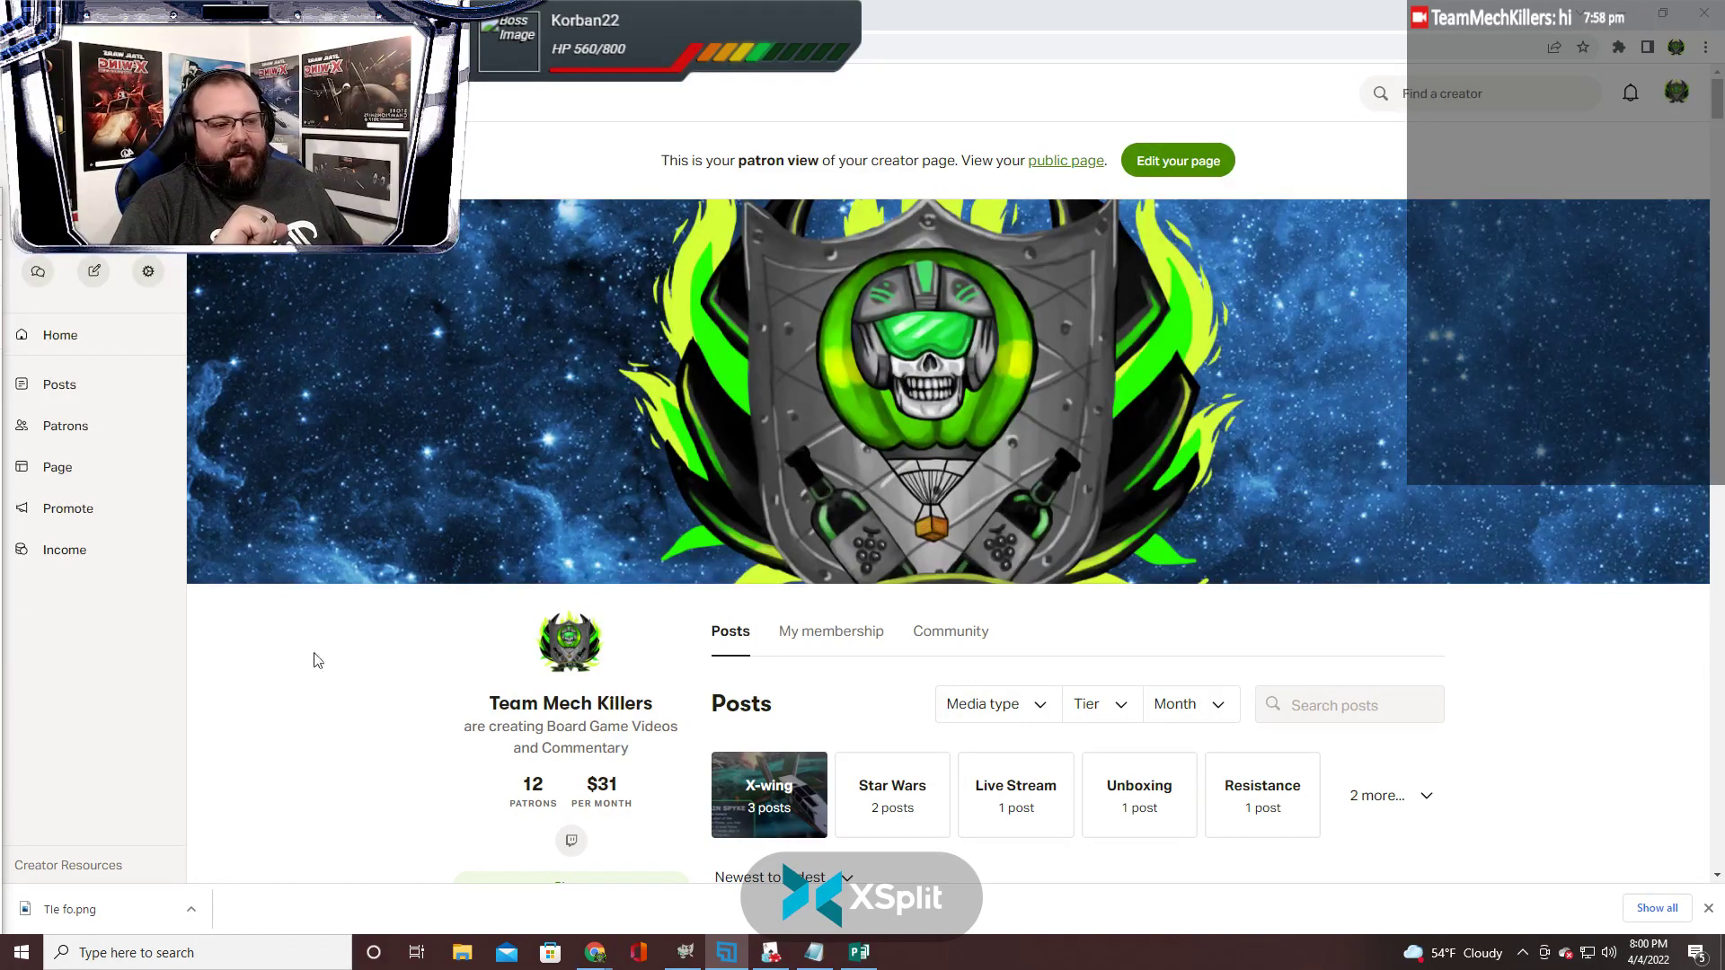
Look over the Team Mech Killers patron-view posts and open the public version of the creator page
scroll(291, 681, down, 3)
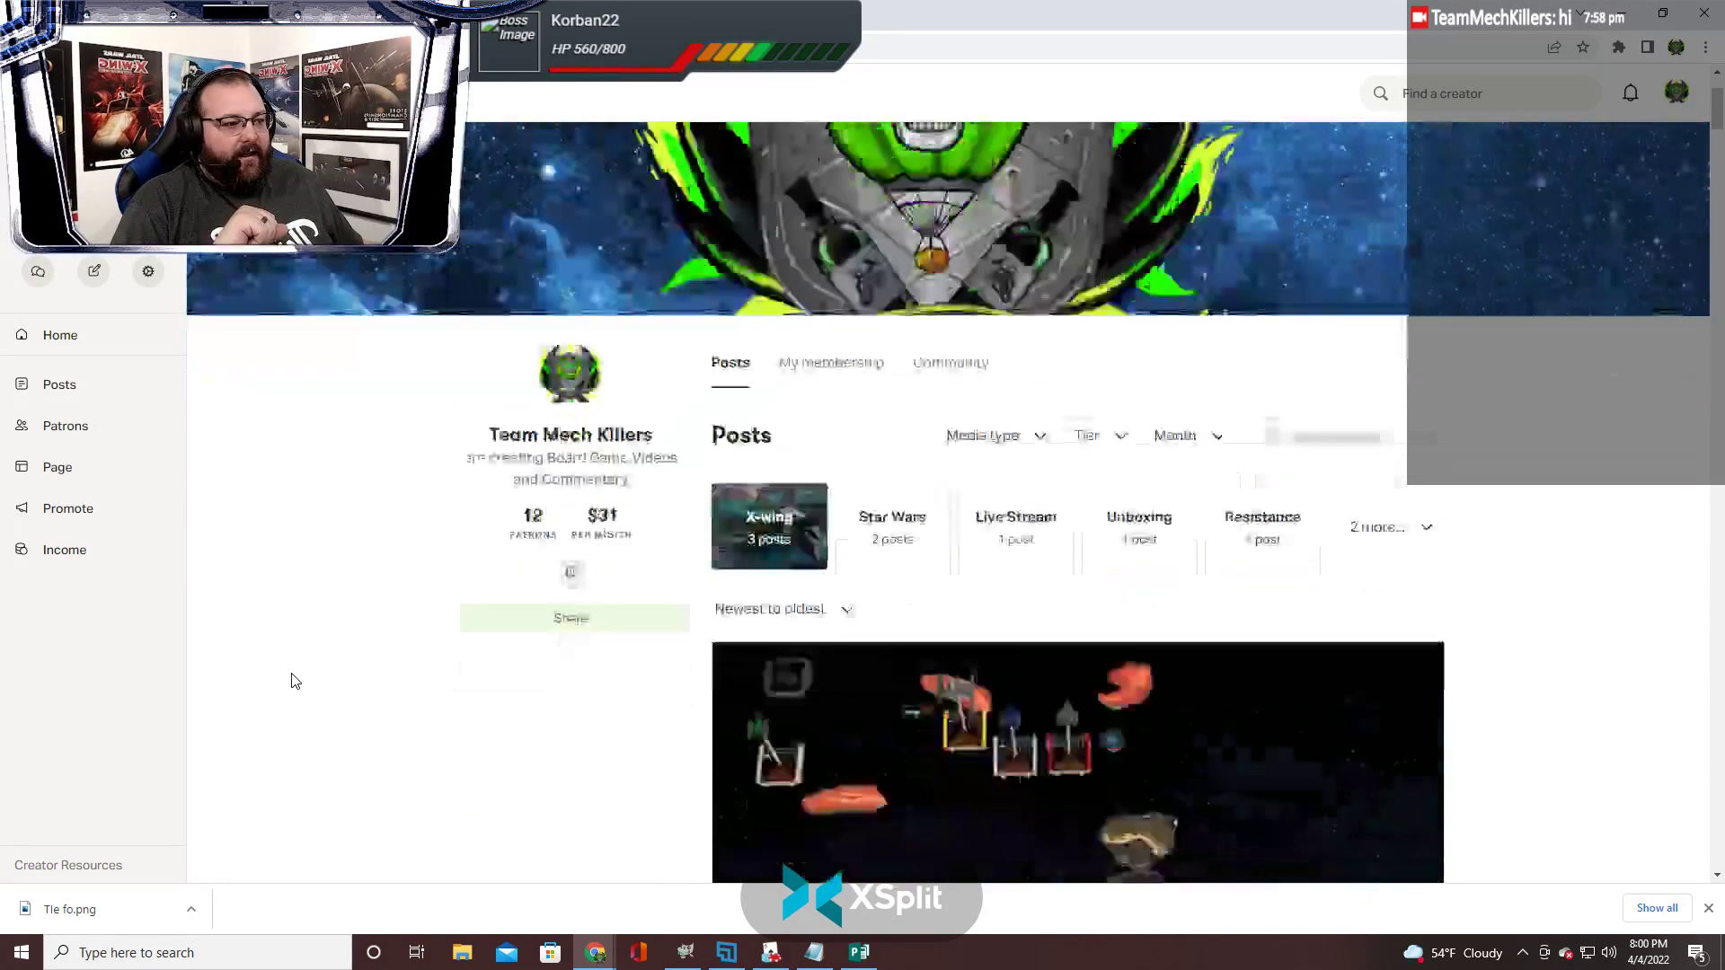
scroll(292, 680, up, 3)
scroll(291, 681, down, 12)
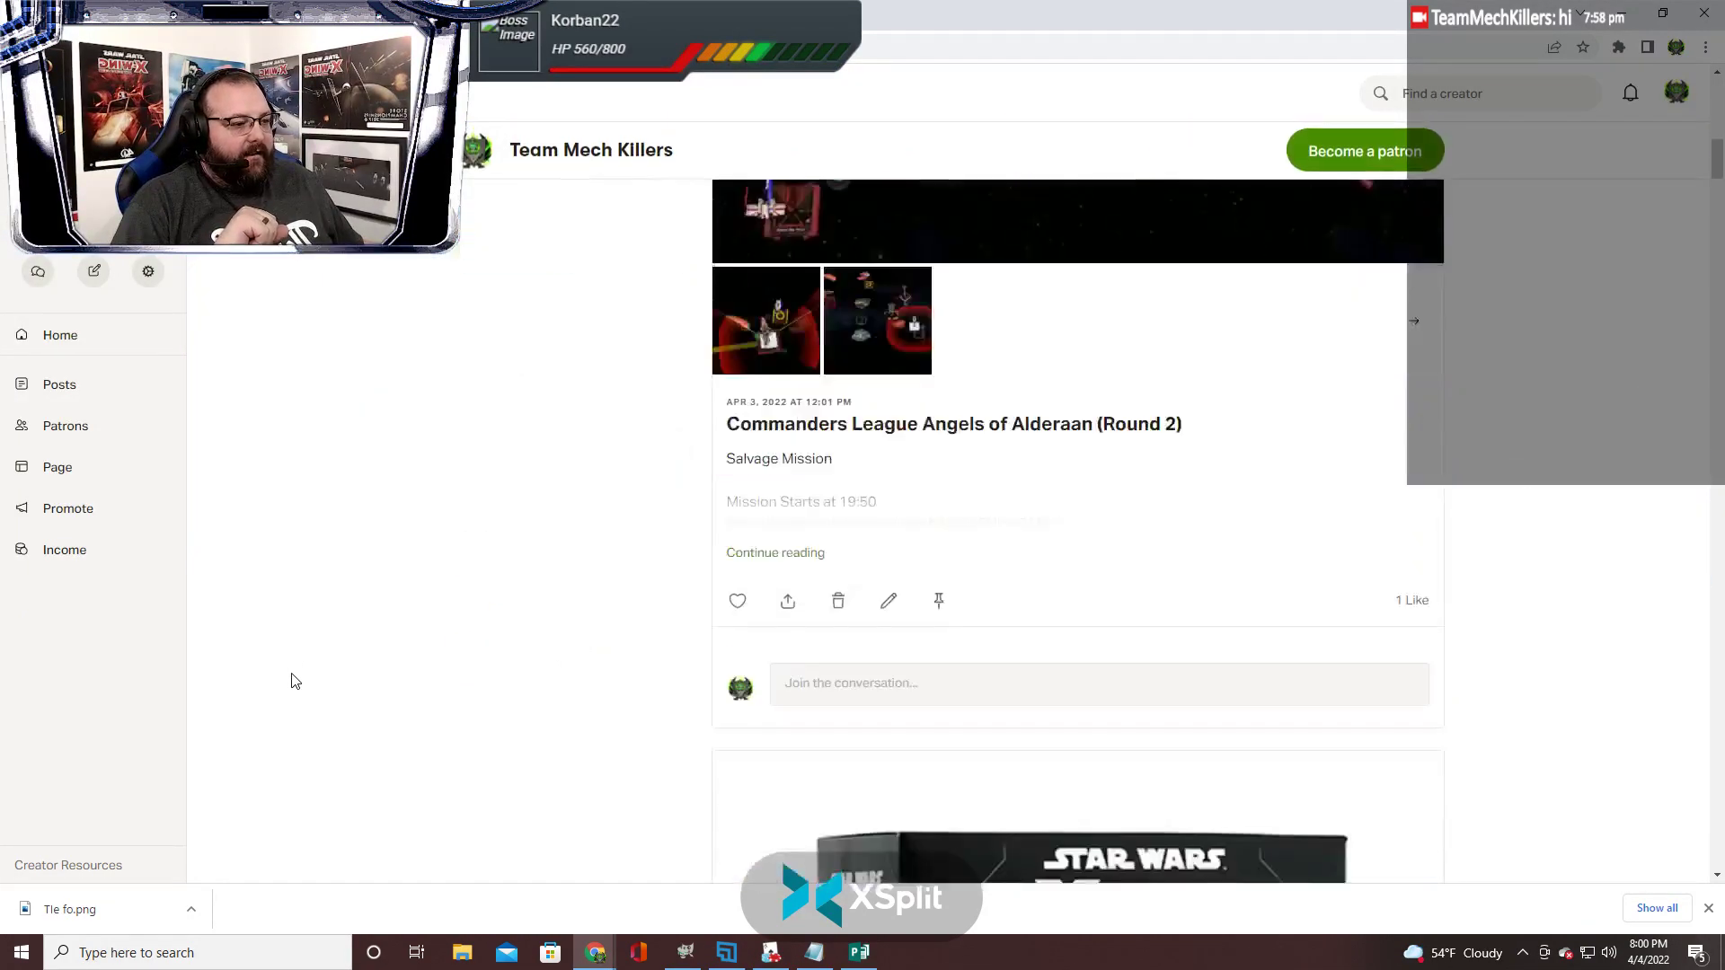
scroll(291, 680, up, 12)
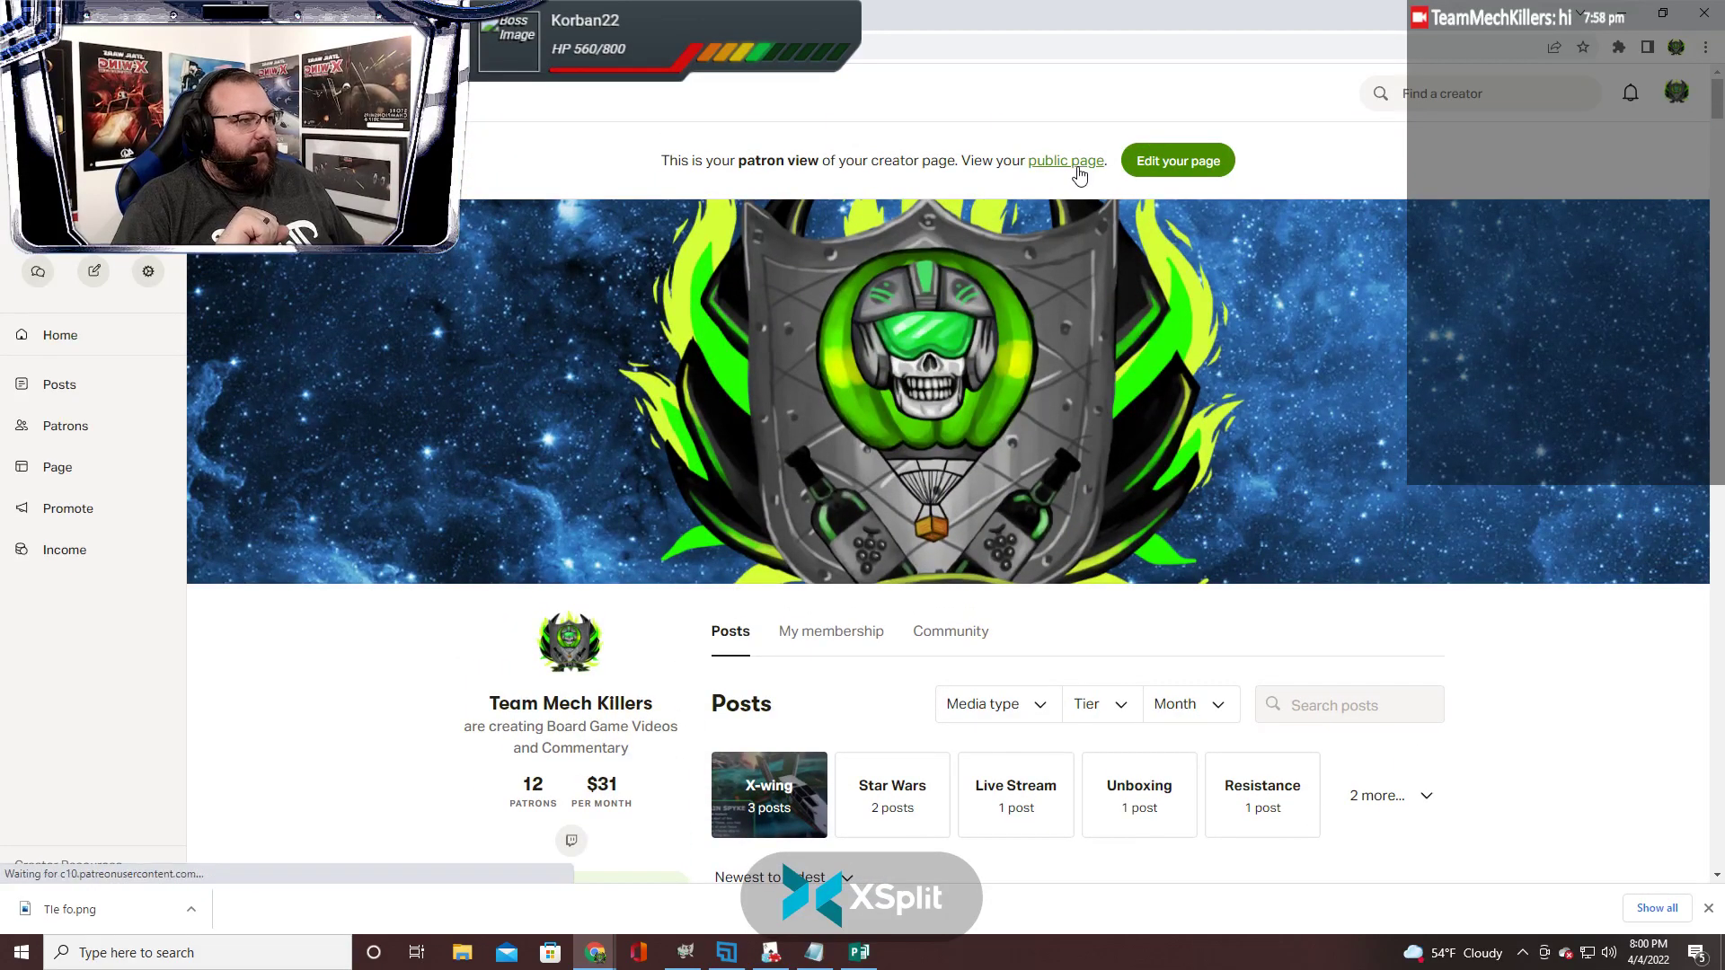
click(1065, 169)
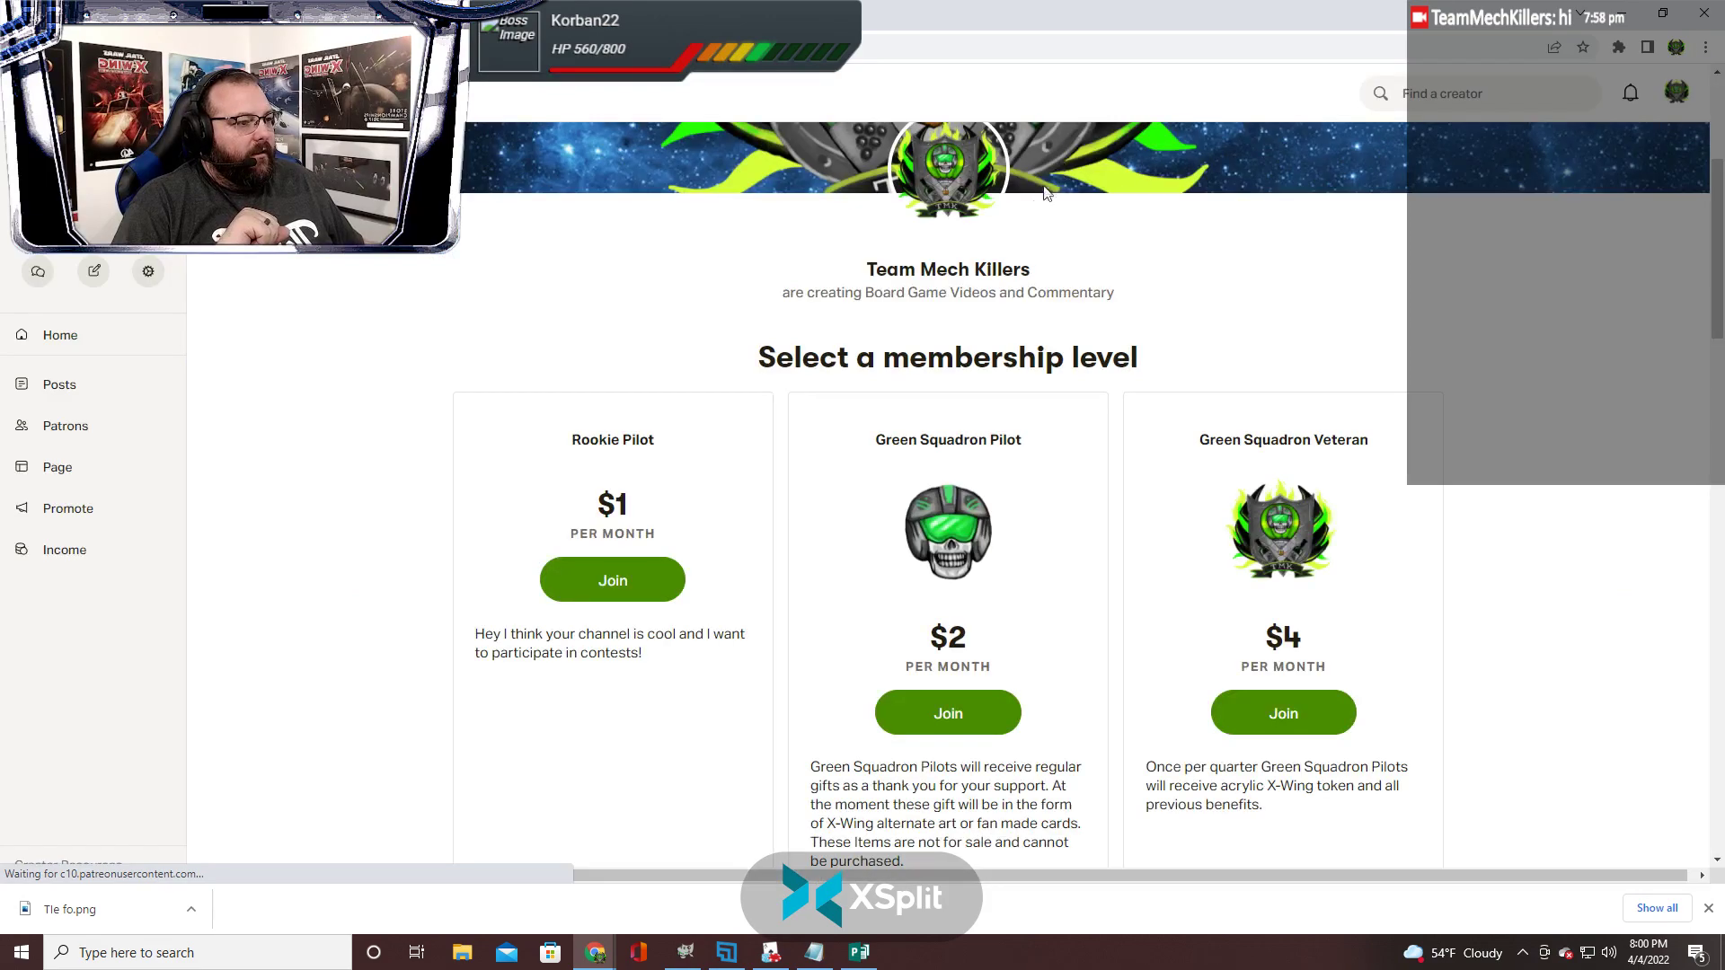
Review the Rookie Pilot, Green Squadron Pilot and Green Squadron Veteran membership levels and their rewards
scroll(811, 516, up, 4)
scroll(810, 517, down, 4)
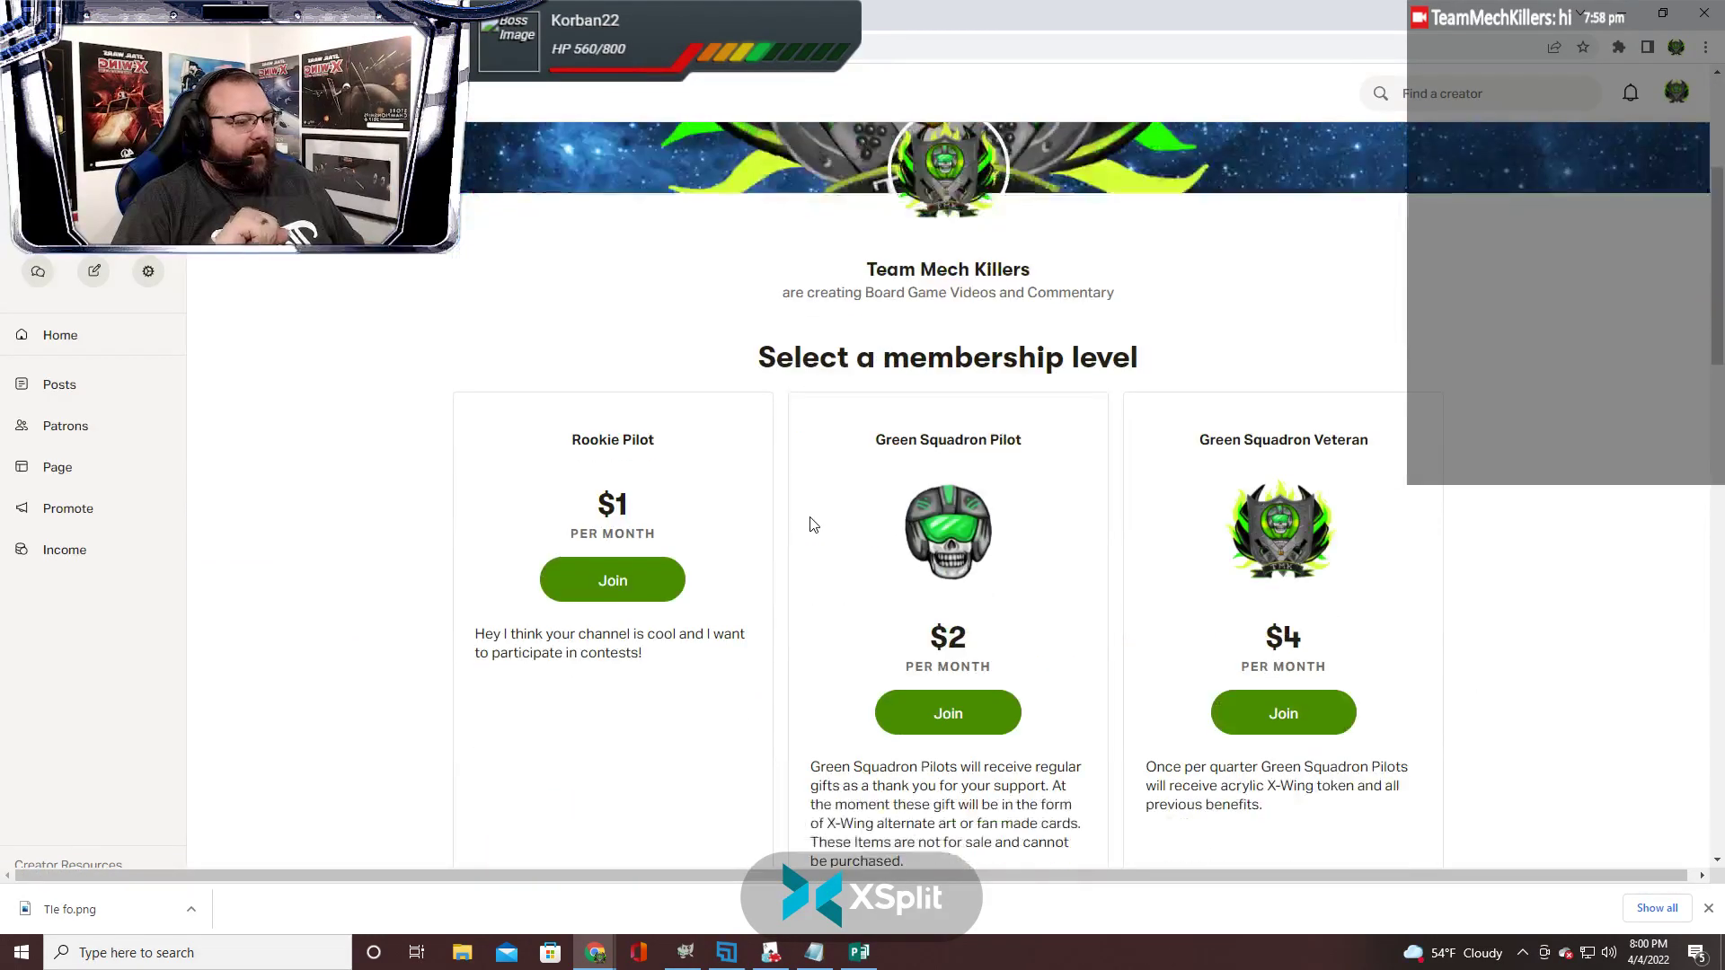
scroll(813, 524, up, 3)
scroll(805, 512, down, 5)
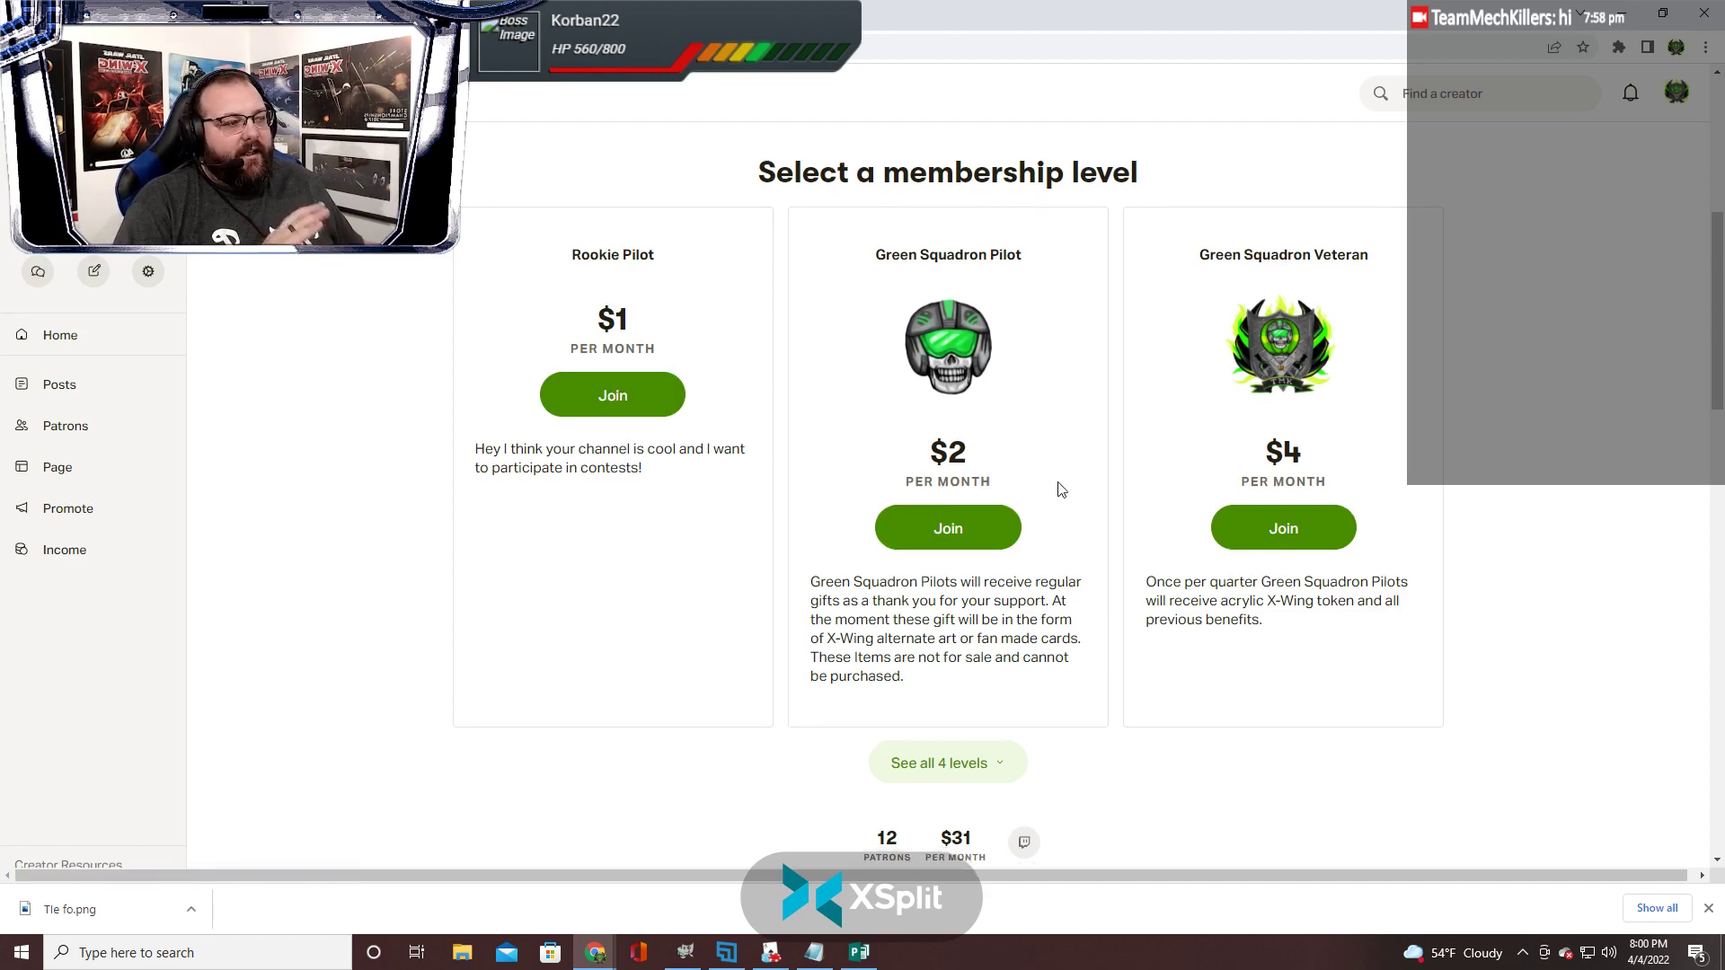
scroll(1139, 516, down, 3)
scroll(1139, 515, up, 5)
scroll(1042, 575, down, 3)
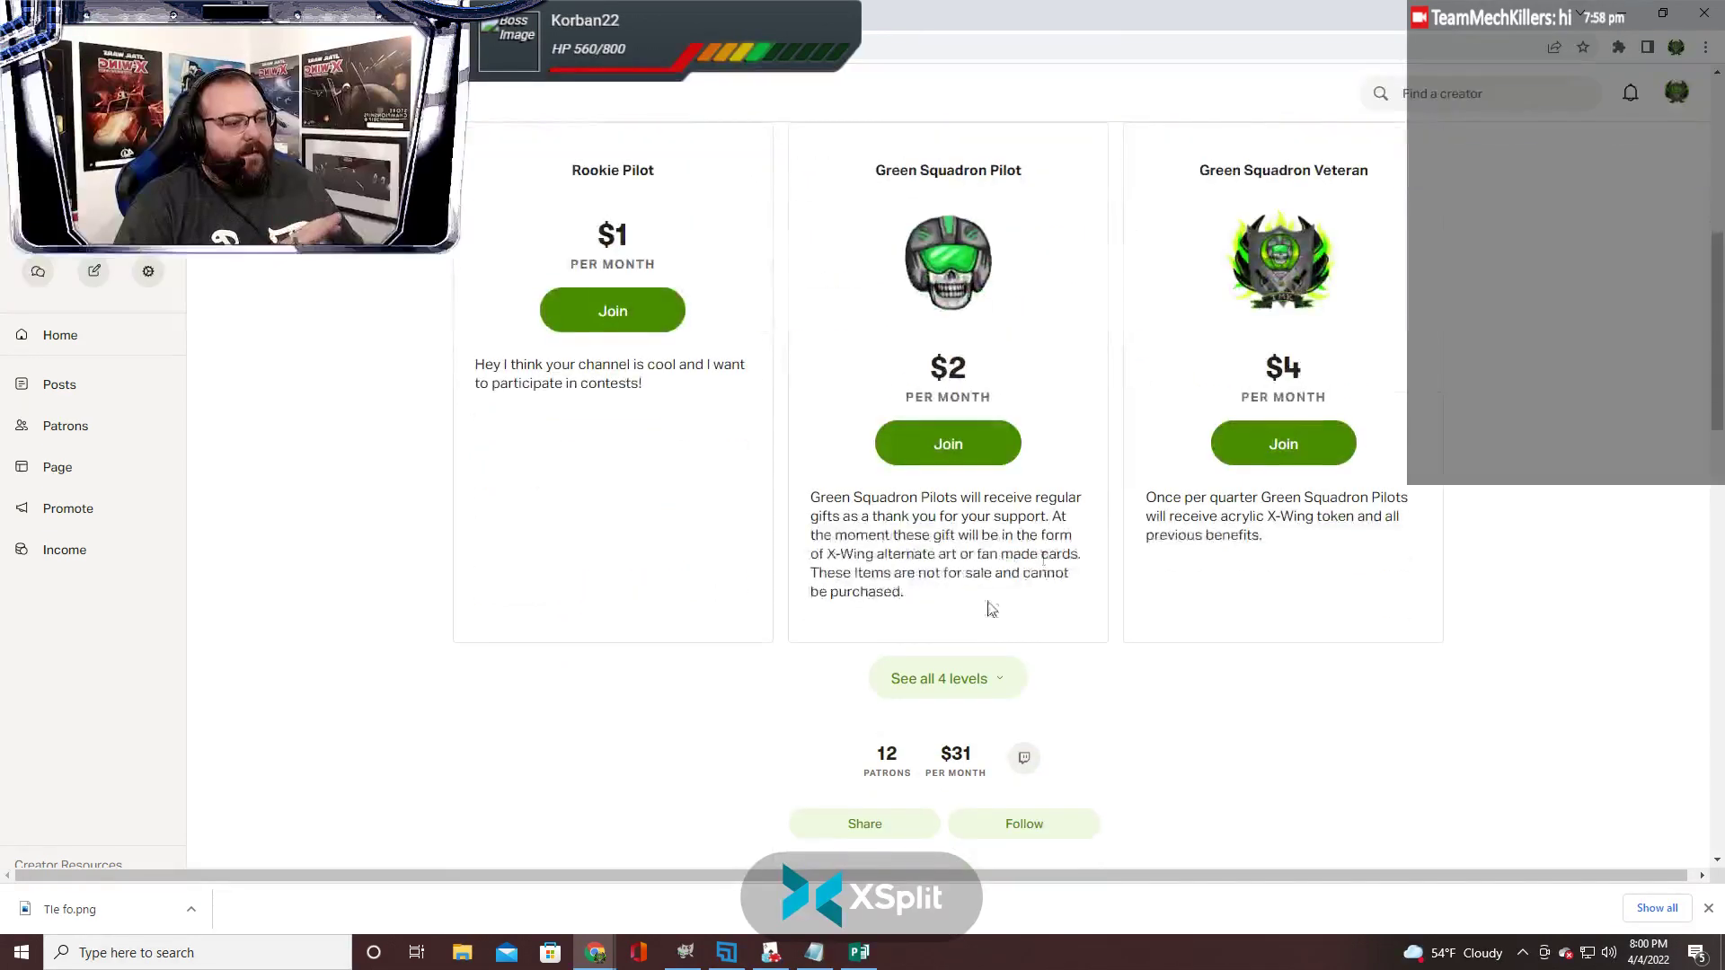
Expand the list to all four membership levels and review the Green Squadron Ace tier with its mug reward
click(959, 681)
scroll(1003, 663, down, 5)
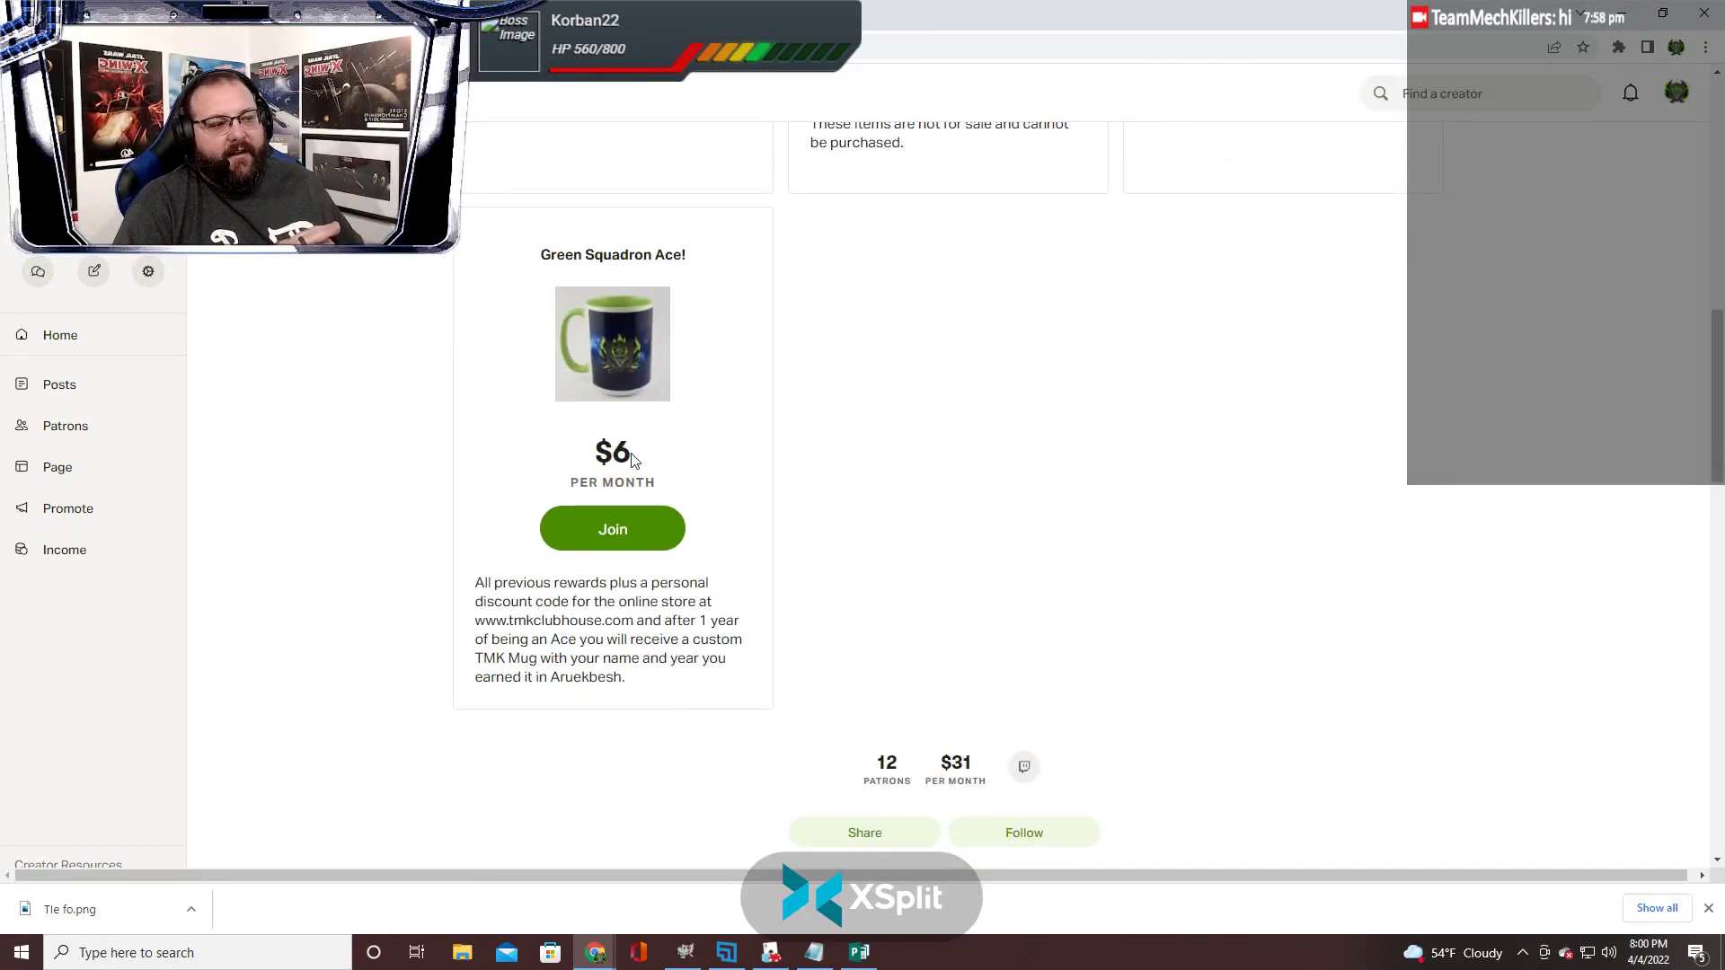
scroll(862, 525, up, 3)
scroll(864, 525, up, 2)
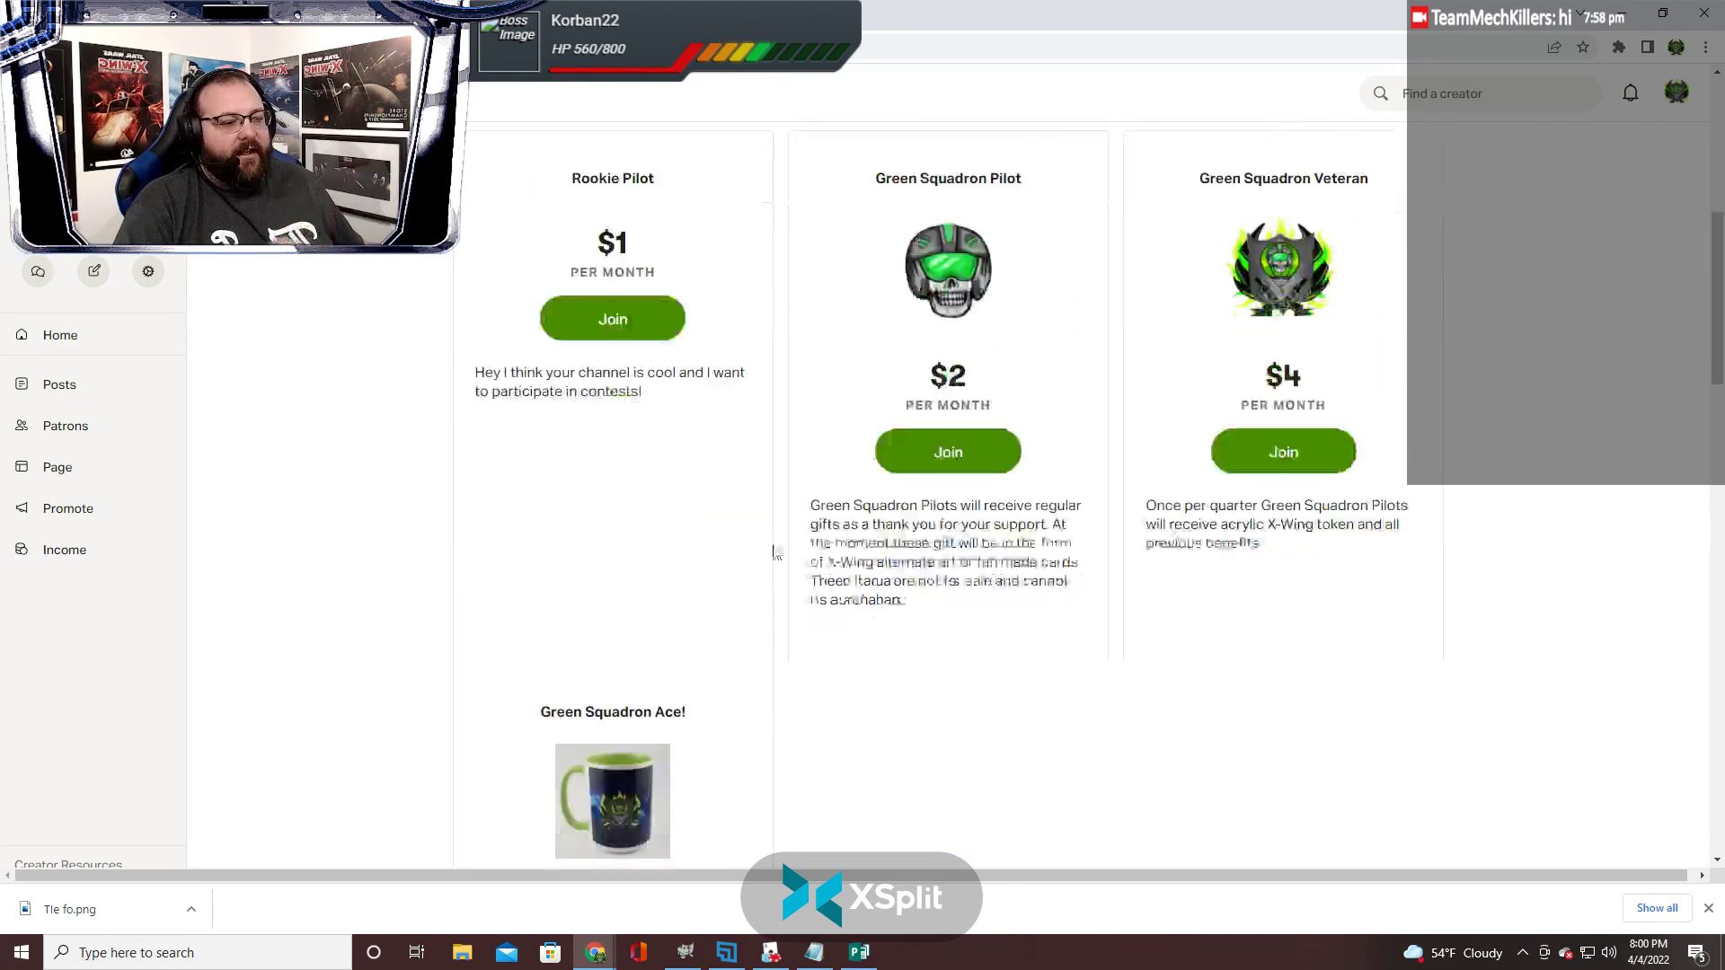
scroll(770, 551, down, 3)
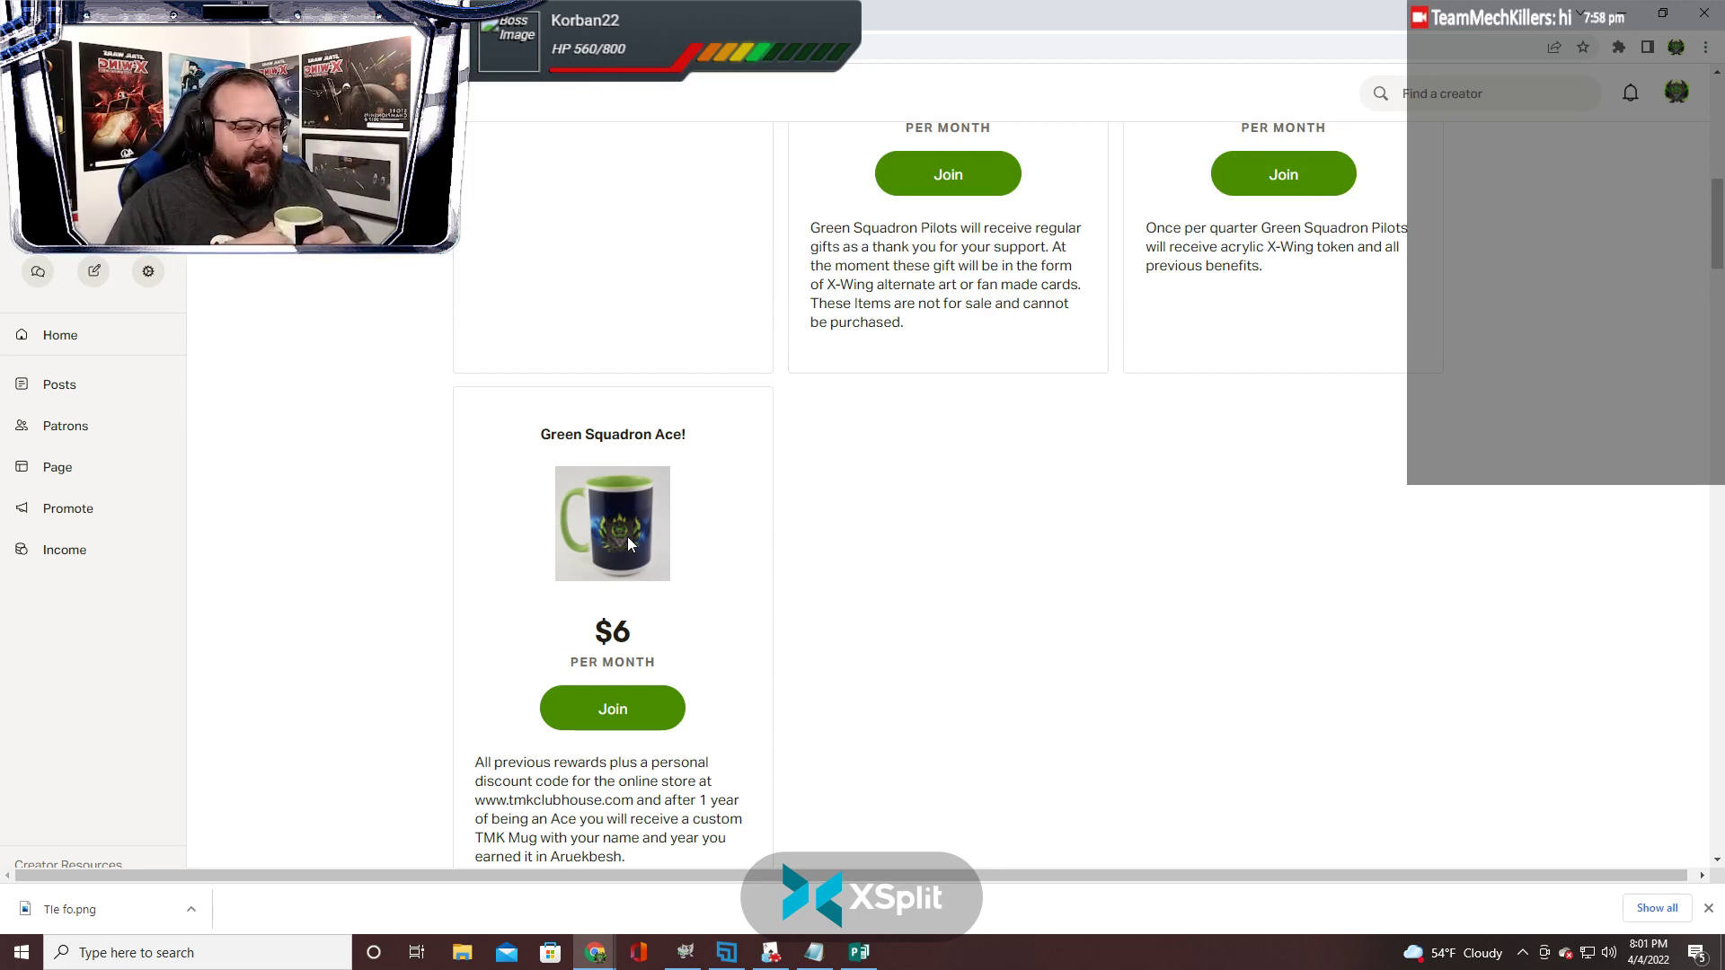
Go through the page's goals and recent posts and expand the full text of the Gauntlet Fighter Contest post
scroll(1078, 490, down, 9)
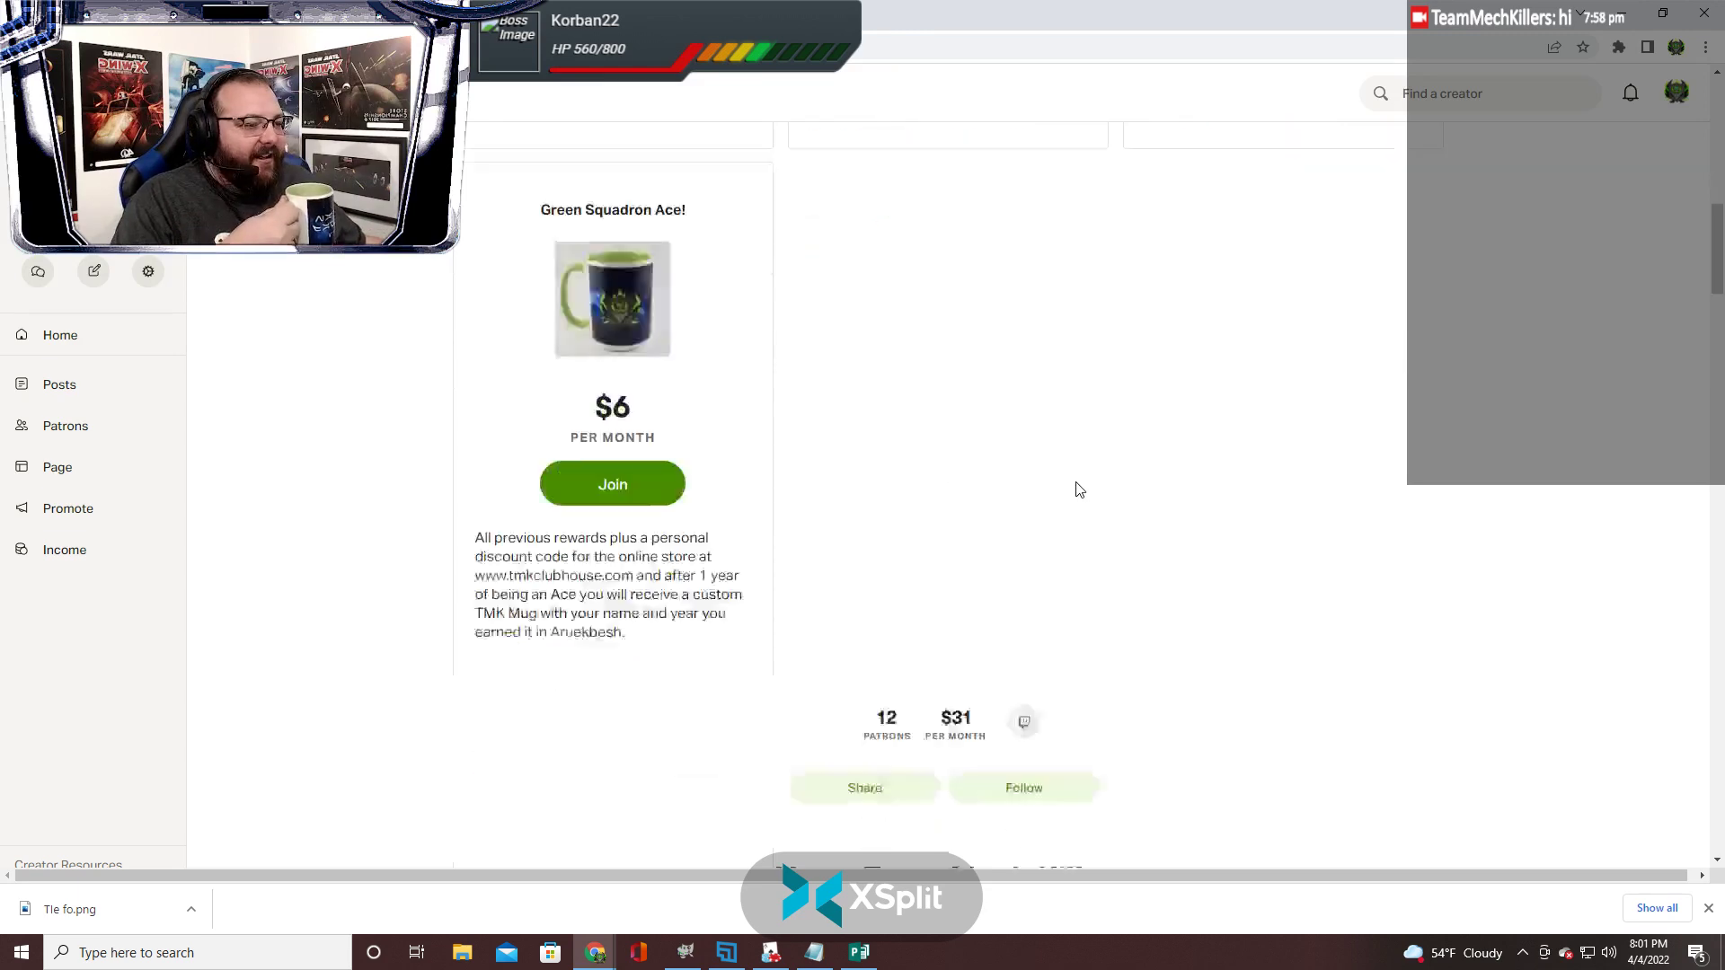
scroll(1185, 520, up, 1)
scroll(1275, 524, down, 4)
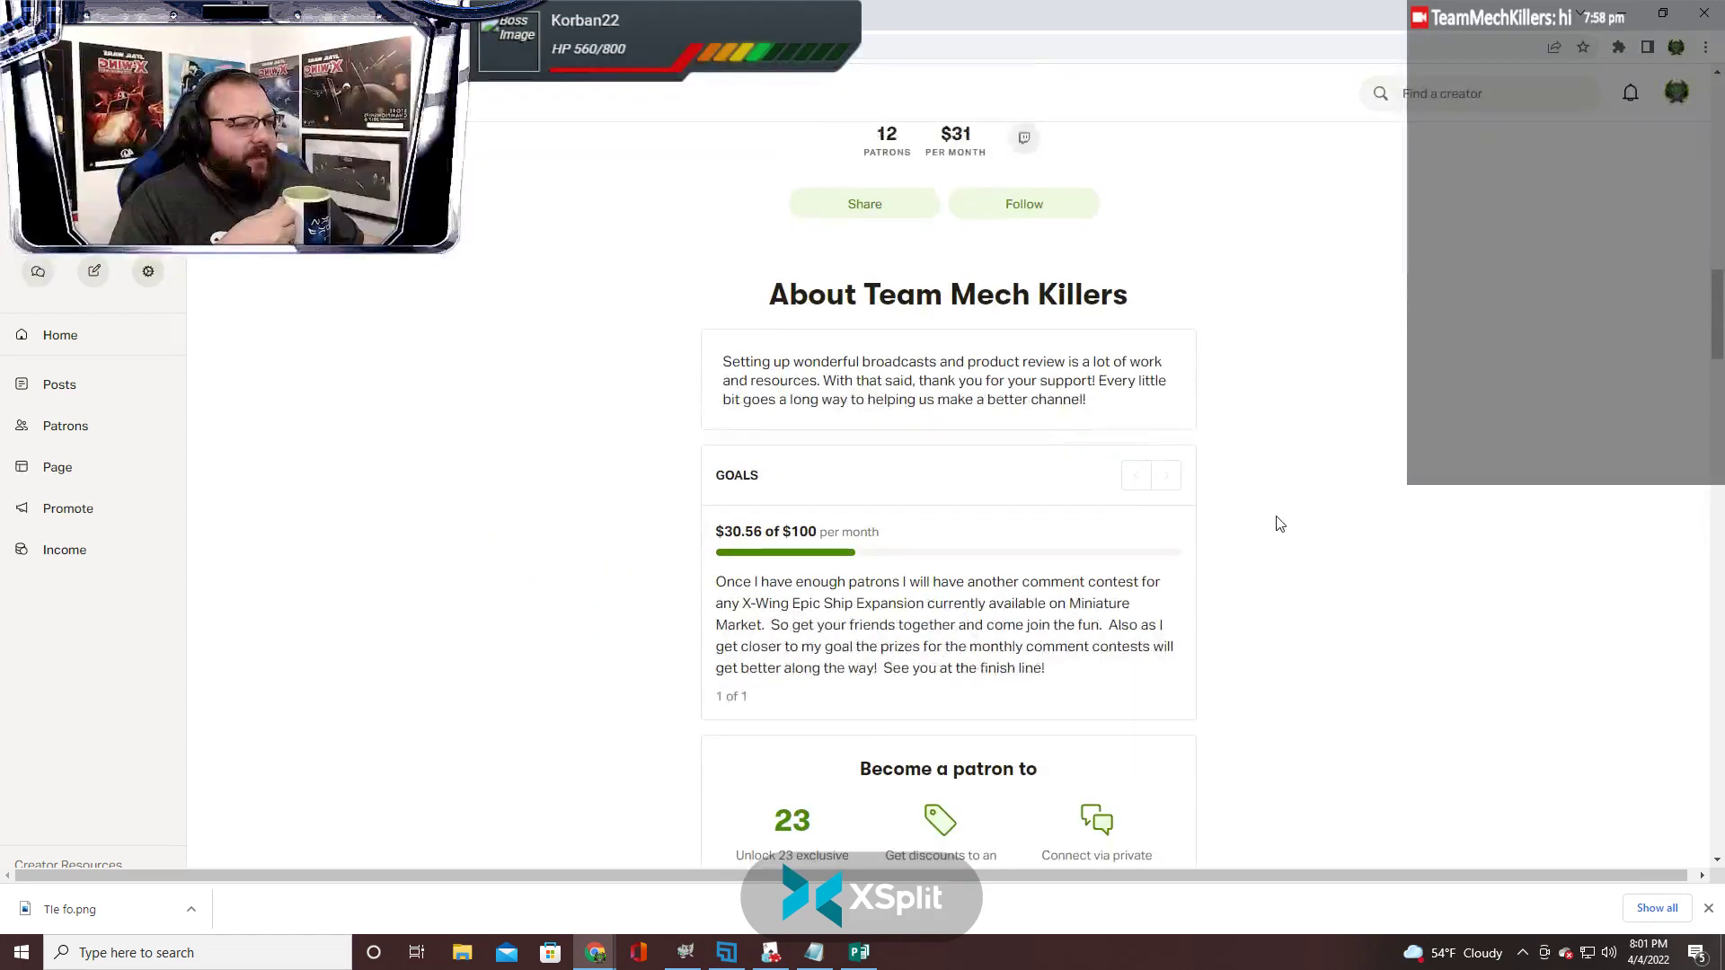
scroll(1280, 524, up, 1)
scroll(1280, 525, down, 7)
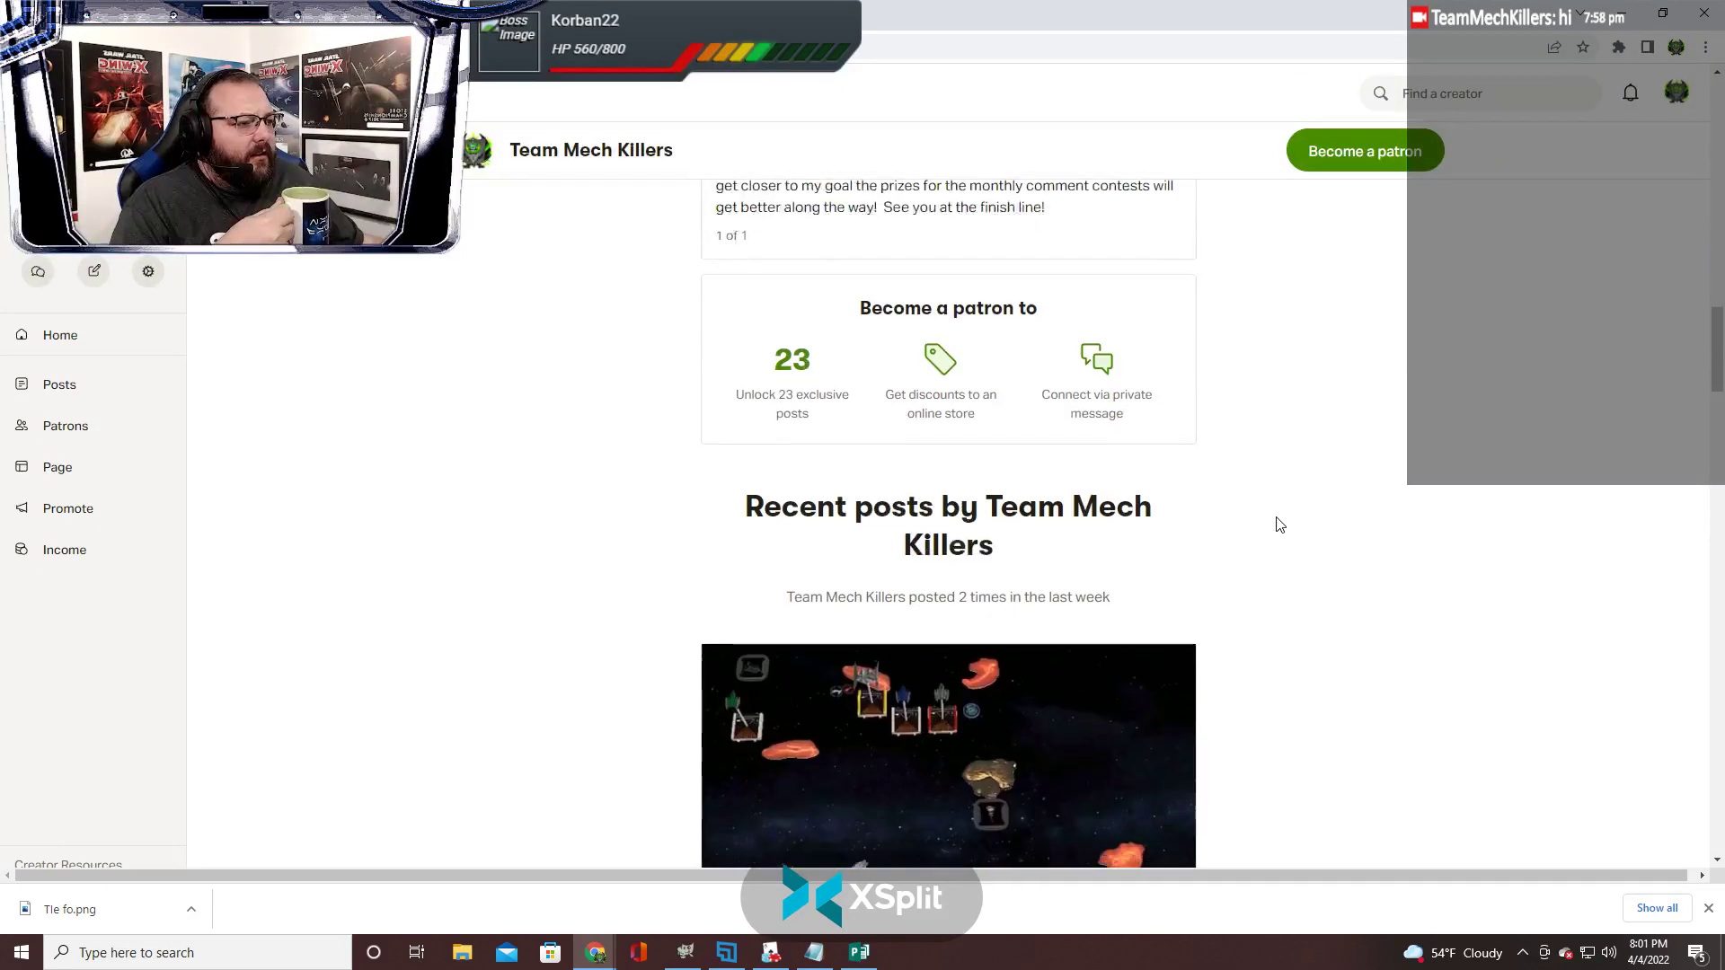
scroll(1280, 525, down, 8)
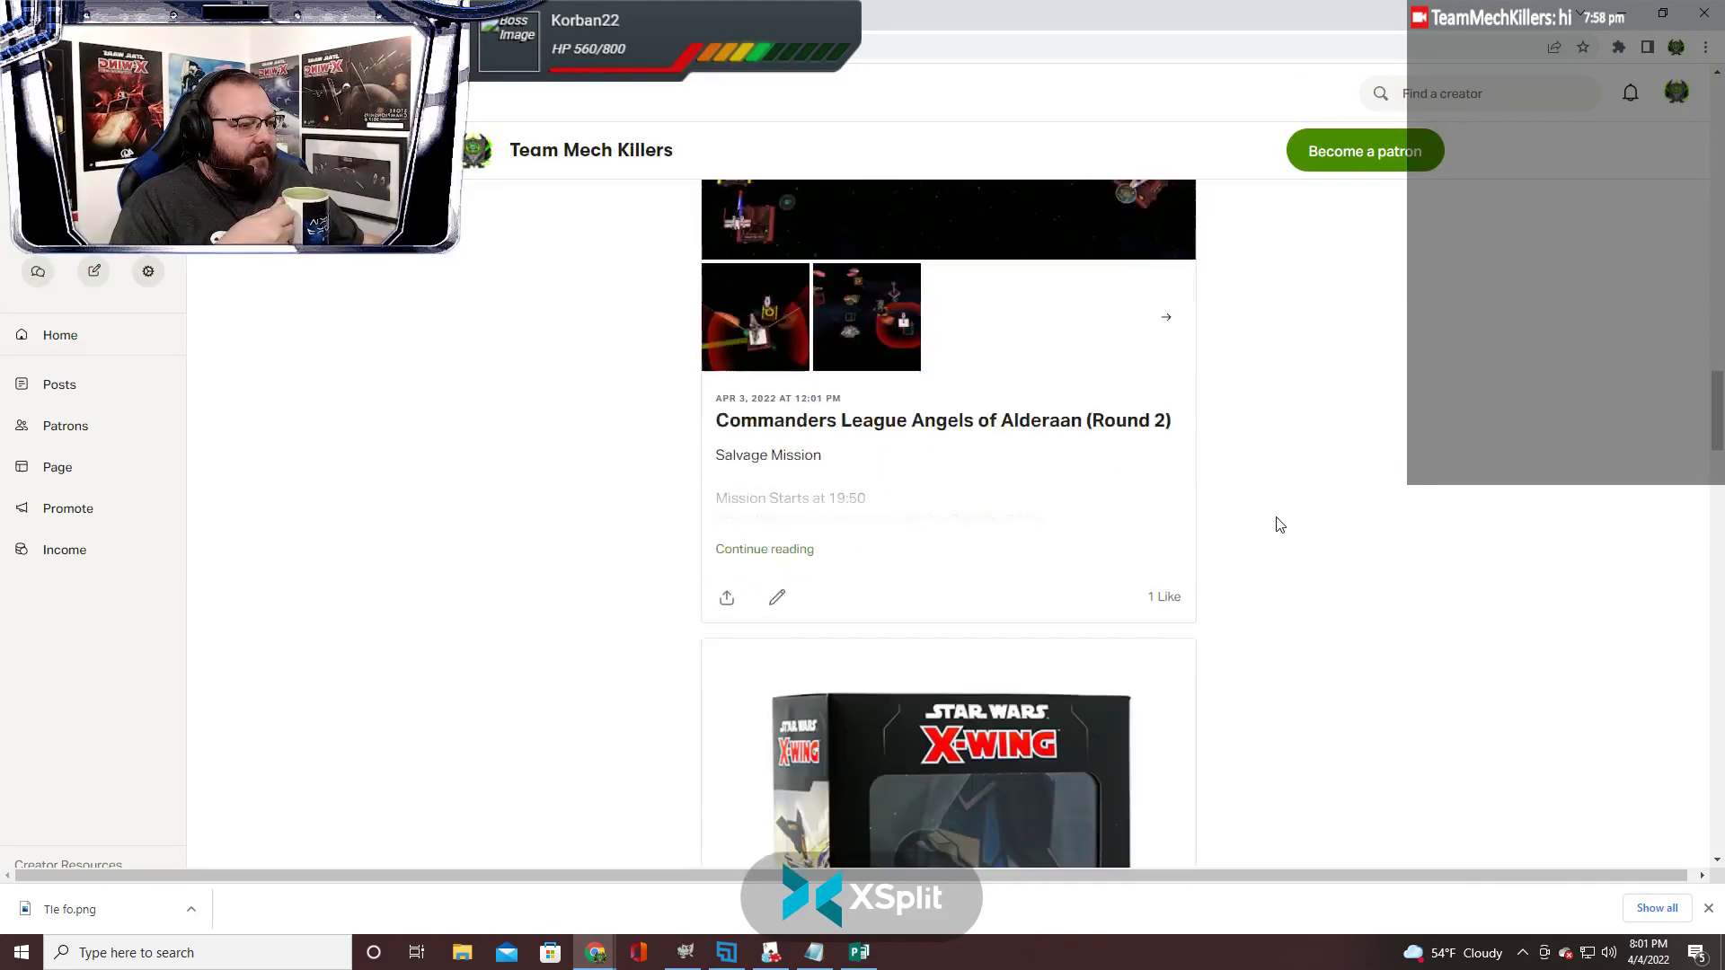
scroll(1280, 525, down, 2)
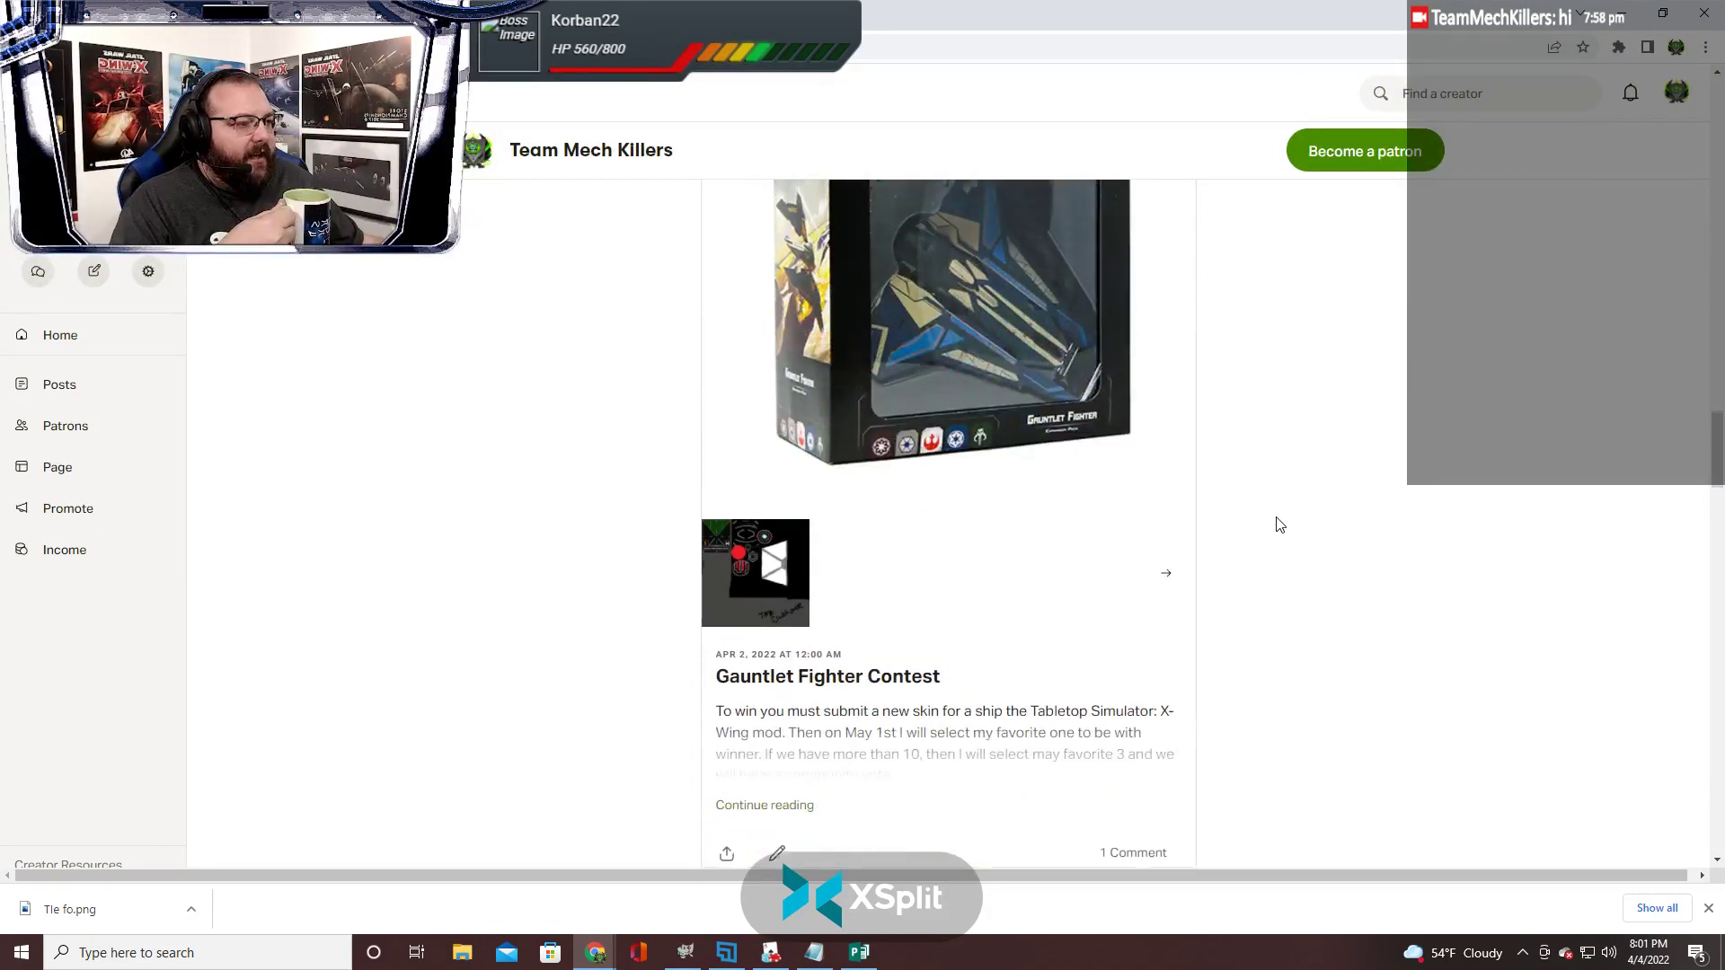
scroll(1280, 525, up, 2)
scroll(954, 580, down, 5)
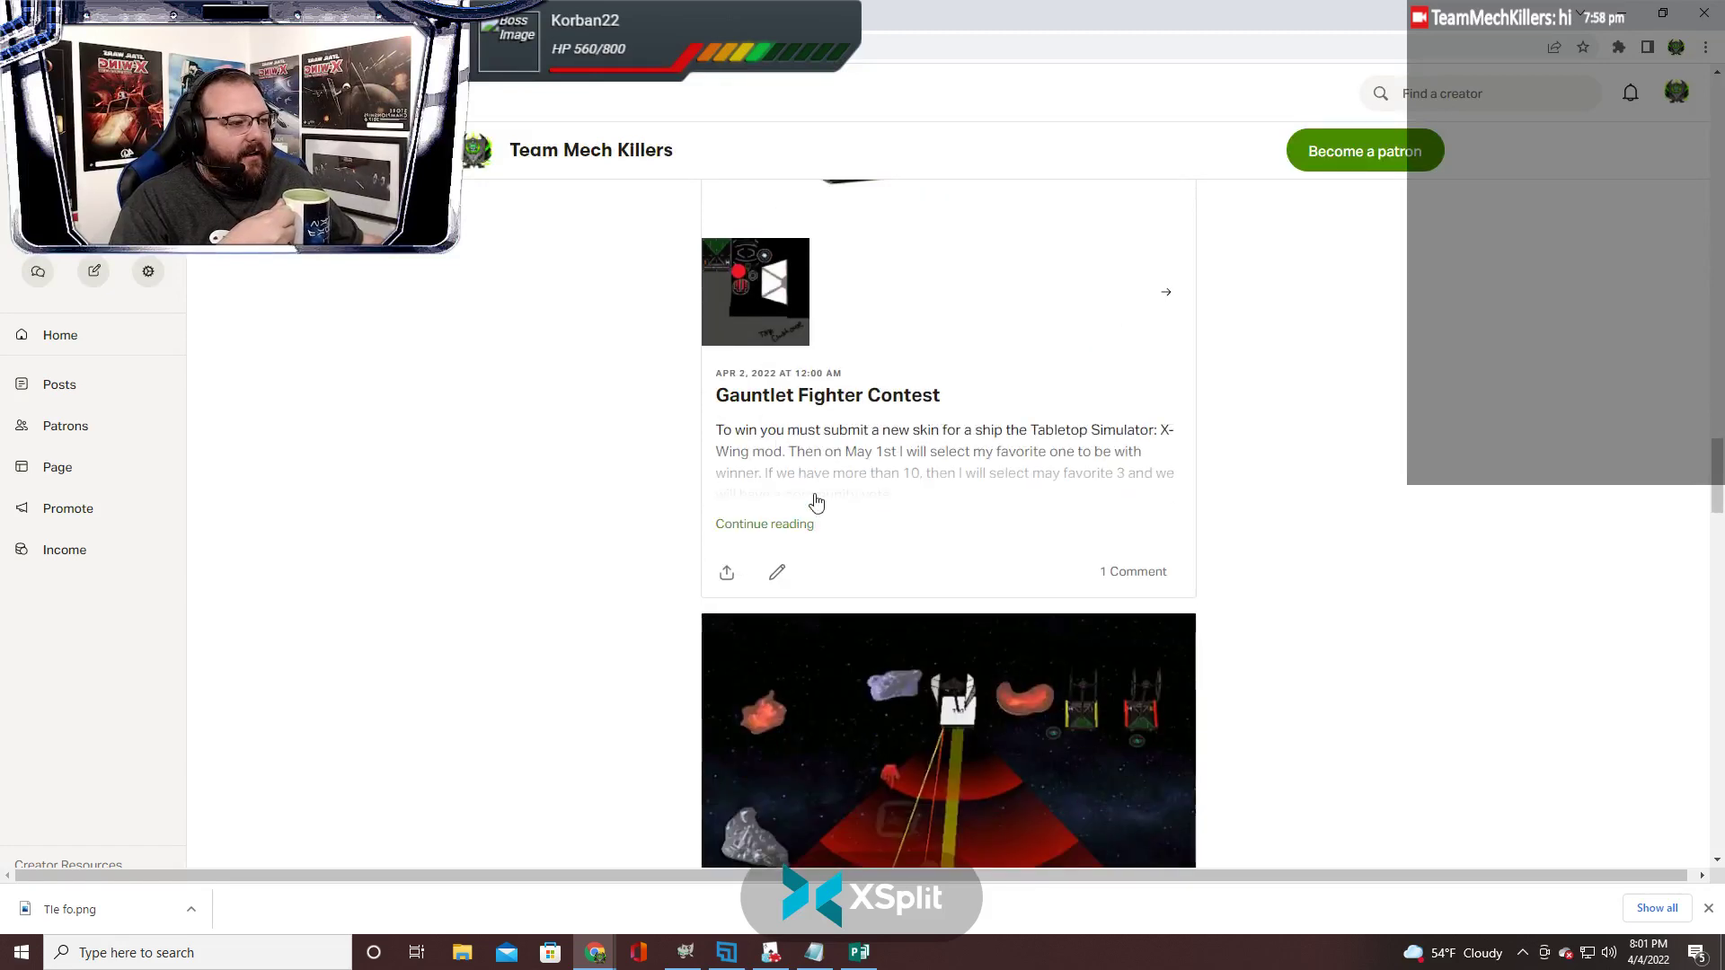
click(798, 527)
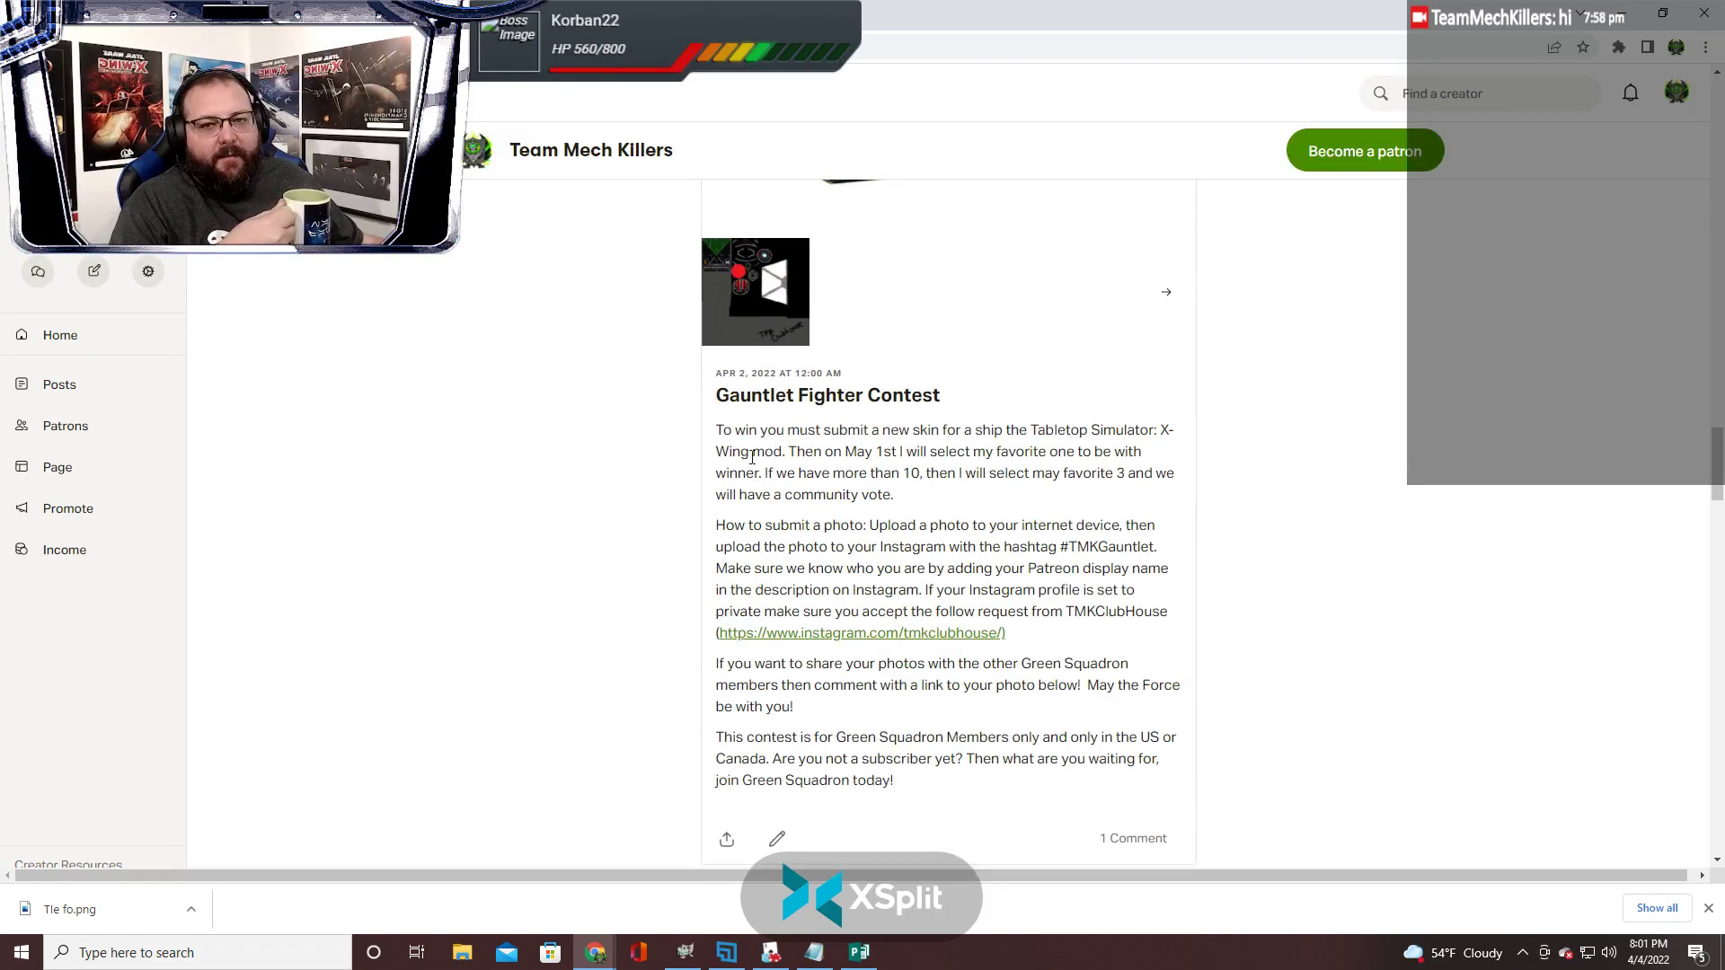
Read the contest rules and enlarge the post's second image, the hand-drawn TIE fighter skin
scroll(1026, 568, down, 3)
scroll(1026, 568, up, 2)
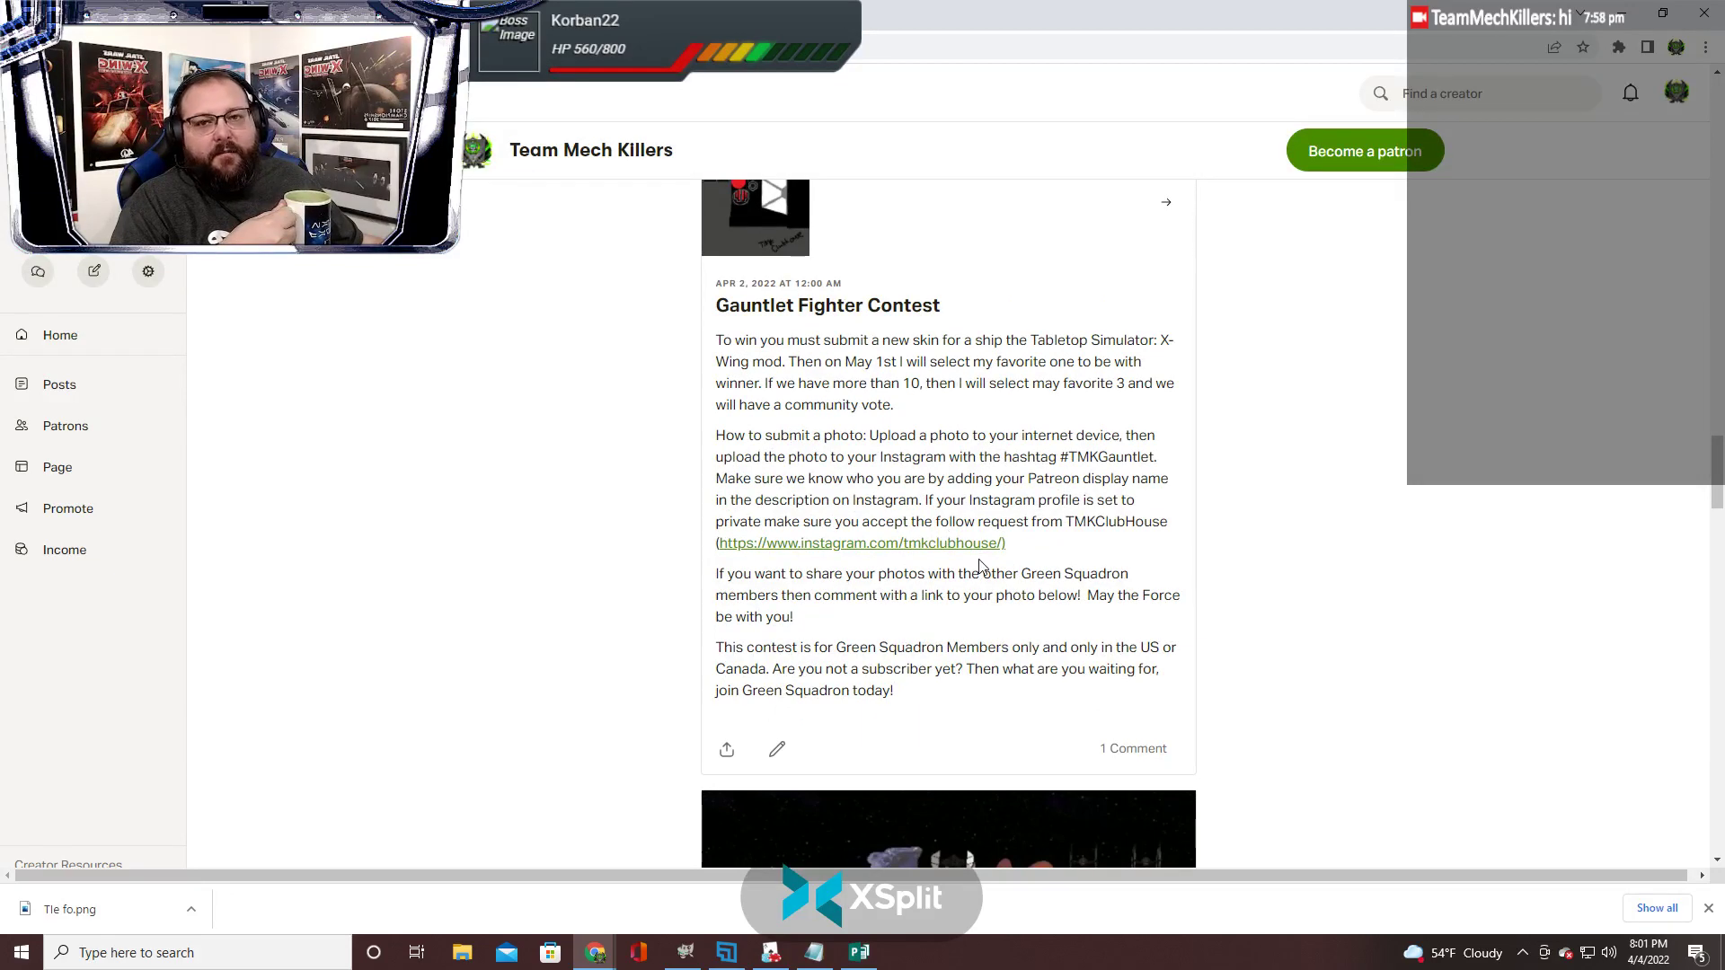
scroll(980, 566, up, 2)
click(761, 402)
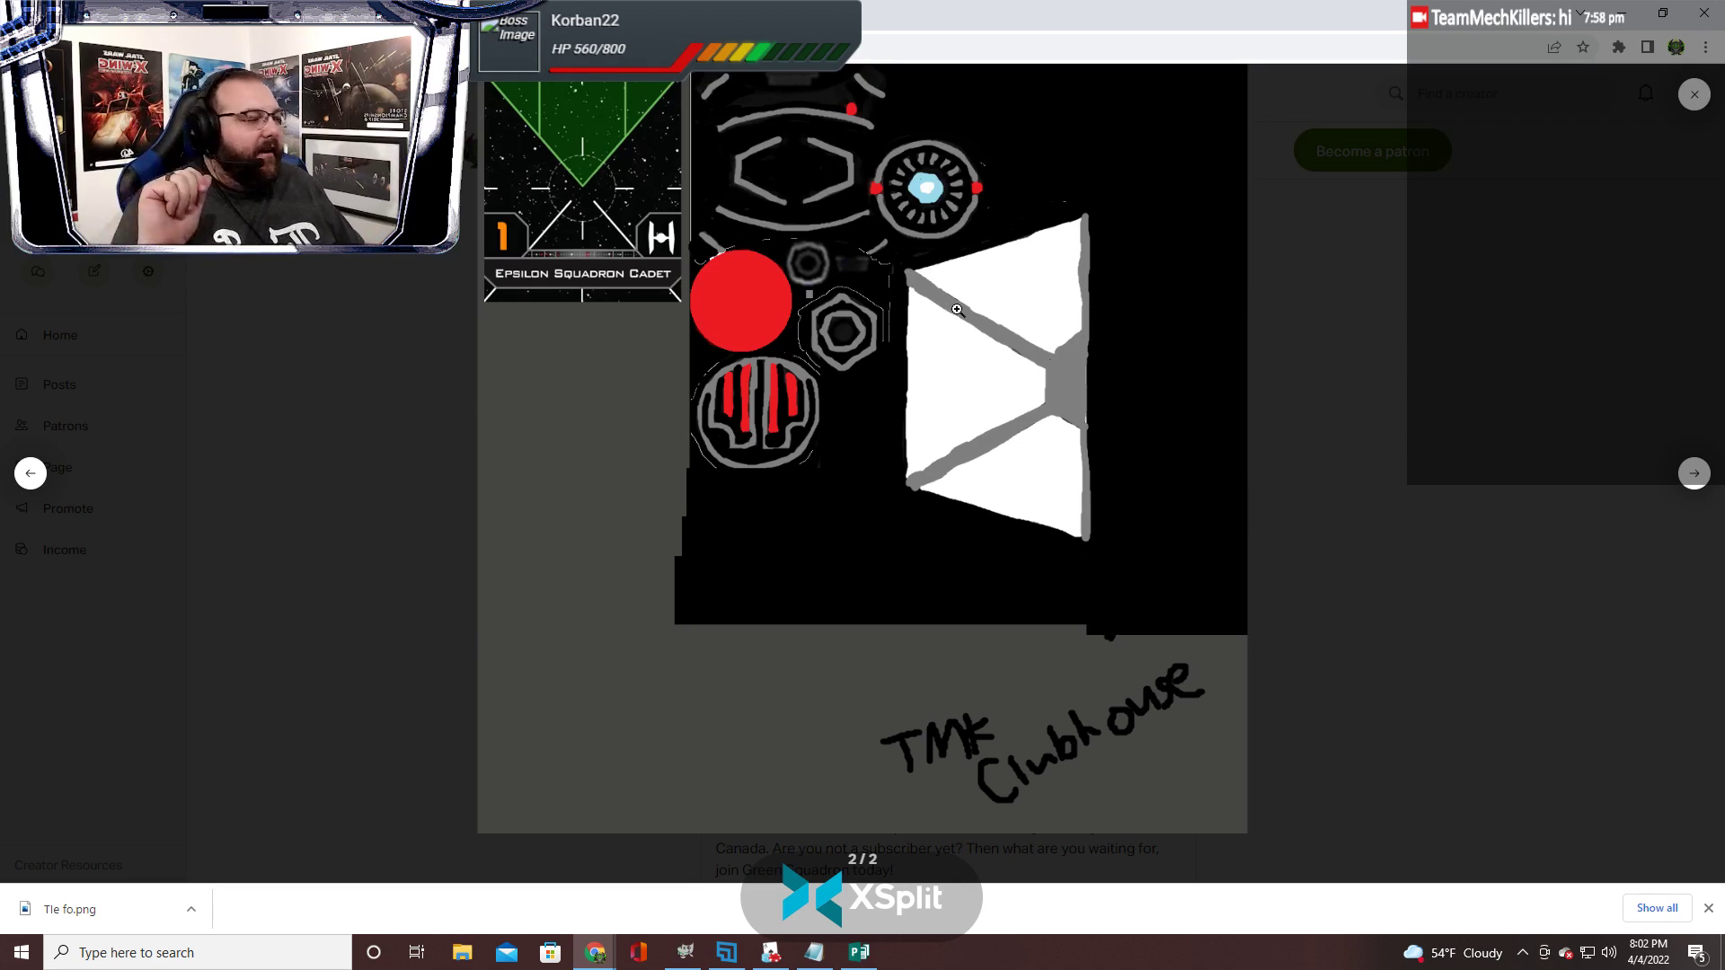
Switch to Tabletop Simulator and examine the custom-skinned Epsilon Squadron Cadet TIE fighter up close
click(1622, 15)
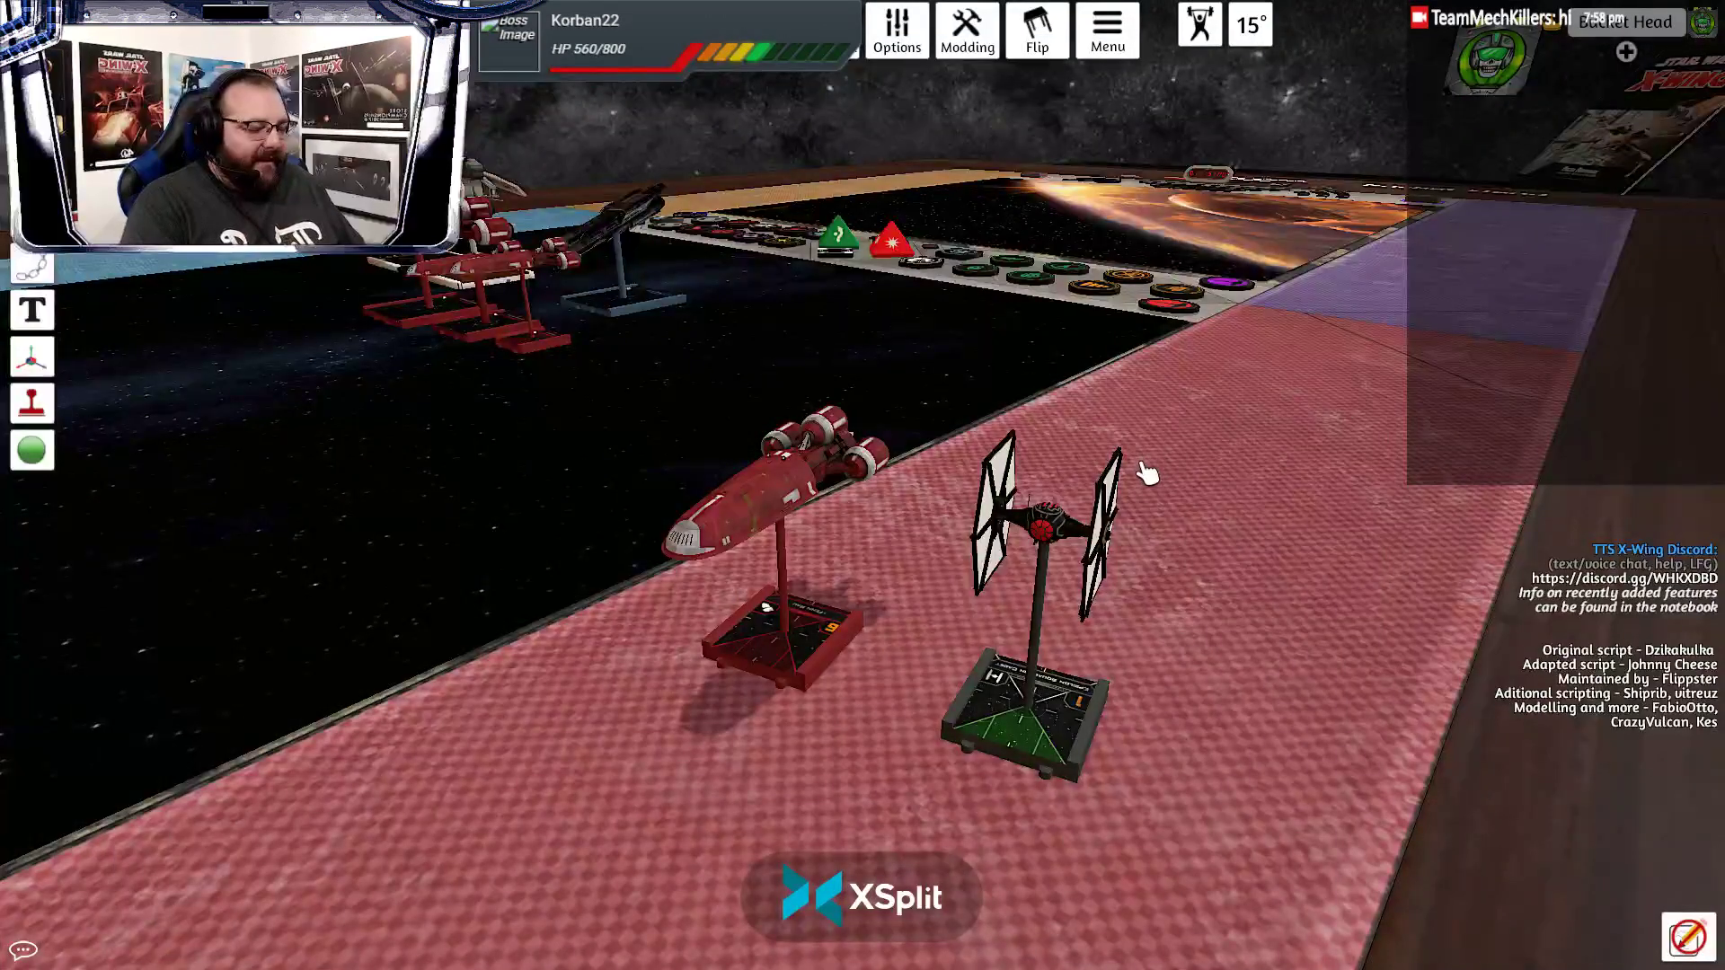
key(d)
scroll(1170, 503, down, 2)
scroll(1186, 503, up, 5)
scroll(1187, 503, down, 3)
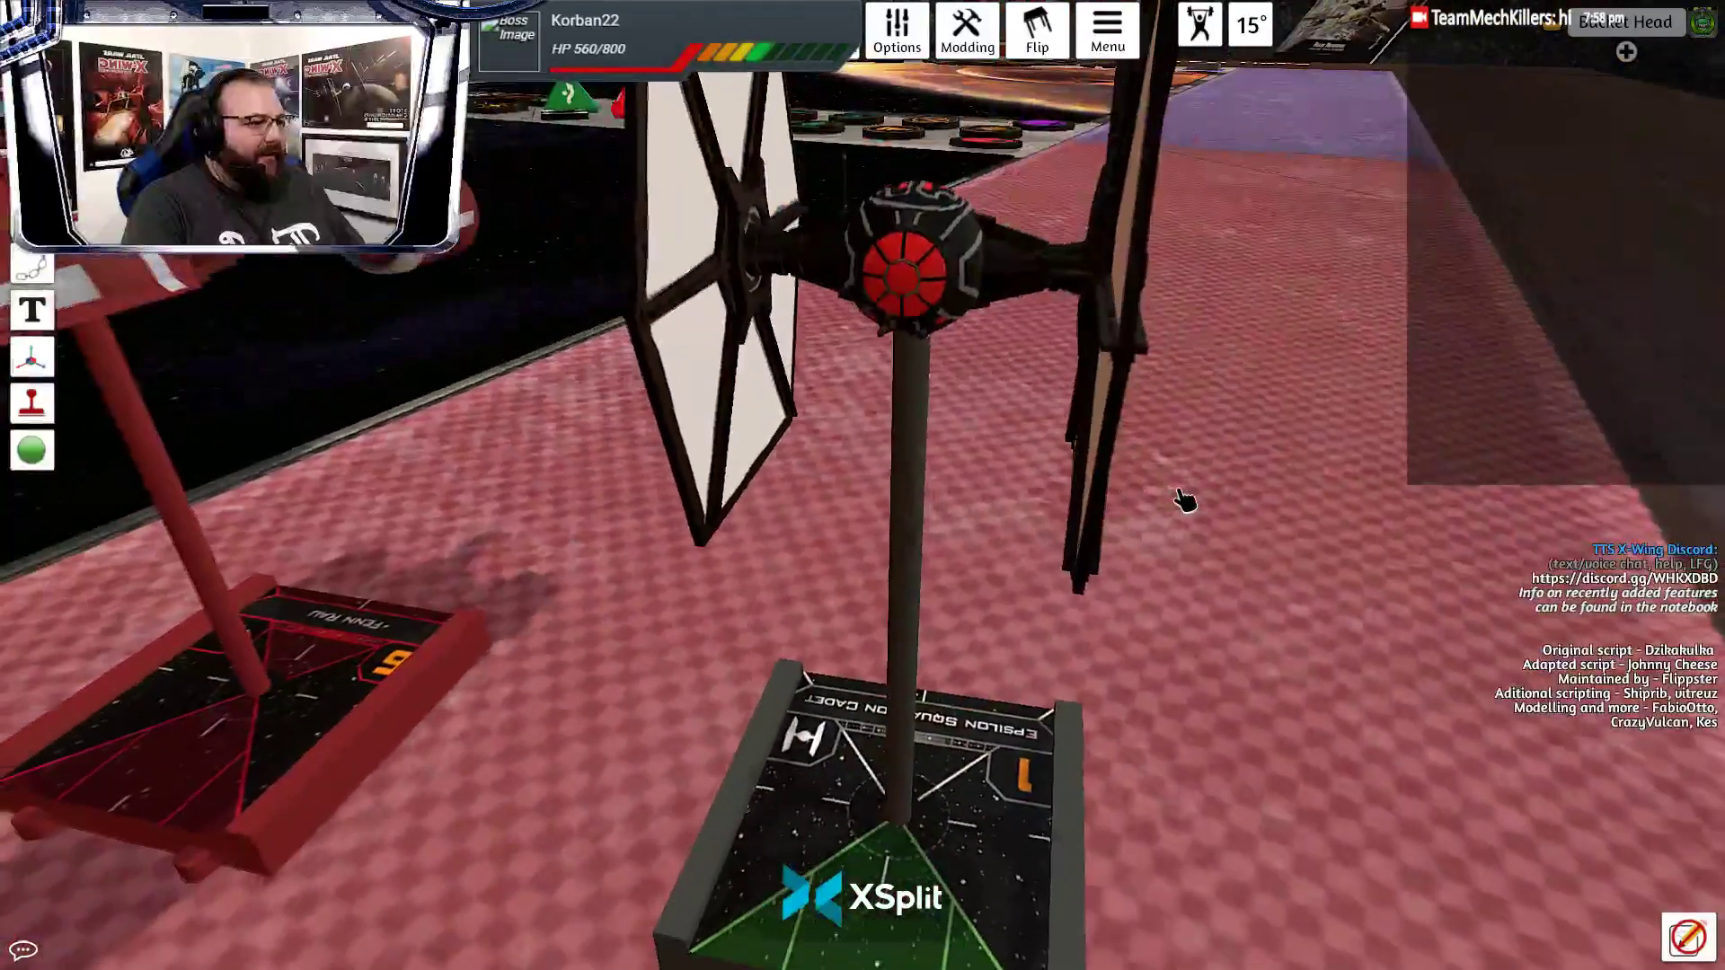
drag(1178, 491, 1178, 499)
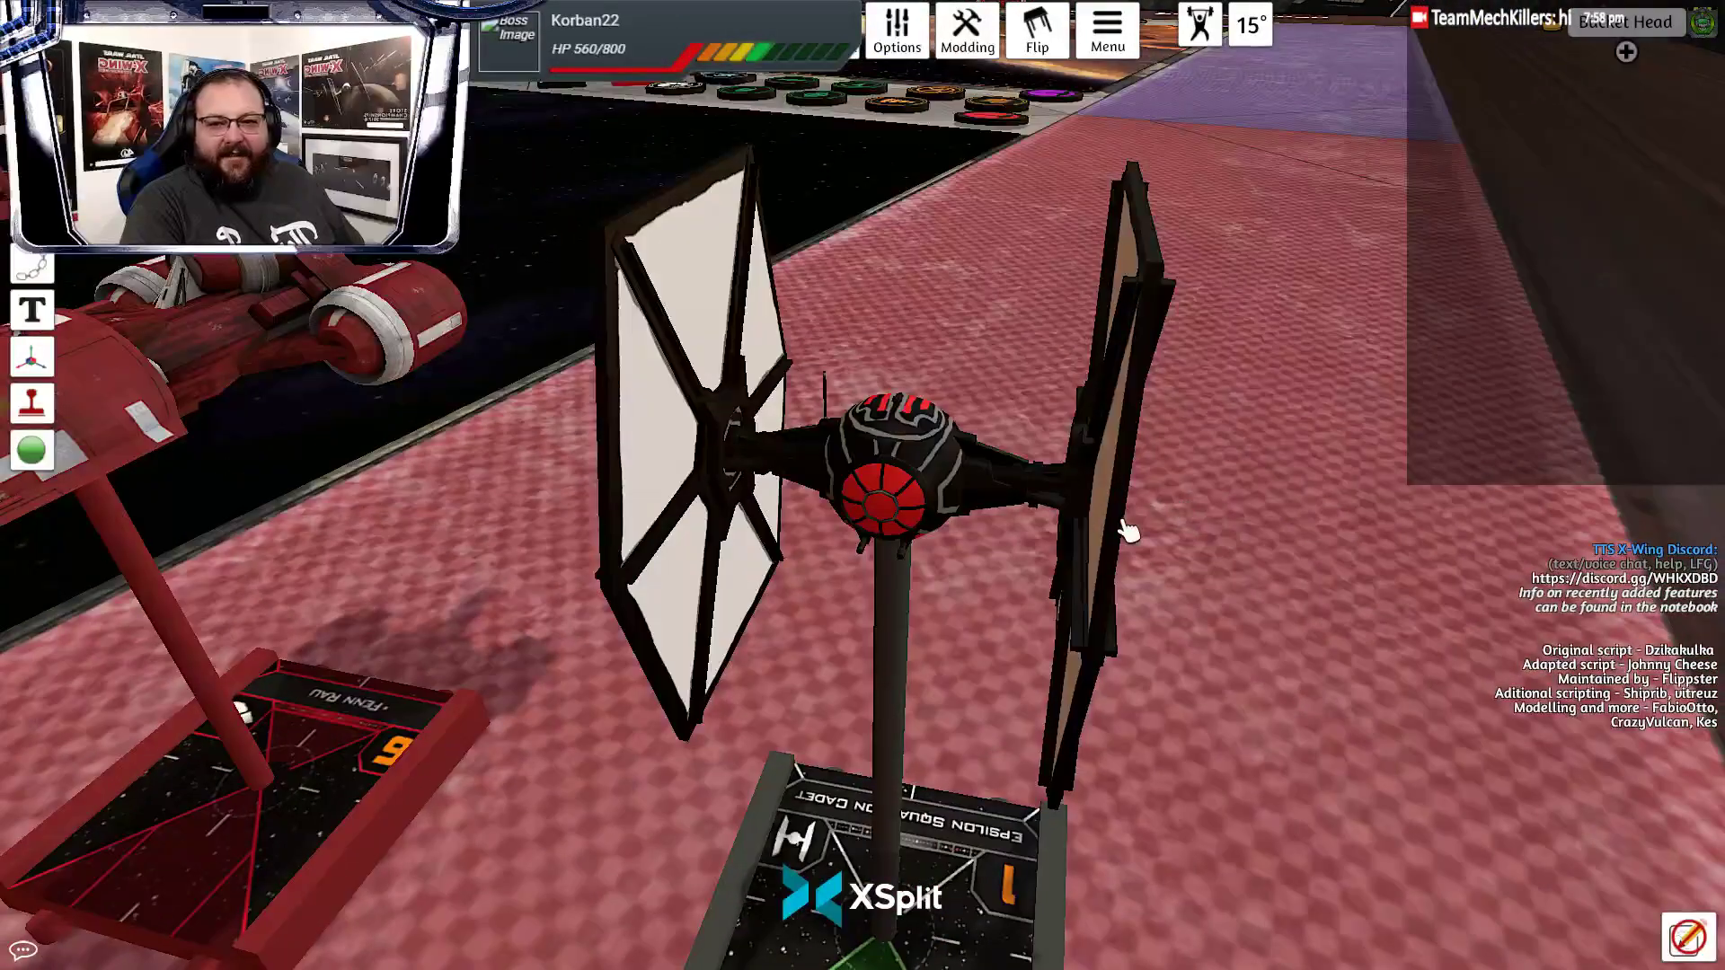
scroll(1118, 517, down, 3)
Pick up the Epsilon Squadron Cadet ship and lower the lift height to its minimum
drag(942, 746, 893, 822)
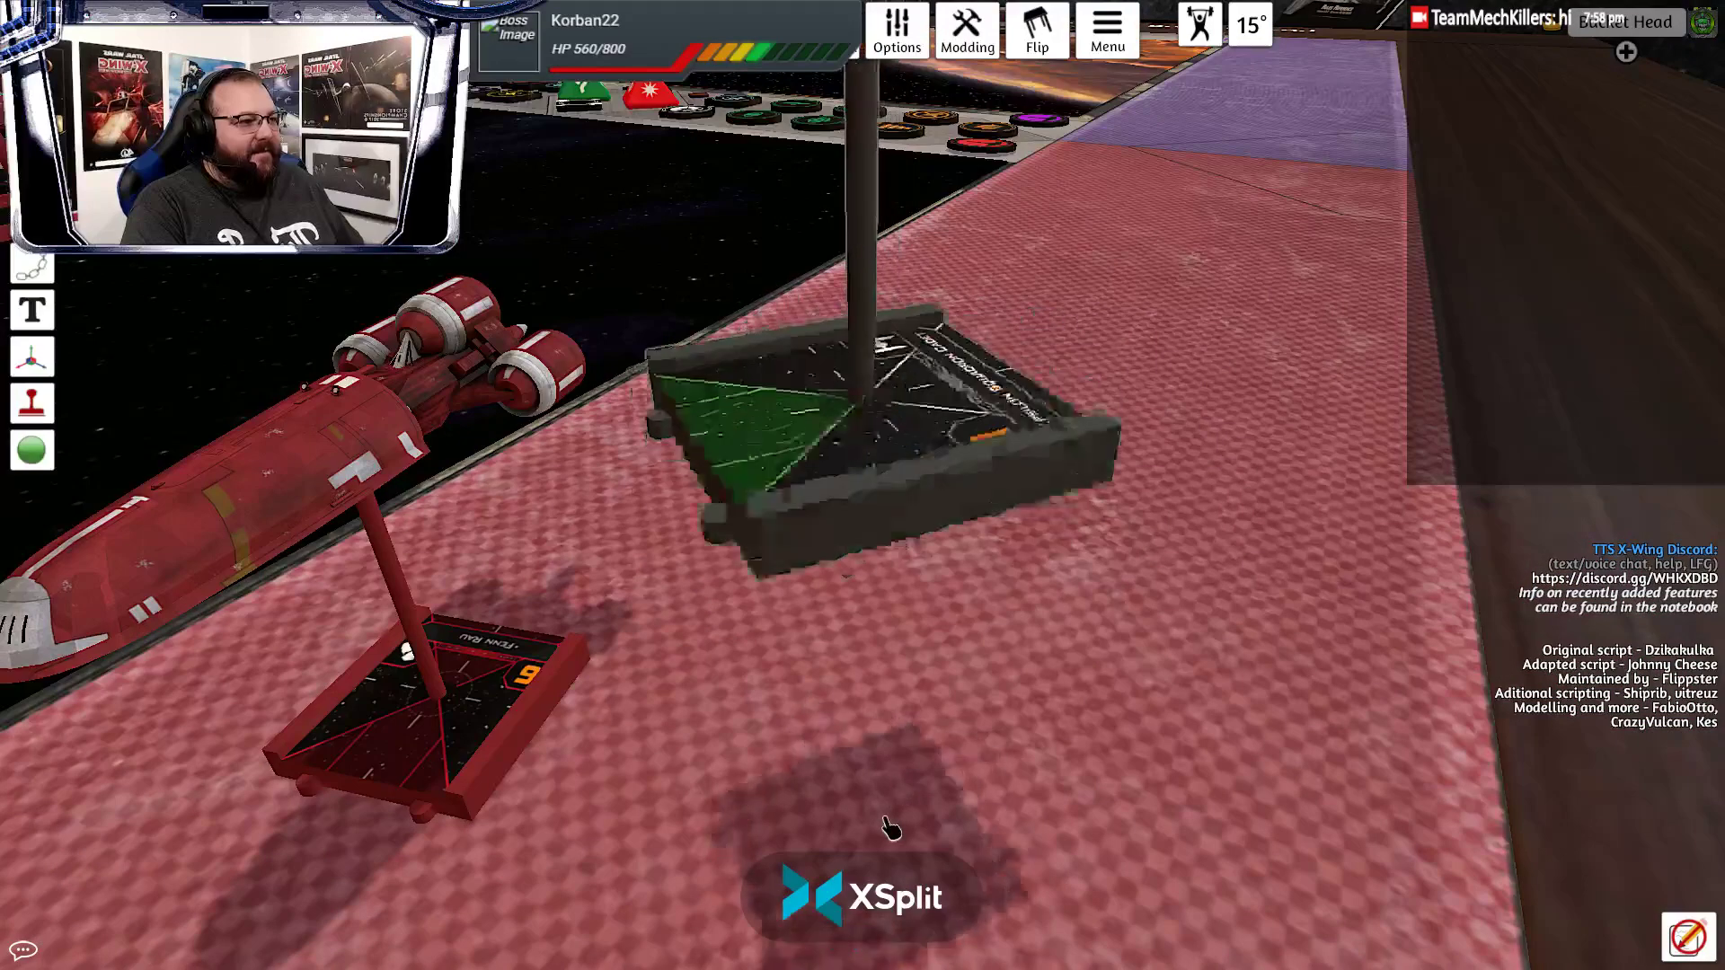
click(1202, 34)
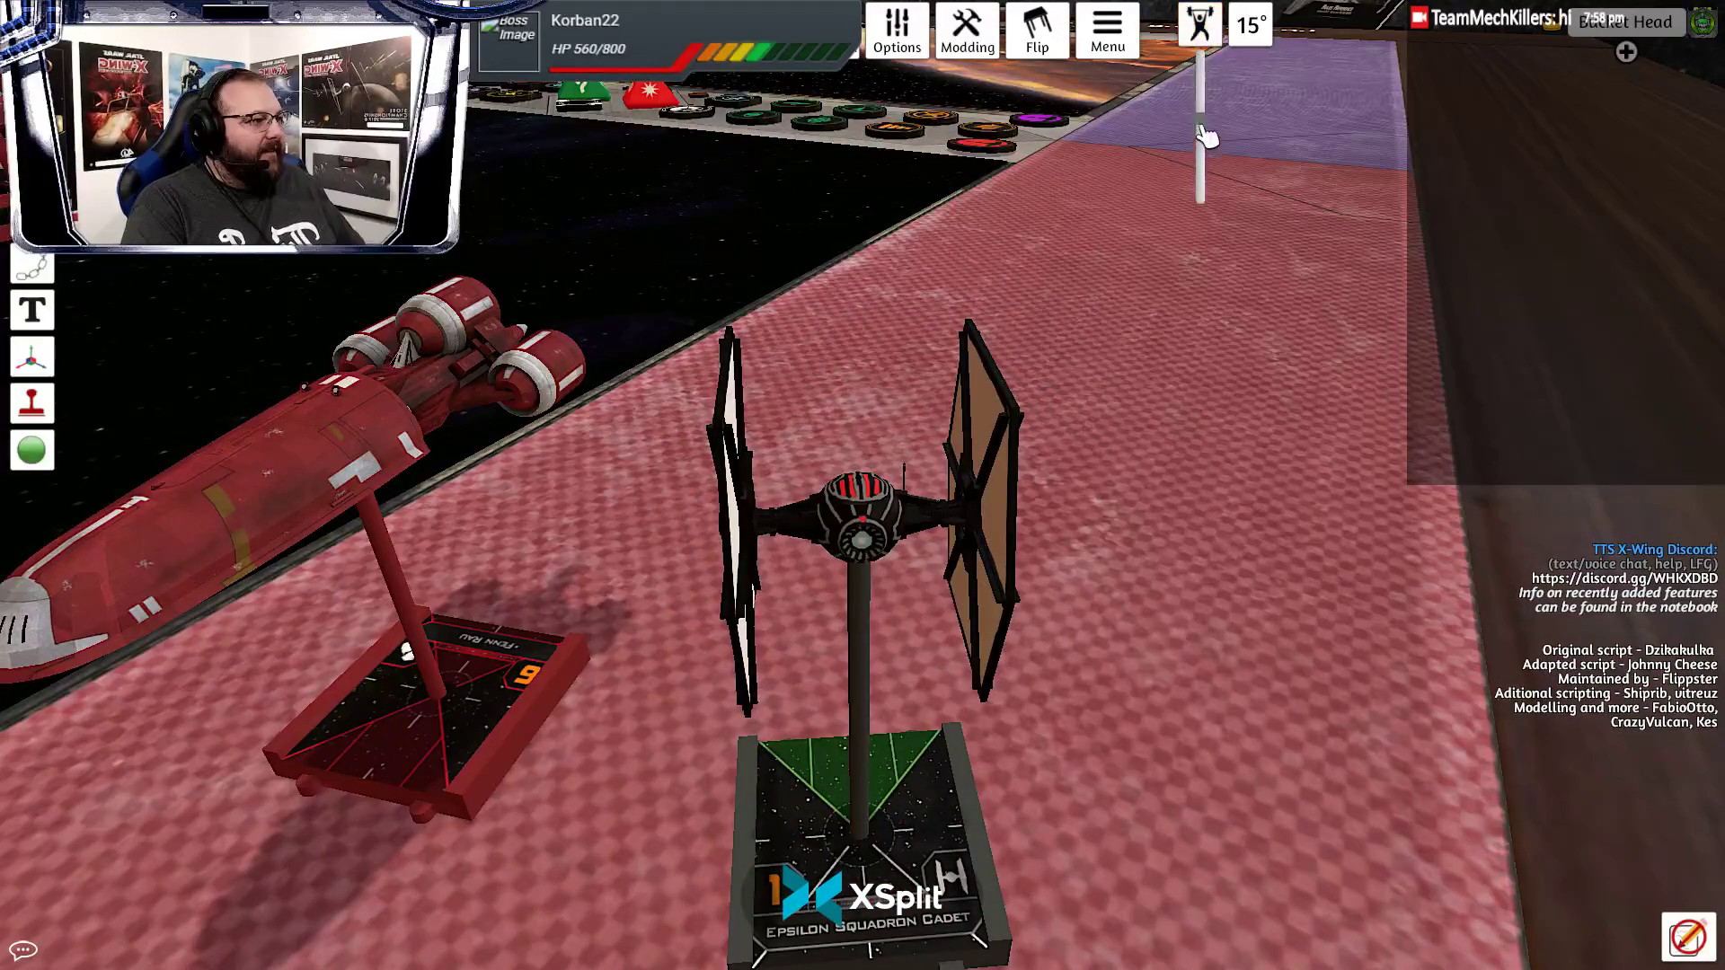
drag(1200, 136, 1200, 199)
Hold the TIE fighter just above the mat and rotate it both ways to show its skin from every side
drag(874, 780, 889, 687)
scroll(896, 701, down, 12)
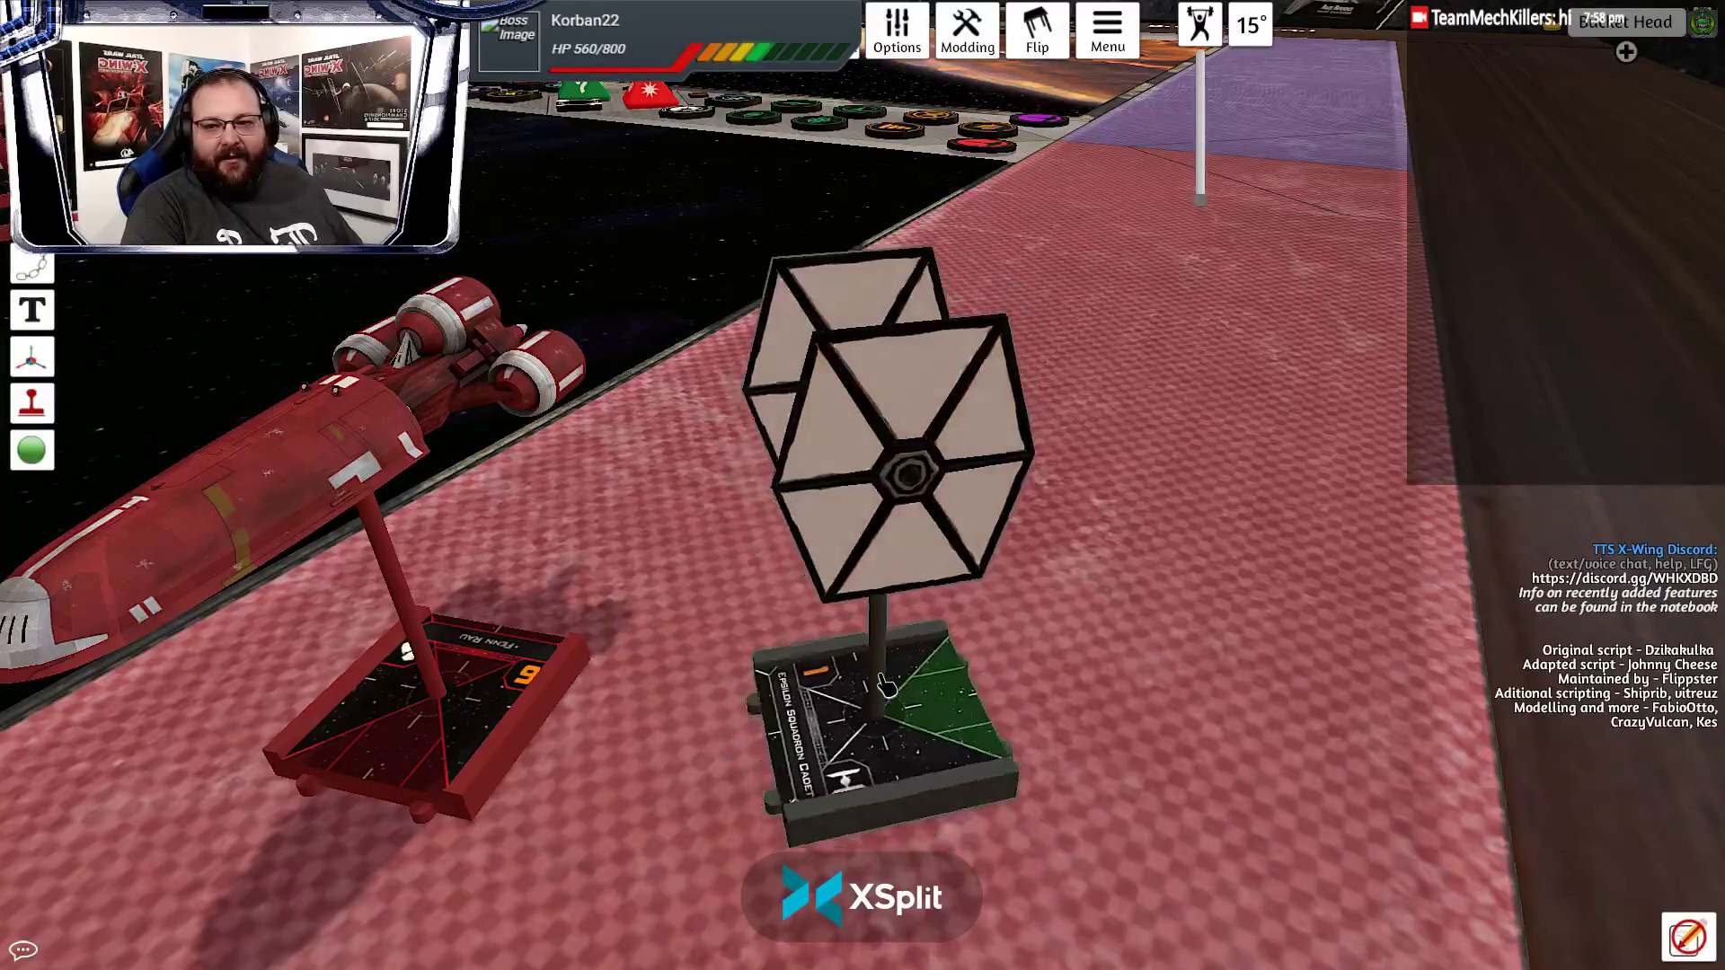
scroll(885, 682, up, 6)
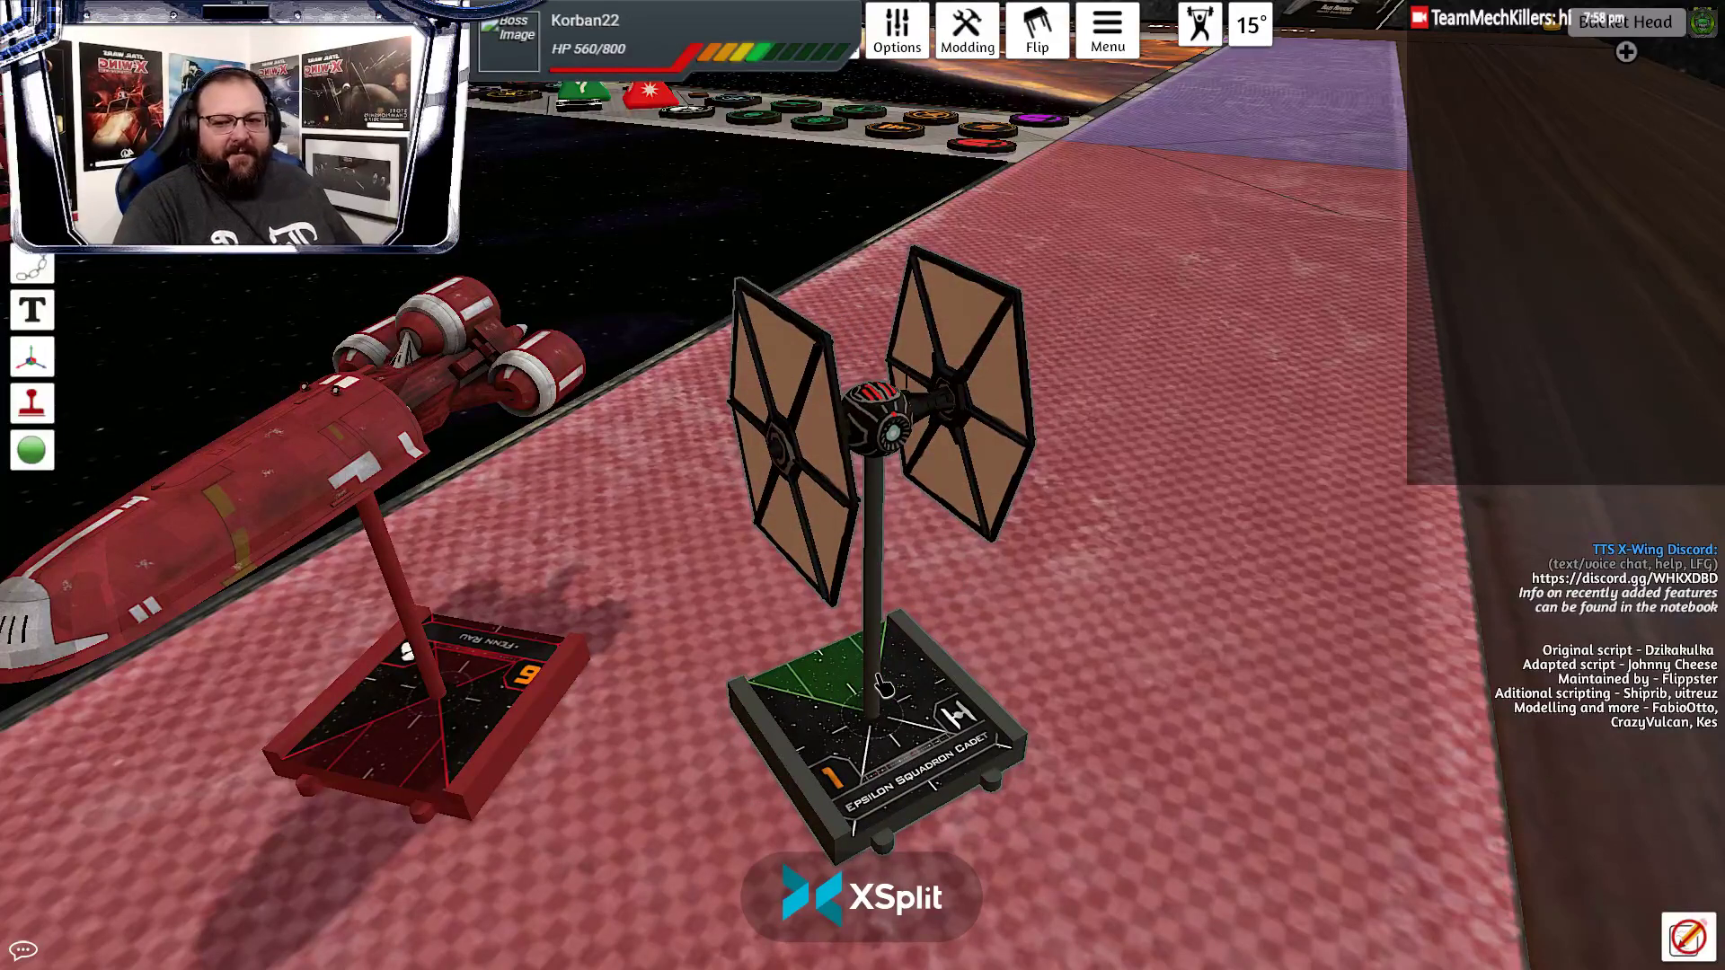
key(q)
key(q)
key(q)
key(q)
key(q)
key(q)
key(q)
key(q)
key(q)
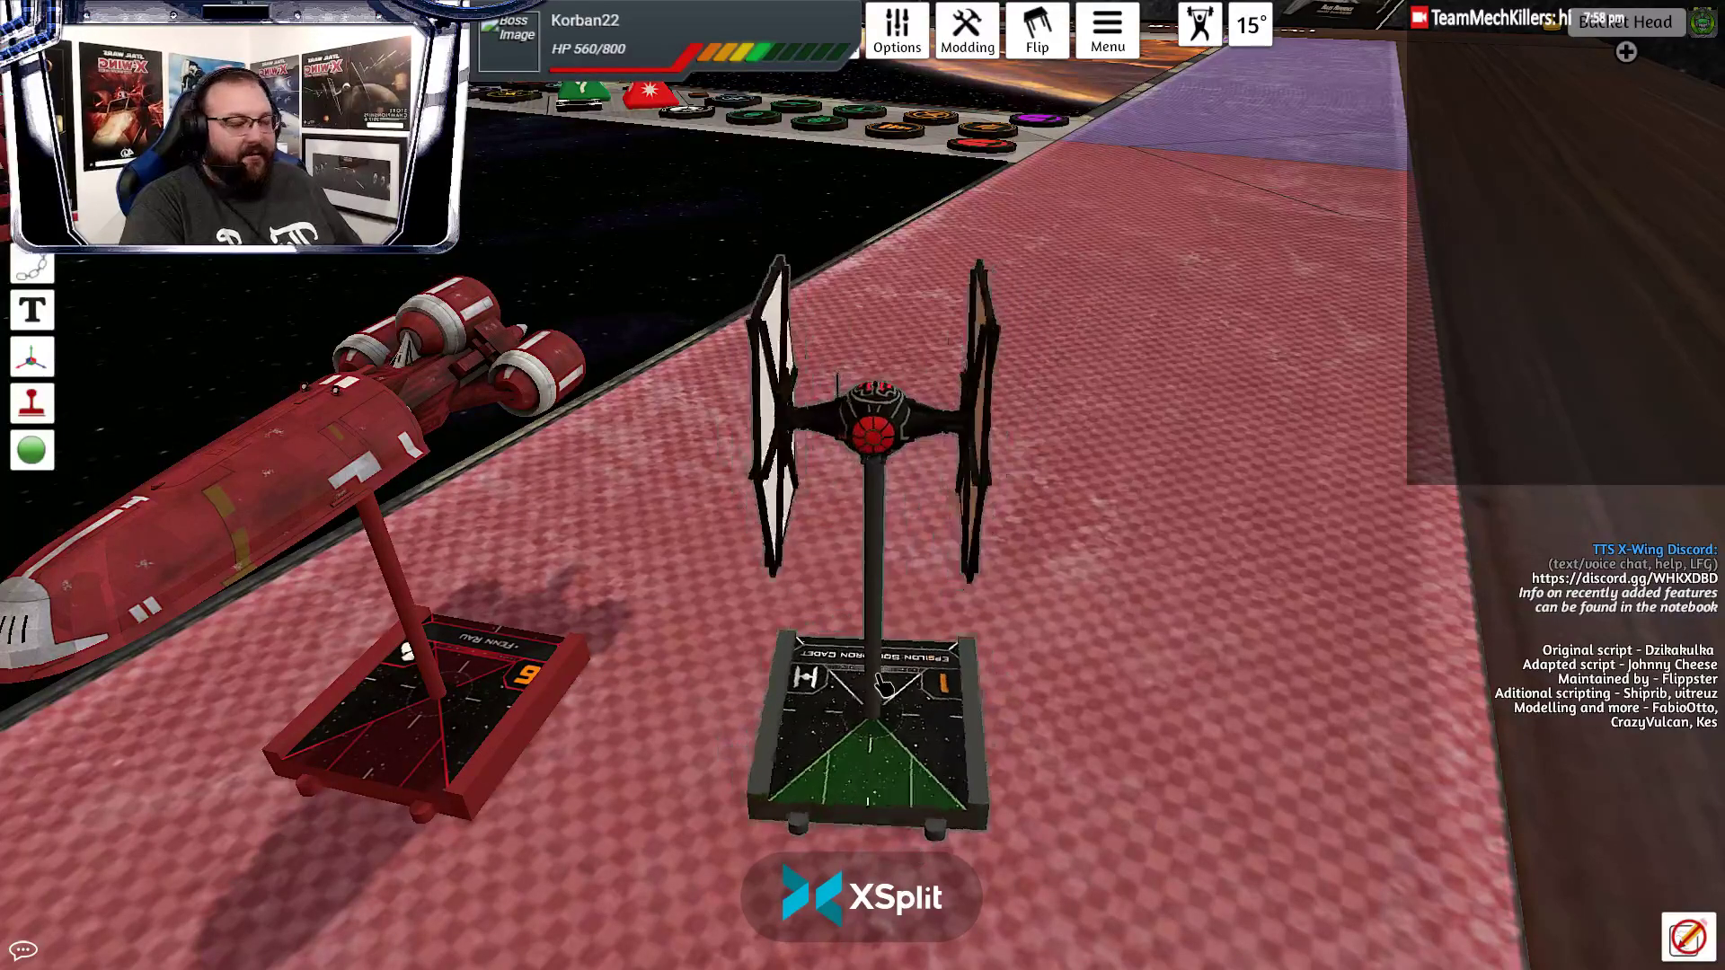
key(q)
key(q)
key(q)
key(e)
key(e)
key(e)
key(e)
key(e)
key(e)
Inspect the TIE fighter's white wing panel from the side and compare the ship with the neighbouring red one
drag(1097, 651, 998, 631)
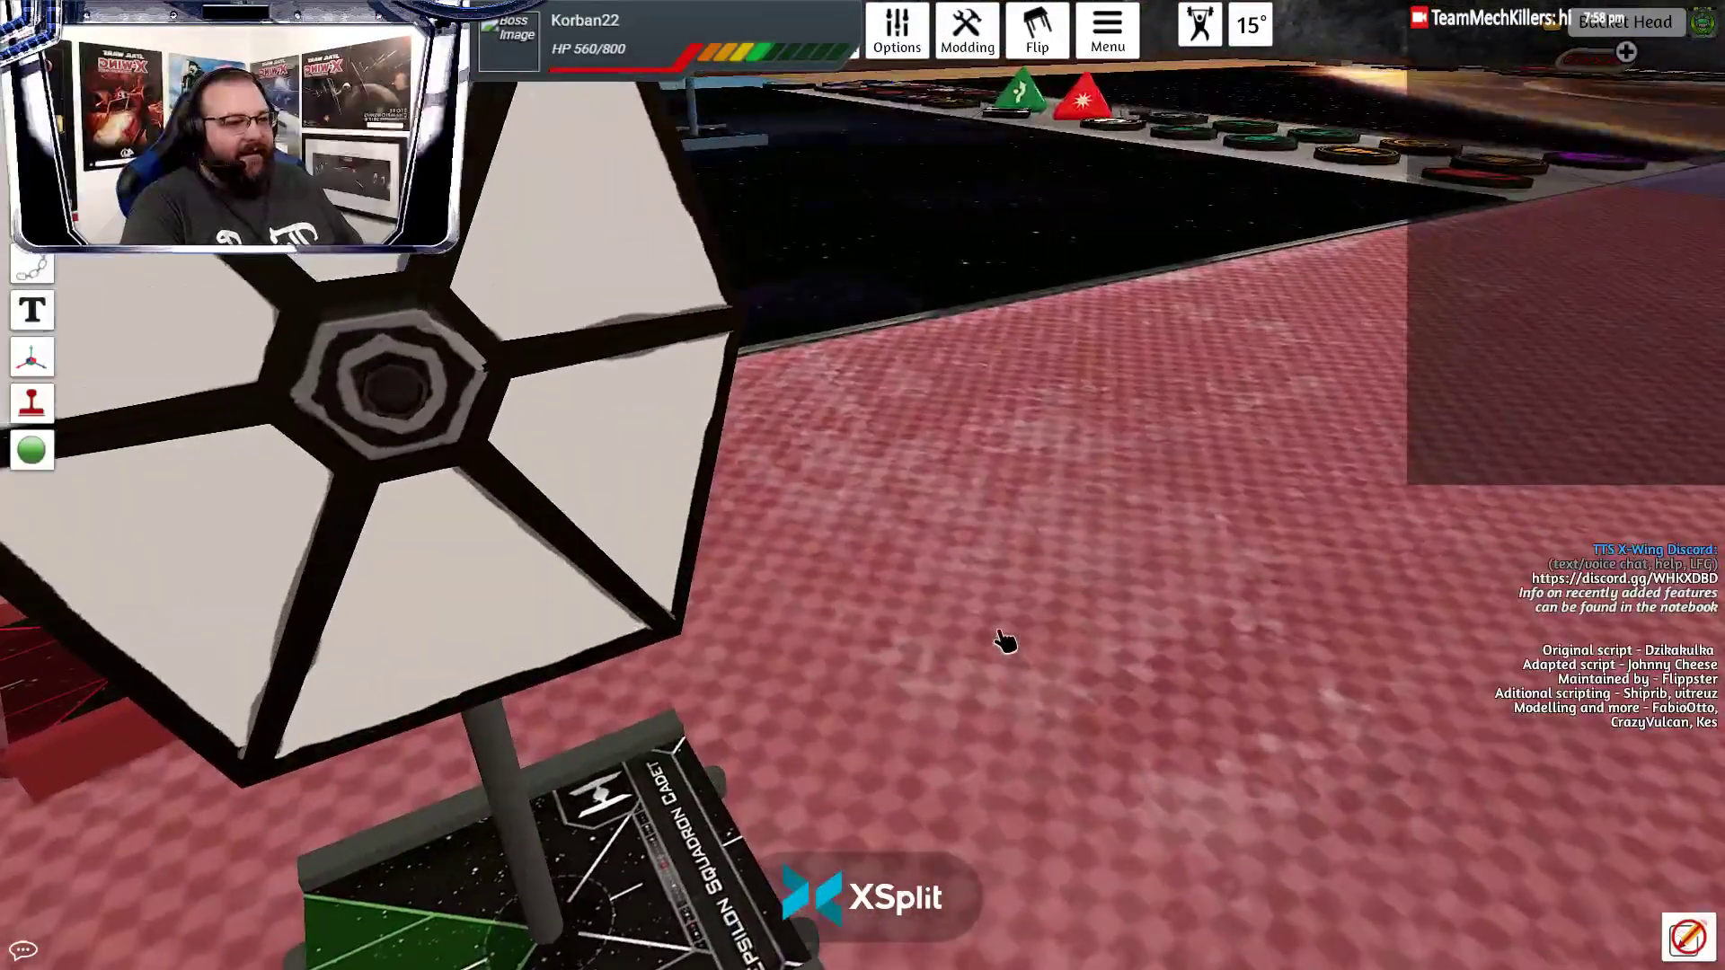
scroll(1004, 640, down, 5)
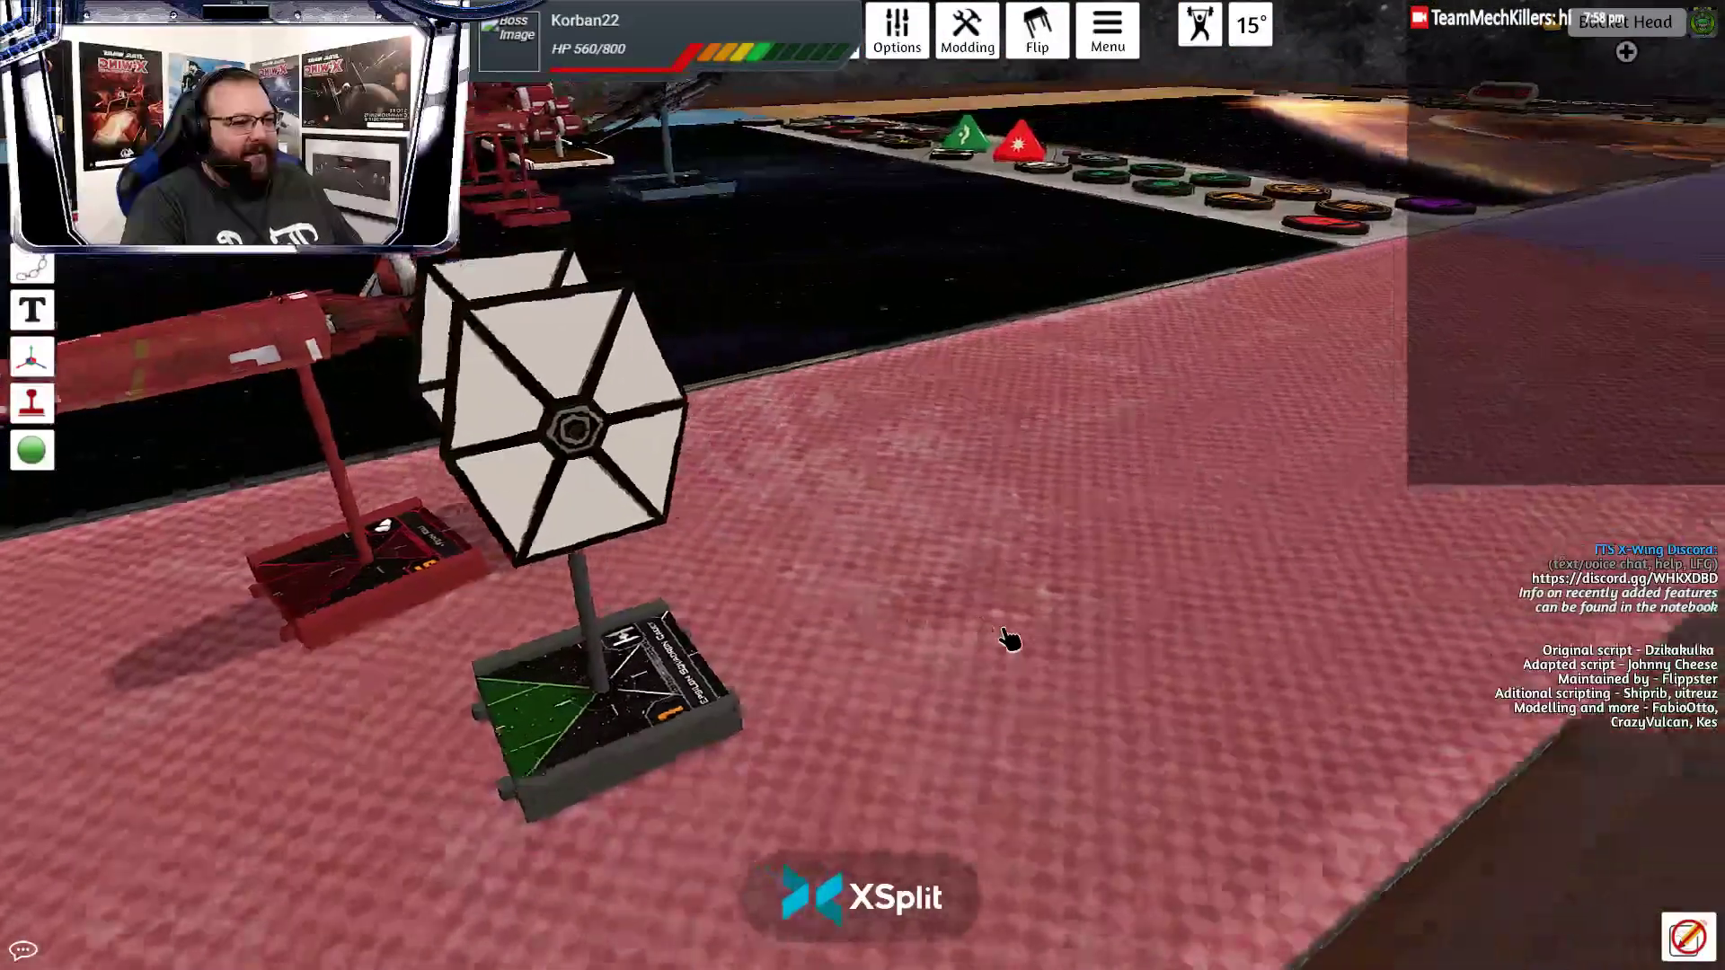
scroll(1004, 632, down, 3)
mouse_move(1024, 639)
mouse_down()
mouse_move(1132, 647)
mouse_move(1021, 606)
mouse_up()
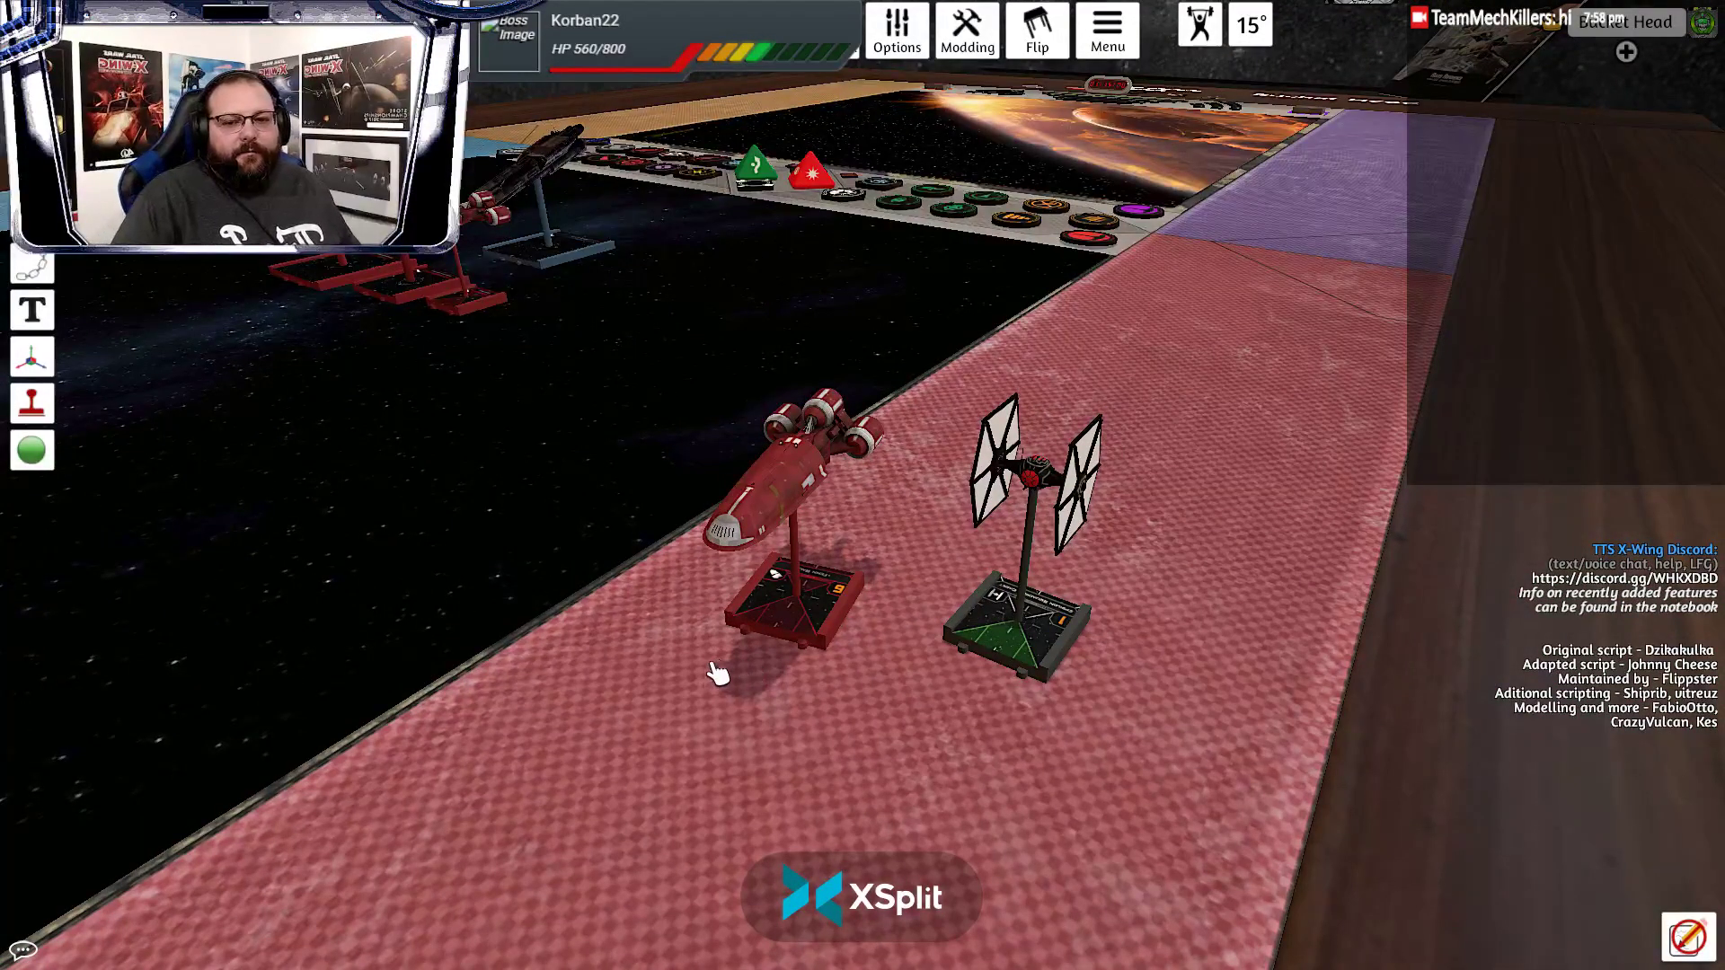
Bring an Objective token from the table edge onto the red ship's base and switch it to its second state
scroll(566, 685, down, 6)
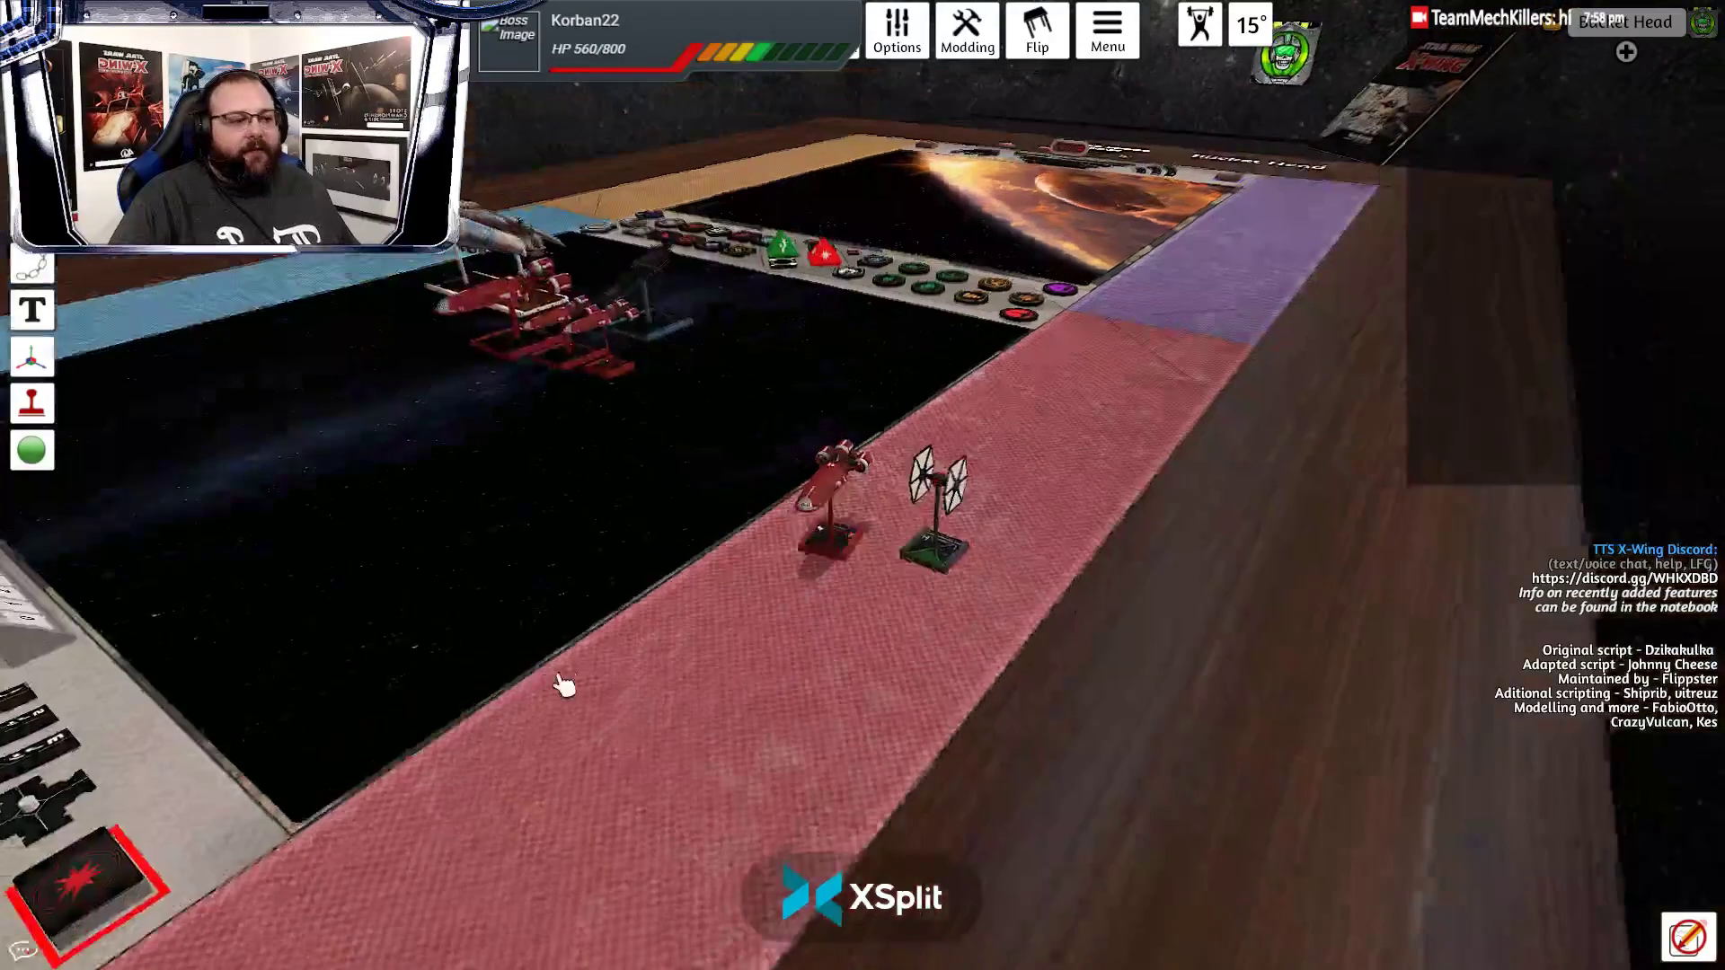
key(a)
key(a)
key(a)
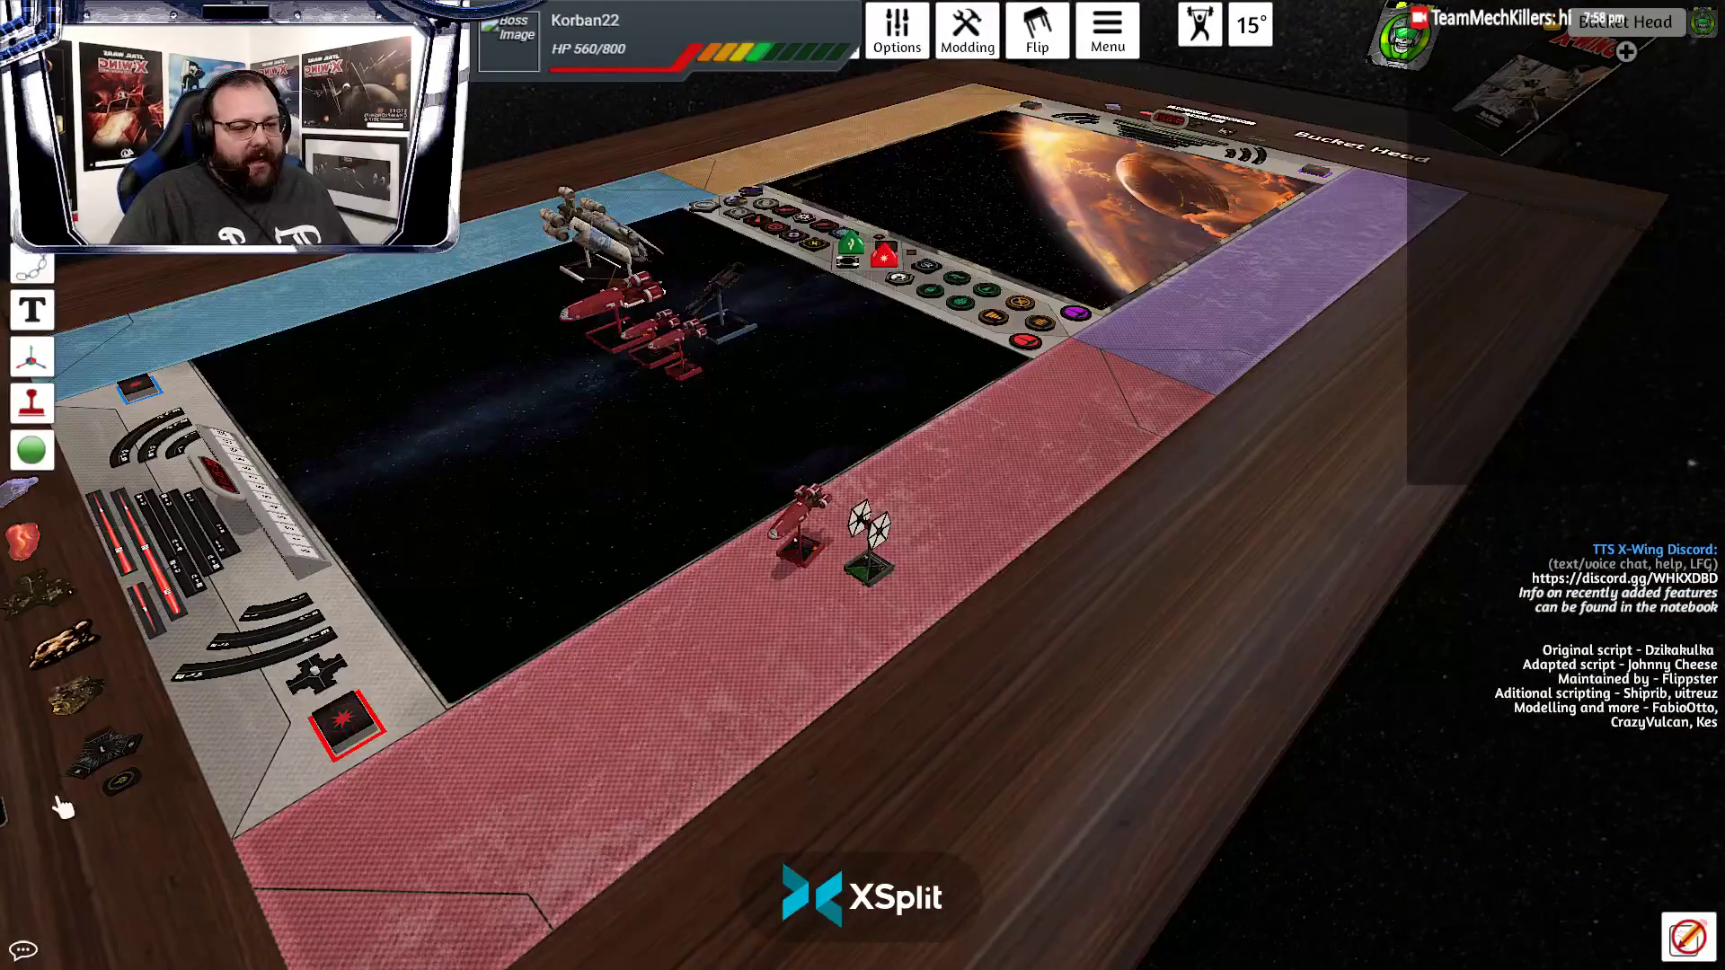
drag(106, 776, 582, 609)
scroll(579, 620, up, 4)
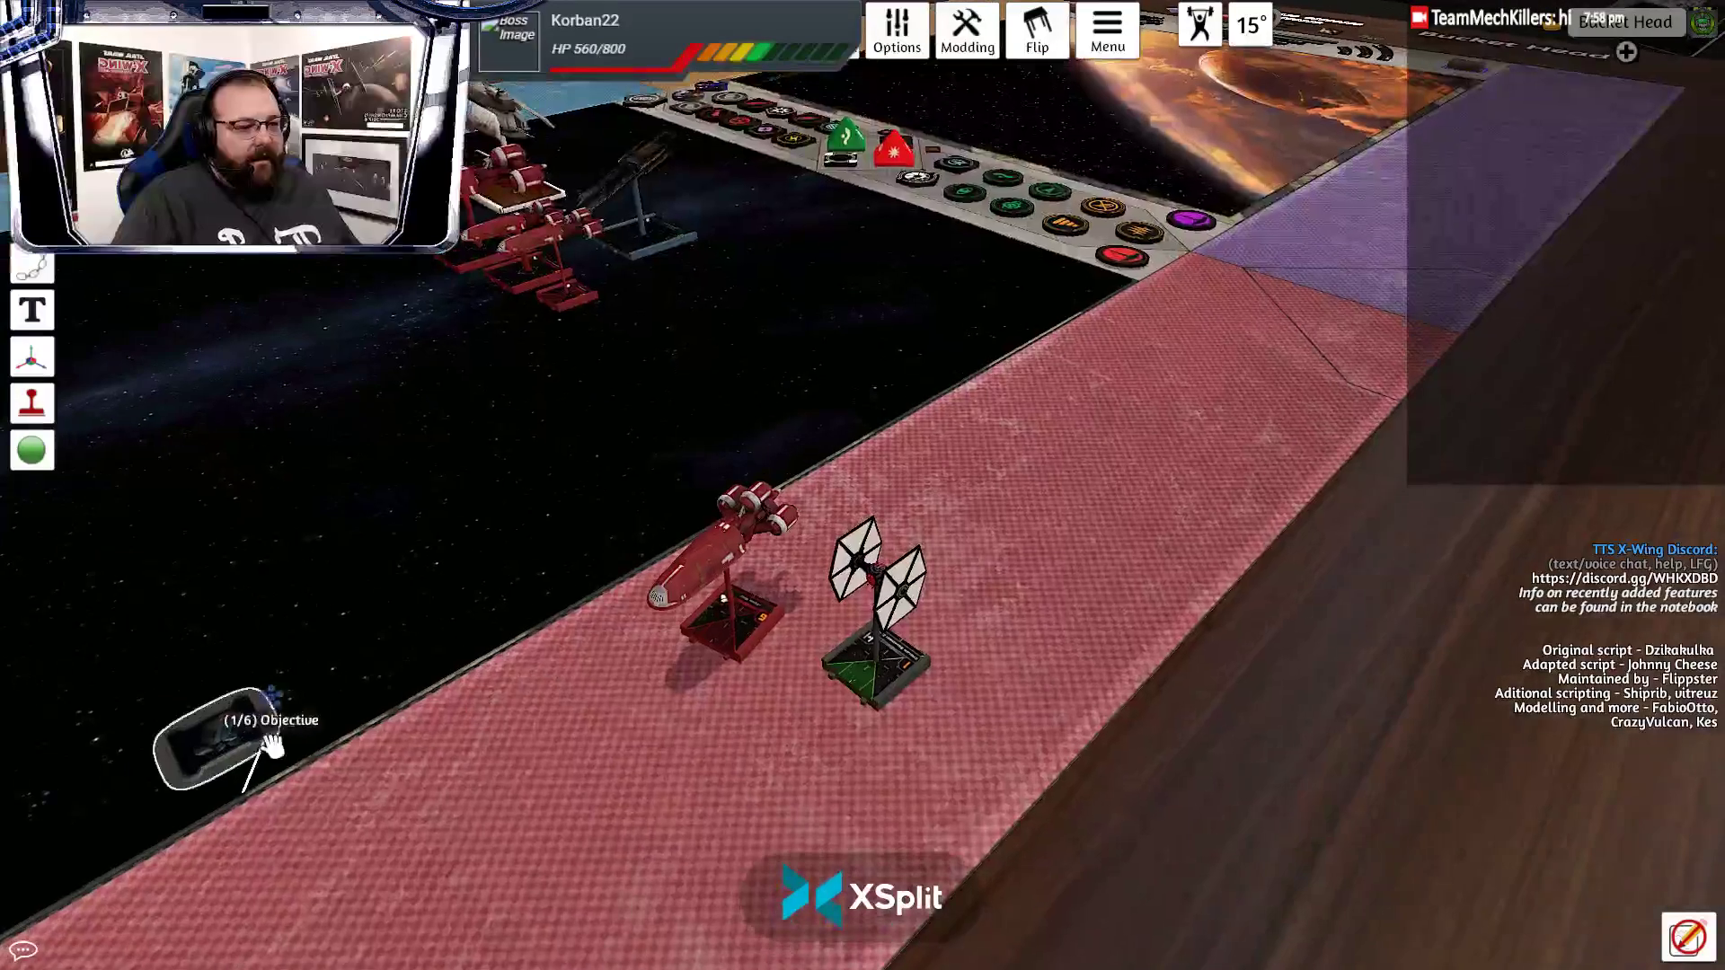
drag(269, 751, 732, 629)
key(2)
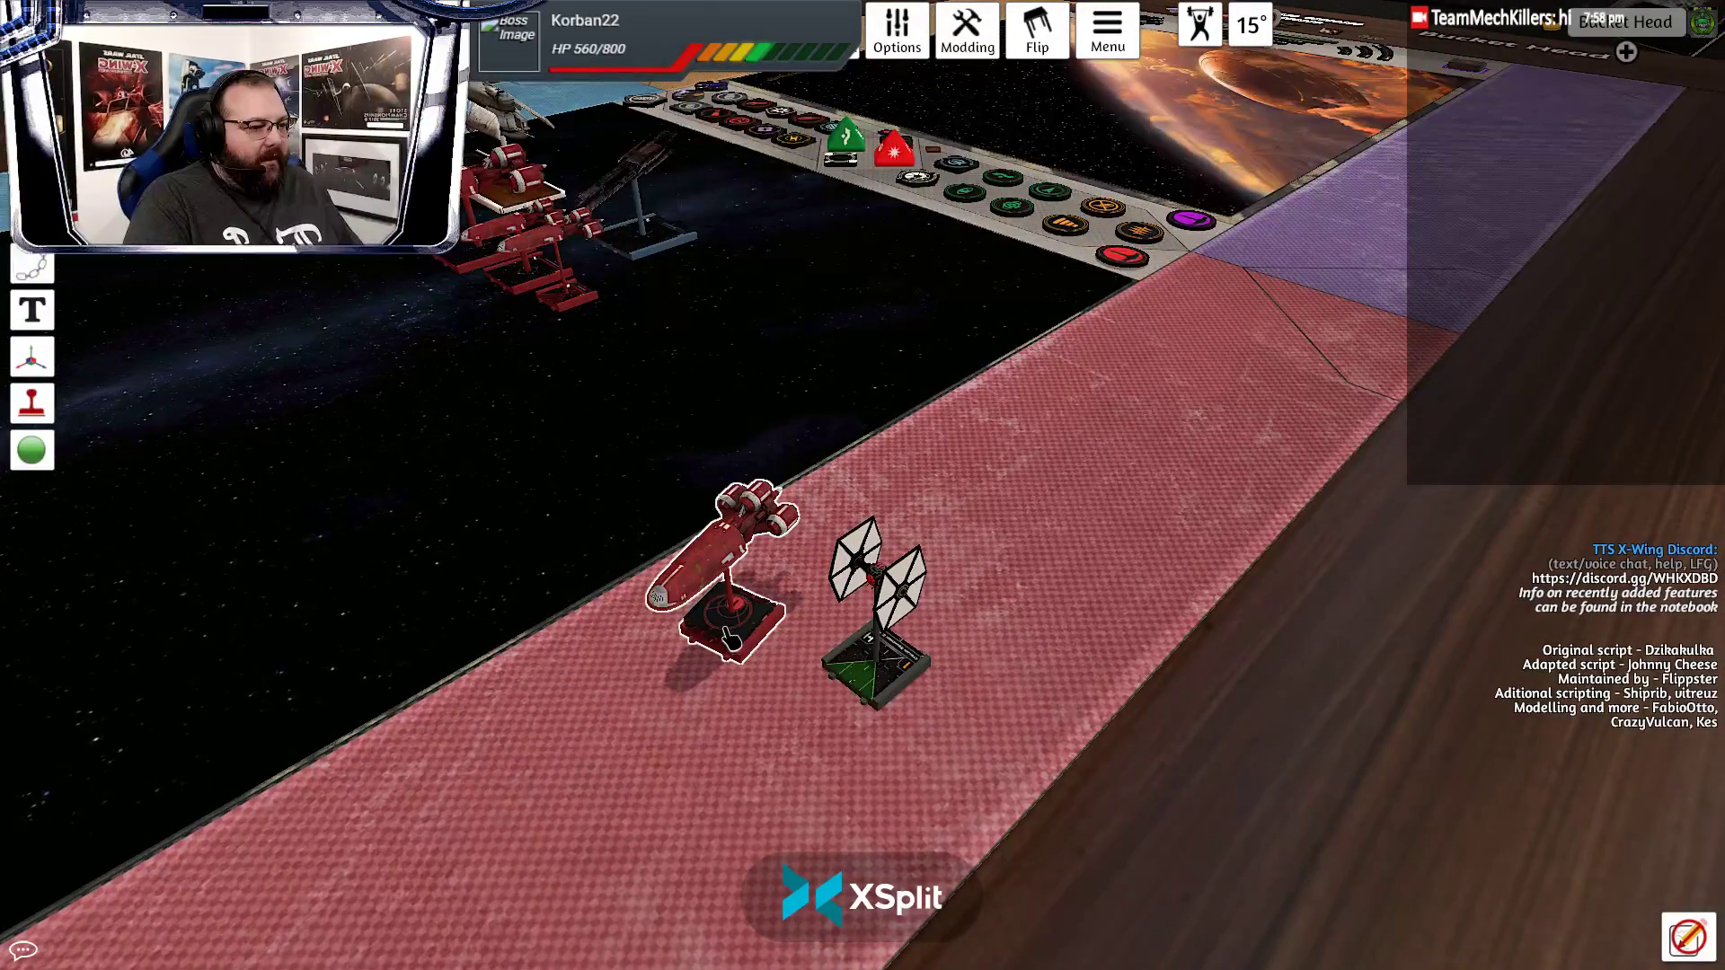
scroll(727, 701, up, 4)
scroll(765, 738, up, 5)
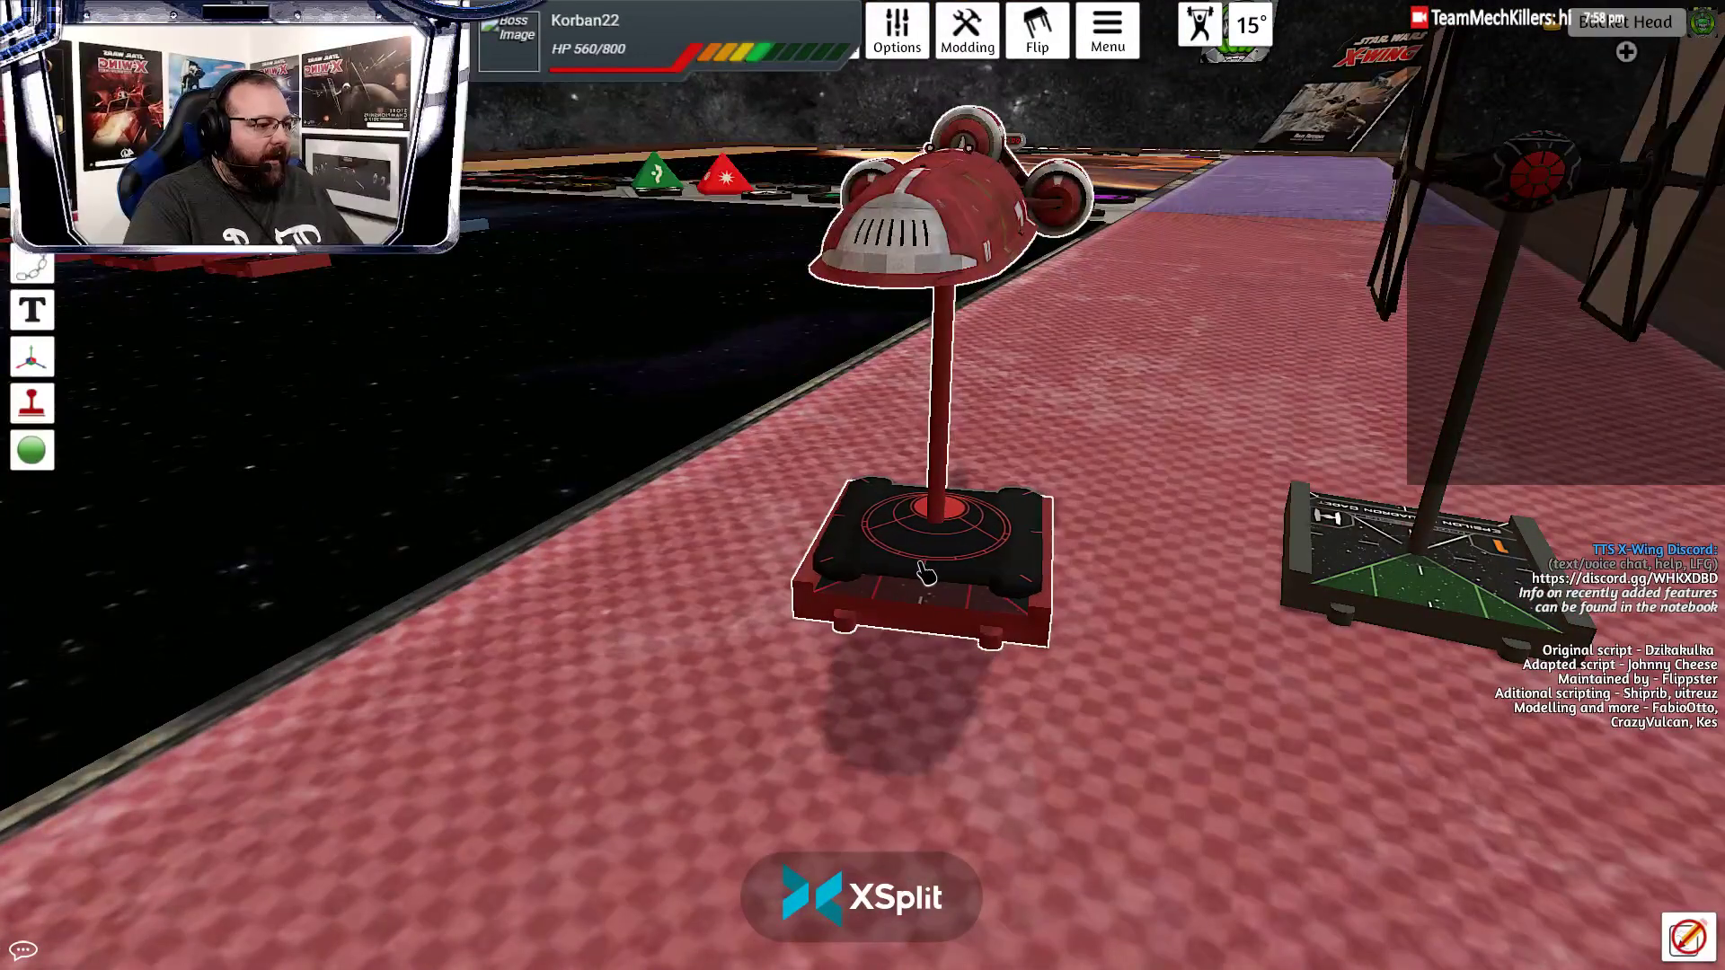
Move the Objective 1 token off the red Fenn Rau ship's base onto the mat beside it
drag(1090, 644, 1104, 678)
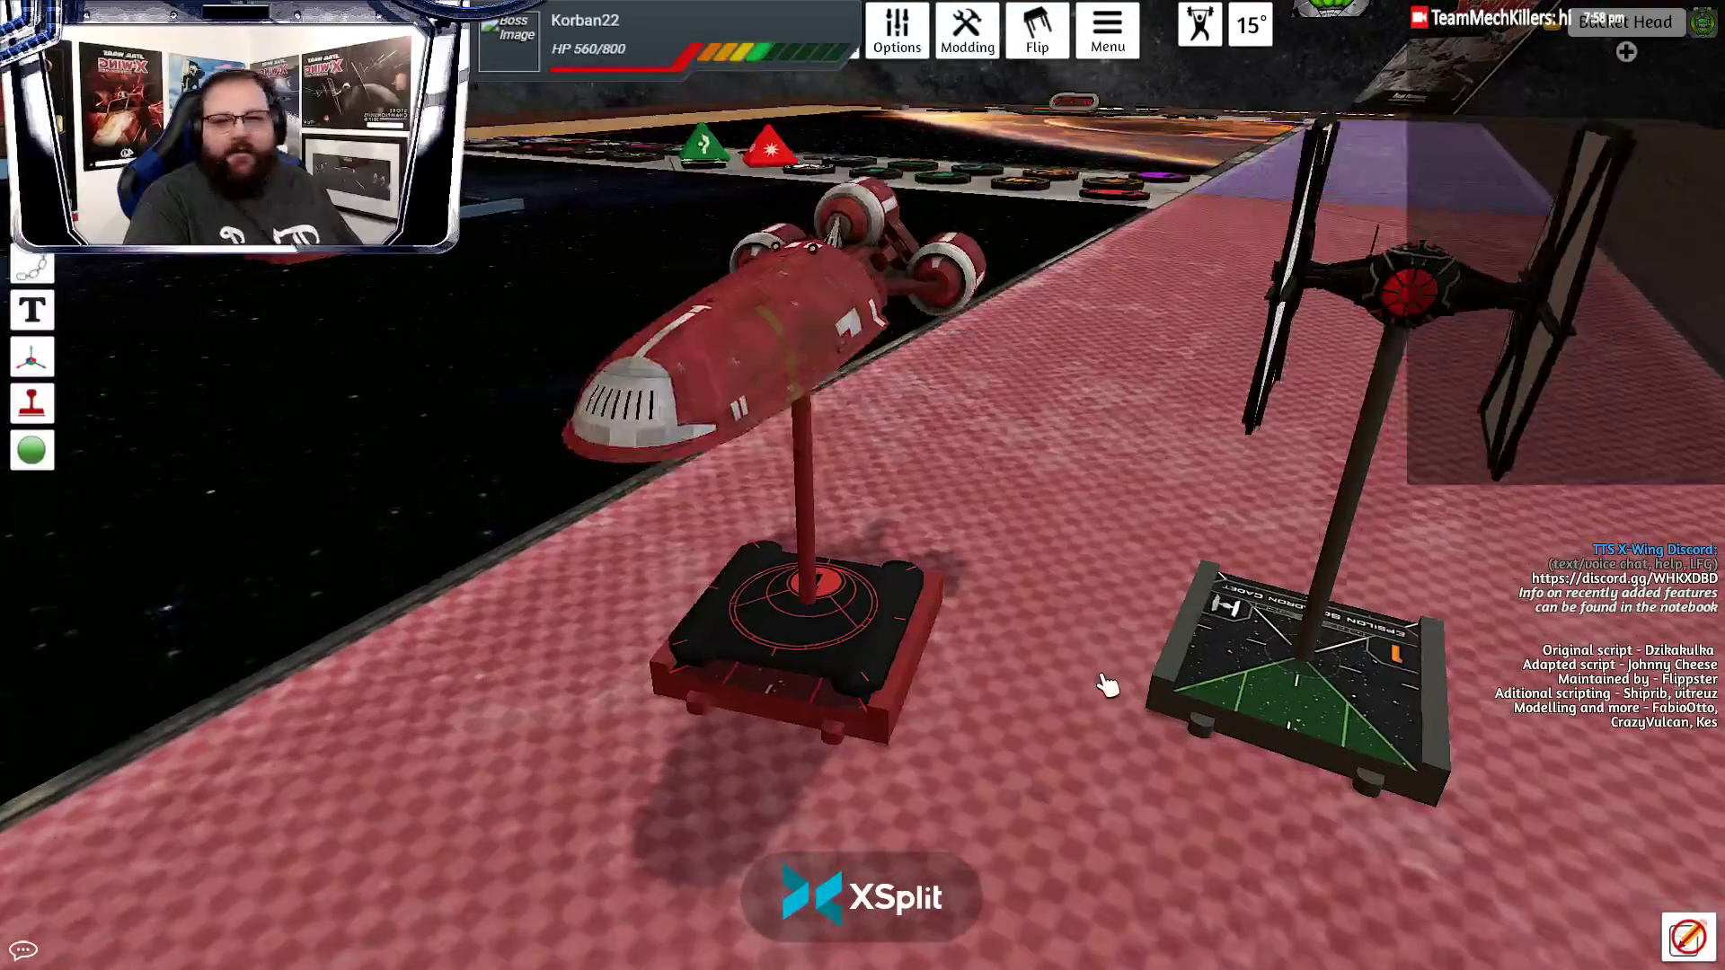
drag(908, 644, 853, 654)
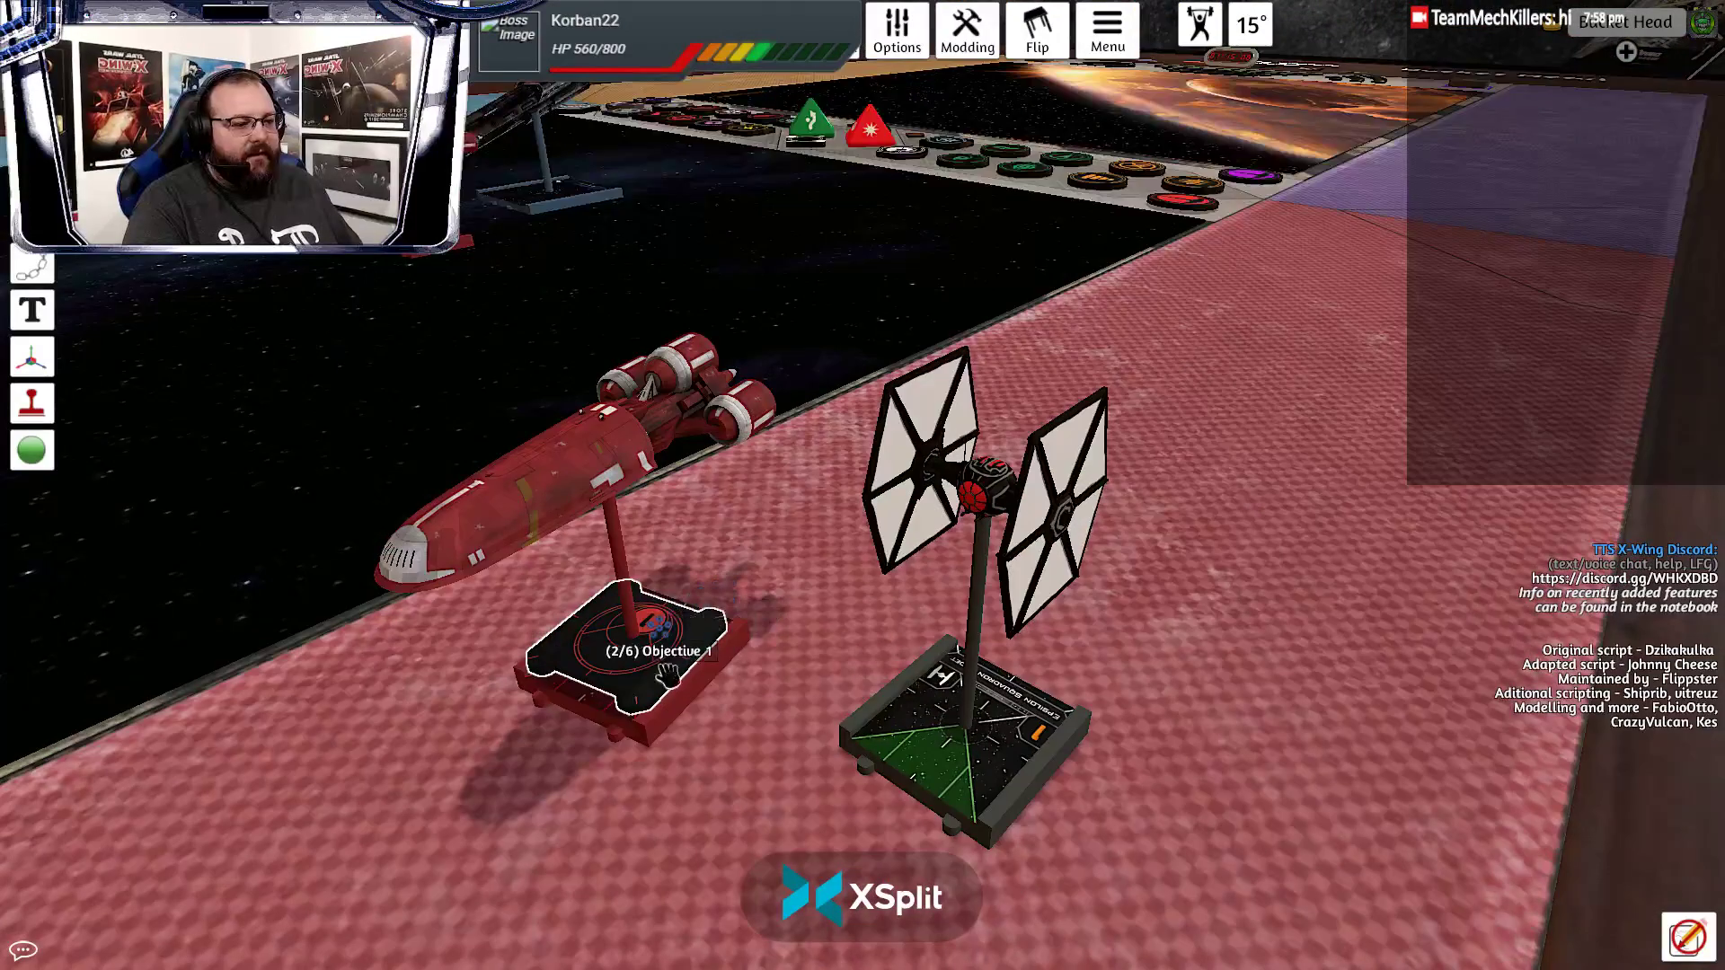
click(1212, 37)
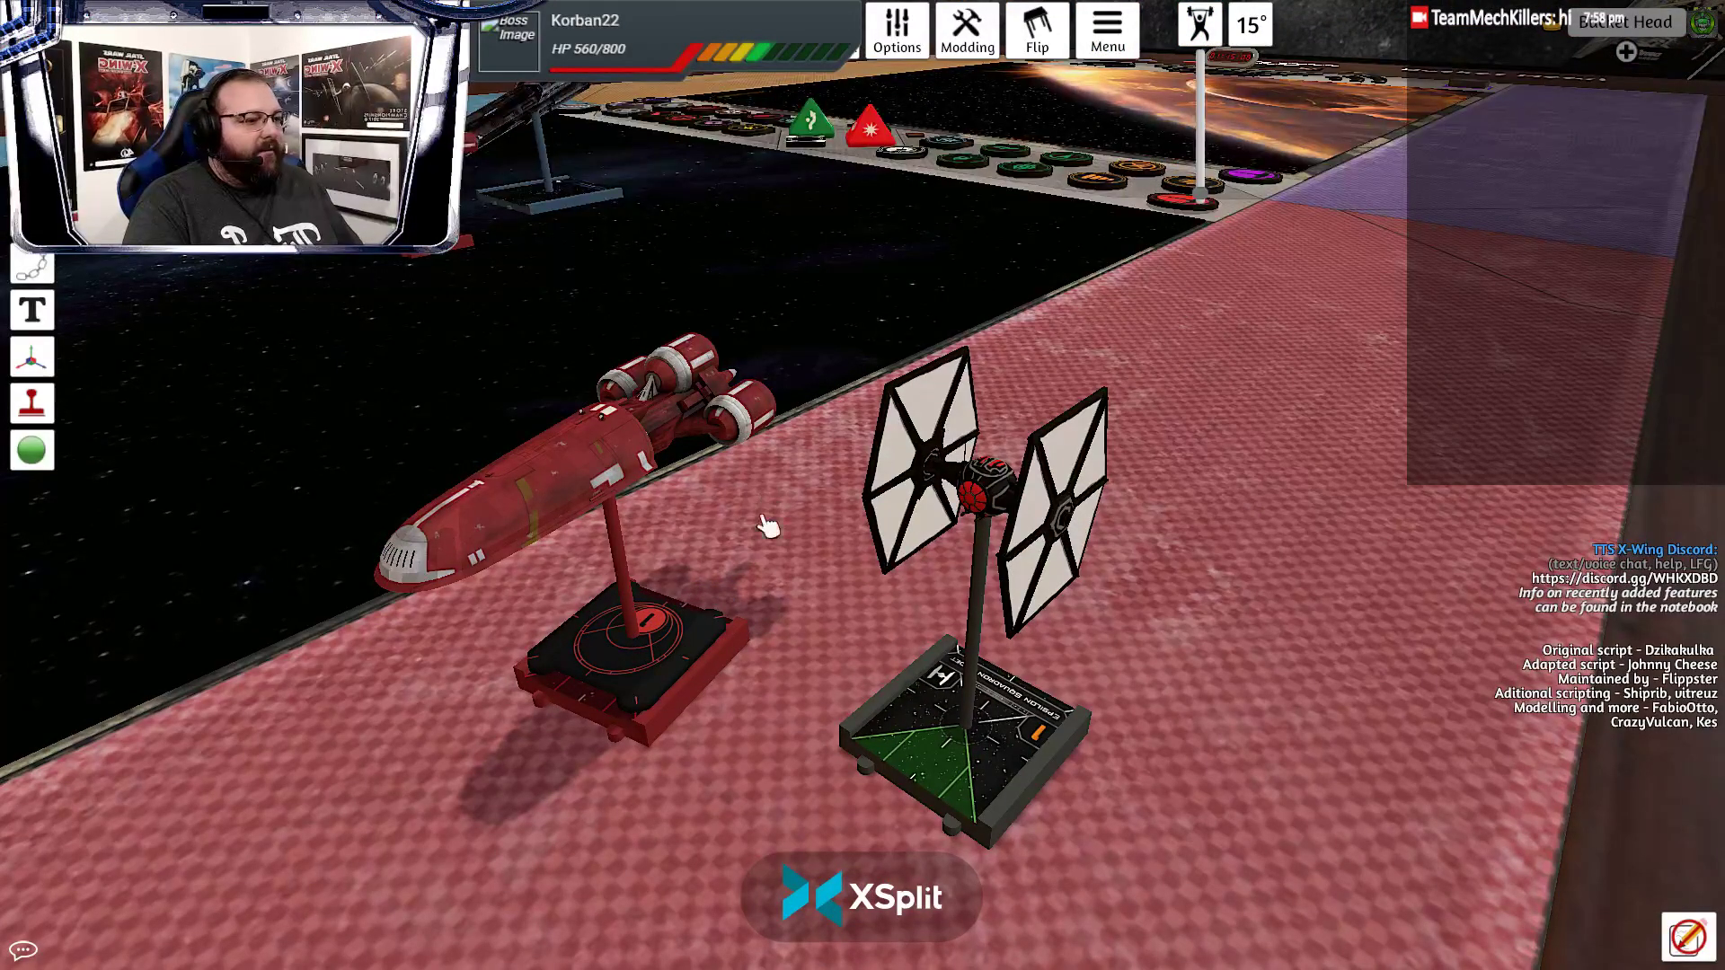
scroll(629, 656, down, 3)
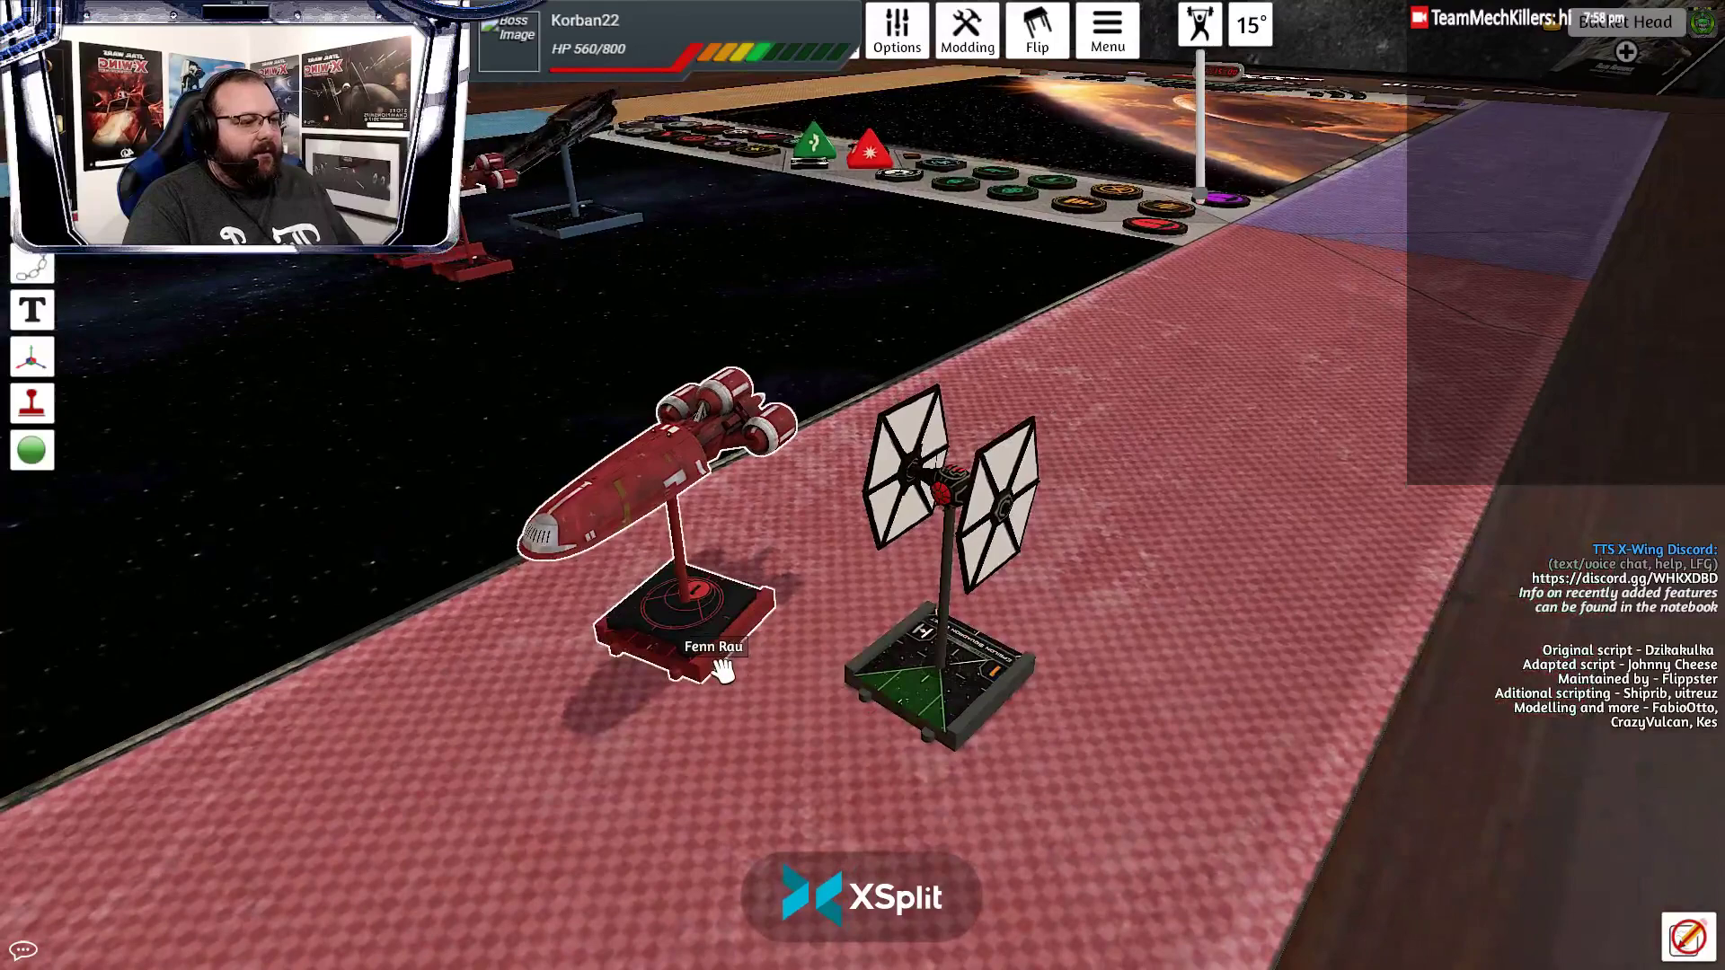
drag(685, 612, 408, 669)
scroll(520, 608, down, 4)
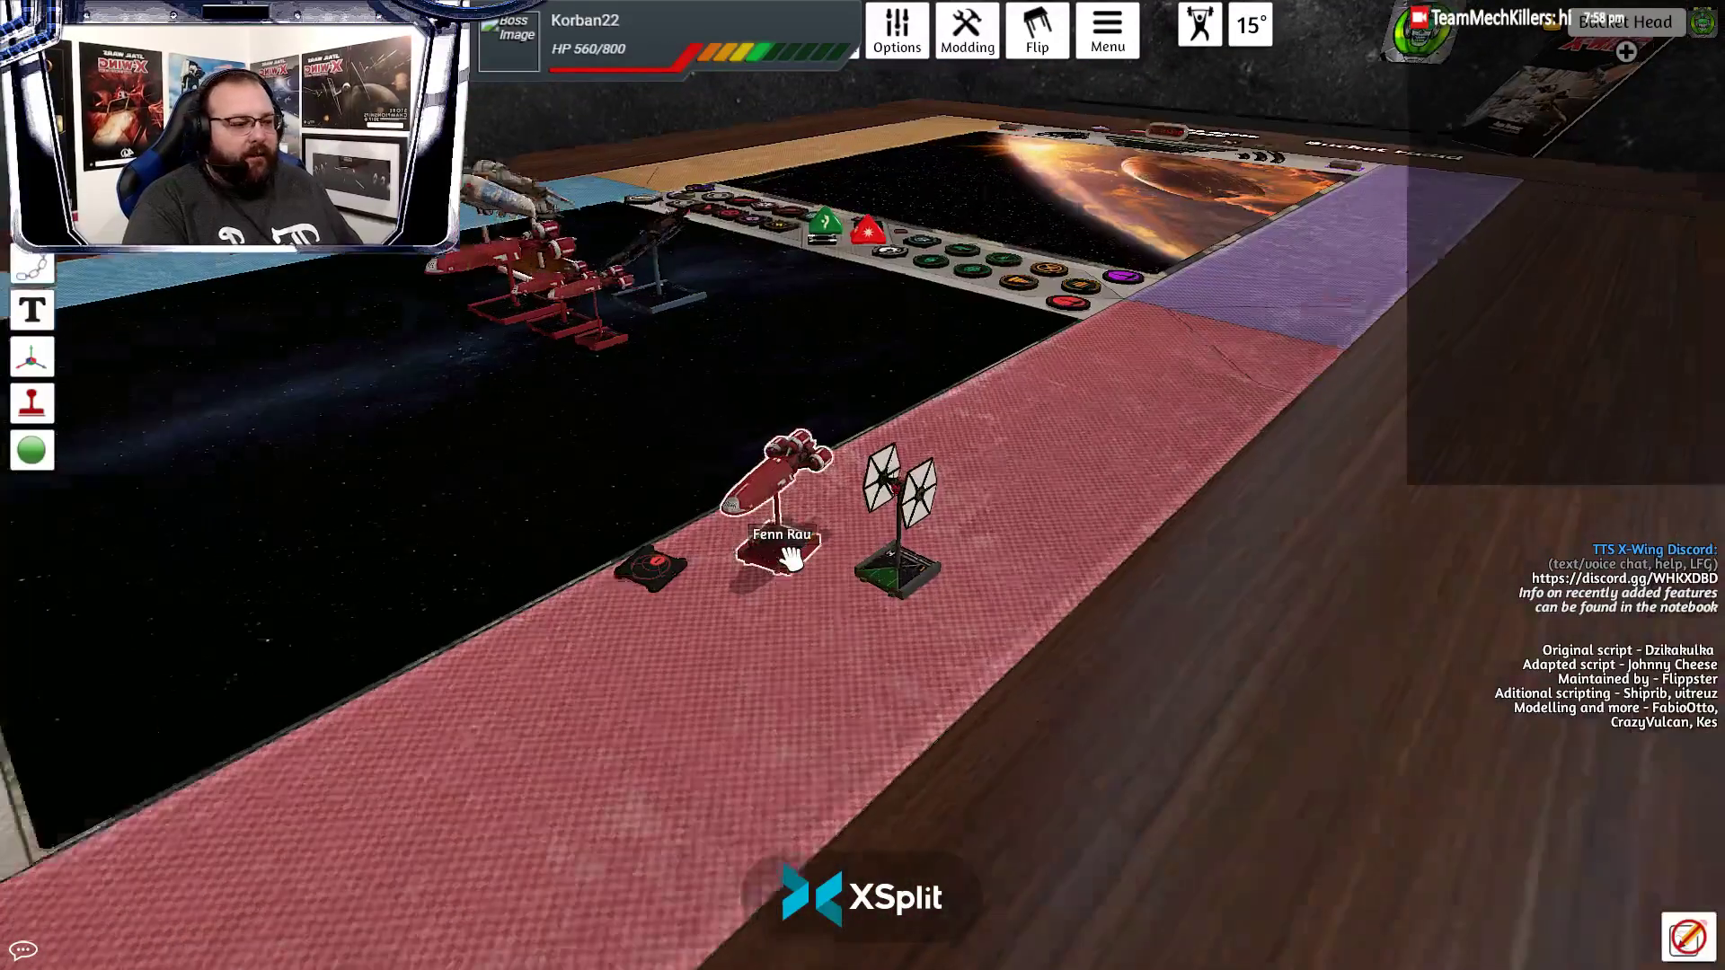
Examine the Fenn Rau ship's red hull and base artwork from several sides, alongside the Objective token and the TIE fighter
scroll(643, 674, up, 5)
scroll(566, 464, down, 4)
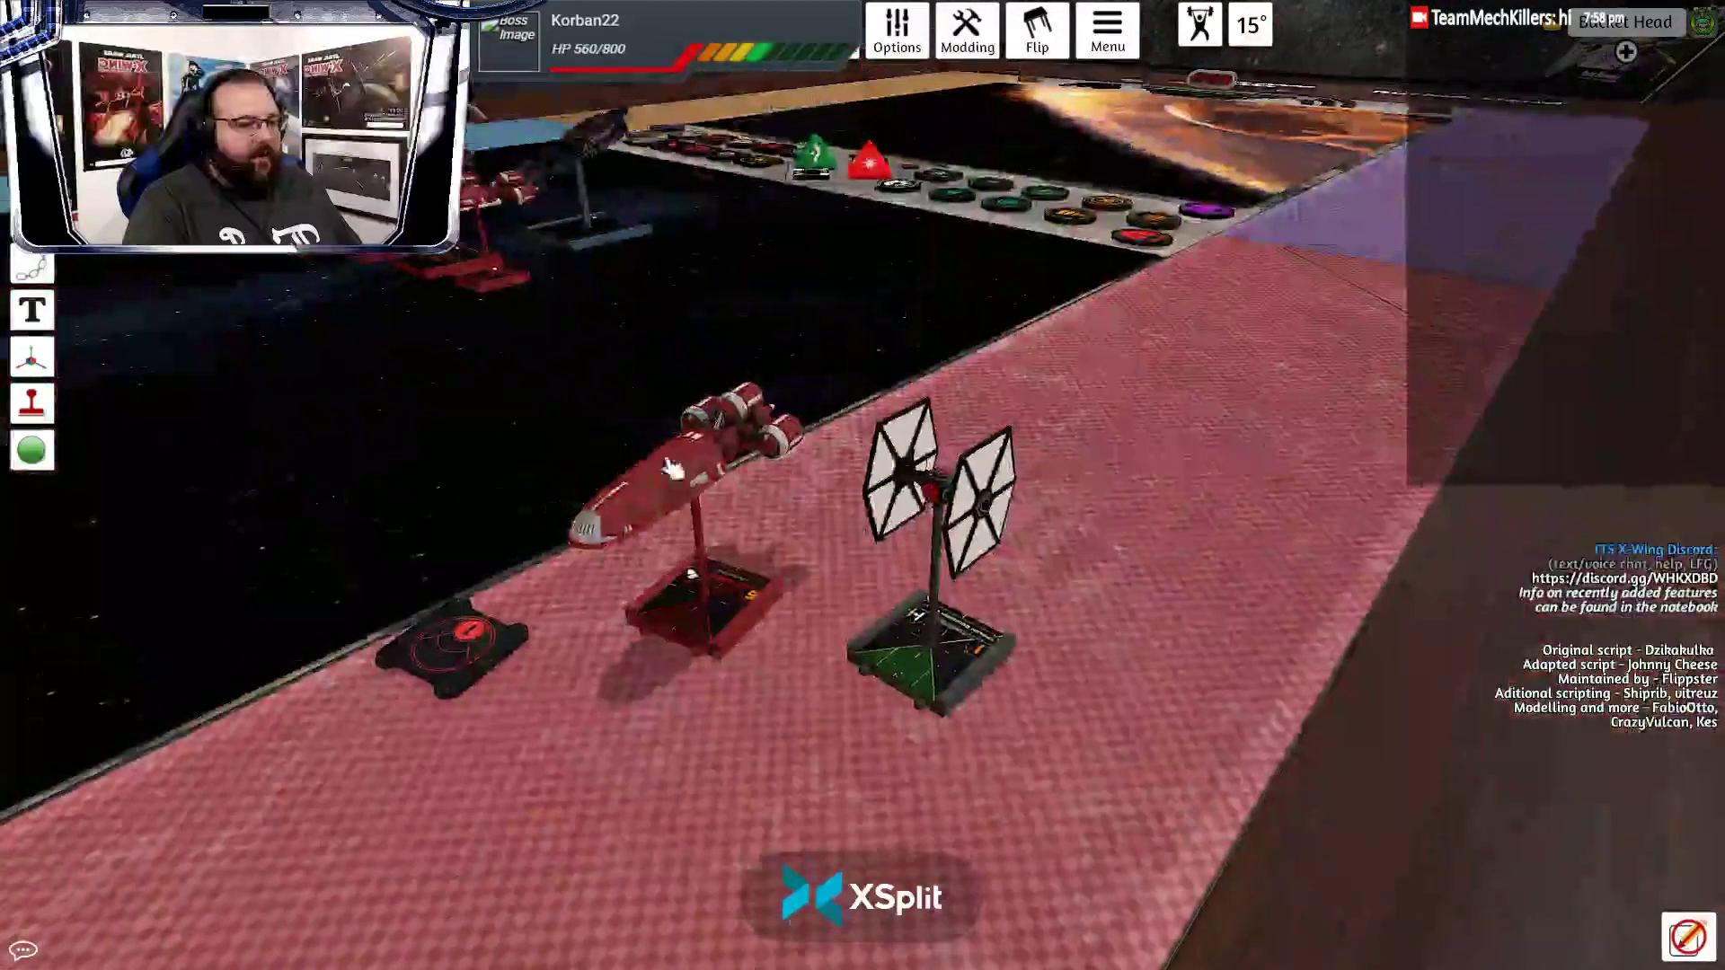
scroll(662, 626, up, 3)
scroll(642, 674, down, 2)
drag(684, 669, 1261, 683)
key(w)
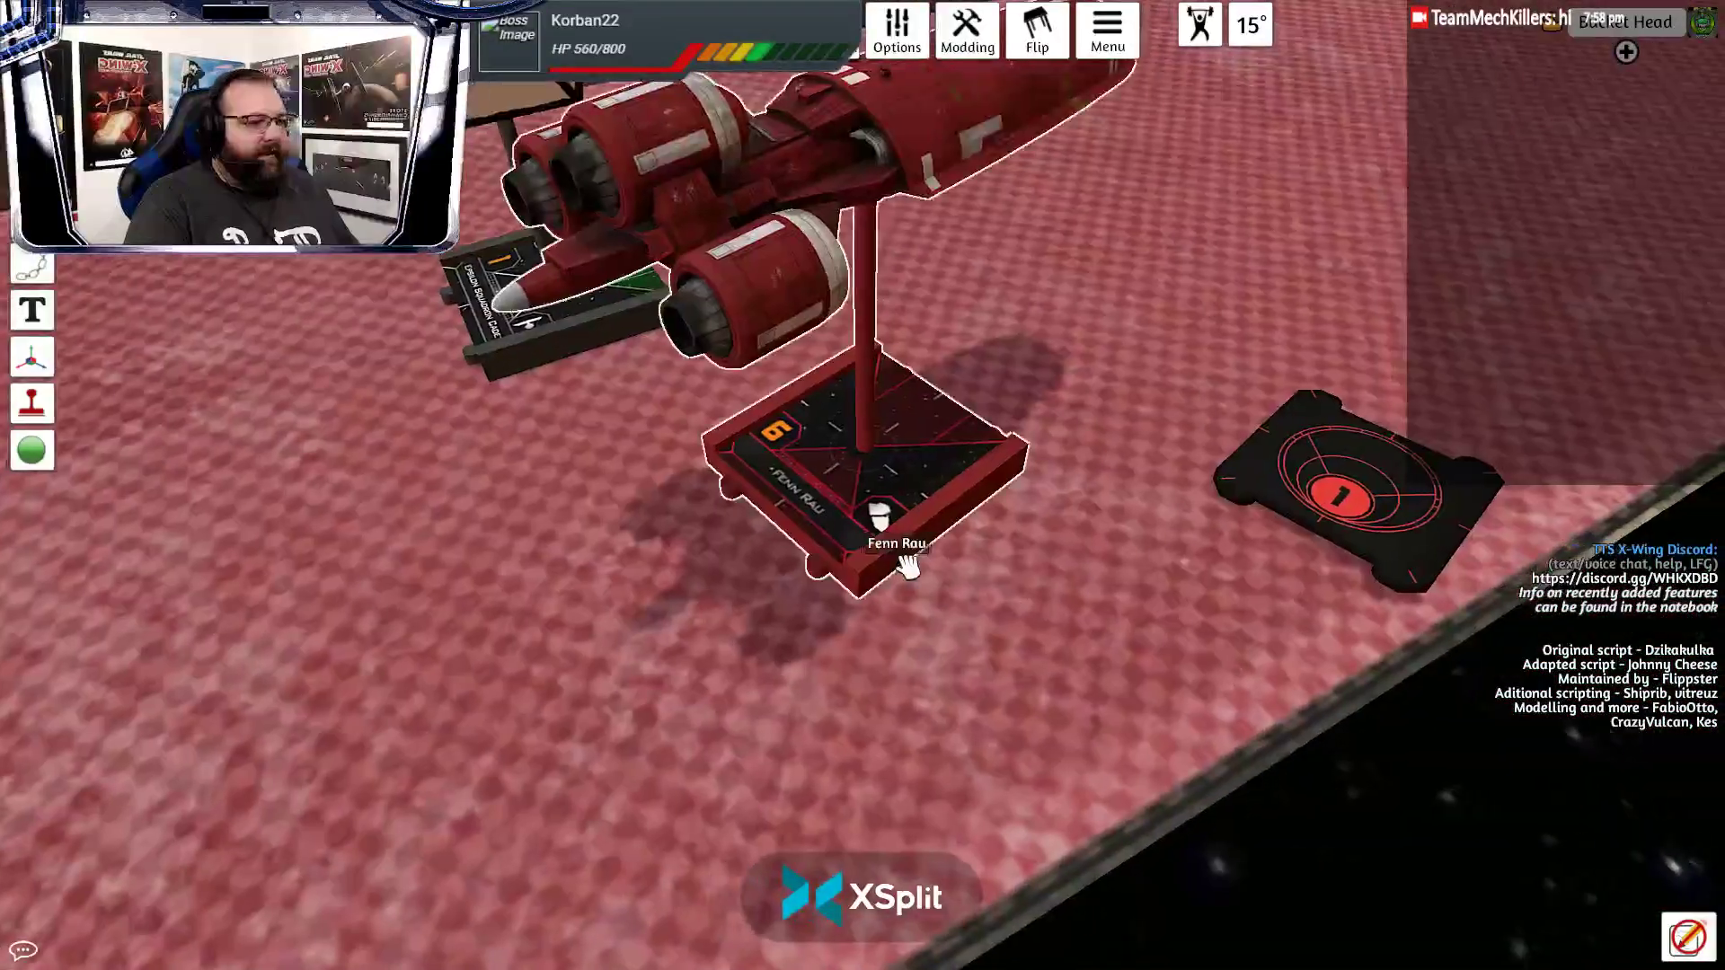
scroll(1006, 579, down, 10)
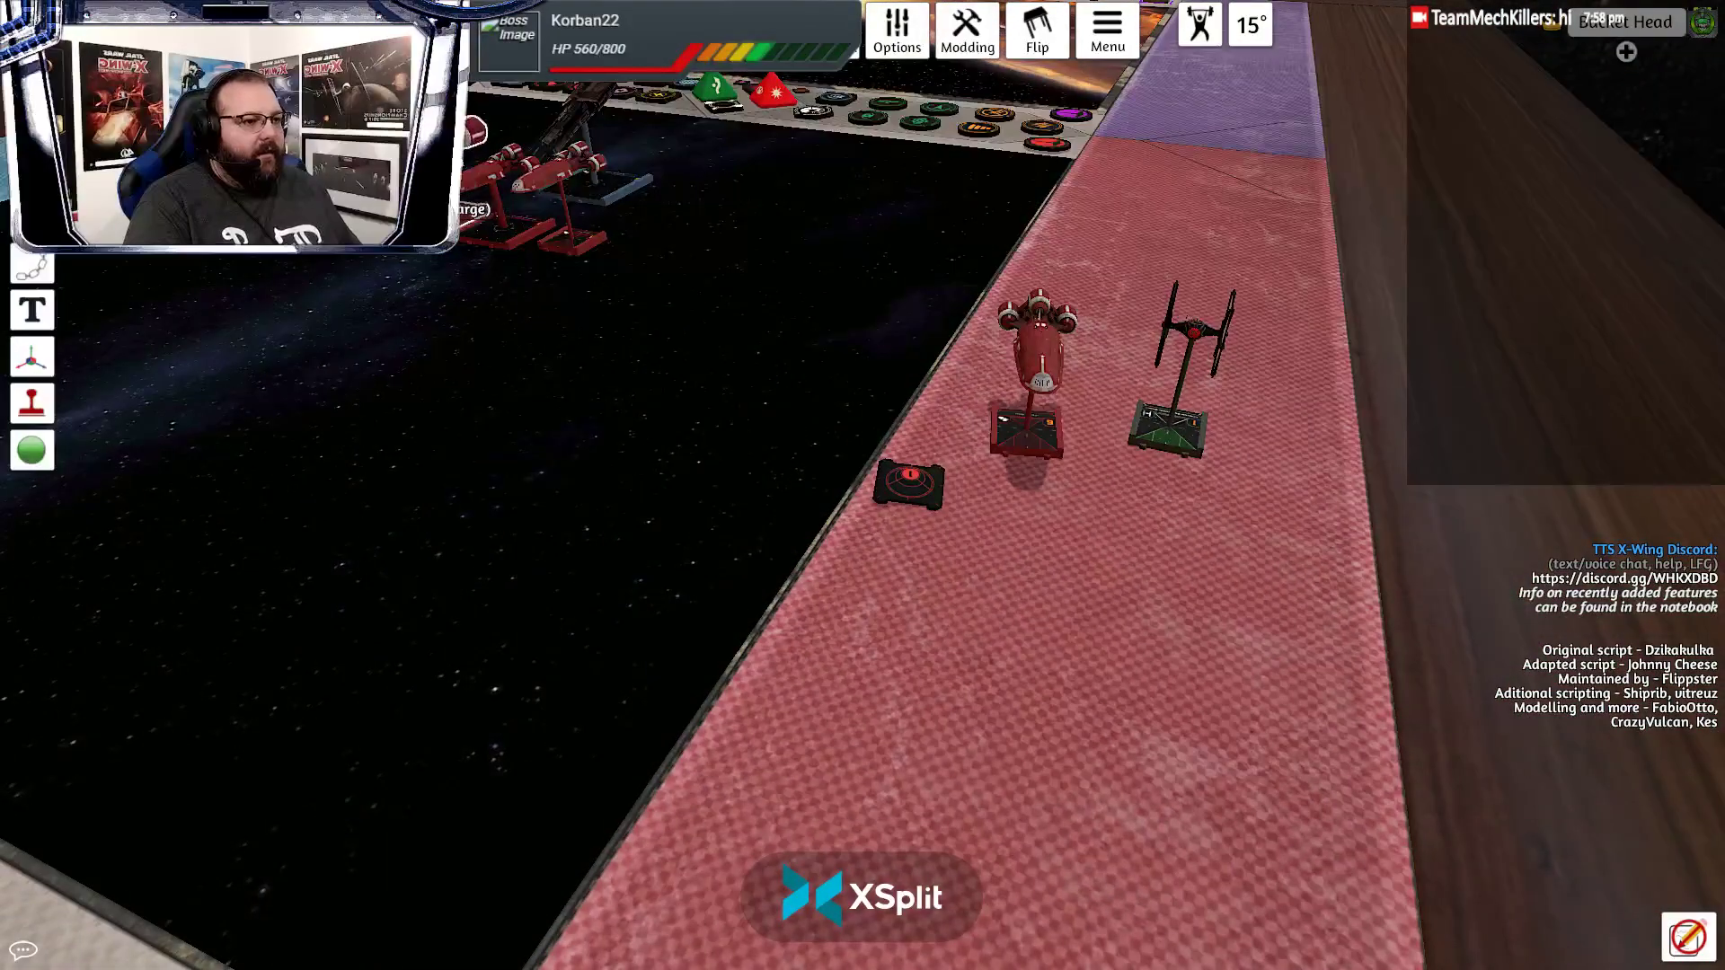
scroll(993, 558, up, 10)
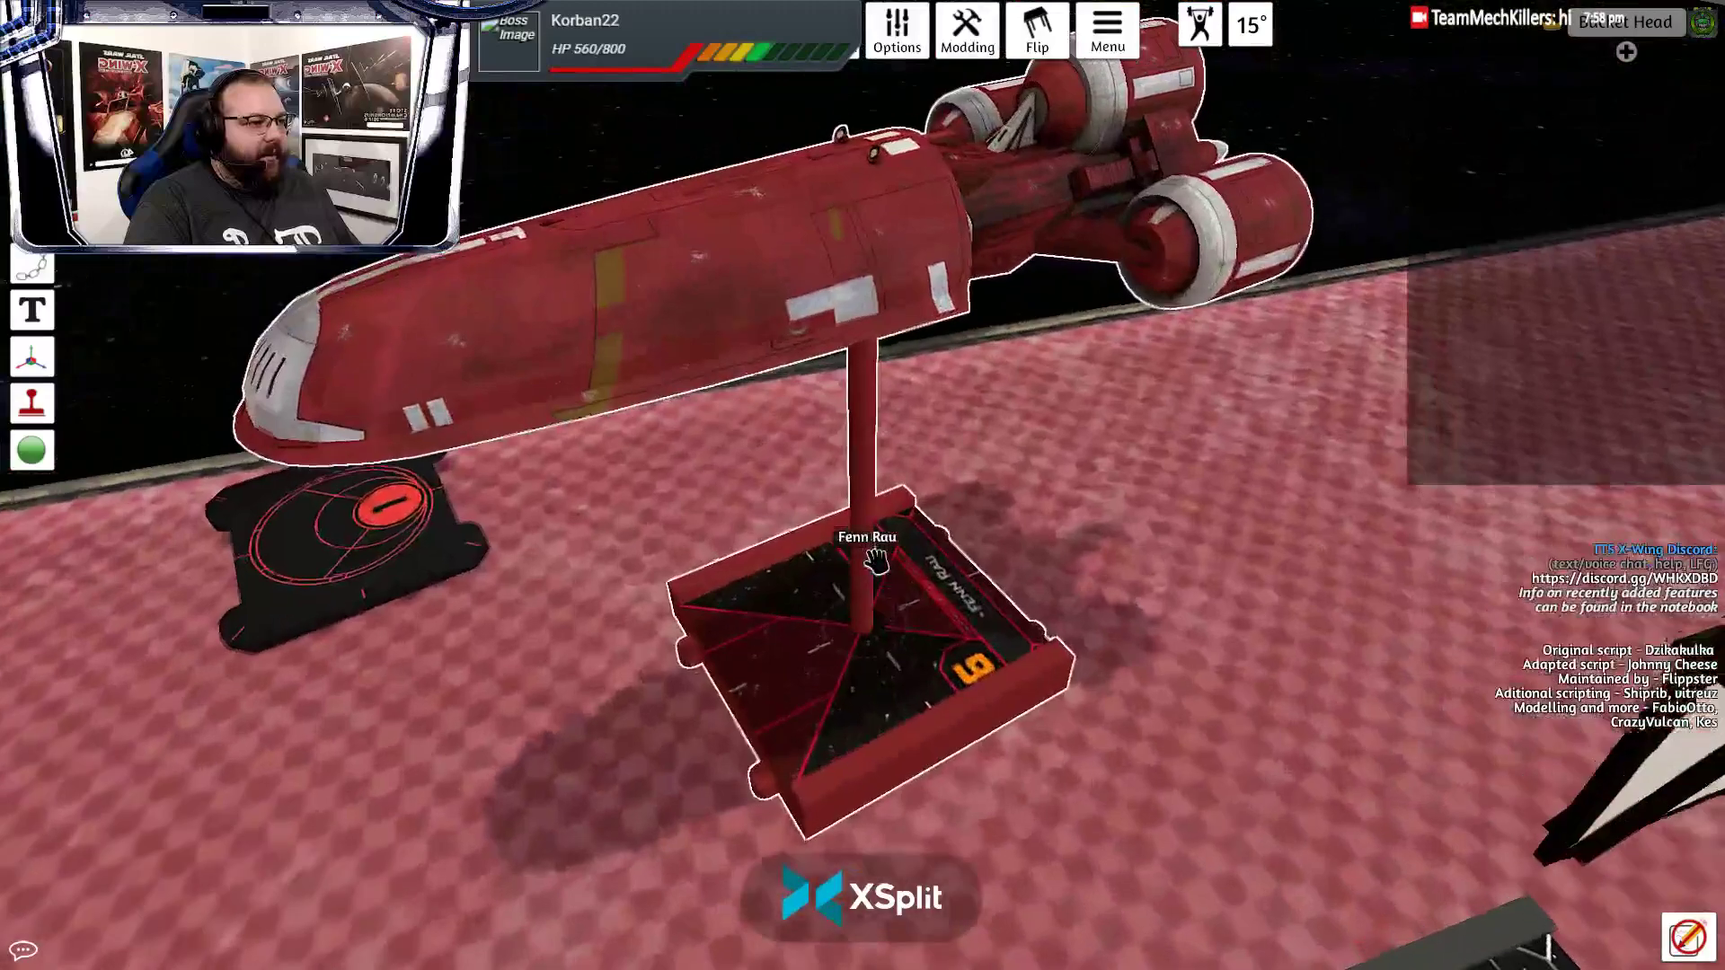
scroll(876, 561, down, 10)
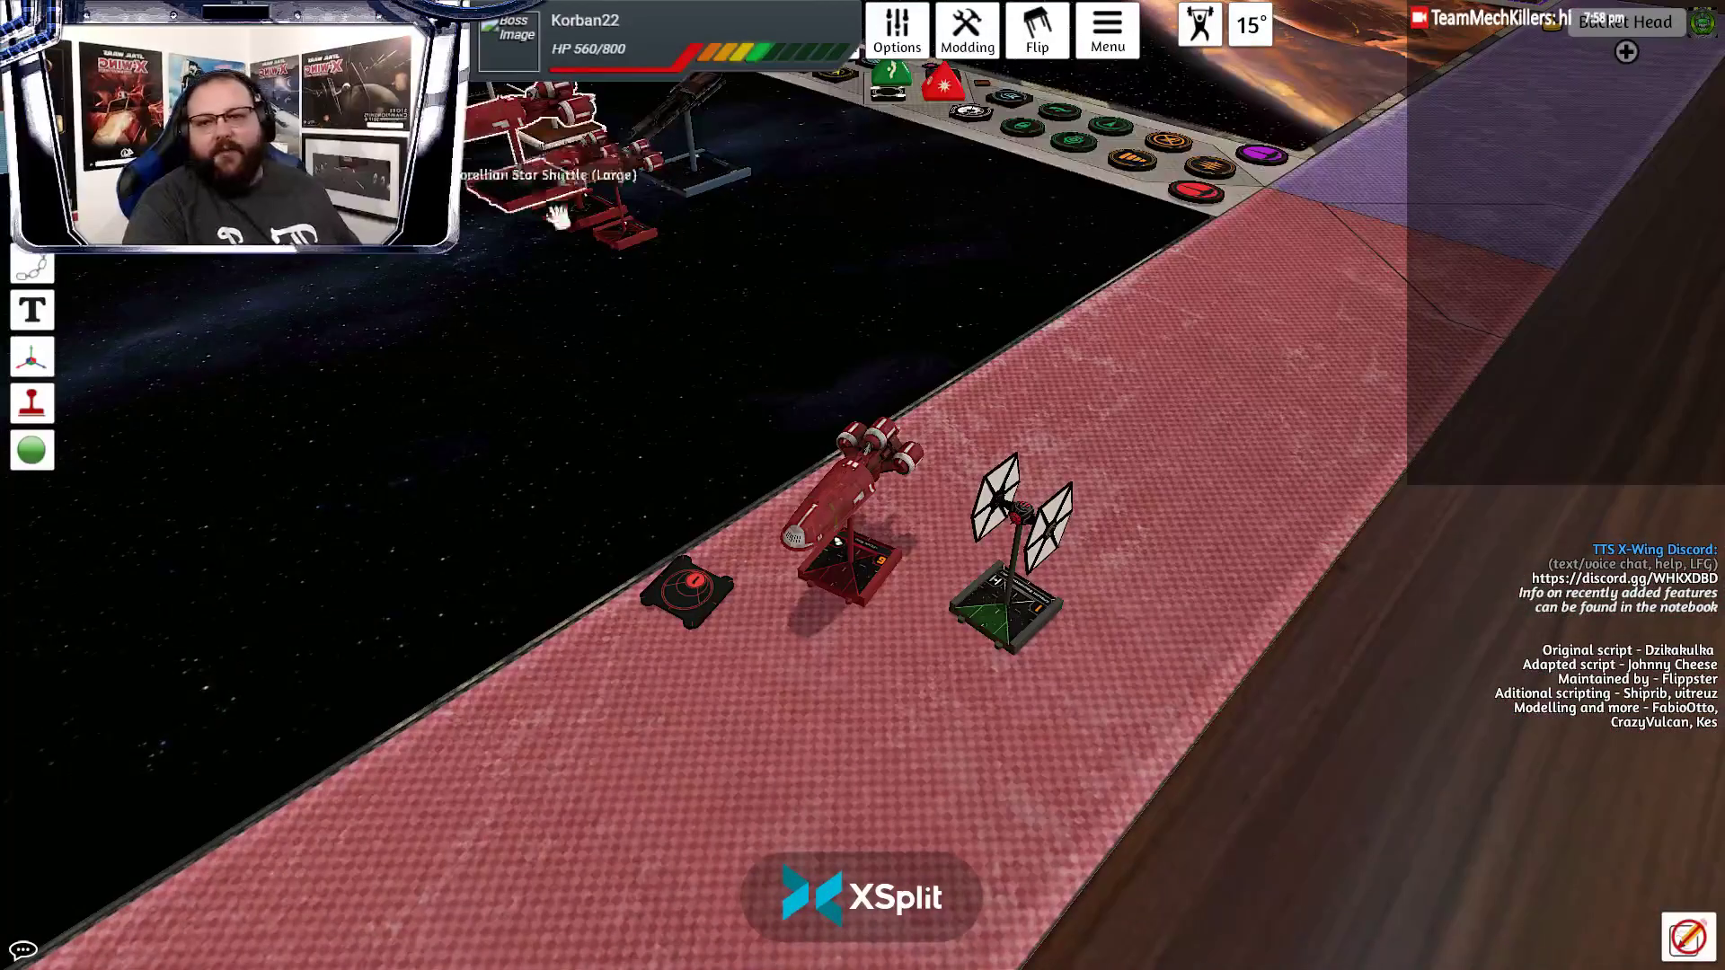
scroll(790, 473, up, 10)
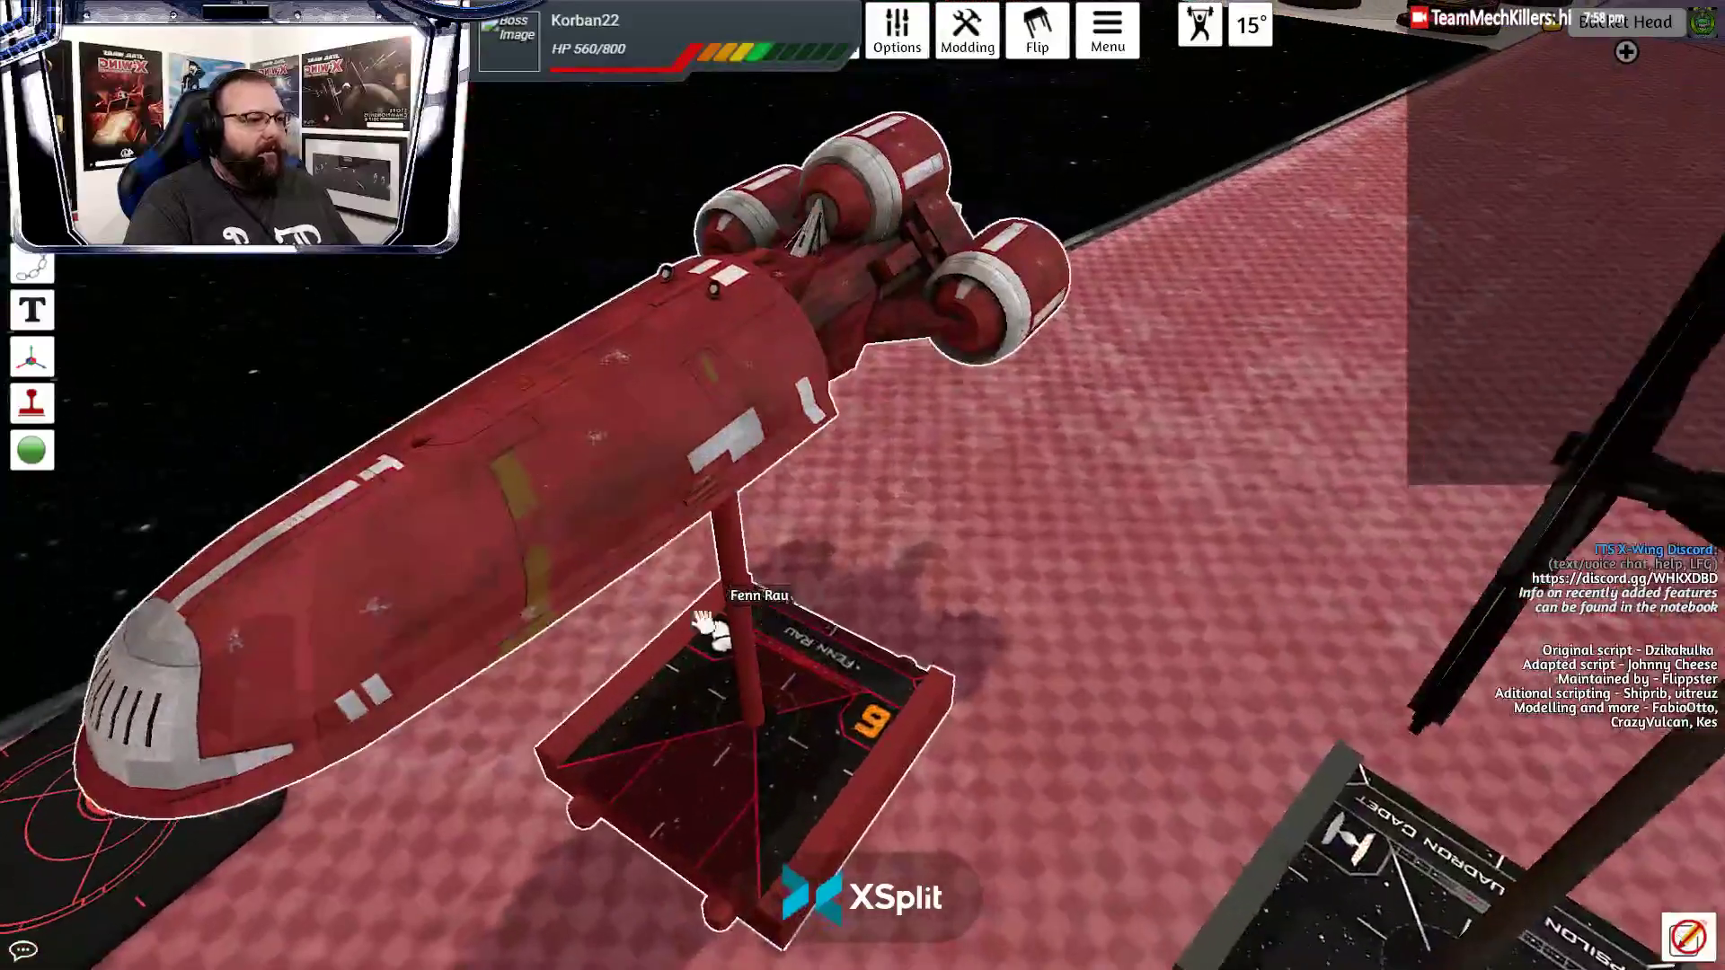
scroll(704, 620, down, 10)
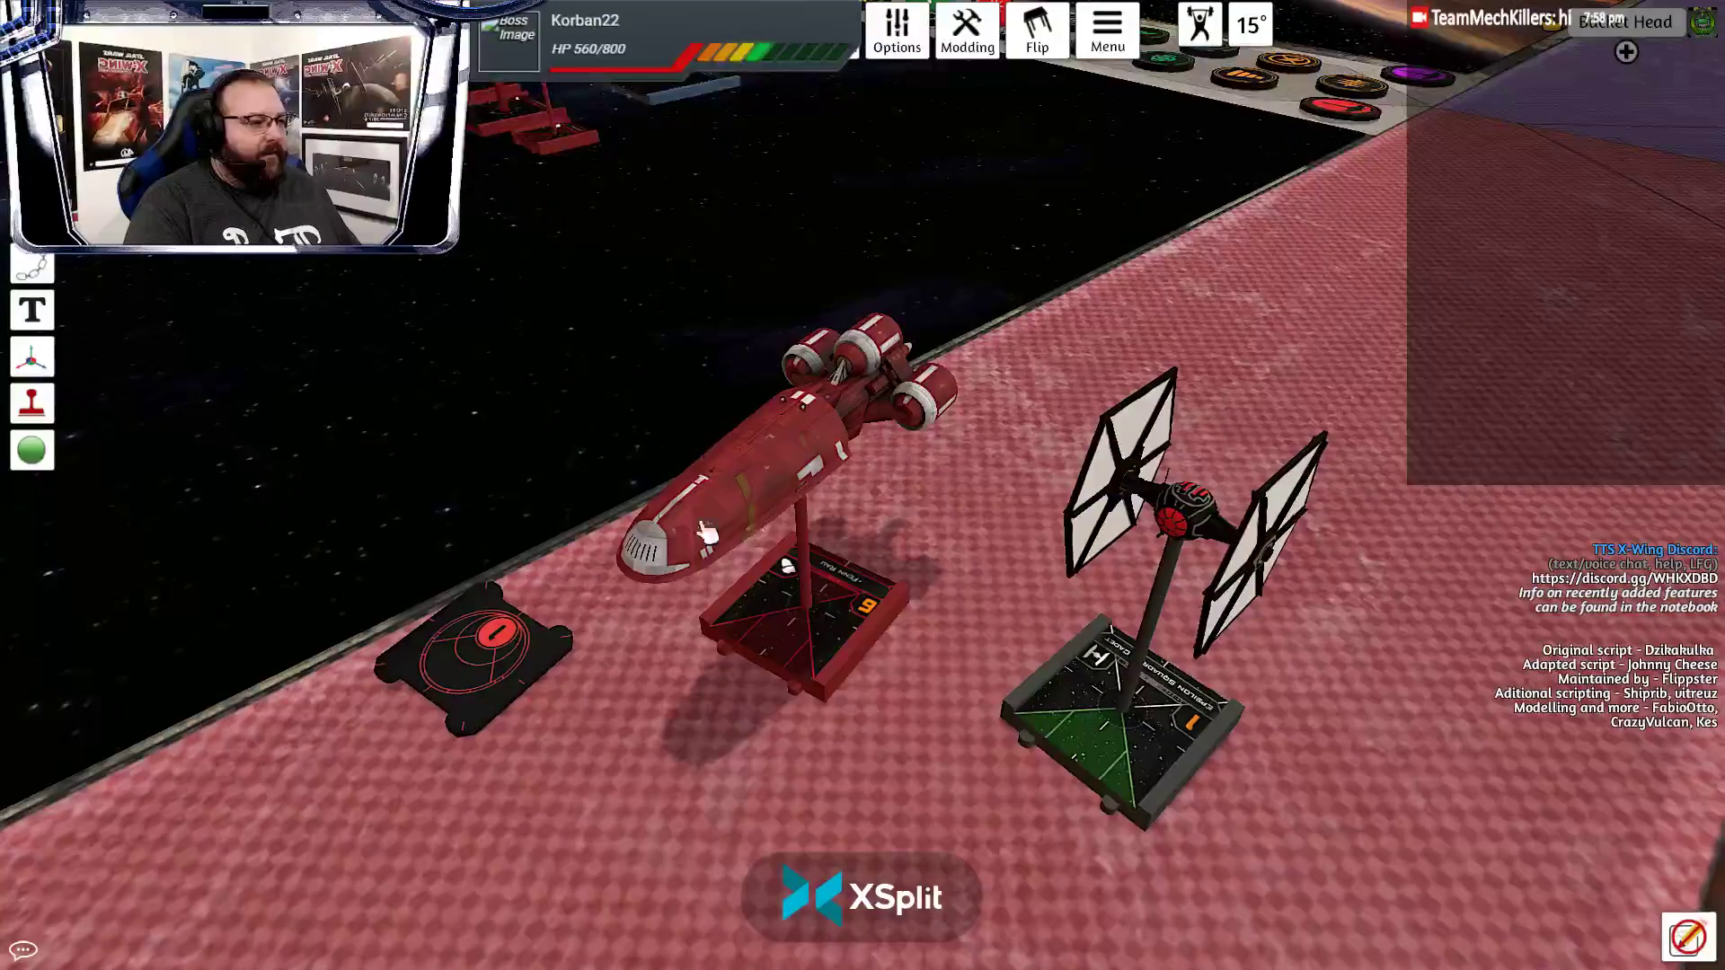
scroll(721, 539, down, 3)
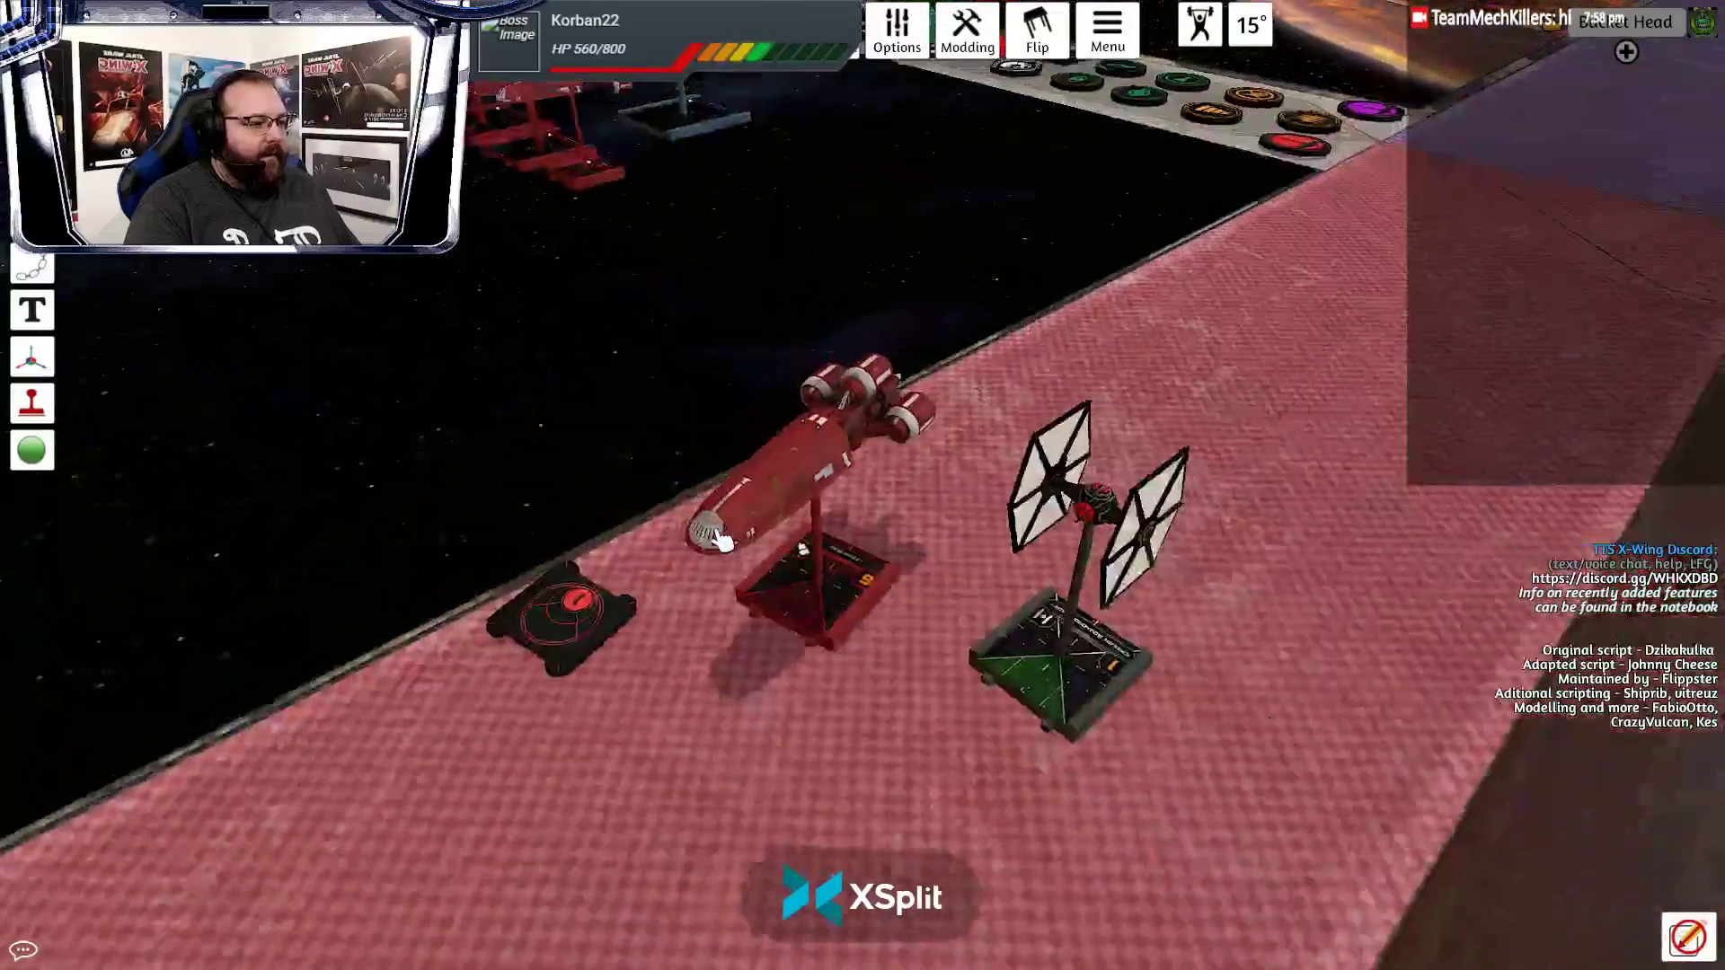
scroll(722, 539, down, 2)
scroll(721, 539, up, 4)
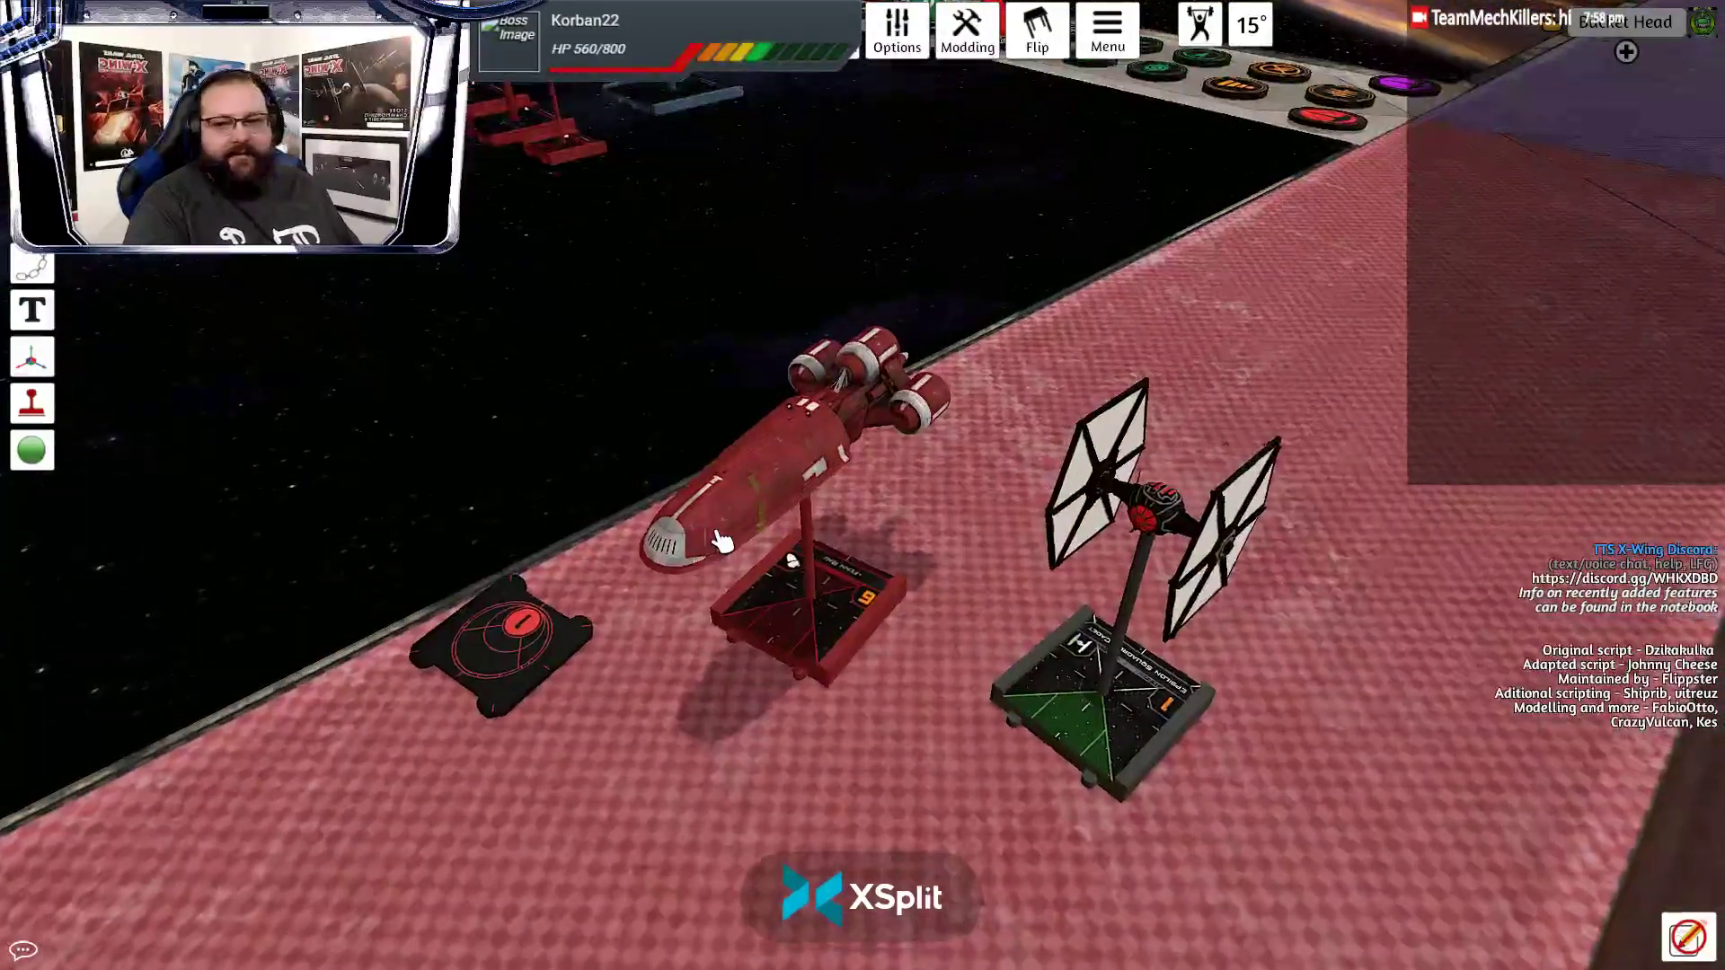
scroll(721, 539, down, 3)
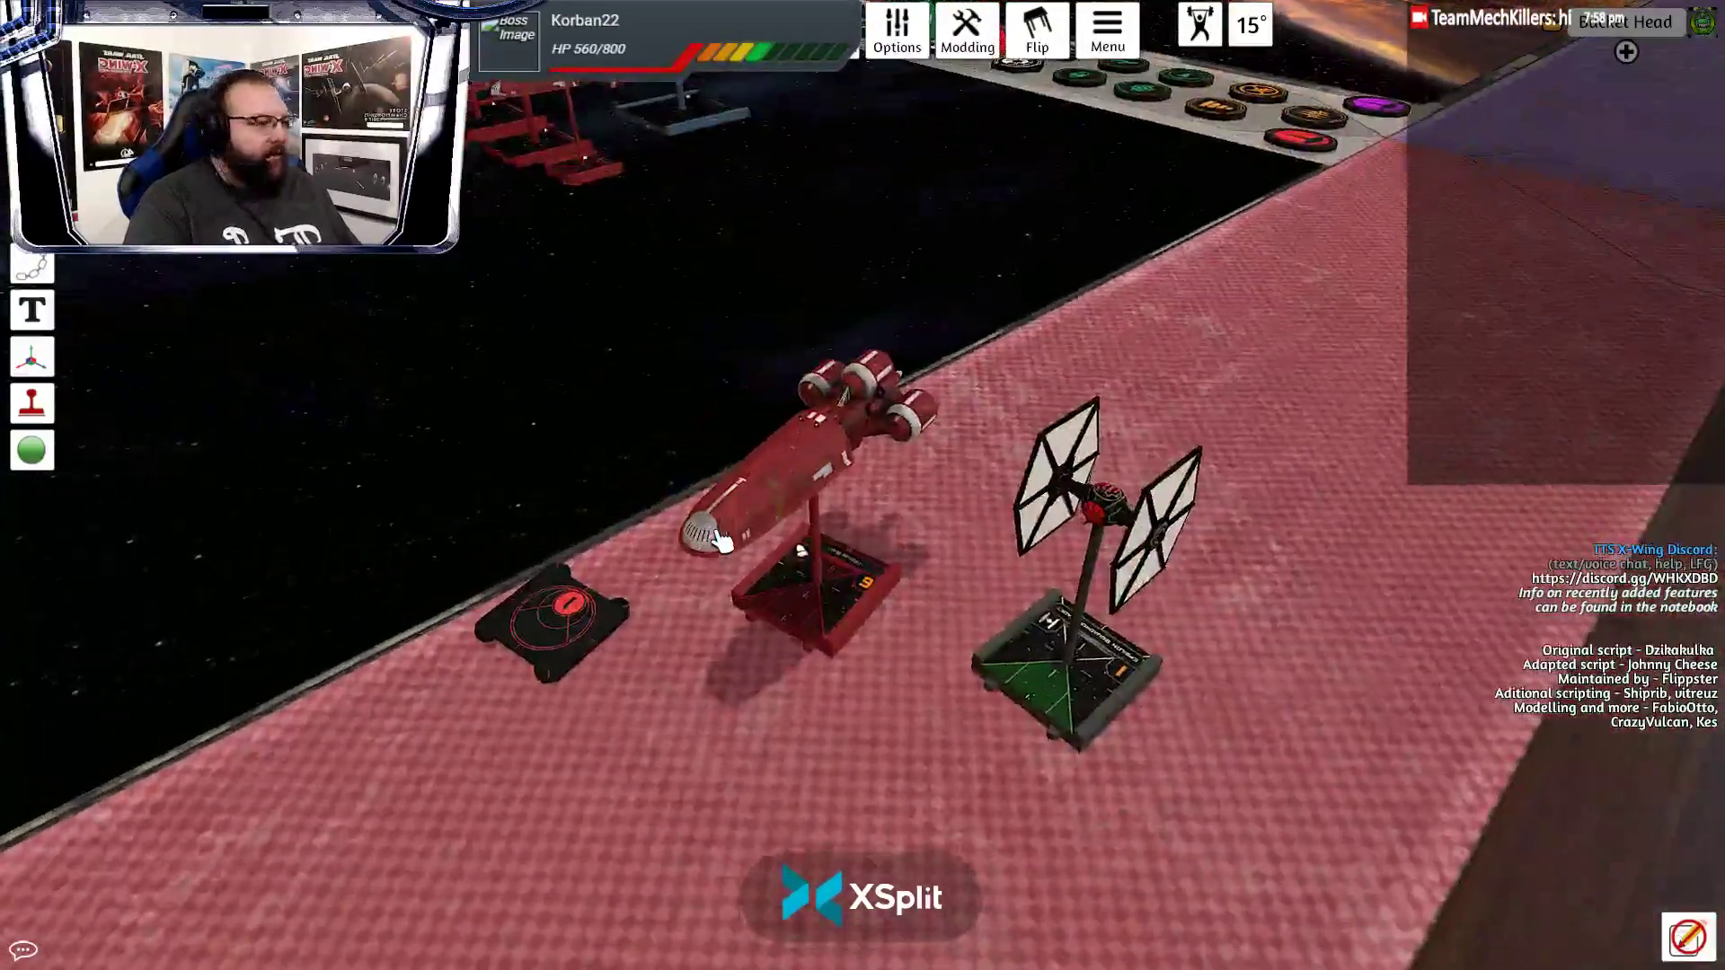
scroll(721, 539, up, 2)
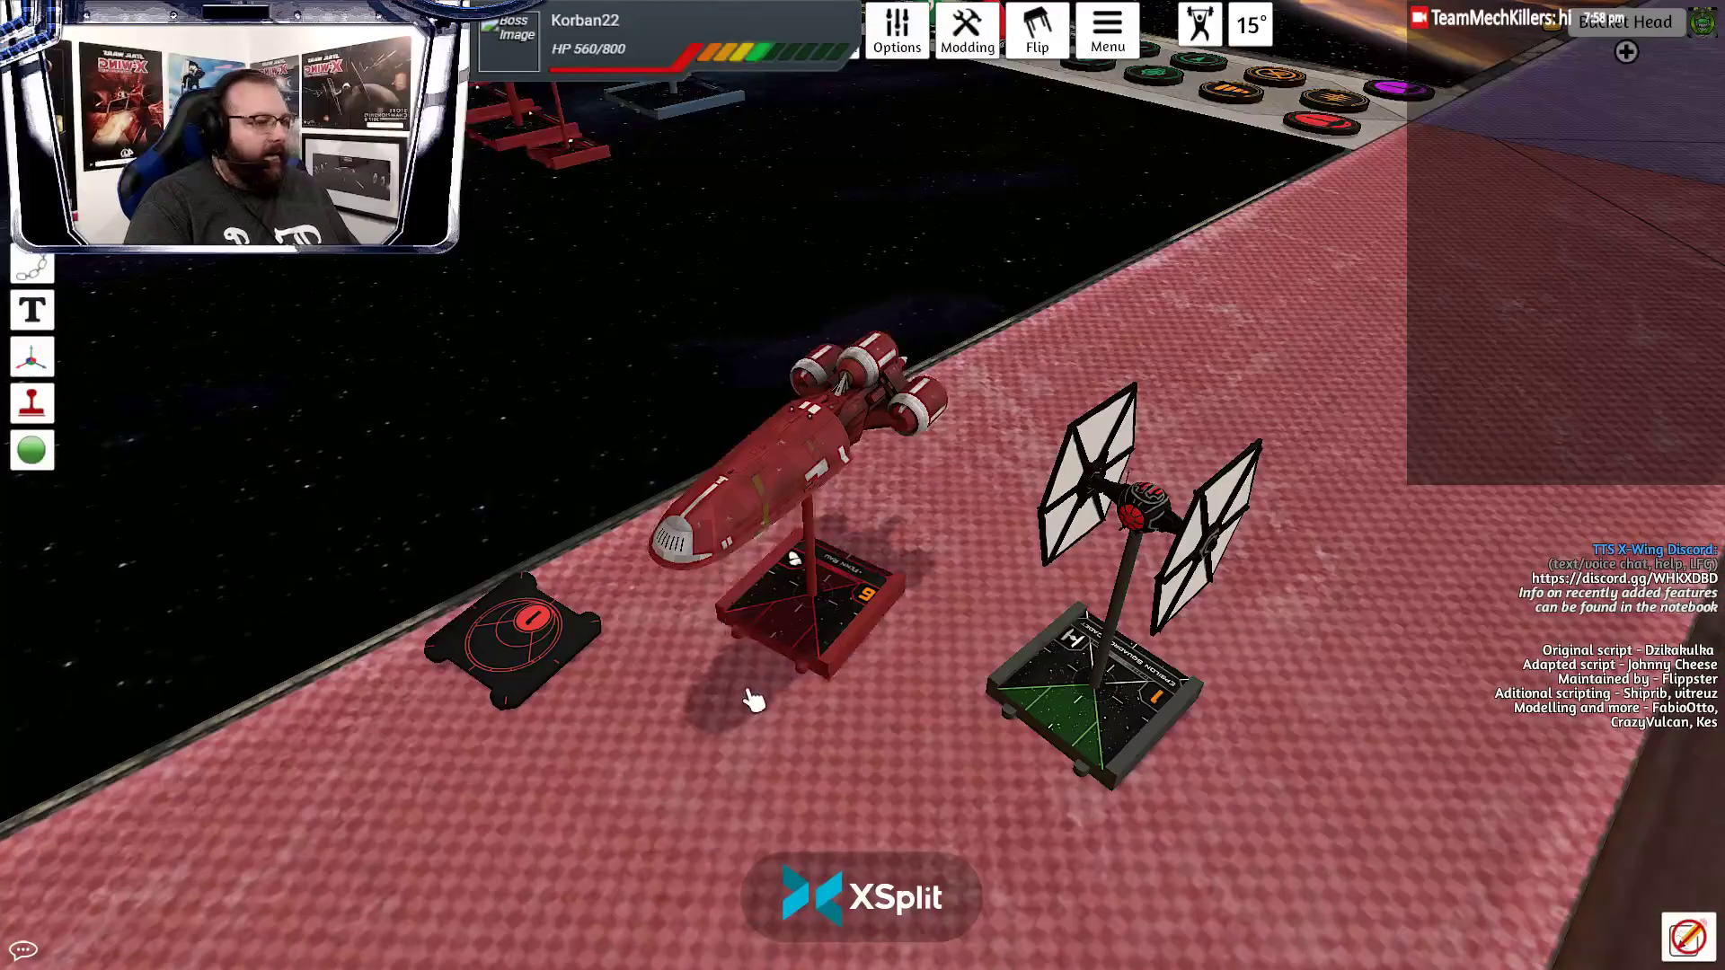
Switch to the GIMP window with the Small_Skull256 image and return to Tabletop Simulator
key(alt+Tab)
key(Tab)
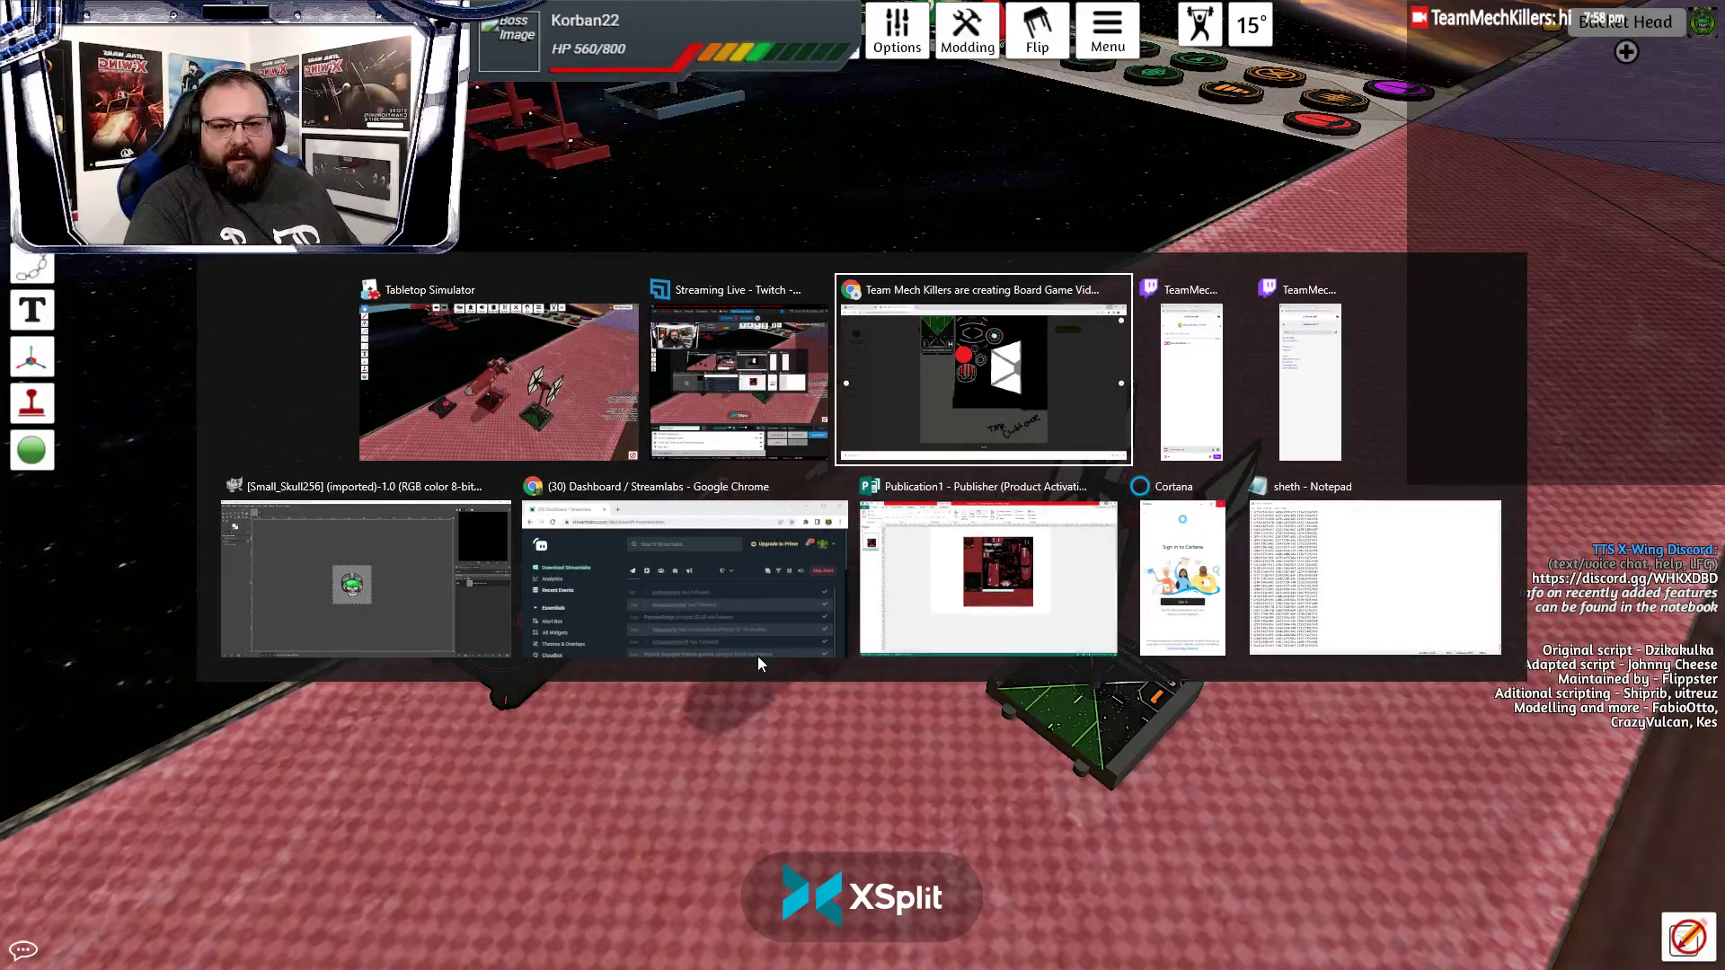
key(Tab)
key(Tab)
key(Tab)
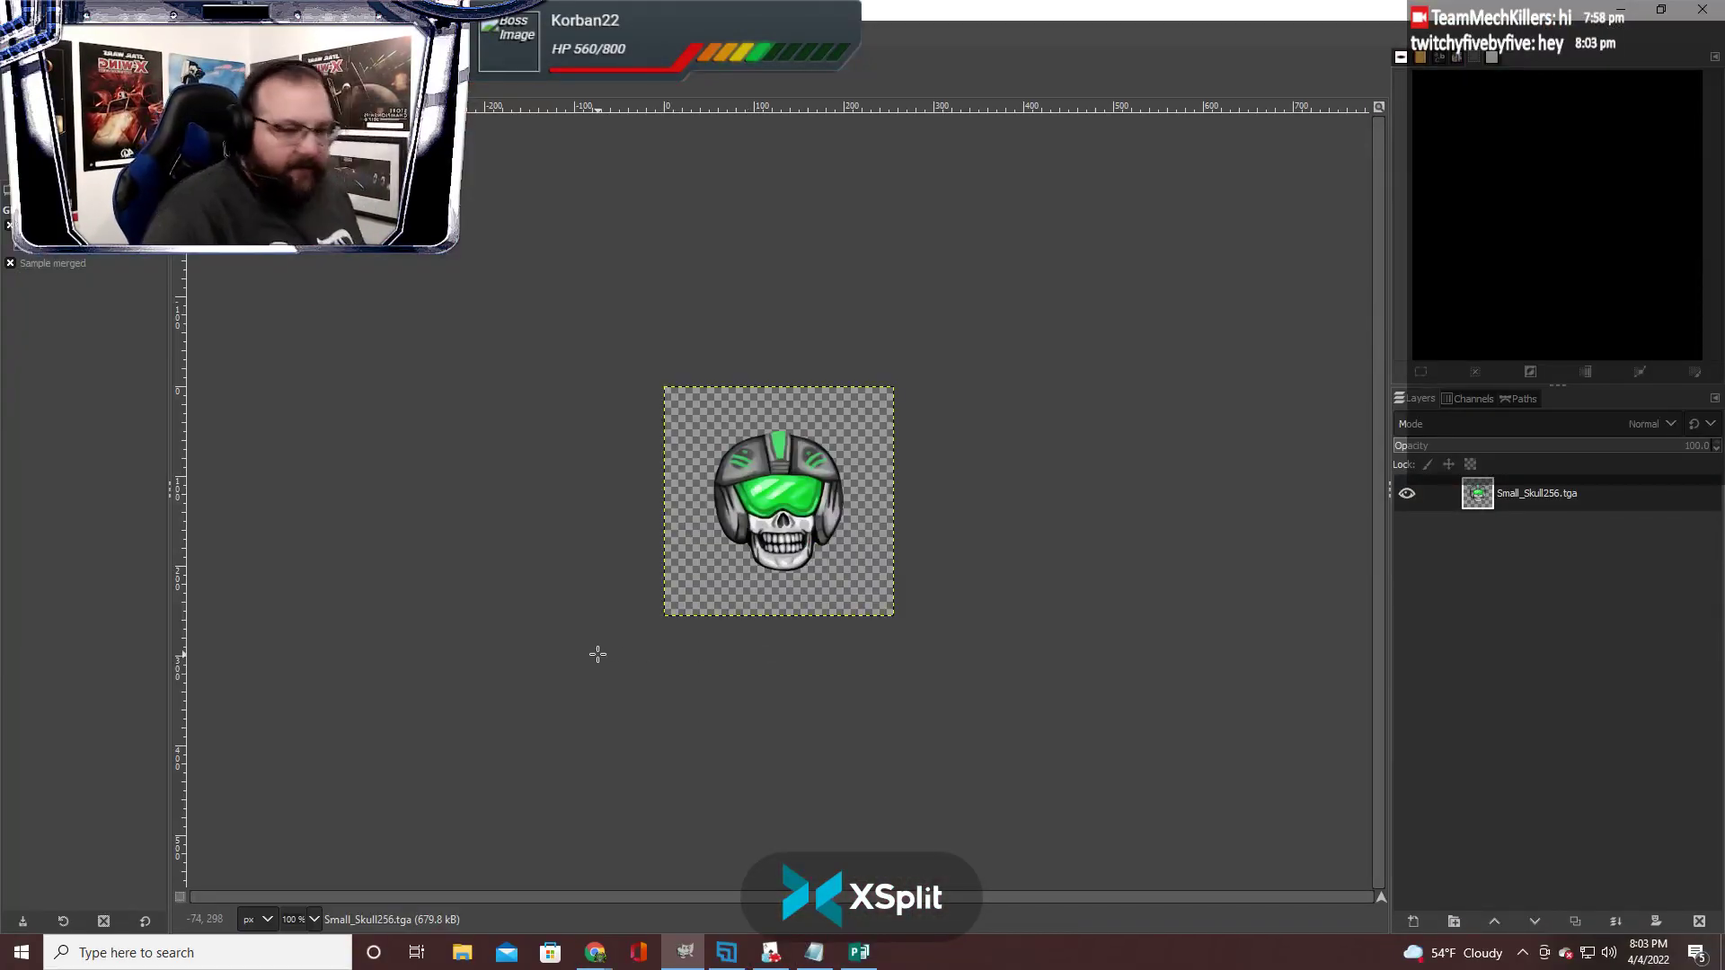
key(alt+Tab)
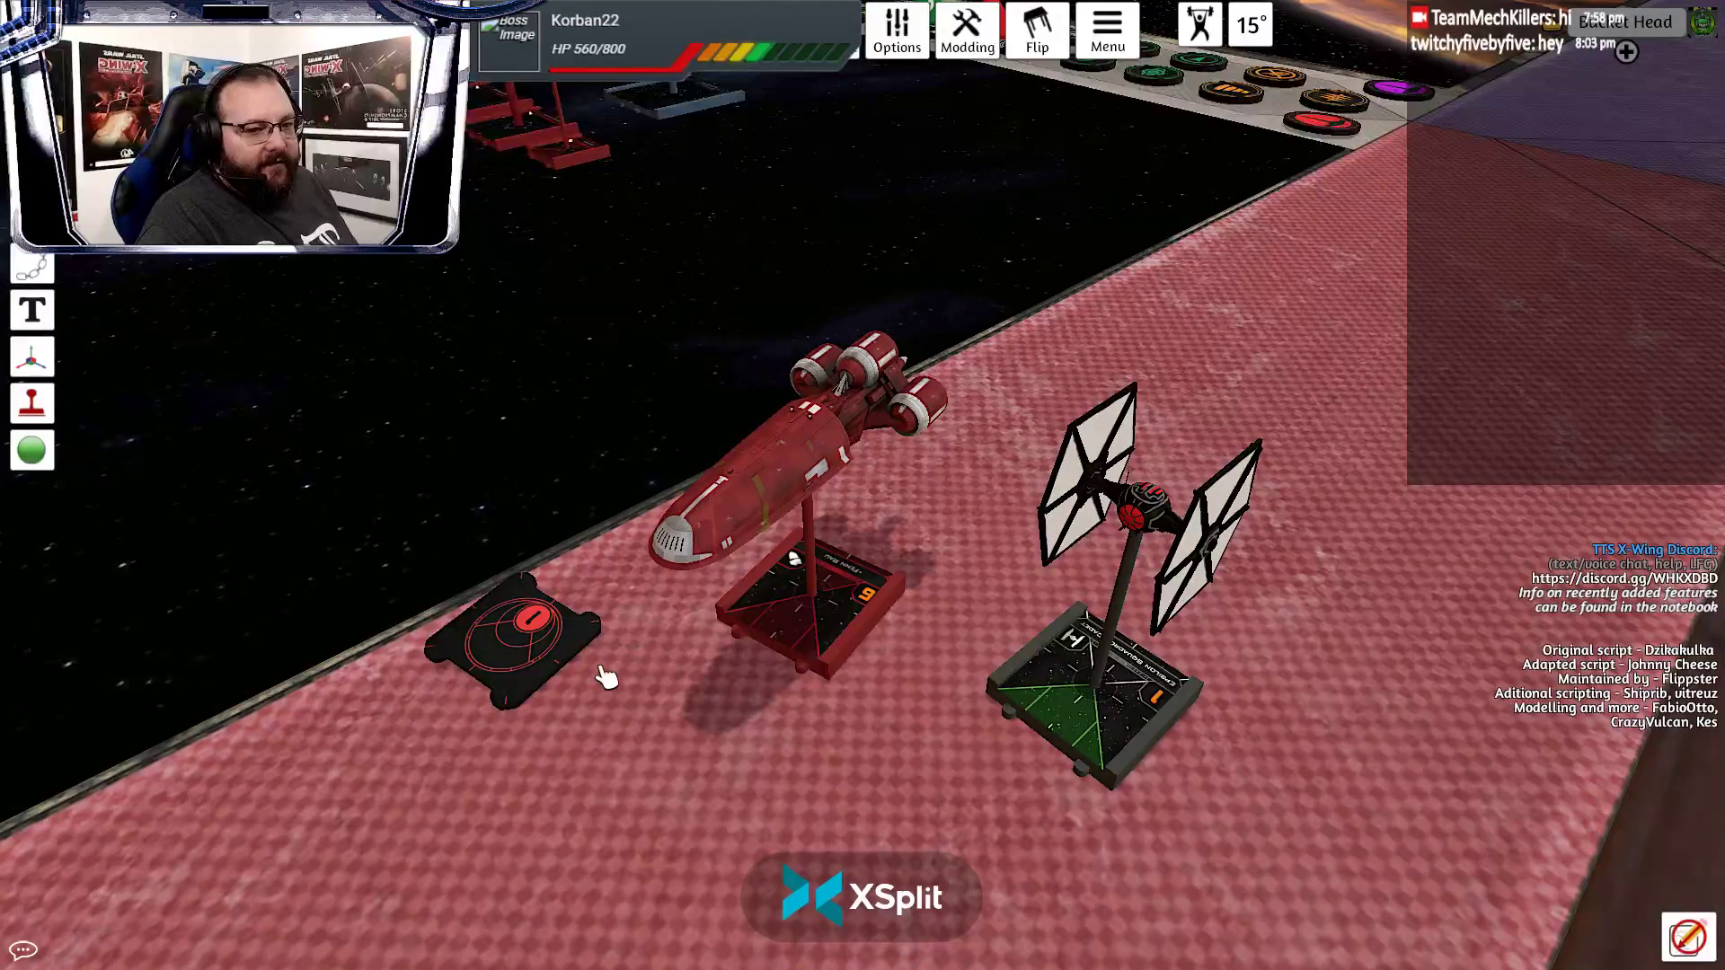
Rotate the Fenn Rau ship back and forth in small increments and leave its nose angled toward the Objective token
click(806, 607)
click(806, 608)
click(806, 607)
drag(811, 618, 810, 617)
scroll(811, 616, up, 7)
scroll(811, 617, down, 4)
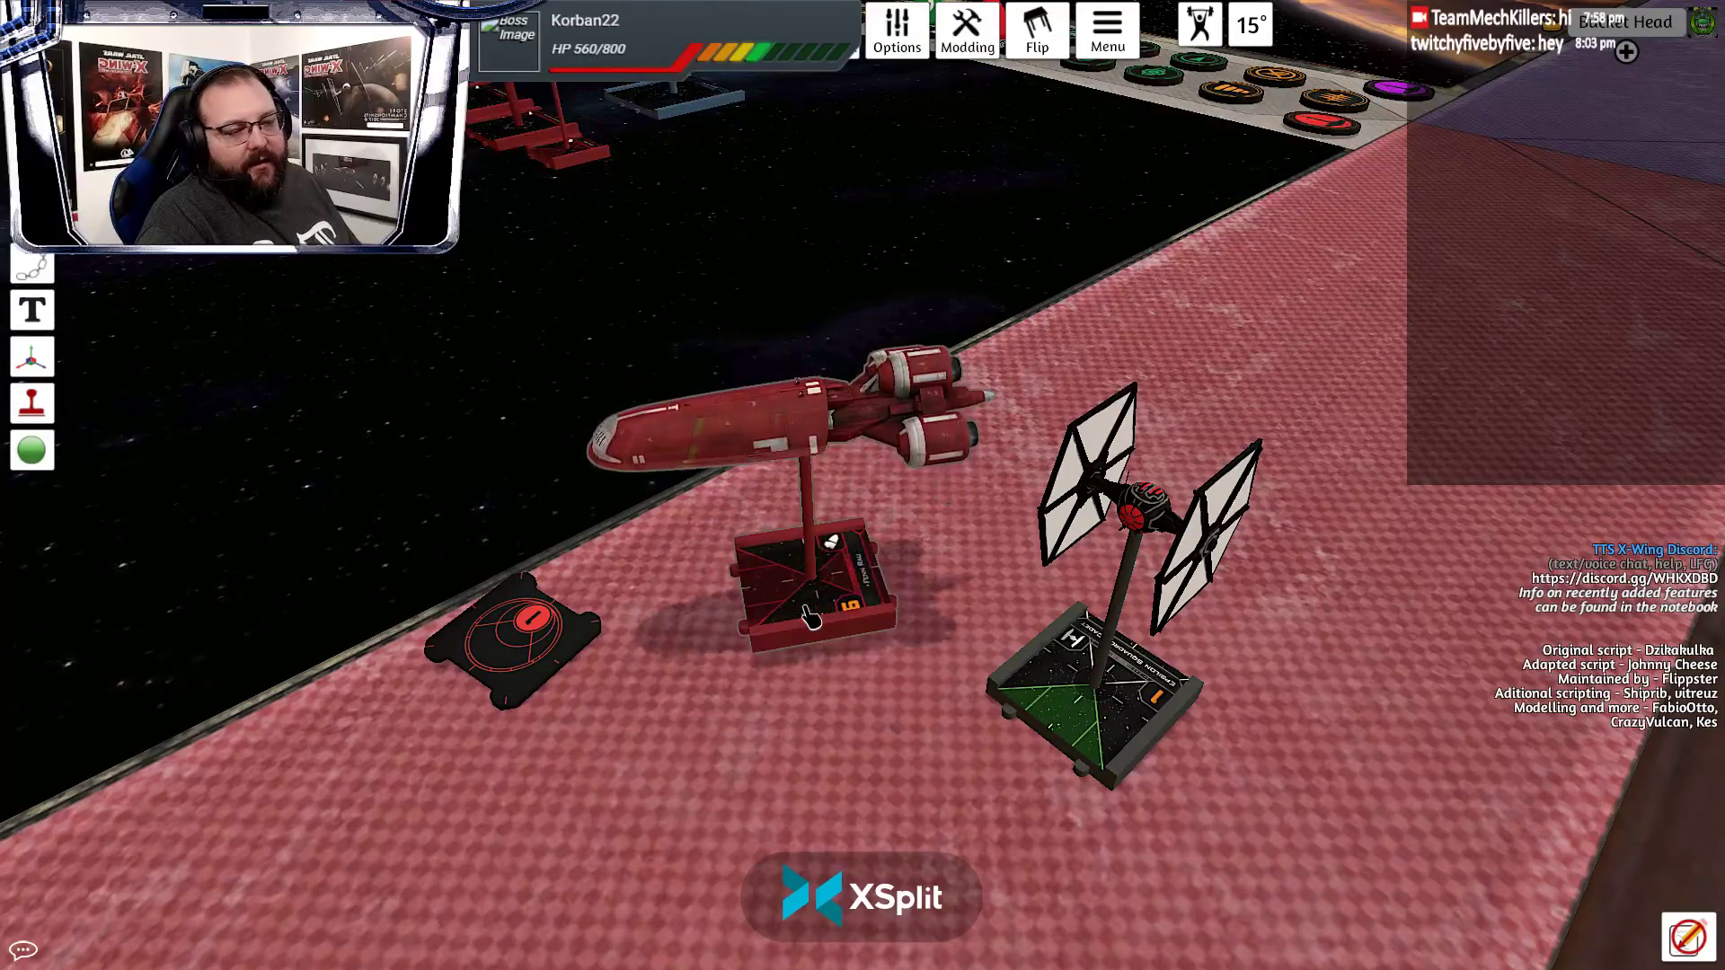
key(q)
key(q)
key(e)
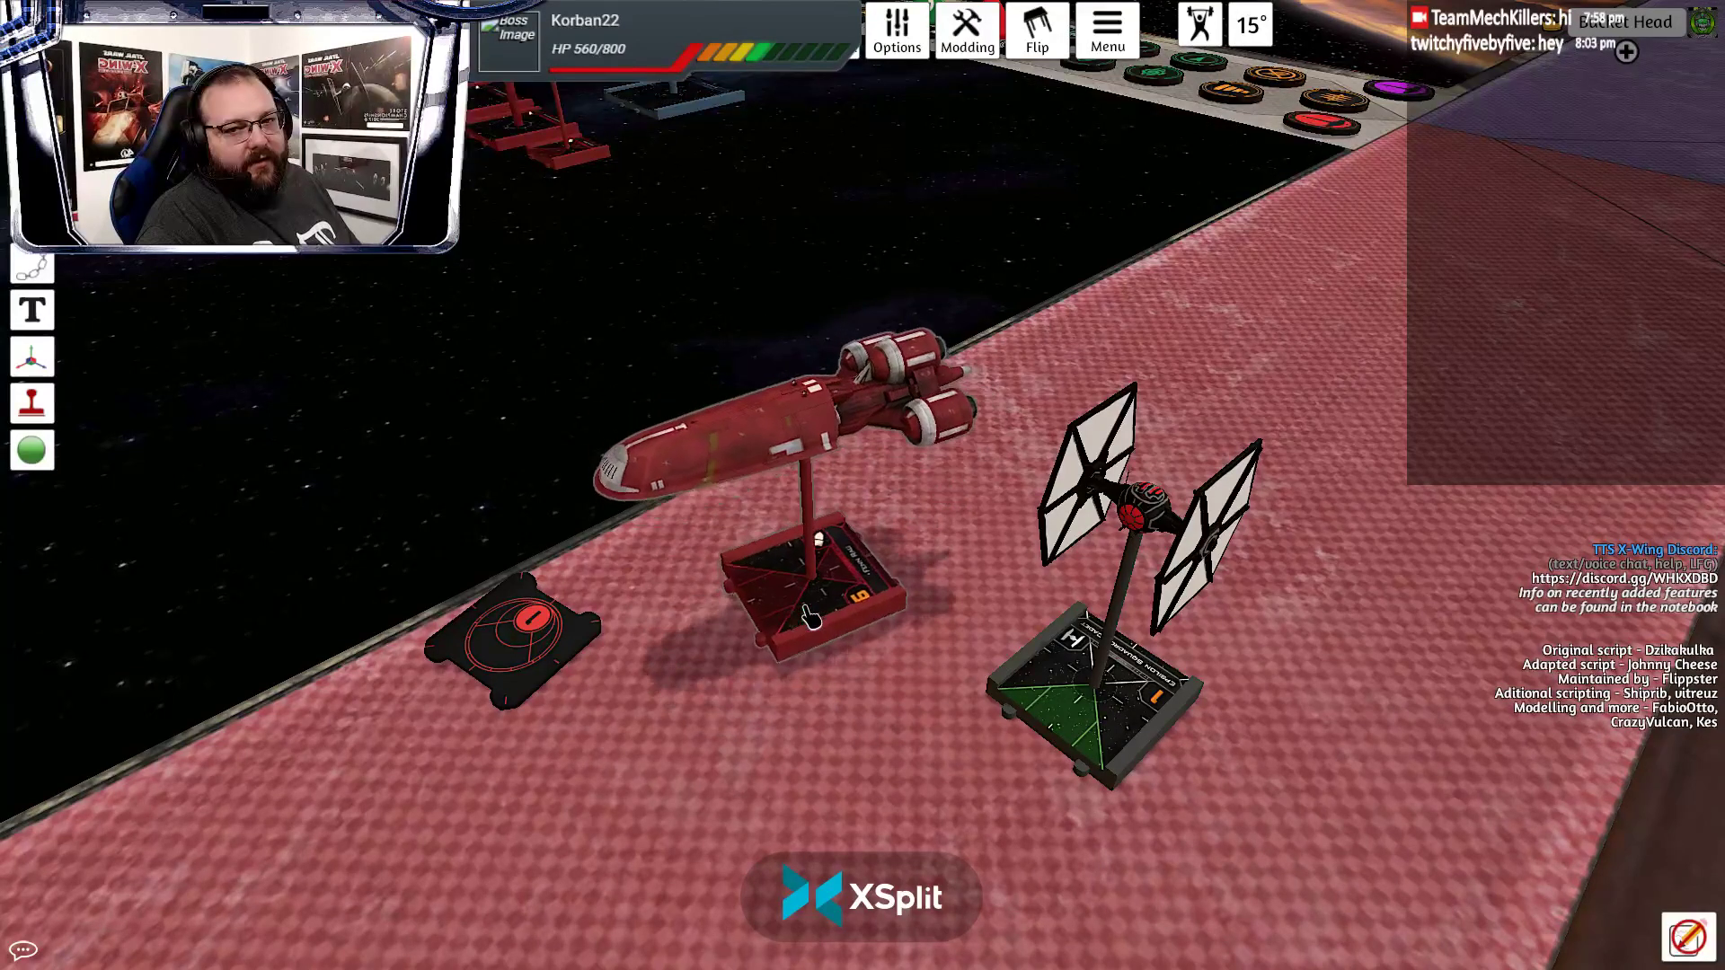
key(q)
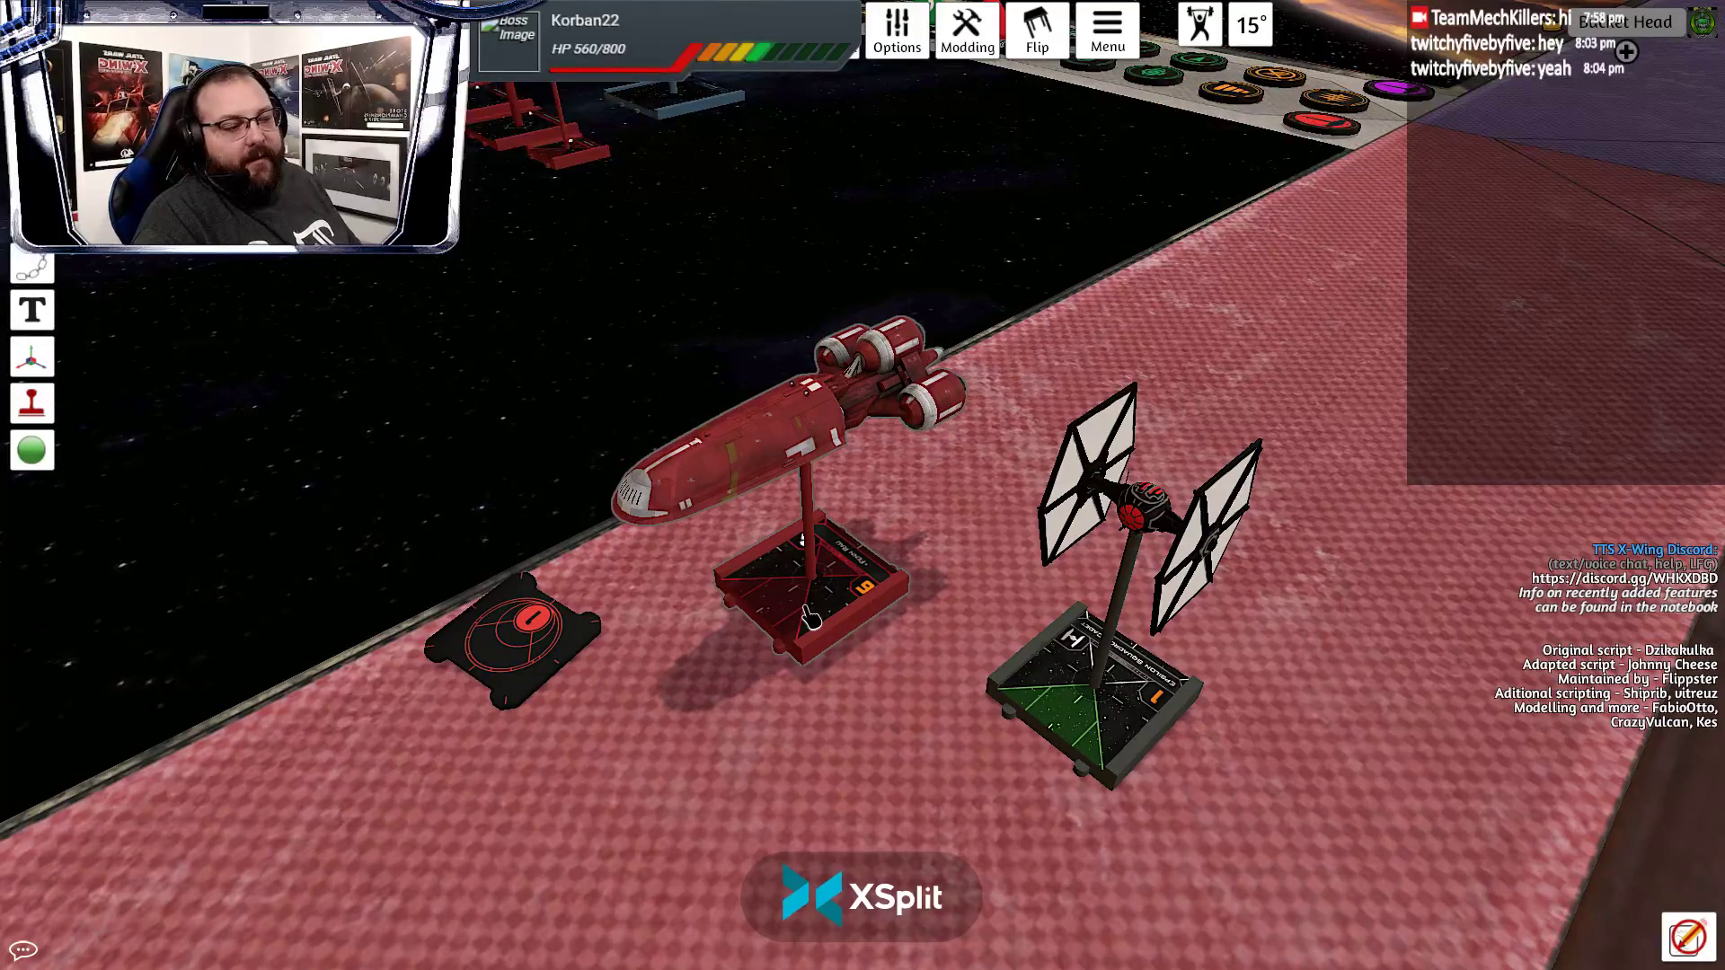
drag(809, 618, 810, 620)
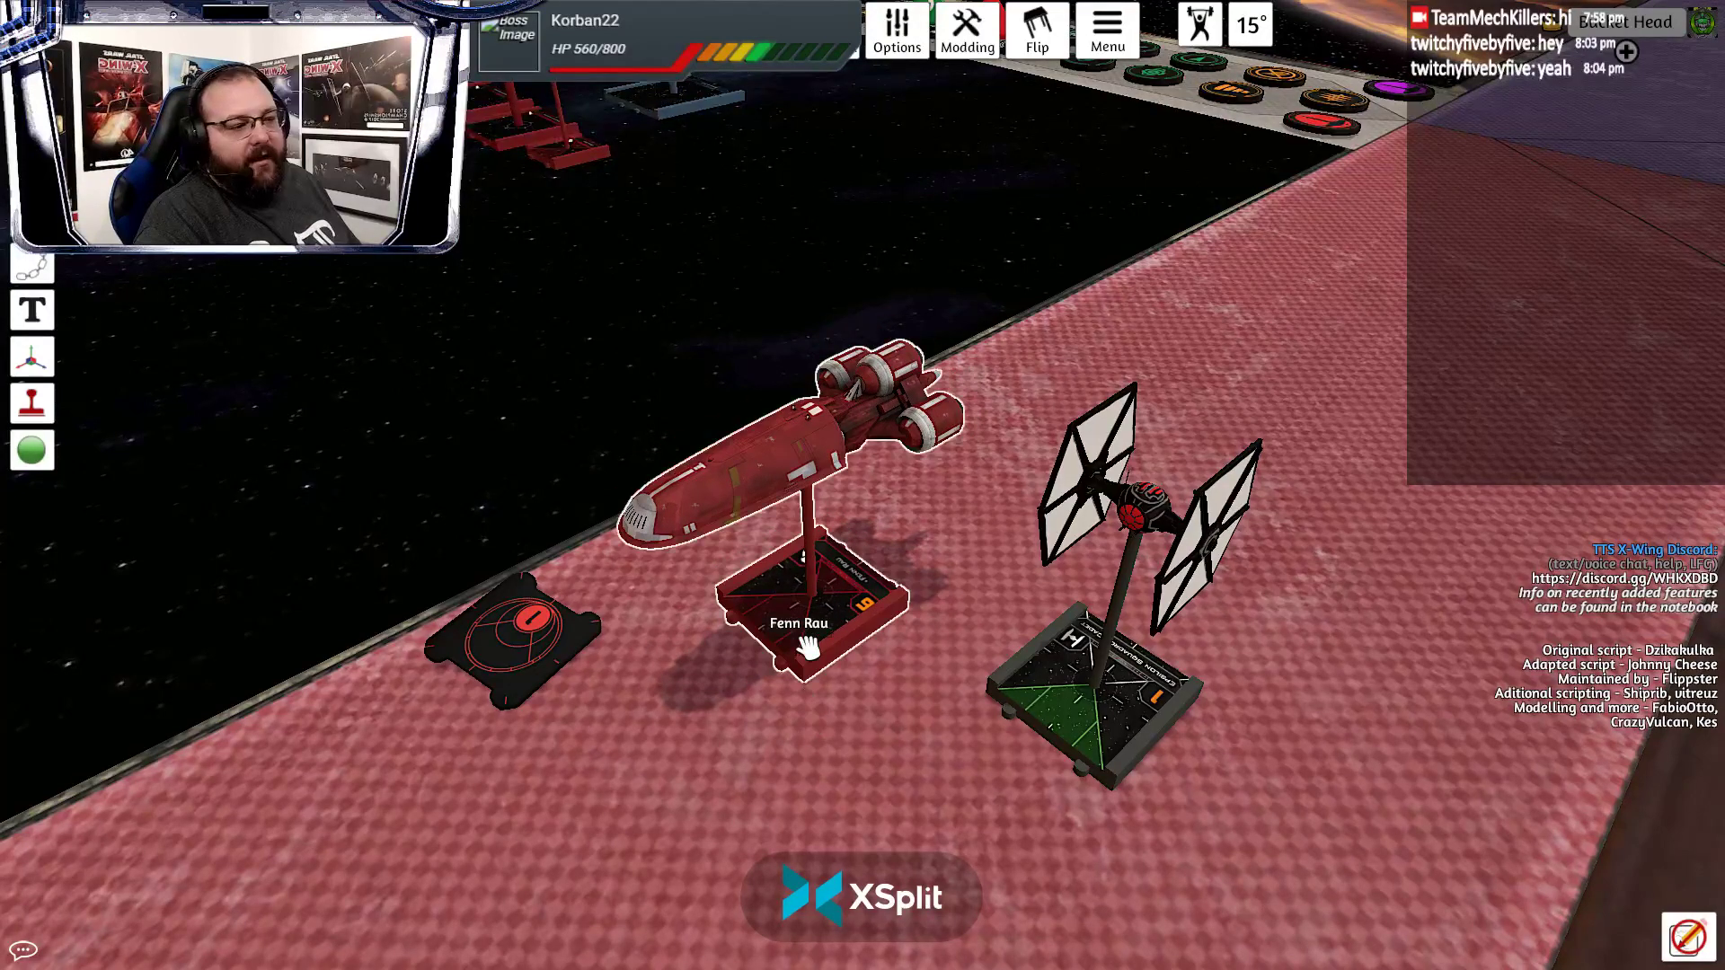
Place the Objective 1 token on the Fenn Rau ship's base, and move it back off to rest against the base's edge
scroll(747, 685, down, 3)
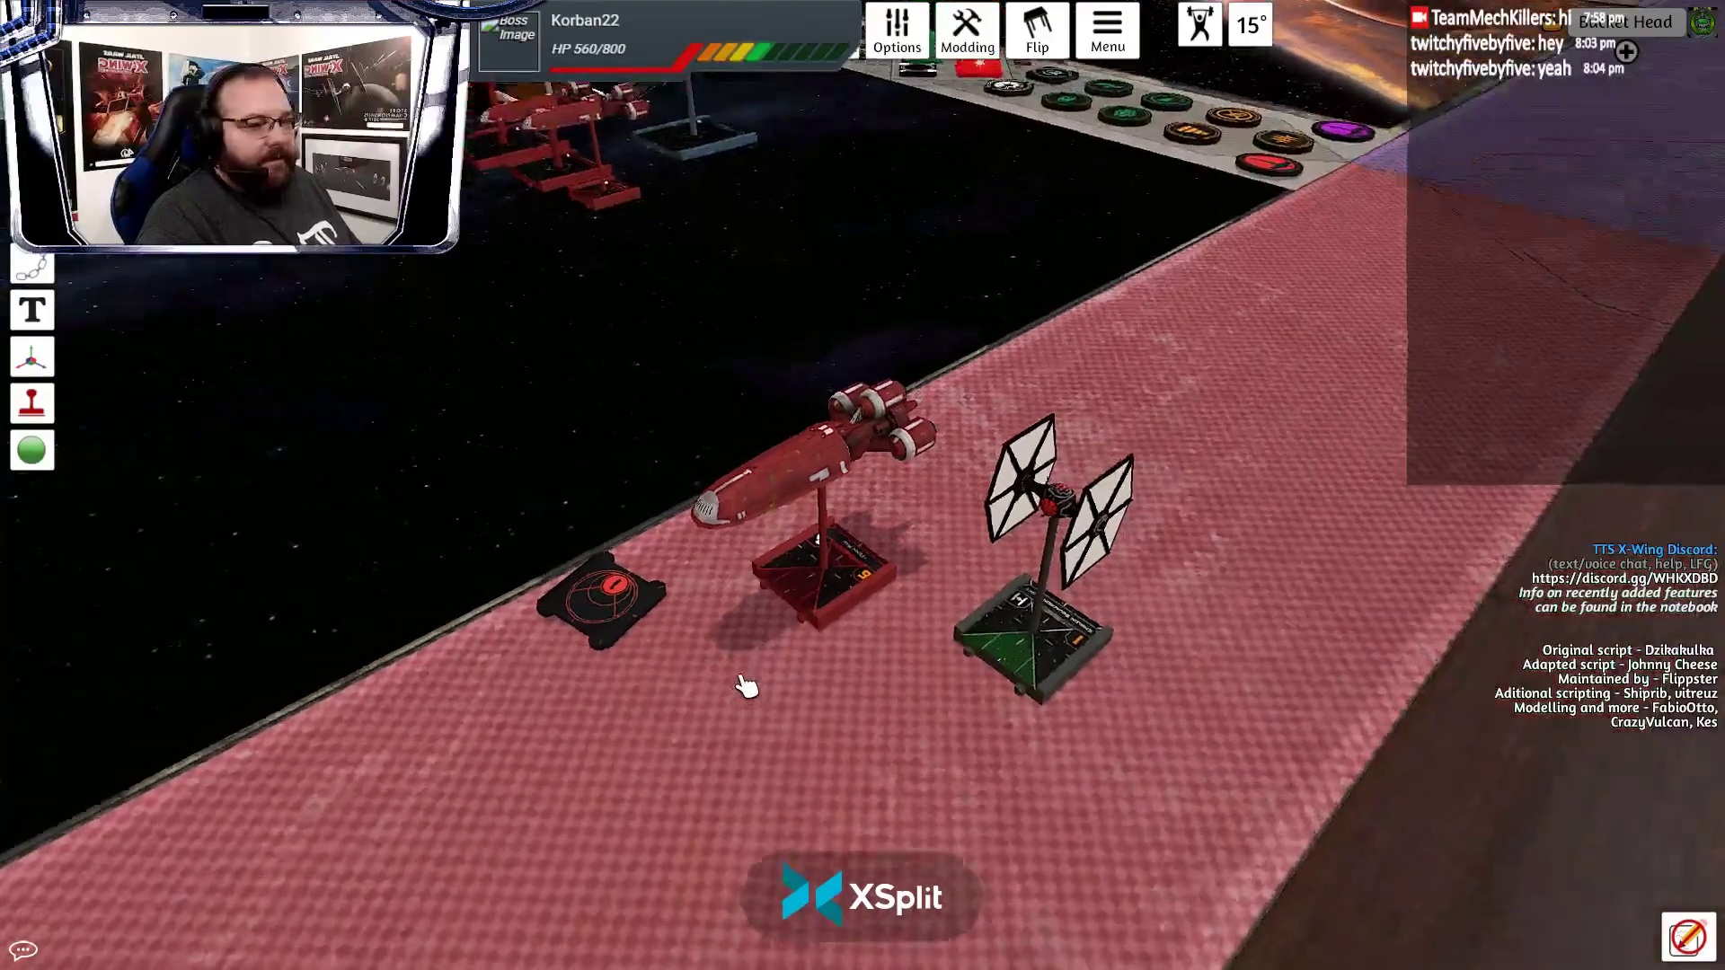
scroll(746, 685, up, 3)
scroll(745, 686, up, 3)
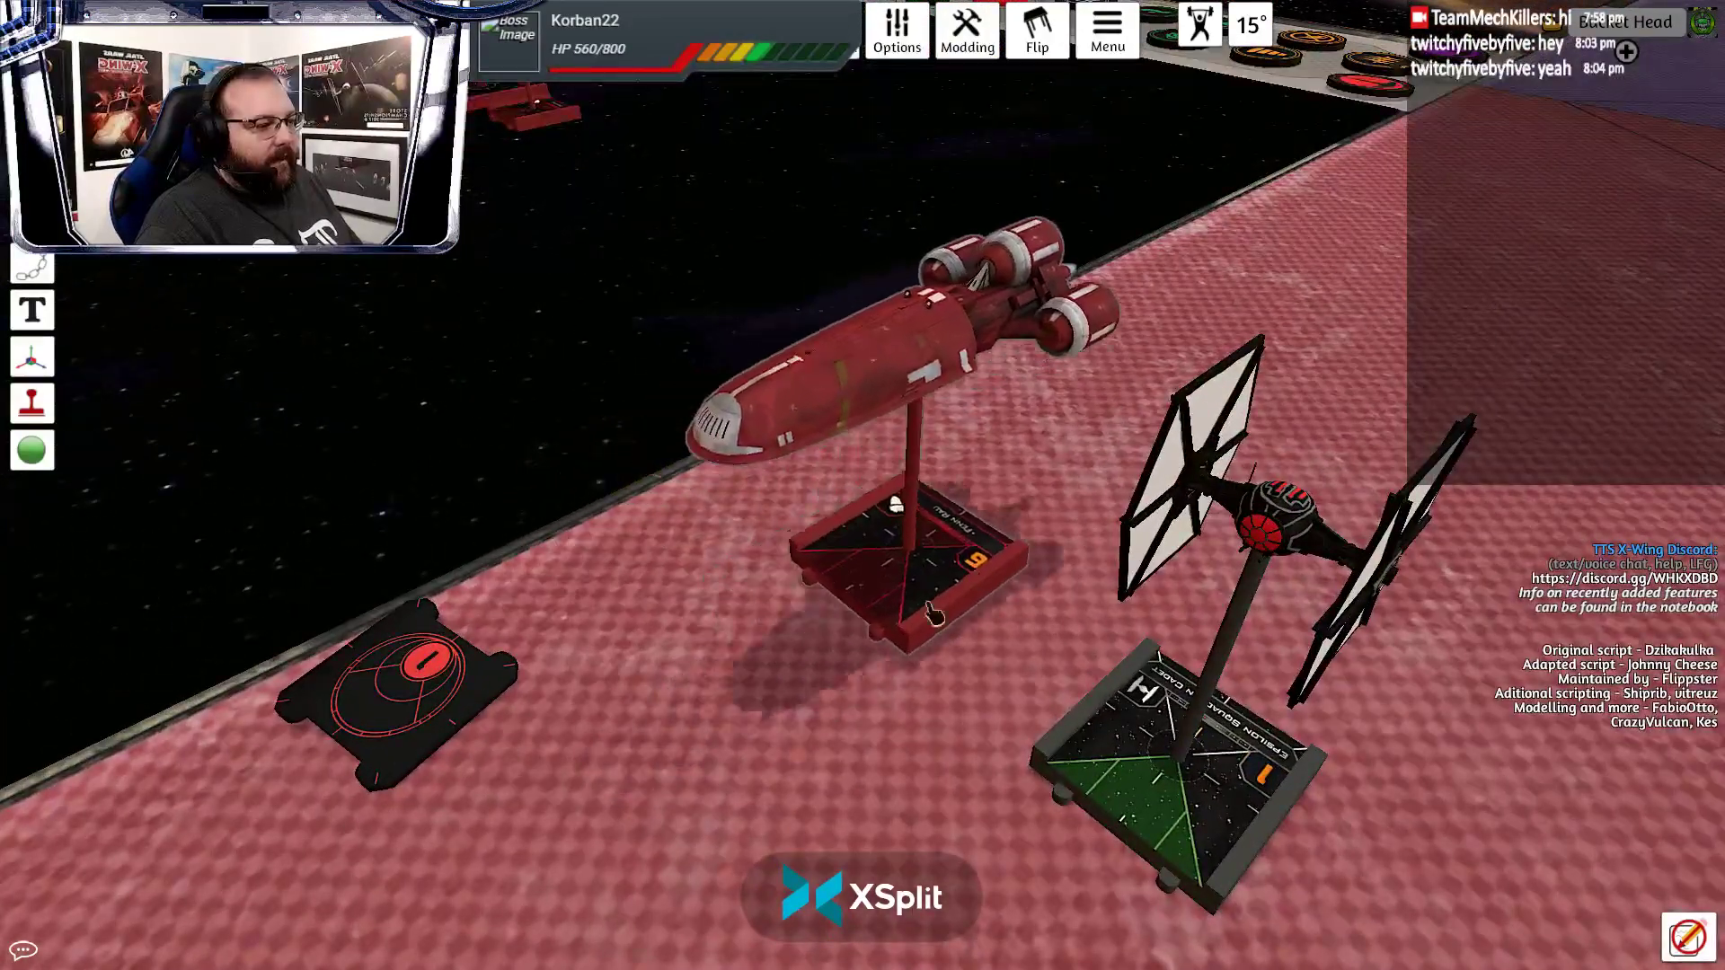
scroll(862, 620, down, 5)
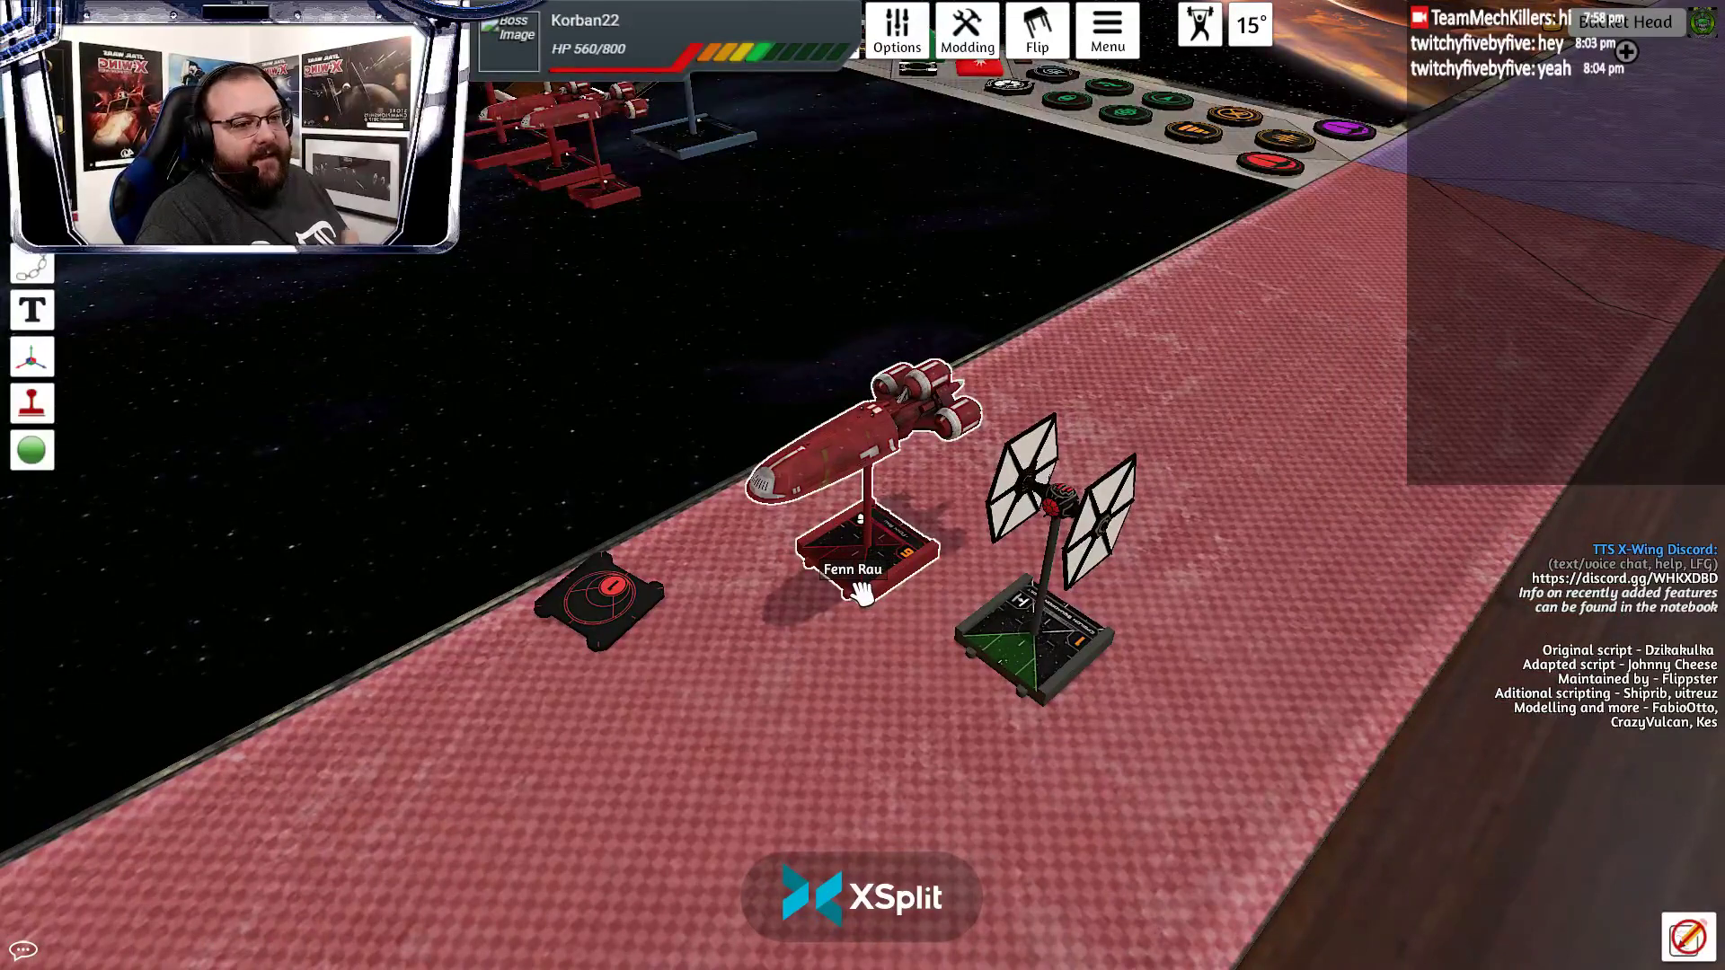
scroll(798, 686, up, 5)
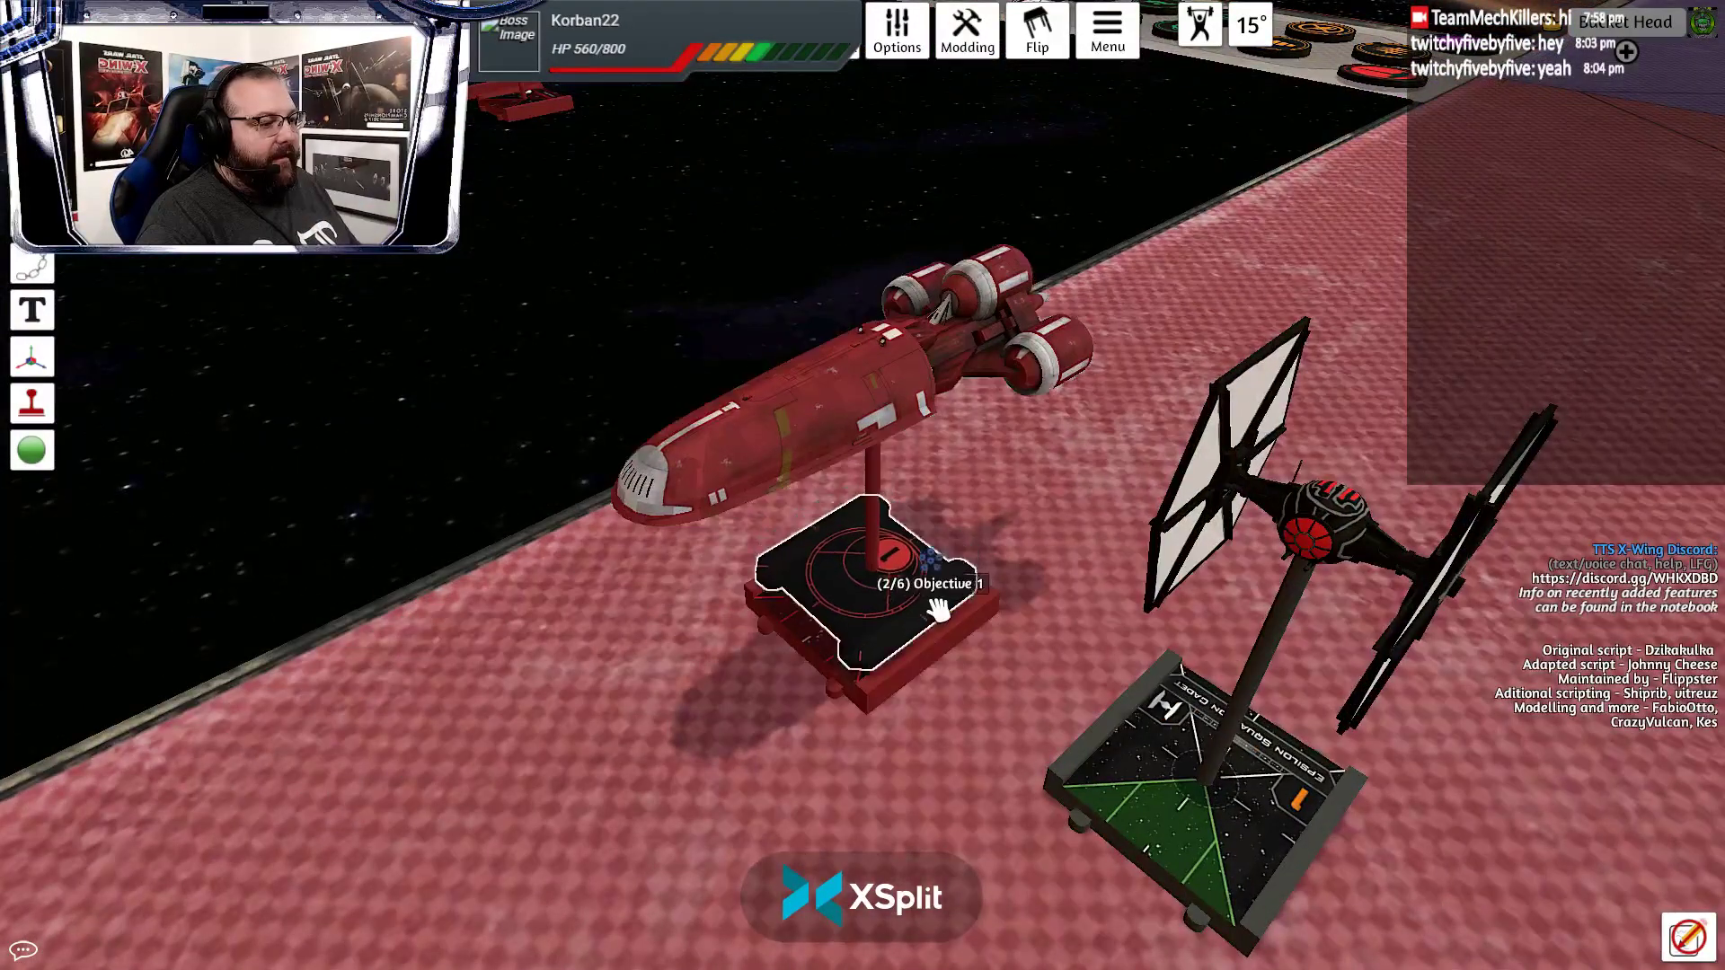
drag(925, 606, 742, 568)
scroll(677, 662, down, 1)
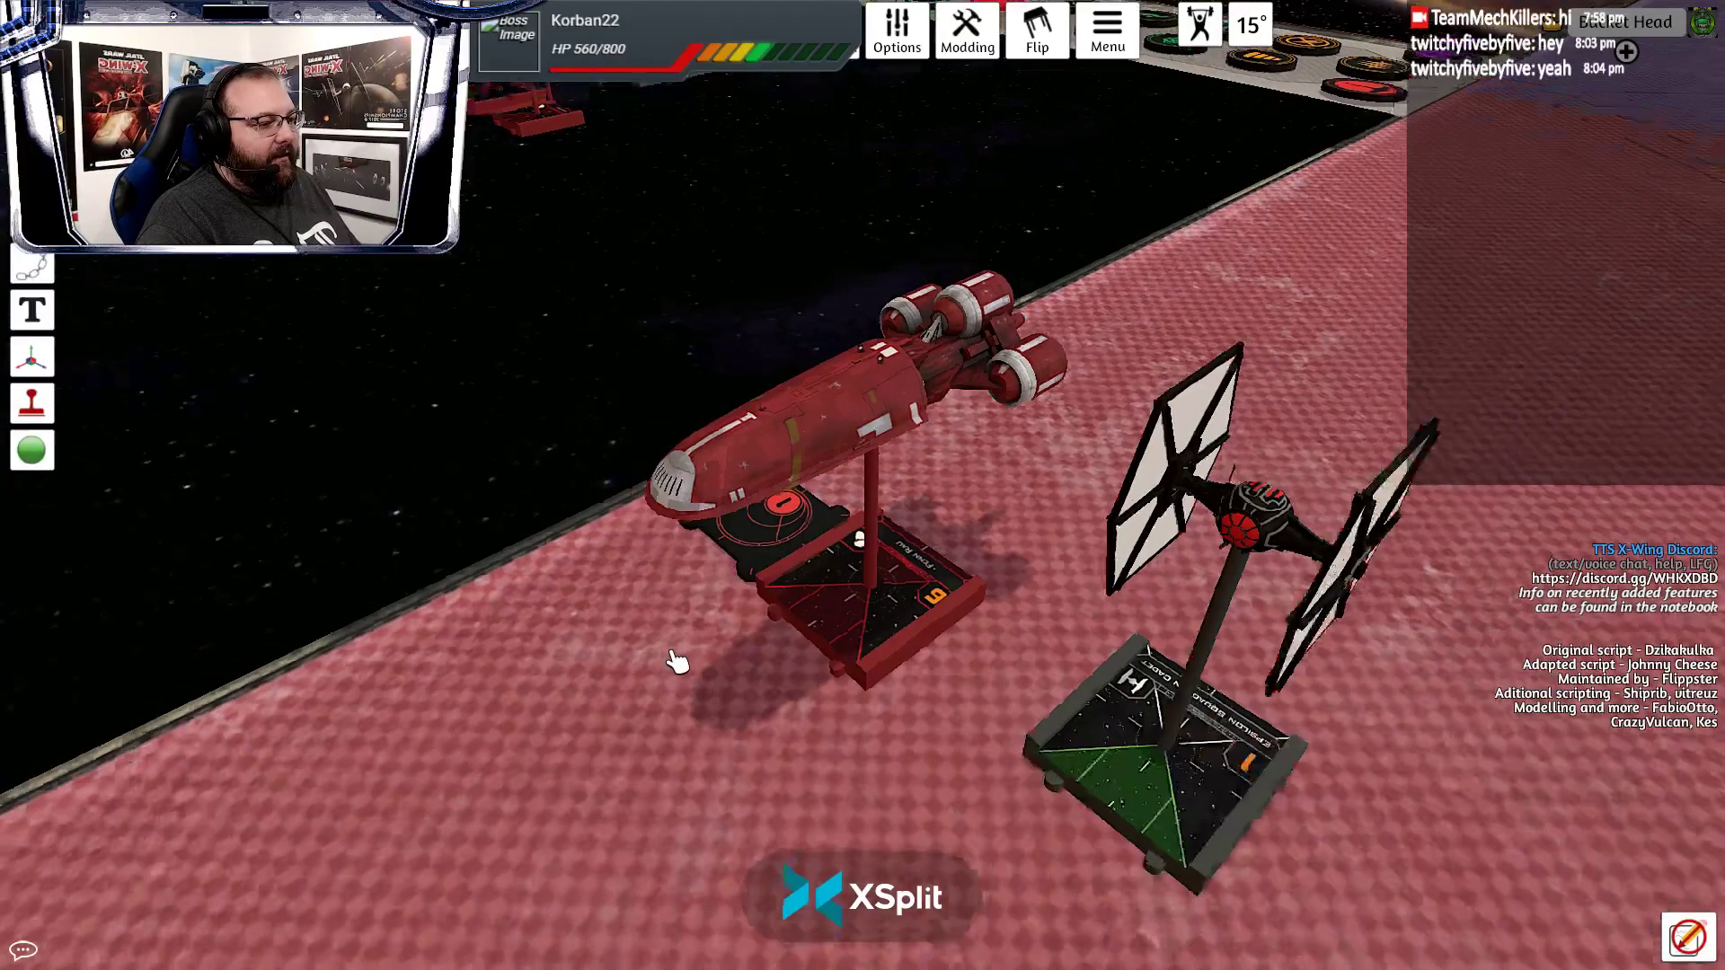
scroll(678, 662, down, 3)
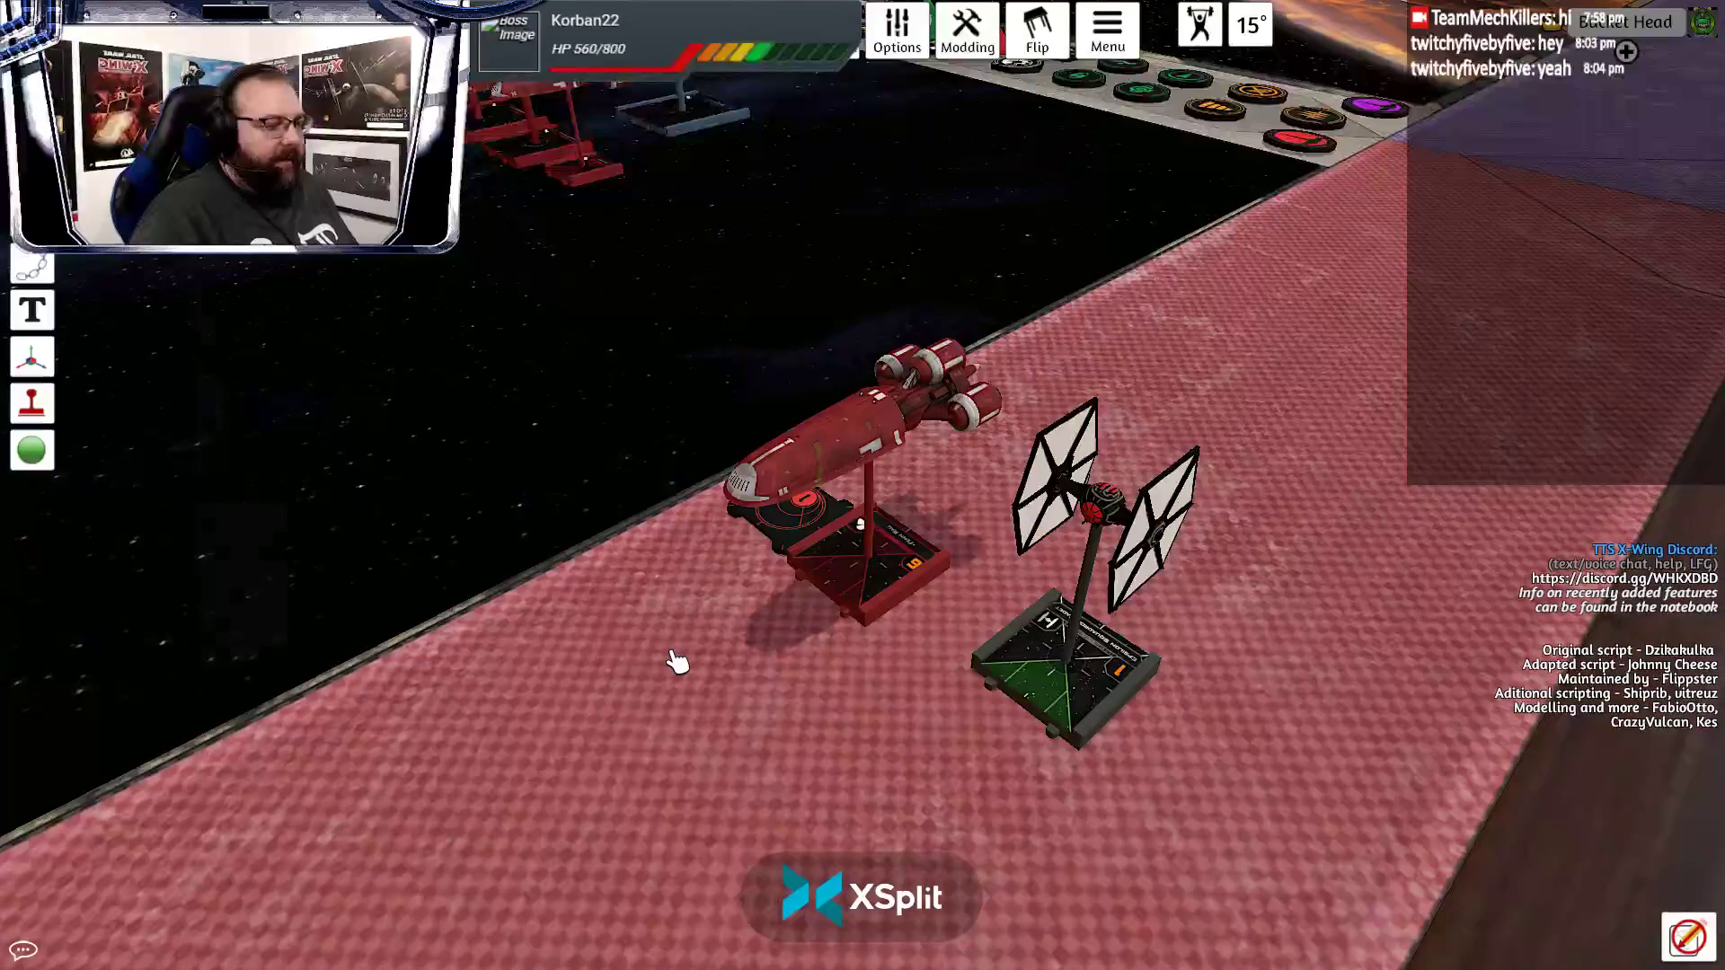
Switch to GIMP and open the image small shuttle.png from the Desktop folder
key(alt+Tab)
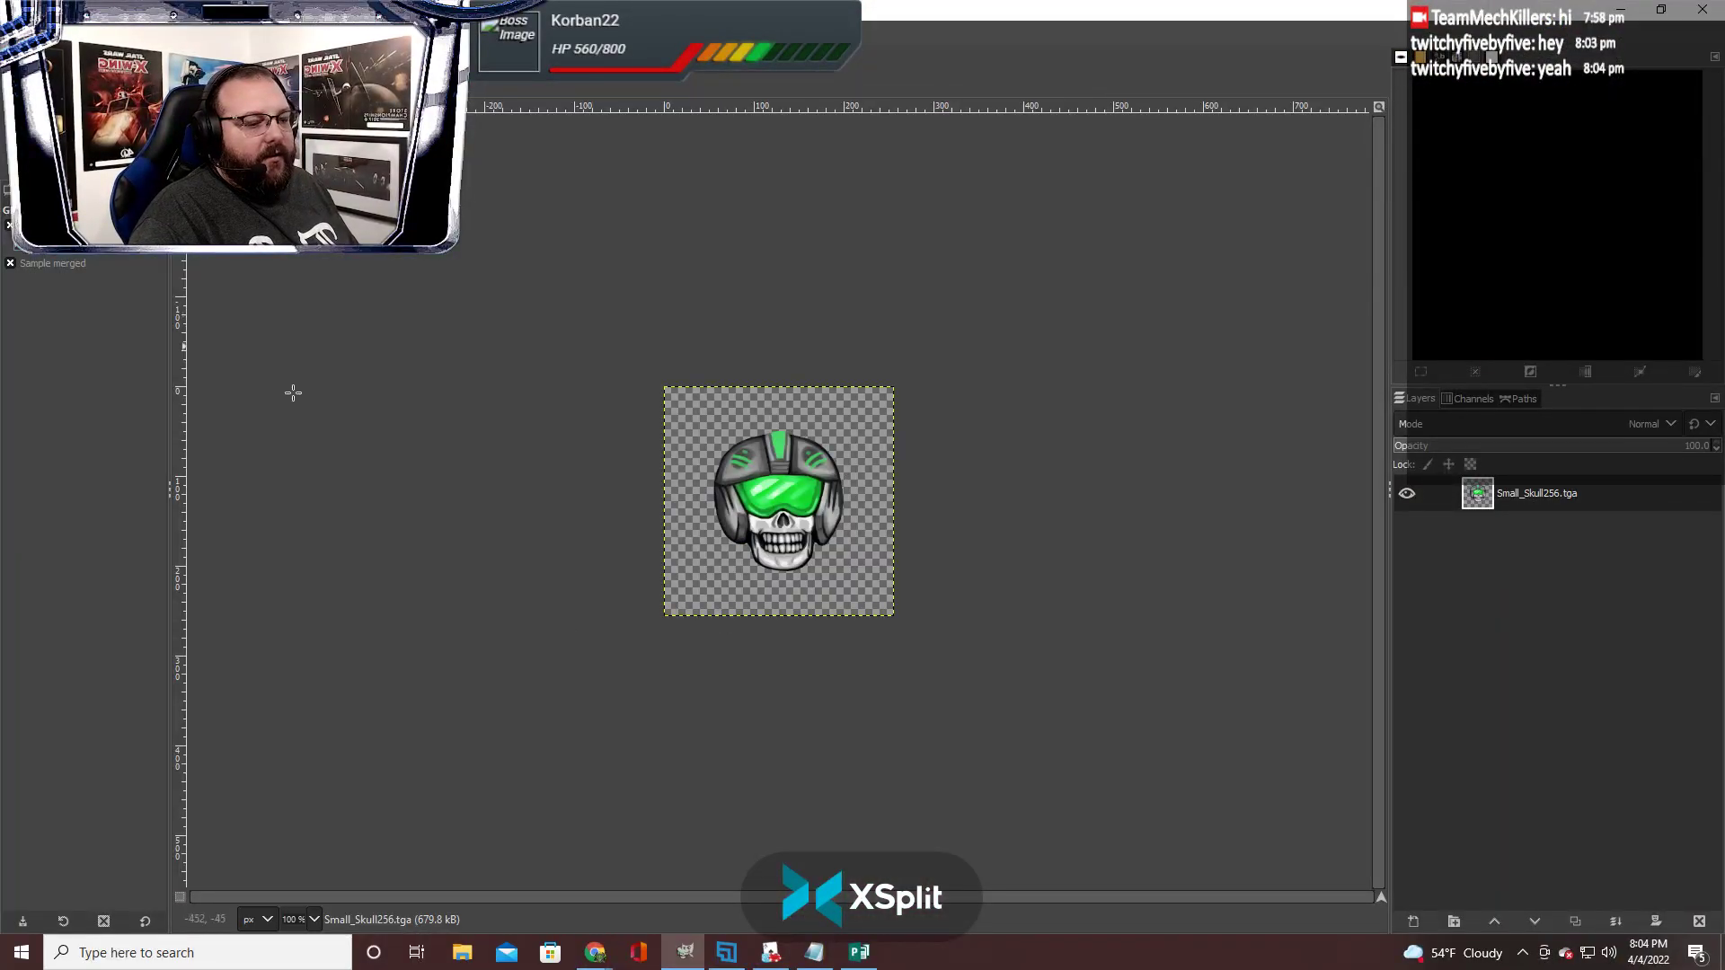
key(alt+f)
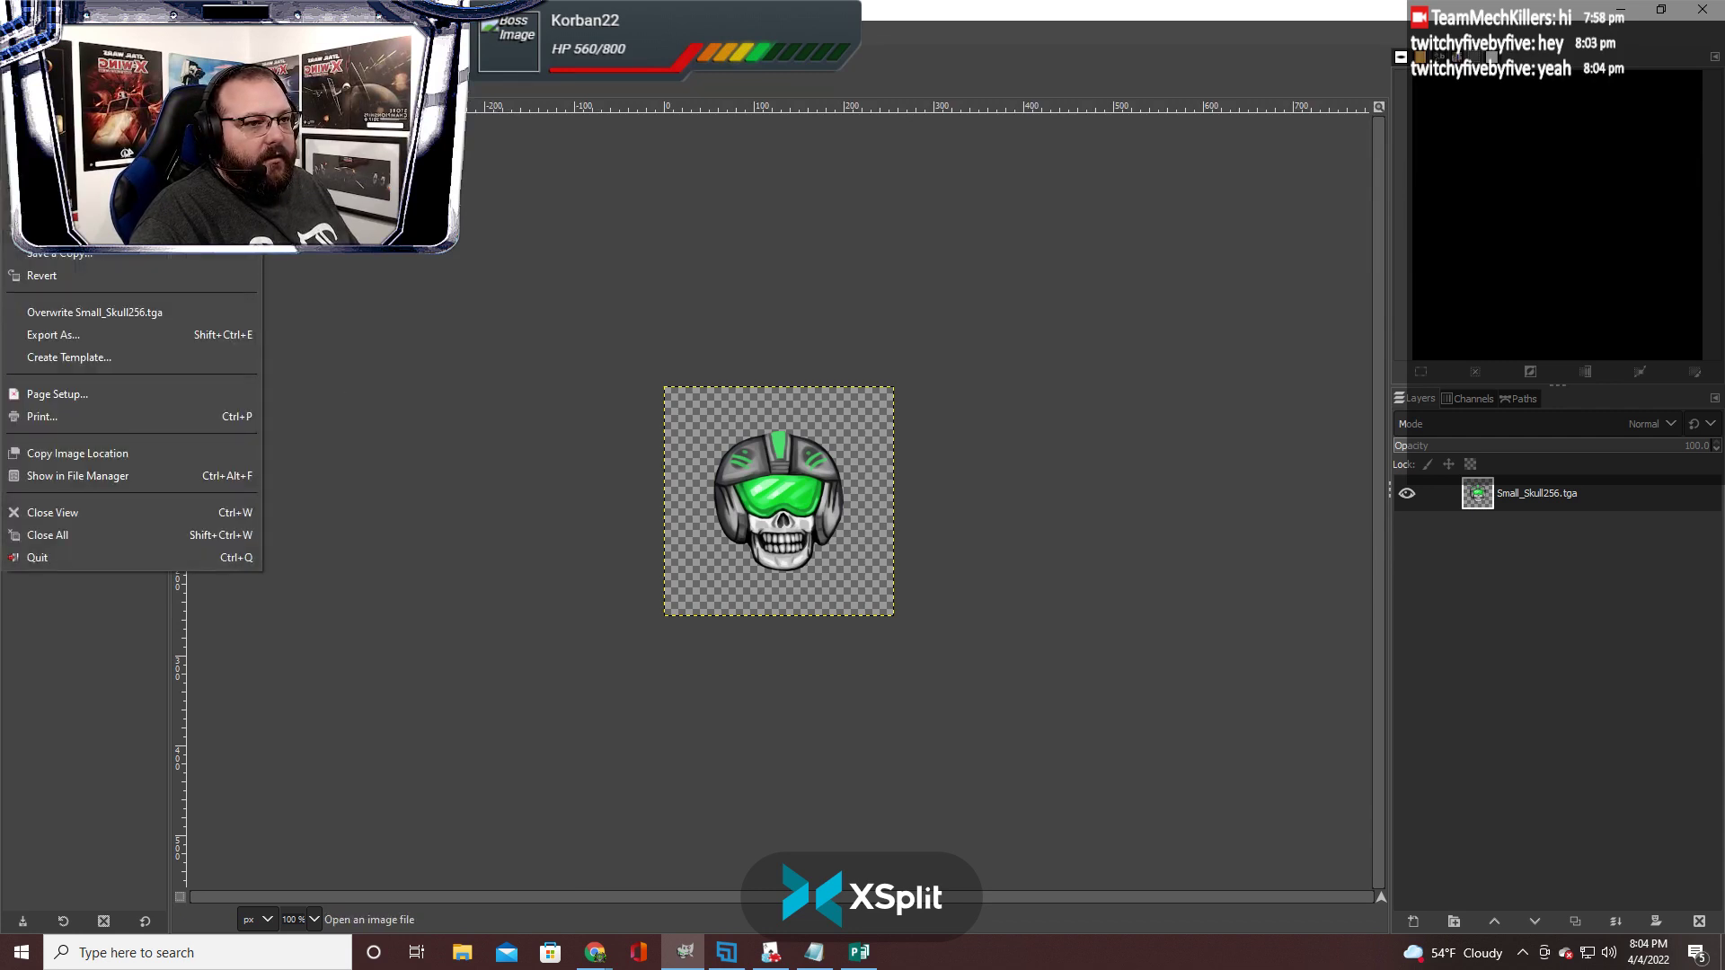
key(Return)
click(321, 325)
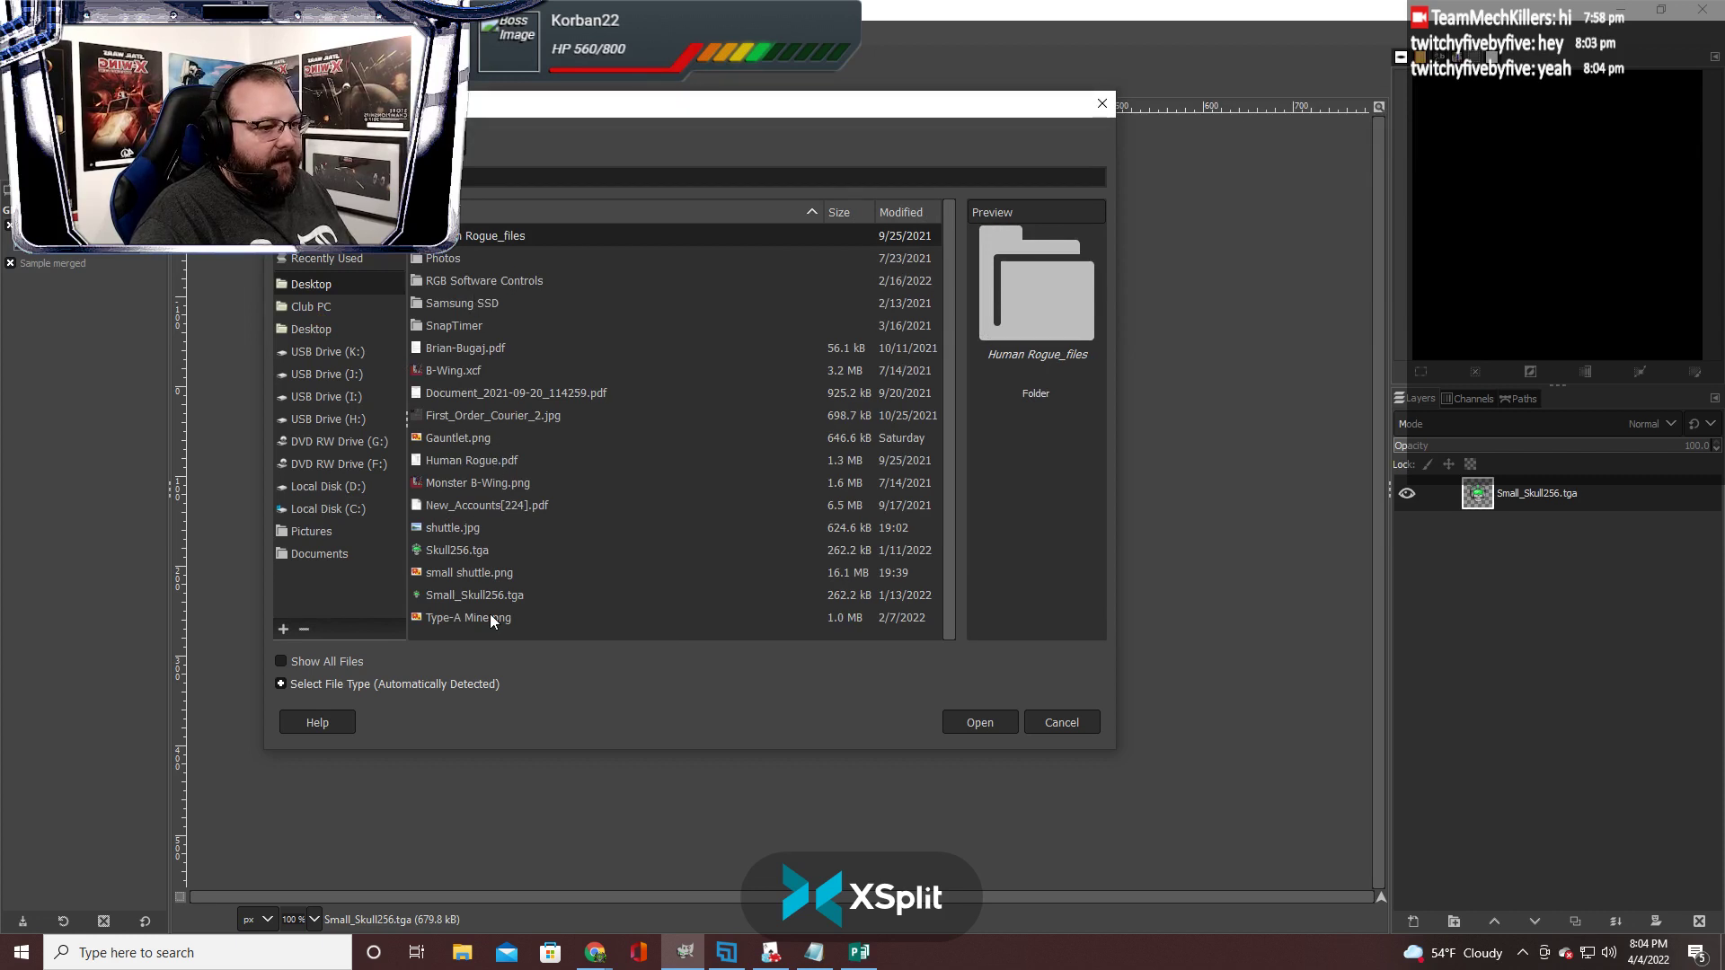
click(481, 575)
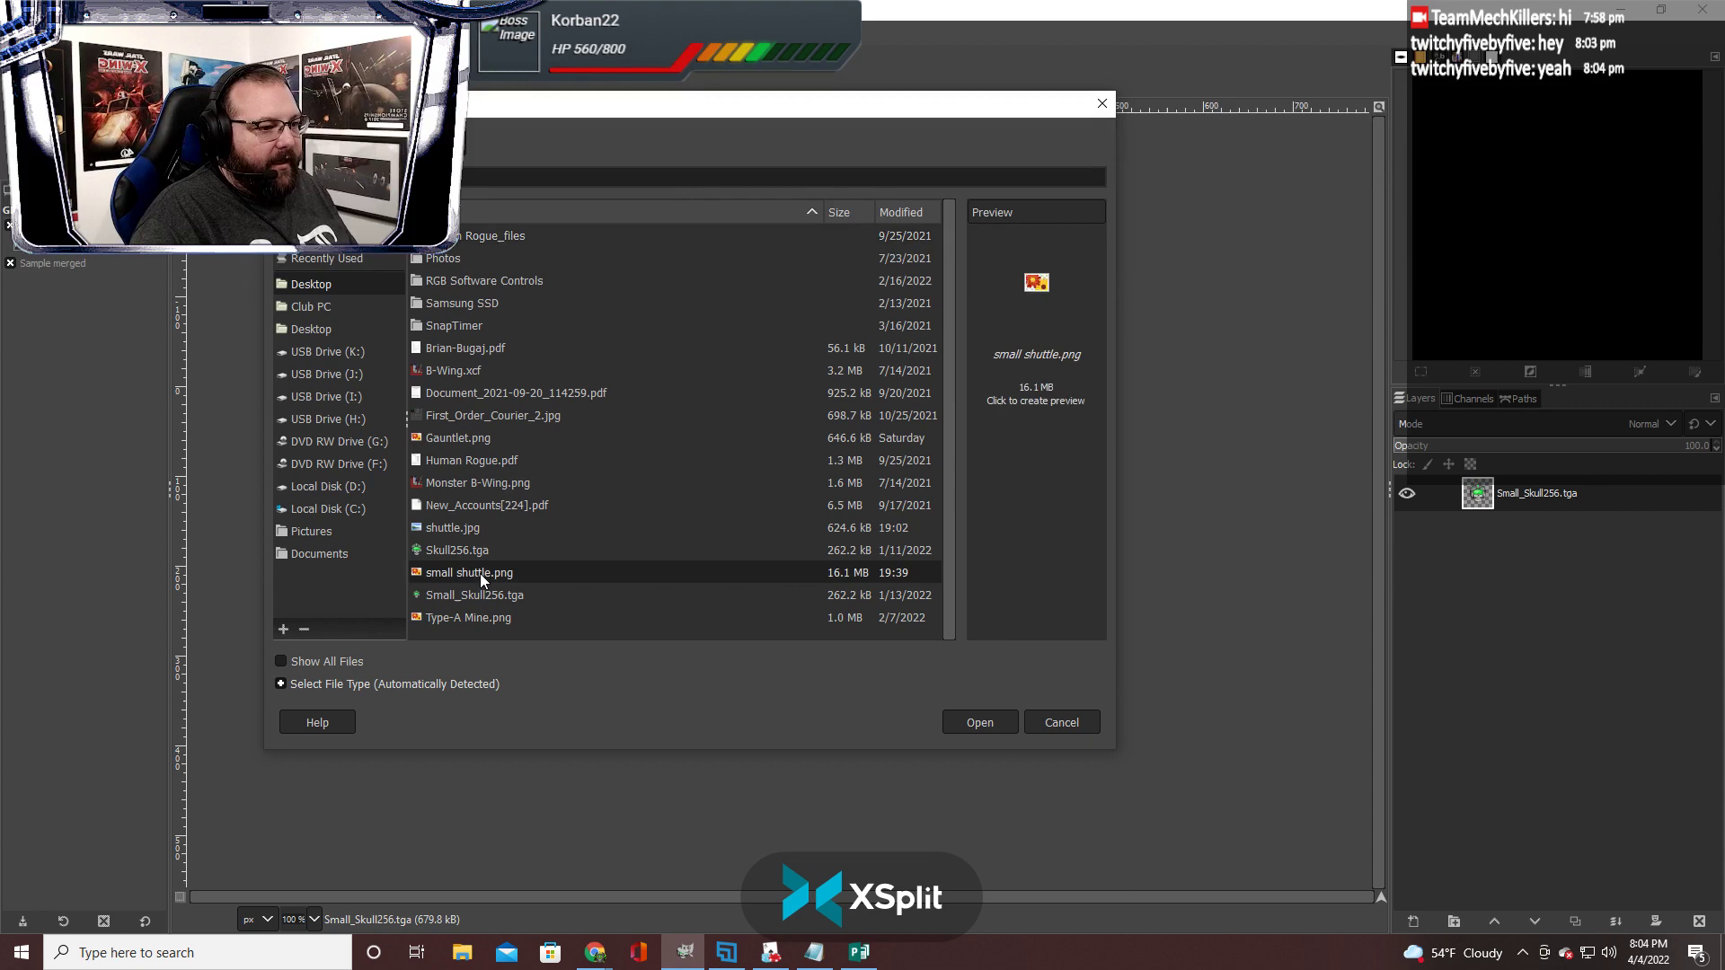
click(976, 721)
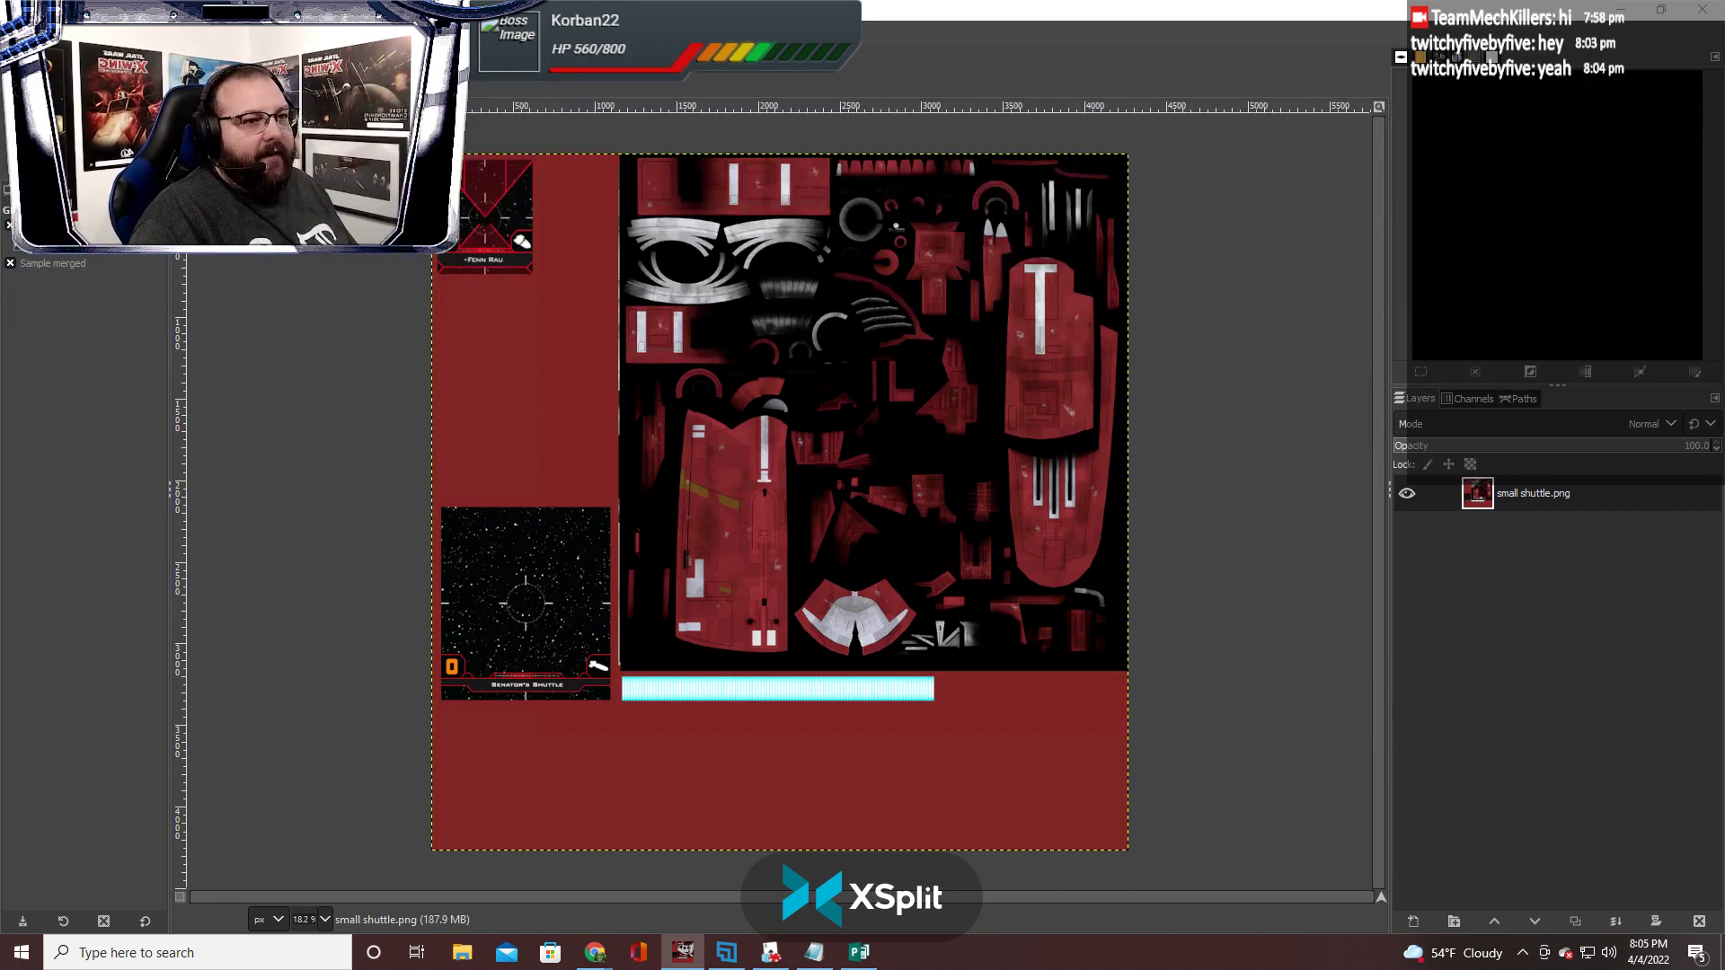
Draw a rectangular selection around the Senator's Shuttle card, about 1035 × 1182 px, starting at about 63, 2169
key(r)
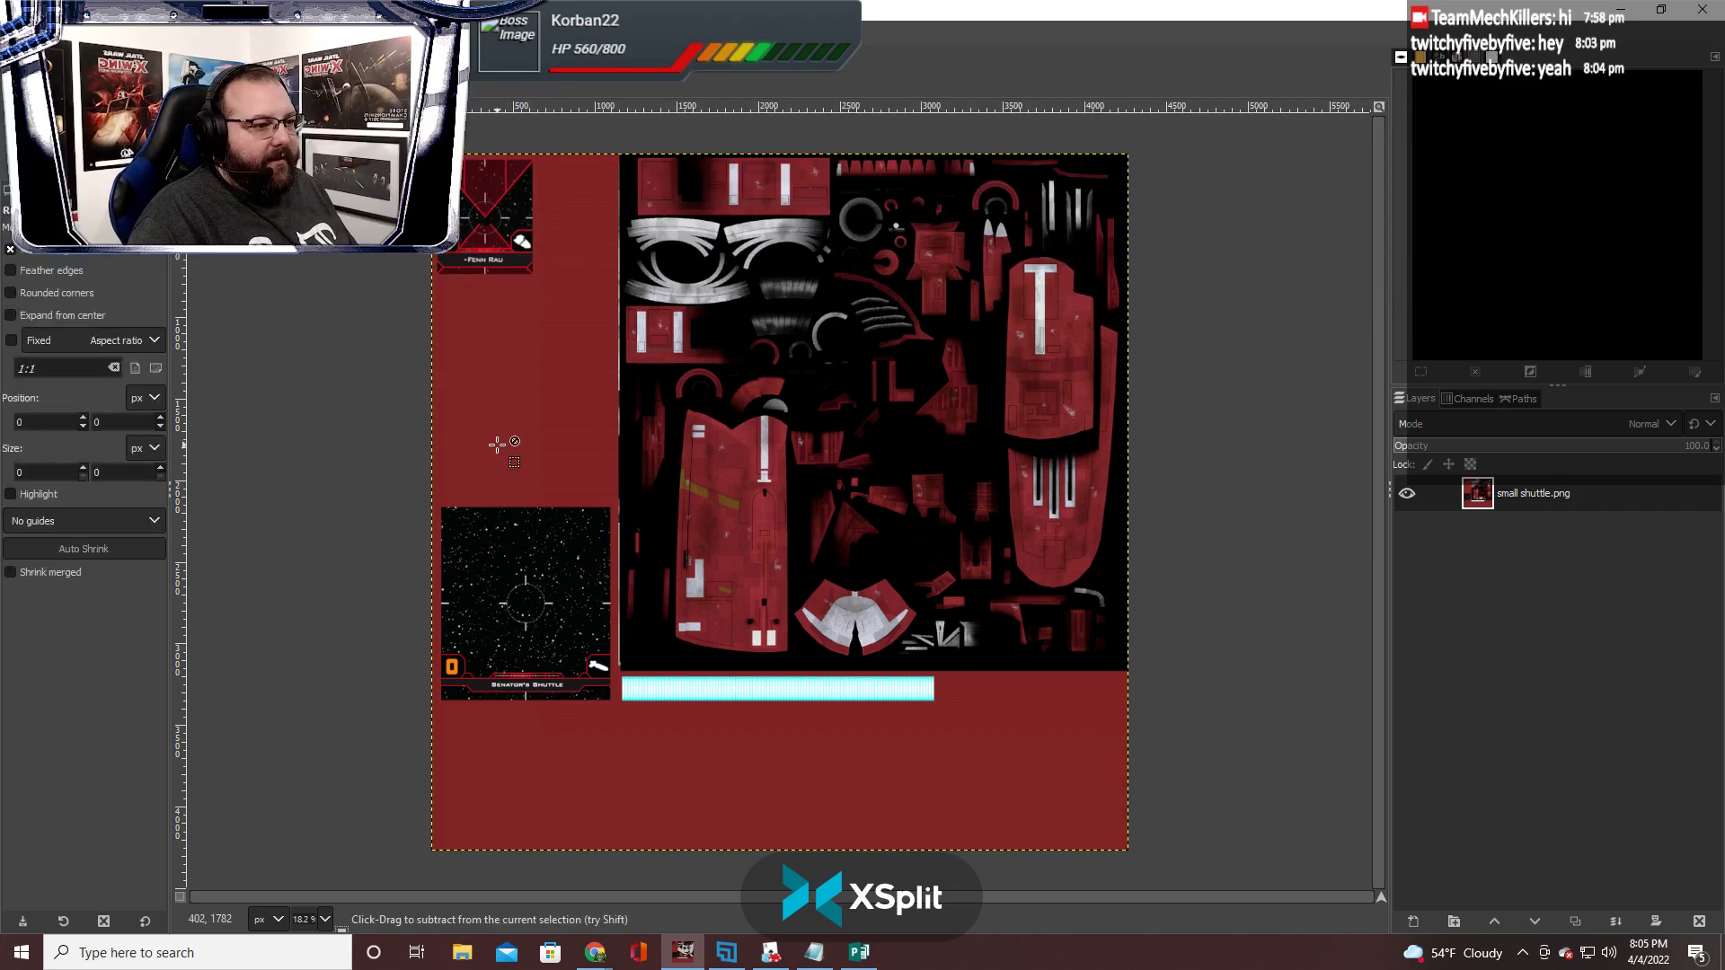
scroll(496, 445, up, 1)
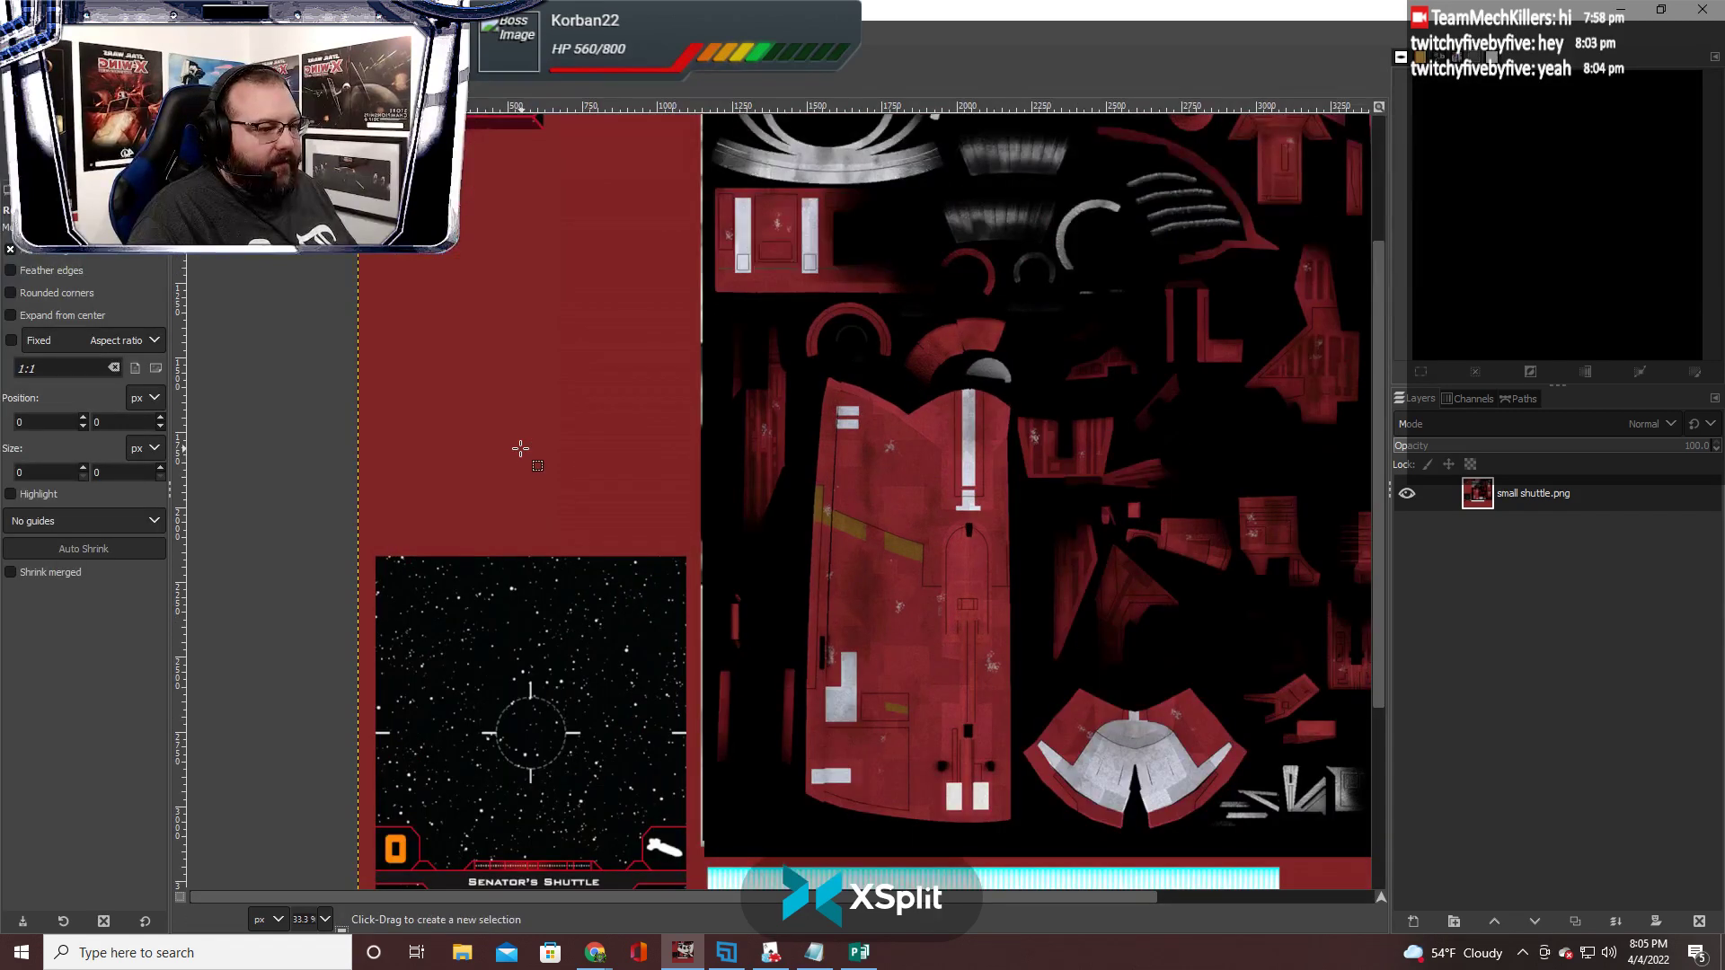
scroll(521, 449, up, 1)
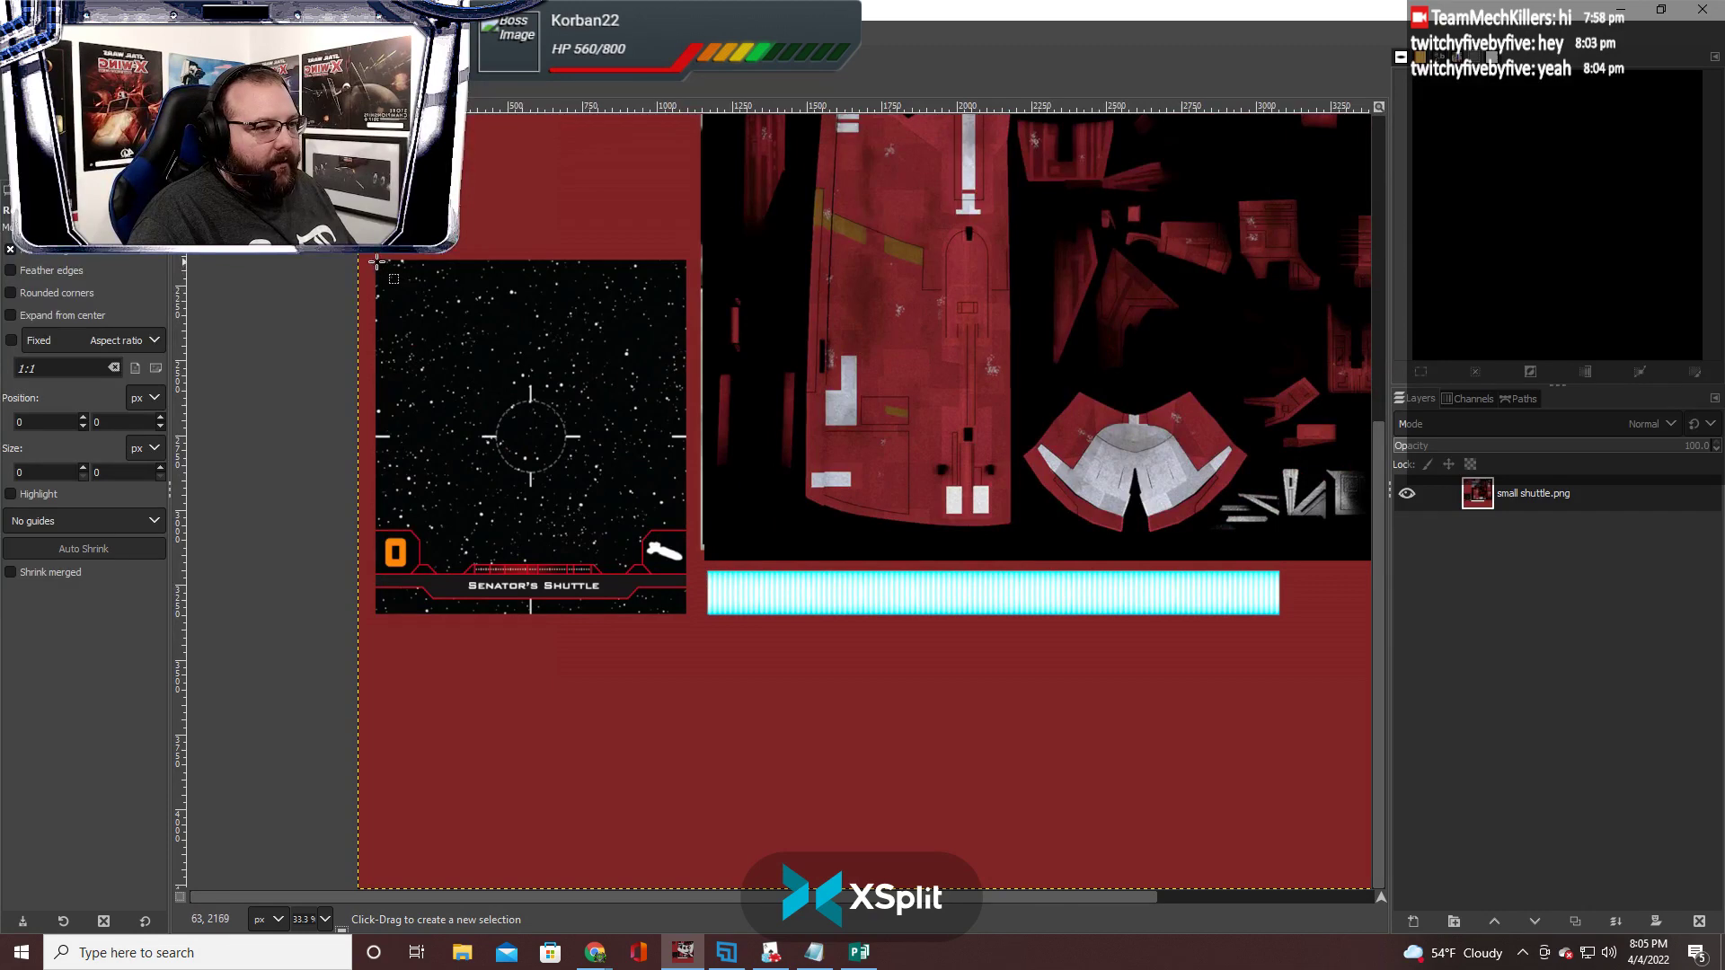
drag(377, 262, 686, 616)
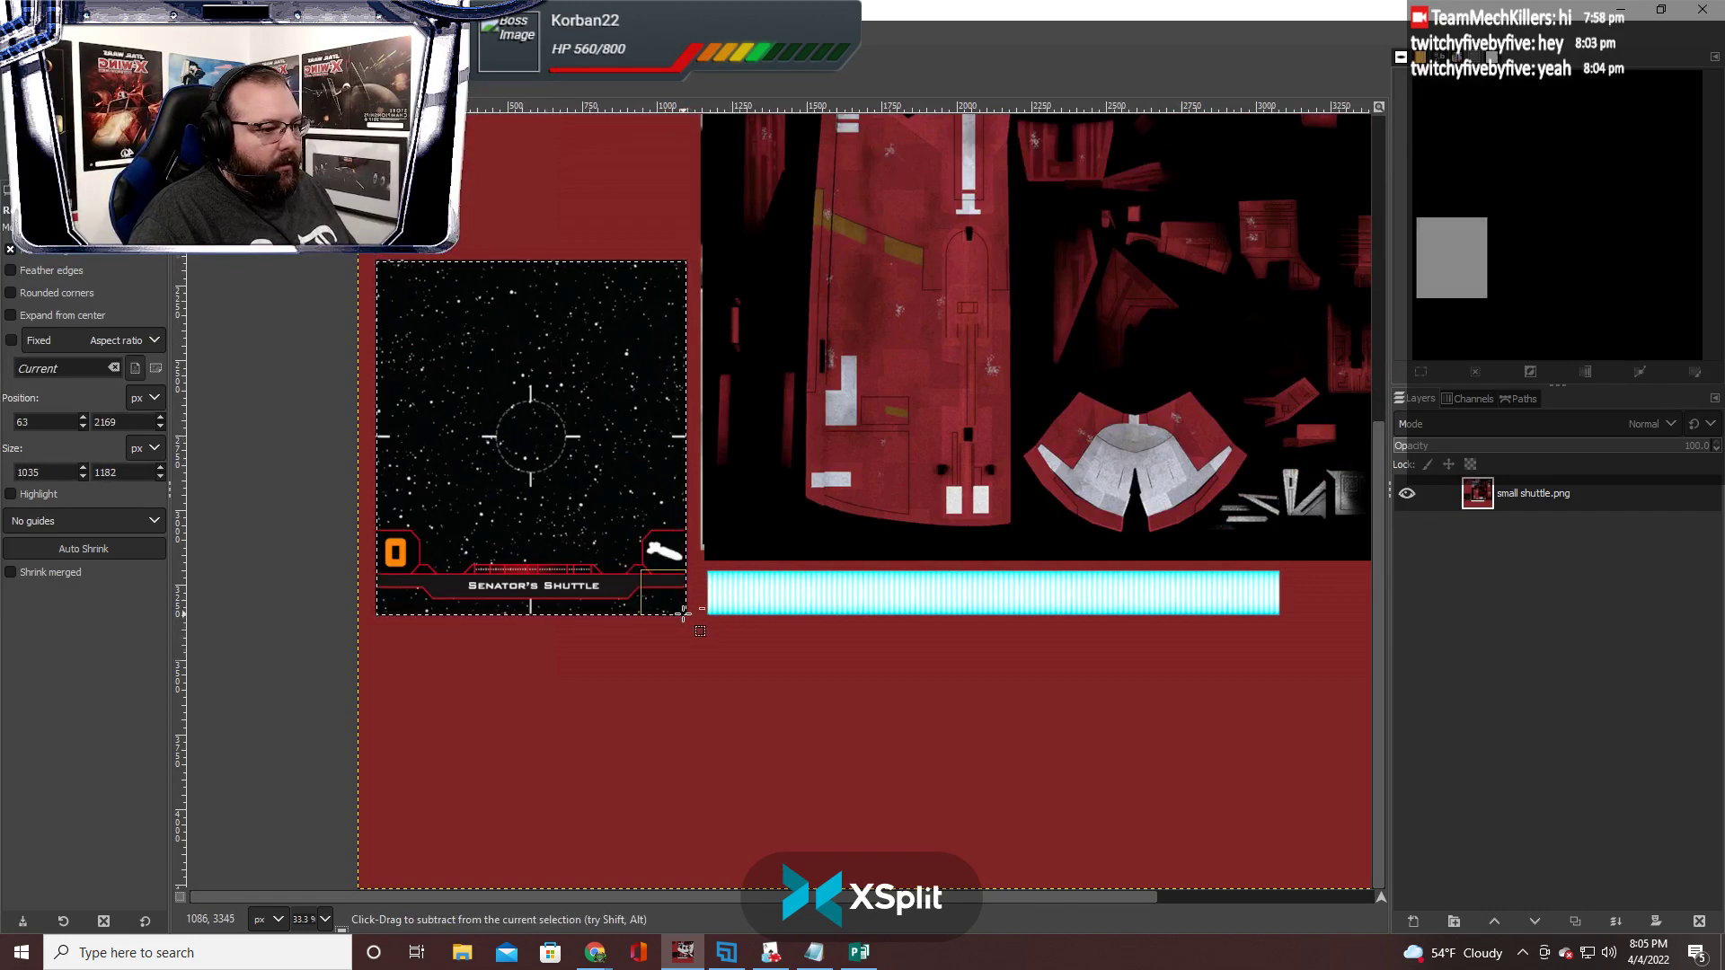
Fit the selection's bottom, top and left edges to the card's border, making it 1038 × 1184 px at position 60, 2163
scroll(681, 612, up, 6)
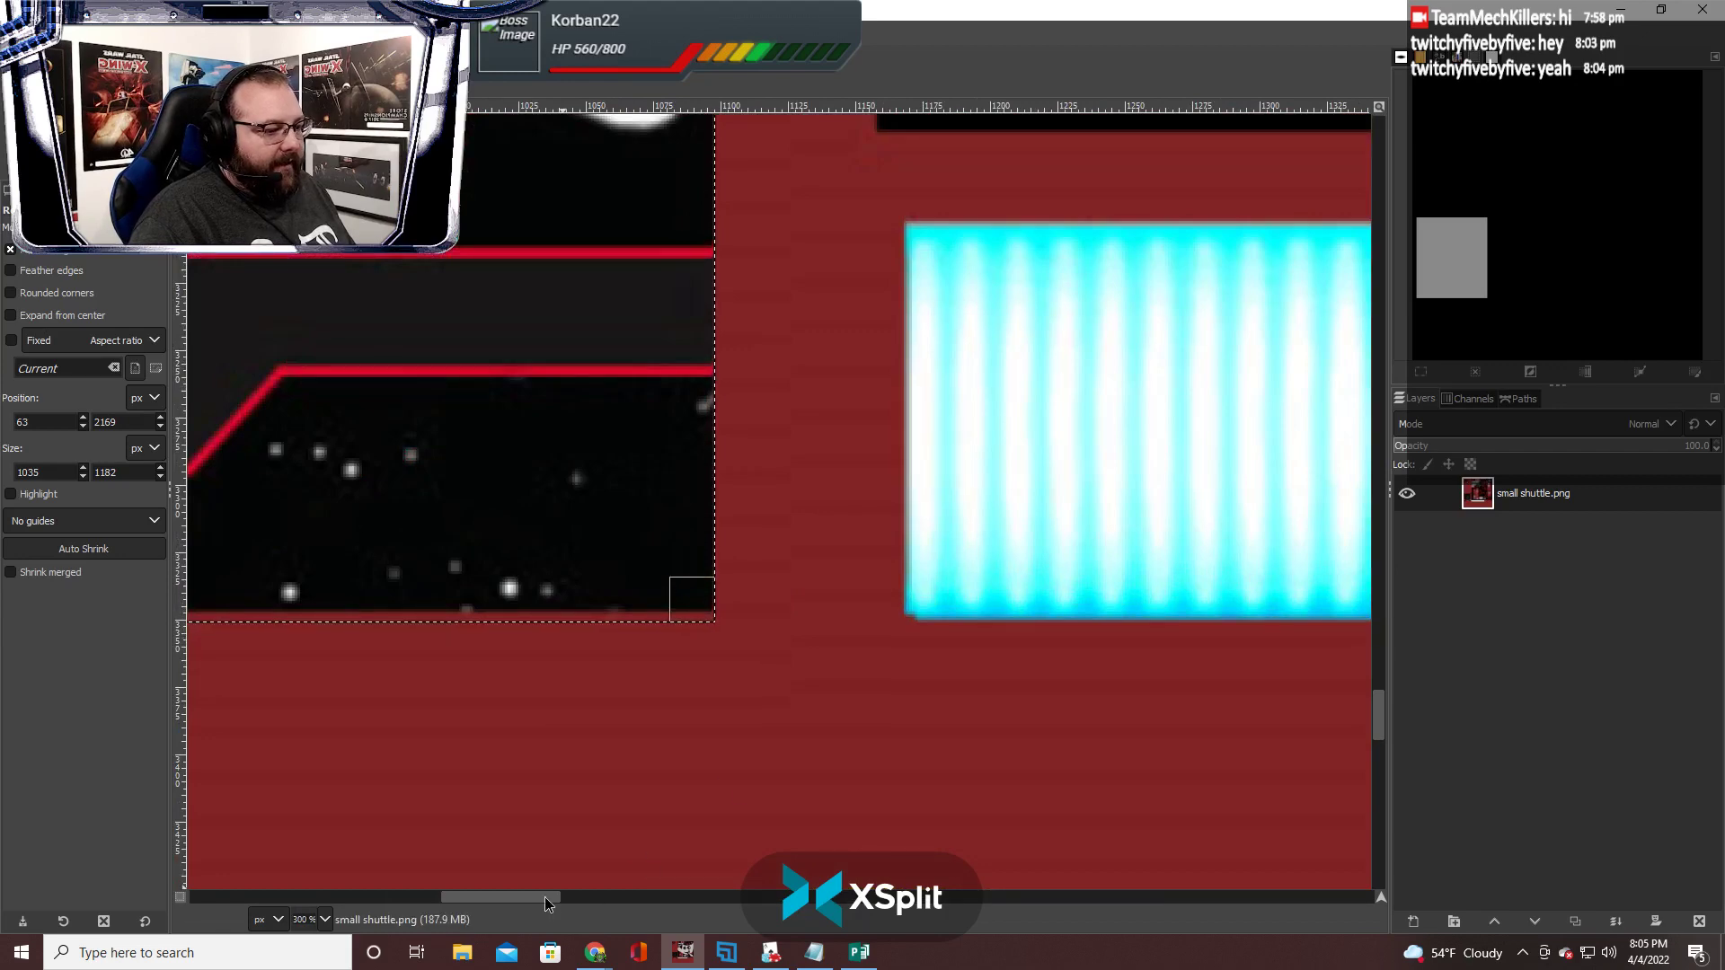
drag(544, 897, 436, 900)
drag(638, 619, 637, 609)
drag(438, 902, 552, 888)
scroll(535, 829, up, 9)
scroll(533, 815, up, 5)
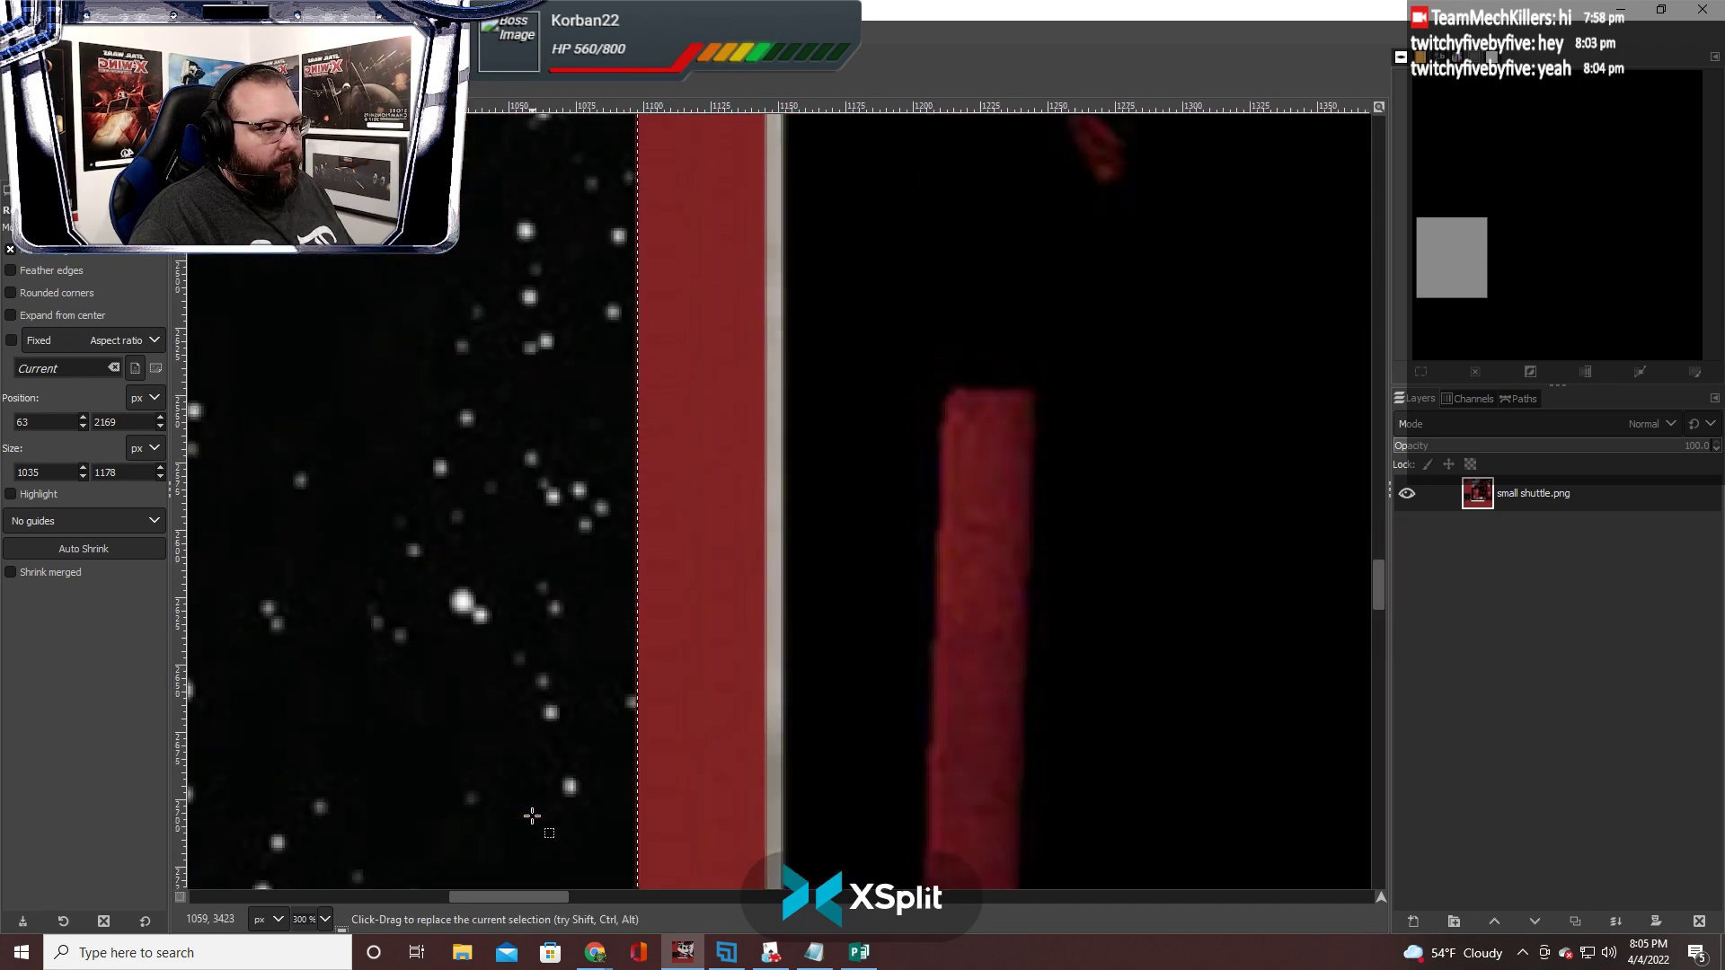
drag(374, 539, 369, 524)
drag(548, 898, 269, 897)
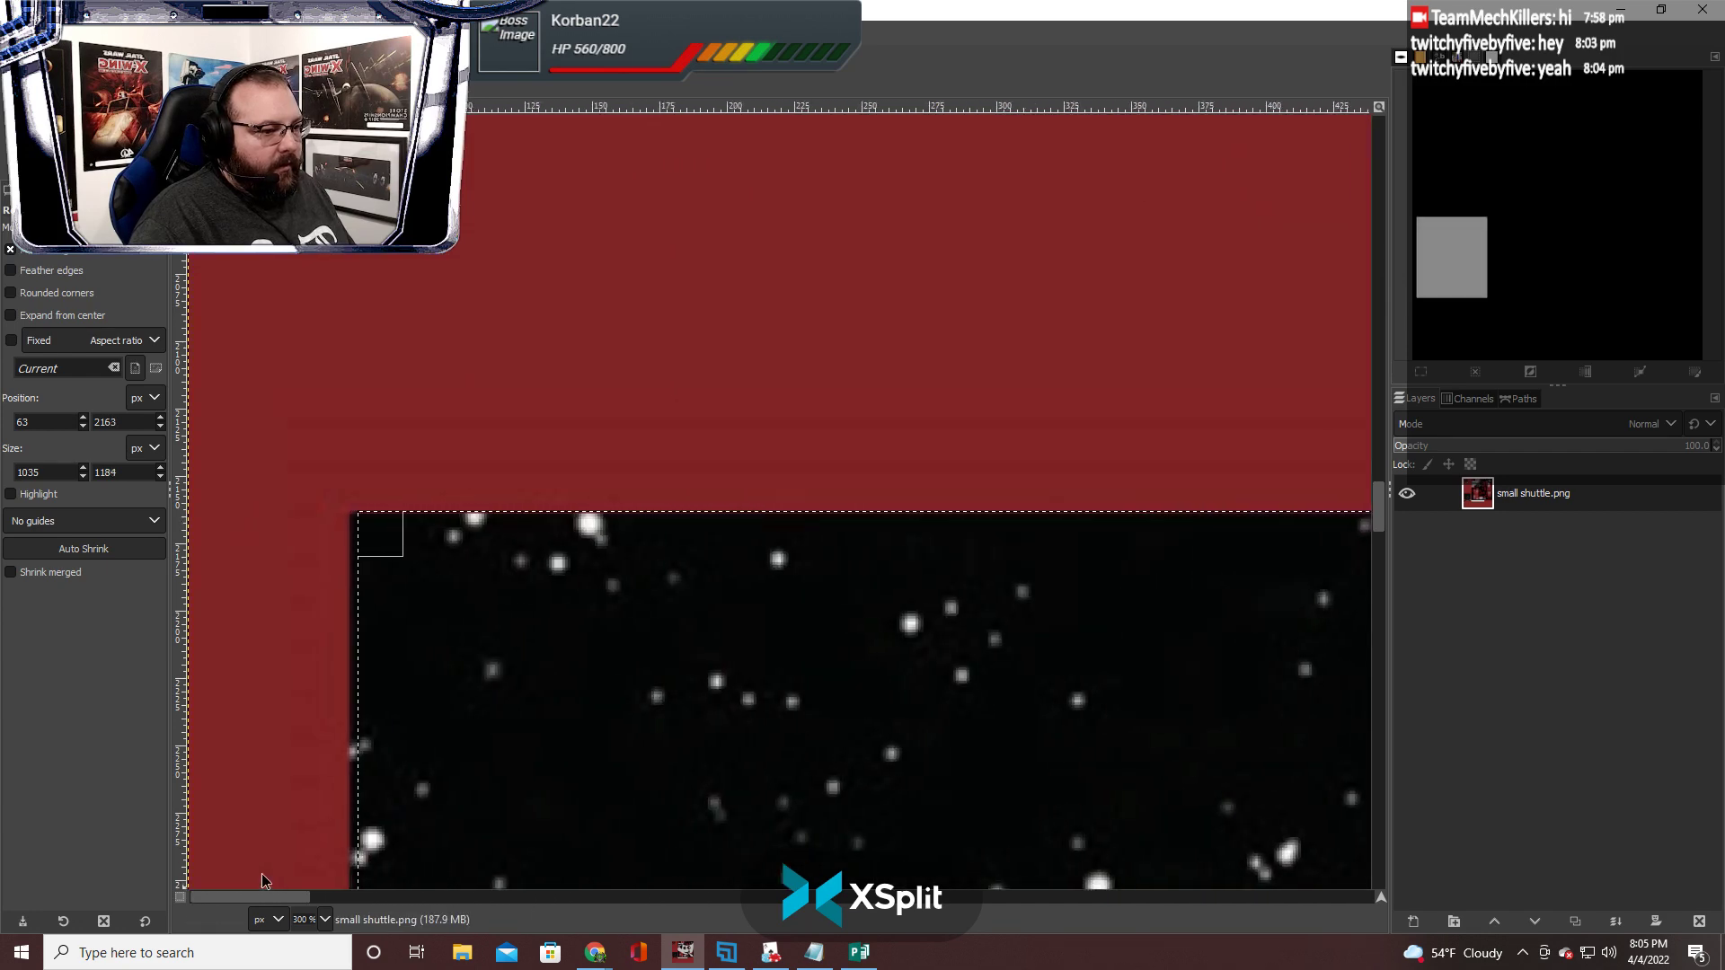
scroll(381, 721, down, 5)
drag(381, 722, 374, 721)
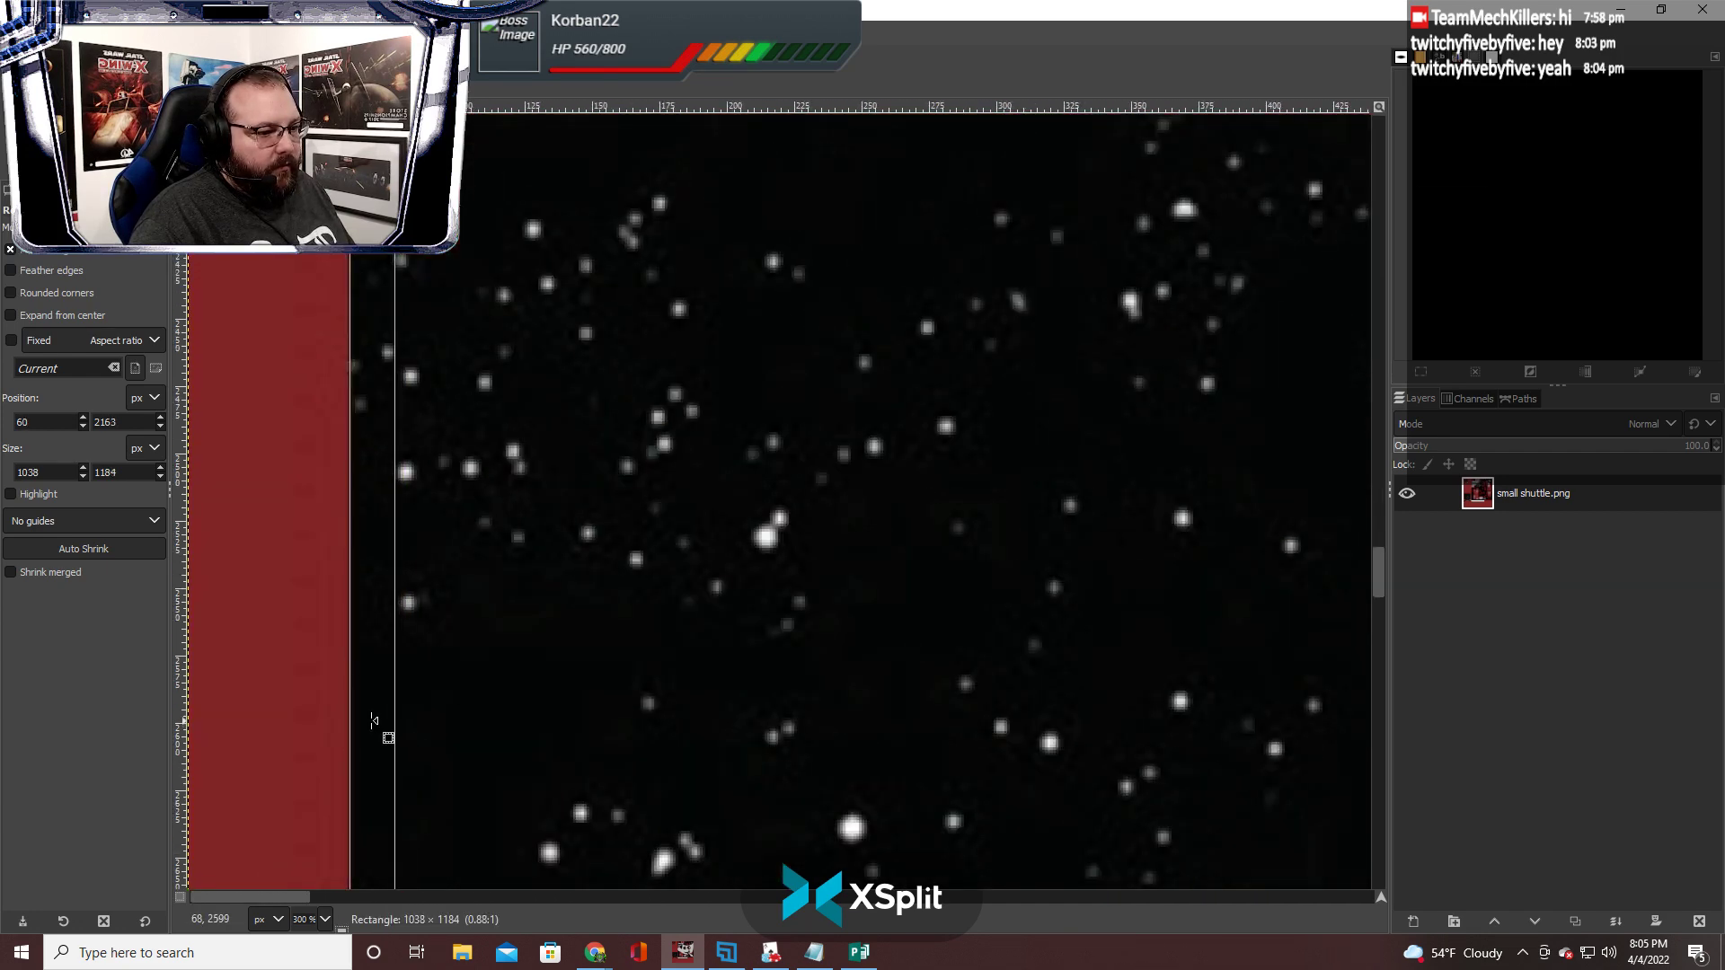
Copy the selected Senator's Shuttle card and paste it as a floating selection
scroll(590, 671, down, 2)
scroll(620, 681, down, 2)
scroll(665, 692, down, 3)
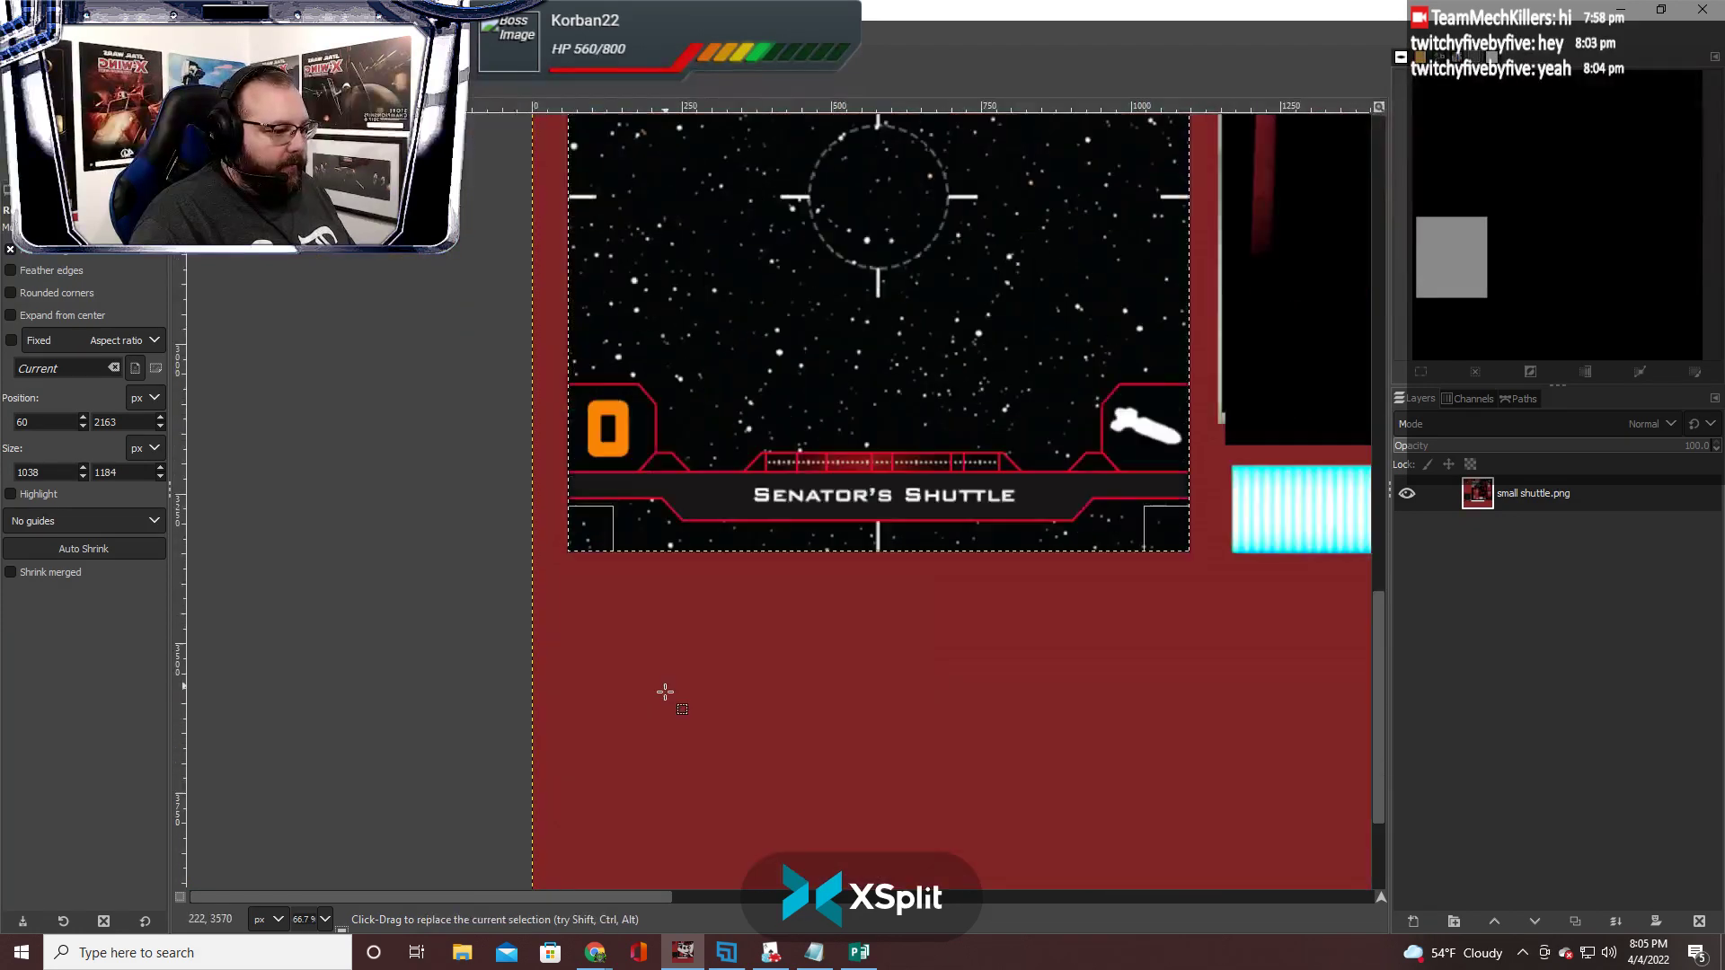
scroll(661, 890, right, 5)
scroll(665, 831, down, 1)
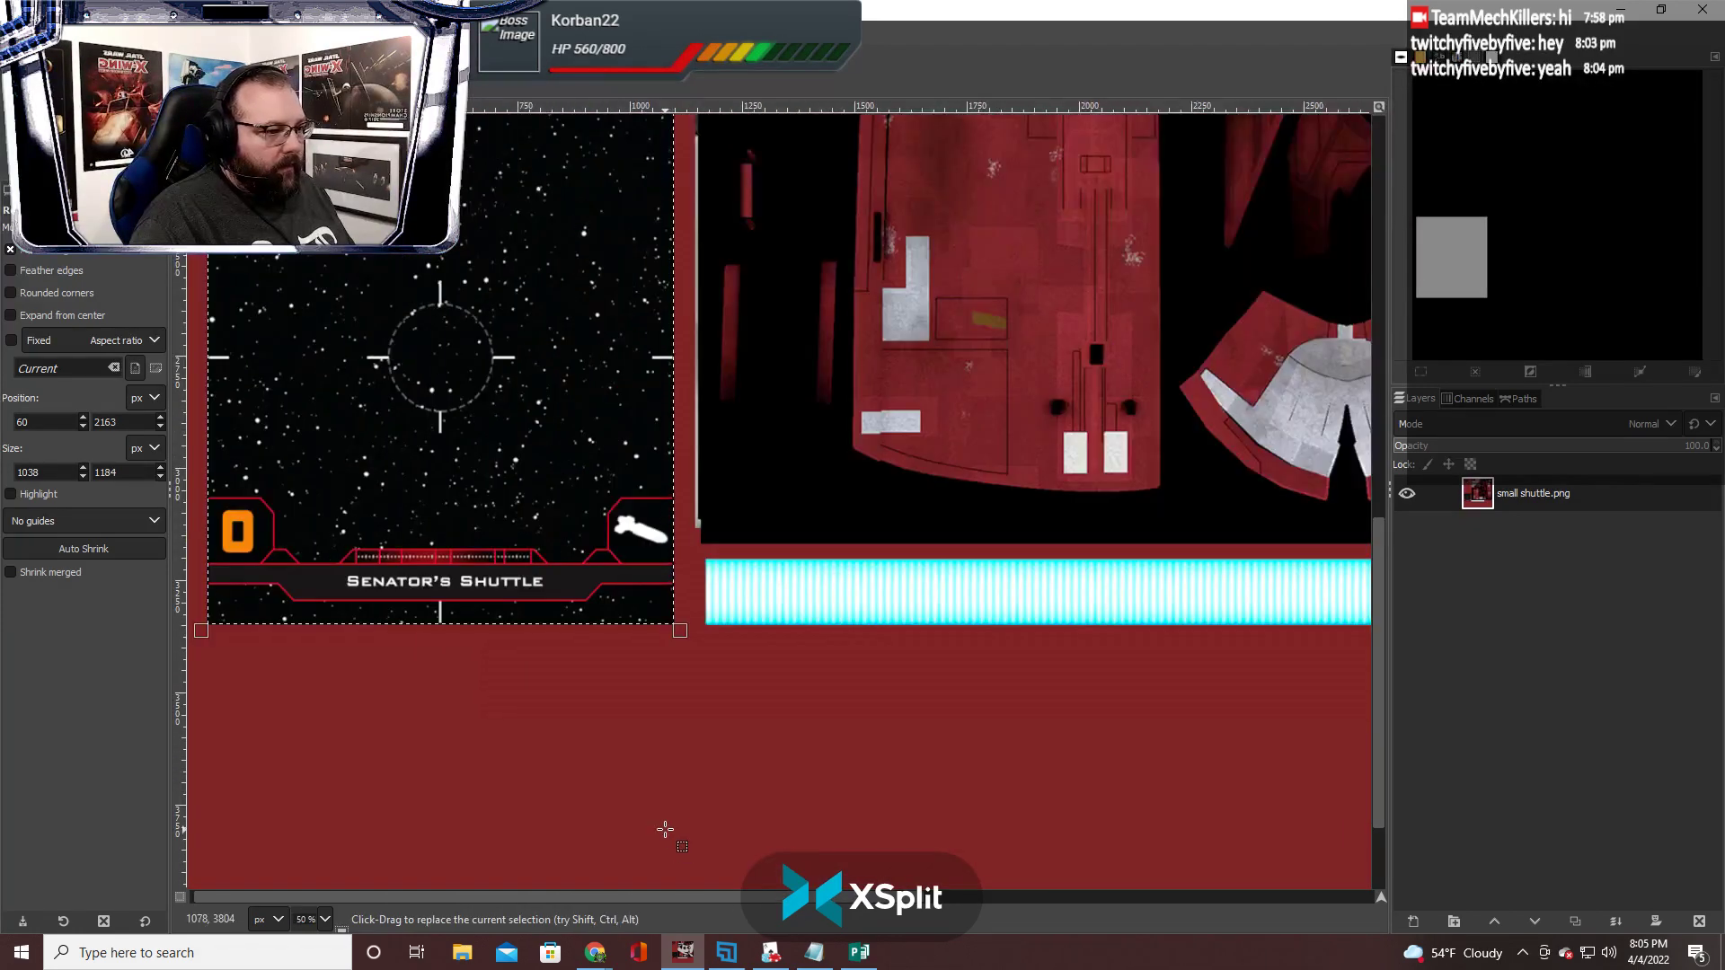
scroll(664, 826, up, 5)
scroll(665, 828, down, 1)
scroll(663, 824, down, 3)
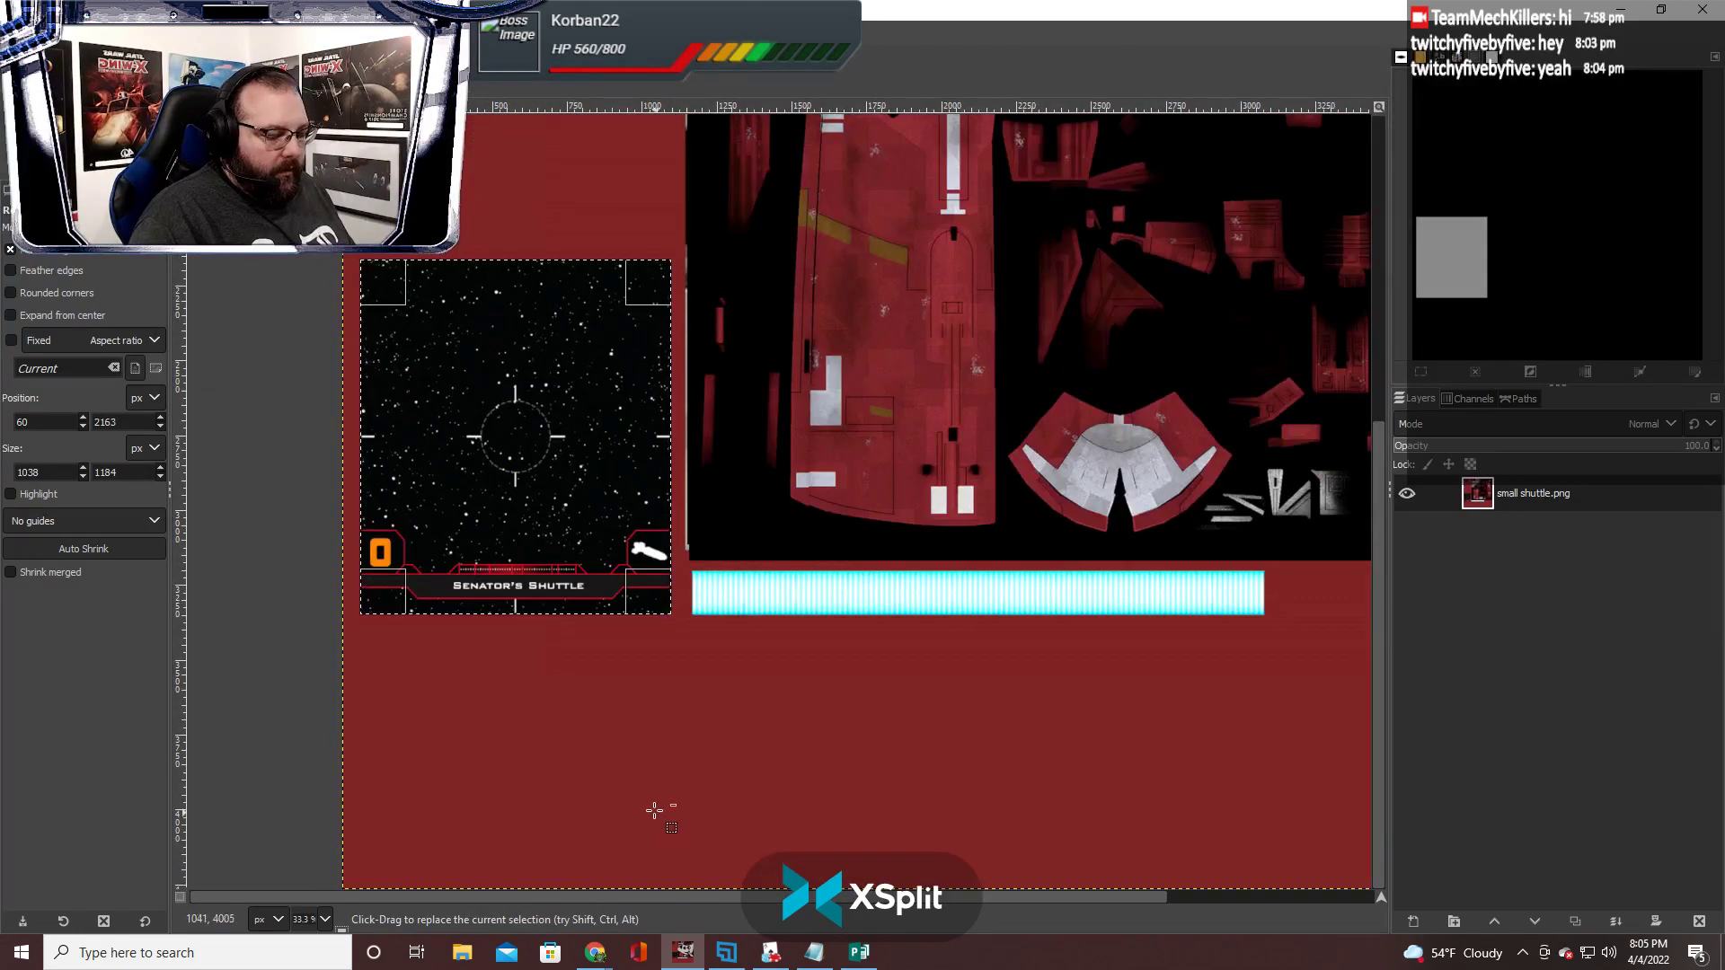
key(ctrl+c)
key(ctrl+v)
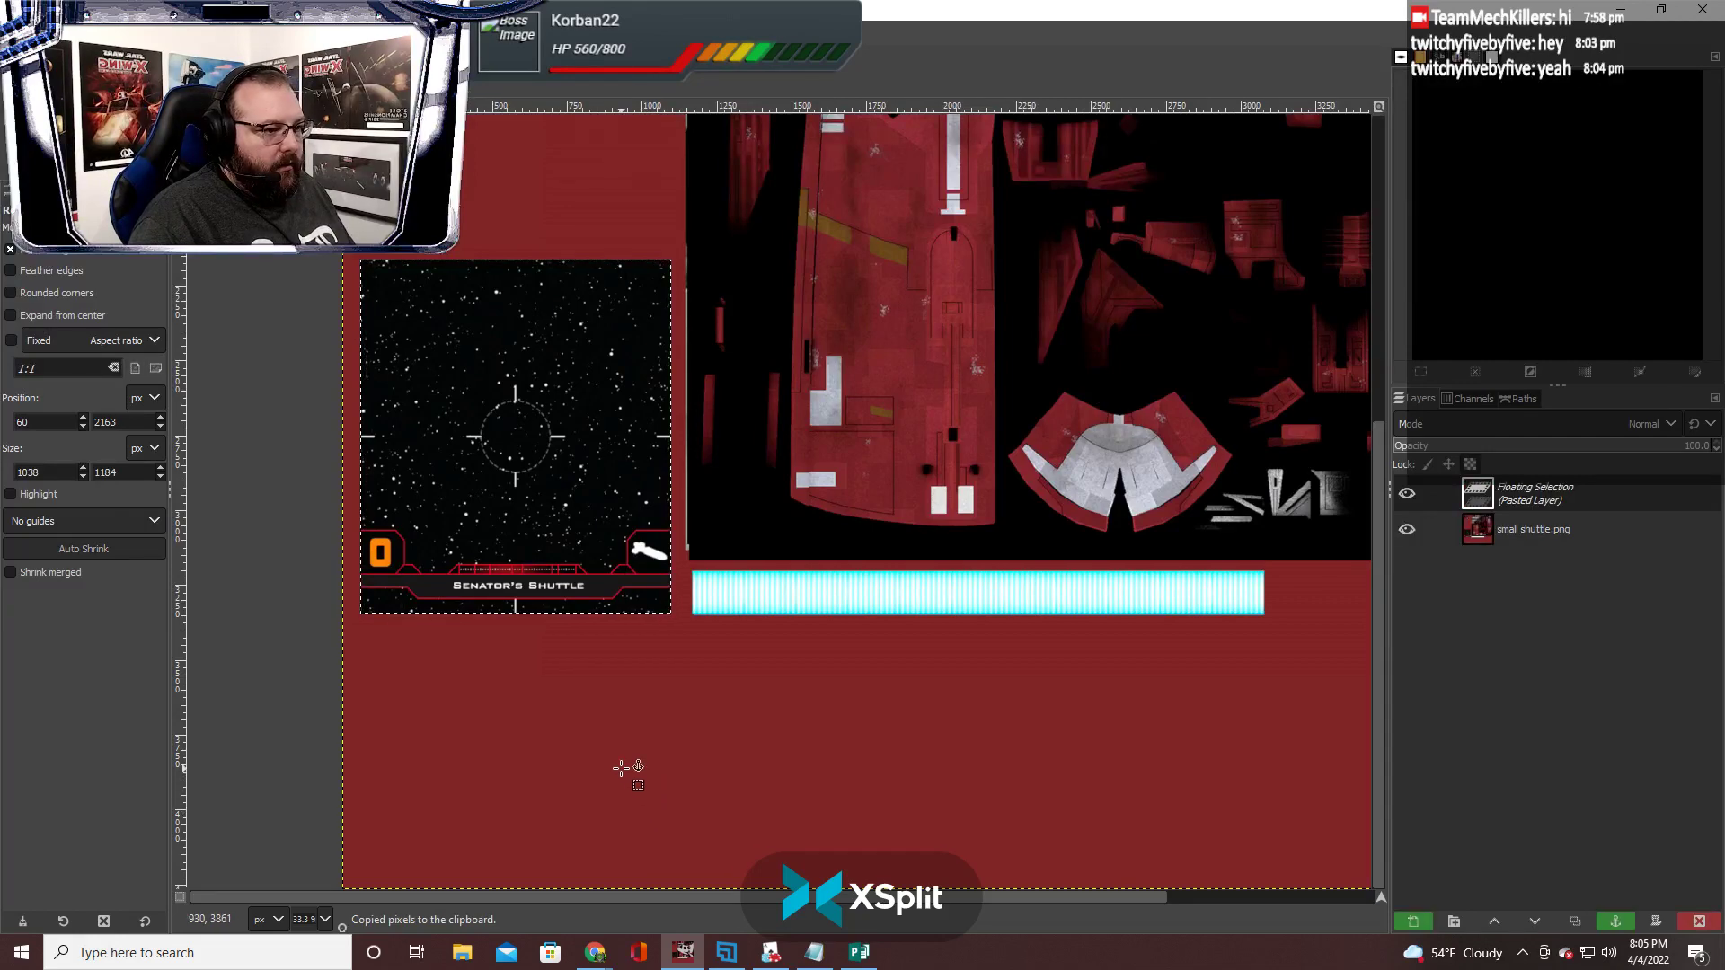
Move the pasted Senator's Shuttle card up the image and place it directly beside the Fenn Rau card
scroll(620, 771, up, 3)
scroll(619, 771, down, 2)
drag(591, 727, 578, 453)
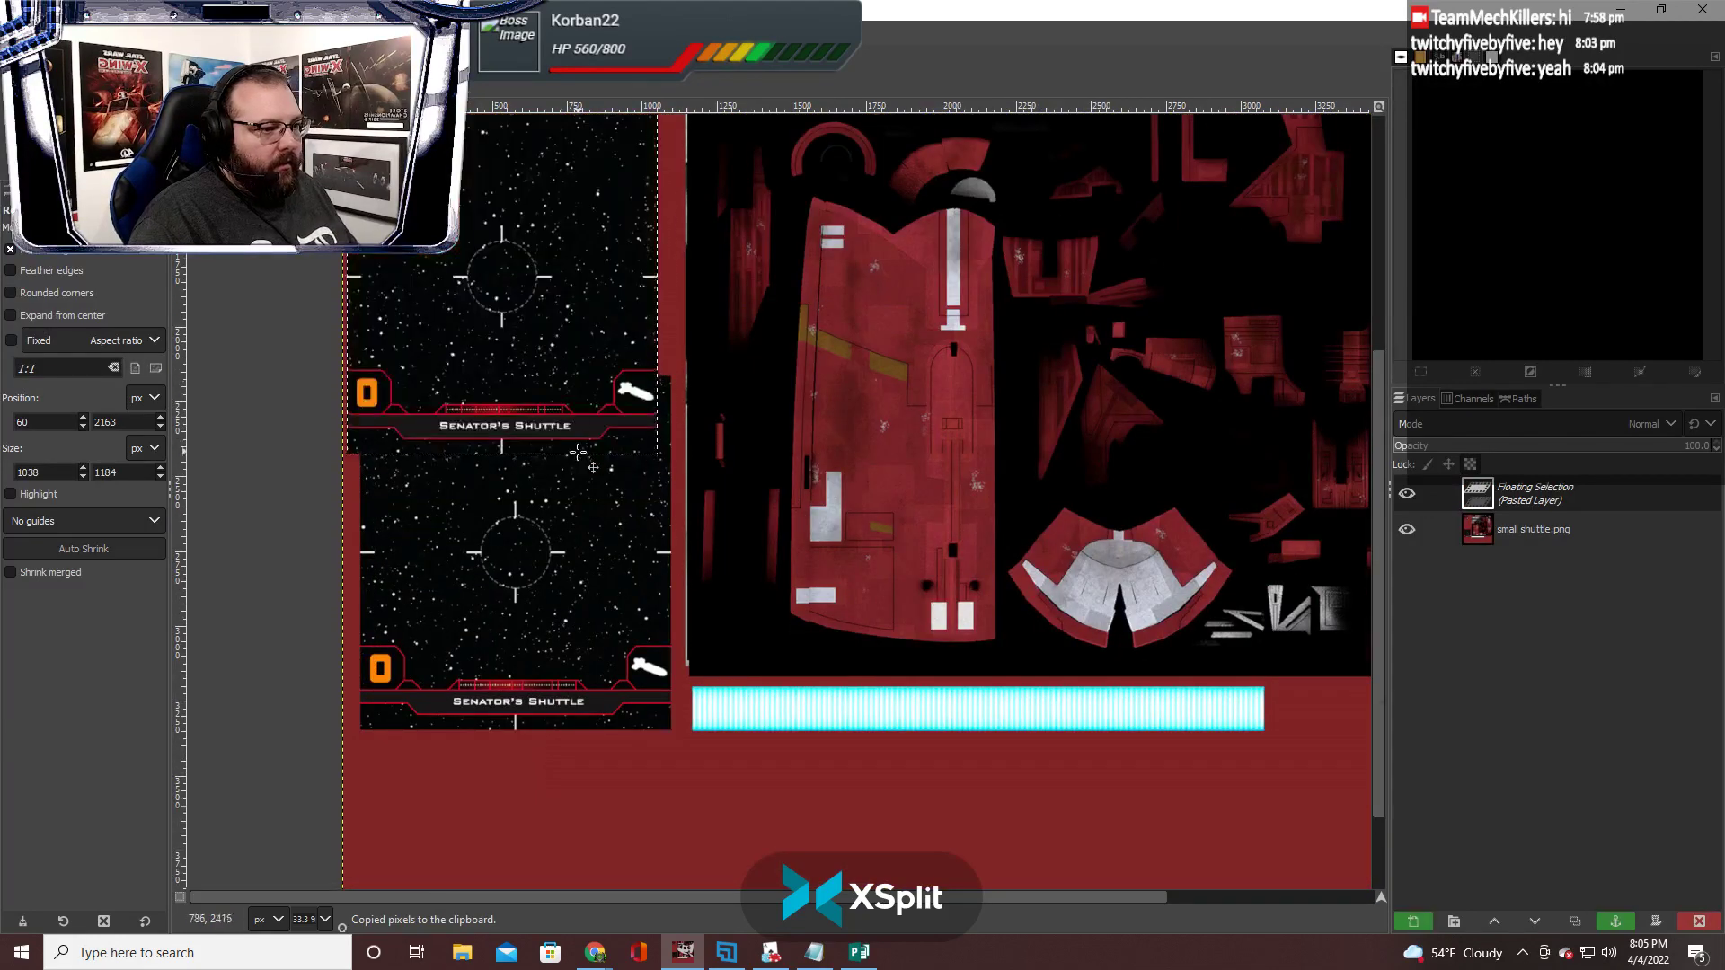
scroll(578, 454, up, 6)
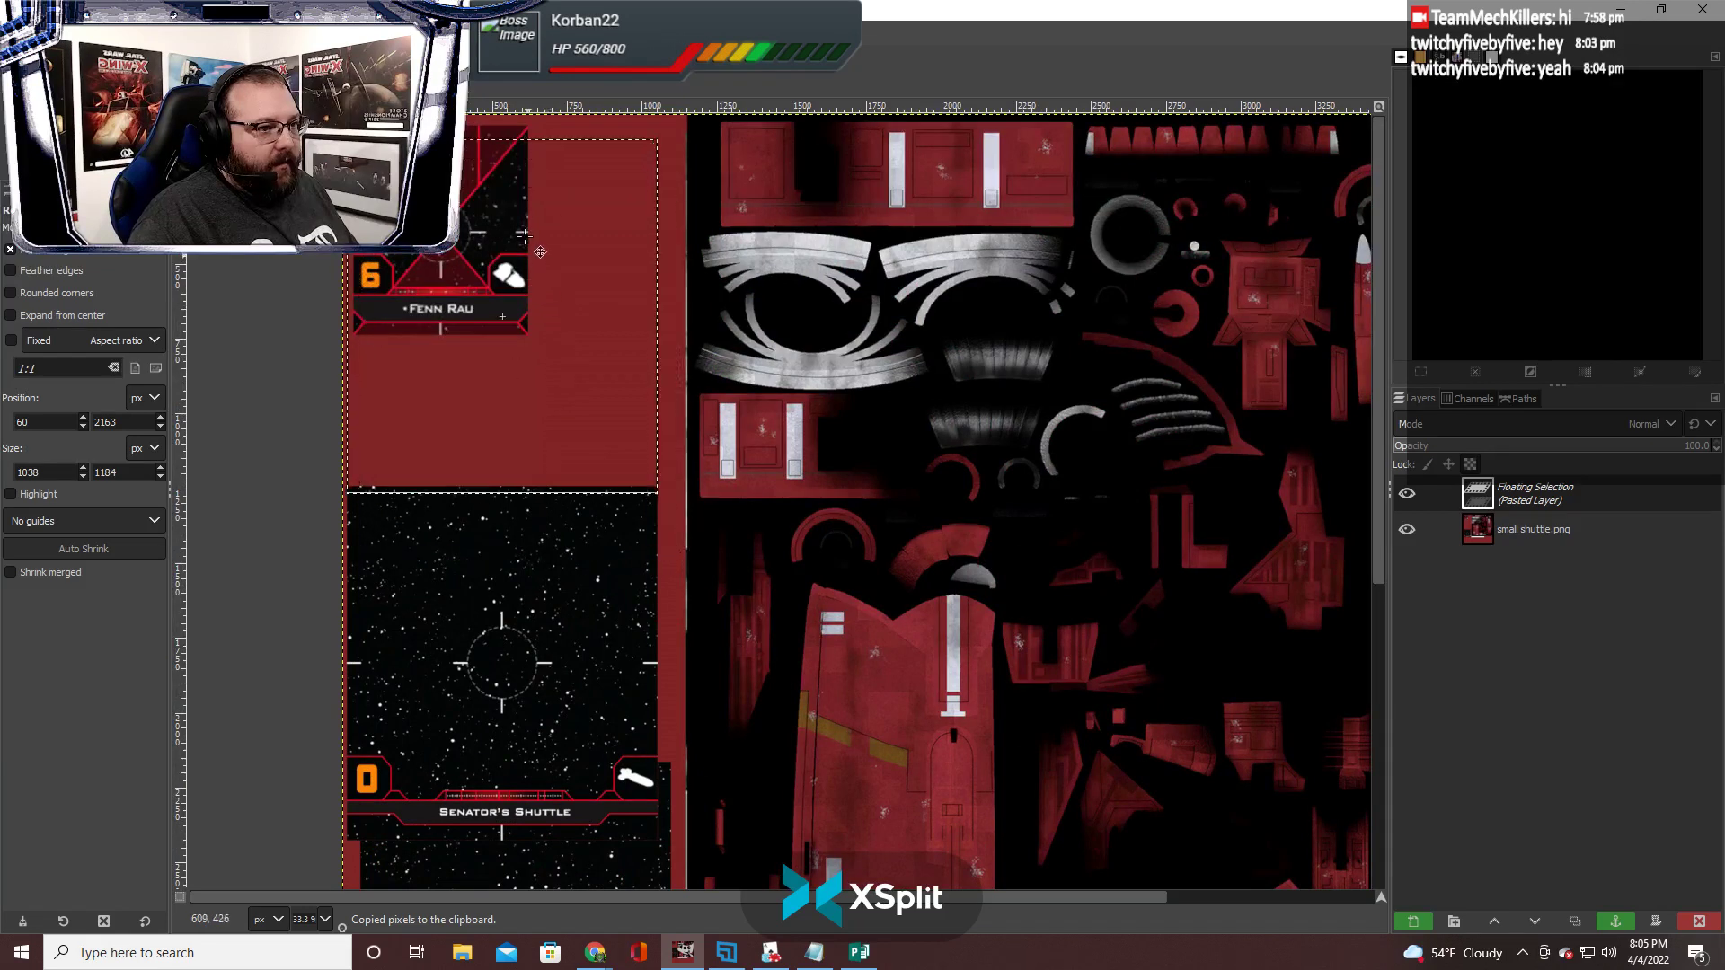
drag(526, 236, 546, 244)
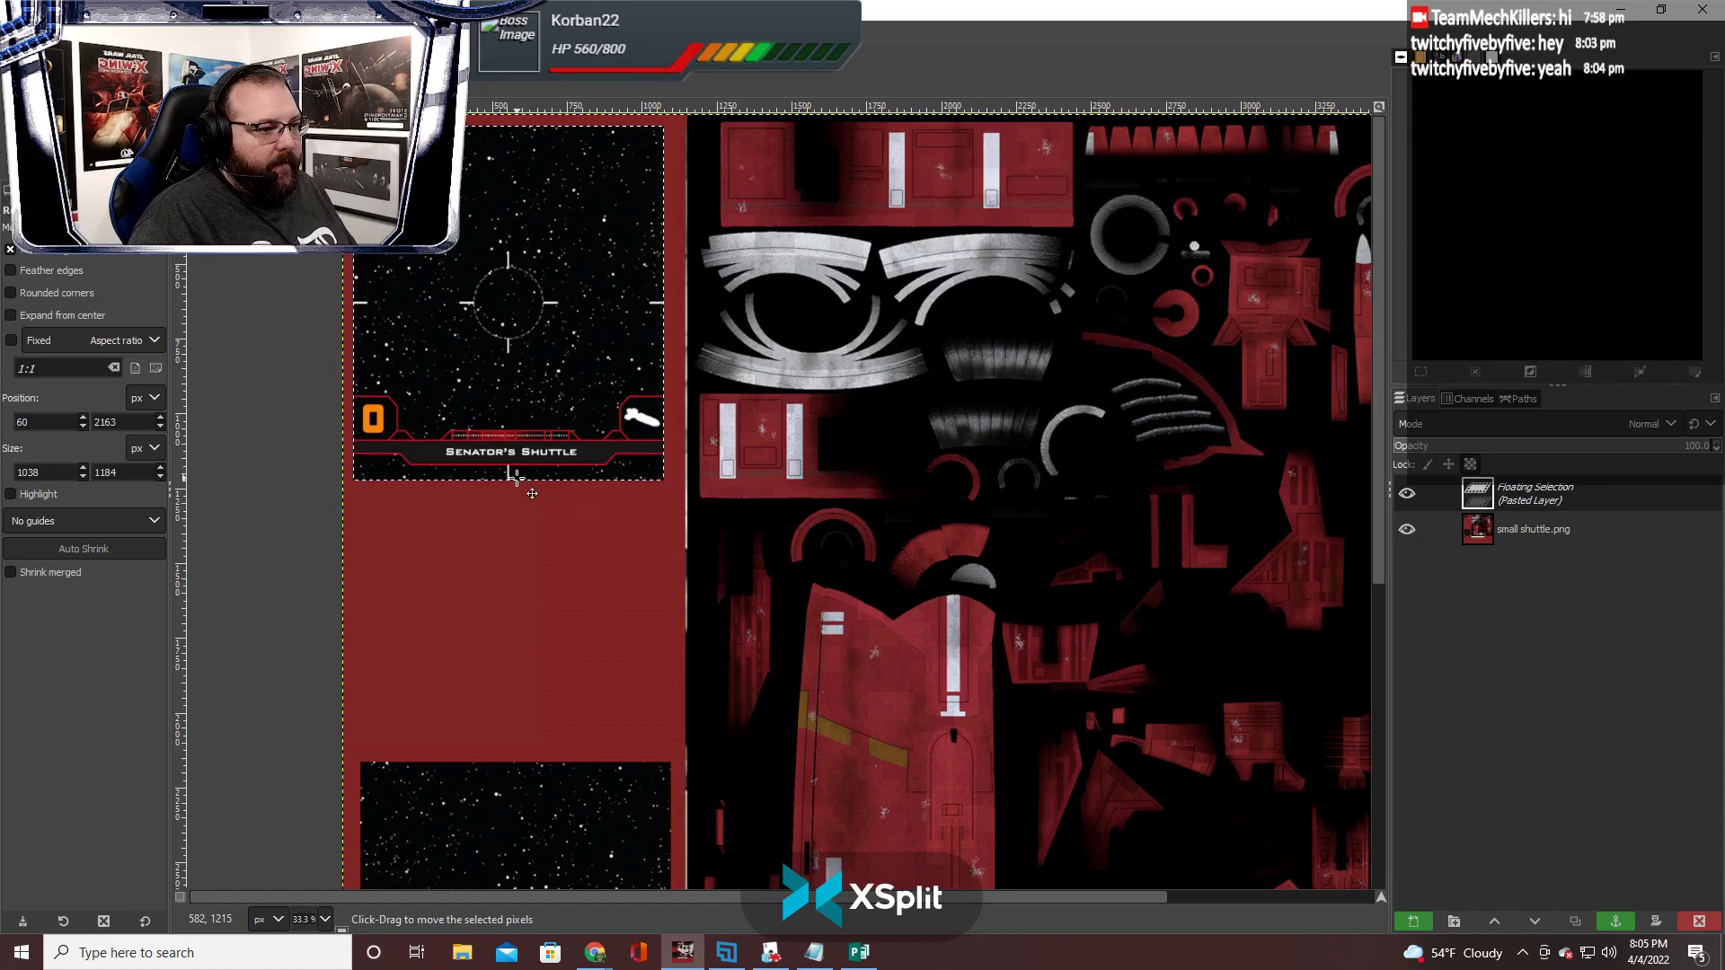
drag(514, 270, 702, 293)
Scale the pasted card to 526 × 600 px with Cubic interpolation and move it onto the Fenn Rau card
right_click(683, 290)
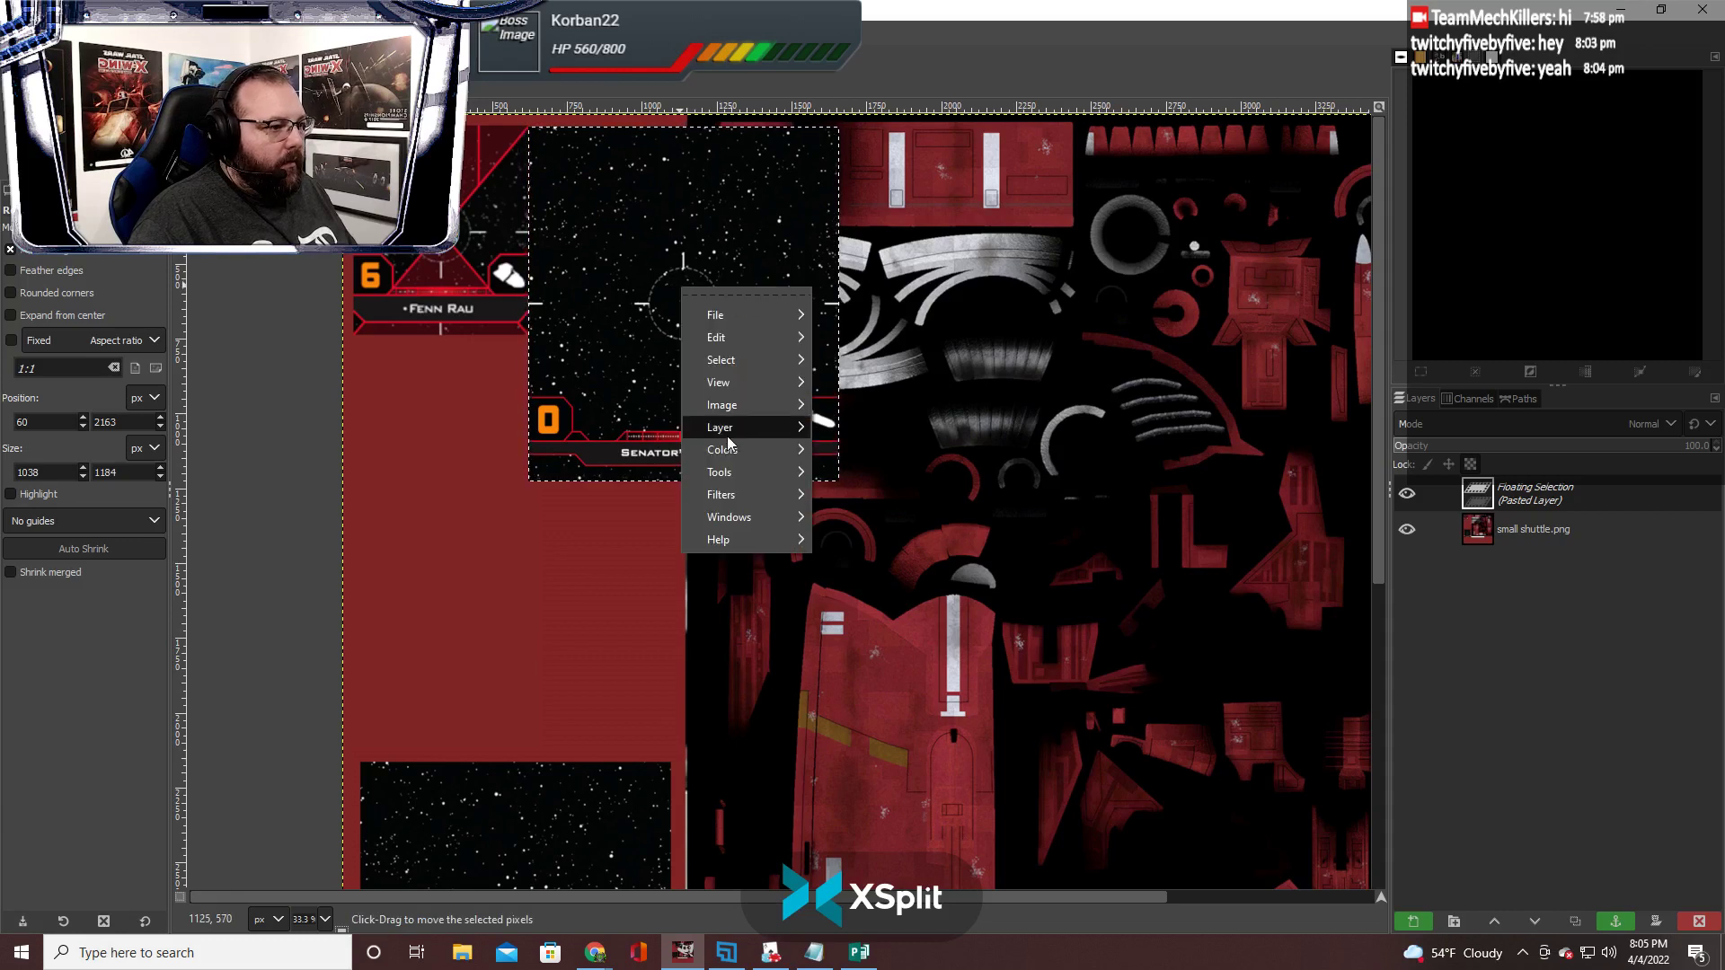
mouse_move(748, 430)
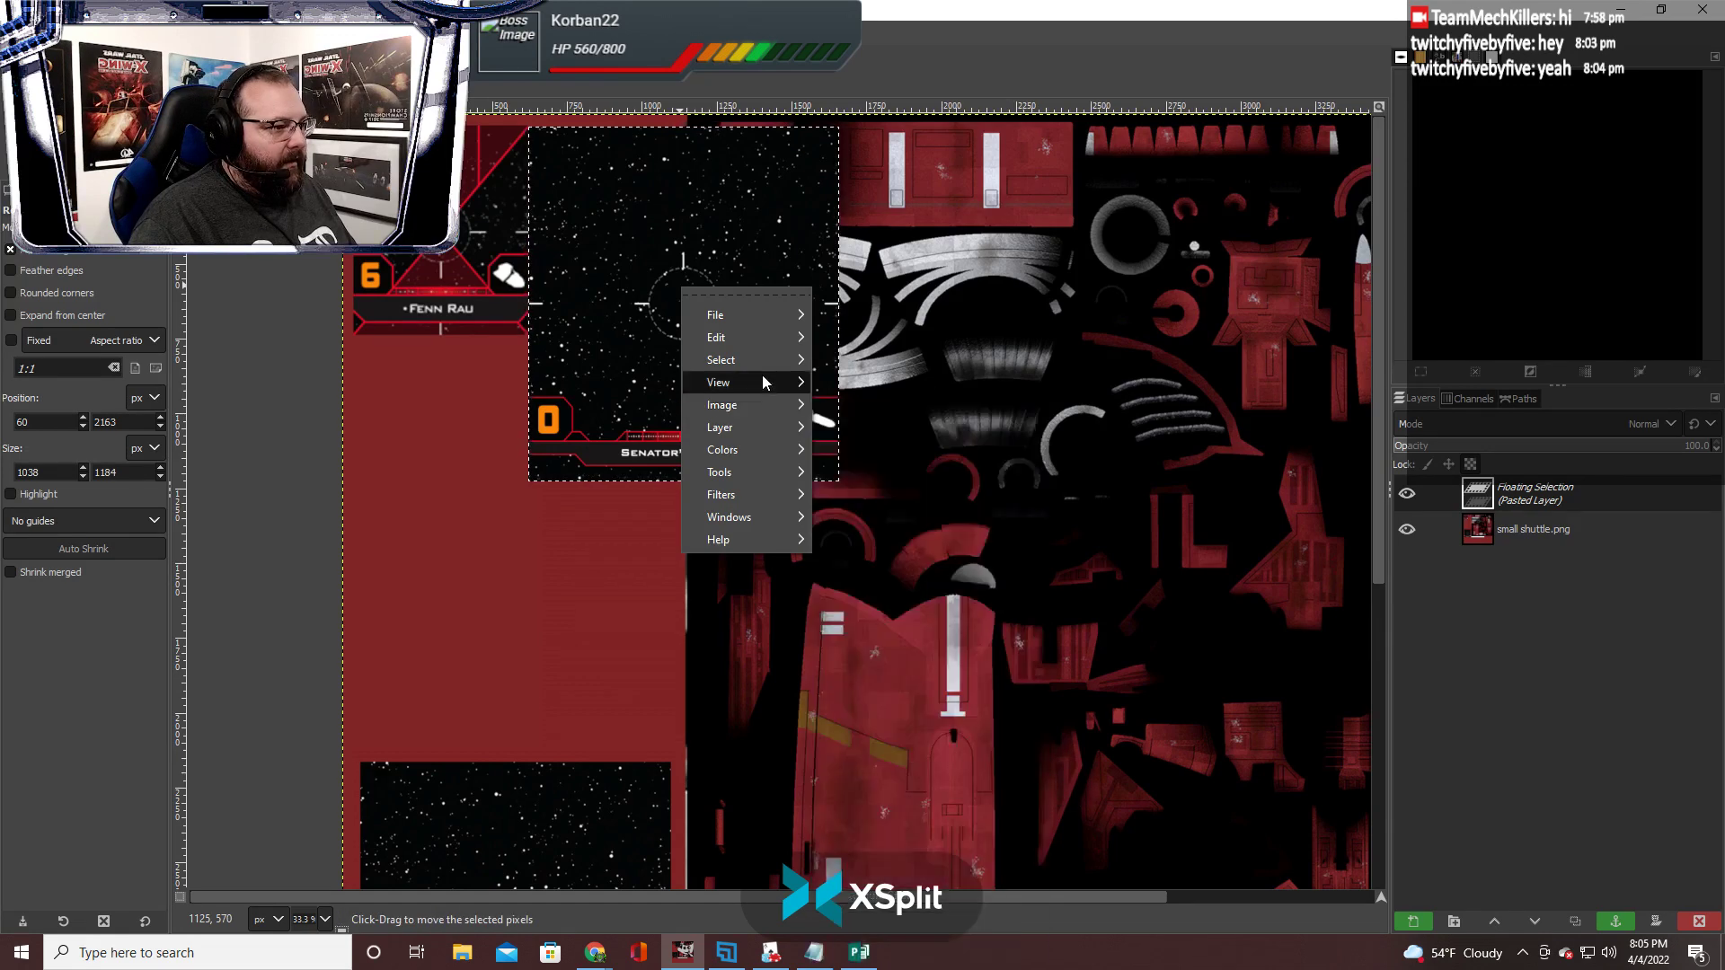
mouse_move(763, 358)
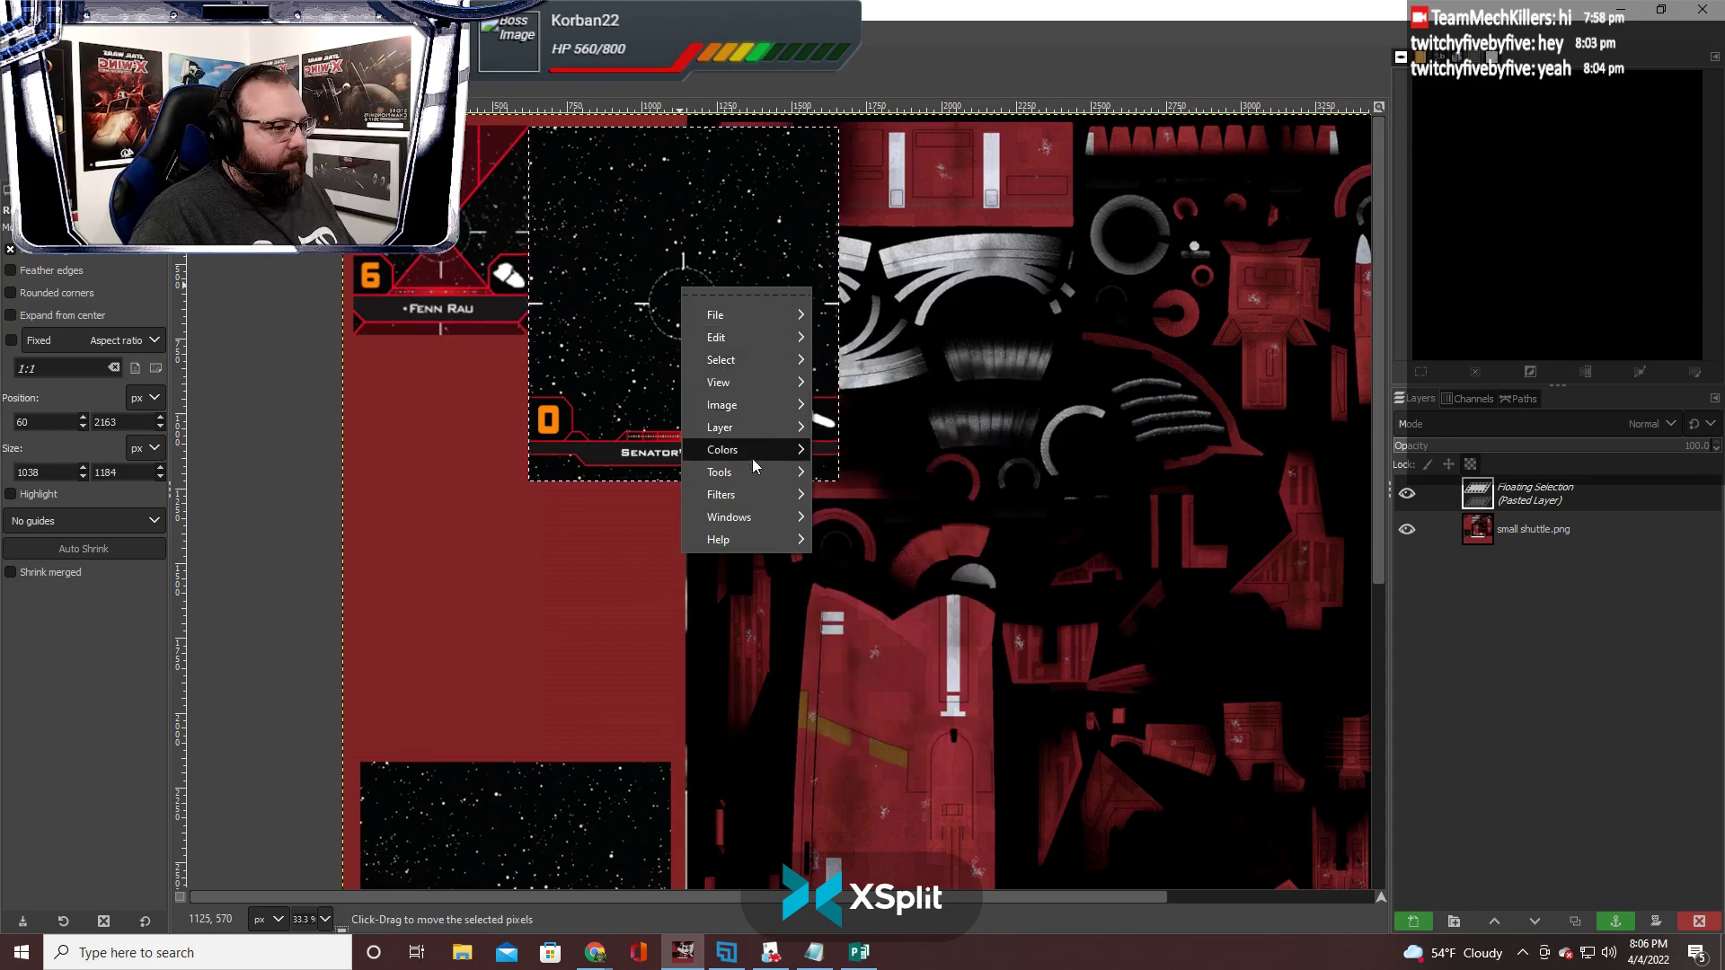
mouse_move(759, 472)
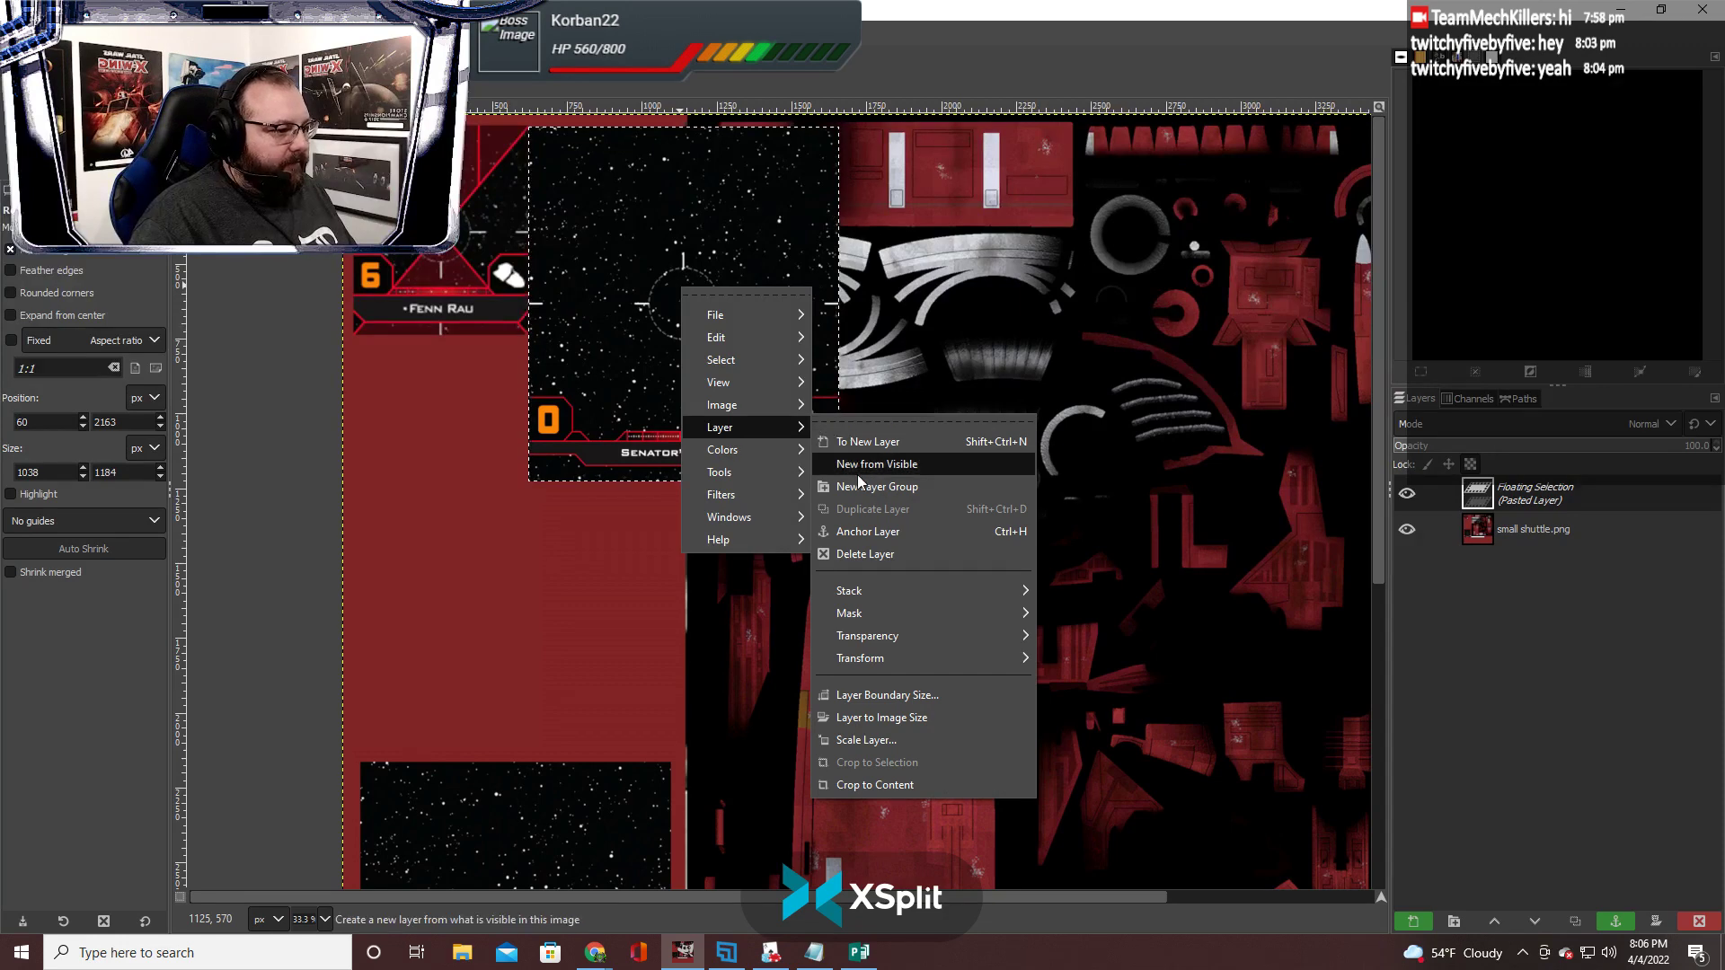
click(903, 738)
drag(913, 614, 1074, 238)
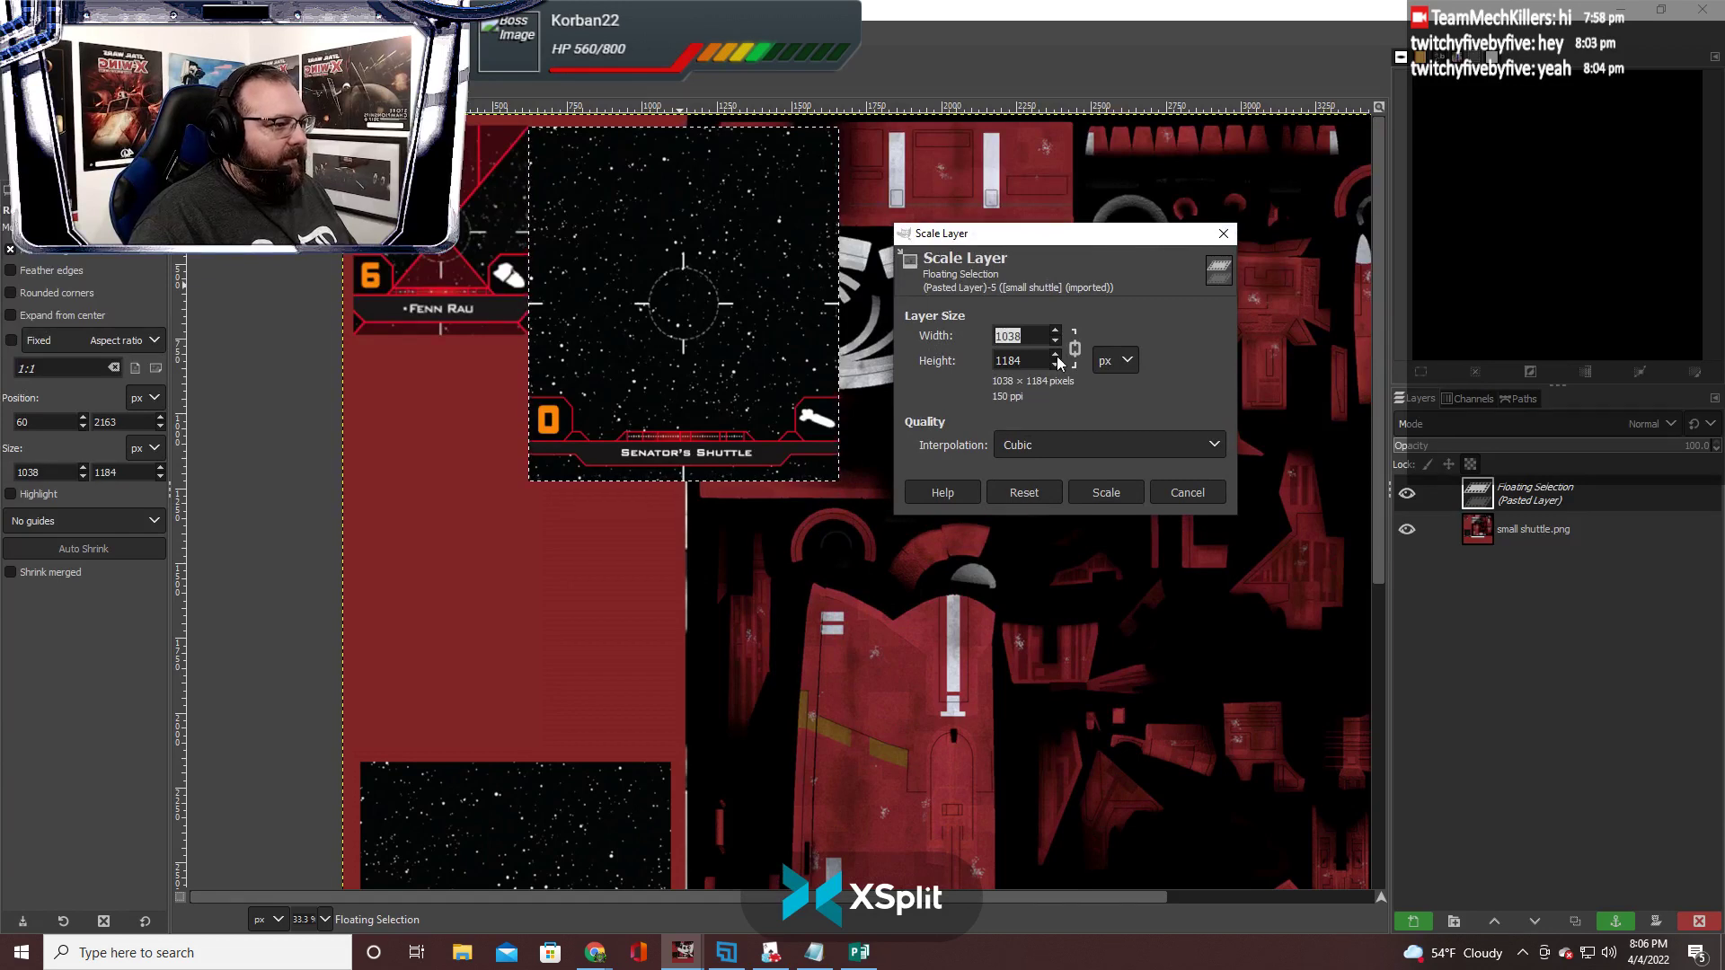
text(988)
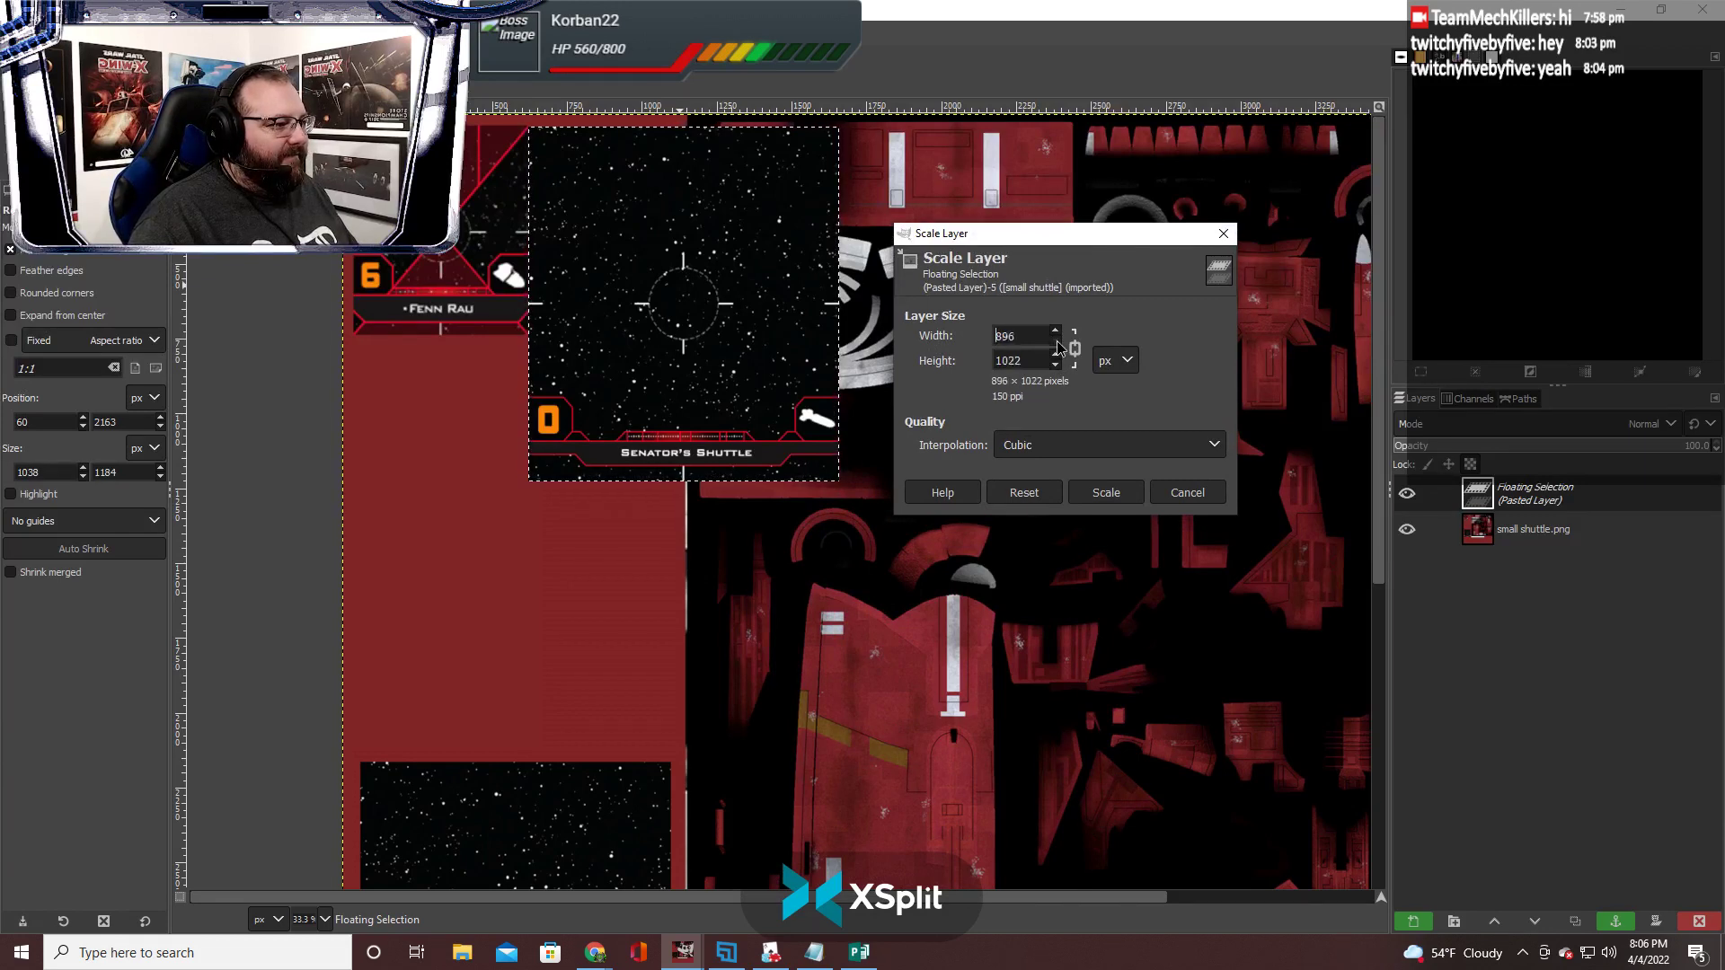
text(606)
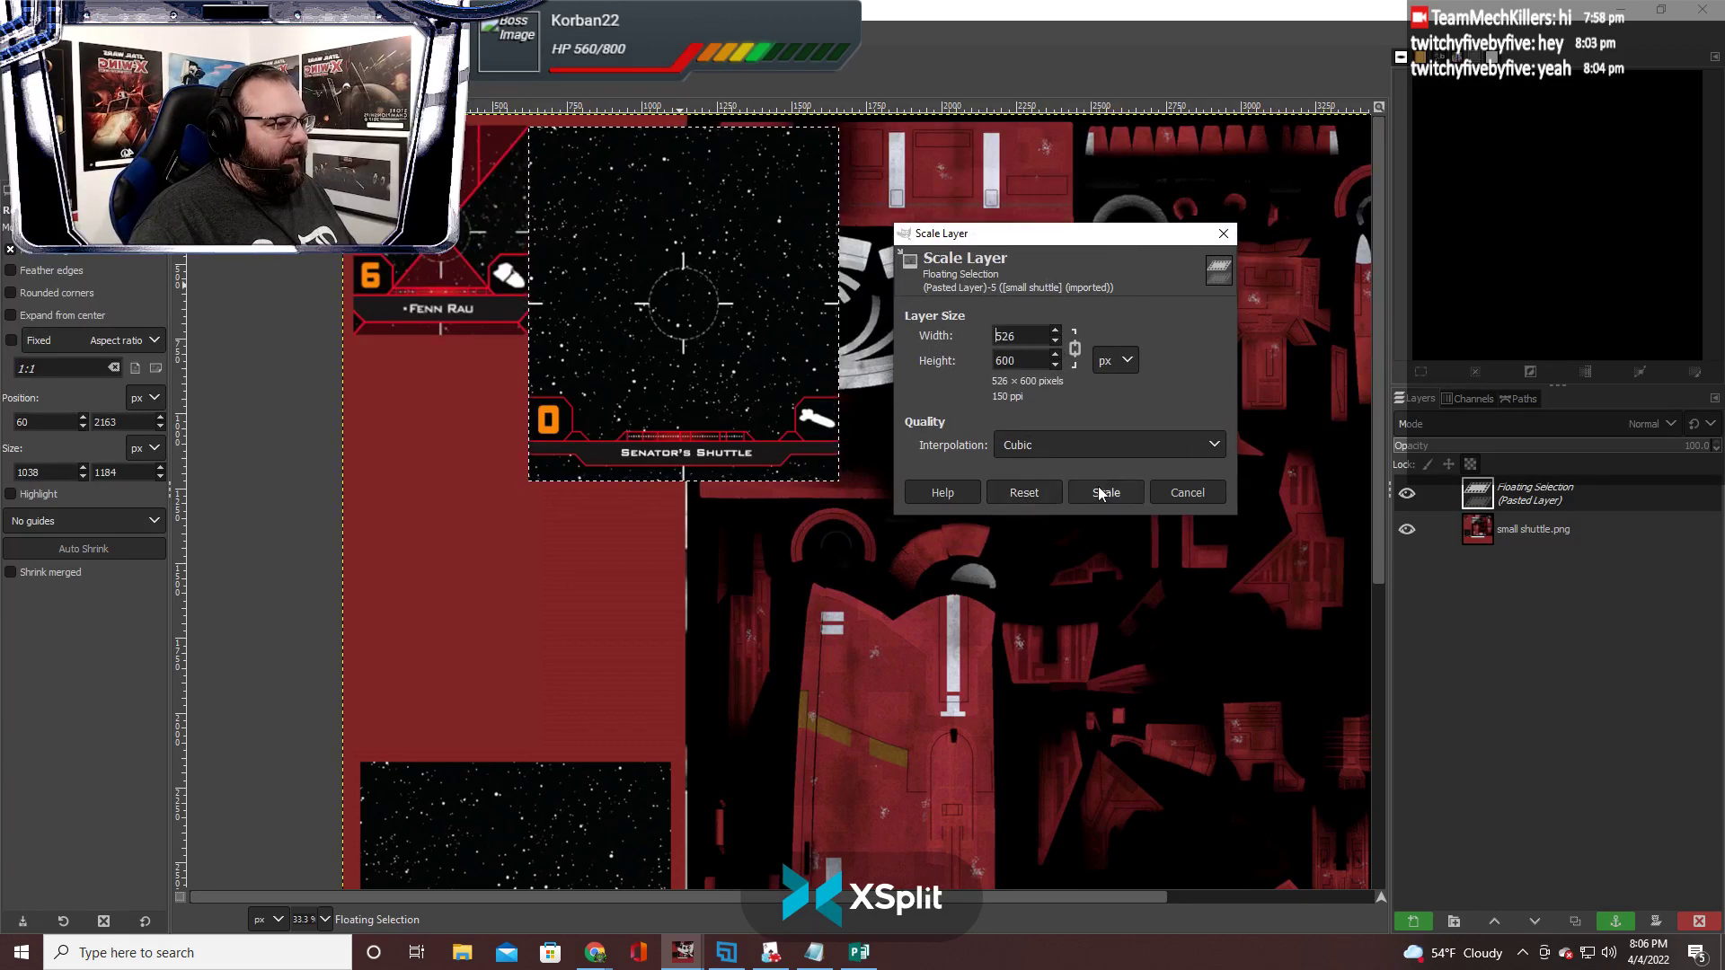
click(1100, 491)
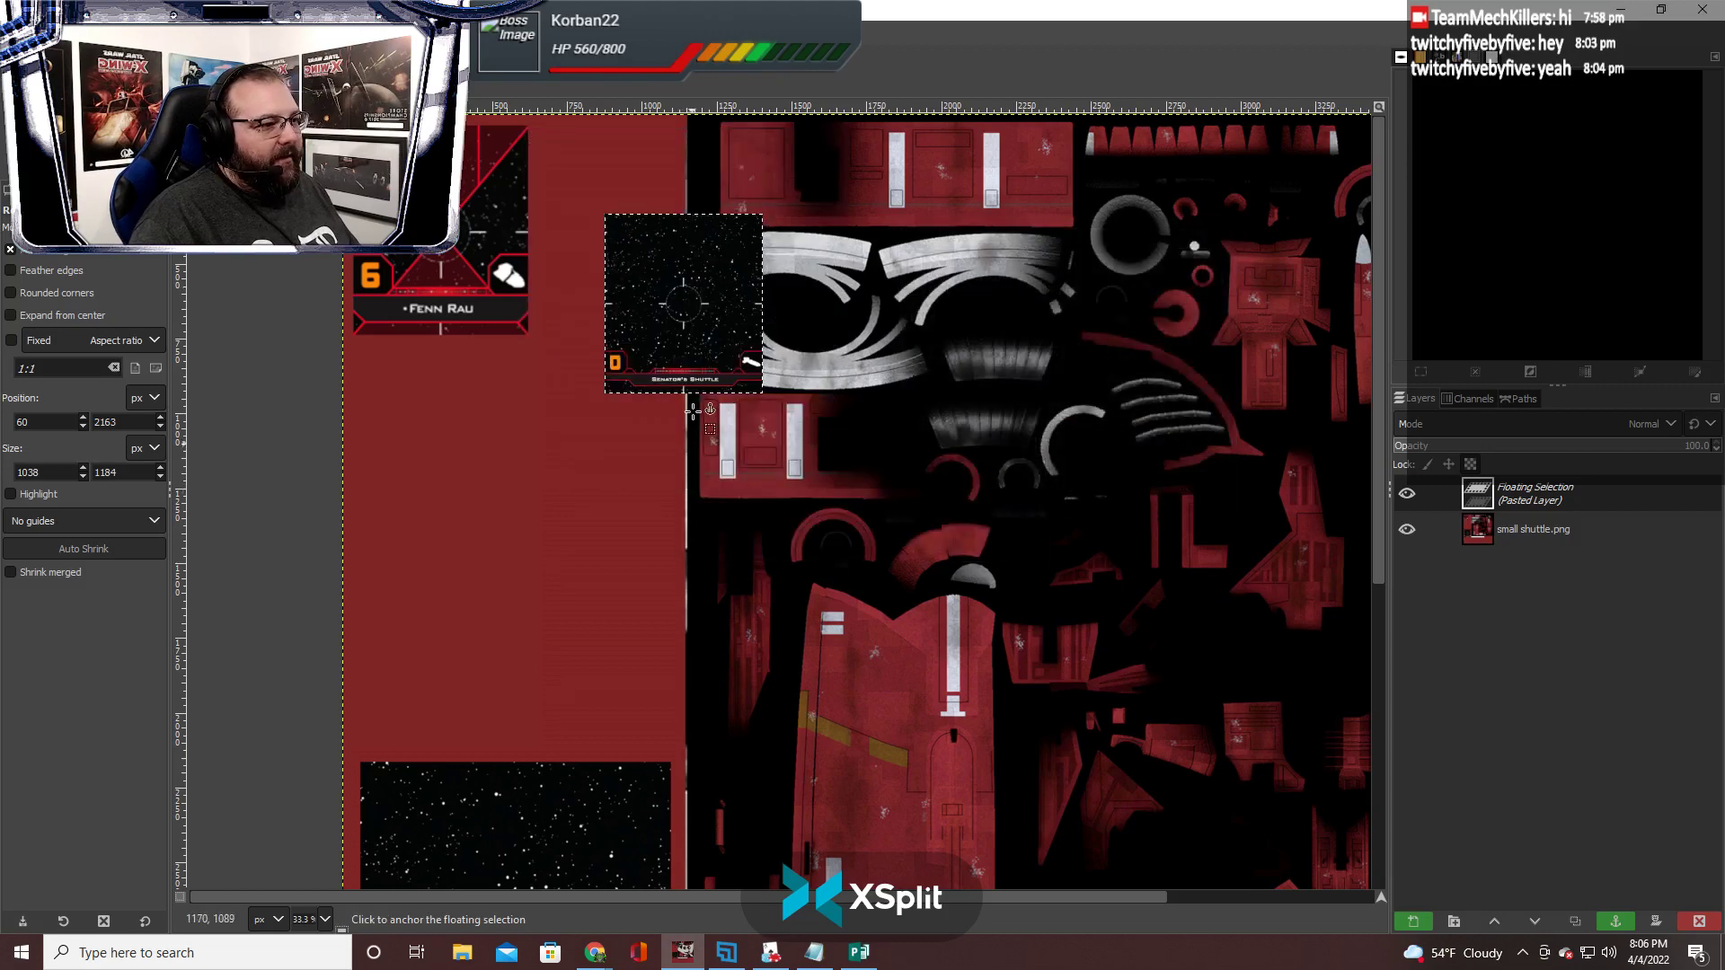
drag(691, 387, 446, 310)
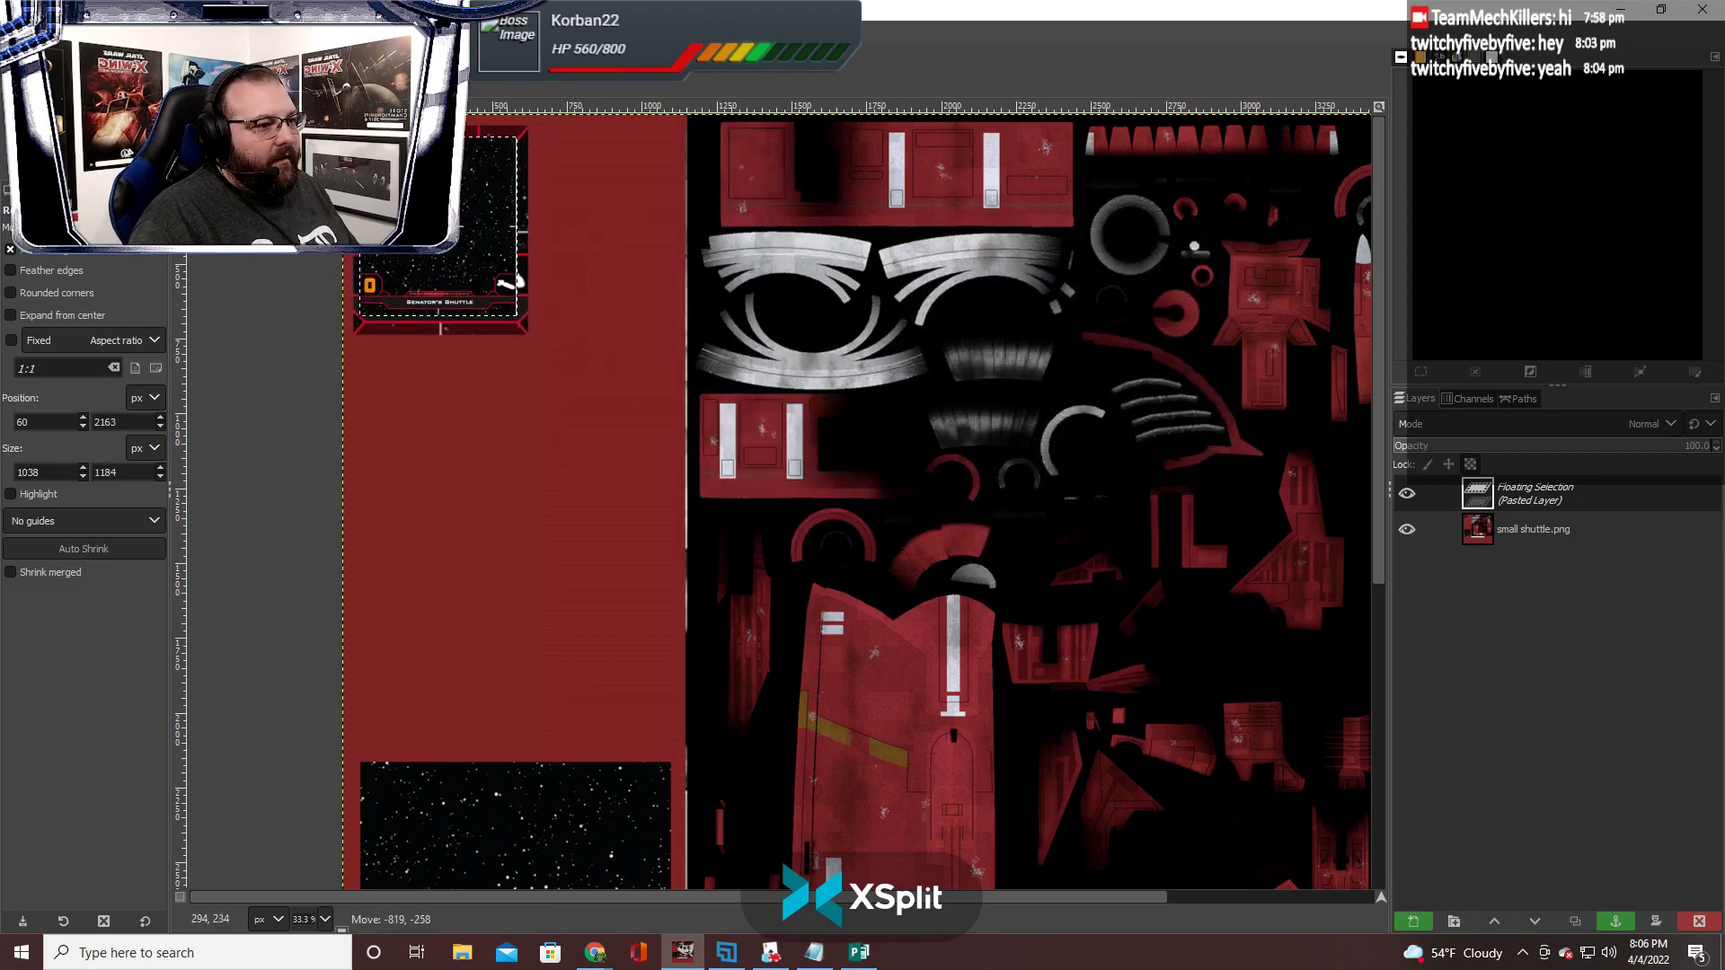
drag(432, 184, 436, 188)
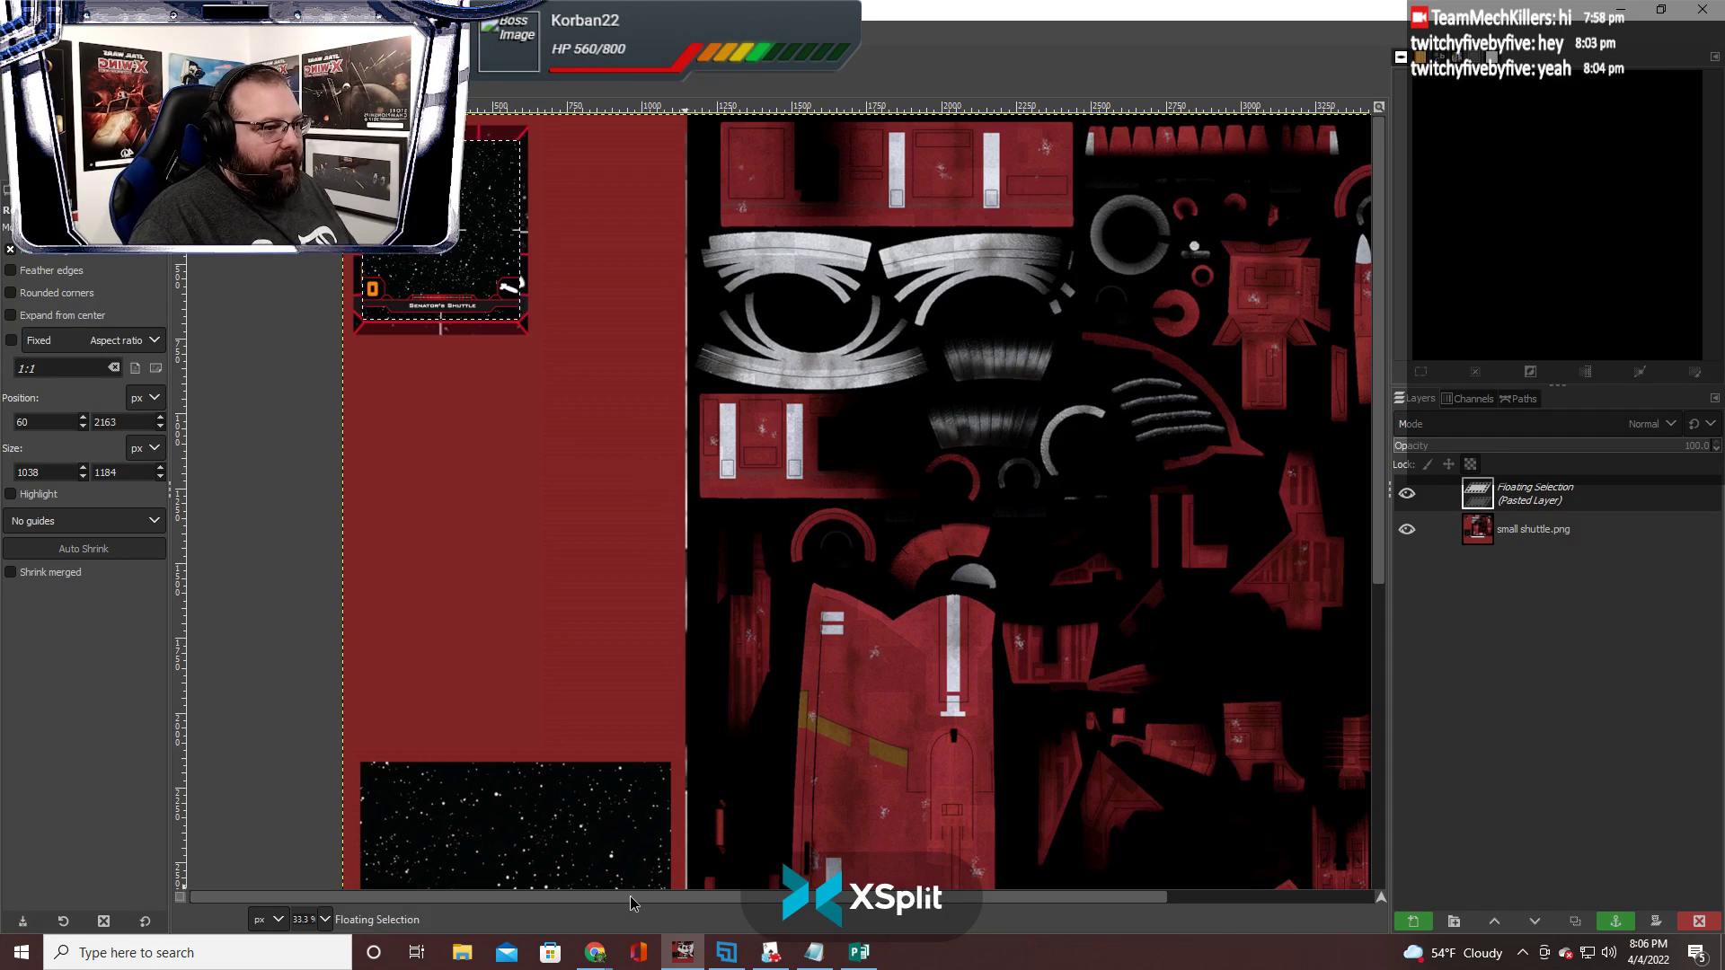
Enlarge the pasted card to 540 × 616 px with Scale Layer, keeping its proportions linked
scroll(550, 760, up, 2)
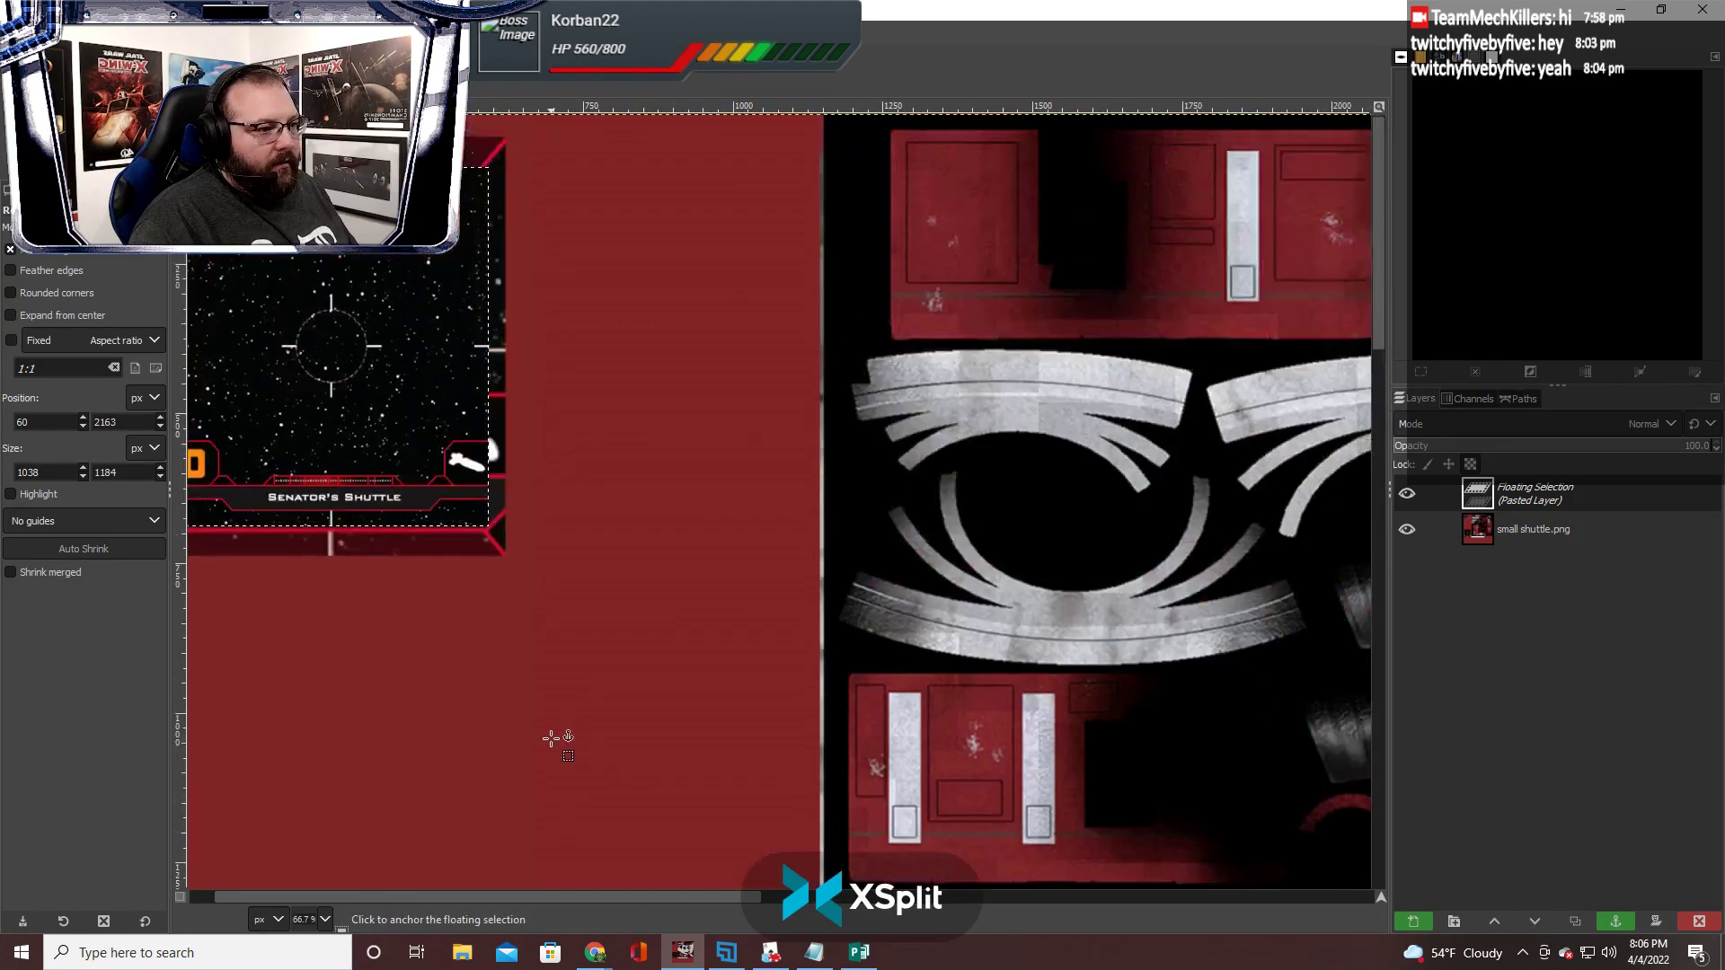
drag(640, 899, 593, 899)
scroll(482, 781, up, 1)
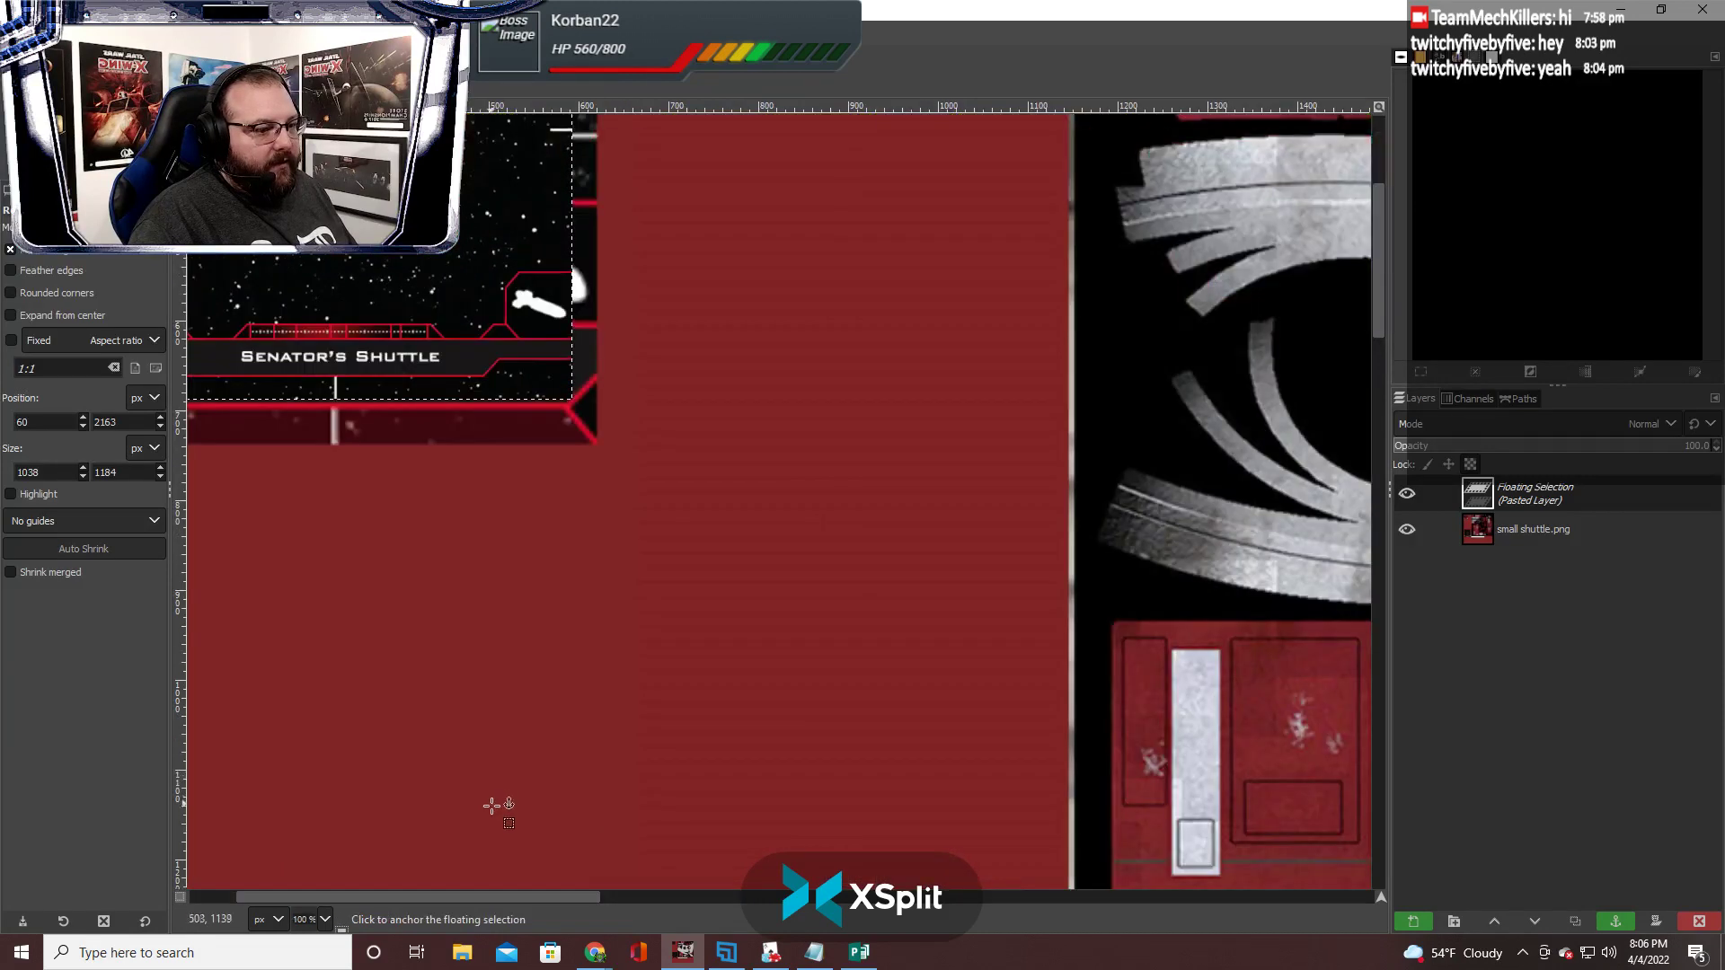
scroll(503, 813, up, 5)
scroll(442, 893, left, 2)
right_click(489, 532)
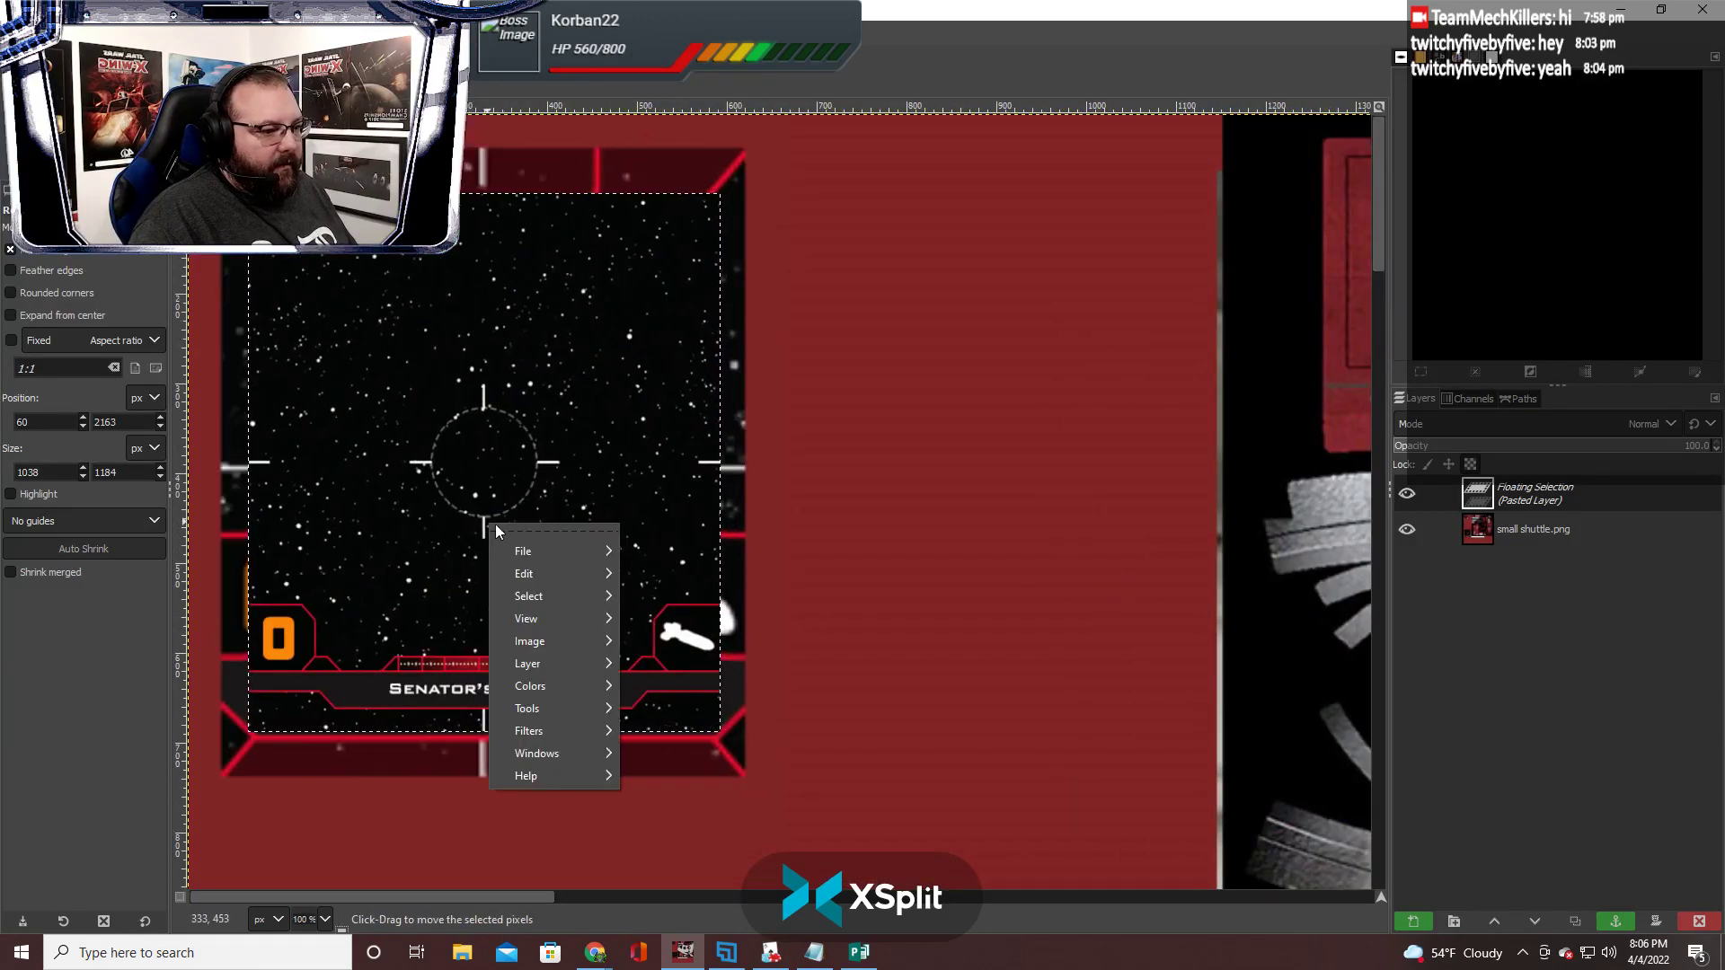
mouse_move(591, 662)
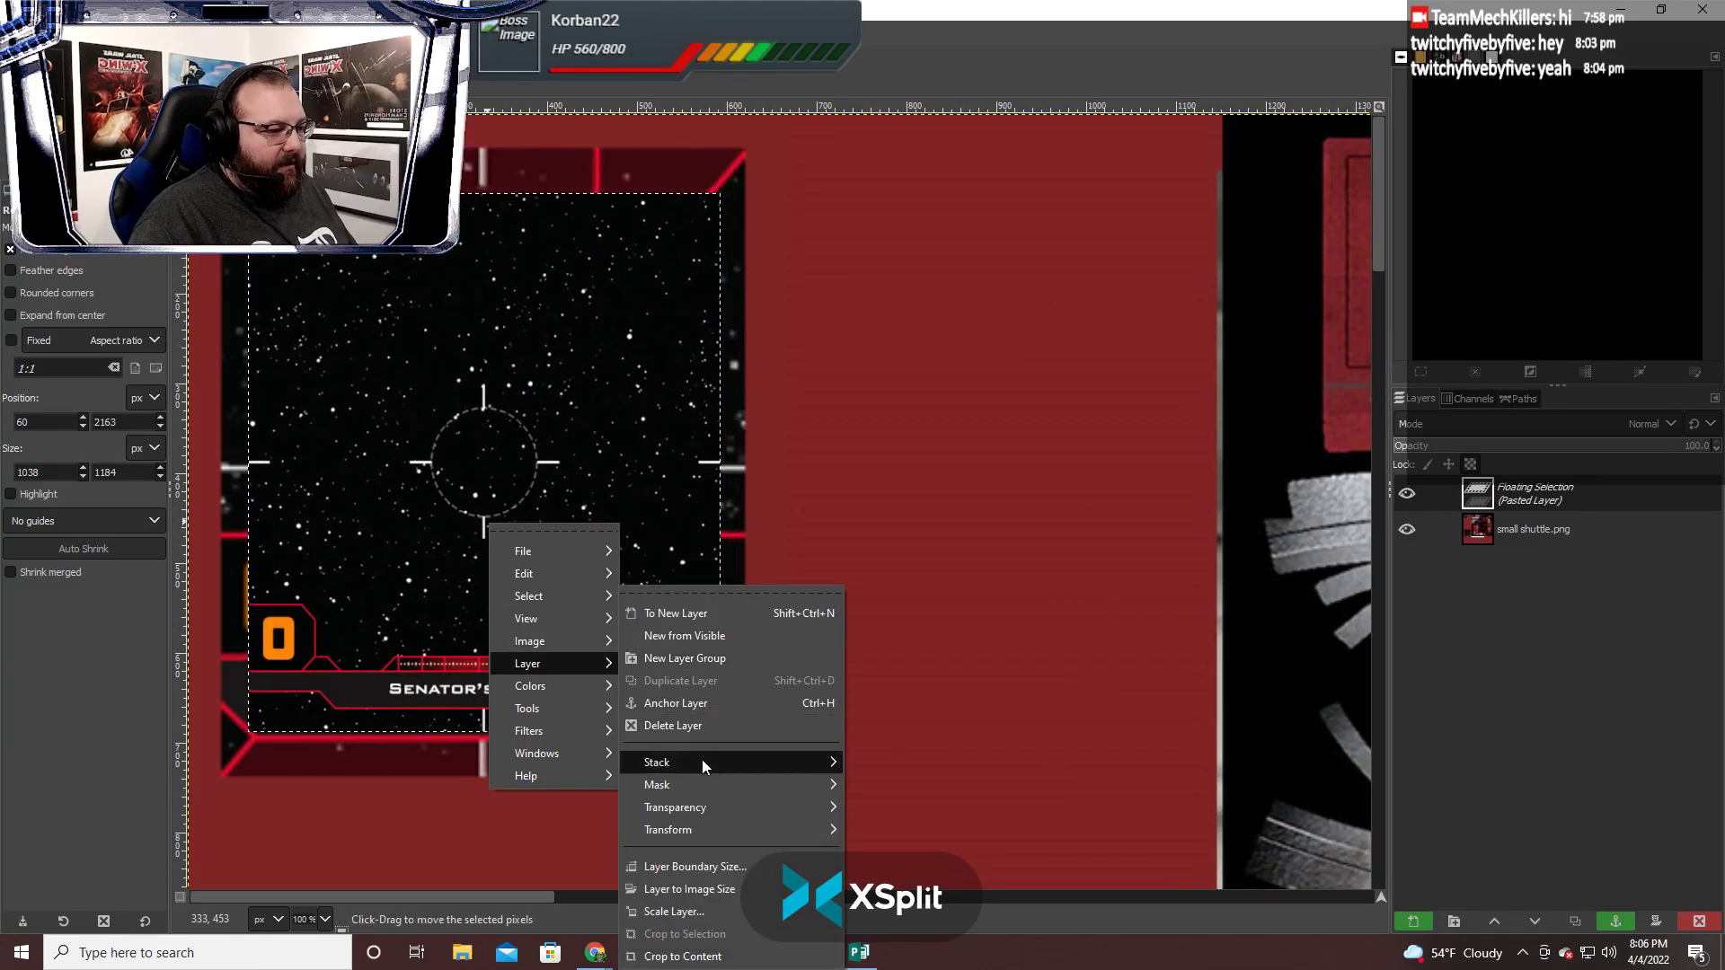
click(675, 911)
drag(726, 689, 1049, 401)
click(1021, 466)
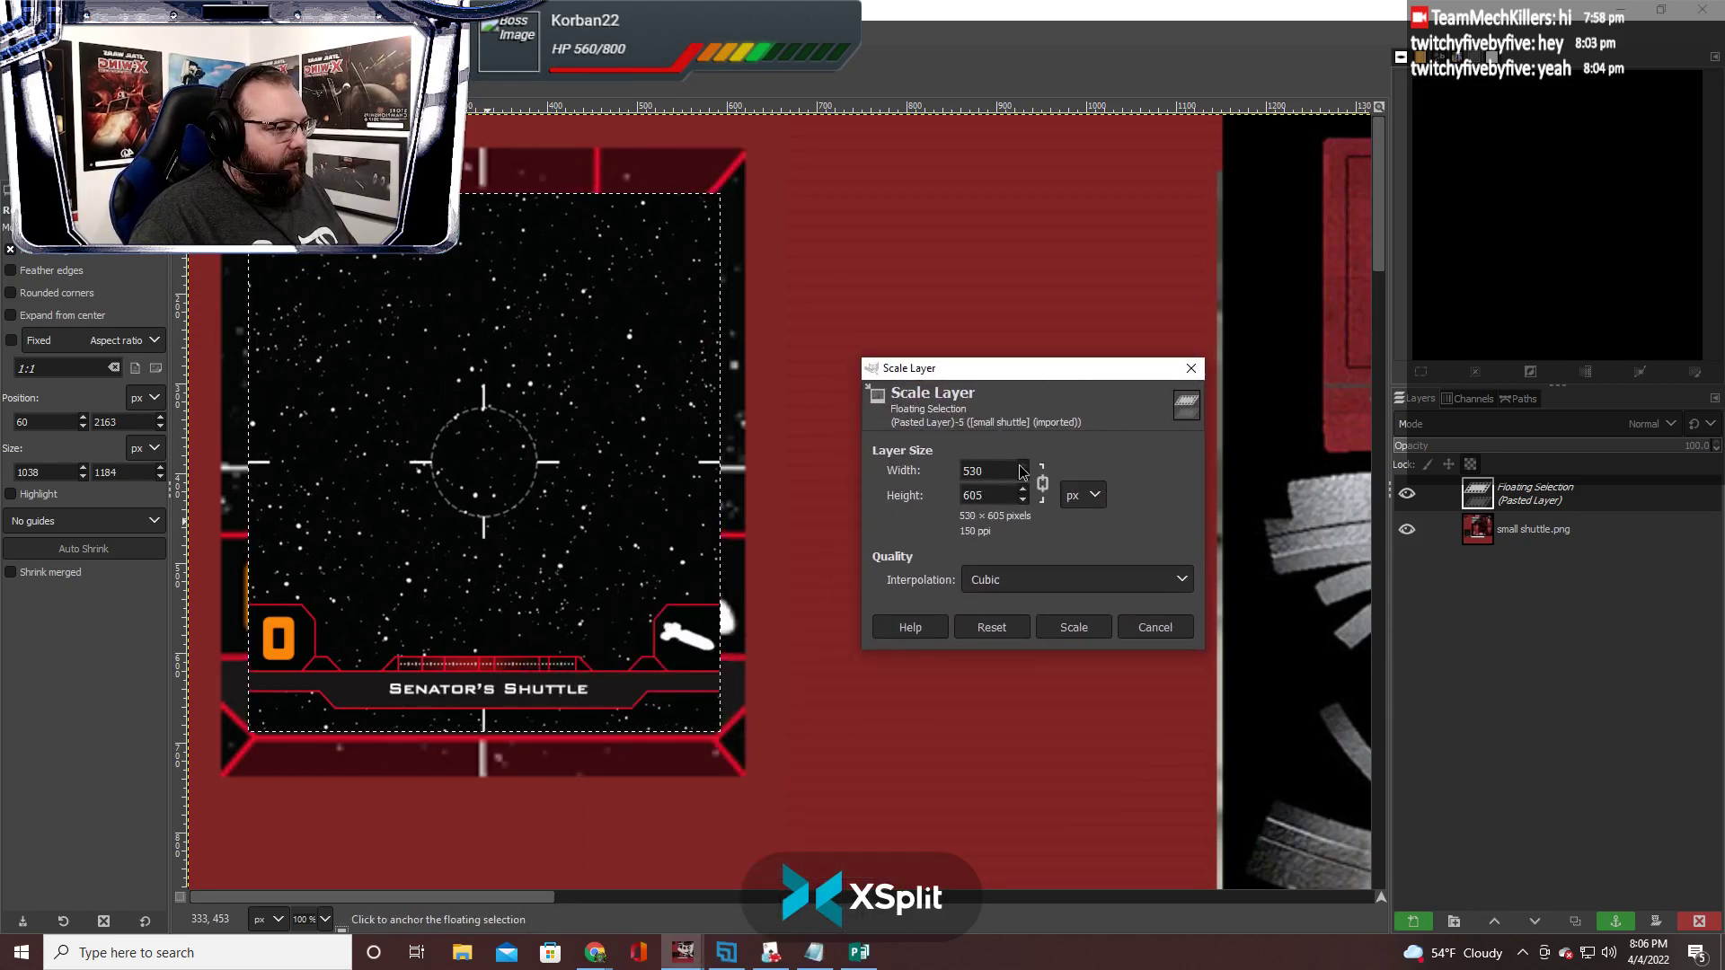
click(1021, 466)
click(1021, 466)
click(1022, 466)
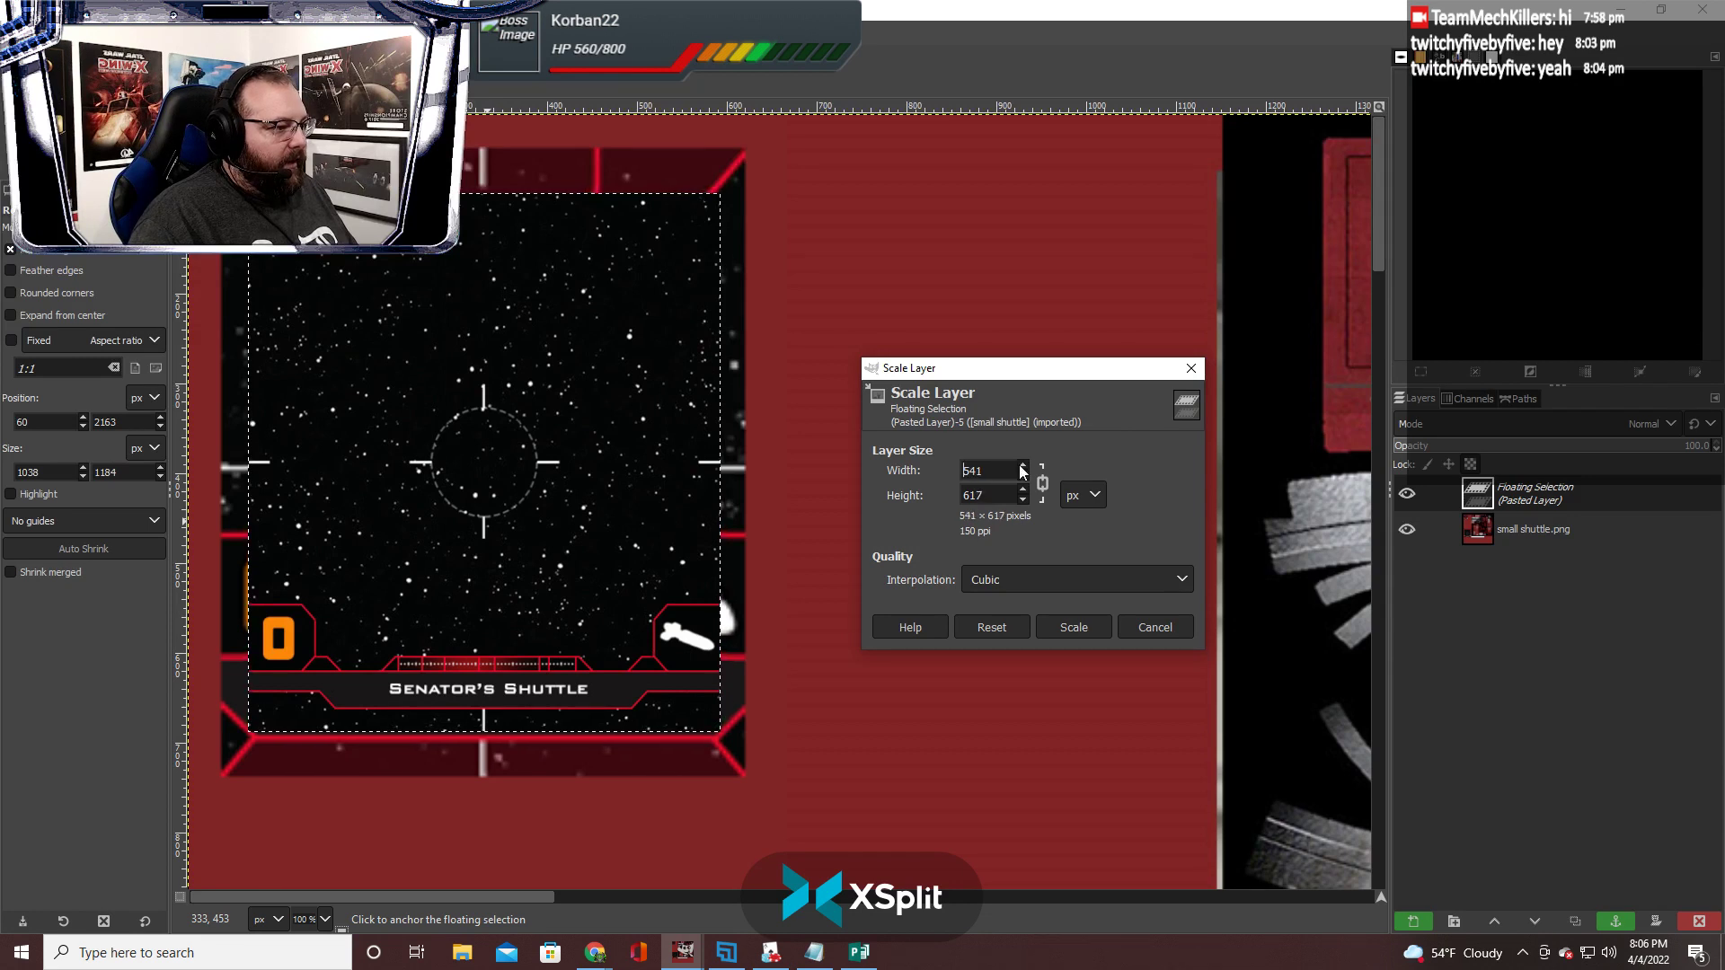
click(1073, 627)
Scale the pasted Senator's Shuttle card to 600 × 684 px and move it slightly to line up with the Fenn Rau card
right_click(551, 445)
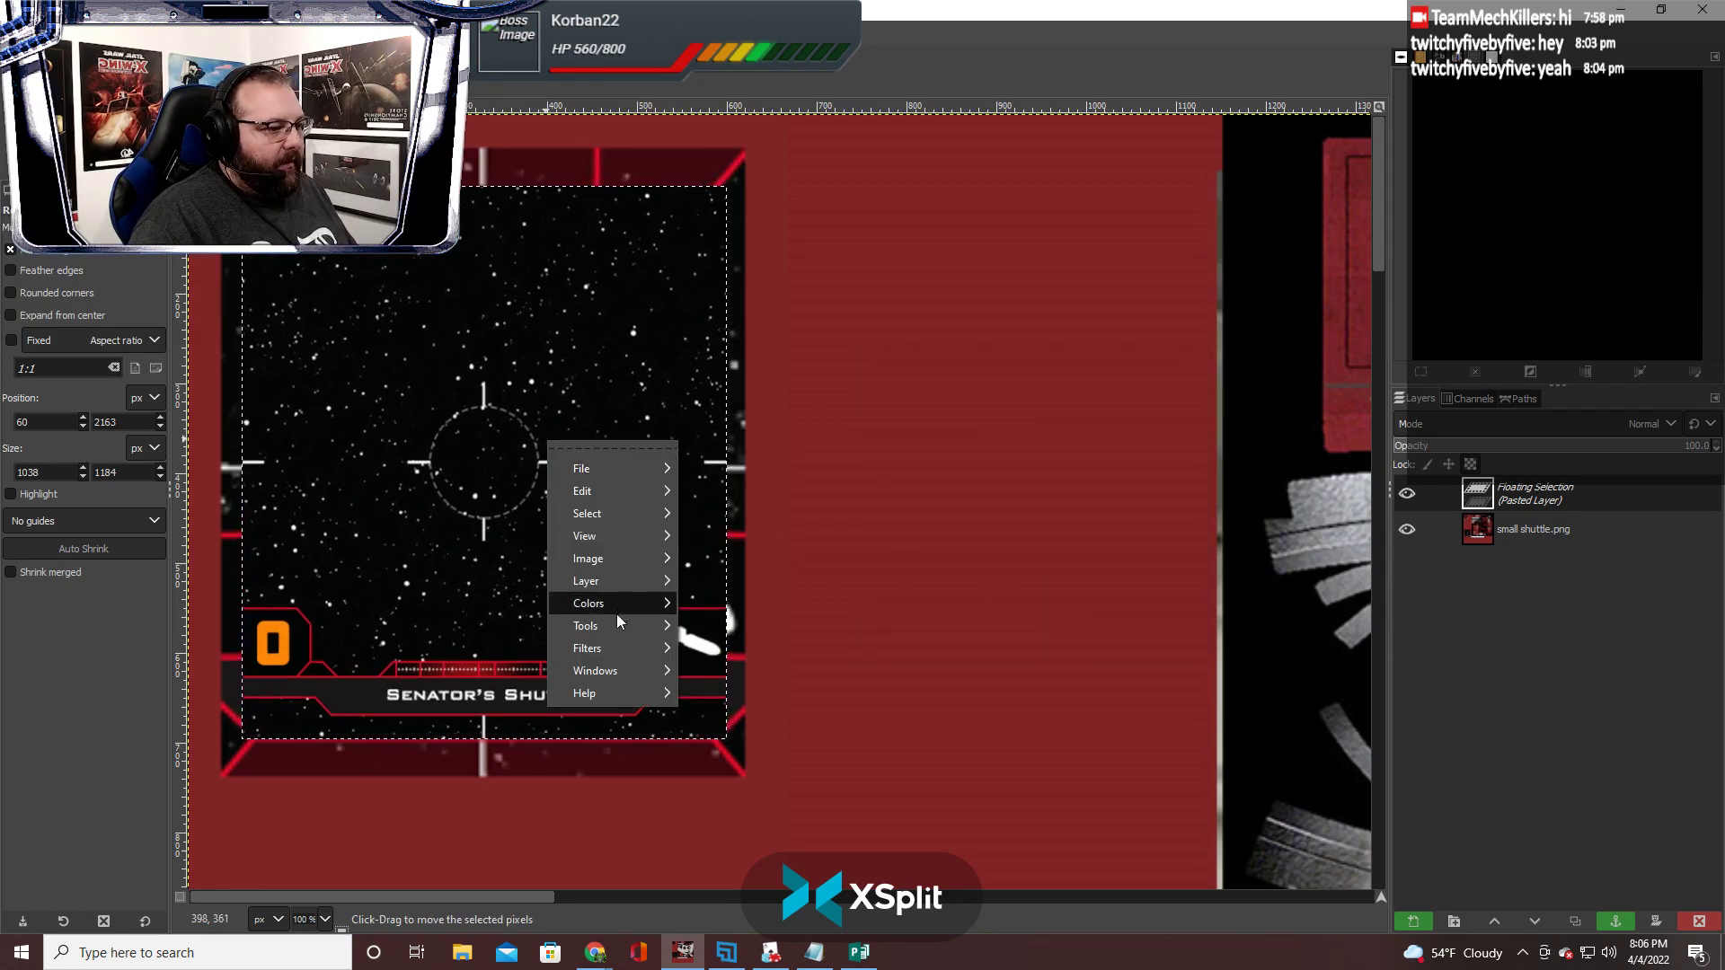
mouse_move(629, 566)
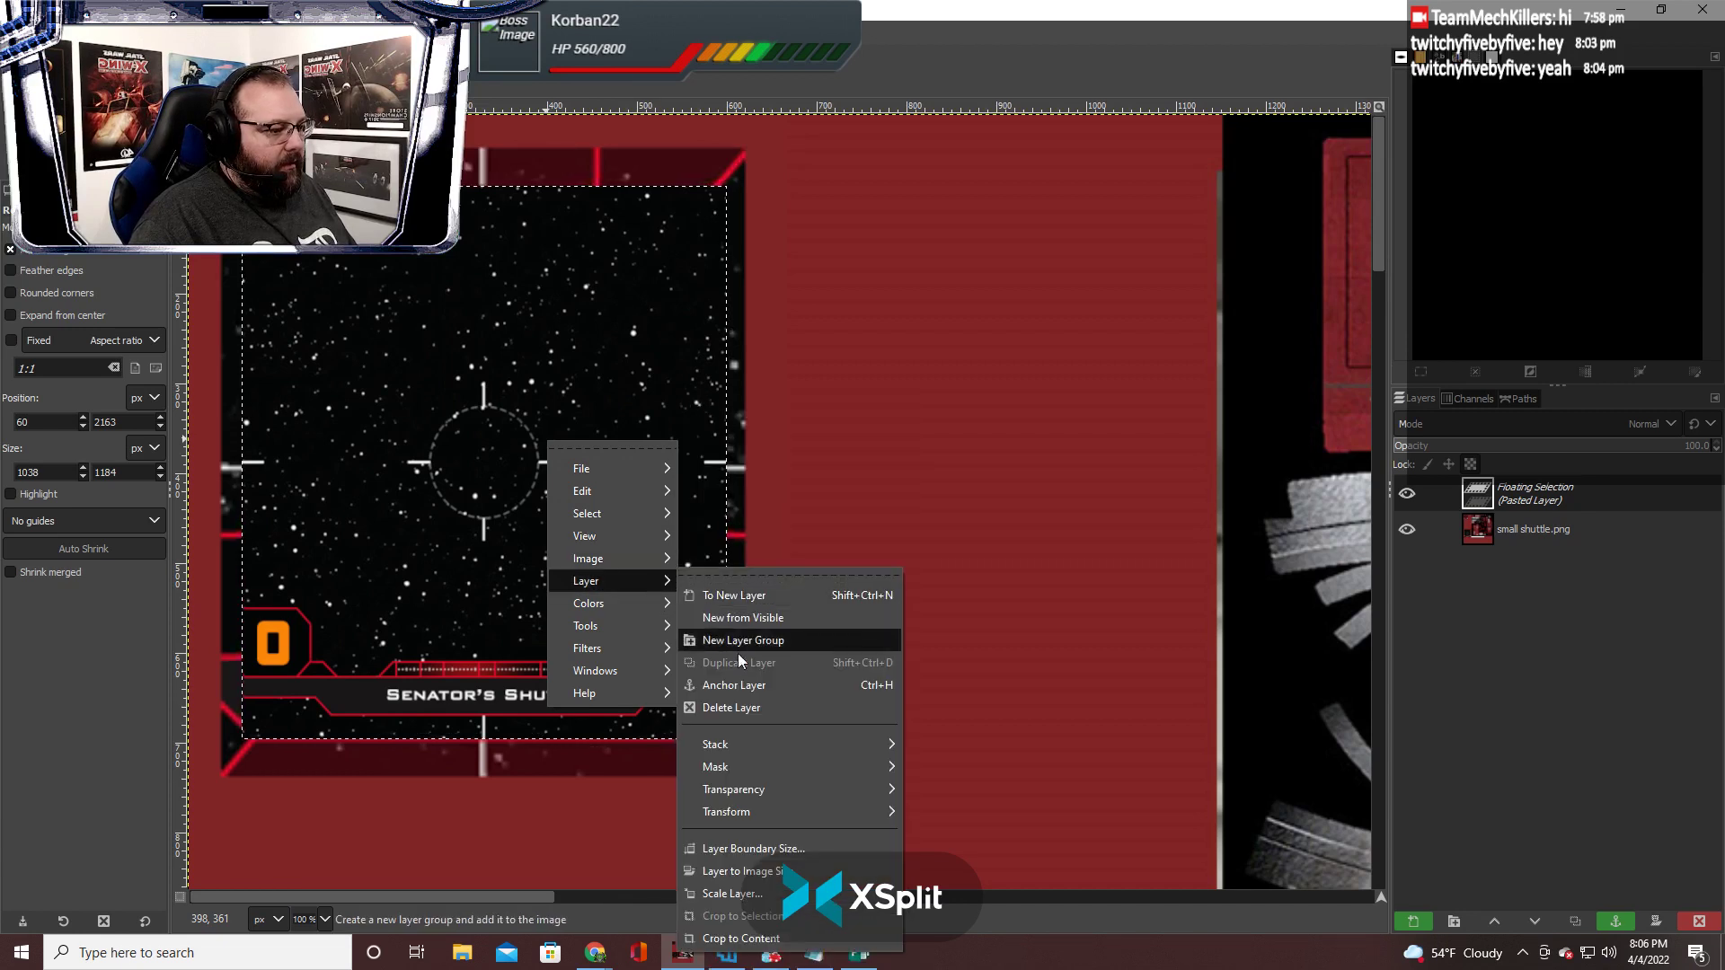
click(754, 893)
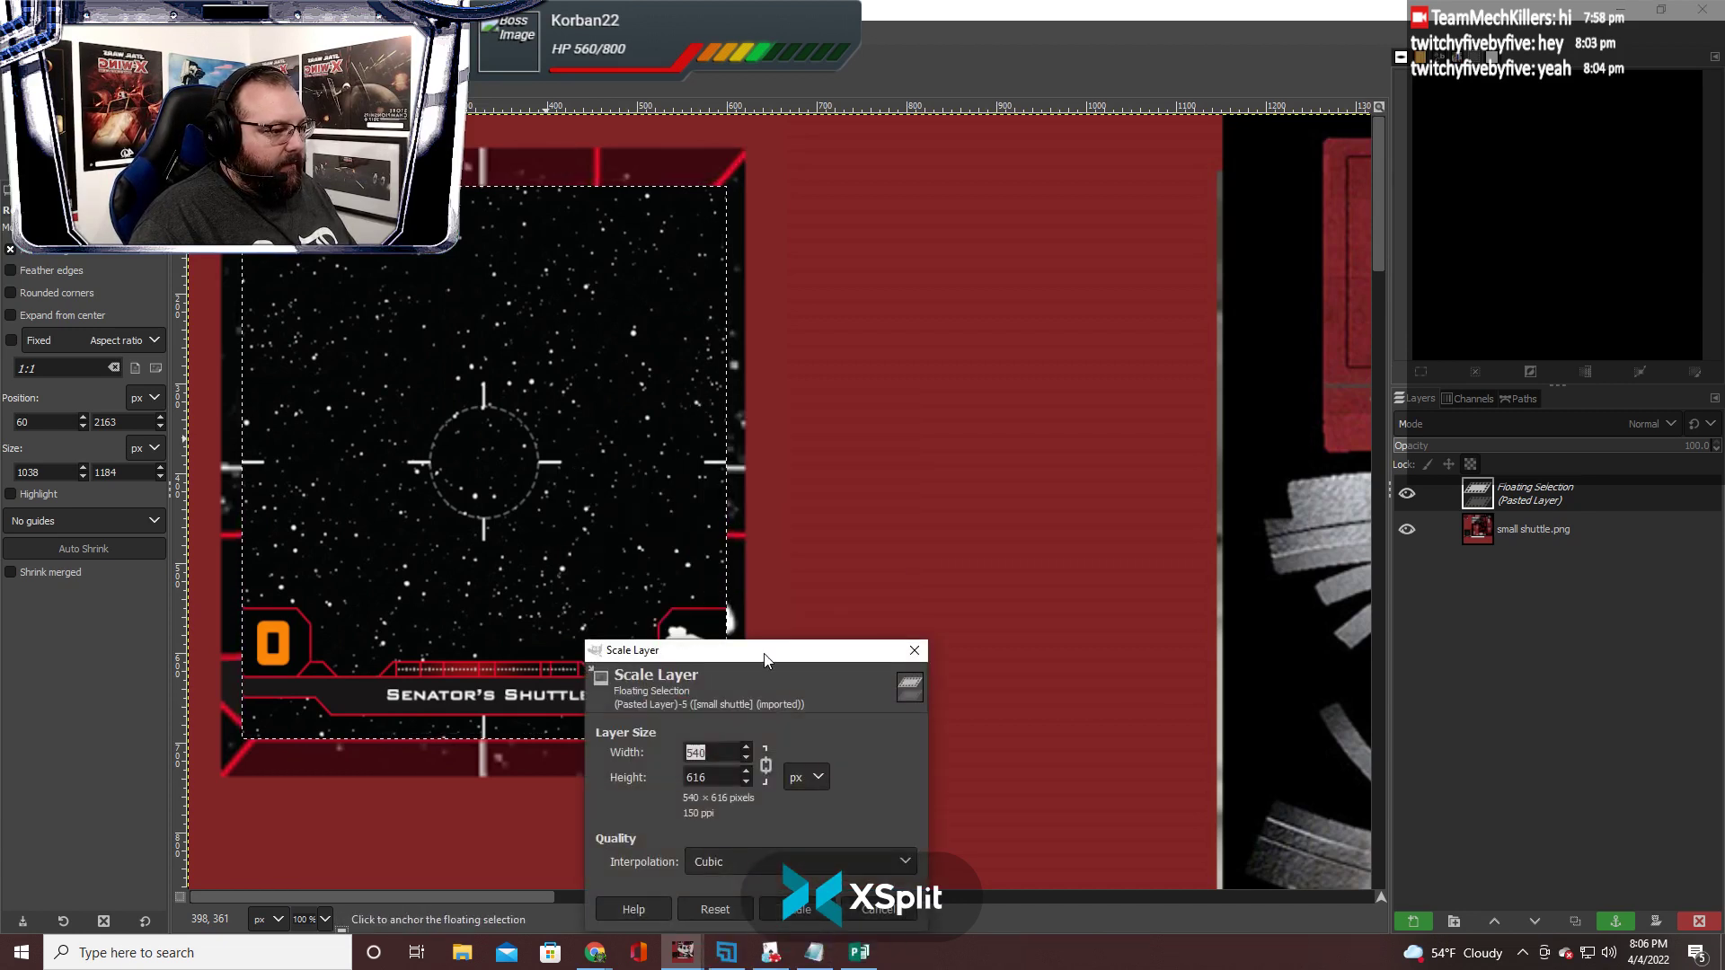
drag(766, 660, 1145, 296)
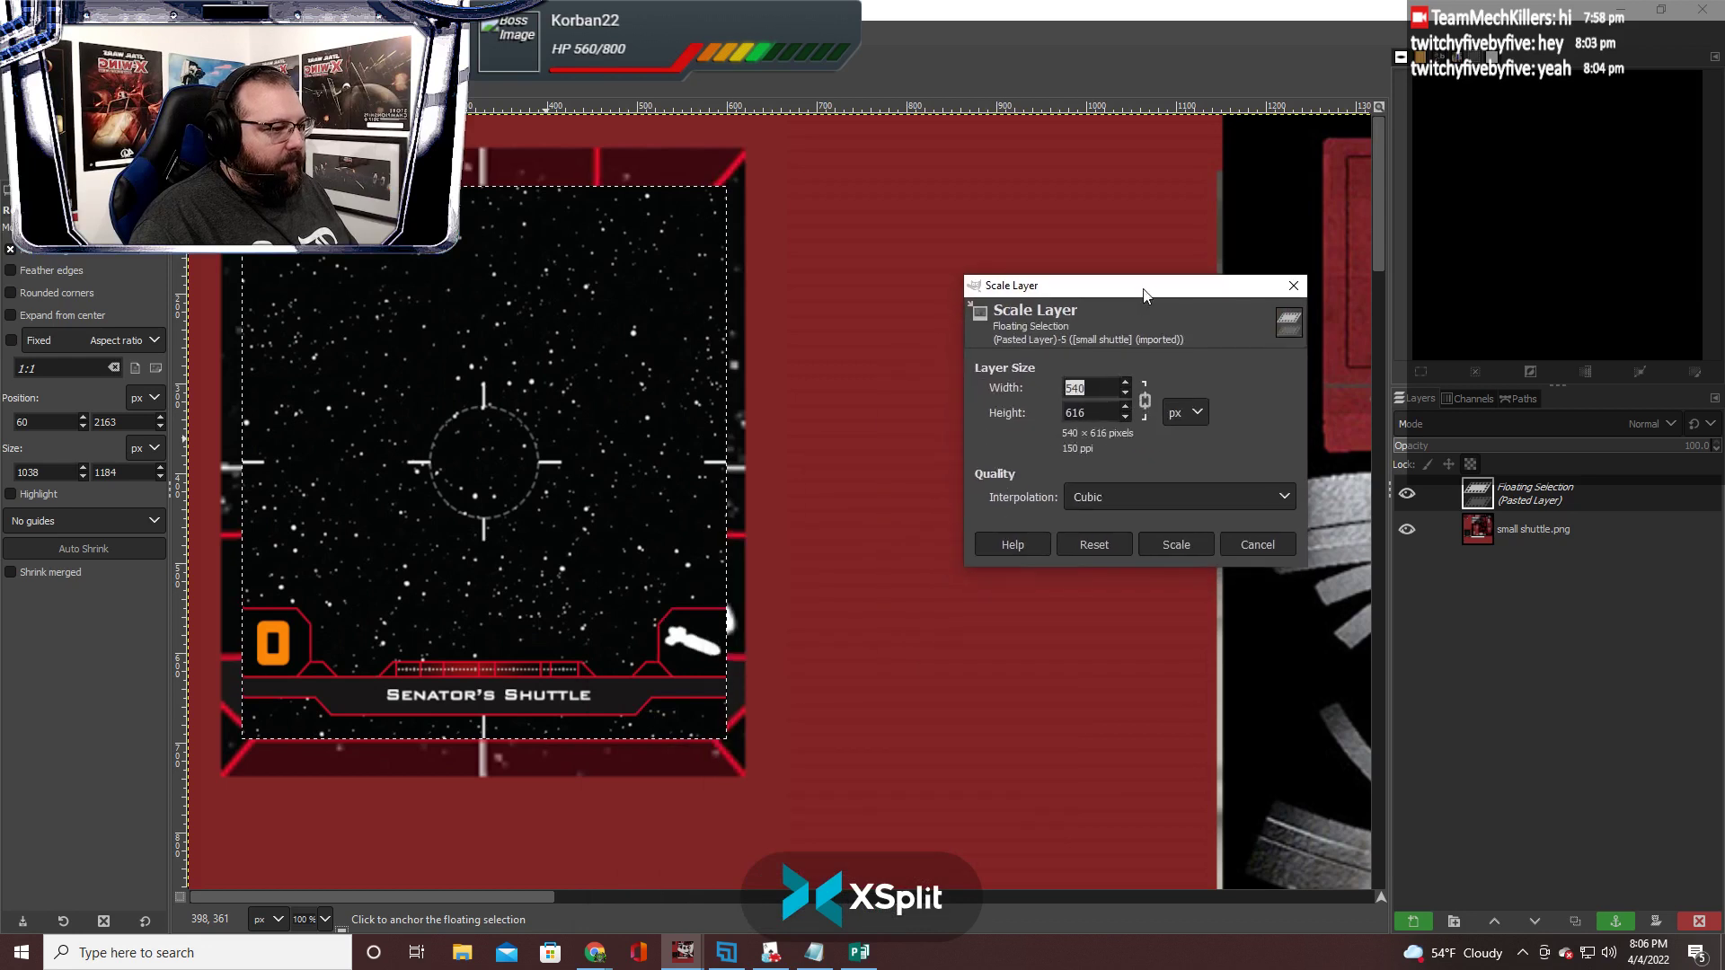
click(1126, 383)
click(1126, 383)
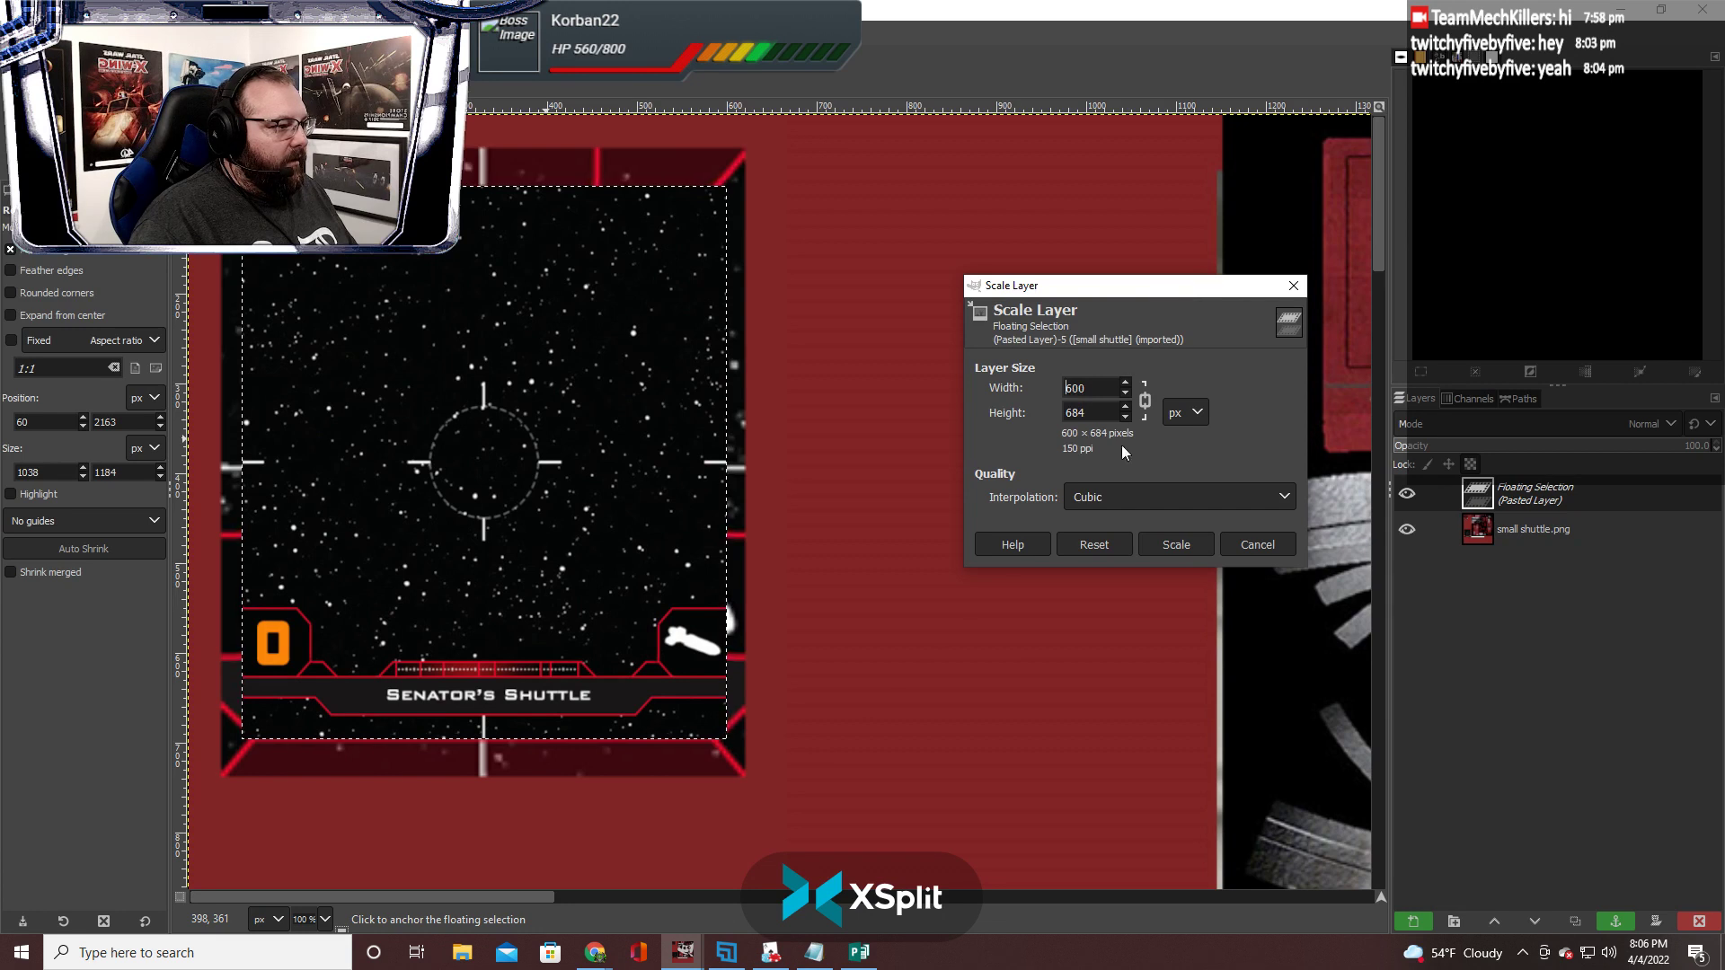
click(1172, 544)
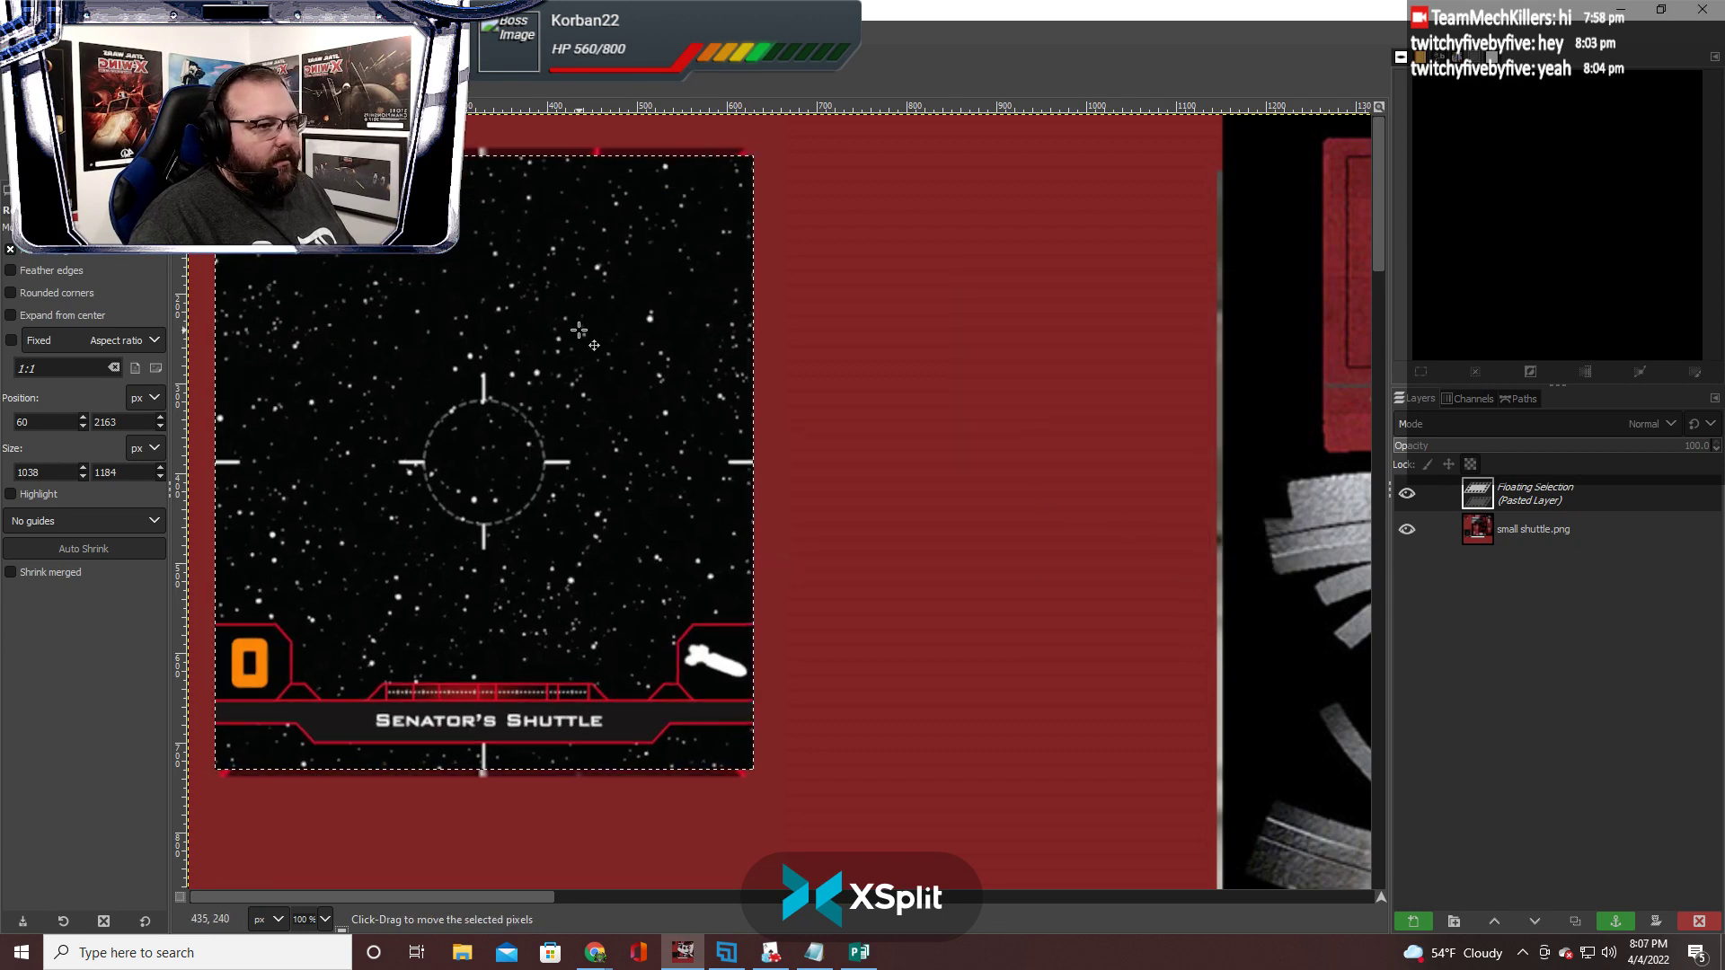
mouse_move(578, 328)
mouse_down()
mouse_move(602, 335)
mouse_move(584, 336)
mouse_up()
Reduce the pasted card slightly with Scale Layer and shift it back against the Fenn Rau card's left edge
right_click(688, 299)
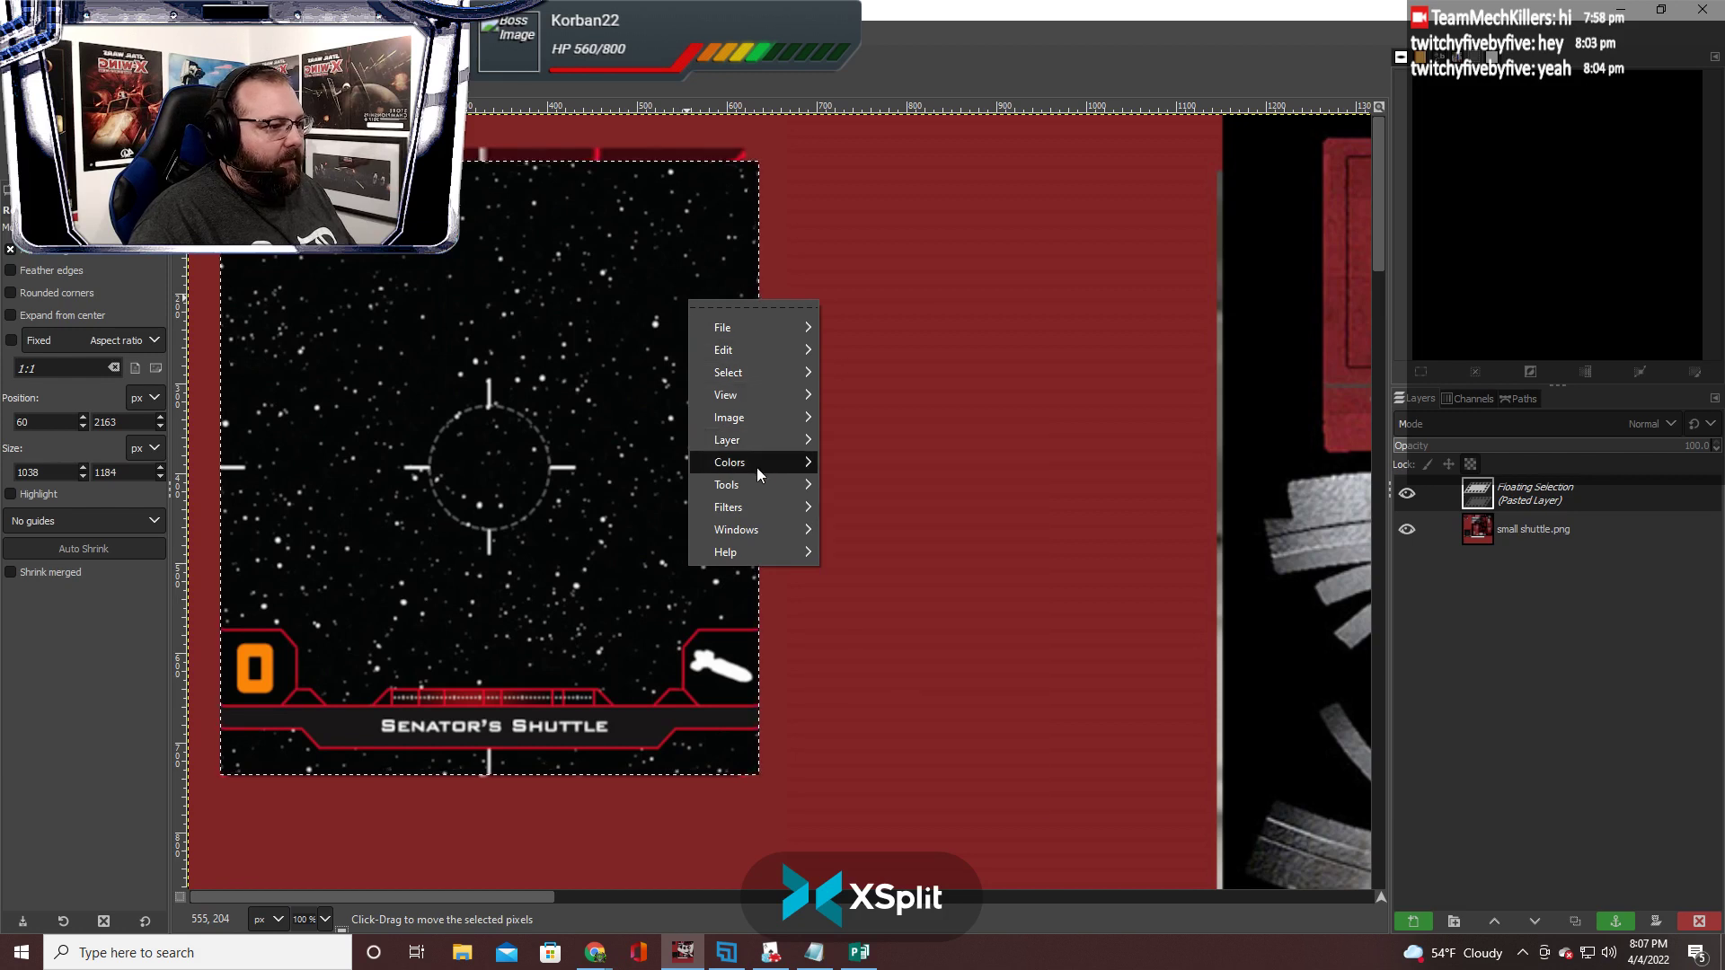
mouse_move(752, 441)
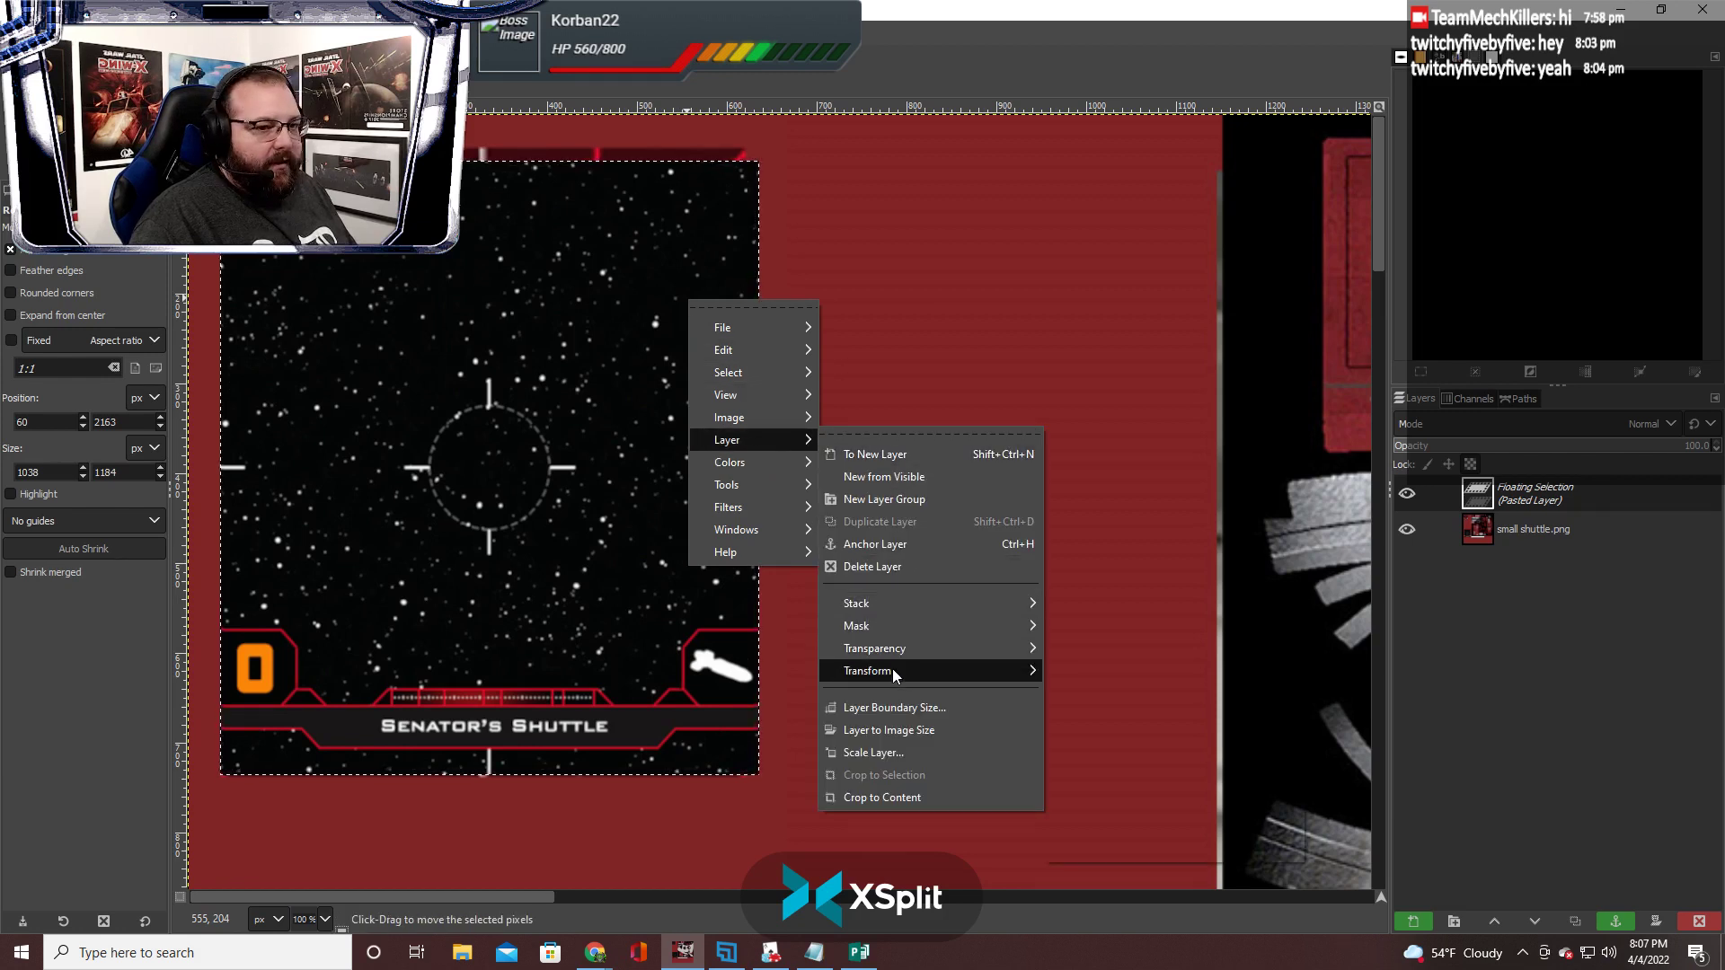
click(891, 752)
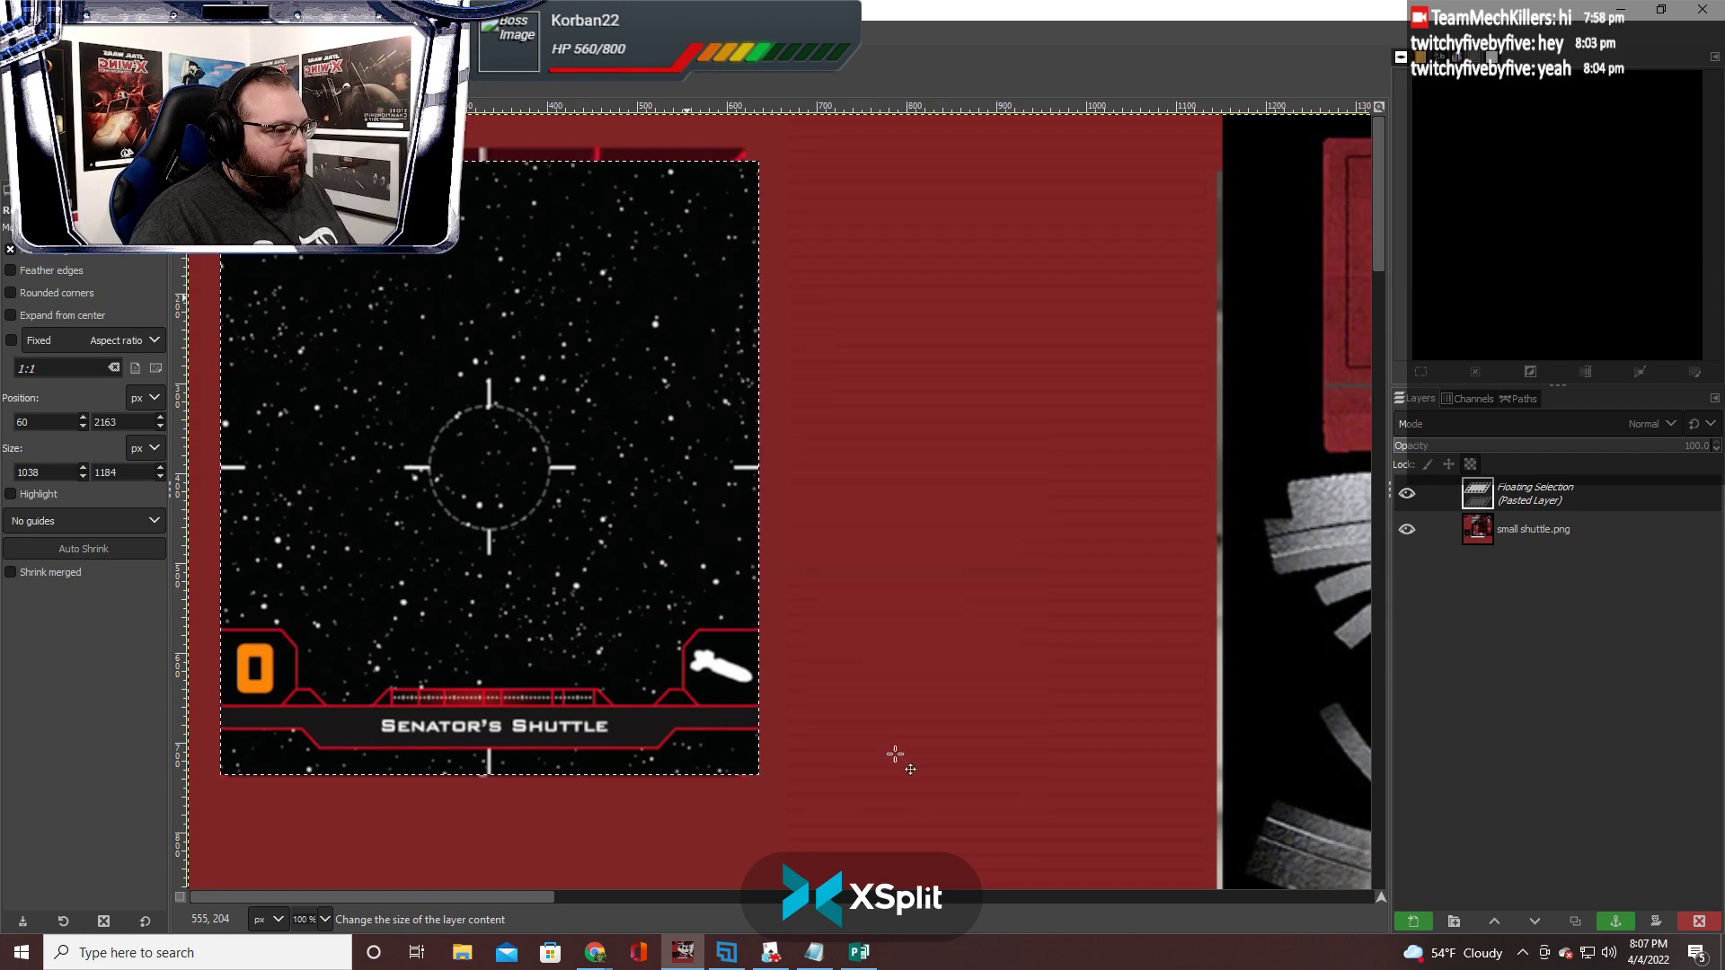
drag(927, 559, 1014, 310)
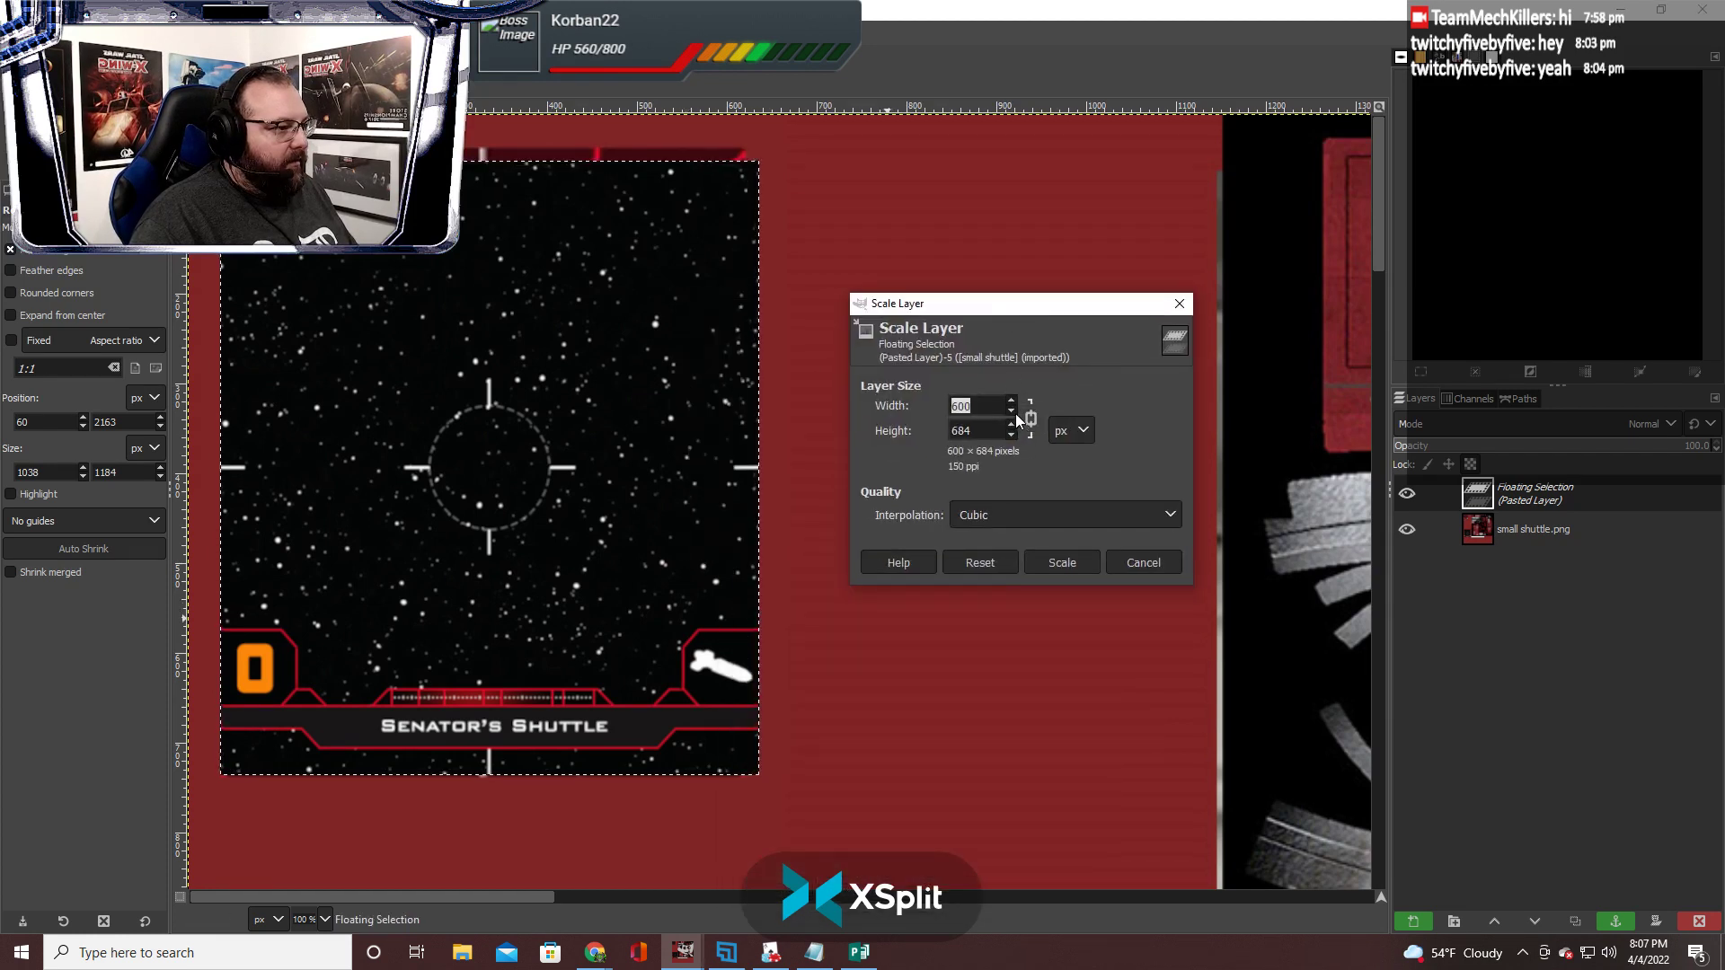
click(1012, 415)
click(1012, 414)
click(1047, 562)
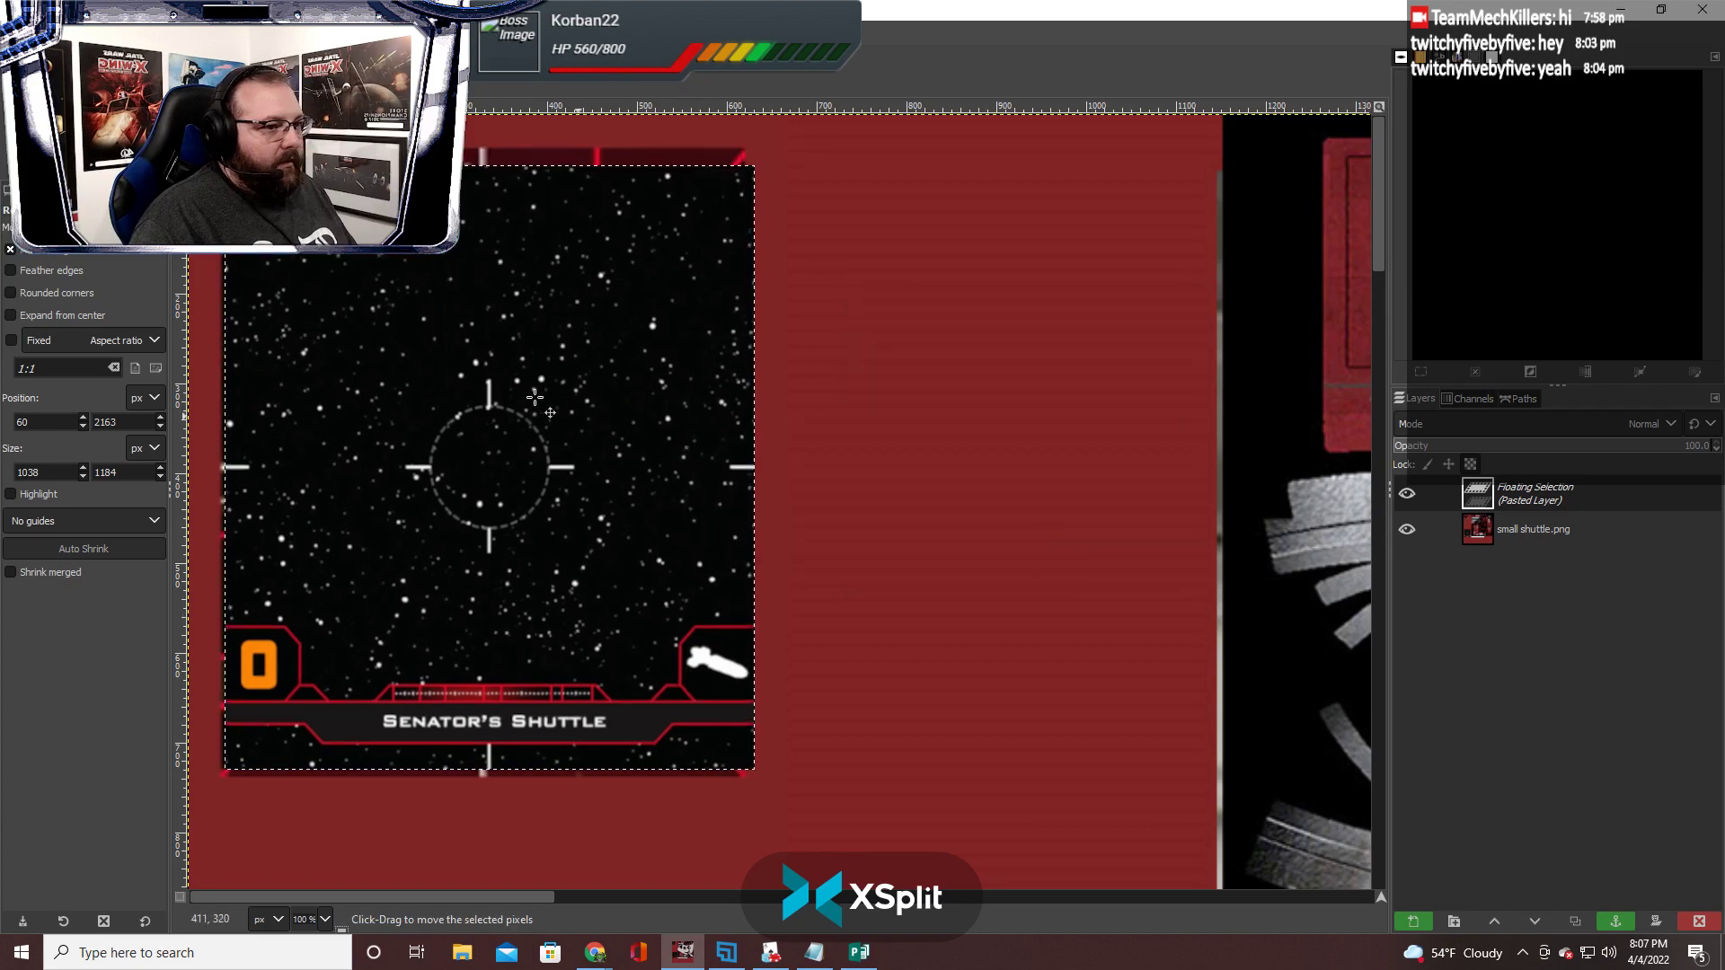
drag(519, 395, 513, 396)
Scale the pasted card to 585 × 667 px, align it over the Fenn Rau card's width and anchor it
right_click(514, 395)
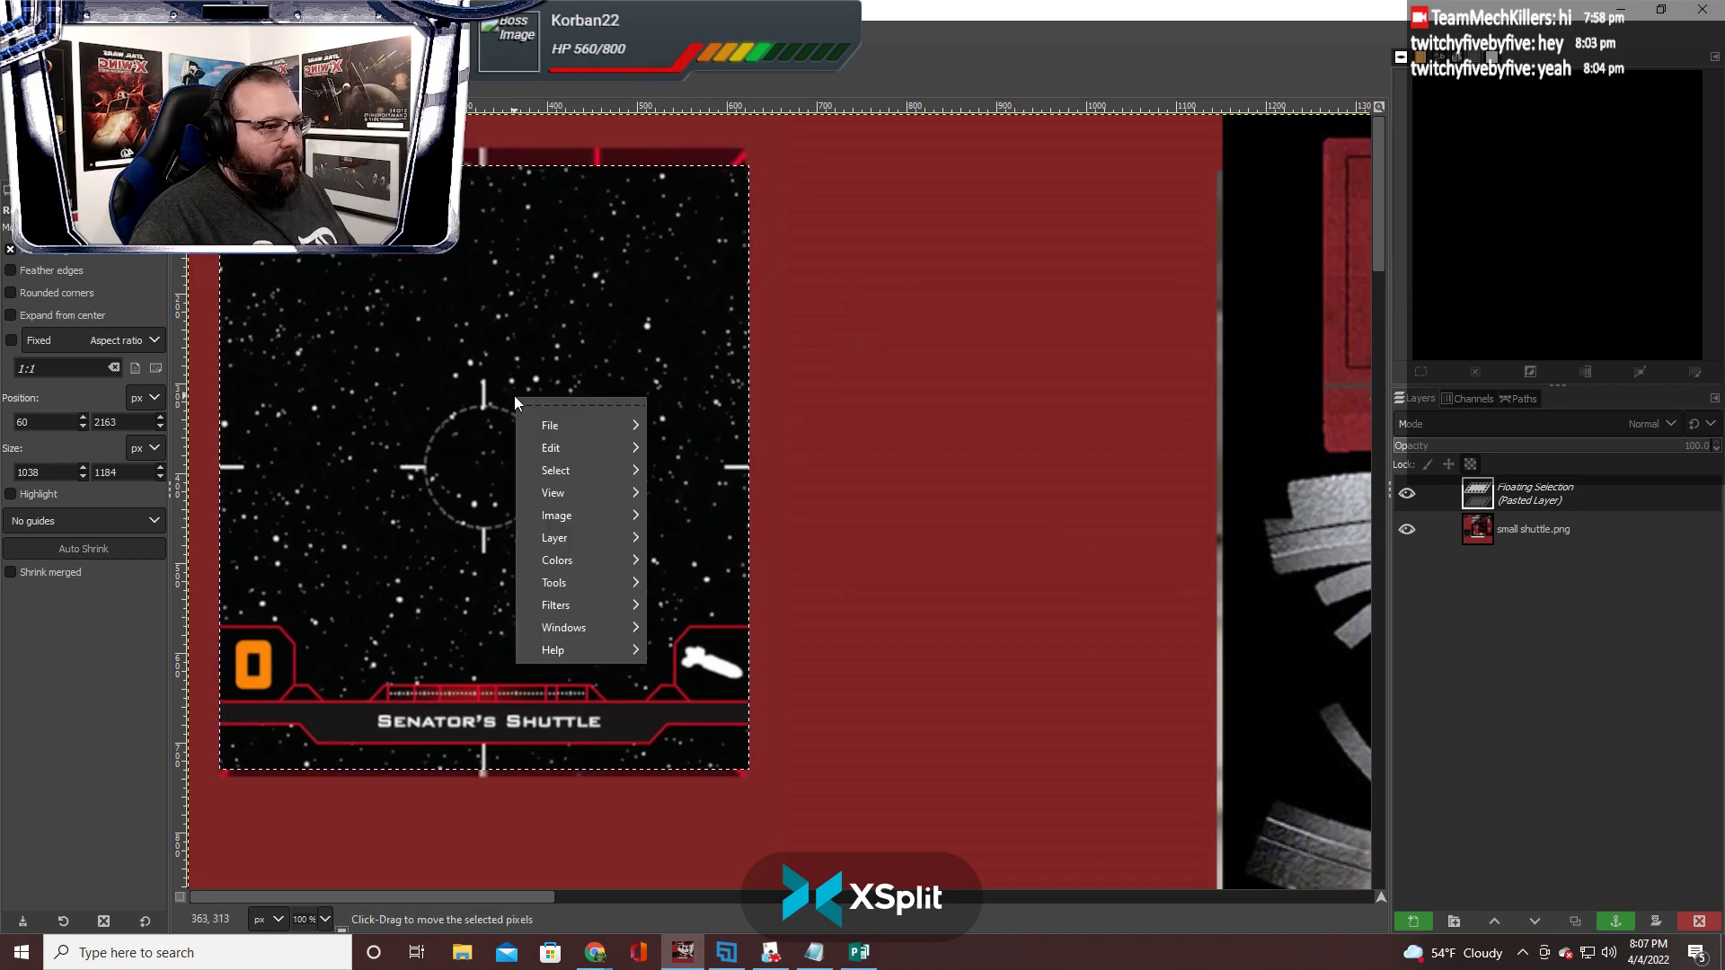
mouse_move(581, 547)
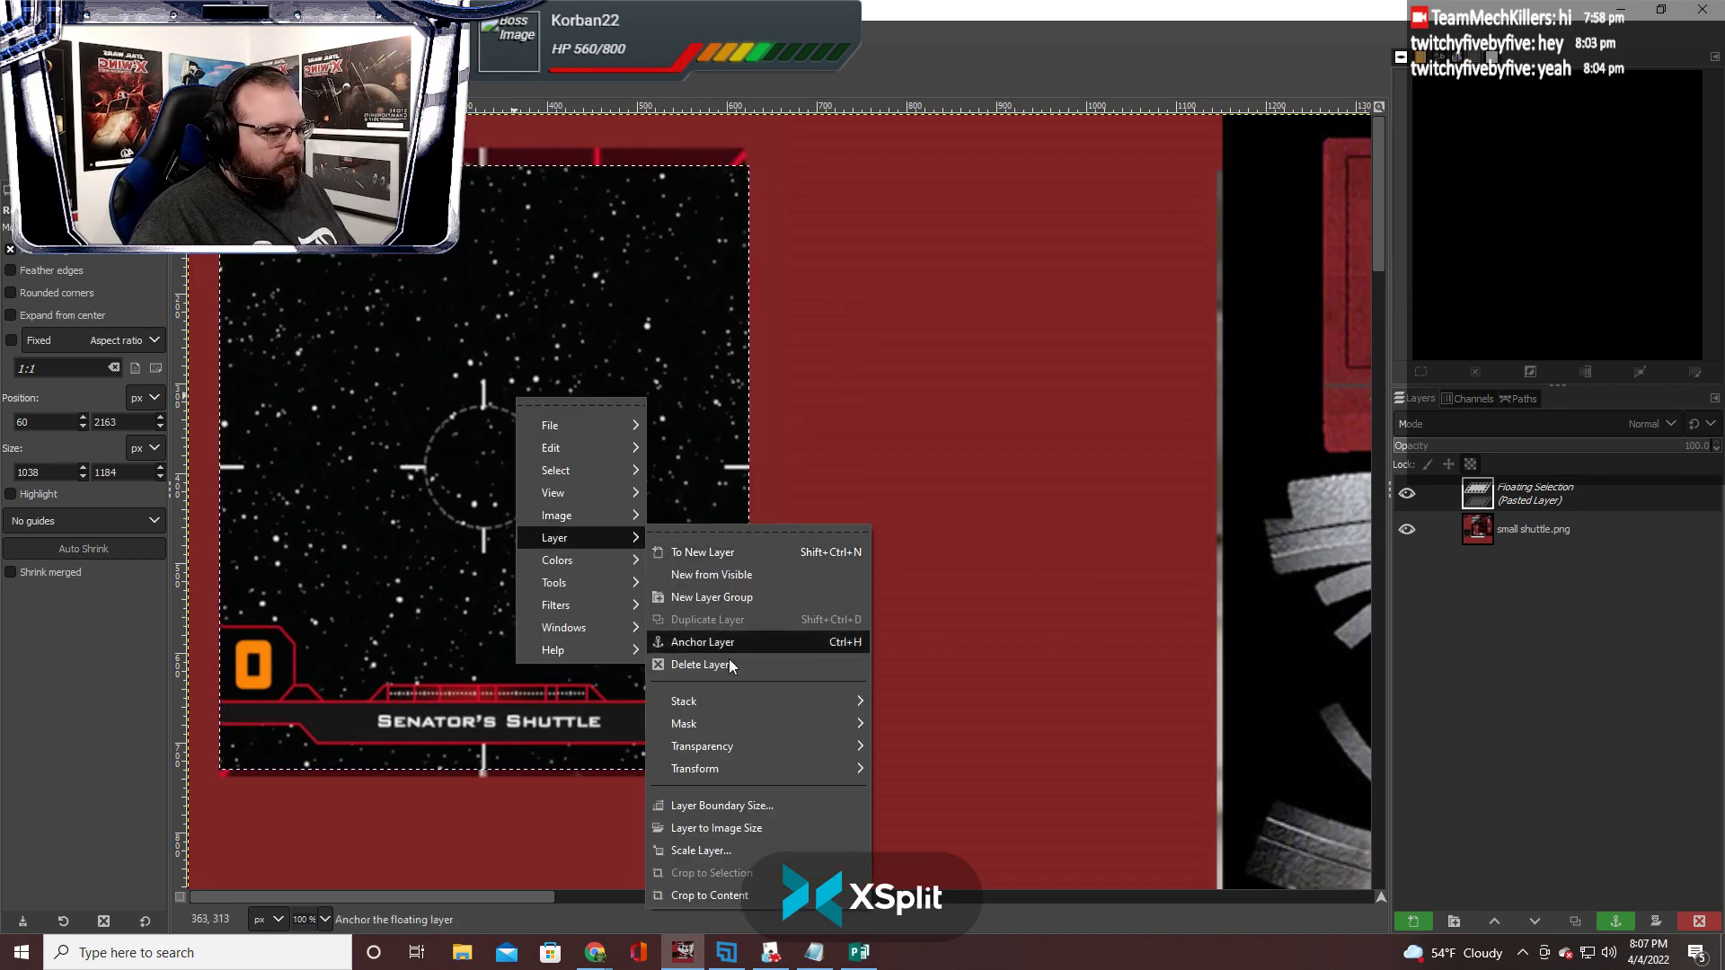
click(753, 852)
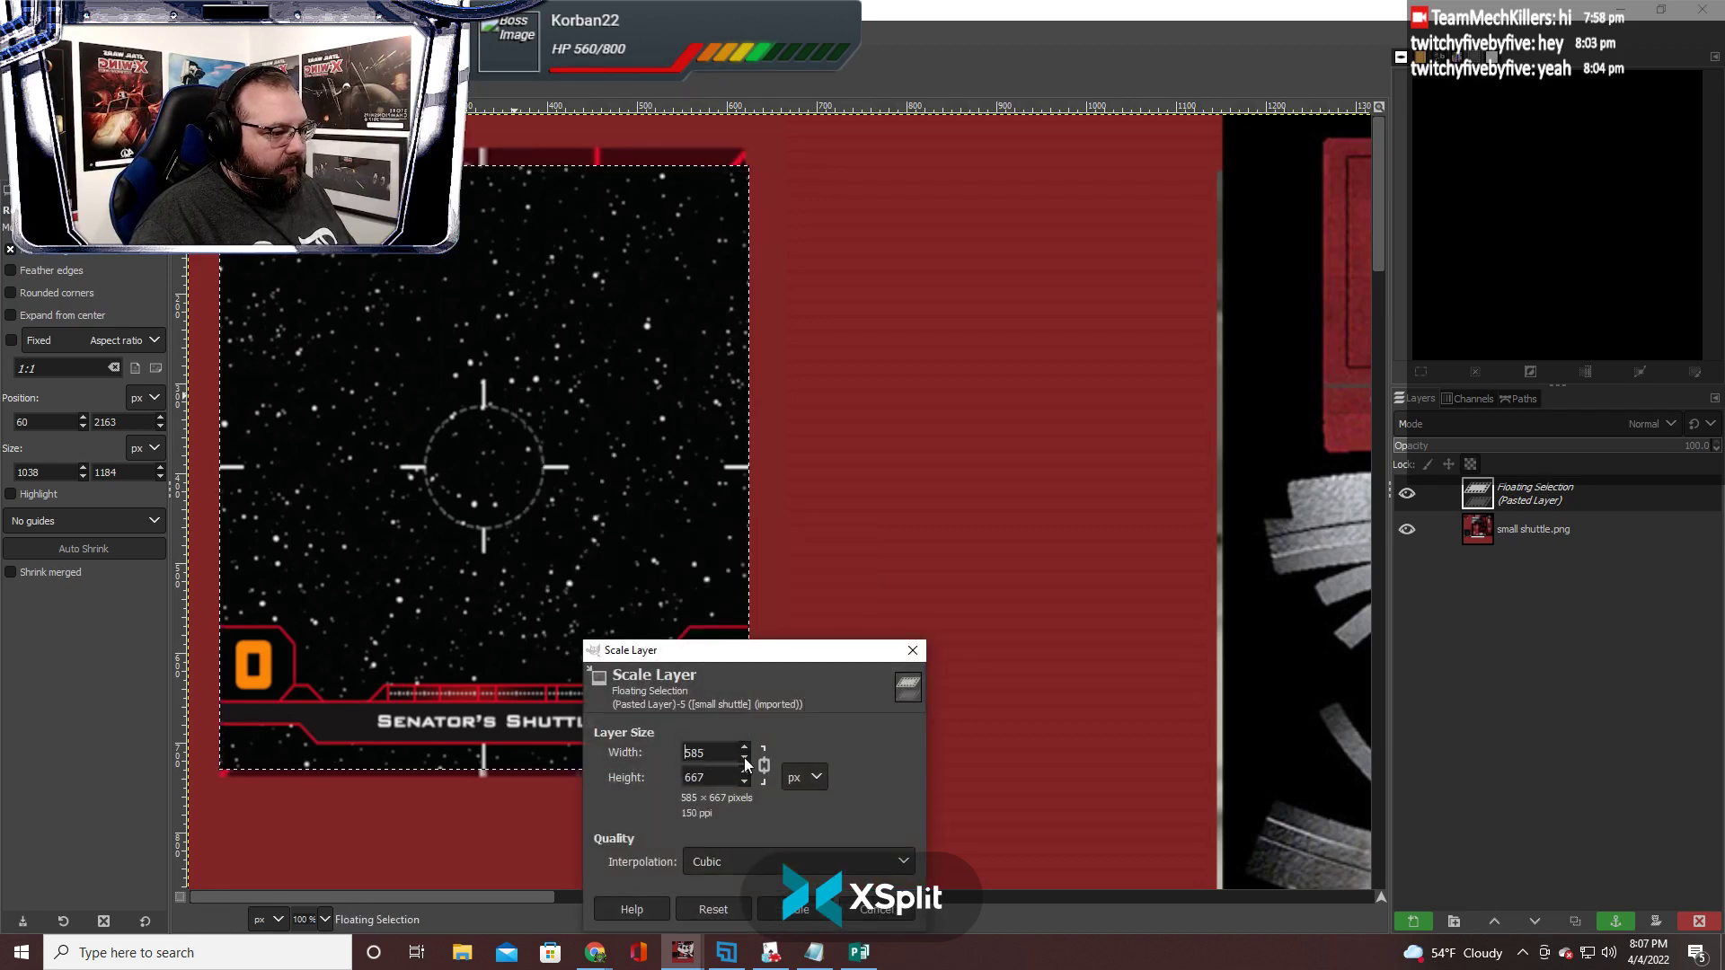
click(794, 909)
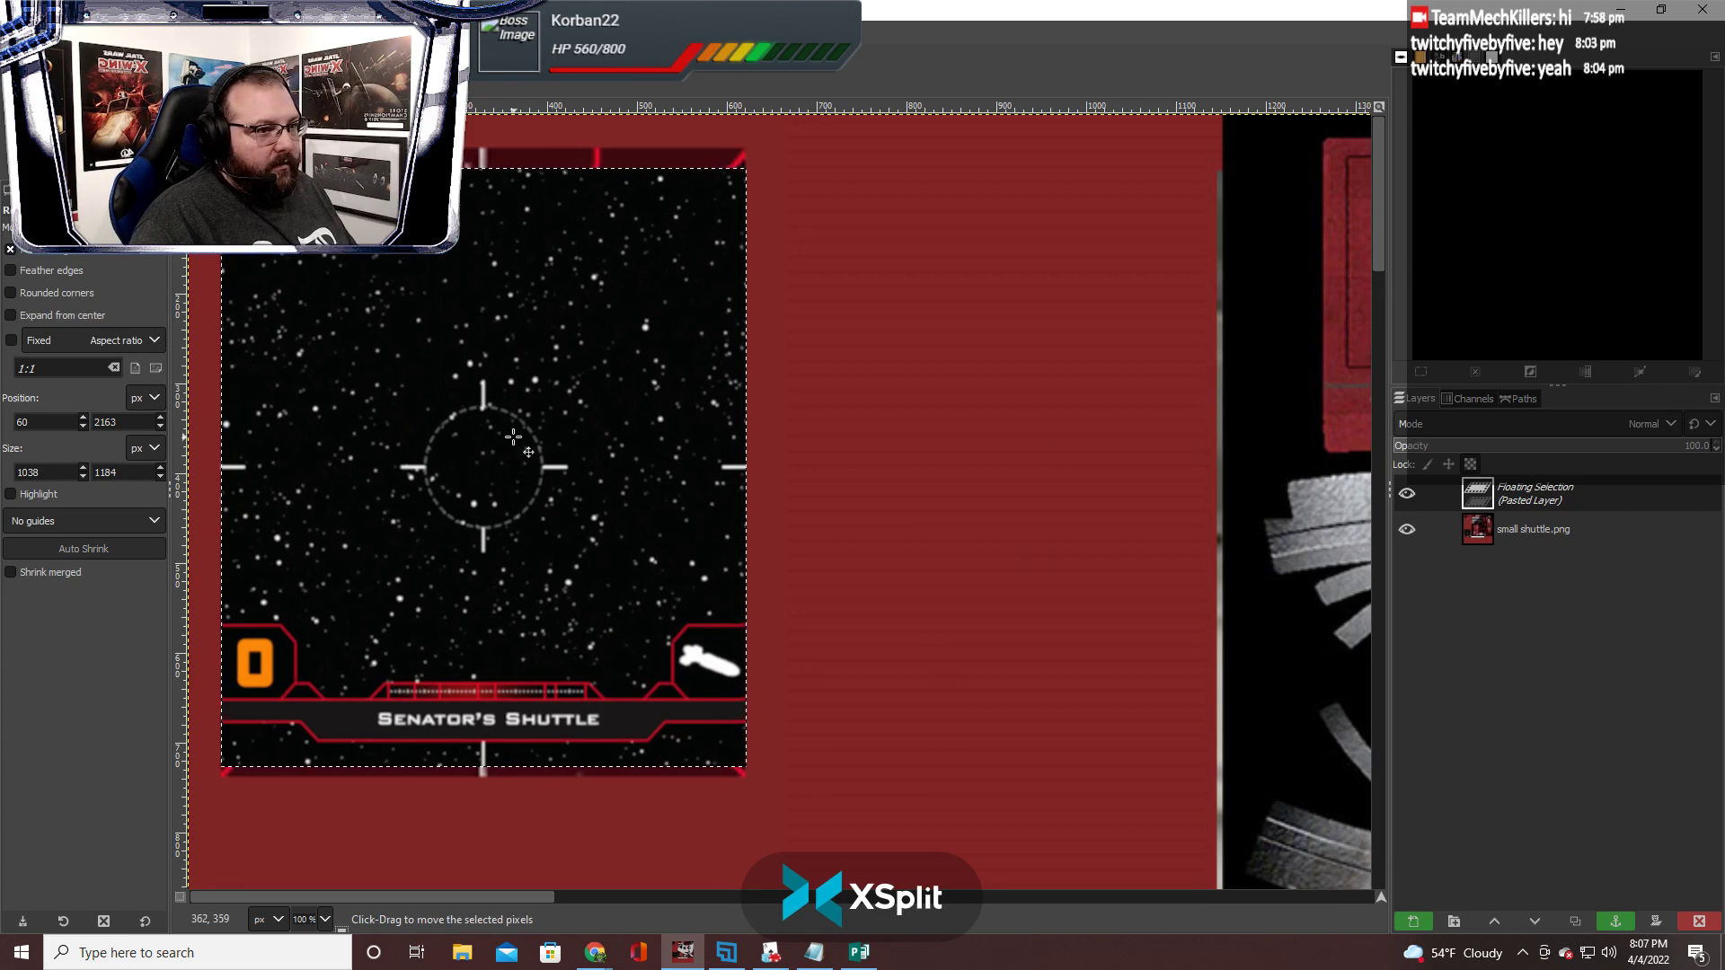
drag(528, 452, 563, 450)
drag(450, 300, 414, 302)
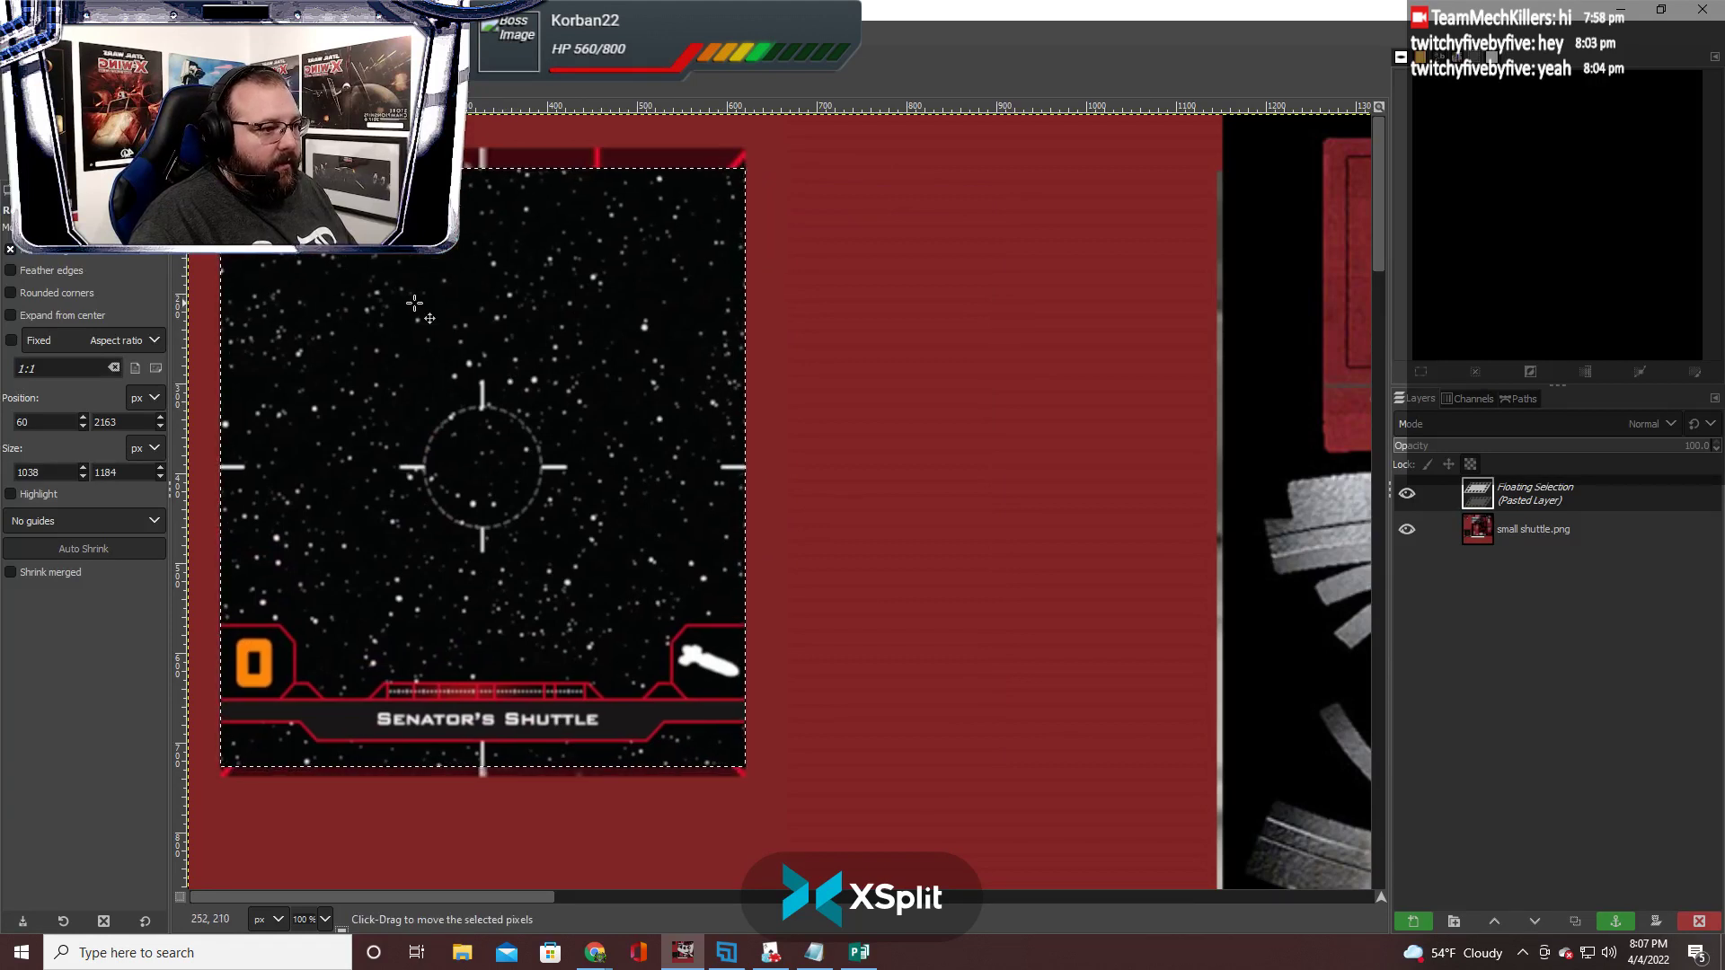
click(805, 422)
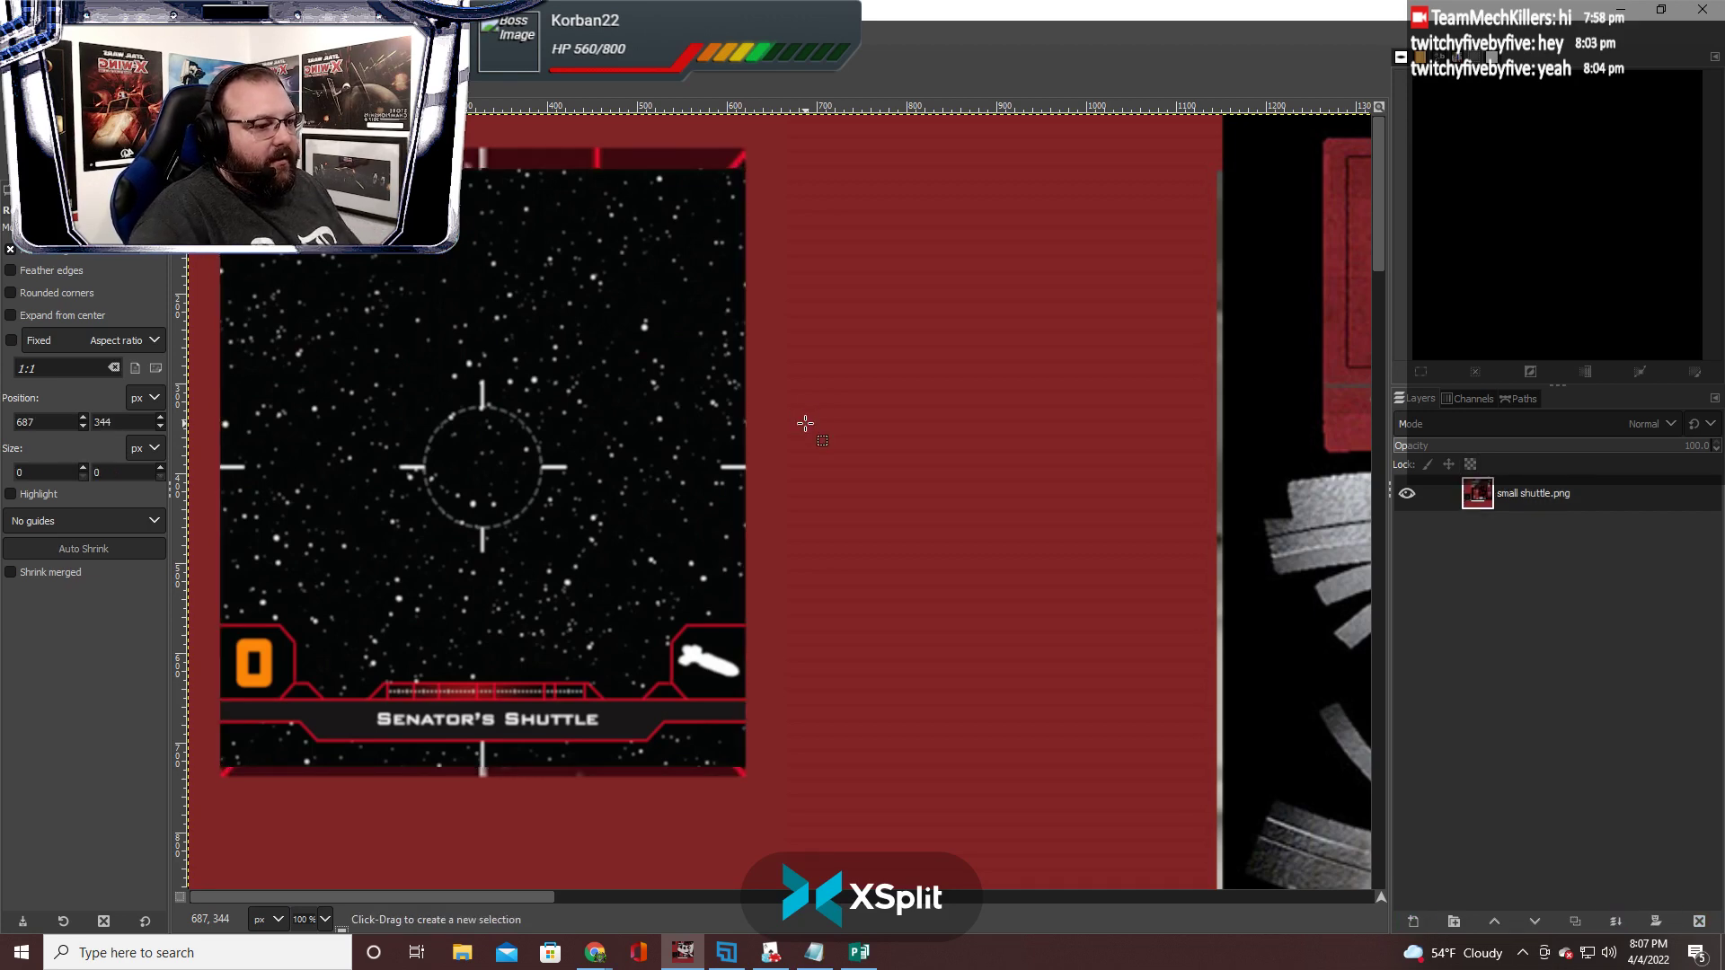
Select a starfield strip of about 585 × 35 px along the upper edge of the small Senator's Shuttle card
scroll(743, 465, down, 5)
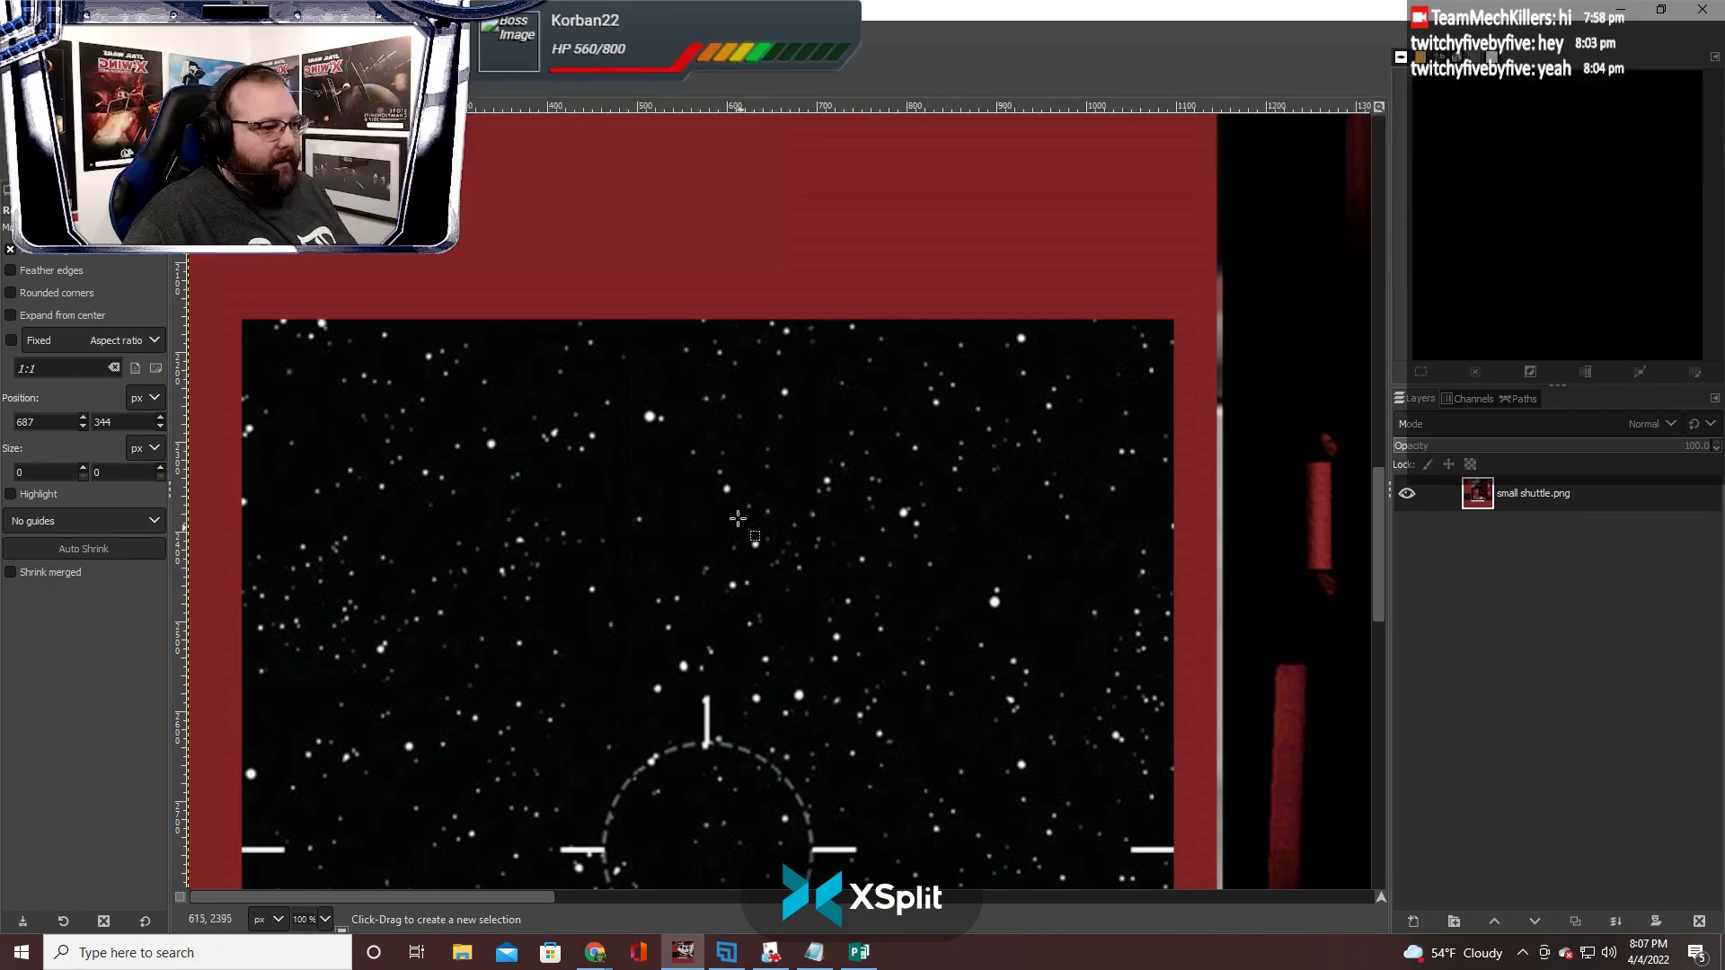
scroll(728, 476, down, 5)
scroll(697, 732, up, 20)
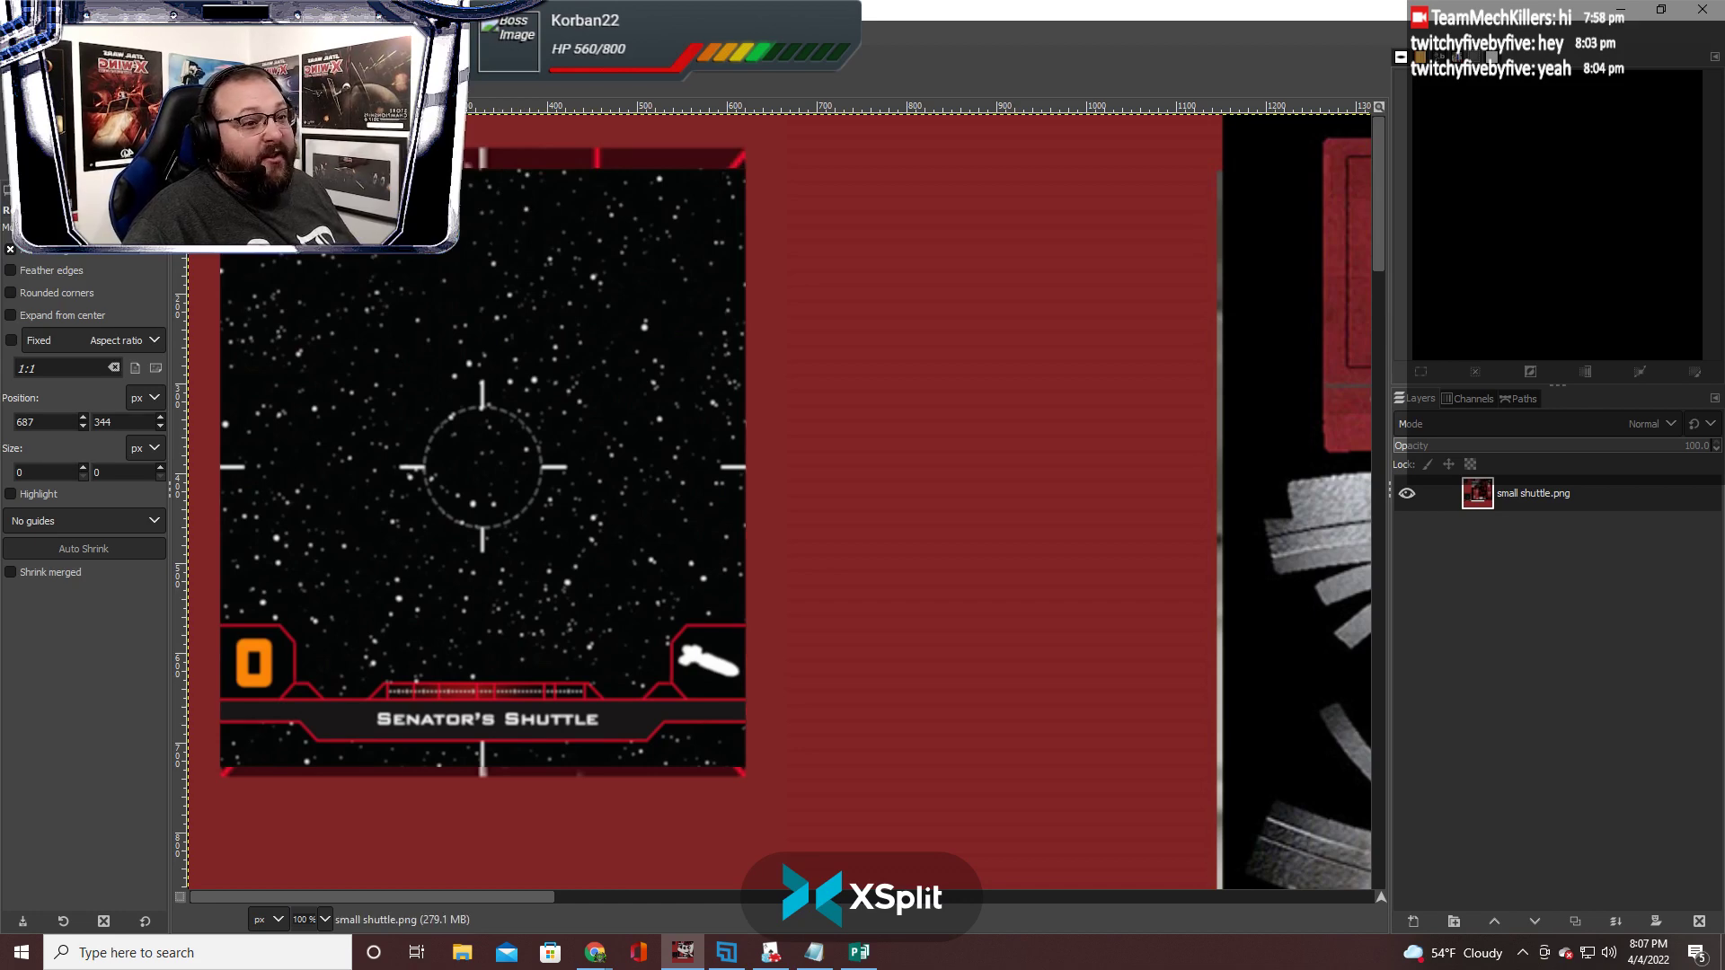
scroll(343, 324, up, 1)
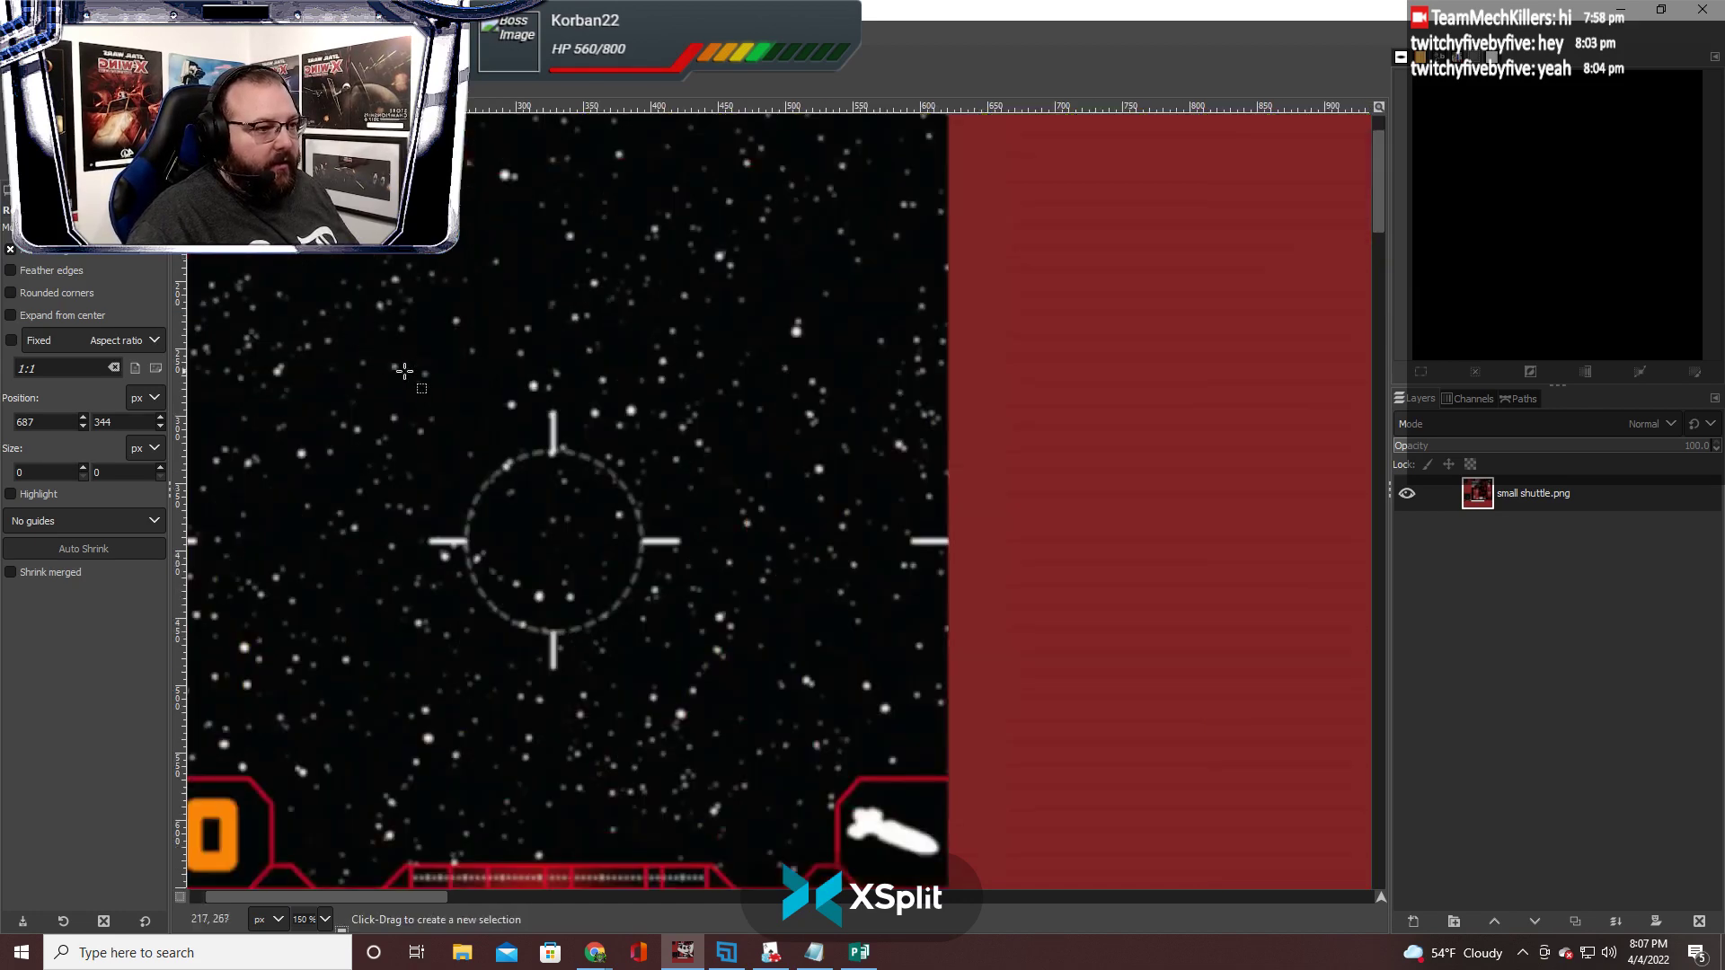
scroll(405, 370, up, 2)
scroll(433, 898, left, 2)
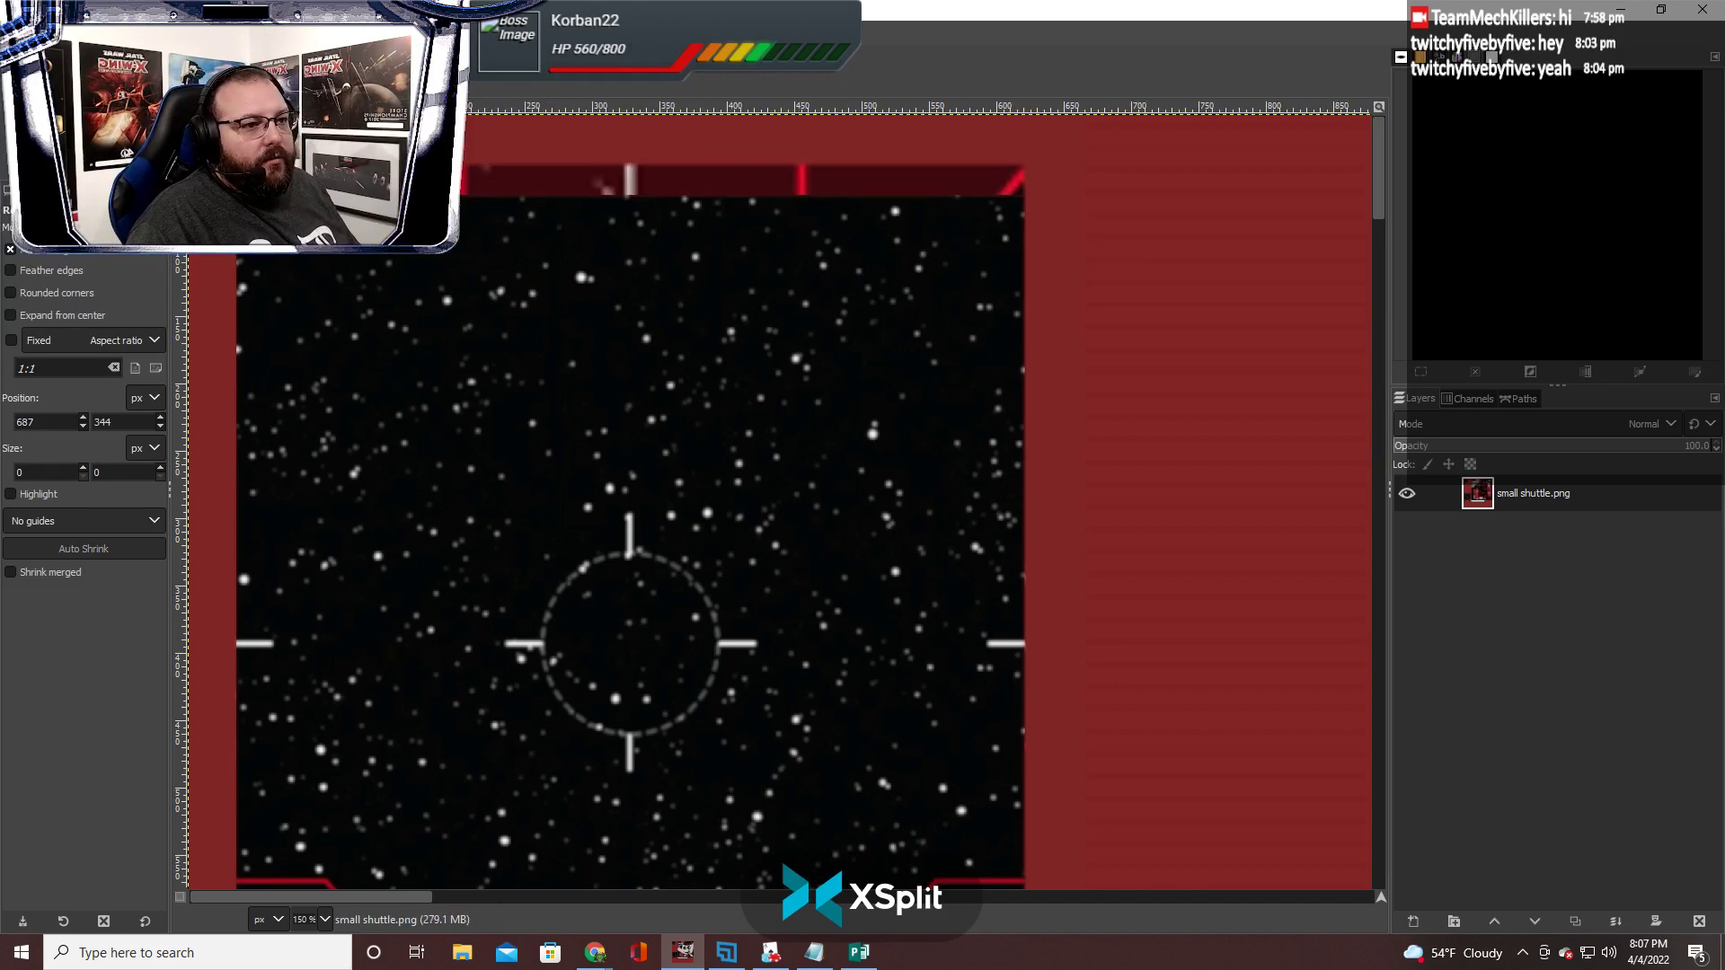
drag(235, 203, 1024, 237)
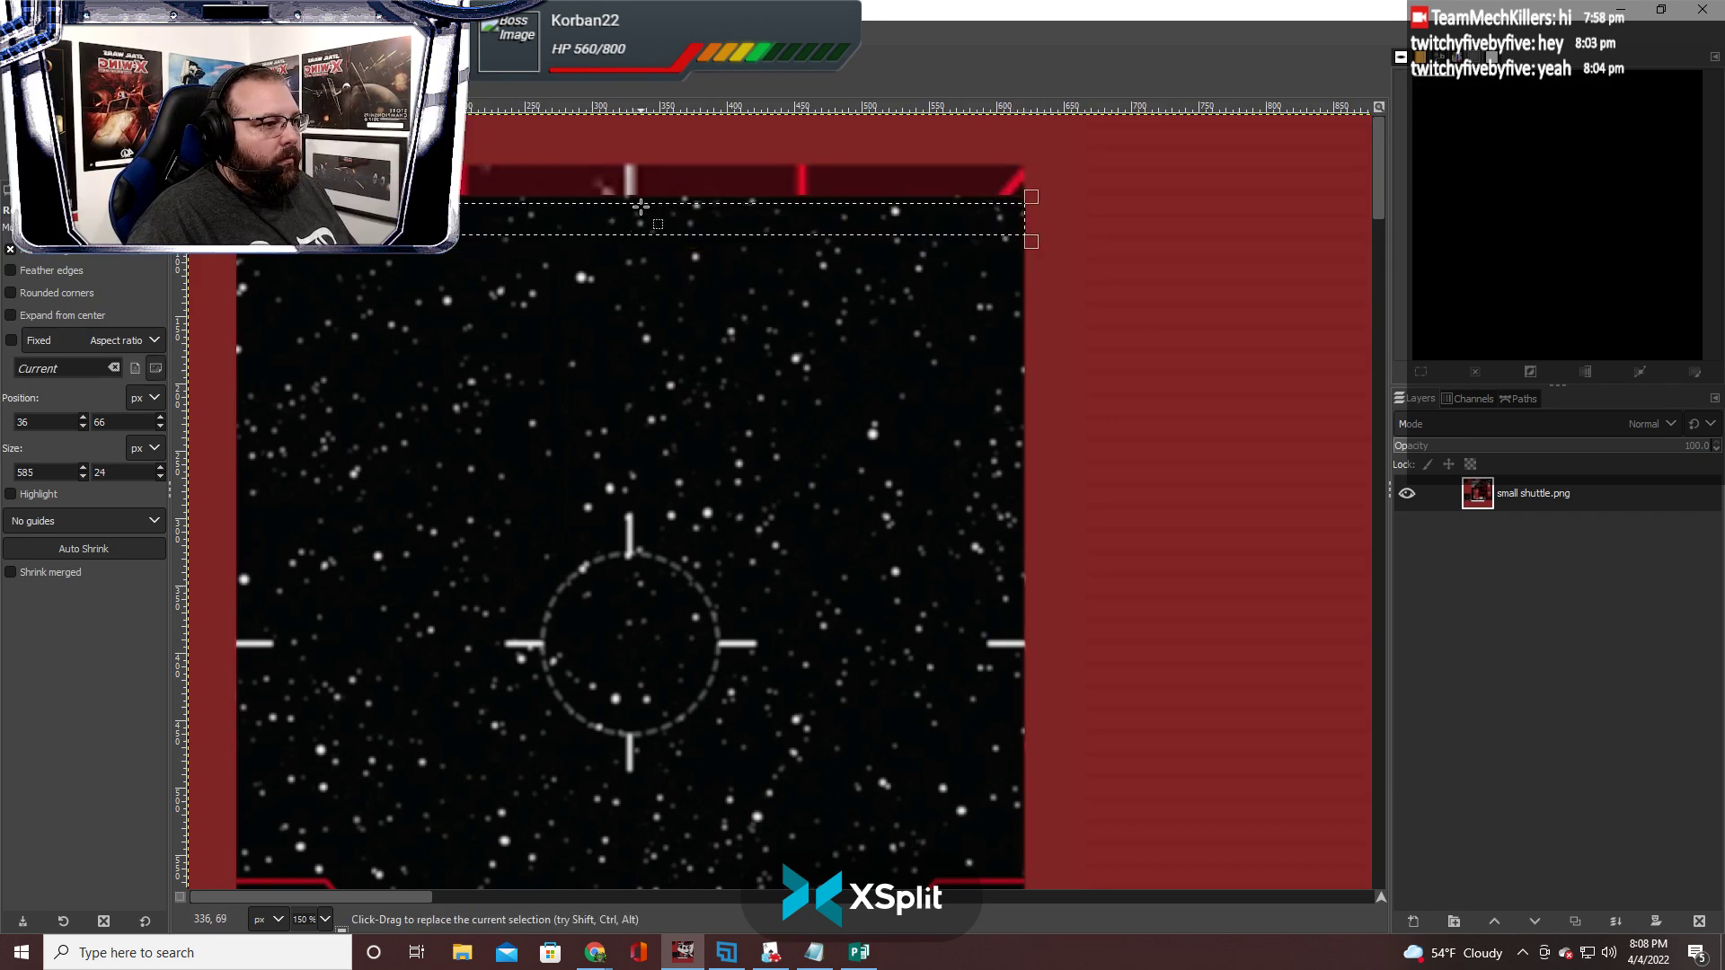
drag(637, 201, 622, 246)
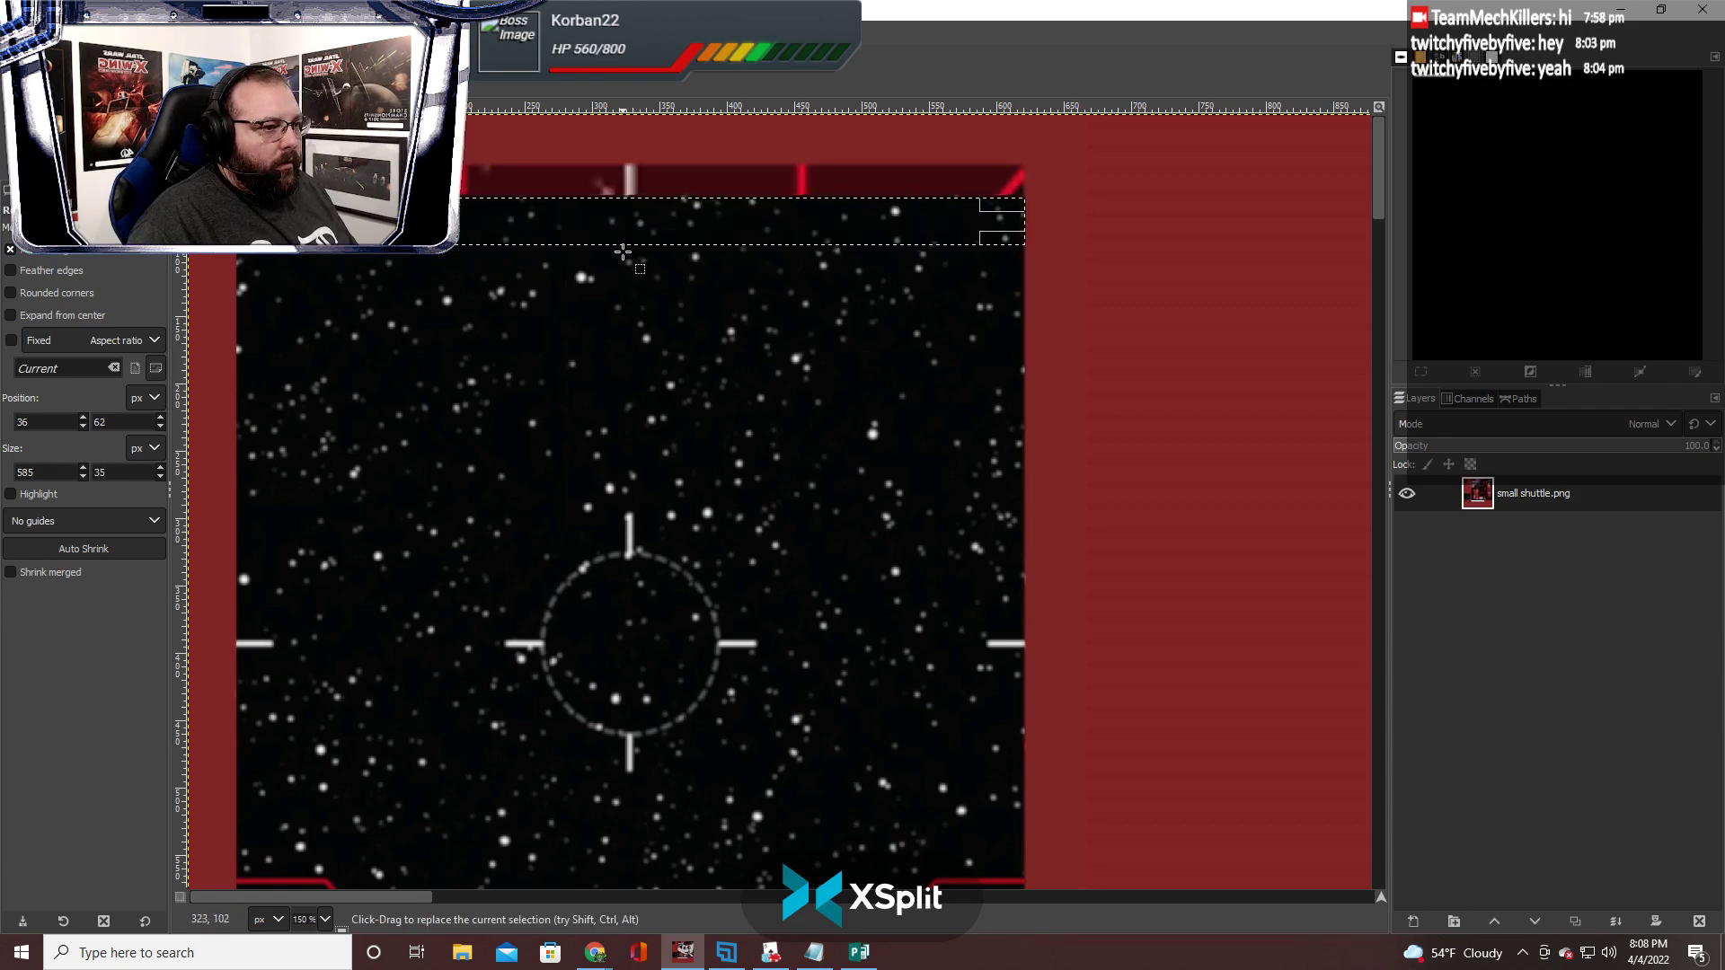
Duplicate the selected starfield strip and move the copy up over the exposed red border above the card
key(ctrl+c)
key(ctrl+v)
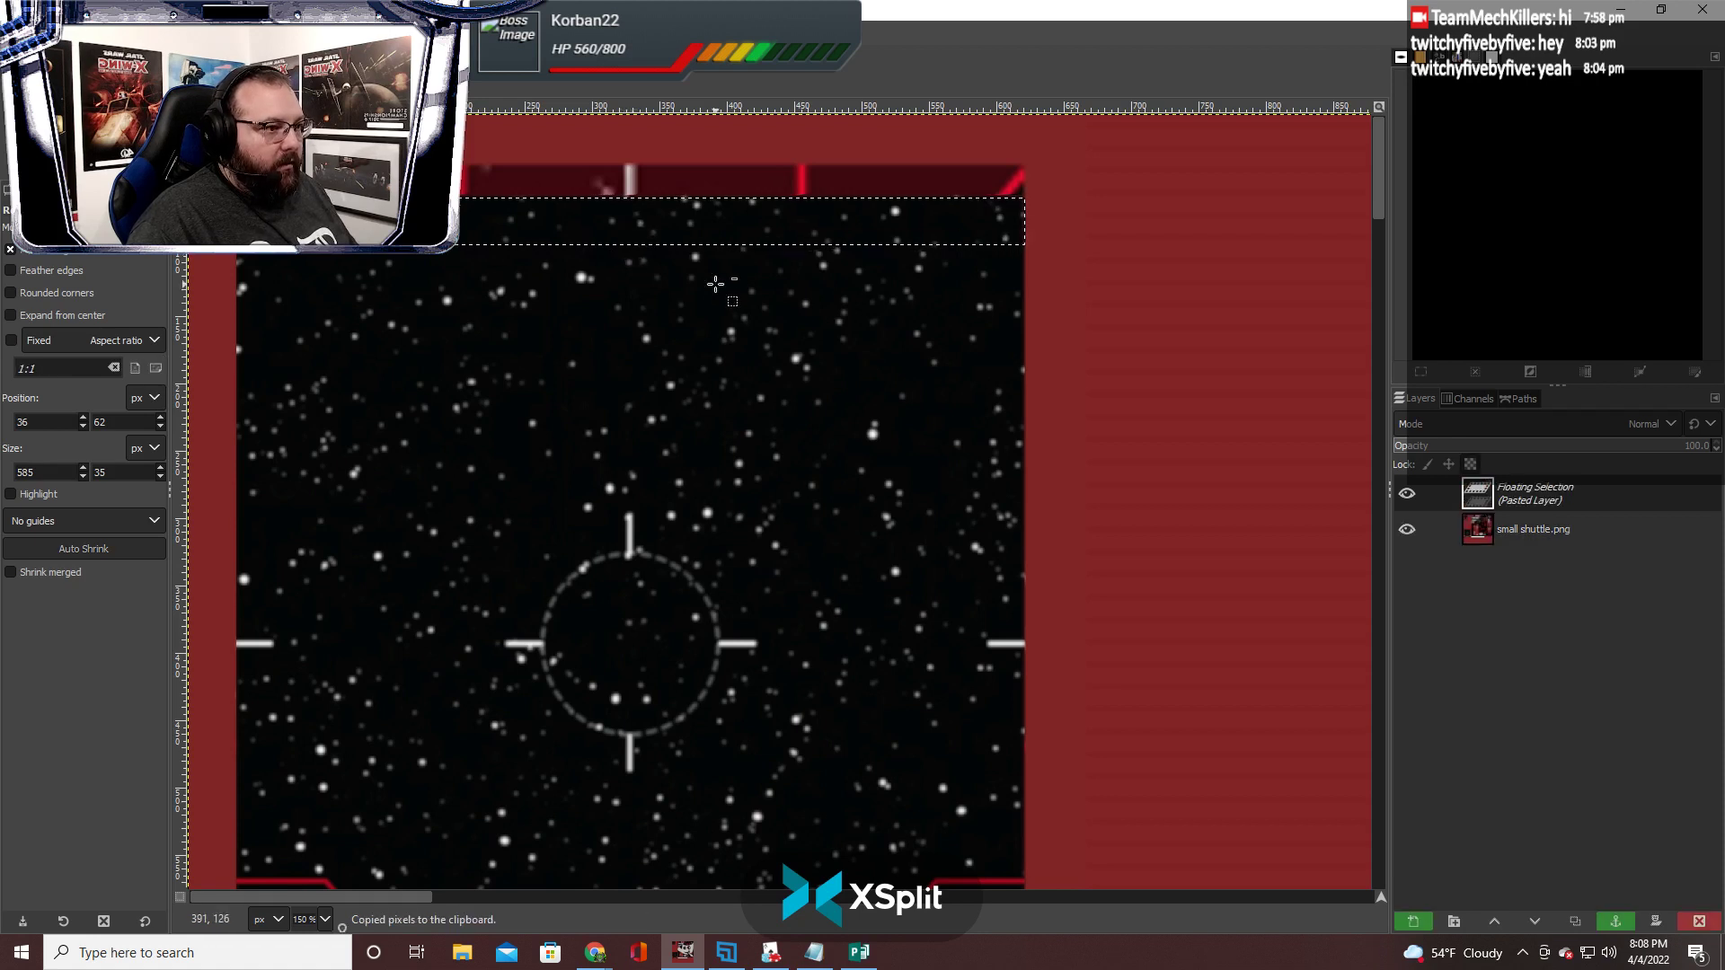
drag(695, 235, 701, 209)
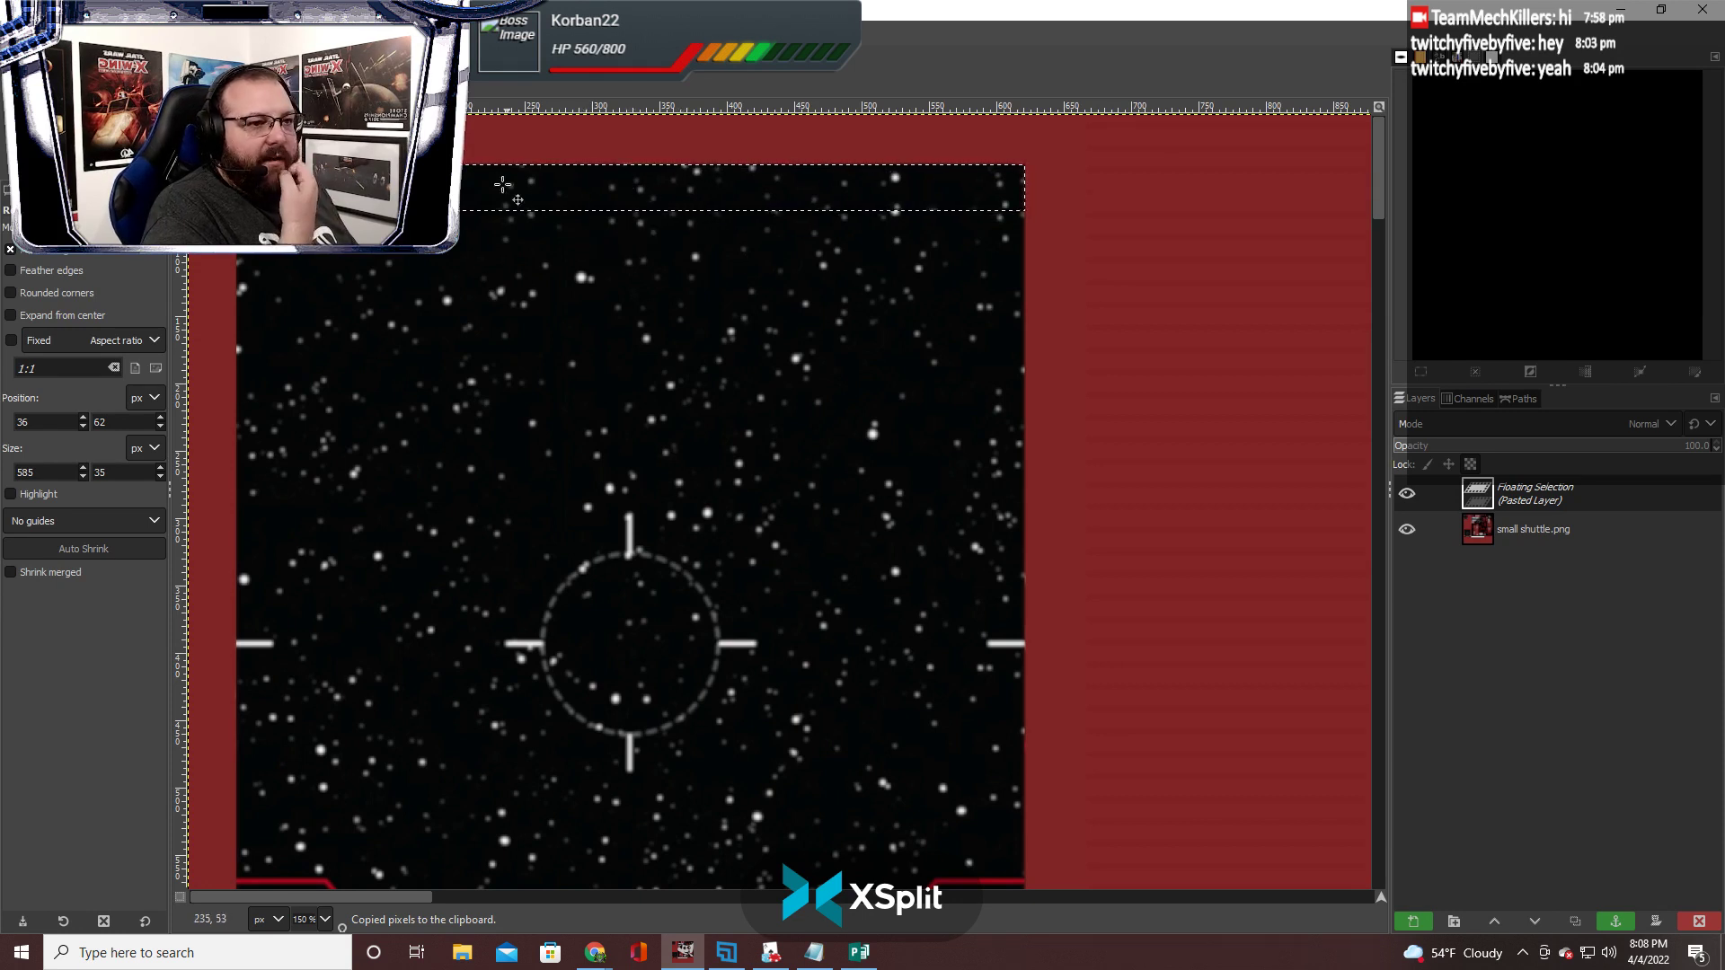
Rotate the pasted starfield strip 180° and anchor it to the image
right_click(366, 187)
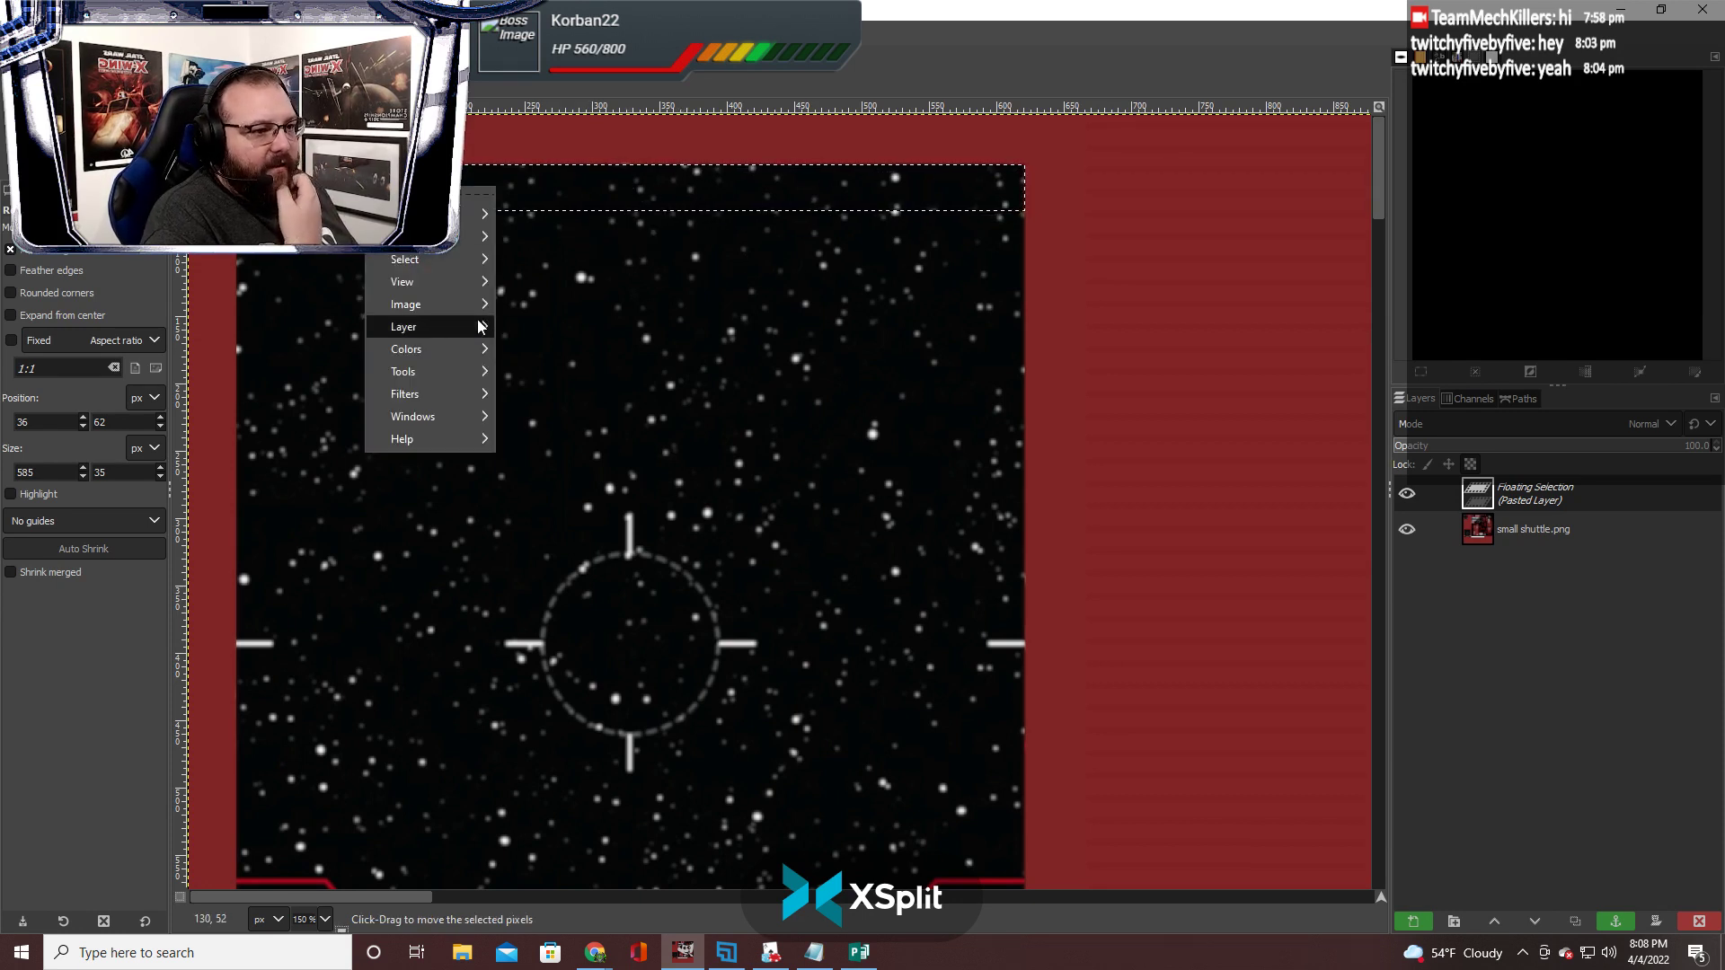
mouse_move(465, 326)
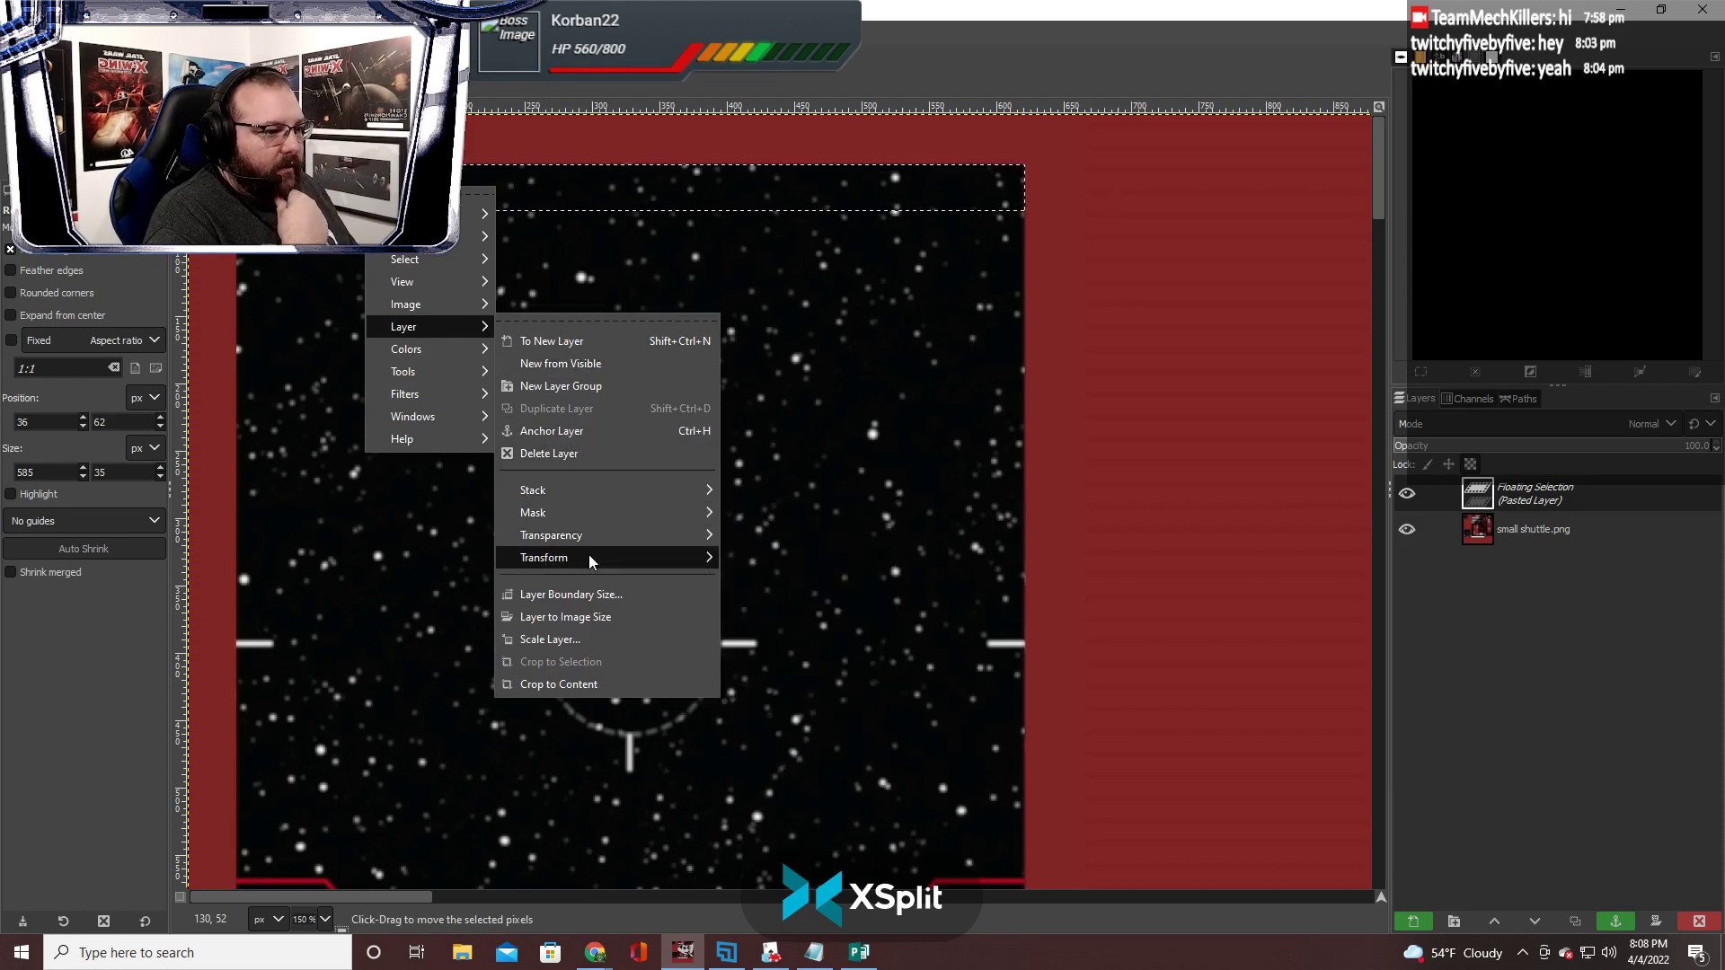
mouse_move(589, 557)
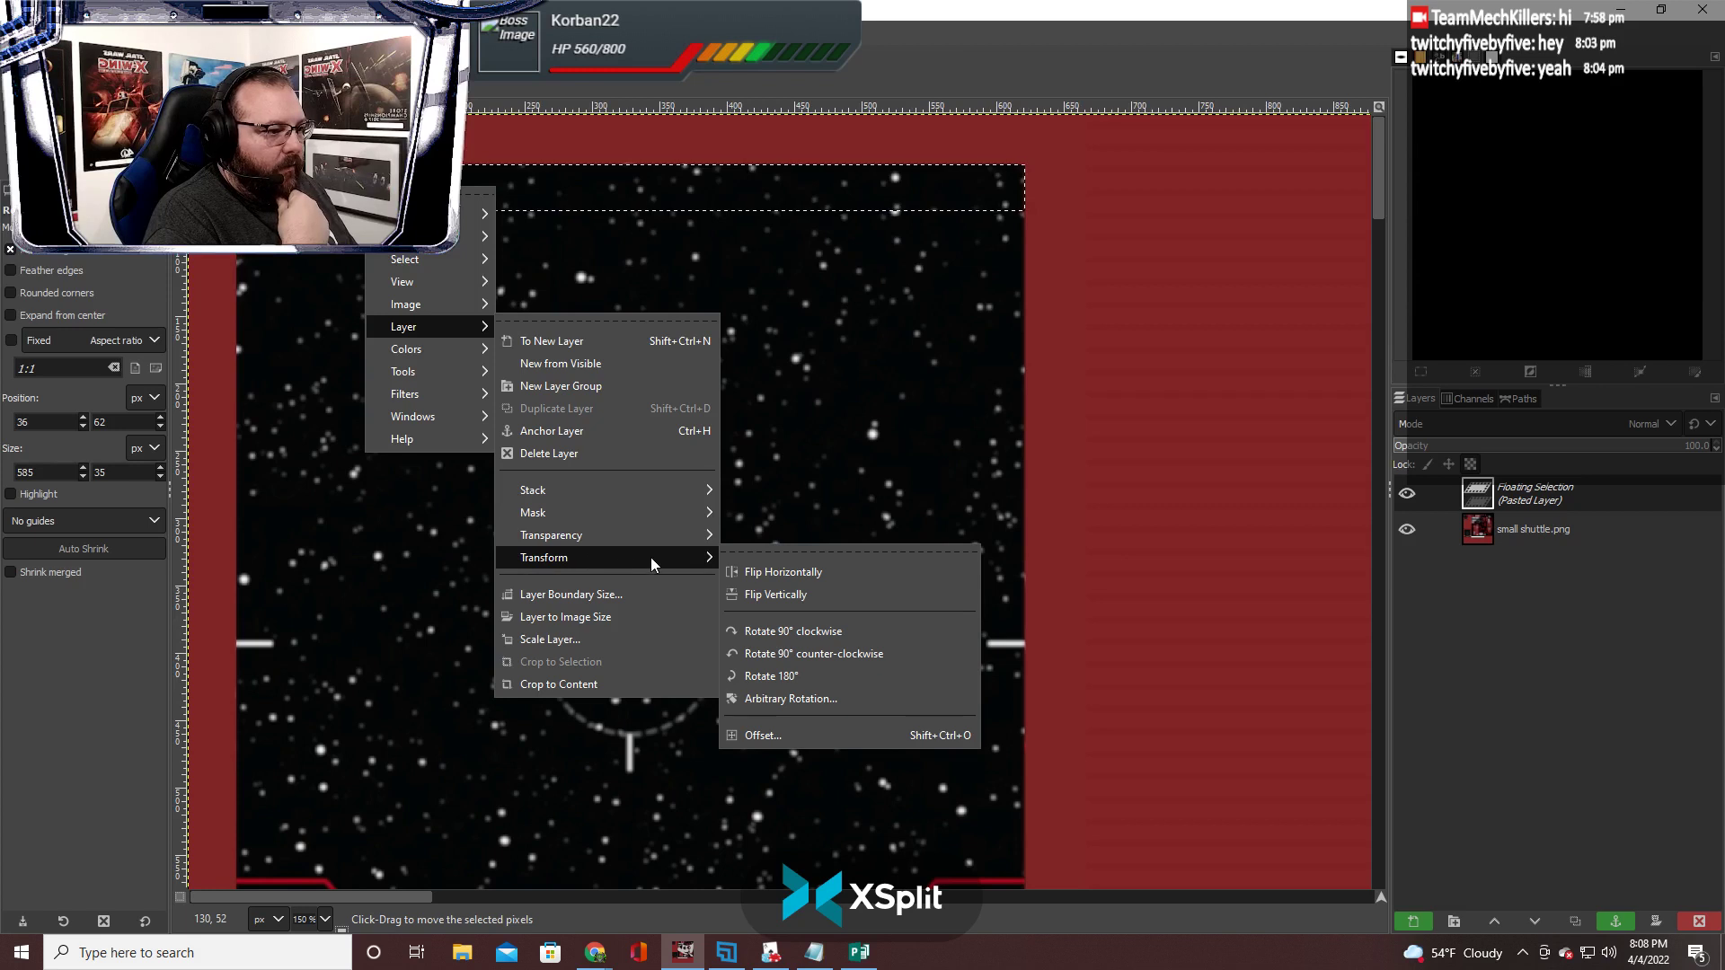
click(781, 676)
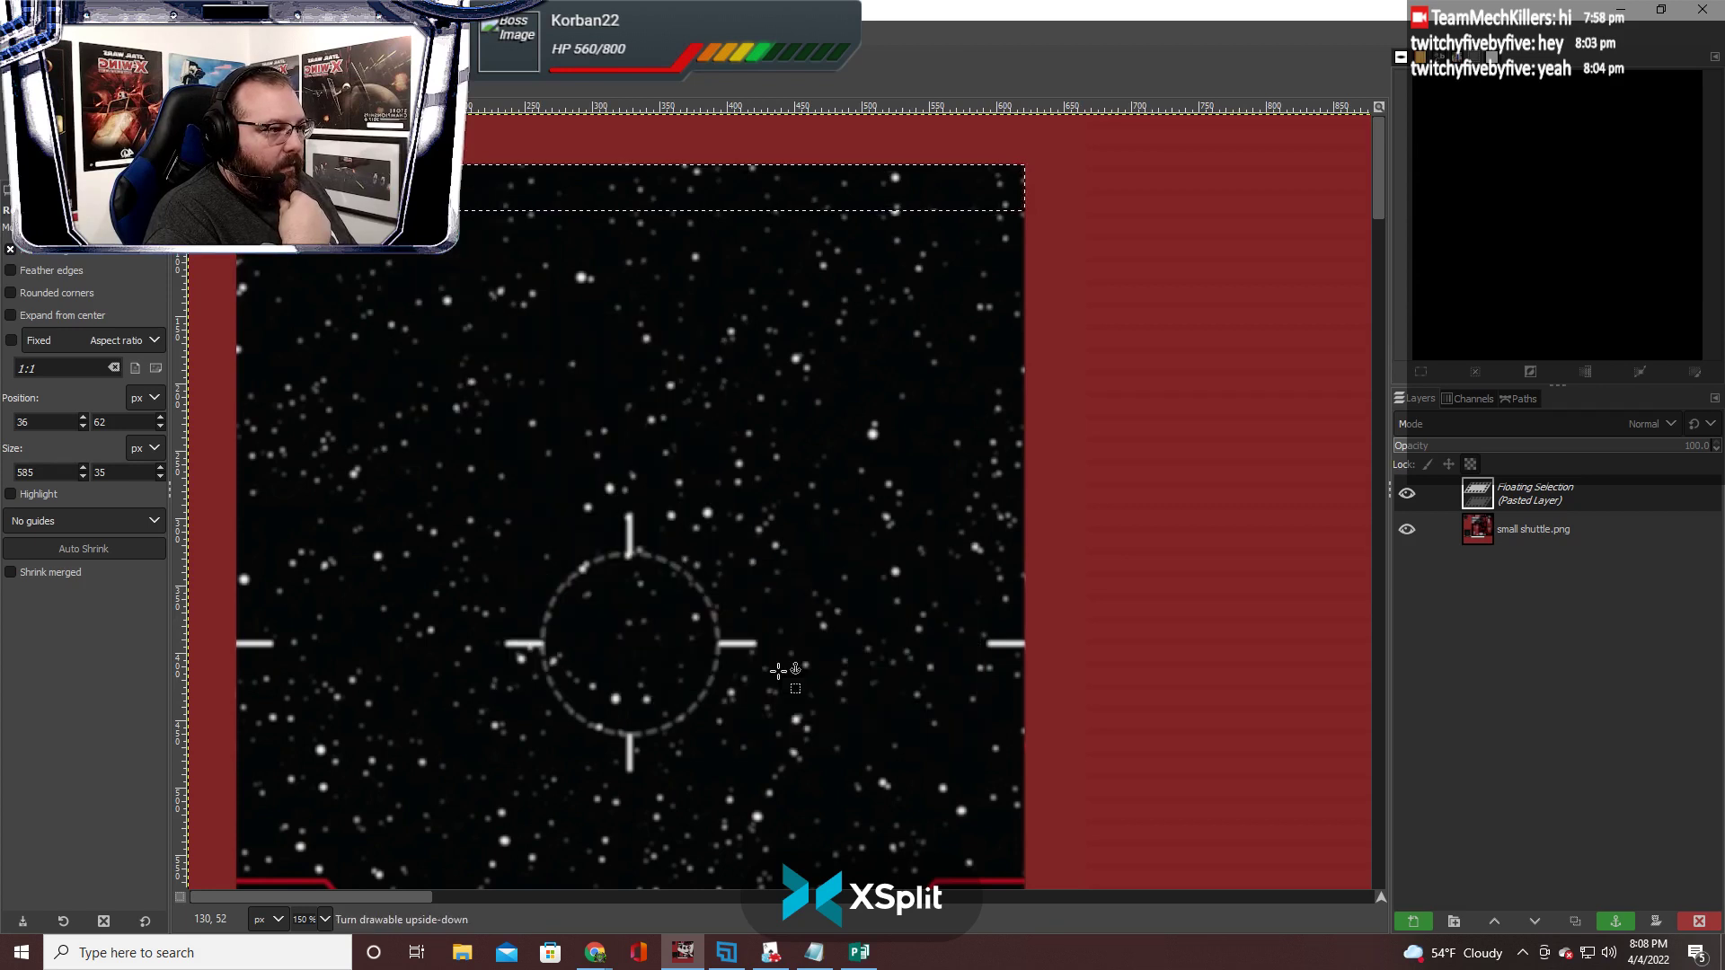
click(778, 590)
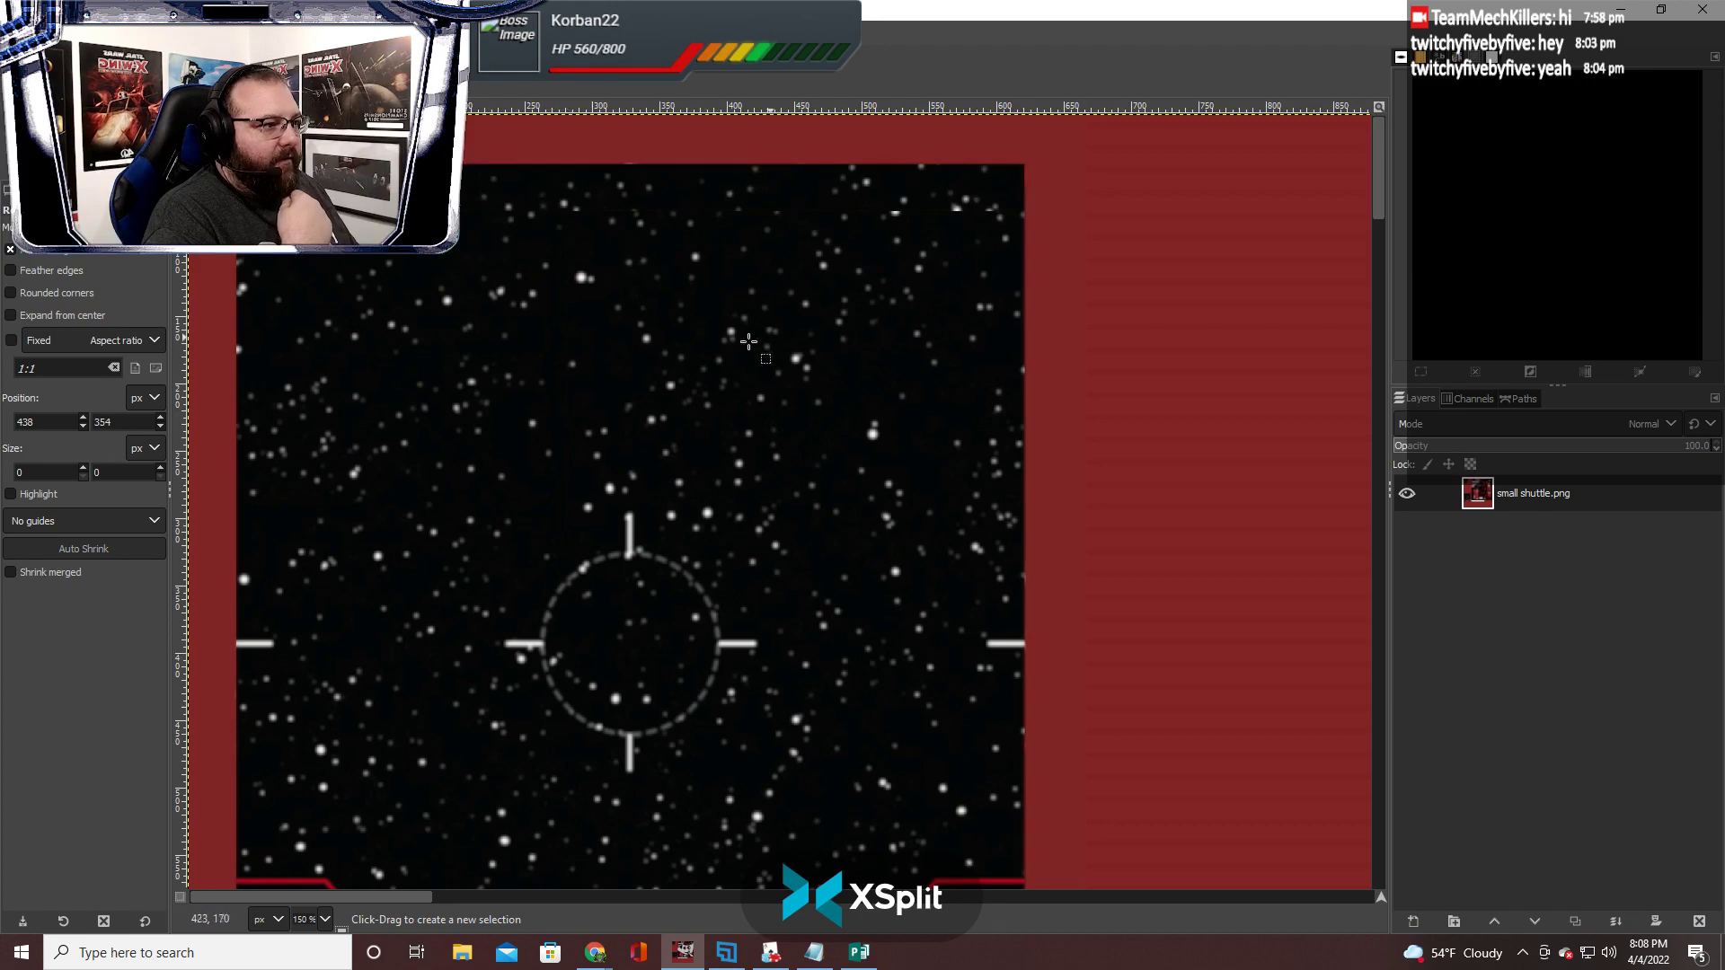
Select a starfield strip of about 586 × 20 px just above the card's dark red lower border and paste a copy of it
scroll(624, 289, down, 5)
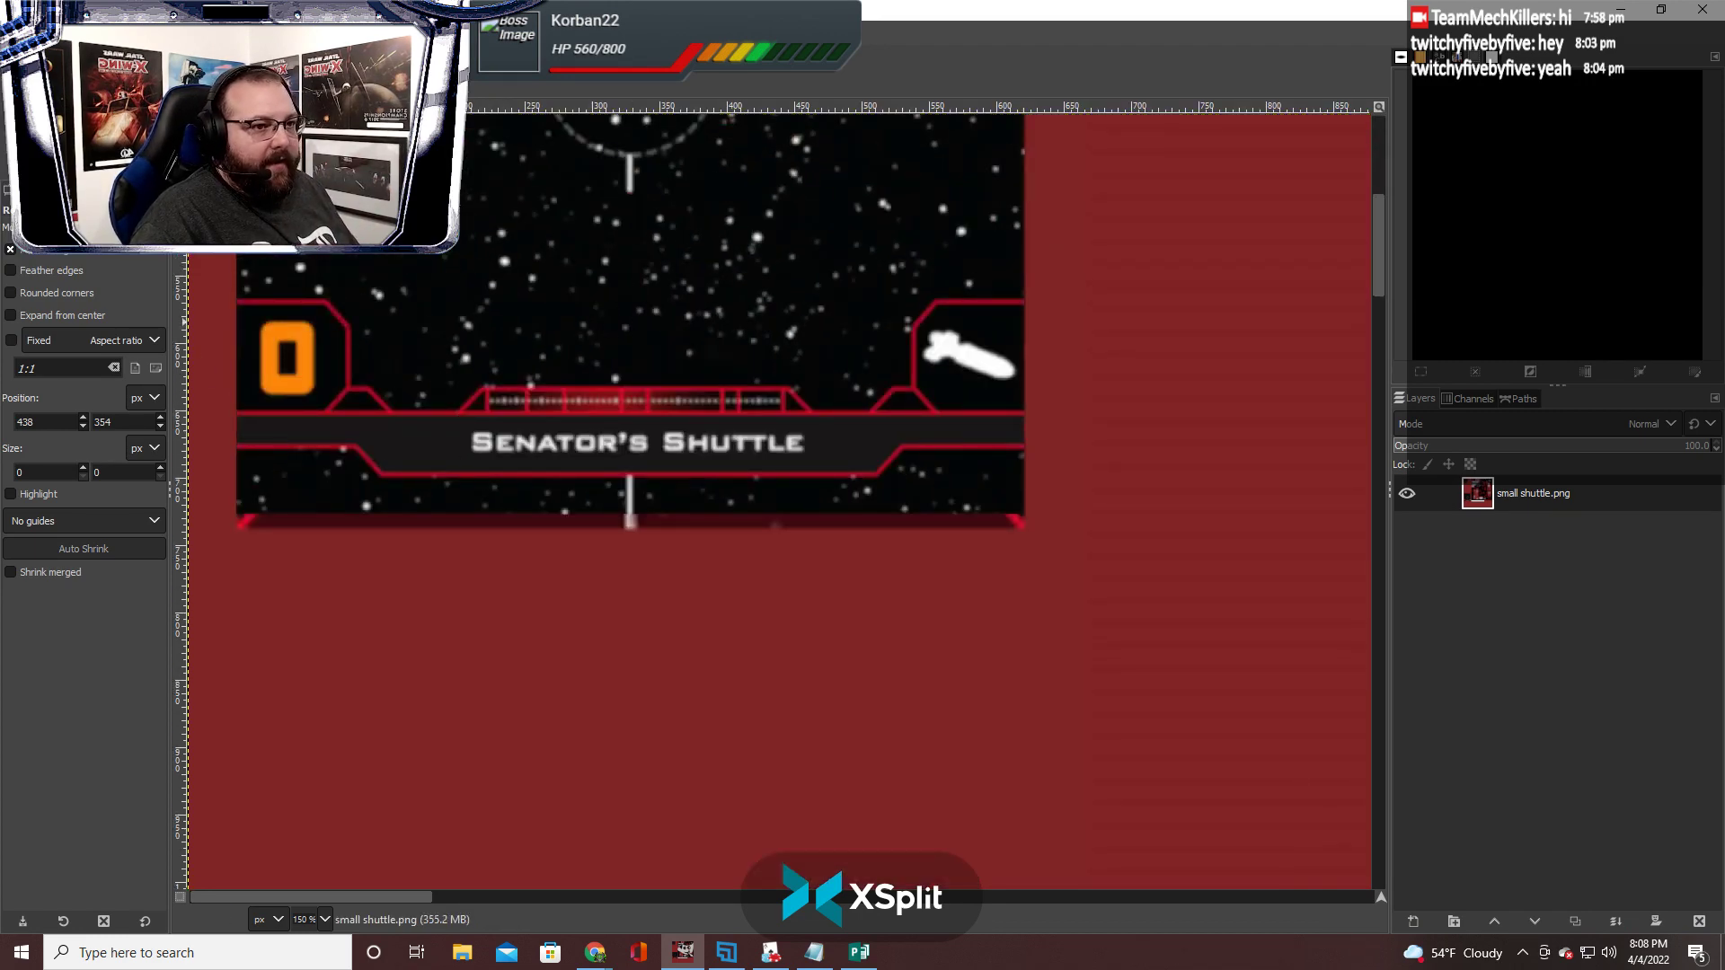
drag(235, 484, 1024, 512)
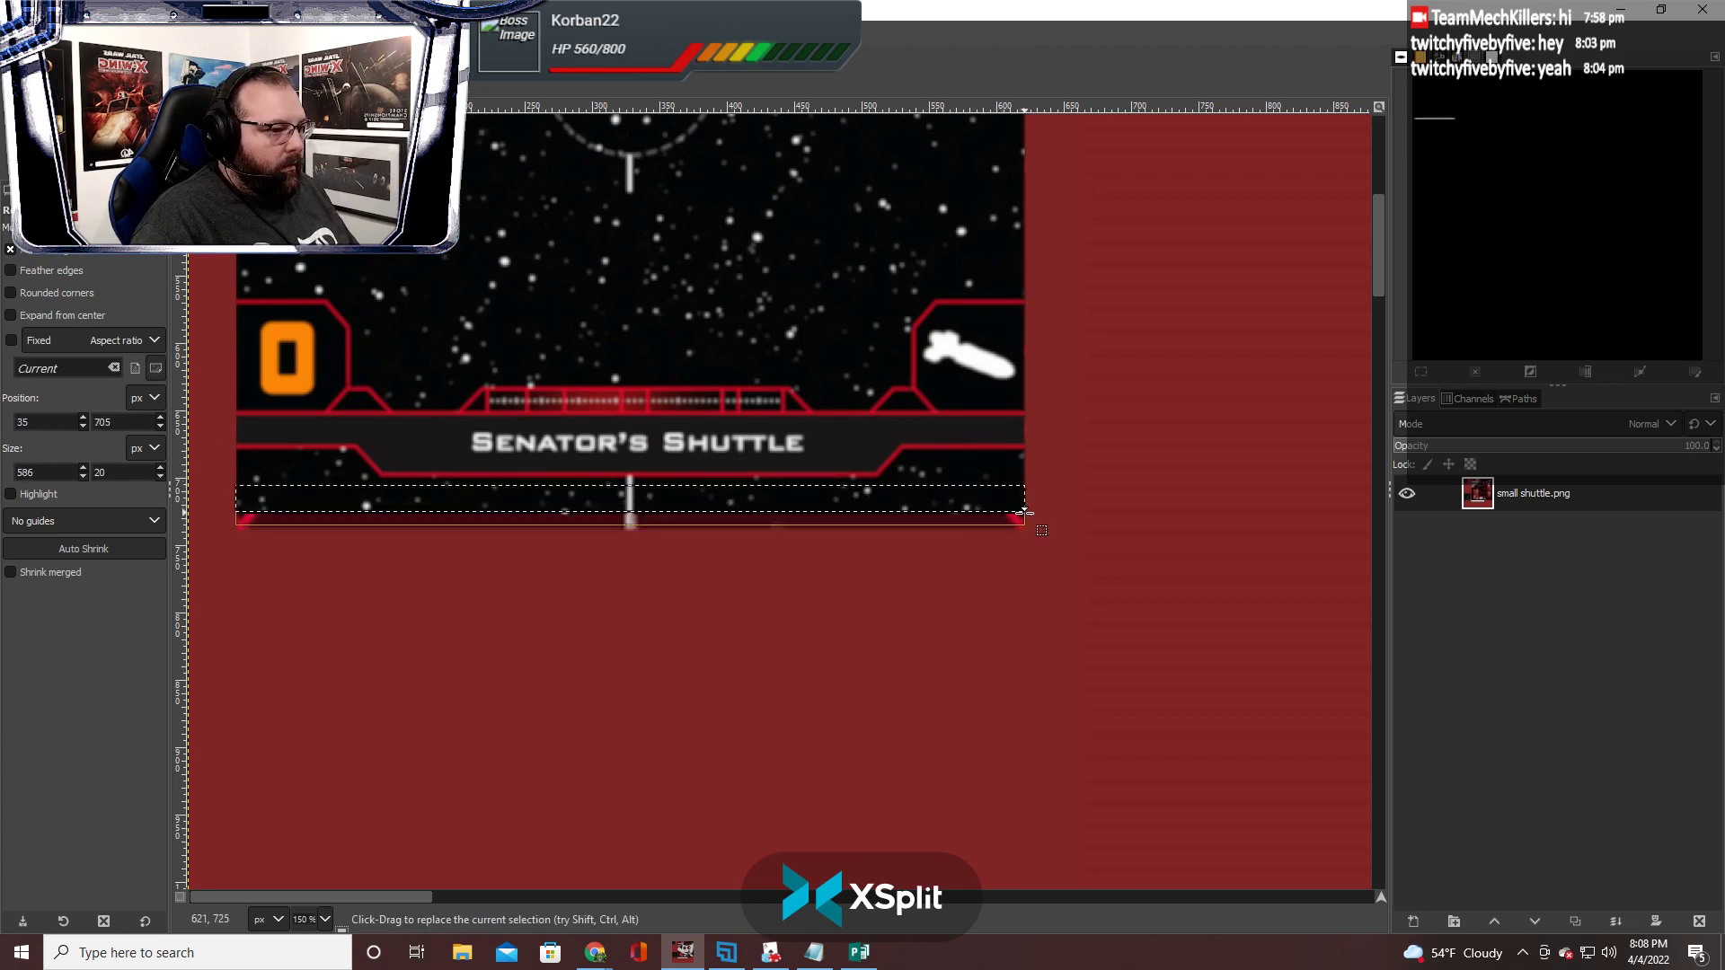
key(ctrl+c)
key(ctrl+v)
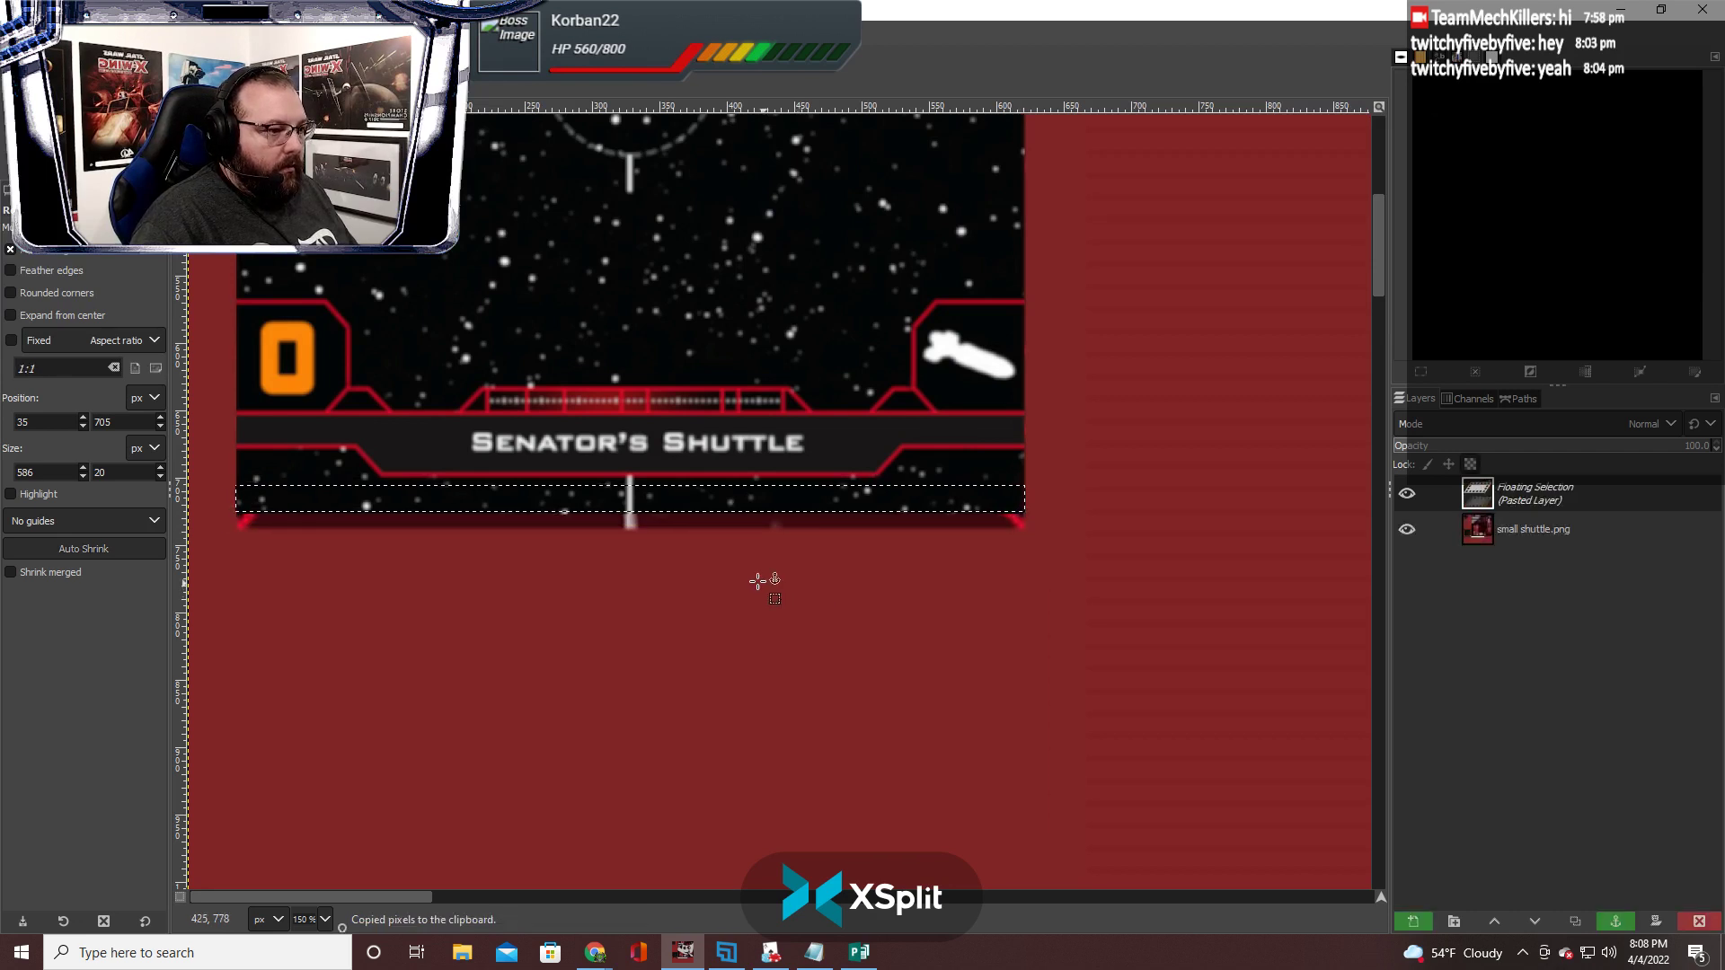
Try to cover the card's lower border by rotating the pasted strip 180°, moving it down and anchoring it
right_click(450, 498)
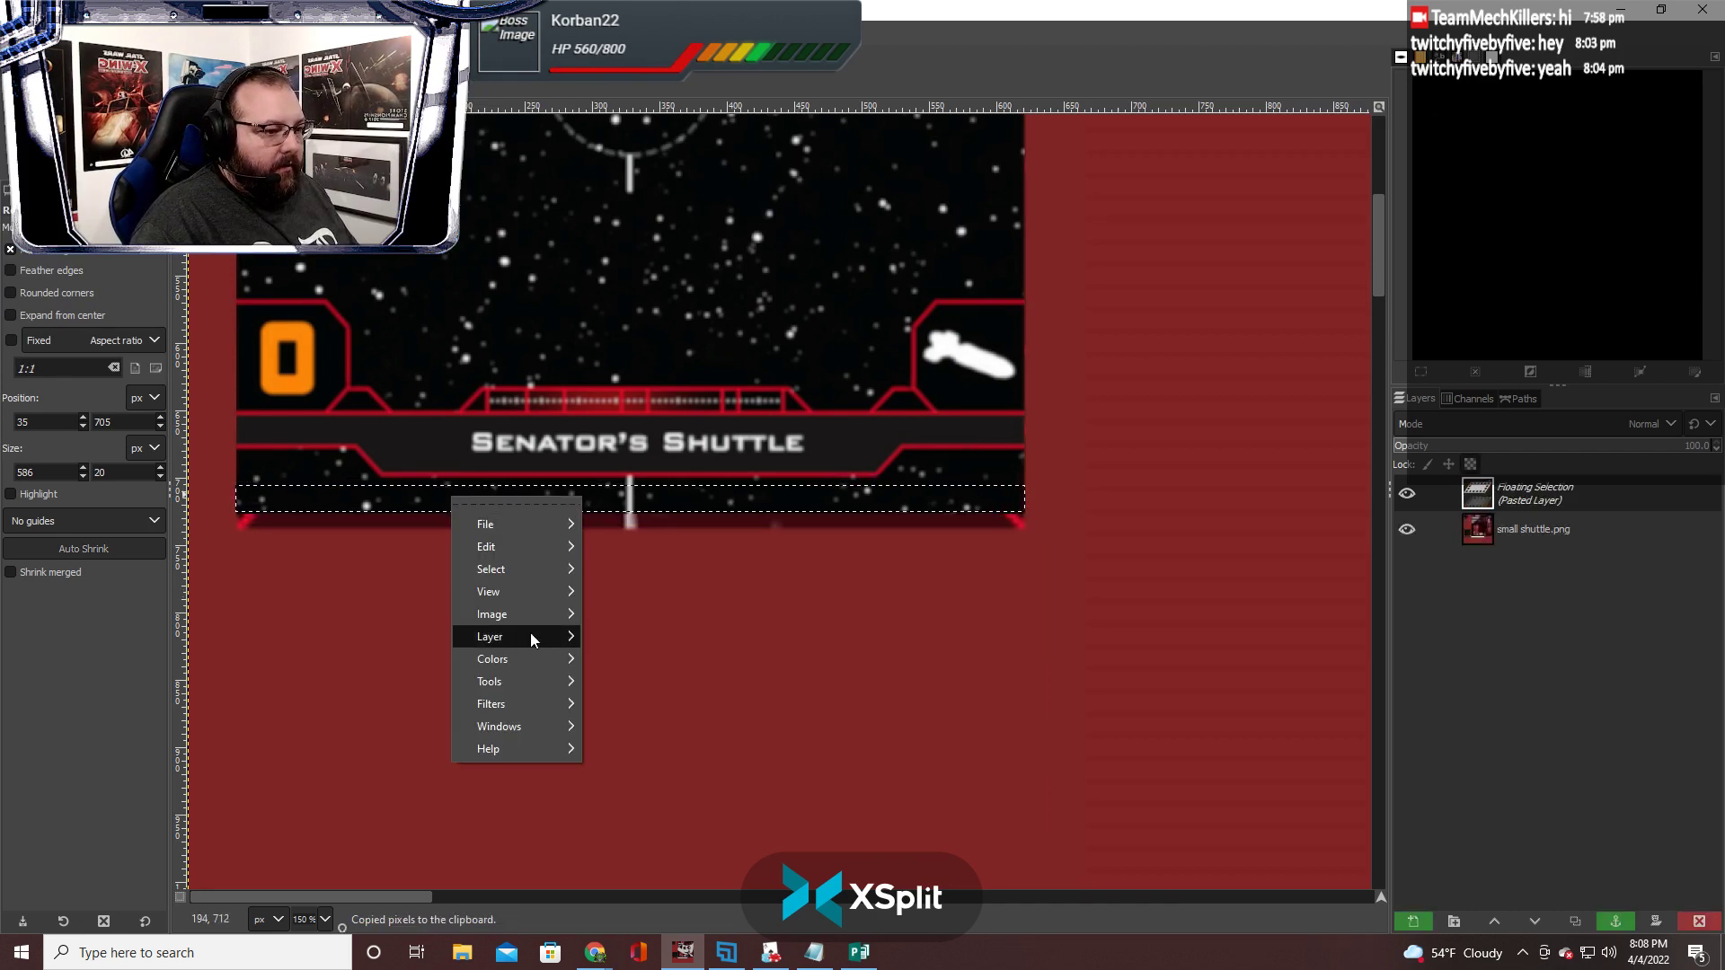
mouse_move(503, 636)
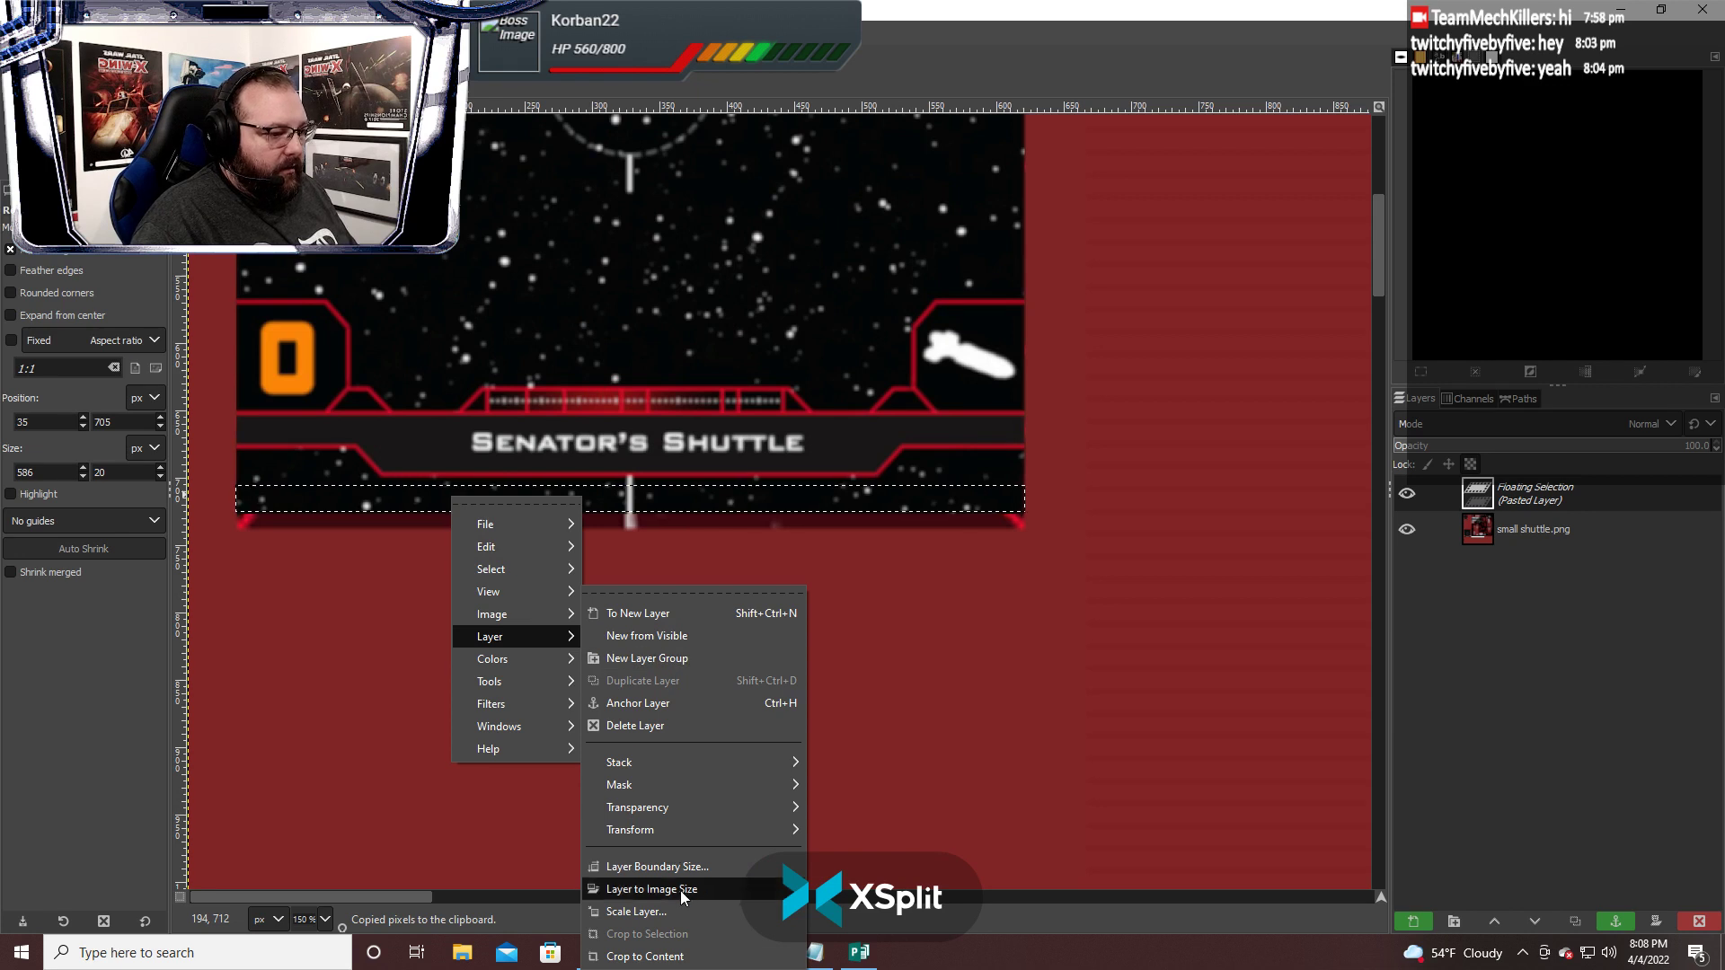
mouse_move(775, 835)
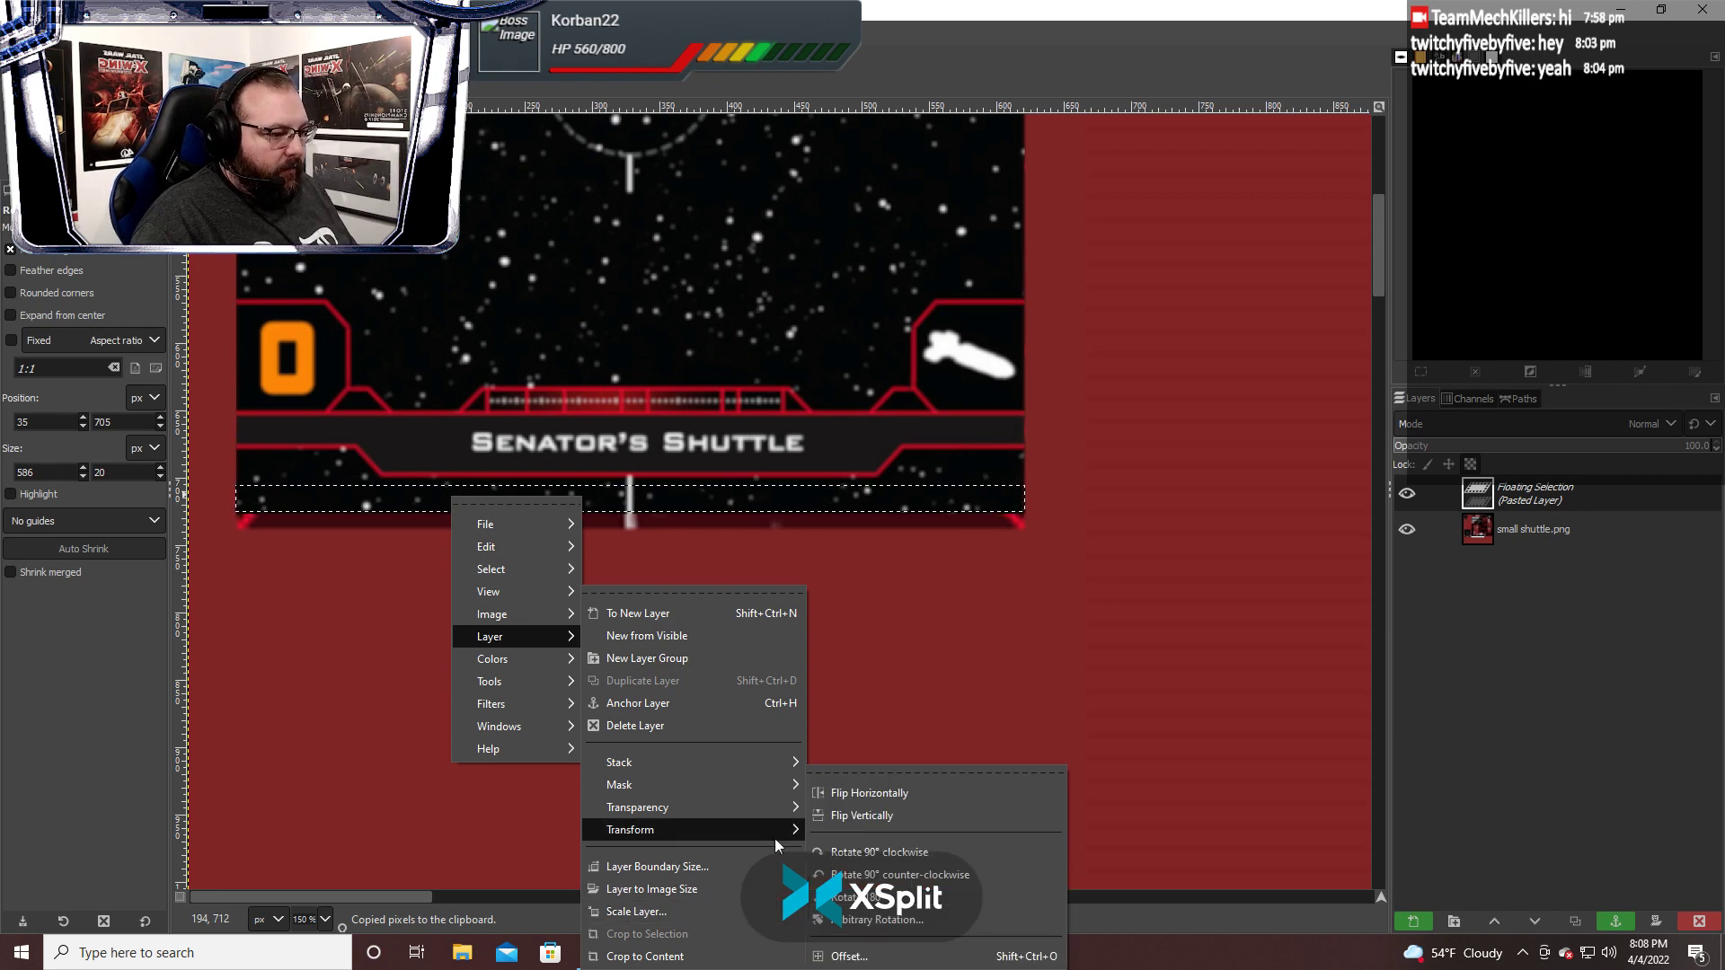
click(844, 896)
mouse_move(668, 500)
mouse_down()
mouse_move(669, 587)
mouse_move(668, 517)
mouse_up()
click(669, 585)
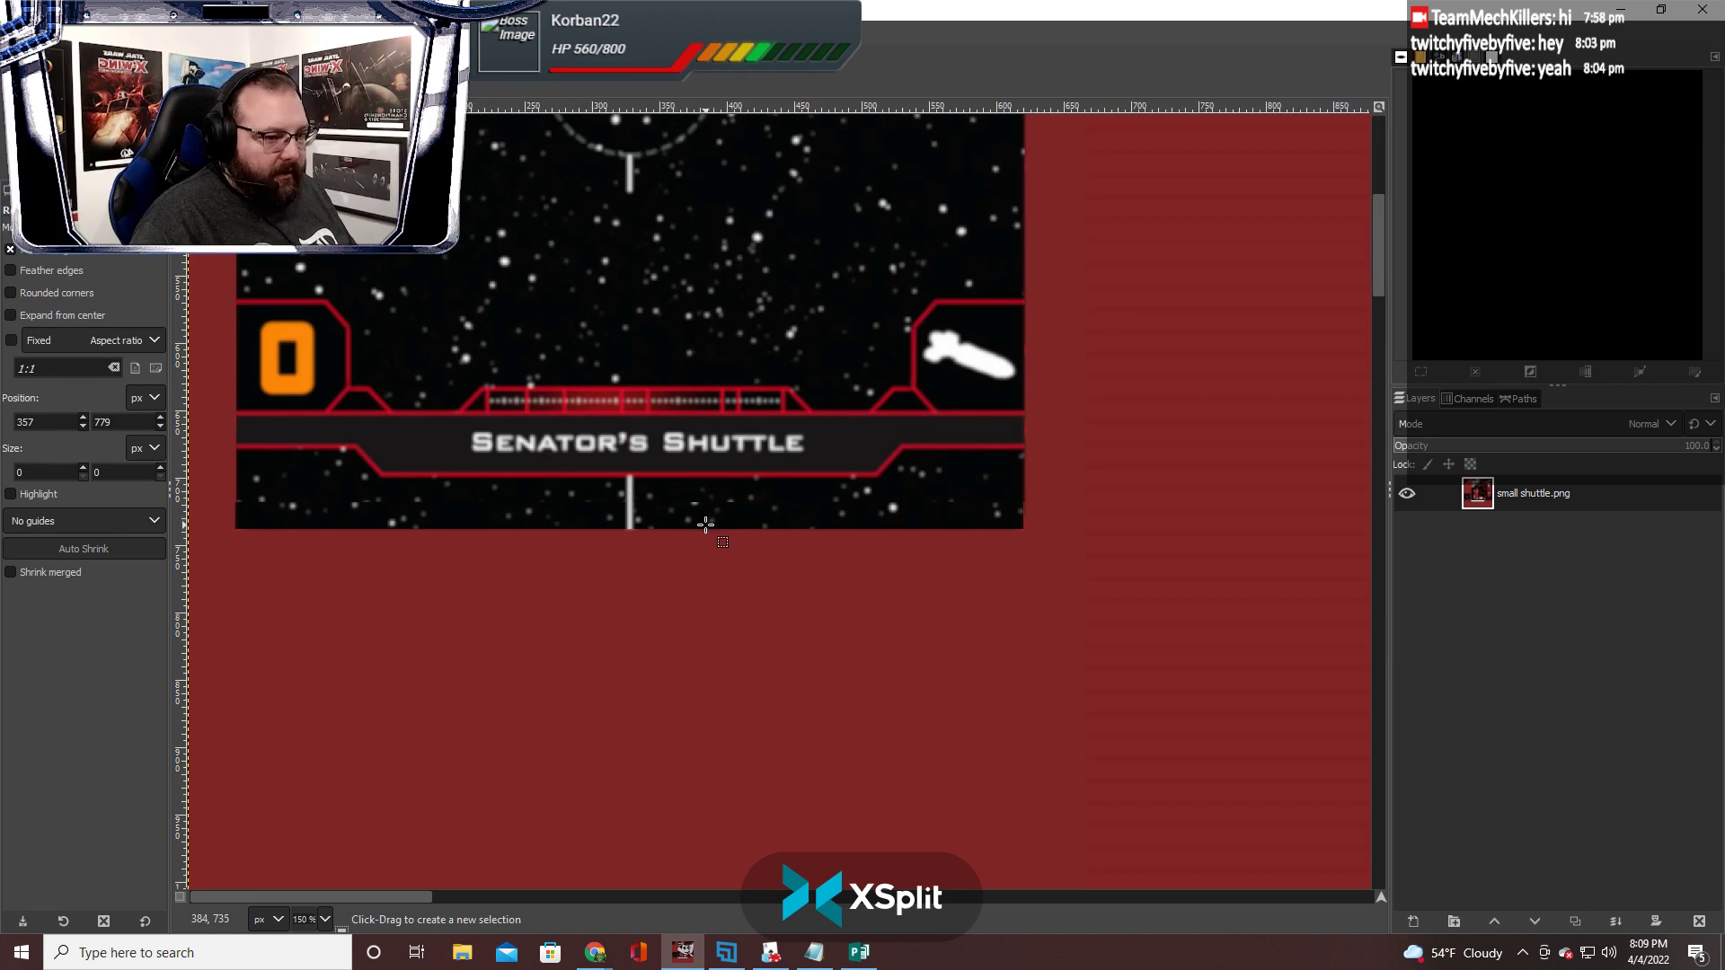
Restore the strip as a floating selection, shift it slightly right to meet the card's edge and anchor it again
key(ctrl+v)
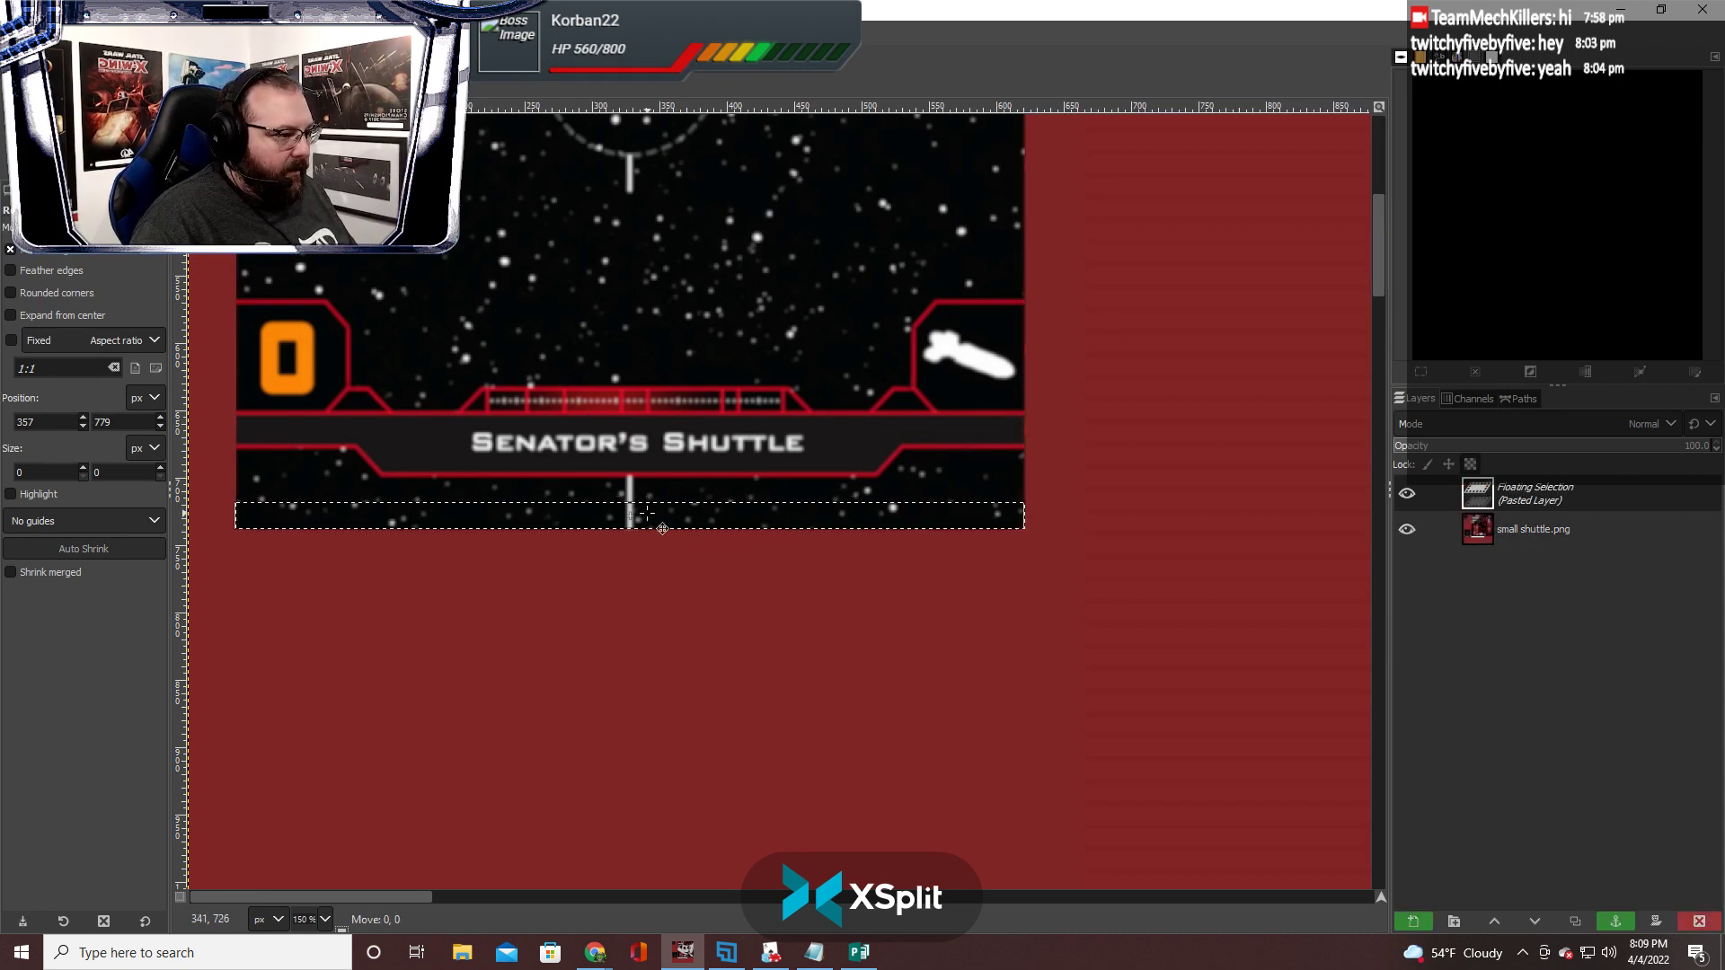
drag(647, 513, 648, 513)
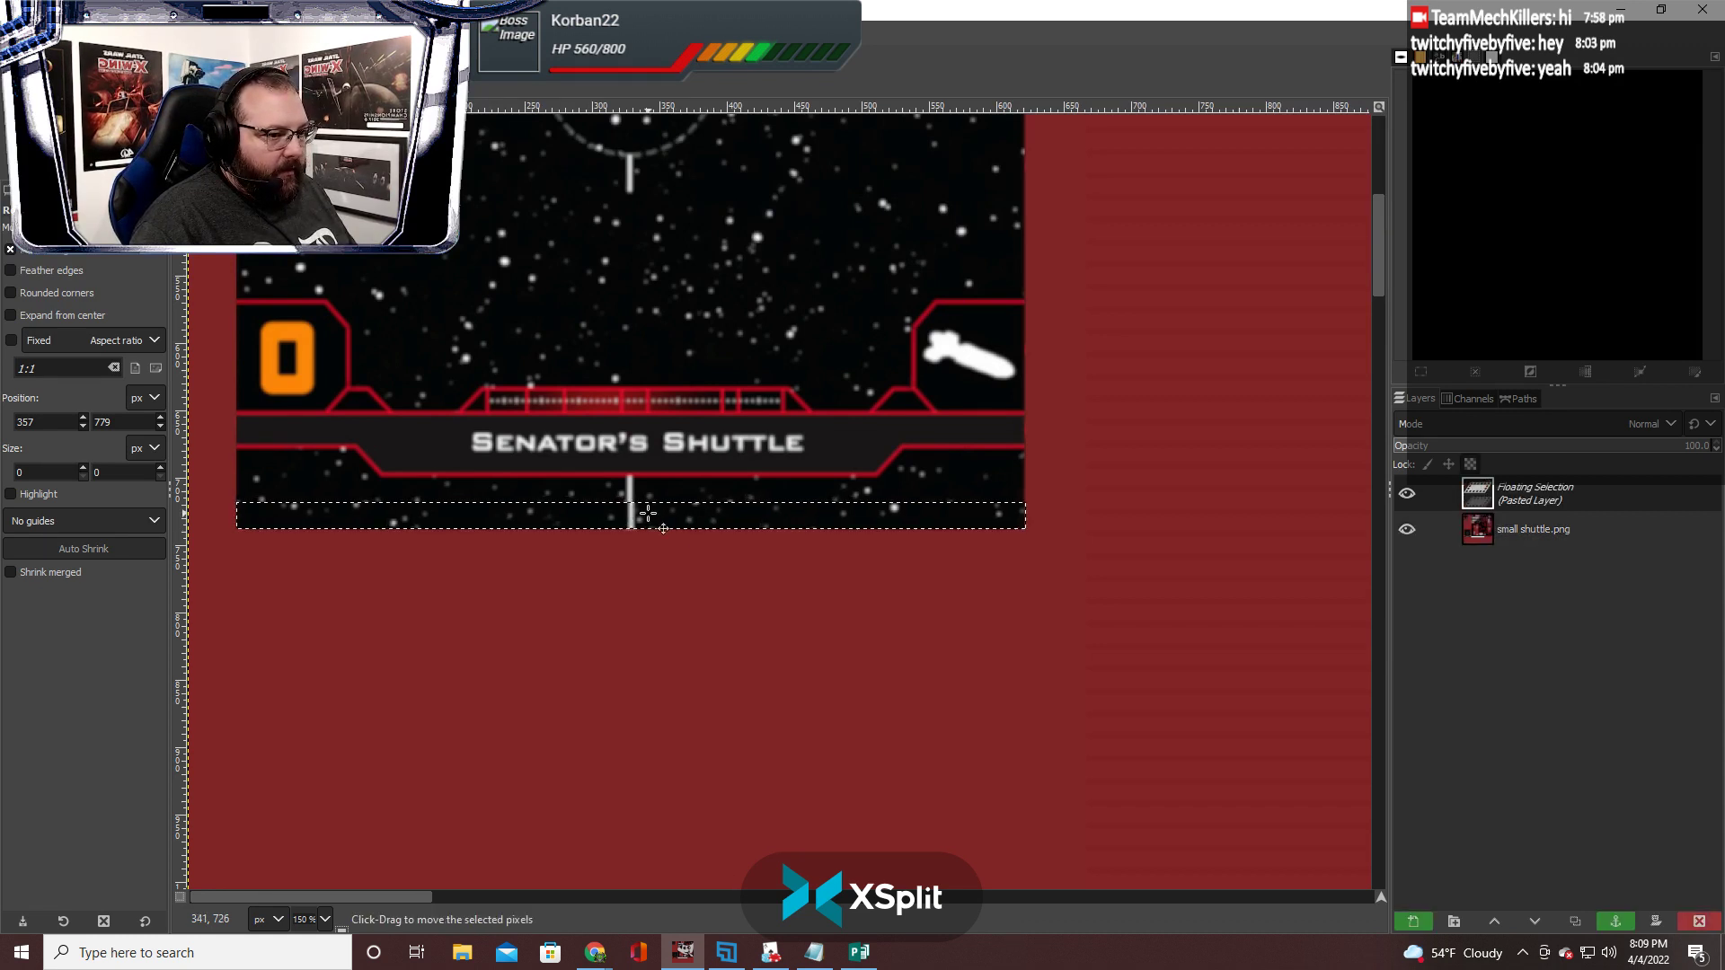
click(635, 616)
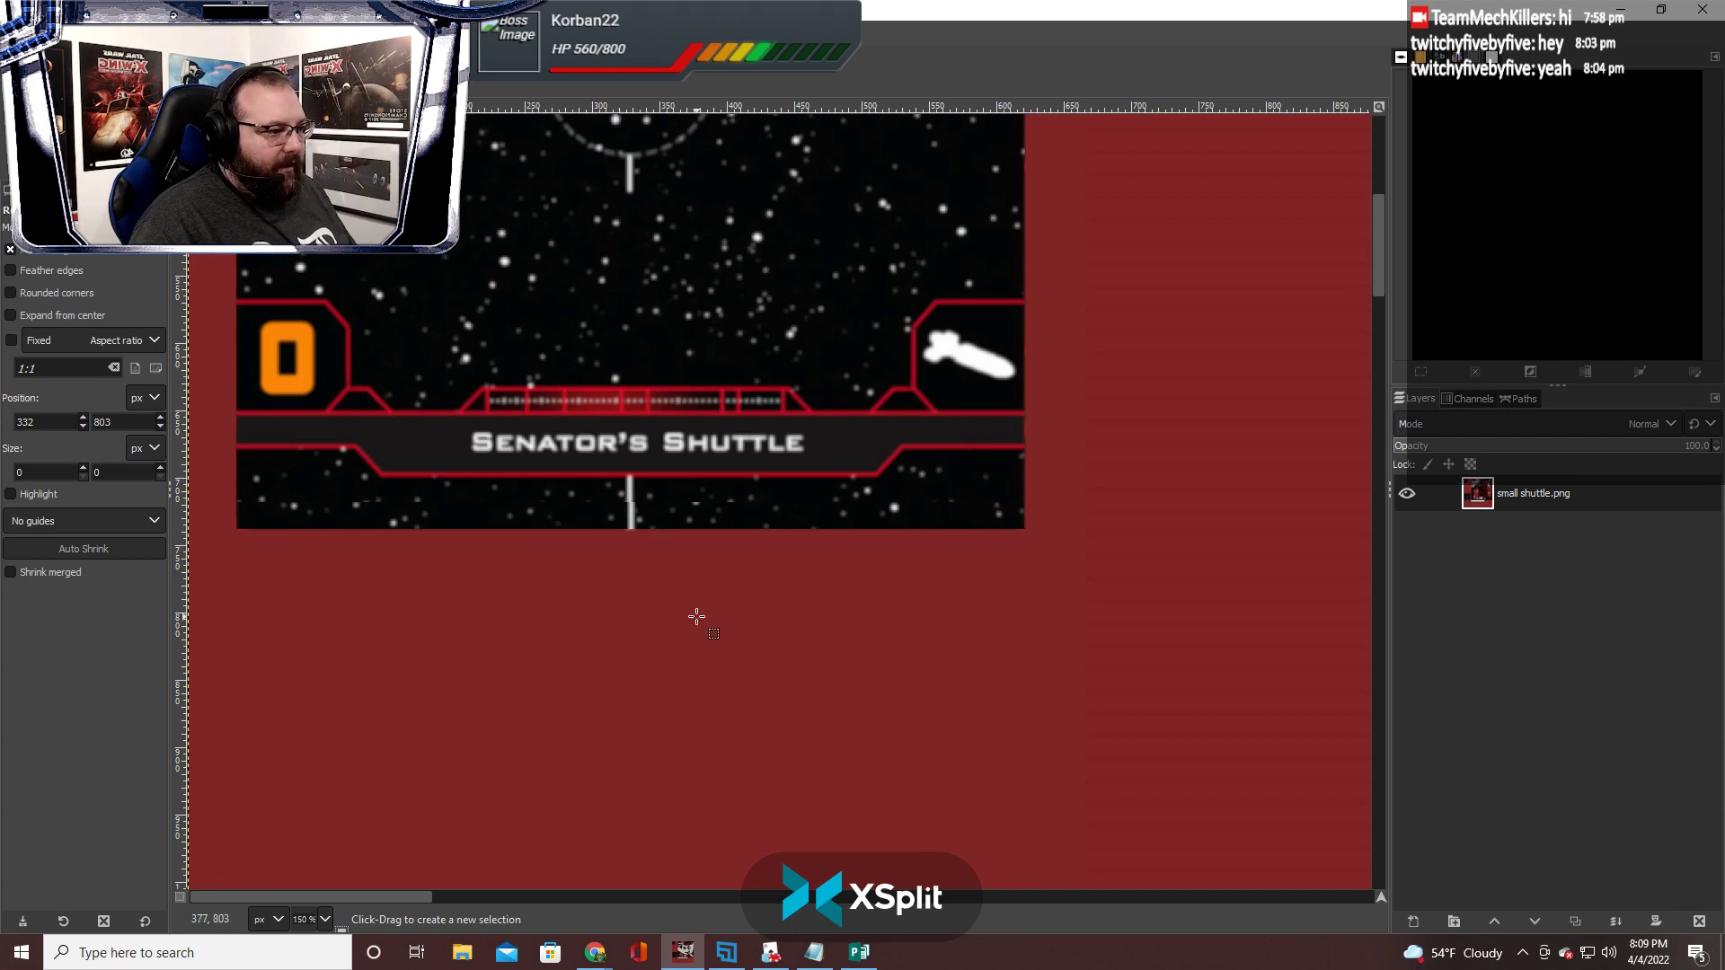
Undo the strip's anchoring, moves and 180° rotation back to the freshly pasted copy
key(ctrl+v)
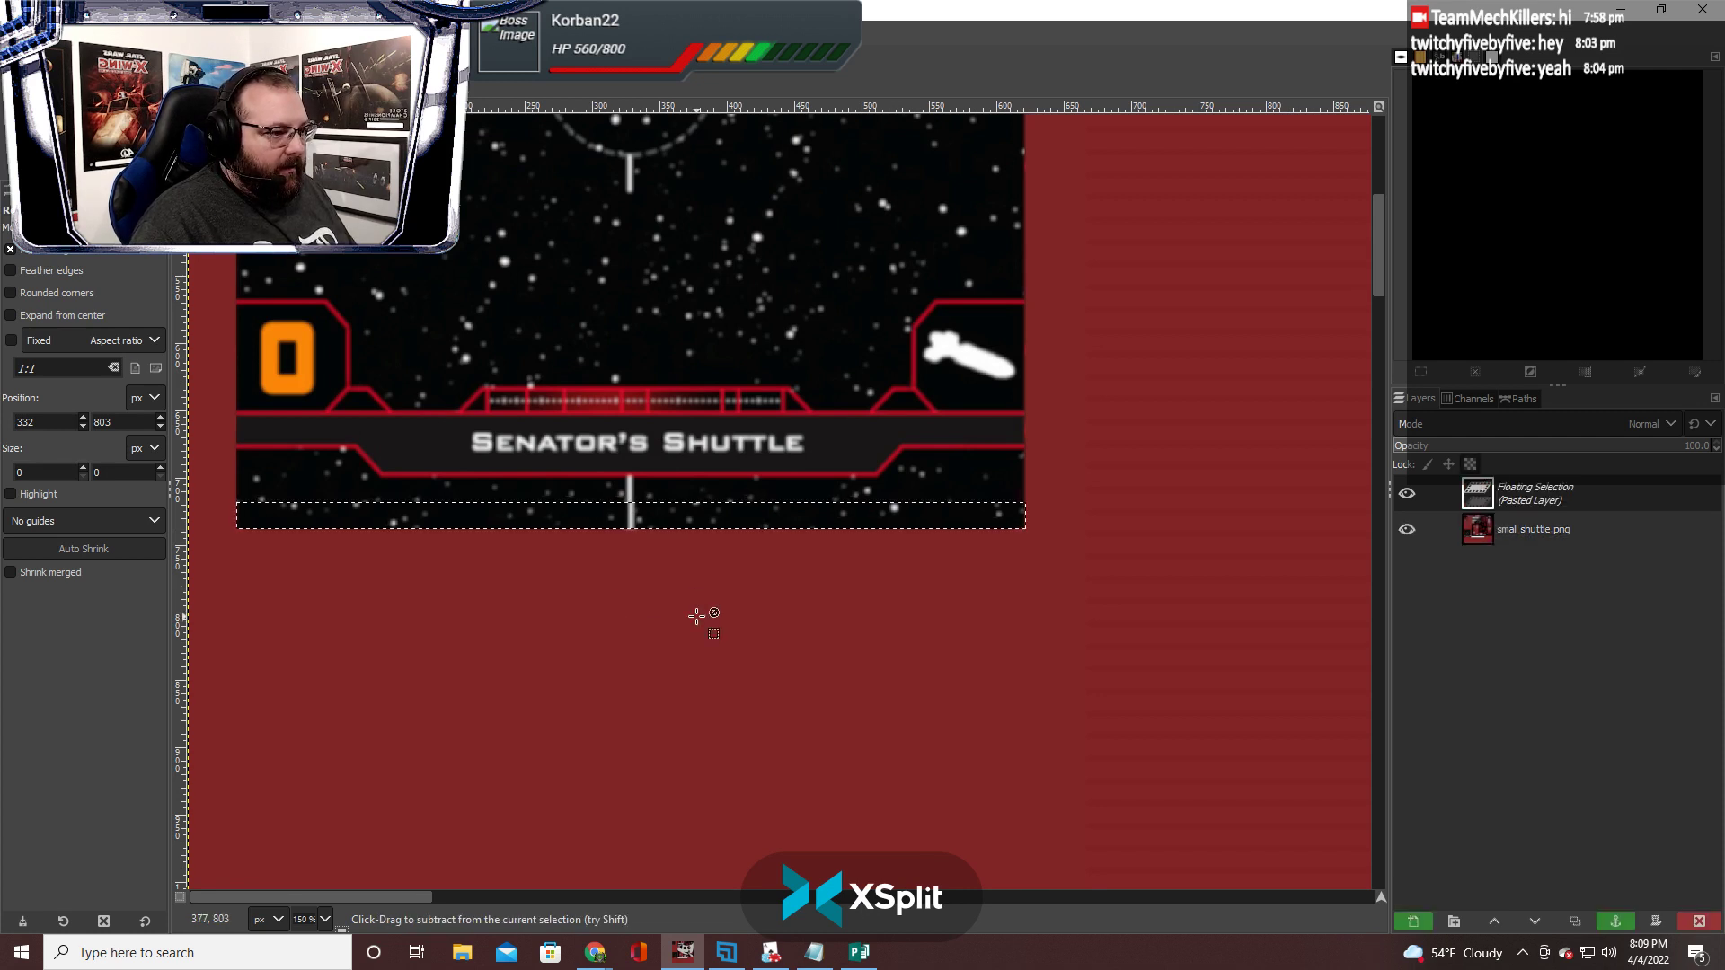
key(Left)
key(Up)
key(Up)
key(Up)
key(Up)
key(Up)
key(Up)
key(Up)
key(Up)
key(Up)
key(Up)
key(Up)
key(Up)
key(Up)
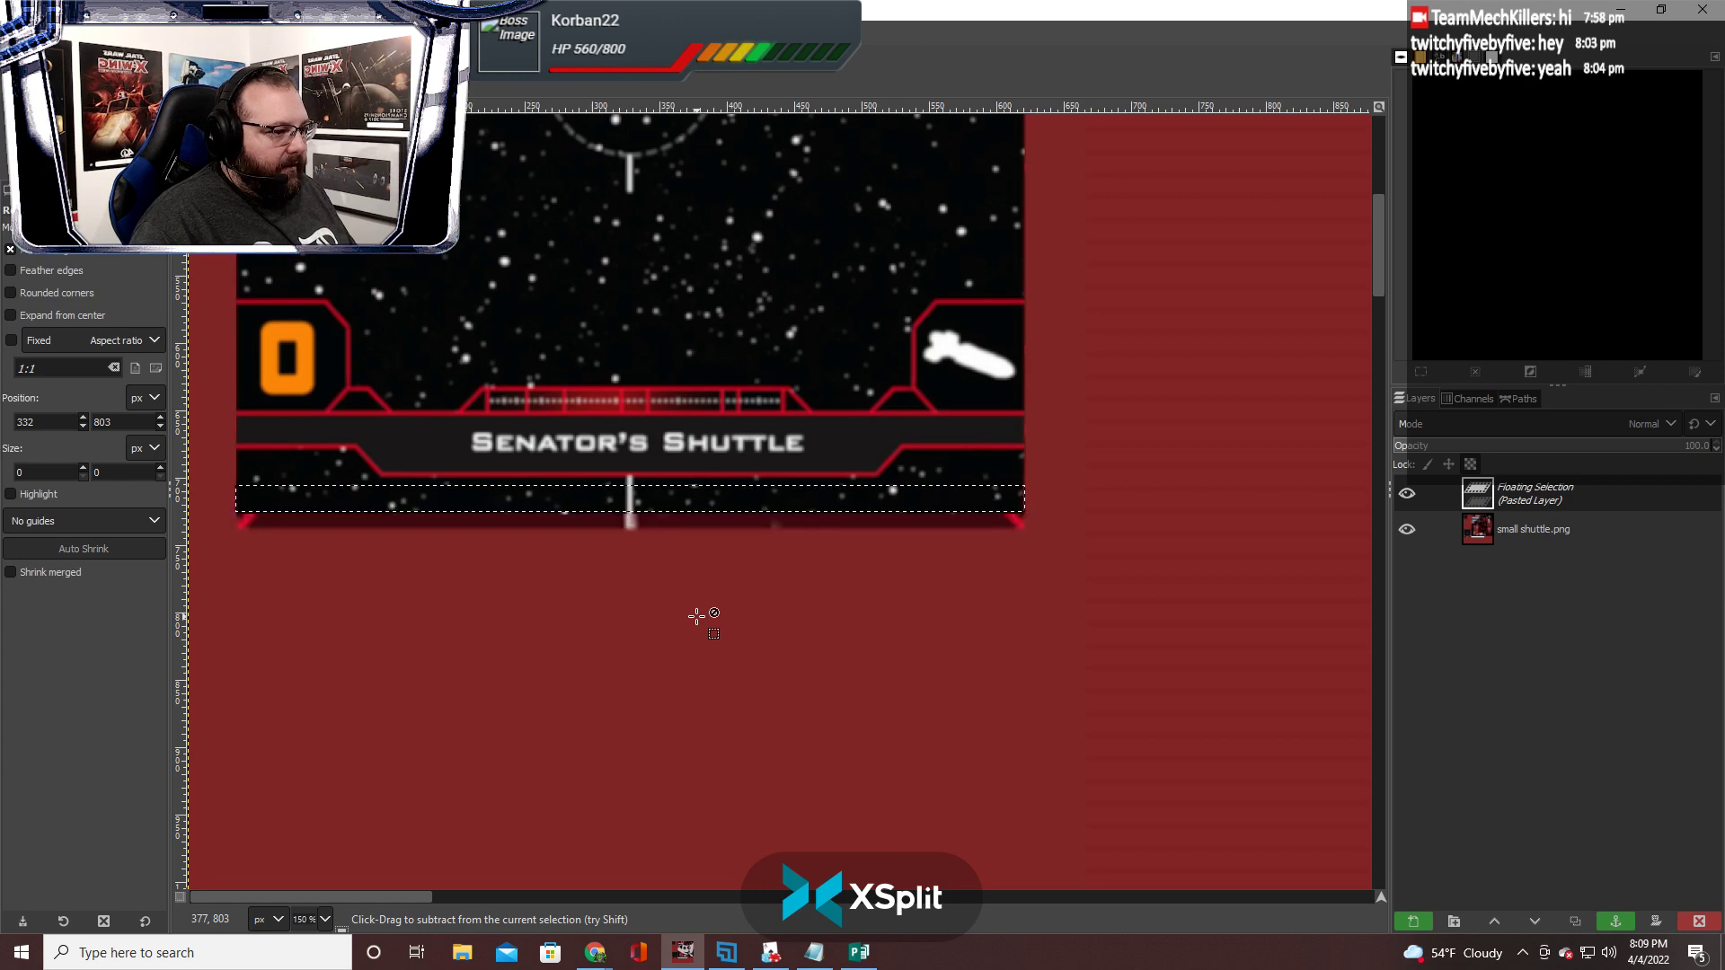
Undo the paste and trim the strip selection to the card's left edge, making it 585 × 20 px at X 36
scroll(696, 616, up, 2)
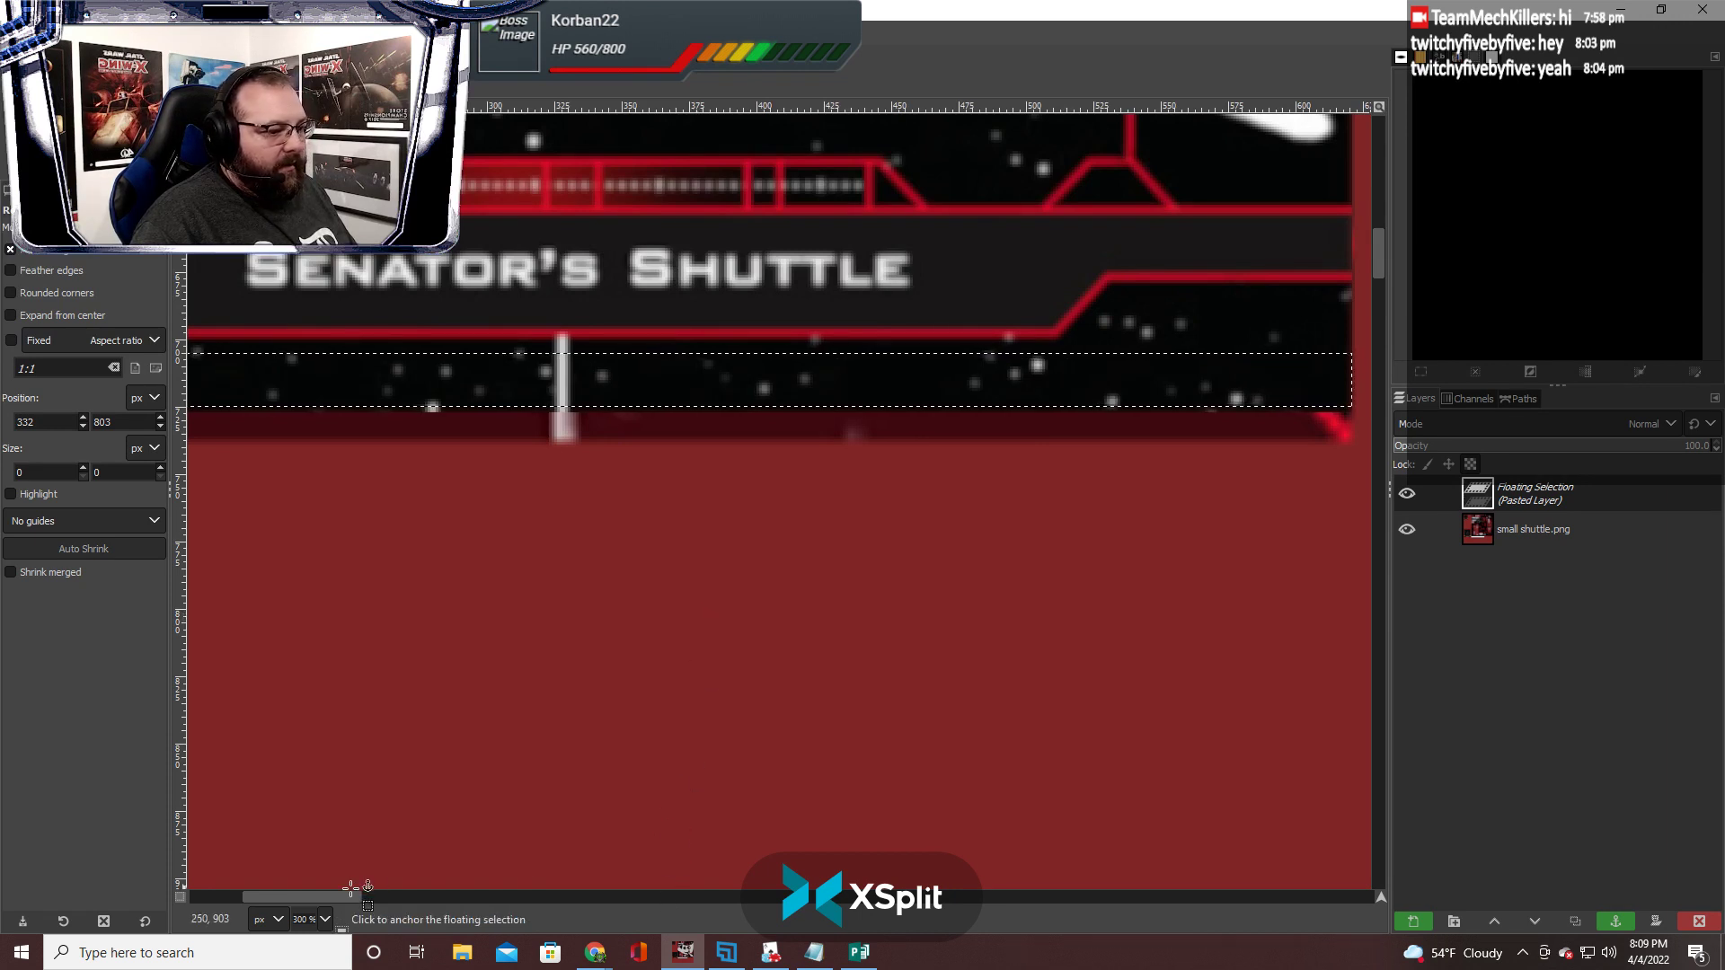
drag(332, 899, 266, 898)
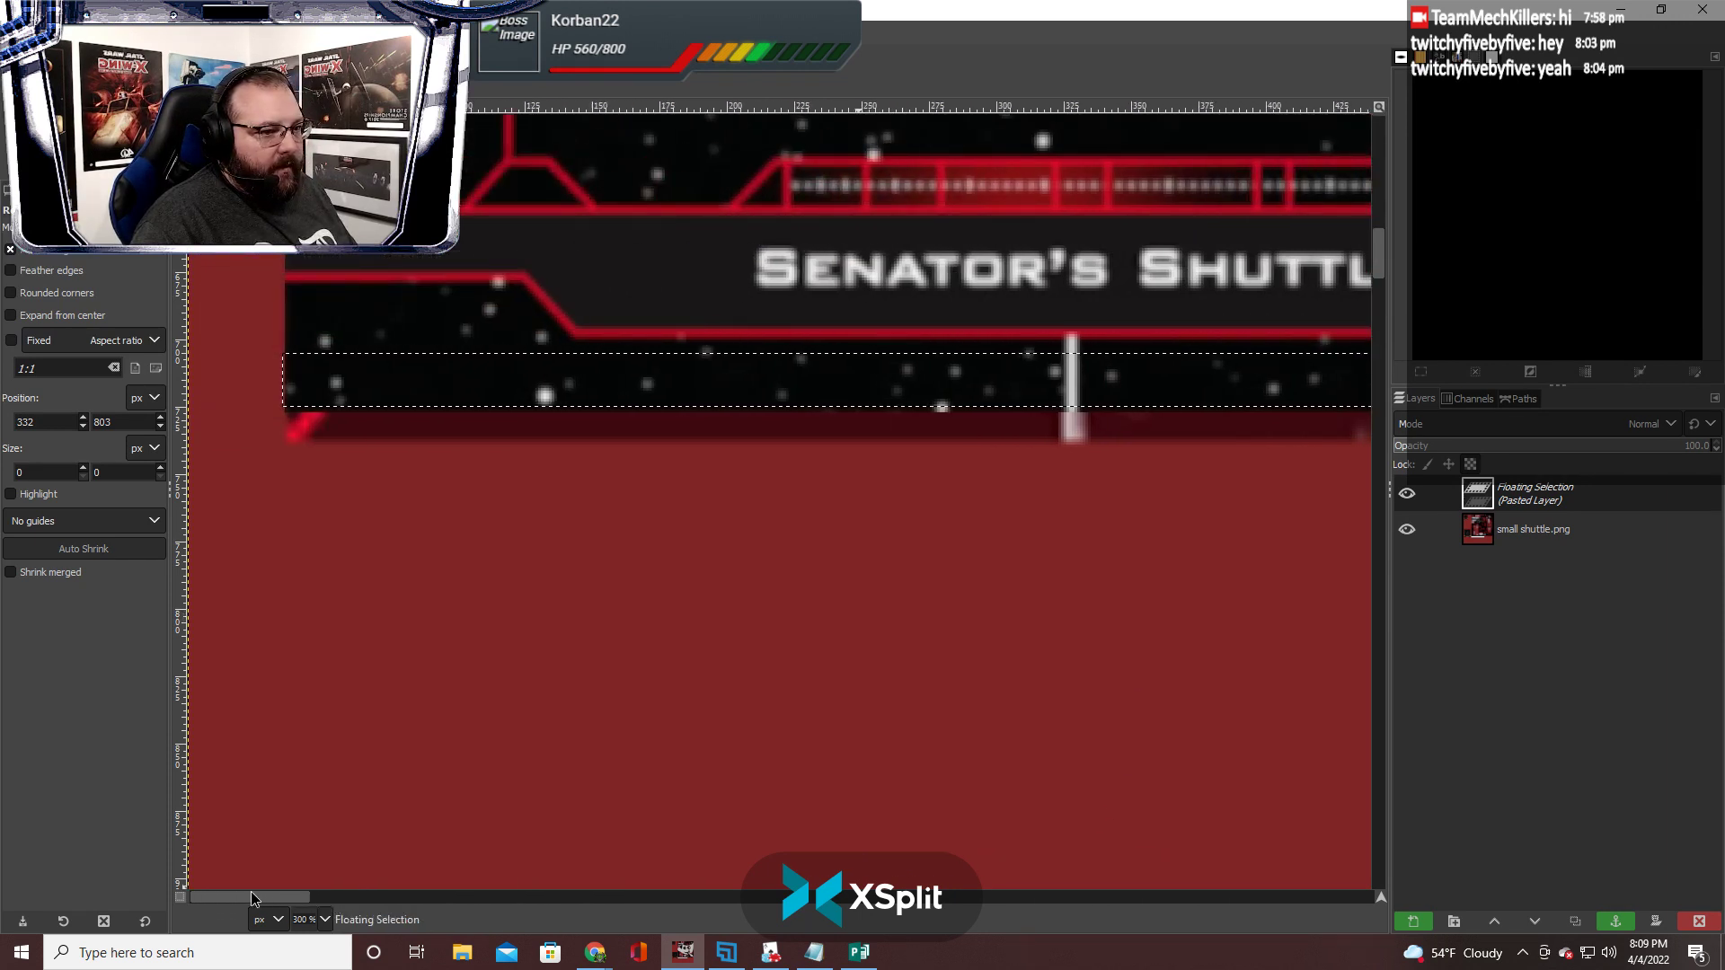
drag(255, 895, 413, 898)
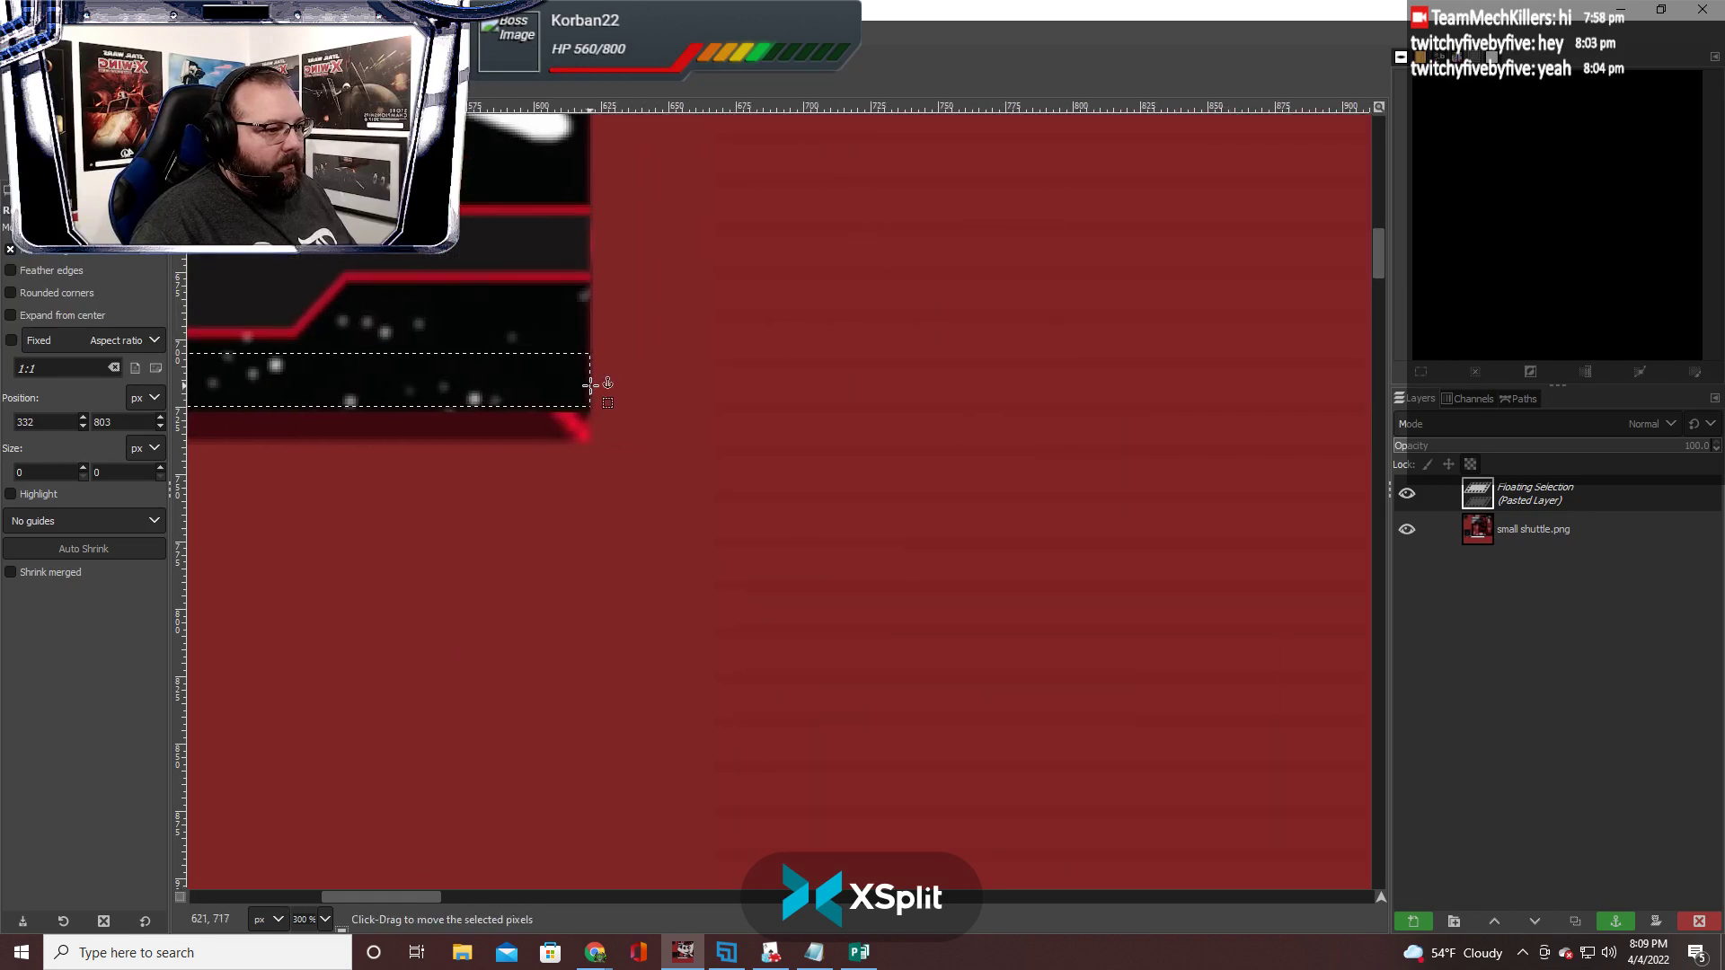
scroll(577, 414, up, 3)
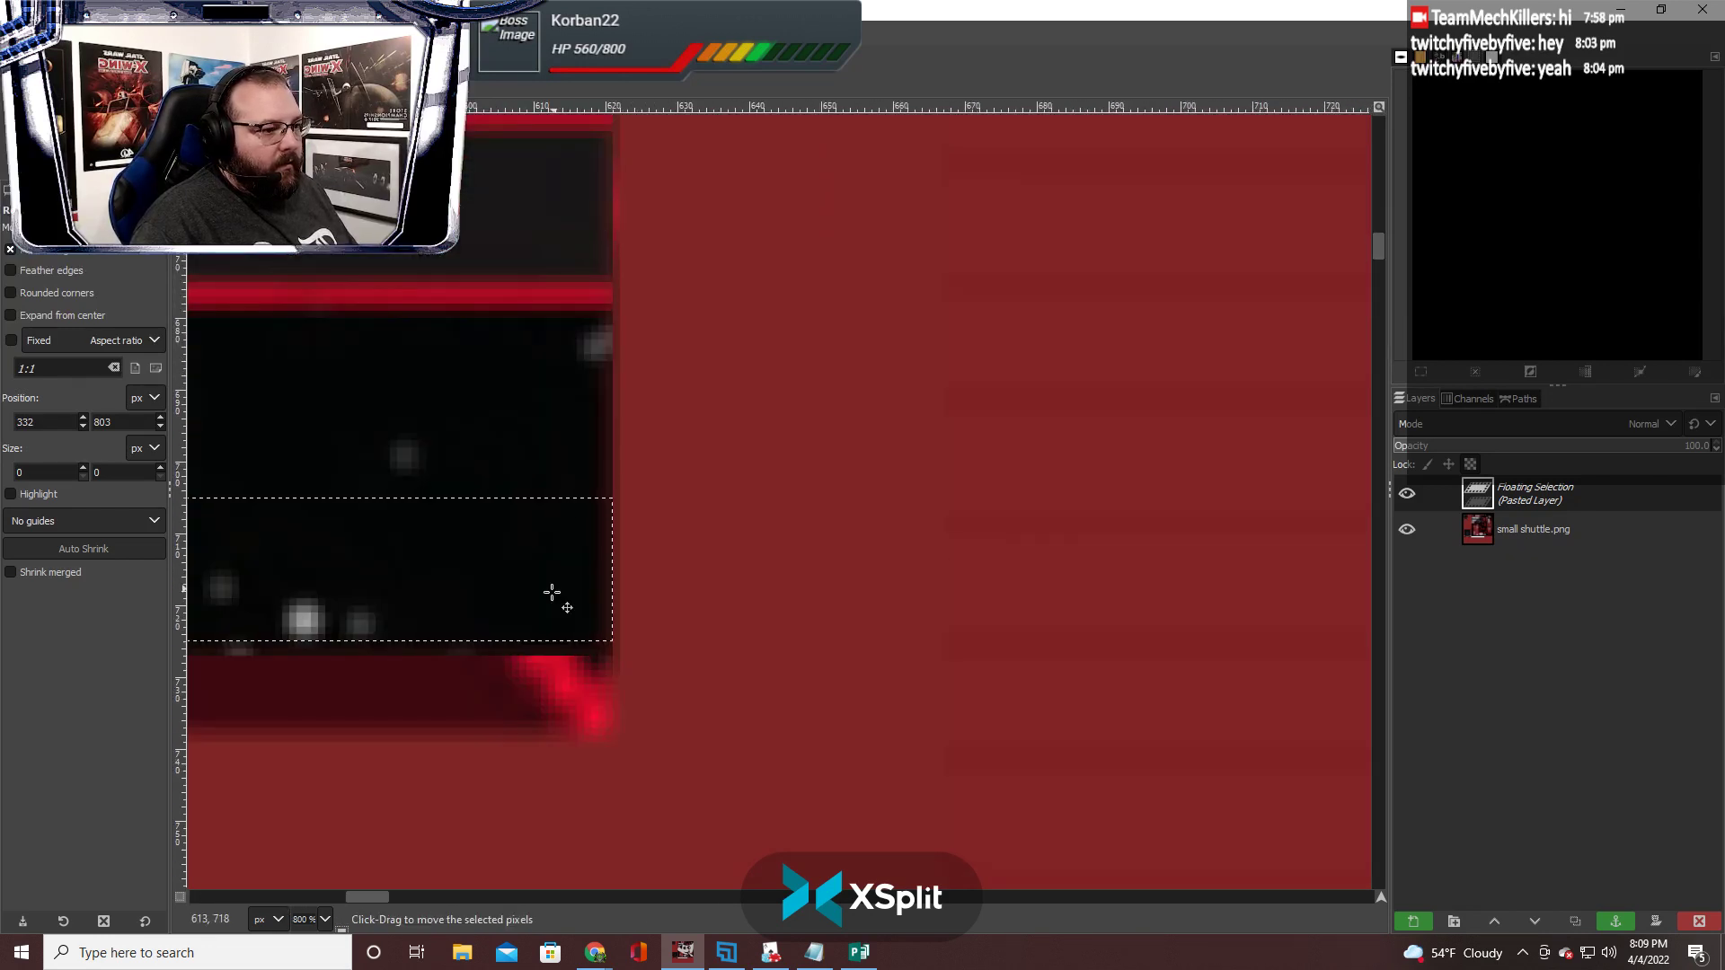
scroll(483, 561, down, 2)
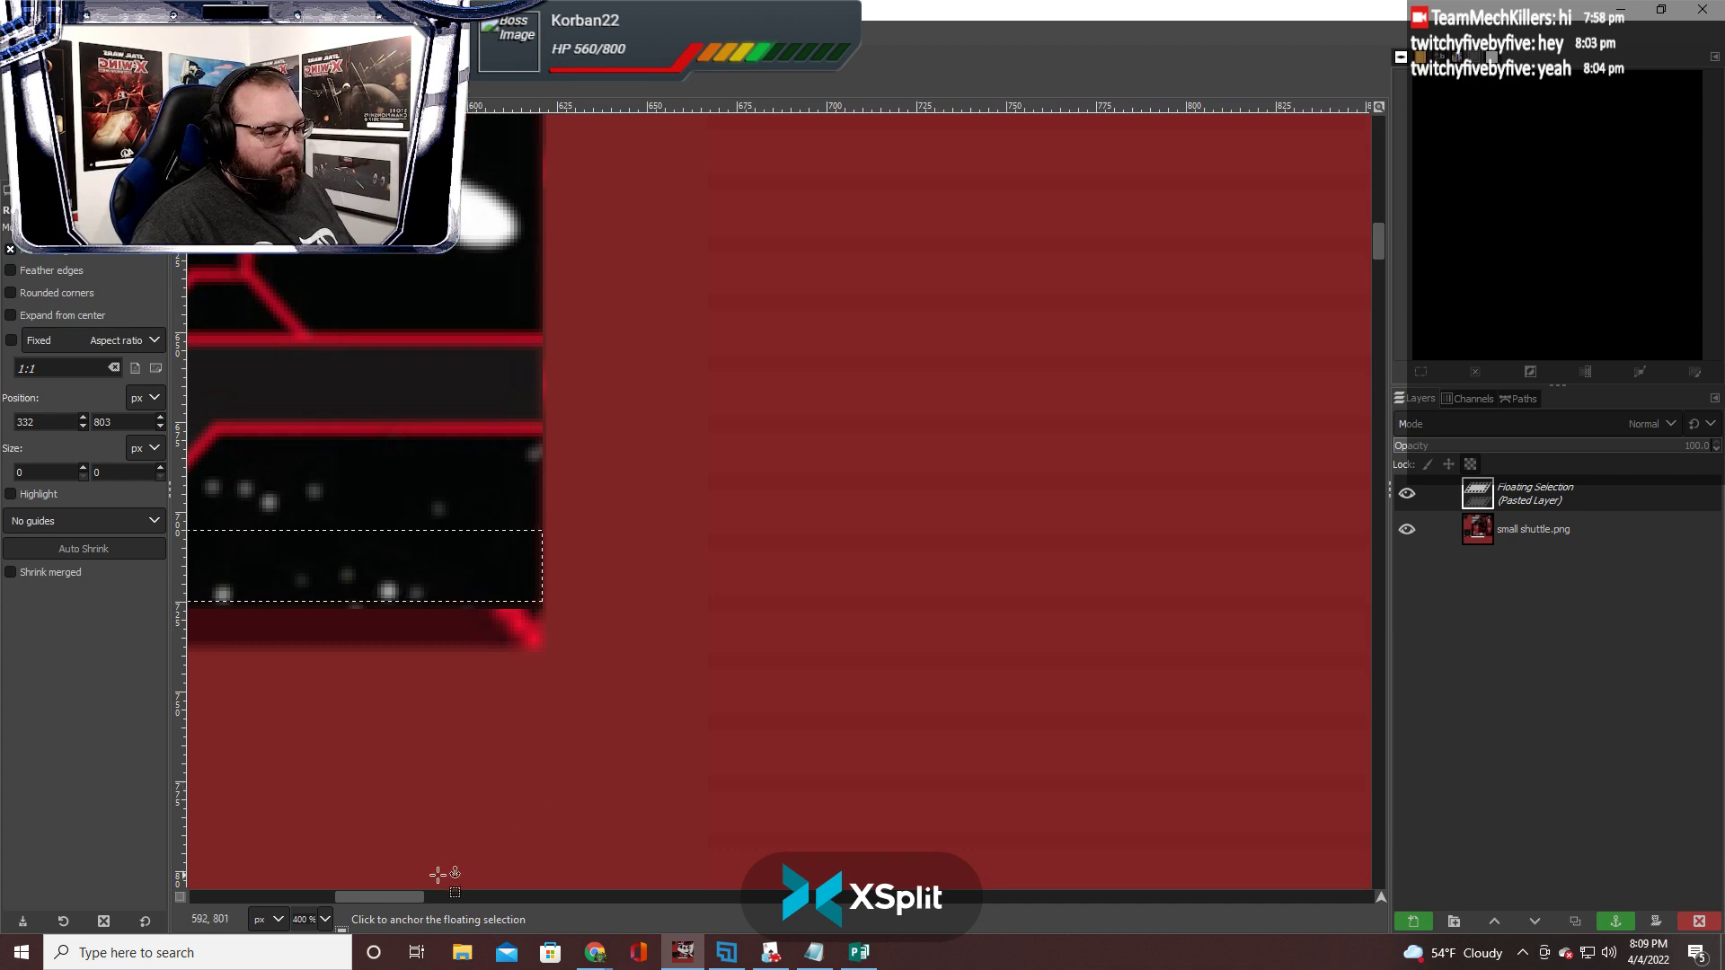
drag(409, 903, 244, 898)
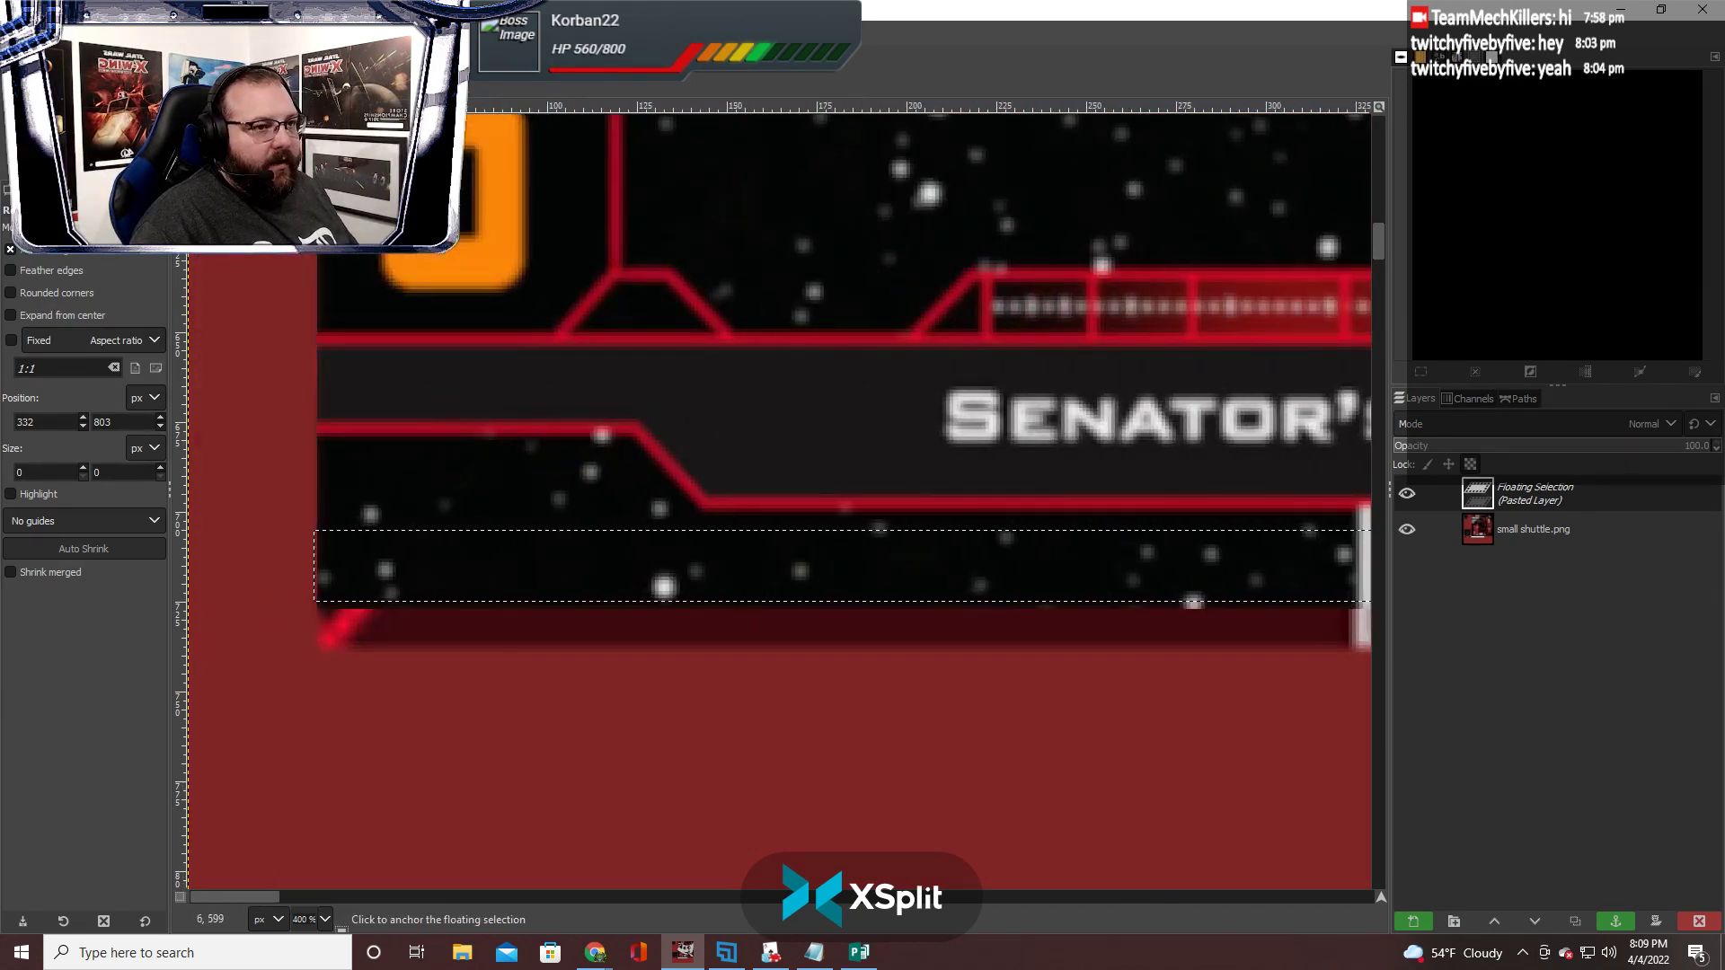
click(77, 29)
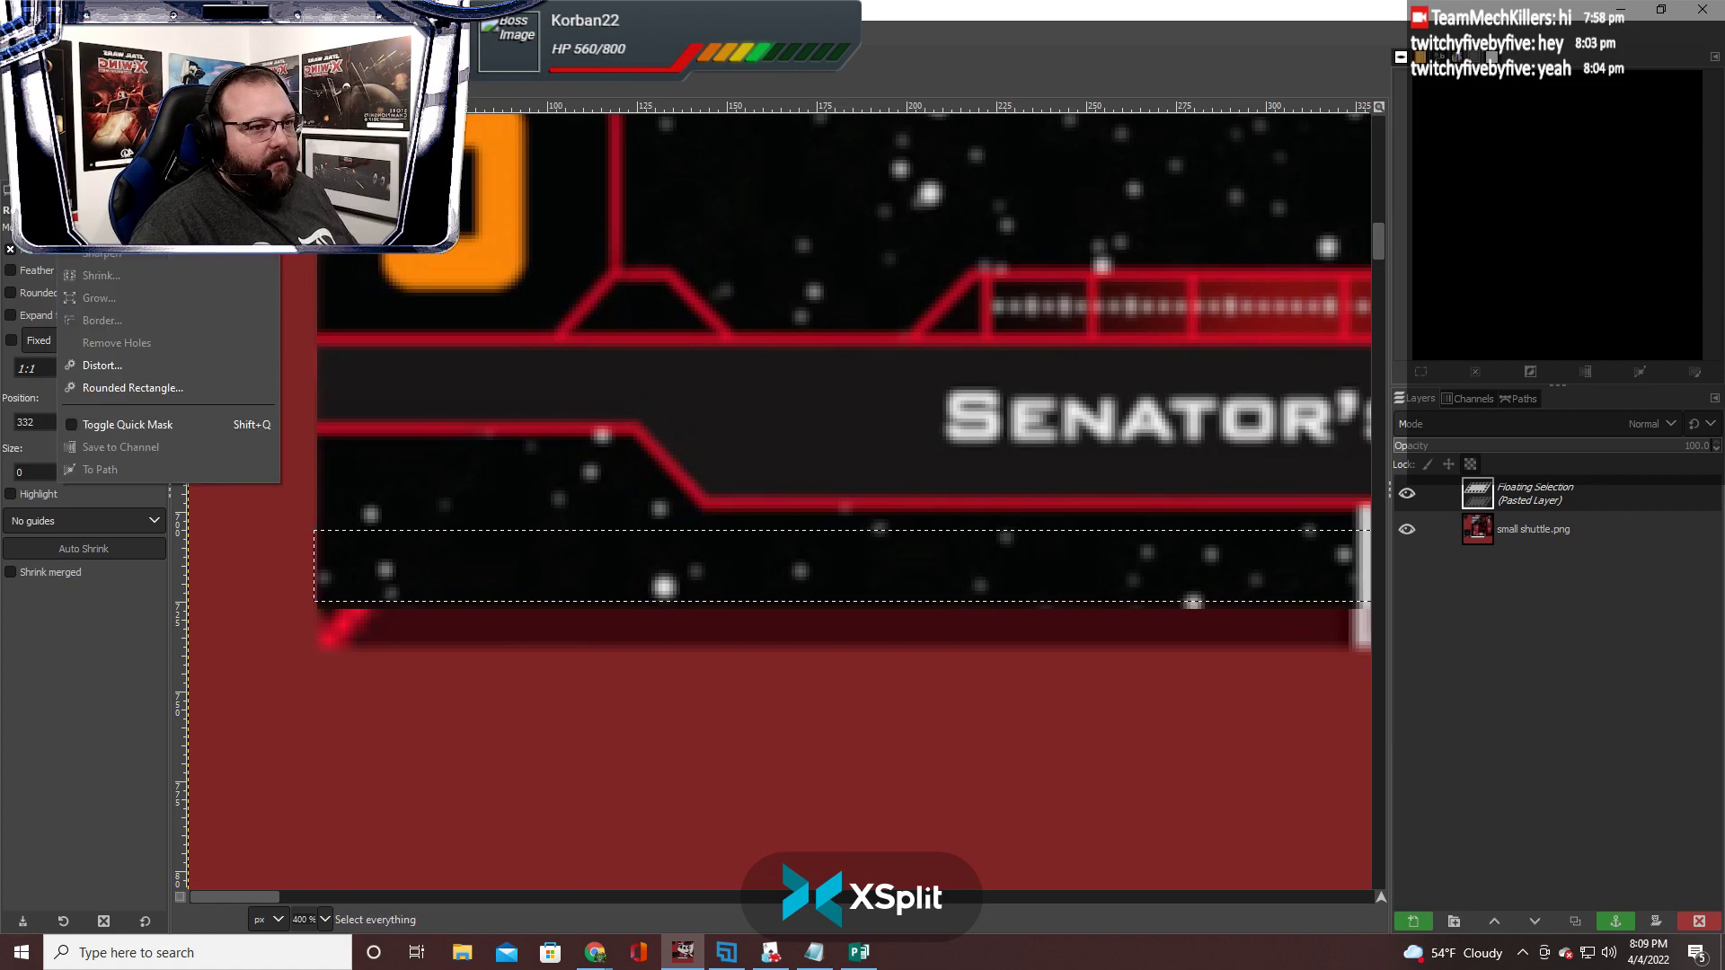
click(598, 375)
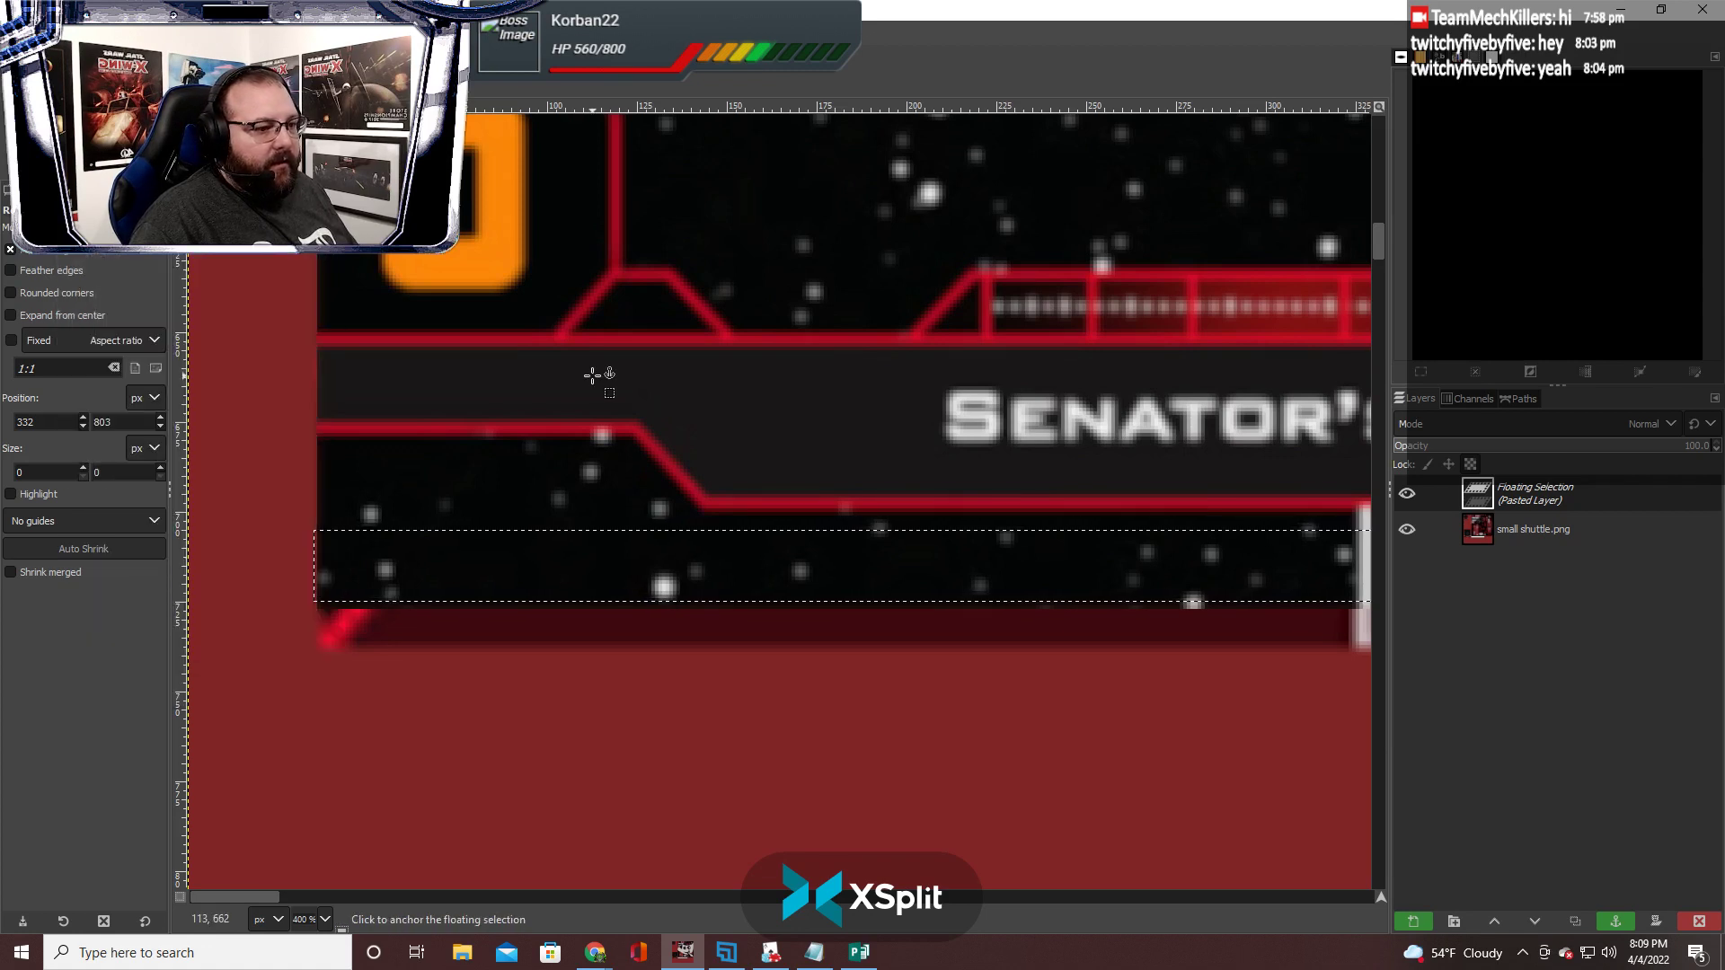
key(ctrl+z)
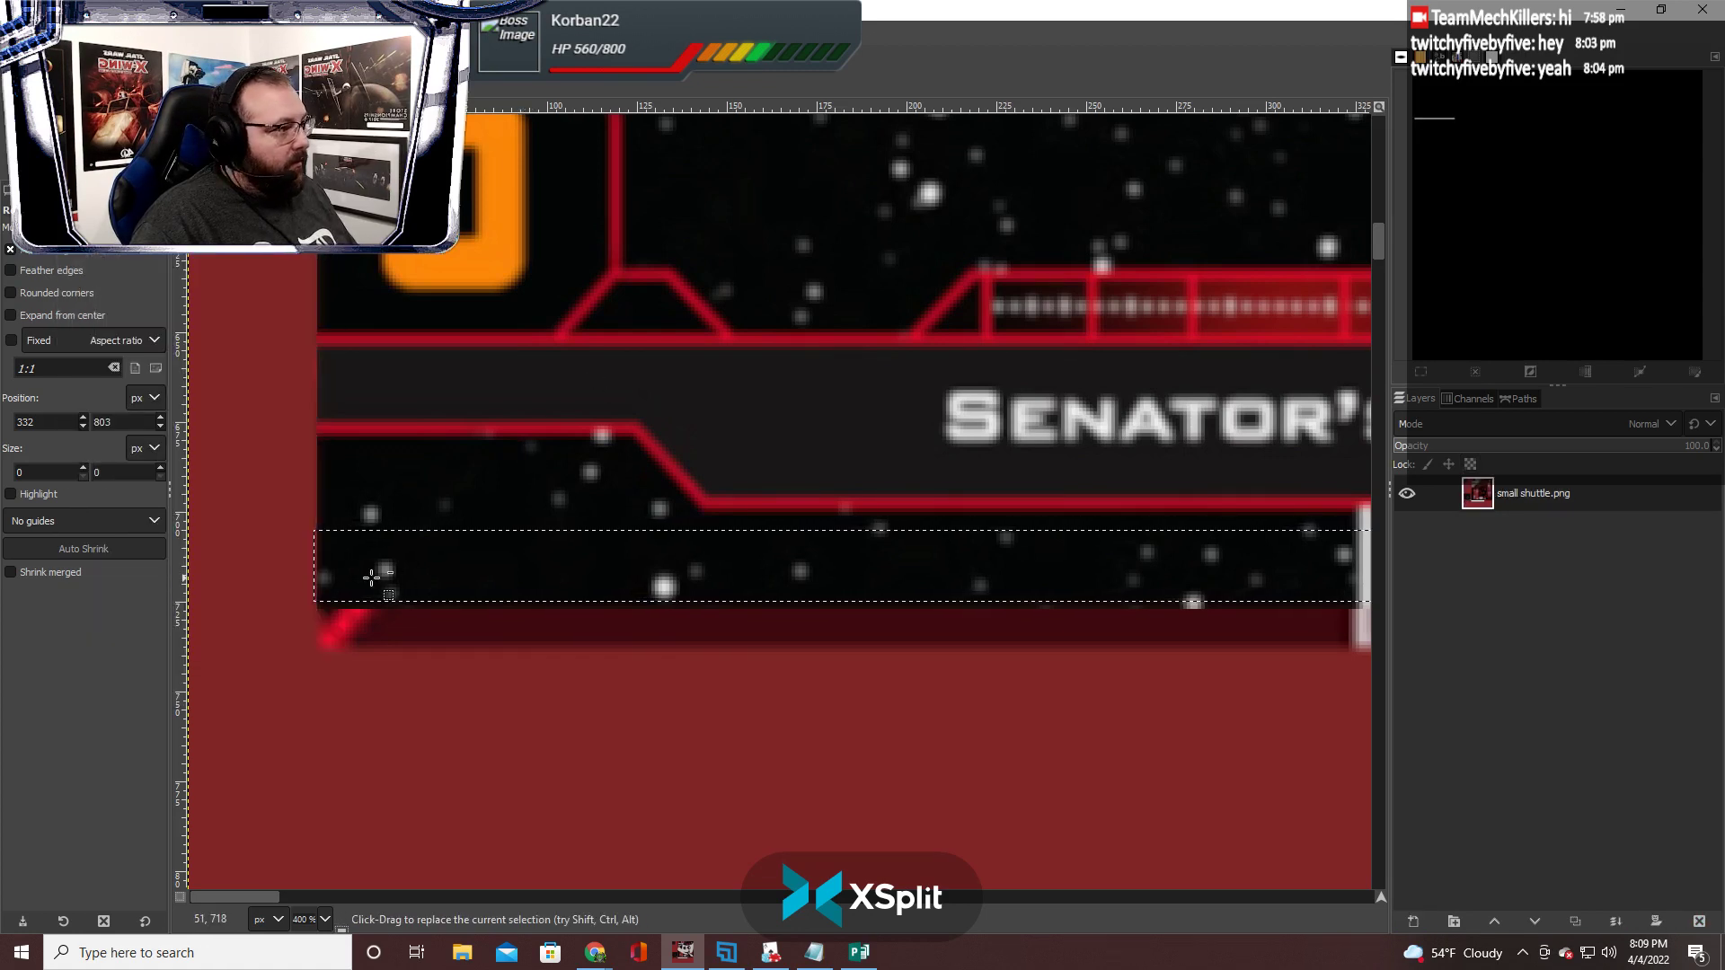
click(323, 568)
drag(343, 570, 350, 568)
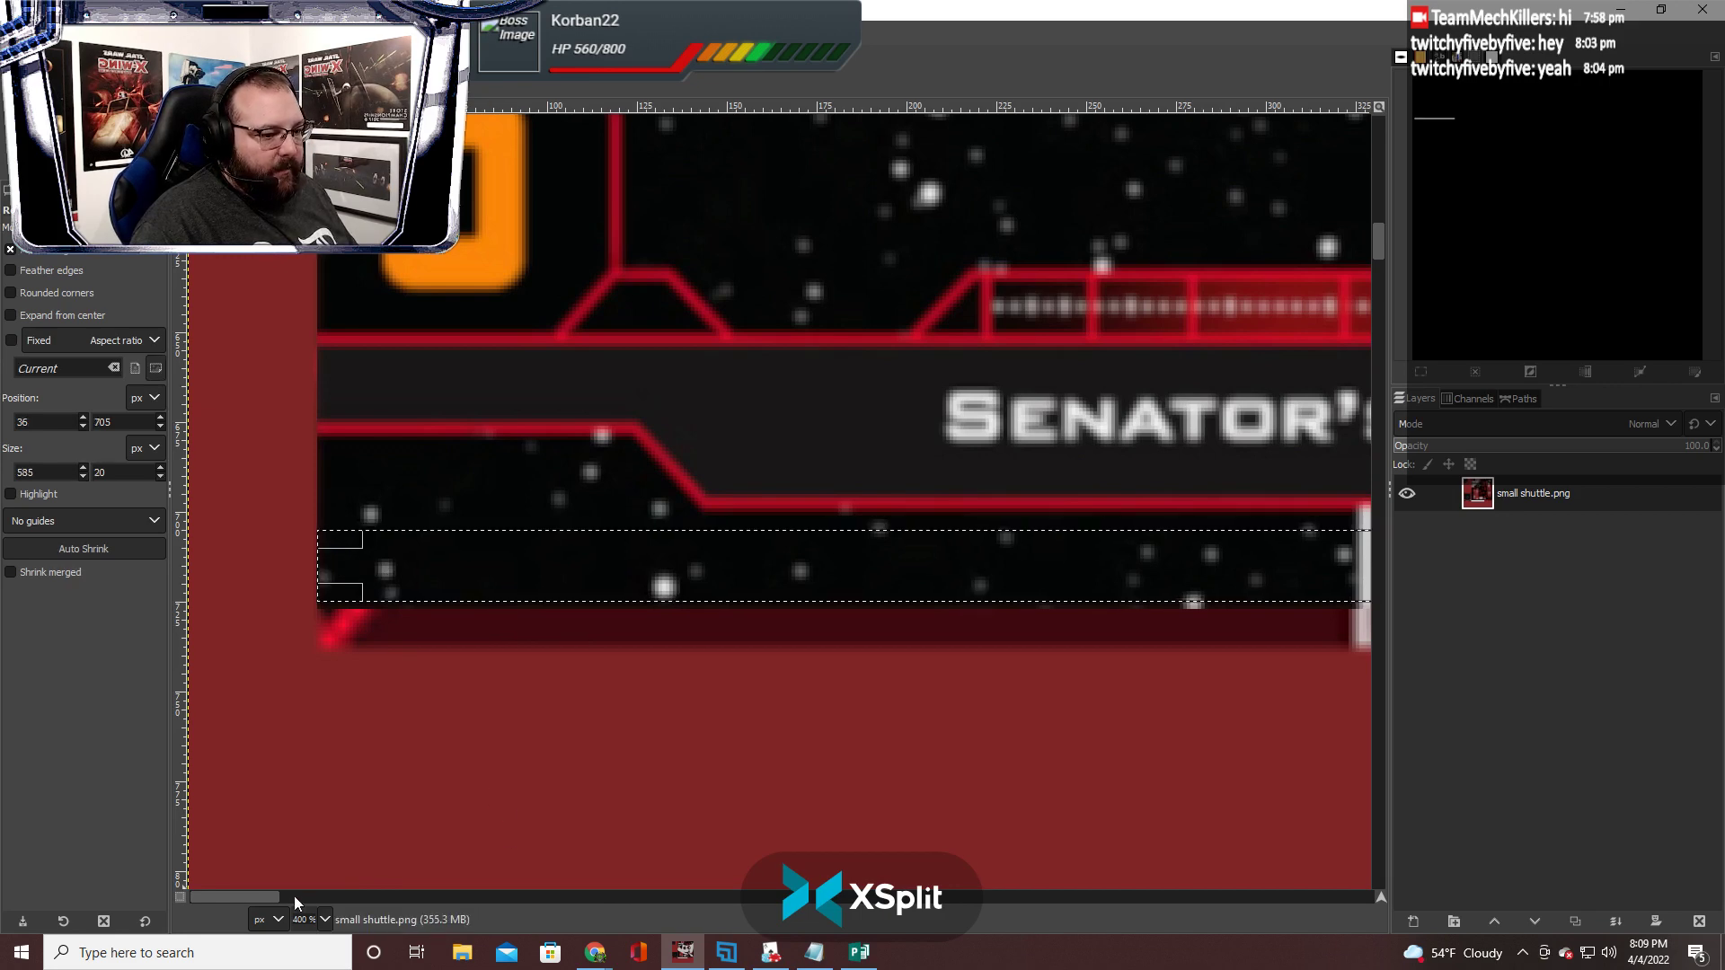
Duplicate the 585 × 20 px starfield strip and move the copy down over the card's dark red lower border
drag(273, 898, 320, 901)
scroll(486, 748, down, 1)
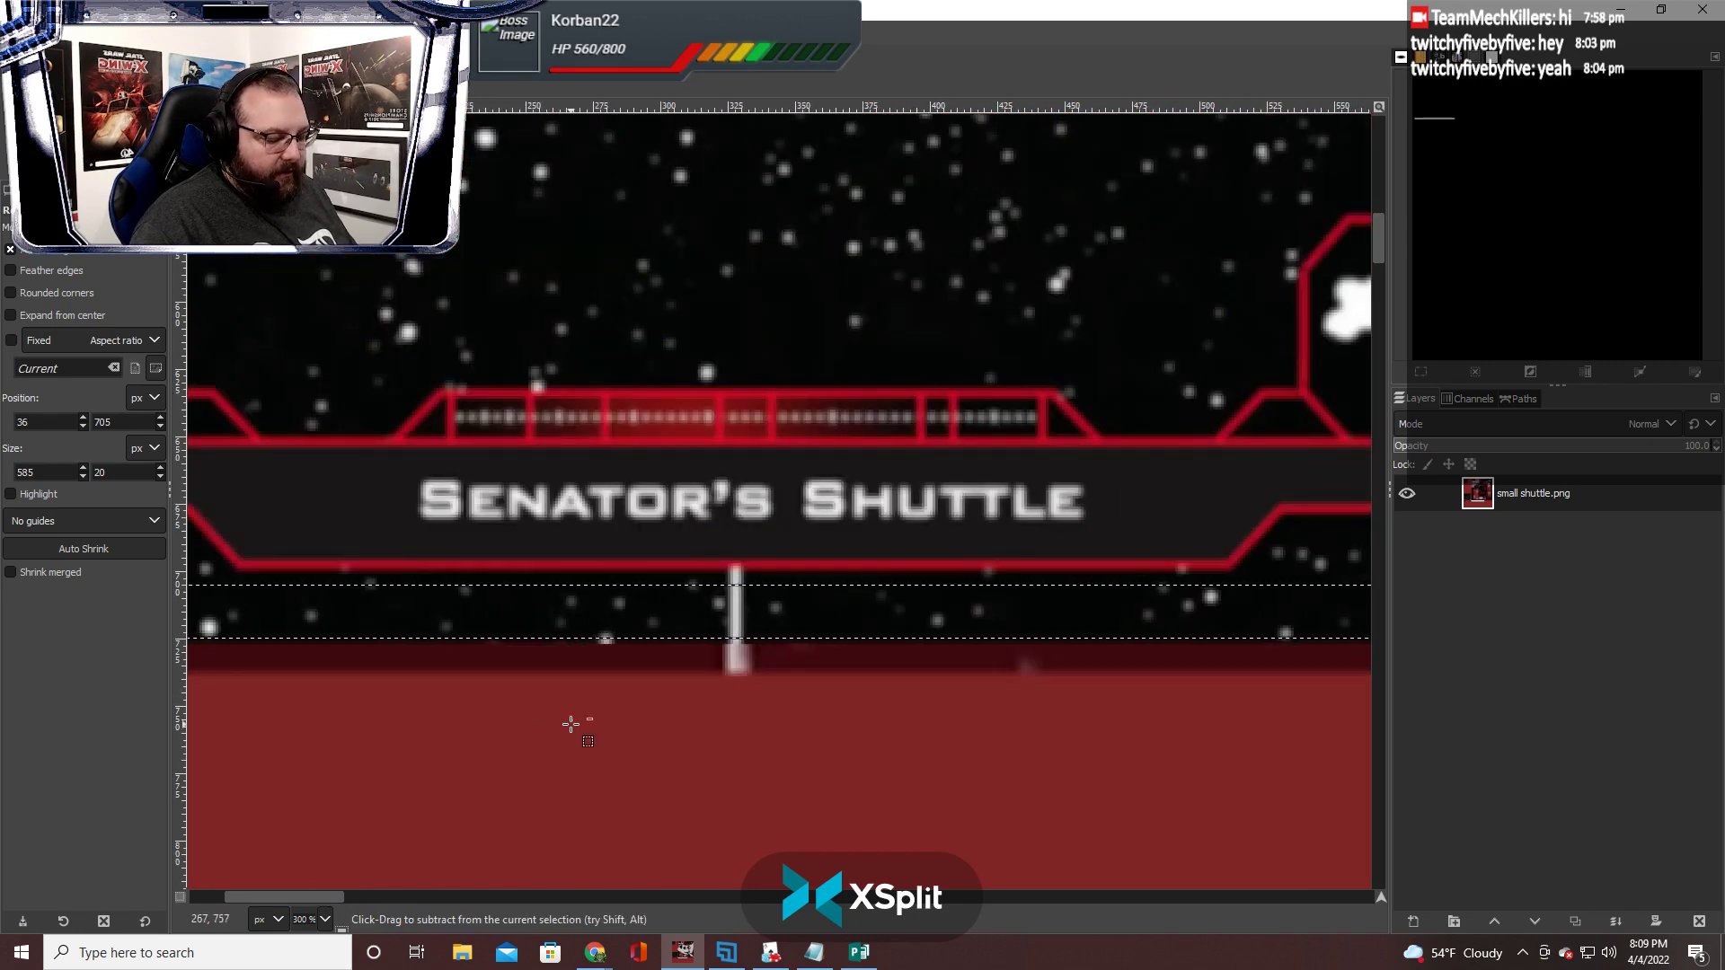
scroll(571, 724, down, 1)
scroll(569, 724, down, 2)
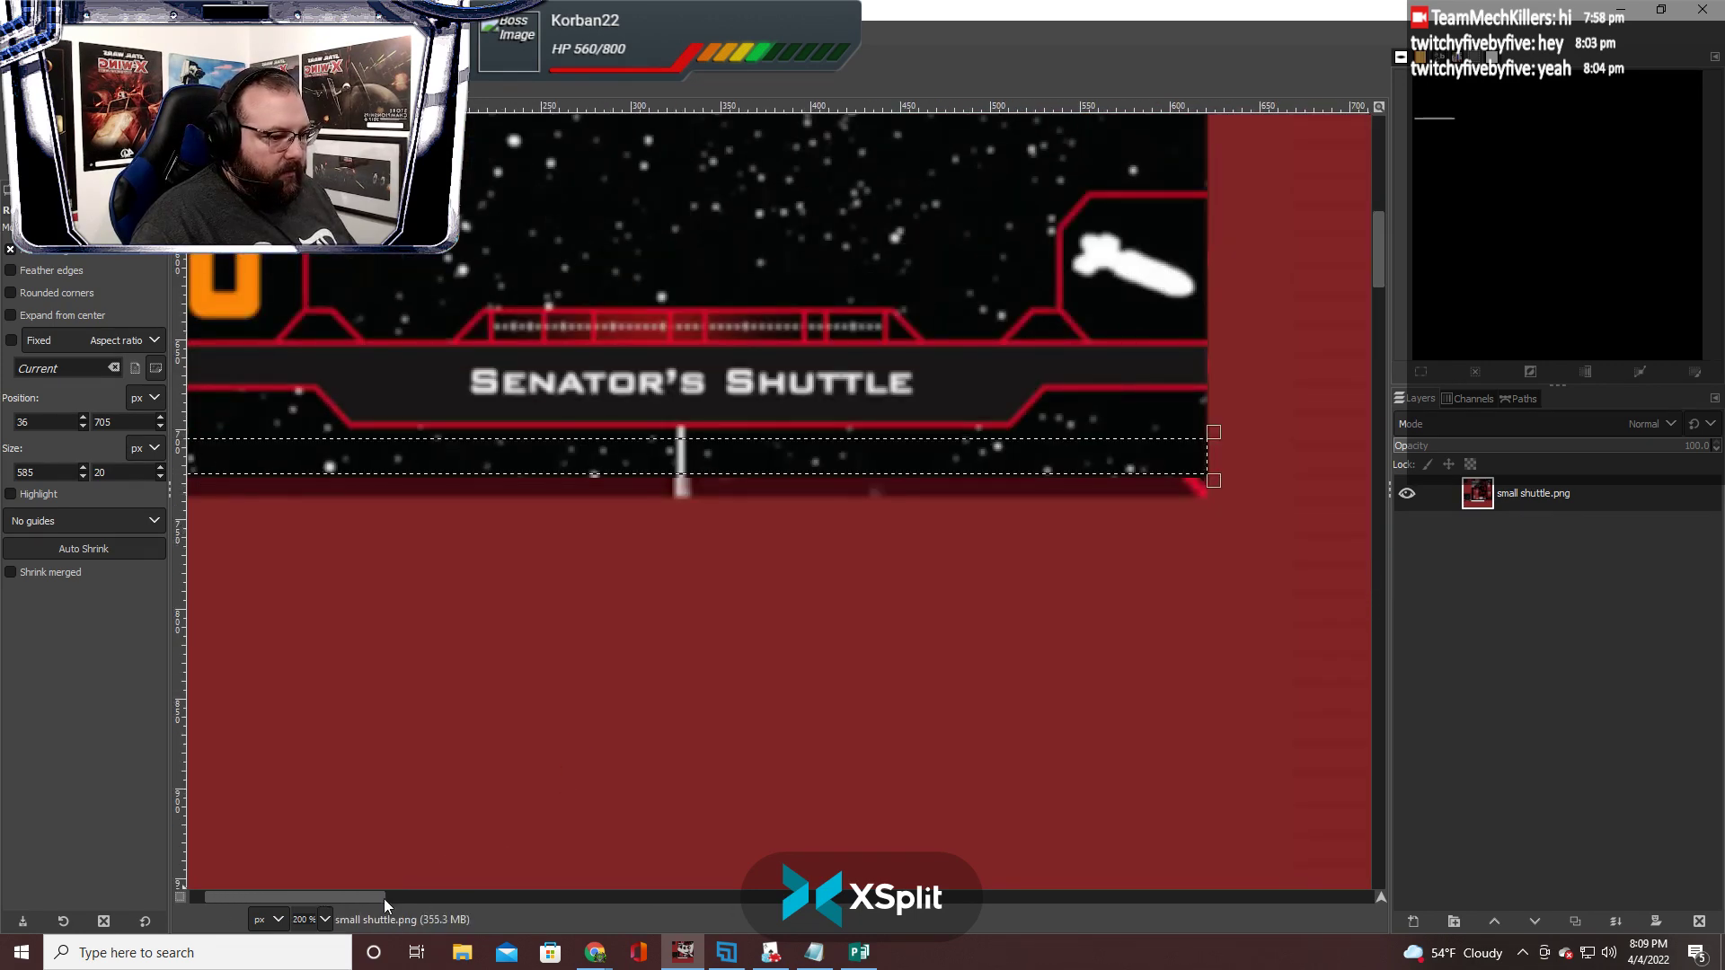
drag(376, 897, 361, 897)
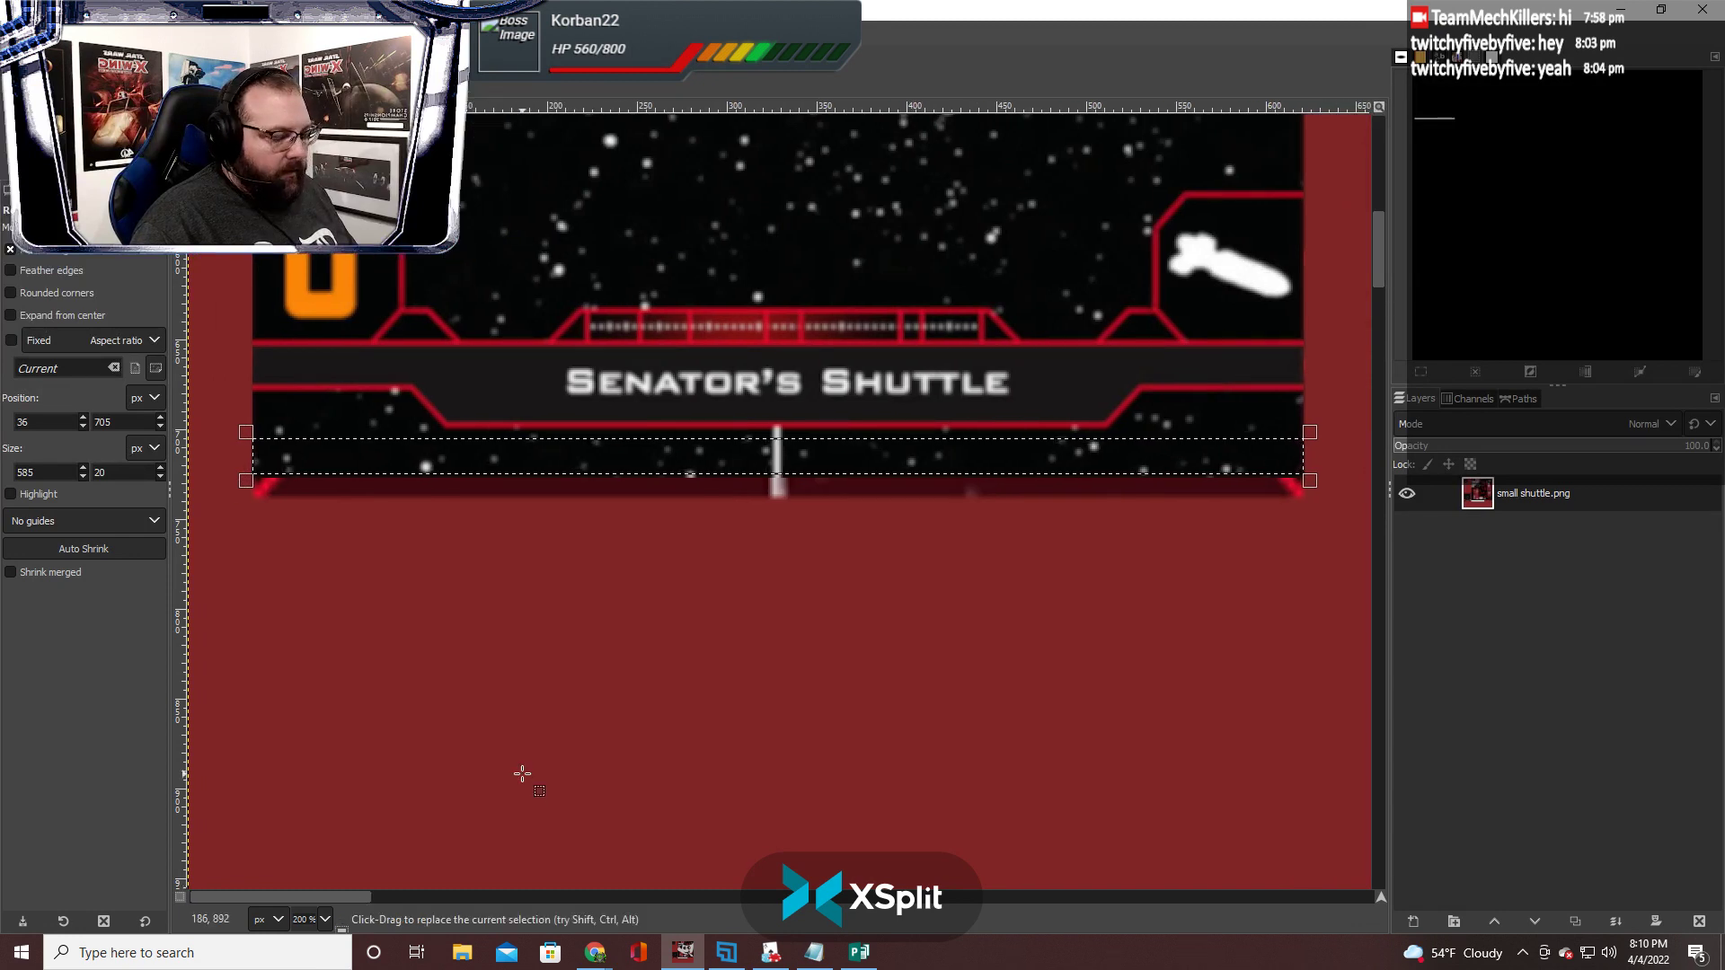
key(ctrl+c)
key(ctrl+v)
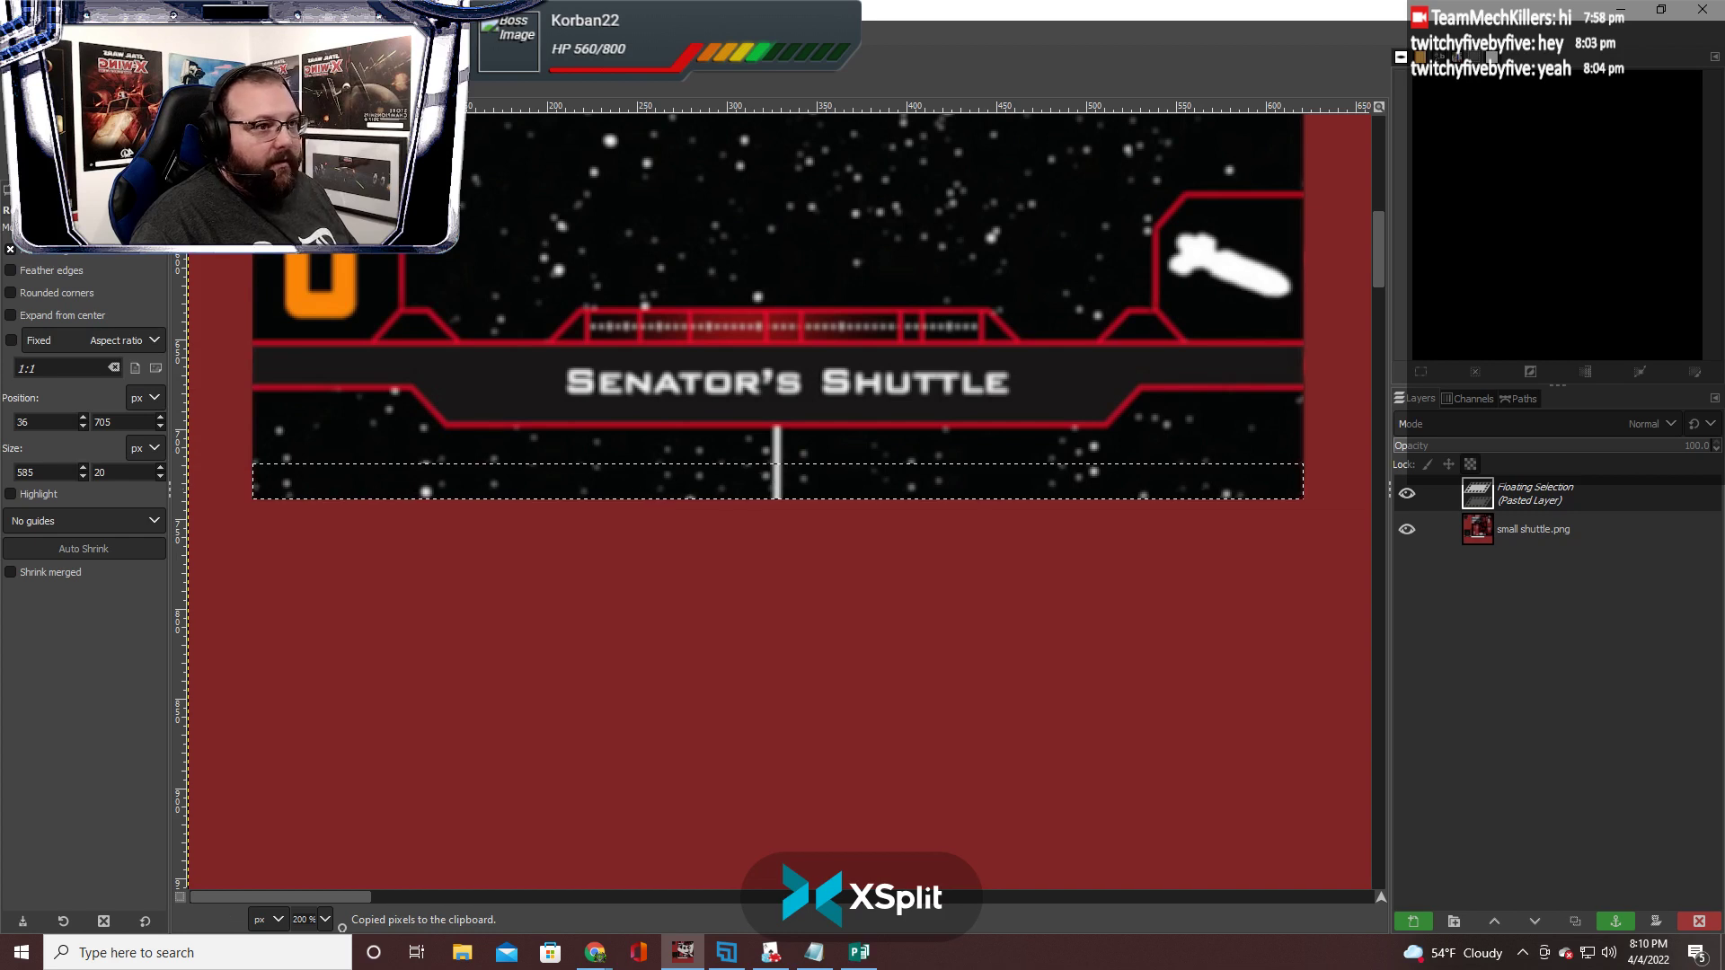
Try rotating the lower strip 180°, nudging it to line up with the white centre line, and anchoring it
right_click(492, 488)
mouse_move(556, 628)
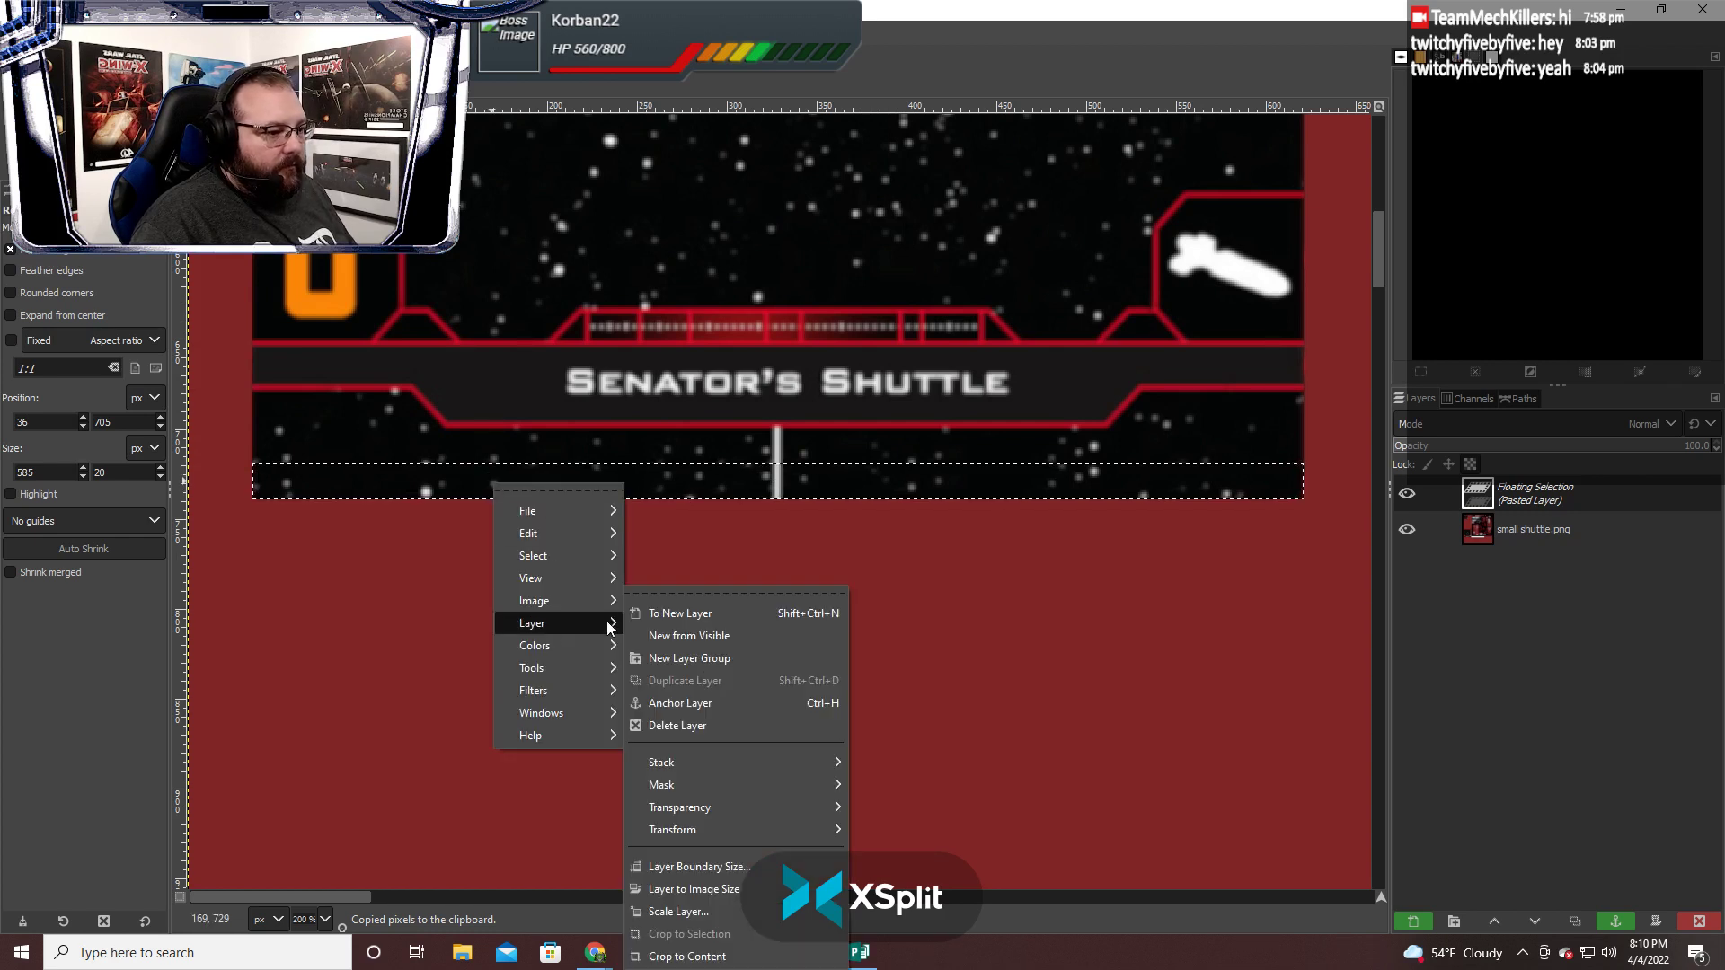
mouse_move(769, 823)
click(930, 902)
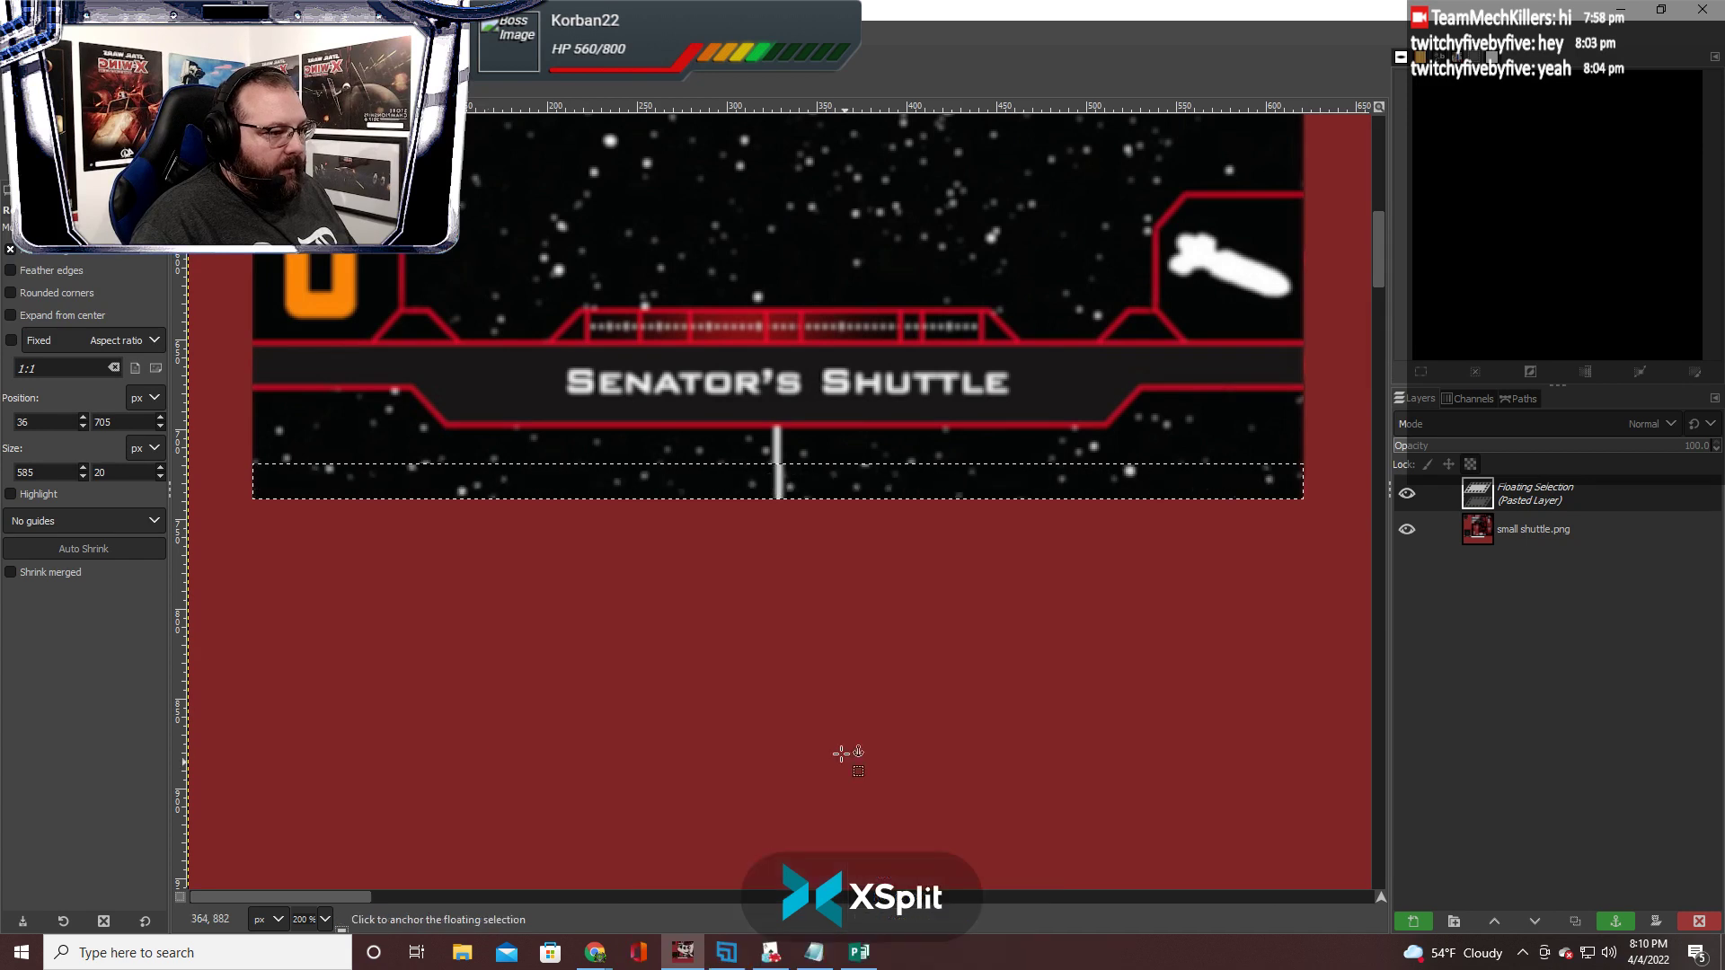
drag(794, 478, 794, 479)
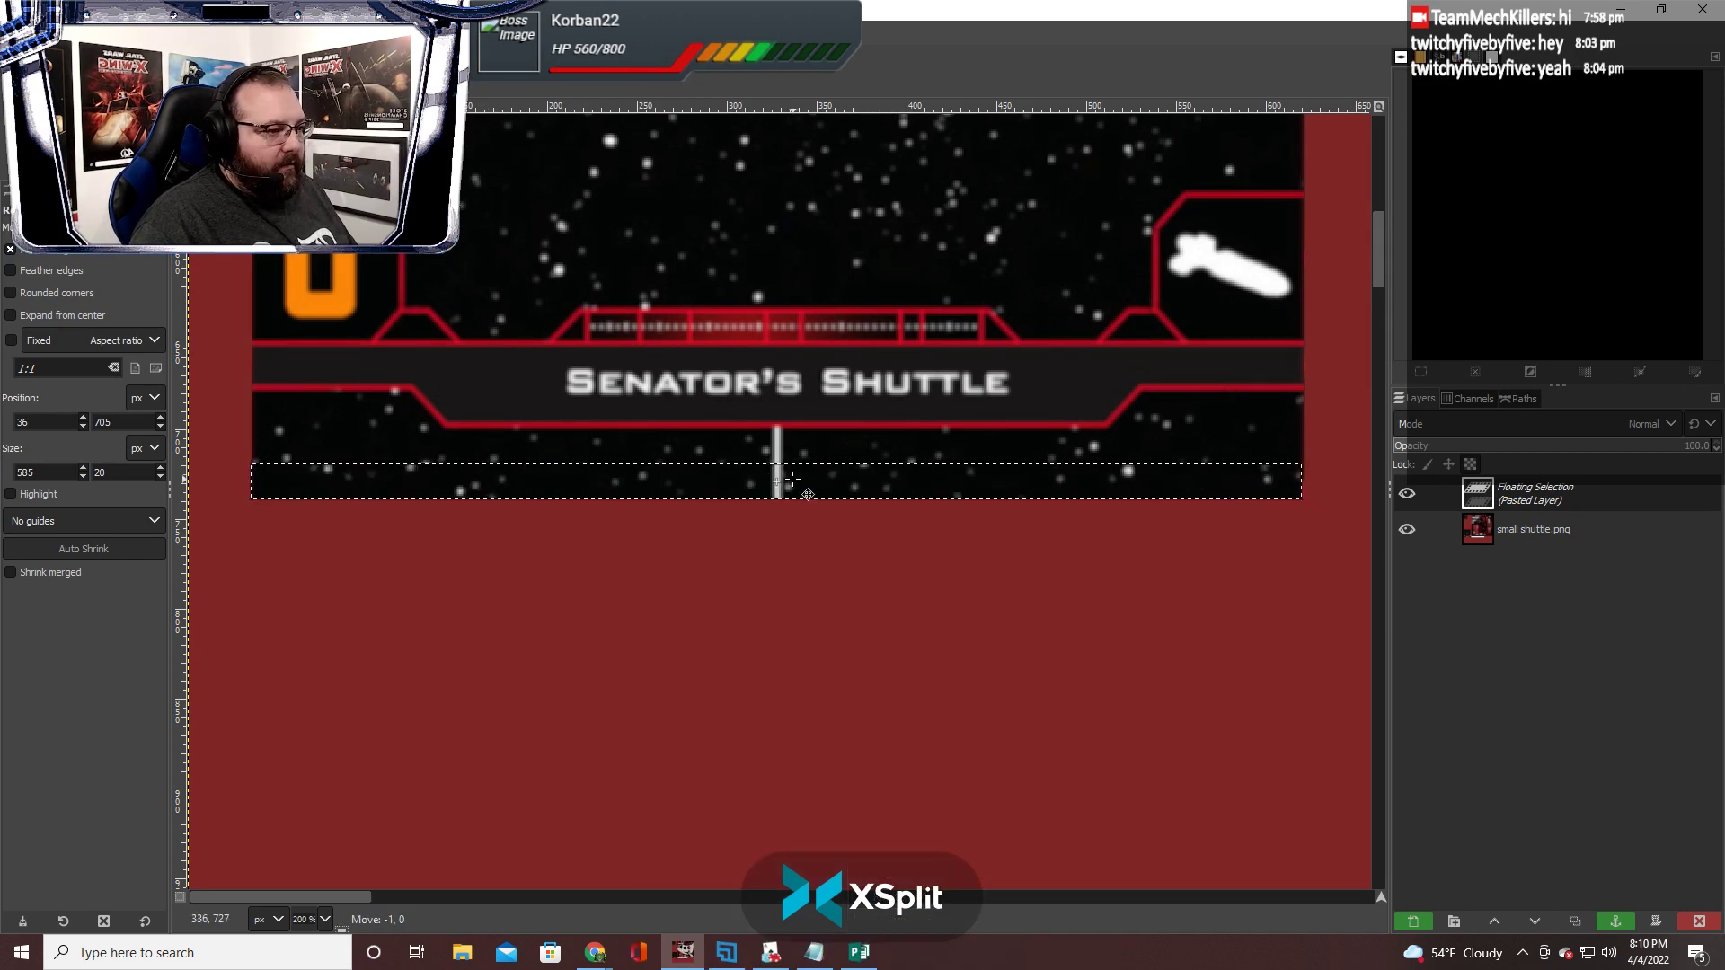
drag(808, 494, 808, 494)
click(781, 556)
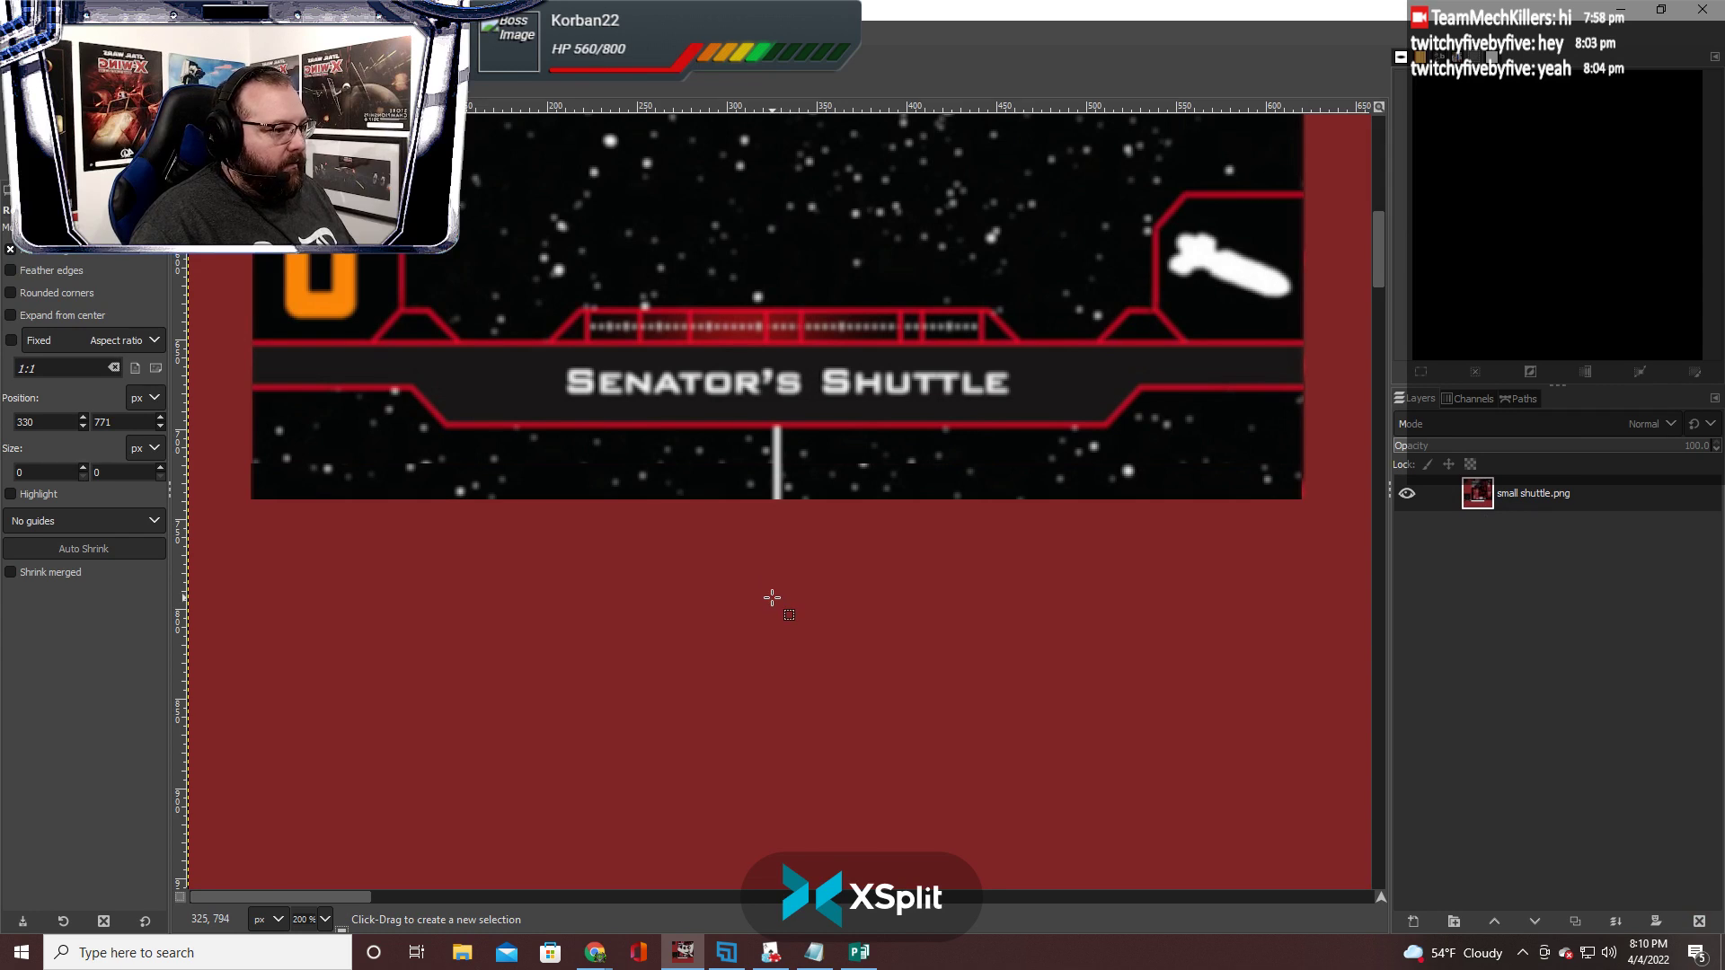
Revert the lower strip's rotation, realign it with both side edges of the card and anchor it to the image
key(ctrl+v)
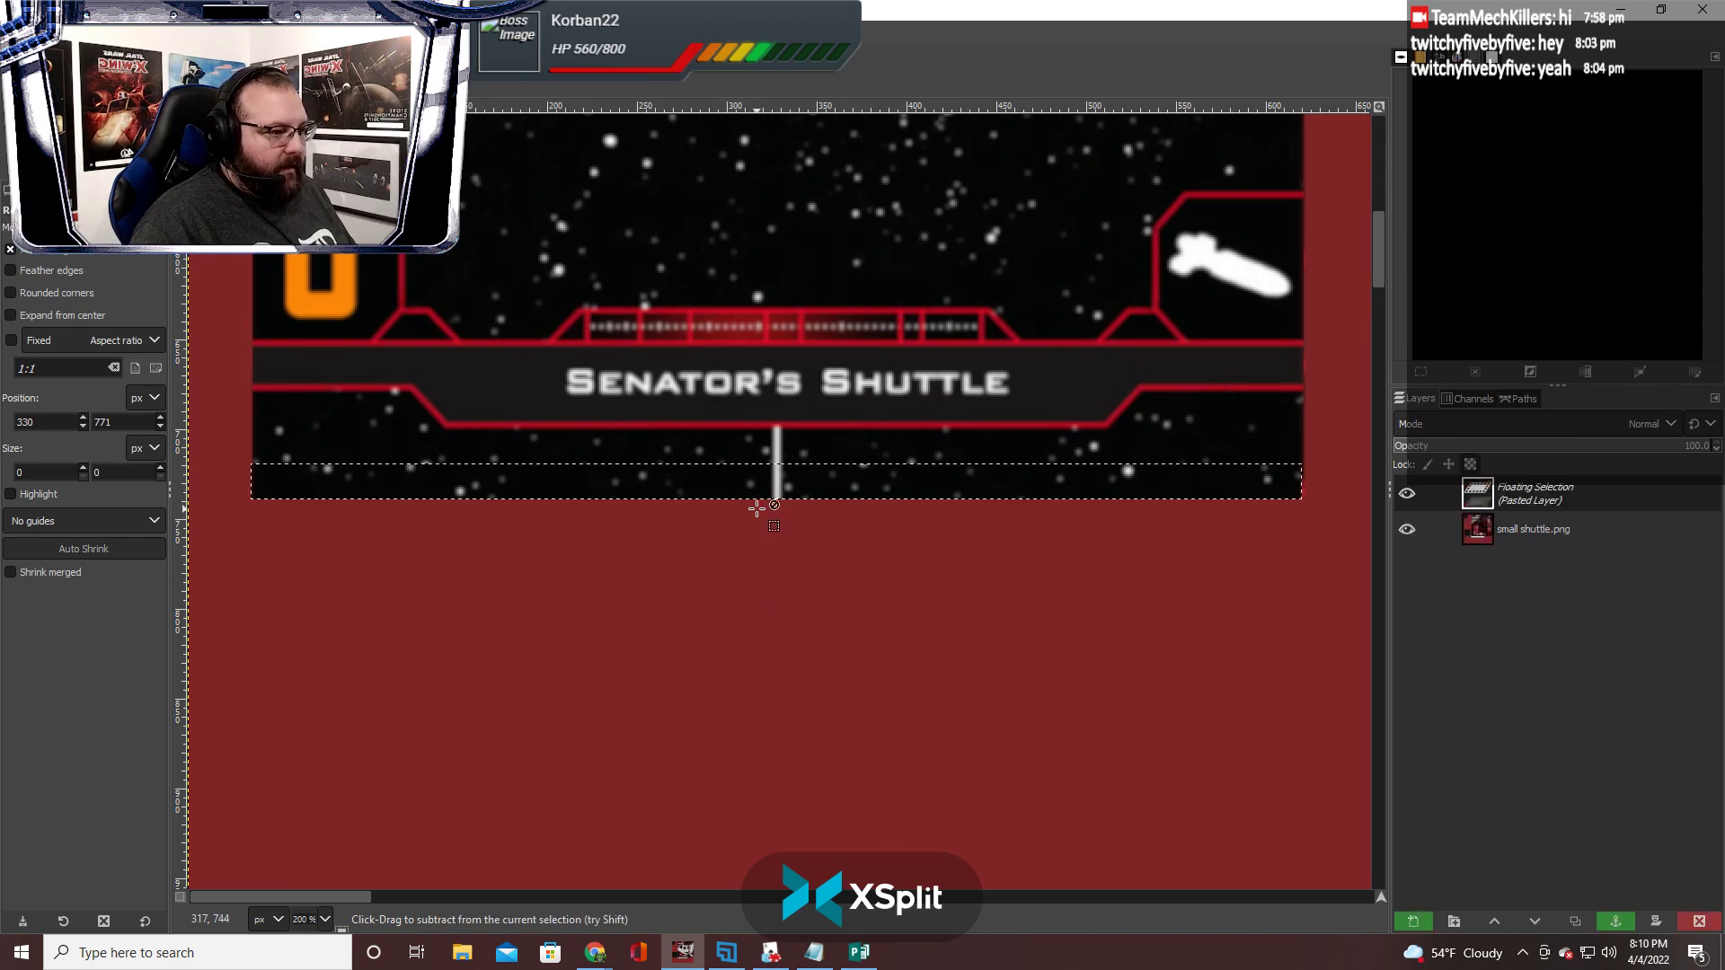
drag(756, 479, 756, 479)
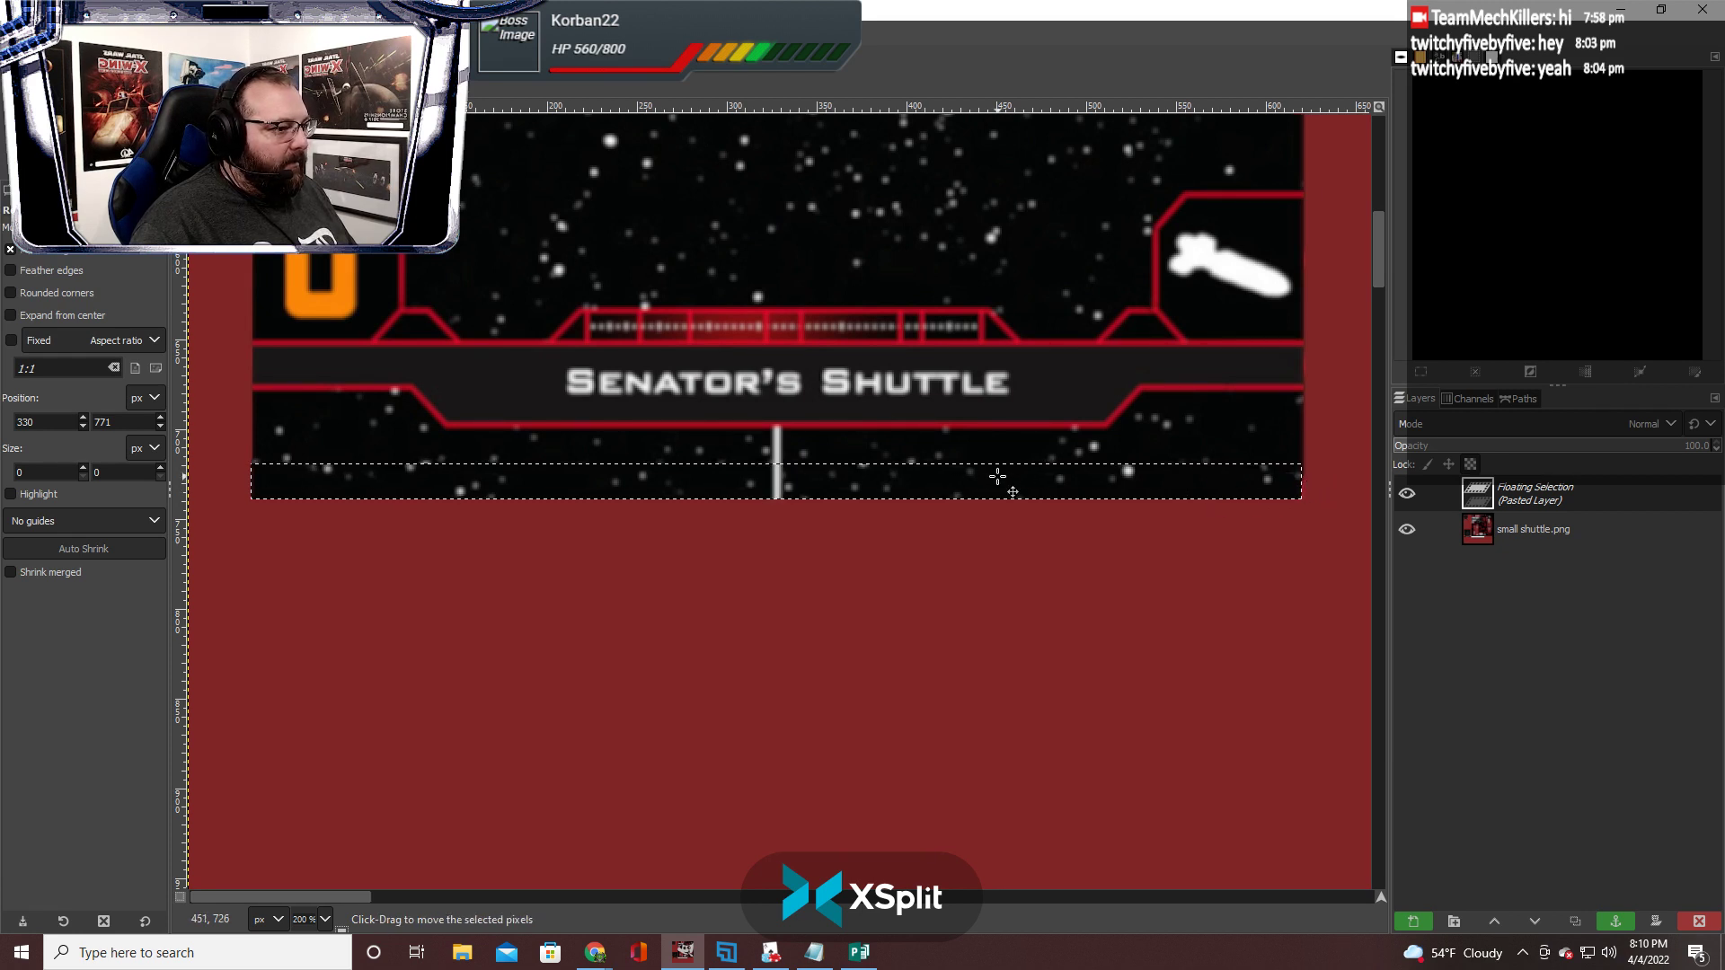
key(ctrl)
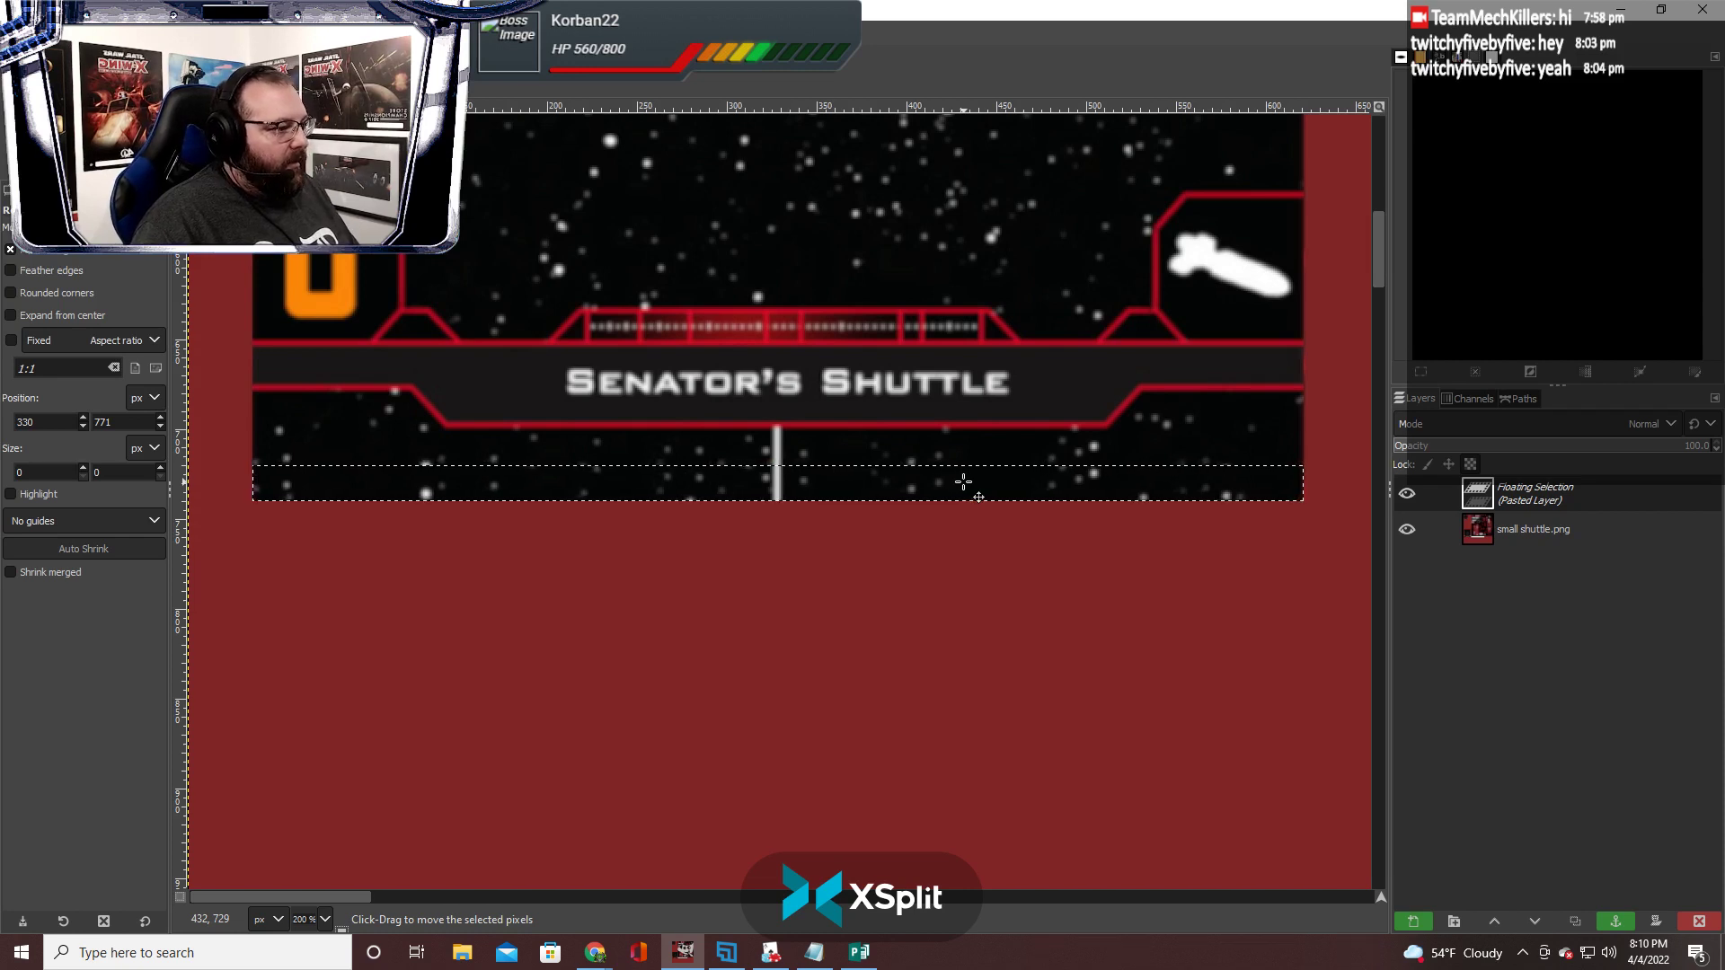
click(906, 569)
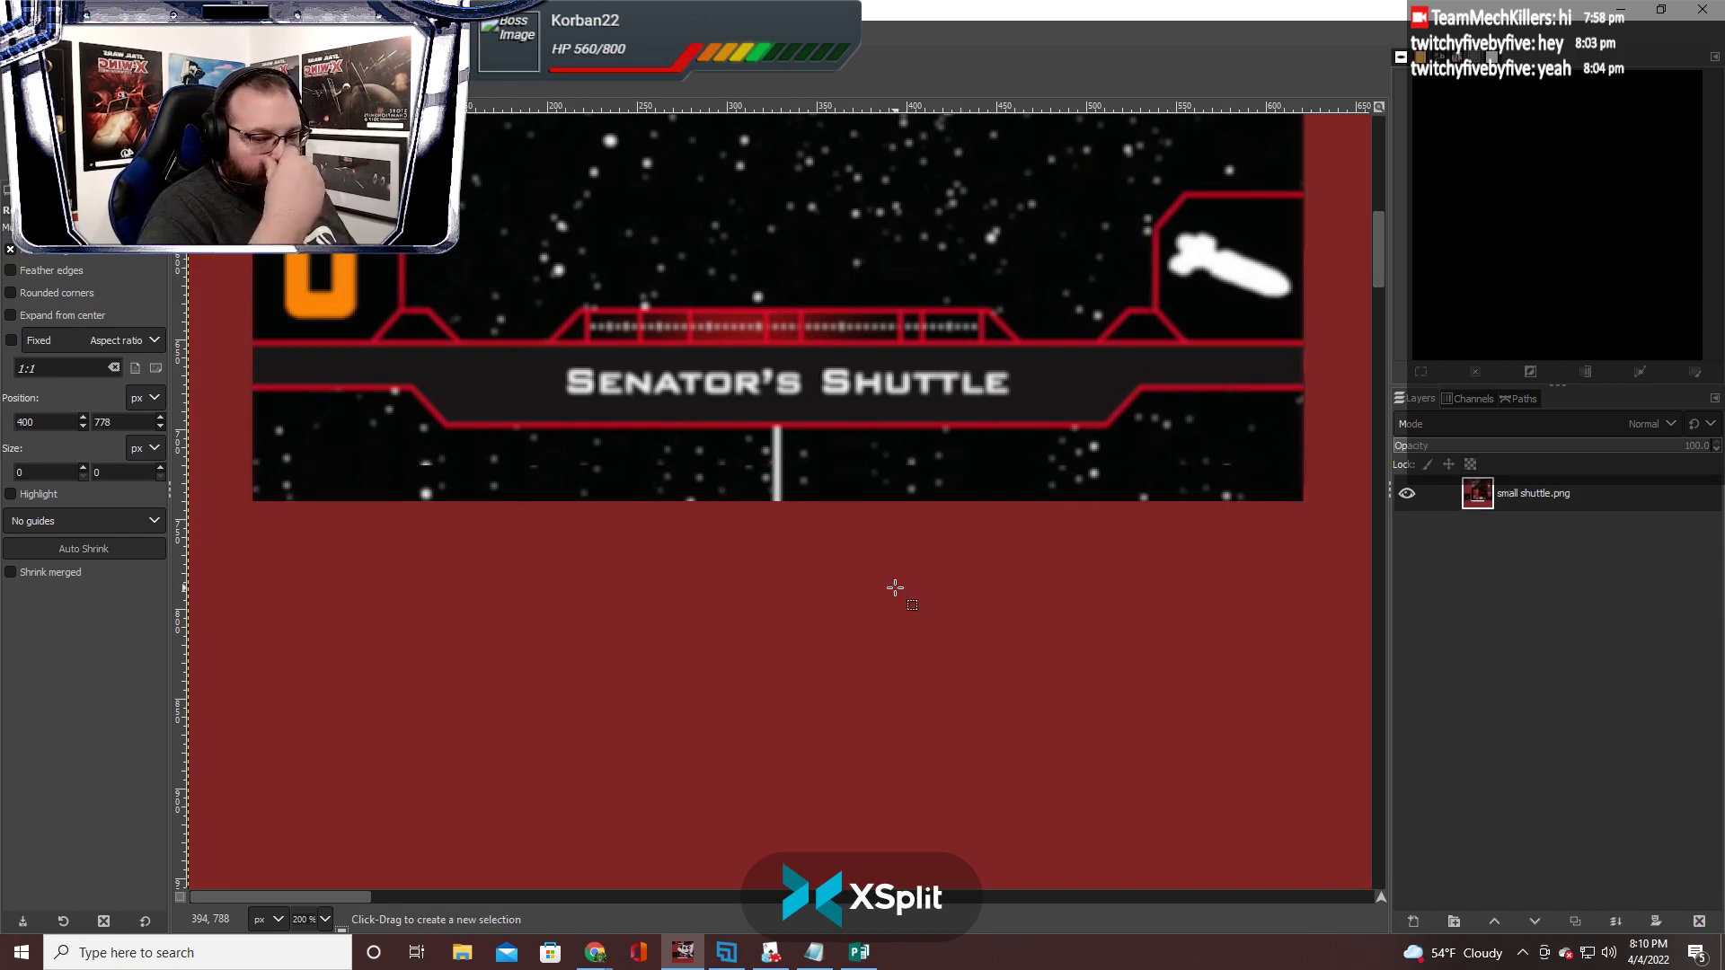
scroll(844, 584, down, 4)
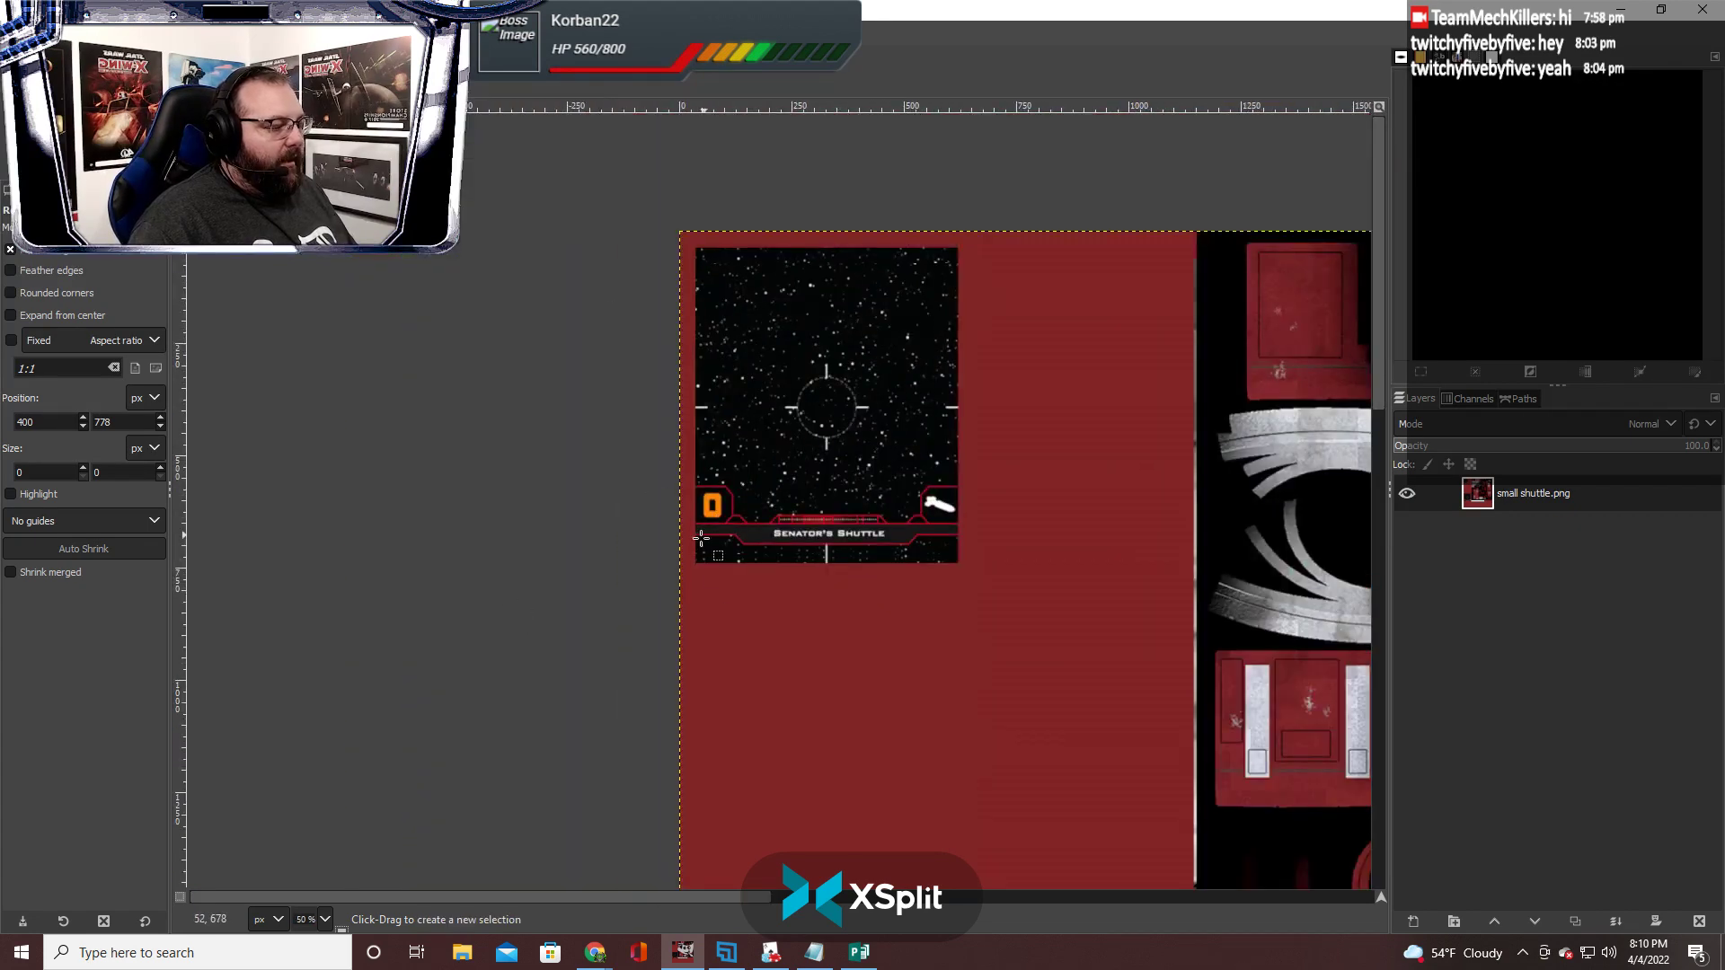
Select the entire small shuttle texture image and copy it to the clipboard
scroll(1006, 626, down, 1)
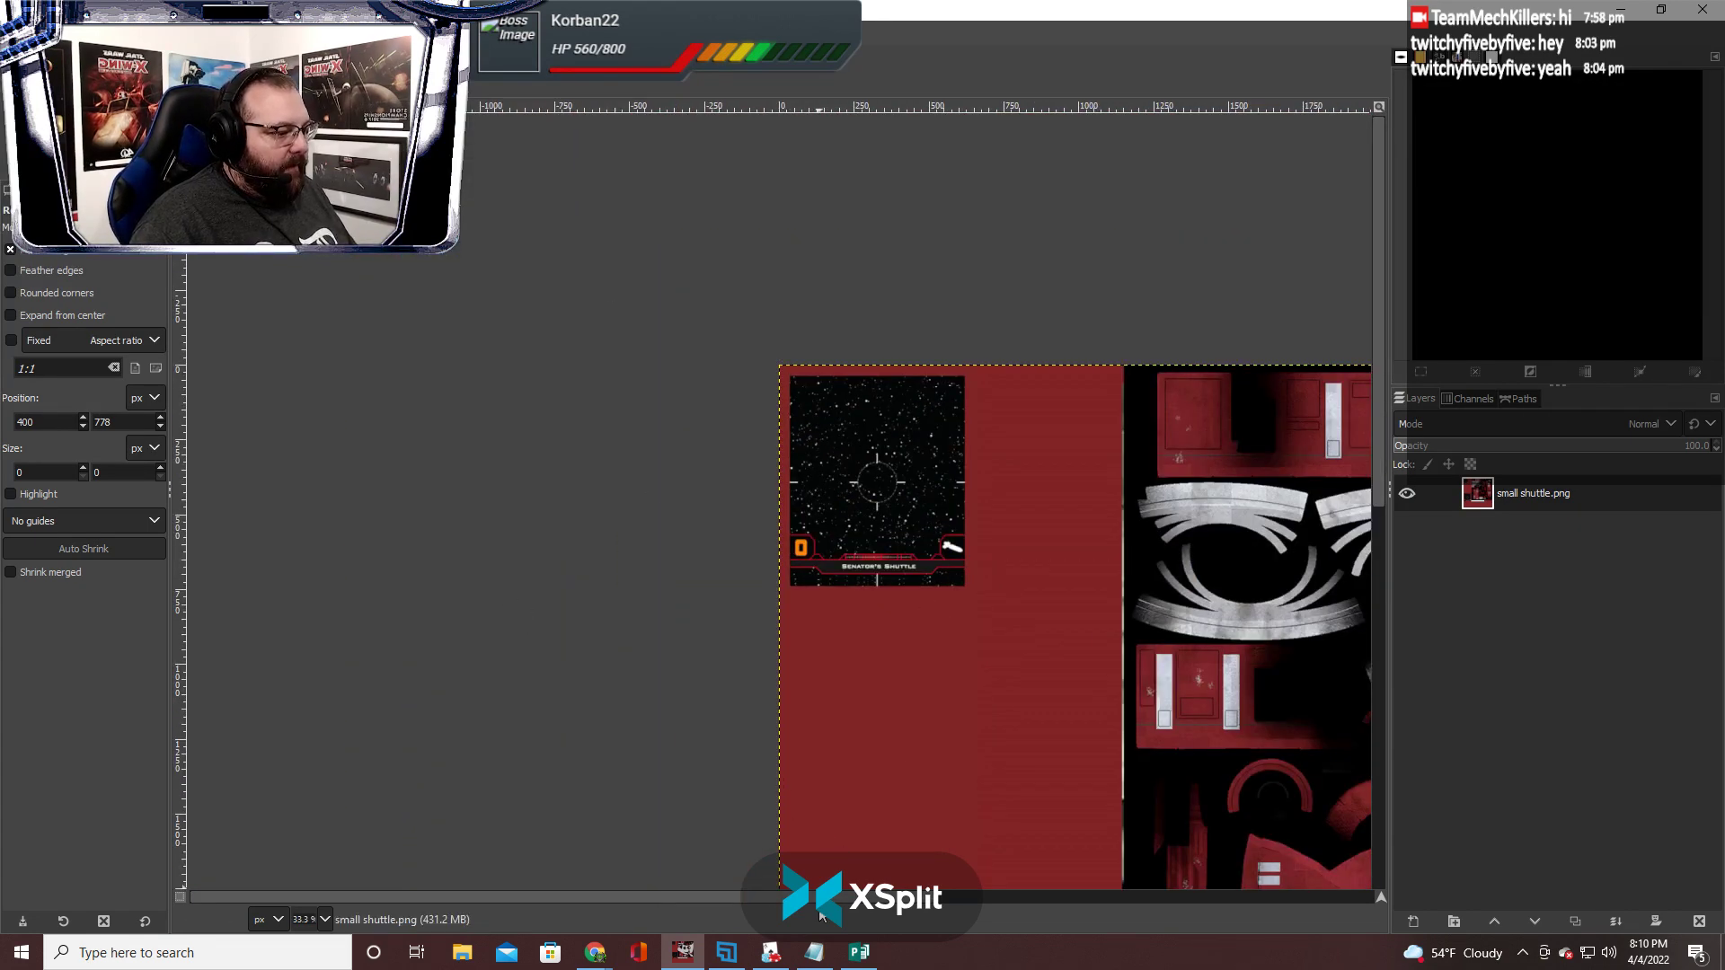
scroll(816, 838, down, 2)
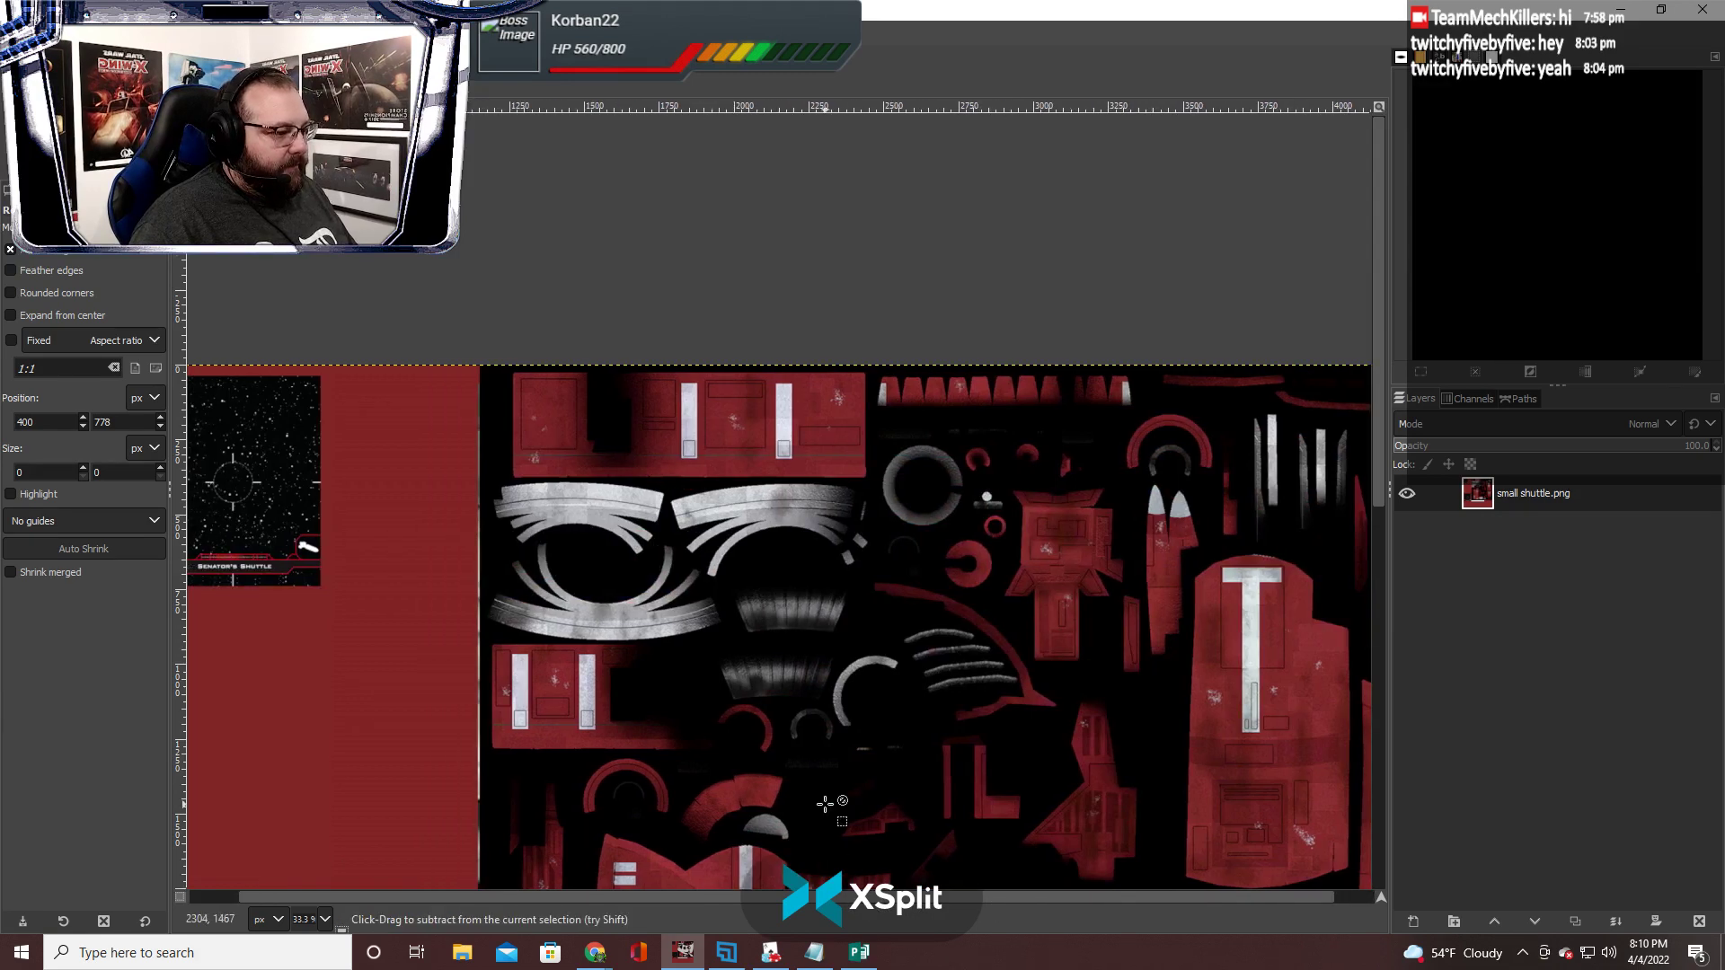
scroll(816, 839, down, 2)
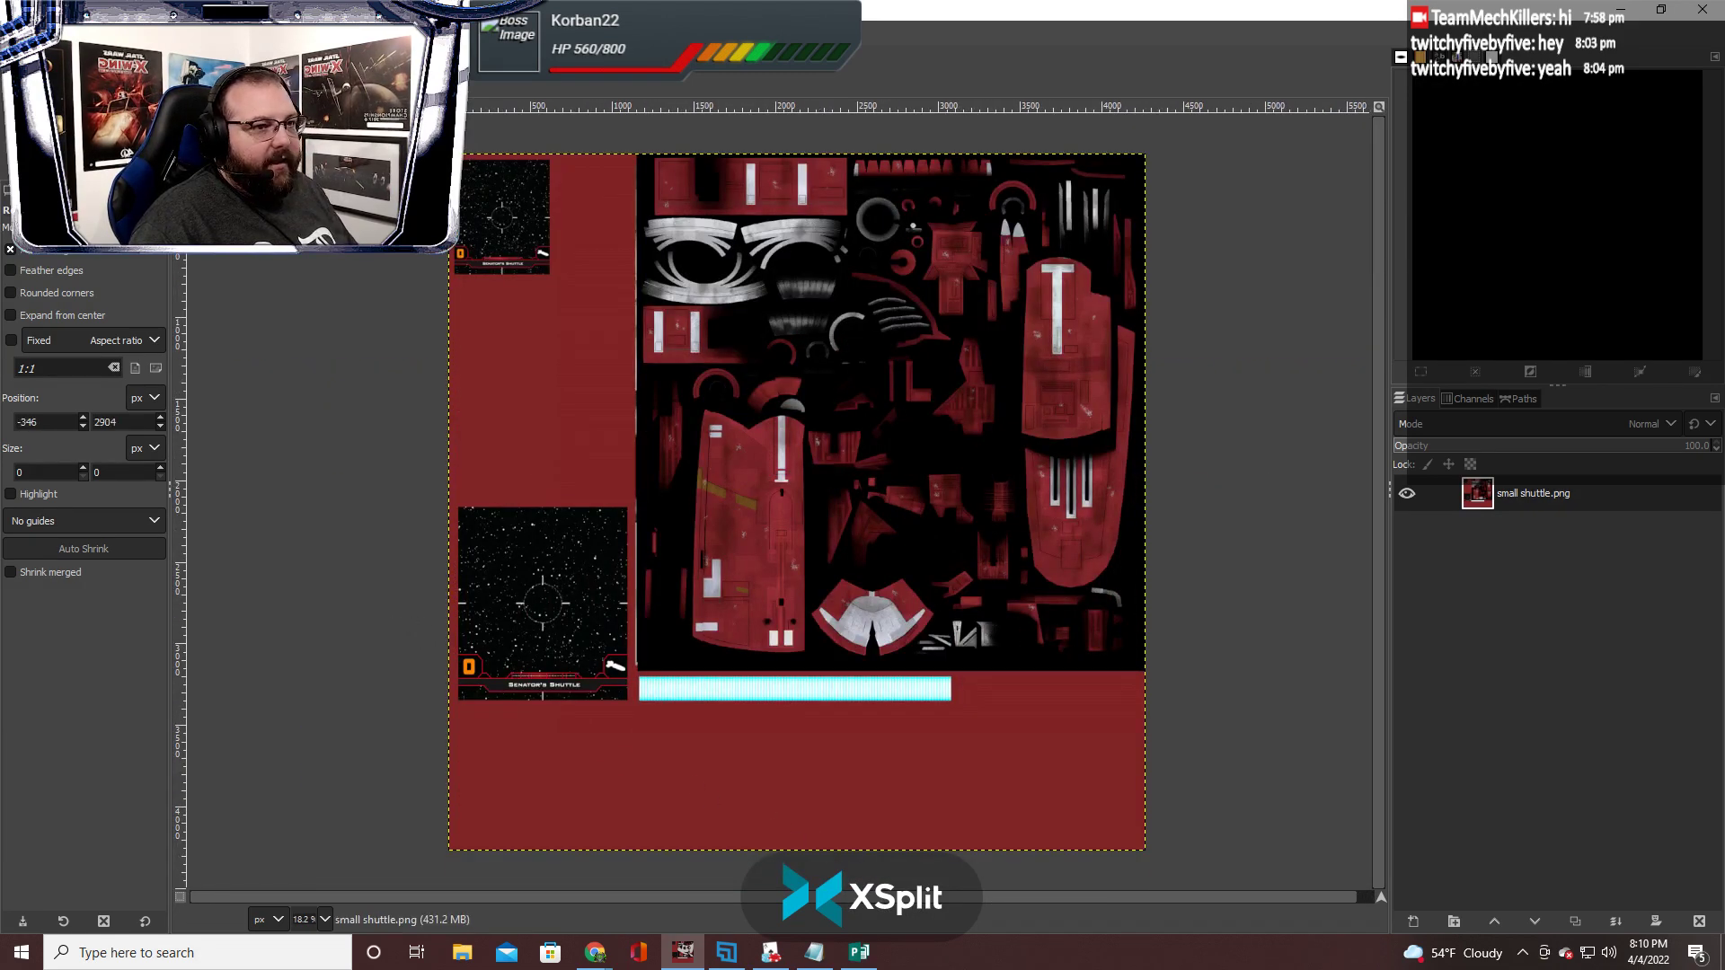
click(76, 29)
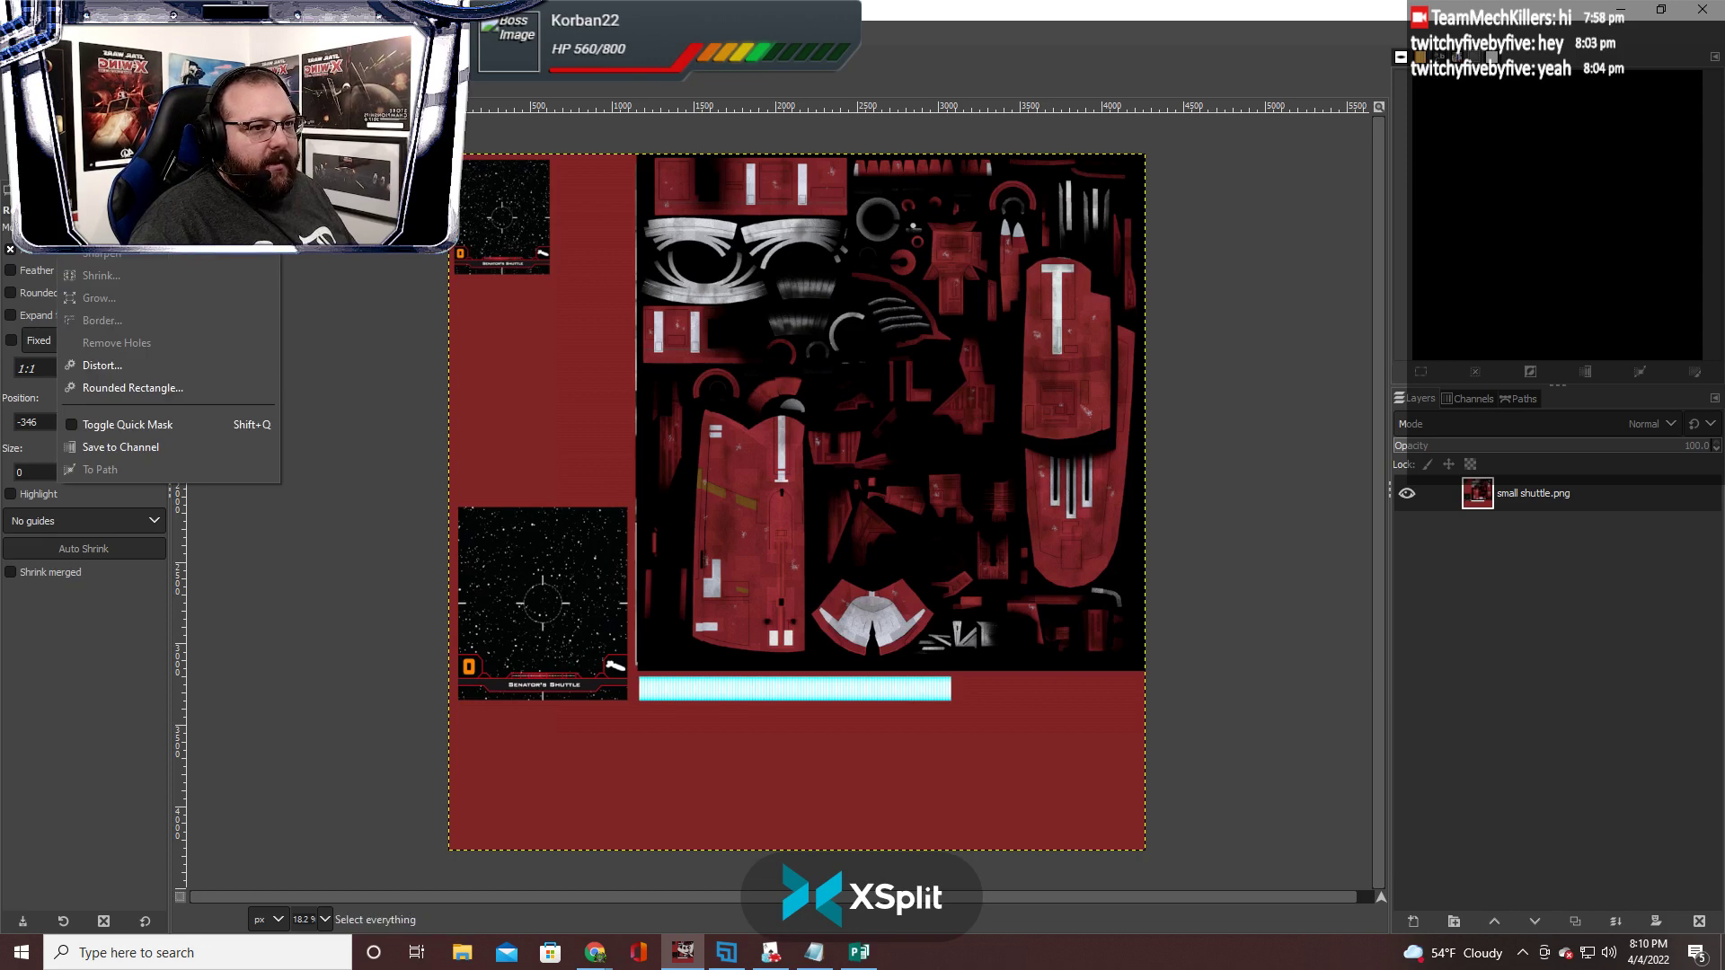
click(99, 63)
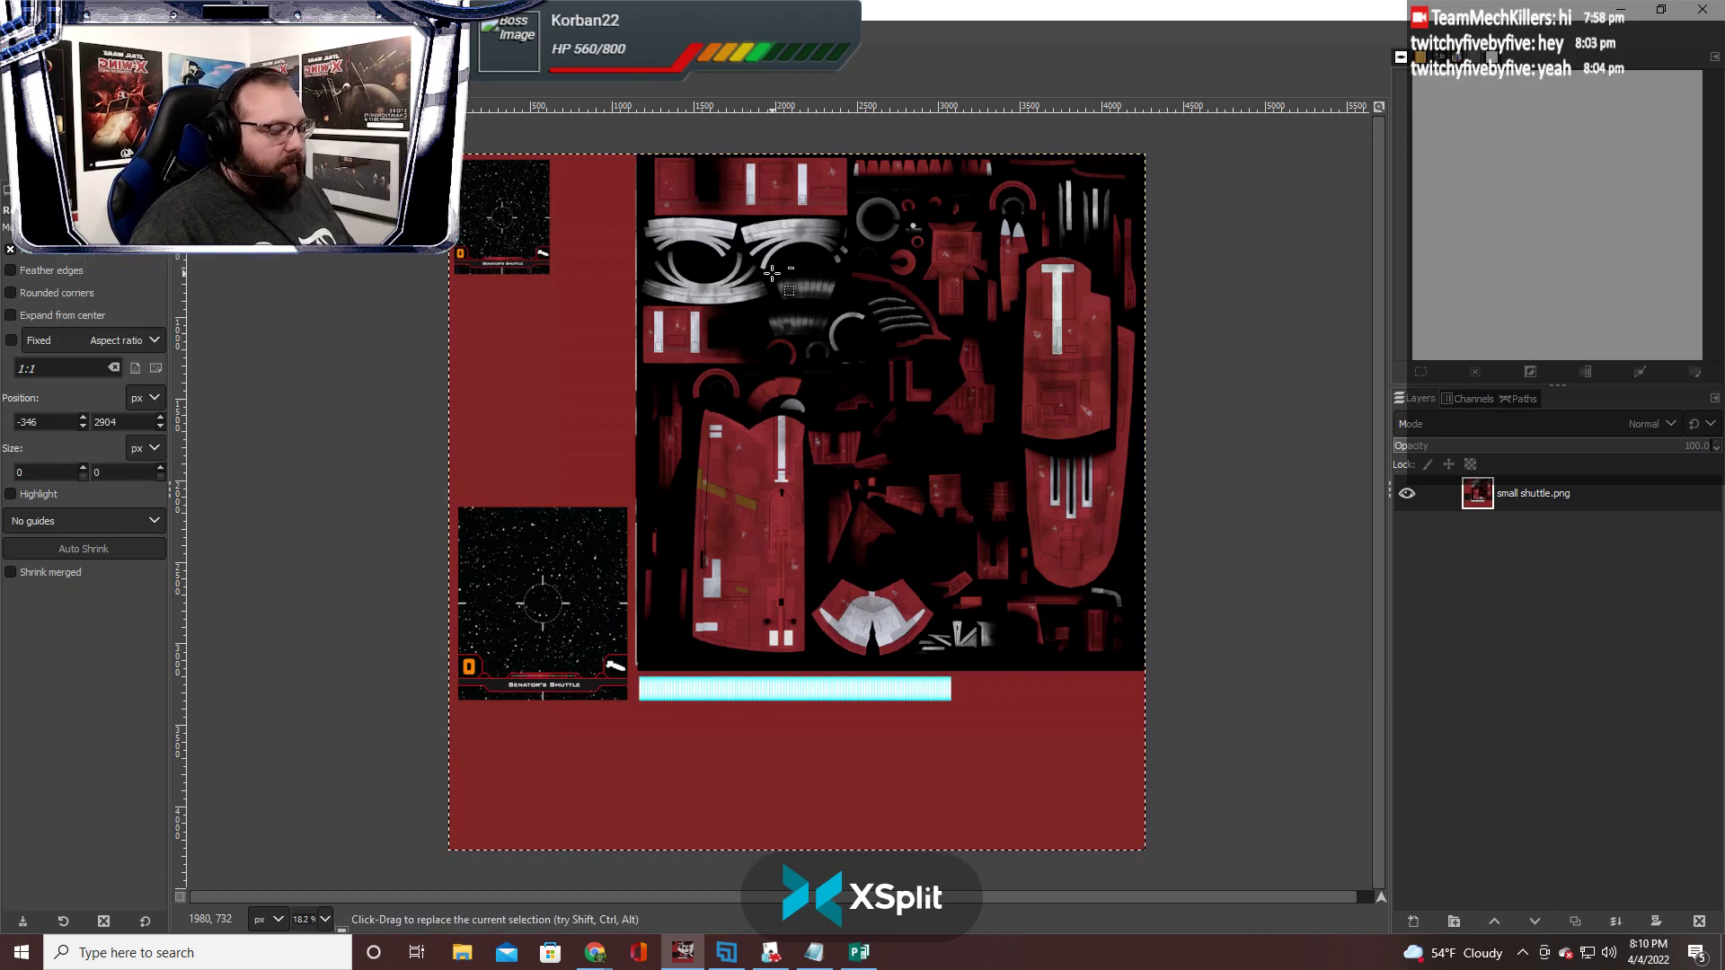
key(ctrl)
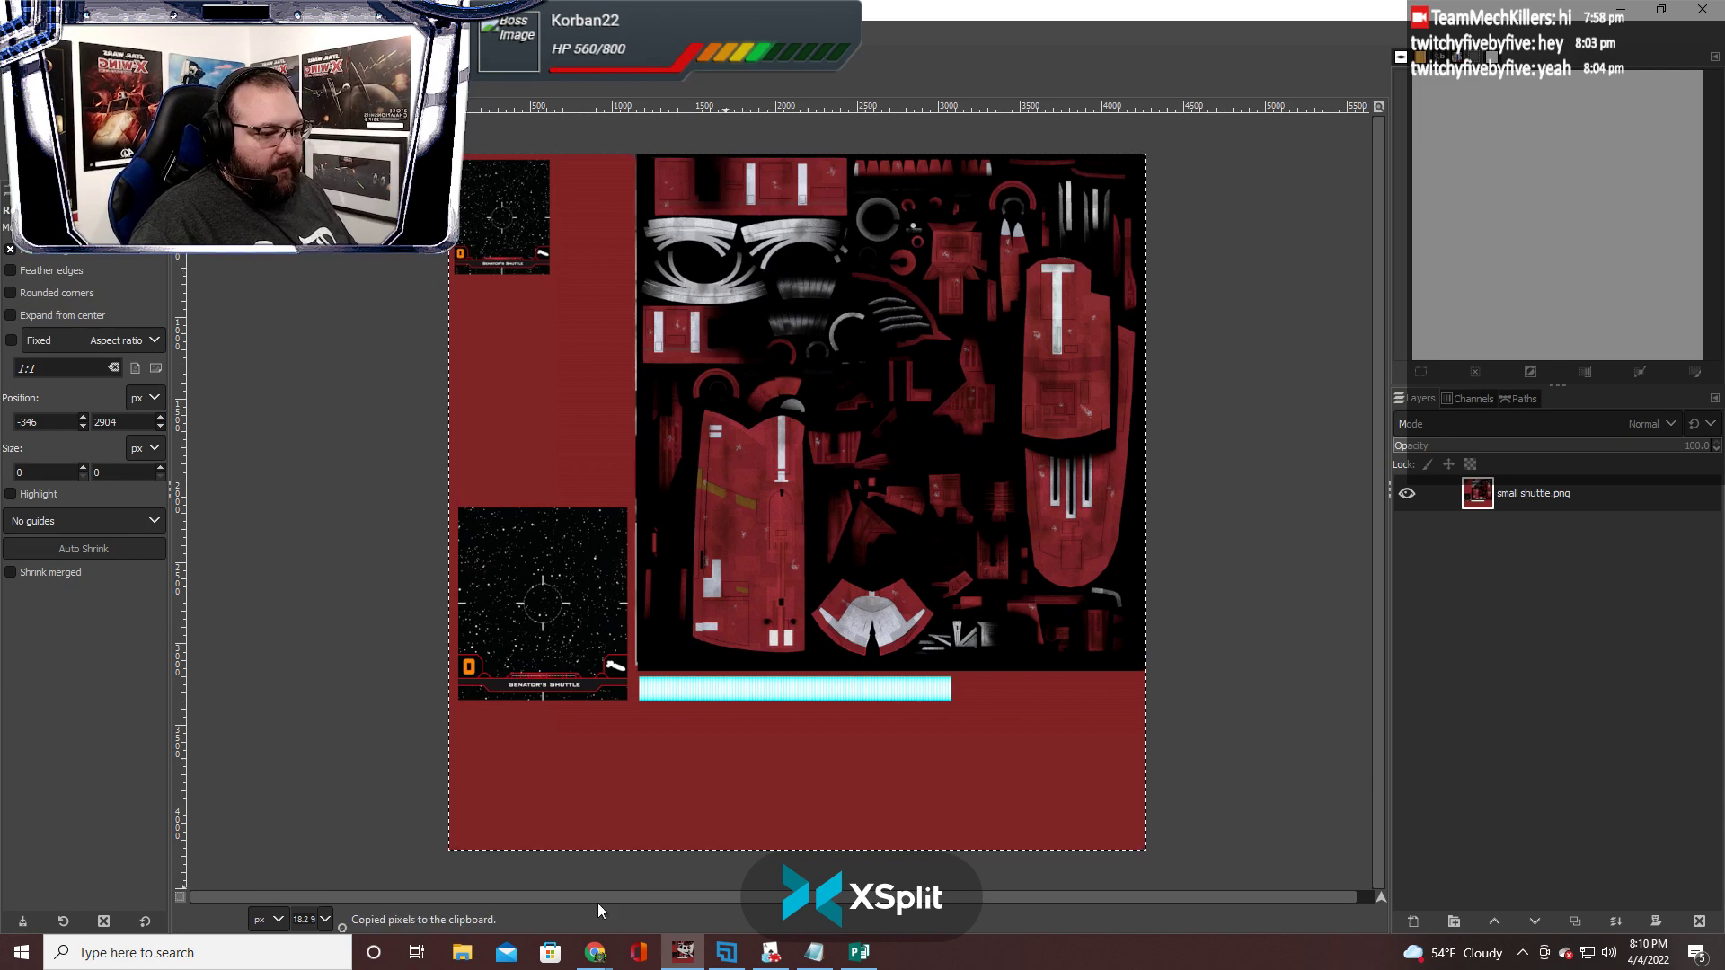
Search the computer for Publisher and launch Publisher 2013
click(280, 943)
text(Pup)
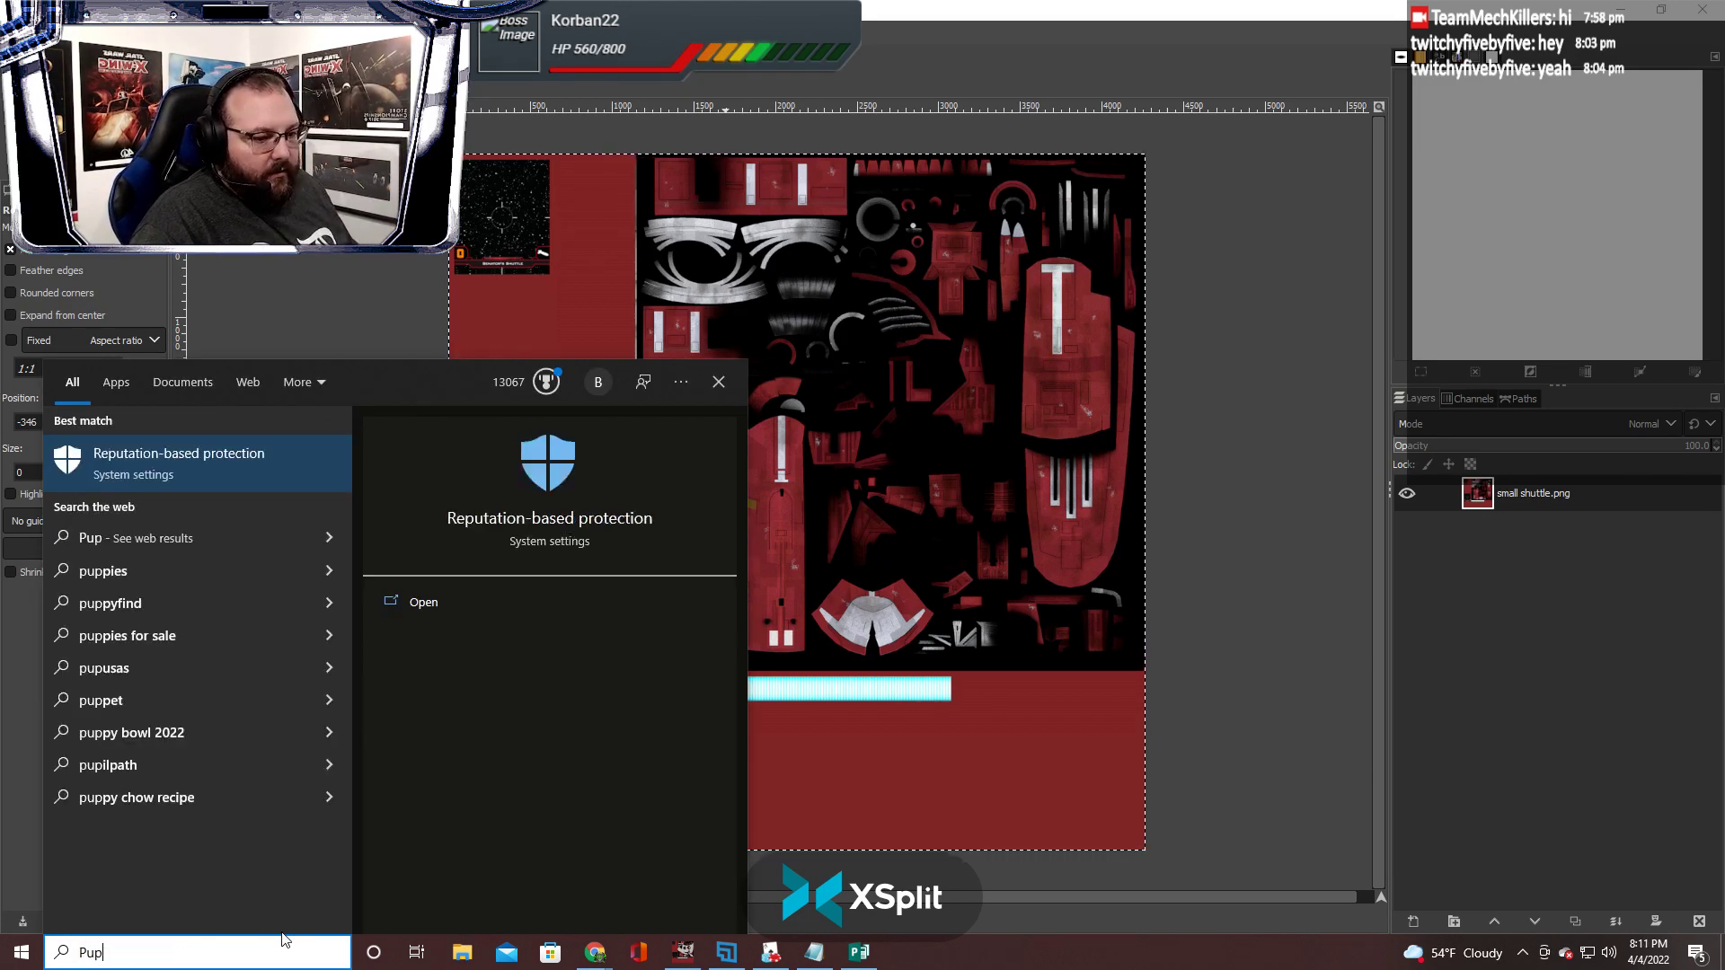
key(BackSpace)
text(b)
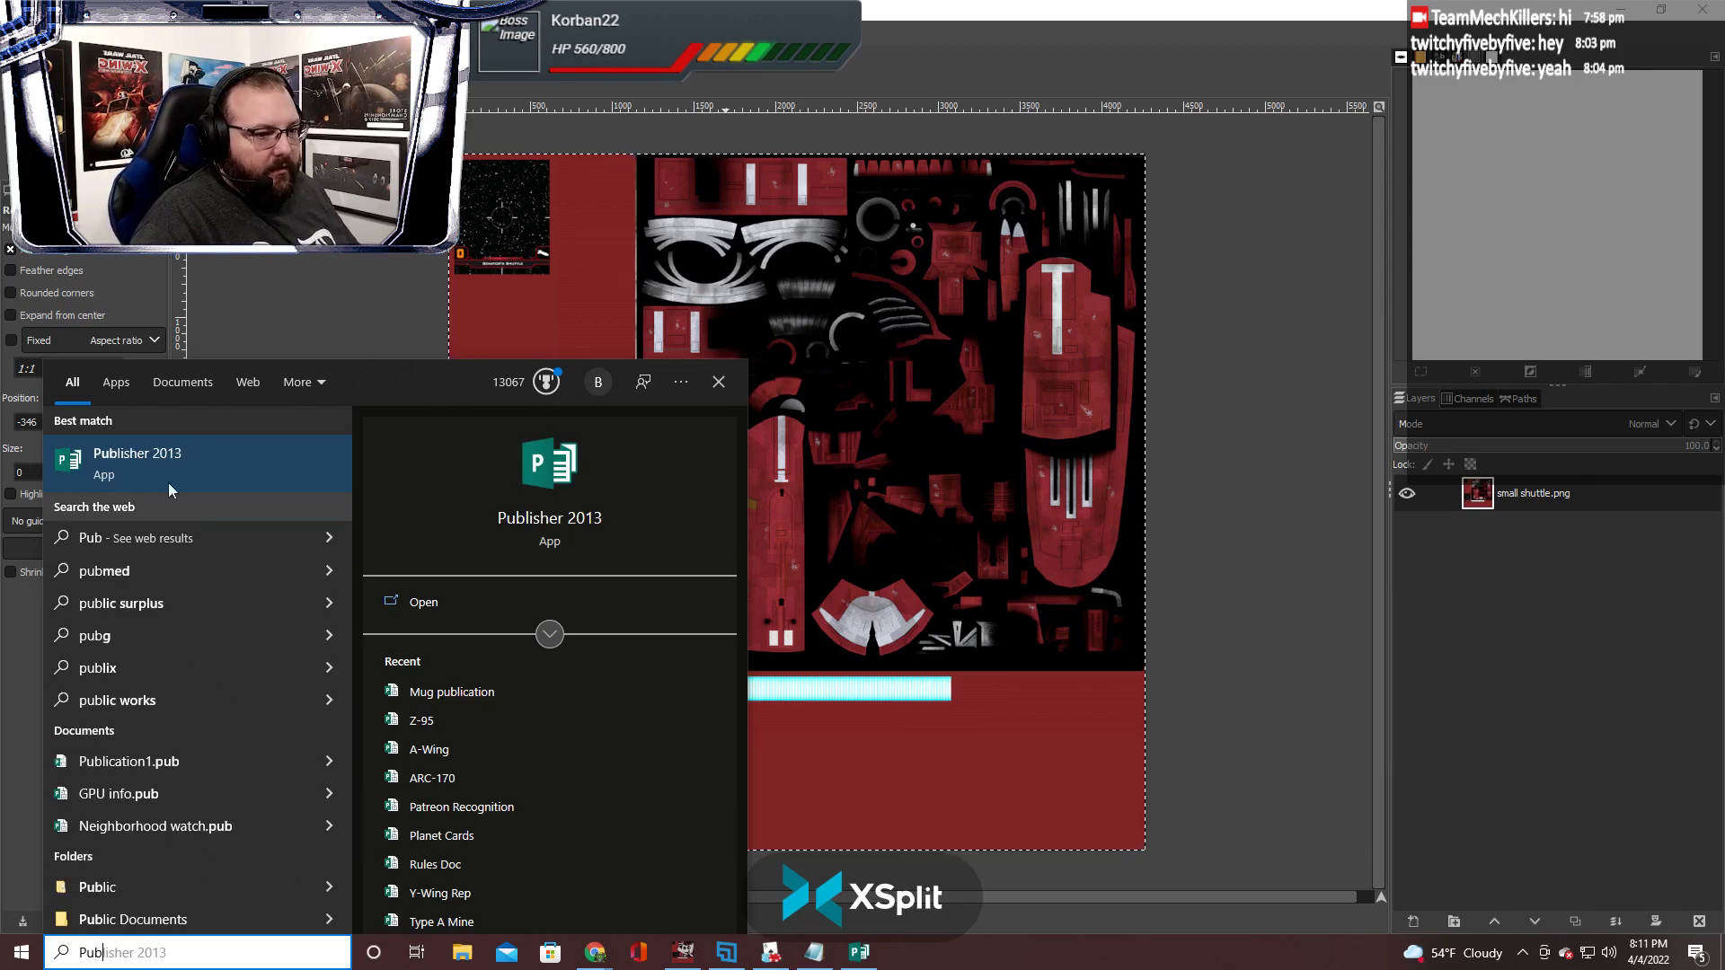
click(170, 485)
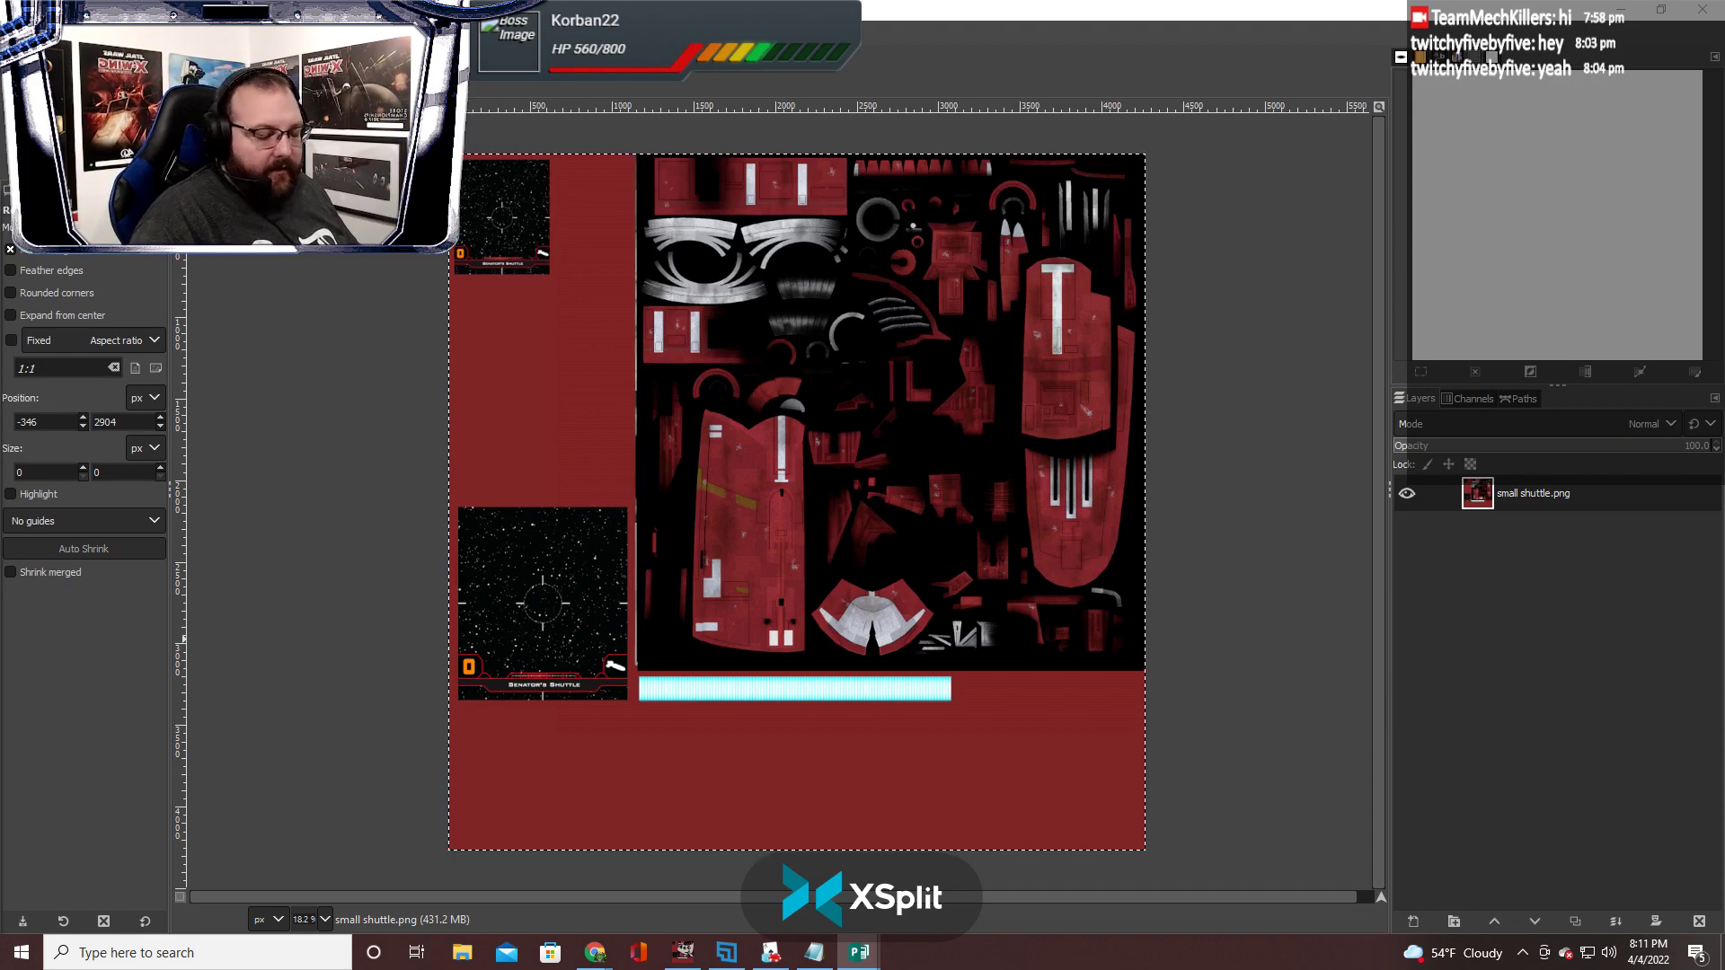
Switch to Tabletop Simulator and open the custom model settings of the Fenn Rau shuttle
key(alt+Tab)
scroll(683, 798, up, 5)
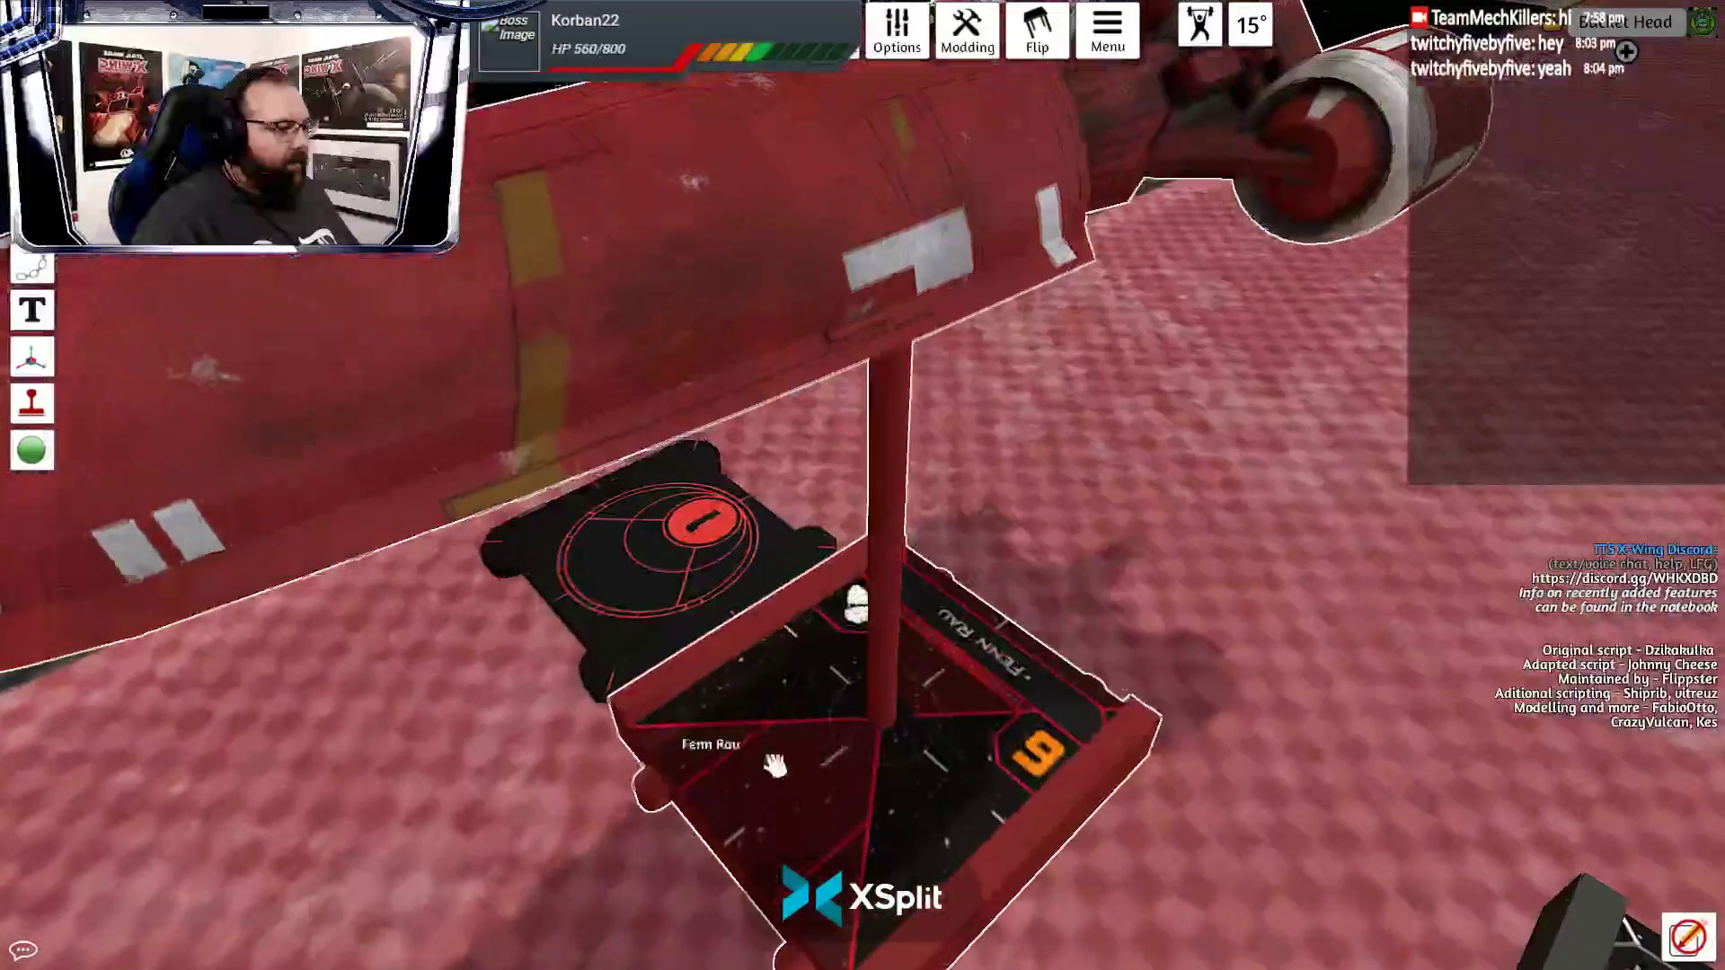
right_click(853, 756)
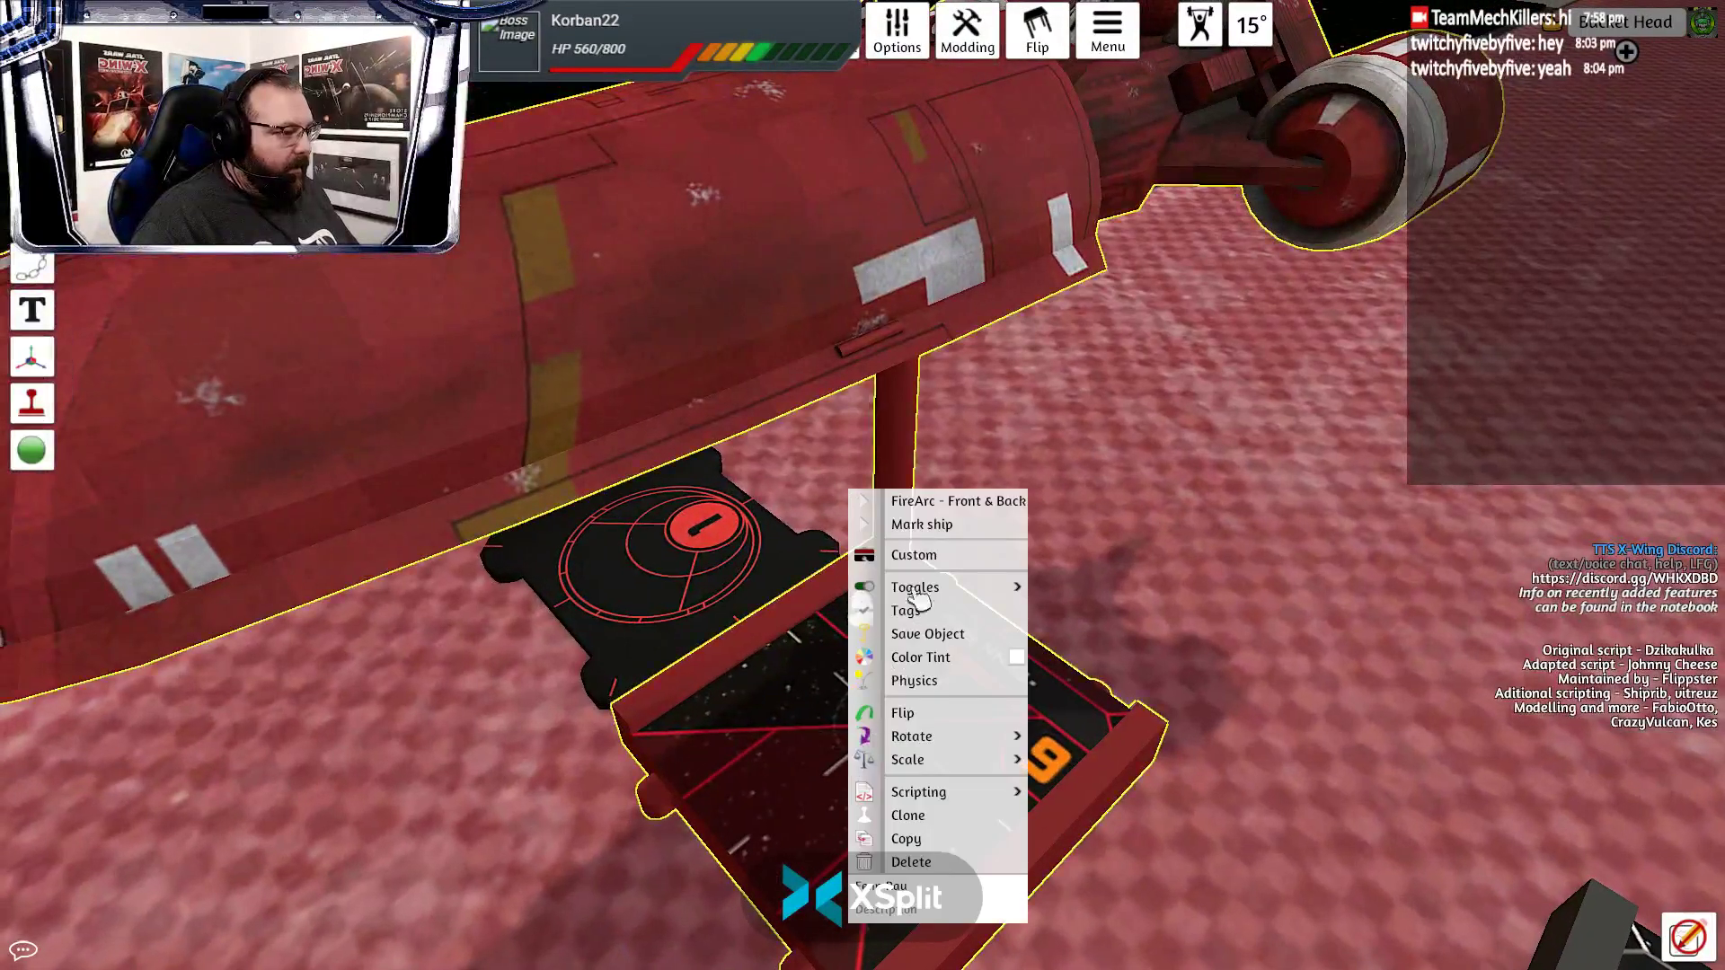
click(914, 555)
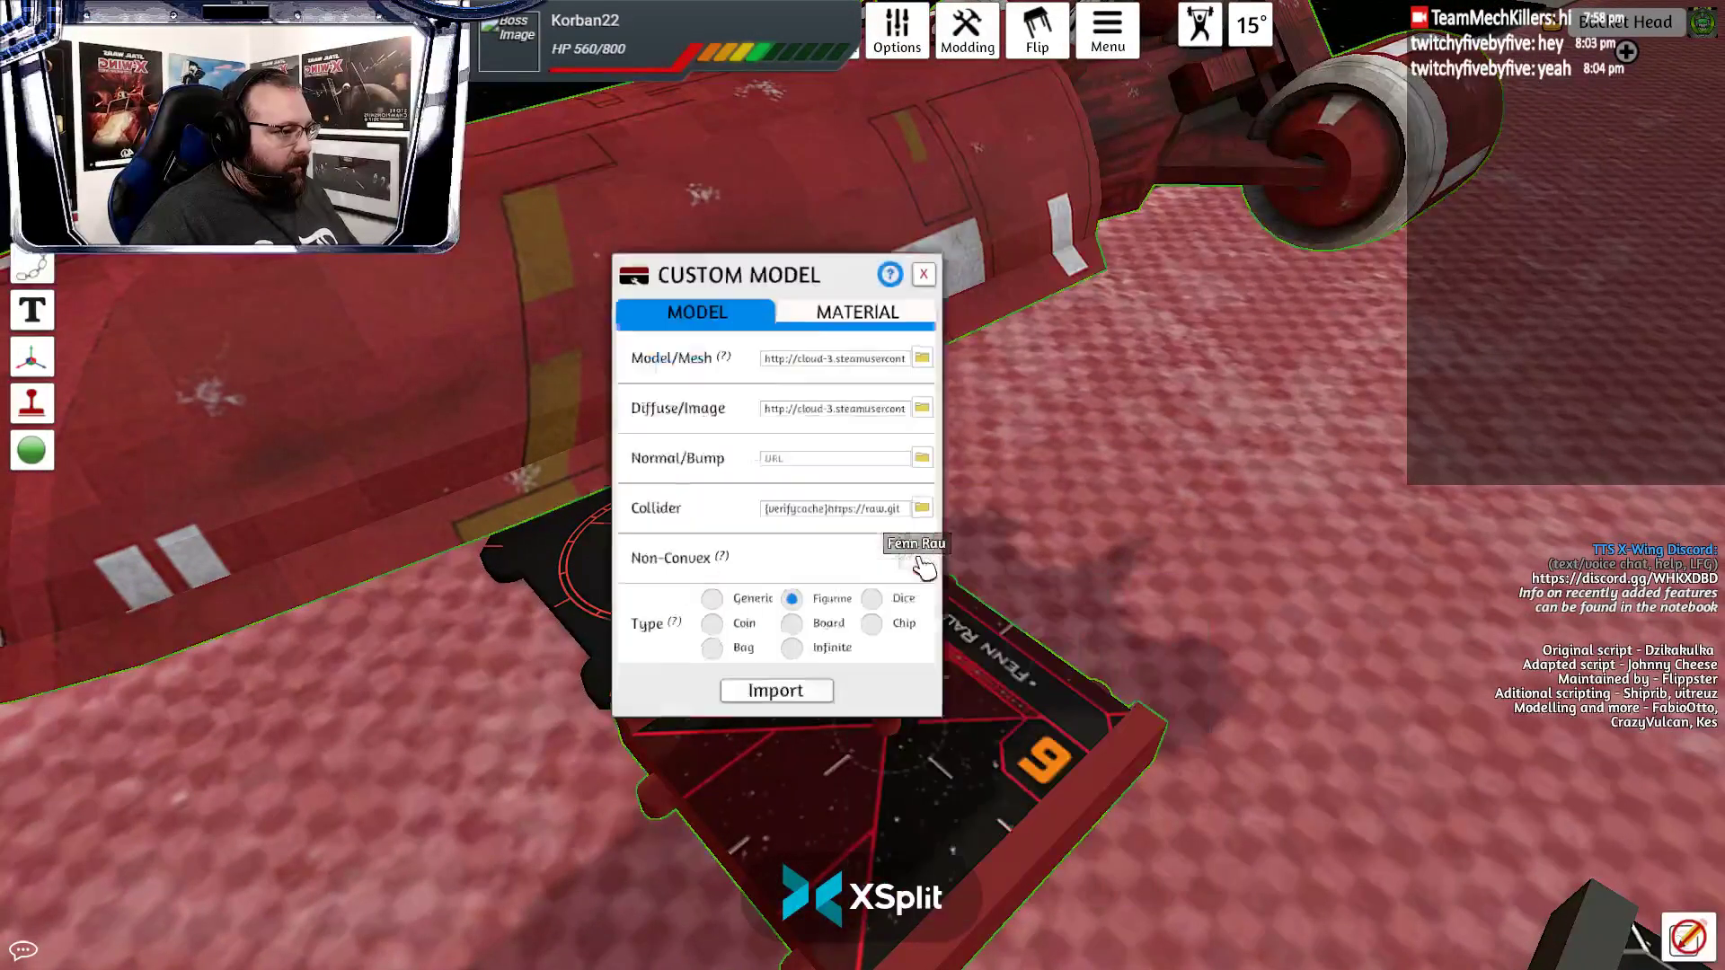
click(925, 397)
click(170, 530)
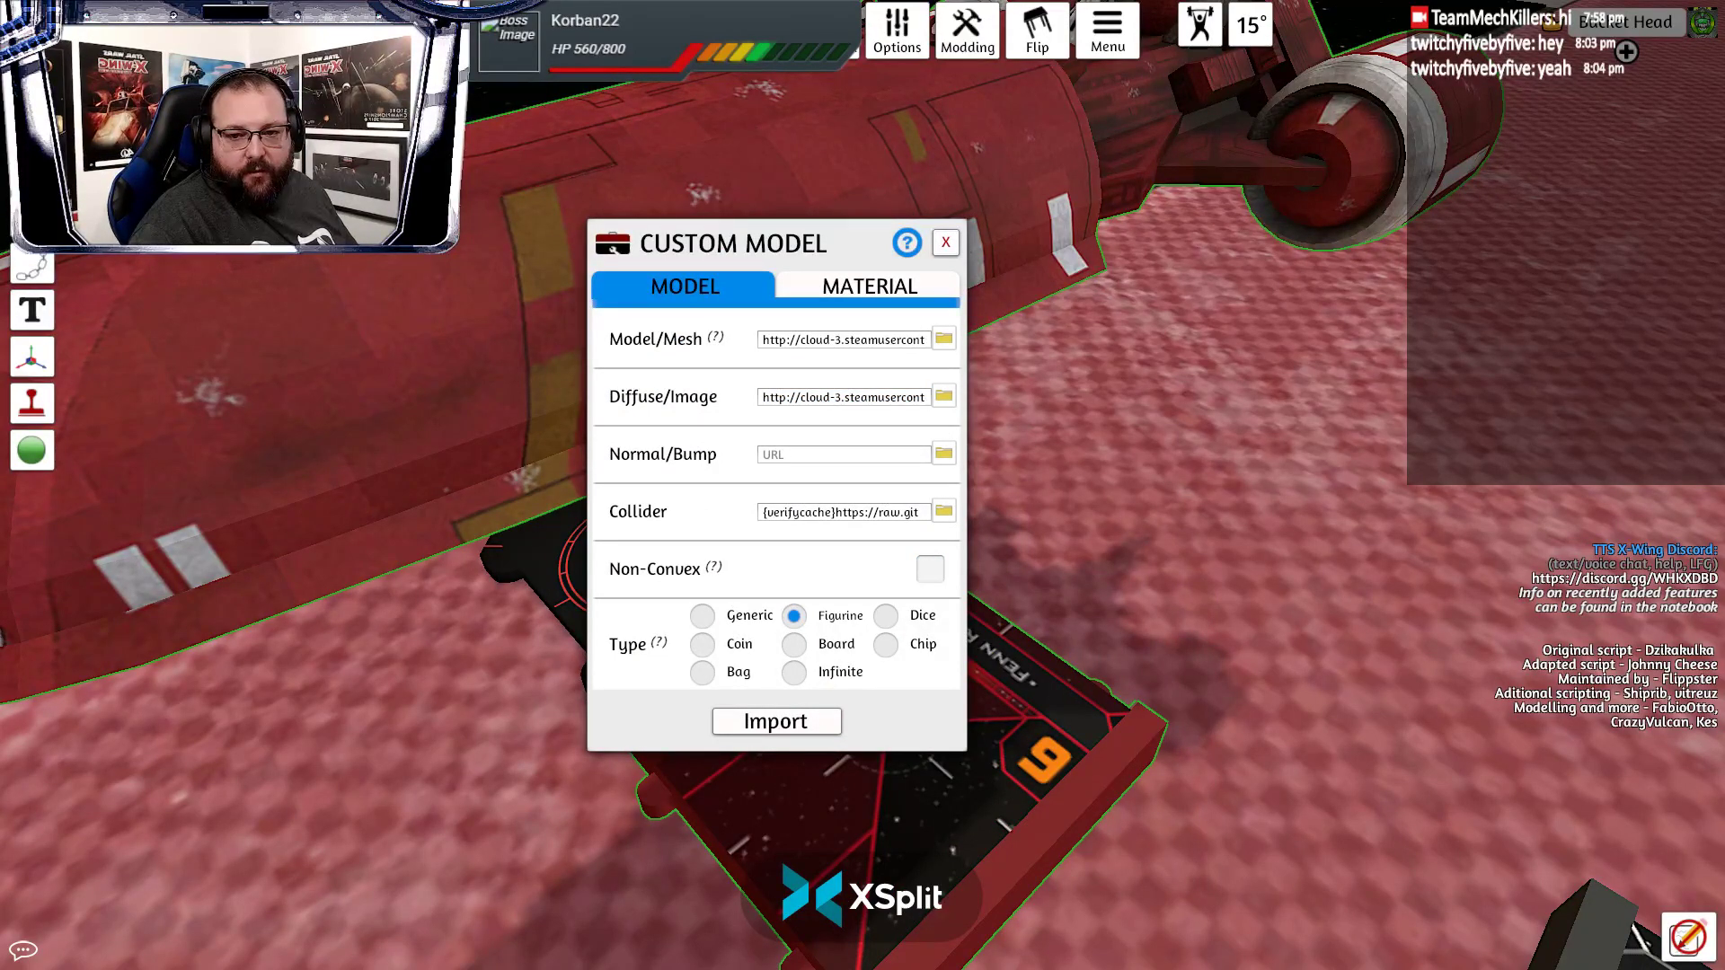
Upload a replacement diffuse image to the Steam Cloud and import it for this shuttle only, without updating matching objects
click(943, 395)
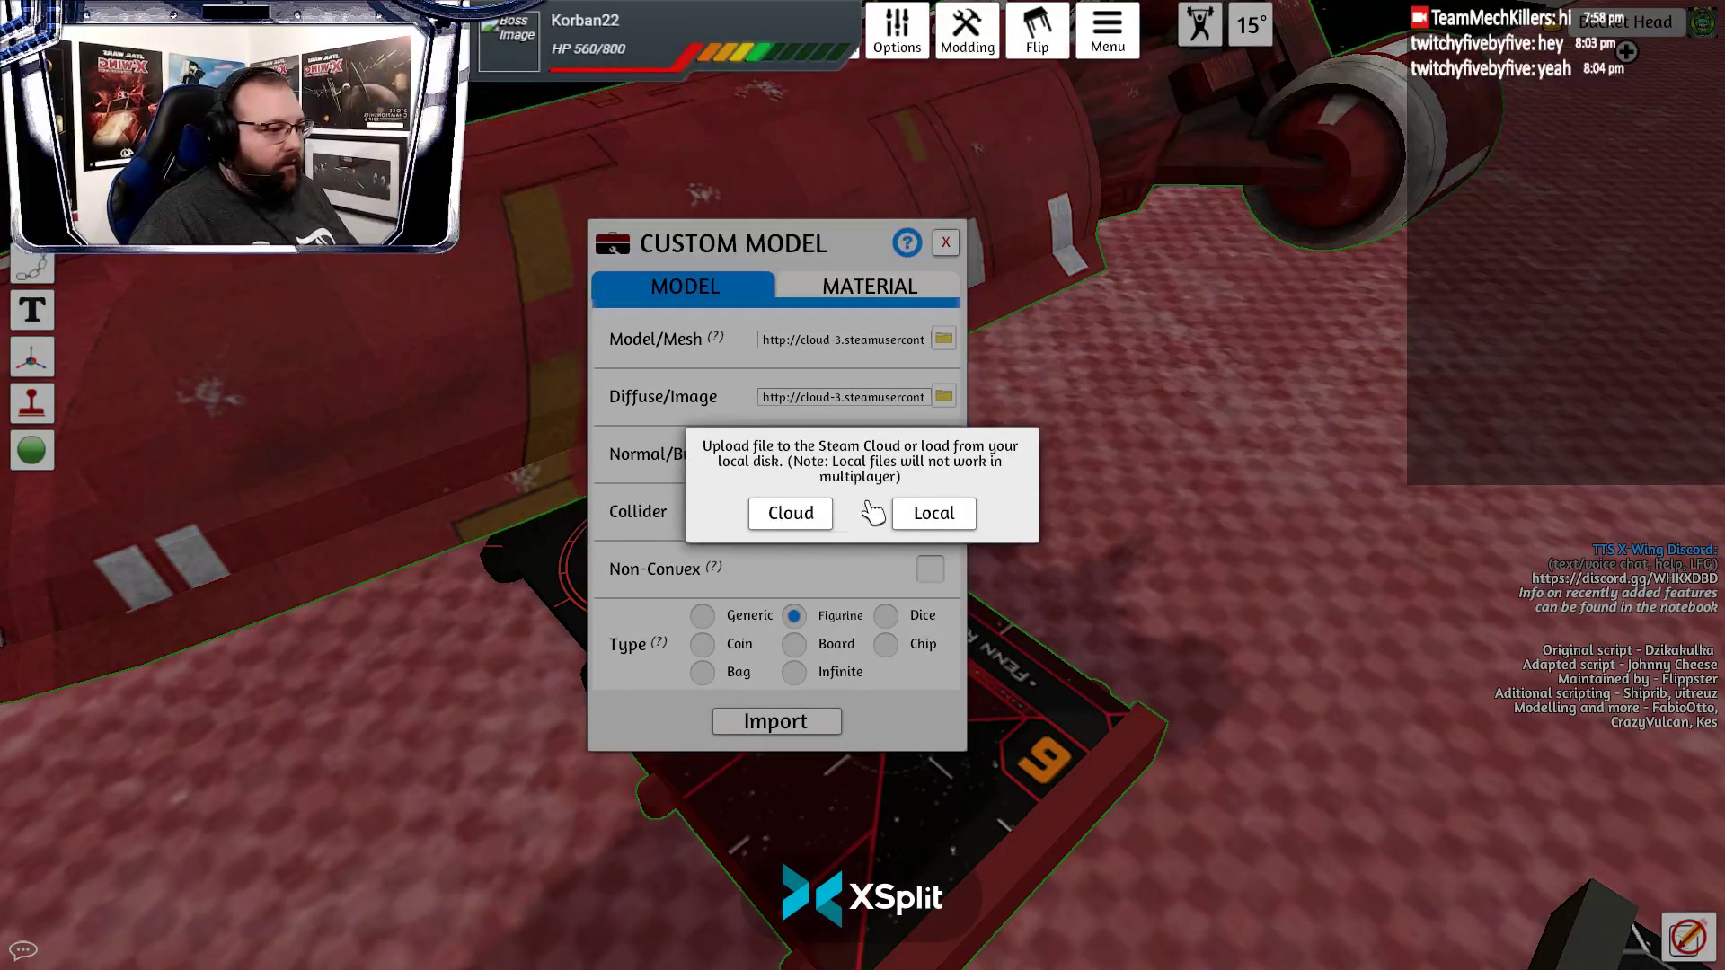
click(815, 519)
click(816, 530)
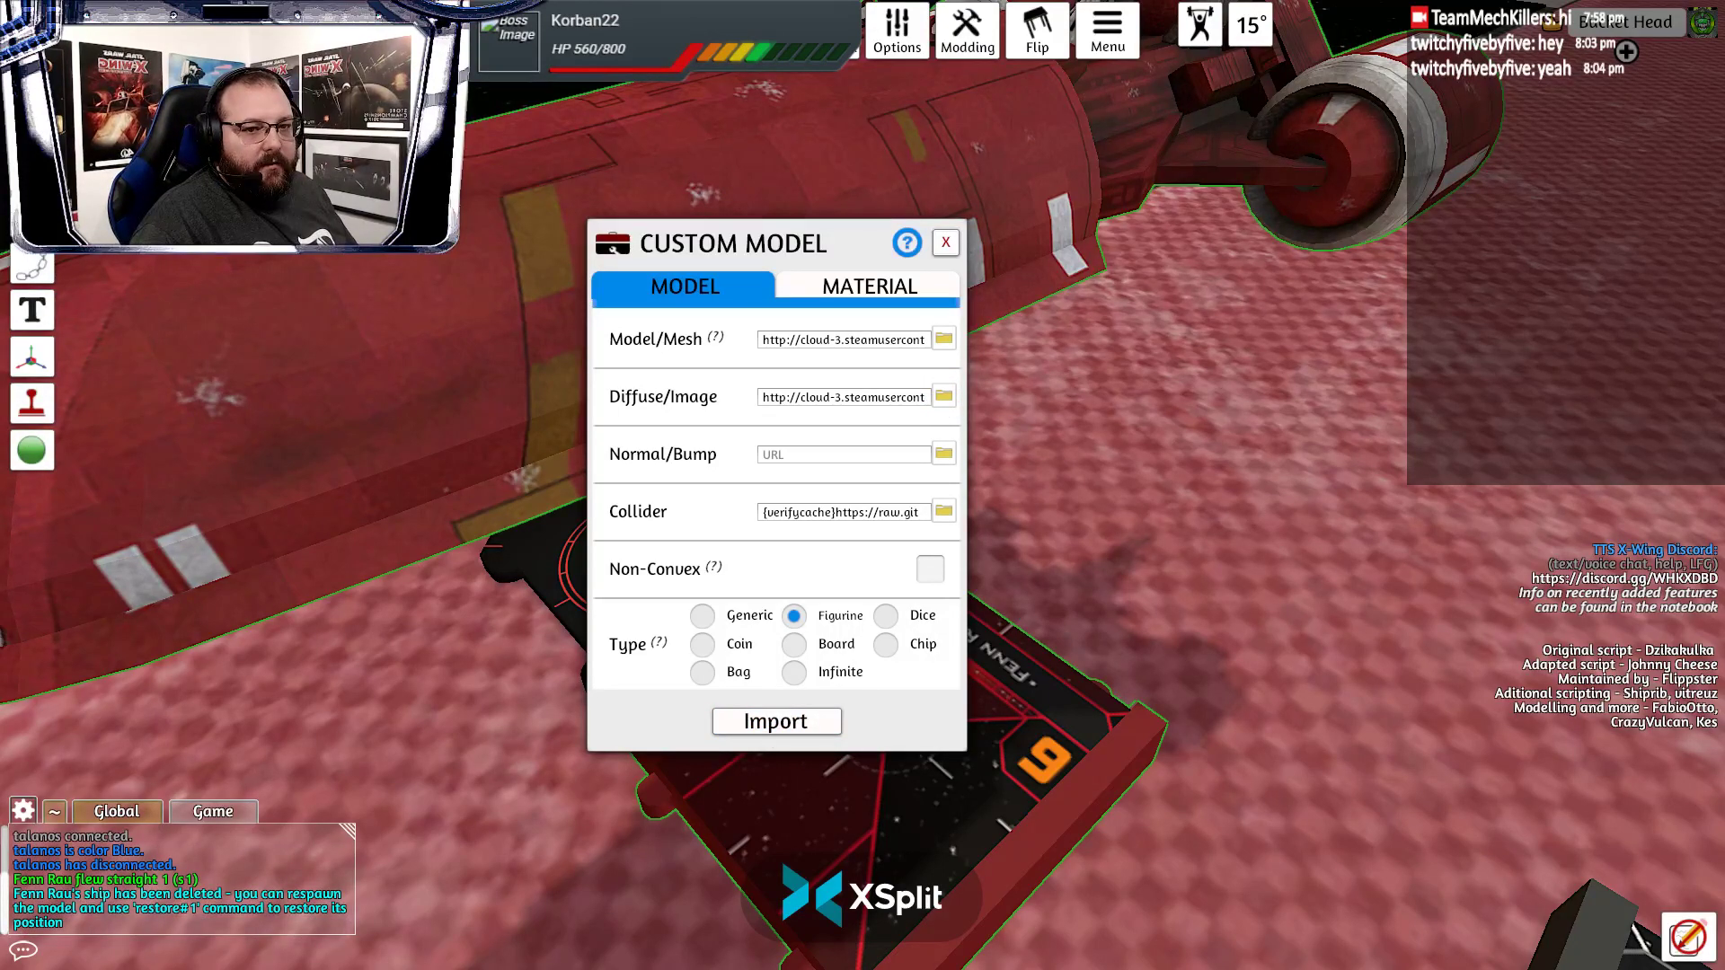
click(793, 719)
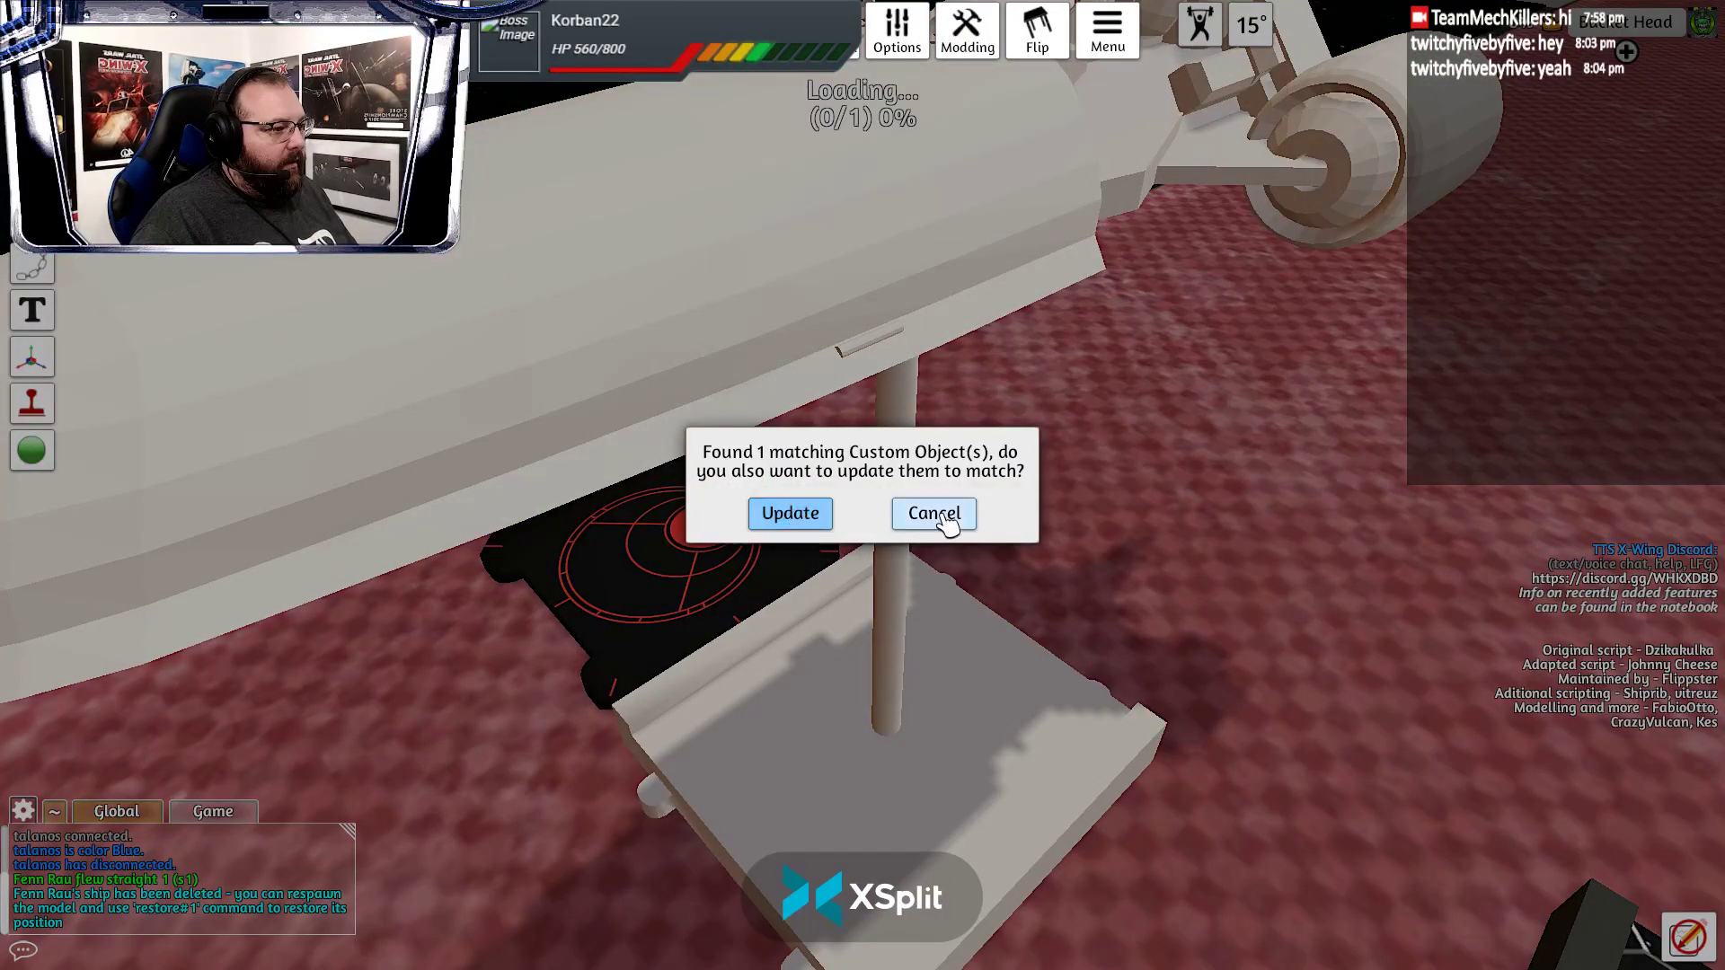
click(941, 516)
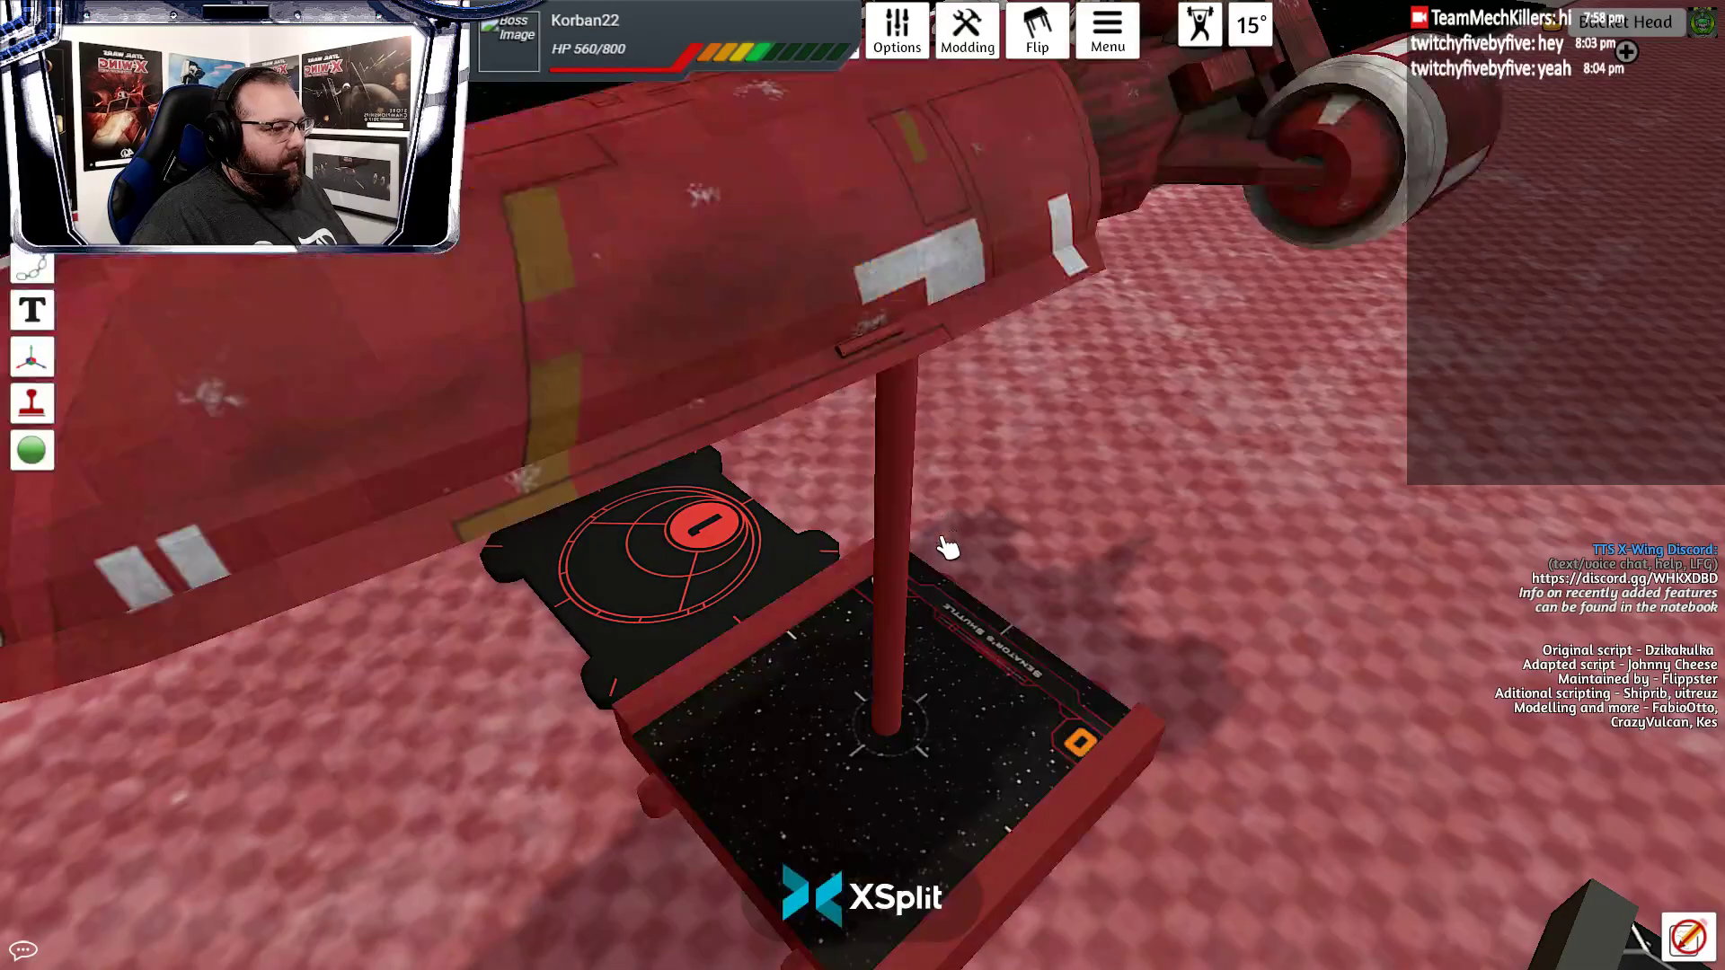
Move the small shuttle away from the red numbered token and inspect its base card up close
scroll(885, 738, down, 3)
drag(881, 736, 1159, 701)
key(d)
key(w)
key(s)
drag(937, 566, 1009, 558)
scroll(663, 600, up, 1)
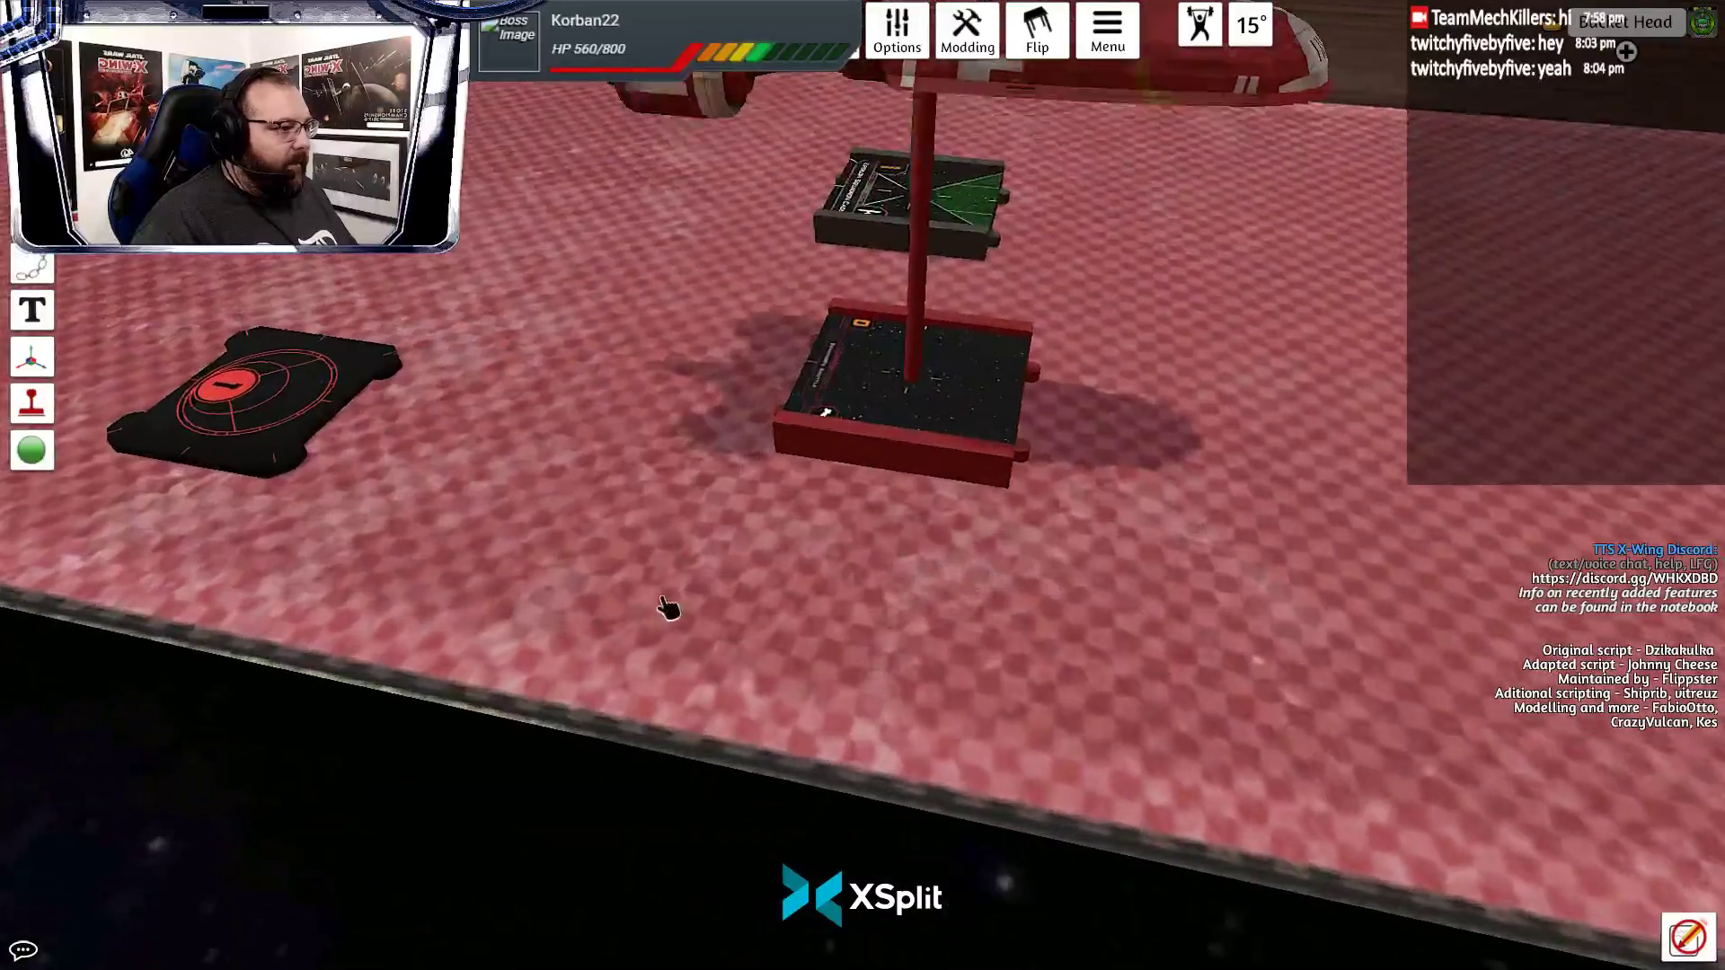
key(w)
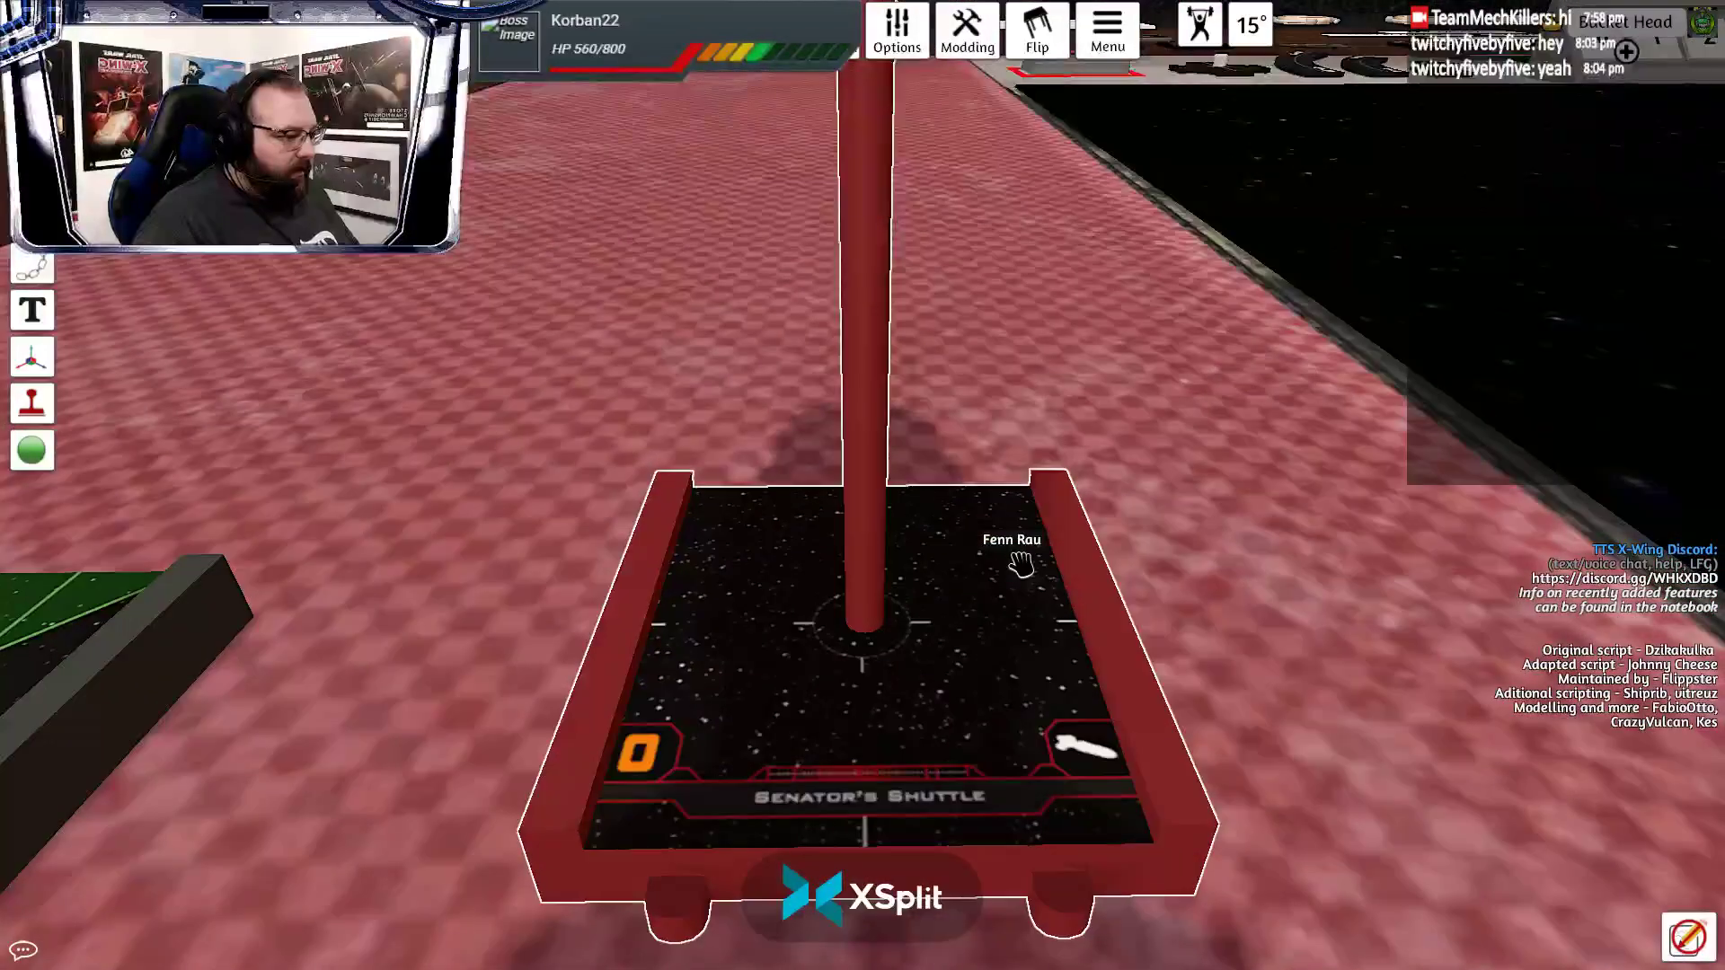
Magnify the small shuttle's base from above to check the Senator's Shuttle card art
scroll(1021, 564, down, 5)
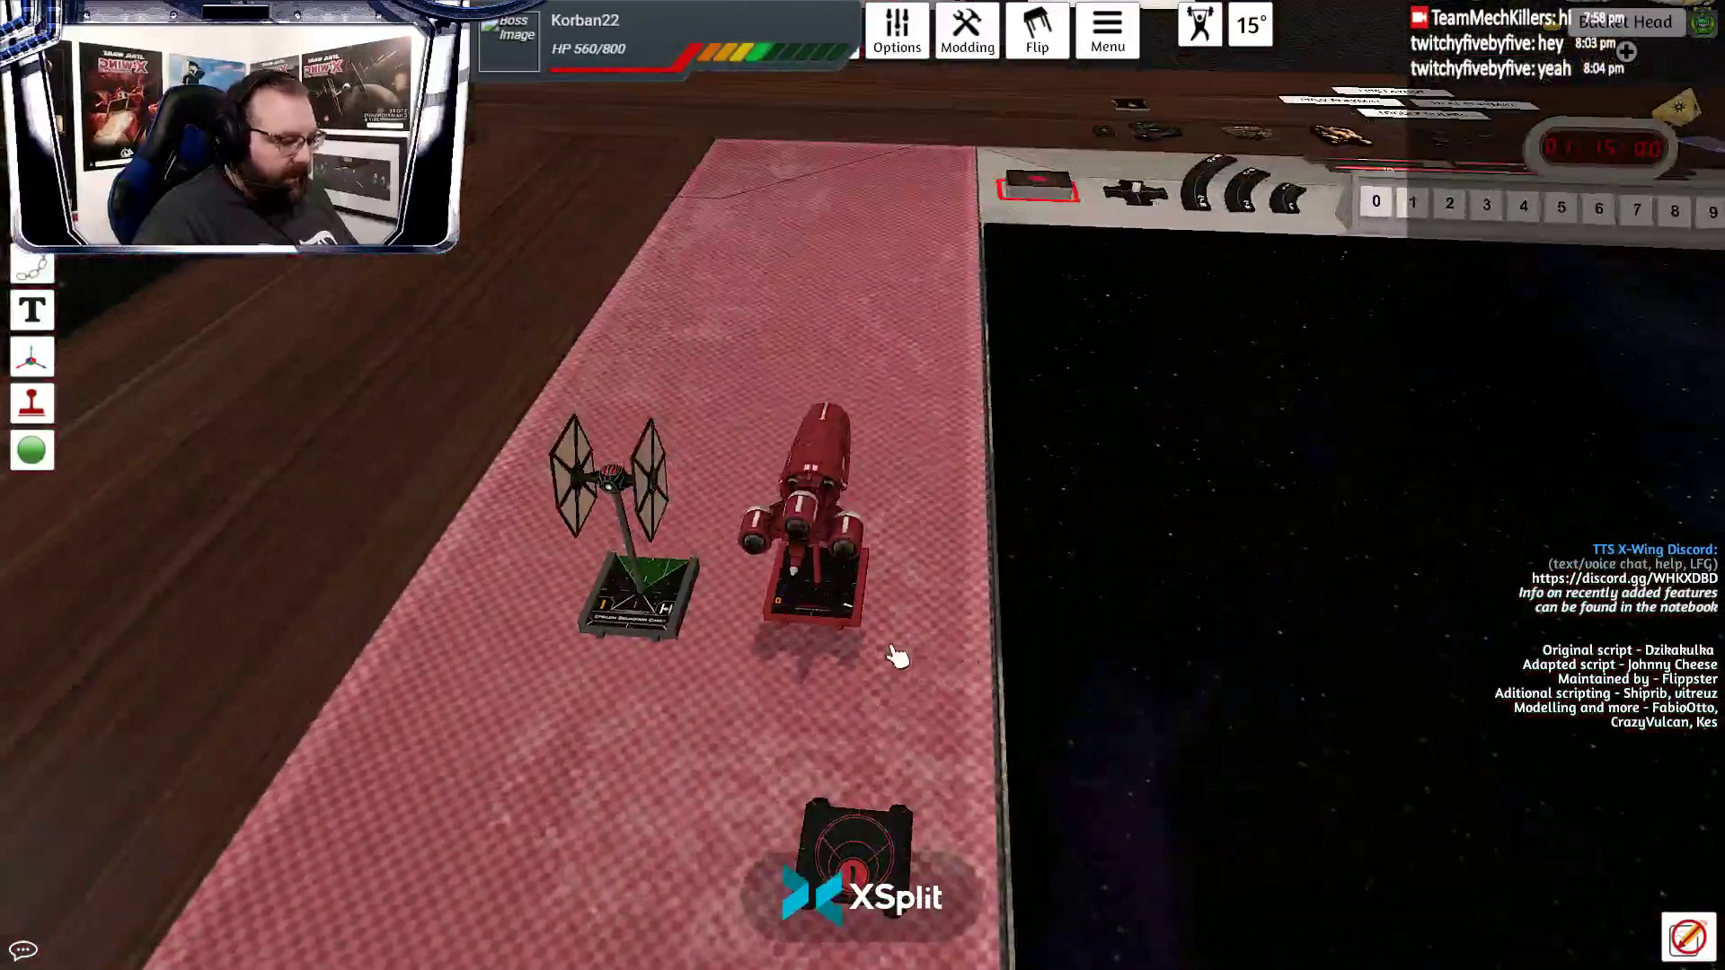
key(m)
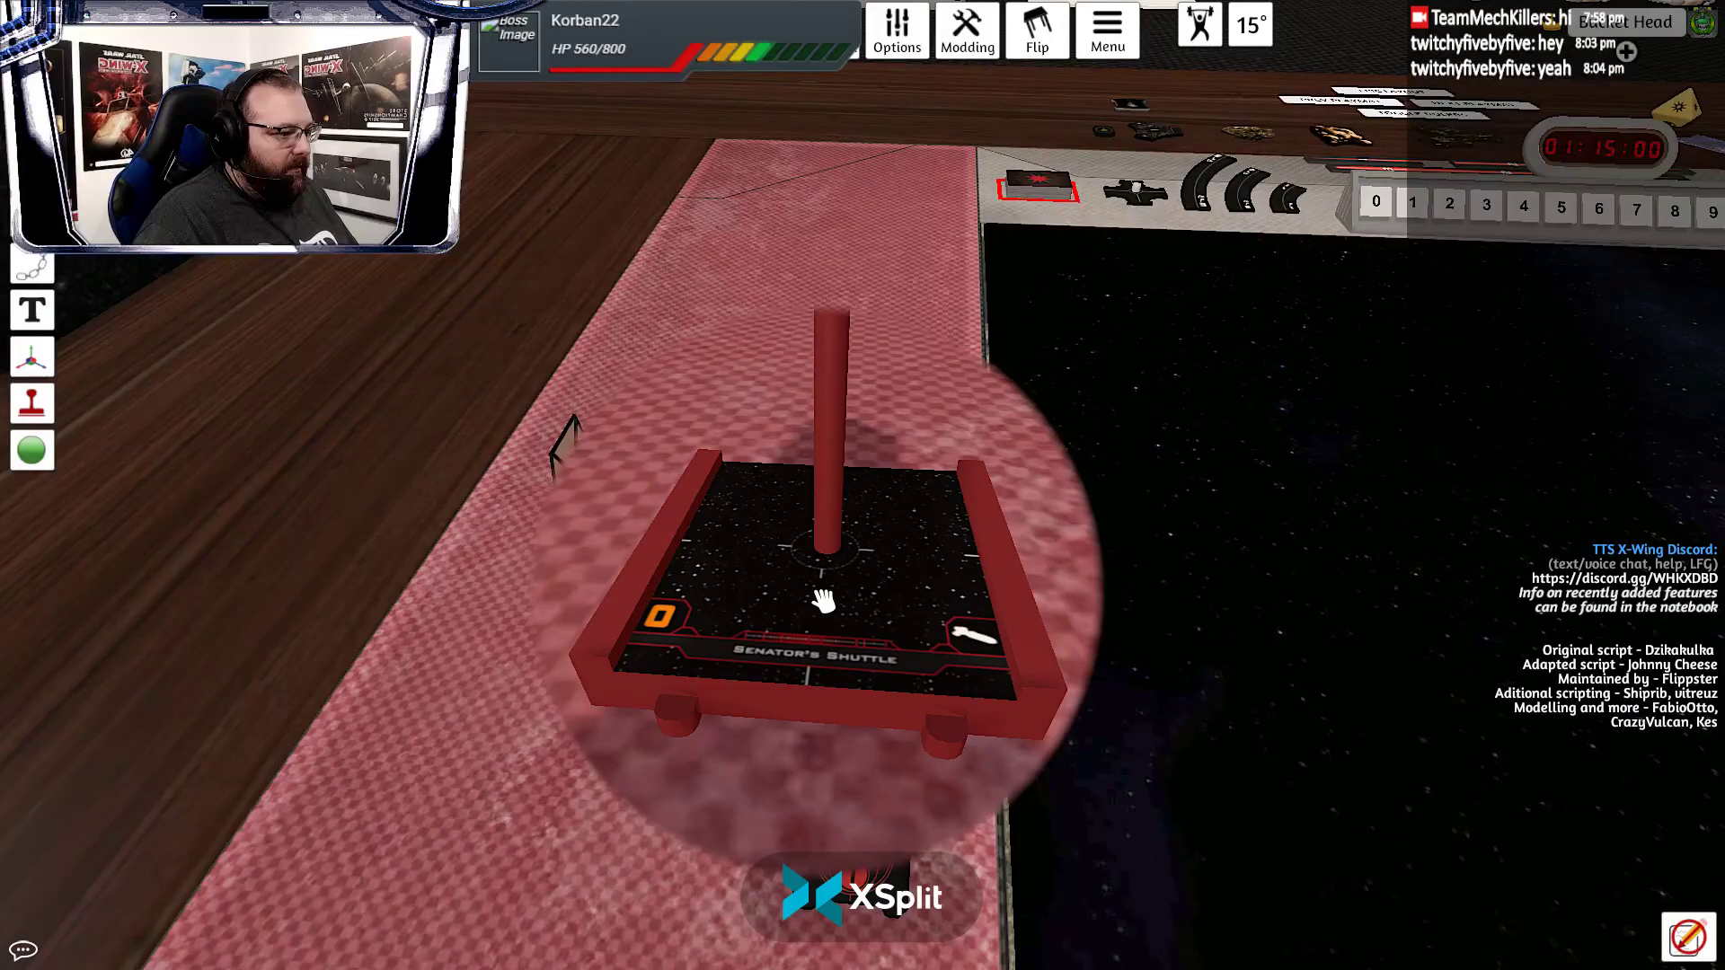
key(m)
drag(988, 607, 916, 636)
scroll(639, 655, up, 4)
scroll(640, 656, up, 2)
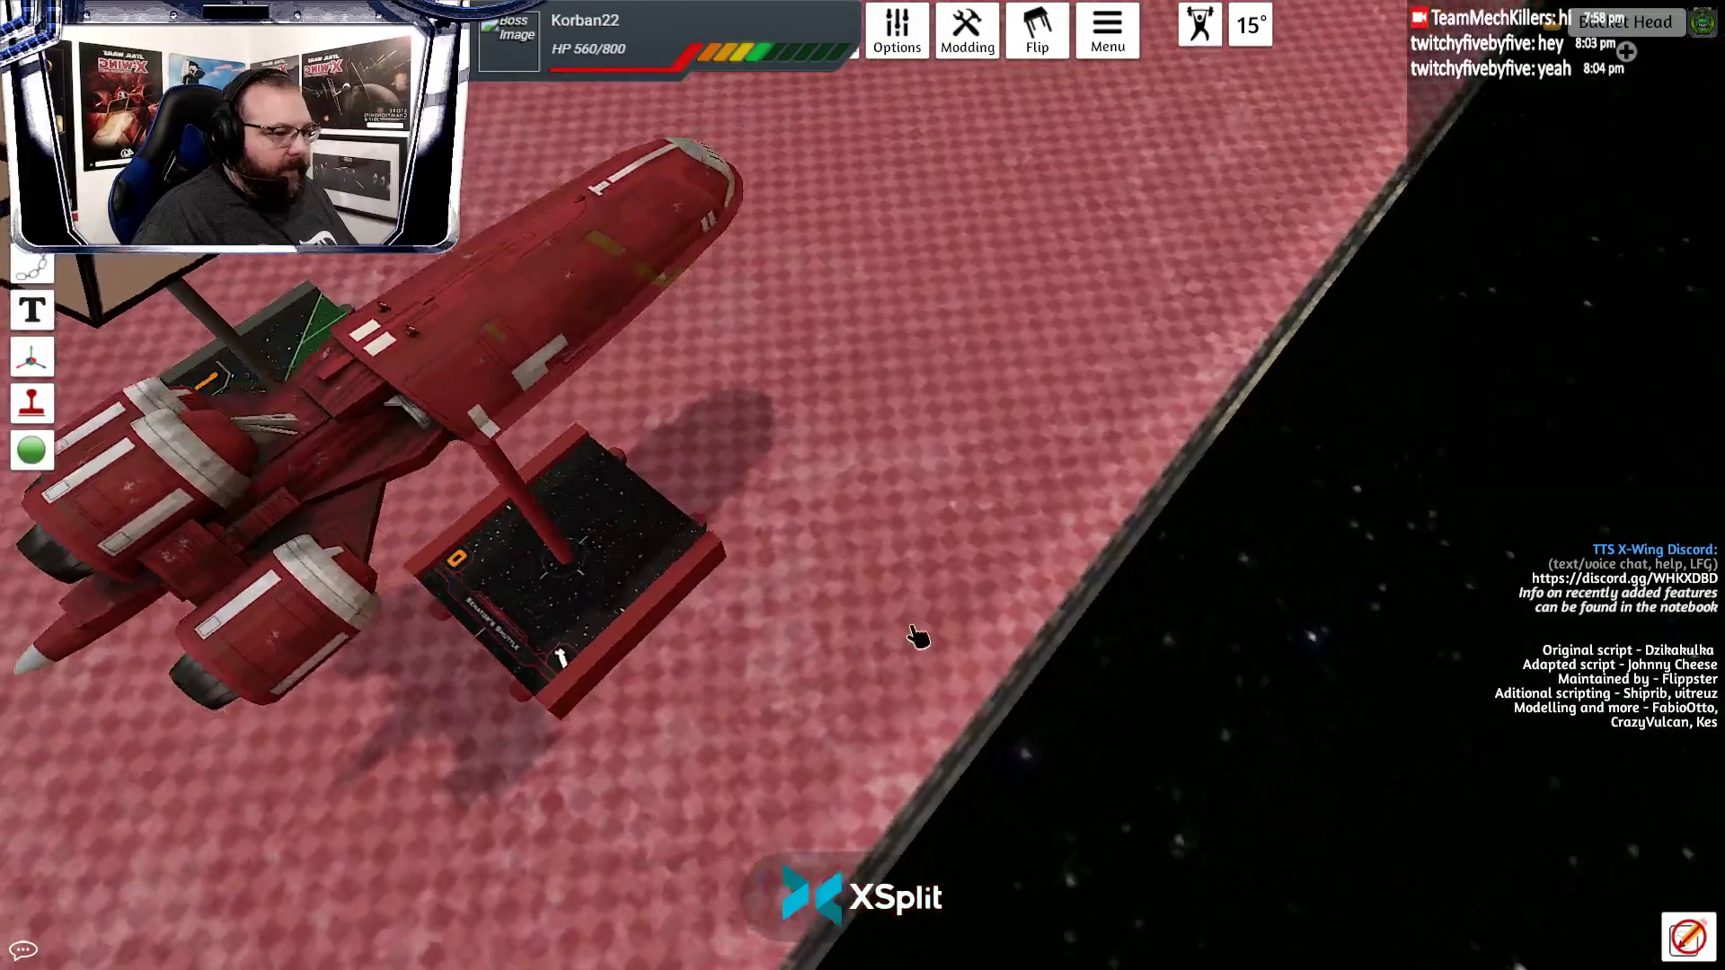
Move the small shuttle across the starfield mat and place it beside the large Senator's Shuttle
scroll(914, 633, down, 3)
drag(718, 550, 537, 853)
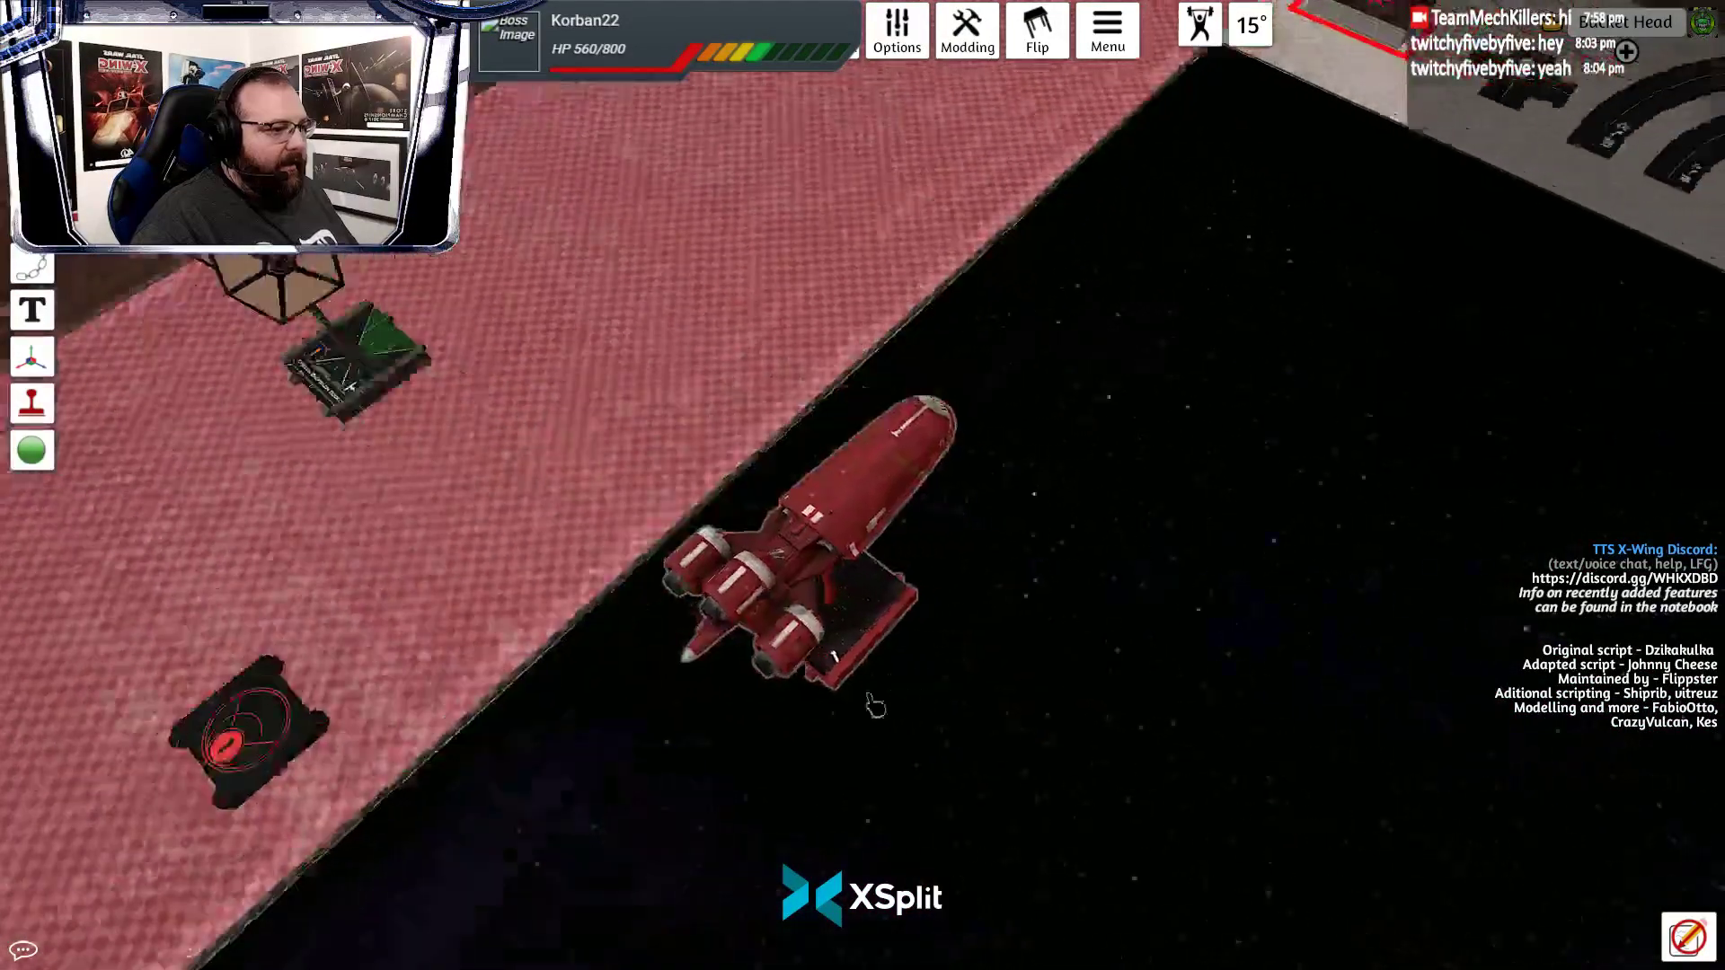
key(d)
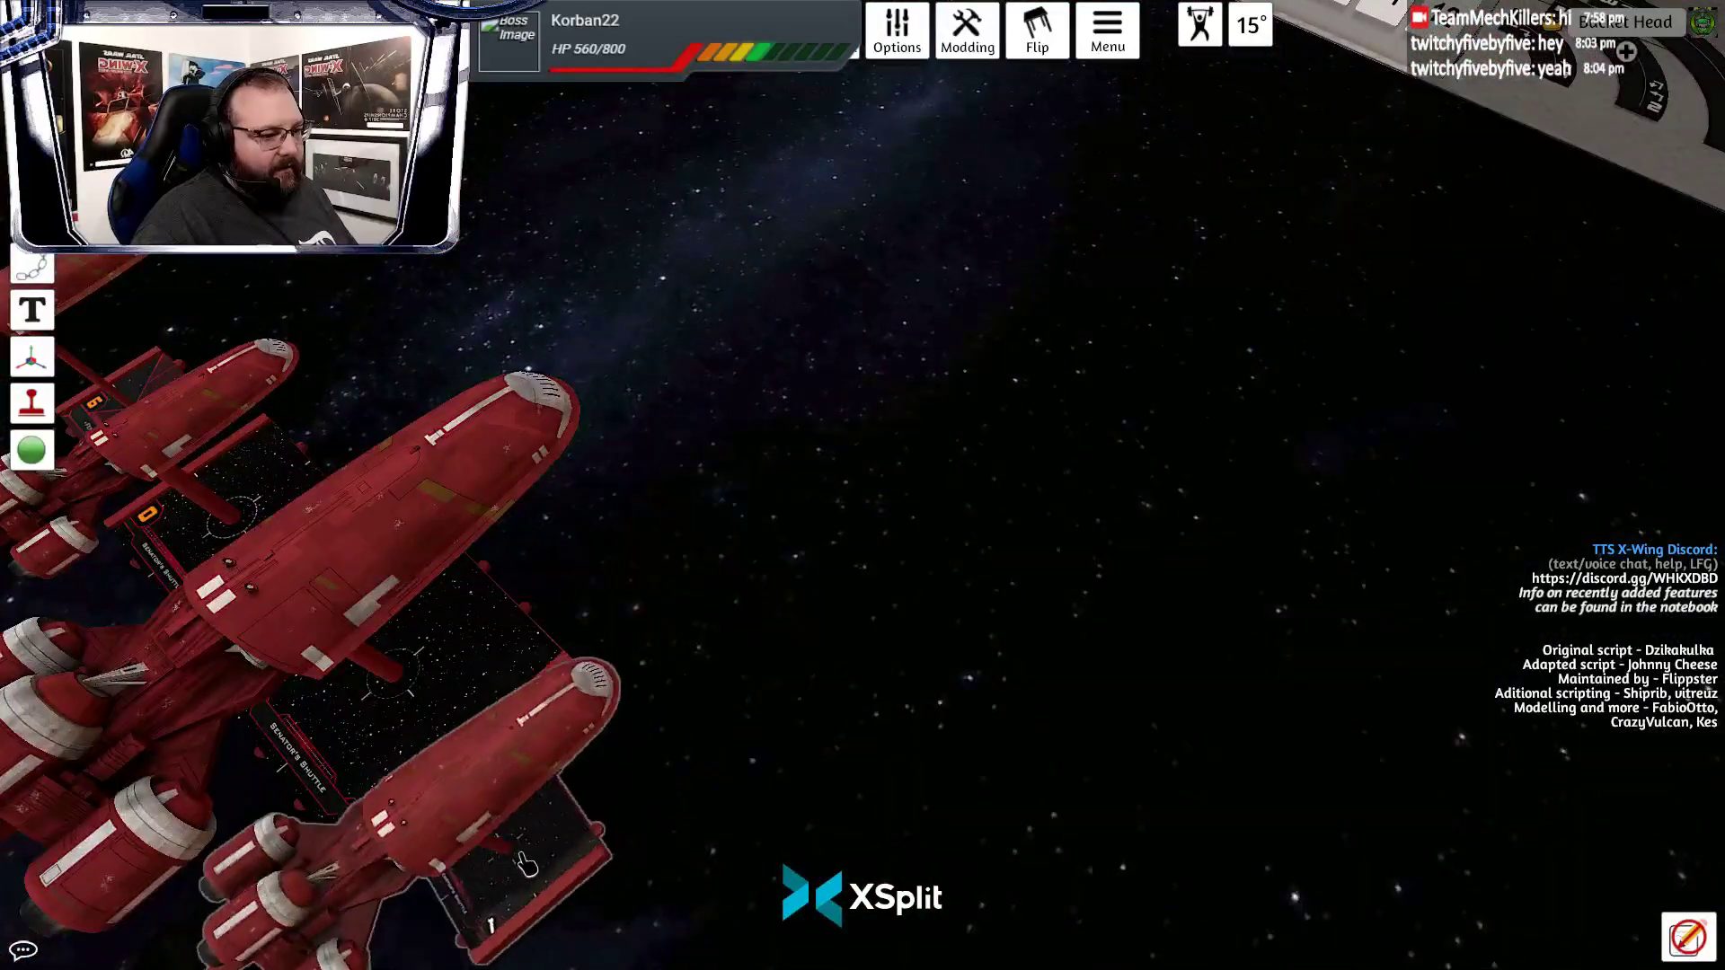
drag(766, 801, 527, 762)
key(w)
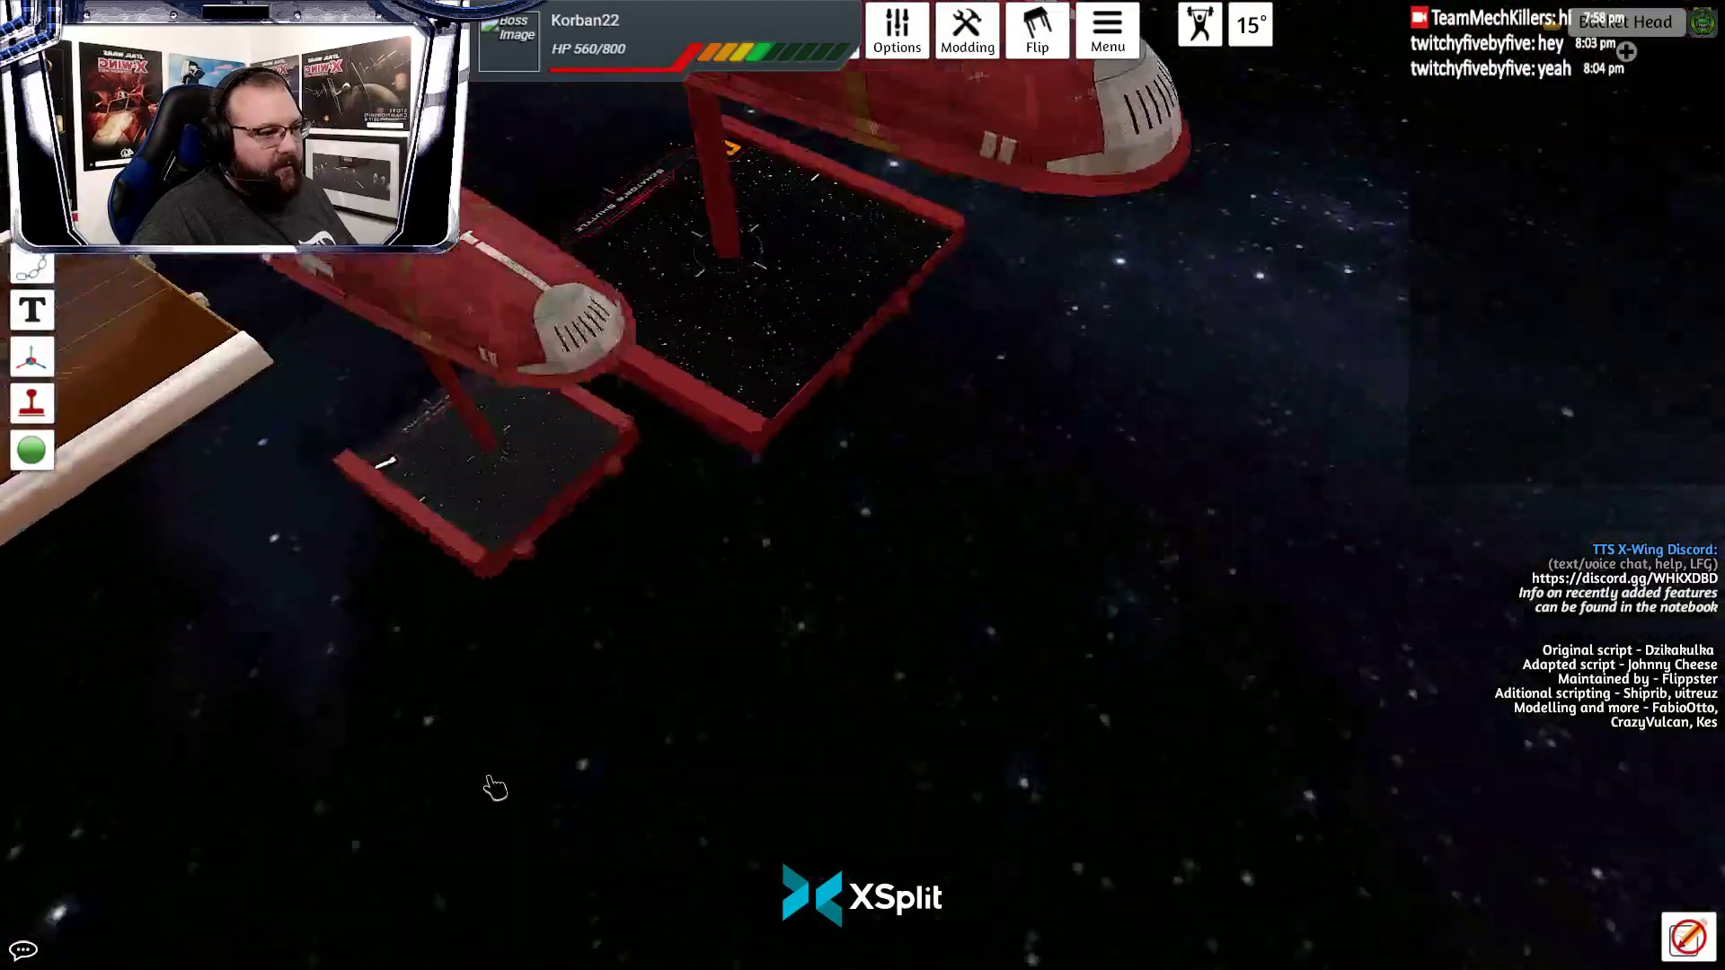
scroll(485, 781, up, 5)
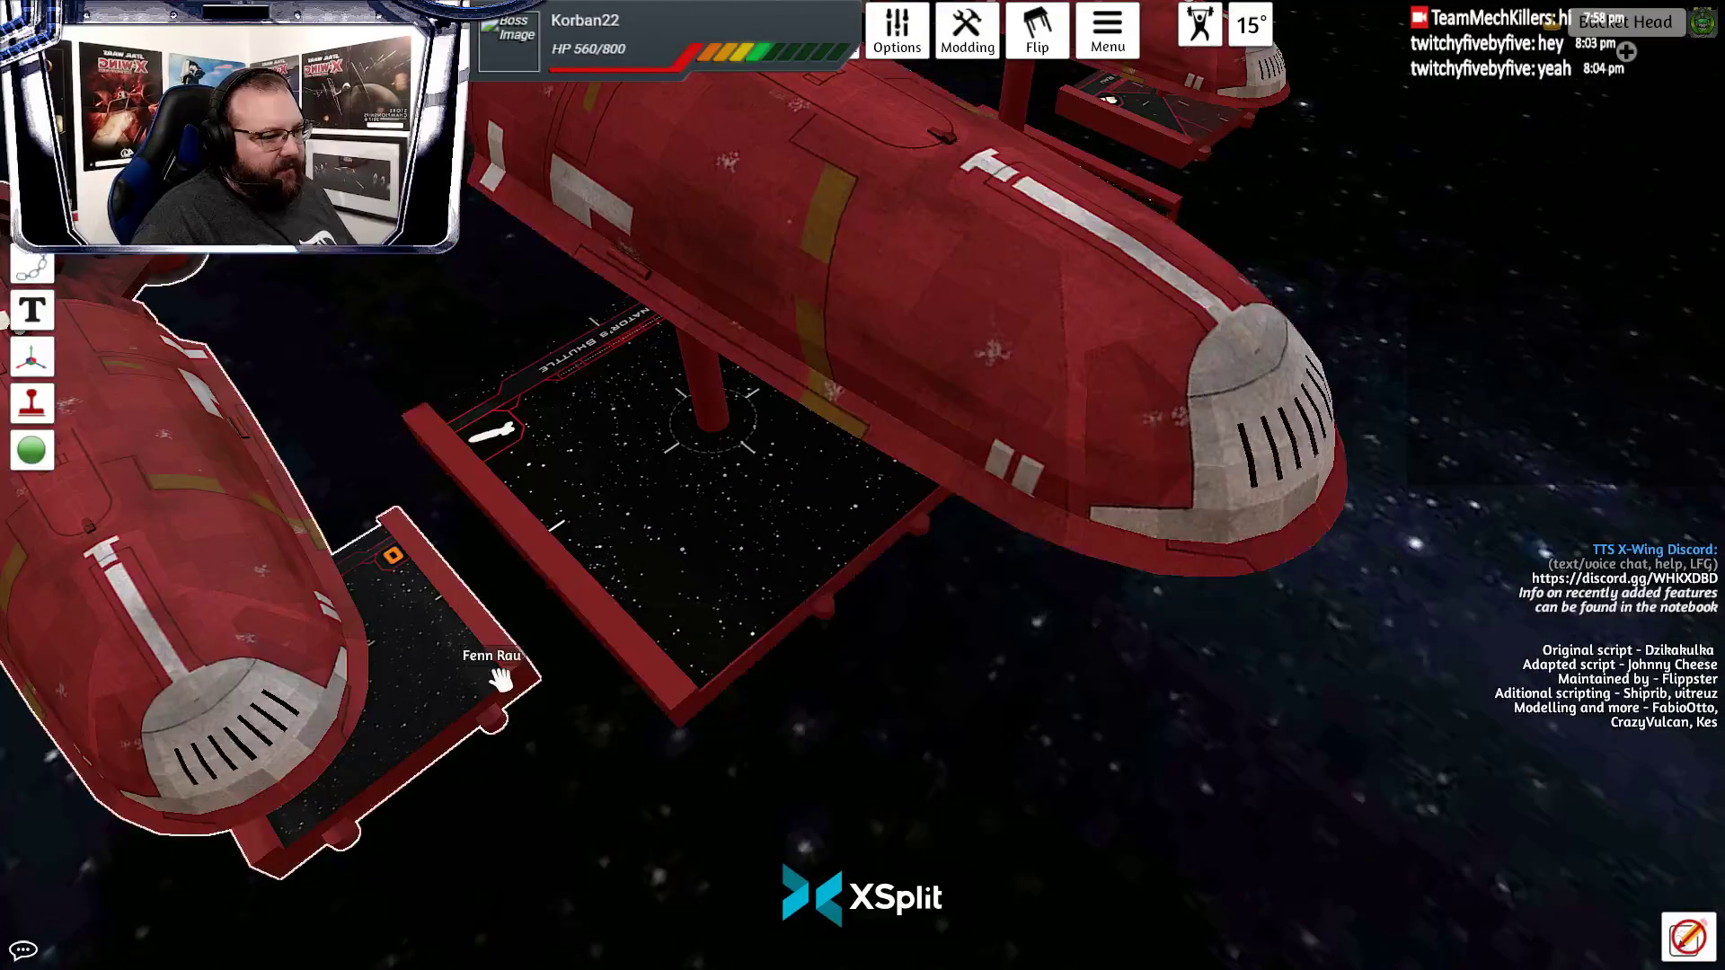
Compare the custom model material settings of the large shuttle with those of the small shuttle
right_click(663, 629)
click(735, 559)
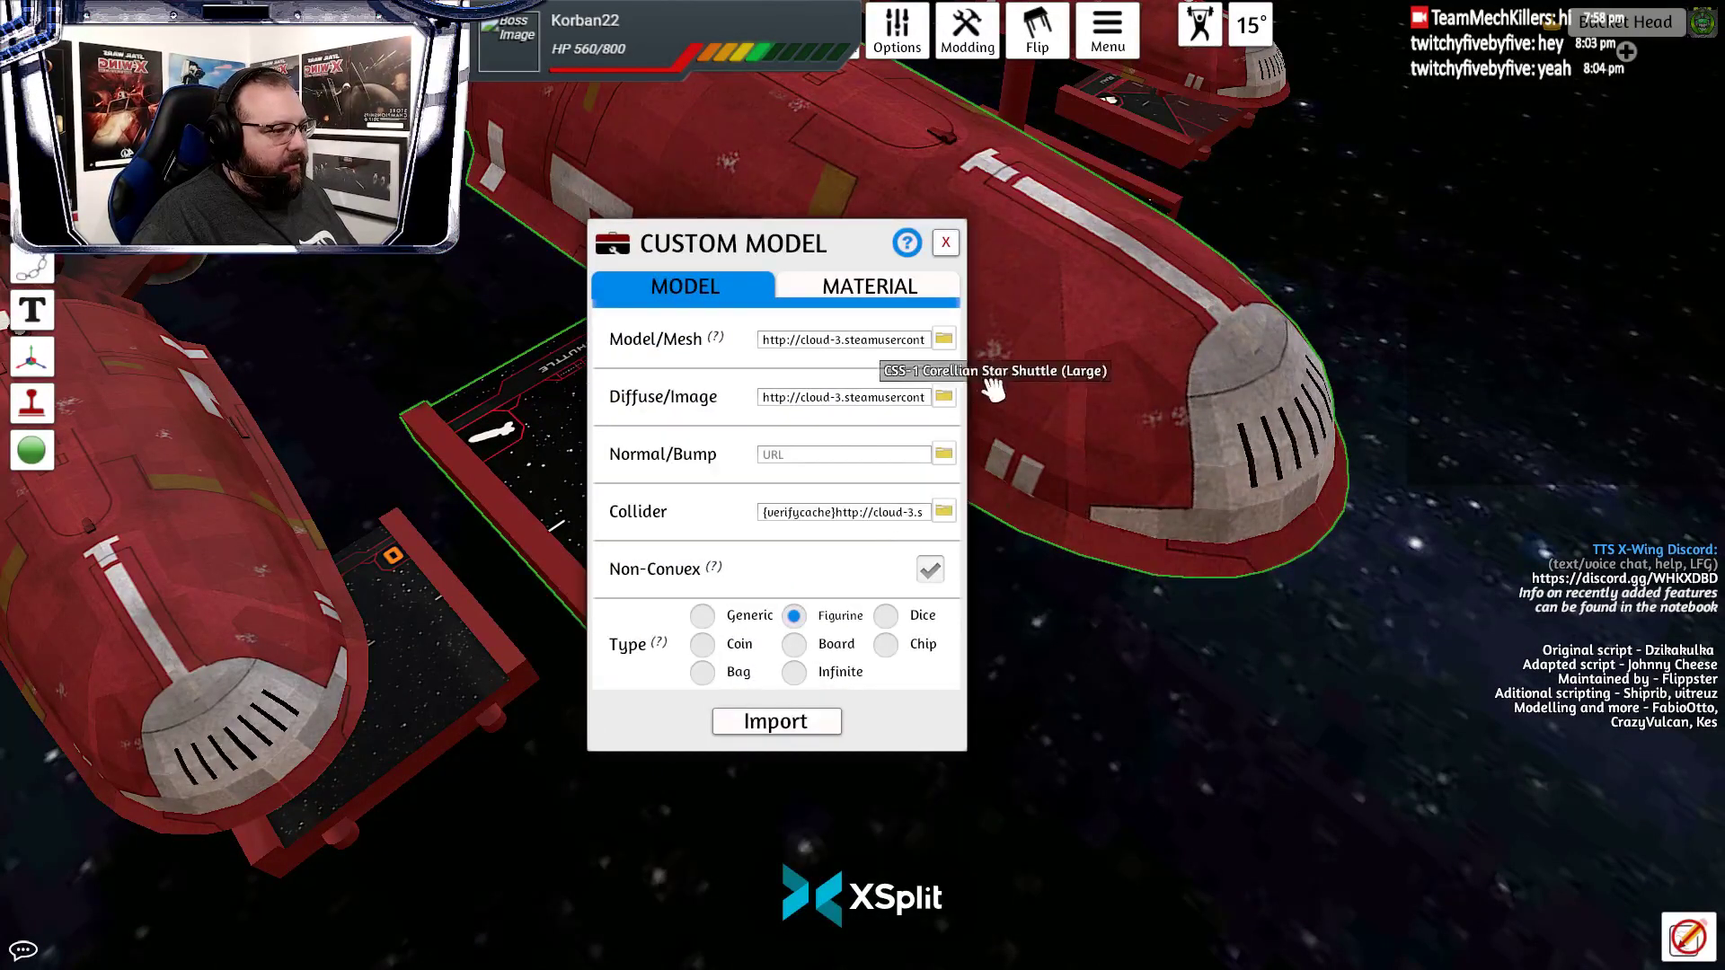
click(929, 290)
right_click(464, 633)
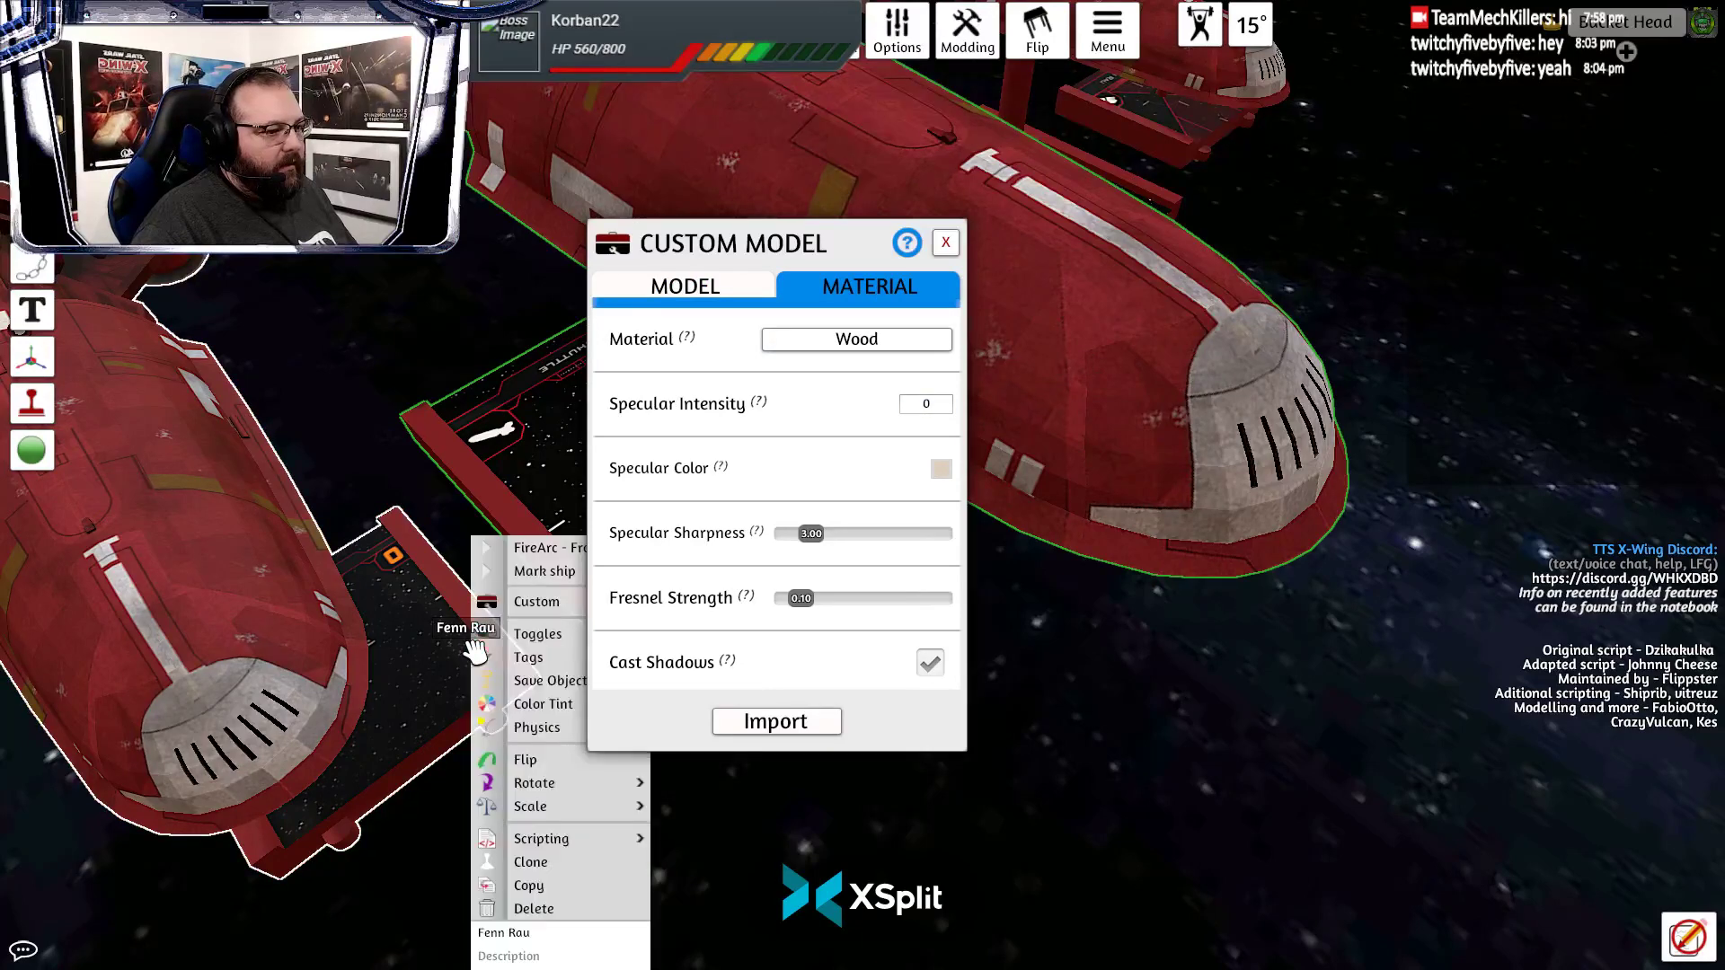
click(945, 242)
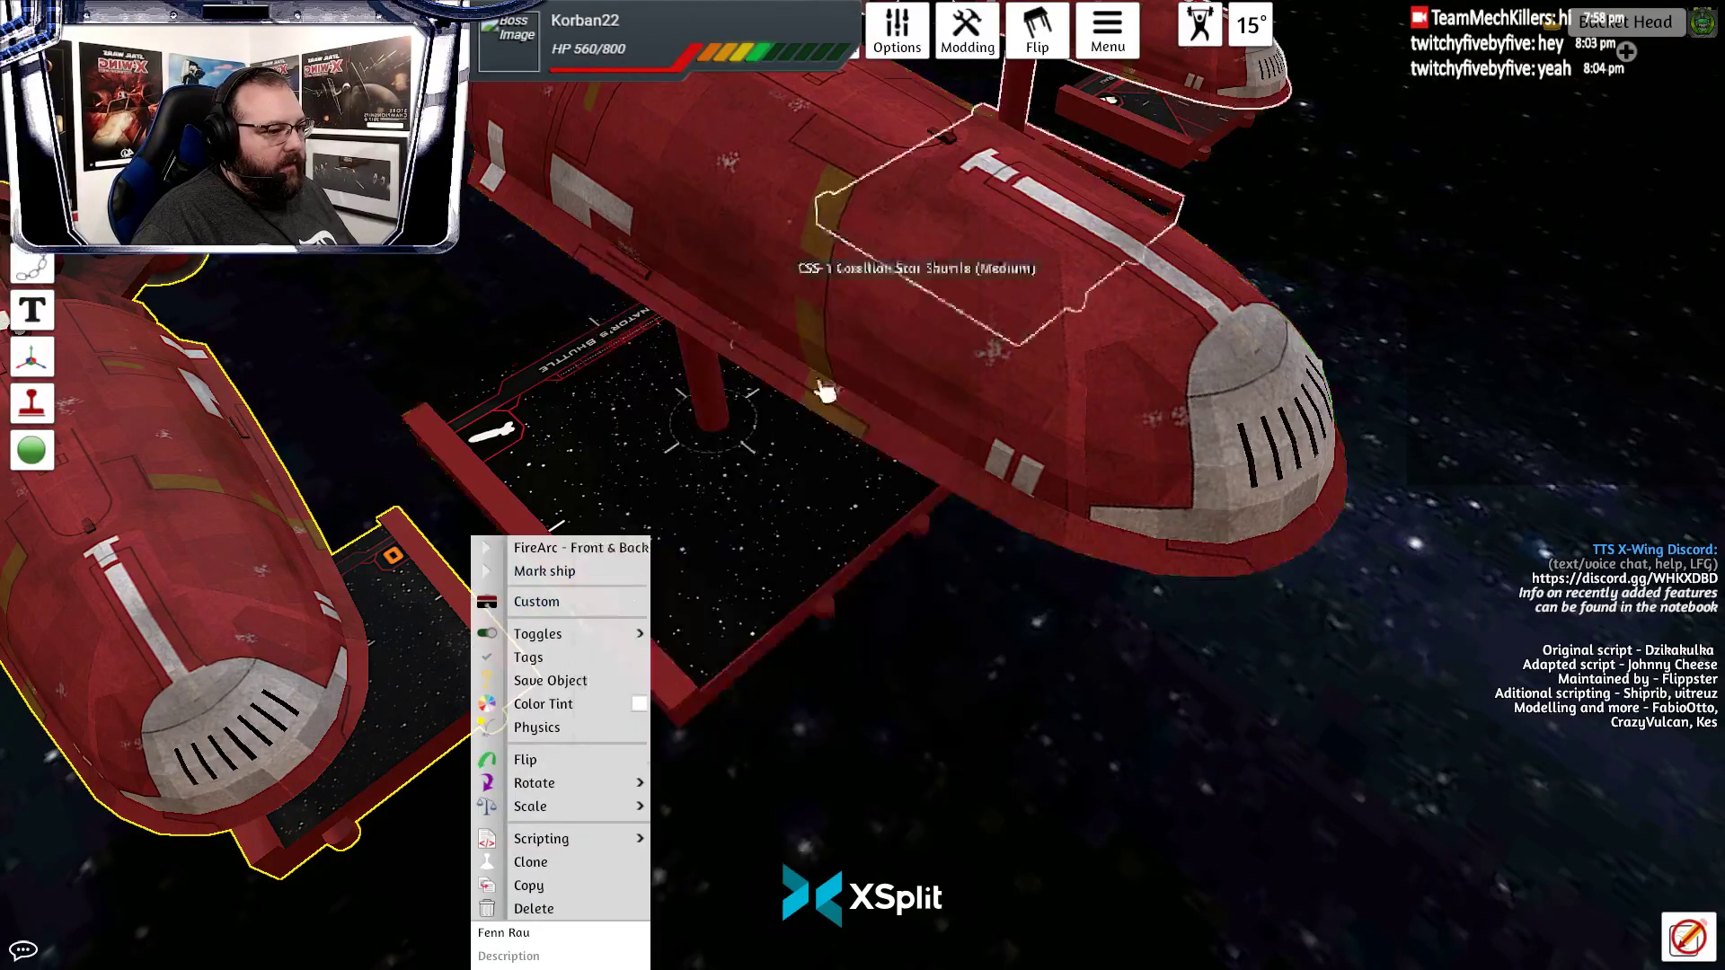
click(536, 602)
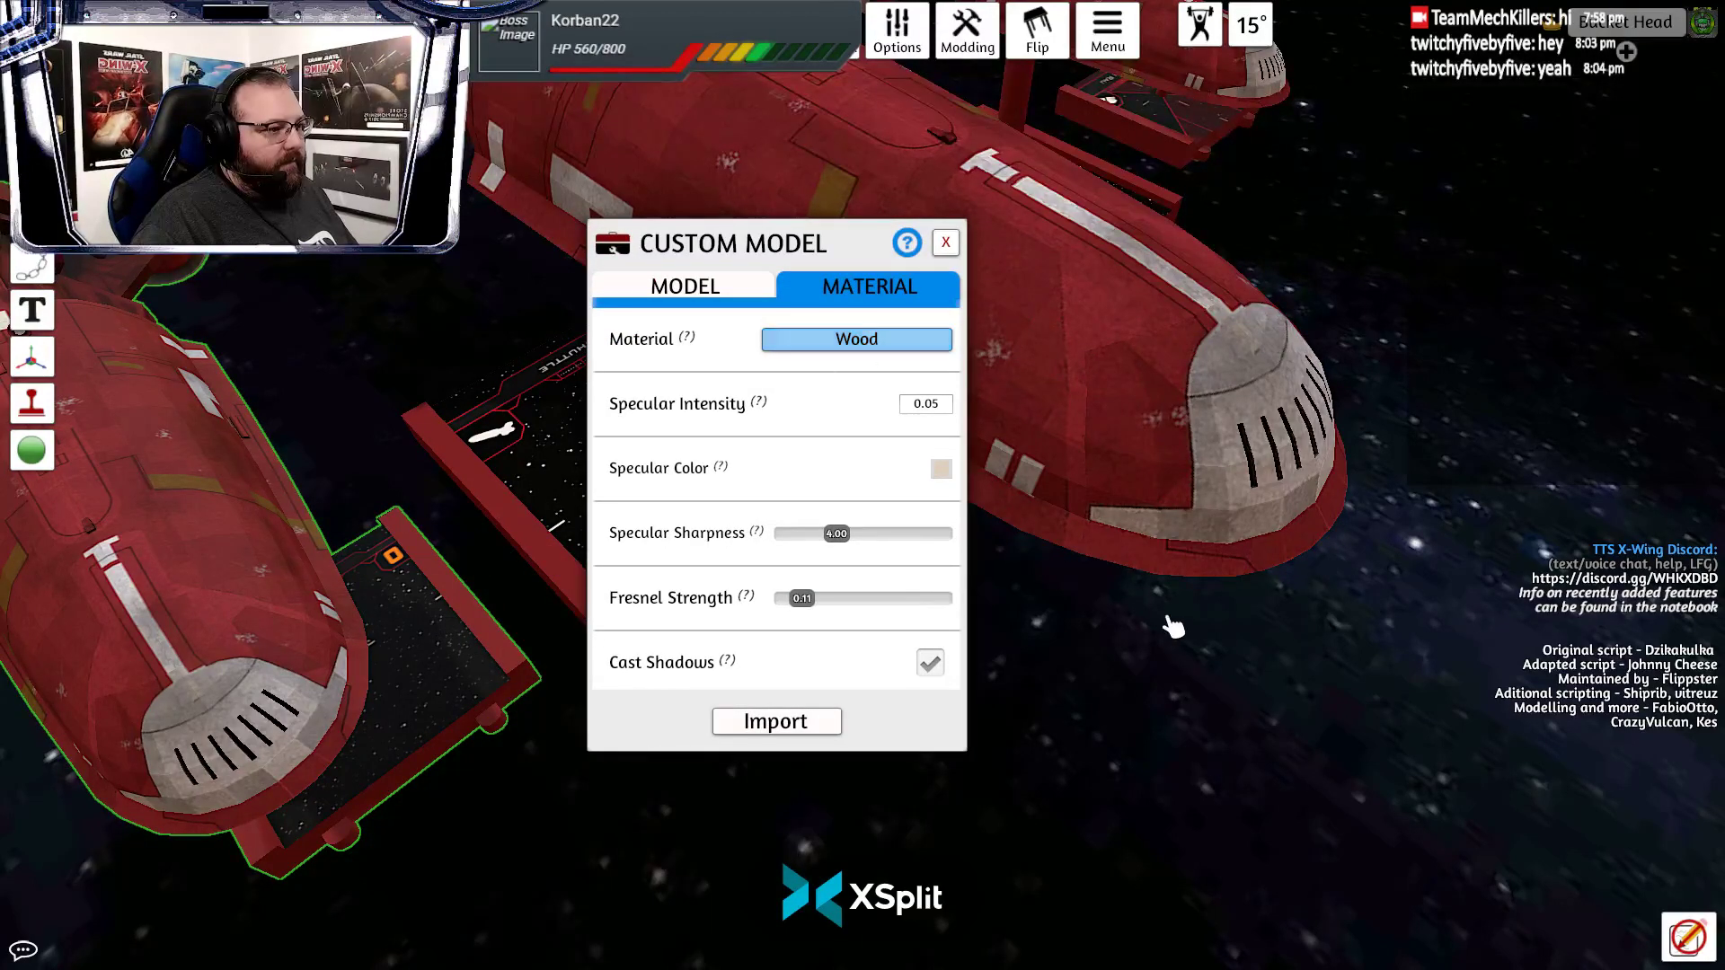
click(945, 243)
Set the small shuttle's custom model material to Cardboard and import the change
right_click(467, 629)
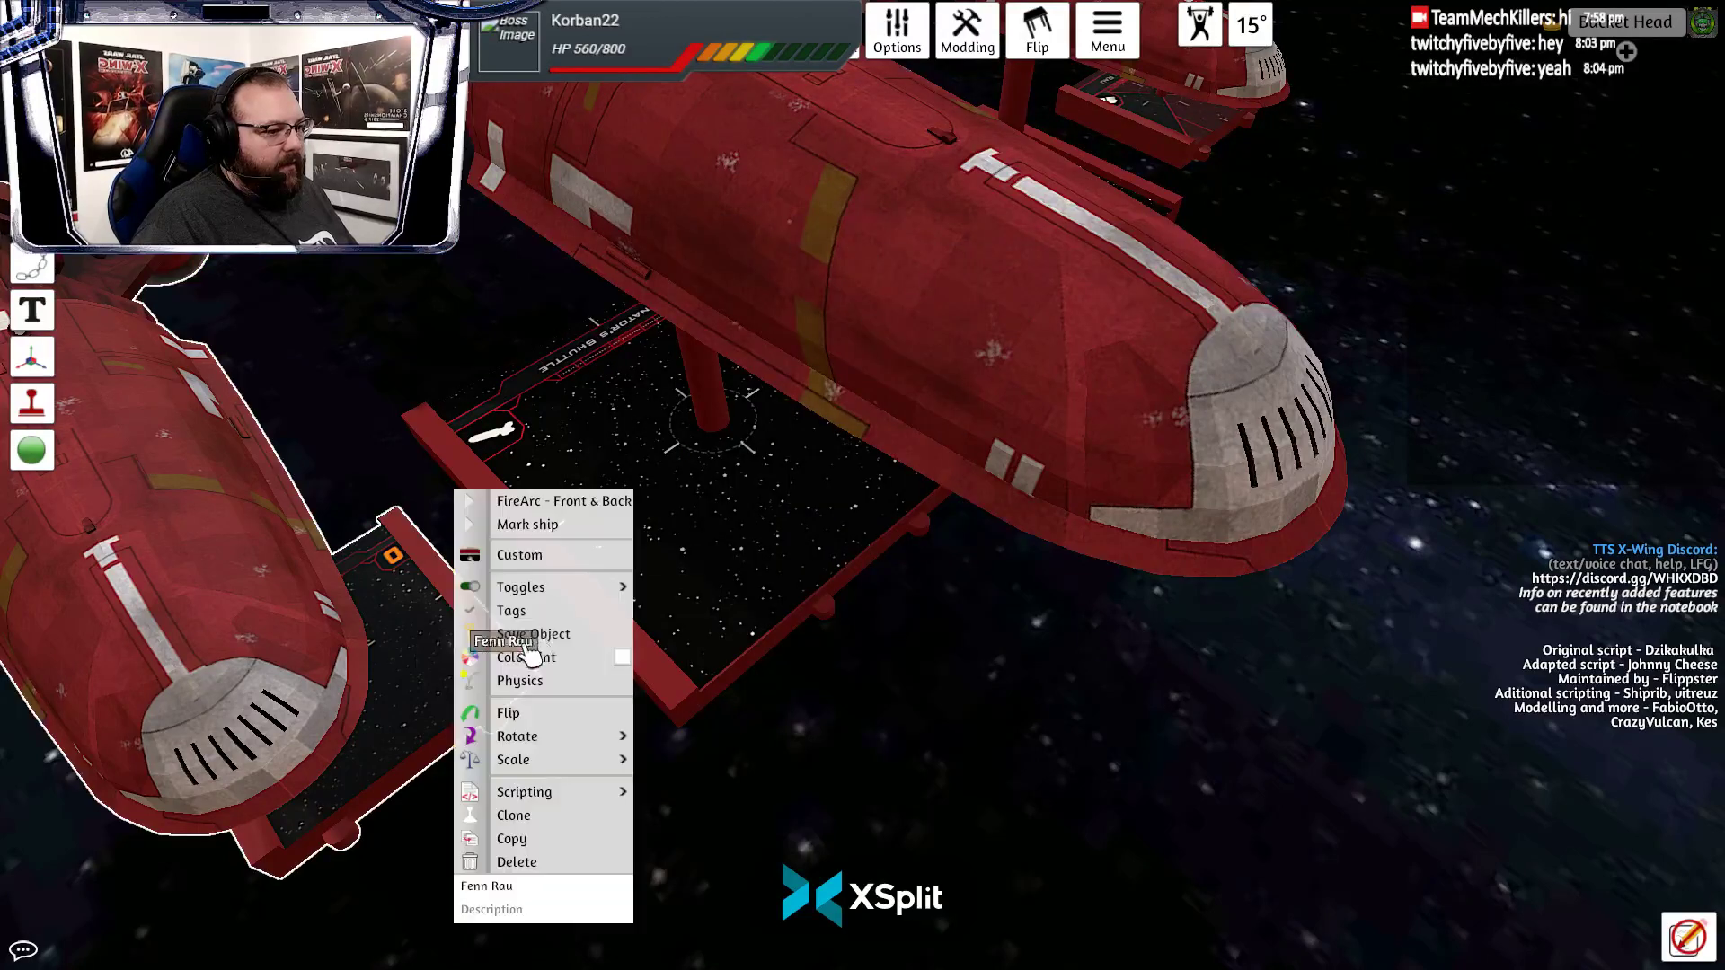
click(521, 552)
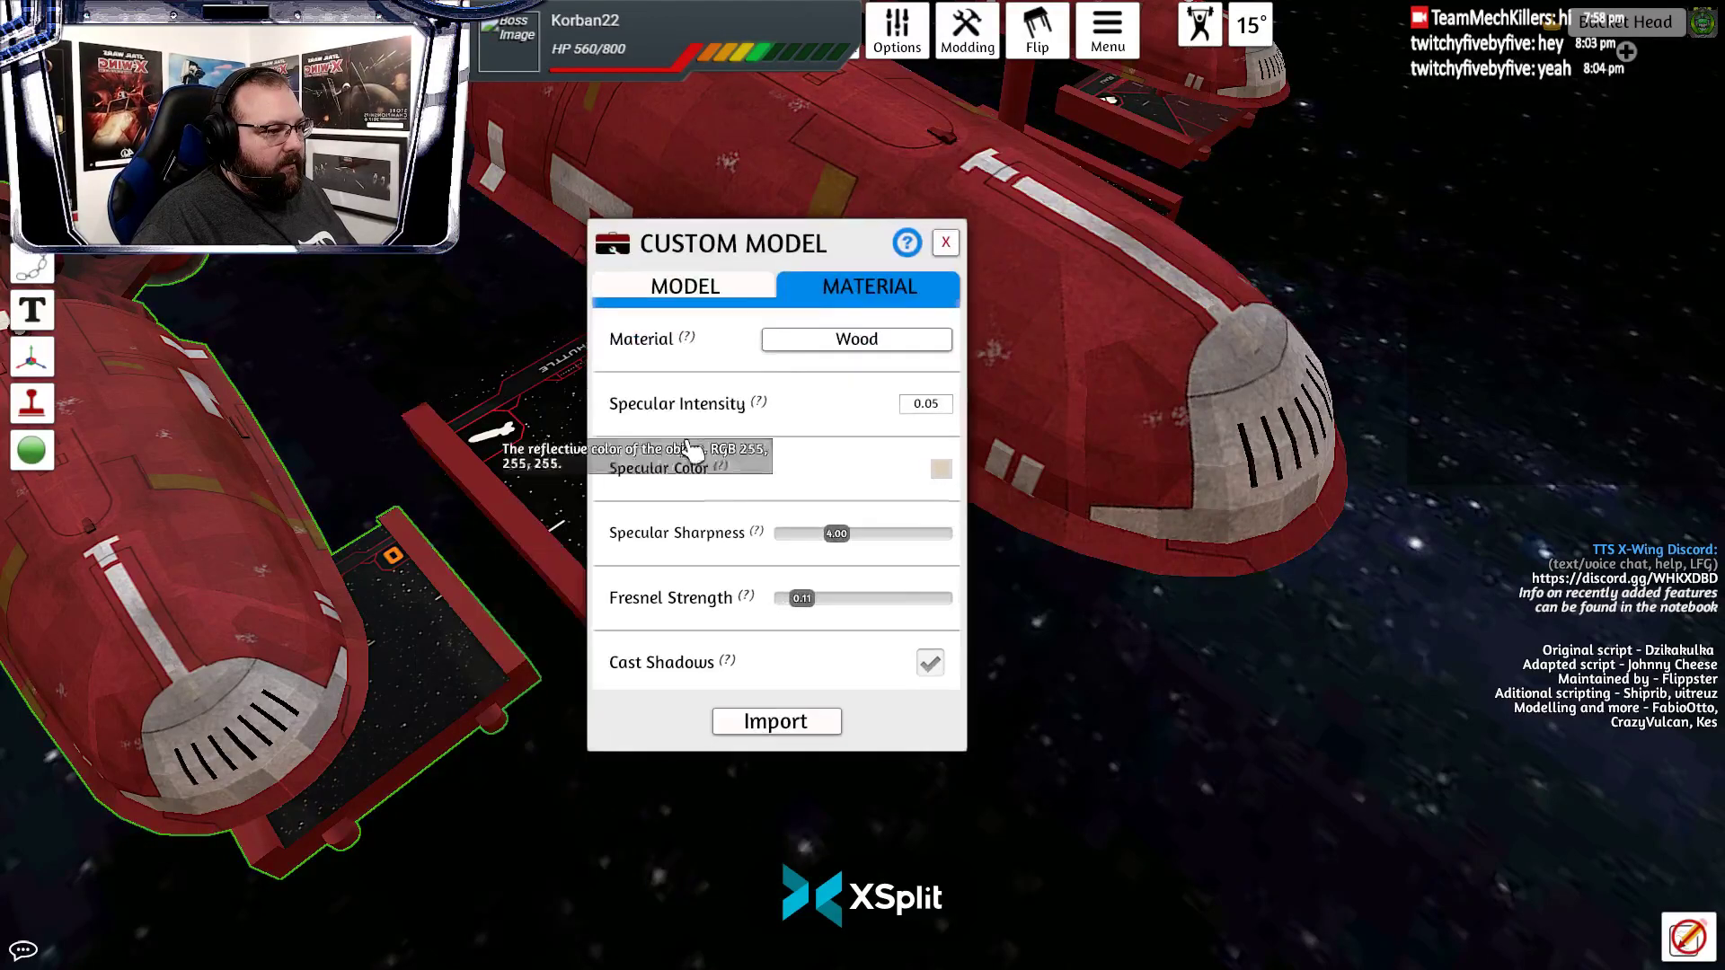
click(858, 339)
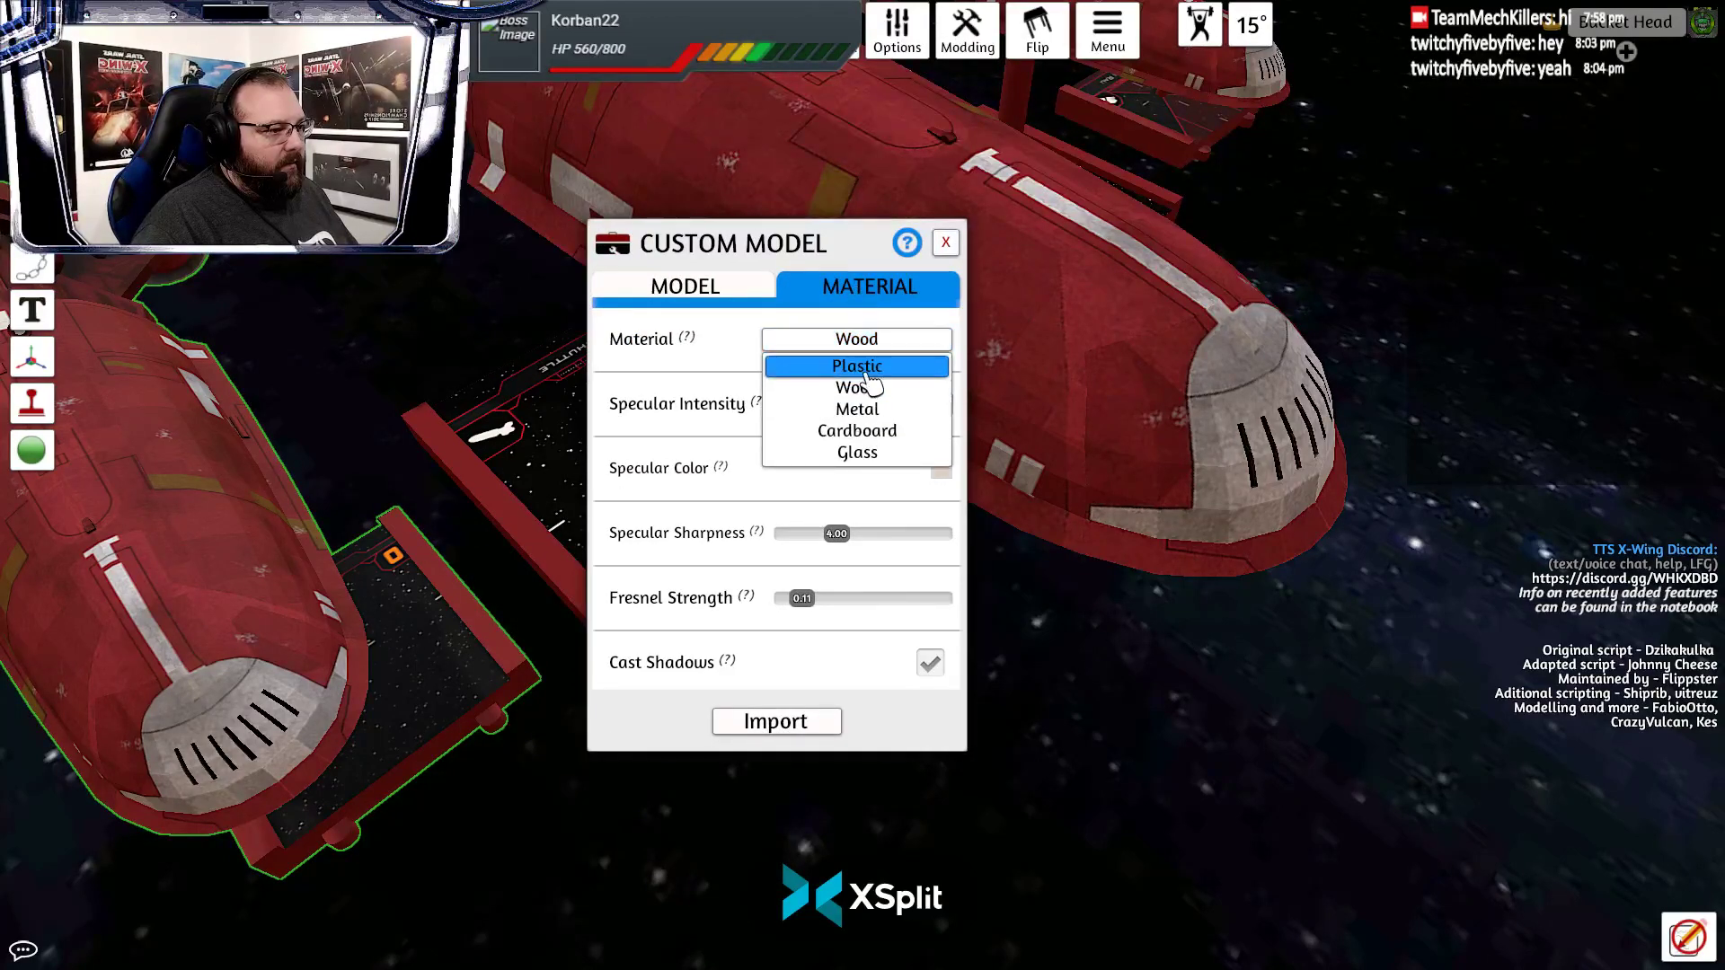
click(870, 434)
click(759, 723)
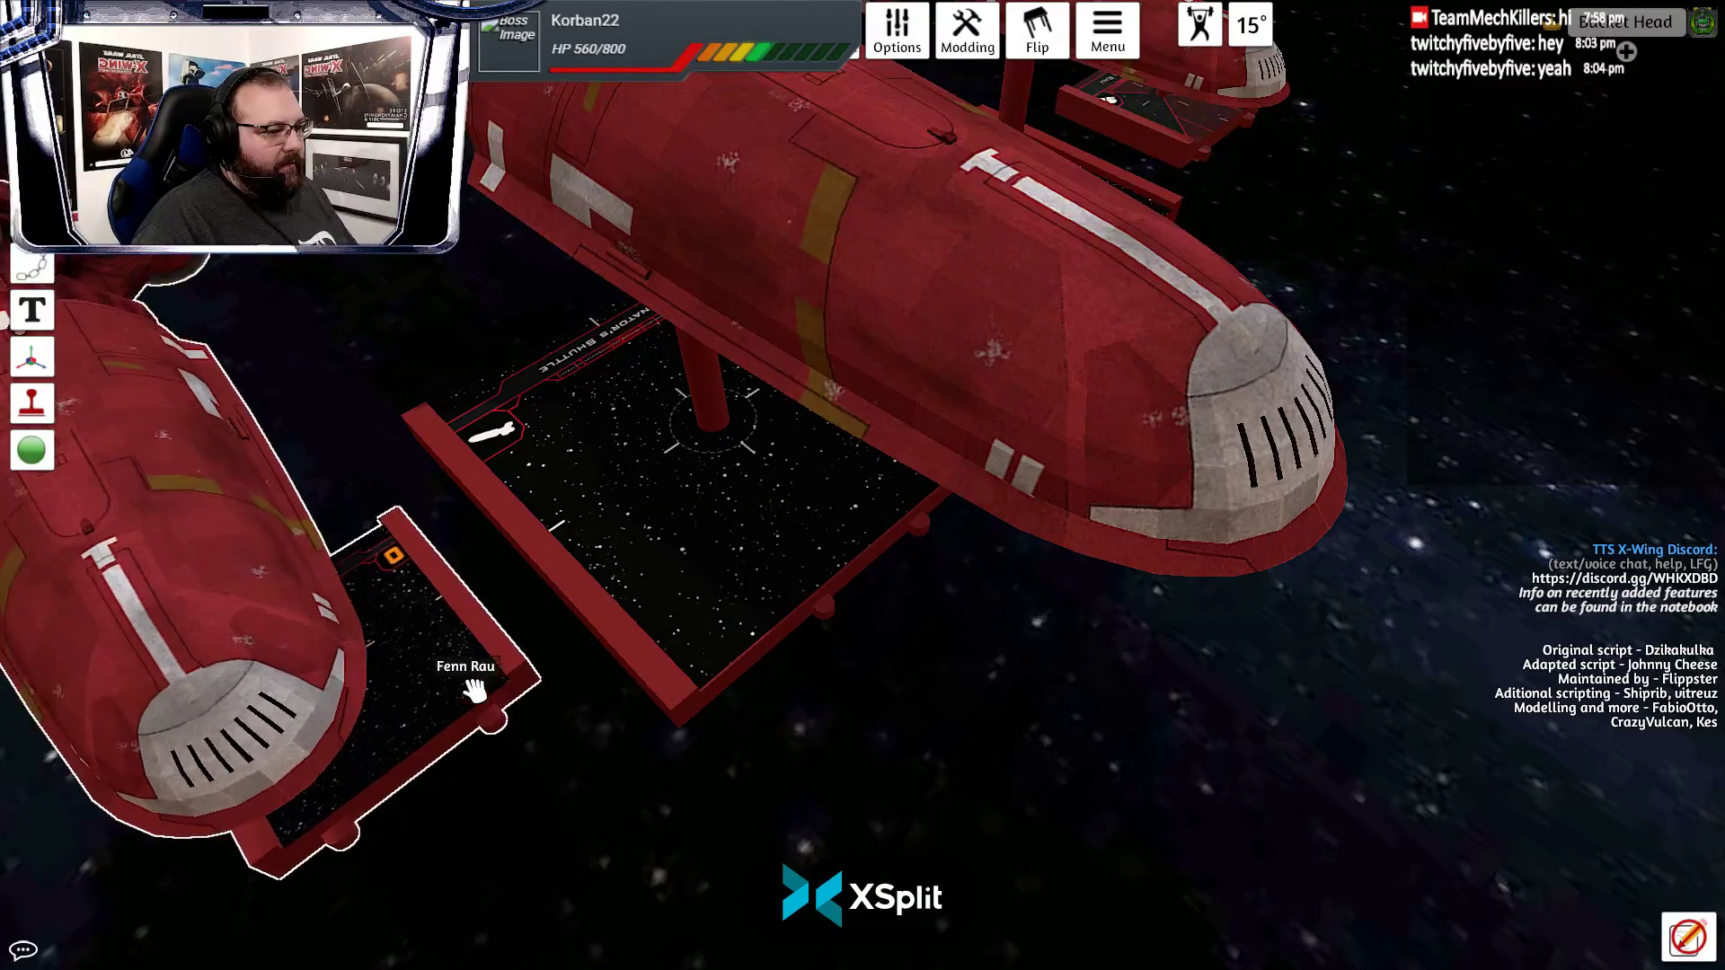
Try the Glass material on the small shuttle's custom model and import the change
right_click(481, 688)
click(602, 554)
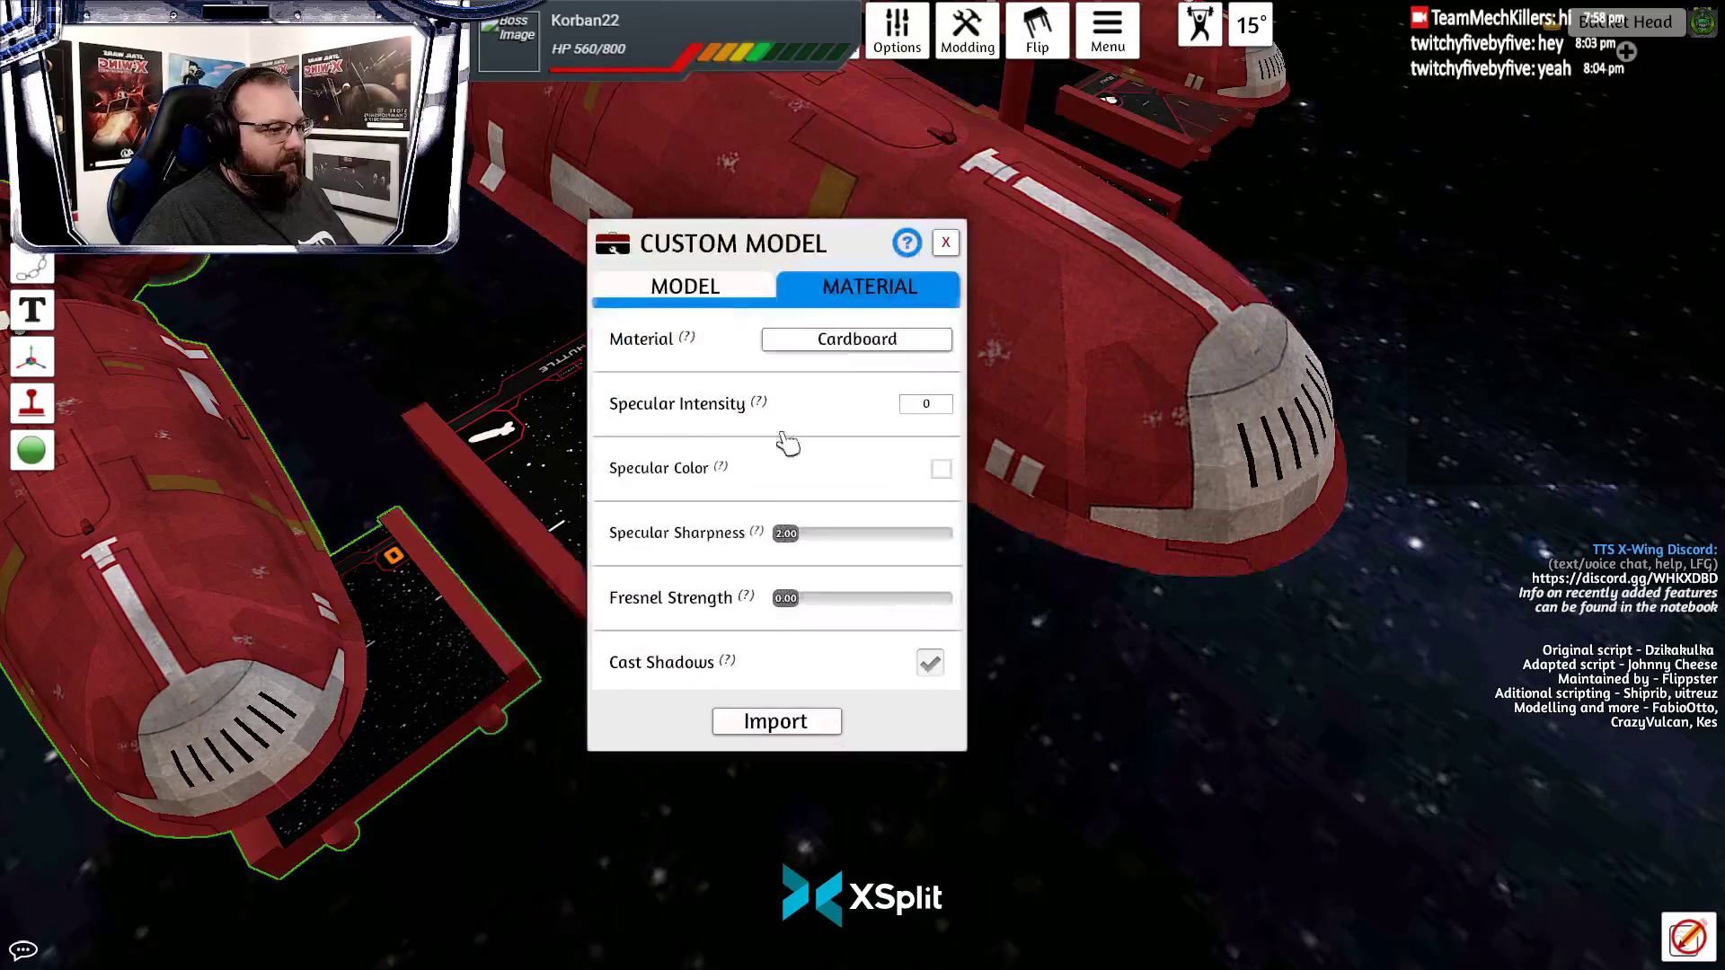
click(867, 338)
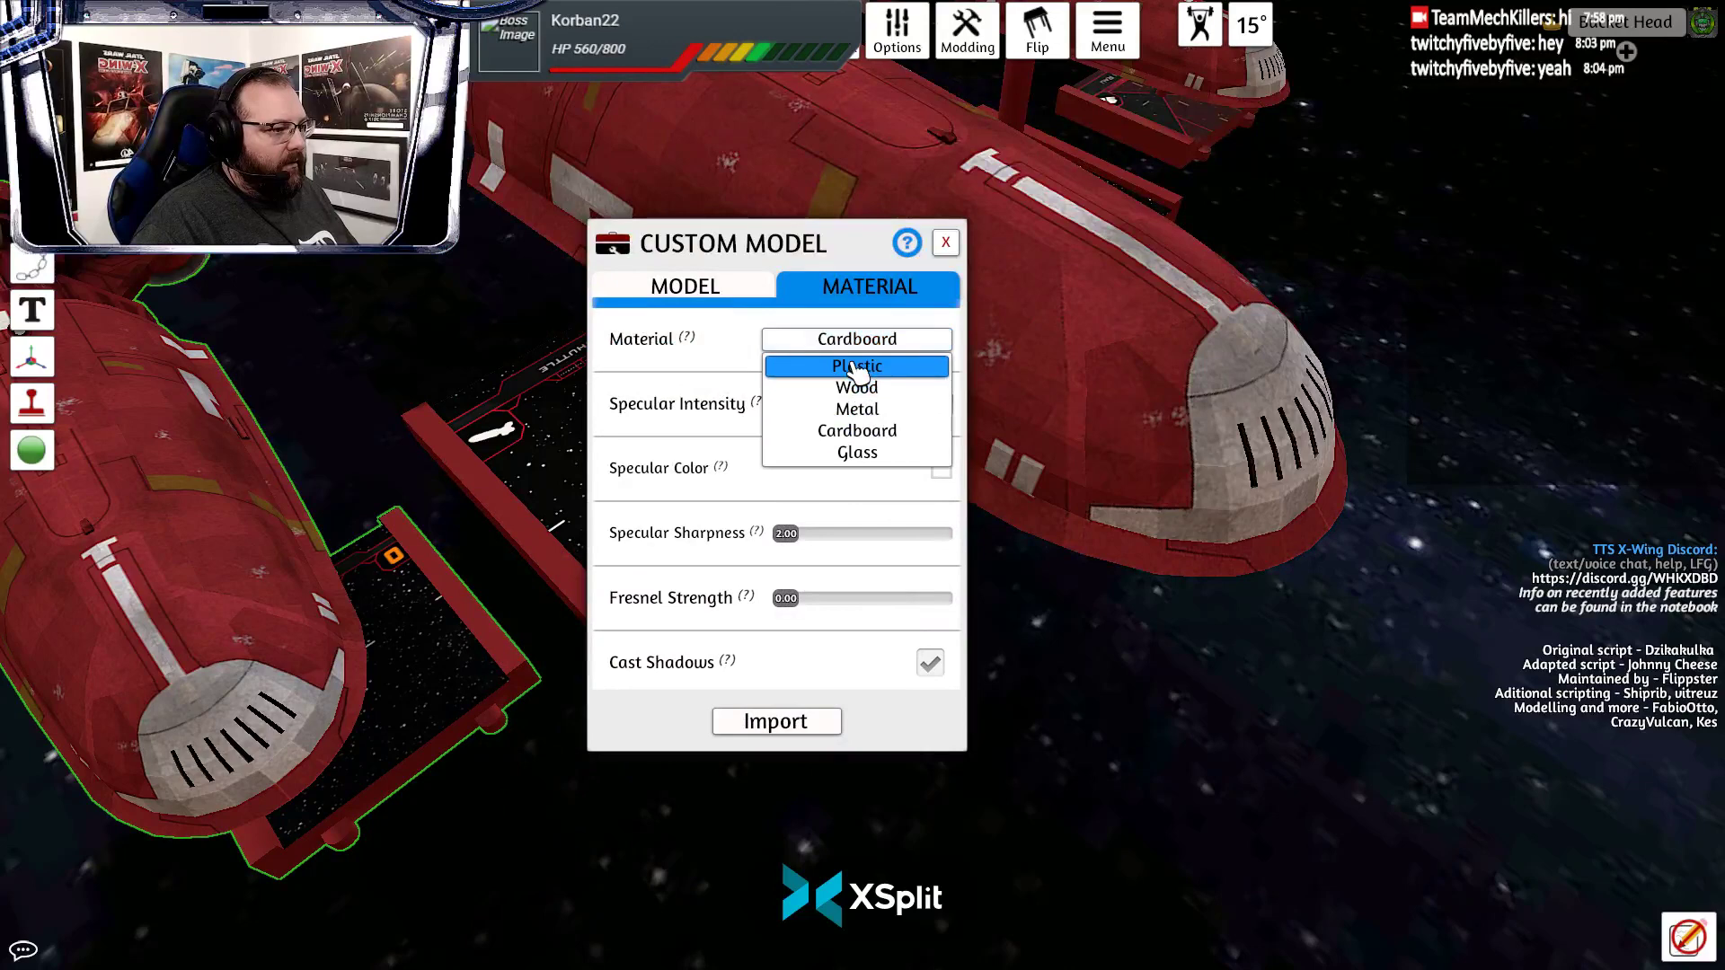
click(857, 451)
click(733, 723)
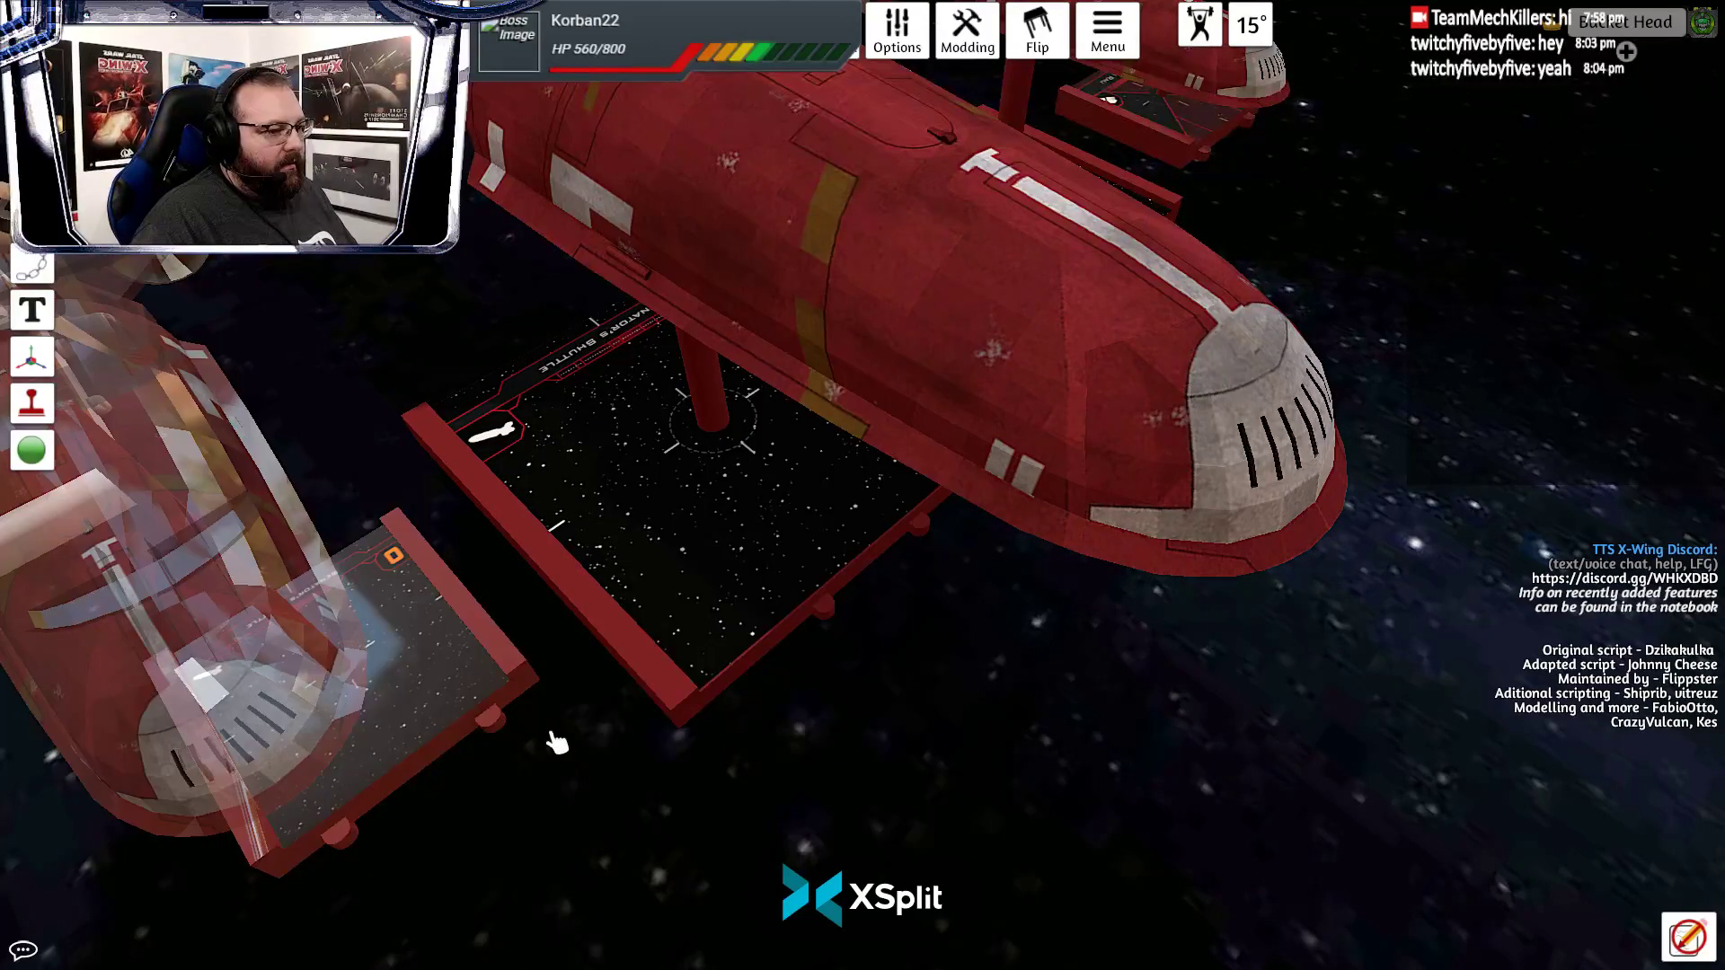
Try the Plastic material on the small shuttle's custom model and import the change
right_click(478, 699)
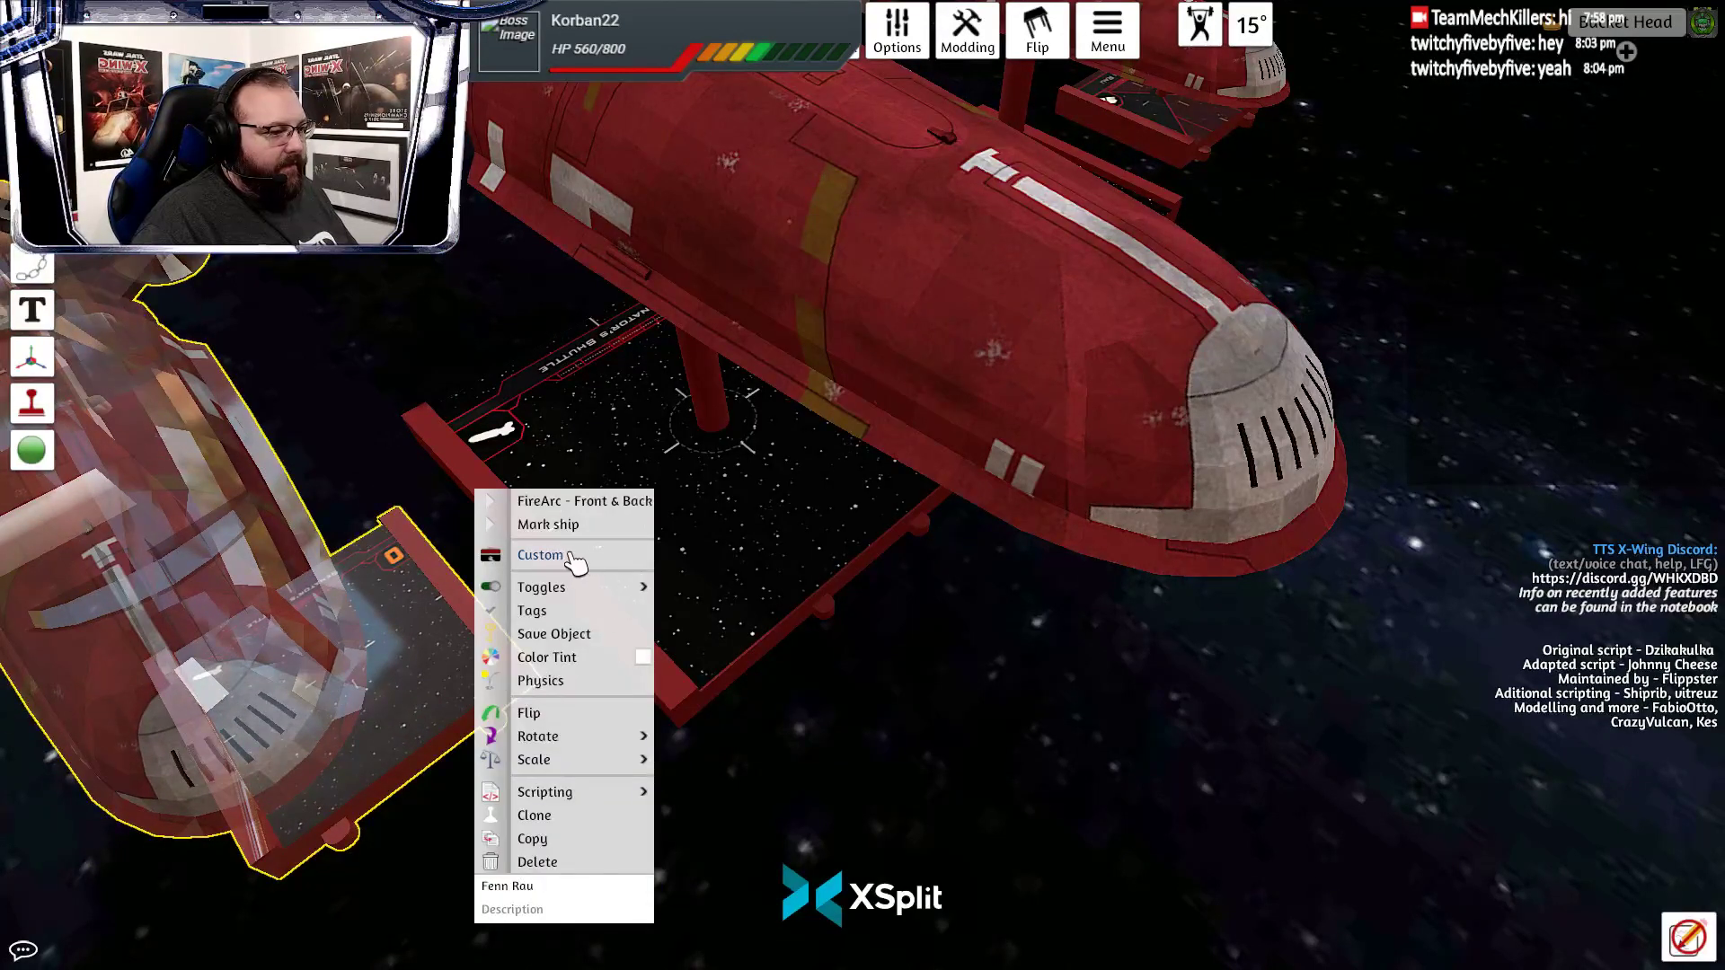
click(571, 554)
click(892, 343)
click(876, 370)
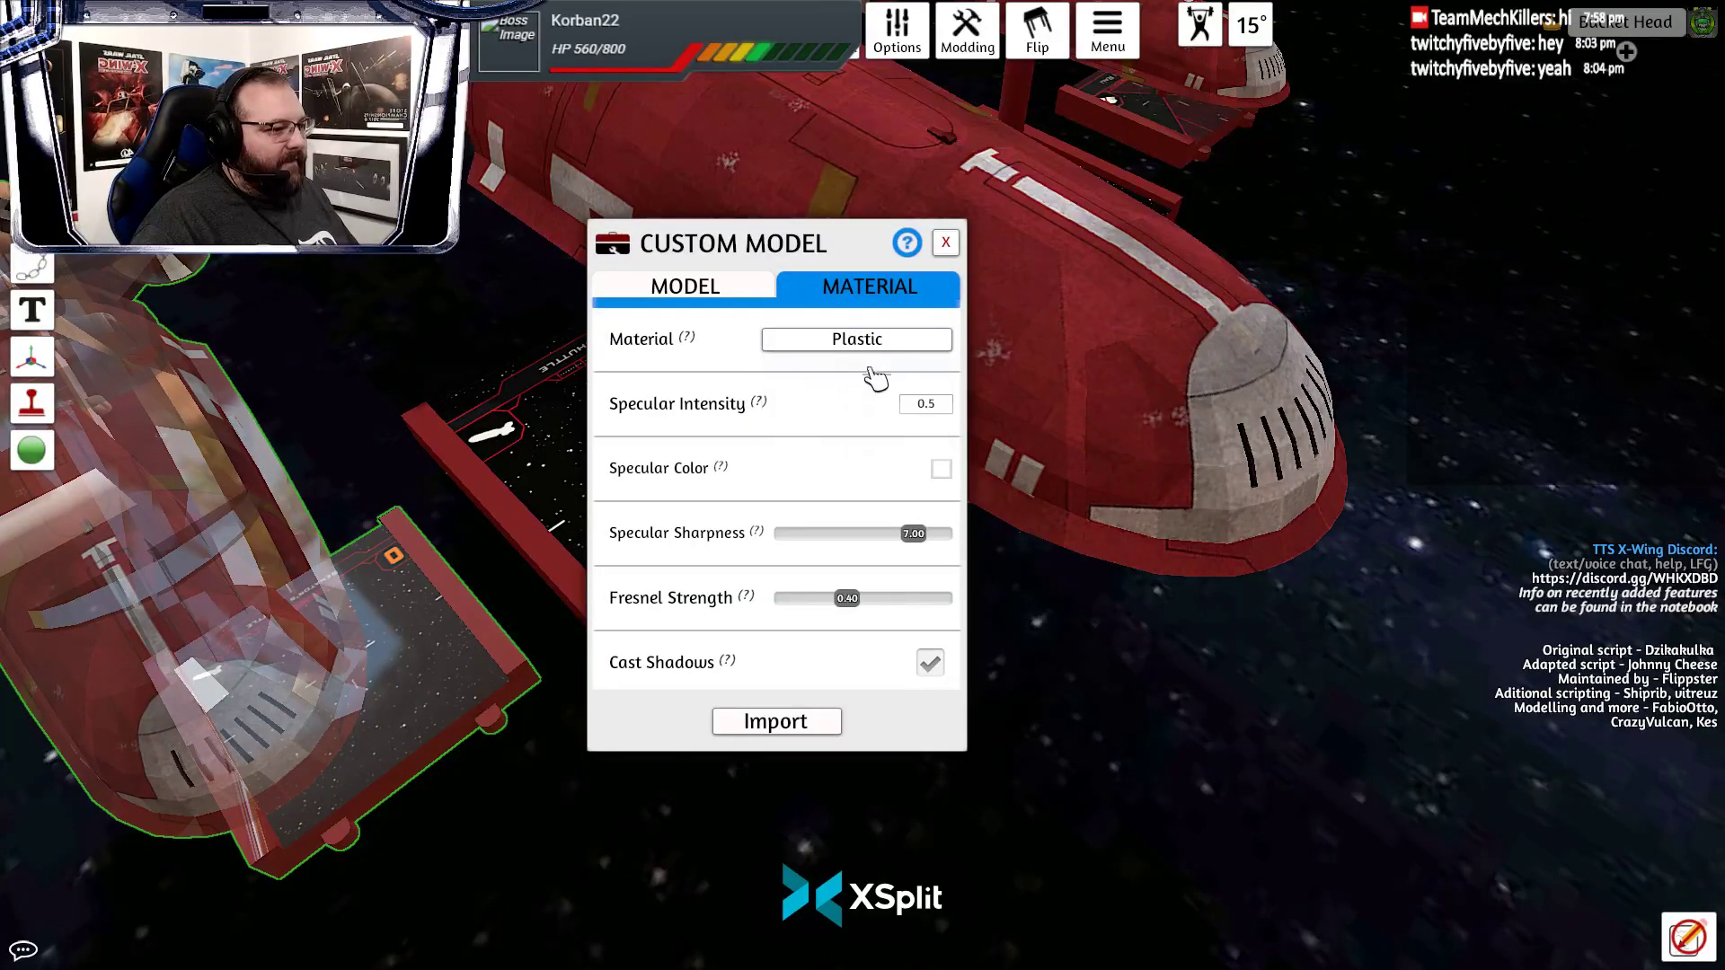
click(777, 728)
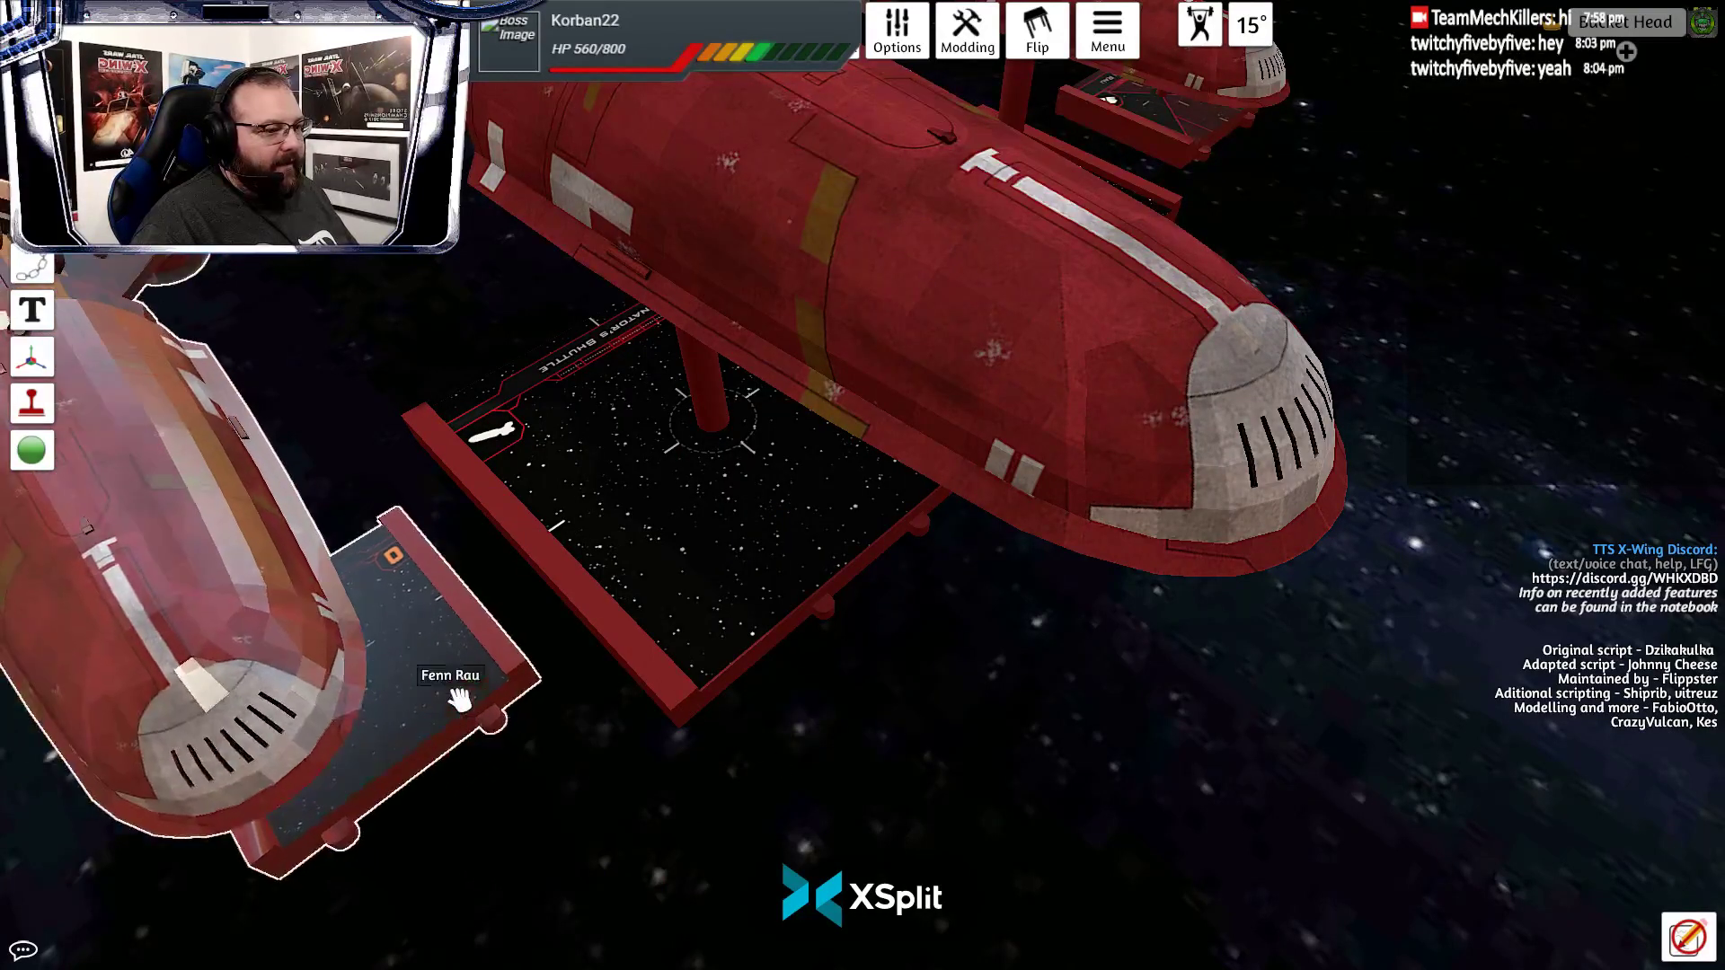
Set the small shuttle's custom model material to Wood and import the change
scroll(458, 693, down, 3)
right_click(604, 636)
click(701, 554)
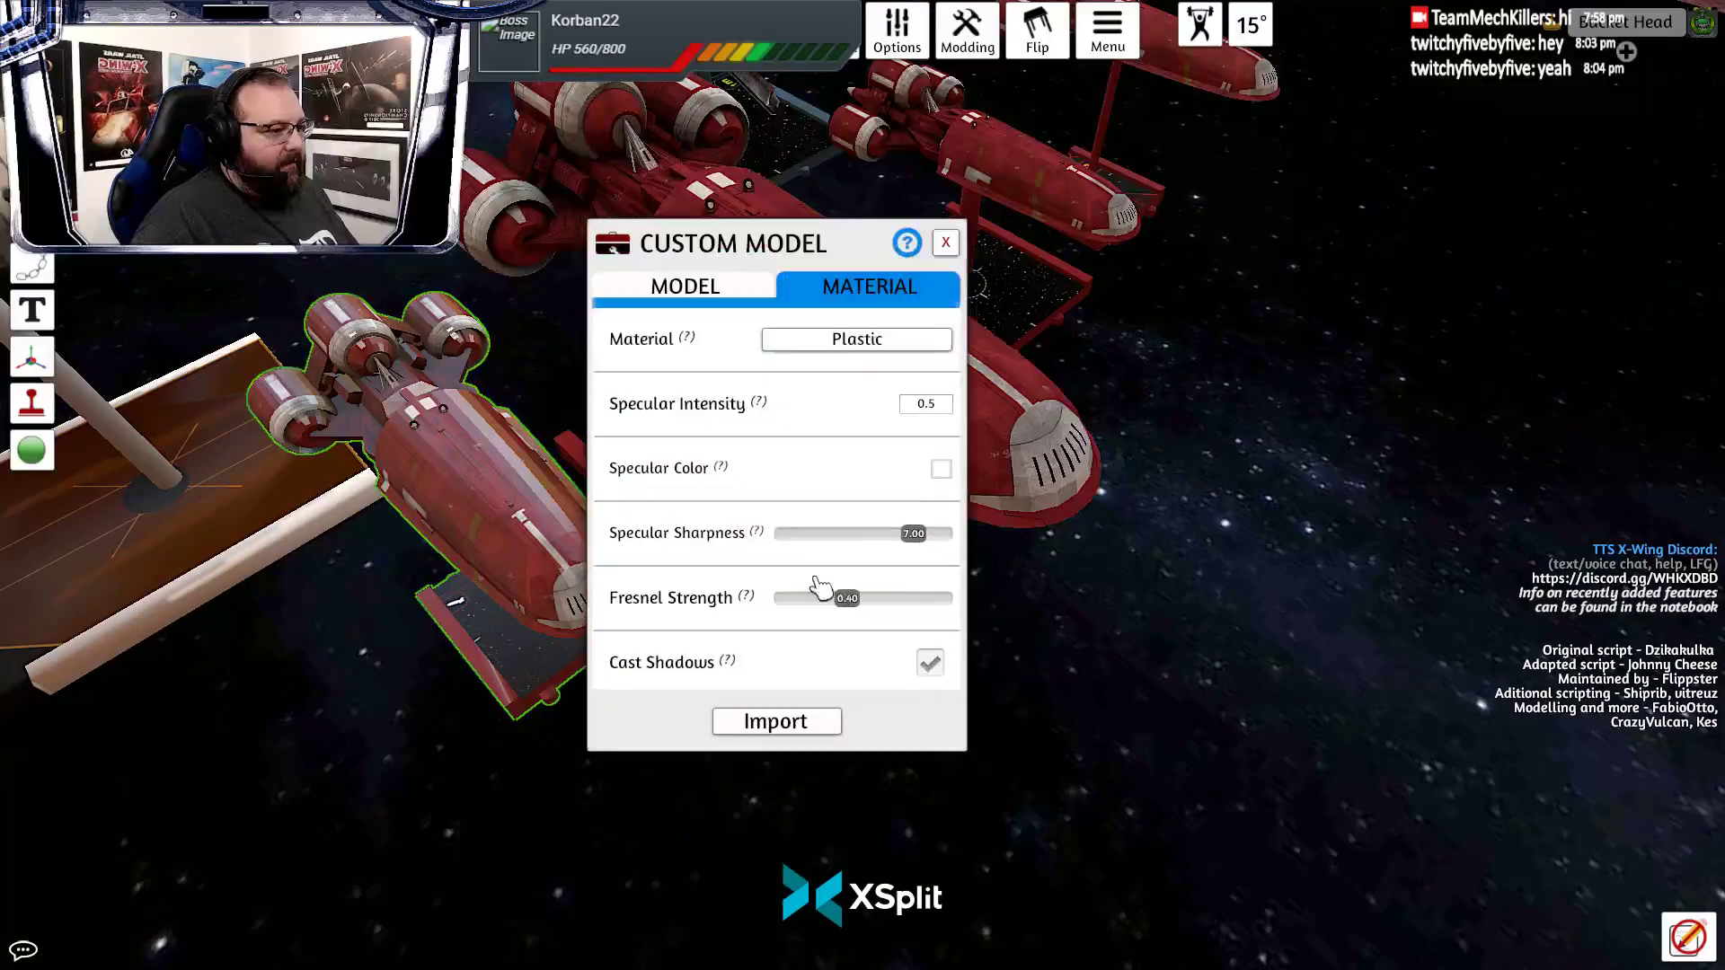
click(910, 339)
click(891, 388)
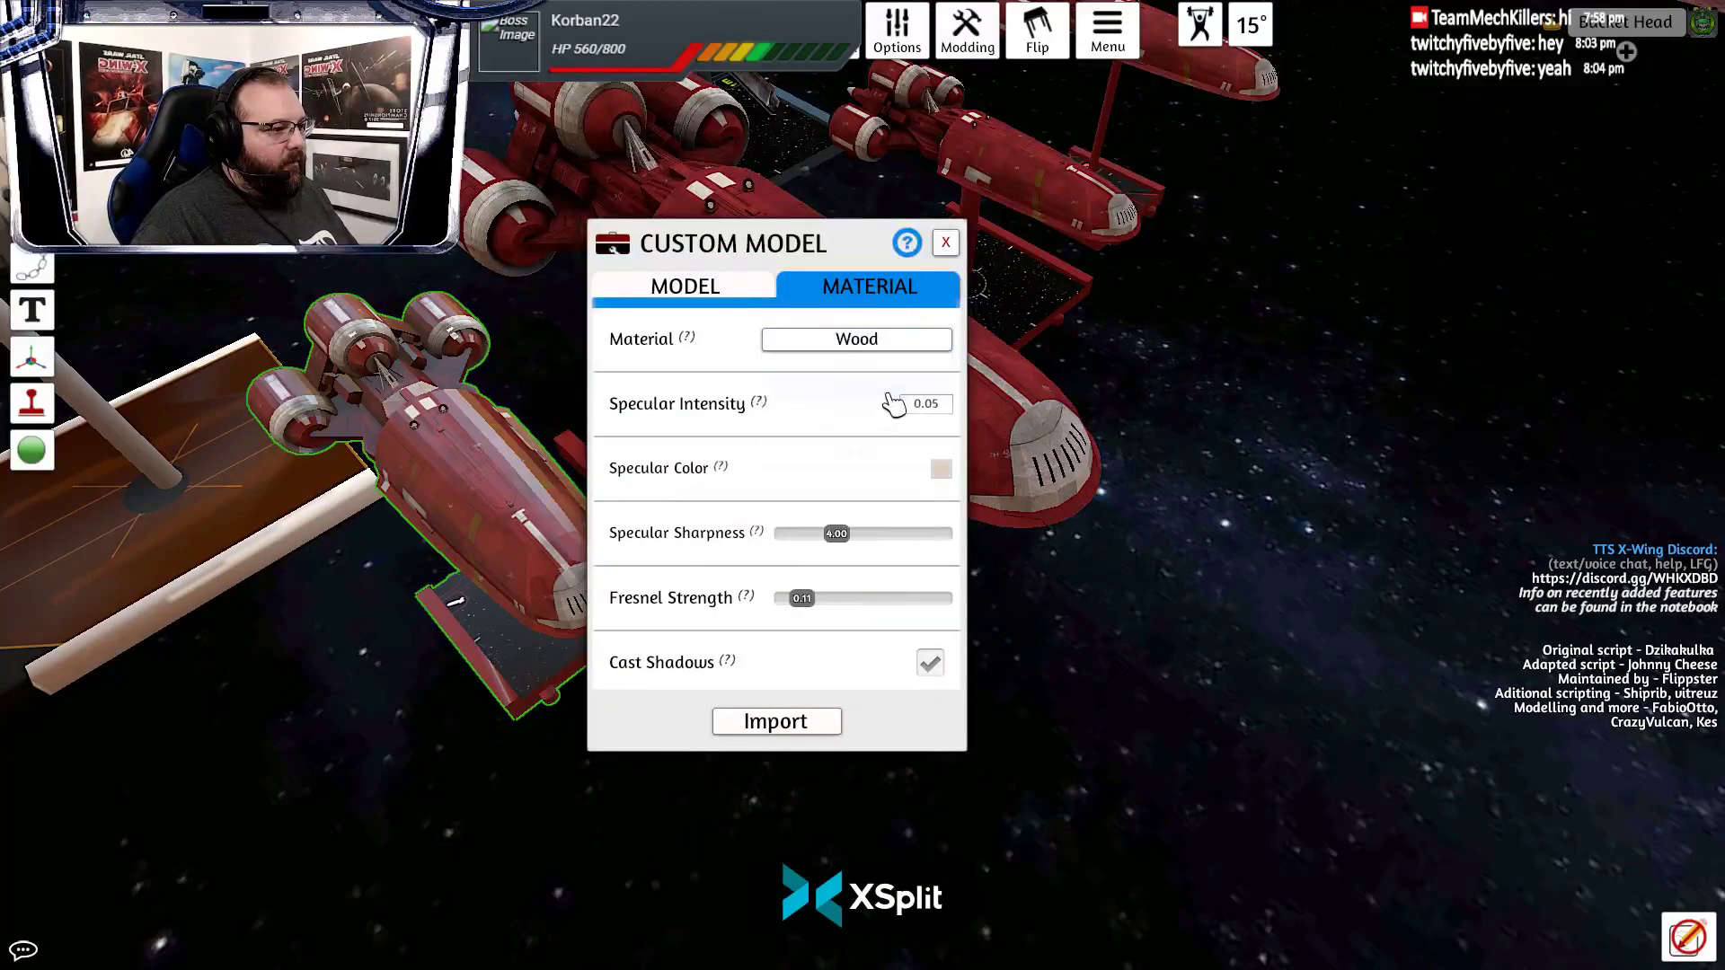
click(777, 722)
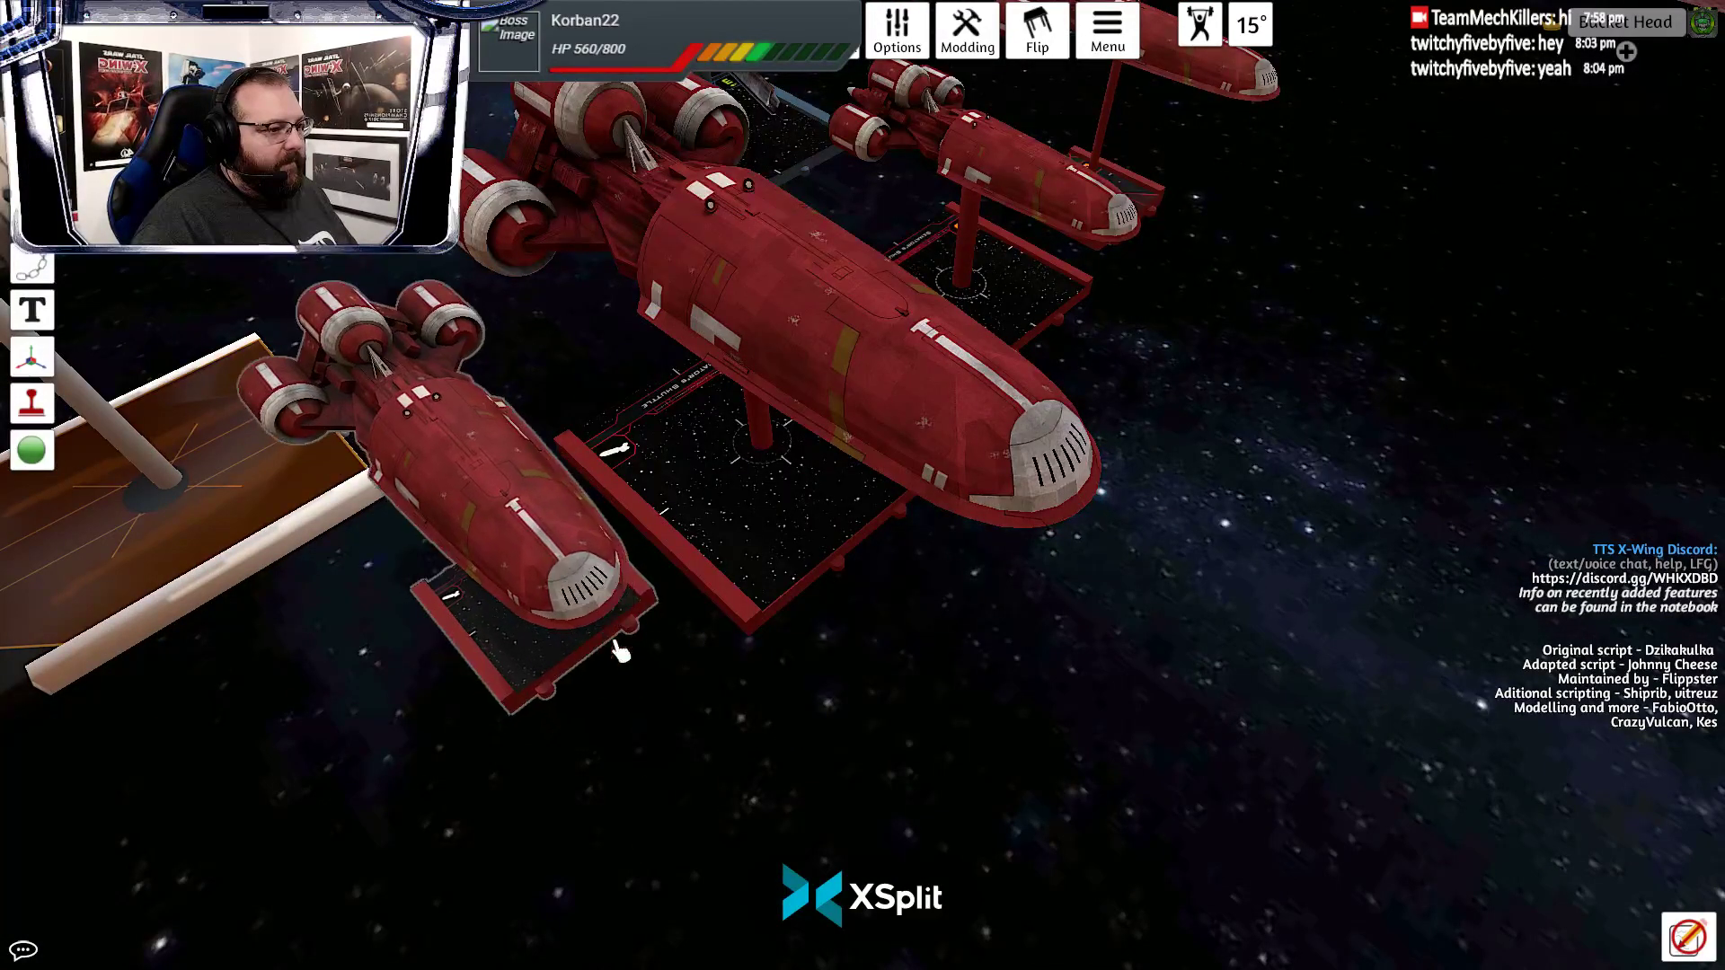
Move the small Senator's Shuttle away from the other ships to an open part of the starfield mat
right_click(780, 759)
scroll(774, 728, down, 3)
right_click(774, 728)
key(d)
drag(687, 458, 975, 503)
drag(495, 539, 428, 584)
scroll(435, 654, up, 5)
key(a)
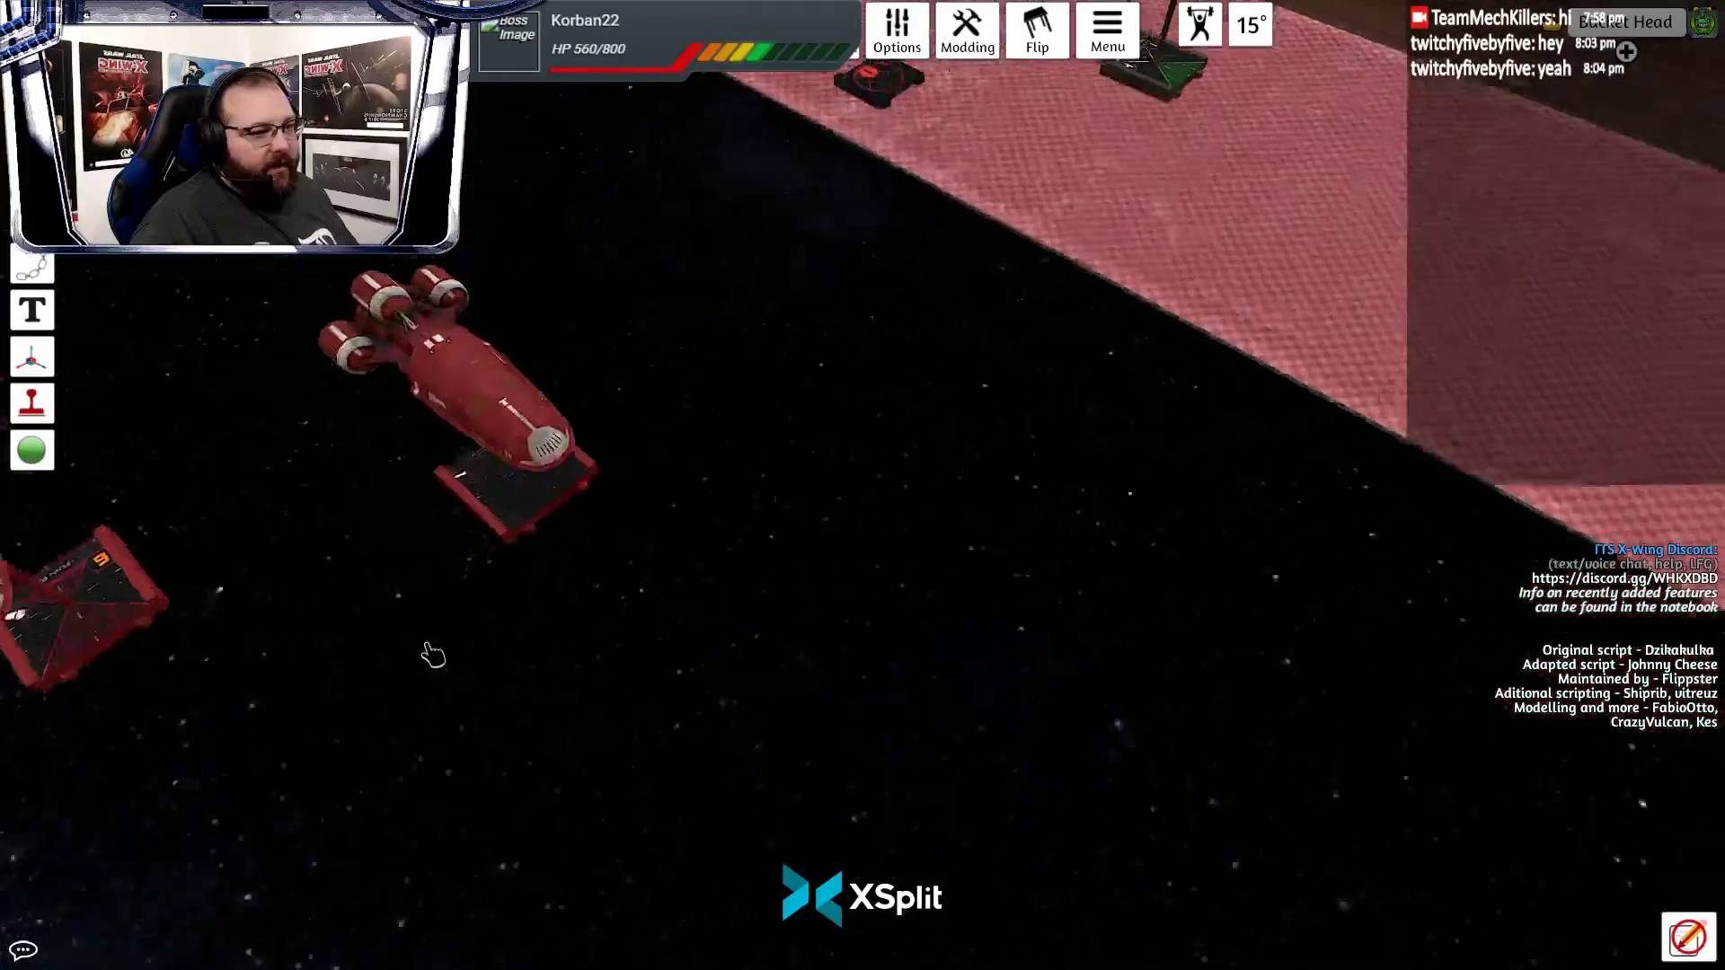
Paste a copy of the small Fenn Rau shuttle and place it beside the small Senator's Shuttle
right_click(434, 655)
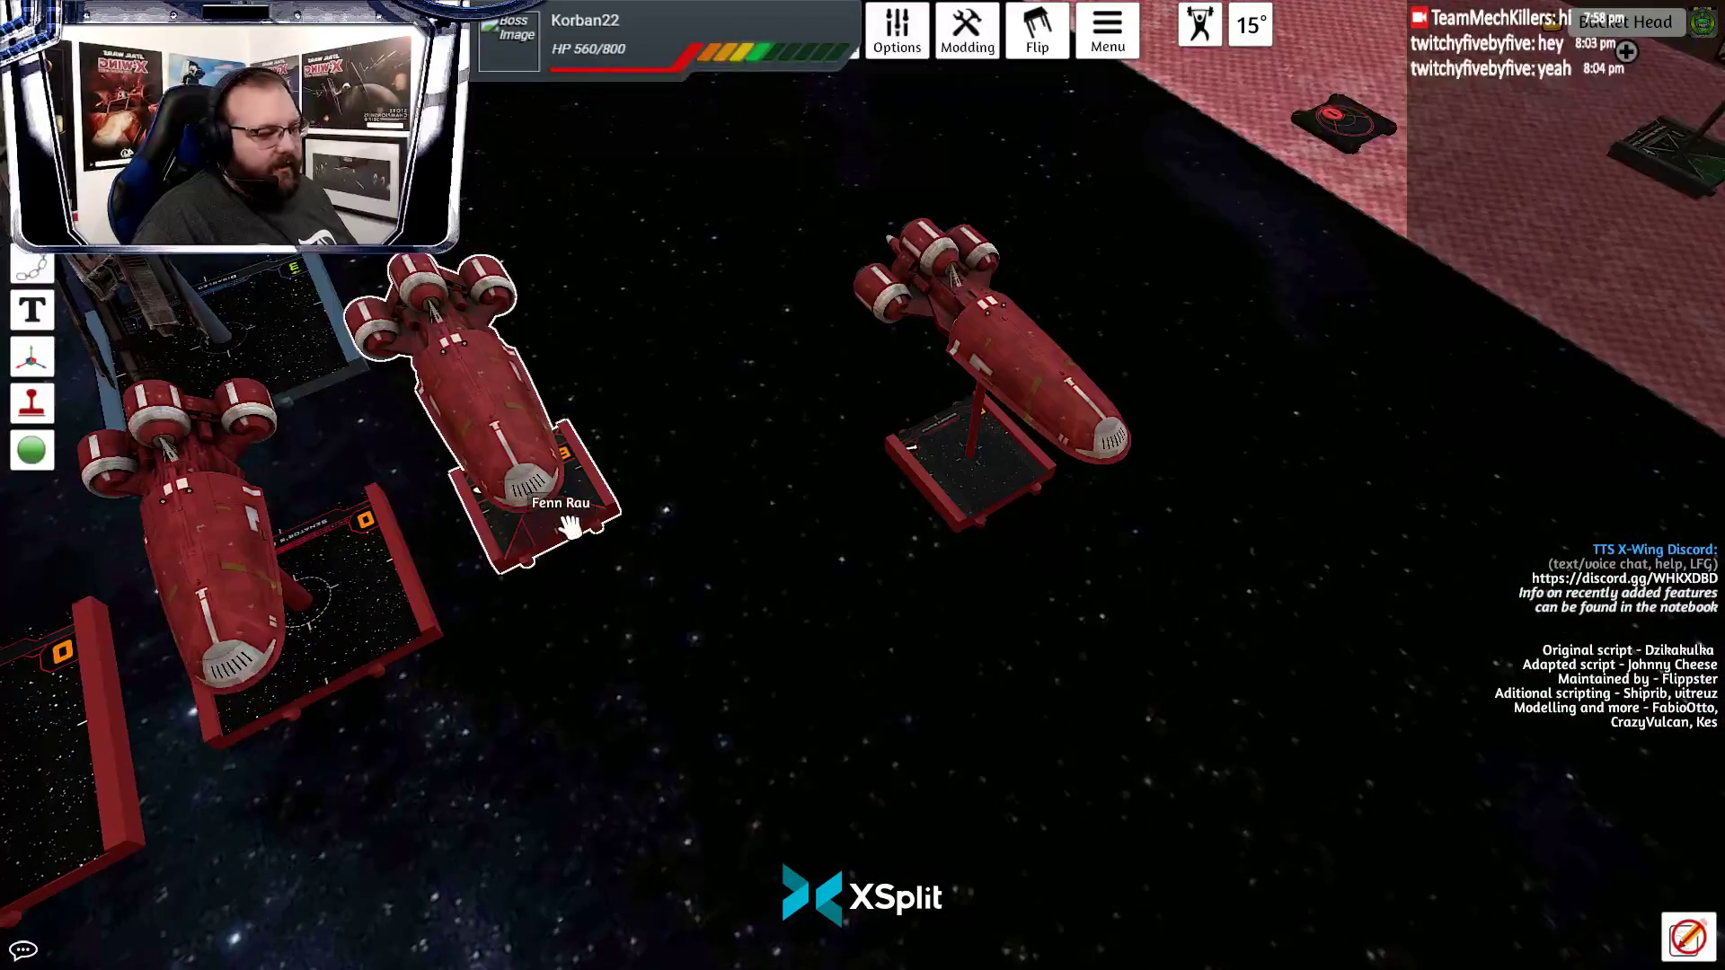
key(ctrl+v)
right_click(943, 737)
drag(569, 518, 683, 628)
drag(877, 477, 837, 640)
scroll(837, 640, up, 3)
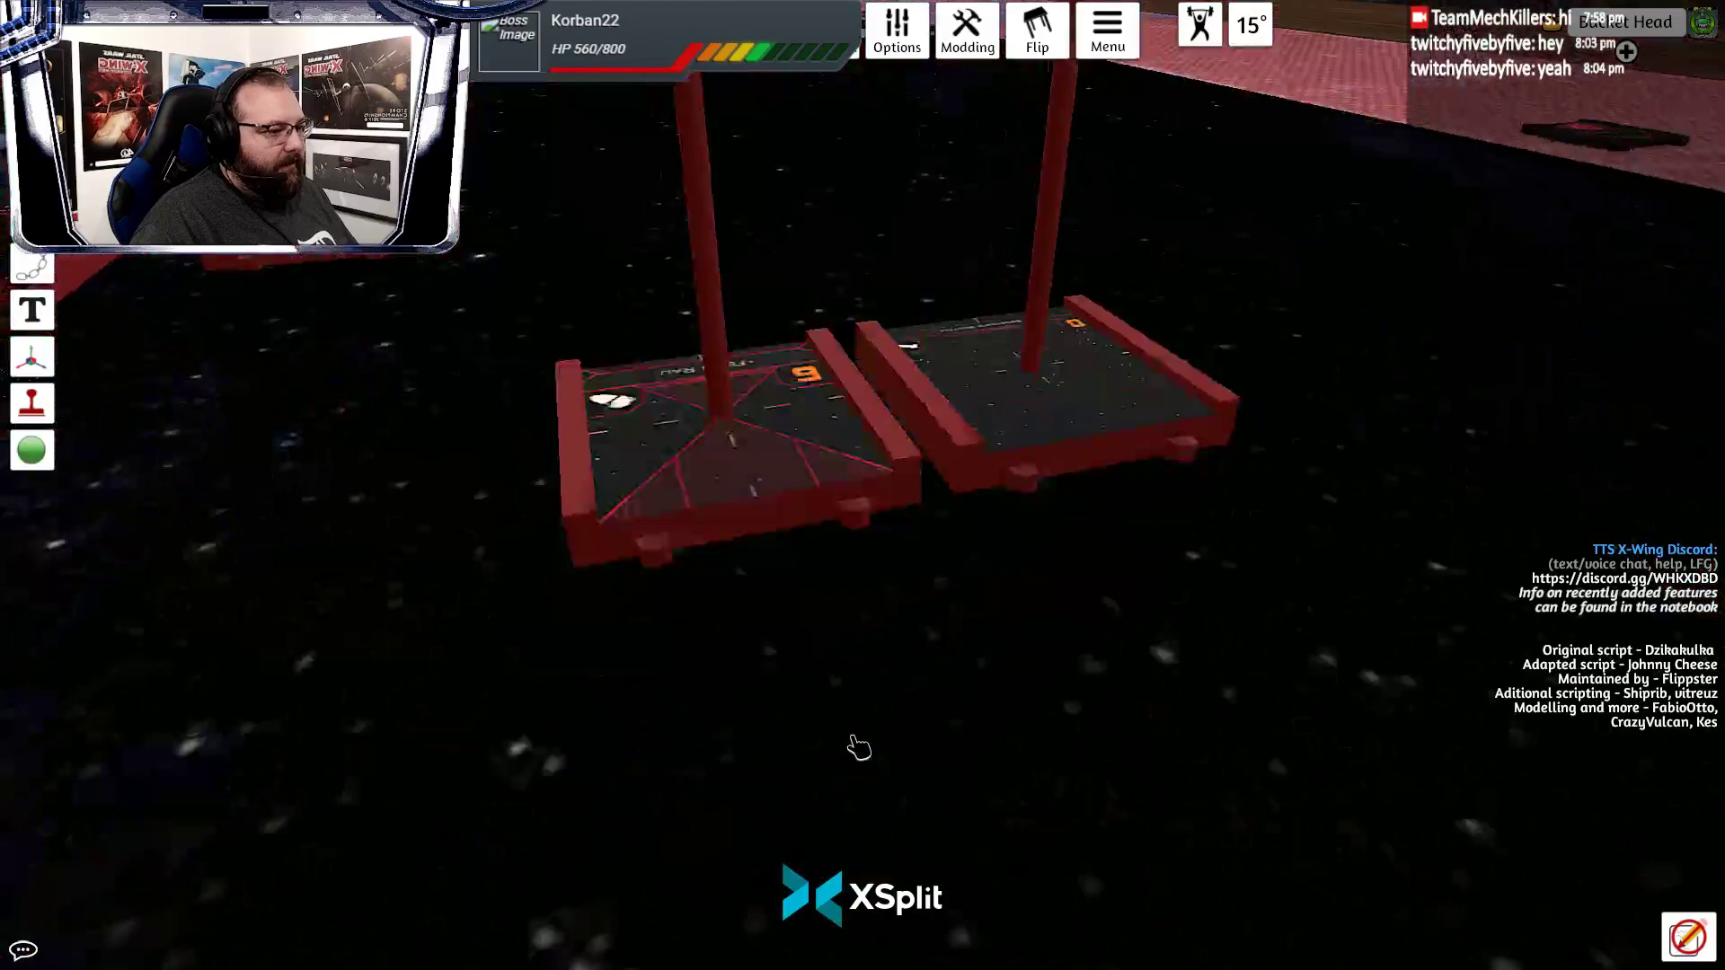
Select both neighbouring small shuttles and move them together to the open area in front of the other ships
scroll(858, 747, down, 10)
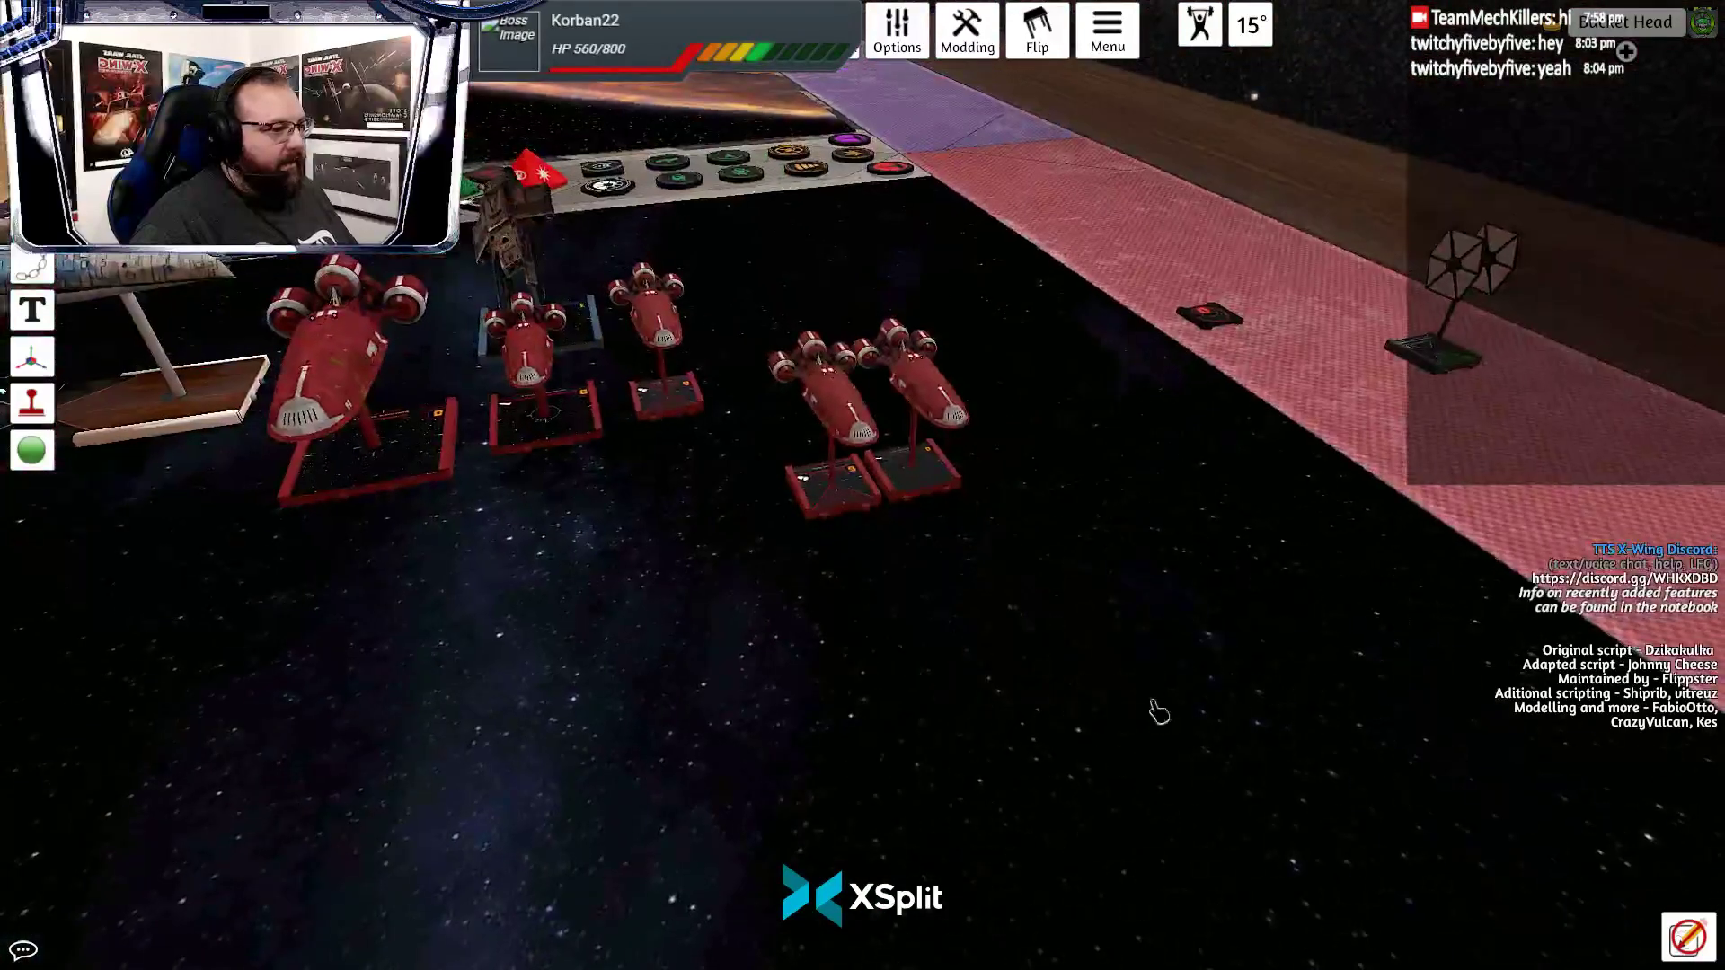
drag(1152, 701, 796, 396)
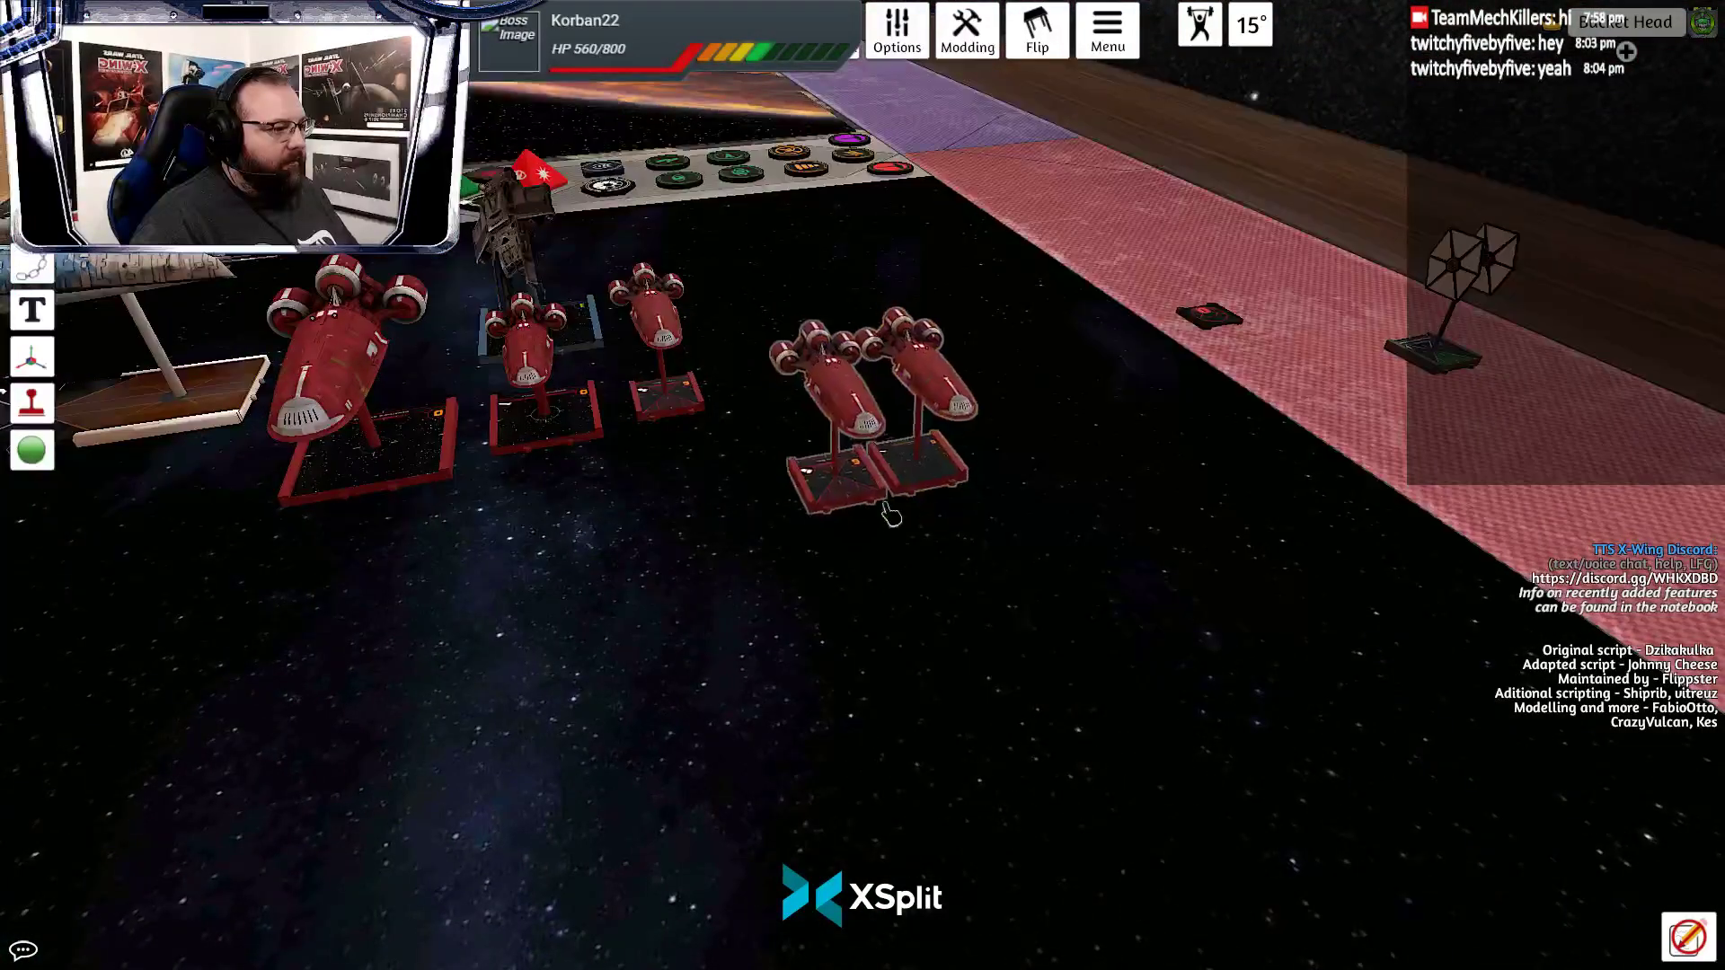
key(d)
drag(882, 512, 691, 623)
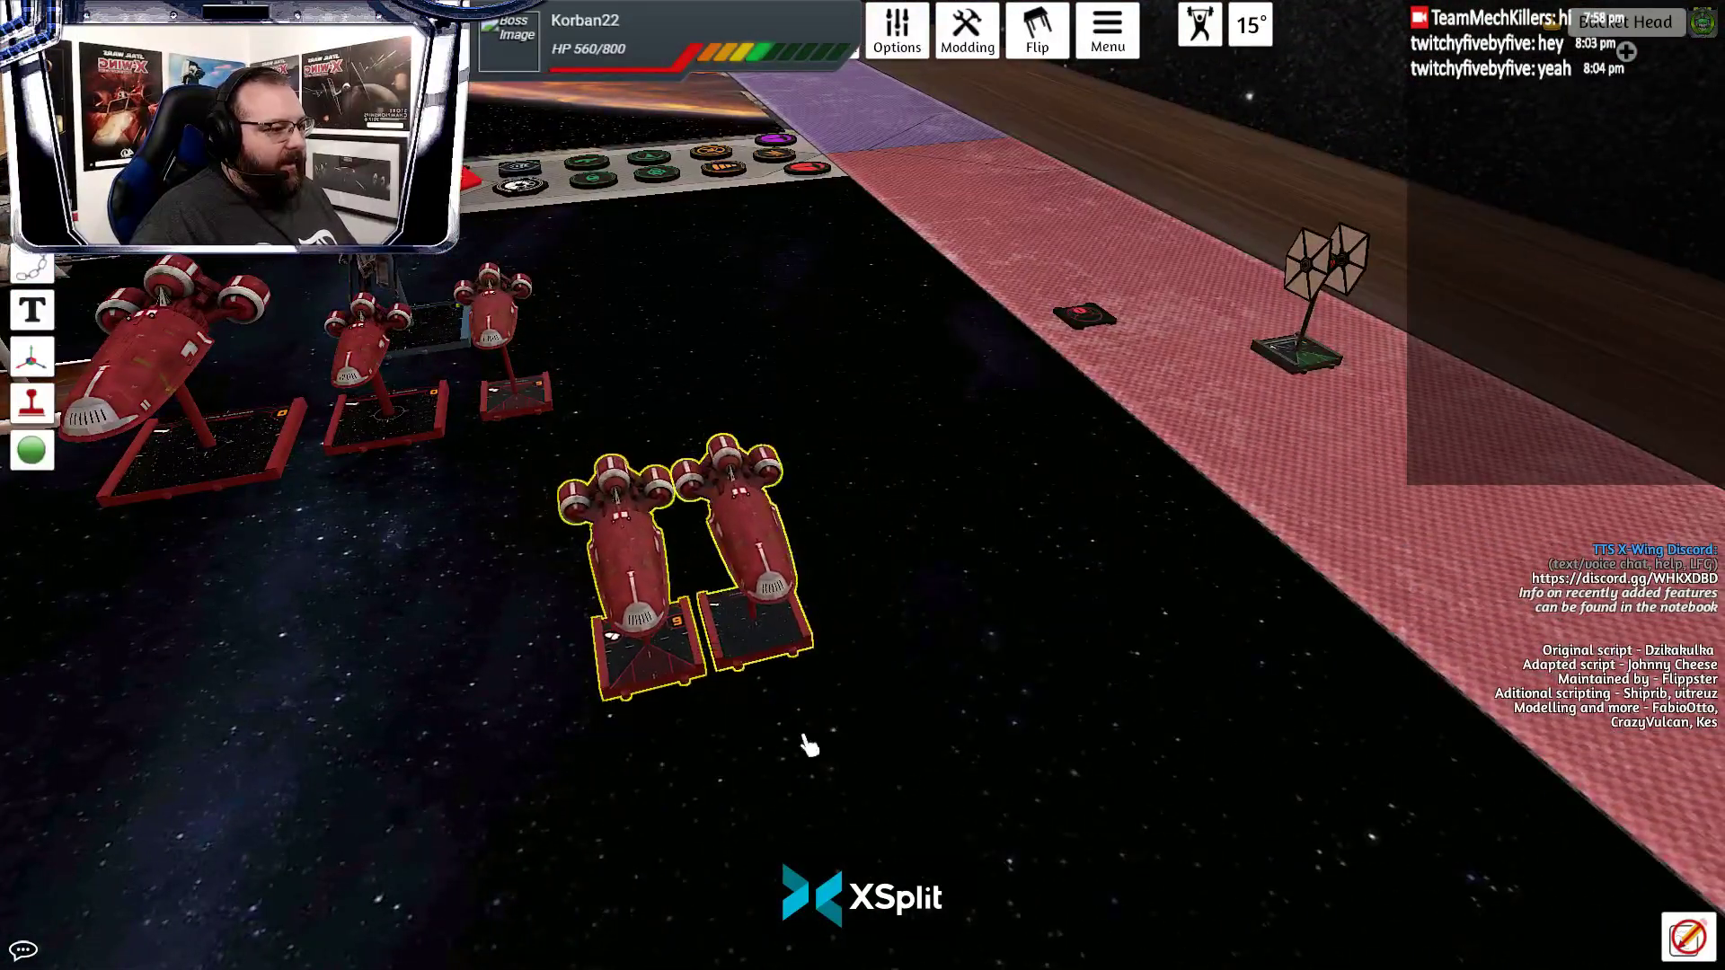
click(864, 744)
scroll(863, 746, up, 3)
right_click(862, 747)
scroll(820, 758, down, 4)
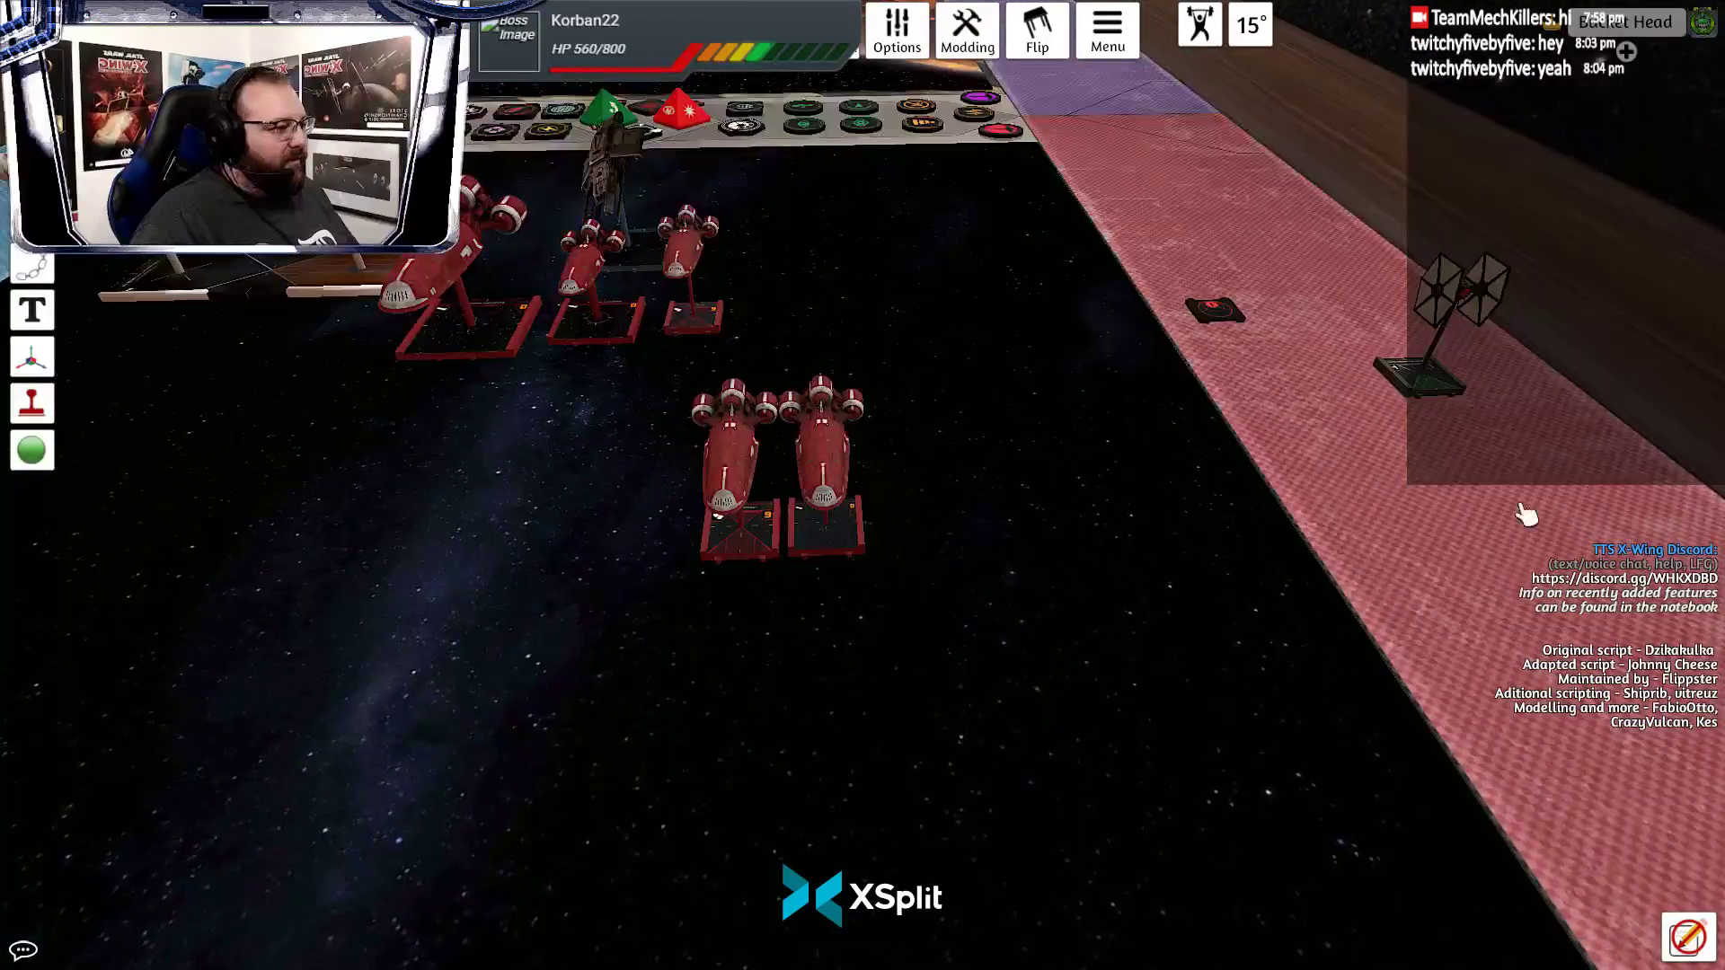
scroll(909, 607, up, 1)
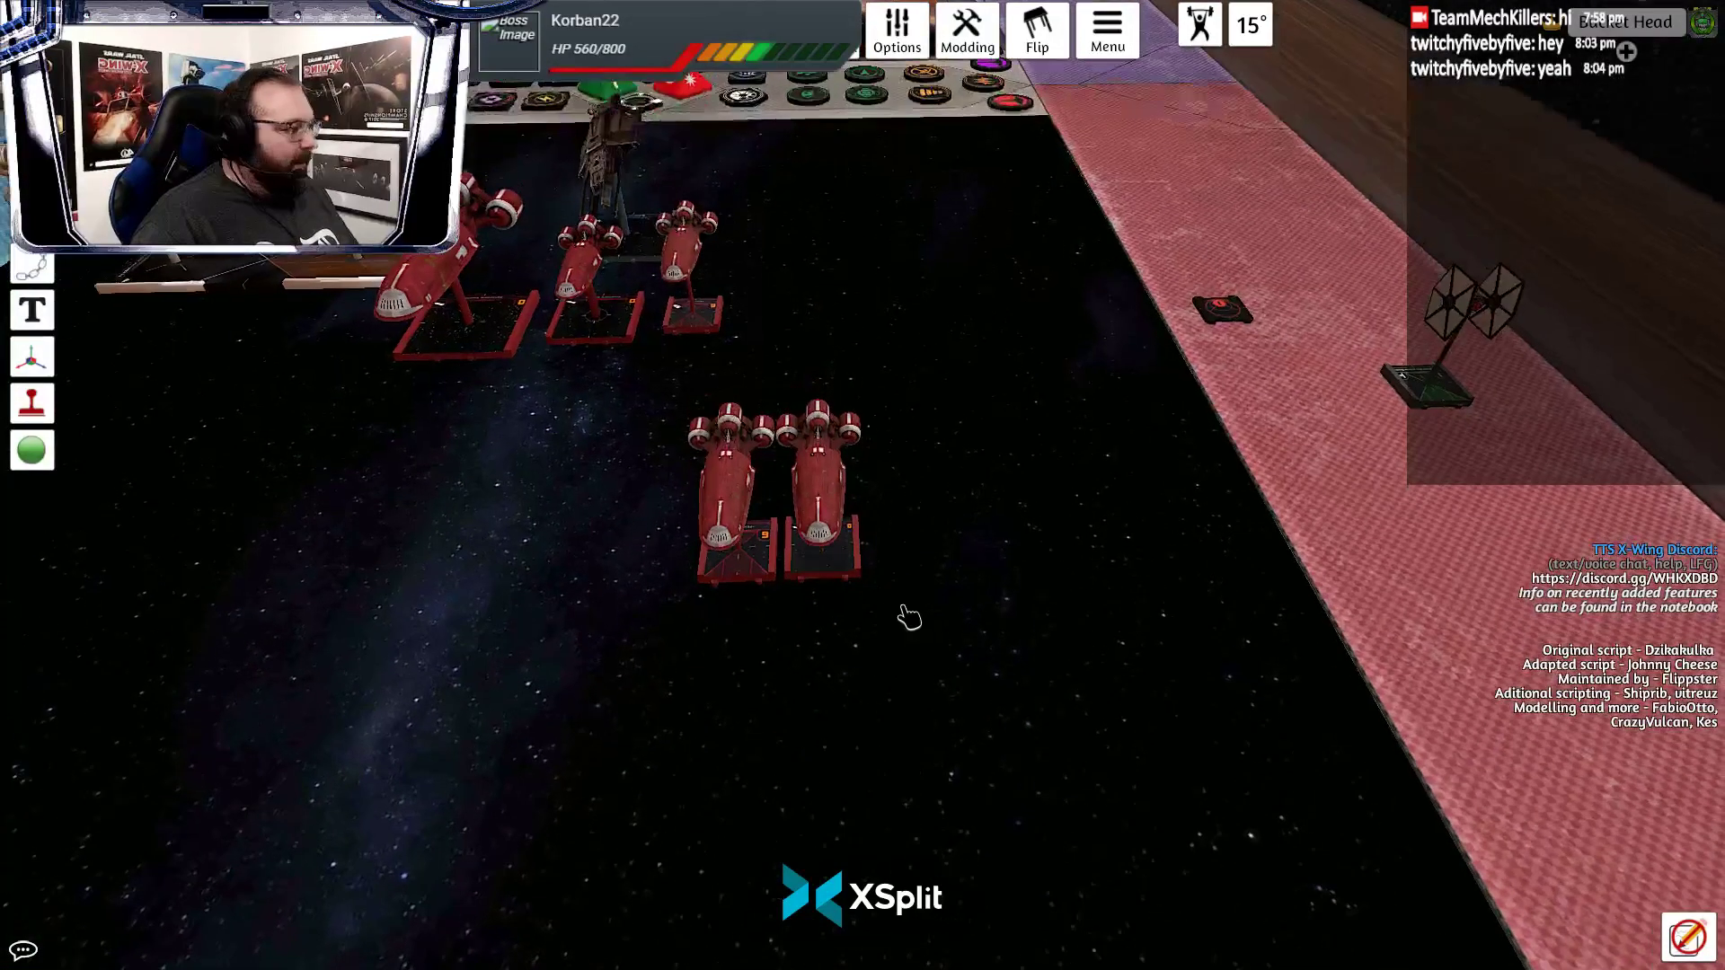
Move the pair of small shuttles across the mat toward the blue edge strip and space them slightly apart
drag(647, 396, 966, 638)
key(a)
drag(789, 548, 547, 648)
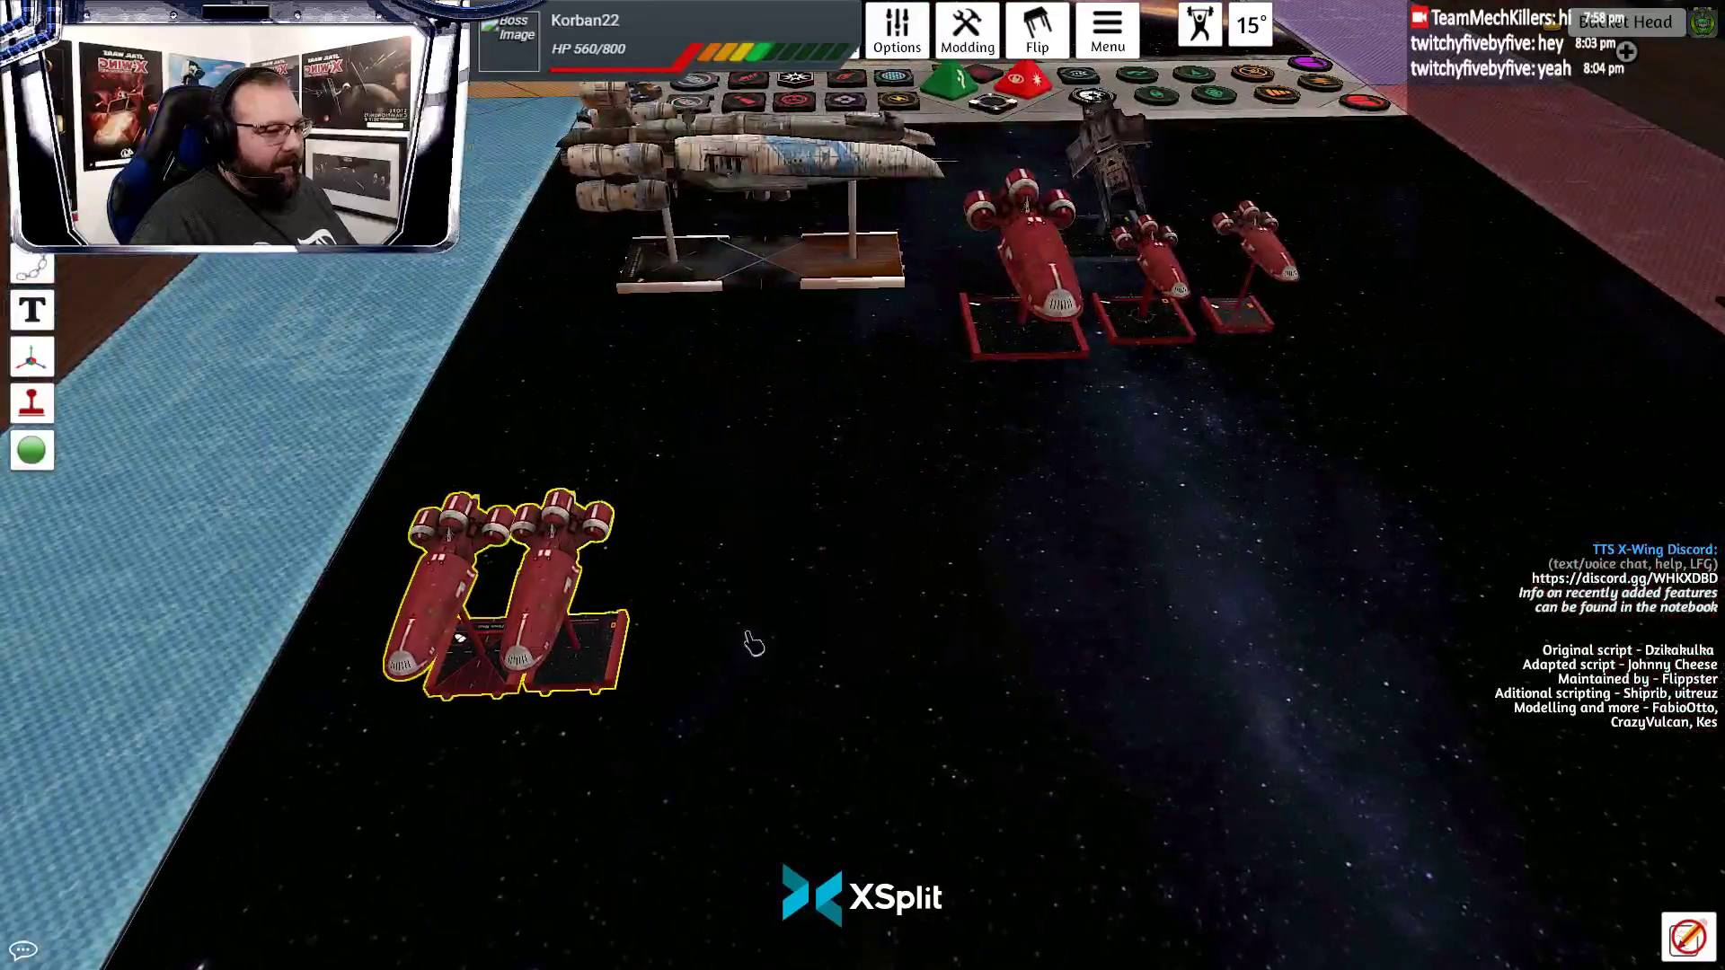
click(627, 688)
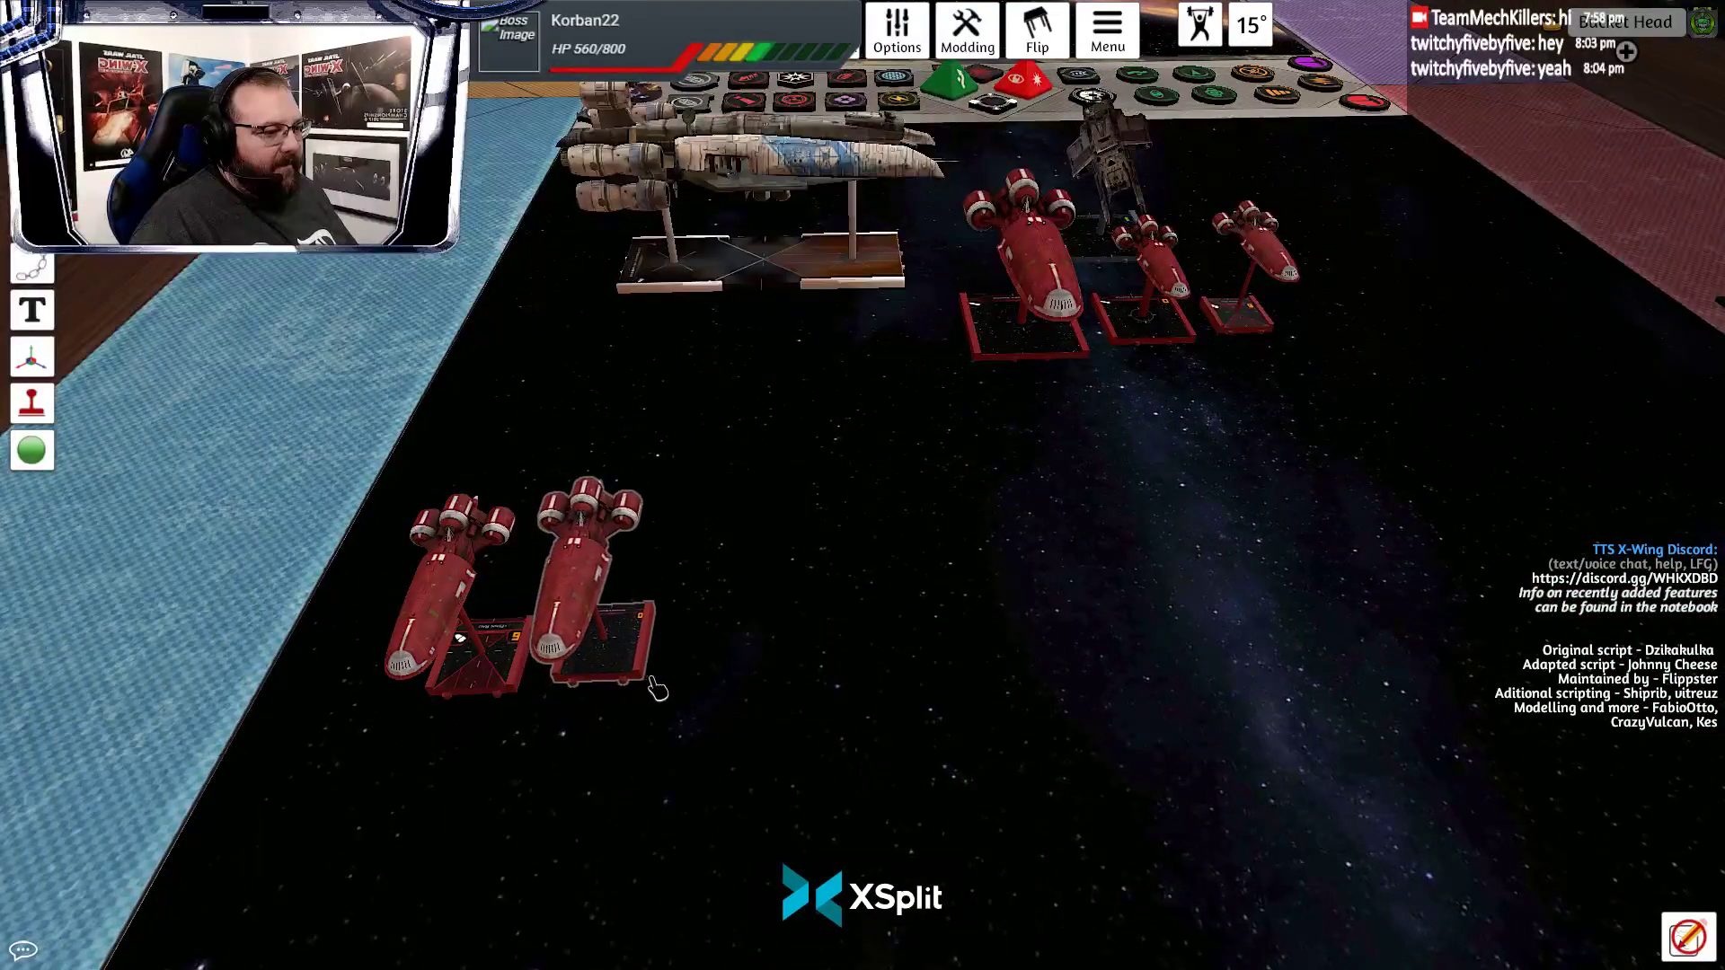
drag(701, 726, 614, 721)
scroll(613, 722, down, 3)
scroll(618, 729, up, 5)
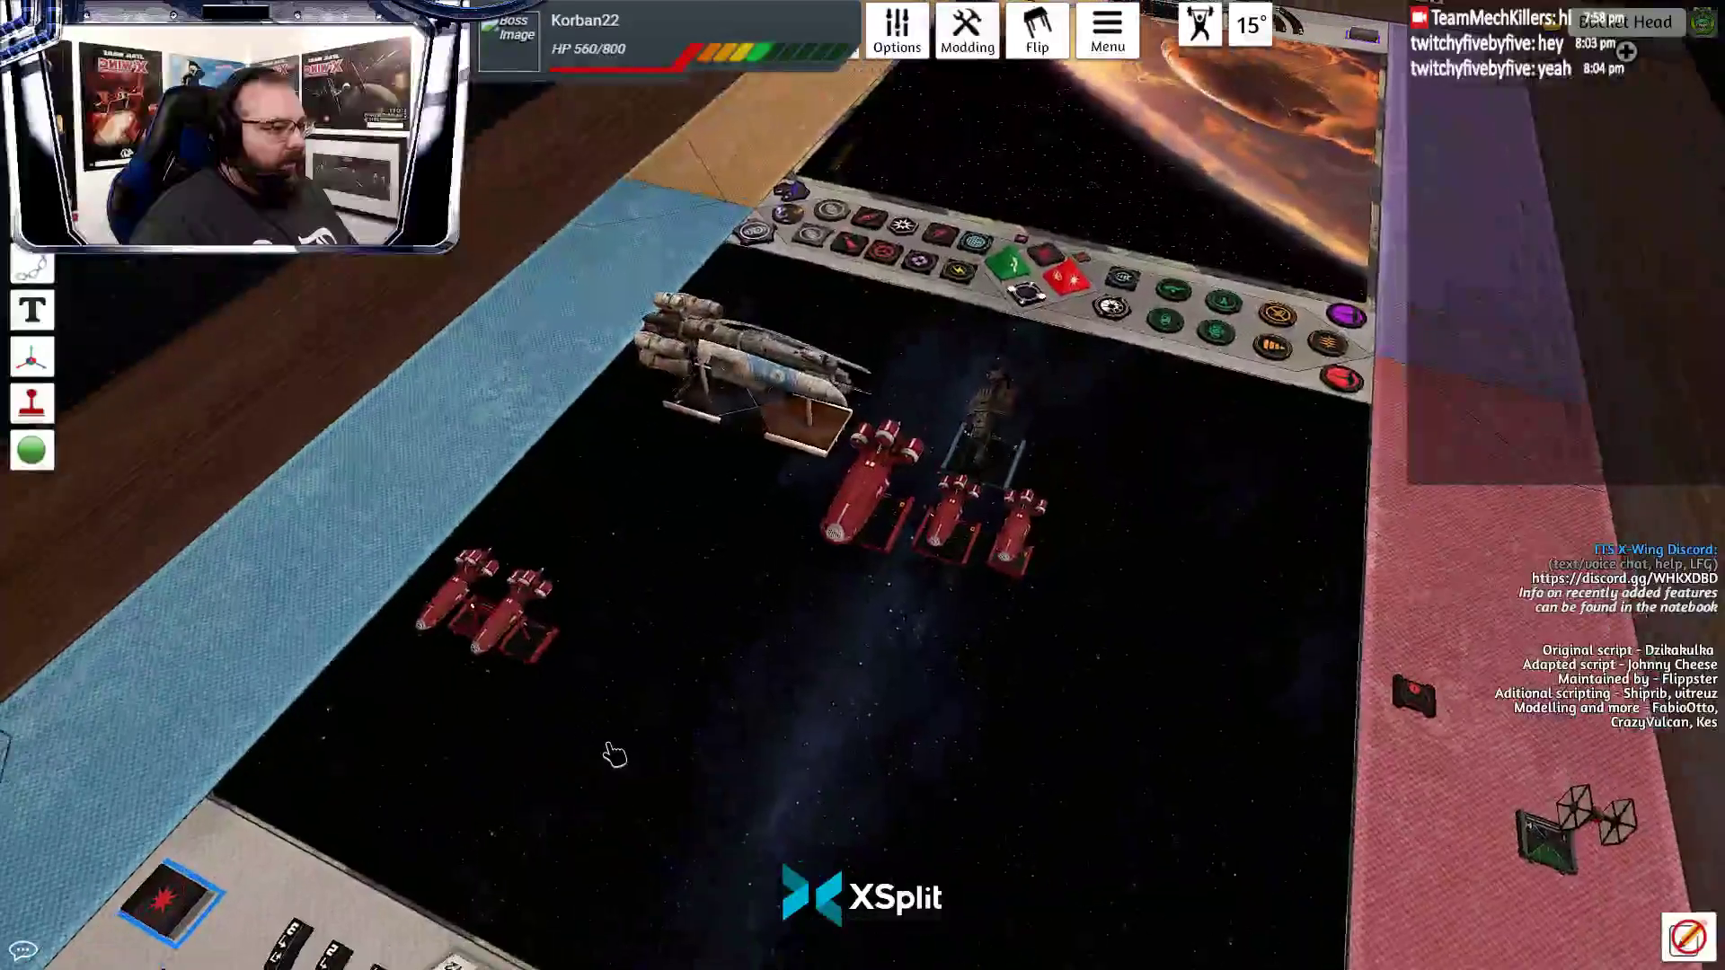
scroll(611, 757, up, 5)
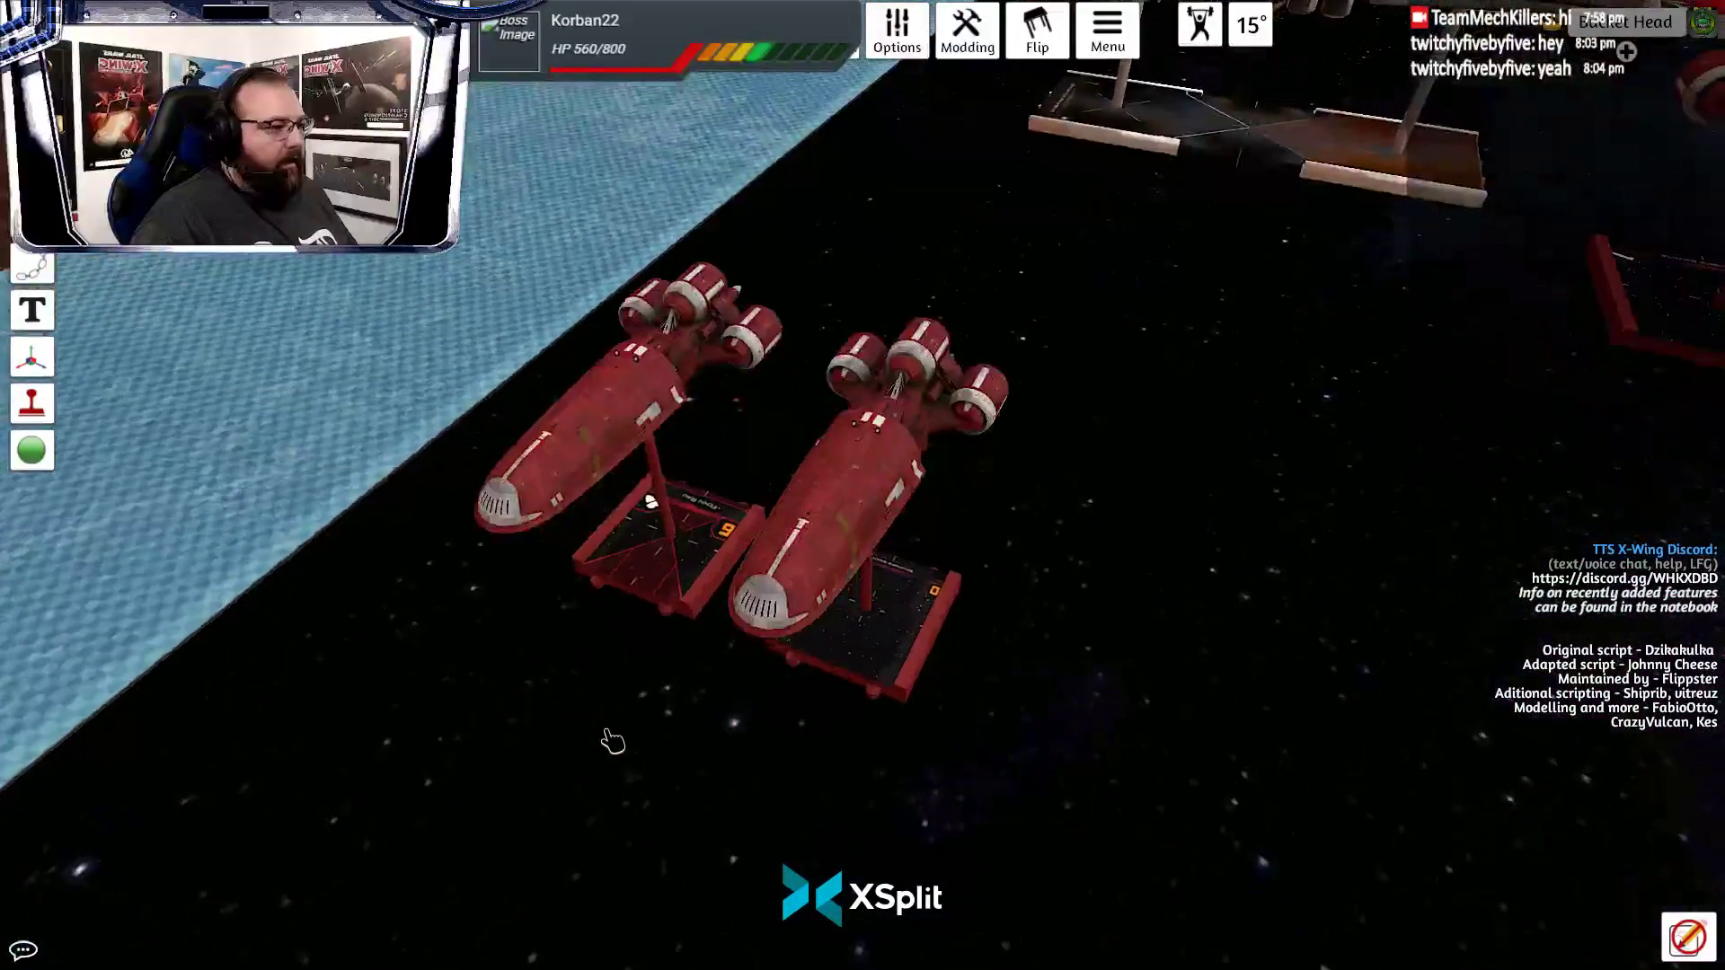
Switch to GIMP with the small shuttle.png texture and choose the Select by Color tool
key(alt+Tab)
key(alt+Tab)
key(alt+Tab)
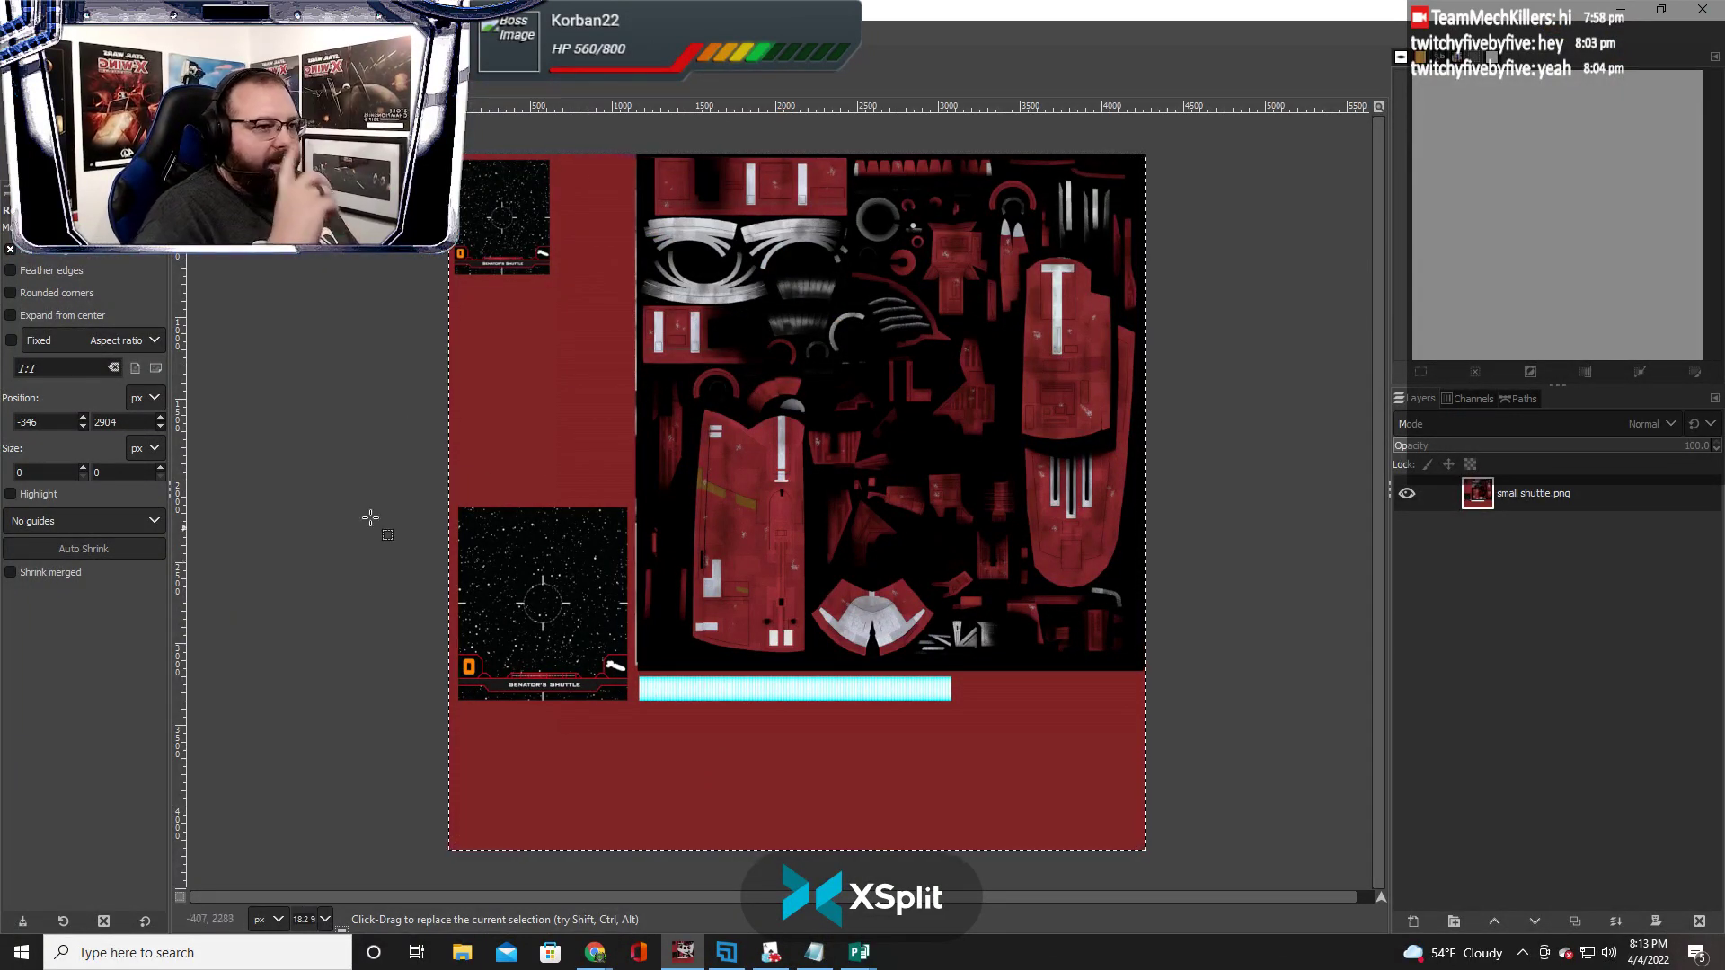
click(74, 29)
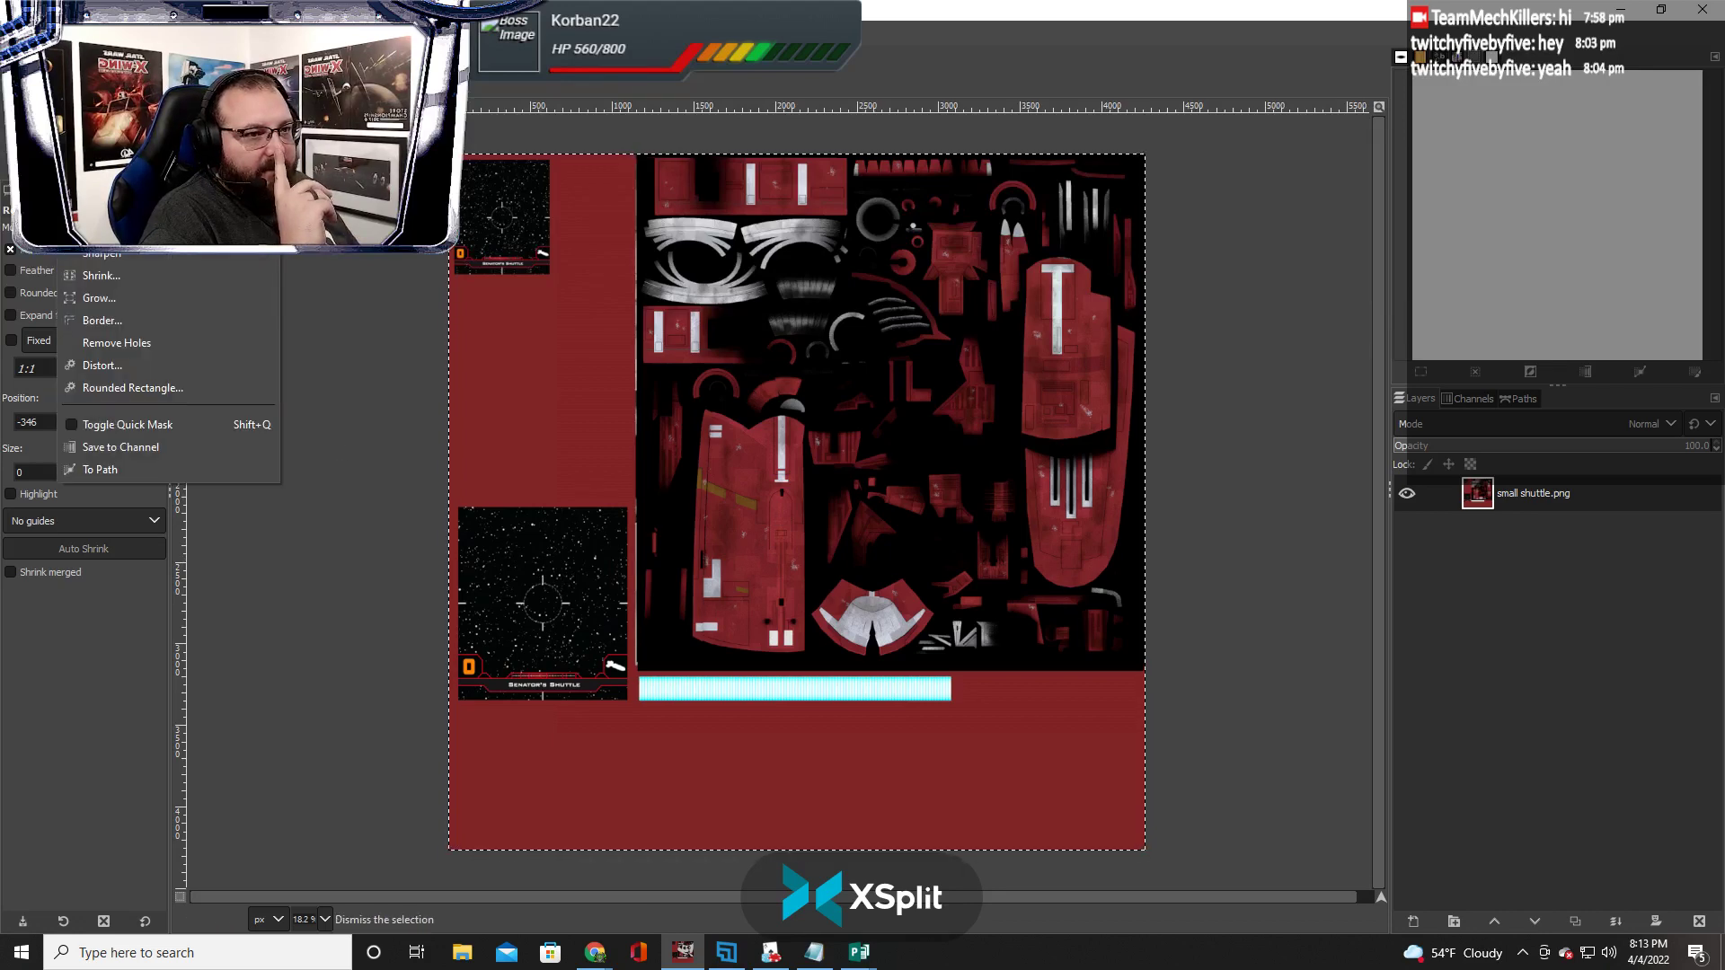
click(106, 149)
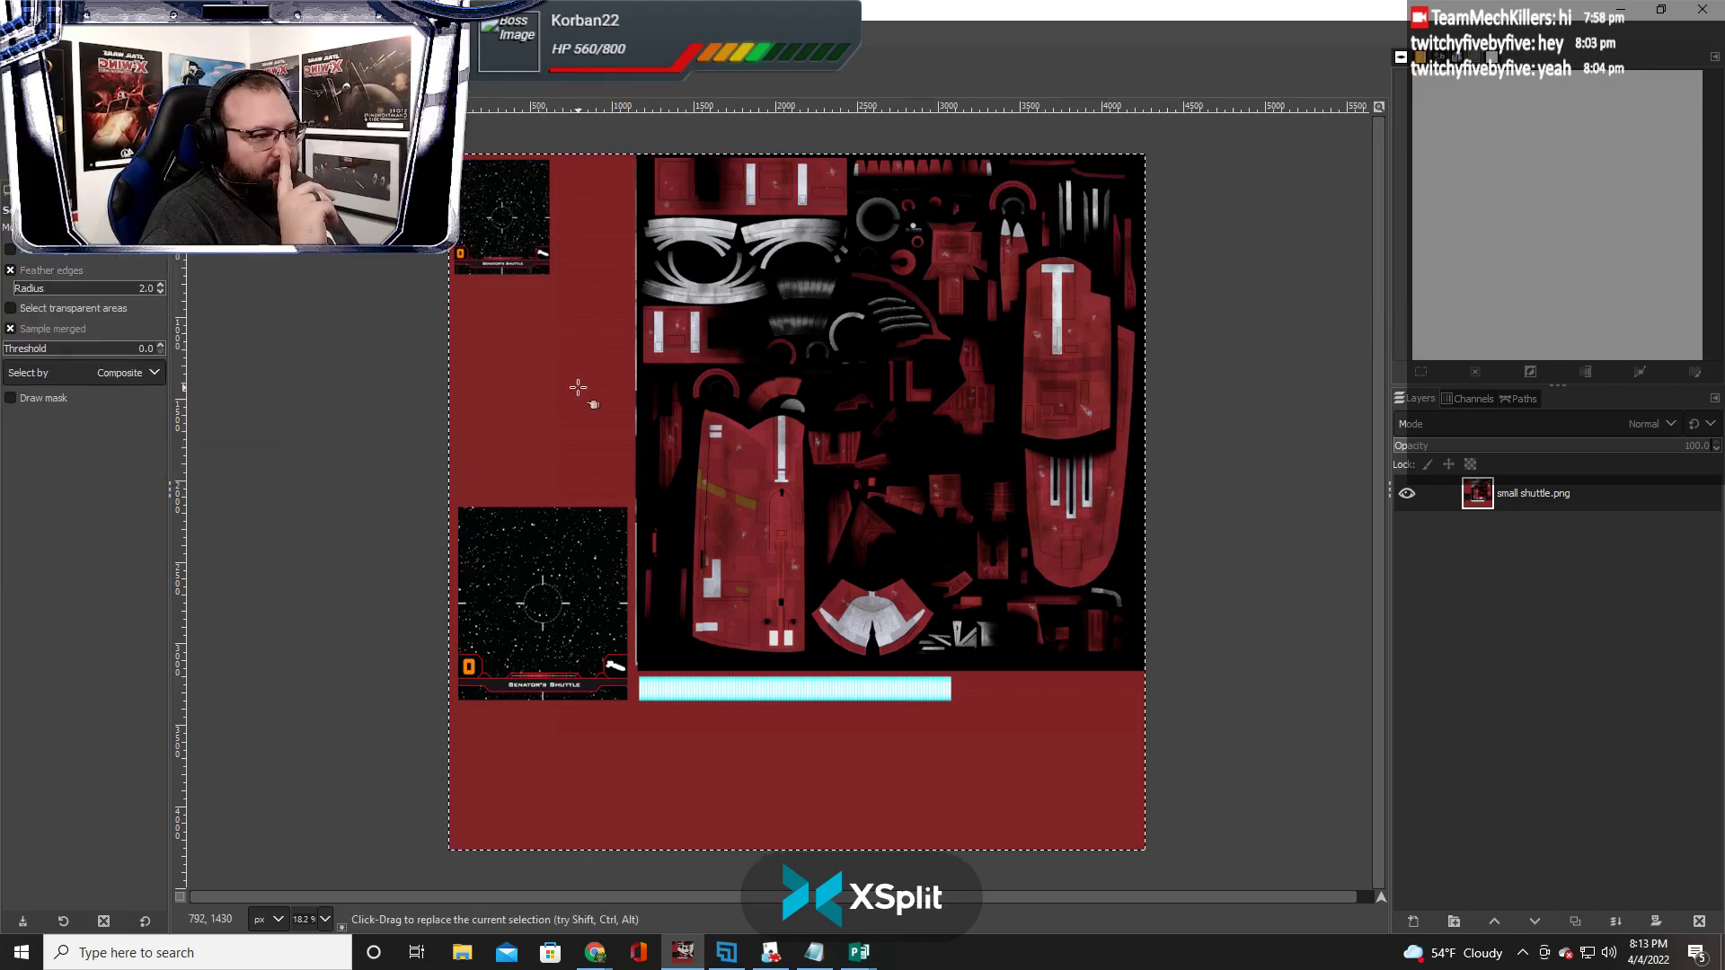
click(577, 387)
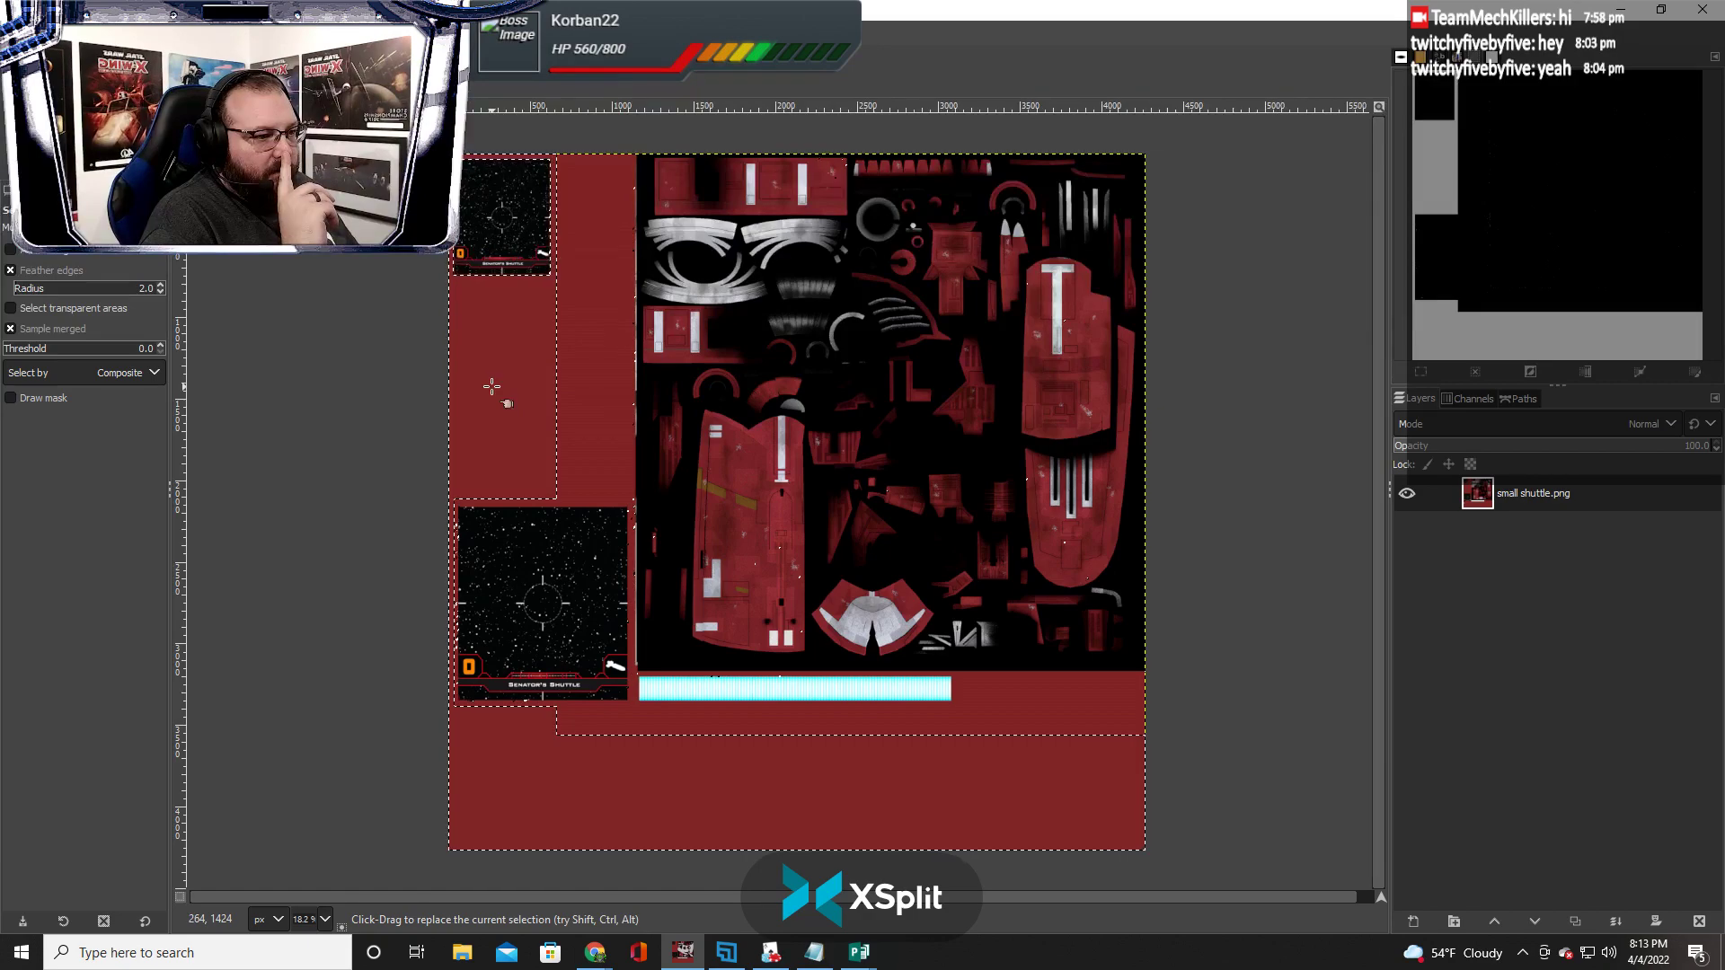
drag(491, 386, 374, 423)
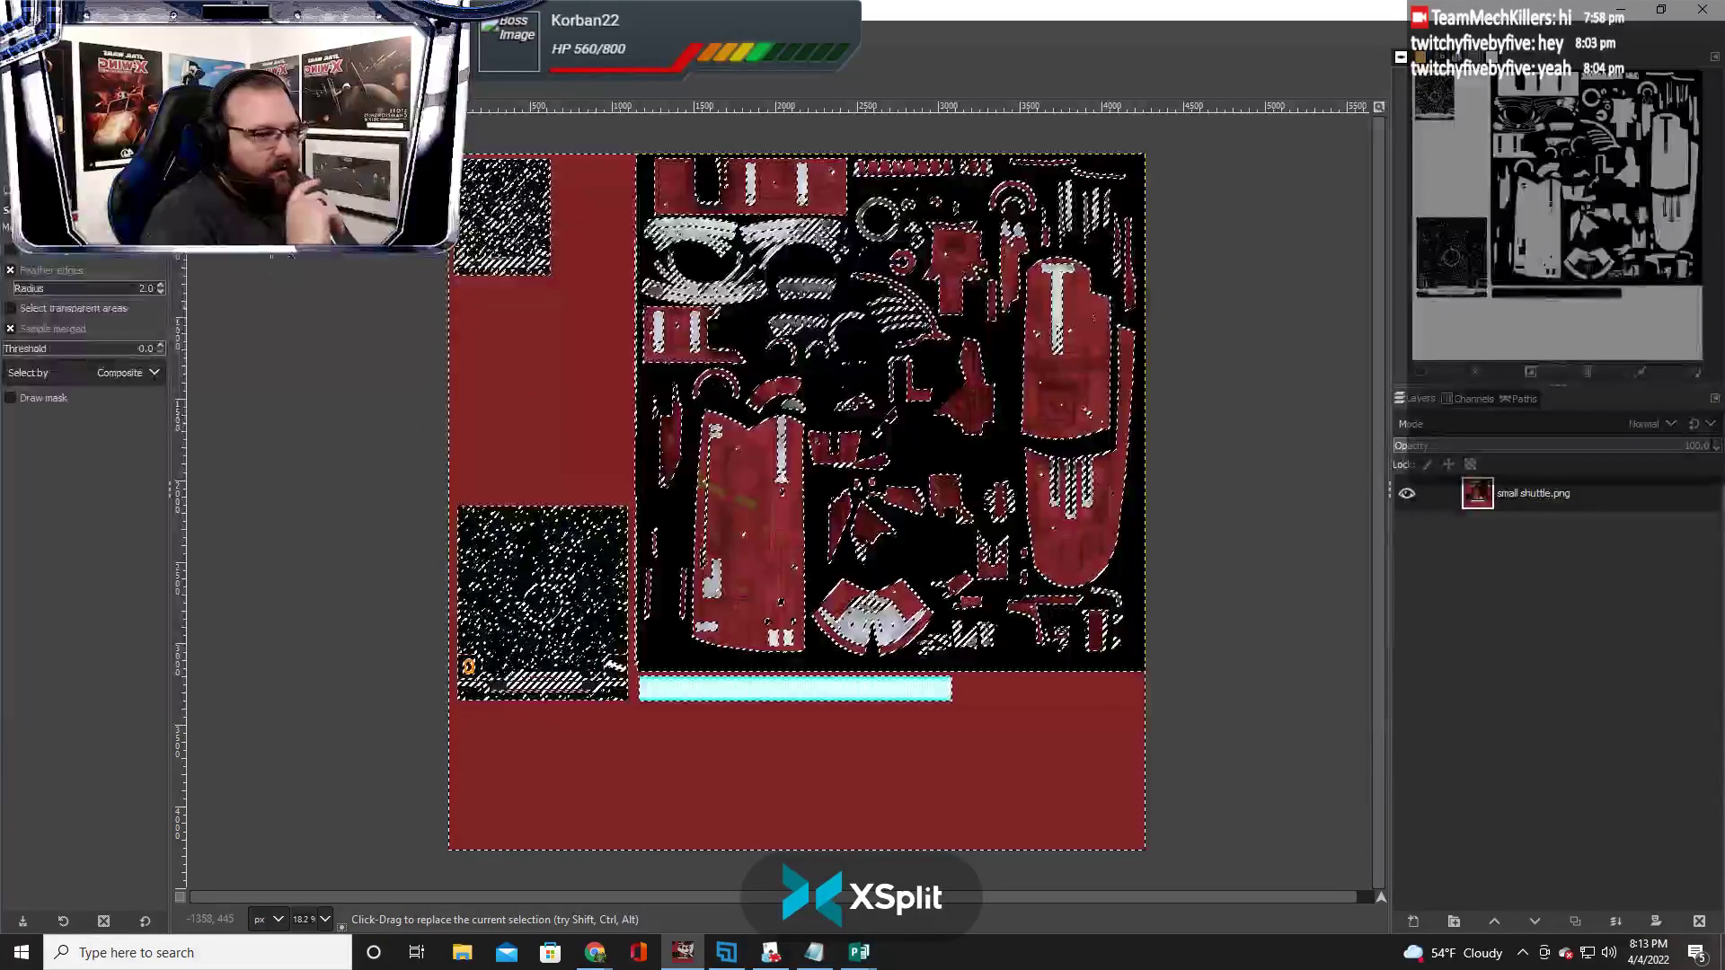
key(ctrl+shift+a)
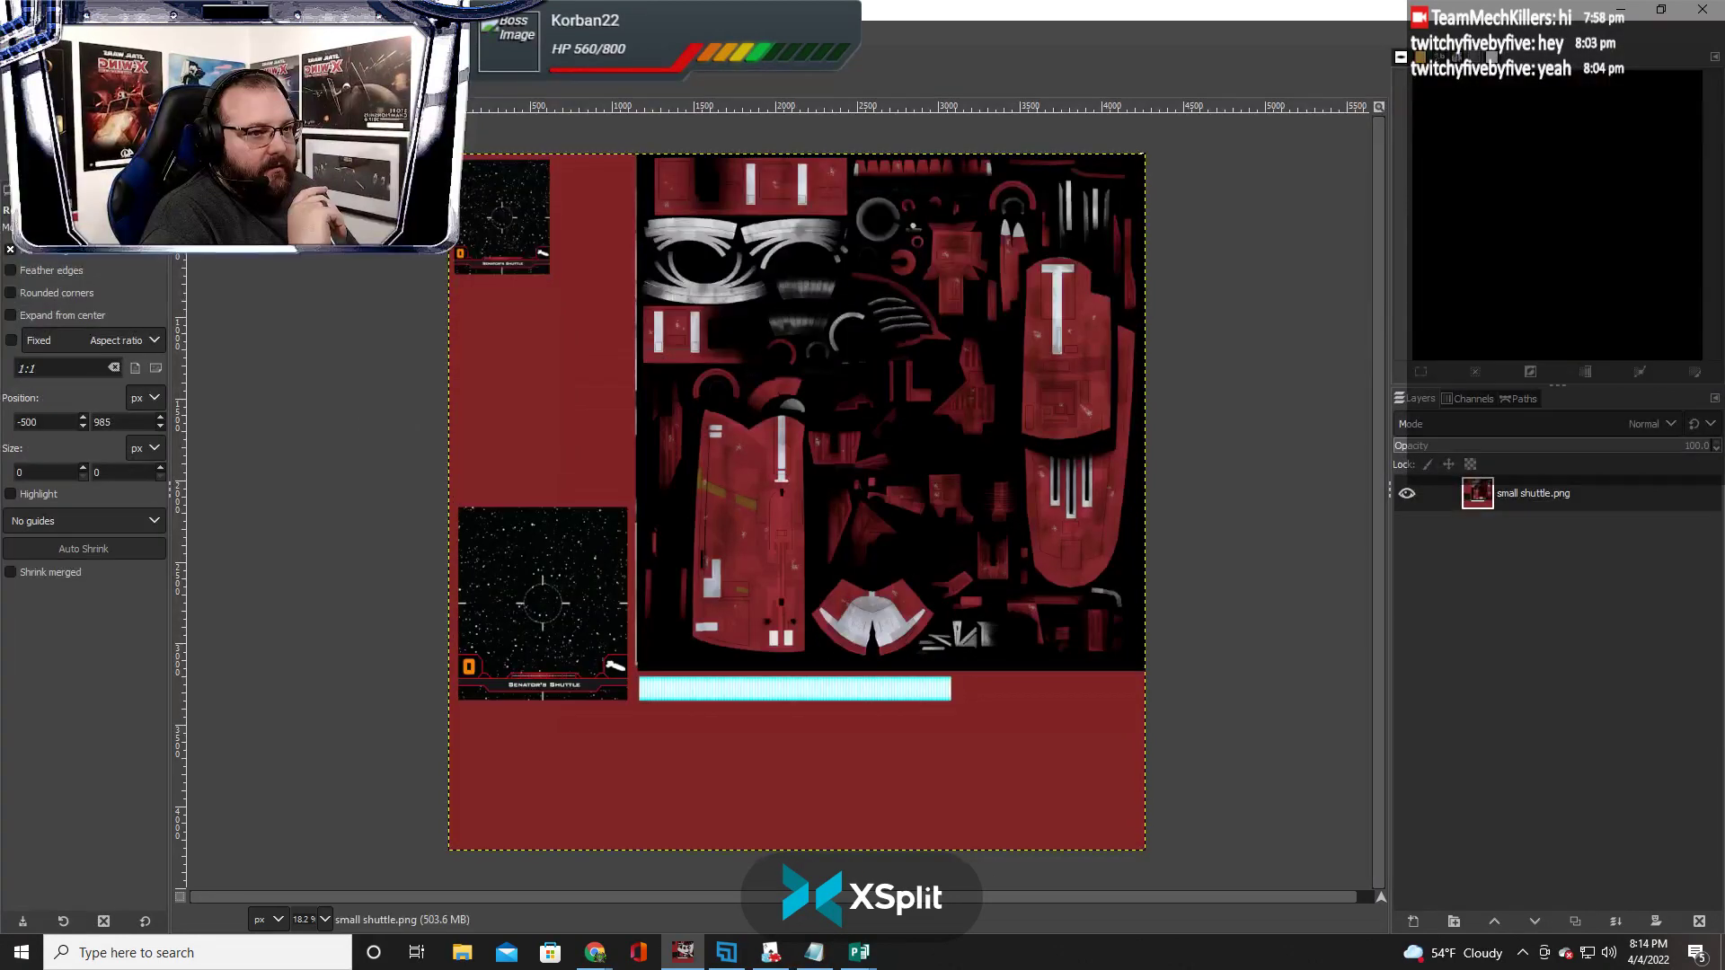
Select the texture's red background by color, widening the threshold until the plain red area is fully covered
click(469, 342)
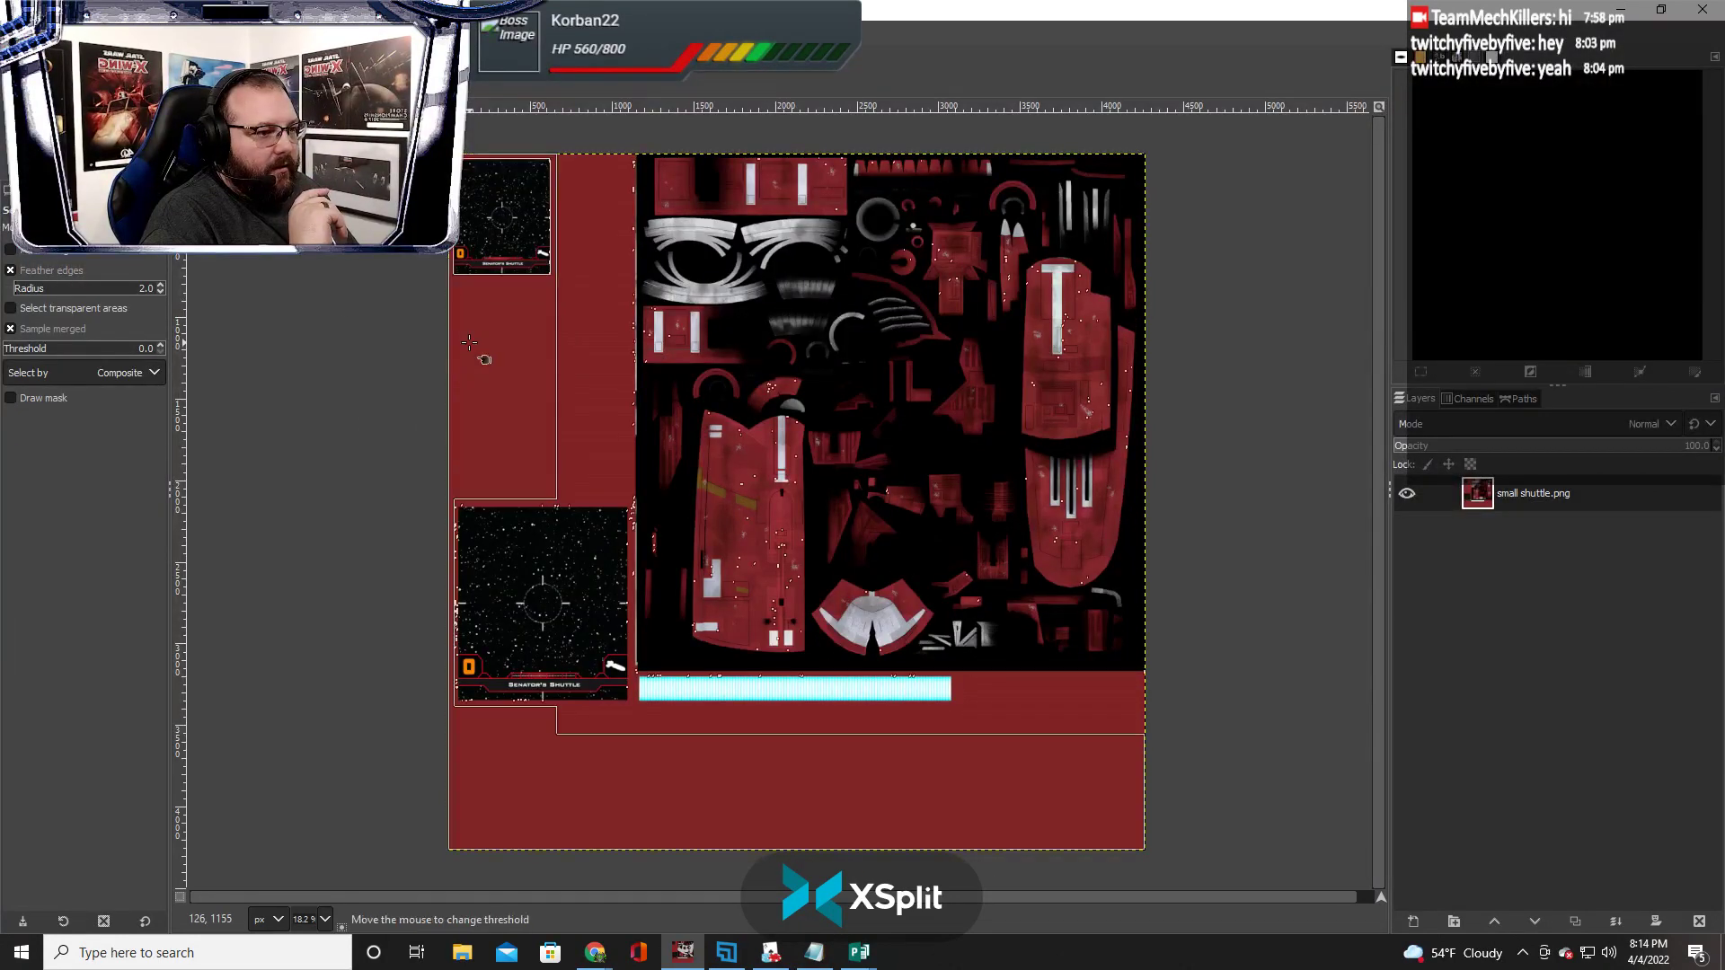
drag(469, 342, 469, 352)
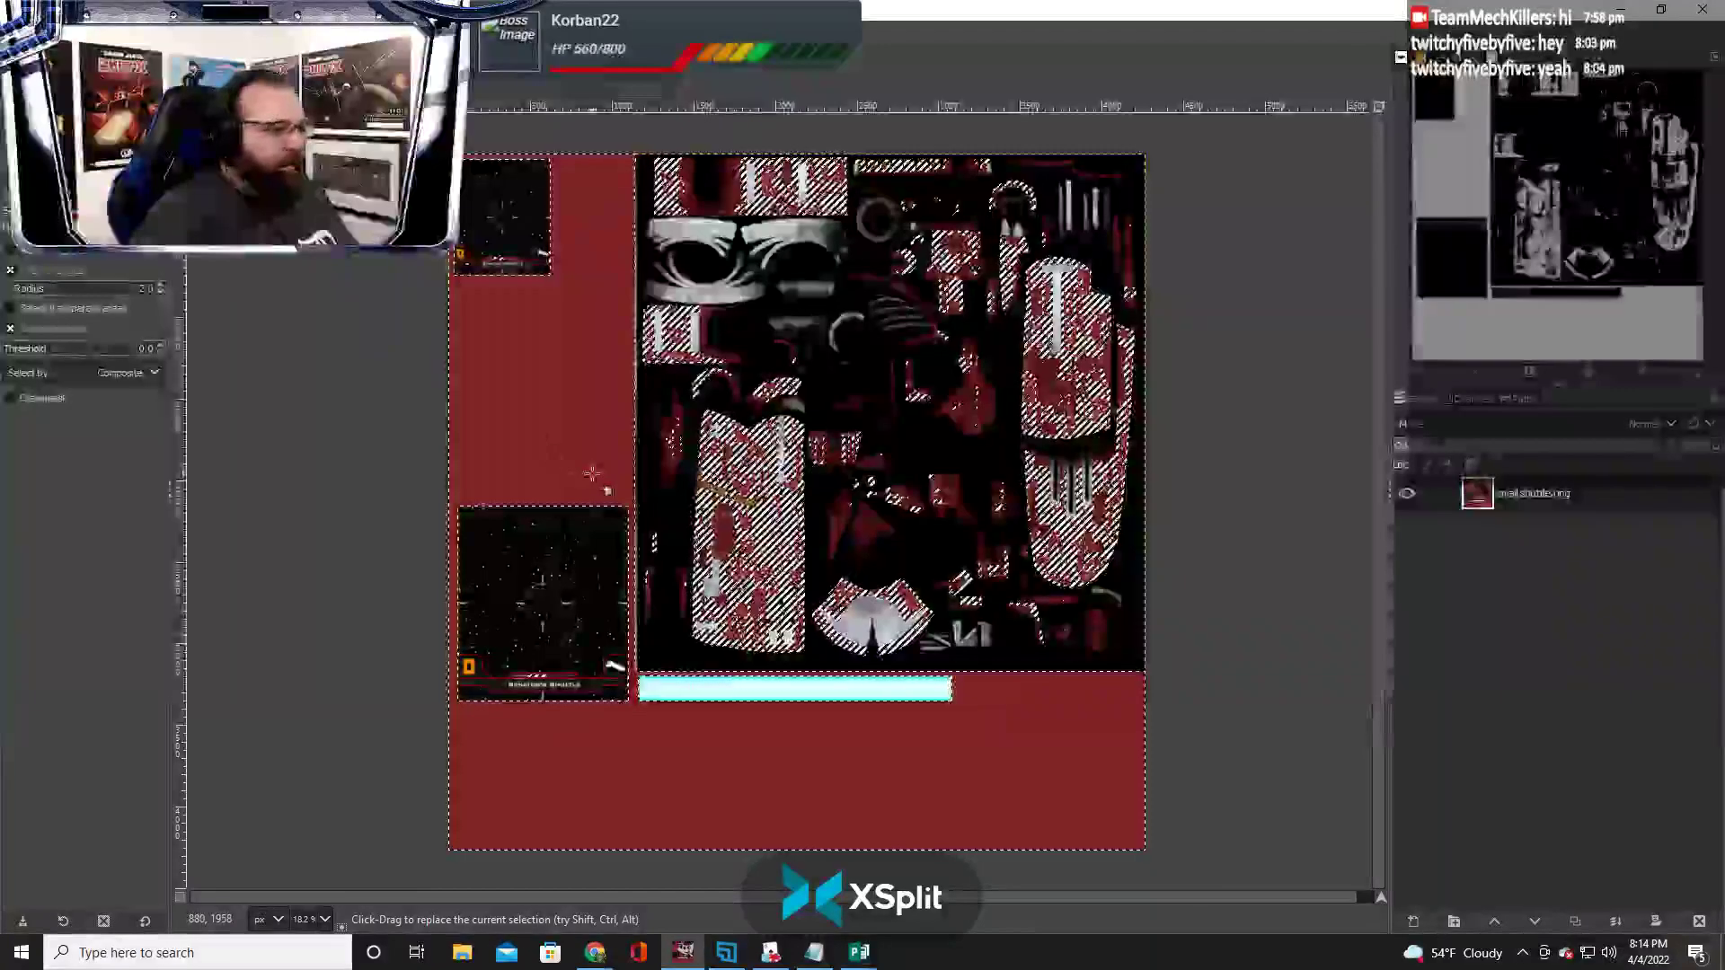
scroll(768, 577, up, 1)
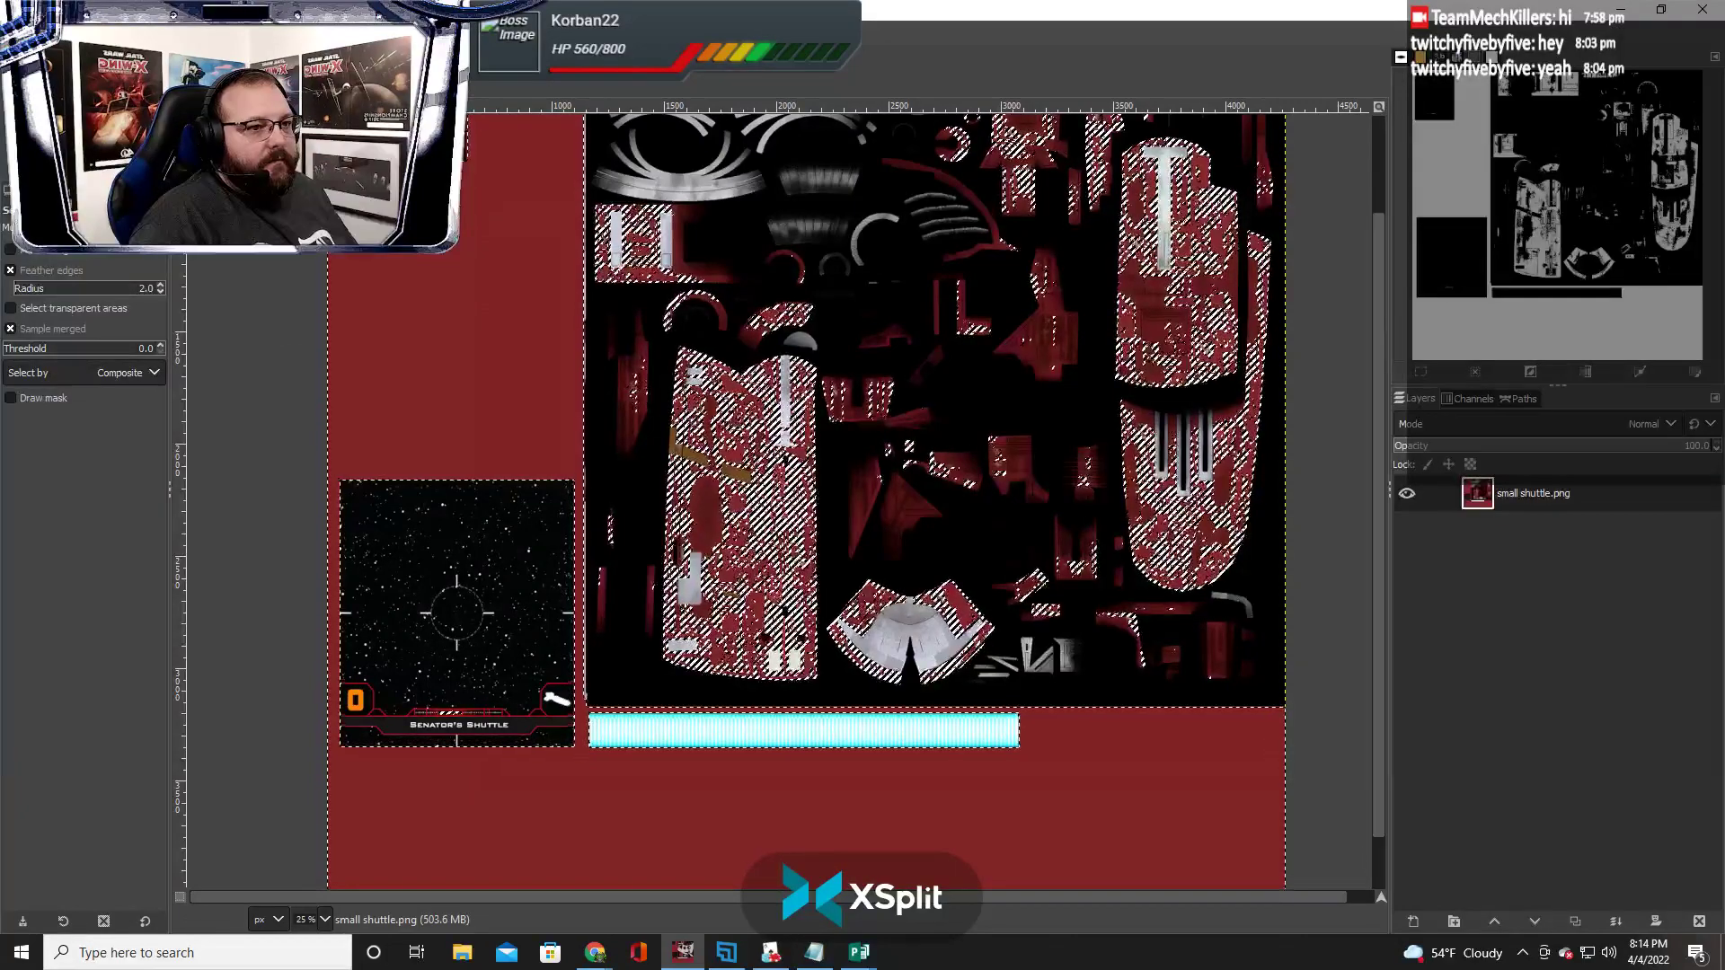
Subtract a rectangle of about 3272 × 3476 px around the ship's hull artwork from the color selection
key(r)
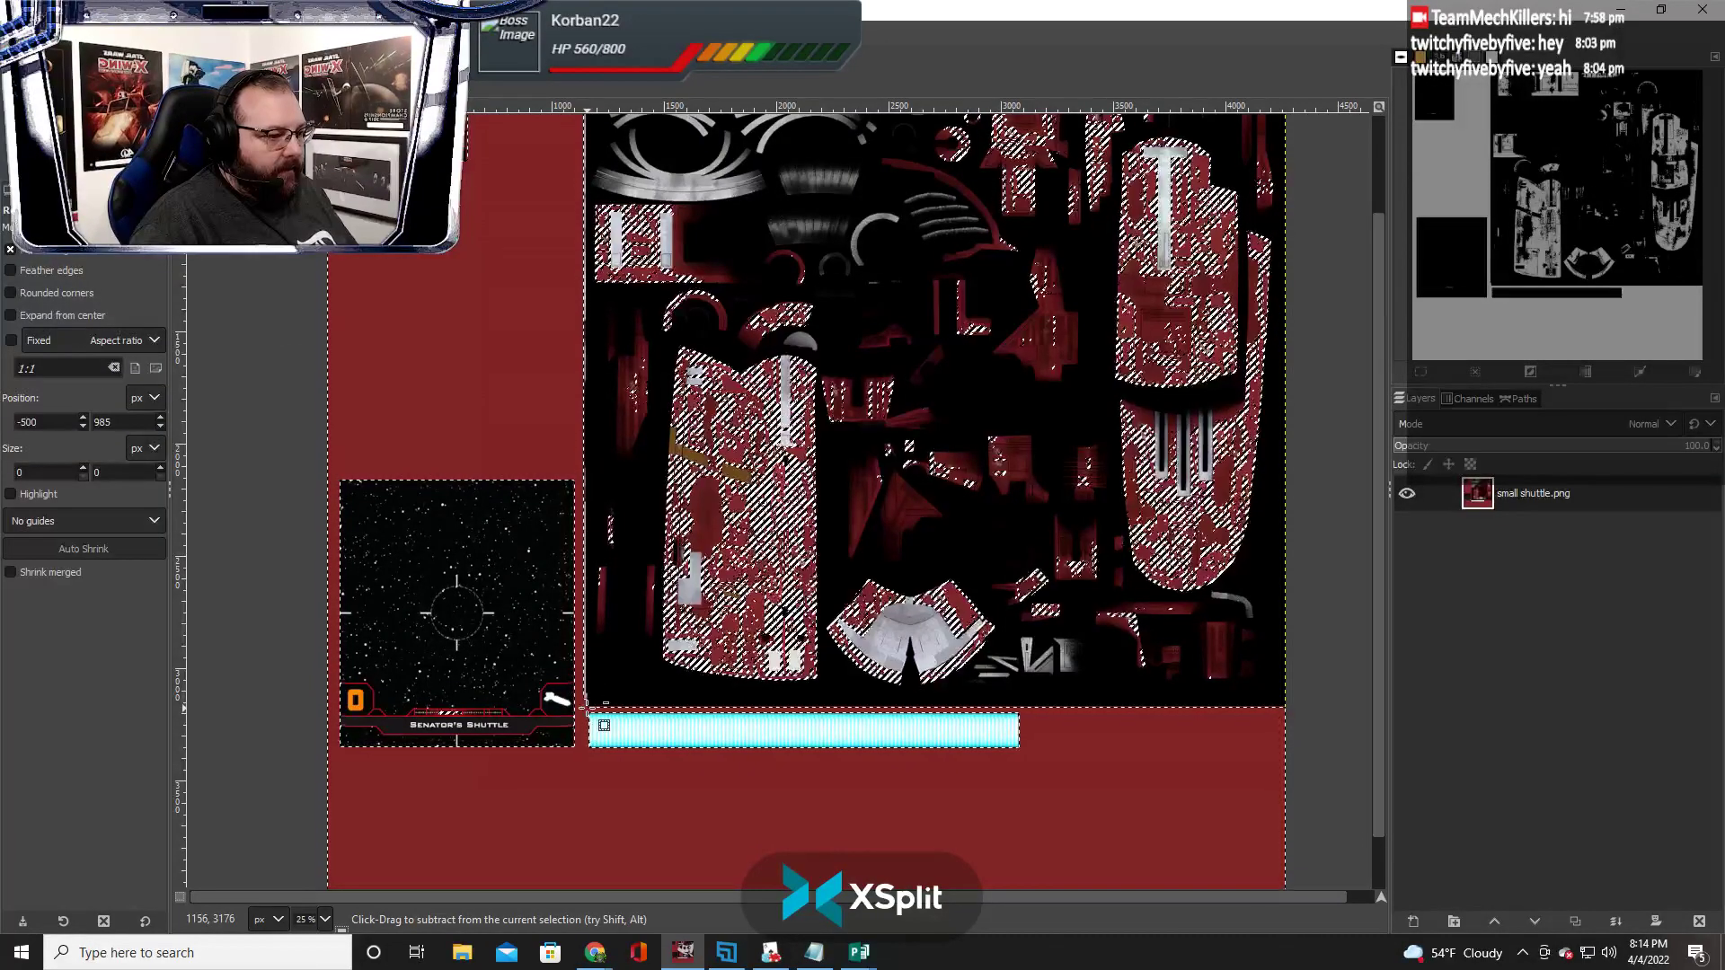
drag(586, 708, 1320, 46)
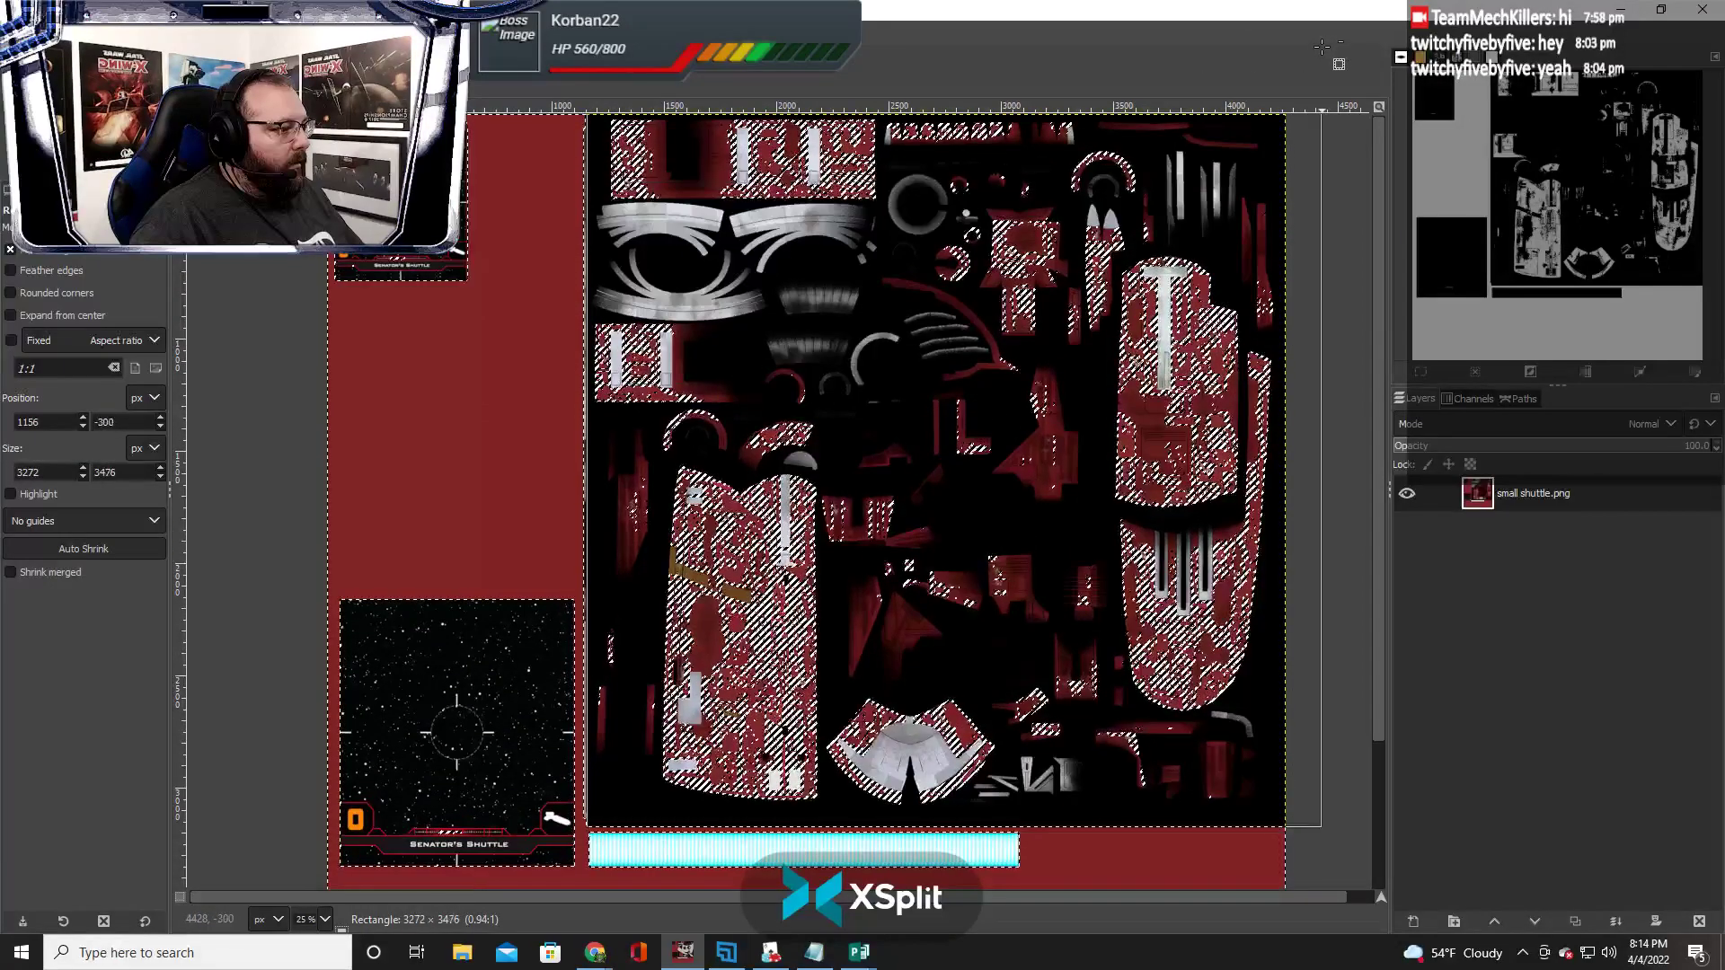
scroll(994, 415, down, 3)
scroll(881, 626, up, 3)
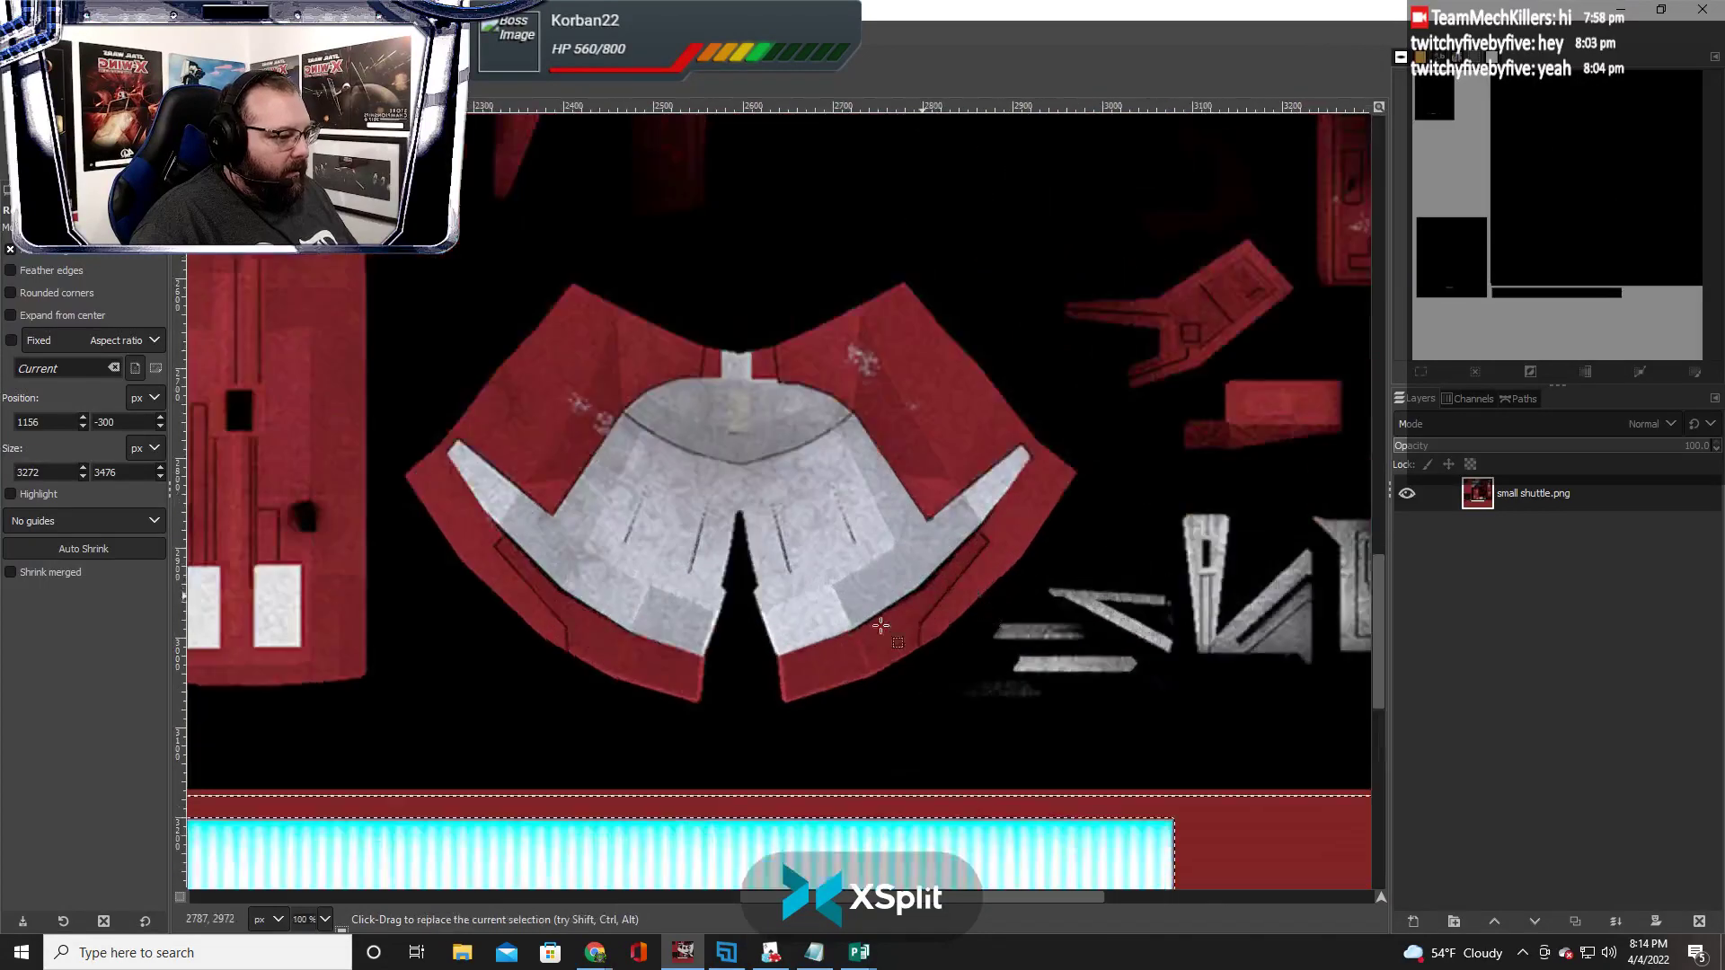
Adjust the subtracted rectangle's lower and left edges so it starts at X 1143 and measures 3285 × 3471 px
drag(760, 777, 762, 772)
scroll(774, 757, left, 10)
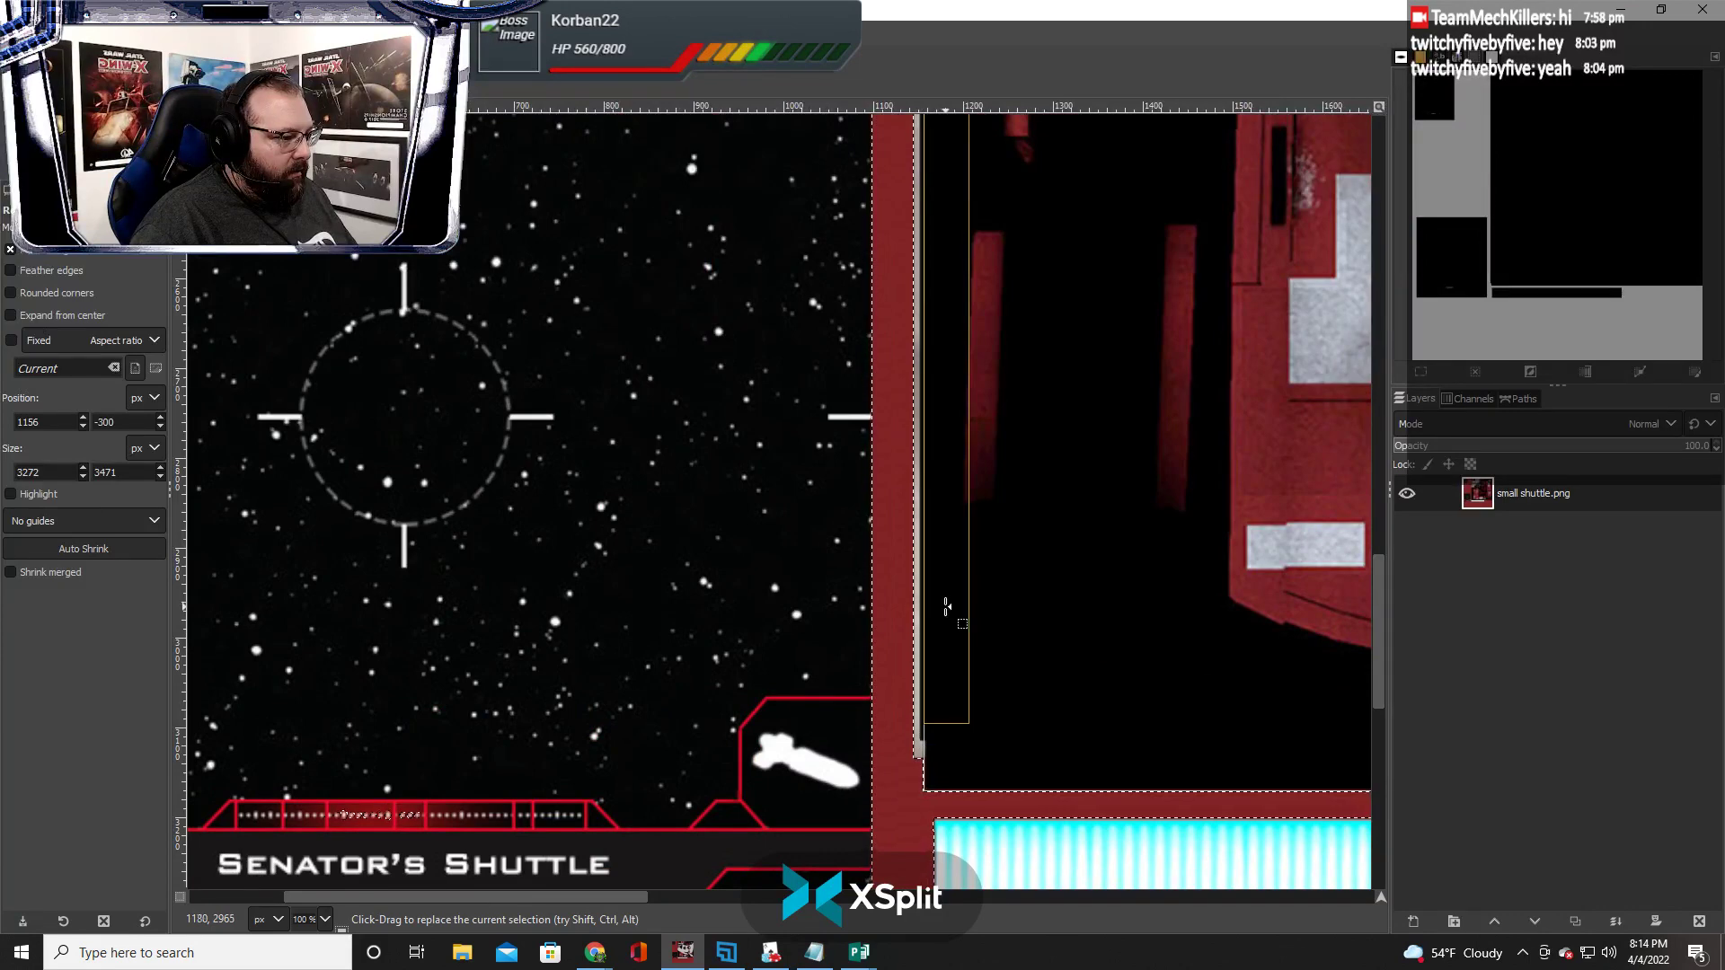
drag(947, 607, 934, 609)
ctrl+scroll(824, 691, down, 5)
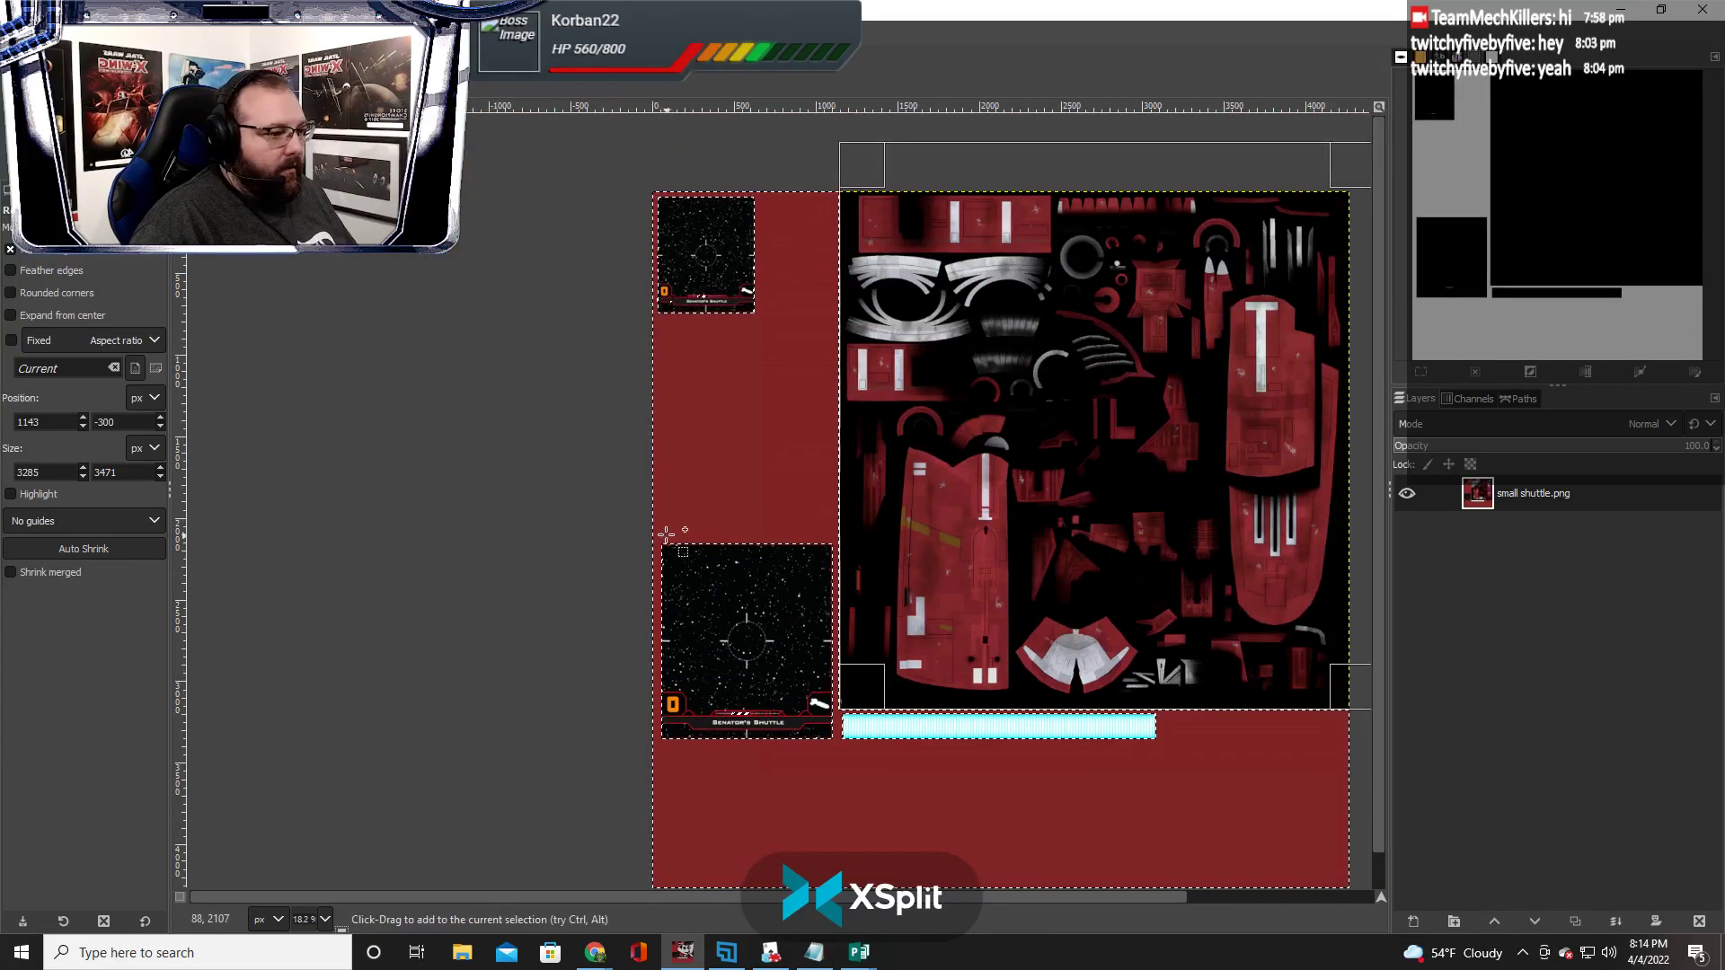
Select a 1094 × 1578 px area around the large Senator's Shuttle base artwork at X 28, Y 2074 and delete the selected pixels
drag(657, 531, 836, 788)
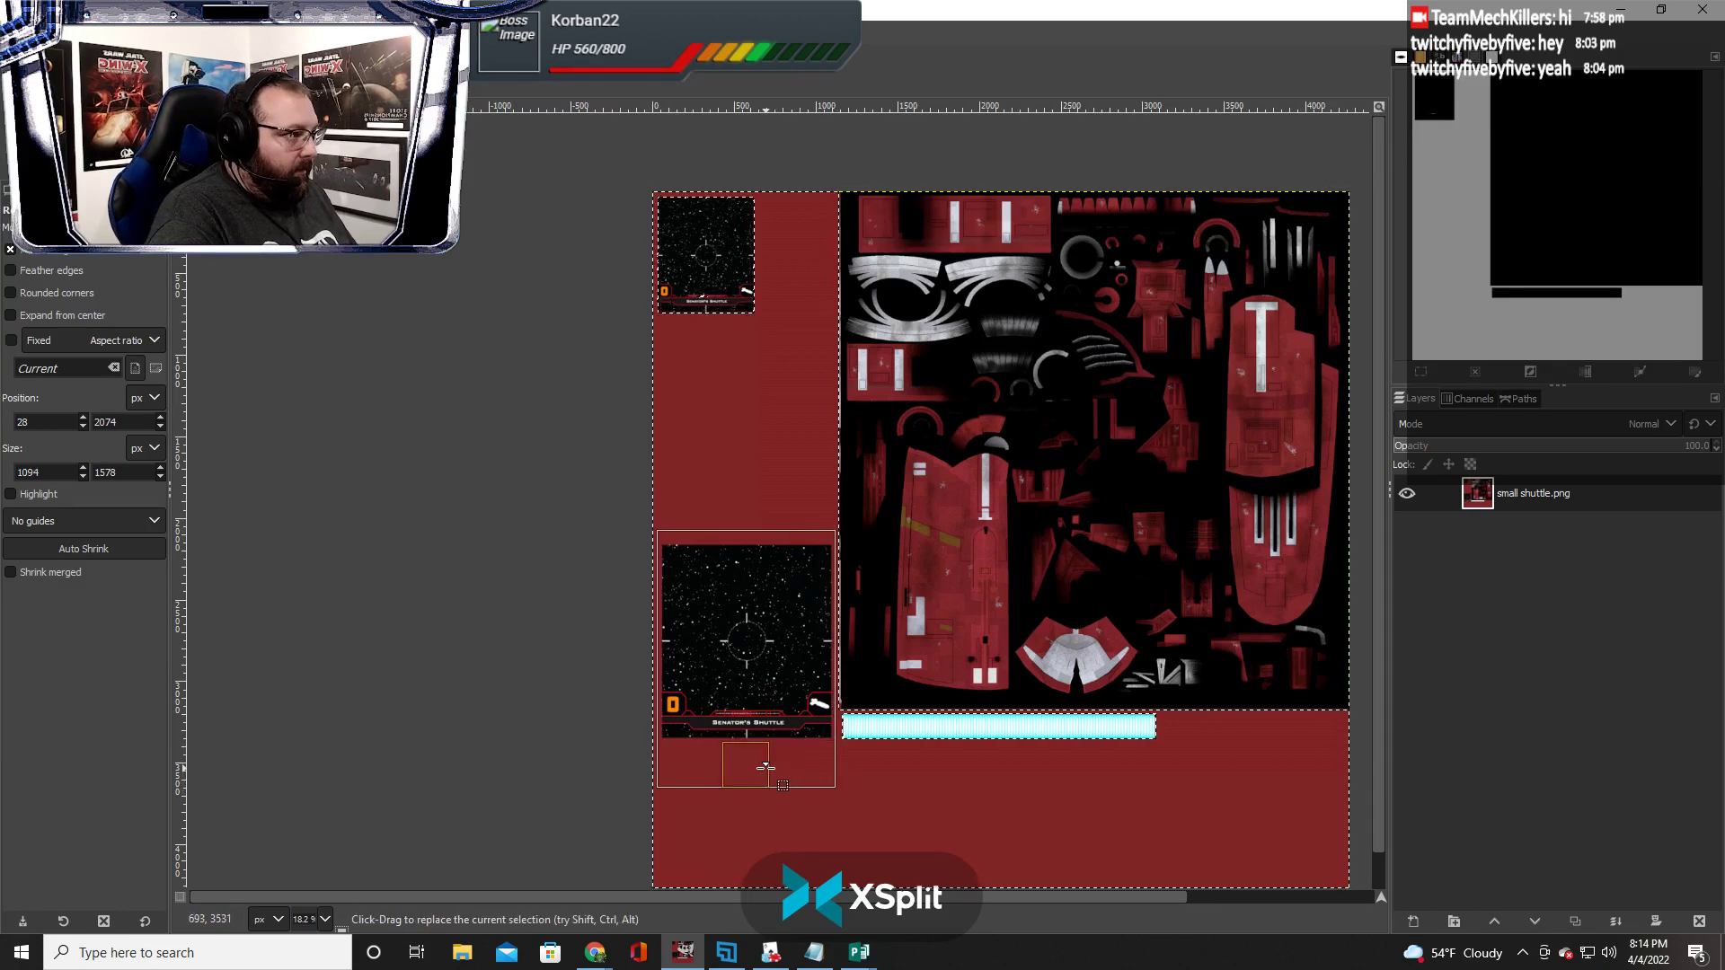
key(Delete)
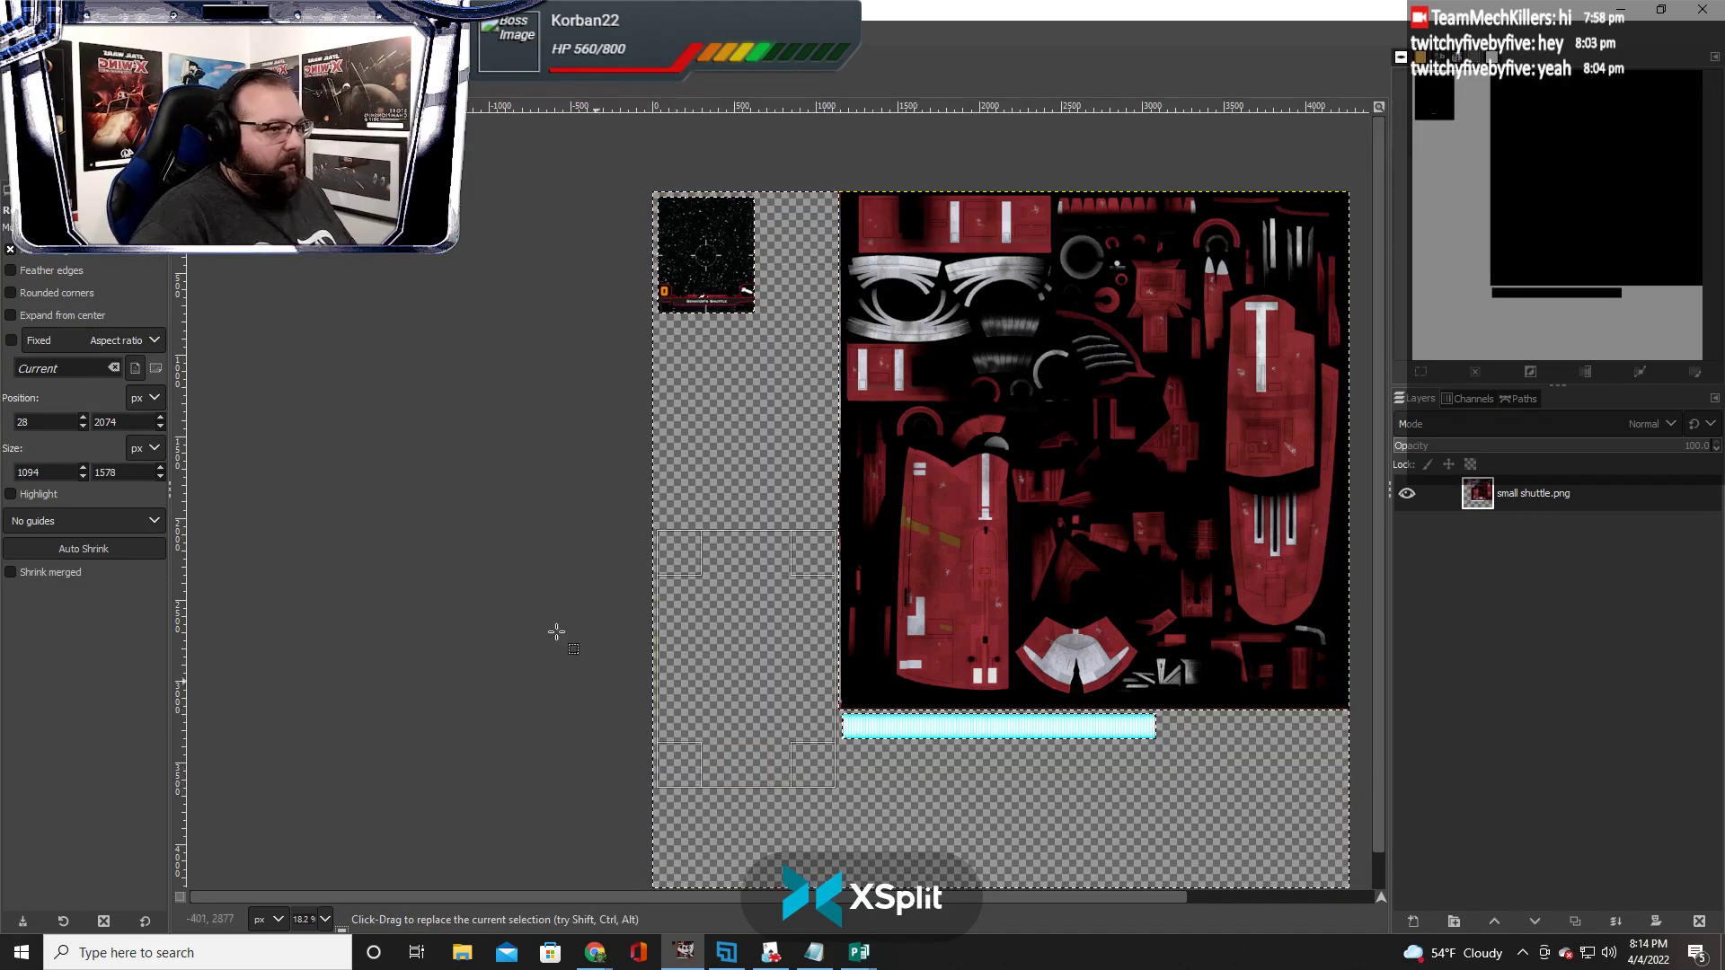
Select the whole small shuttle texture and copy its pixels to the clipboard
click(77, 33)
click(80, 61)
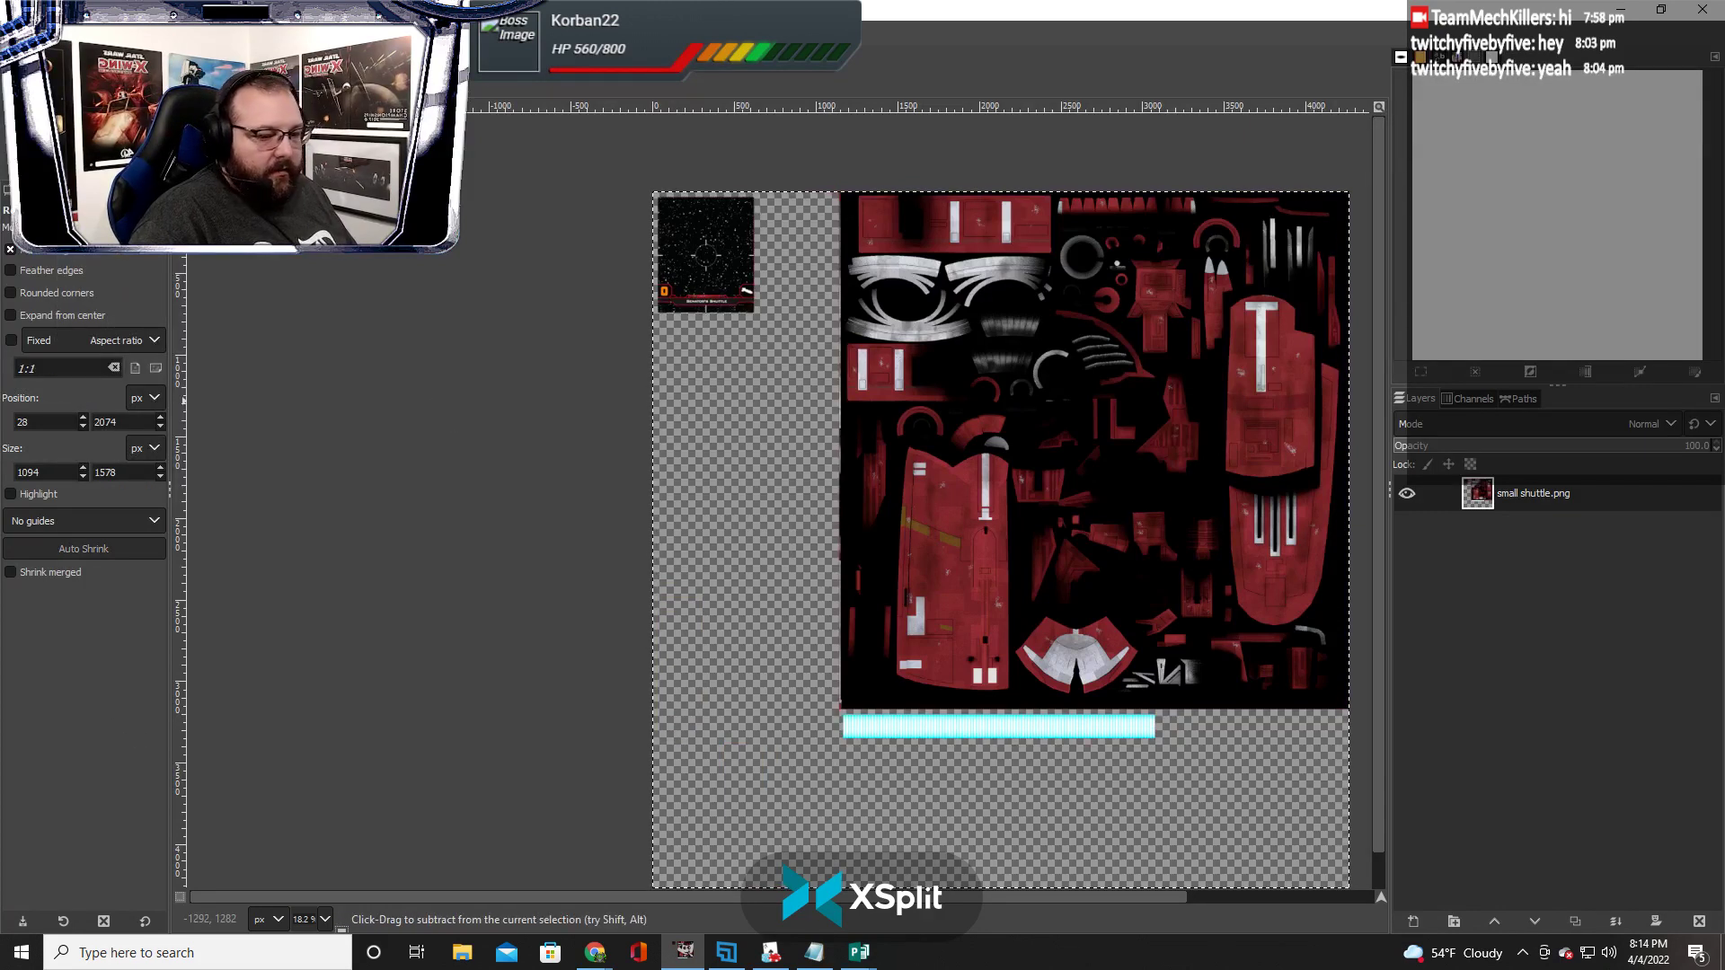
key(ctrl+c)
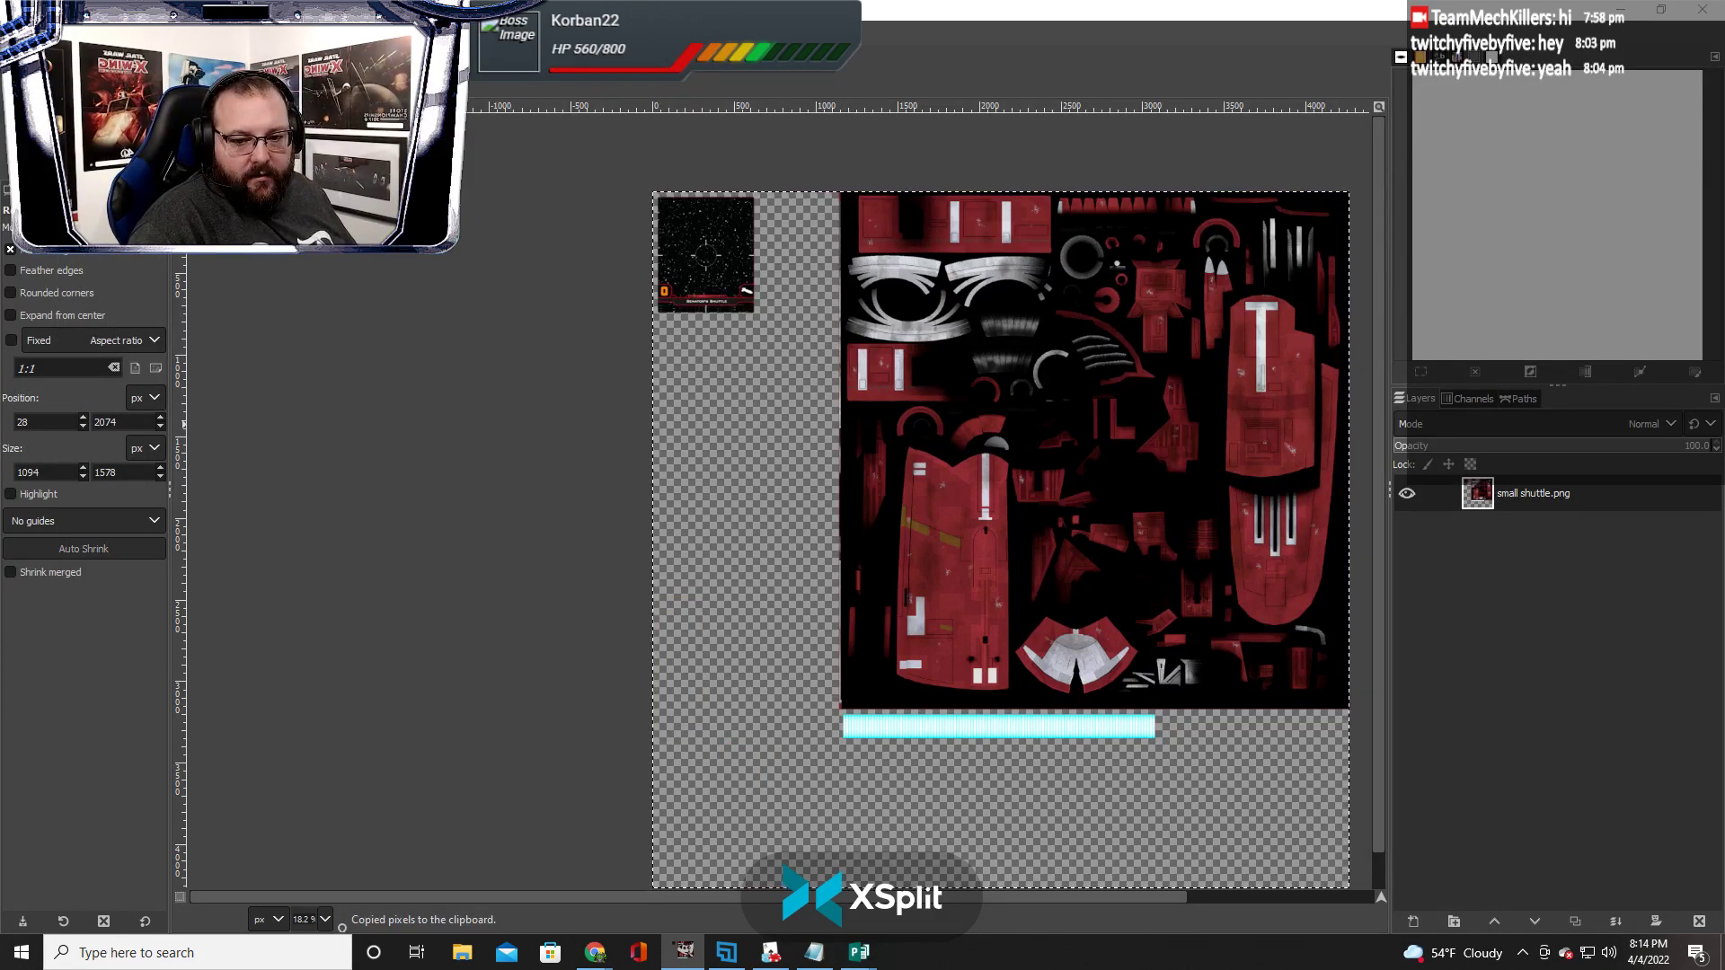
Switch to the Publication2 document in Publisher
key(alt+Tab)
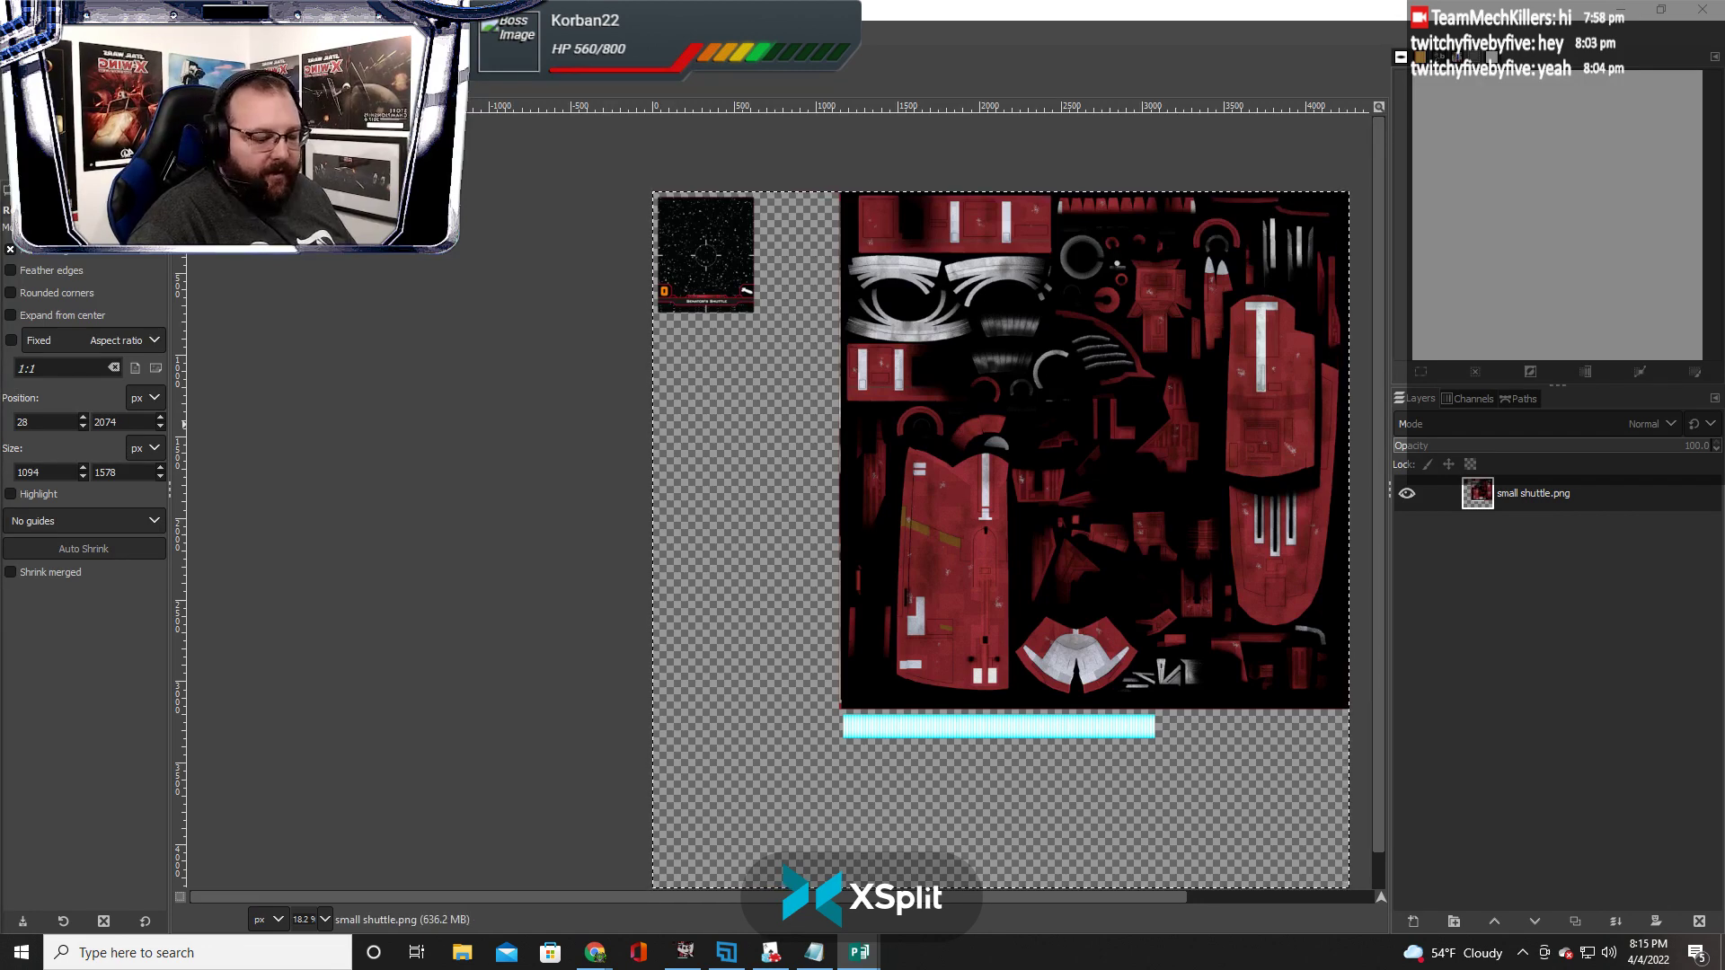
key(alt+Tab)
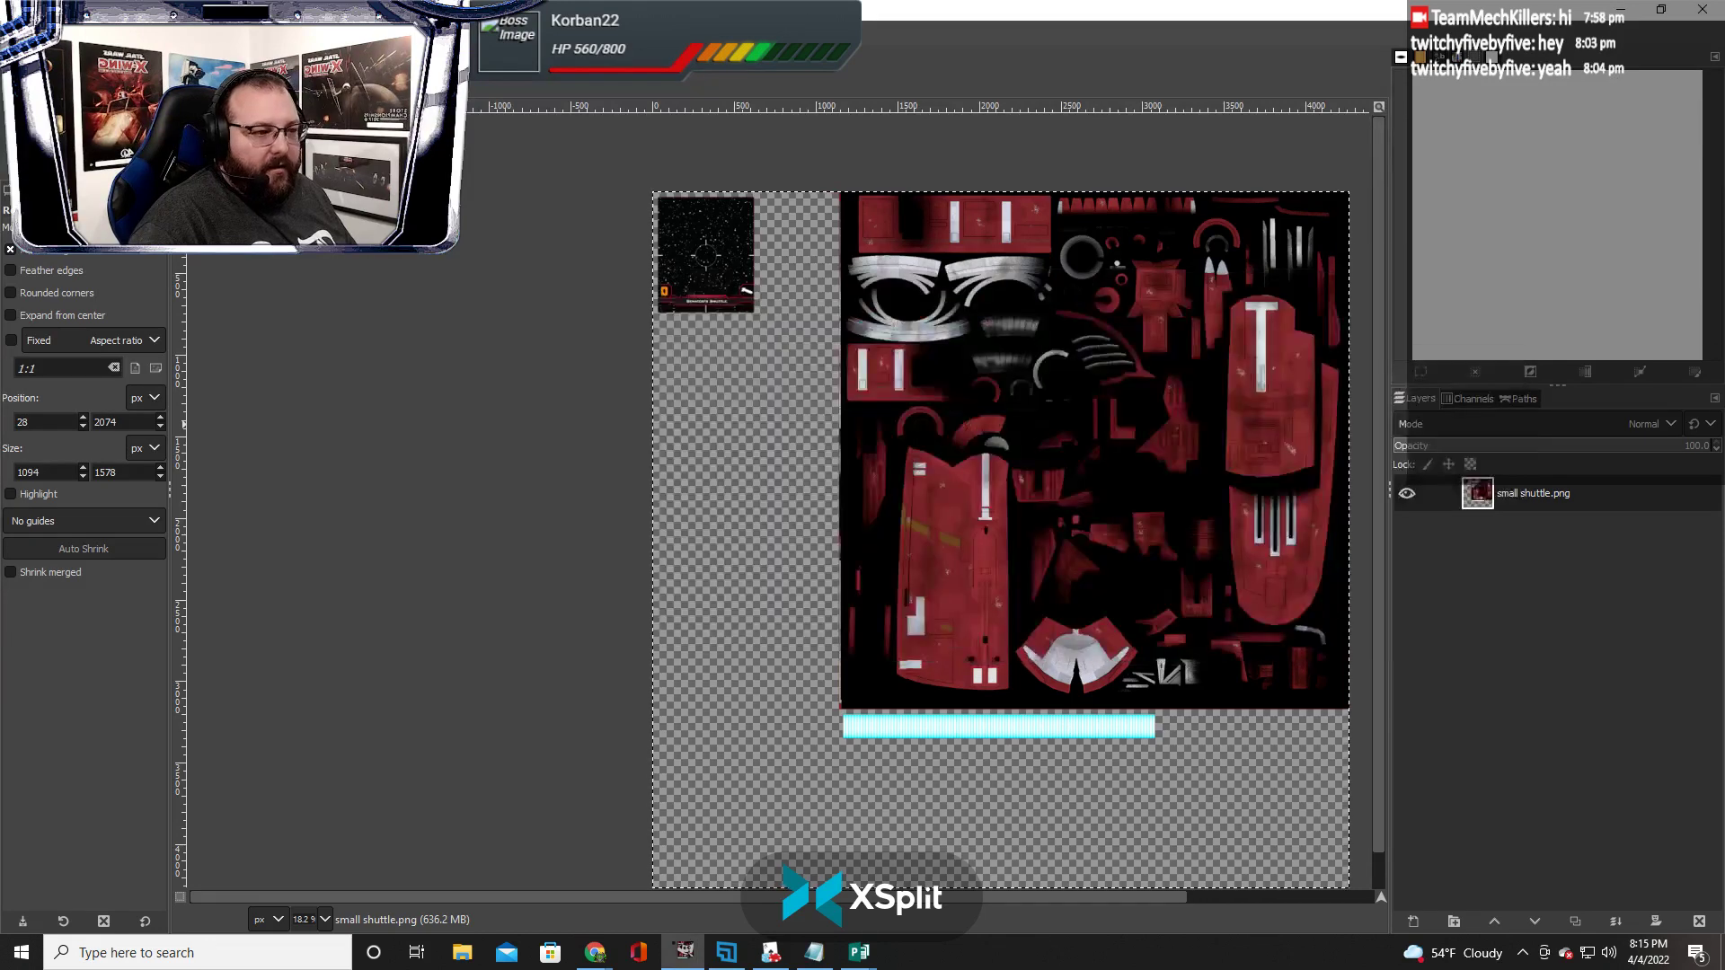
key(alt+Tab)
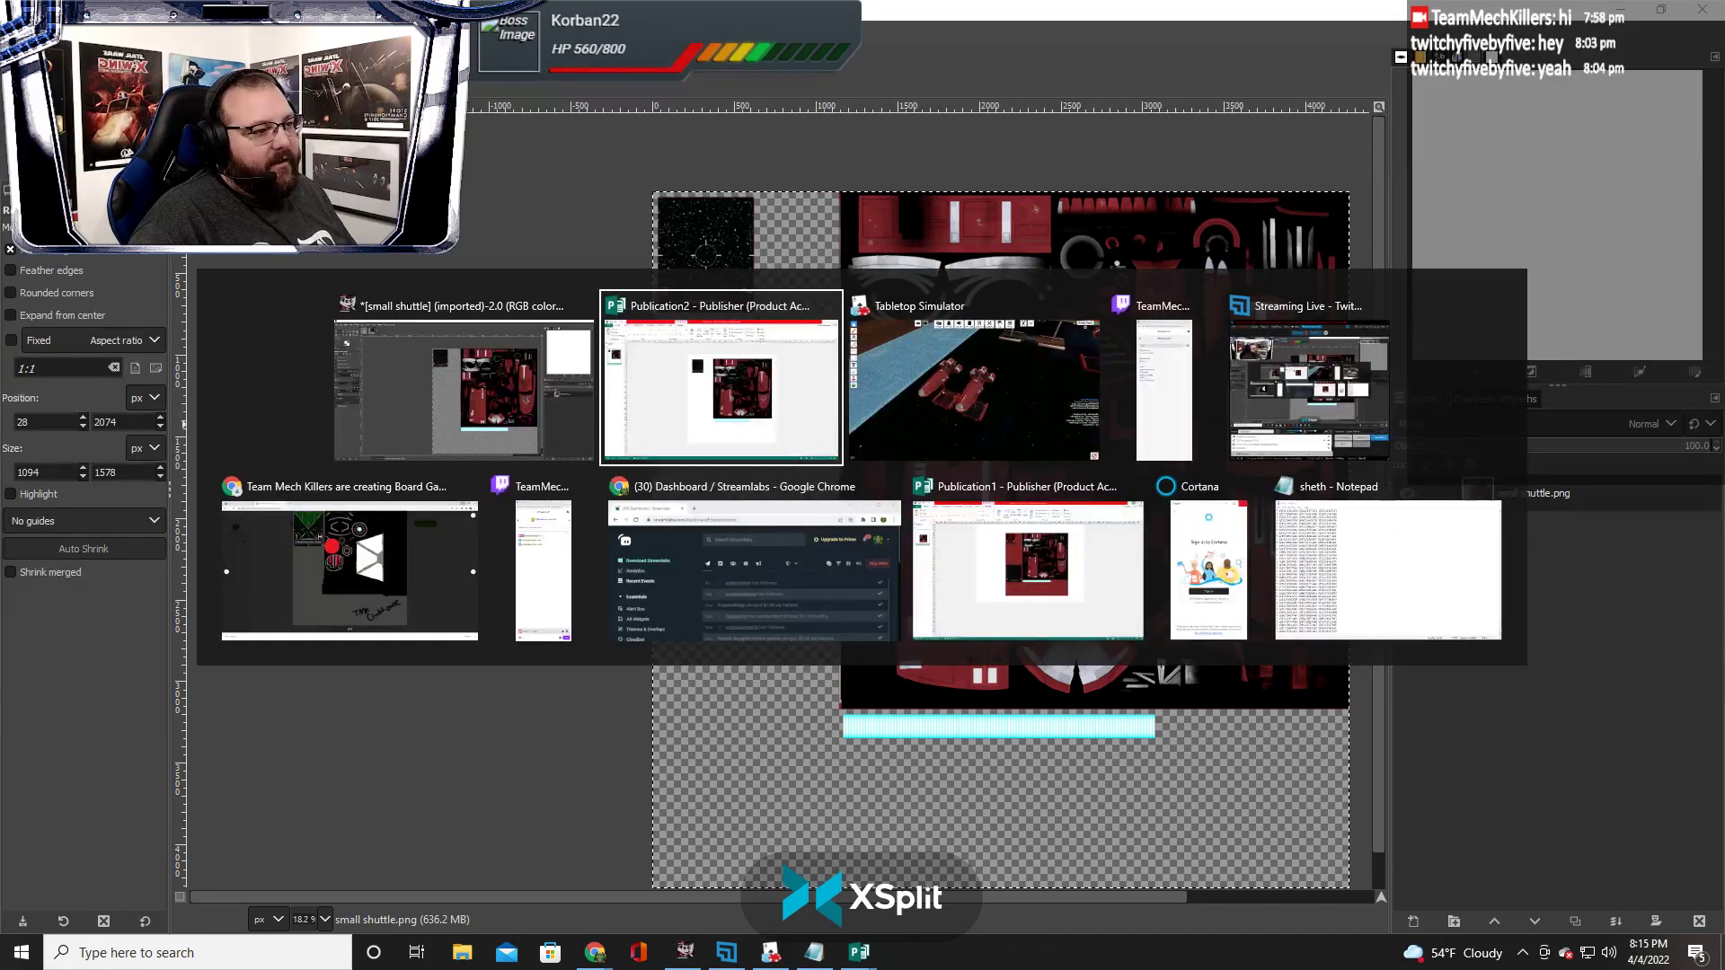
key(alt+Tab)
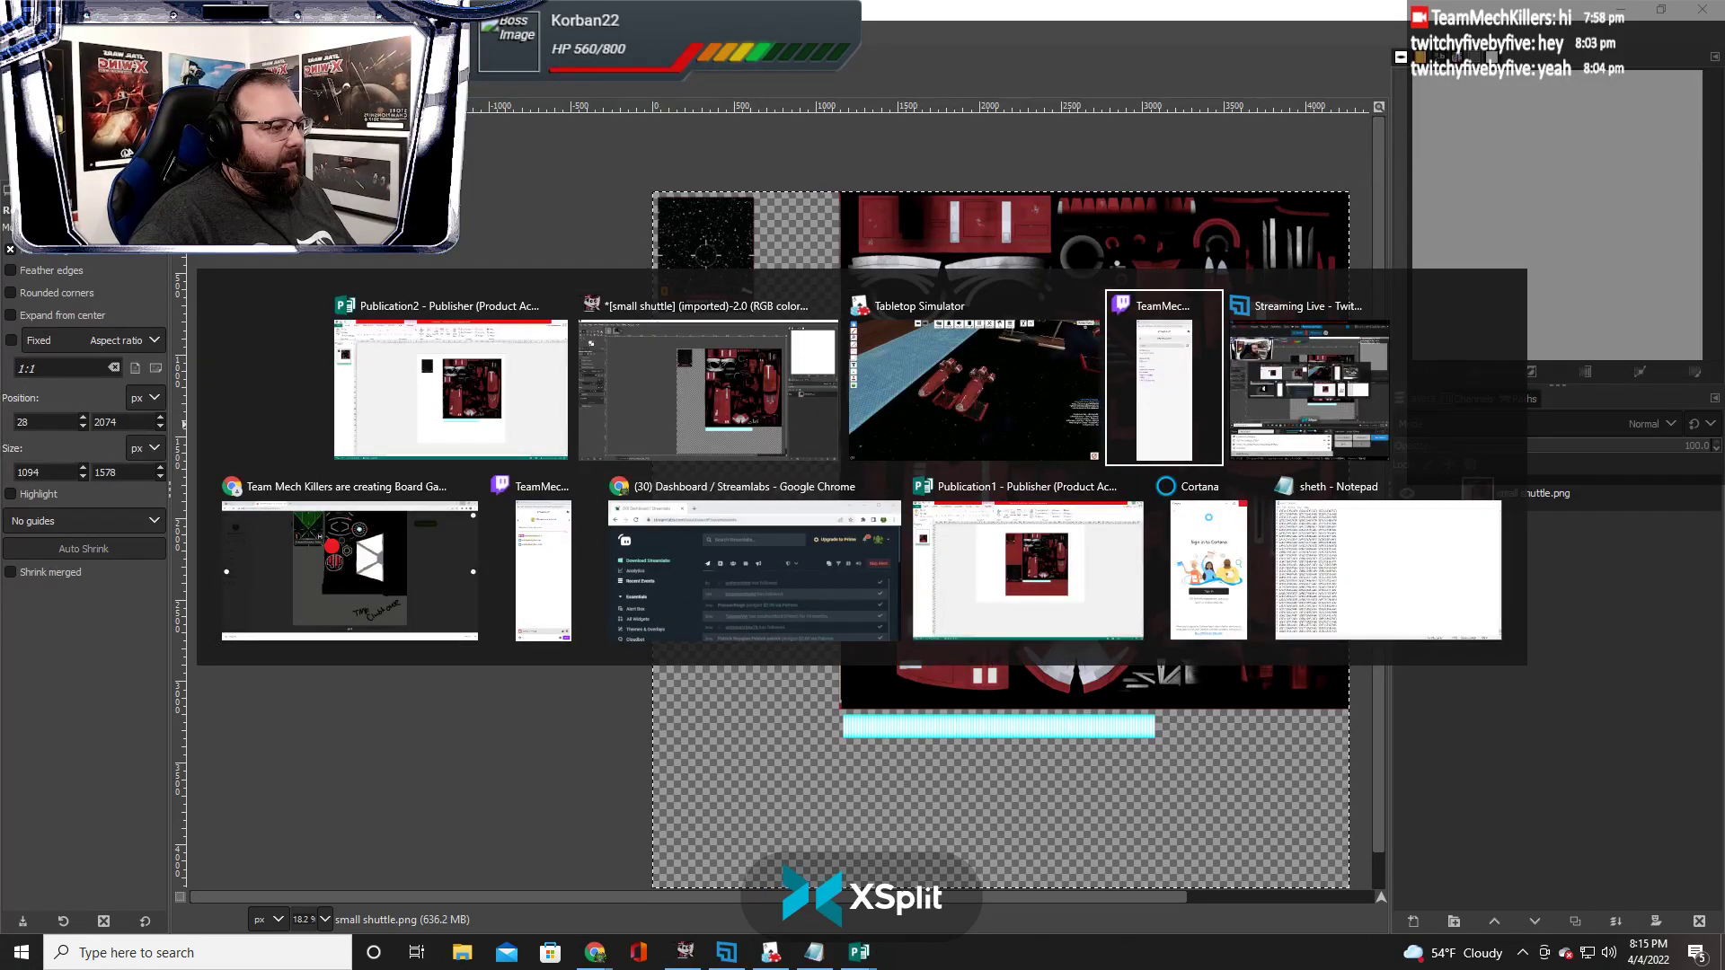
key(alt+Tab)
key(alt+Tab)
key(alt+Tab)
key(alt+Tab)
key(alt+Tab)
key(alt+Tab)
key(alt+Tab)
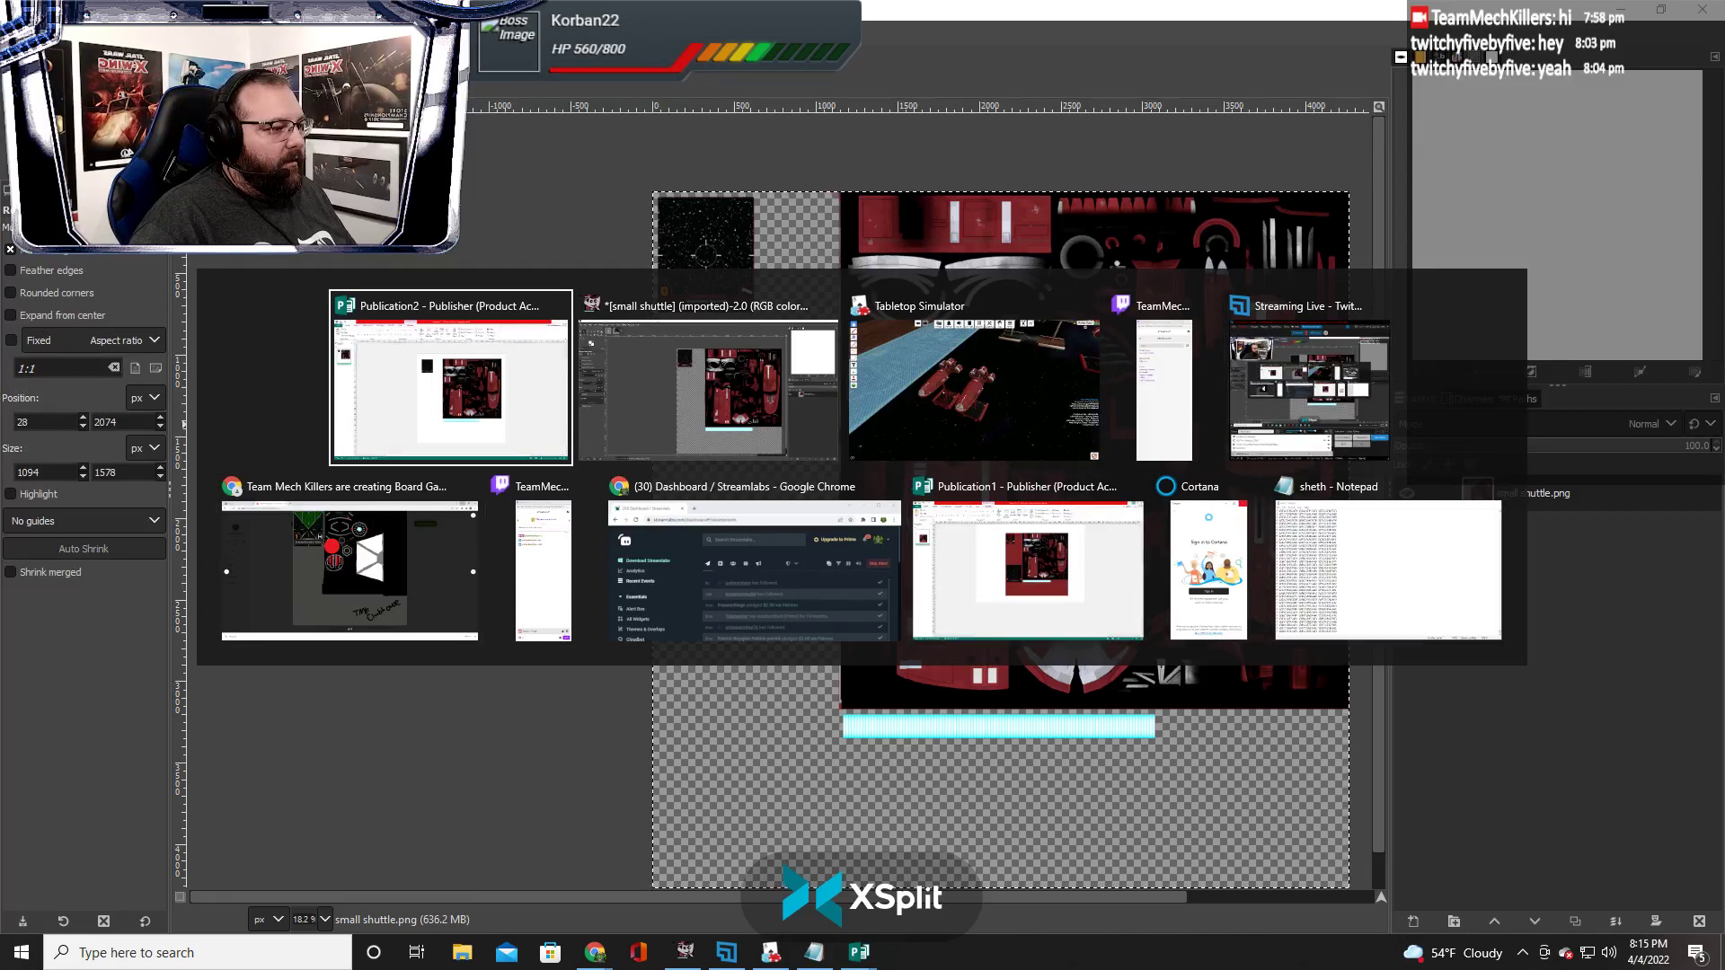
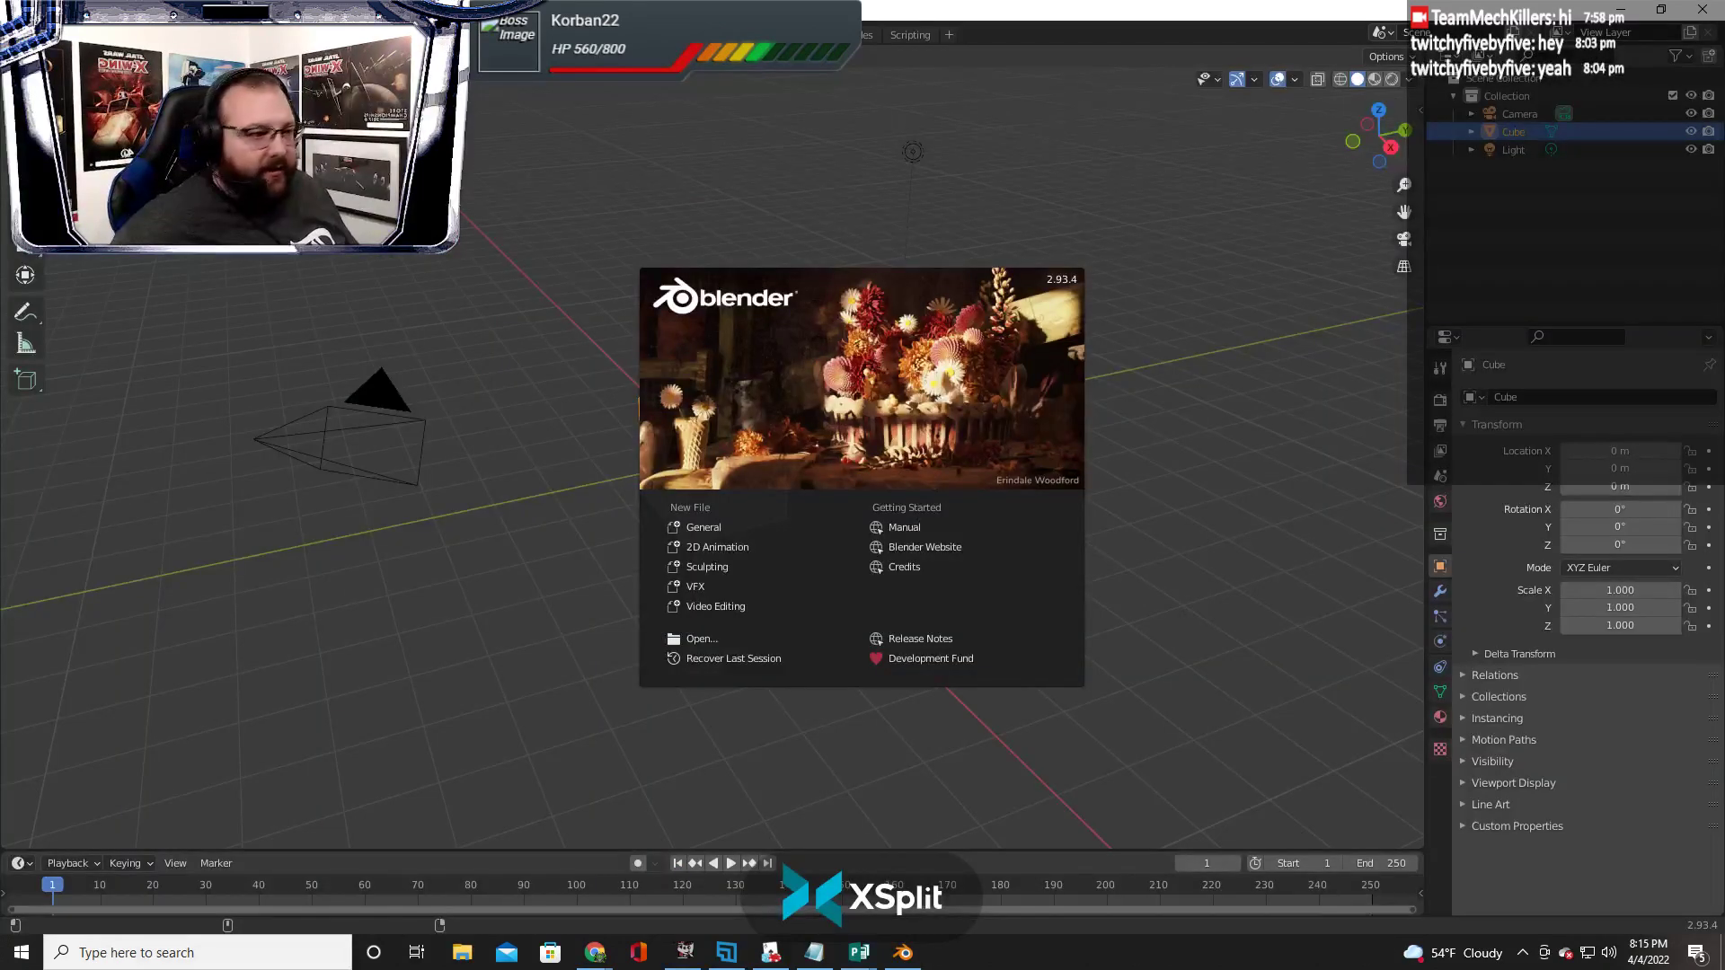
Try to import smShuttle.mtl from the Documents folder into Blender as a Wavefront OBJ
click(45, 34)
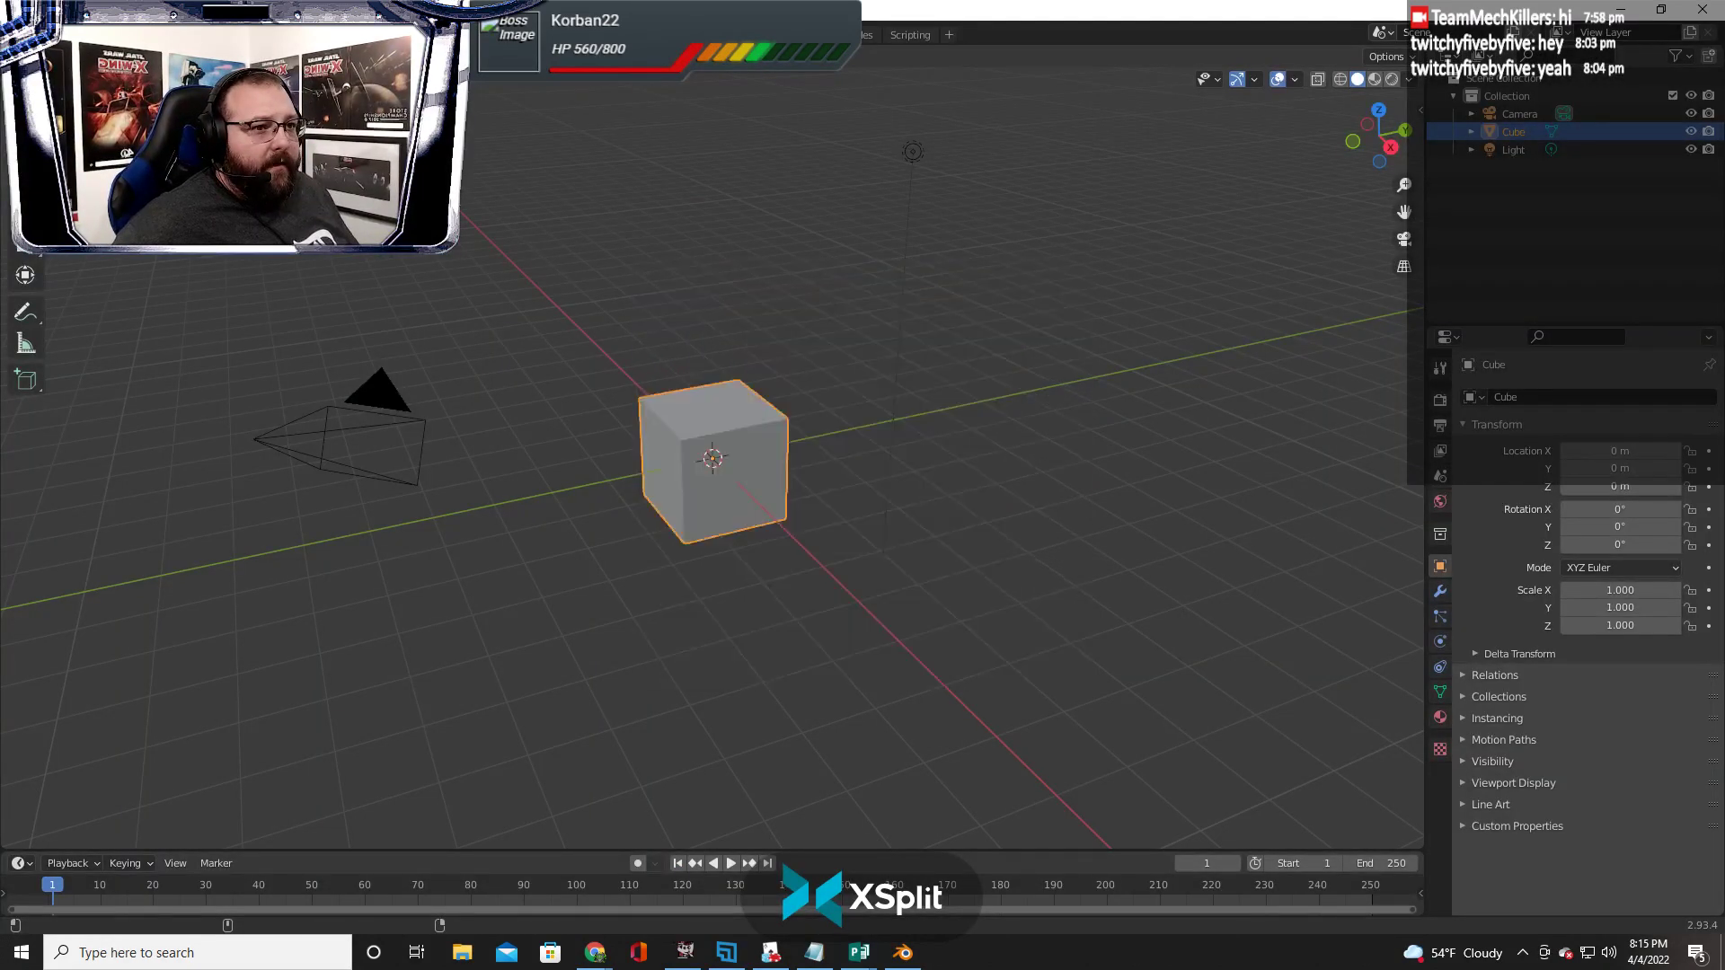
click(45, 34)
mouse_move(99, 275)
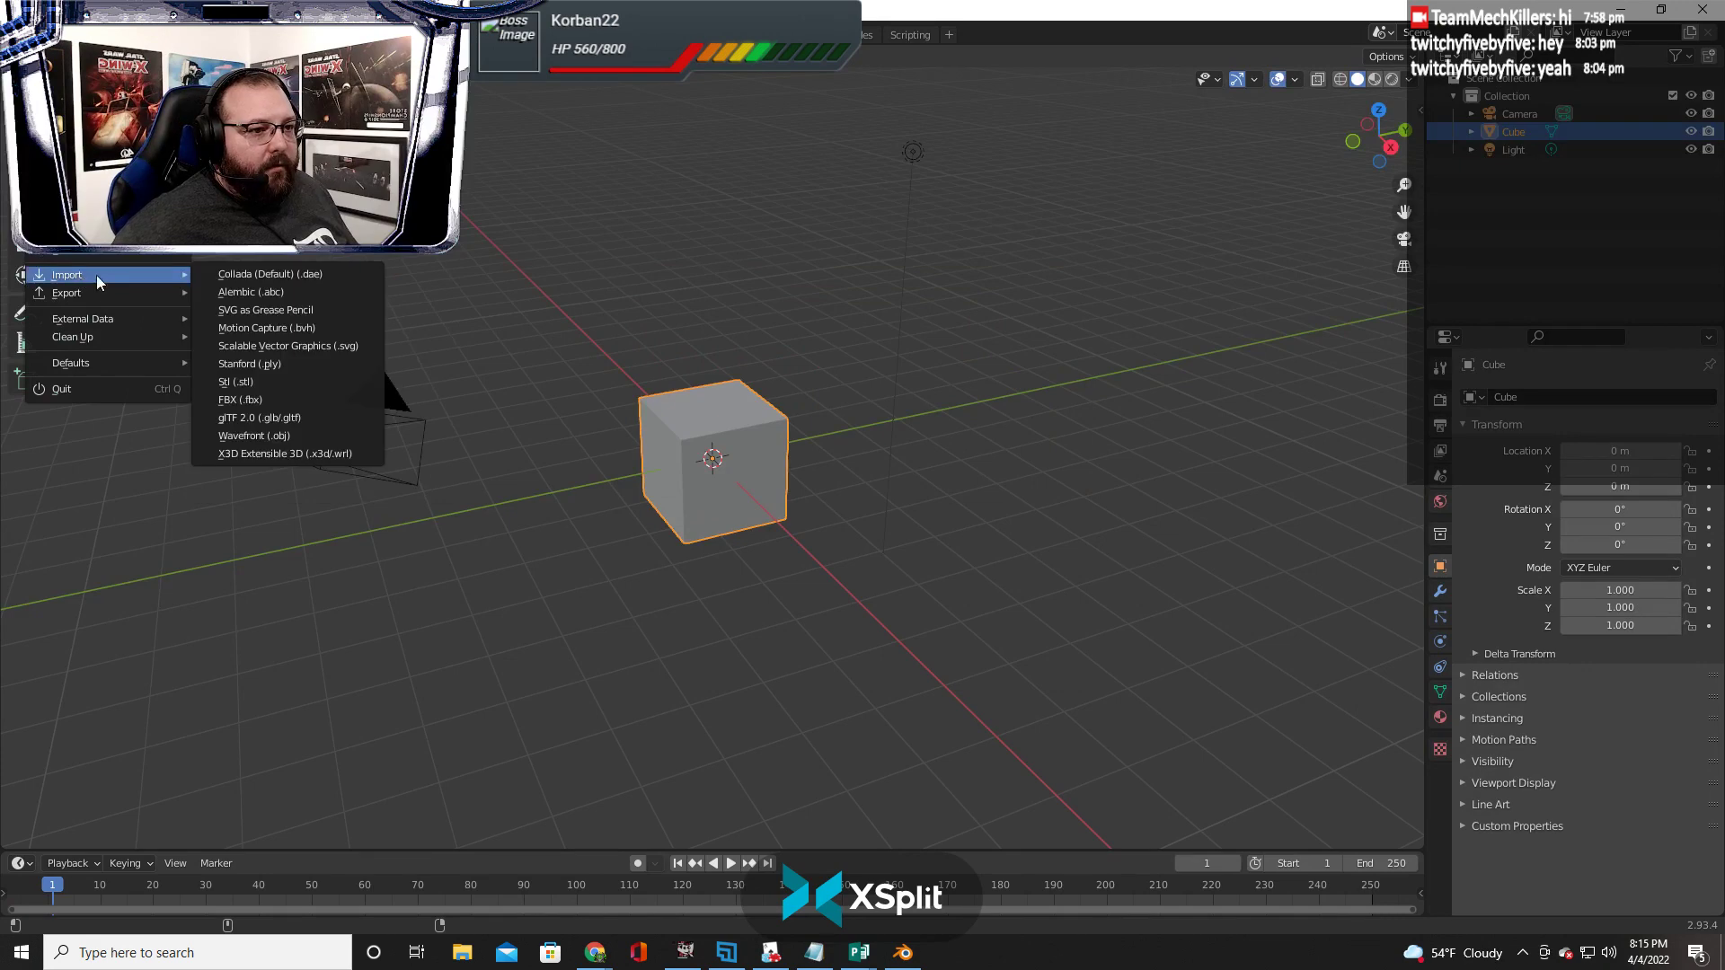
click(287, 437)
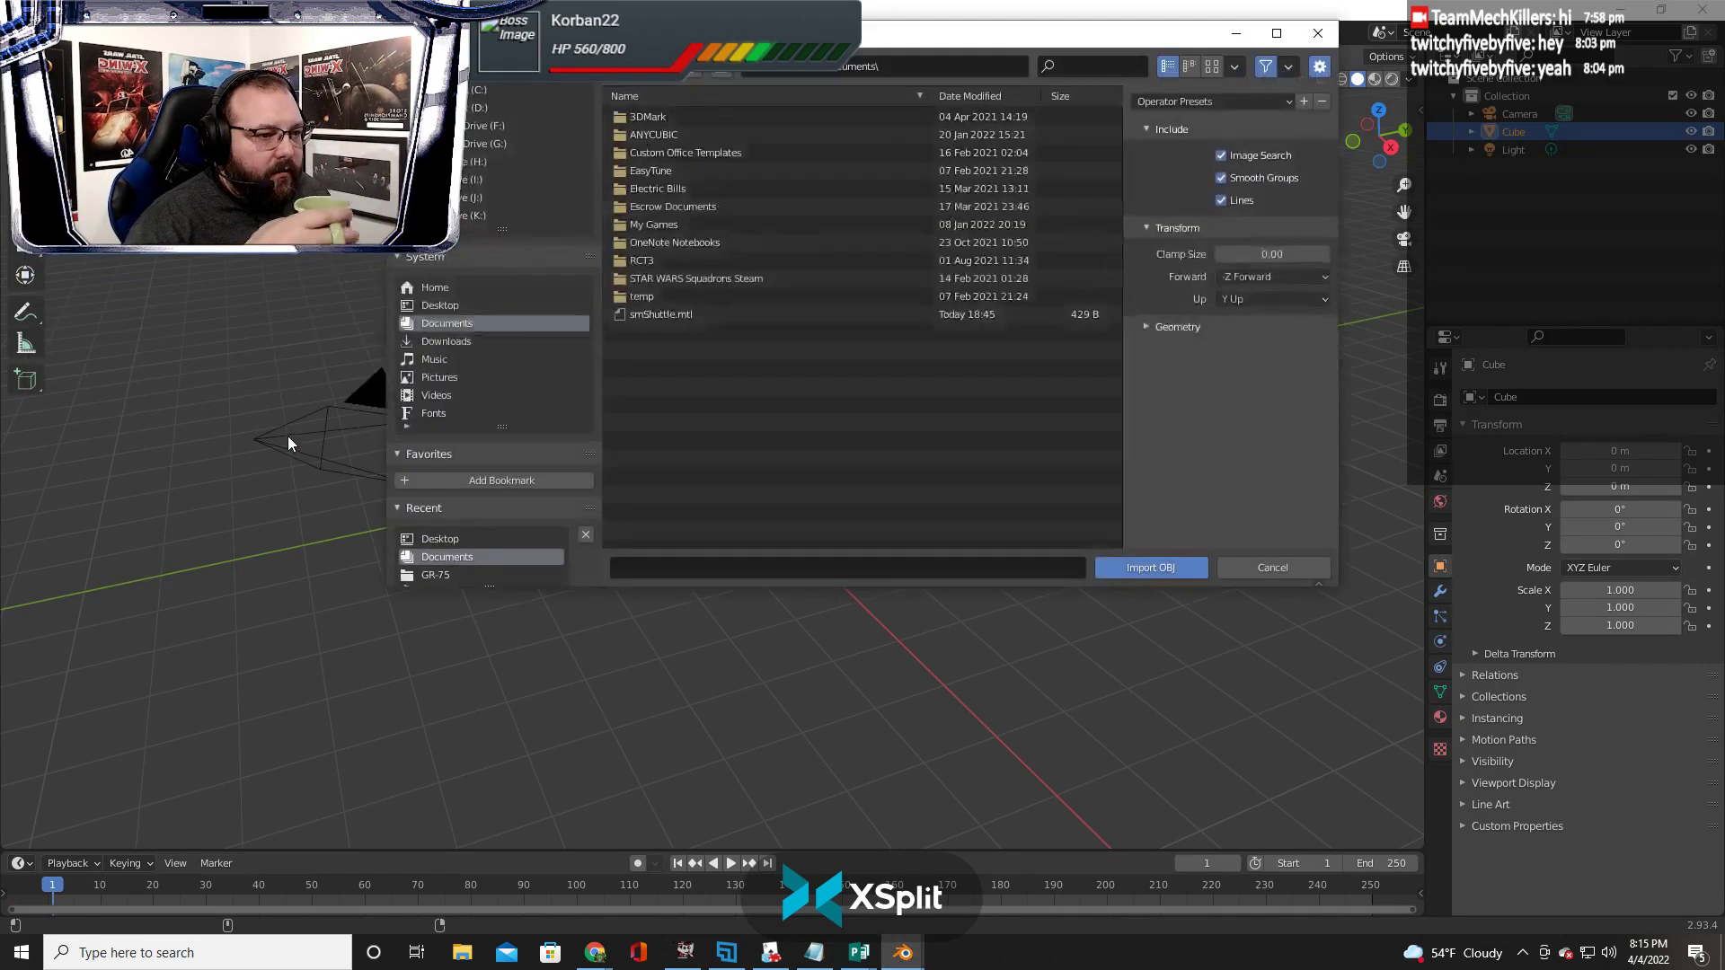
click(710, 314)
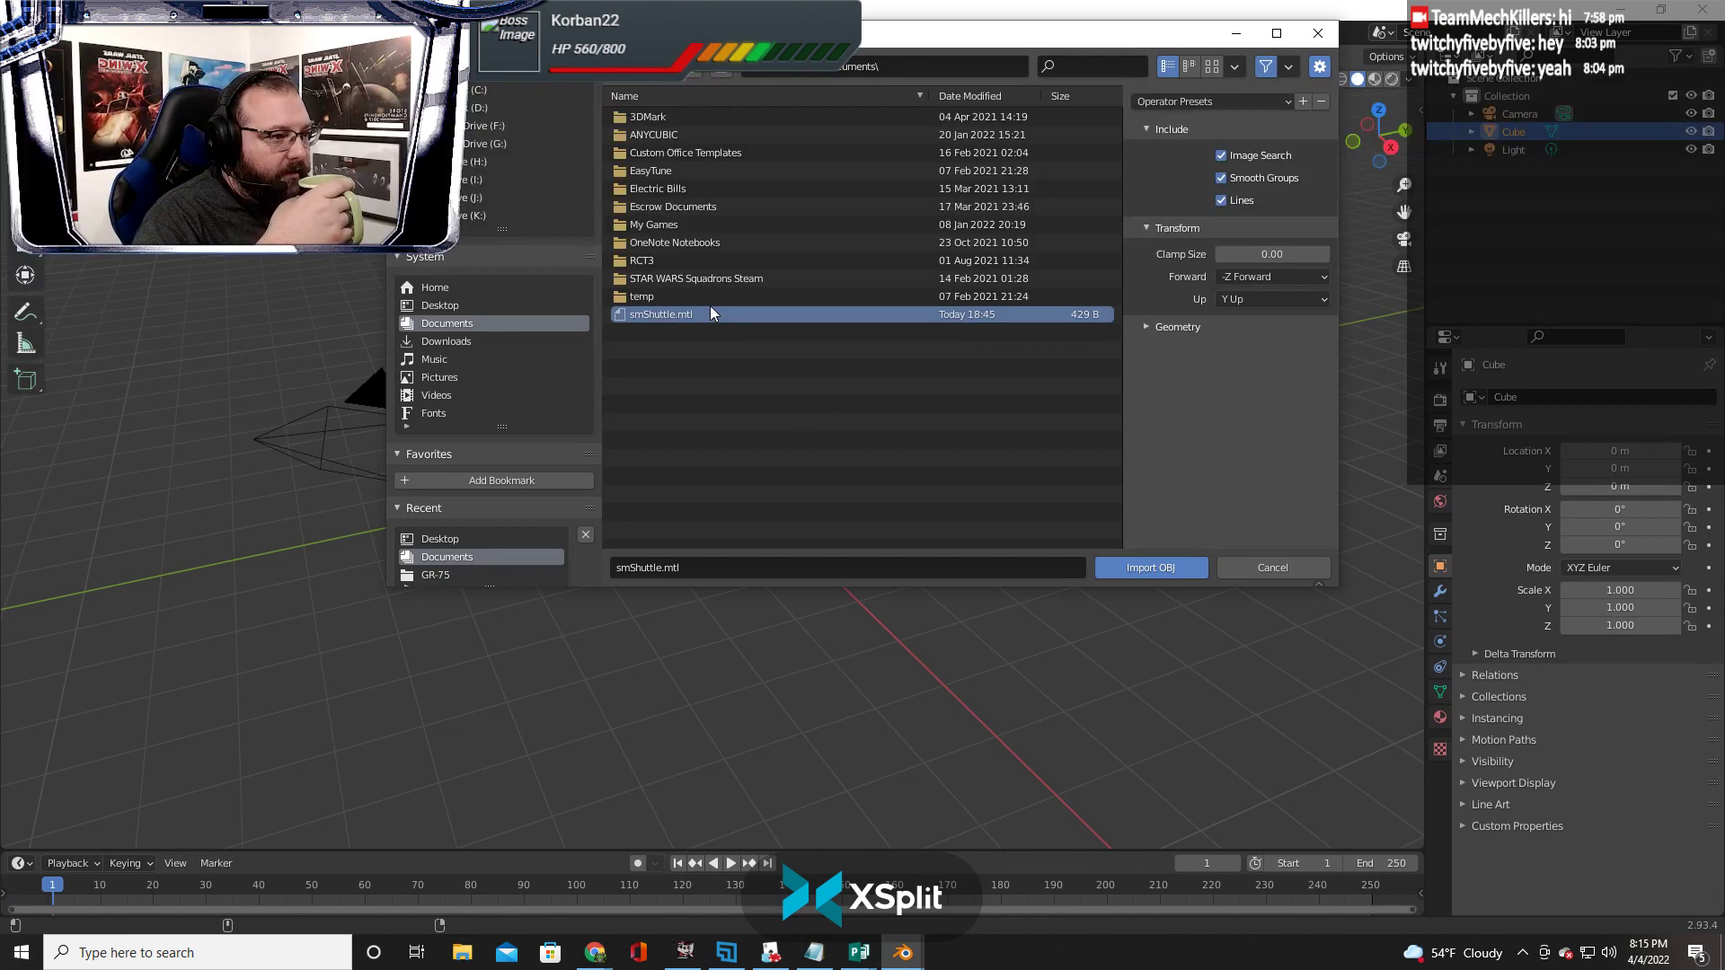
click(1150, 567)
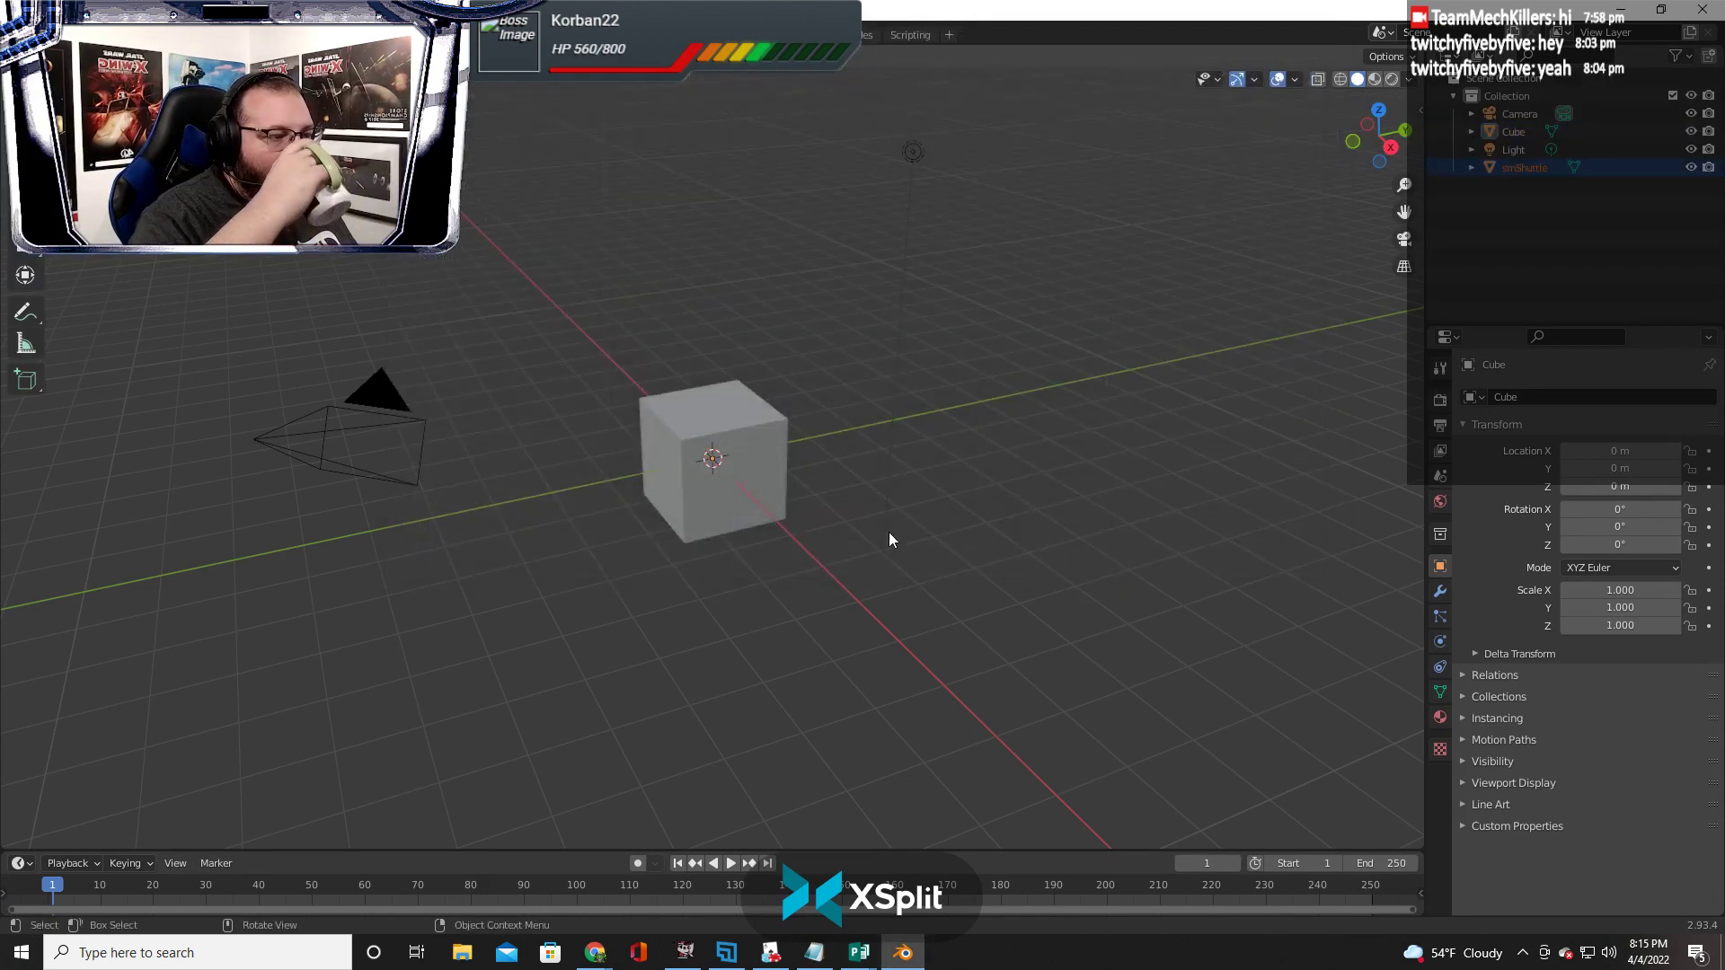
Delete the default cube and import the Wavefront model smShuttle.obj from the Desktop folder
click(685, 525)
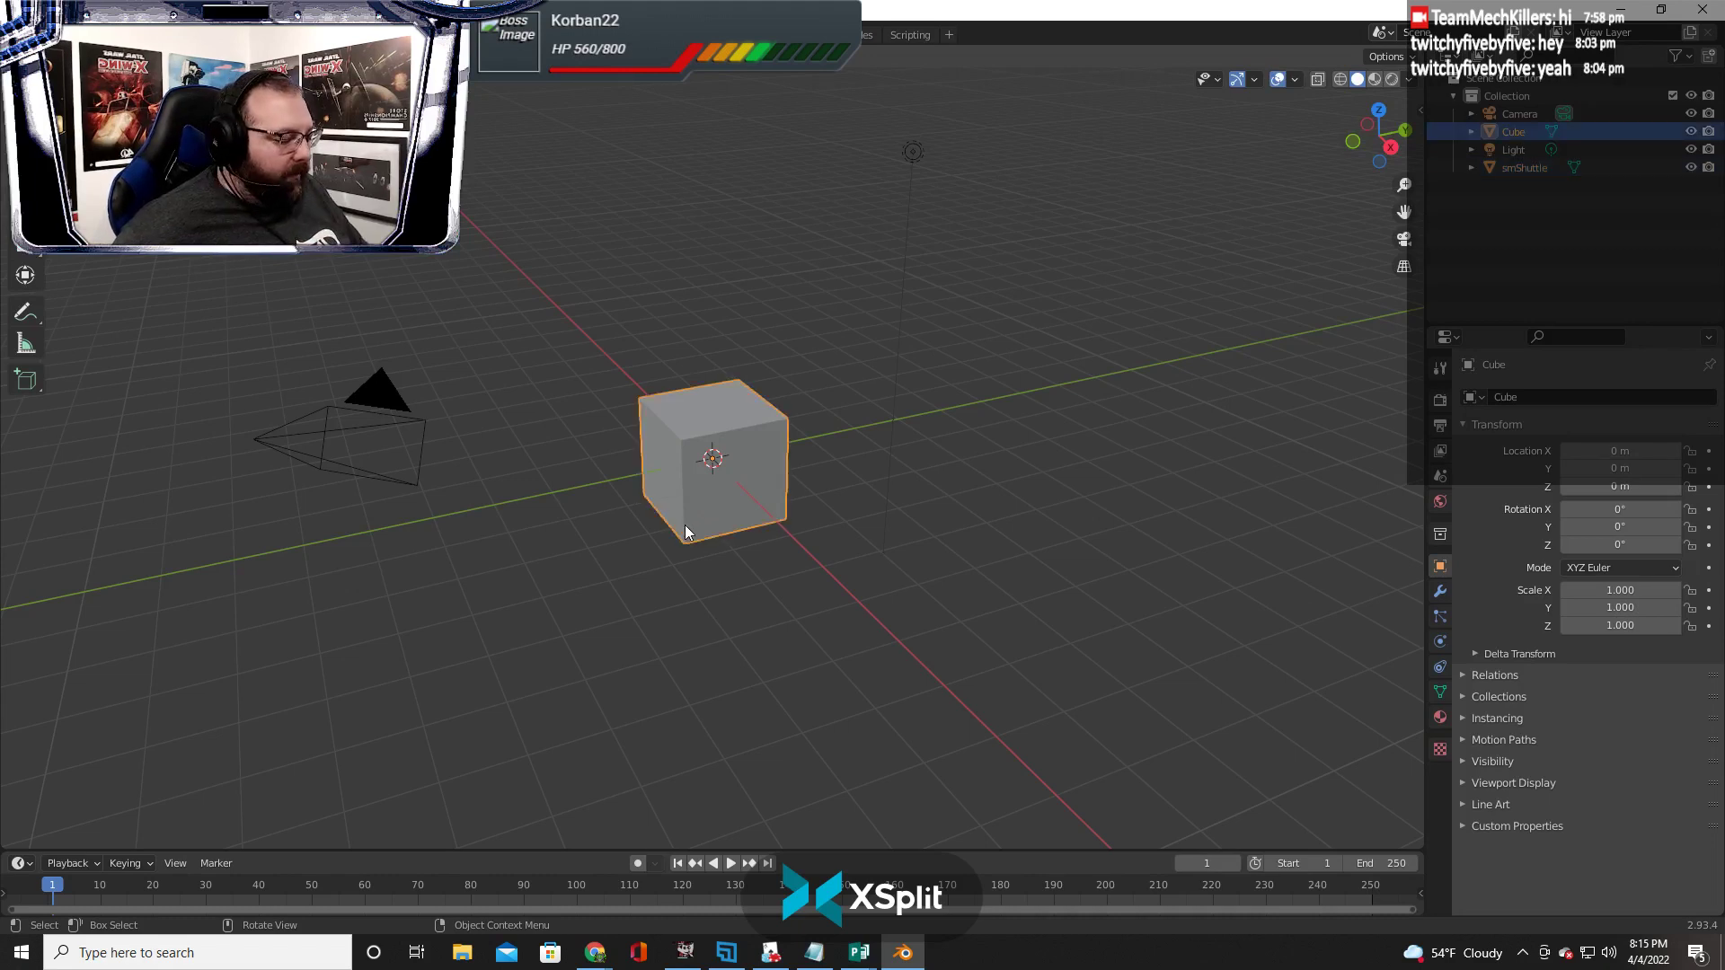
key(Delete)
click(36, 34)
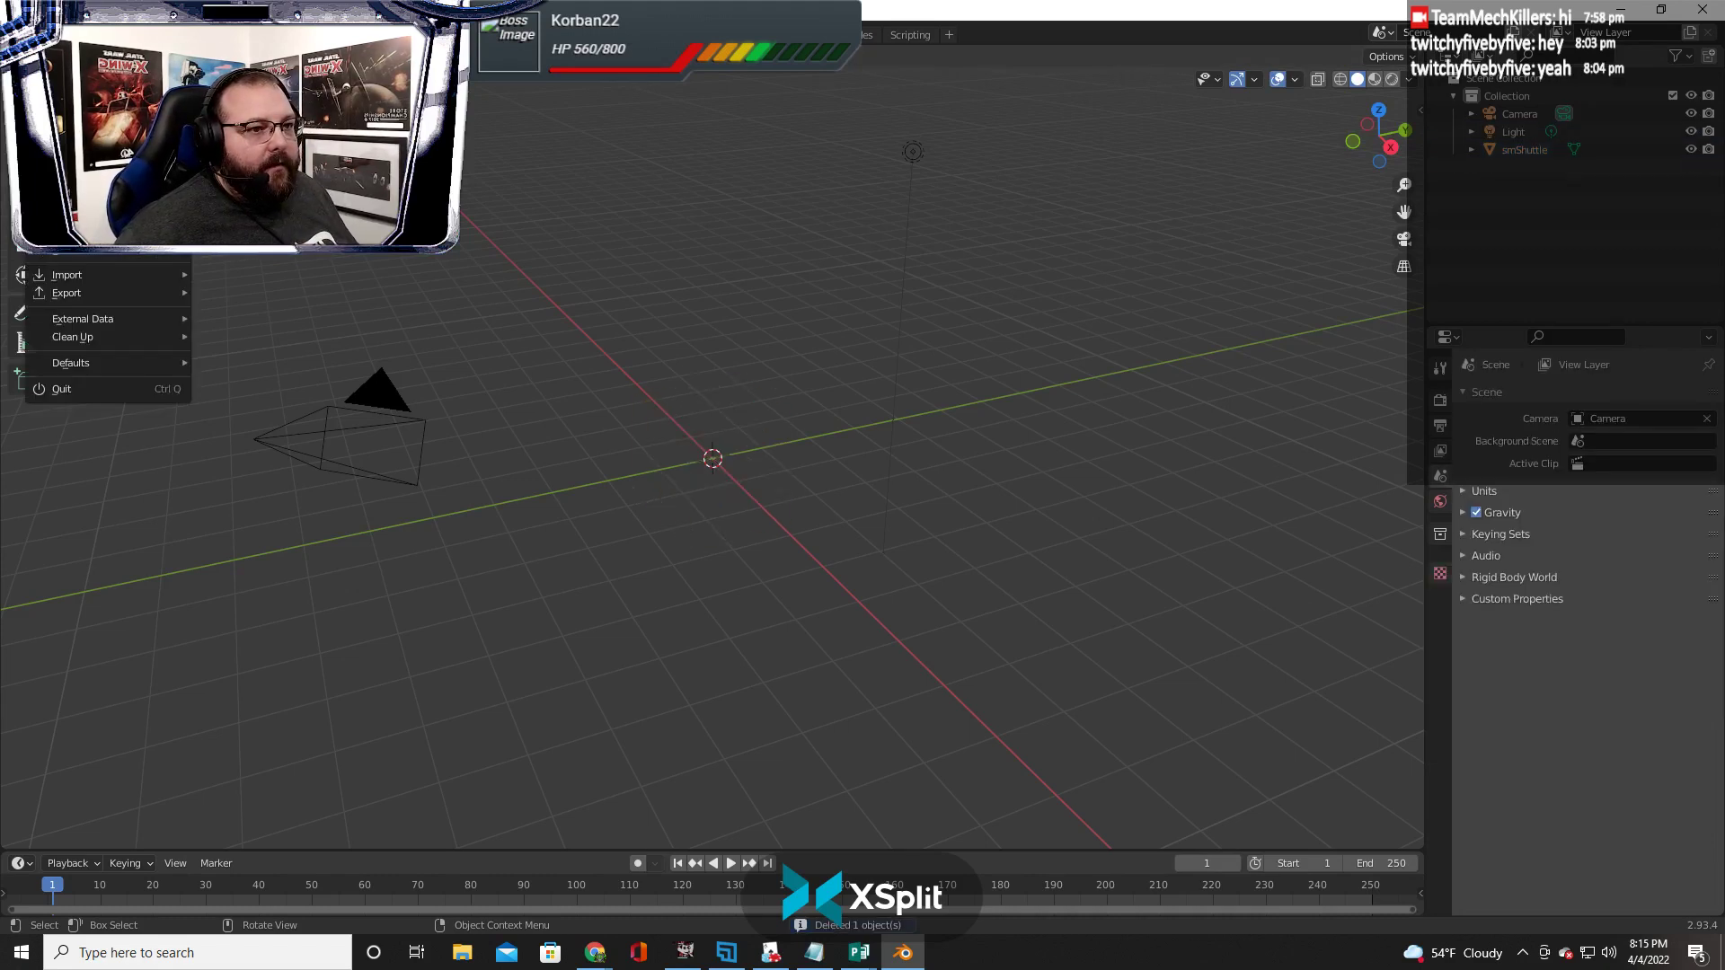
mouse_move(93, 273)
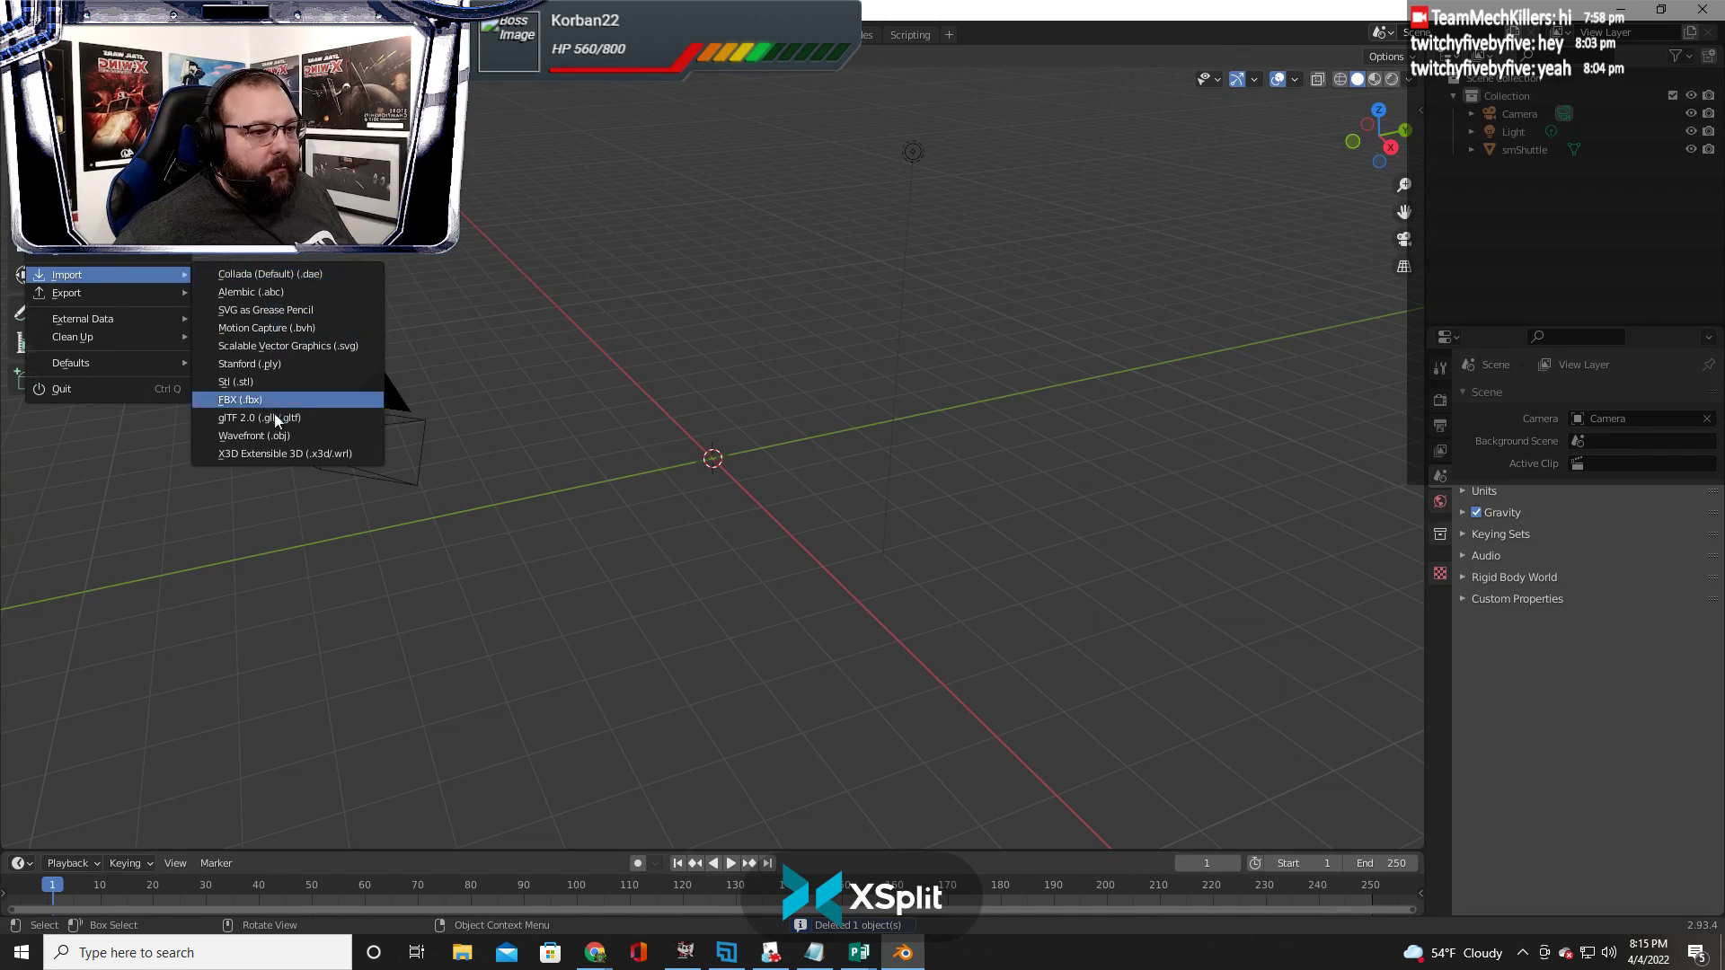
click(275, 436)
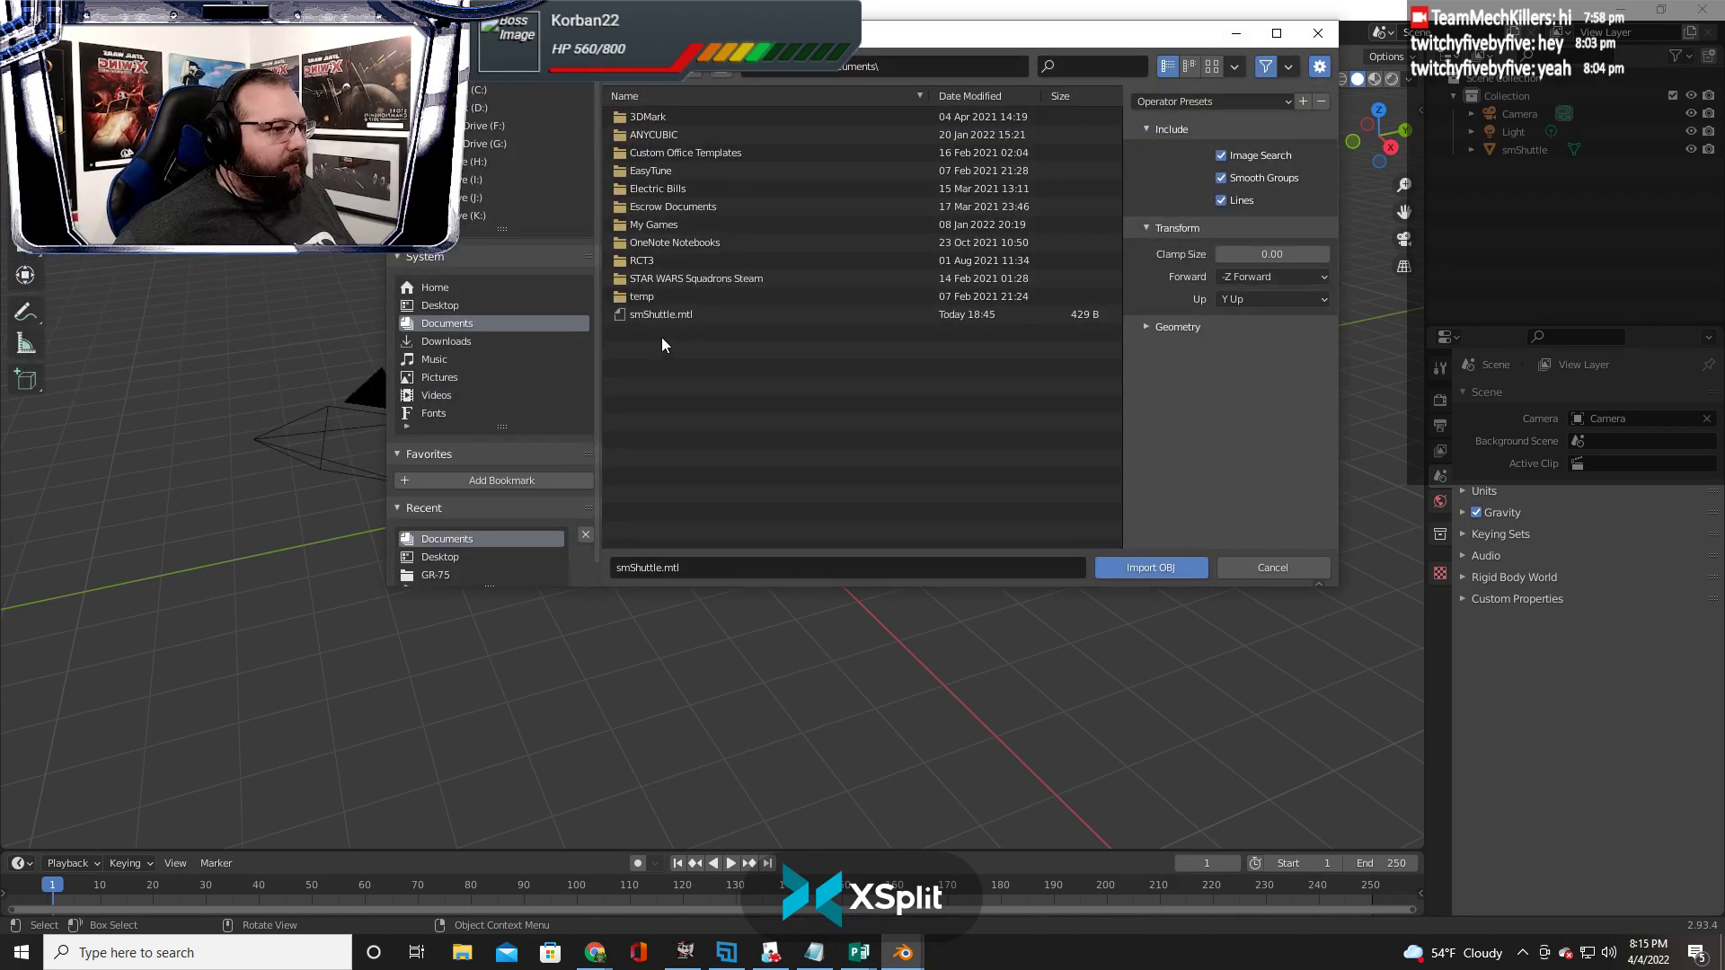
click(440, 305)
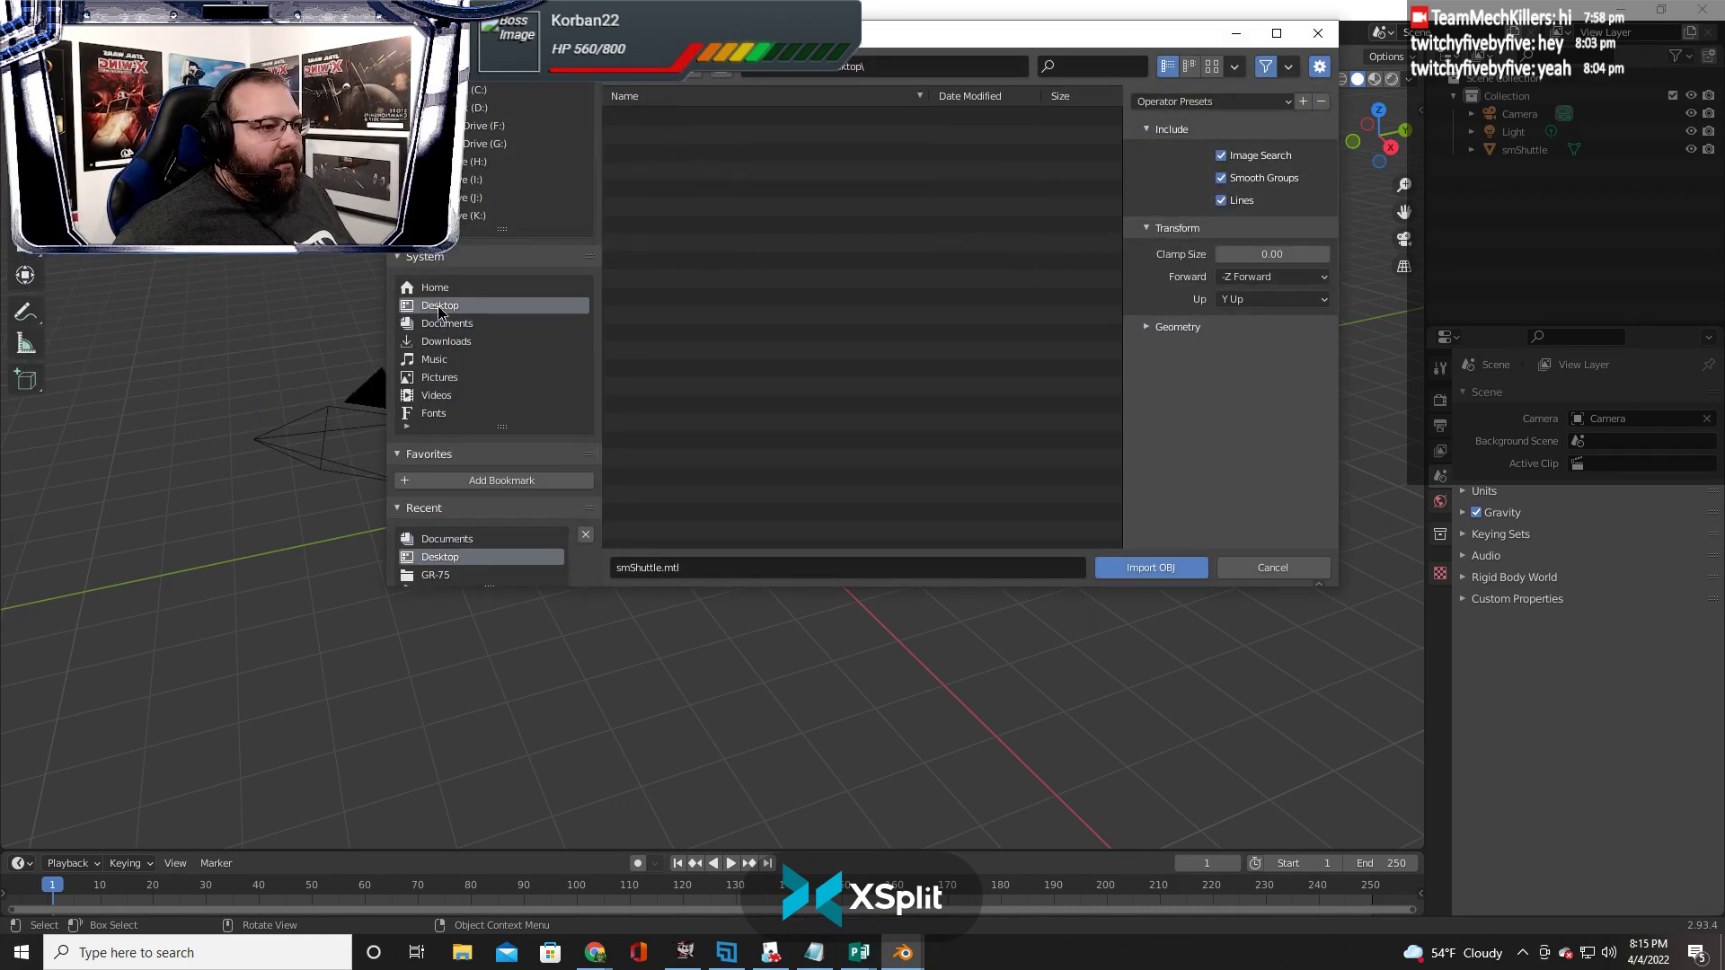
click(658, 279)
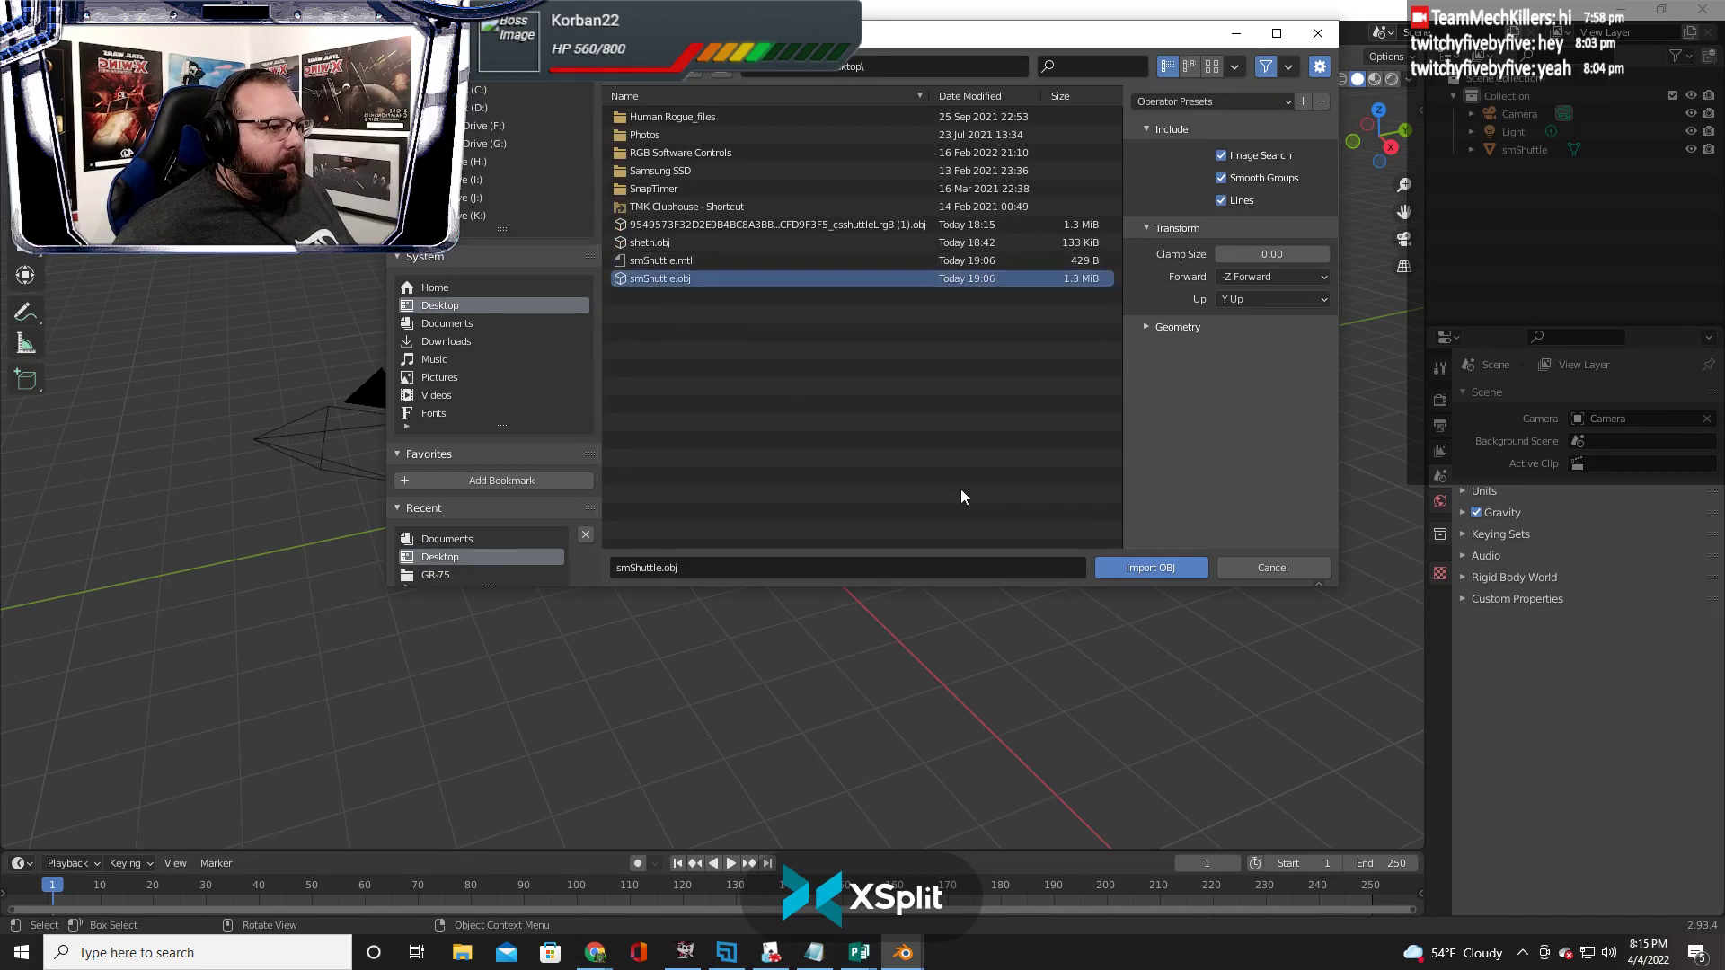
click(1126, 564)
click(868, 523)
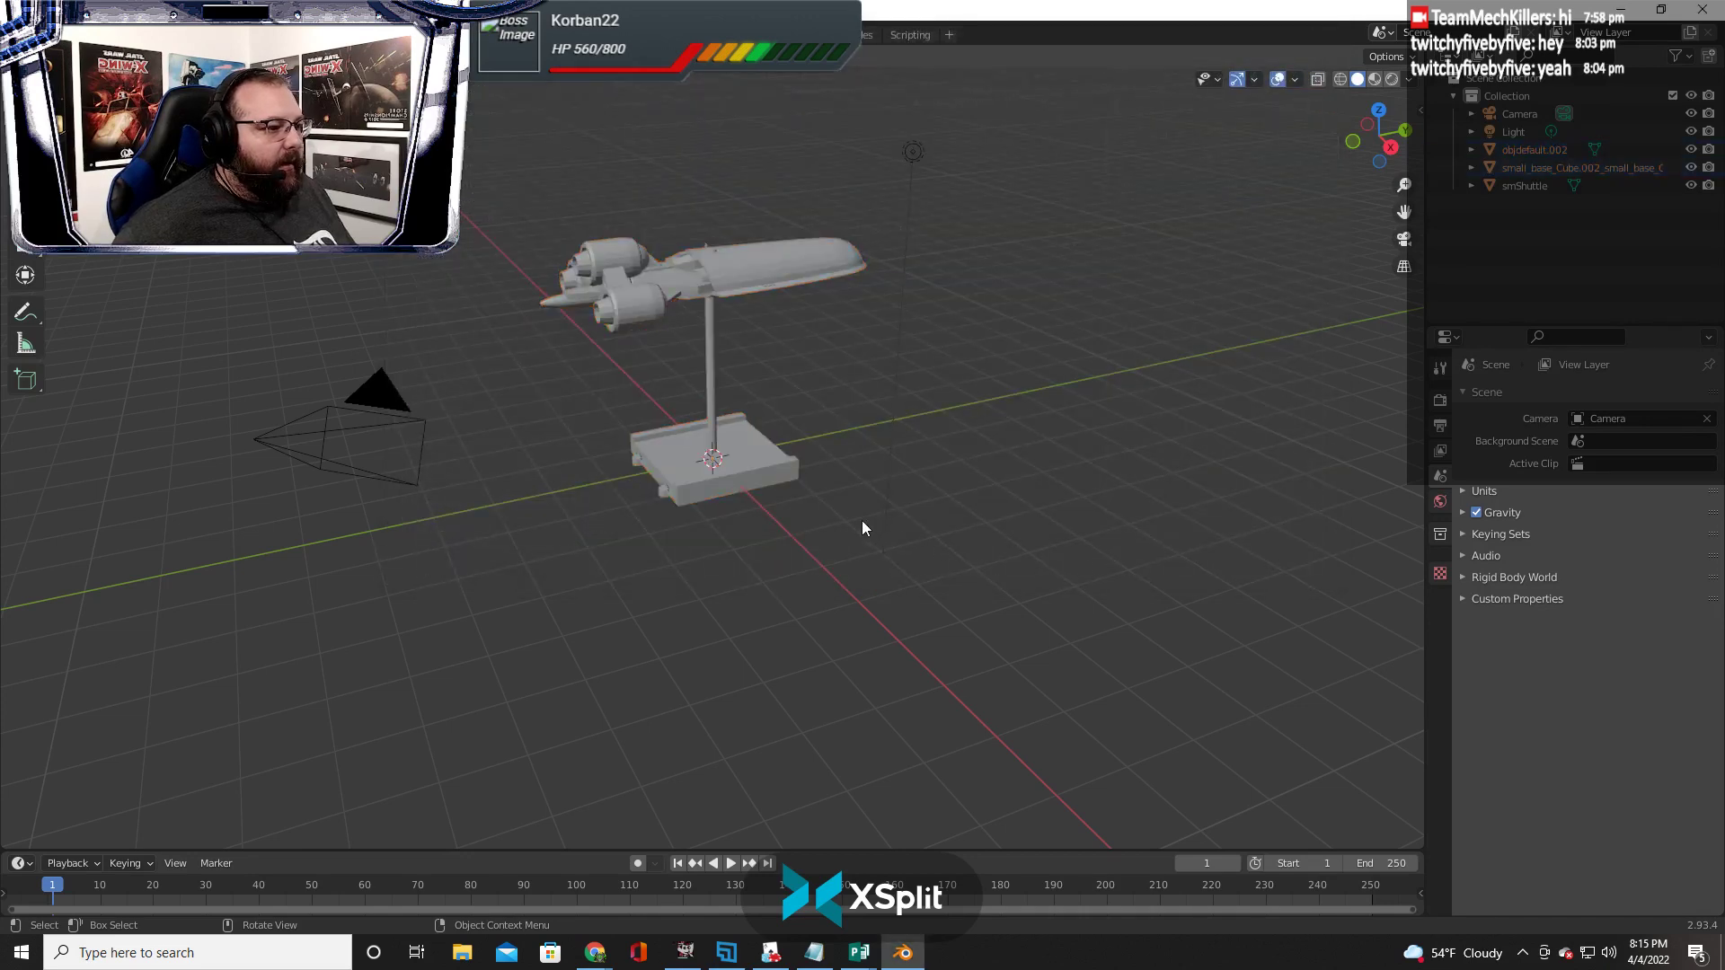
Select the shuttle's small base with its stand and show it in the Texture Paint workspace
click(745, 465)
click(795, 308)
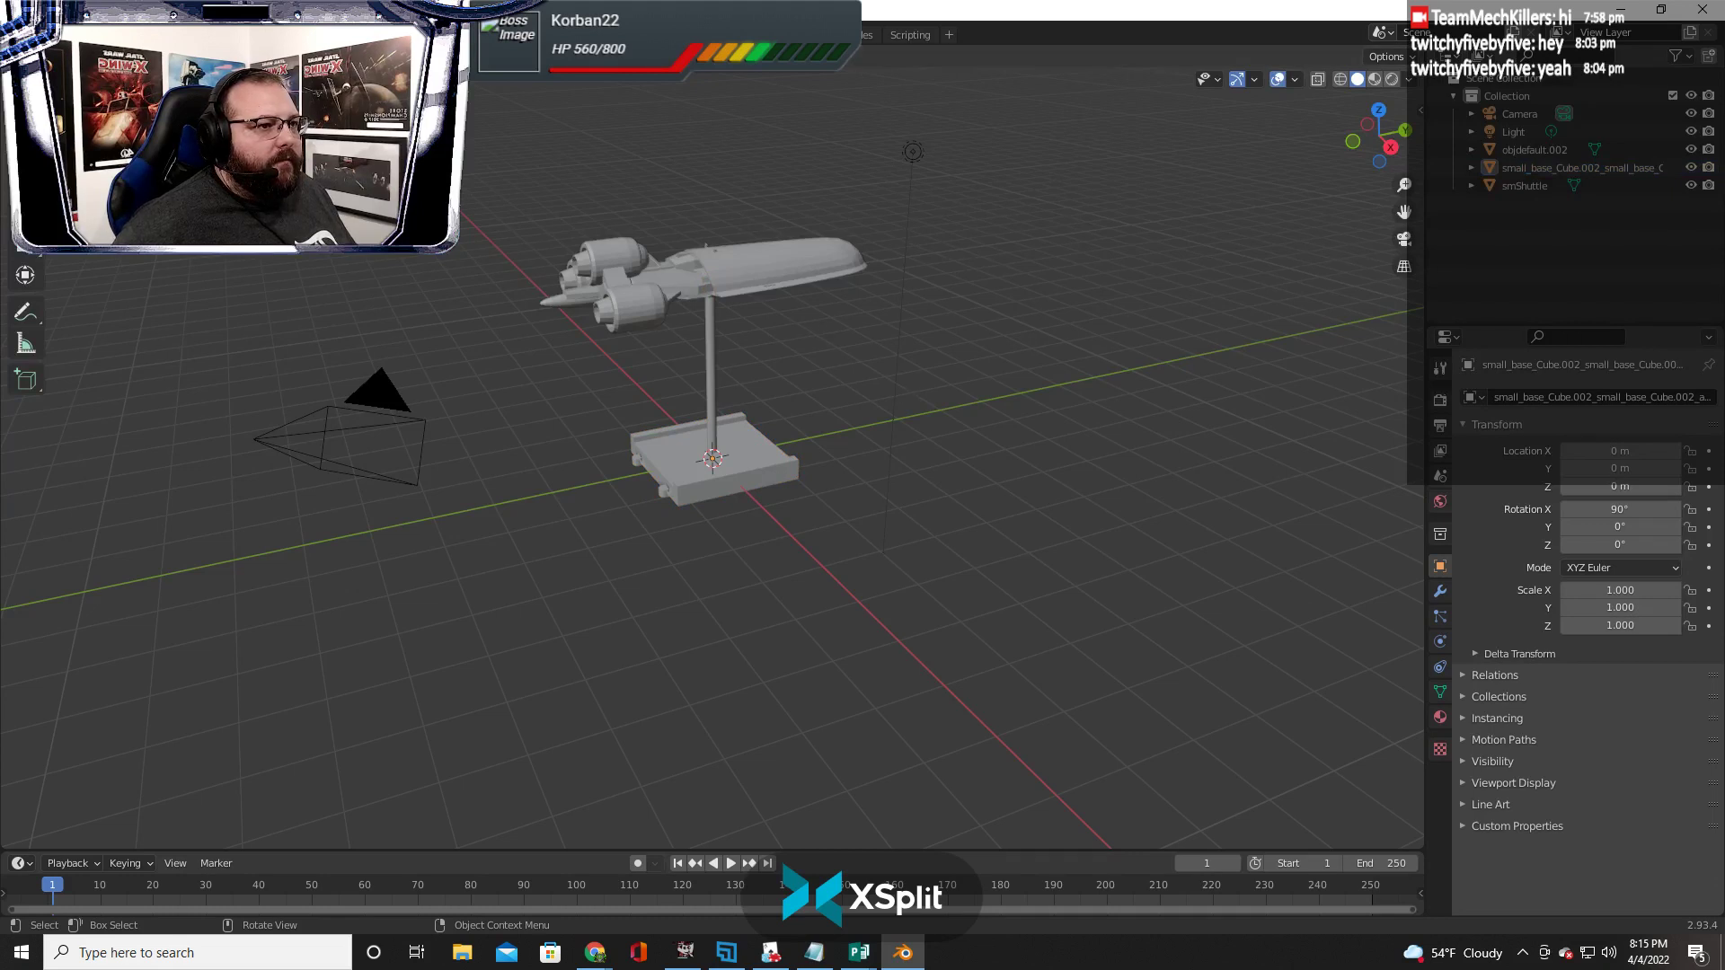
click(490, 34)
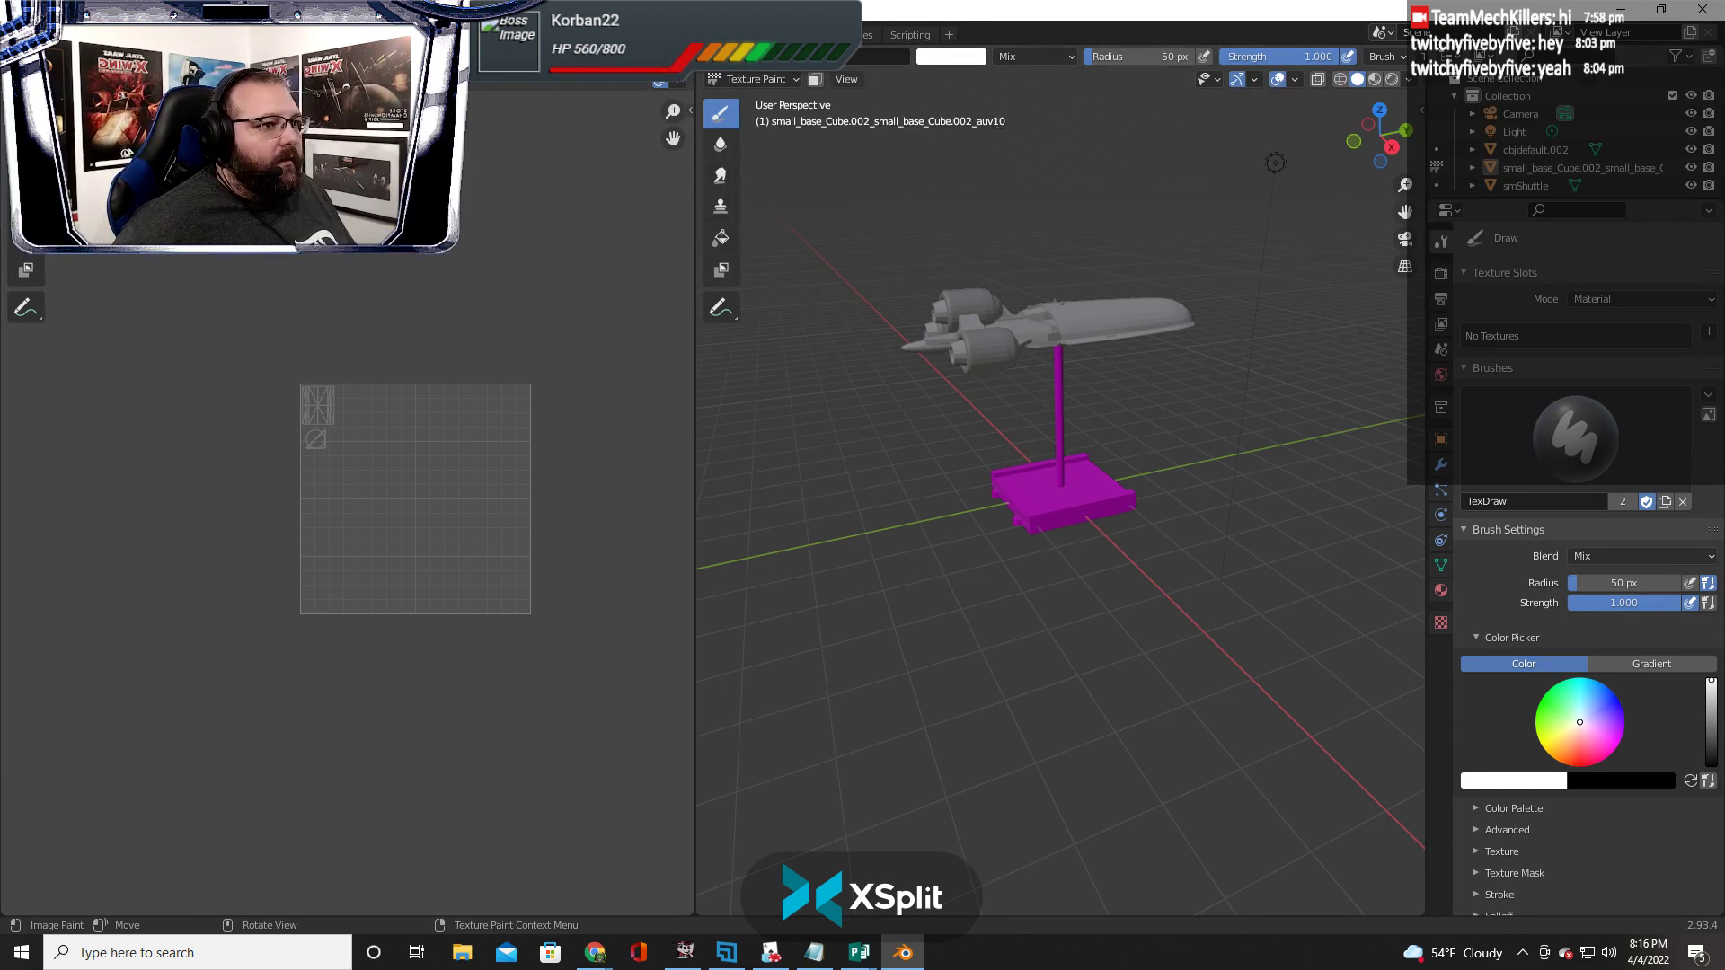
click(205, 34)
click(706, 349)
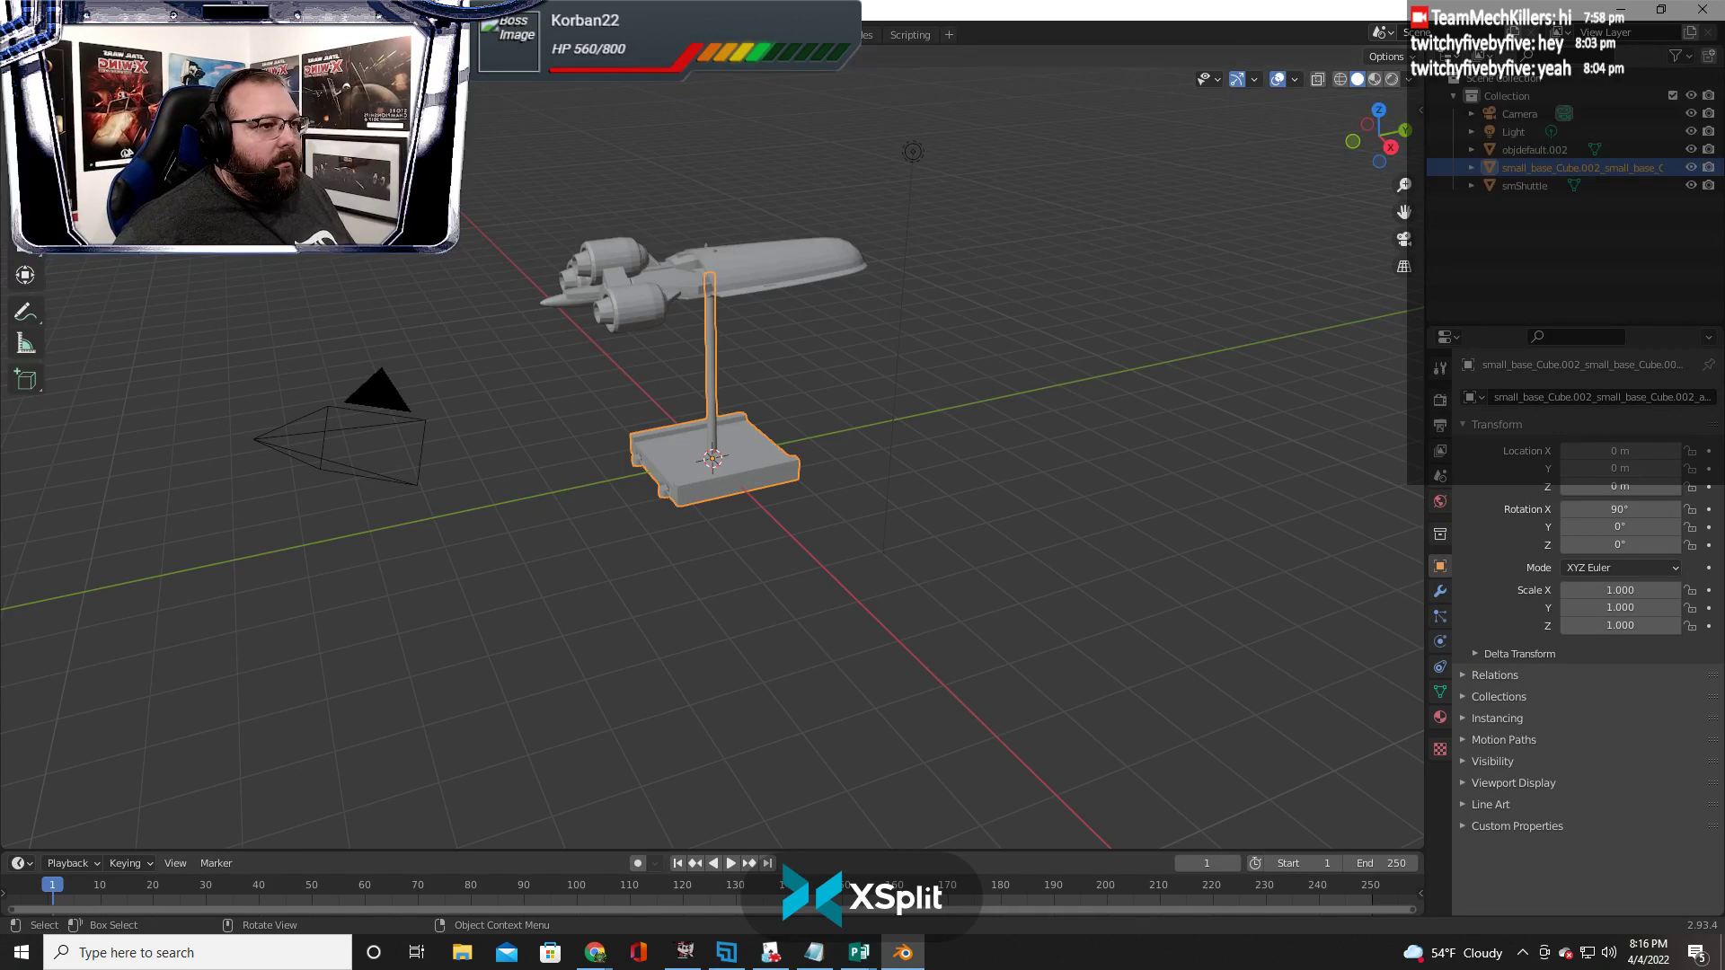
click(460, 34)
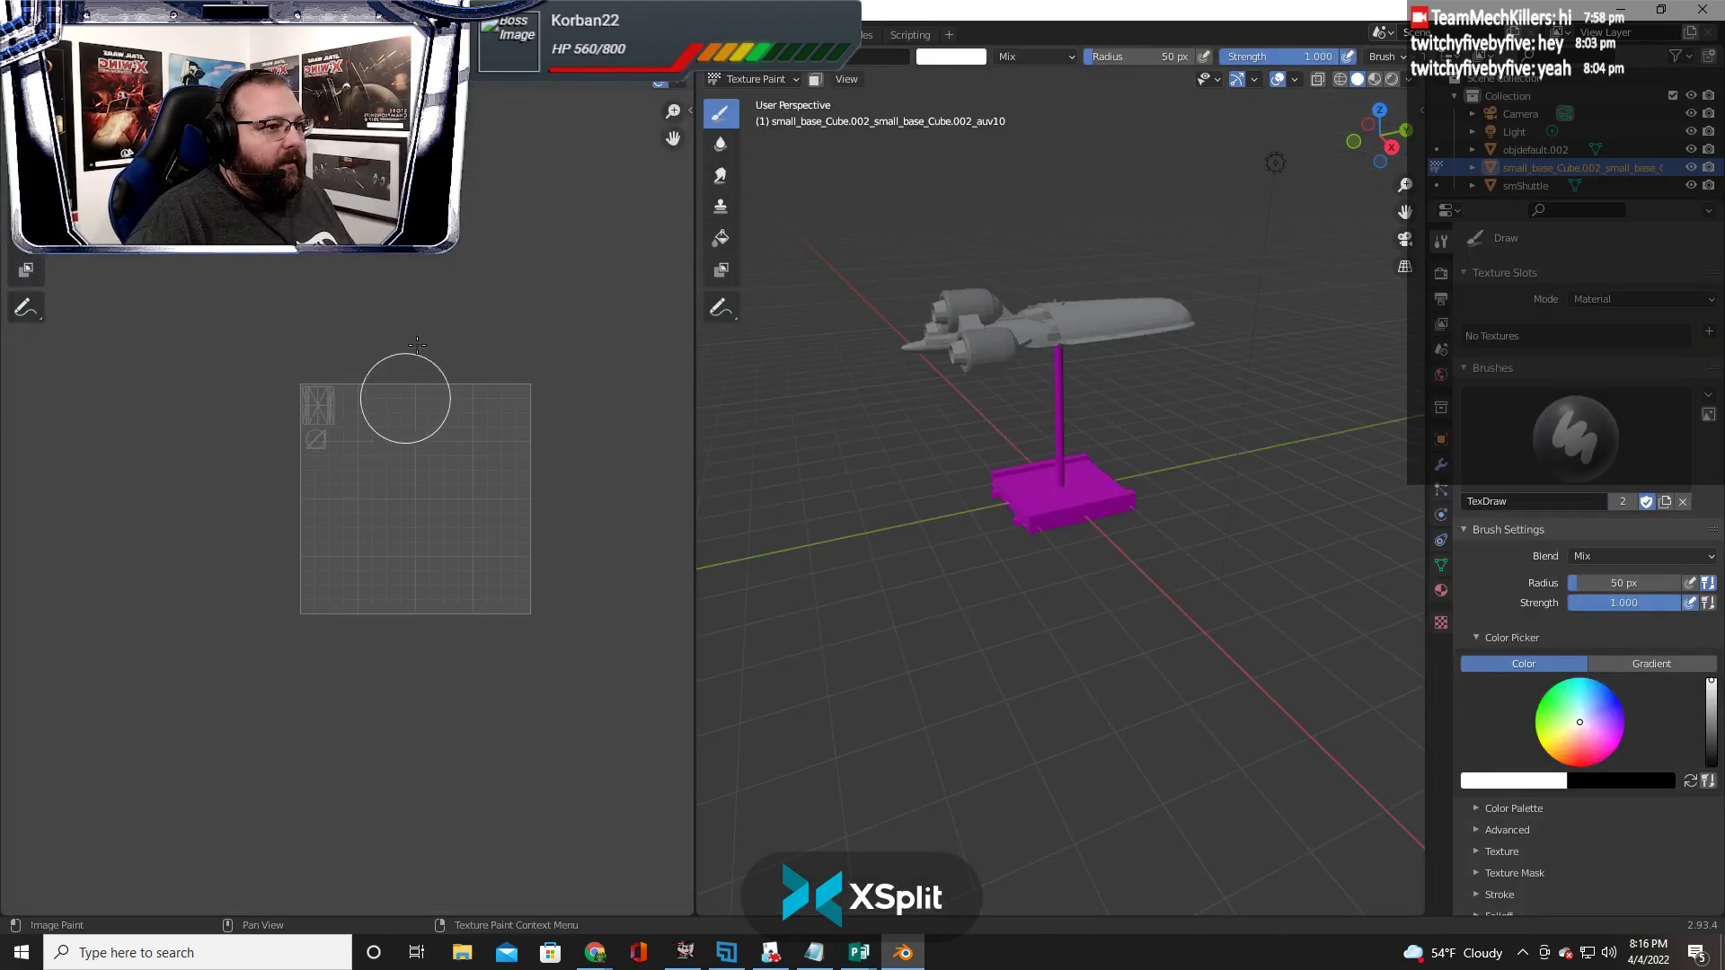
Check the small base in the Modeling workspace and try to paint on its stand in Texture Paint
click(320, 34)
click(258, 34)
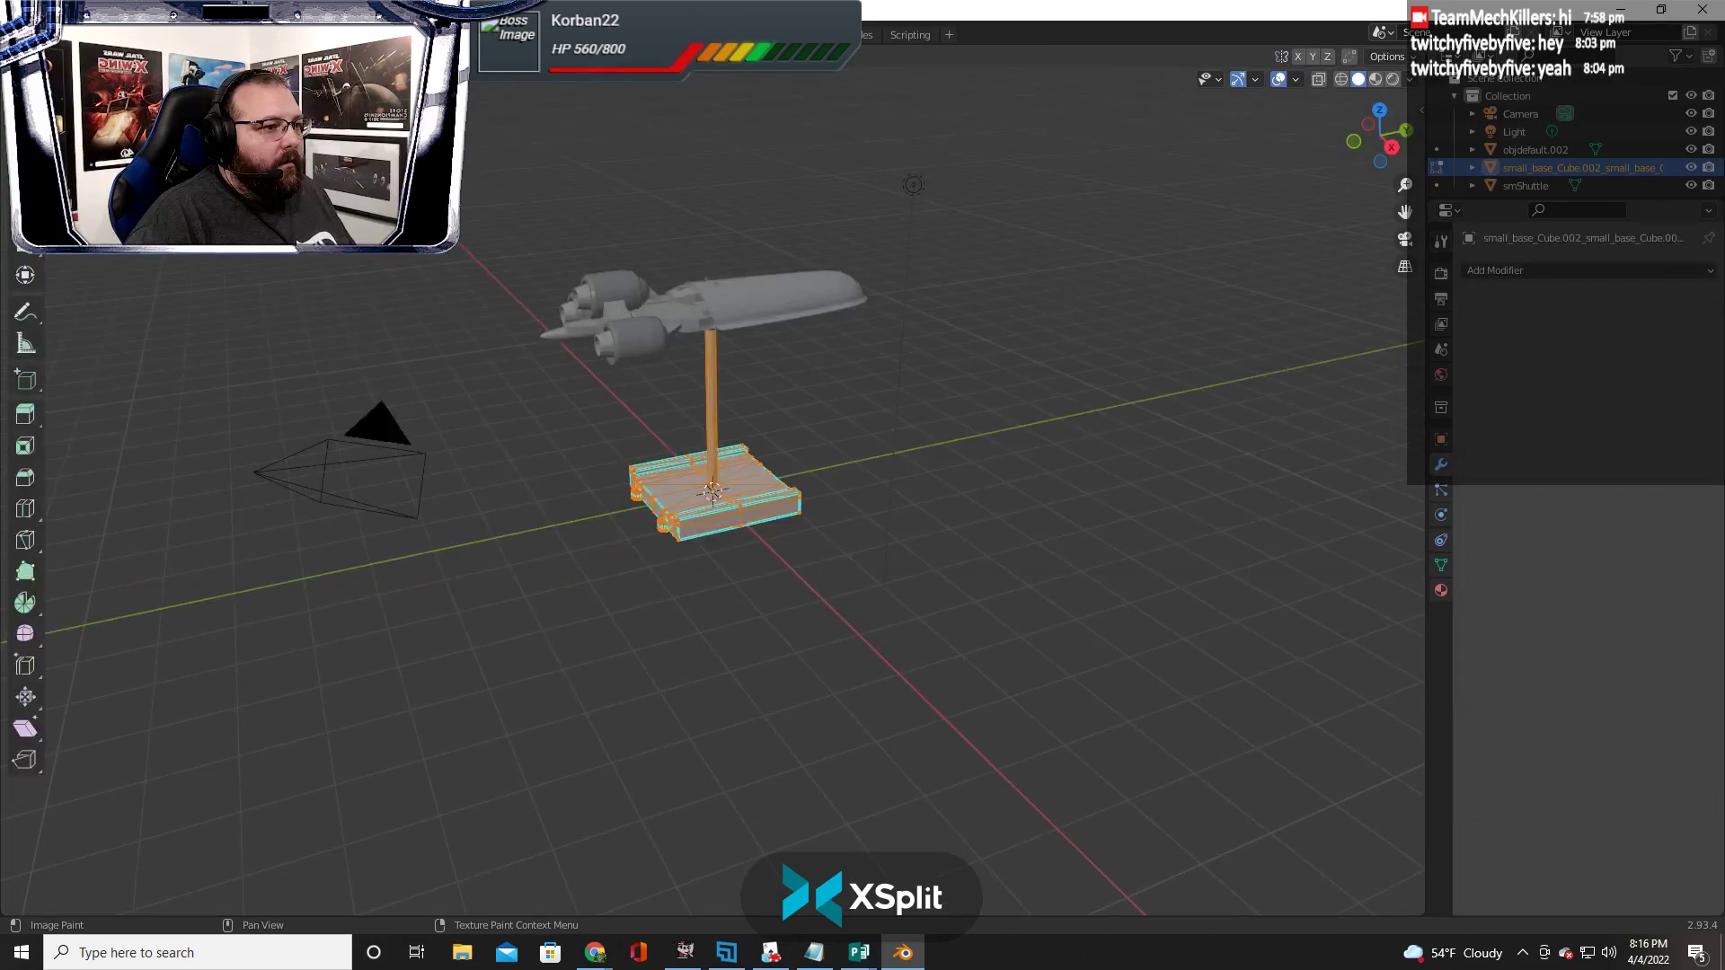
click(459, 34)
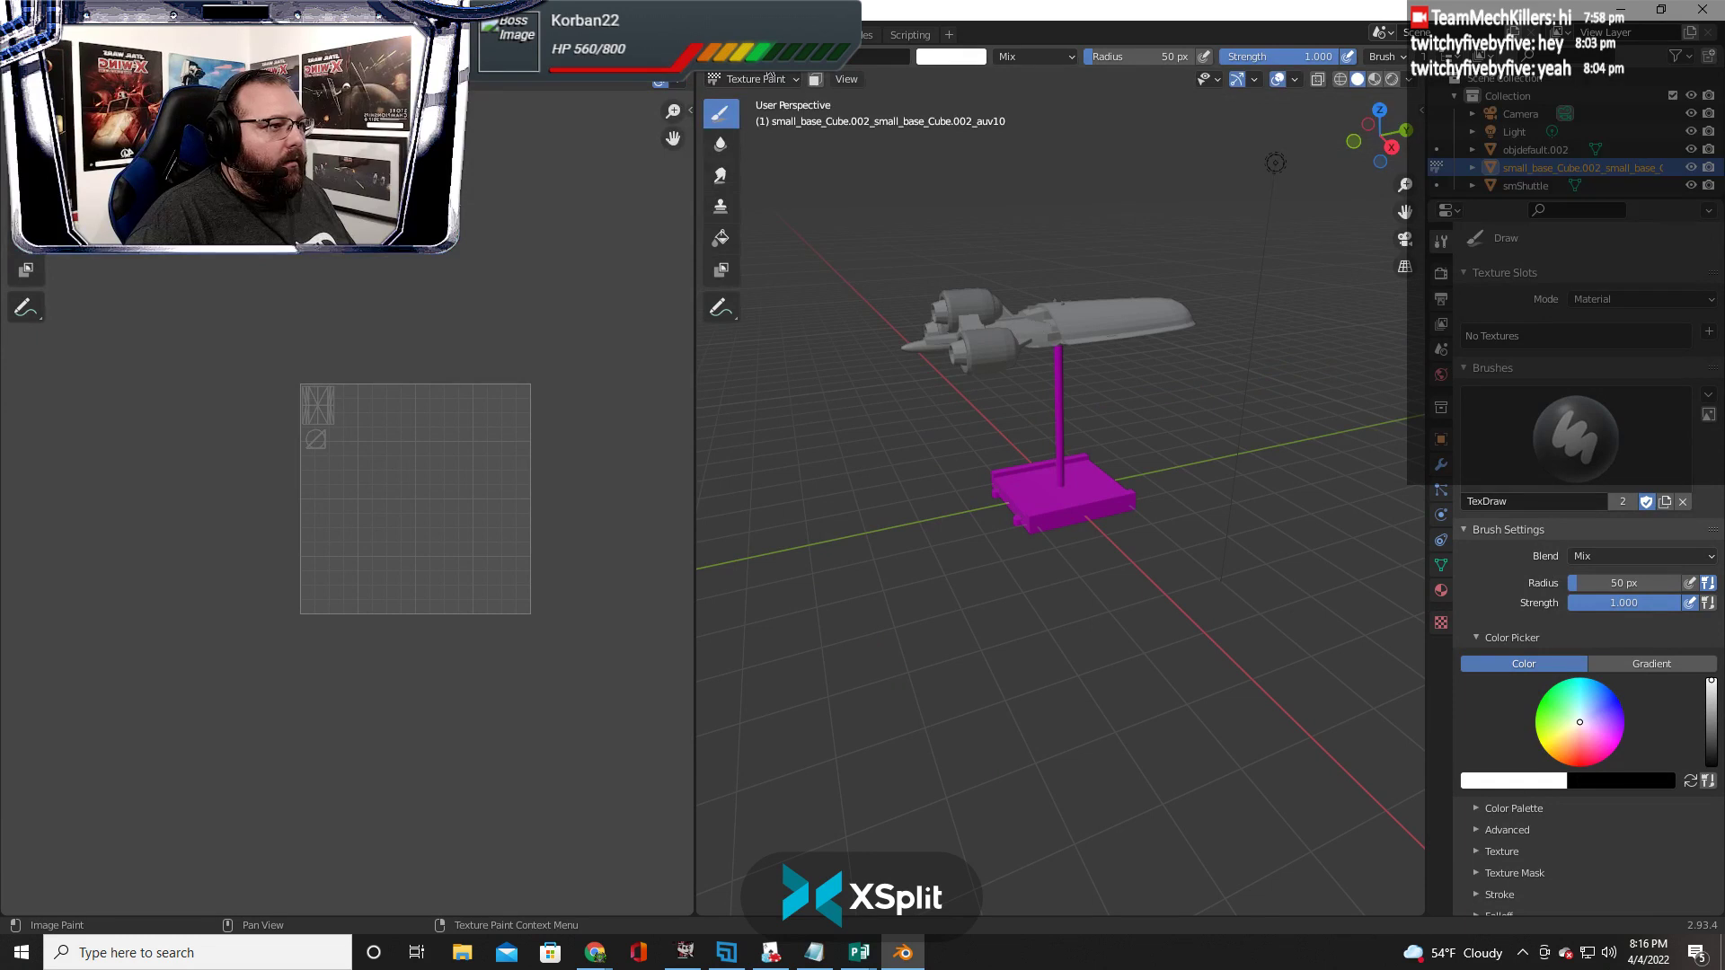
click(716, 79)
click(754, 106)
click(1063, 400)
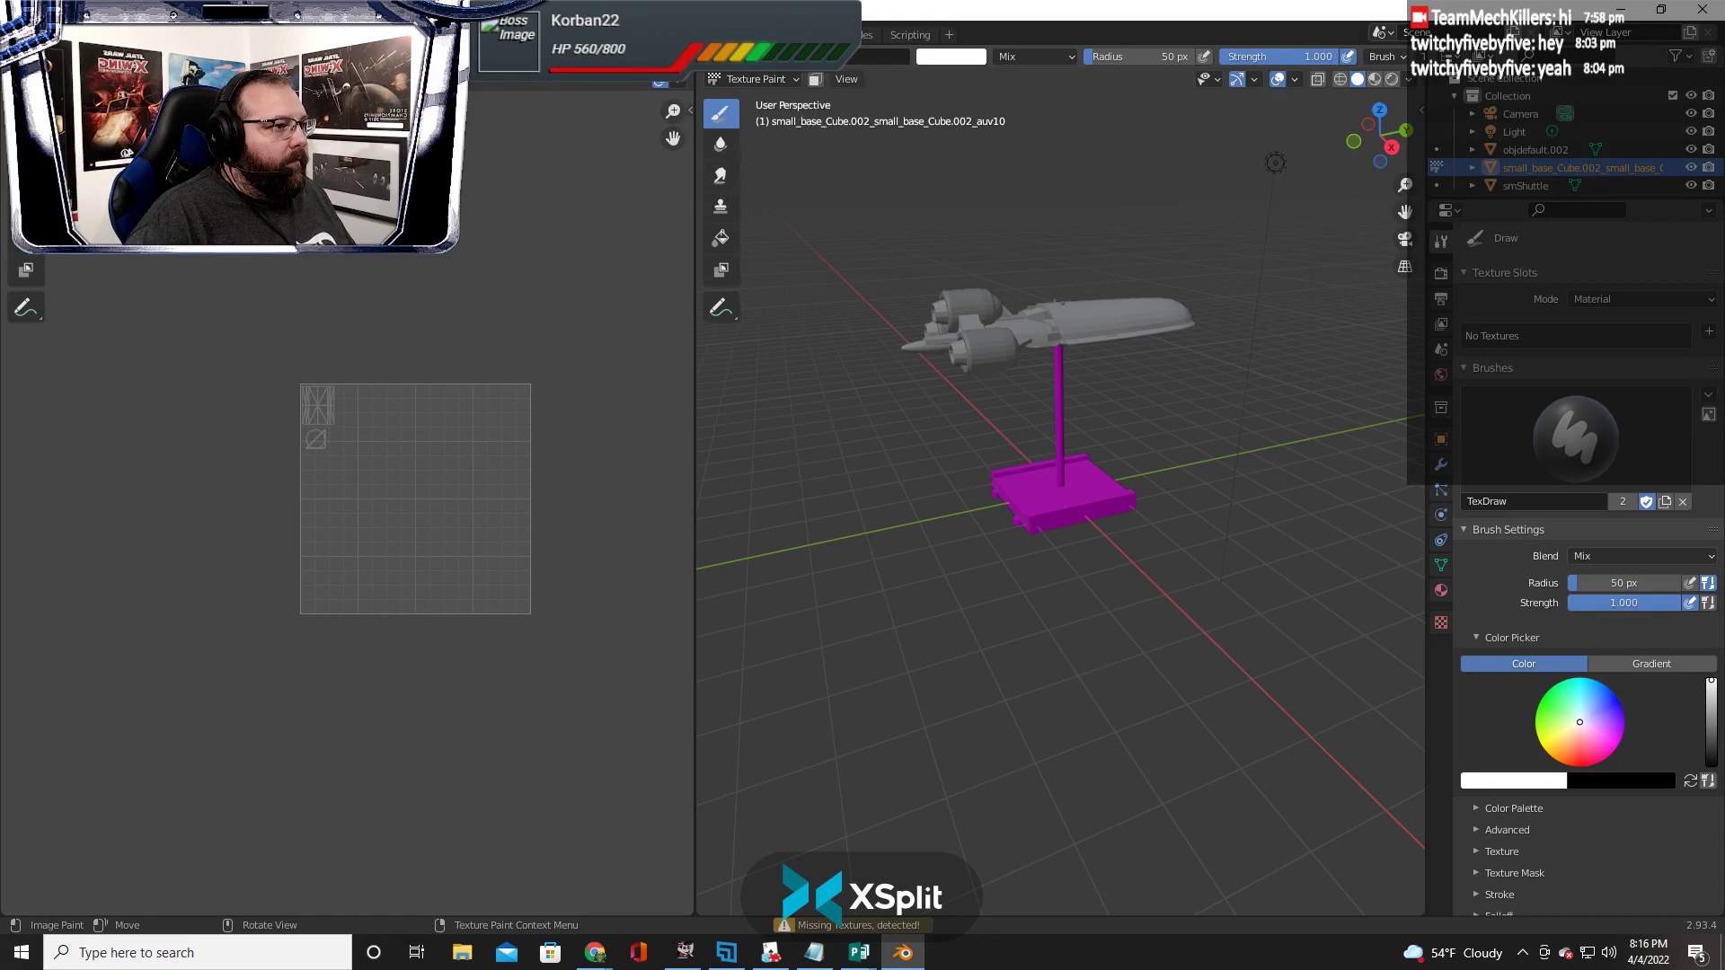
Look through the editor types and the Shading to Compositing workspaces for the base's texture mapping, ending in Texture Paint
click(715, 79)
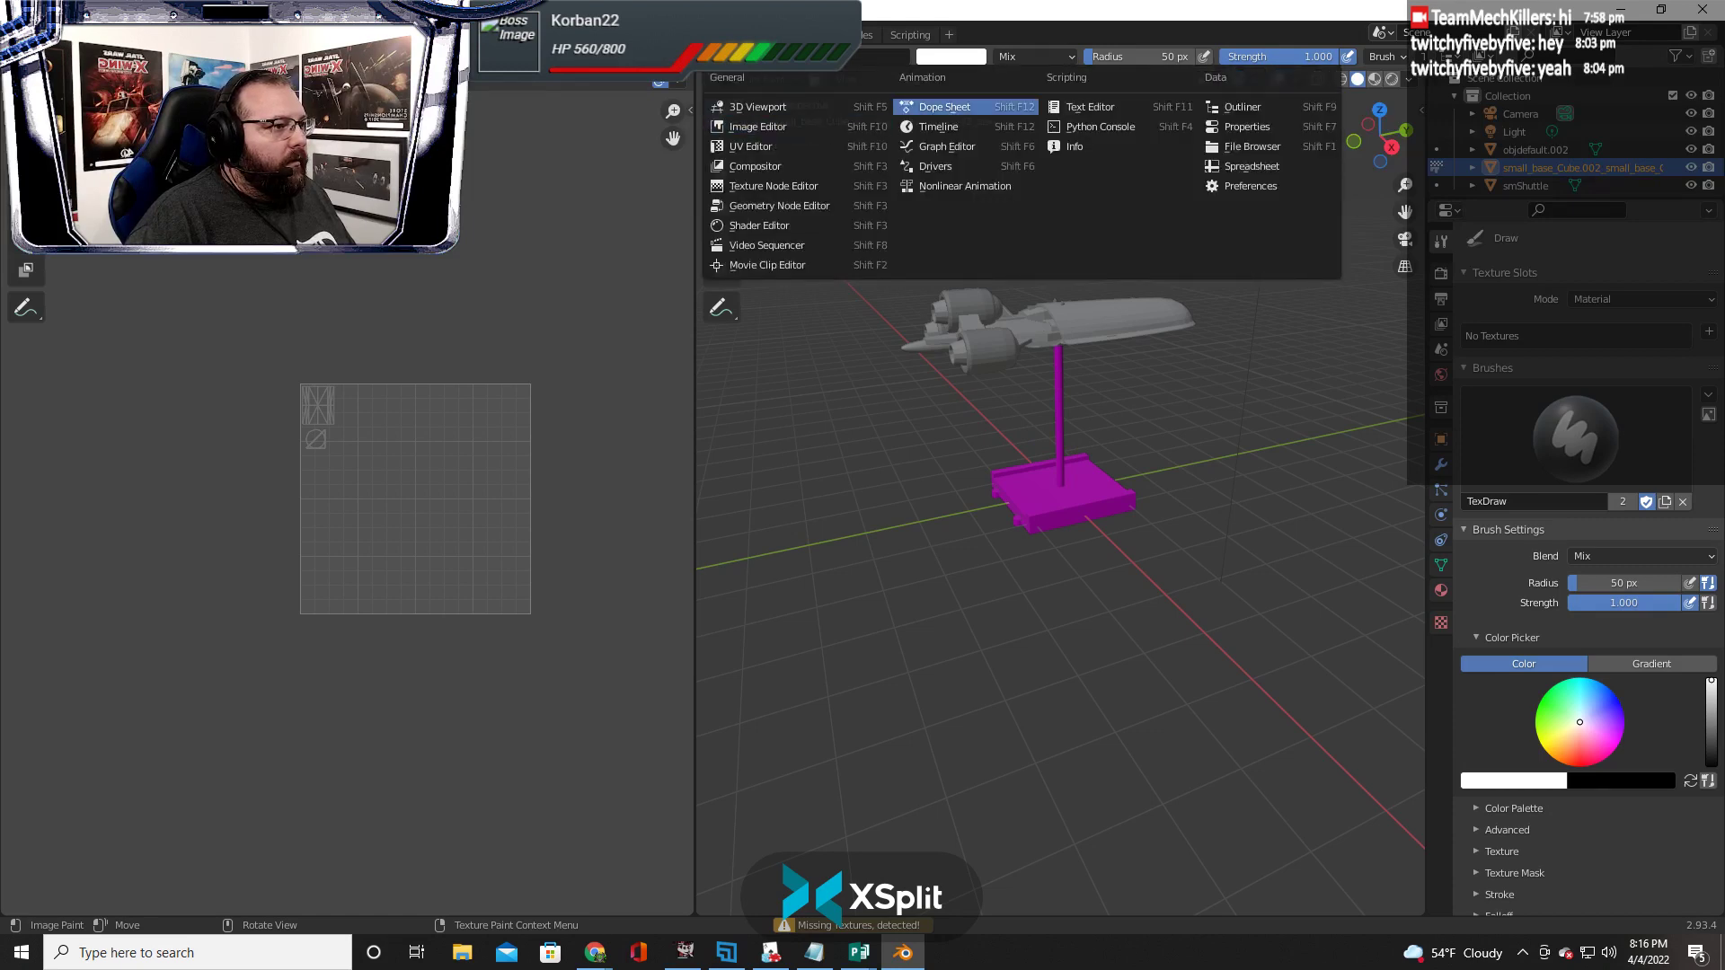
click(545, 34)
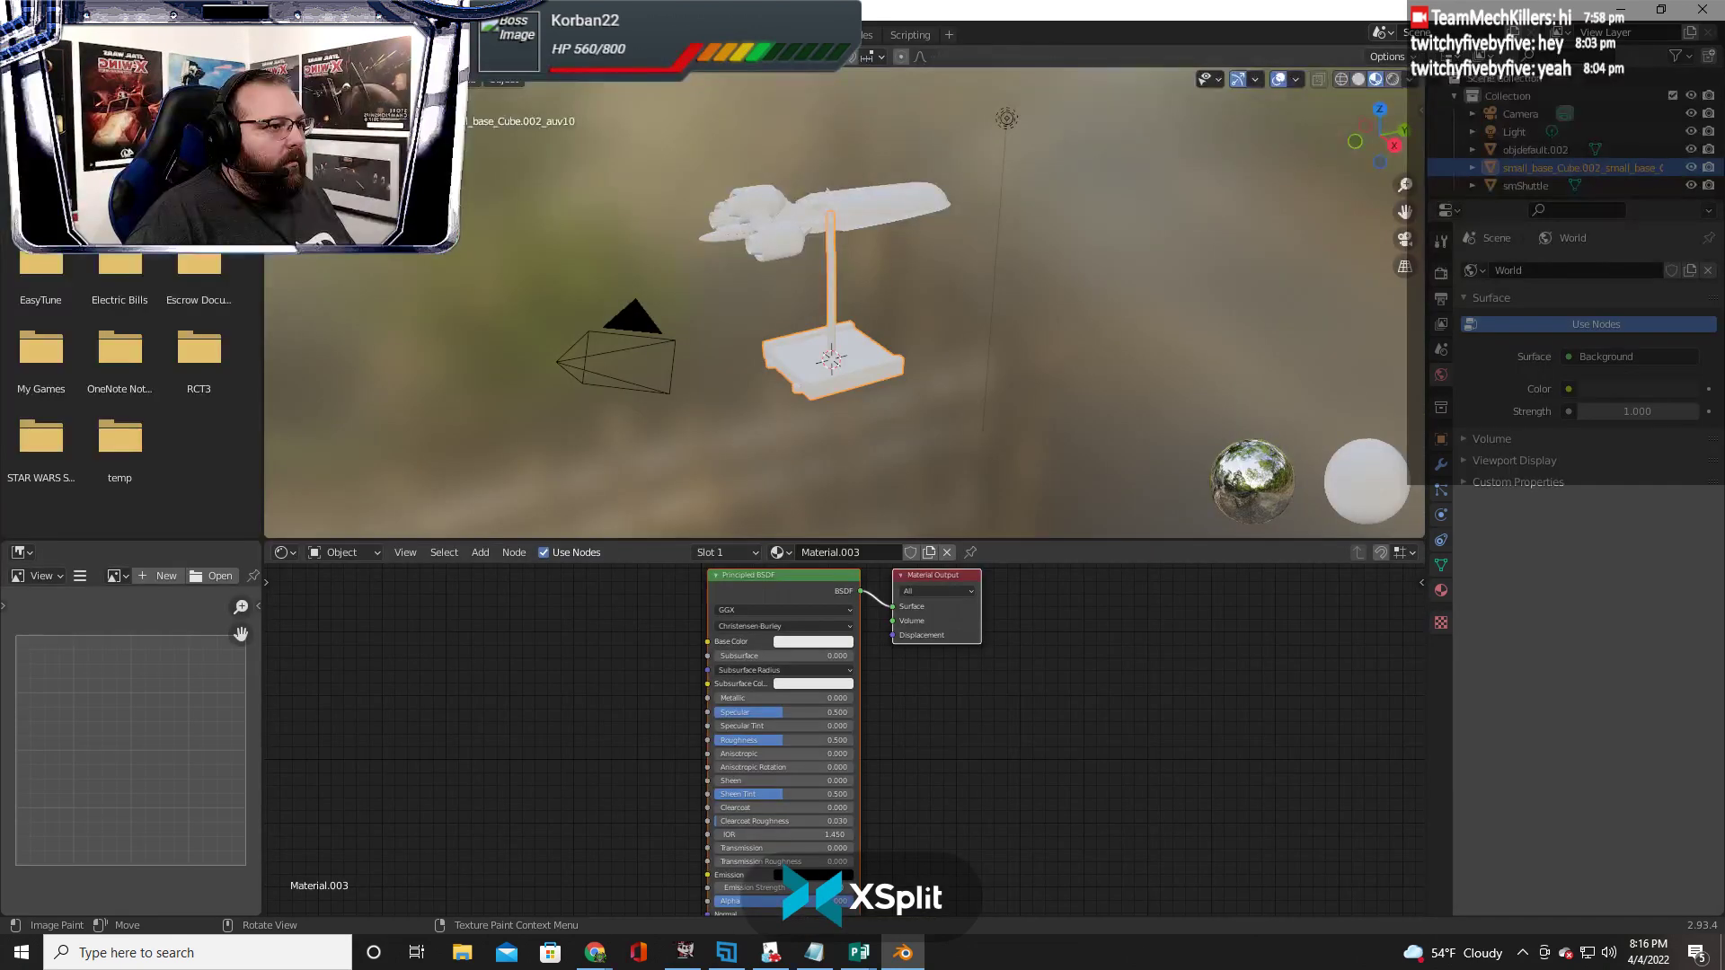
key(ctrl+Page_Down)
key(ctrl+Page_Down)
key(ctrl+Page_Down)
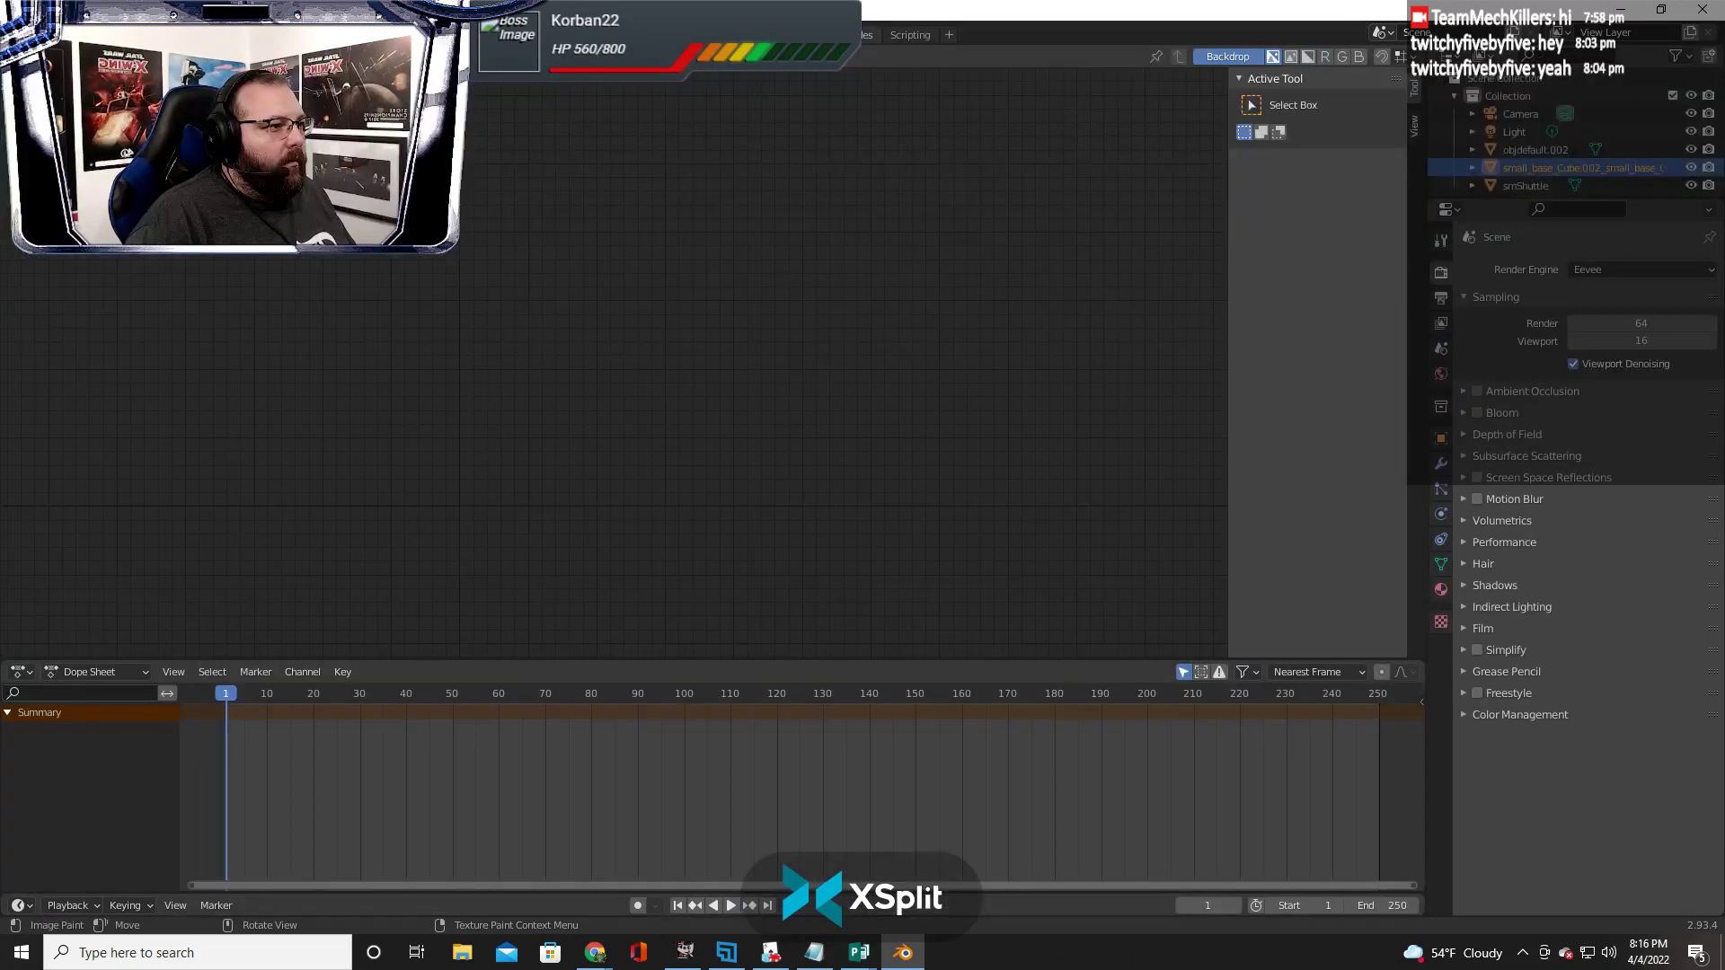
key(ctrl+Page_Up)
key(ctrl+Page_Up)
key(ctrl+Page_Up)
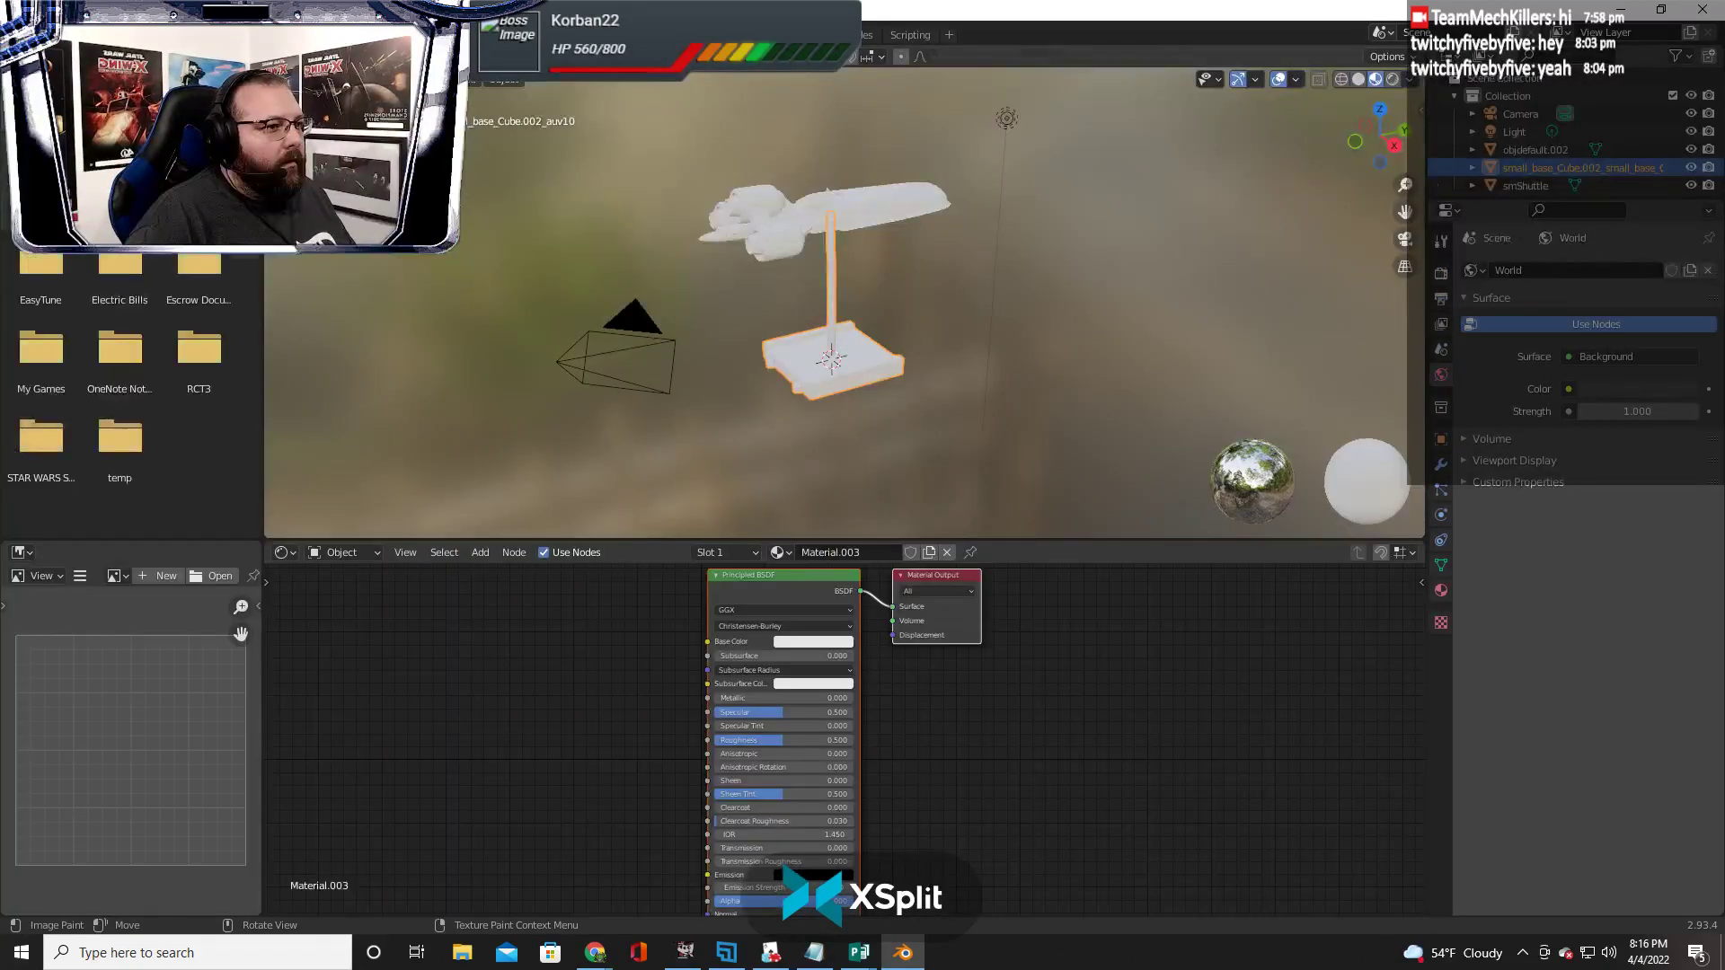
key(ctrl+Page_Up)
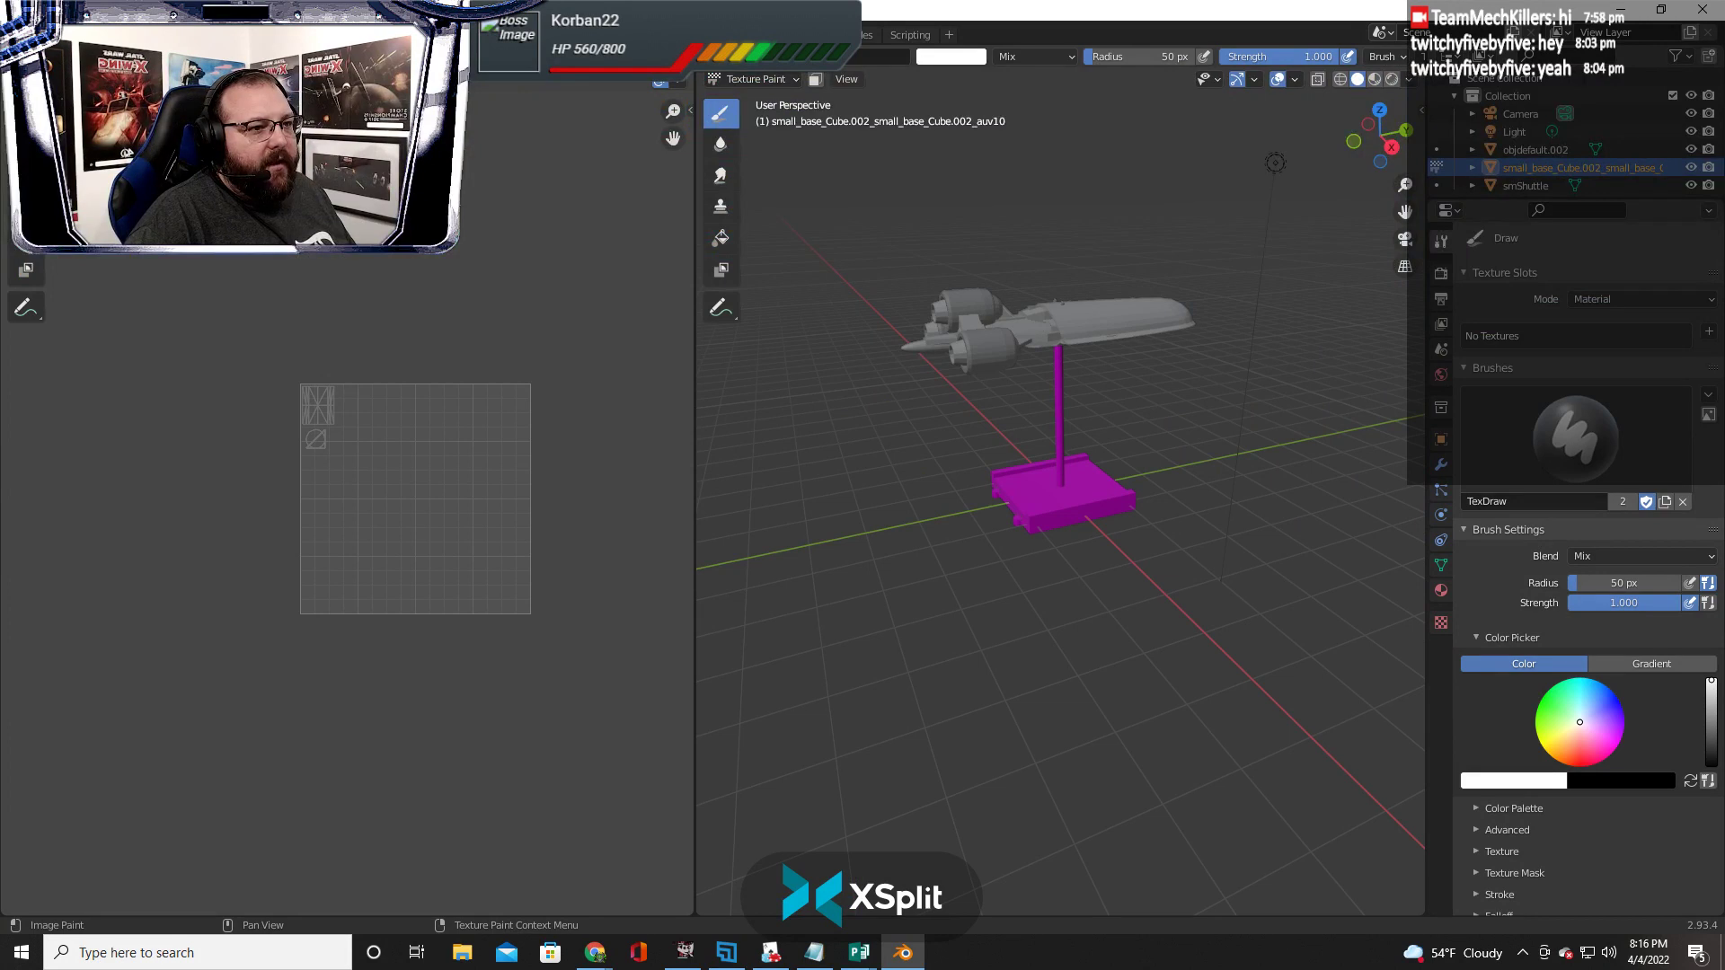
click(275, 79)
click(318, 79)
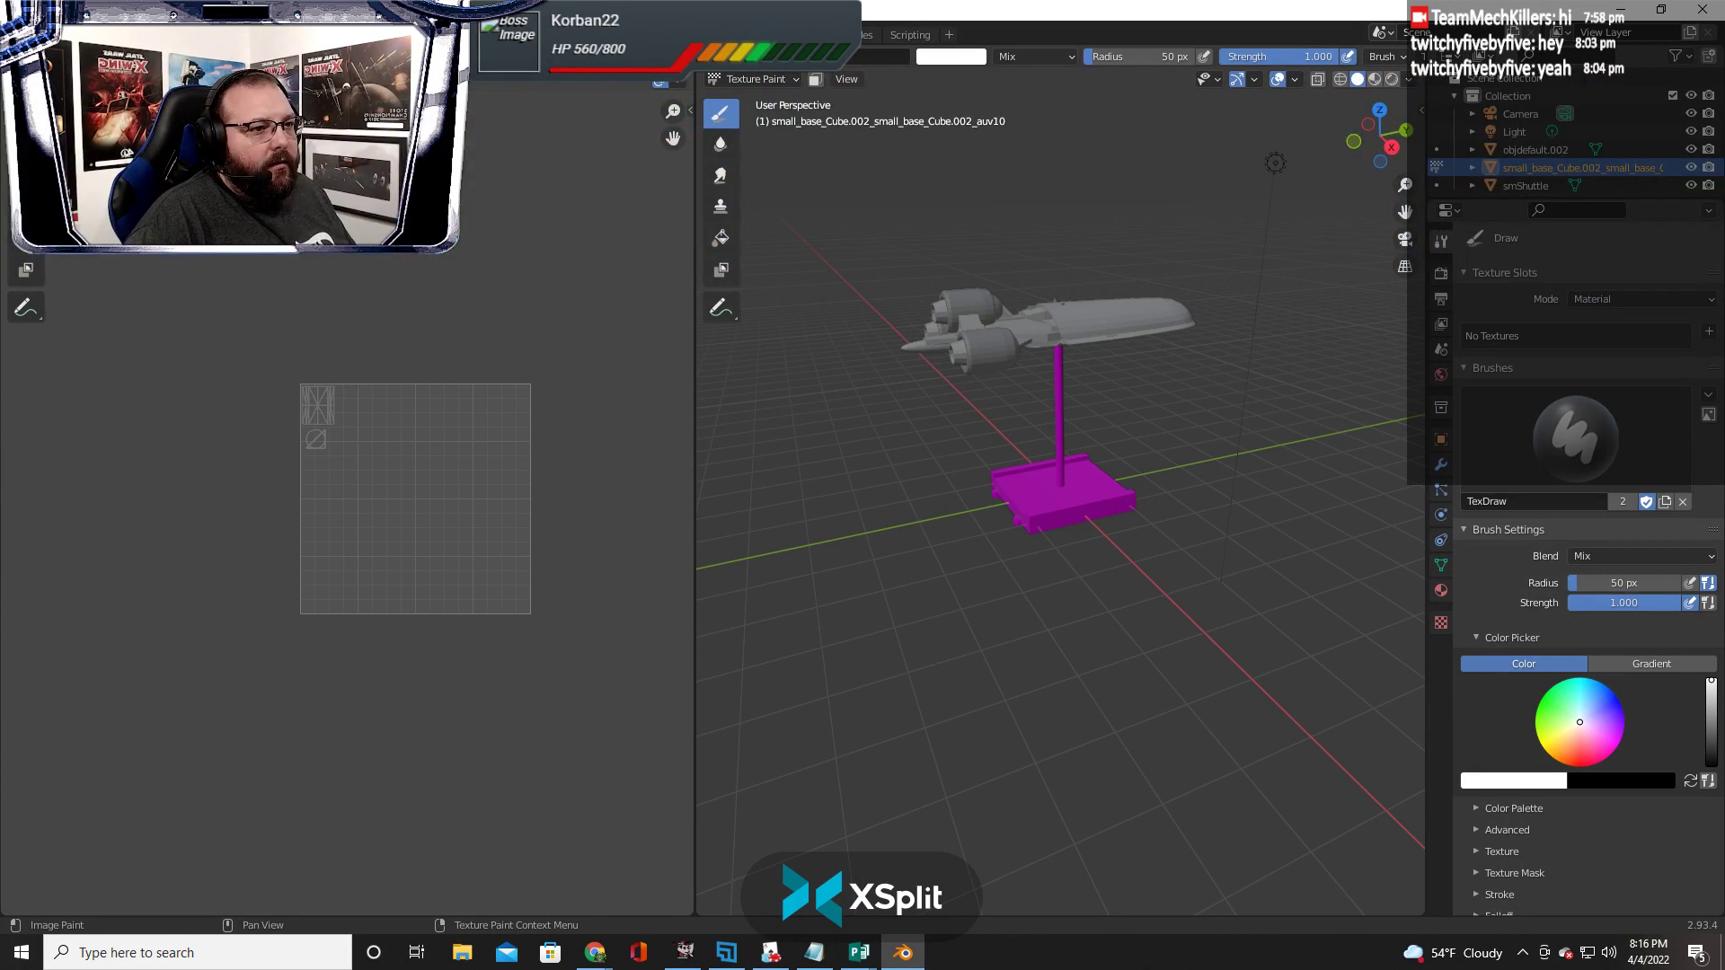
Open the shuttle's texture PNG from the Desktop folder in the image editor
click(318, 79)
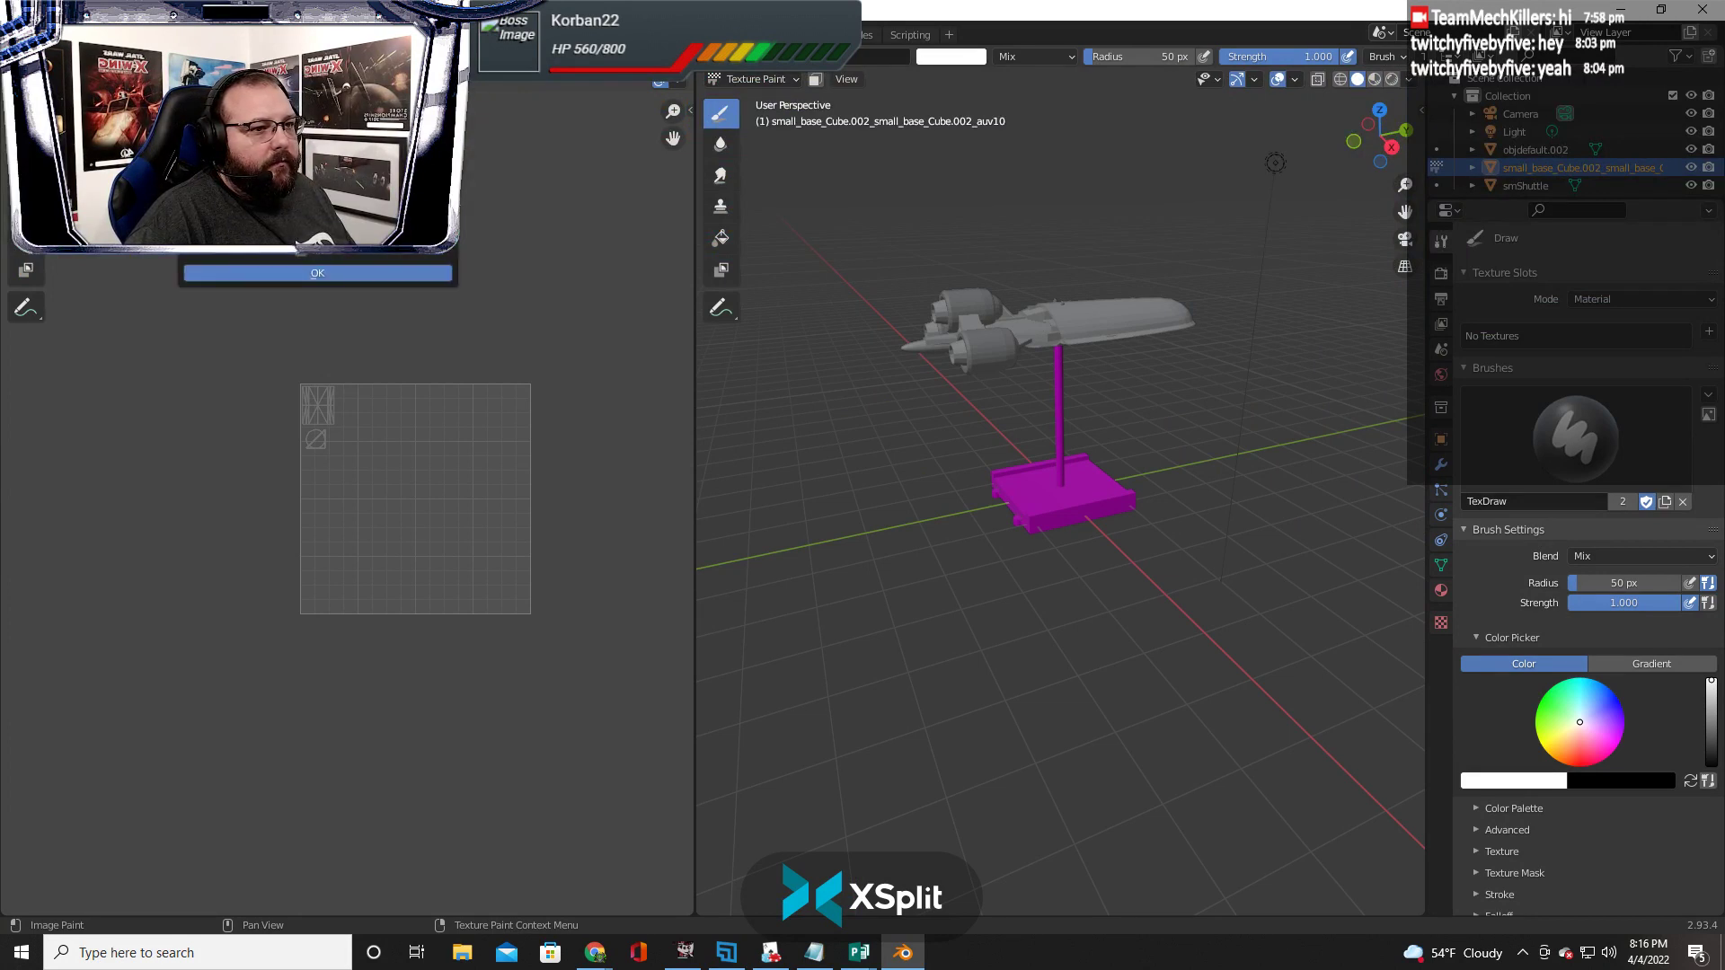
key(Return)
click(384, 79)
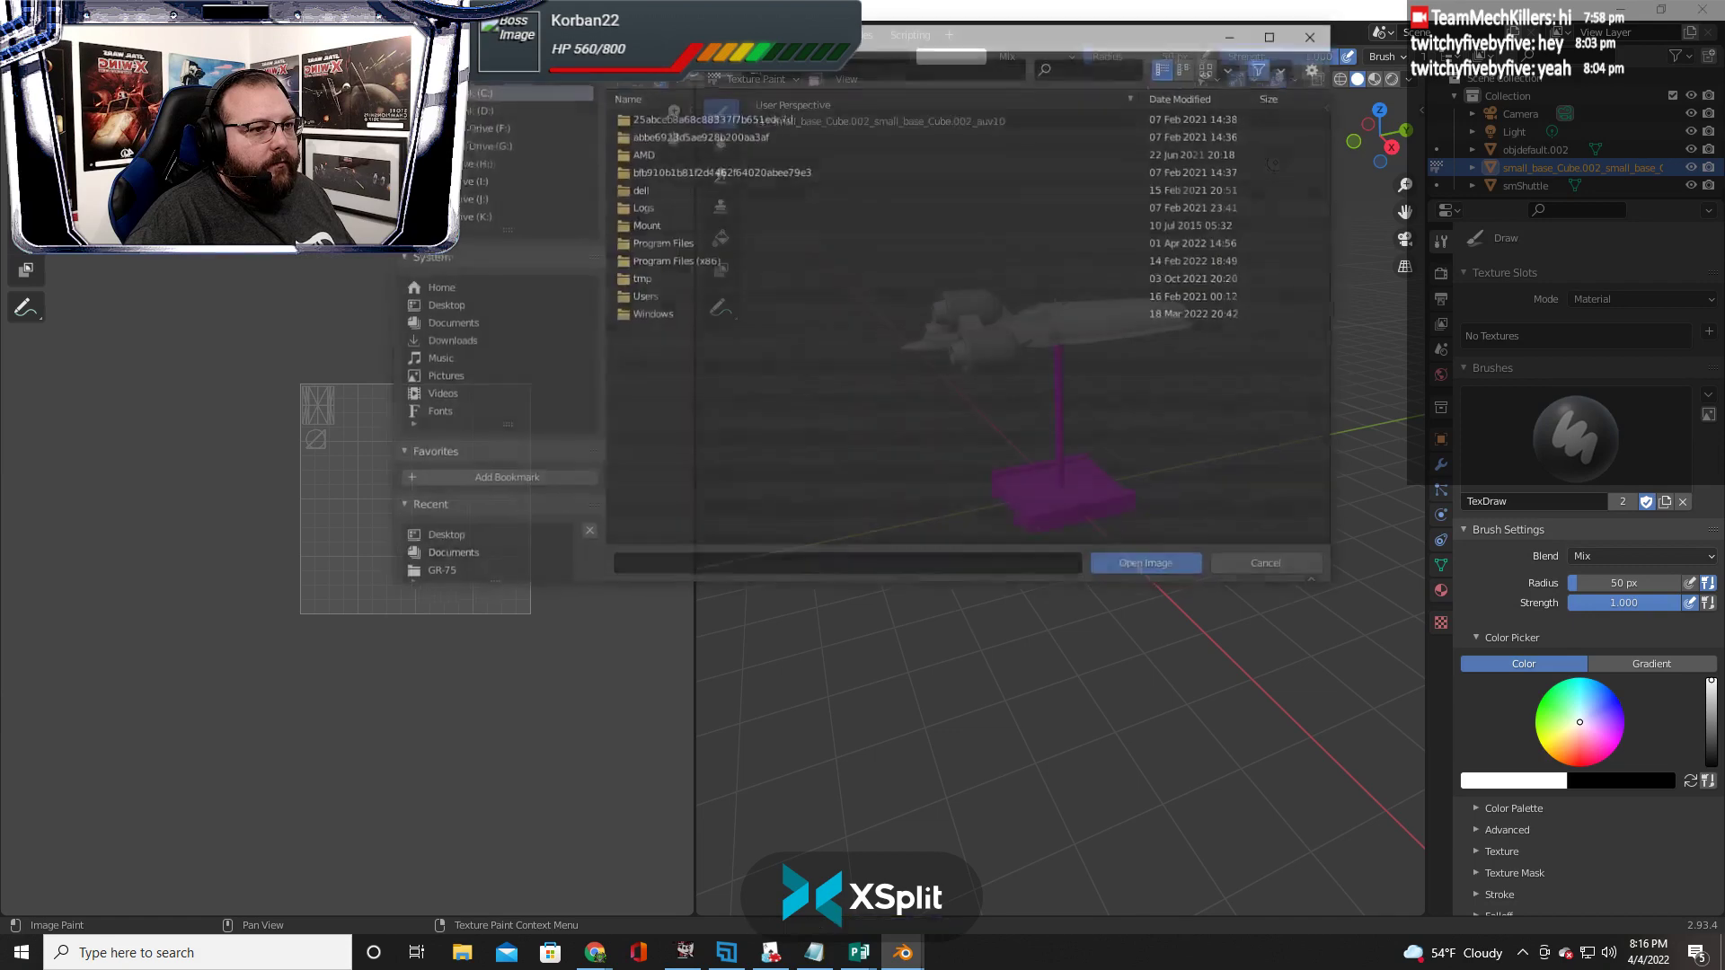
click(446, 305)
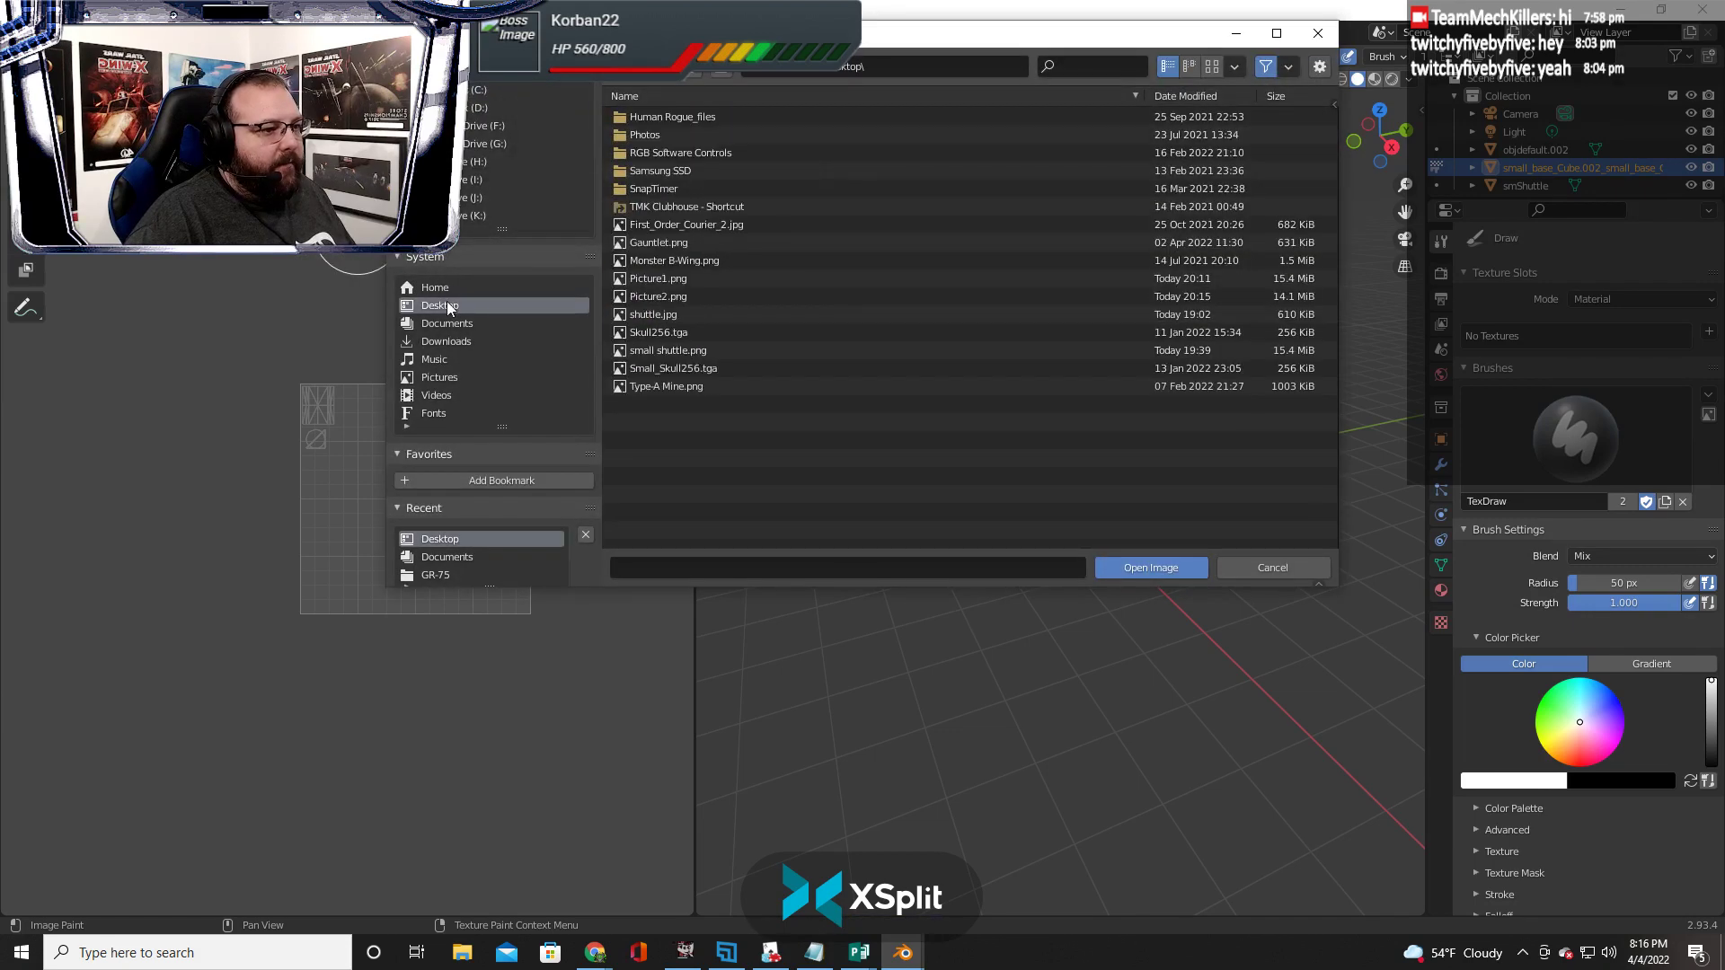
click(649, 283)
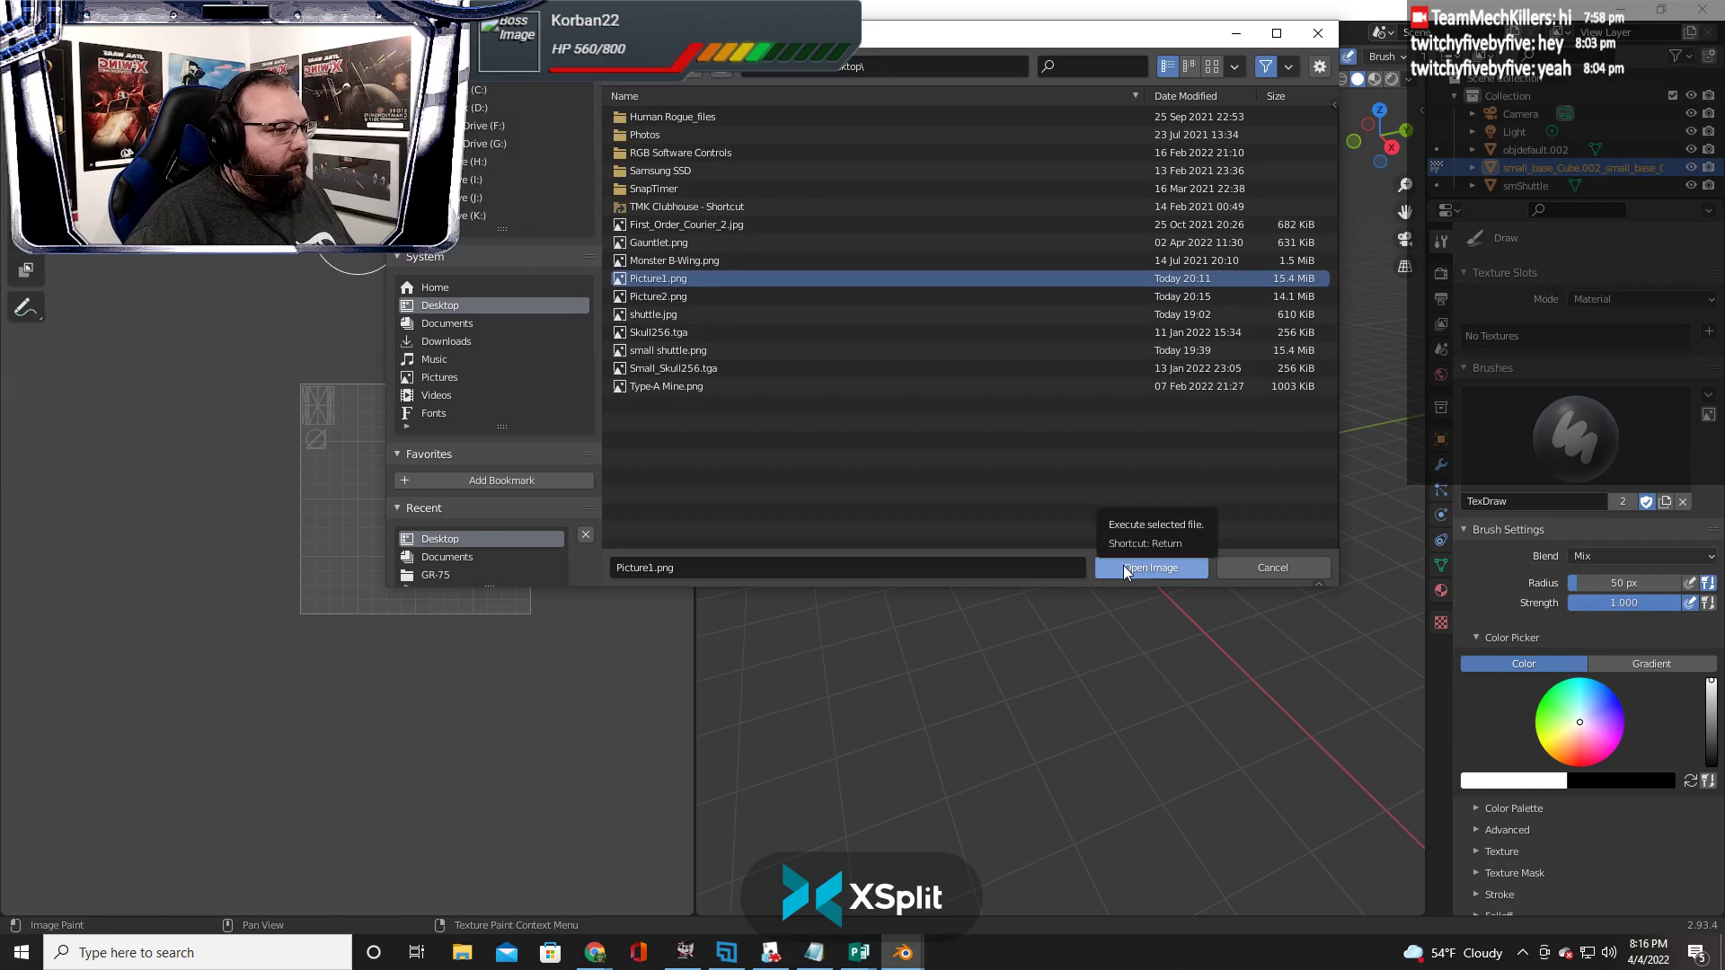
click(656, 298)
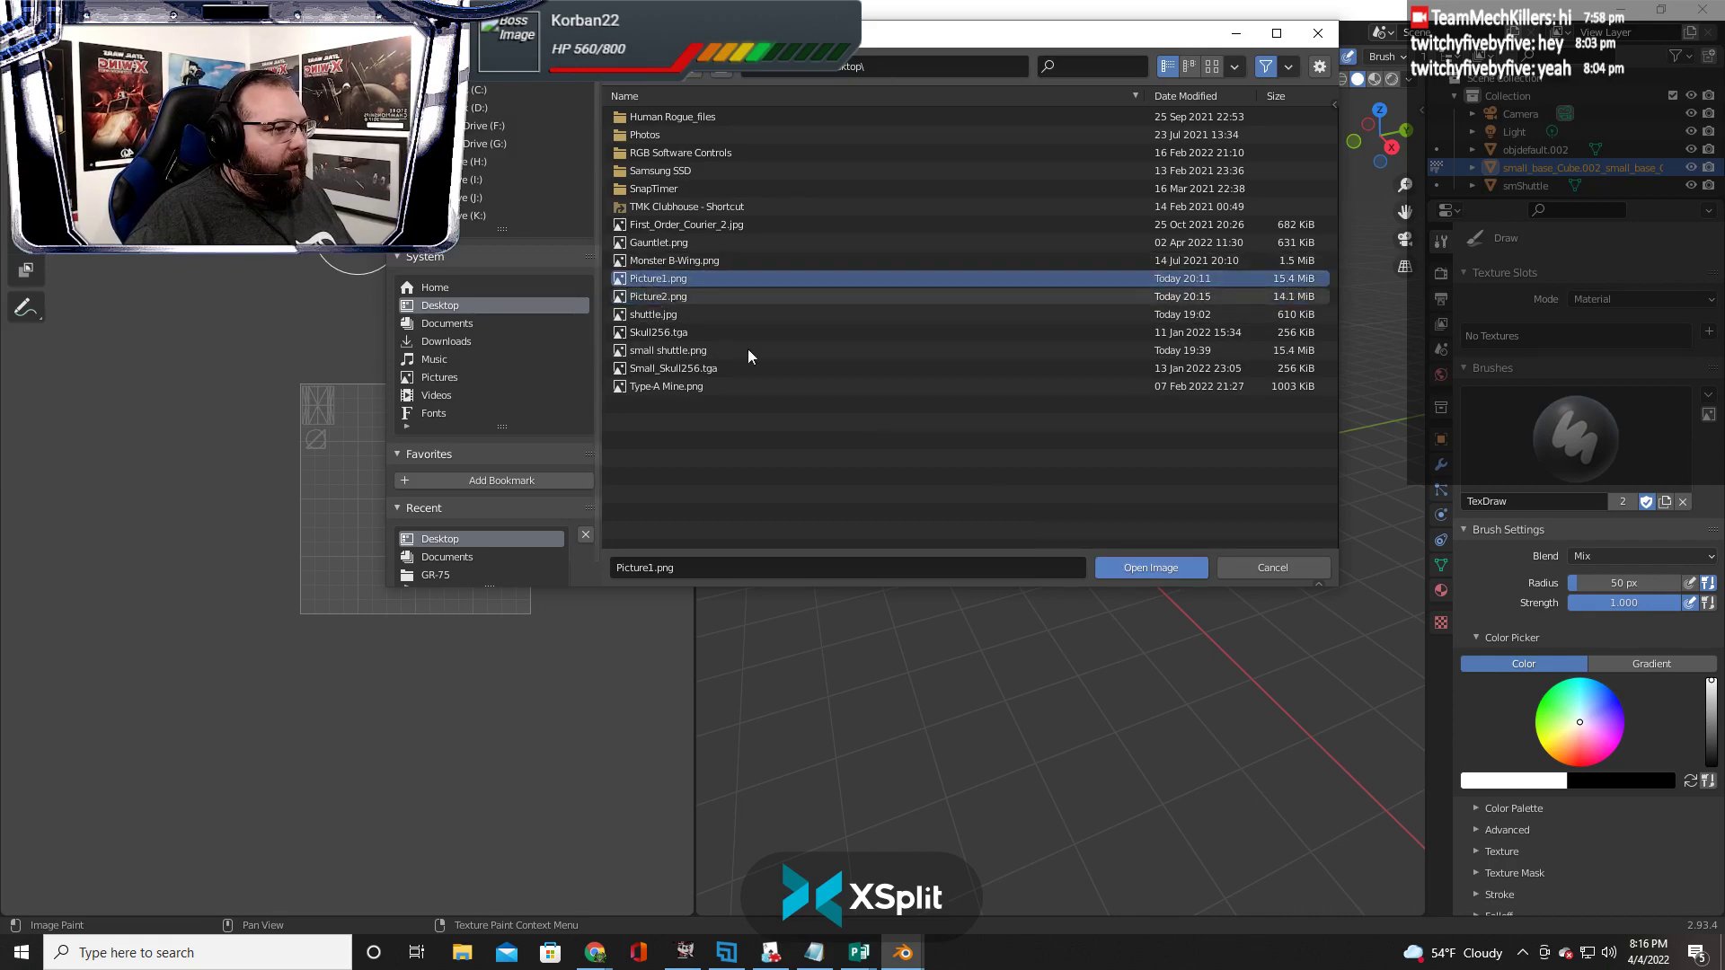
click(1117, 568)
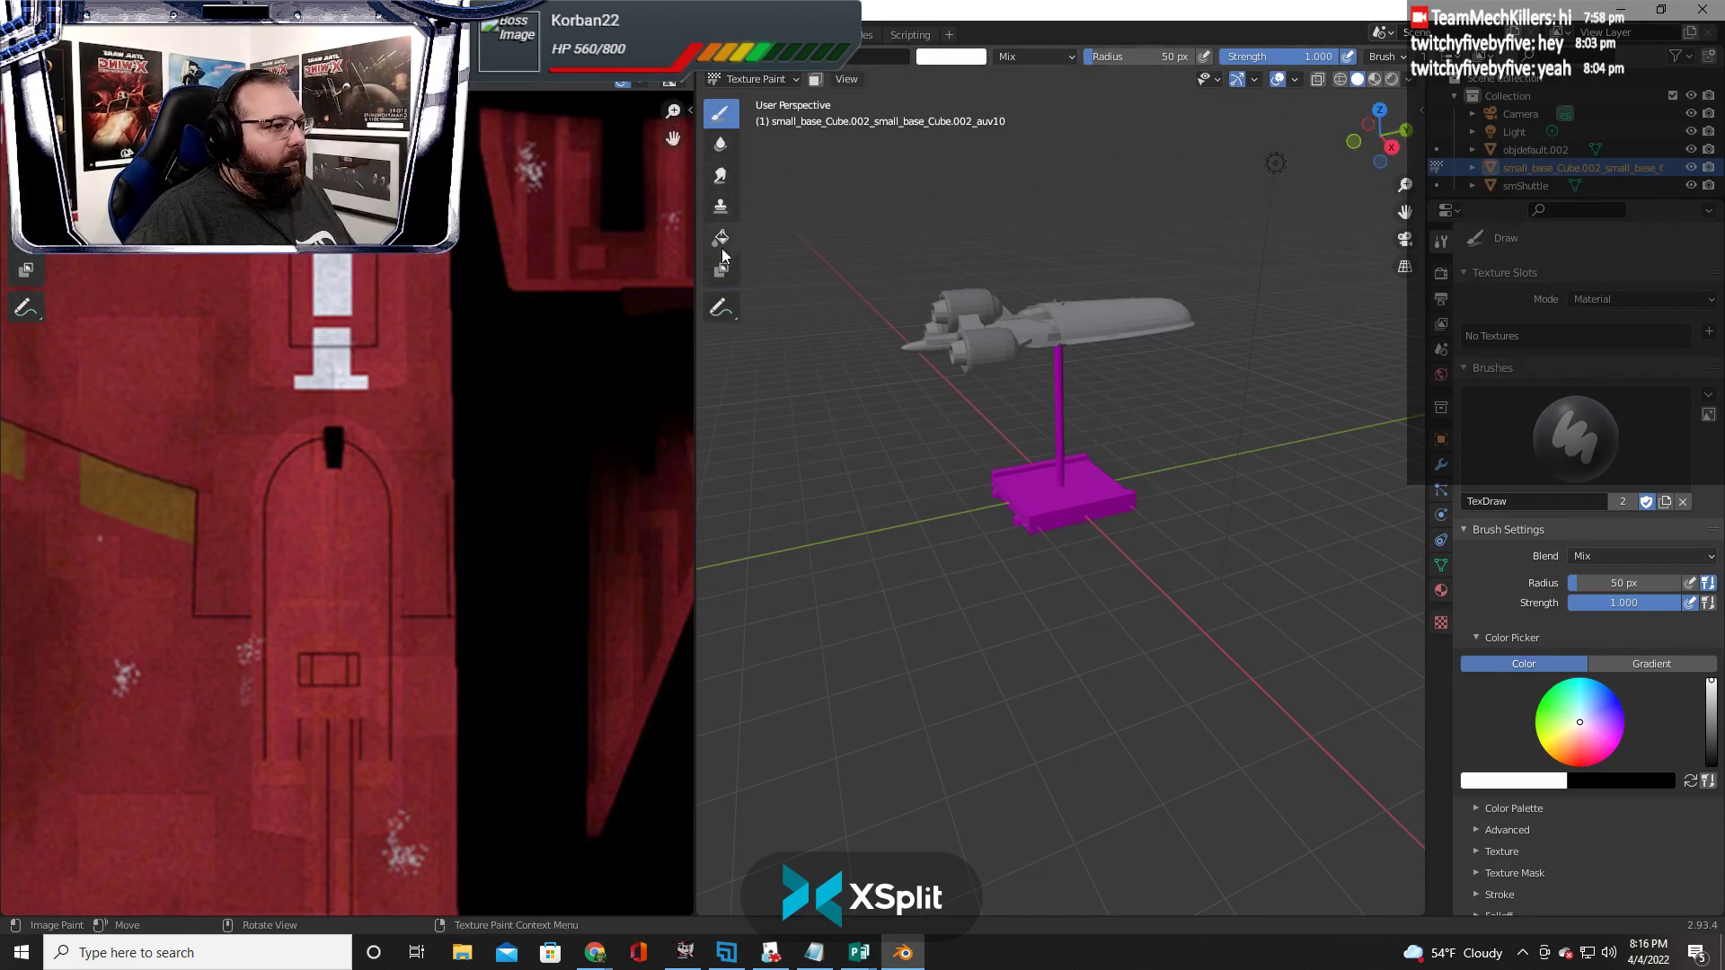
Switch the small base from Texture Paint to Object Mode and on to Edit Mode to compare its UV layout with the texture
click(729, 79)
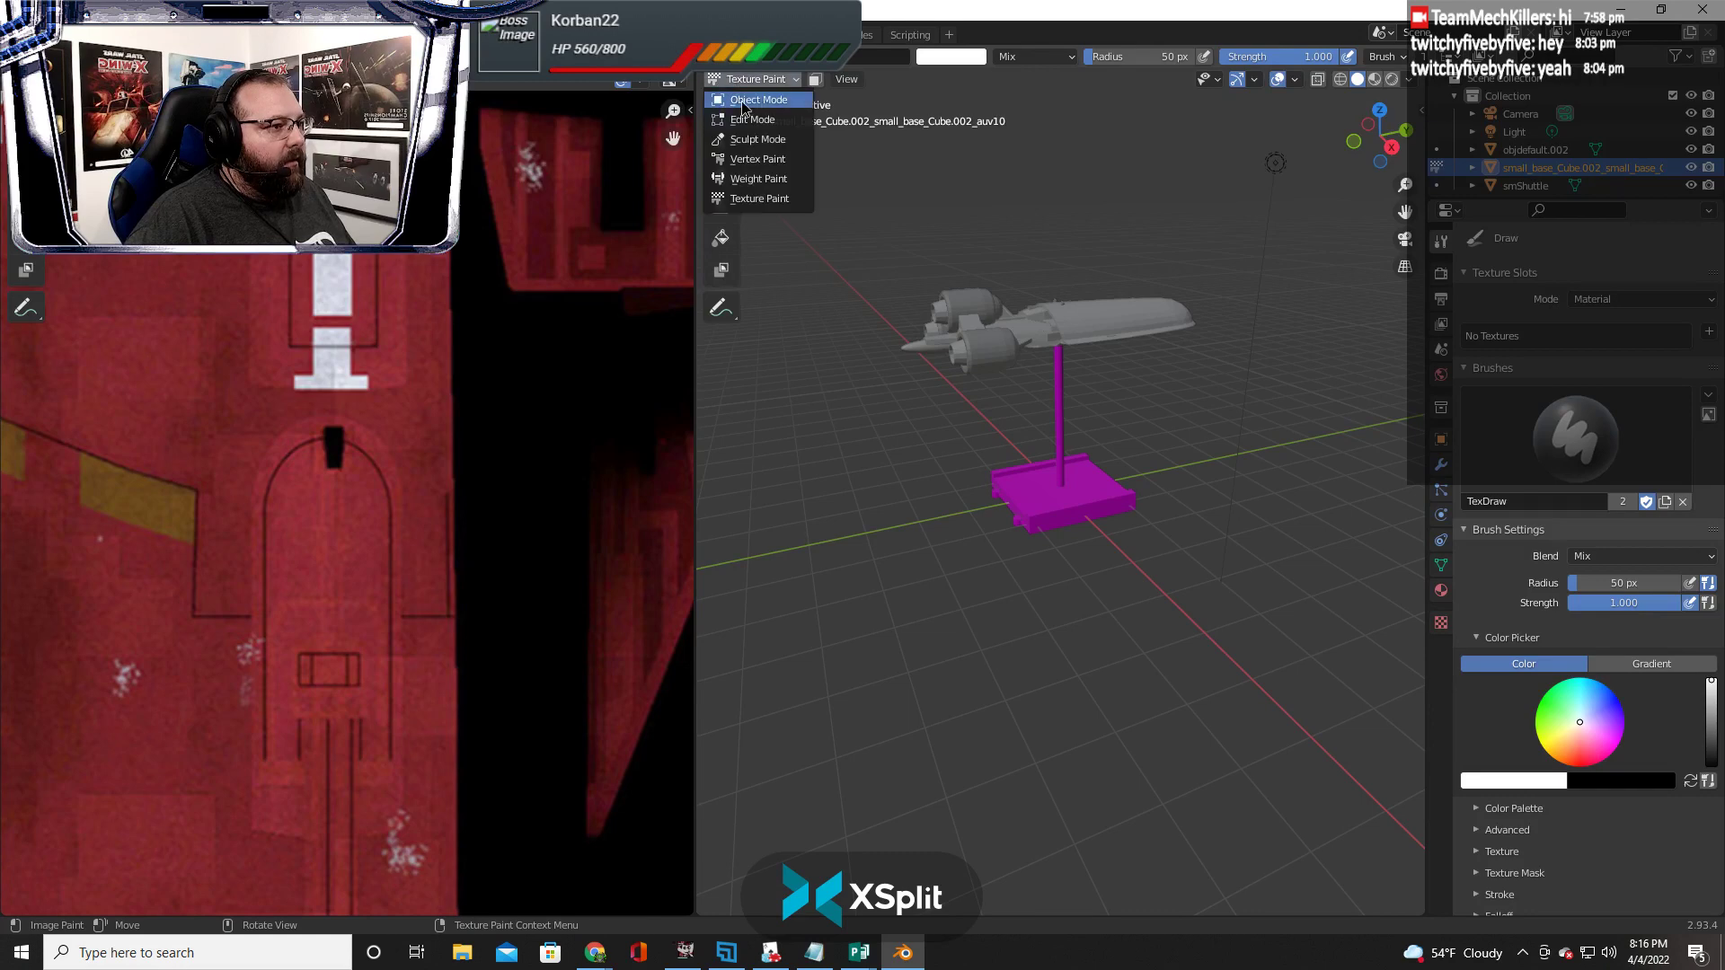
click(742, 100)
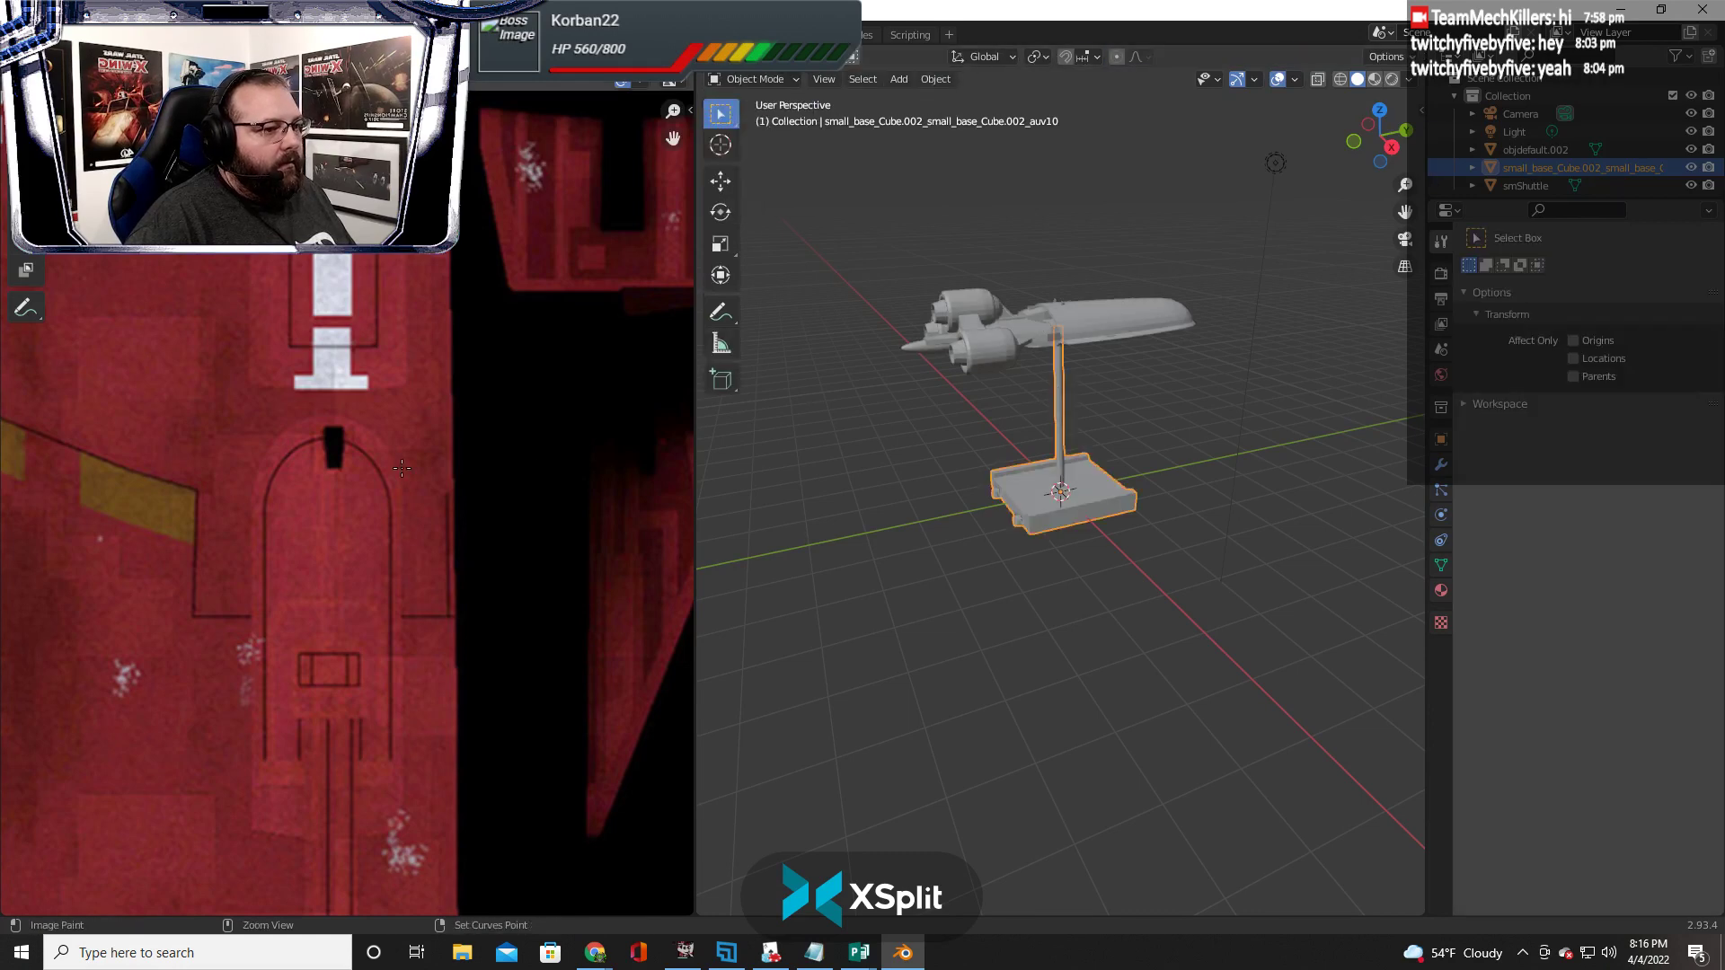
scroll(402, 466, down, 8)
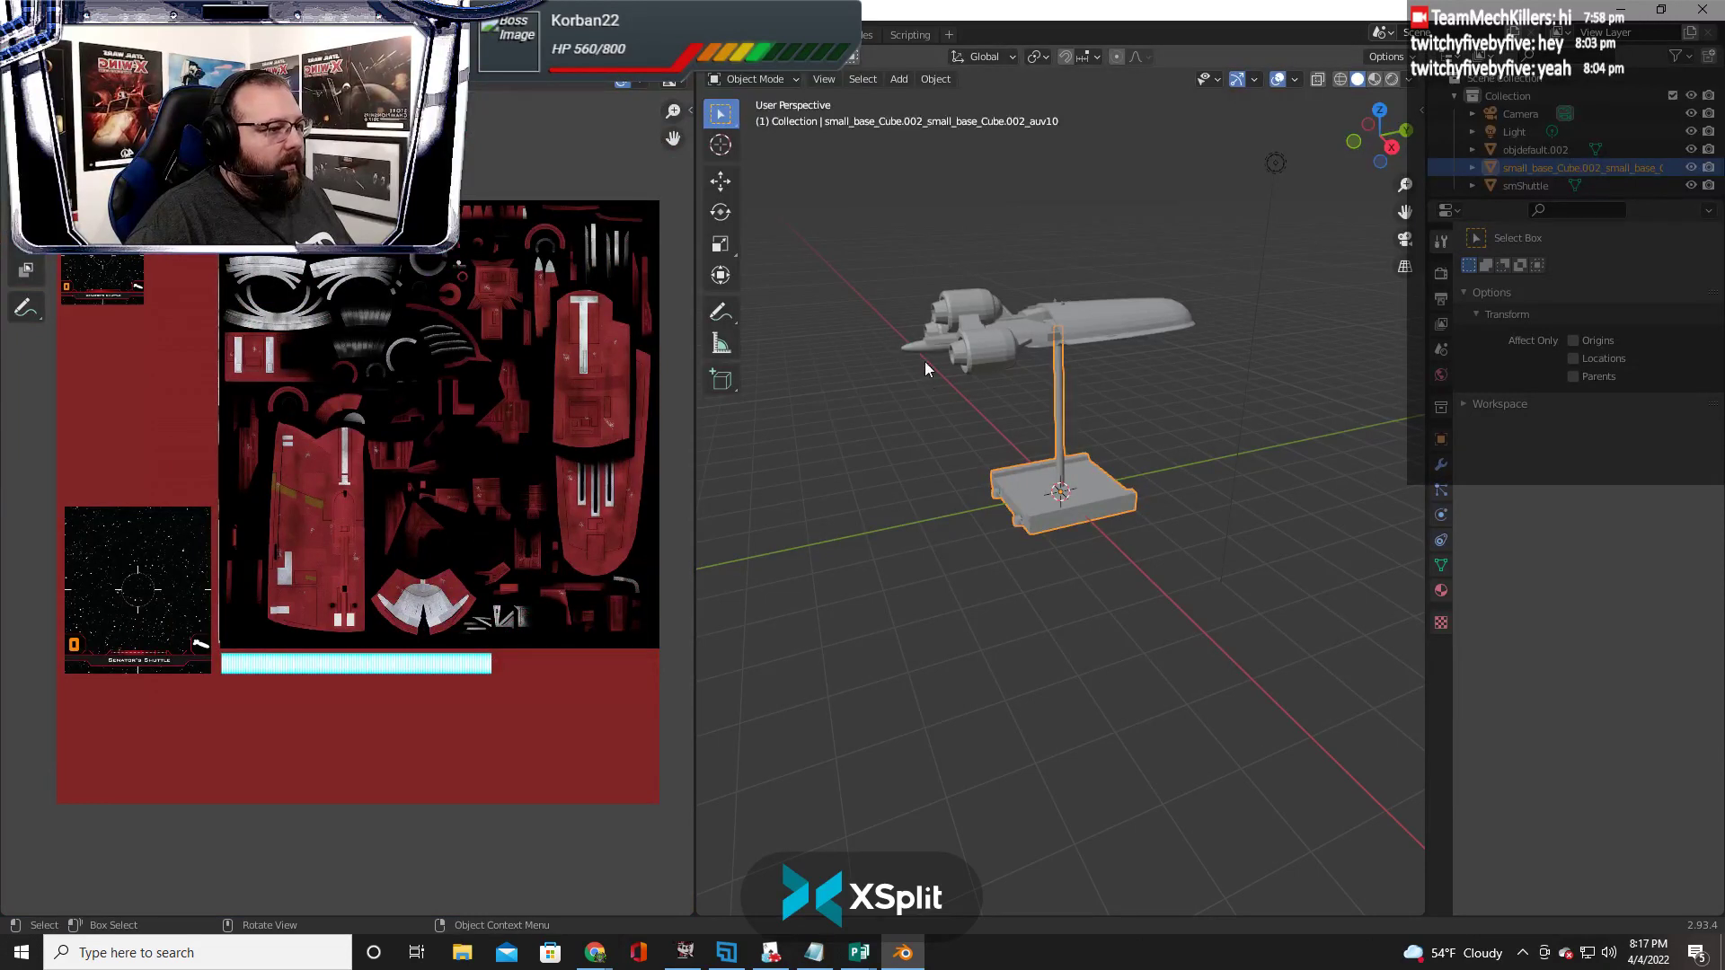
click(753, 79)
click(756, 120)
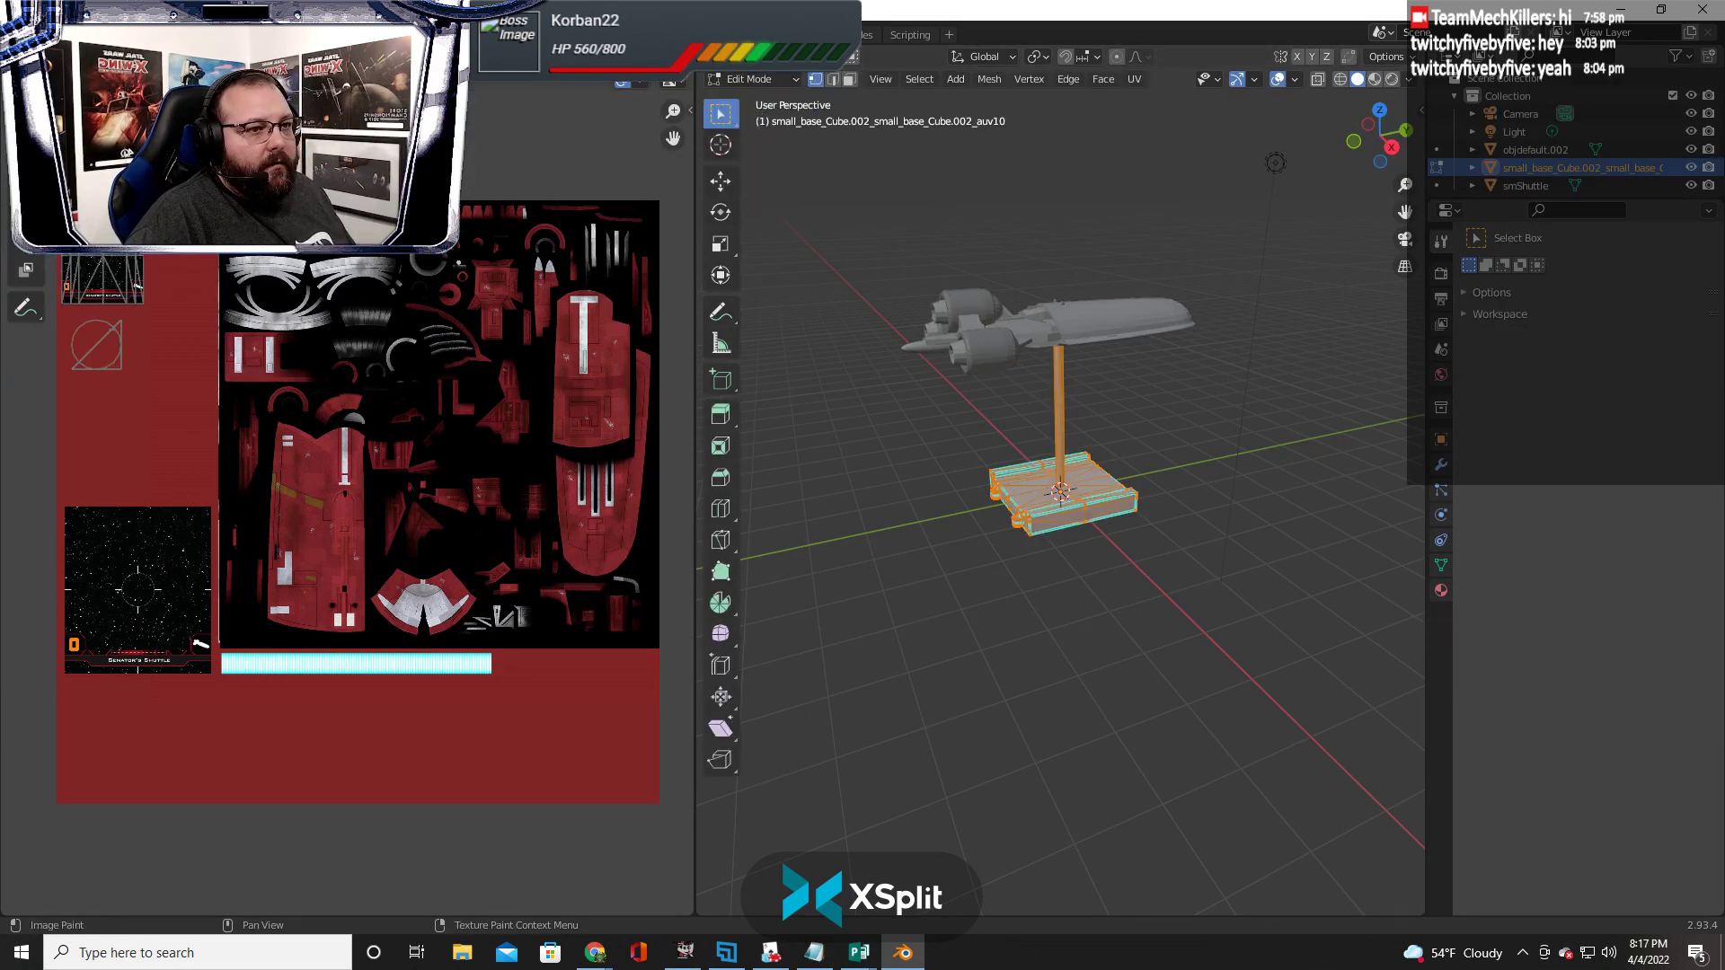
Try the 3D viewport and a node editor in place of the image view, looking through the available editor types
click(90, 80)
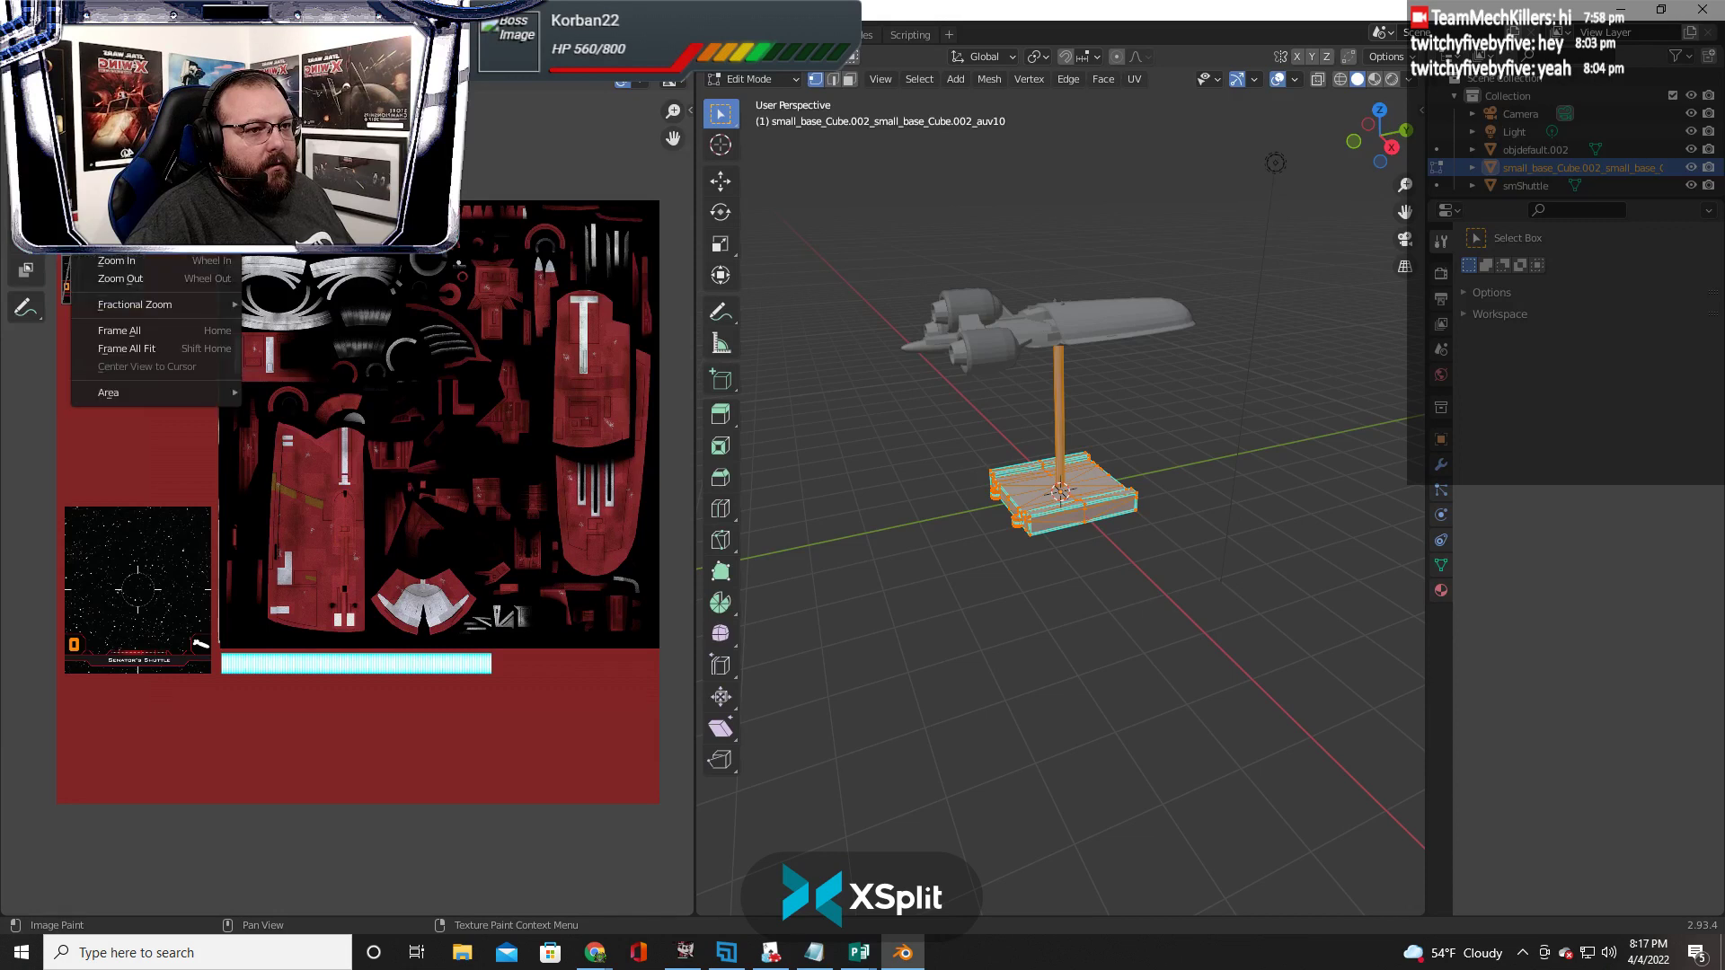
key(Escape)
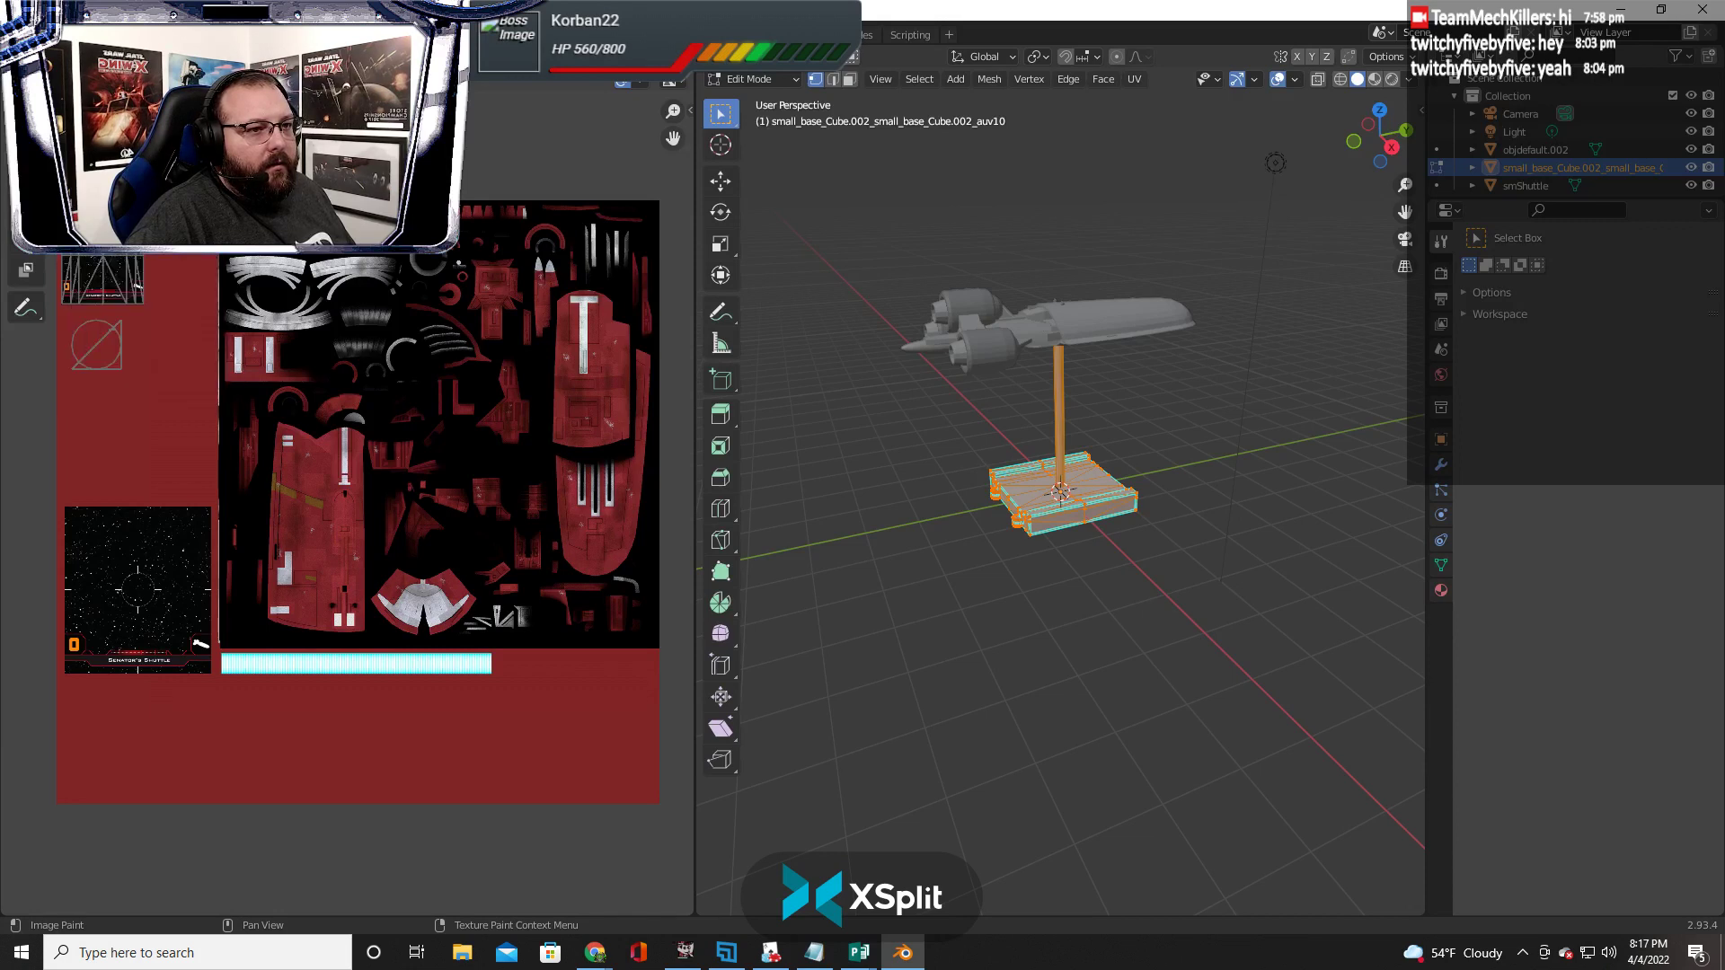
click(23, 79)
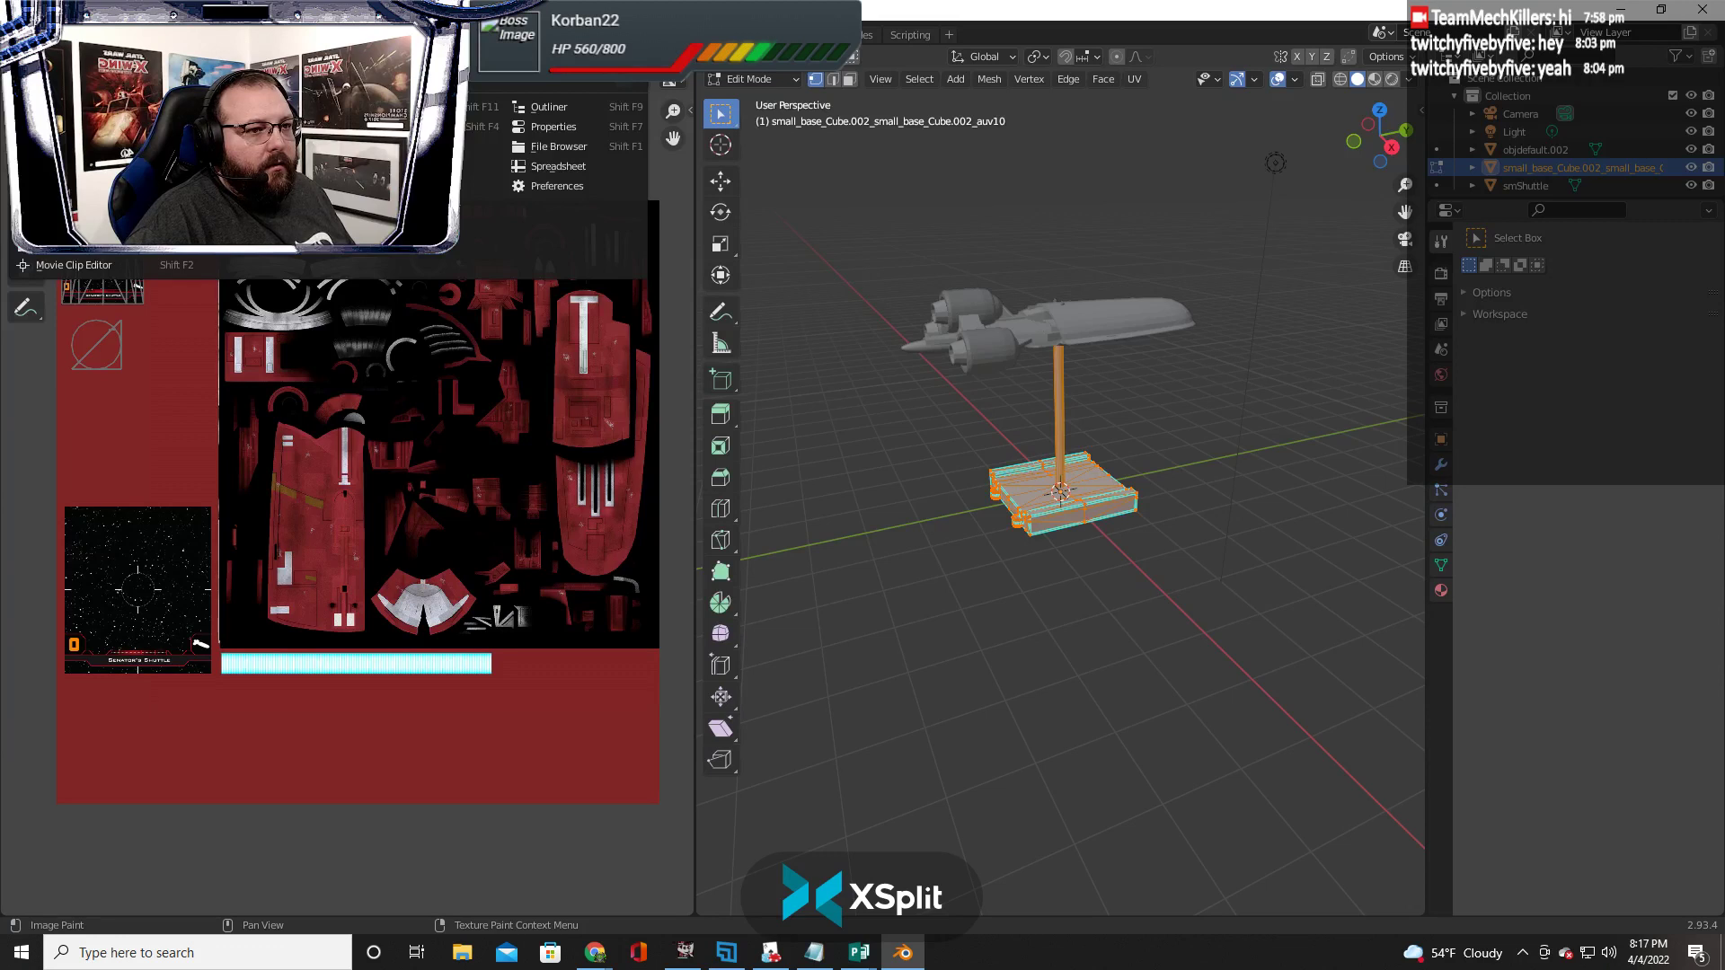
click(71, 106)
click(23, 79)
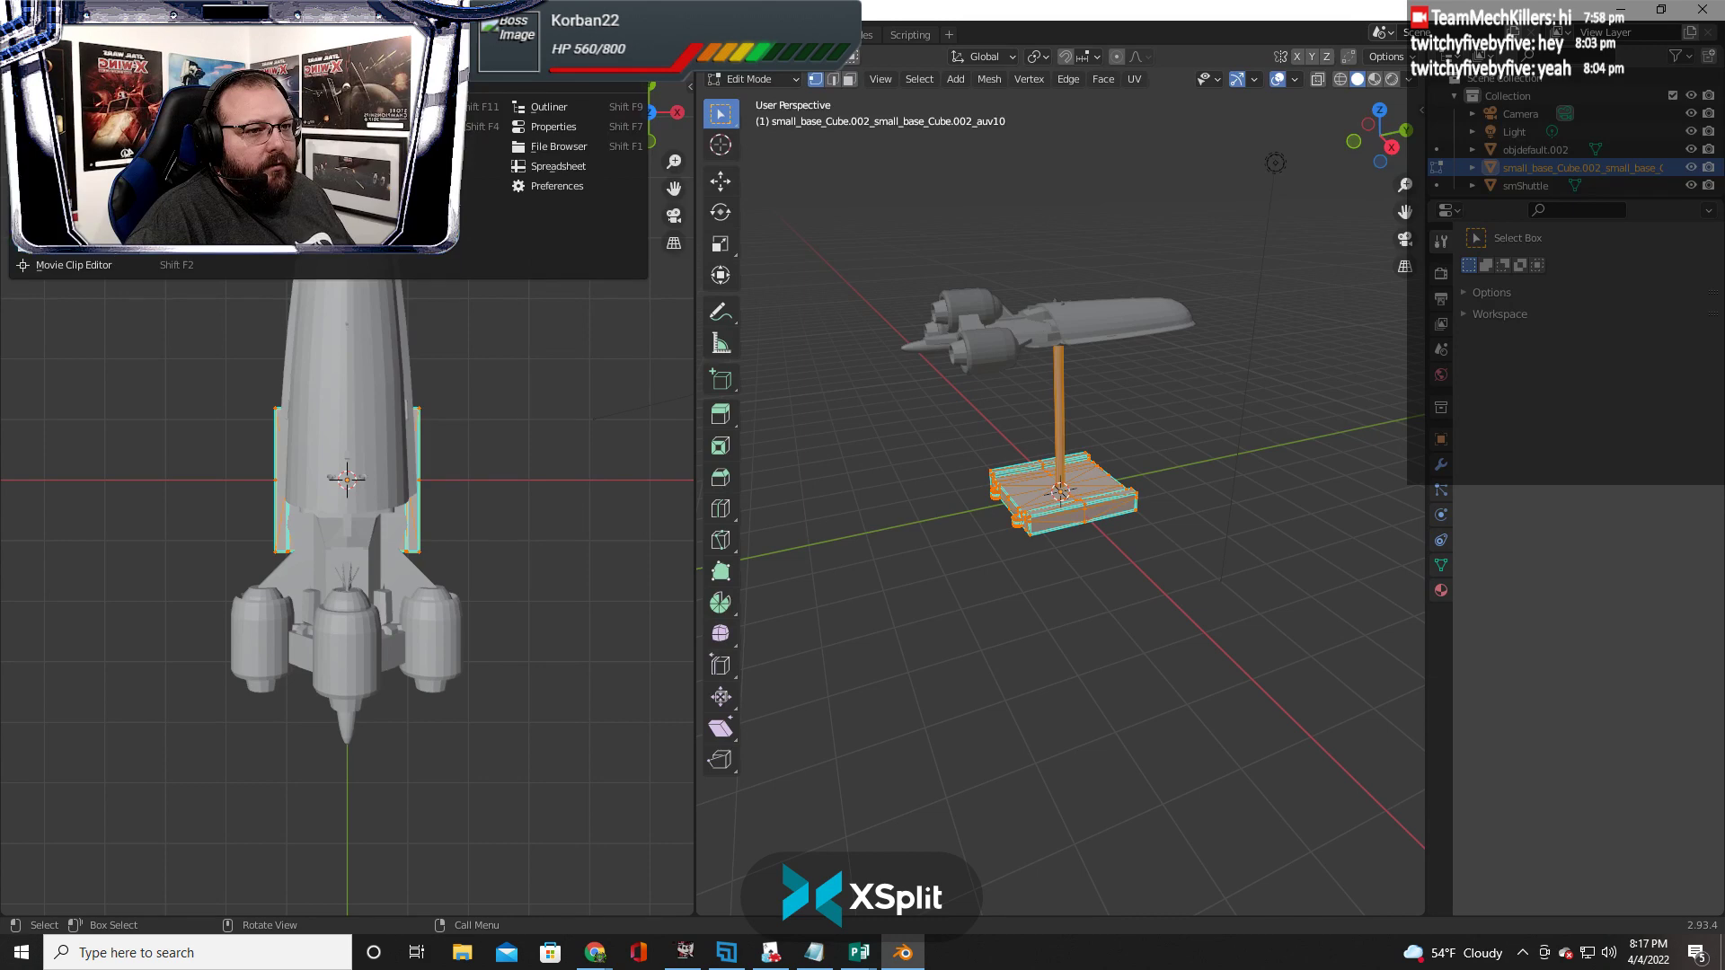
click(72, 265)
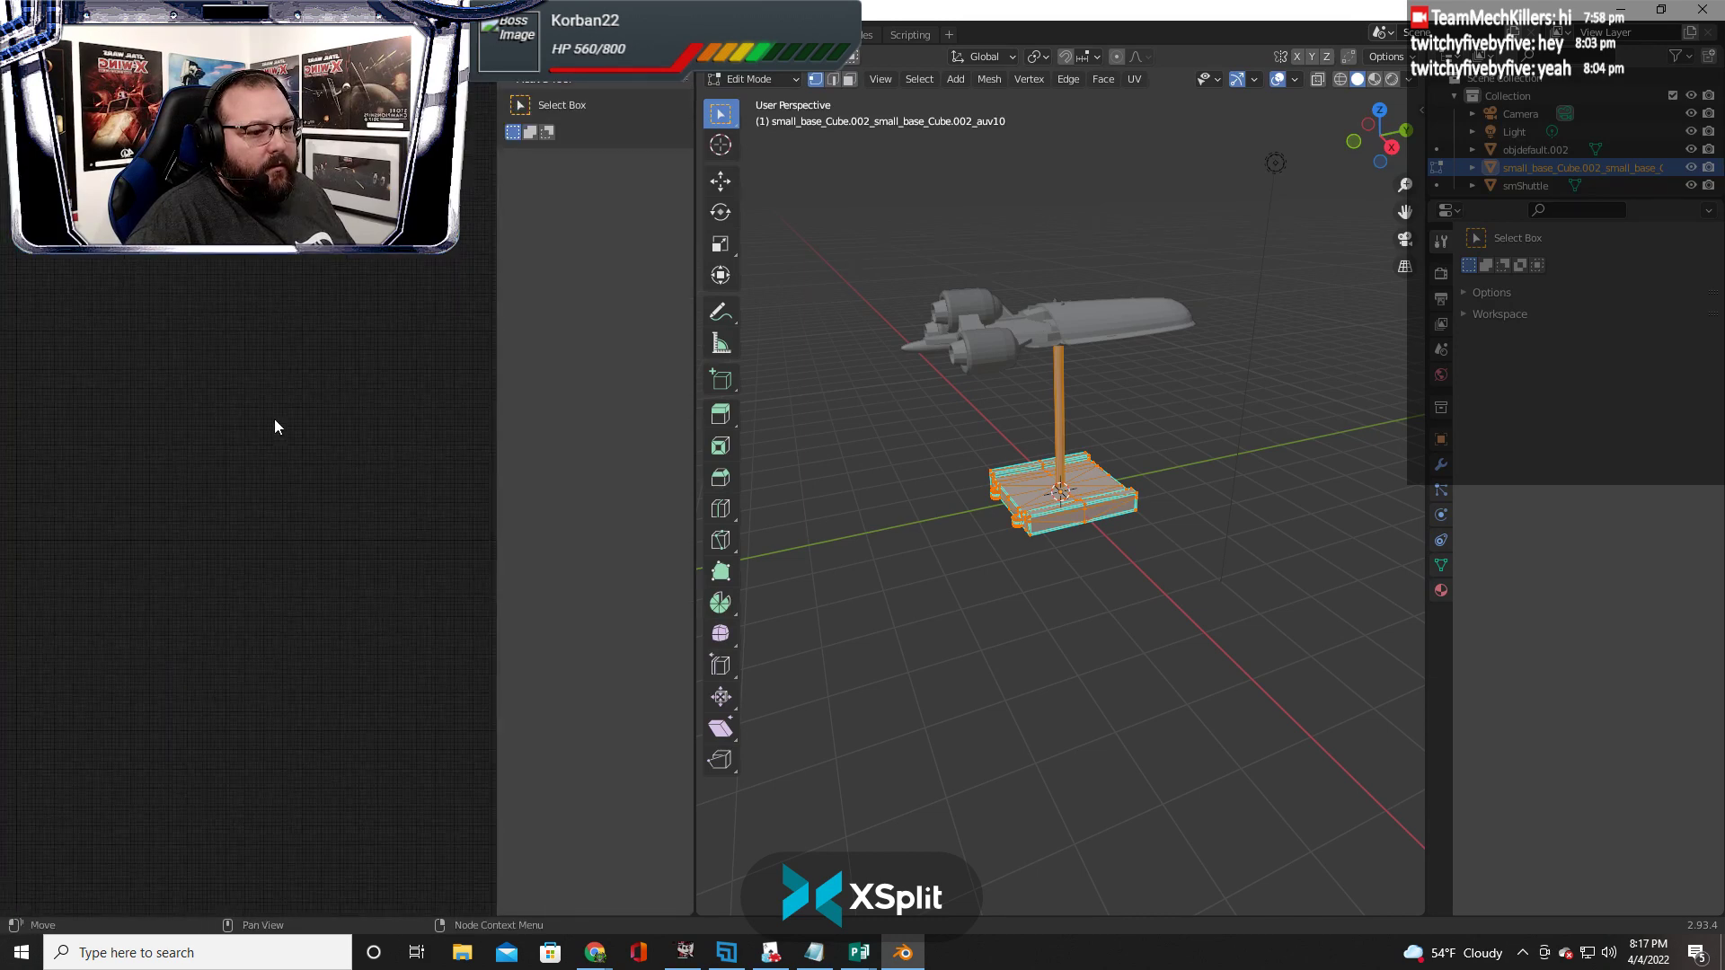
scroll(275, 419, up, 5)
click(20, 56)
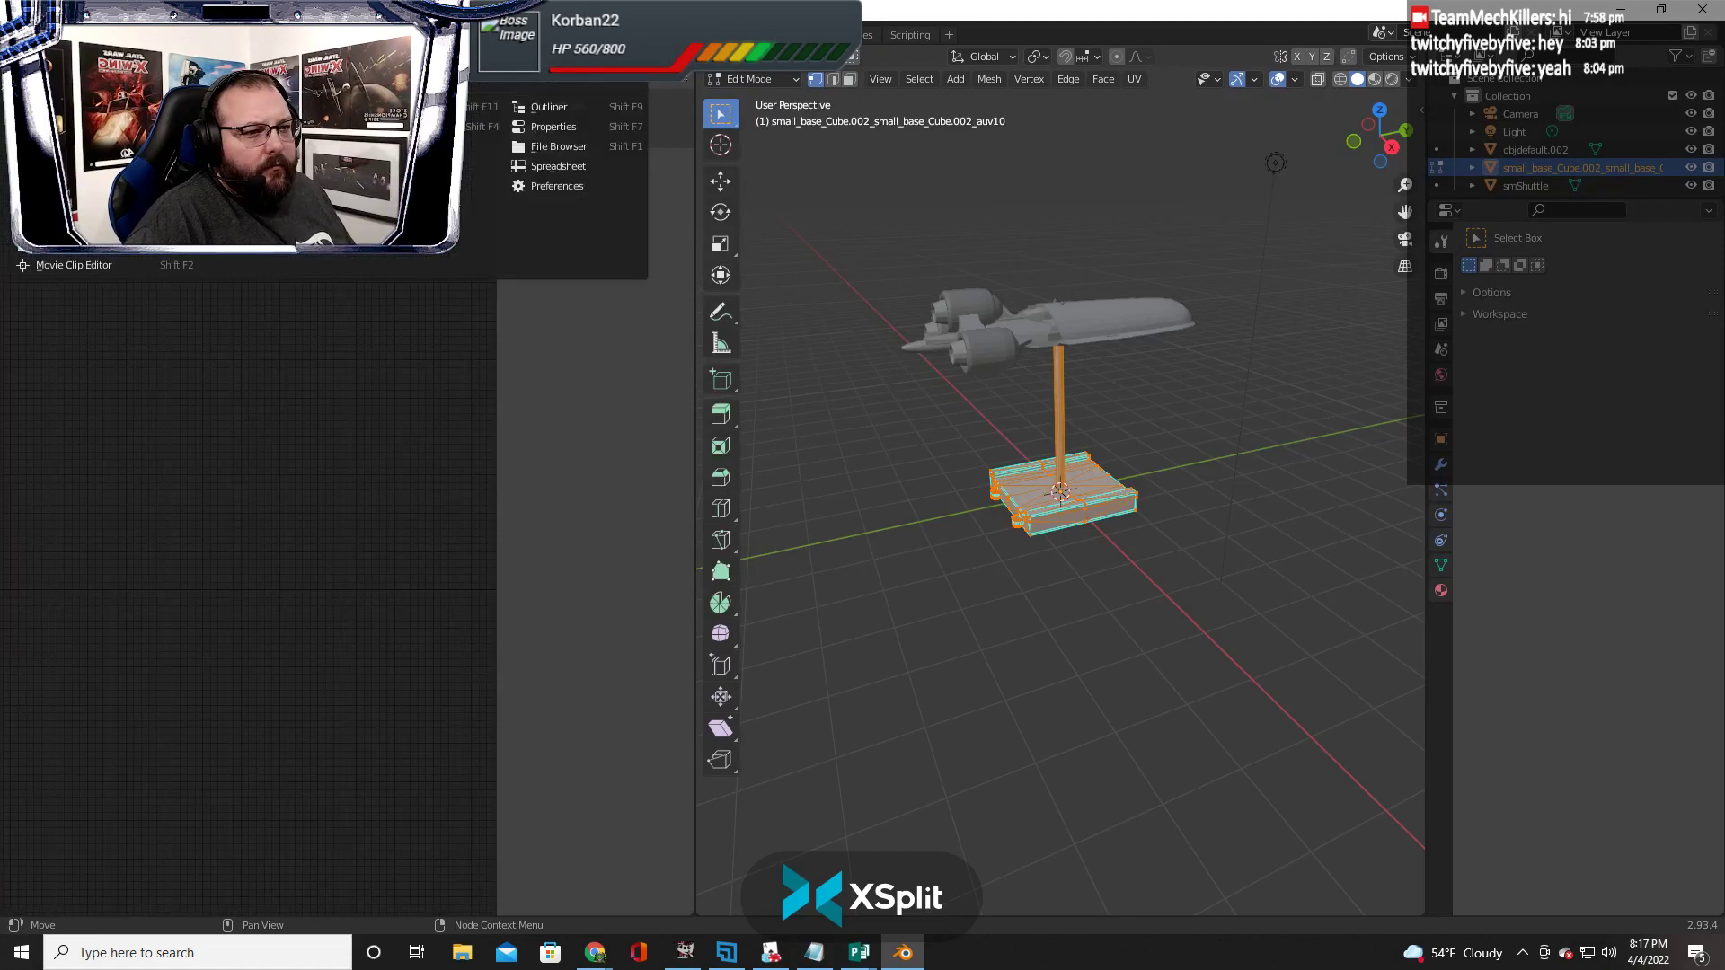
key(Escape)
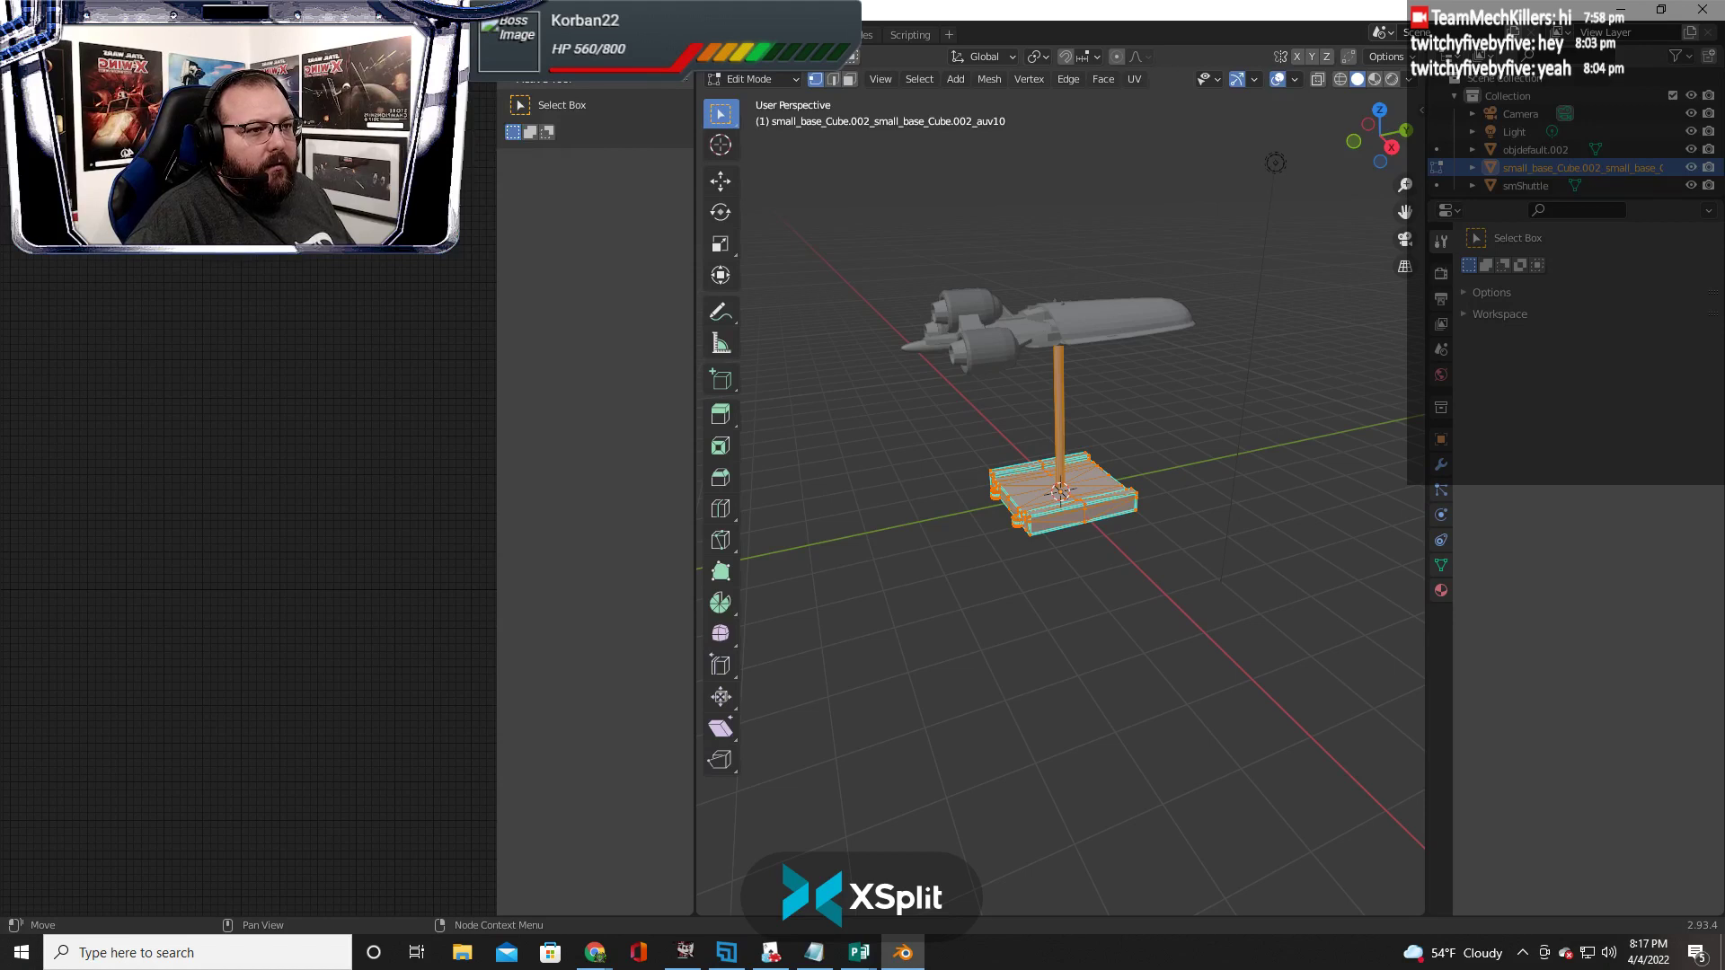
click(20, 55)
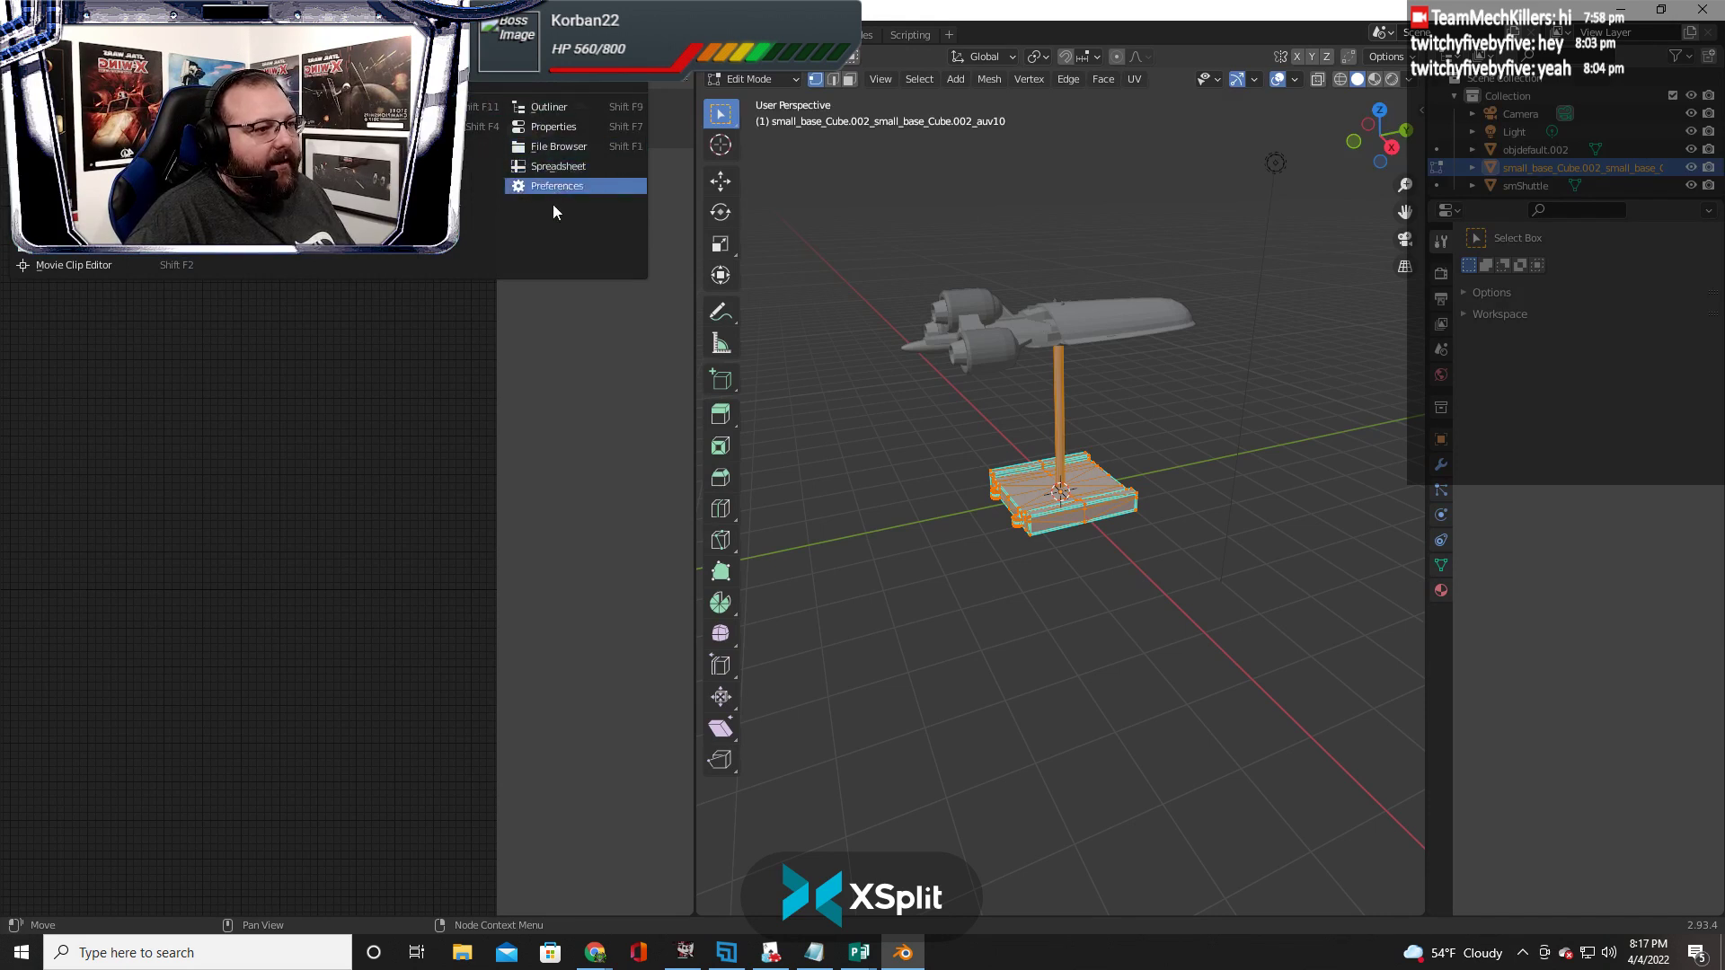
click(585, 291)
Undo the mode changes, the painting attempts and the model import back to the default cube scene
key(ctrl+z)
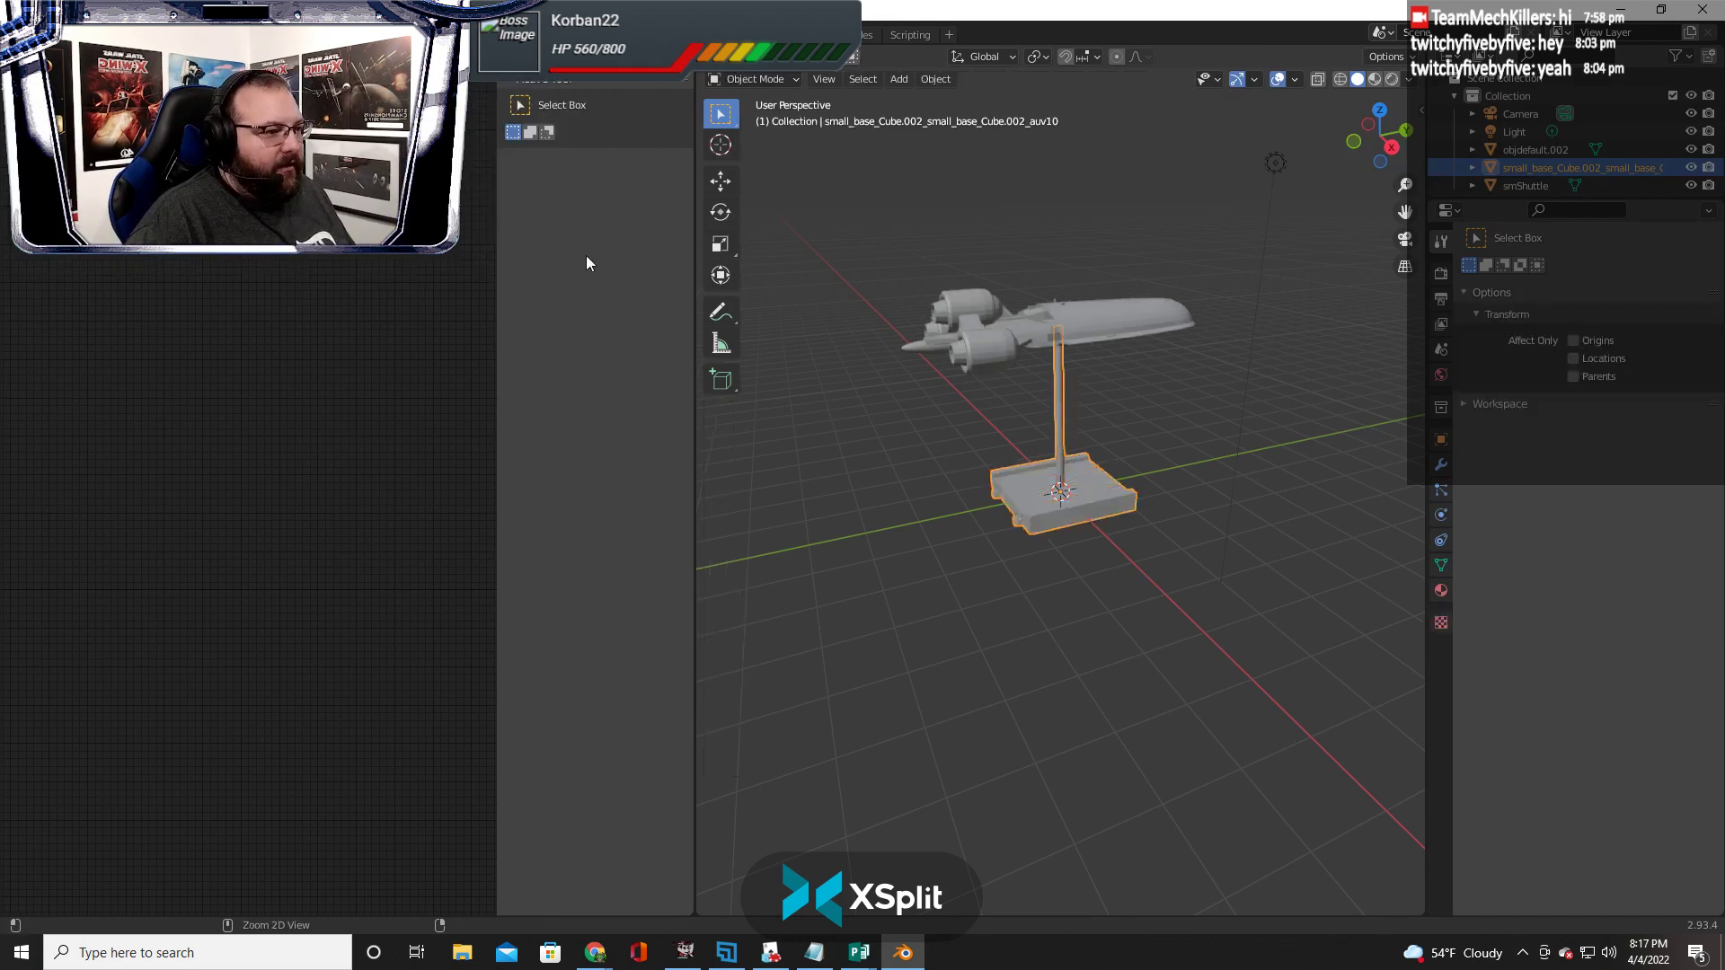
key(ctrl+z)
key(ctrl+z)
key(ctrl+z)
key(ctrl+z)
key(ctrl+z)
key(ctrl+z)
key(ctrl+z)
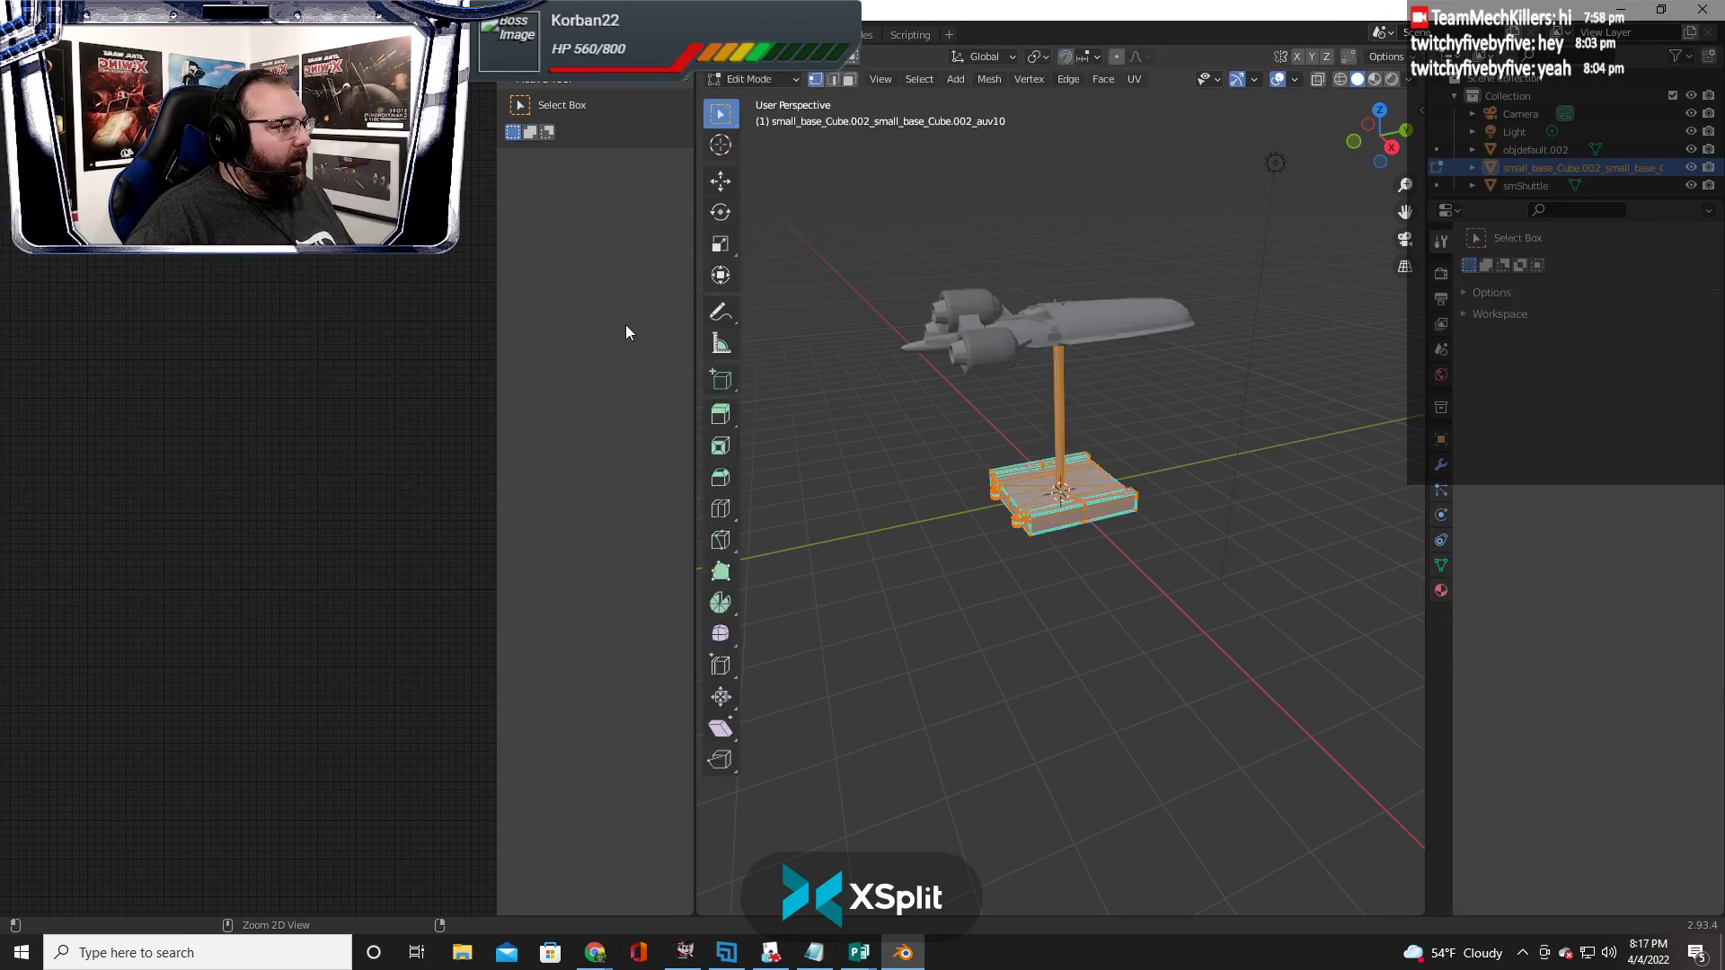
key(ctrl+z)
key(ctrl+z)
key(ctrl+z)
key(ctrl+z)
key(ctrl+z)
key(ctrl+z)
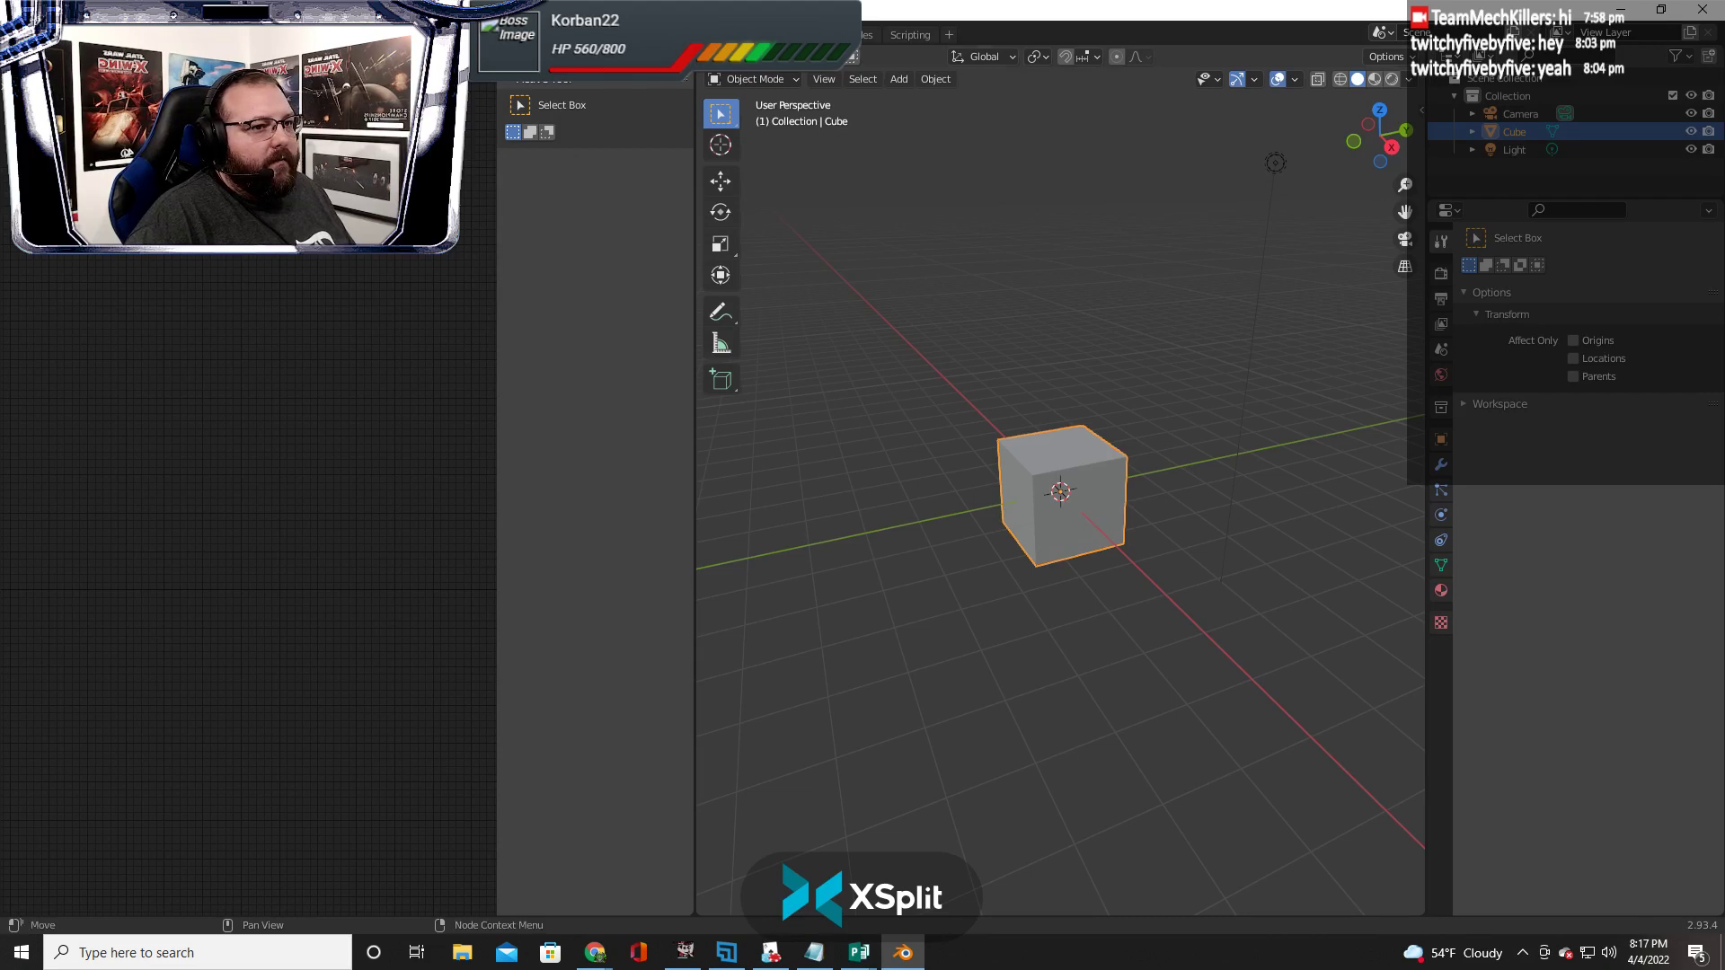
Try resizing the node editor area beside the default cube's viewport
drag(694, 373, 25, 306)
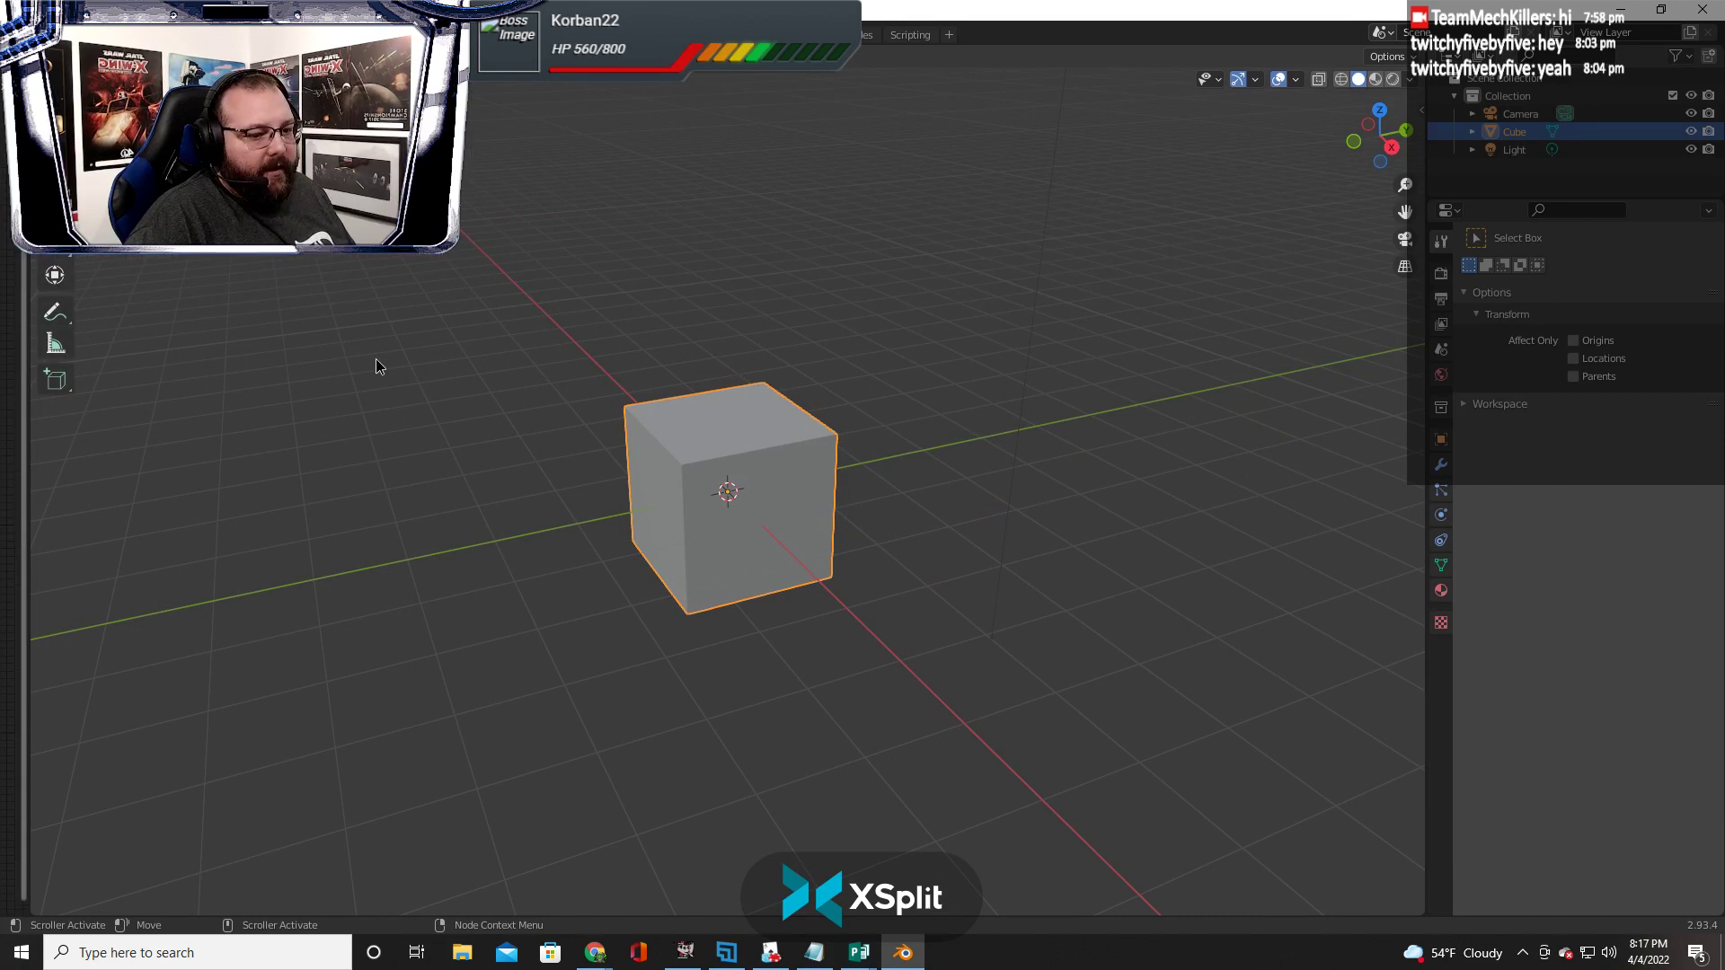
drag(28, 469, 500, 548)
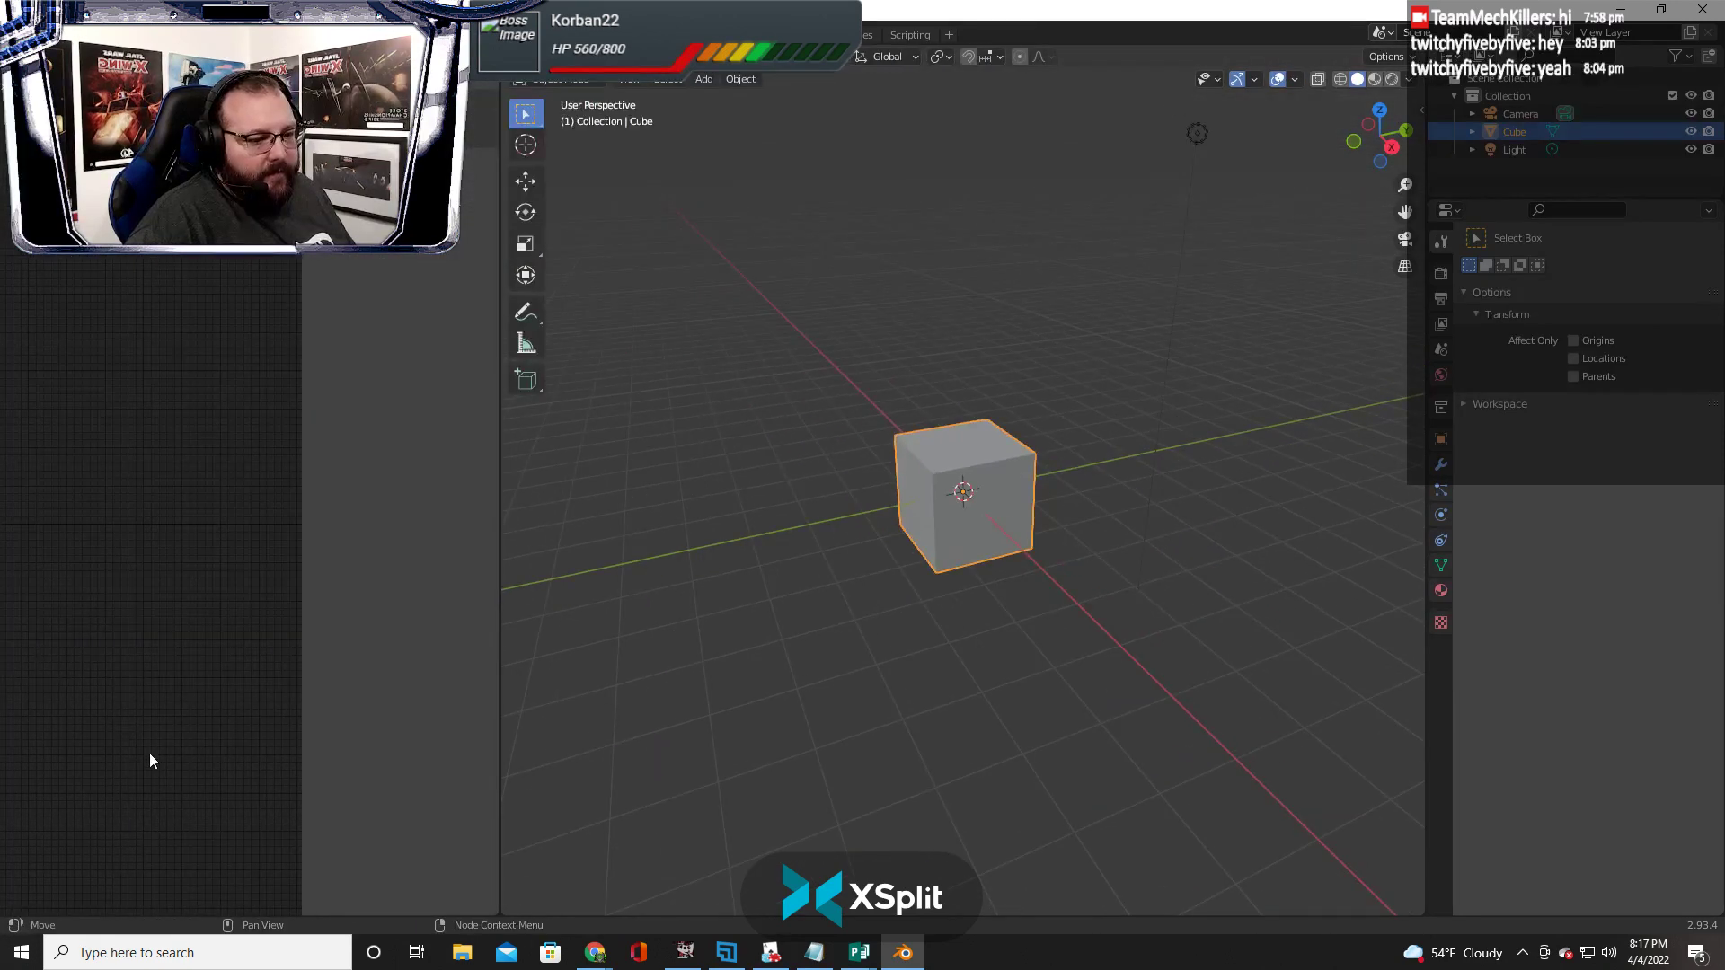
click(478, 55)
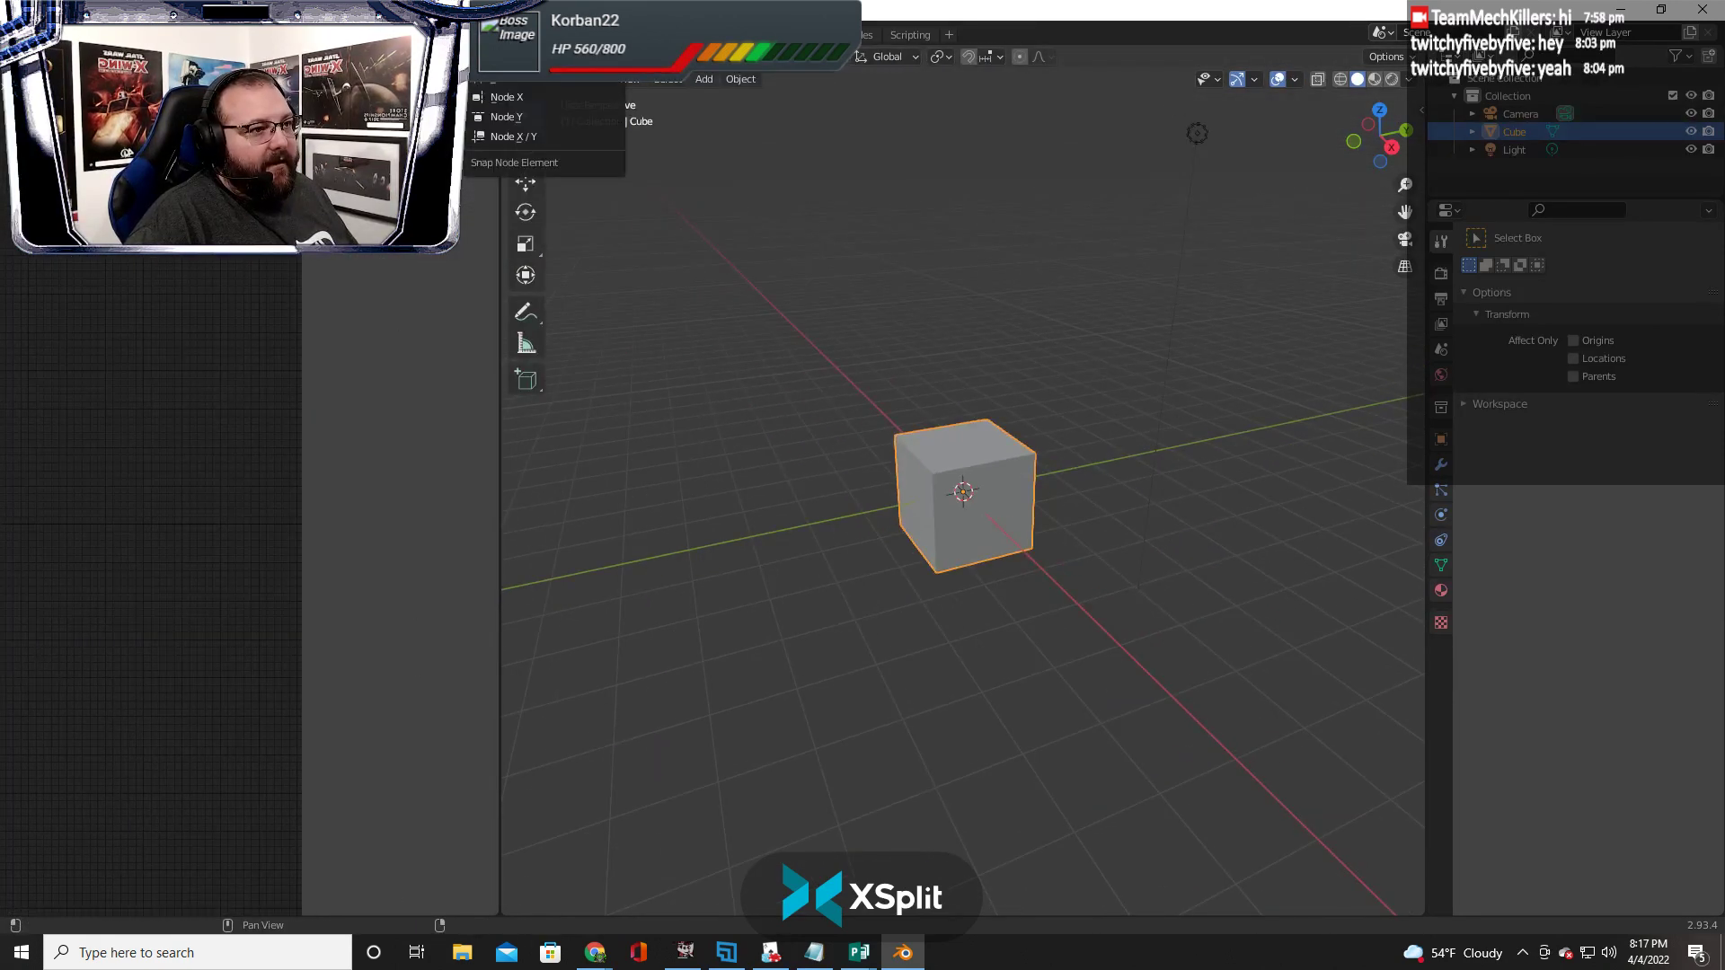
key(Escape)
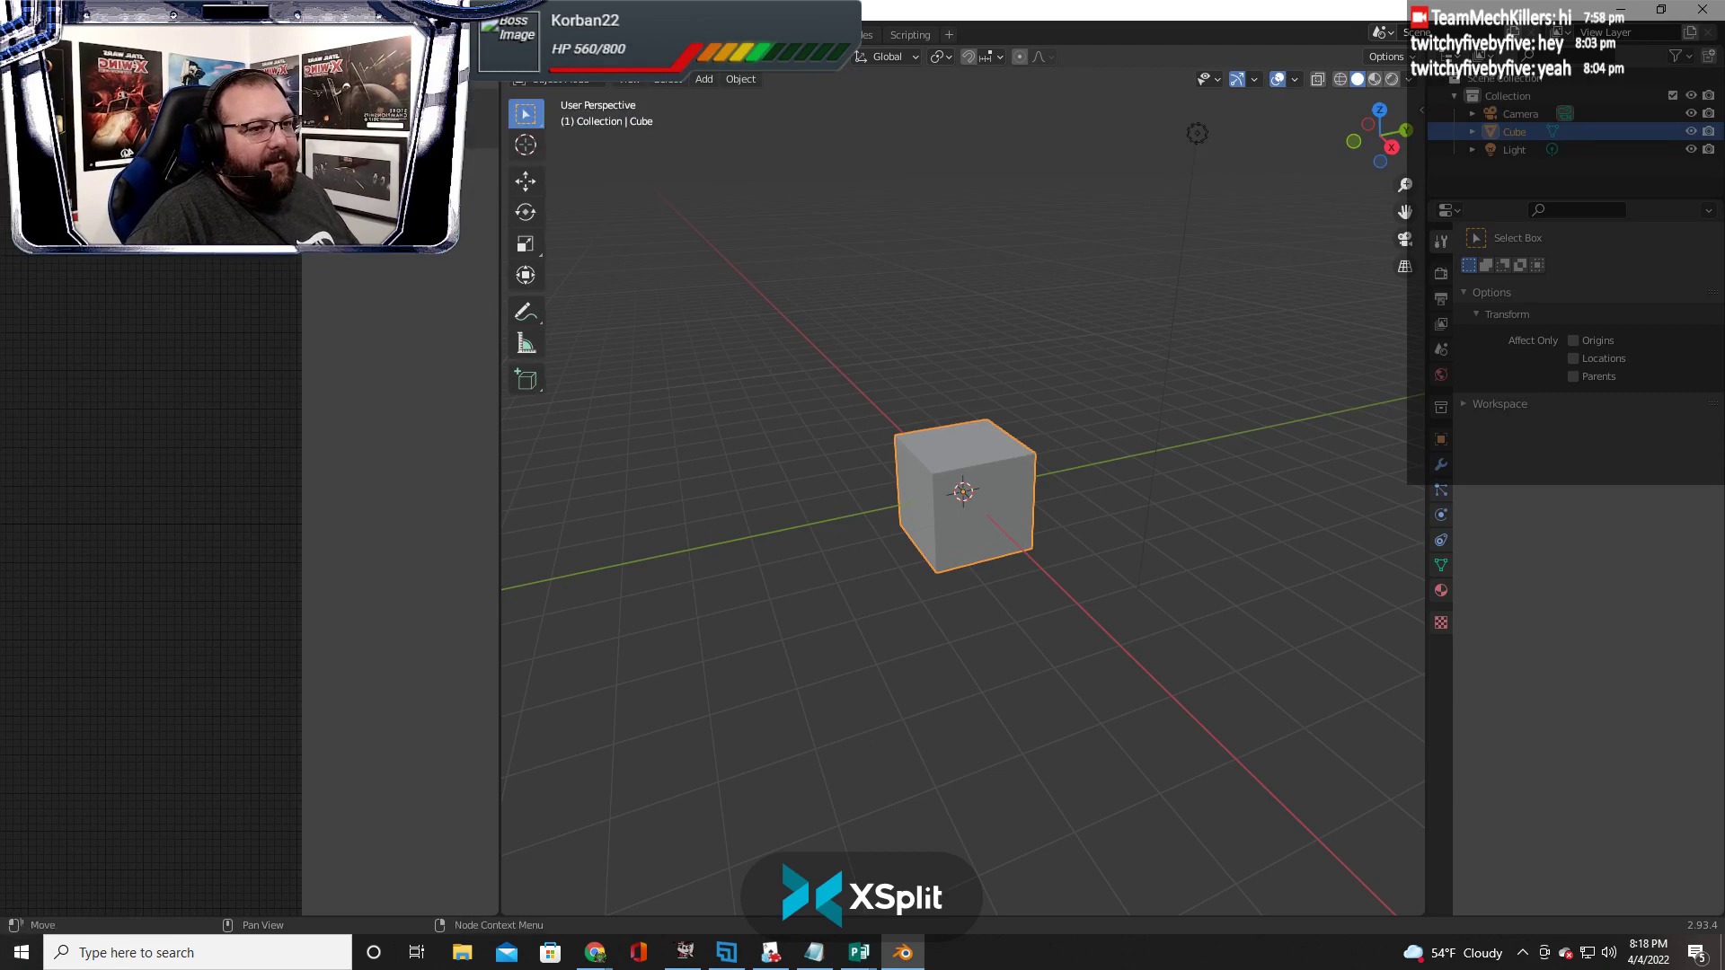
Close Blender without saving the untitled scene, then relaunch it and dismiss the splash screen
click(1702, 9)
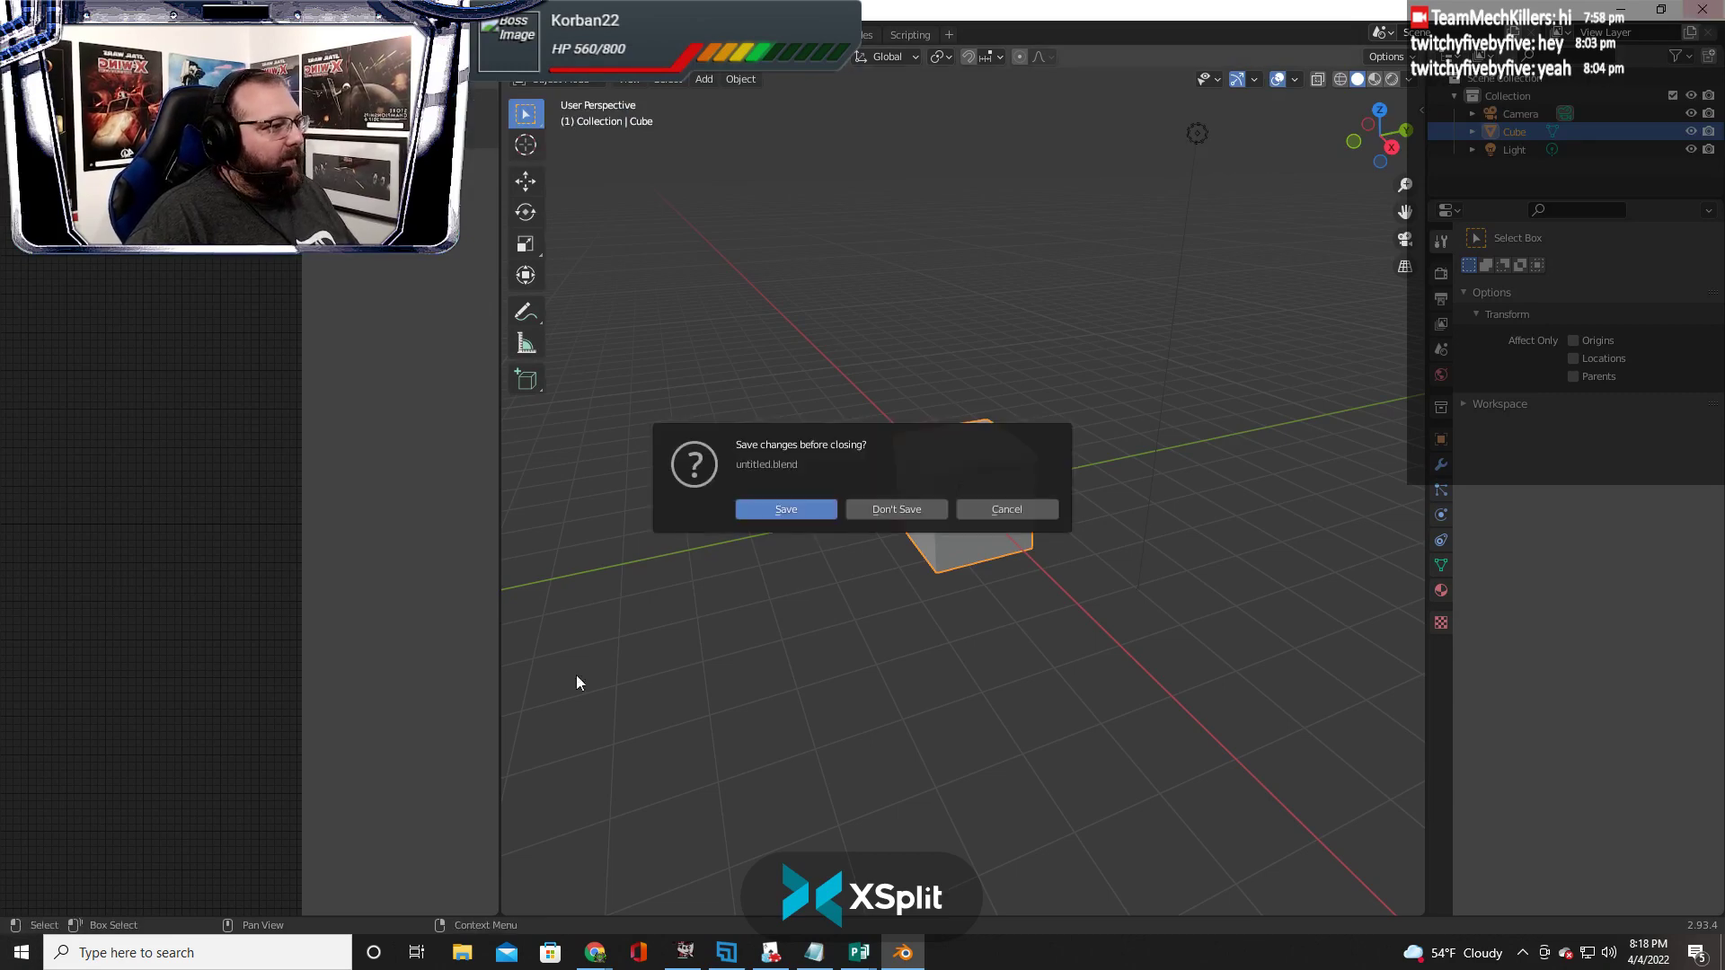
click(920, 514)
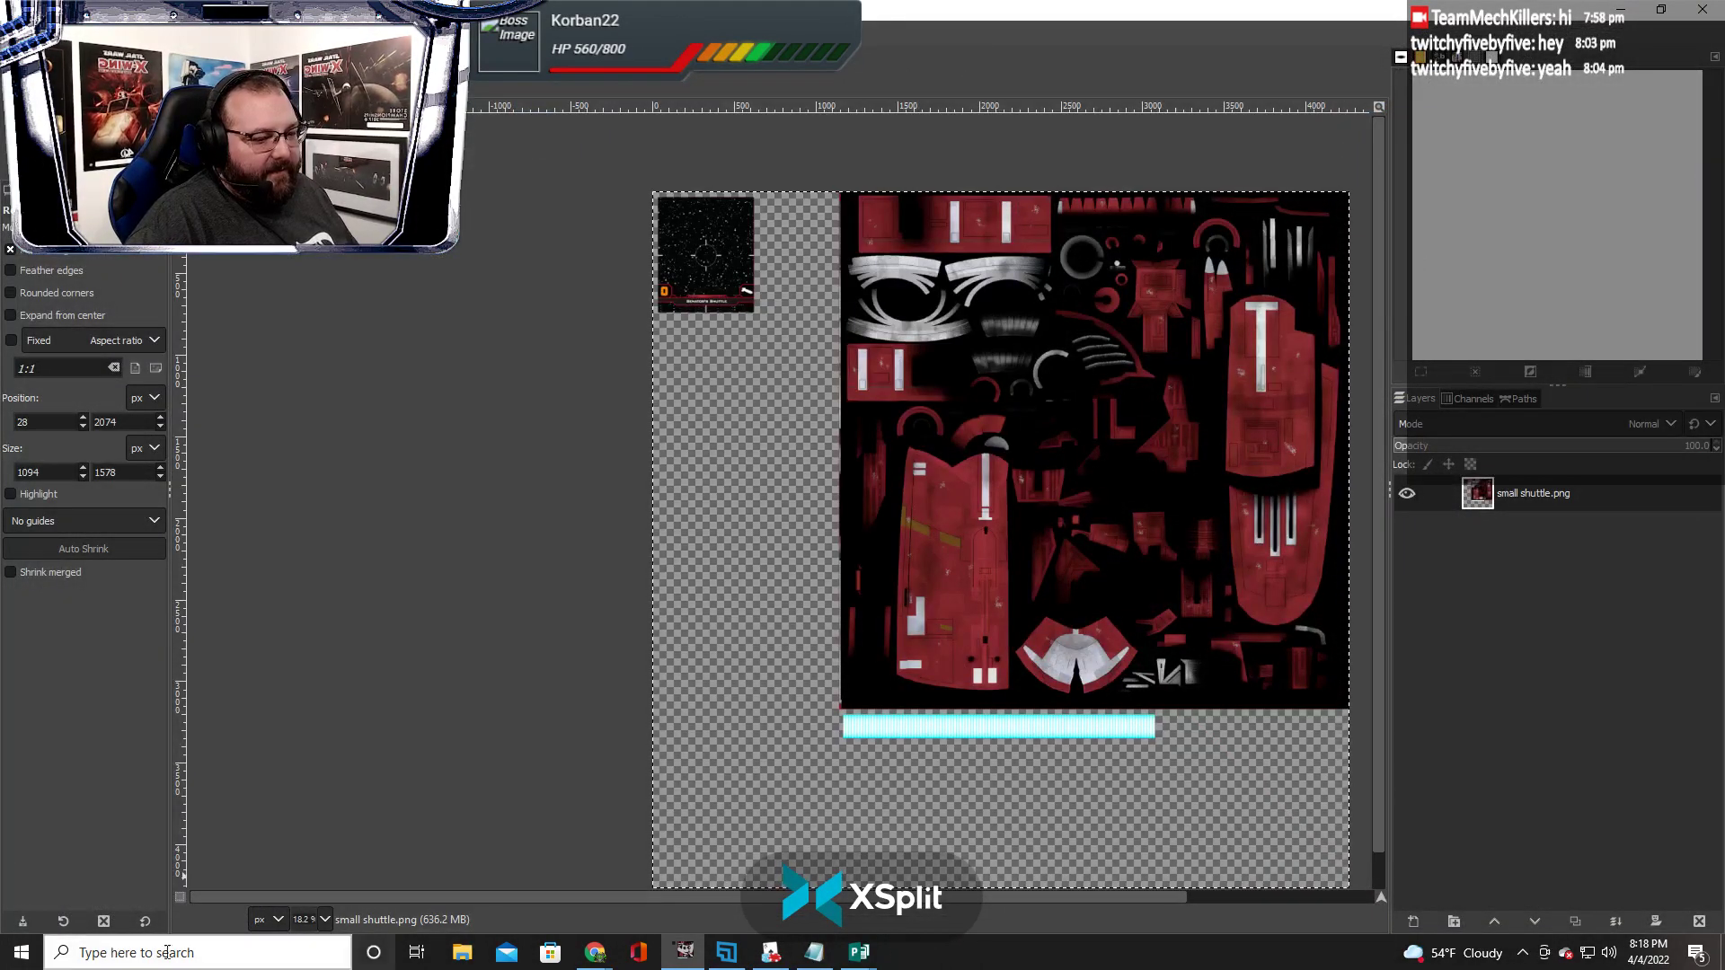
click(259, 959)
text(blemnde)
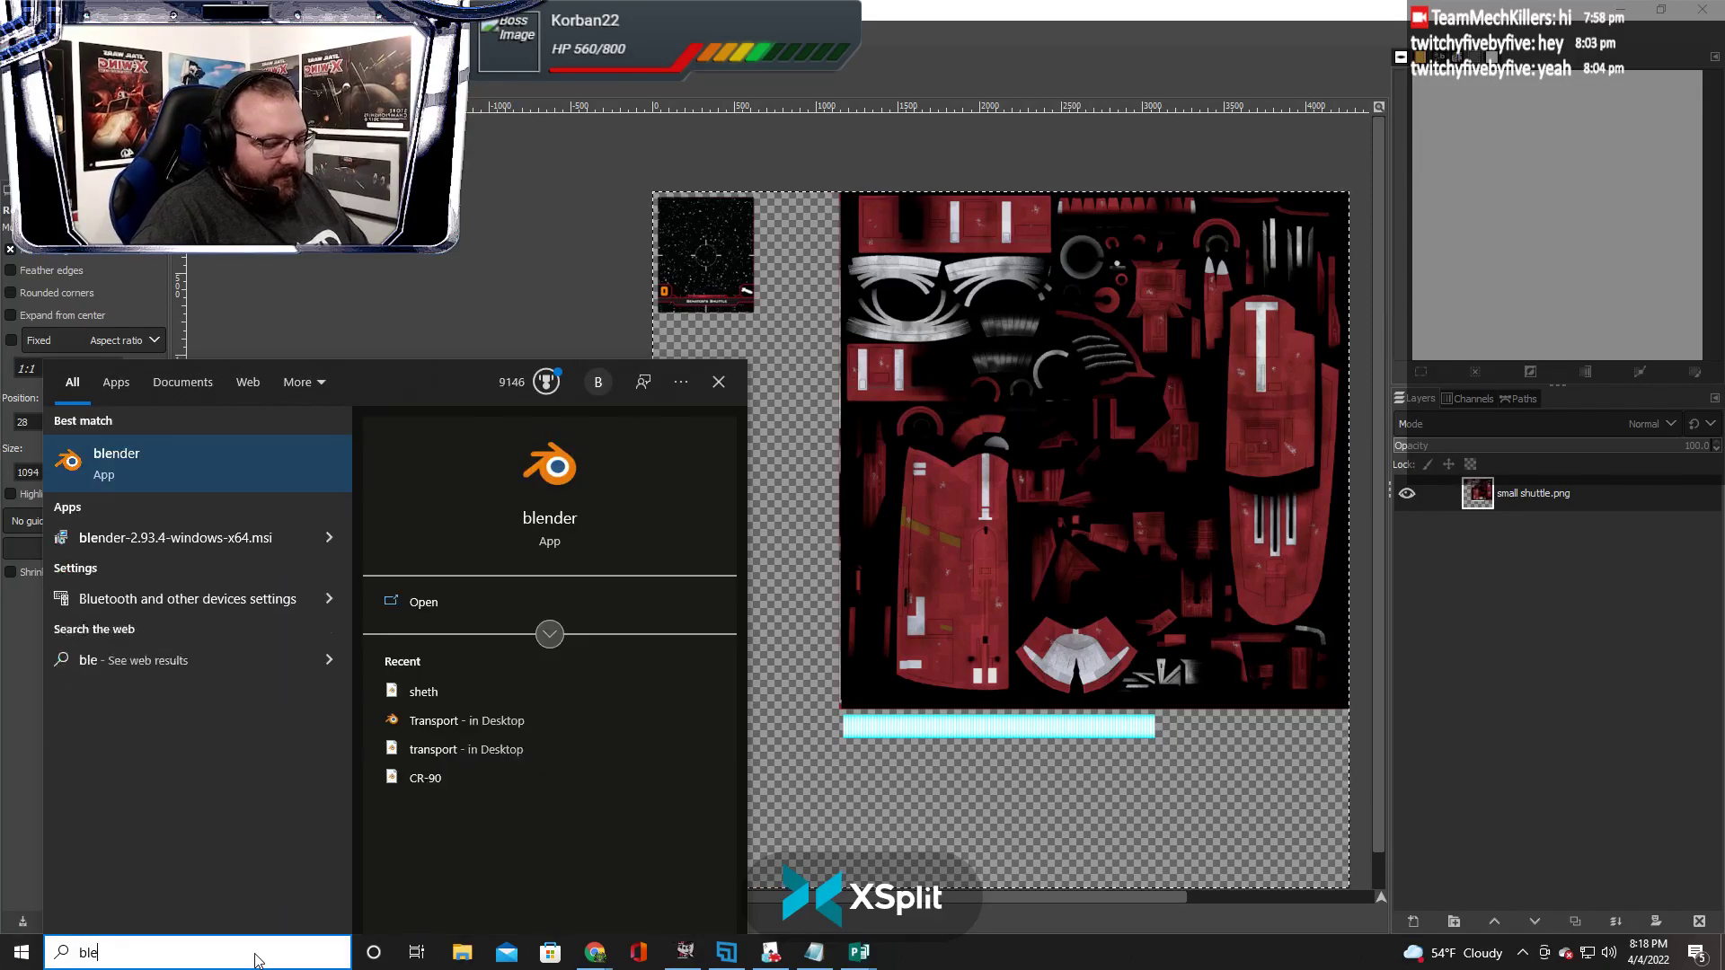
key(BackSpace)
key(BackSpace)
key(BackSpace)
key(BackSpace)
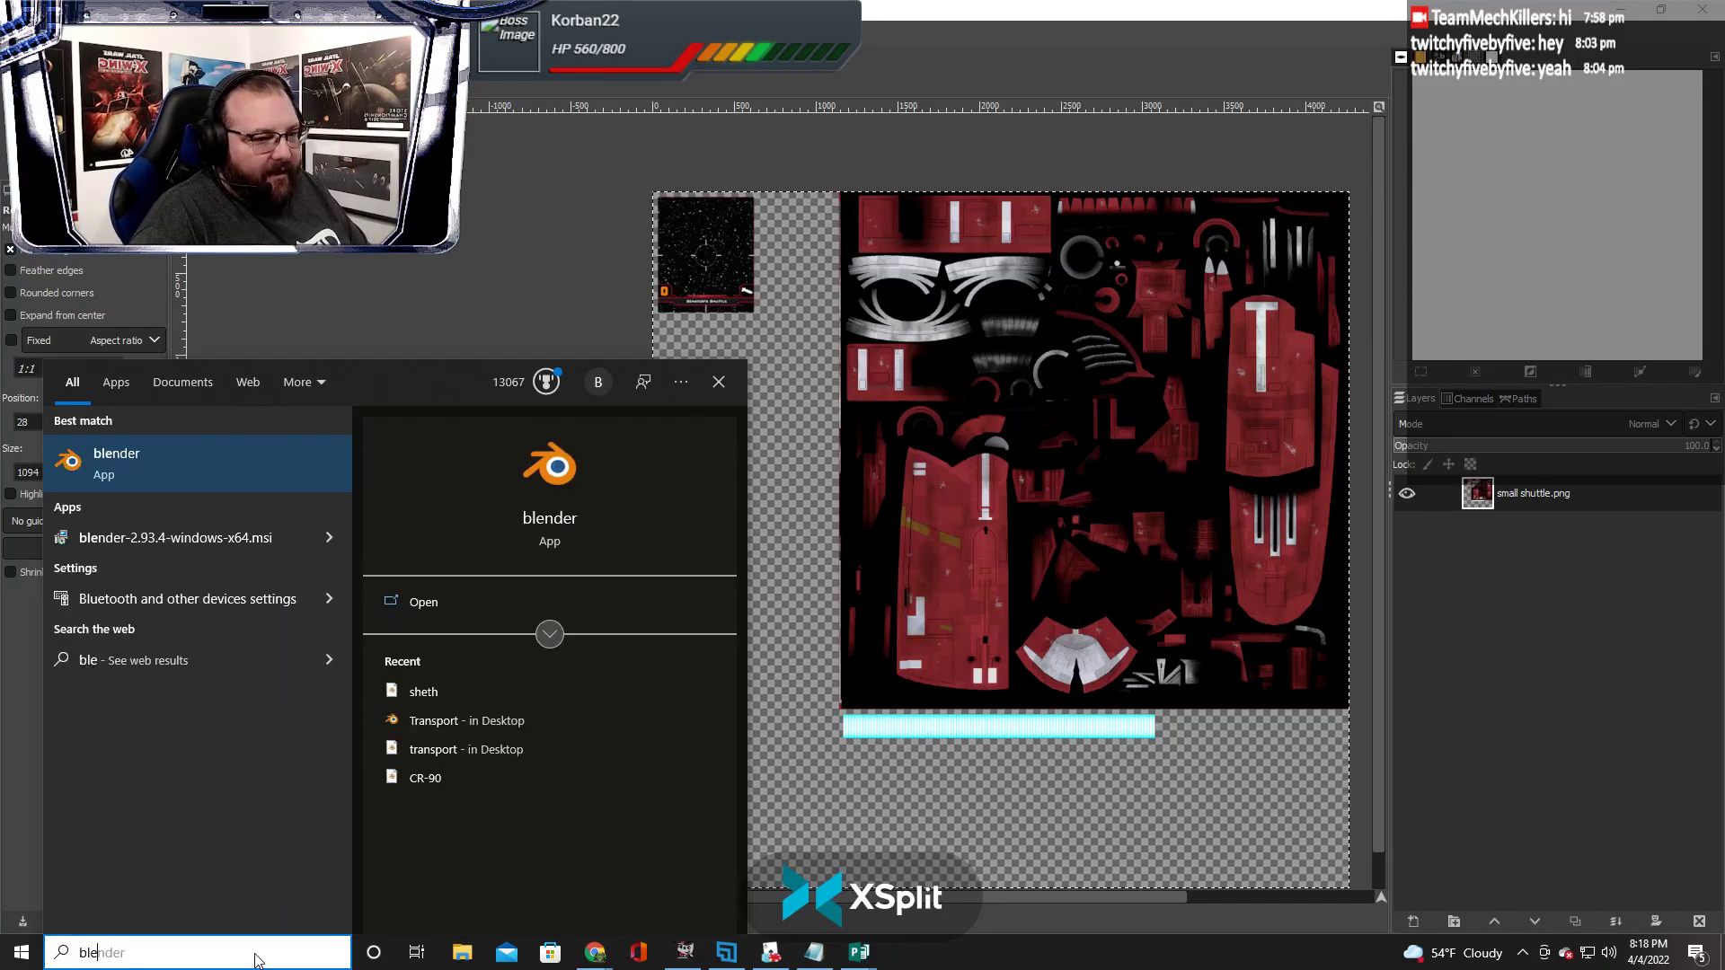
click(162, 463)
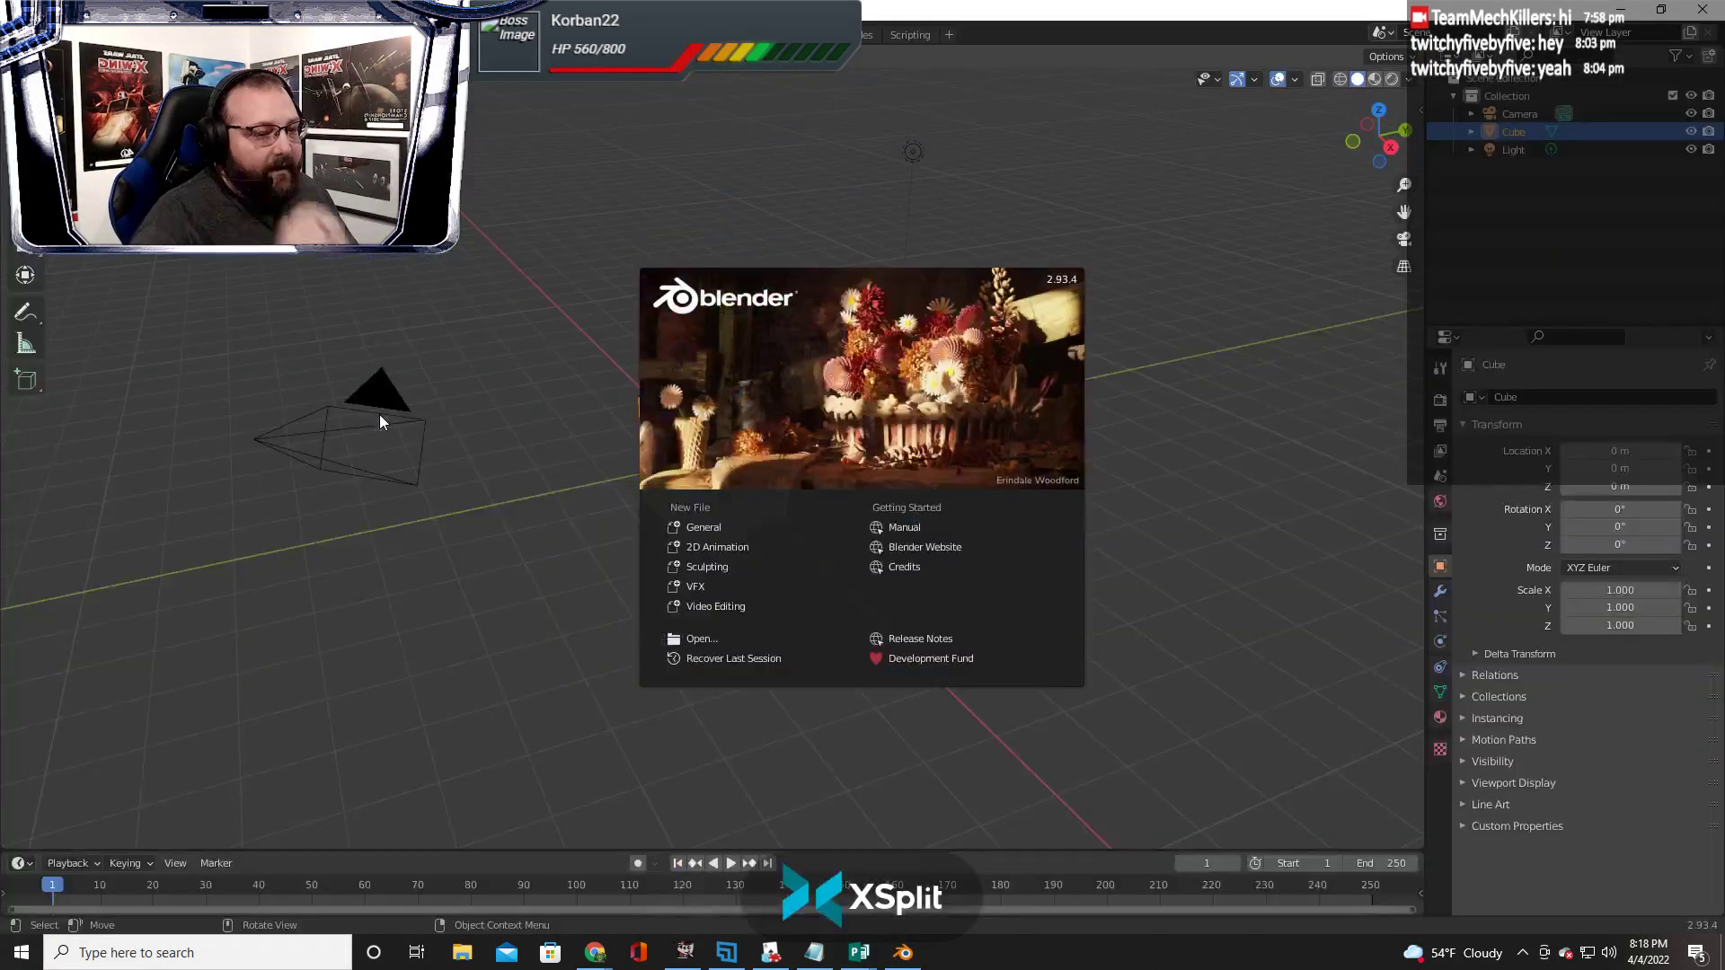
click(1199, 342)
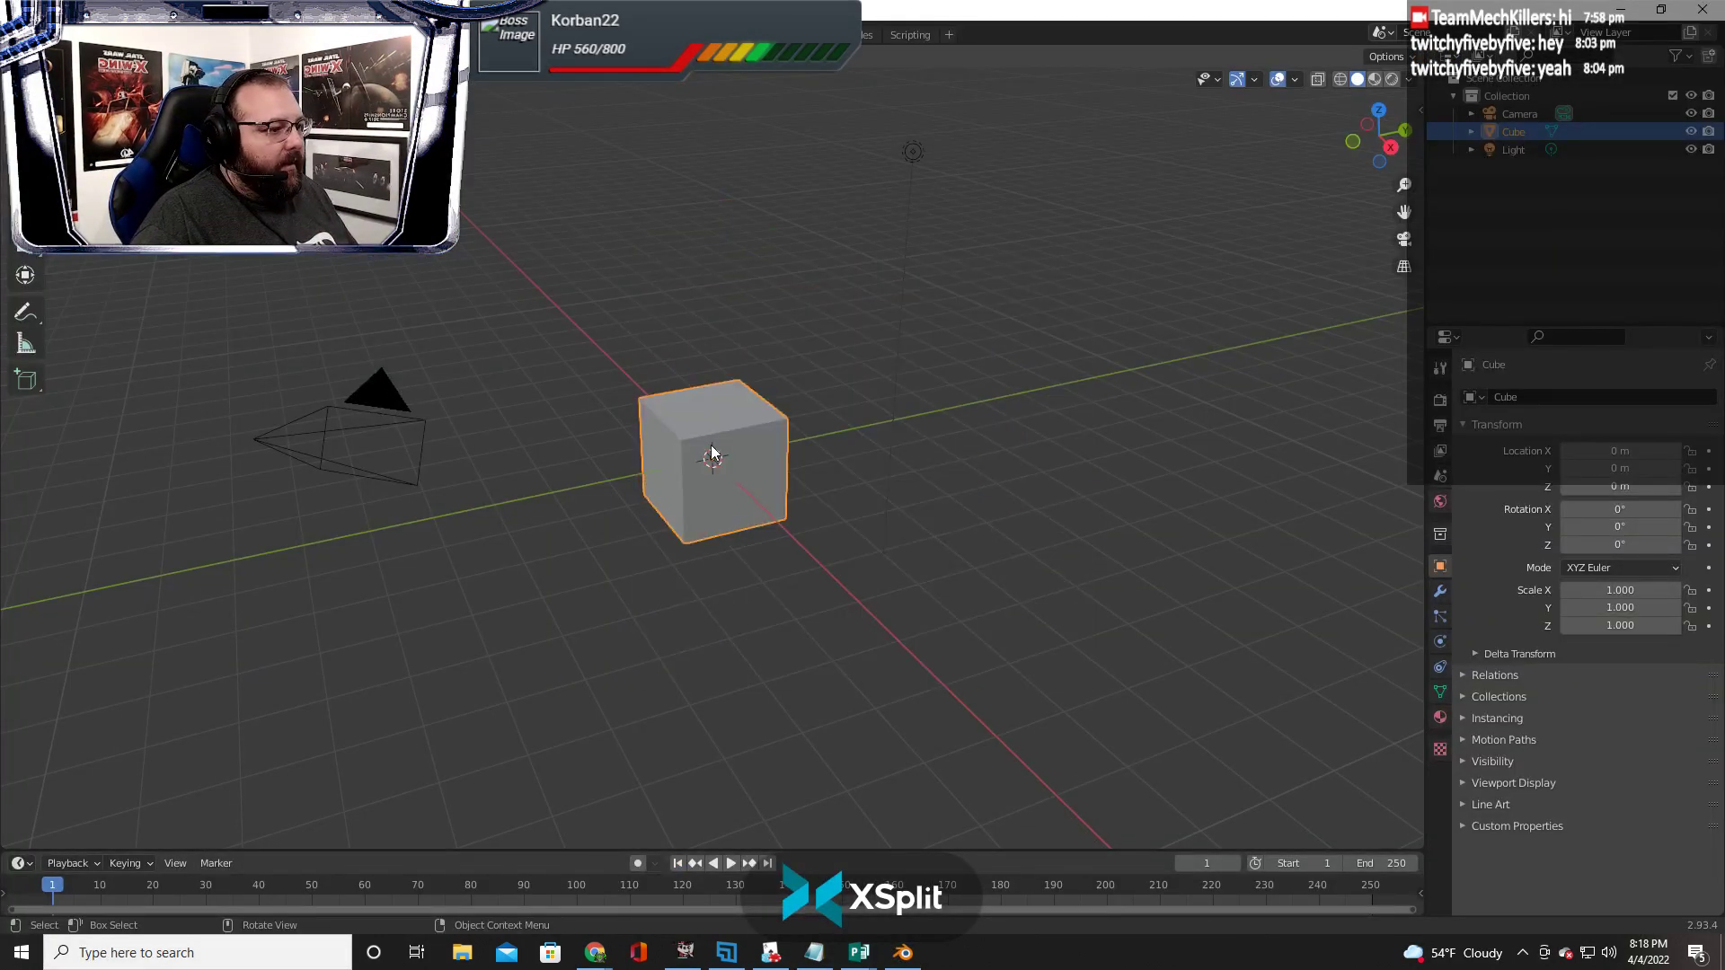
Delete the default cube and import the Wavefront file smShuttle.obj from the Desktop into the fresh scene
key(Delete)
click(41, 34)
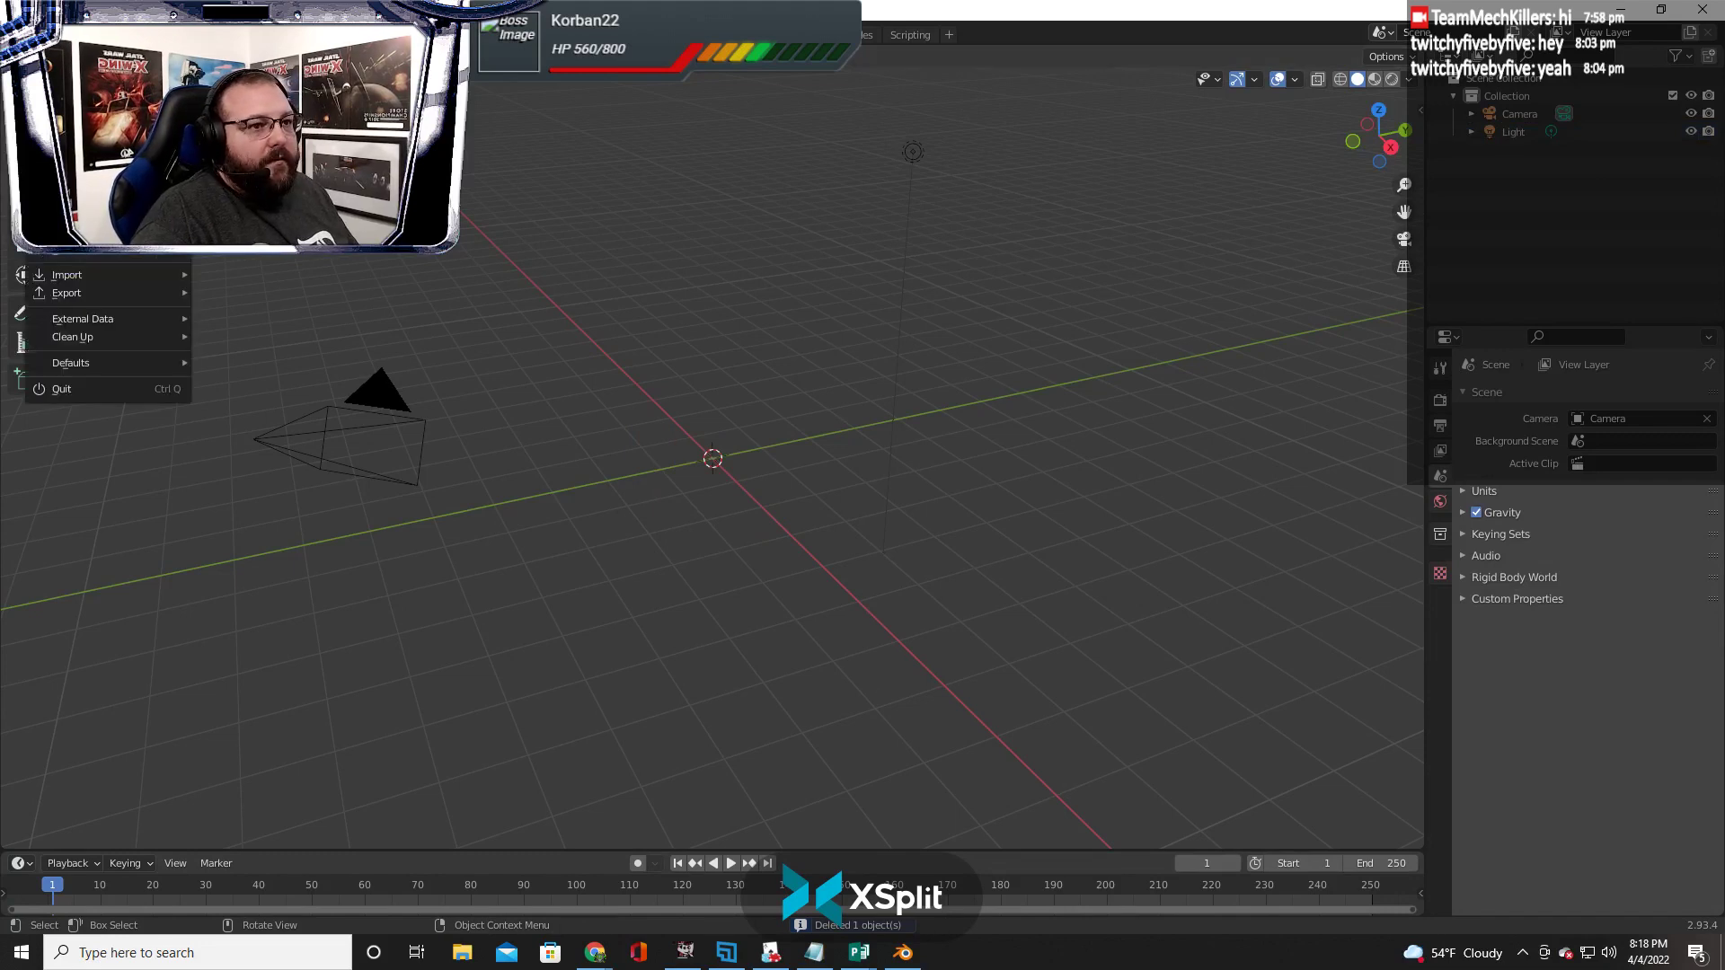
mouse_move(92, 275)
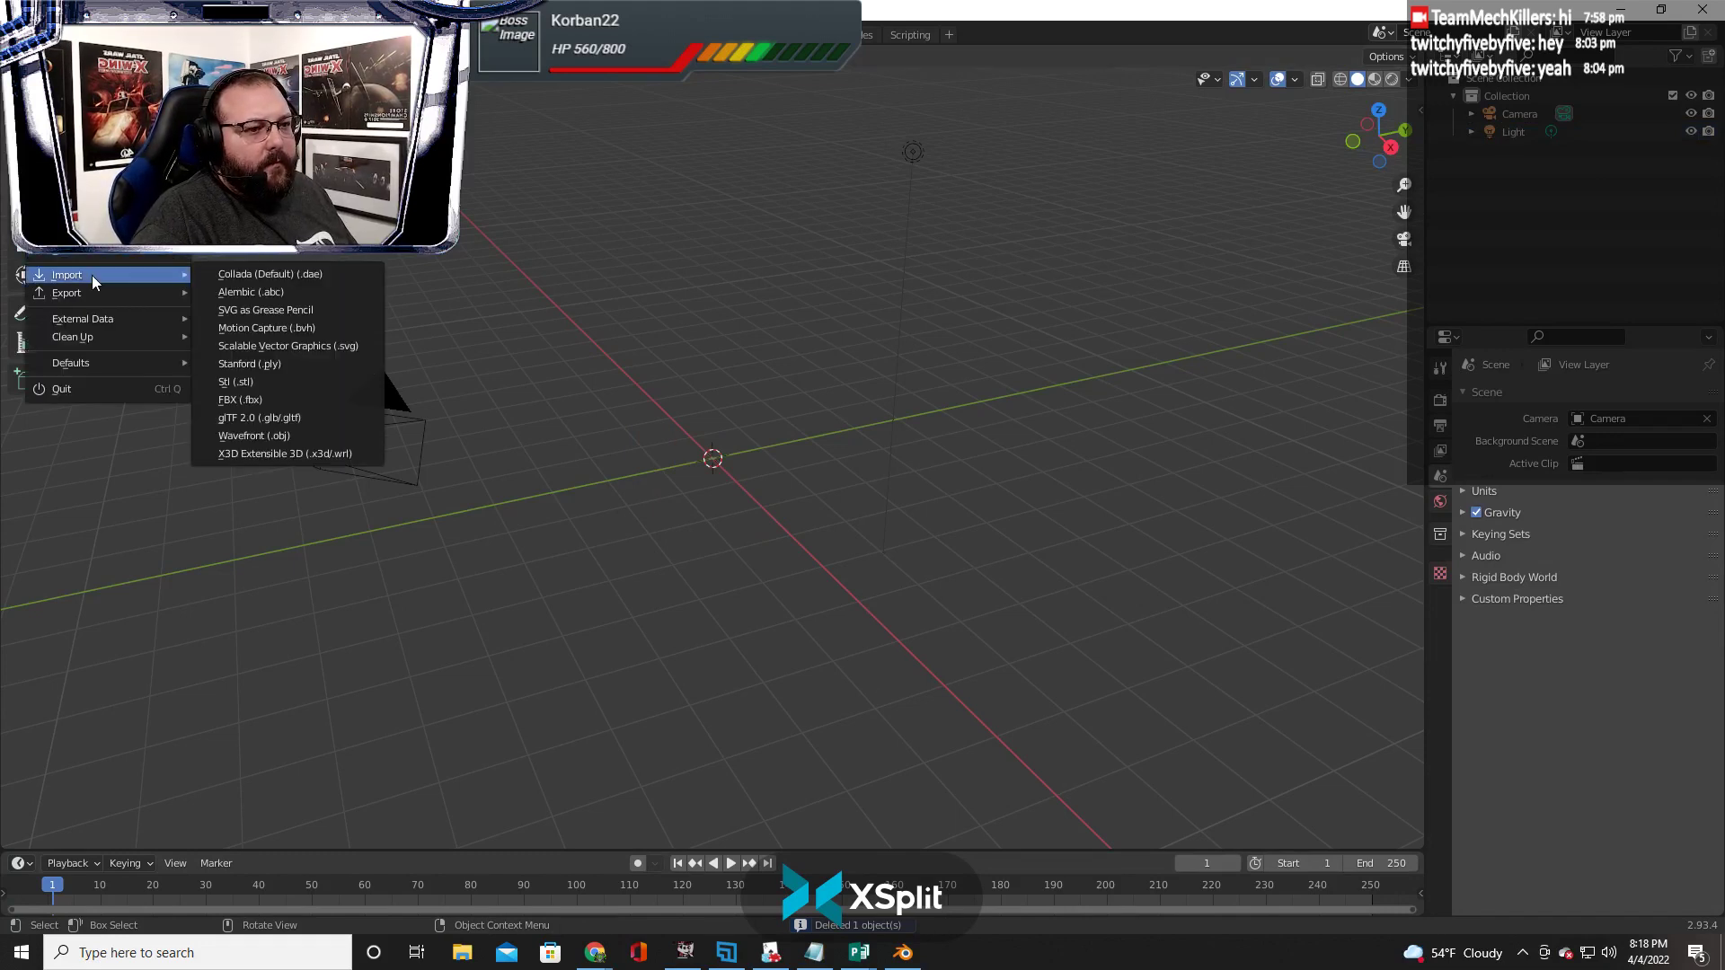
click(277, 436)
click(449, 304)
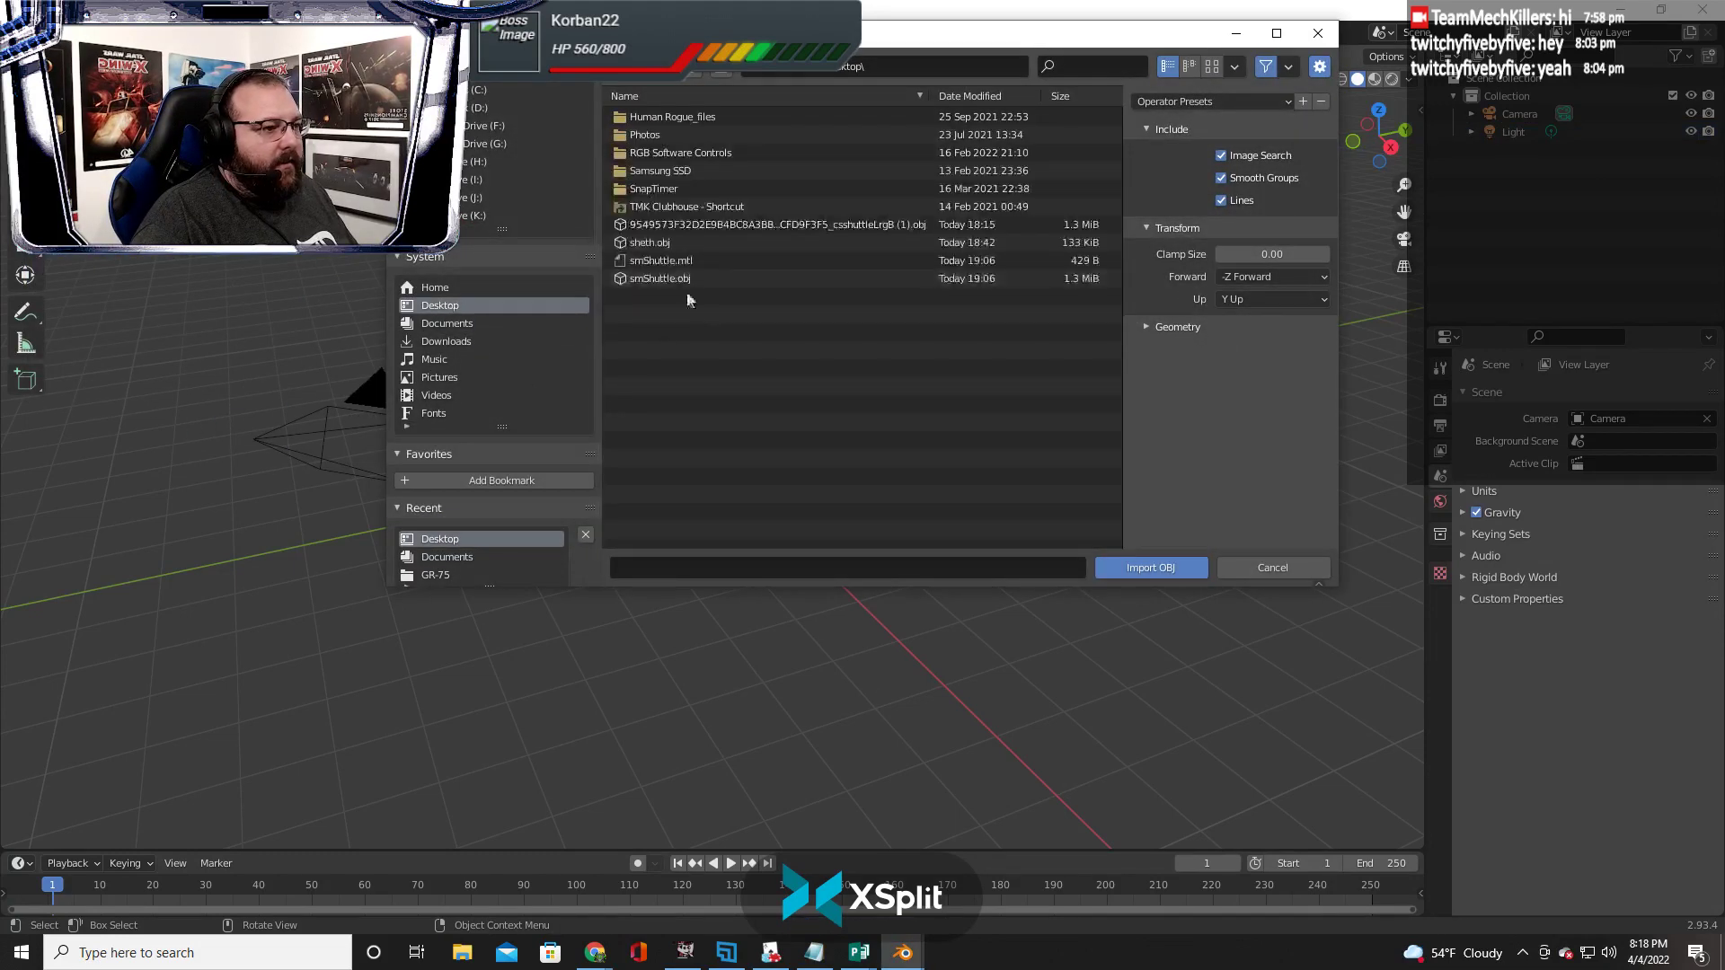
click(683, 279)
click(1150, 566)
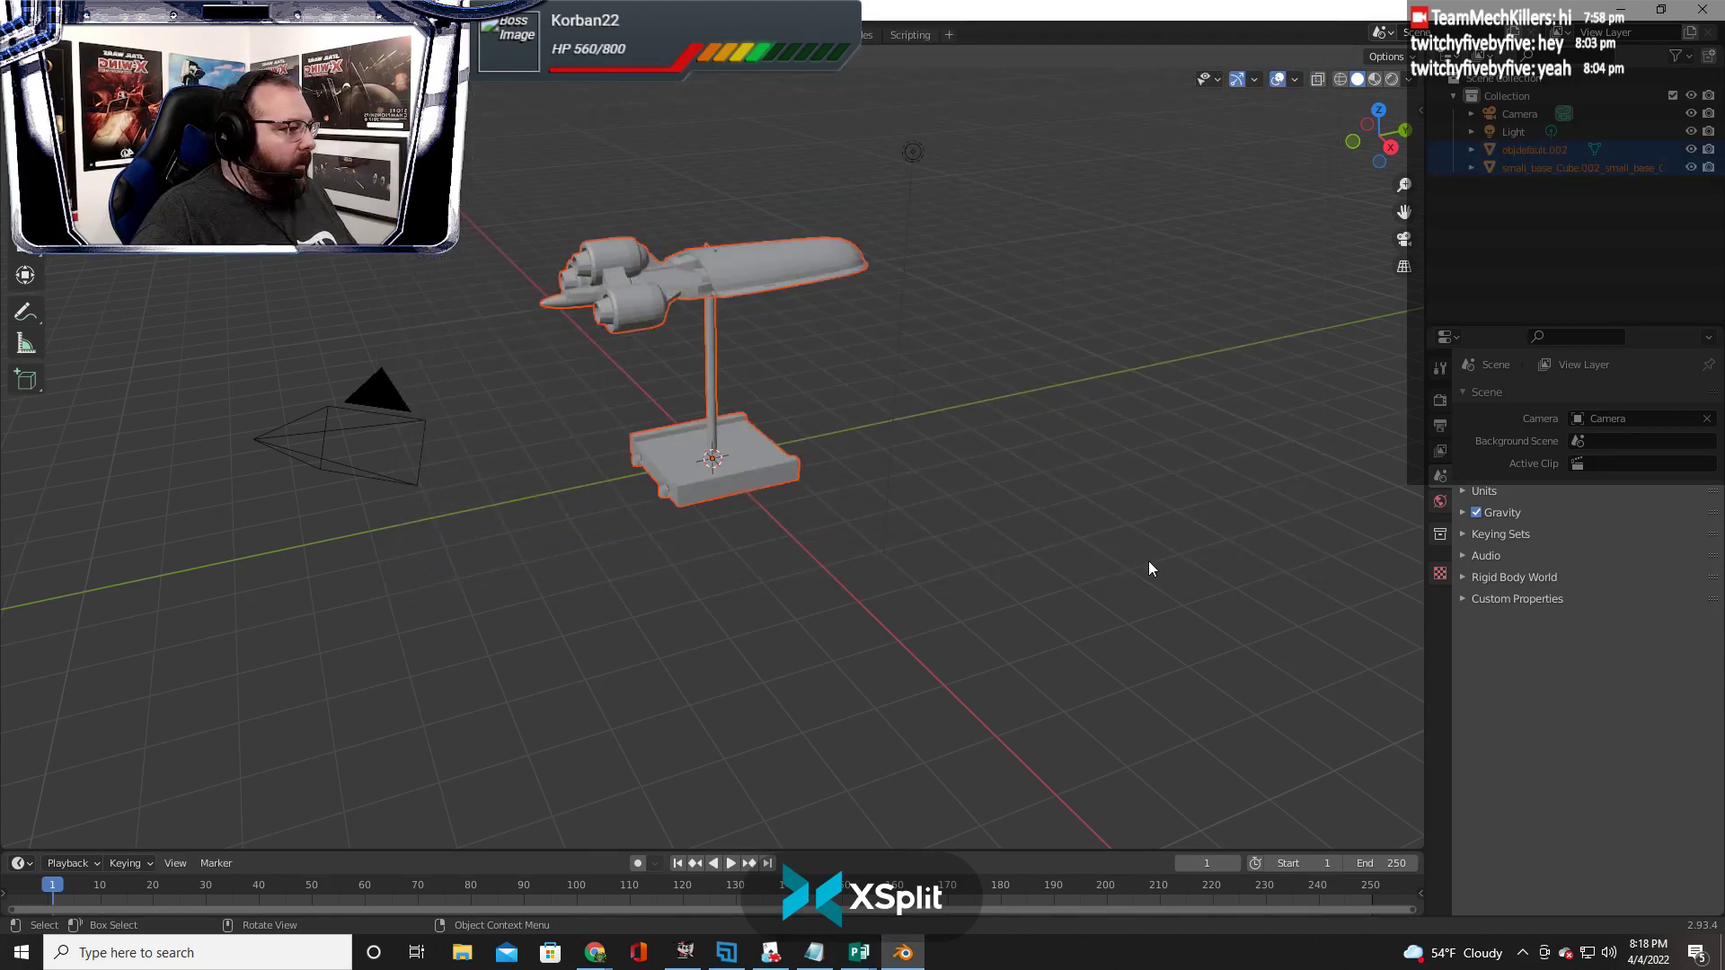
click(1141, 556)
drag(513, 160, 1055, 606)
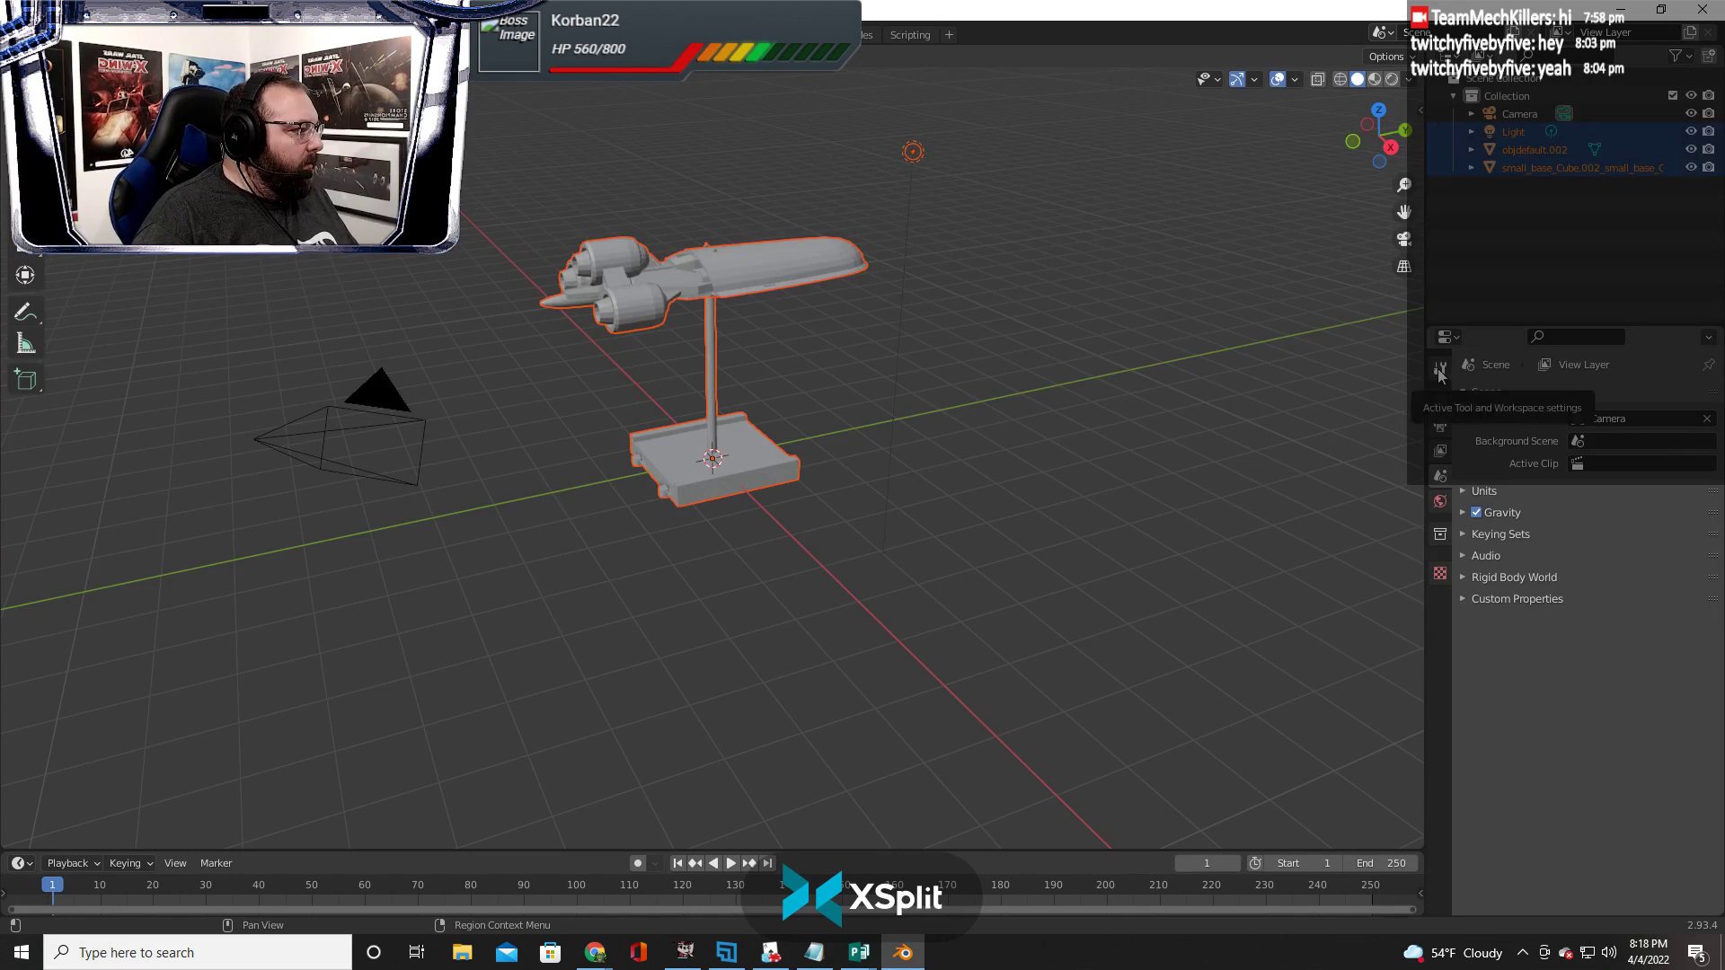
click(1440, 575)
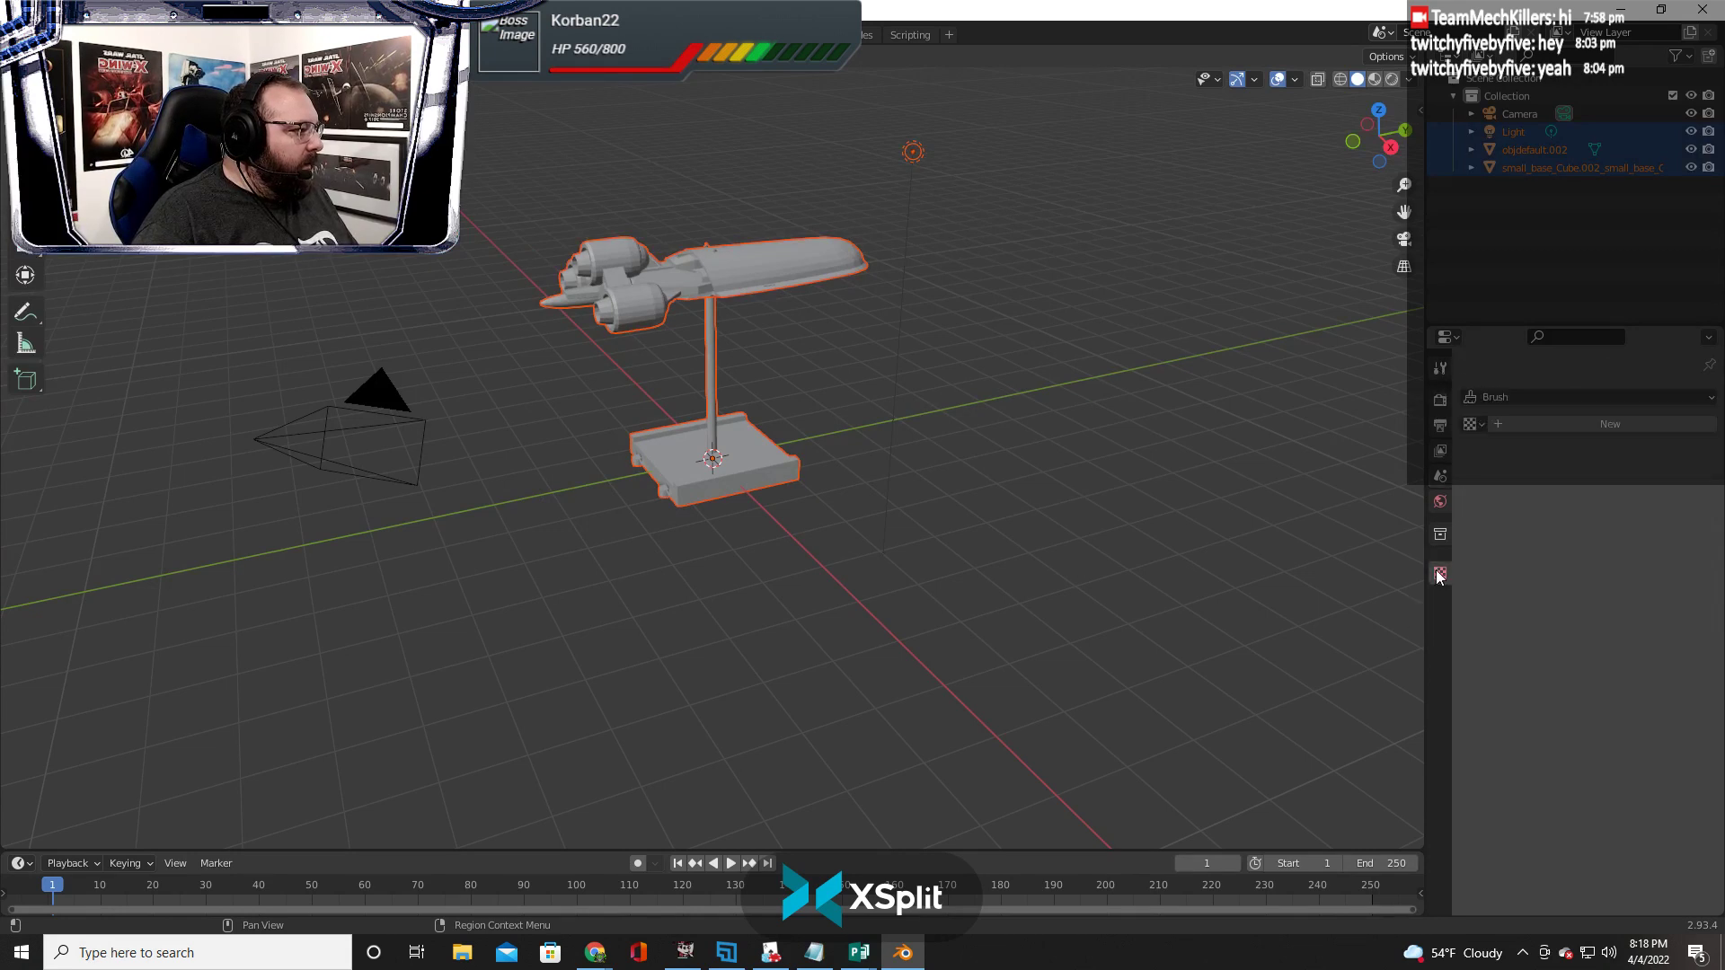
click(1525, 426)
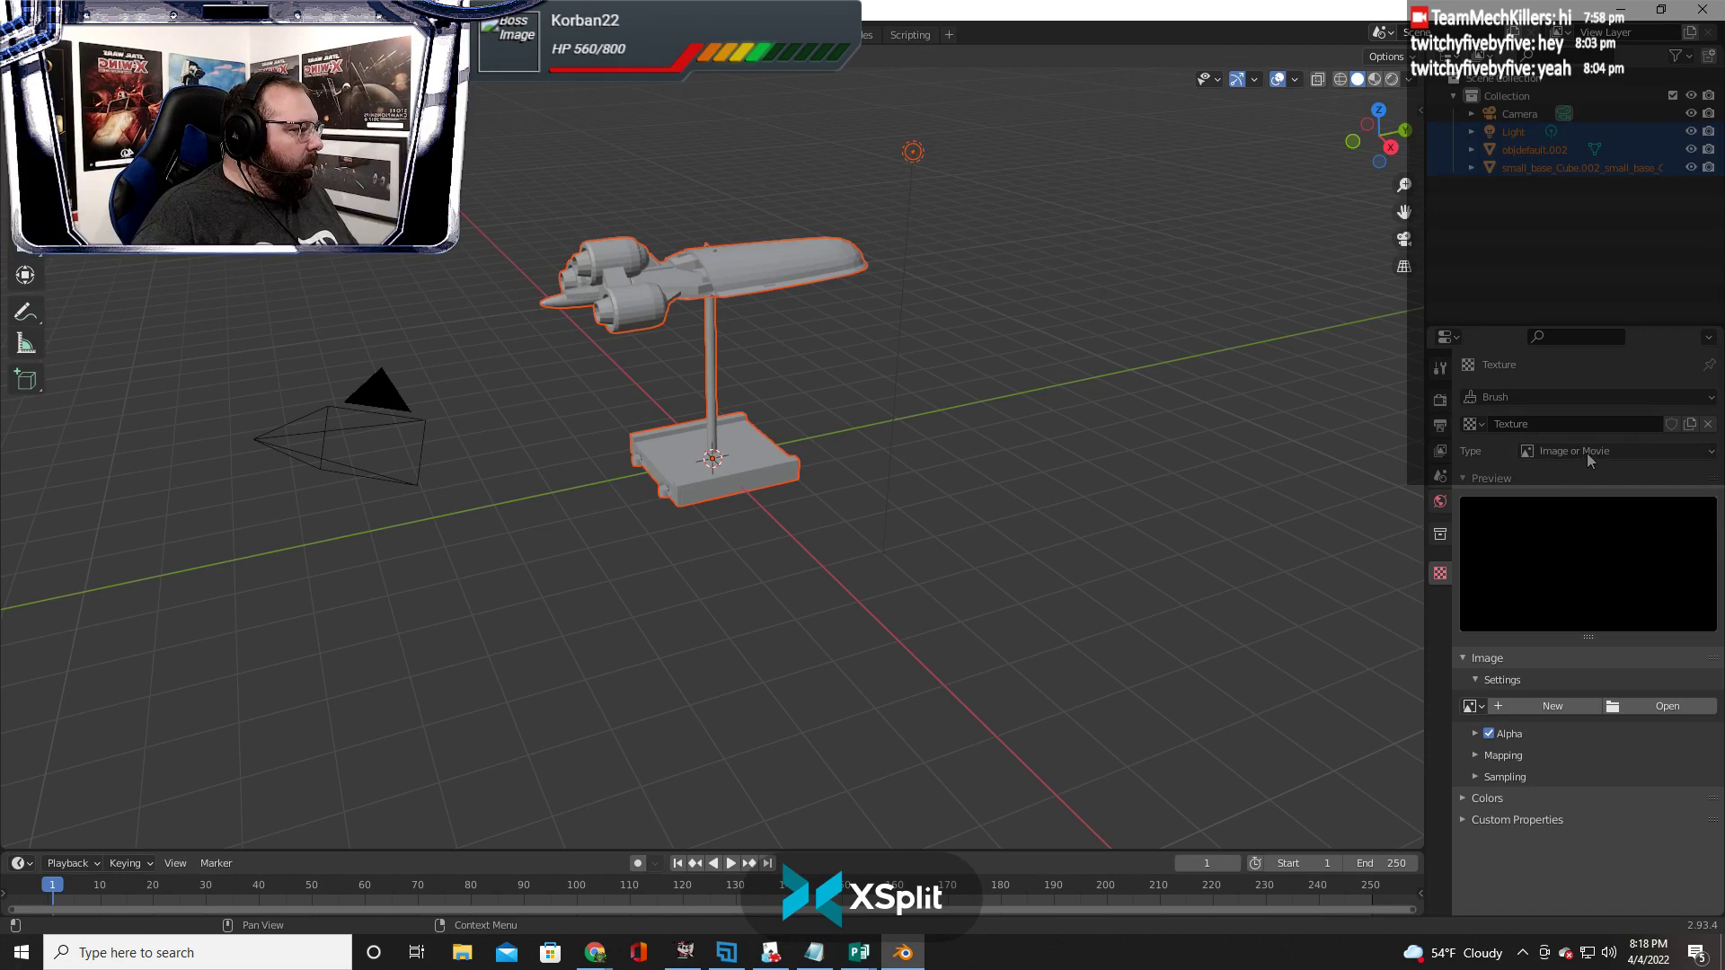
click(1631, 425)
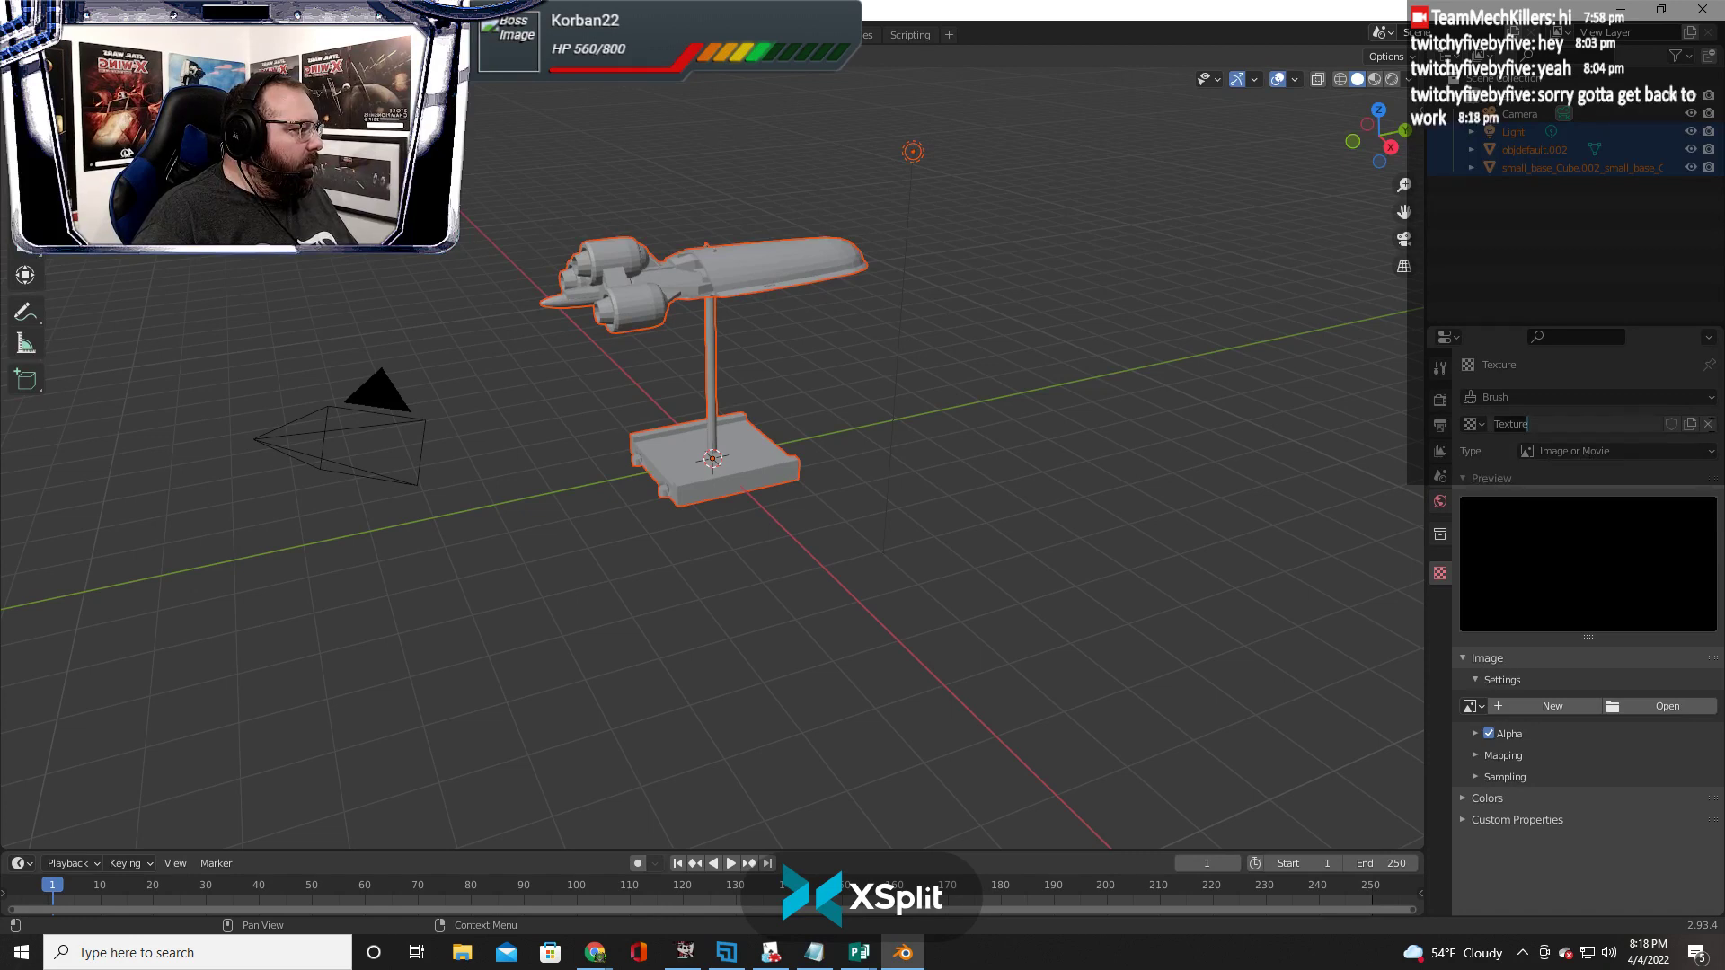
click(1708, 424)
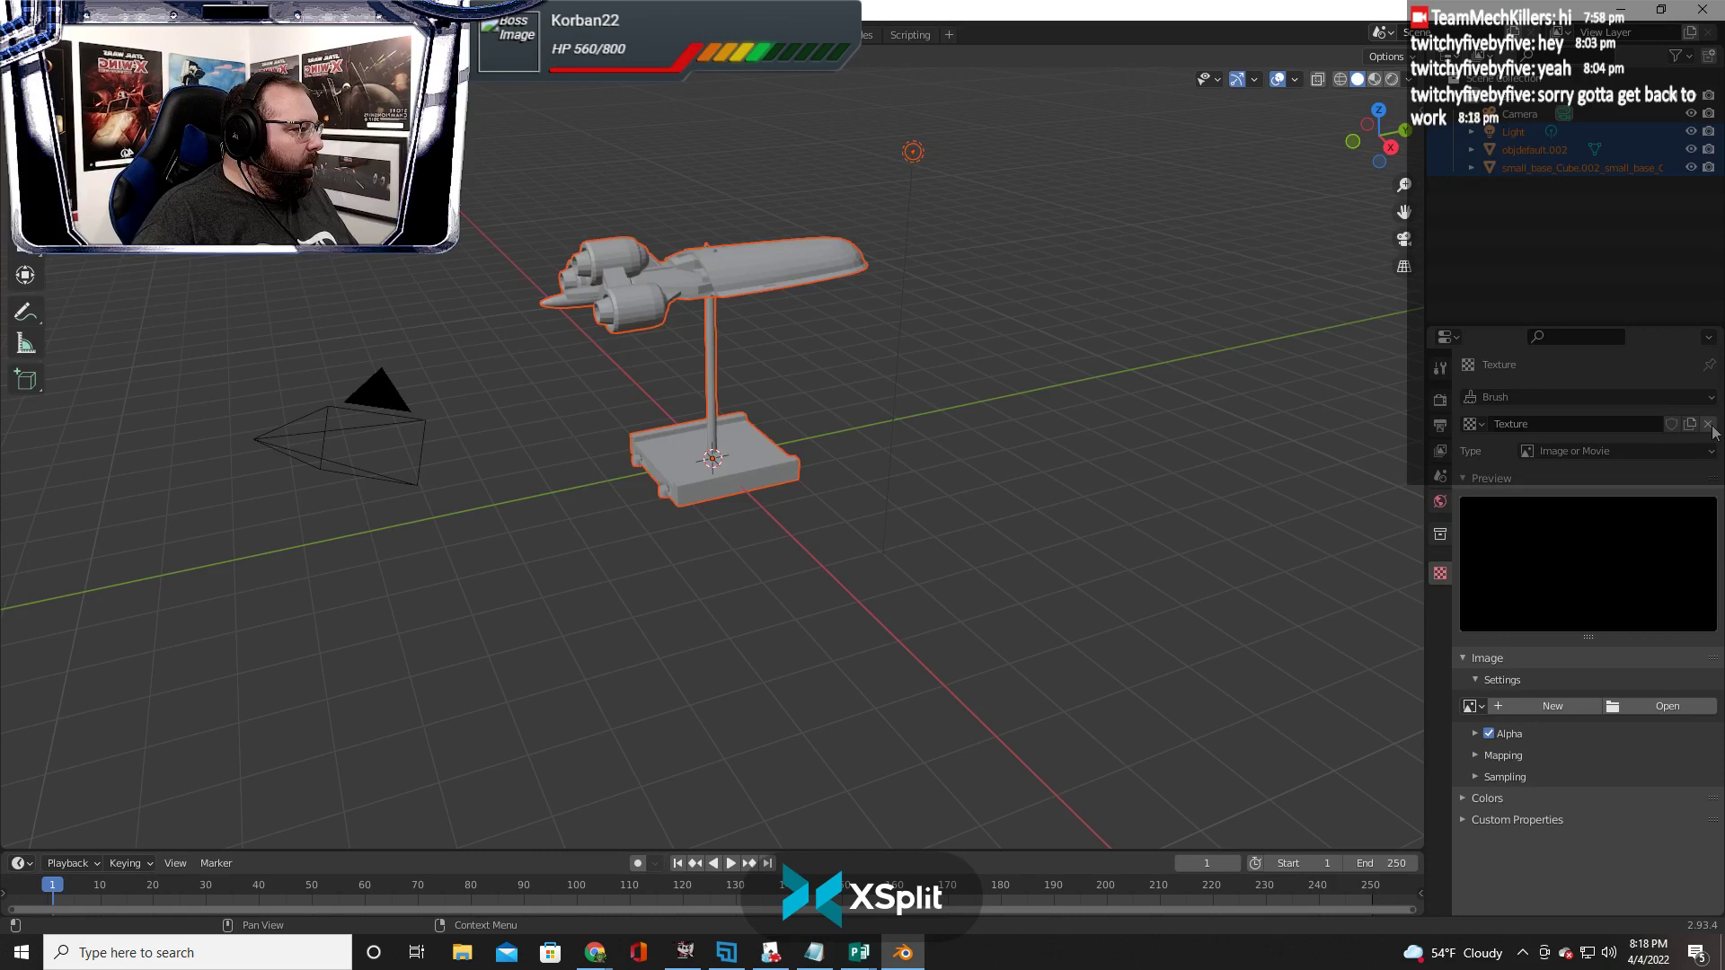
click(1481, 423)
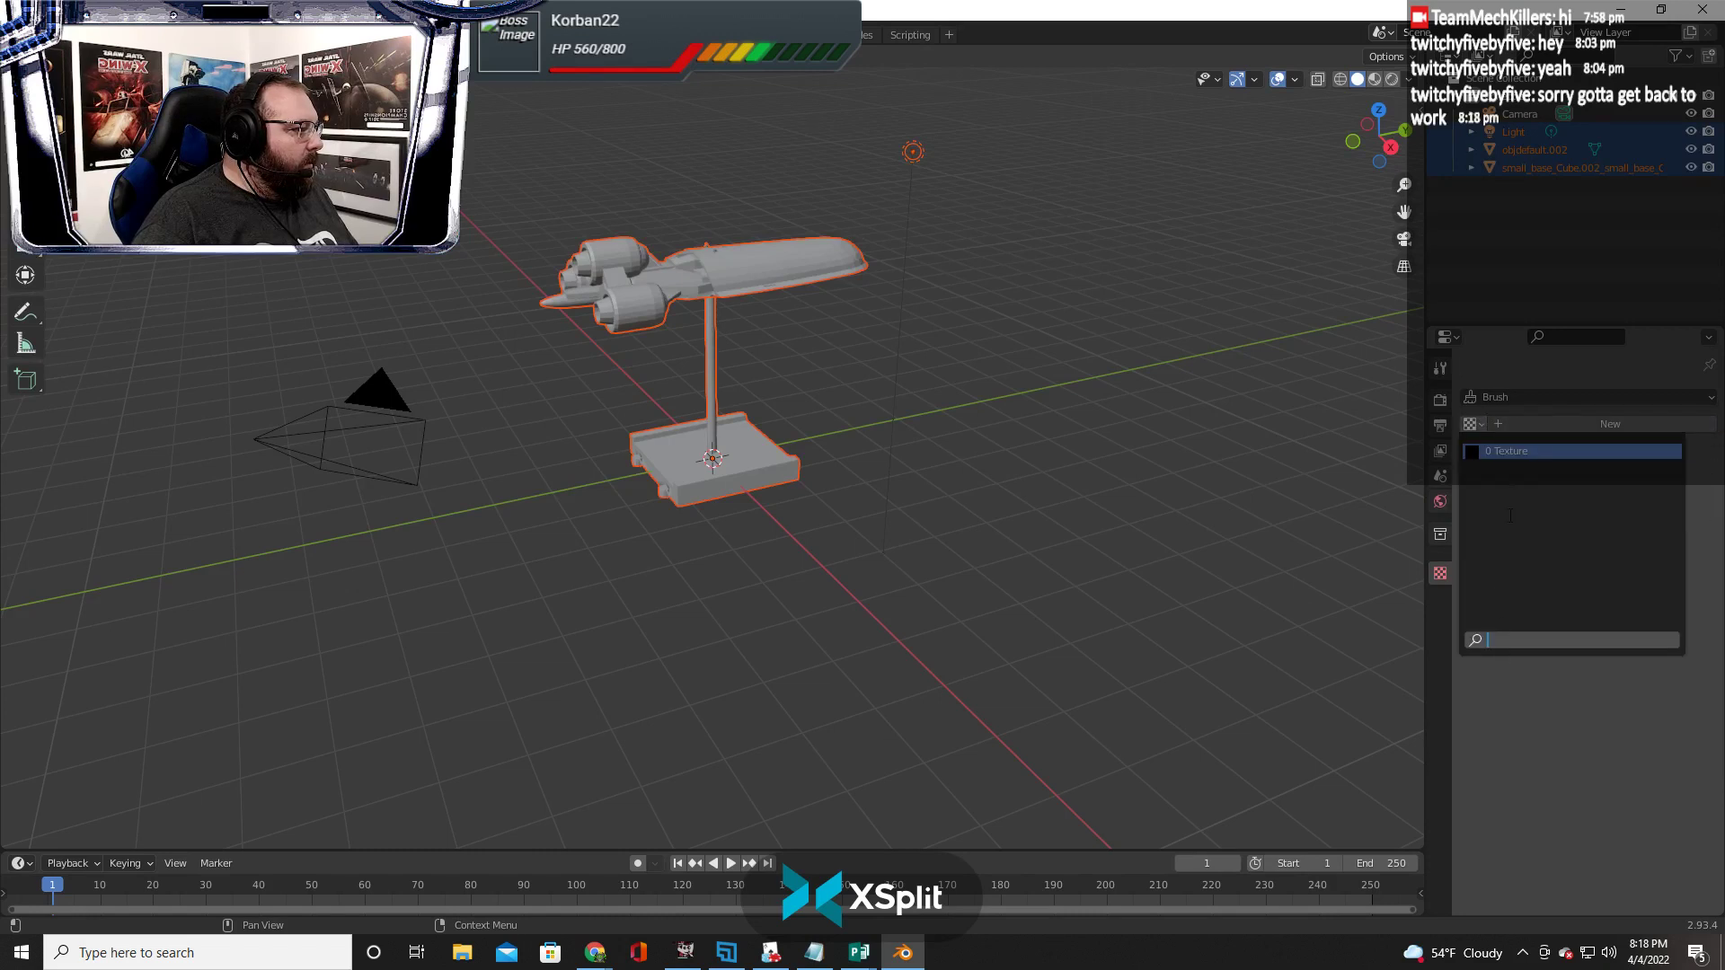
Create a new brush texture and load Picture1.png from the Desktop as its image
click(1518, 424)
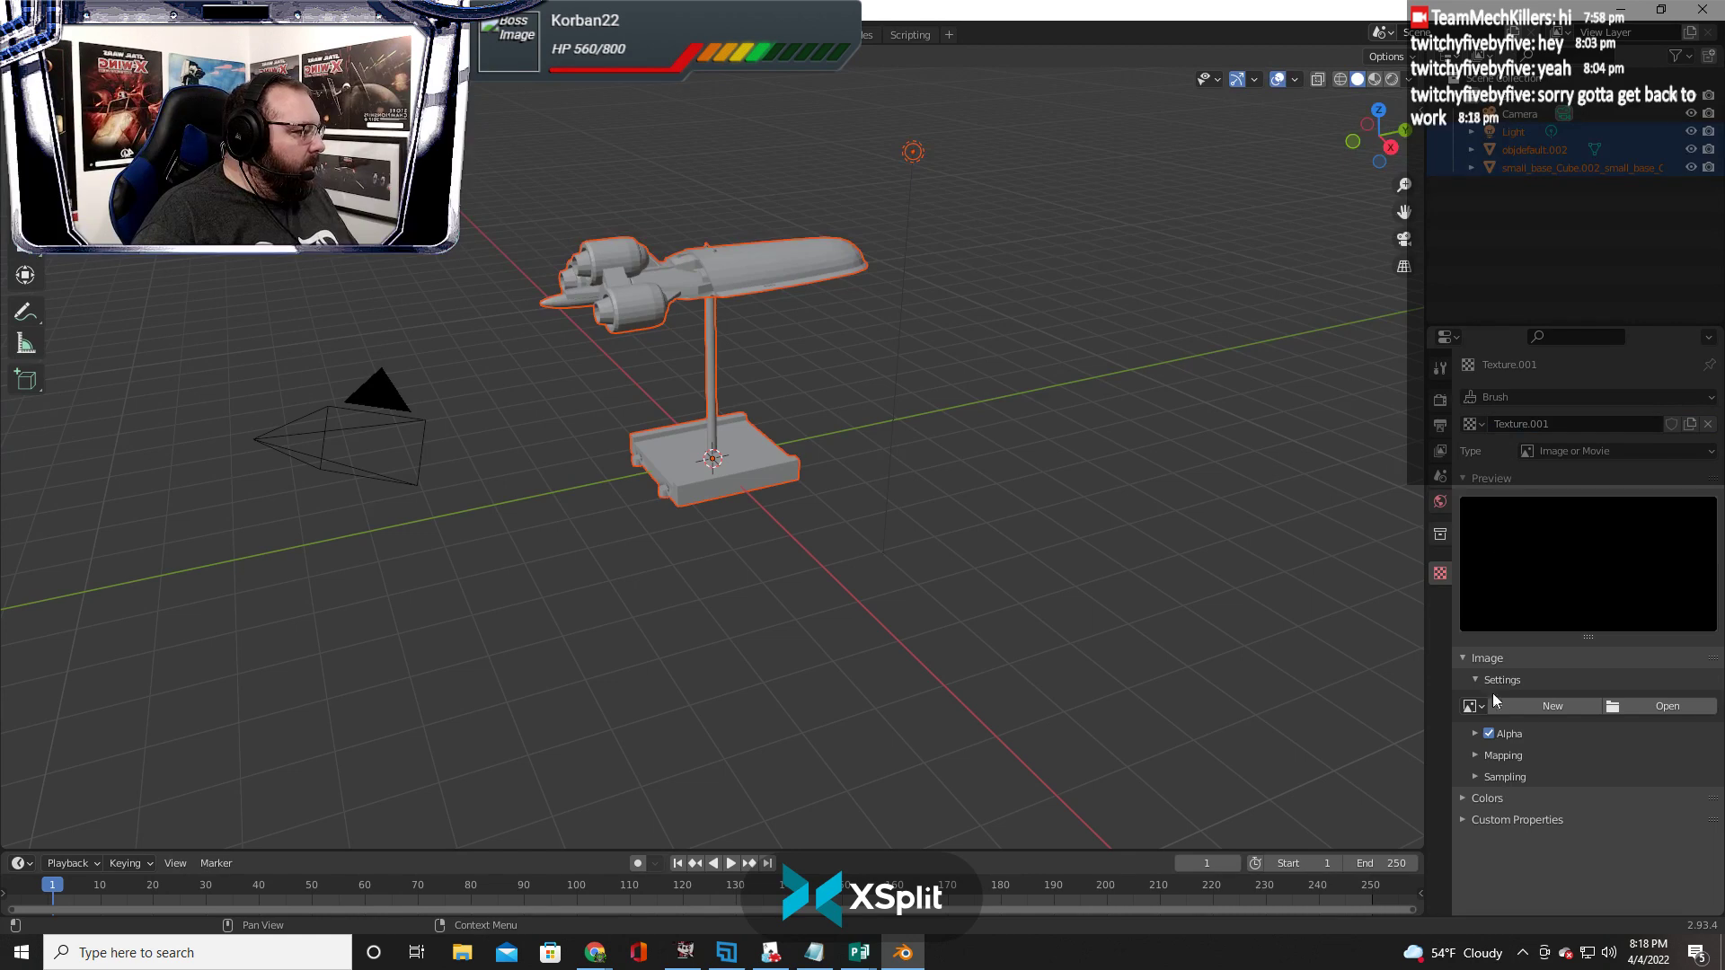
click(1608, 707)
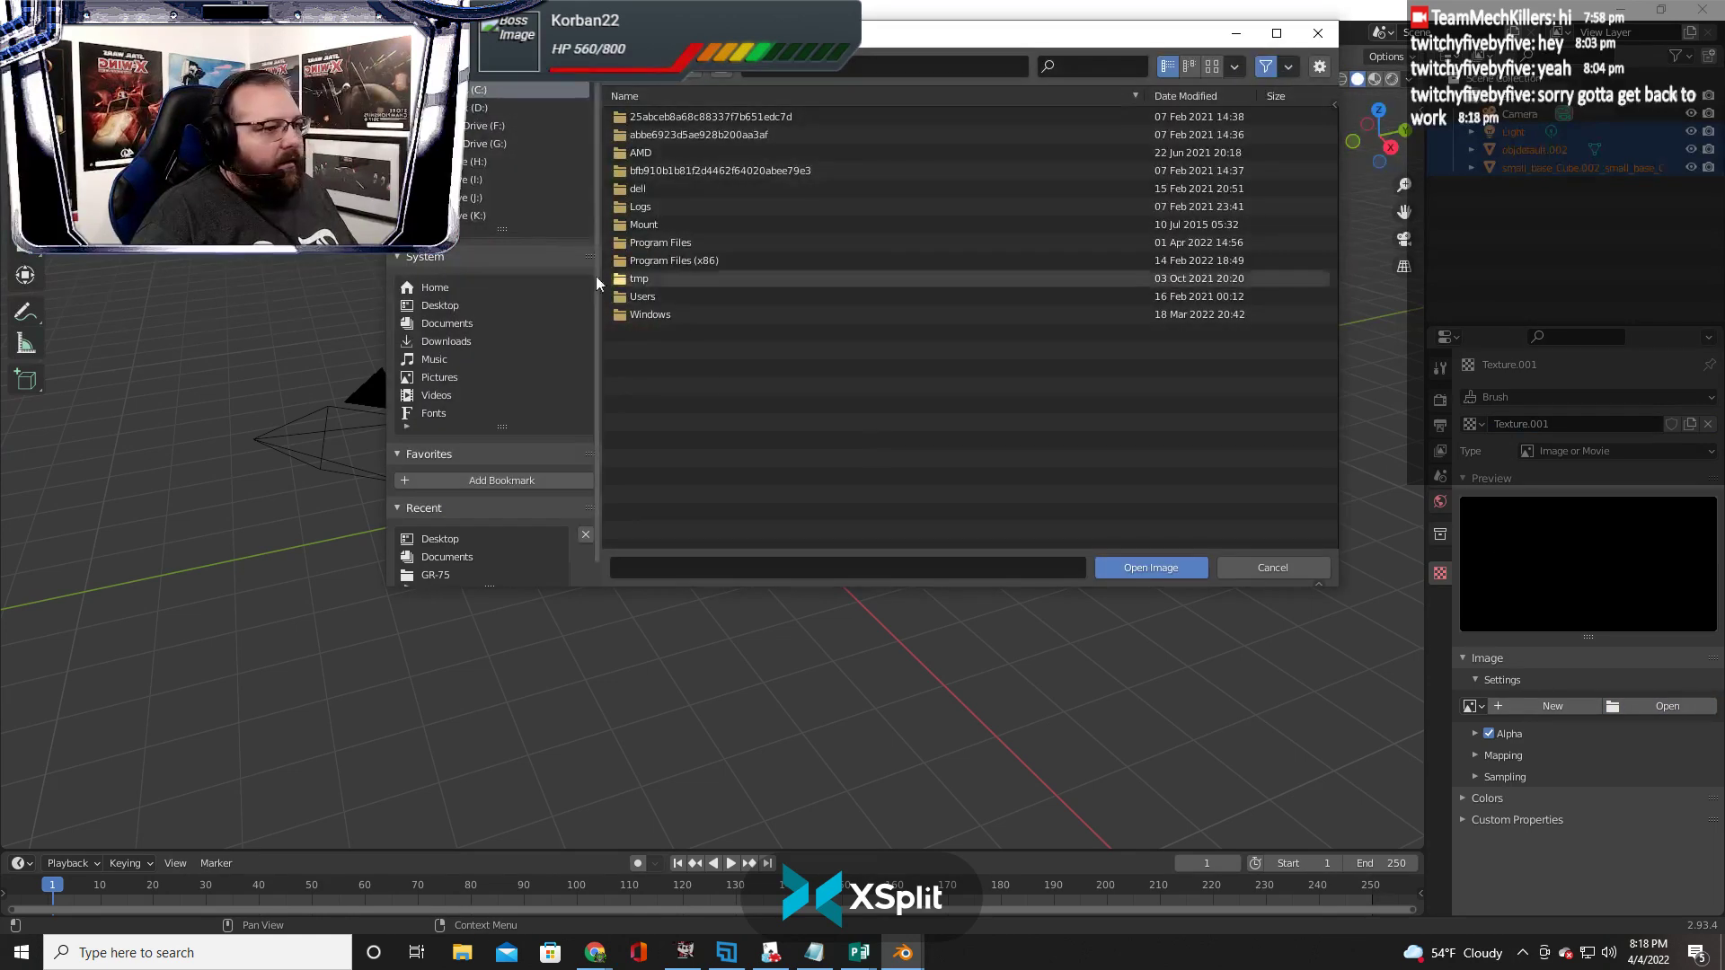
click(446, 325)
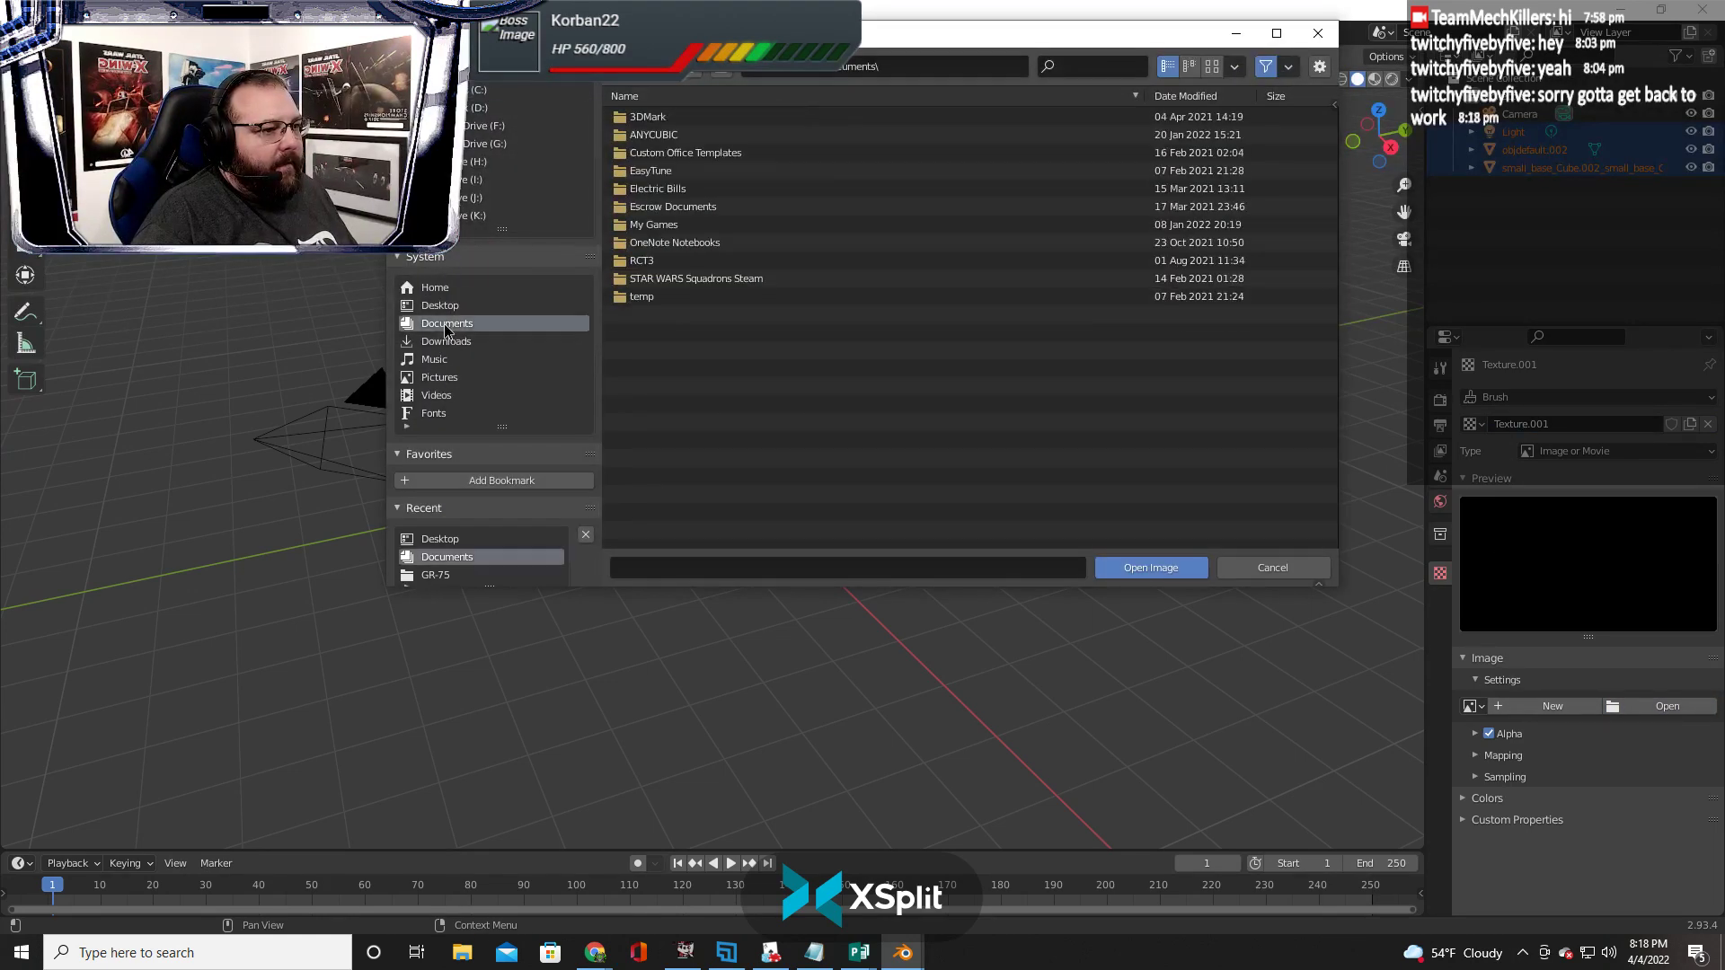
click(440, 306)
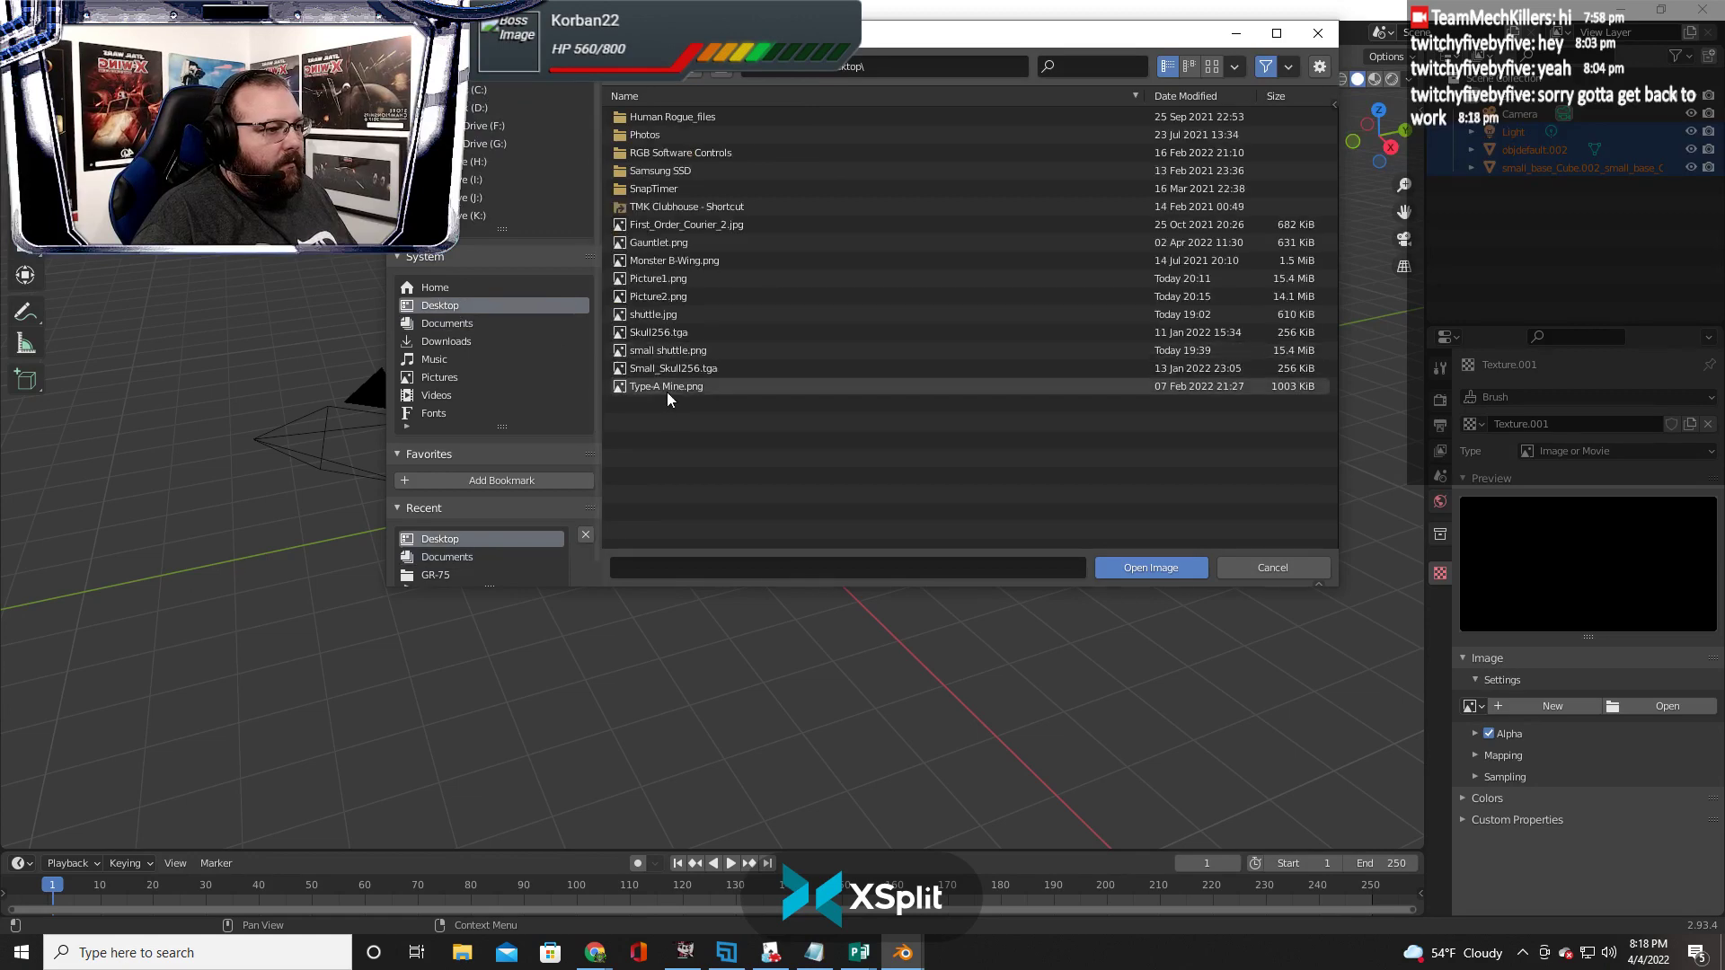
click(663, 280)
click(1129, 566)
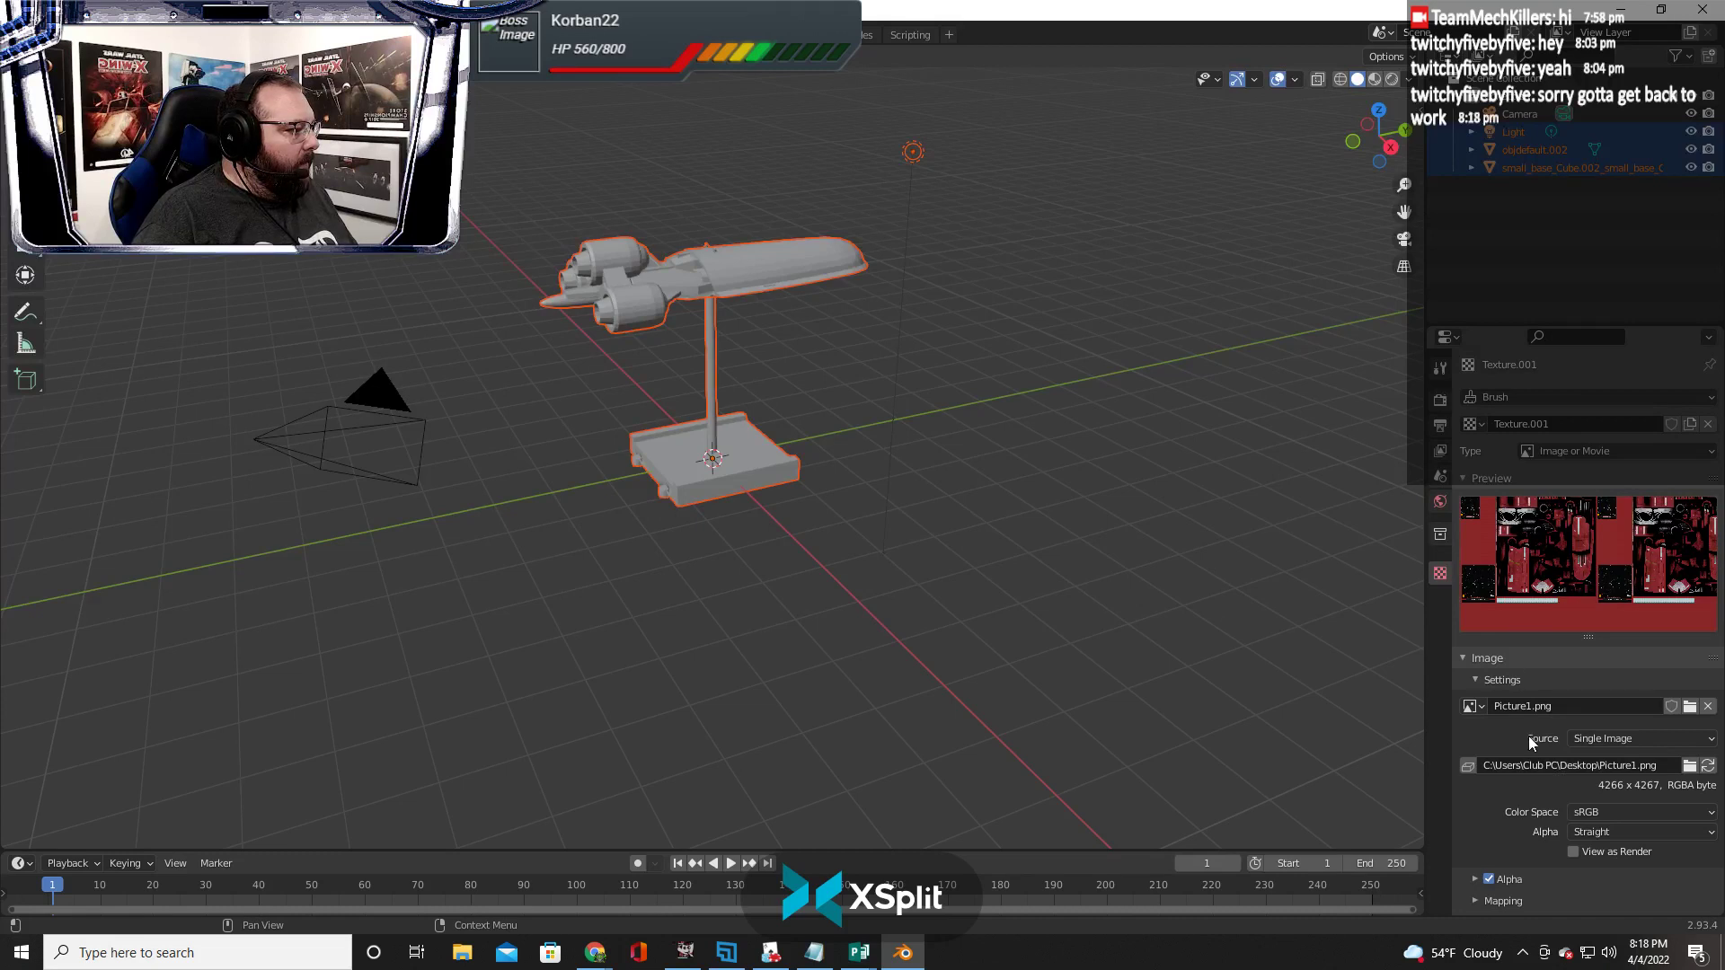
Select the scene camera, rotate it slightly beside the shuttle model and deselect it
scroll(1076, 476, down, 5)
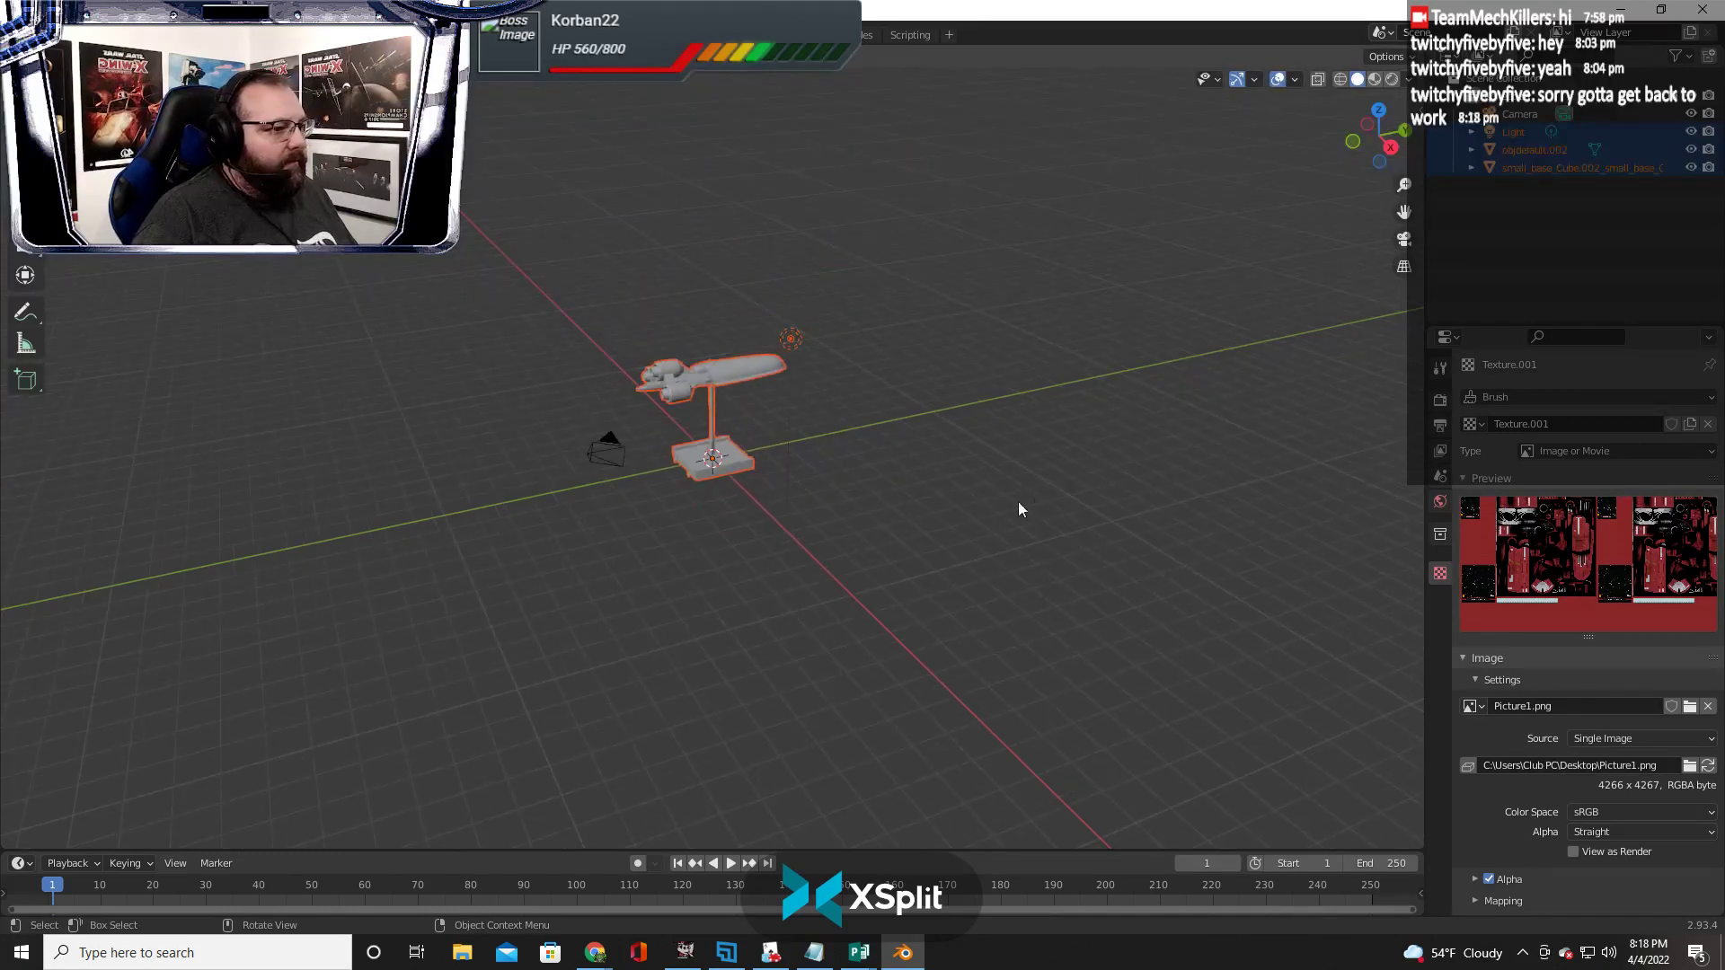
scroll(1017, 501, up, 1)
scroll(881, 516, up, 1)
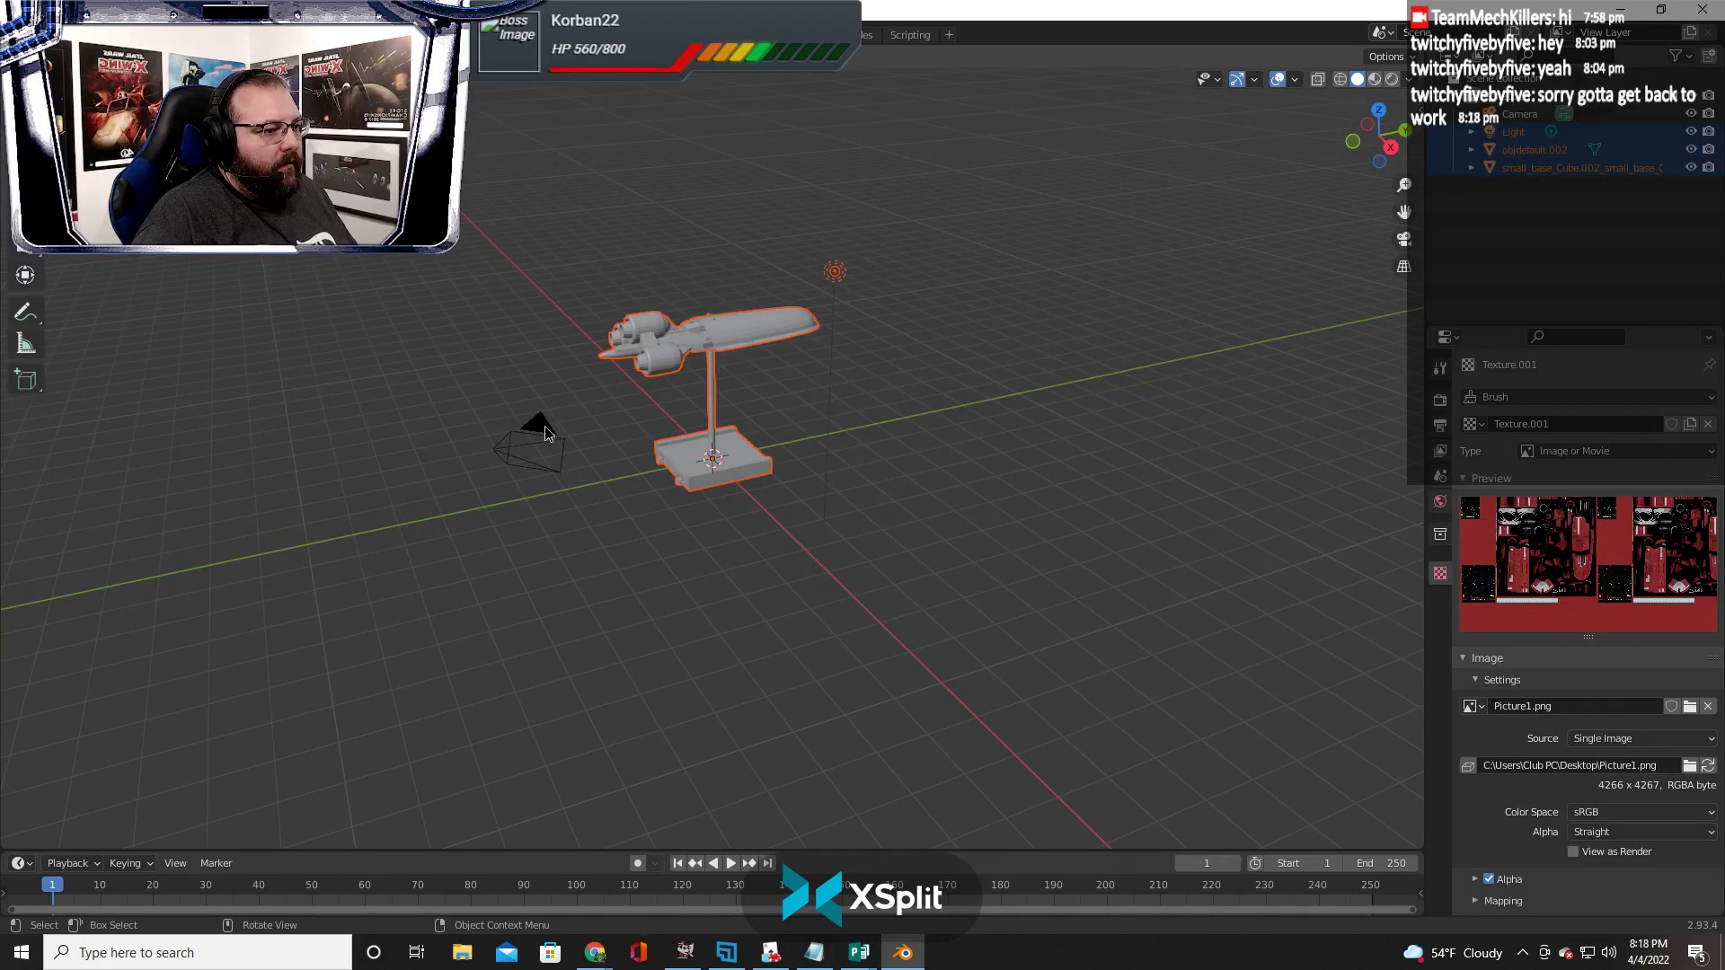
click(540, 449)
key(r)
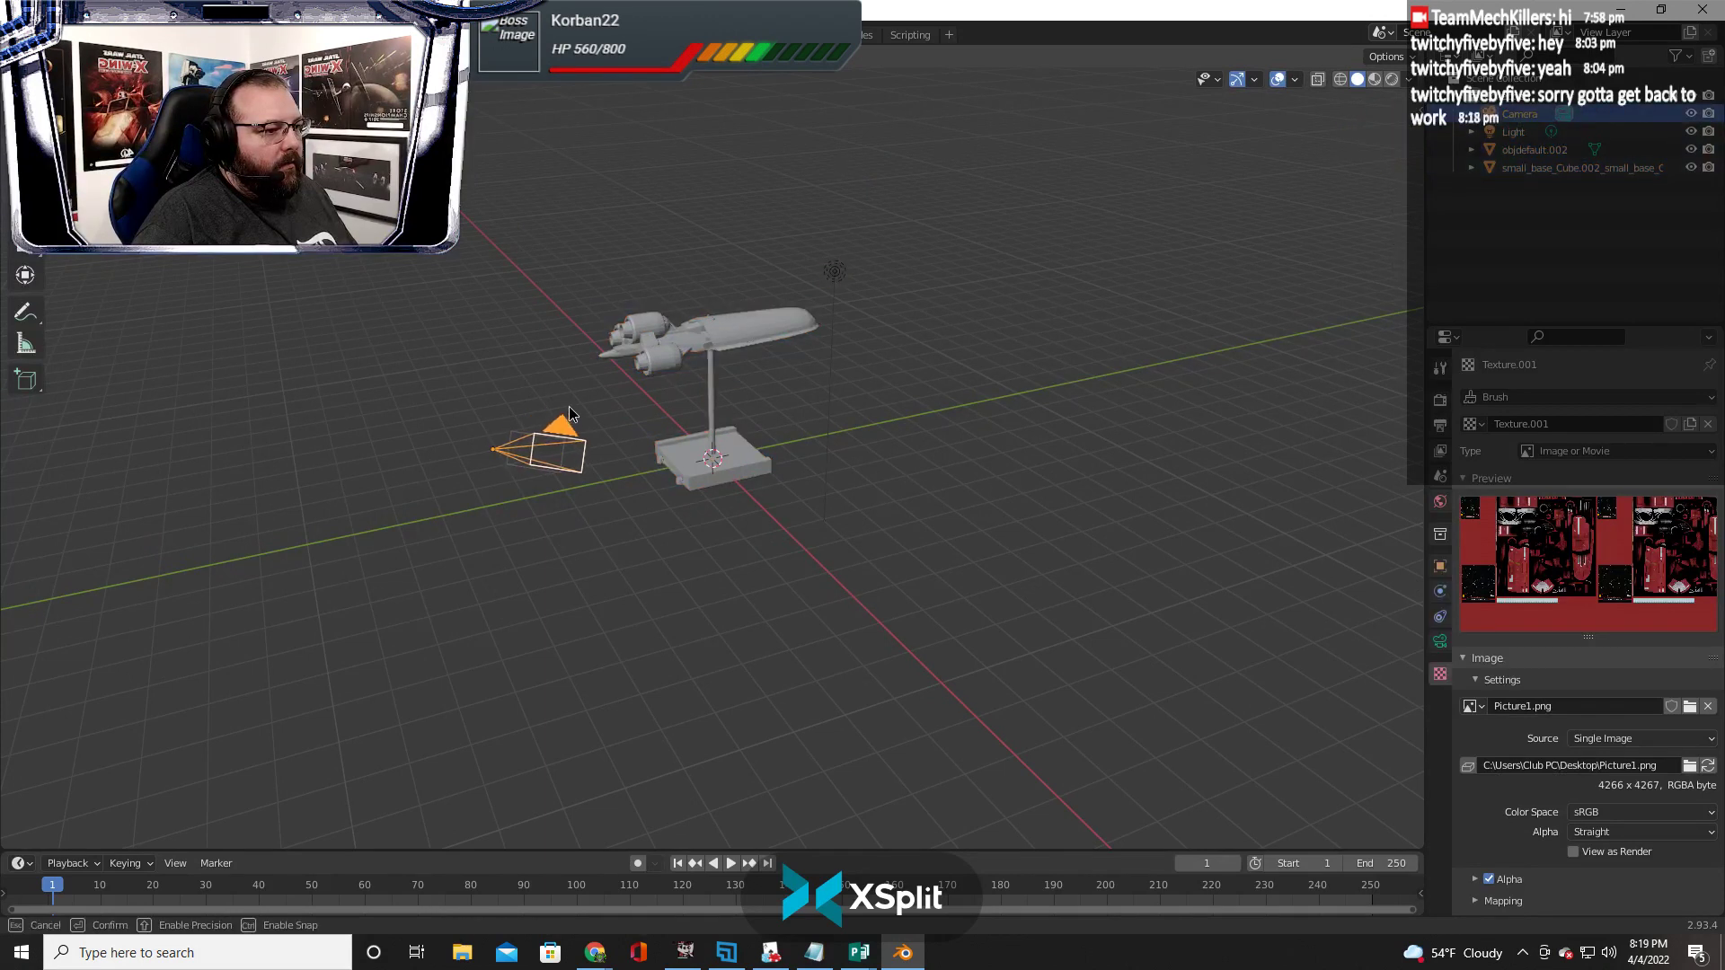
drag(530, 410, 522, 414)
click(522, 312)
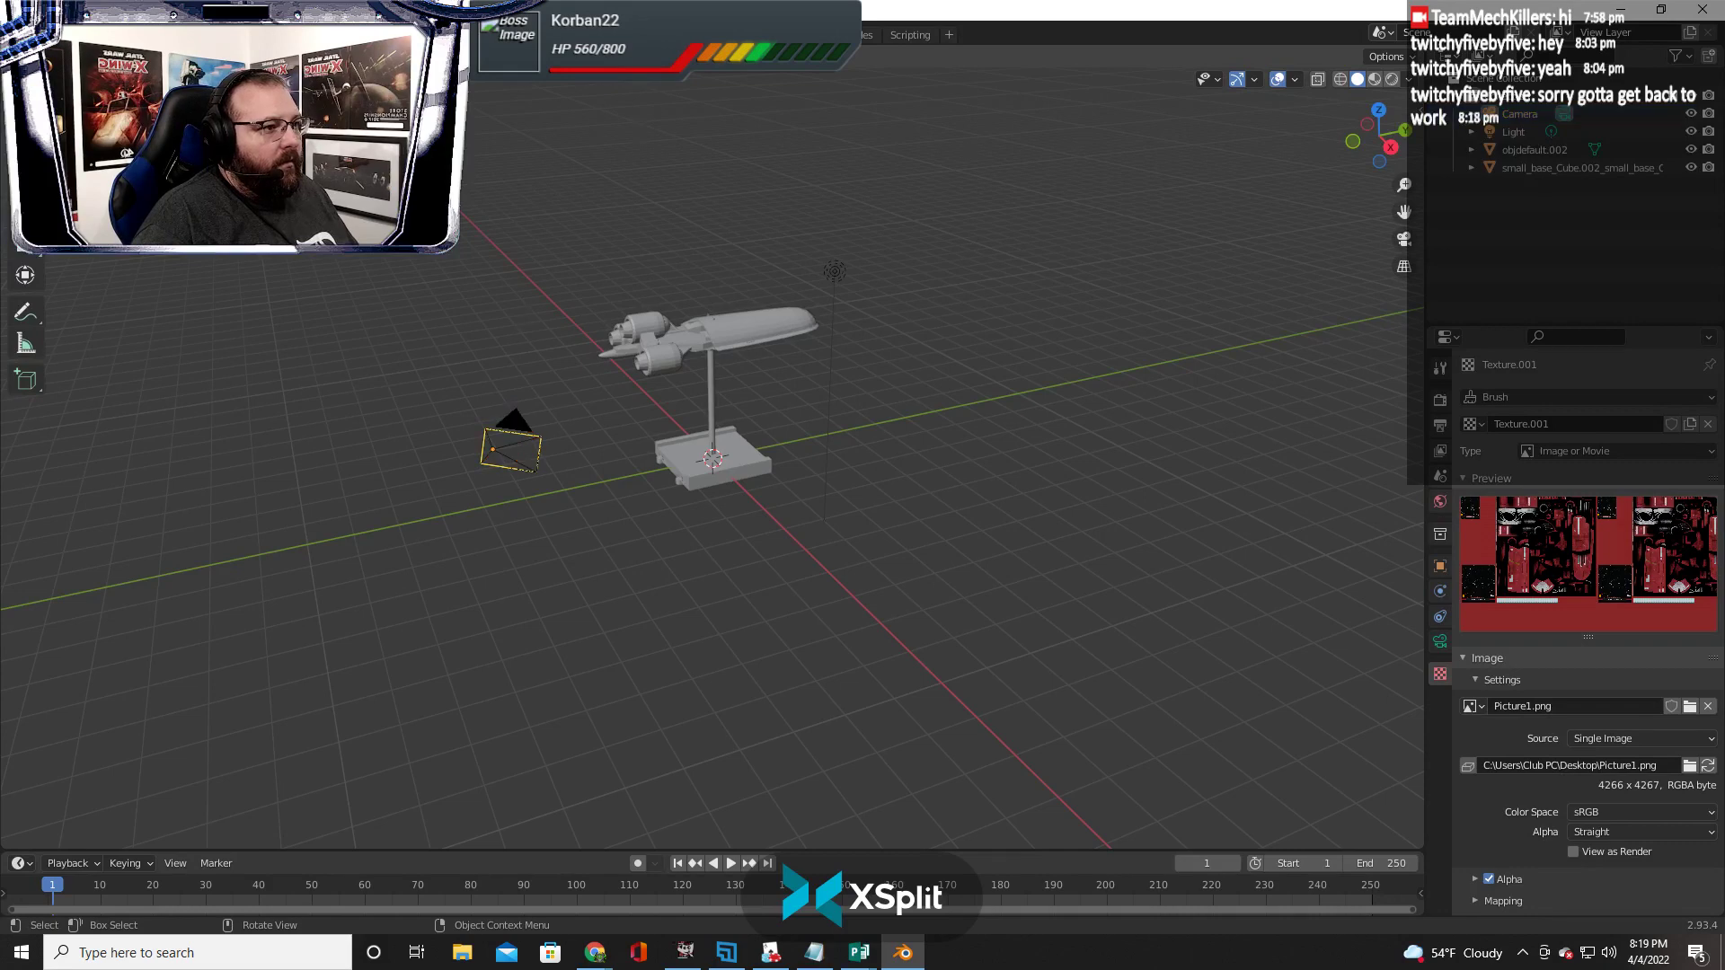
Check the render view in the Rendering workspace, then return to the Layout scene
click(657, 34)
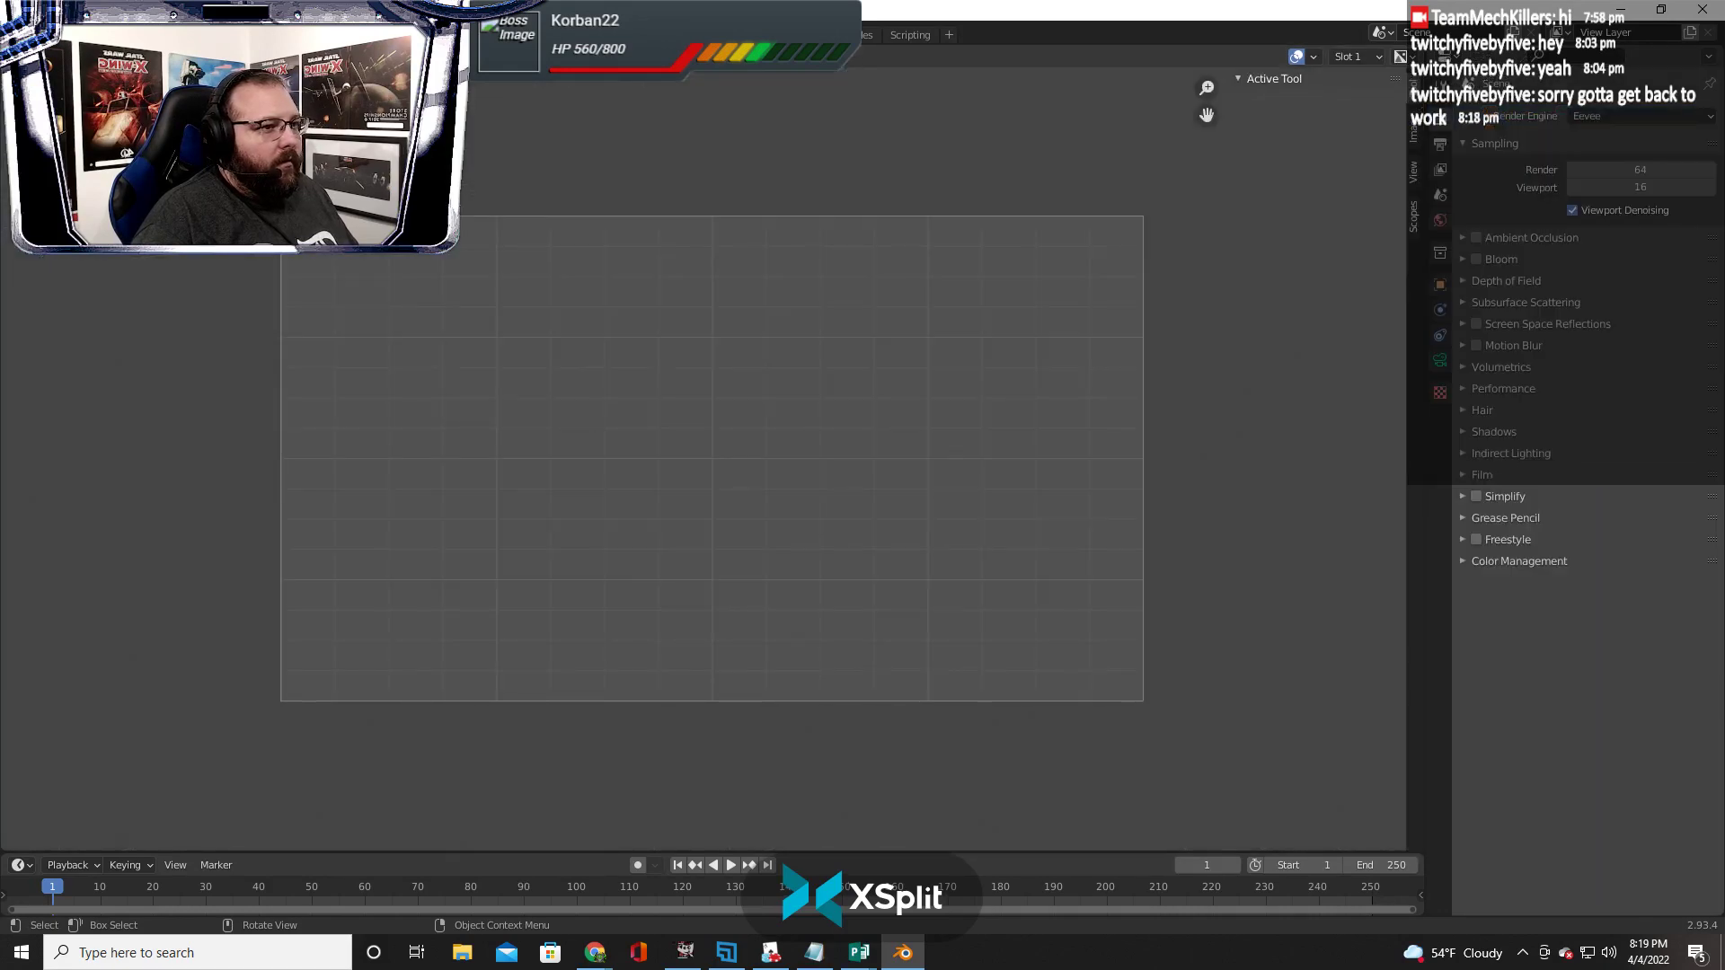
click(237, 35)
right_click(597, 494)
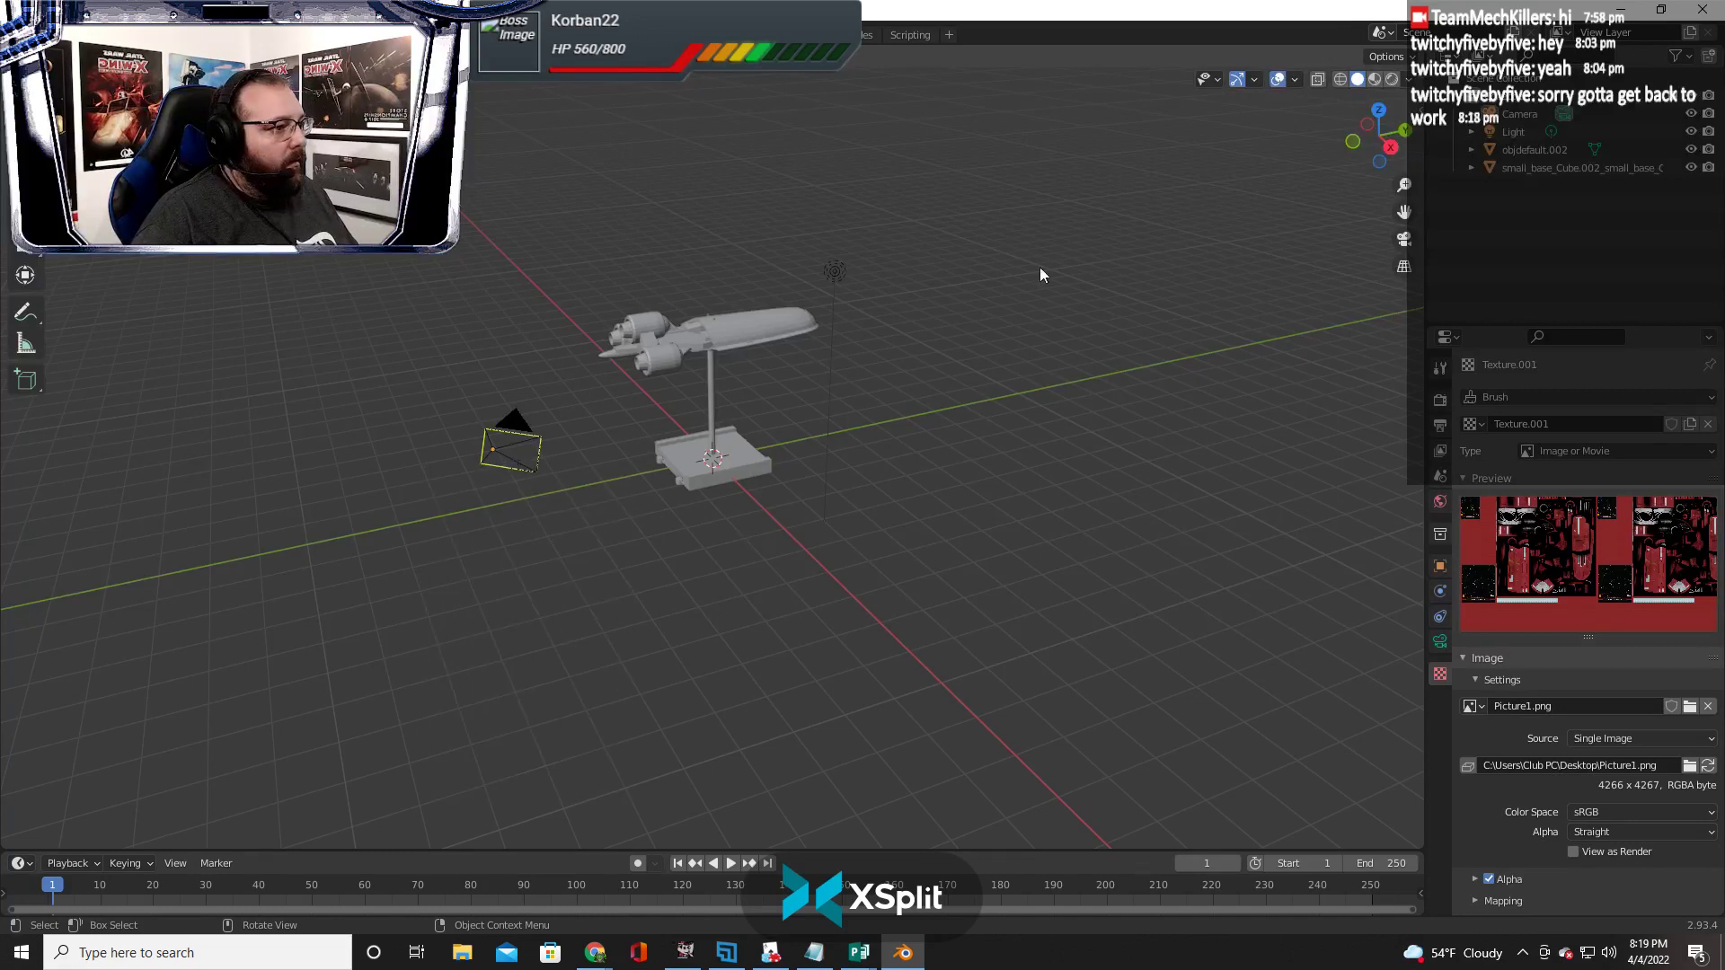
Raise the camera straight up along the Z axis to a height of about 7.7 m, near the shuttle's level
click(500, 422)
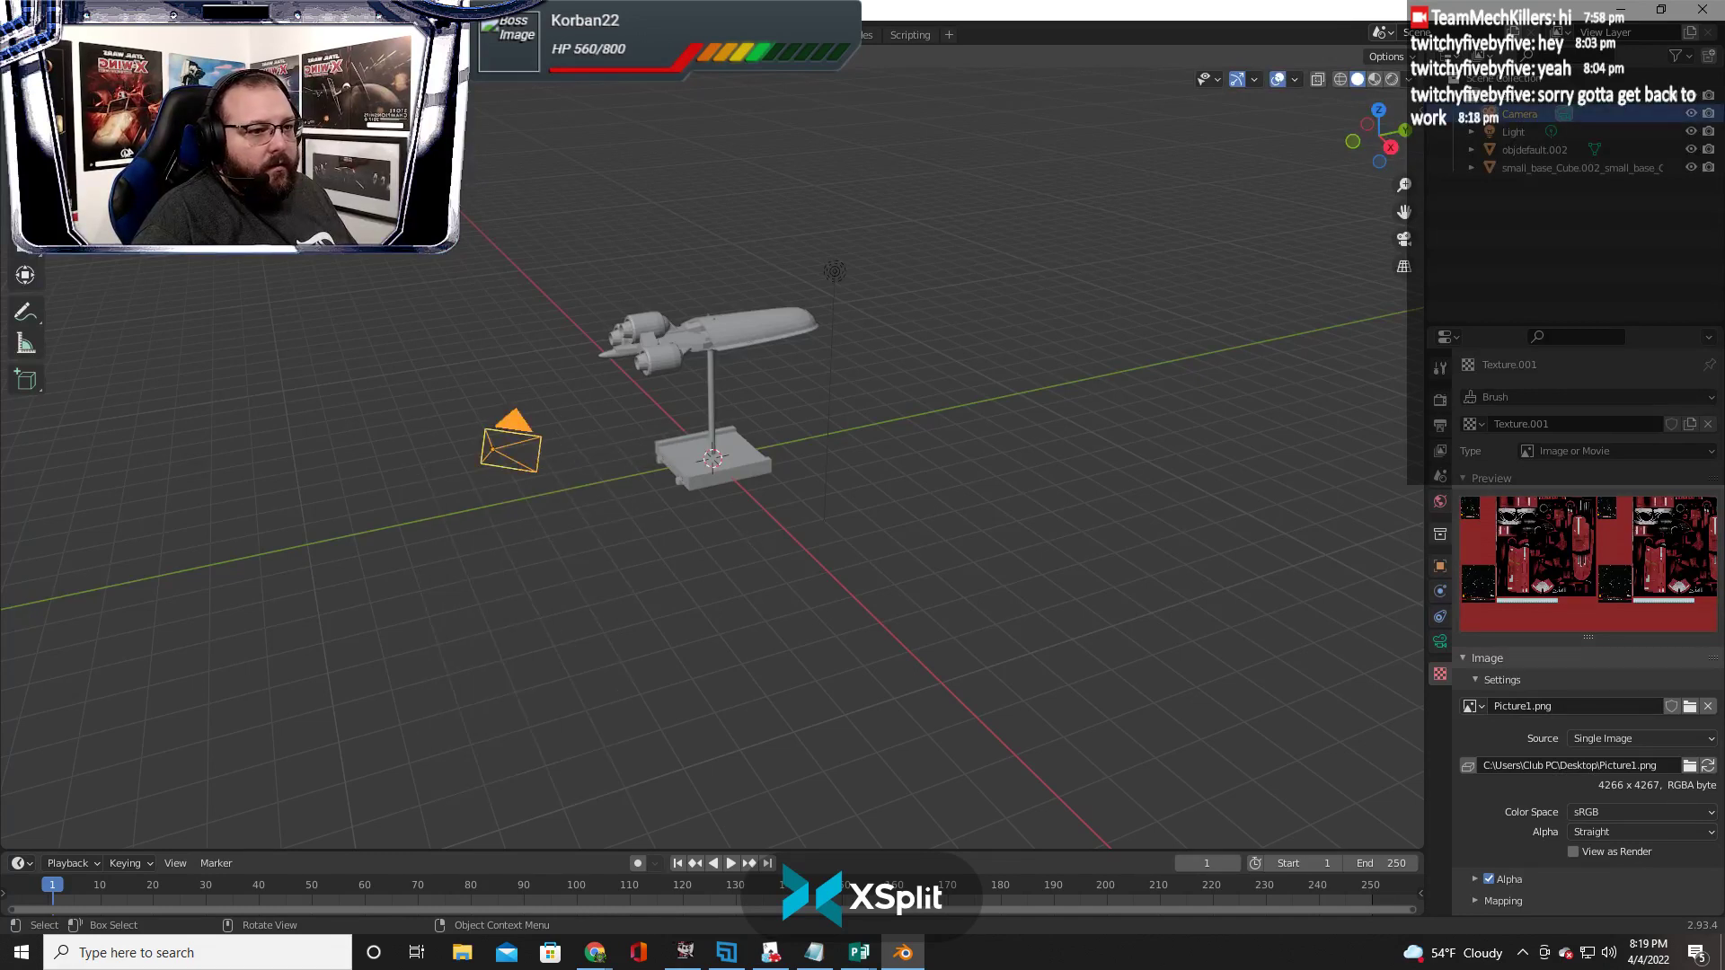
click(25, 178)
drag(490, 388, 526, 280)
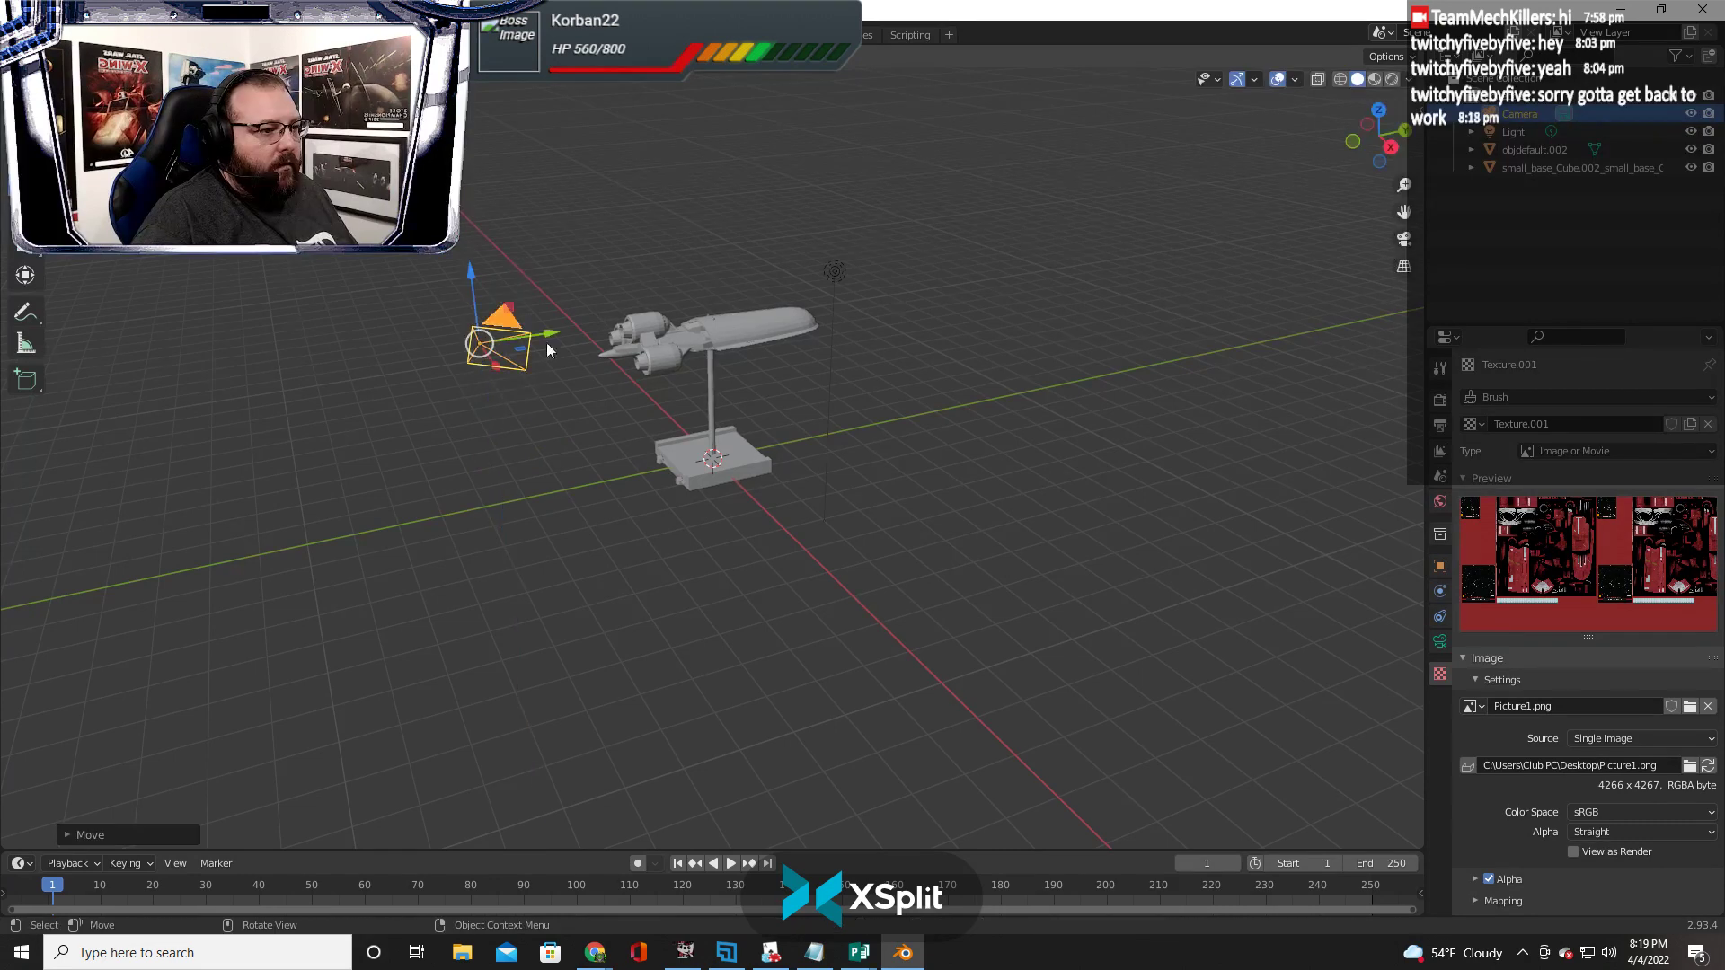
click(839, 408)
mouse_move(1374, 134)
mouse_down()
mouse_move(1387, 139)
mouse_move(1350, 147)
mouse_up()
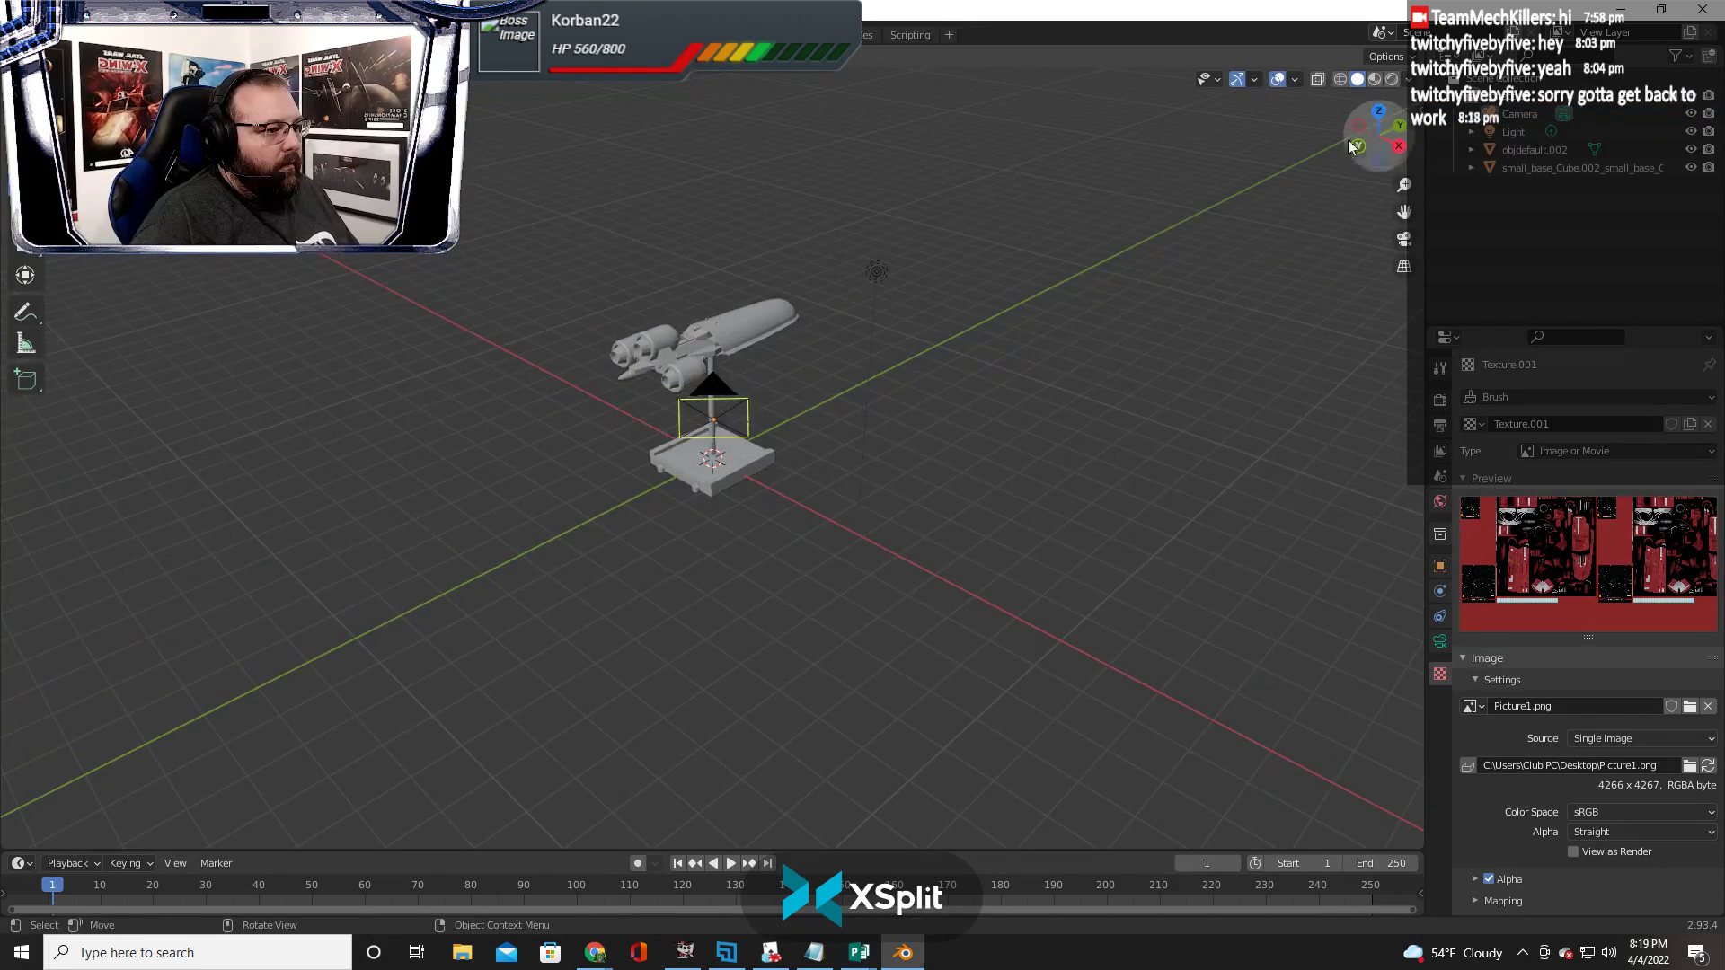
drag(724, 383, 720, 352)
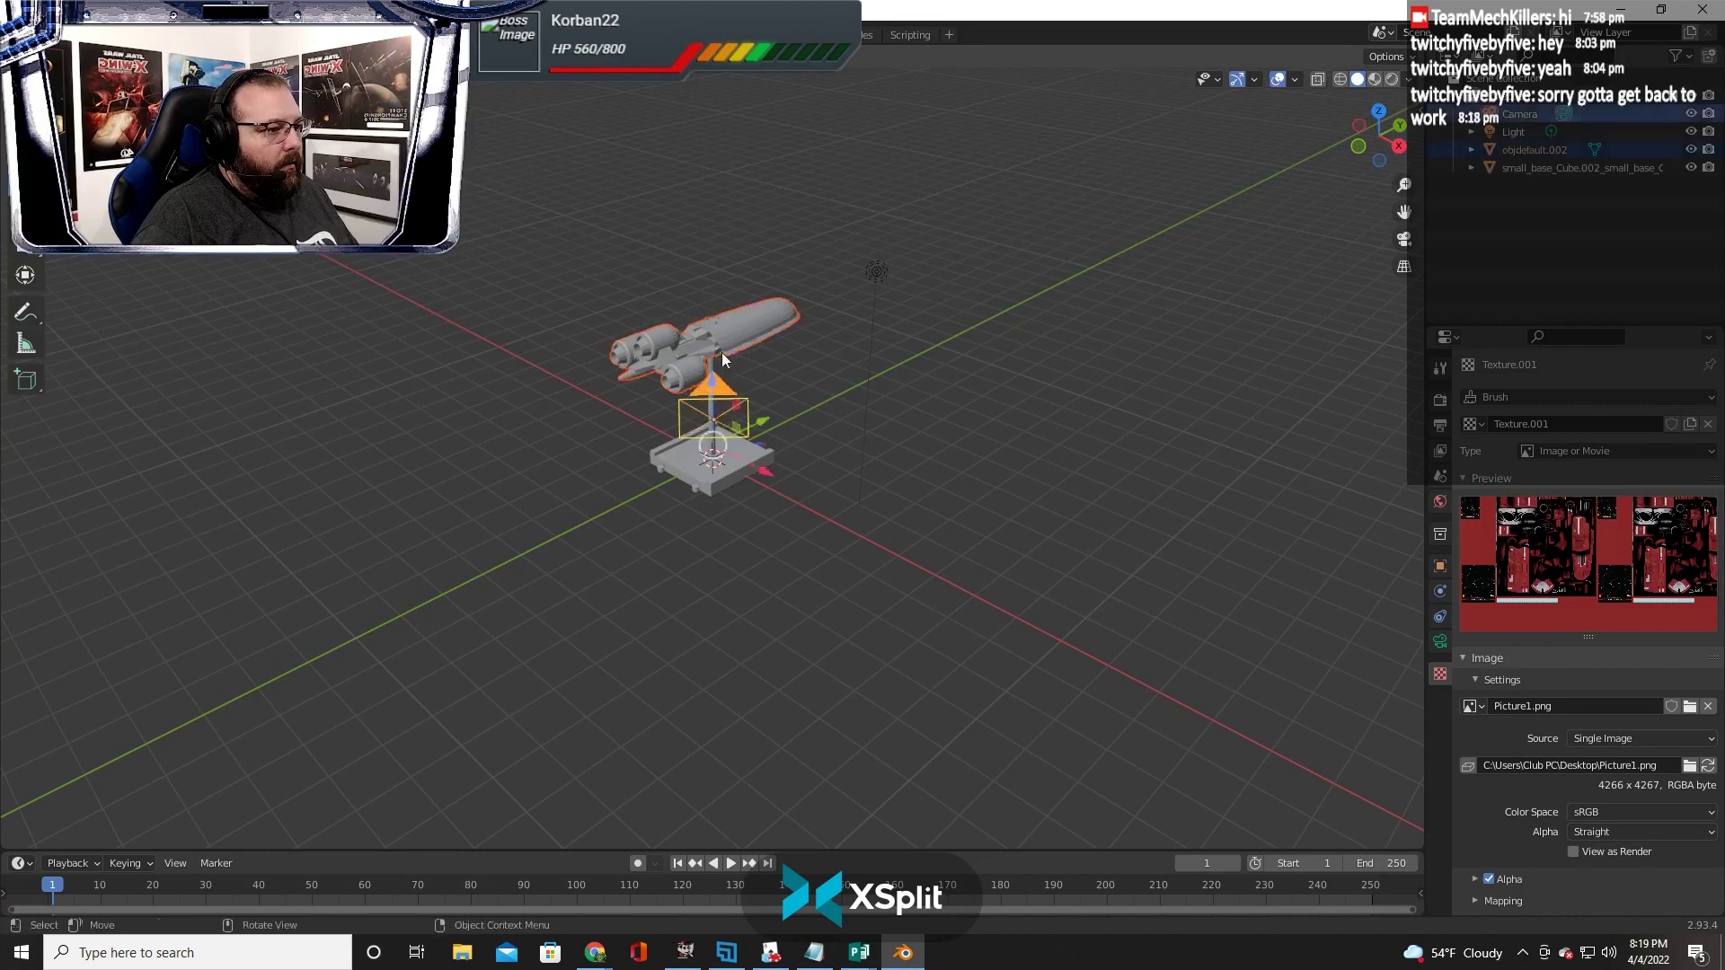
click(733, 406)
click(715, 411)
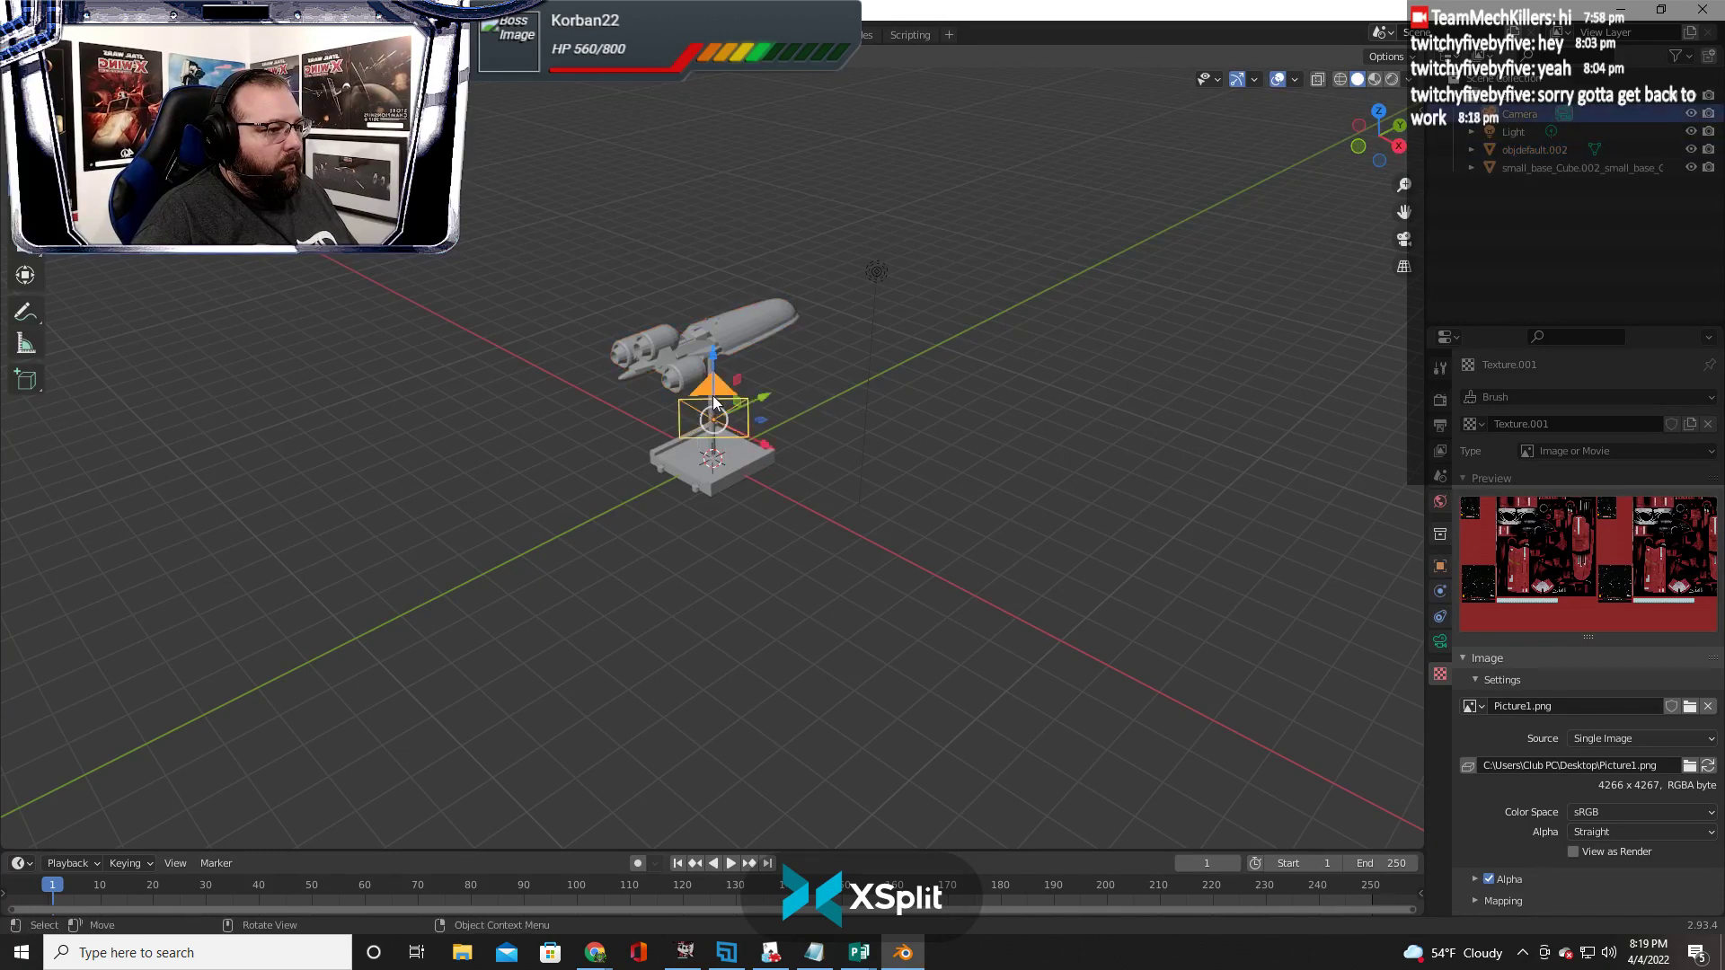
drag(710, 353, 719, 279)
click(985, 306)
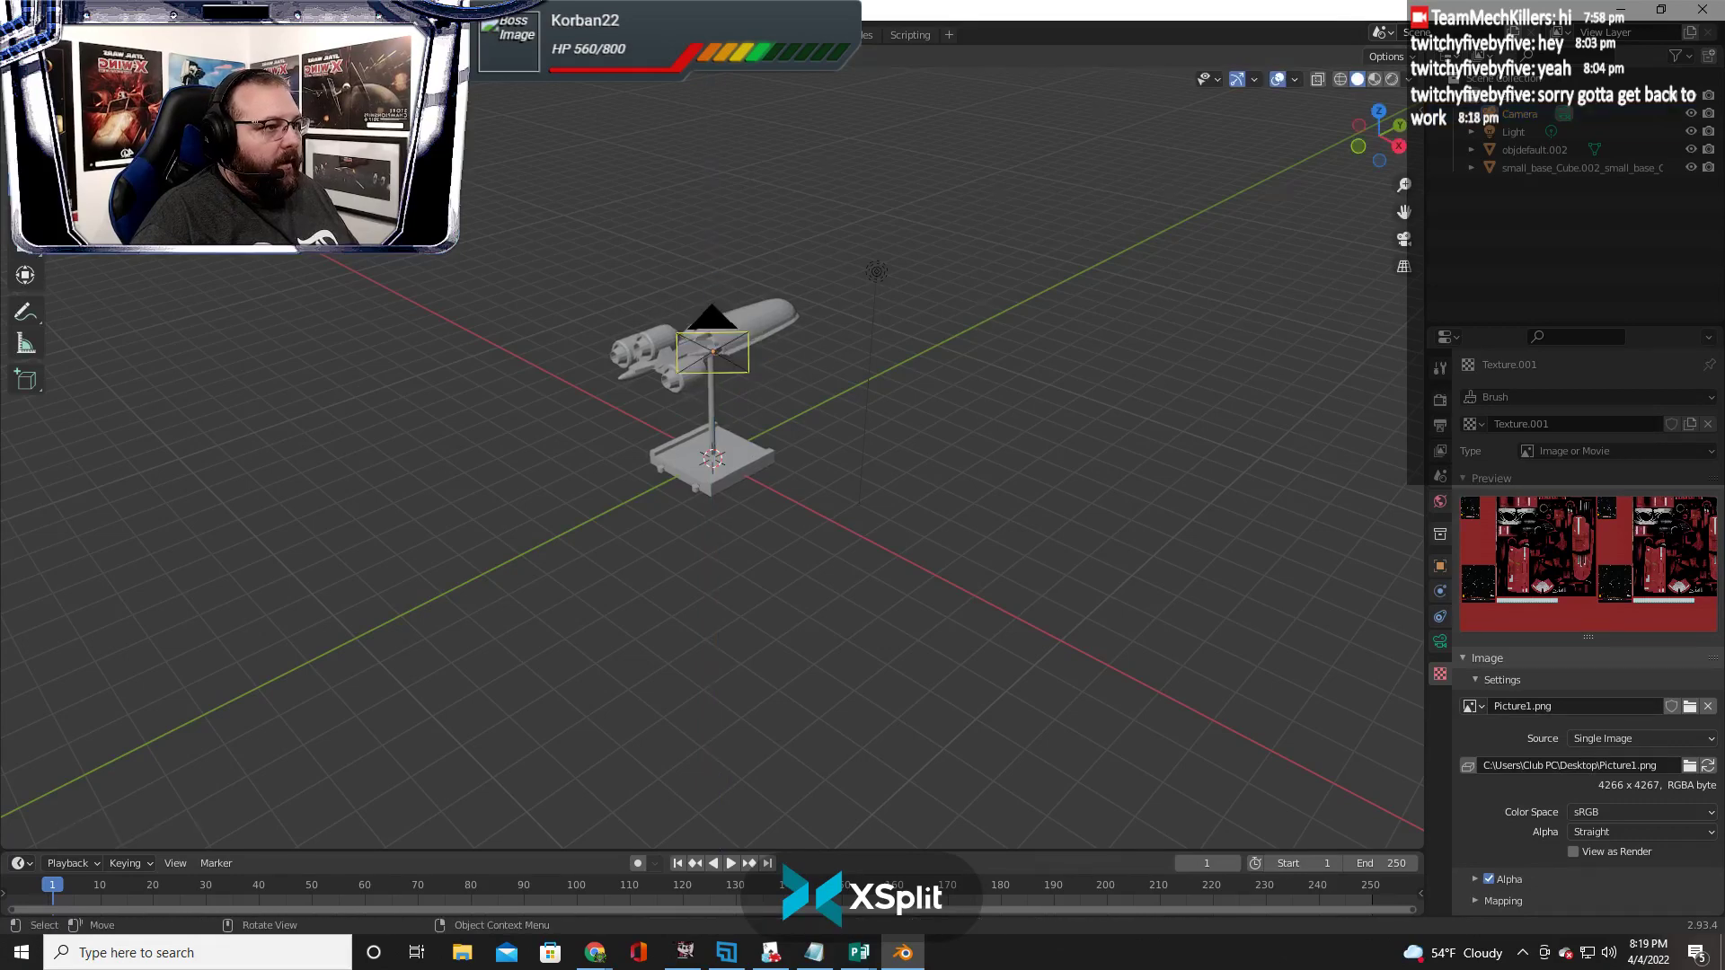
Display the Render Result image in the Rendering workspace
click(669, 34)
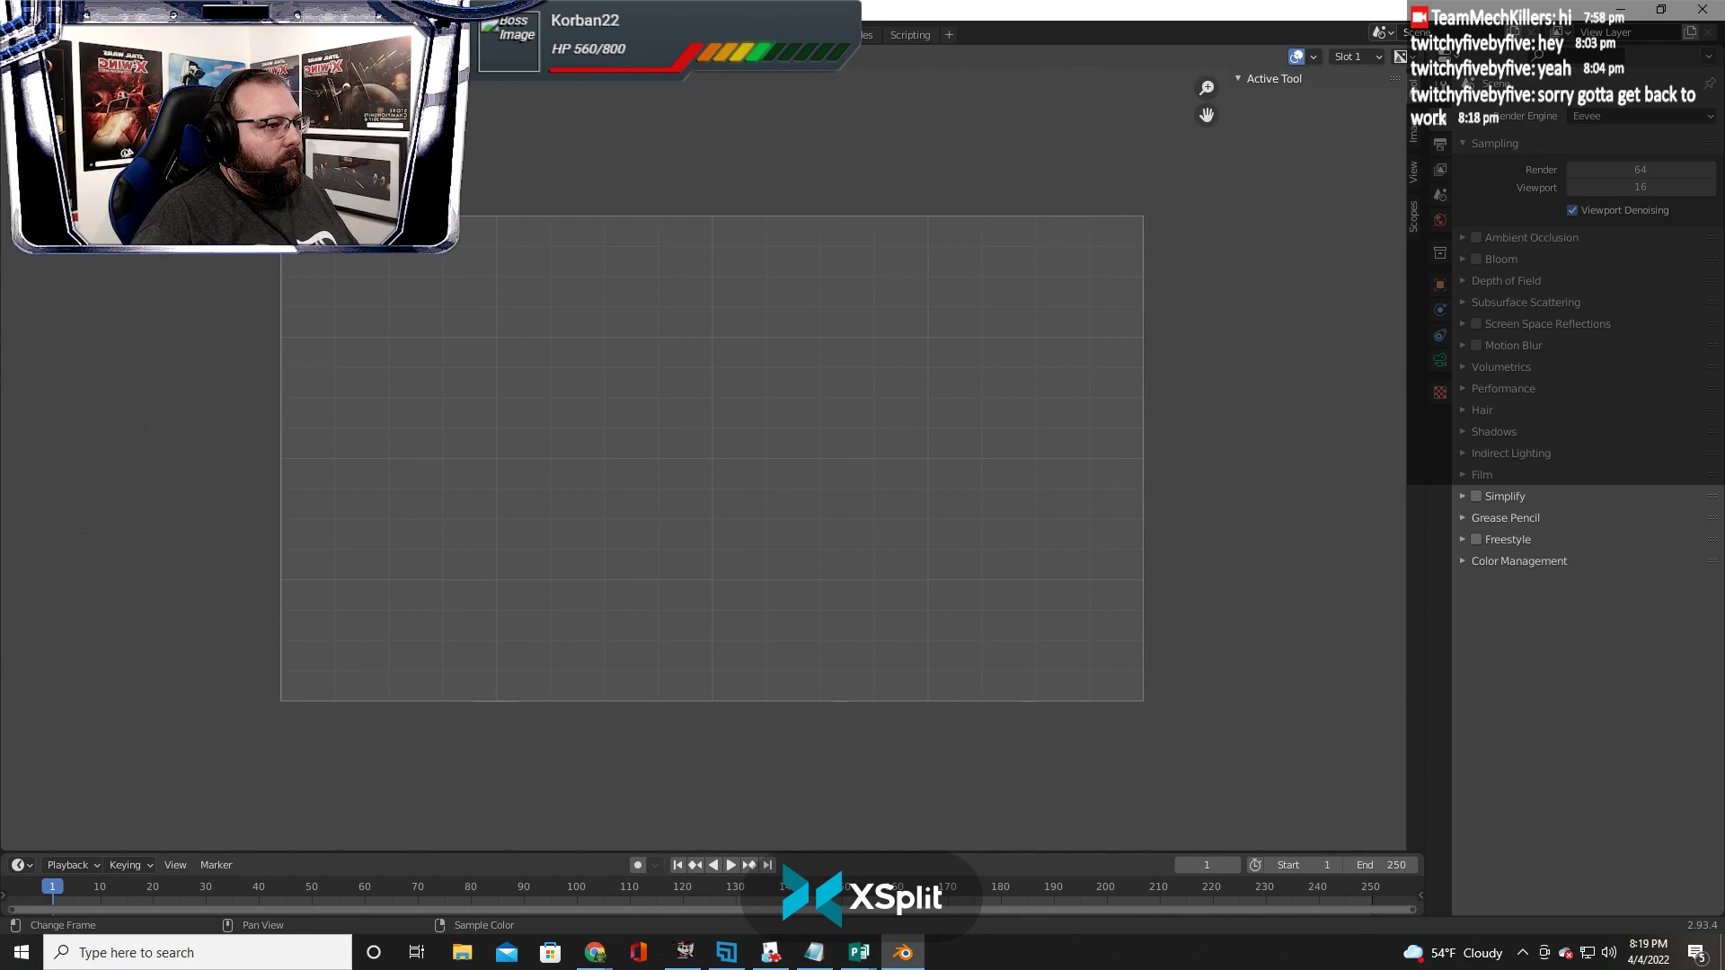
click(616, 56)
key(Up)
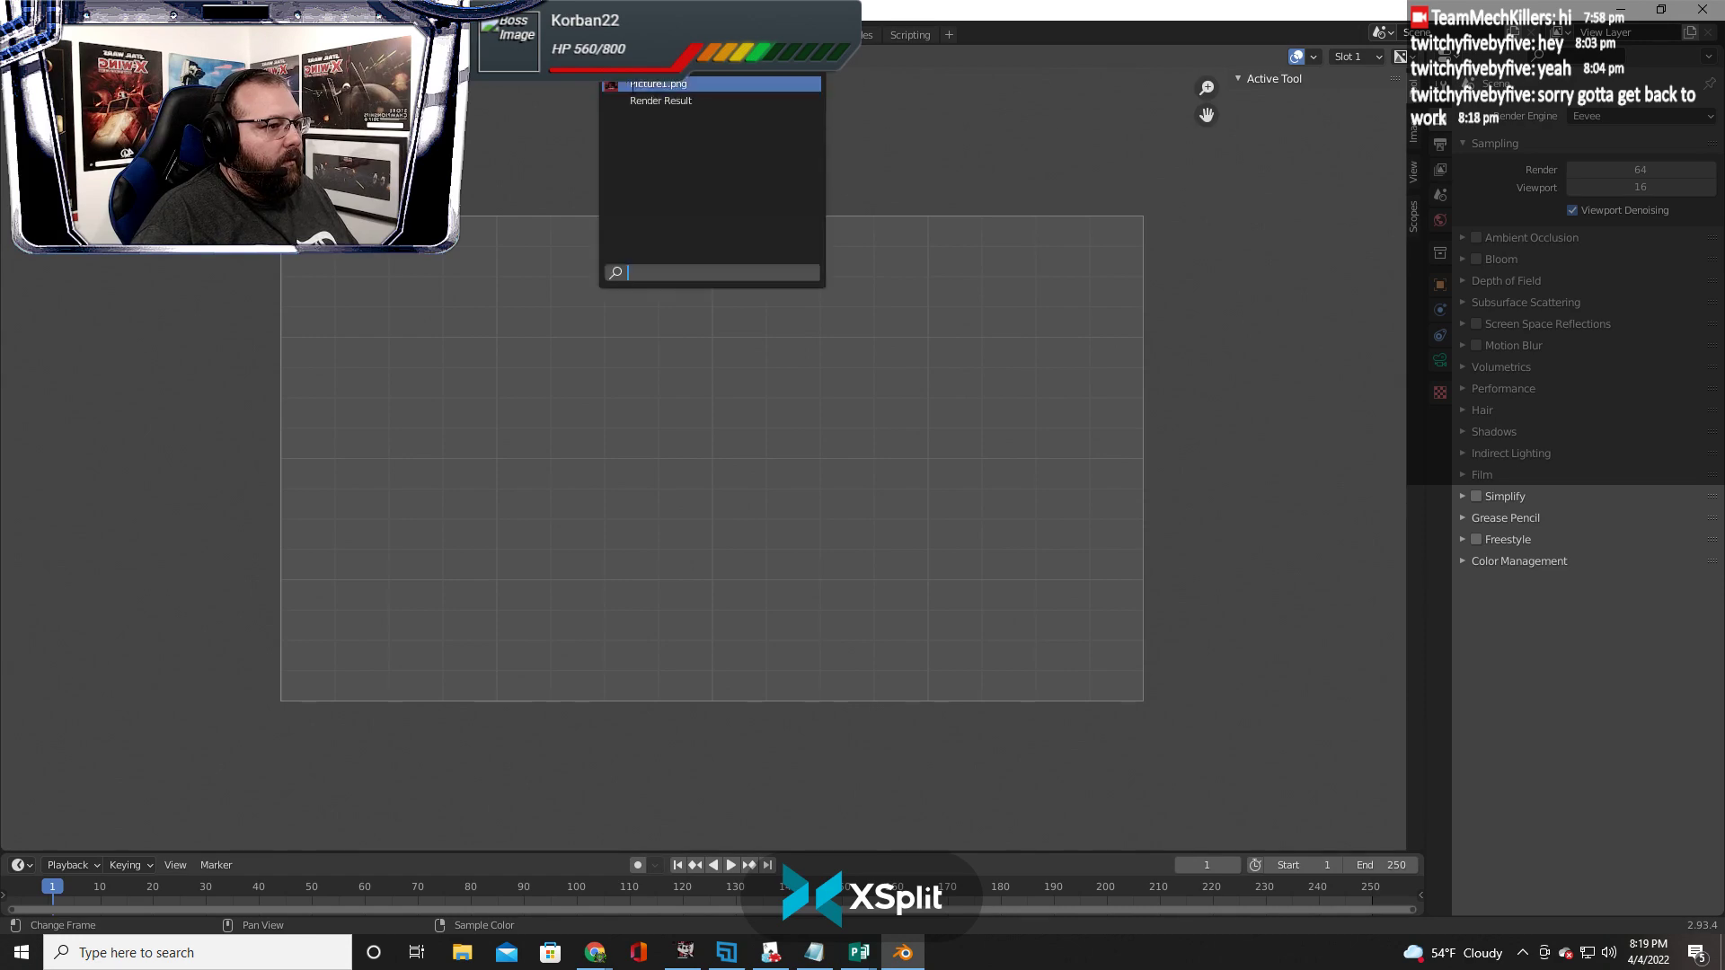
click(662, 102)
Look through the Compositing, Geometry Nodes, Scripting, Rendering and UV Editing workspaces, ending in the Modeling workspace
click(754, 34)
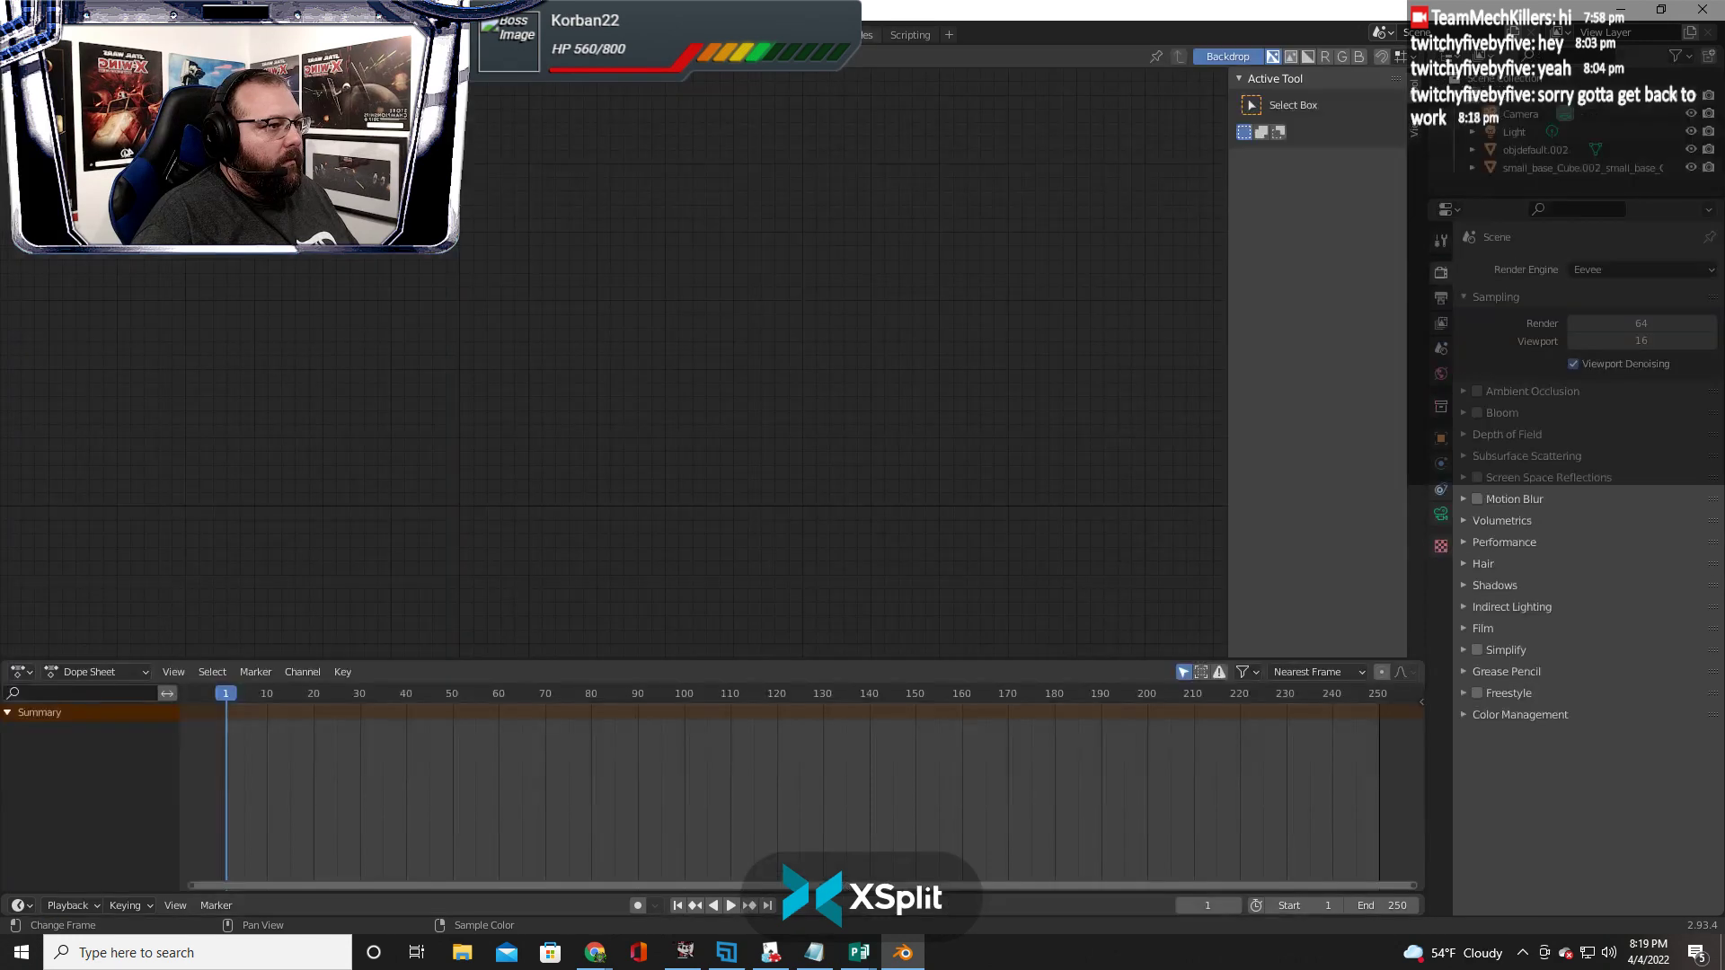
click(840, 34)
click(910, 36)
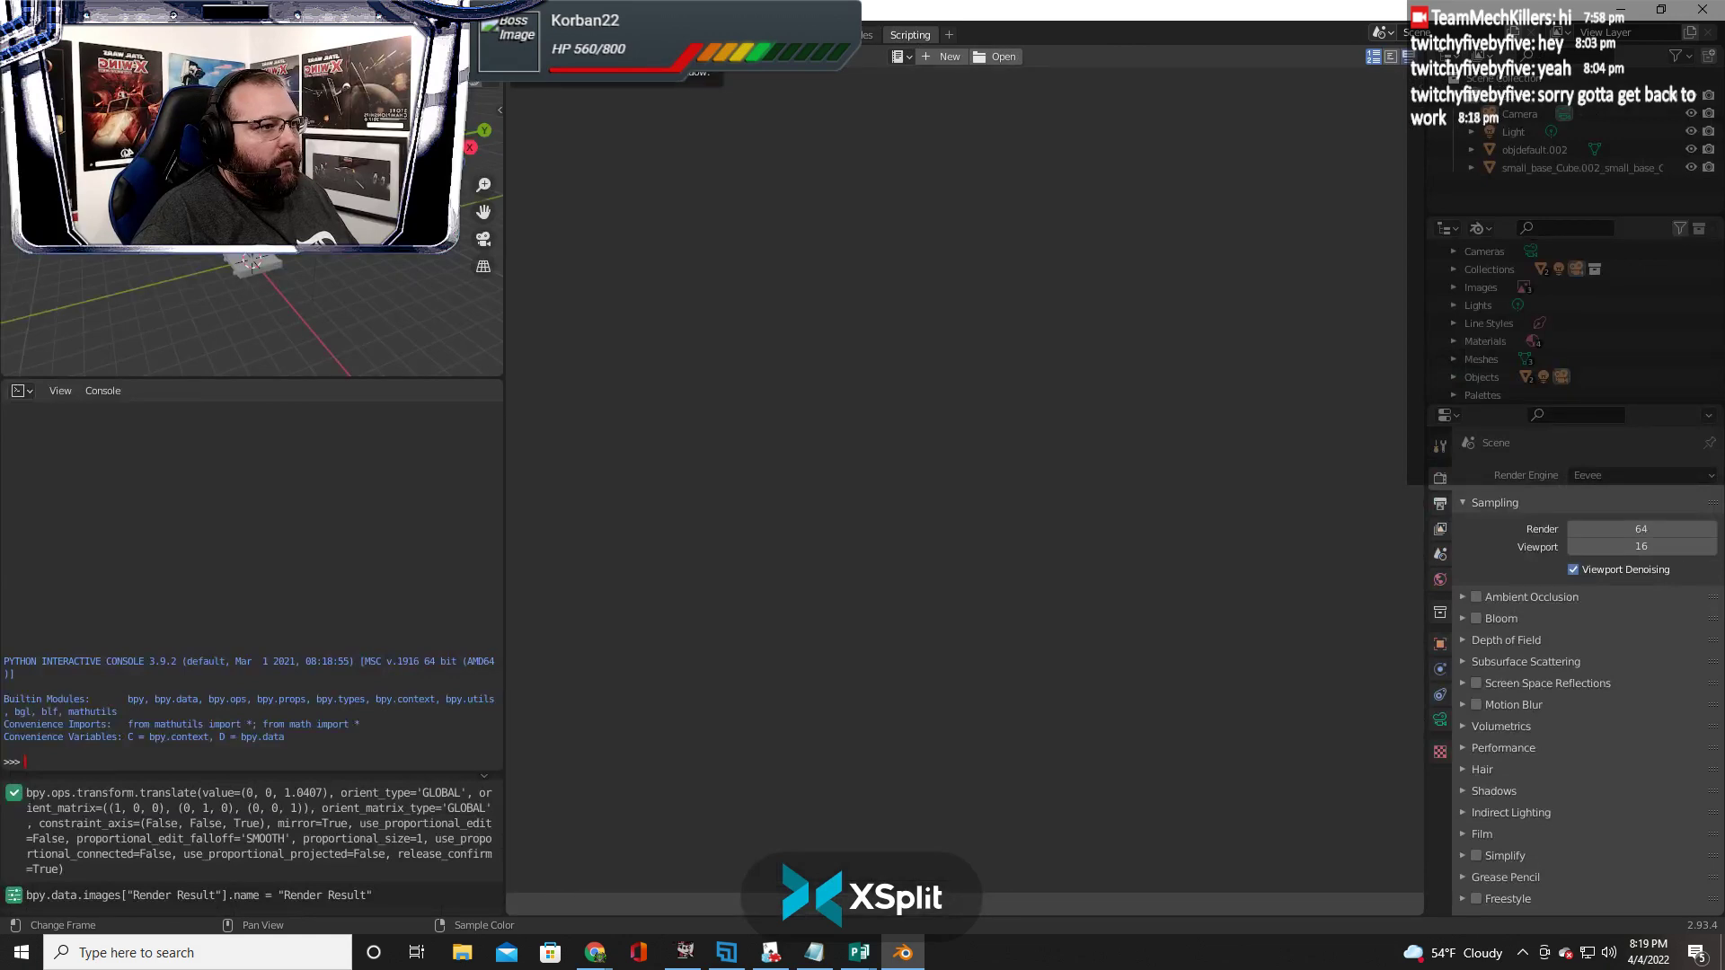
click(840, 34)
click(755, 34)
click(688, 34)
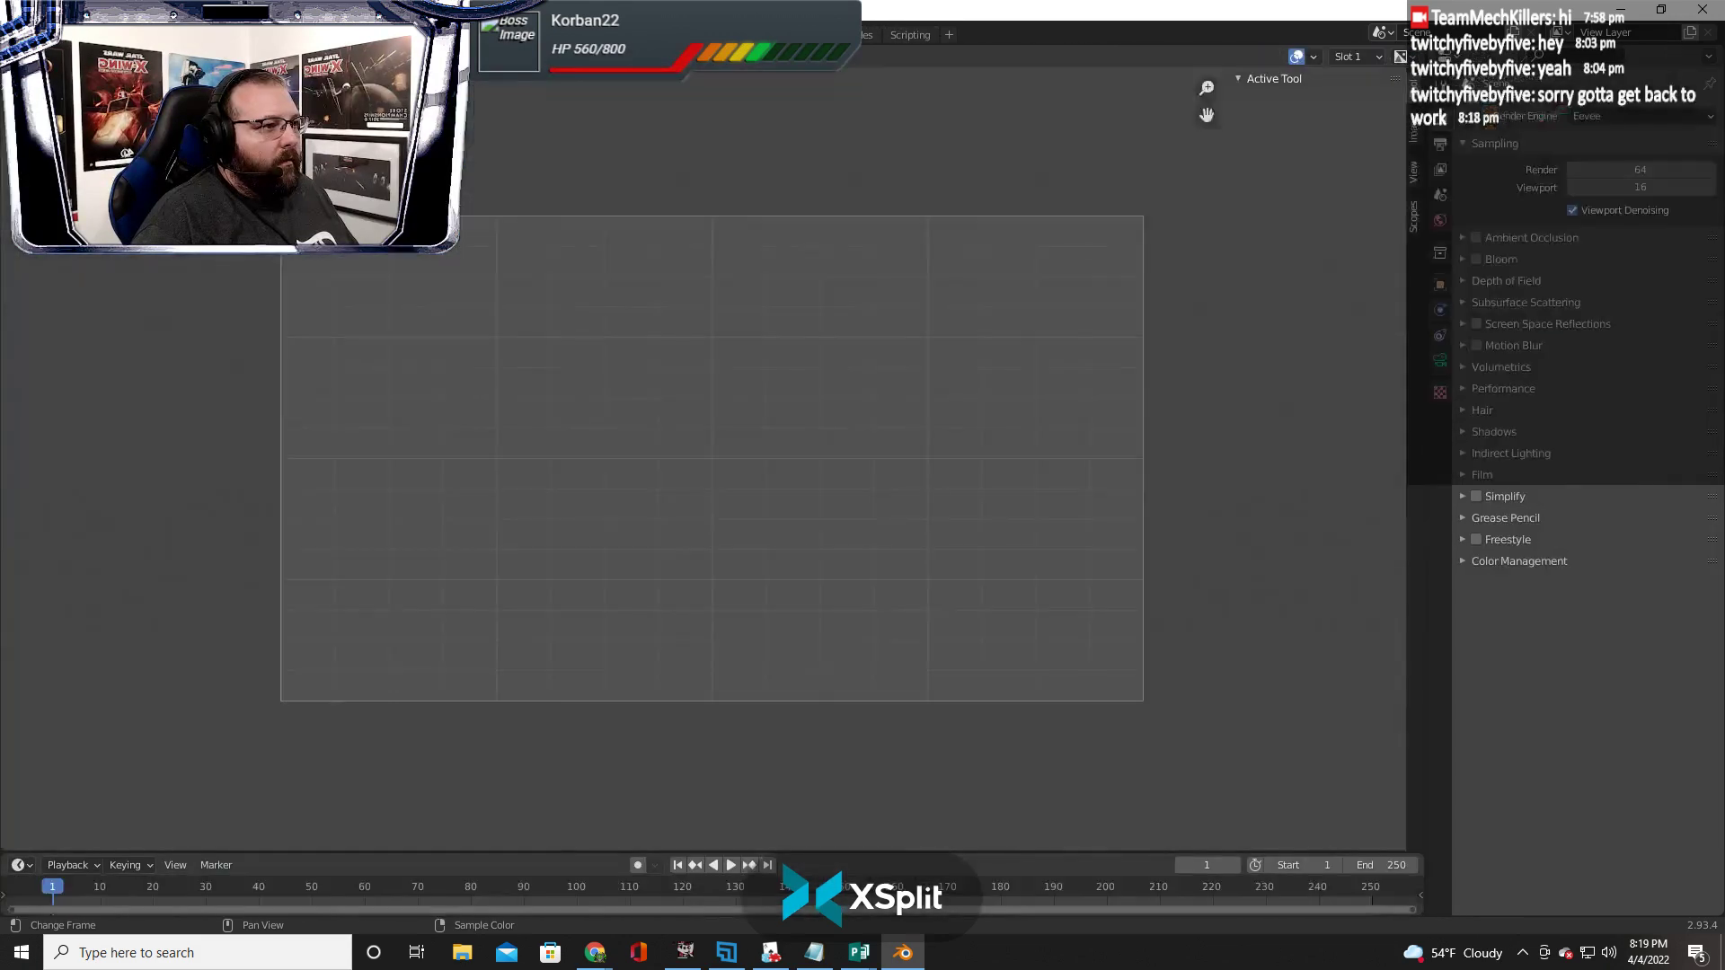
click(626, 34)
key(ctrl+Page_Up)
key(ctrl+Page_Up)
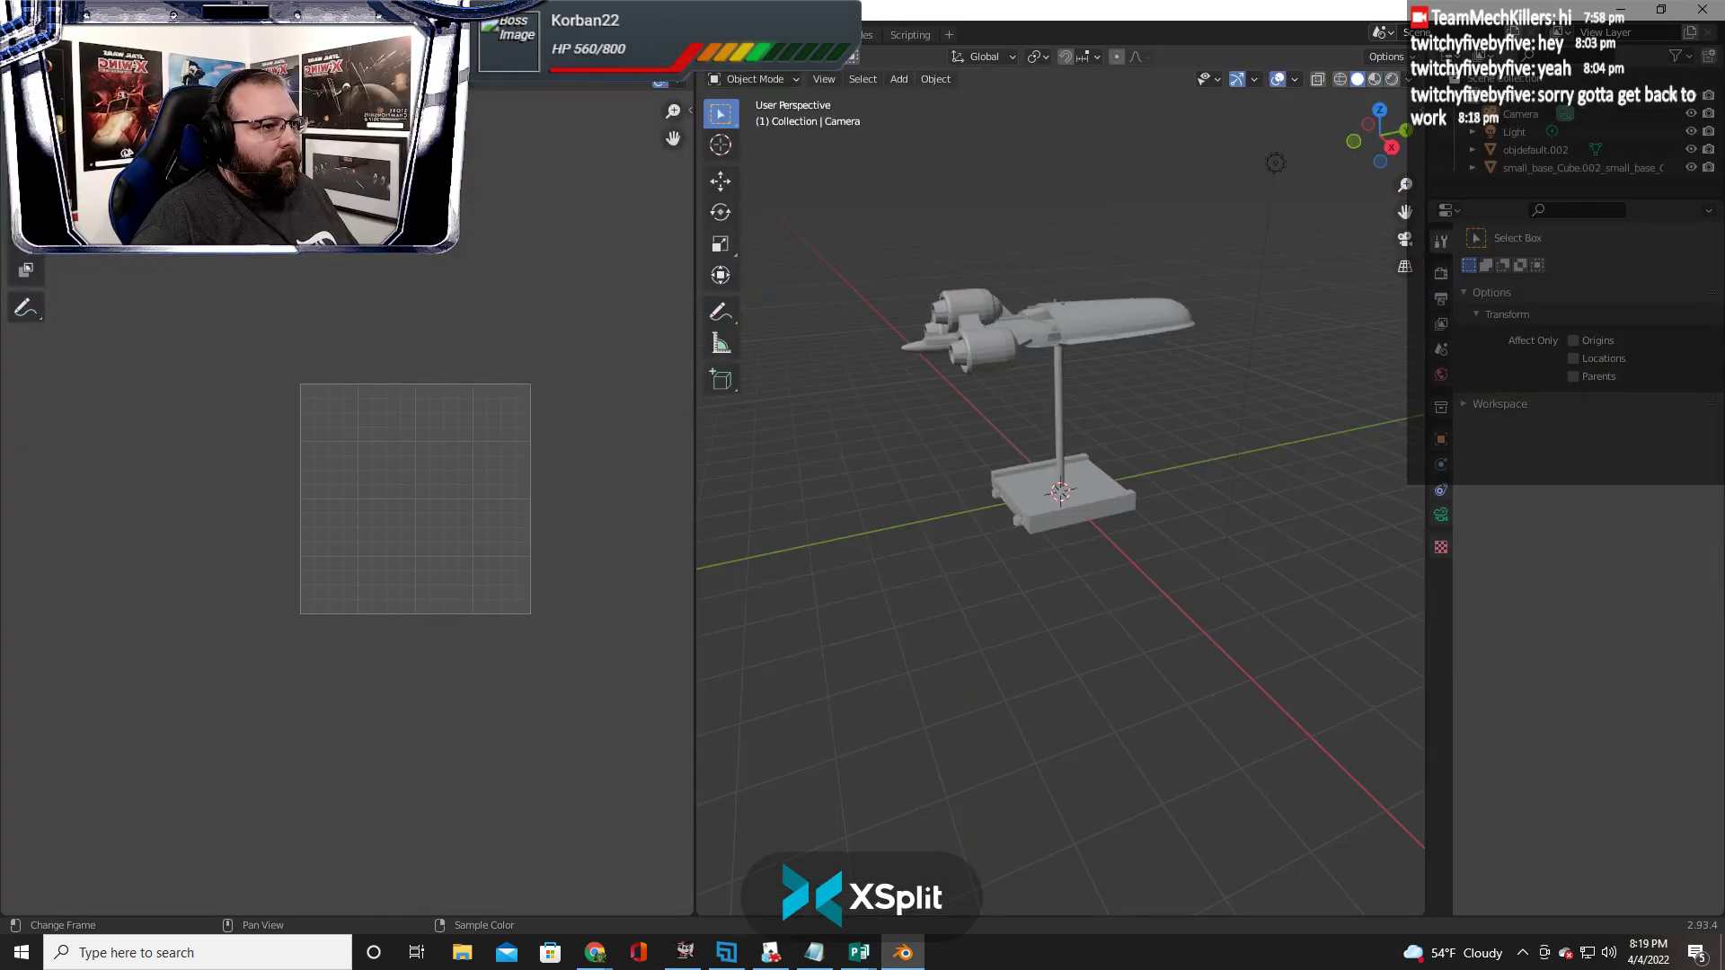
key(ctrl+Page_Up)
key(ctrl+Page_Up)
key(ctrl+Page_Up)
key(ctrl+Page_Up)
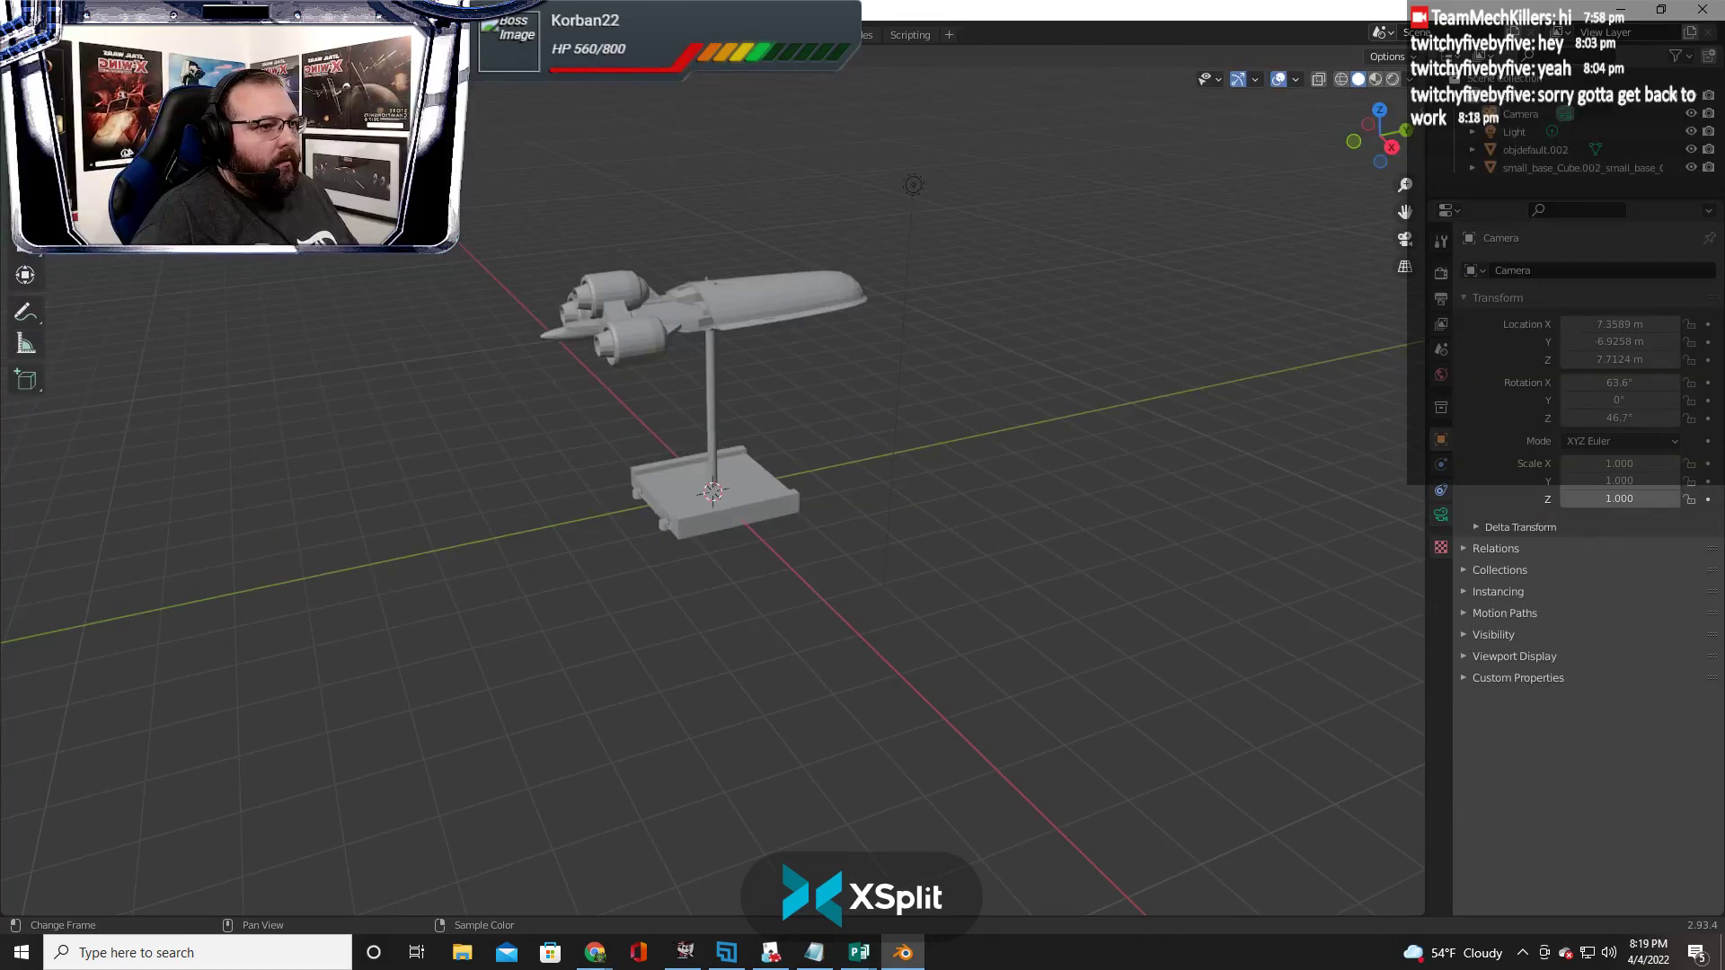
Enable View as Render for the Picture1.png image of the brush texture
scroll(477, 418, down, 3)
scroll(602, 458, up, 1)
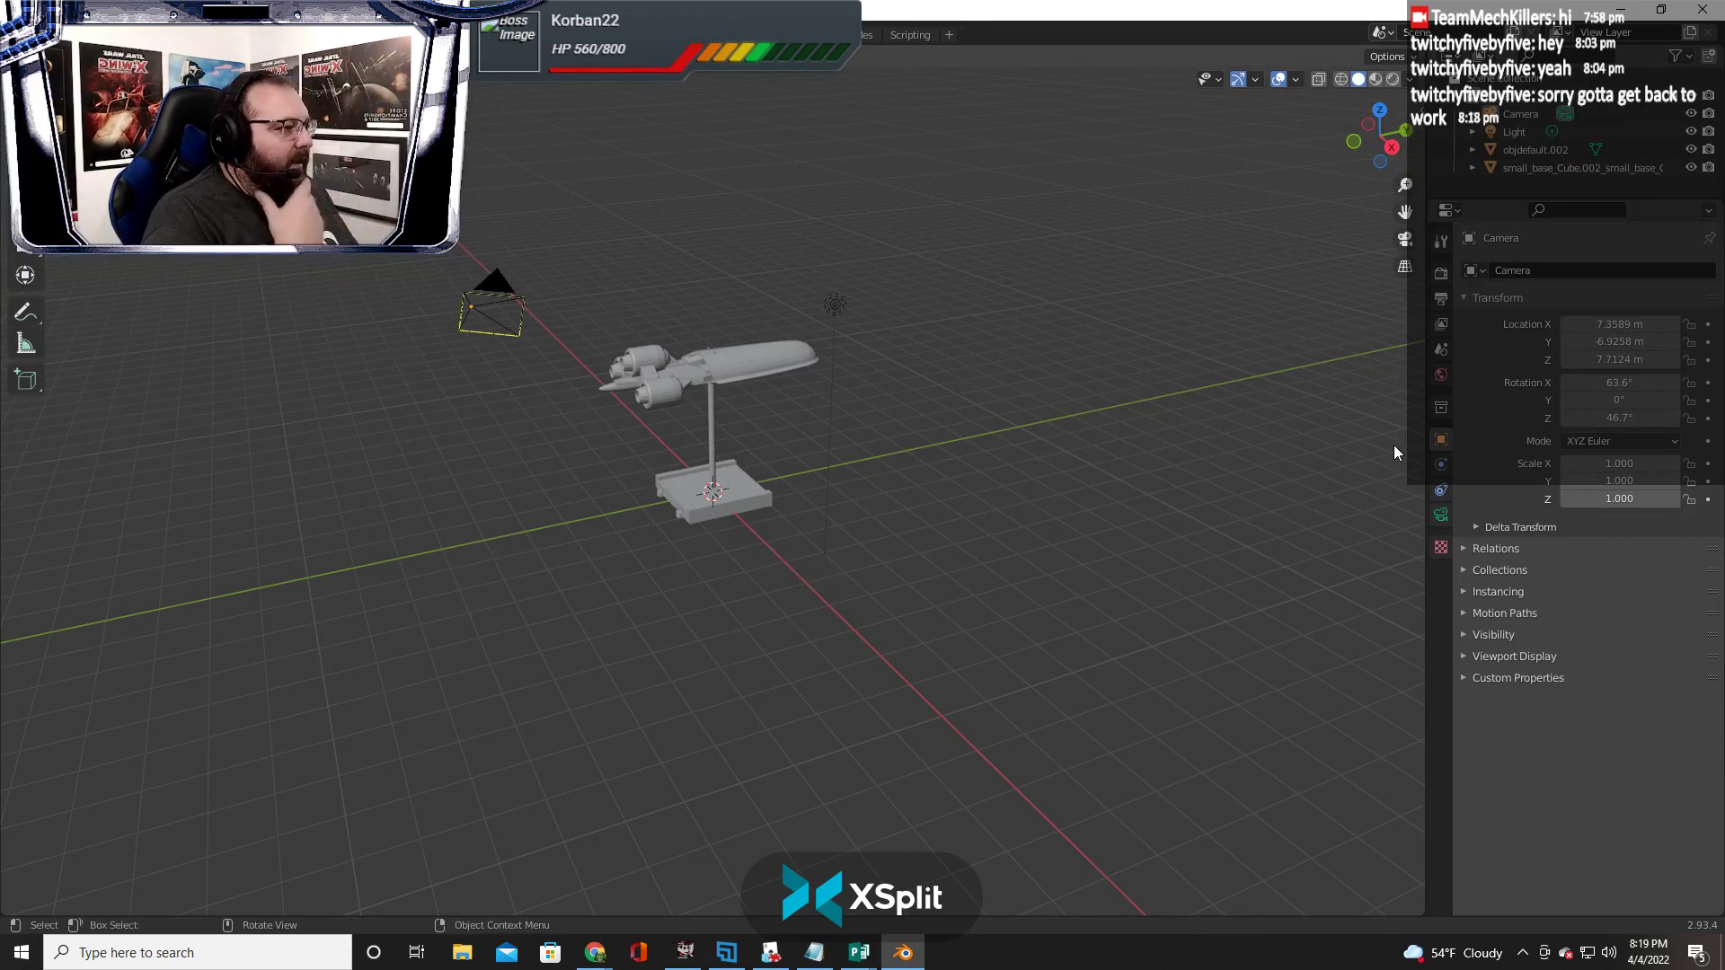
click(1441, 547)
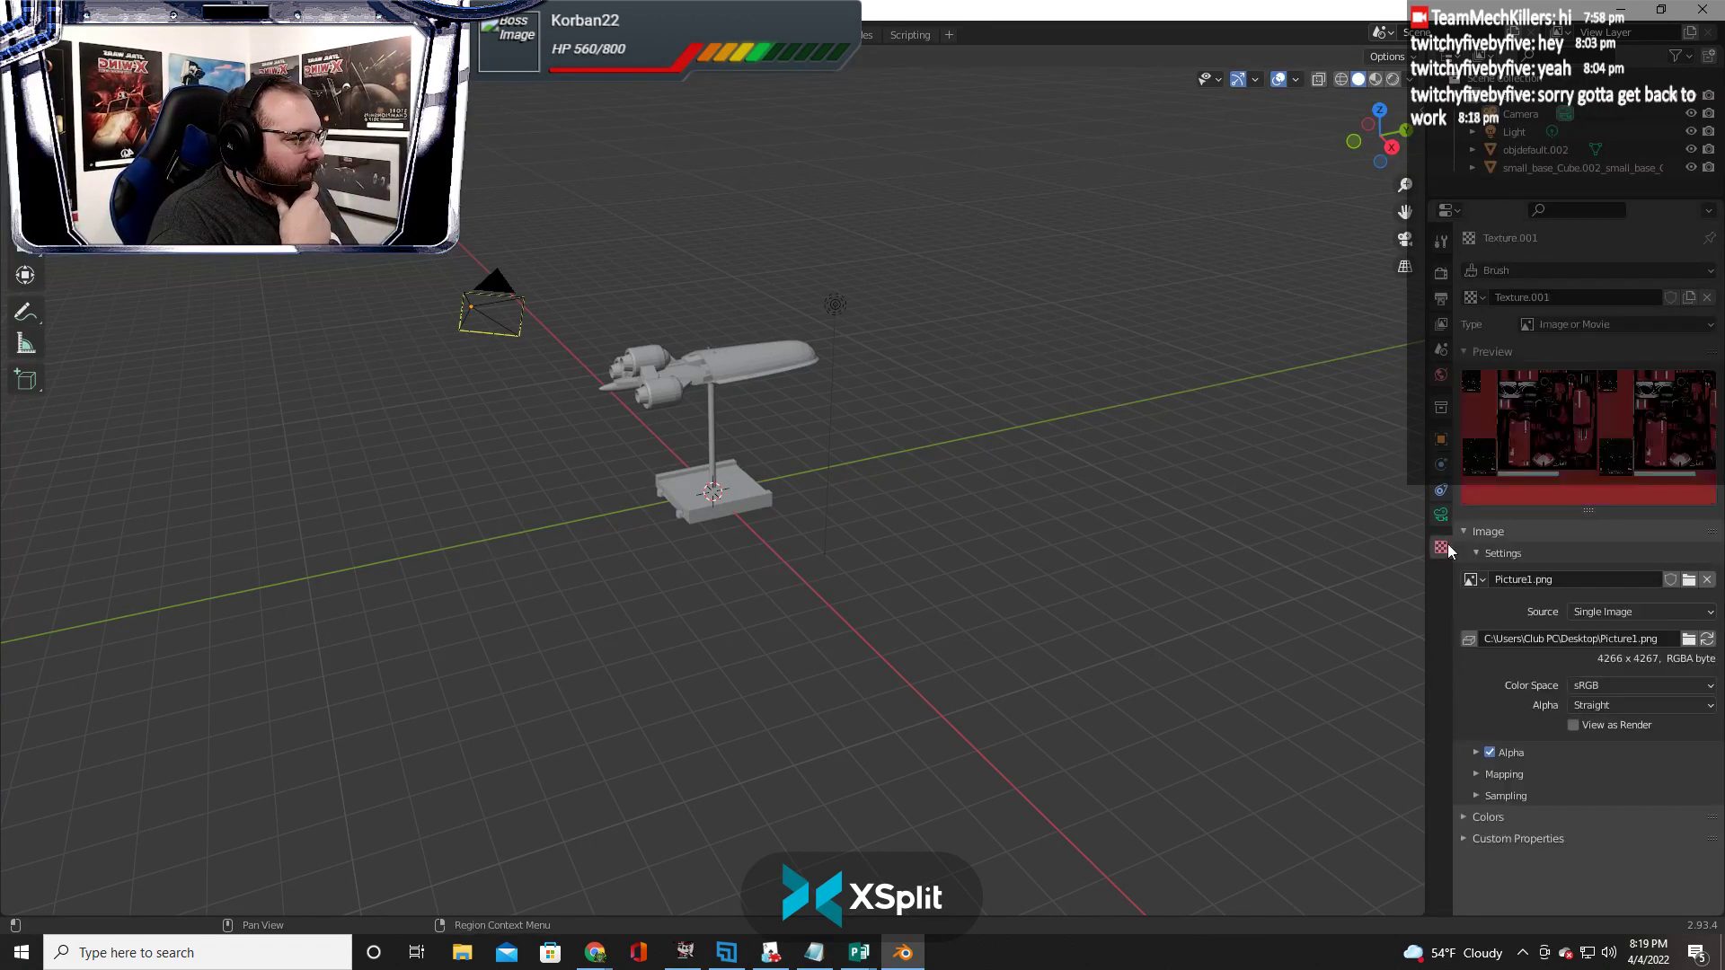
click(1572, 728)
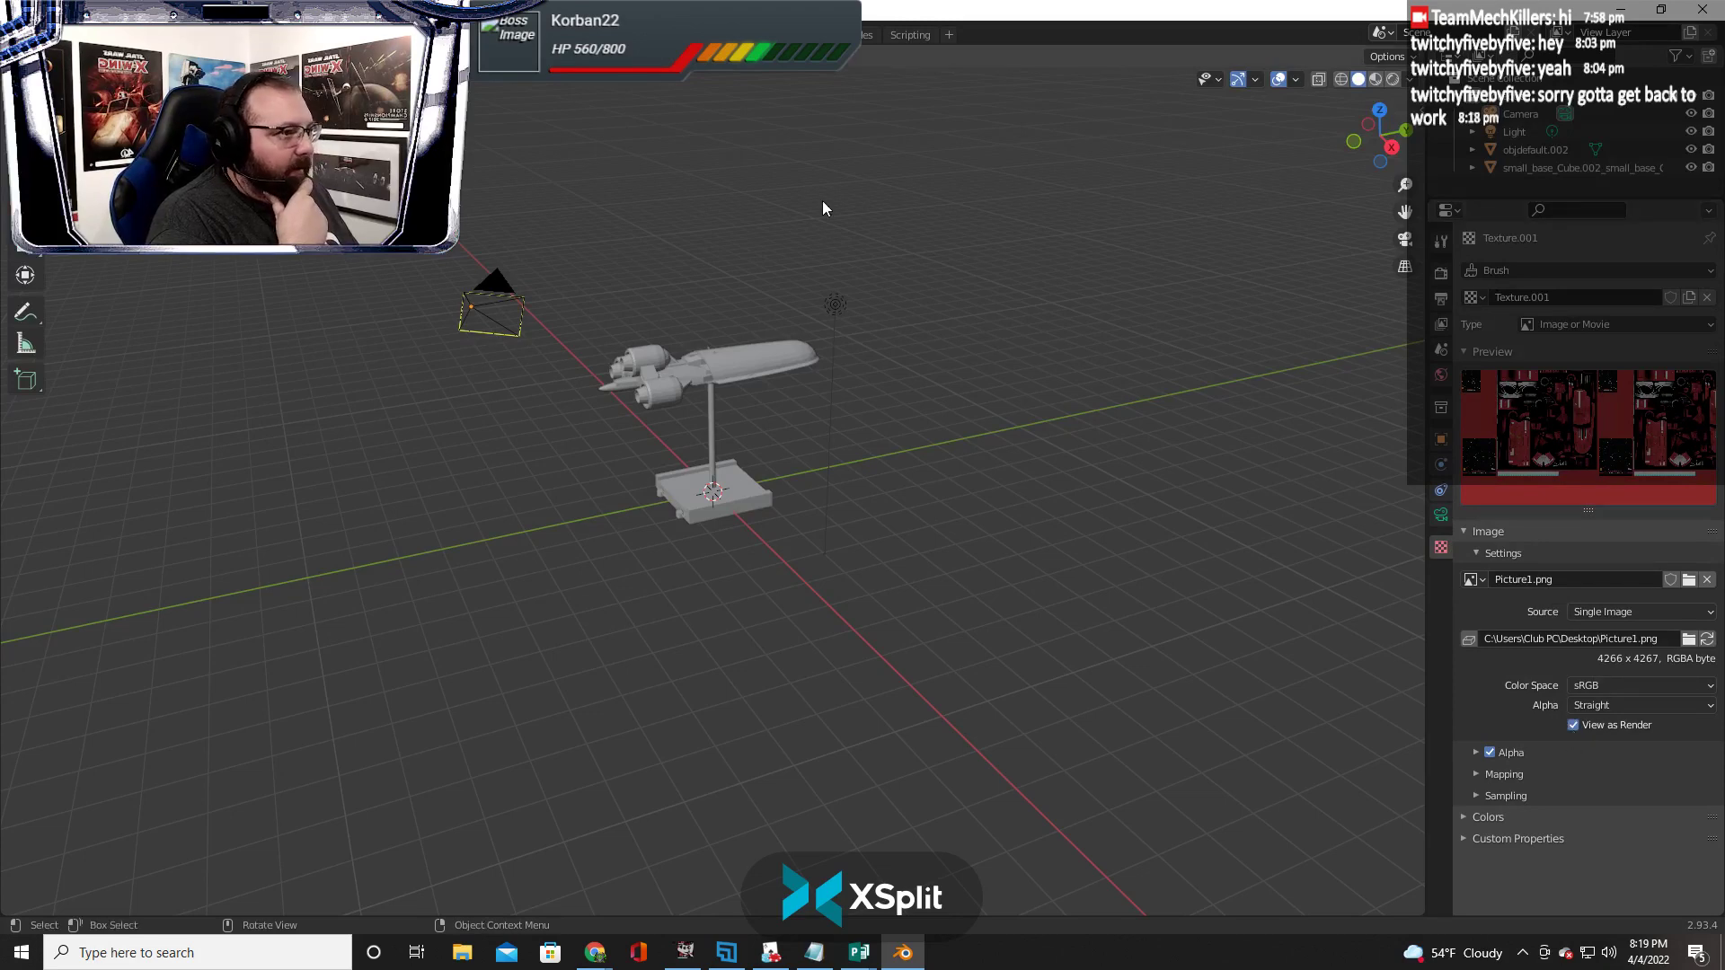
Check the Rendering, Geometry Nodes and Scripting workspaces for a way to view the textured shuttle
click(672, 34)
click(831, 34)
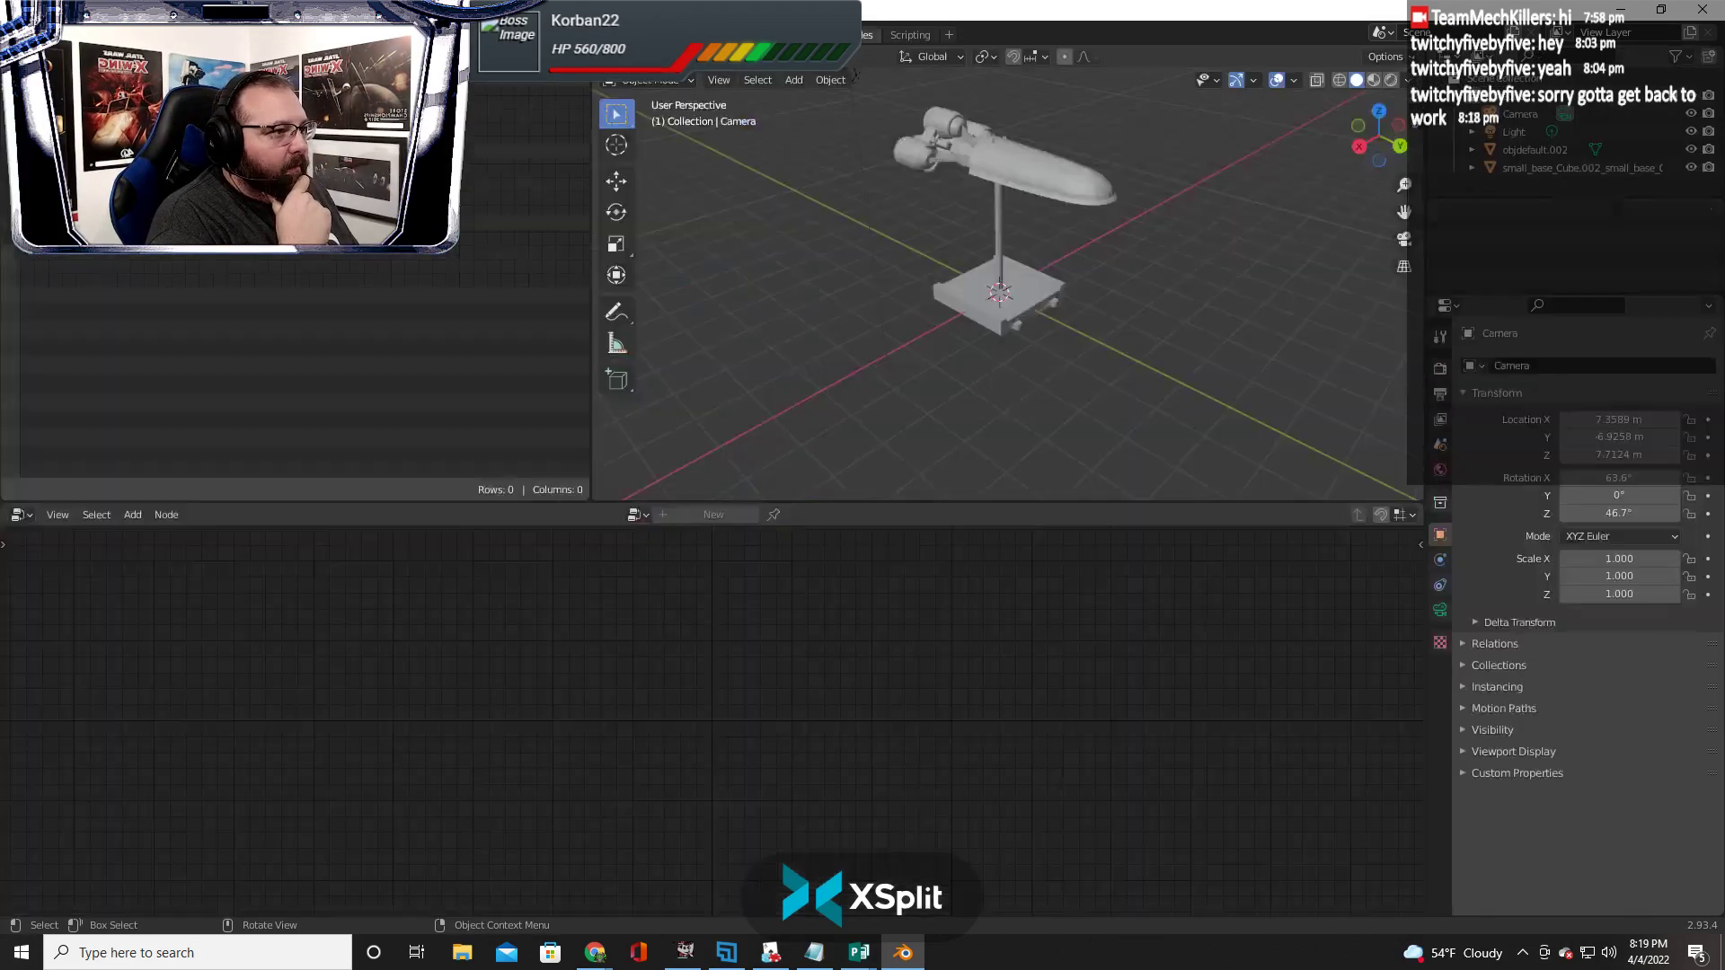
click(919, 34)
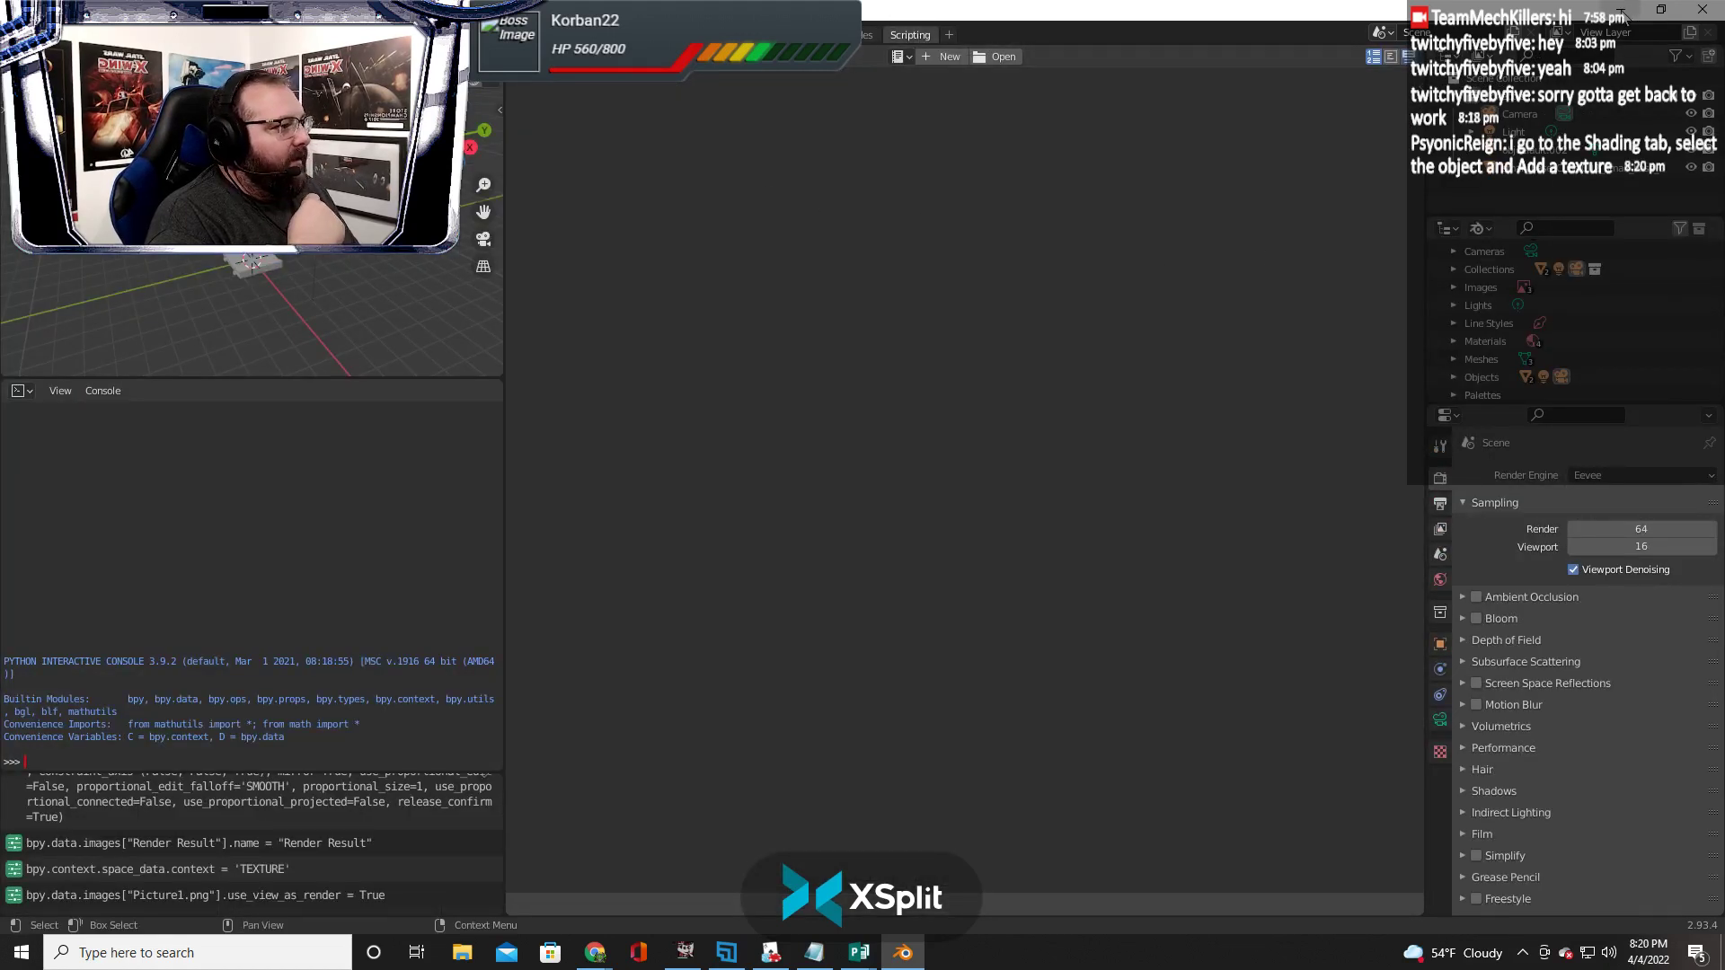
Close Blender, return to the small shuttle texture in GIMP, and undo the last deletion of the red background
click(1703, 9)
click(888, 510)
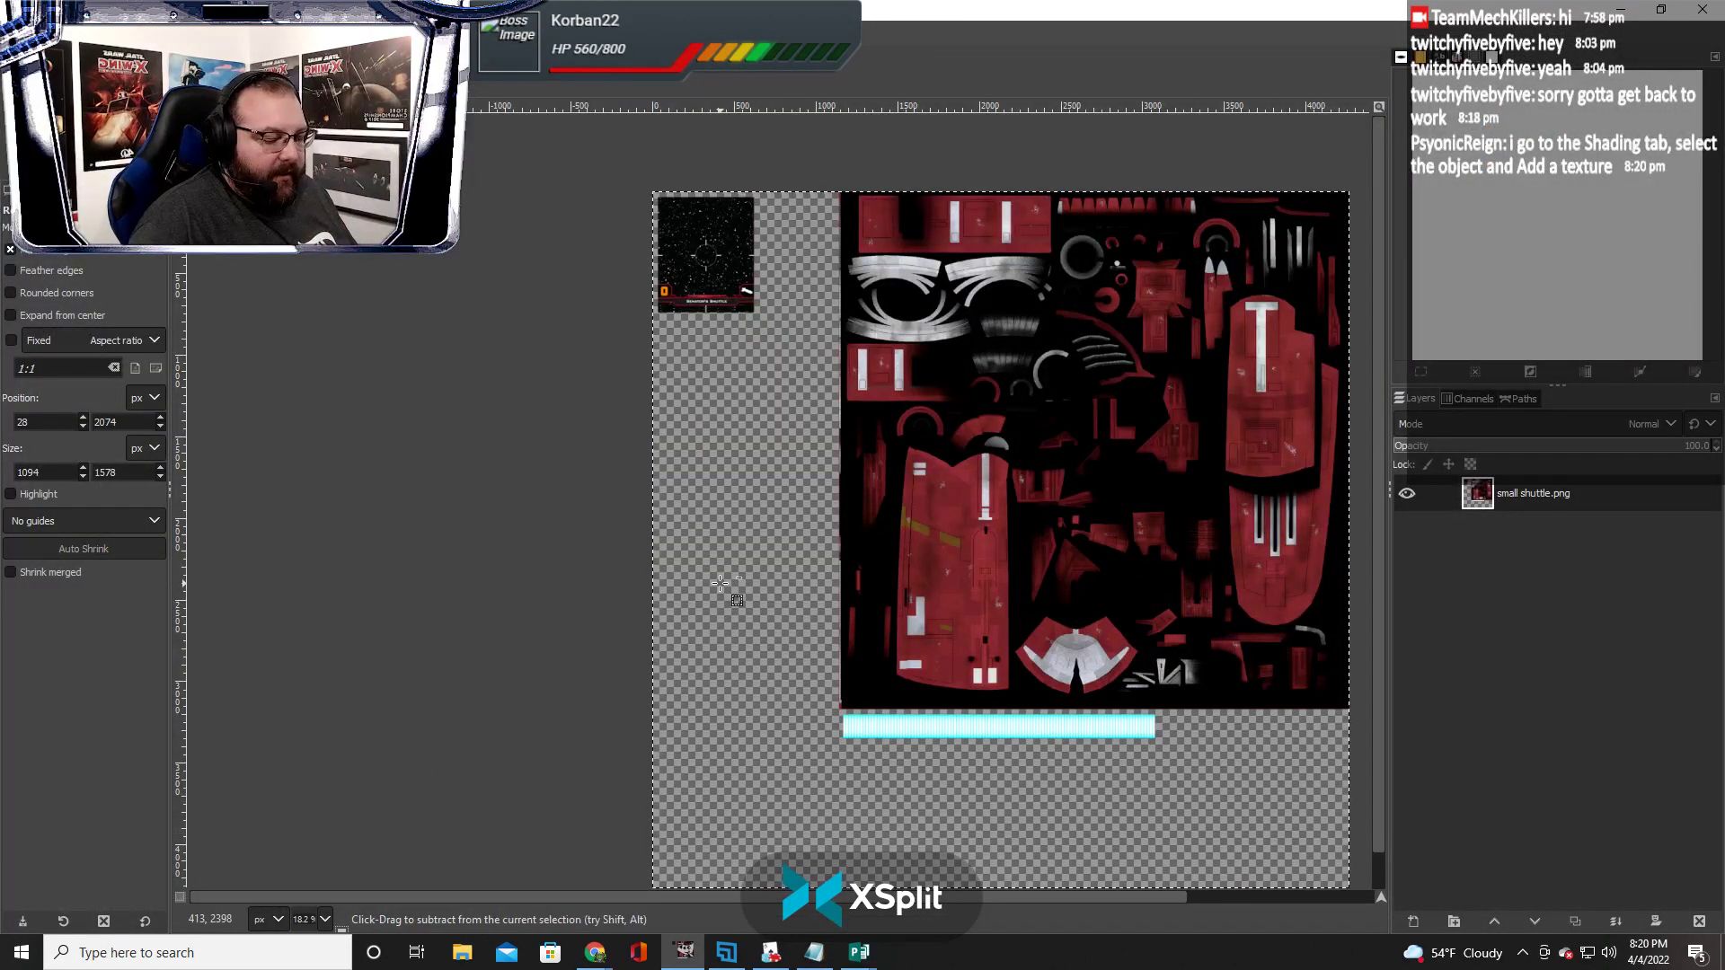
key(ctrl)
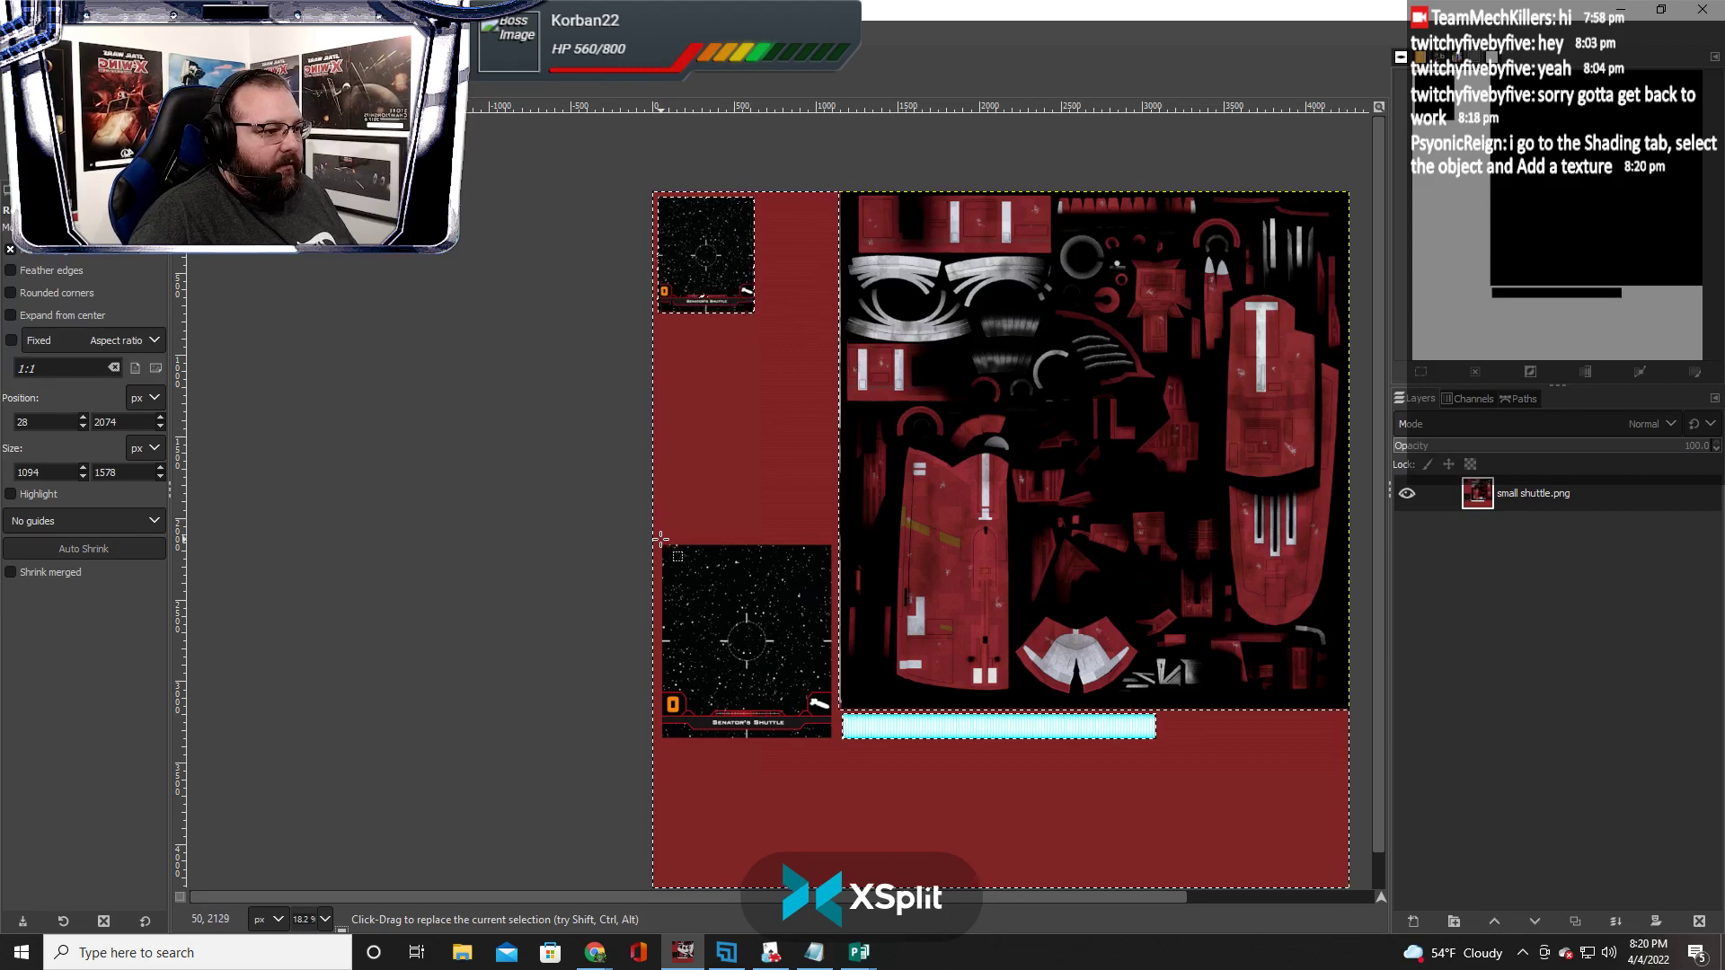
Add the large Senator's Shuttle card, about 1072 × 1265 px, and the red area above it, about 1122 × 1403 px, to the selection
drag(660, 539, 835, 746)
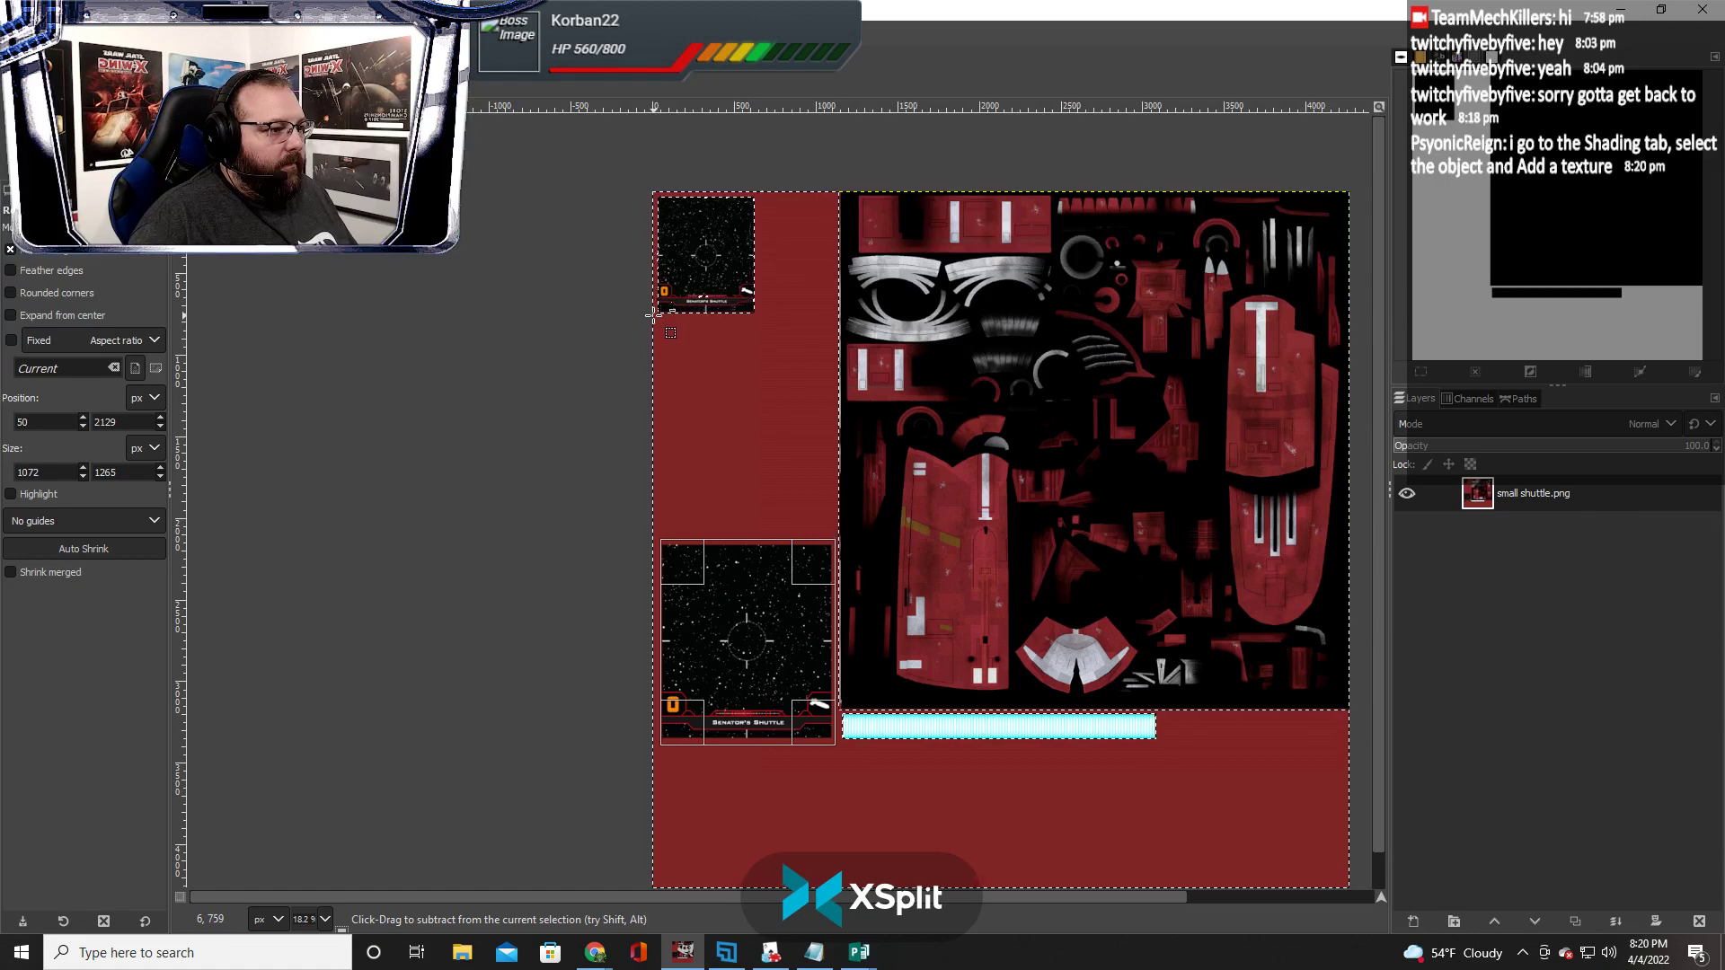
drag(653, 314, 838, 543)
scroll(796, 515, up, 3)
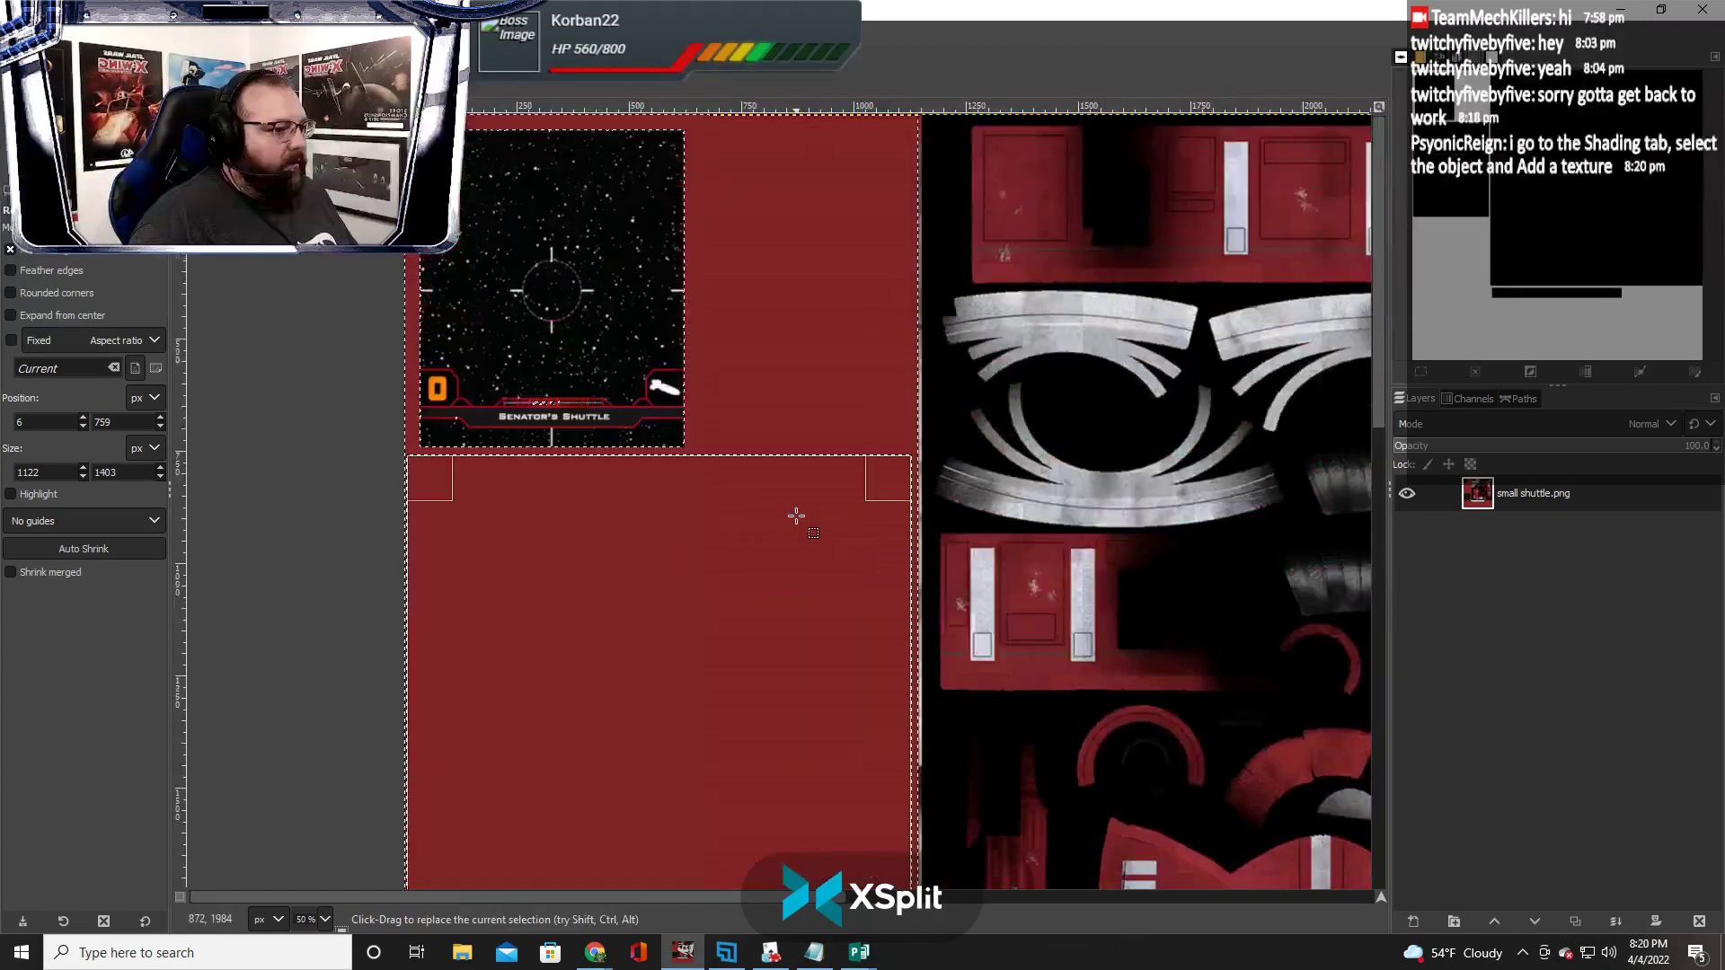
drag(898, 659, 903, 656)
Subtract the red area beside the small card, about 520 × 764 px, and a block around the card, about 802 × 974 px, from the selection
drag(718, 167, 919, 453)
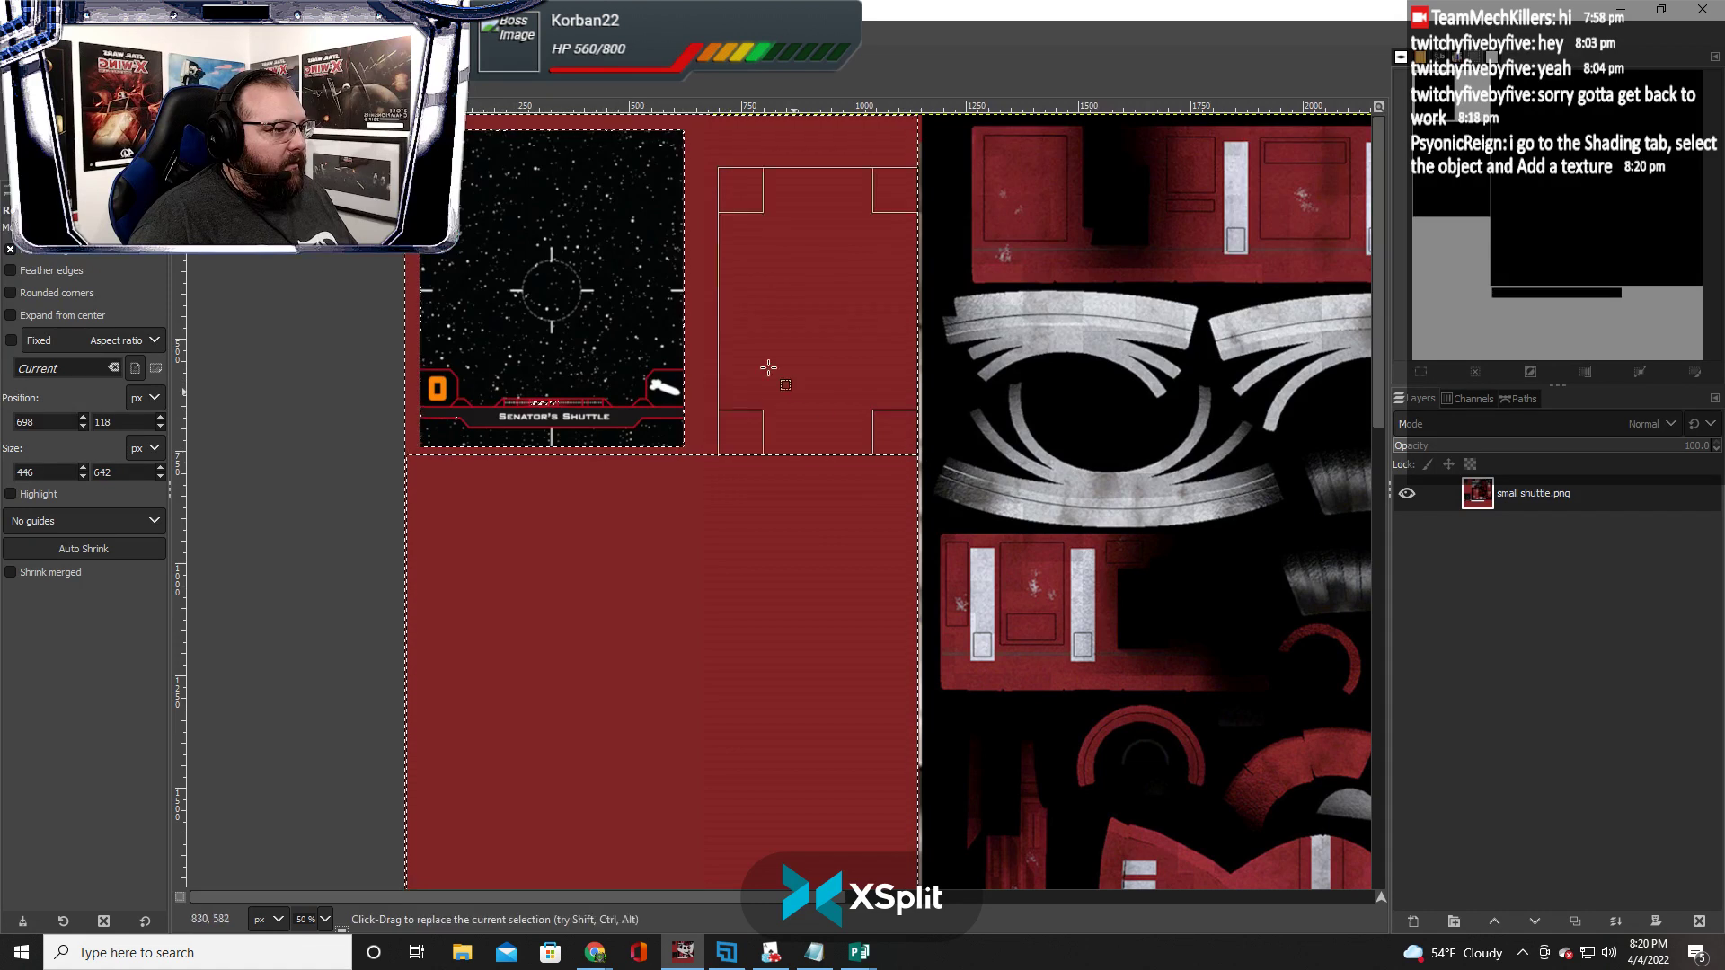
drag(740, 314, 705, 313)
drag(798, 195, 793, 139)
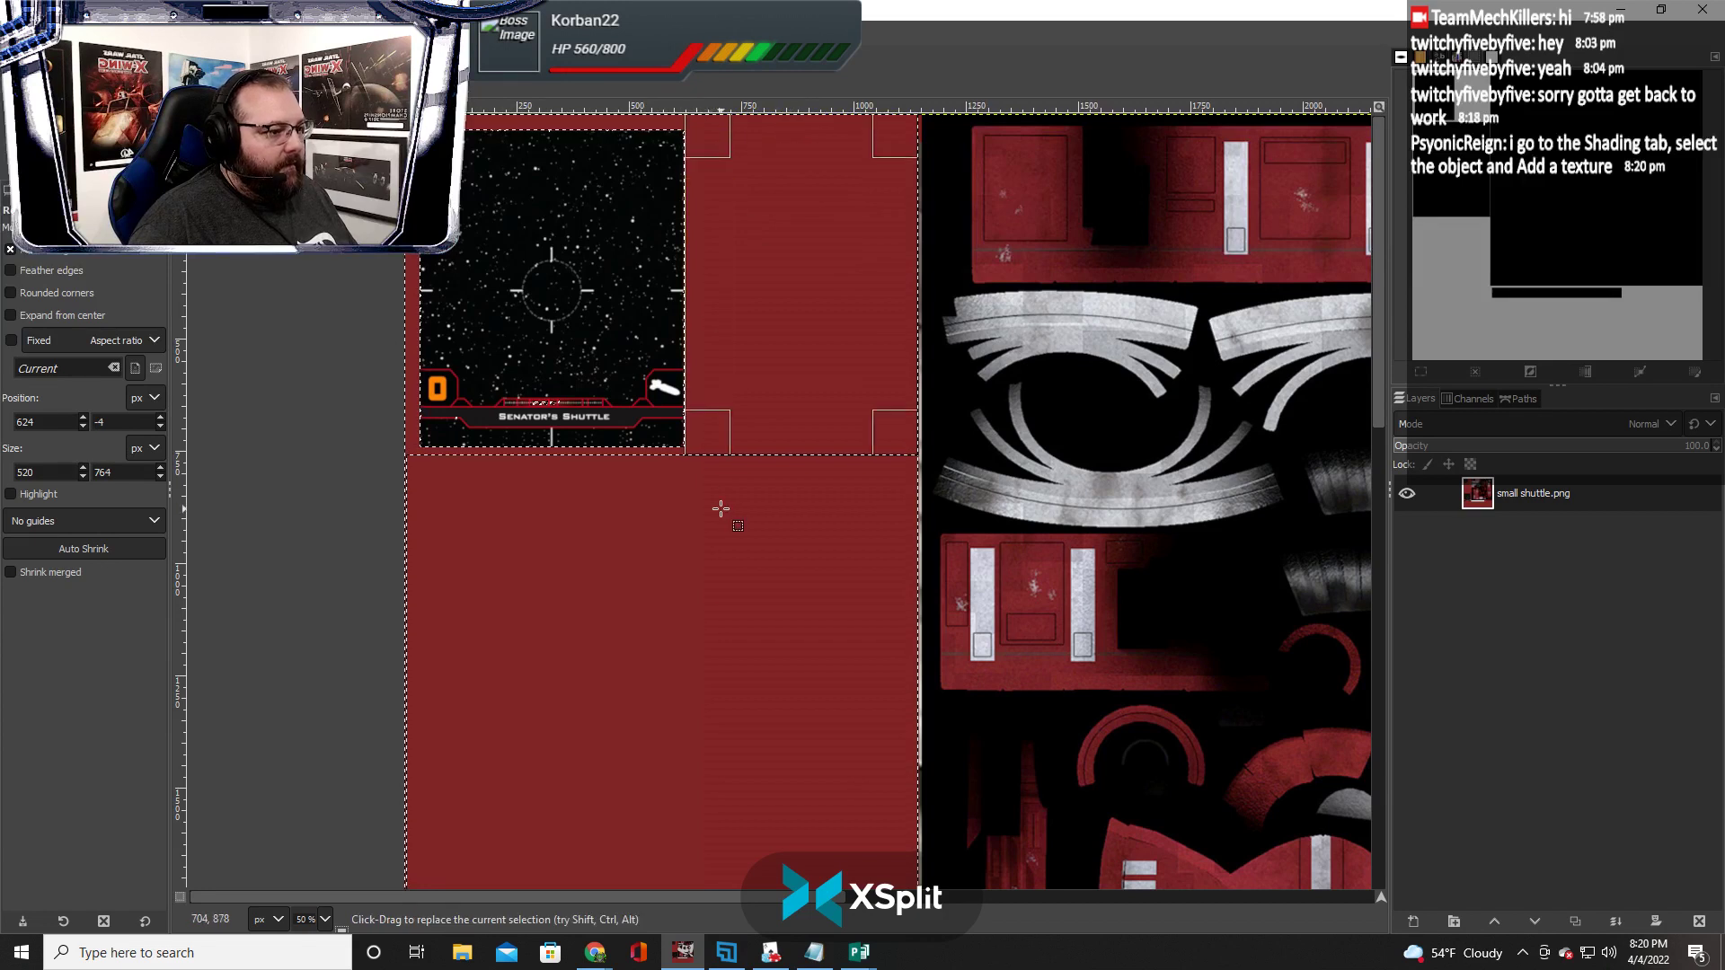
drag(729, 522, 370, 86)
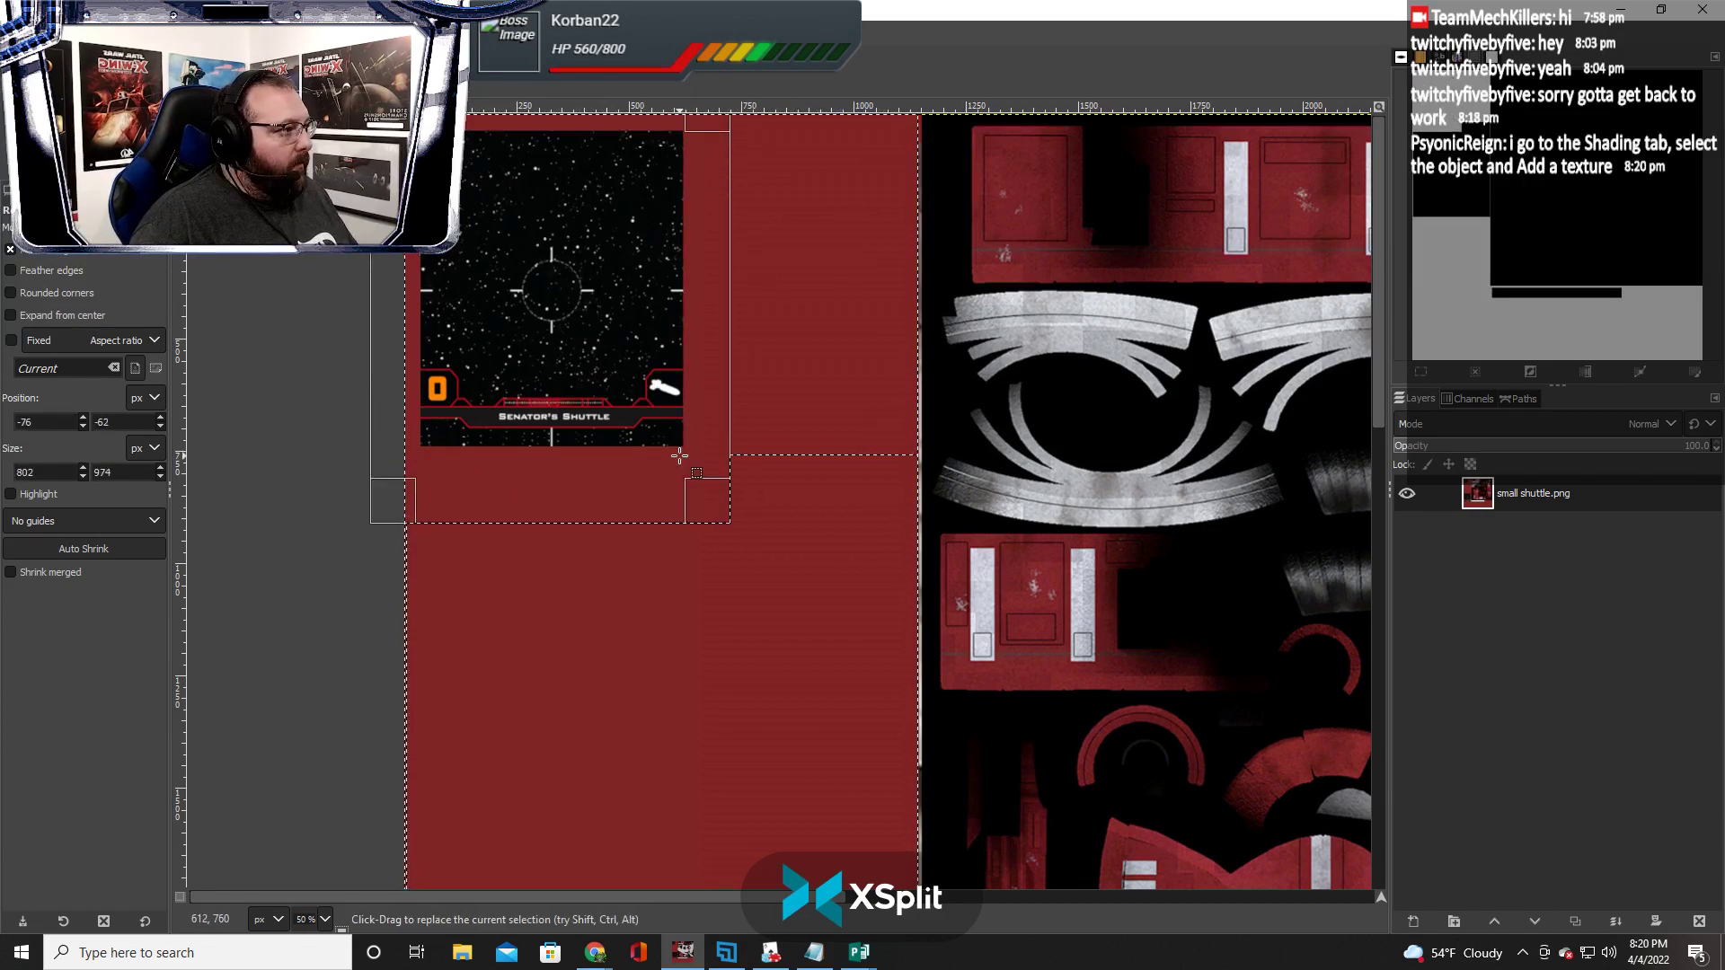
Try to add a strip about 984 × 282 px just below the small card back to the selection
scroll(679, 455, down, 2)
scroll(679, 455, up, 2)
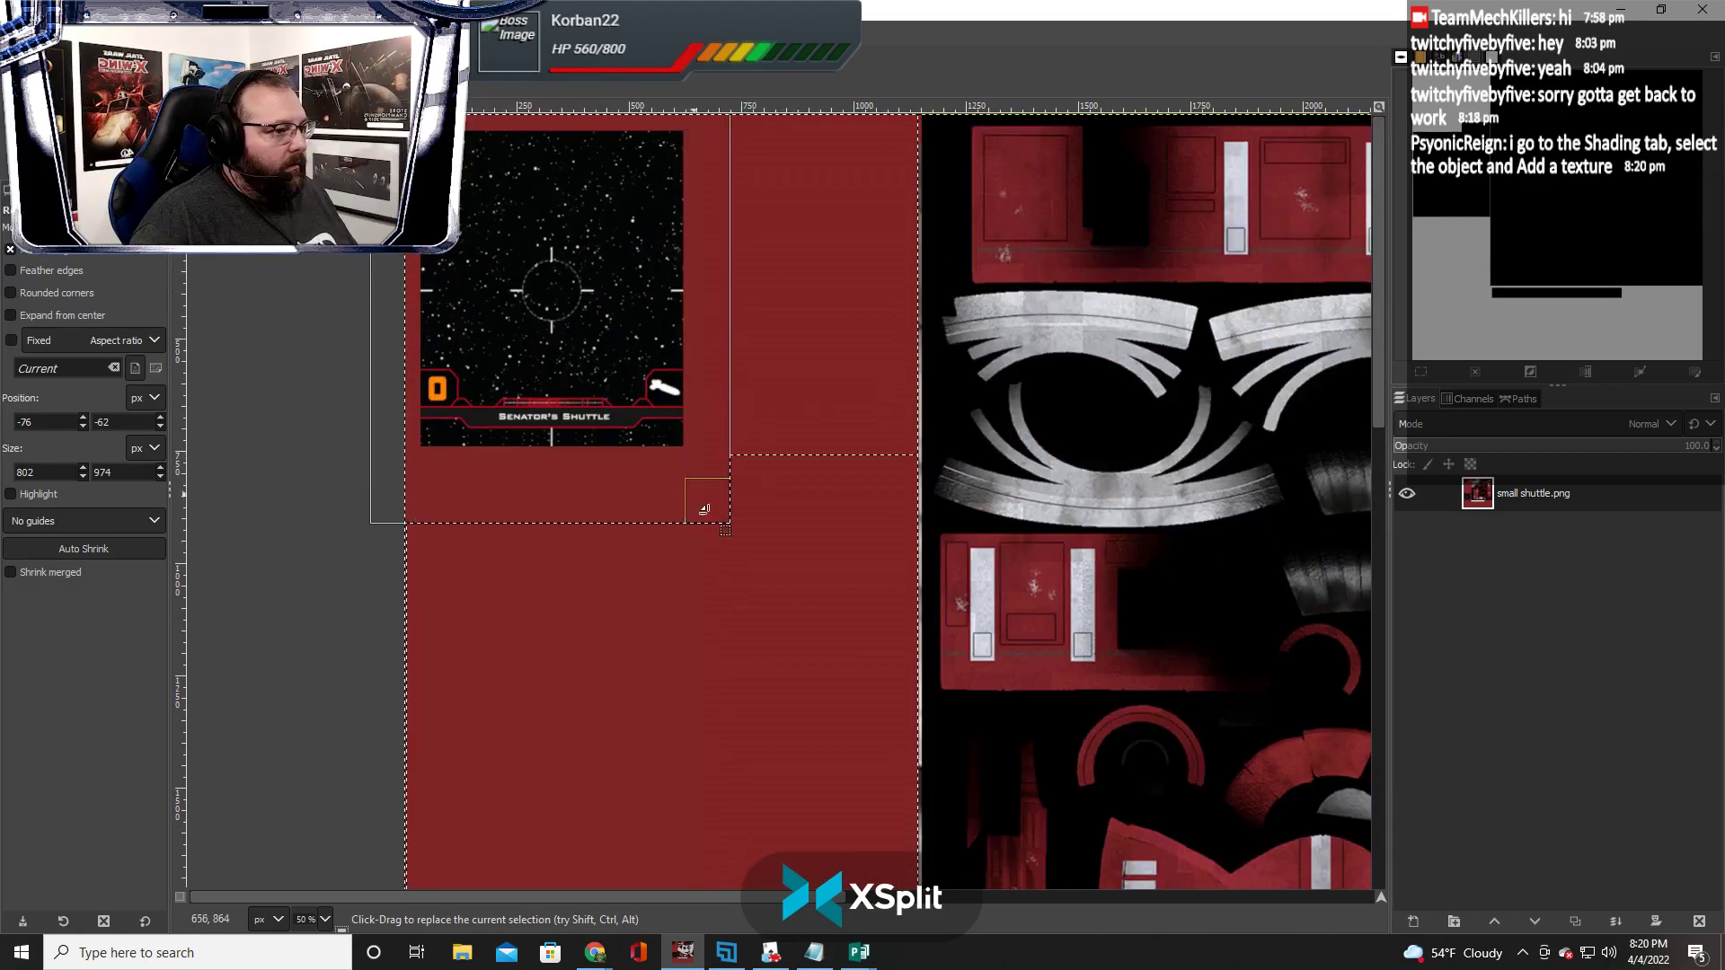
drag(819, 581, 377, 456)
scroll(593, 539, down, 2)
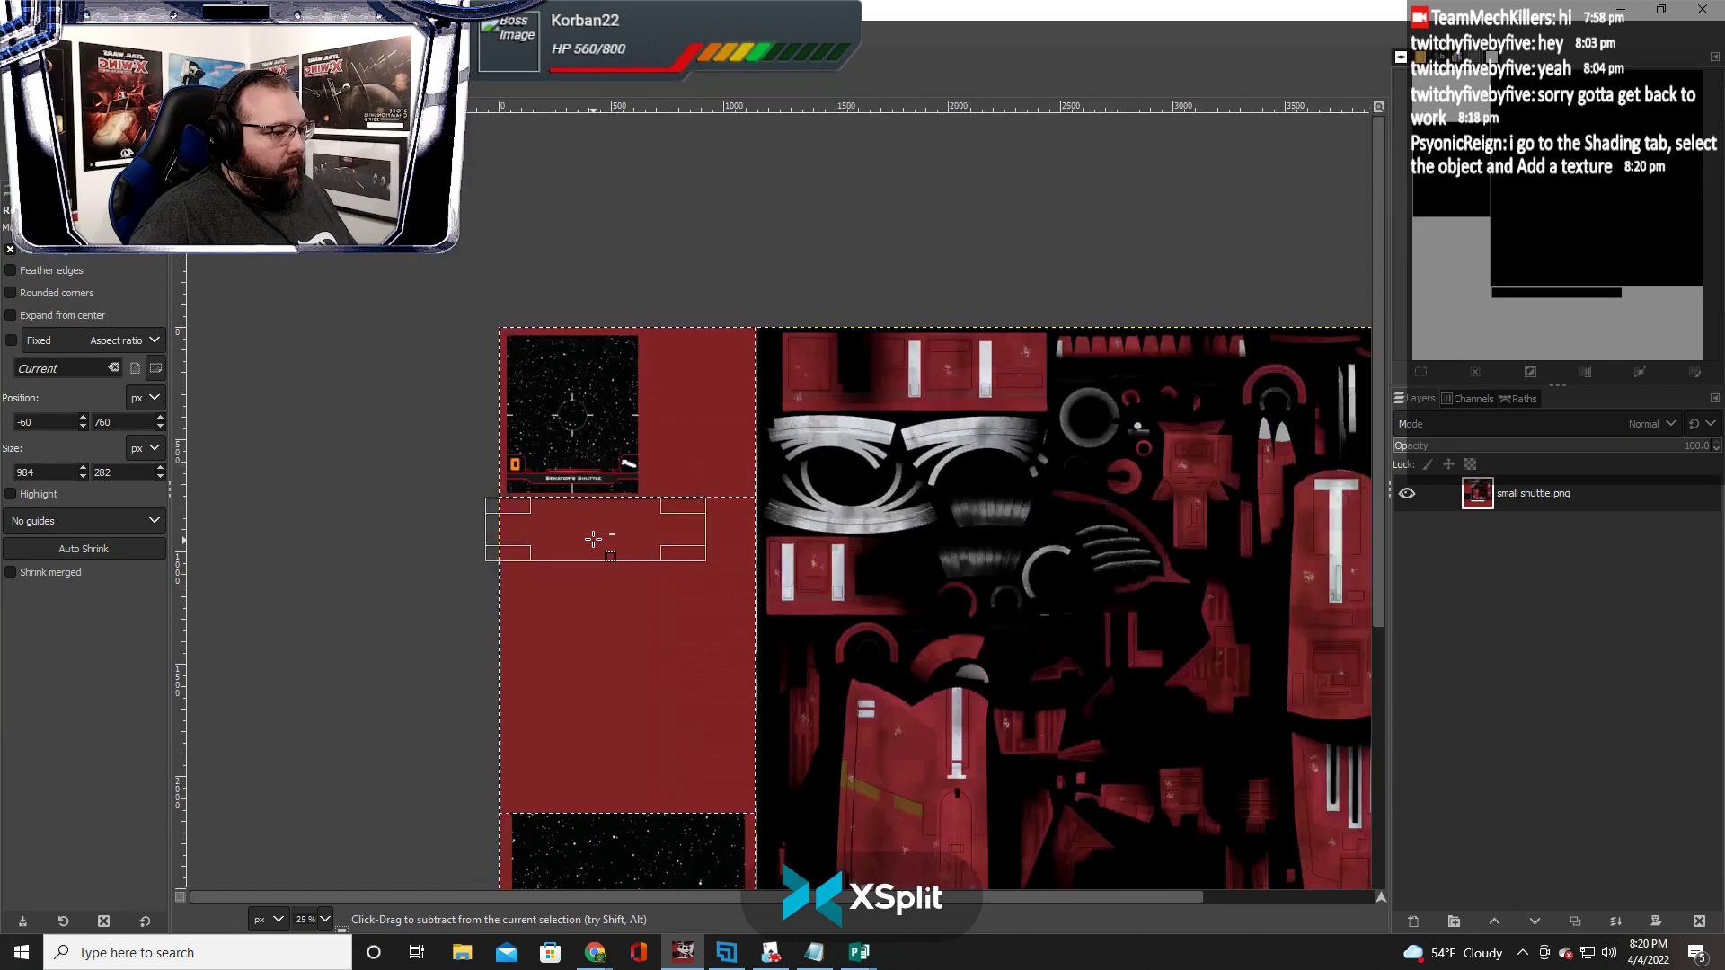
scroll(593, 539, down, 1)
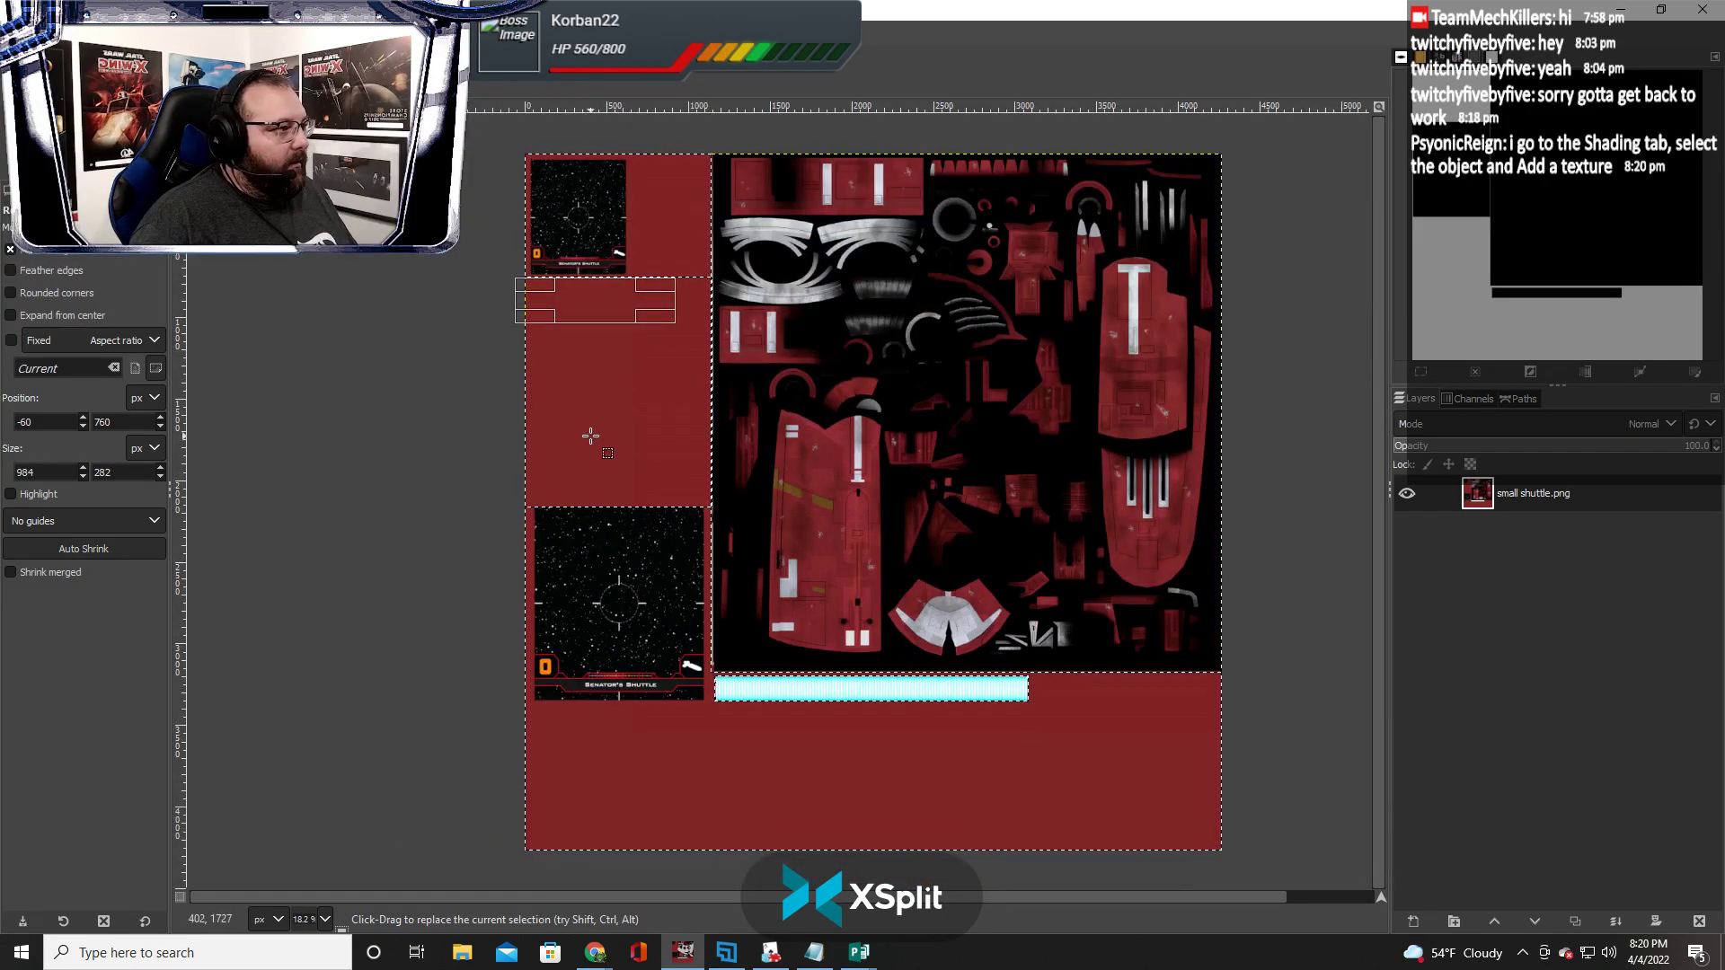
key(Return)
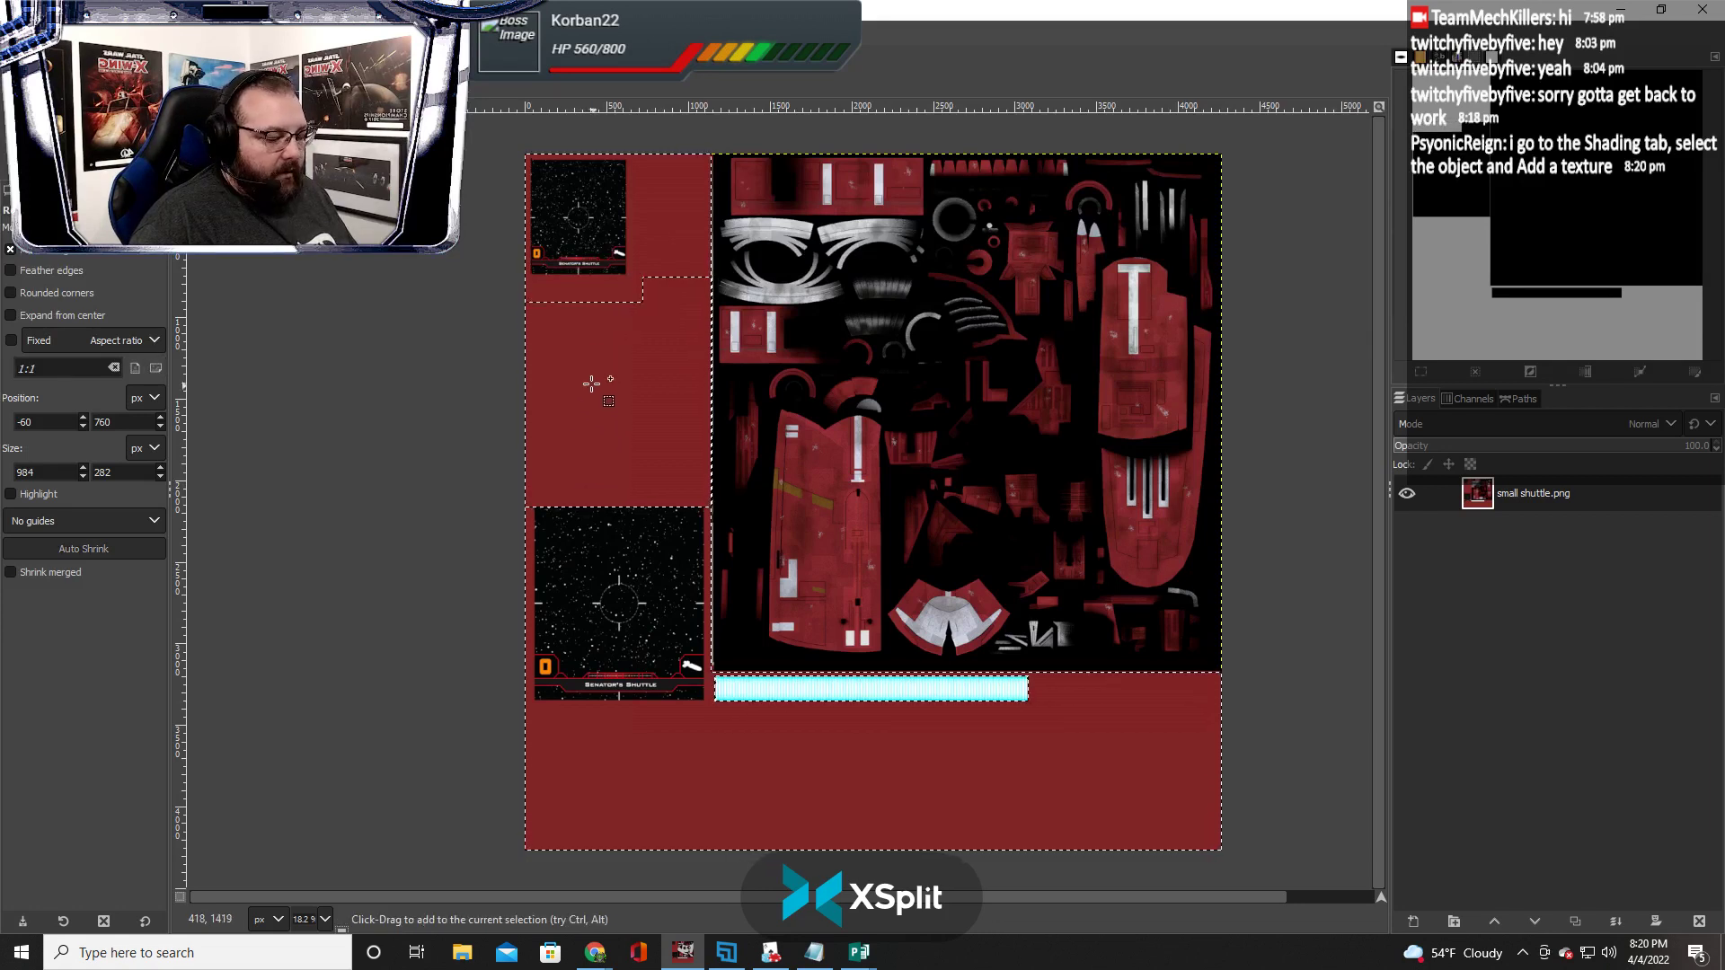
Add the whole red area between the small and large cards, about 1132 × 1441 px, to the selection
drag(563, 350, 667, 432)
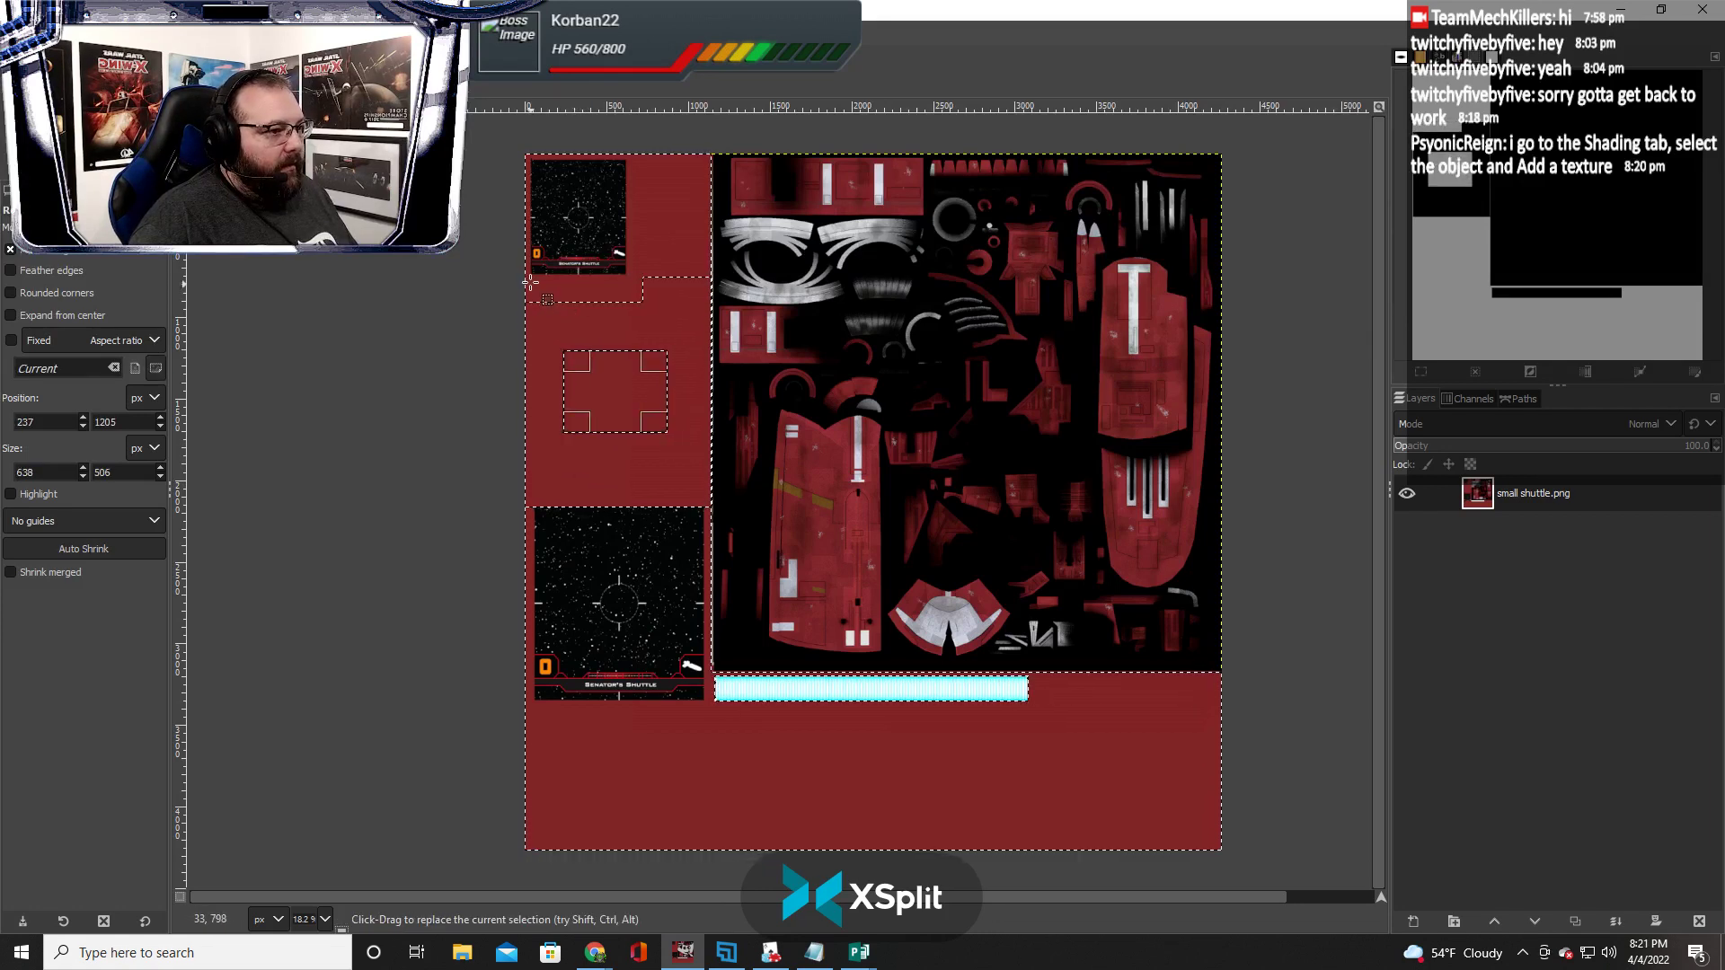
drag(528, 279, 728, 508)
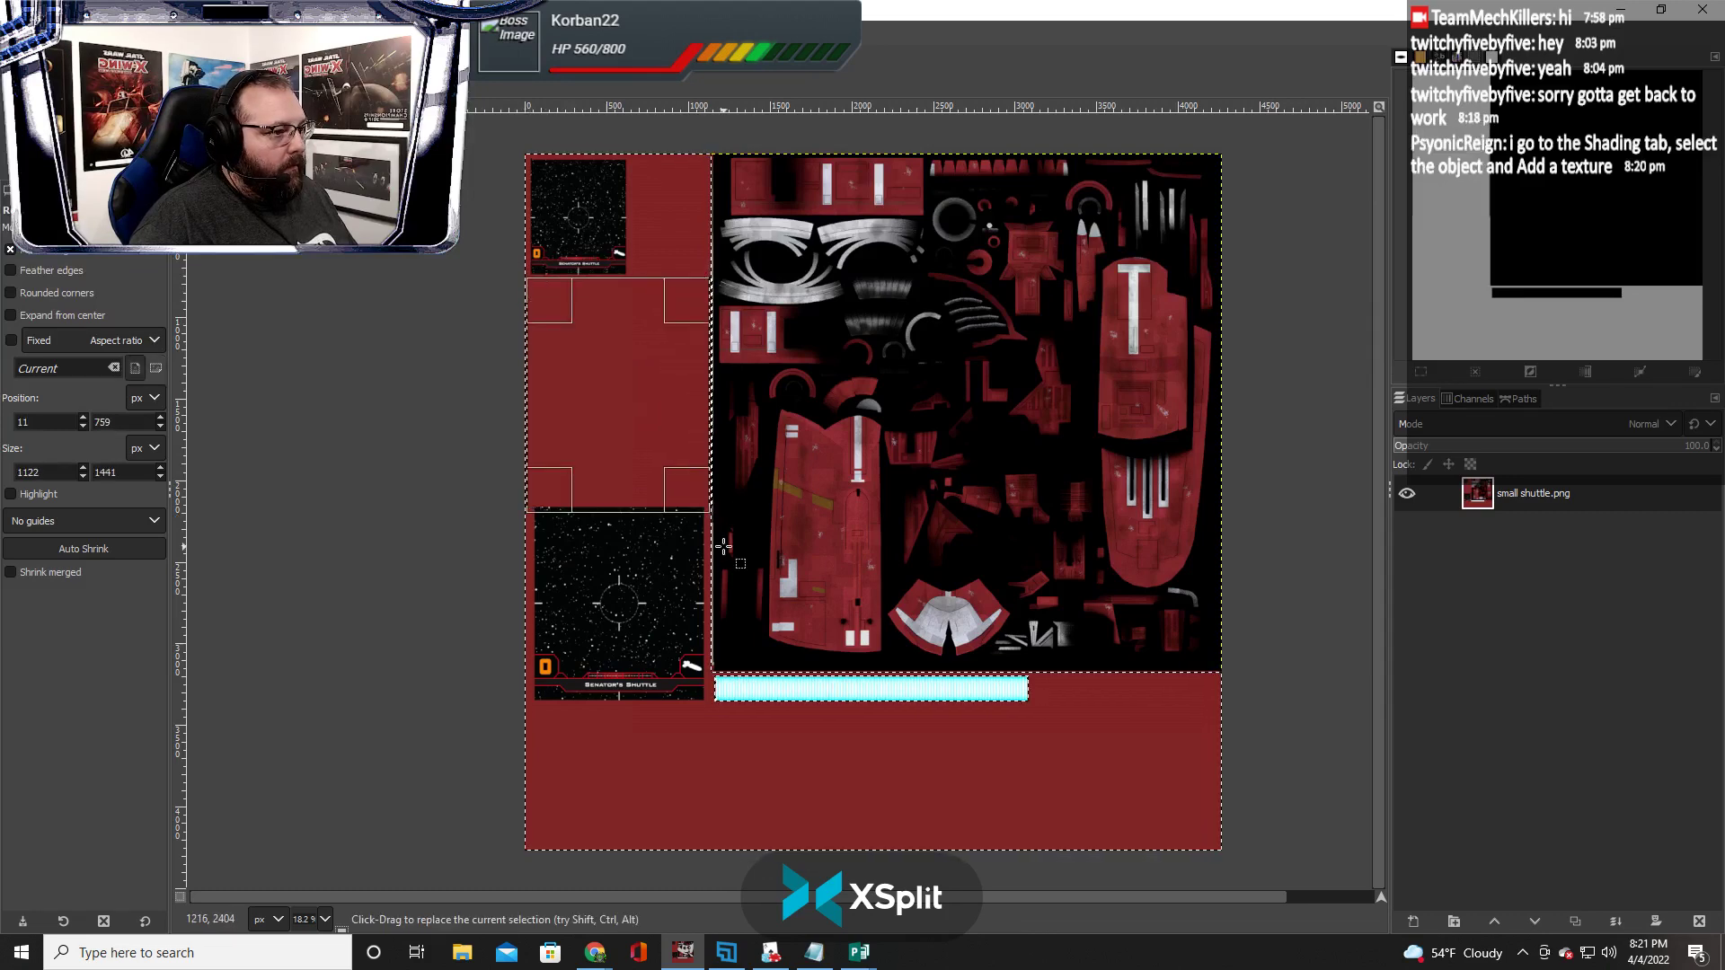
scroll(720, 546, up, 3)
drag(652, 273, 654, 274)
scroll(622, 458, down, 5)
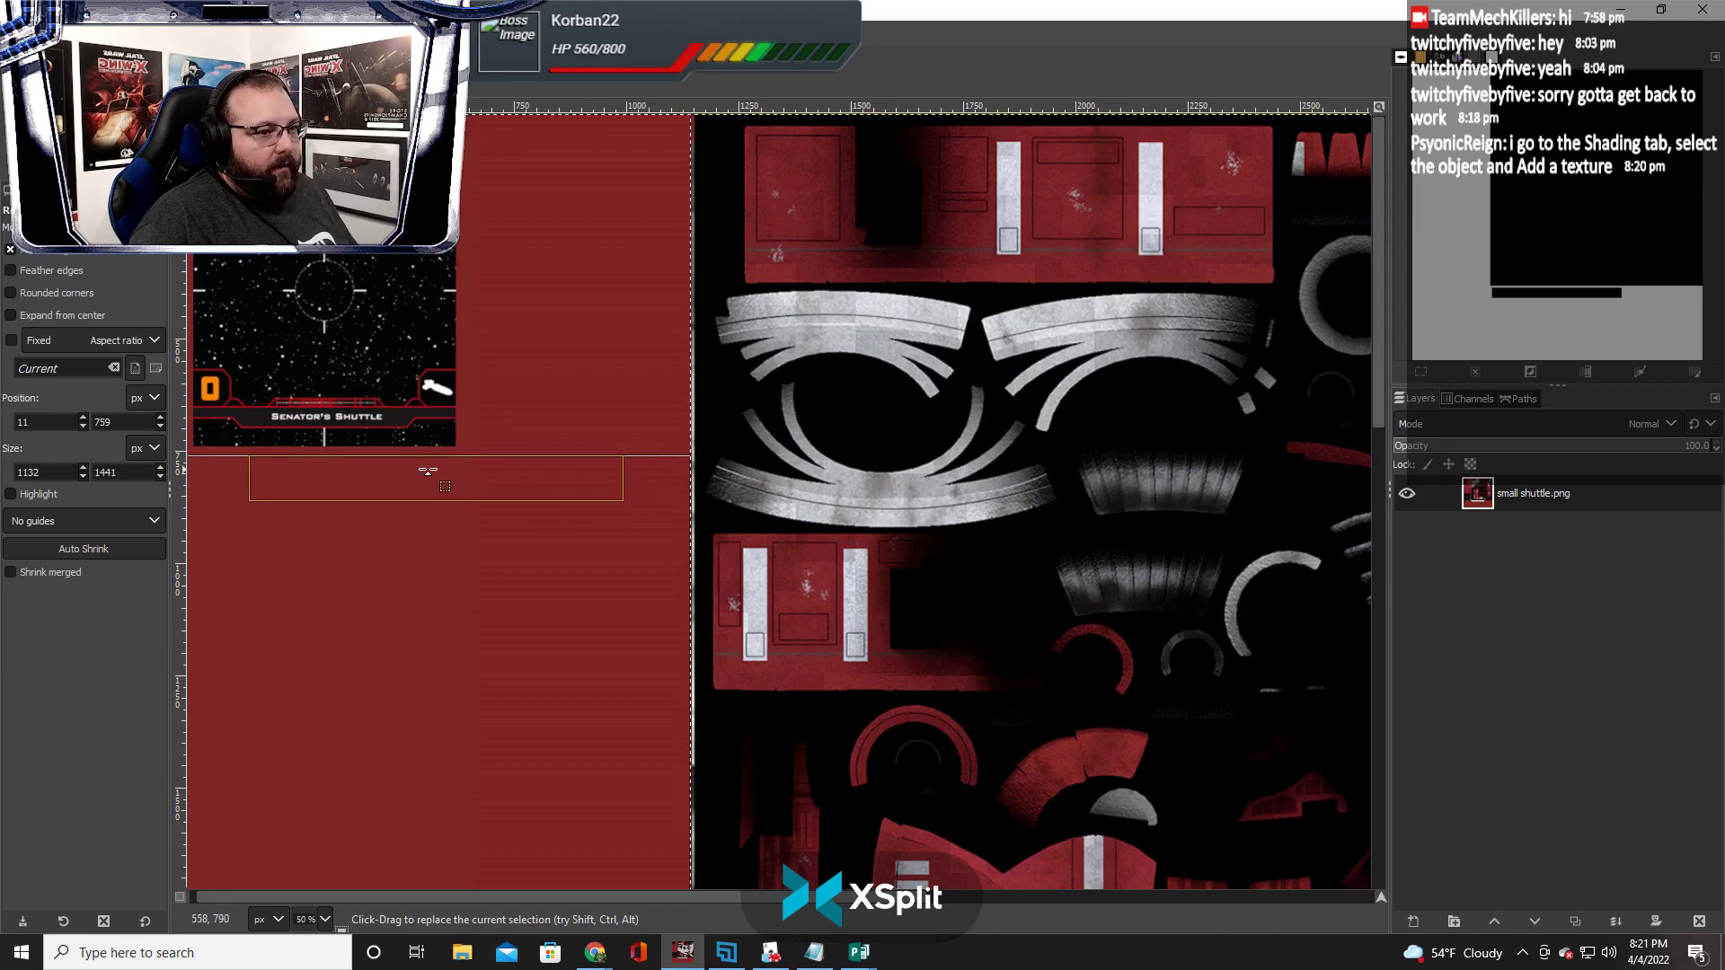
scroll(585, 458, down, 1)
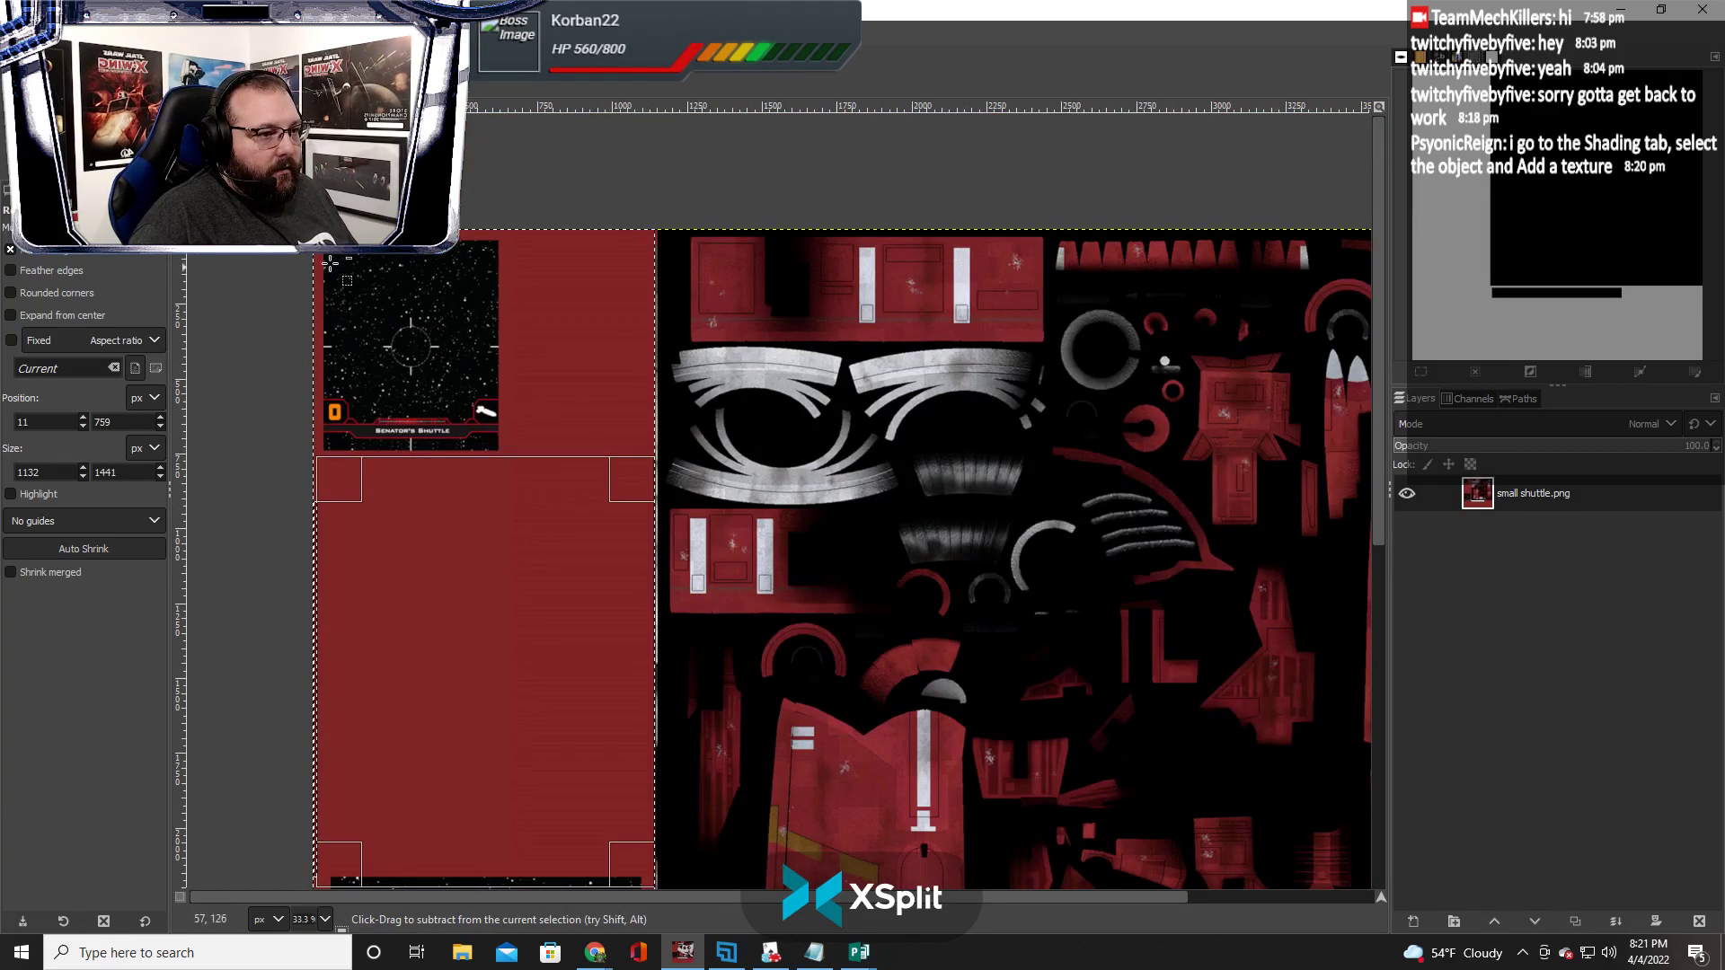
Subtract a rectangle of about 1216 × 860 px covering the small card and its surrounding red area from the selection
scroll(389, 411, up, 2)
scroll(347, 314, down, 1)
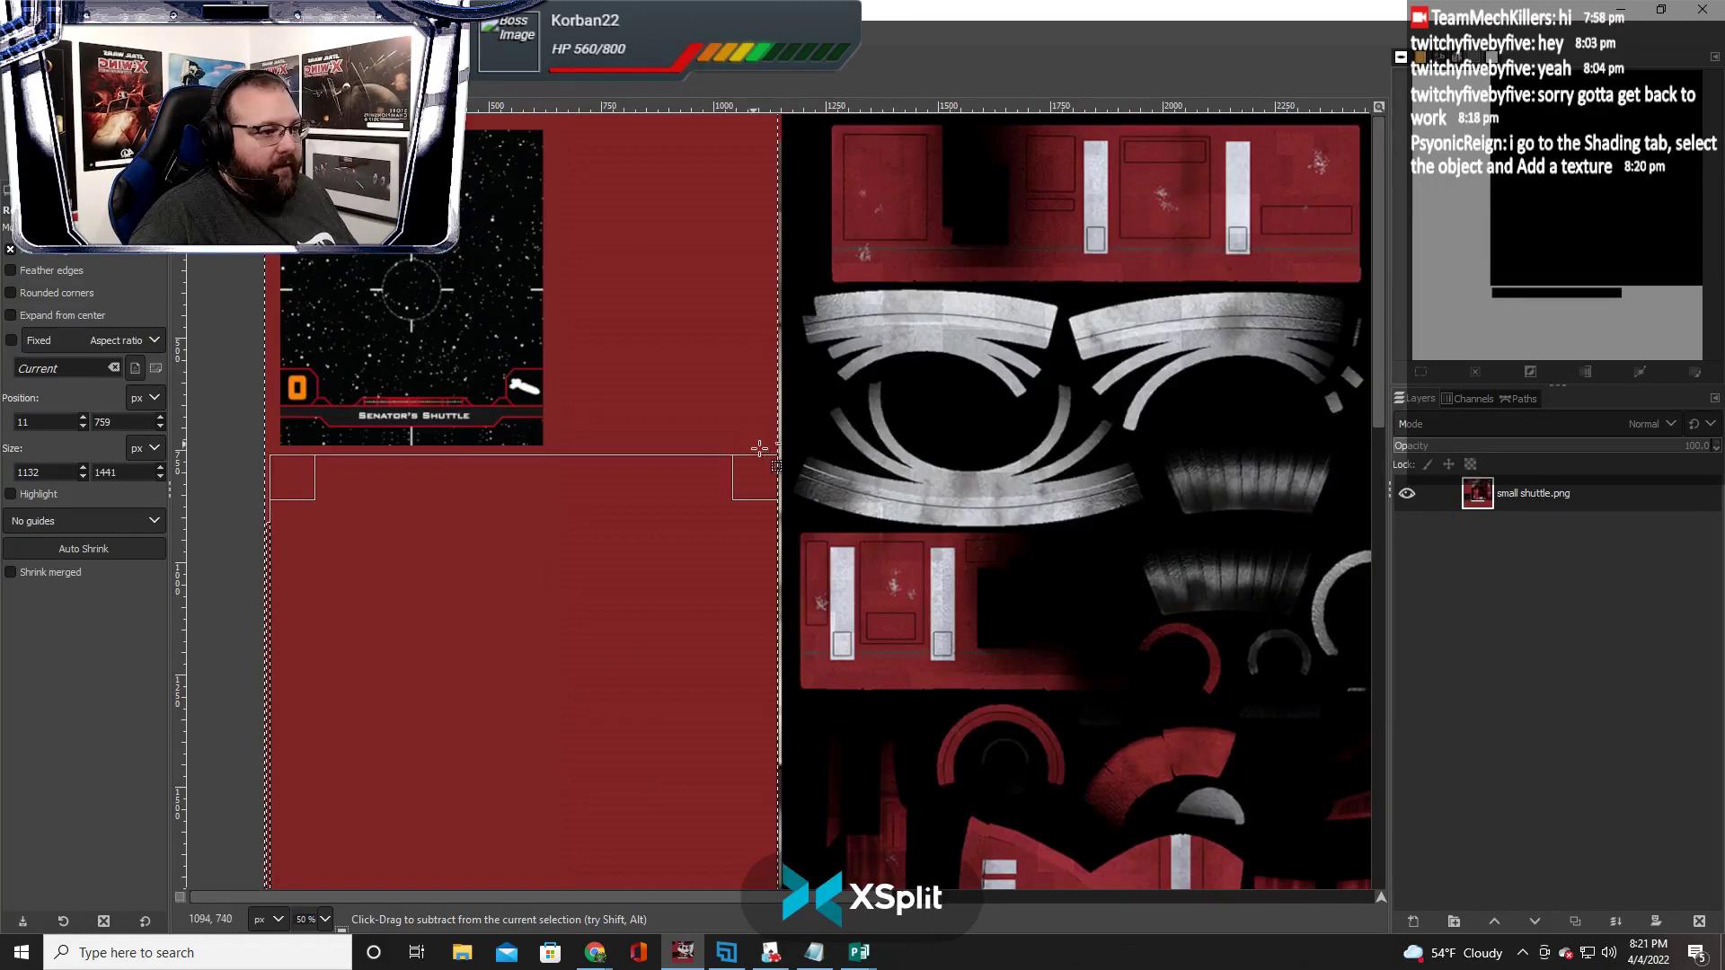
drag(778, 454, 231, 68)
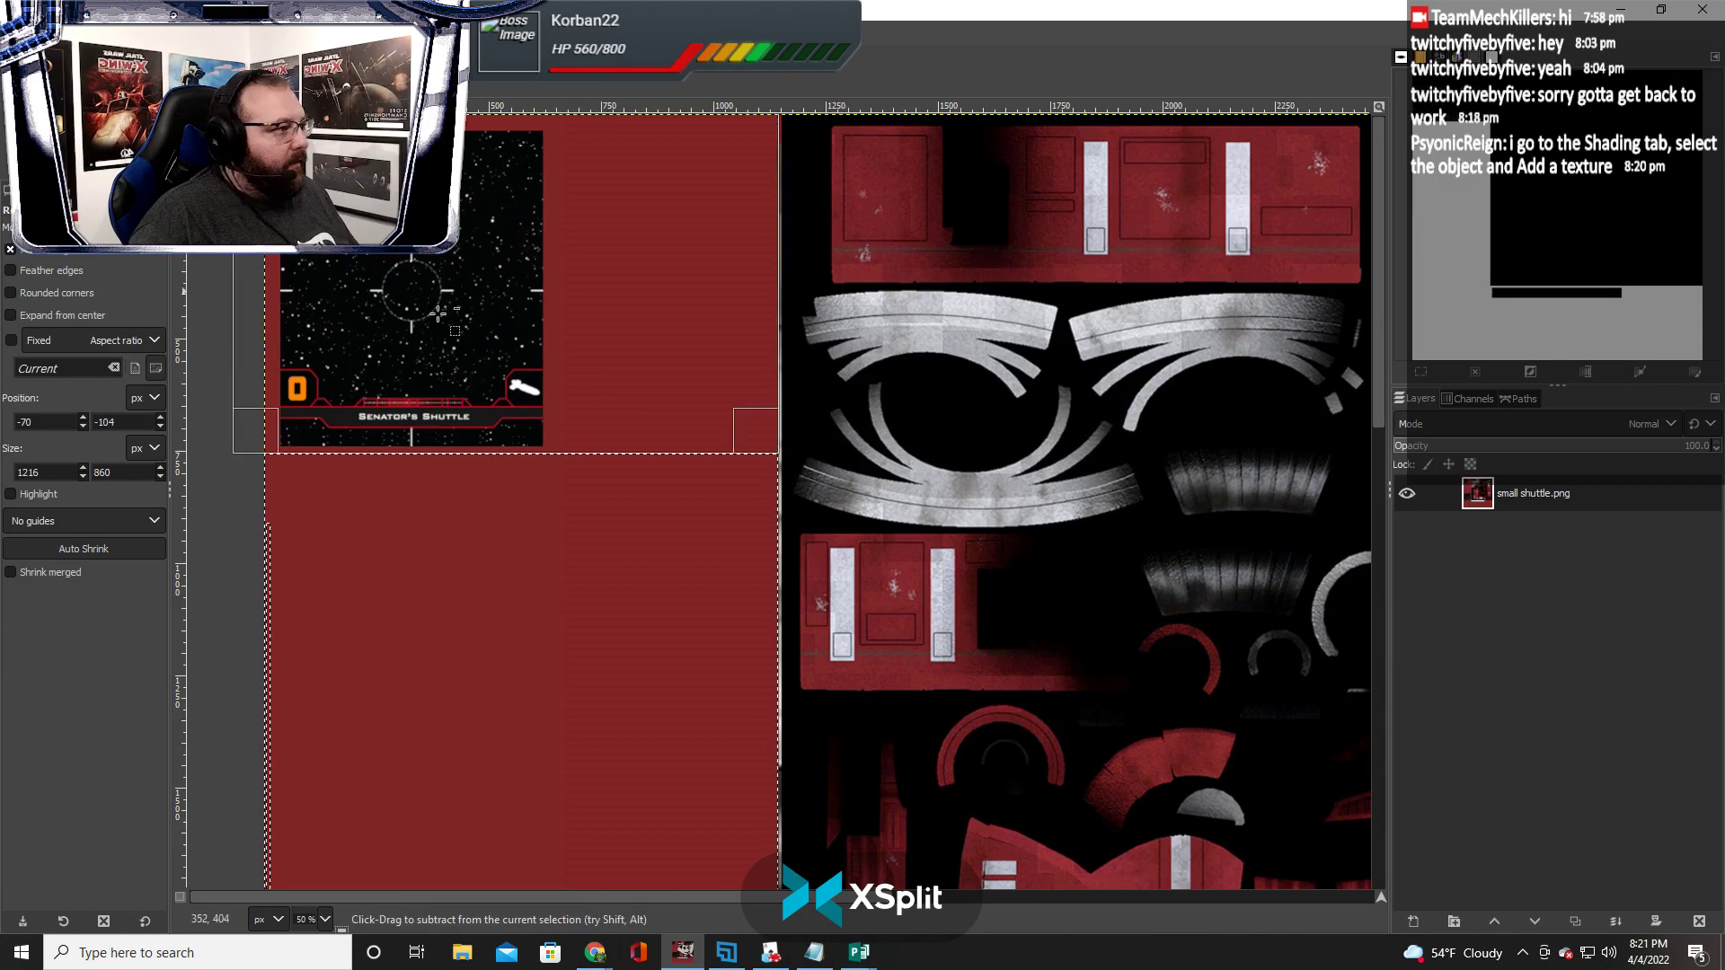
scroll(643, 478, down, 1)
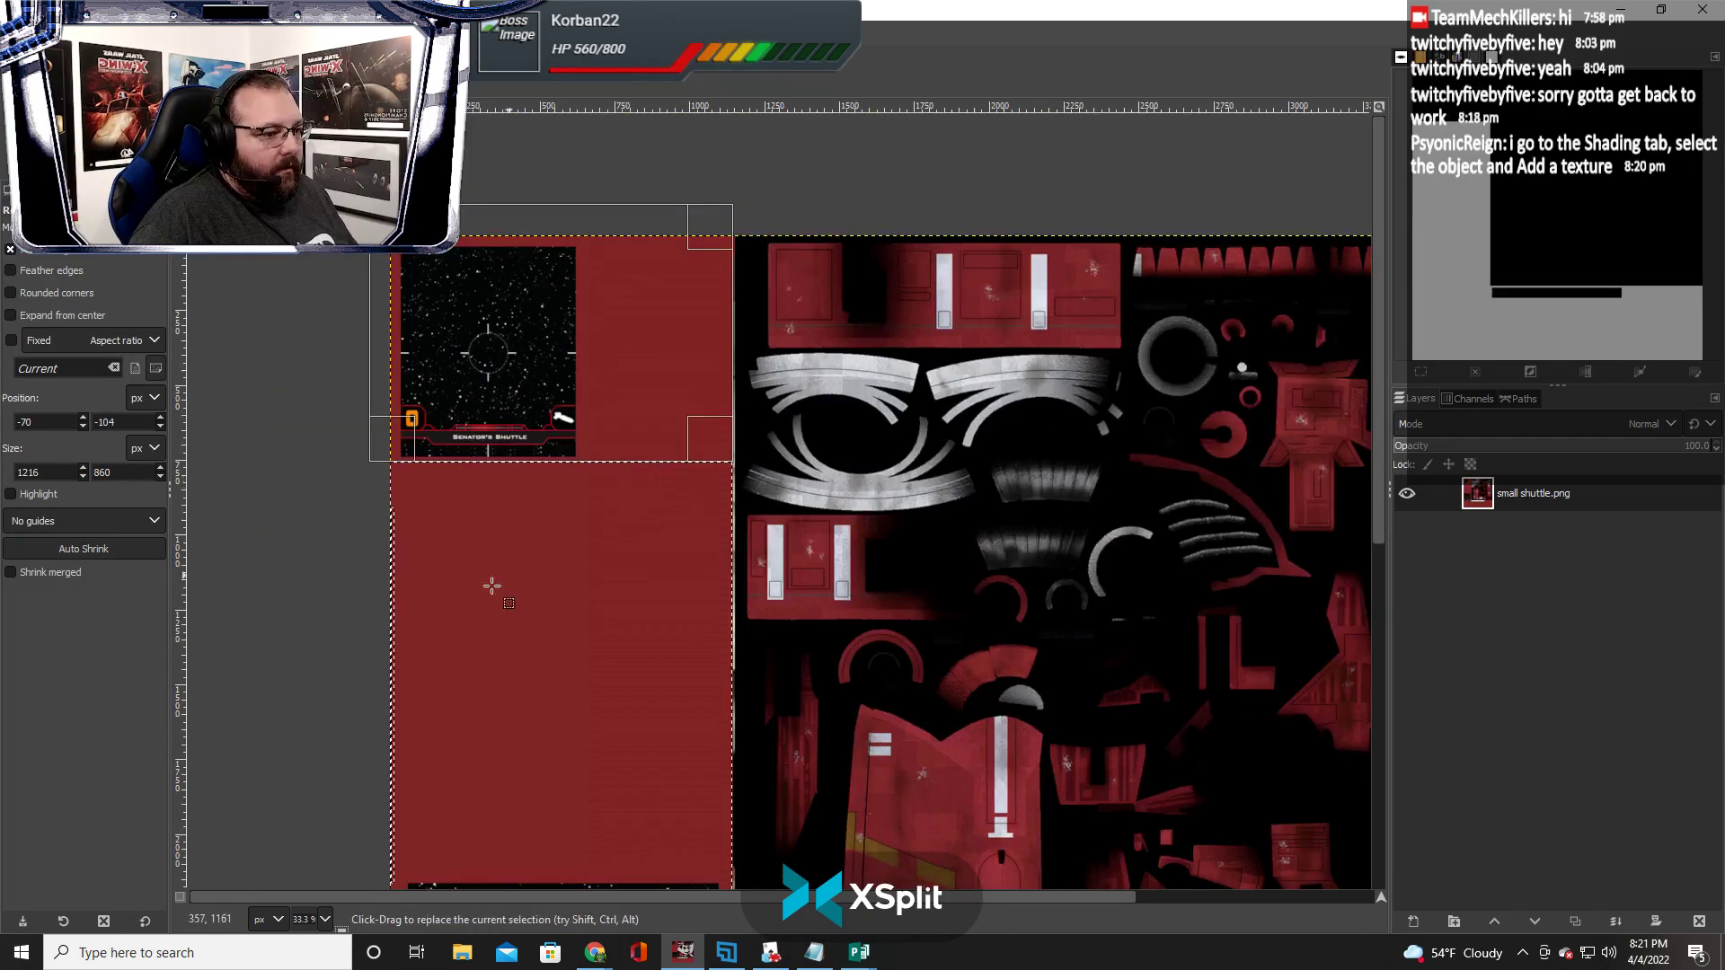
Add the strip along the image's left edge below the small card to the selection, and delete the selected pixels
drag(428, 495, 296, 872)
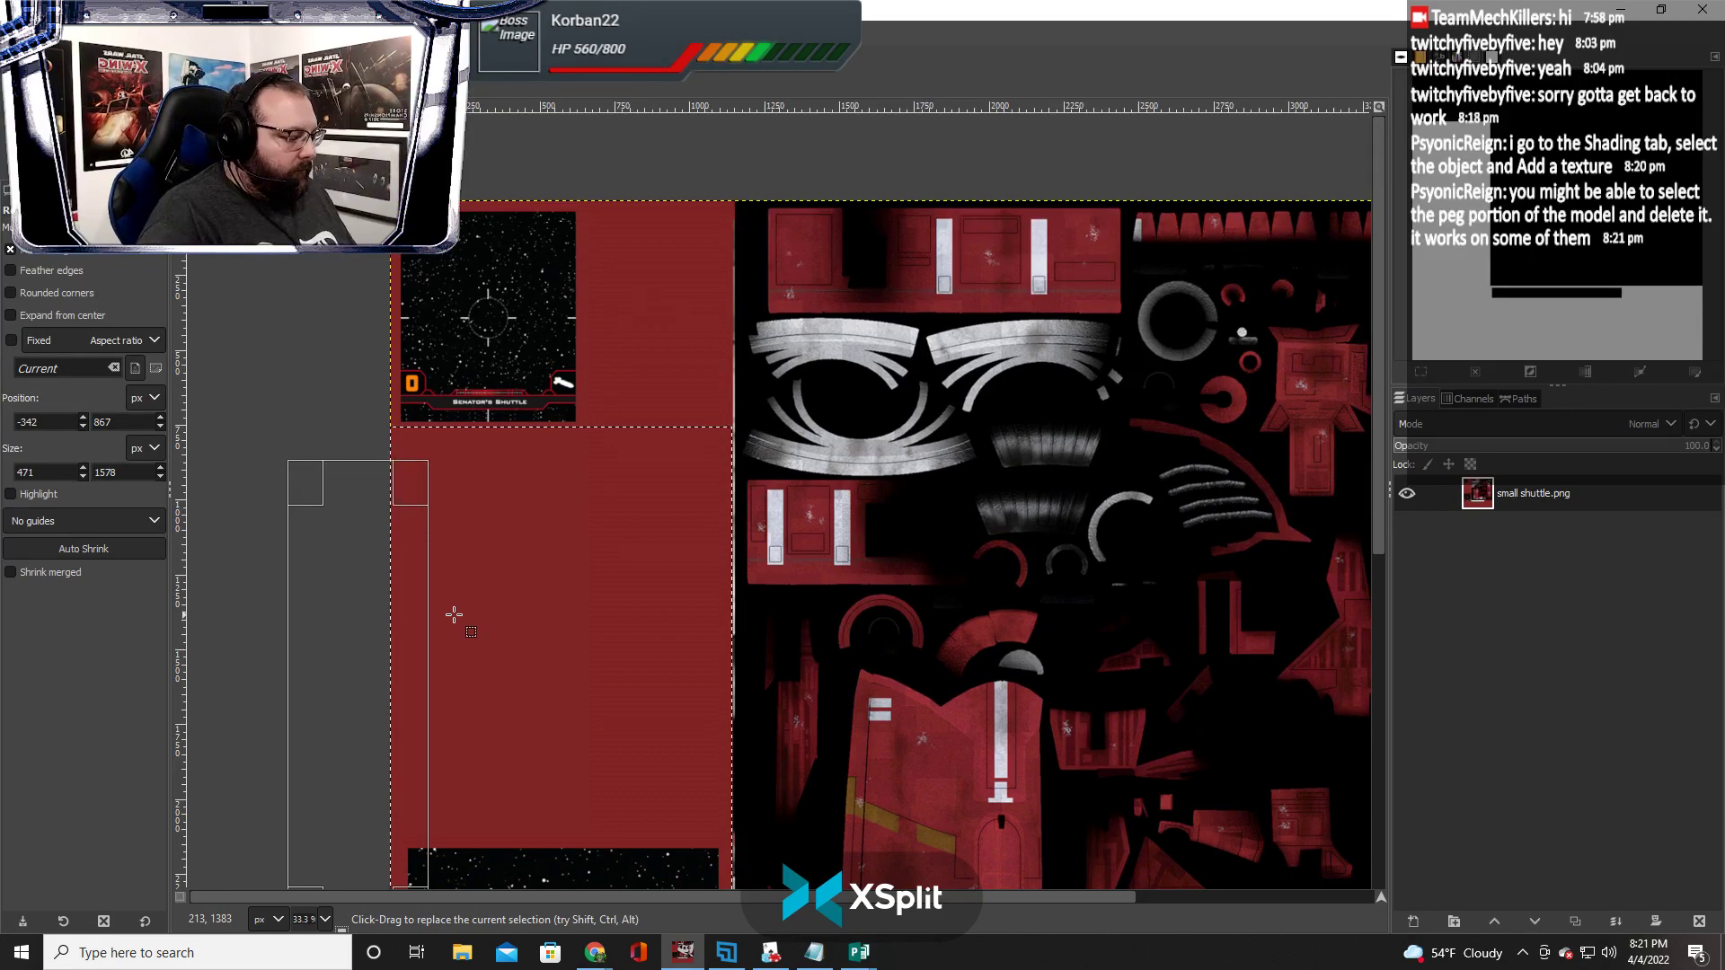
key(Delete)
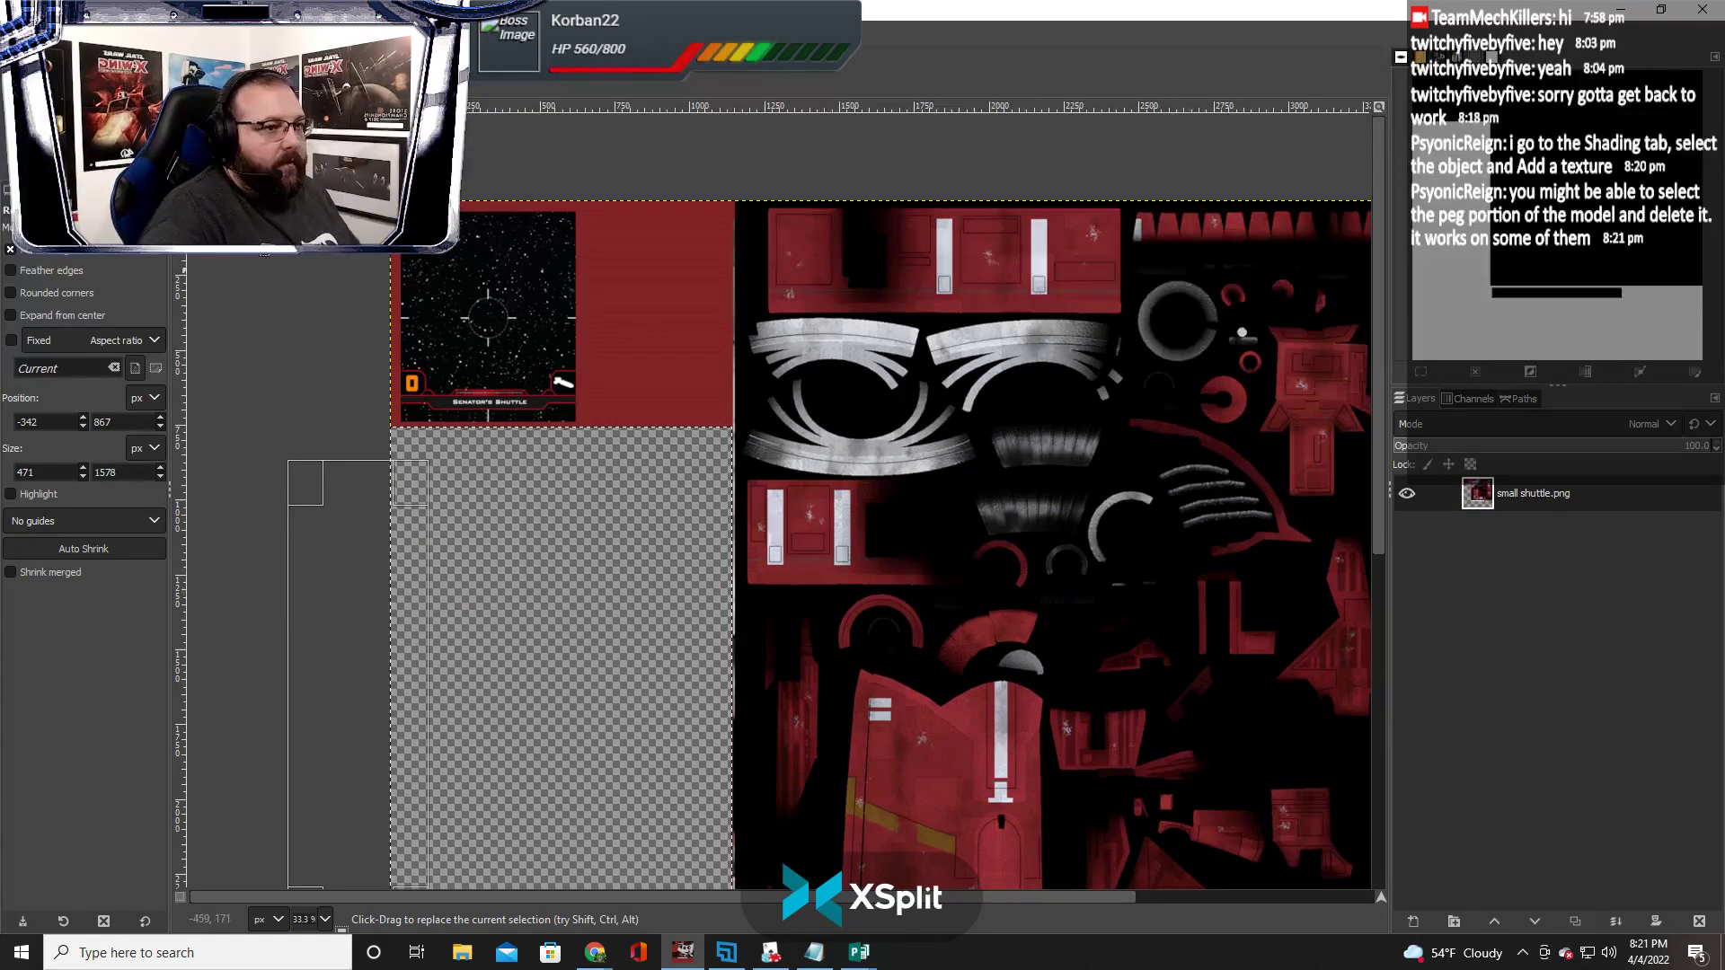
Select the entire small shuttle texture and copy it to the clipboard
key(alt+f)
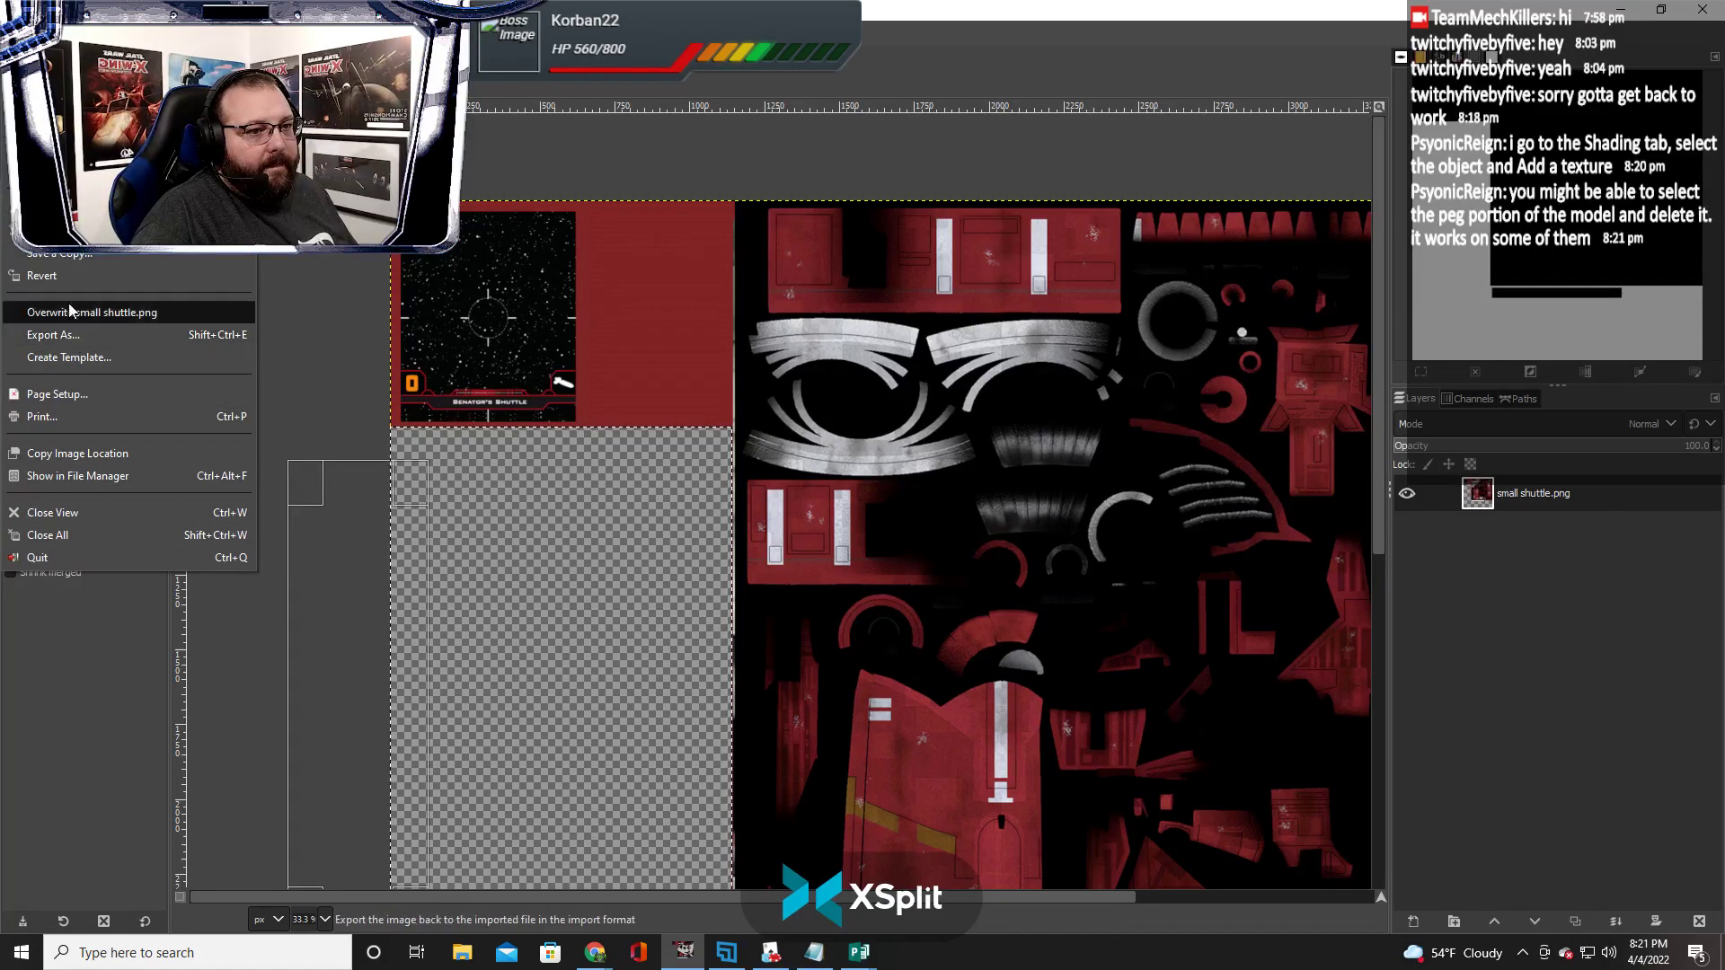
click(77, 34)
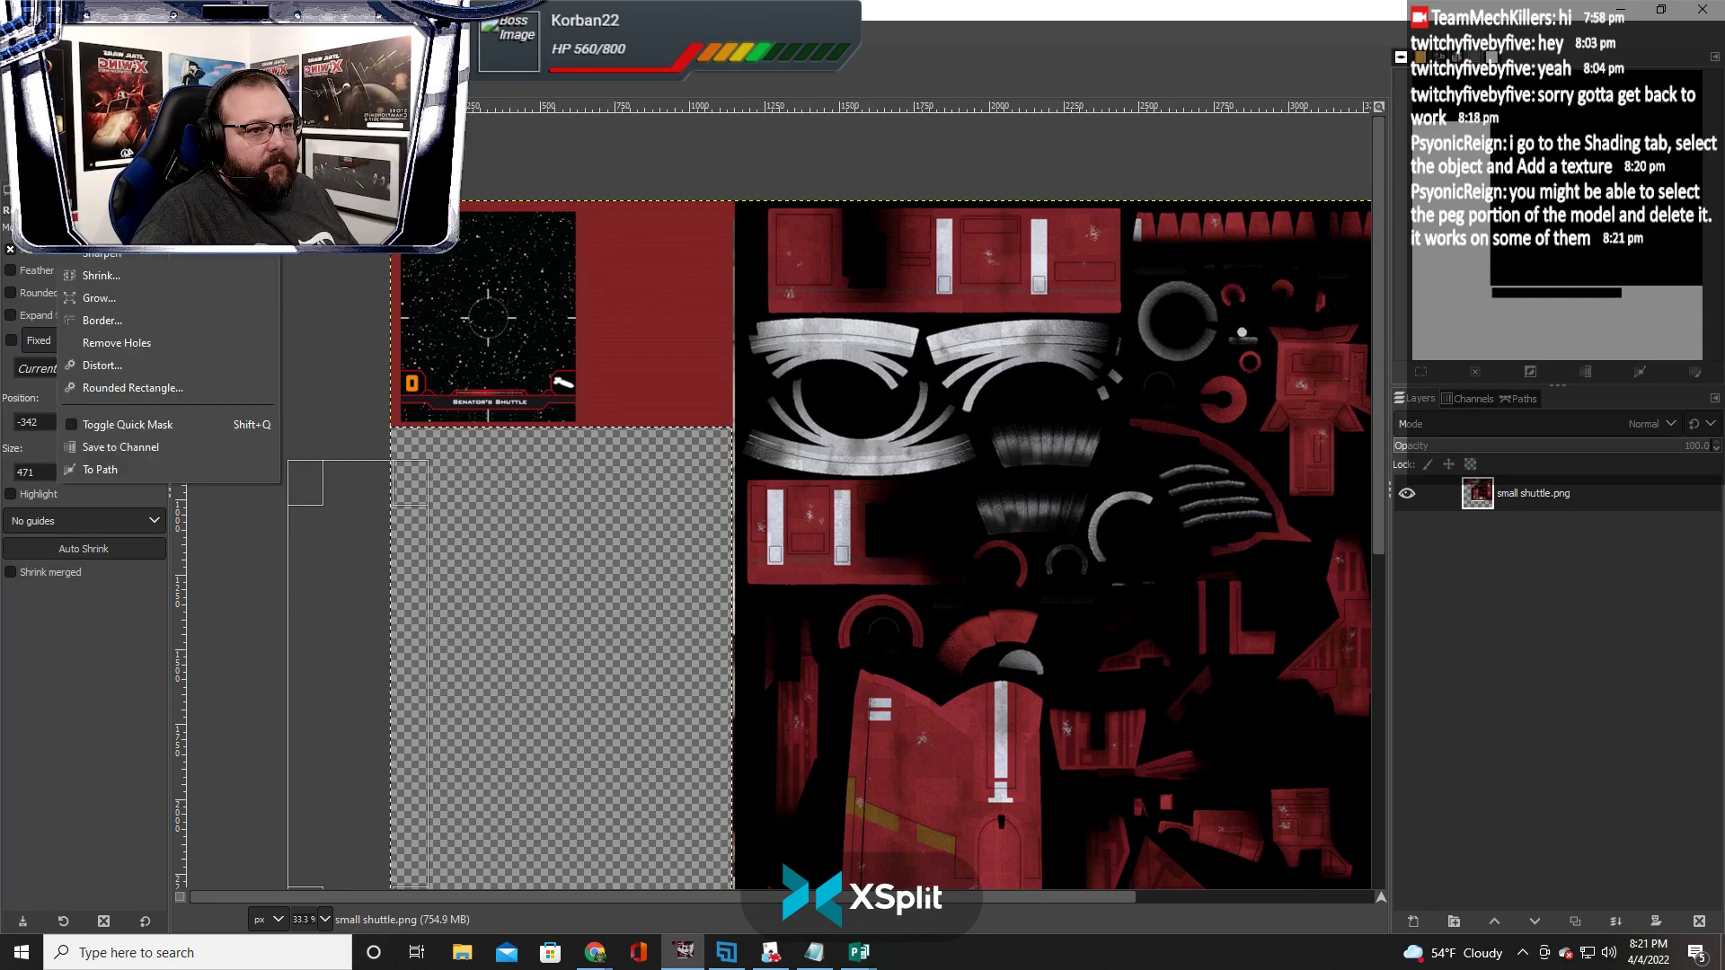
click(85, 62)
key(ctrl)
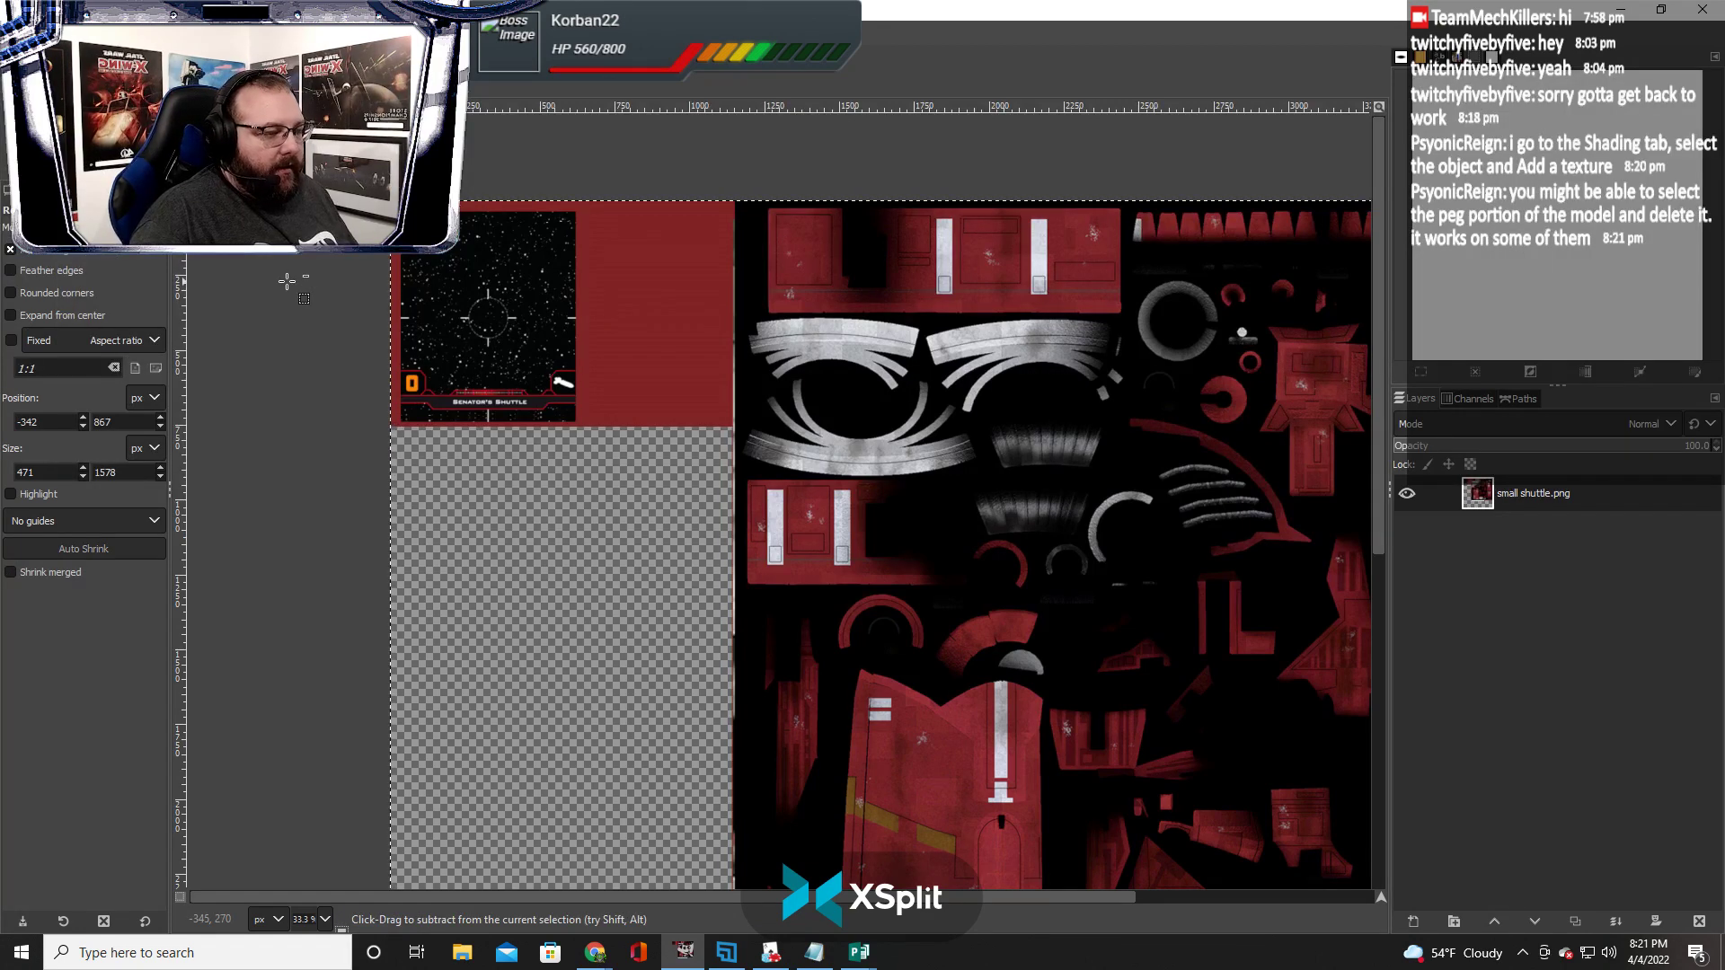
key(ctrl+c)
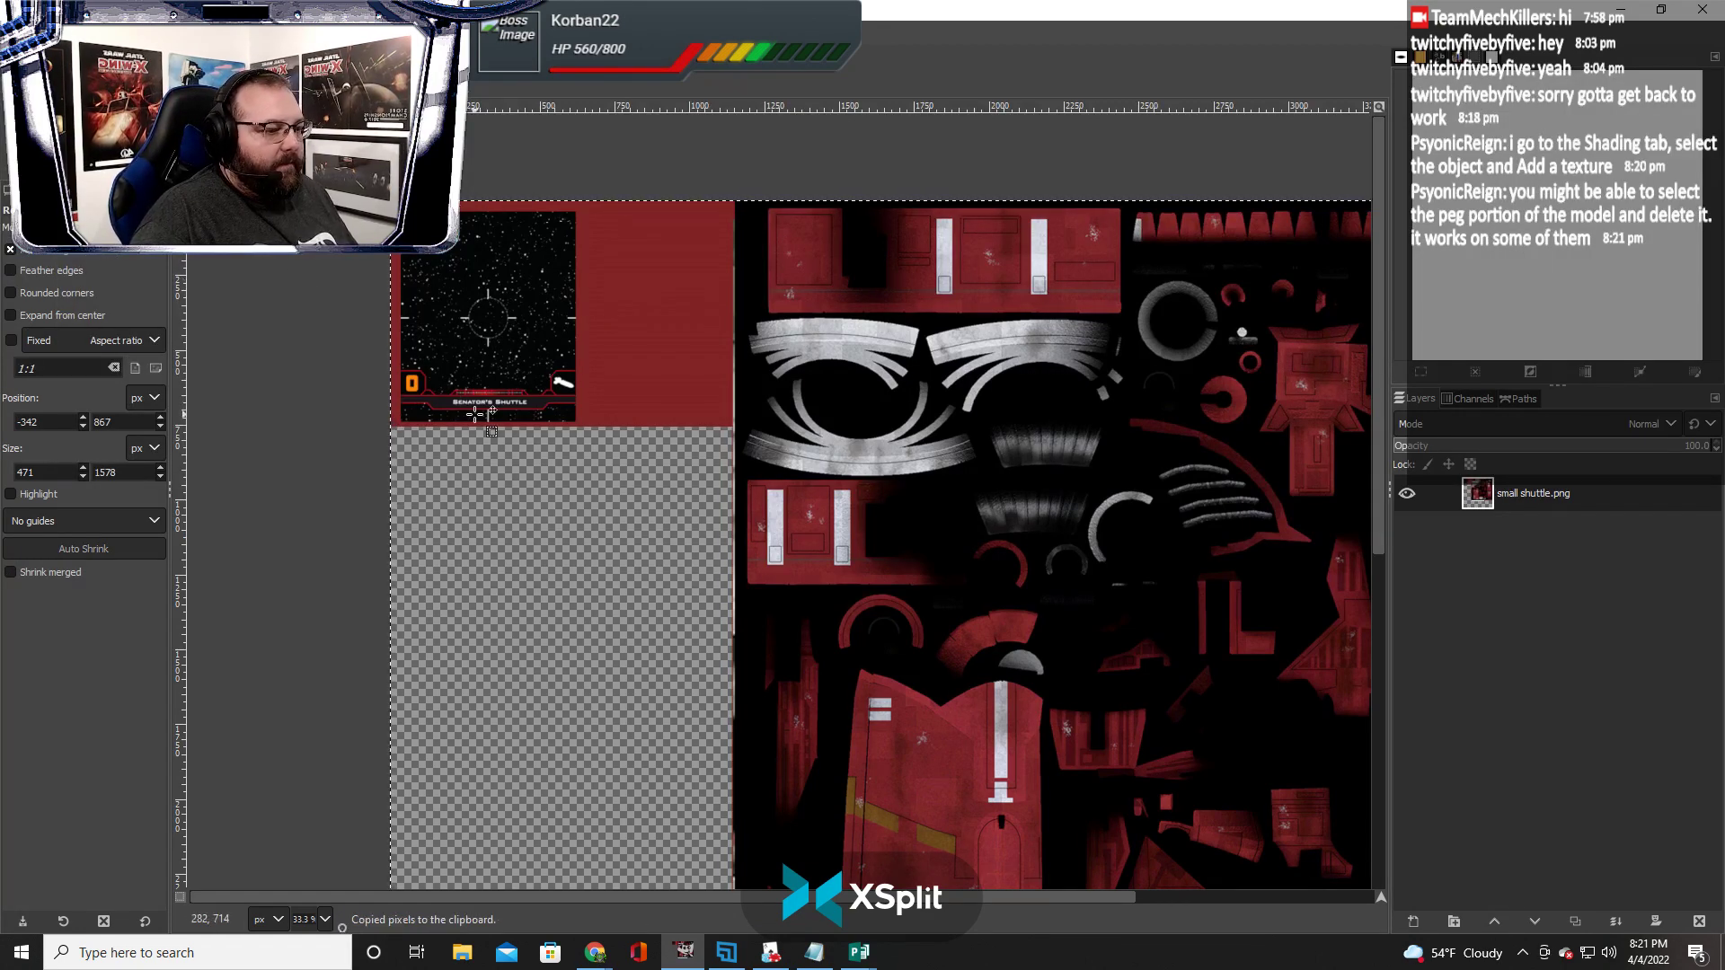
Switch to the Publication2 document in Publisher
key(alt+Tab)
key(alt+Tab)
key(alt+Tab)
key(alt+Tab)
key(alt+Tab)
key(alt+Tab)
key(alt+Tab)
key(alt+Tab)
key(alt+Tab)
key(alt+Tab)
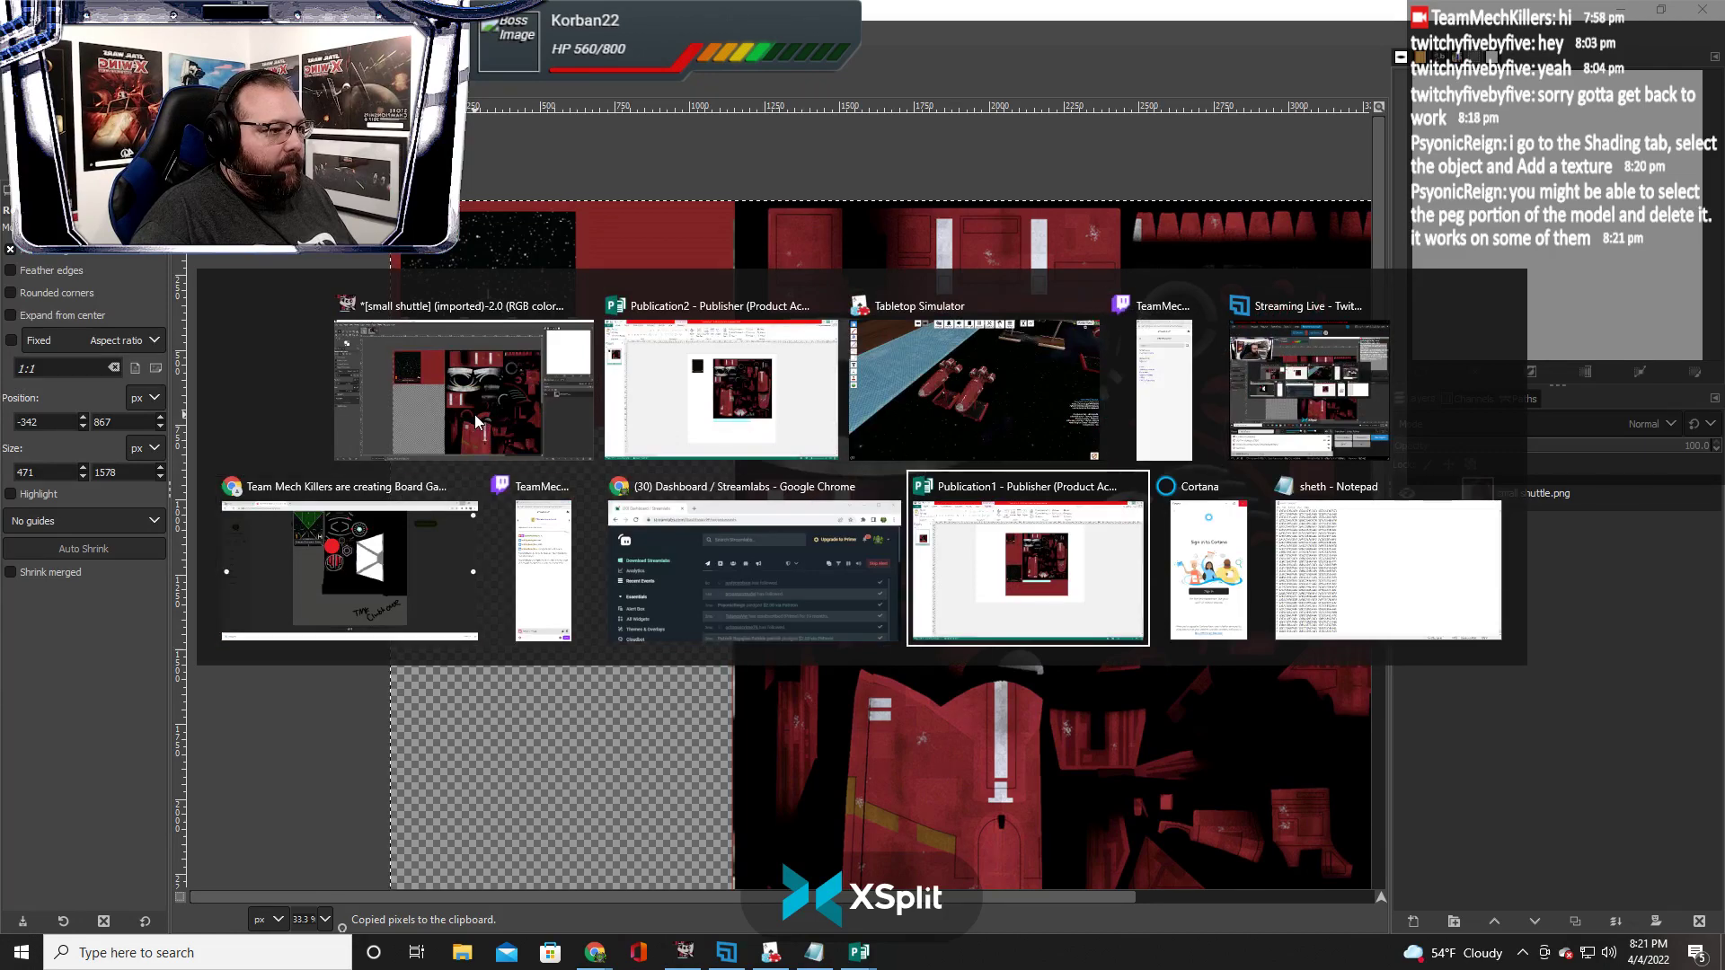
key(alt+Tab)
key(alt+Tab)
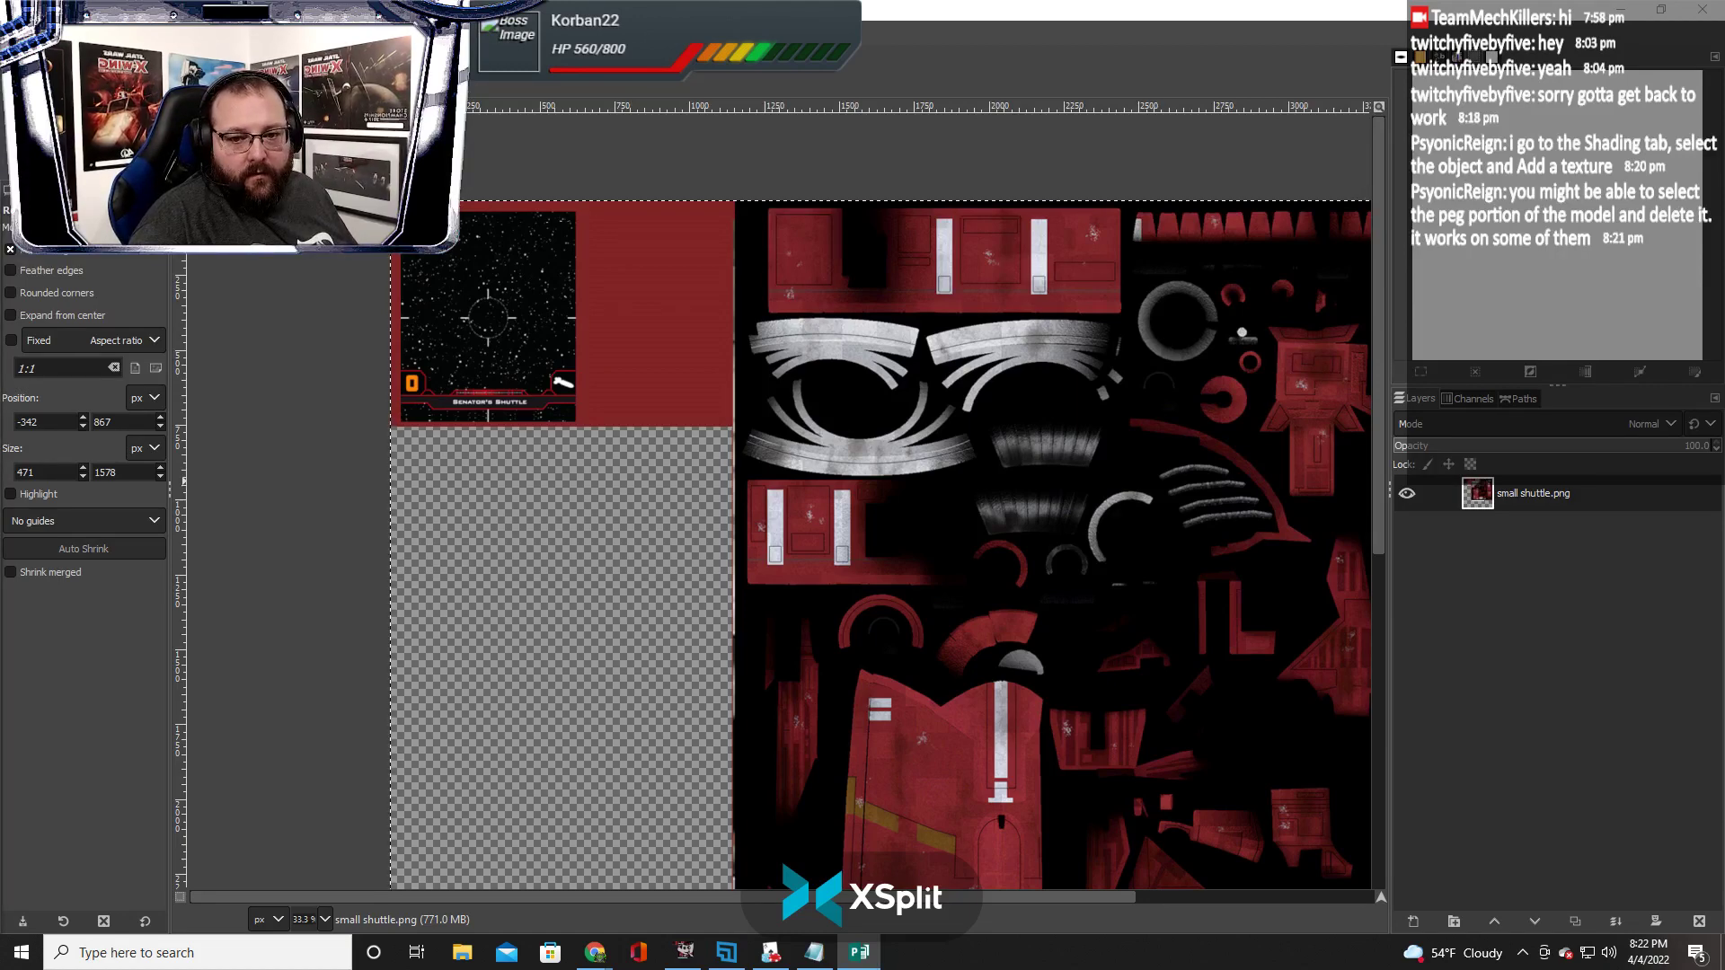
Switch to Tabletop Simulator and duplicate the red shuttle with the plain black base by copying and pasting it
key(alt+Tab)
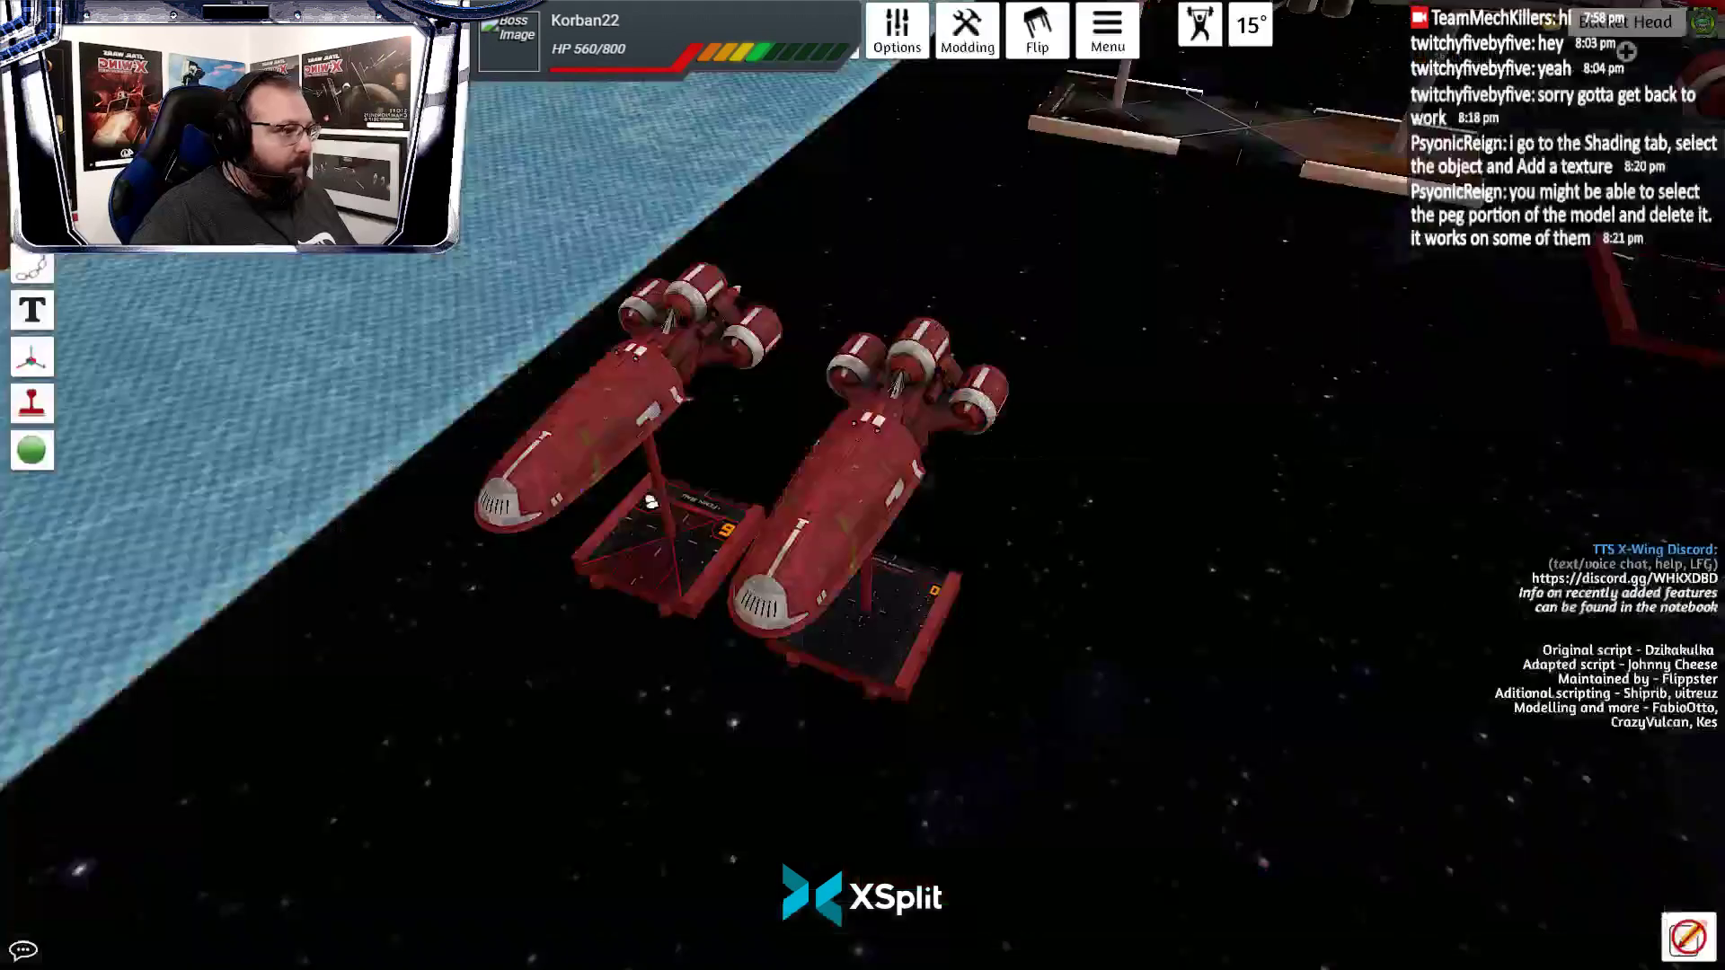
right_click(917, 622)
click(869, 640)
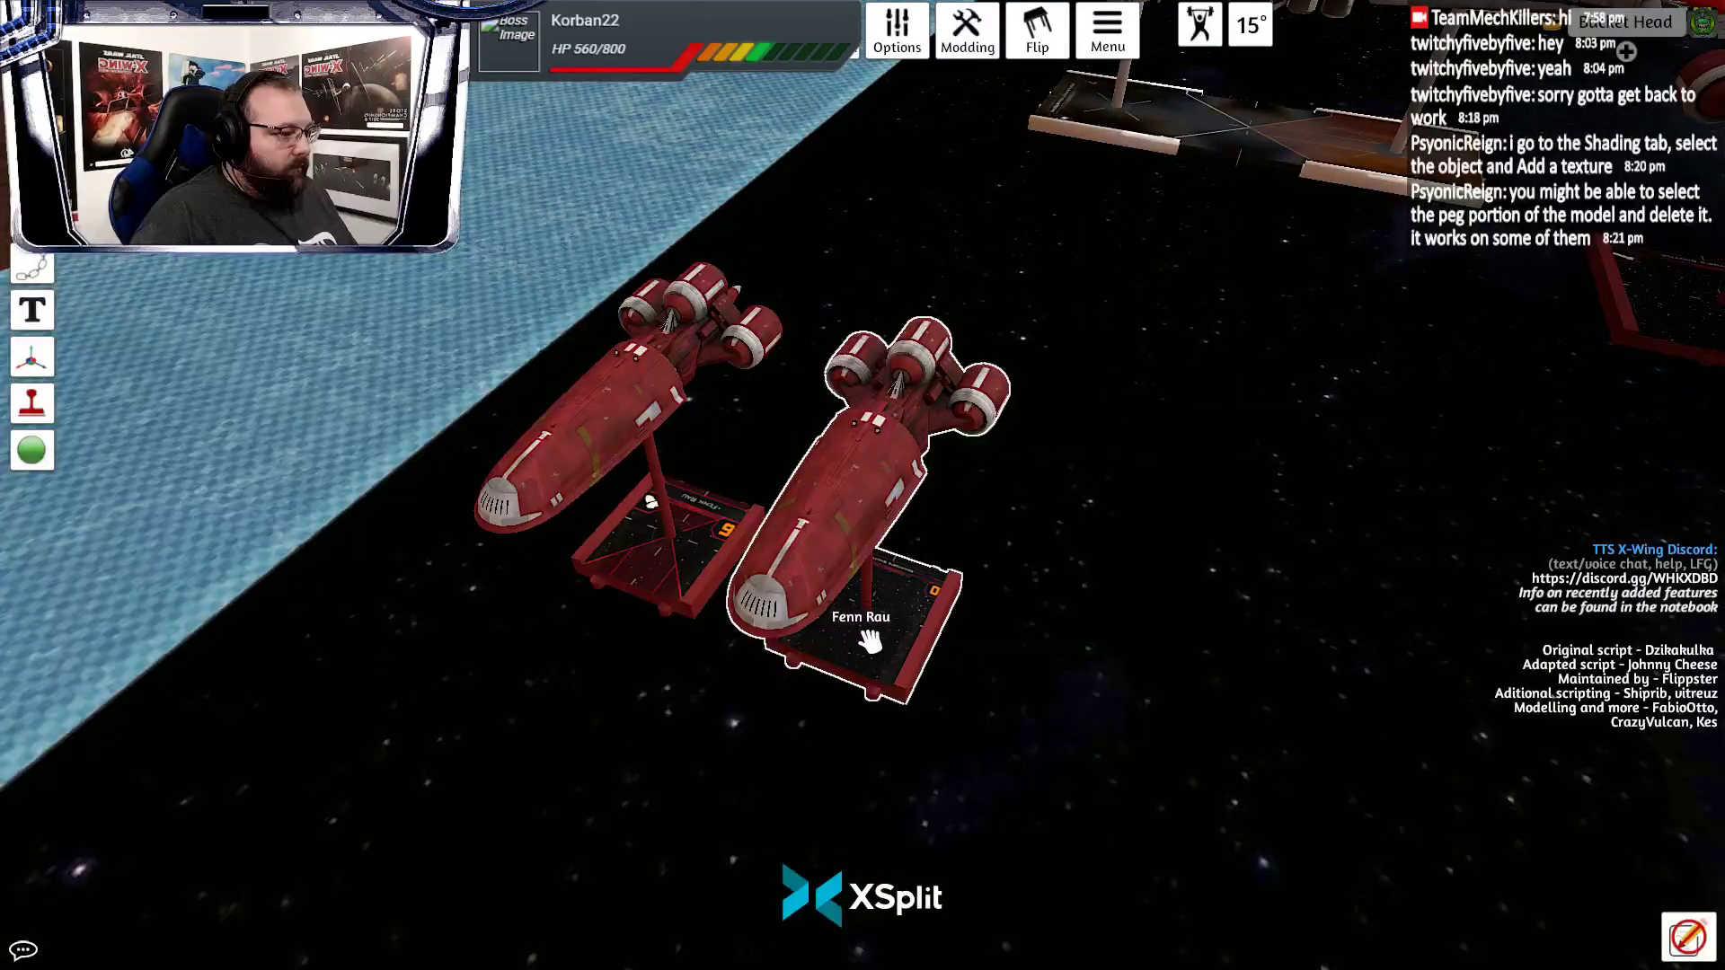
key(ctrl+c)
key(ctrl+v)
Import a replacement file from the local disk into the pasted shuttle's custom model, update the matching object, and inspect its base
right_click(1099, 492)
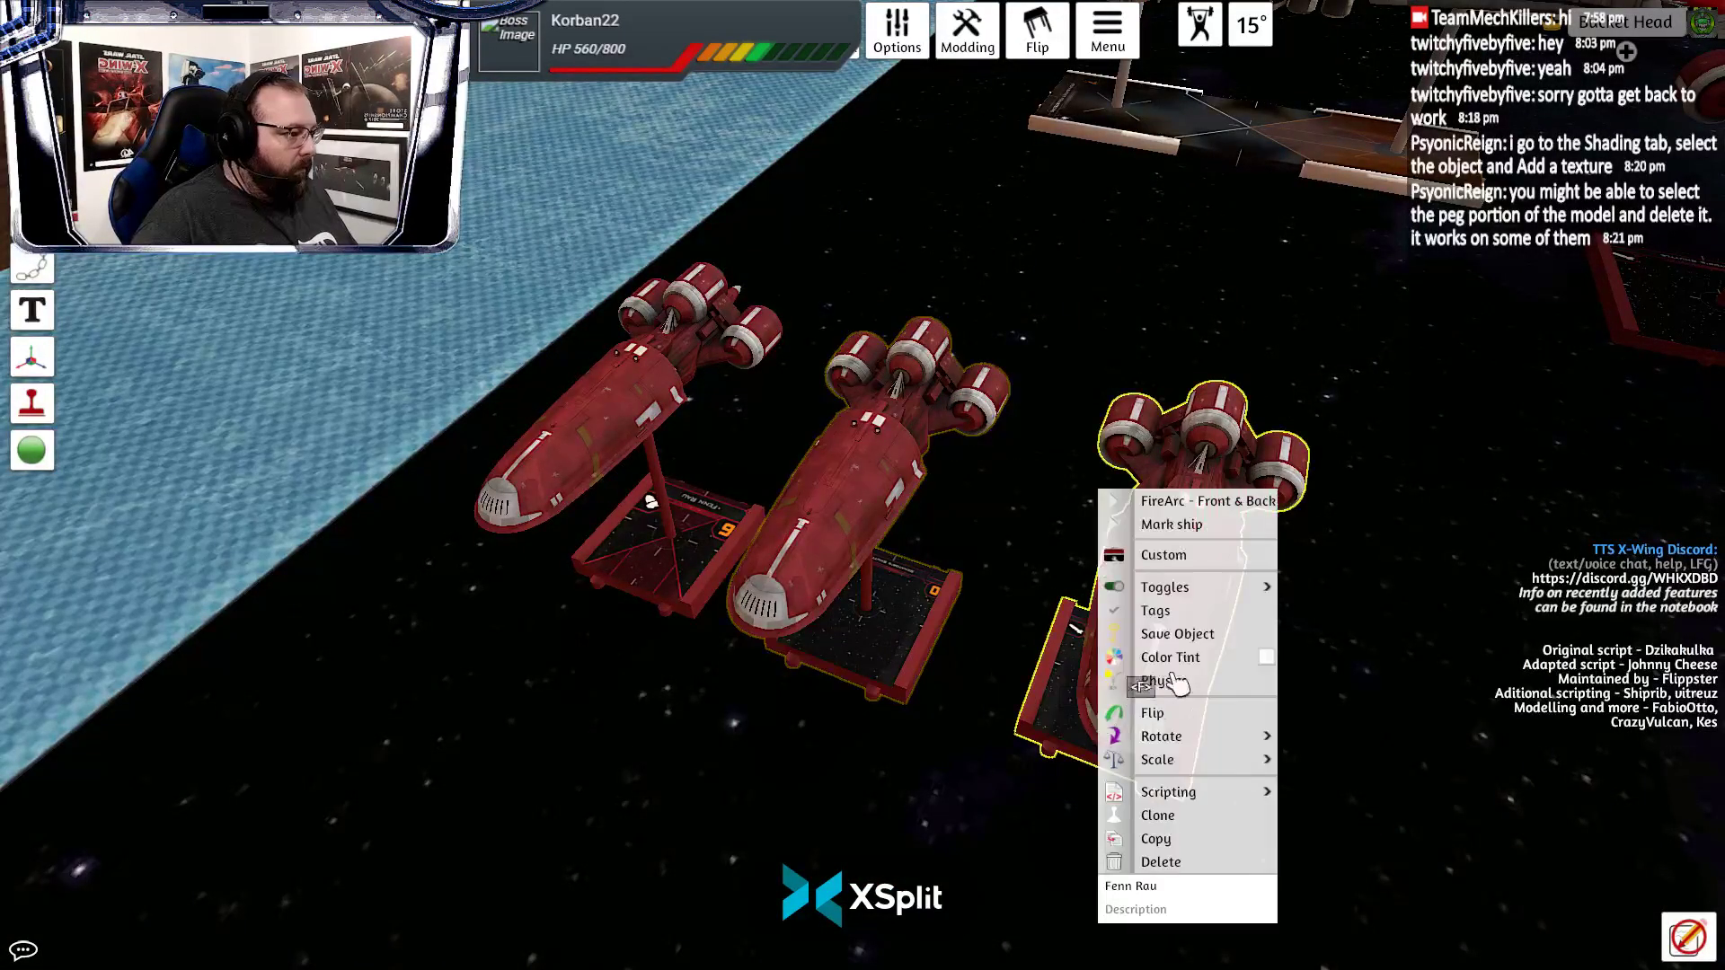
click(1168, 555)
click(710, 294)
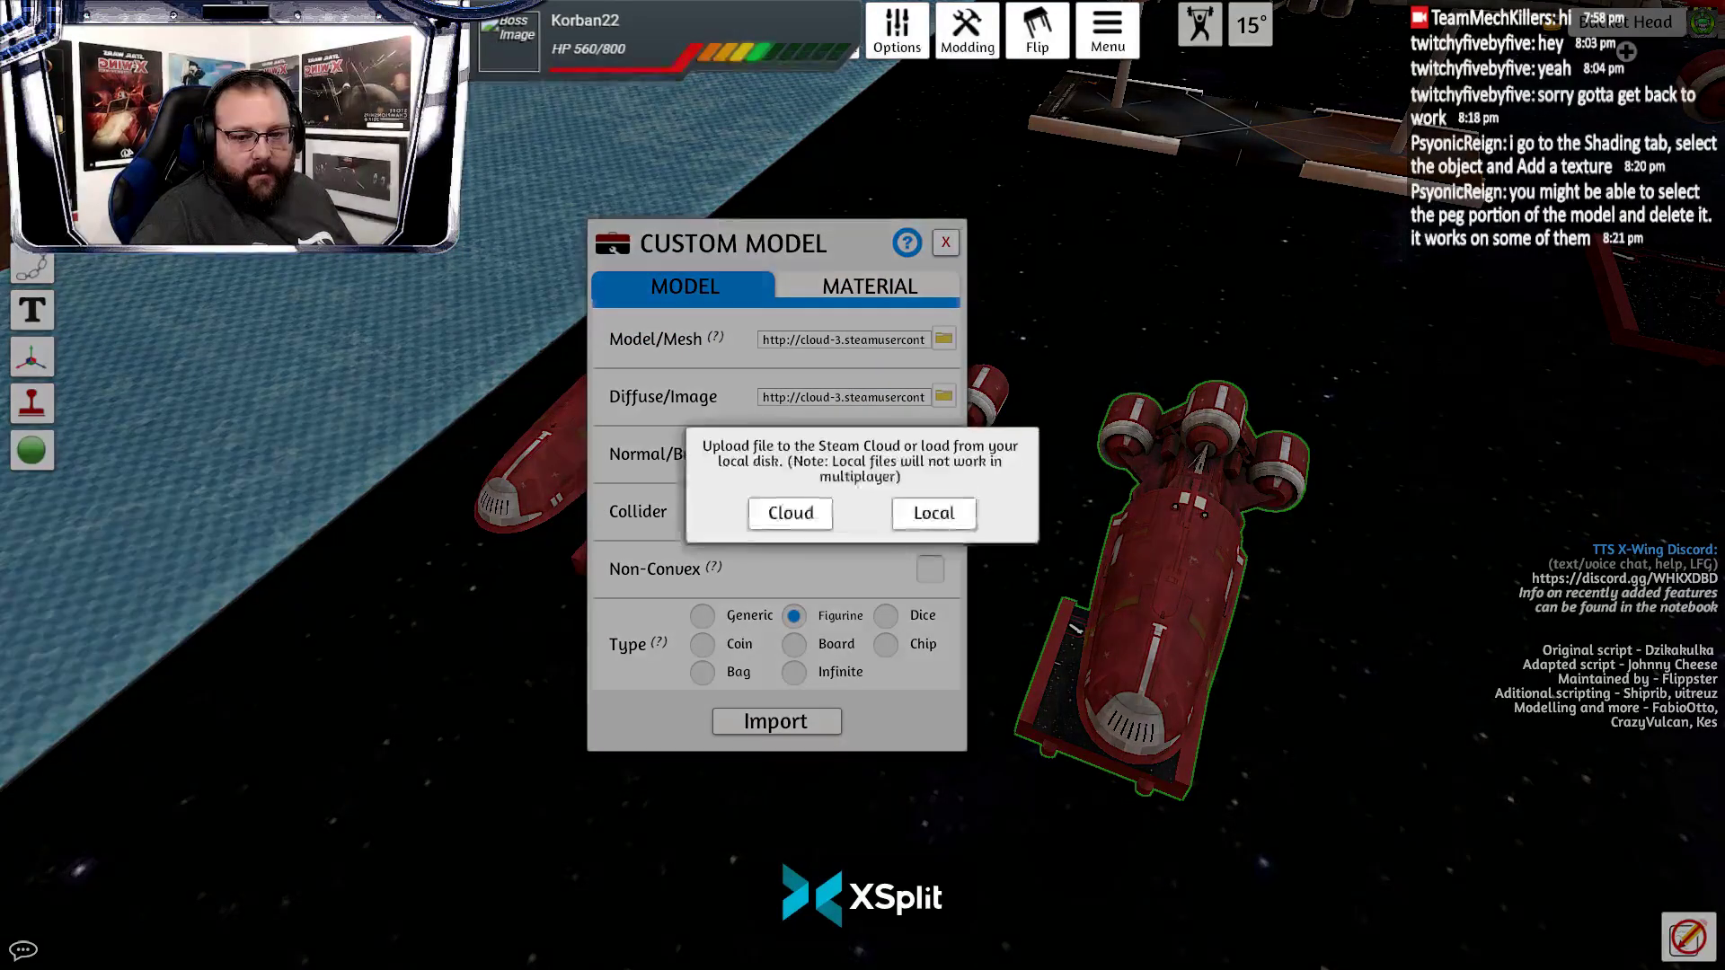
click(950, 521)
click(809, 722)
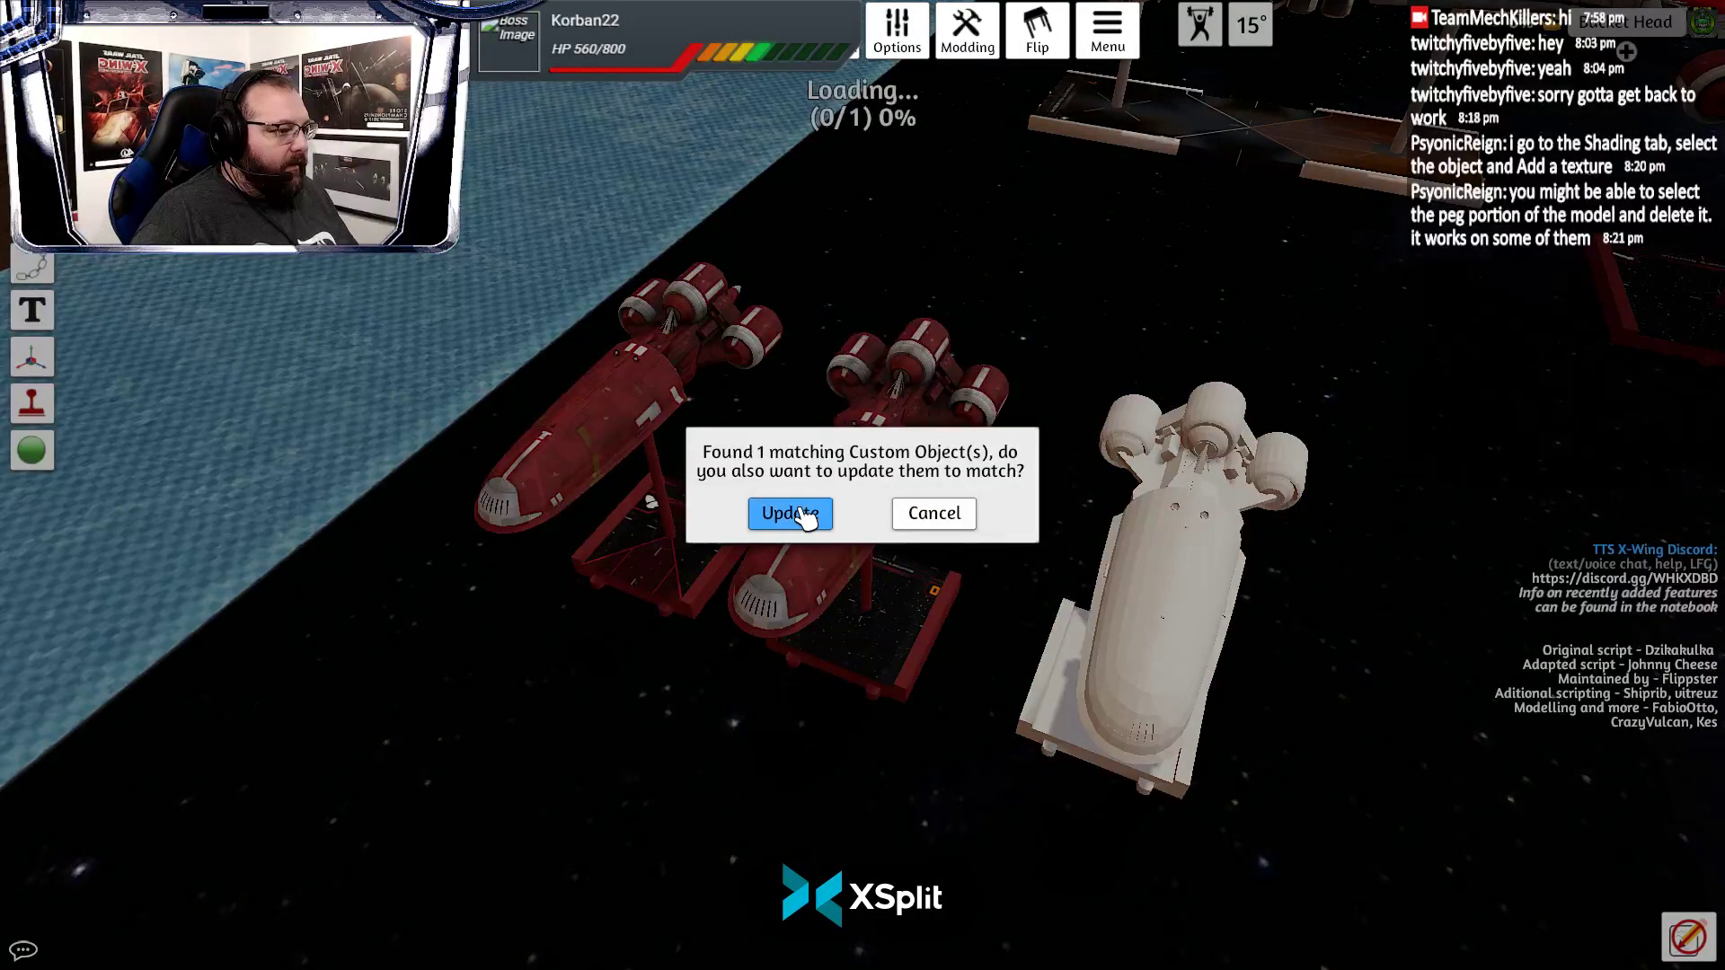
click(799, 509)
scroll(878, 775, up, 2)
drag(878, 771, 999, 689)
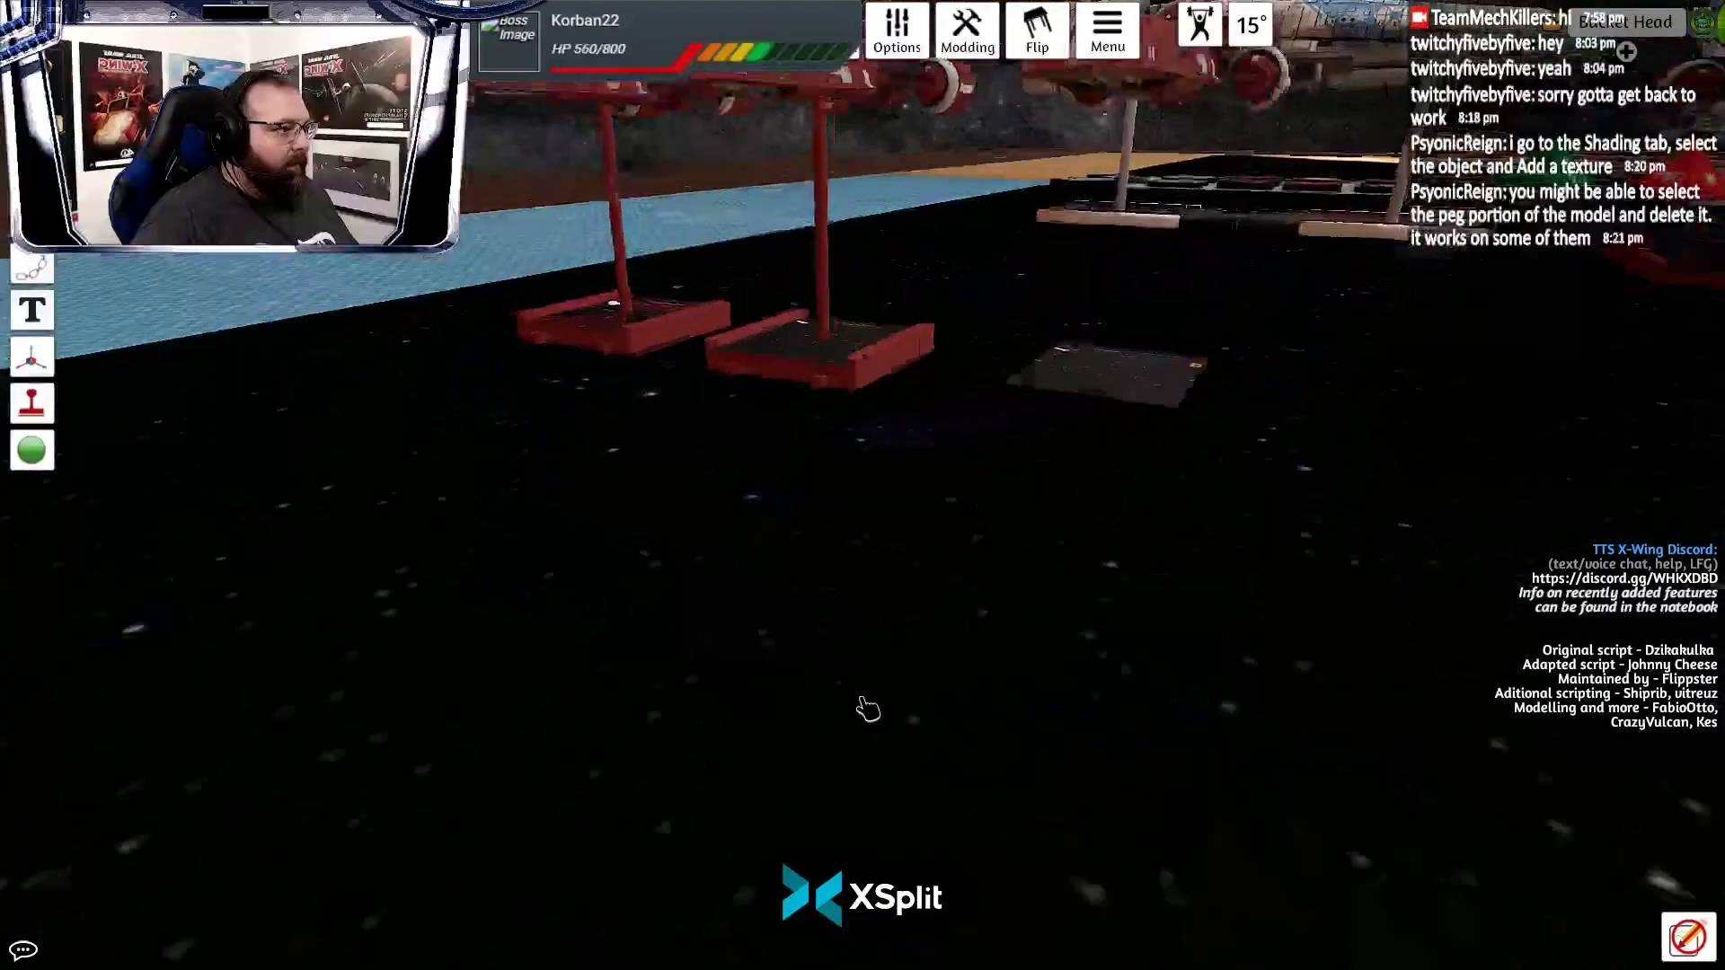
scroll(813, 688, down, 5)
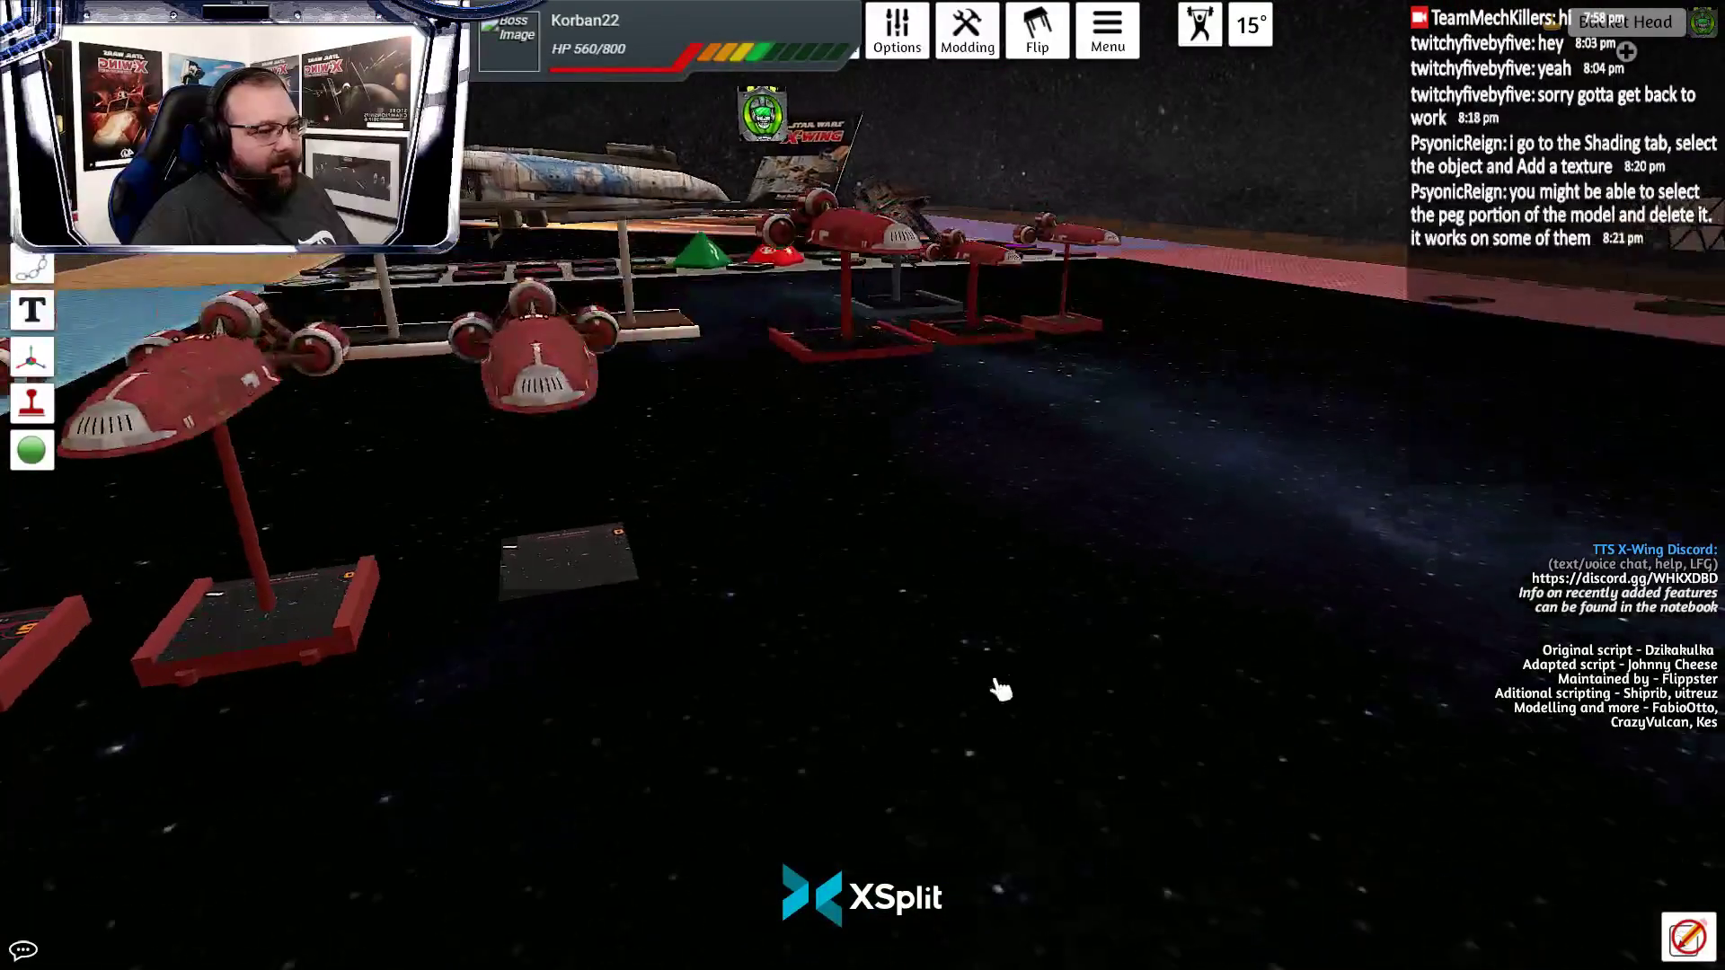
Switch back to the small shuttle texture in GIMP
key(alt+Tab)
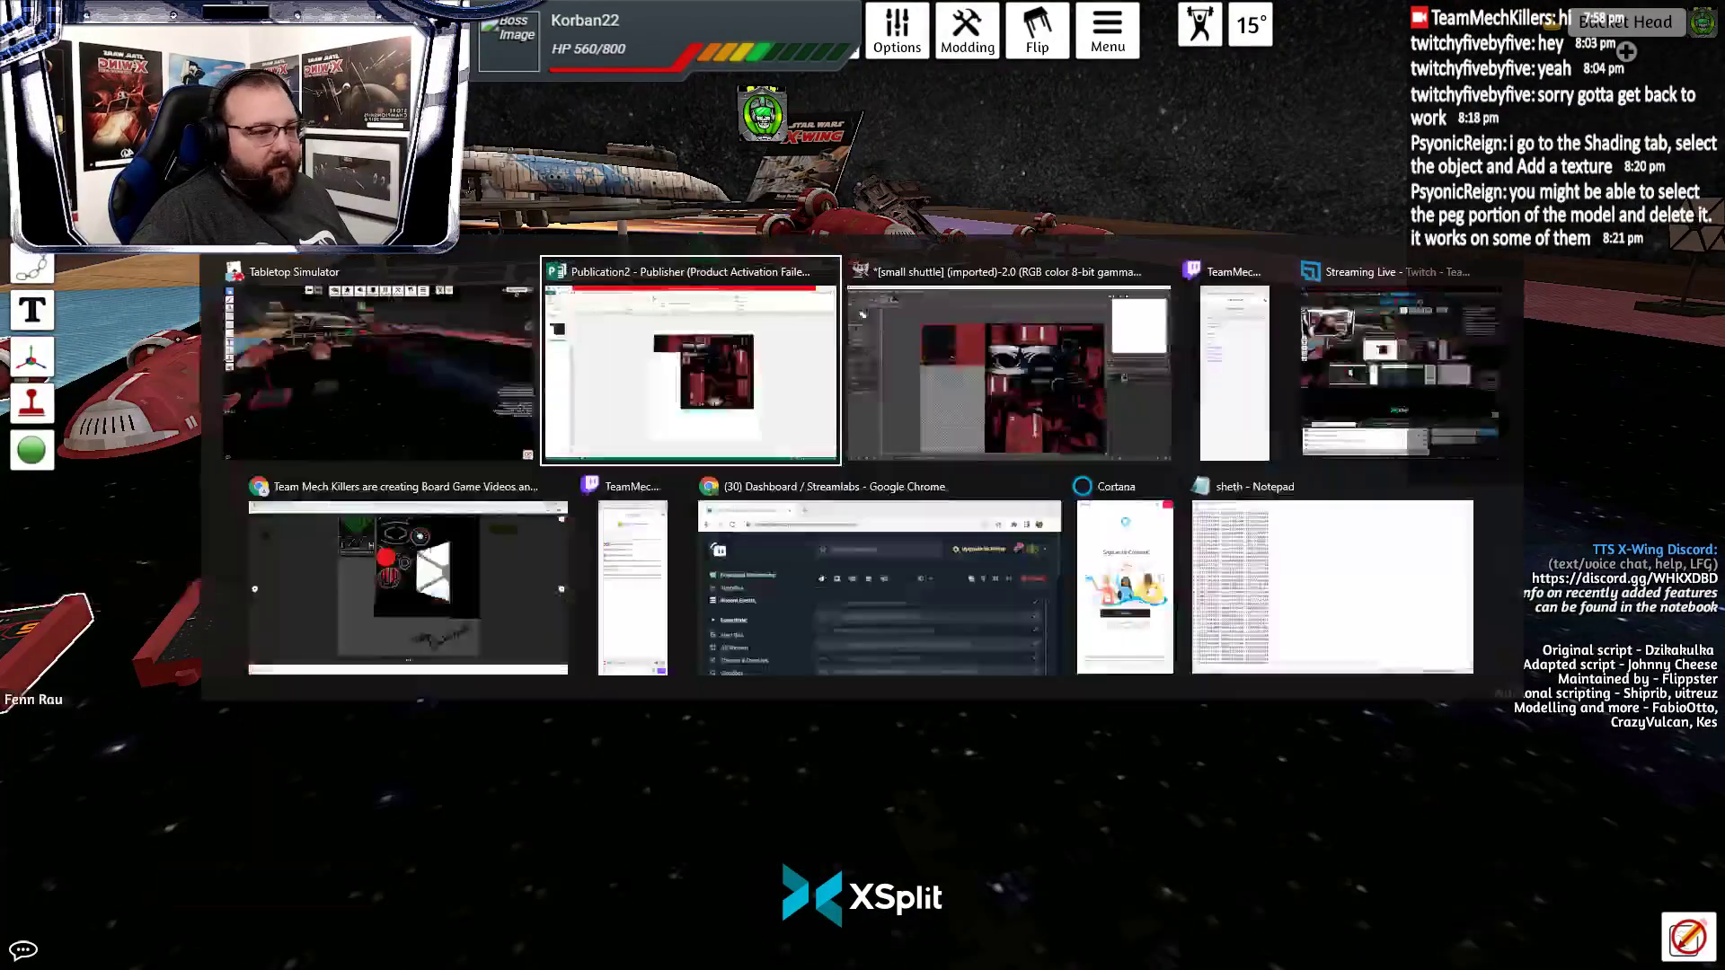
key(alt+Tab)
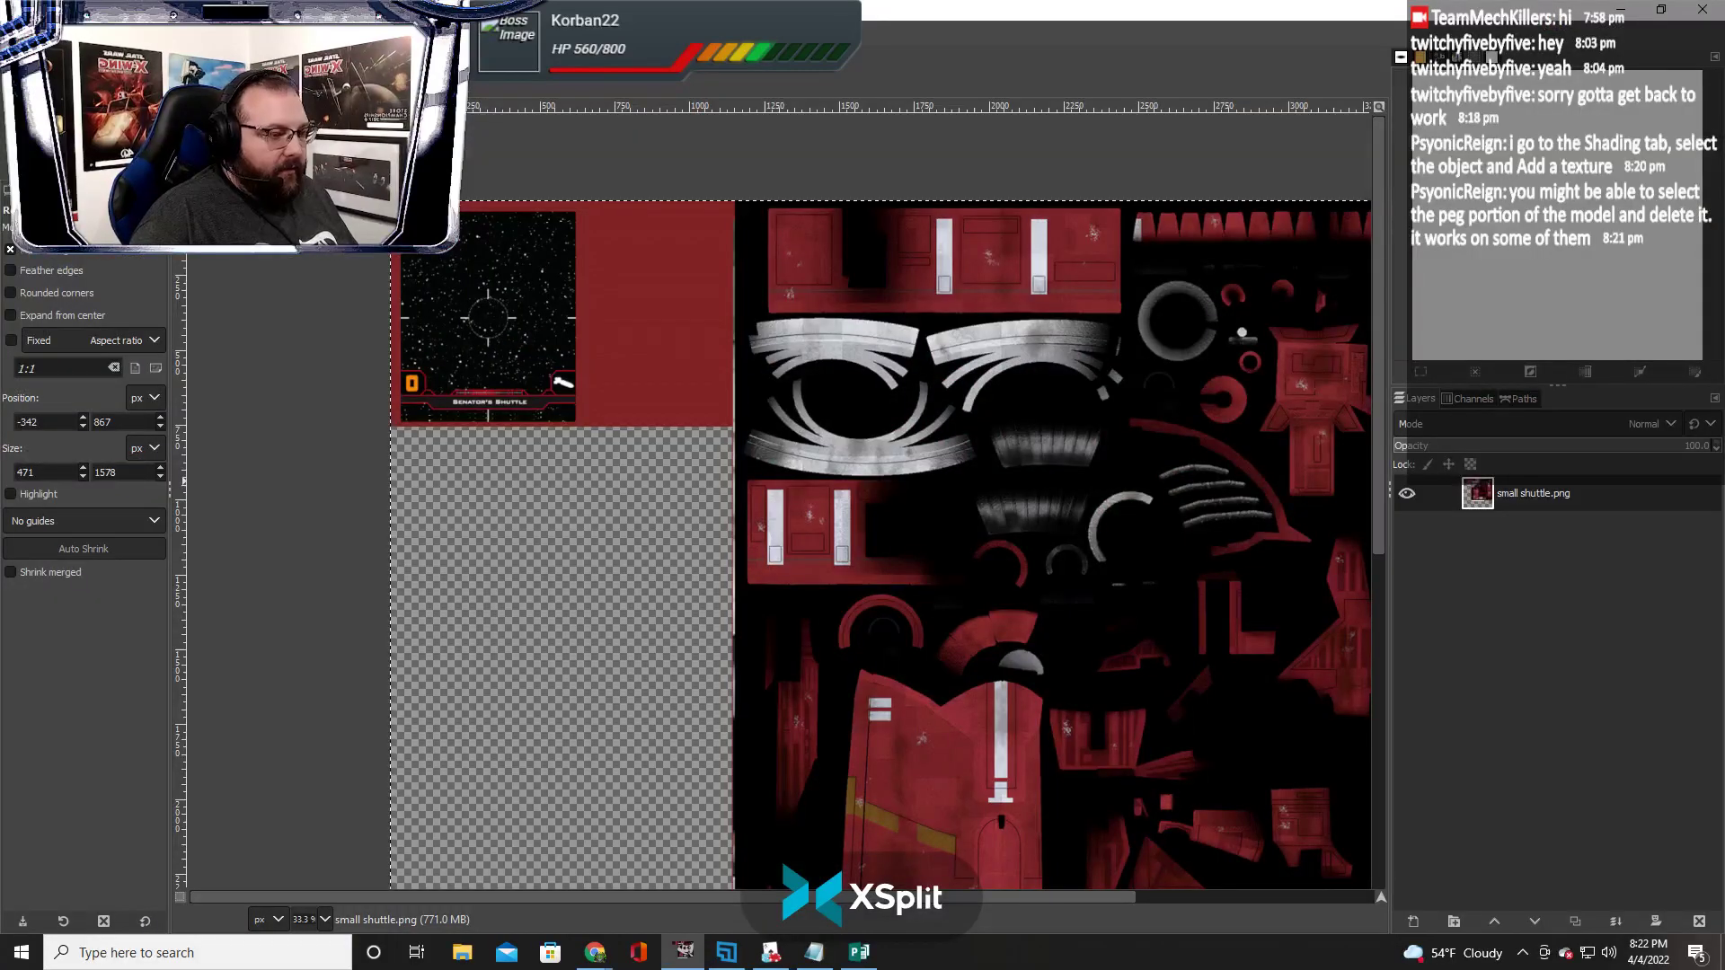
Clear the selection, copy the layer, and undo the recent deletion of the texture's red background
click(221, 689)
key(ctrl+c)
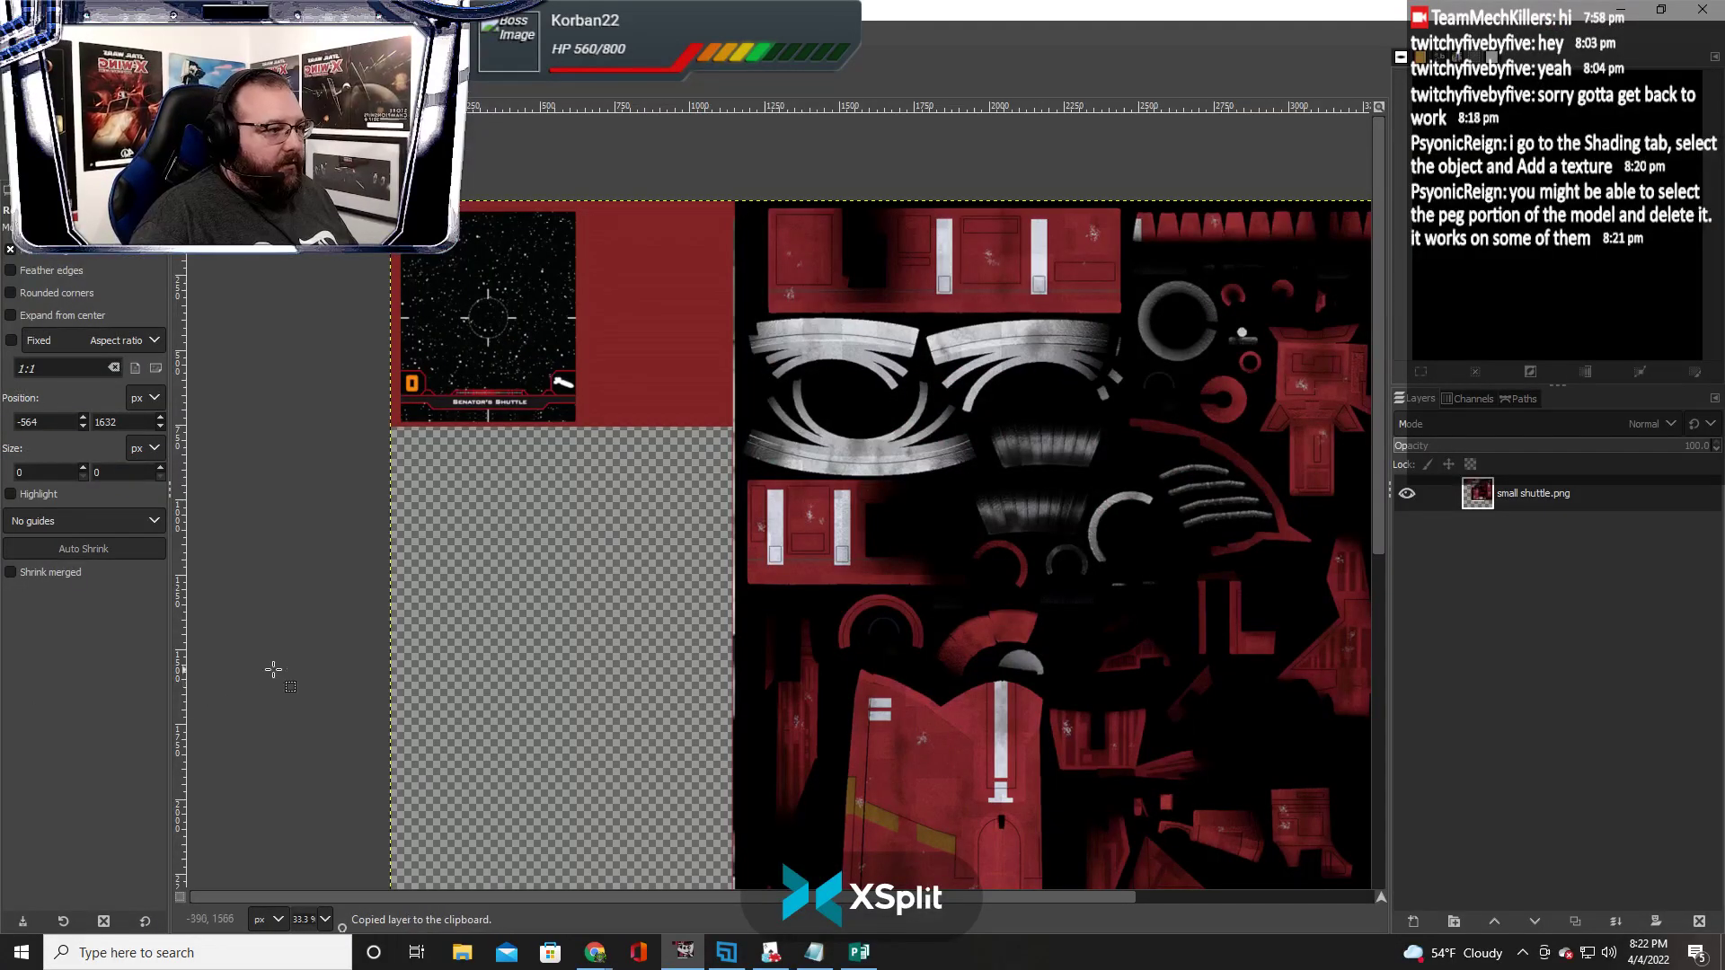
scroll(375, 619, down, 5)
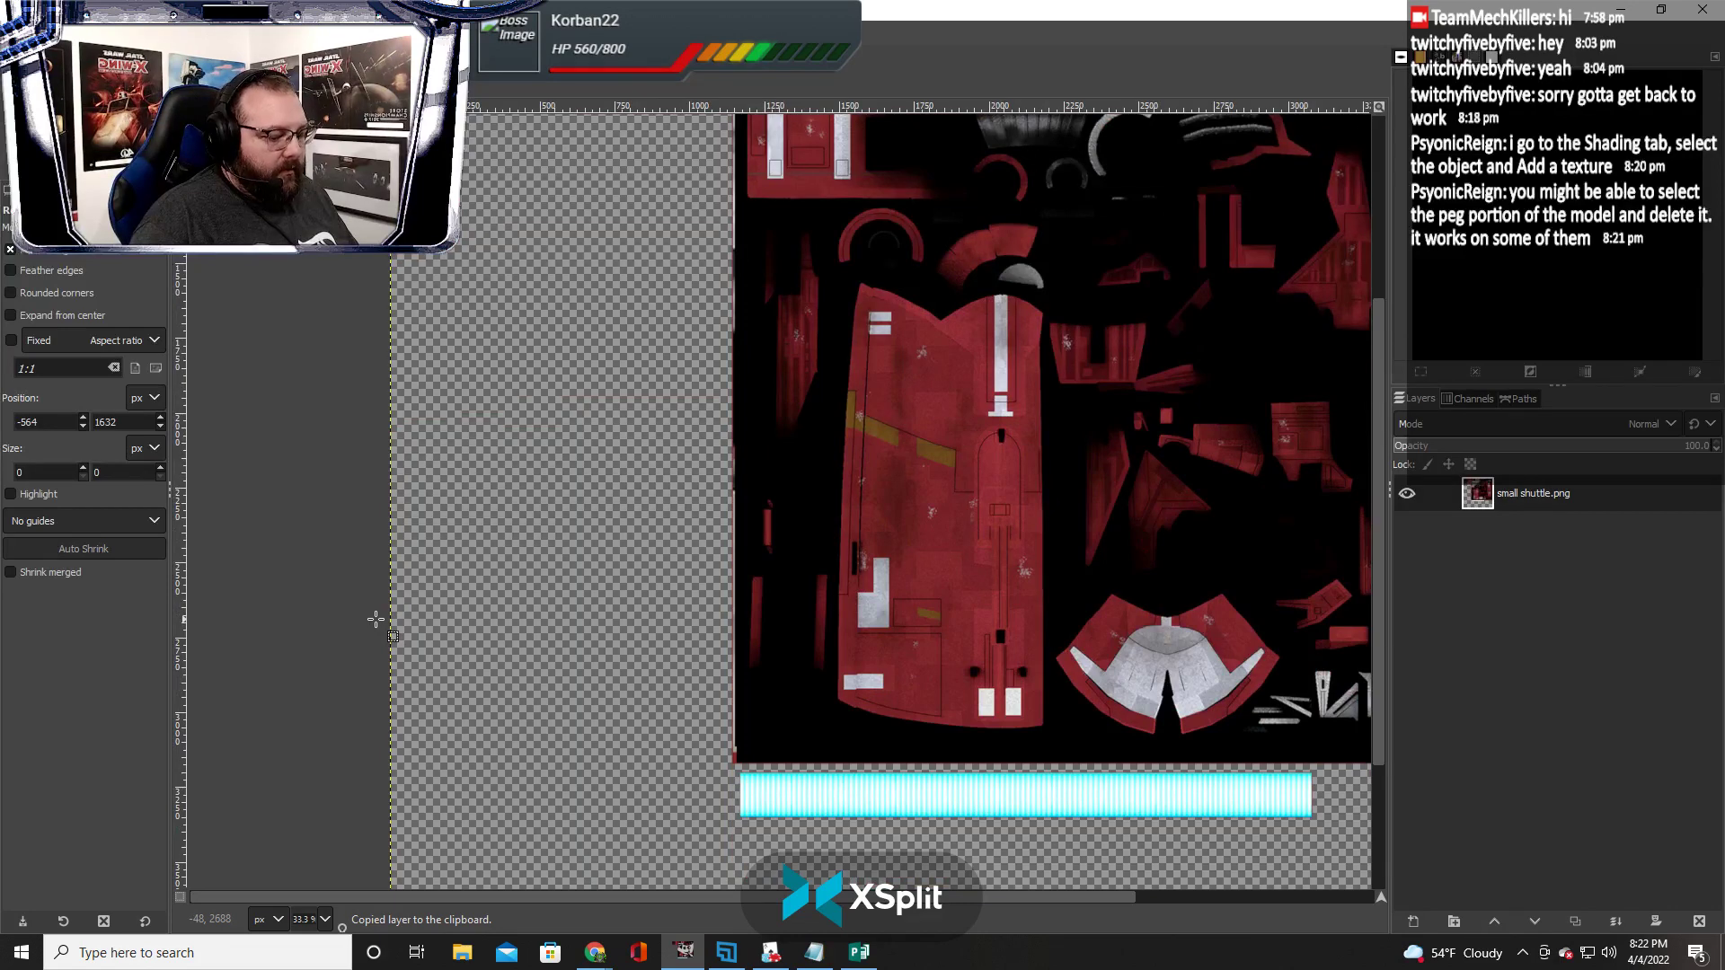
key(ctrl+z)
key(ctrl+z)
scroll(375, 619, down, 1)
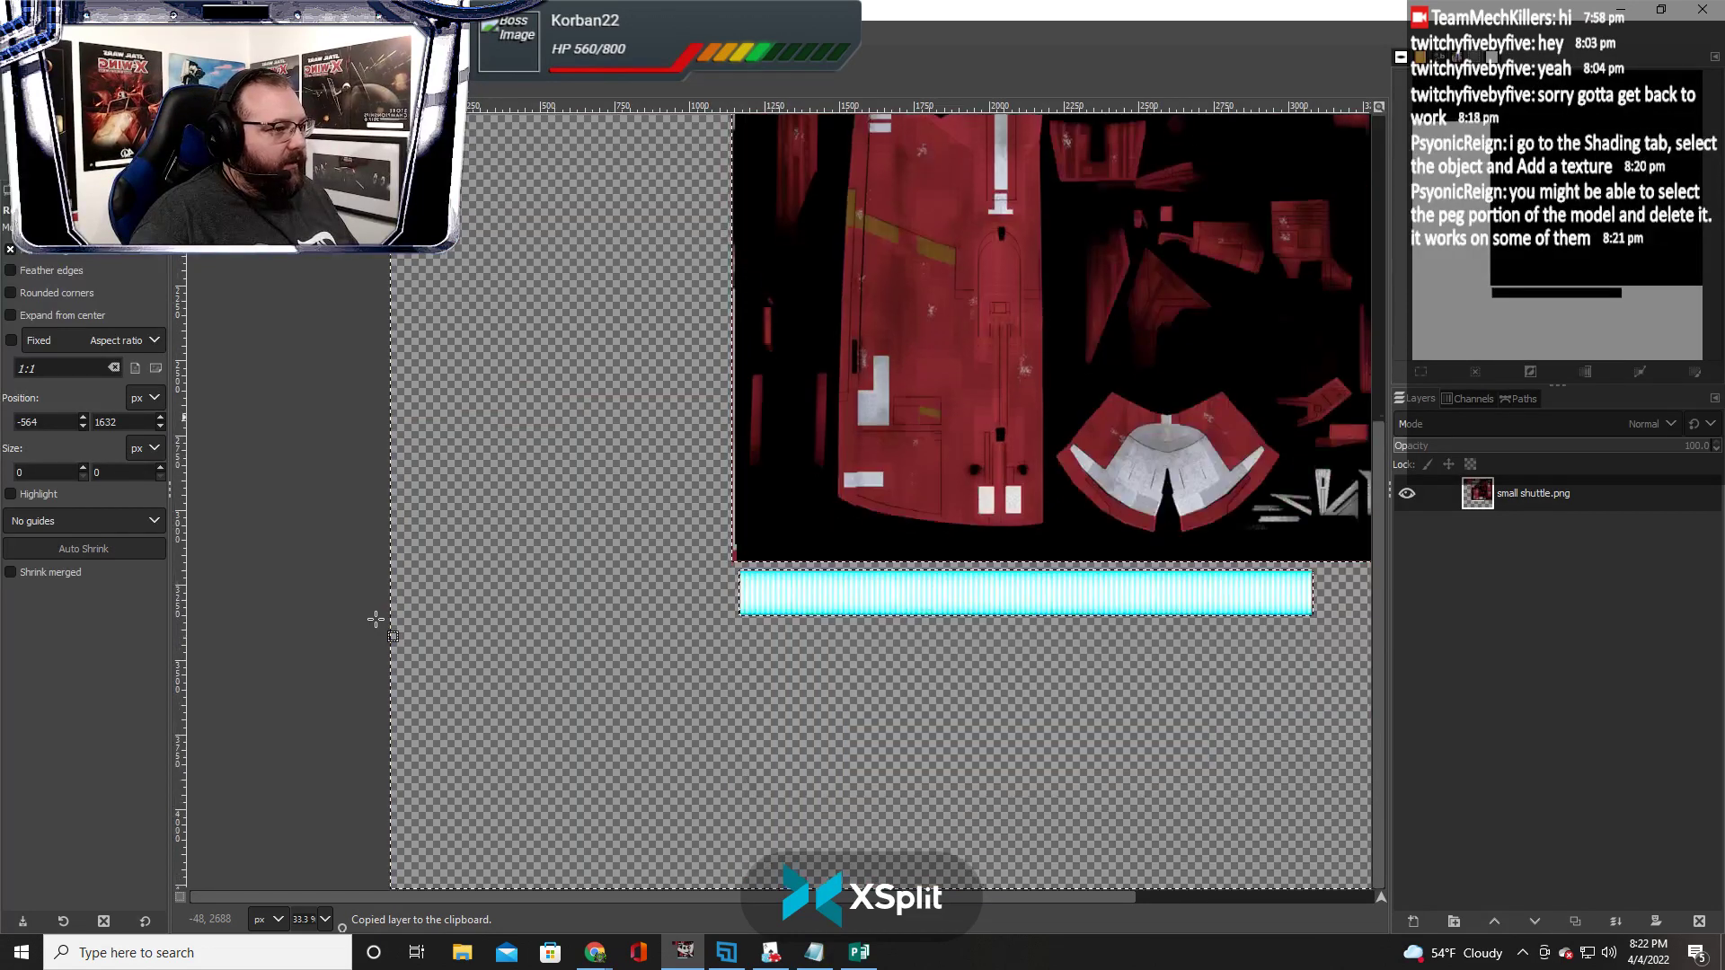
scroll(376, 619, up, 1)
scroll(375, 619, up, 4)
scroll(383, 628, right, 4)
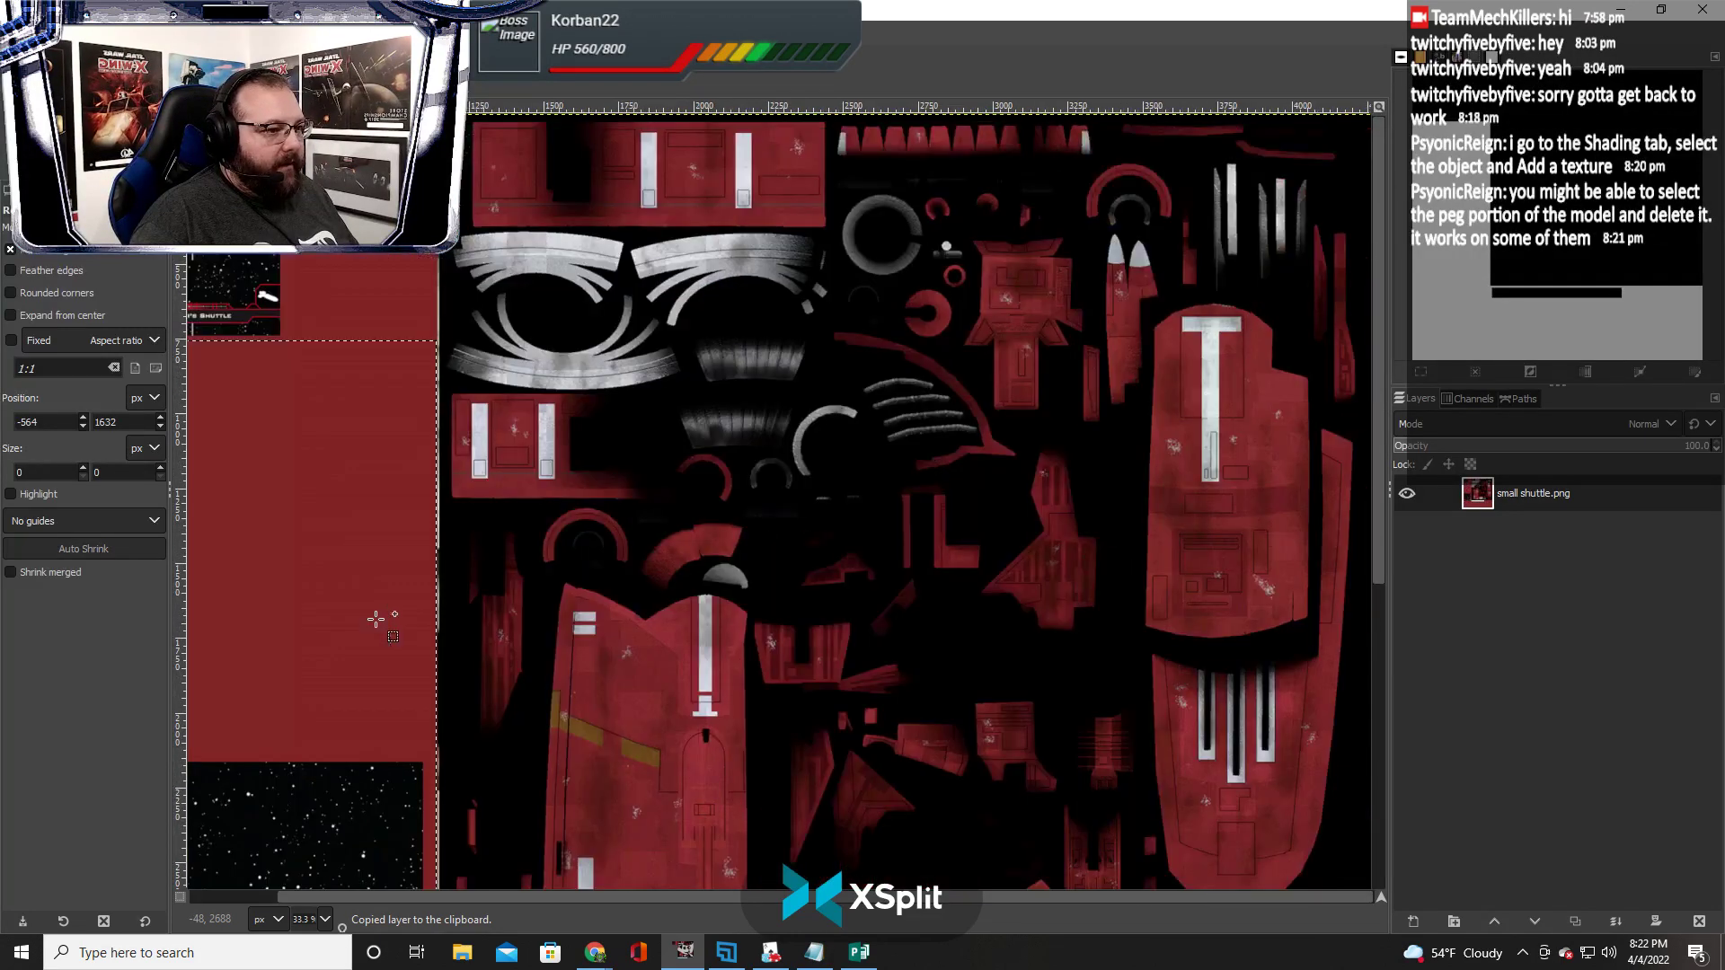
scroll(383, 644, left, 1)
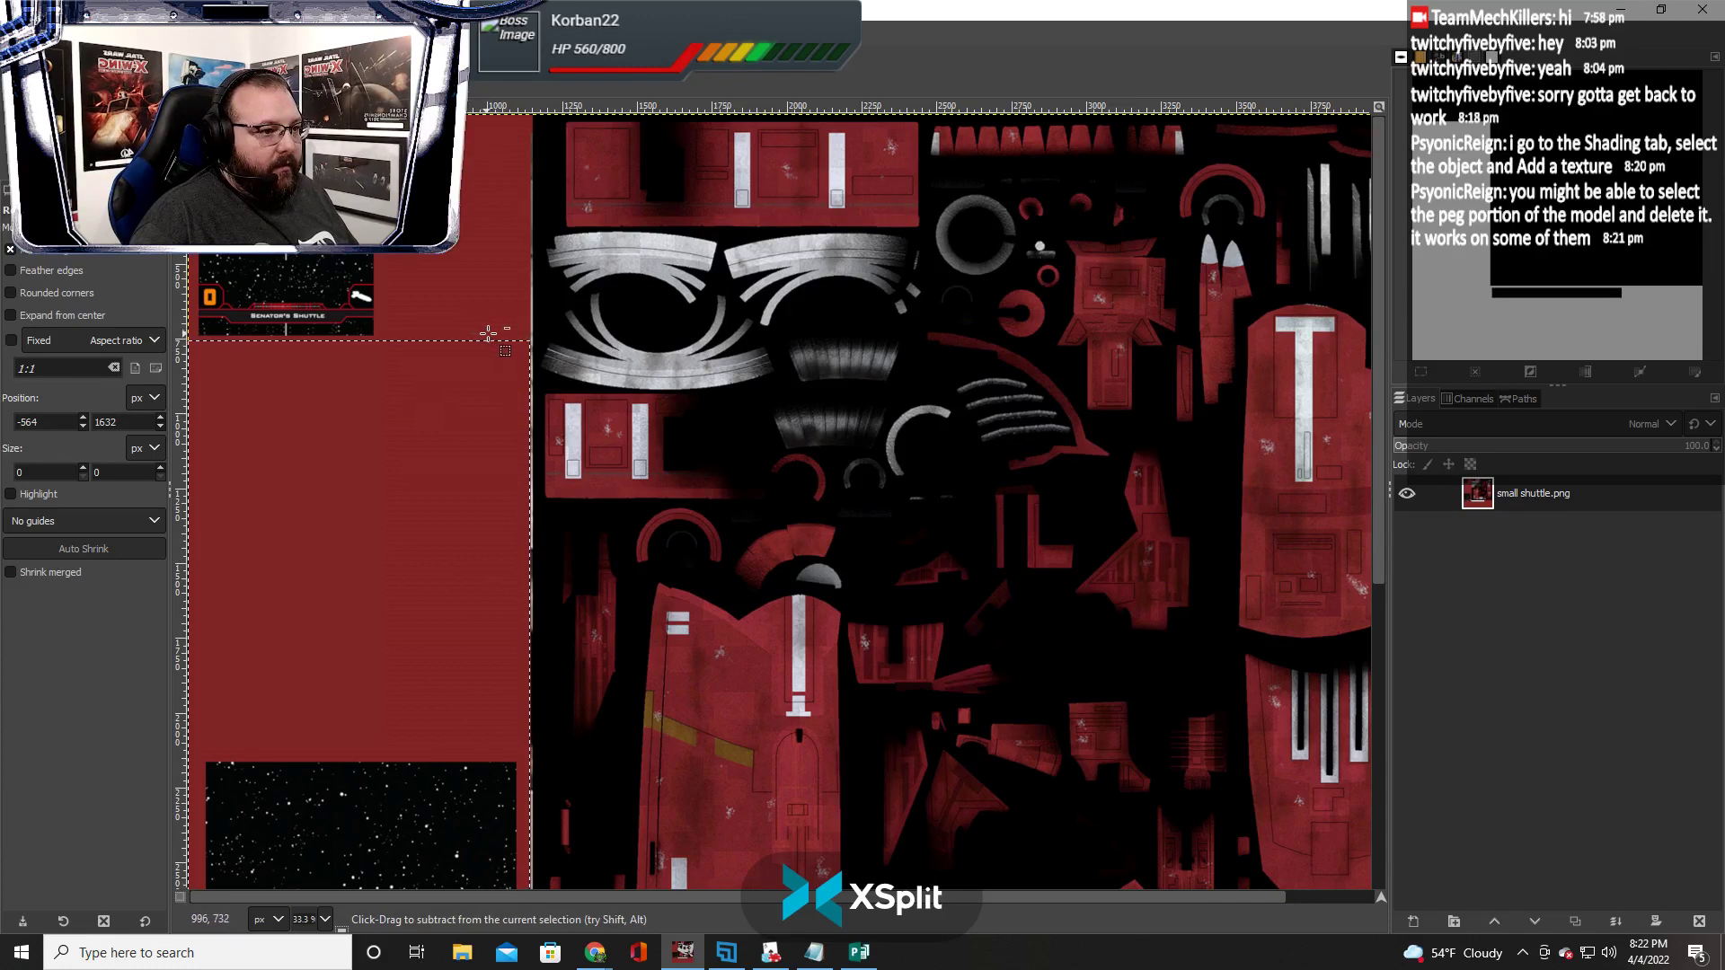
Subtract a rectangle of about 1128 by 1419 px over the red area between the two starfield cards from the selection
drag(490, 334, 150, 759)
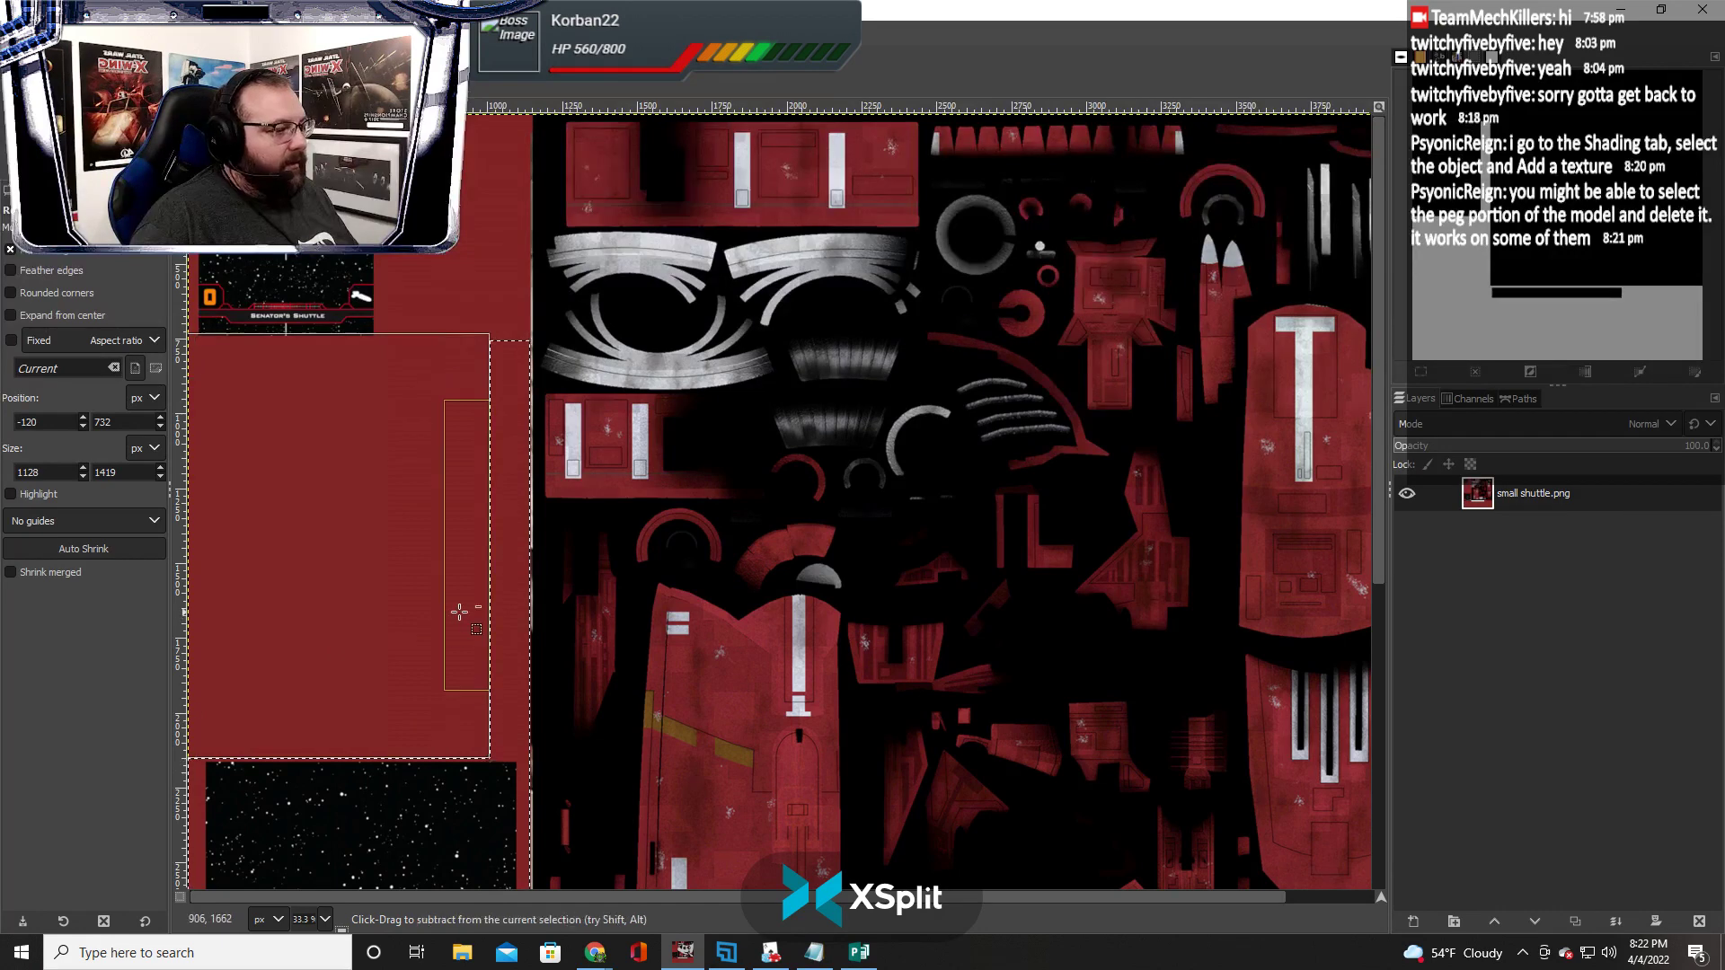
scroll(459, 612, down, 2)
Launch Blender and delete the default cube from the new scene
click(269, 952)
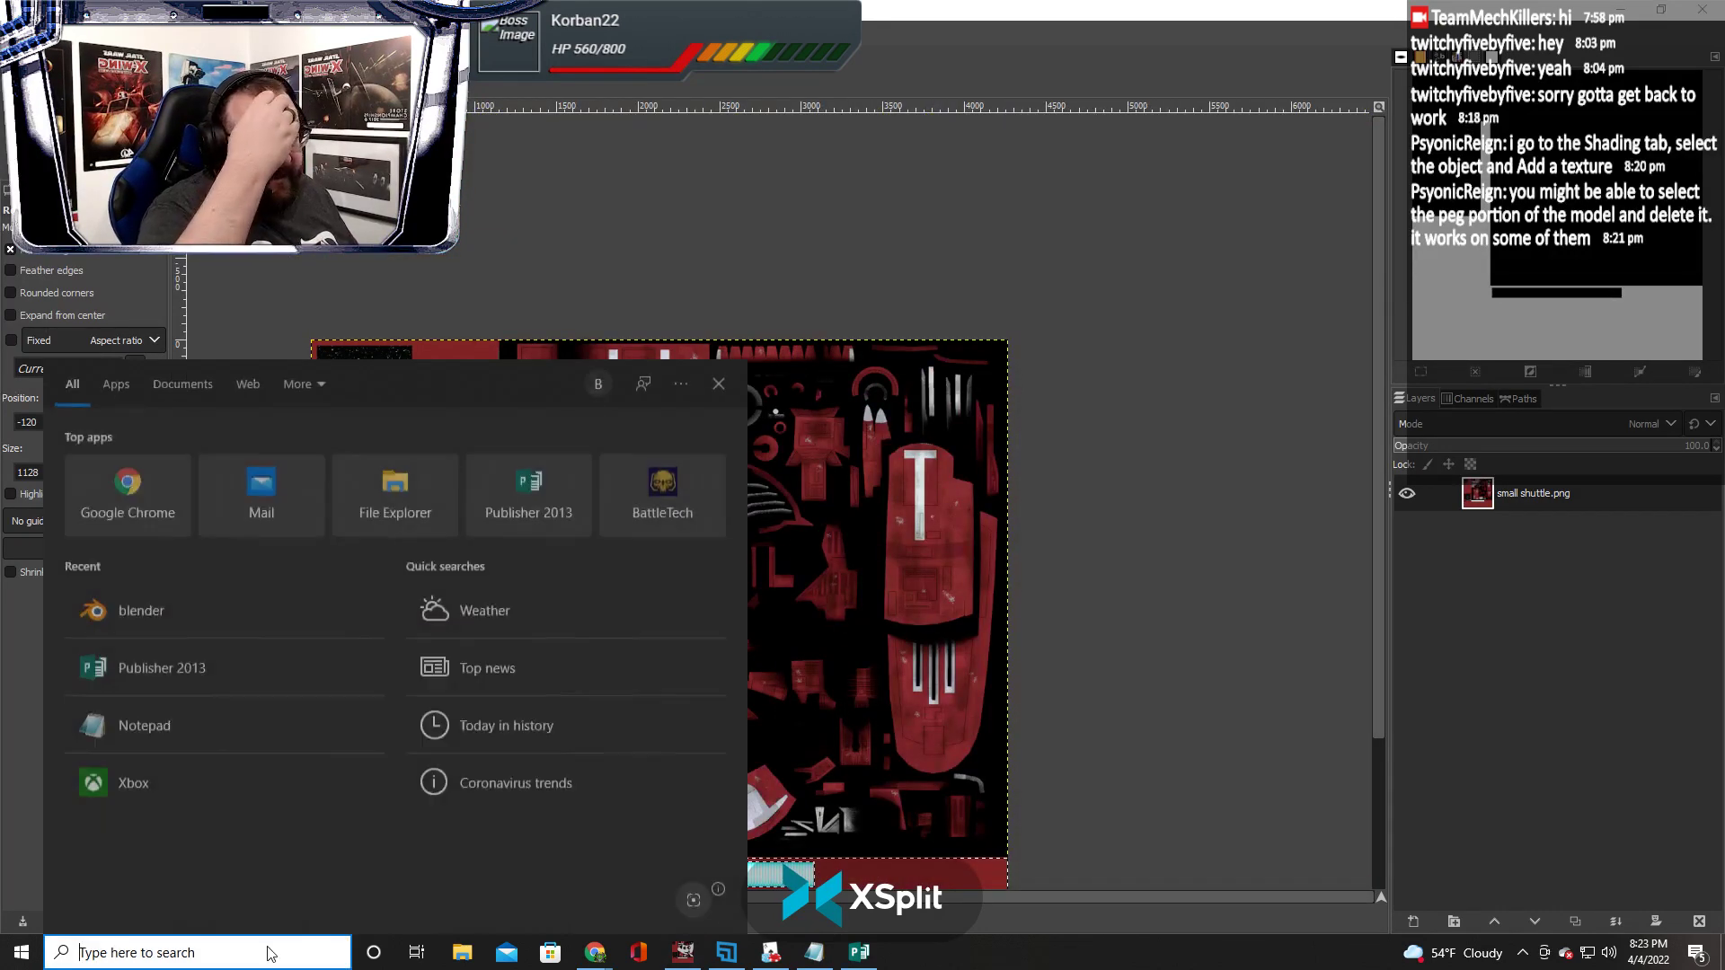
text(blender)
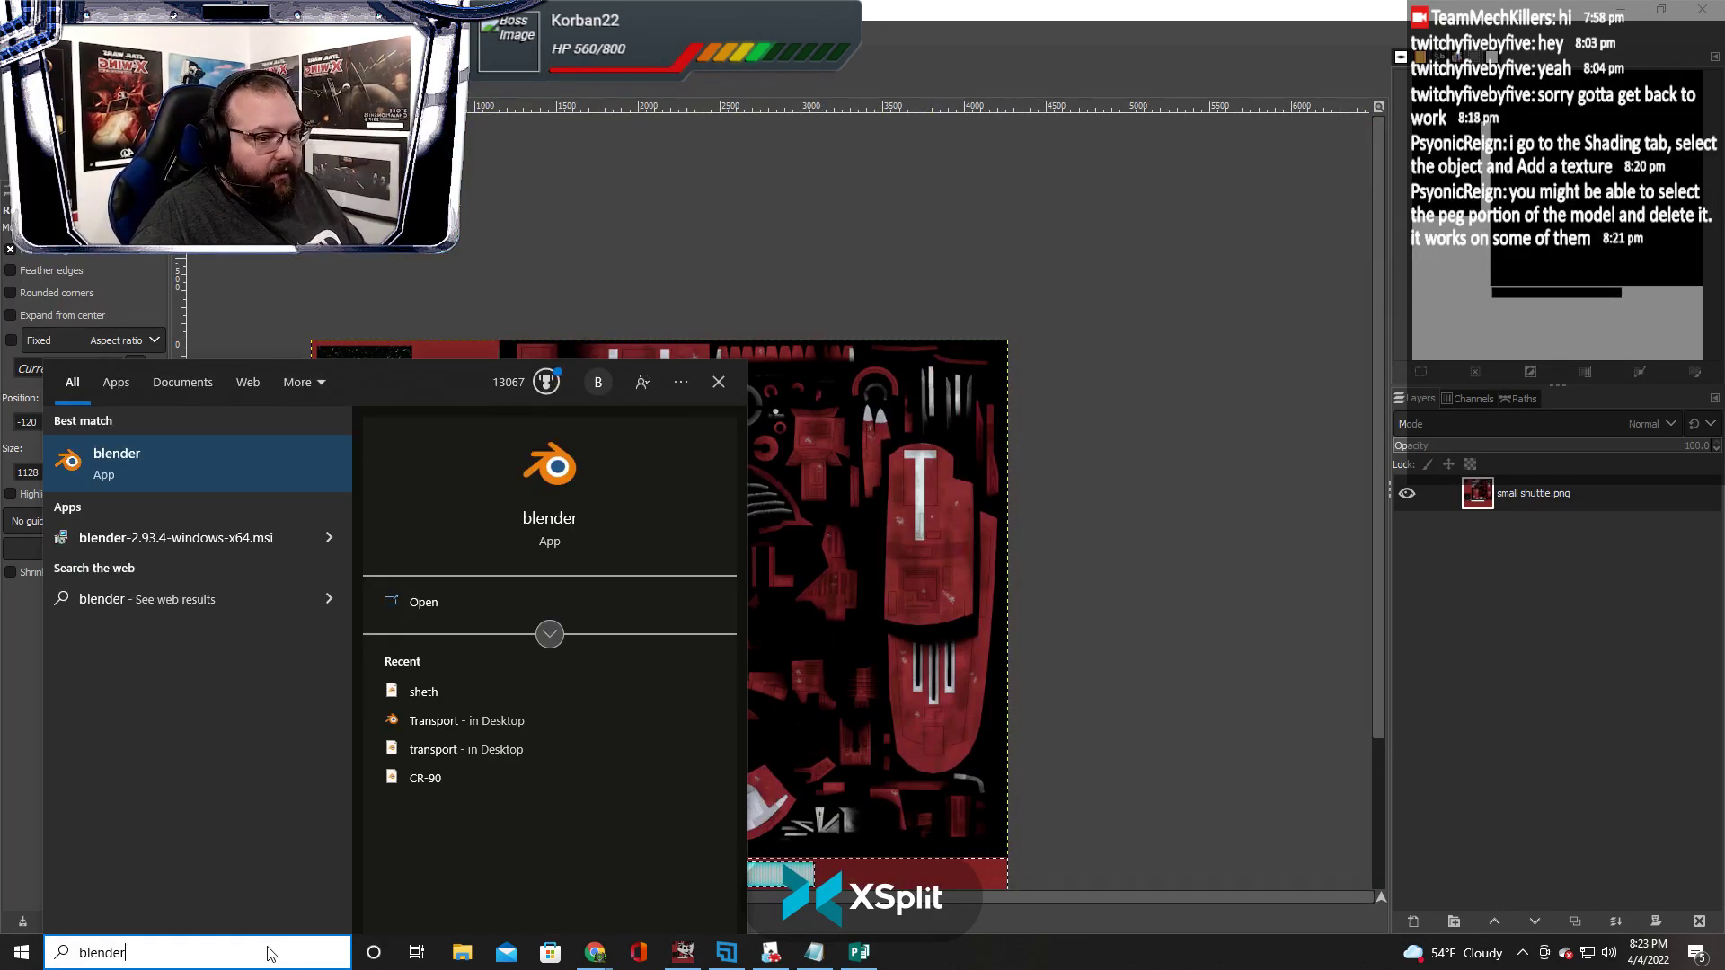
key(Return)
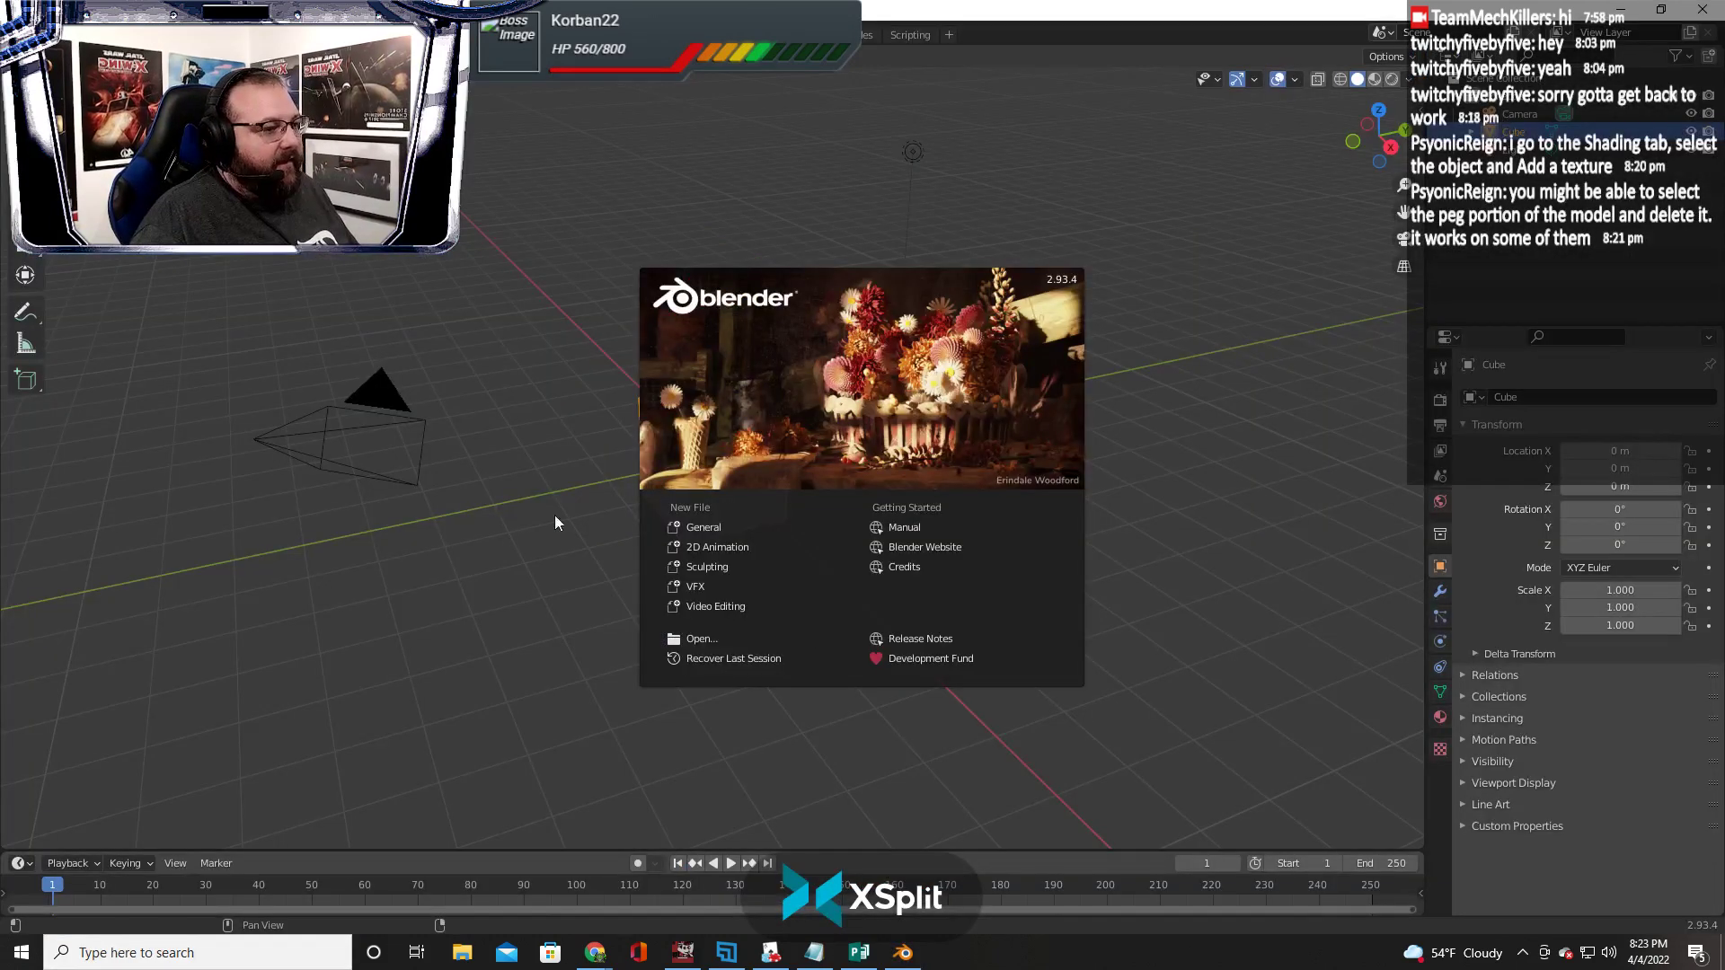
click(514, 536)
key(Delete)
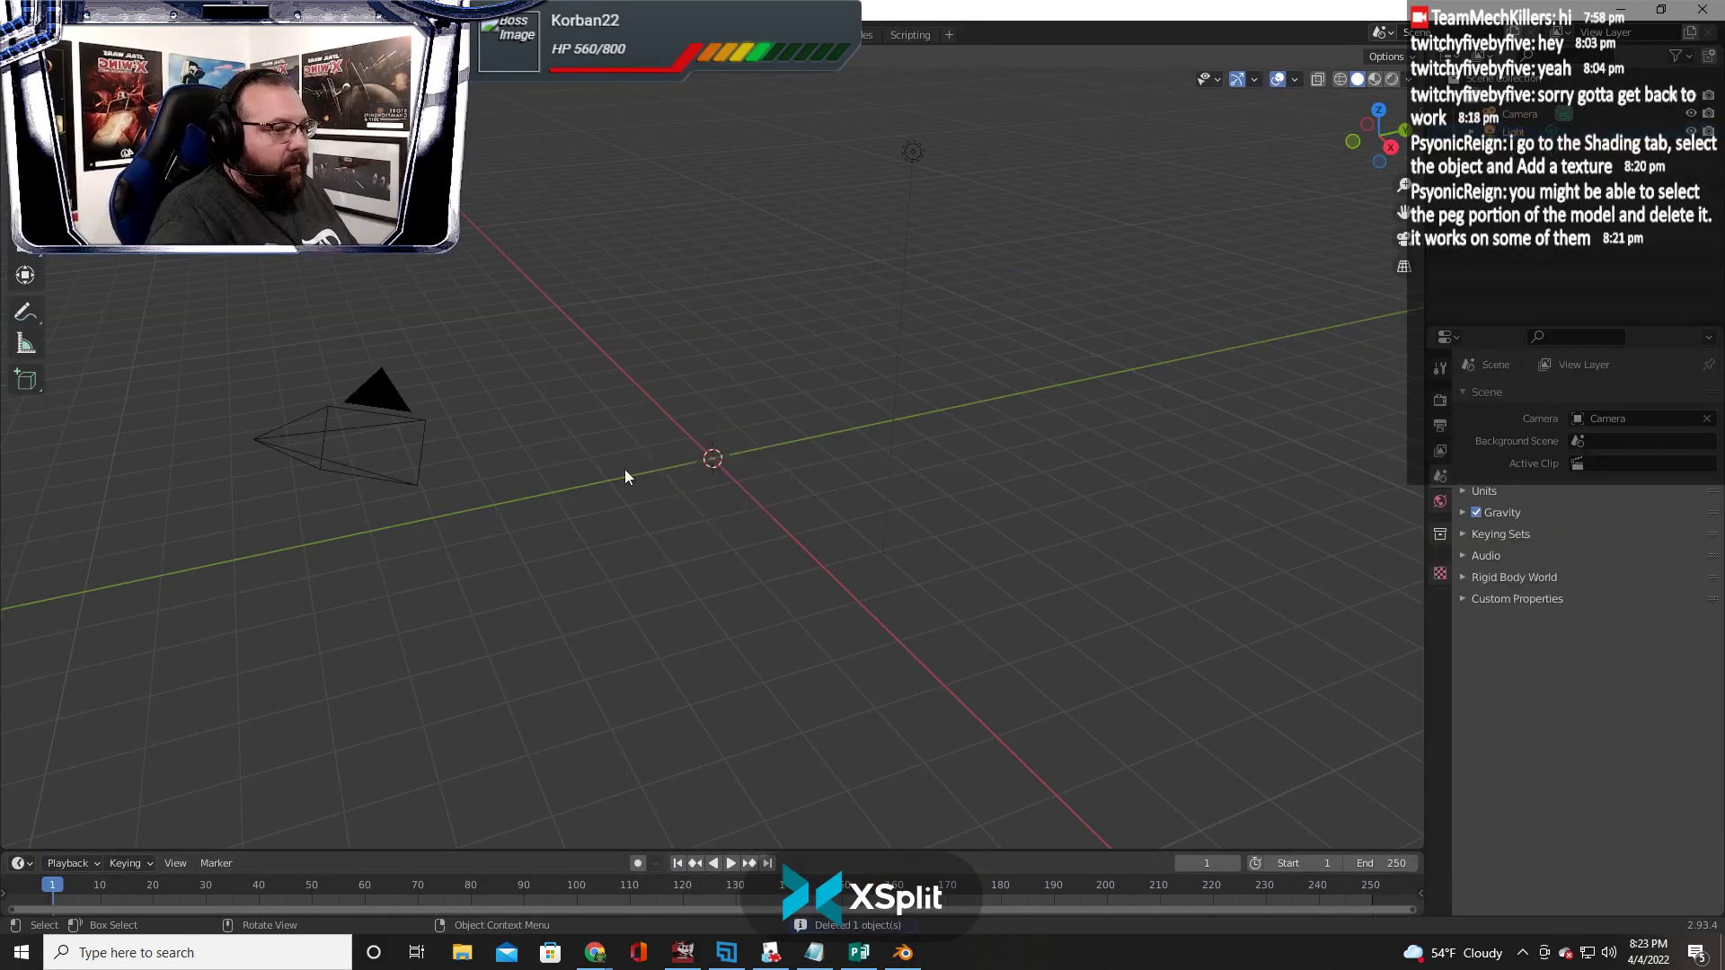
Import the shuttle's OBJ model with its peg and base from the Desktop folder
click(40, 34)
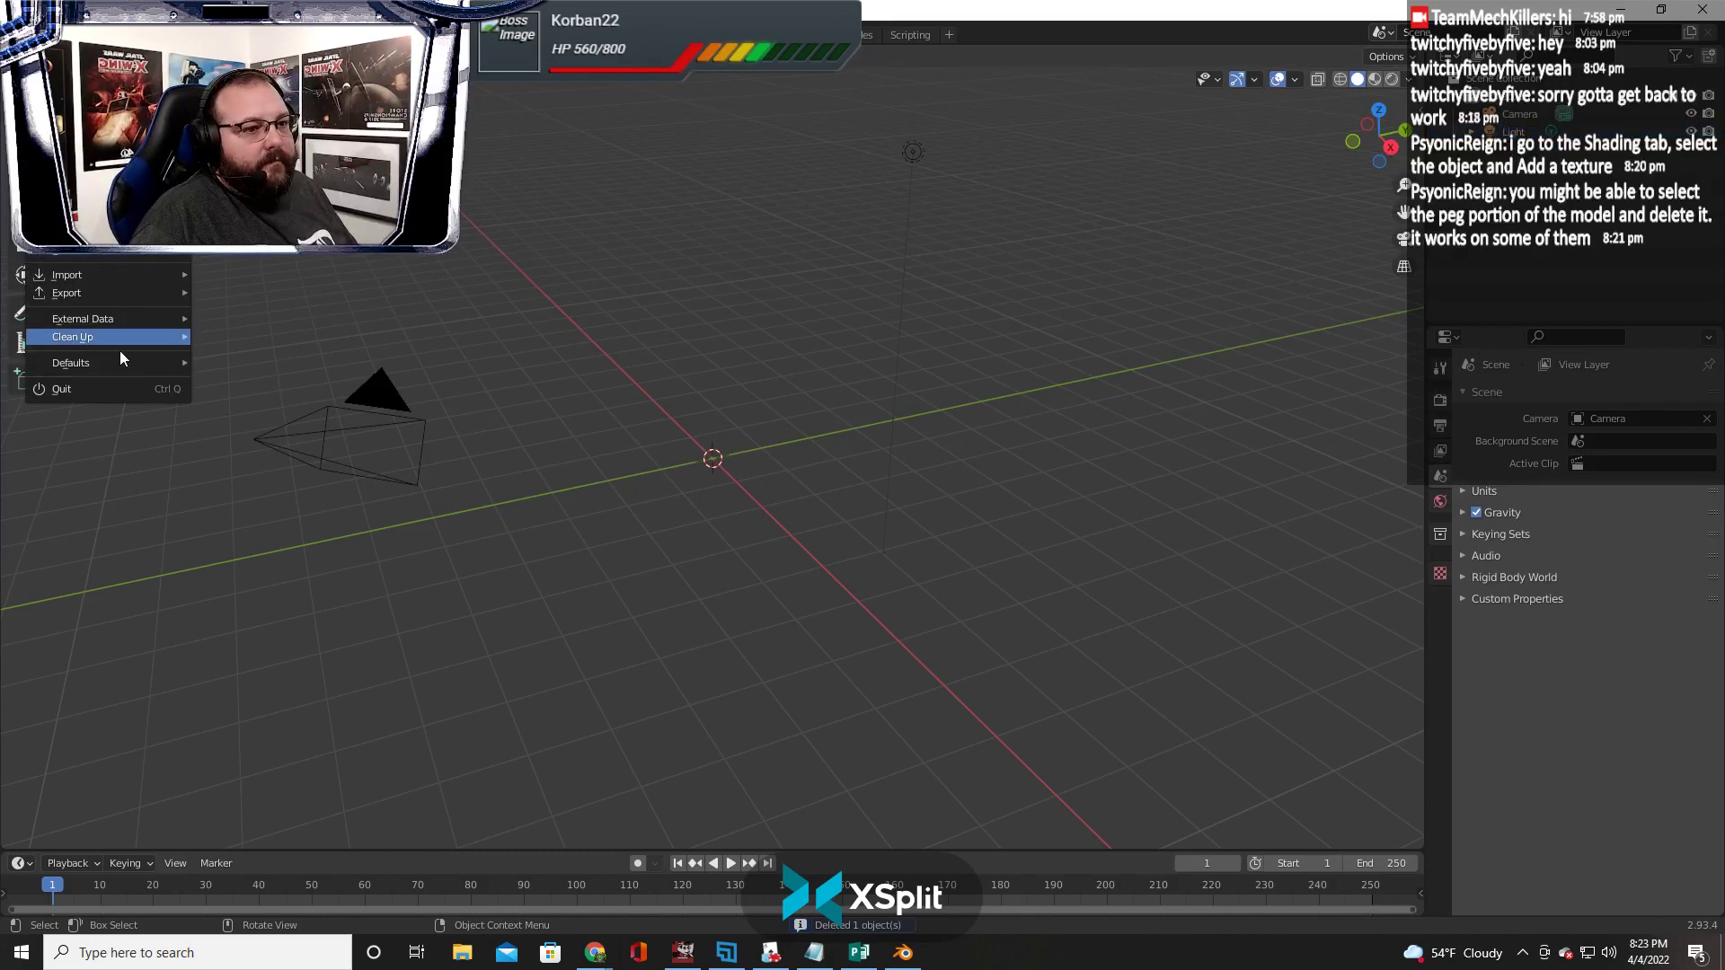
mouse_move(93, 273)
click(278, 437)
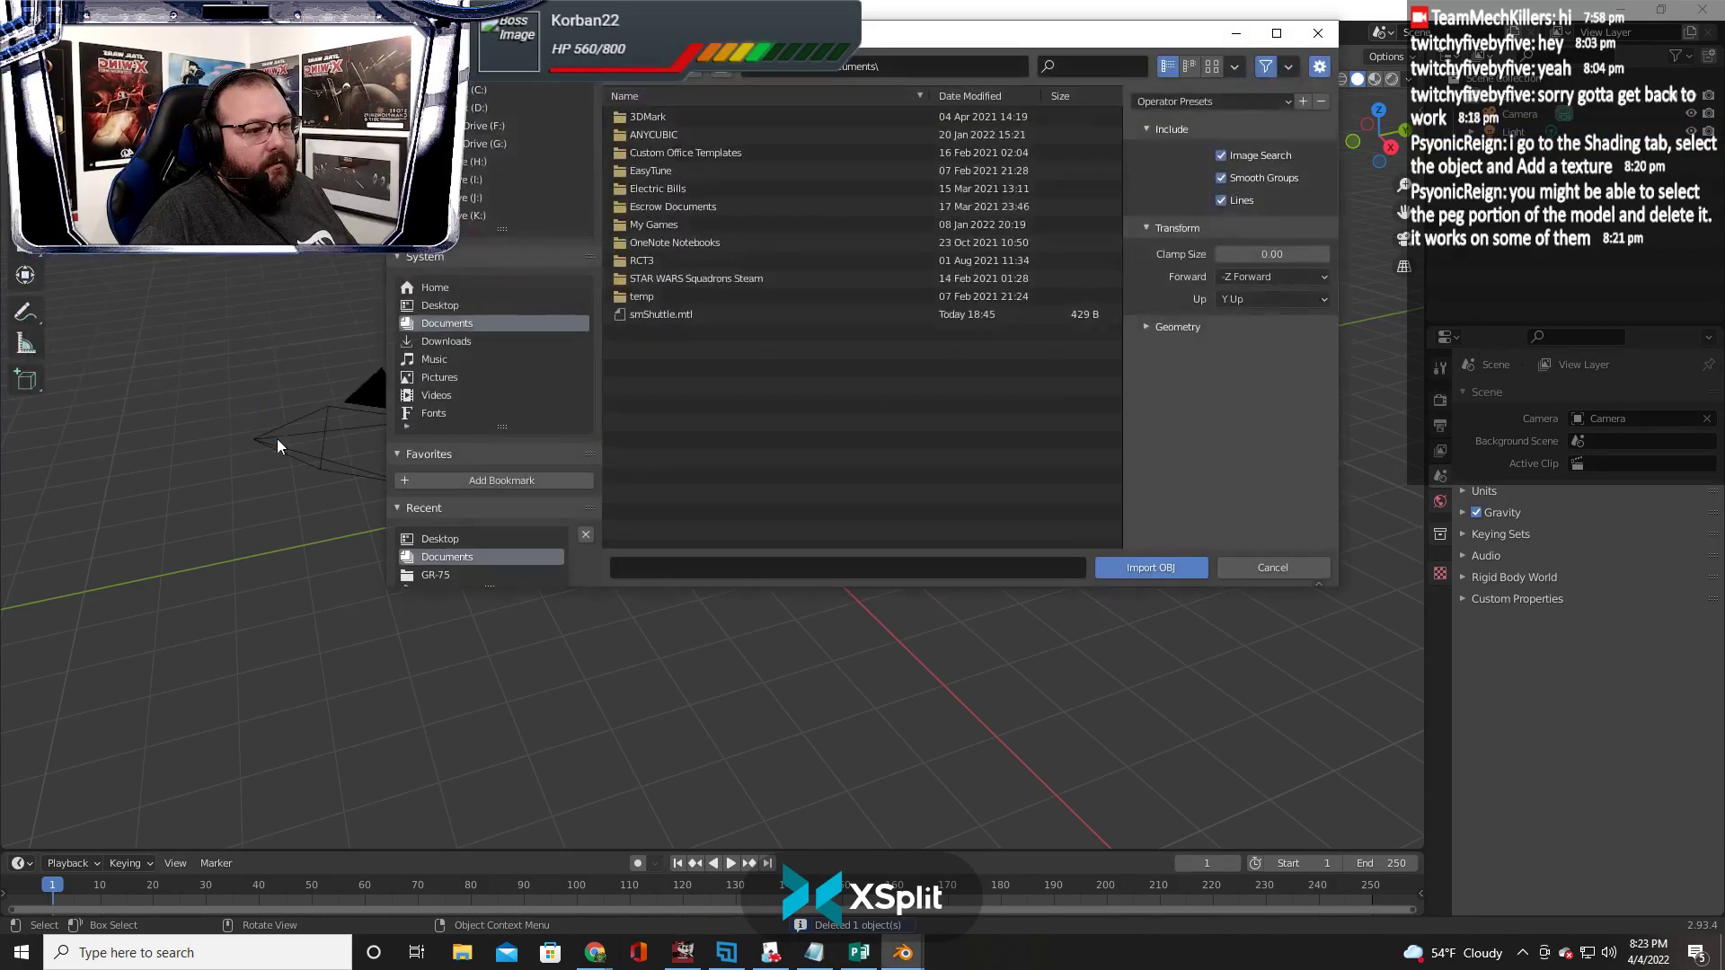
click(442, 306)
click(670, 279)
click(1146, 571)
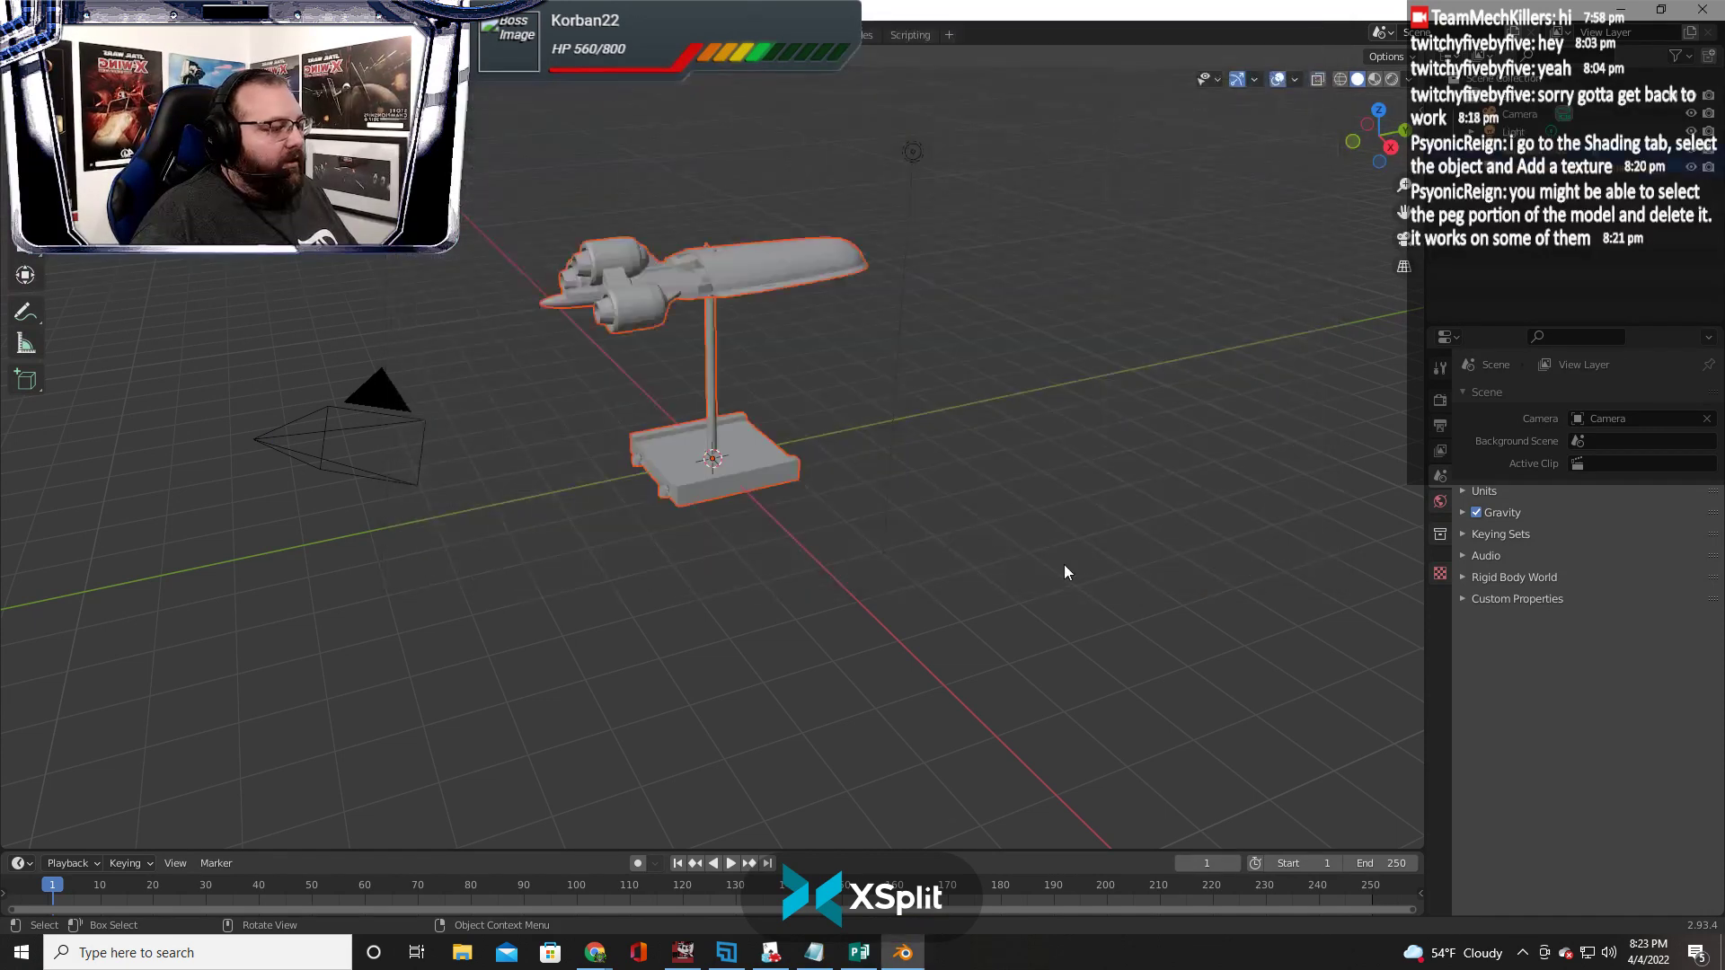
right_click(957, 505)
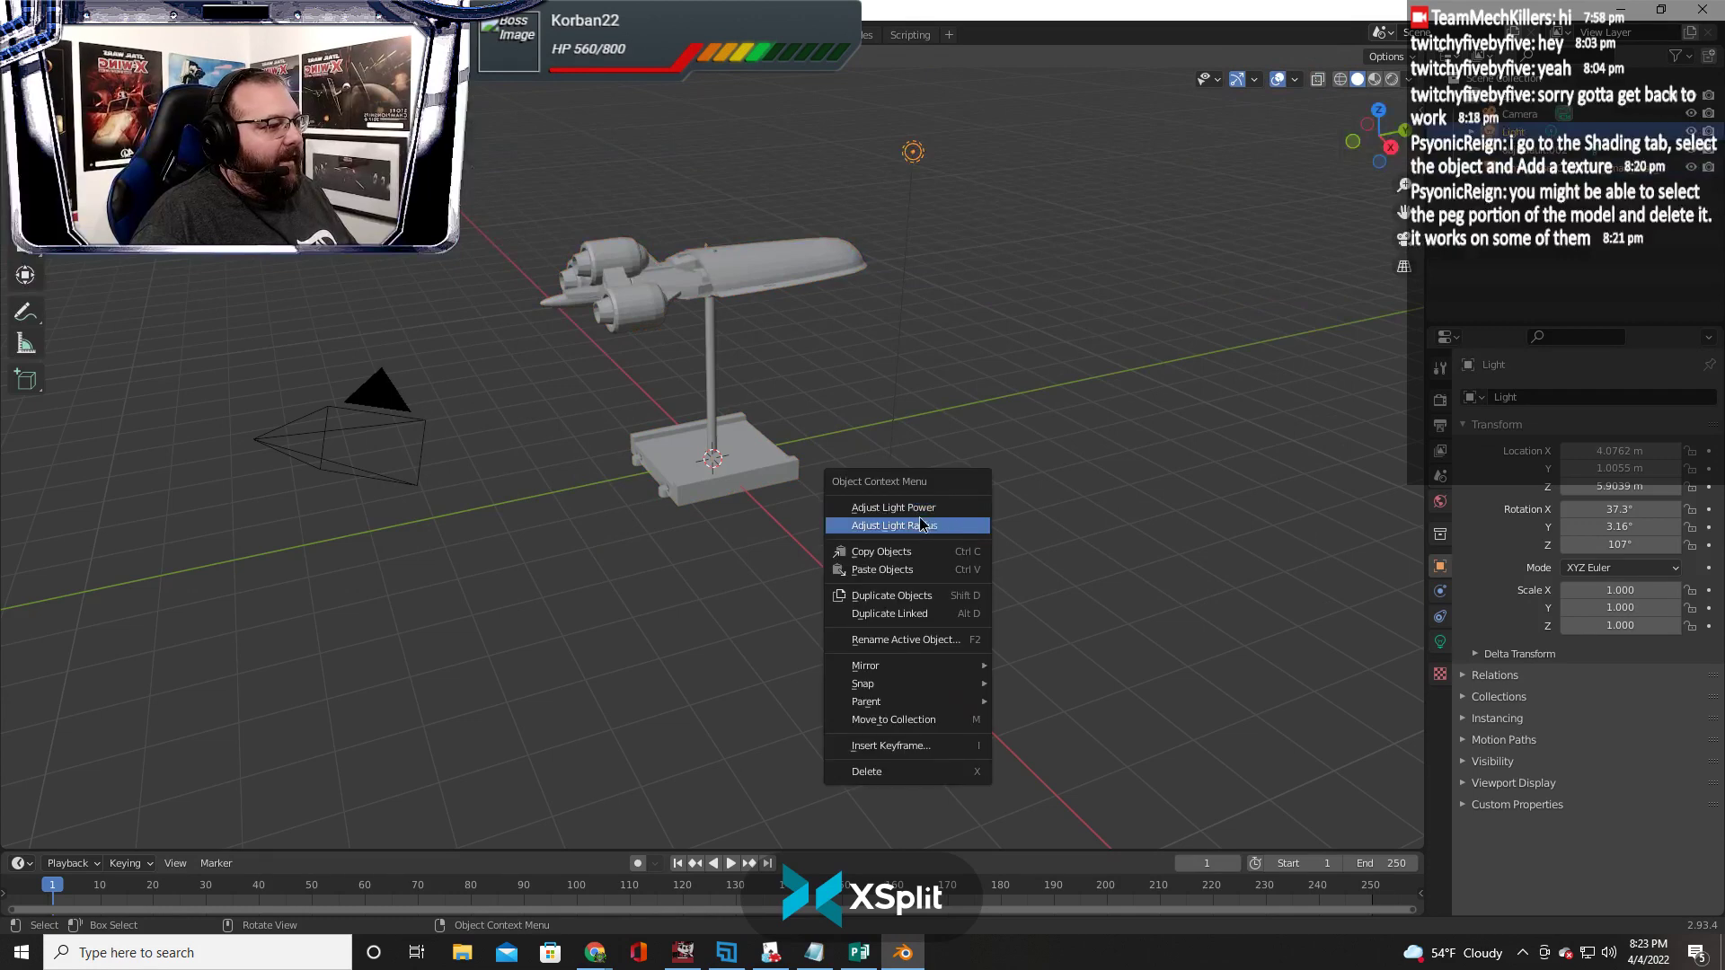
click(1380, 163)
drag(1375, 135, 1294, 413)
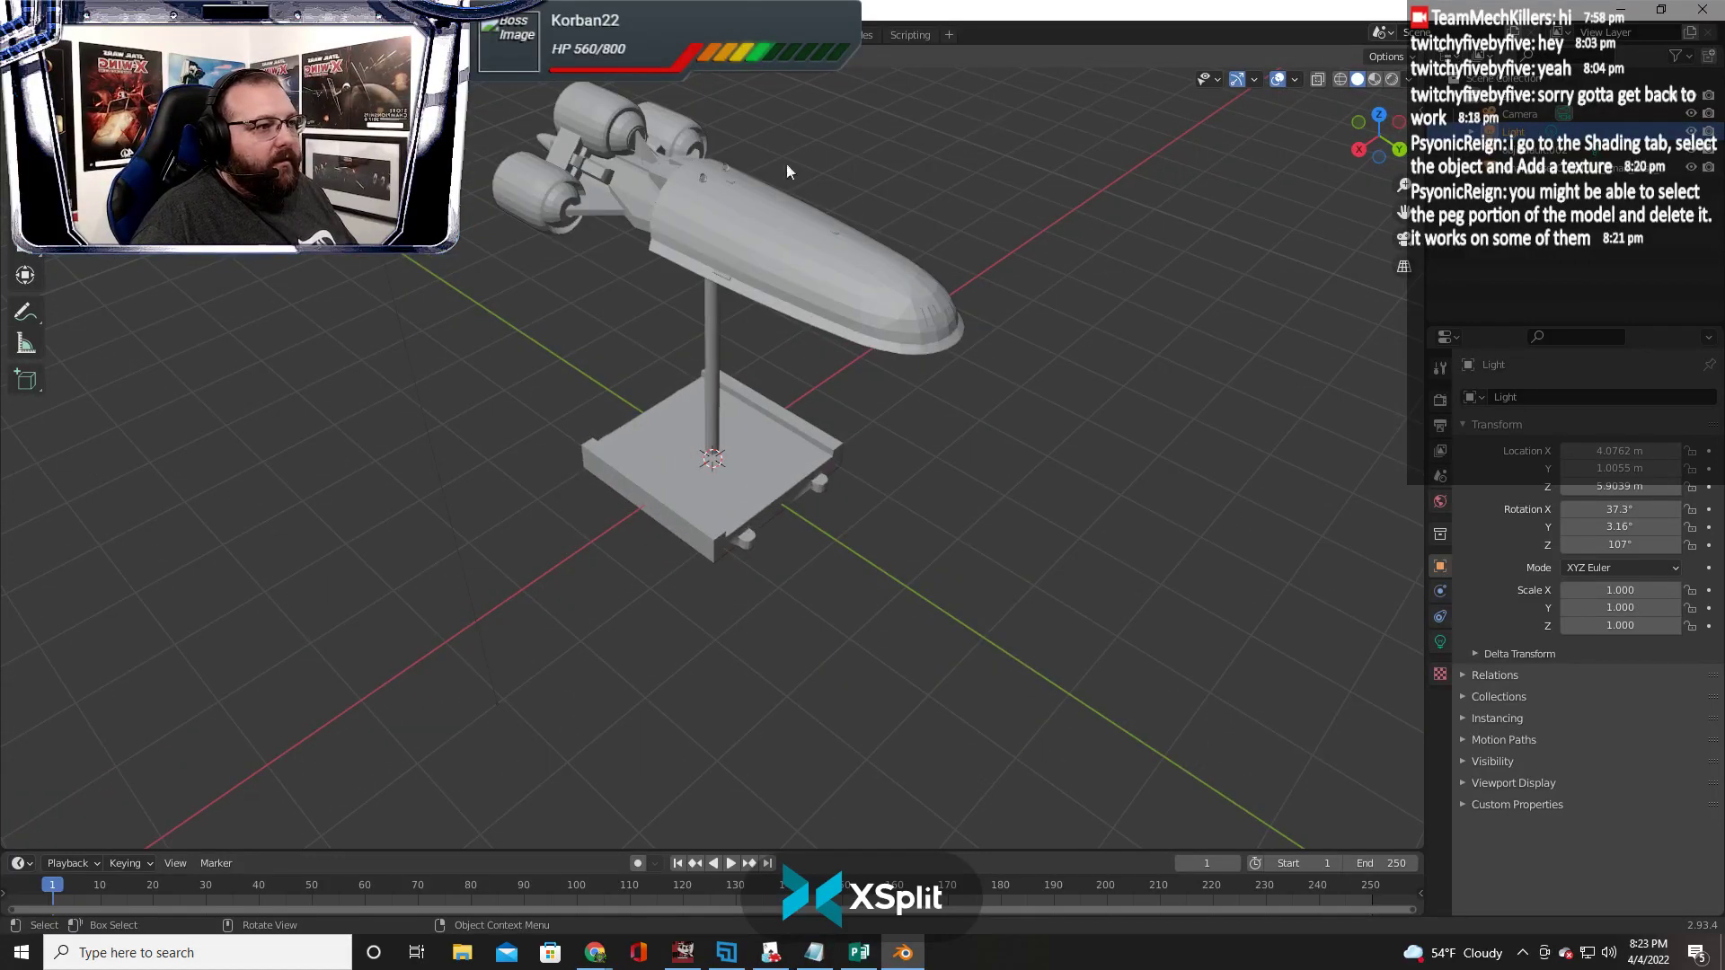
click(41, 34)
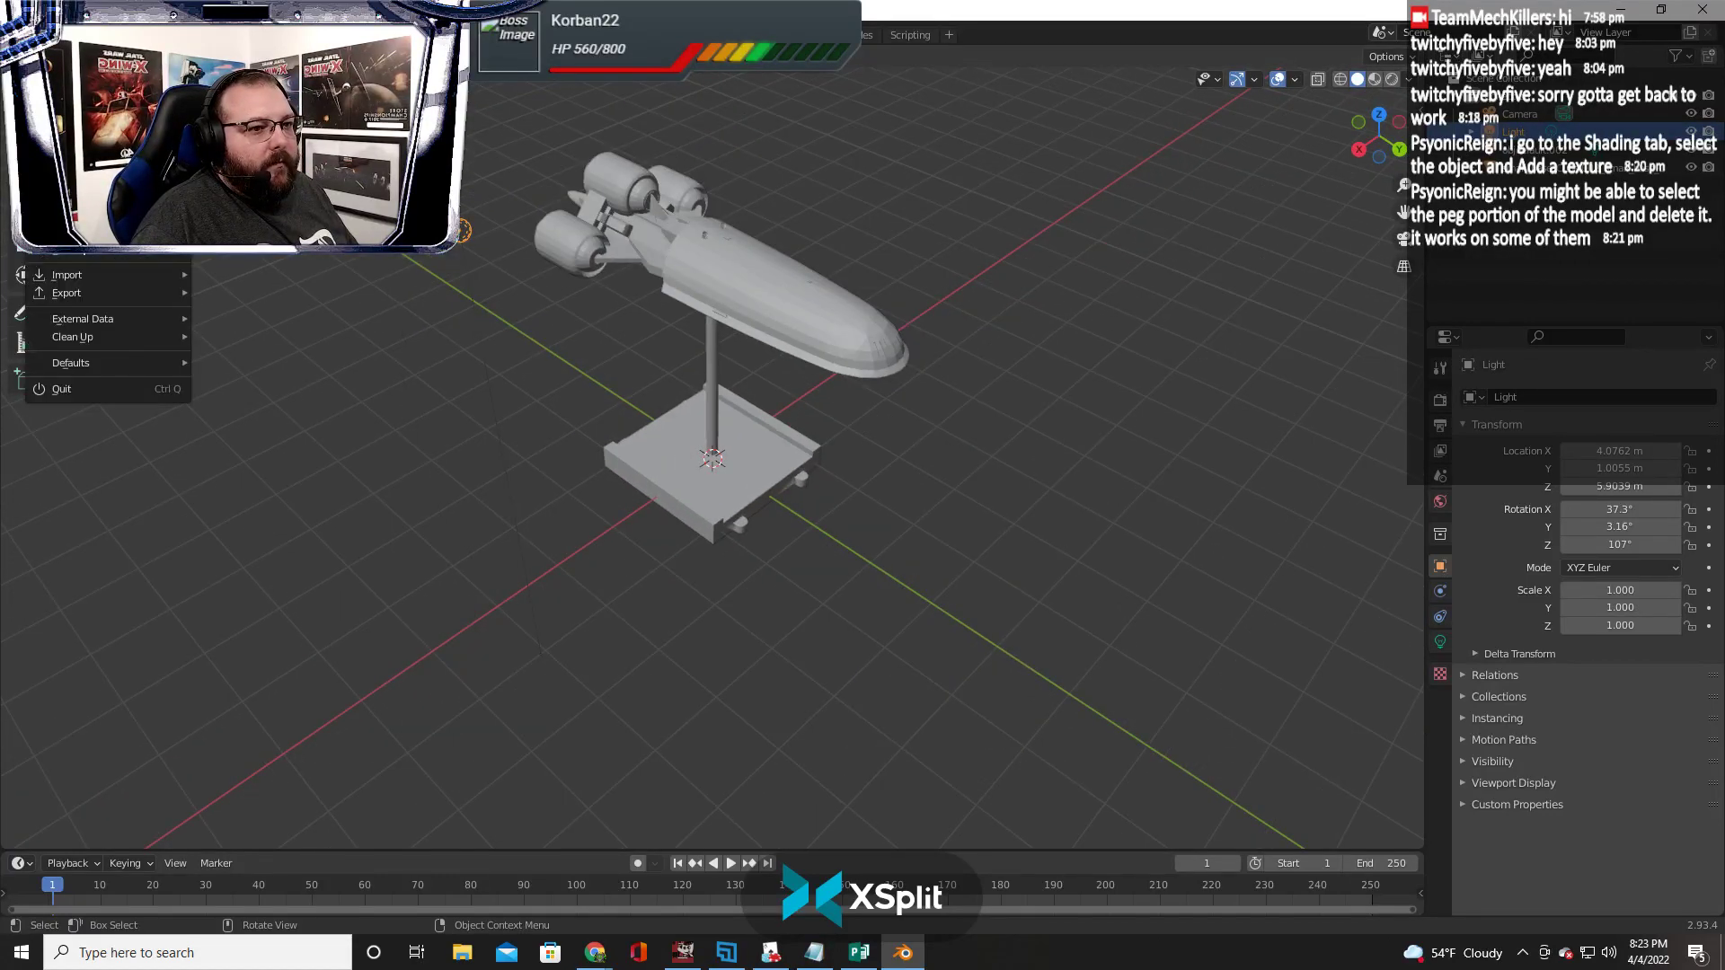
mouse_move(79, 283)
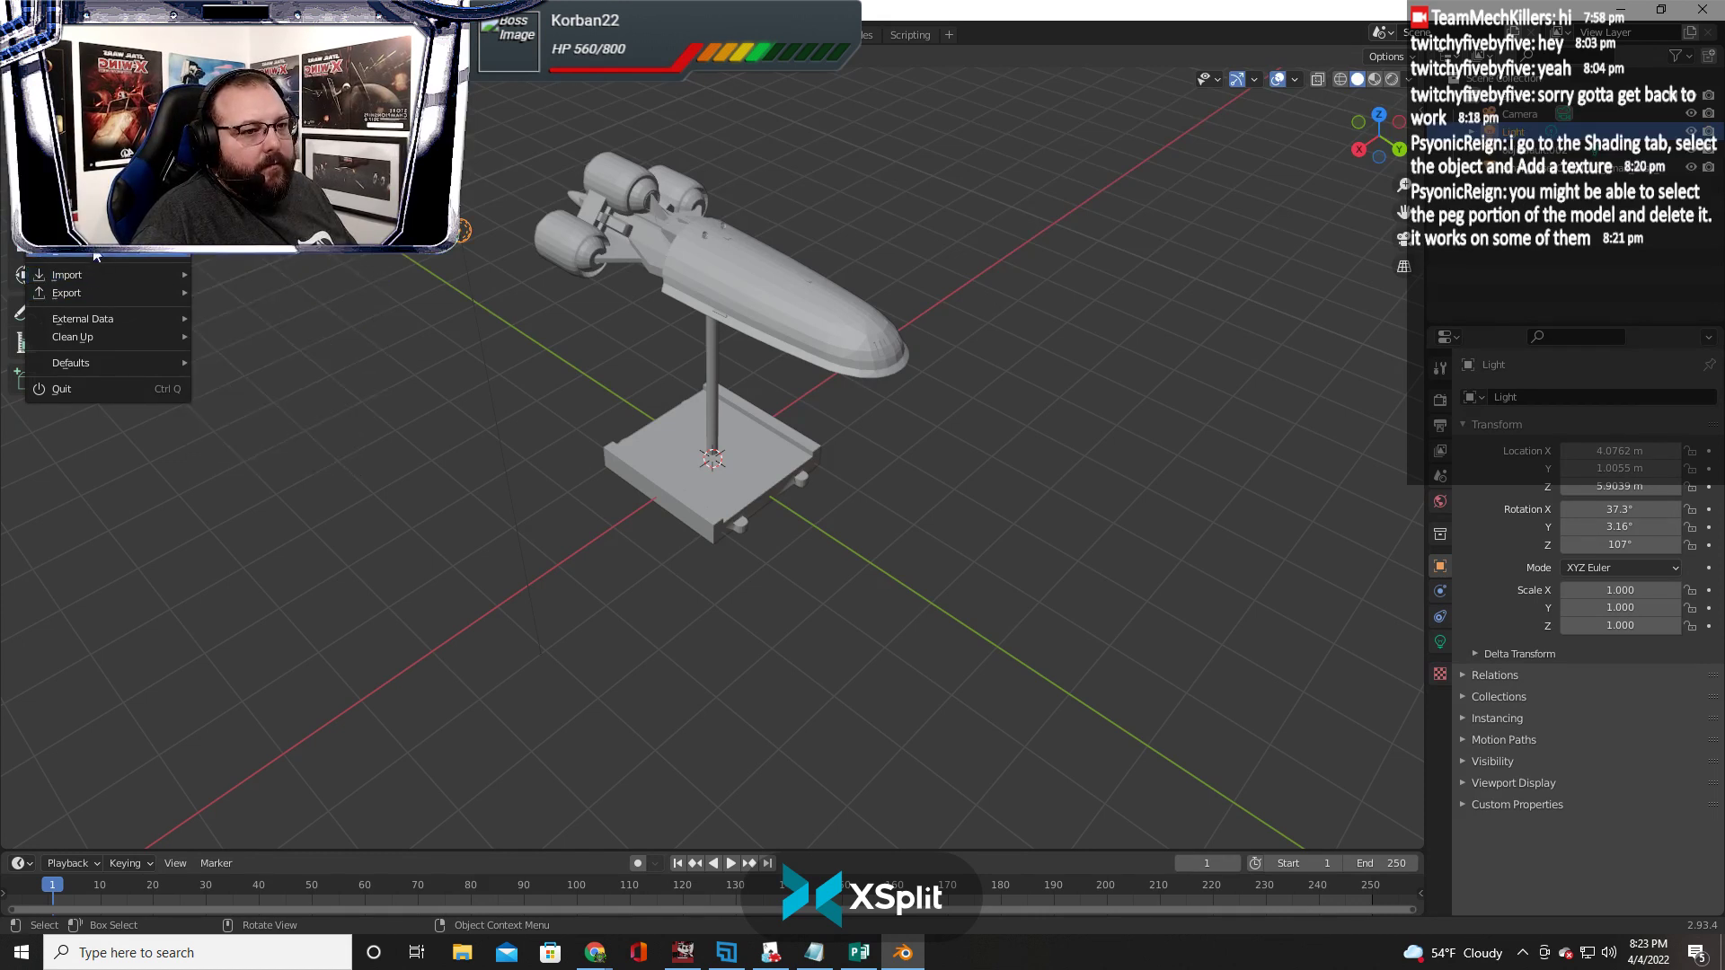
mouse_move(70, 34)
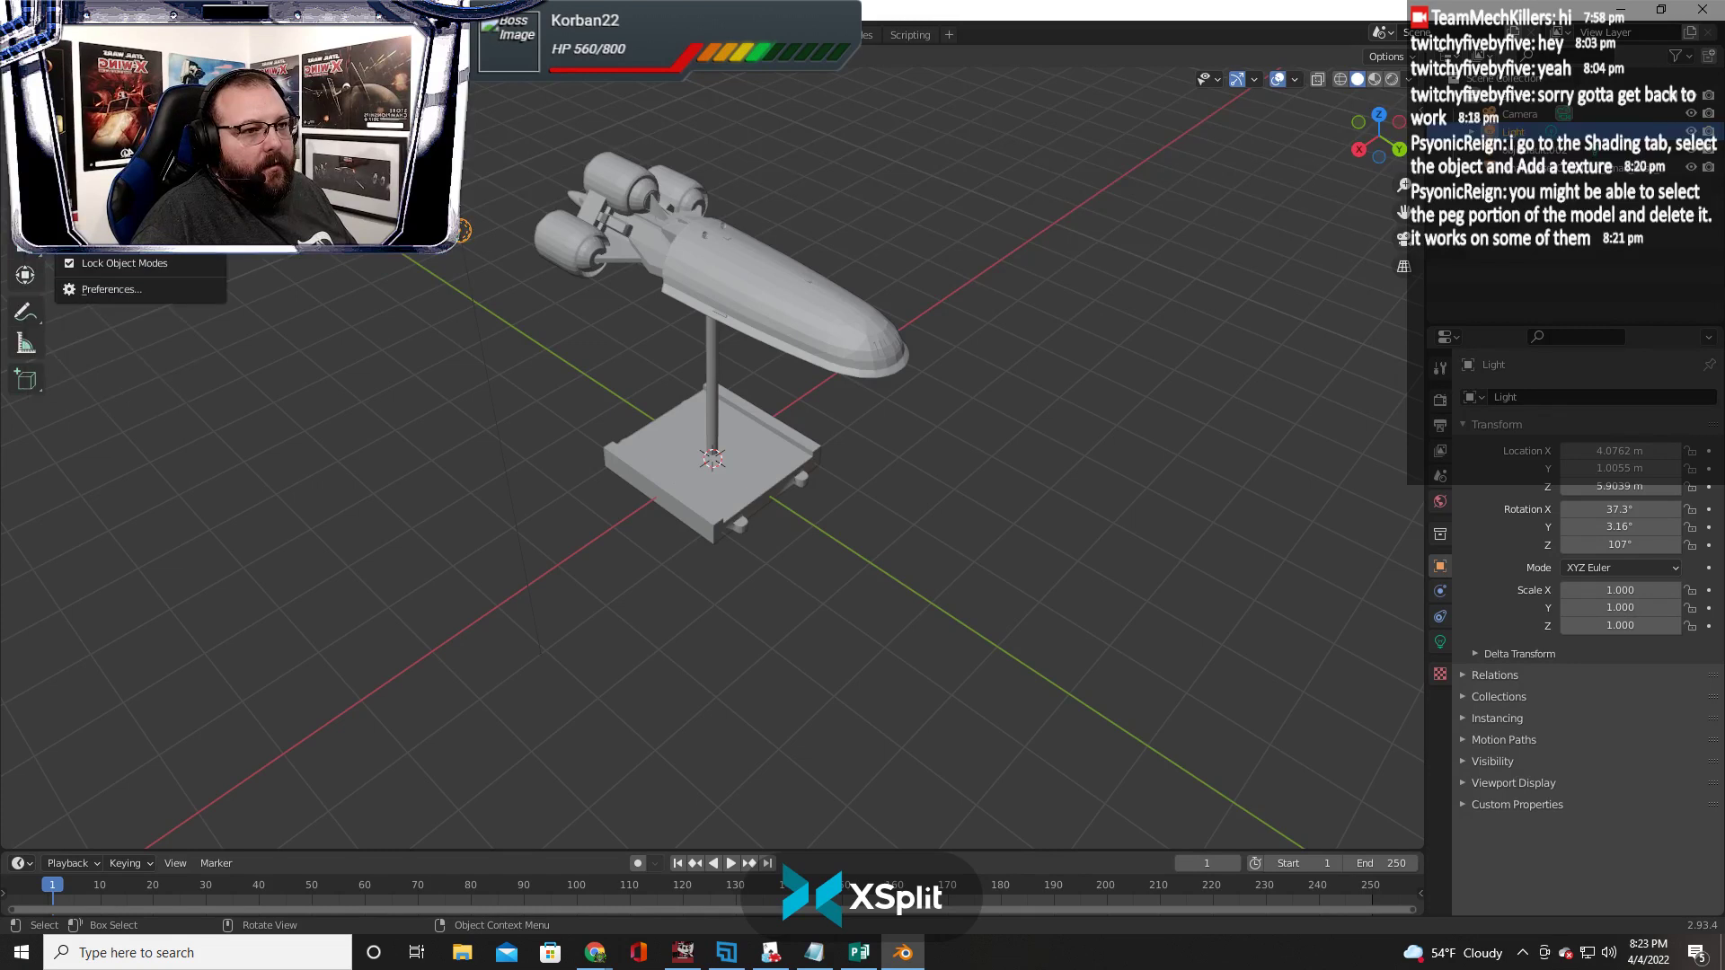
key(Escape)
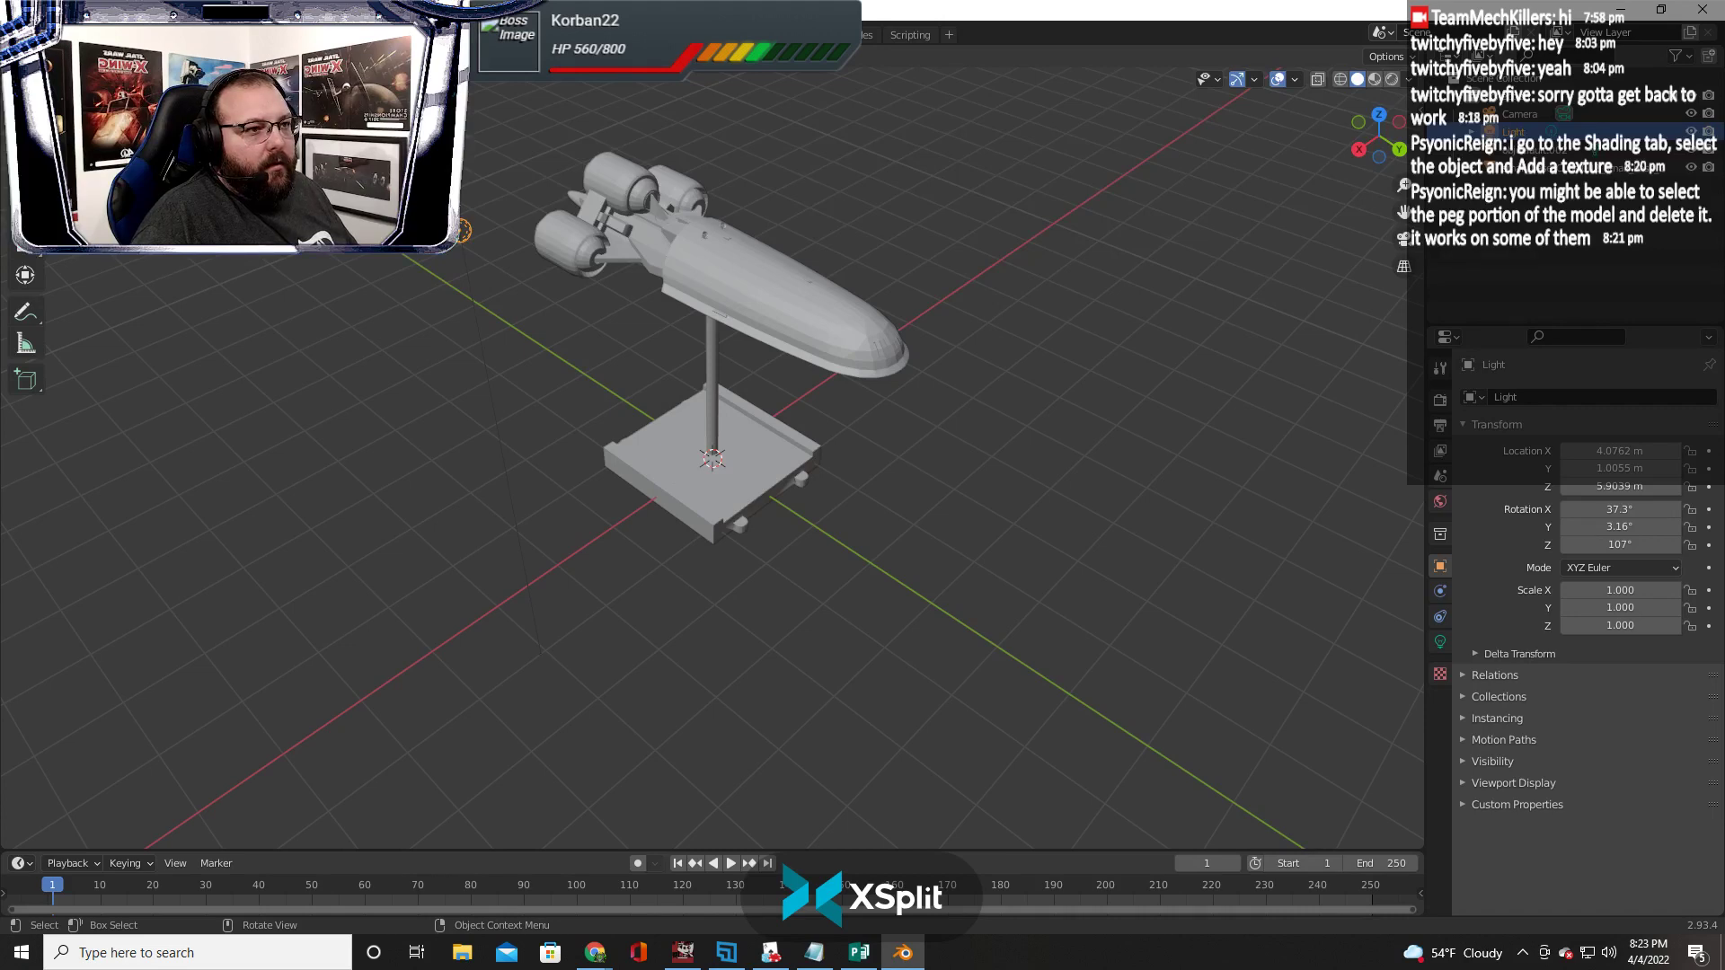
Switch to the Texture Paint workspace and open Picture1.png from the Desktop in its image editor
click(297, 35)
key(ctrl+Page_Down)
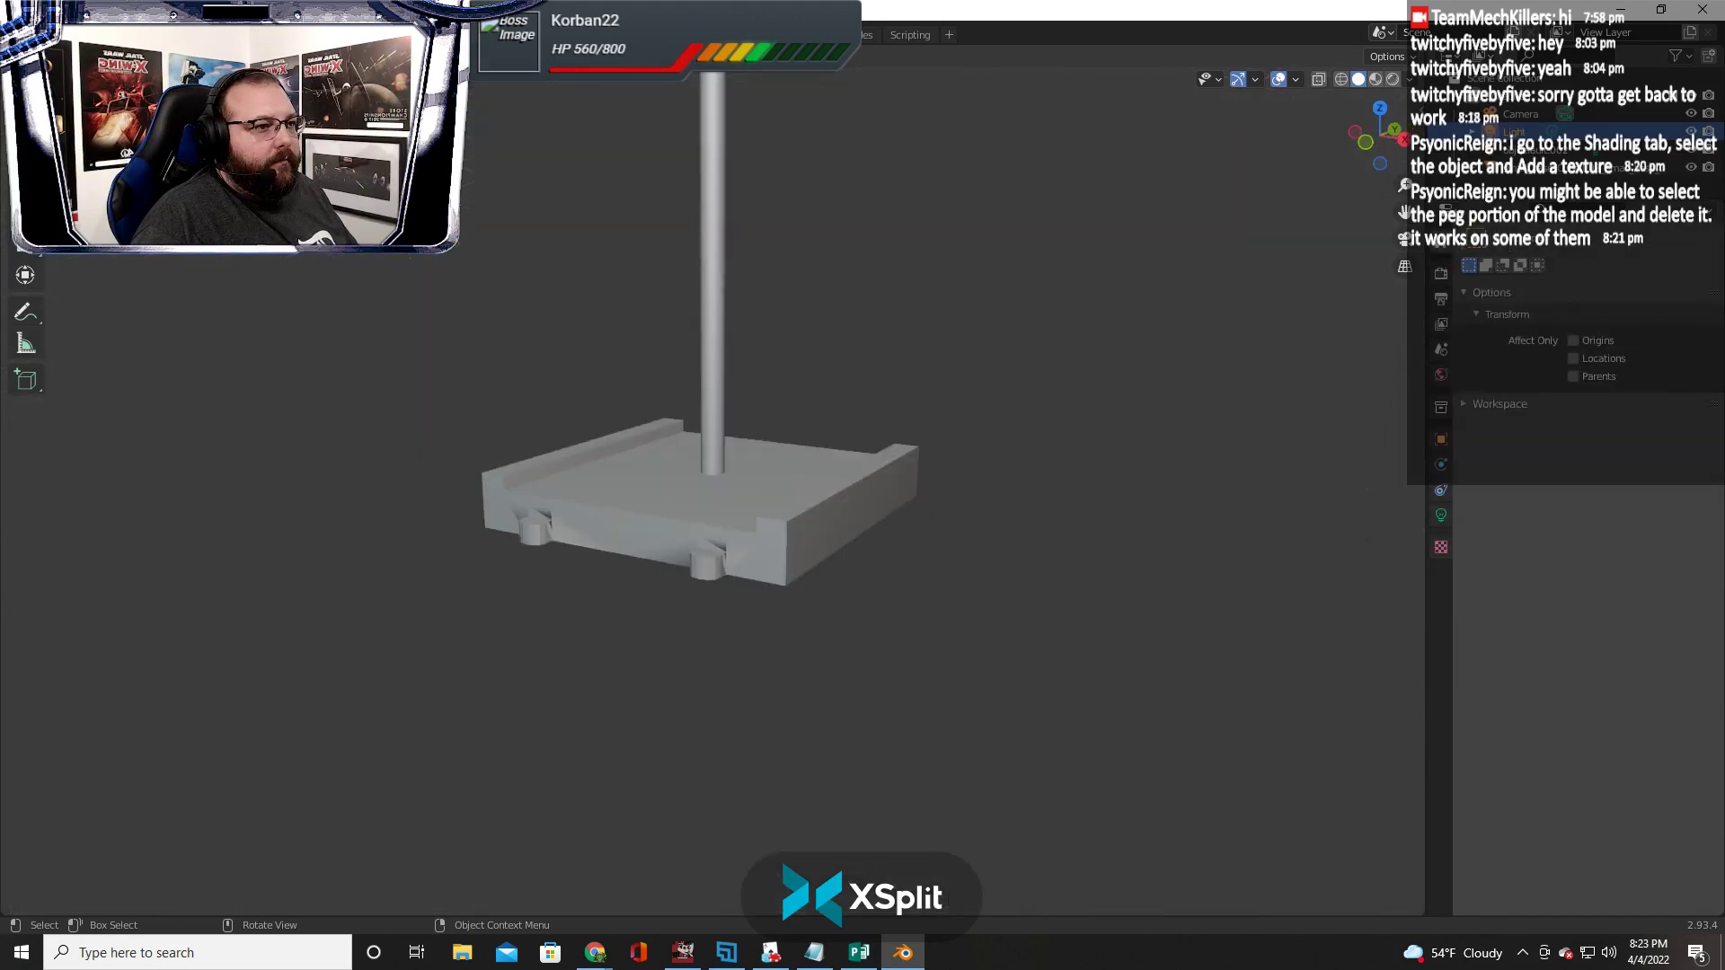
key(ctrl+Page_Down)
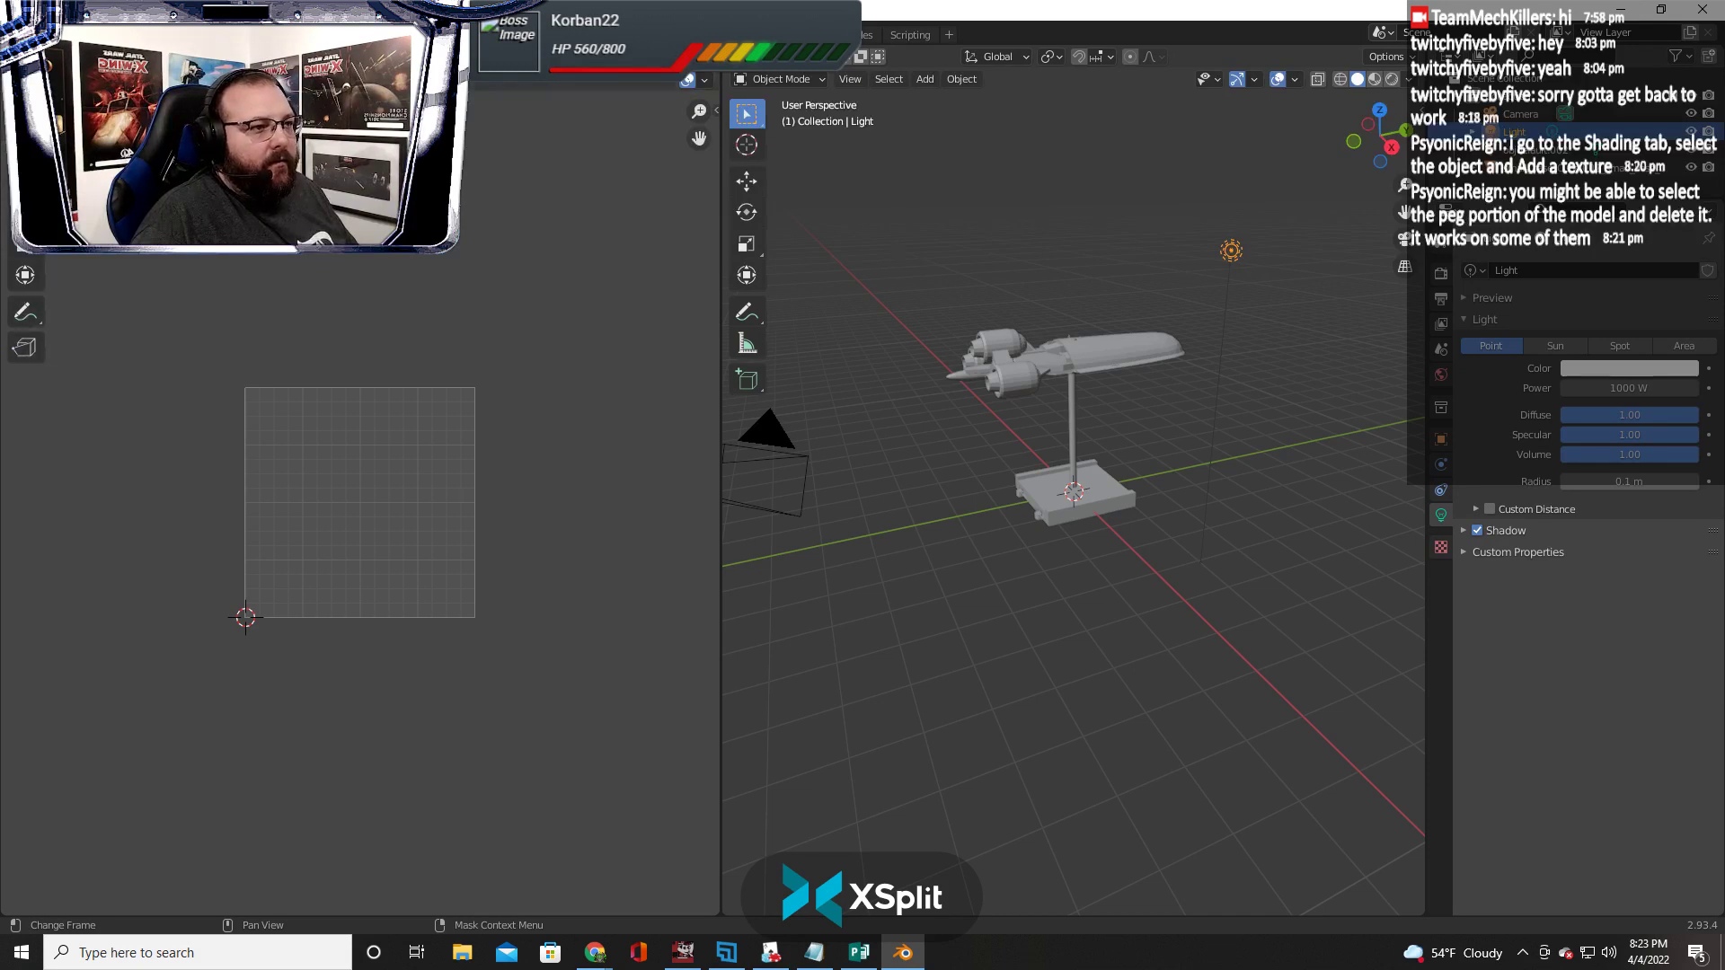
key(ctrl+Page_Down)
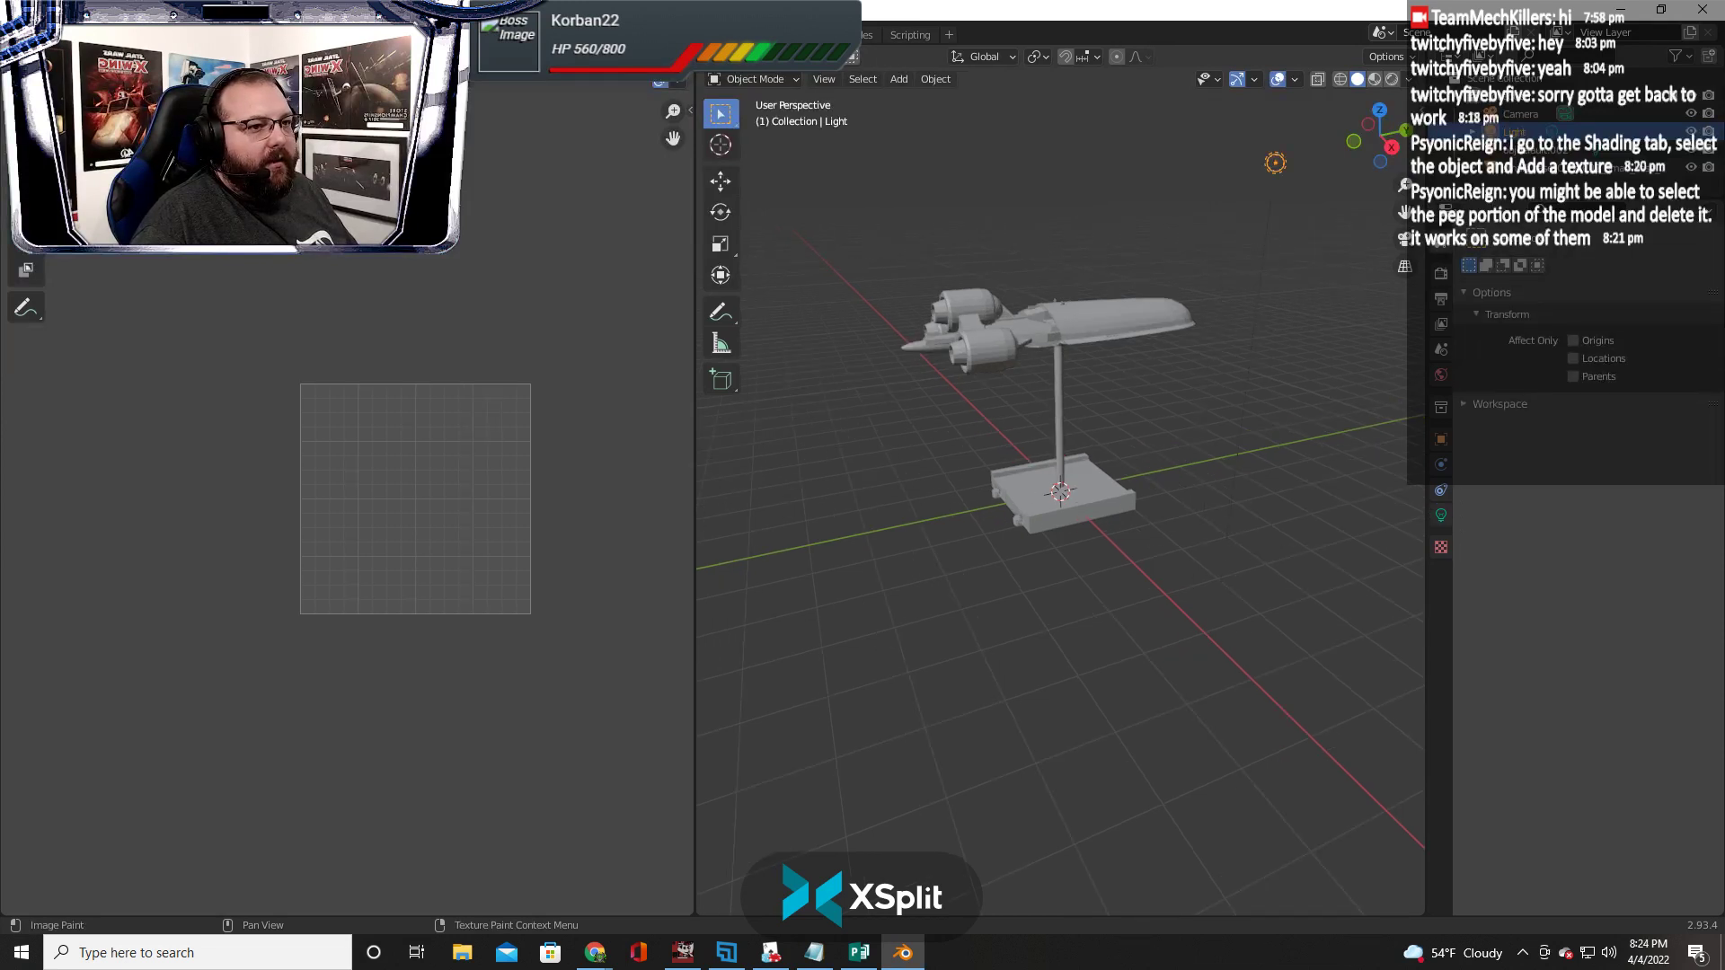
key(alt+o)
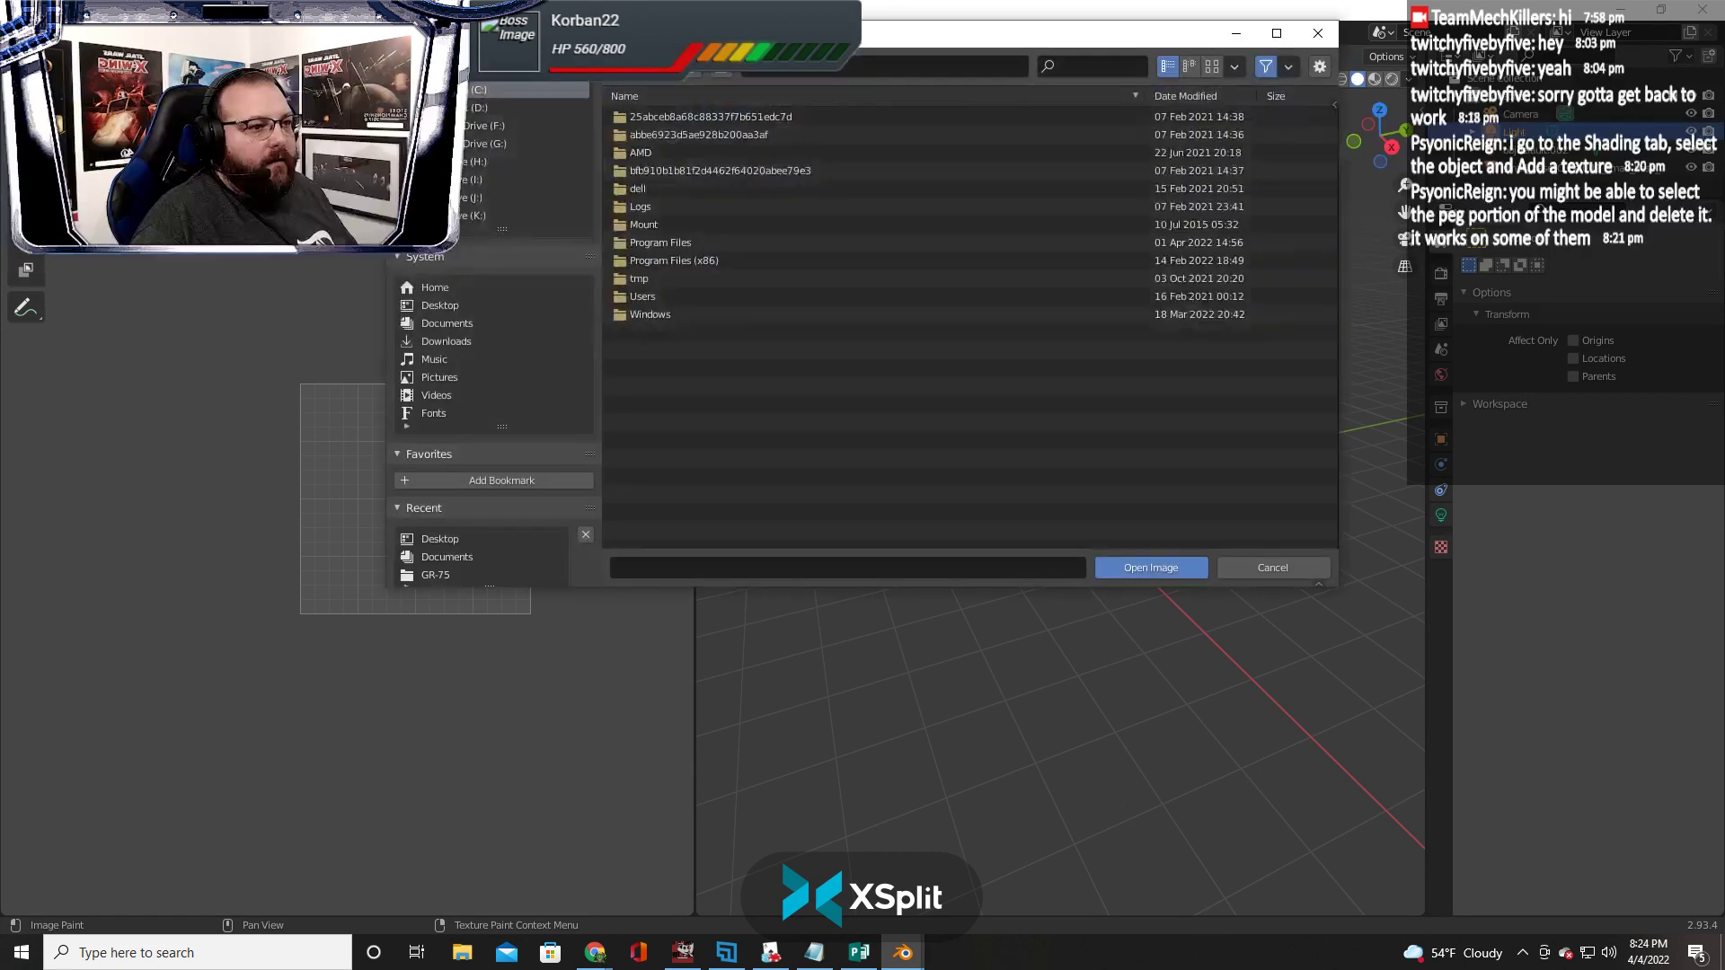
click(441, 306)
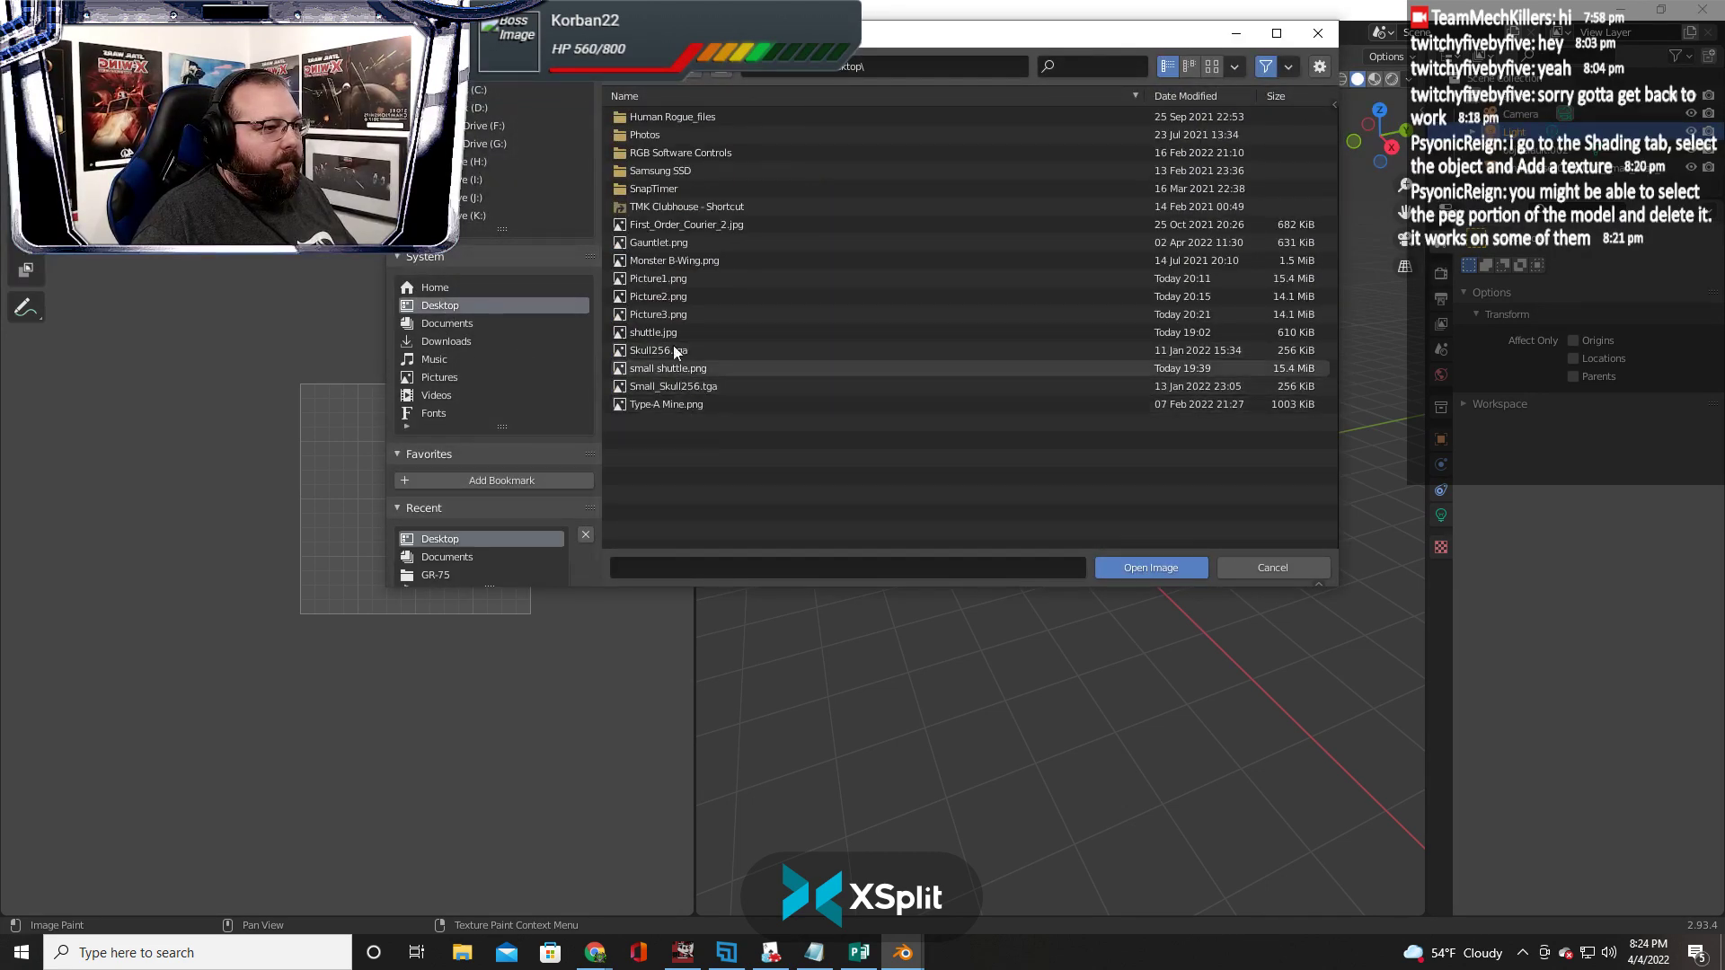
click(661, 280)
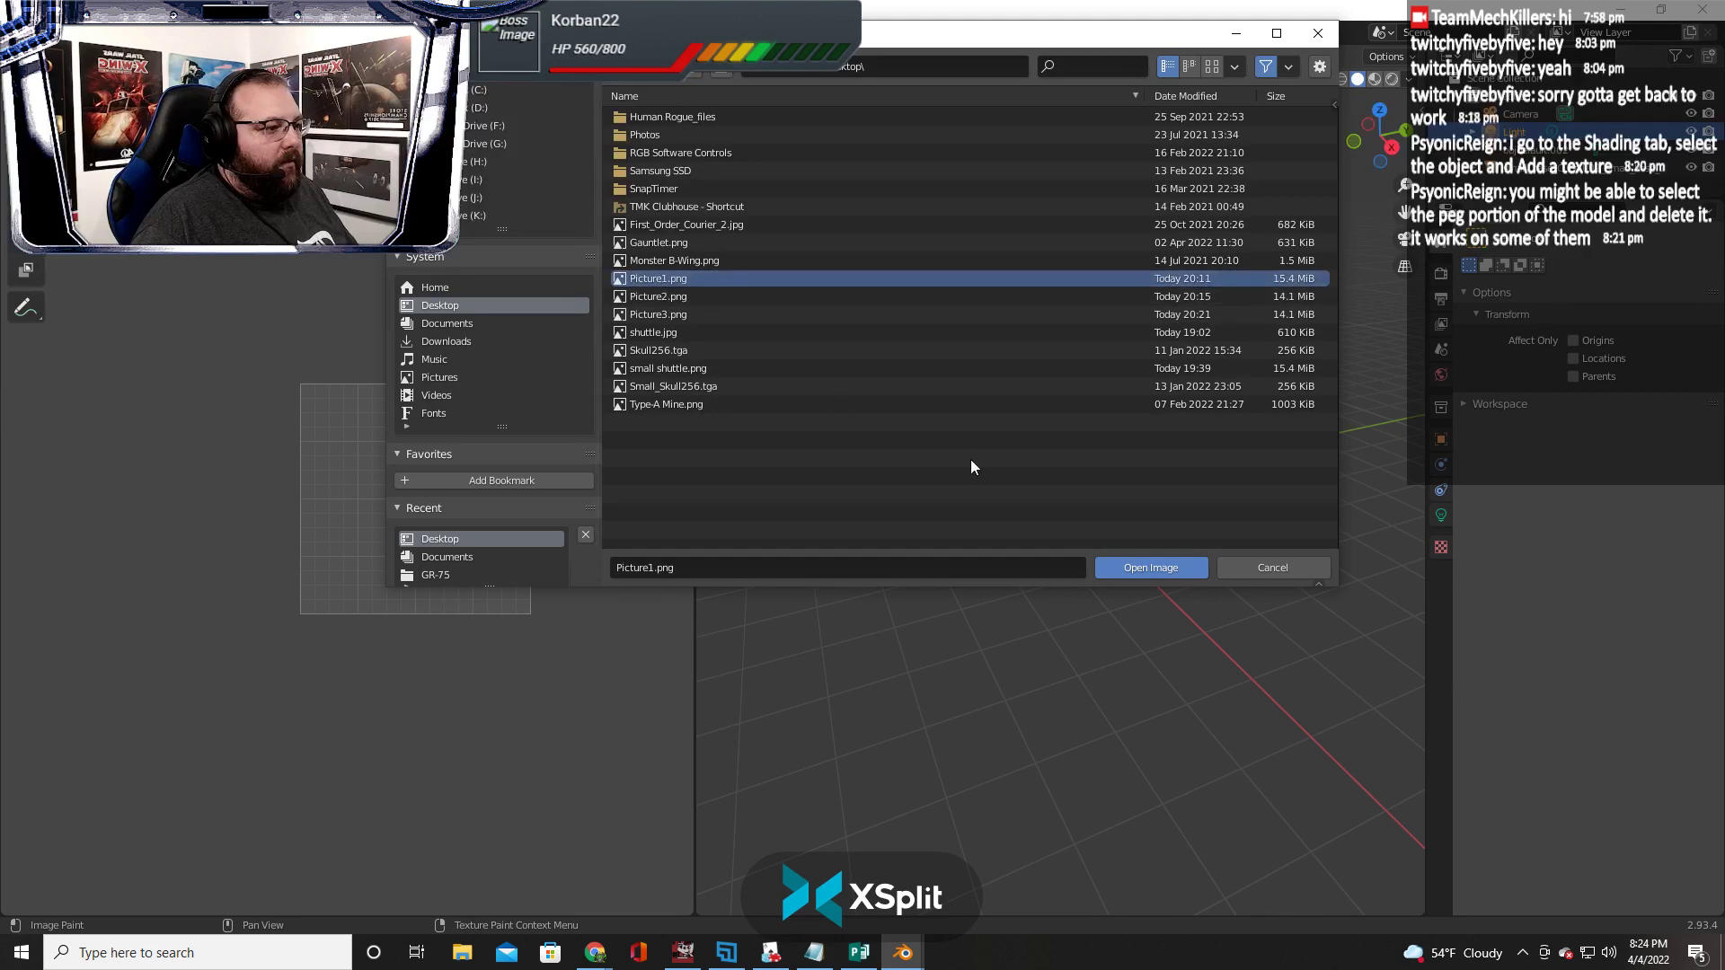
click(1132, 570)
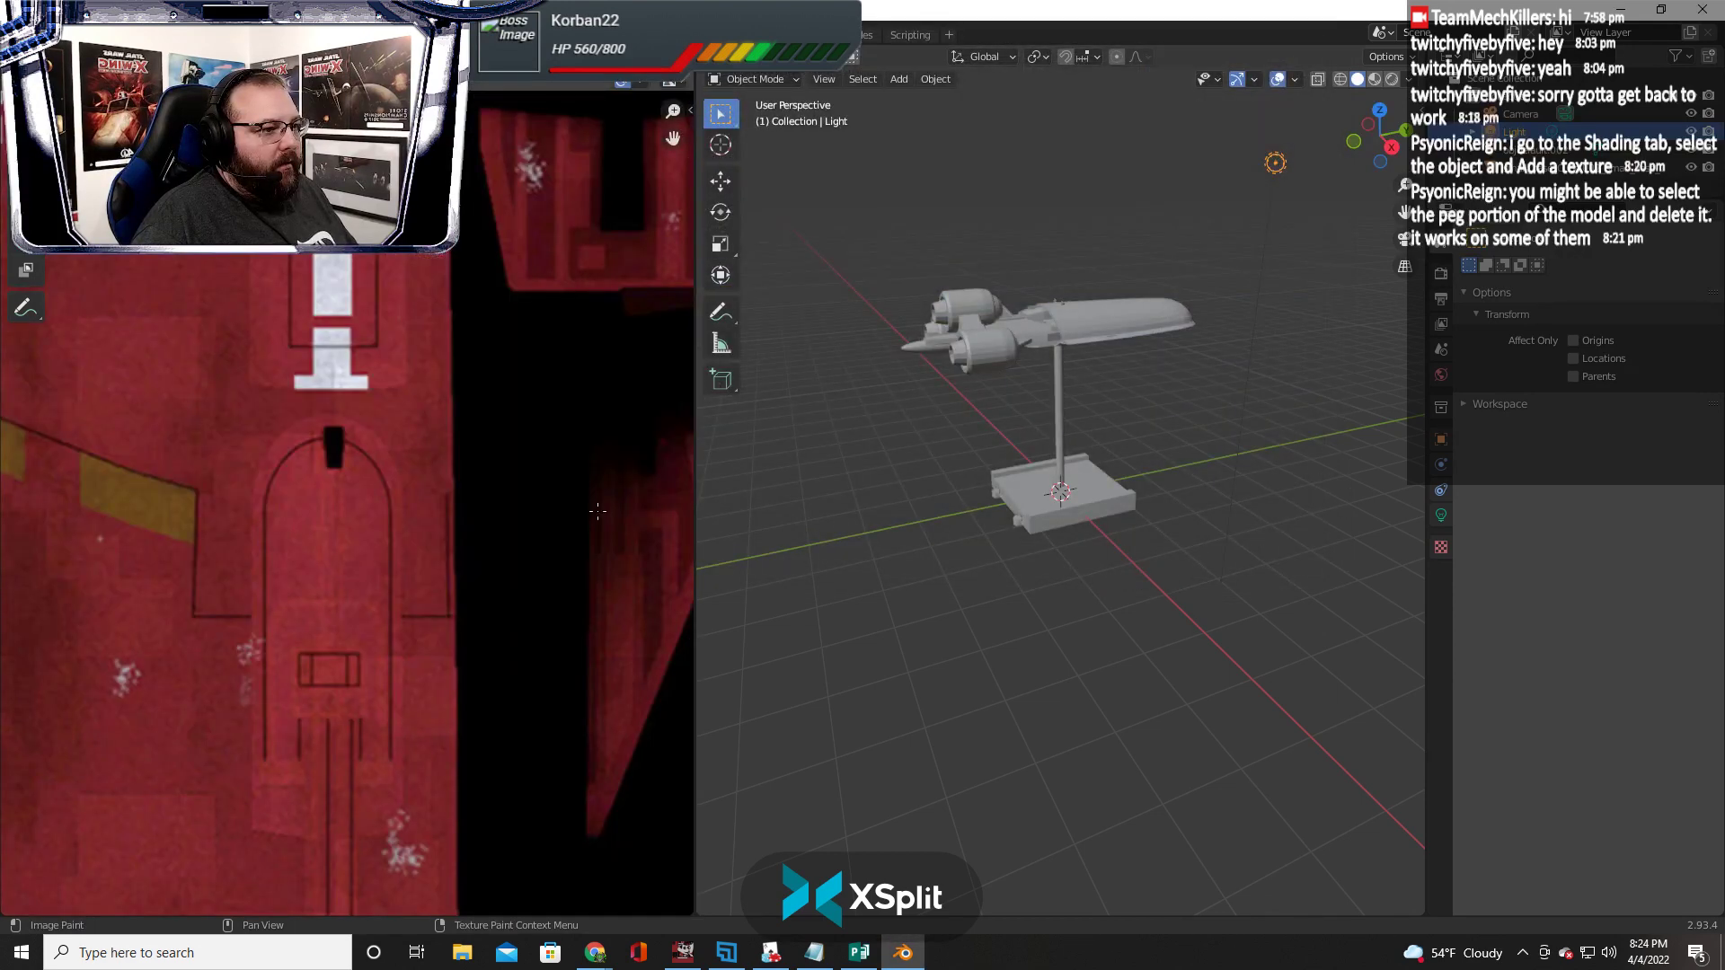
scroll(597, 511, down, 5)
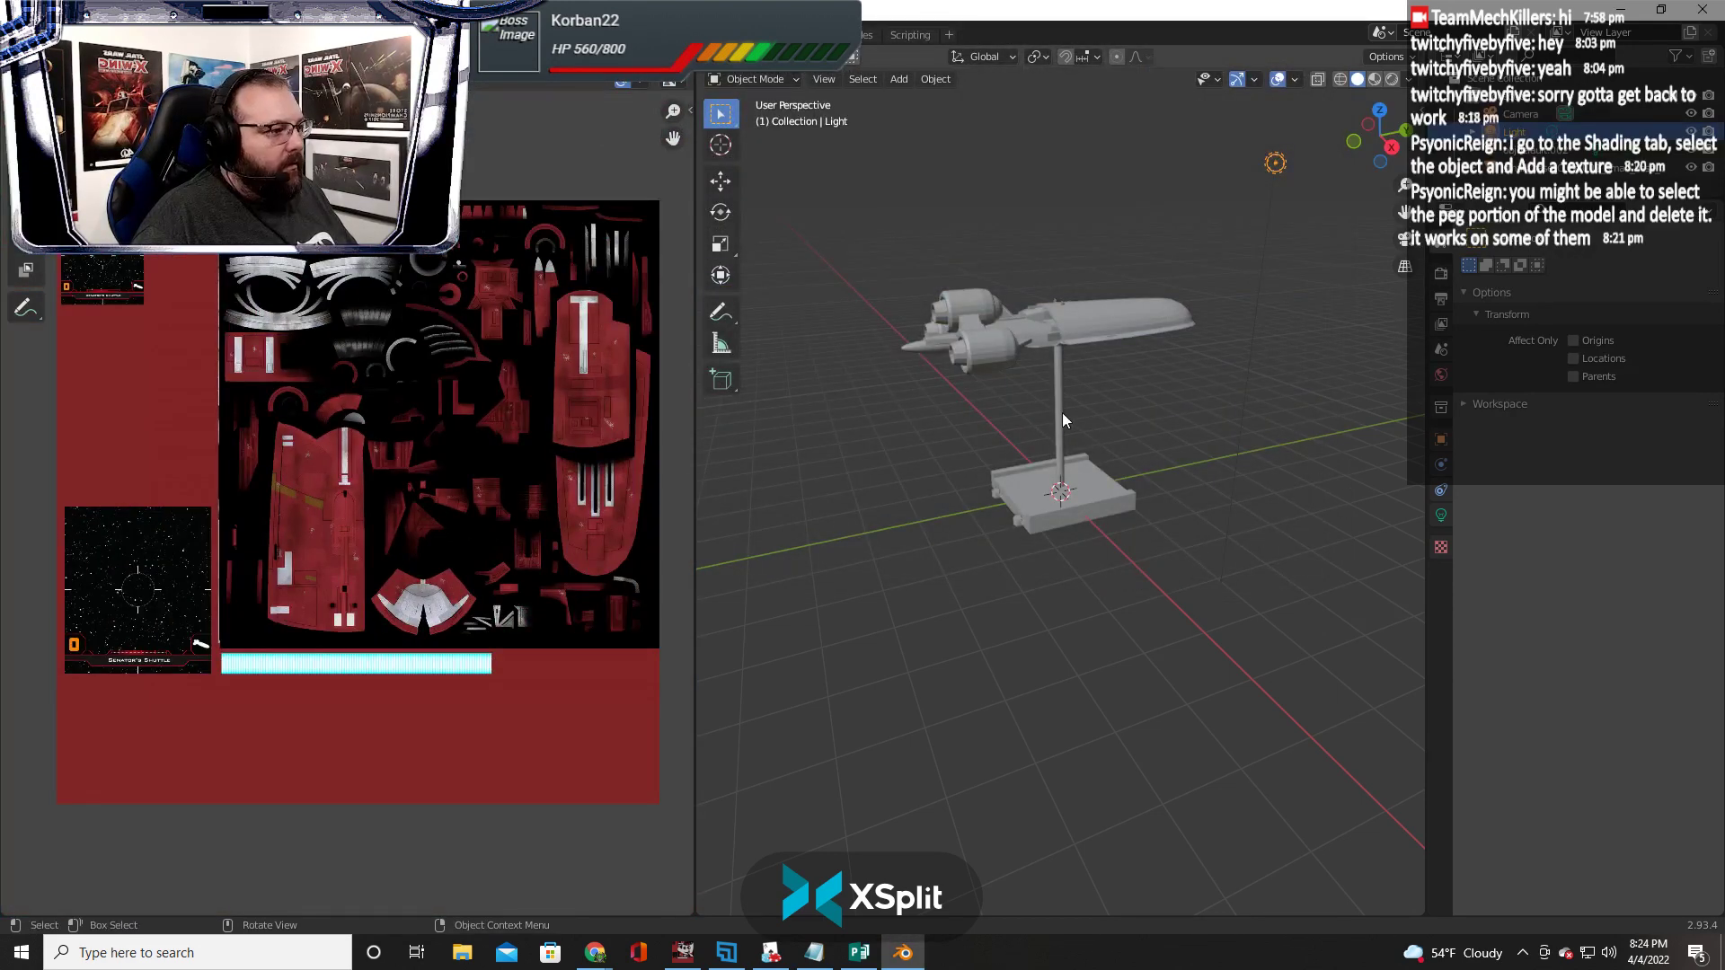
Select the shuttle's peg and base and look through its texture, material and mesh data properties
click(1062, 420)
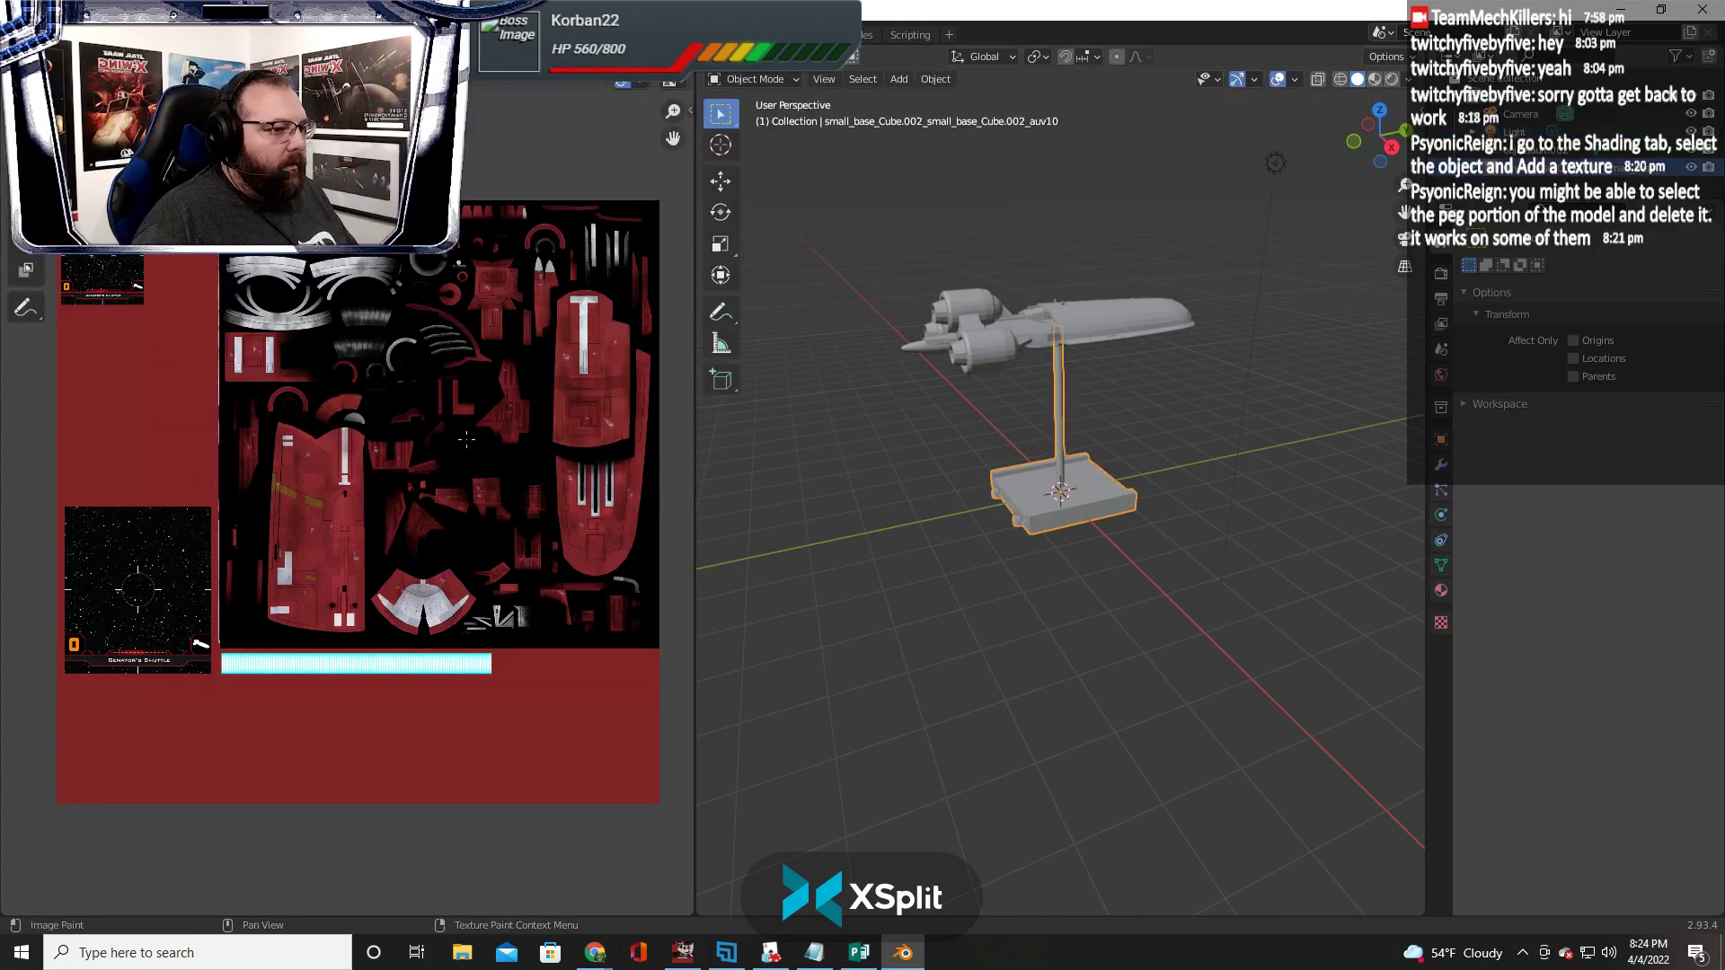
click(383, 434)
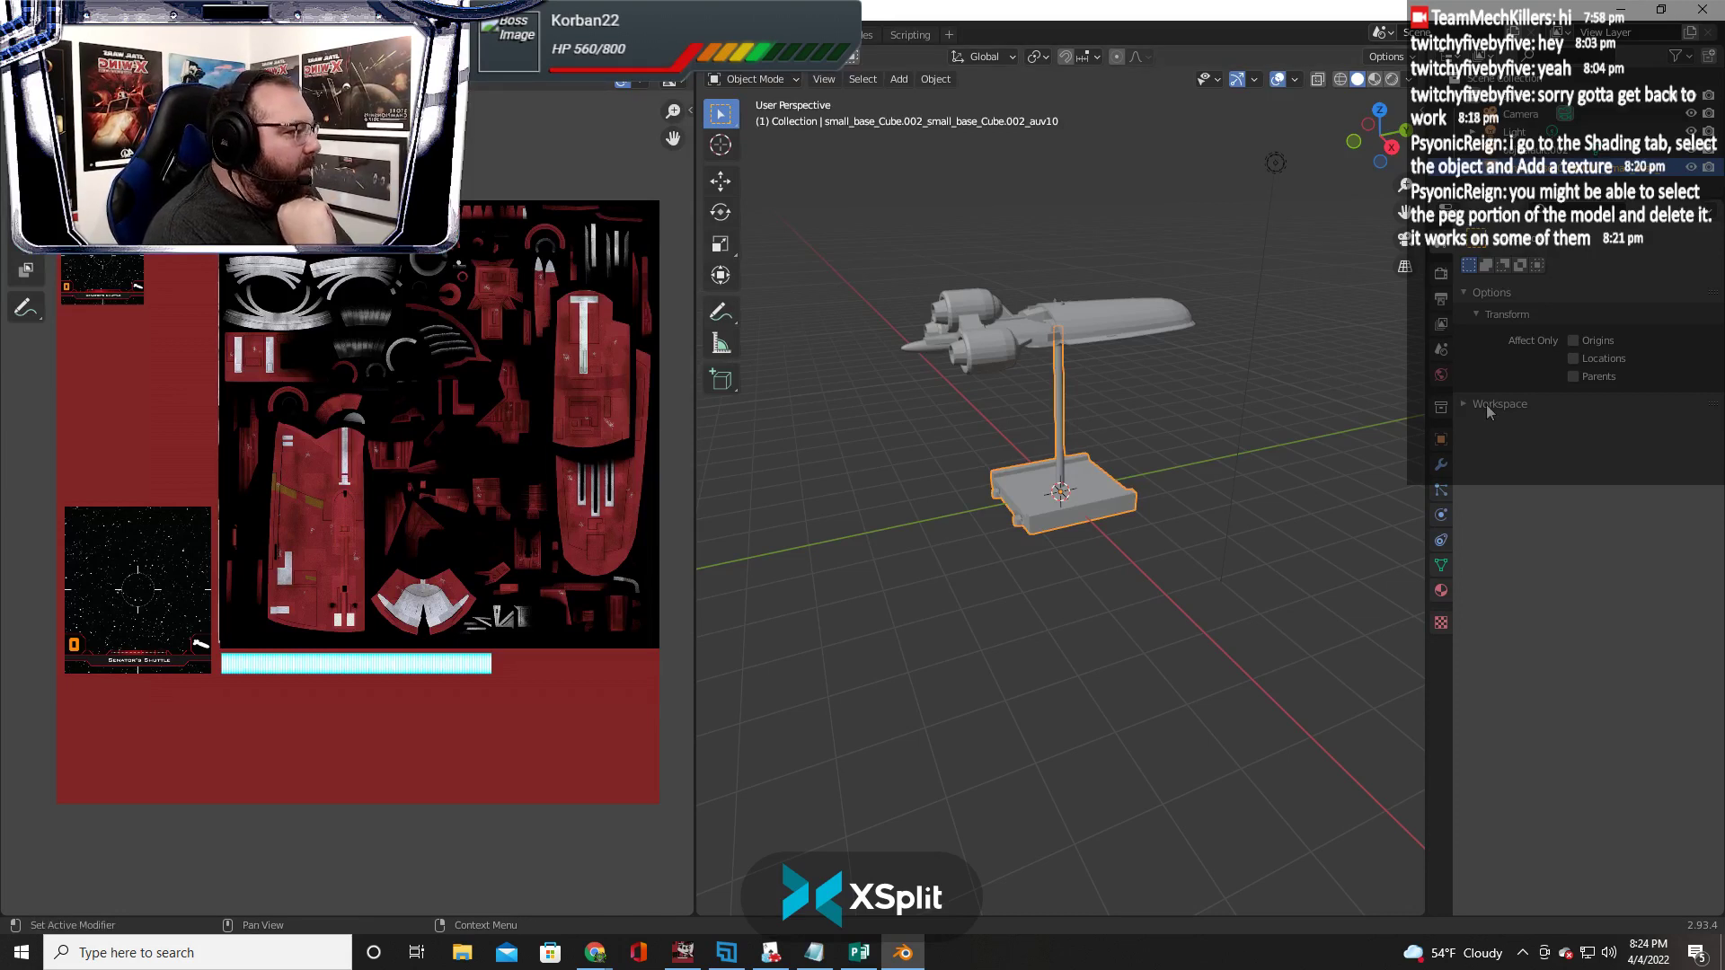
click(1441, 623)
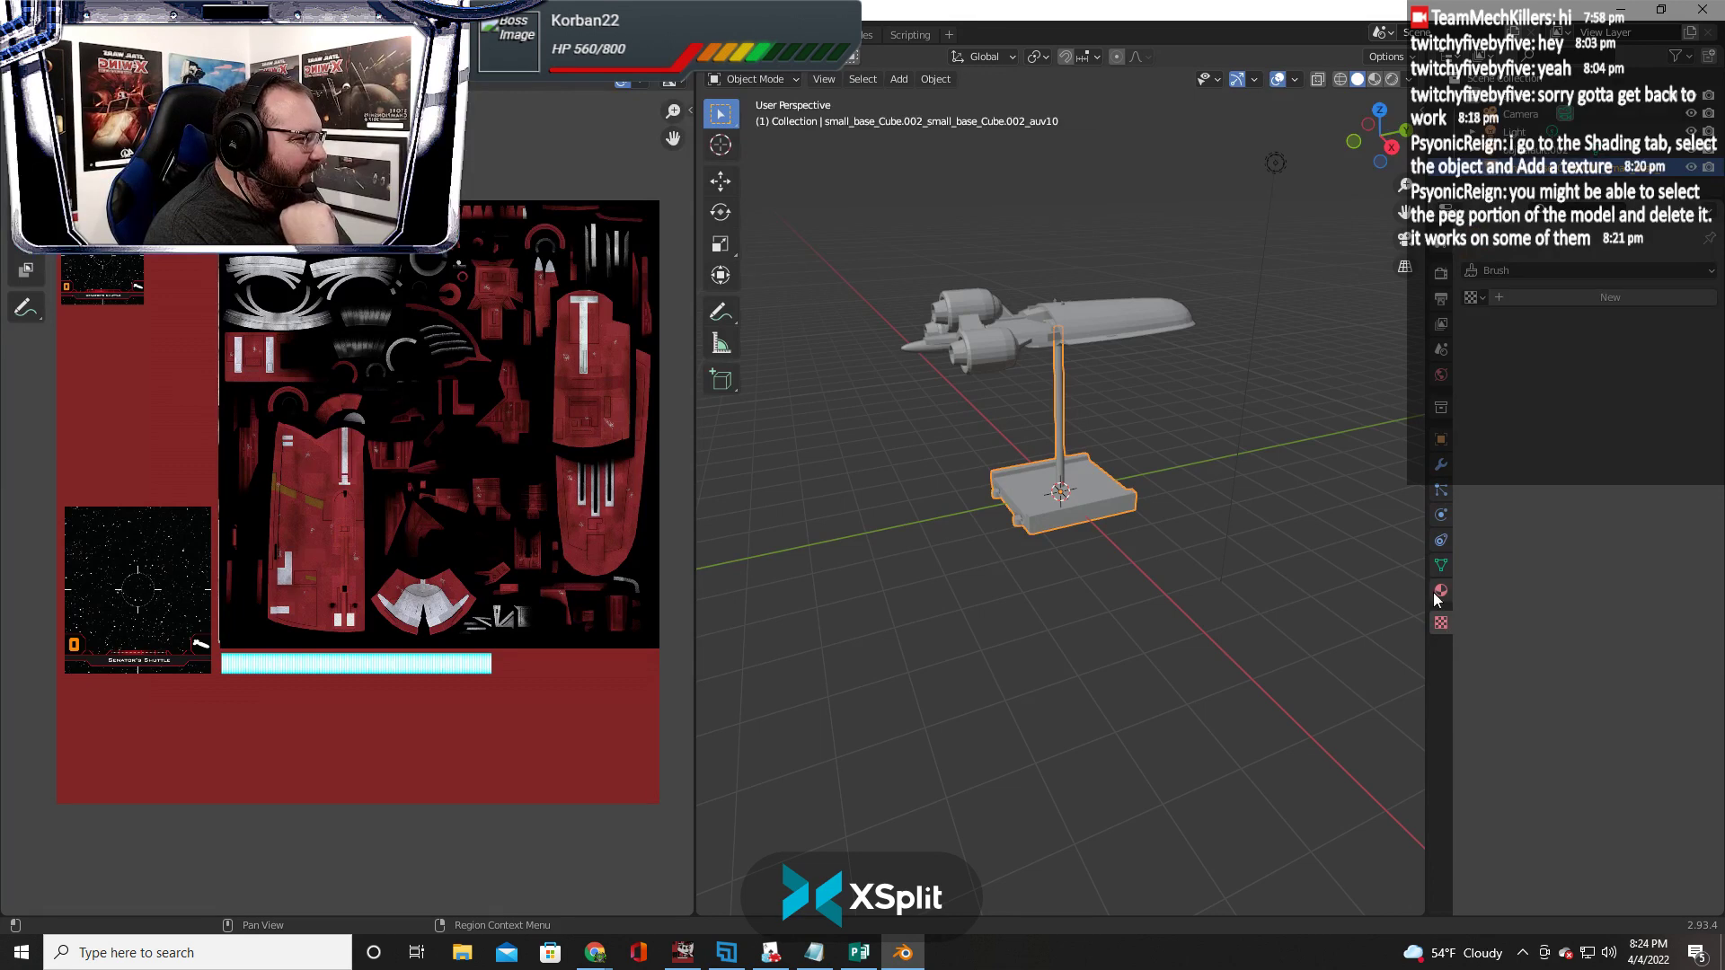
click(1441, 590)
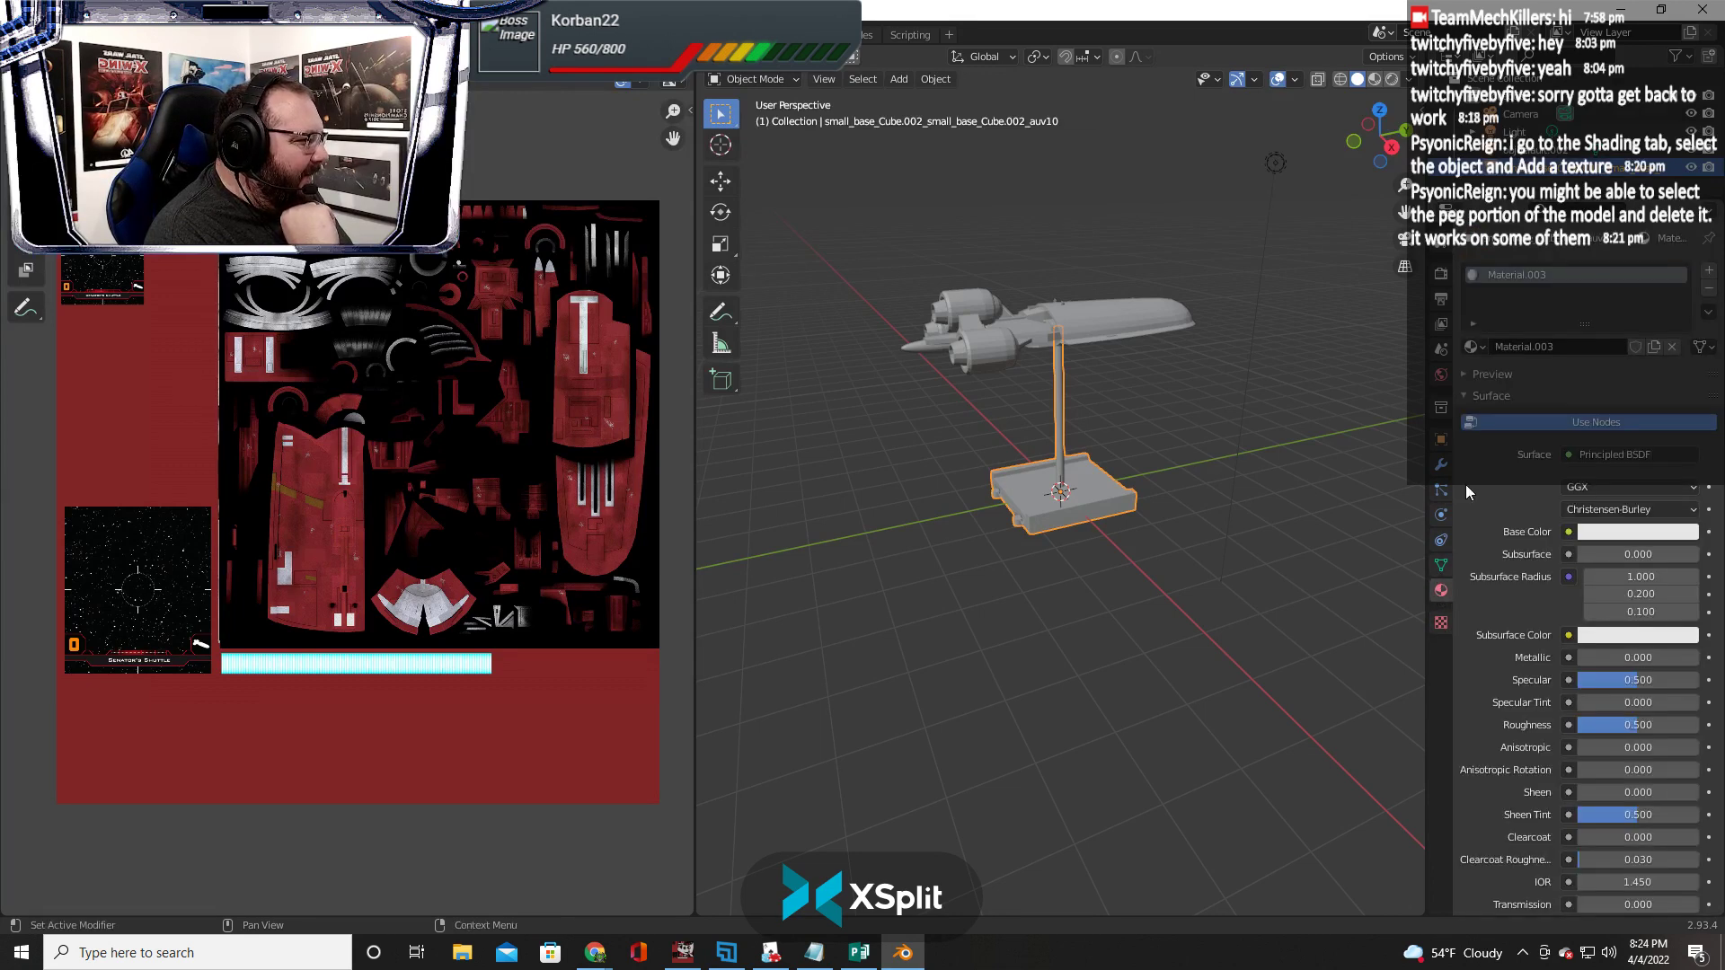
click(1441, 565)
Select the ship's hull, check its mesh data and object properties, and undo the selection change
click(1128, 311)
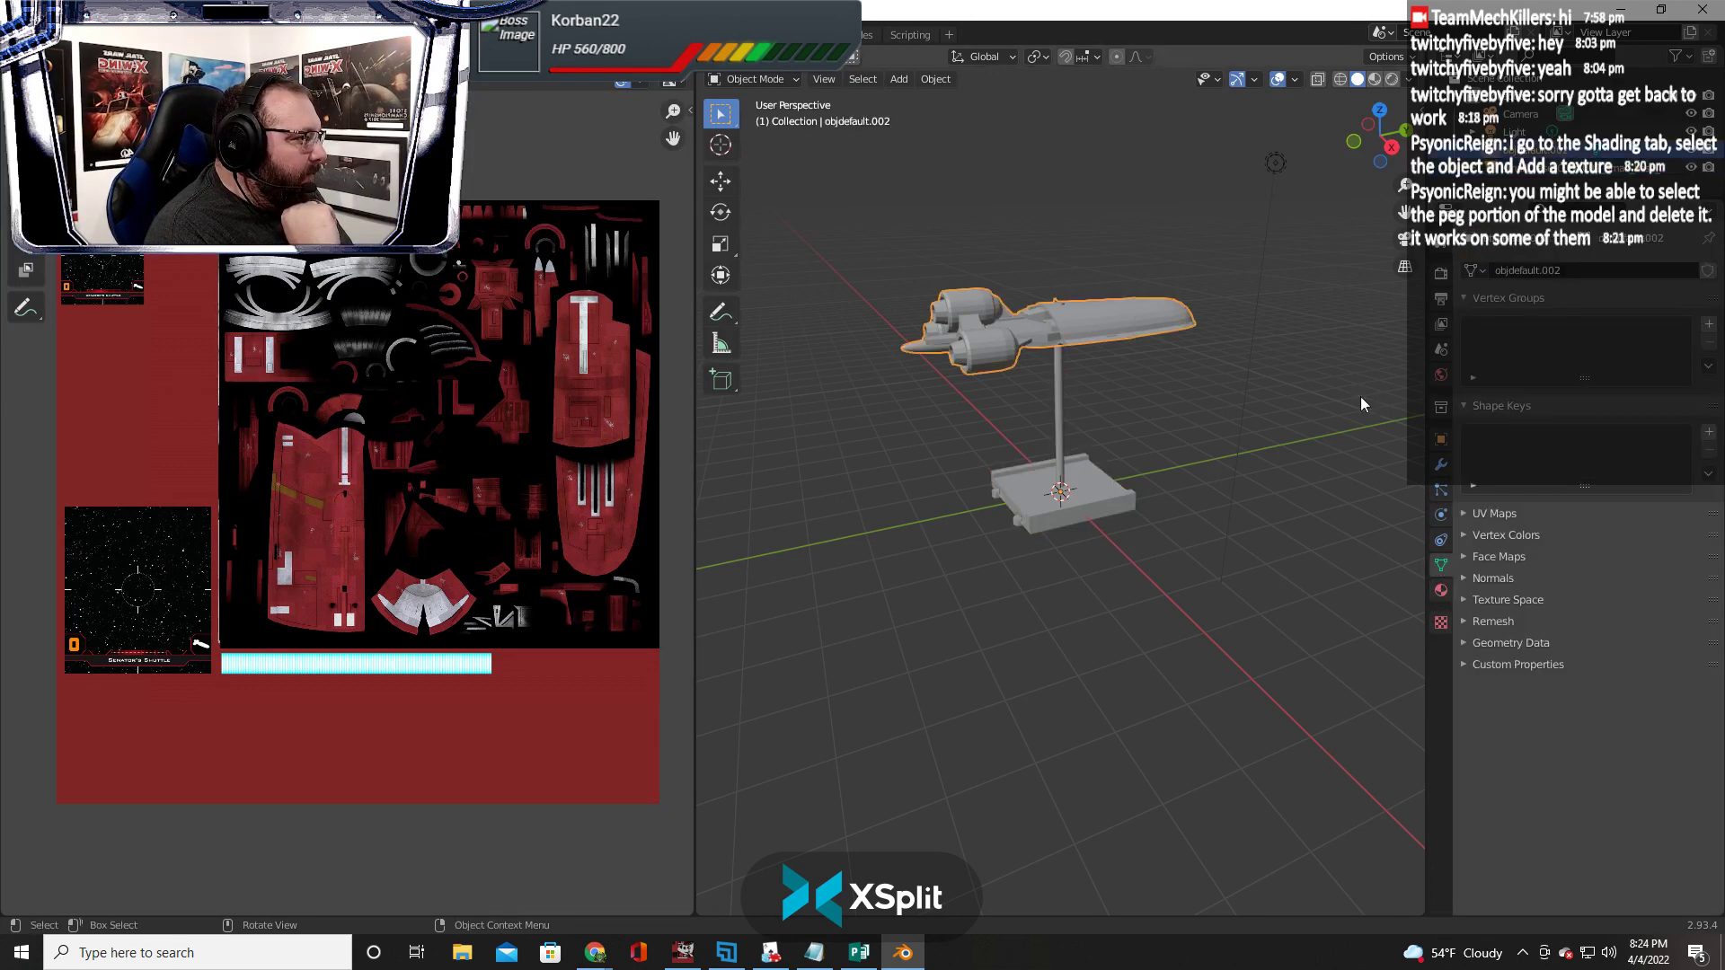
click(1485, 601)
click(1484, 598)
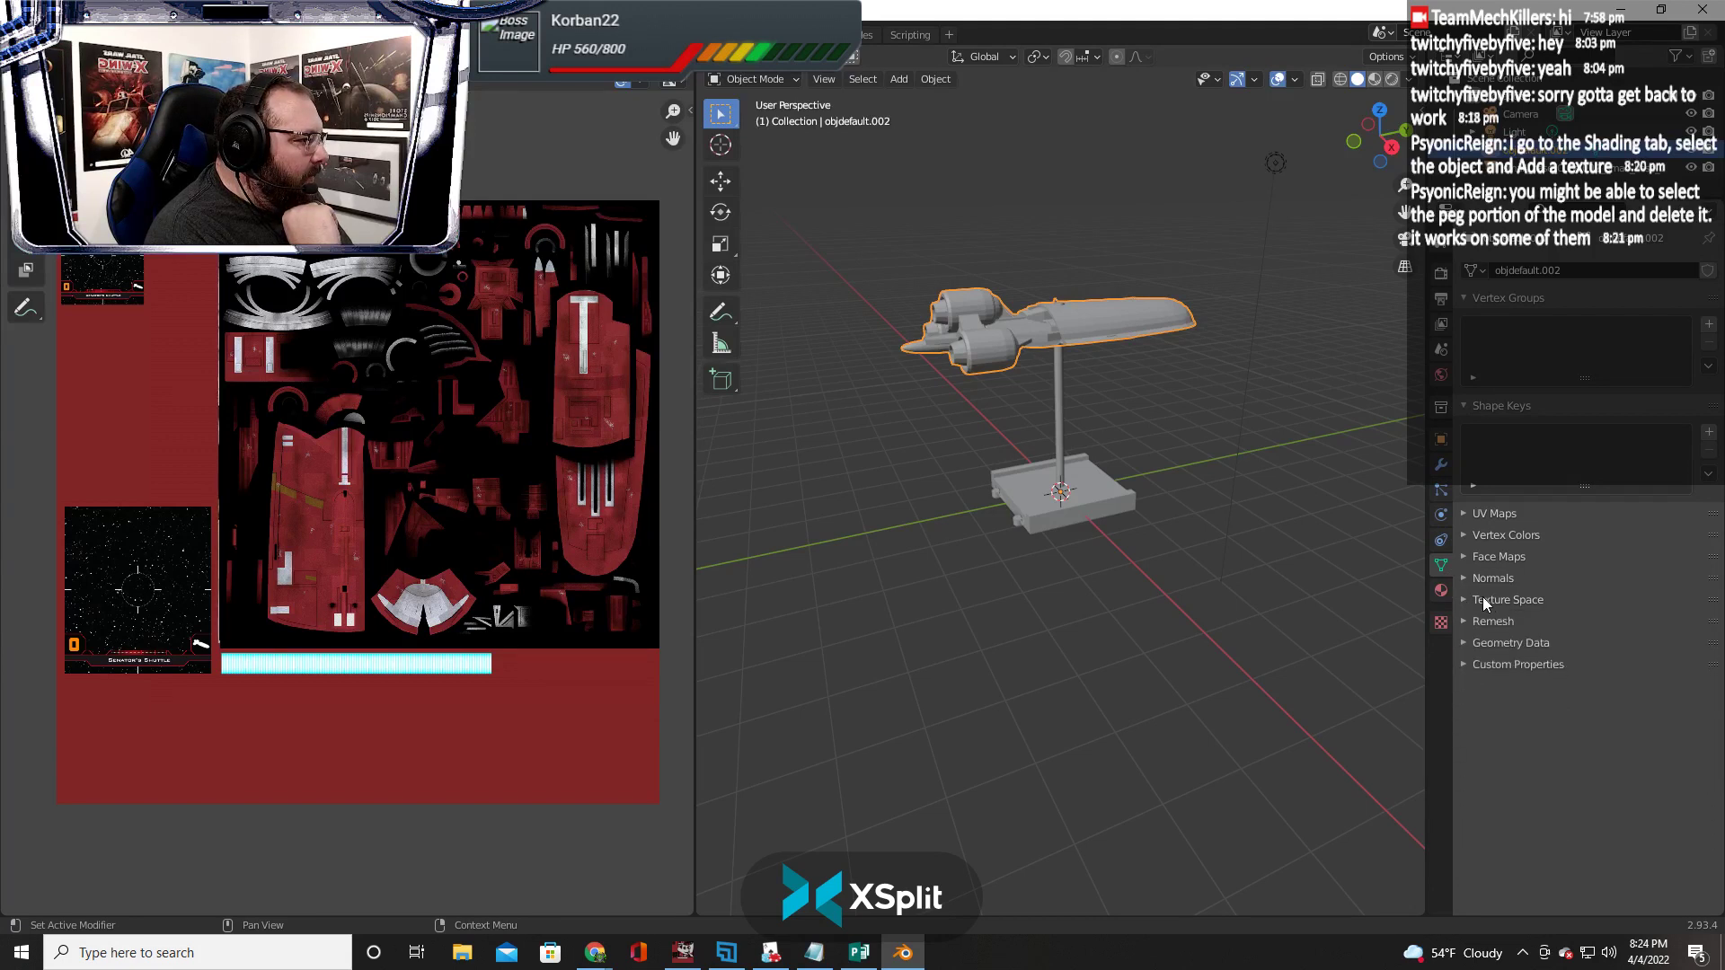
click(1441, 439)
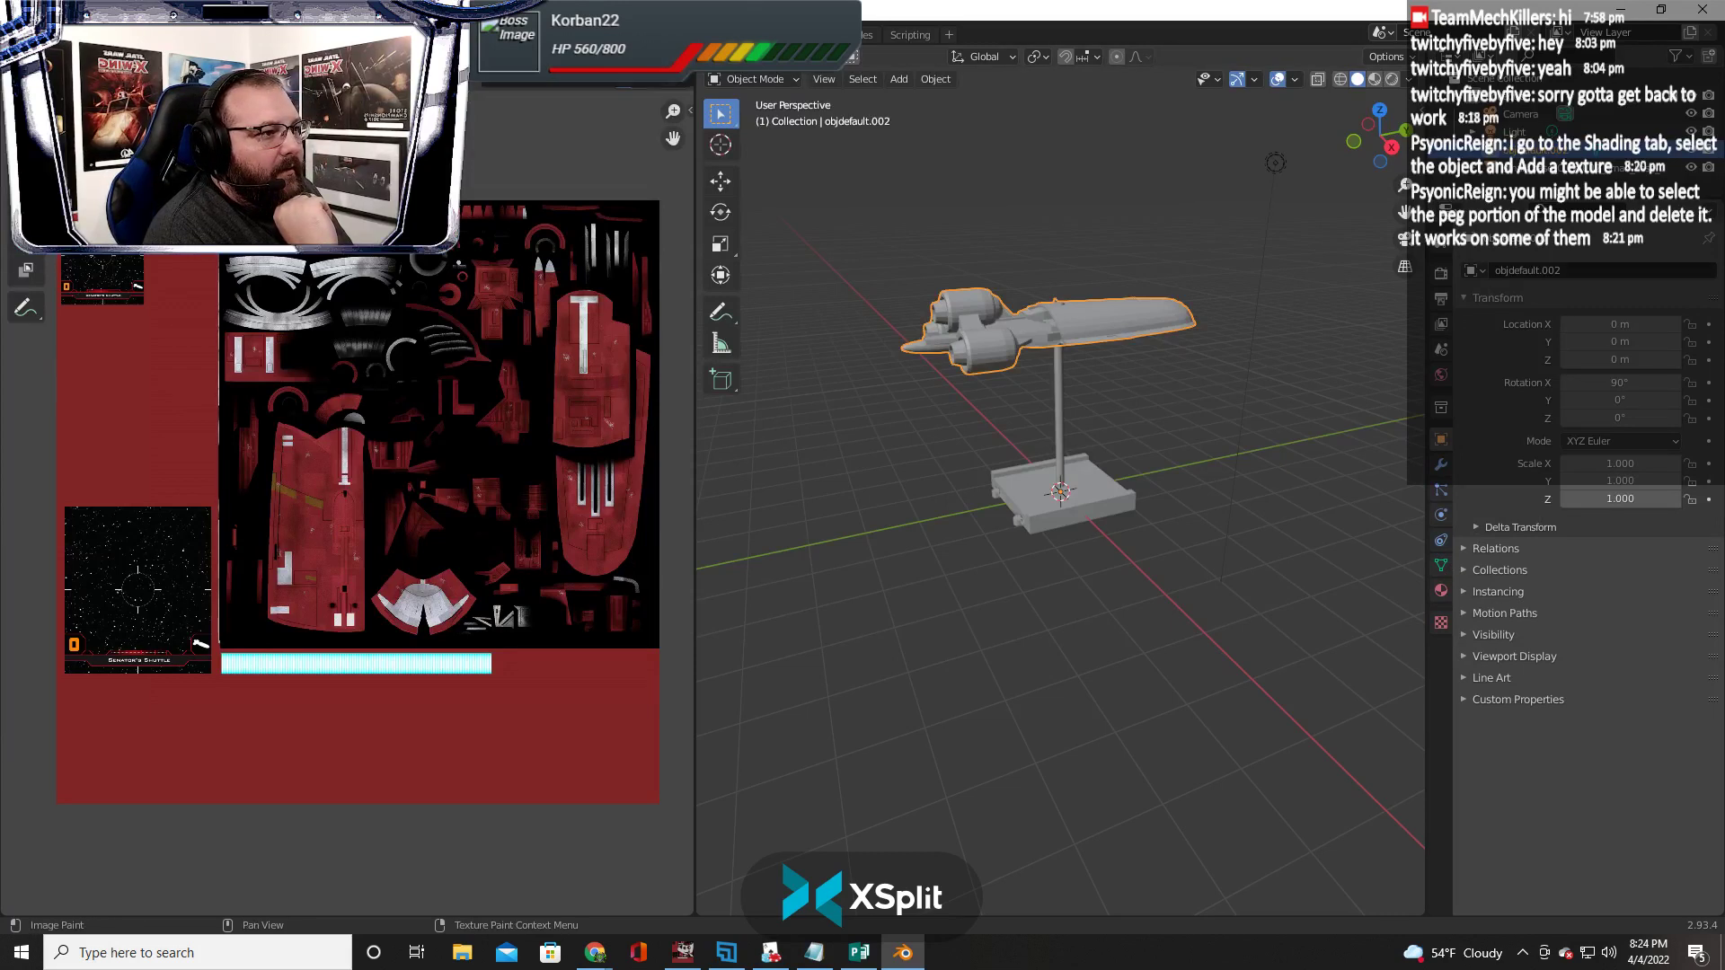
key(ctrl+z)
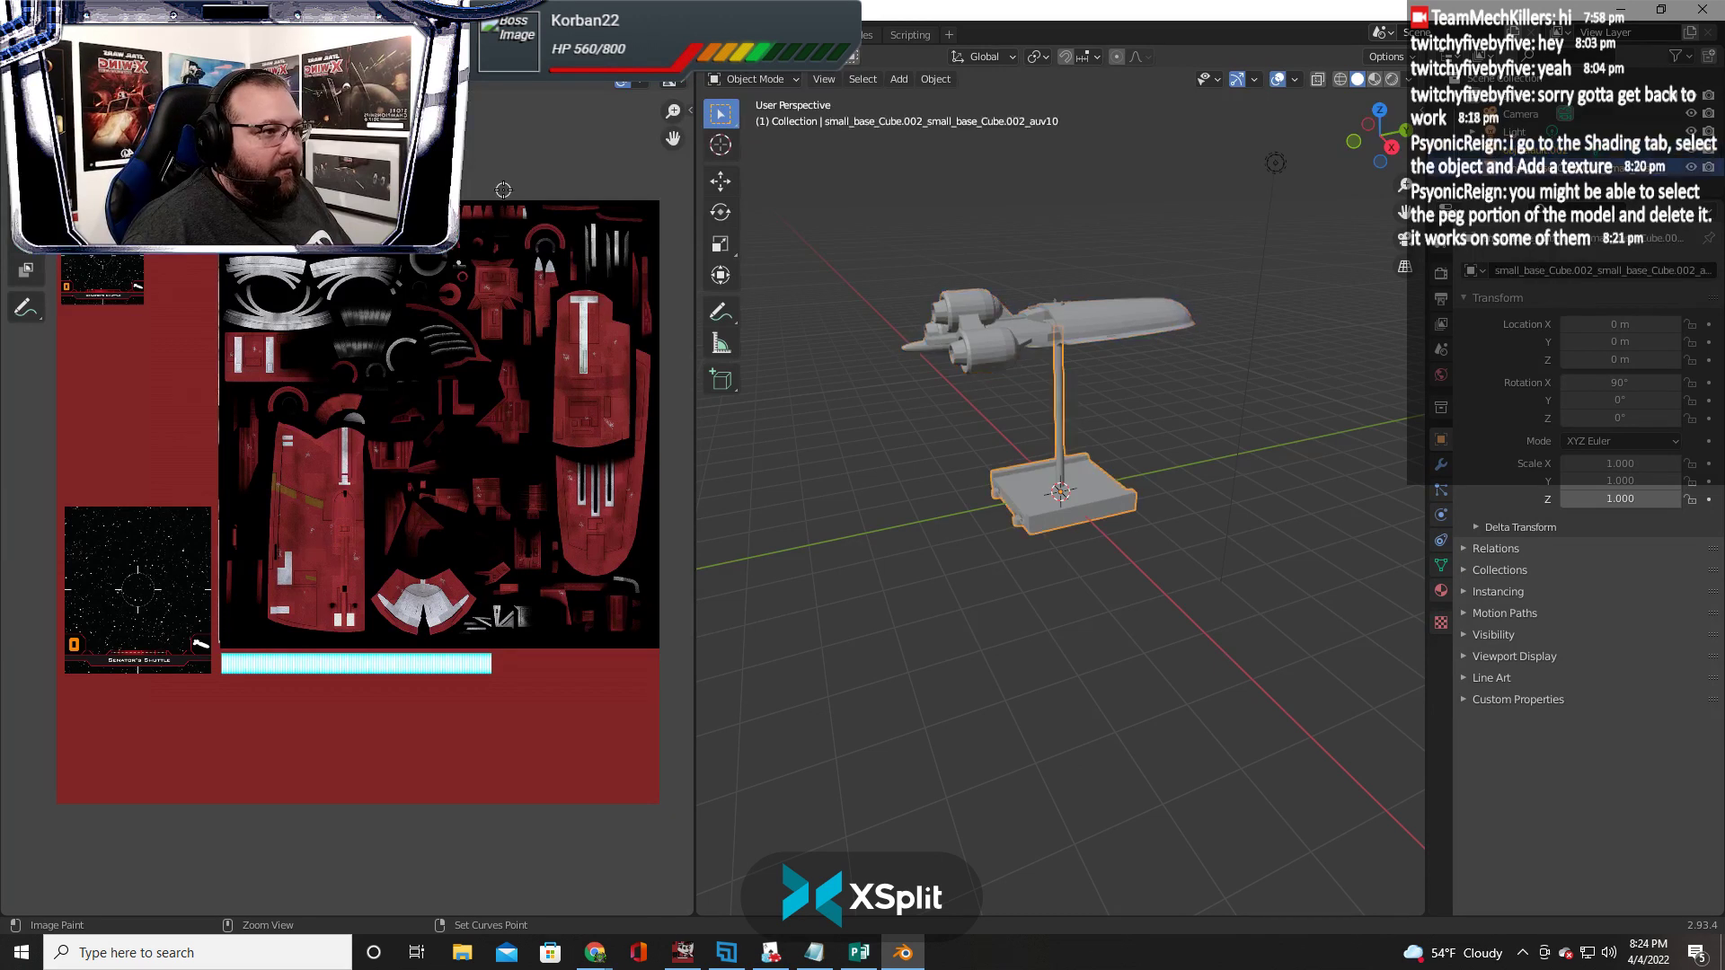
Undo the image opening and selection changes, and look through the workspaces from Shading to Scripting
key(ctrl+z)
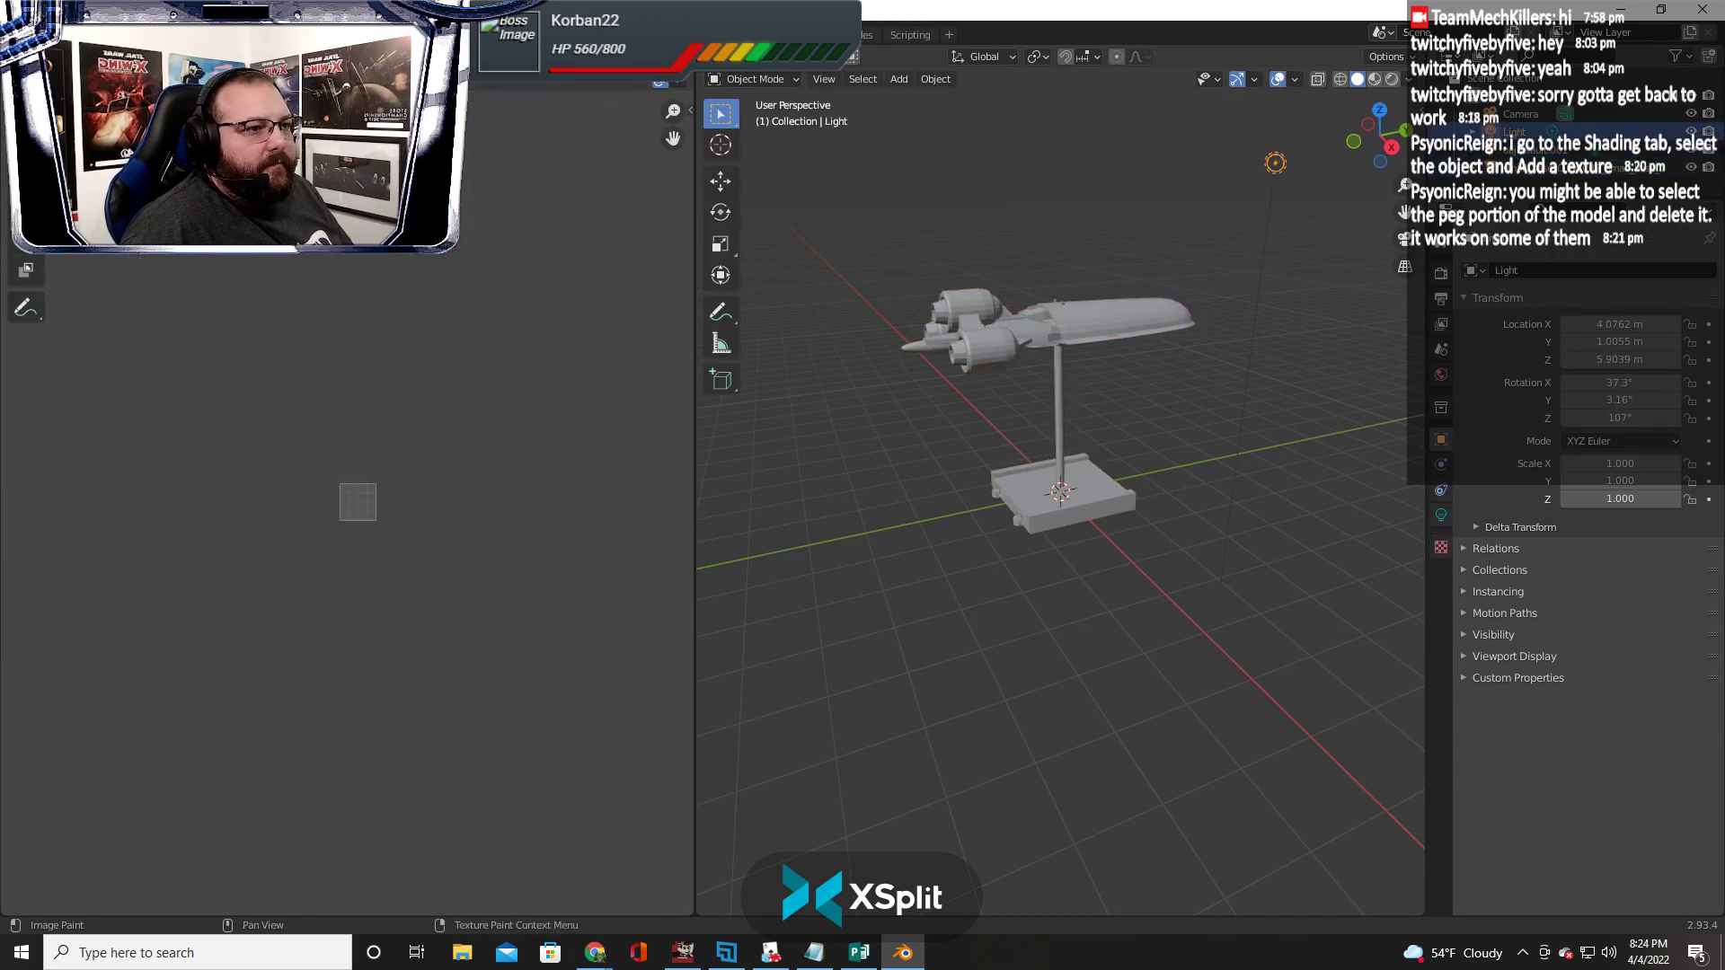
key(ctrl+Page_Down)
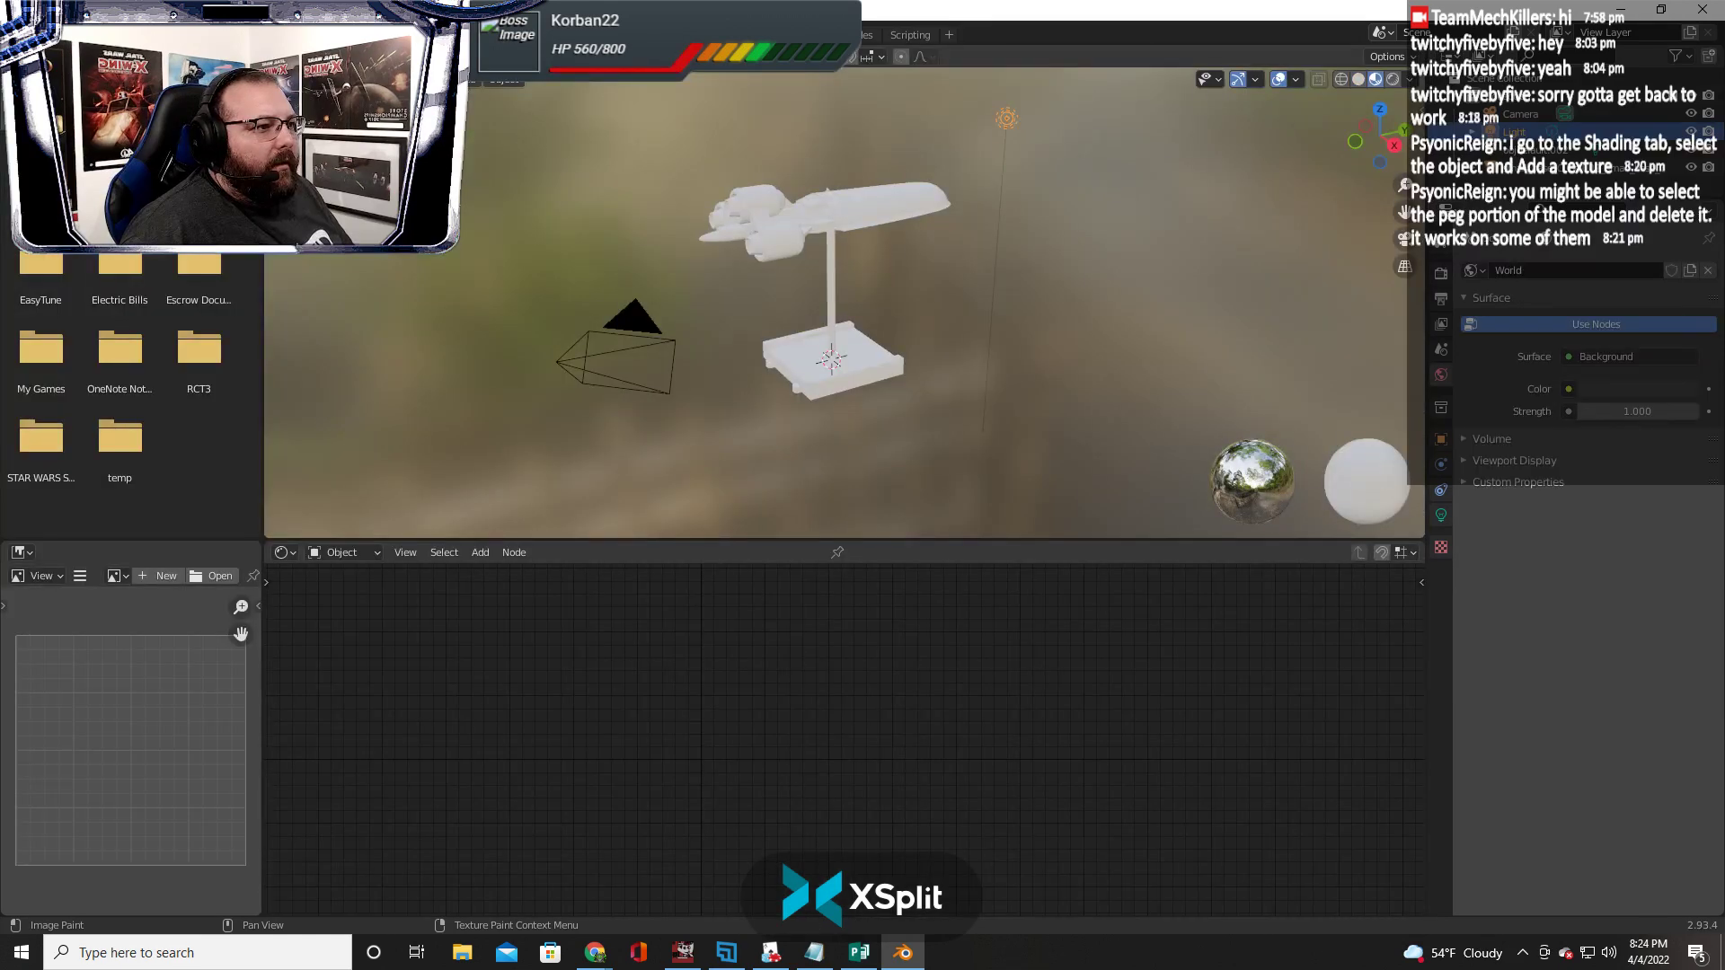
key(ctrl+Page_Down)
key(ctrl+Page_Down)
key(ctrl+Page_Down)
key(ctrl+Page_Down)
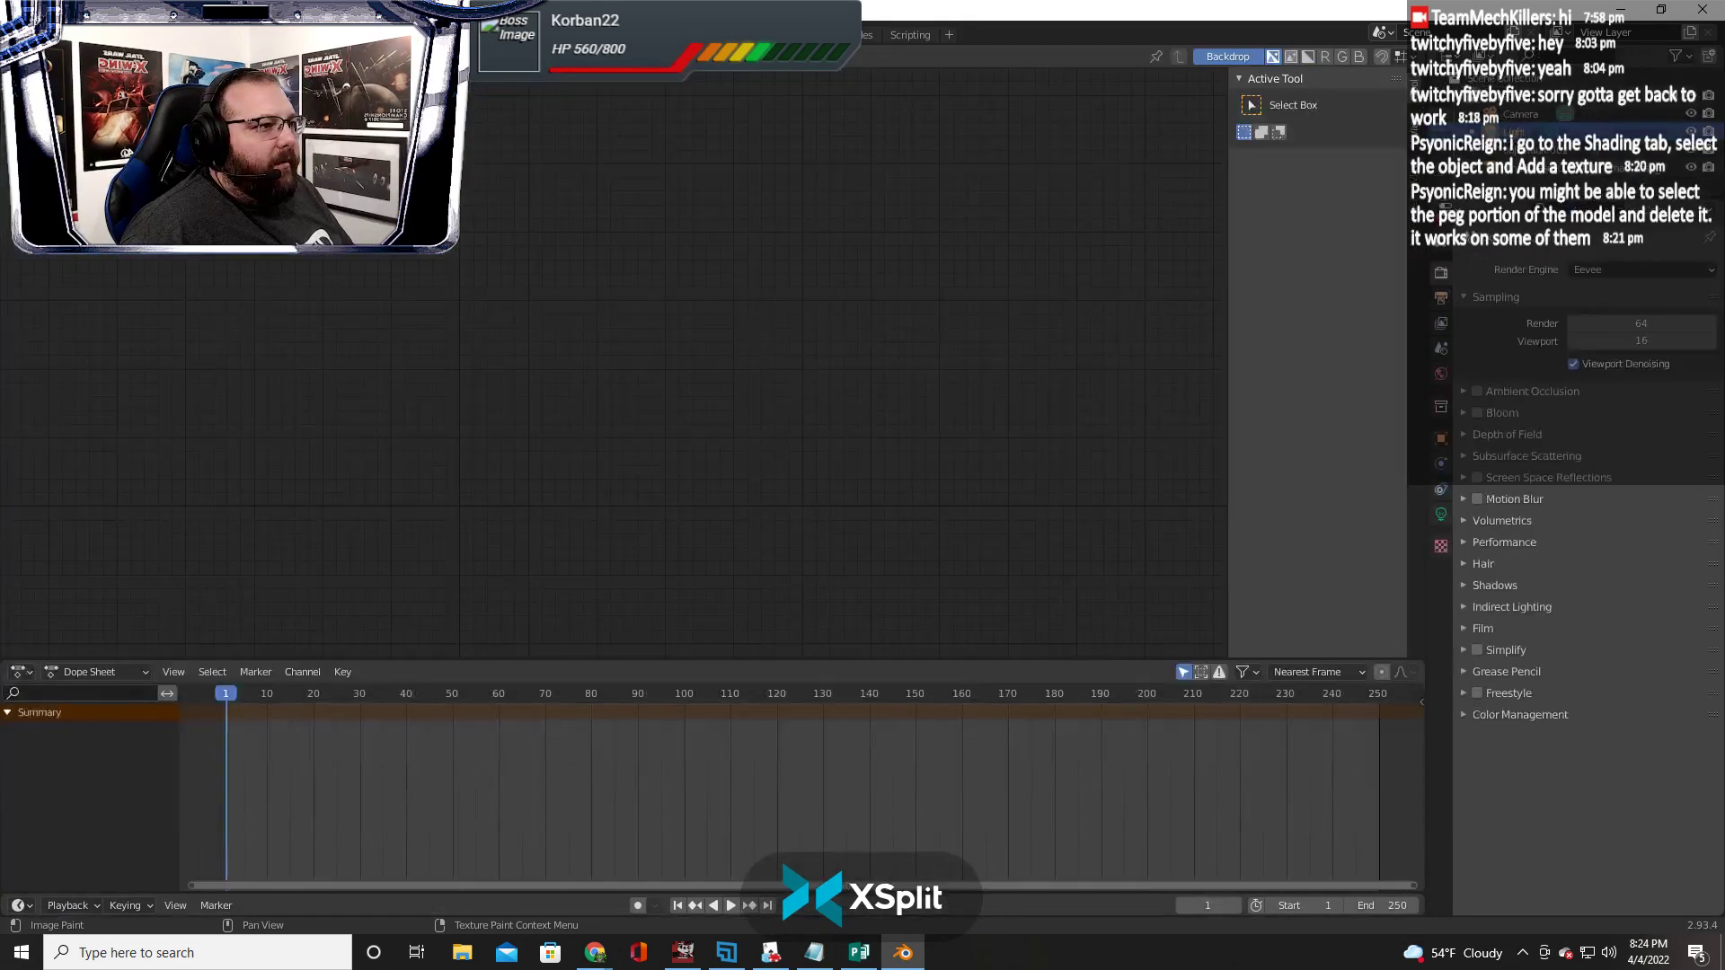
key(ctrl+Page_Down)
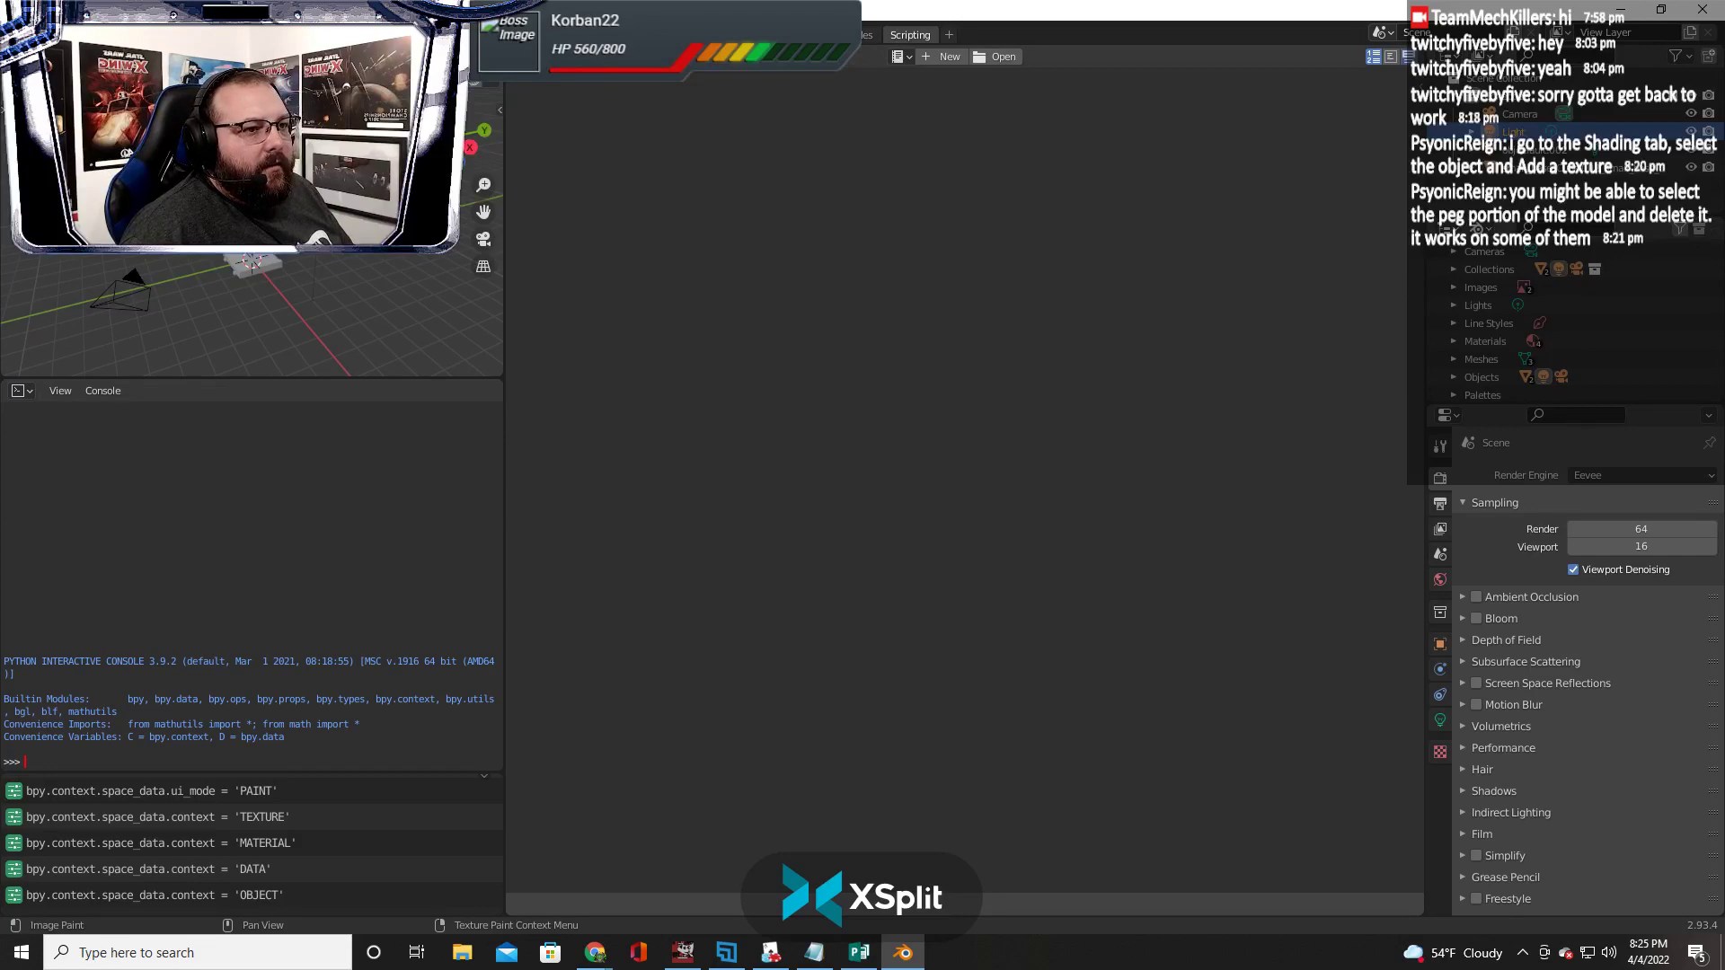
Render the scene for a preview, close the render window and return to the Layout workspace
key(F12)
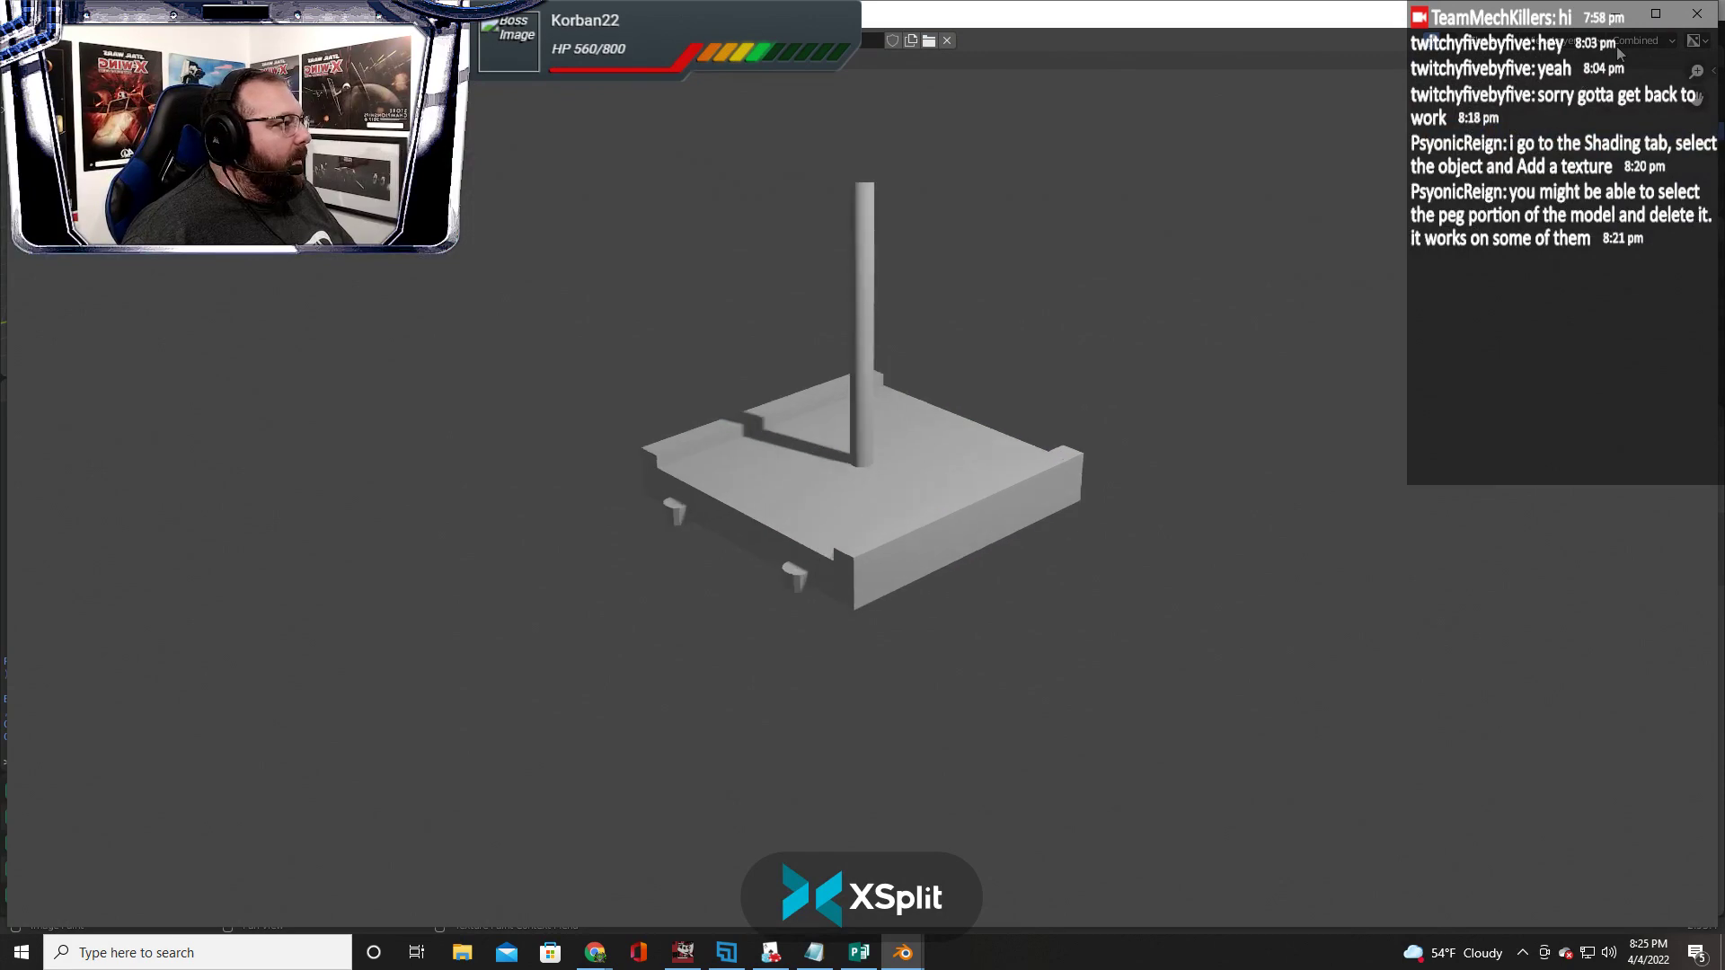
click(1697, 13)
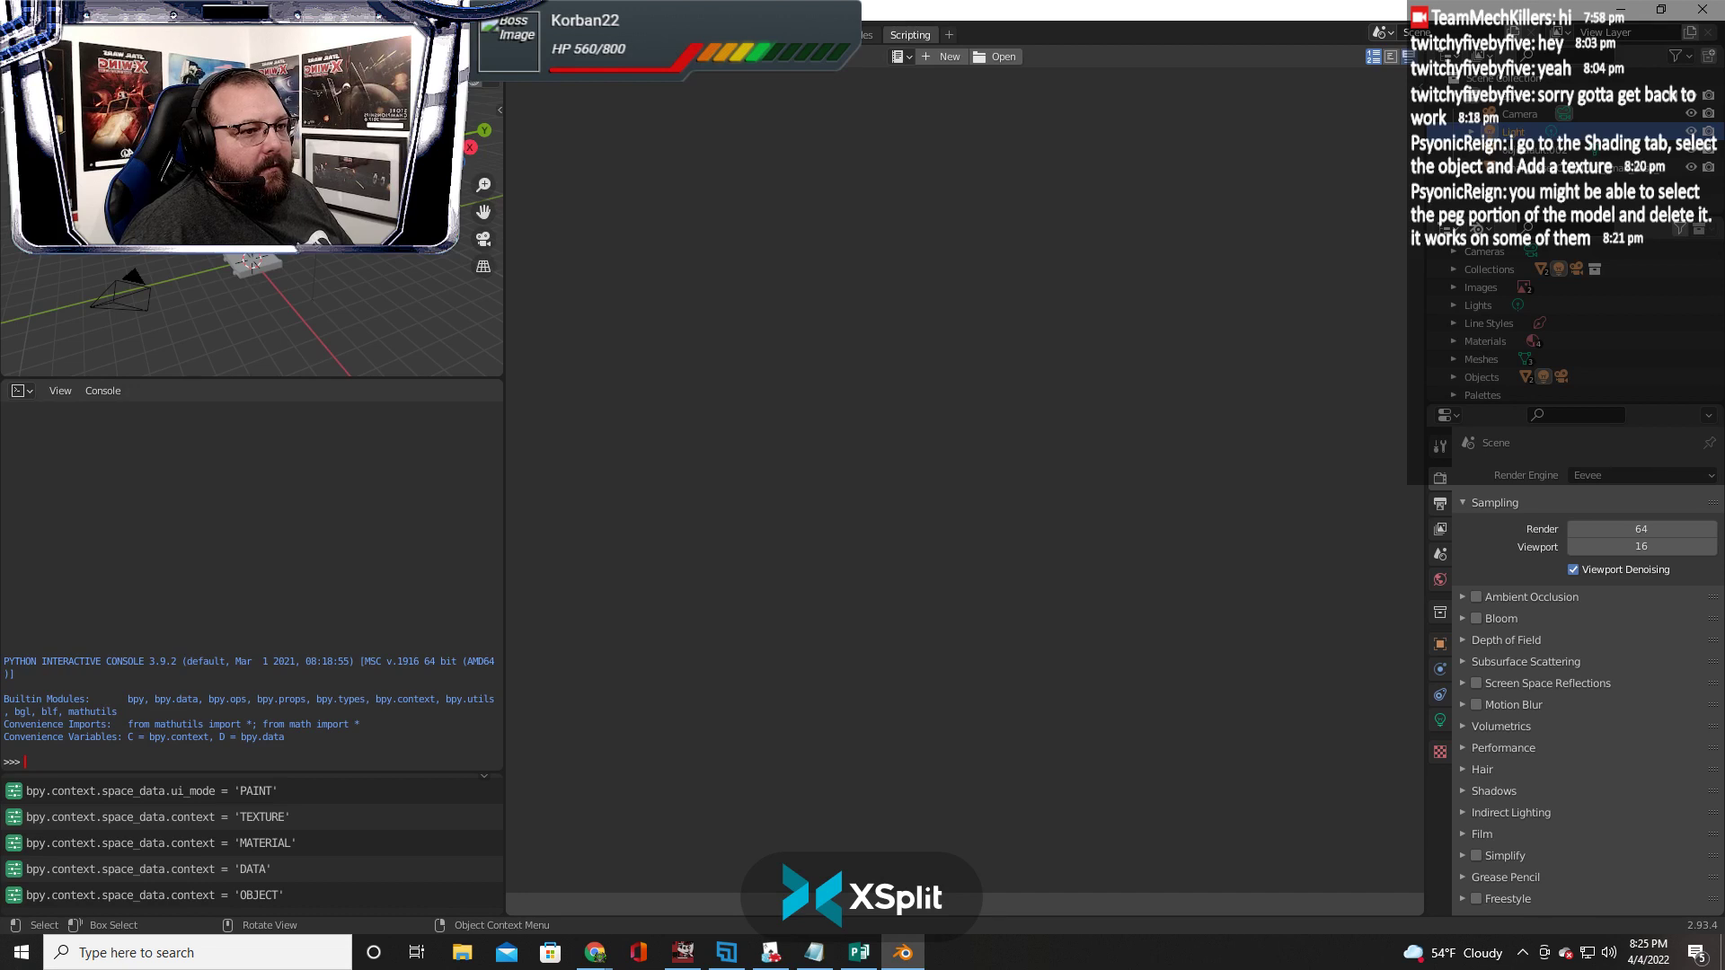
click(71, 34)
click(41, 33)
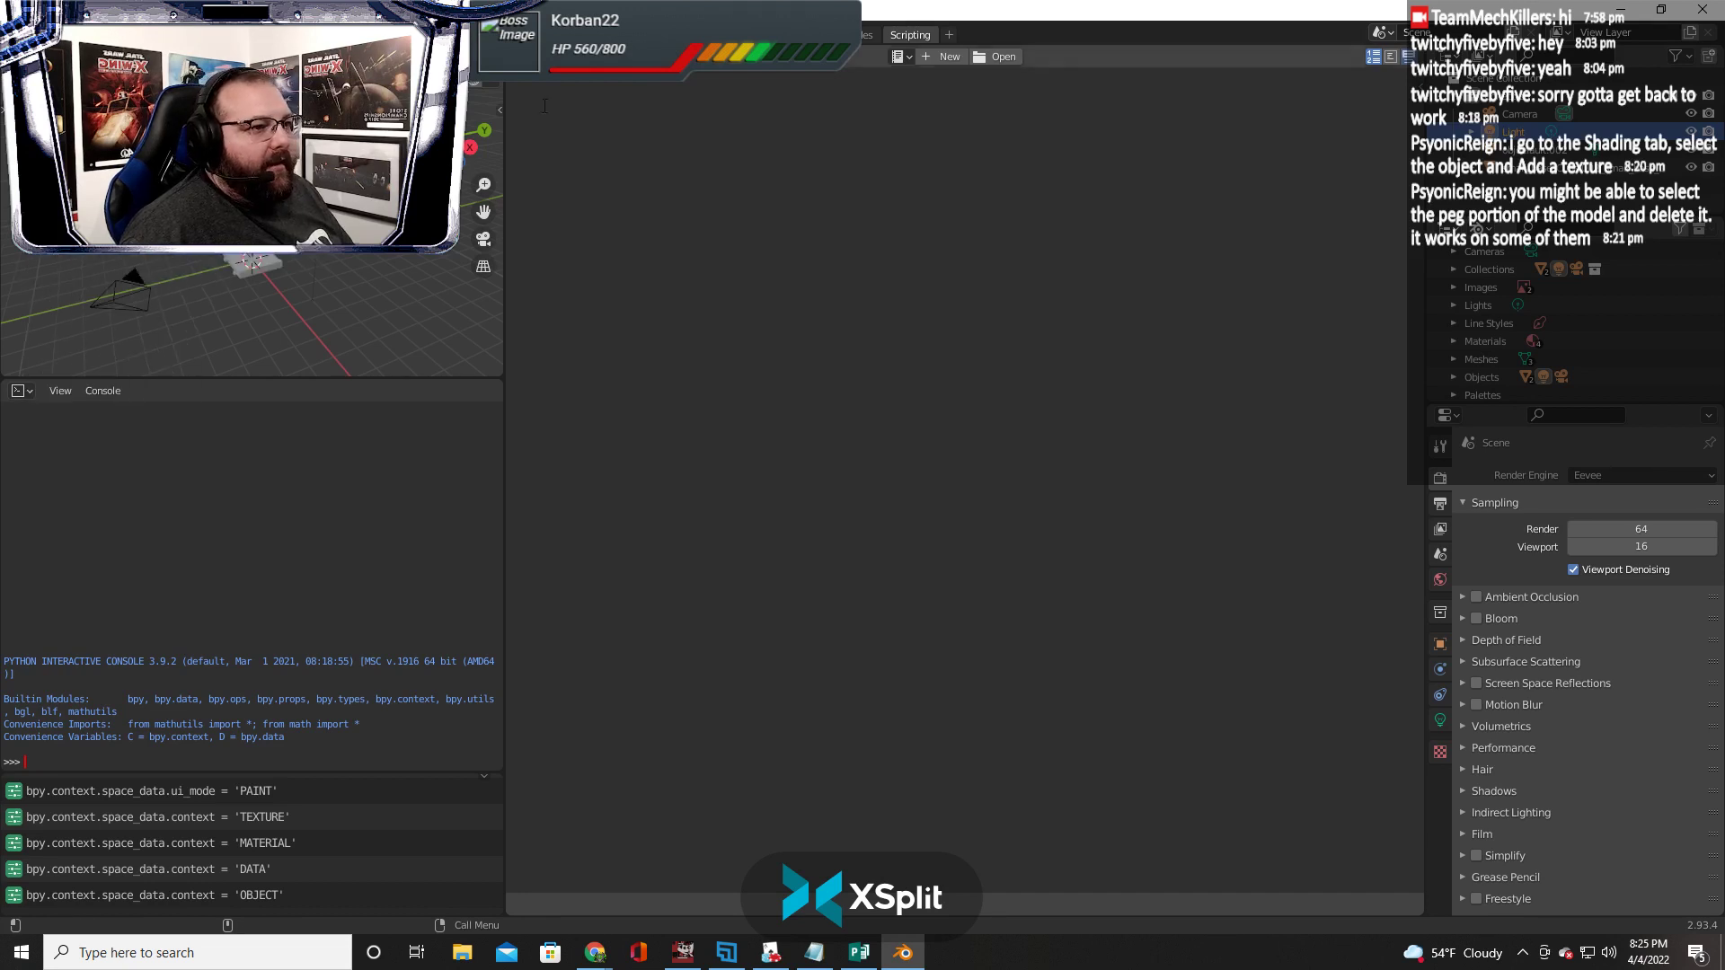
click(252, 34)
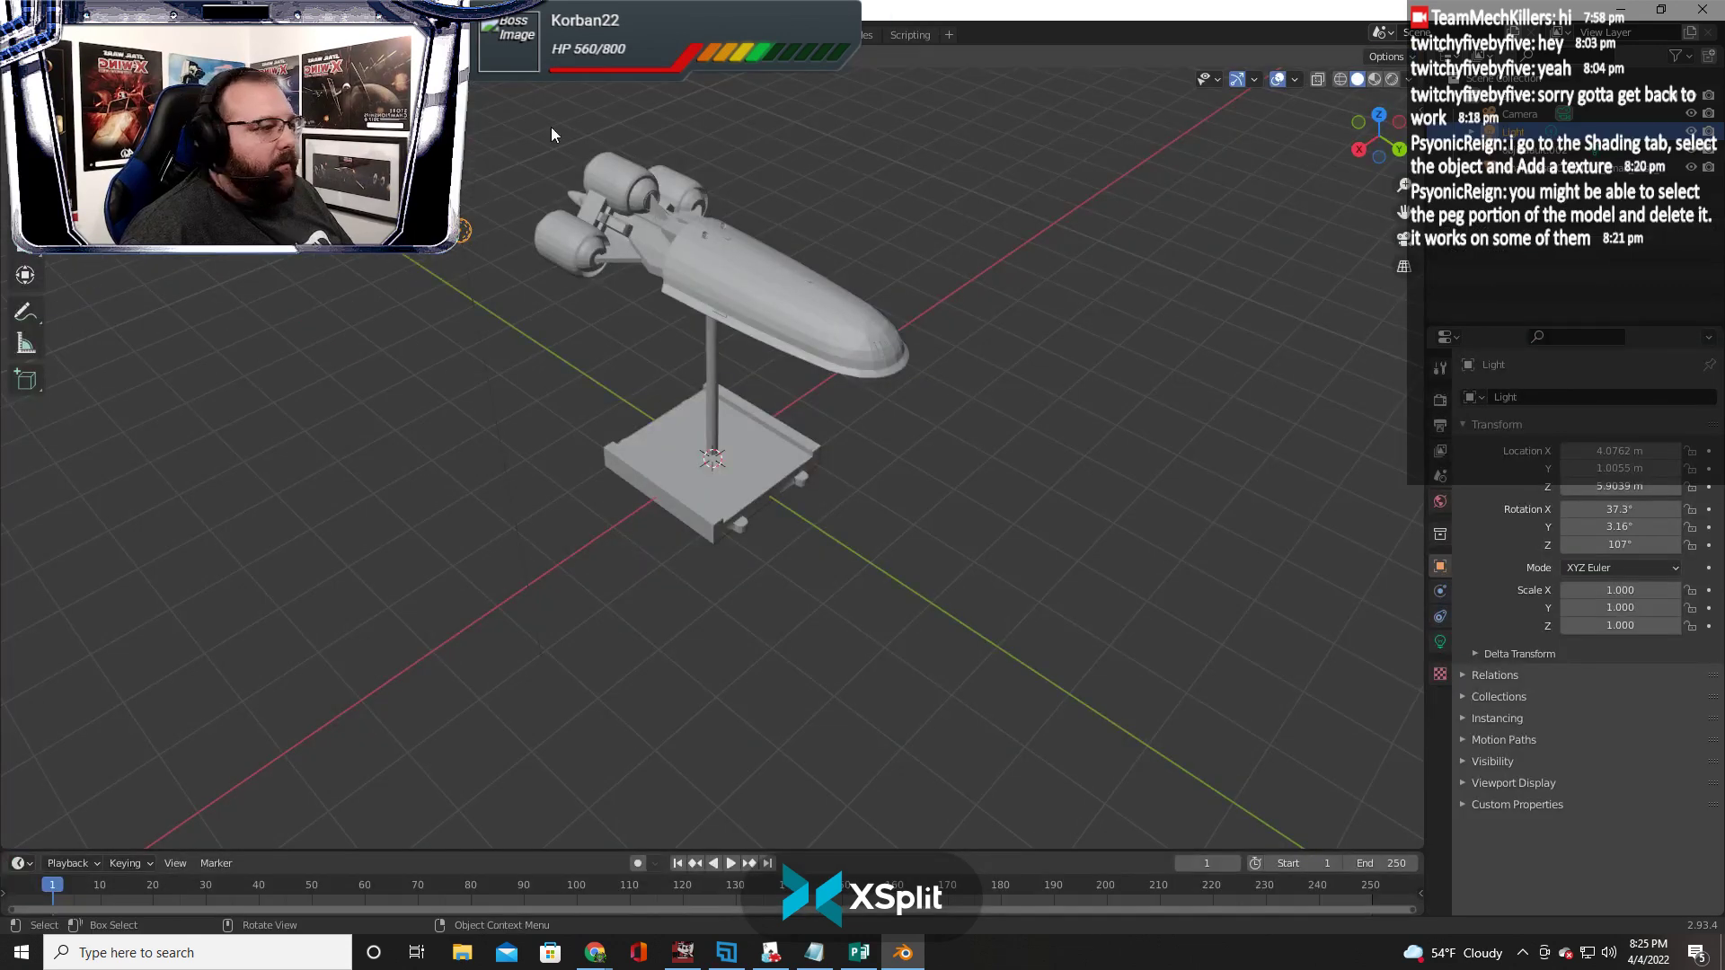
Select the peg and base together with the ship's hull, and look through the texture and world properties
click(738, 309)
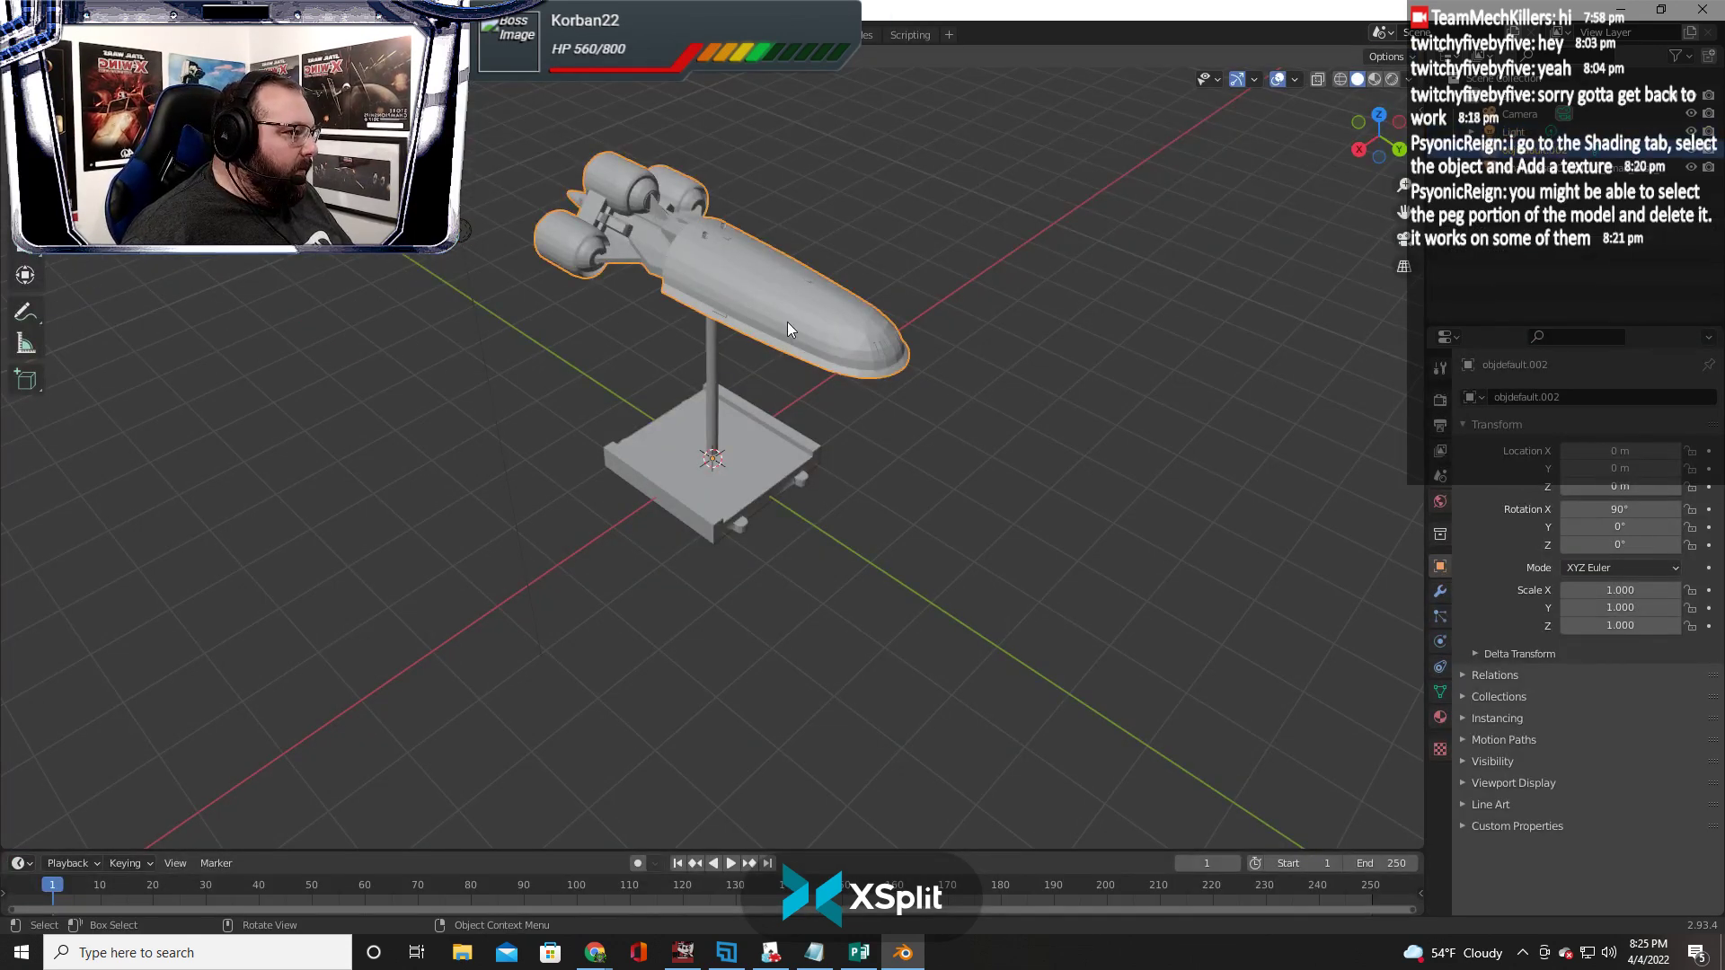
click(717, 434)
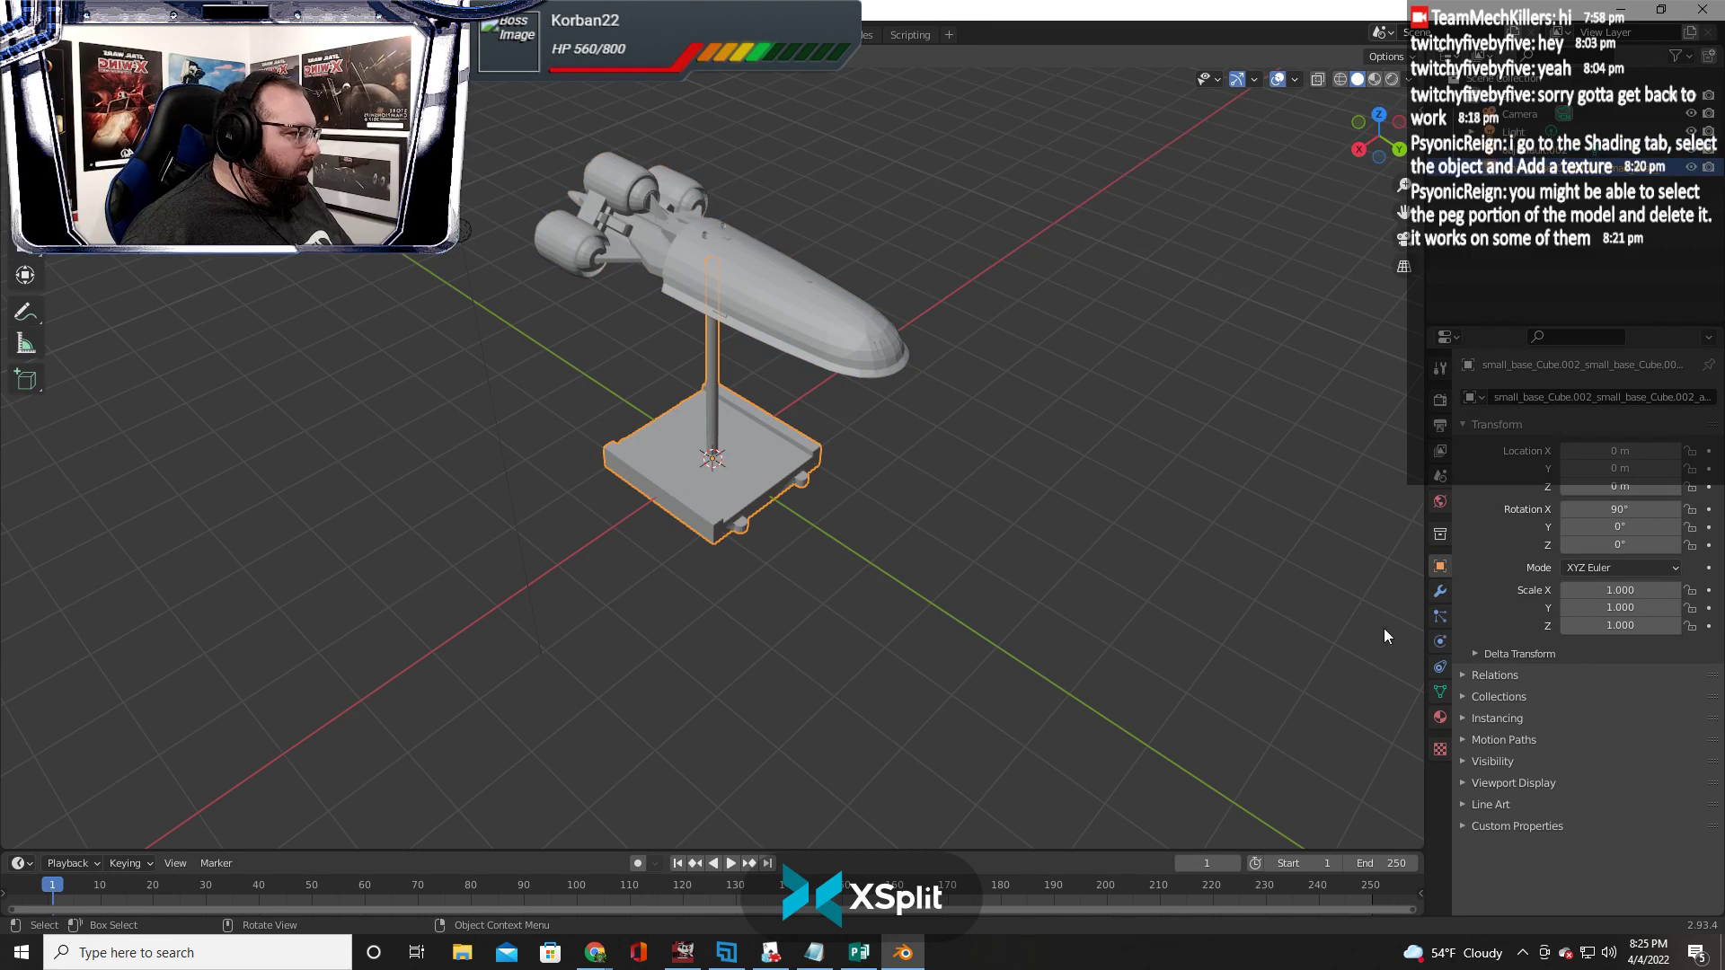
shift+click(837, 345)
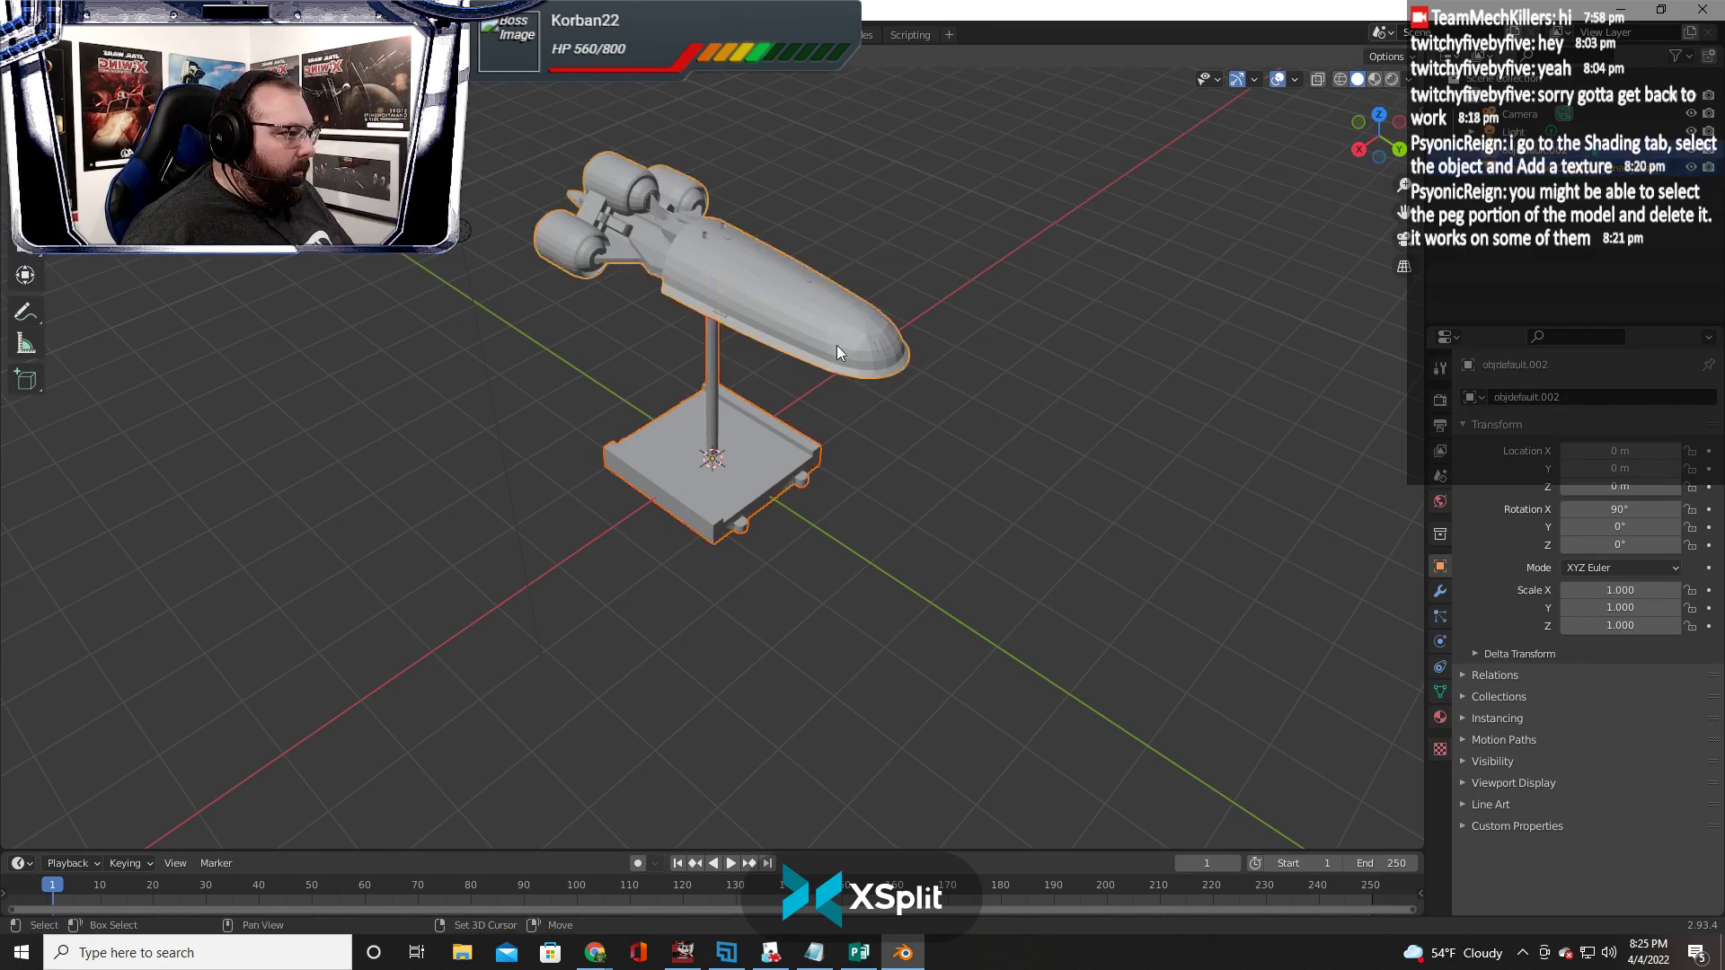
click(1440, 750)
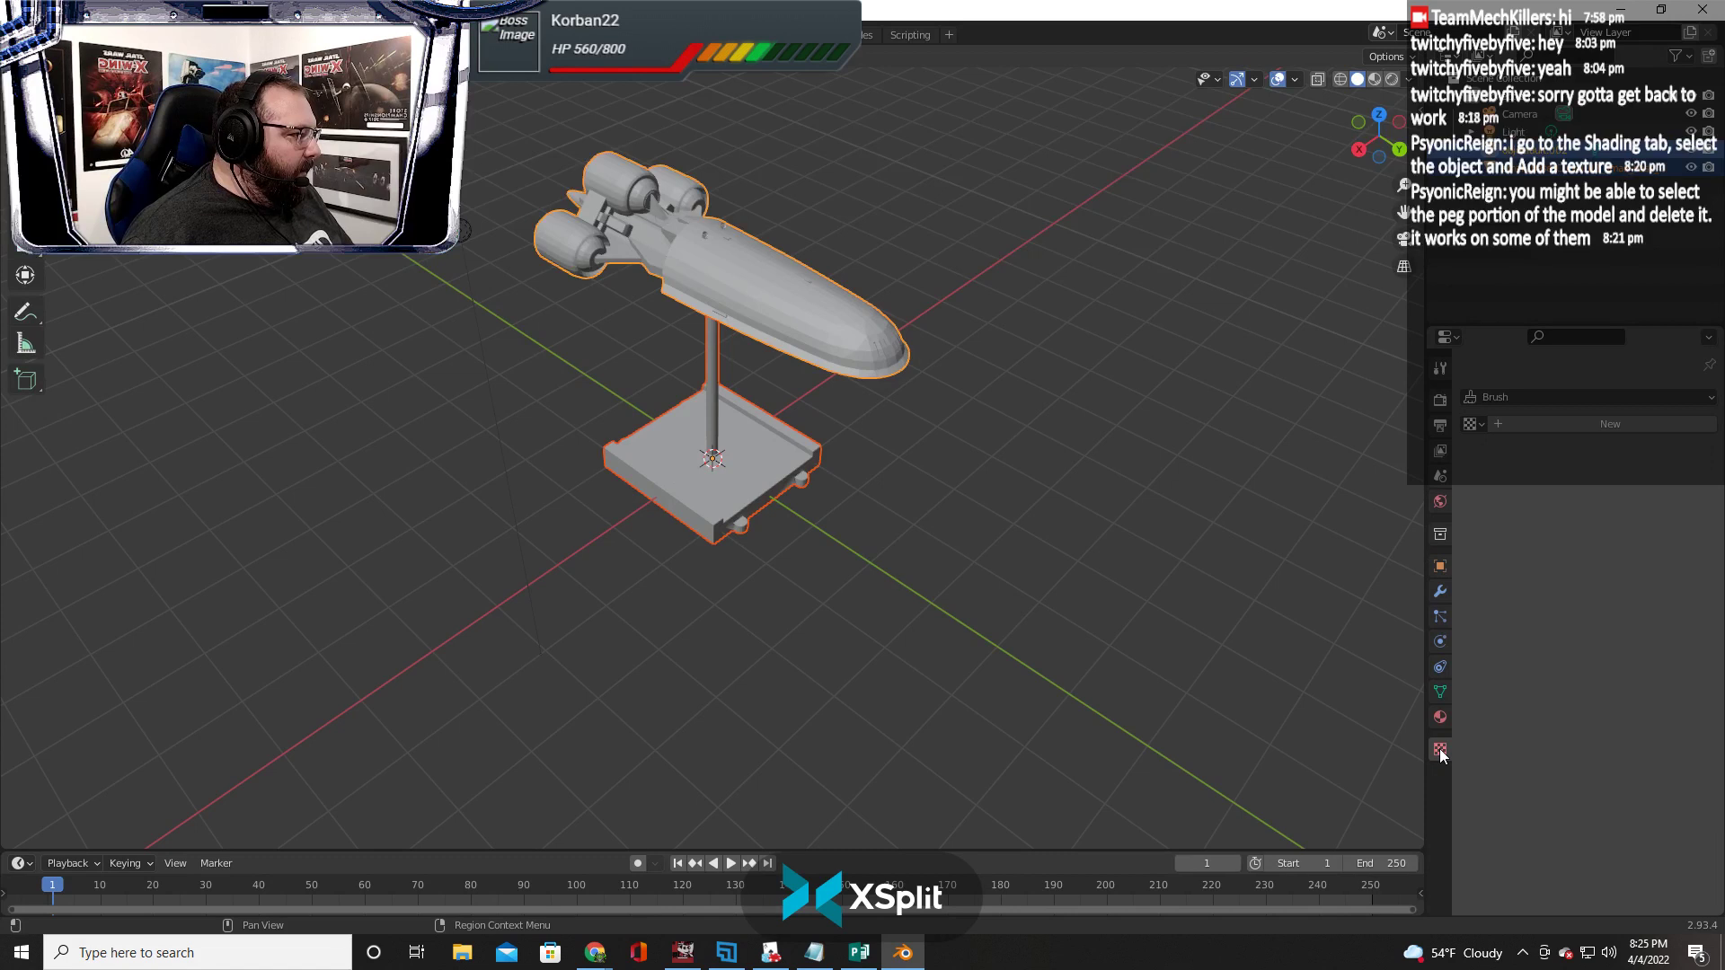
click(1440, 503)
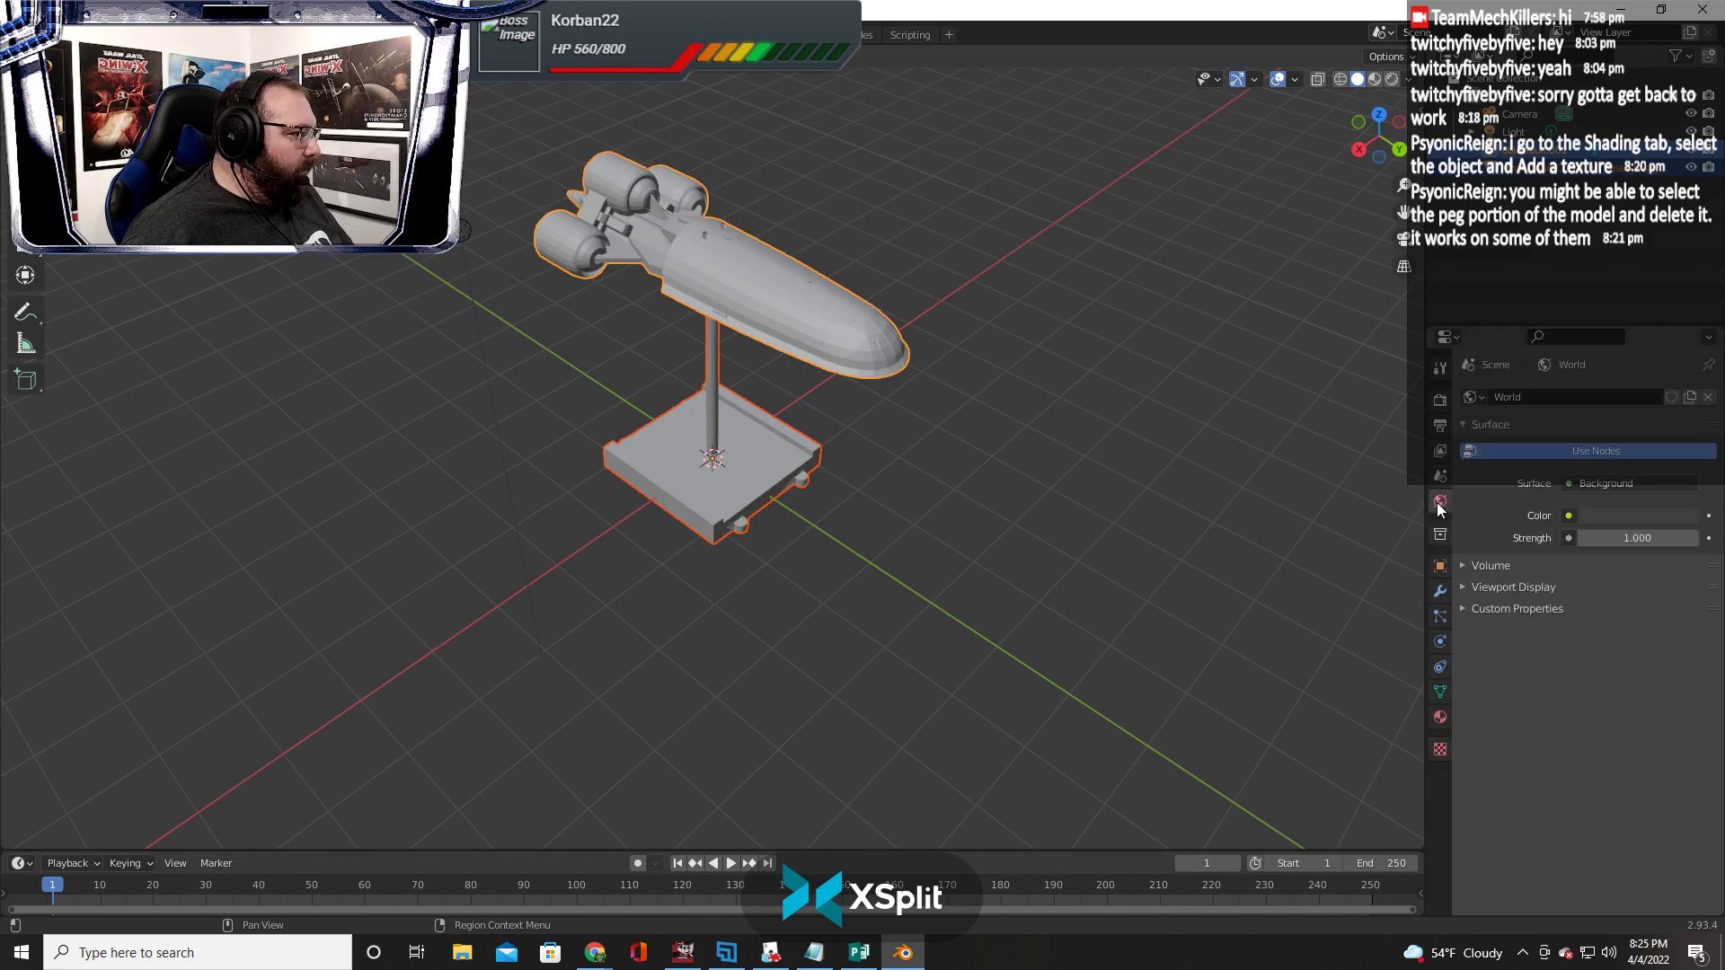
click(1469, 566)
click(1468, 566)
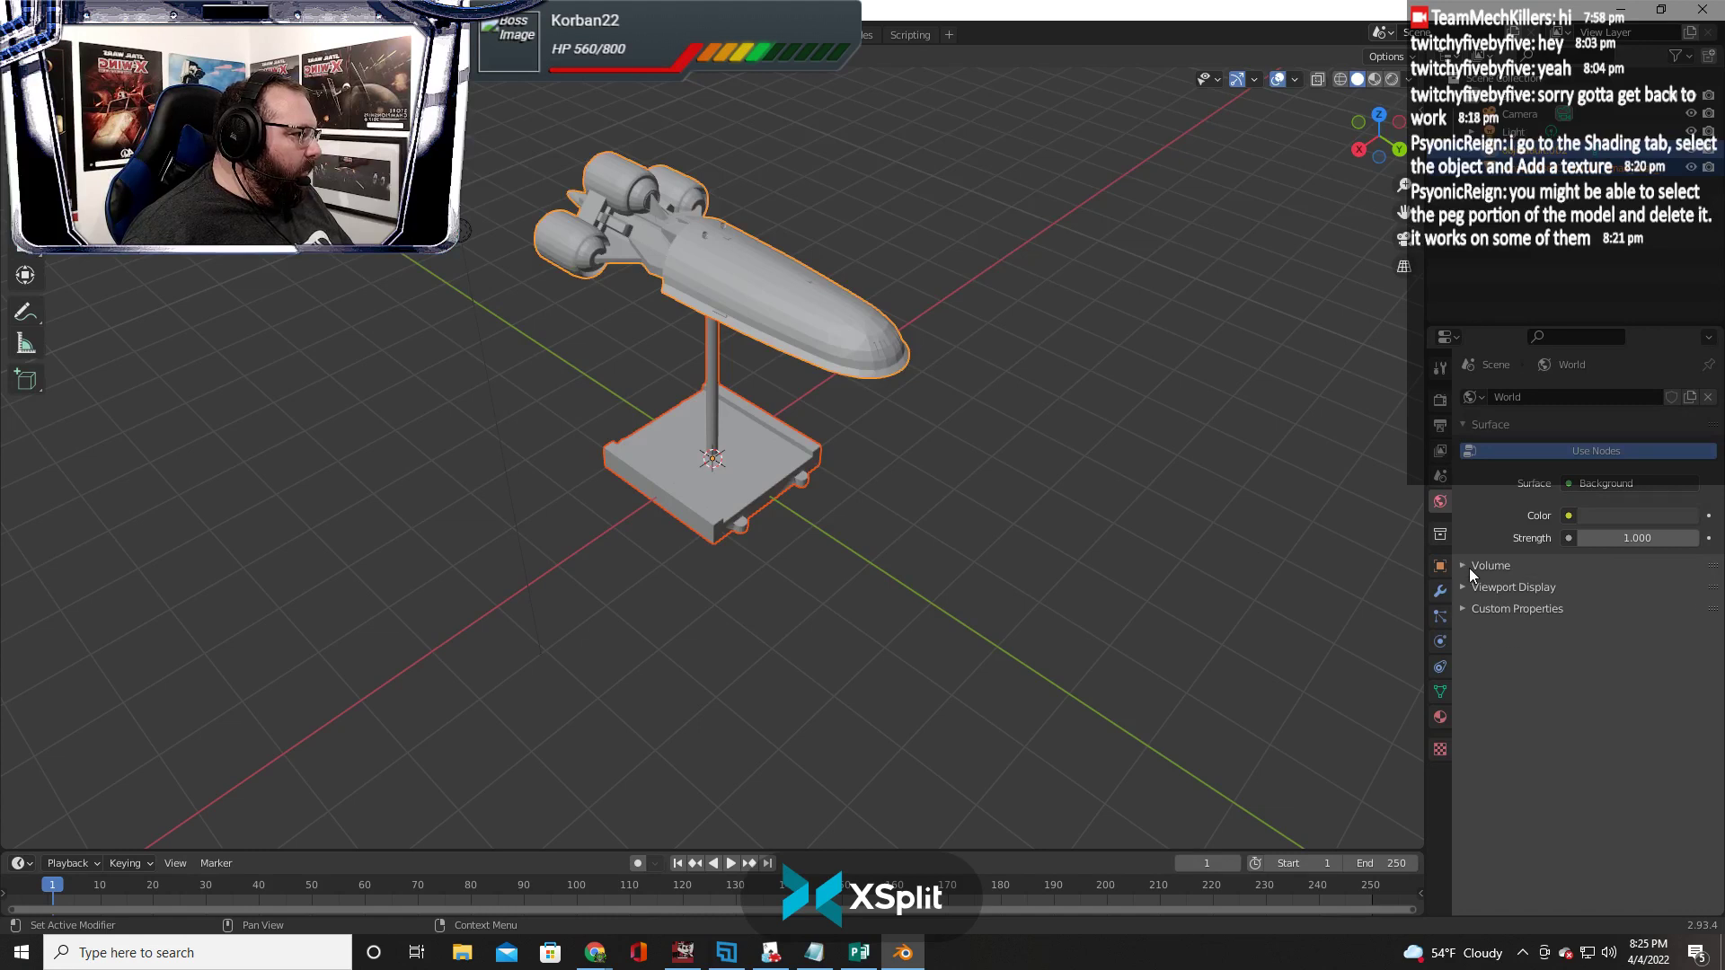
click(1592, 483)
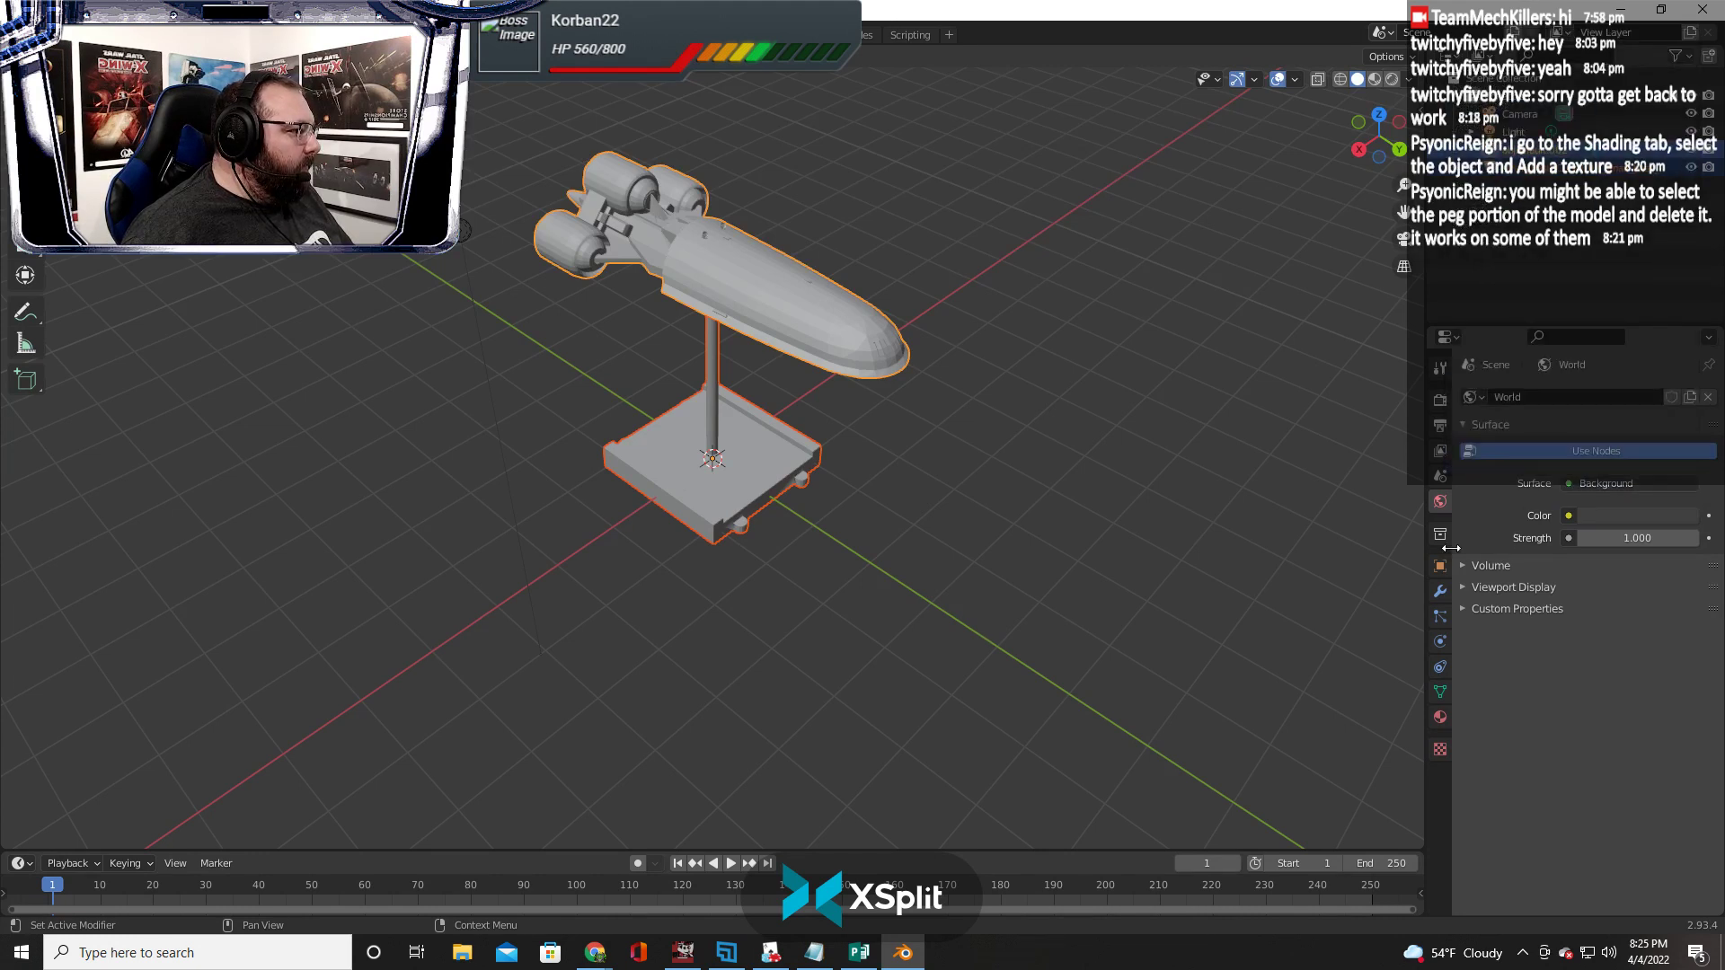
click(1439, 750)
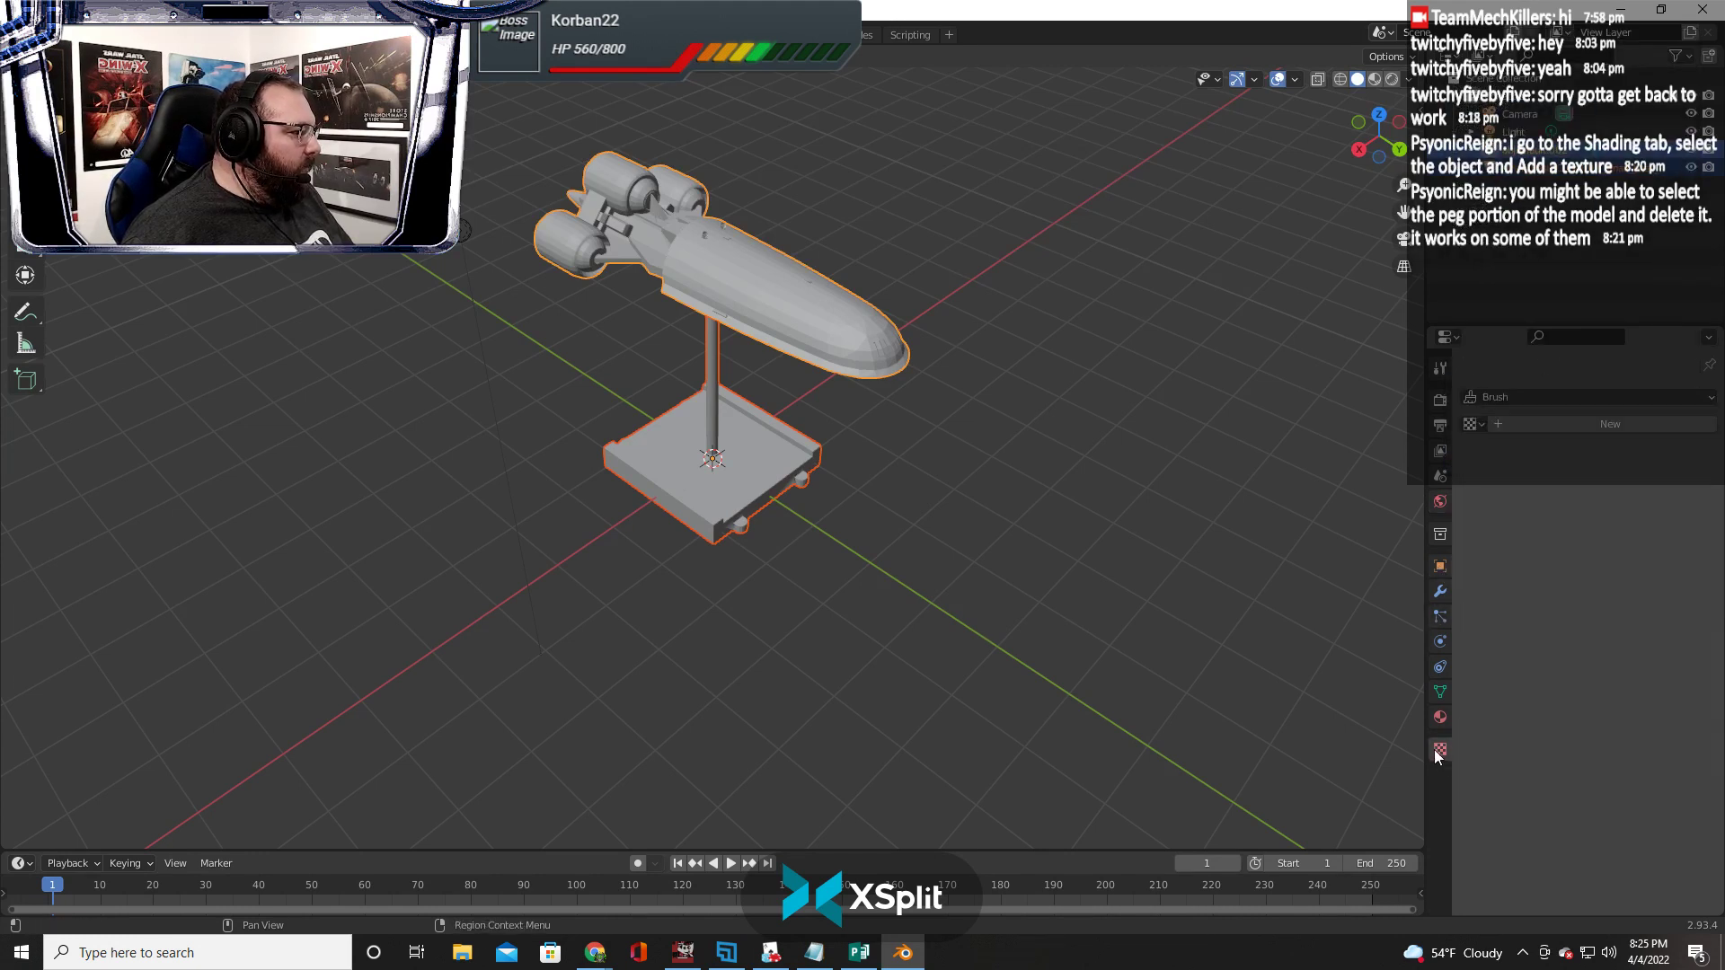
click(1556, 398)
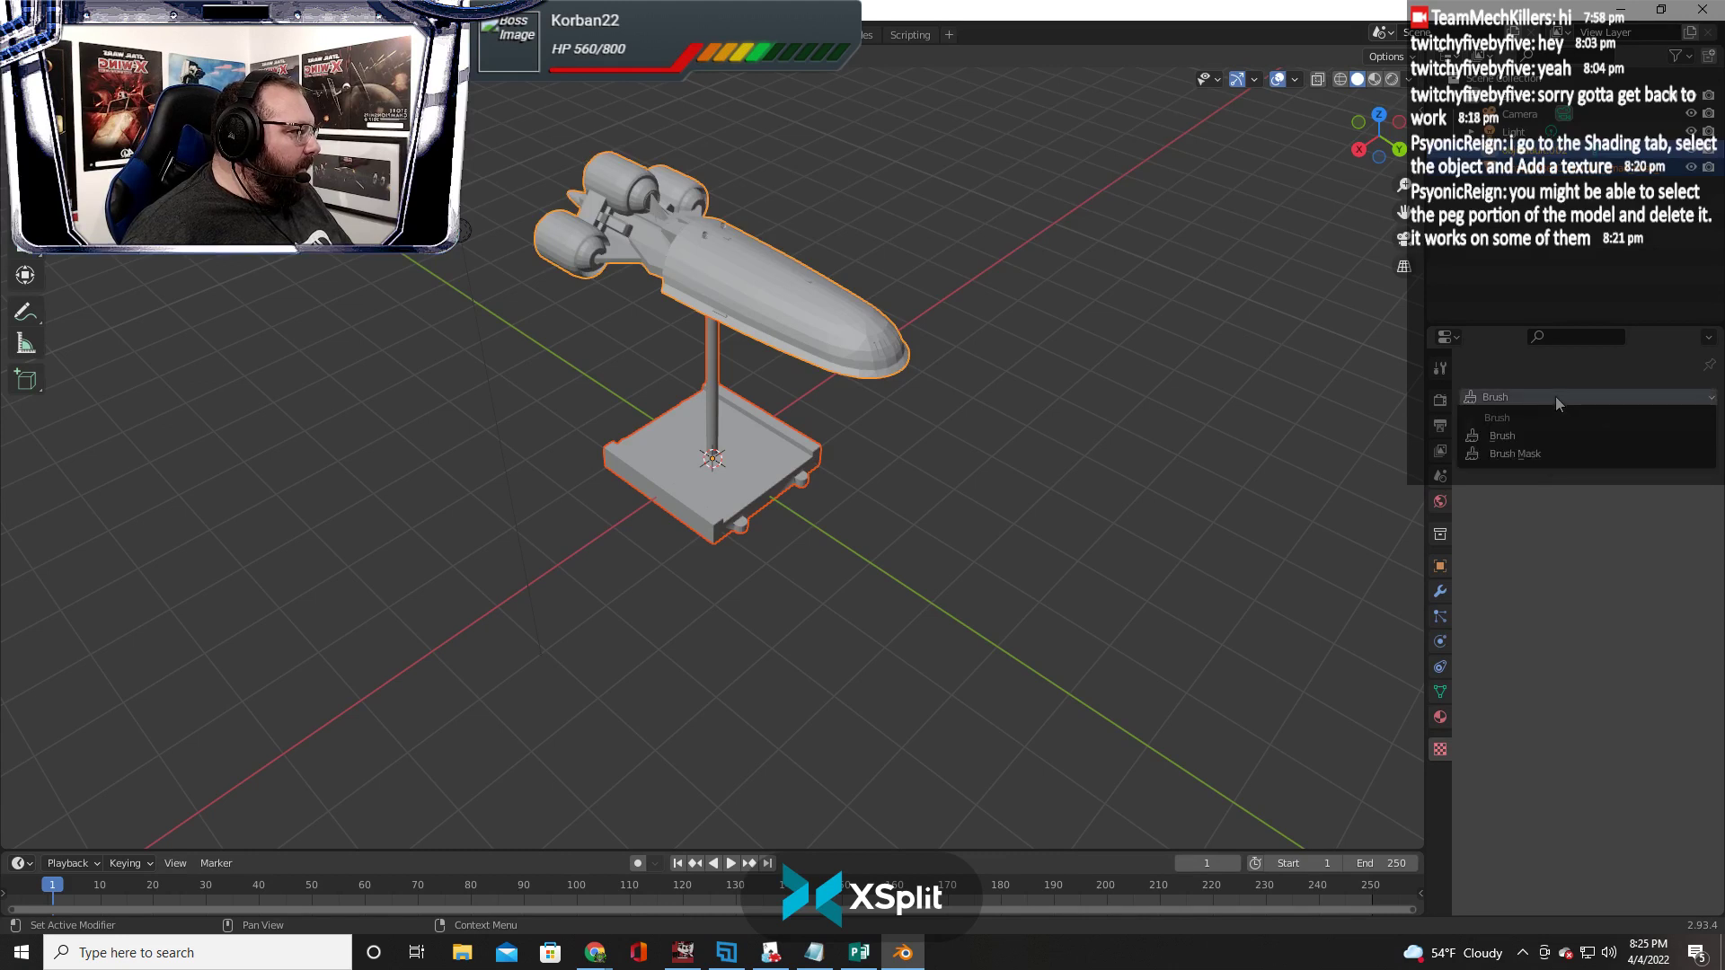
Look through the hull's mesh data and the full list of its material's surface settings
click(1438, 715)
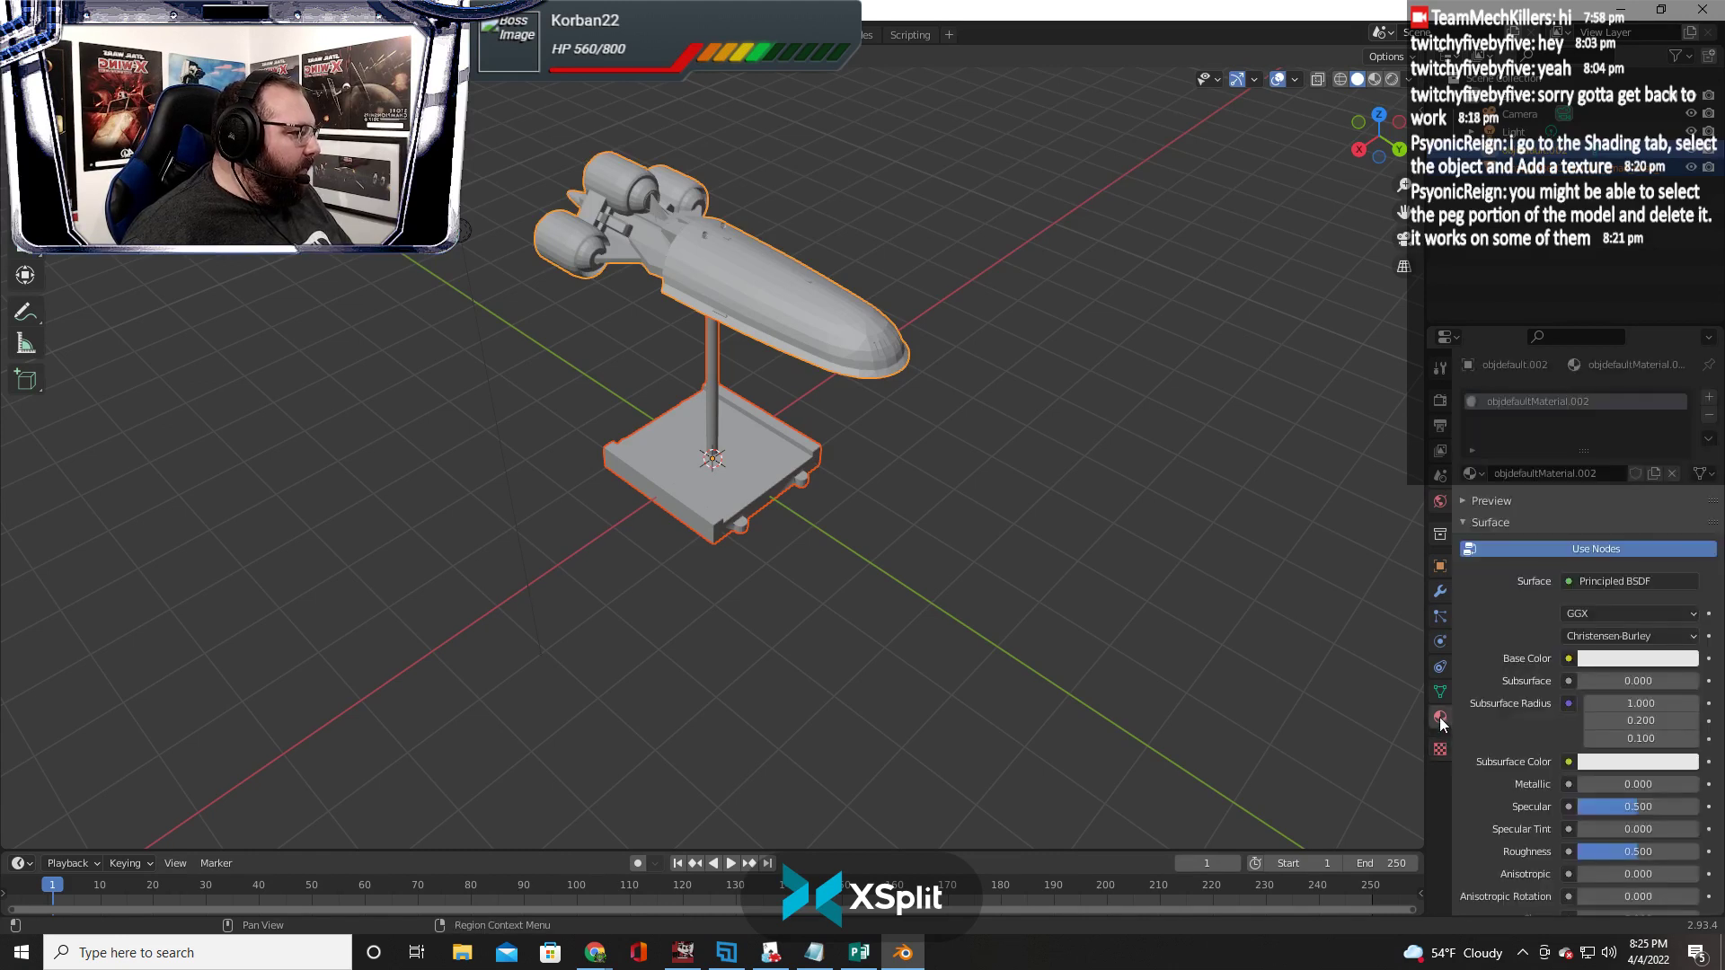
click(1435, 696)
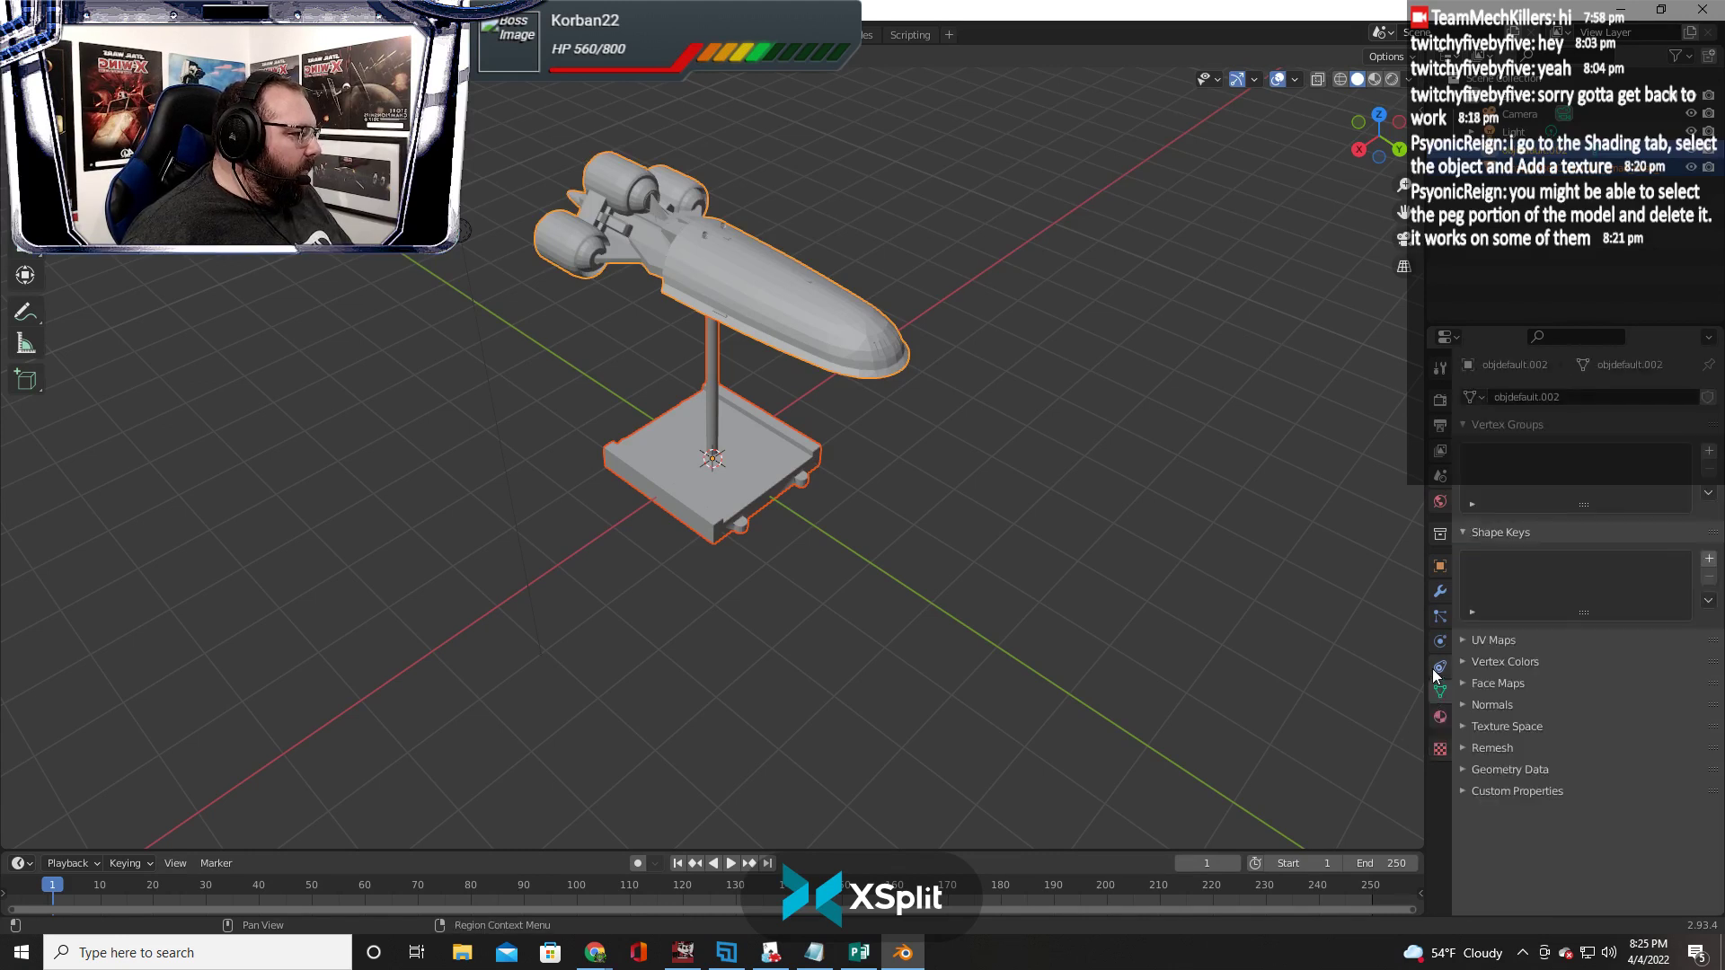
click(1439, 716)
scroll(1539, 685, down, 3)
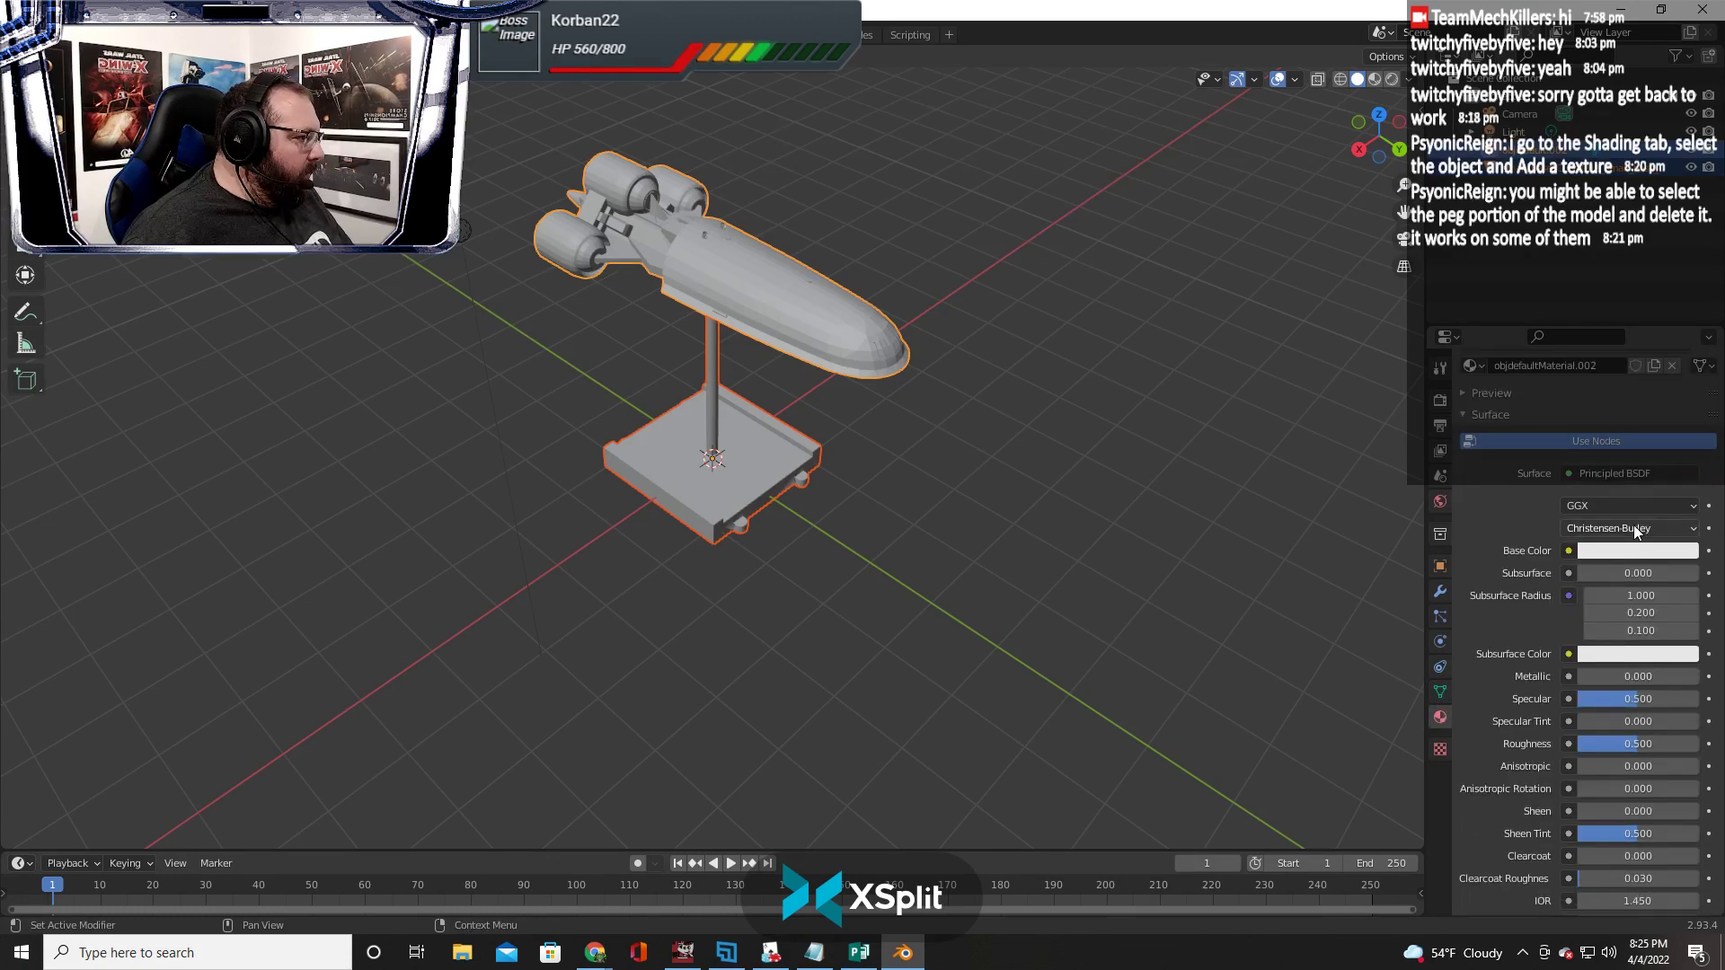
scroll(1639, 527, down, 9)
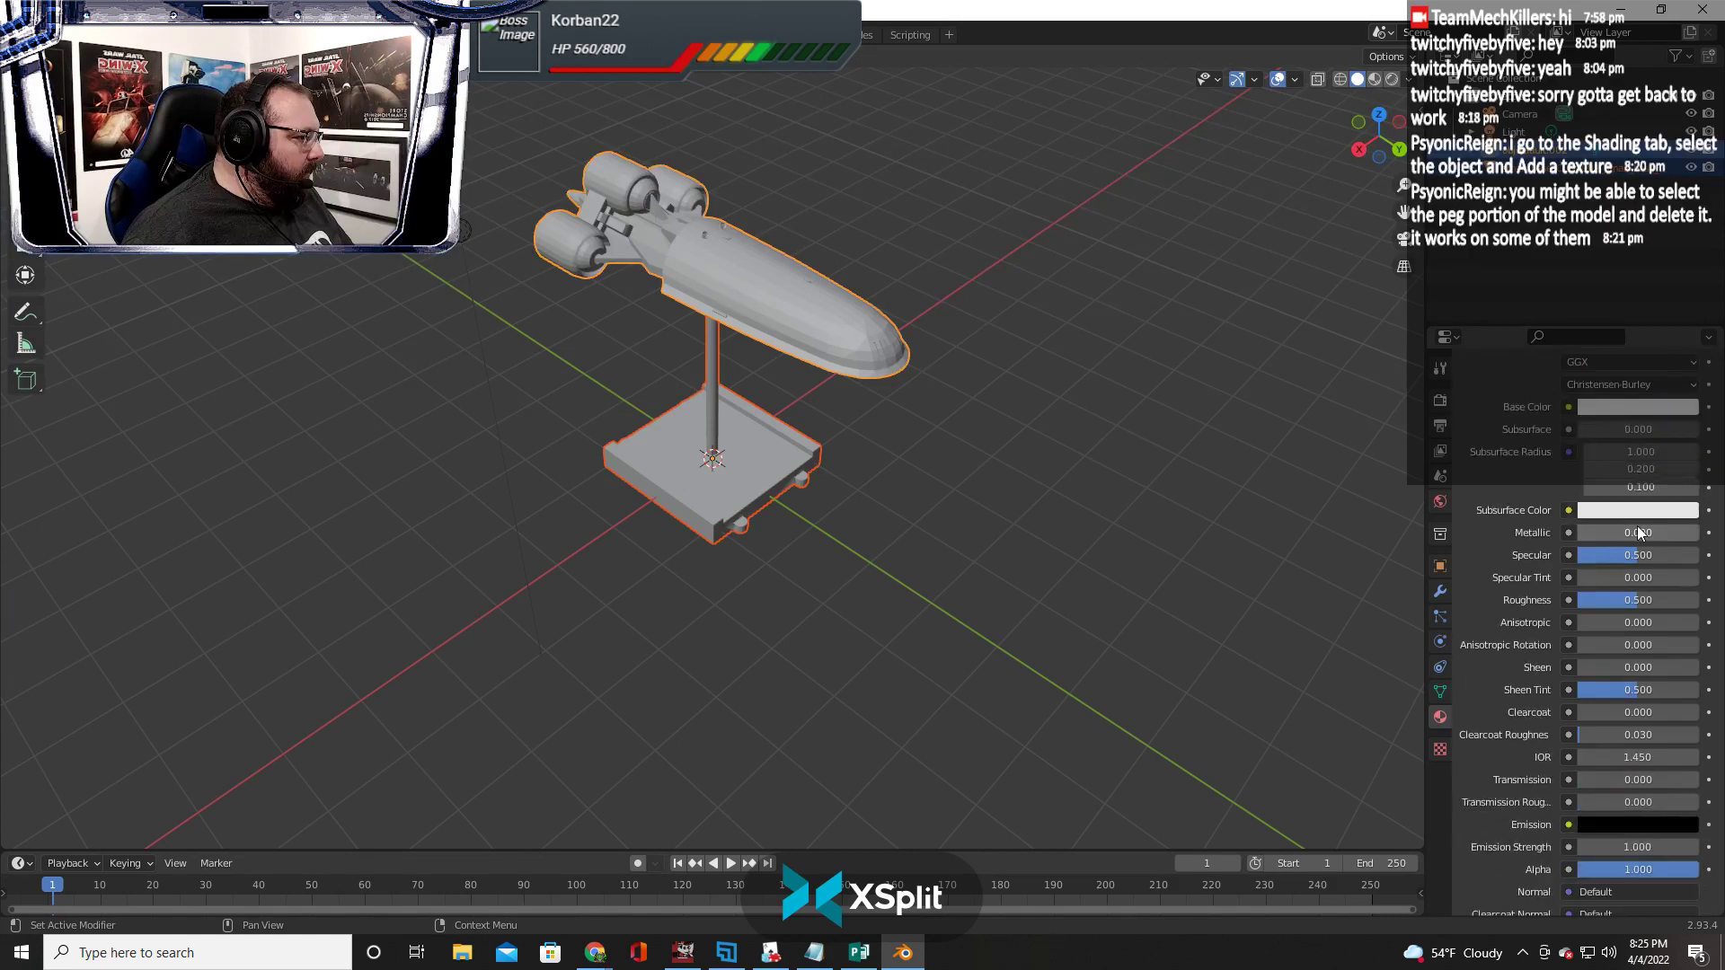
scroll(1637, 532, up, 12)
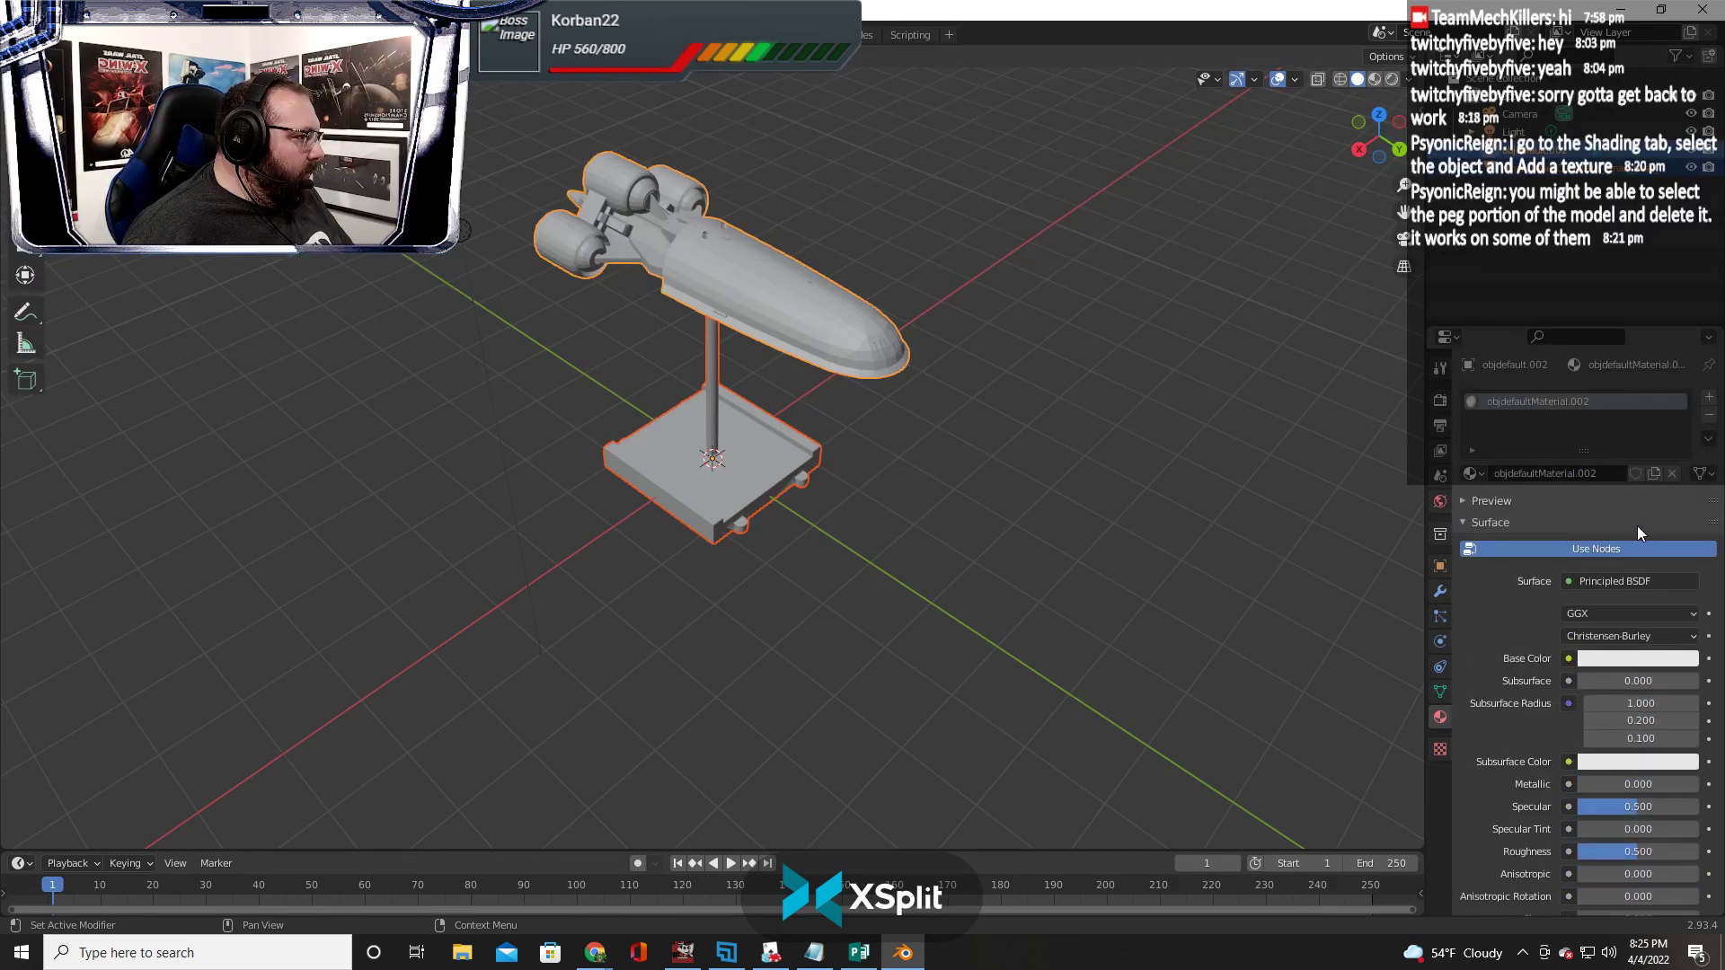
Examine the hull material's preview, its simplified settings without nodes and the available surface shader types
click(1474, 501)
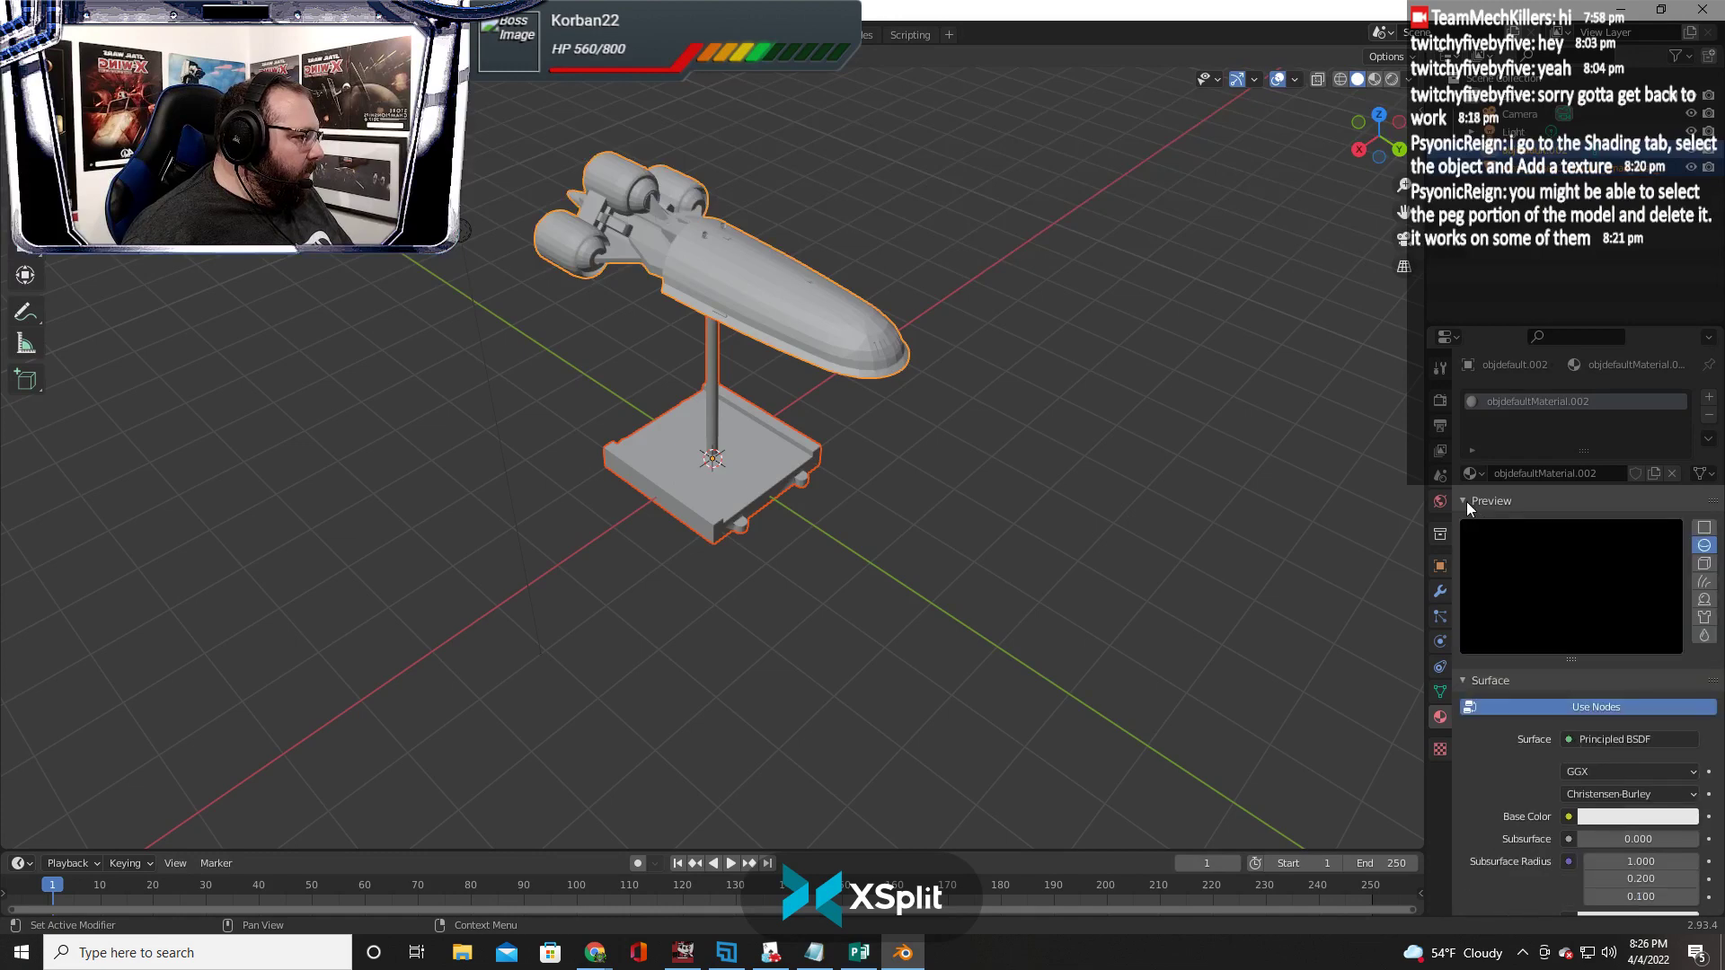
click(1466, 502)
click(1593, 550)
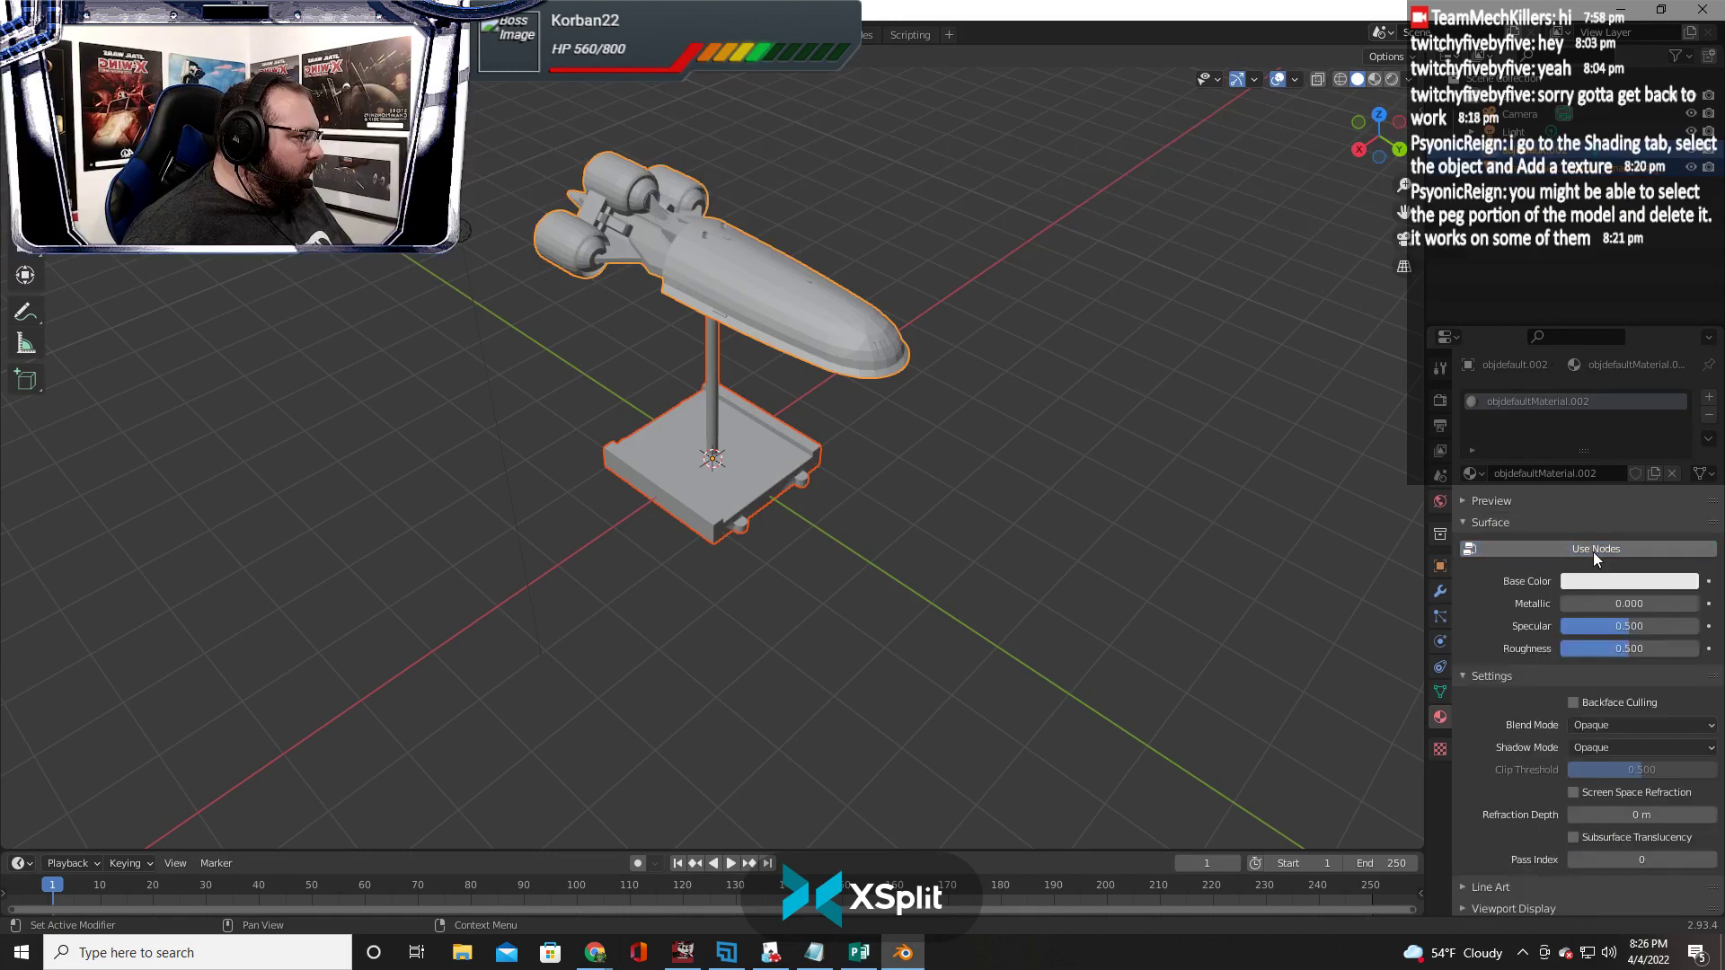
click(1592, 552)
click(1597, 580)
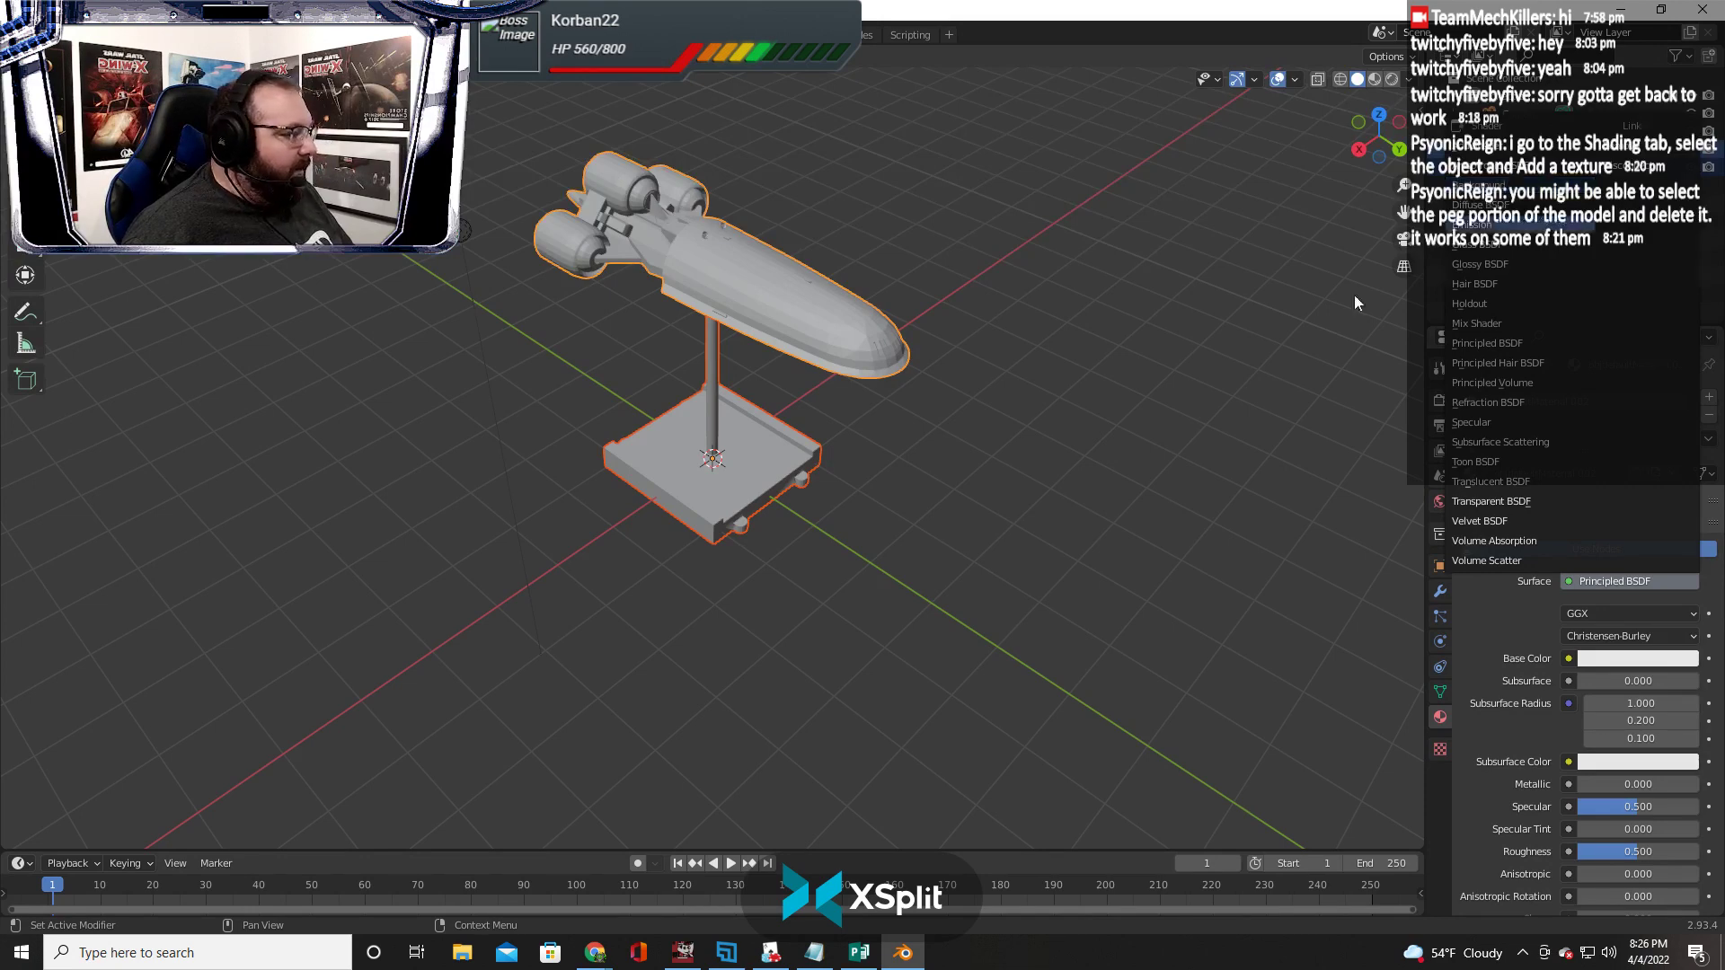
click(1186, 424)
Reselect the peg and base from a lower viewing angle, and add the ship's hull as the active object
click(714, 366)
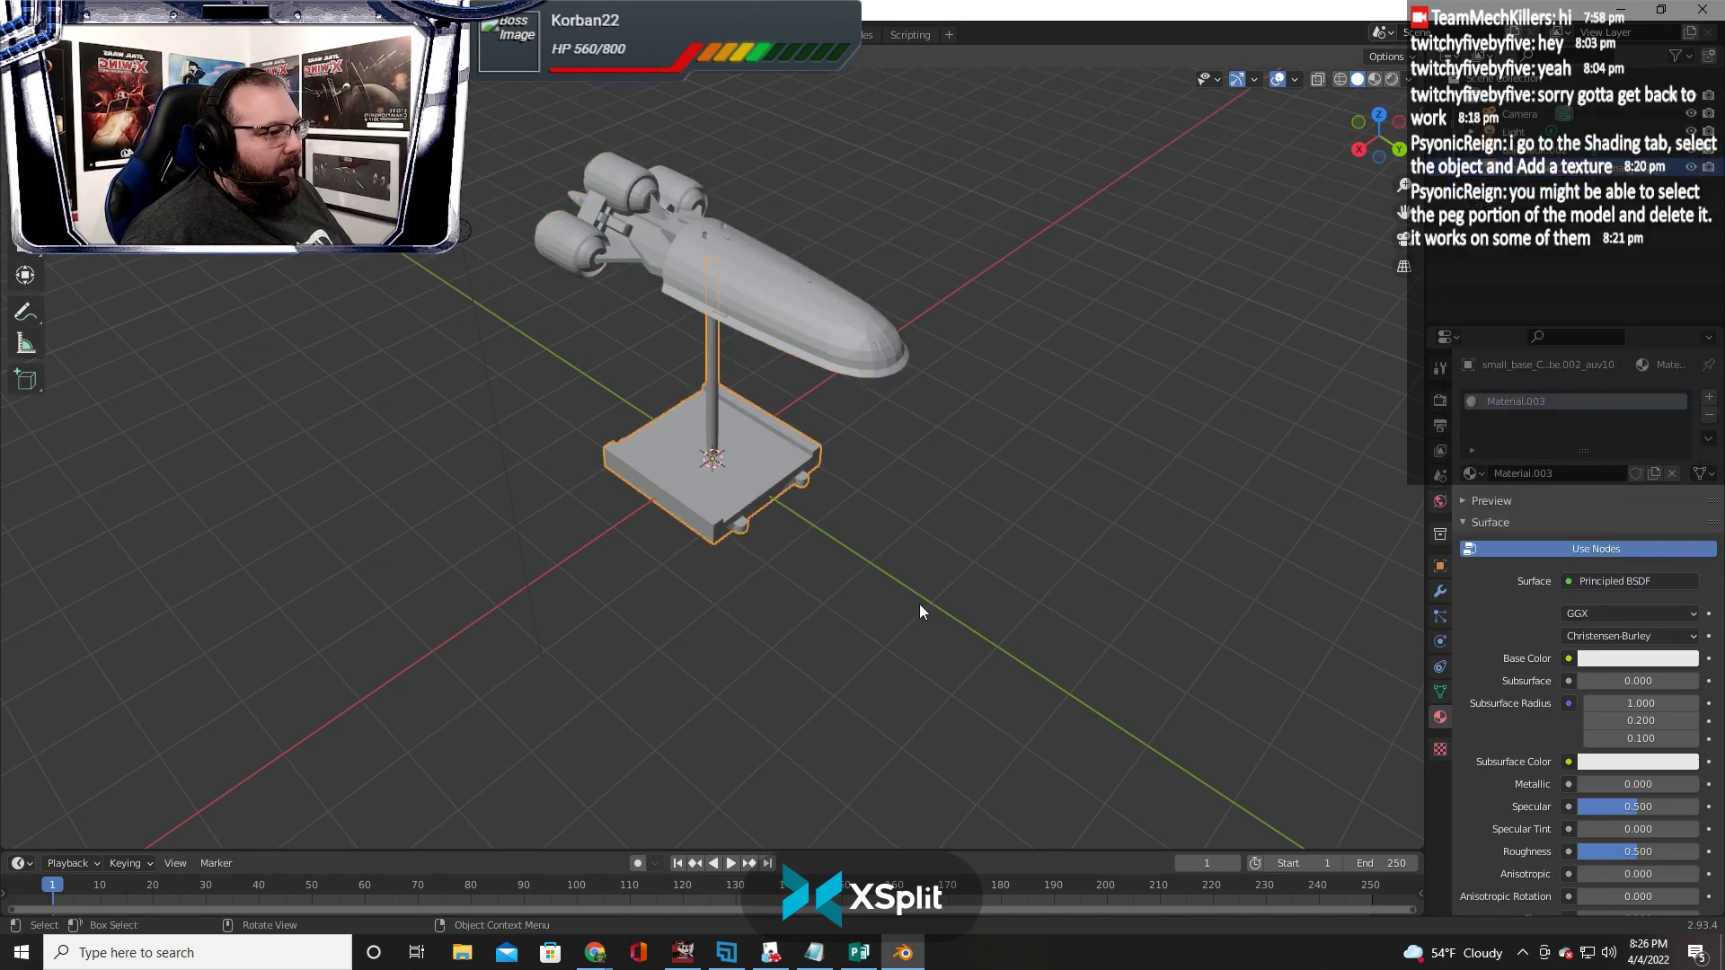
drag(1357, 151, 1383, 109)
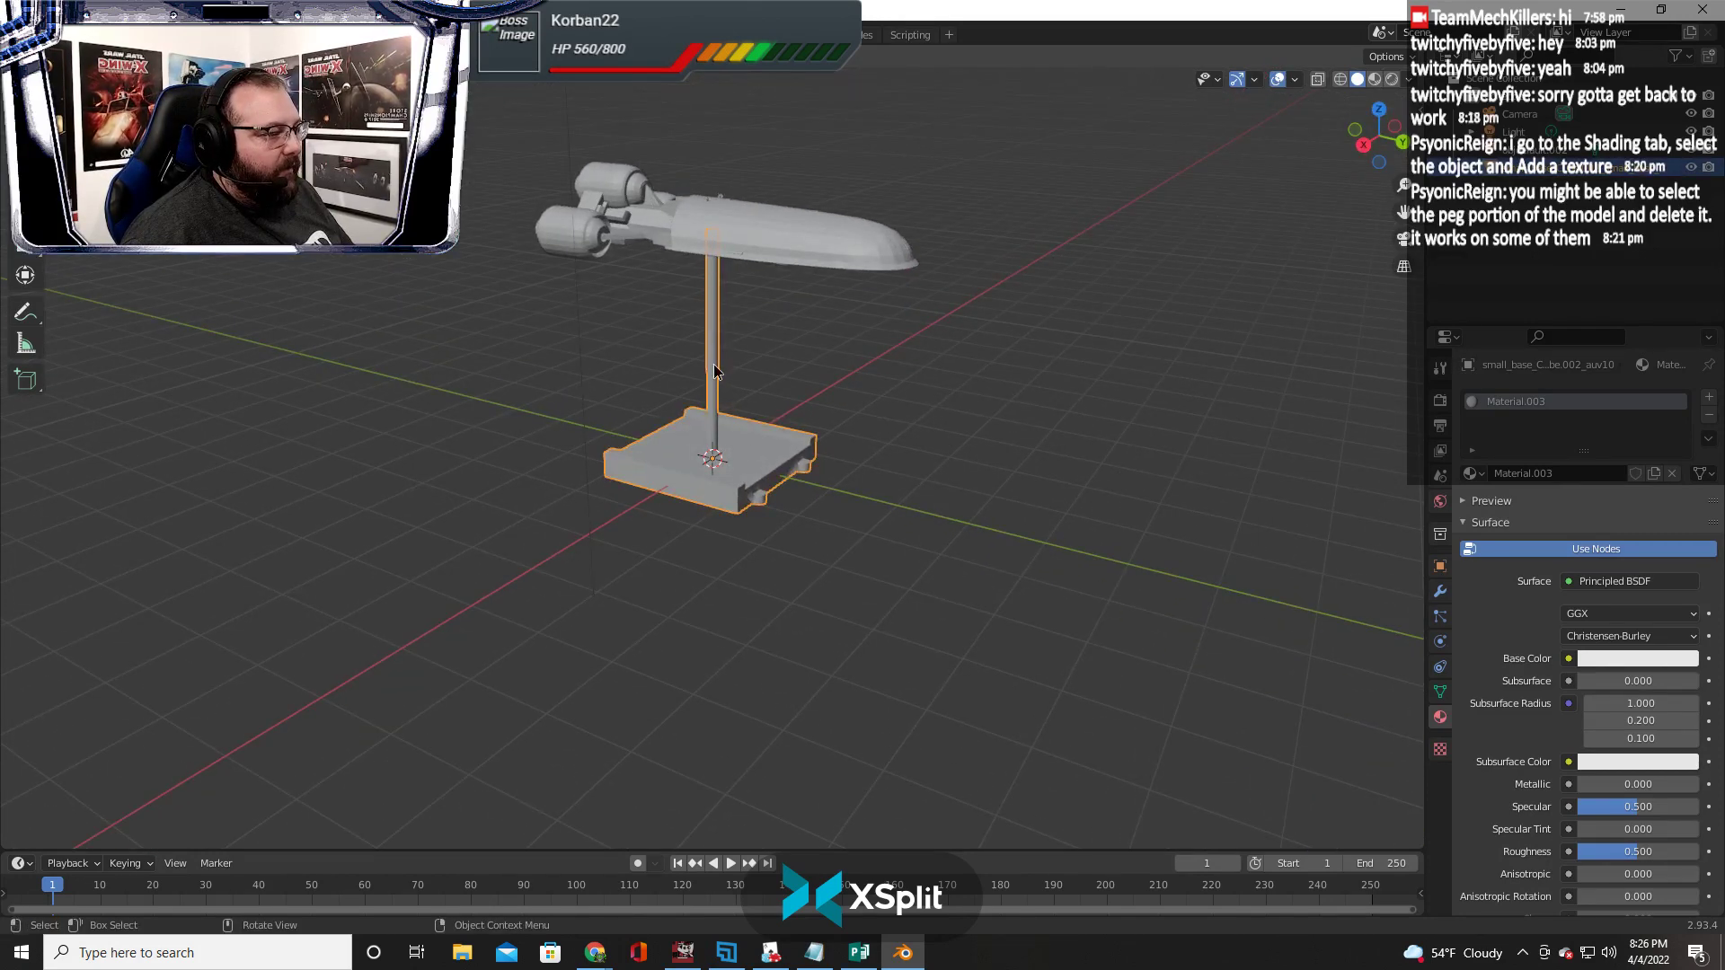
click(941, 390)
click(683, 508)
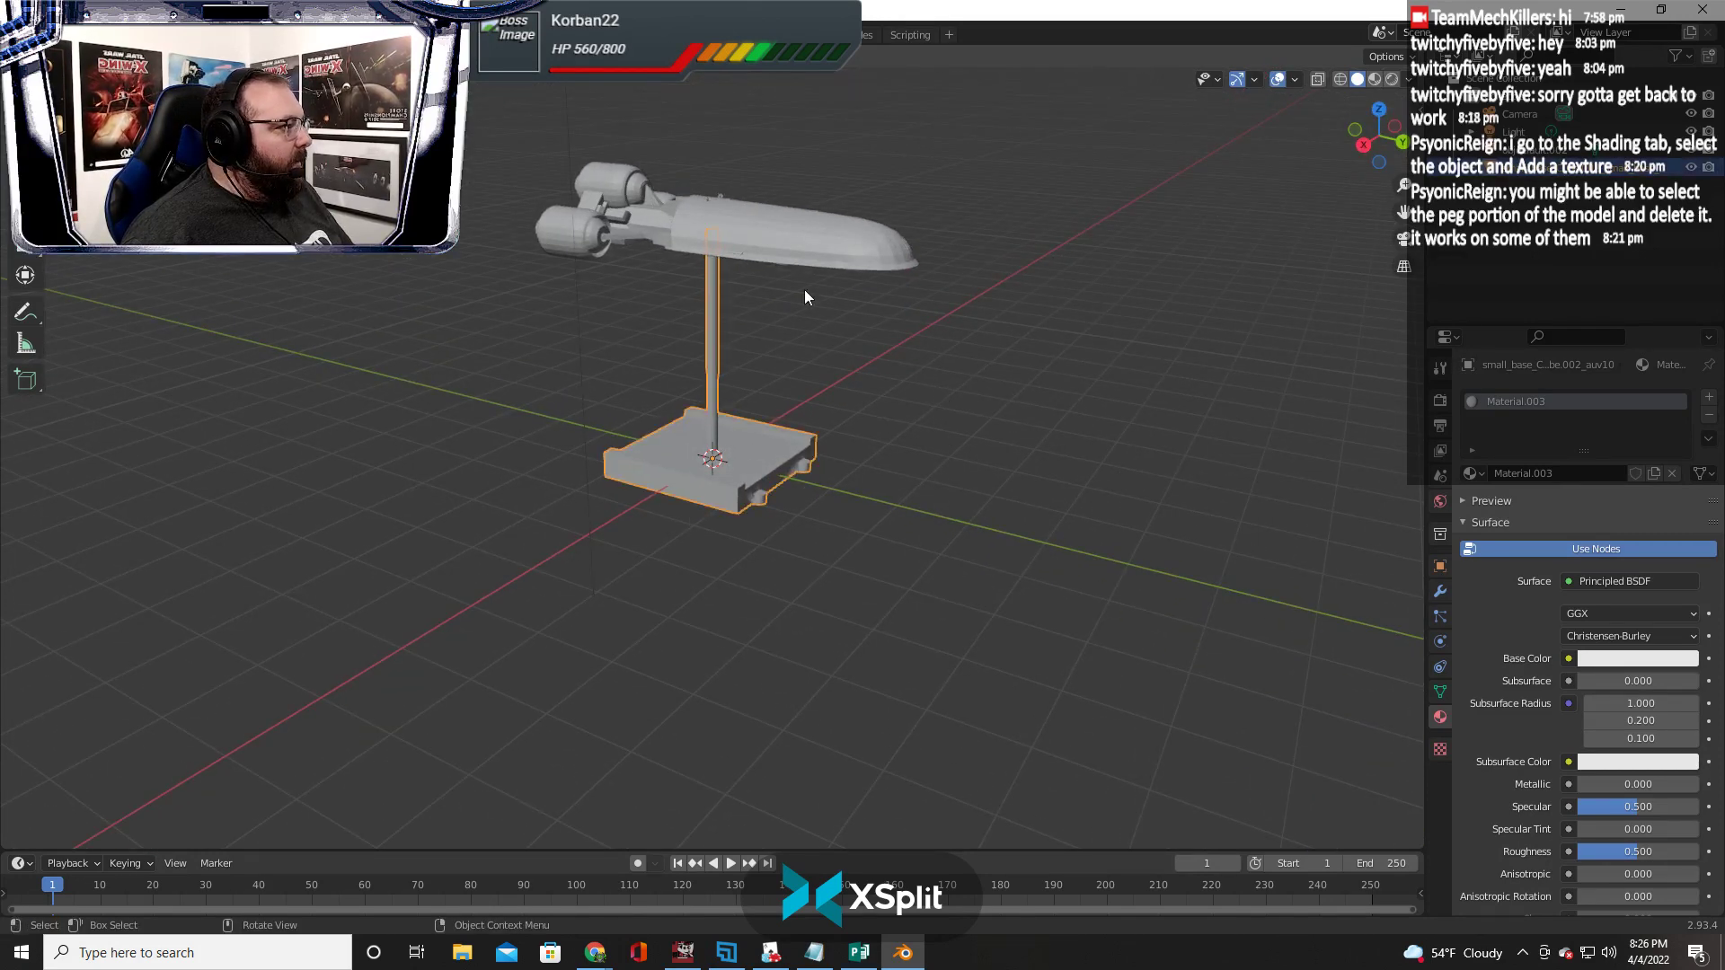
shift+click(808, 261)
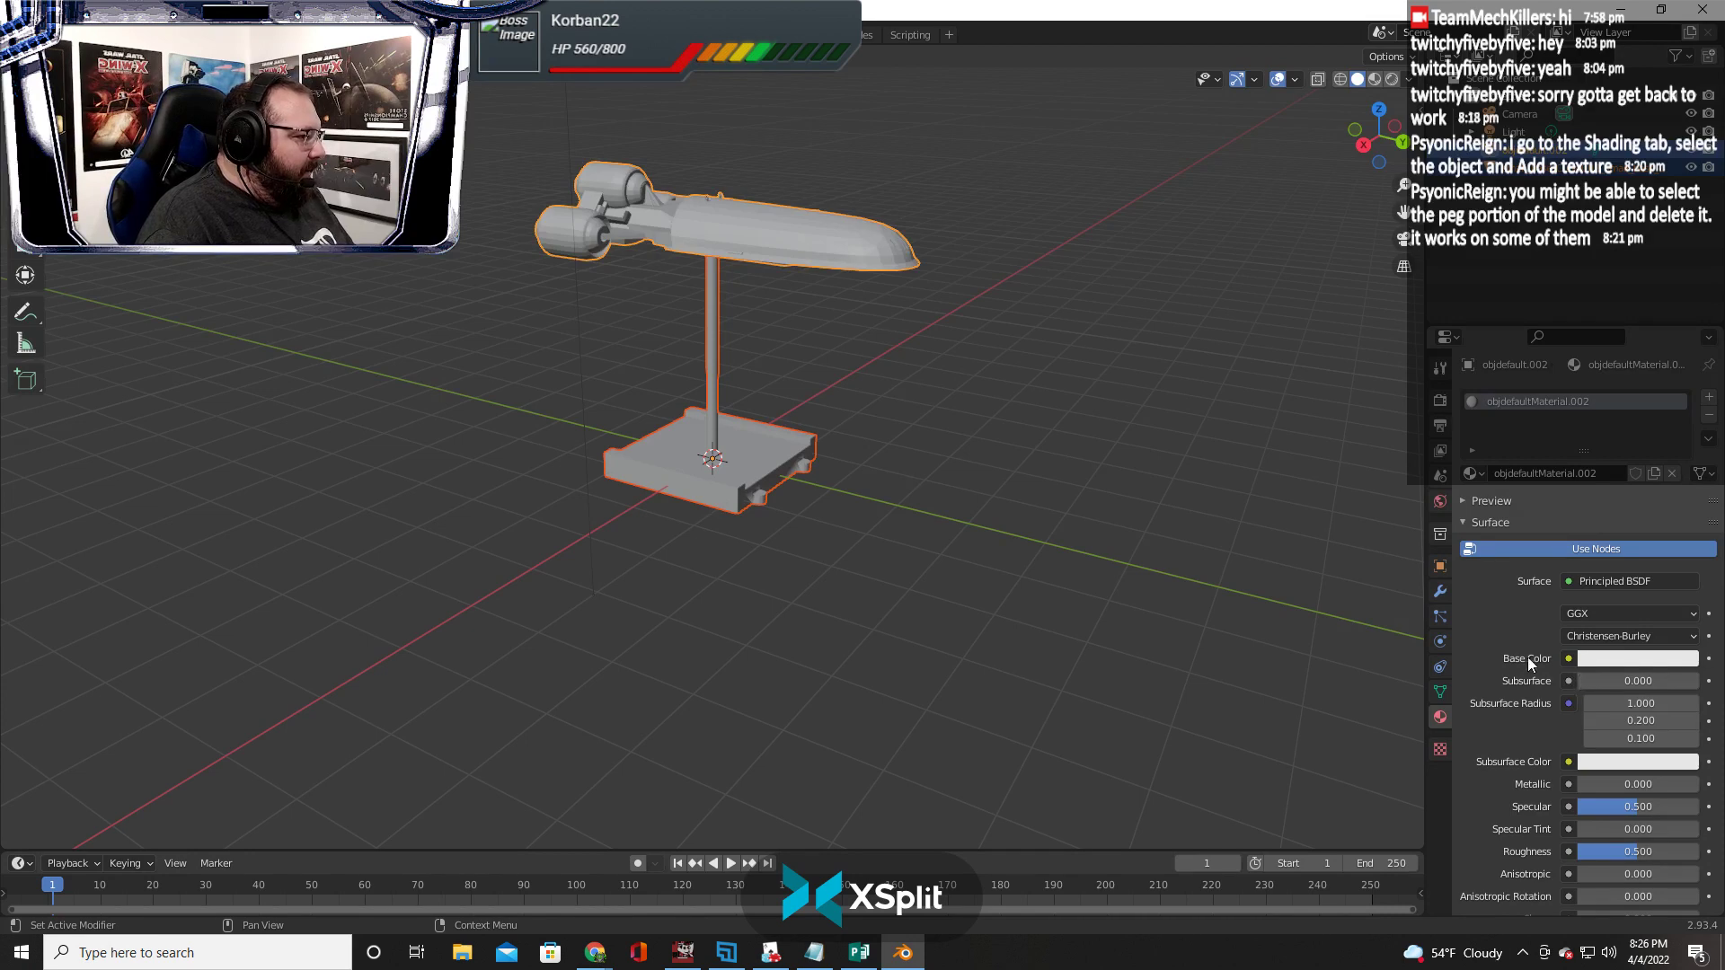
Assign an Image Texture to the hull material's Base Color and load Picture1.png from the Desktop
click(1572, 659)
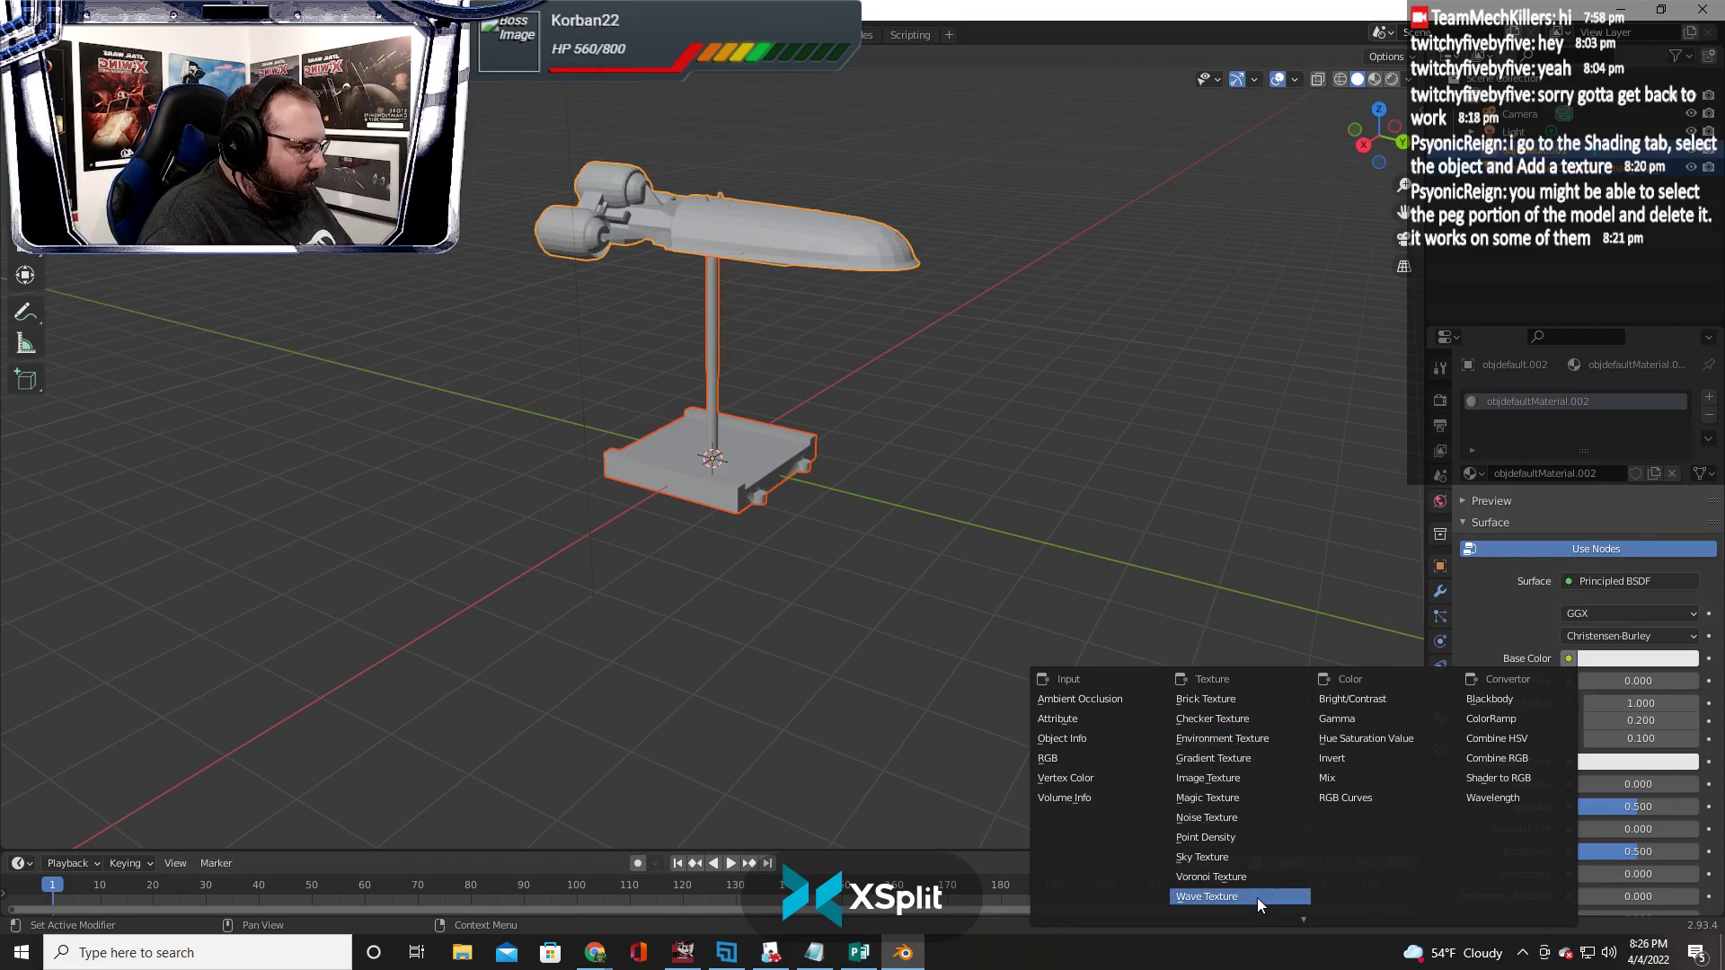
click(1235, 778)
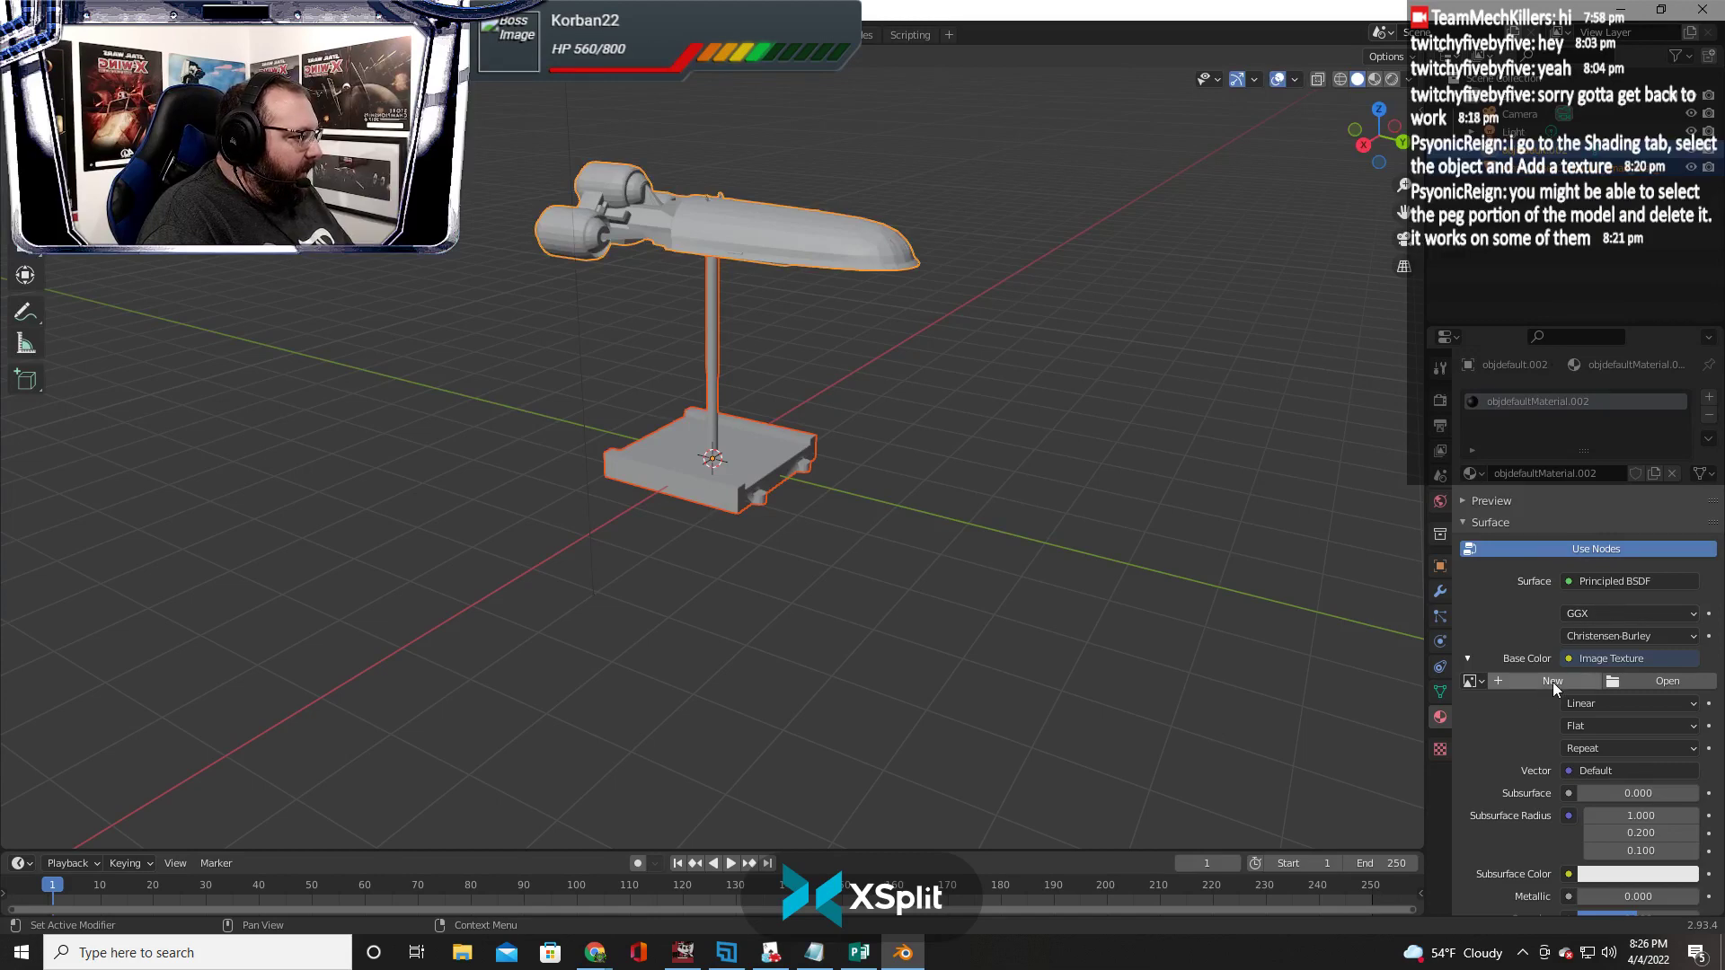
click(1631, 680)
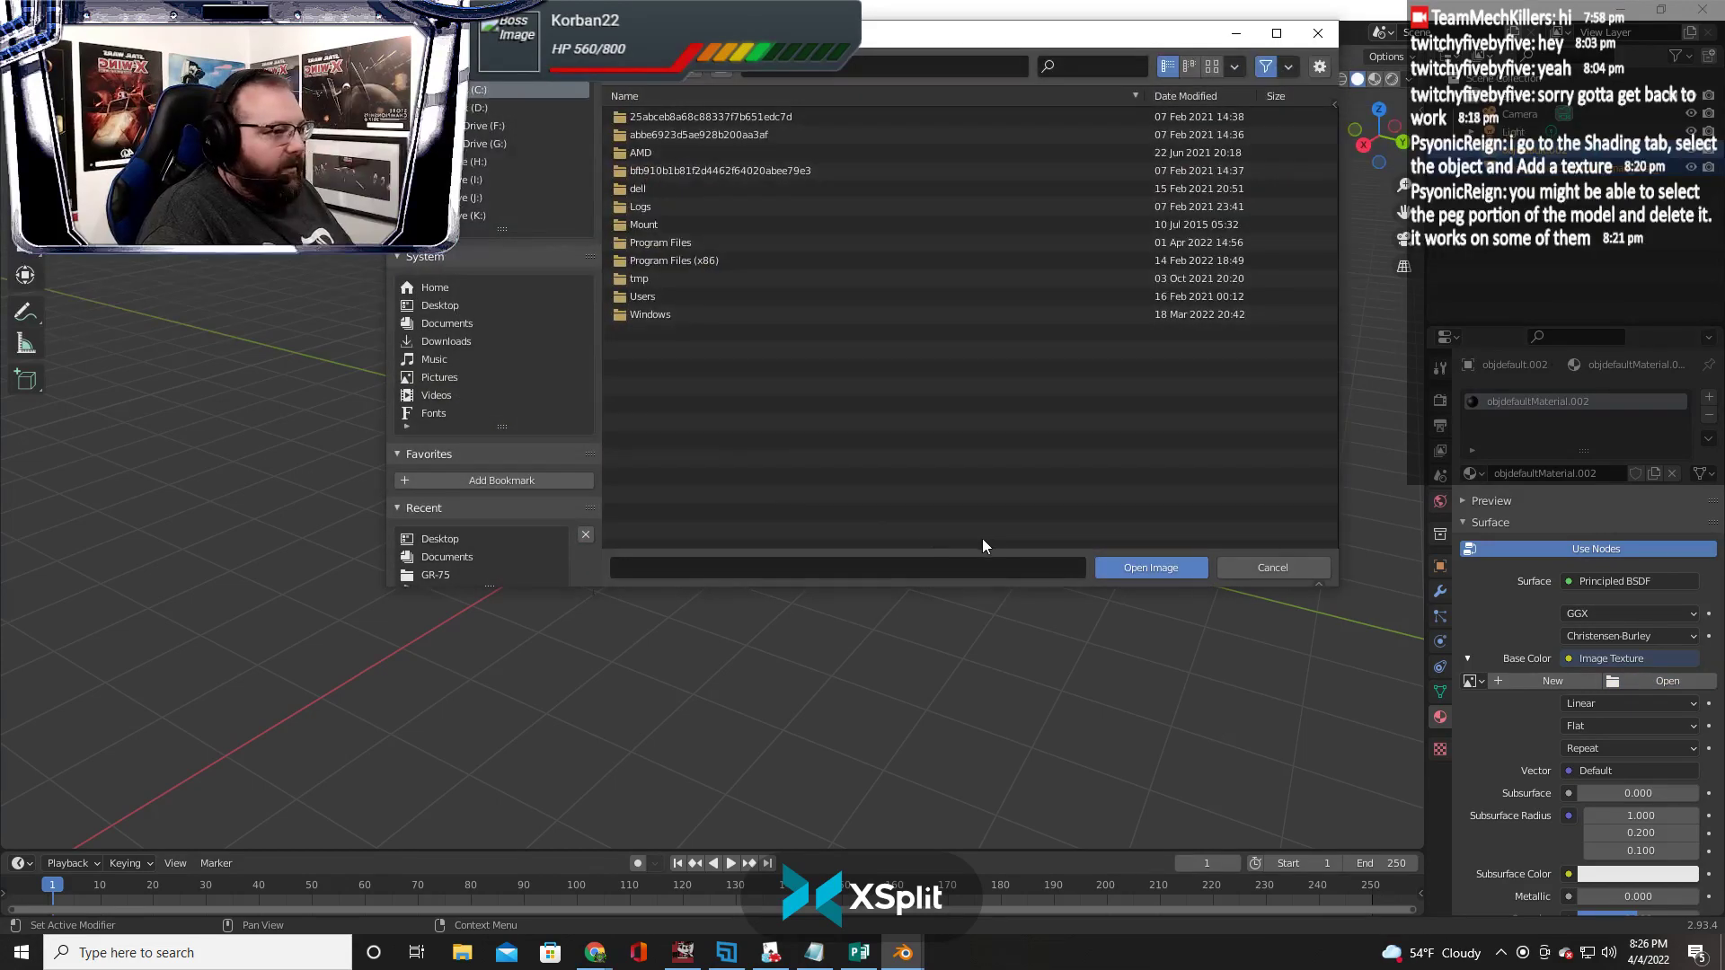
click(443, 307)
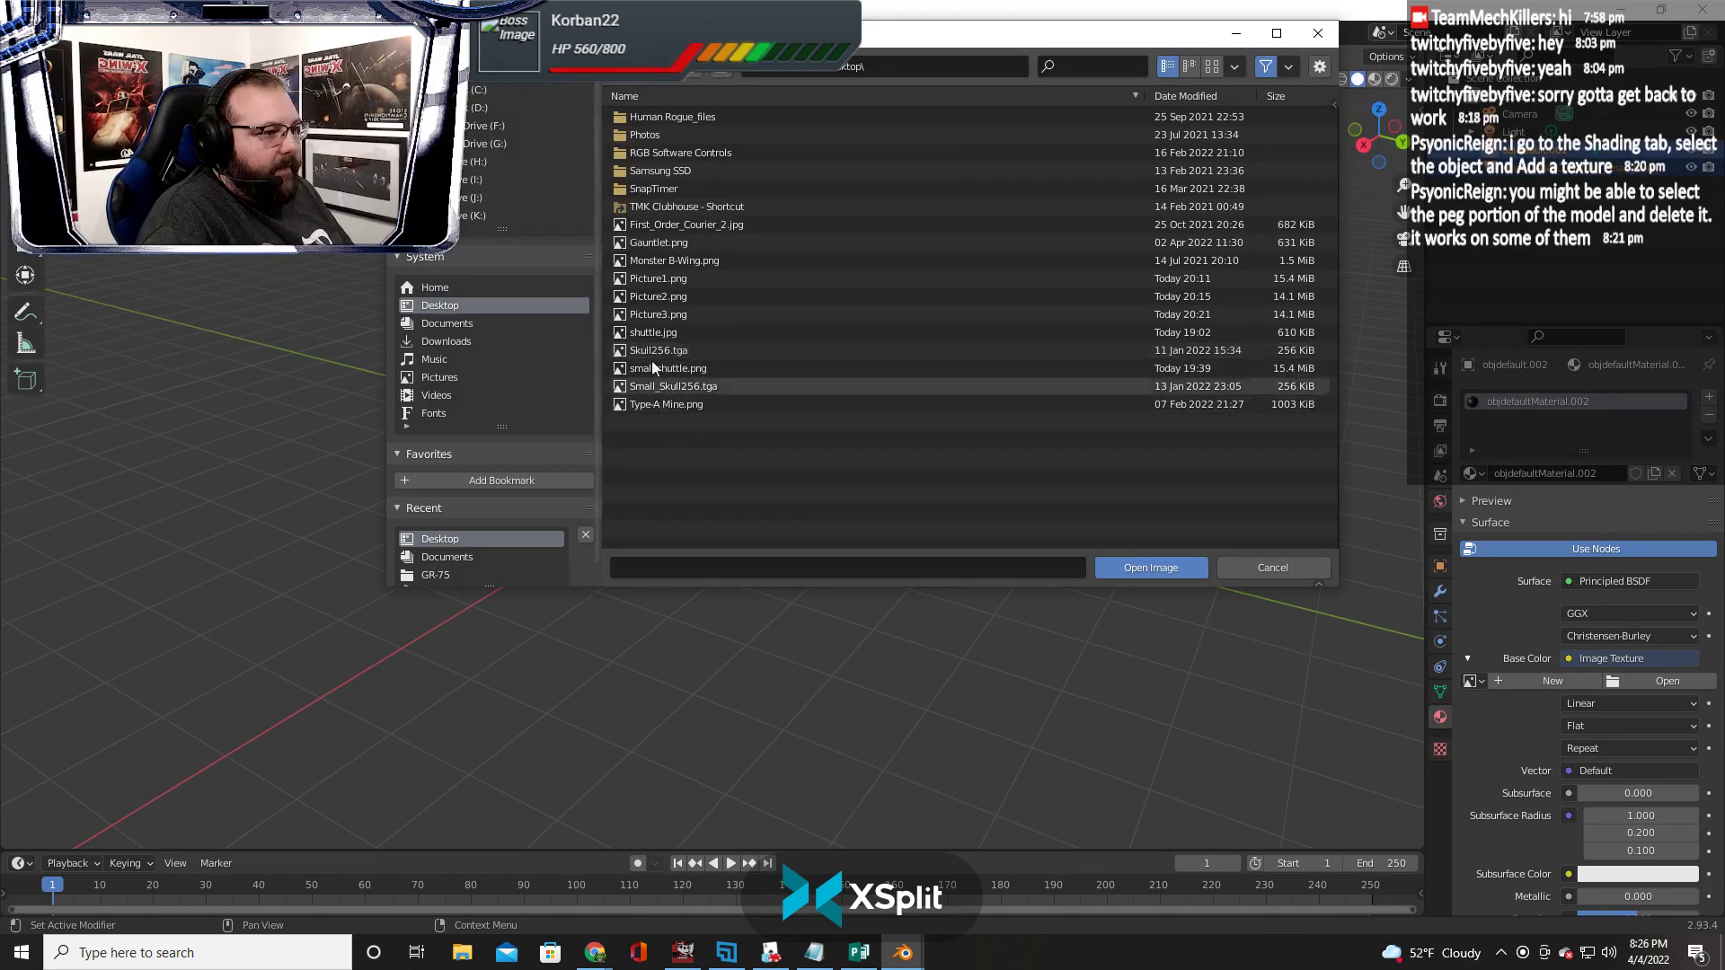
click(649, 282)
click(1144, 567)
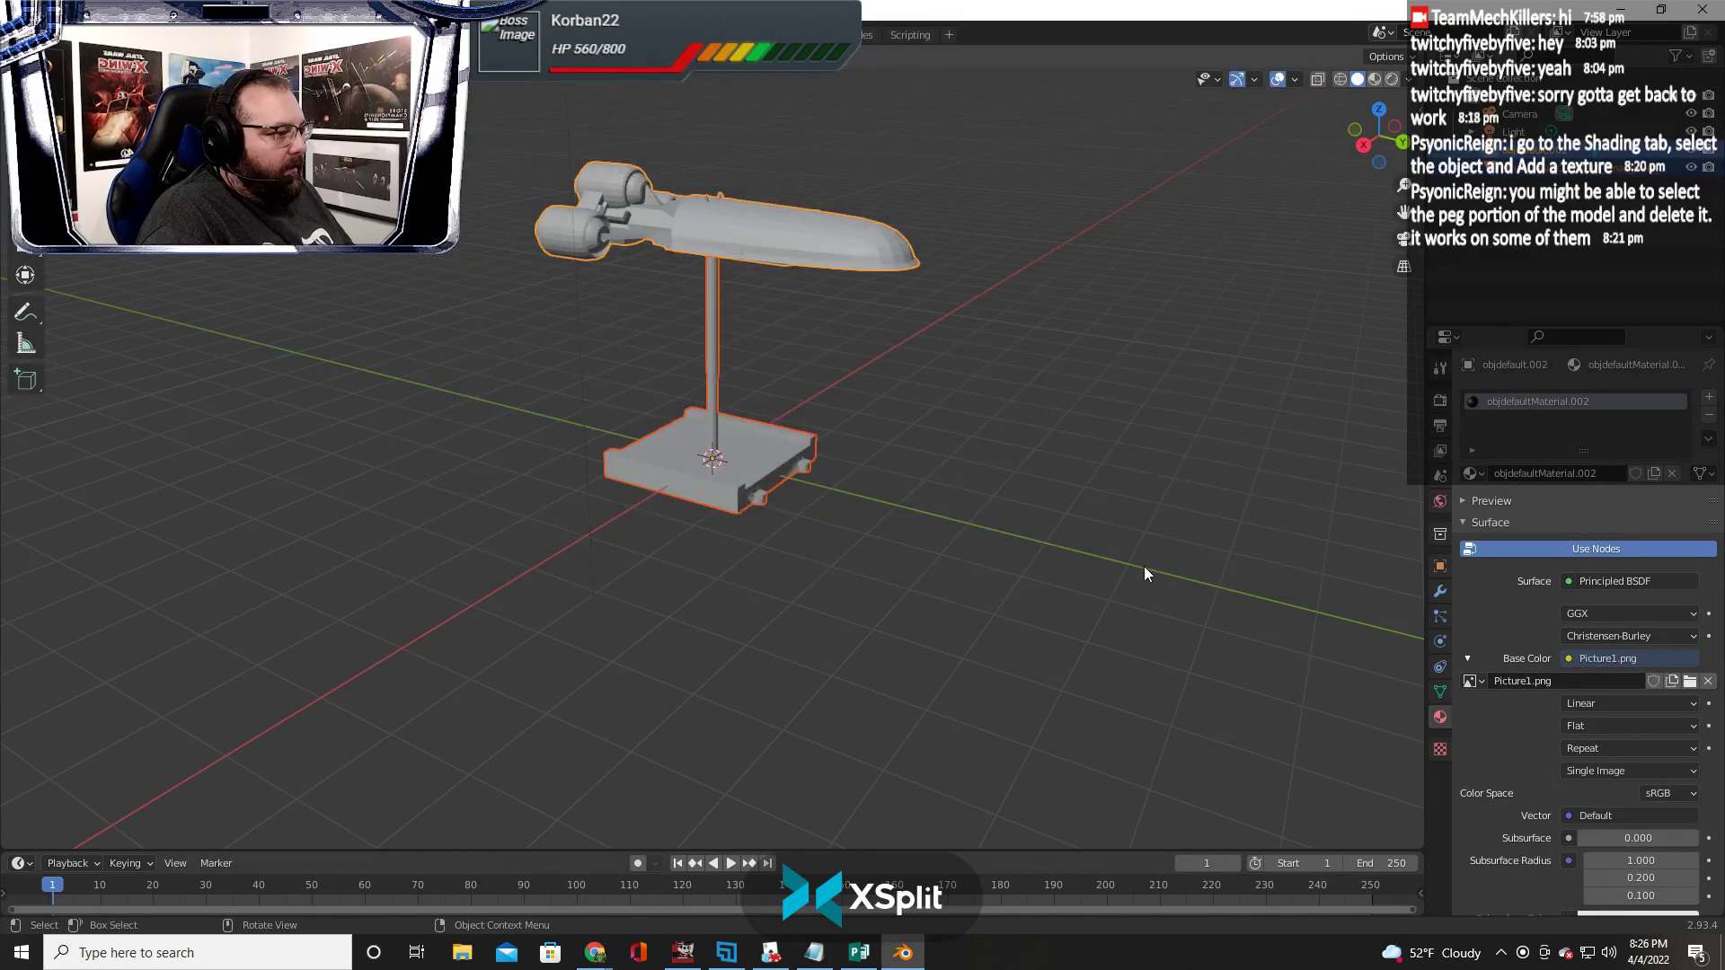
scroll(1539, 742, down, 8)
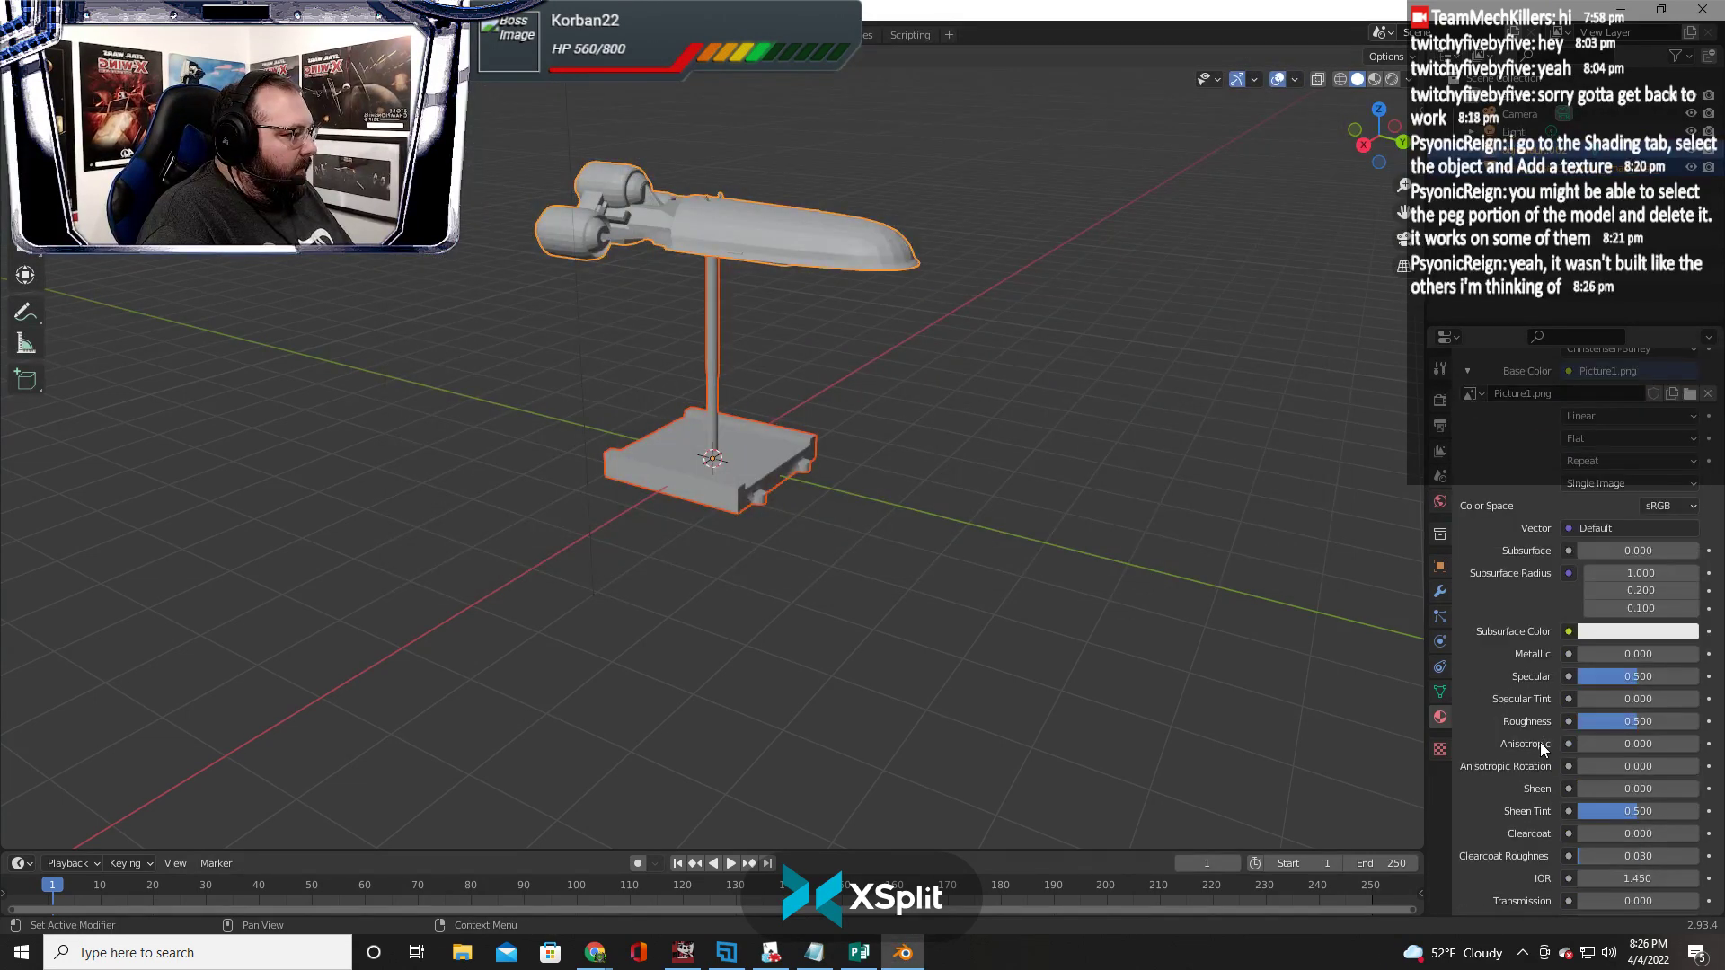
Look through the hull material's surface settings, from the Picture1.png base color down to the blend mode options
scroll(1527, 679, up, 2)
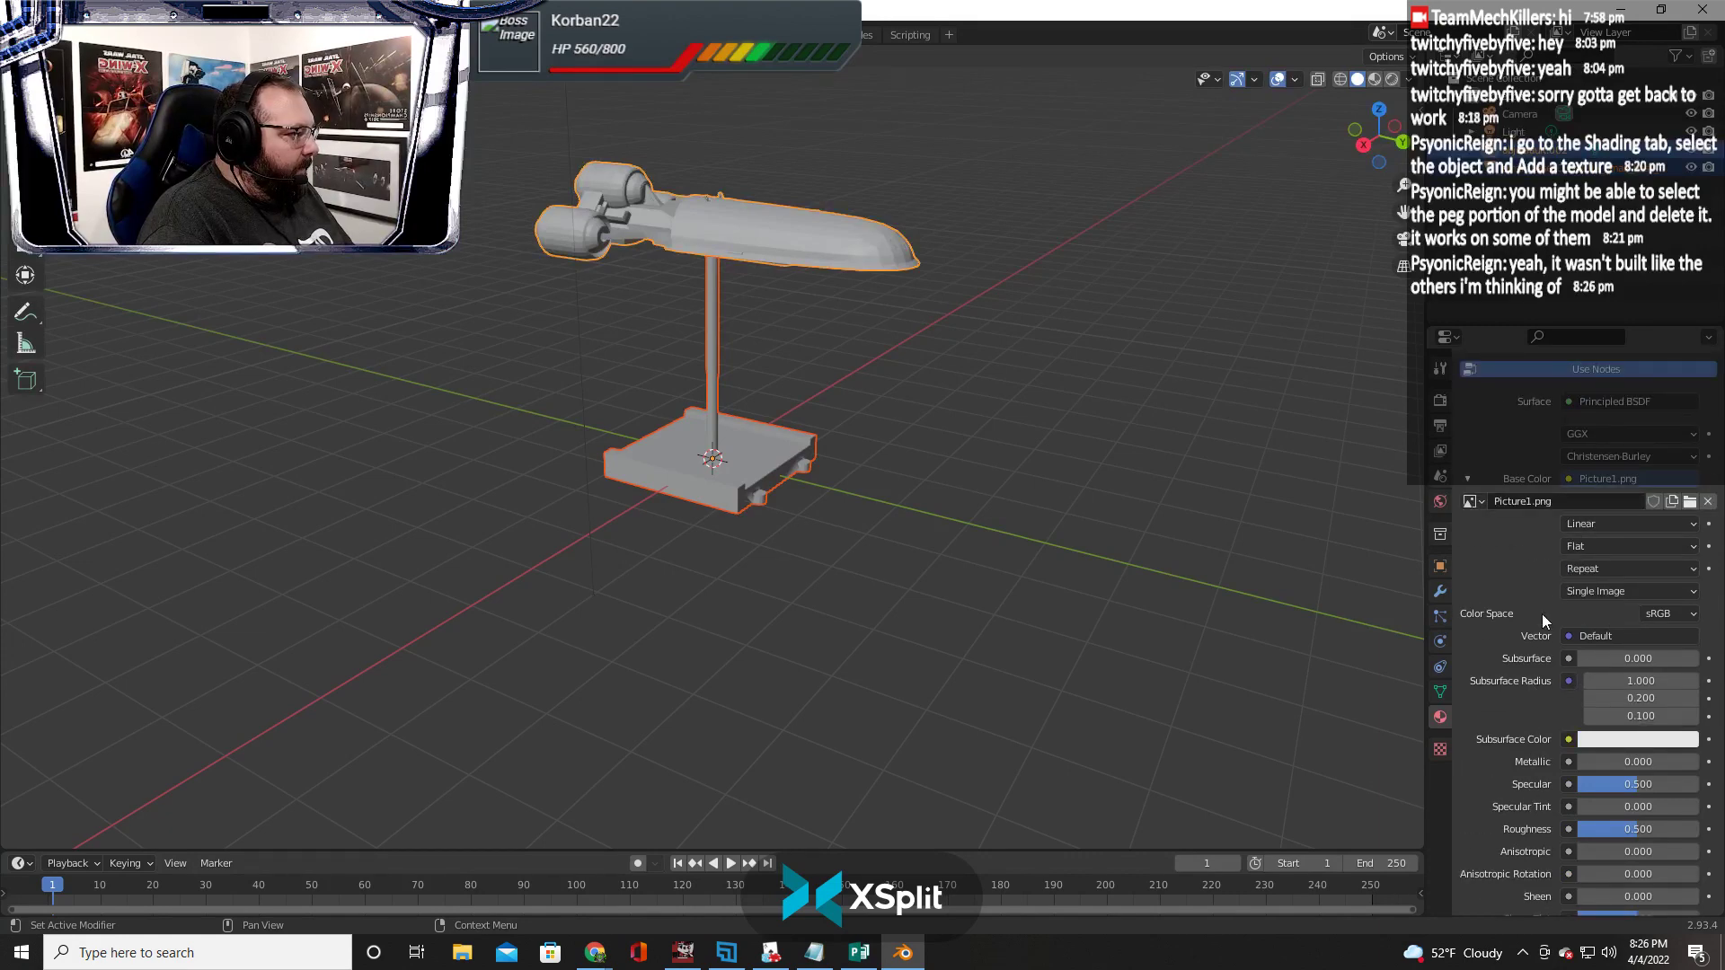
scroll(1554, 597, down, 2)
scroll(1565, 604, down, 7)
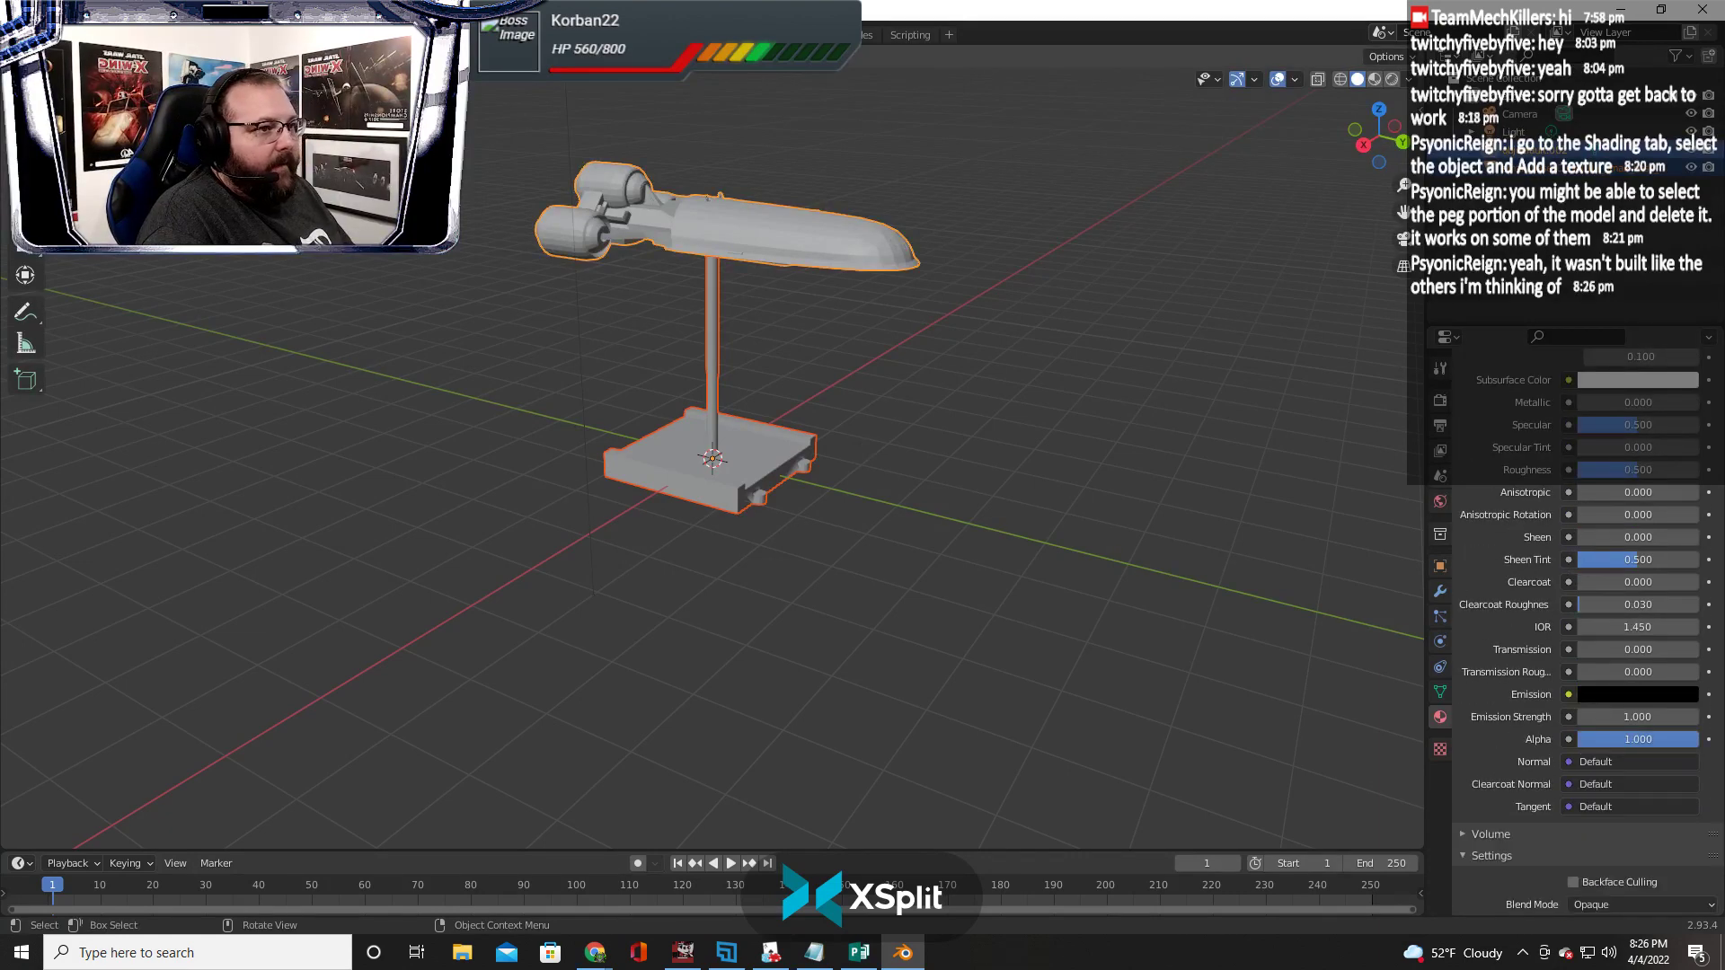
Open the Texture Paint workspace, put the ship, peg and base into Edit Mode, and box-select only the area from the base to the engines
click(475, 34)
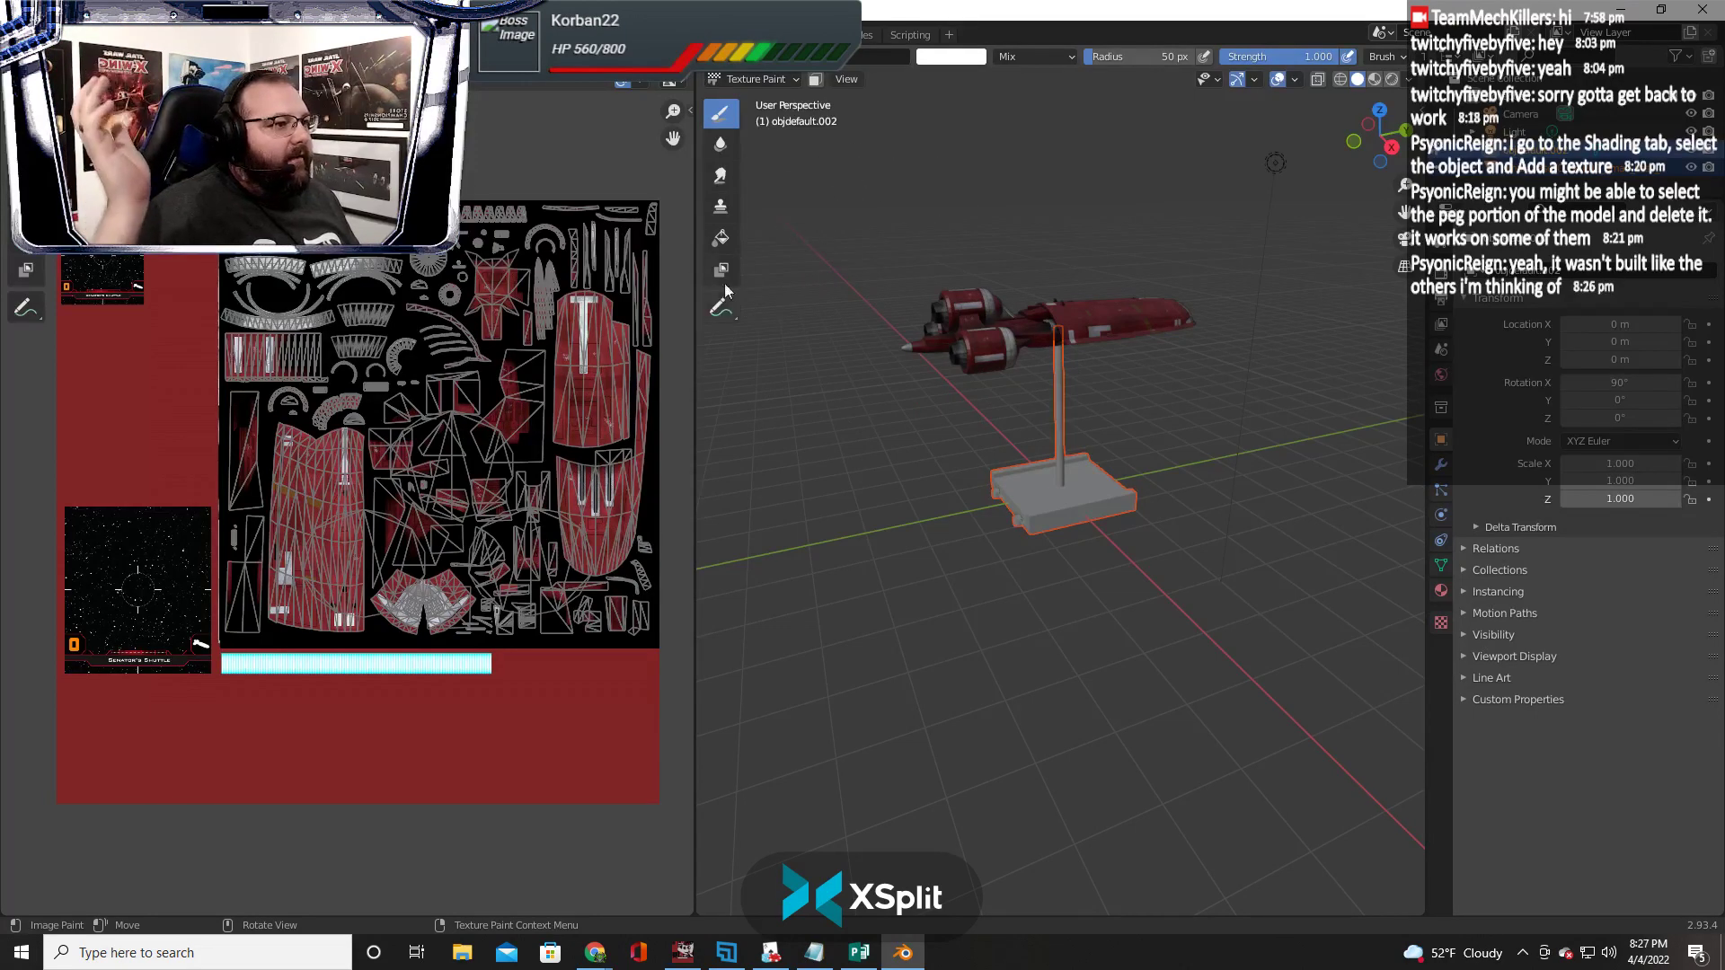
click(783, 79)
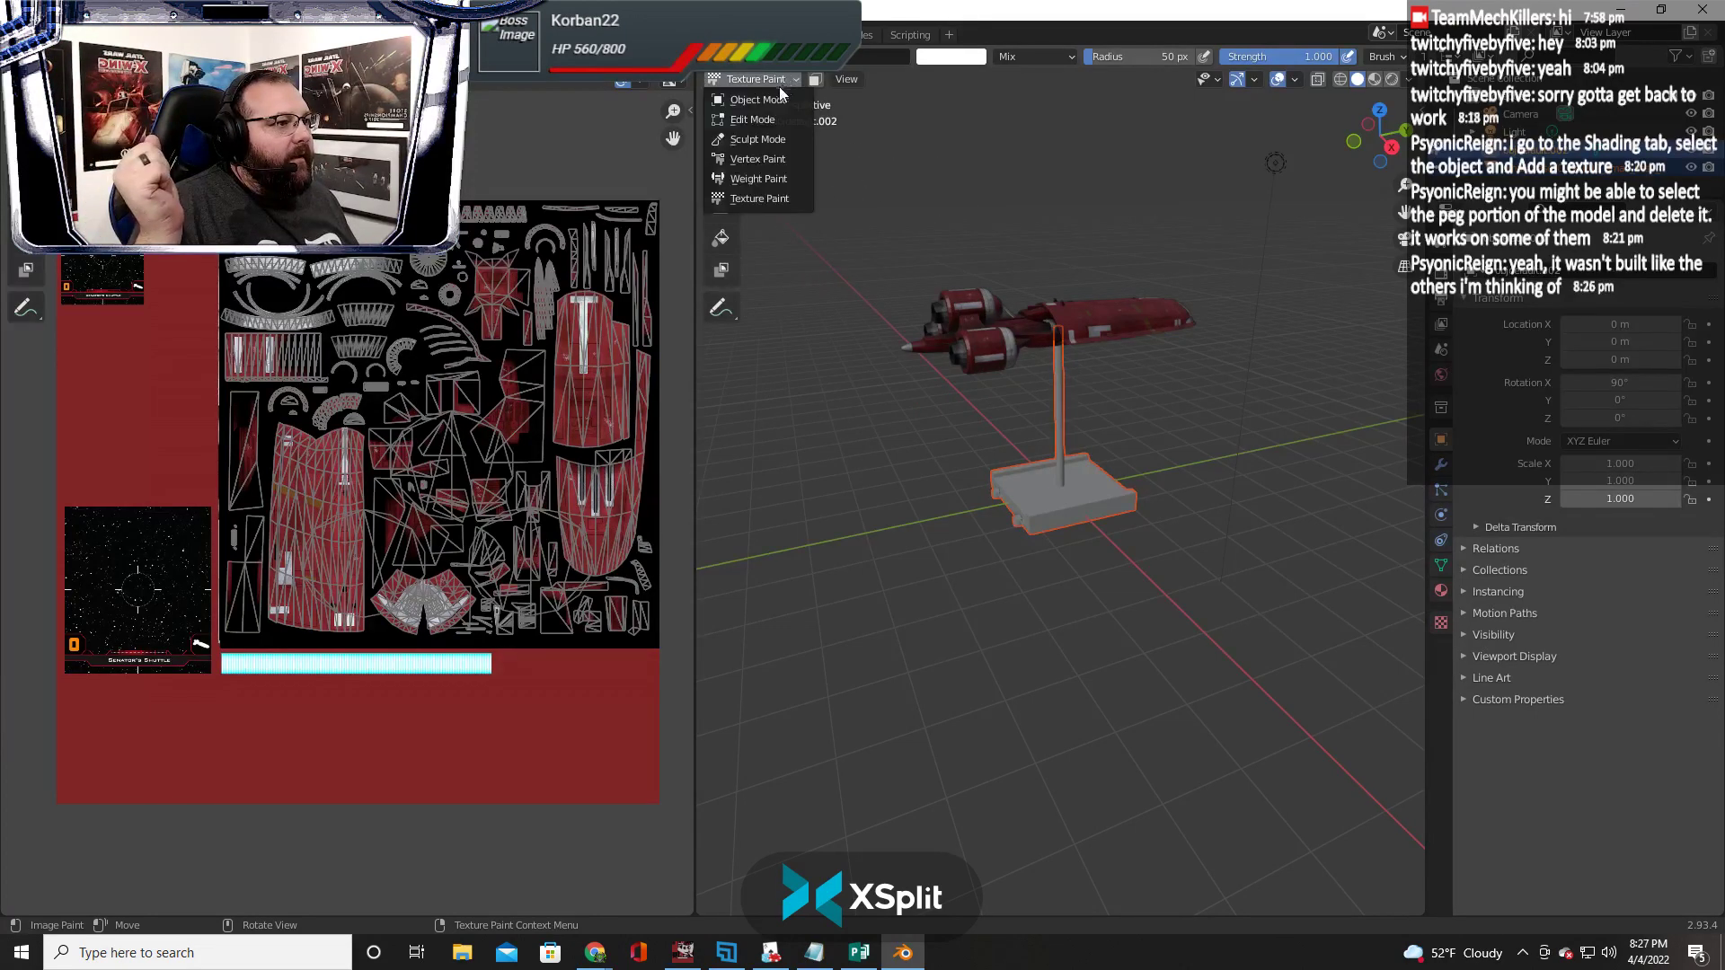
click(762, 119)
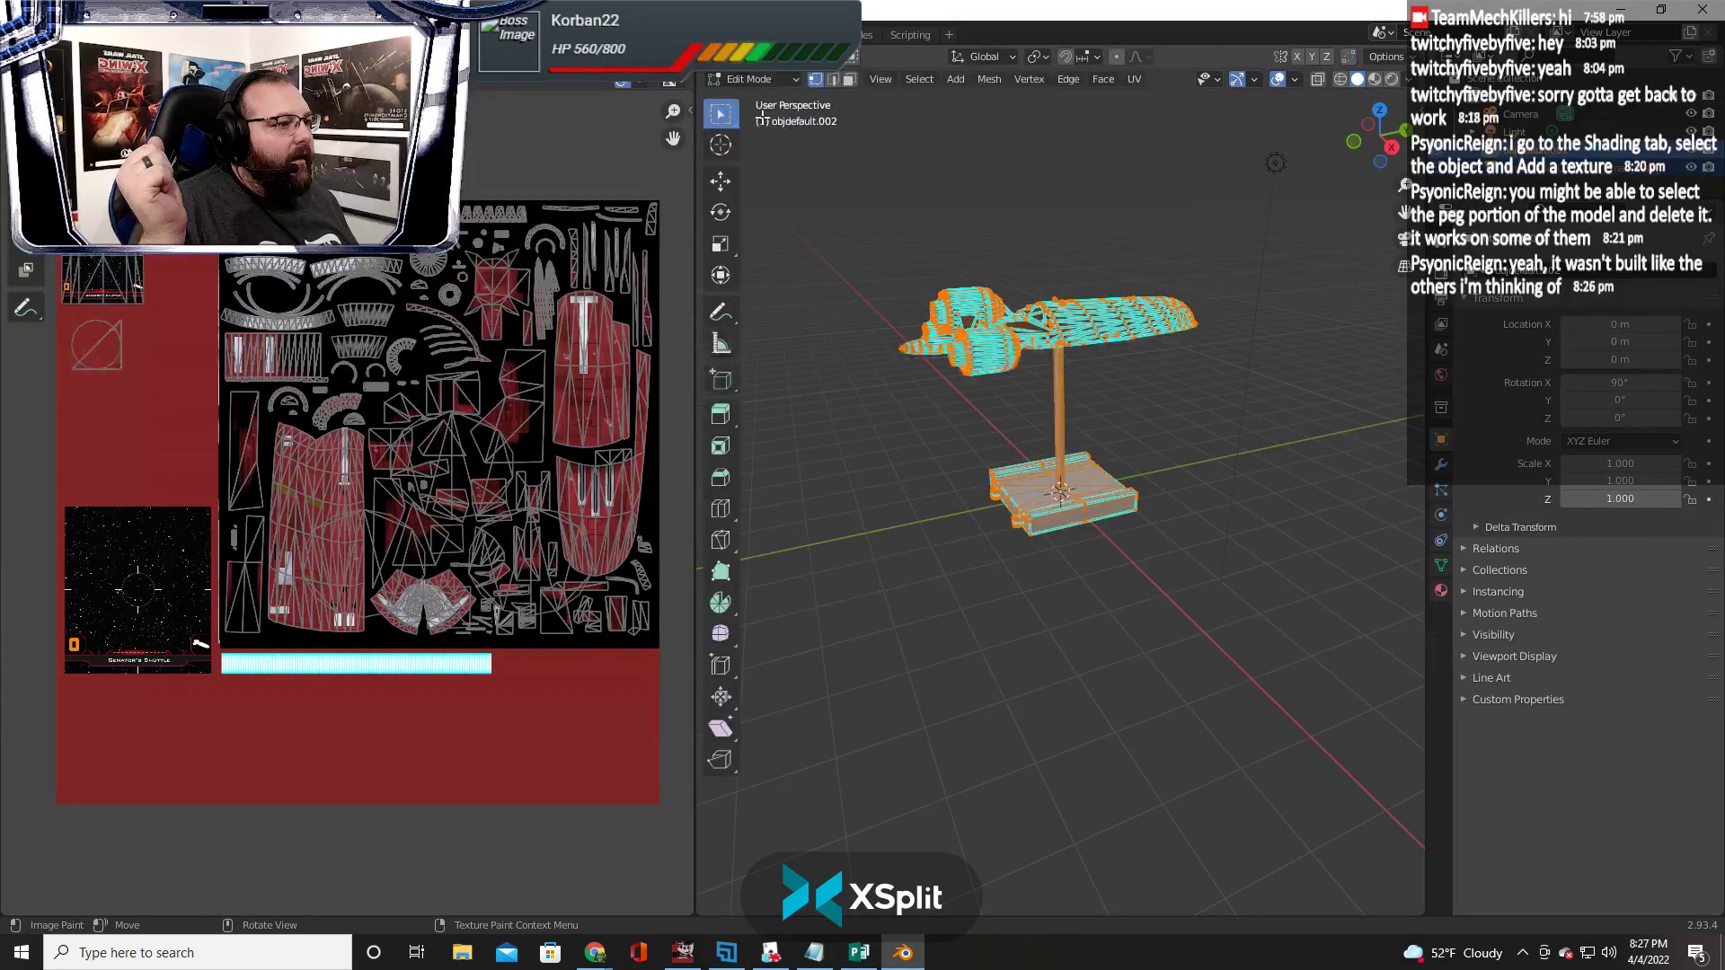
key(alt+a)
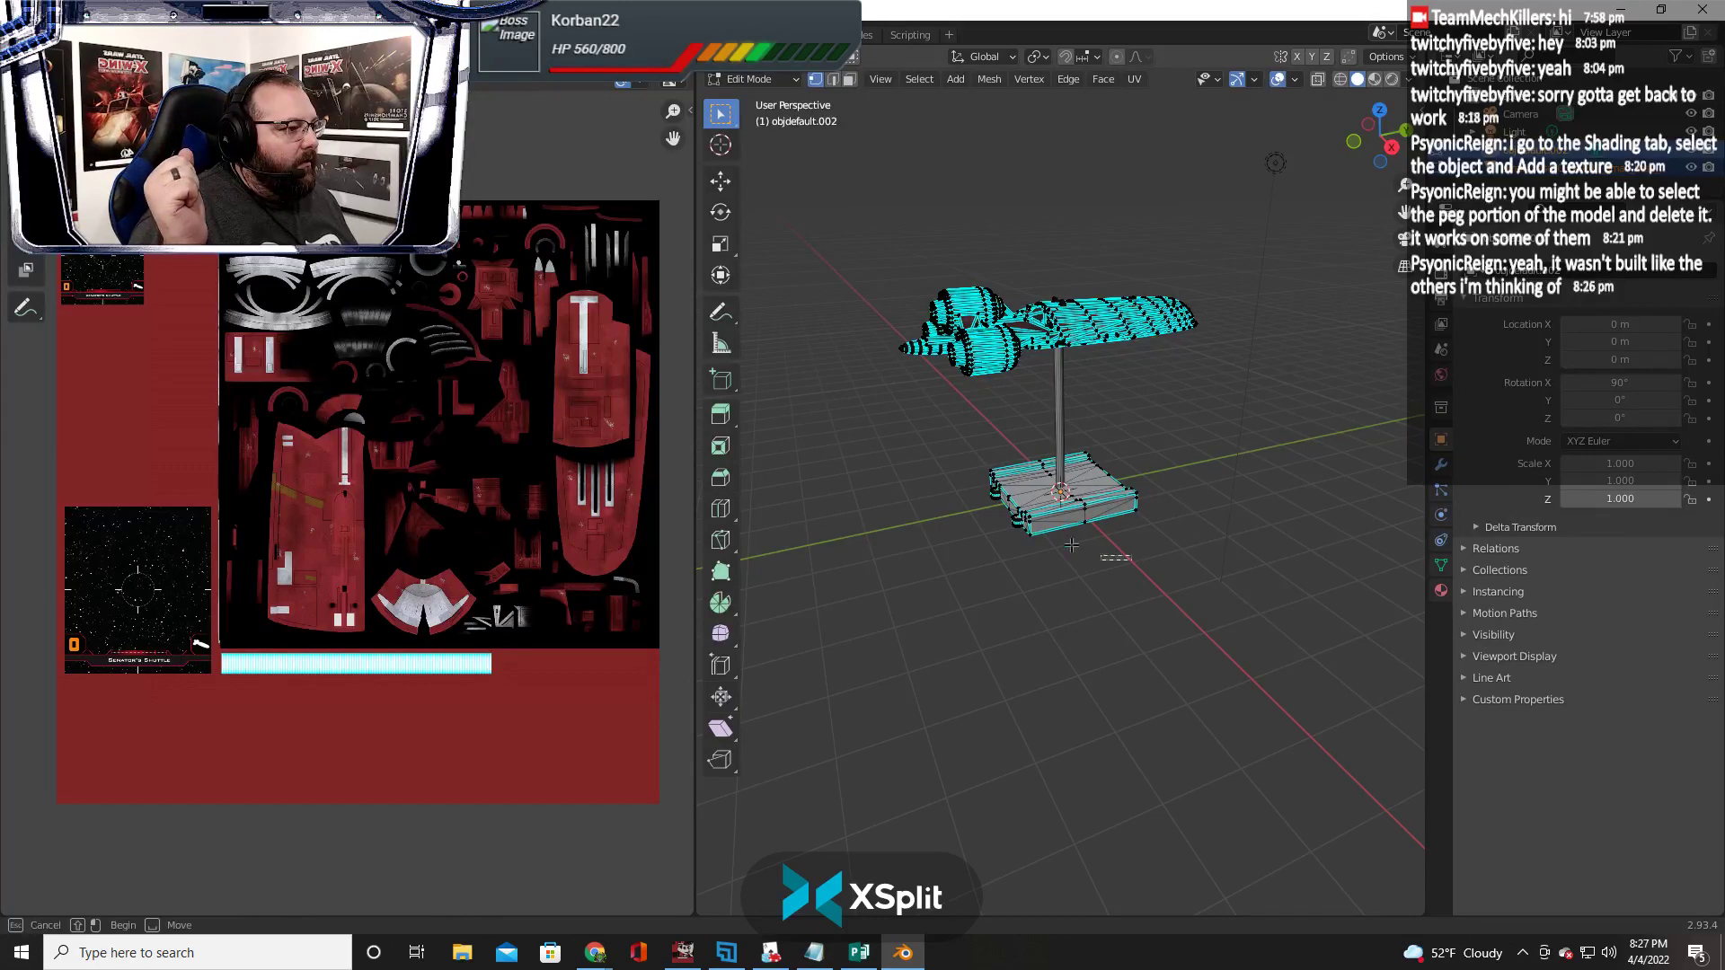
drag(1132, 560, 959, 321)
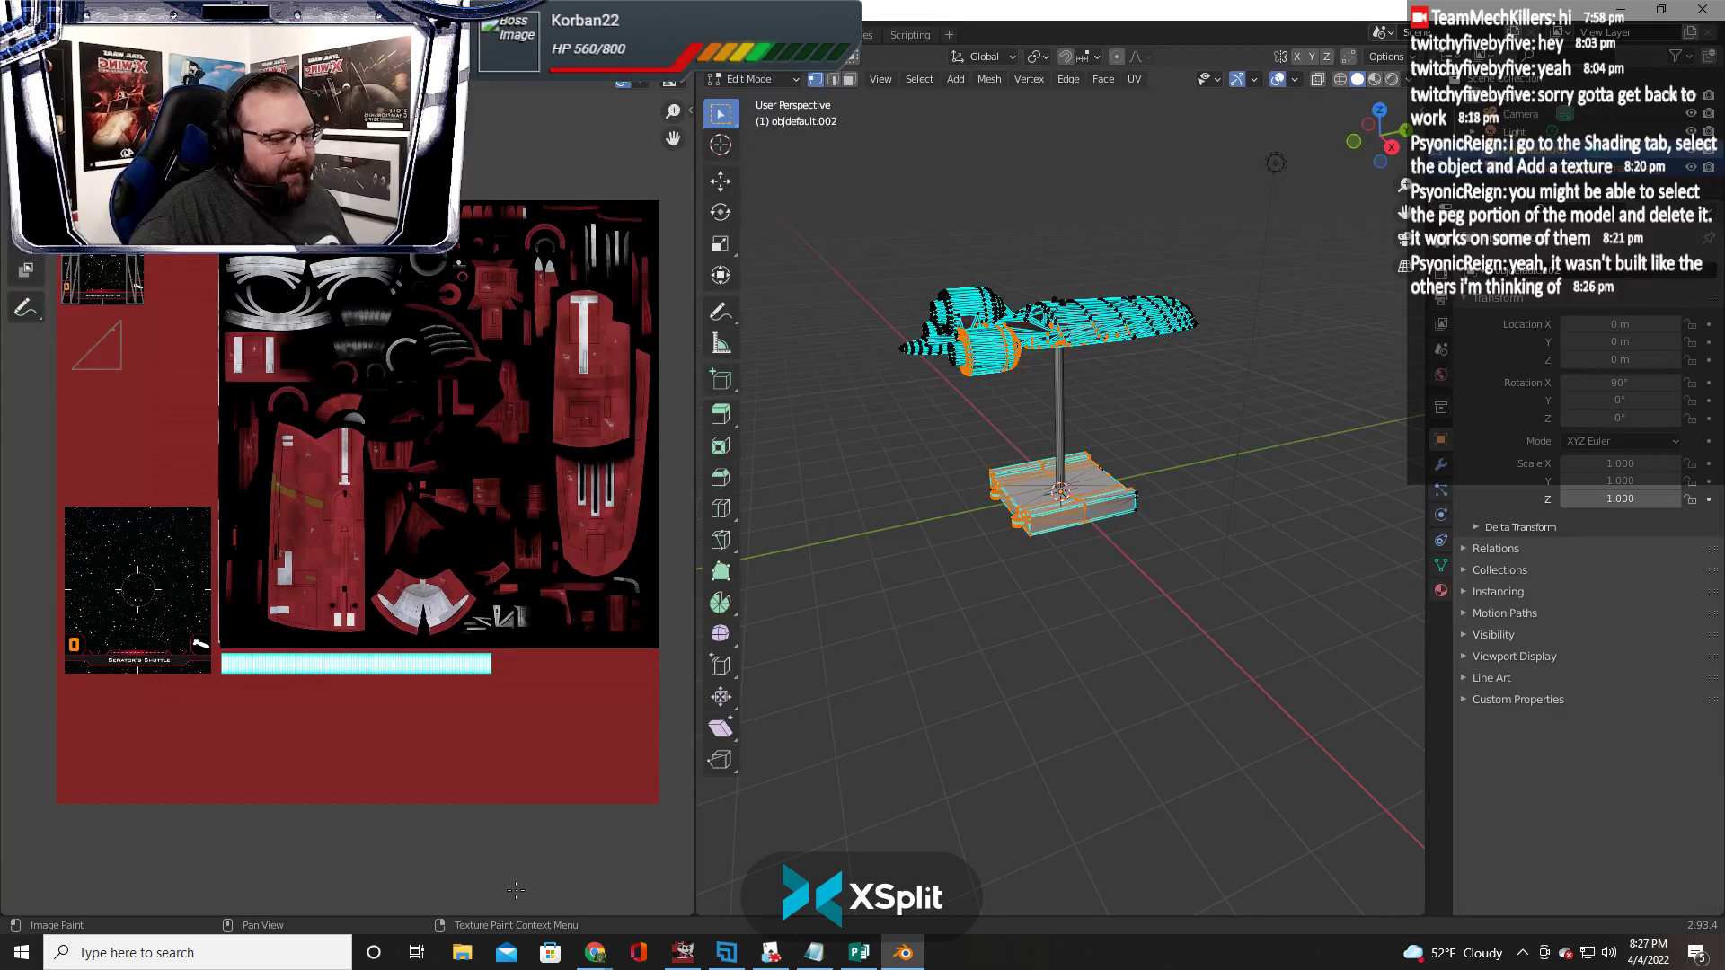
Examine the texture image up close around the hull panels and the Senator's Shuttle base card, undoing the accidental edit
scroll(271, 563, up, 4)
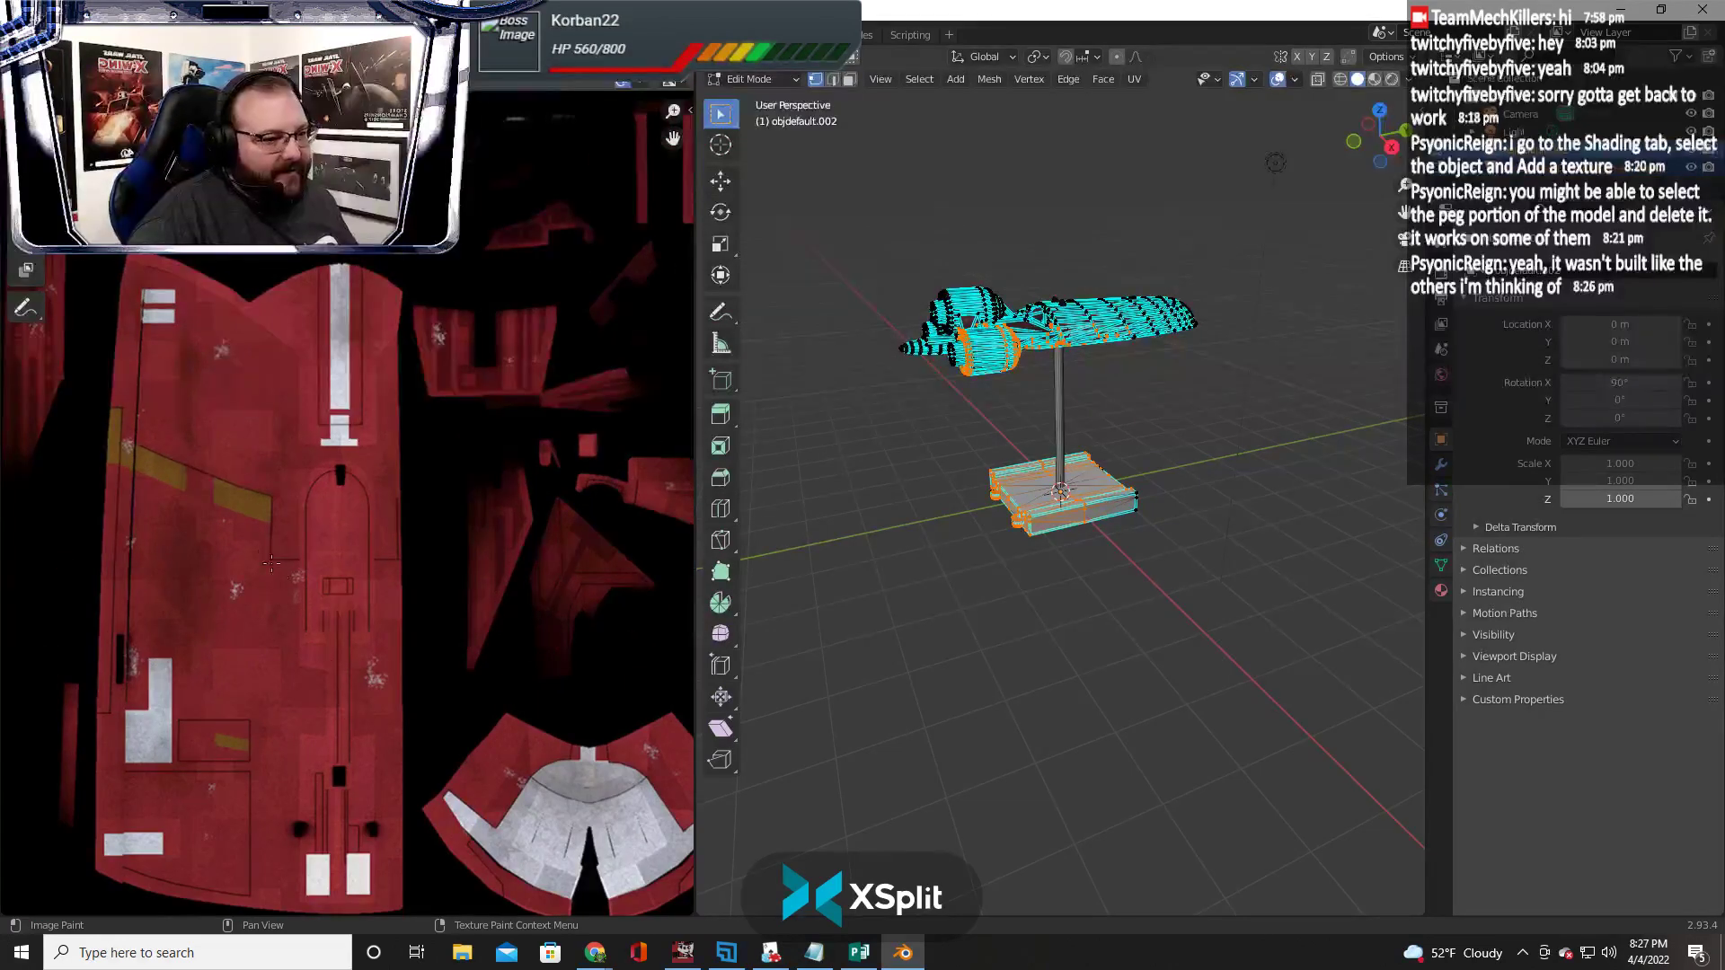
drag(240, 409, 530, 518)
key(ctrl+z)
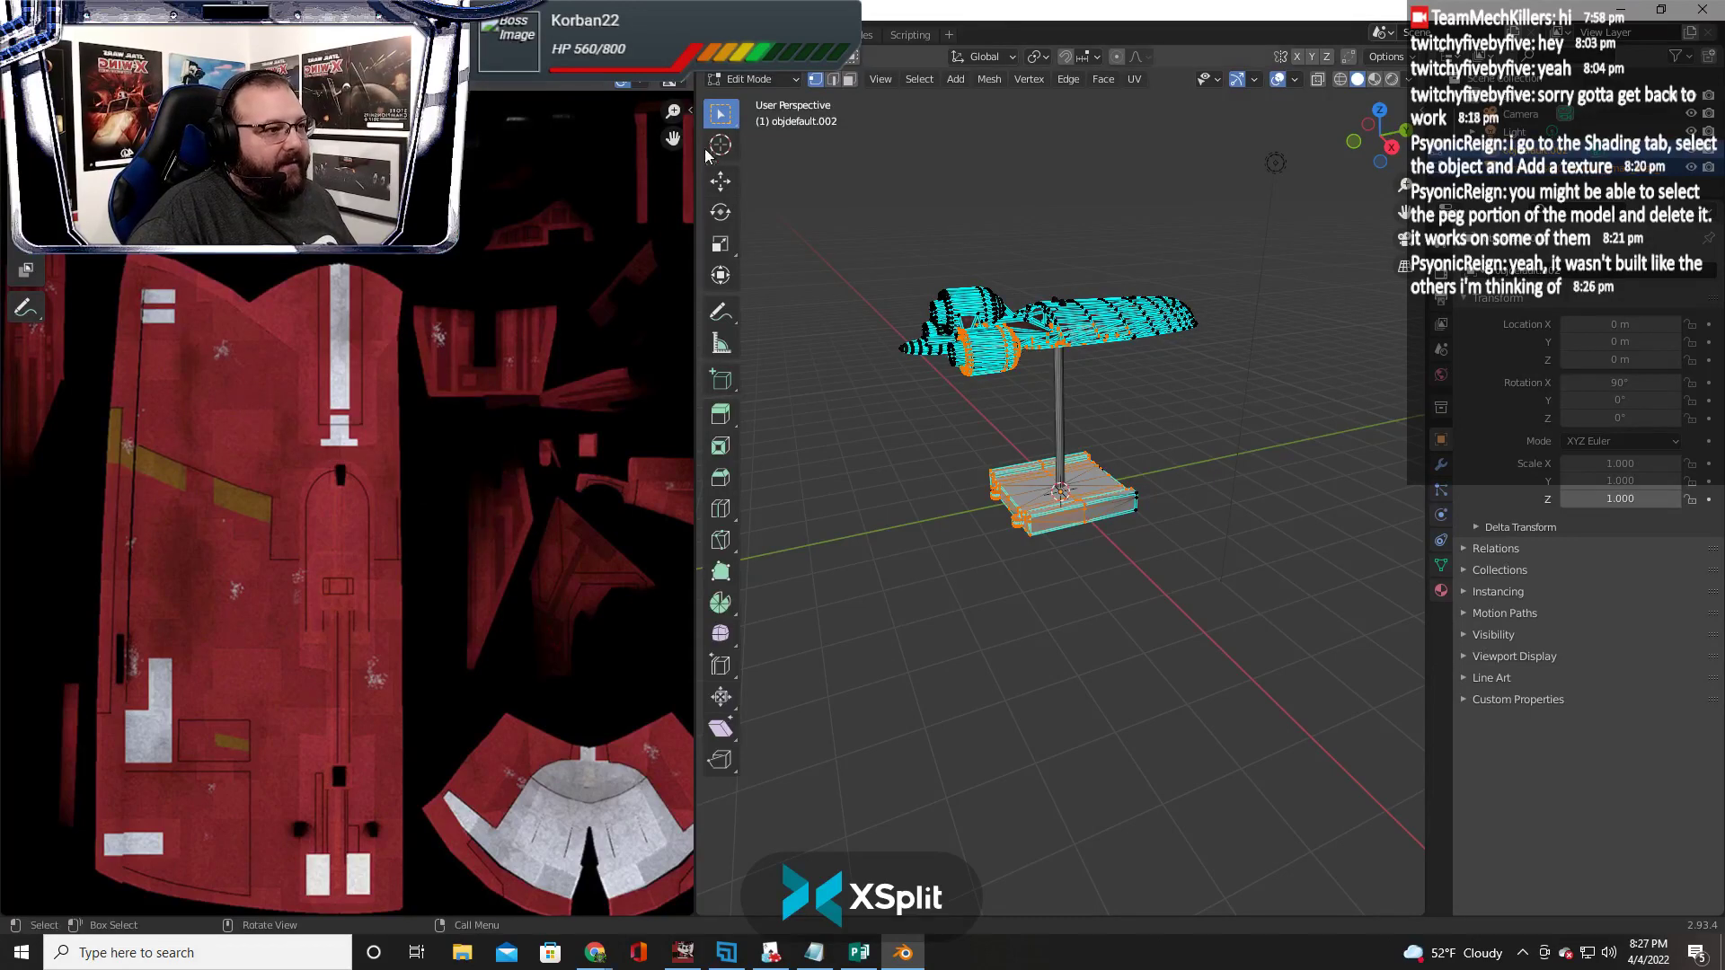
drag(673, 138, 568, 907)
drag(548, 180, 545, 201)
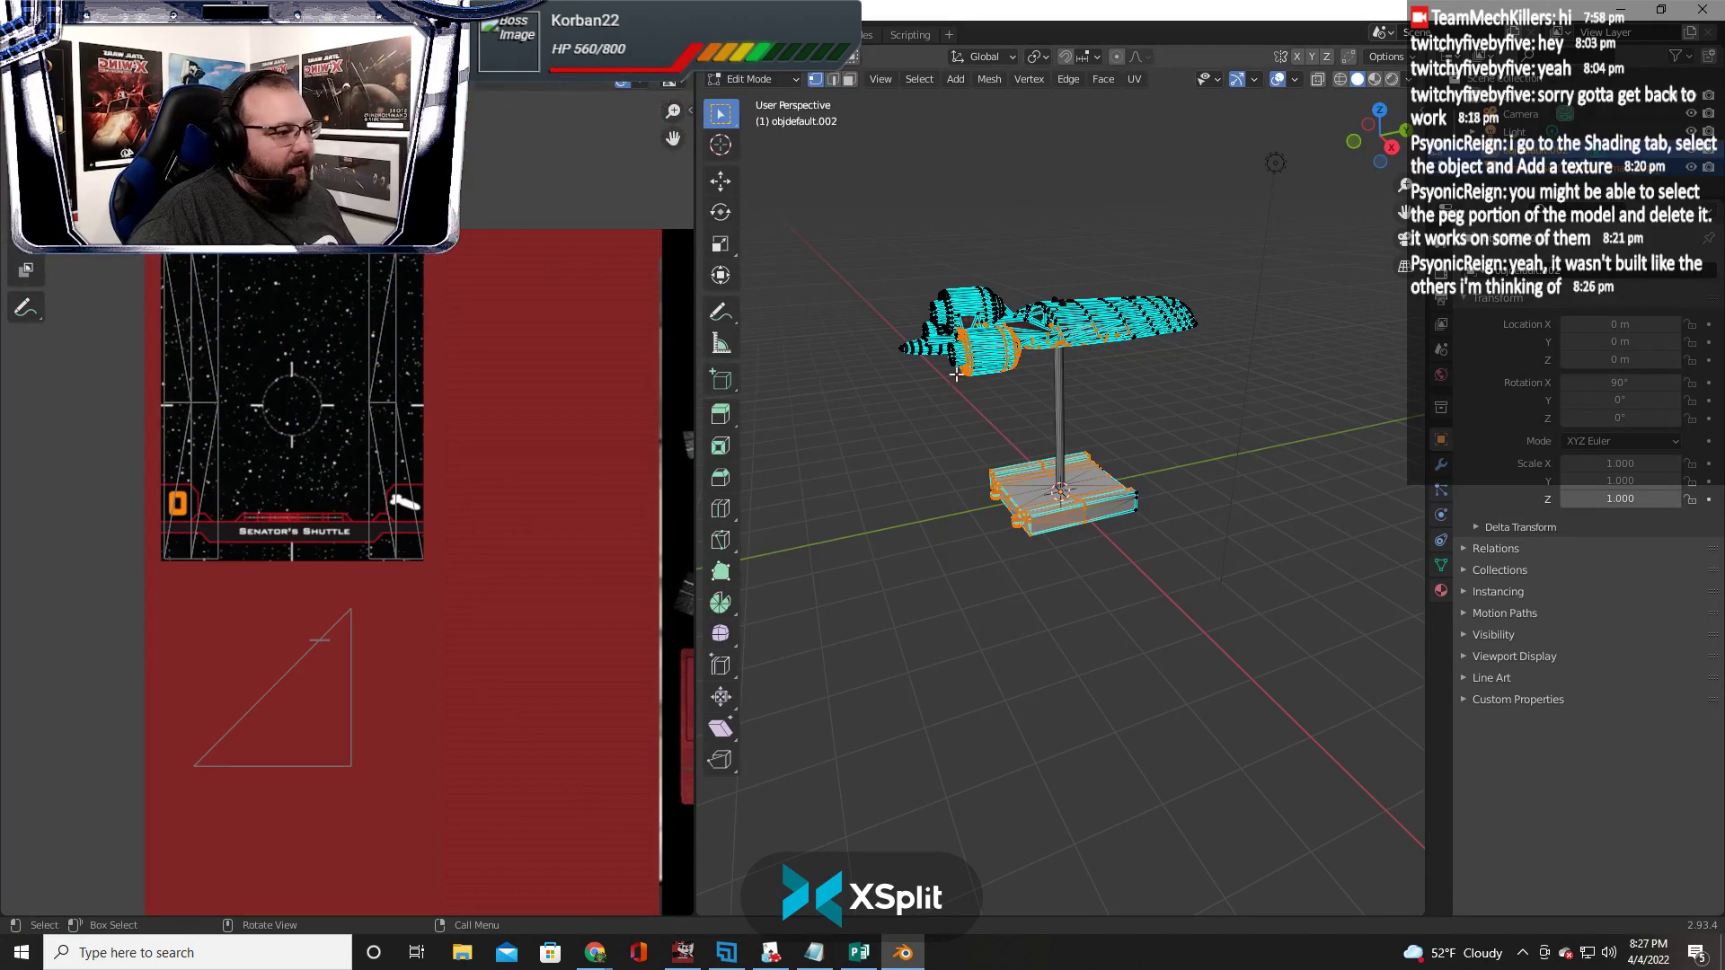
Try to box-select the peg's vertices while the ship and base are both in Edit Mode
click(1060, 416)
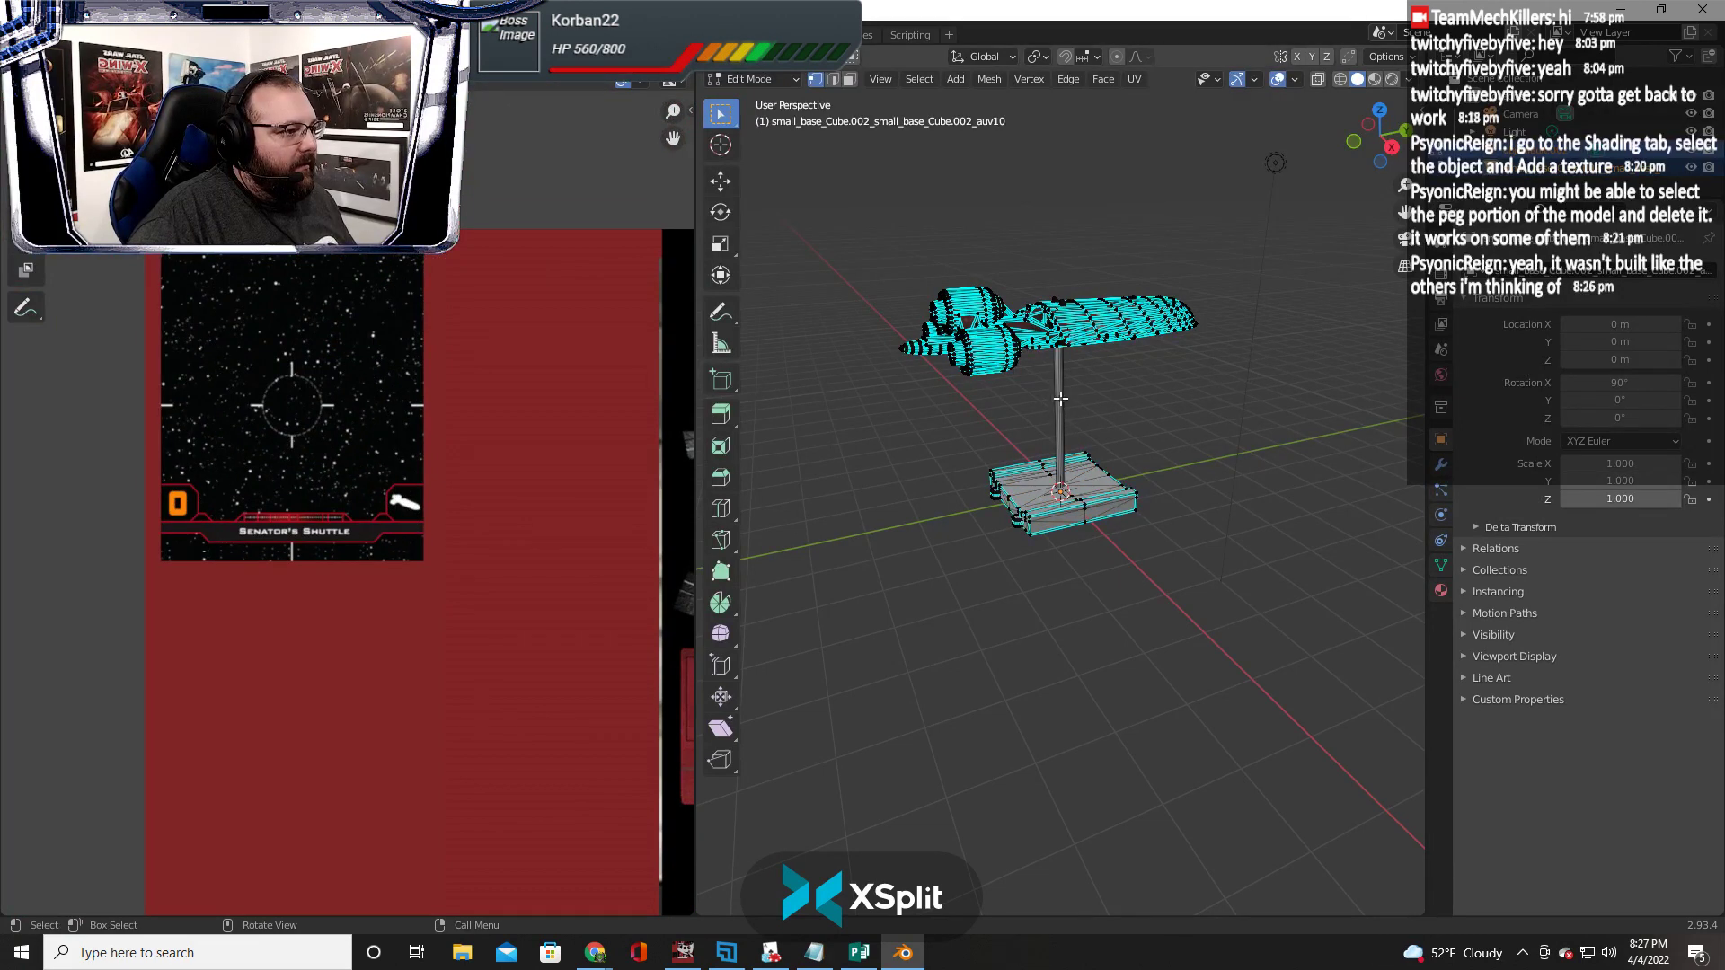
drag(1095, 288, 1039, 497)
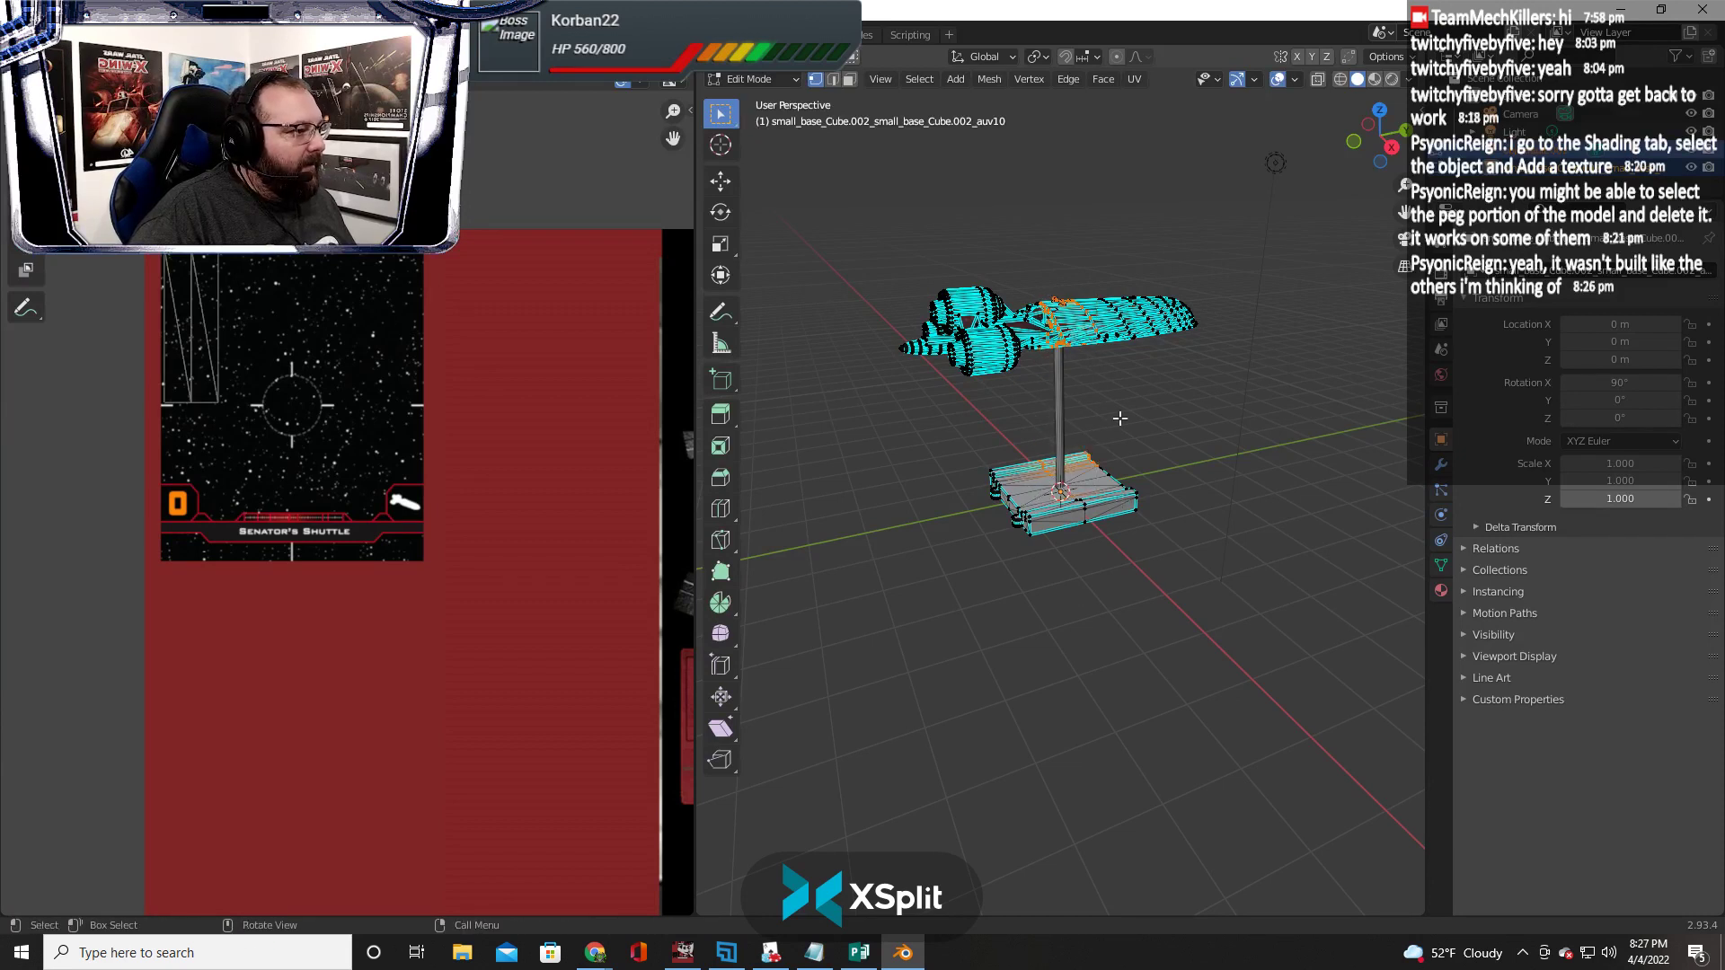
drag(1022, 258, 1081, 547)
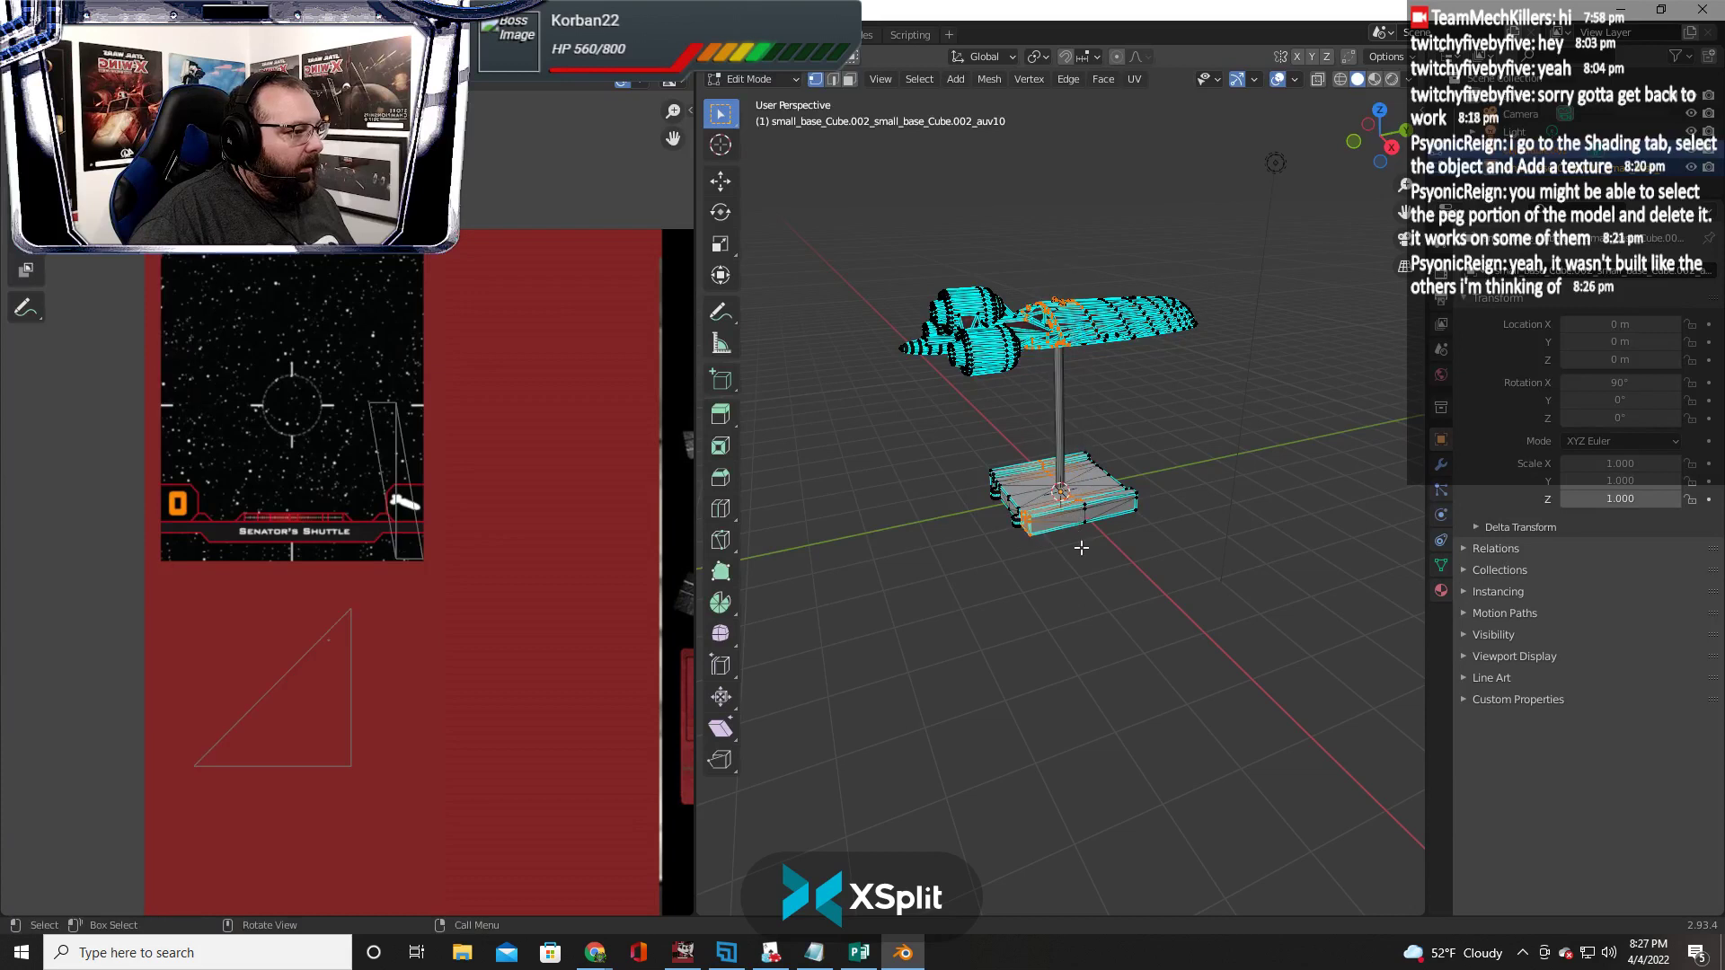
click(1063, 445)
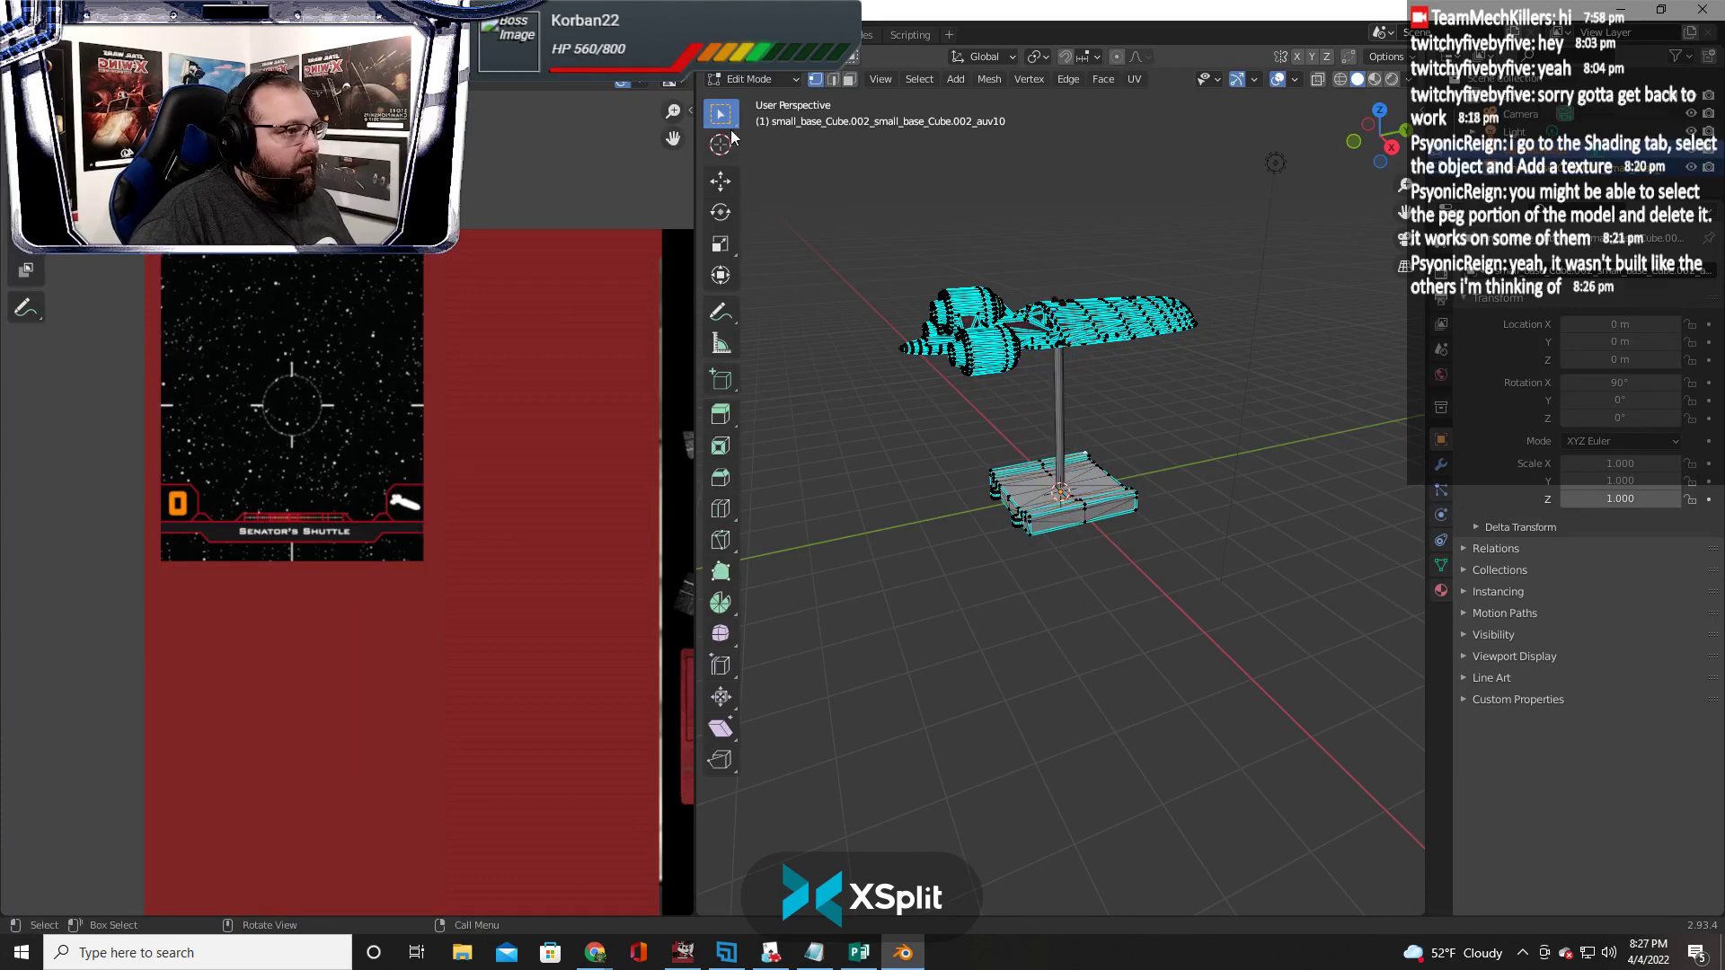
Return to Object Mode, select only the peg and base object, and enter Edit Mode on it alone
click(750, 79)
click(750, 99)
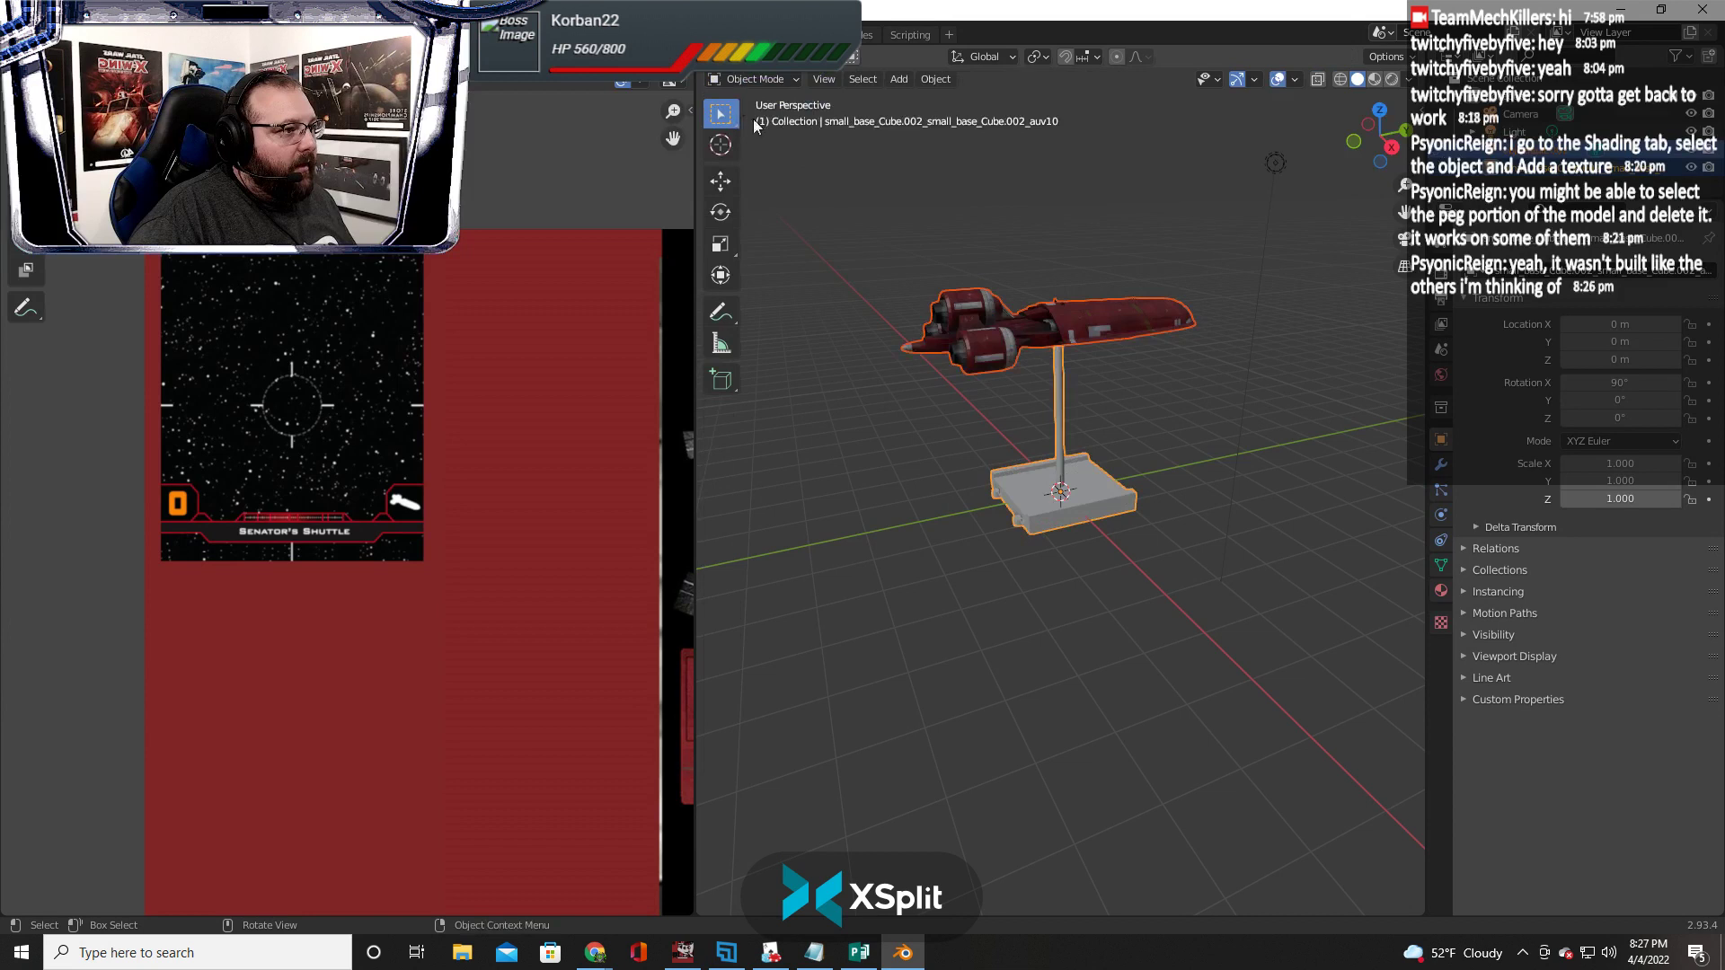
click(1055, 393)
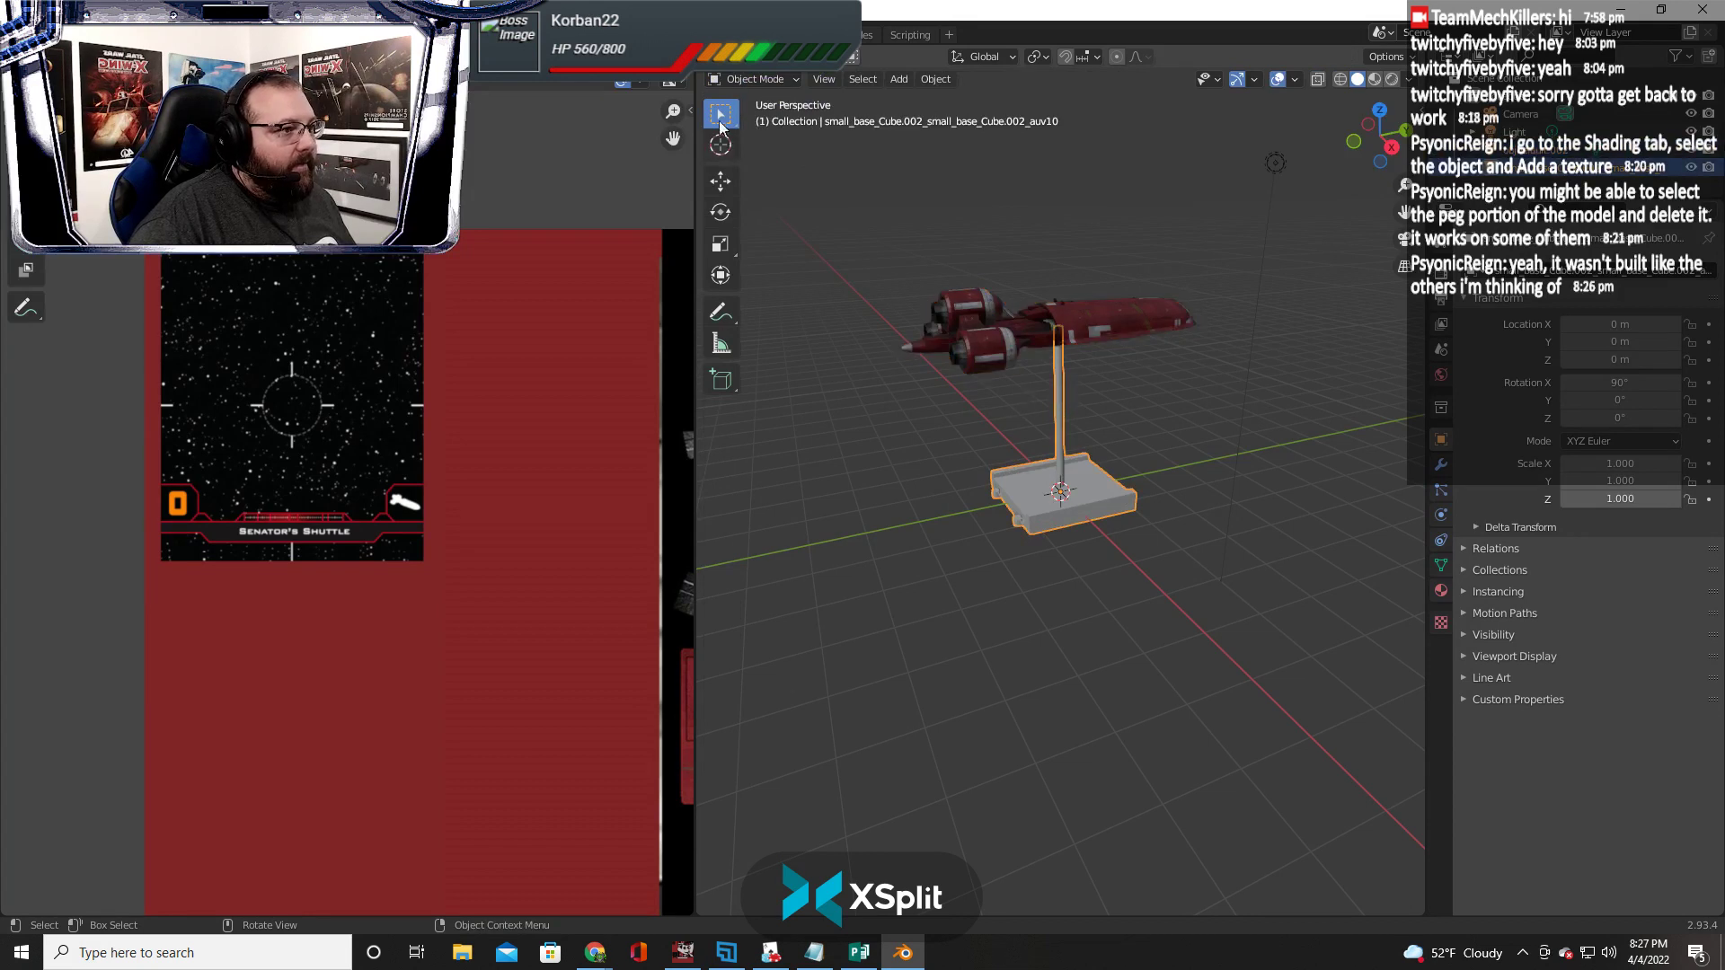
click(730, 80)
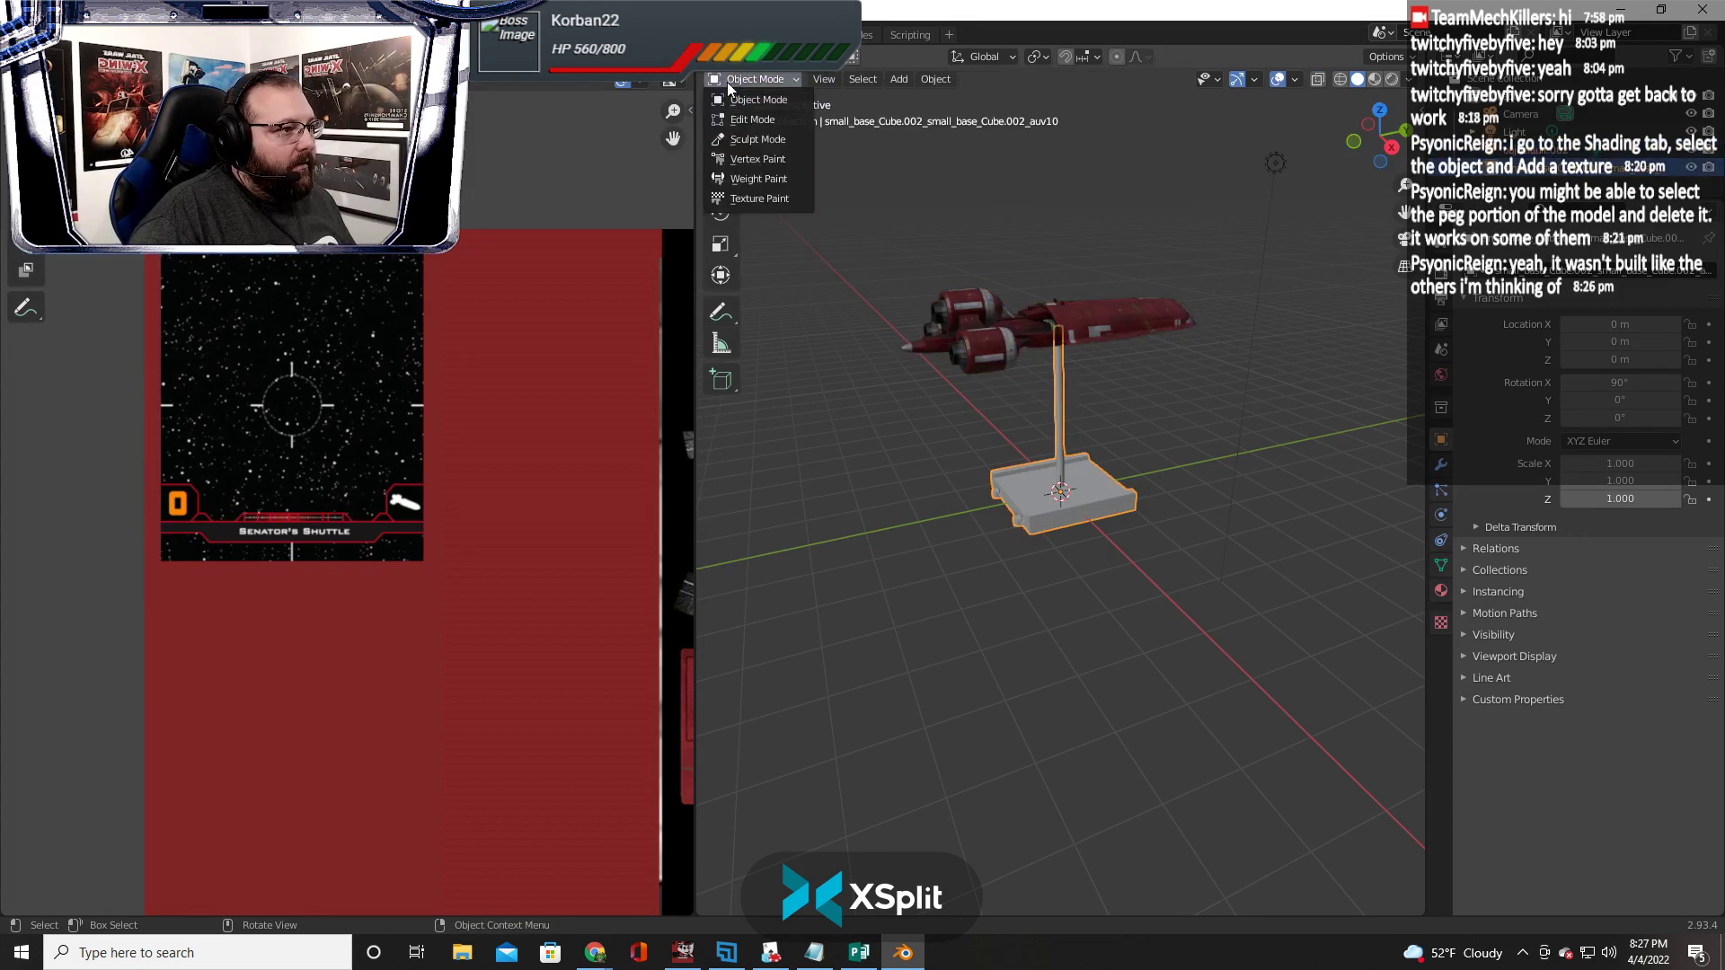
click(754, 122)
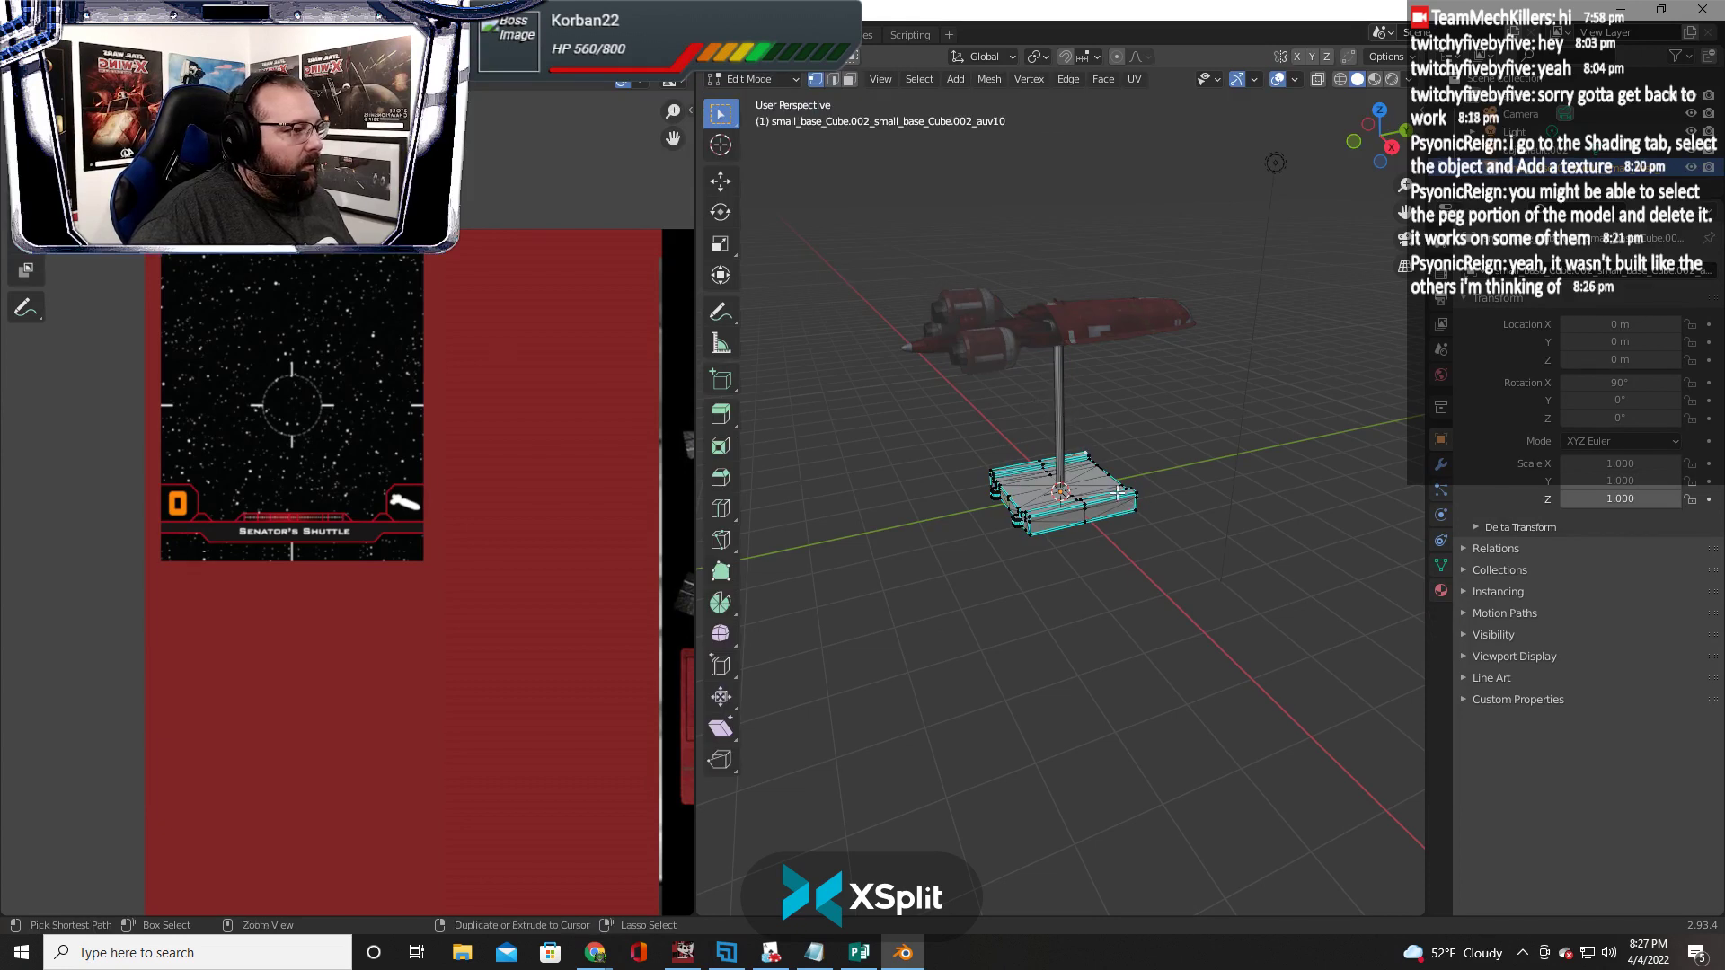
Box-select the peg's vertices from a close view between the base and the hull
scroll(1170, 468, up, 5)
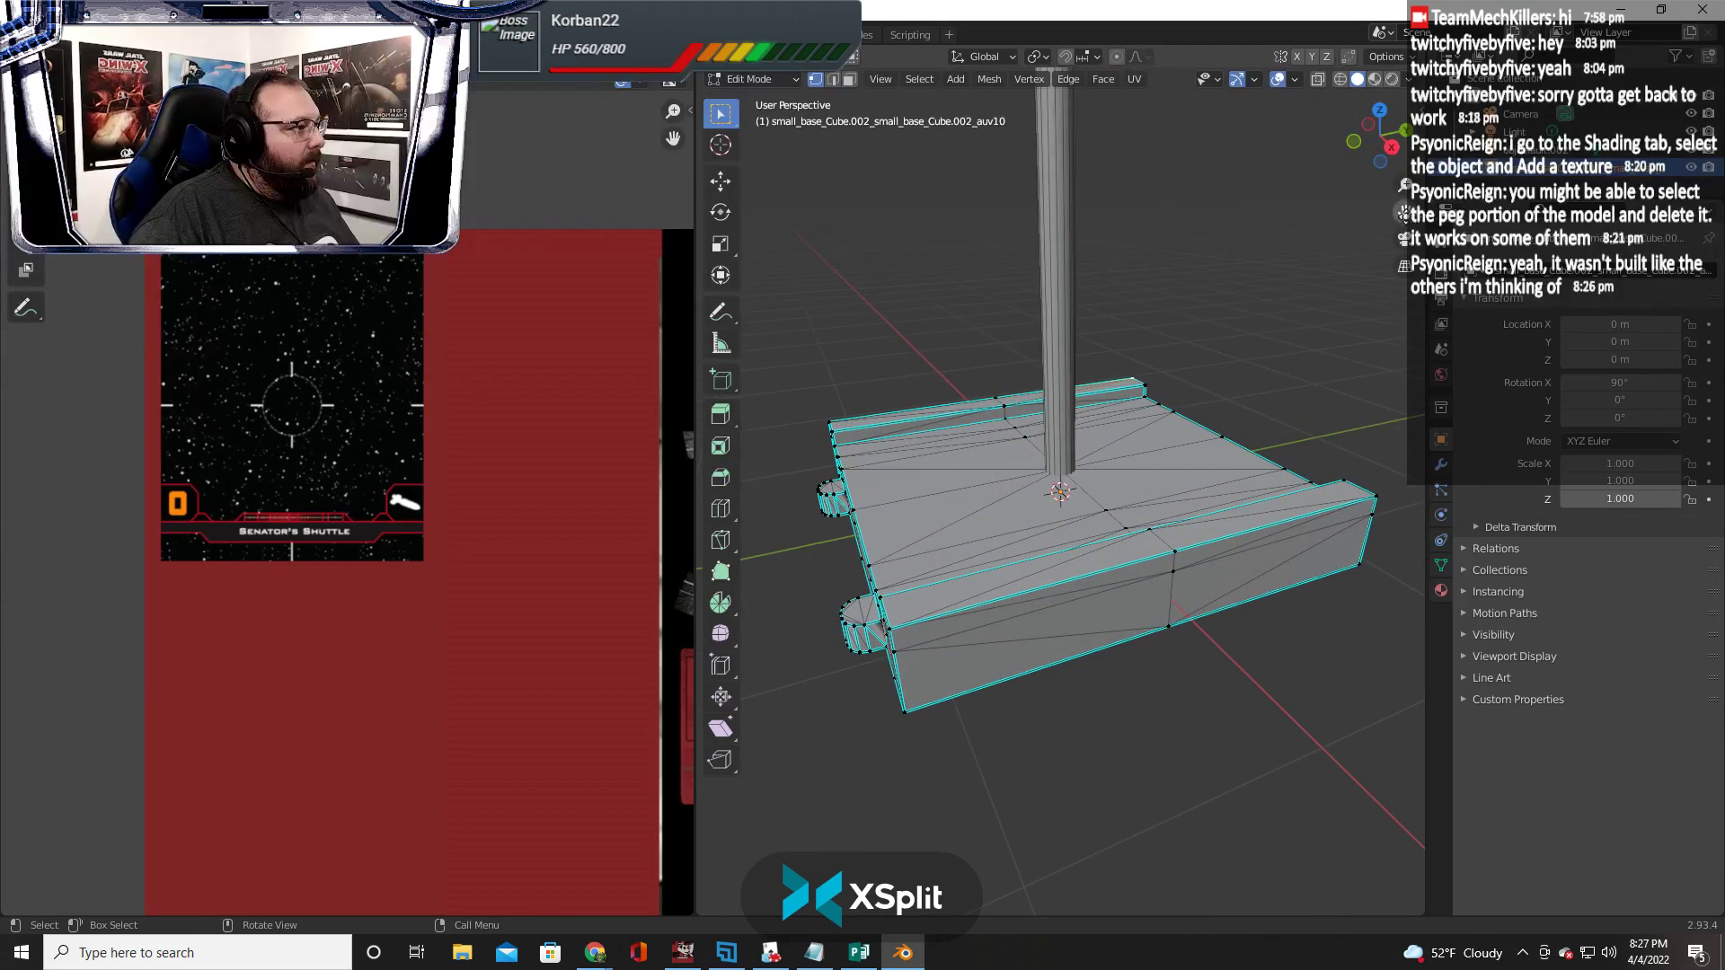
drag(1403, 212, 1403, 458)
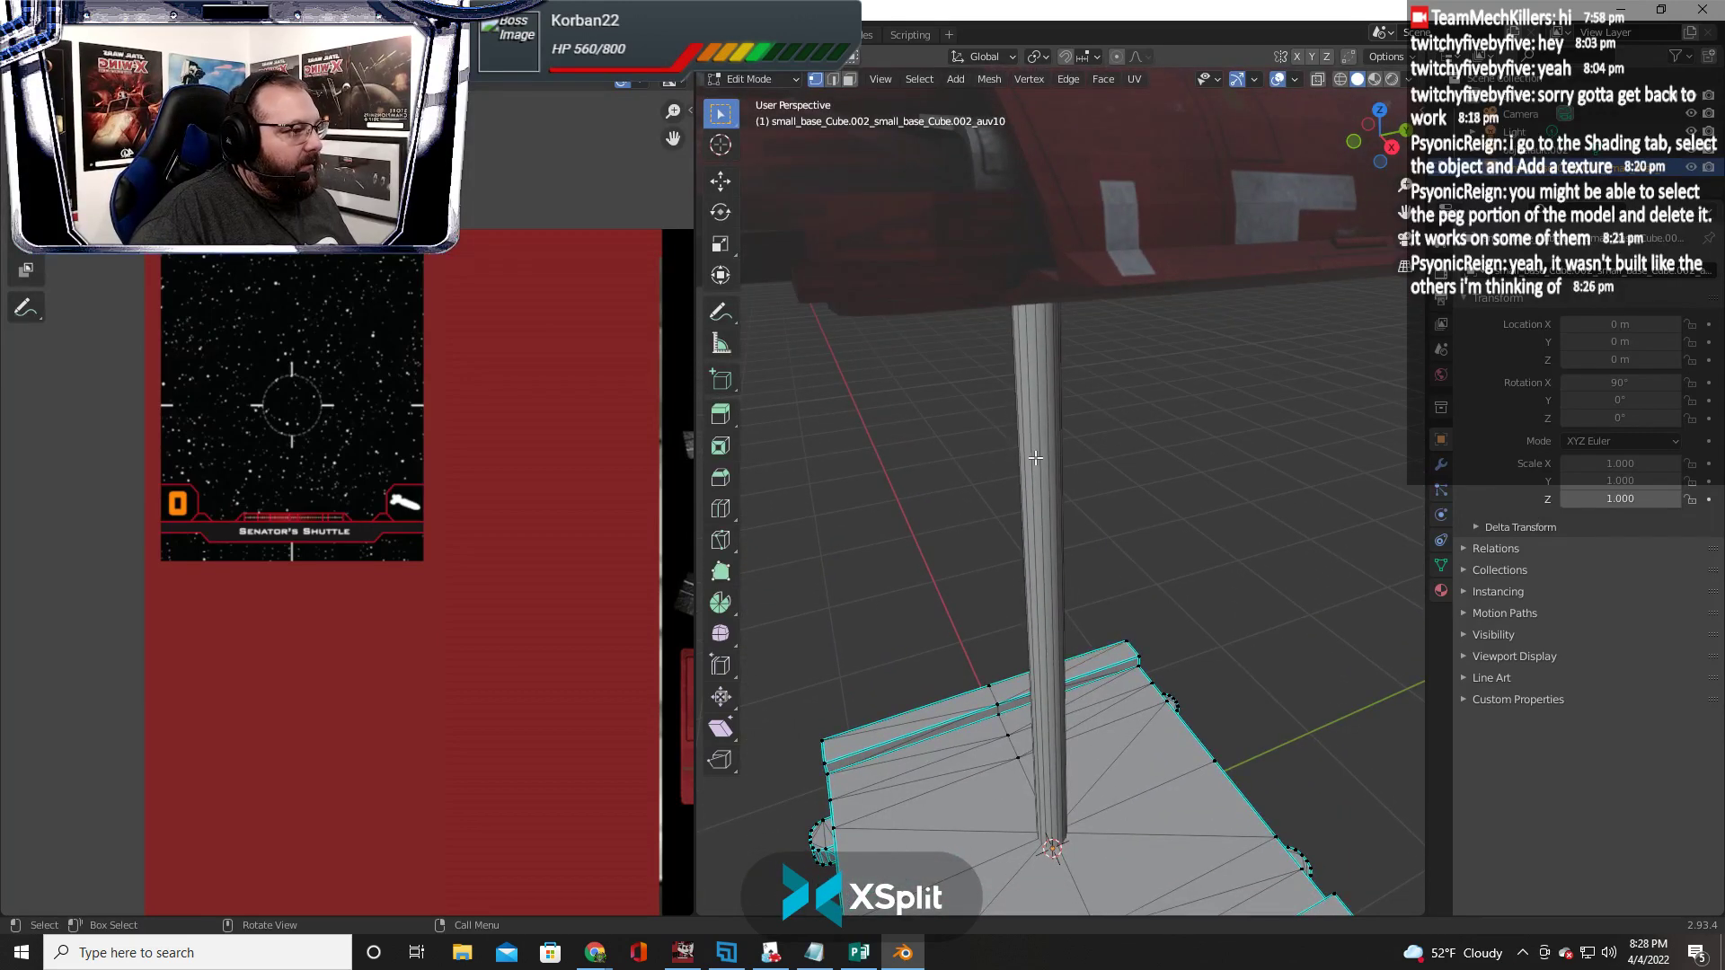
drag(984, 356, 949, 51)
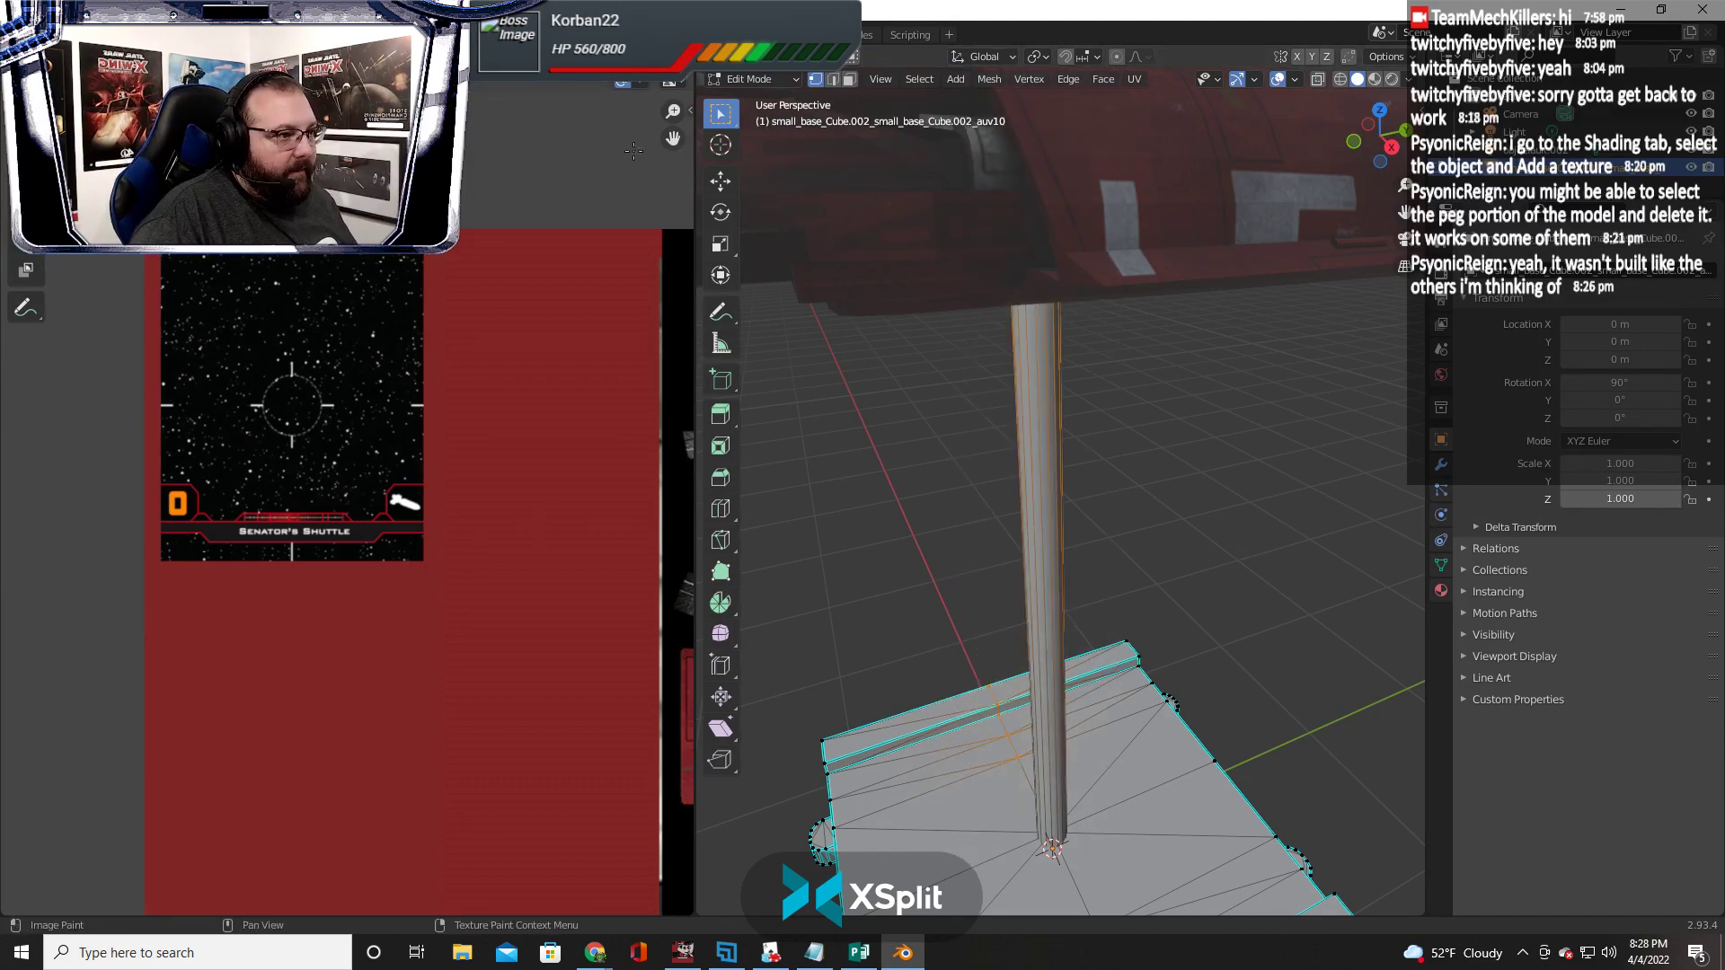
Examine the full texture image and the empty space around it for the selected peg's UV mapping
scroll(640, 180, down, 5)
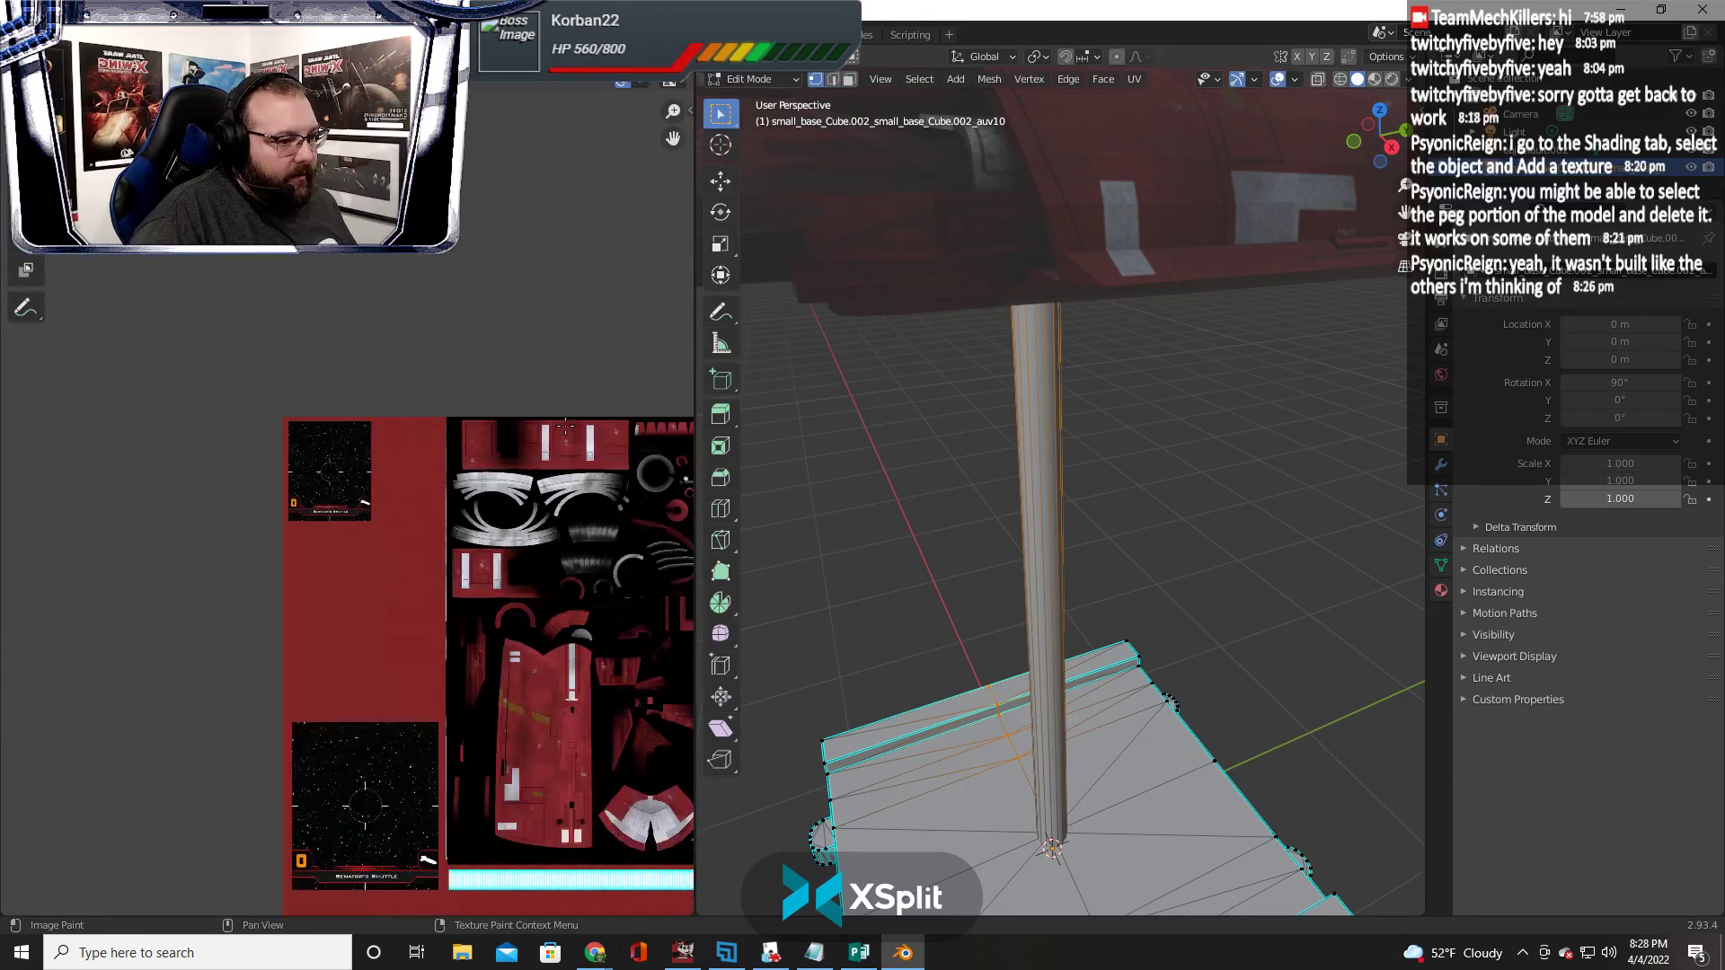
drag(673, 138, 674, 81)
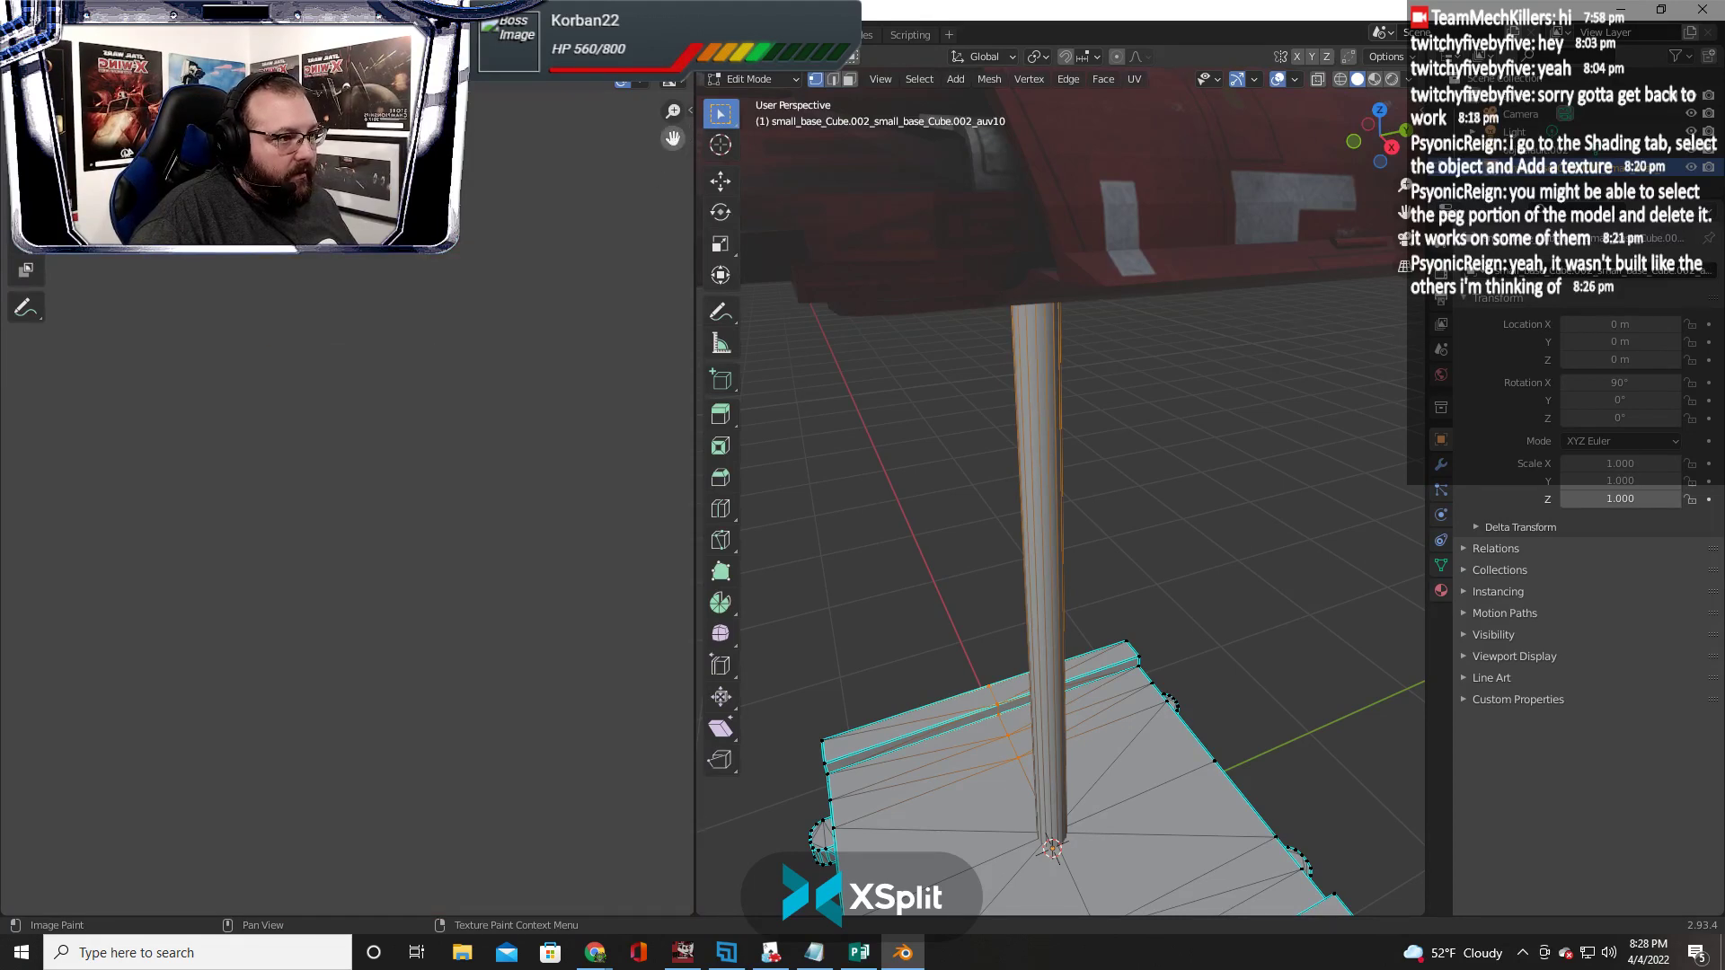
scroll(543, 310, down, 5)
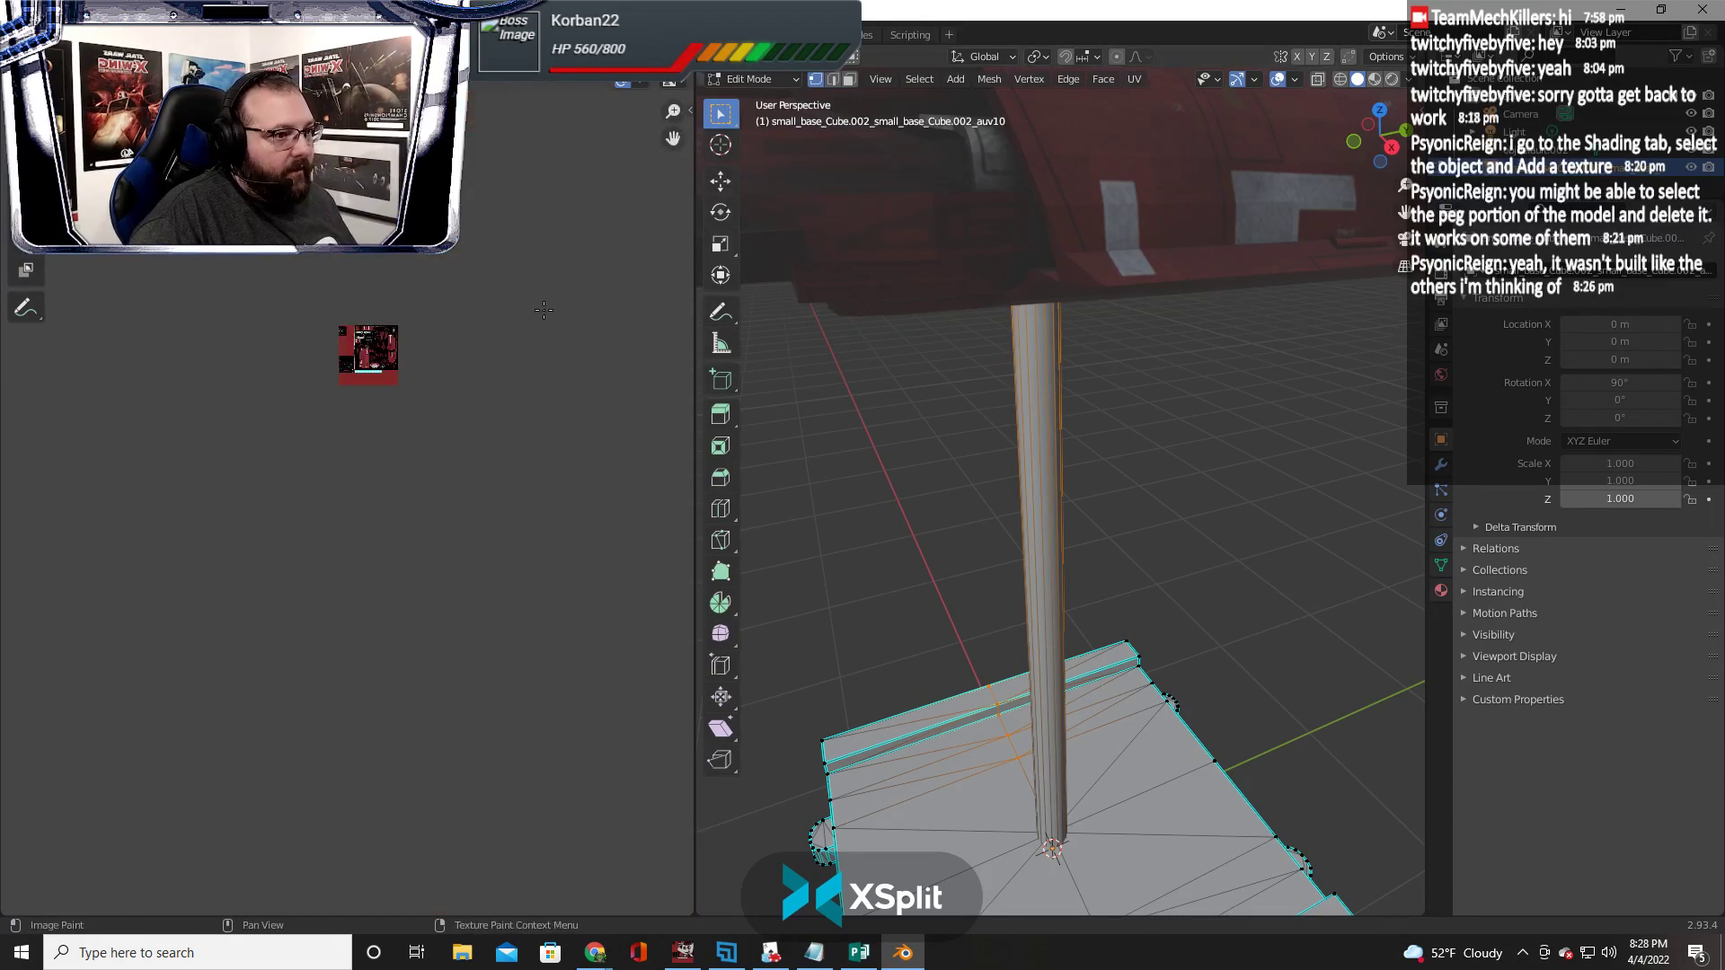
scroll(543, 310, up, 5)
drag(673, 139, 673, 81)
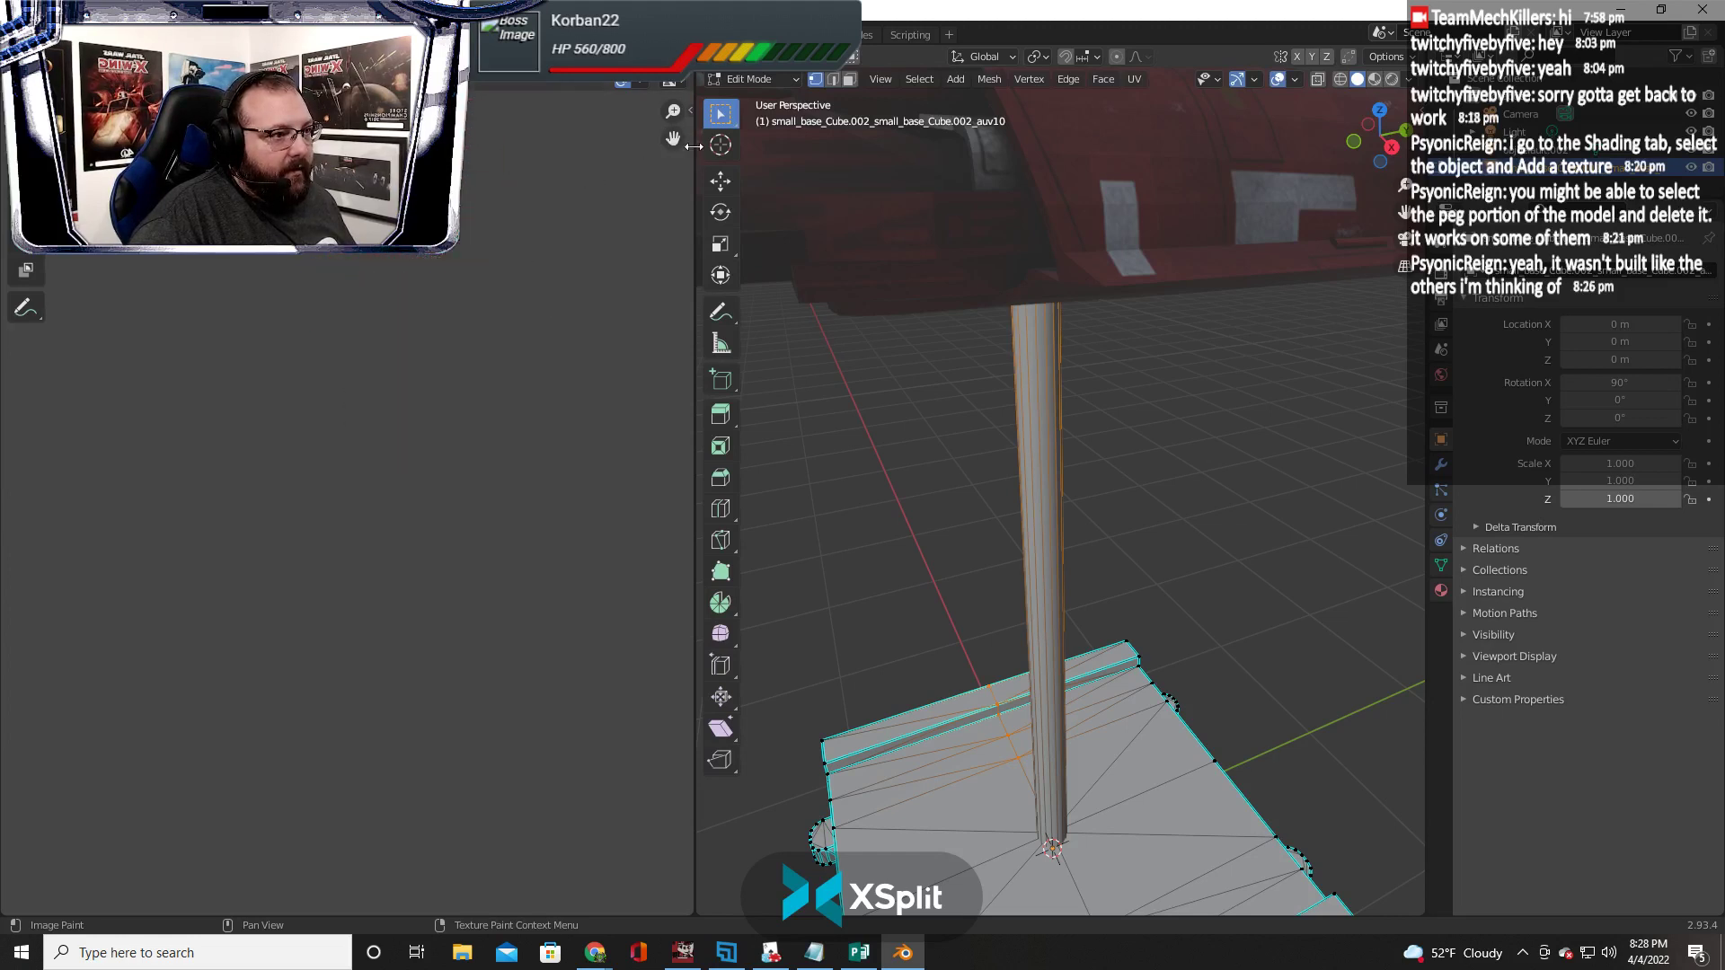
scroll(594, 177, down, 4)
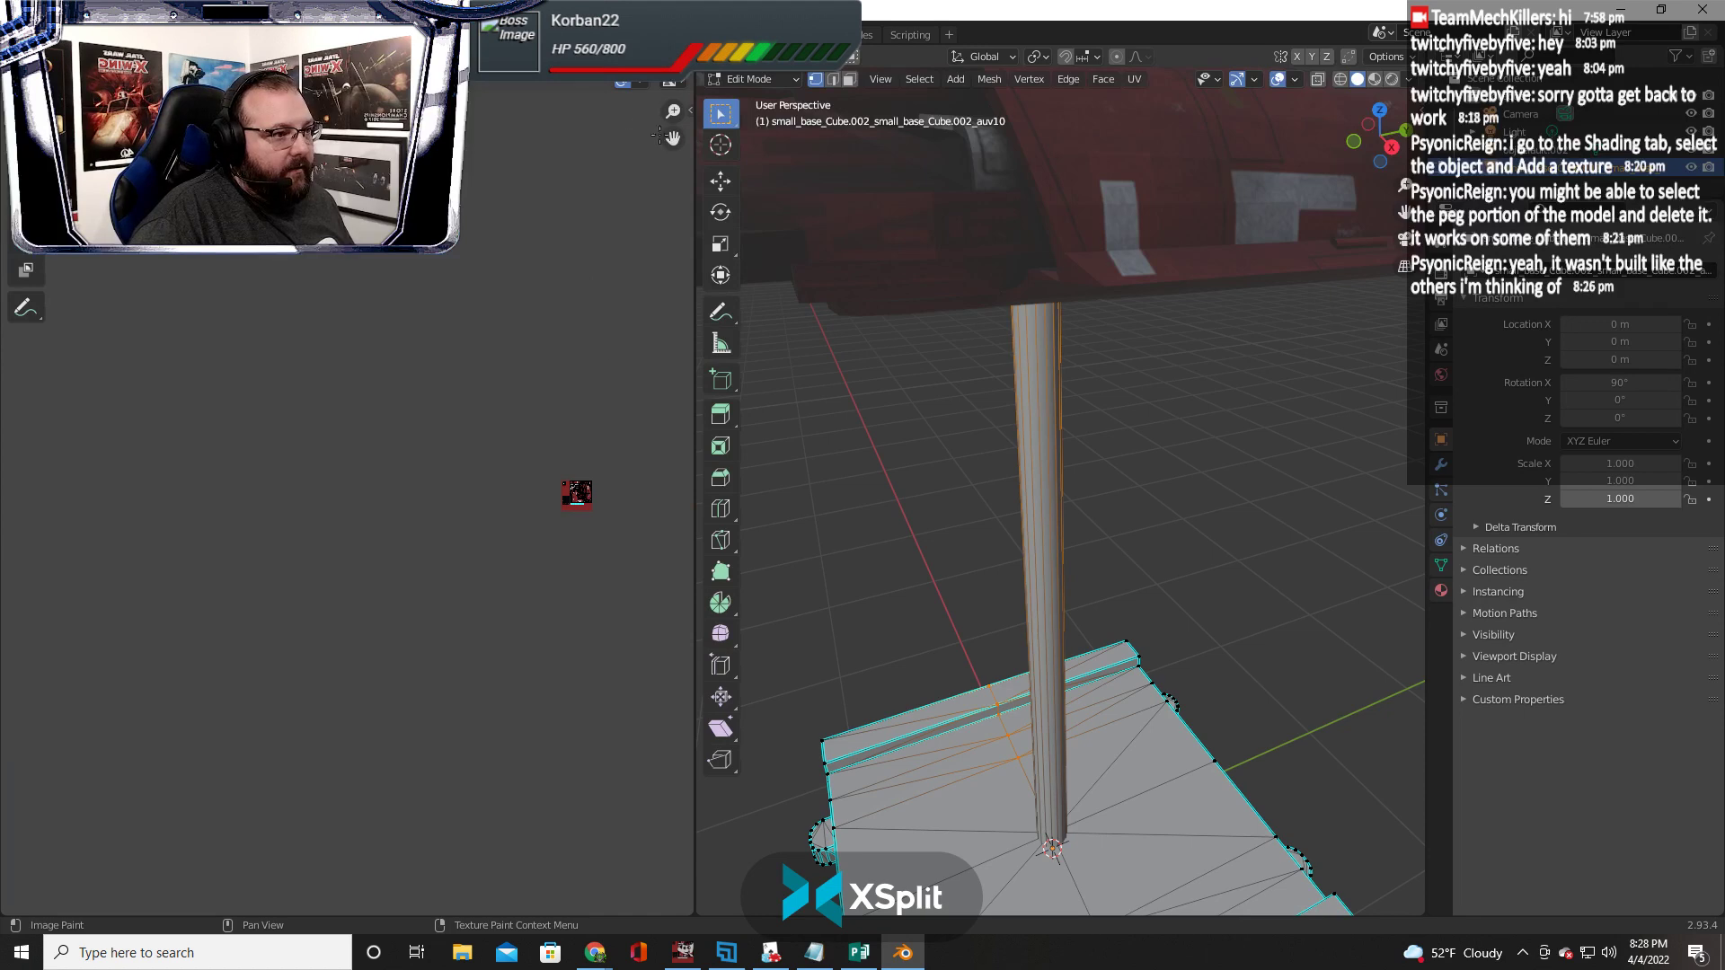
drag(669, 136, 424, 143)
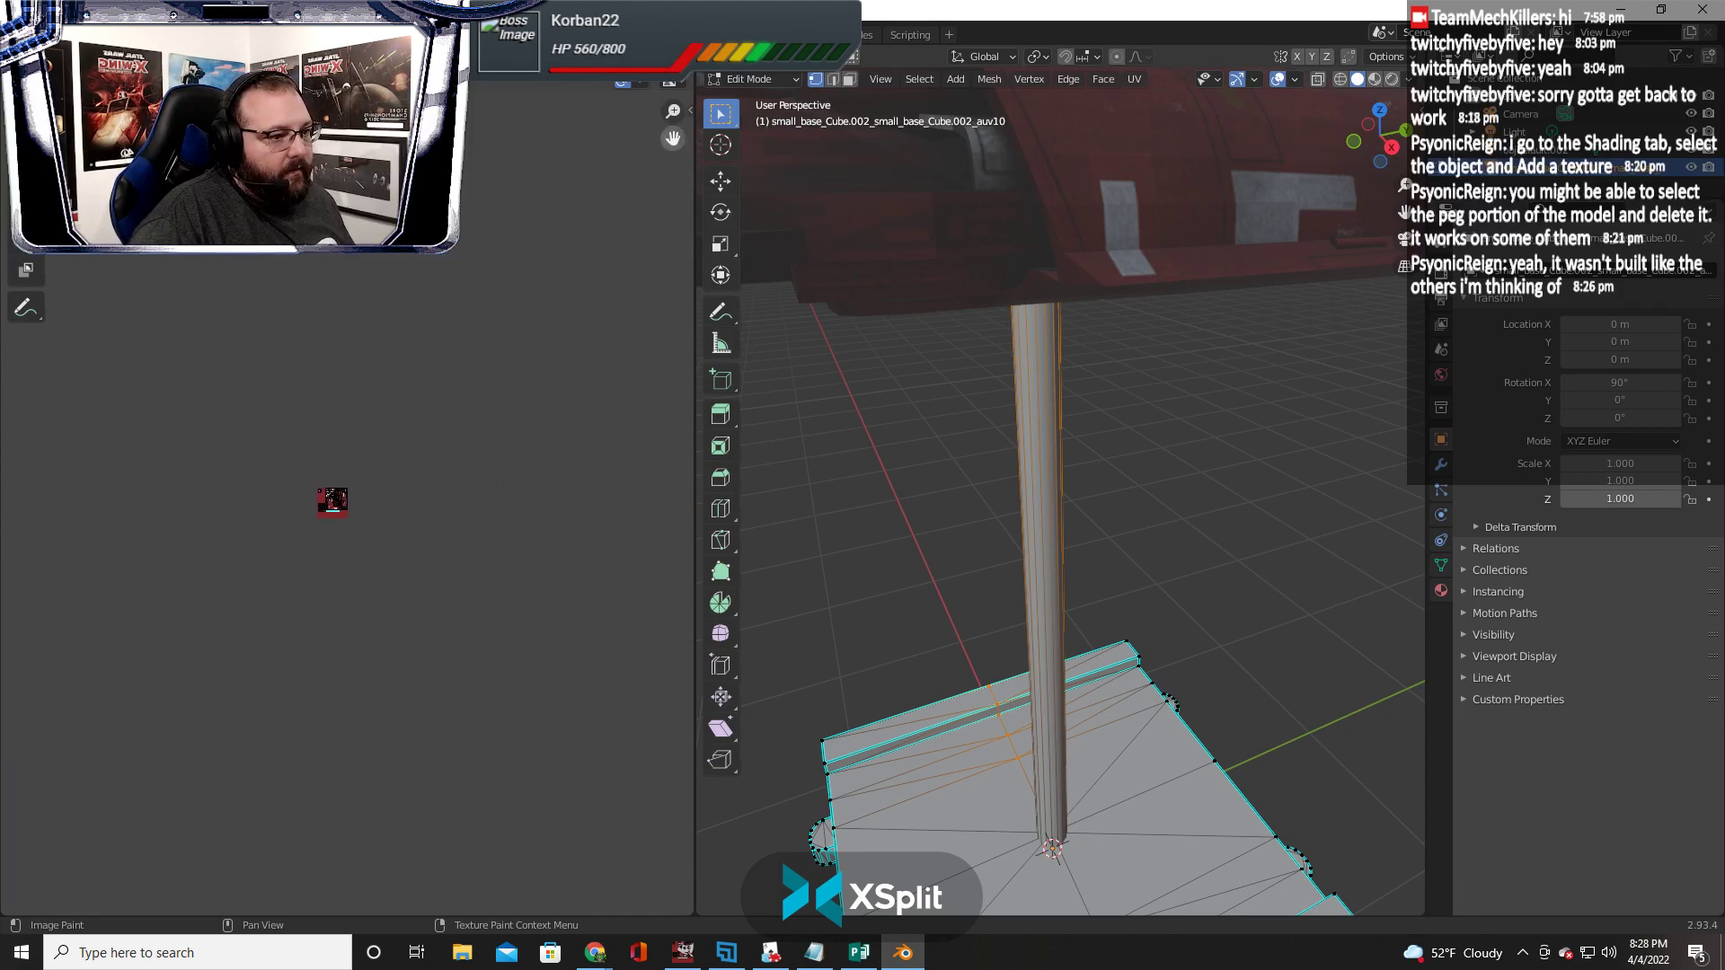
scroll(609, 254, up, 10)
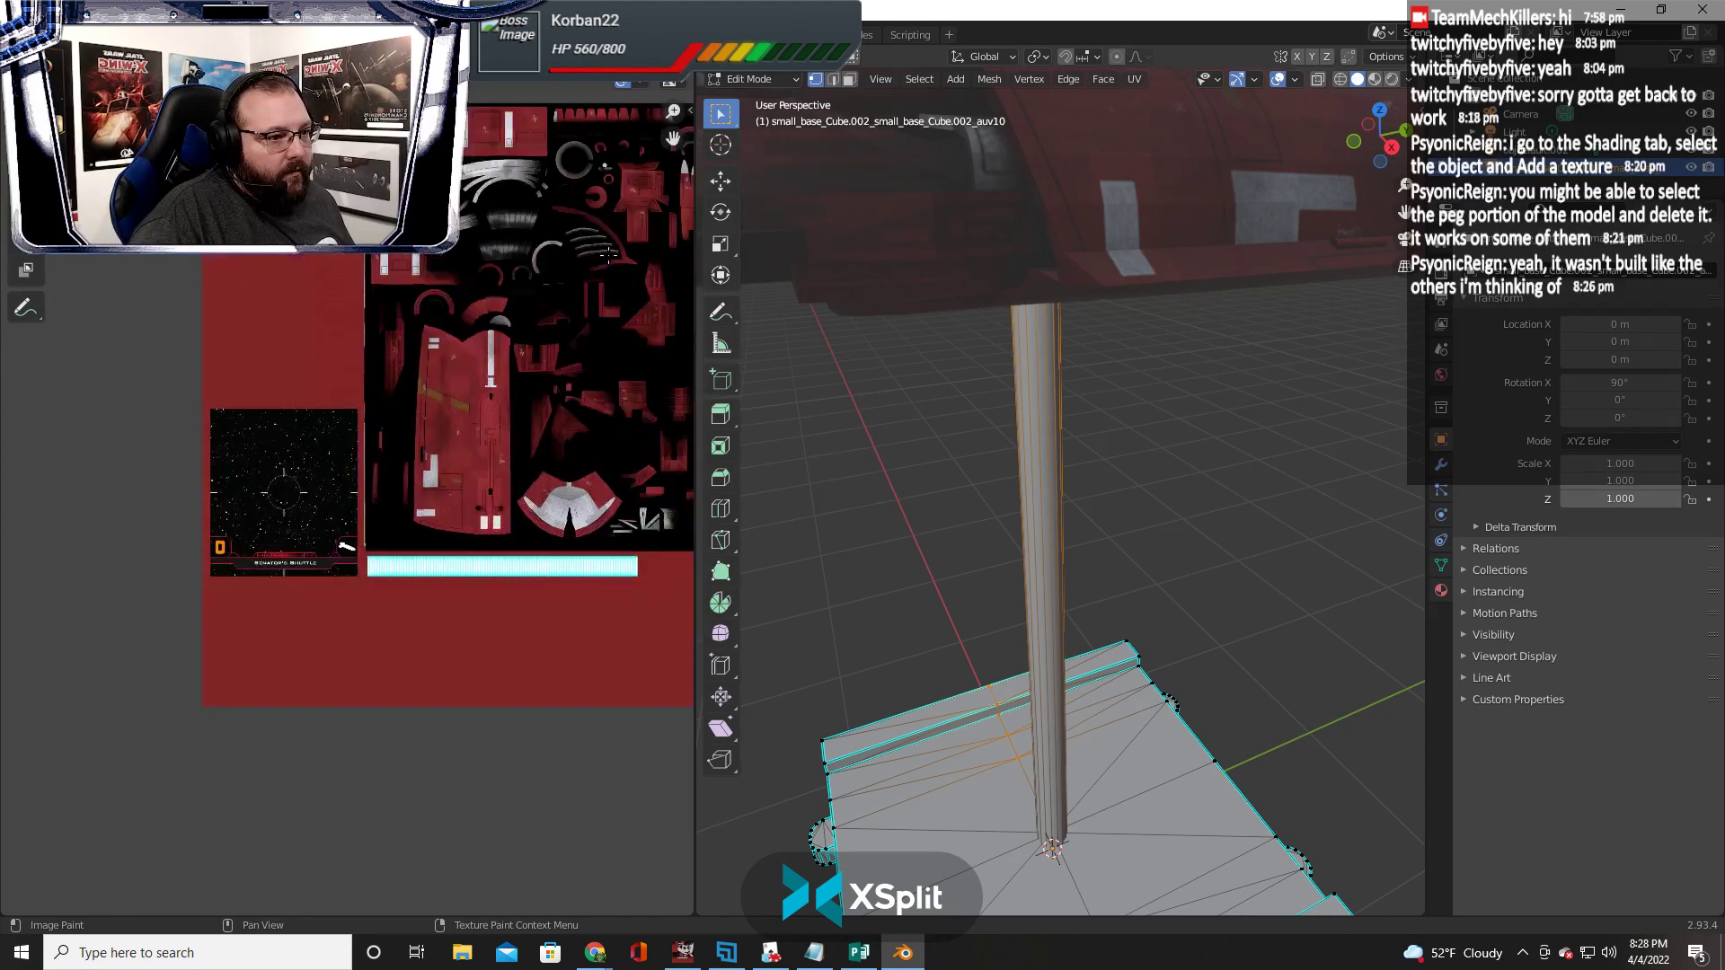
drag(673, 138, 522, 197)
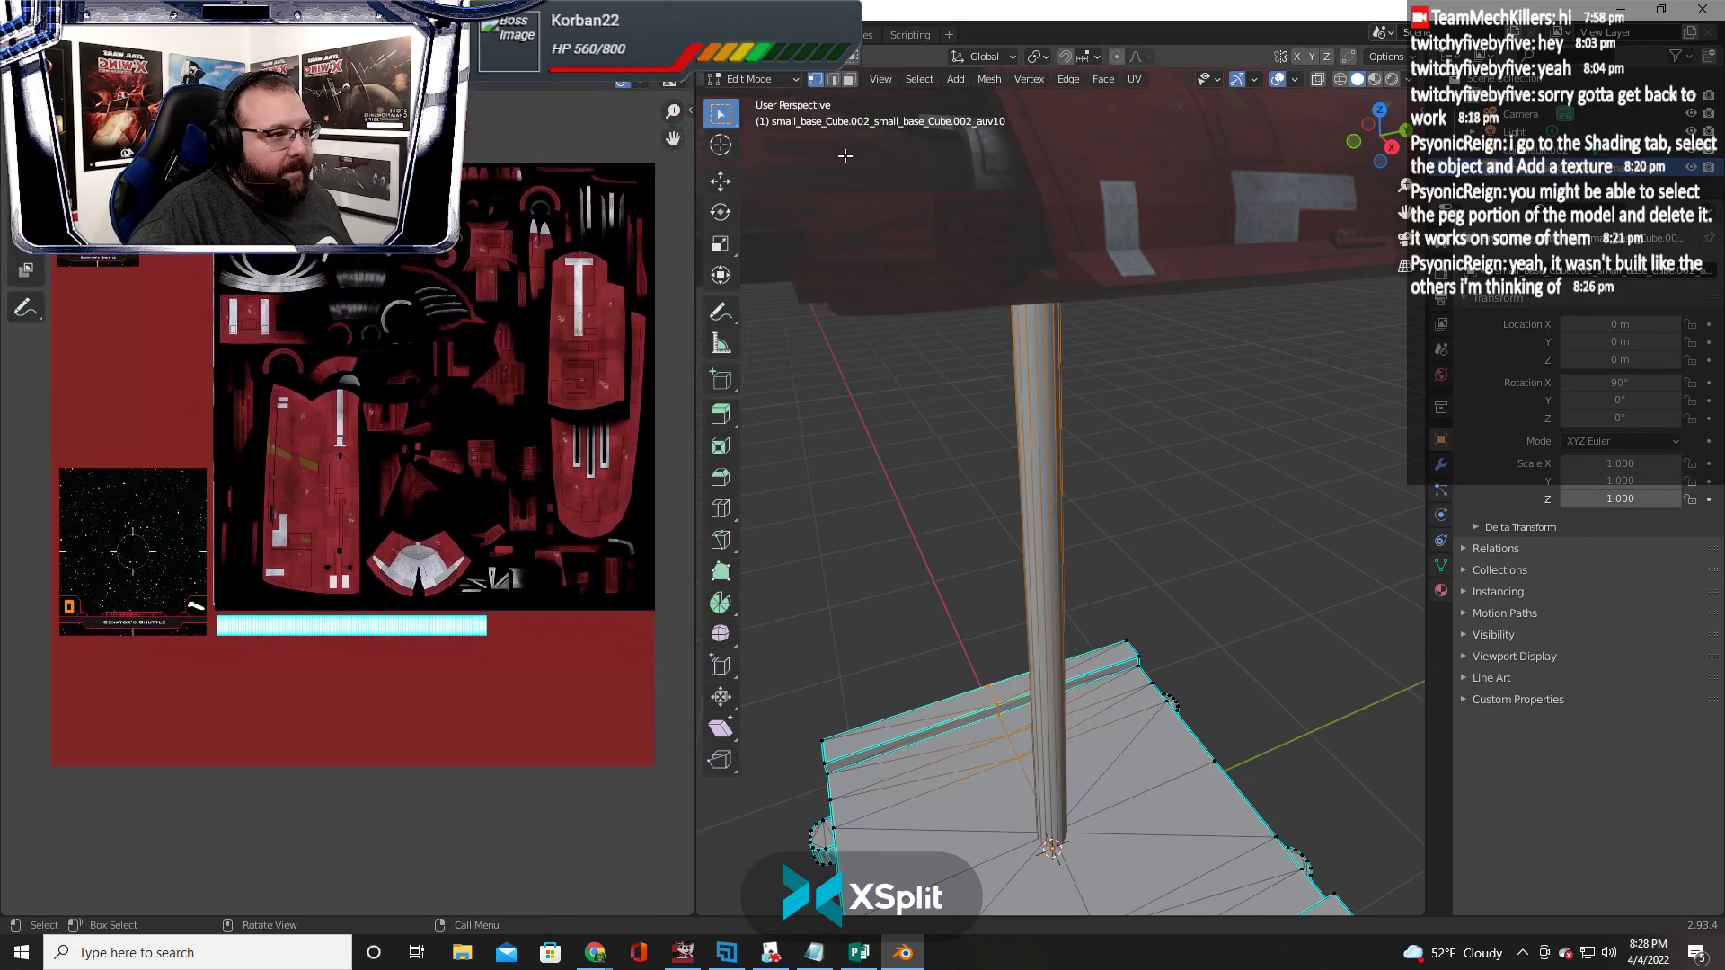
Reselect the peg with a box from the base up through the hull, and check the texture's cyan strip and base card for its UVs
click(1053, 406)
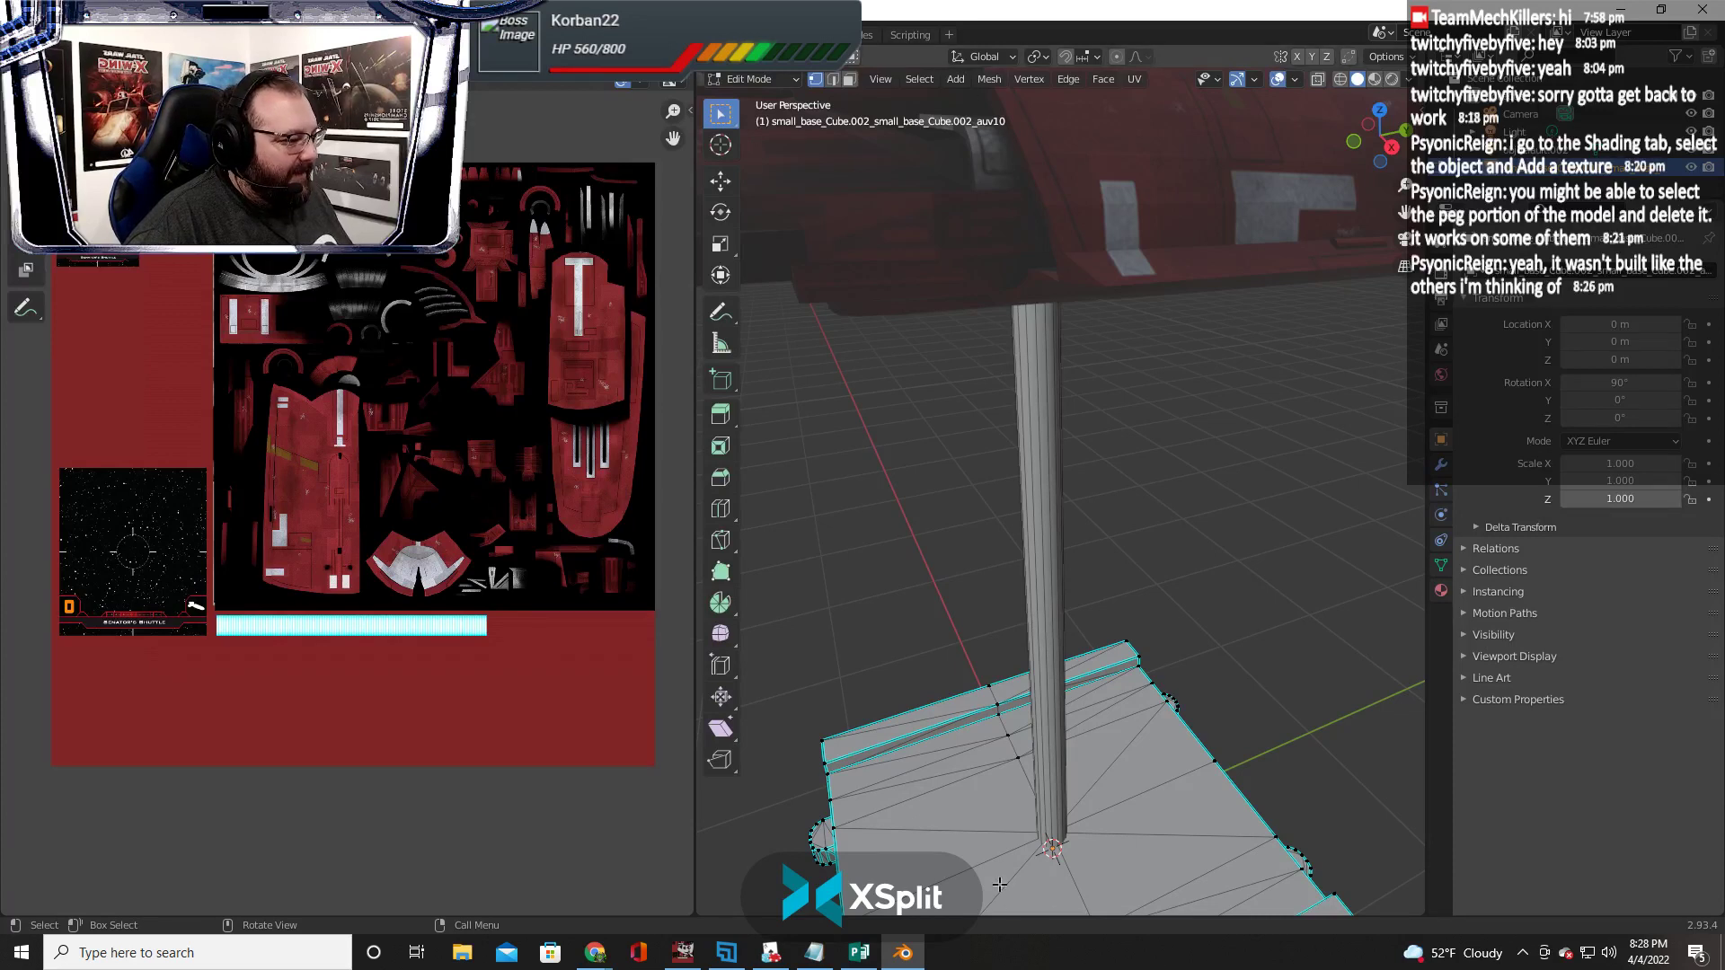
drag(999, 884, 1101, 92)
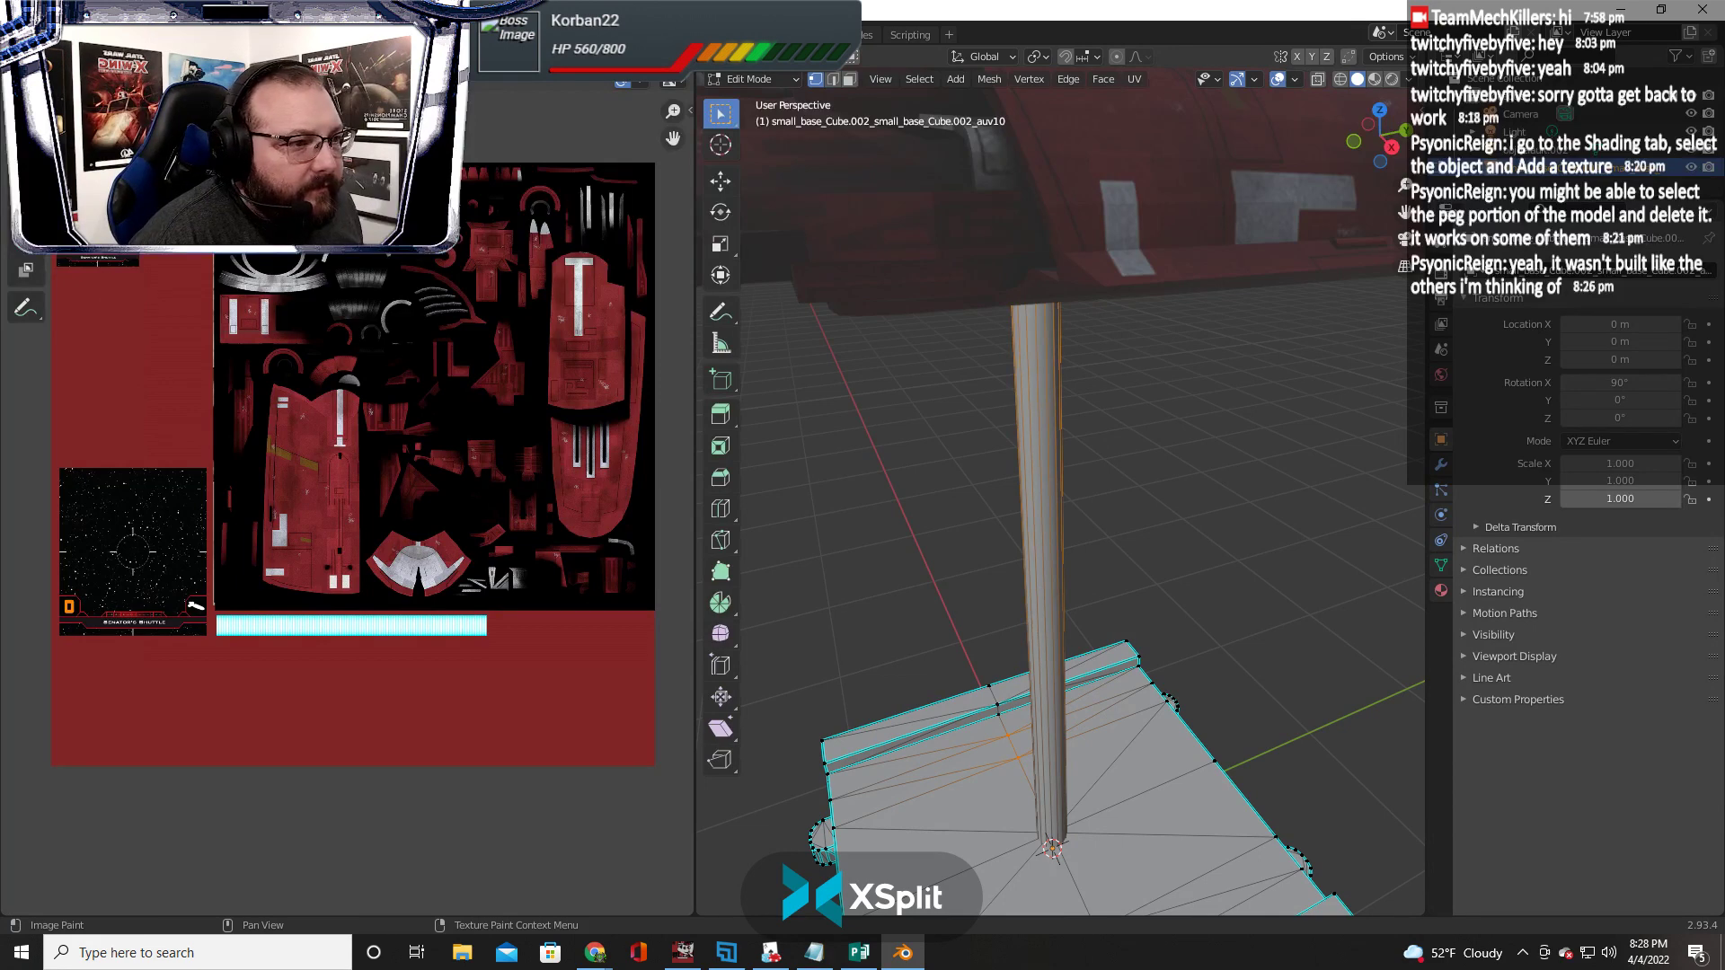
scroll(409, 524, up, 1)
scroll(395, 521, up, 3)
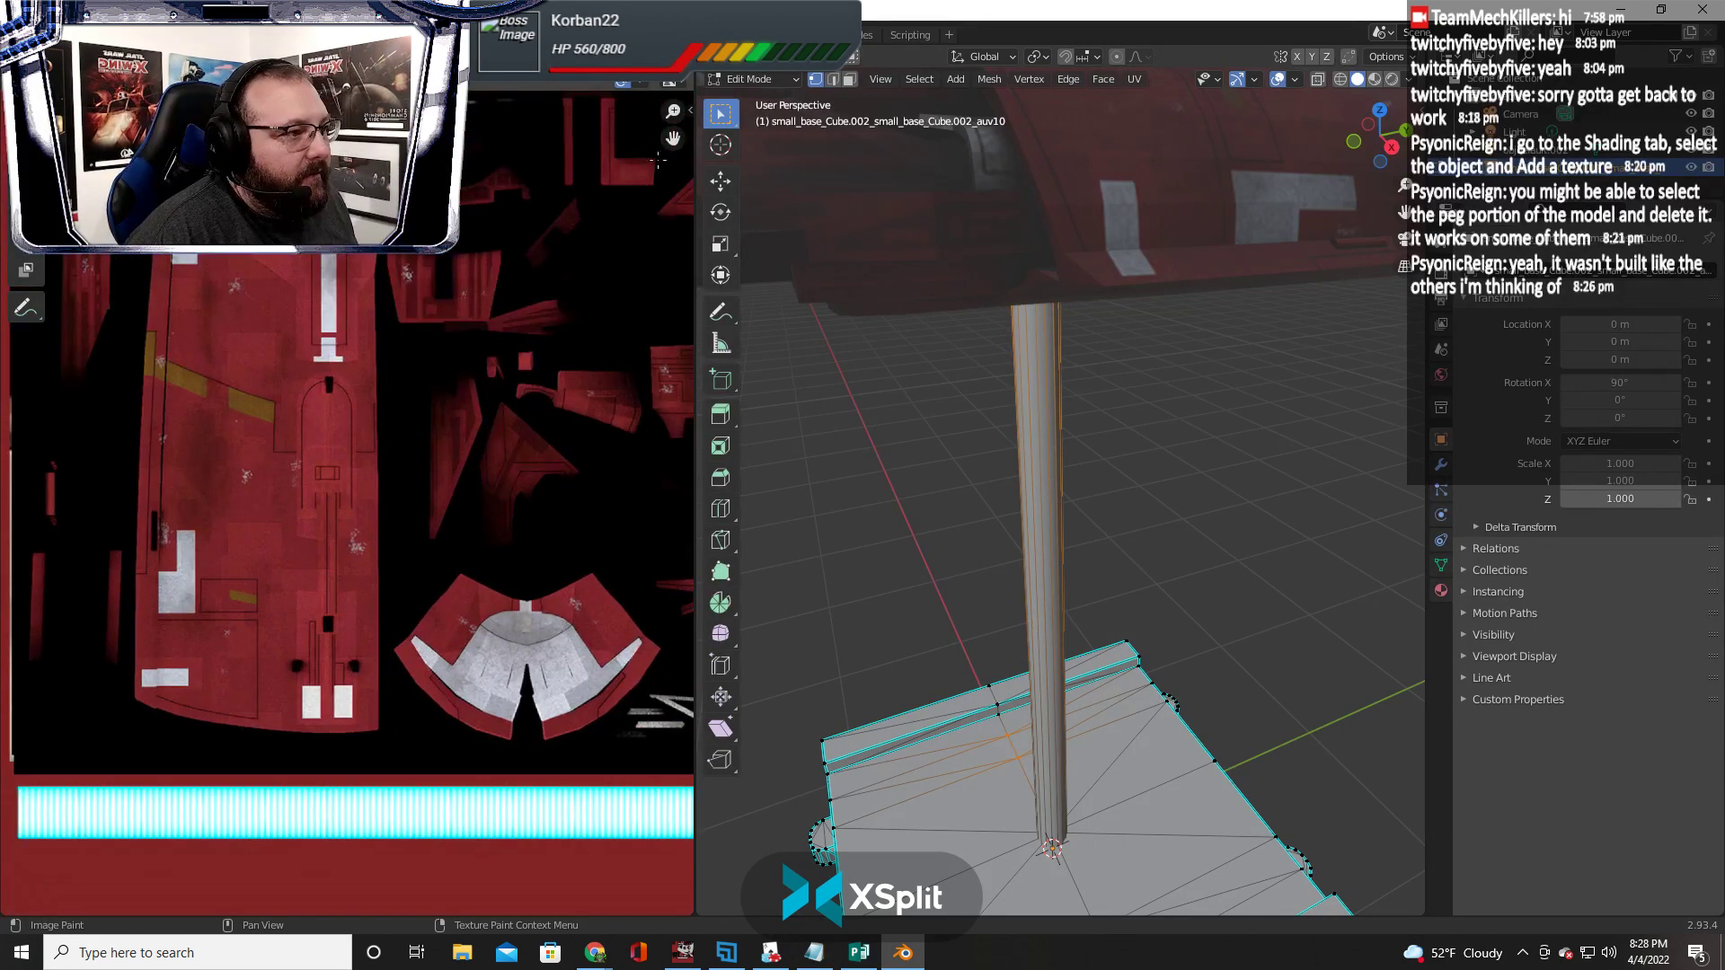
drag(673, 138, 166, 198)
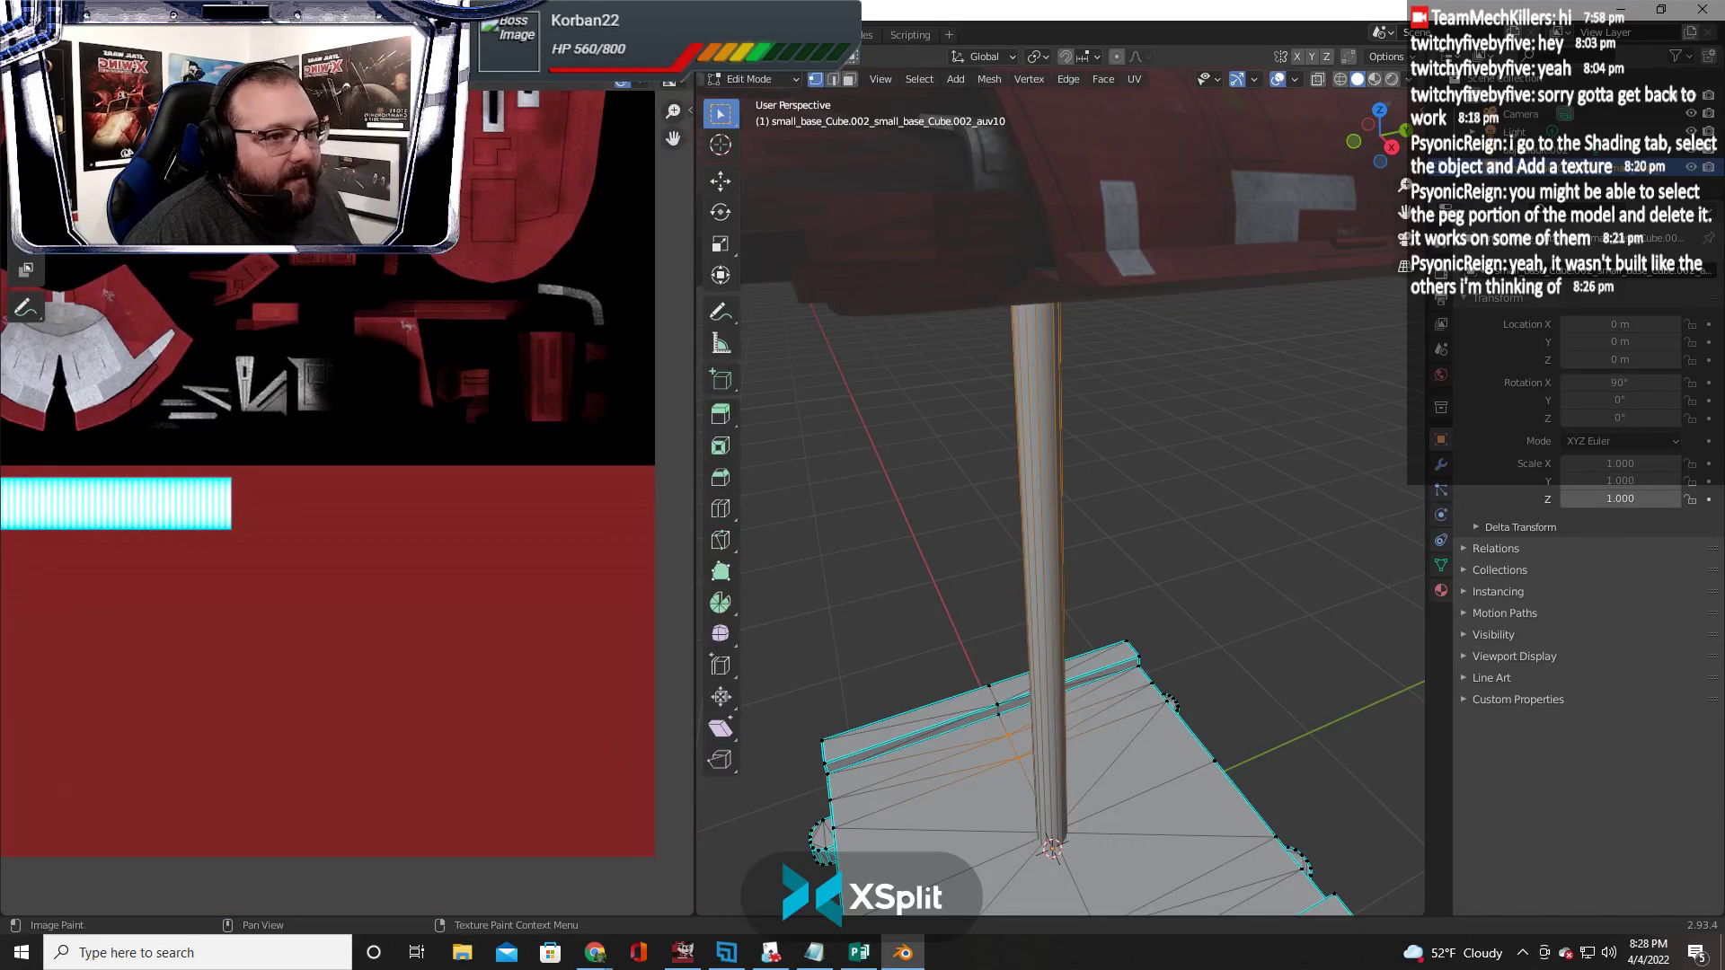
key(t)
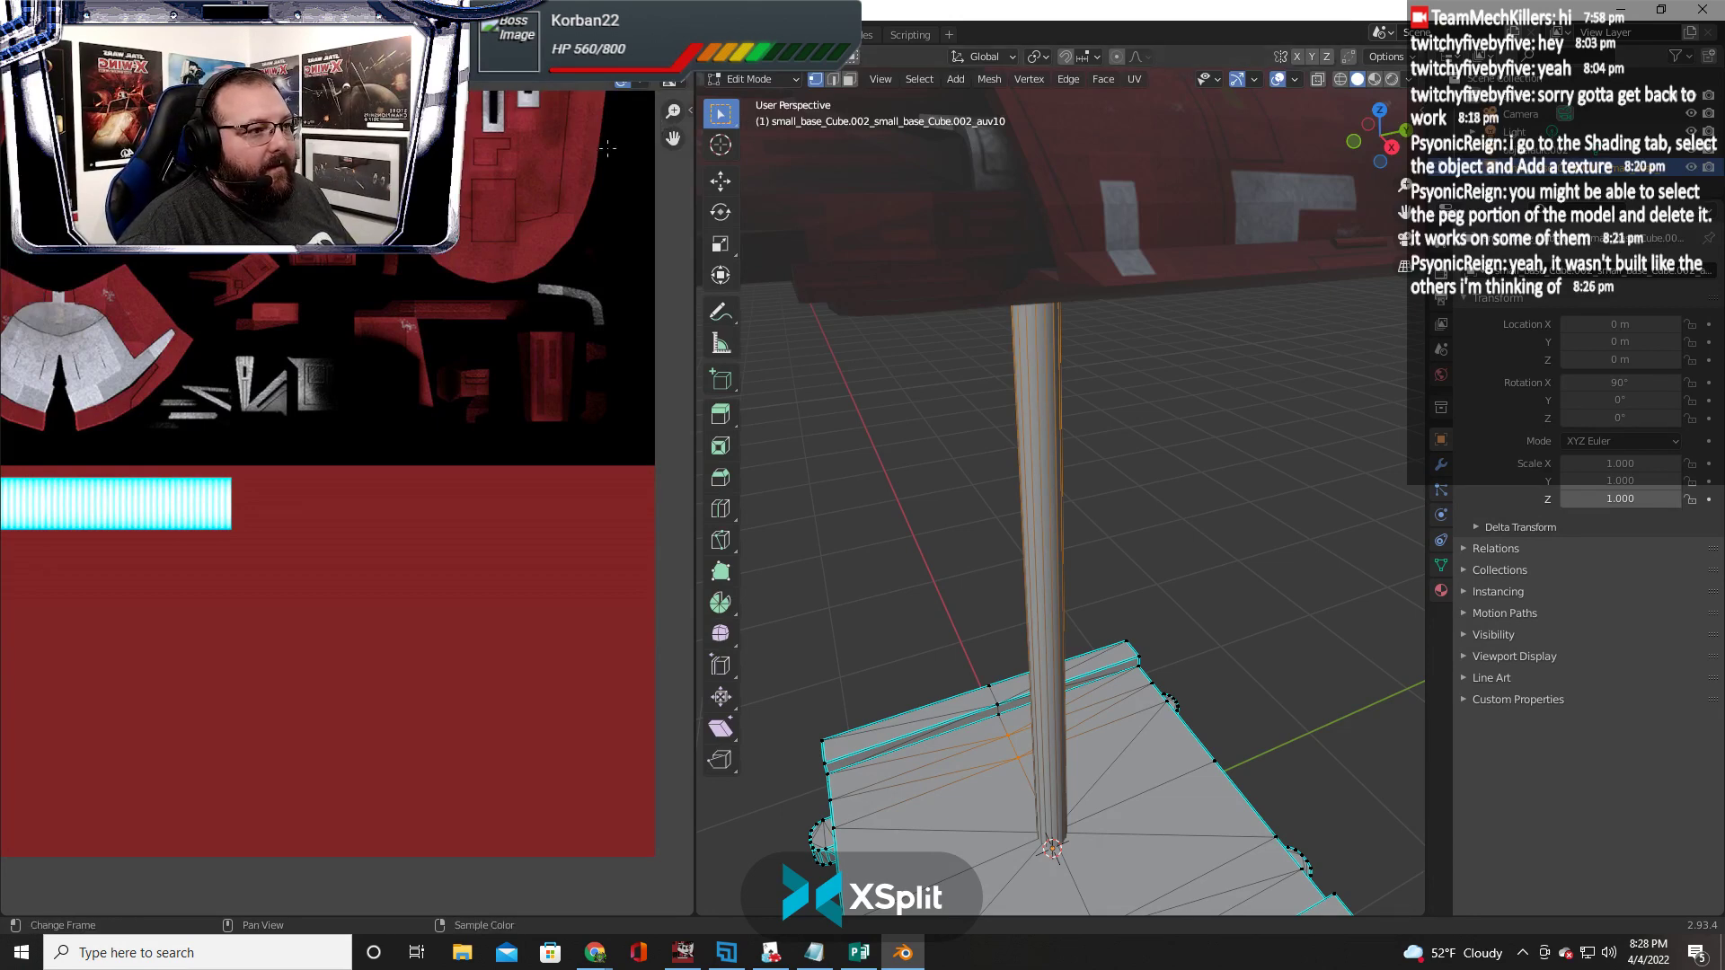
drag(673, 139, 1199, 494)
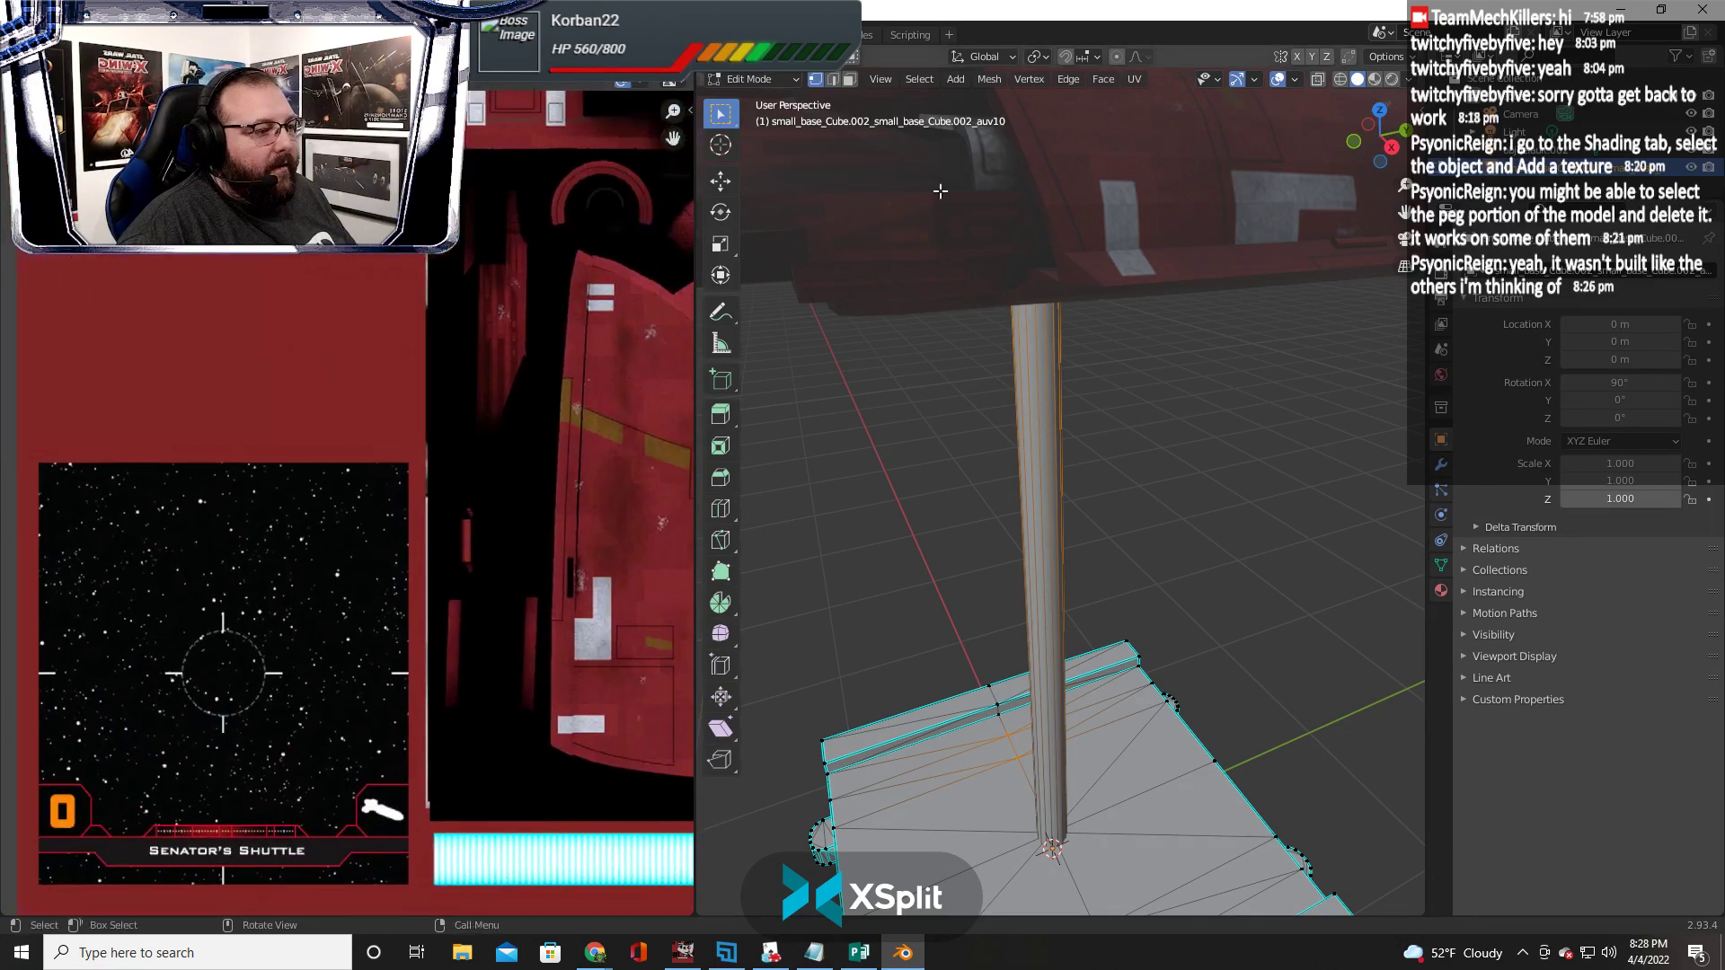
Box-select the entire peg and base mesh, and bring the full texture image into view to check for its UVs
scroll(967, 221, down, 6)
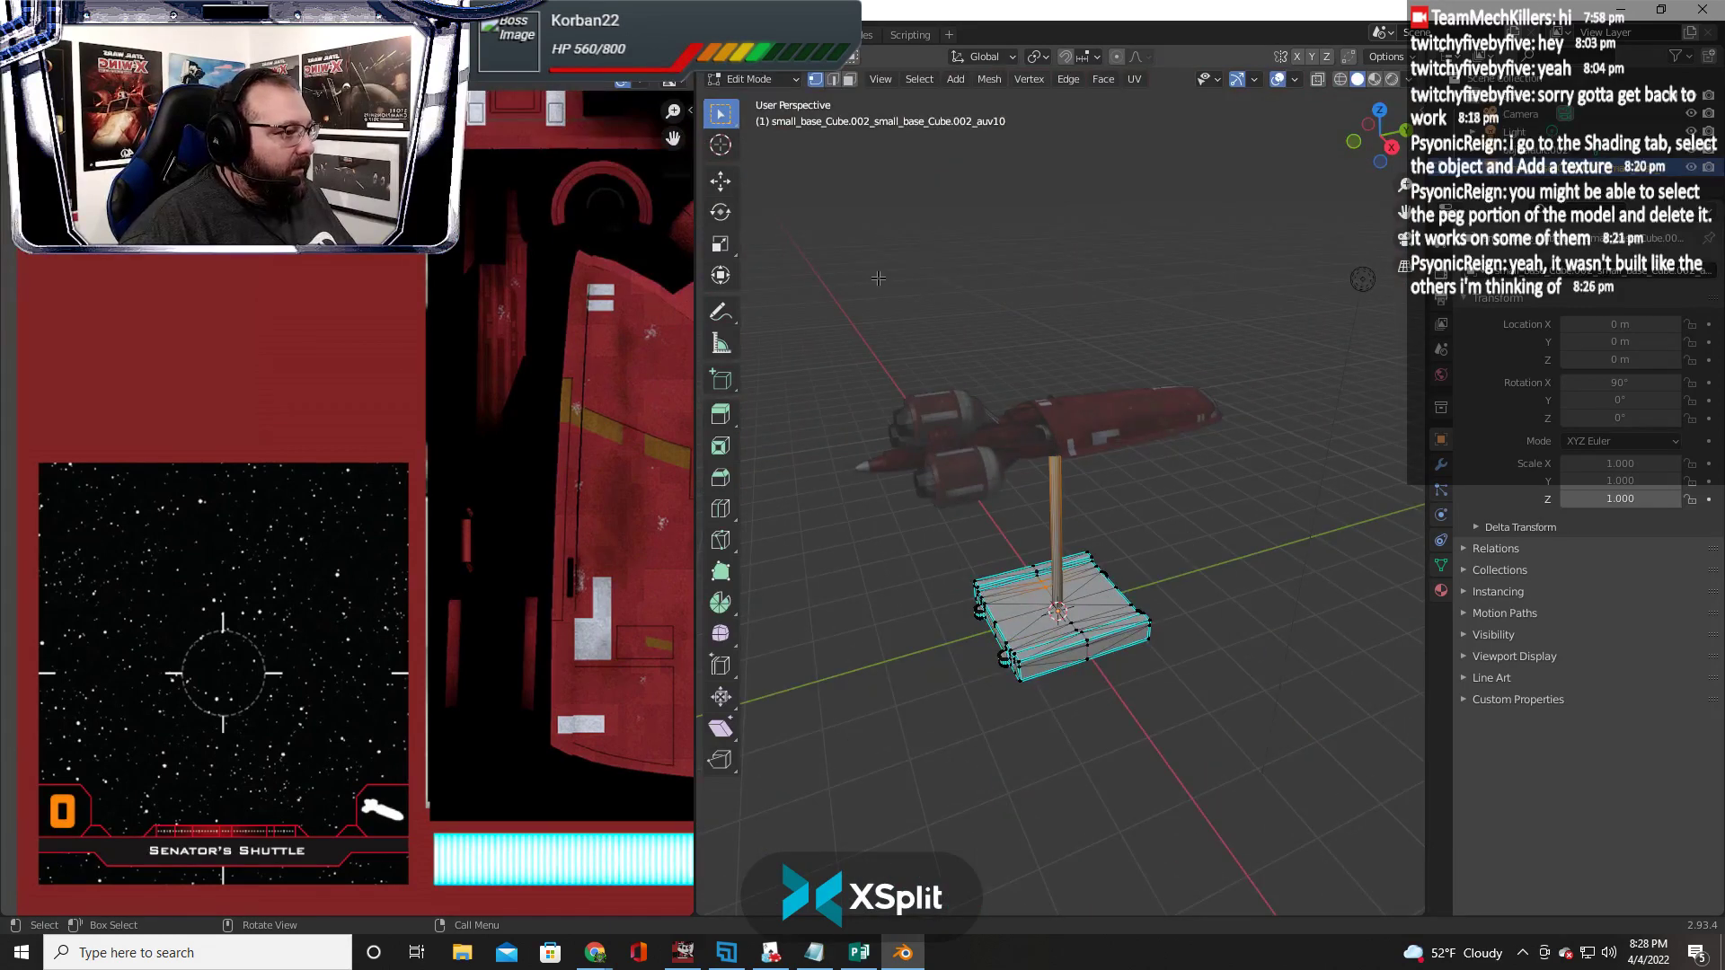
drag(877, 279, 1293, 876)
drag(806, 301, 1358, 809)
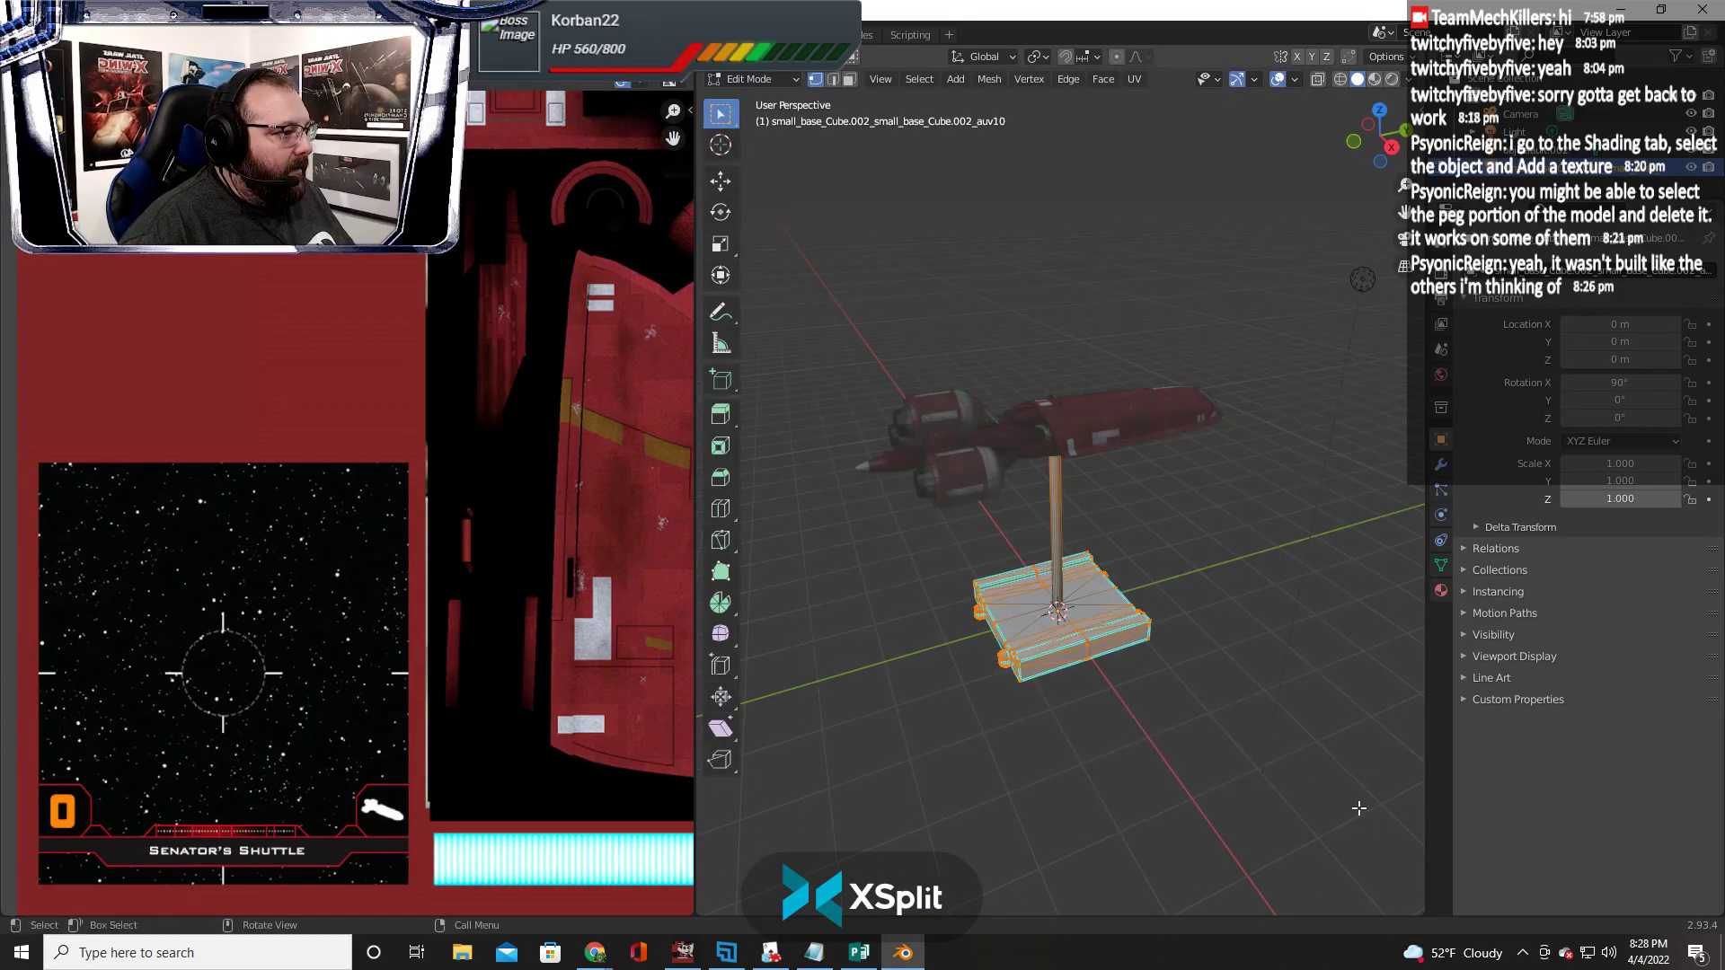
scroll(476, 409, down, 4)
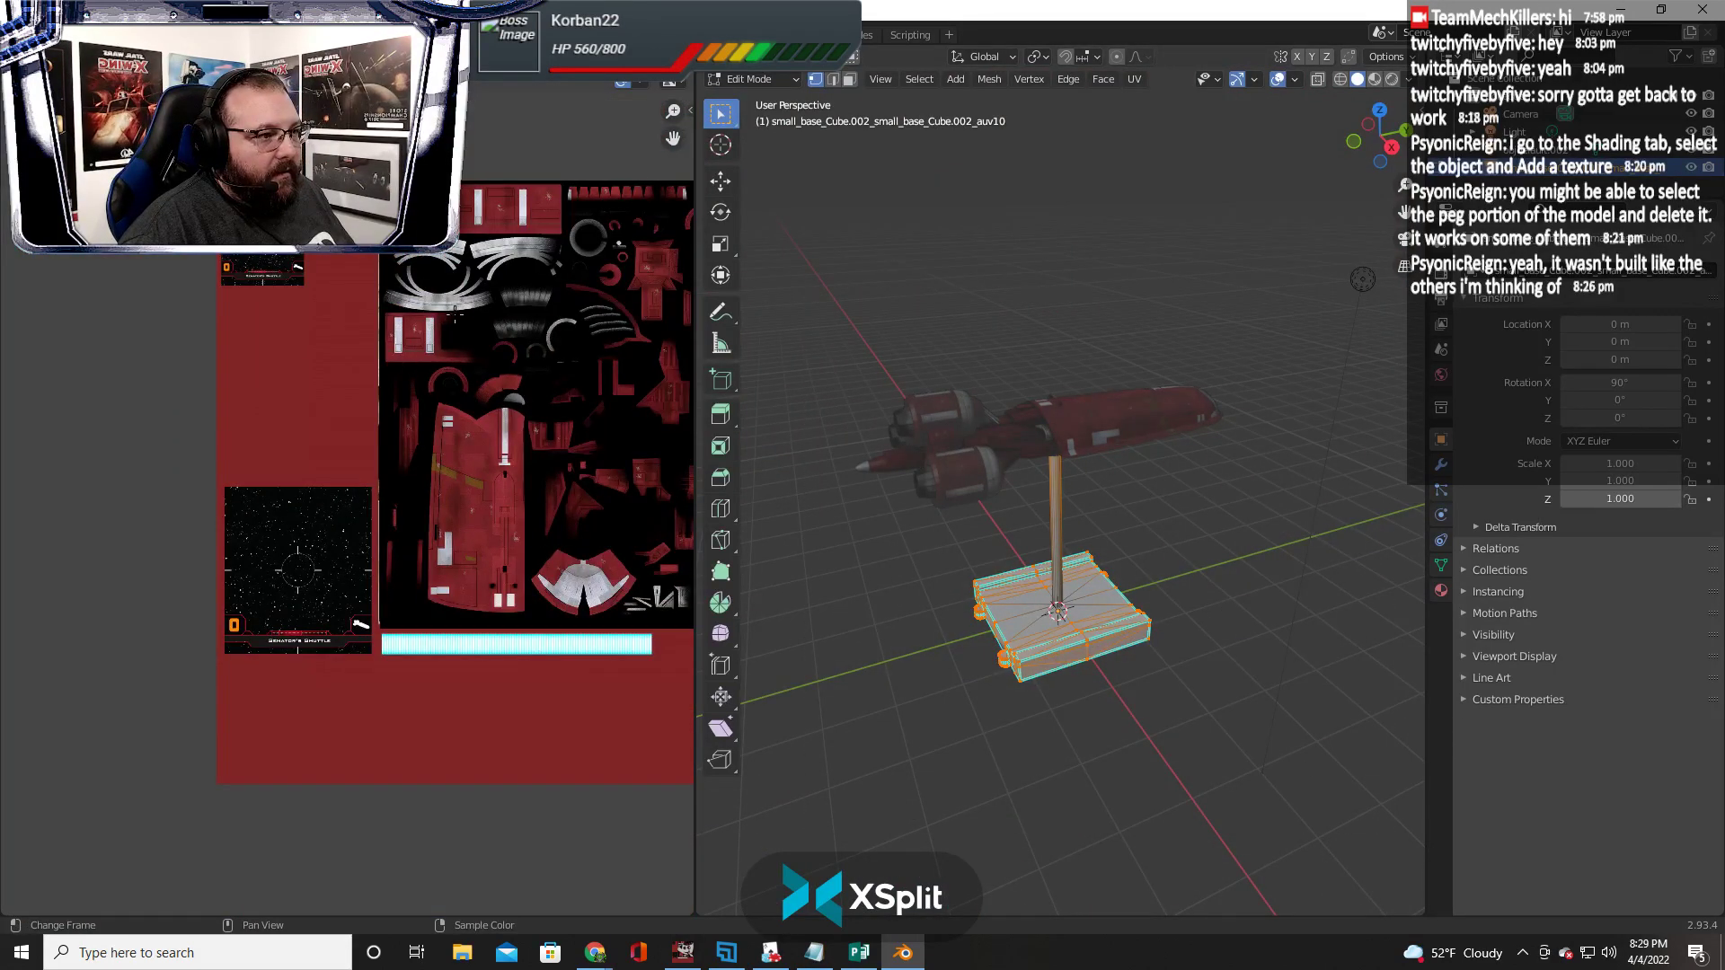
drag(673, 138, 515, 143)
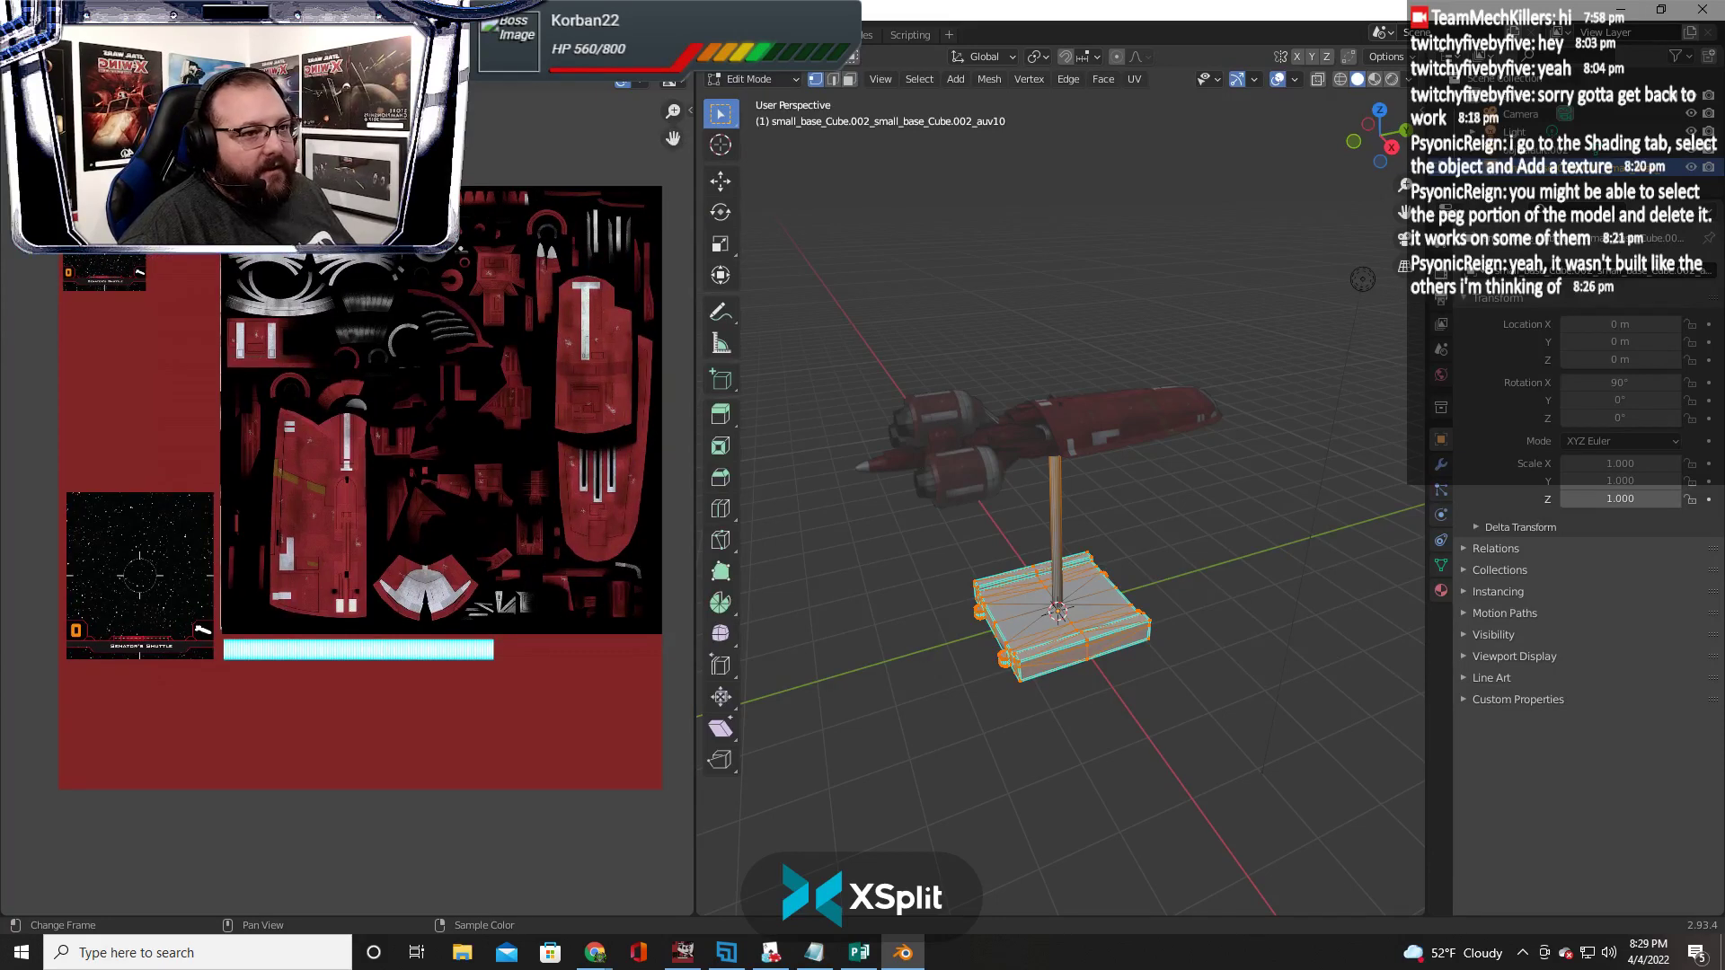
click(63, 101)
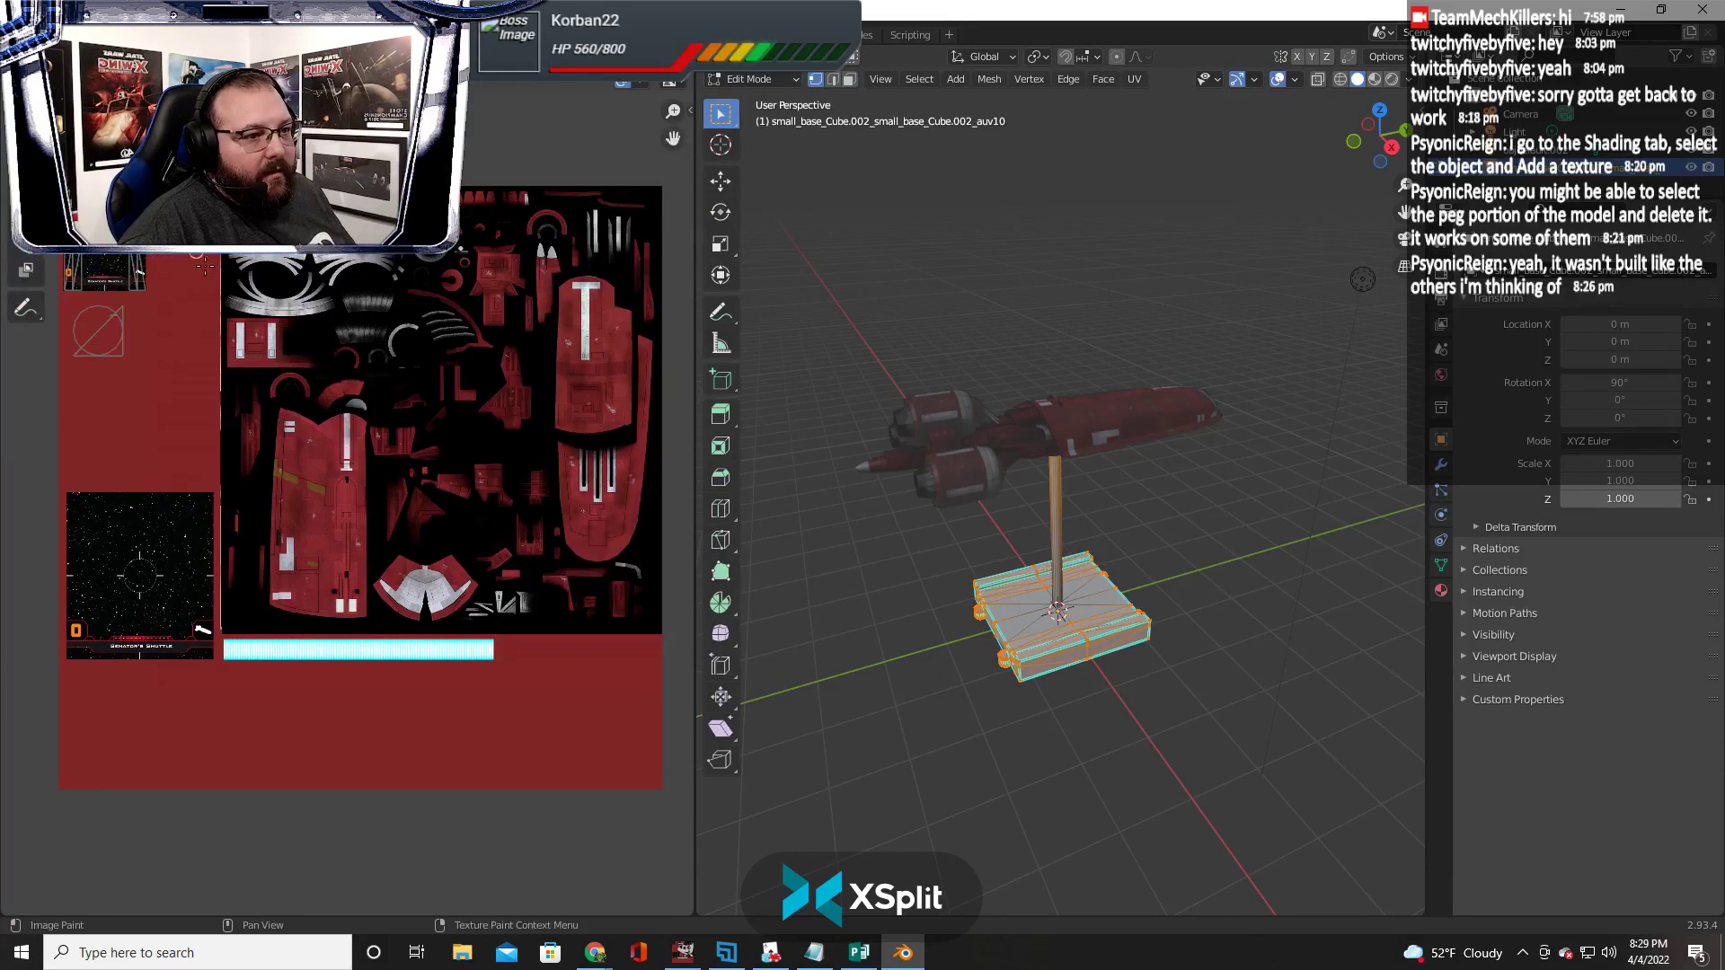
click(91, 310)
key(ctrl+z)
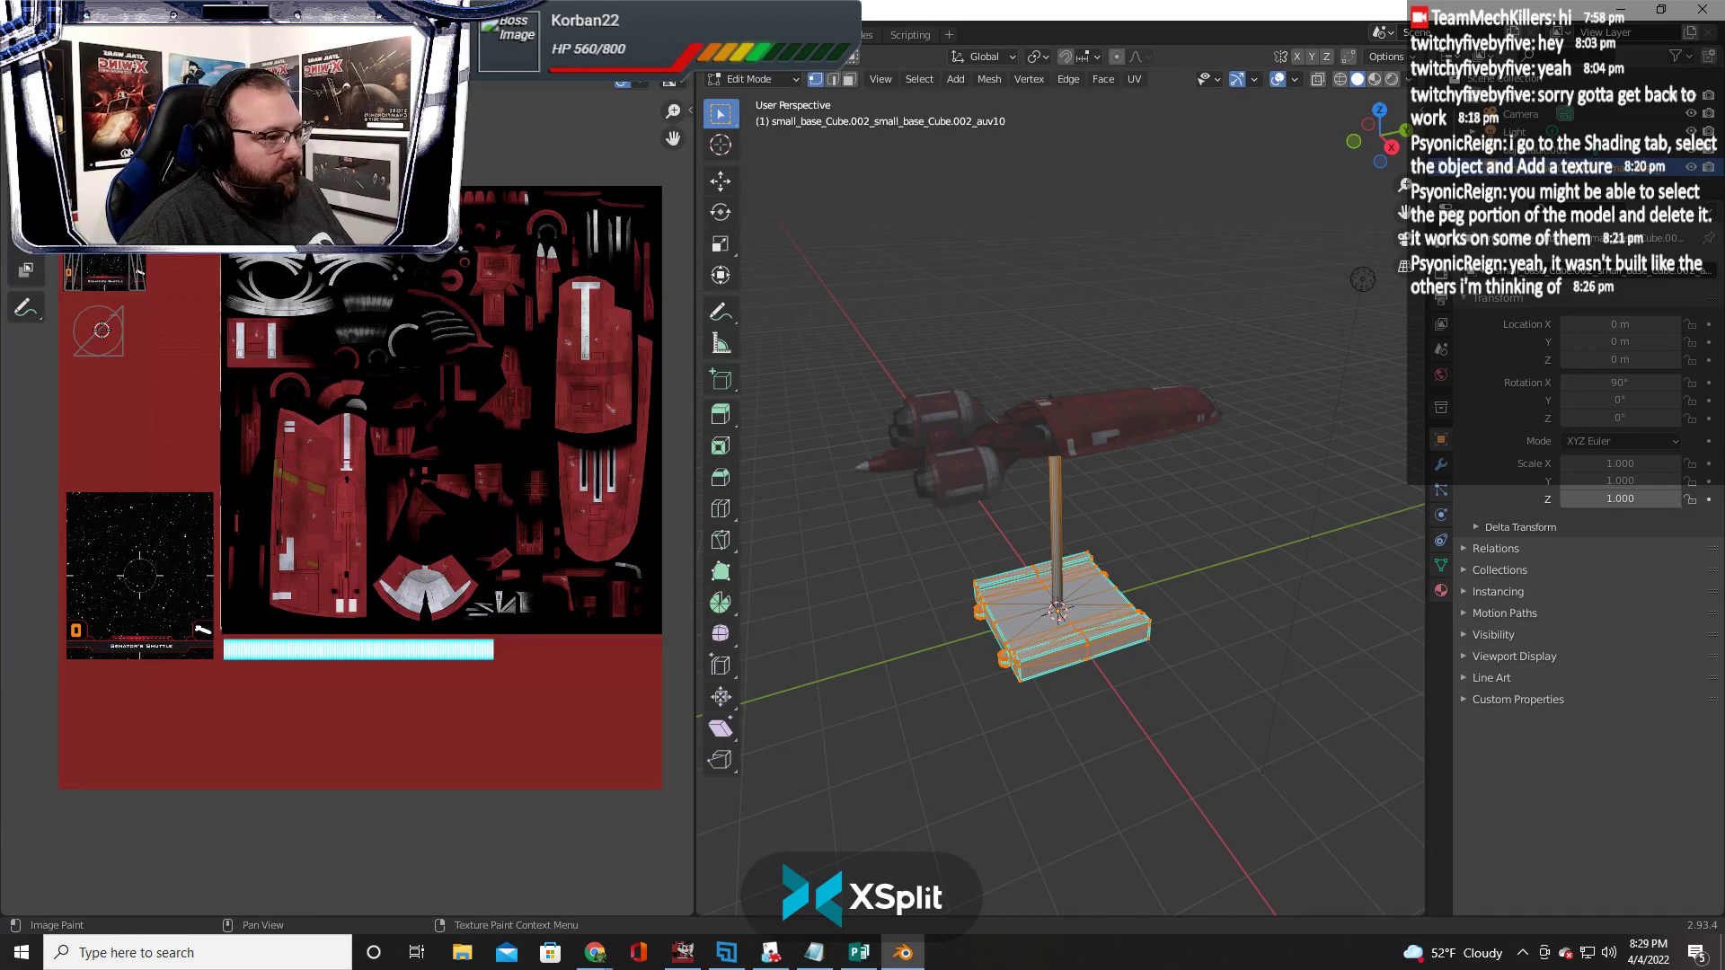
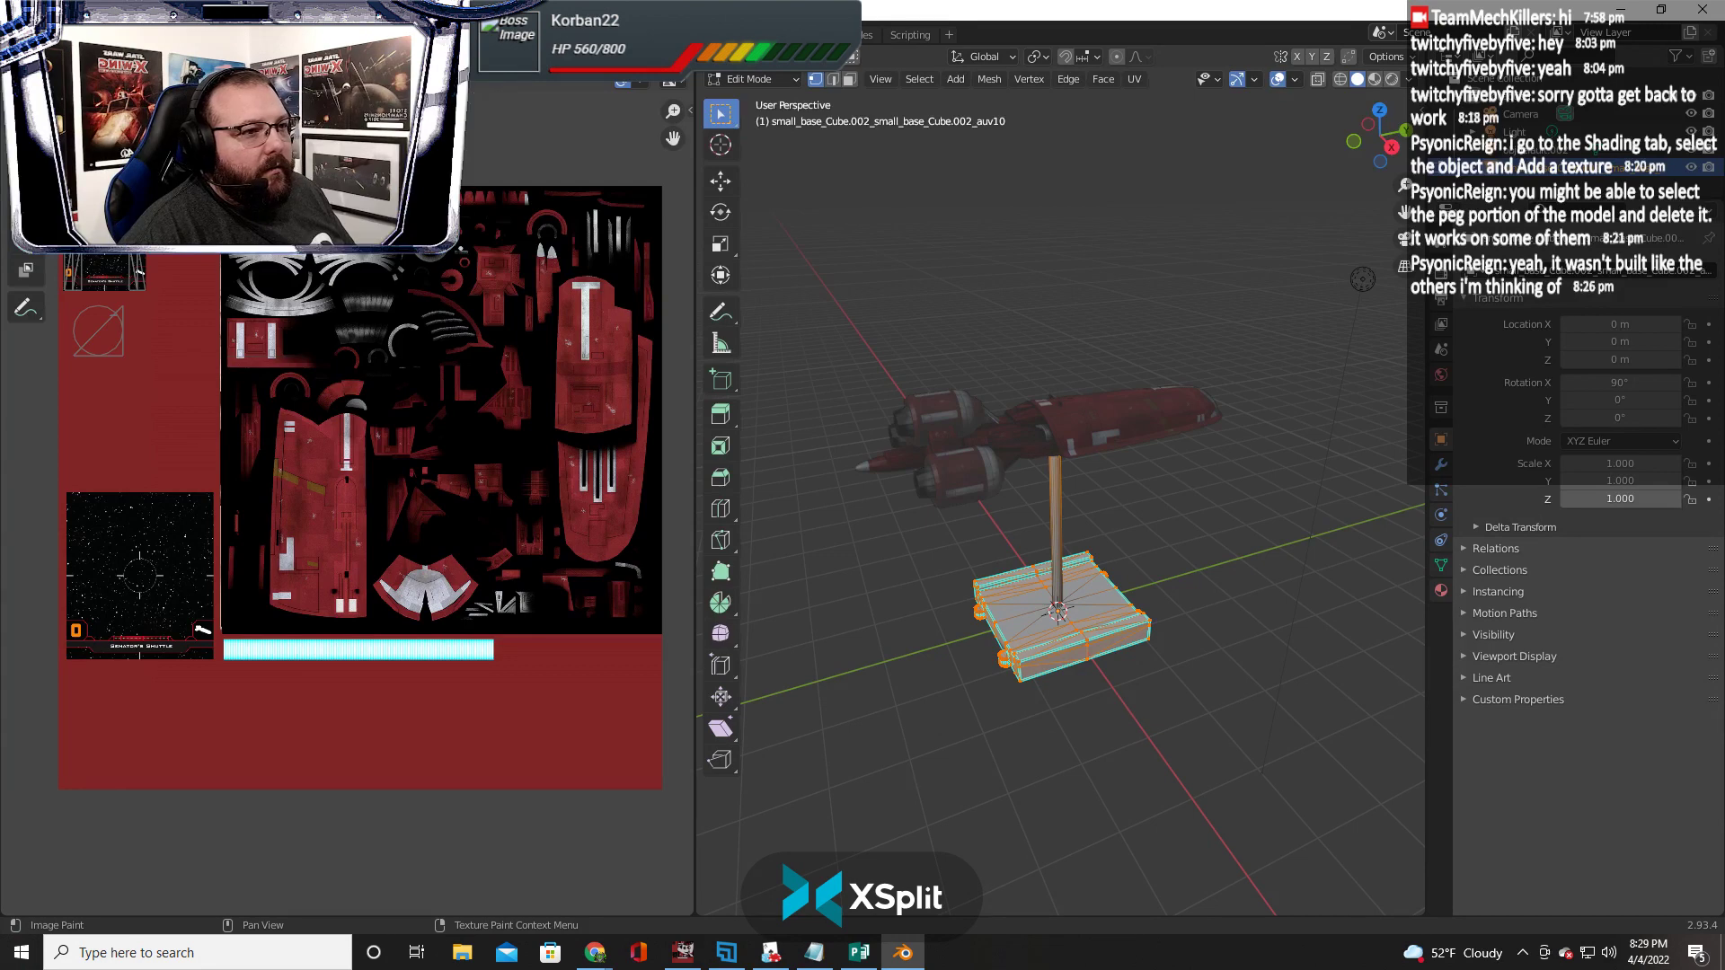
click(22, 79)
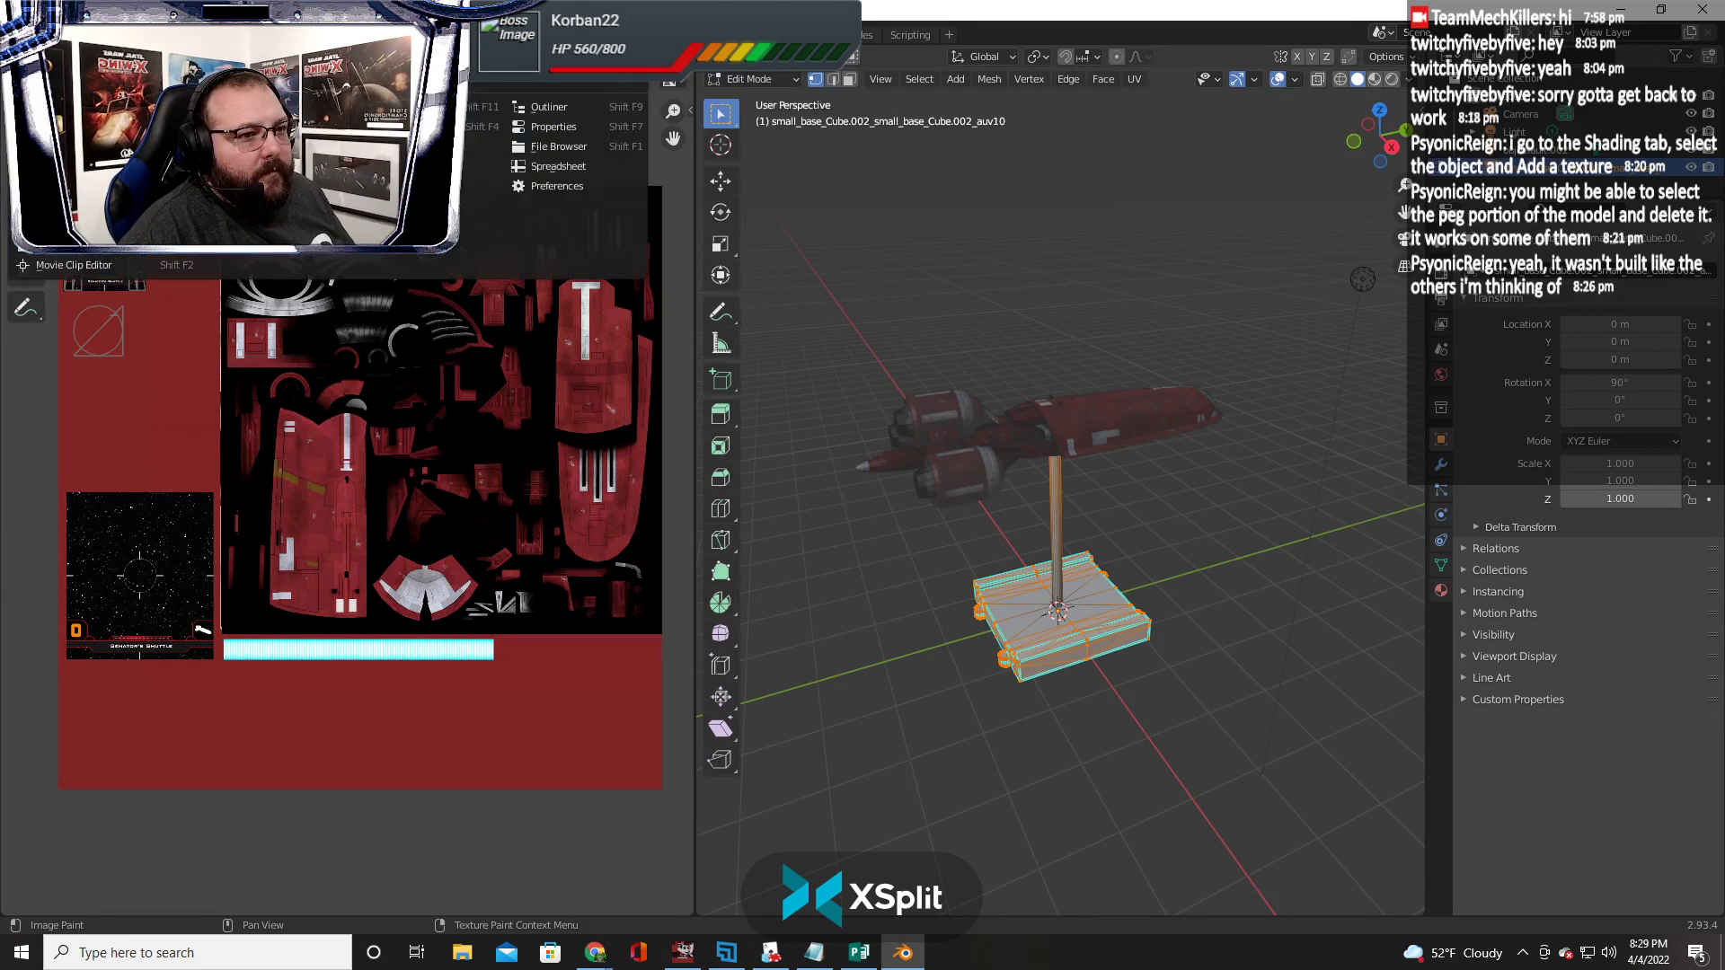
click(72, 126)
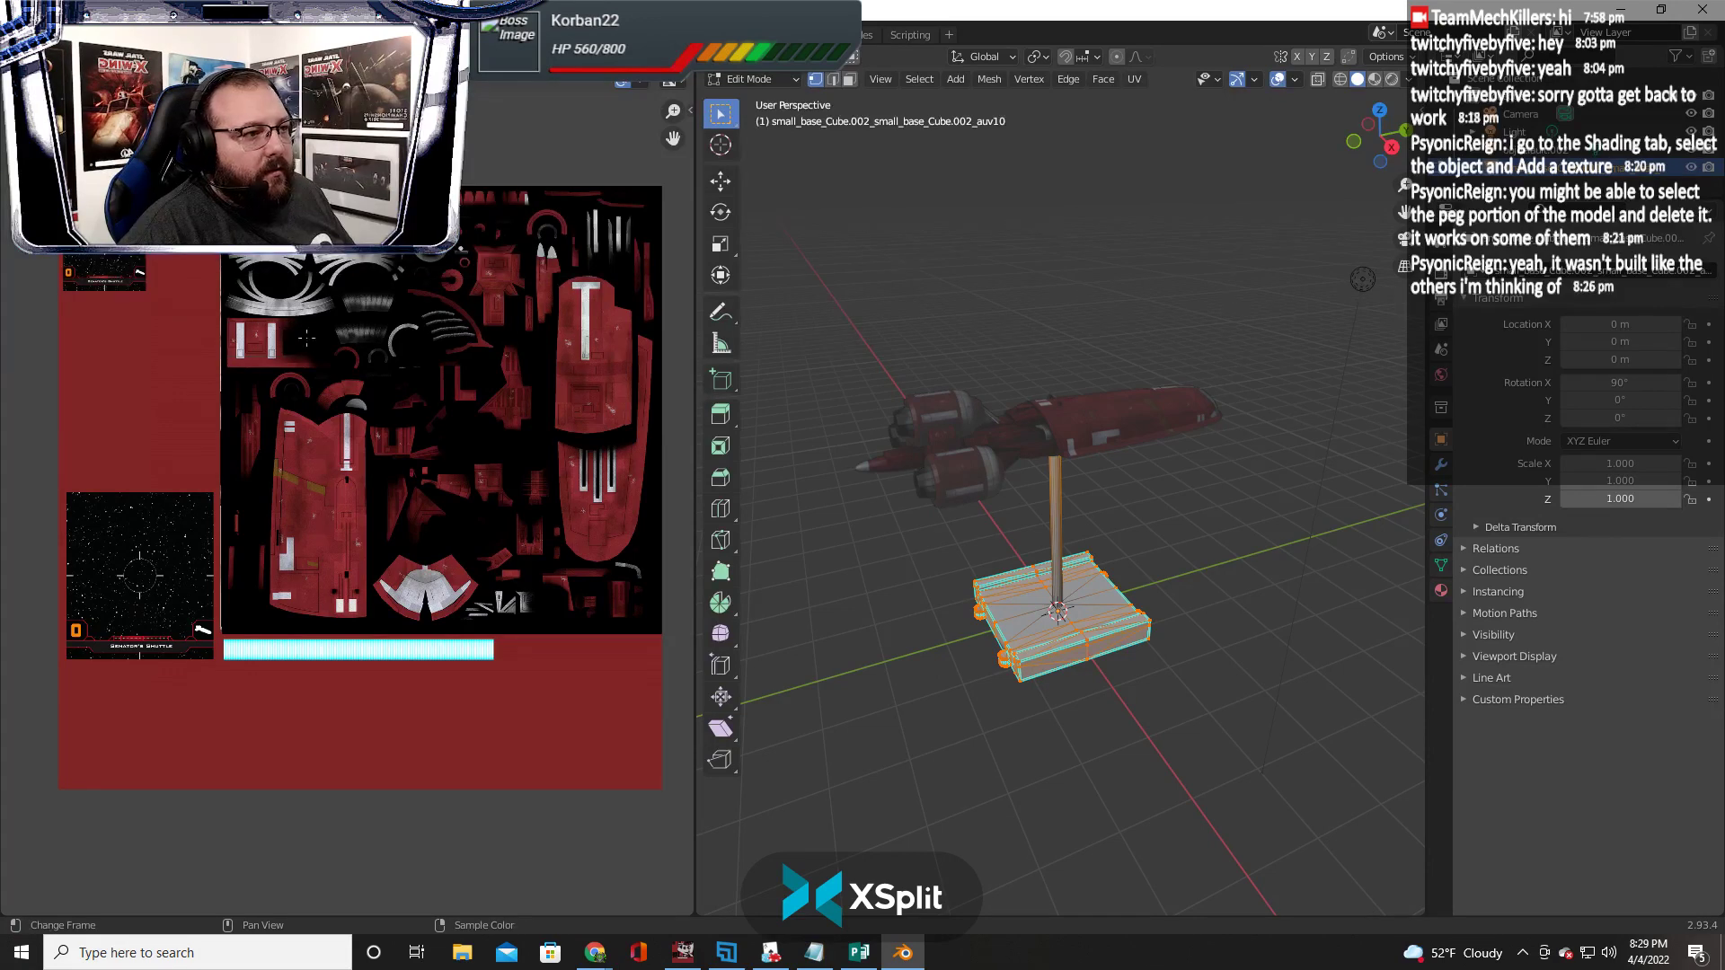
Switch the image area to the UV Editor and frame the whole UV grid with the base's islands
click(24, 79)
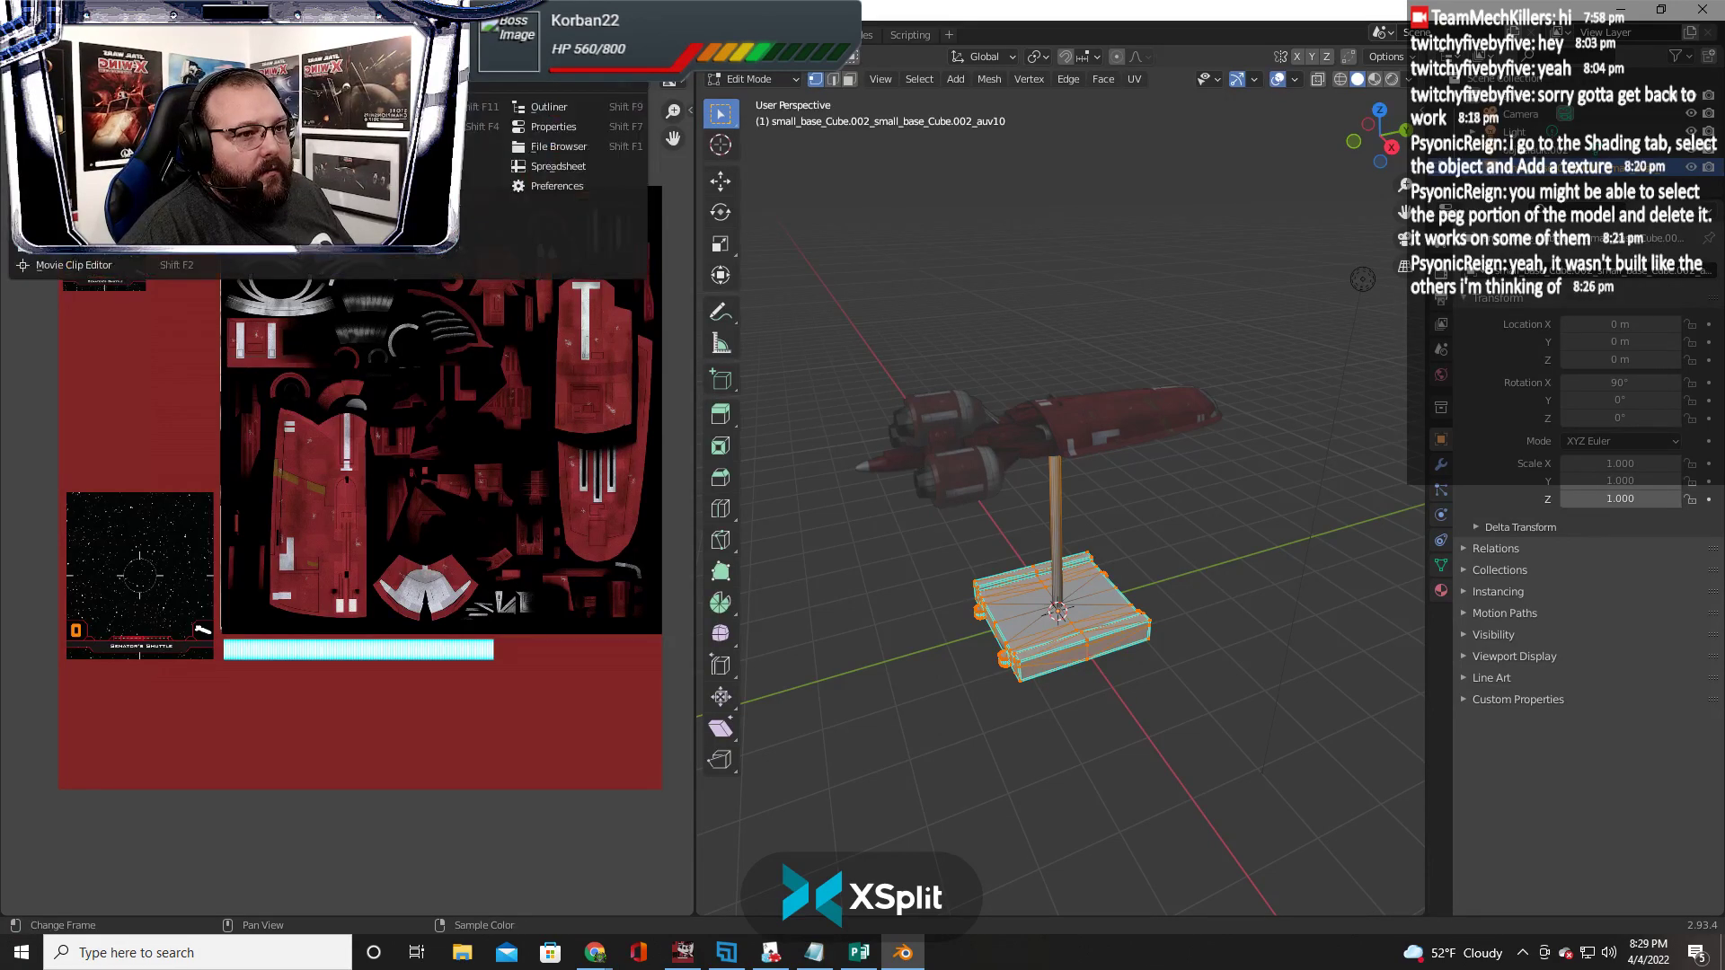
click(63, 147)
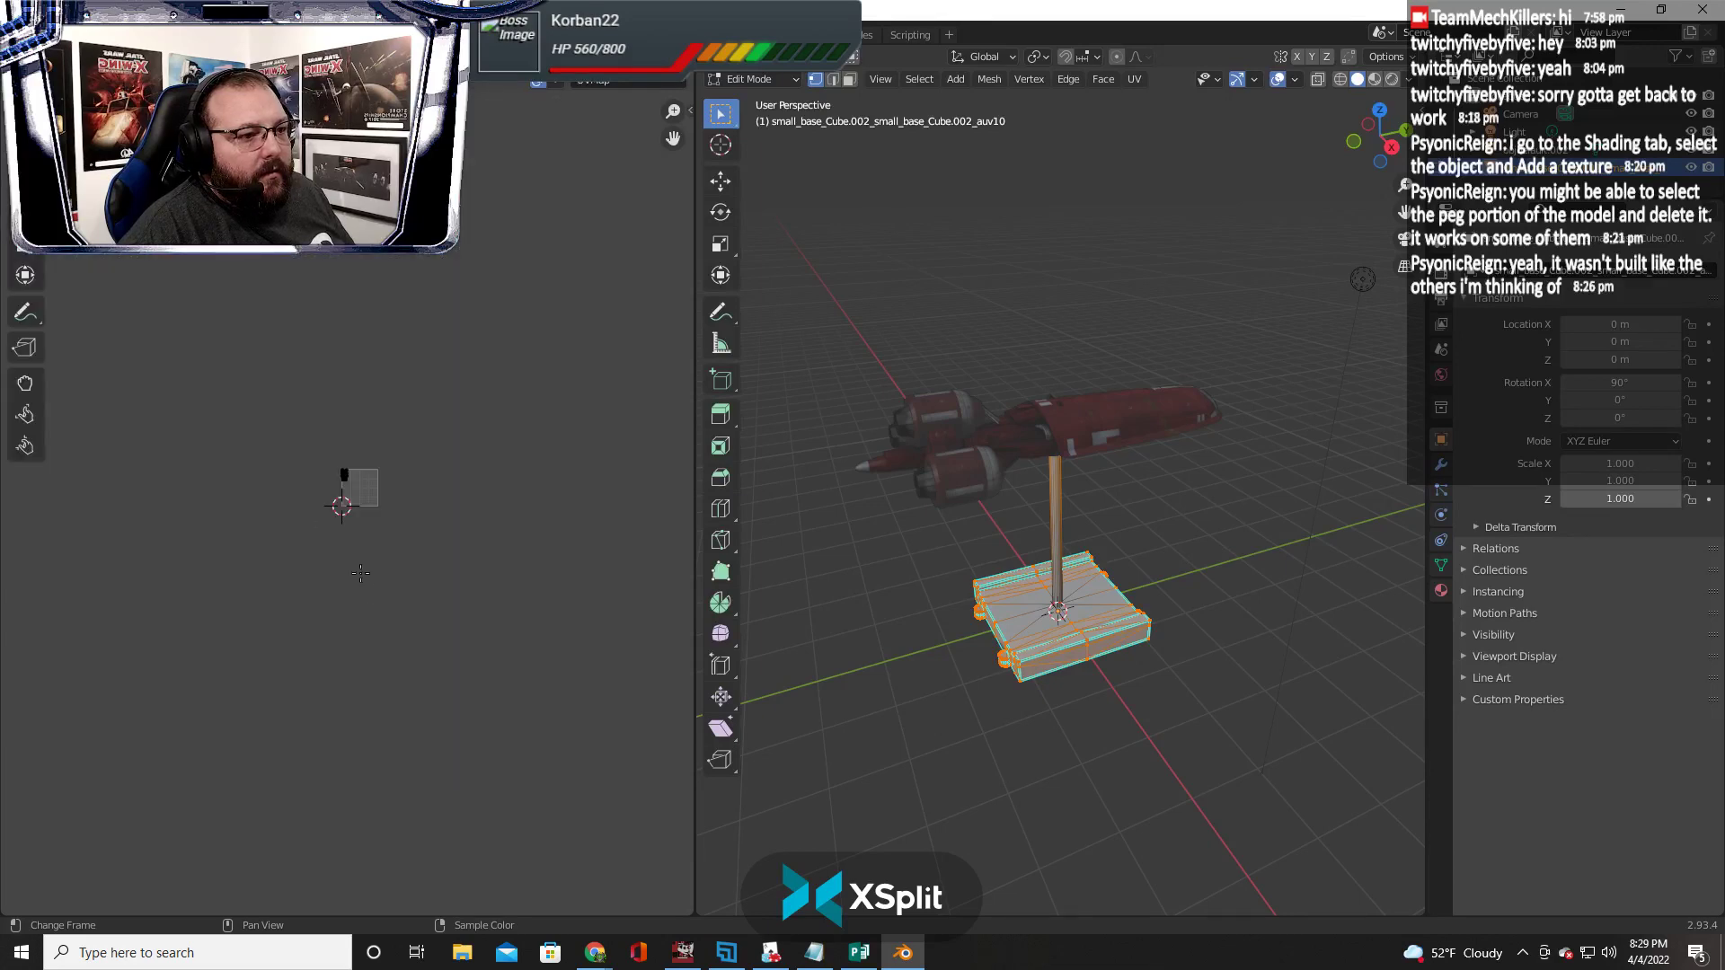
scroll(360, 572, up, 10)
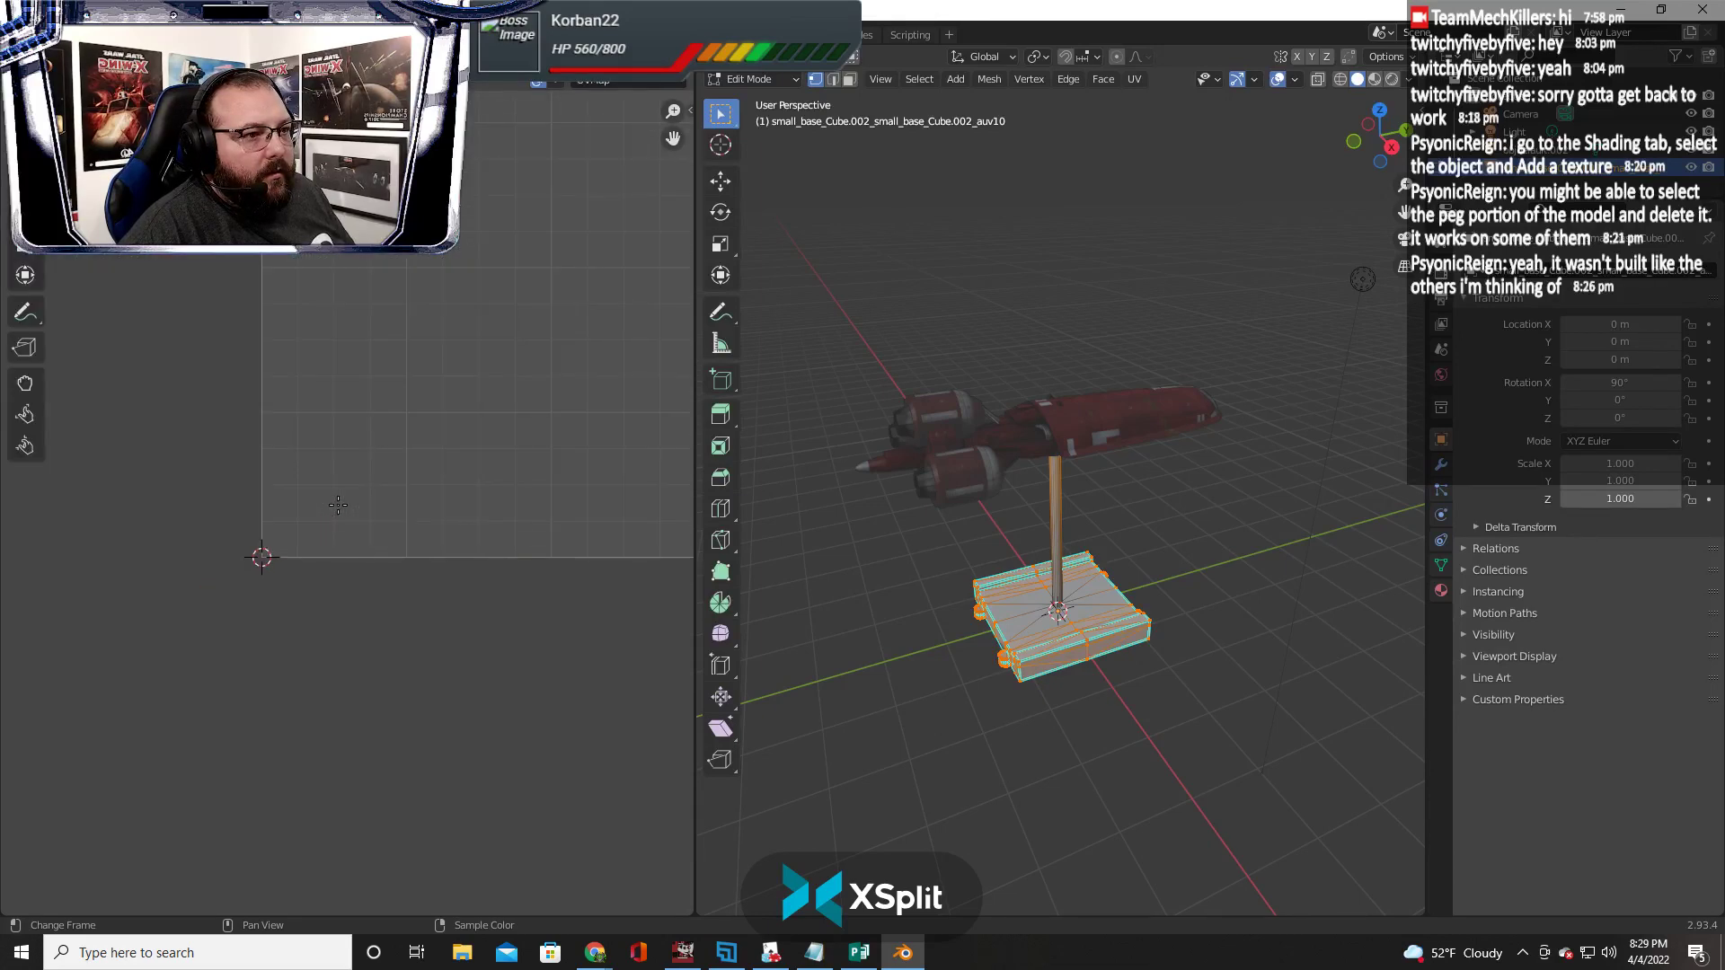
scroll(338, 504, down, 1)
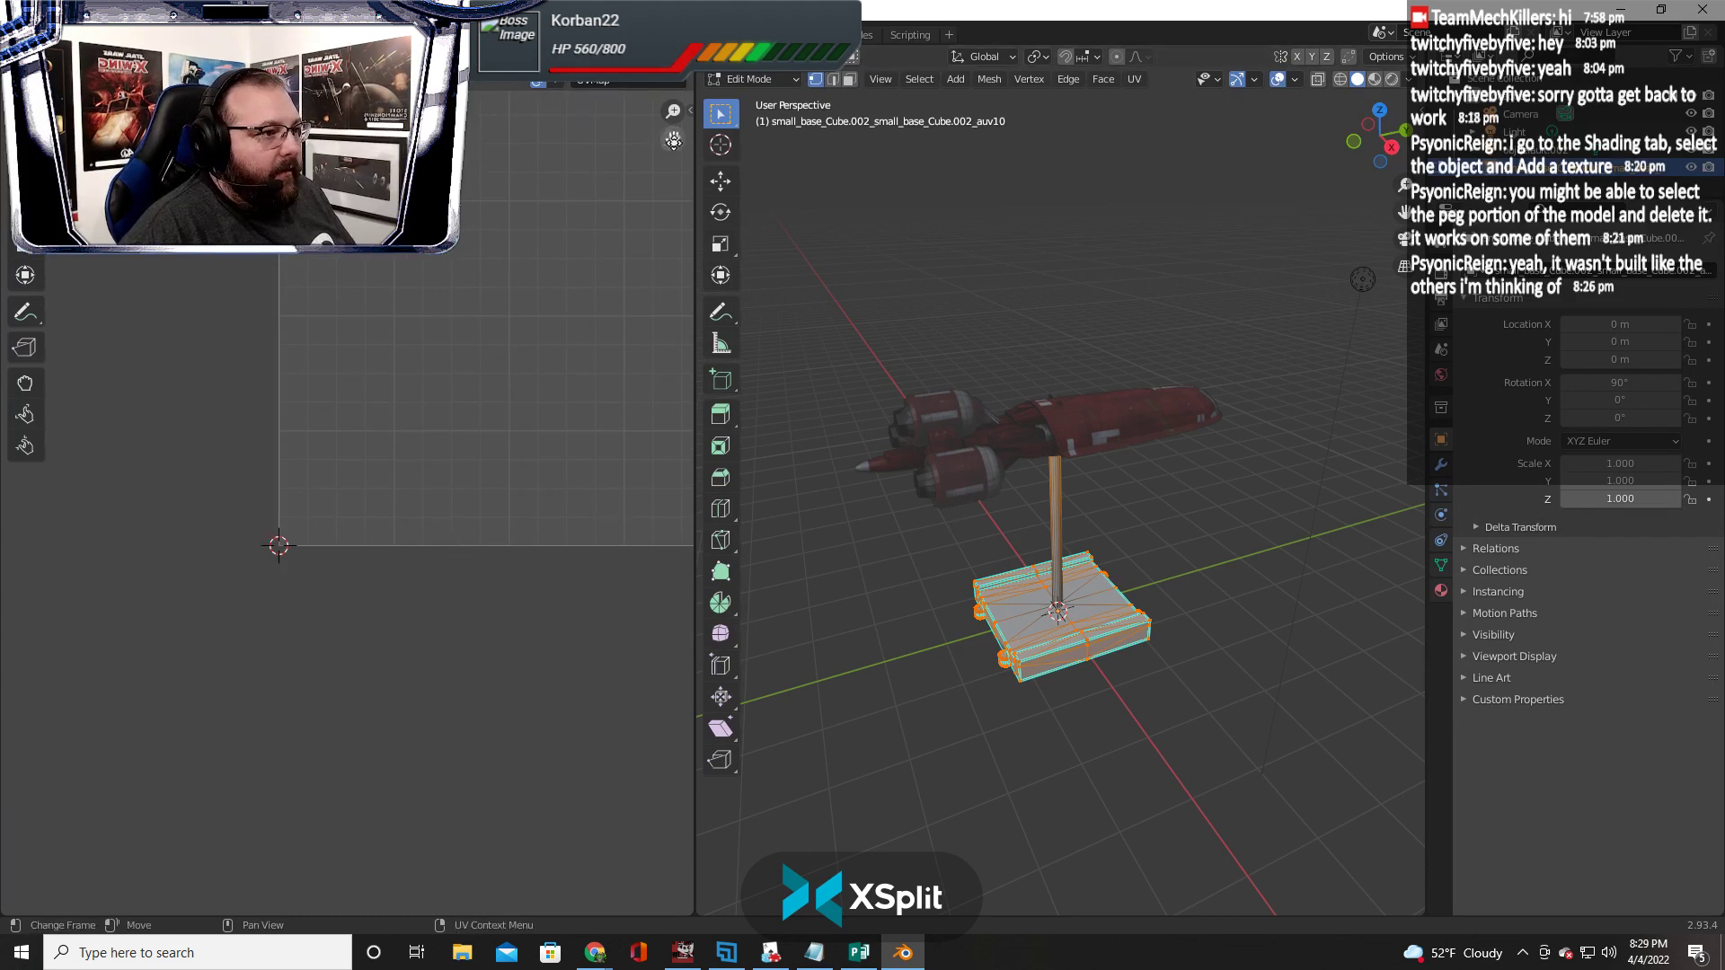
drag(673, 138, 606, 254)
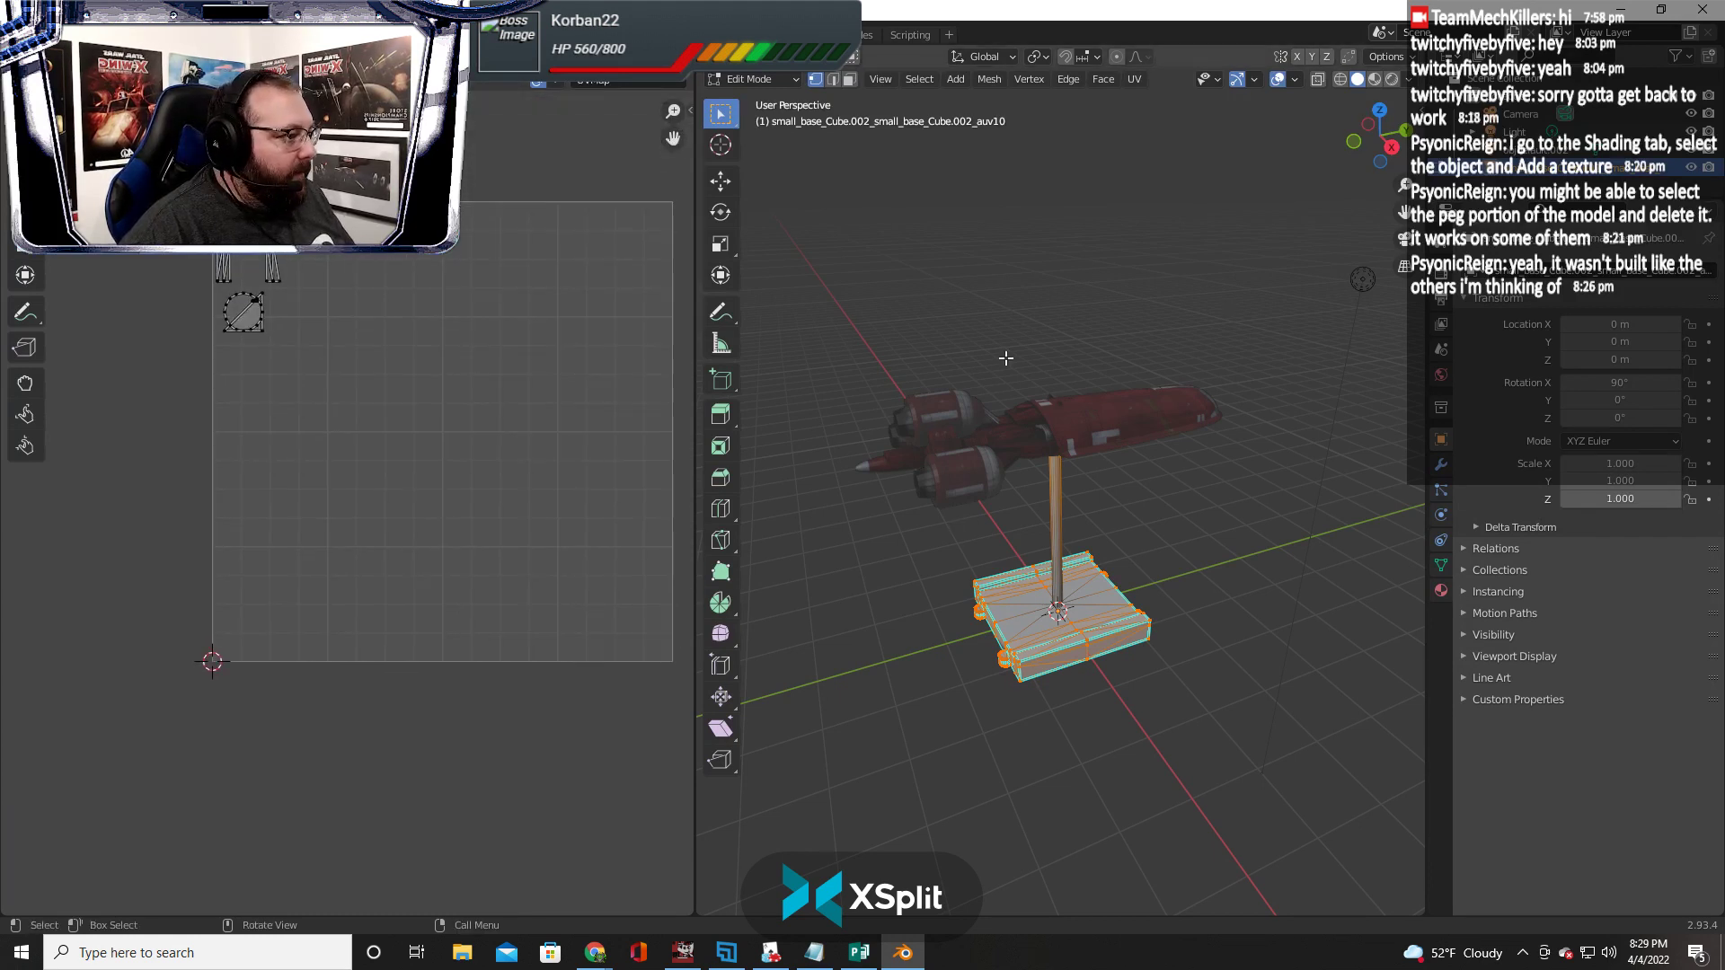
Box-select the peg from the hull down to the base so that only its UVs are displayed
drag(996, 352, 1093, 647)
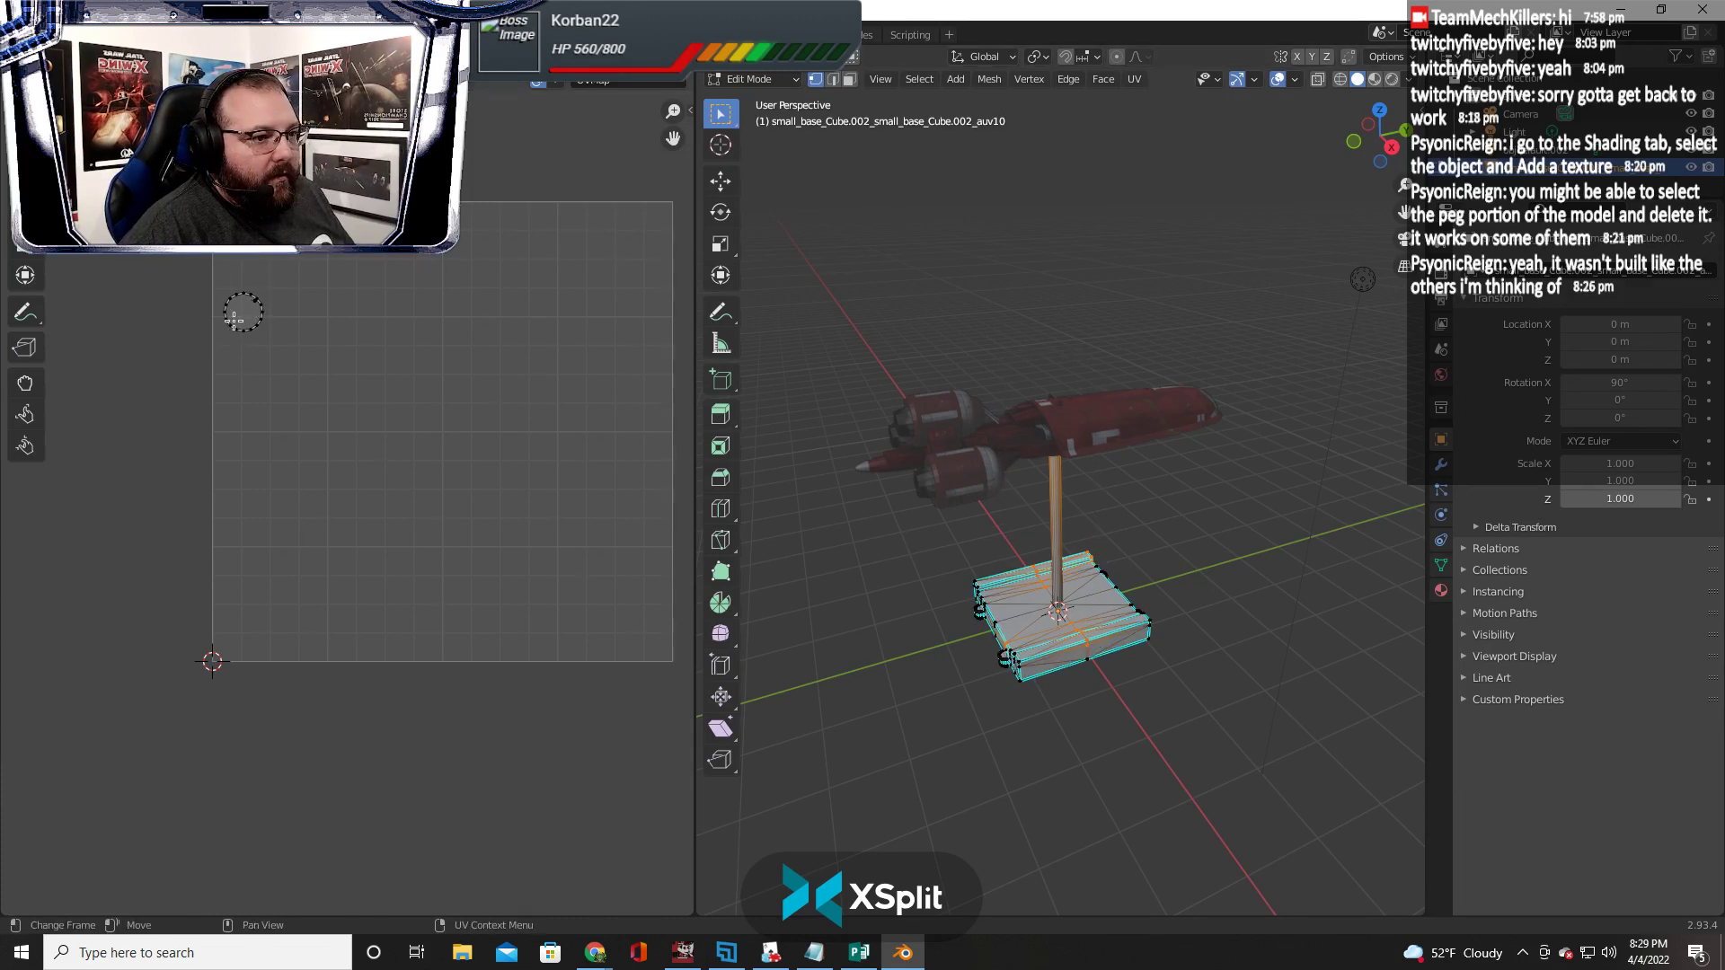
click(893, 297)
drag(1029, 401, 1081, 642)
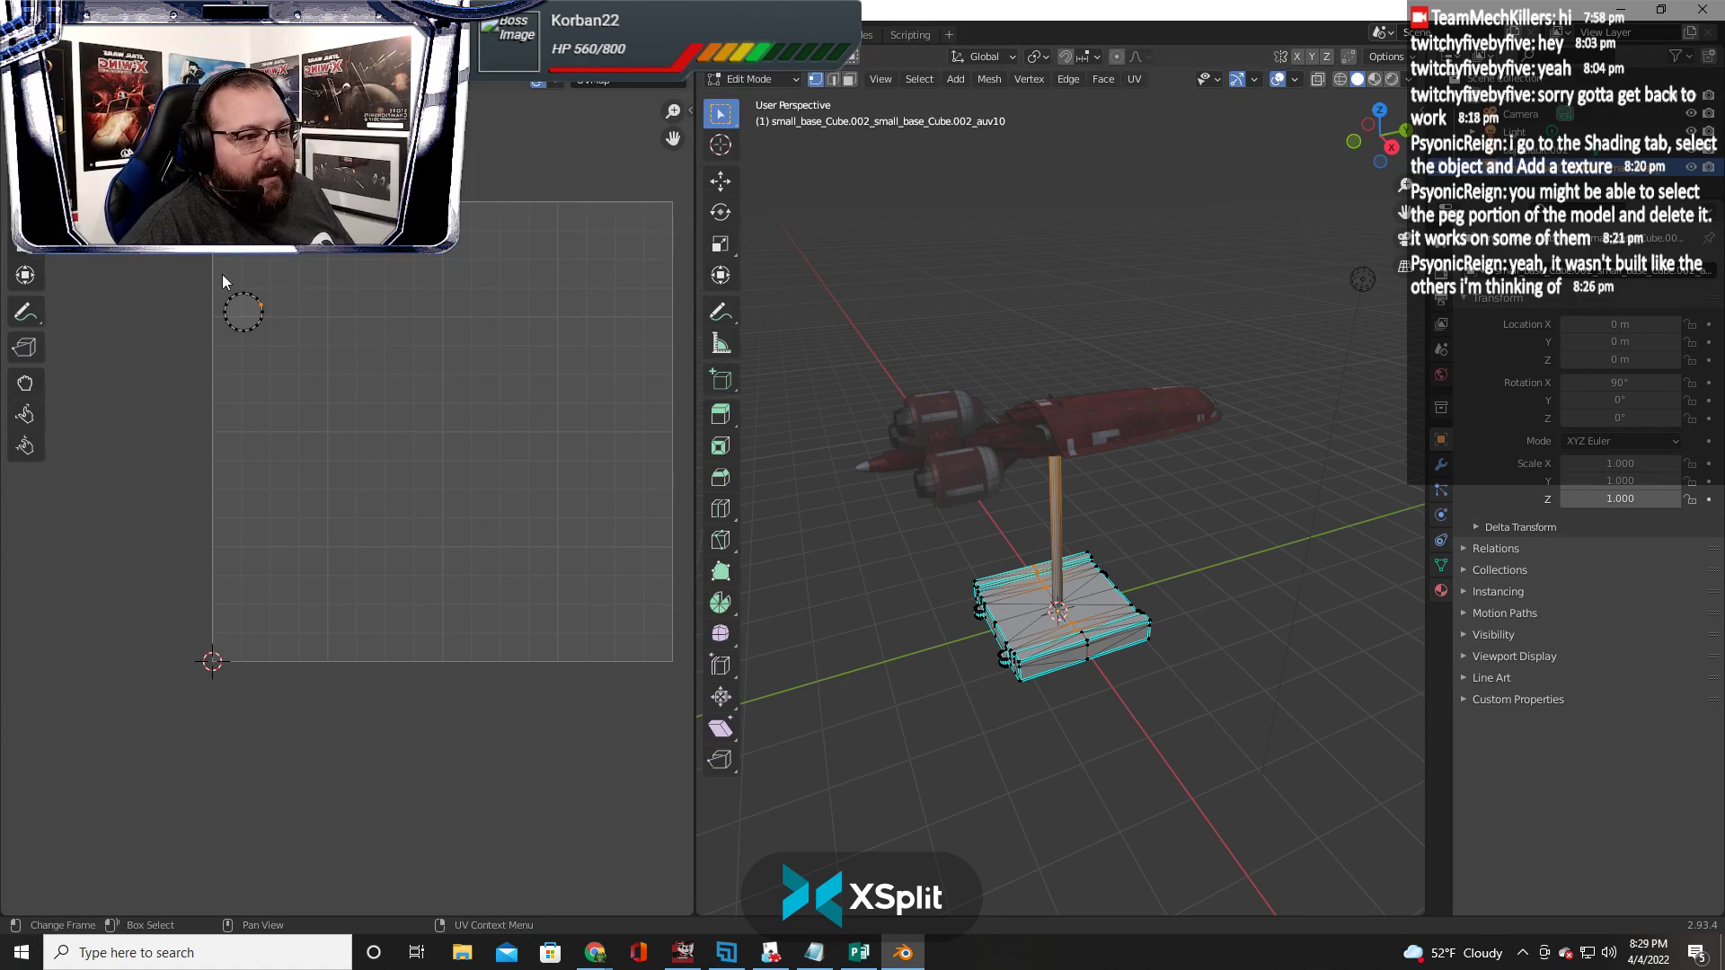
Select the peg's whole circular UV island and move it a short distance straight down with the Move tool
drag(274, 271, 269, 330)
click(251, 315)
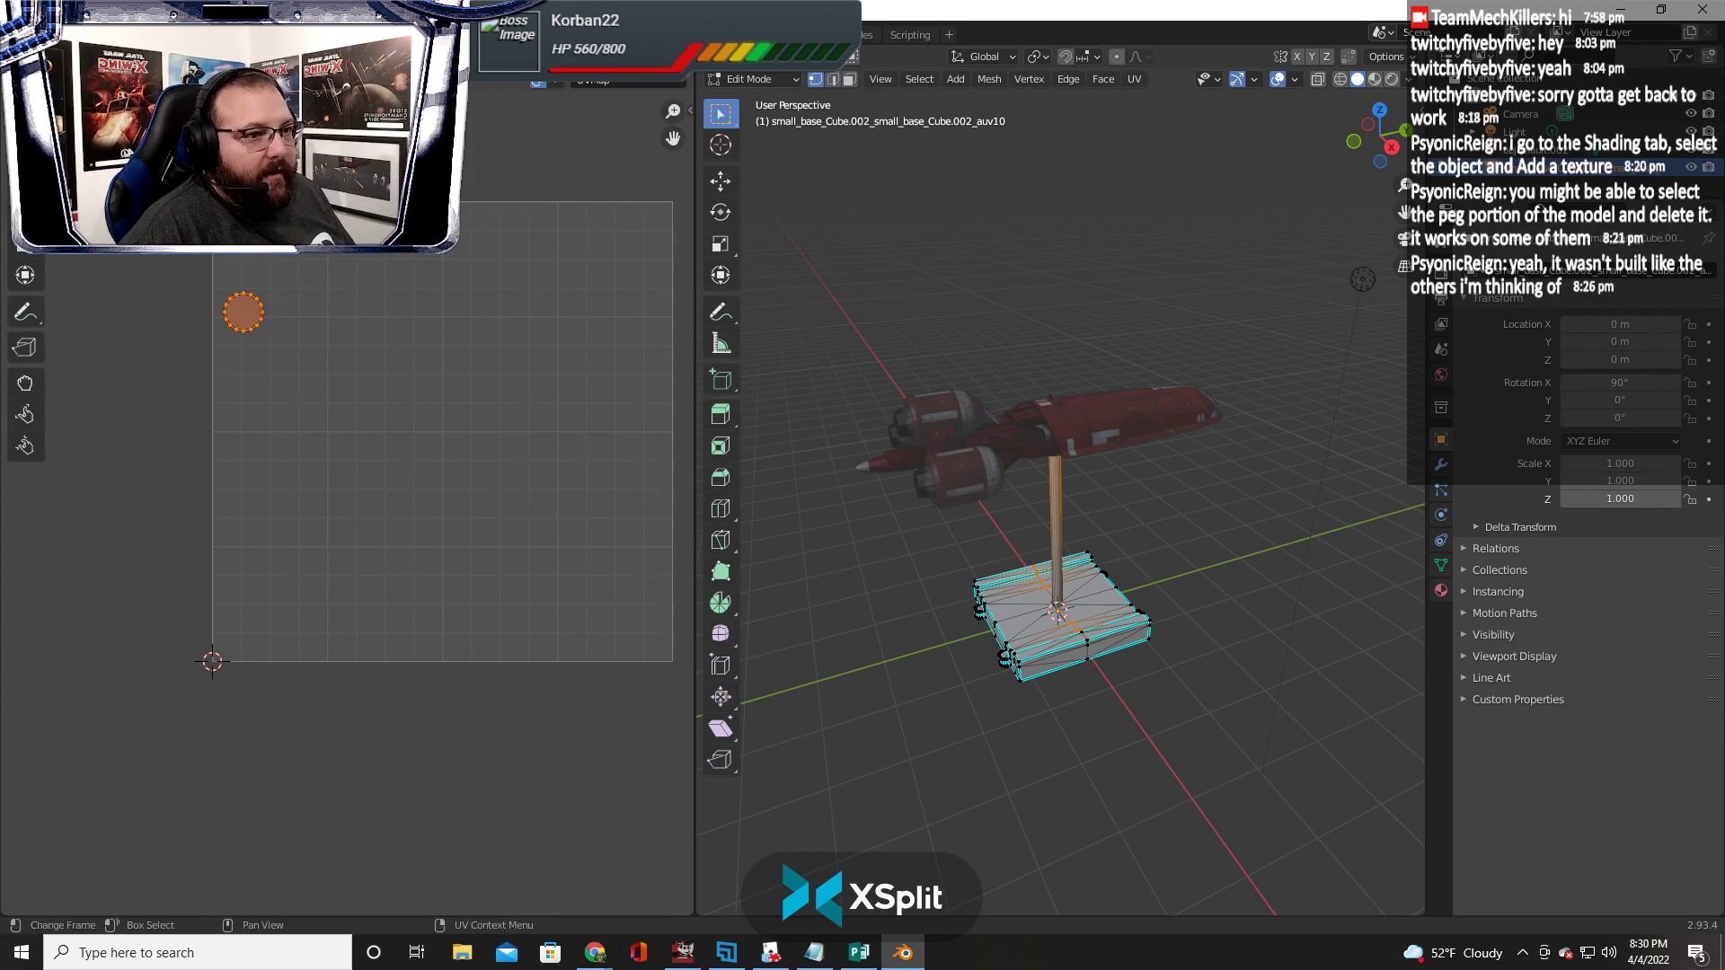
key(shift+space)
key(g)
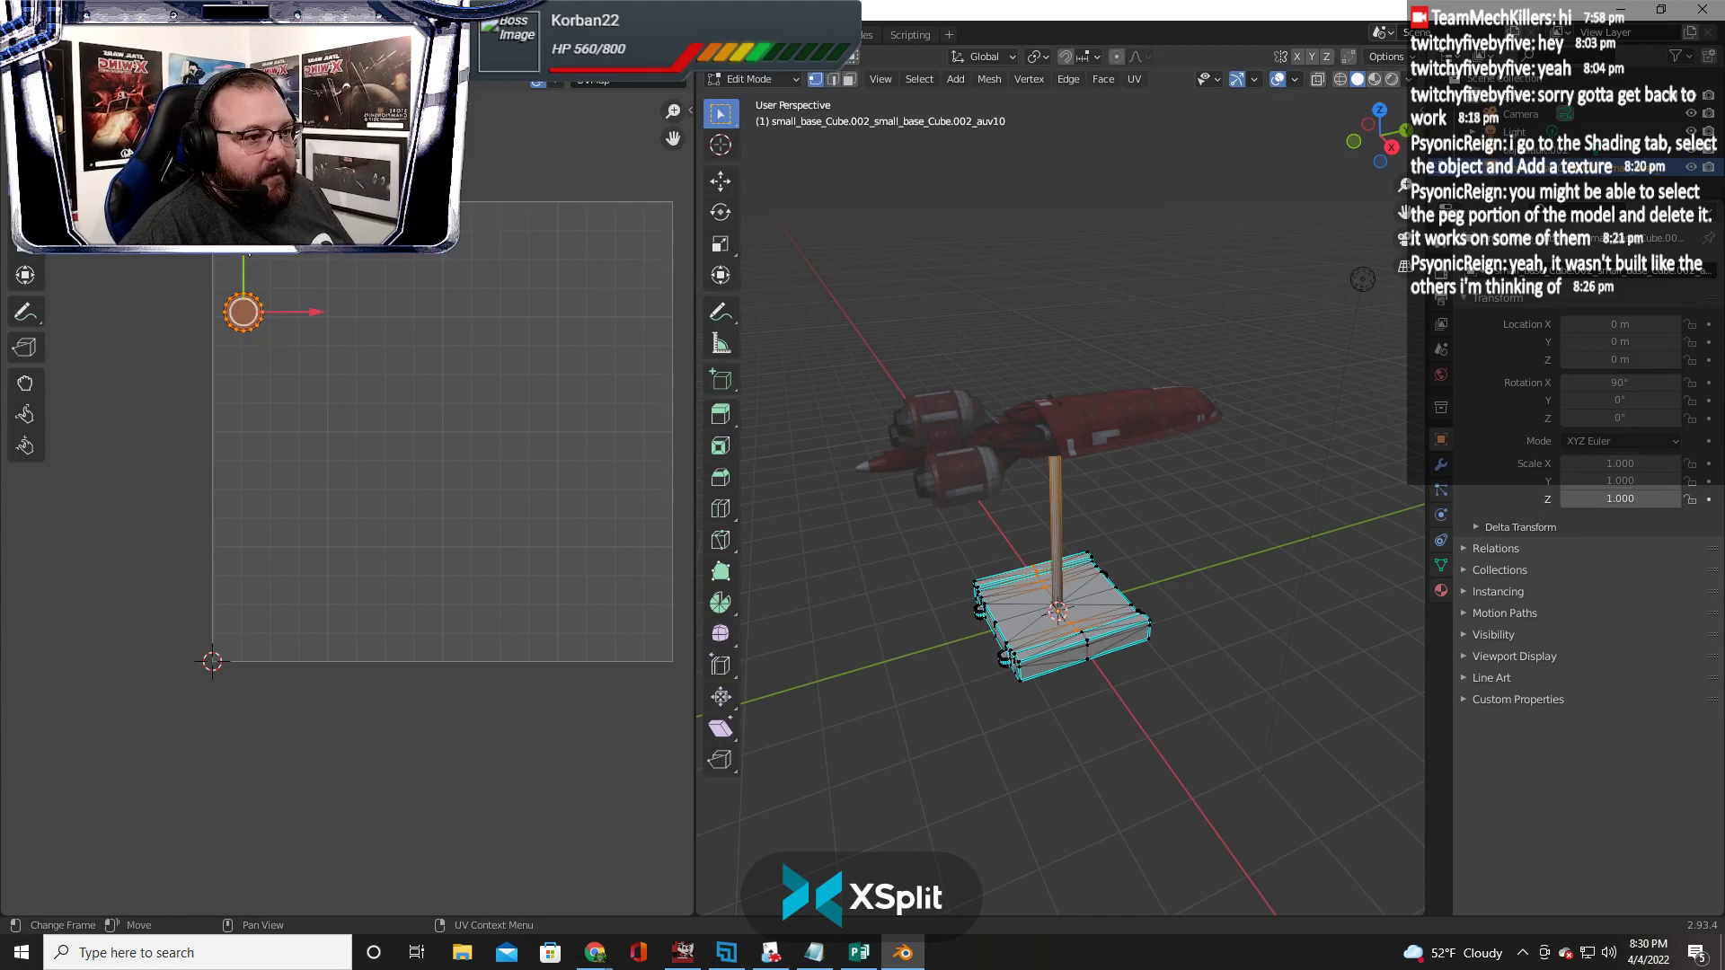
drag(249, 255, 233, 310)
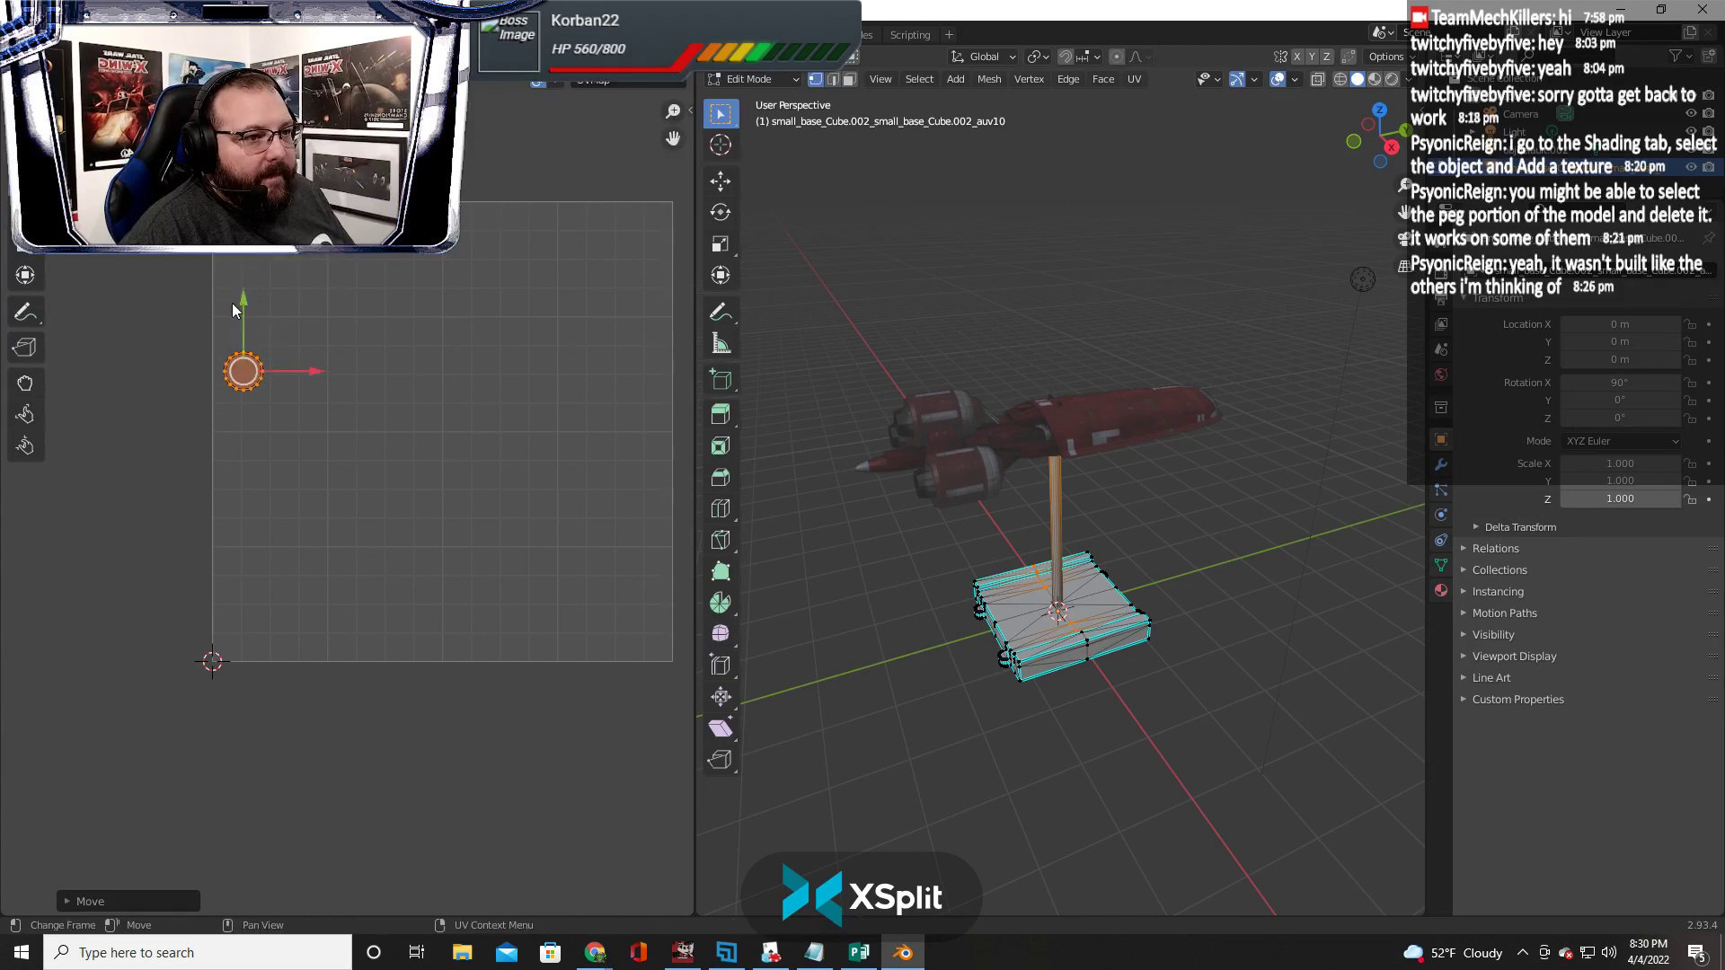
Look for the texture image in the Image Editor, a node editor and the 3D Viewport, and cancel out of the Open Image browser
click(26, 56)
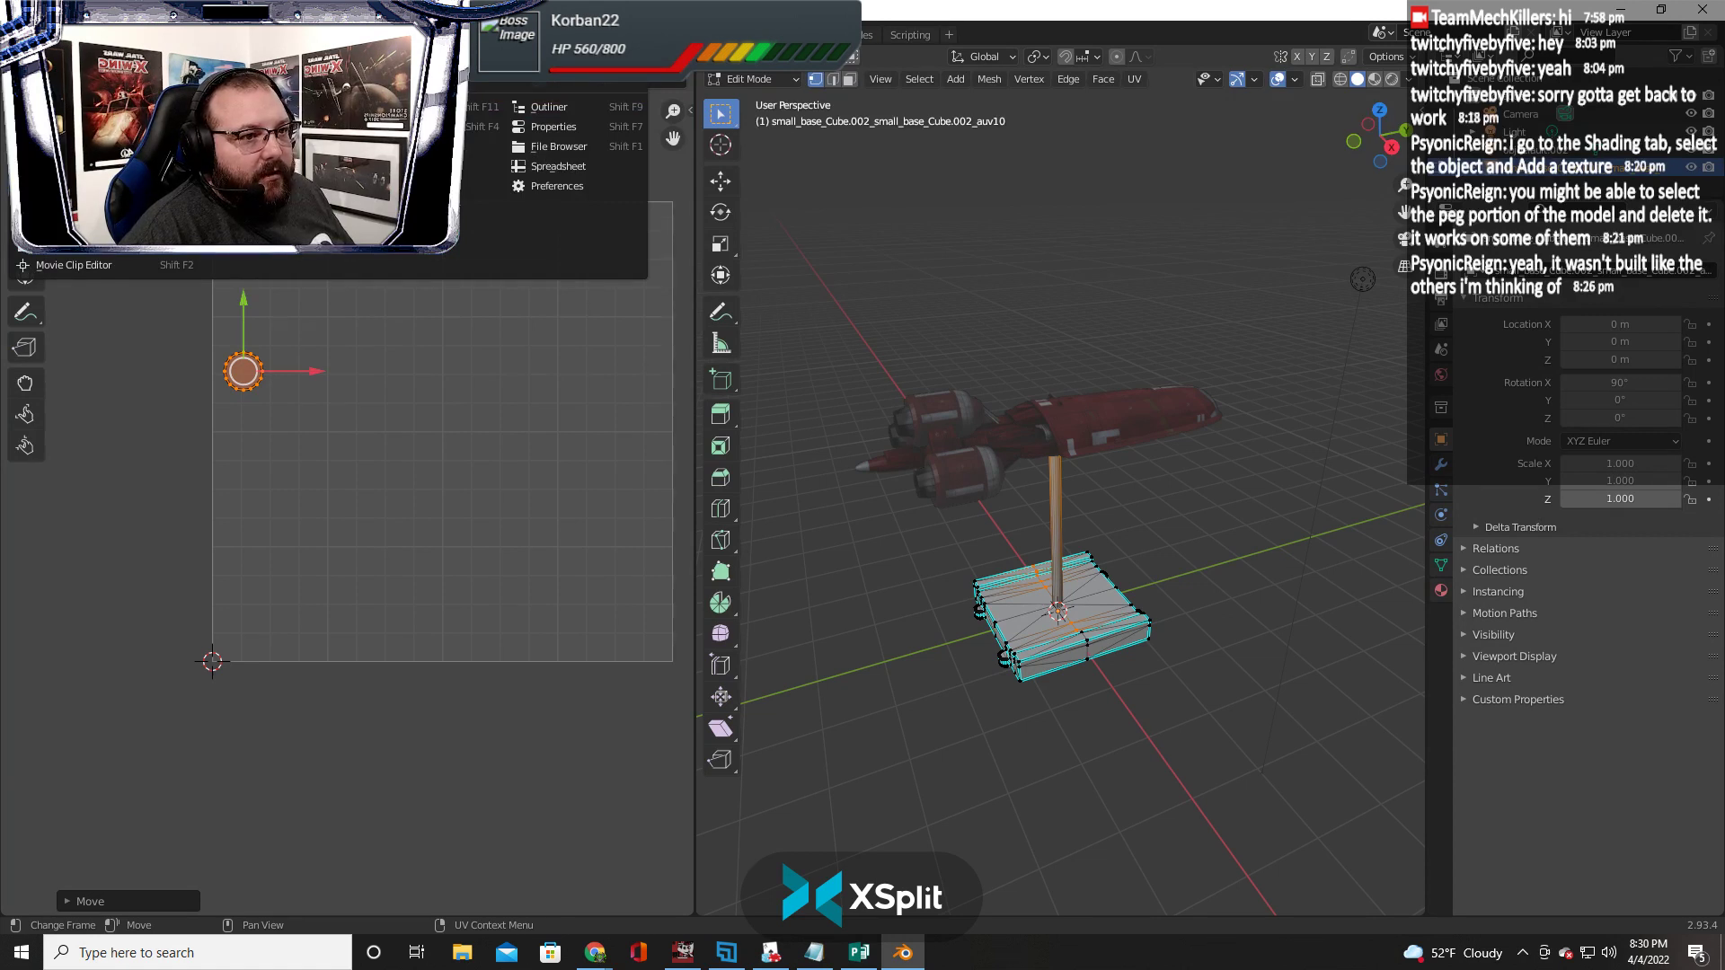
click(67, 126)
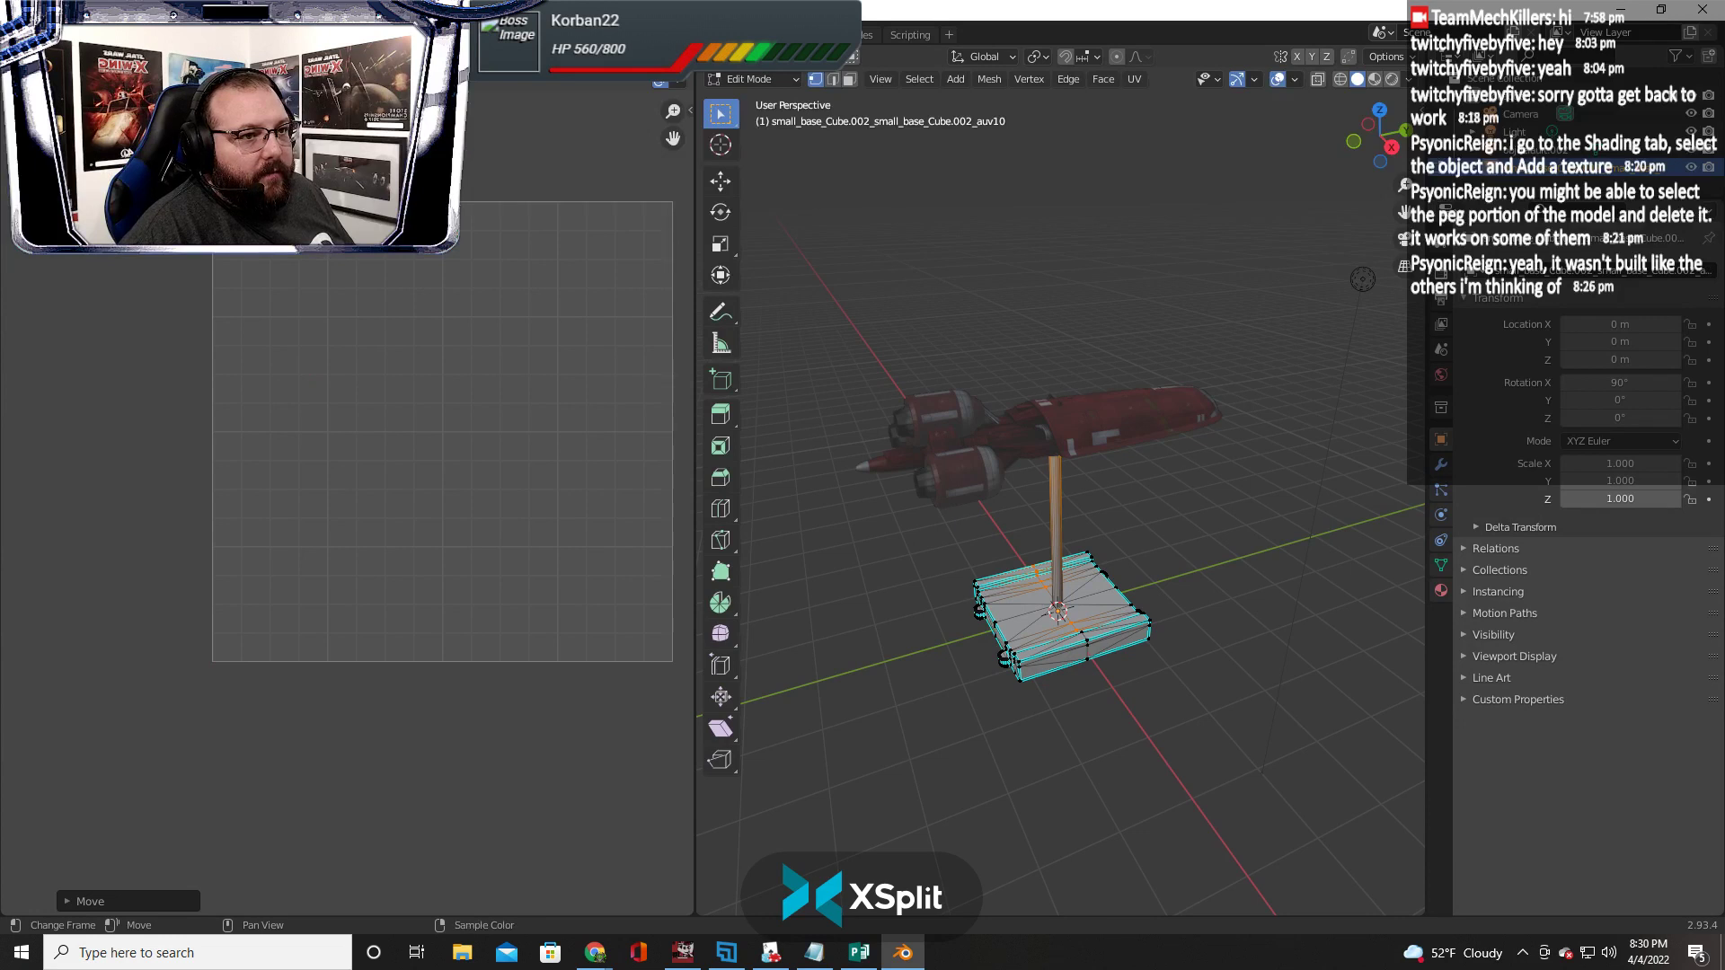
click(20, 81)
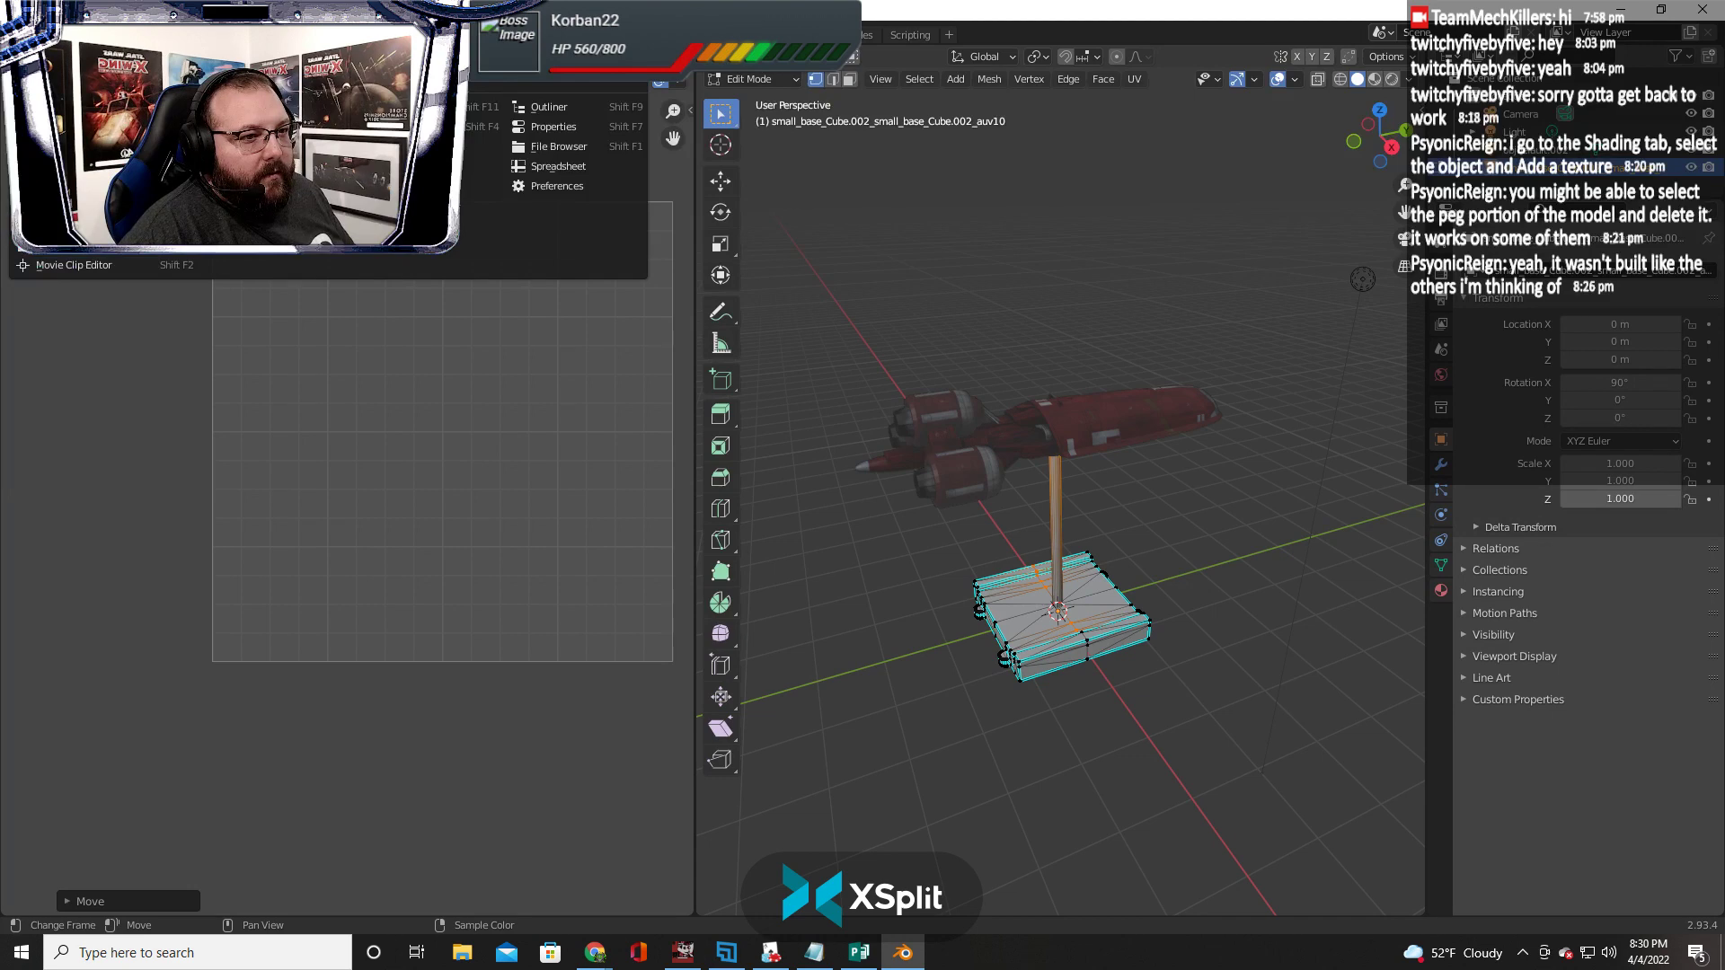
click(72, 225)
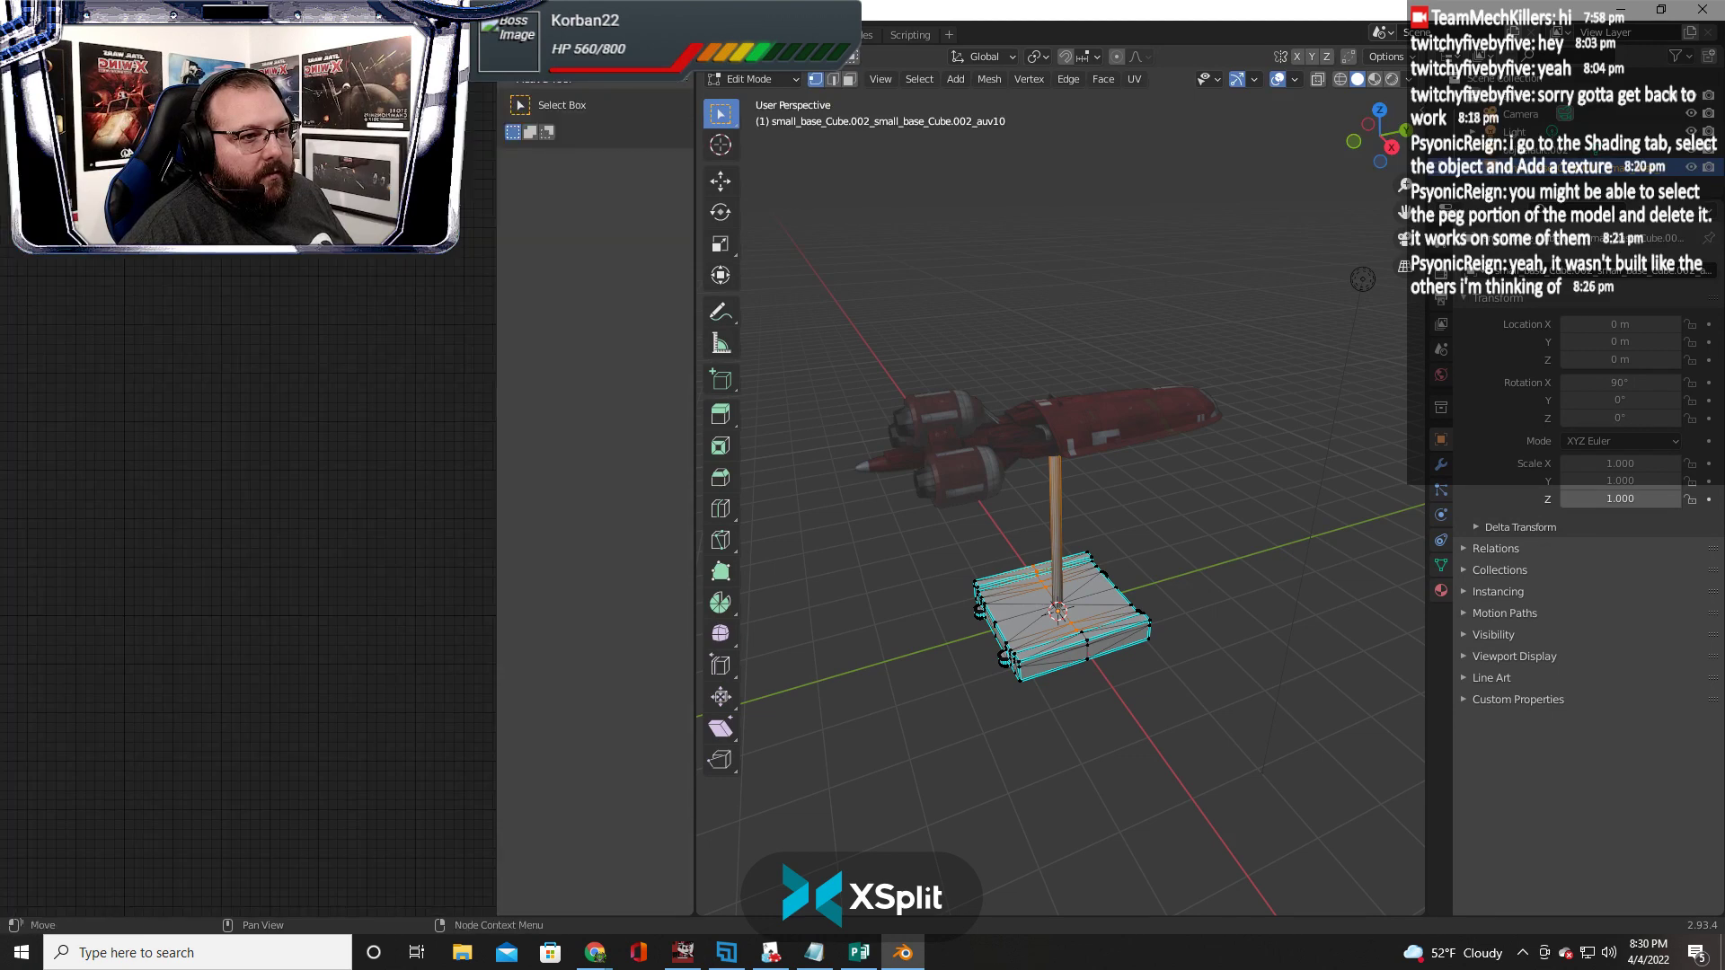
click(19, 79)
click(71, 107)
click(20, 80)
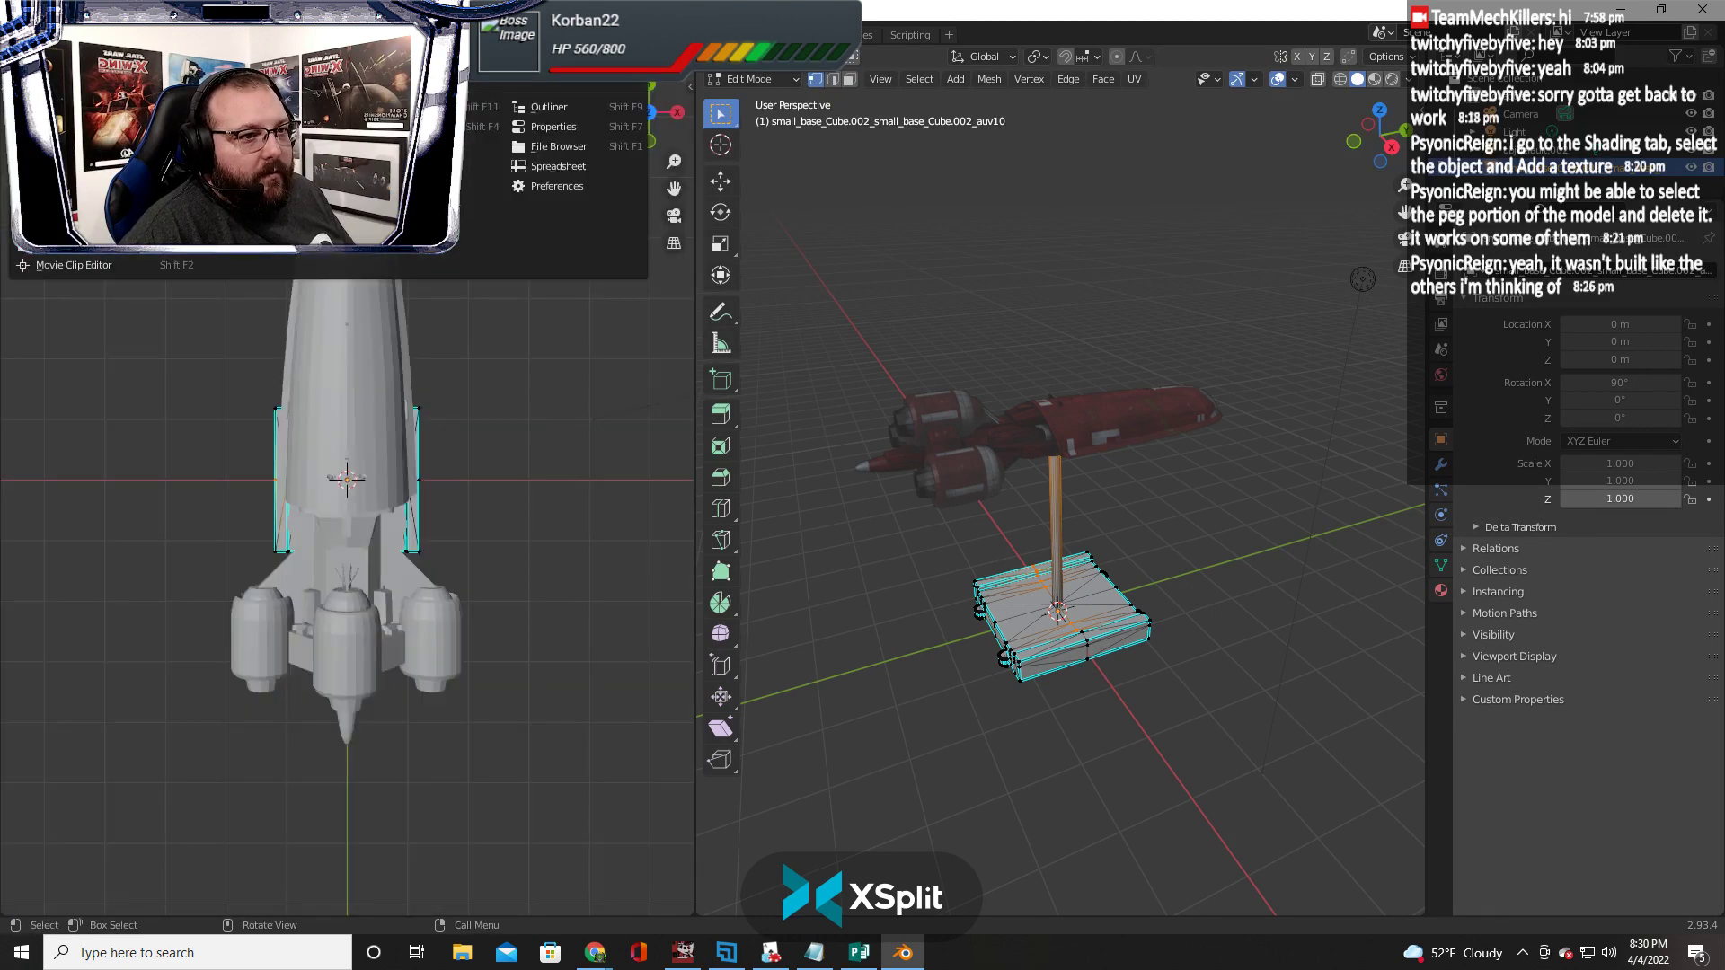
click(72, 127)
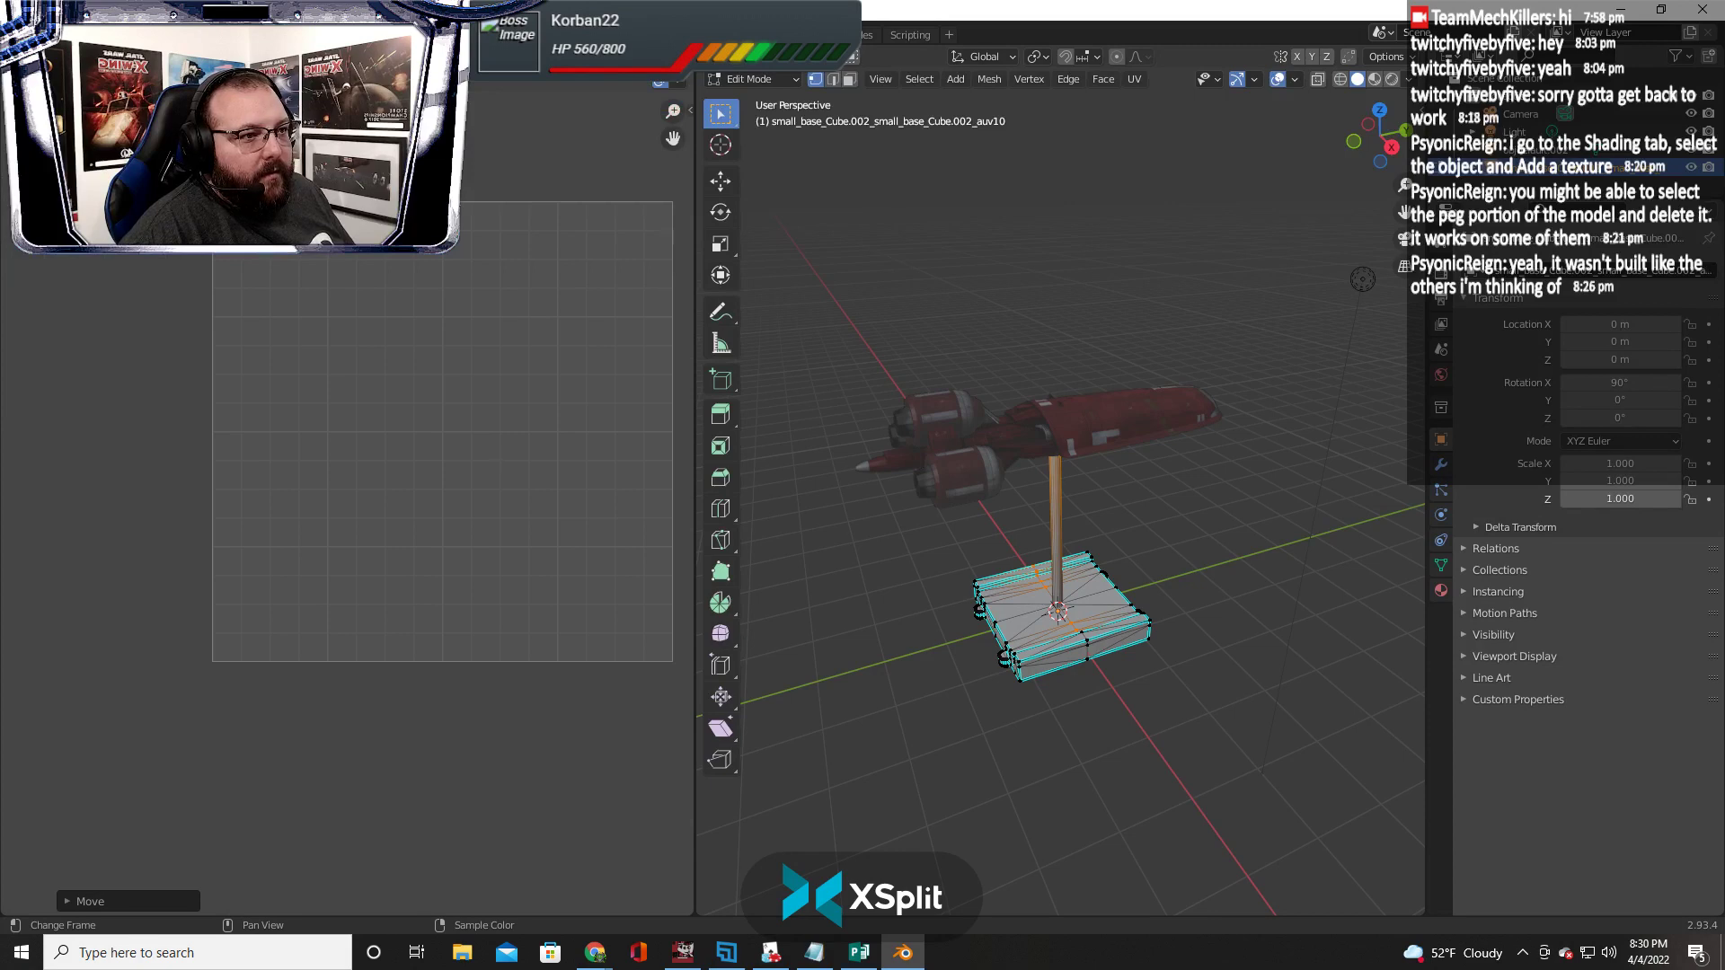
key(alt+o)
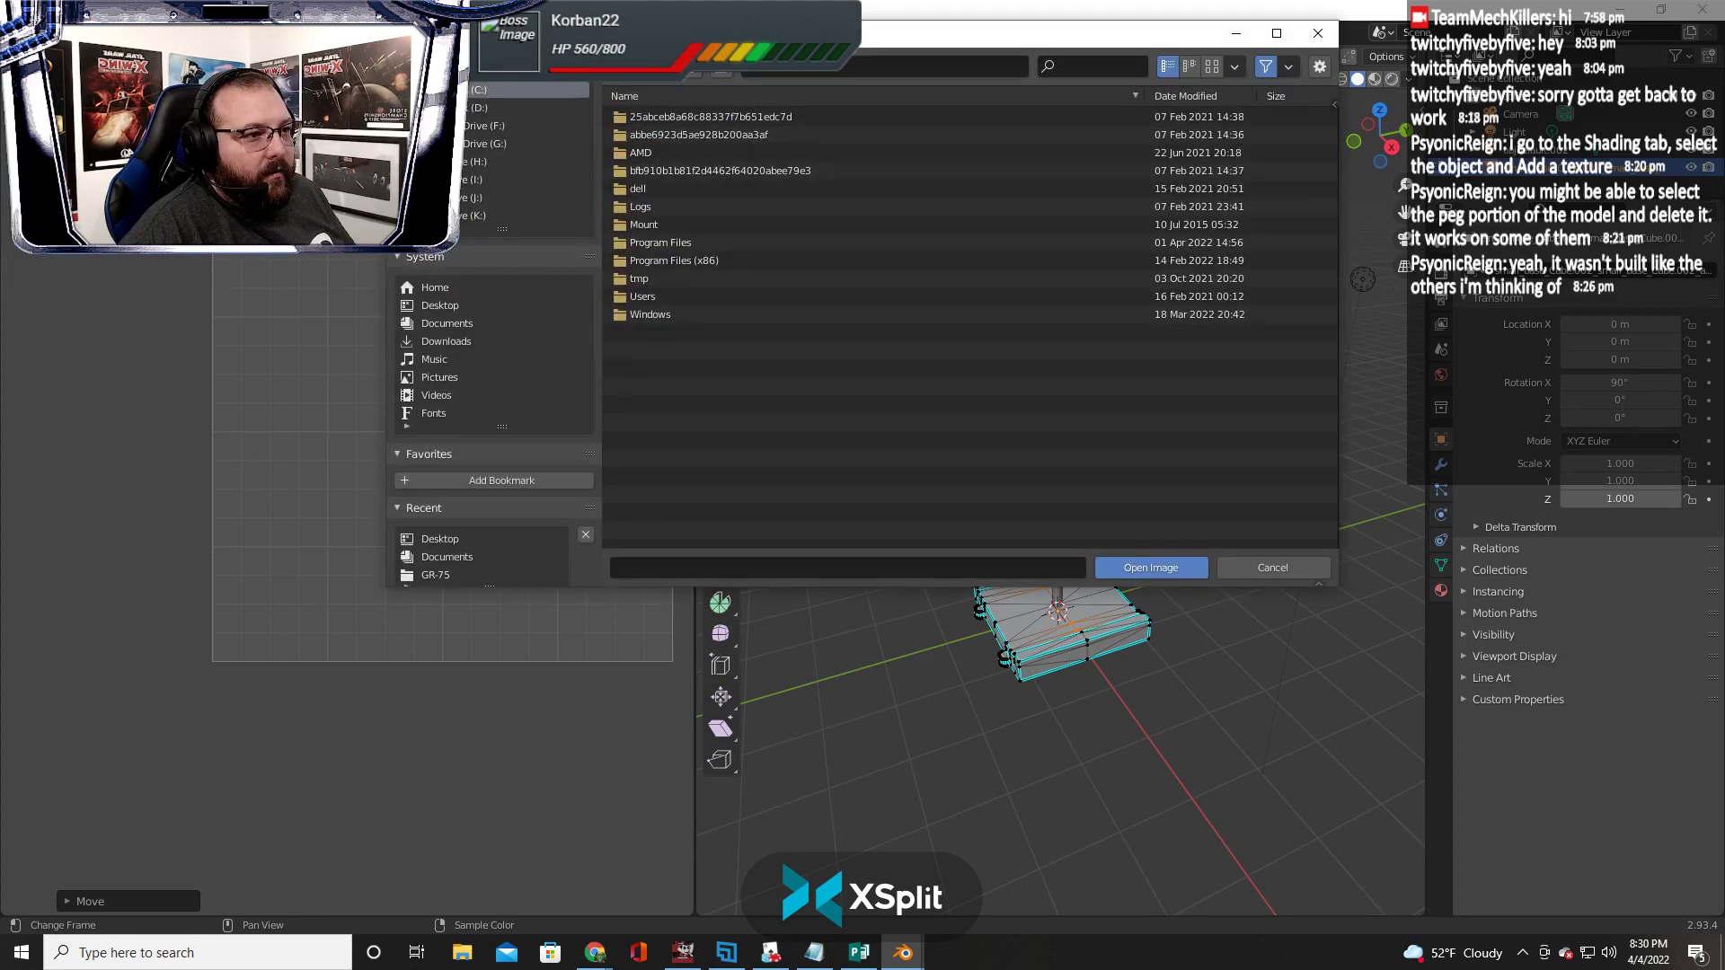
click(1273, 568)
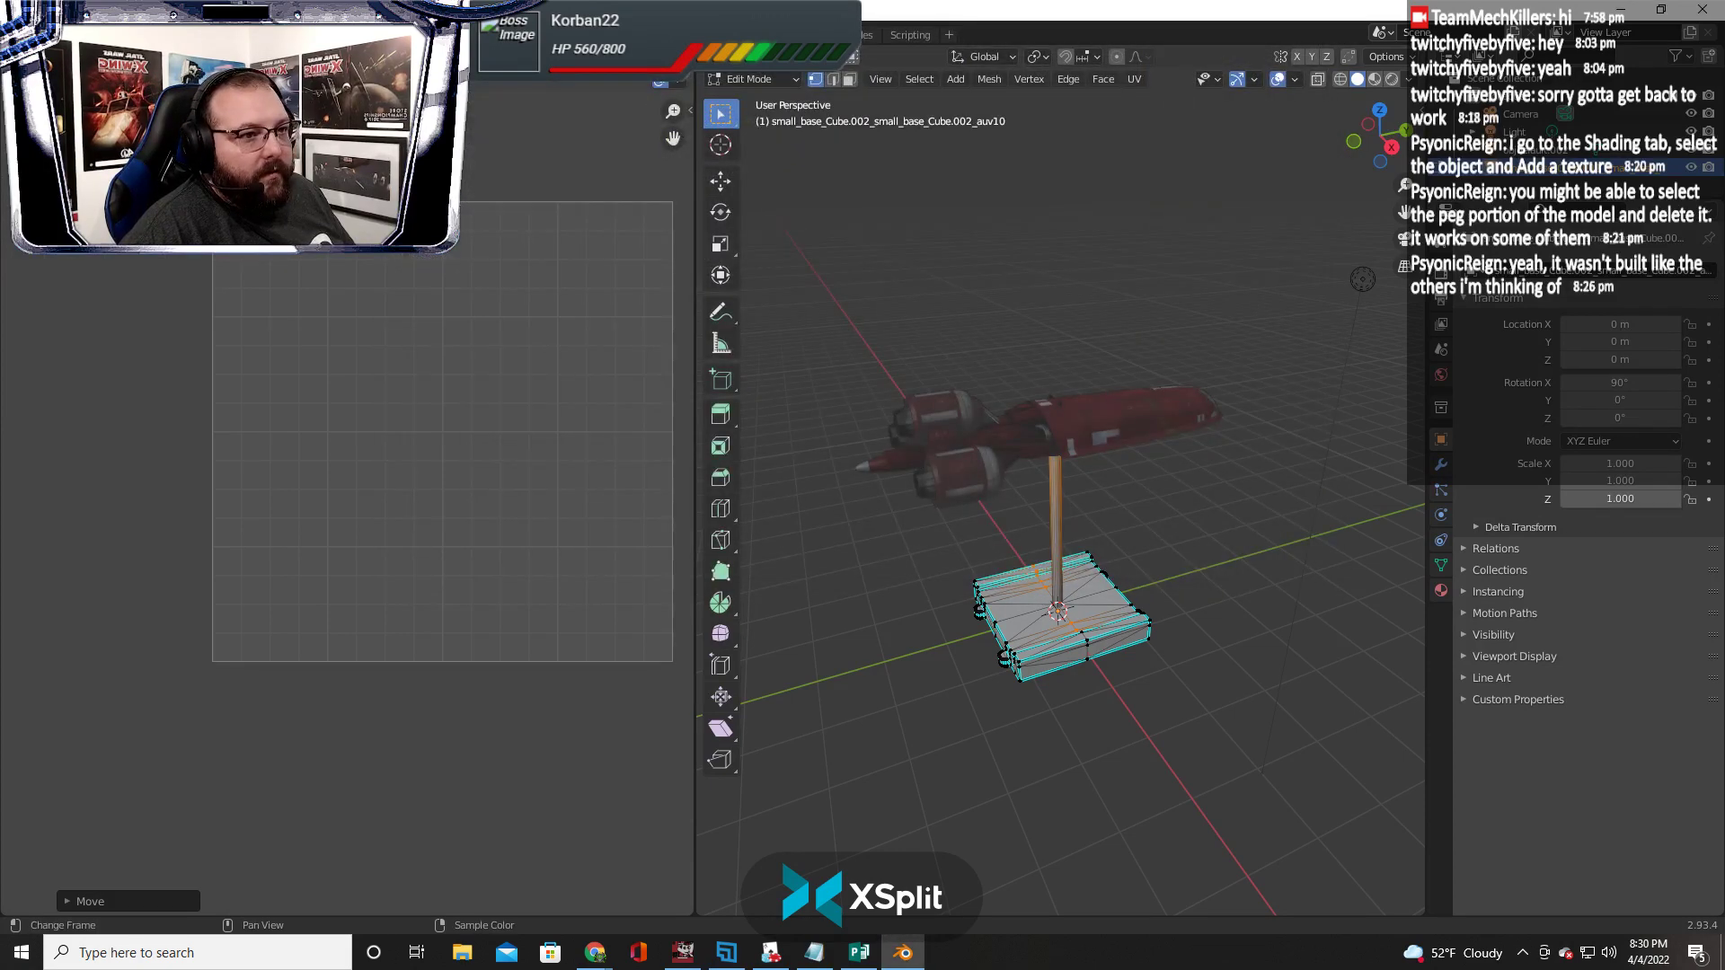
Return to the UV Editor and move the peg's circular island down into the lower-left corner of the UV grid
click(20, 79)
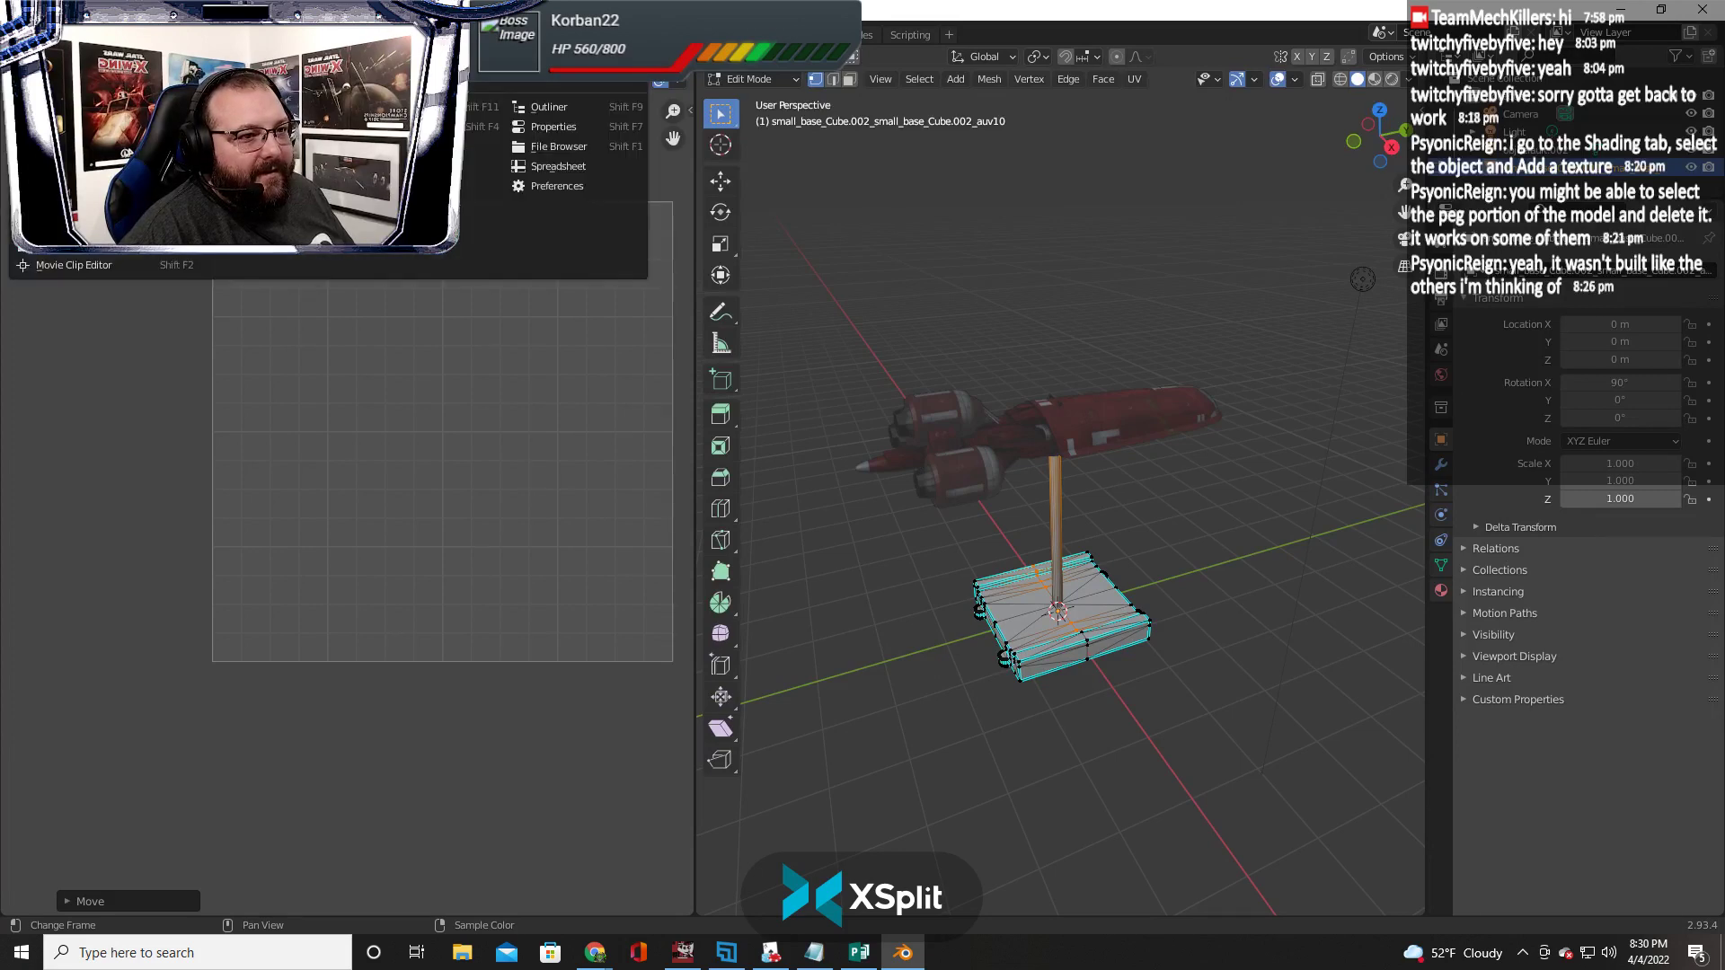
click(74, 225)
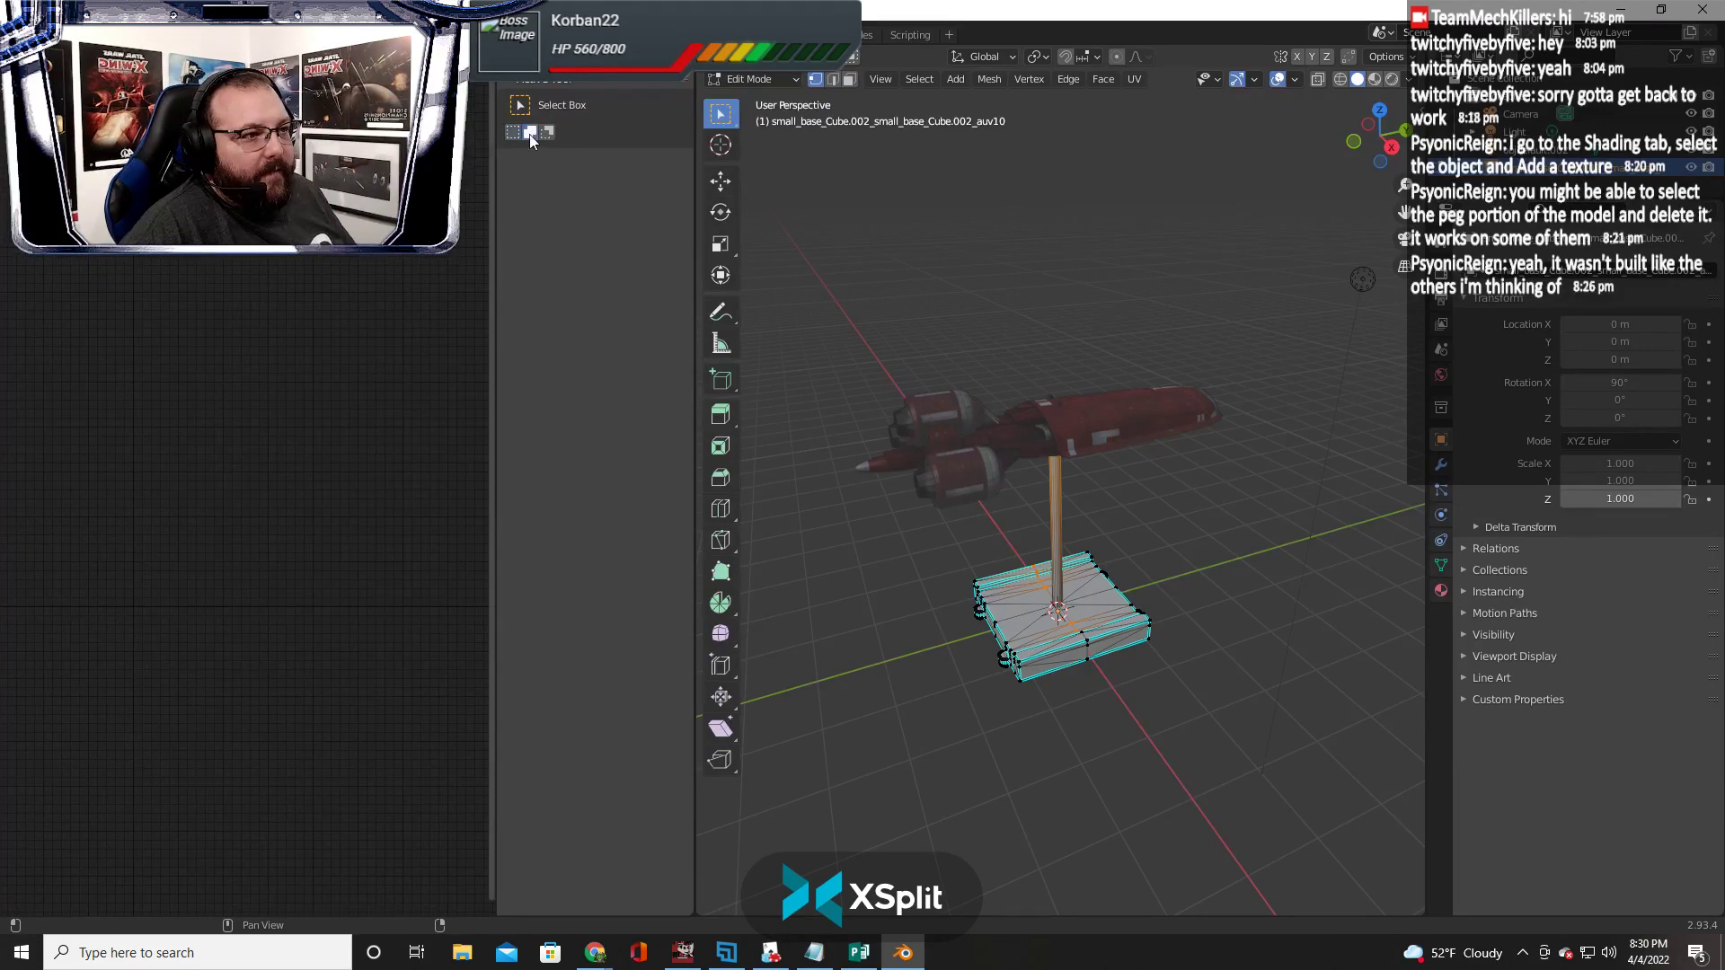
click(20, 79)
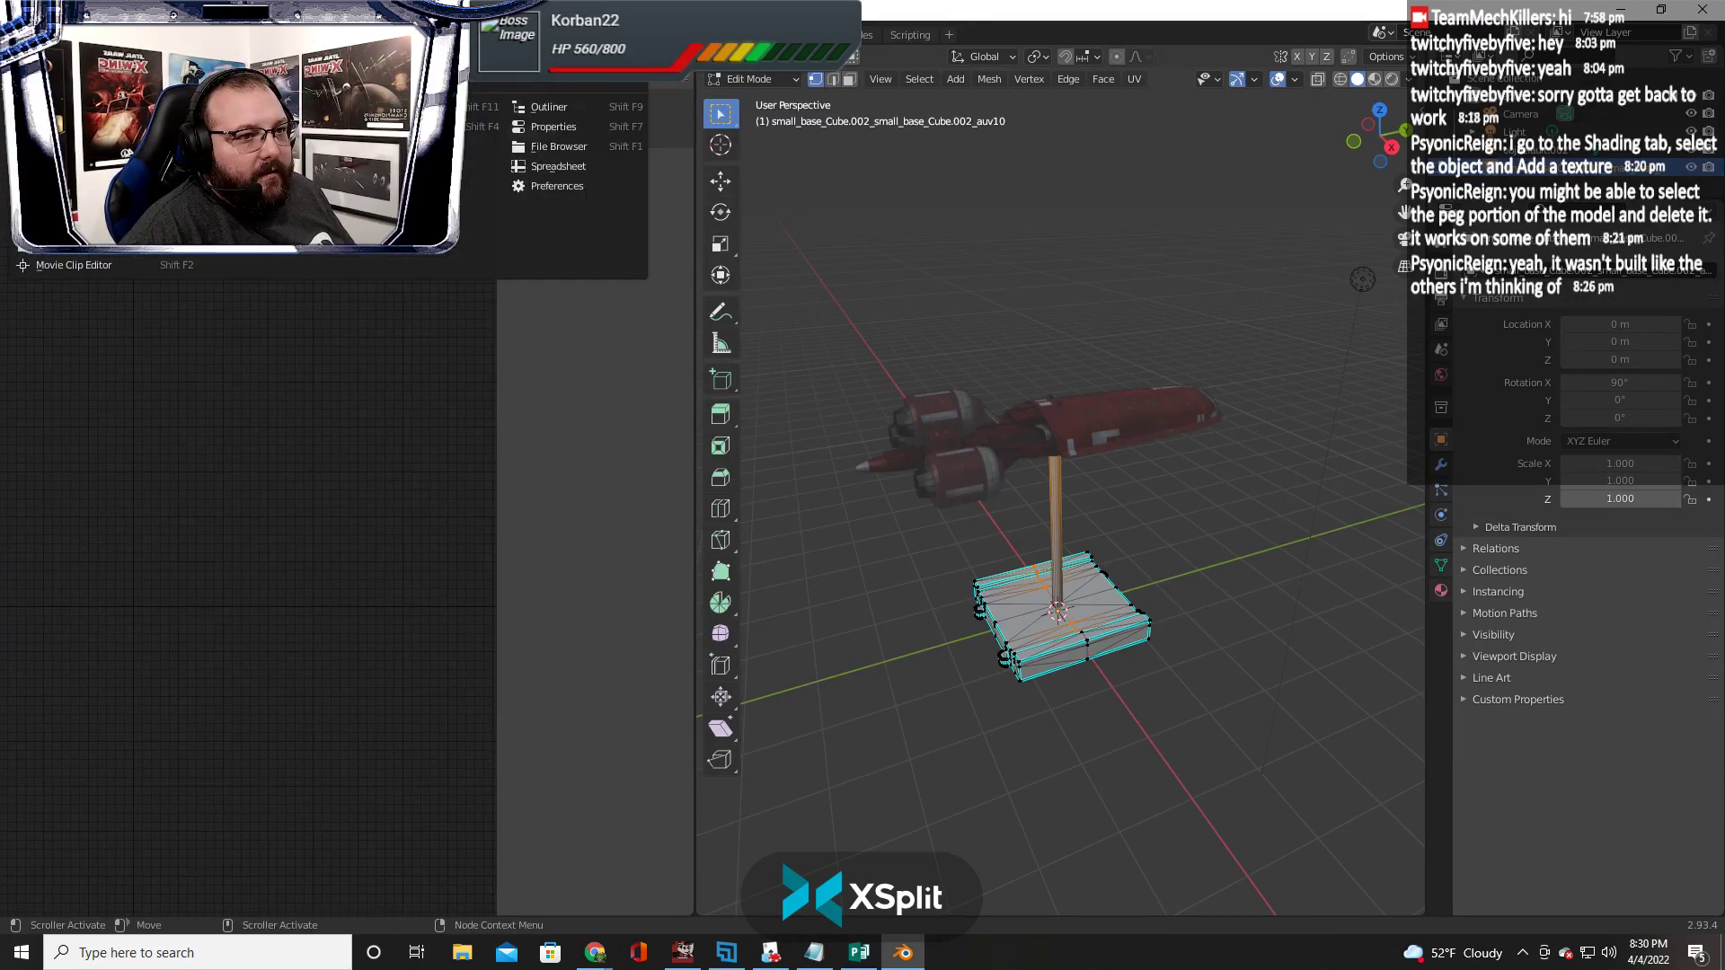
click(56, 146)
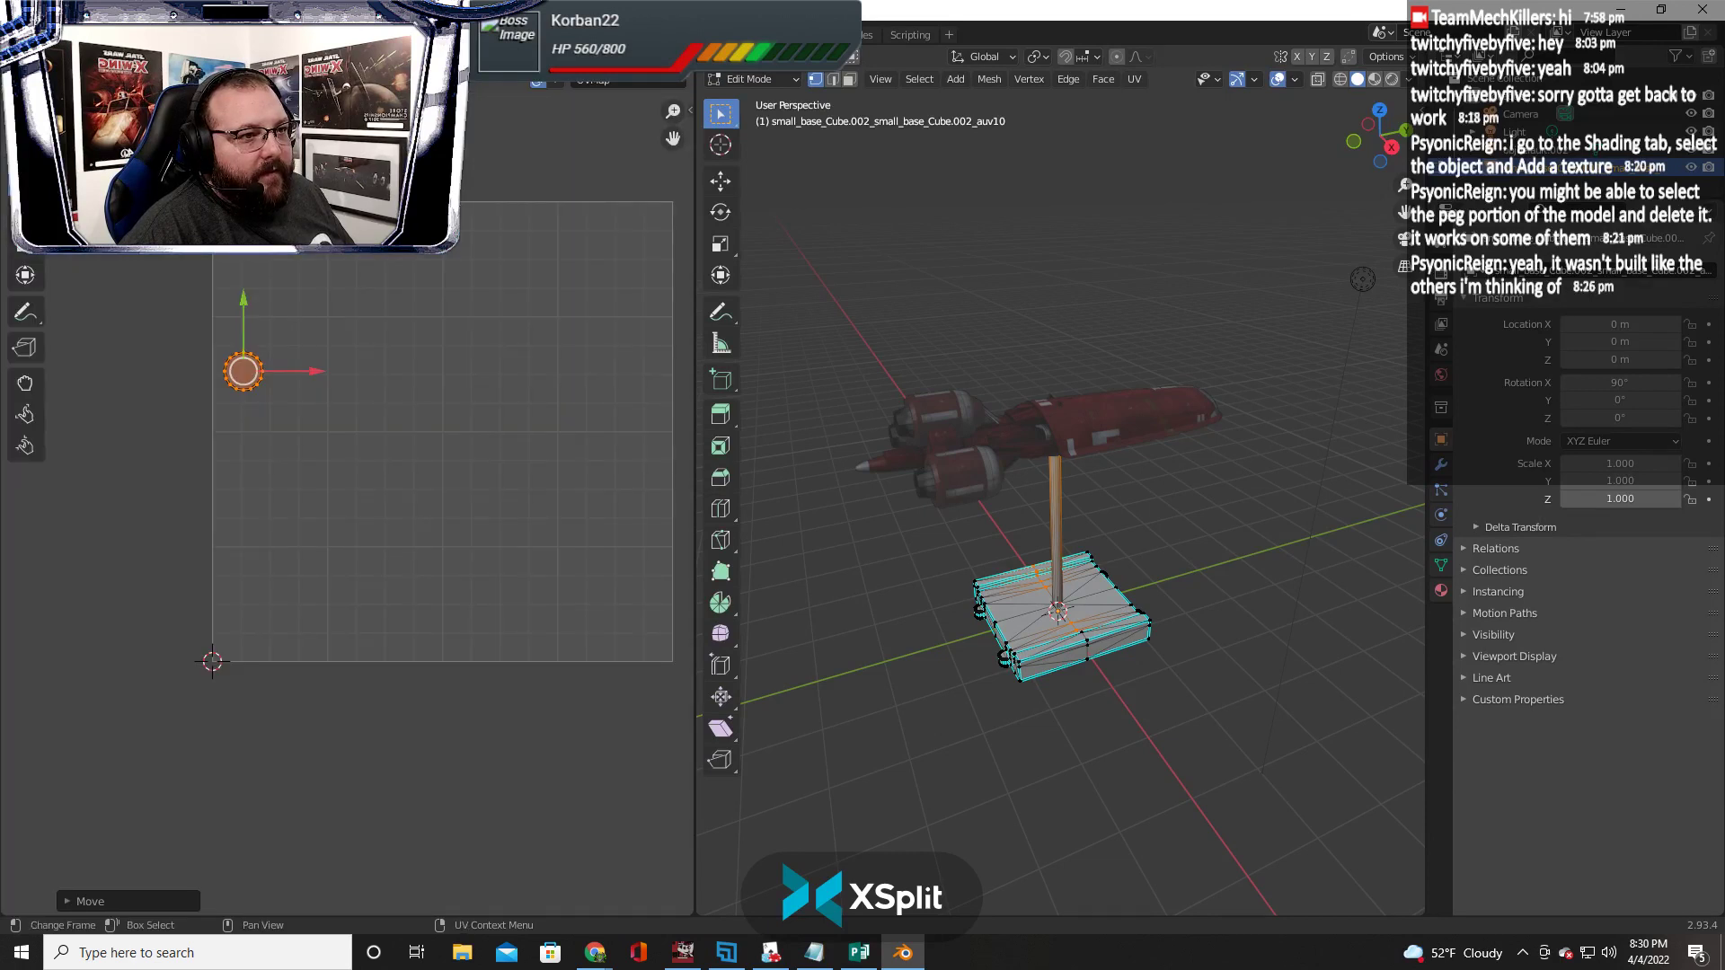
click(156, 79)
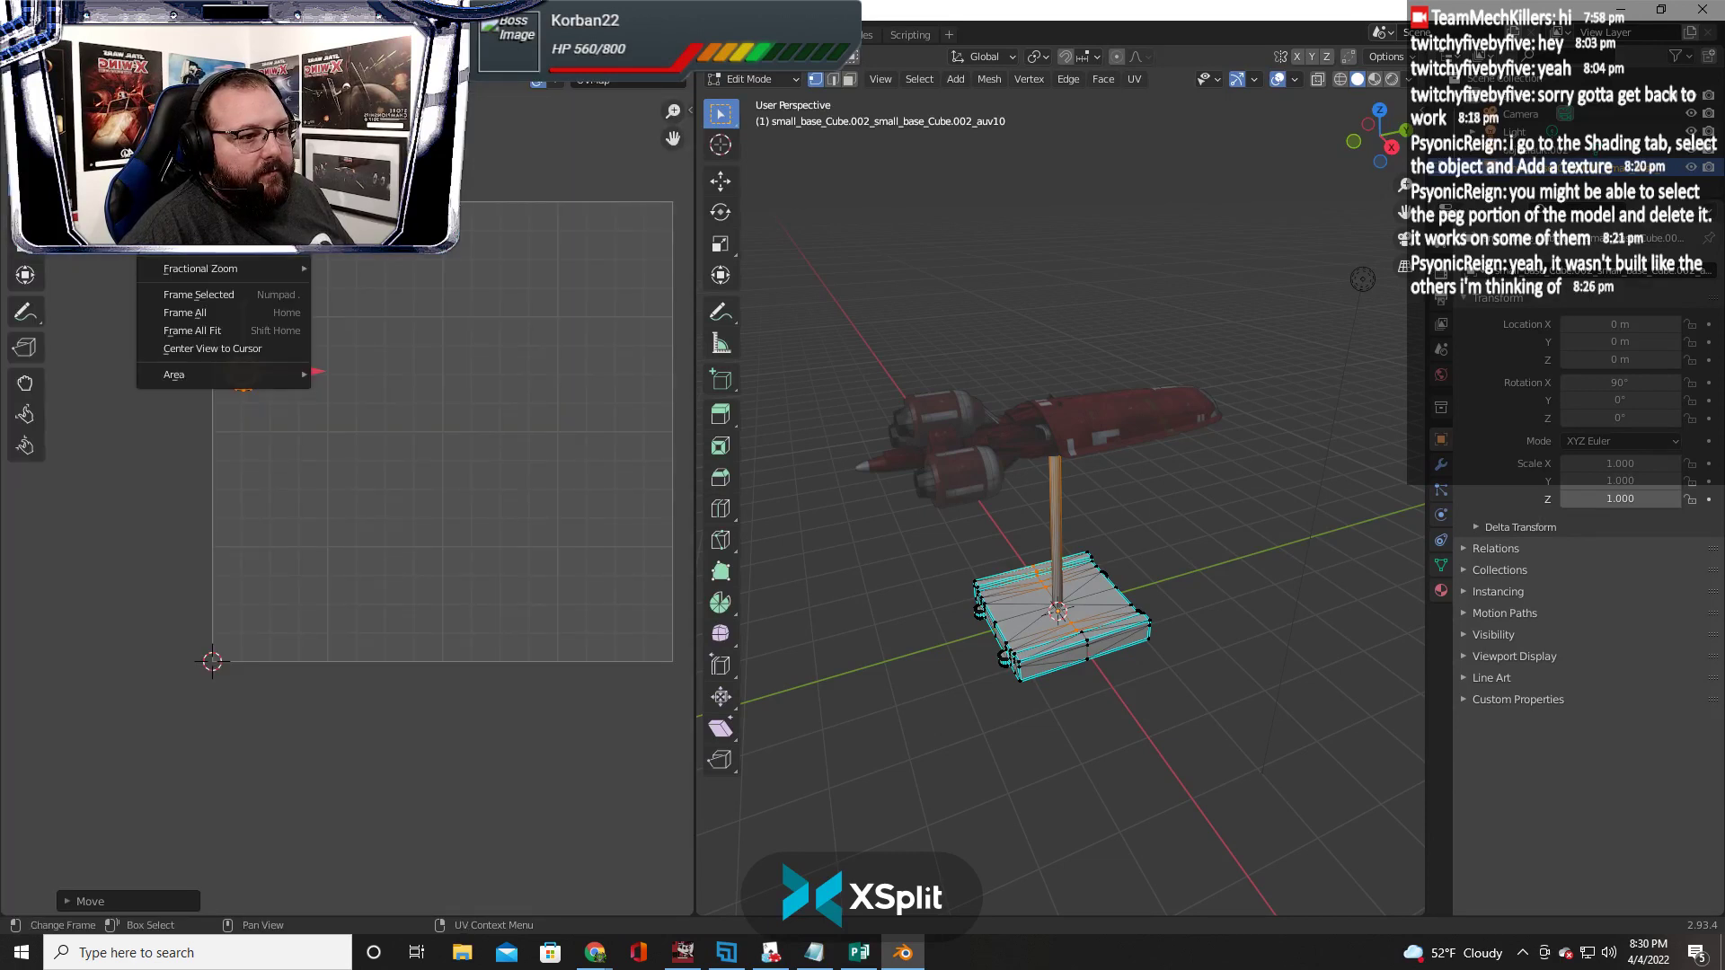
click(131, 408)
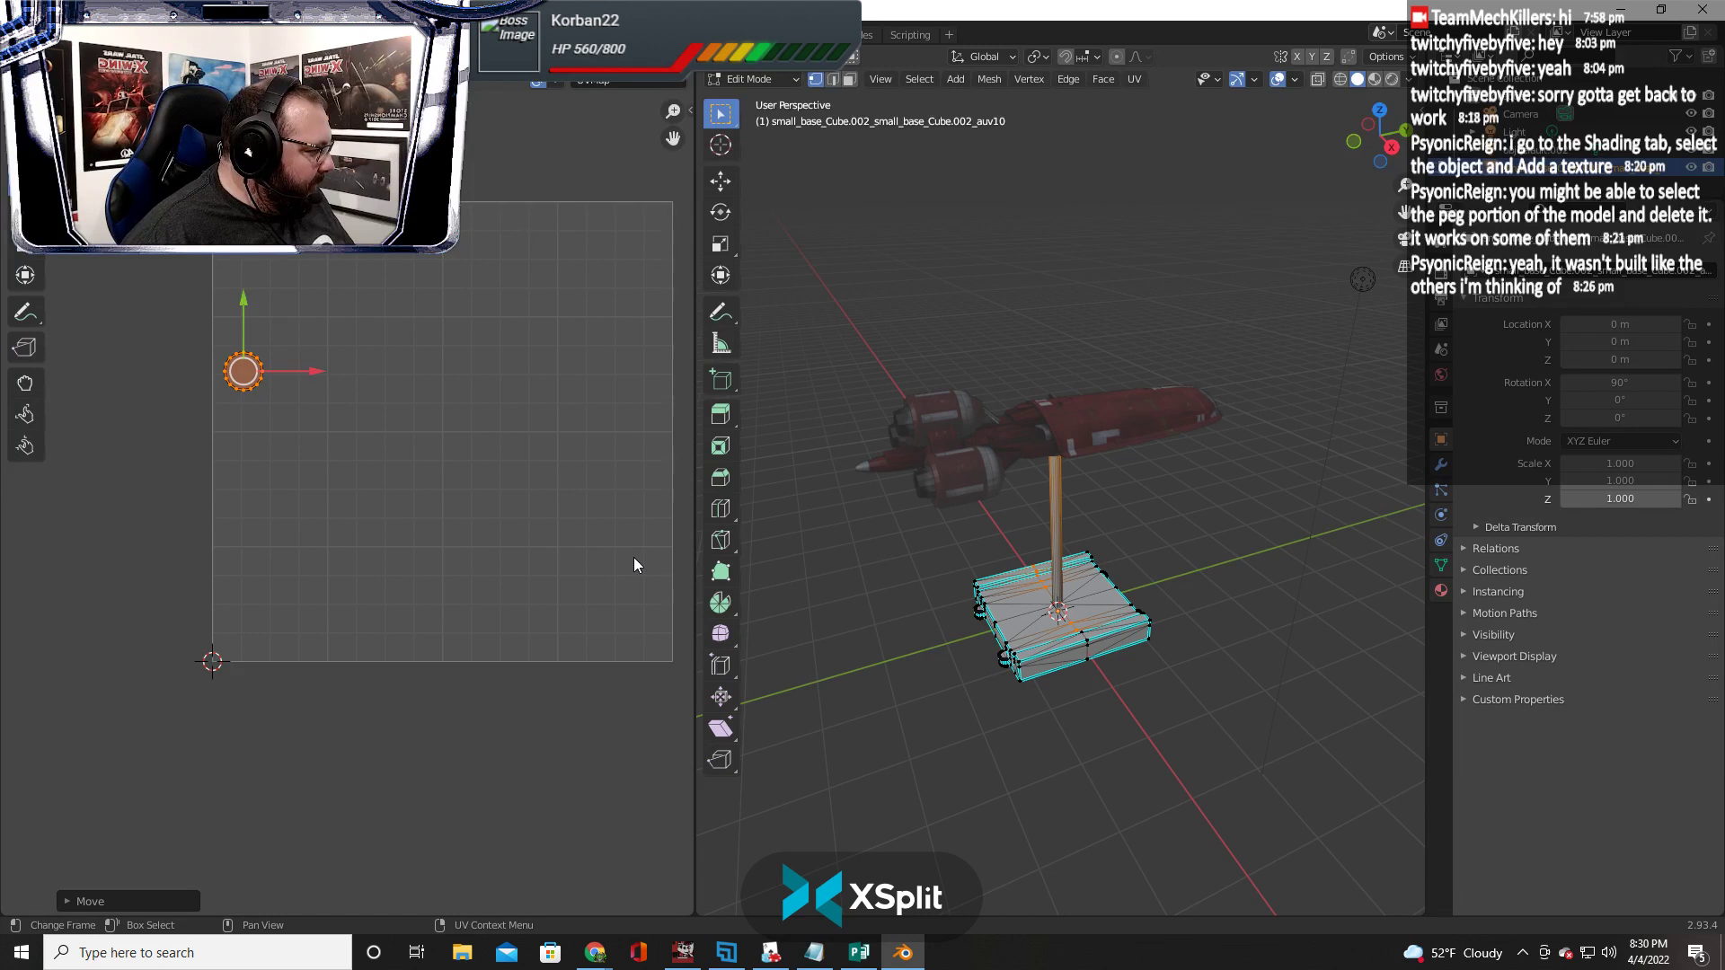
click(20, 79)
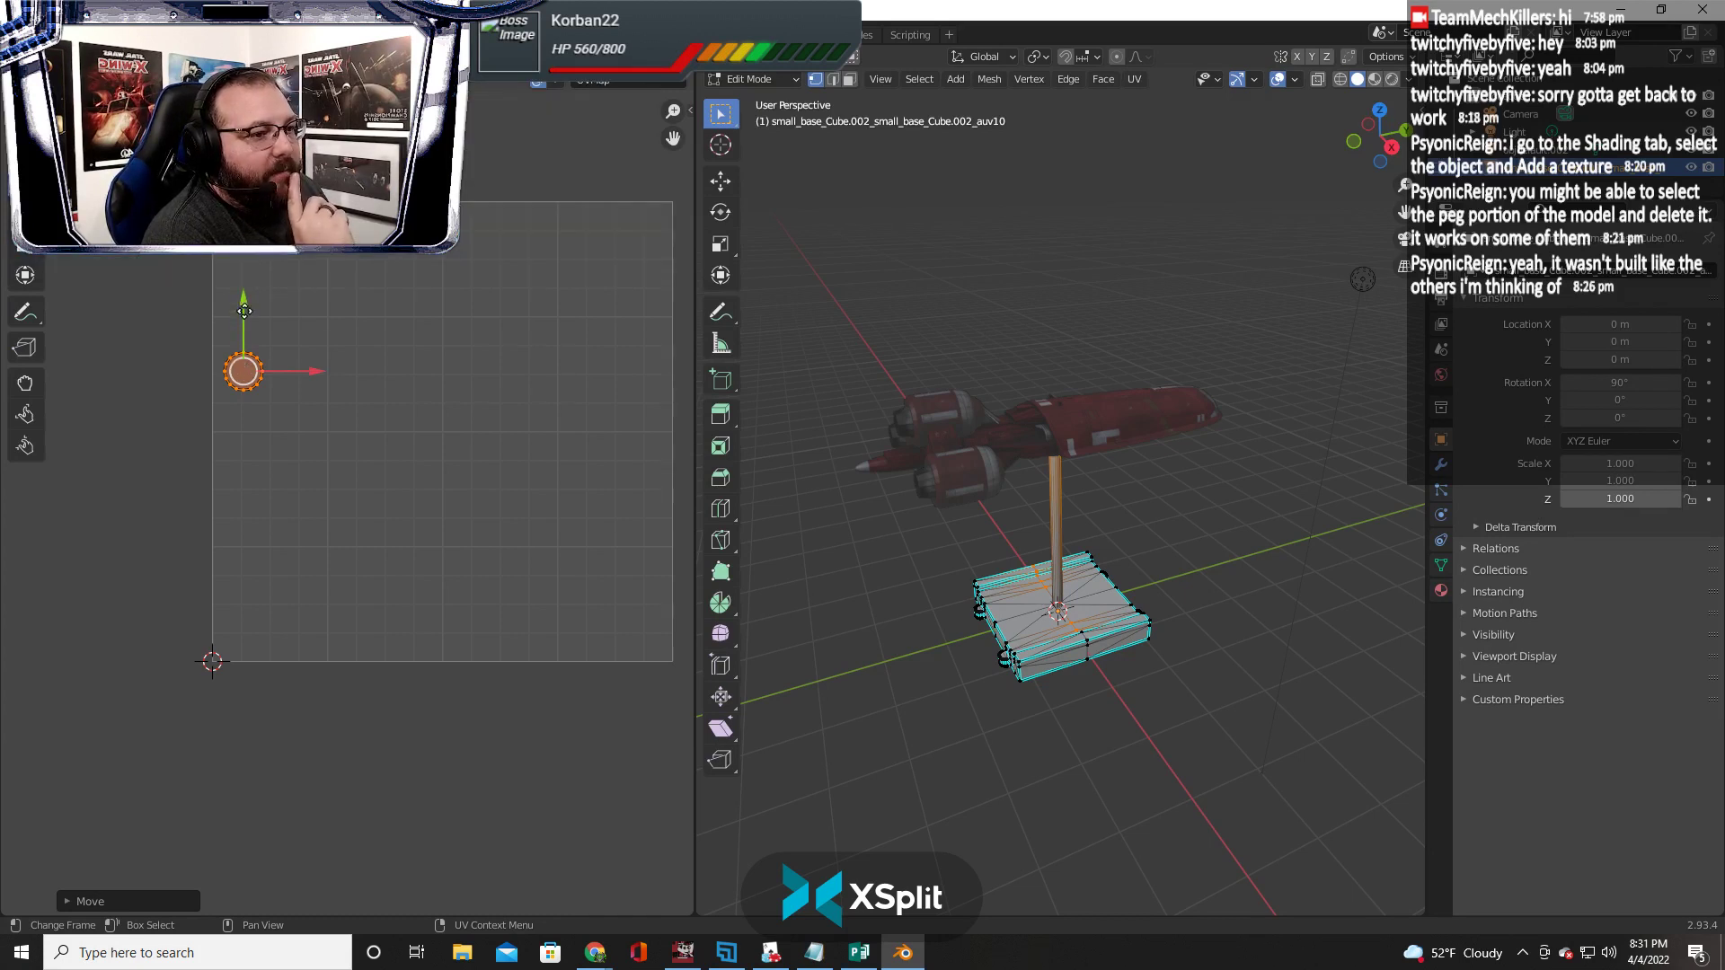
drag(245, 310, 310, 634)
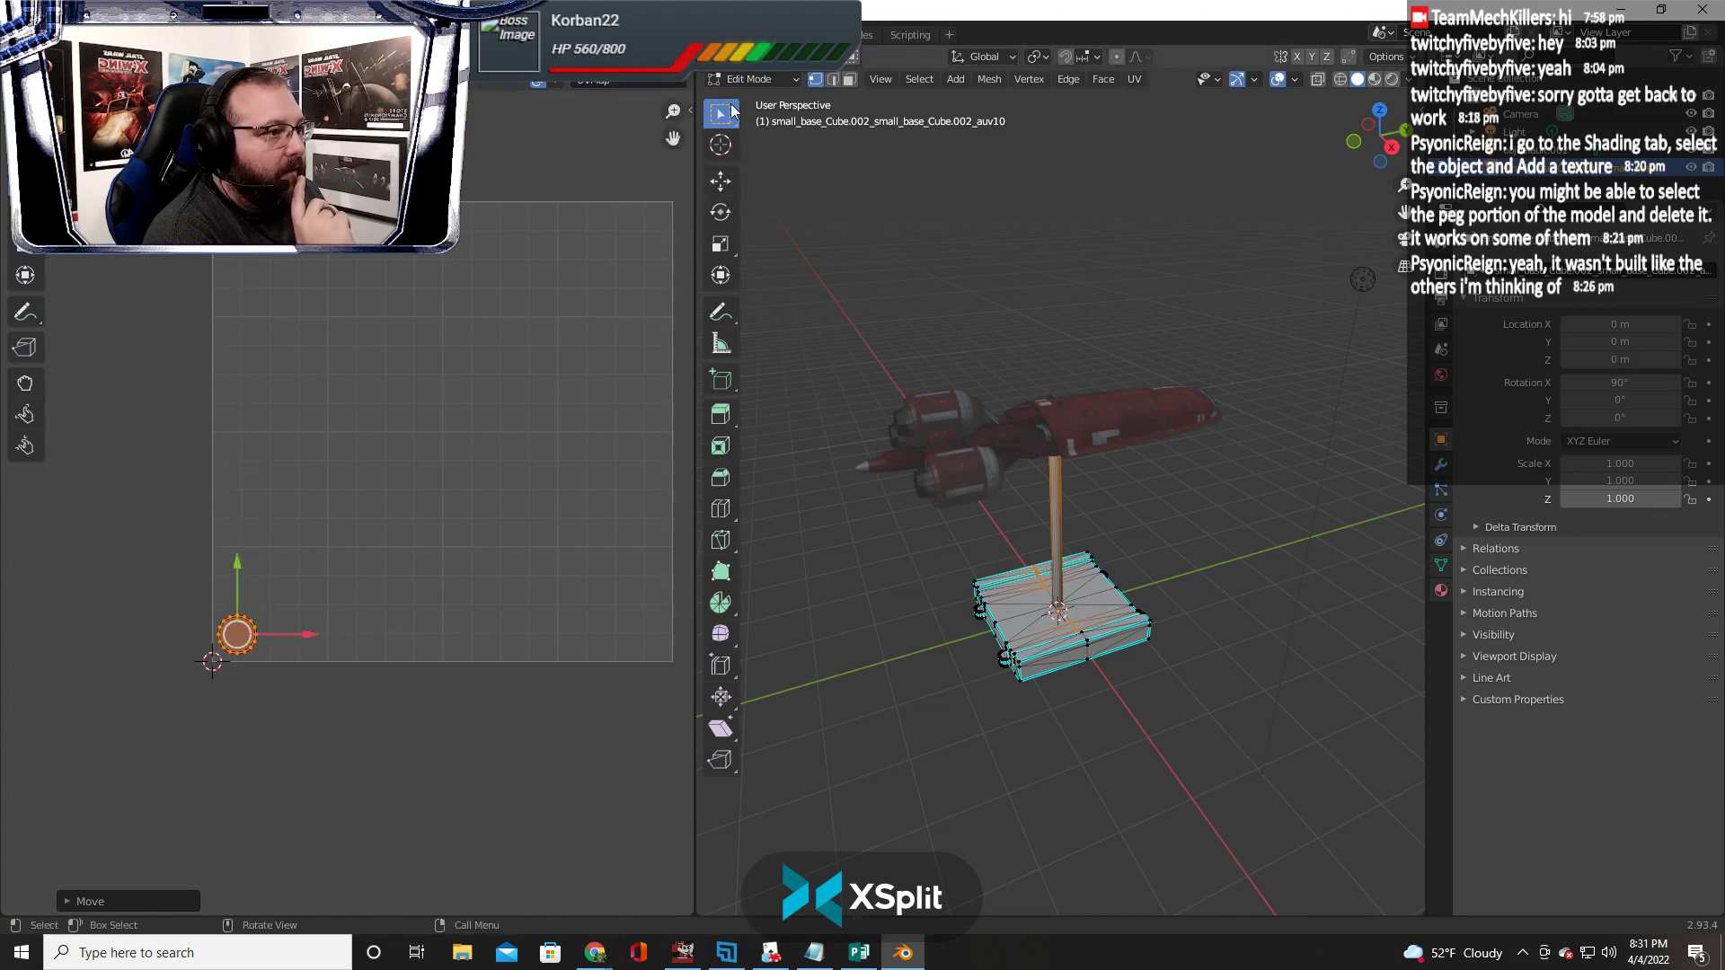
Box-select the base and peg mesh, switch to Object Mode and select the whole shuttle together with its stand
drag(831, 233, 1320, 799)
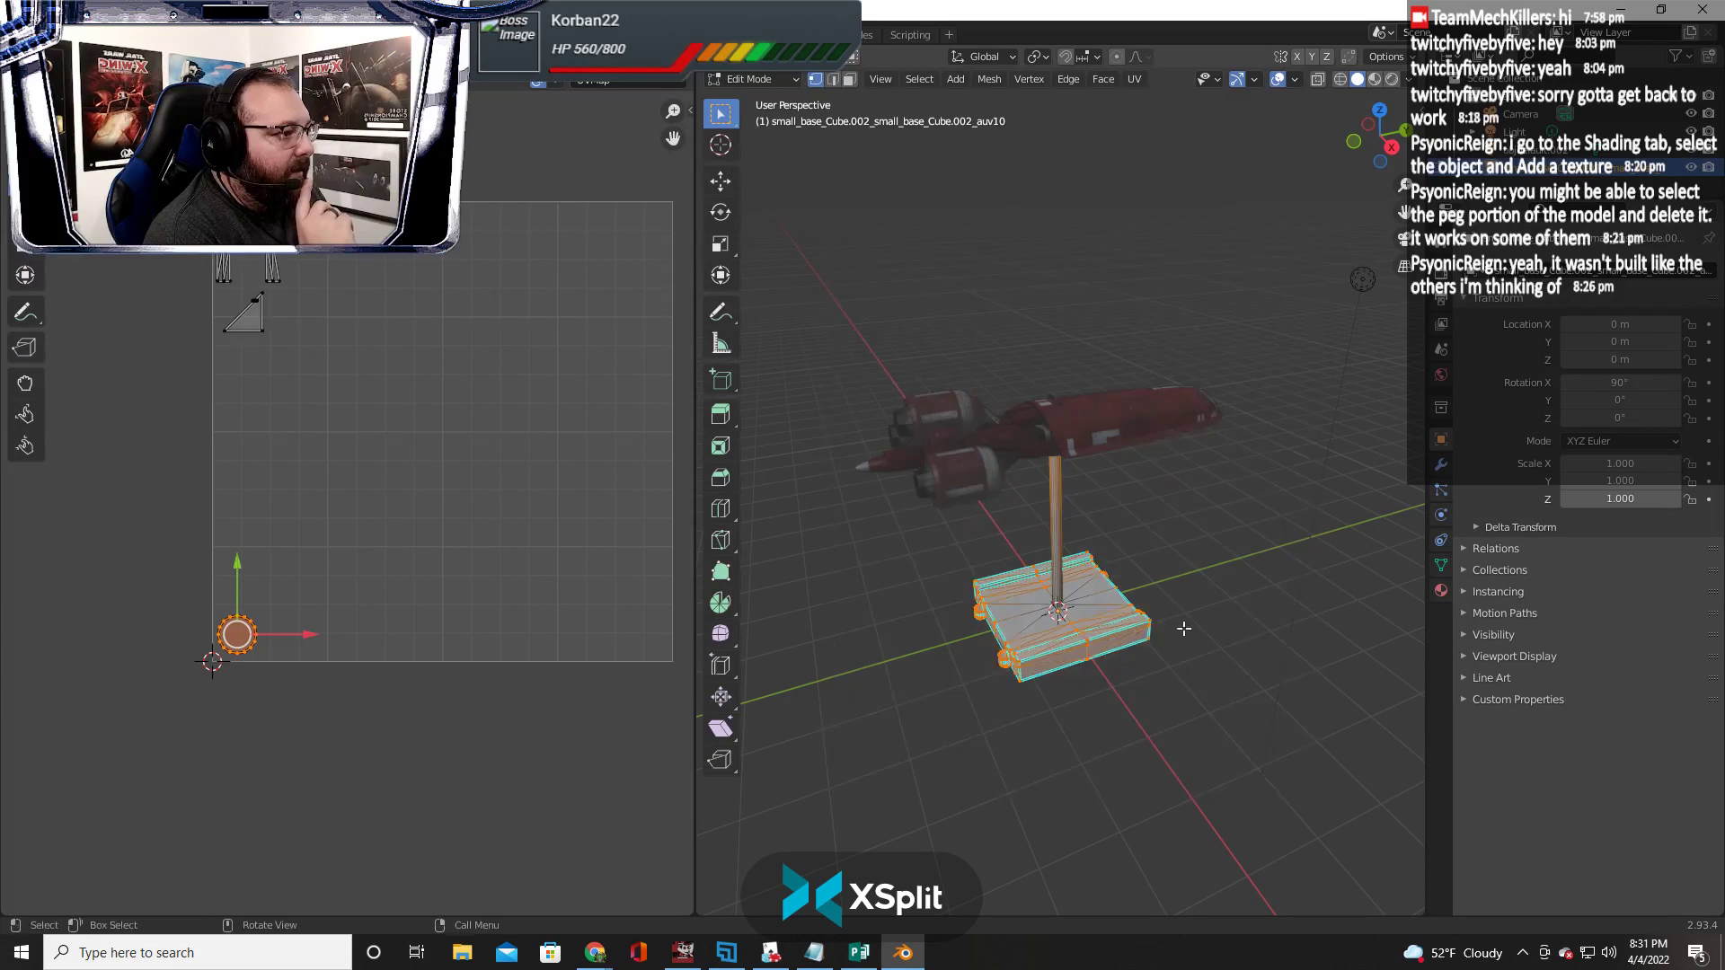
shift+click(1061, 433)
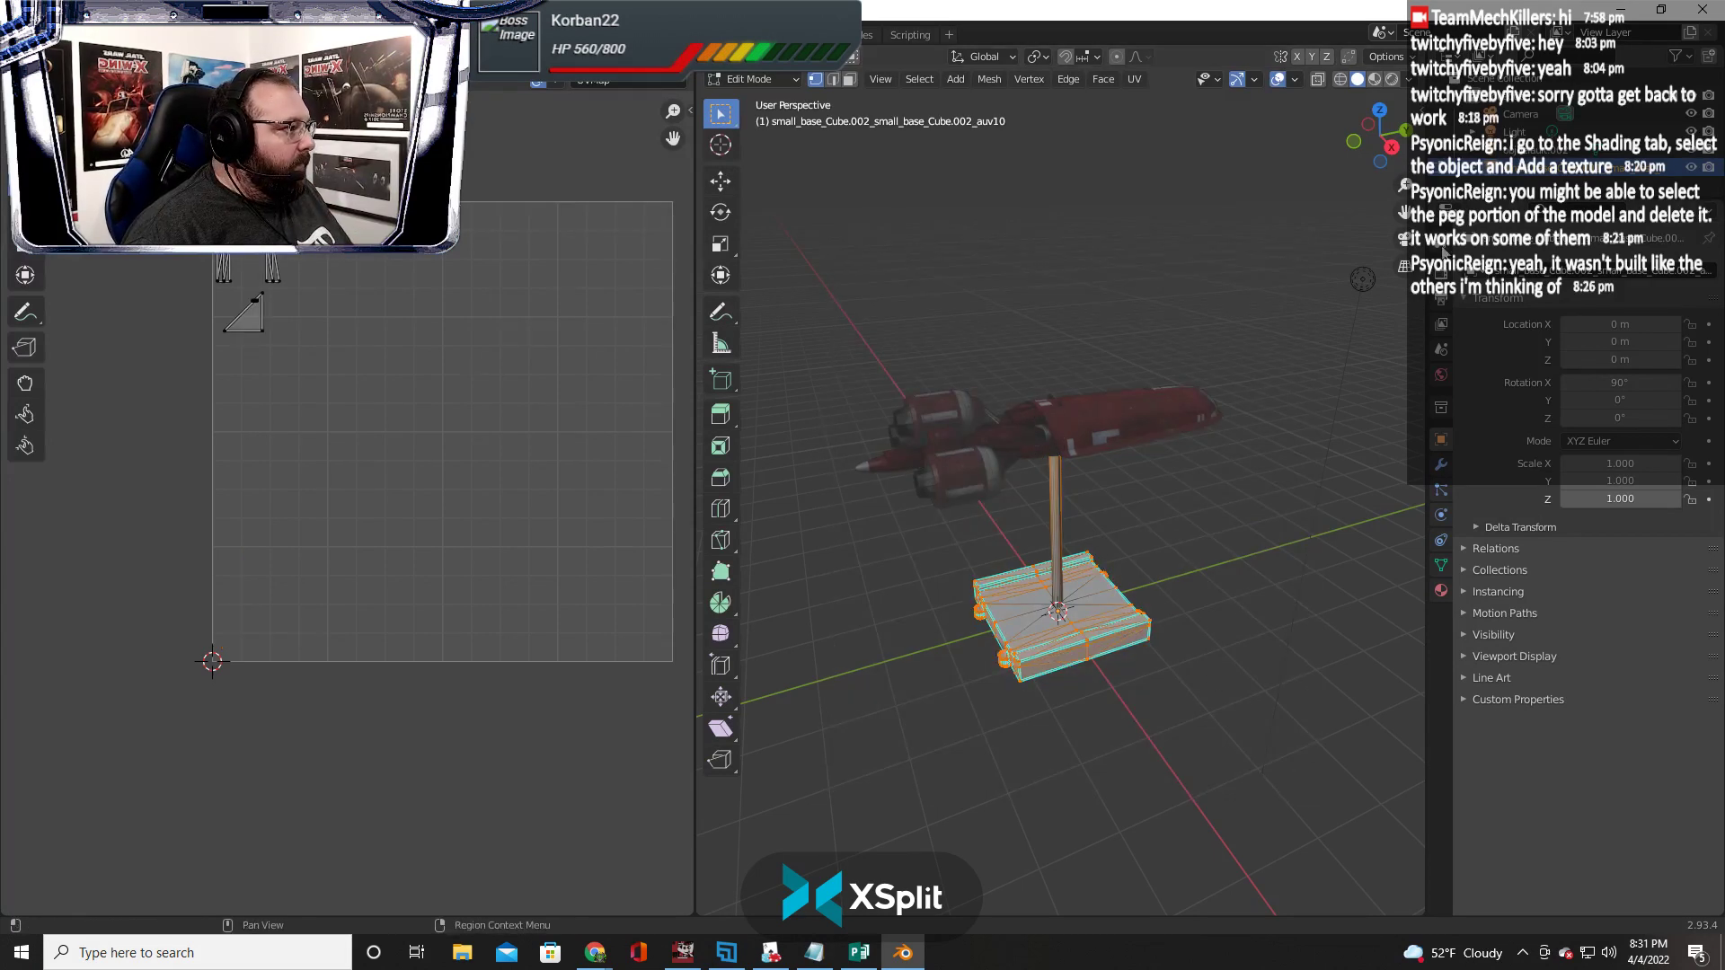
click(753, 79)
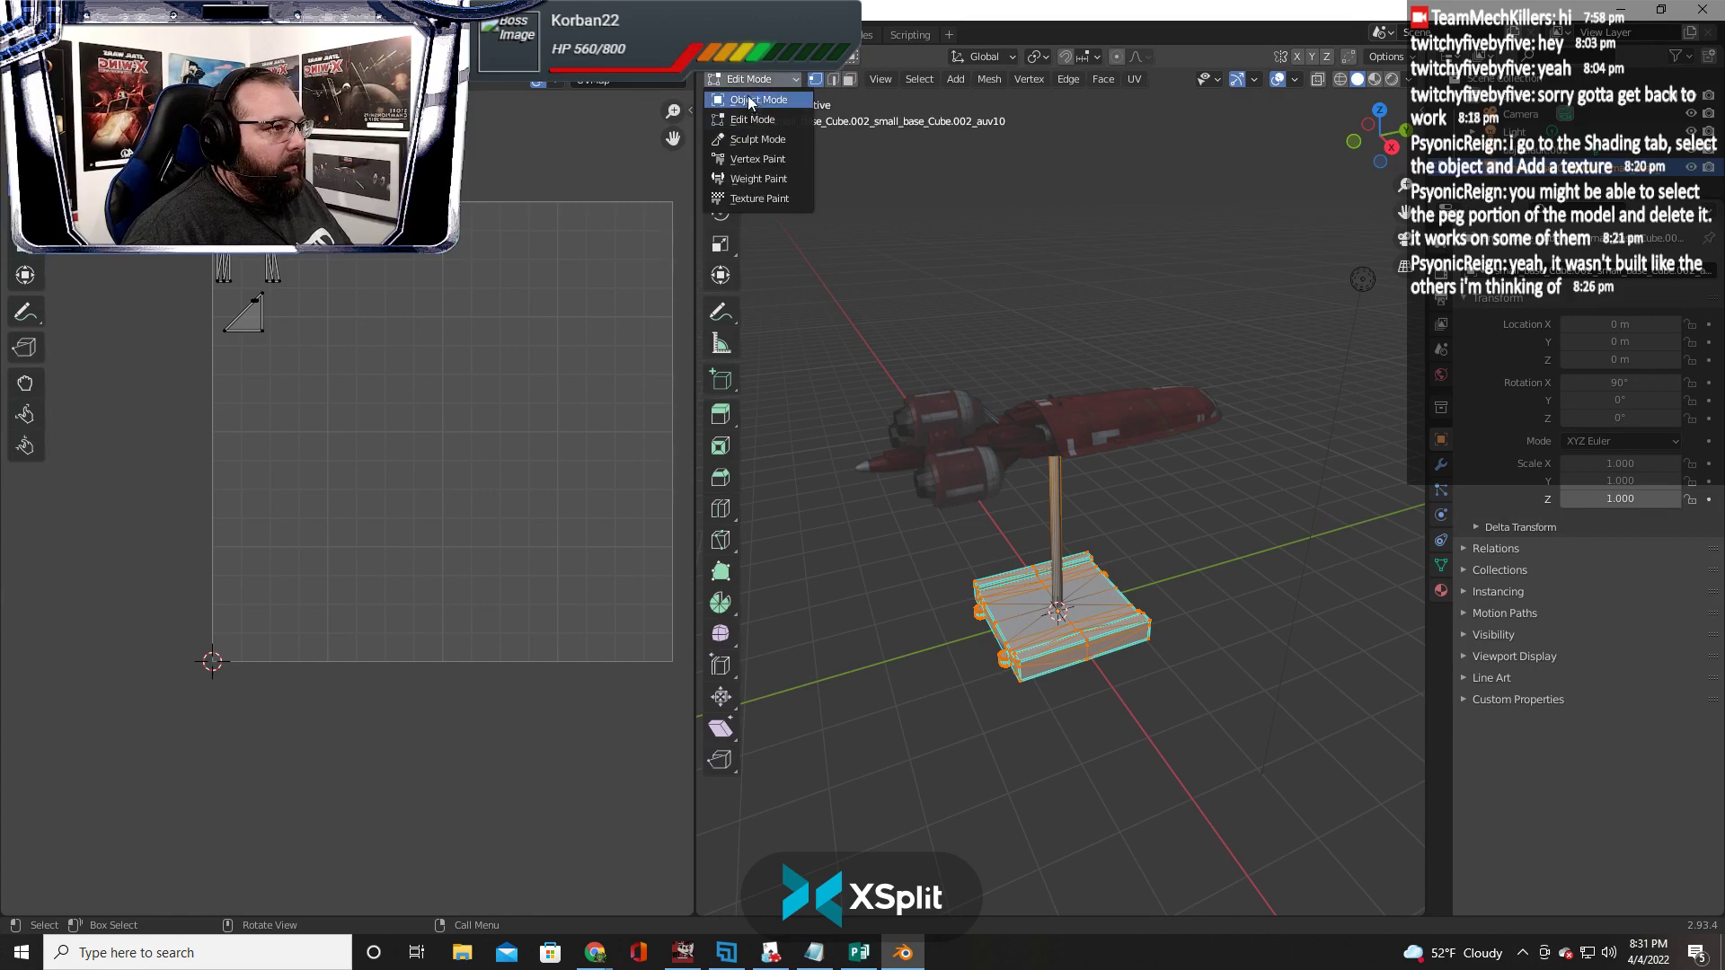
click(751, 100)
drag(822, 229, 1319, 832)
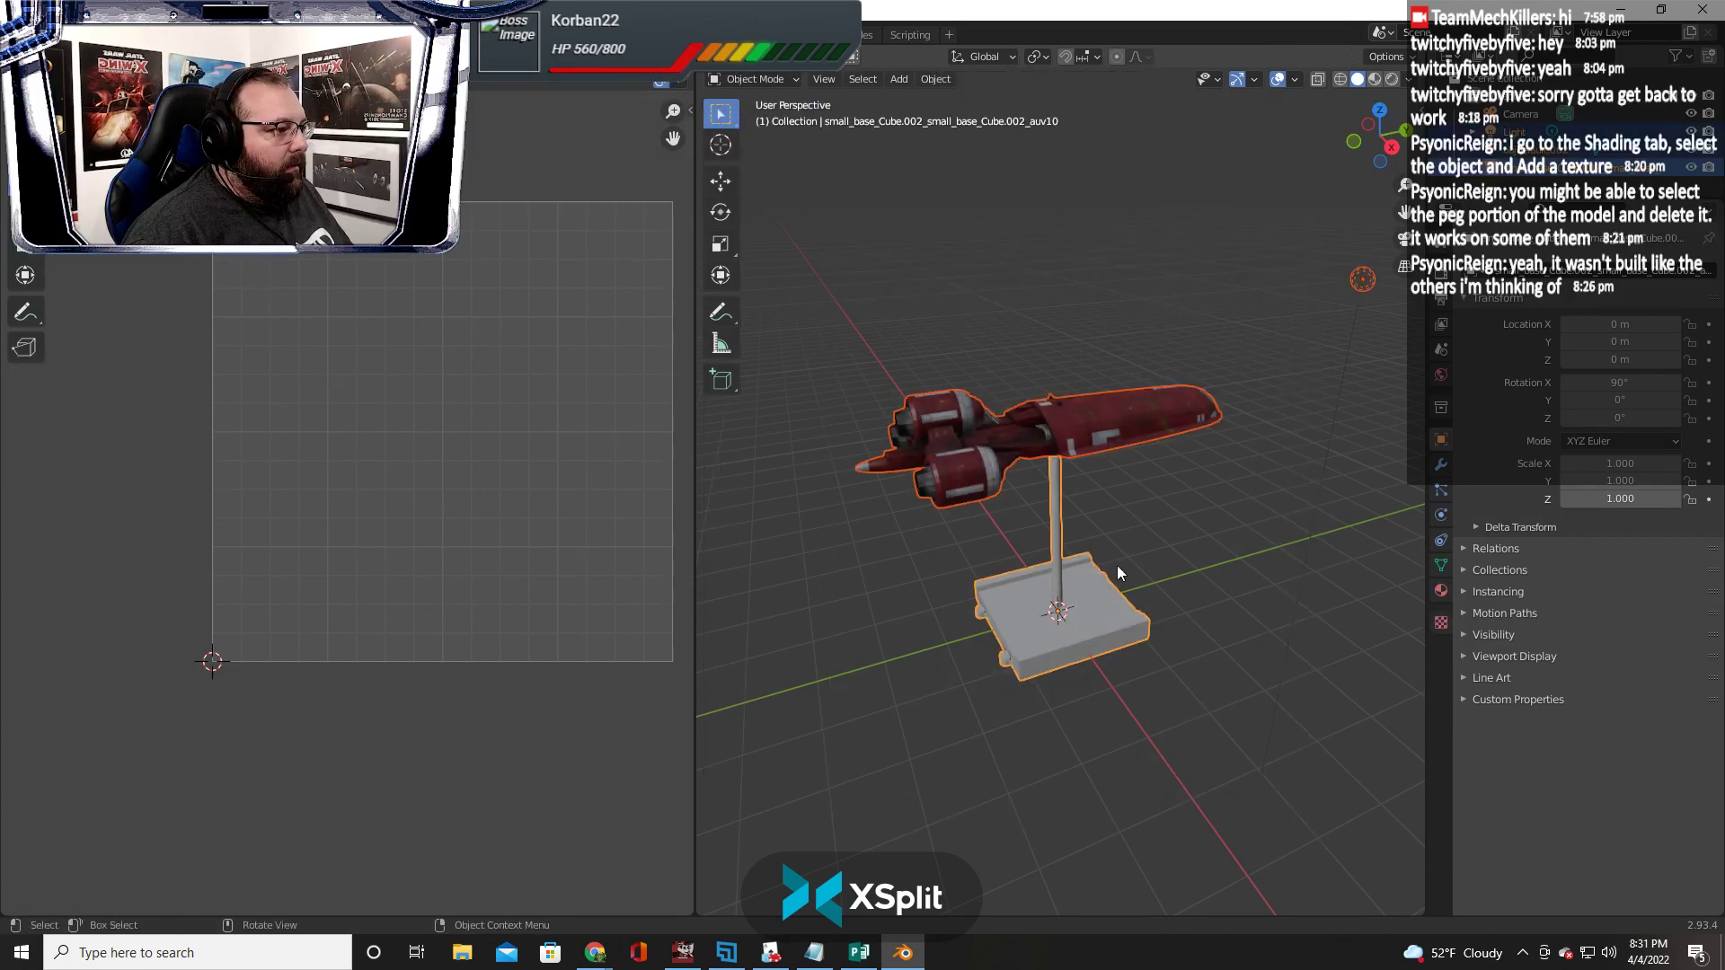
click(714, 79)
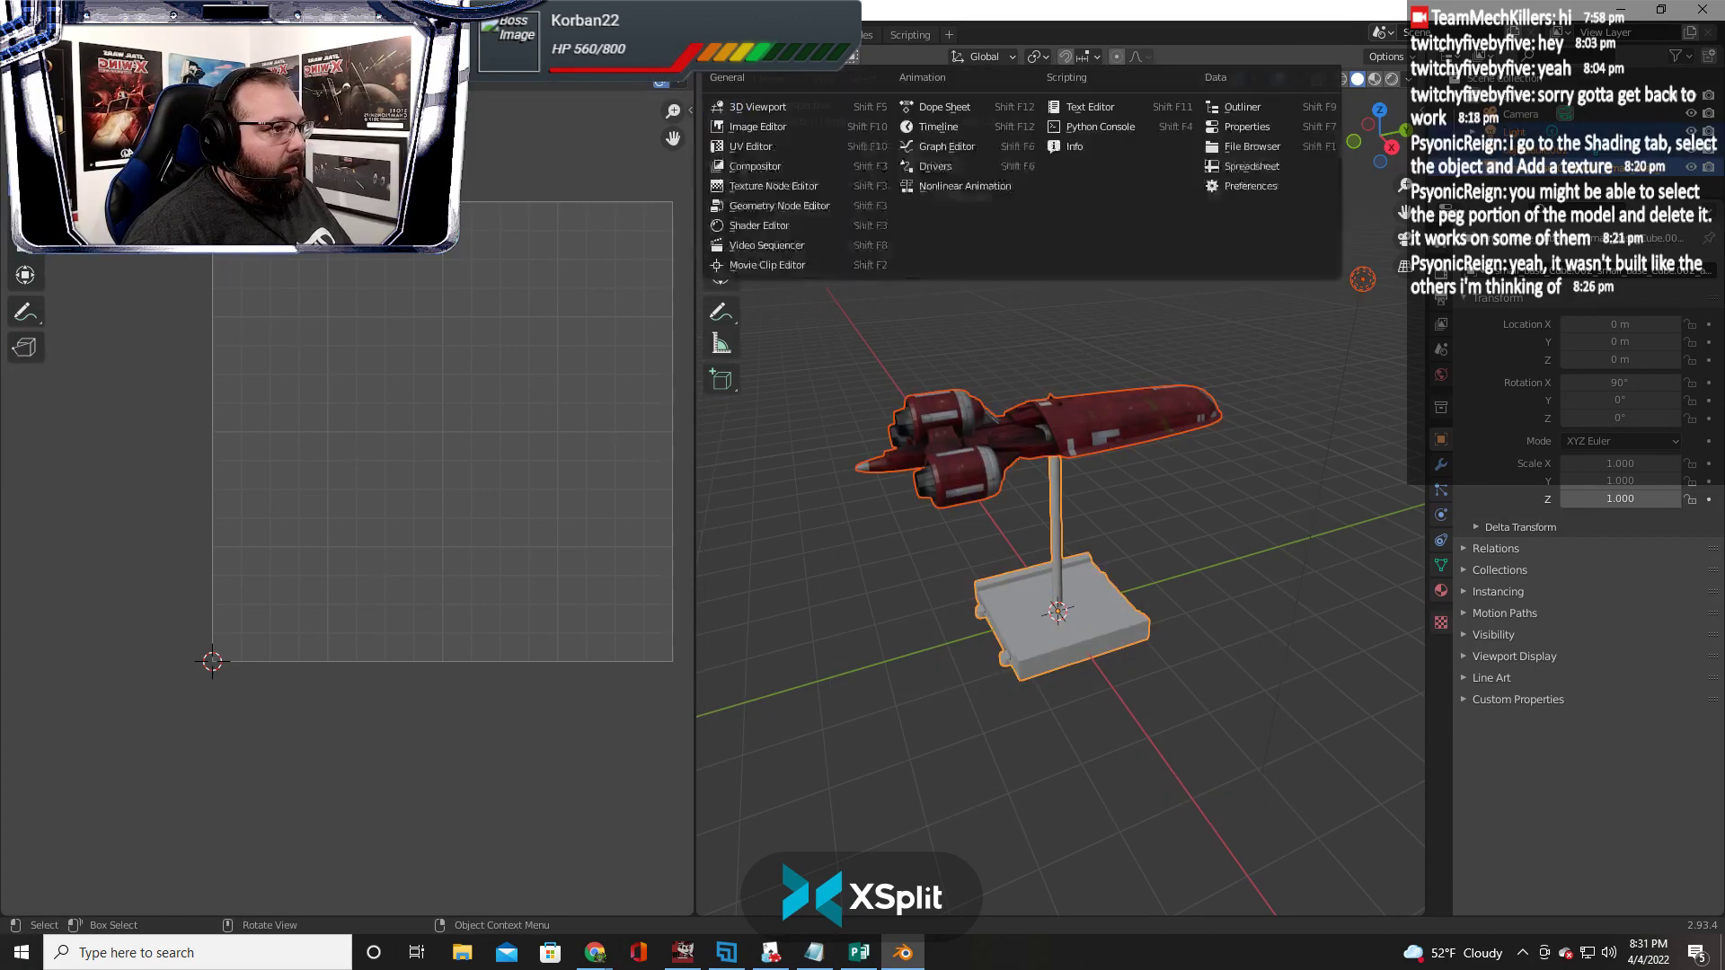
click(756, 108)
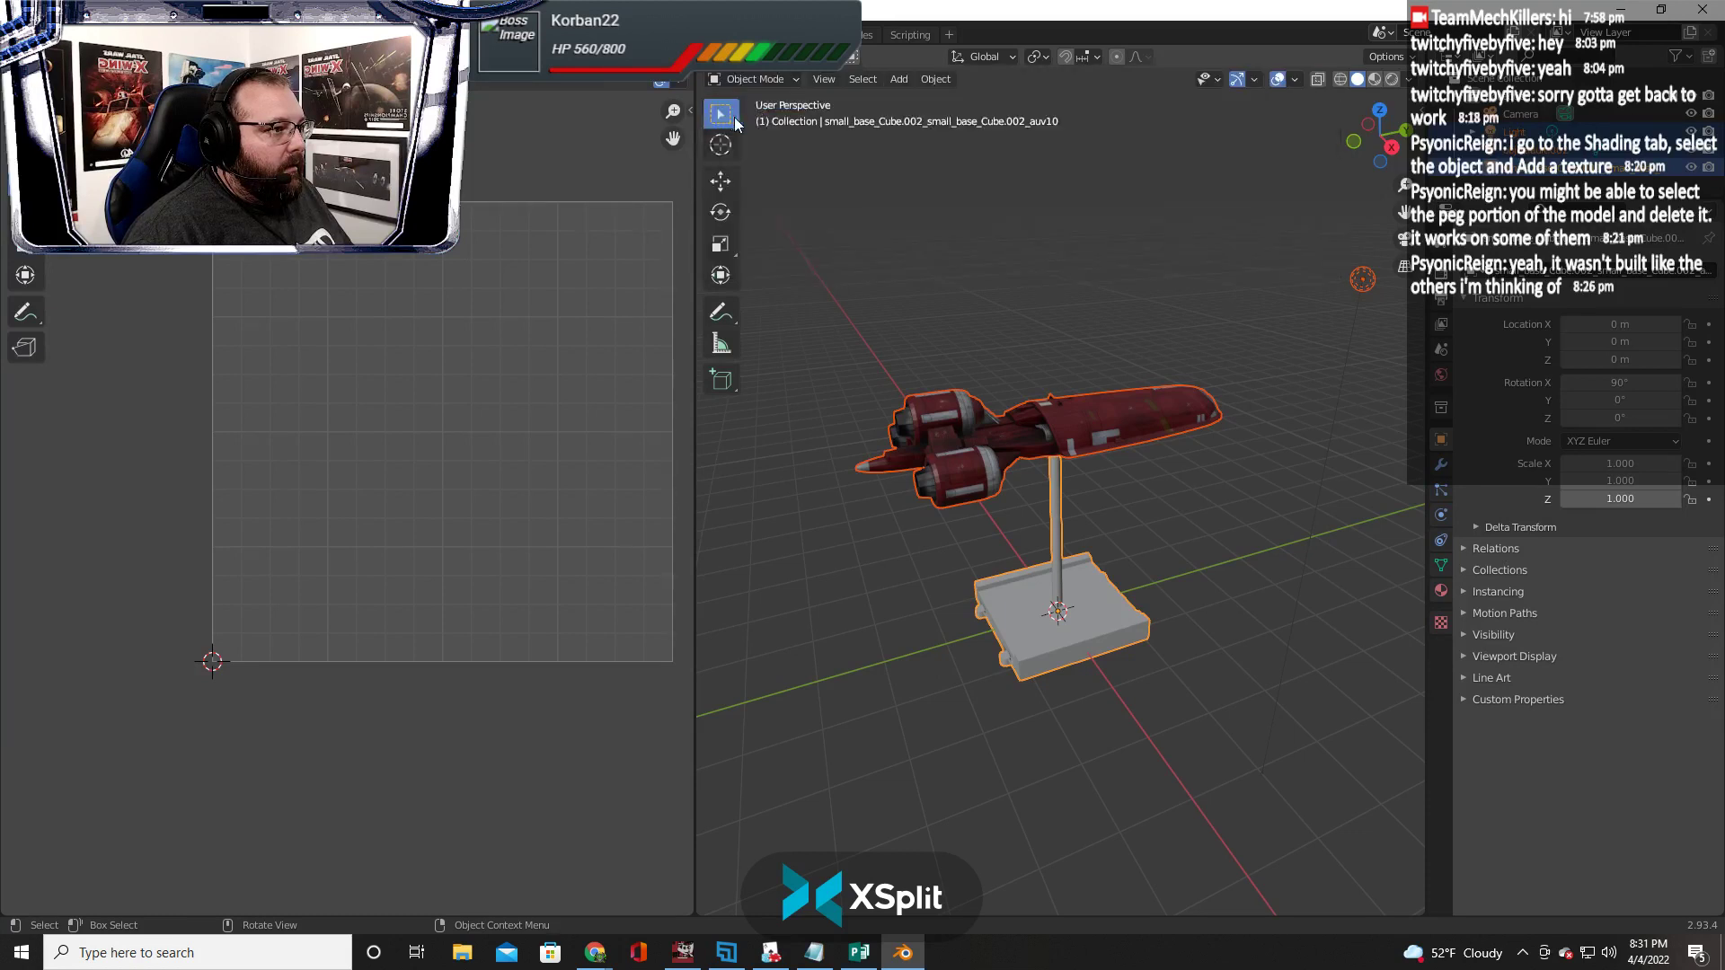
click(741, 79)
click(754, 120)
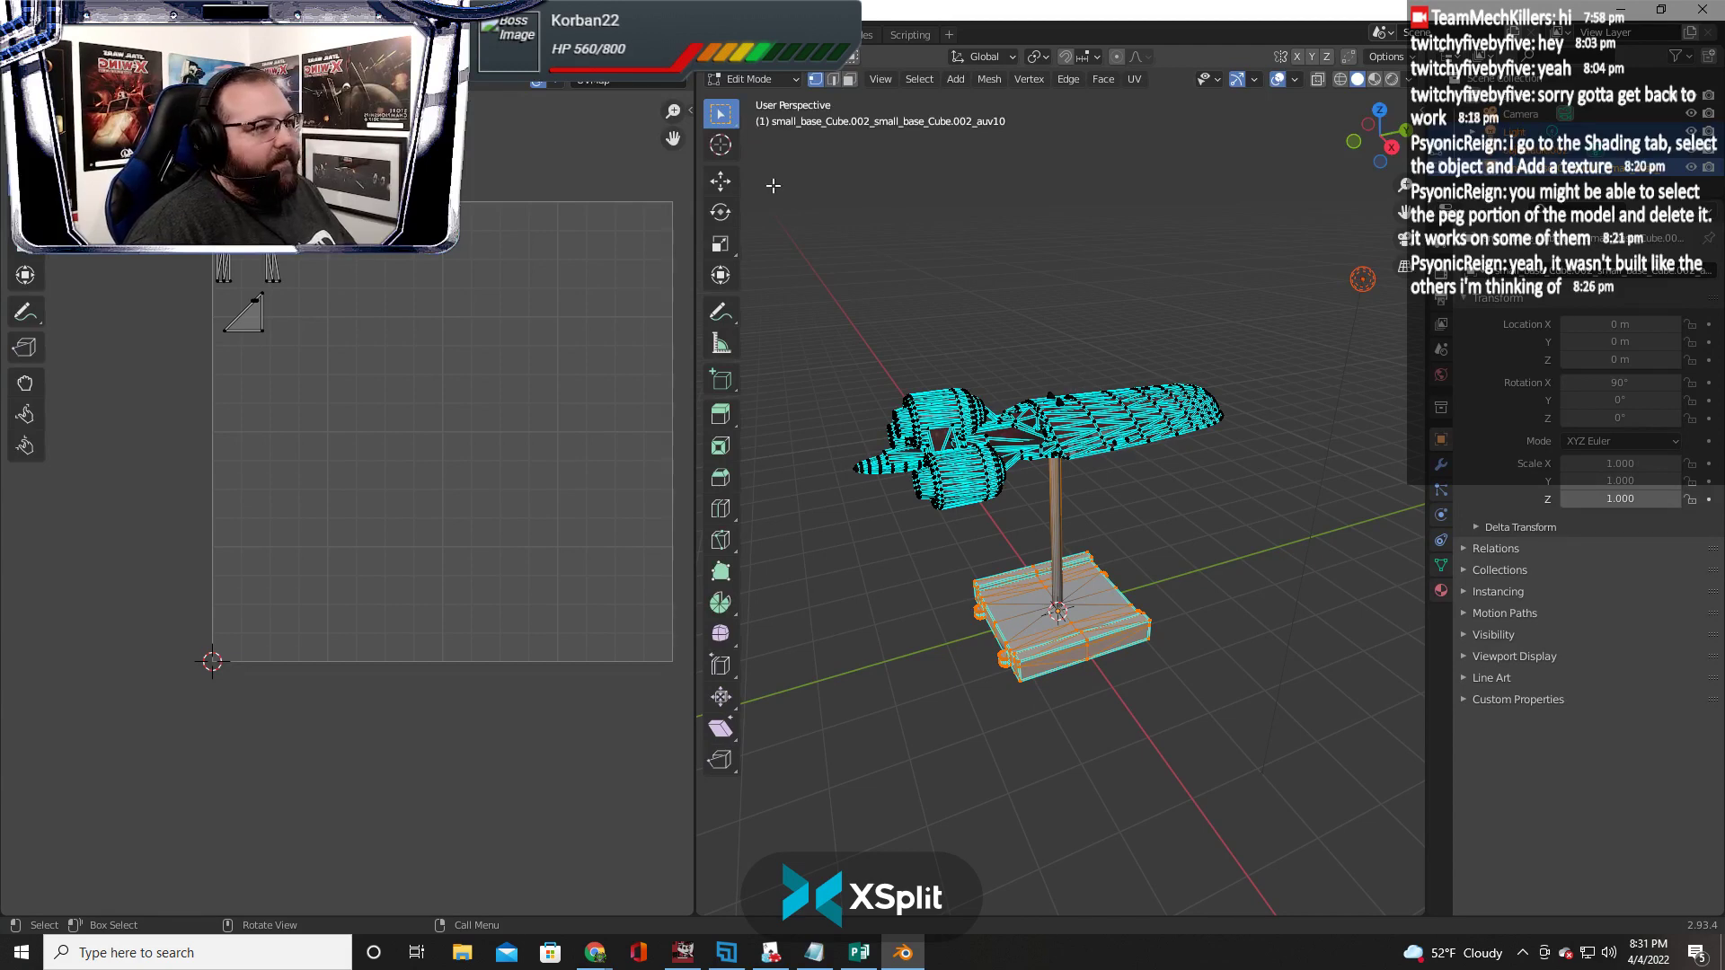
click(733, 83)
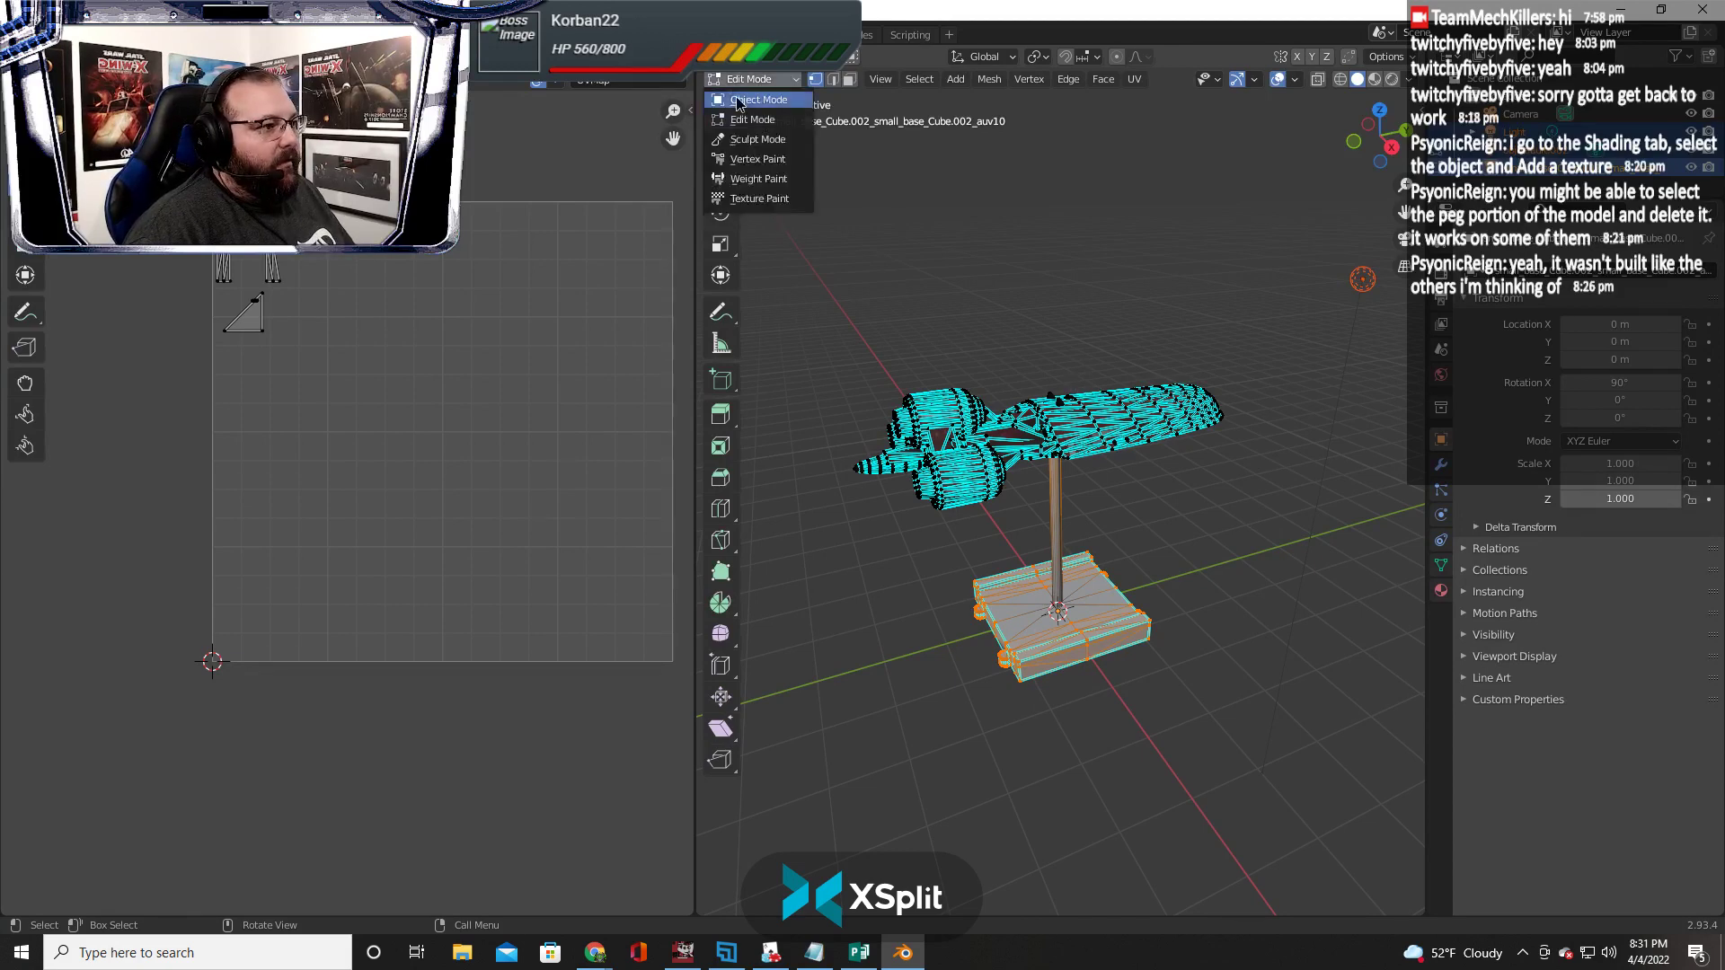
click(755, 99)
drag(883, 271, 1285, 754)
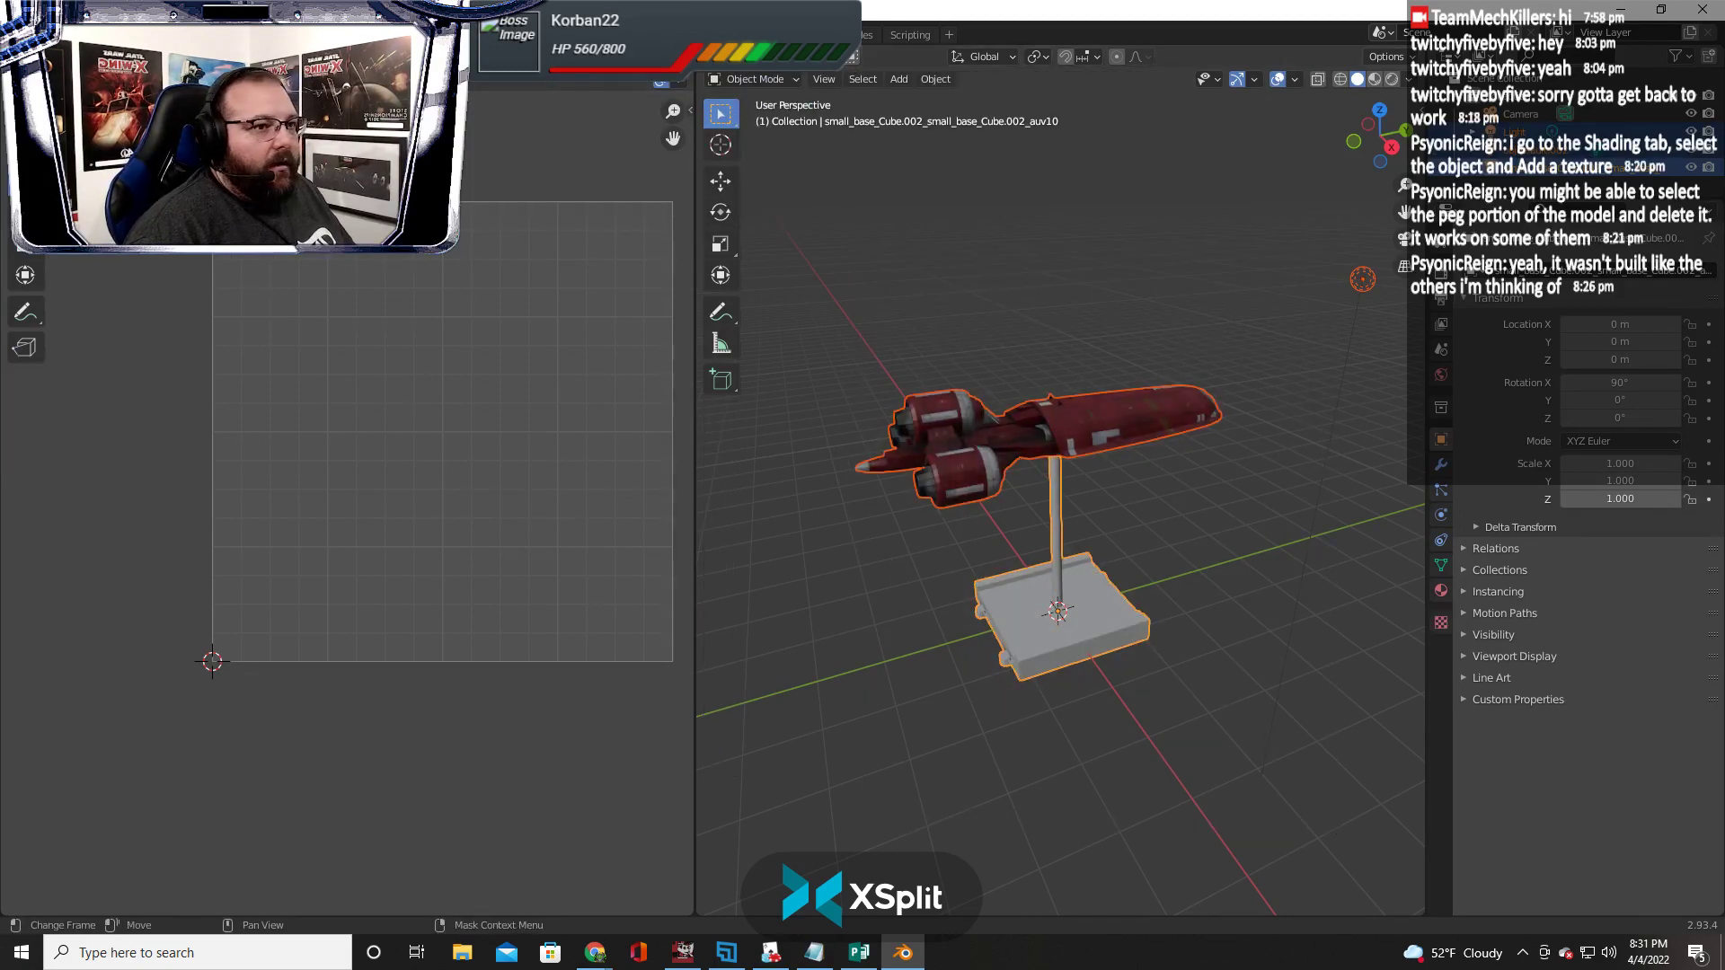
Start a Wavefront (.obj) export based on the existing smShuttle file name and choose the Desktop as its destination
click(40, 34)
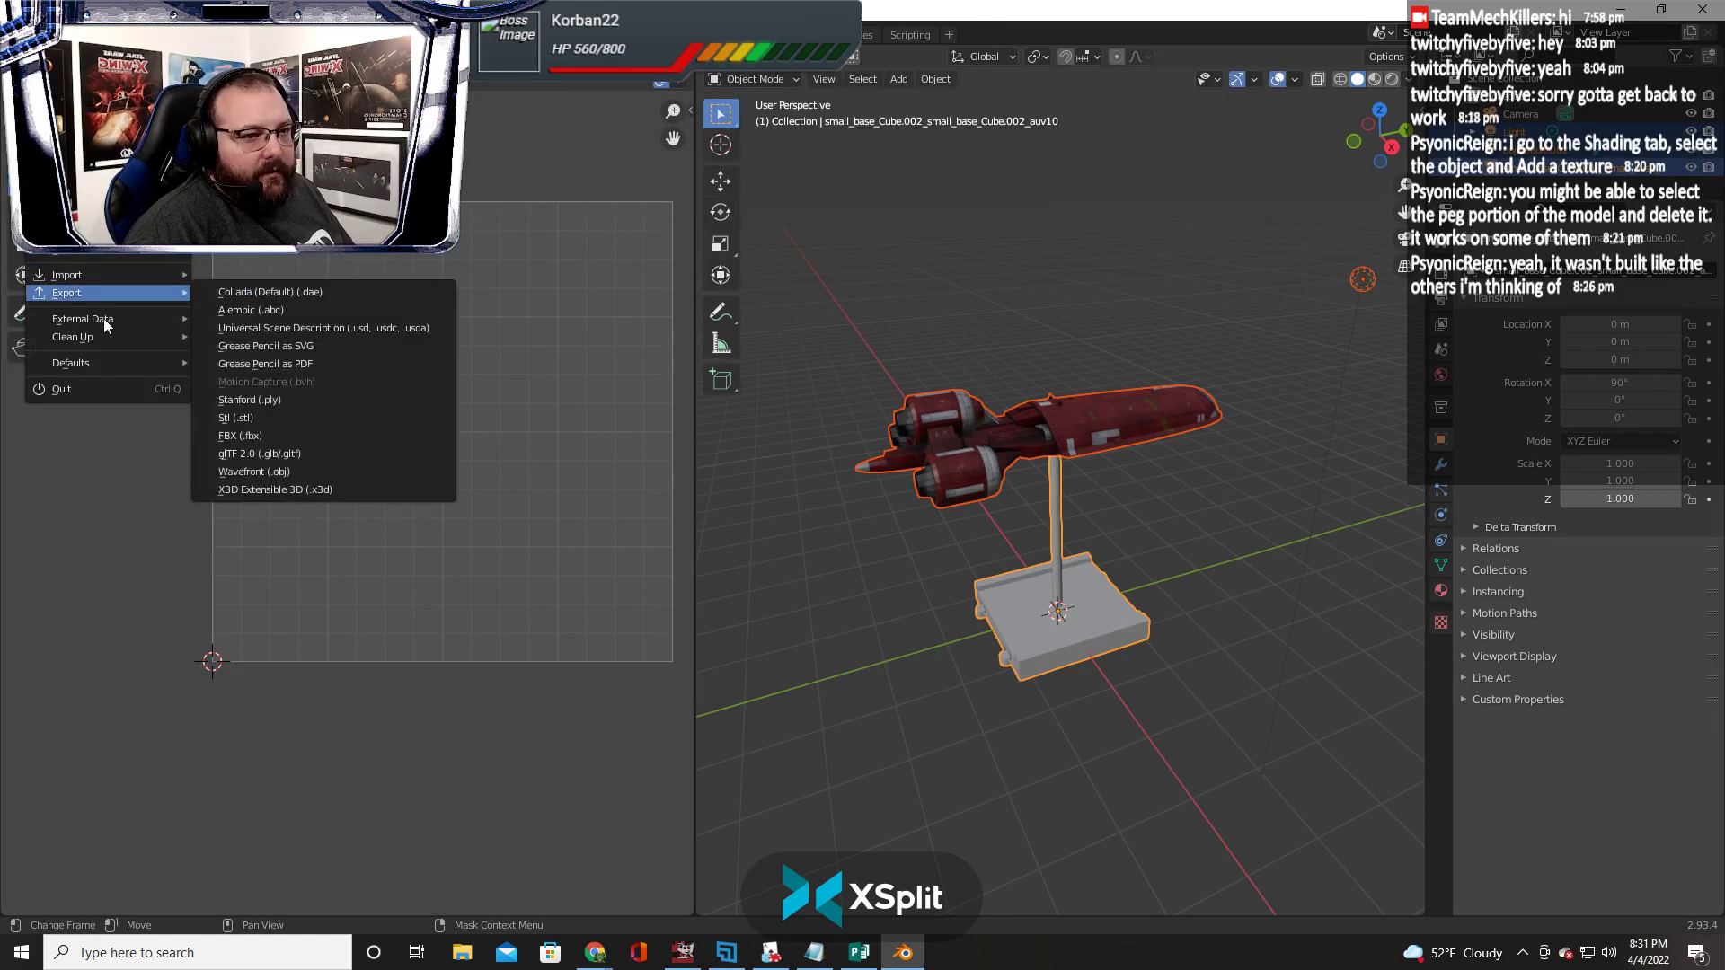
mouse_move(95, 292)
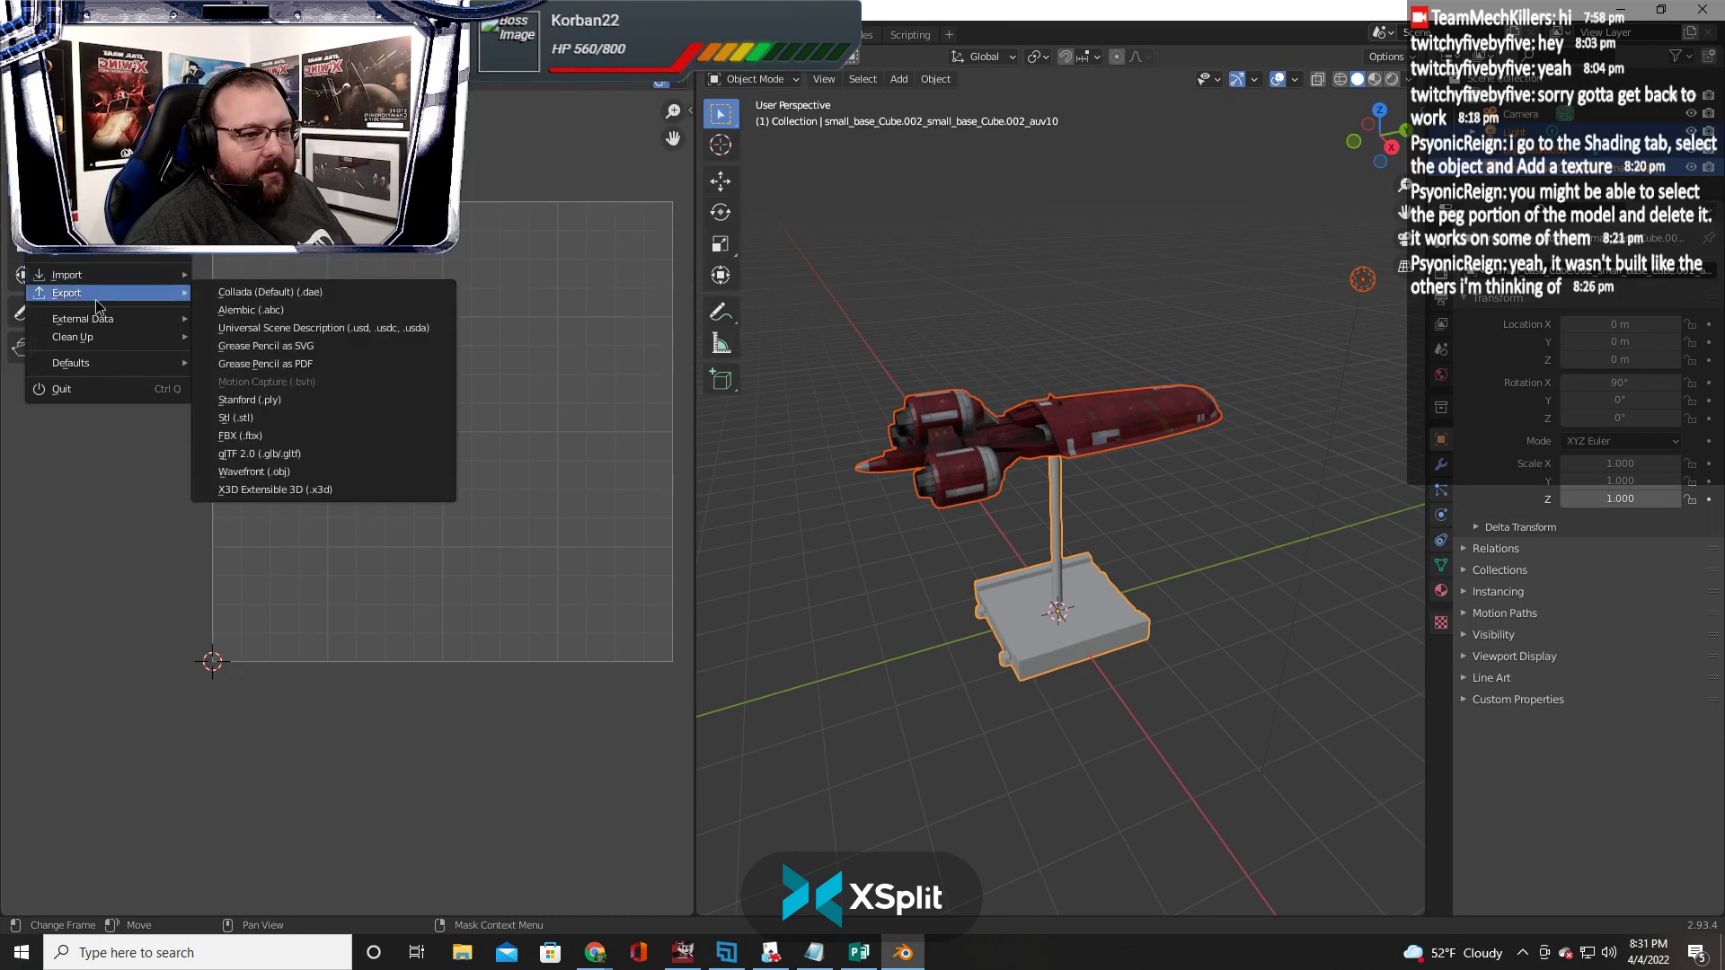
click(300, 471)
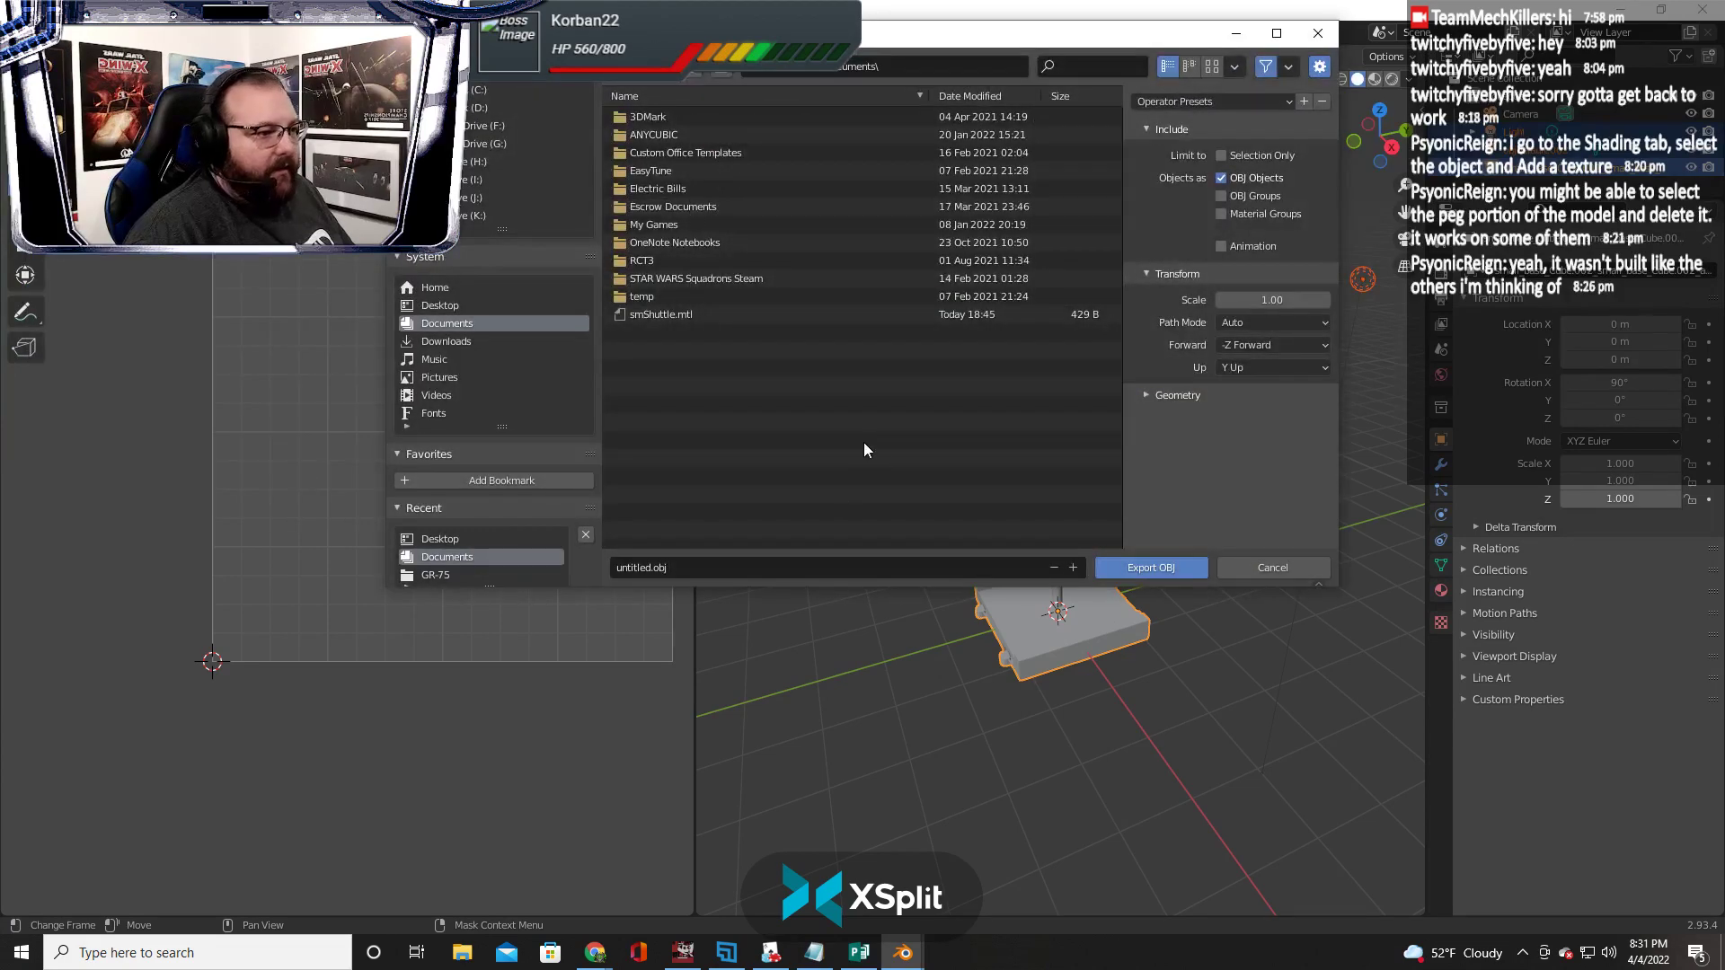
click(671, 316)
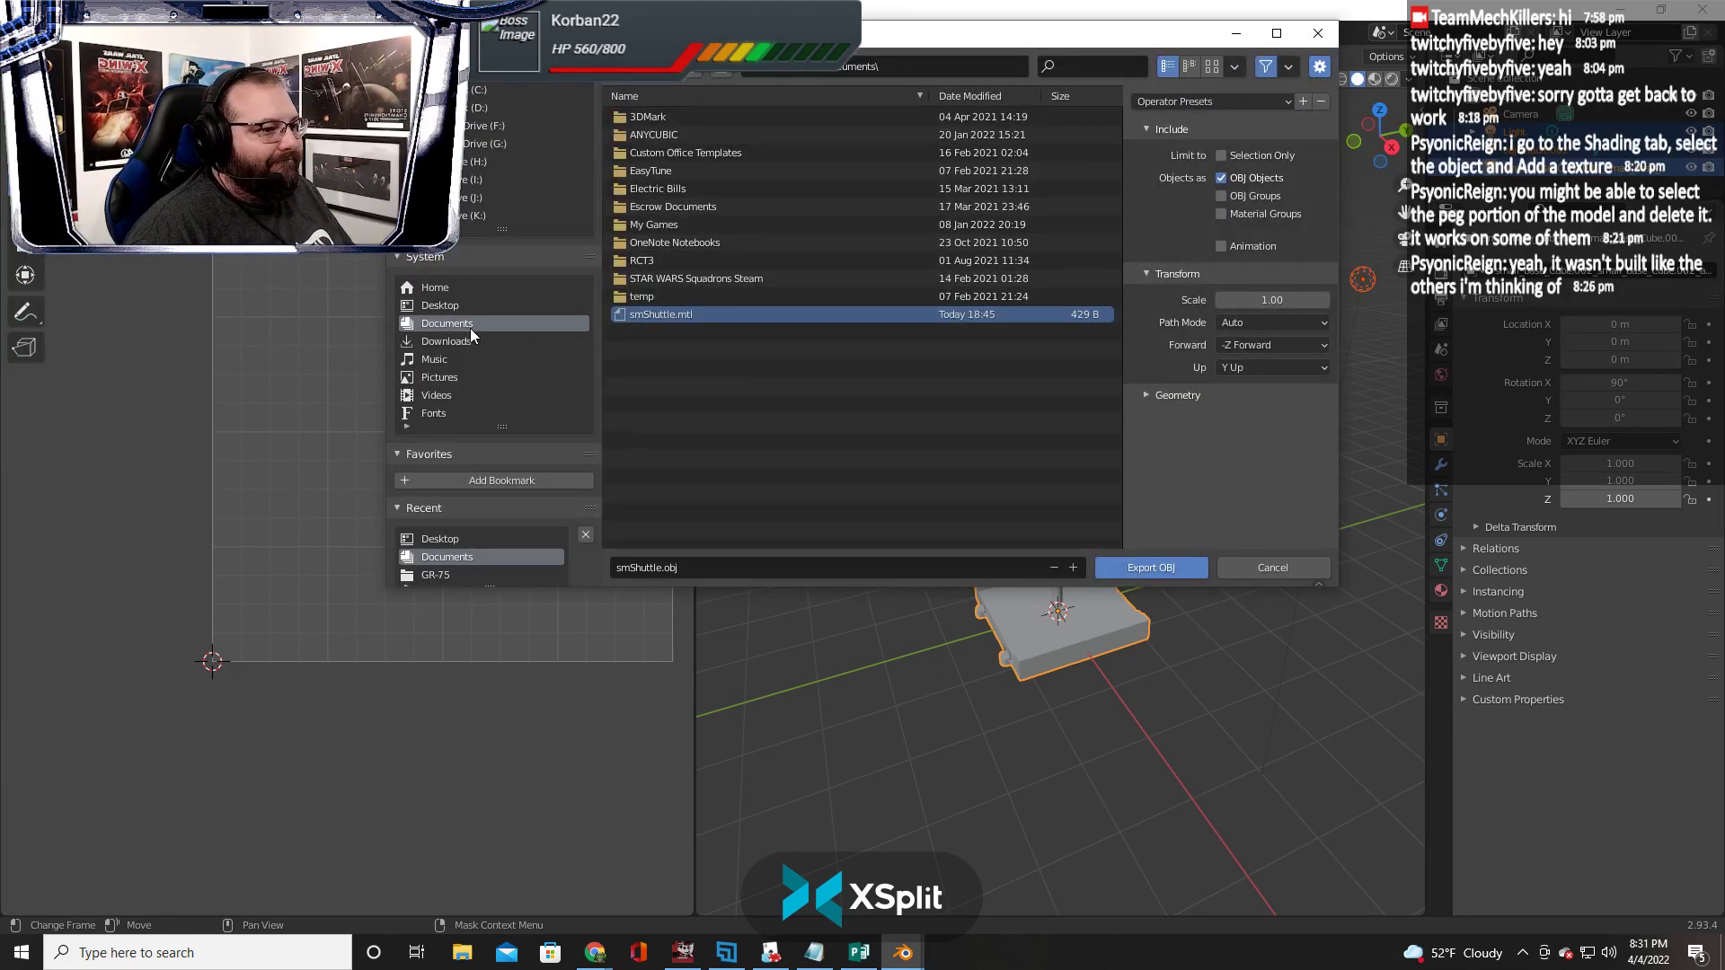
click(449, 307)
Name the export smShuttle_v2.obj and write the OBJ file to the Desktop
click(696, 567)
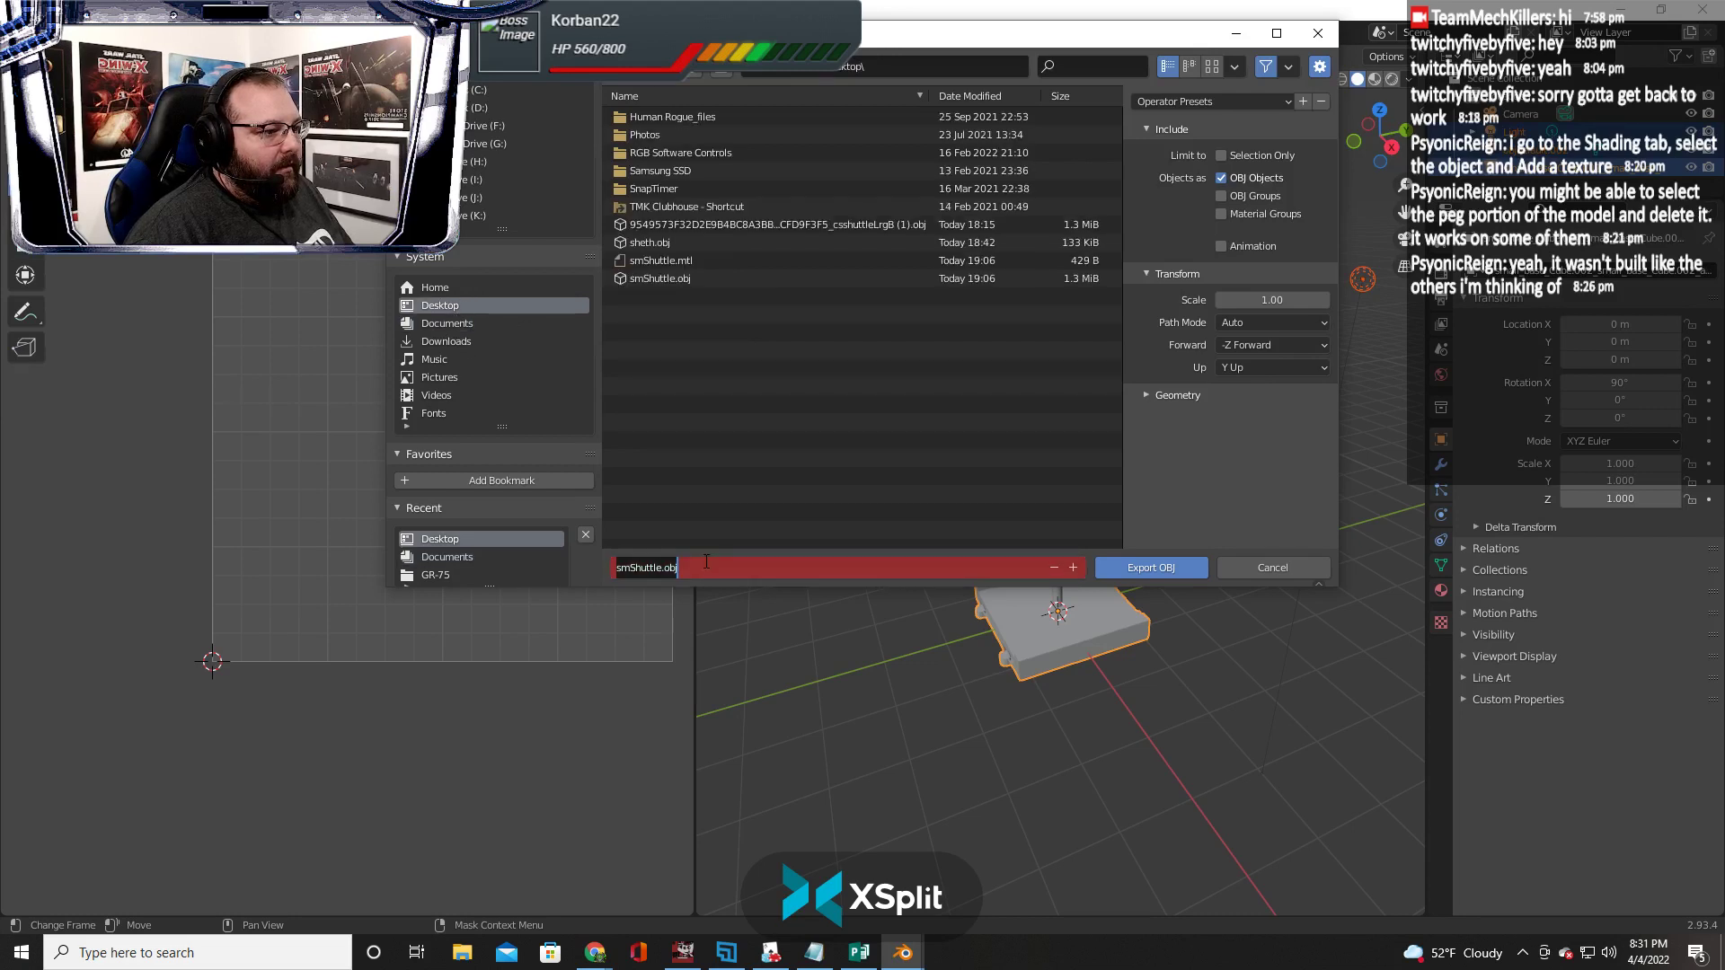
click(711, 573)
key(Left)
key(Left)
key(Left)
key(Left)
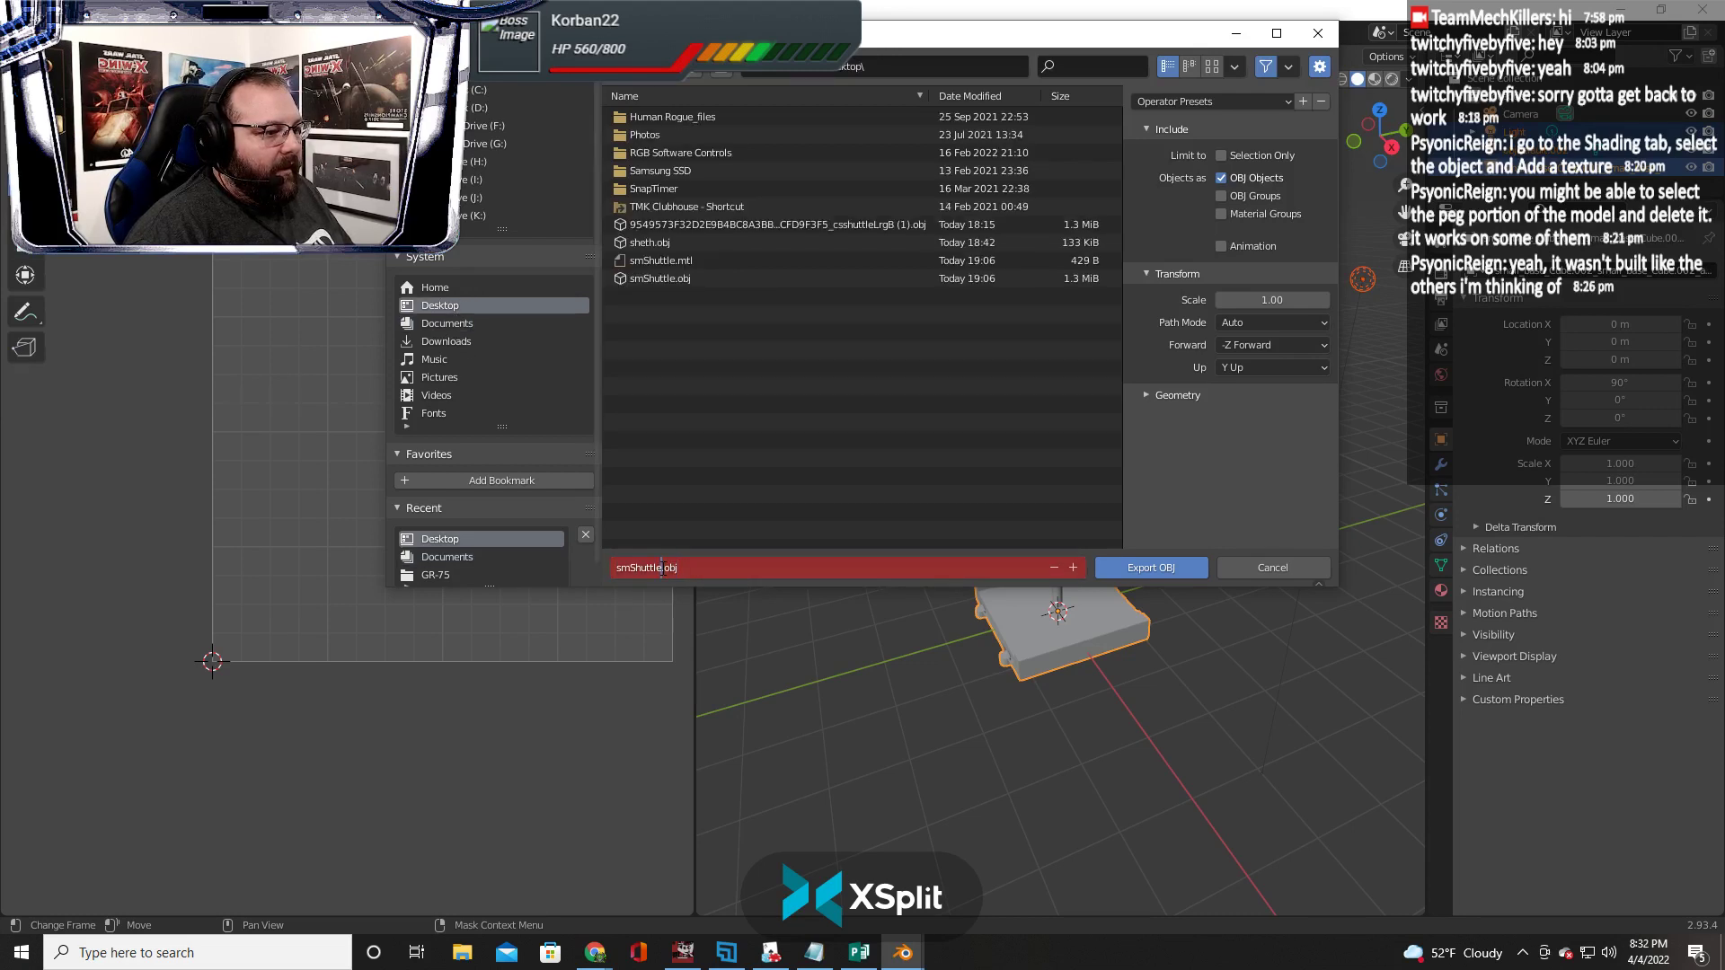
text(v1)
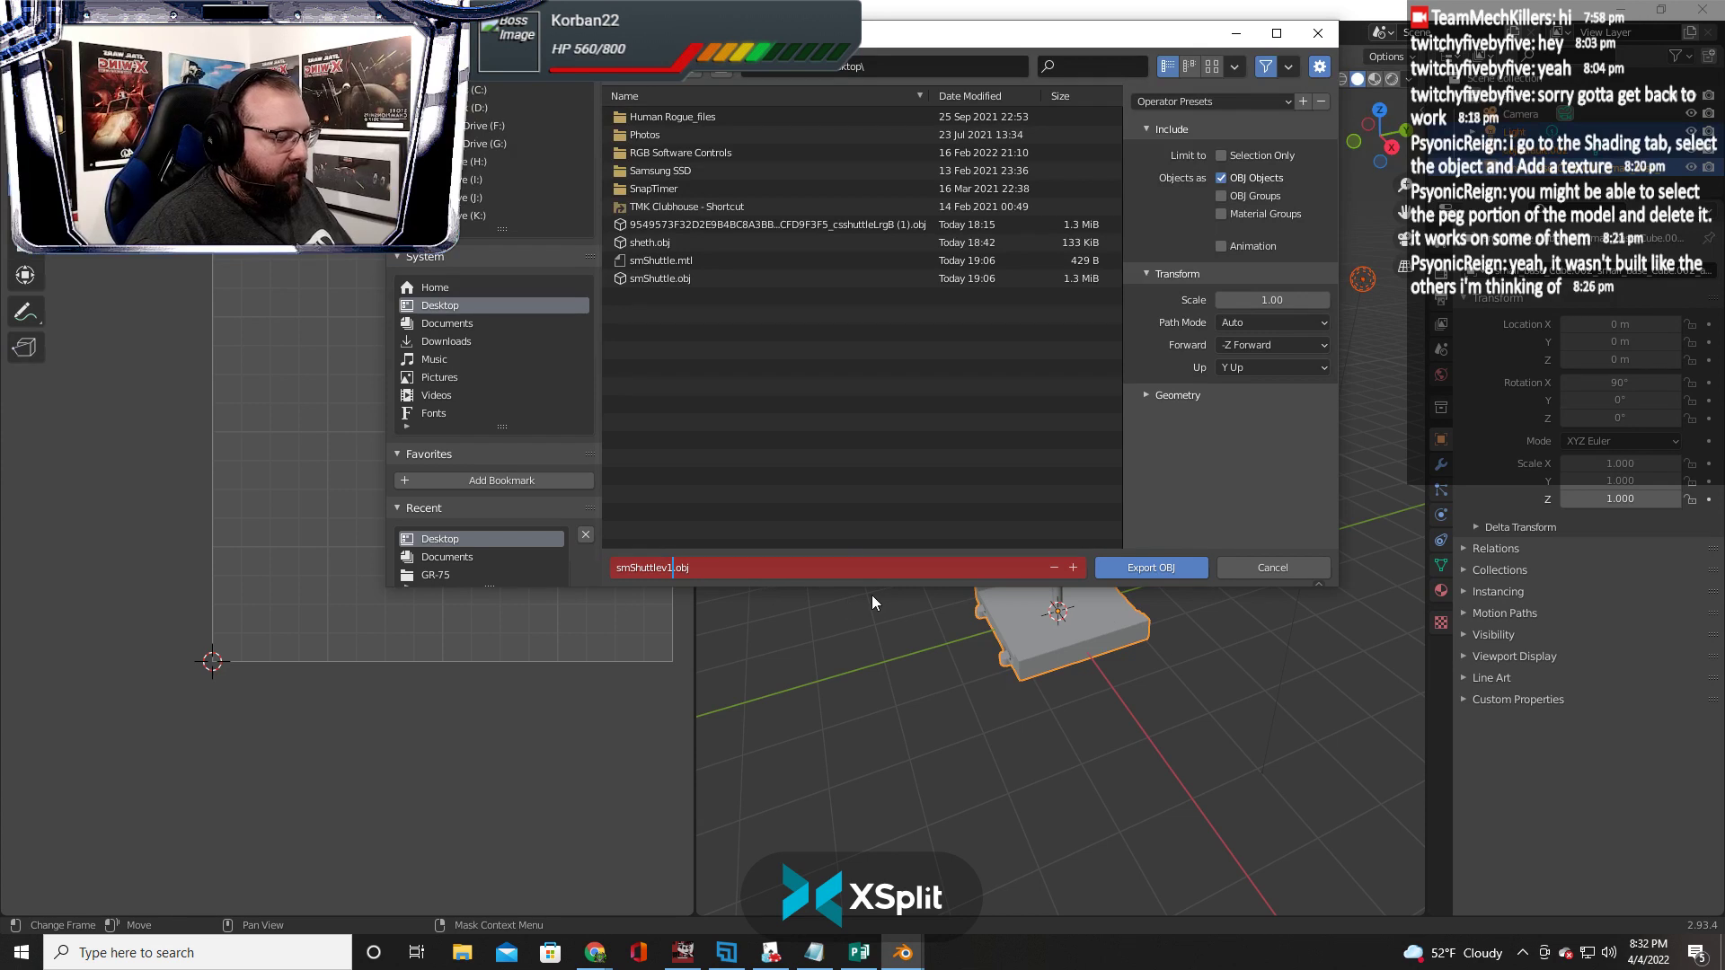
key(BackSpace)
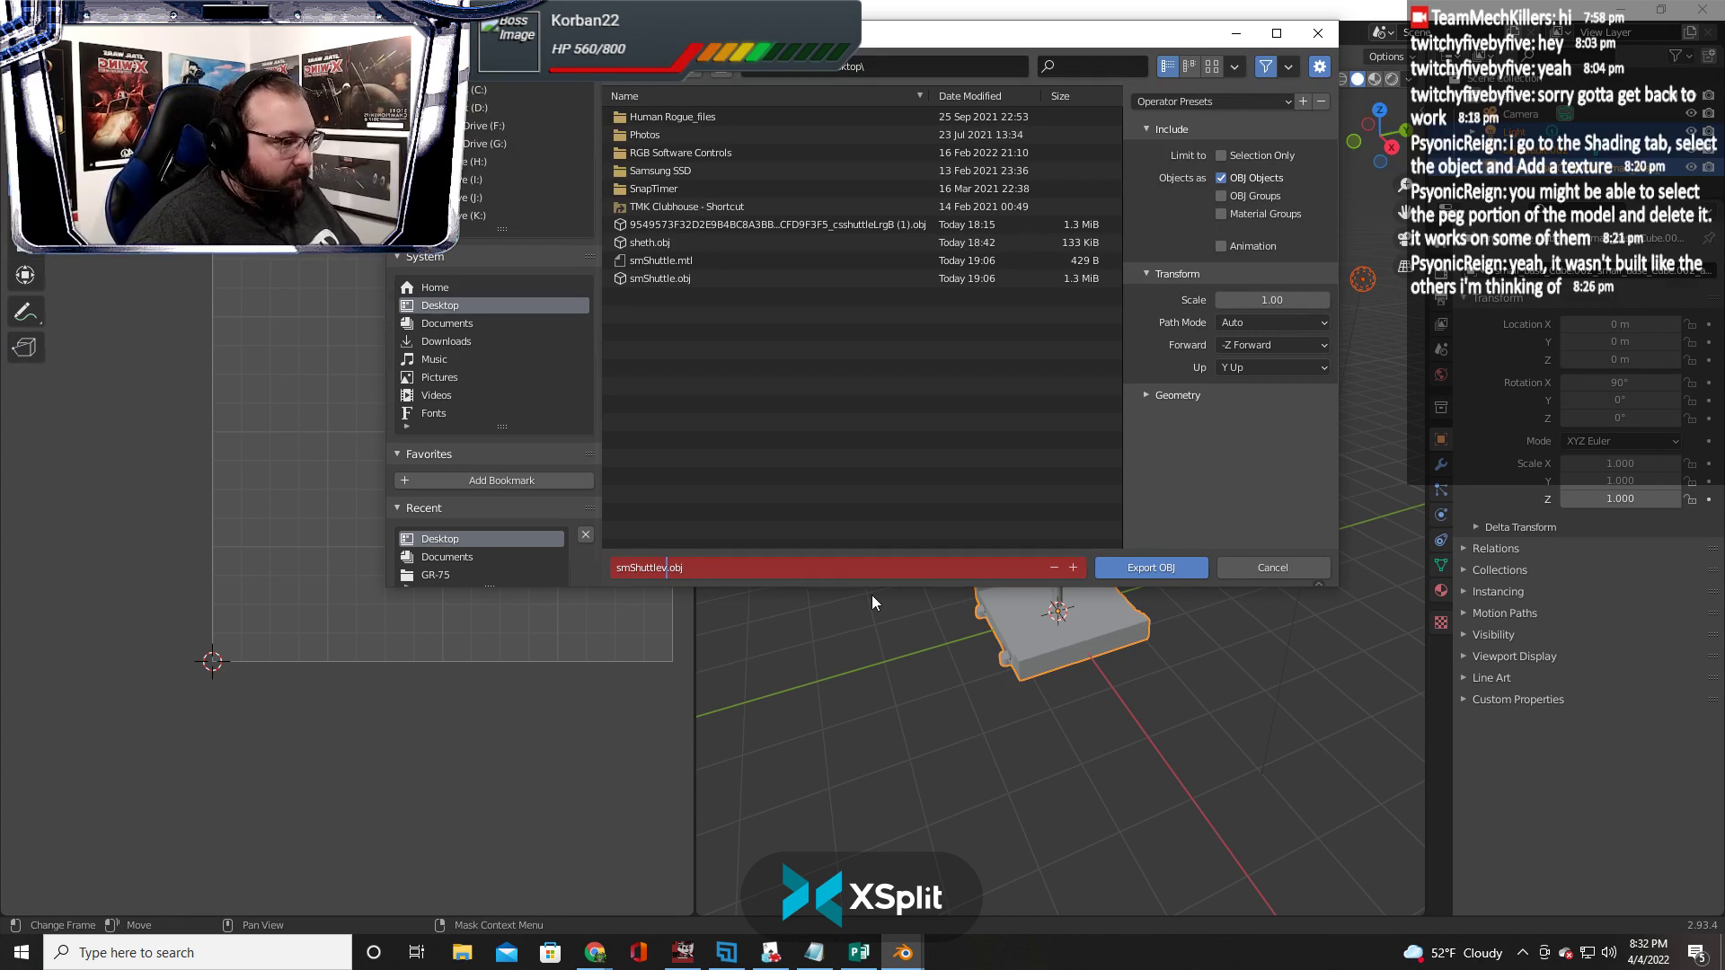
key(BackSpace)
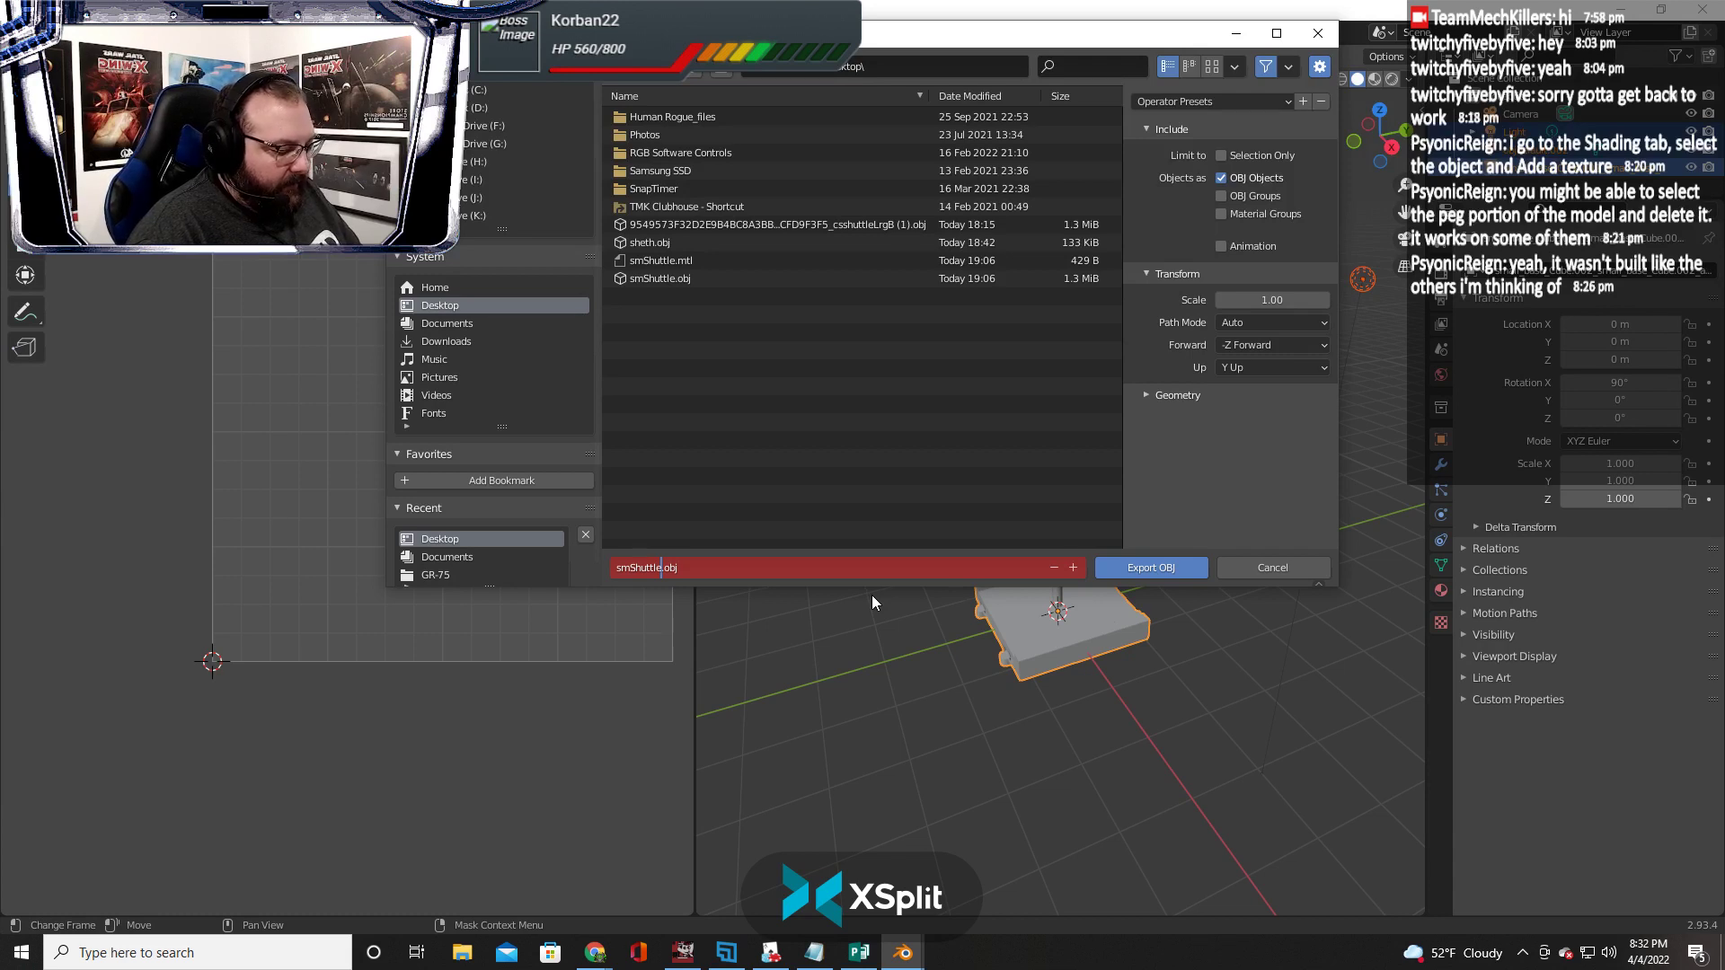
text(_v2)
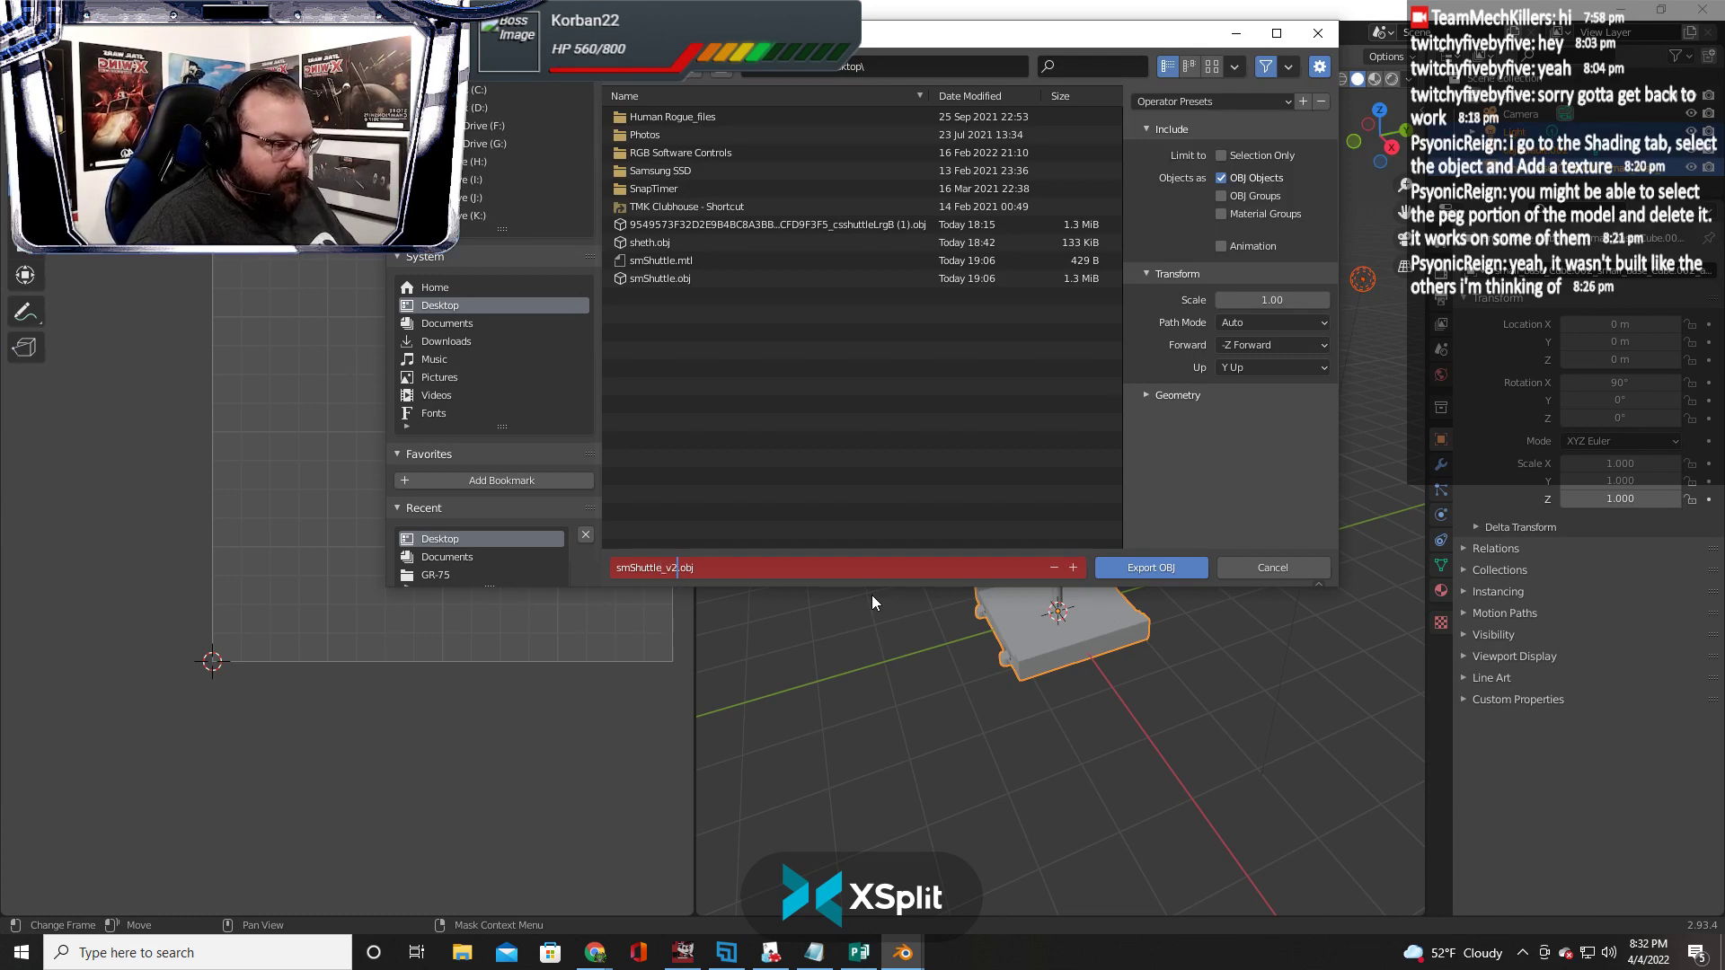
click(1161, 571)
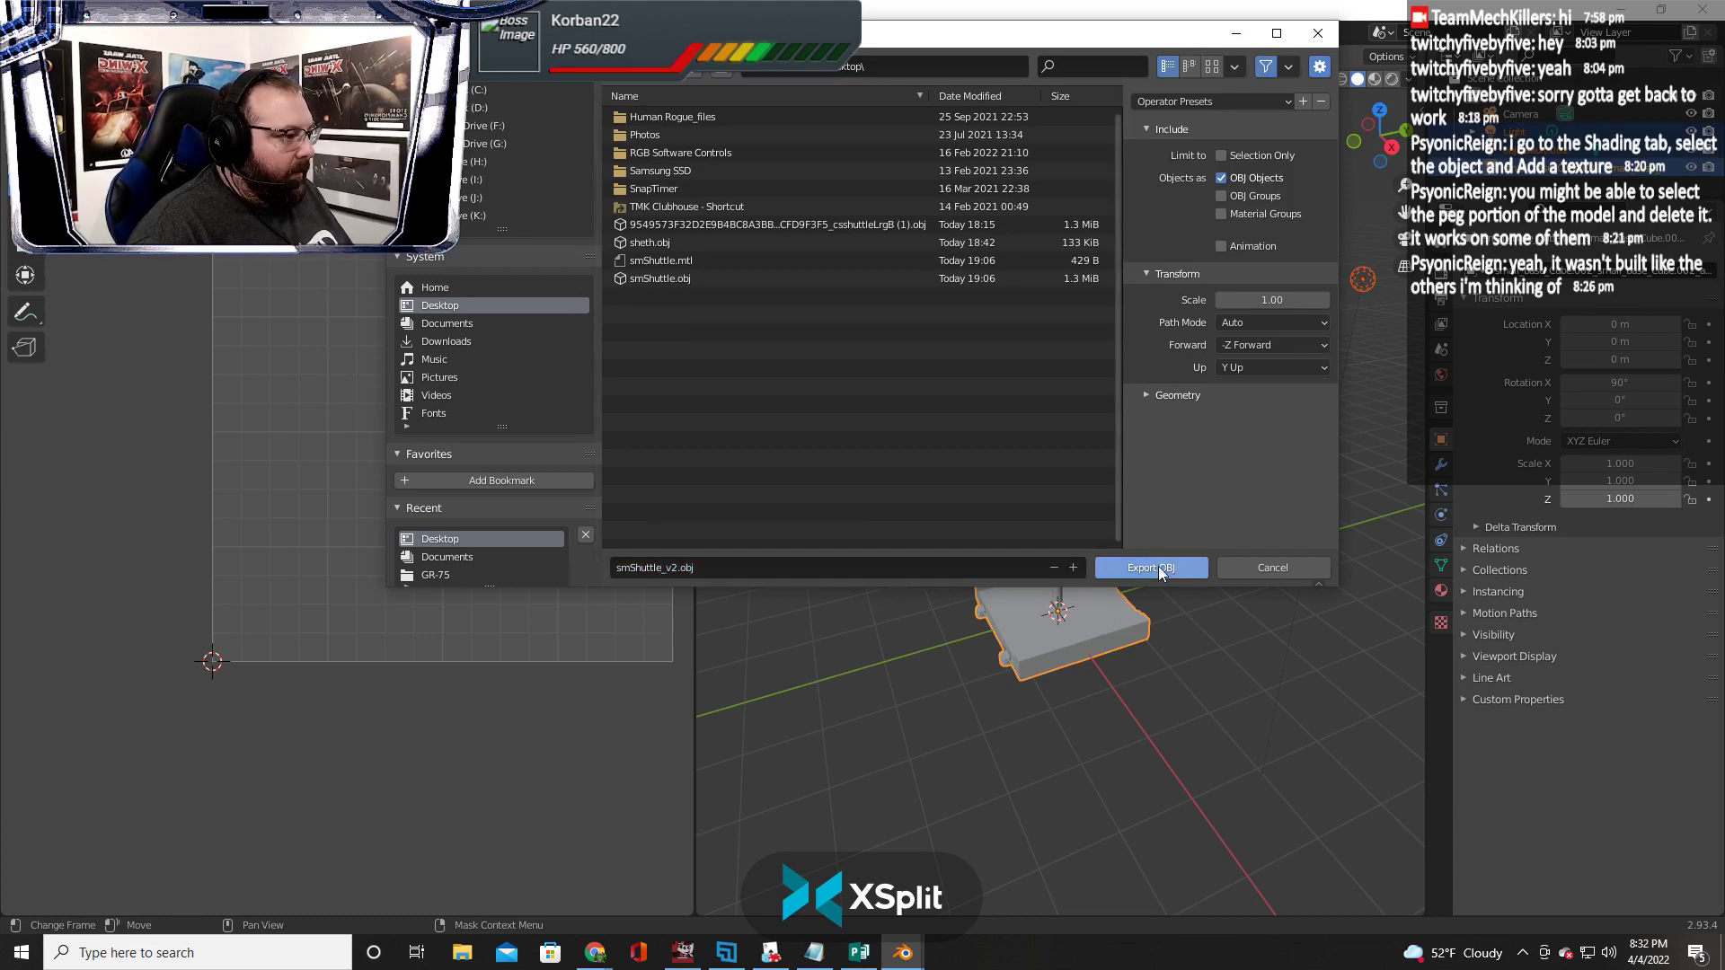
click(1161, 569)
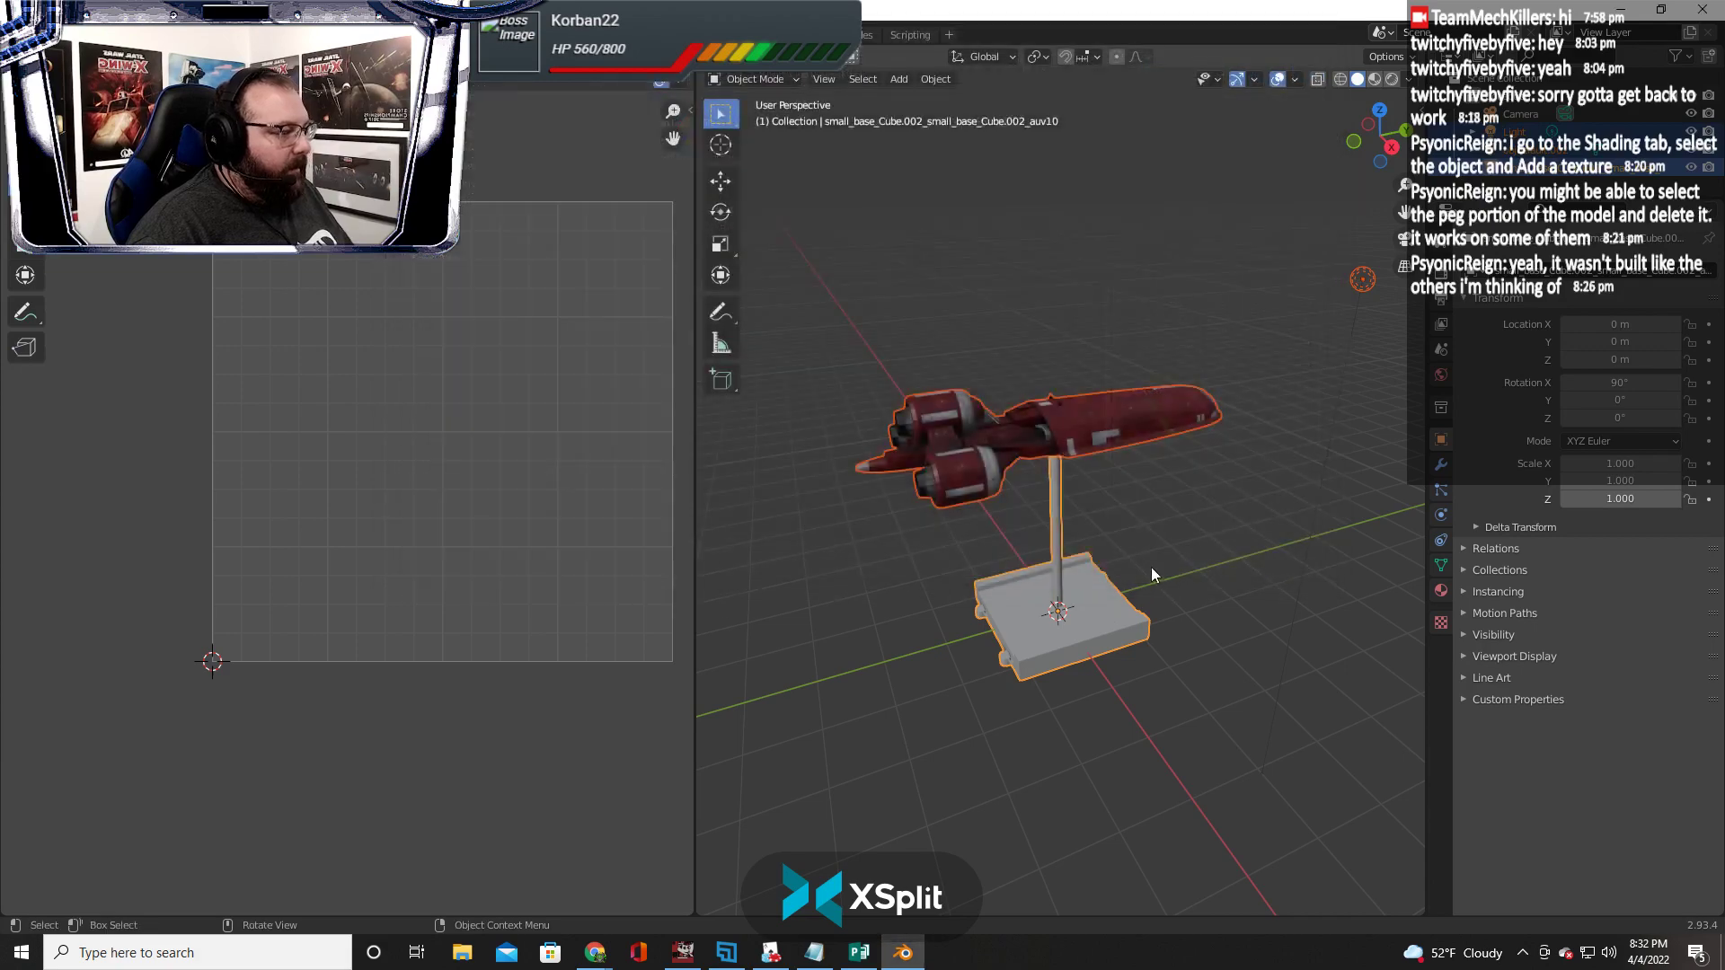
Switch to Tabletop Simulator, copy the small shuttle that has a red base and peg, and paste it at the end of the row
click(770, 952)
scroll(774, 559, down, 2)
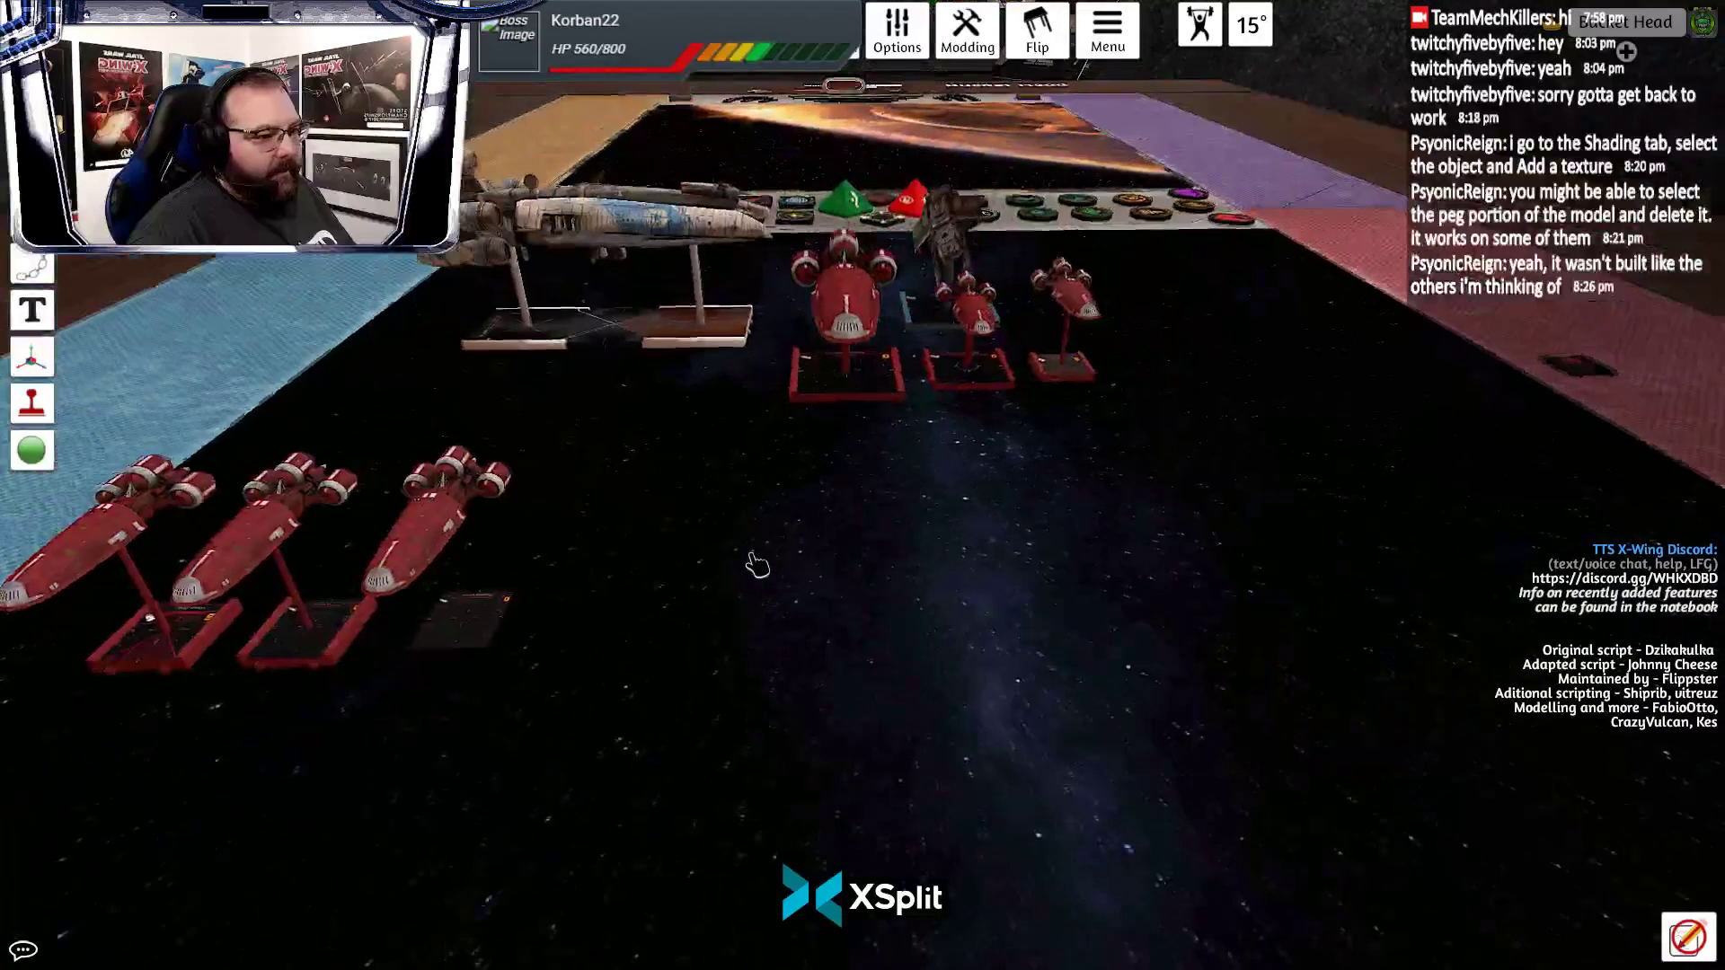
key(a)
scroll(683, 584, down, 2)
right_click(794, 546)
scroll(757, 564, up, 3)
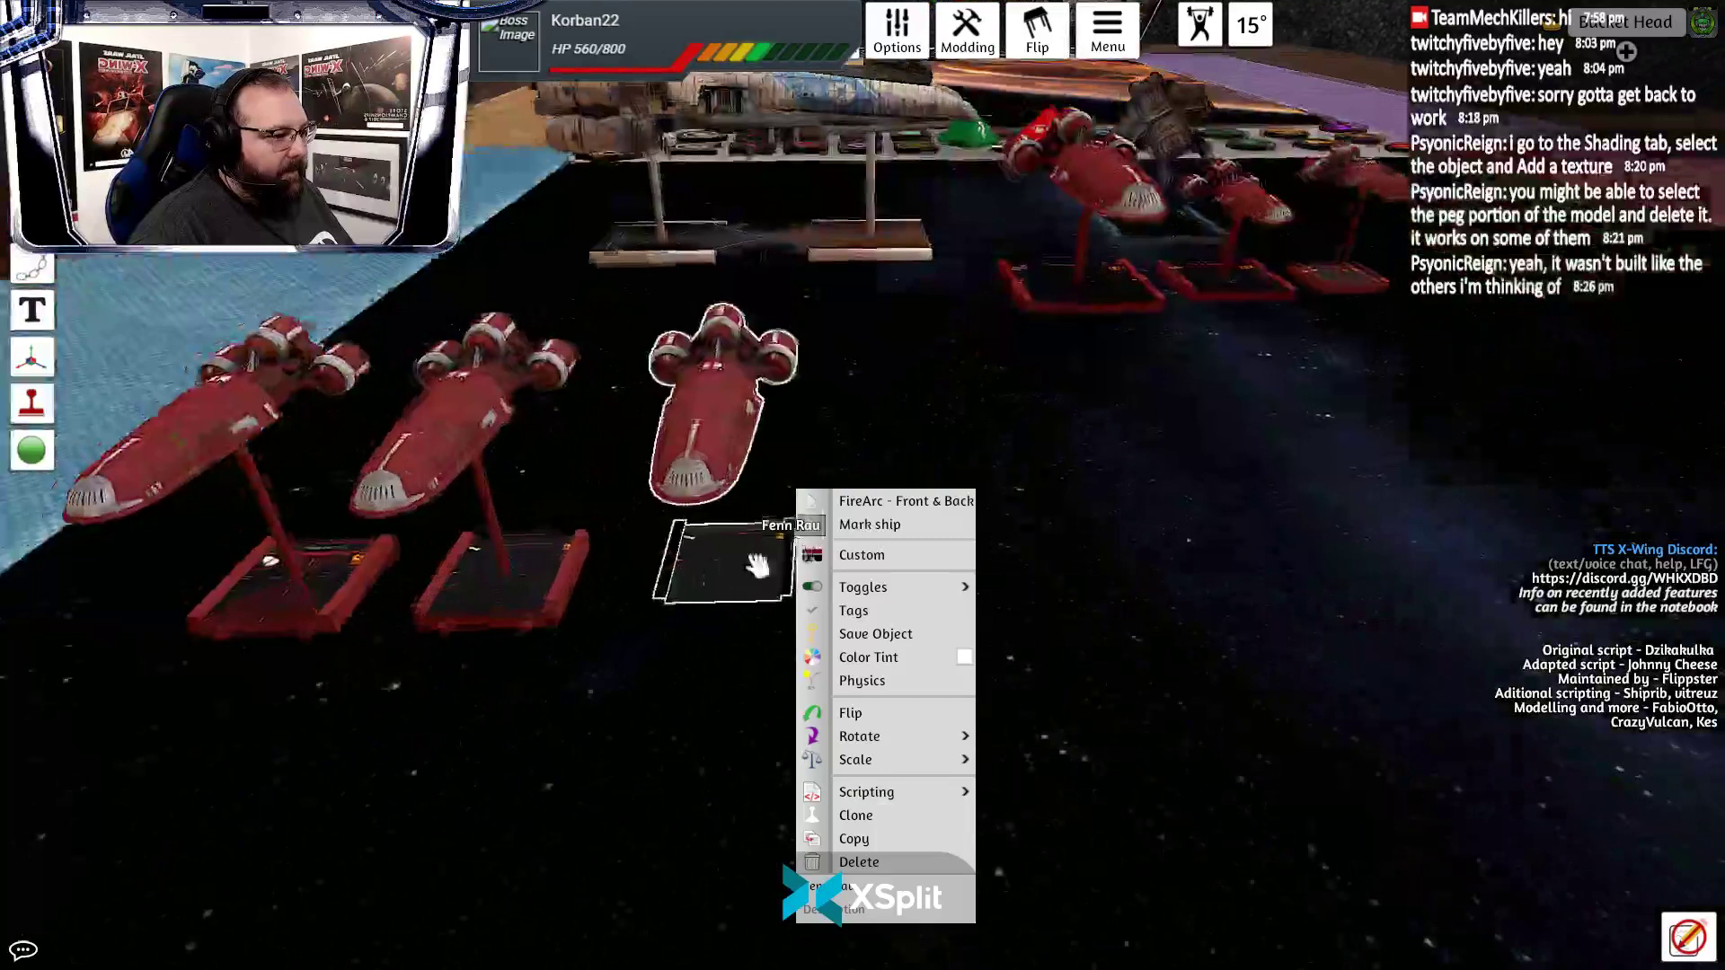
click(650, 623)
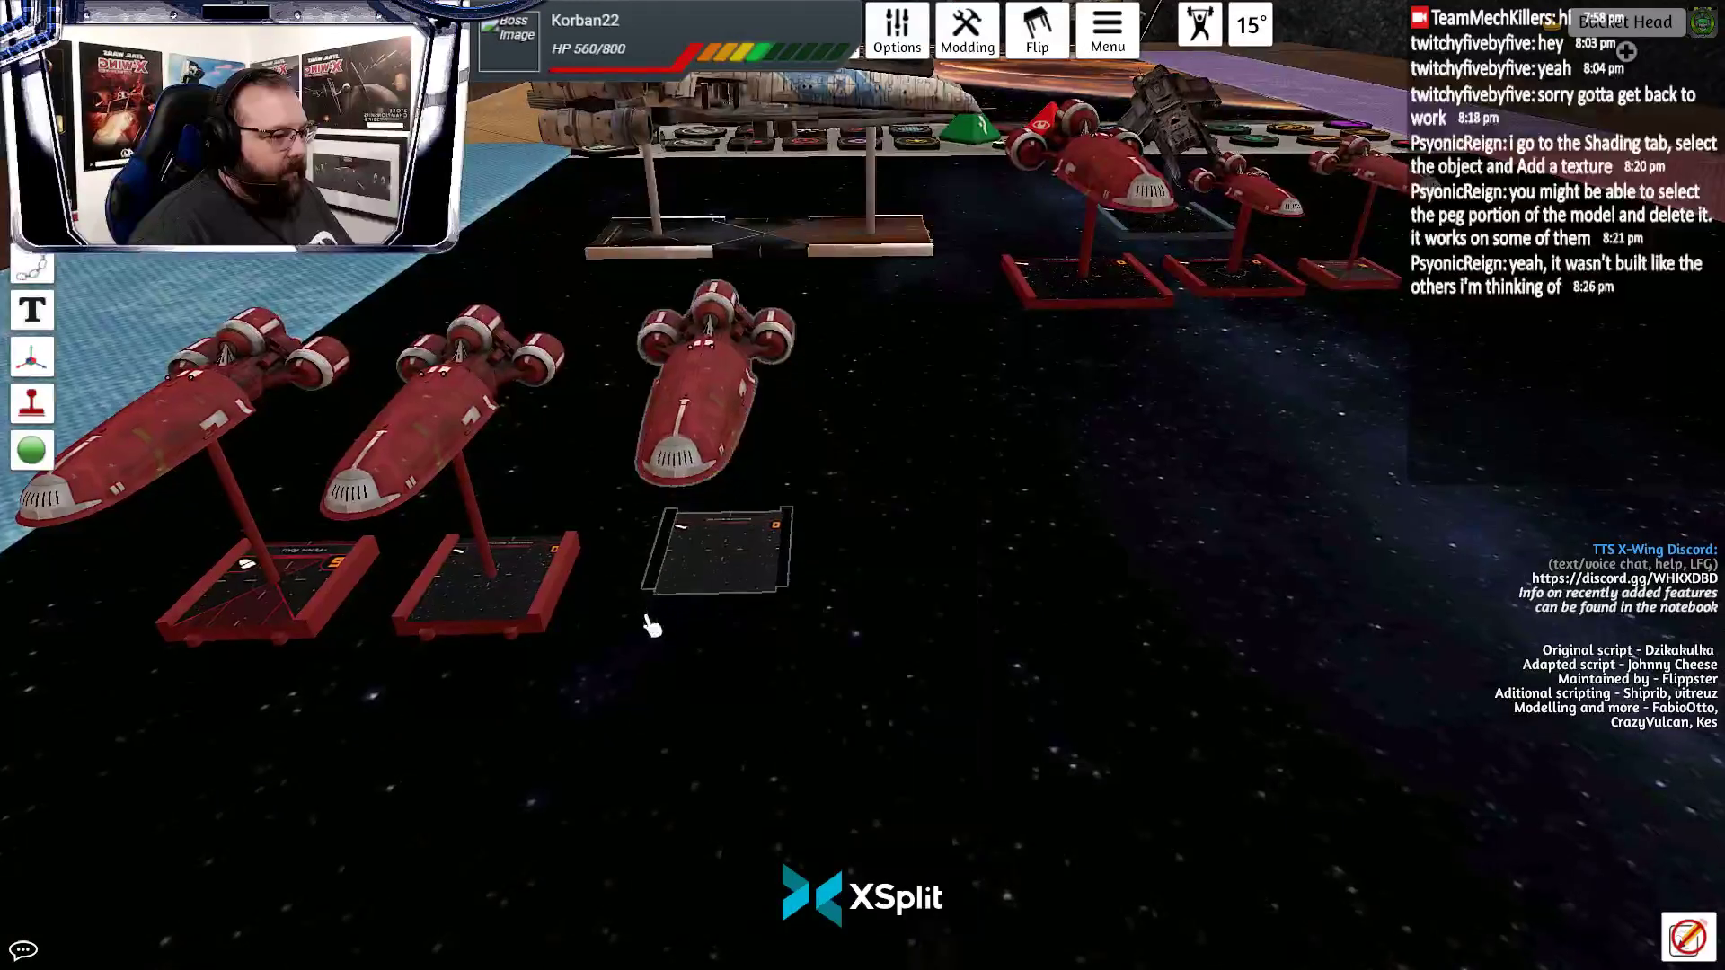
key(ctrl+c)
right_click(513, 597)
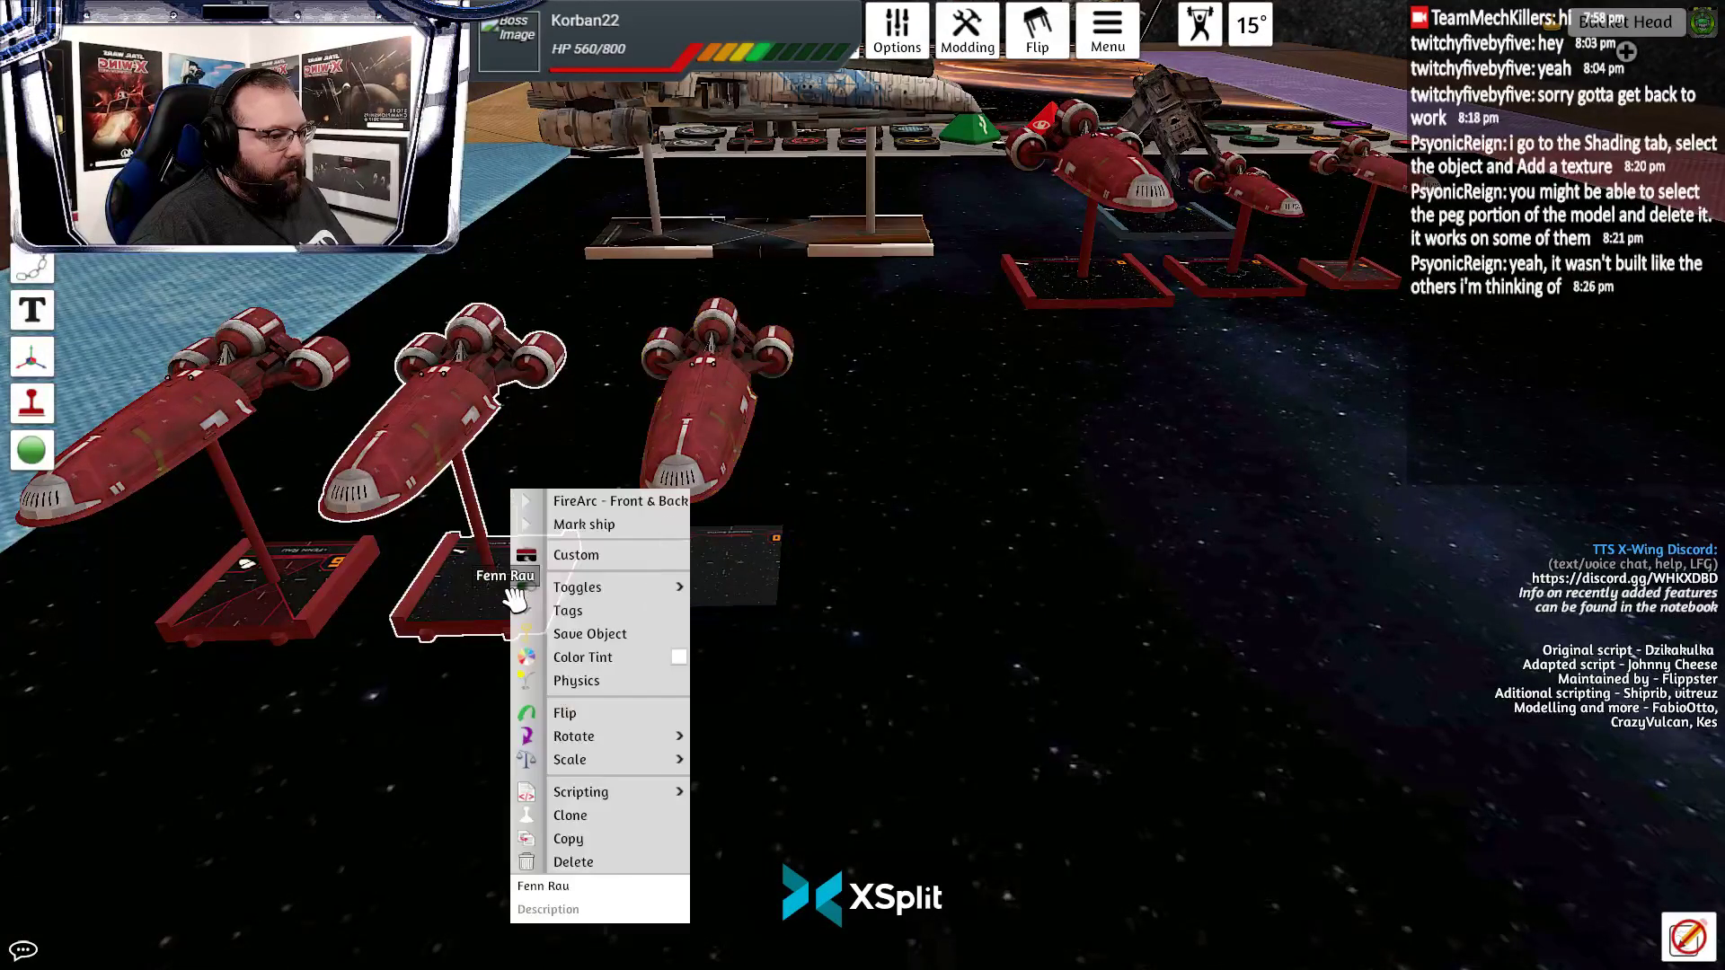
click(493, 613)
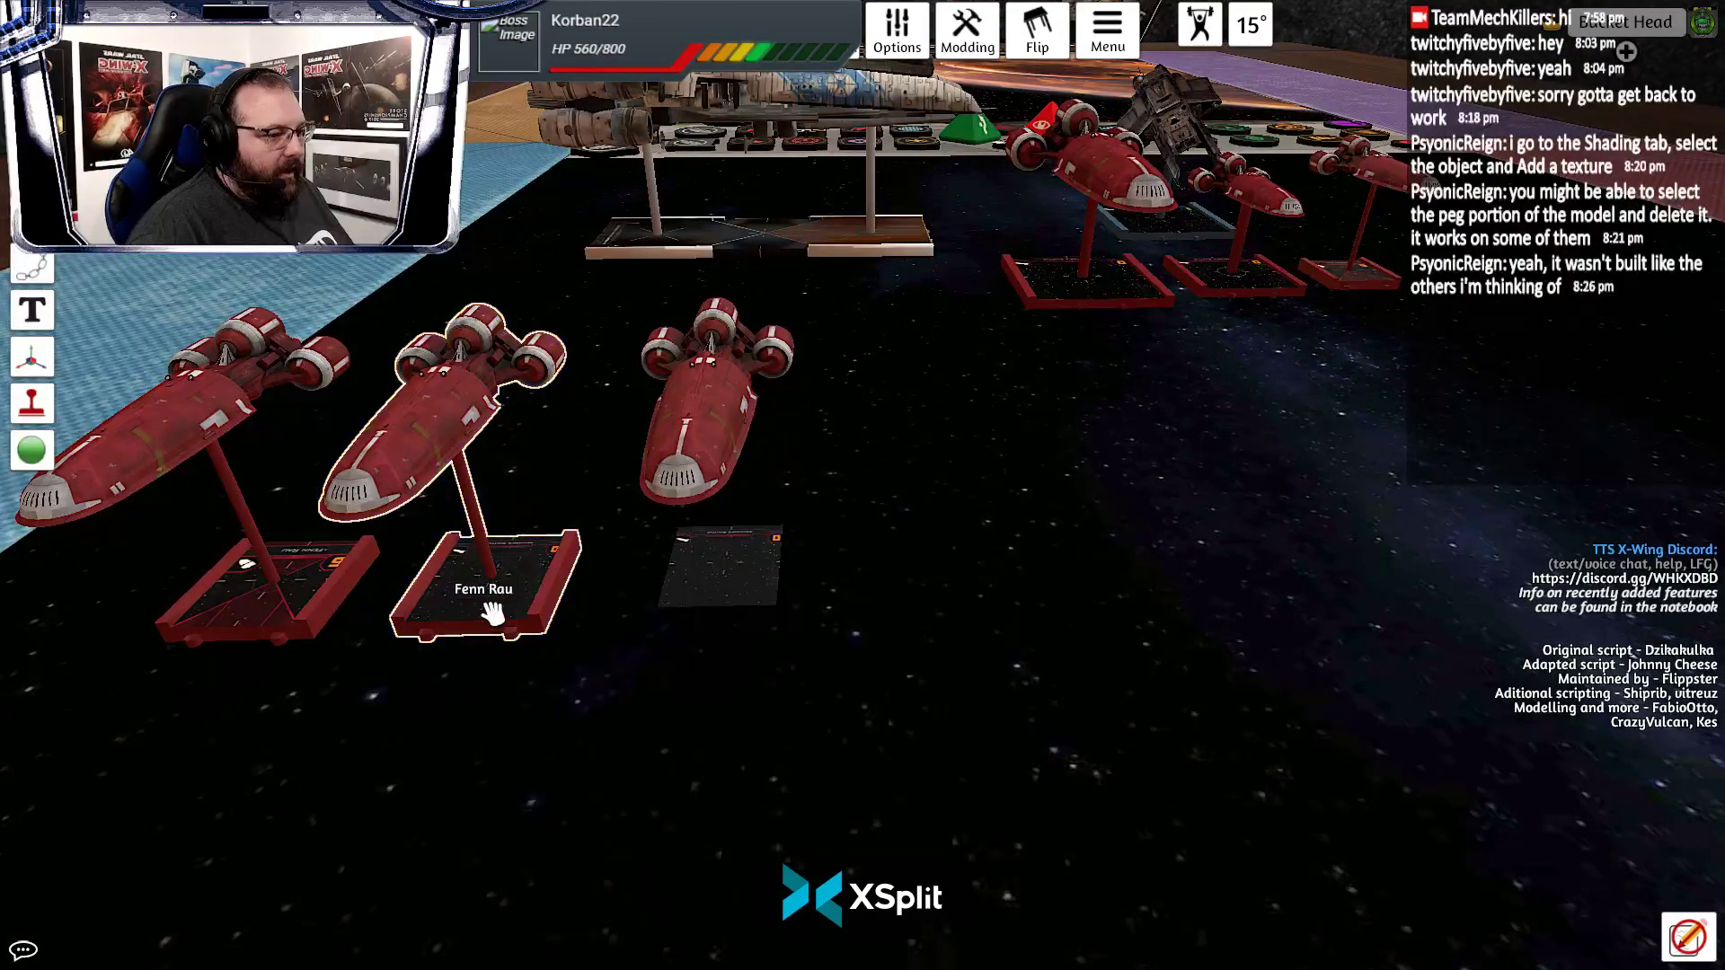
key(ctrl+v)
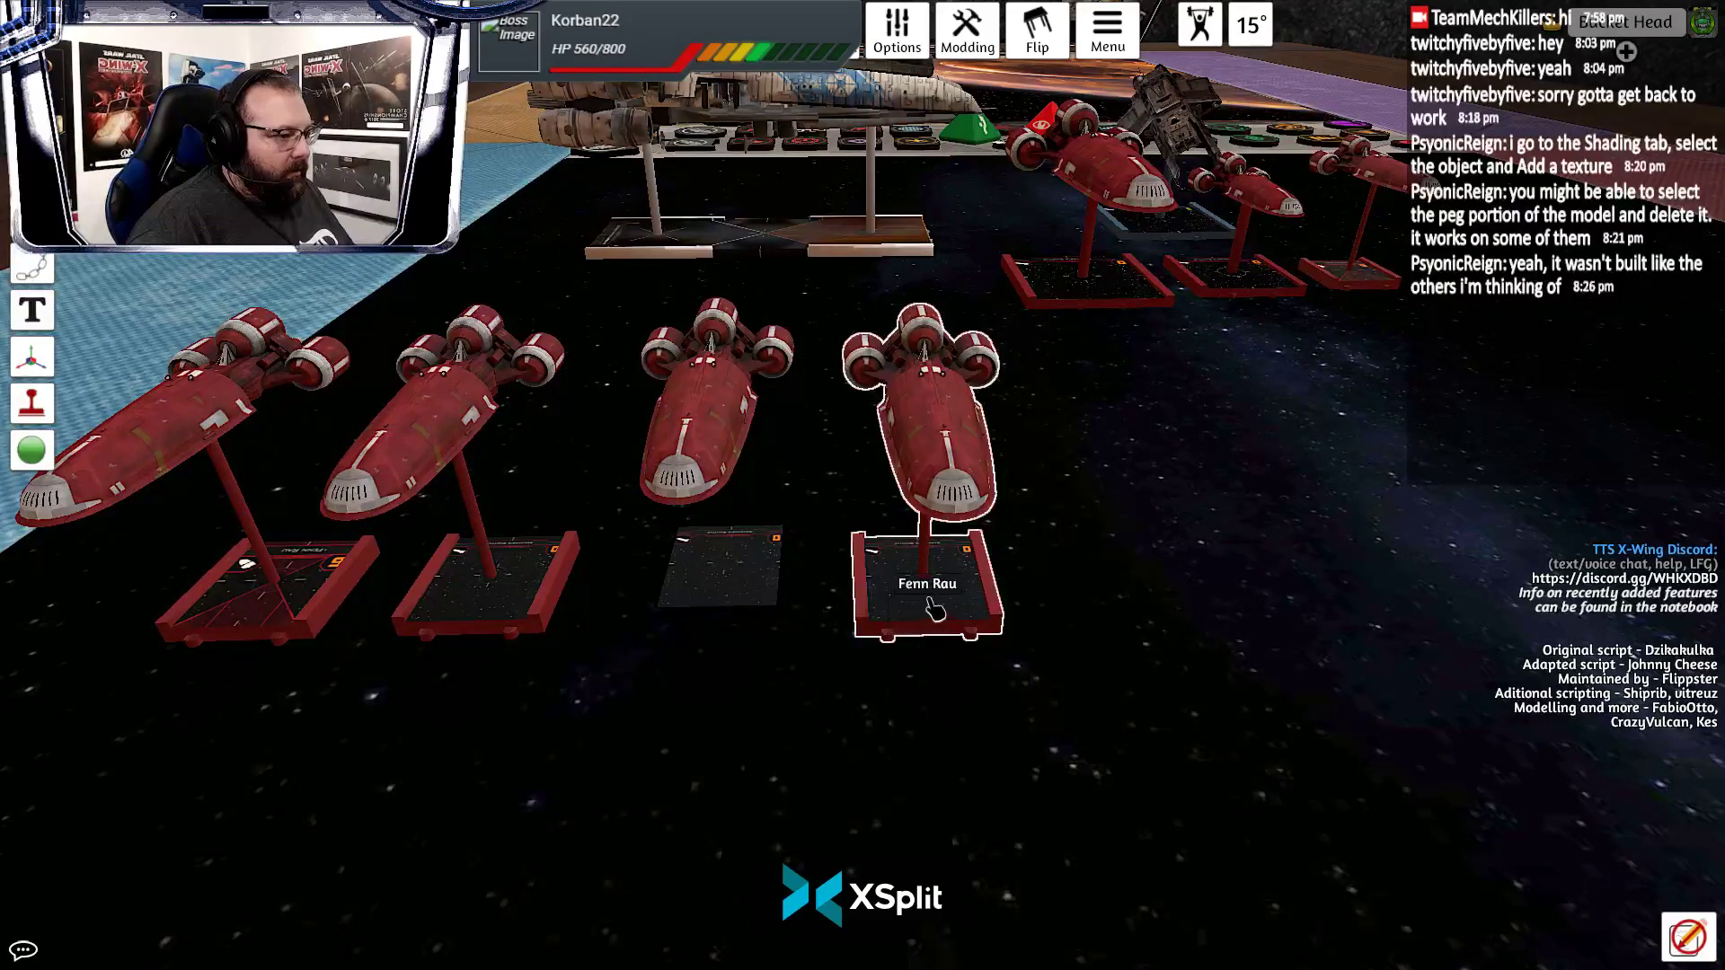
Replace the pasted shuttle's model mesh with a file uploaded to the Steam Cloud, and import it without updating matching objects
right_click(938, 600)
click(1001, 556)
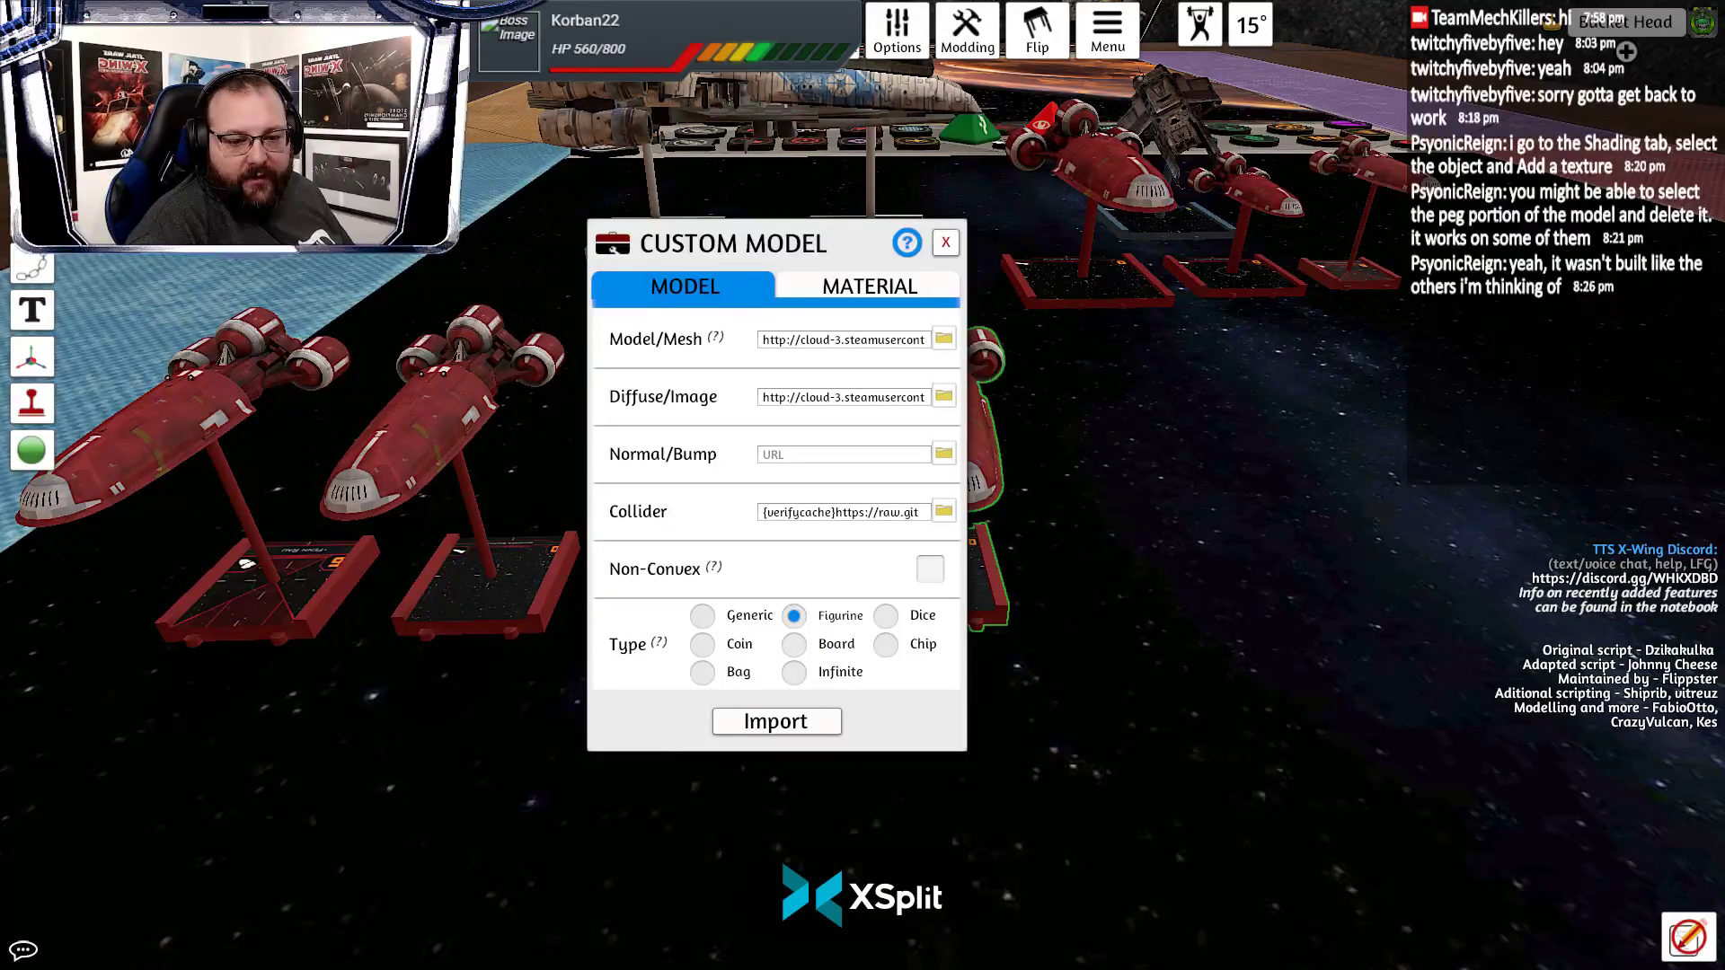
click(943, 338)
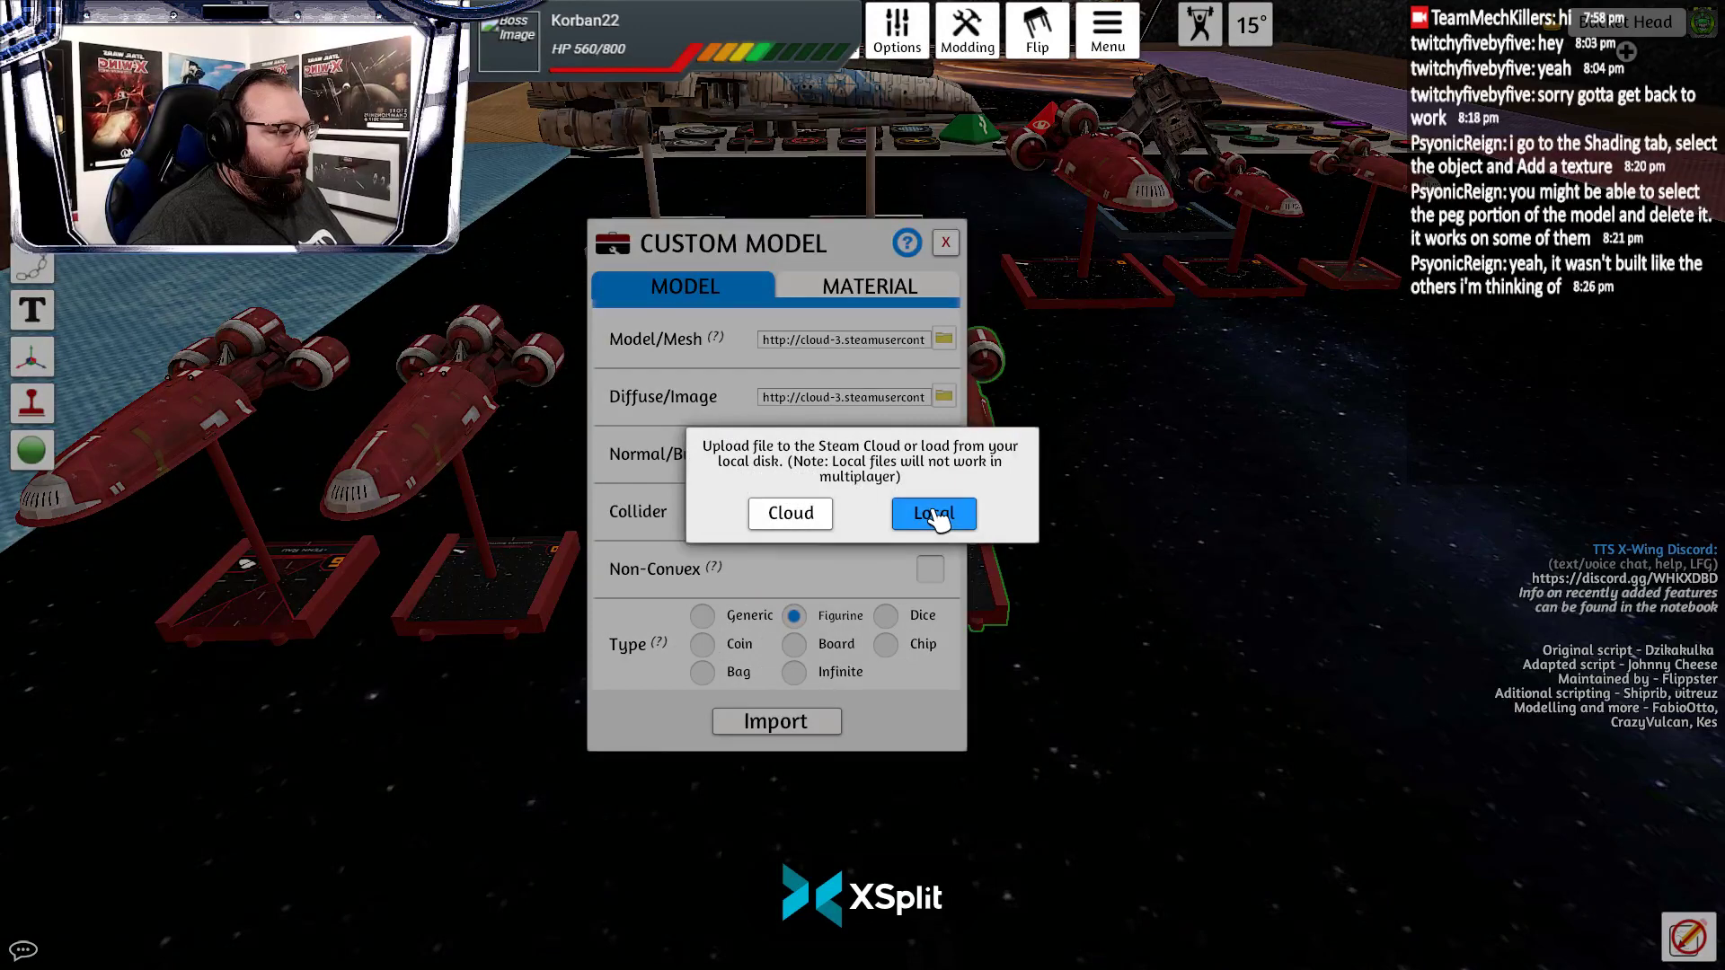
click(791, 513)
click(789, 537)
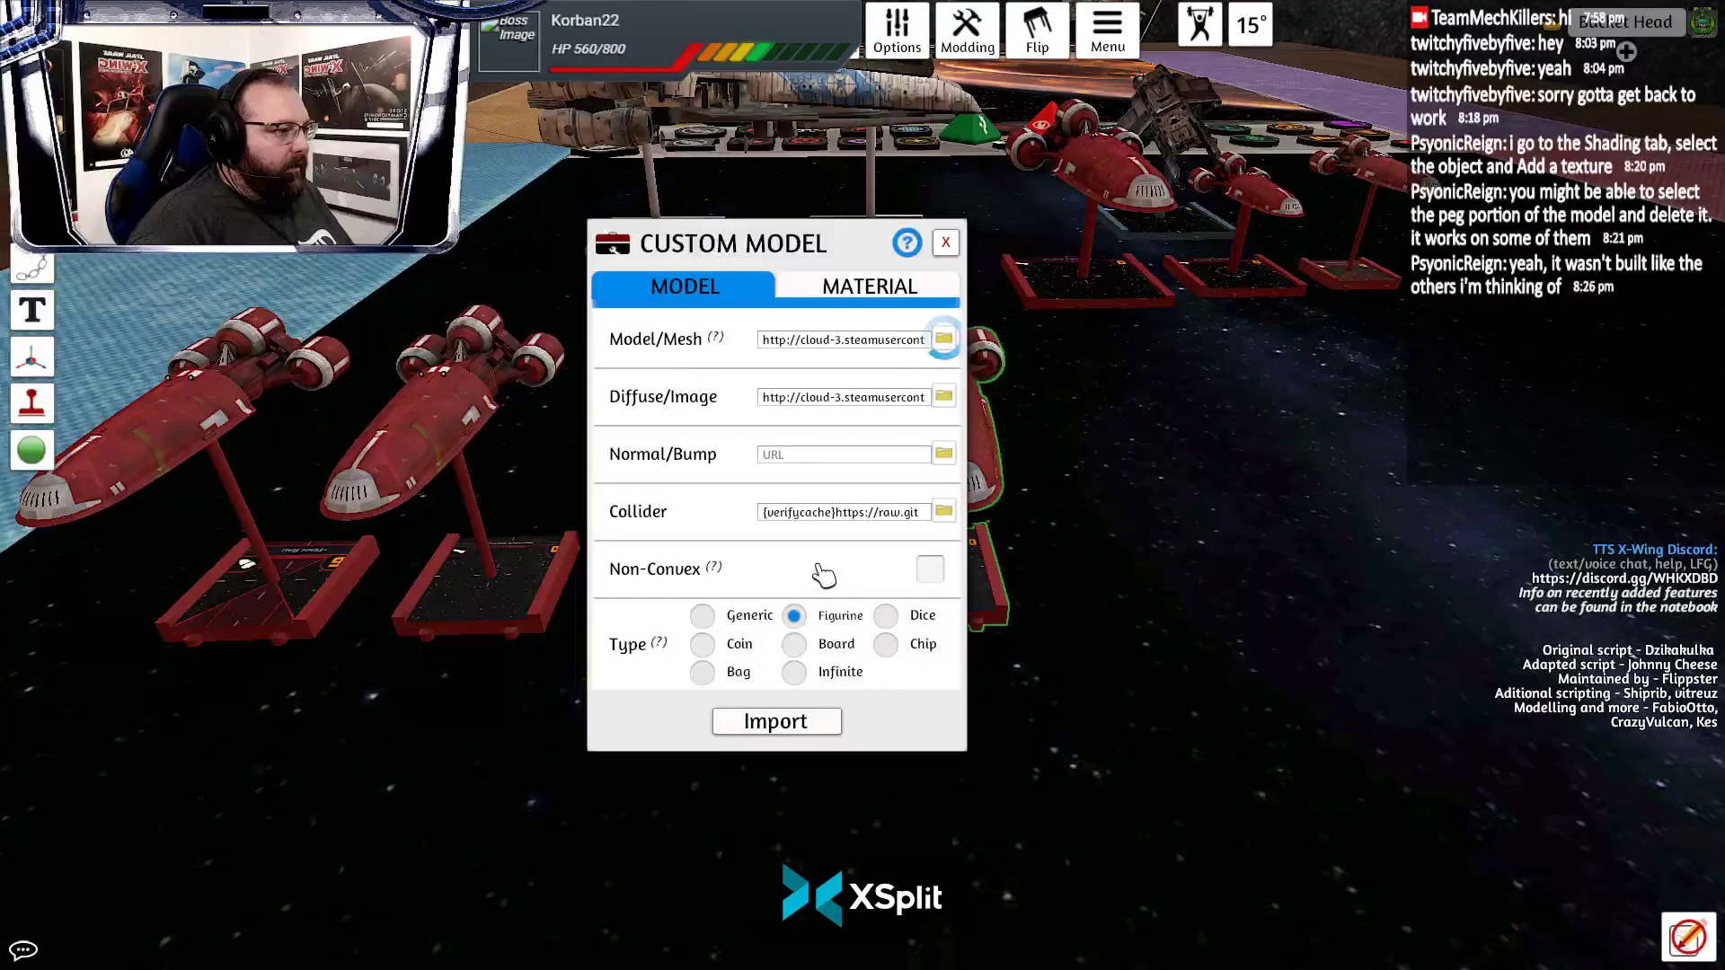
click(815, 724)
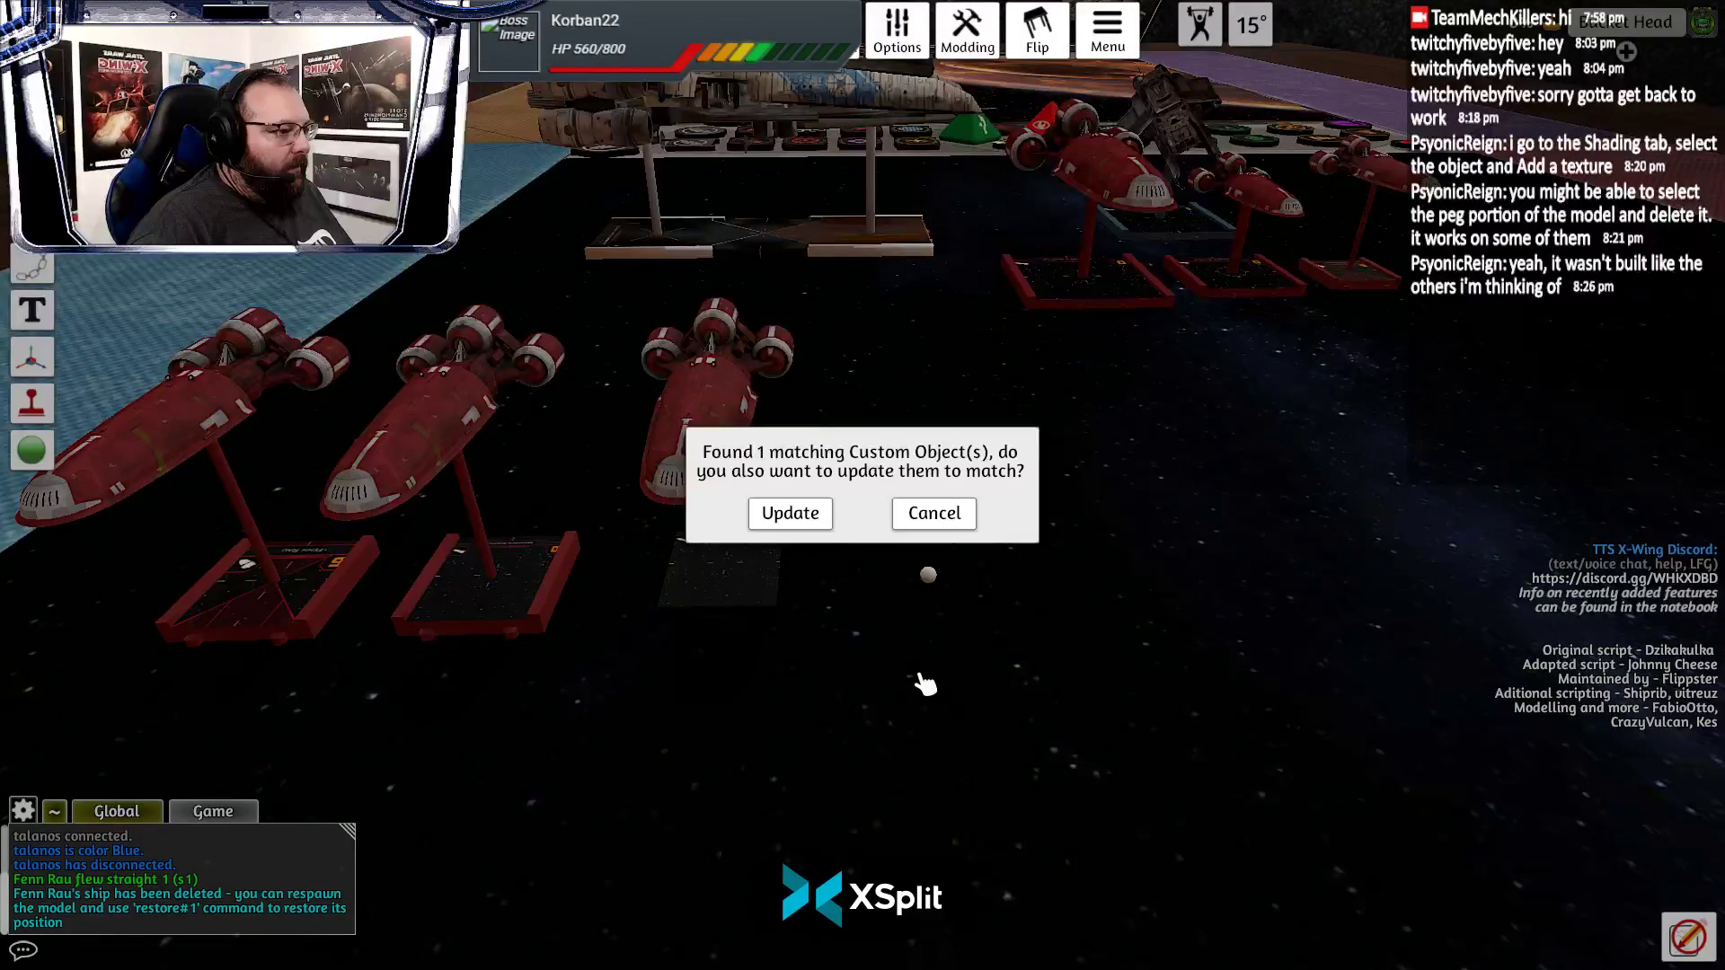
click(934, 518)
drag(1162, 686, 1109, 693)
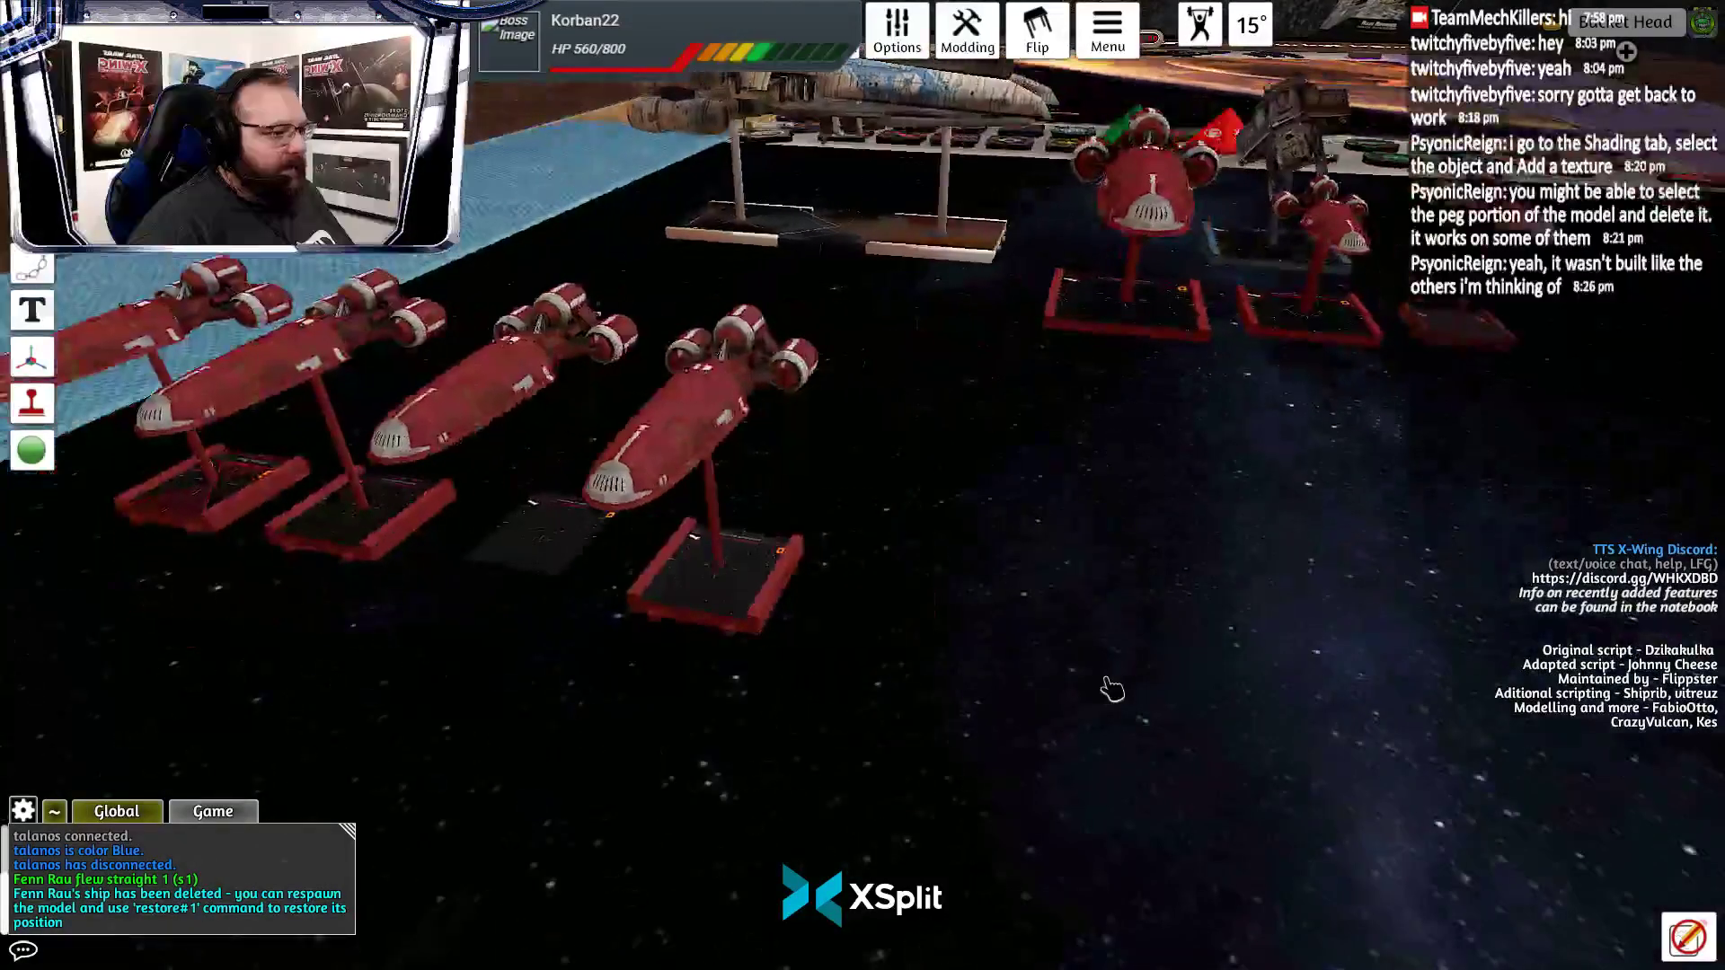
right_click(662, 600)
click(570, 692)
Switch to GIMP, widen the selection rectangle on small shuttle.png to 1271 px and delete the selected background area
key(alt+Tab)
key(Tab)
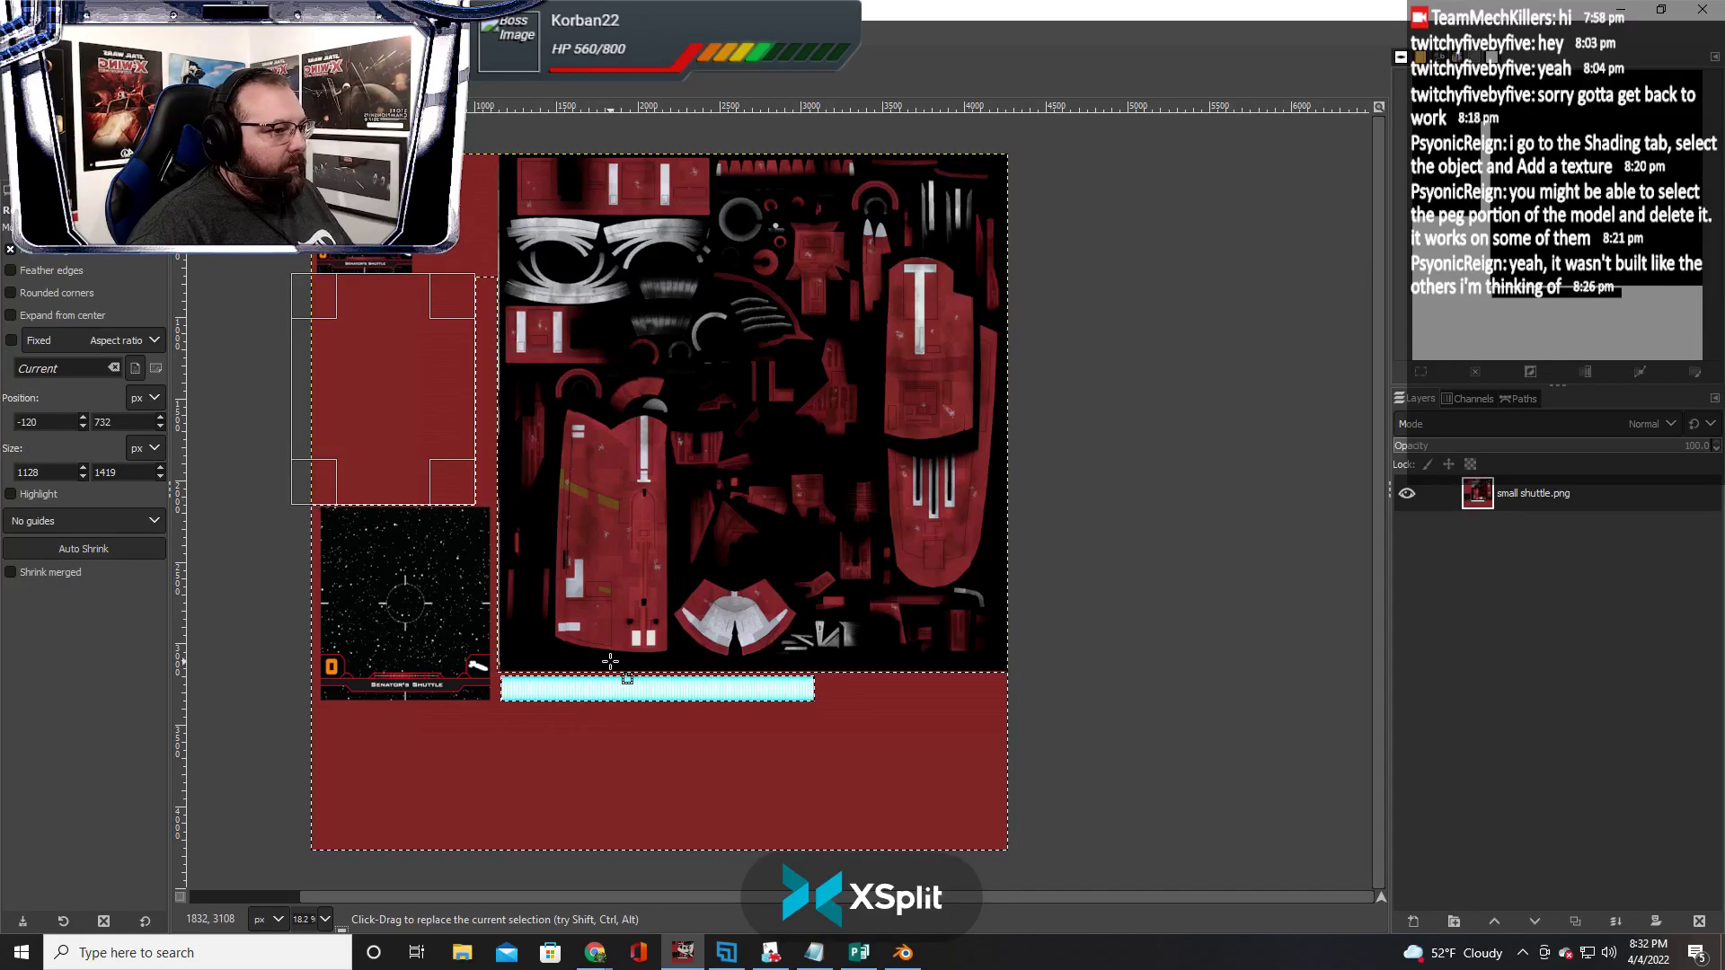
drag(450, 370, 471, 376)
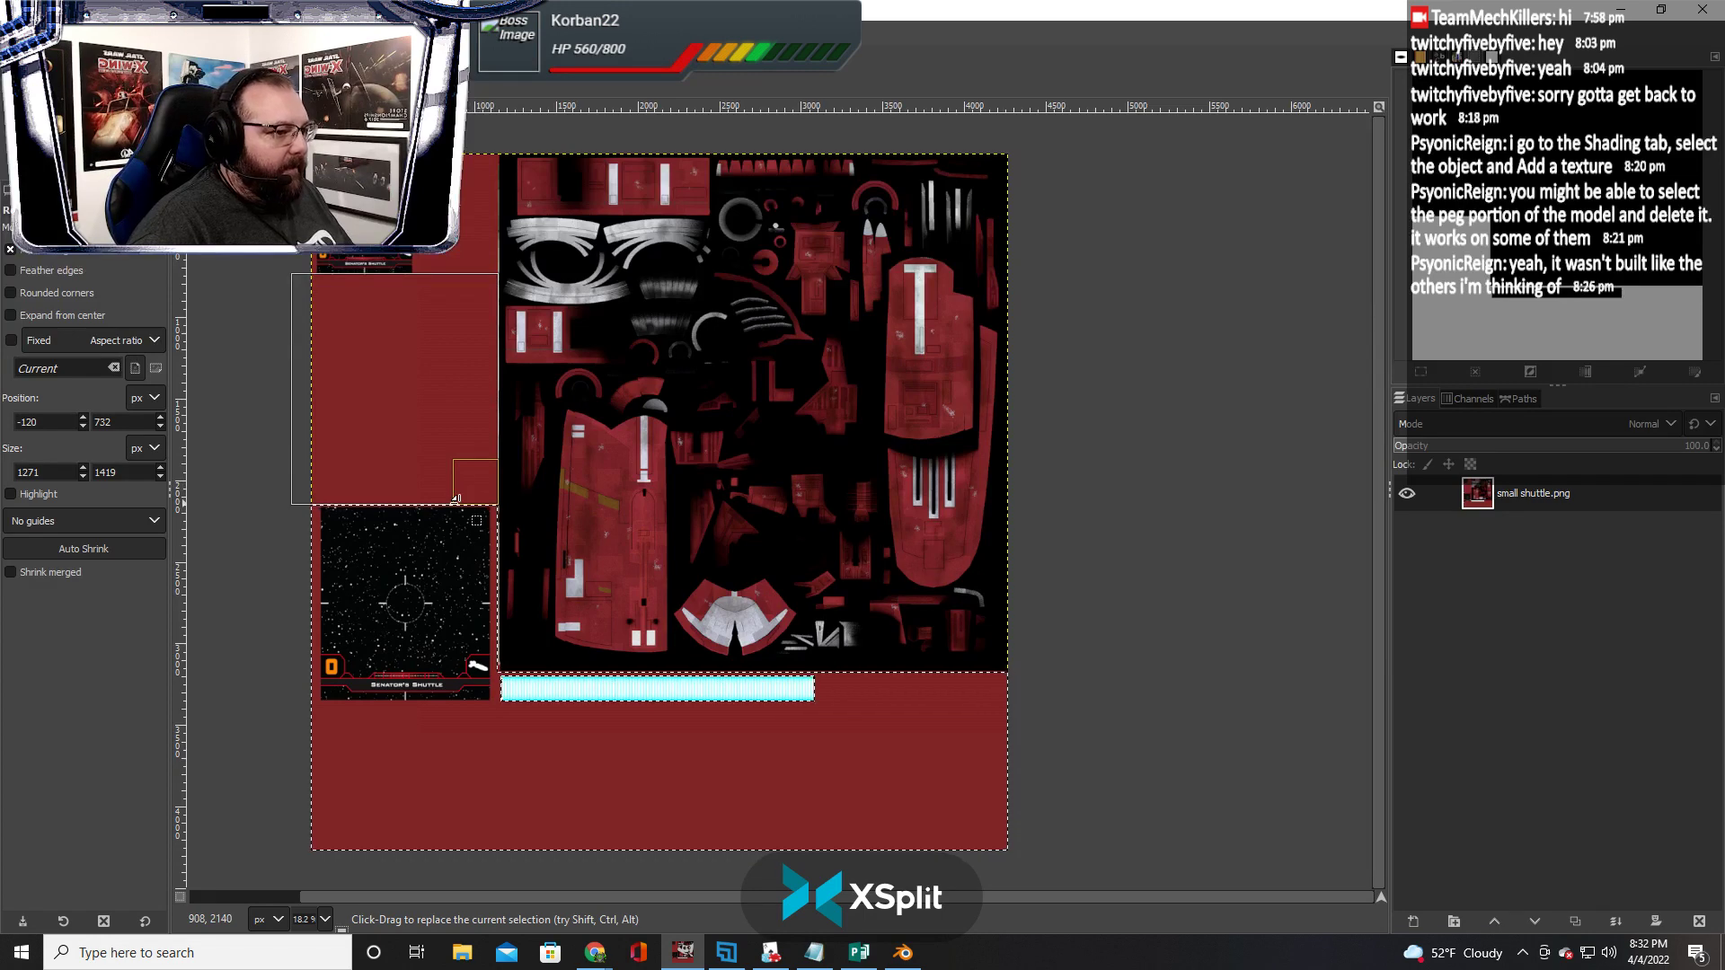
key(Delete)
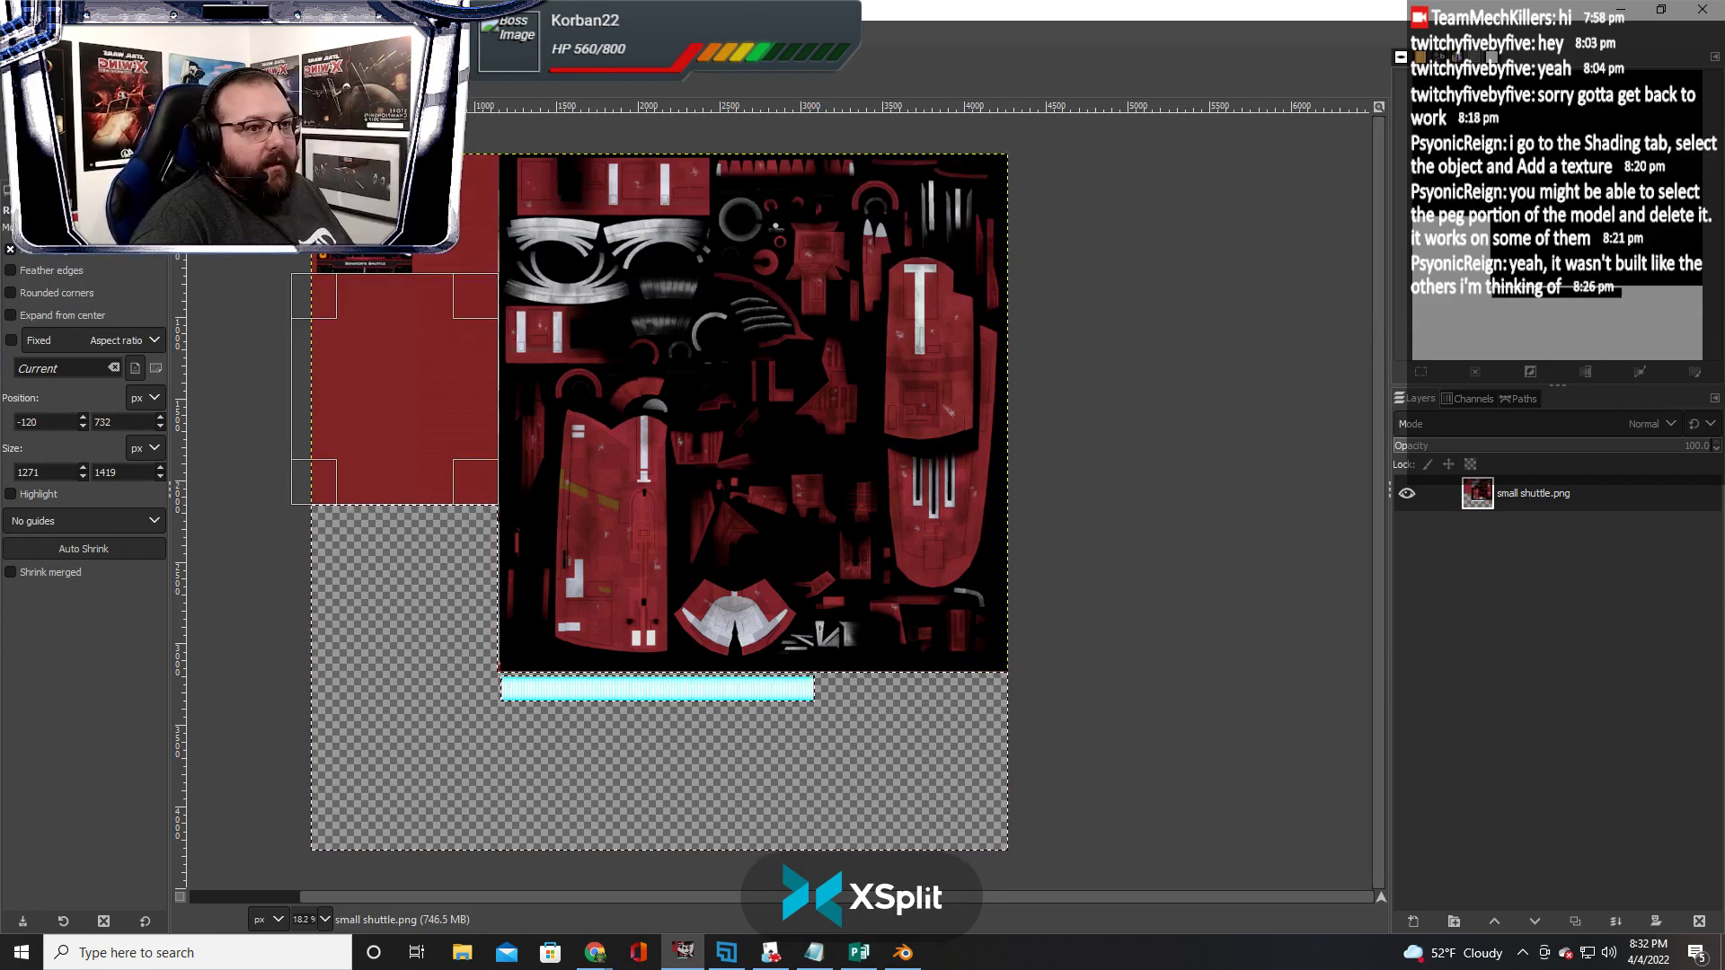
Select the entire small shuttle.png image, copy it and switch to Publisher
click(74, 33)
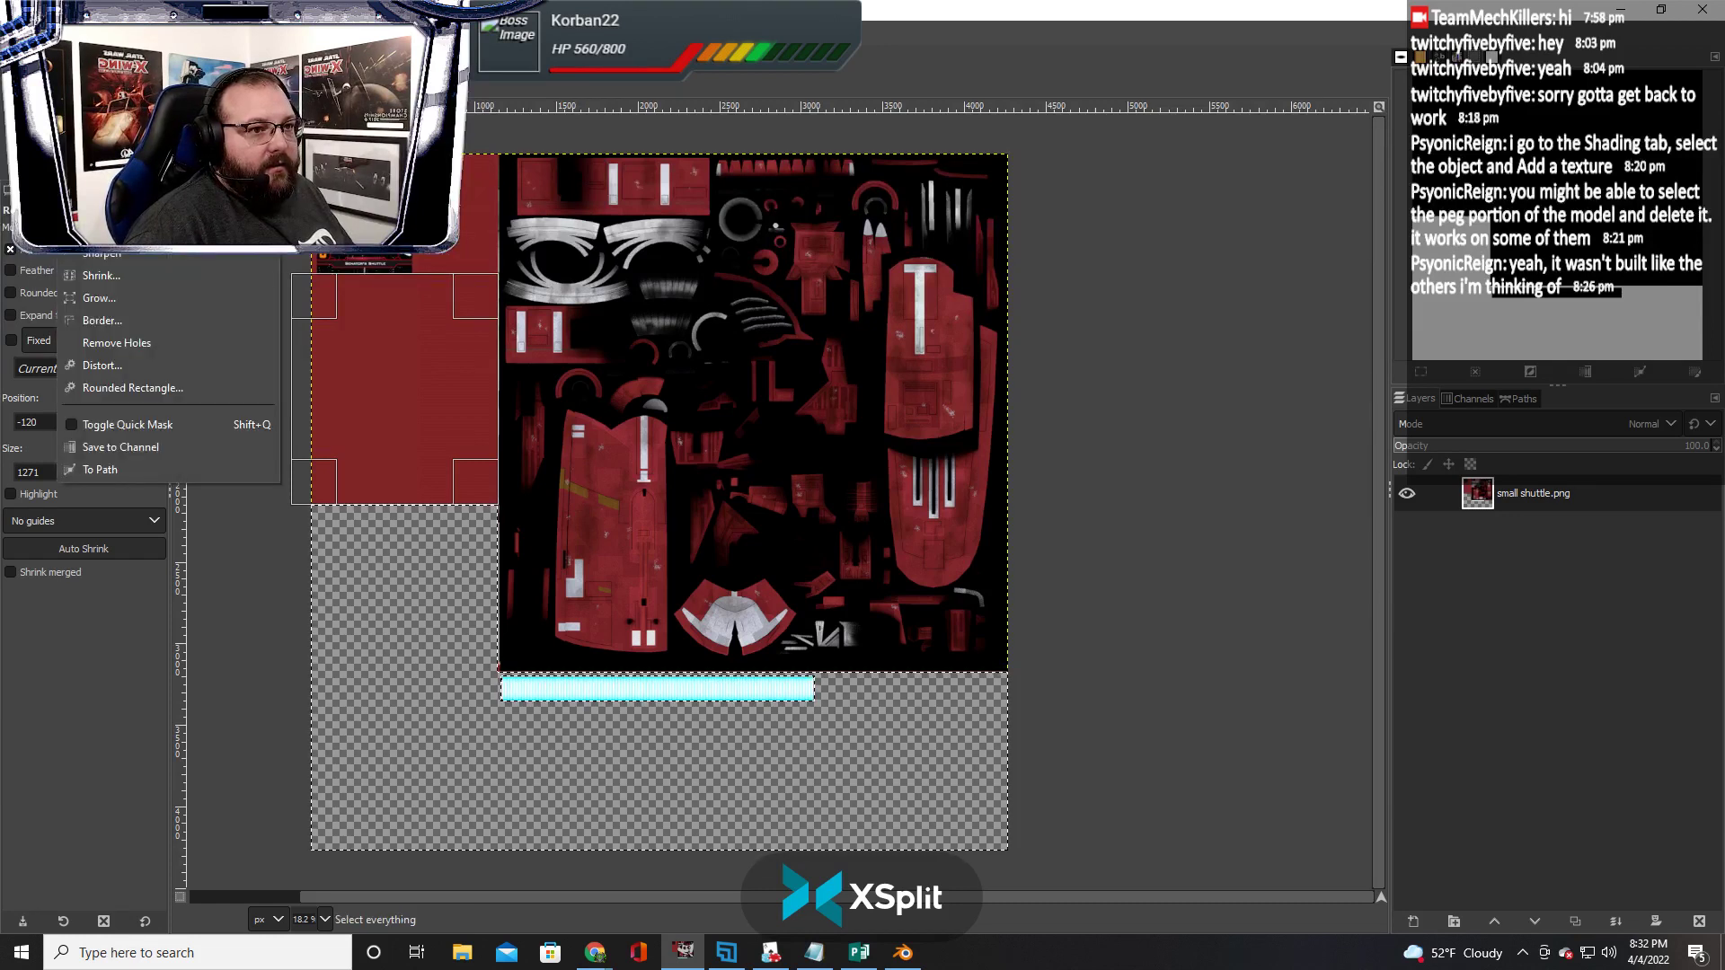
click(90, 58)
key(ctrl+c)
key(alt+Tab)
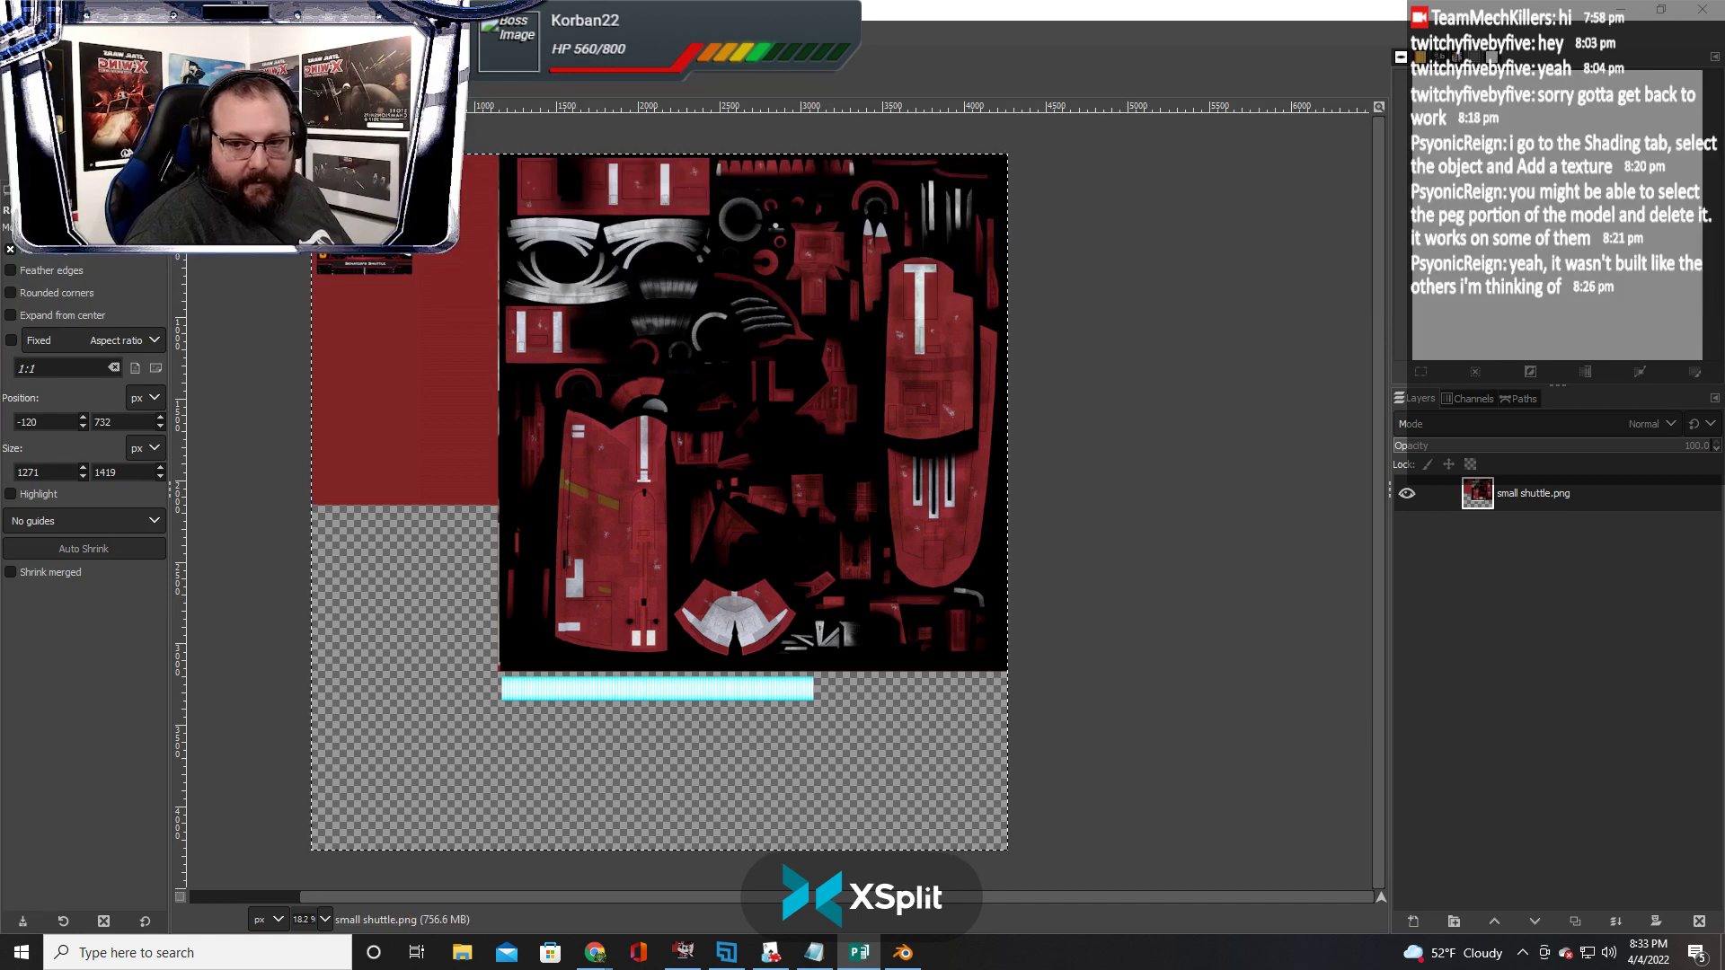
Switch to Tabletop Simulator, replace the diffuse image of the last shuttle in the row with a local file and import it
key(alt+Tab)
key(alt+Tab)
key(alt+Tab)
key(alt+Tab)
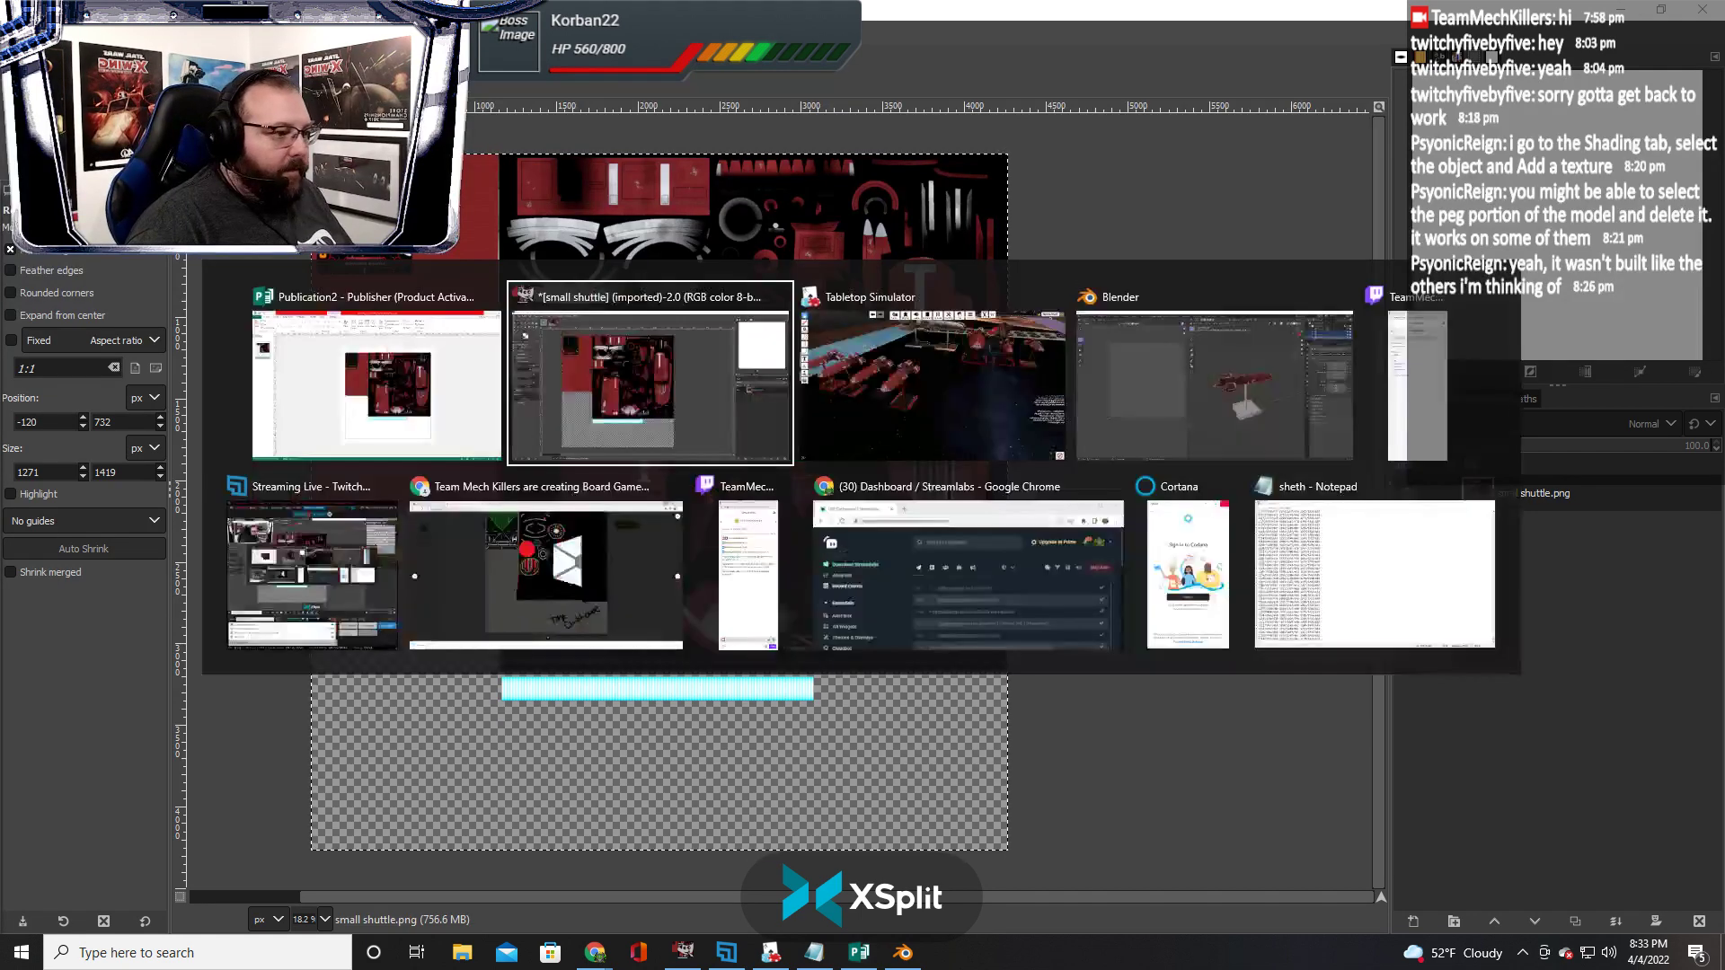
key(alt+Tab)
key(alt+Tab)
key(alt+Tab)
key(alt+Tab)
key(alt+Tab)
key(alt+Tab)
key(alt+Tab)
key(alt+Tab)
key(alt+Tab)
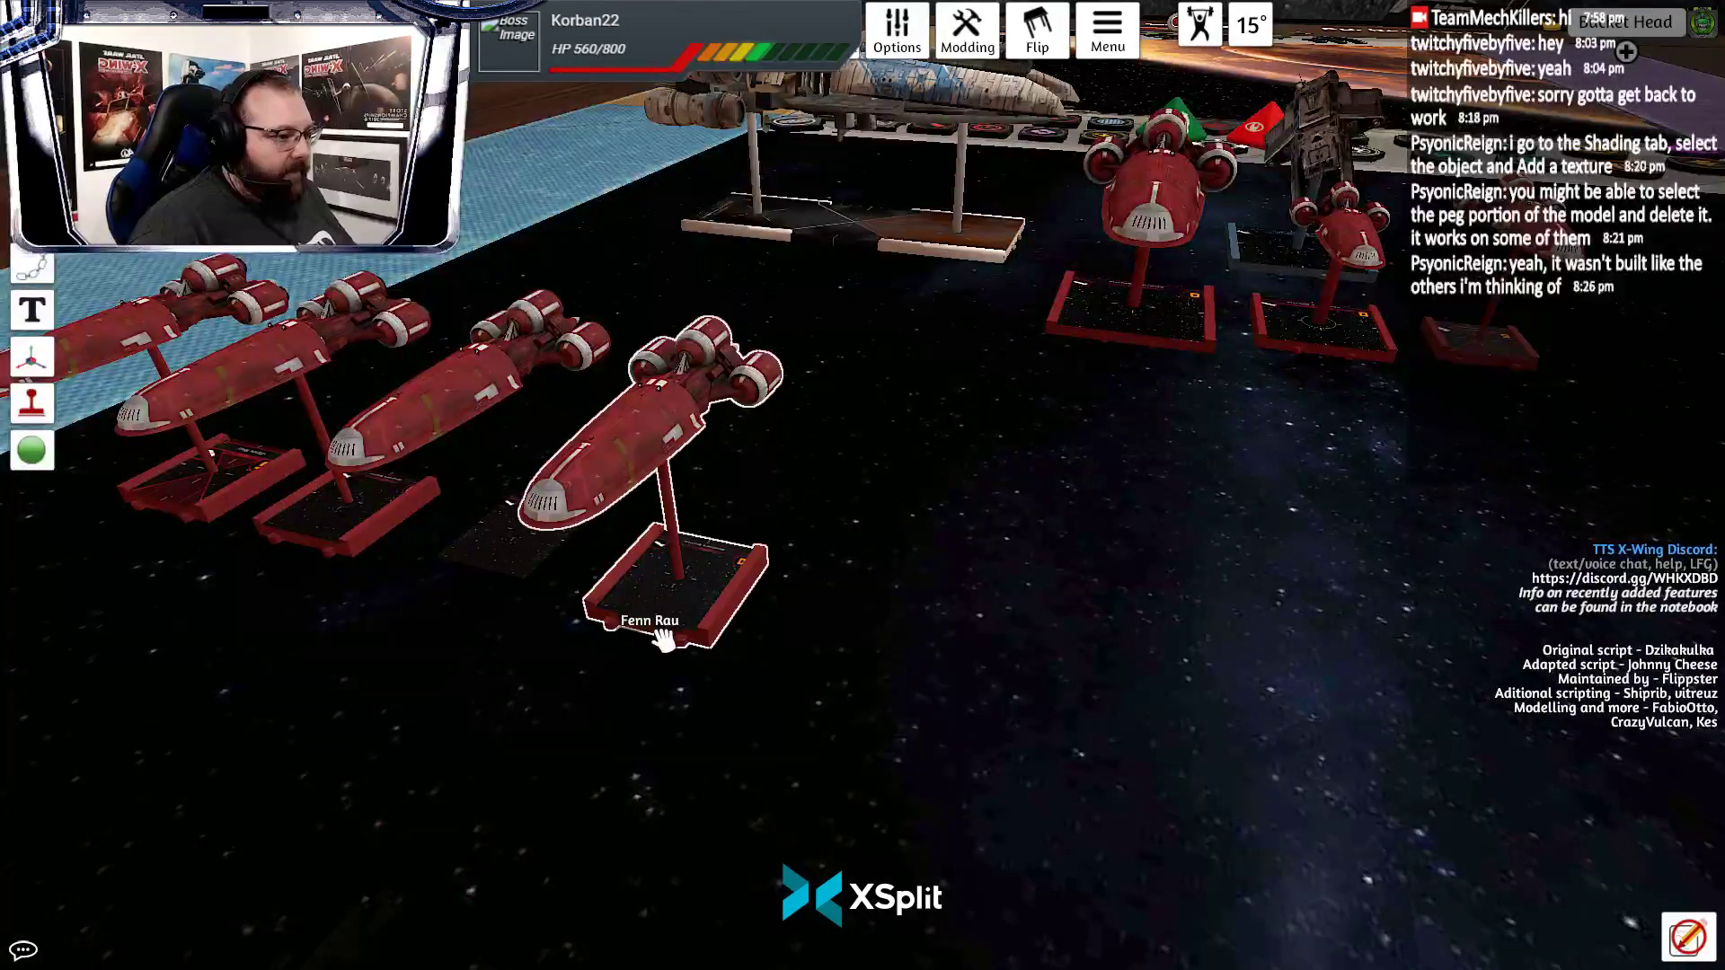
right_click(674, 489)
click(738, 552)
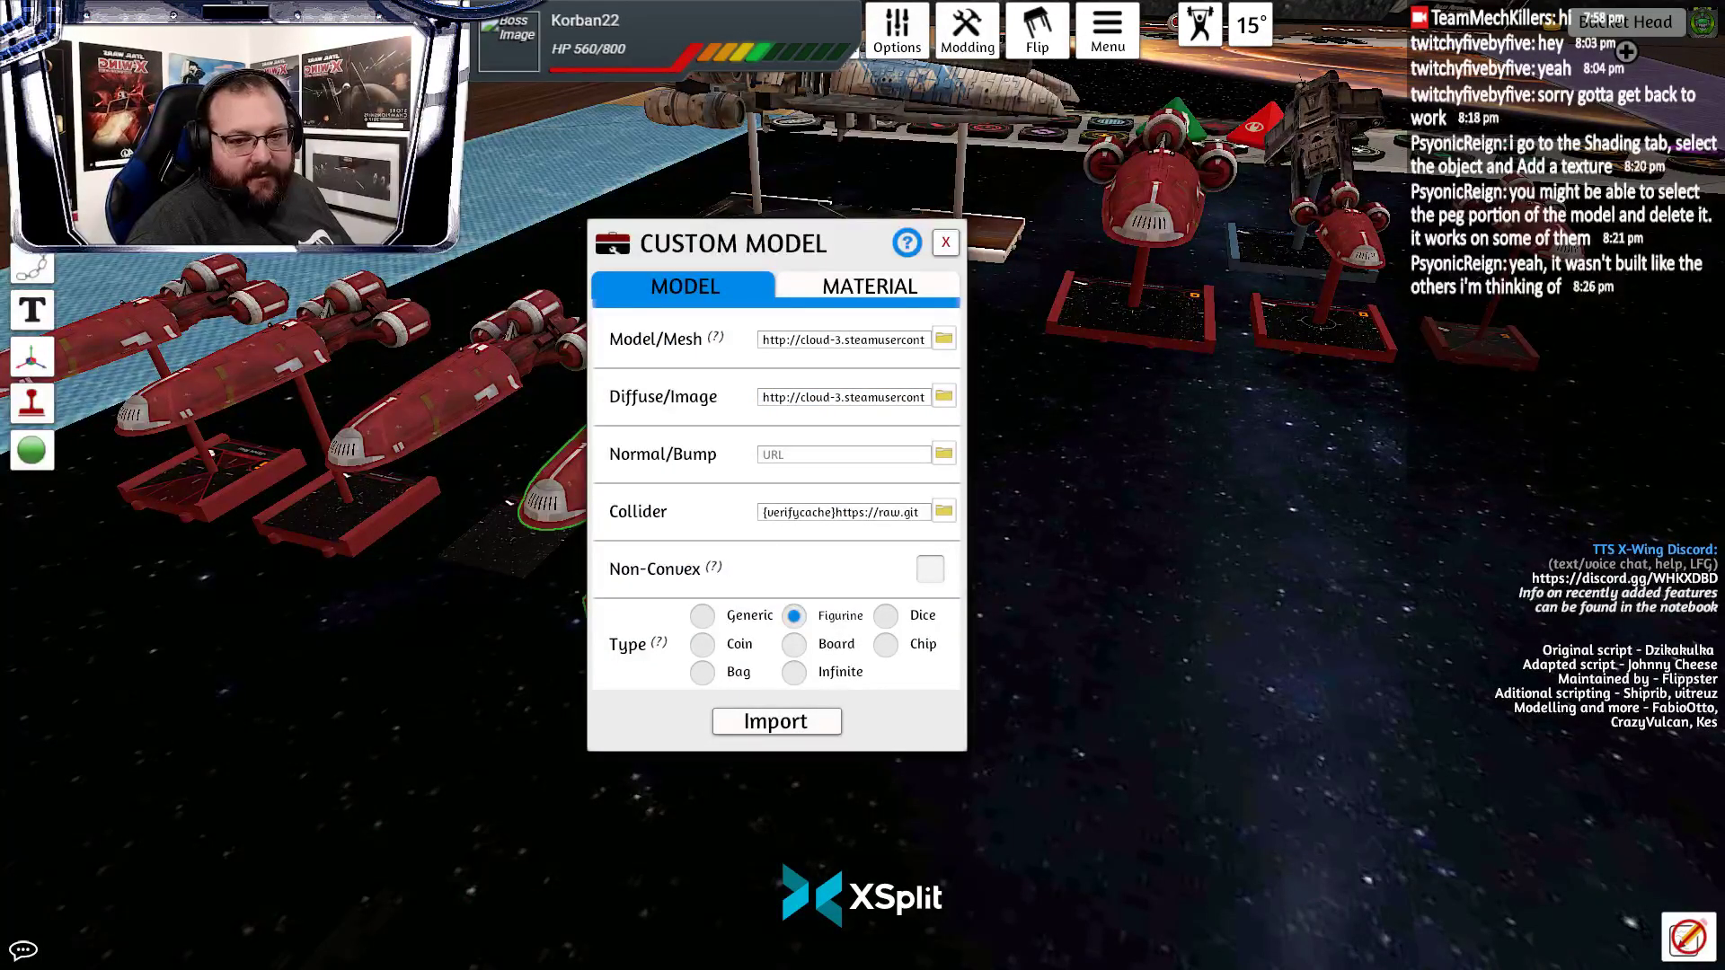
click(943, 396)
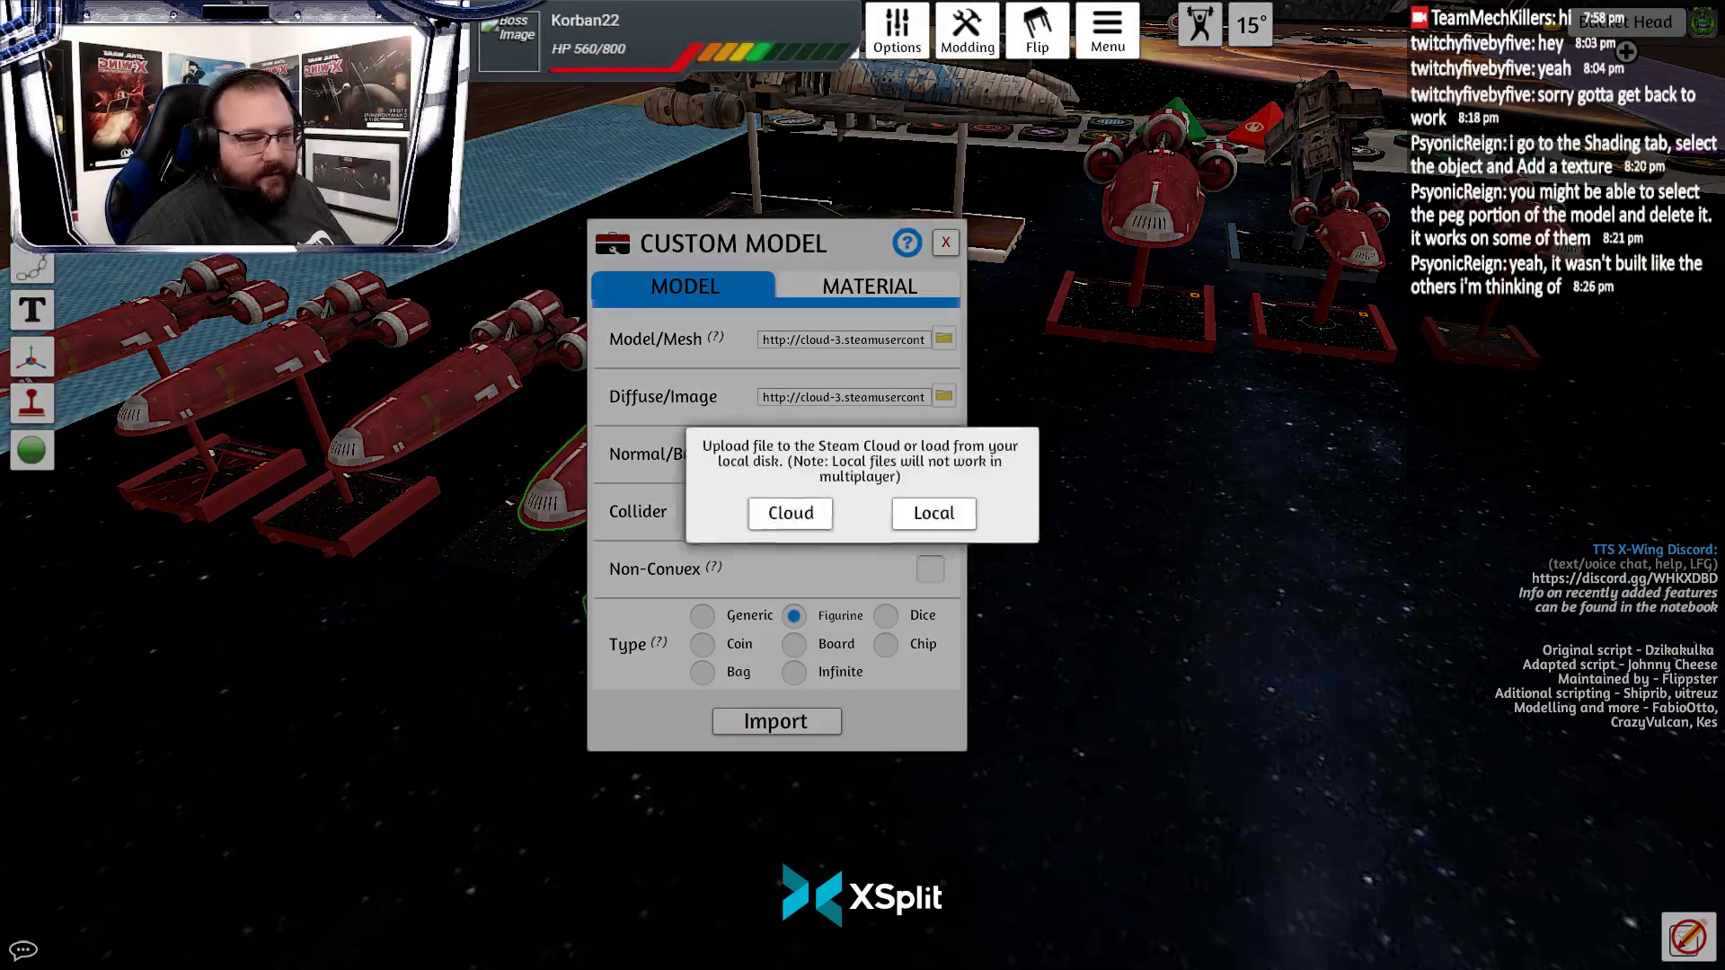
click(928, 508)
click(770, 723)
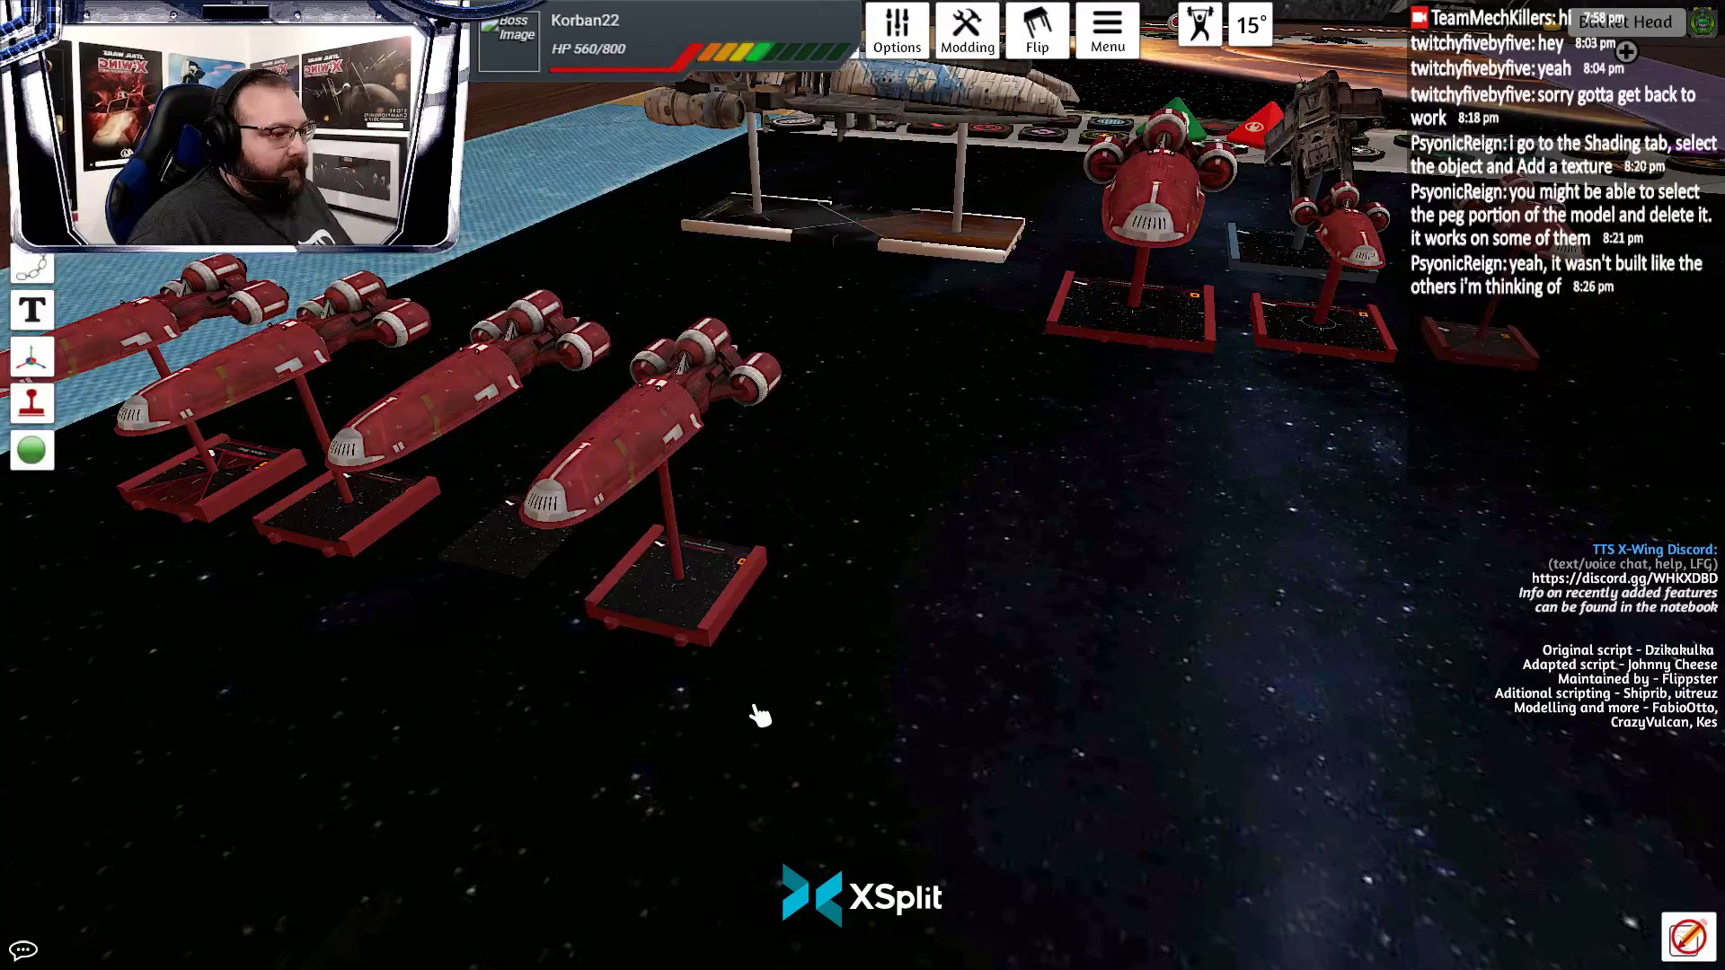
Examine the peg and base texturing of the last shuttle in the row up close
mouse_move(755, 708)
mouse_down()
mouse_move(782, 664)
mouse_move(811, 672)
mouse_move(747, 687)
mouse_up()
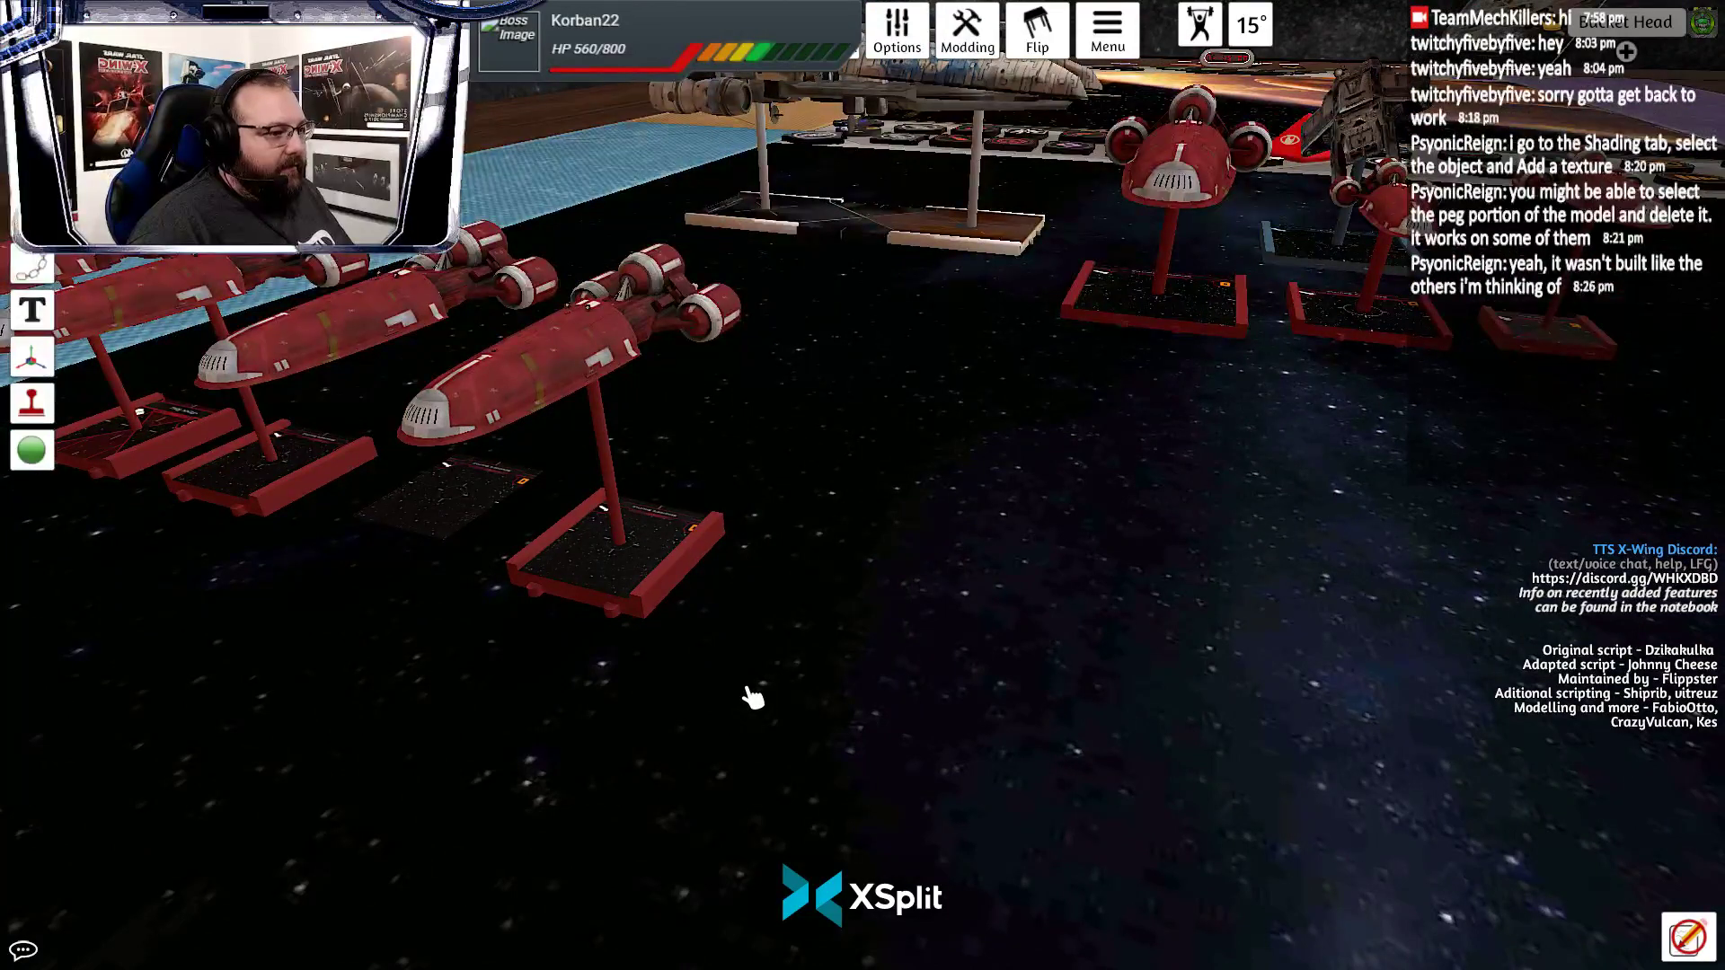
scroll(704, 686, up, 1)
click(620, 578)
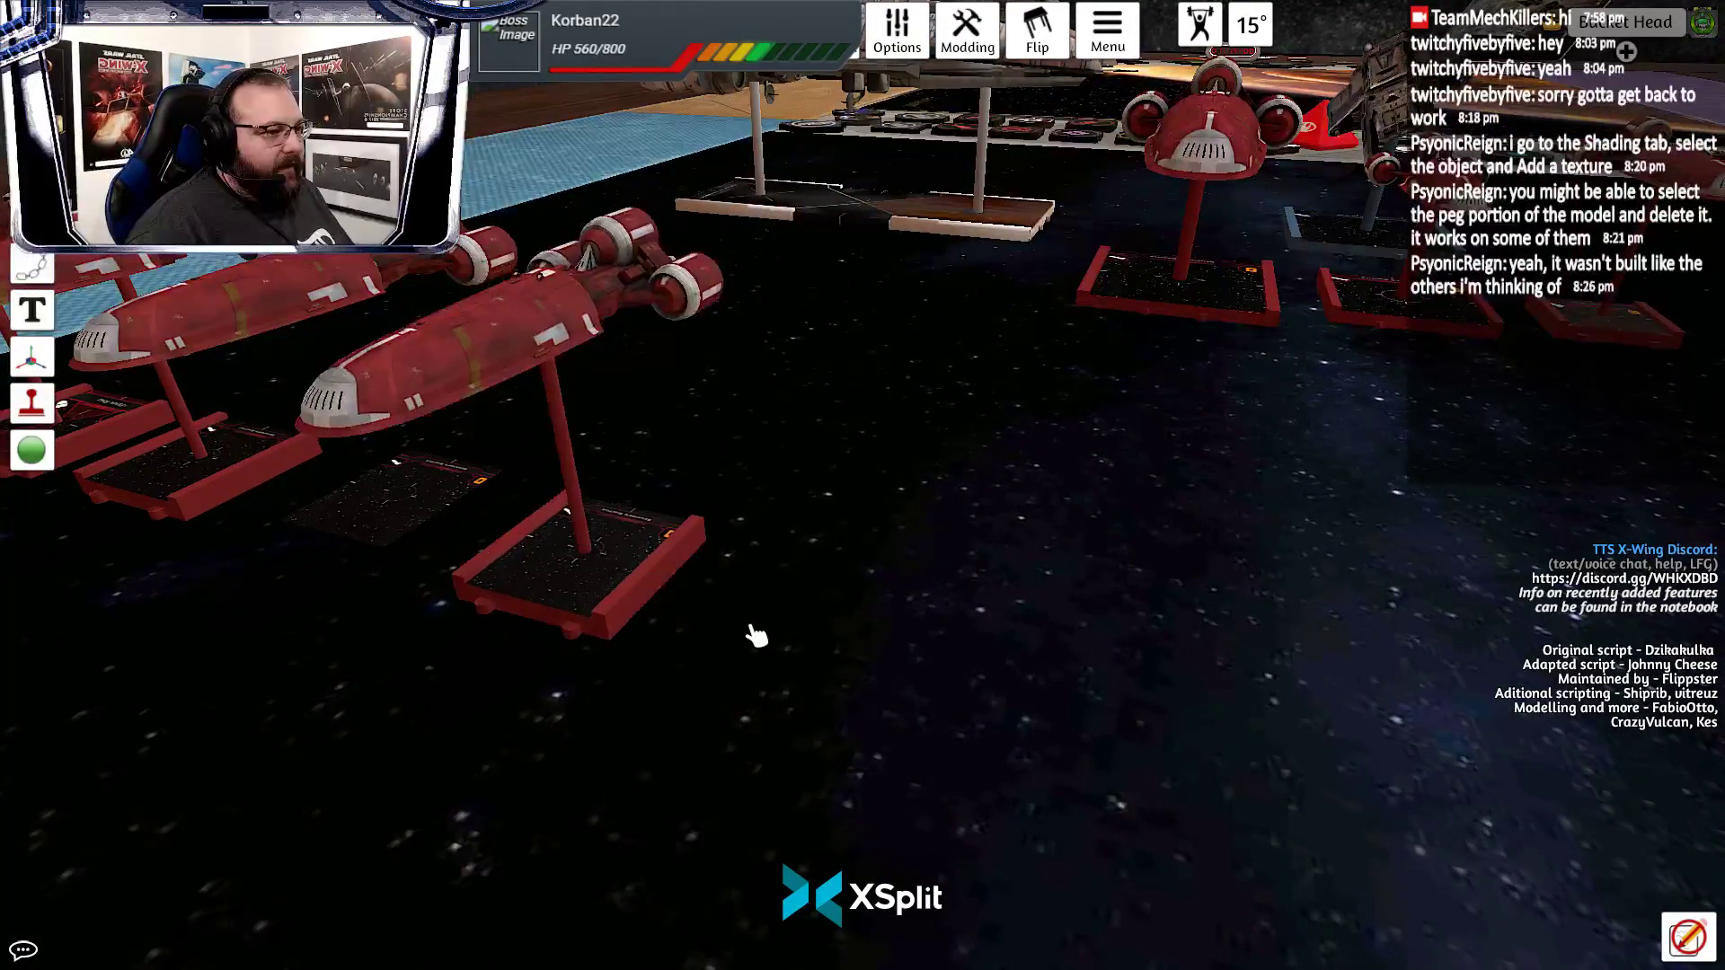
Switch to Blender and change the UV editor area to a node editor
key(alt+Tab)
key(alt+Tab)
key(alt+Tab)
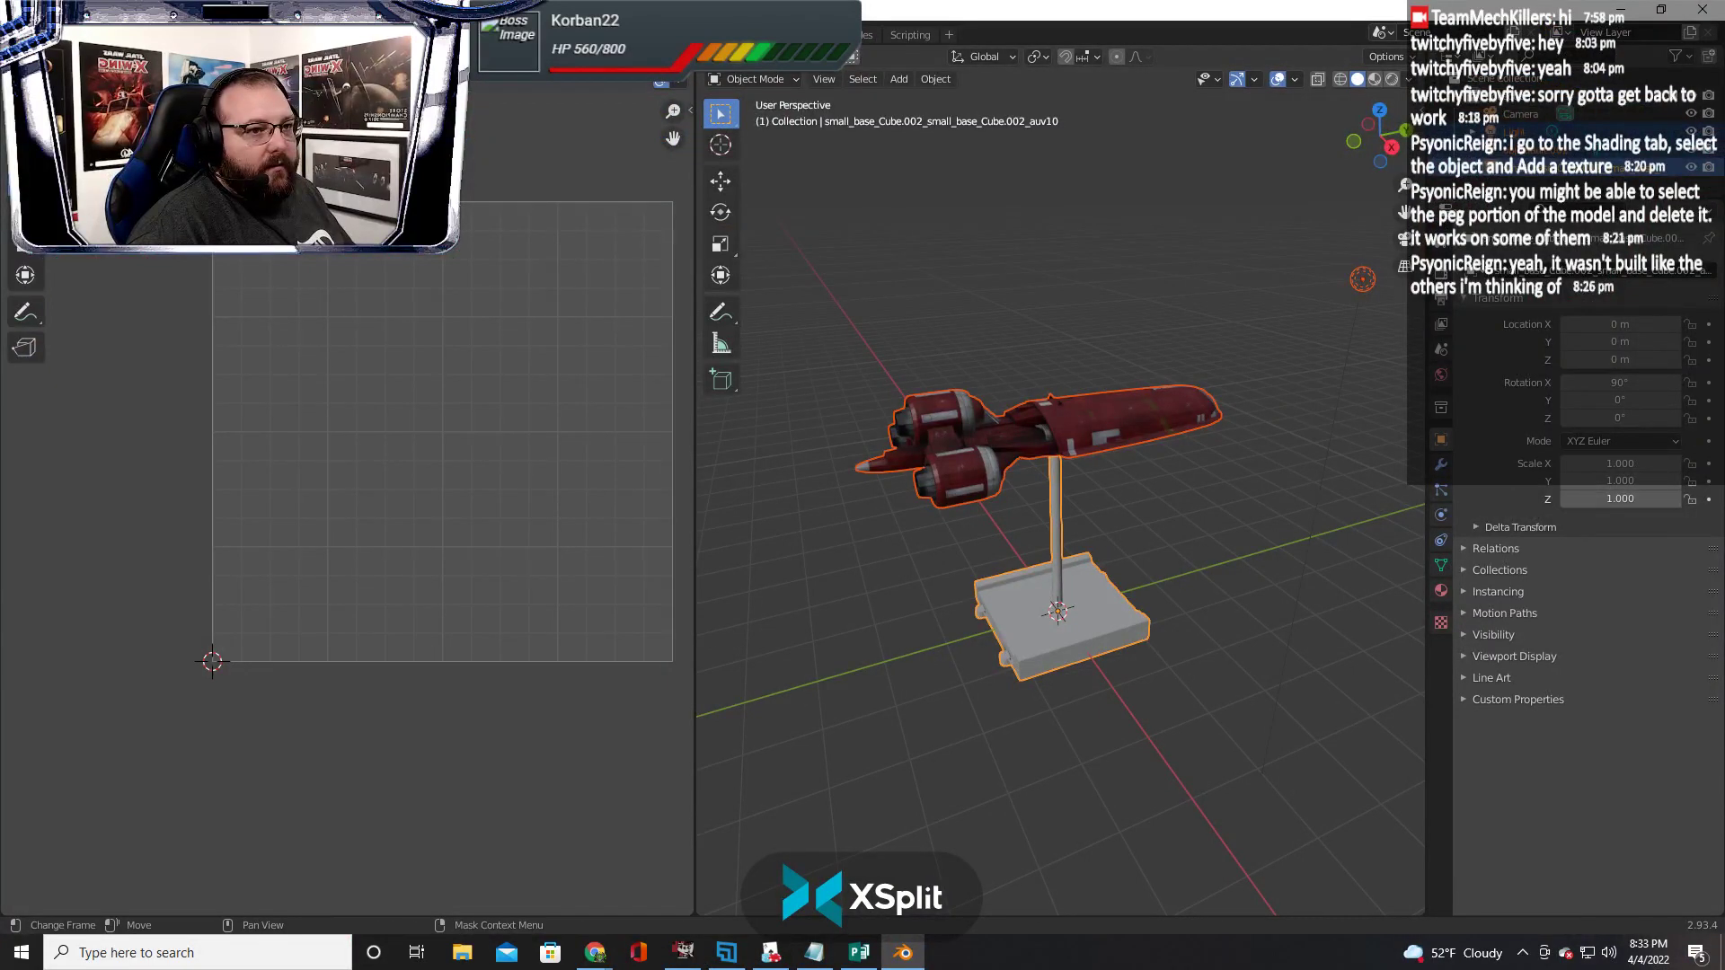
click(19, 56)
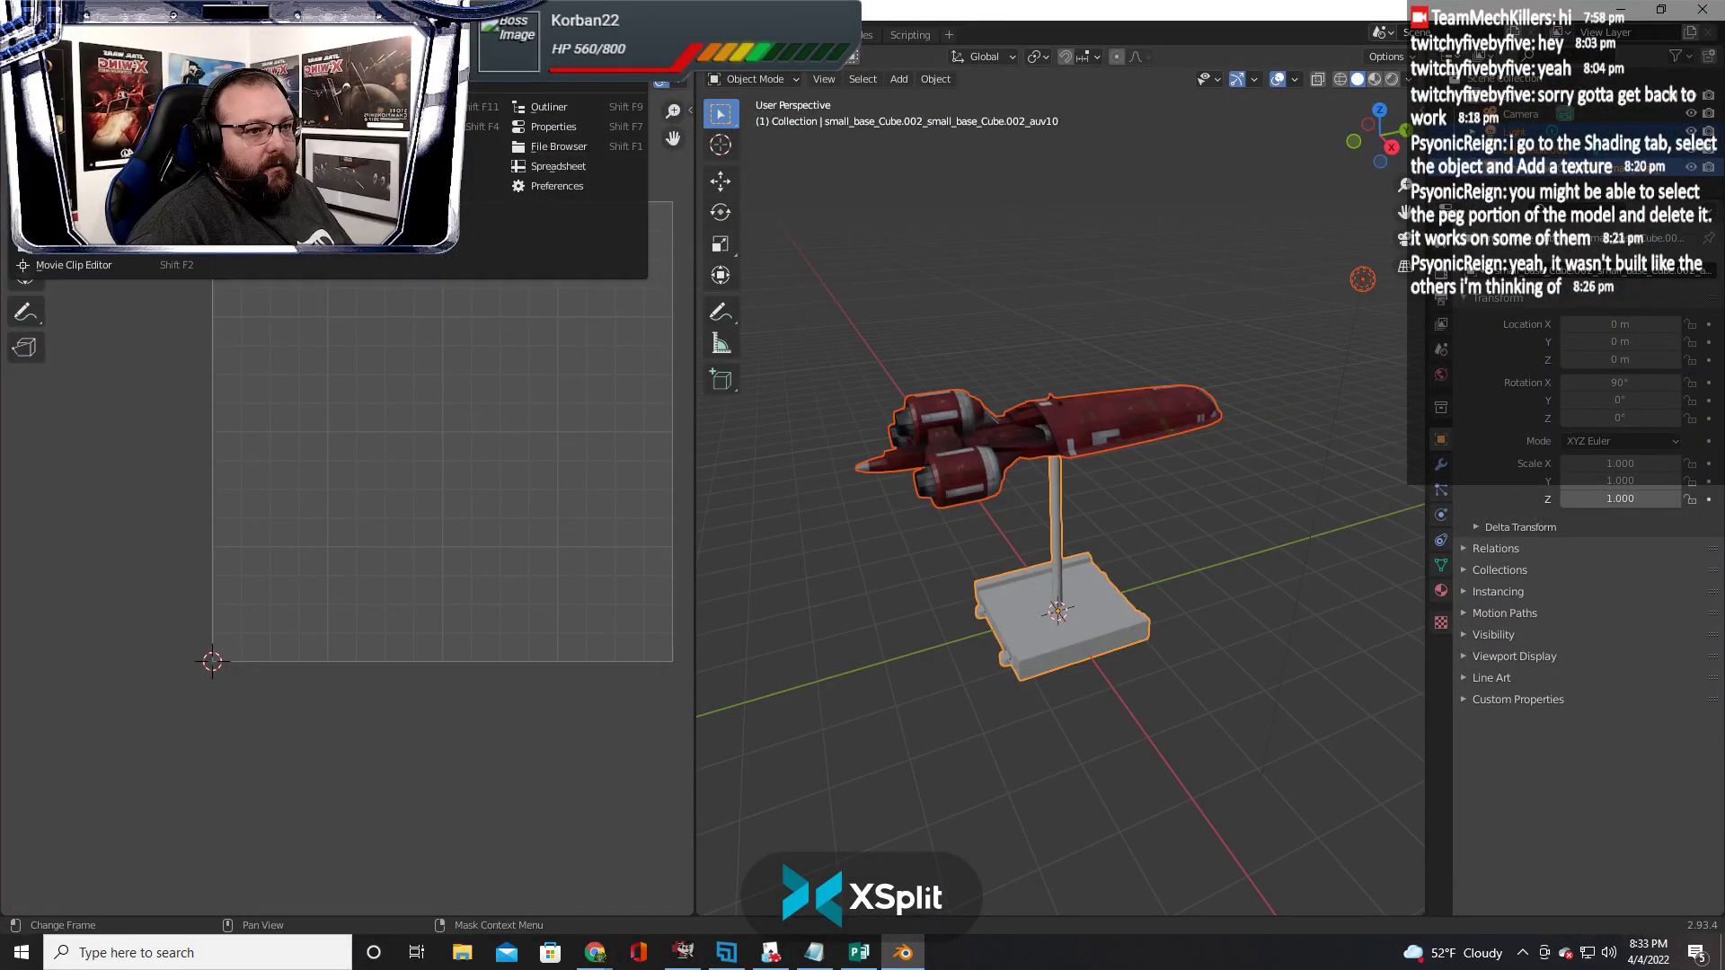
key(Escape)
click(21, 81)
click(74, 186)
click(20, 57)
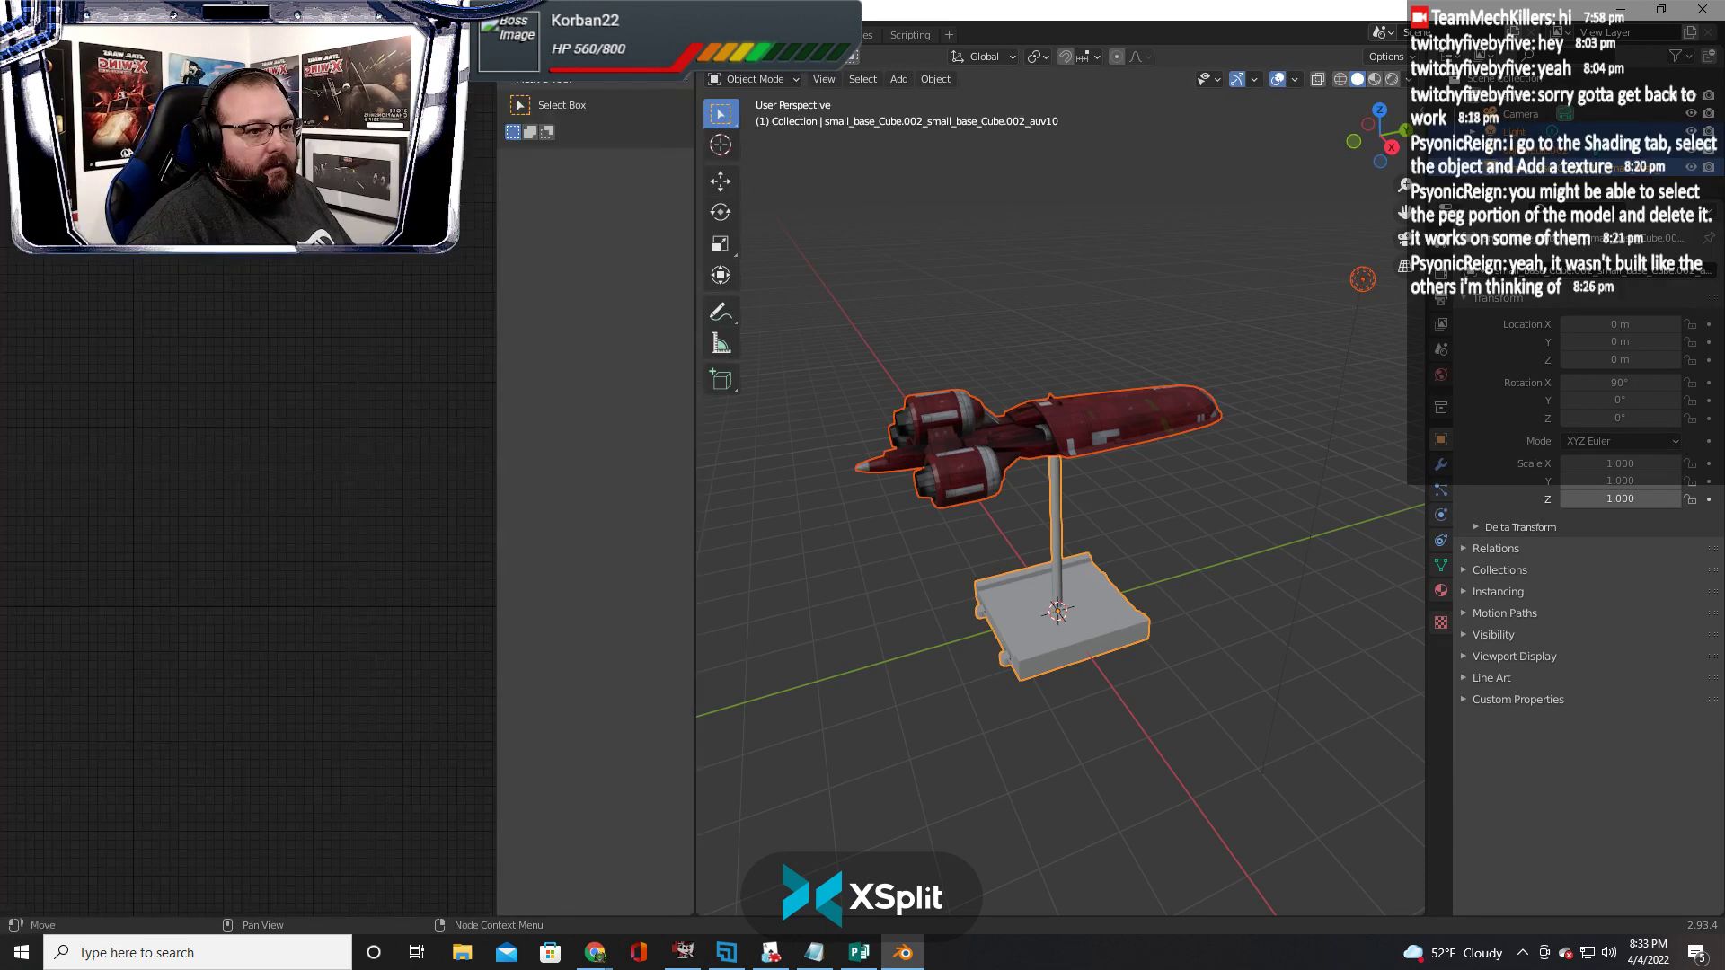
click(20, 56)
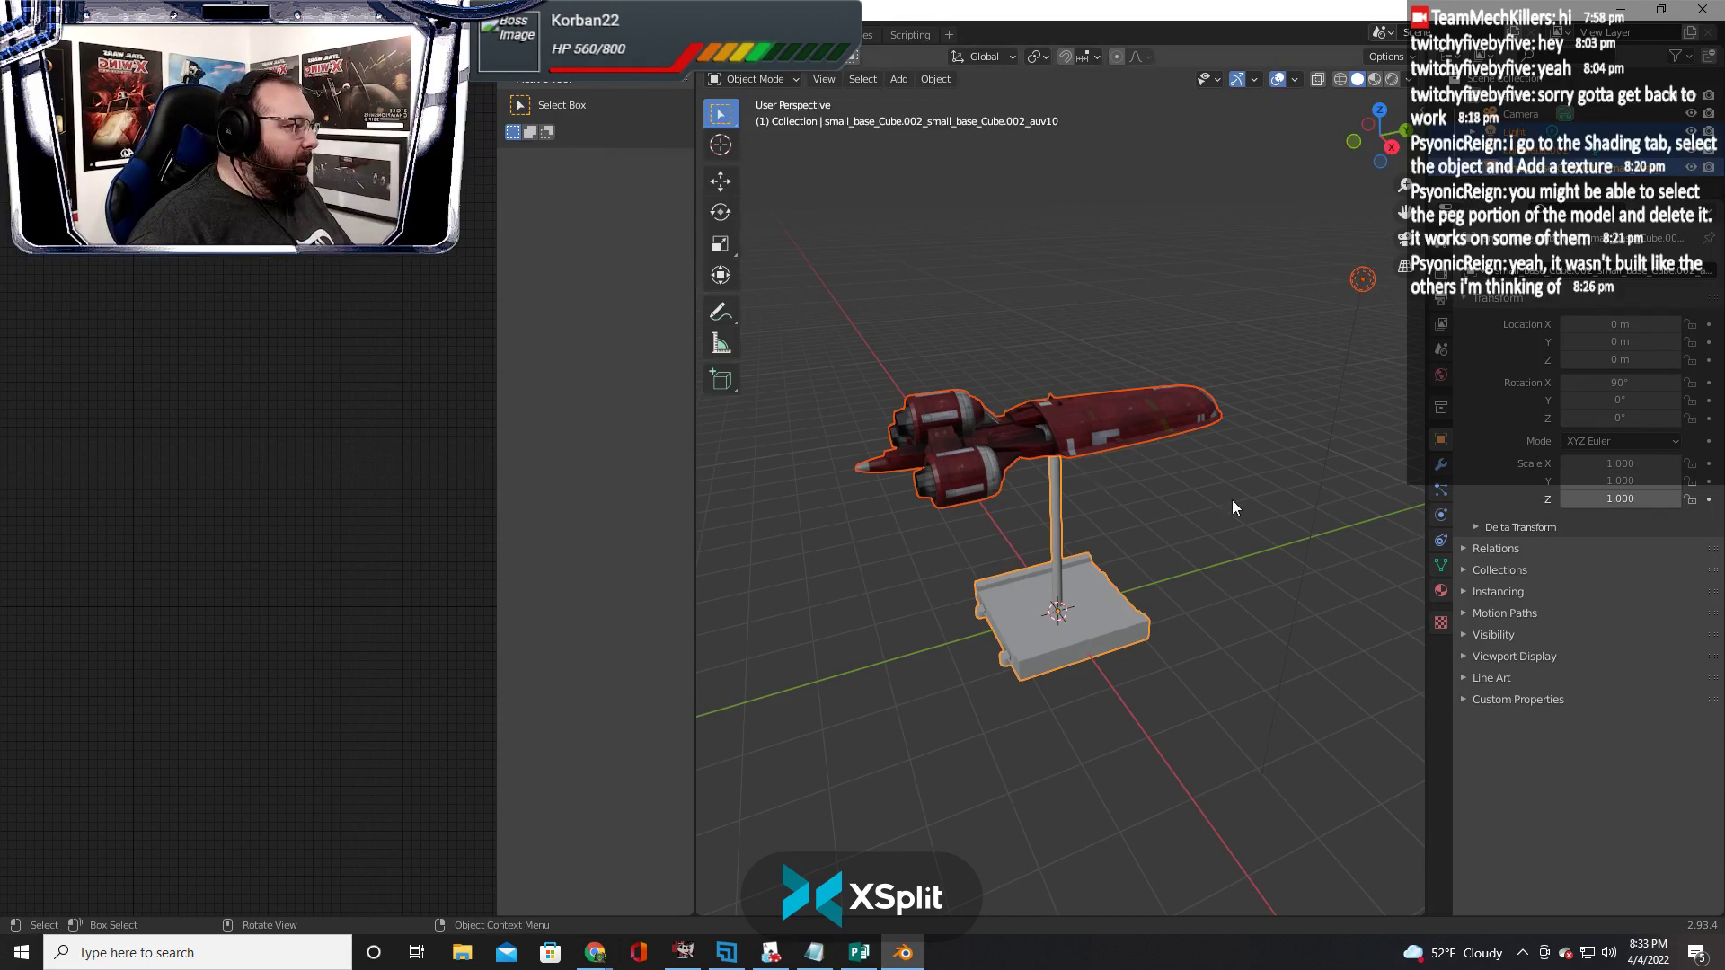
Close the current Blender session and switch to a newly started one
click(1702, 9)
click(909, 516)
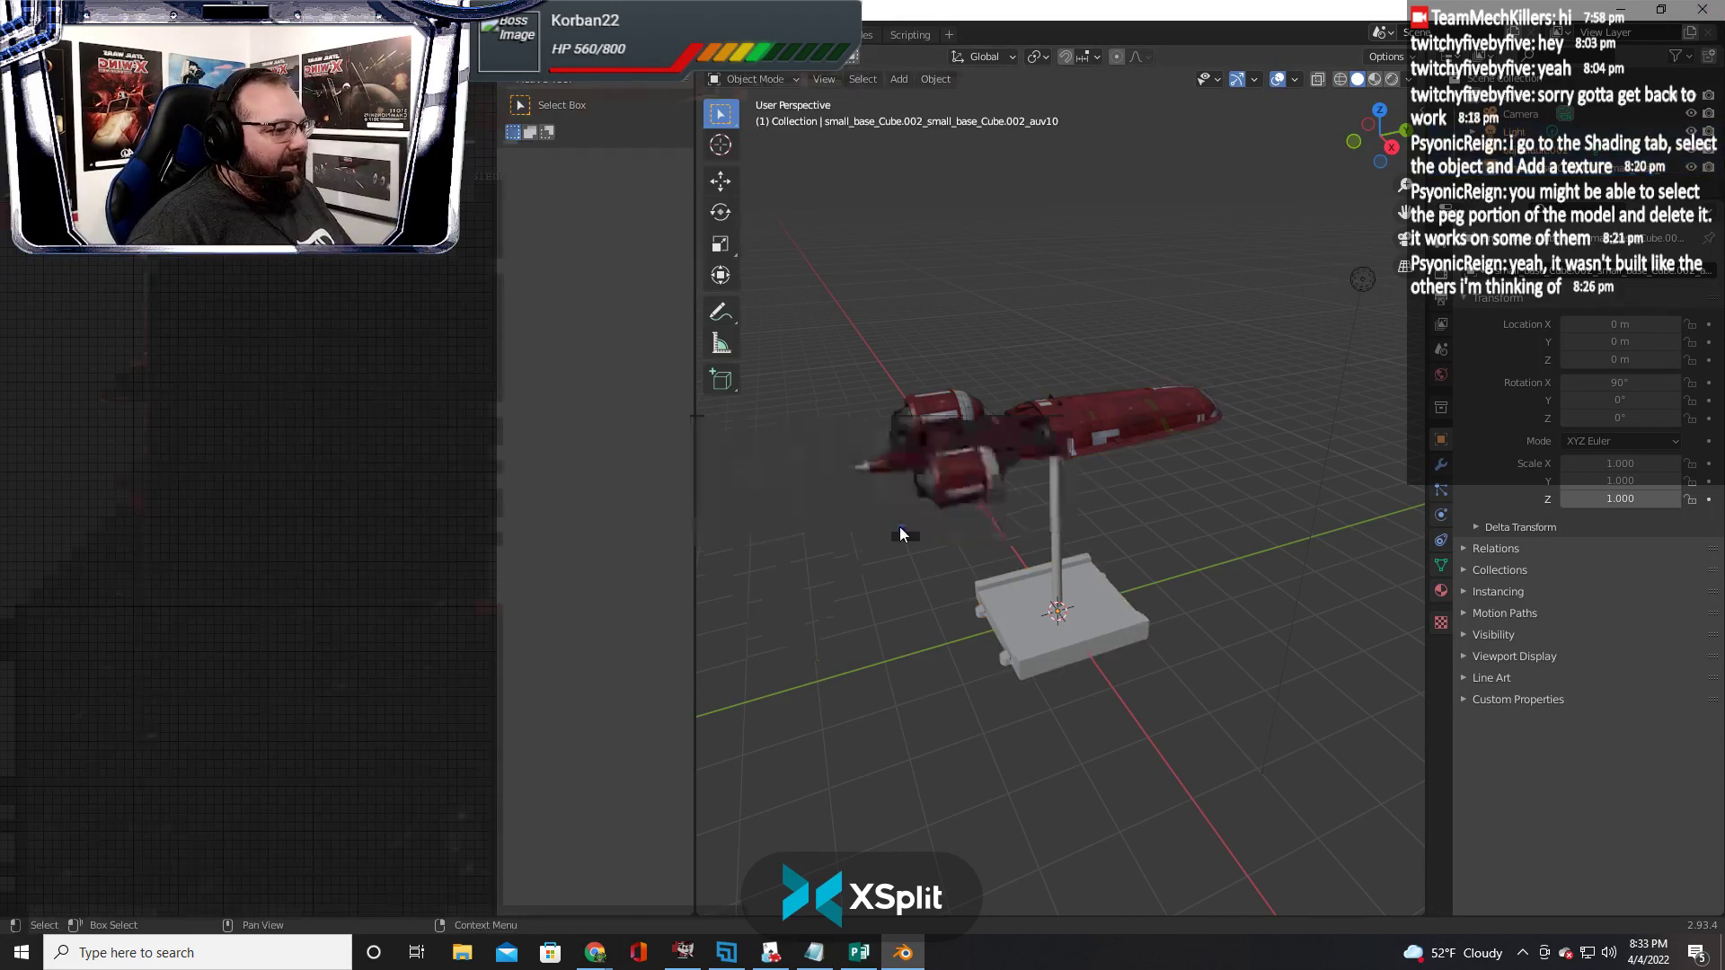
key(alt+Tab)
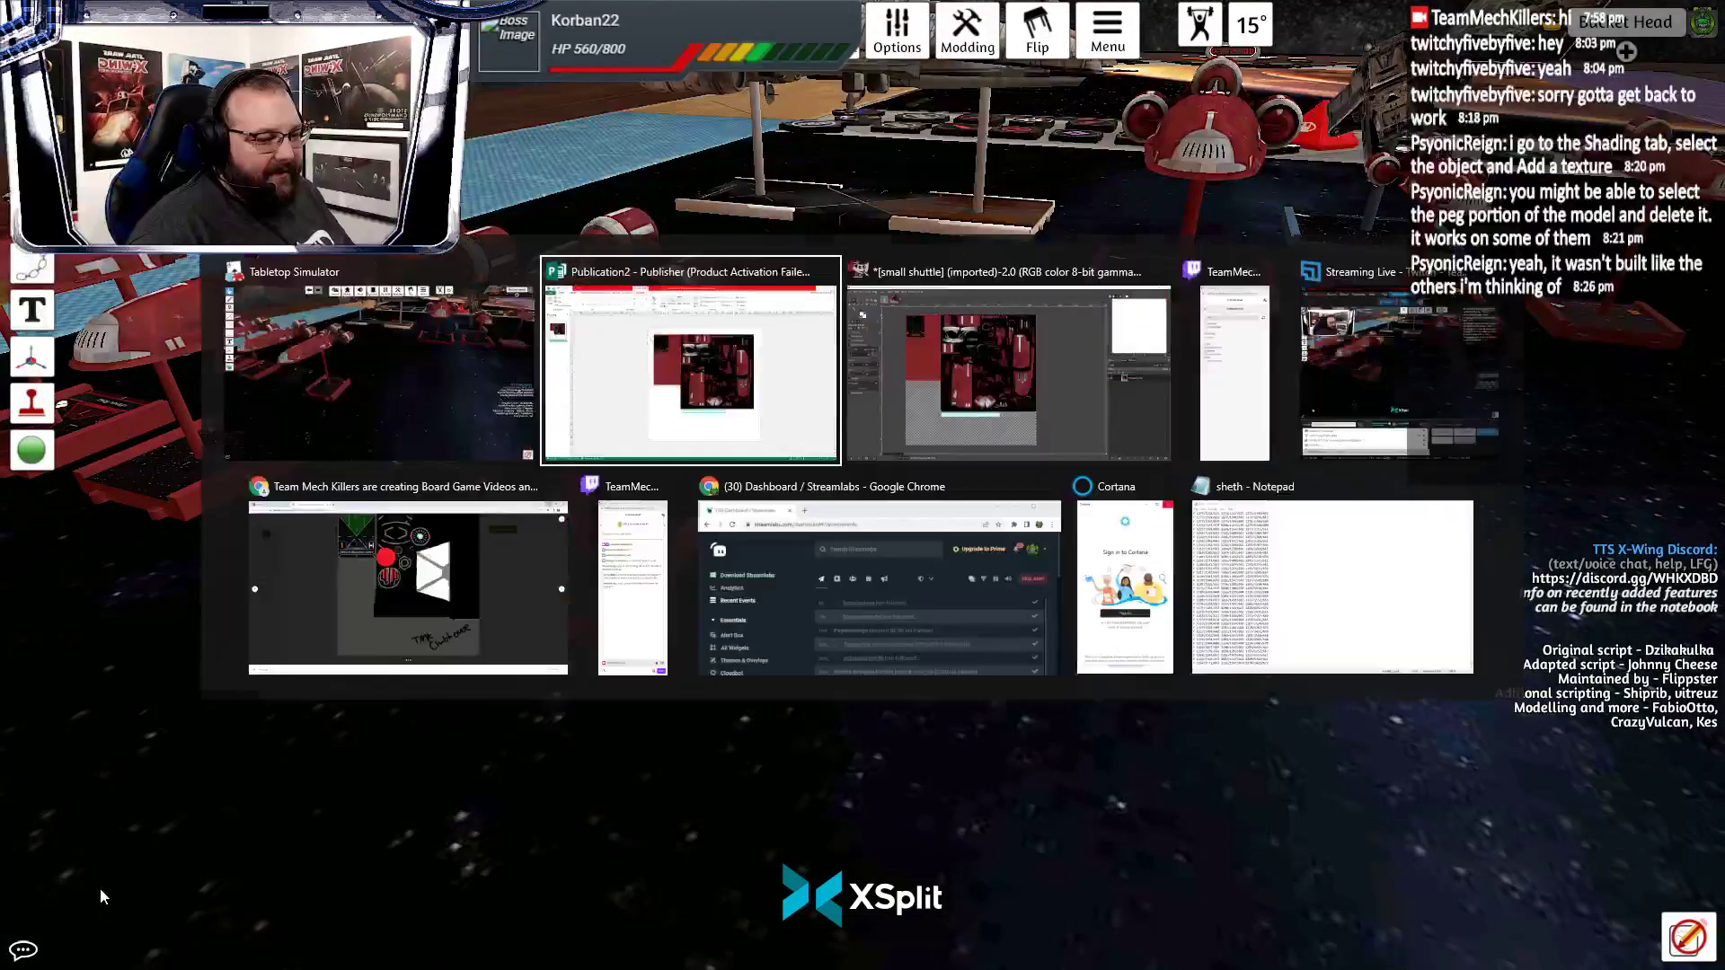
key(Escape)
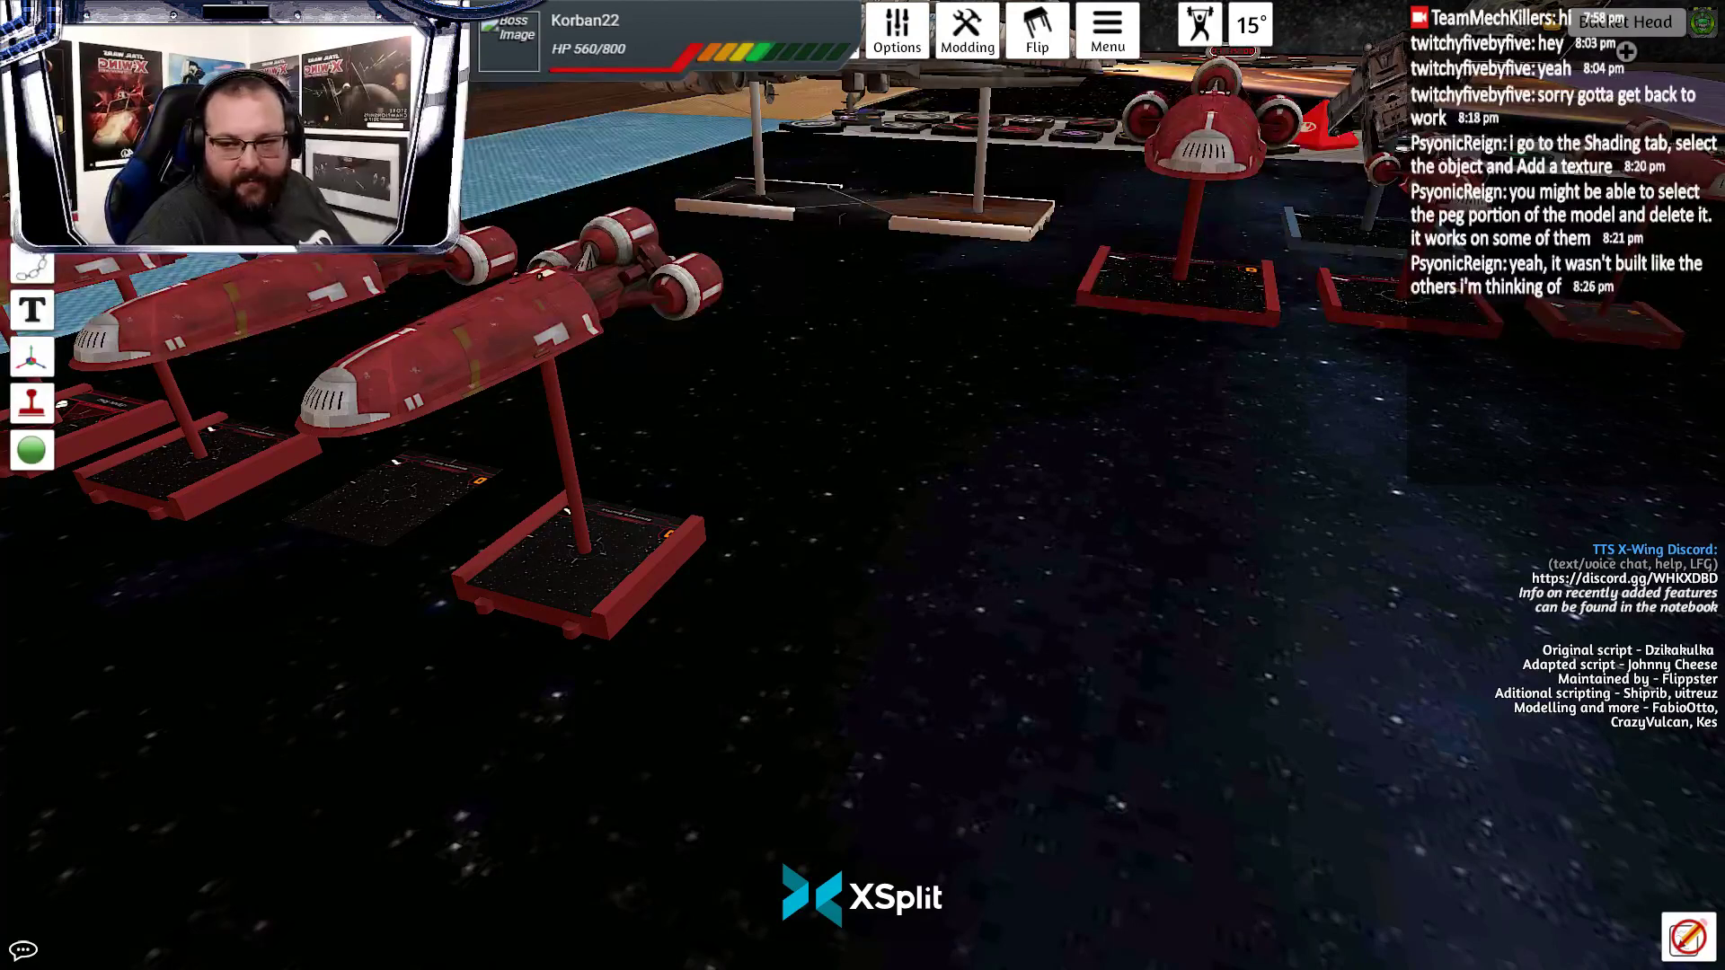
key(alt+Tab)
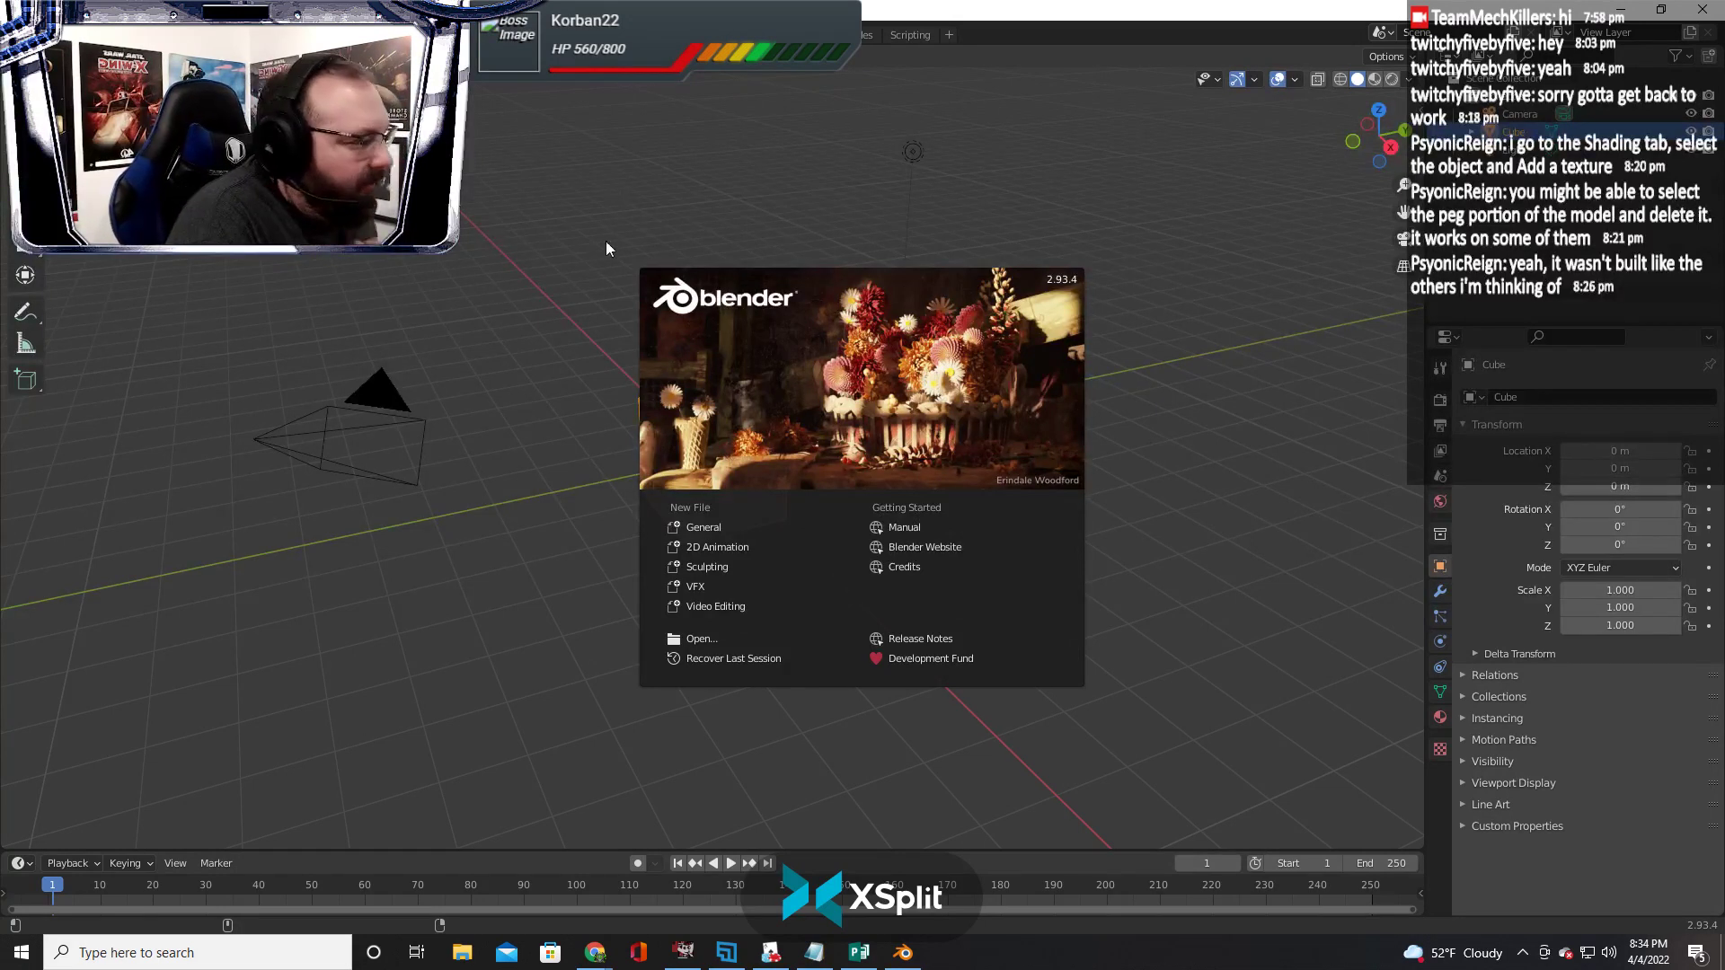
Delete the default cube from the new scene
click(41, 34)
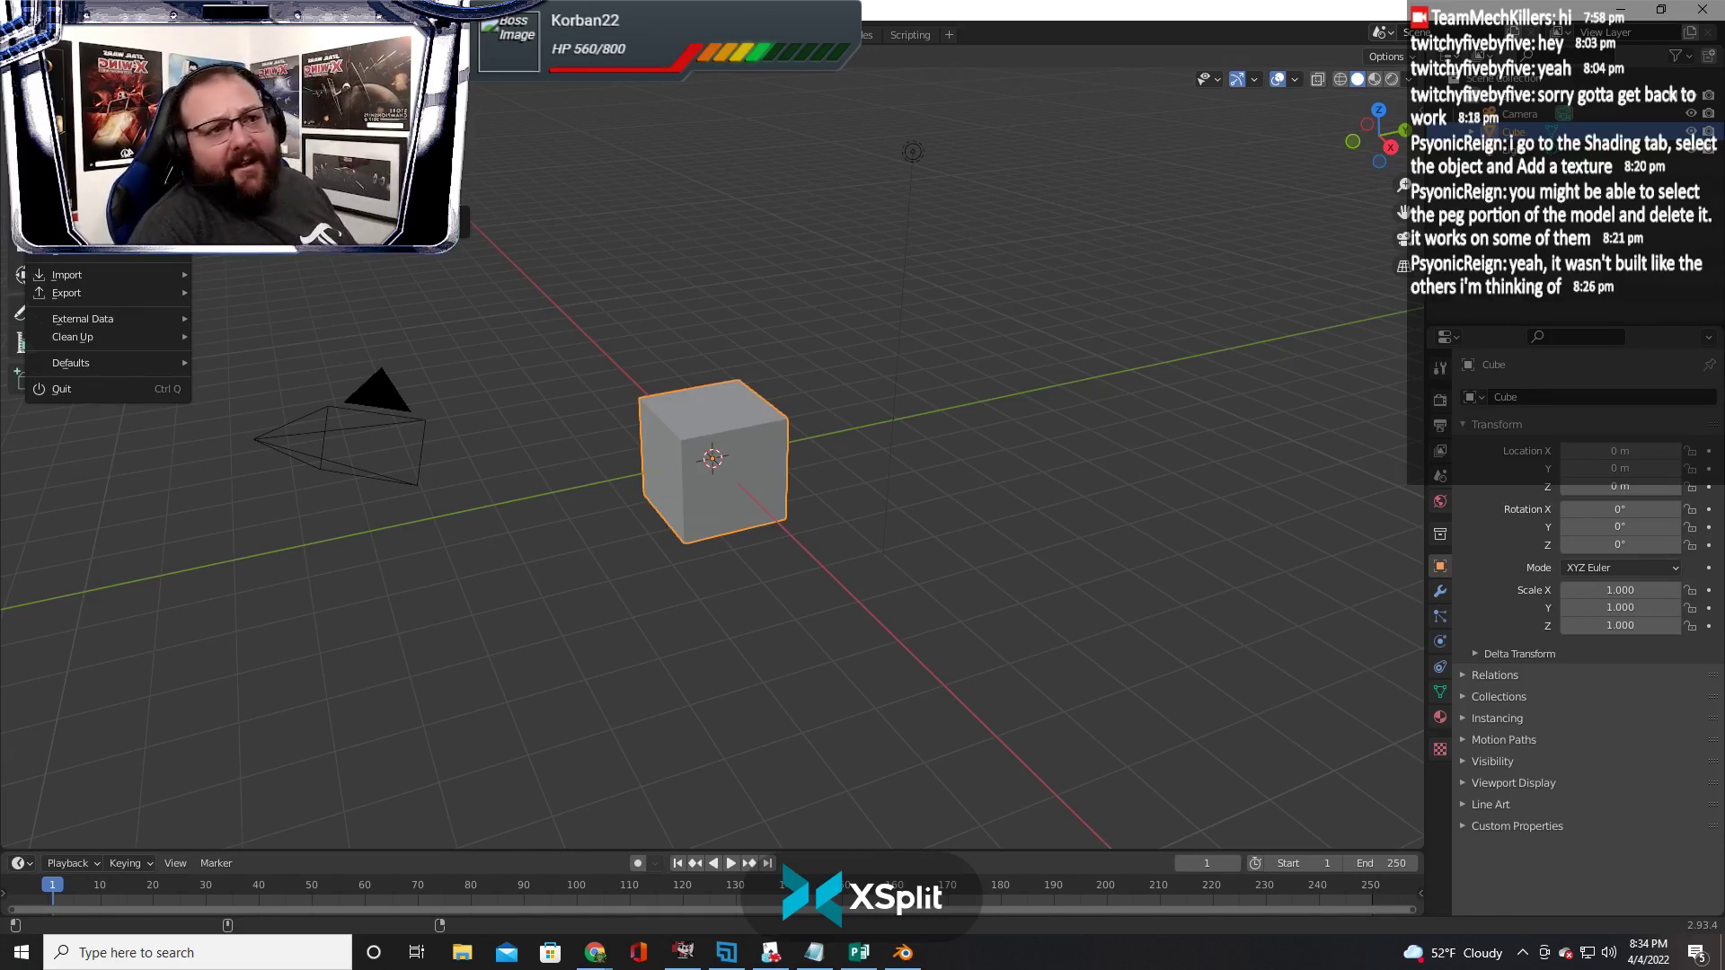
key(Escape)
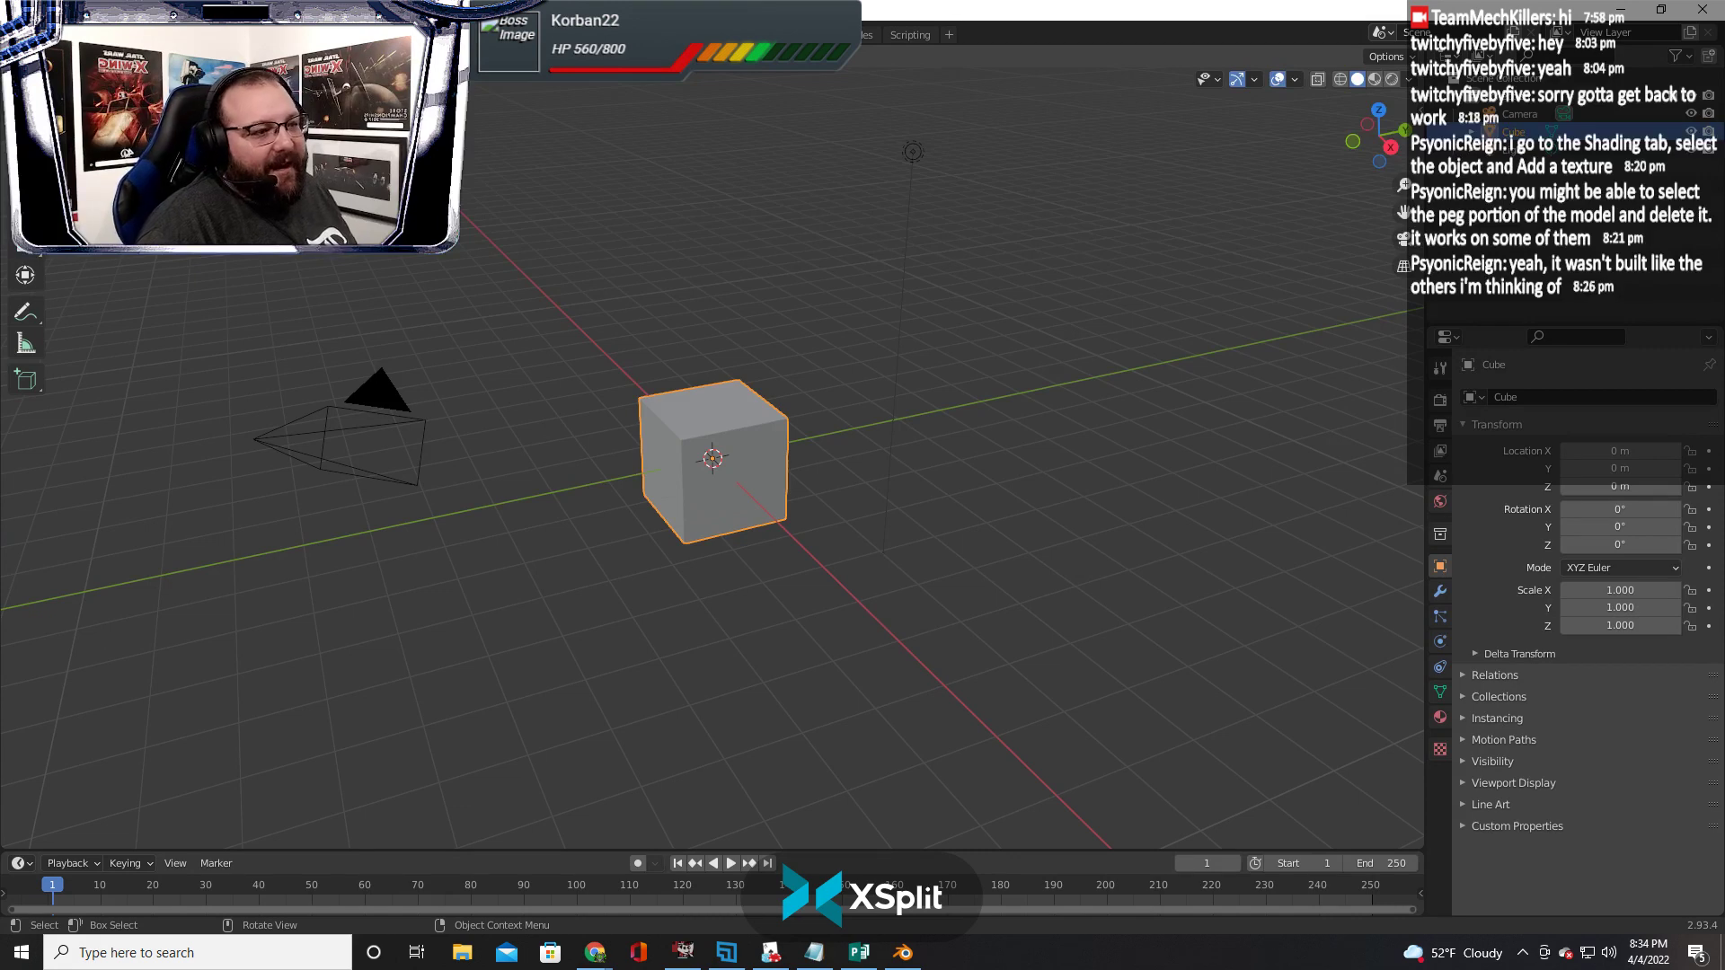
key(Delete)
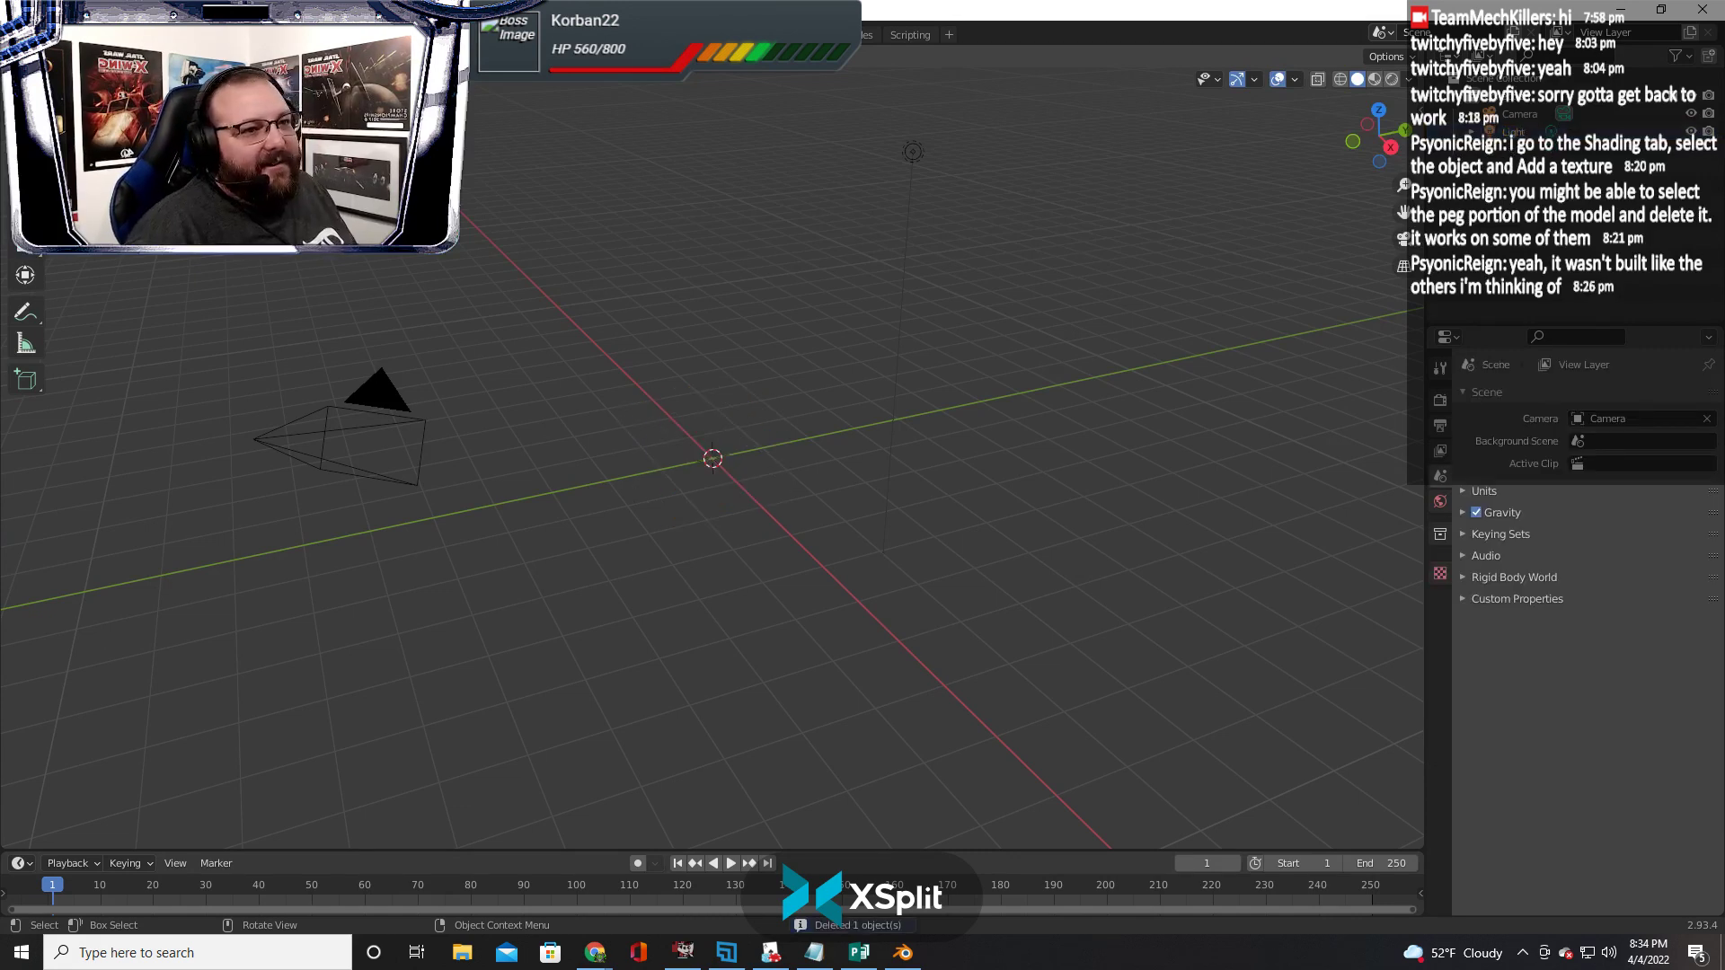
Import the Wavefront model smShuttle_v2.obj from the Desktop
click(43, 34)
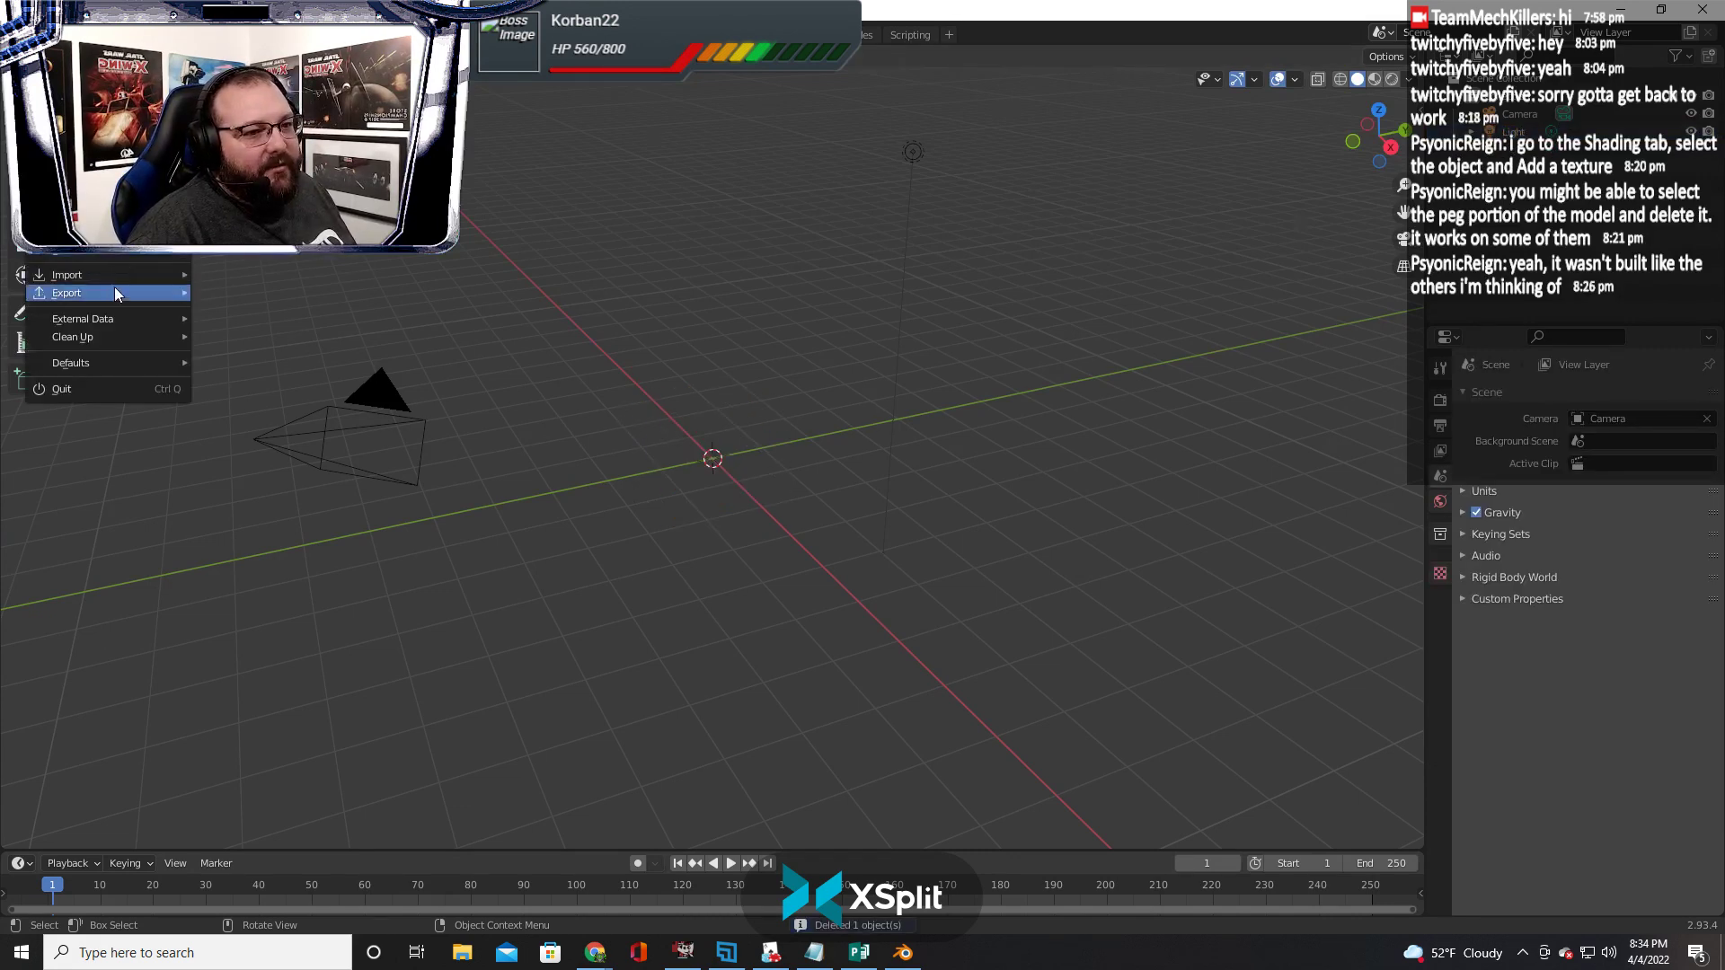
mouse_move(115, 274)
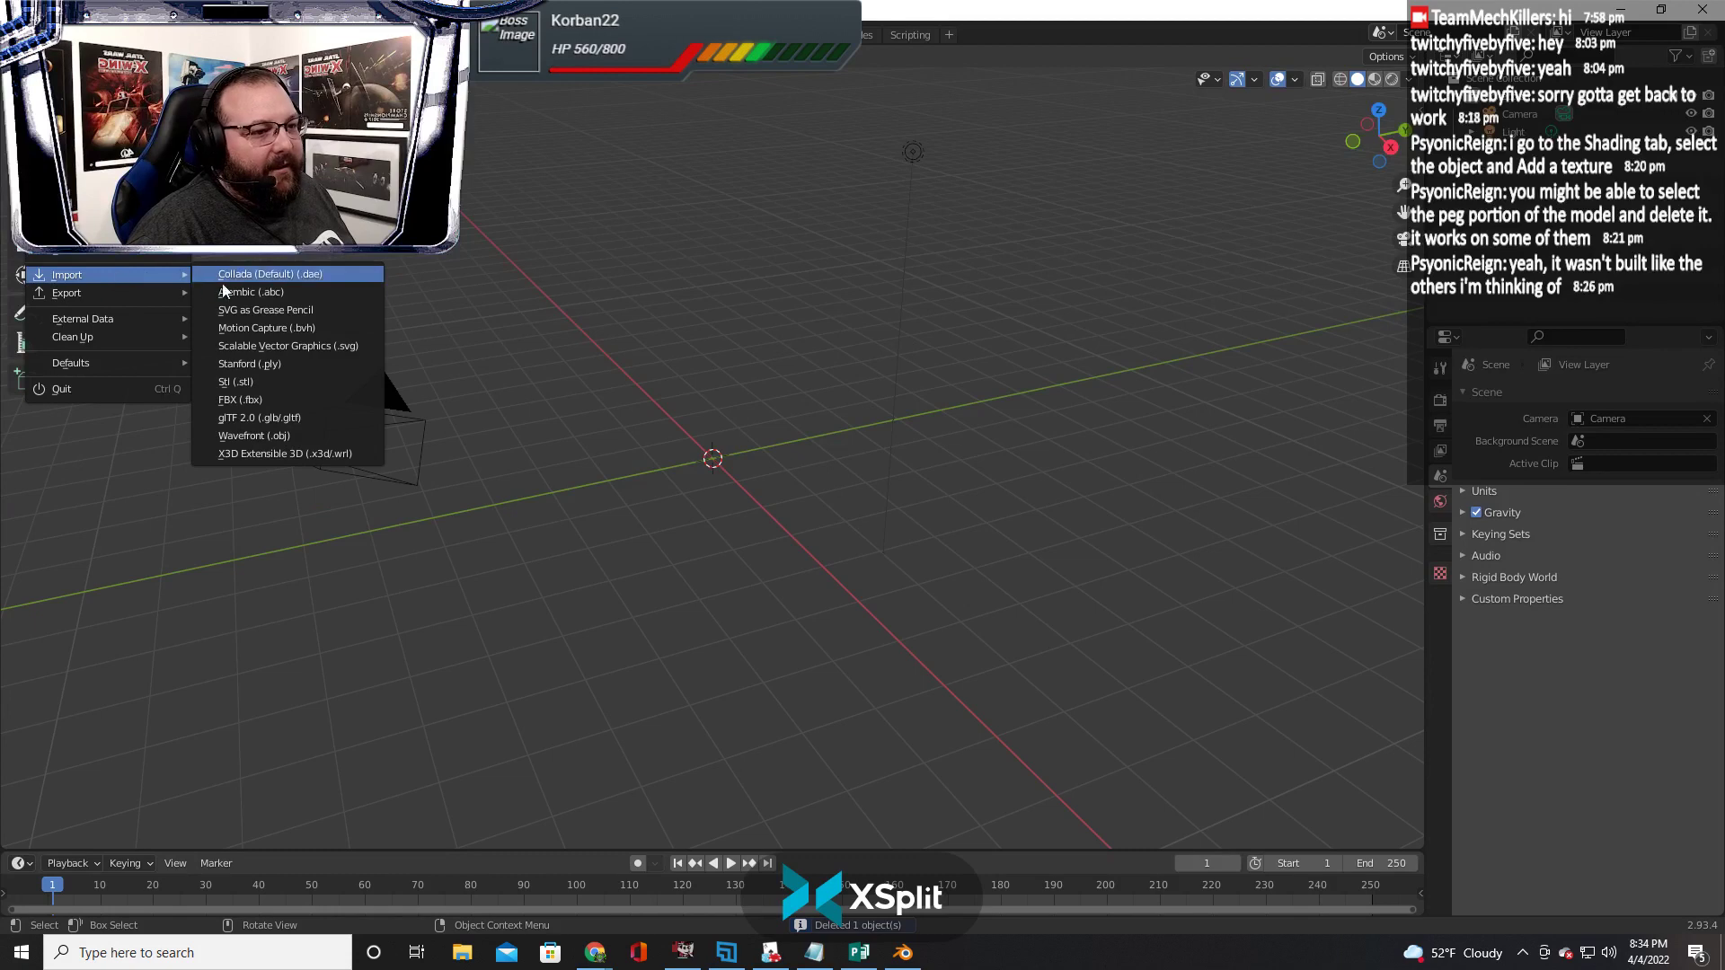
click(282, 441)
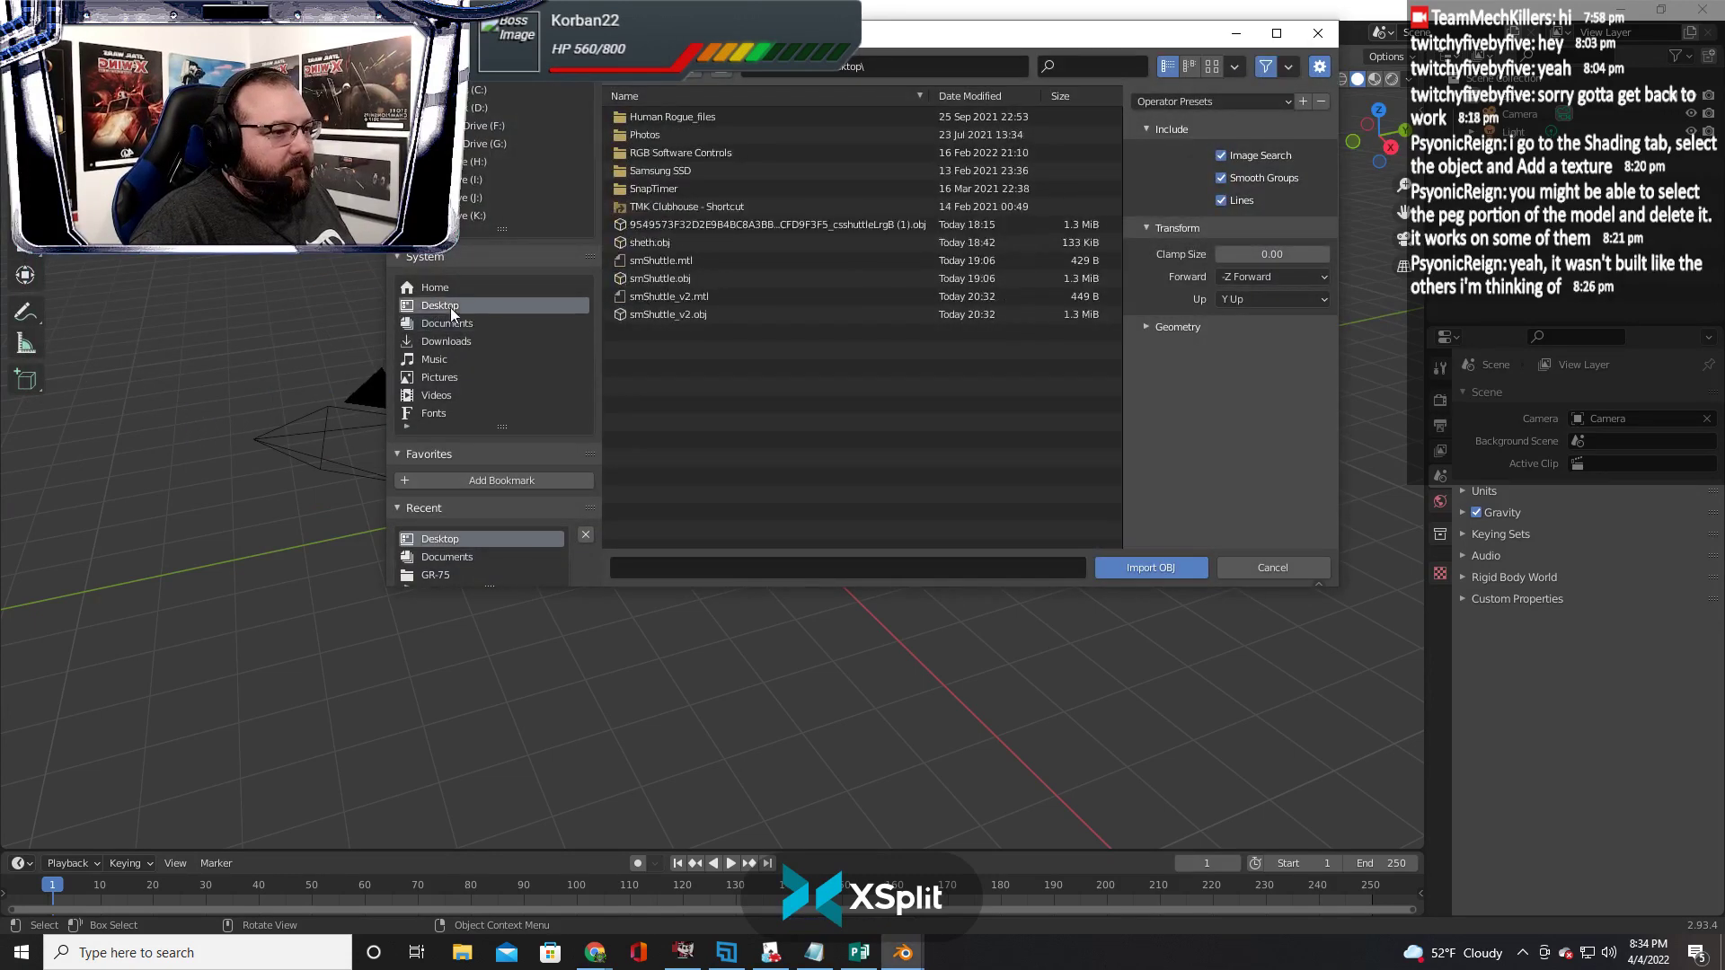
click(657, 317)
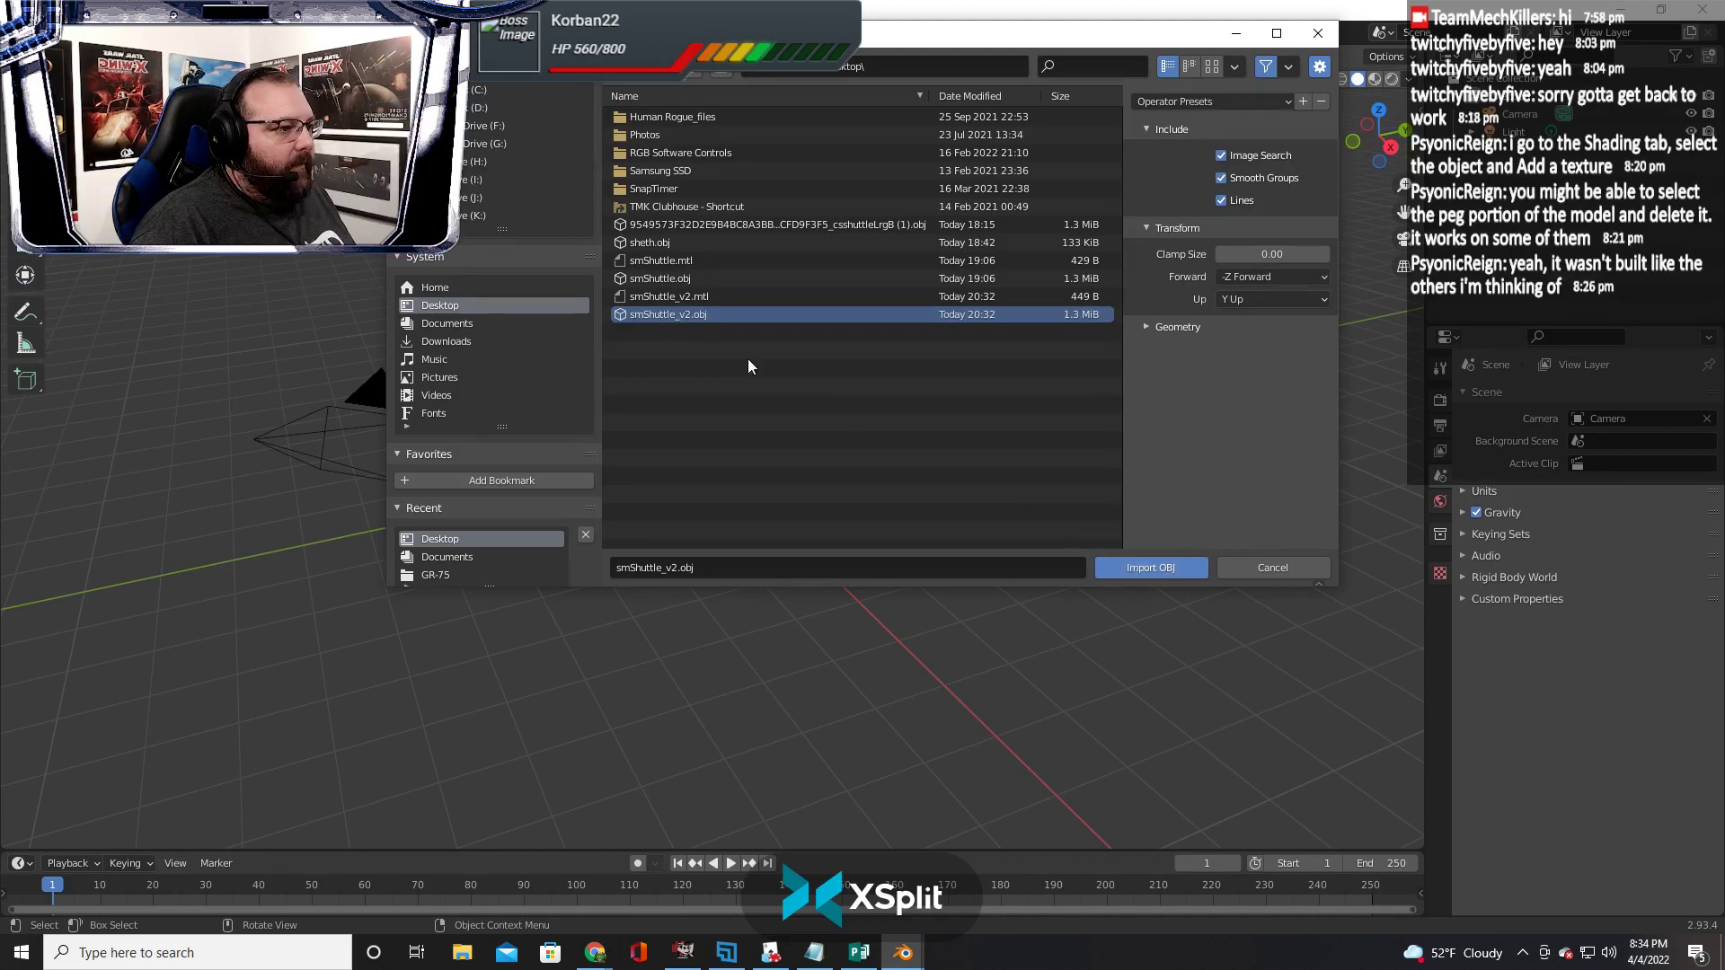
click(1147, 568)
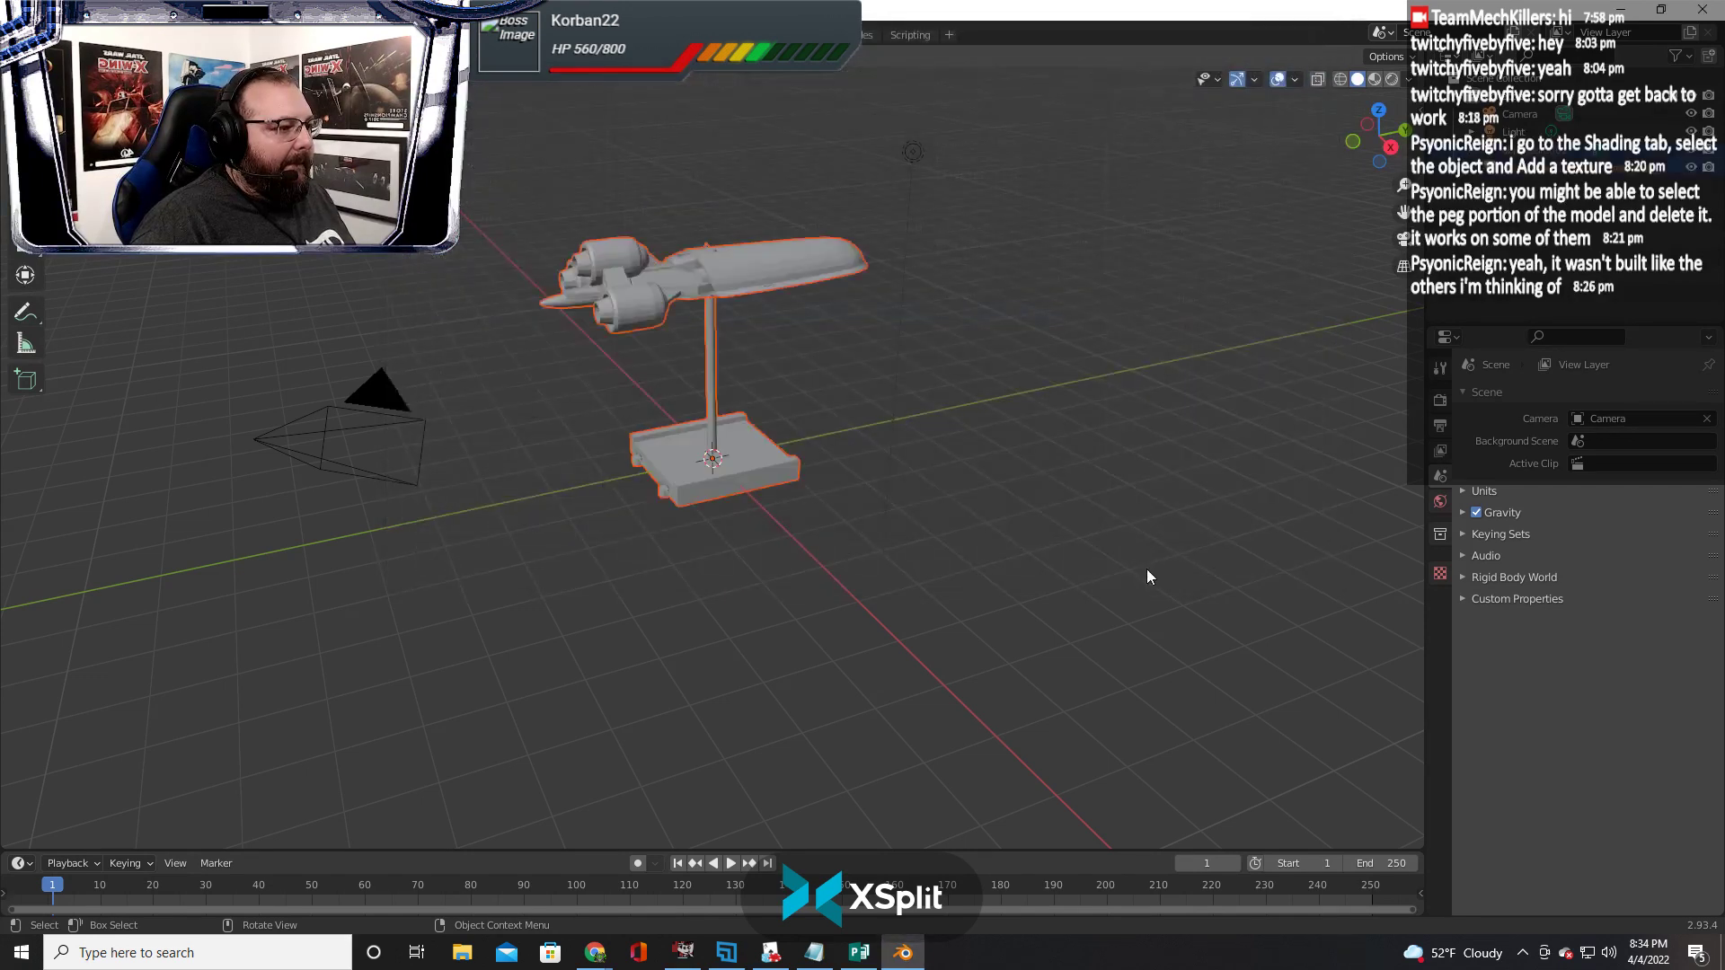
Select the imported base and peg, and examine the world settings and the object's material surface settings
right_click(893, 478)
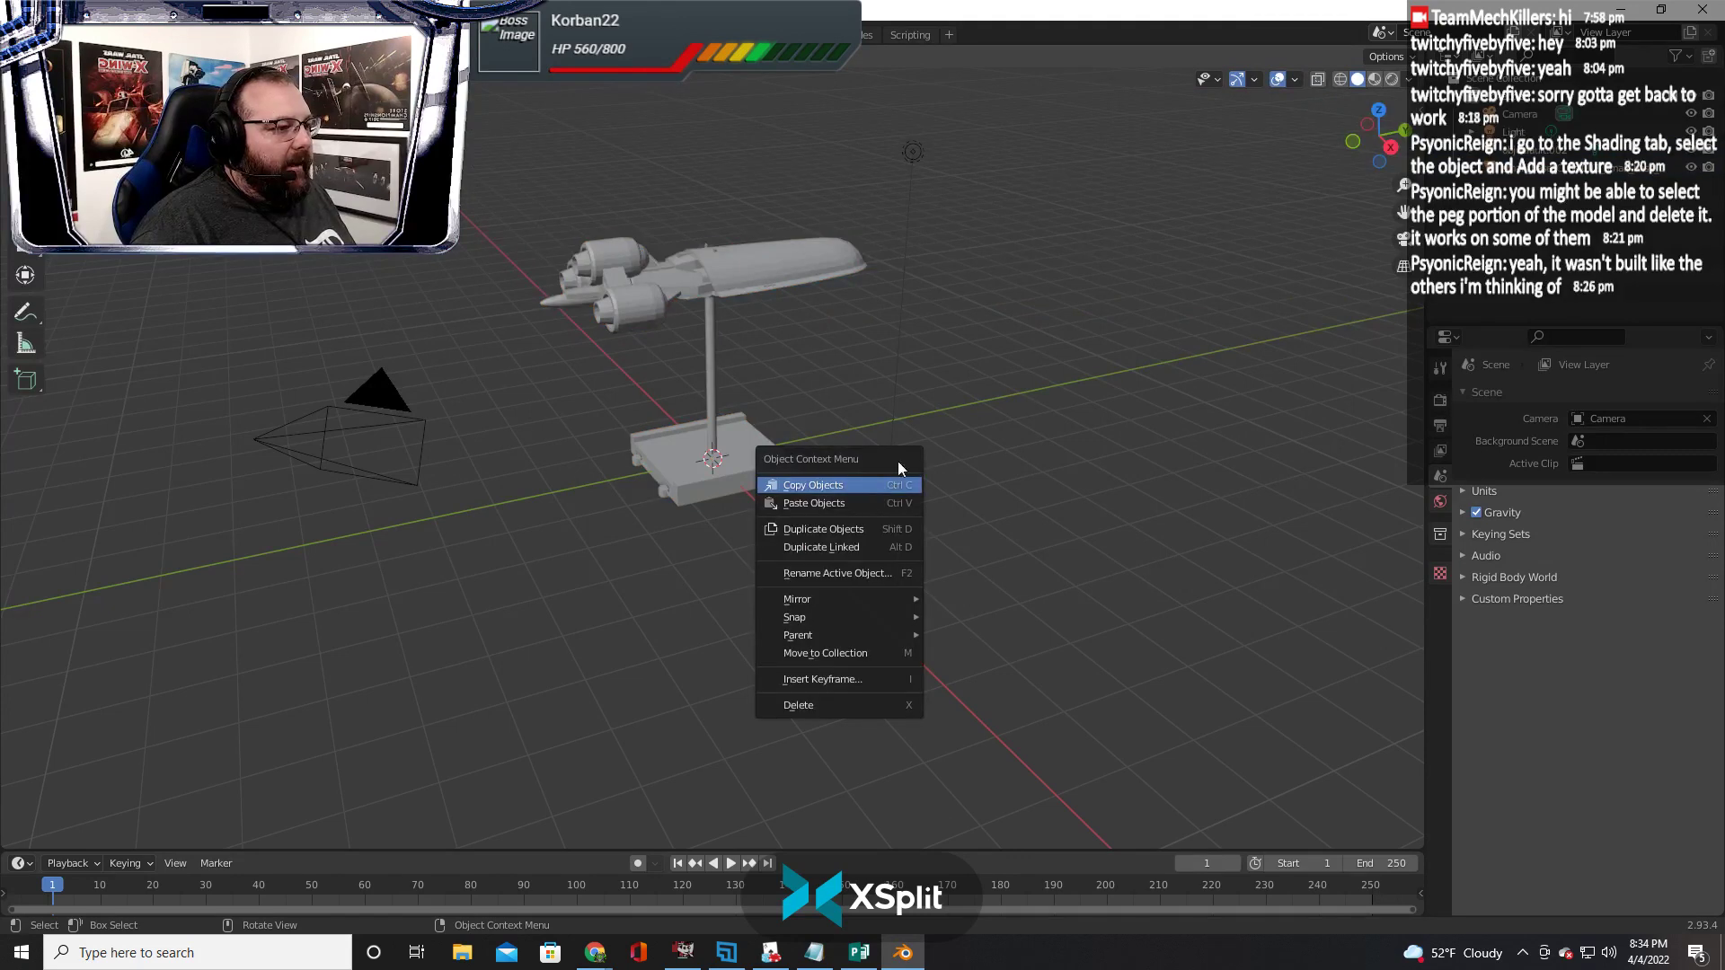
right_click(1000, 451)
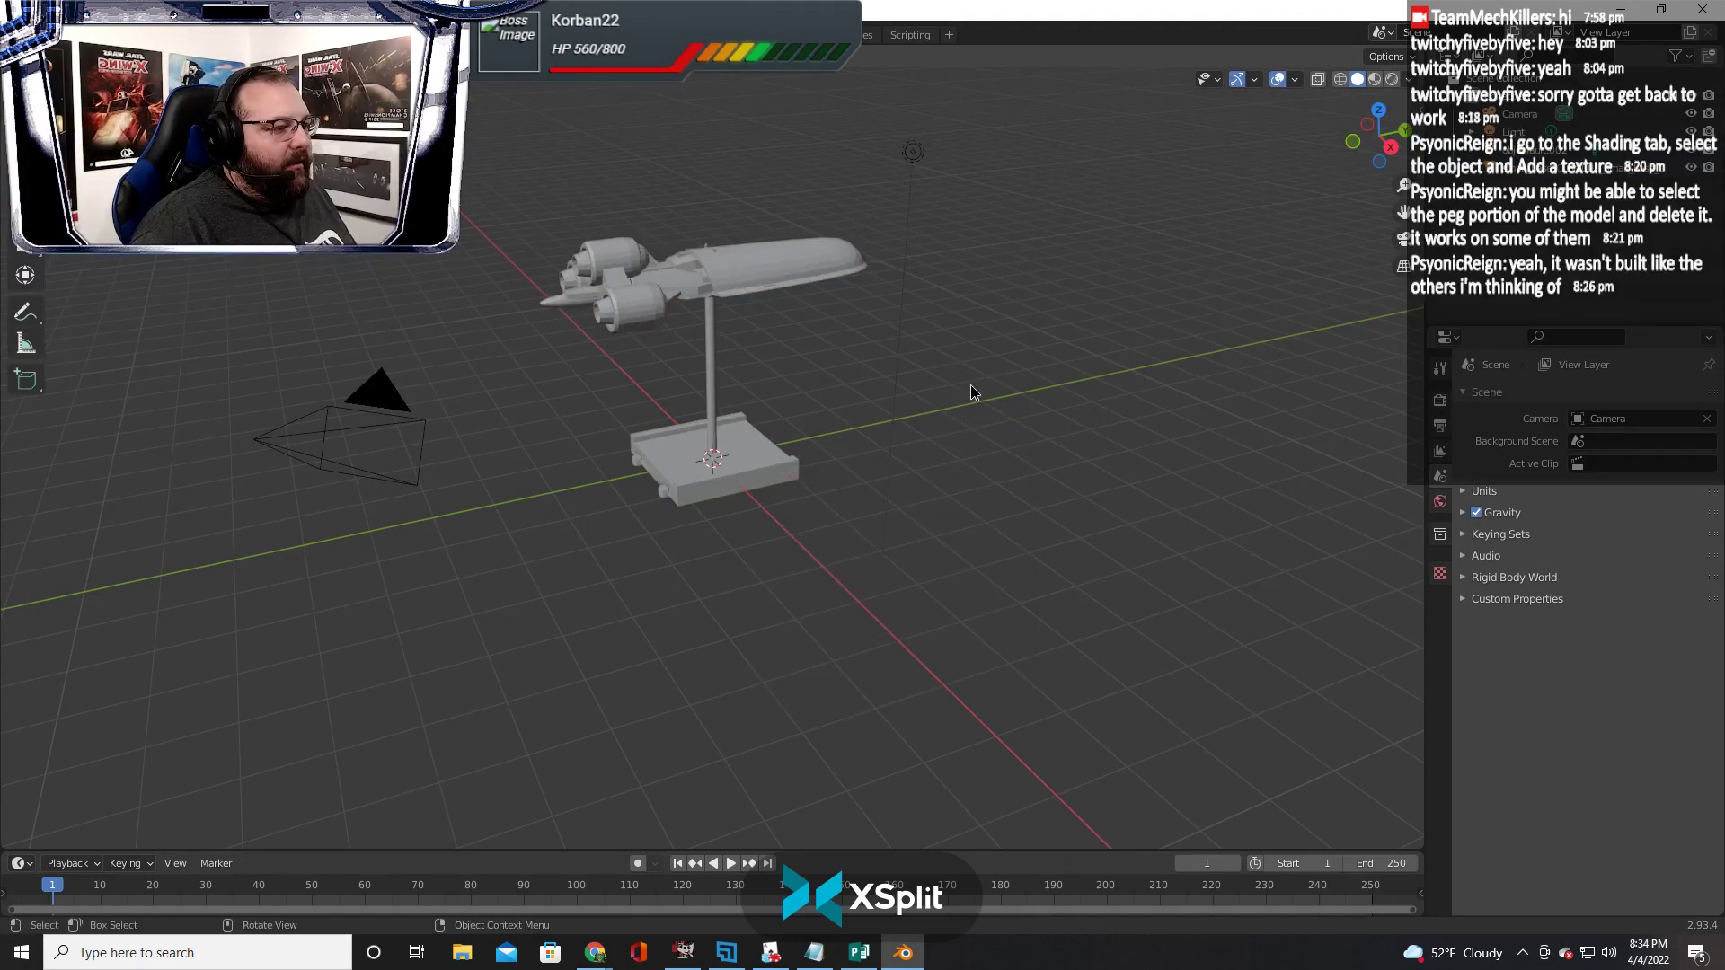
click(755, 464)
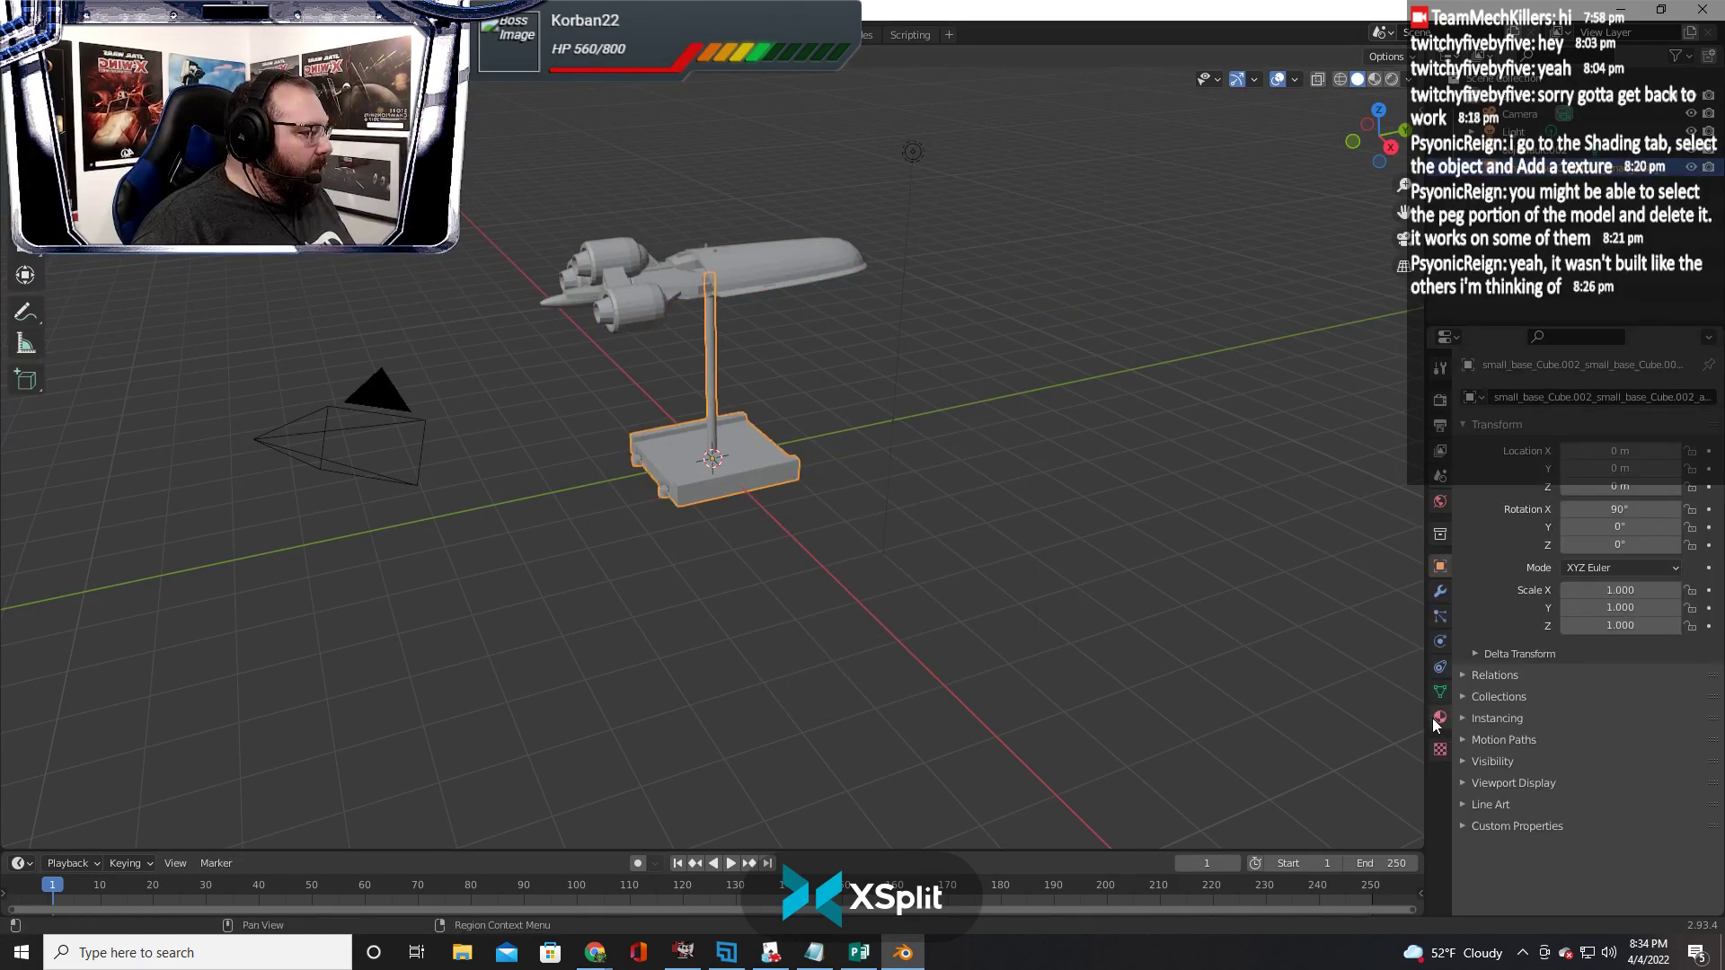
click(1439, 503)
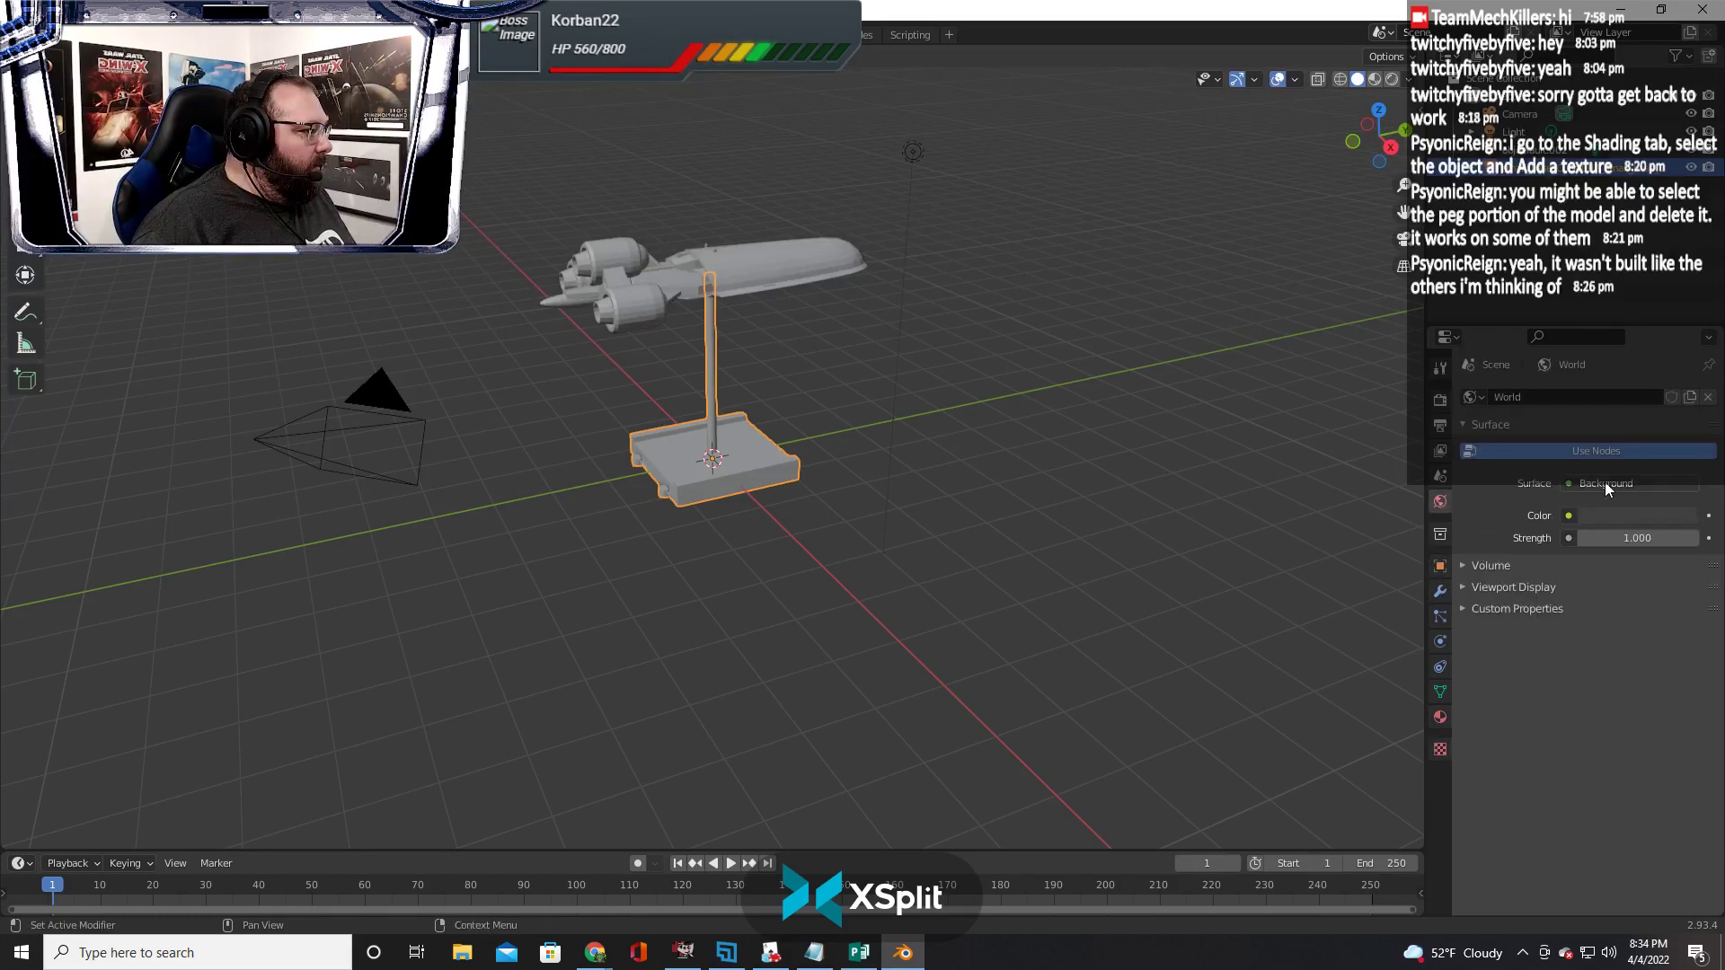
click(1604, 482)
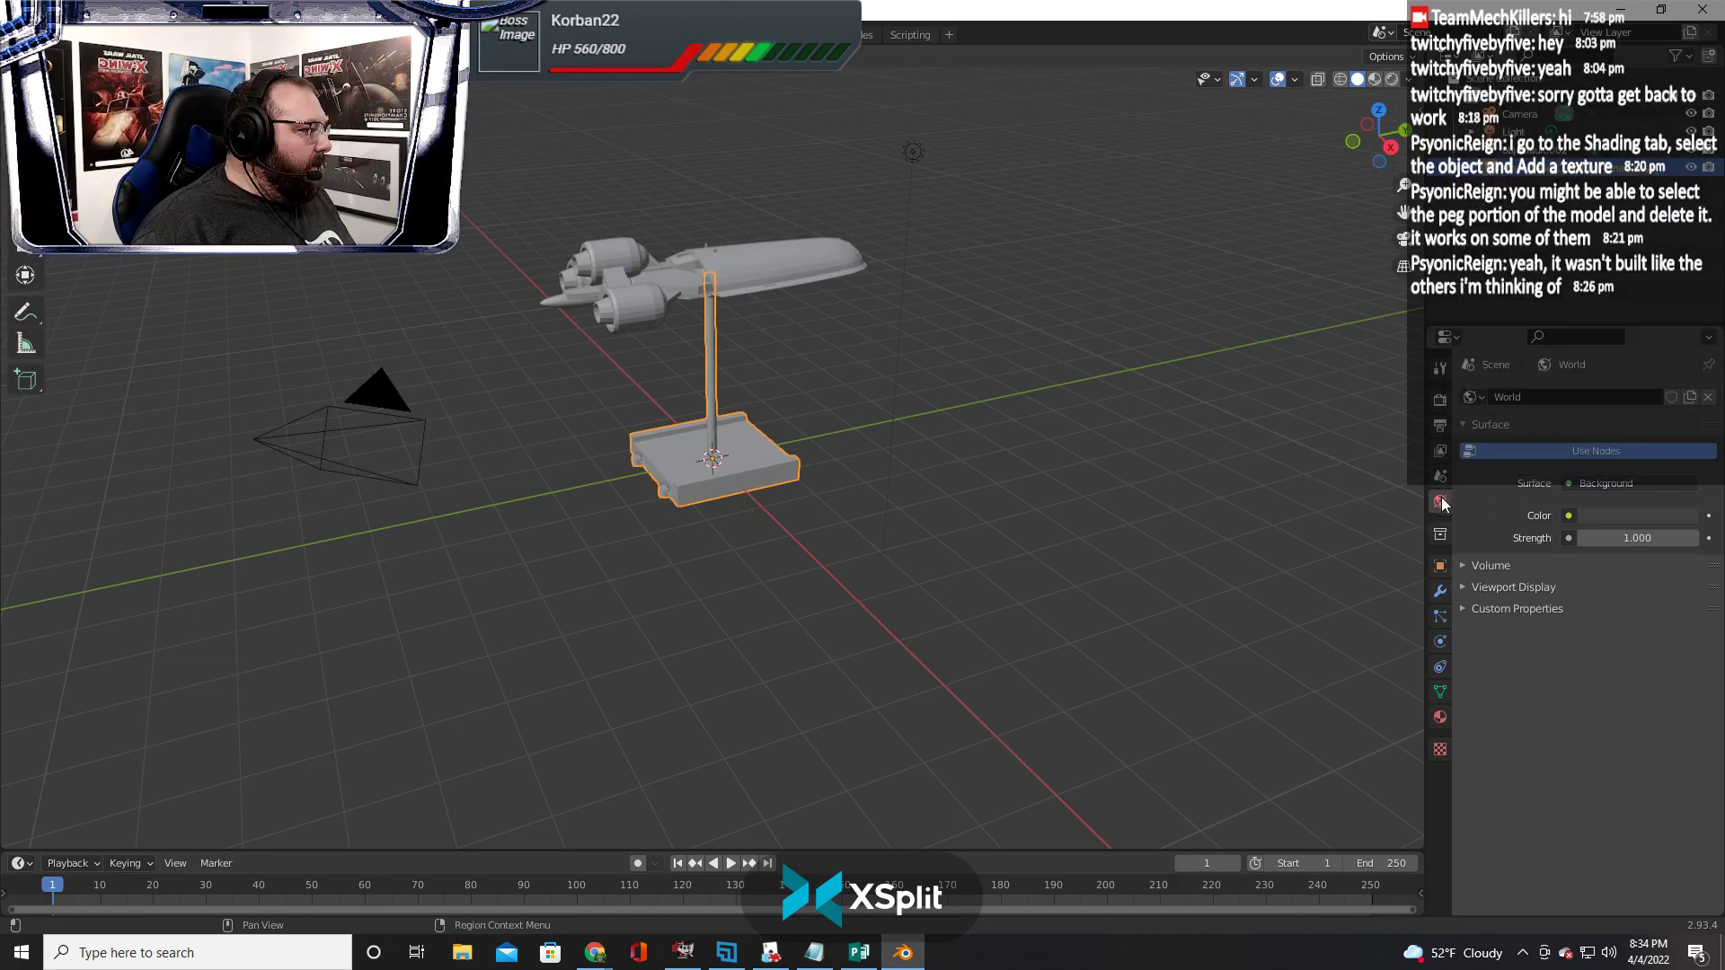
click(1438, 718)
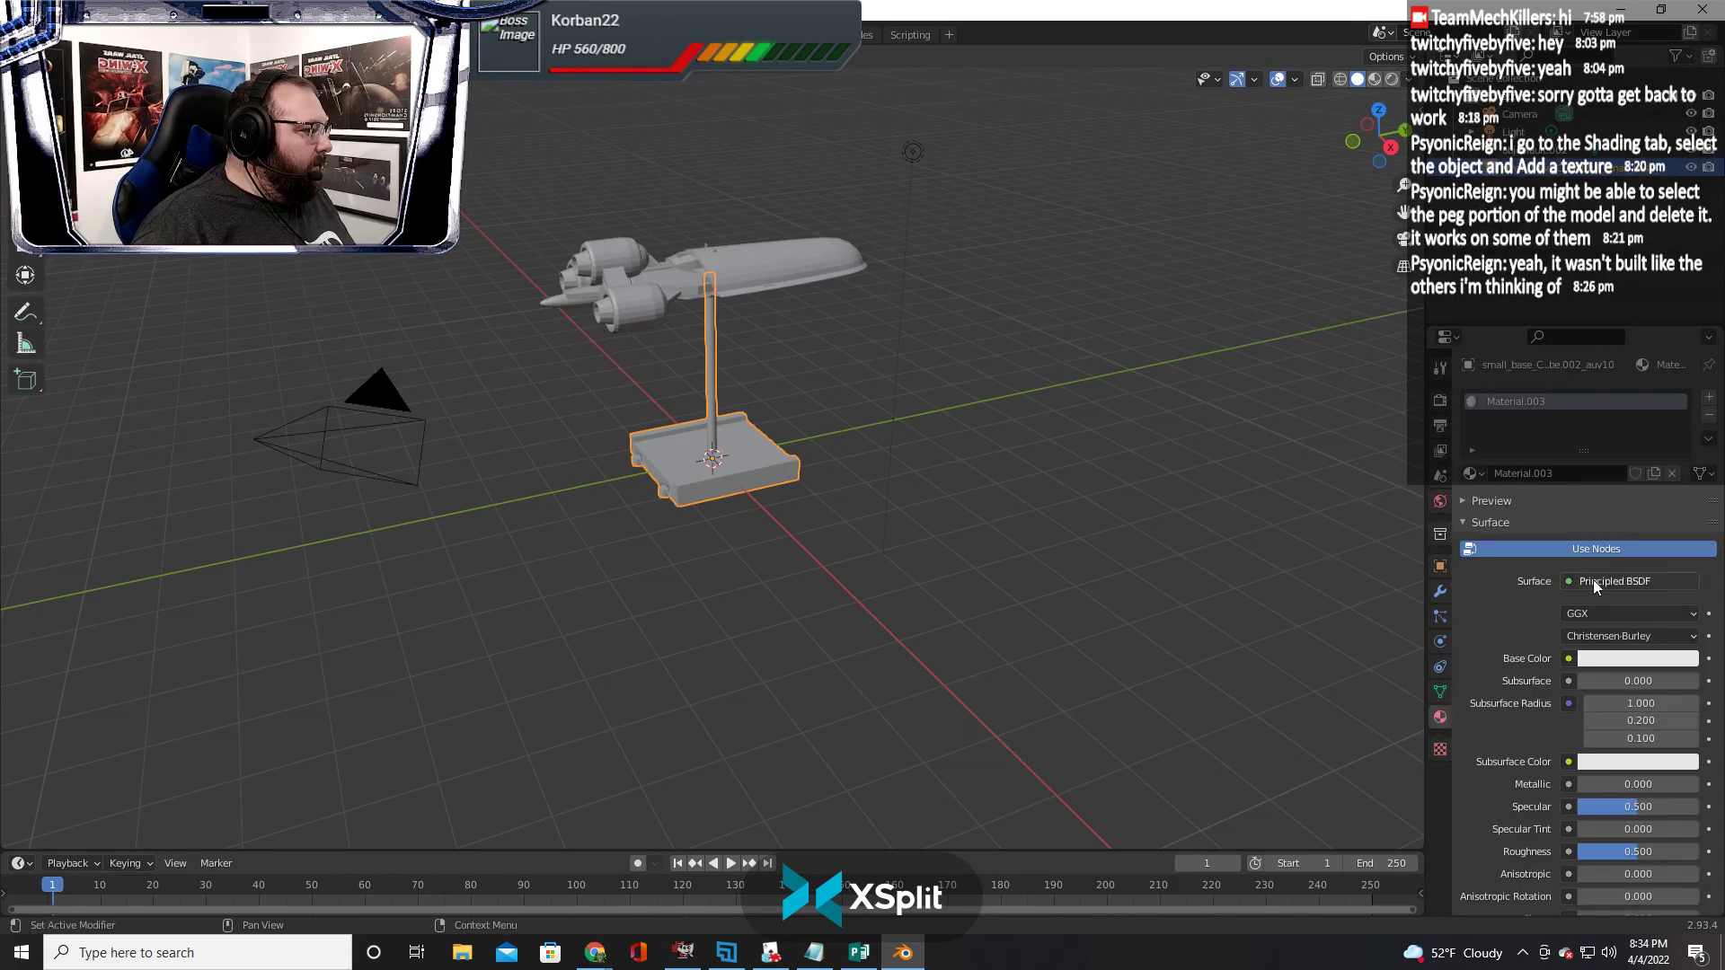
scroll(1591, 586, down, 4)
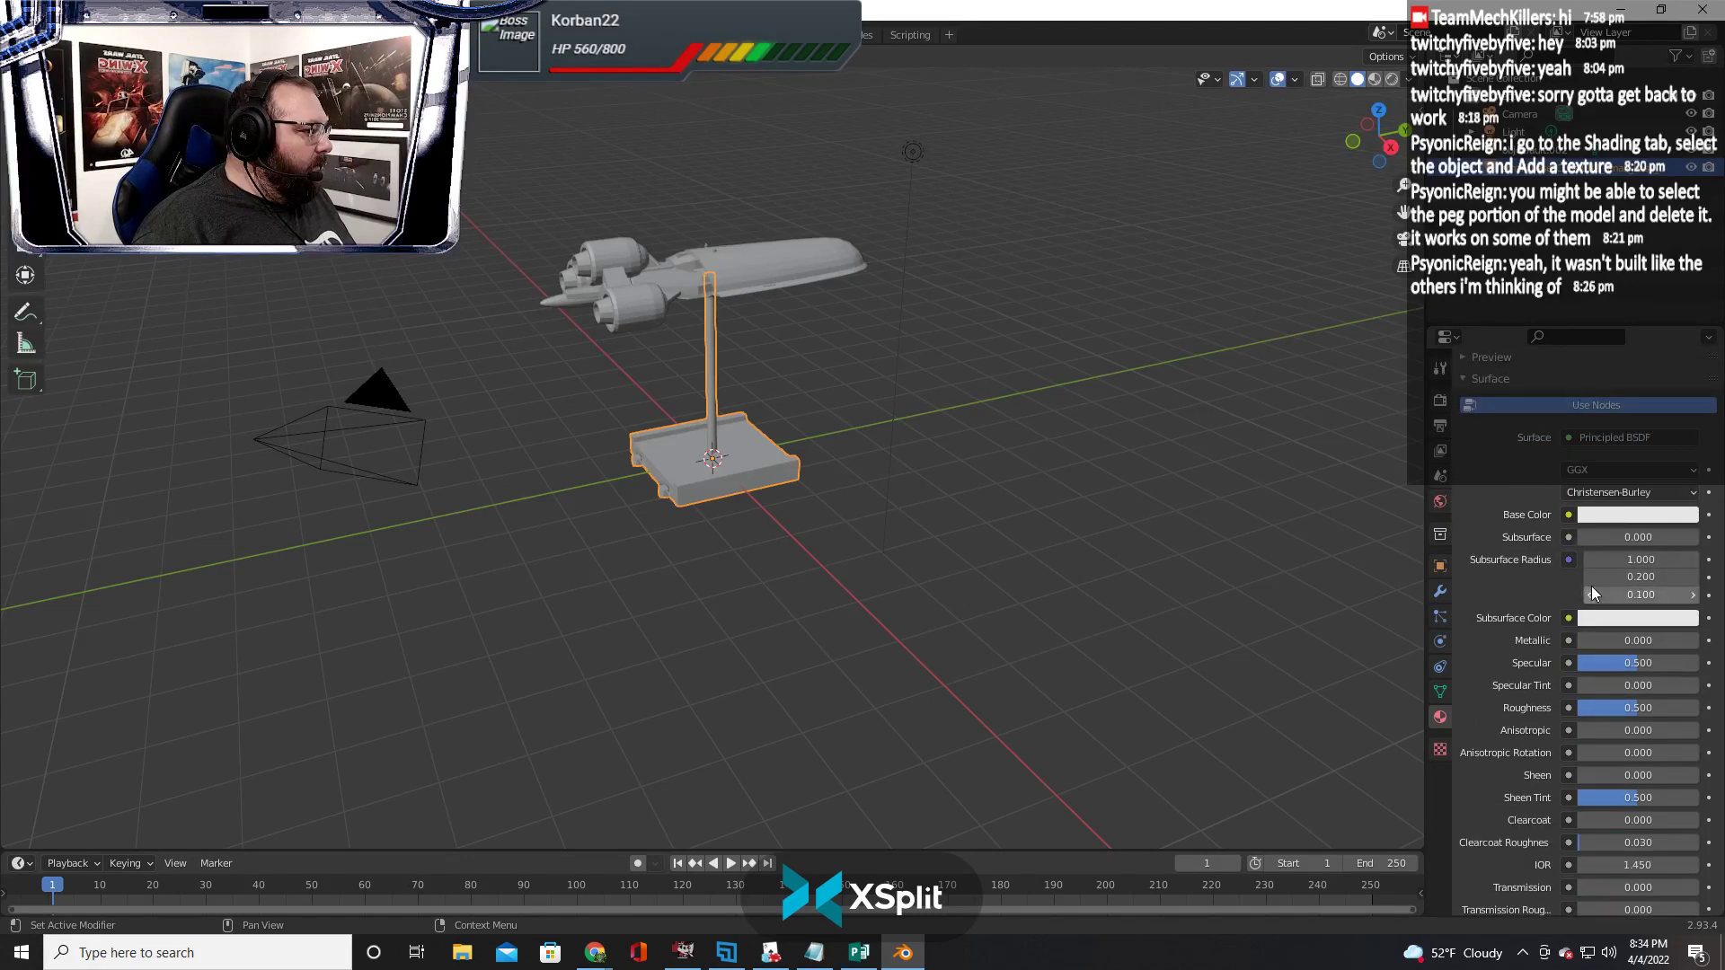
scroll(1592, 586, down, 3)
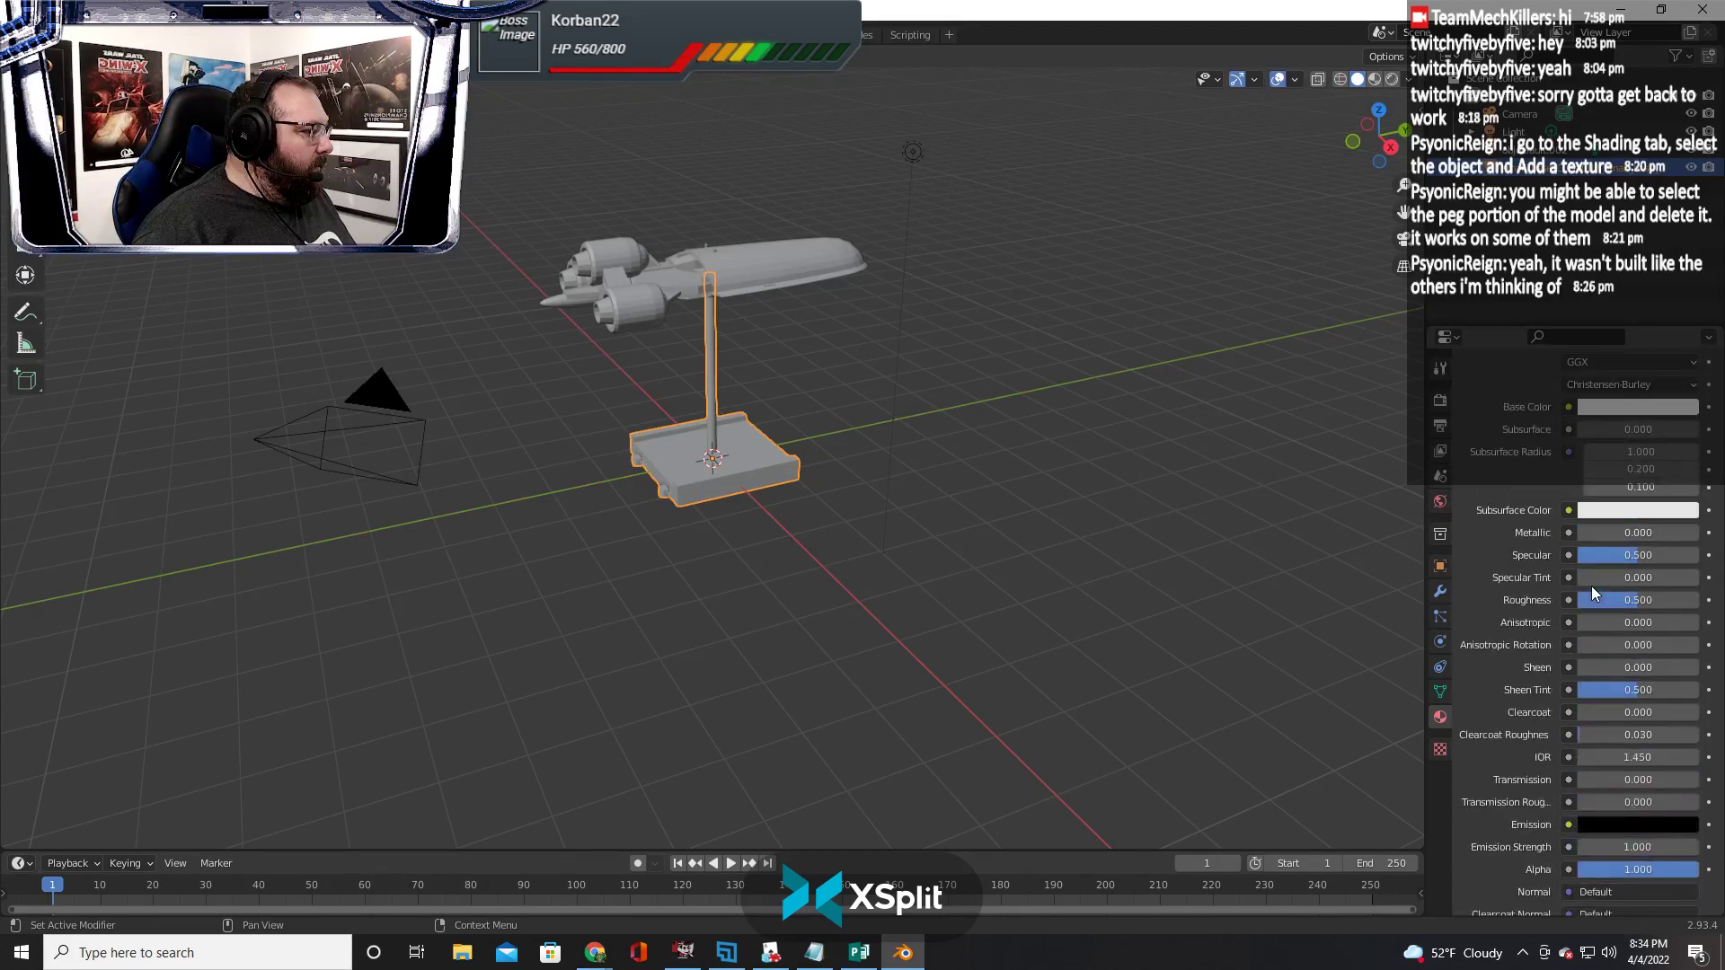
scroll(1583, 519, down, 3)
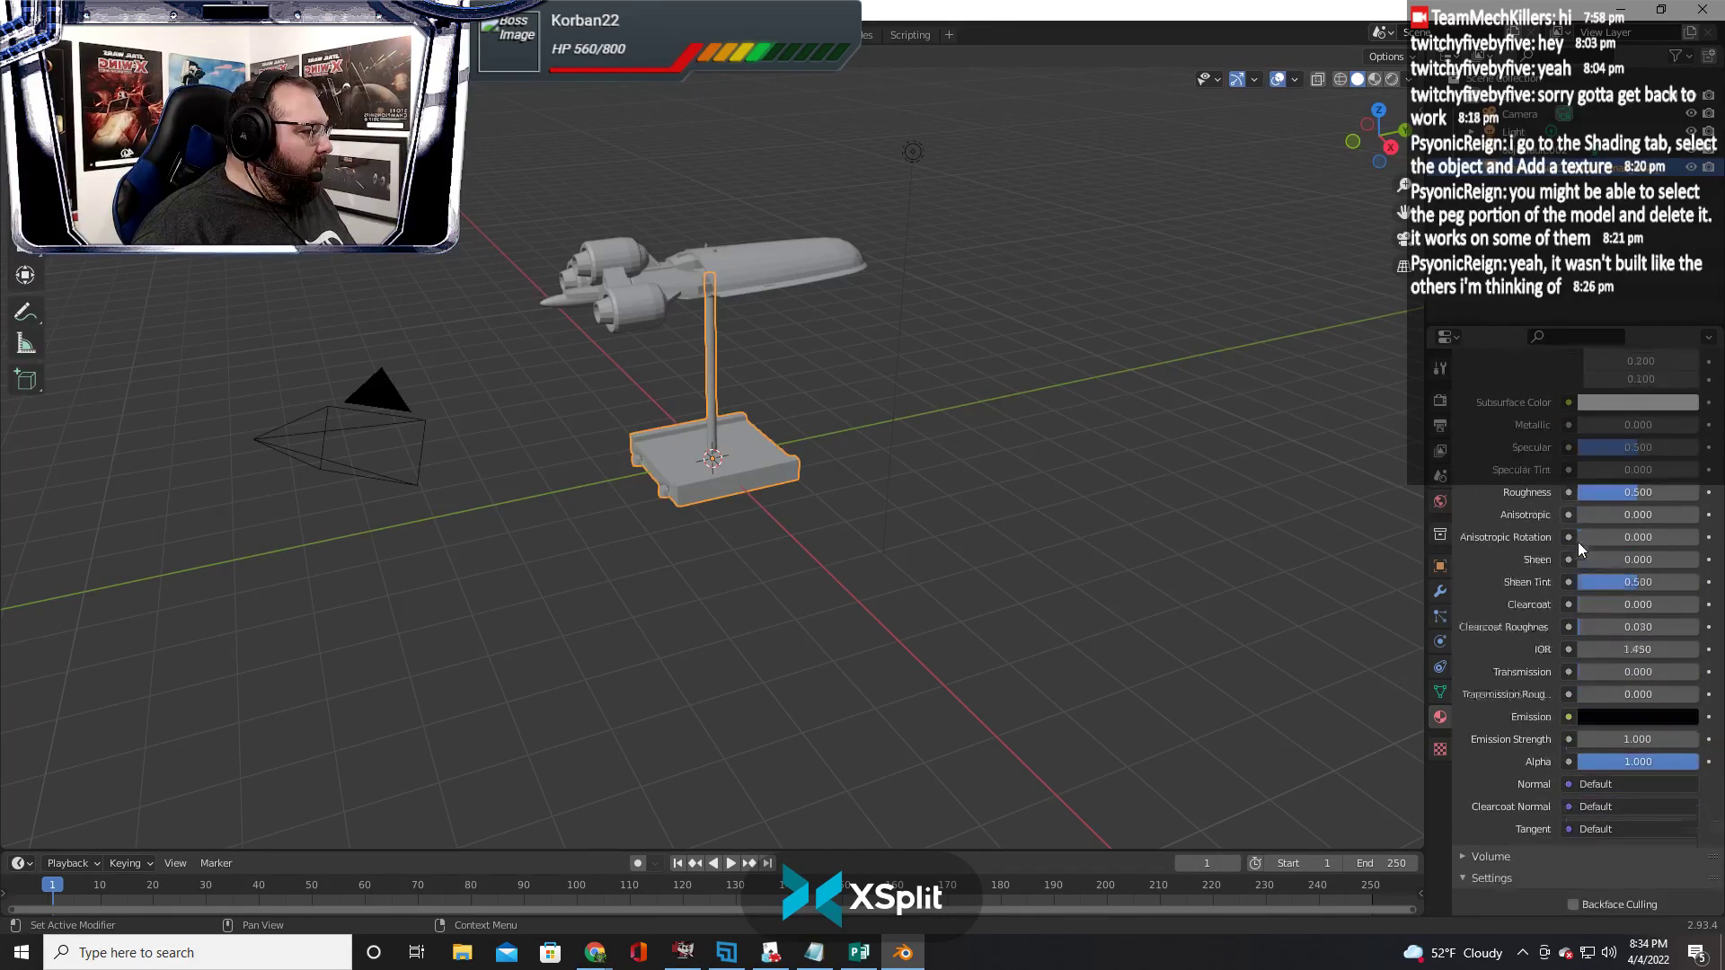
scroll(1578, 542, down, 4)
scroll(1491, 699, up, 10)
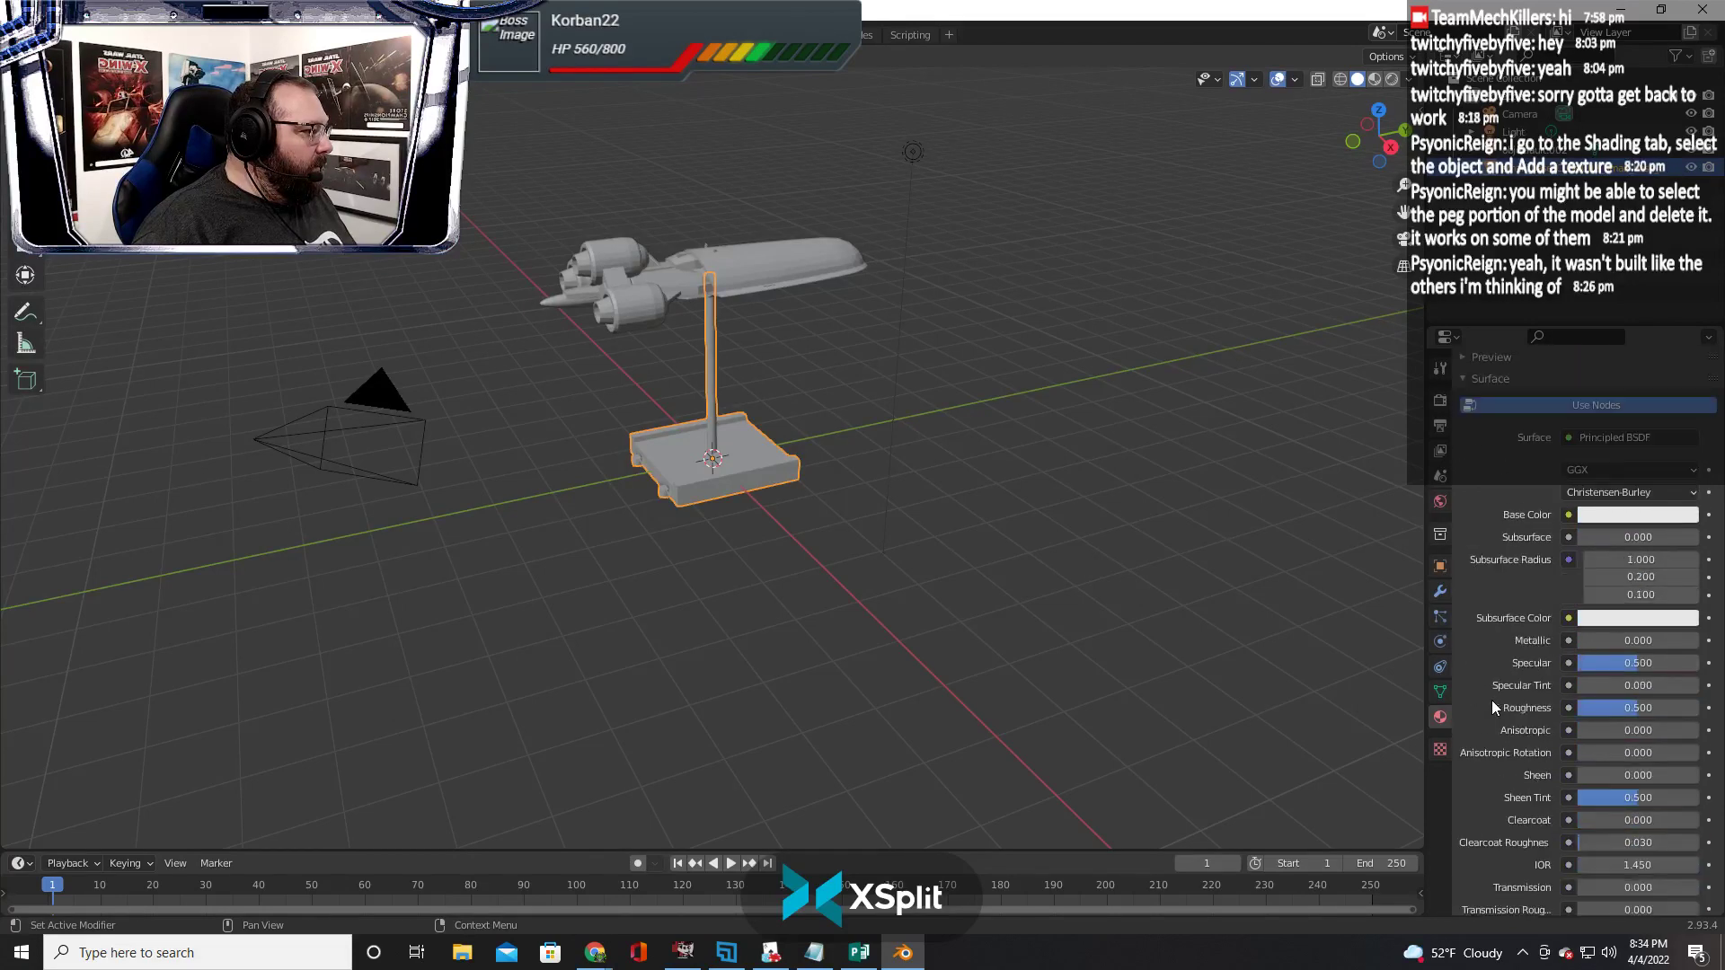
Examine the base's surface shader choices, mesh data, object transform and collection settings
click(1588, 582)
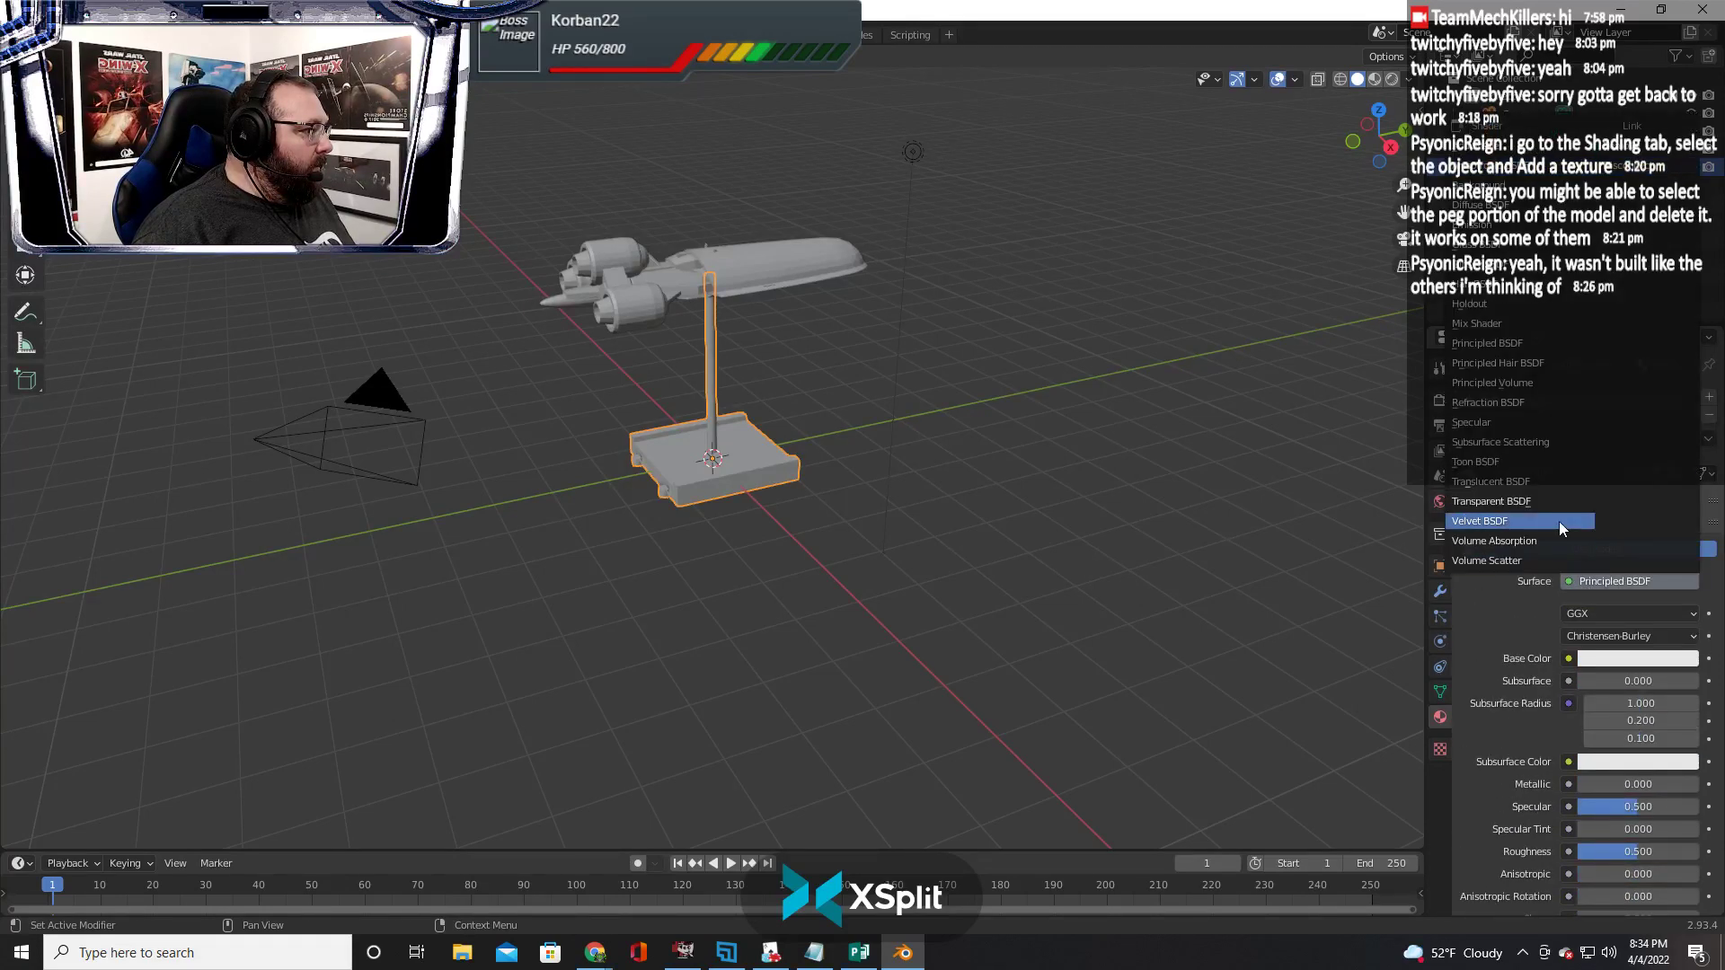
click(1440, 690)
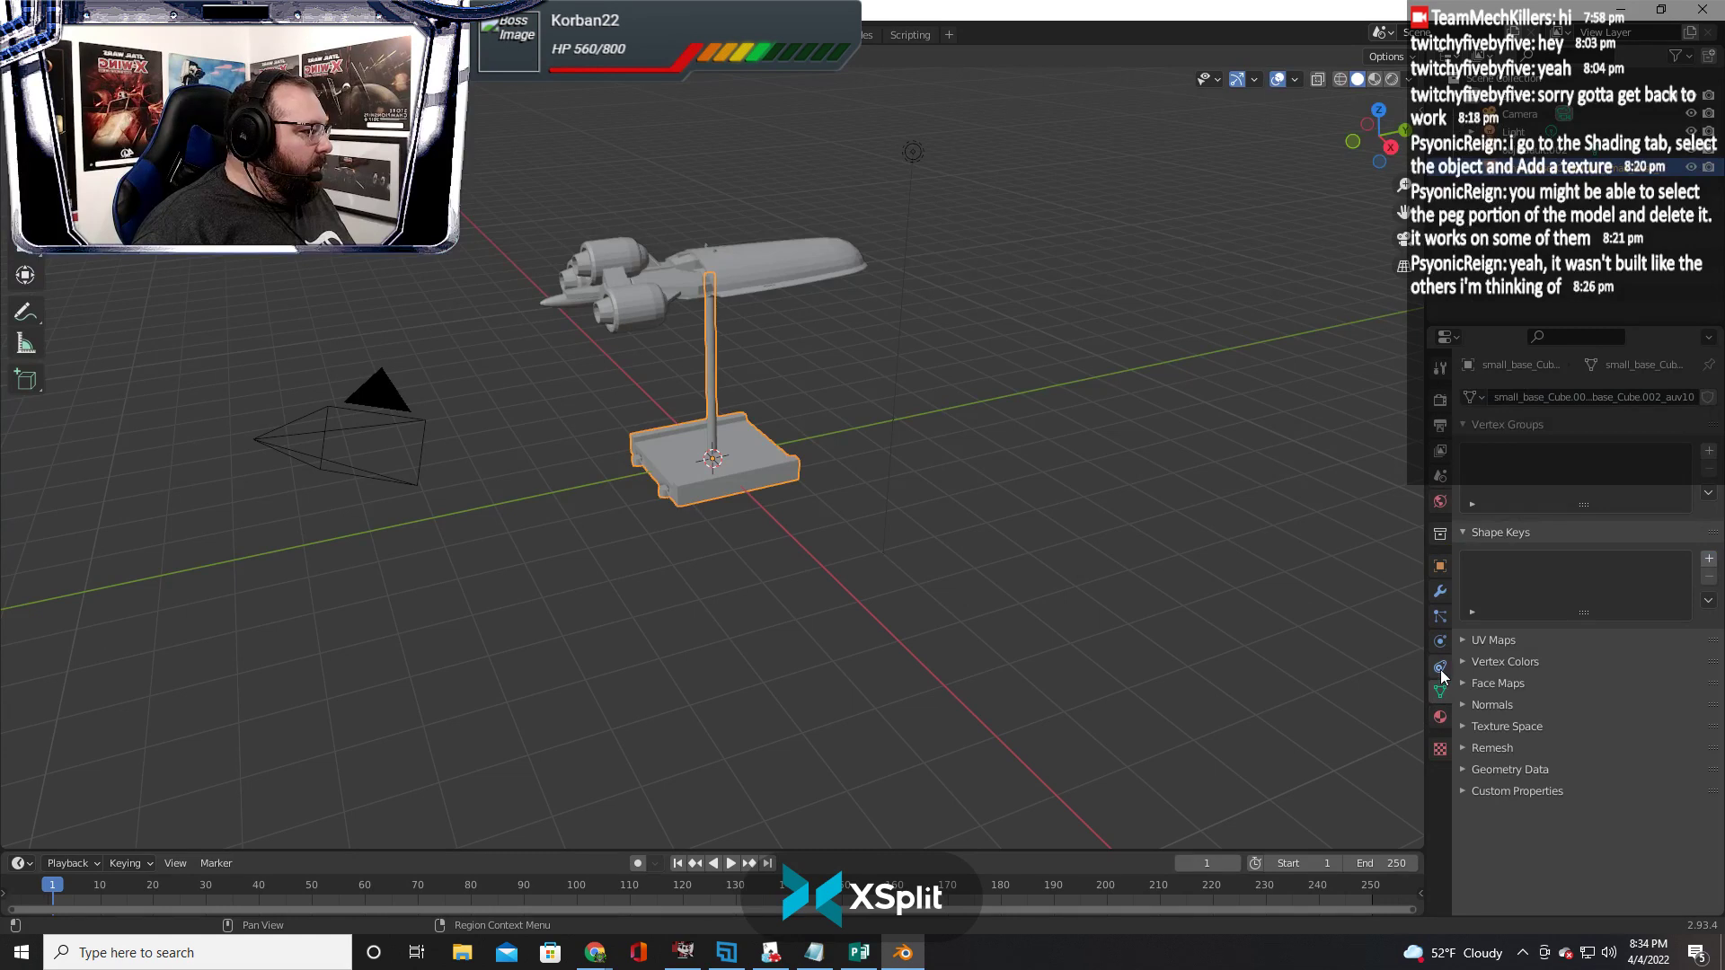
click(1441, 565)
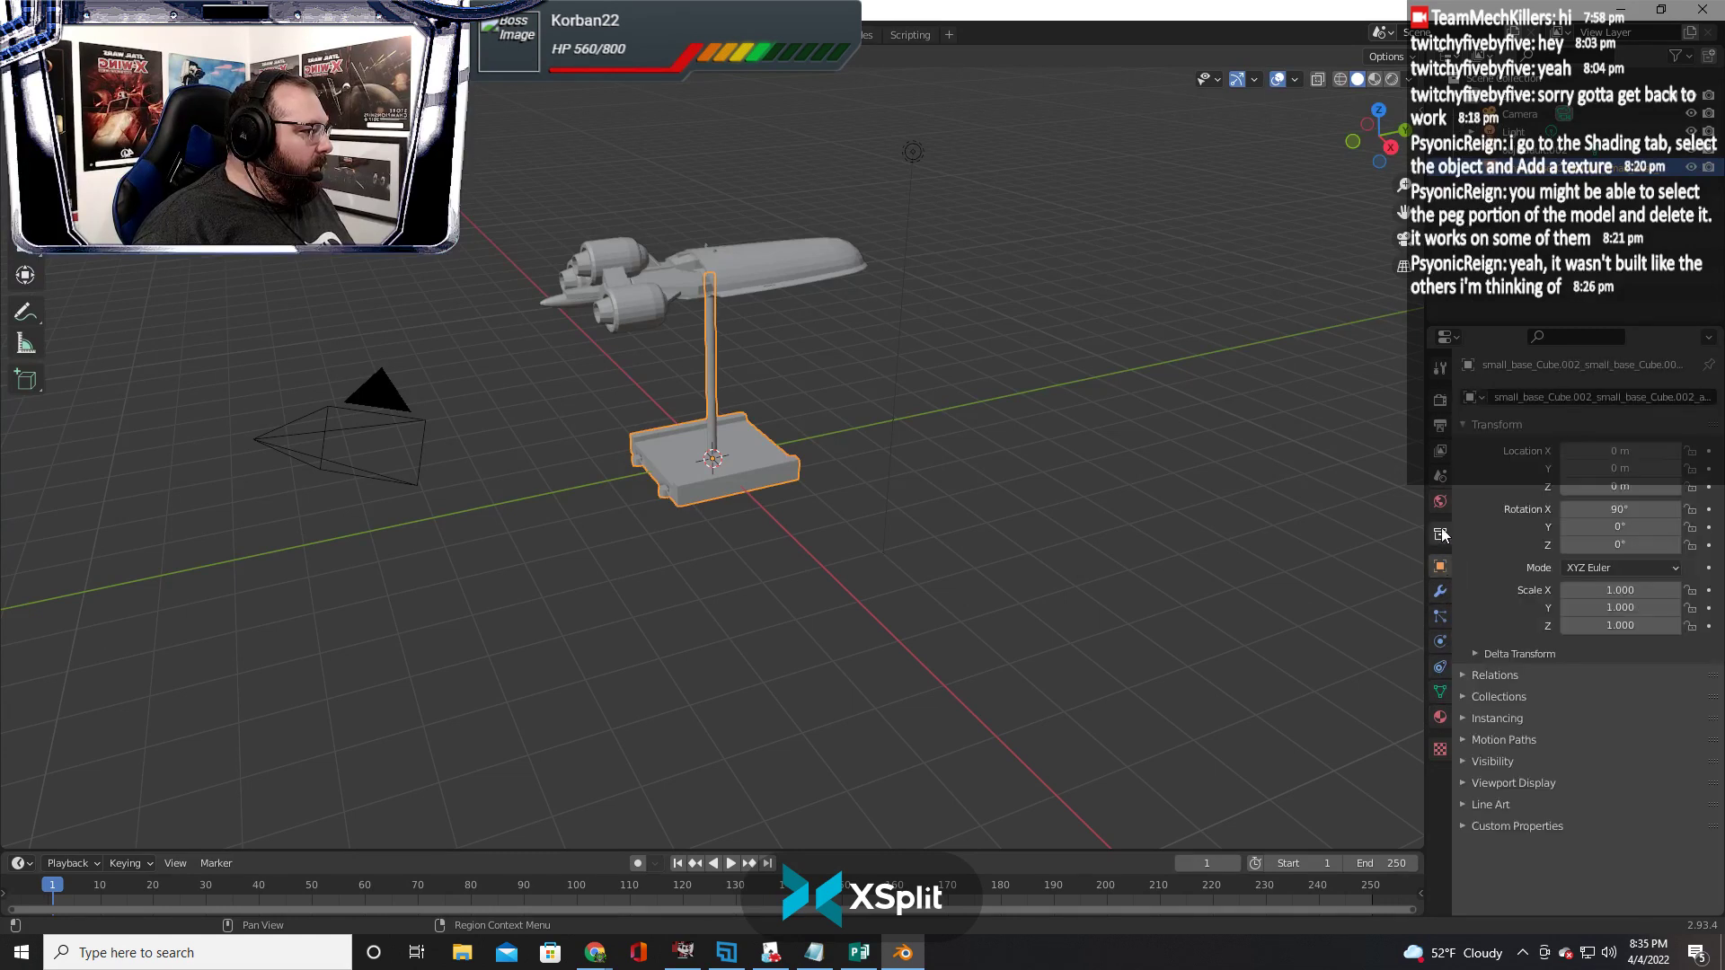
click(1441, 535)
Examine the world's surface, volume, viewport display and custom properties, plus the view layer's render passes
click(1440, 503)
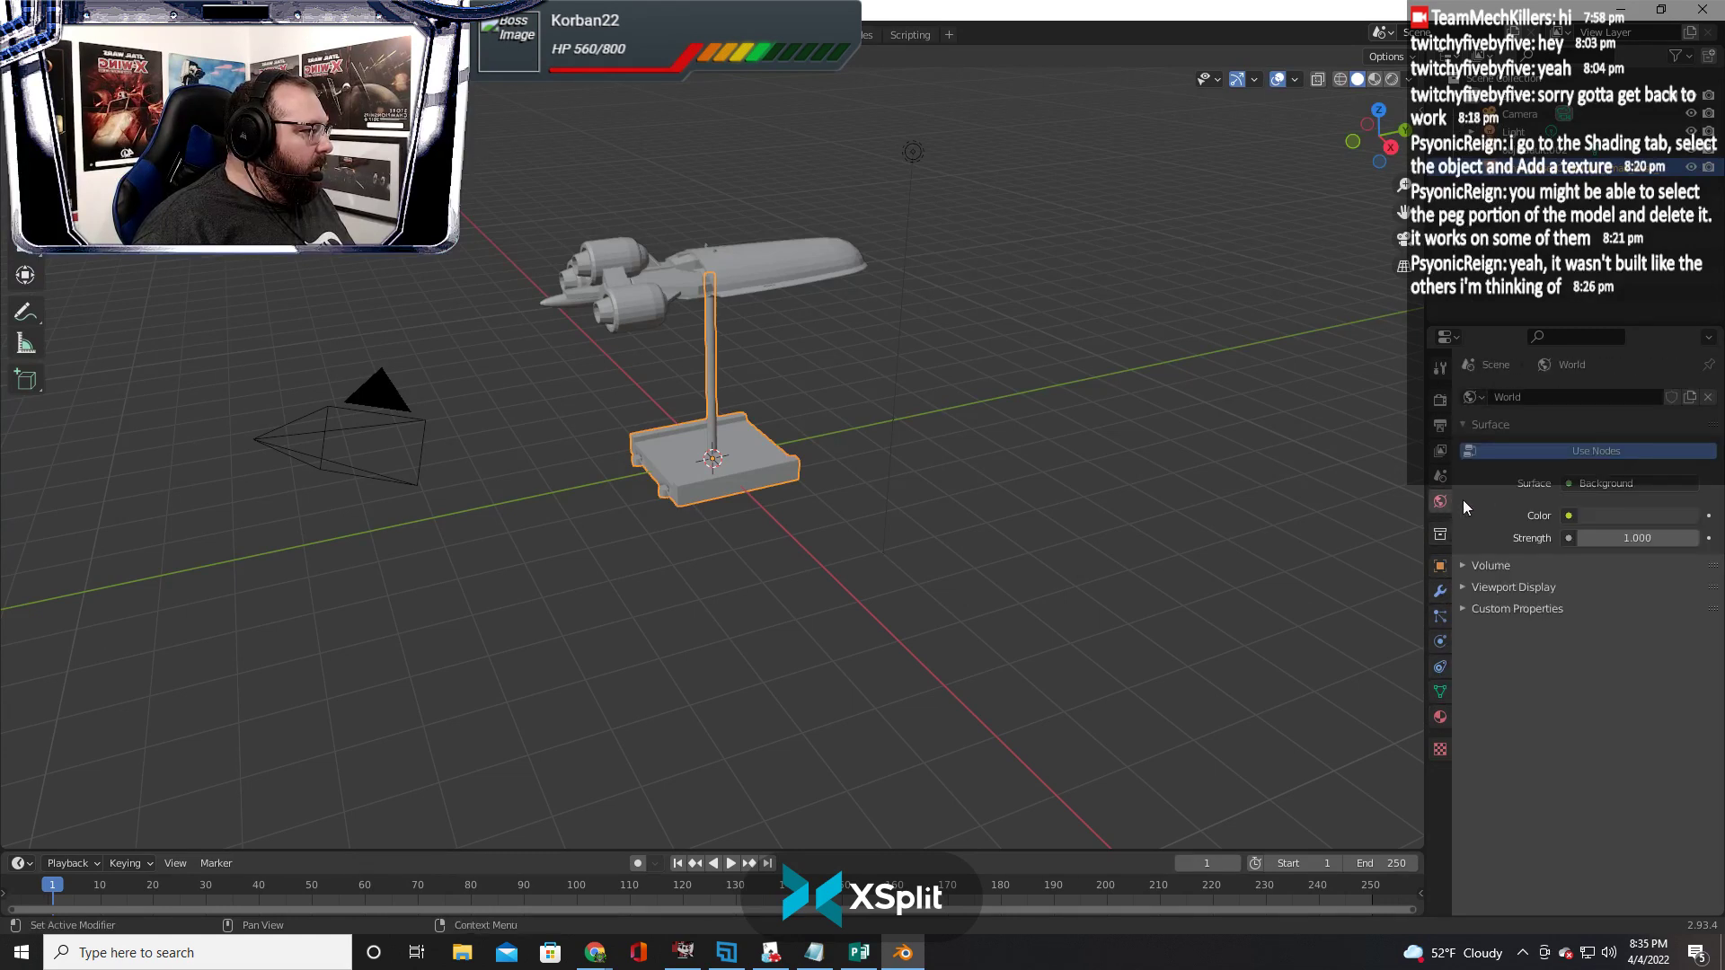
click(1606, 483)
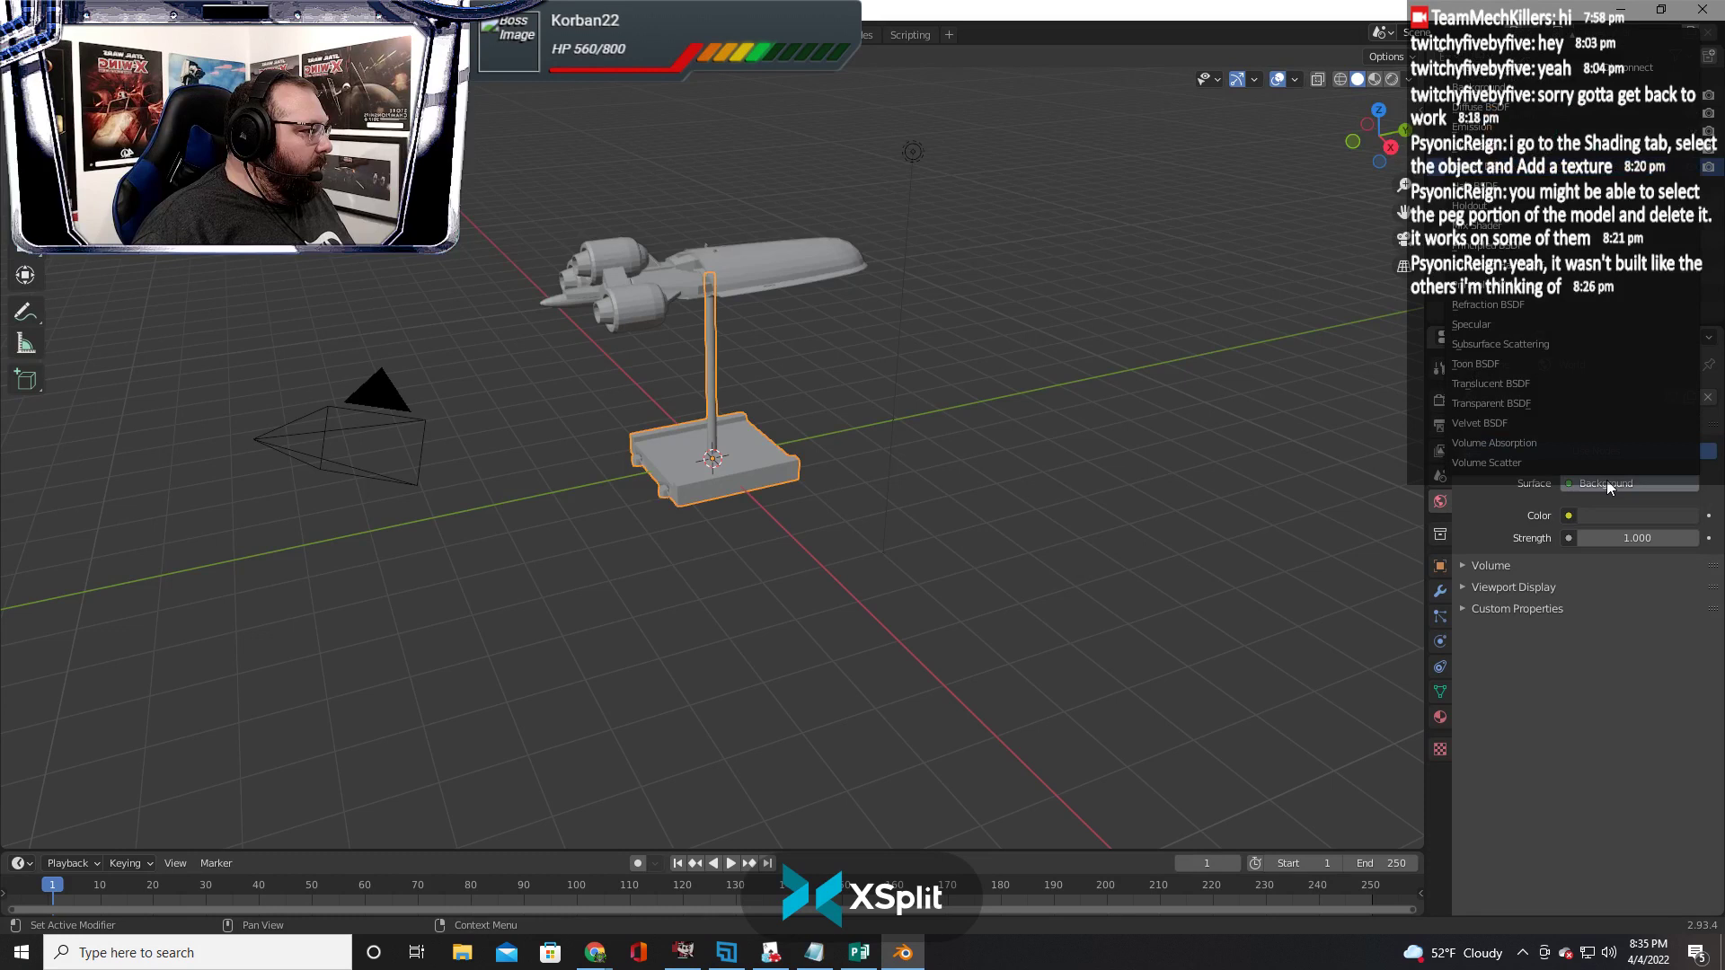
click(1483, 565)
click(1481, 566)
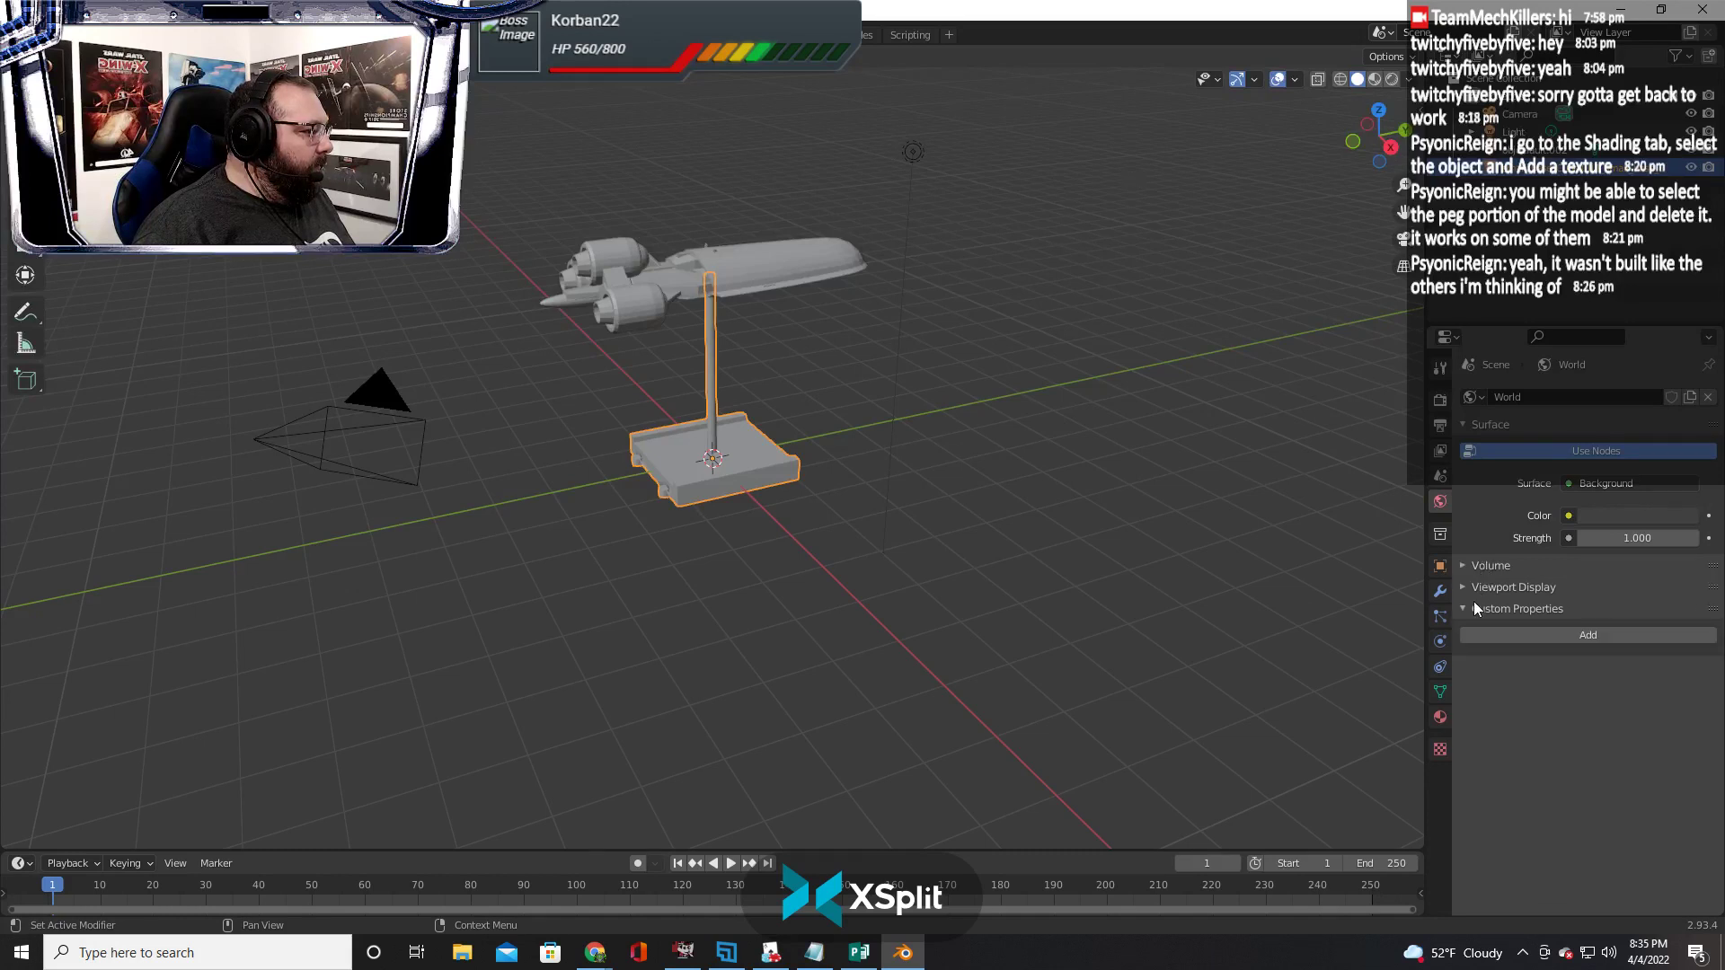
click(1480, 589)
click(1478, 589)
click(1473, 569)
click(1472, 566)
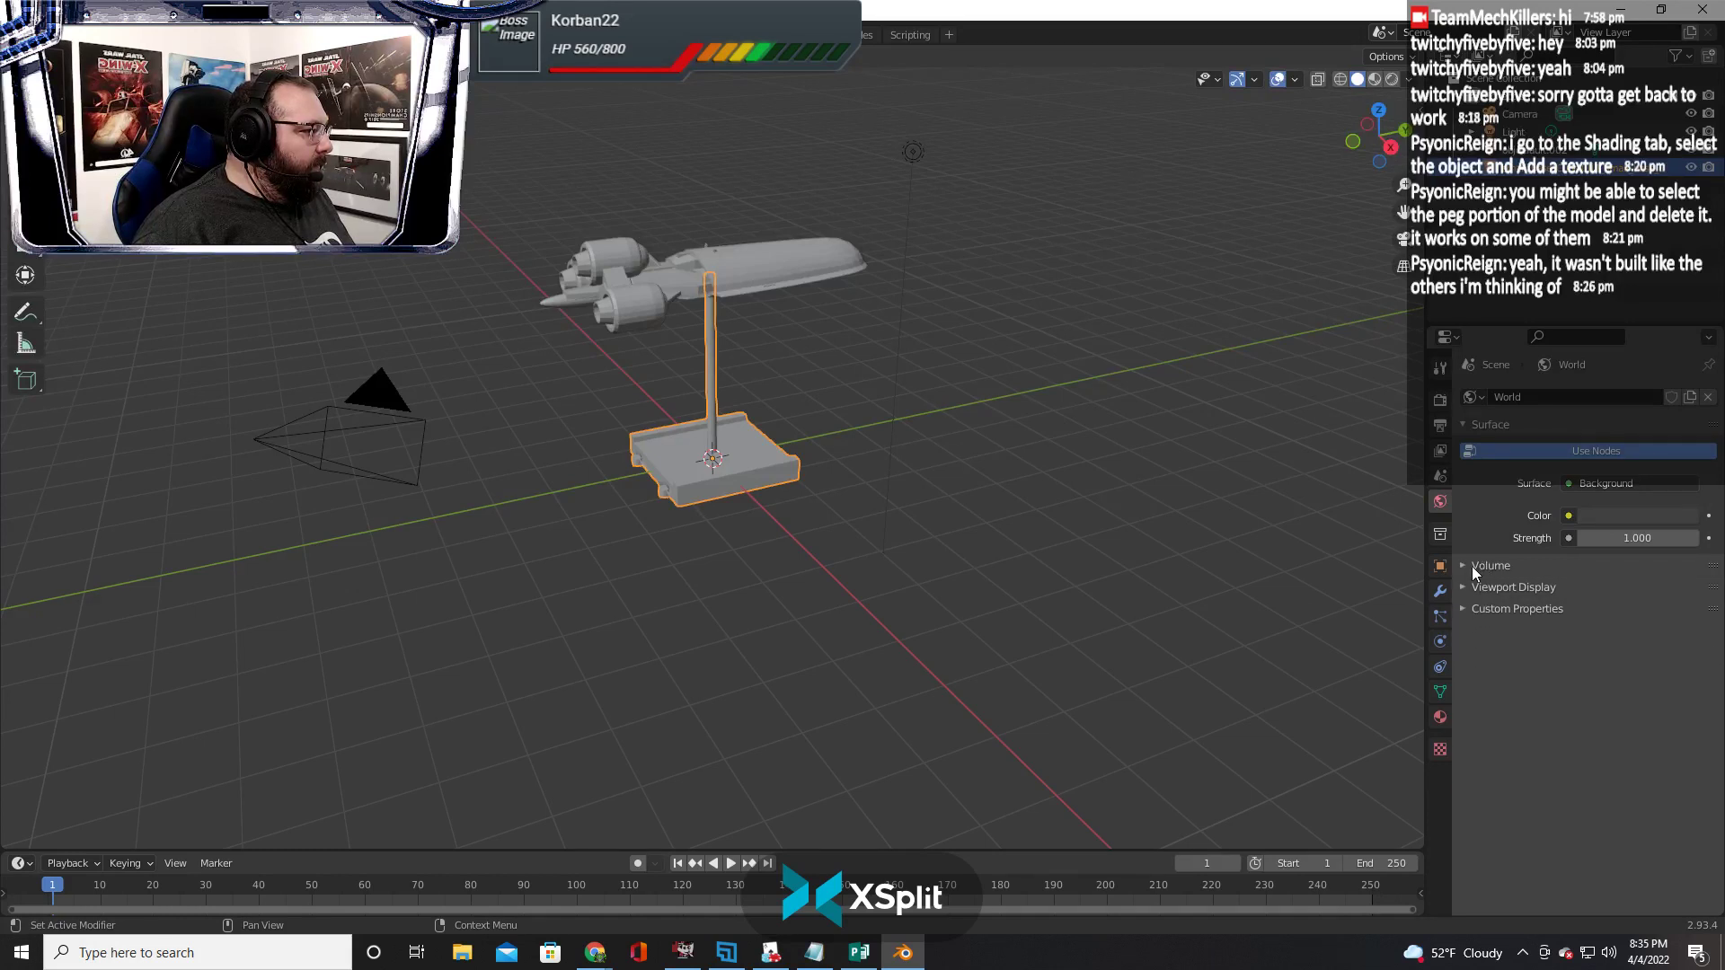
click(1442, 452)
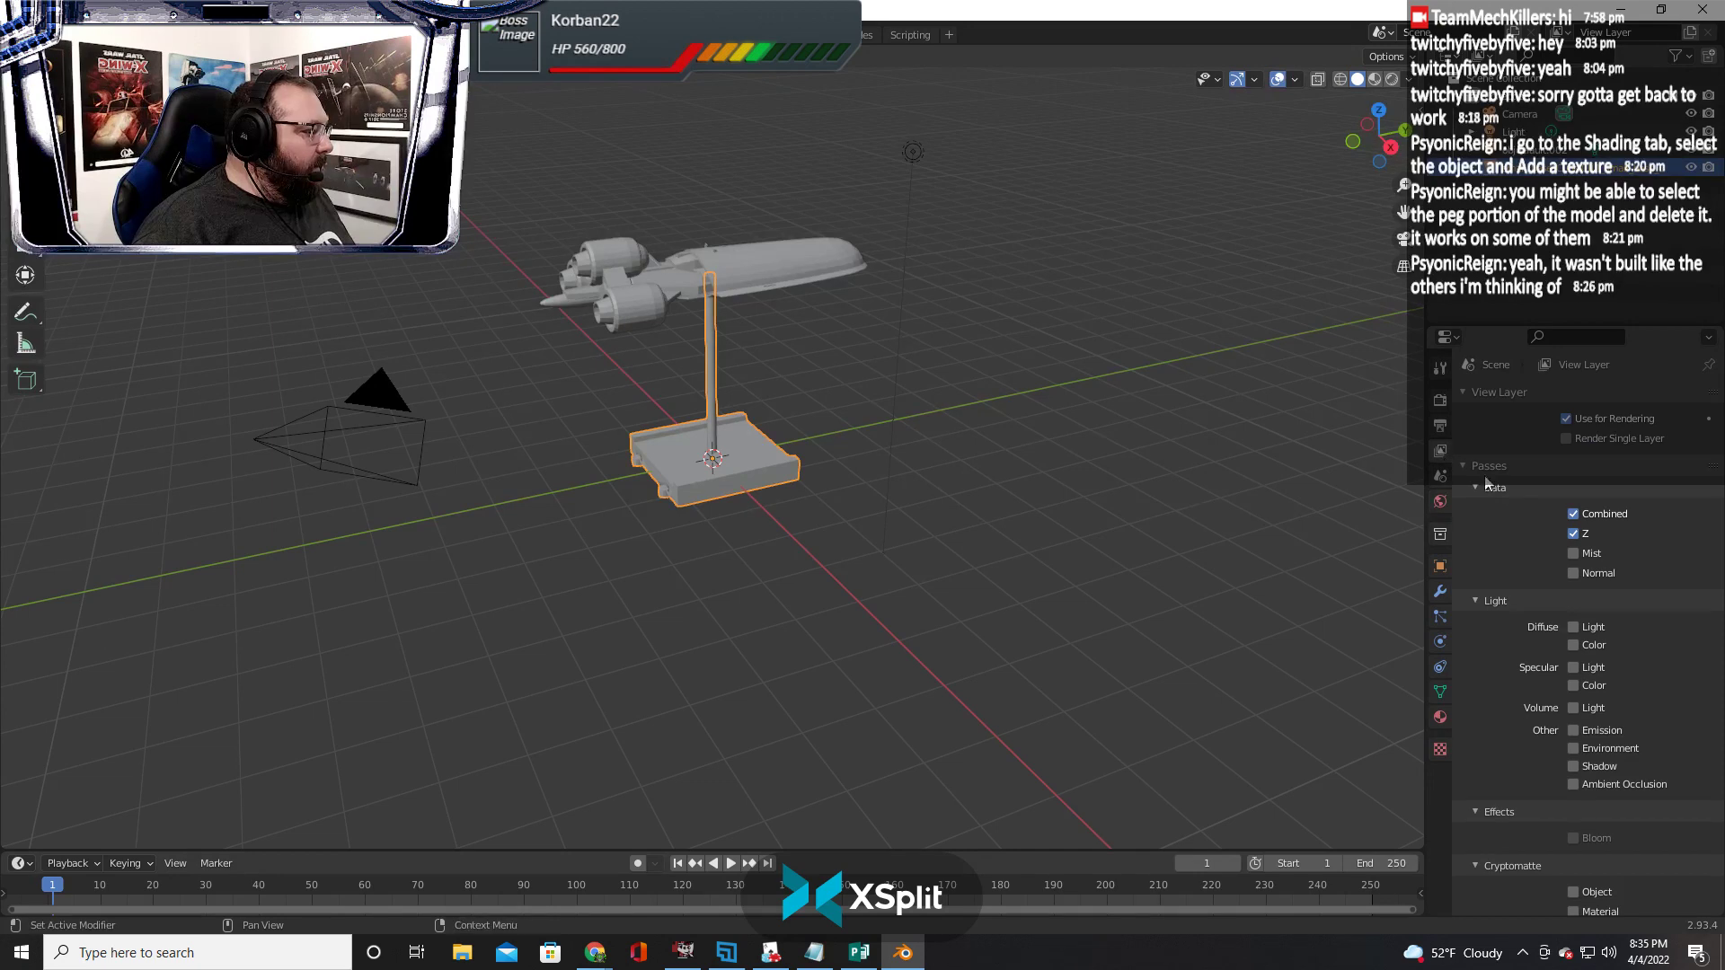
scroll(1529, 500, down, 5)
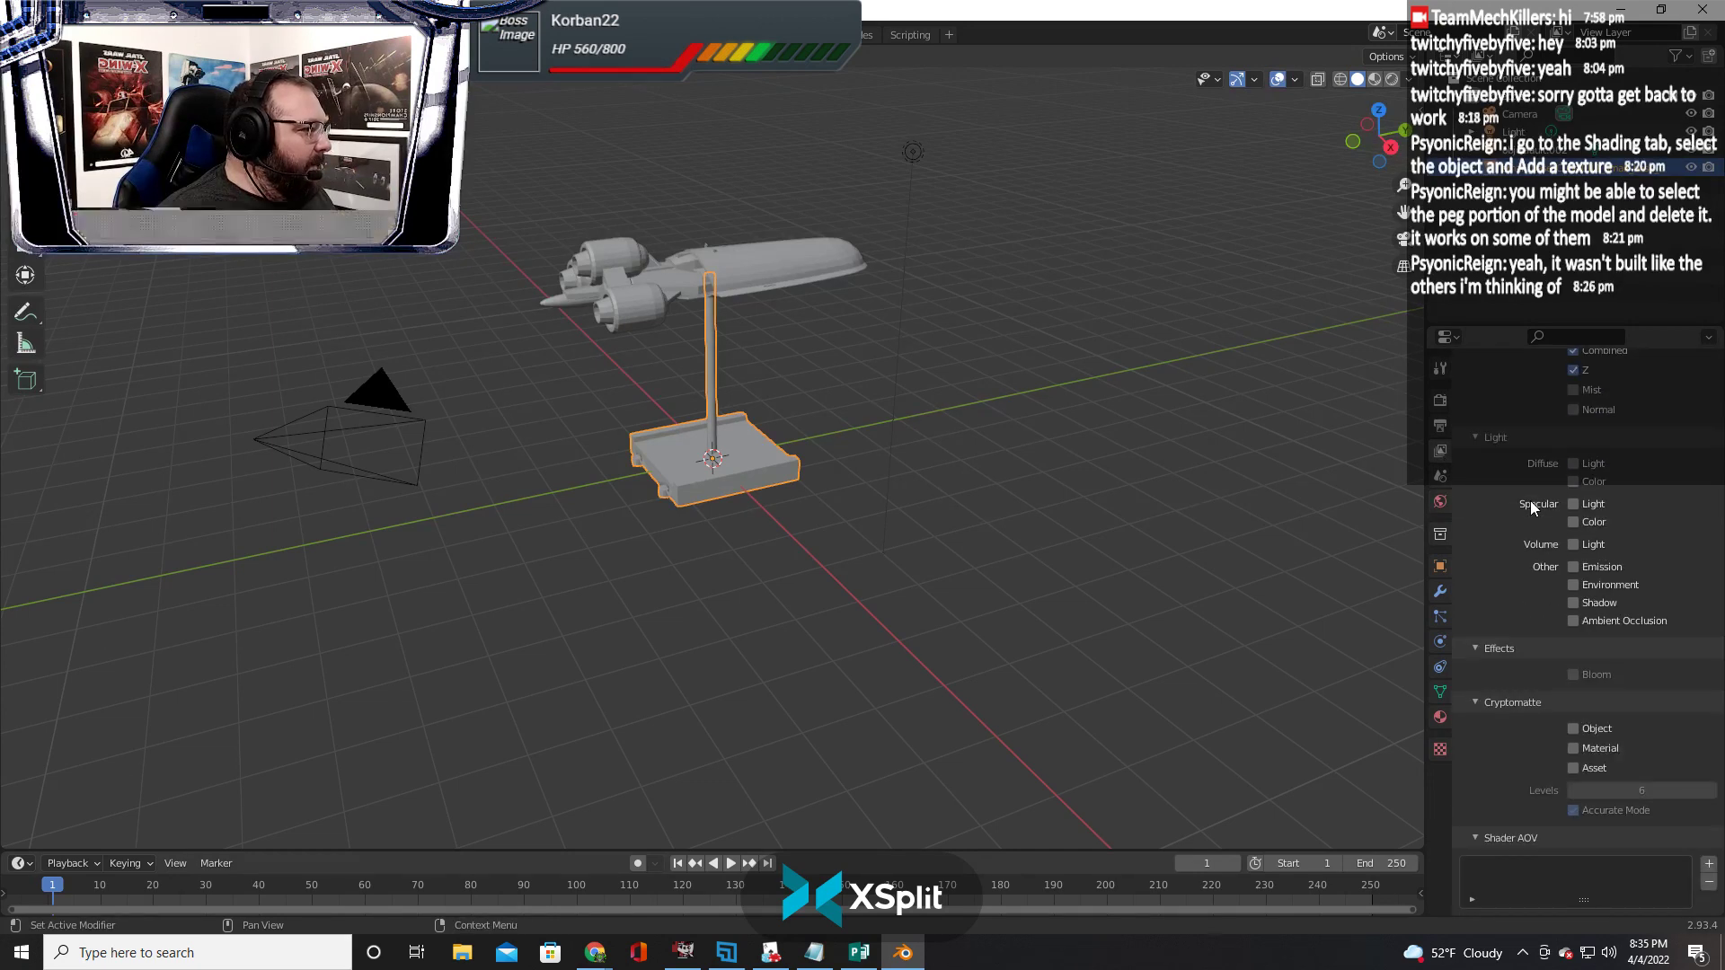
Close Blender, return to Tabletop Simulator and delete the front Fenn Rau shuttle with the red peg and base
click(1702, 9)
click(897, 509)
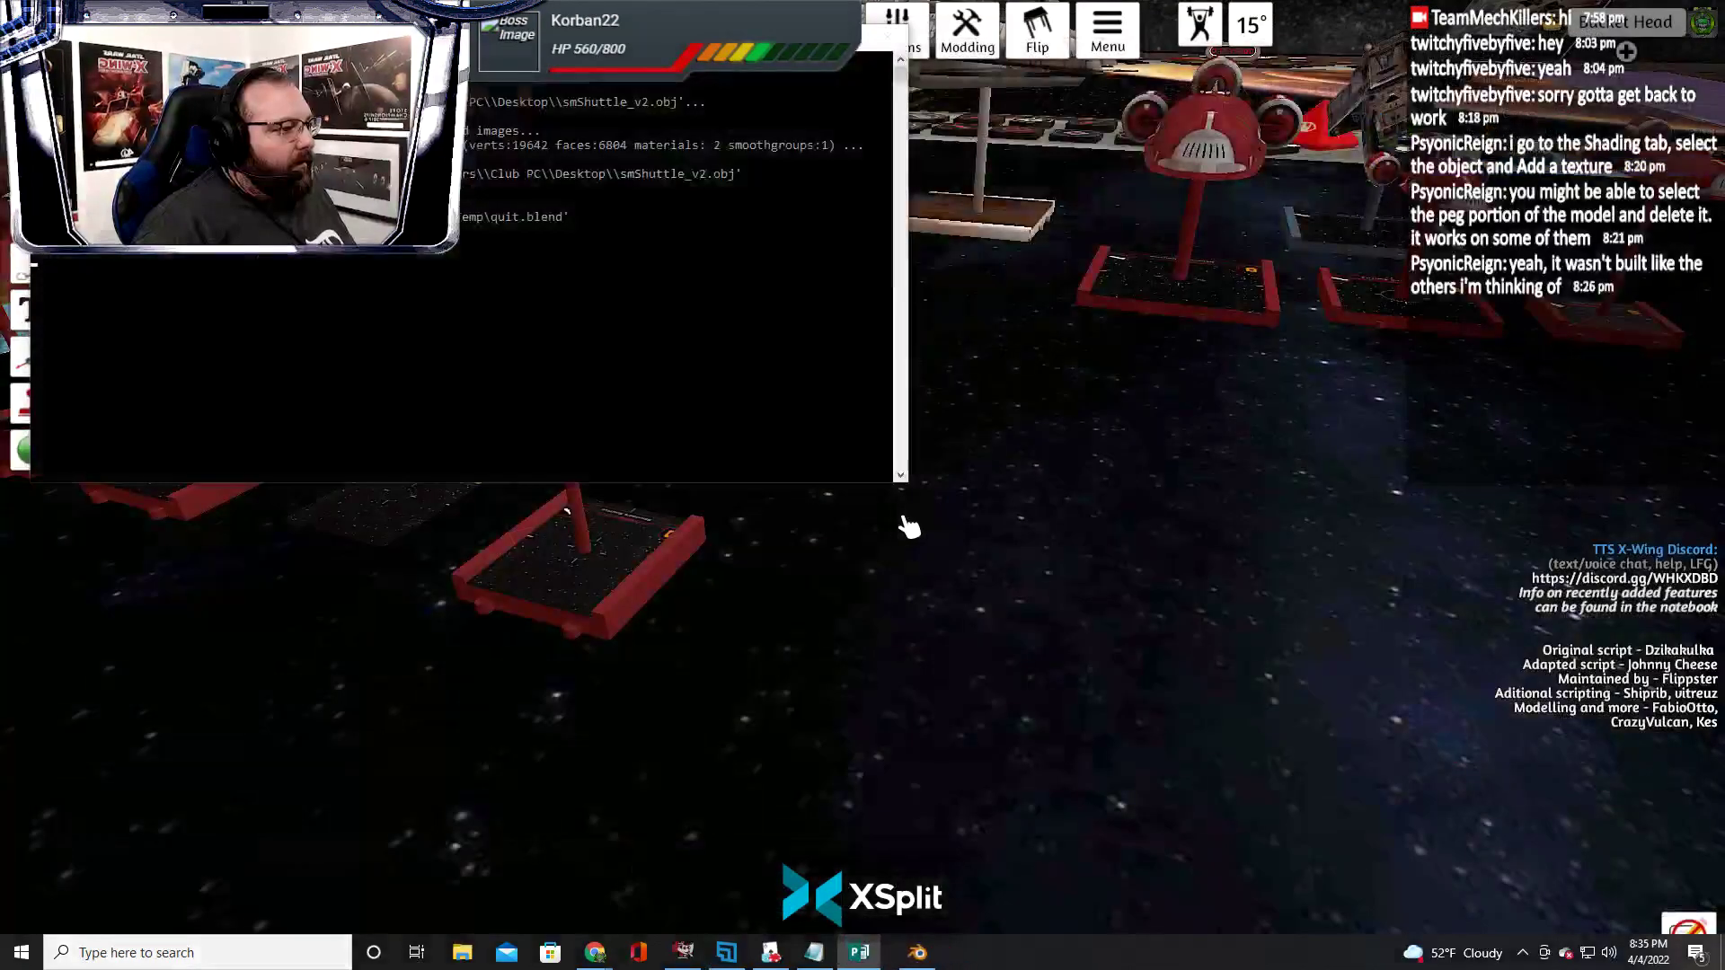
scroll(803, 509, down, 2)
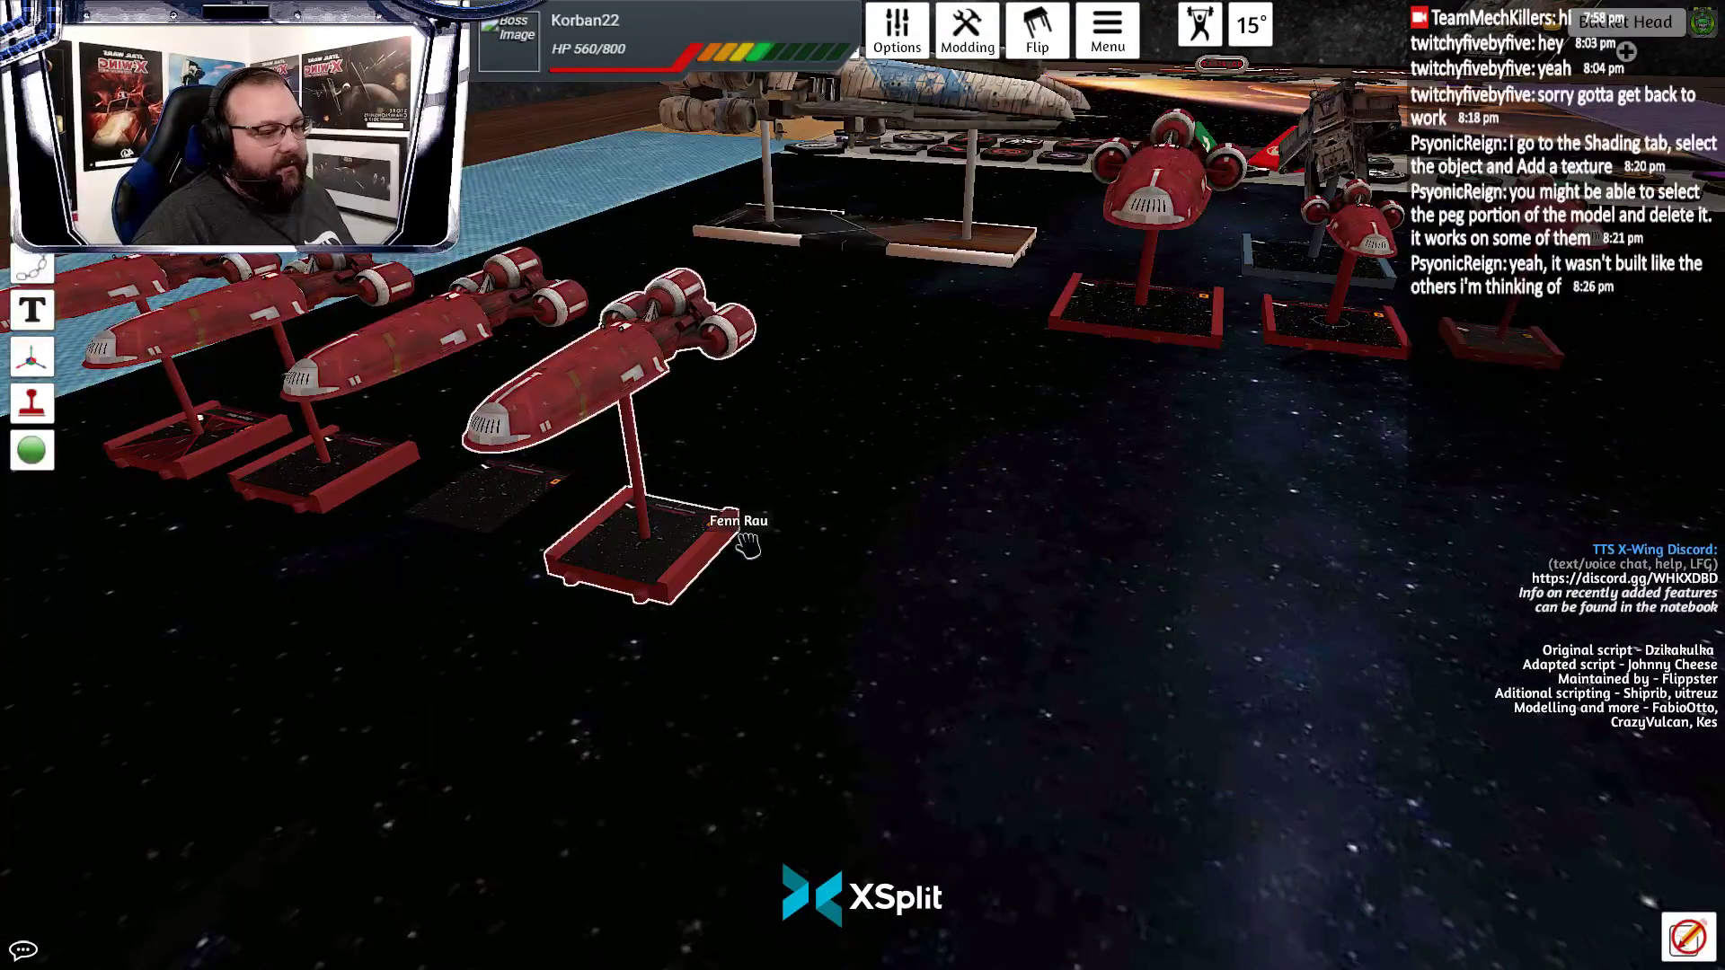
scroll(774, 526, up, 5)
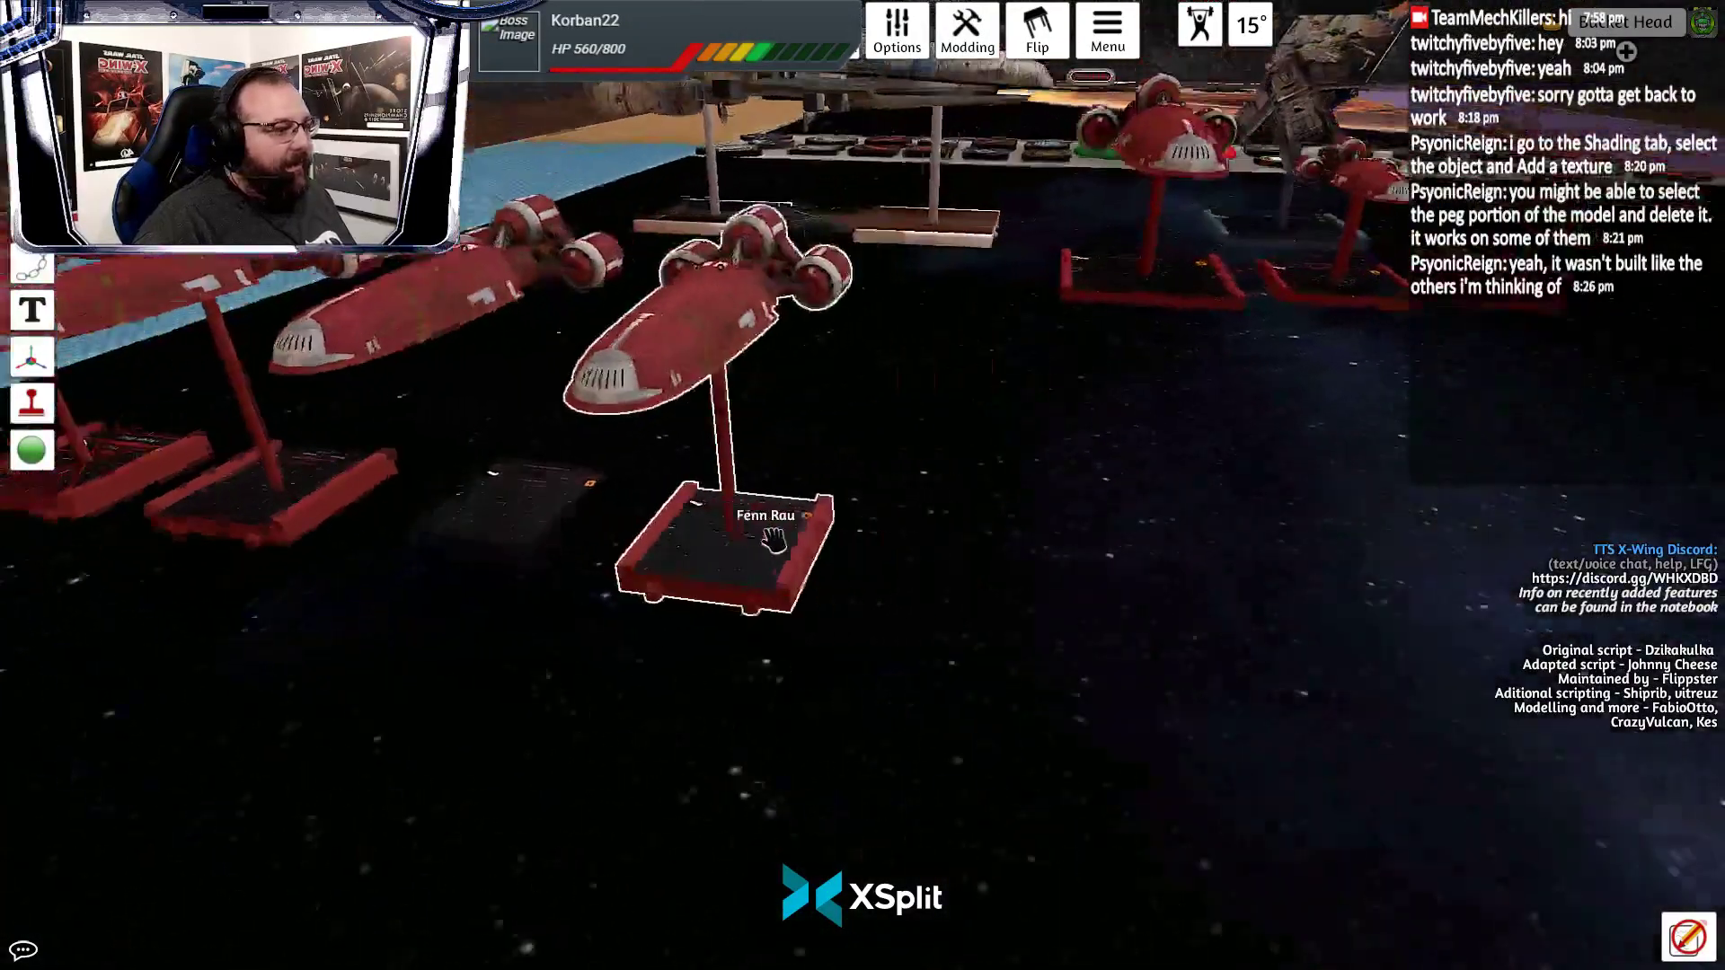
scroll(773, 539, down, 3)
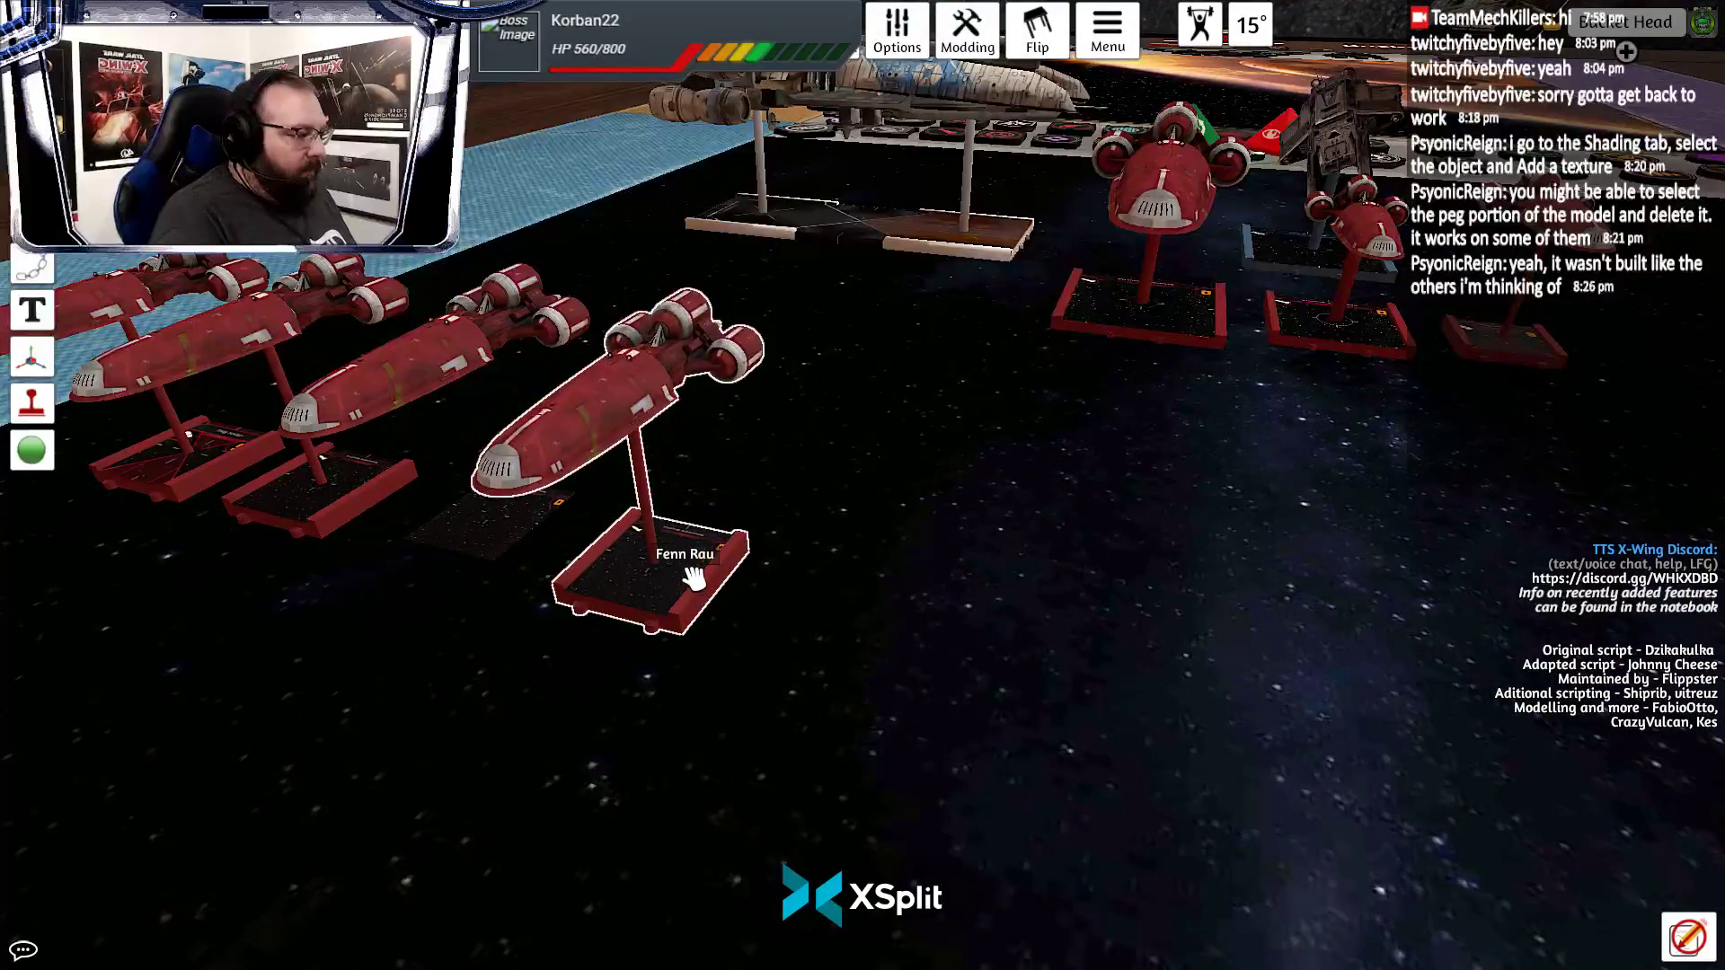
key(Delete)
scroll(674, 620, down, 5)
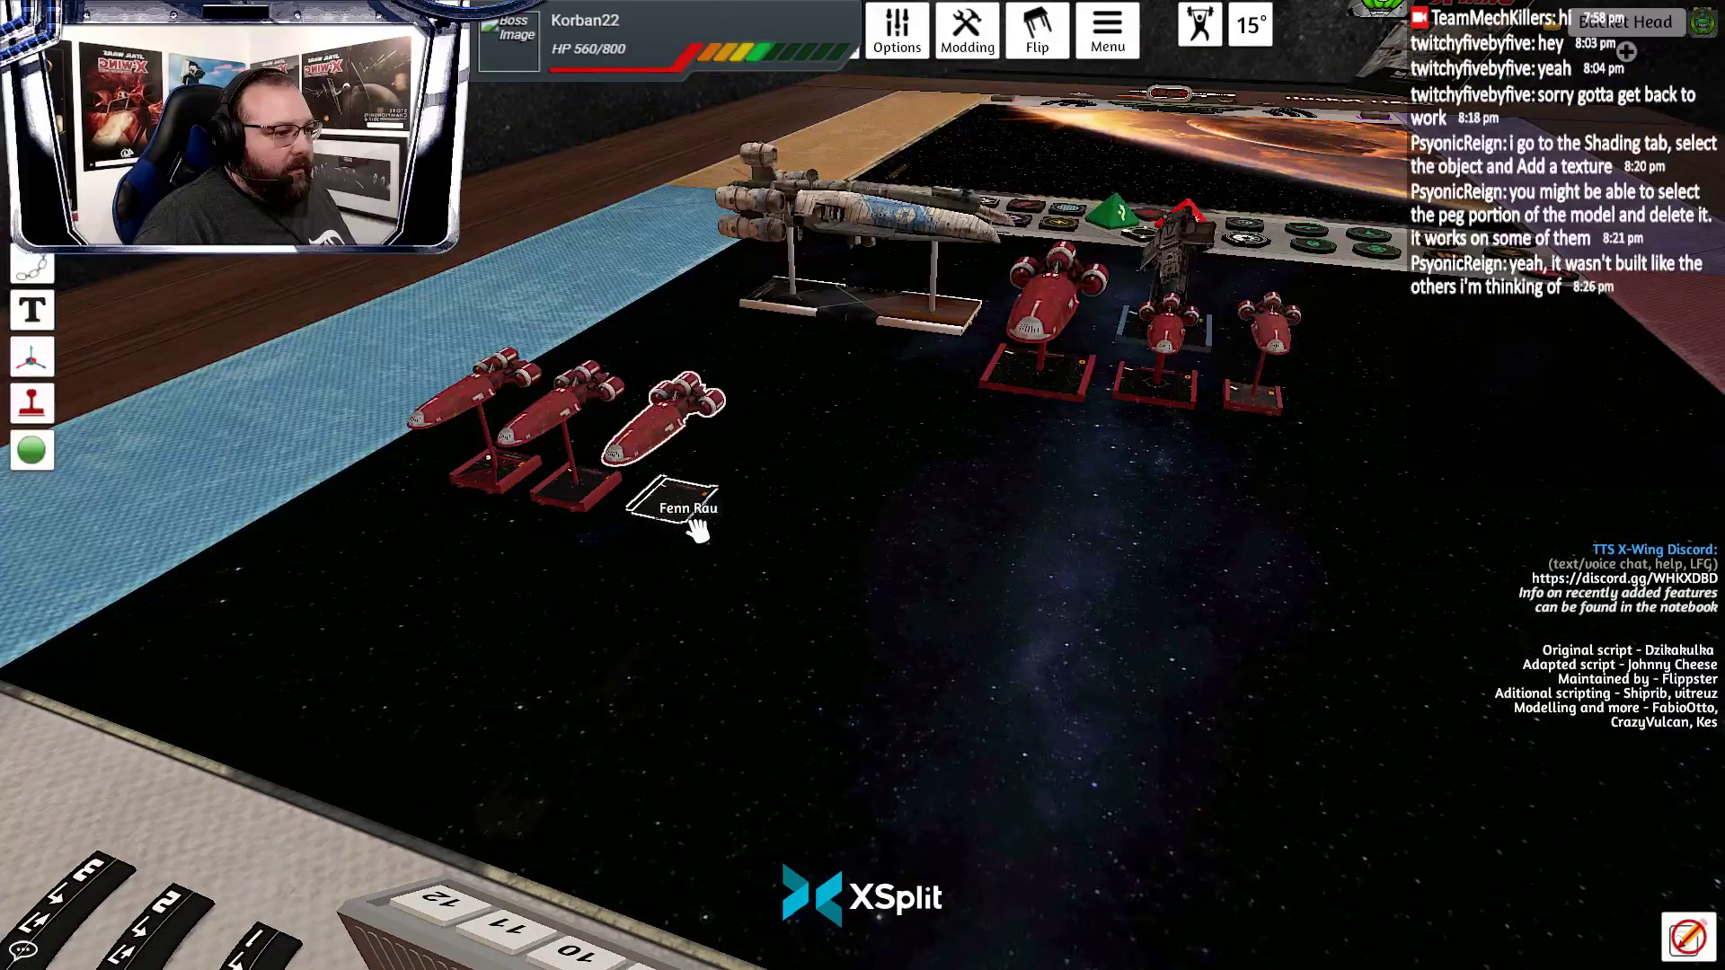
right_click(683, 498)
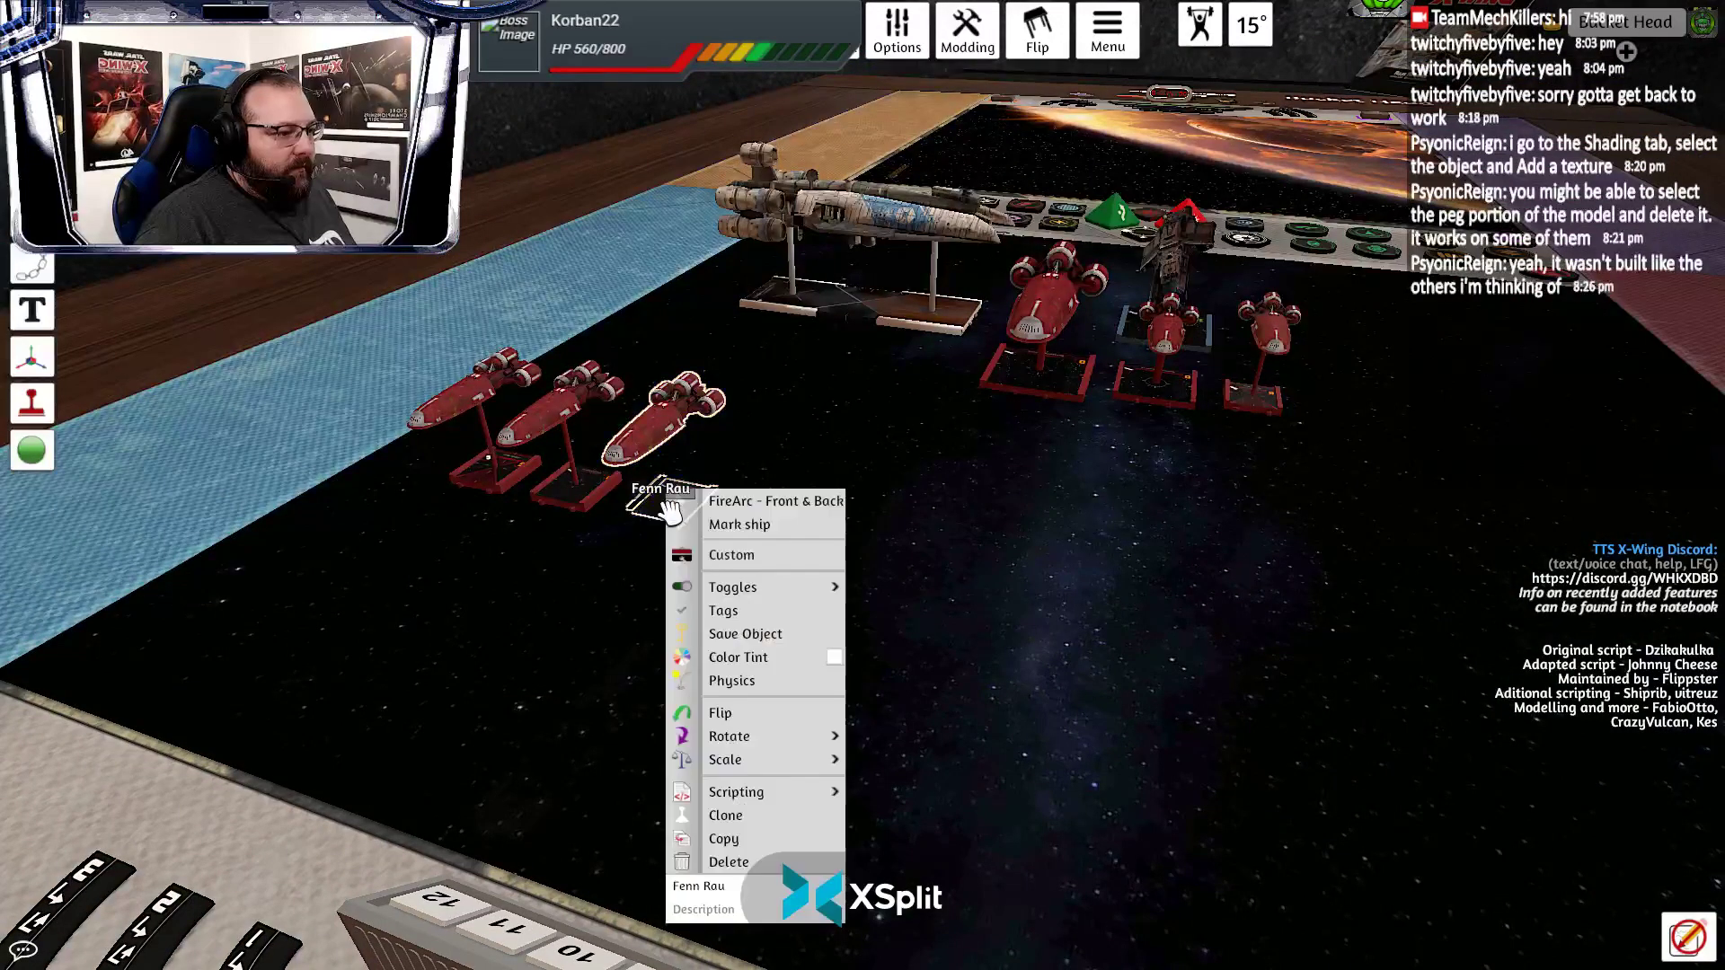
click(661, 518)
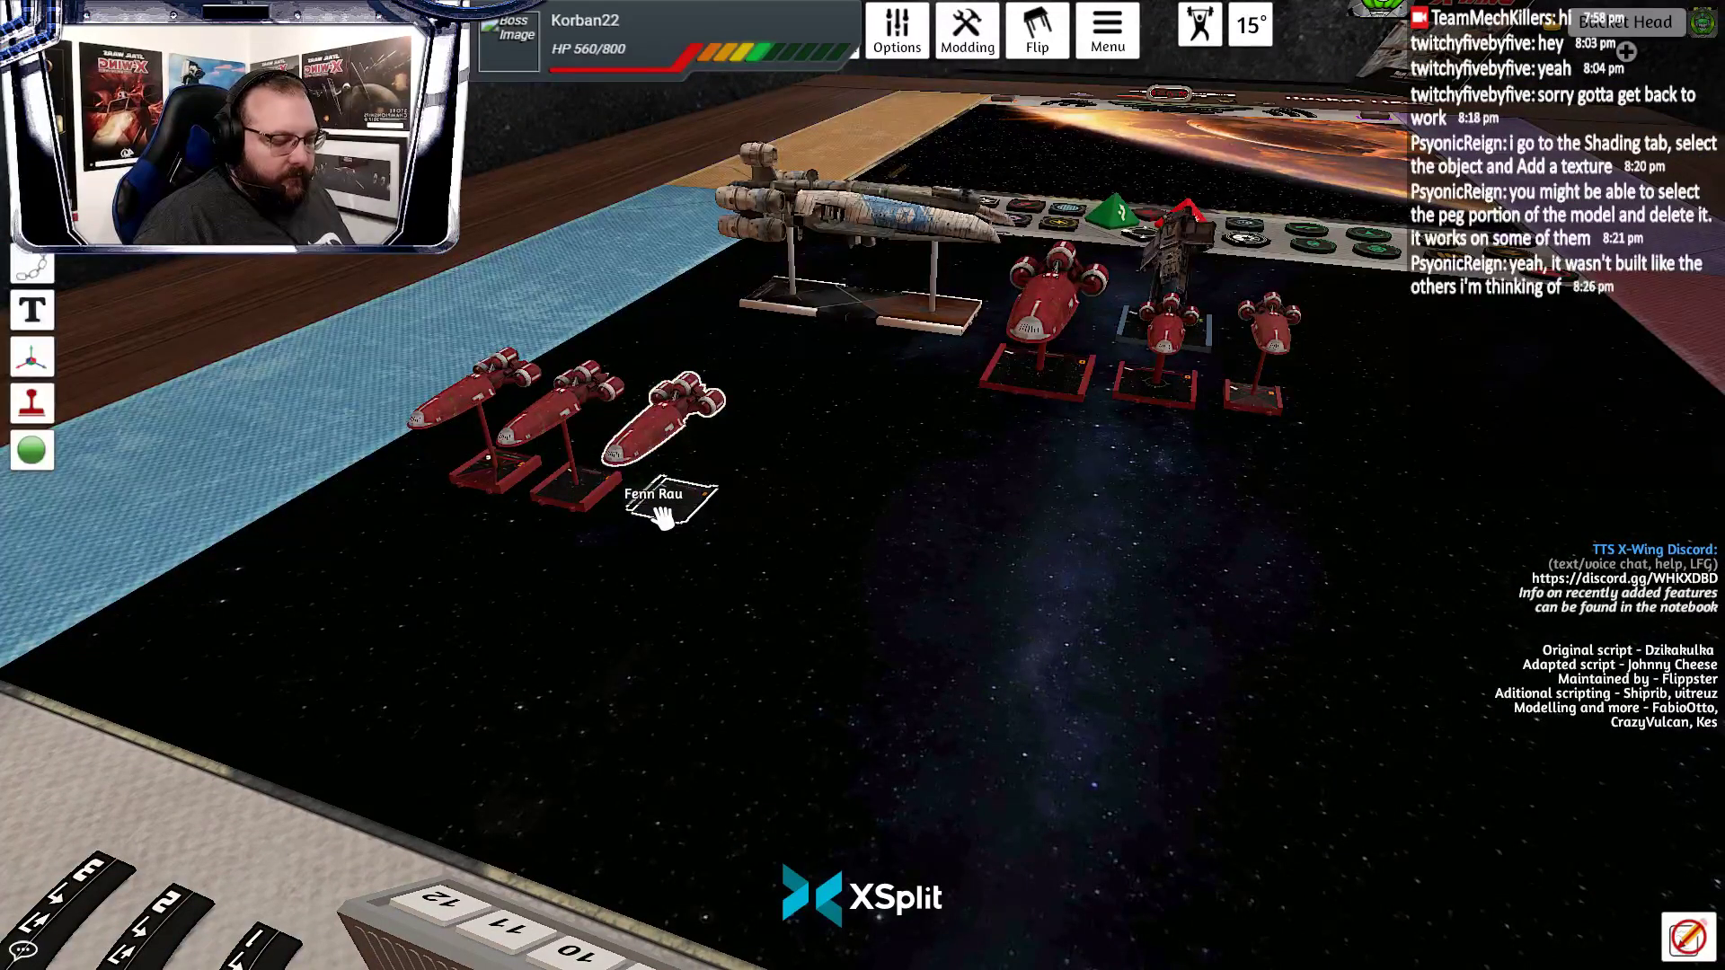
Switch to GIMP and clear the existing selection in small shuttle.png
key(alt+Tab)
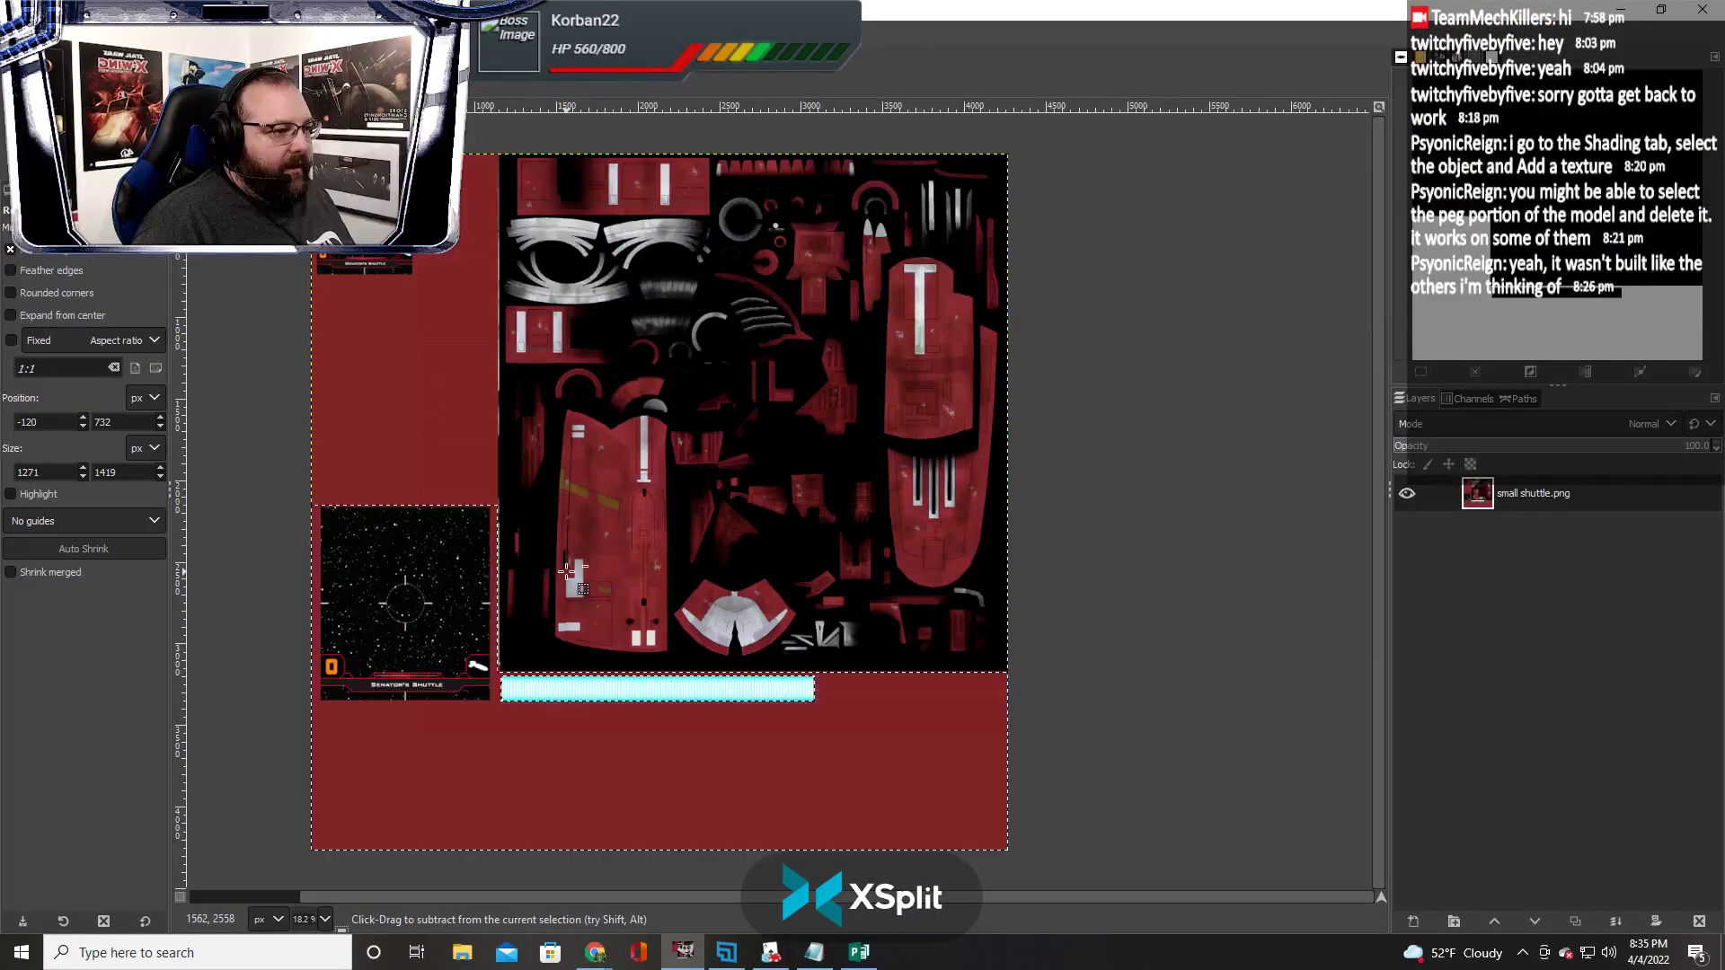
scroll(881, 595, up, 2)
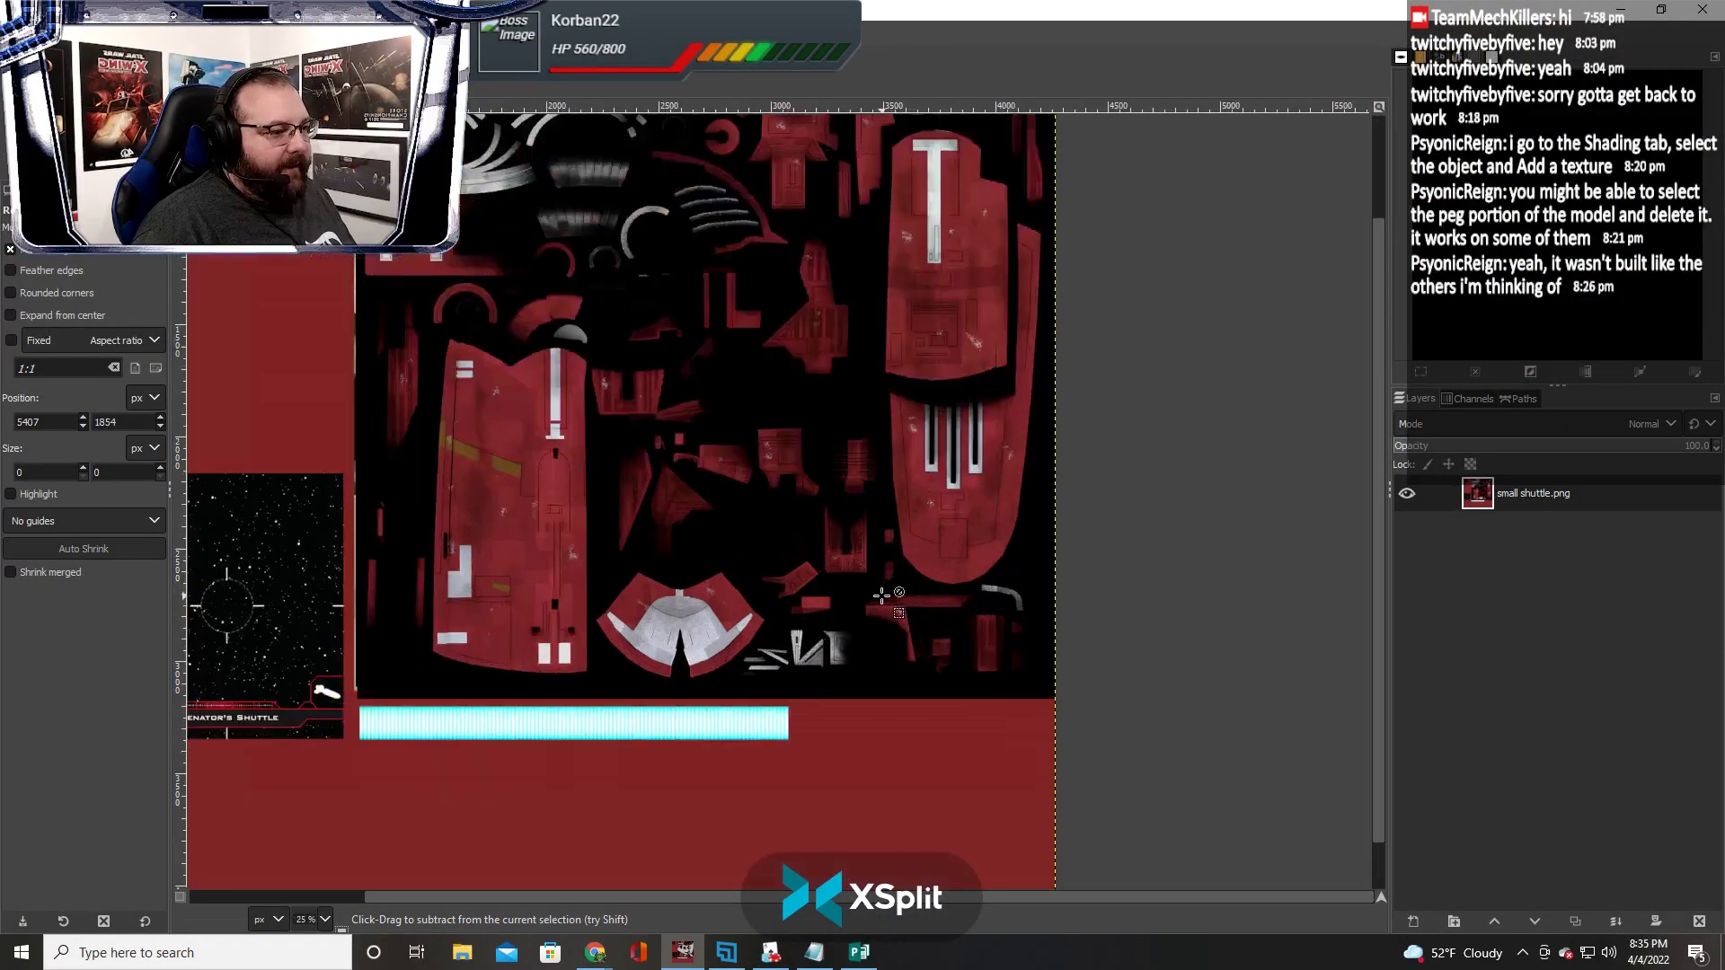
scroll(881, 595, up, 3)
scroll(847, 593, down, 4)
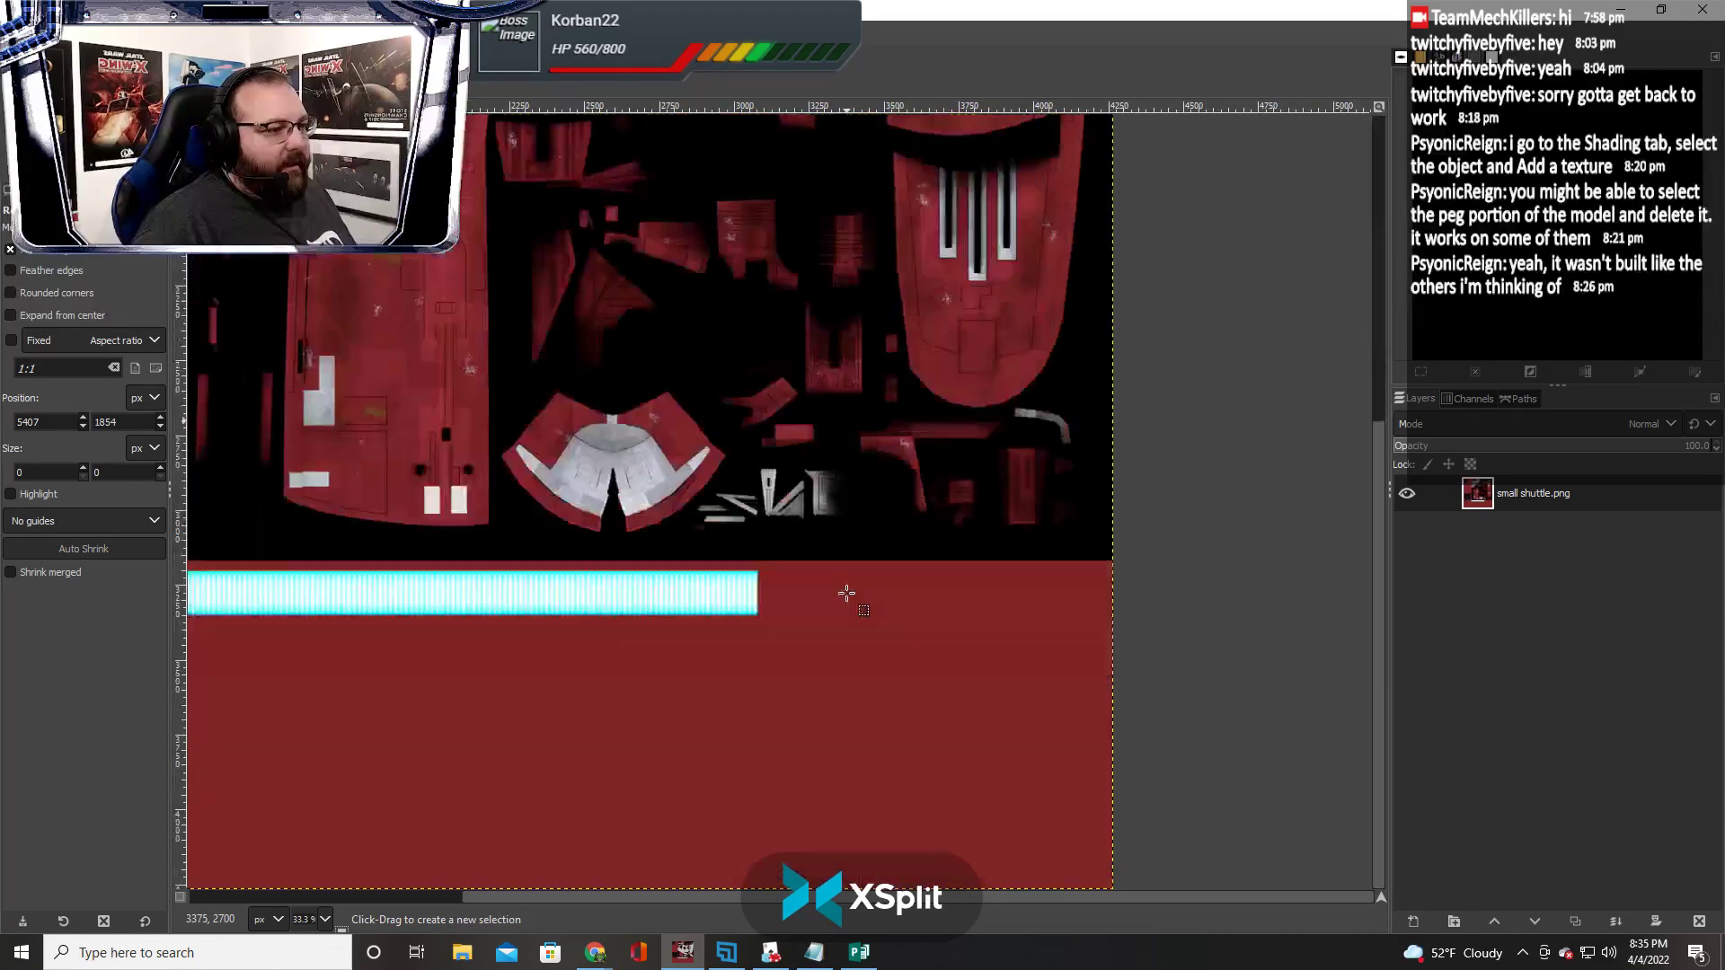
scroll(541, 475, up, 3)
scroll(786, 498, down, 2)
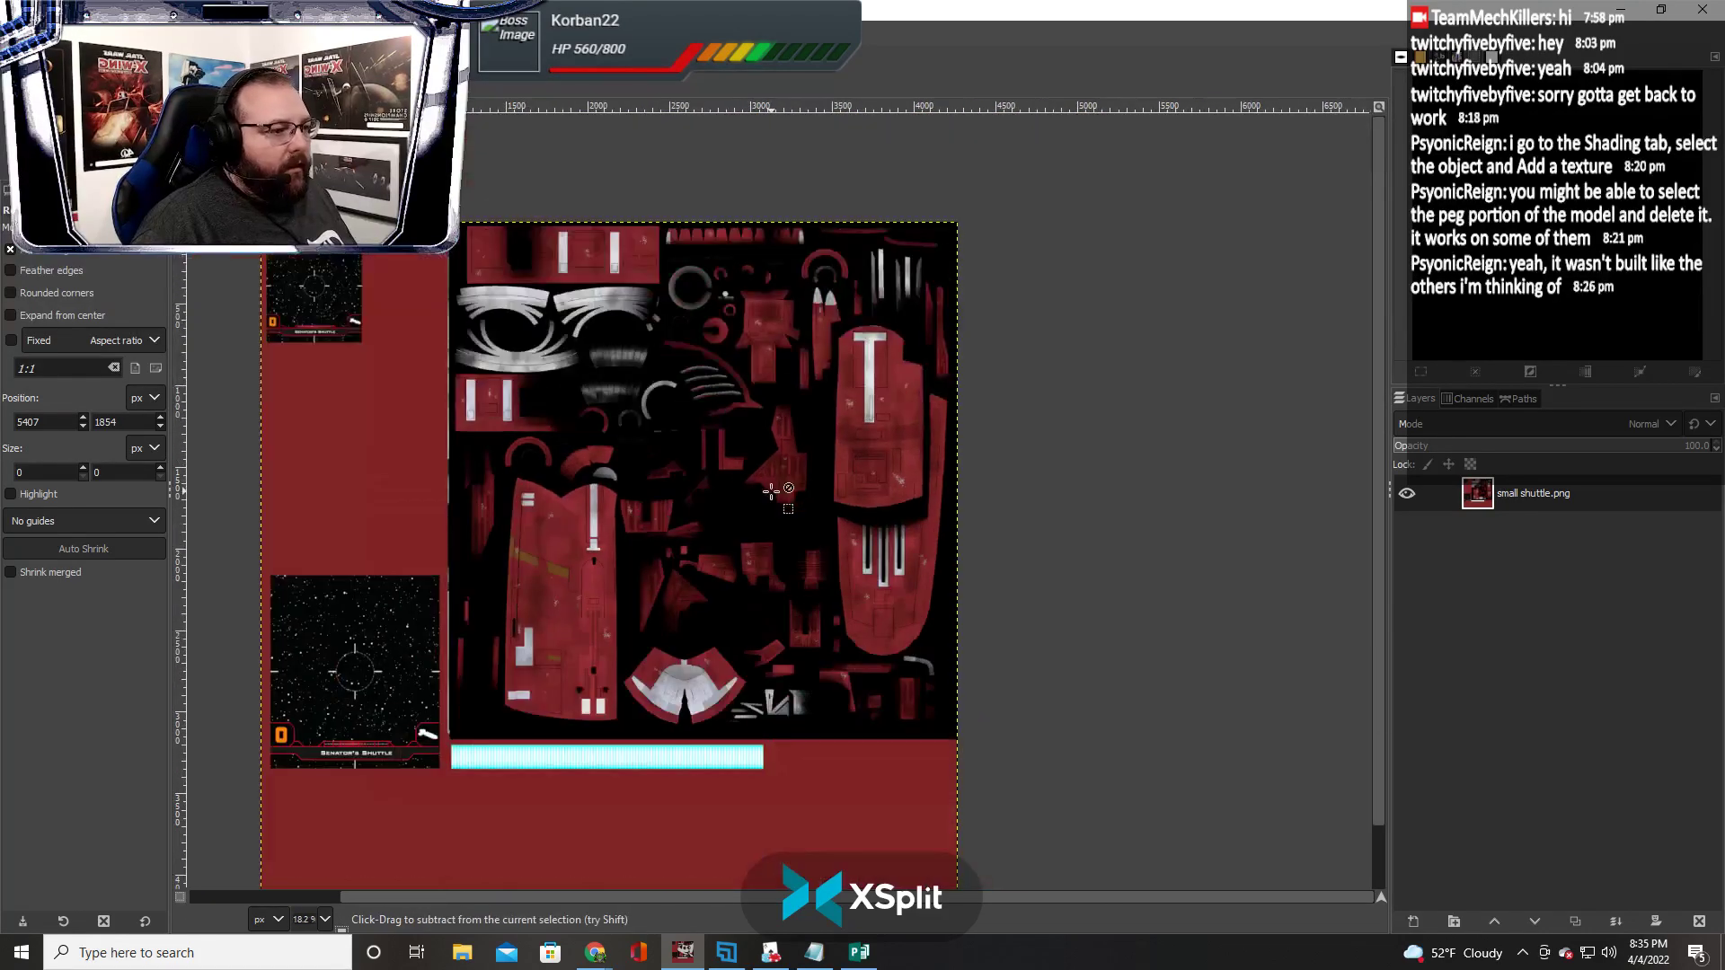
drag(453, 227, 1001, 739)
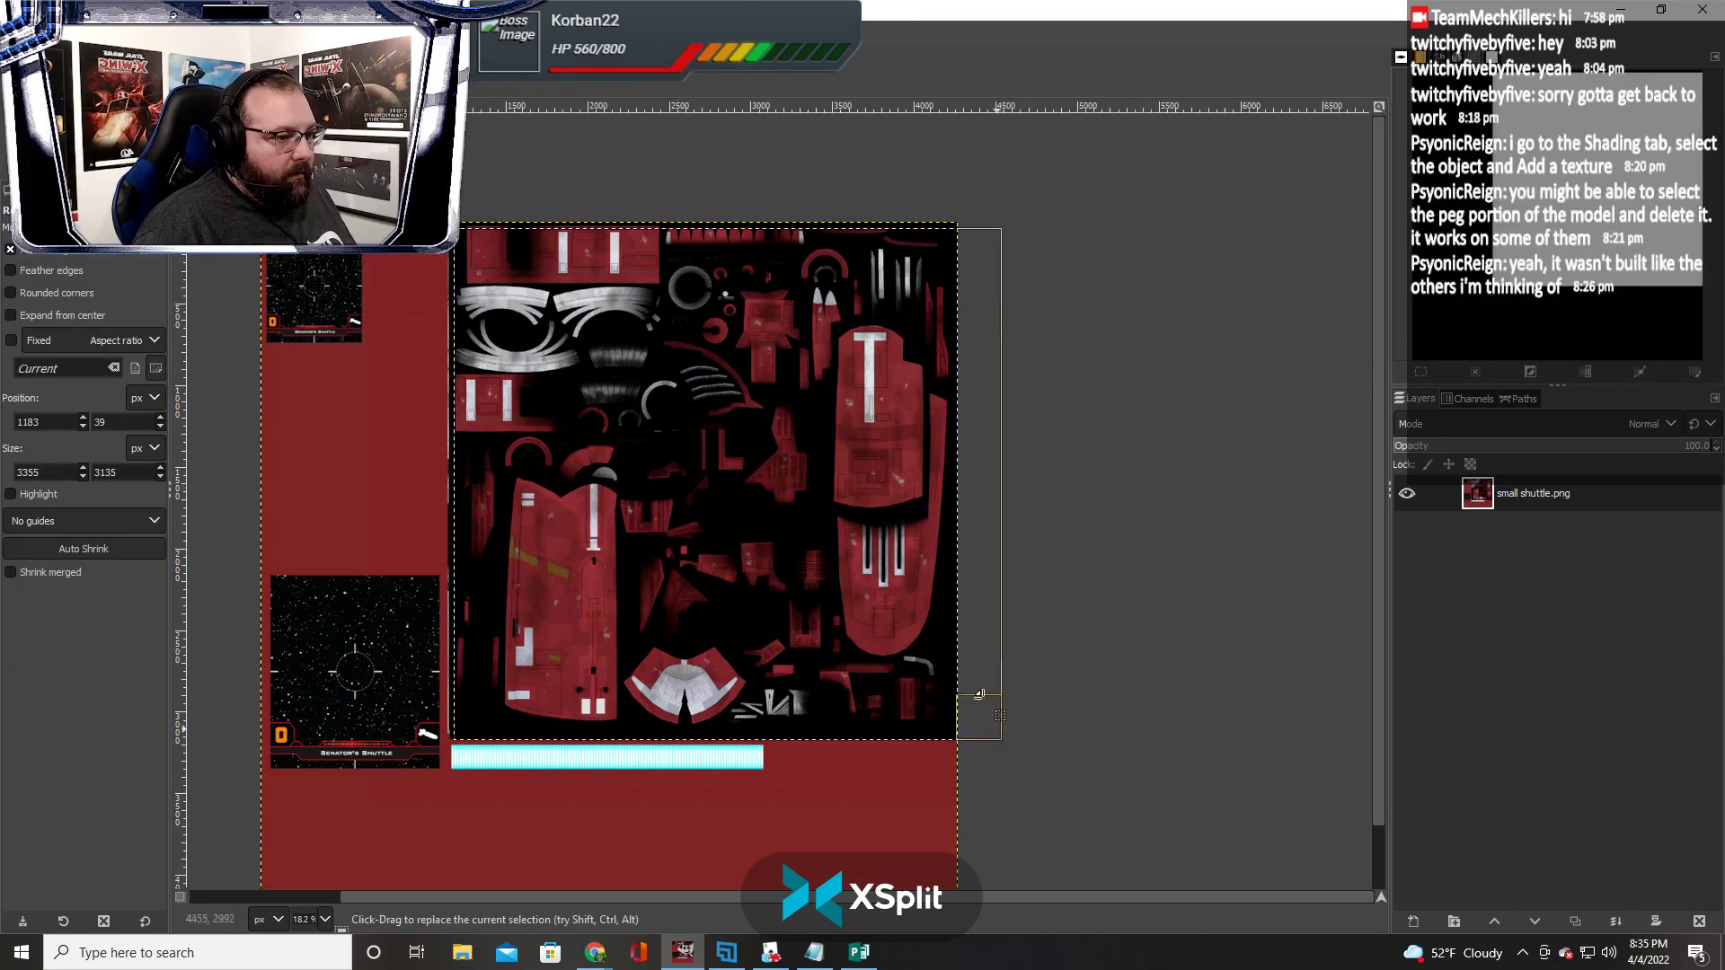
drag(756, 251, 756, 239)
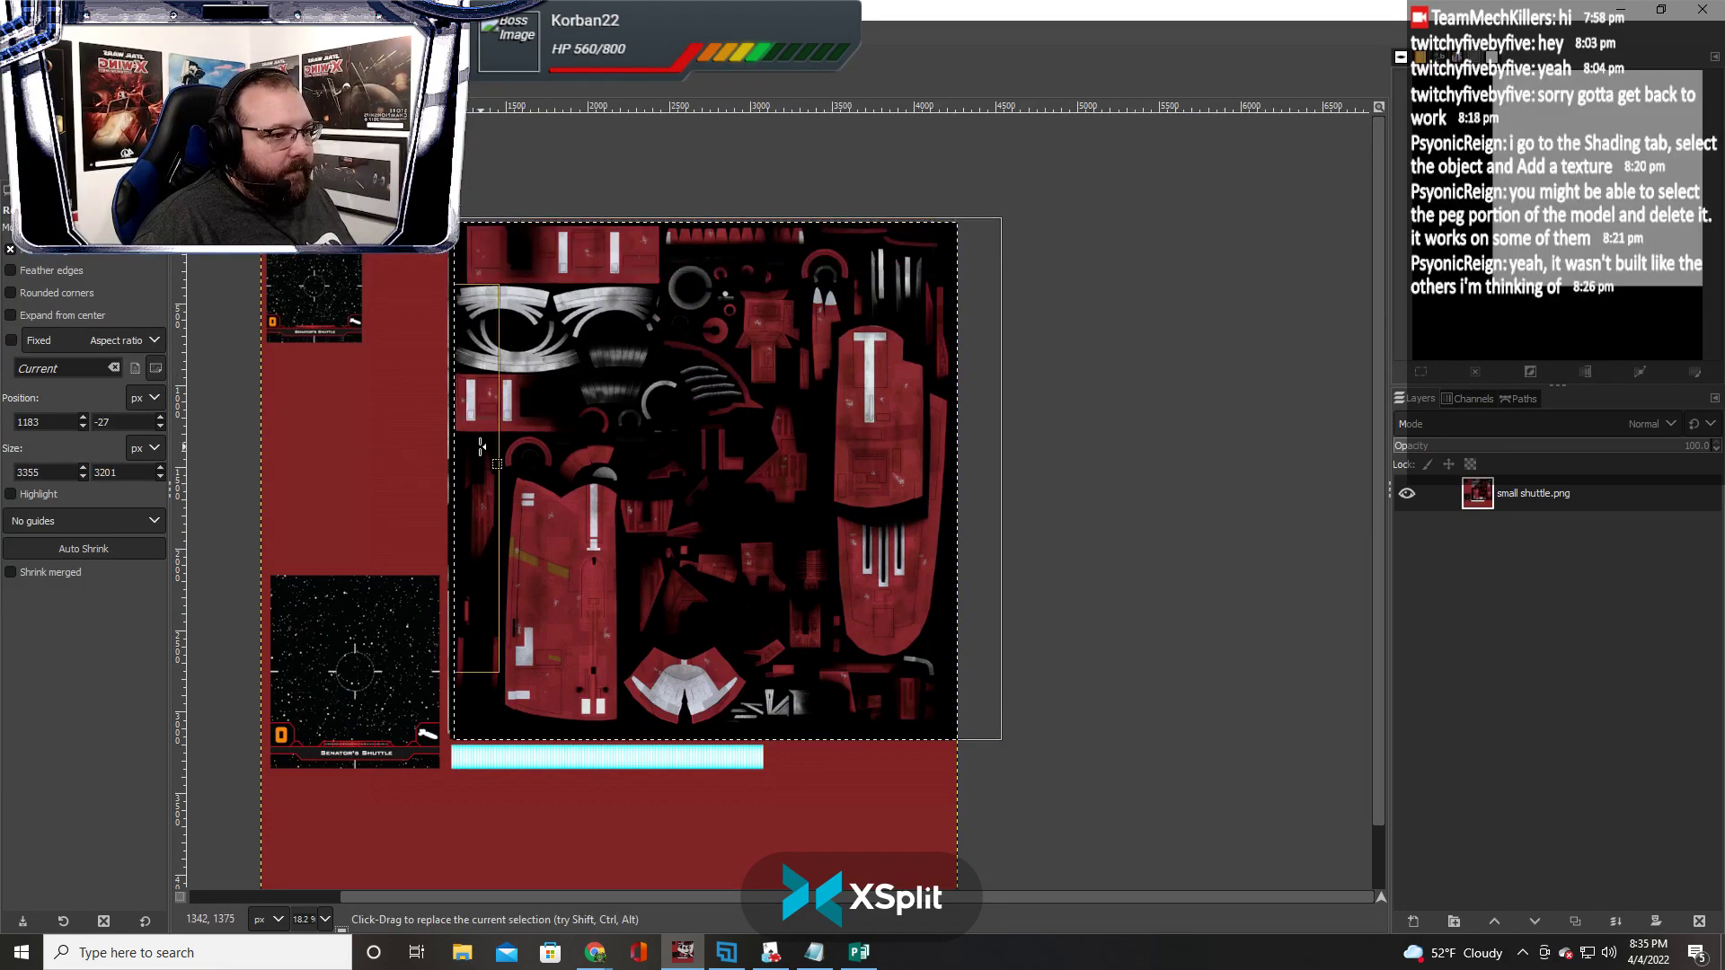
drag(482, 447, 476, 447)
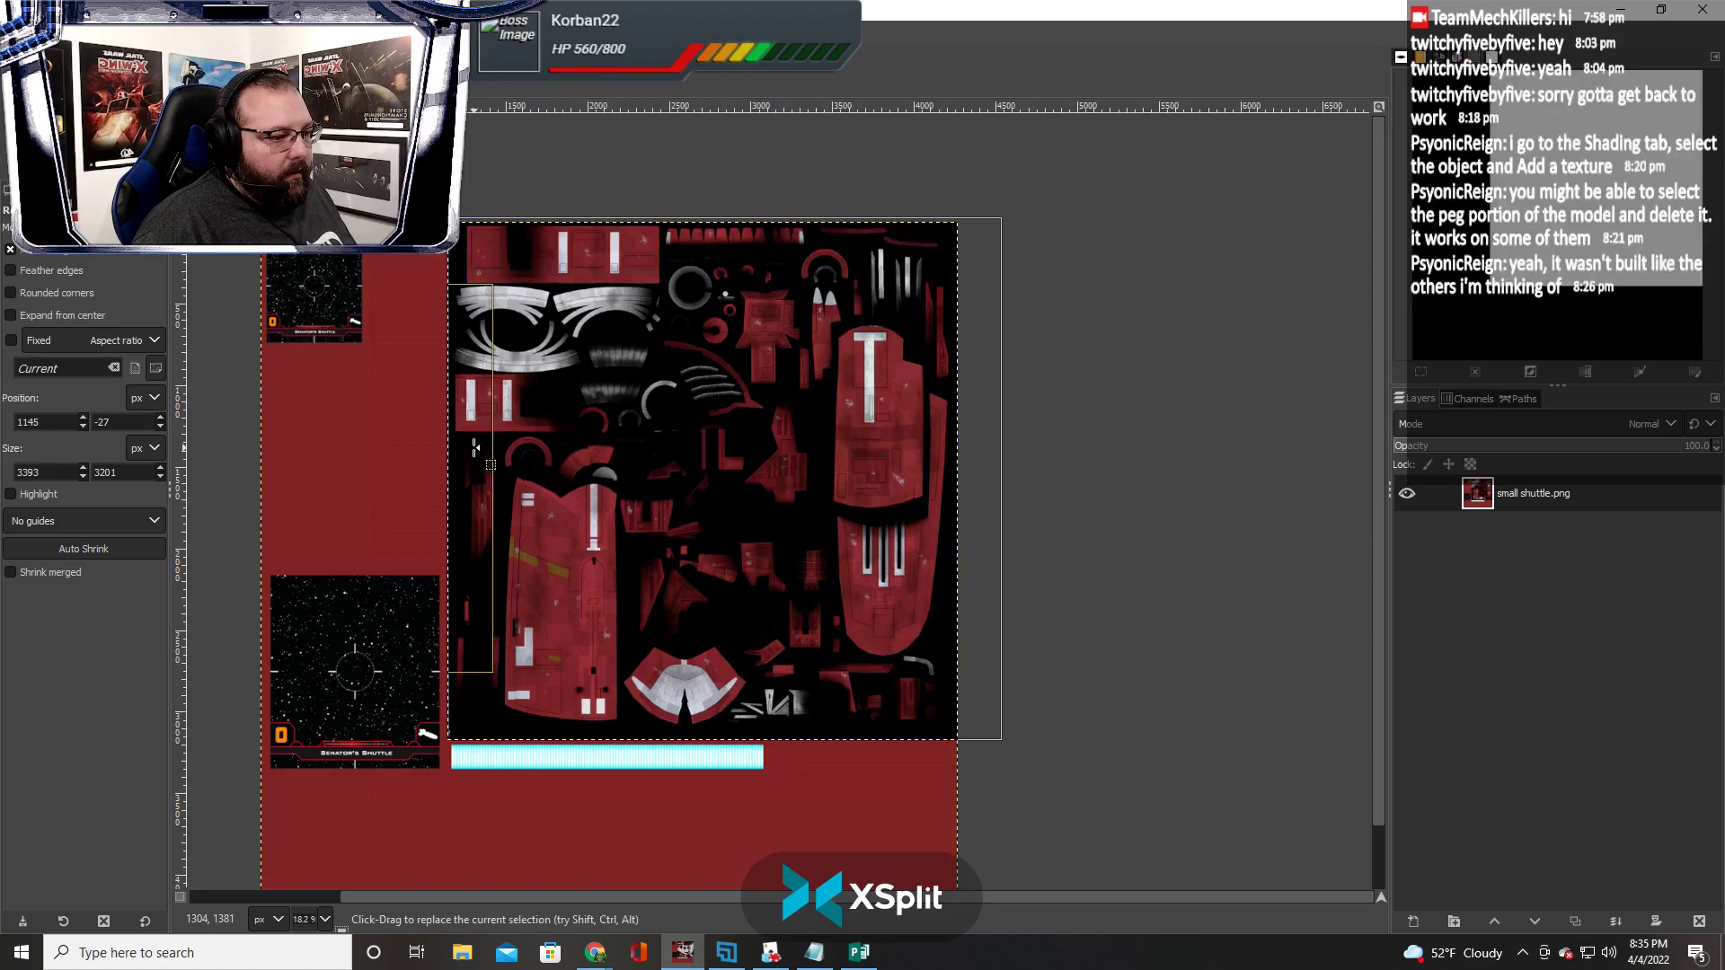
click(1095, 472)
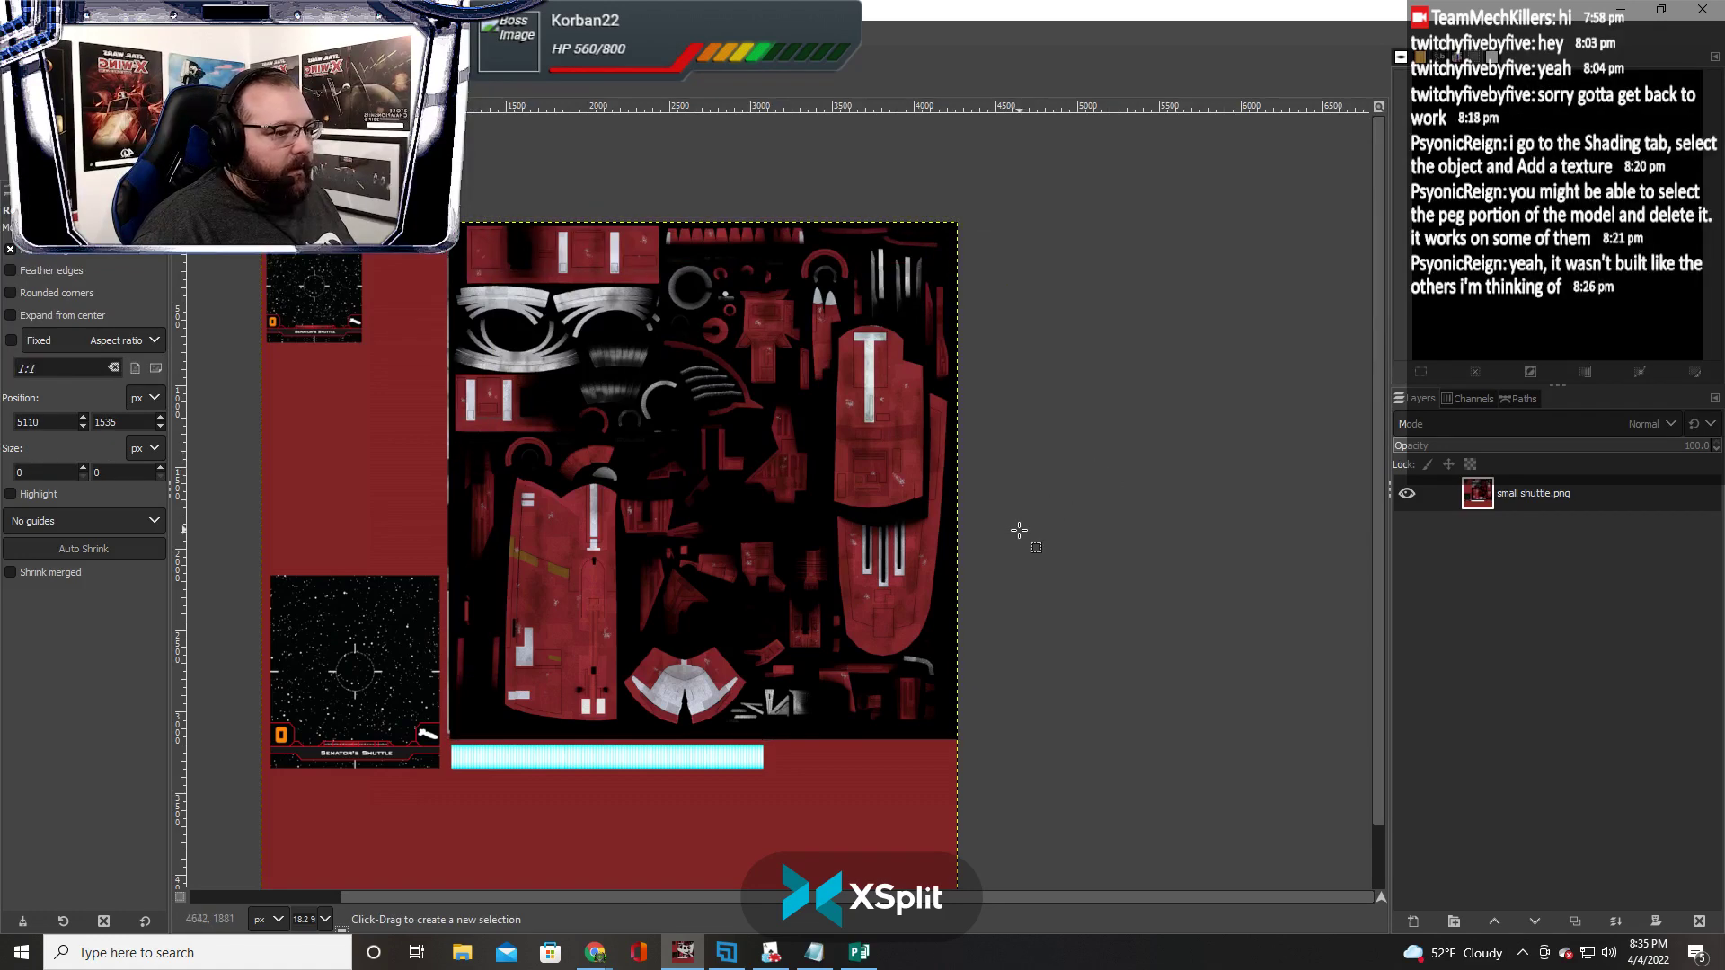
Select the ship's entire black-backed texture area with a rectangle about 3519 × 3312 px, aligning its edges with the red surround
drag(904, 248, 448, 738)
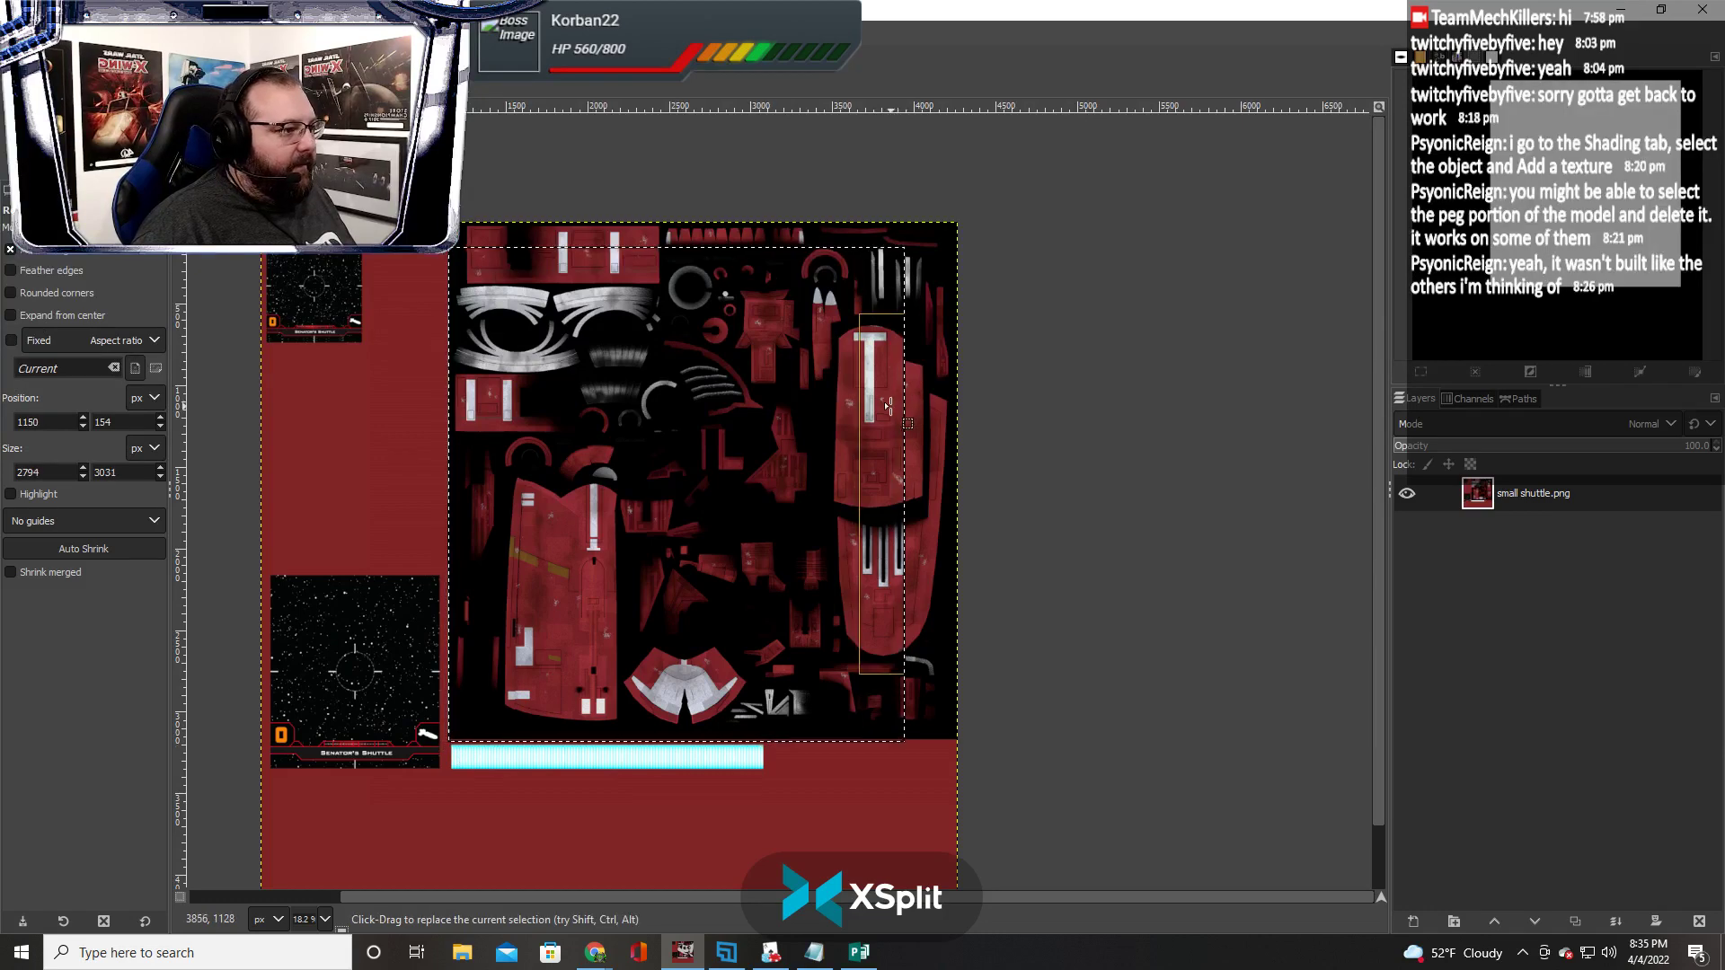
drag(880, 402, 1000, 402)
drag(744, 268, 744, 219)
scroll(588, 564, up, 3)
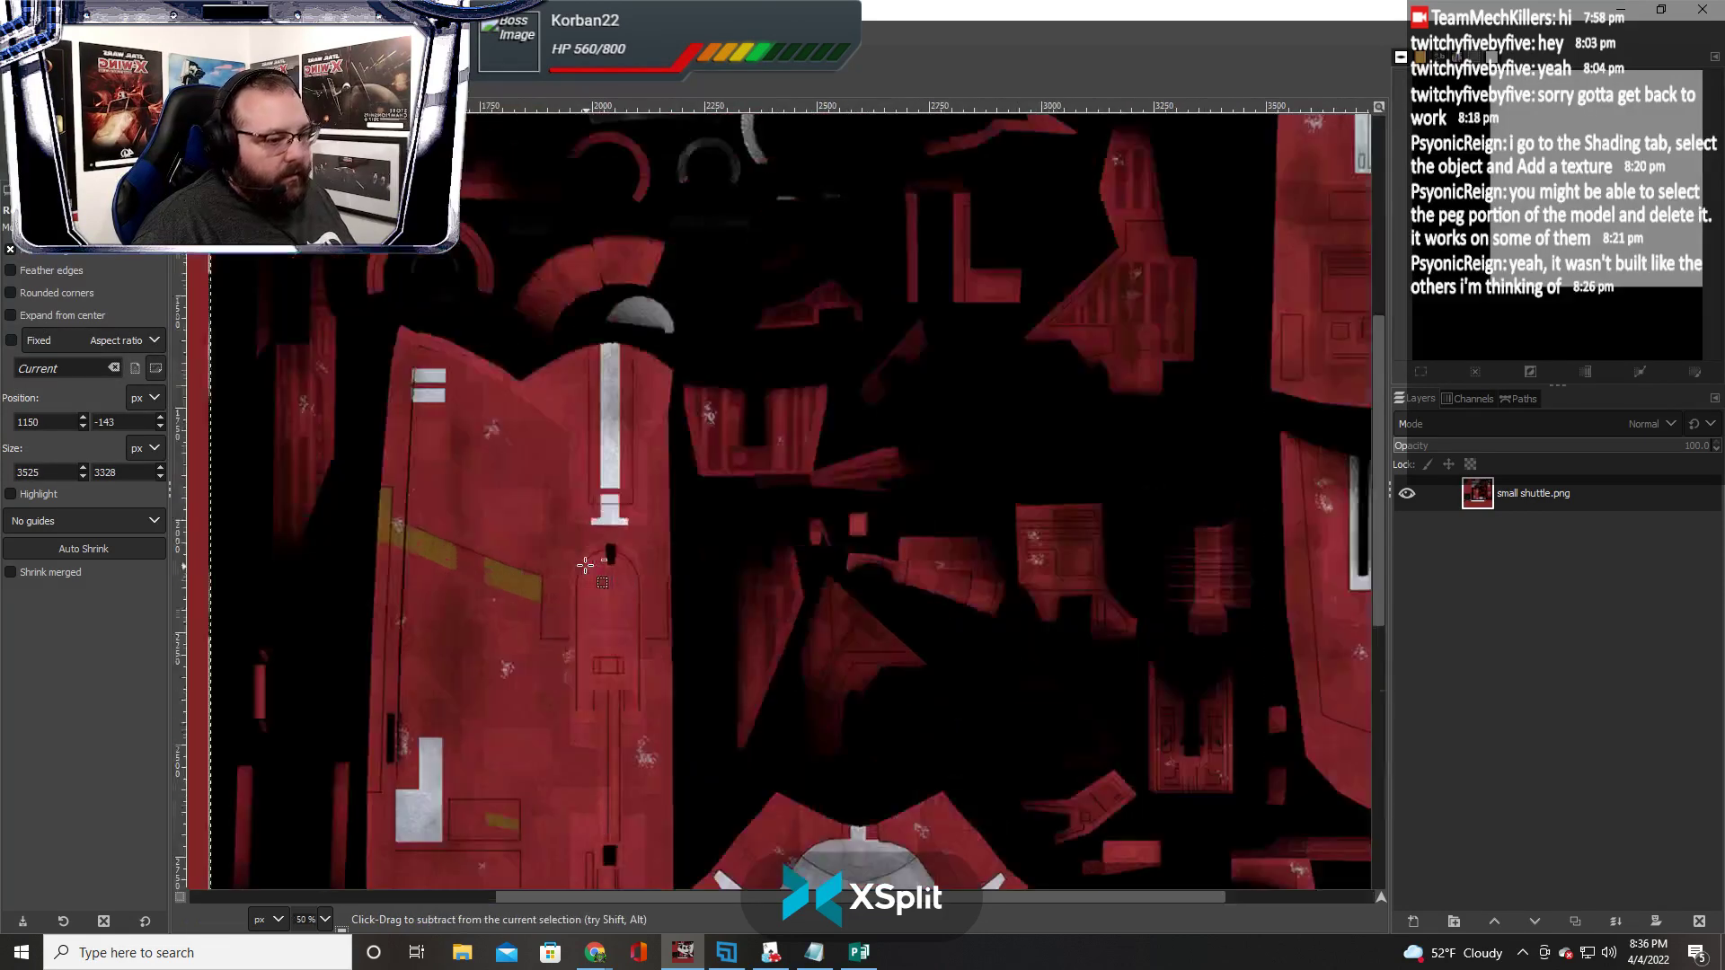
scroll(586, 565, down, 8)
drag(739, 371, 742, 363)
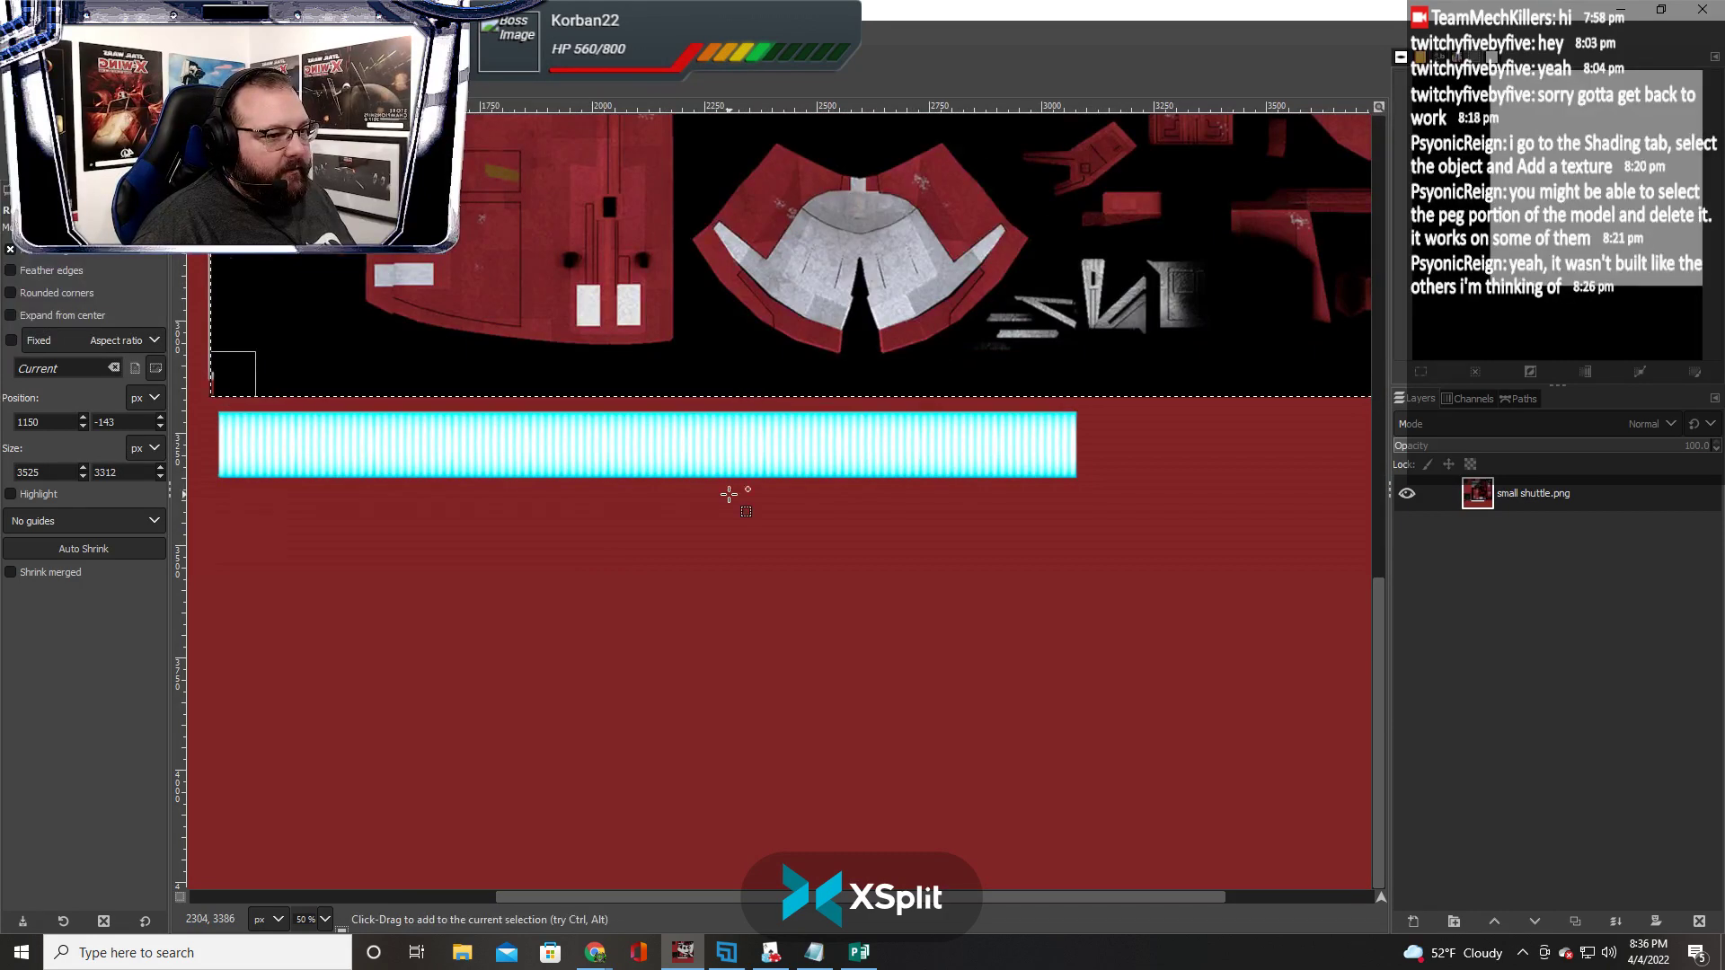
scroll(627, 256, left, 3)
drag(539, 258, 544, 261)
scroll(701, 471, up, 10)
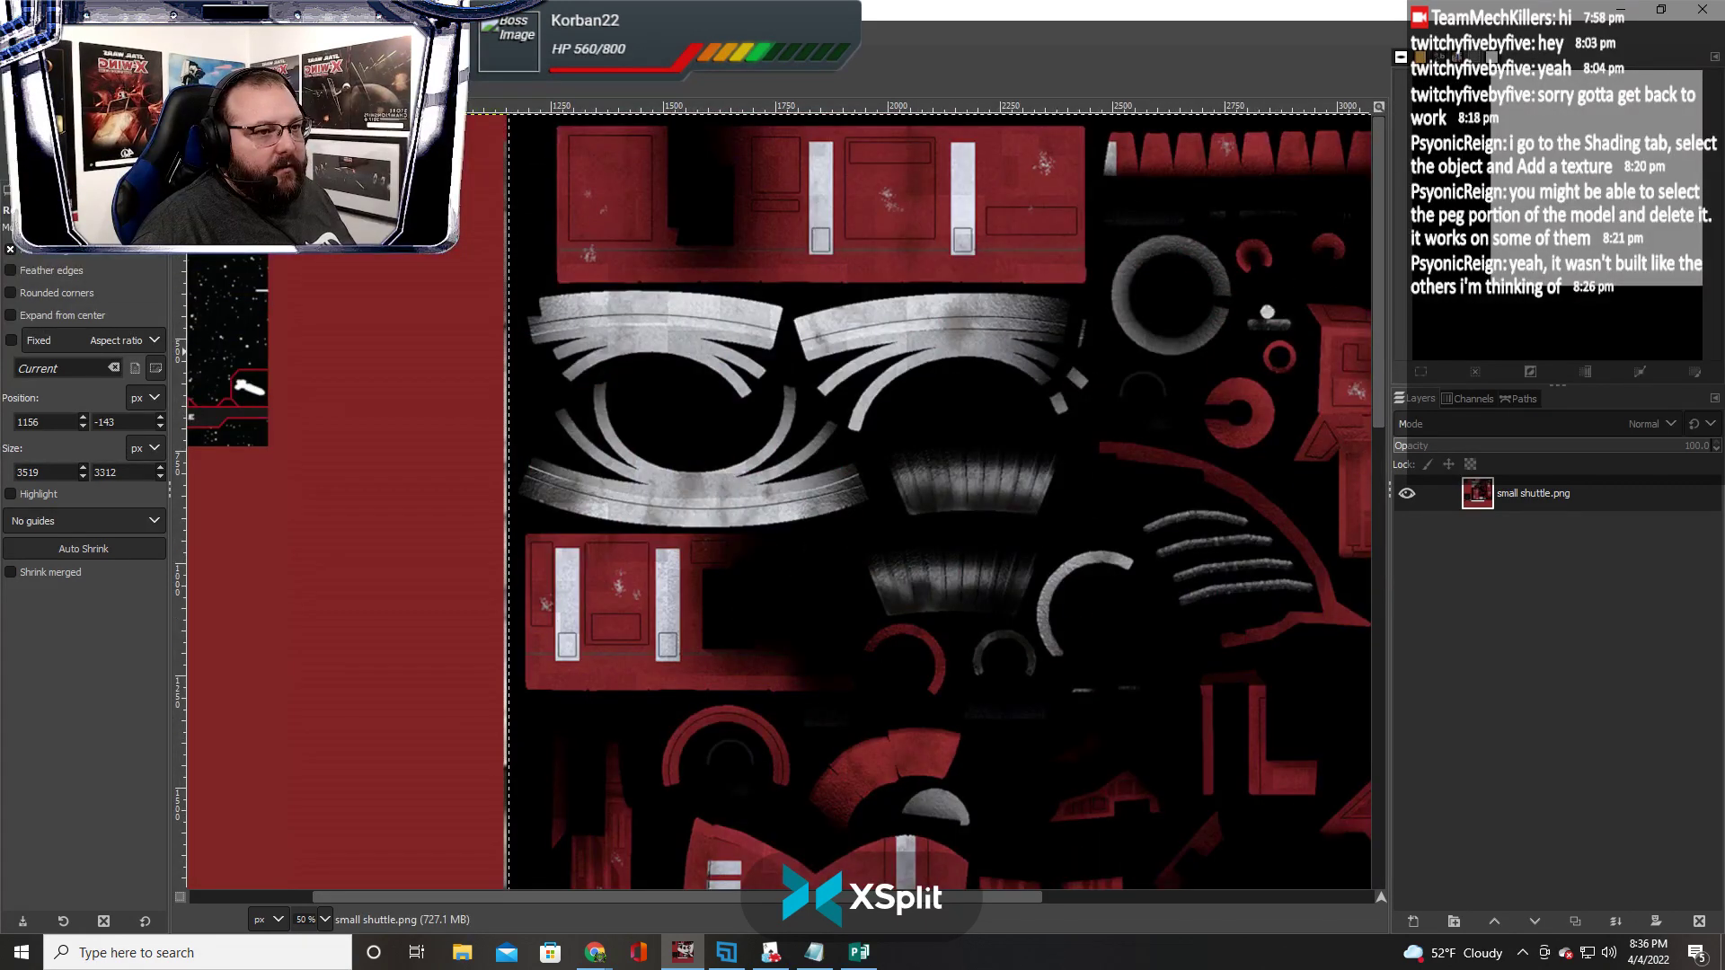
Activate Select by Color and set its mode to intersect with the current selection
key(u)
scroll(447, 413, down, 1)
scroll(615, 507, down, 1)
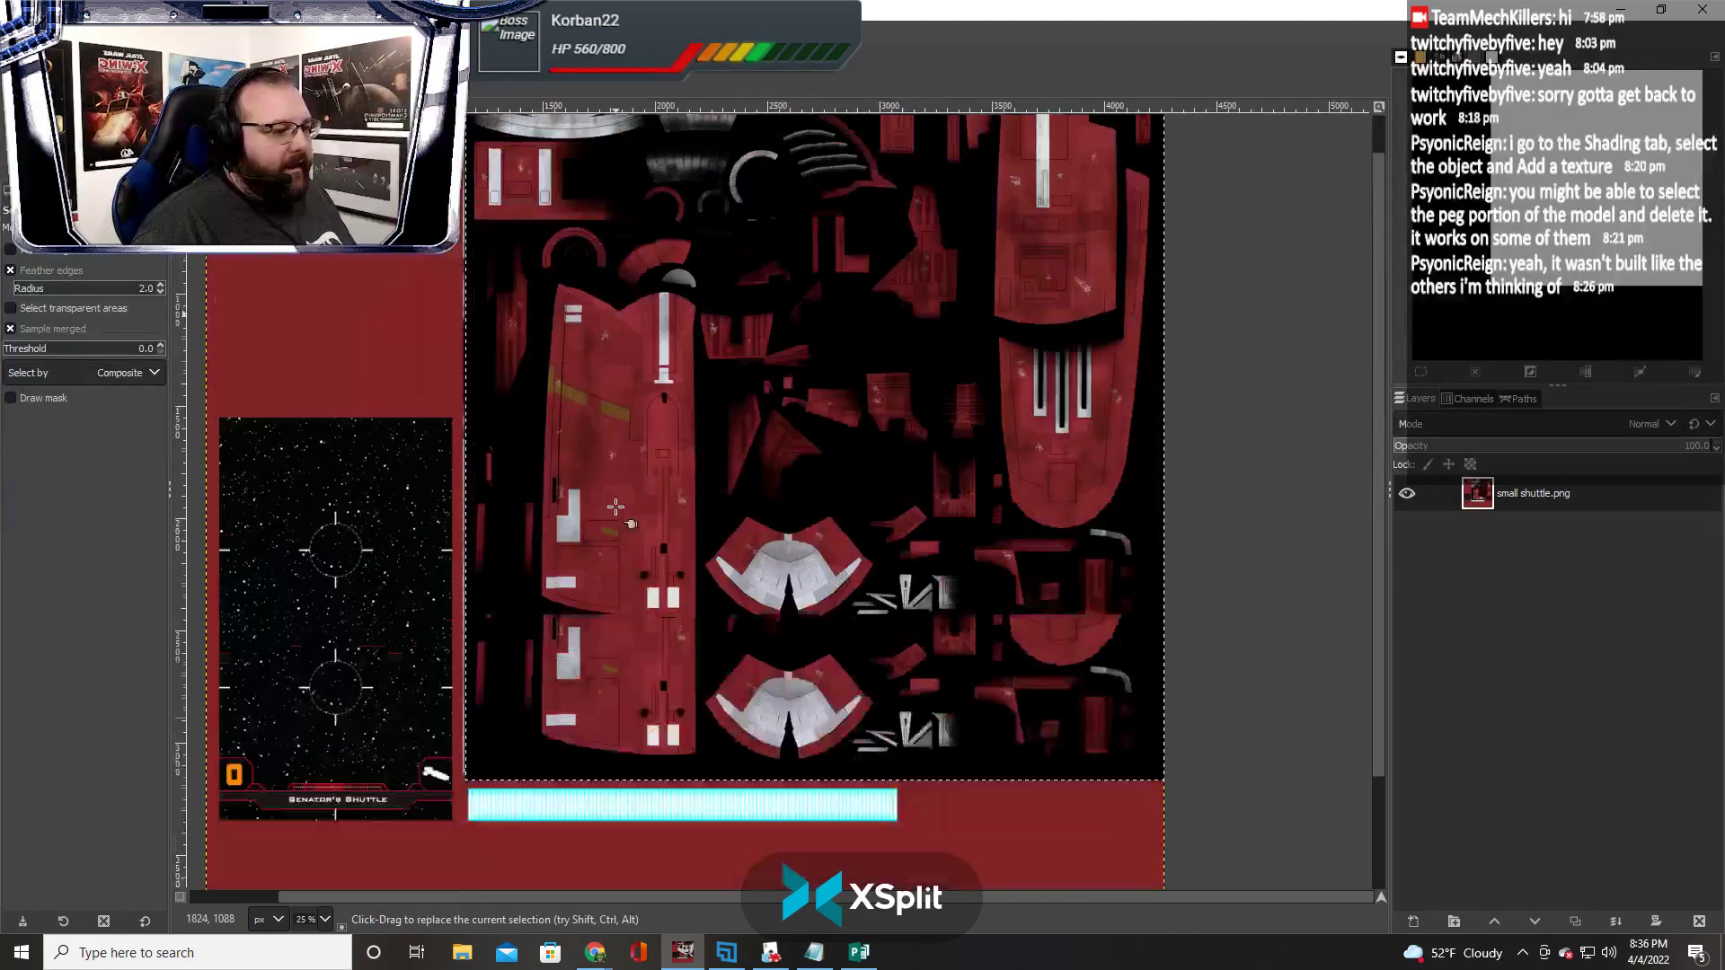
scroll(615, 507, up, 1)
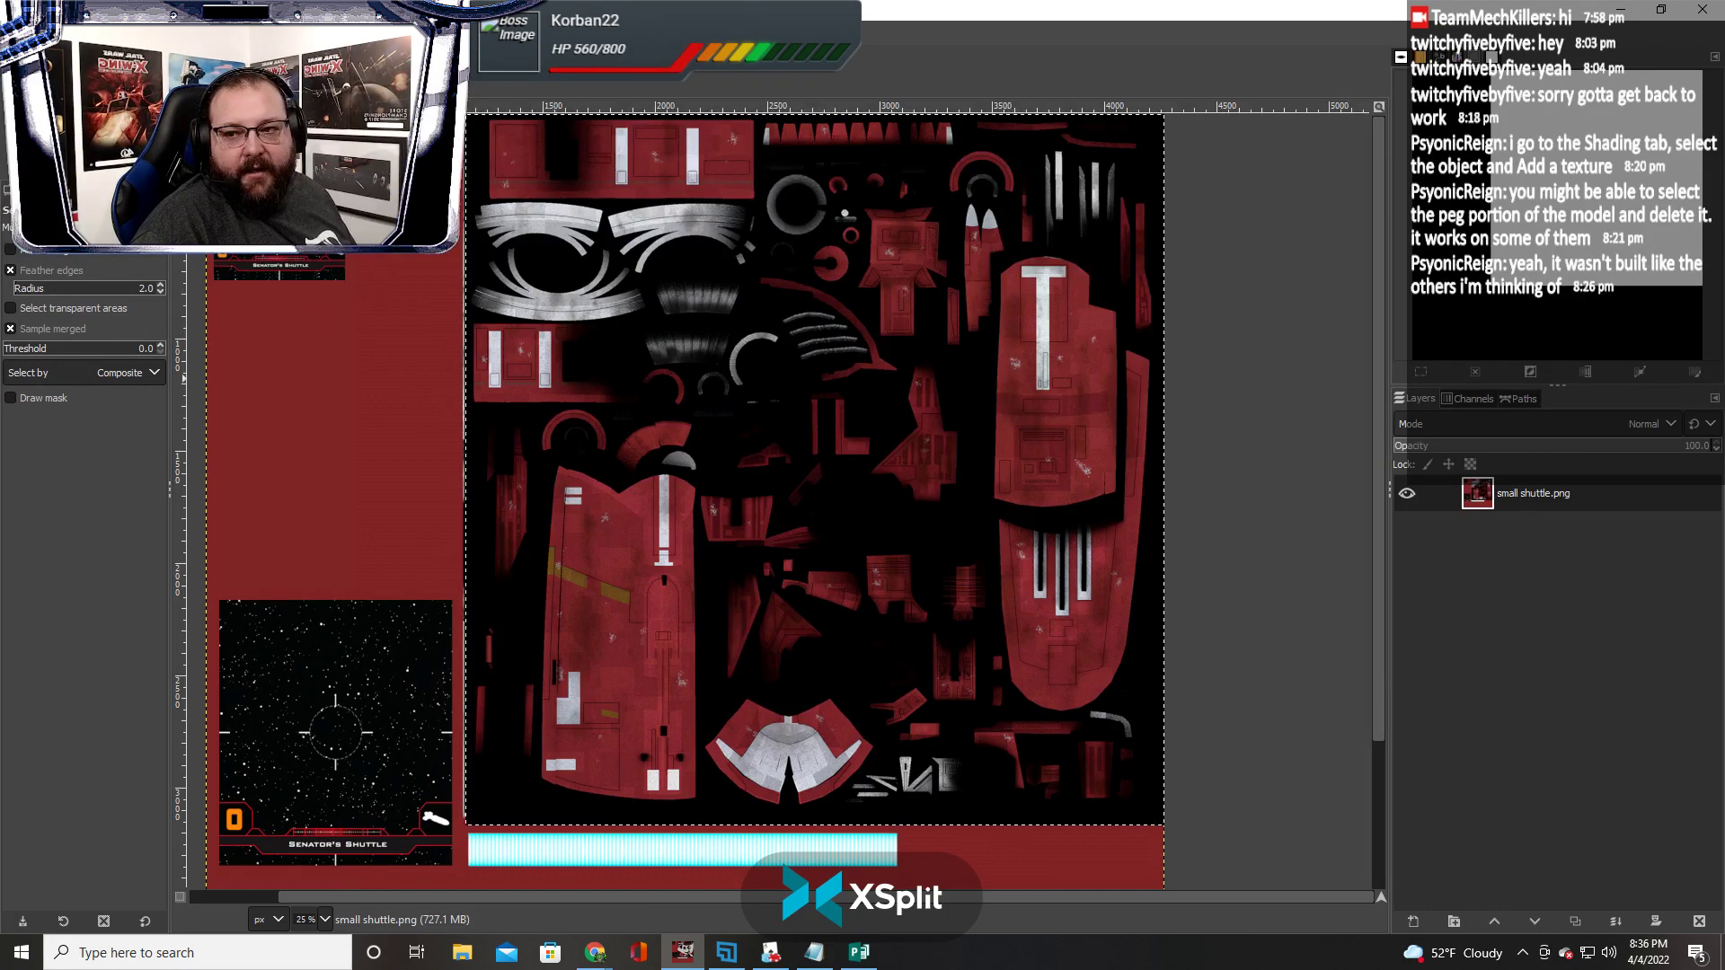
drag(547, 11, 756, 186)
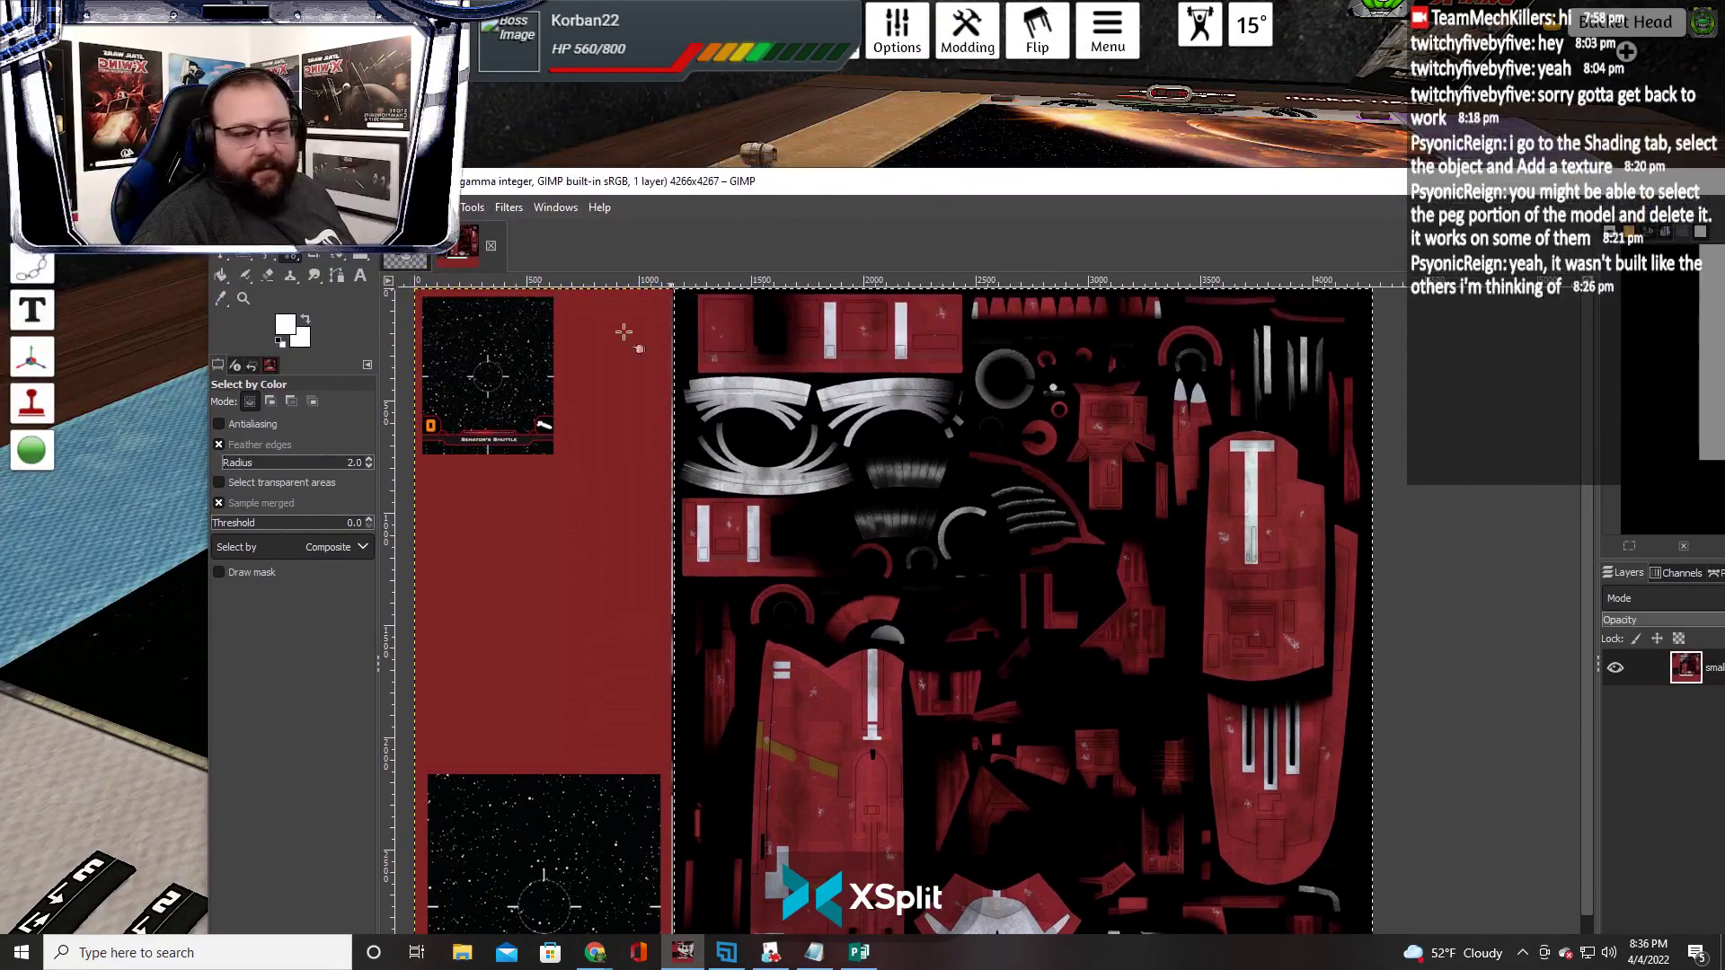
click(312, 404)
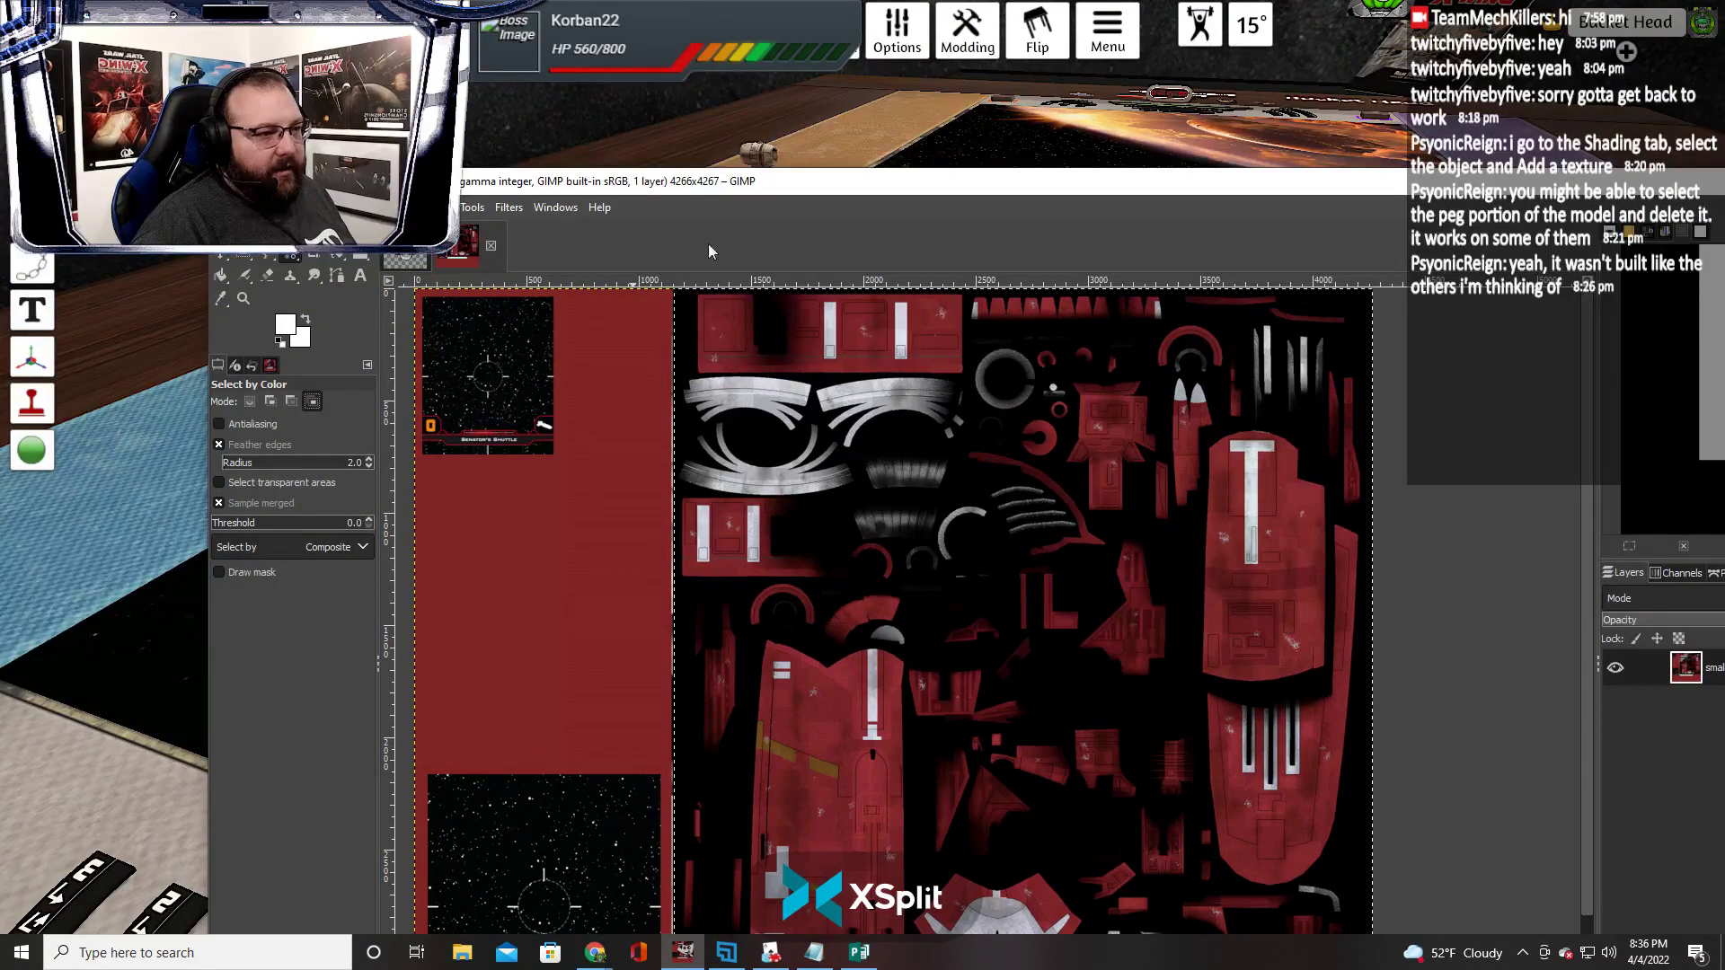
drag(789, 185, 611, 0)
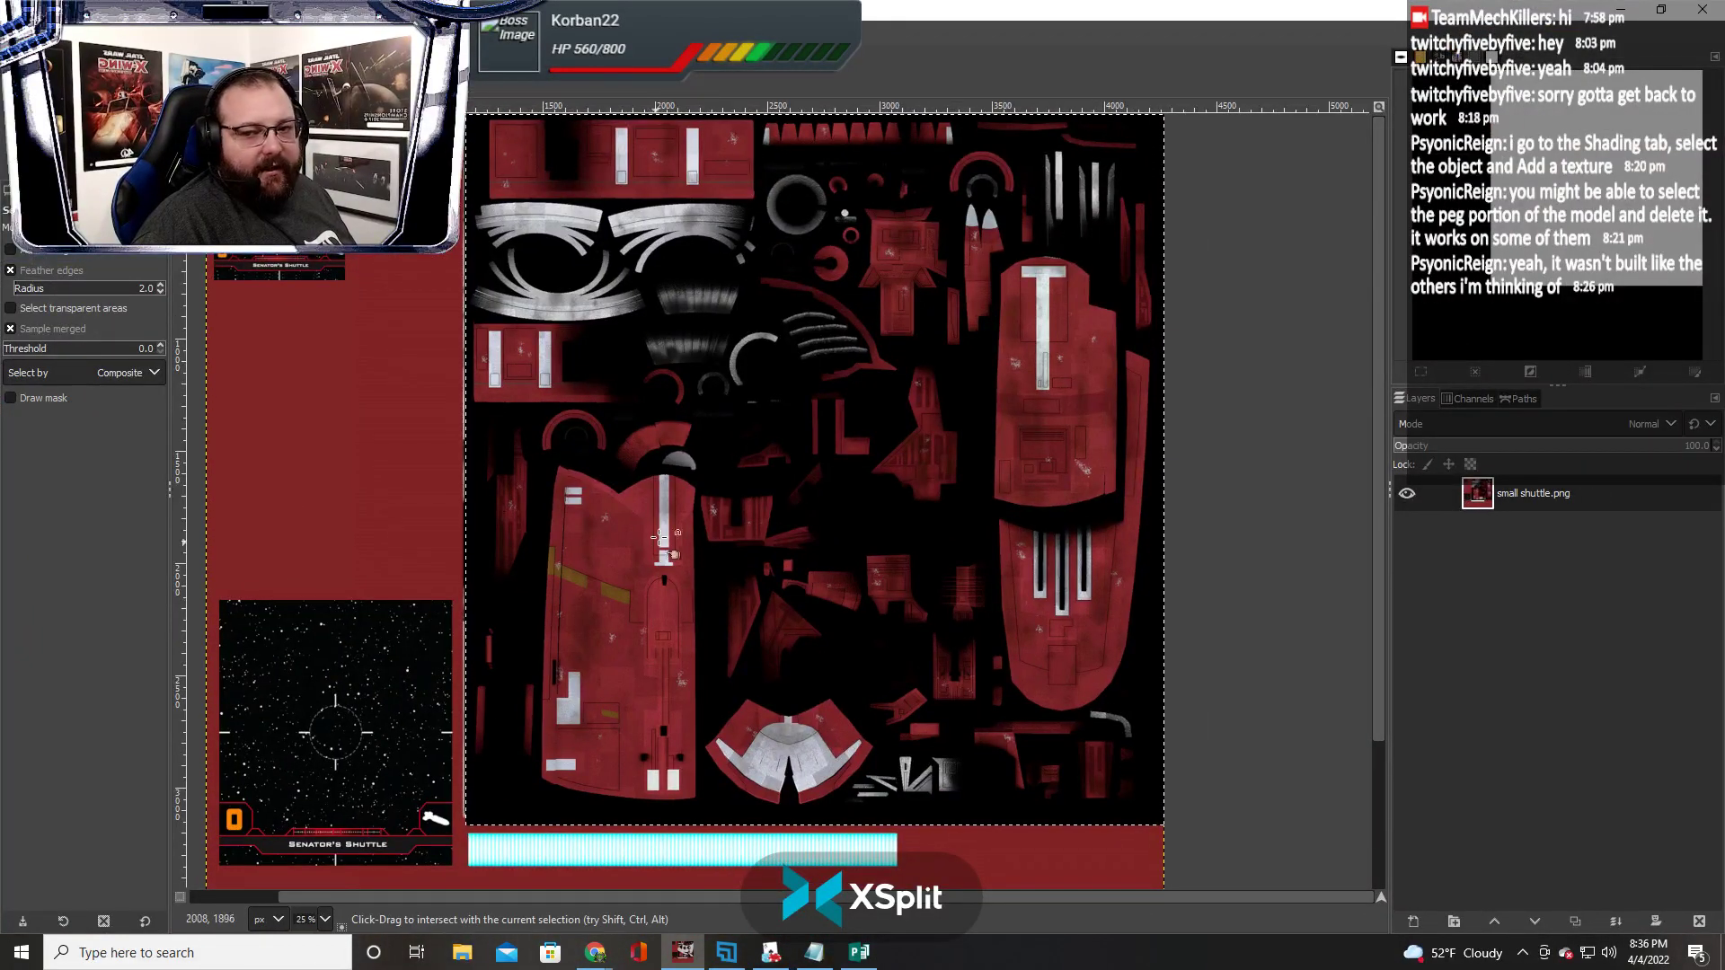
Select the black background inside the ship's texture area by color, adjusting the threshold to separate it from the ship parts
mouse_move(607, 540)
mouse_down()
mouse_move(648, 545)
mouse_move(595, 544)
mouse_up()
drag(598, 545, 615, 553)
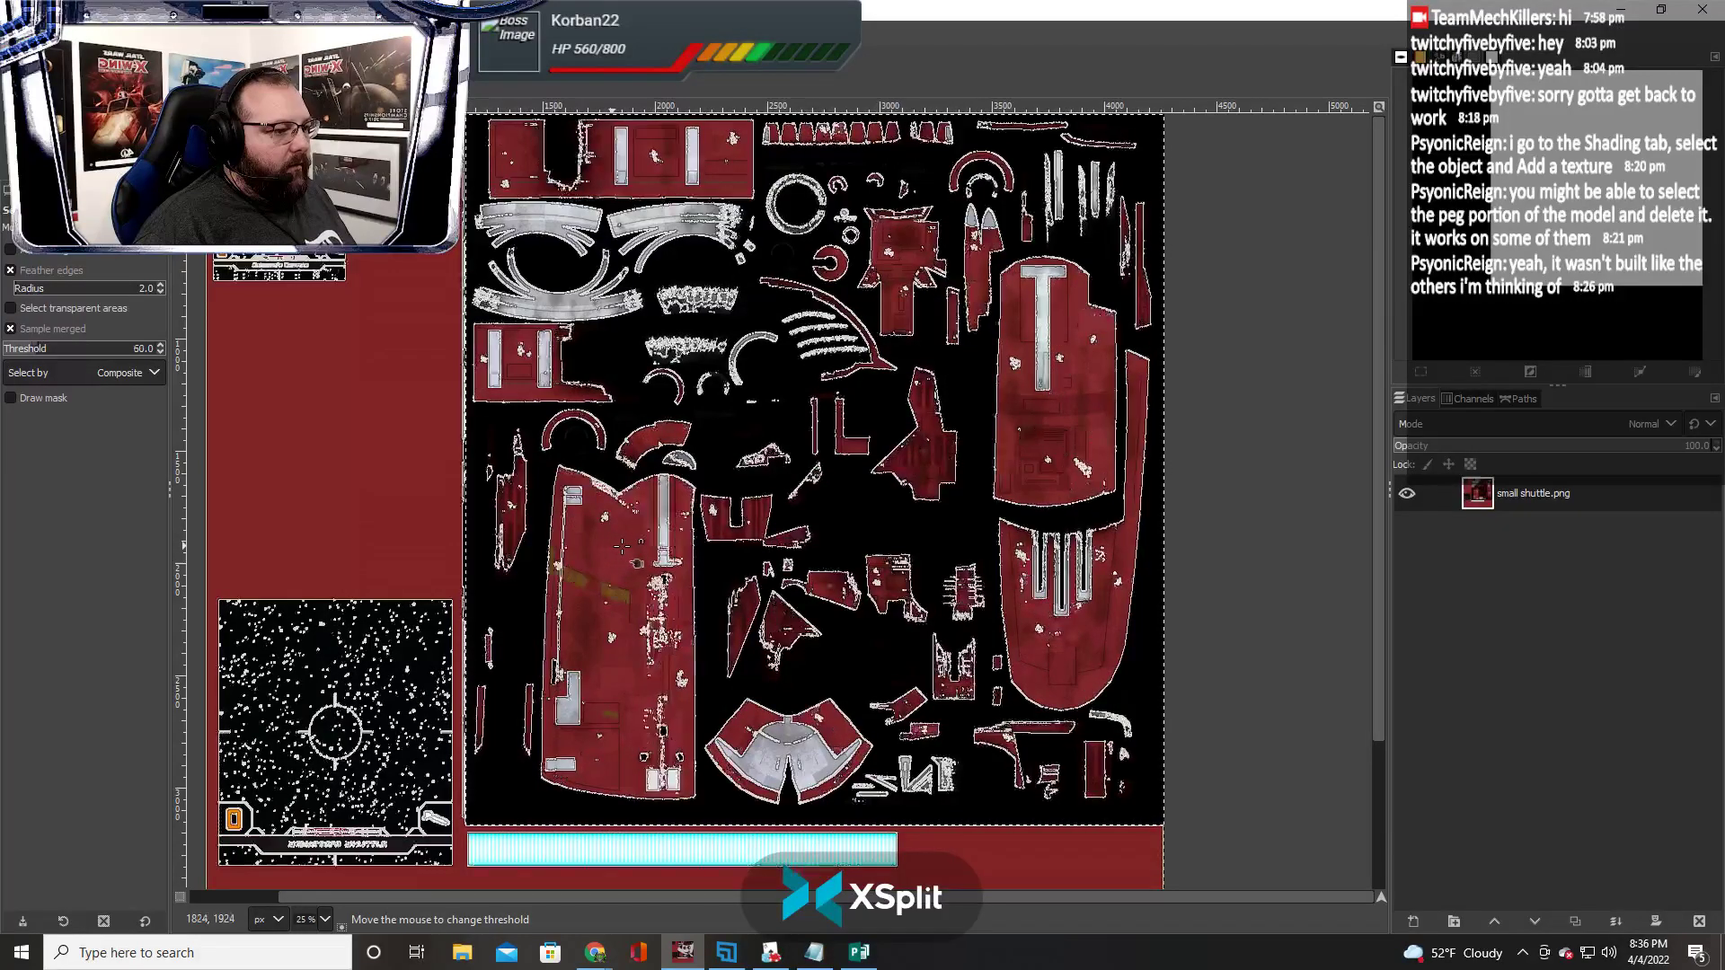
drag(621, 545, 630, 546)
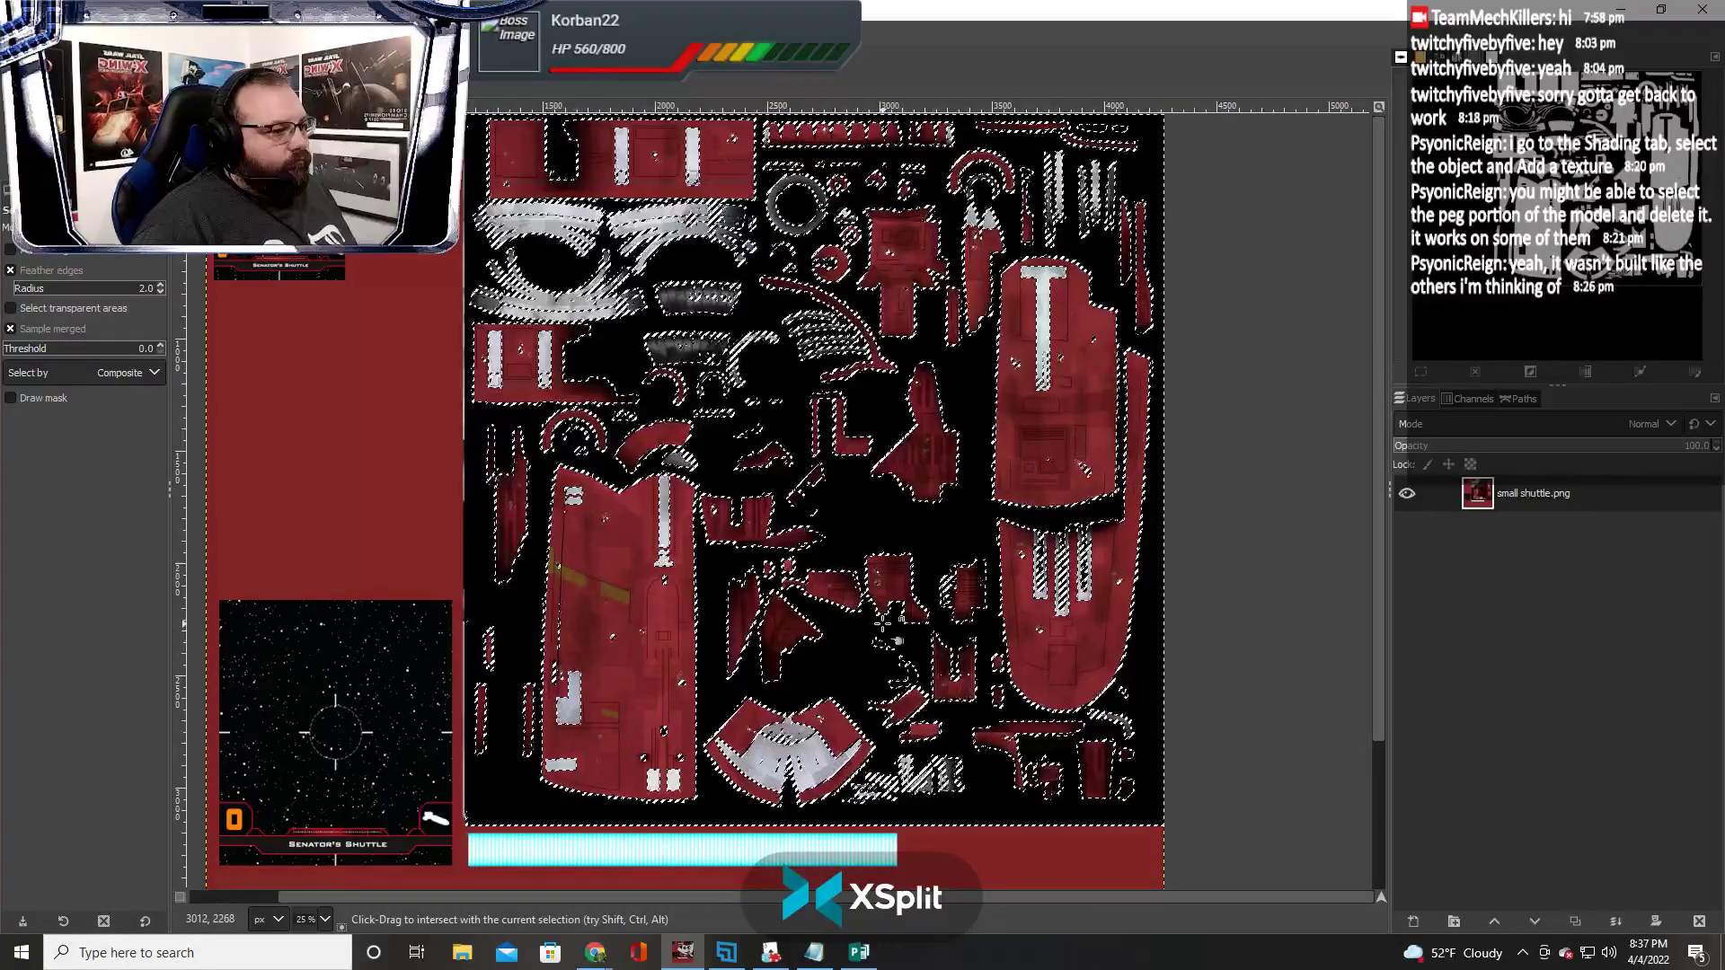
Undo the color selection so only the rectangular selection around the ship's texture area remains
key(ctrl+shift+a)
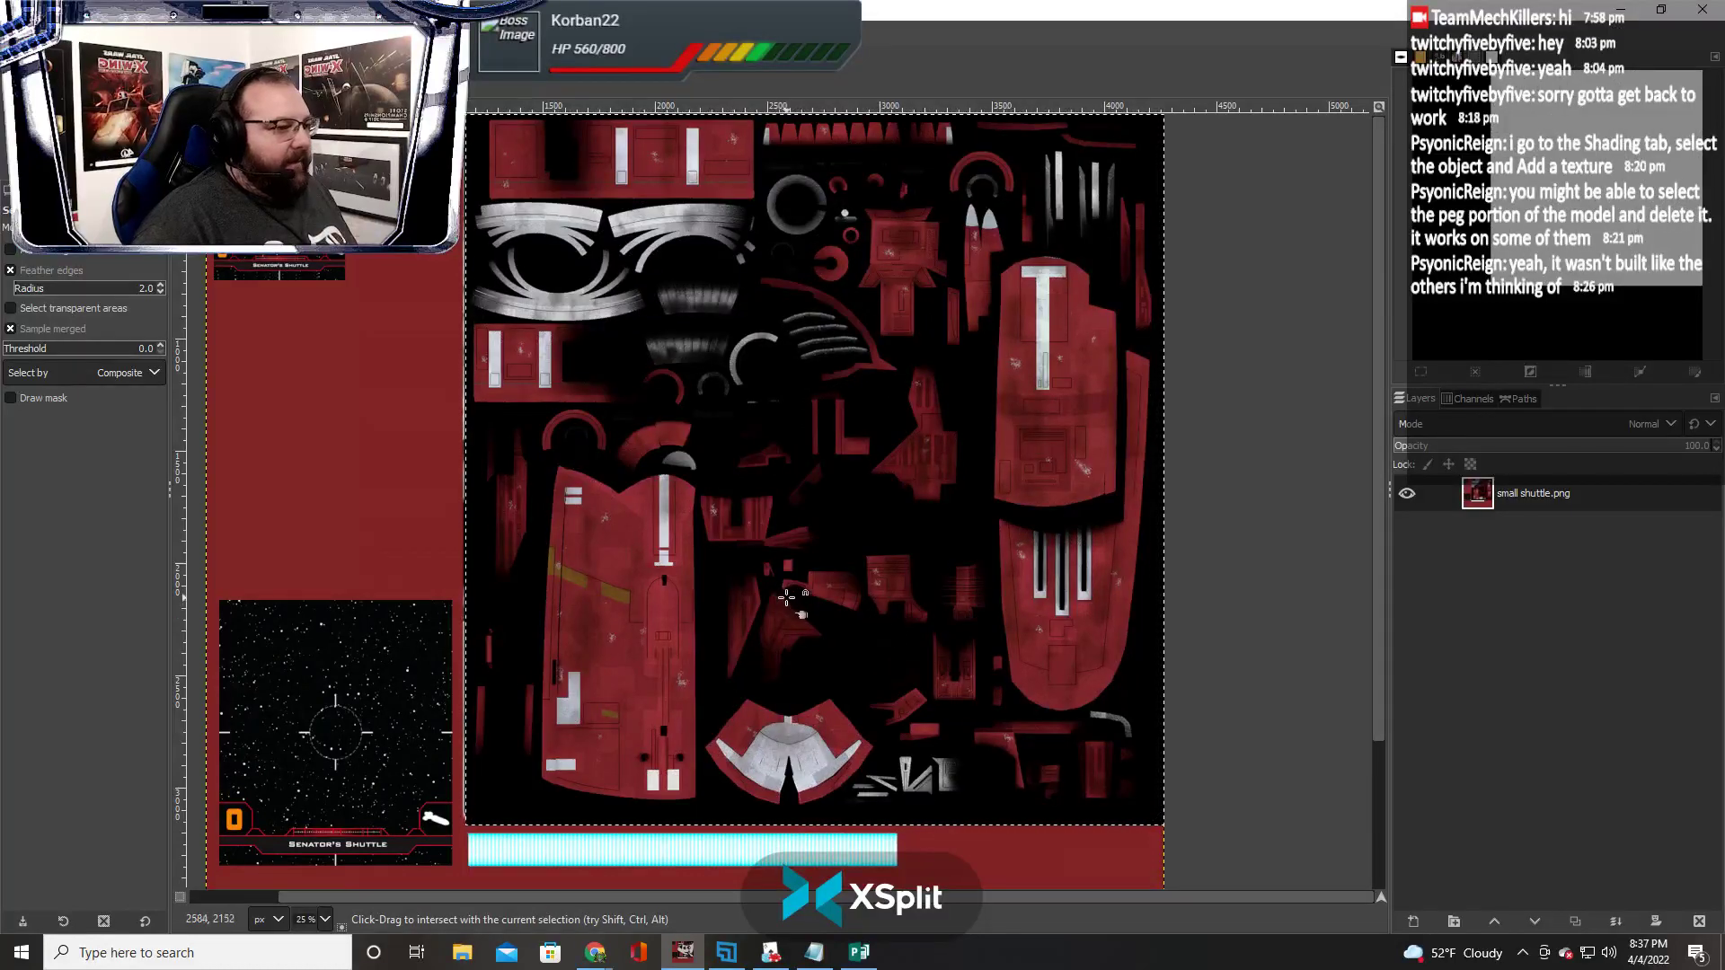
Preview Desaturate on the selected ship texture area and check its available blending modes
click(226, 28)
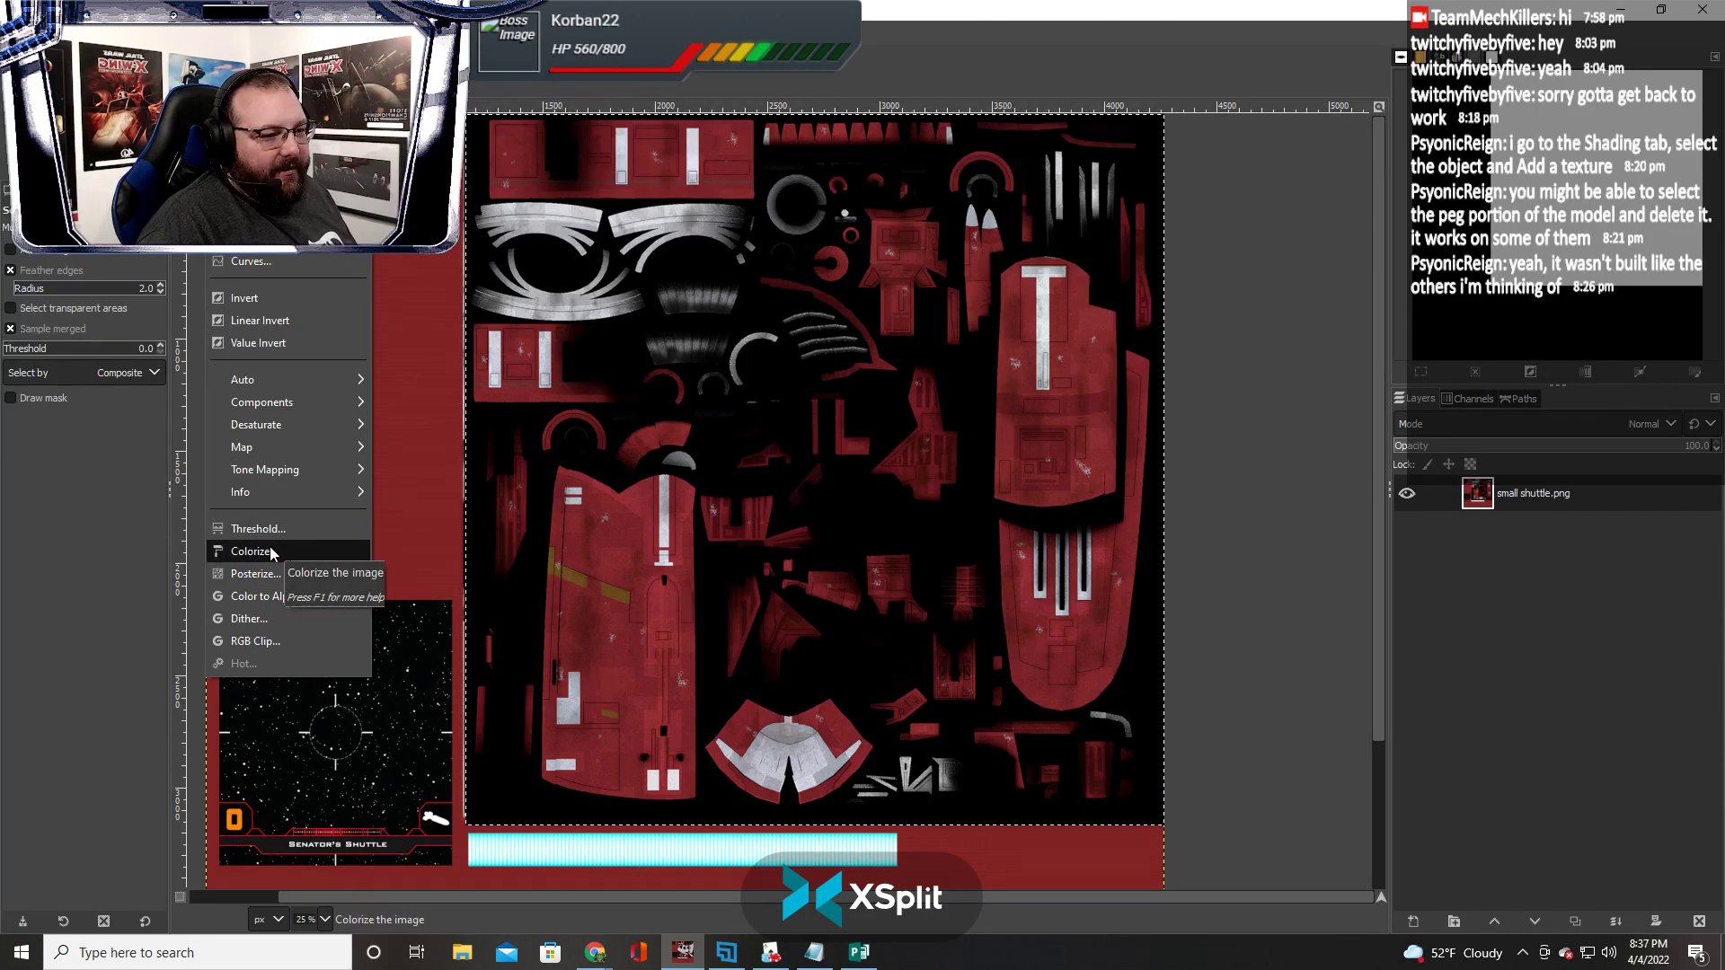
mouse_move(281, 435)
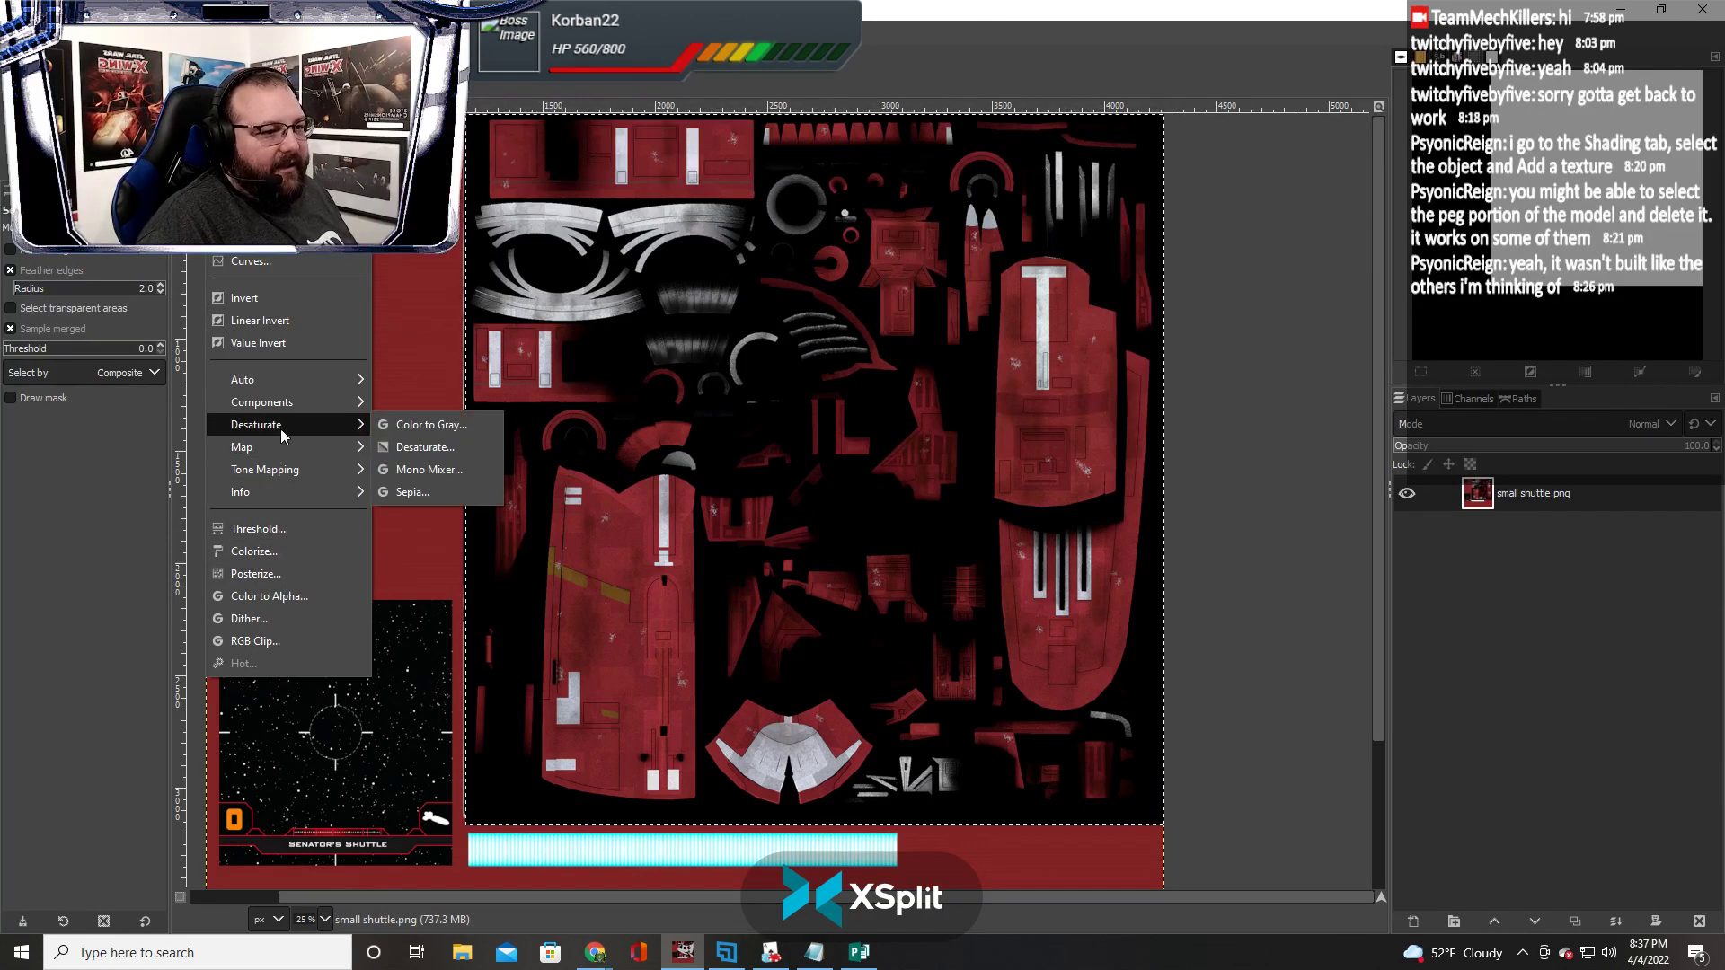
click(441, 448)
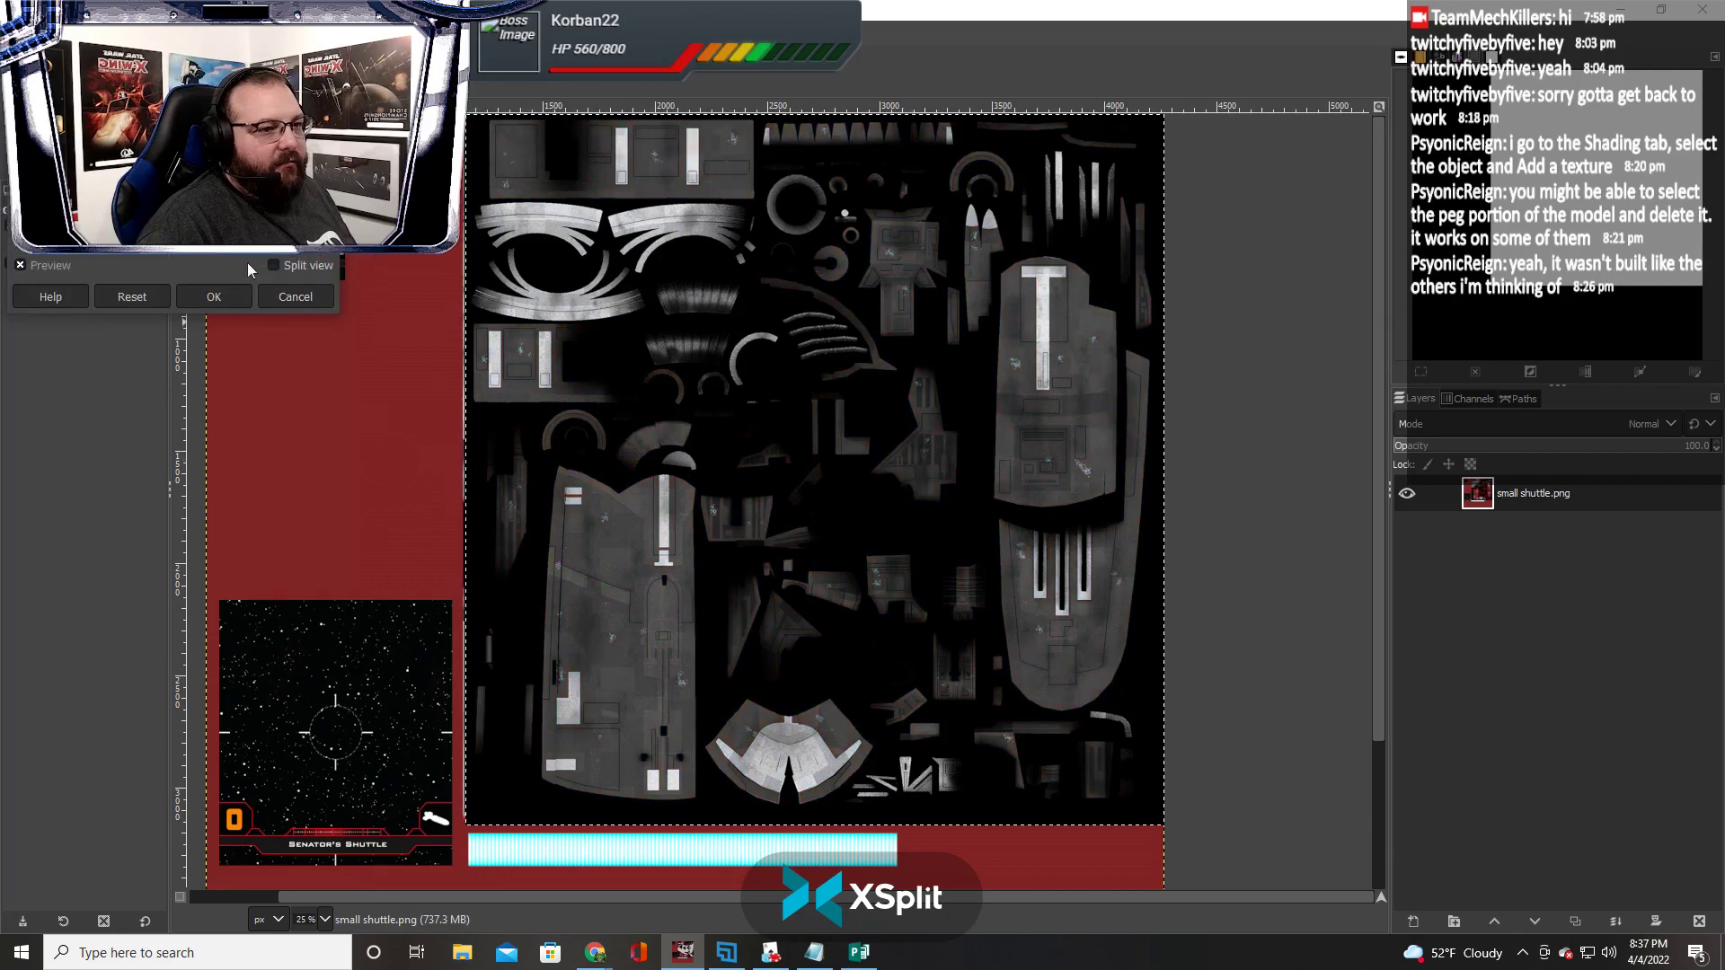
click(223, 242)
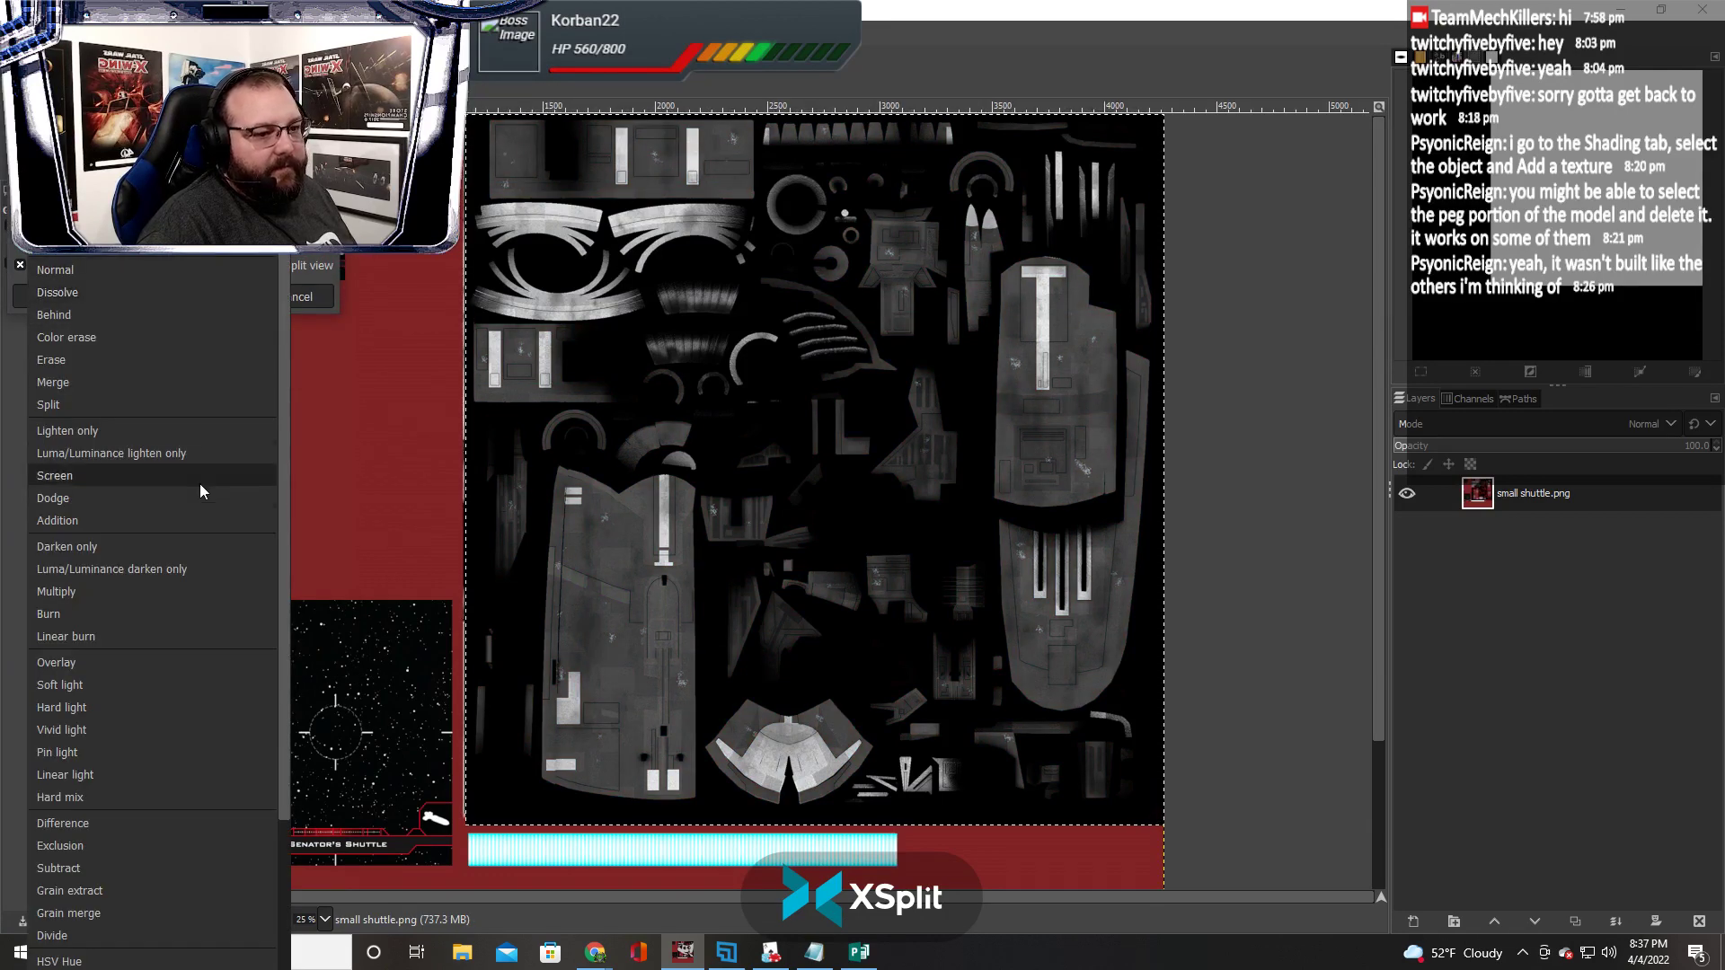
click(171, 179)
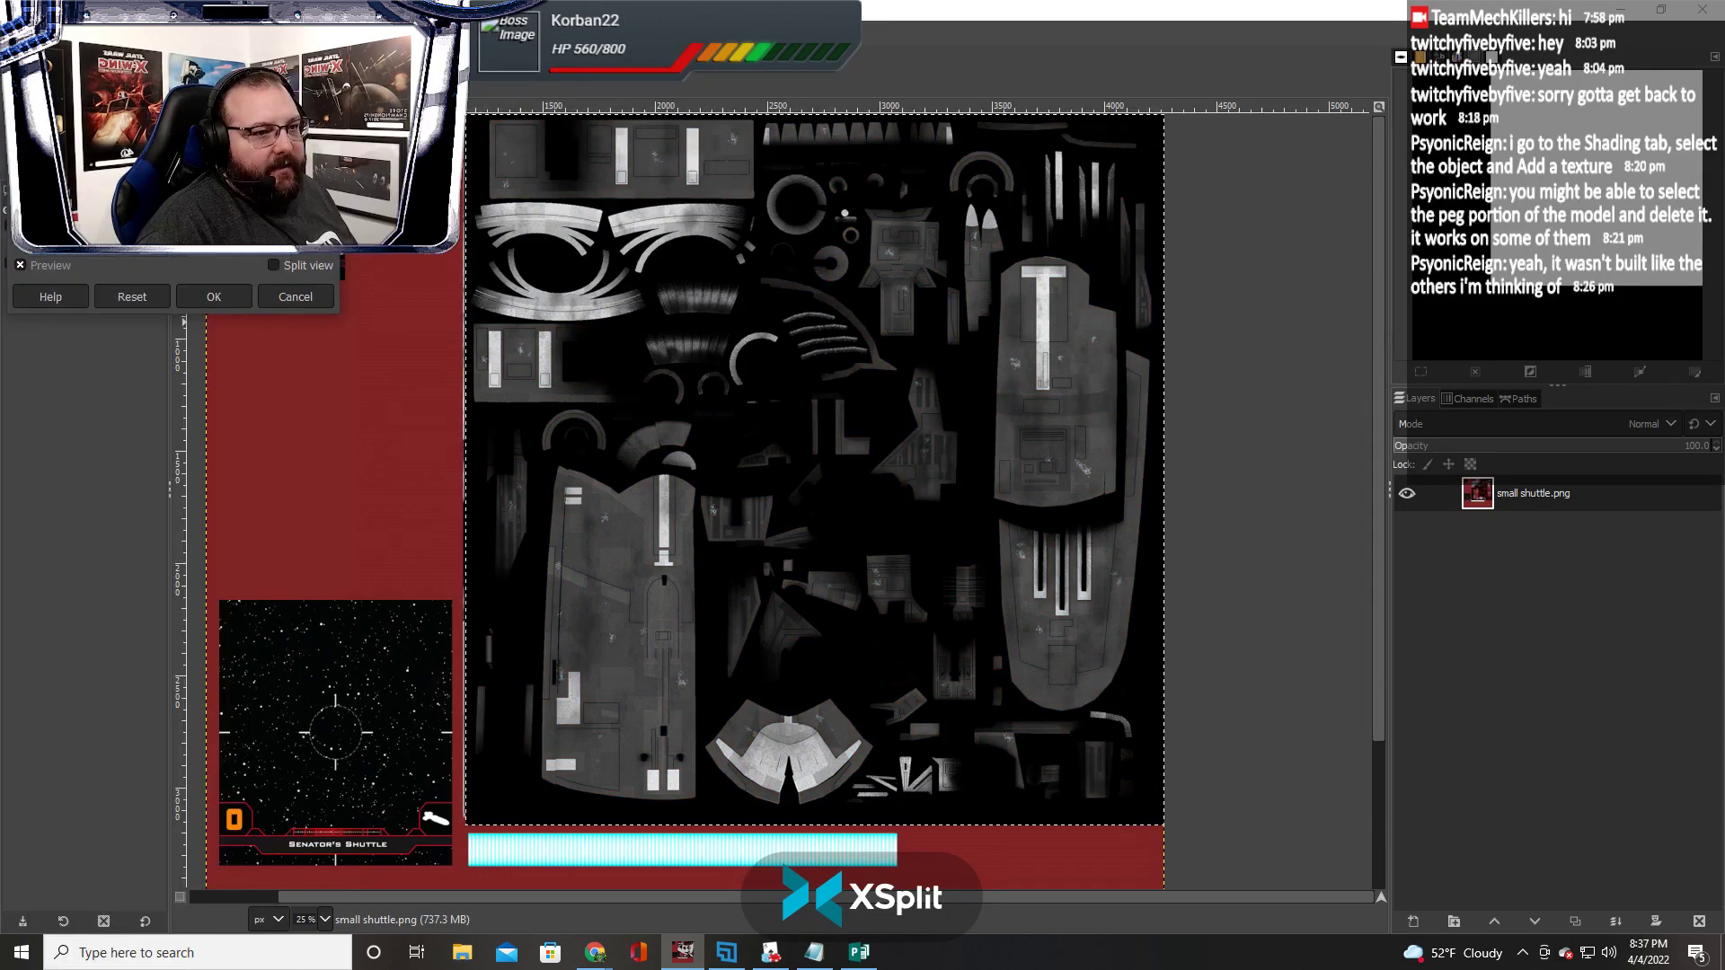
Compare the desaturation modes on the ship texture and try desaturating it with Value (HSV)
click(170, 180)
click(96, 282)
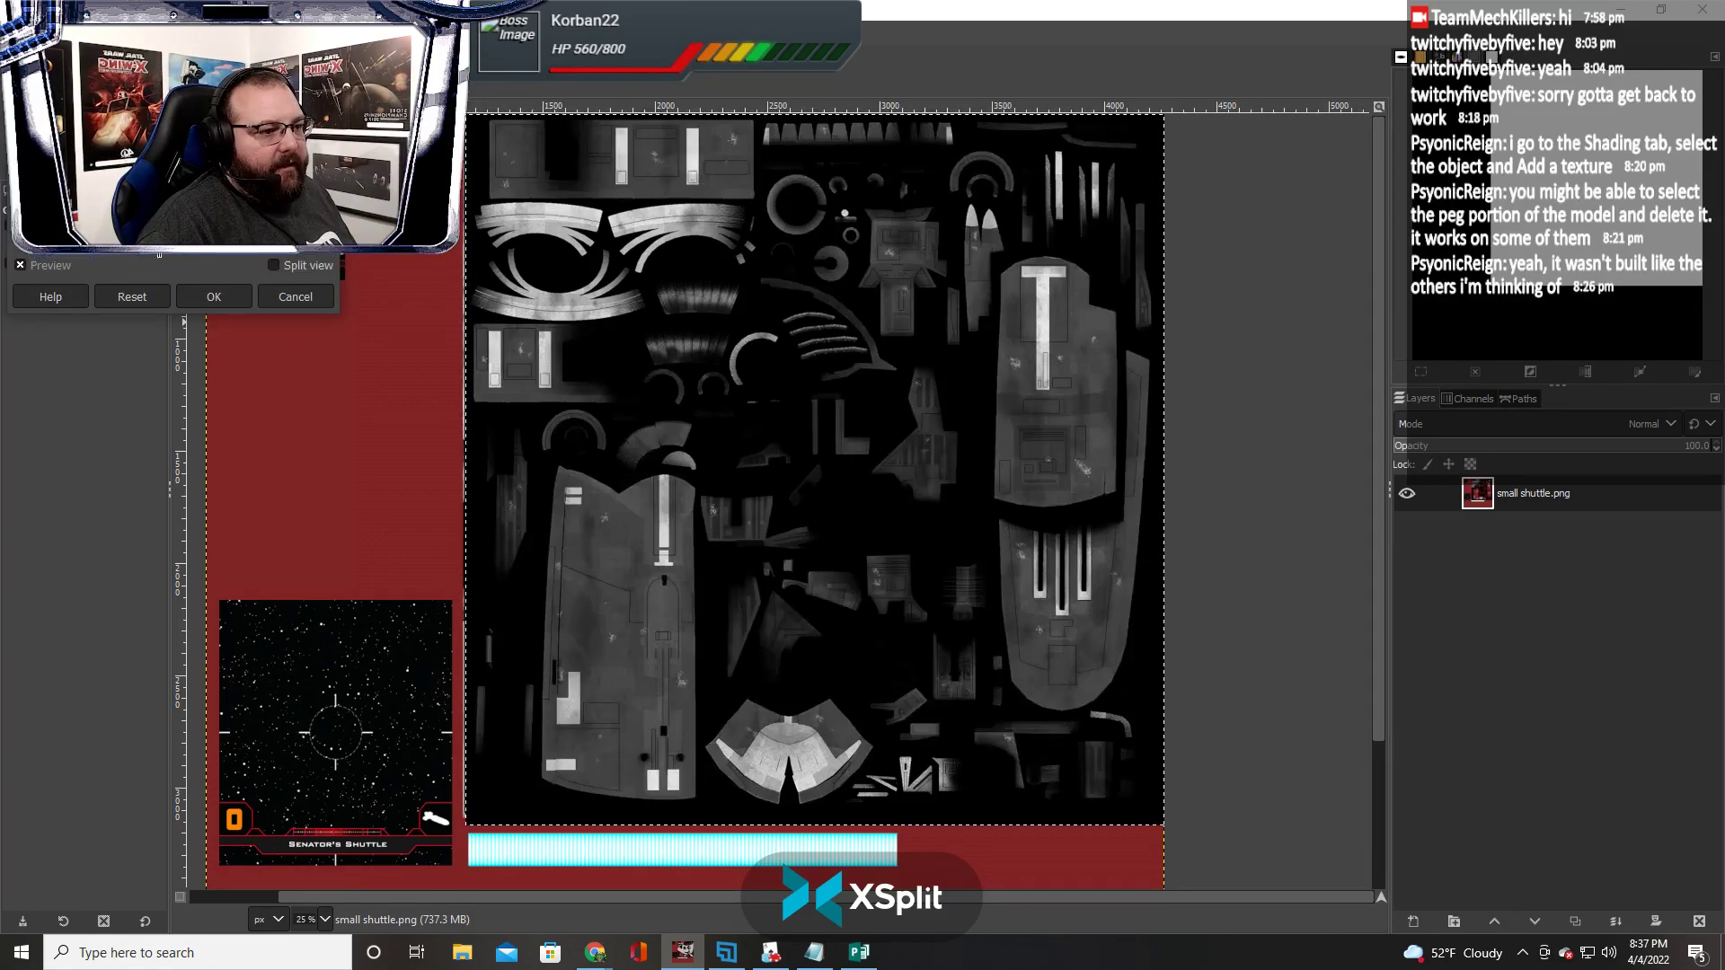
click(171, 180)
click(82, 259)
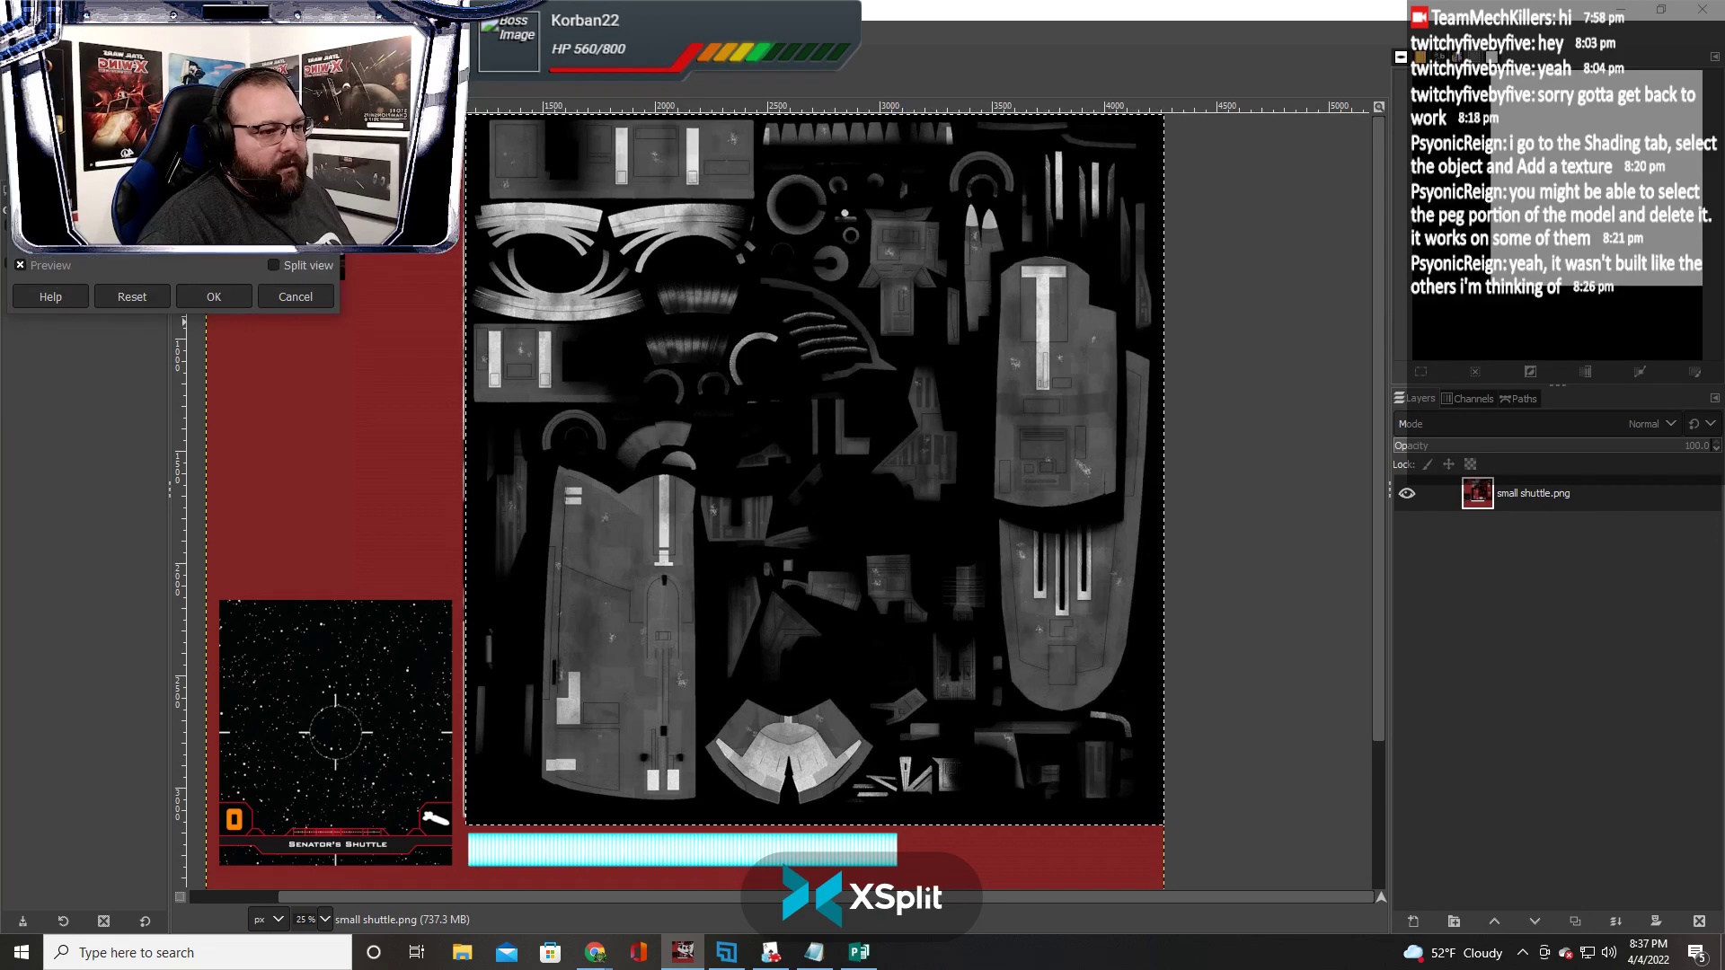
click(170, 180)
click(82, 236)
click(171, 179)
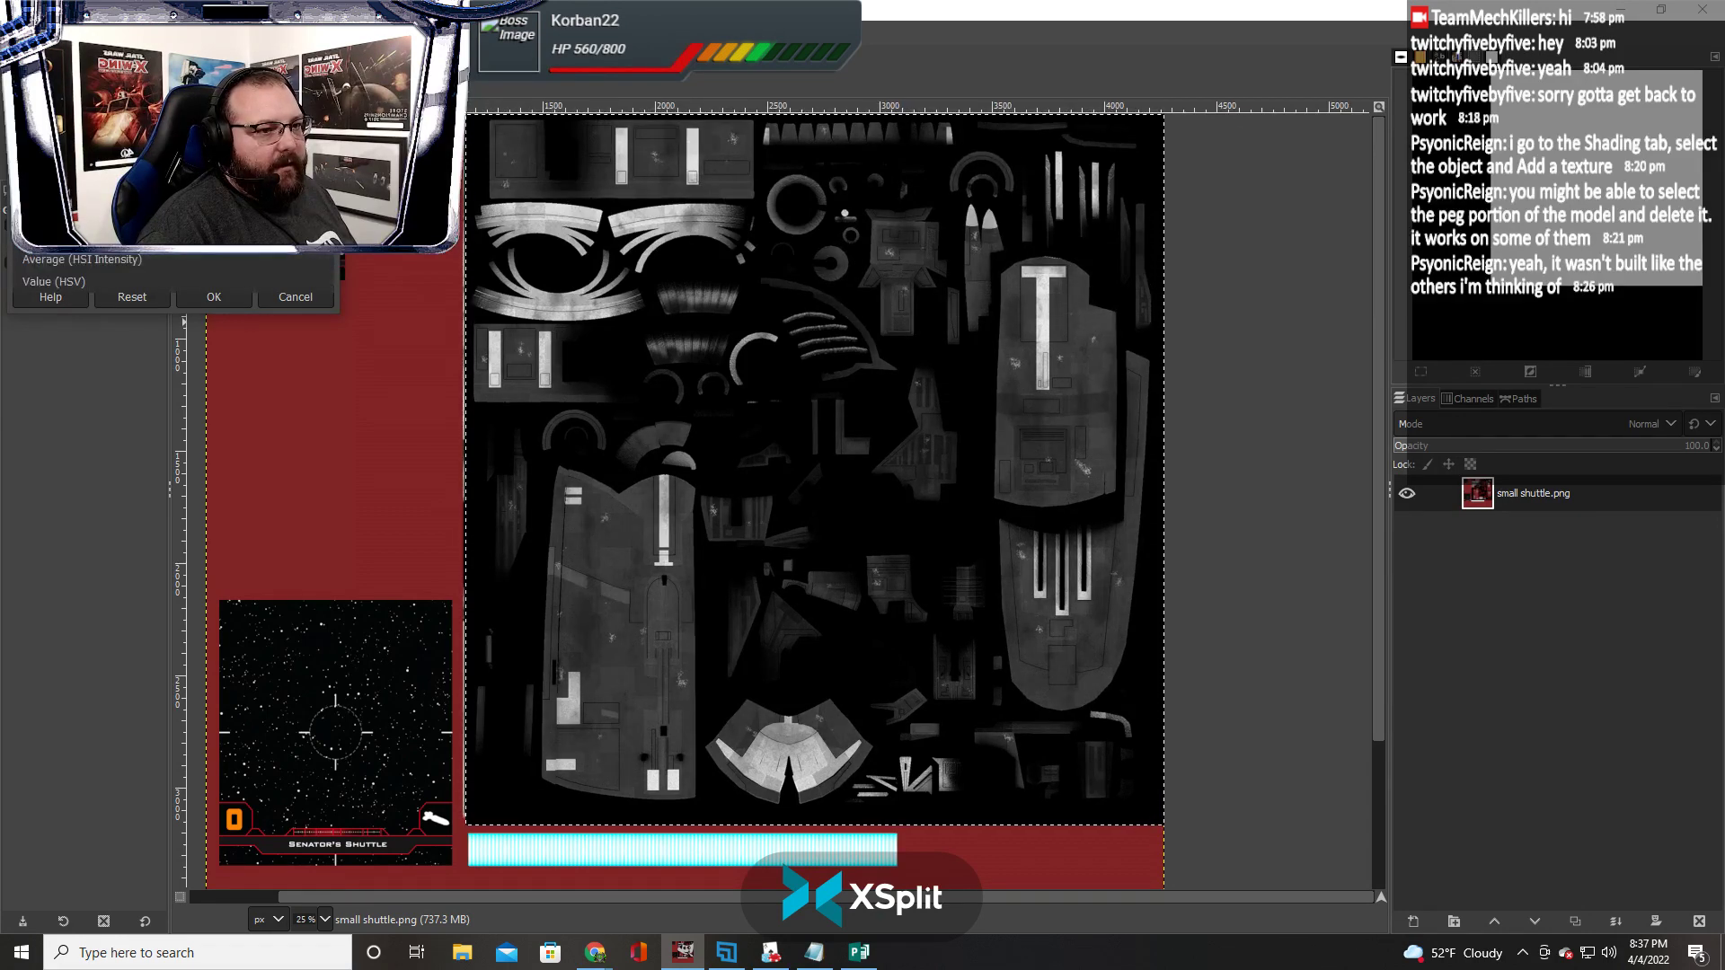
click(81, 214)
click(171, 179)
click(155, 282)
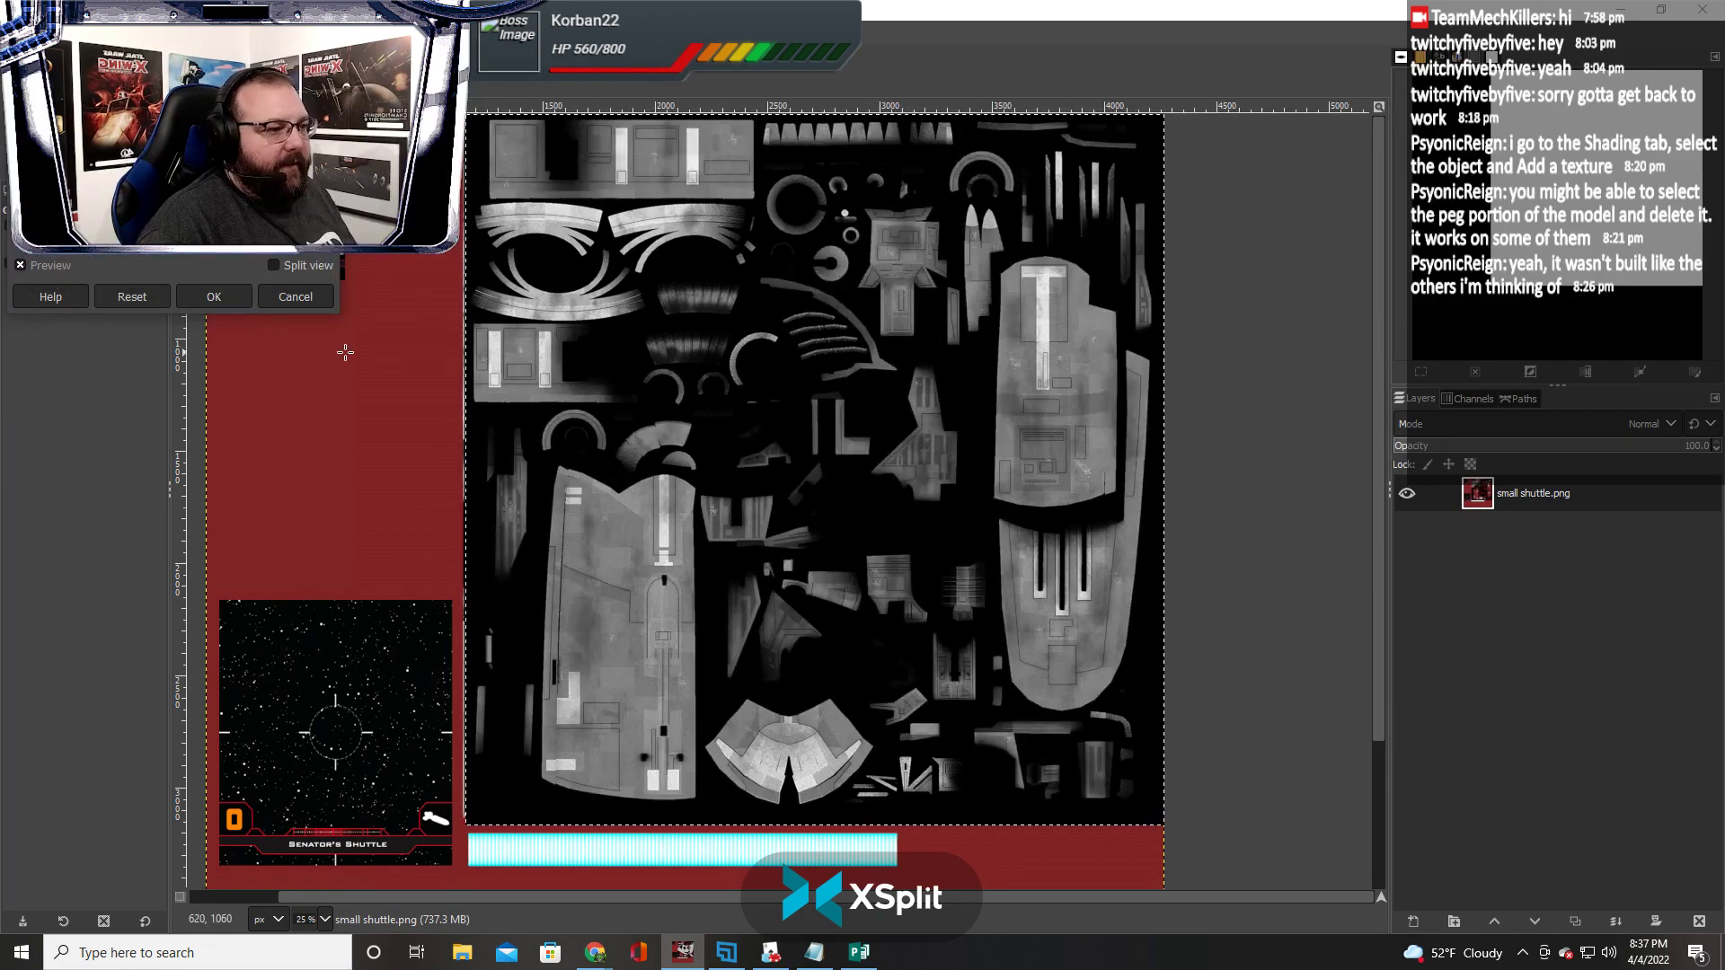
click(224, 300)
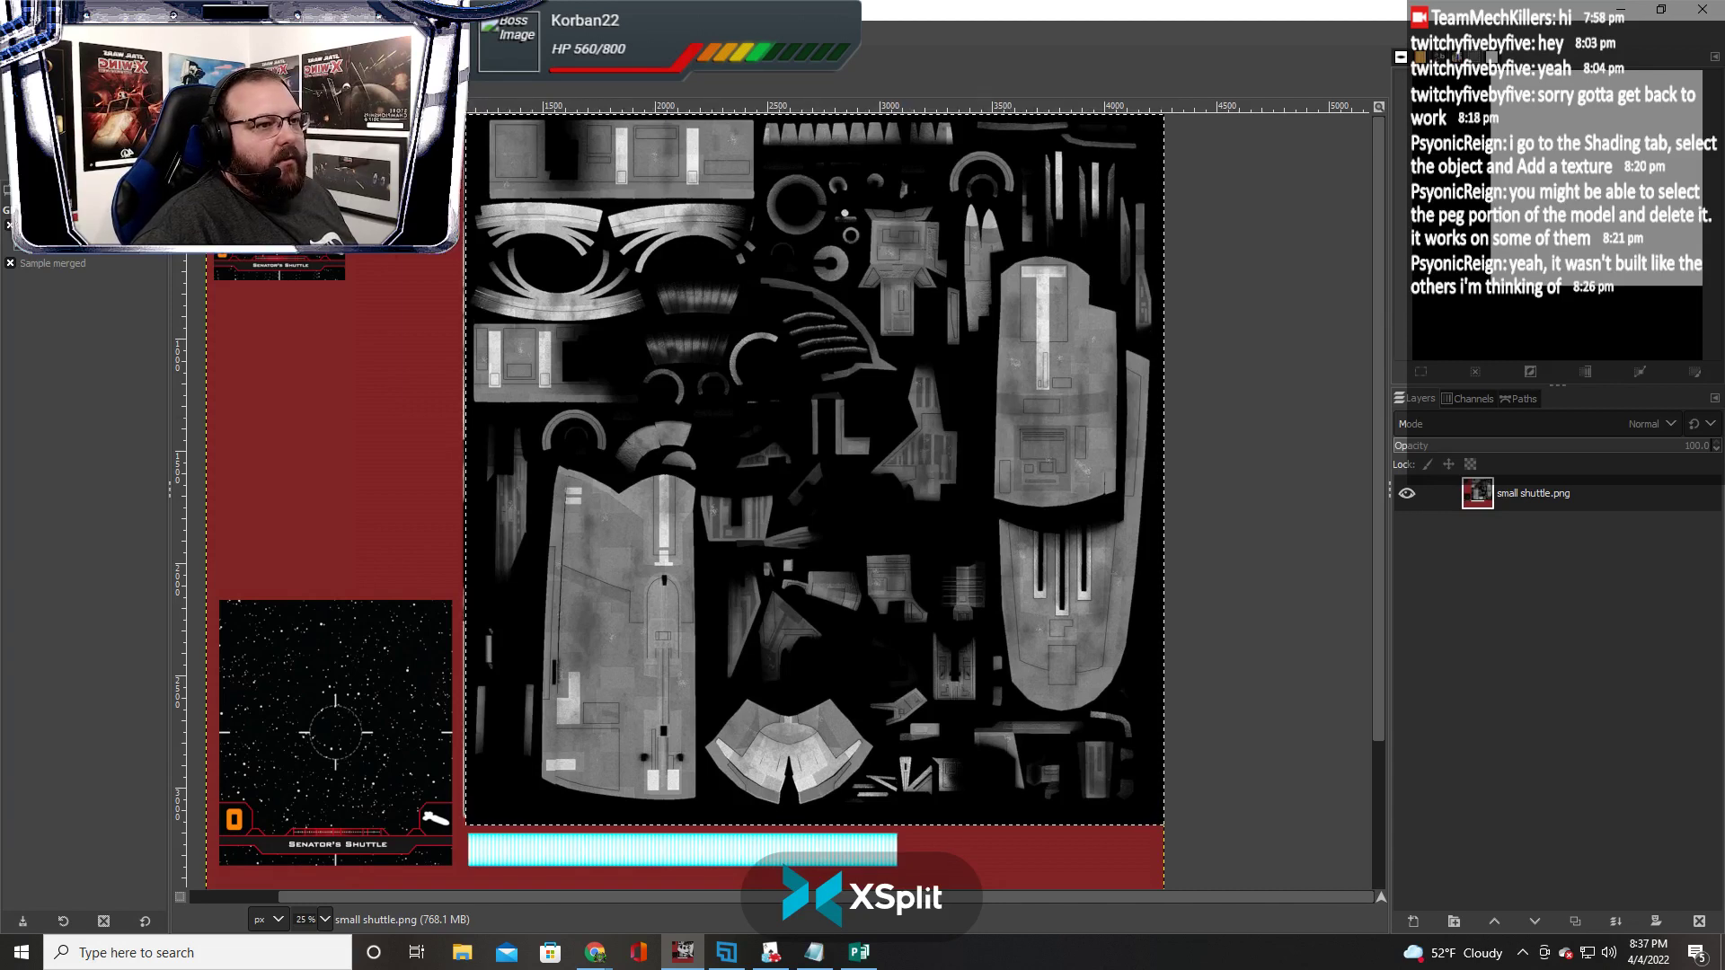
click(225, 30)
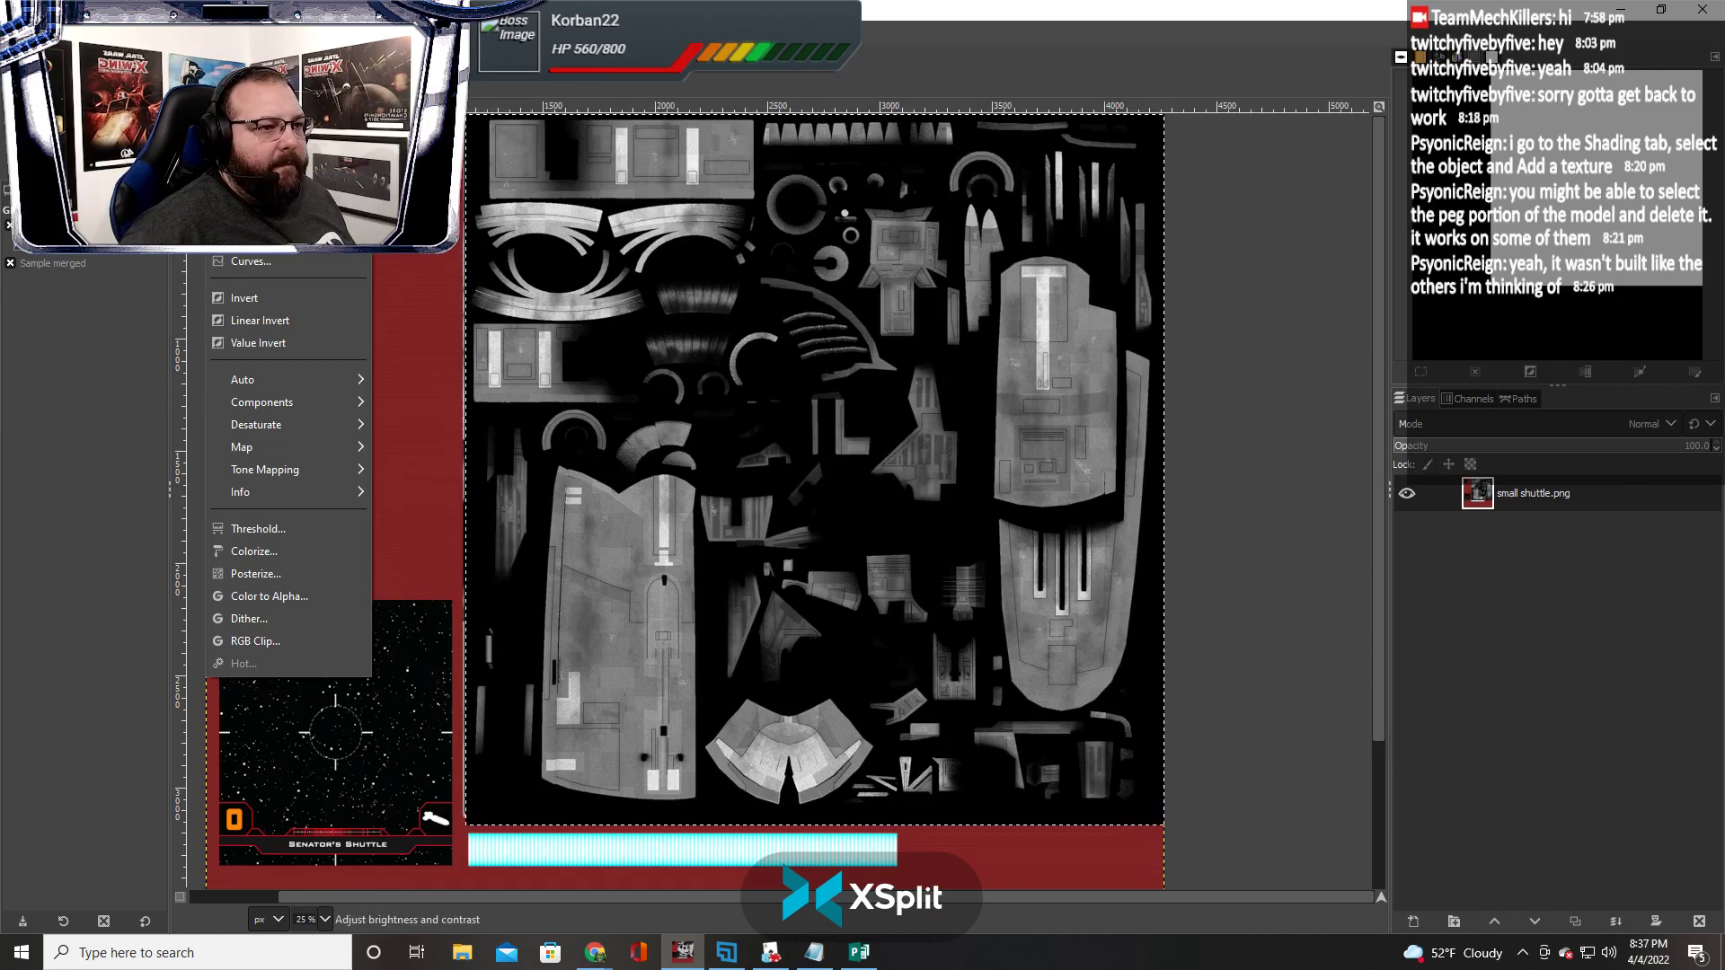
click(270, 216)
drag(404, 205, 138, 189)
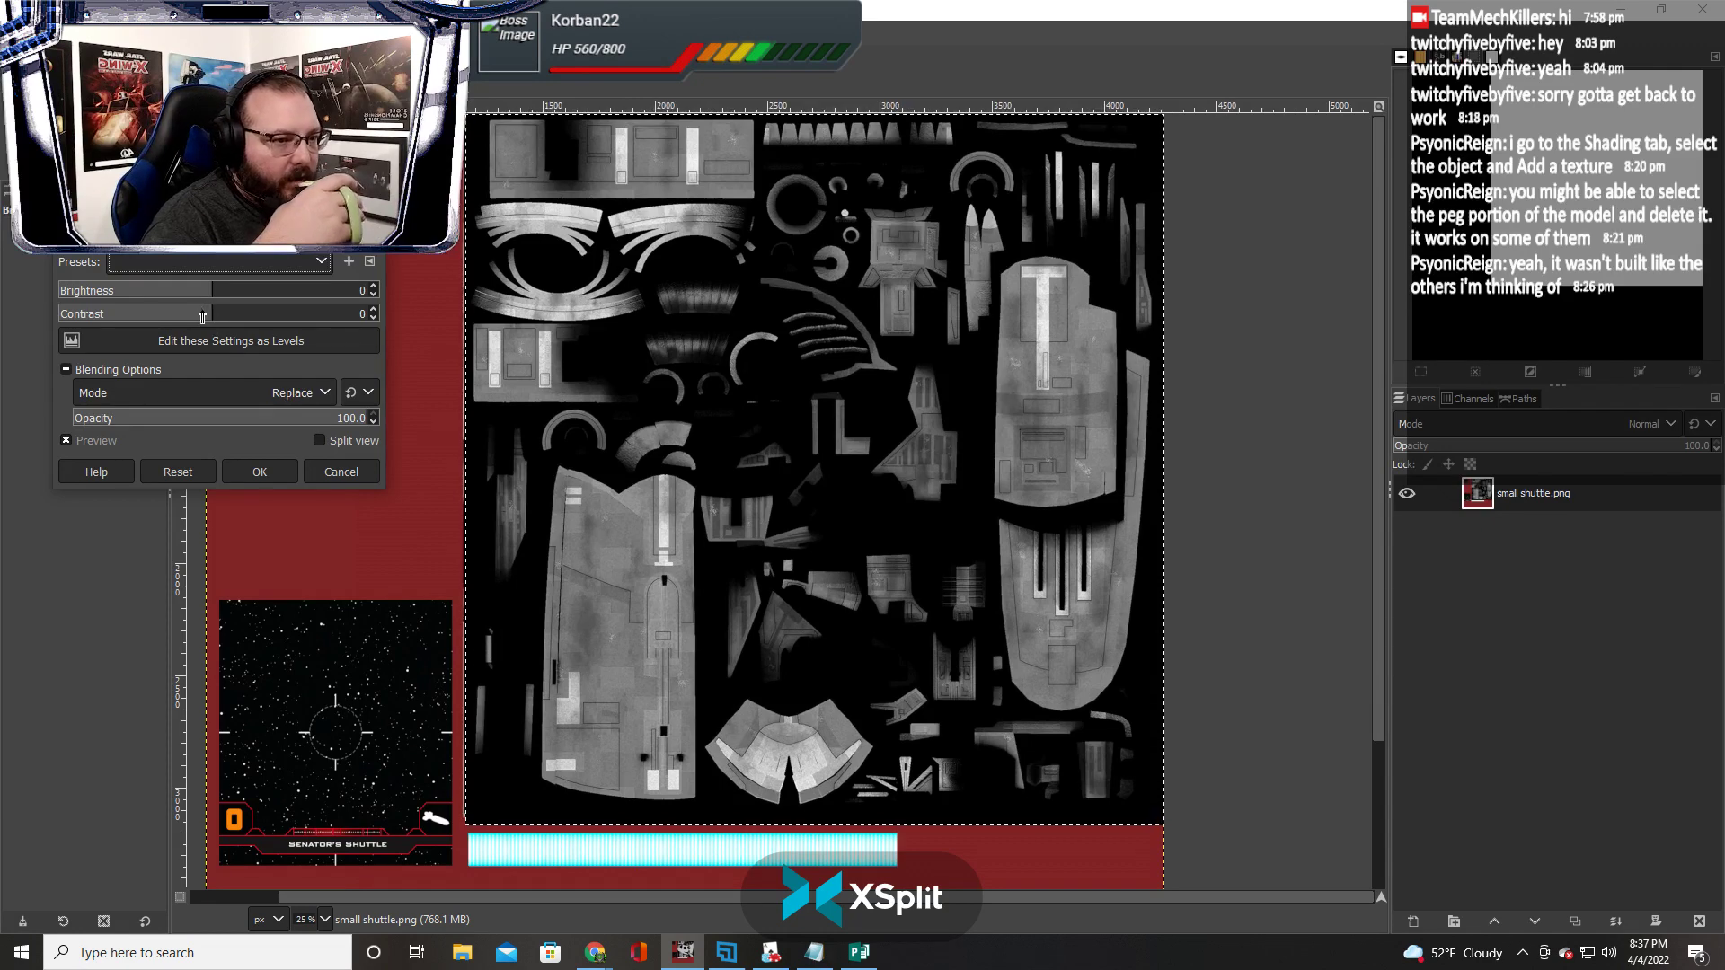
drag(205, 314, 156, 328)
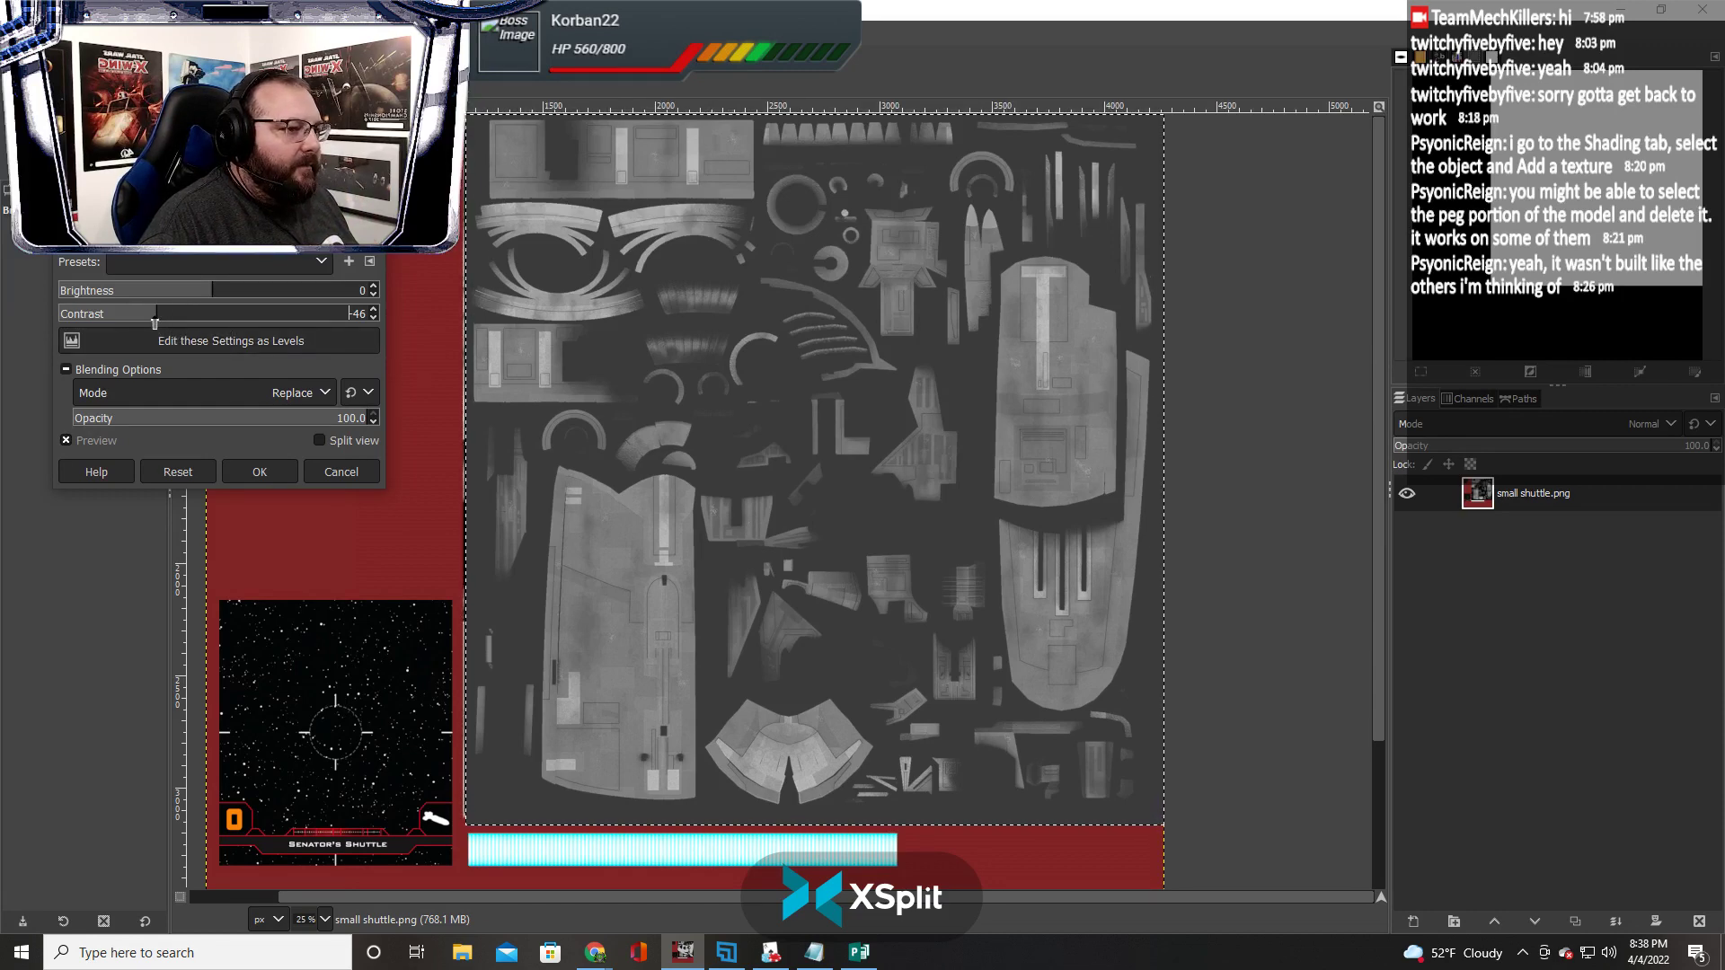
drag(154, 323, 301, 324)
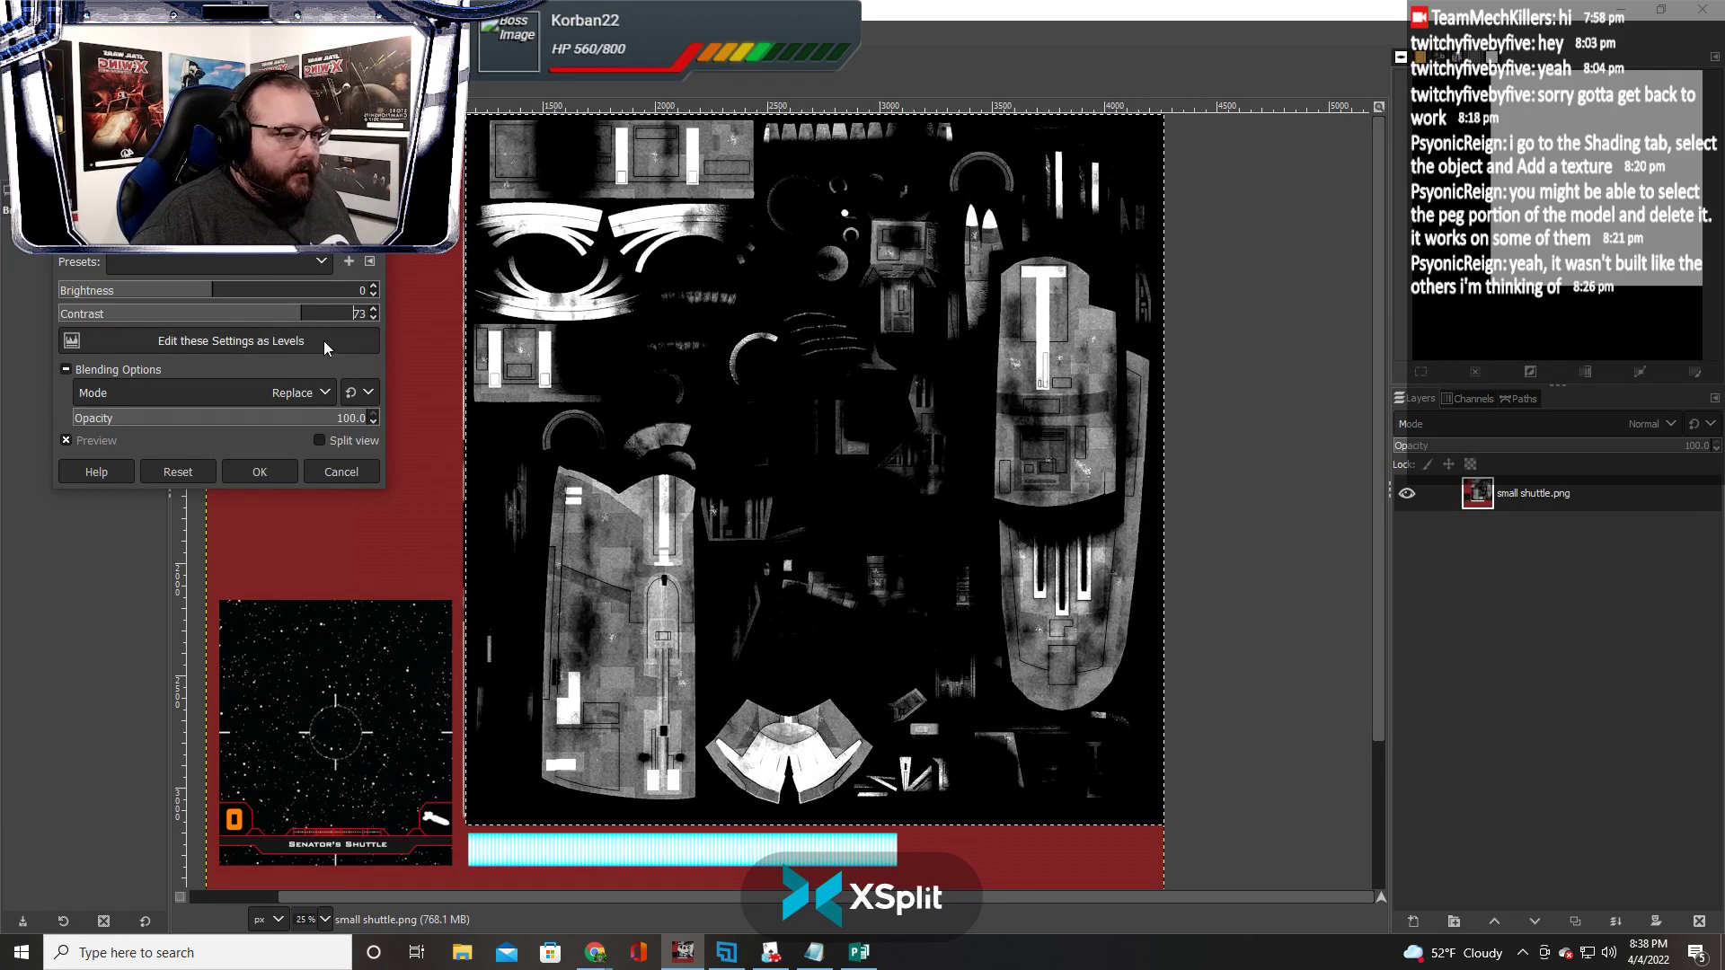
click(341, 471)
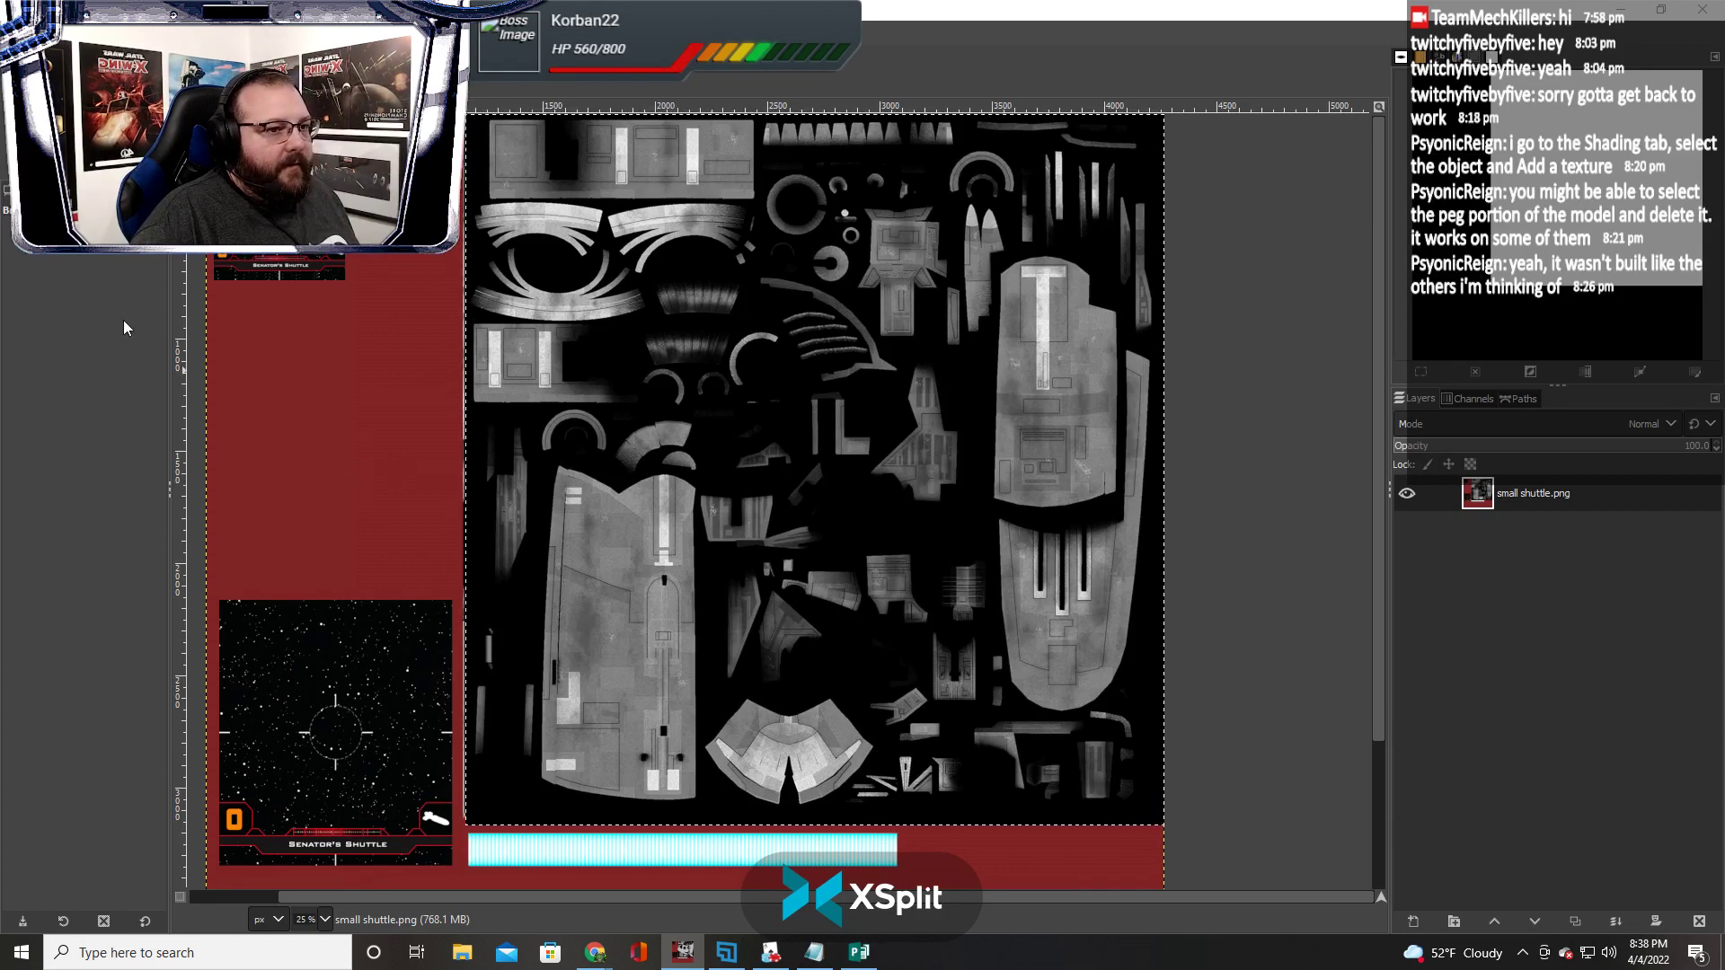
Undo the texture area's desaturation and try raising its contrast to 50
key(alt+e)
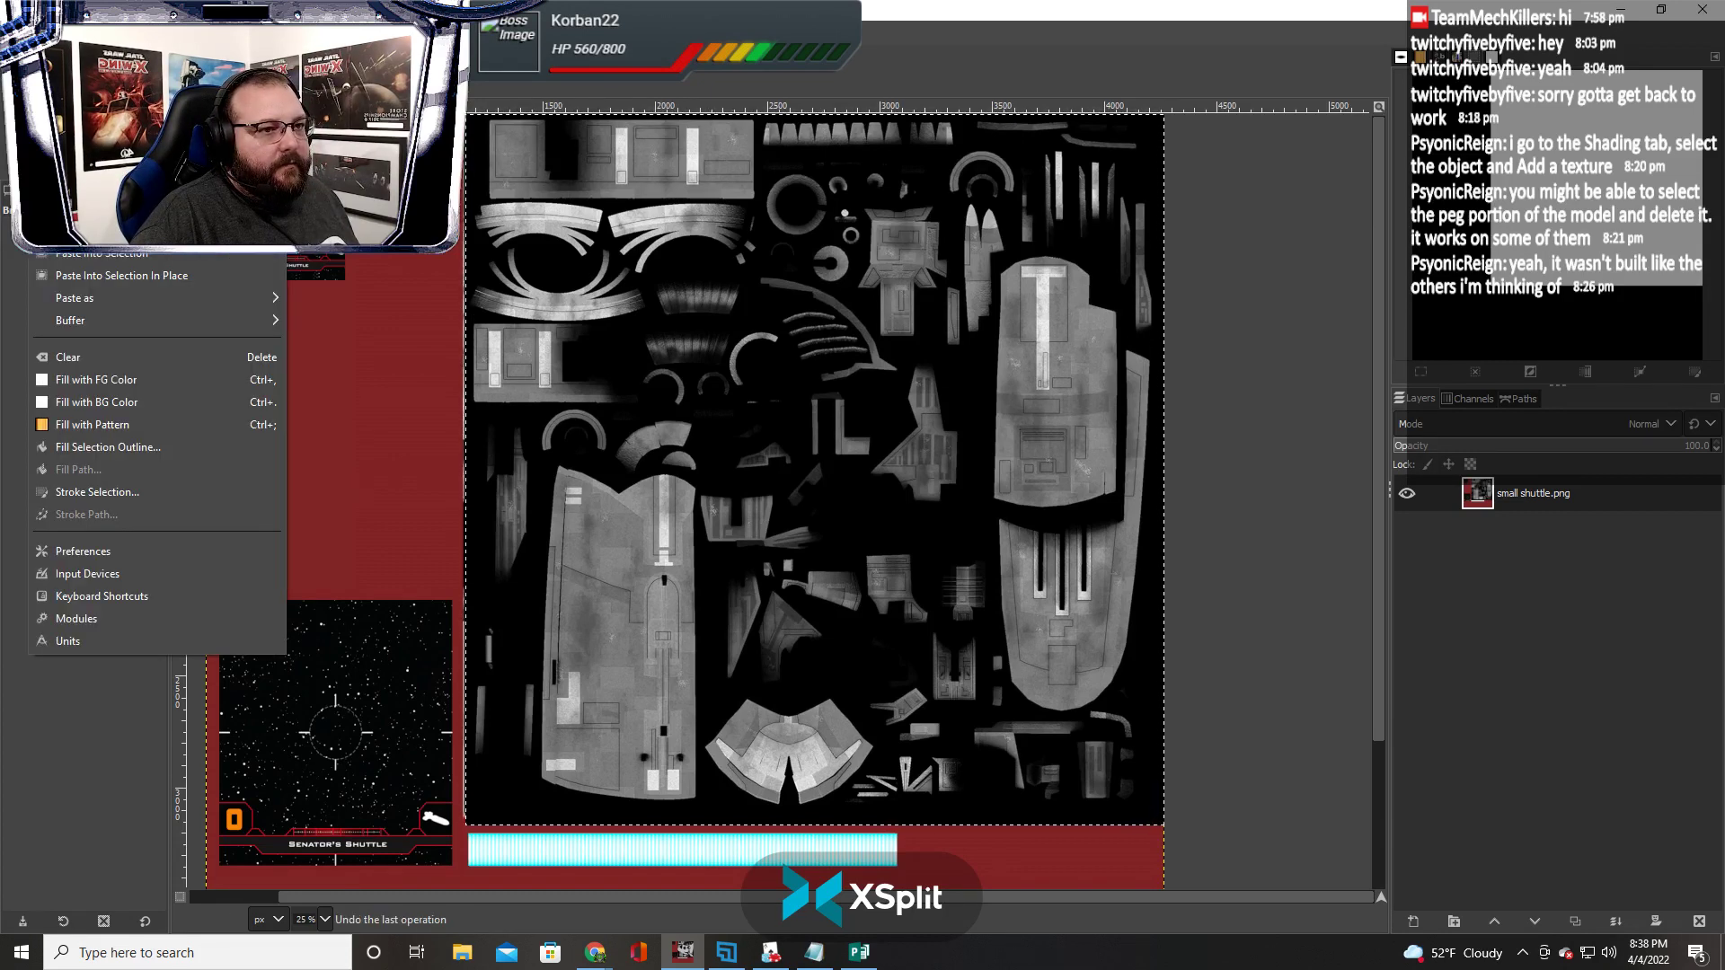
key(Return)
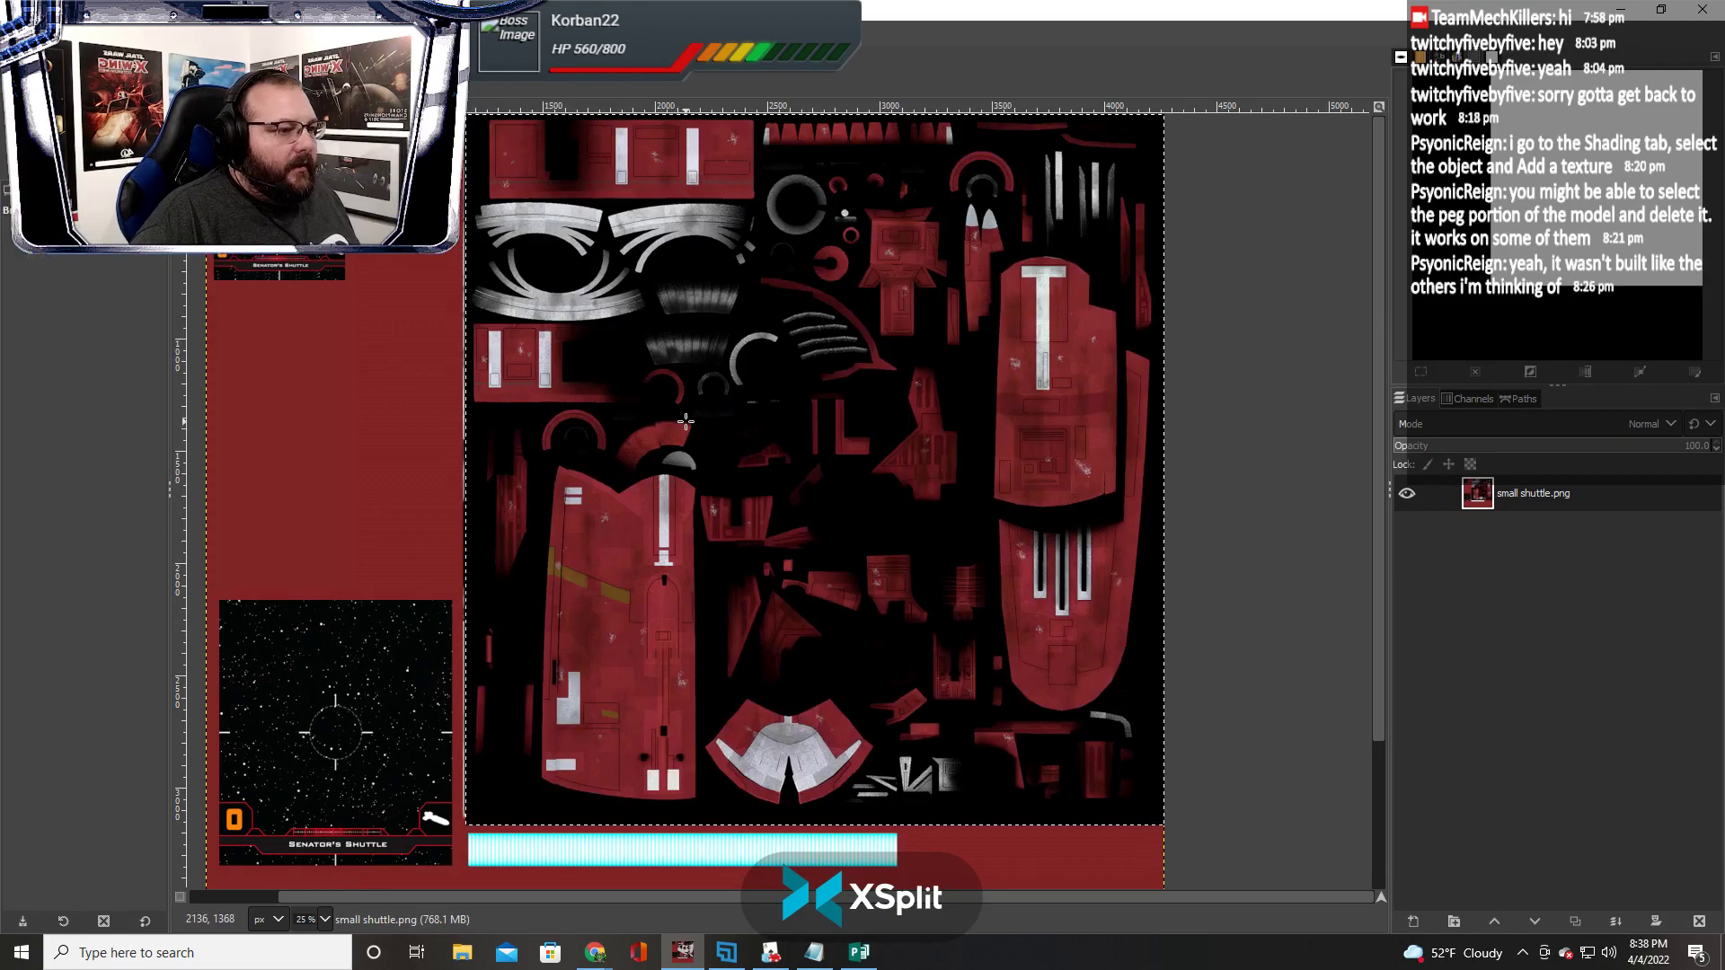
key(alt+c)
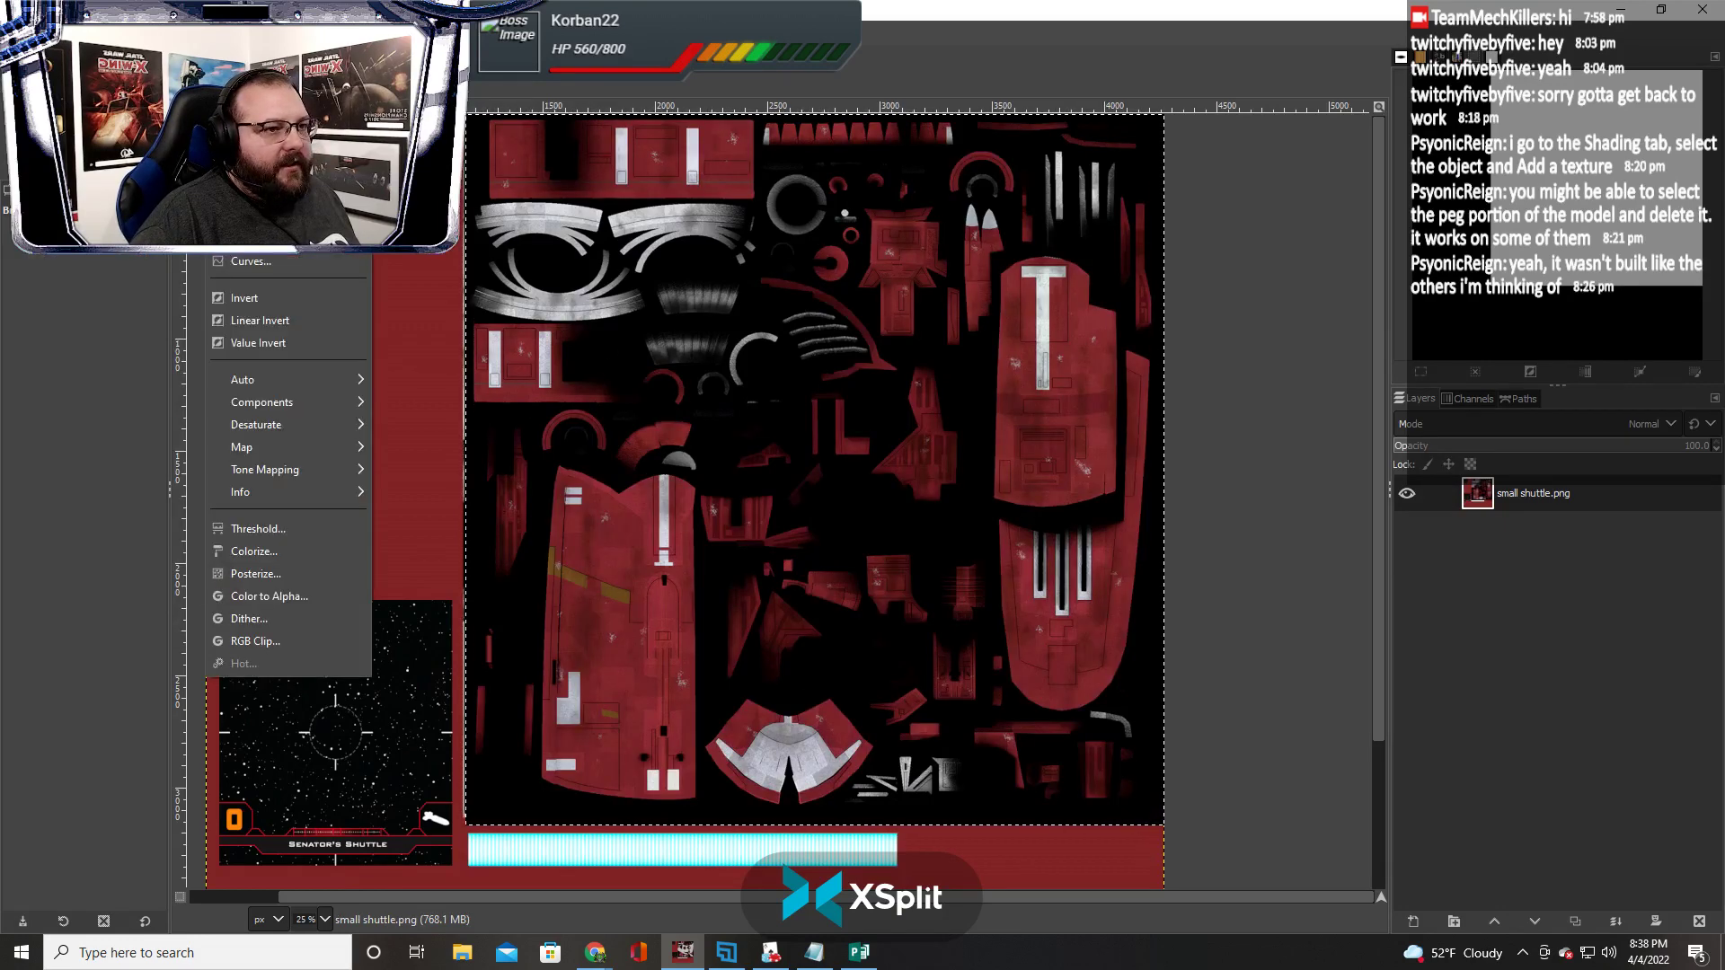
mouse_move(289, 419)
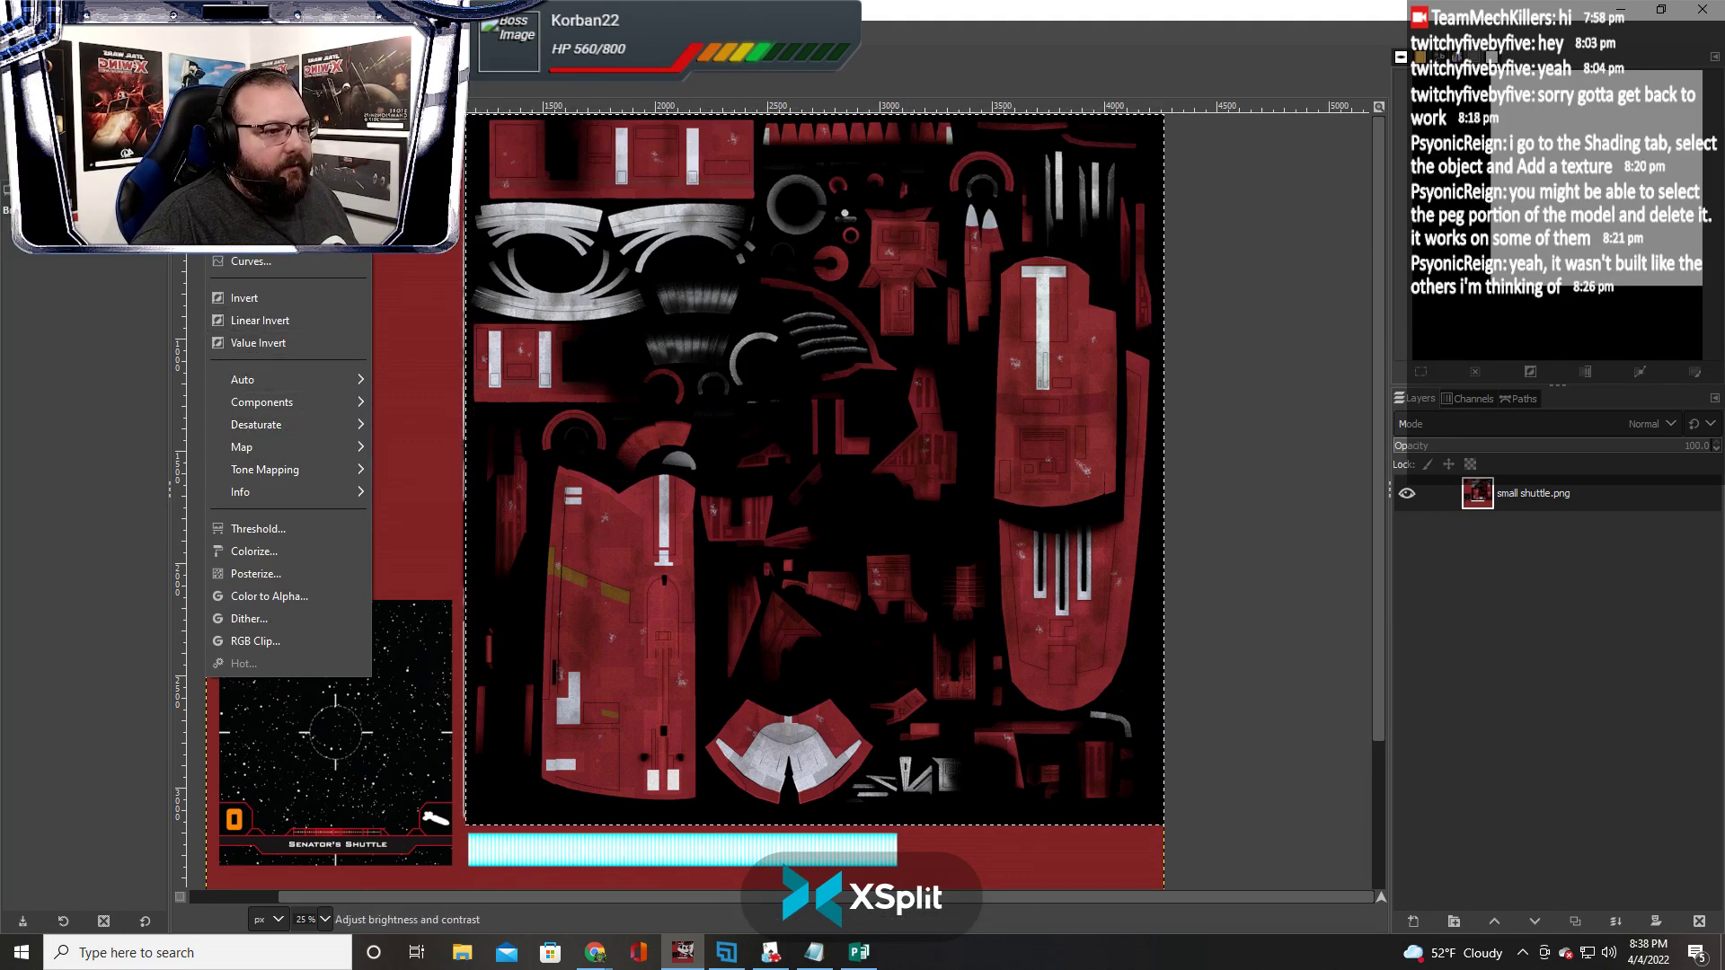
click(288, 216)
drag(203, 319, 295, 320)
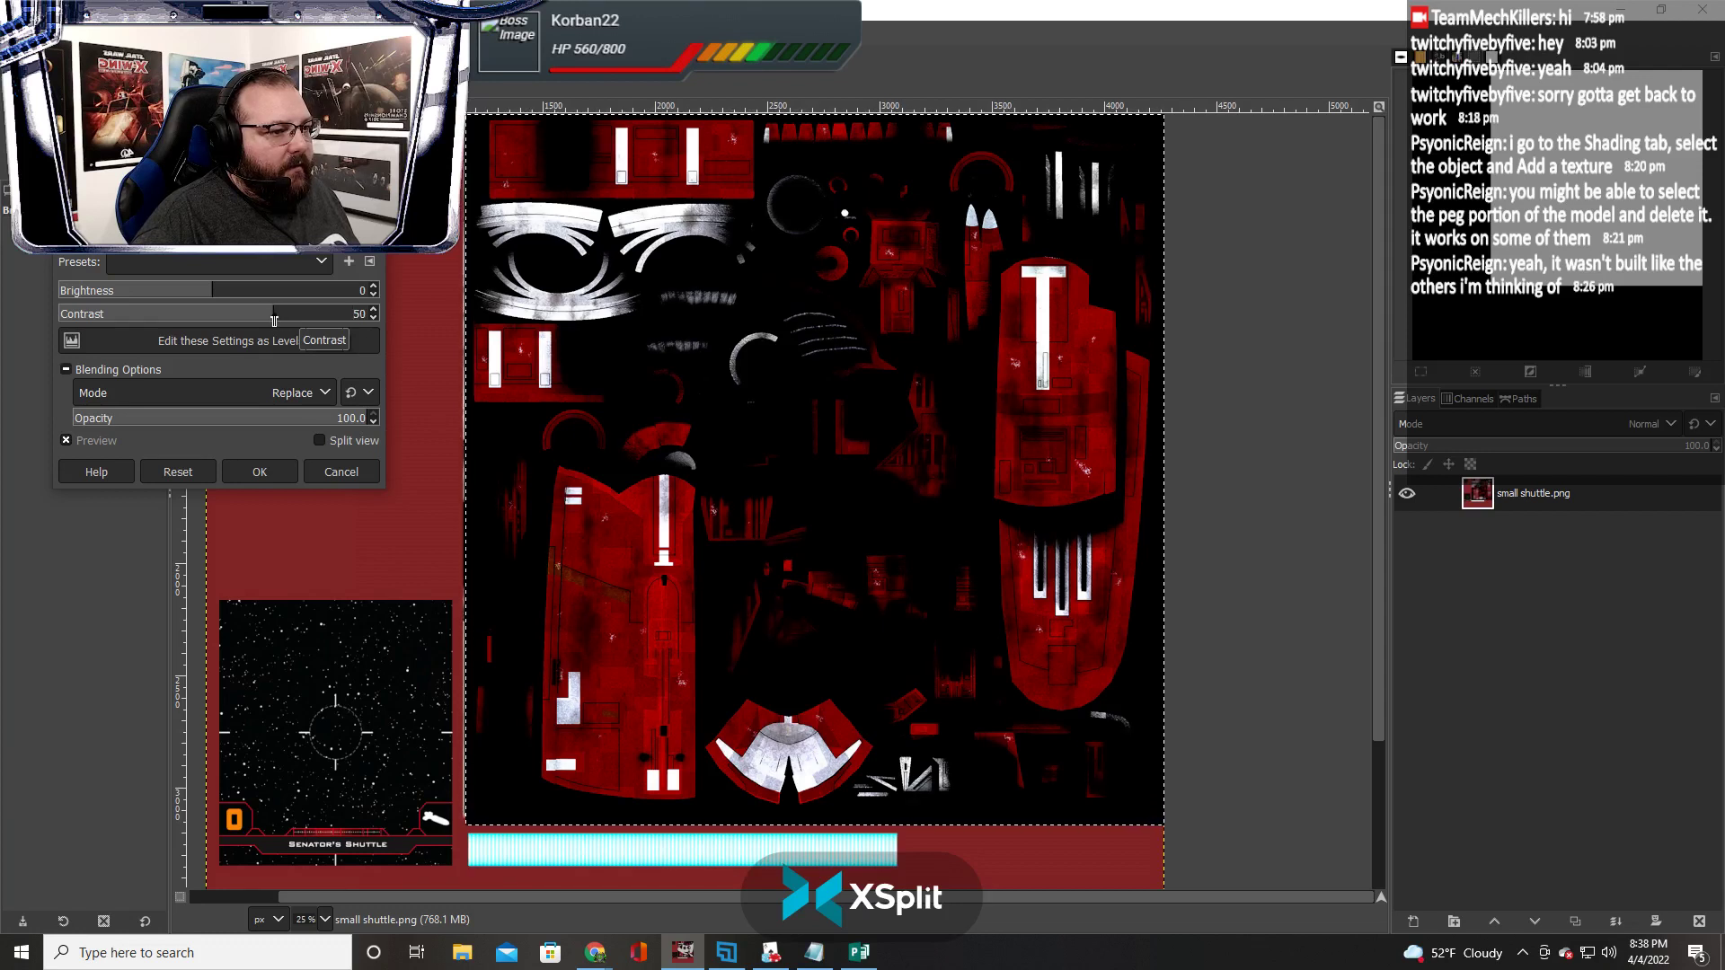
click(260, 471)
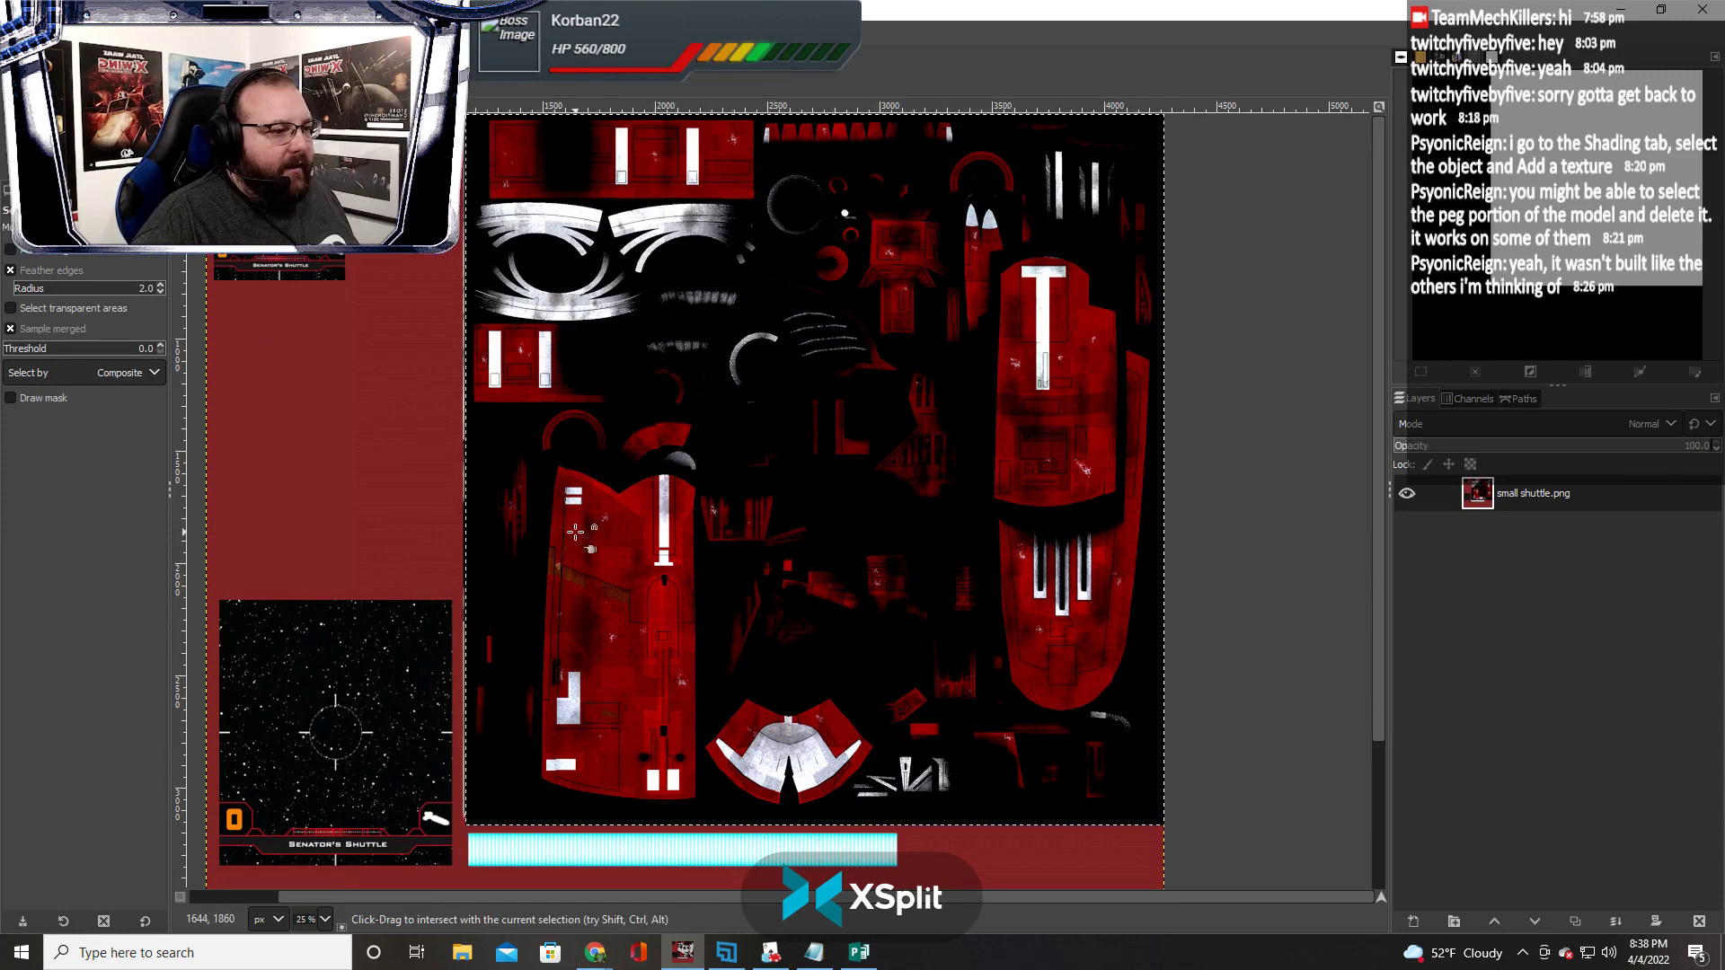
Select the red and black areas of the ship texture by color, adjusting the threshold to leave out the white markings
drag(574, 531, 638, 538)
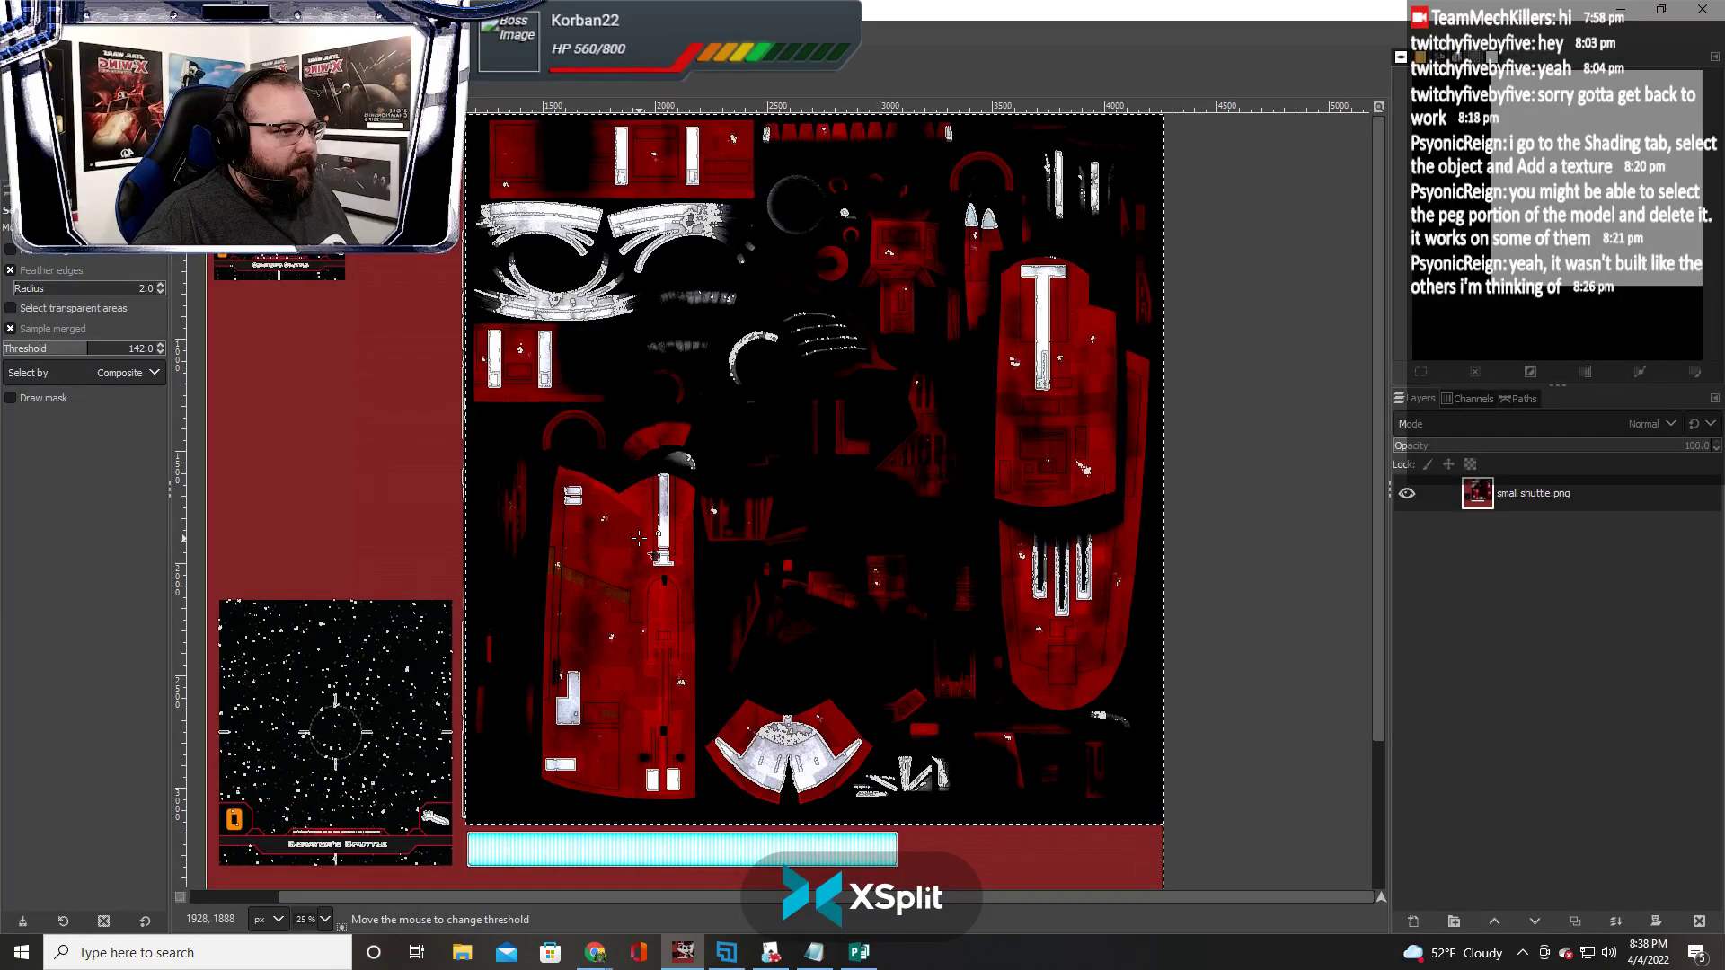
mouse_move(635, 537)
mouse_down()
mouse_move(607, 537)
mouse_move(641, 542)
mouse_up()
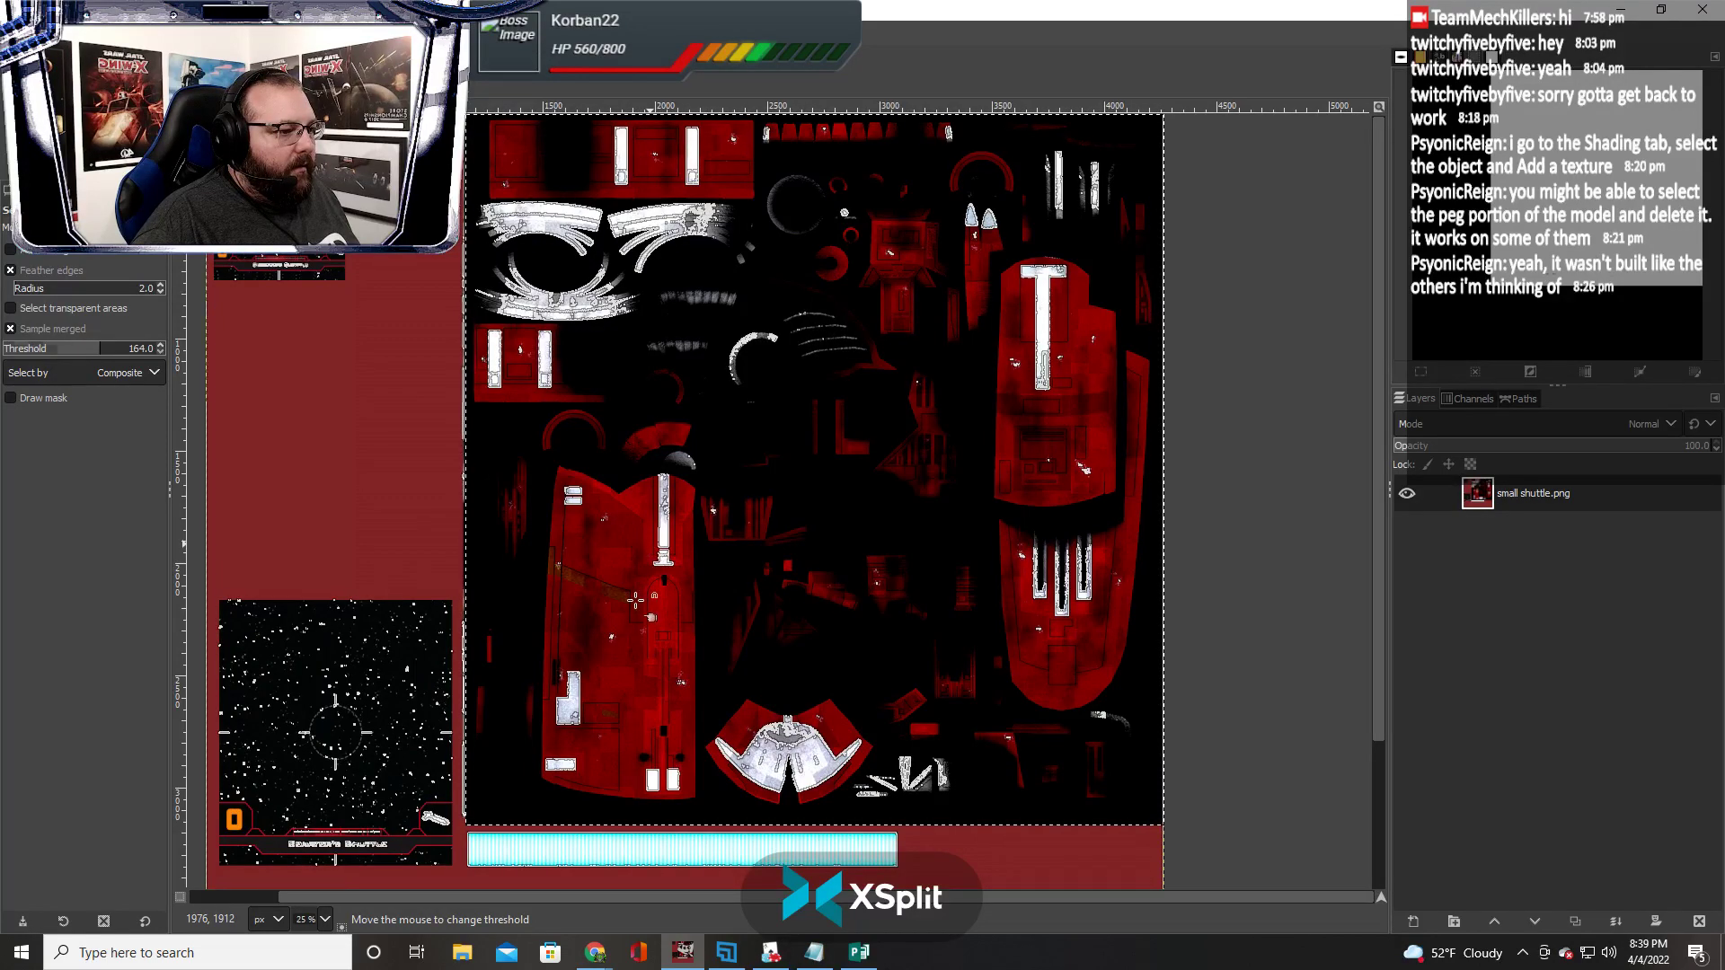
drag(635, 599, 589, 509)
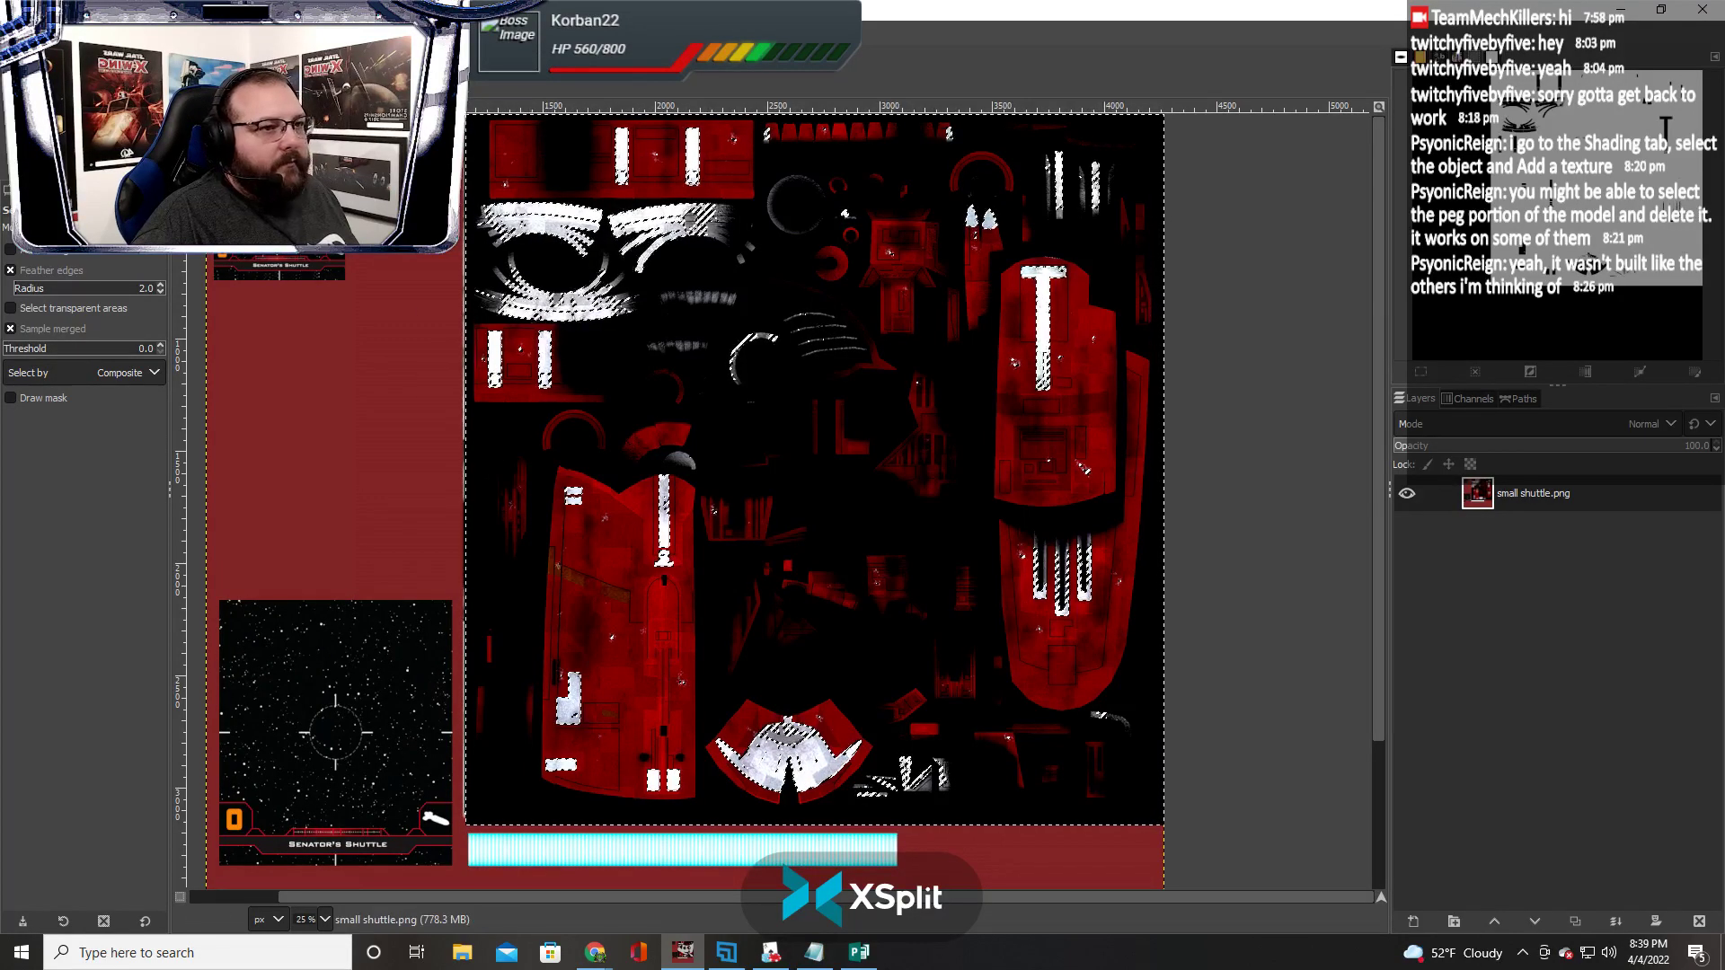
click(225, 30)
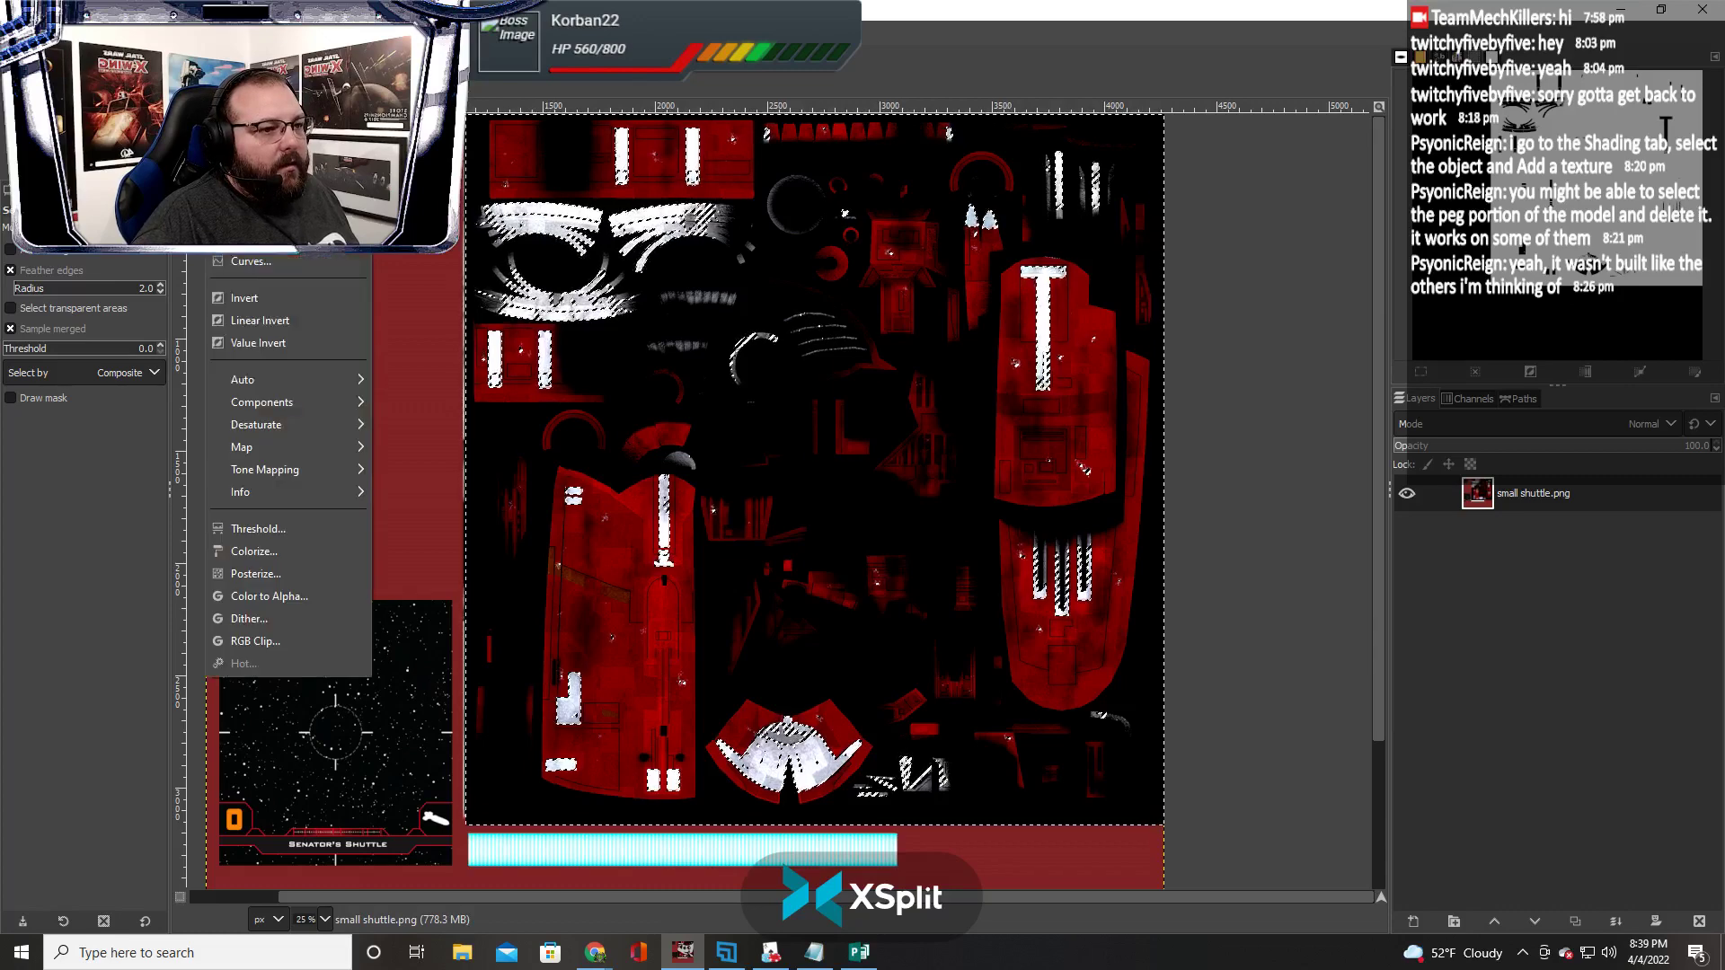
click(316, 555)
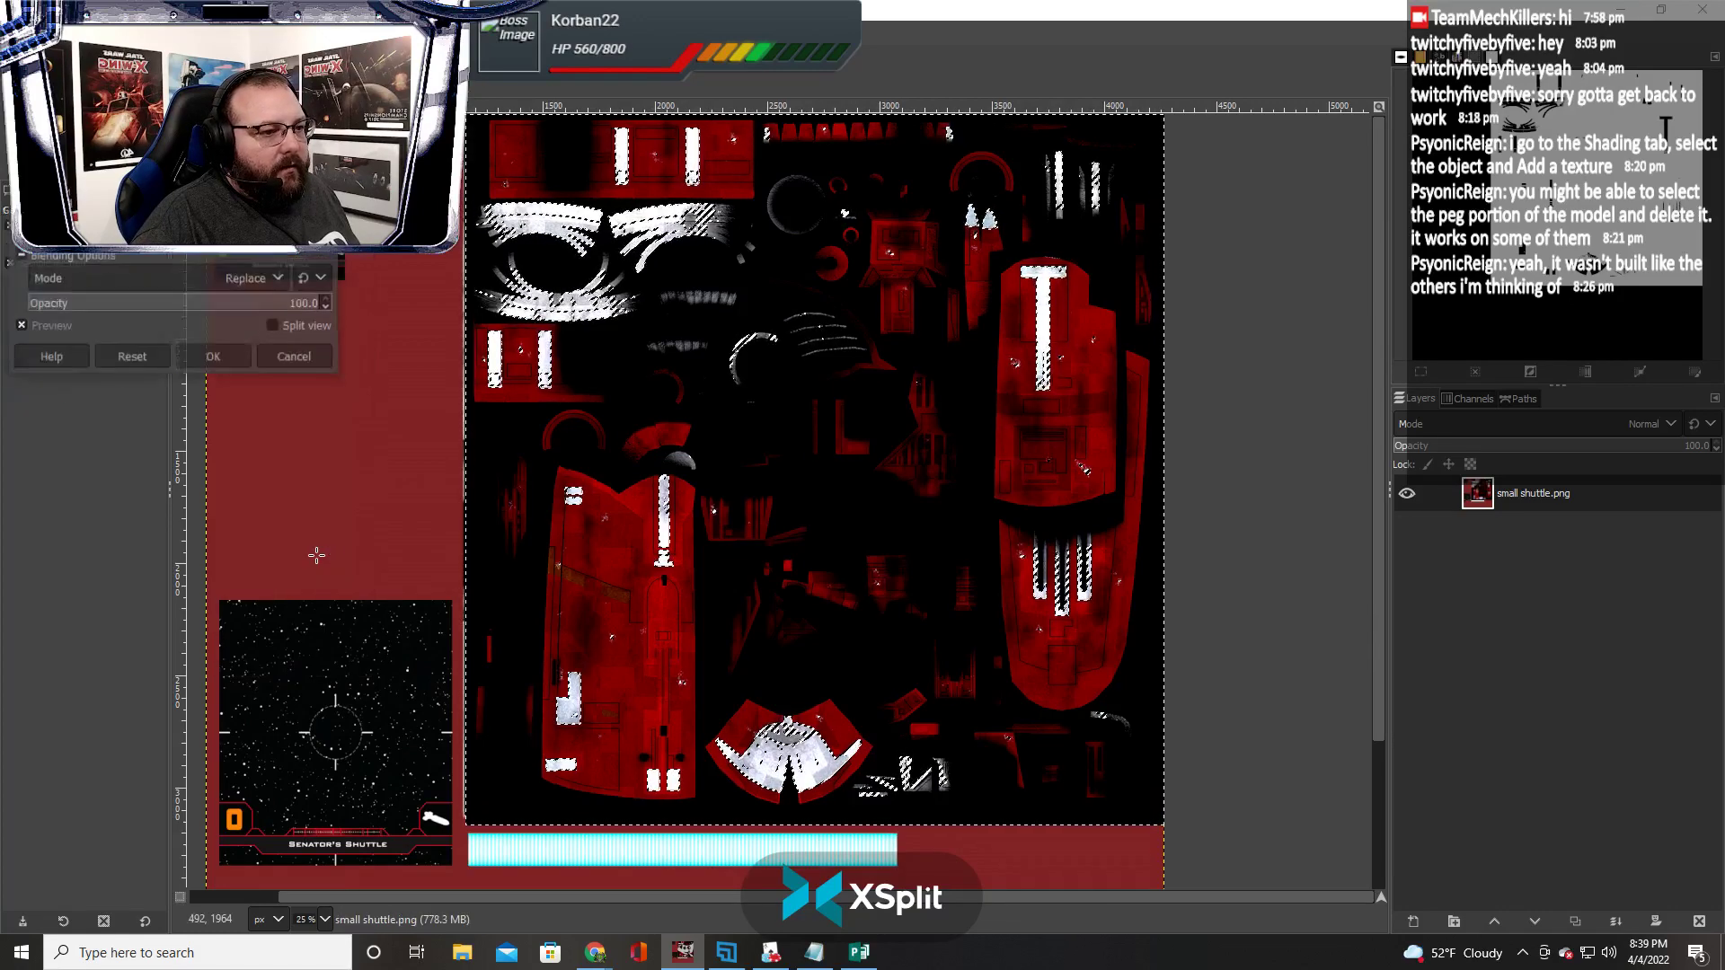
click(295, 359)
Try desaturating the selected red areas of the ship texture while leaving the white markings untouched
click(224, 29)
mouse_move(187, 30)
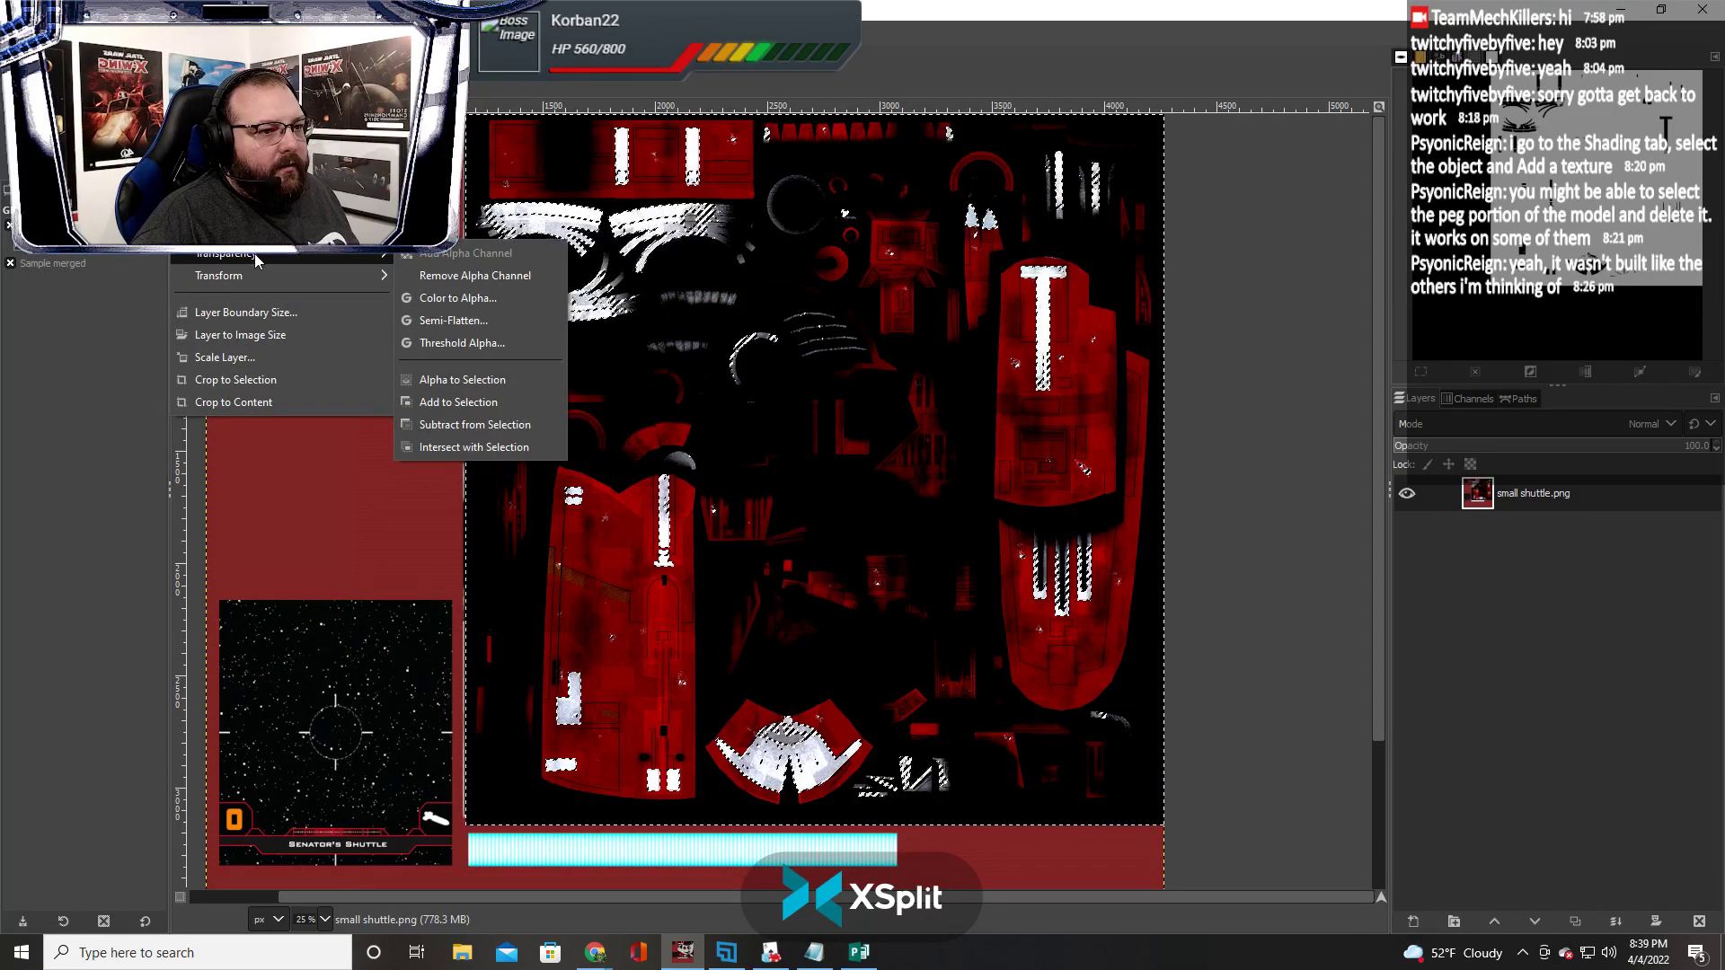
mouse_move(305, 429)
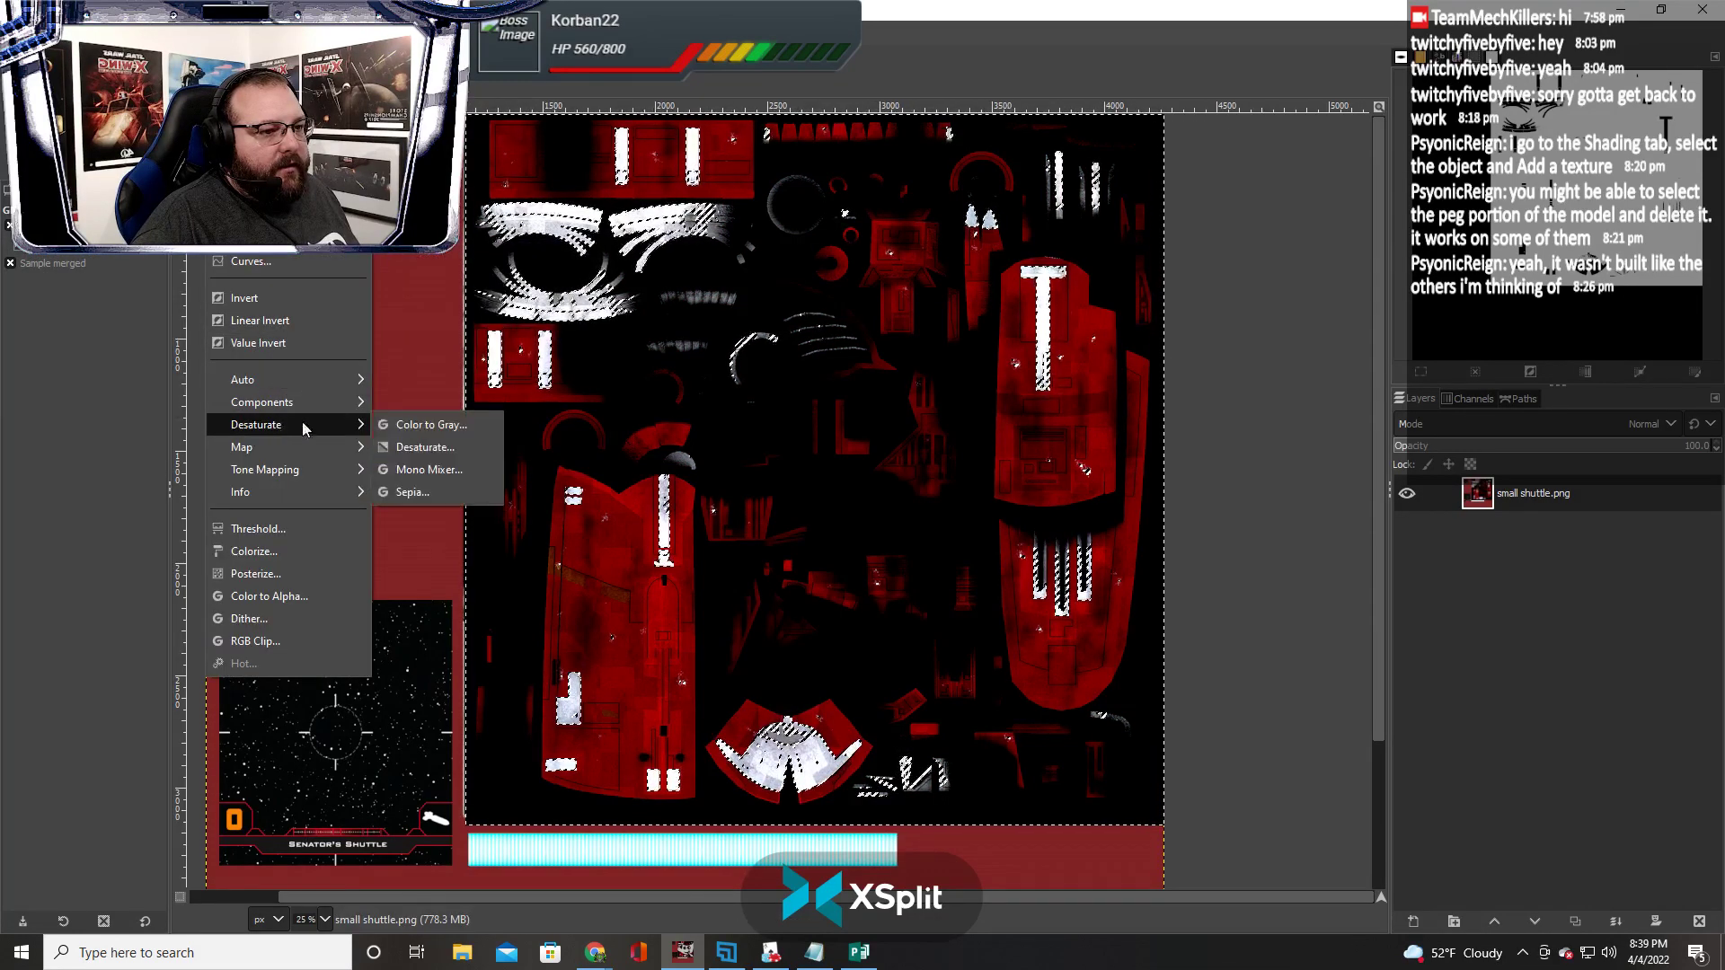
click(438, 459)
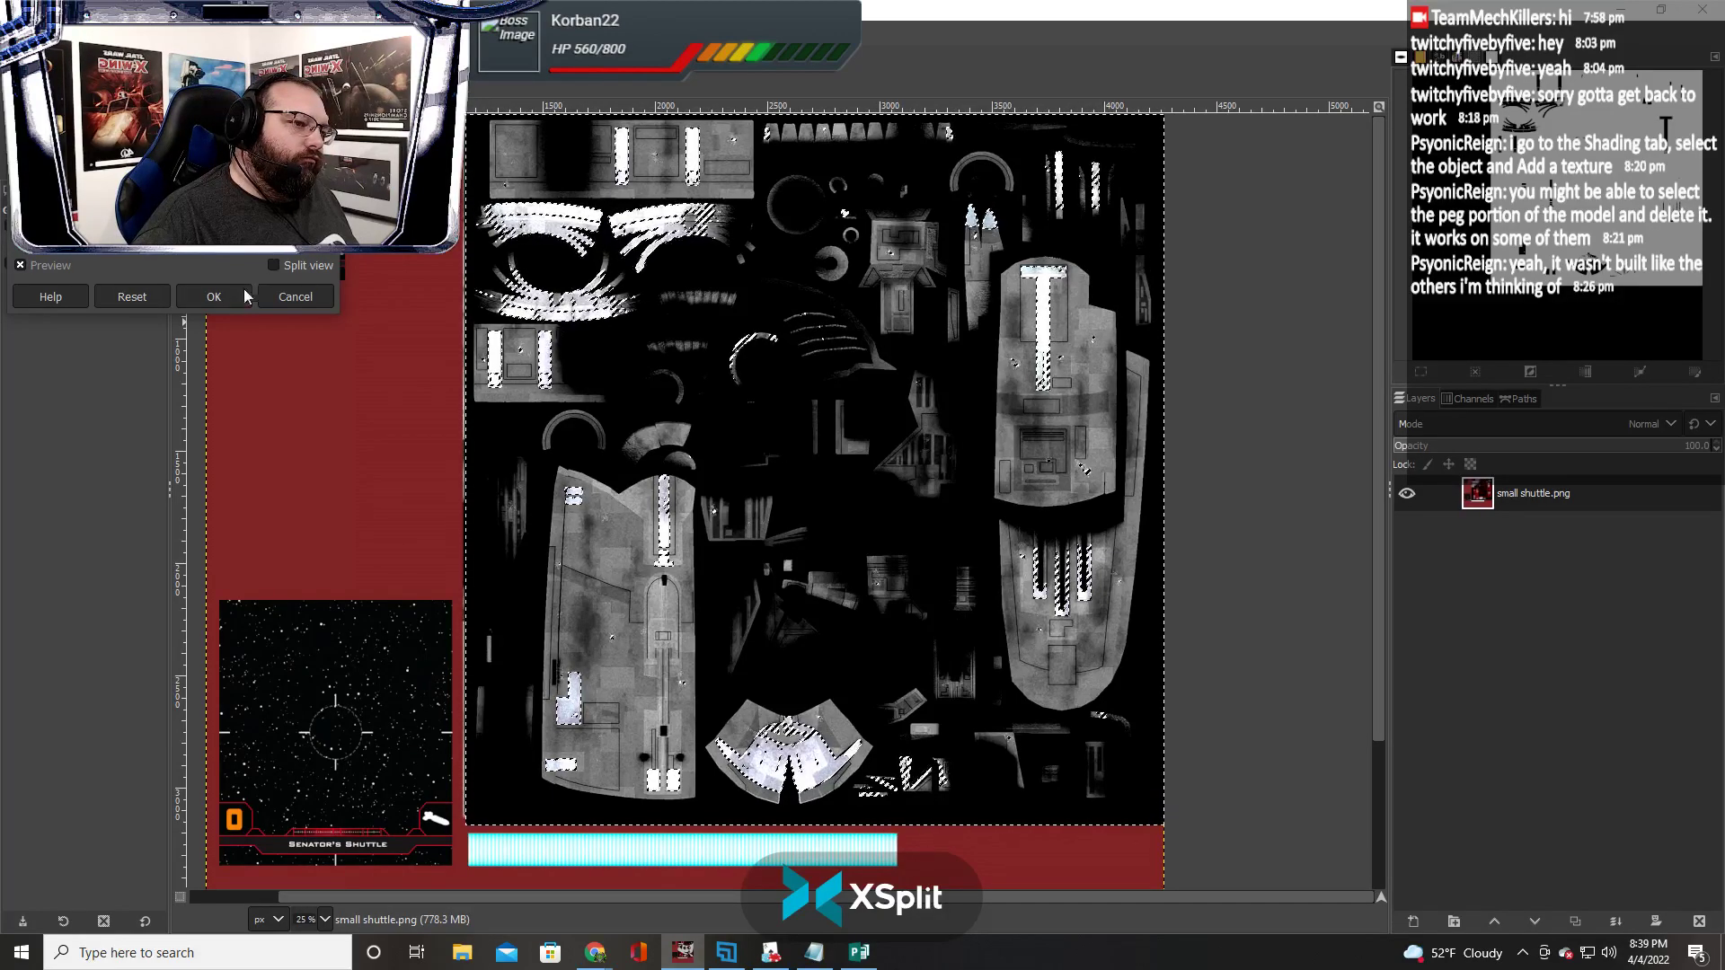
click(215, 299)
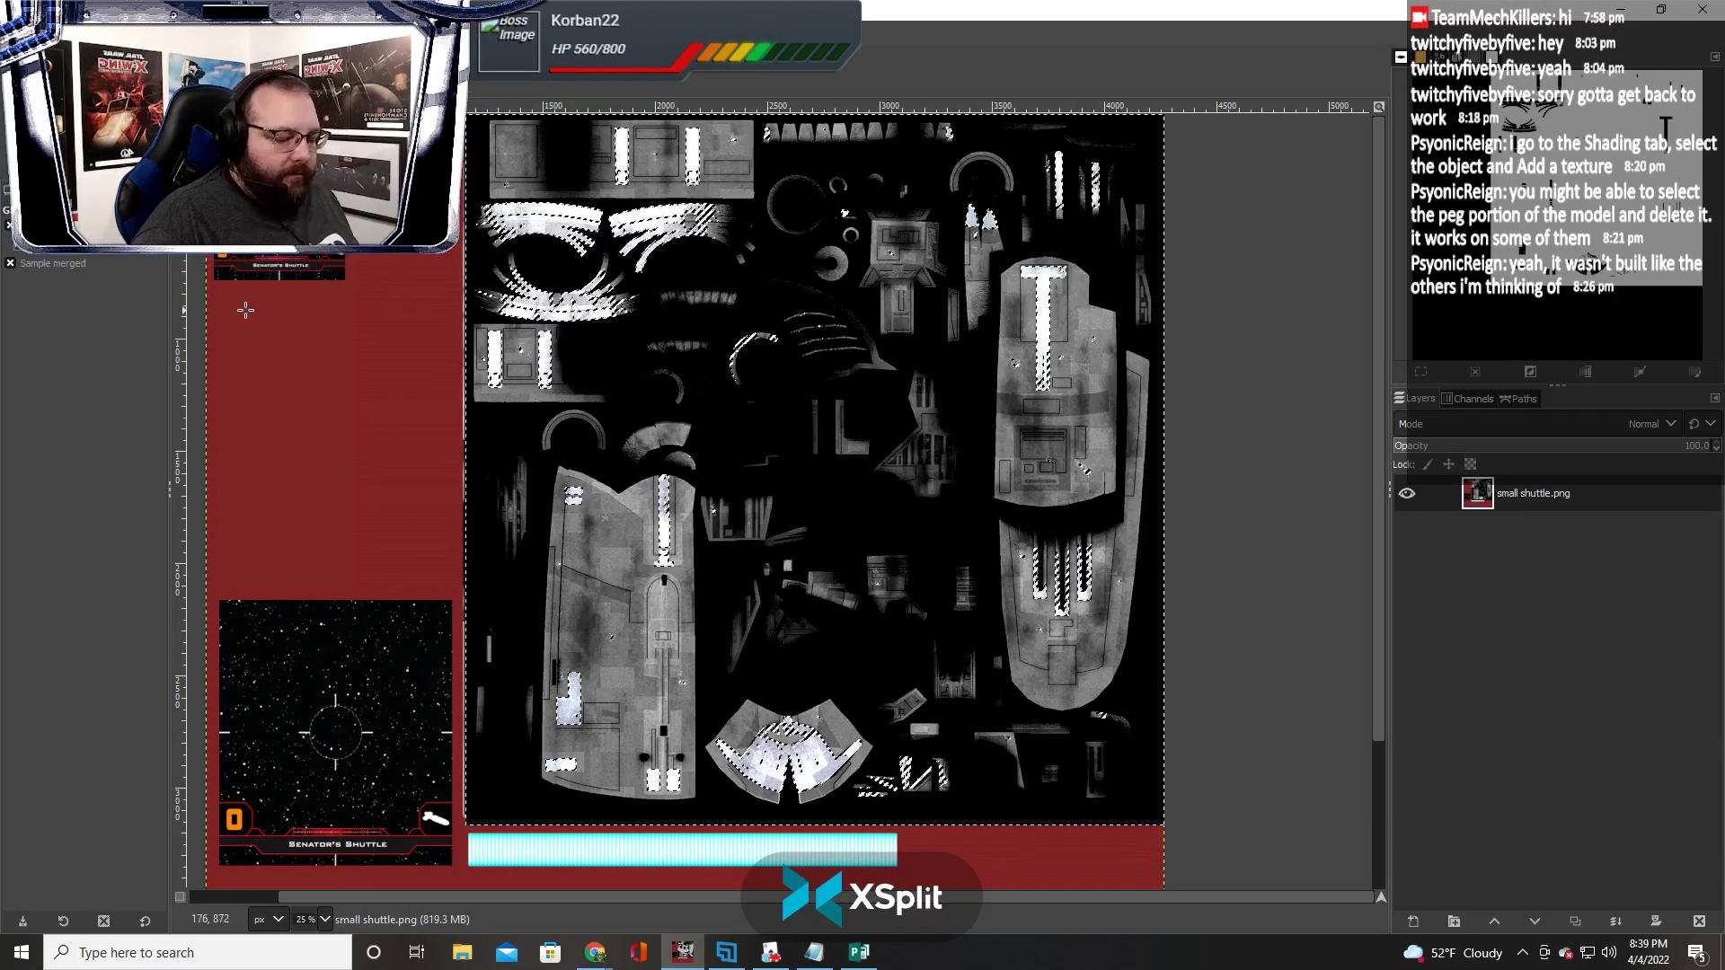
Undo the desaturation, the color selection and the contrast increase on the ship texture
key(ctrl+z)
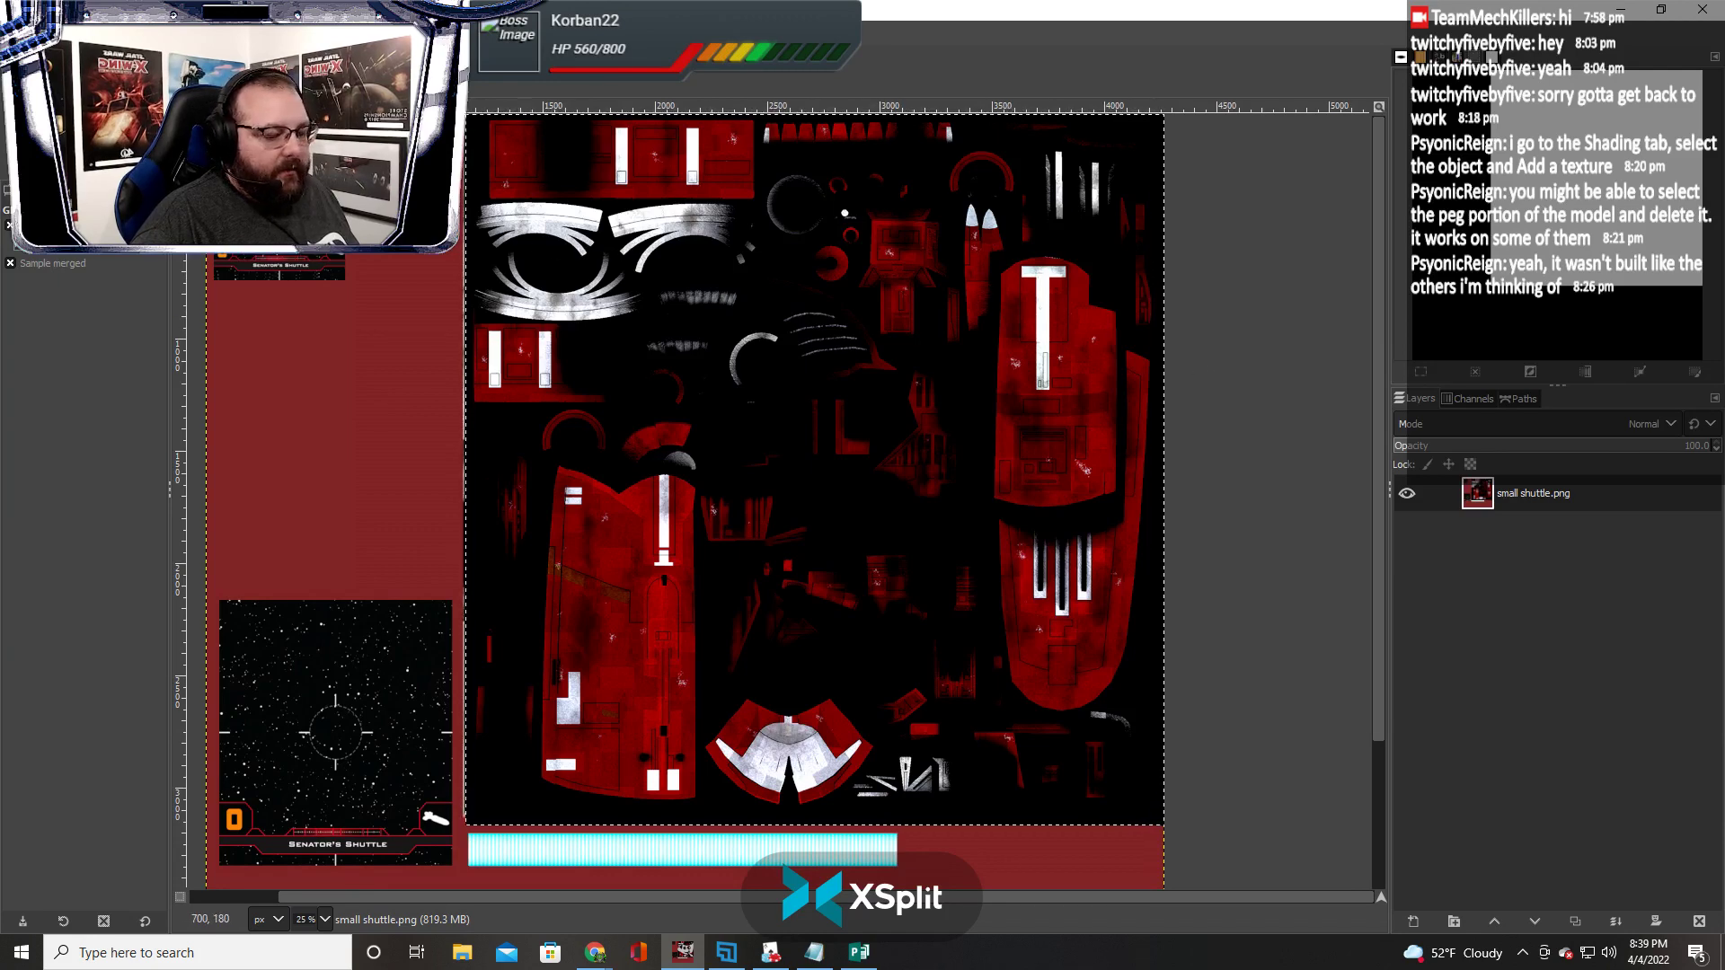
key(ctrl+z)
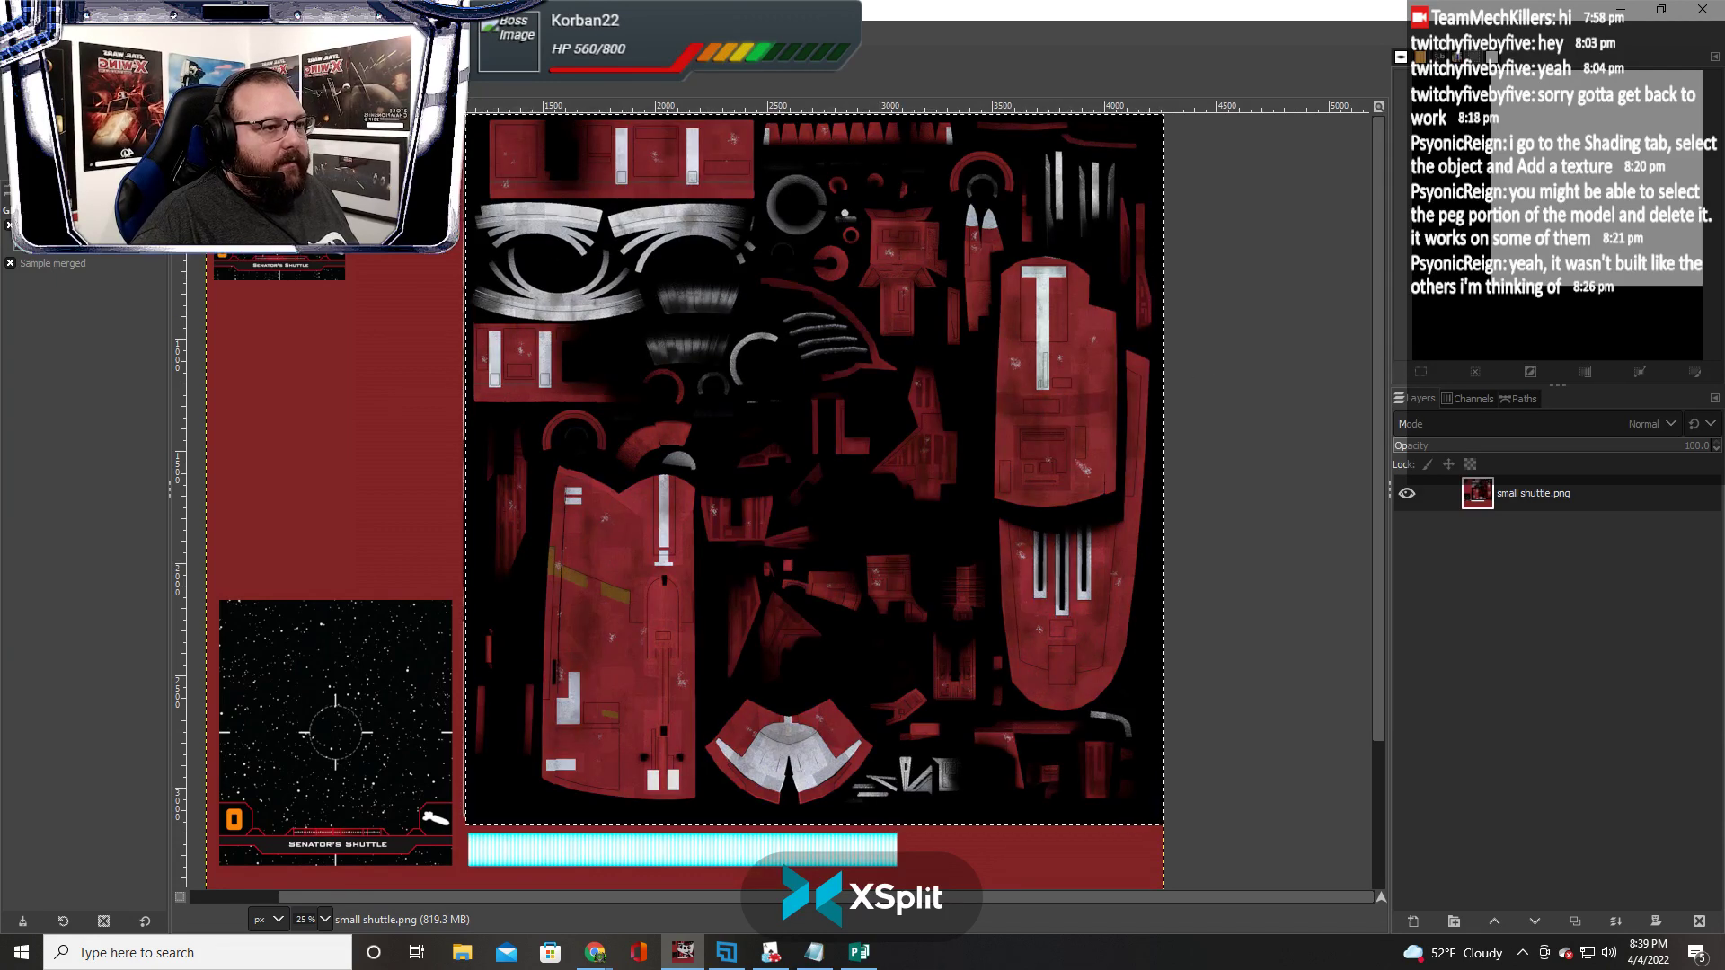
Try desaturating the selected ship texture area using the Value (HSV) mode
click(225, 30)
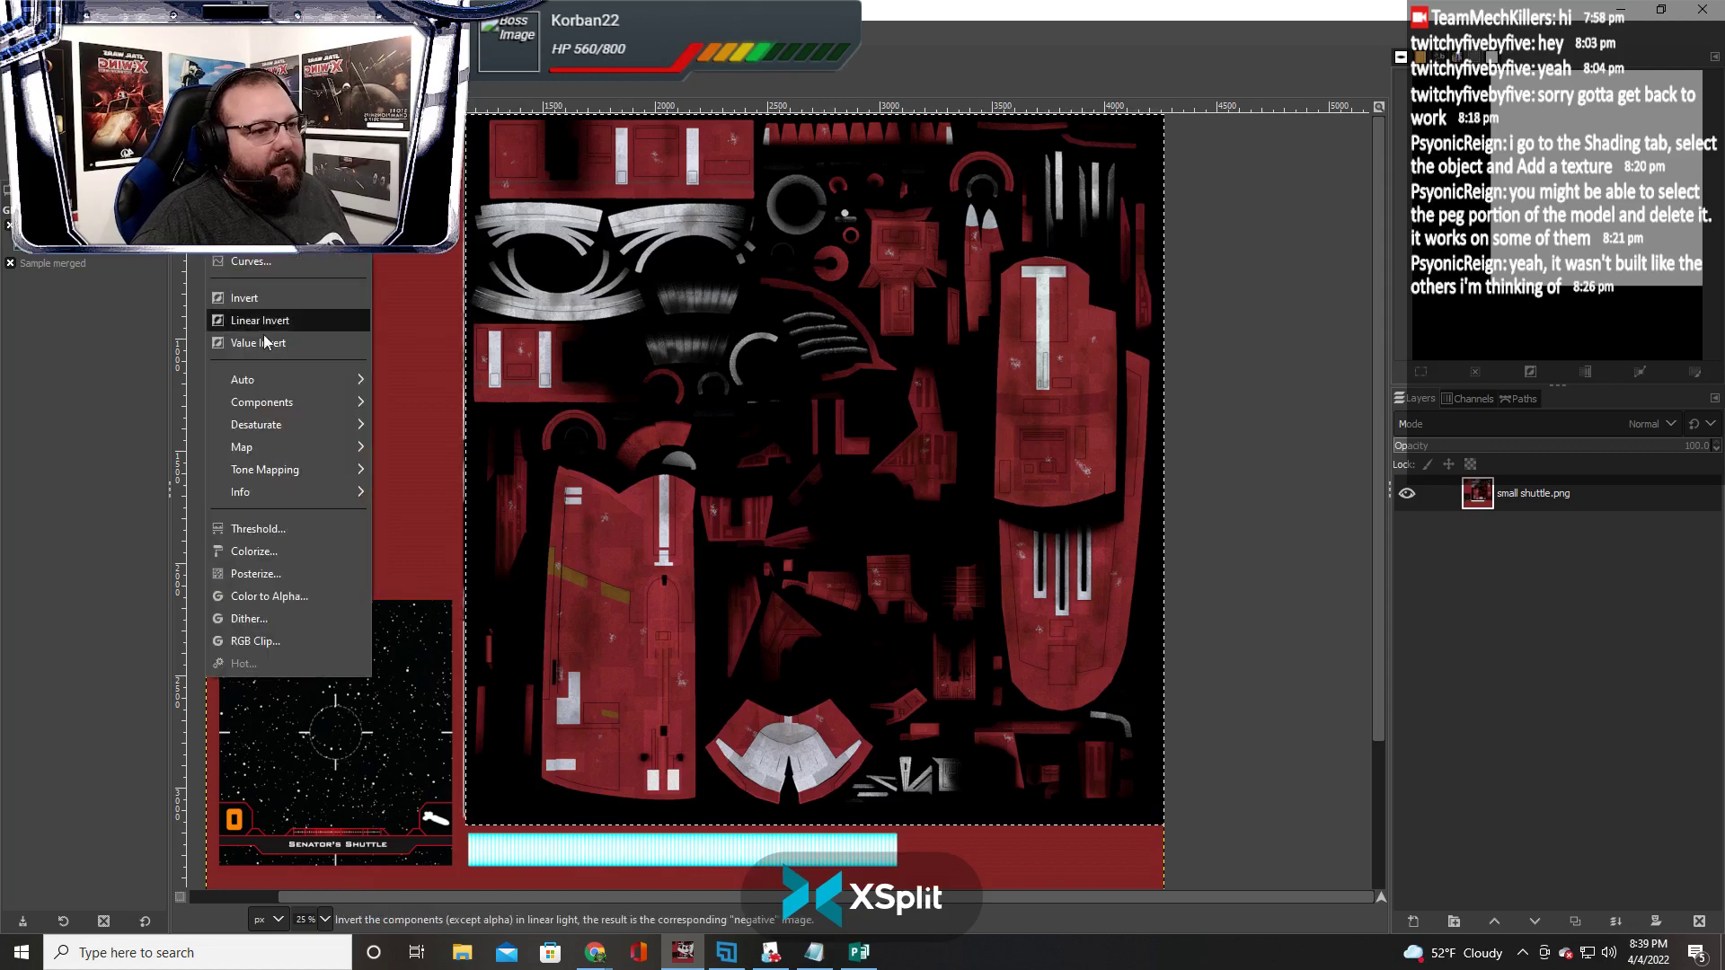
mouse_move(275, 431)
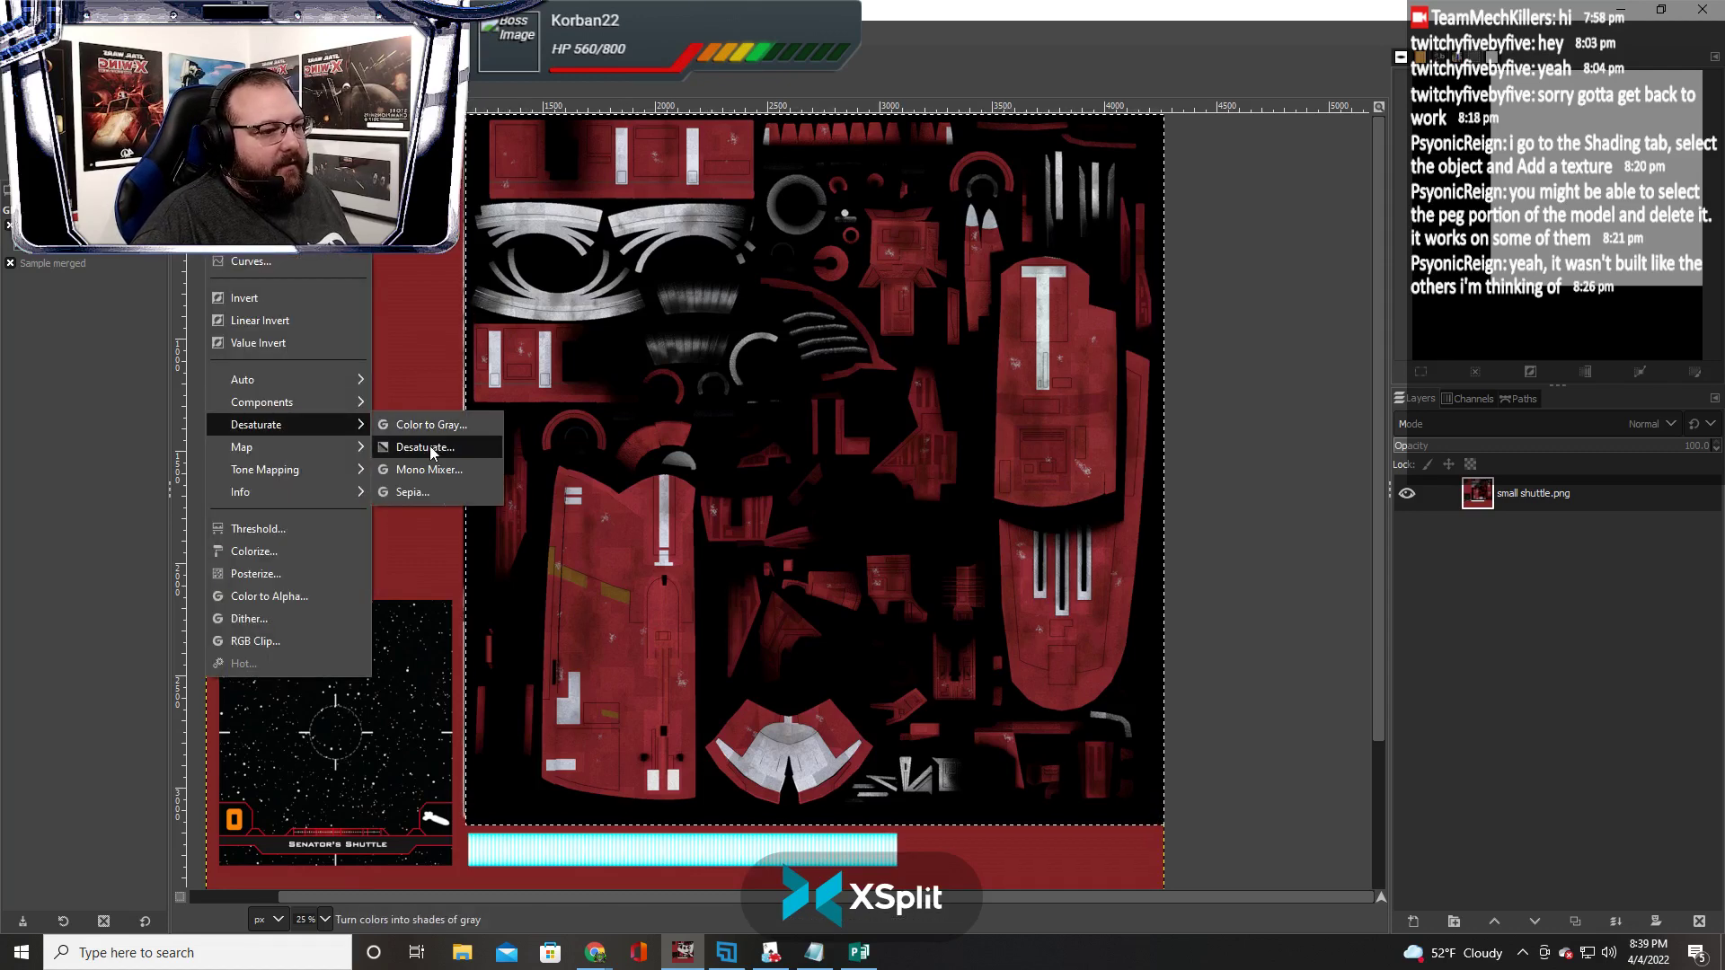
click(430, 445)
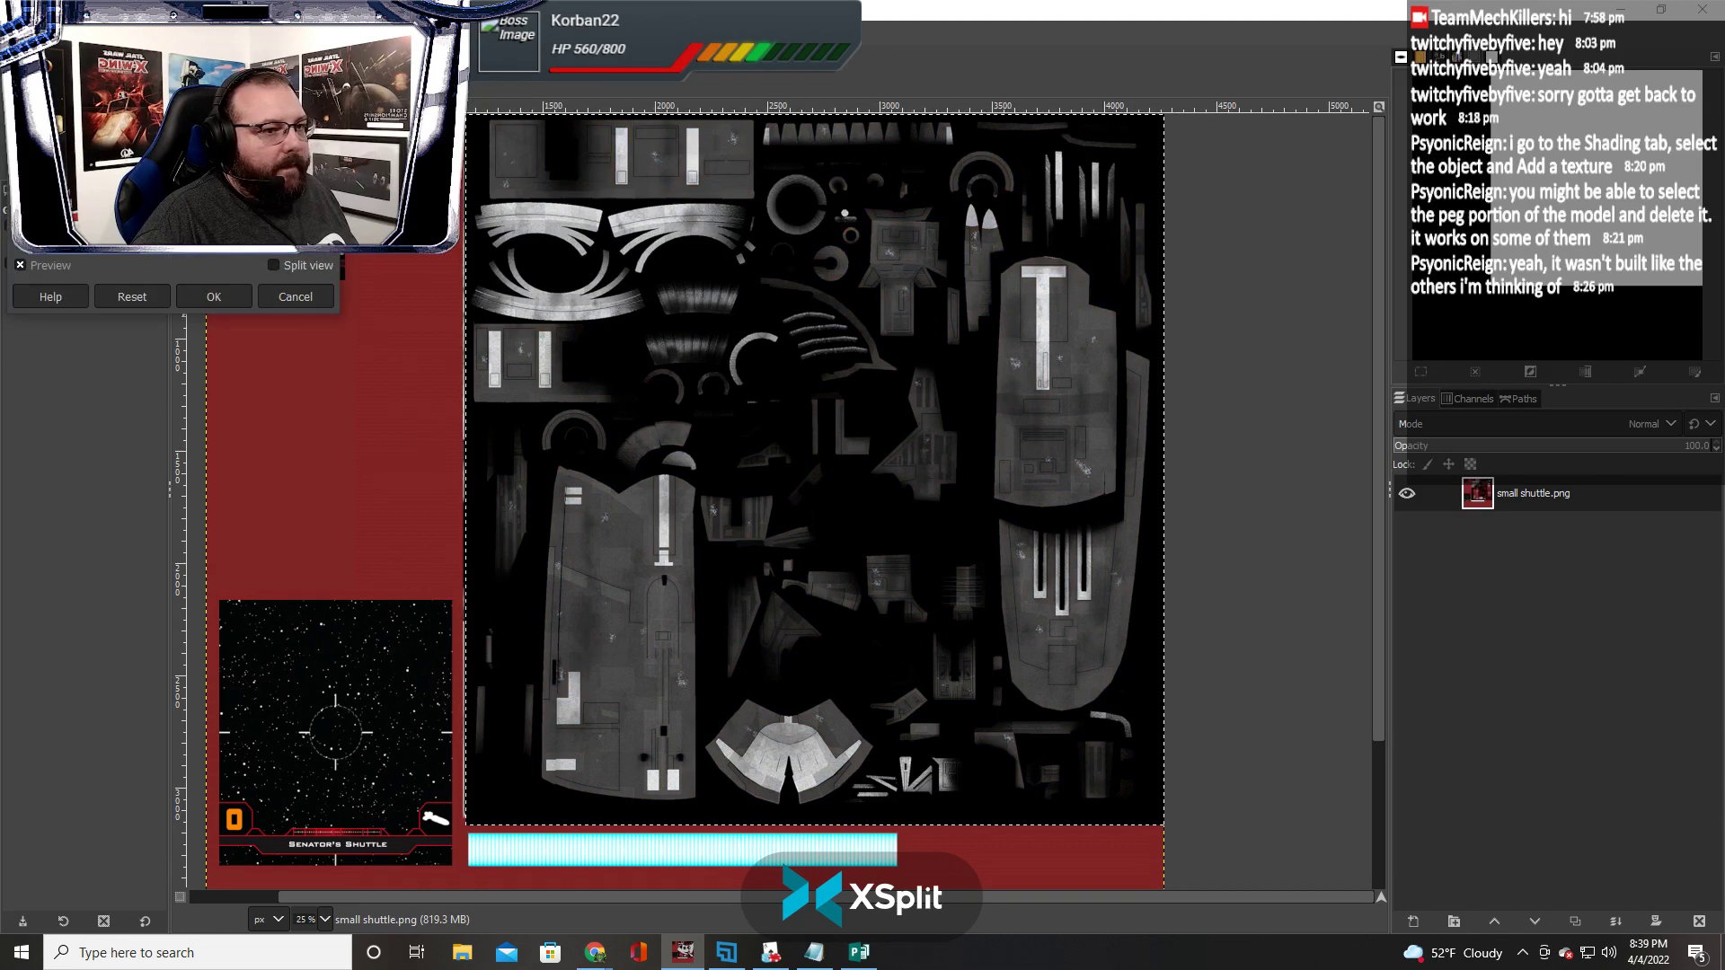
click(153, 270)
click(157, 215)
click(158, 190)
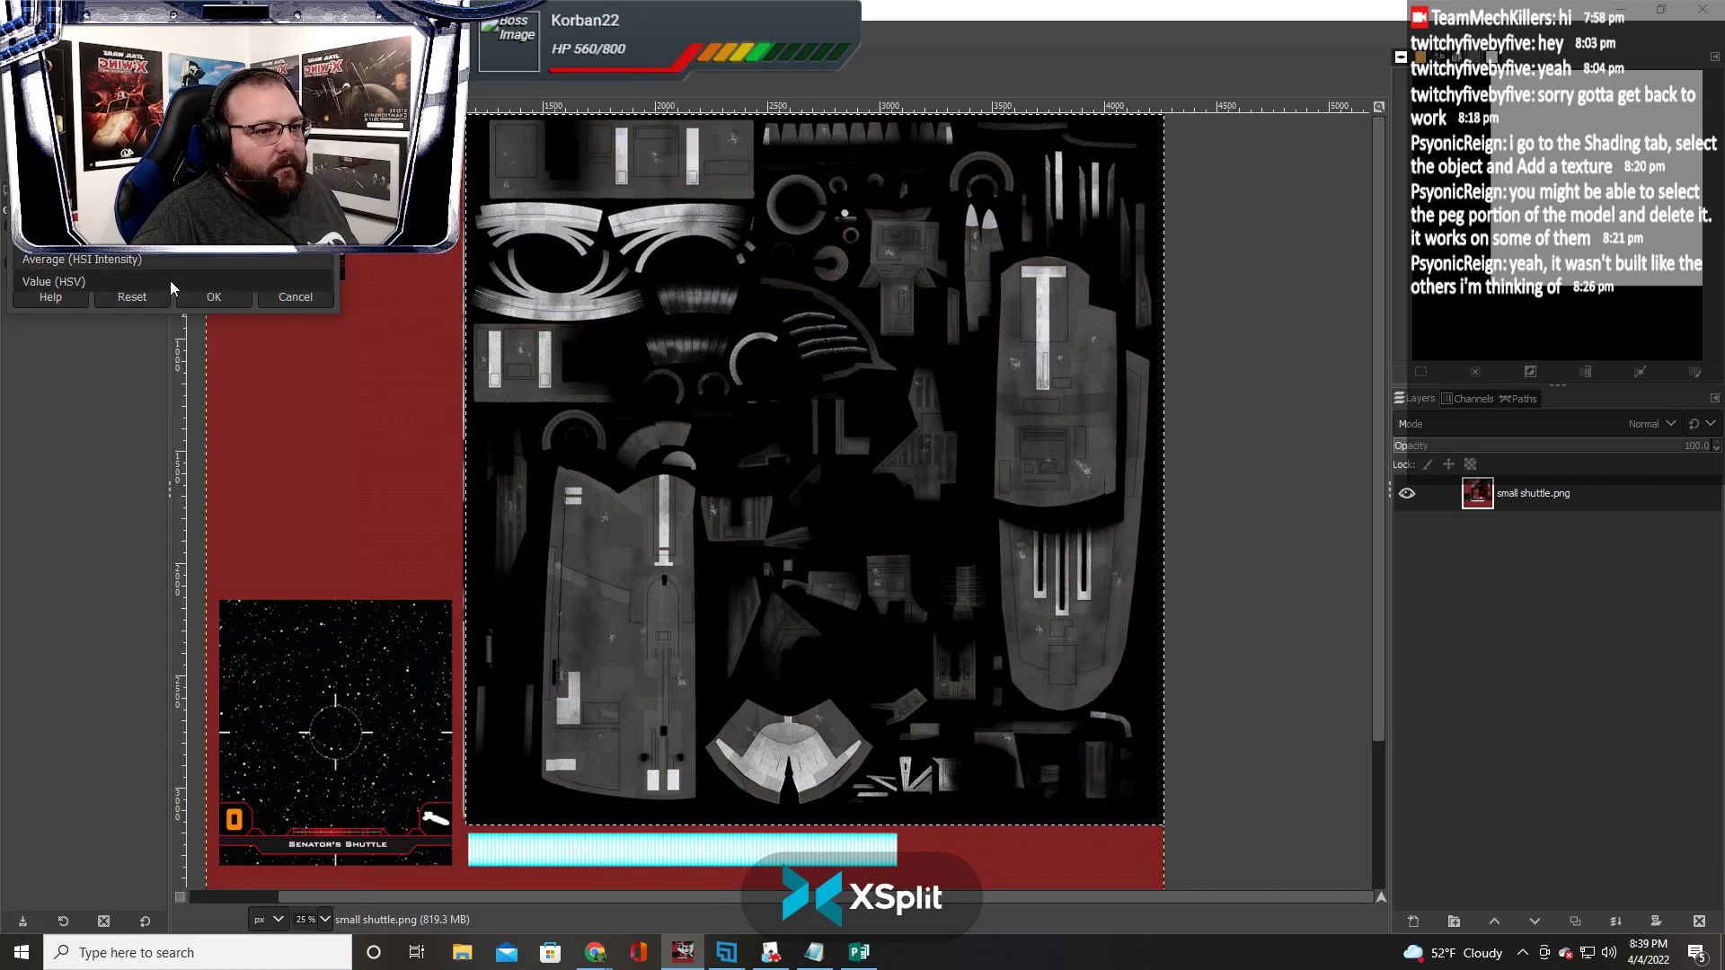
click(170, 281)
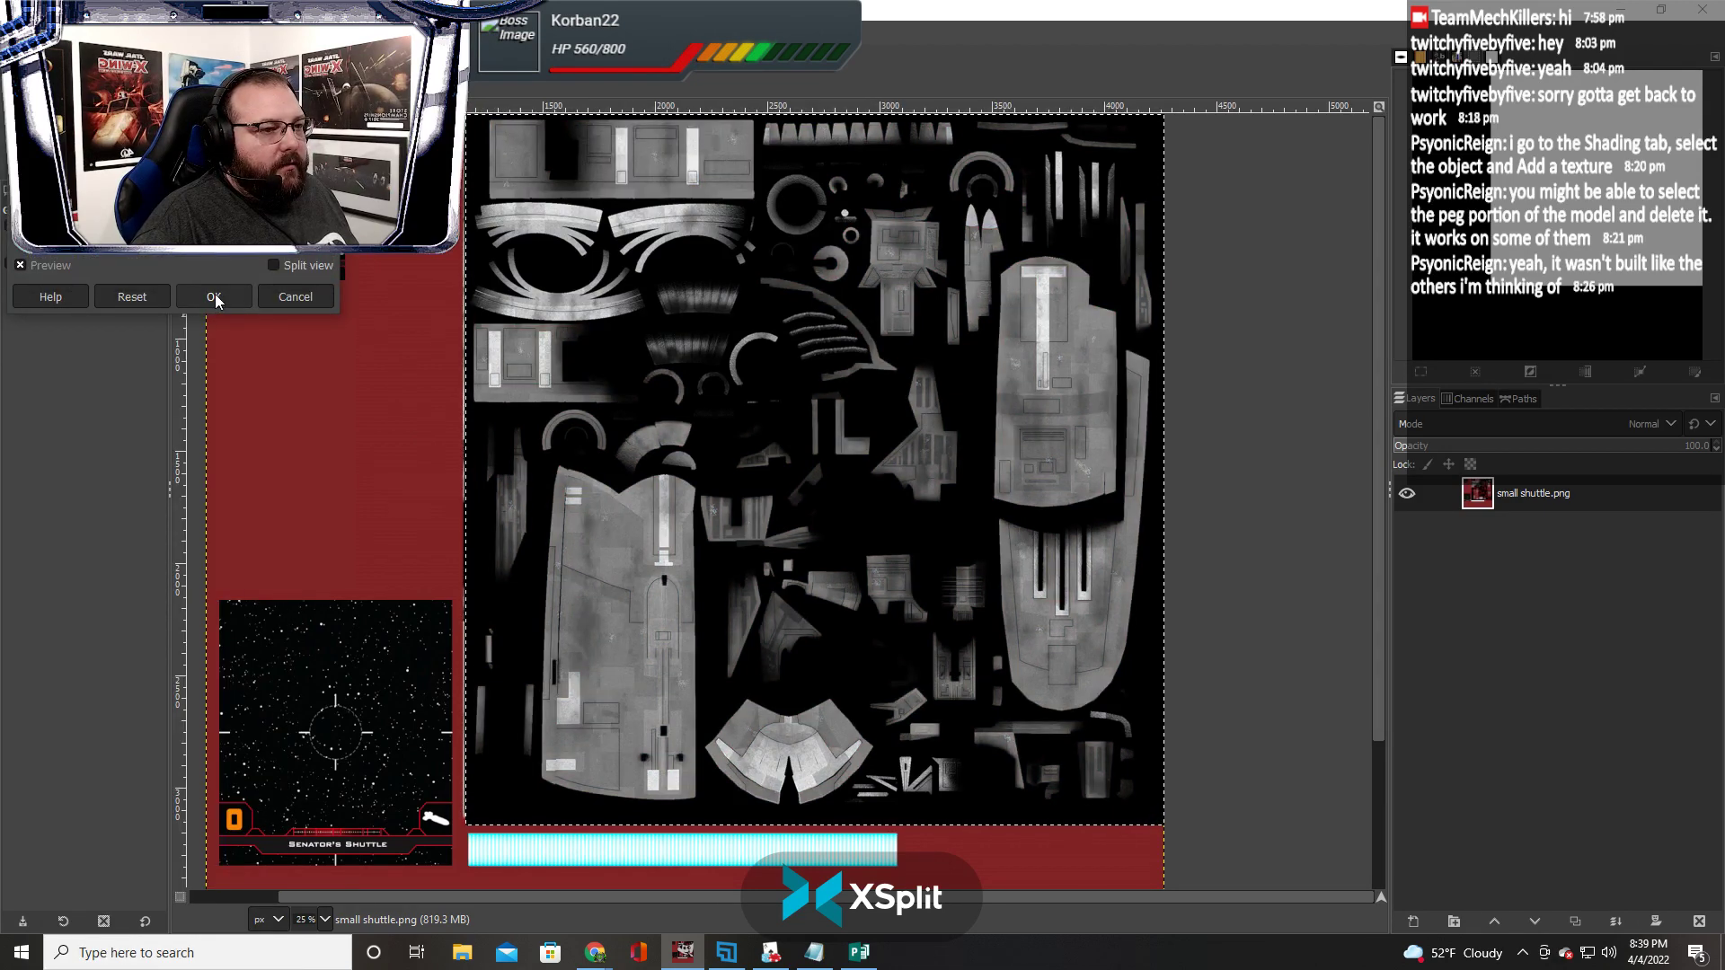
click(214, 295)
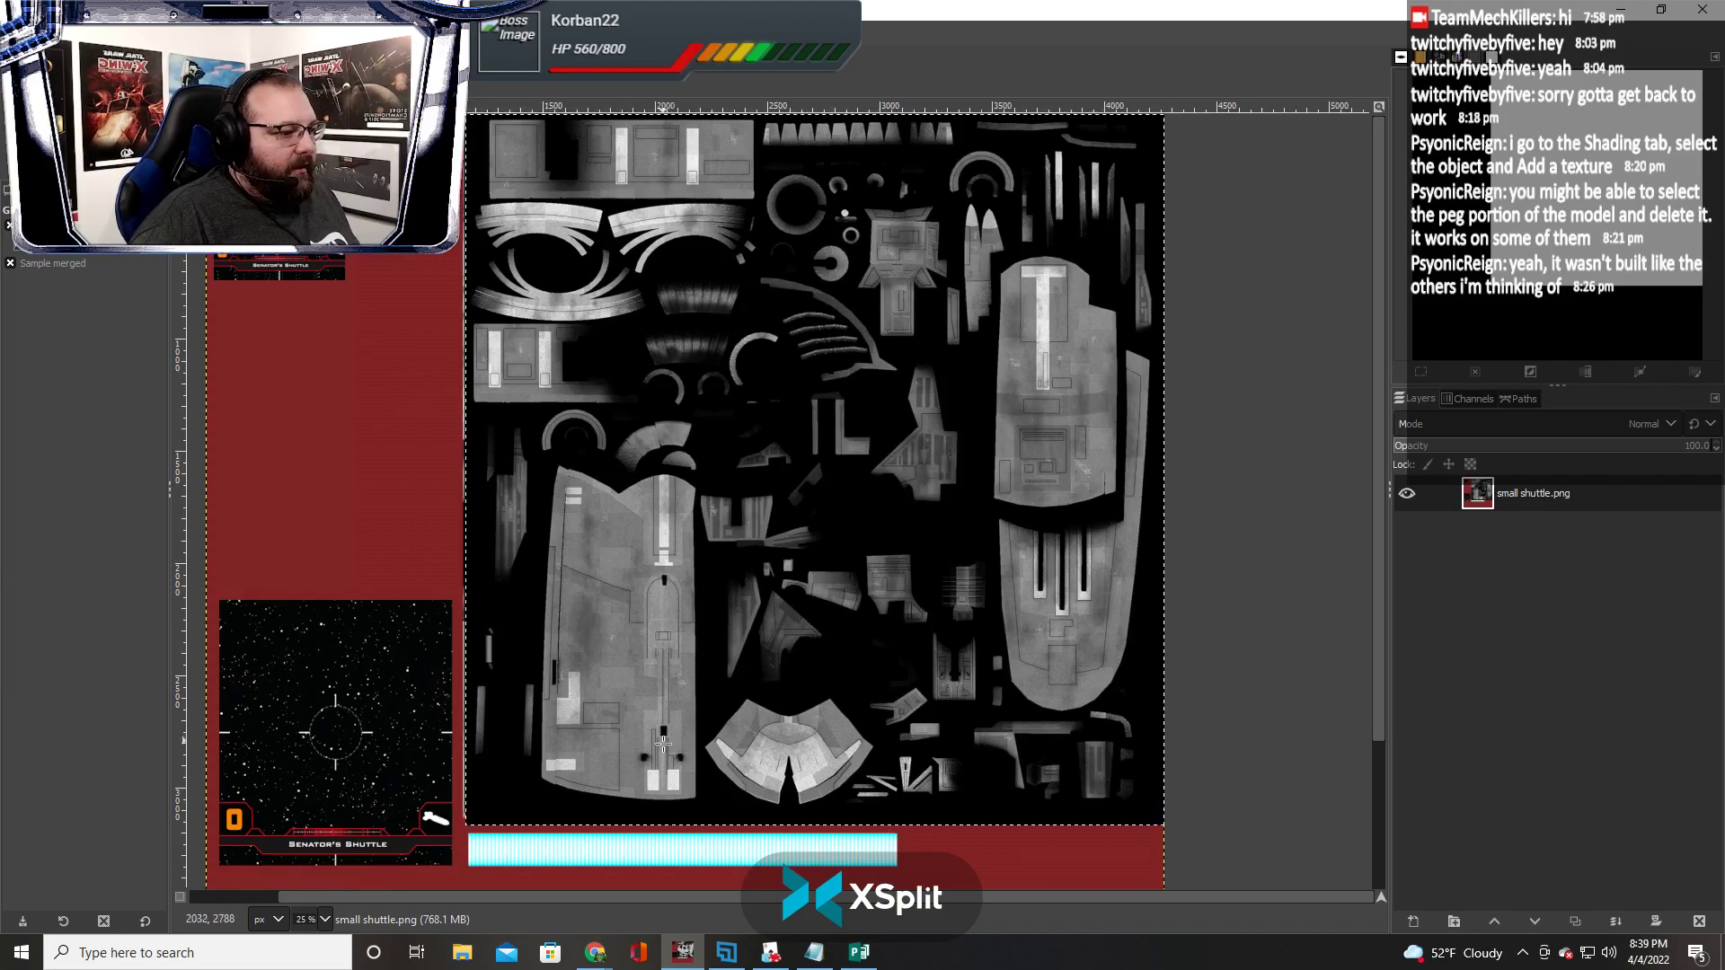
Switch to Tabletop Simulator and examine the three red shuttles on the table from above
key(alt+Tab)
scroll(782, 662, up, 6)
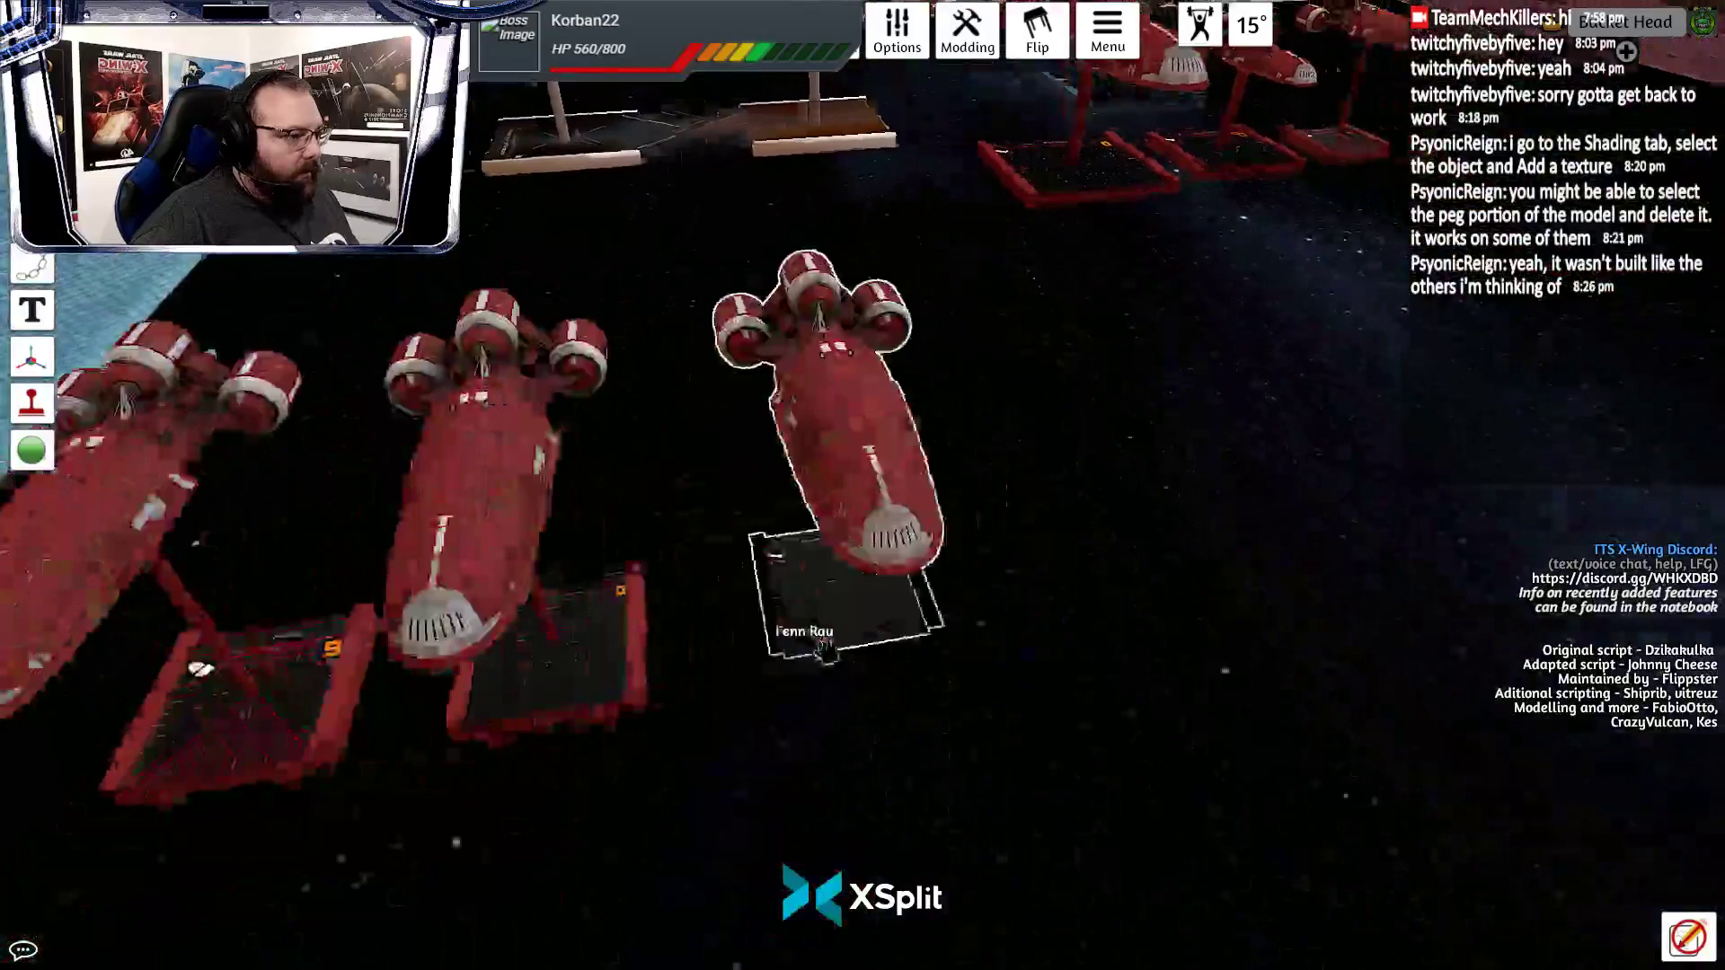
drag(824, 648, 1320, 736)
key(w)
key(d)
key(a)
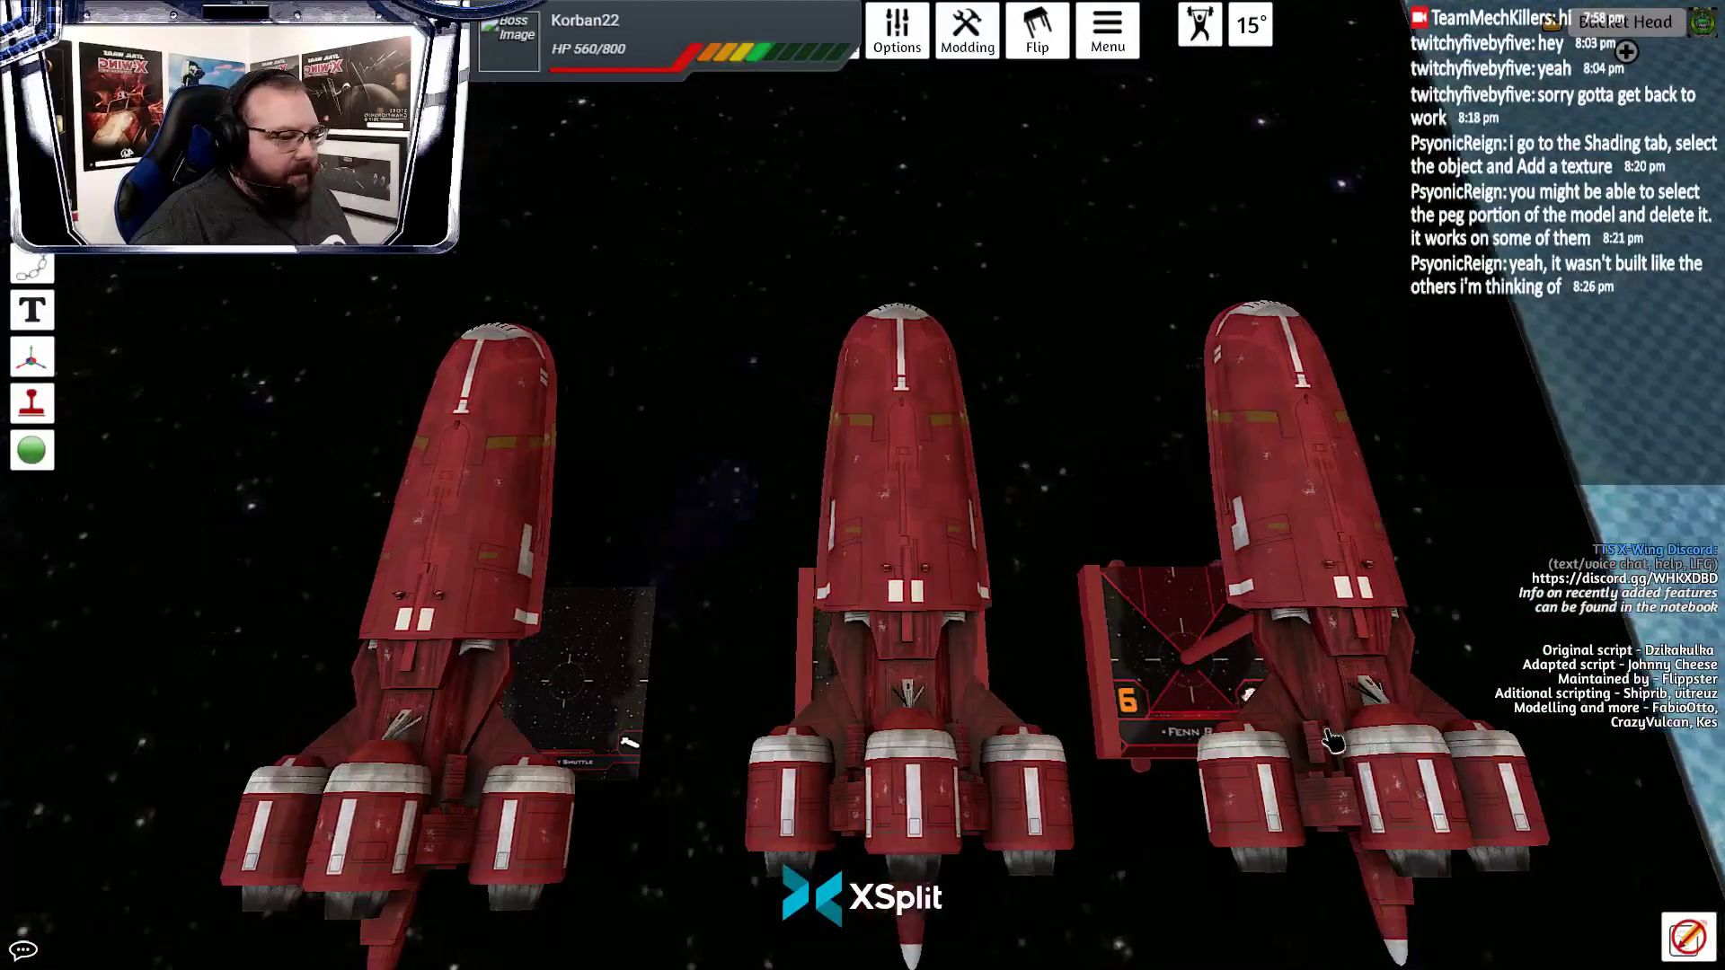
key(Delete)
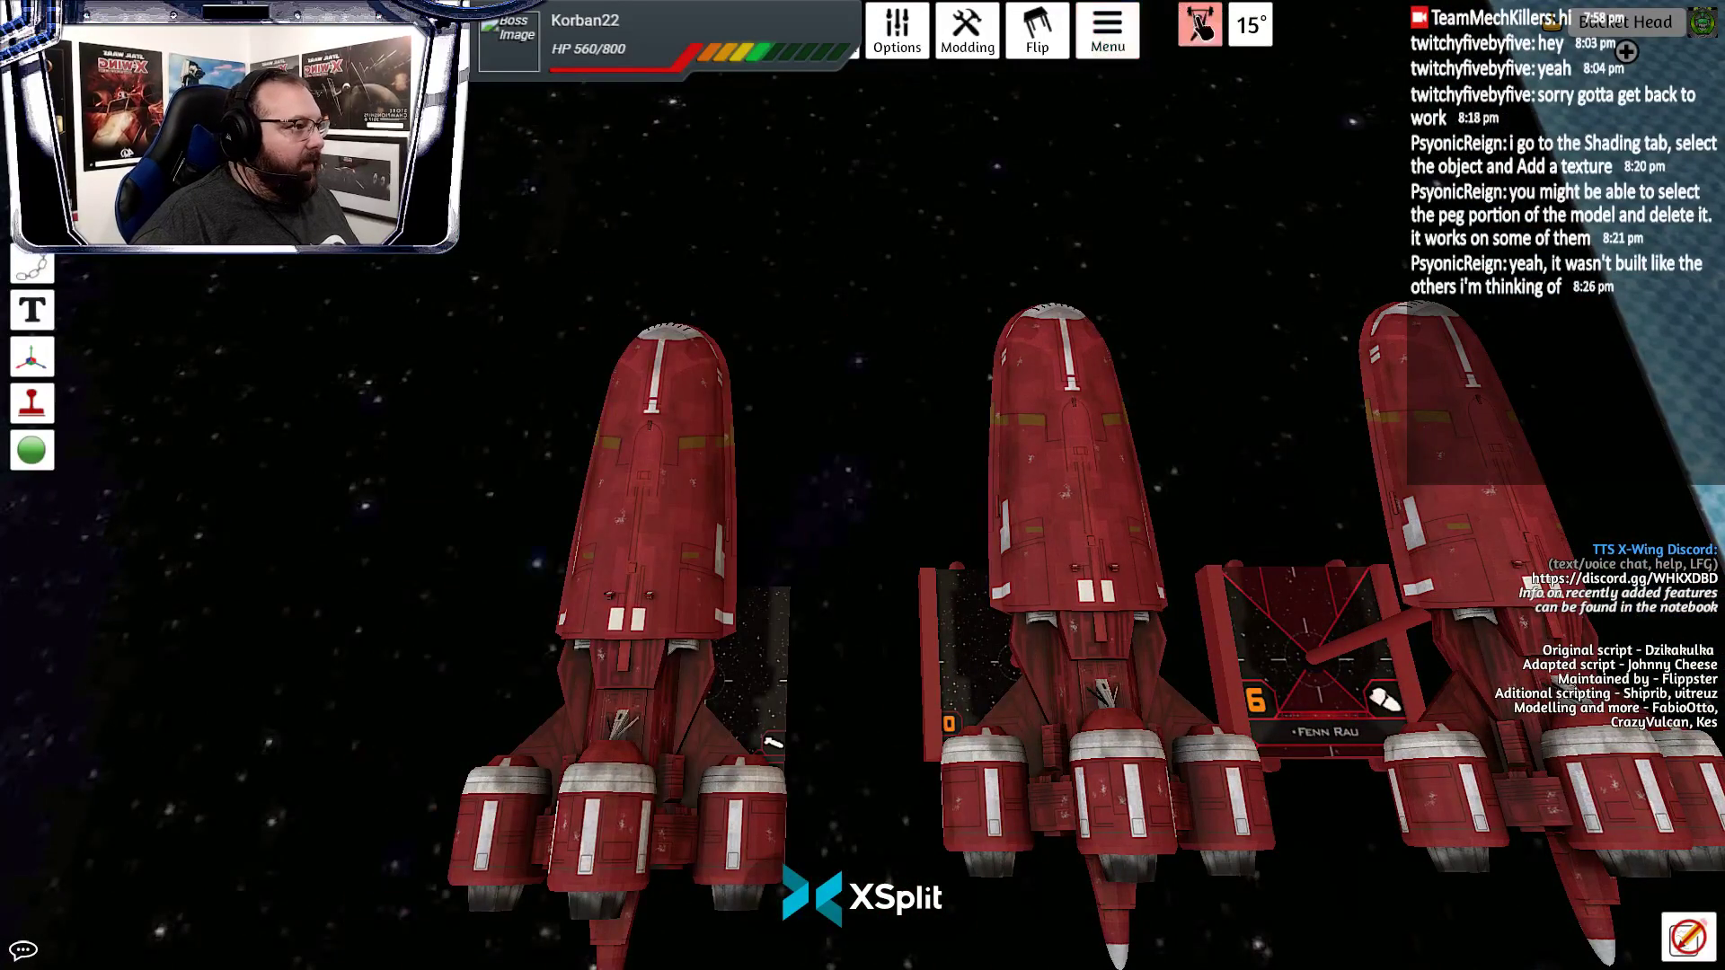
scroll(952, 507, down, 5)
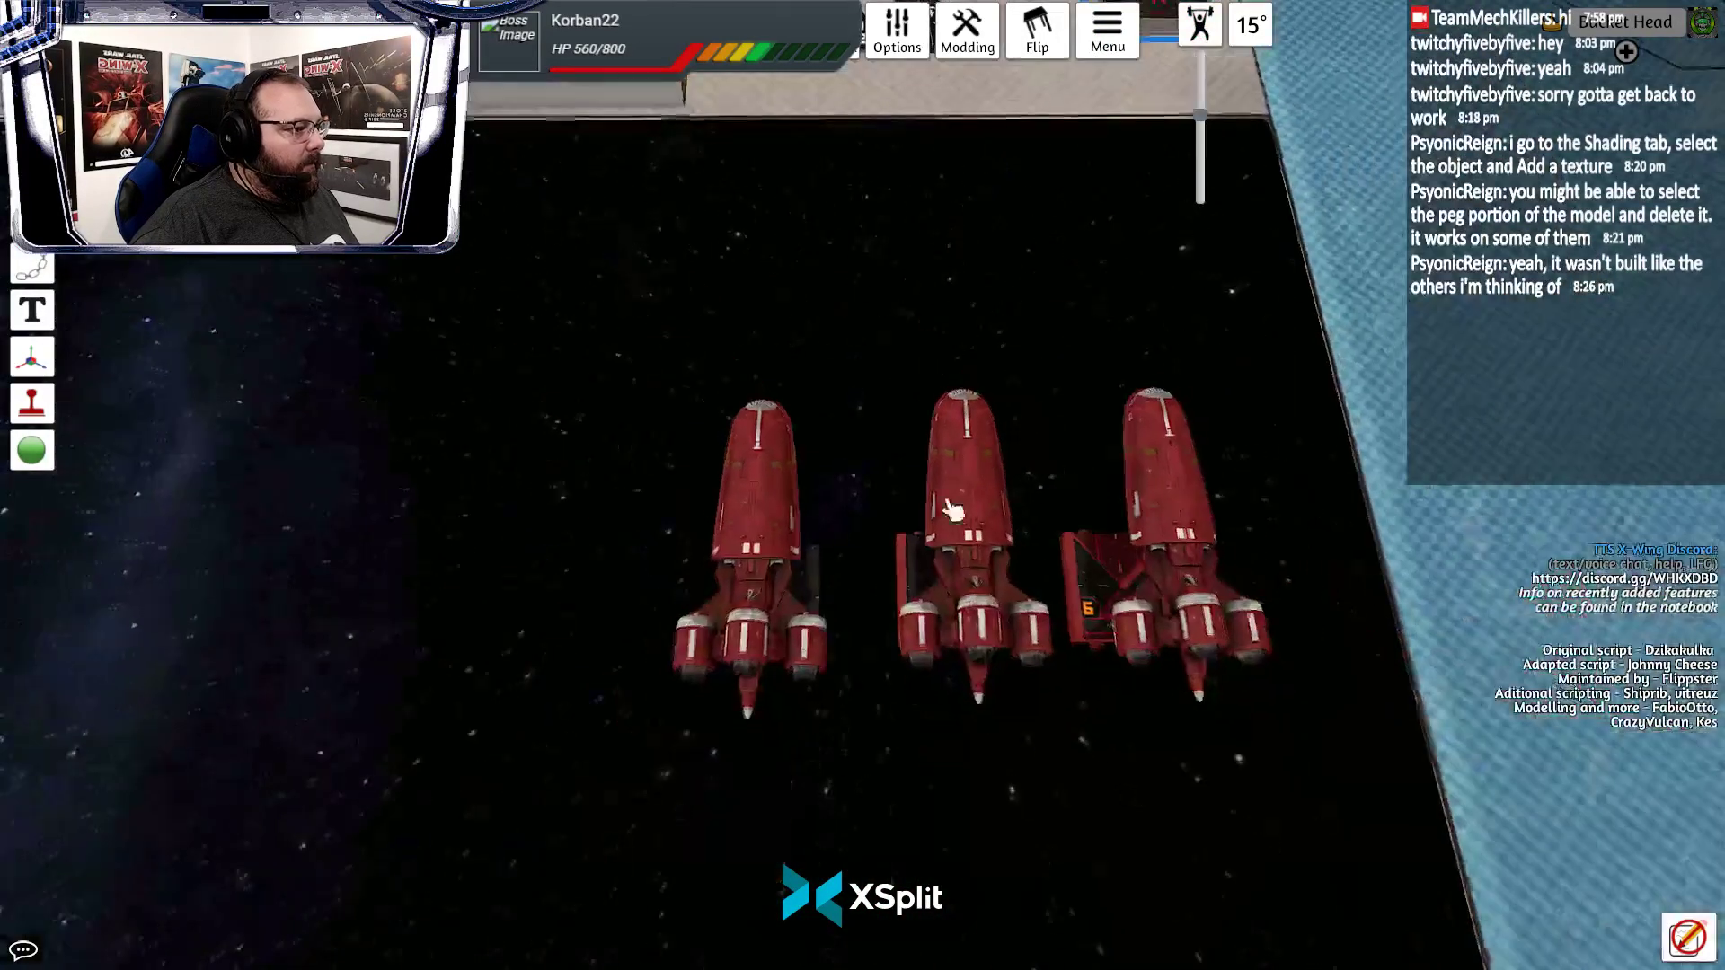
Flip the middle shuttle over and rotate it to examine its underside and base, and flip it back upright
key(f)
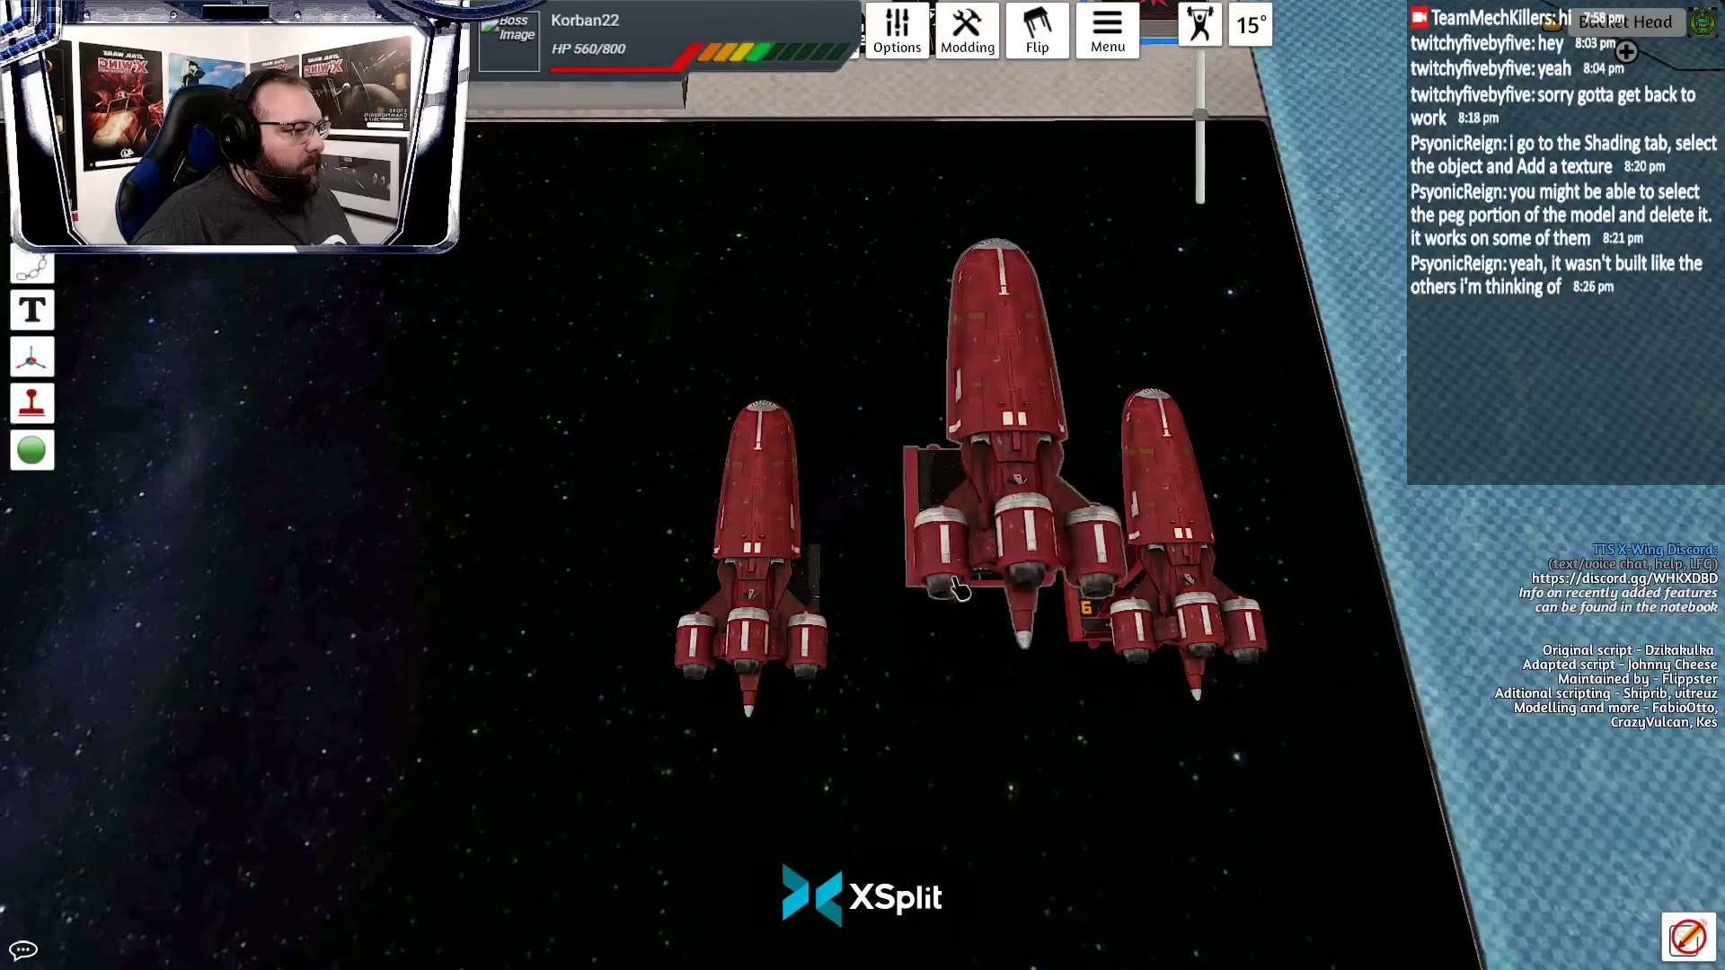
key(e)
key(e)
key(e)
key(e)
key(e)
key(e)
key(e)
key(e)
key(e)
key(e)
key(e)
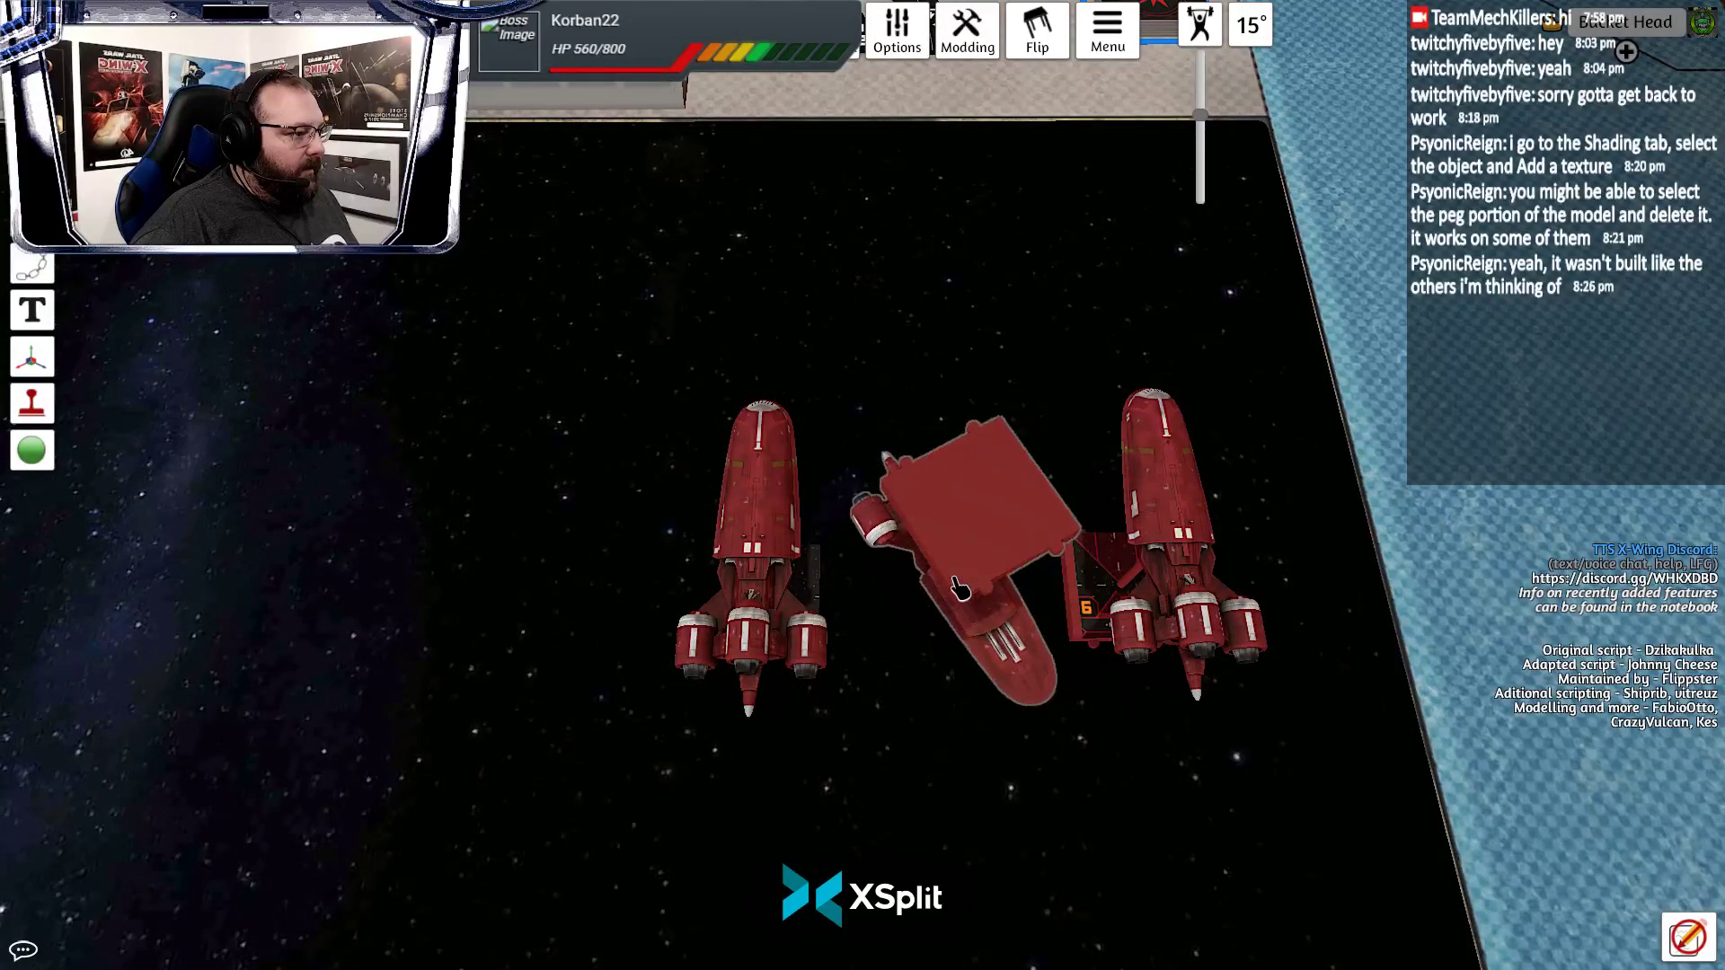
key(q)
key(q)
key(q)
key(q)
key(q)
key(q)
key(q)
key(q)
key(q)
key(q)
key(q)
key(q)
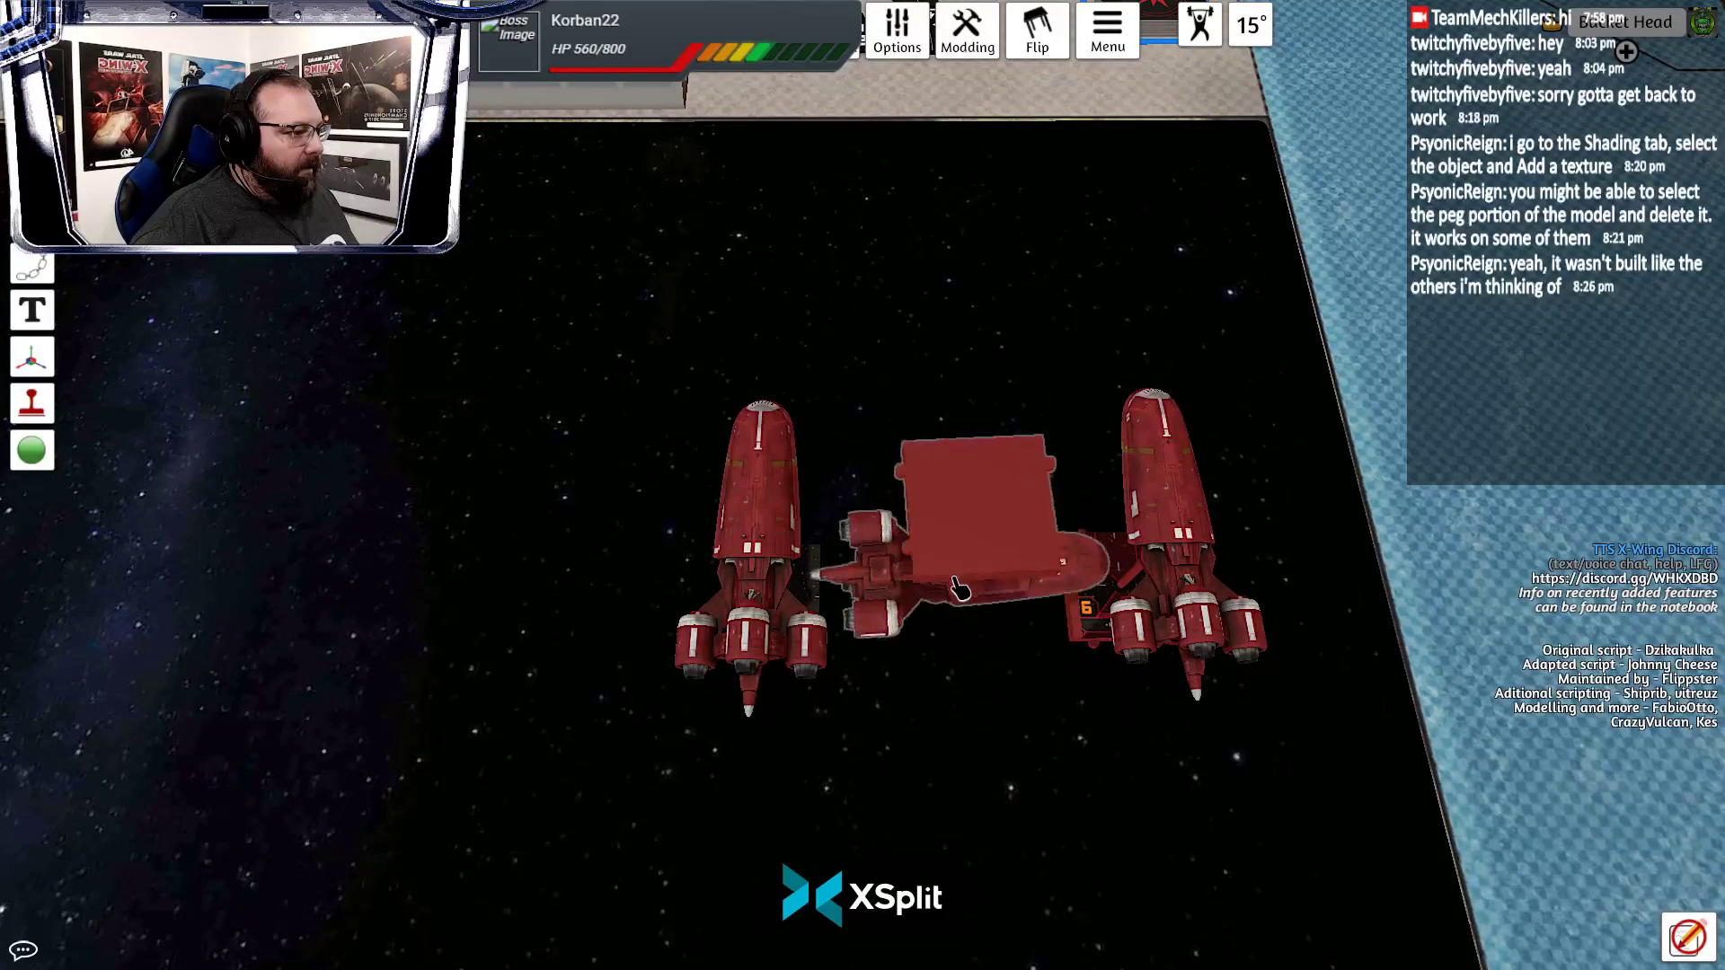
key(f)
Compare the textures and bases of the three shuttles from the front and from above the engines
drag(955, 580, 1392, 569)
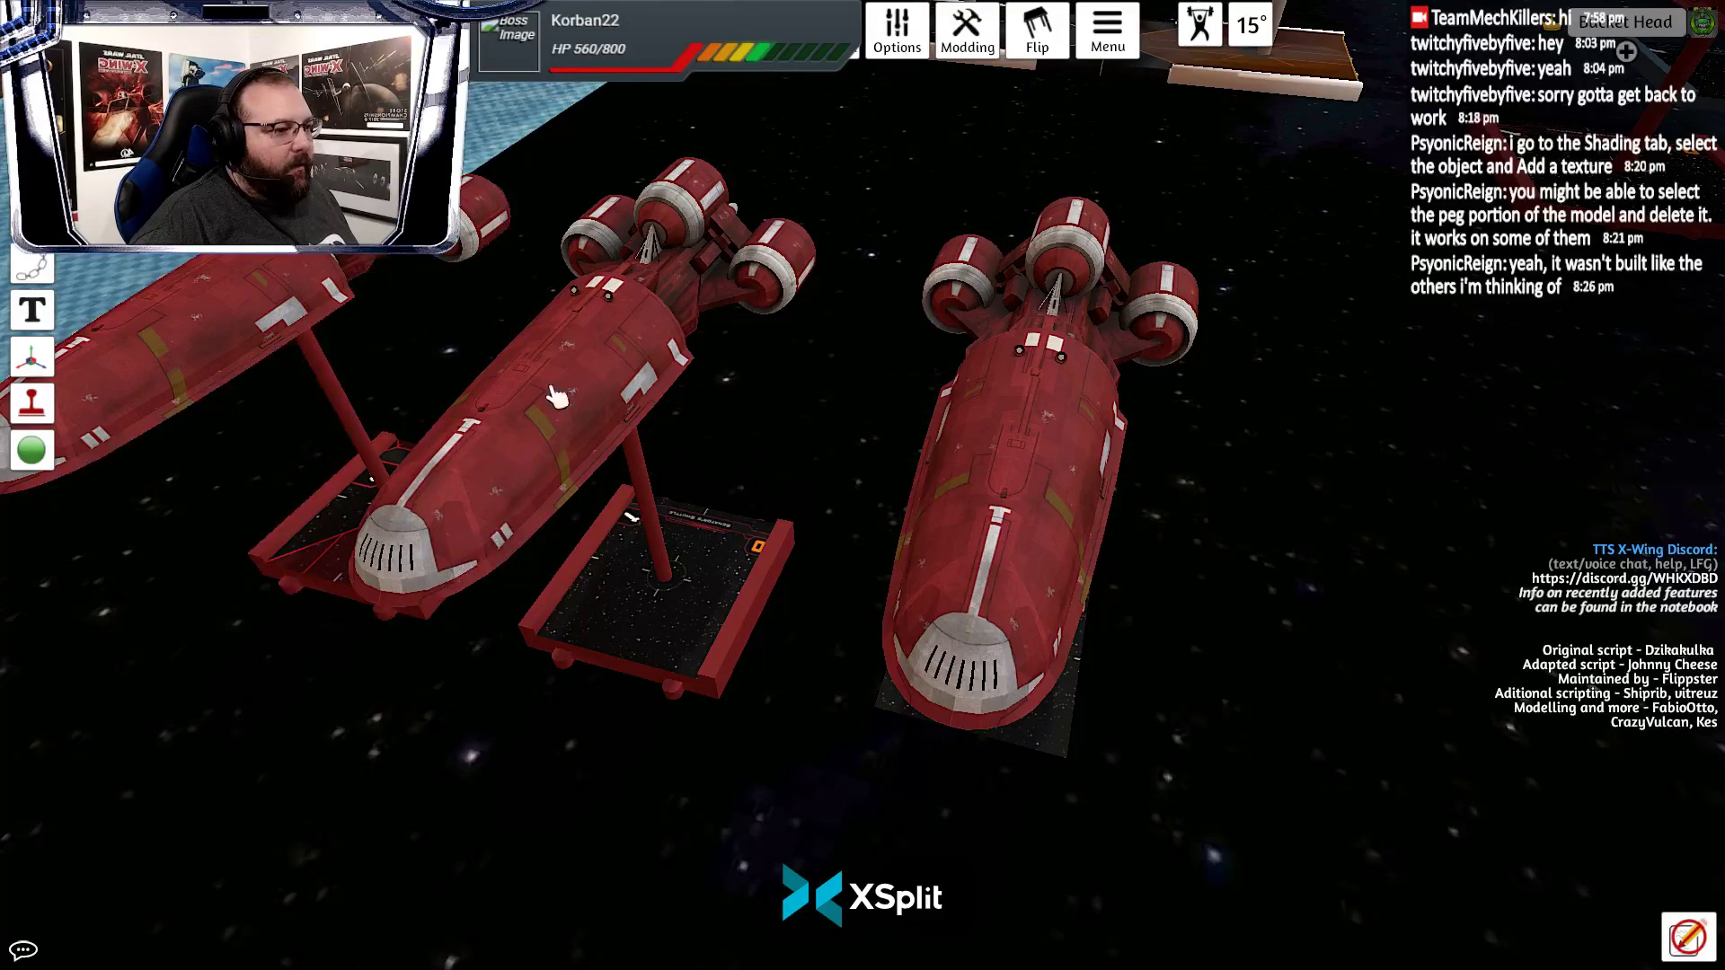
drag(647, 311, 719, 395)
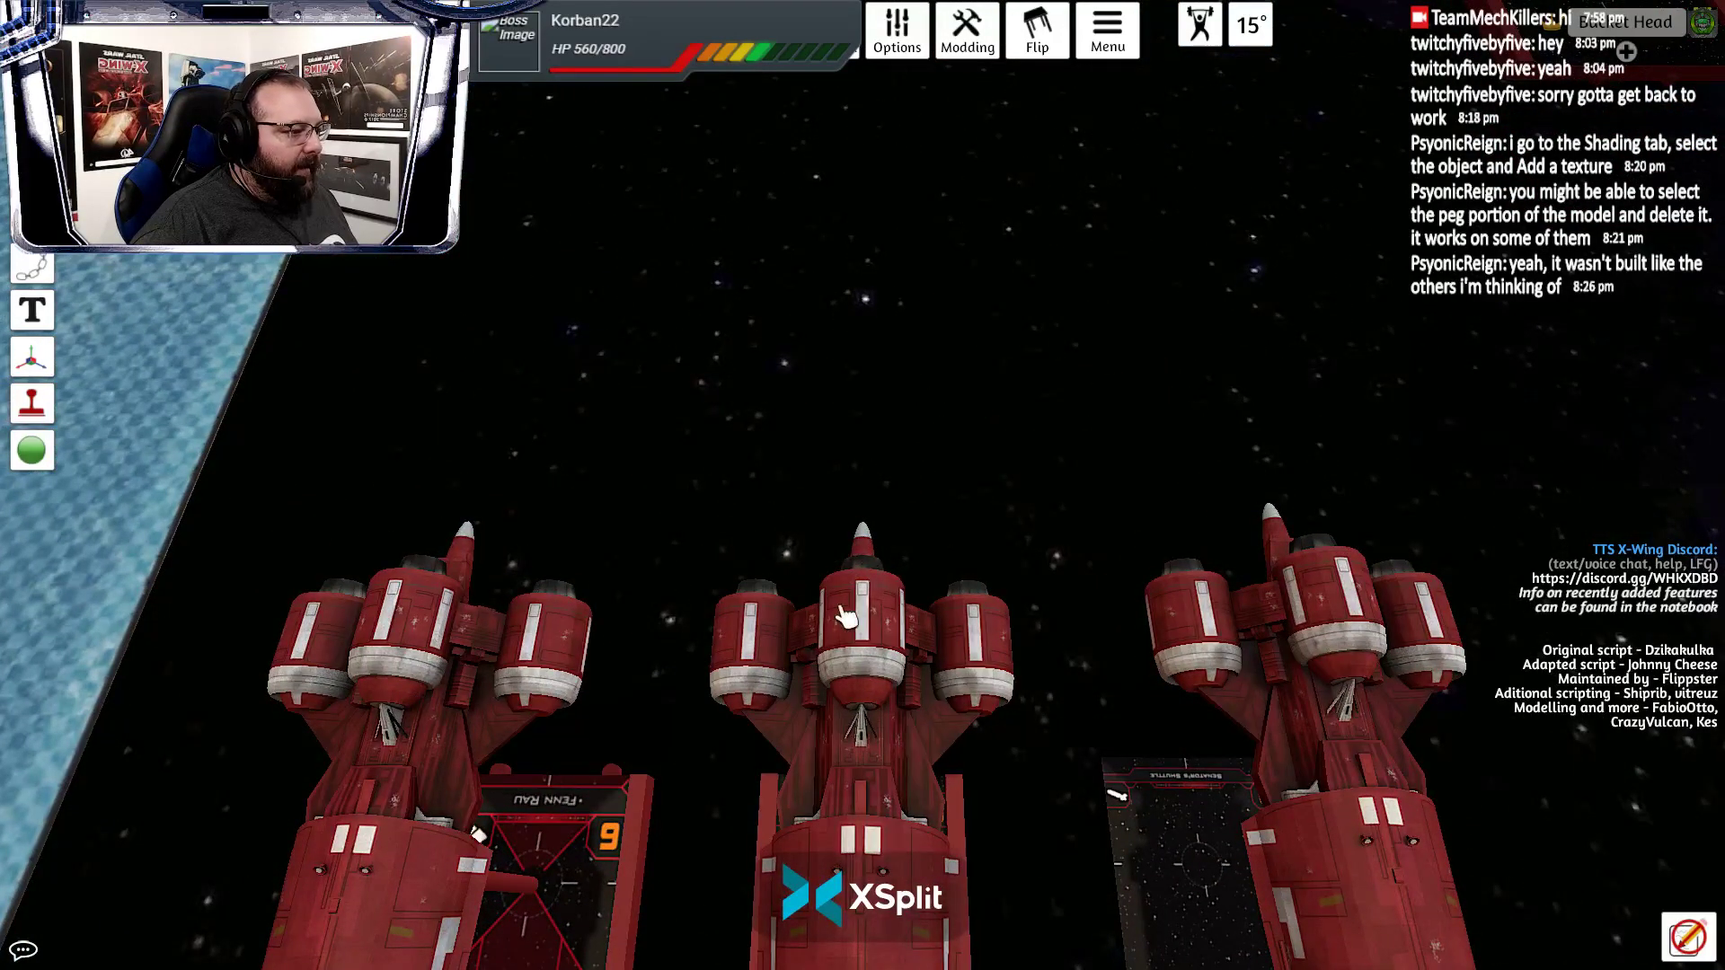
scroll(846, 616, down, 3)
drag(870, 682, 834, 654)
scroll(843, 663, up, 5)
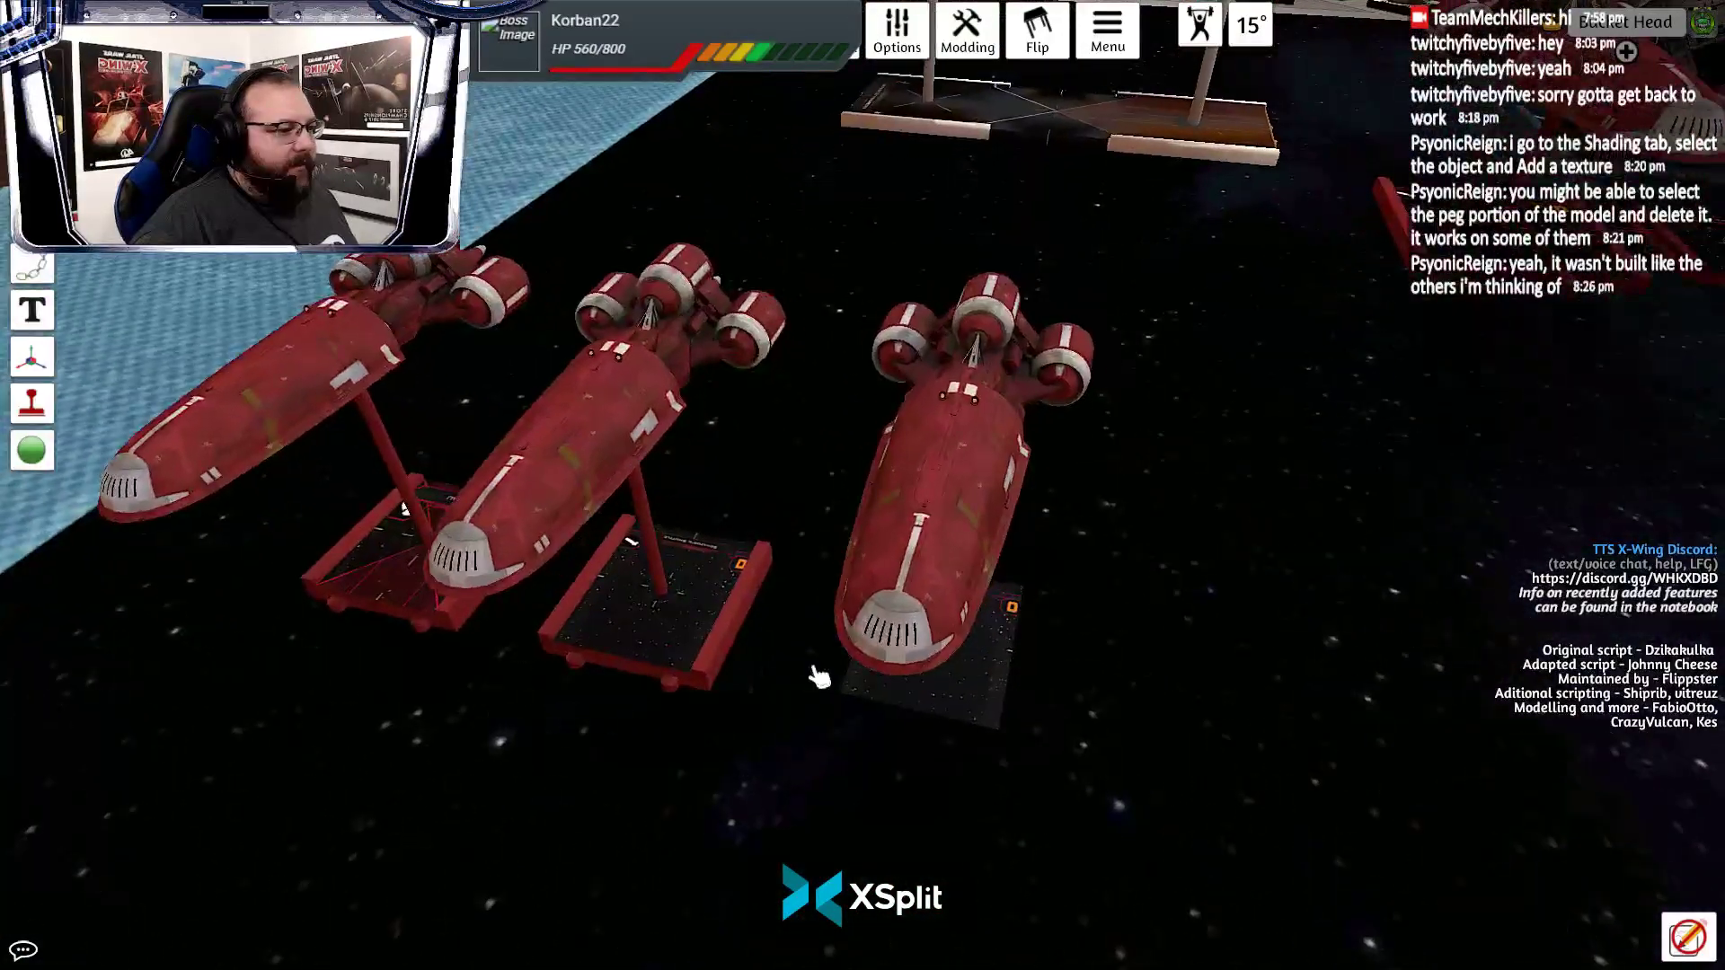
Switch back to GIMP and start a freehand selection outline at the upper notch of the large hull panel
key(alt+Tab)
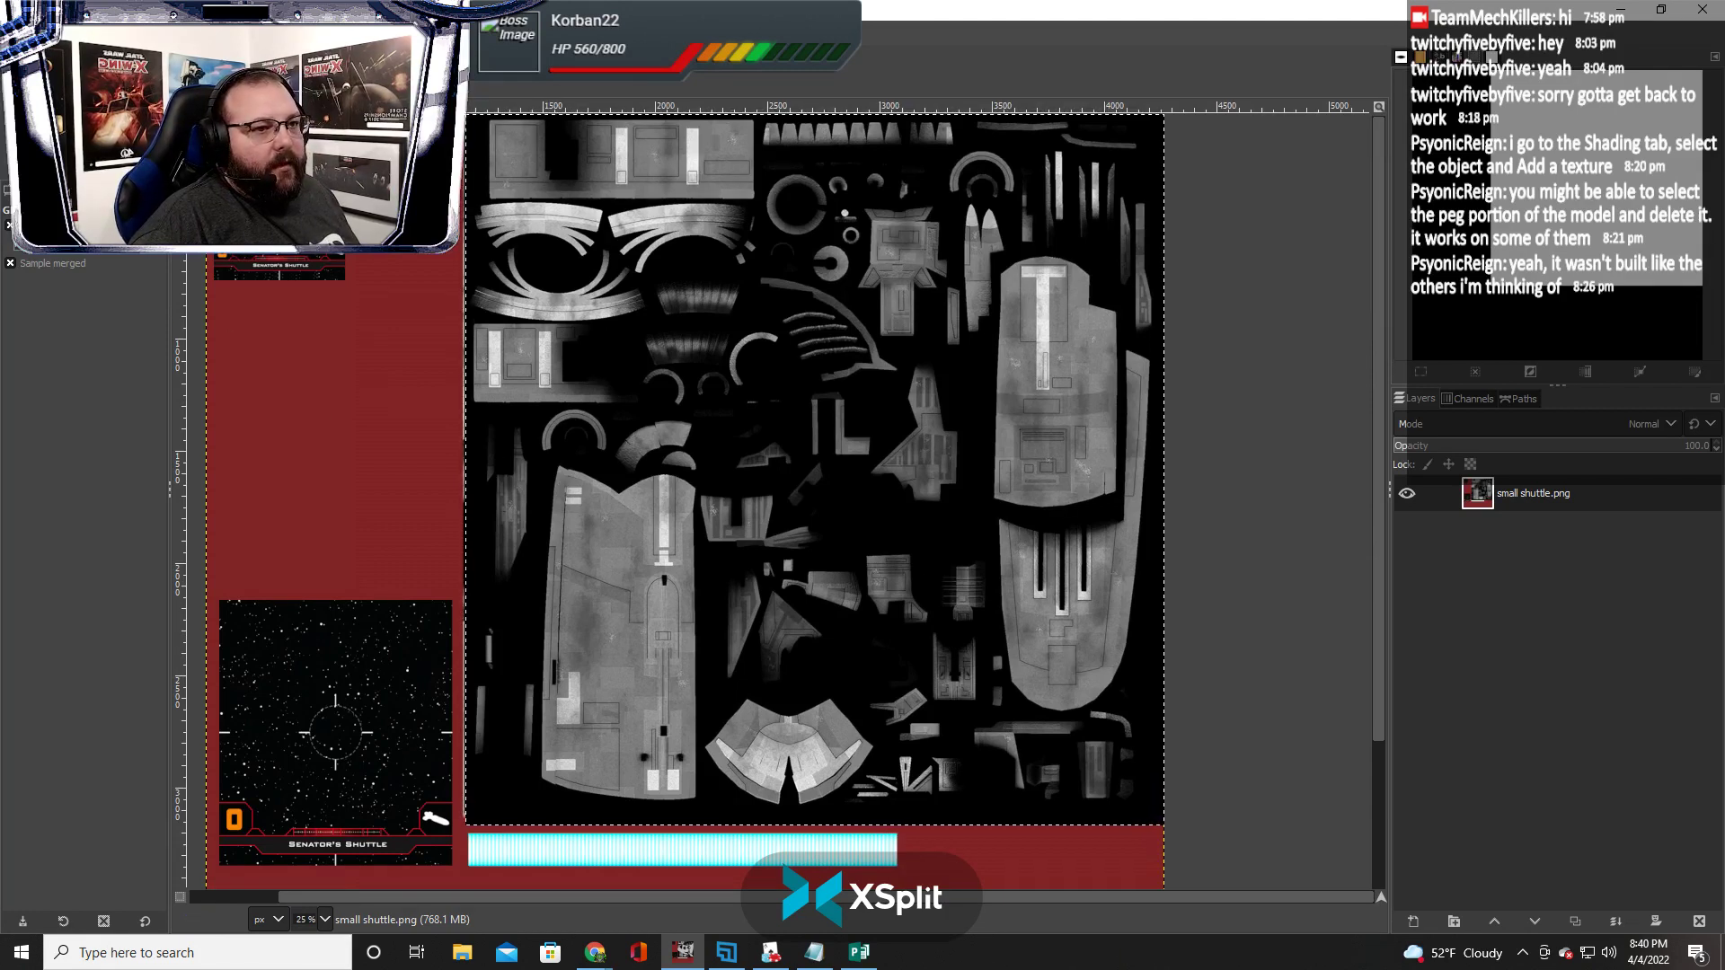
key(f)
scroll(582, 548, up, 2)
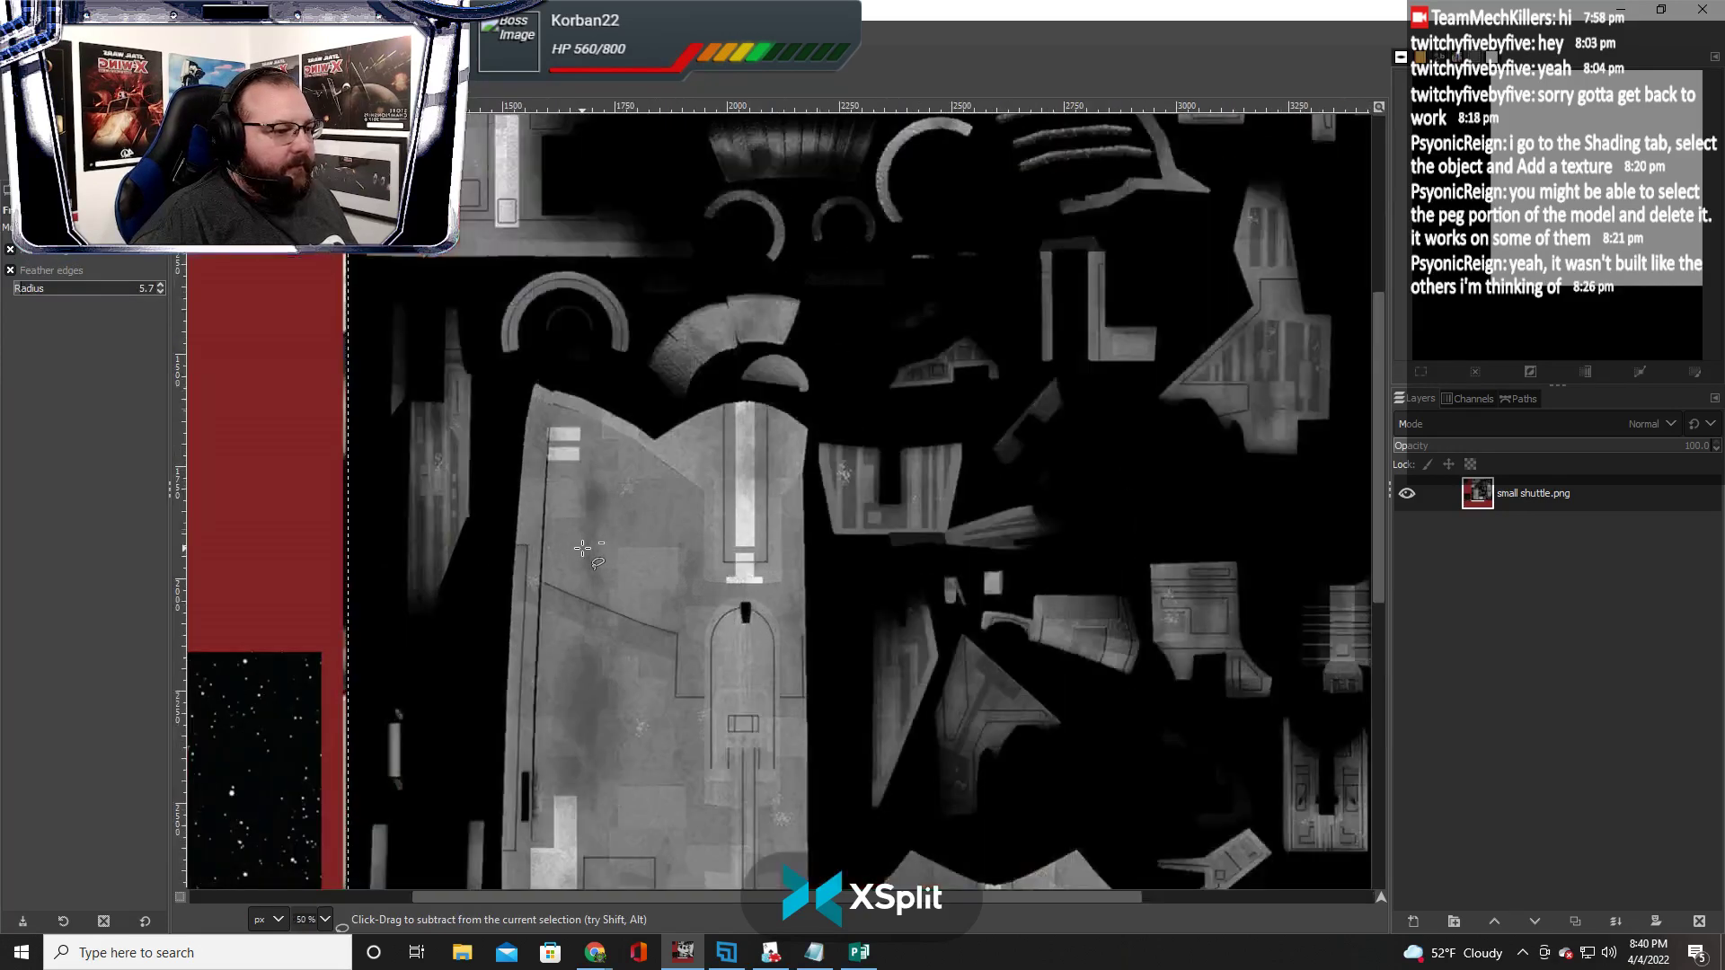
scroll(582, 548, up, 1)
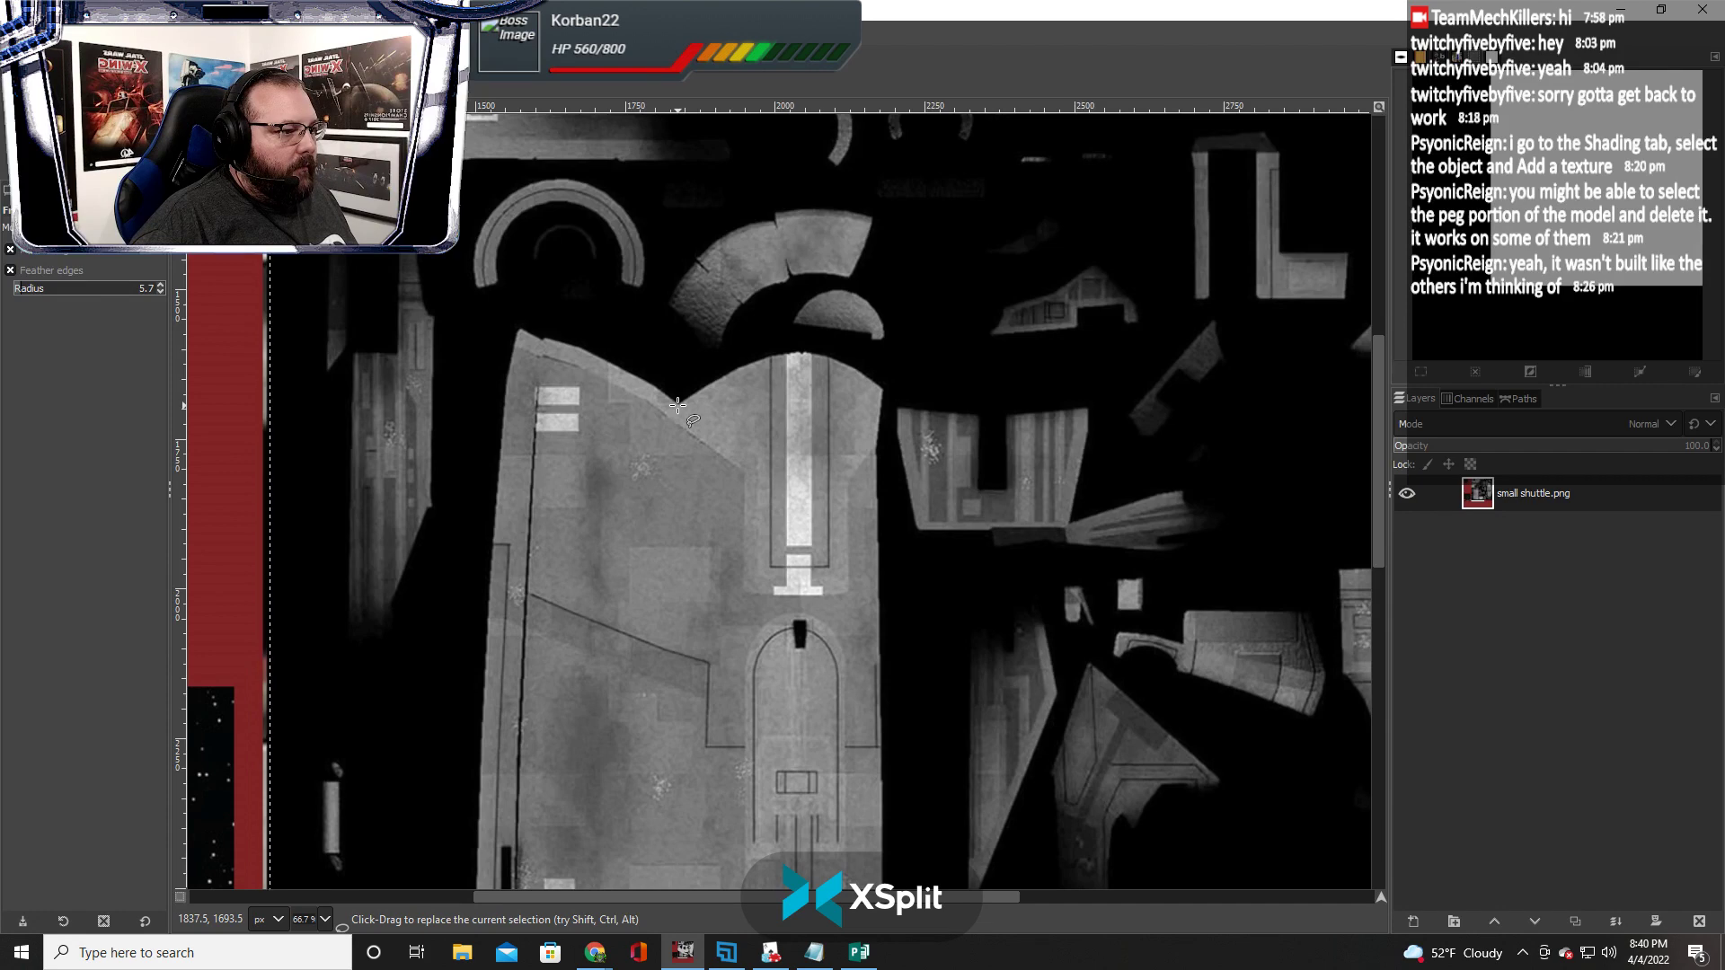
drag(677, 407, 695, 589)
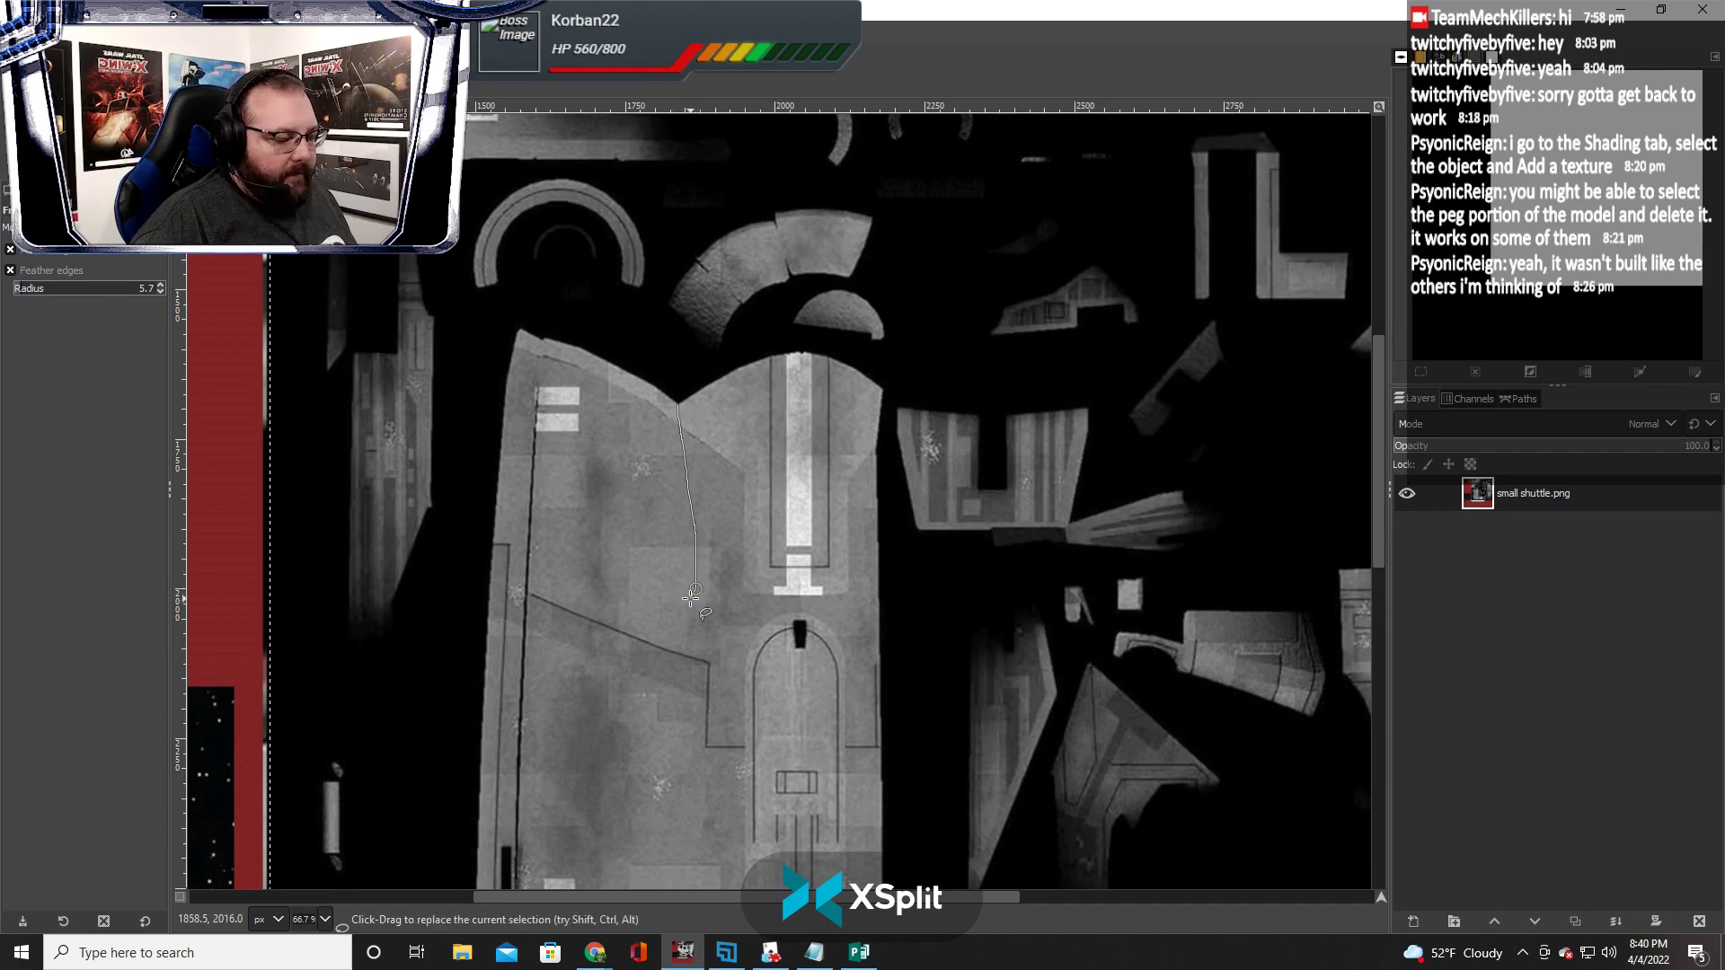
Undo the texture area's desaturation, and undo and redo the freehand selection on the large hull panel
key(ctrl+z)
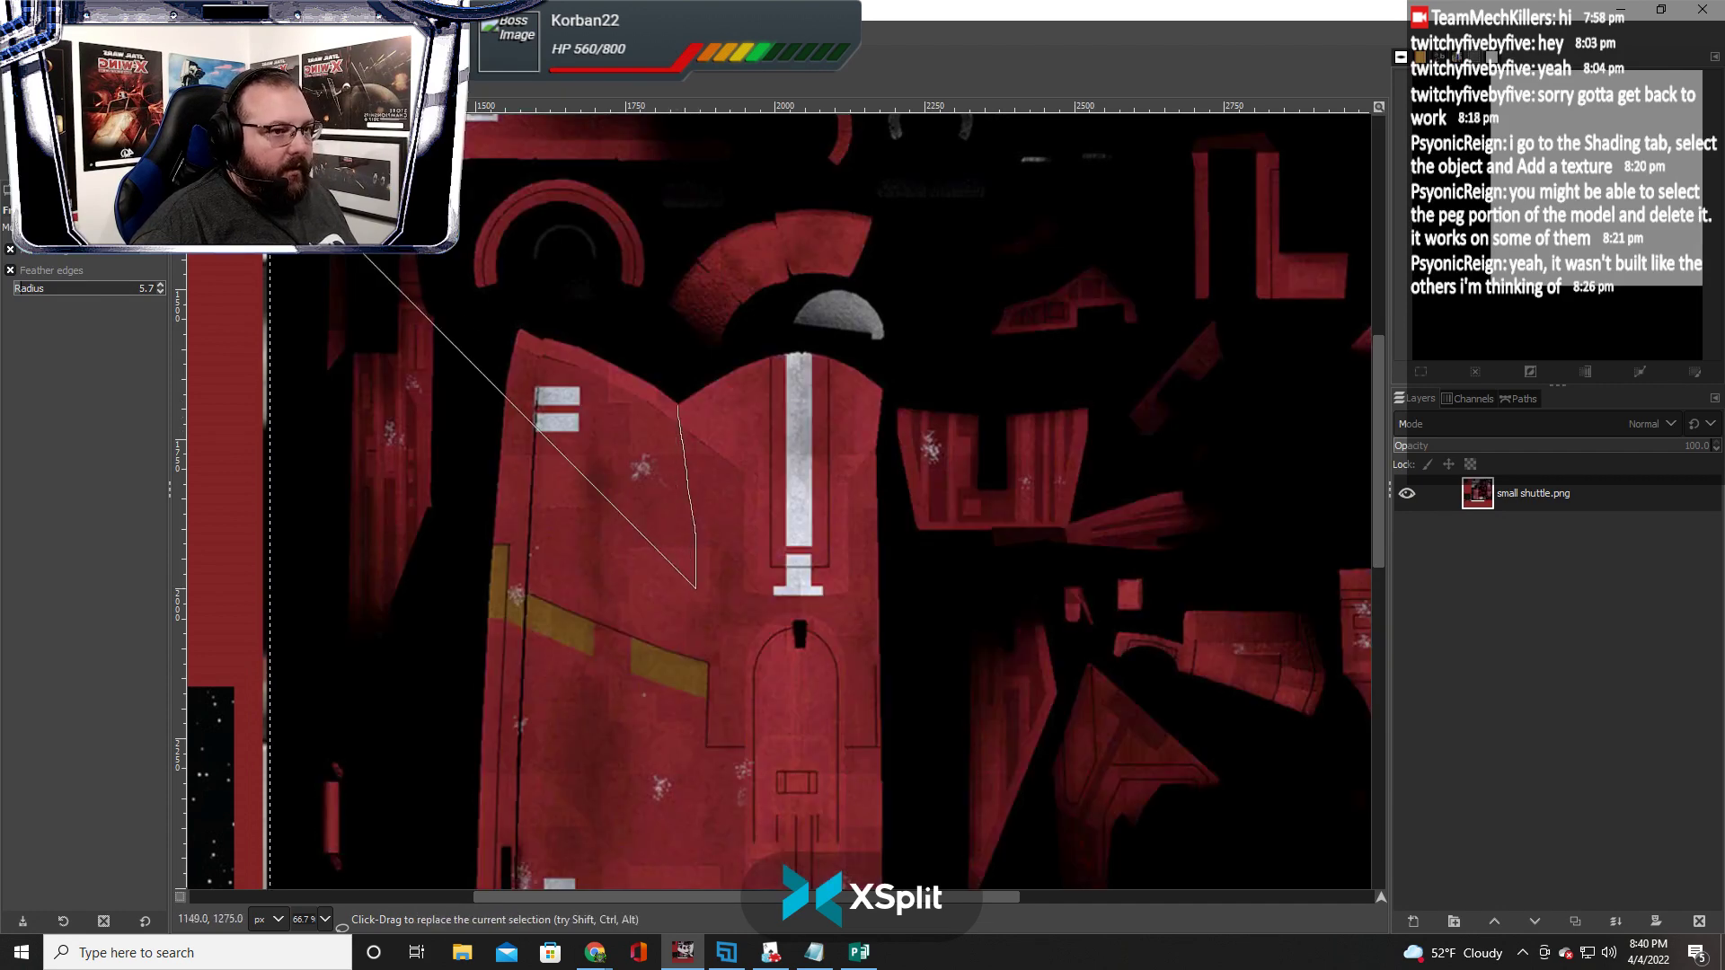
click(41, 29)
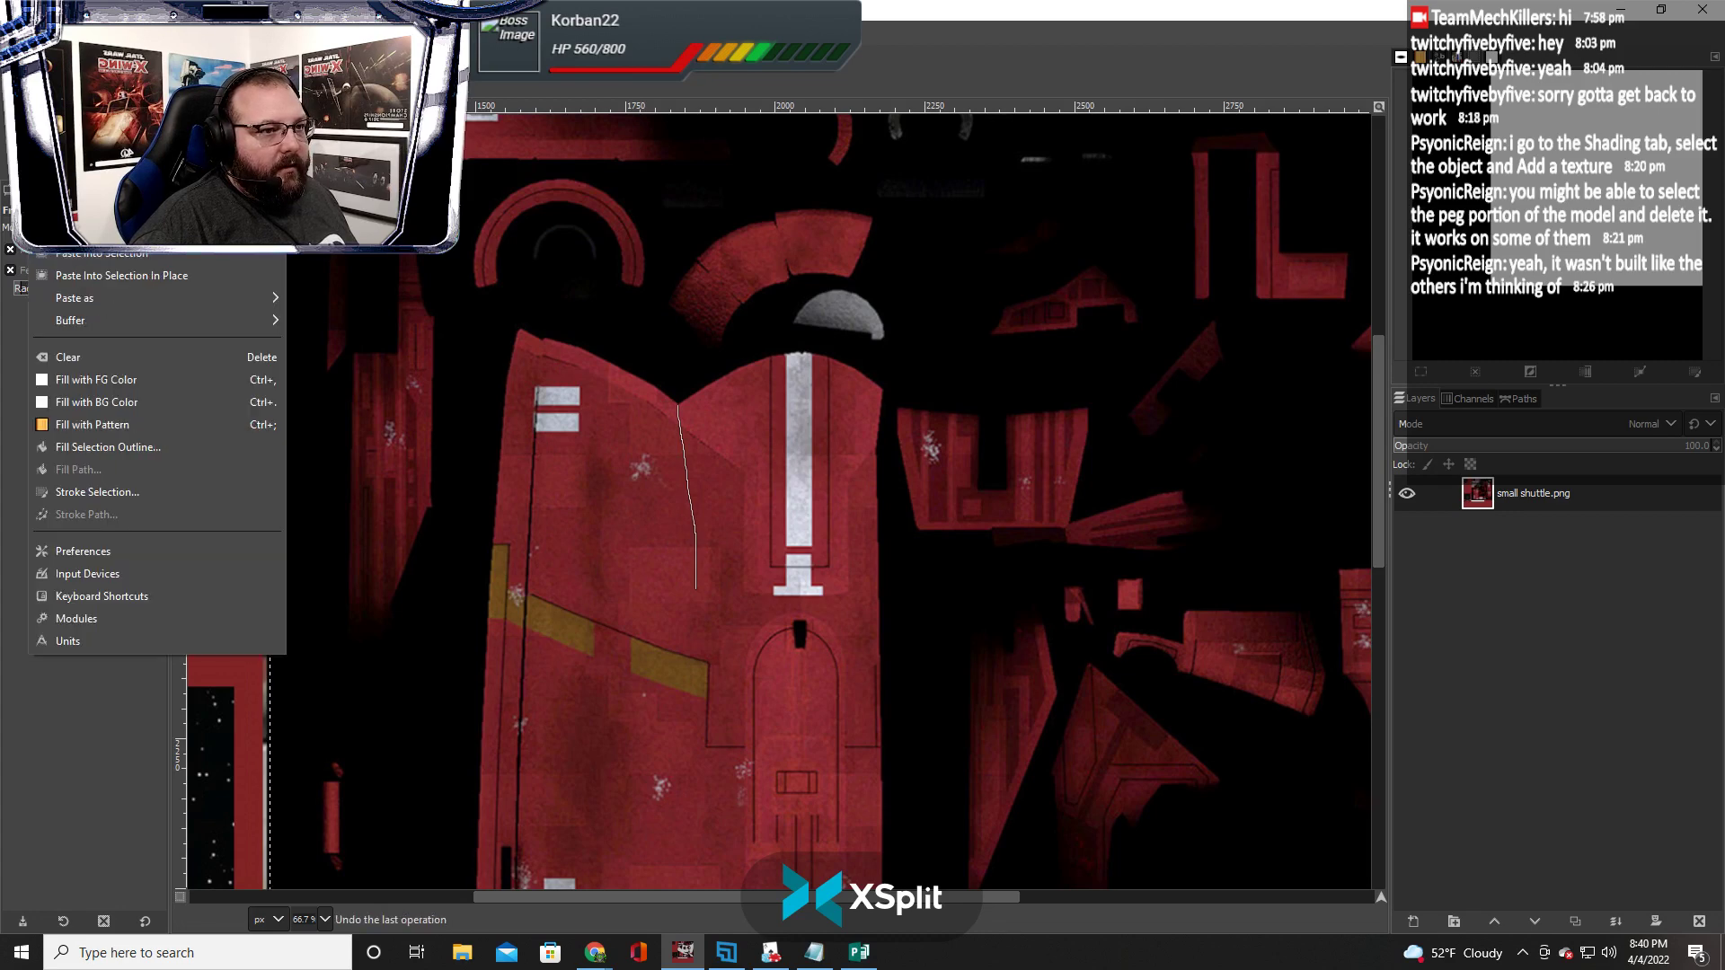
click(55, 58)
click(76, 29)
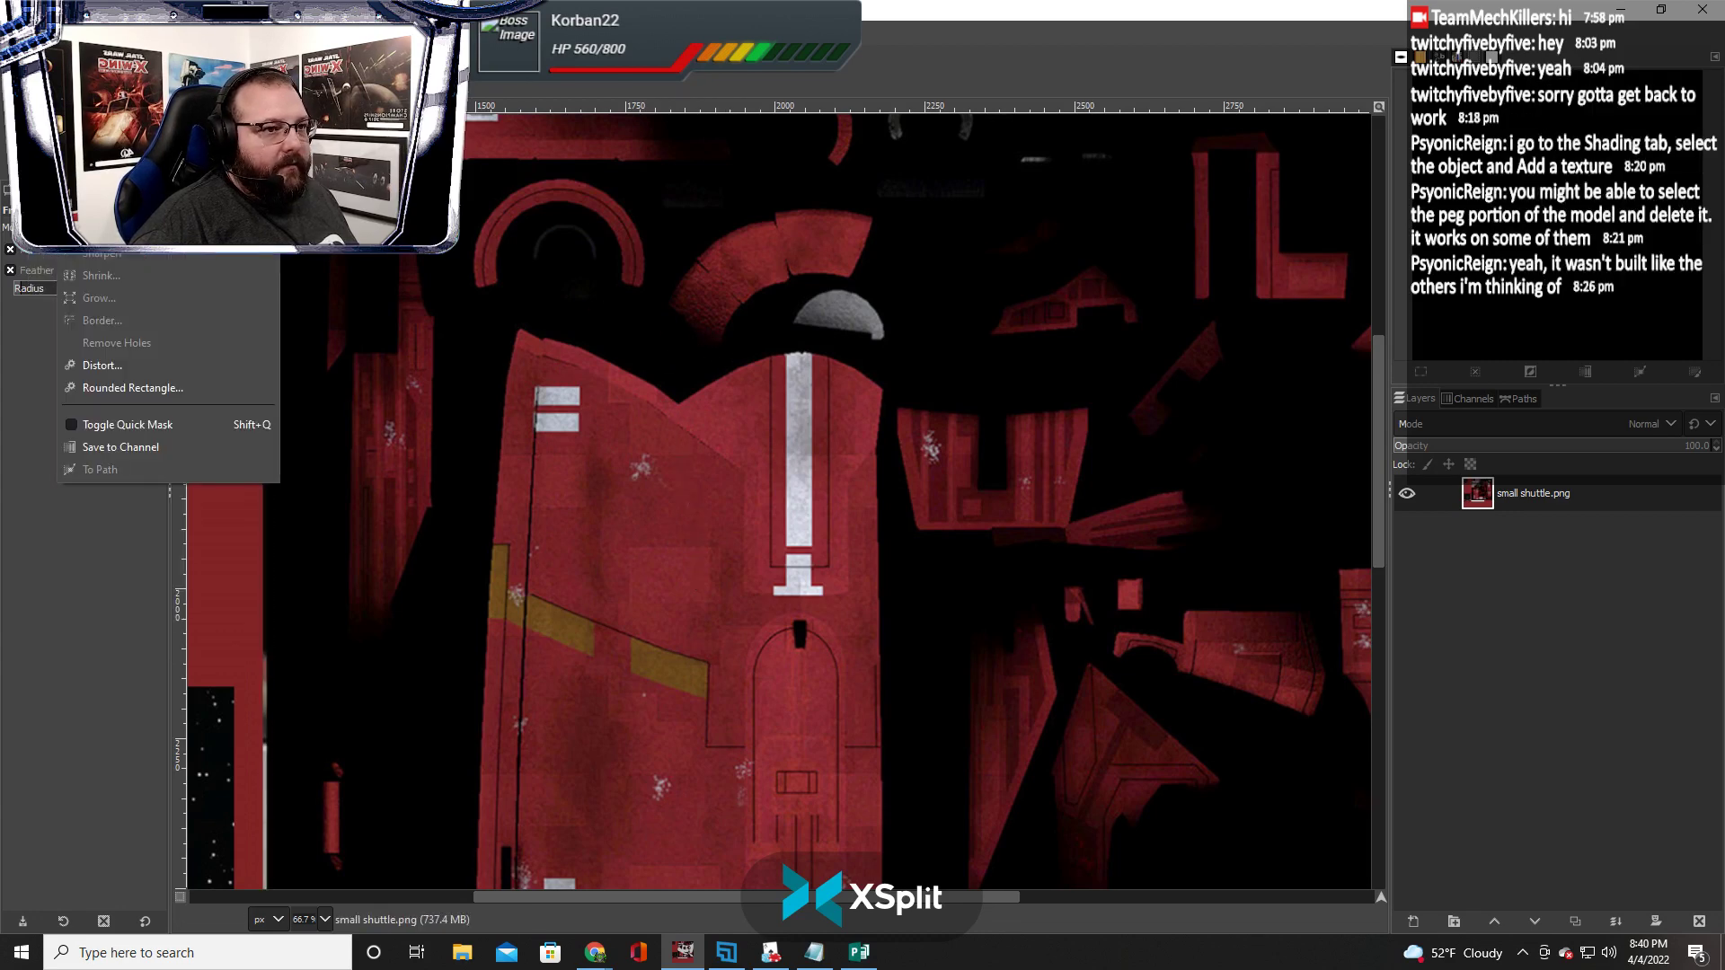
mouse_move(41, 29)
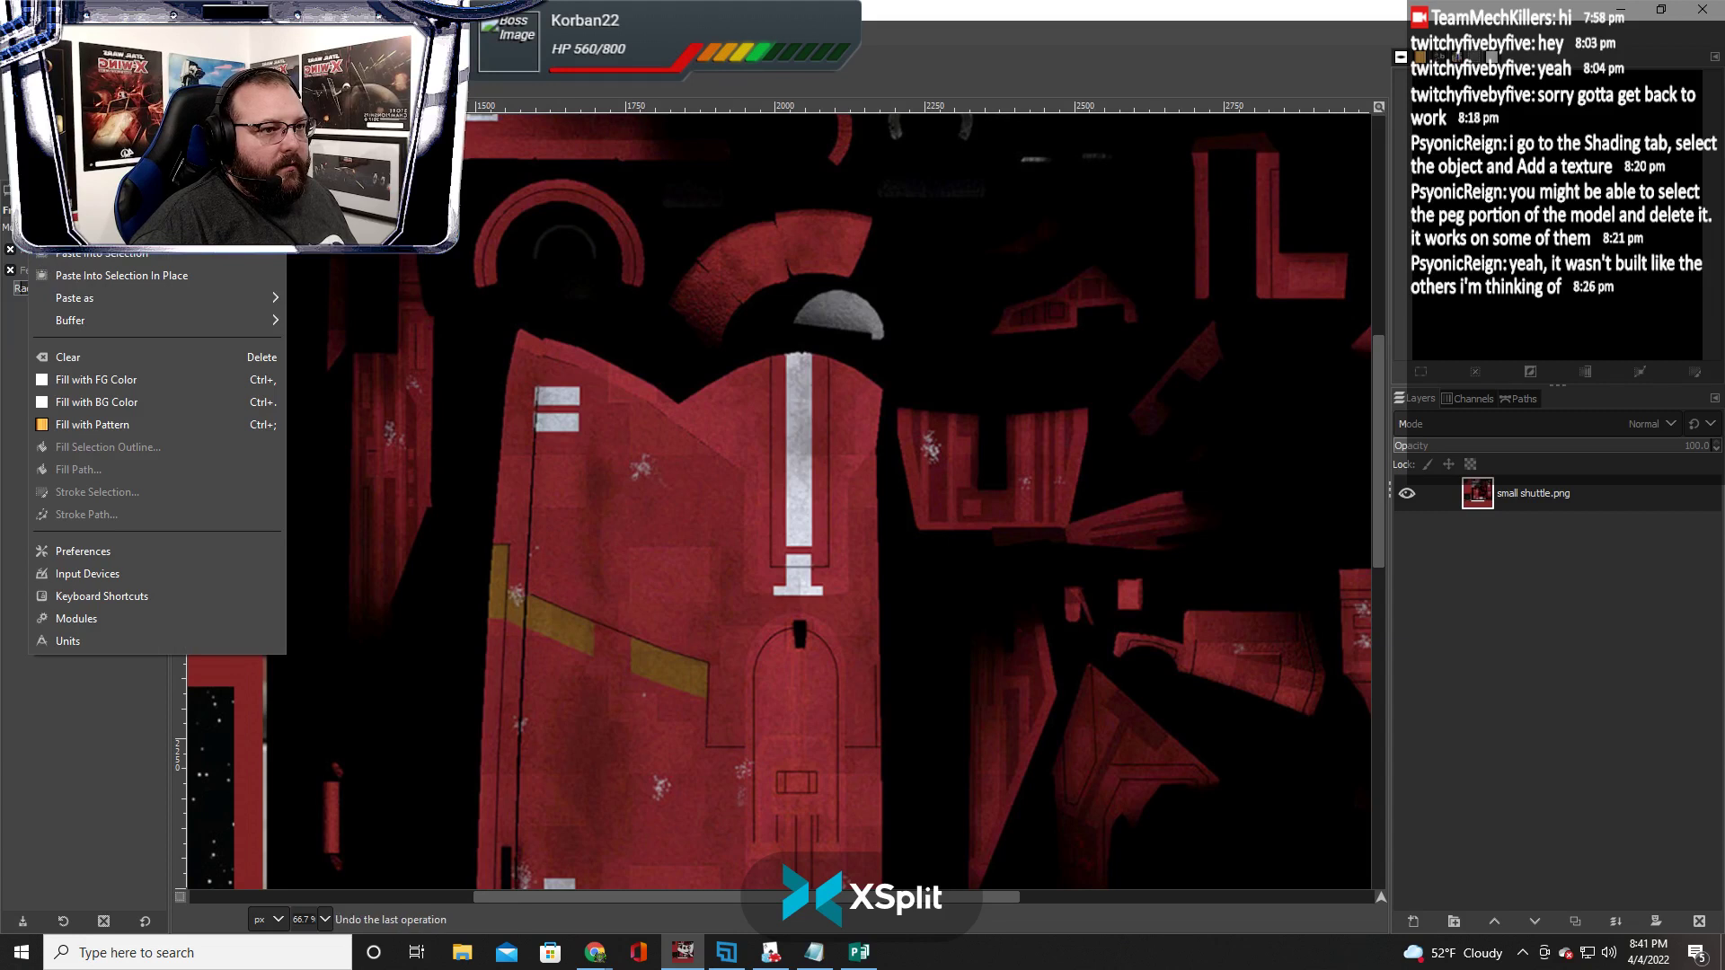
click(55, 80)
click(41, 28)
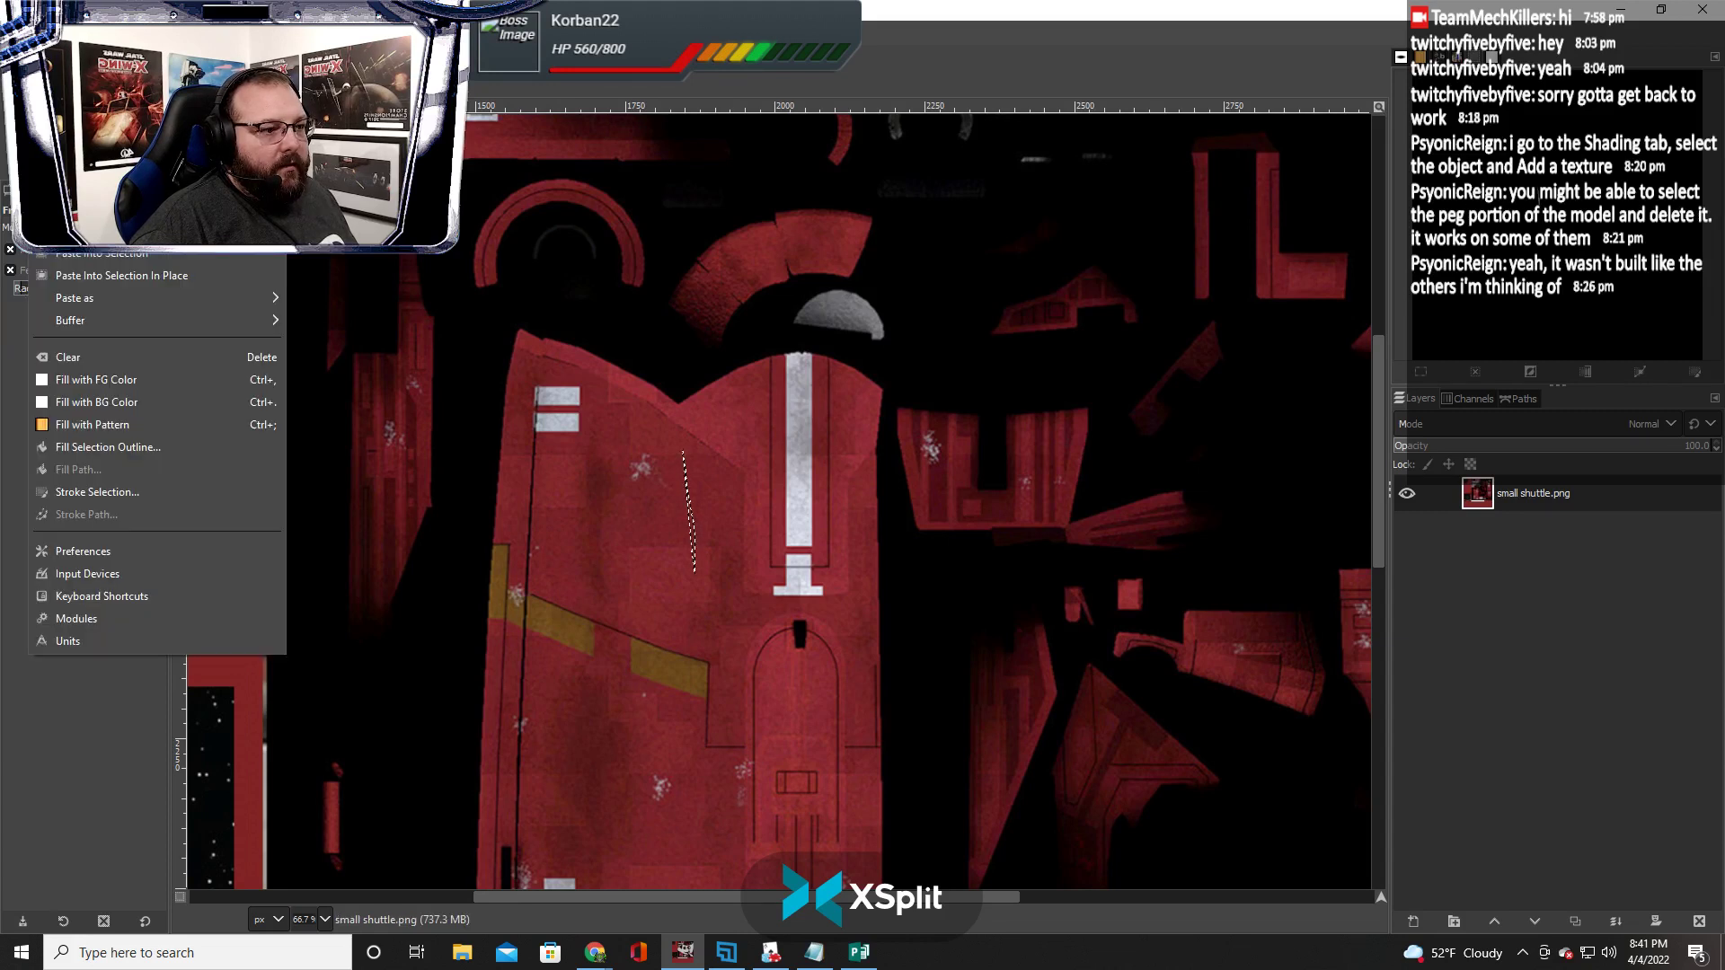
click(664, 392)
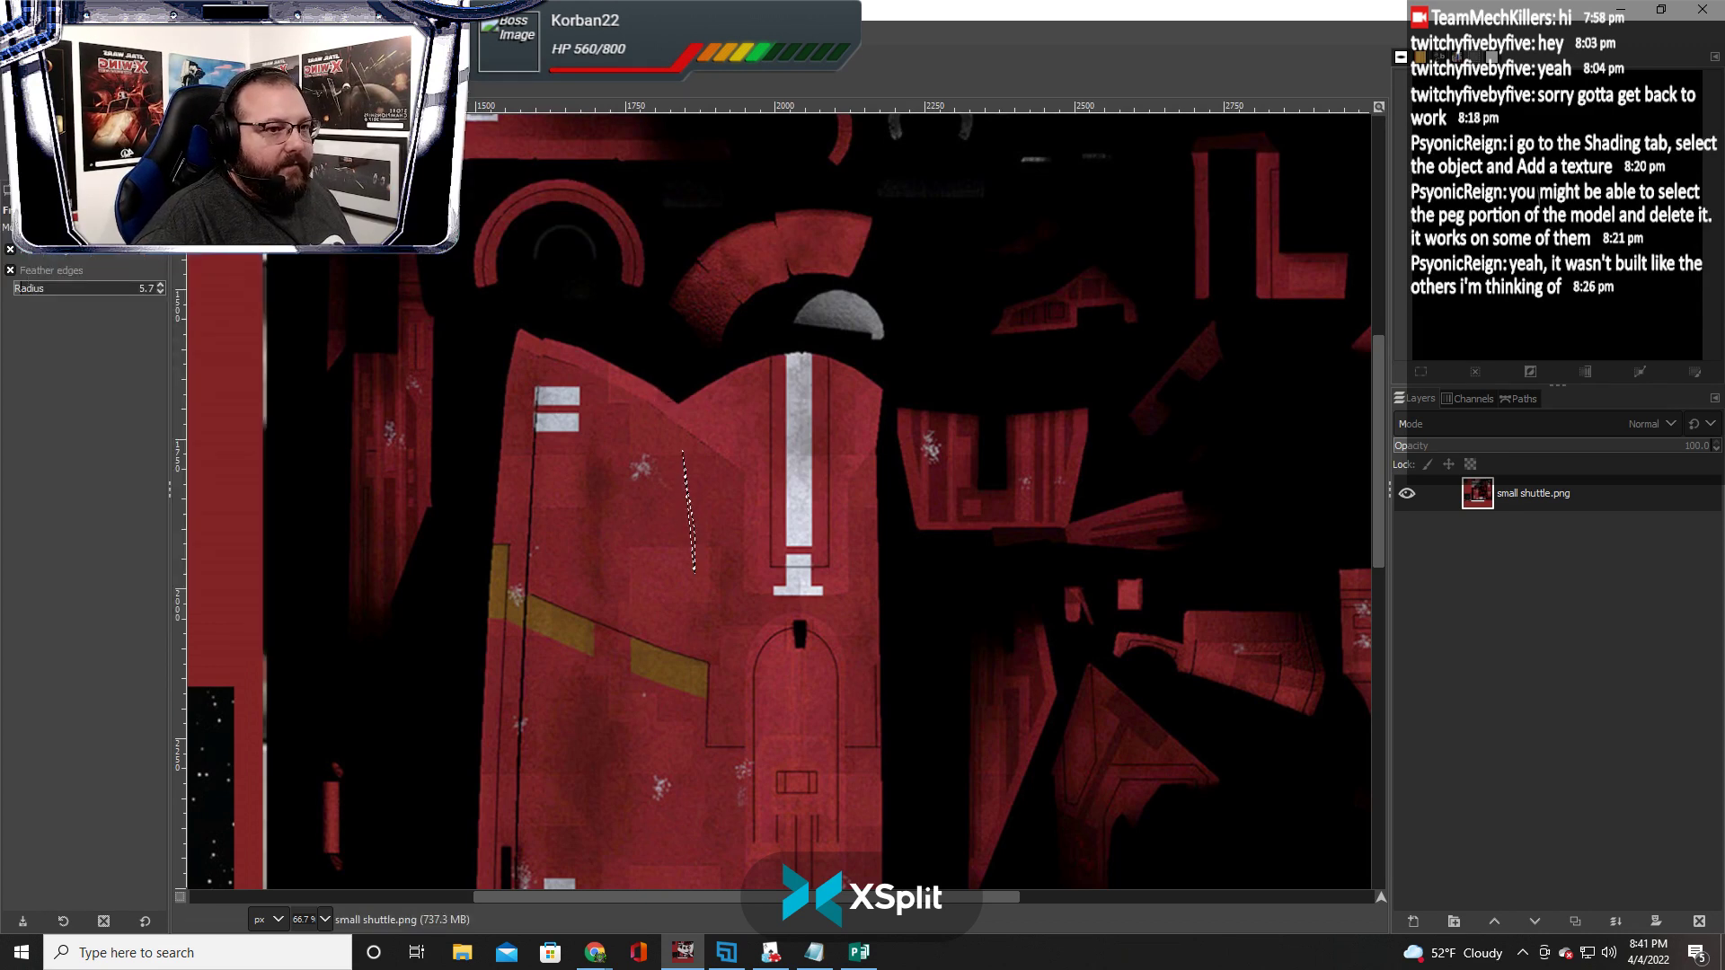
Replace the old selection with a rectangular one around the whole ship texture sheet, about 3125 × 3295 px
key(m)
key(r)
click(507, 274)
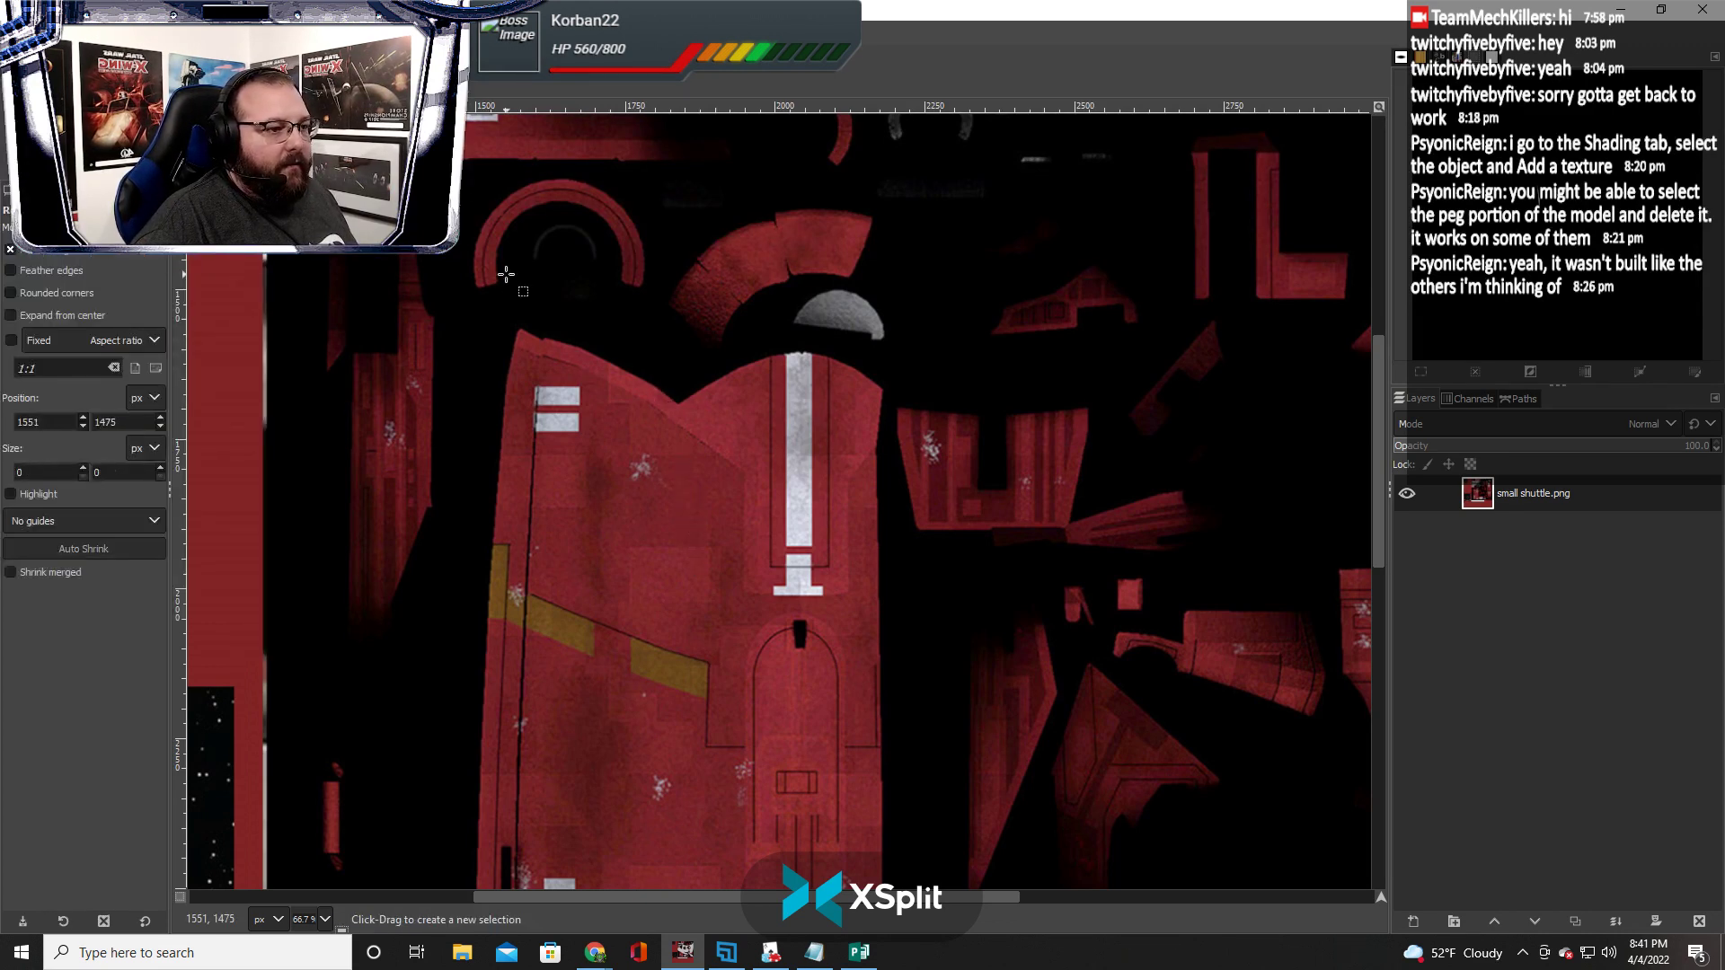
scroll(488, 435, down, 4)
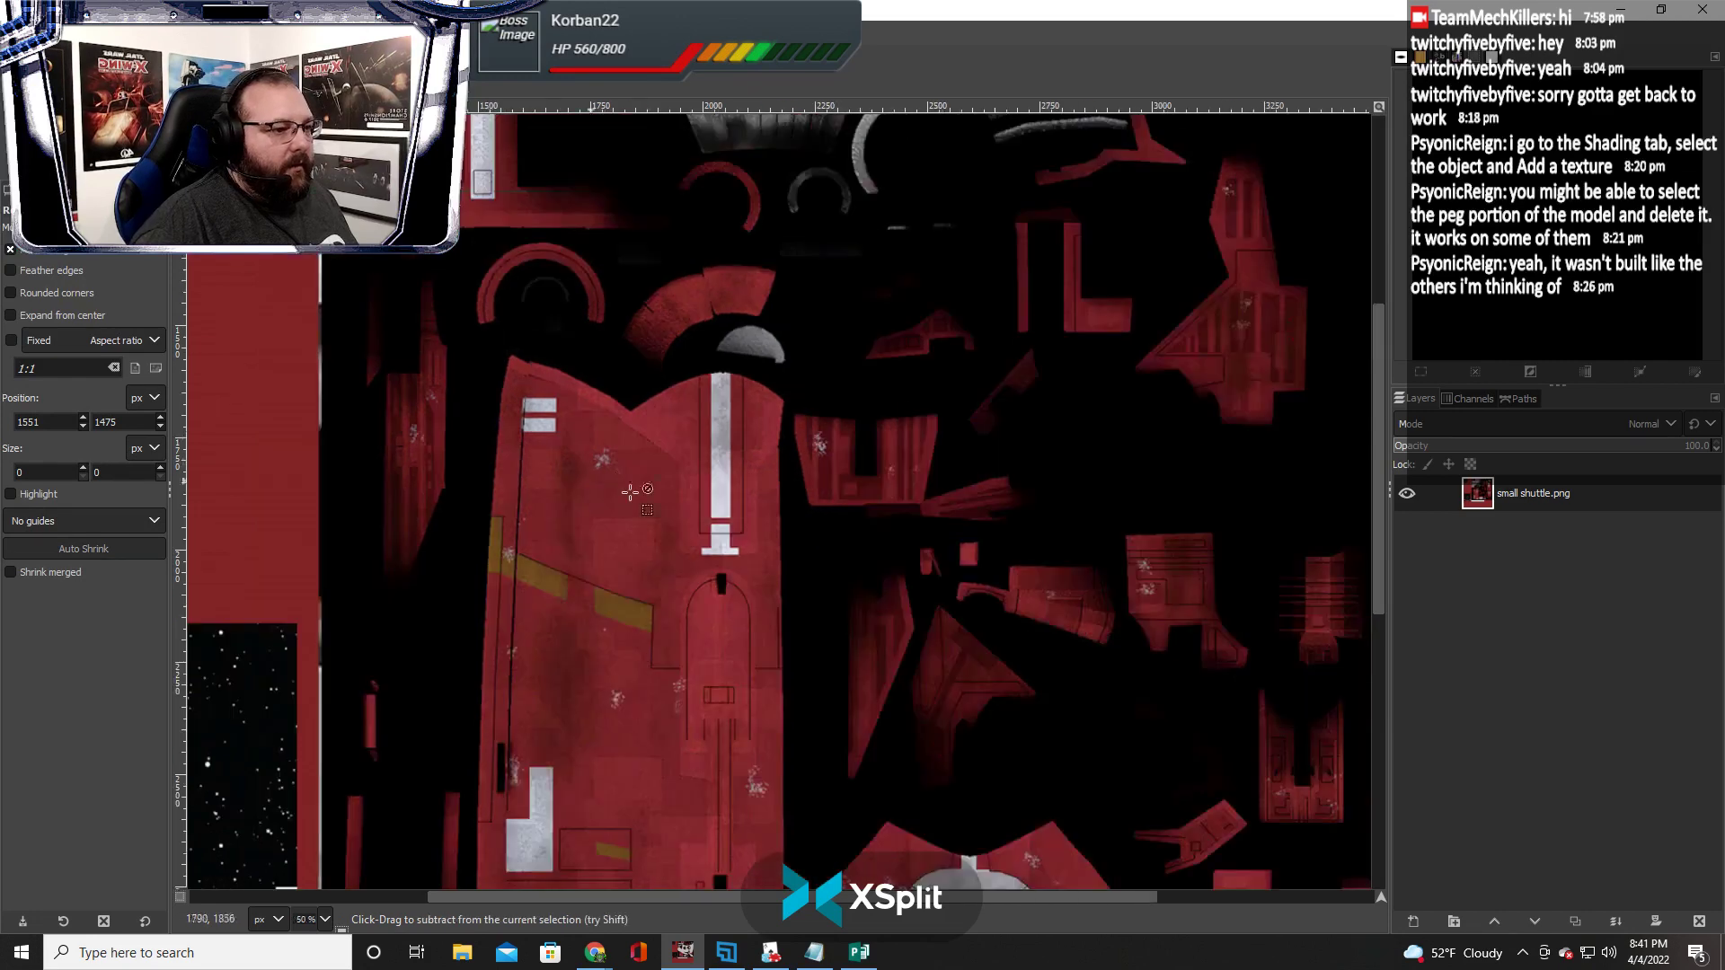
drag(542, 204, 1035, 709)
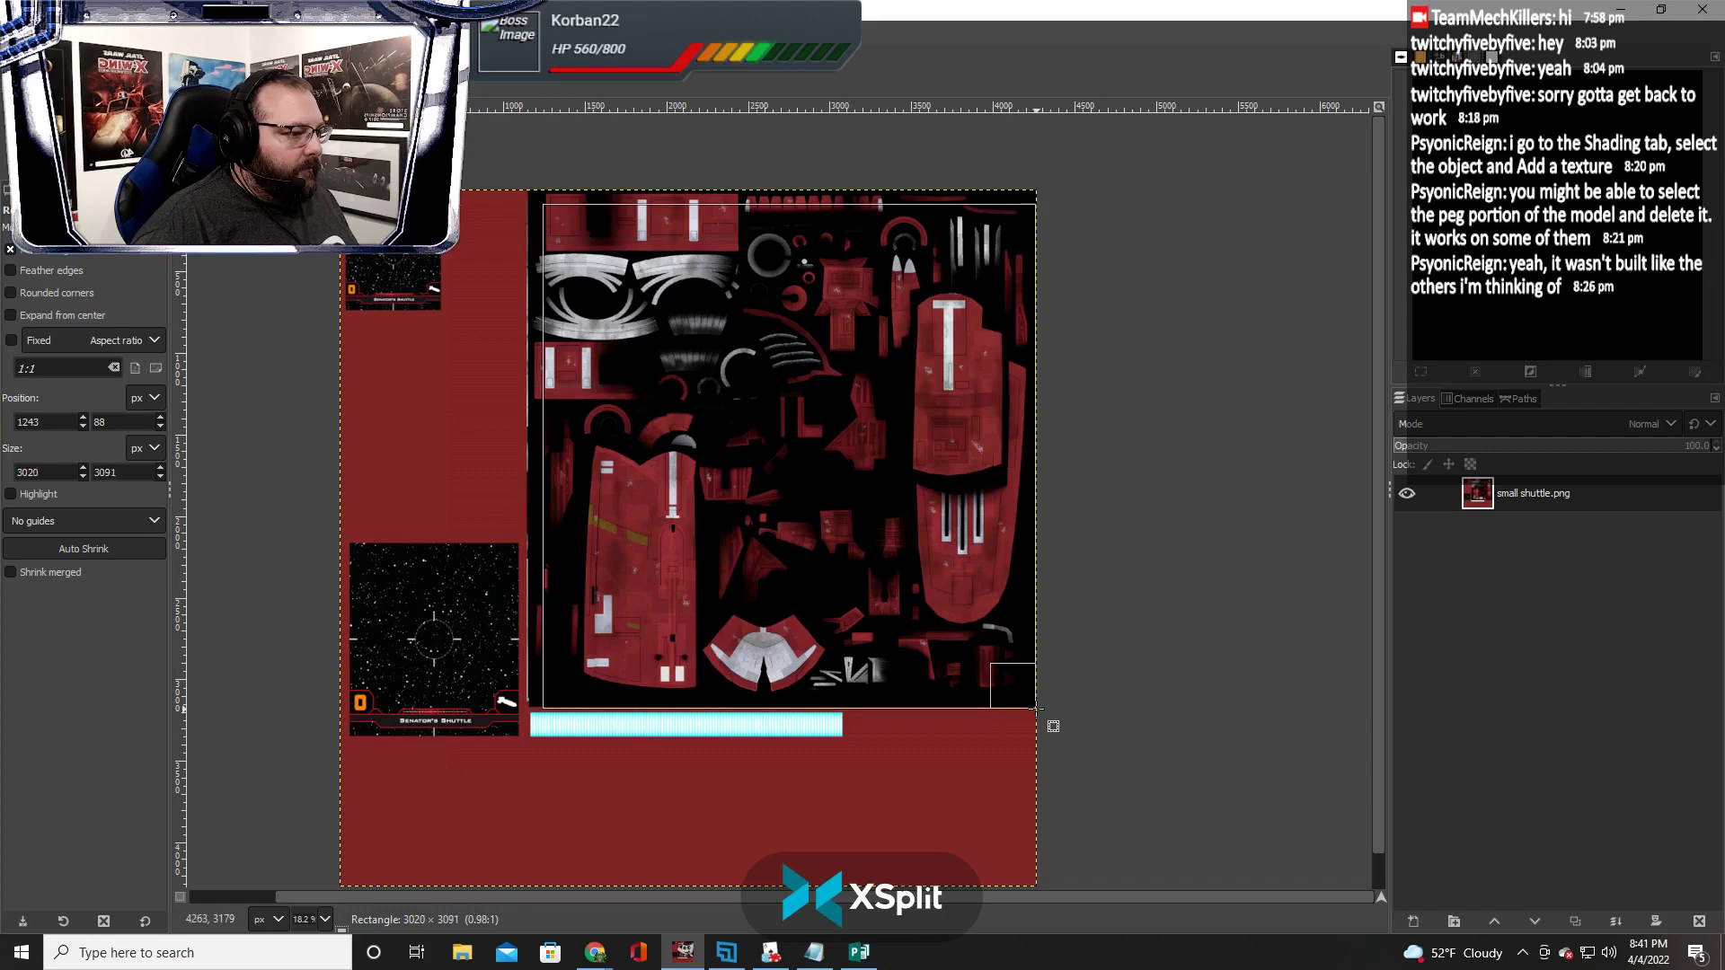
drag(572, 454, 554, 442)
drag(746, 227, 746, 193)
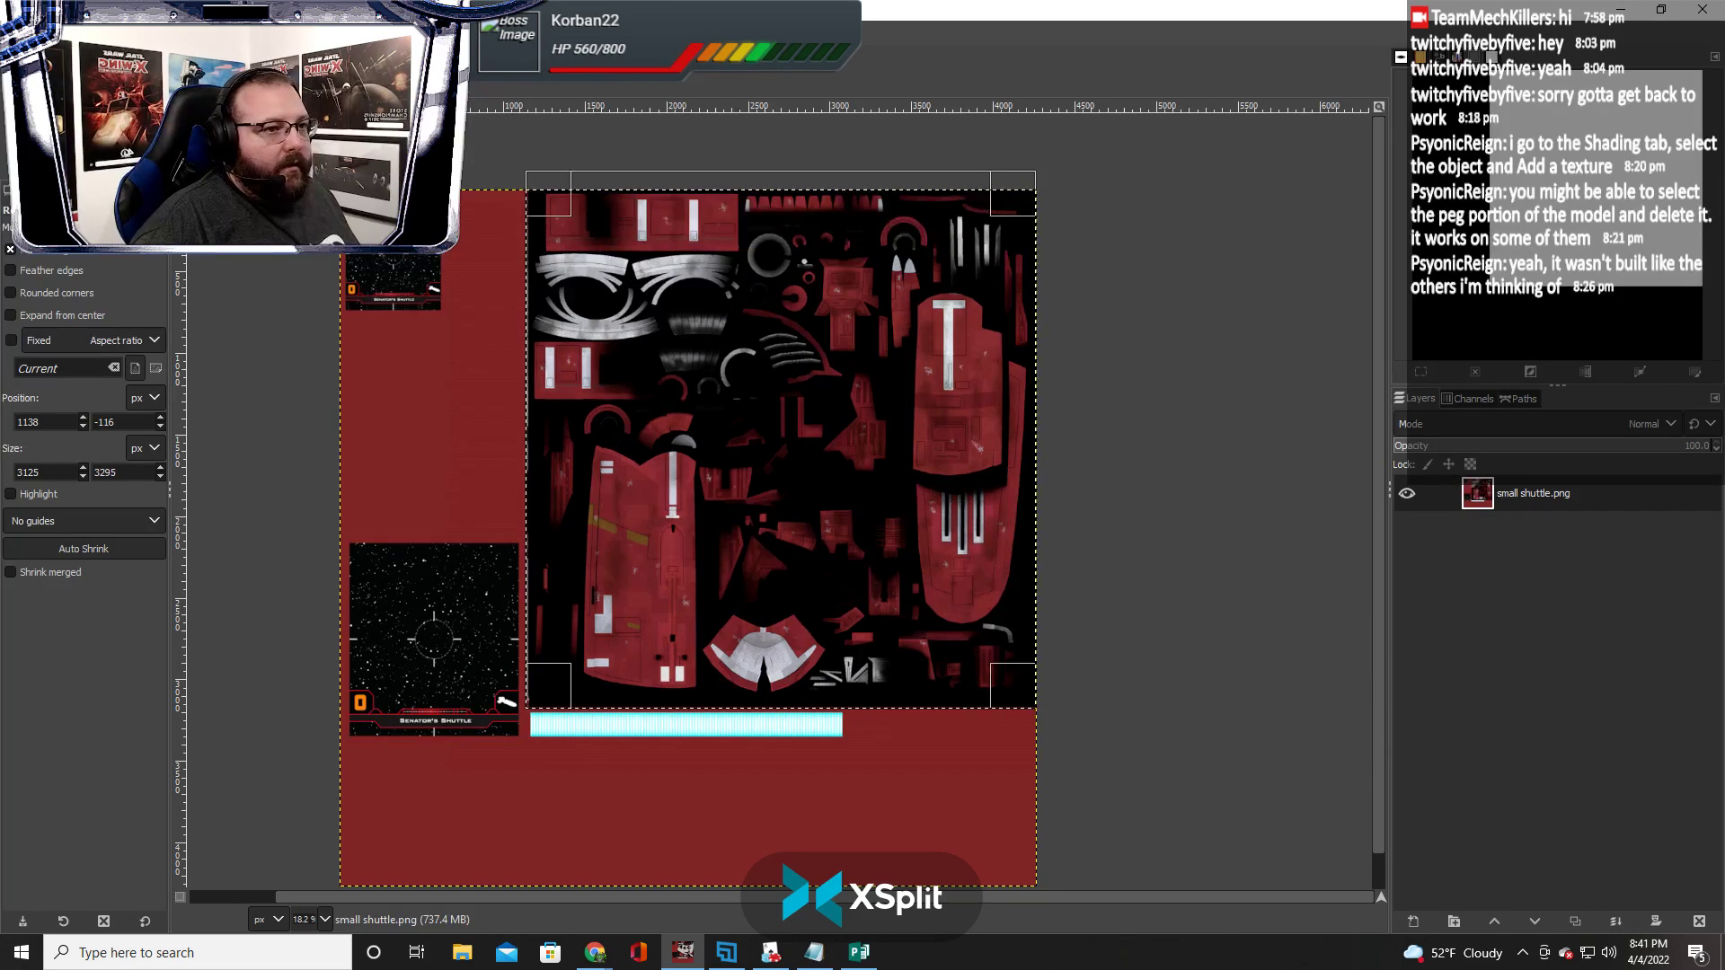
Desaturate the selected ship texture sheet, using a mode that renders the red hull parts in lighter grey
key(f)
key(r)
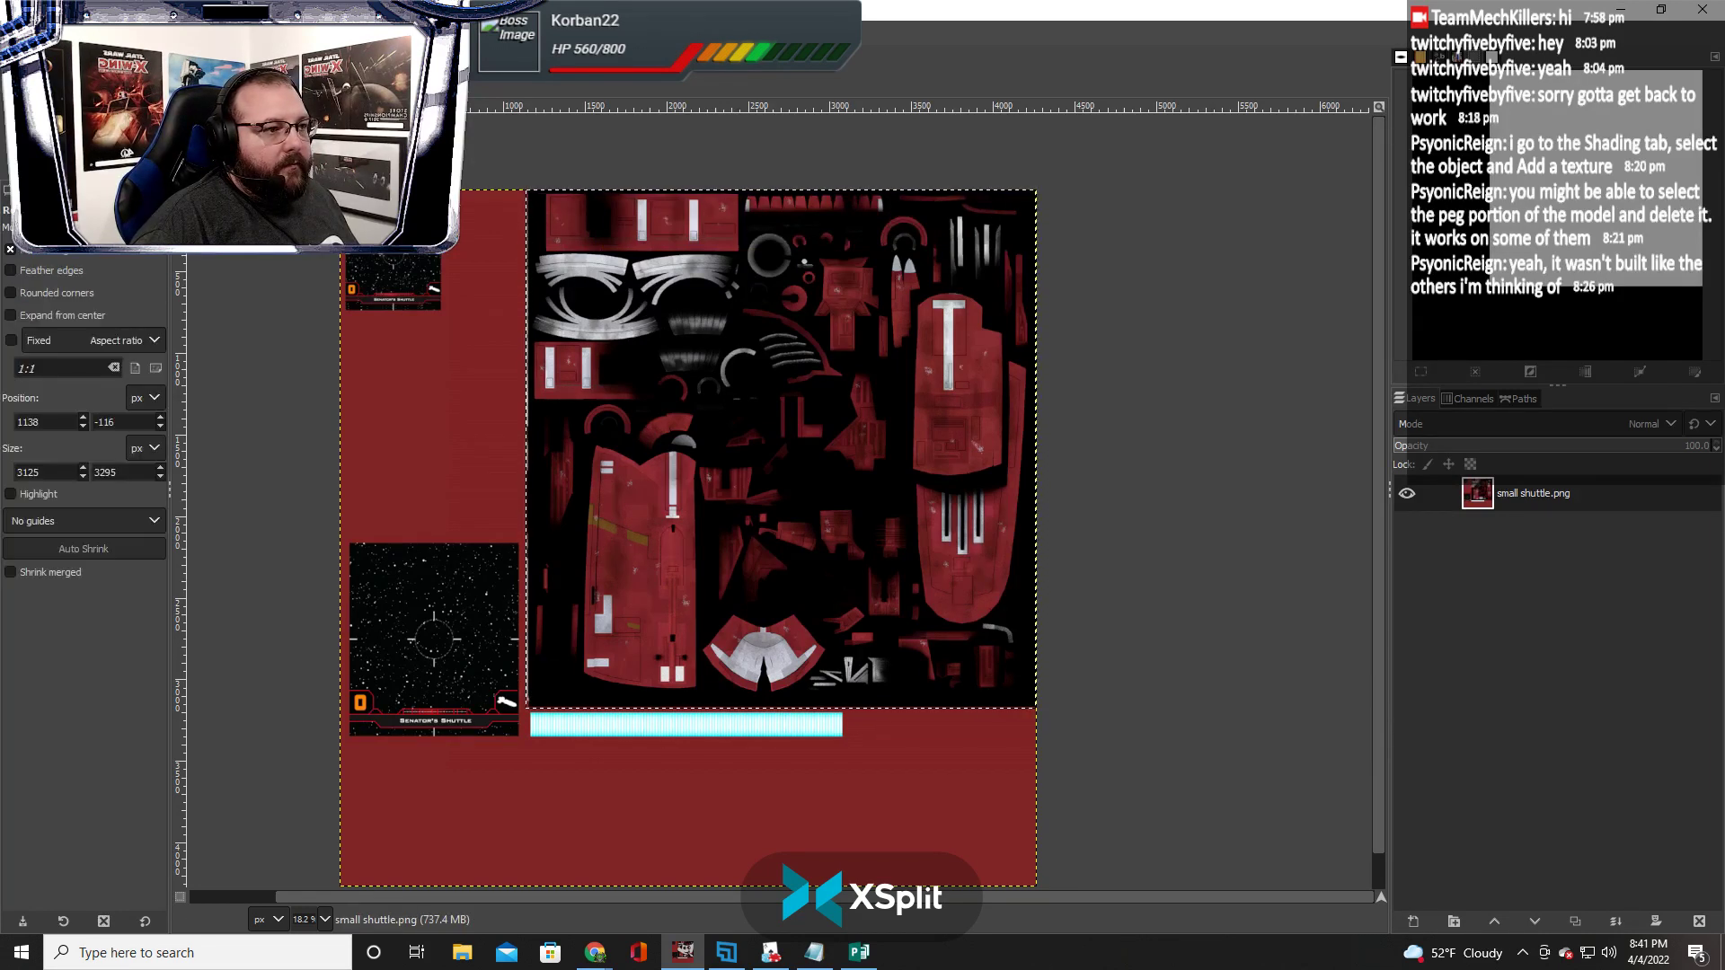
click(227, 28)
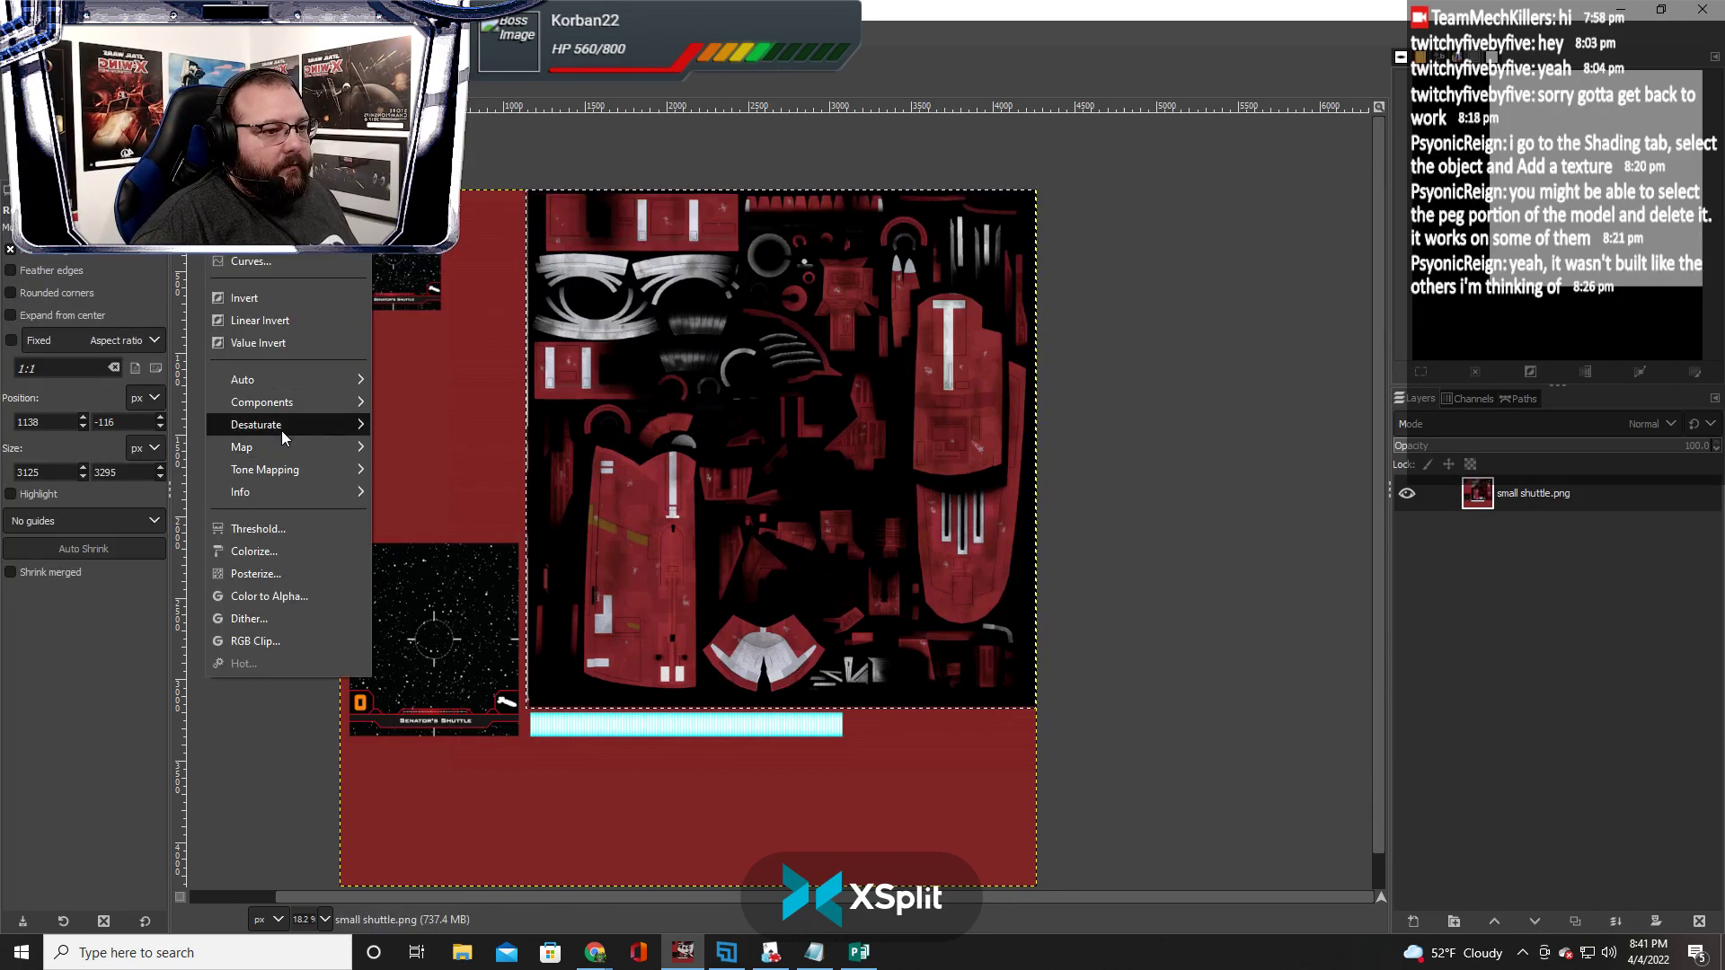
mouse_move(282, 427)
click(443, 446)
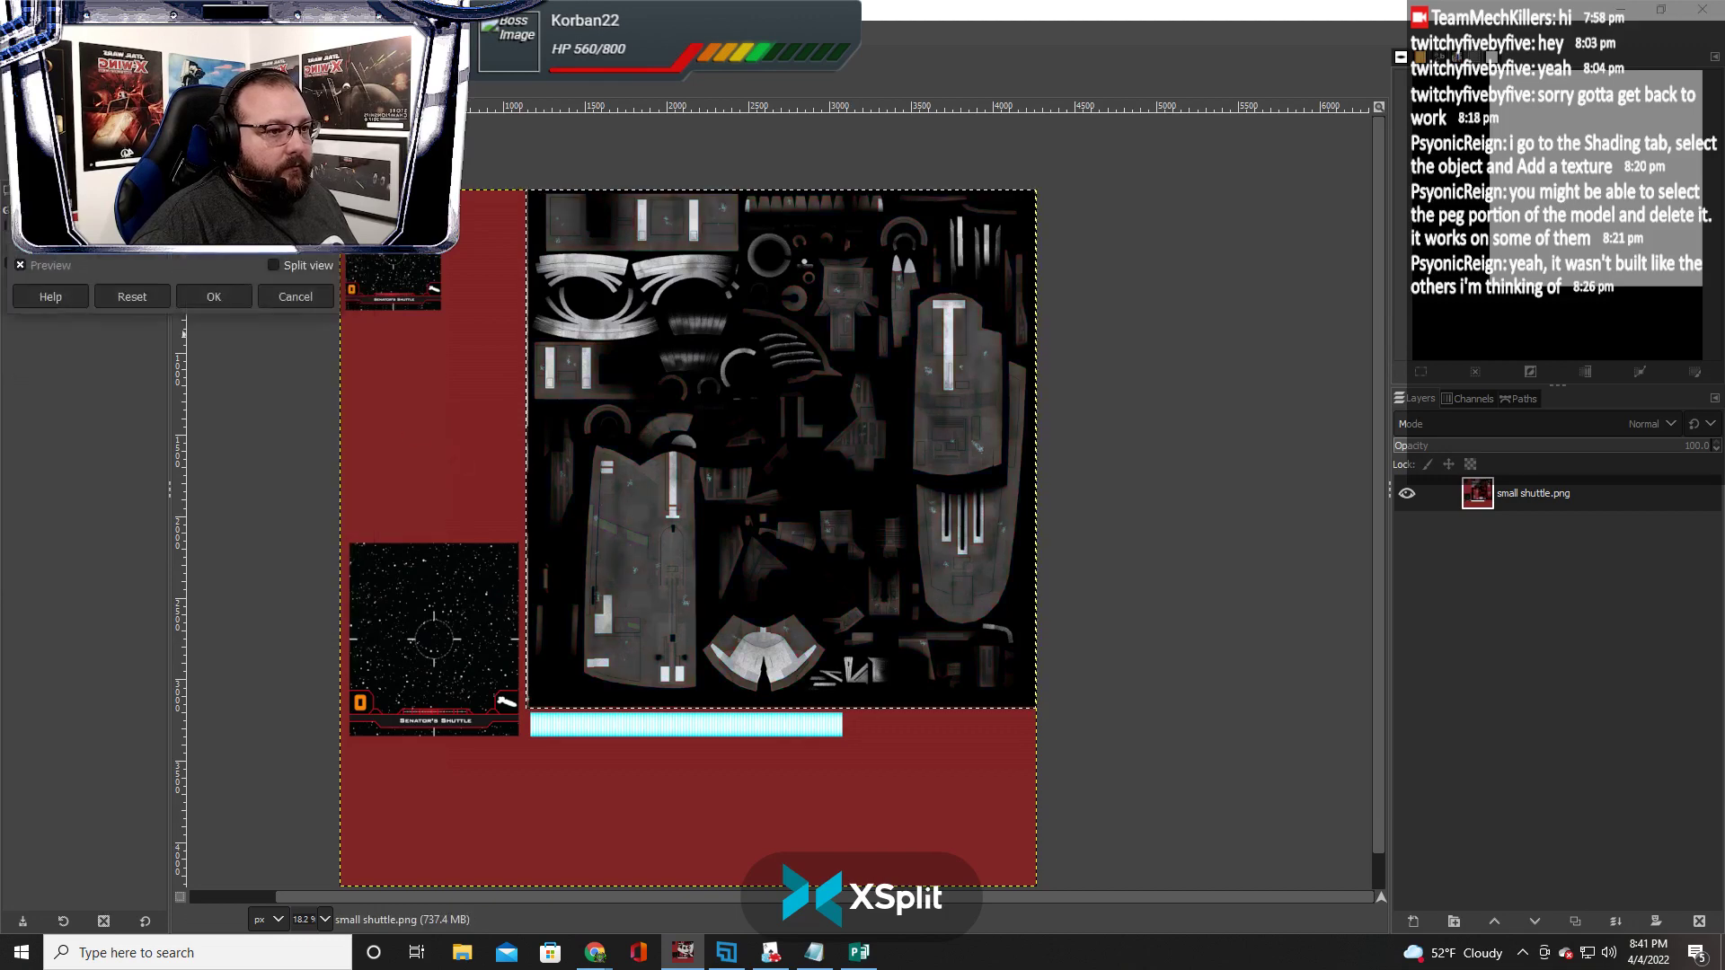
click(150, 281)
click(148, 281)
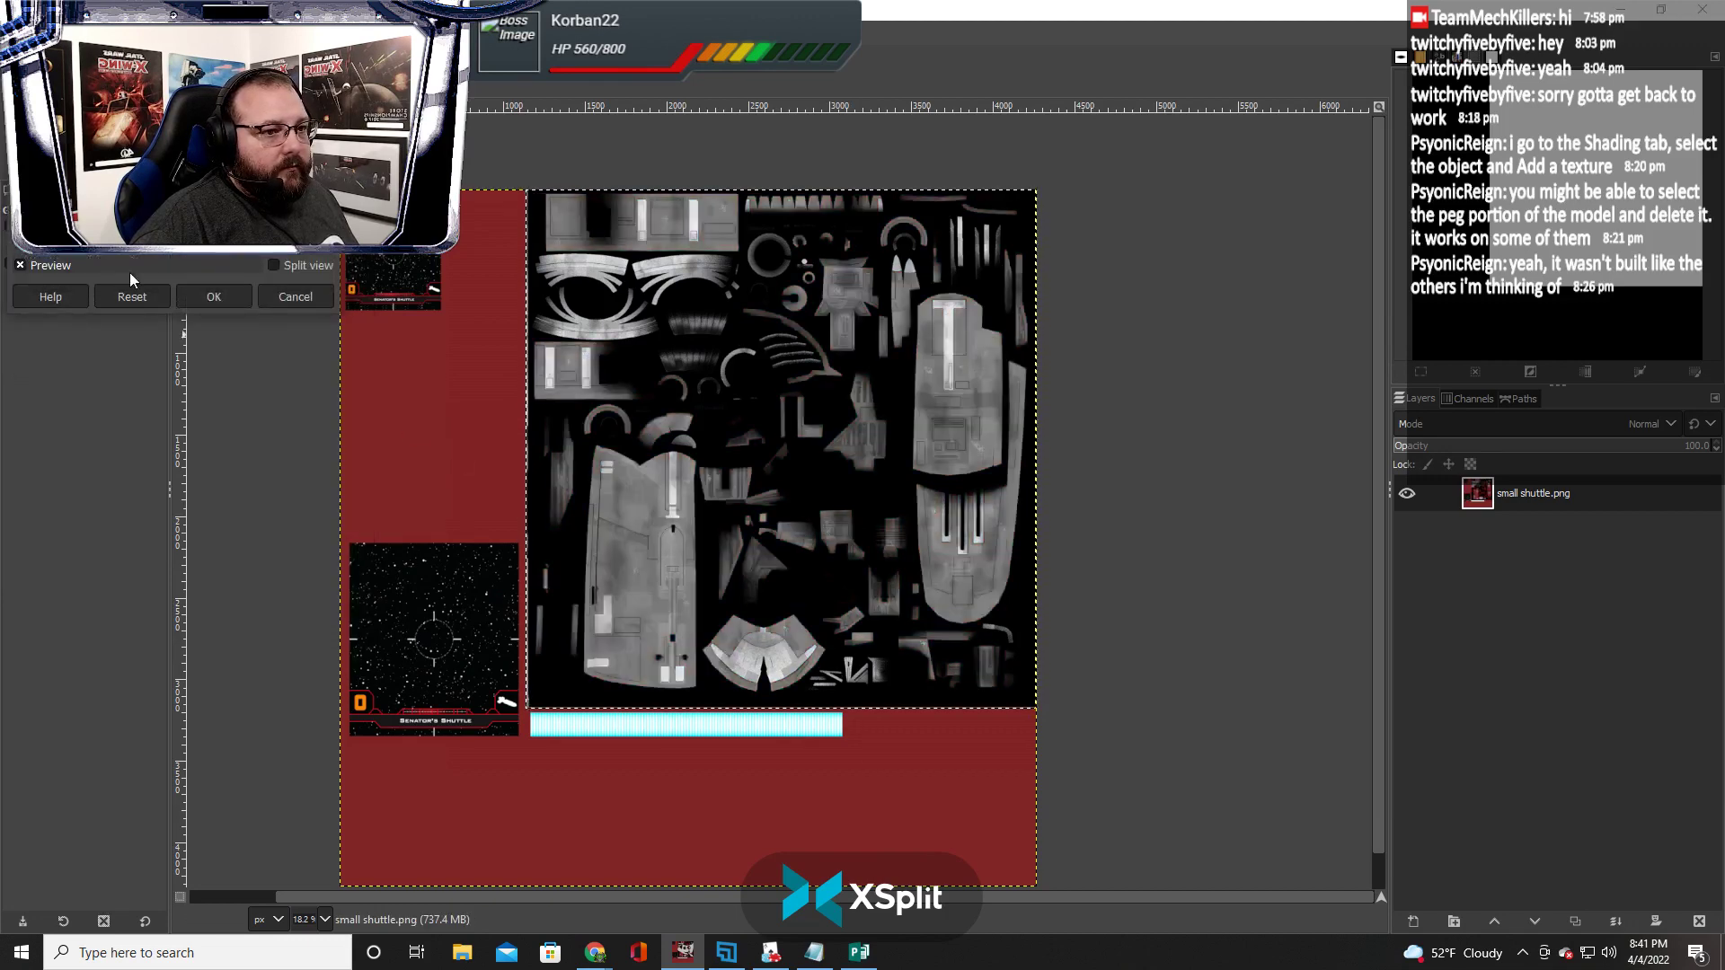
click(213, 297)
Outline the striped half of the large hull panel with Free Select, from the notch down to the lower edge and around
scroll(650, 607, up, 4)
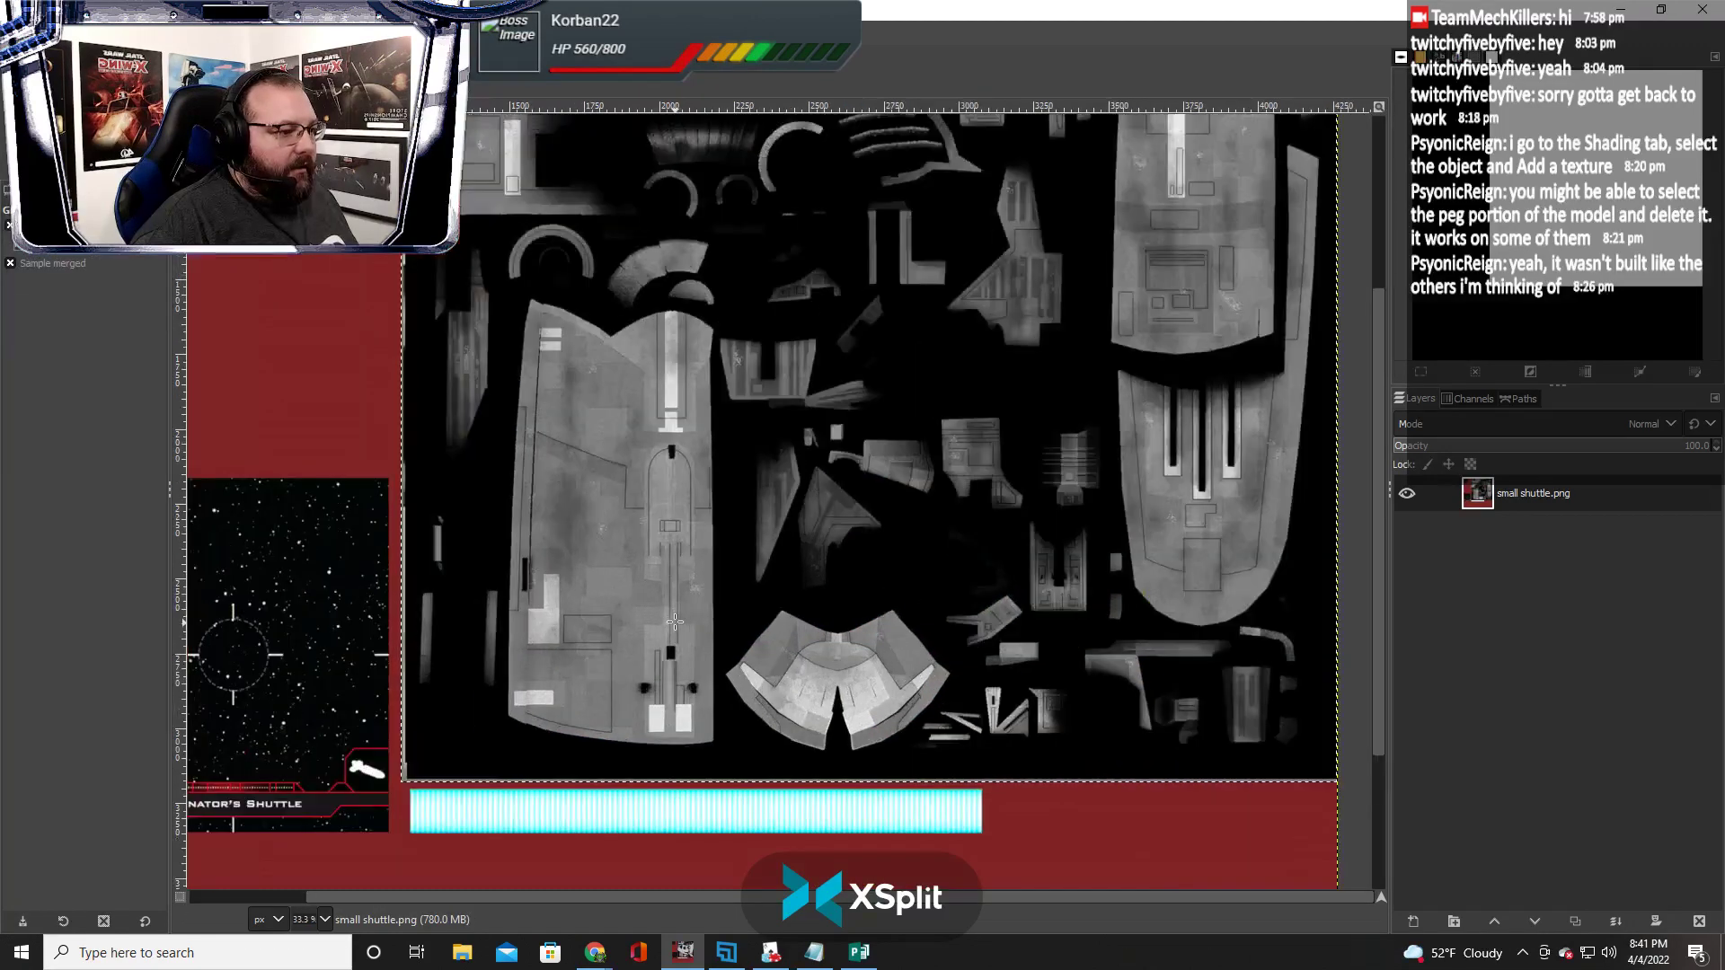
key(f)
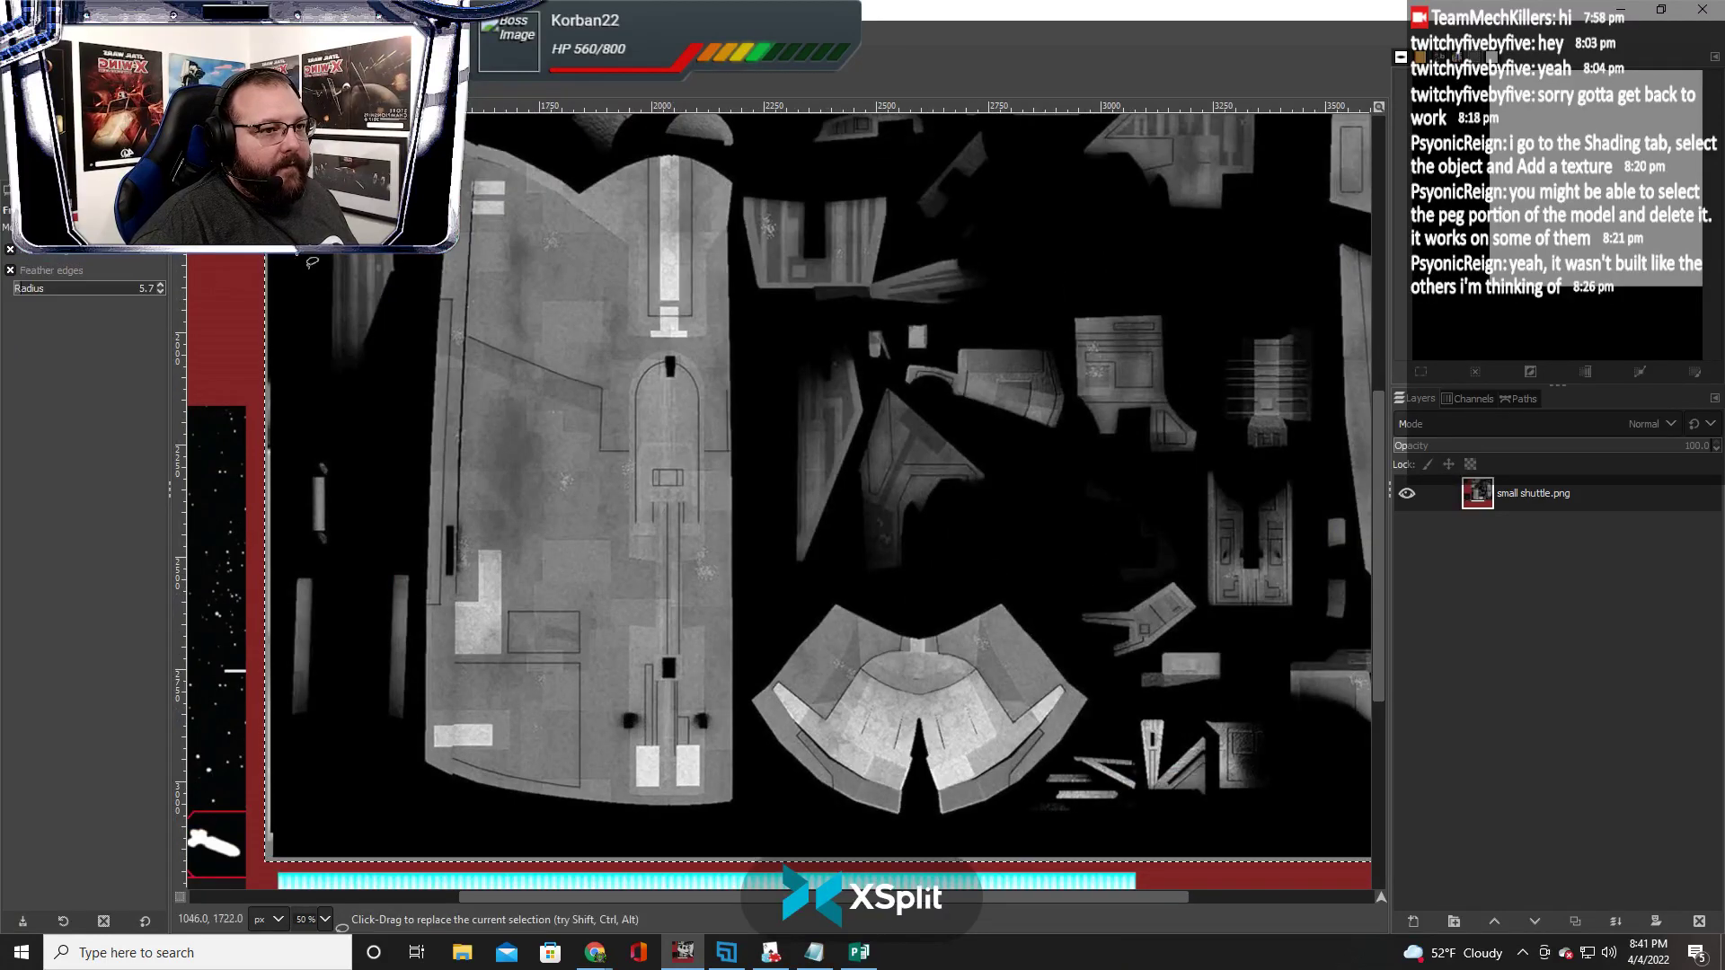
scroll(620, 407, up, 5)
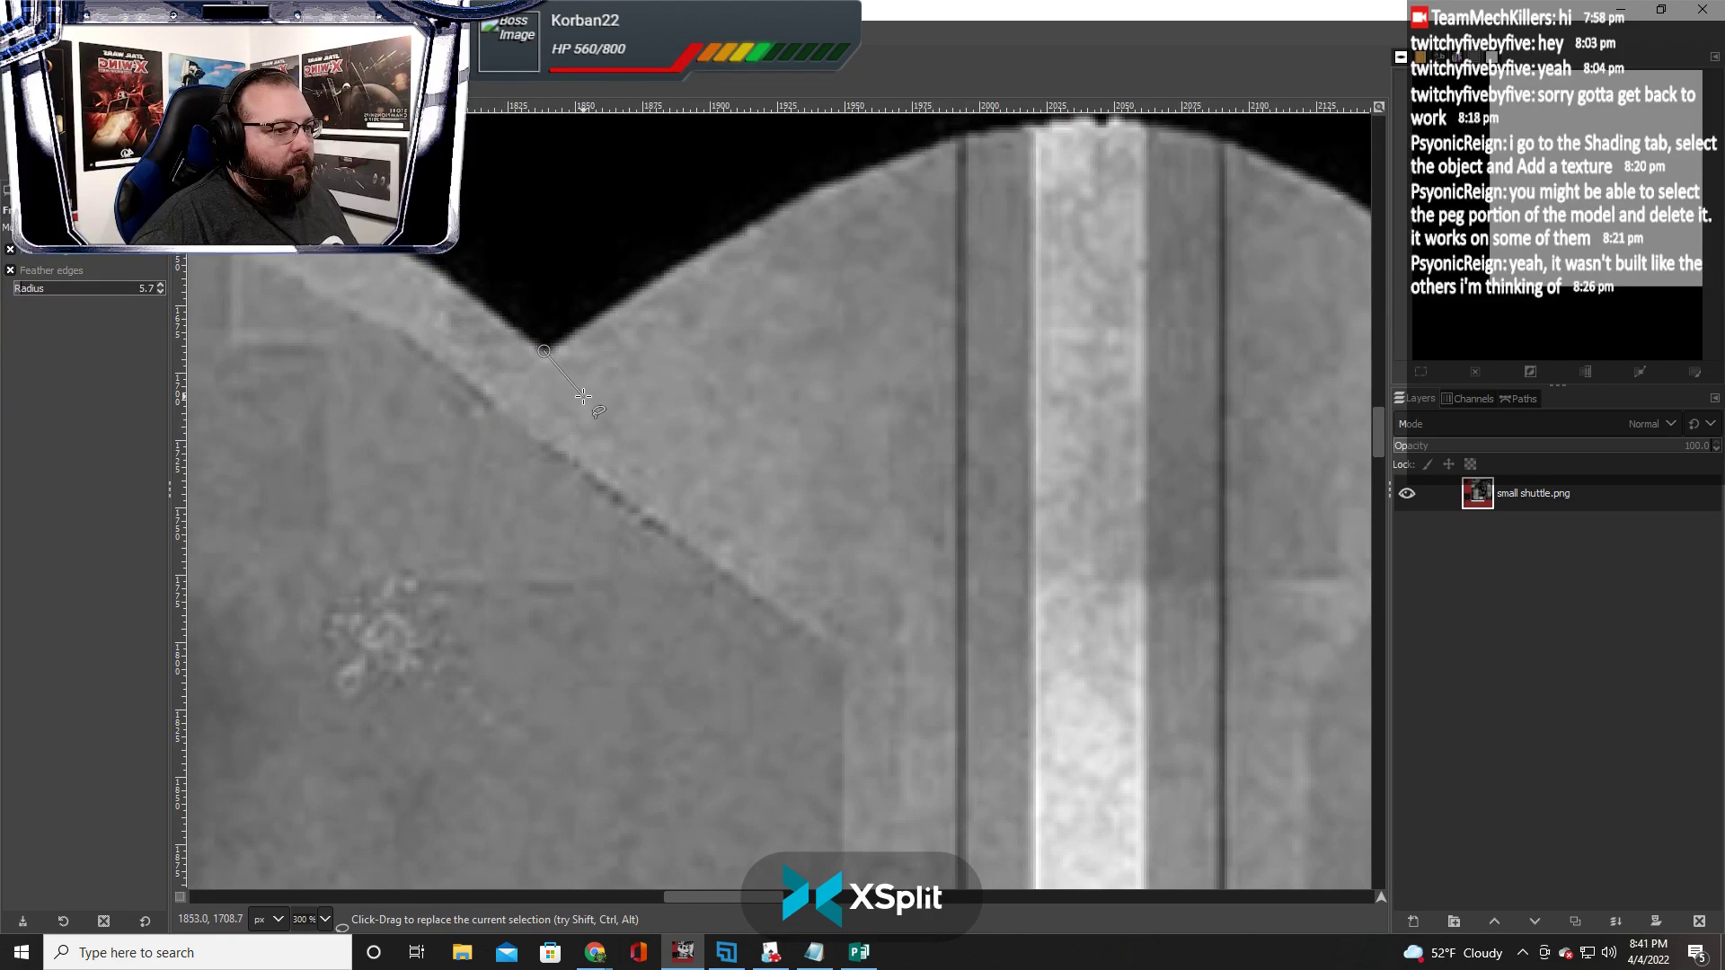
scroll(583, 396, down, 2)
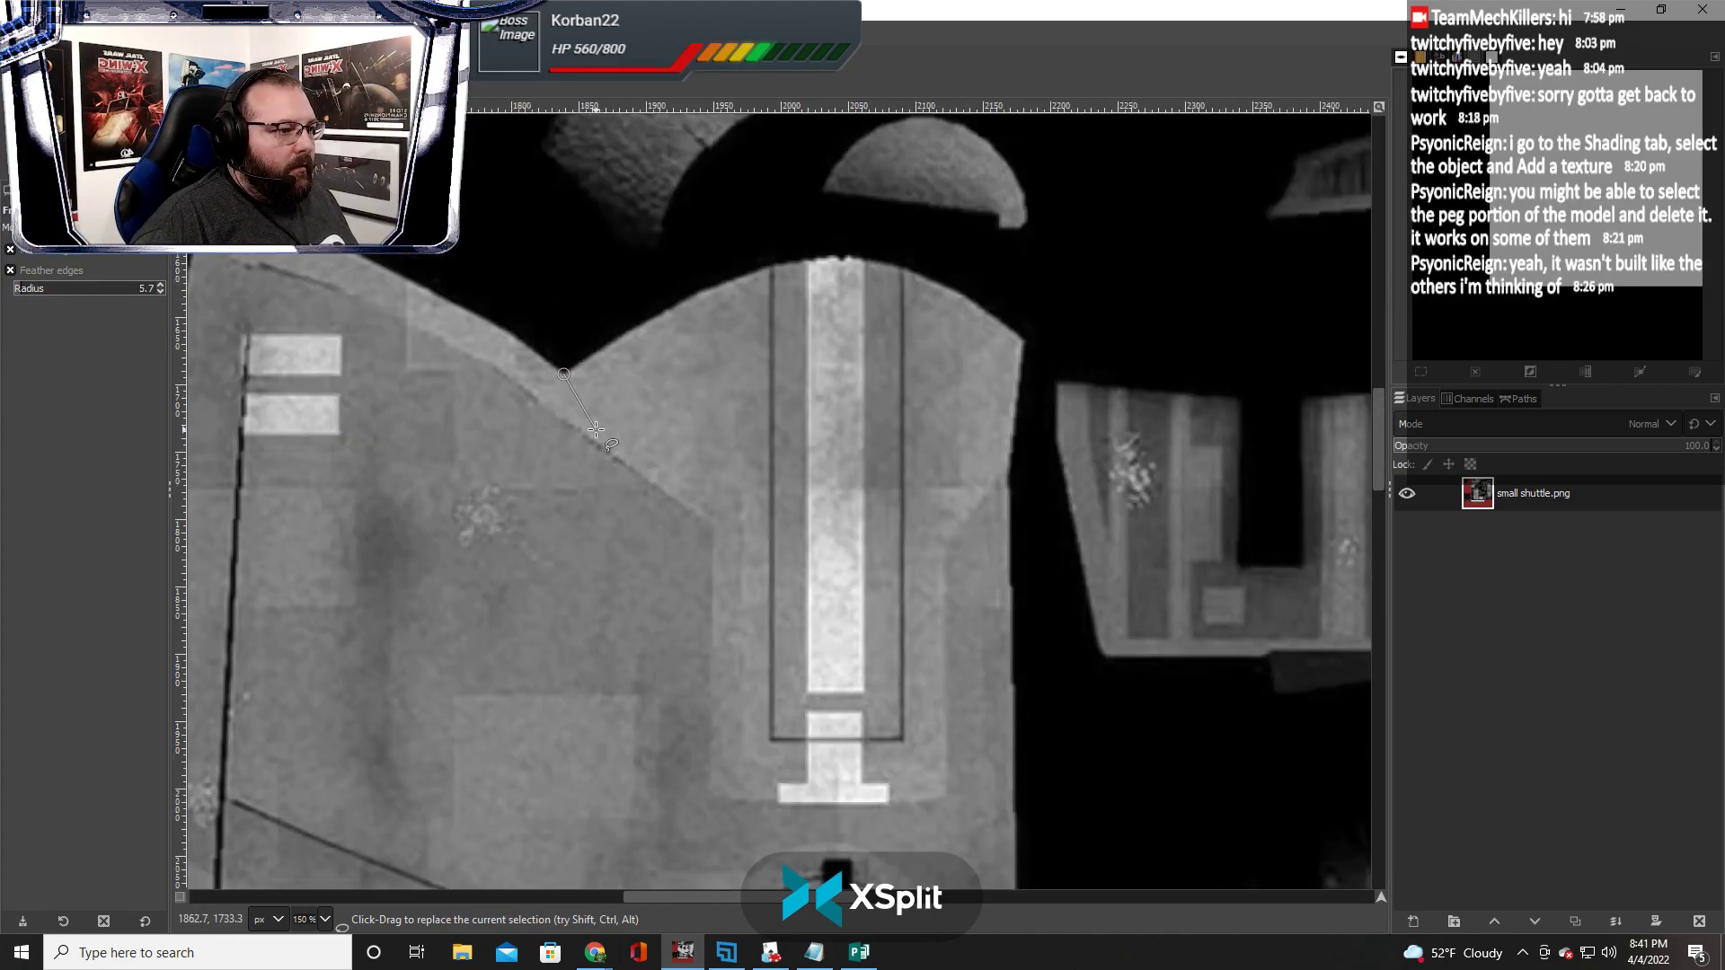
scroll(596, 430, down, 3)
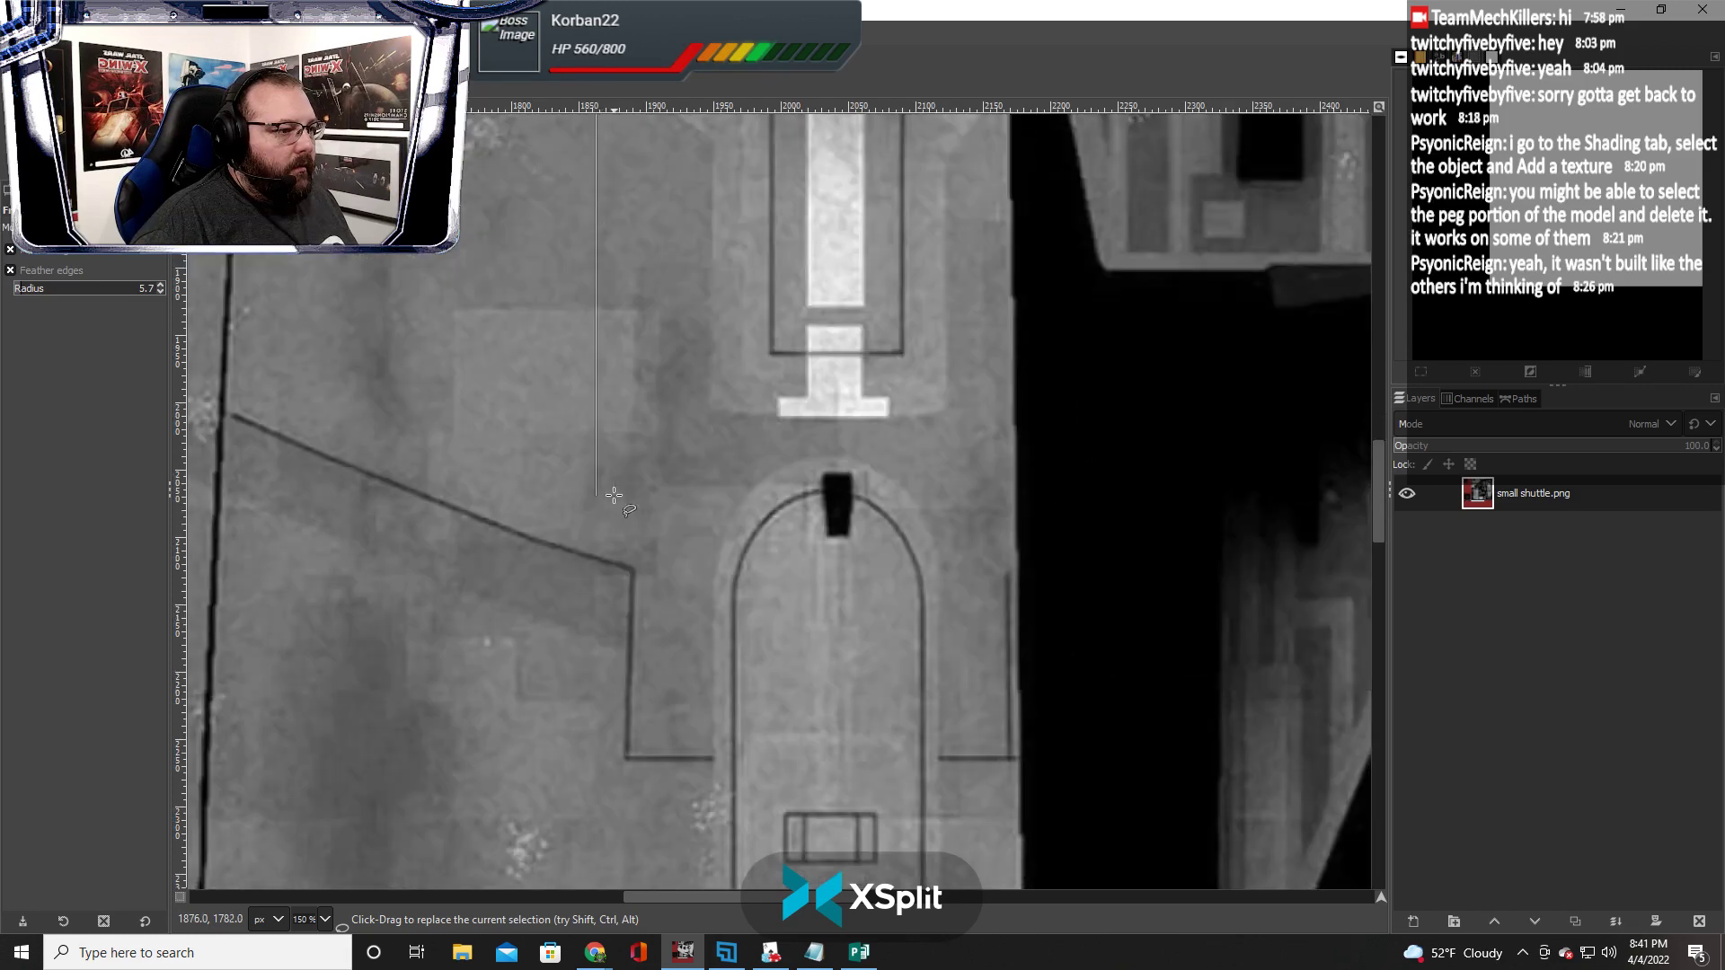
scroll(619, 560, down, 5)
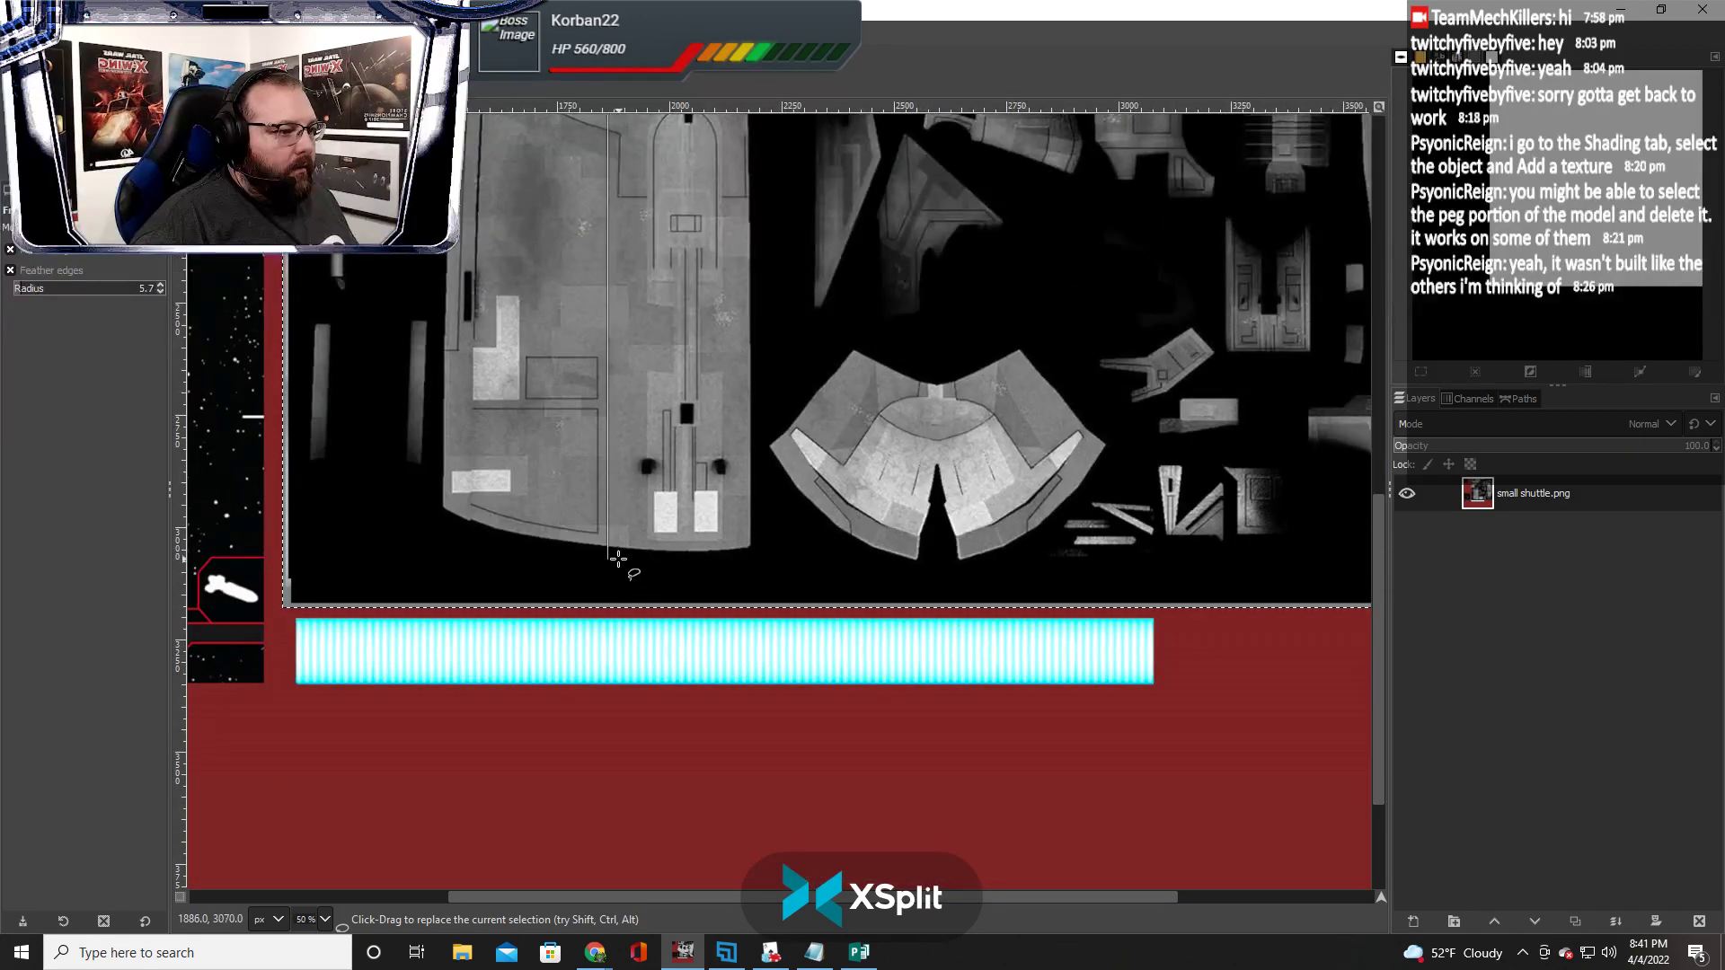
click(608, 549)
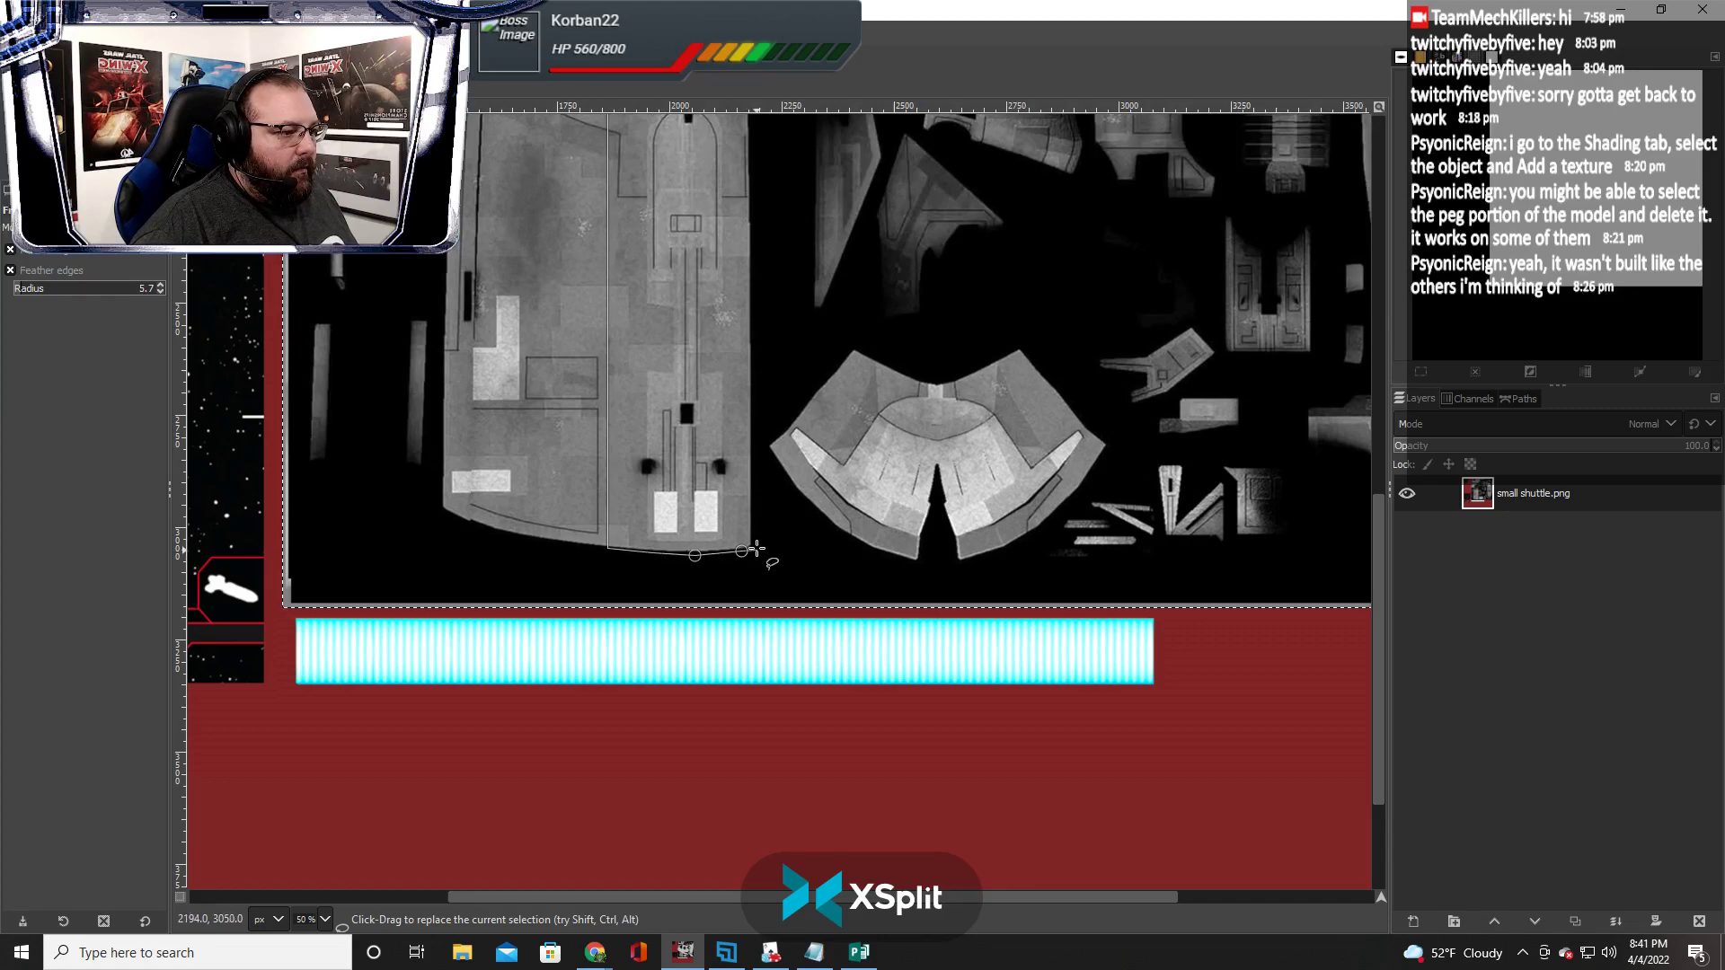
scroll(754, 541, up, 8)
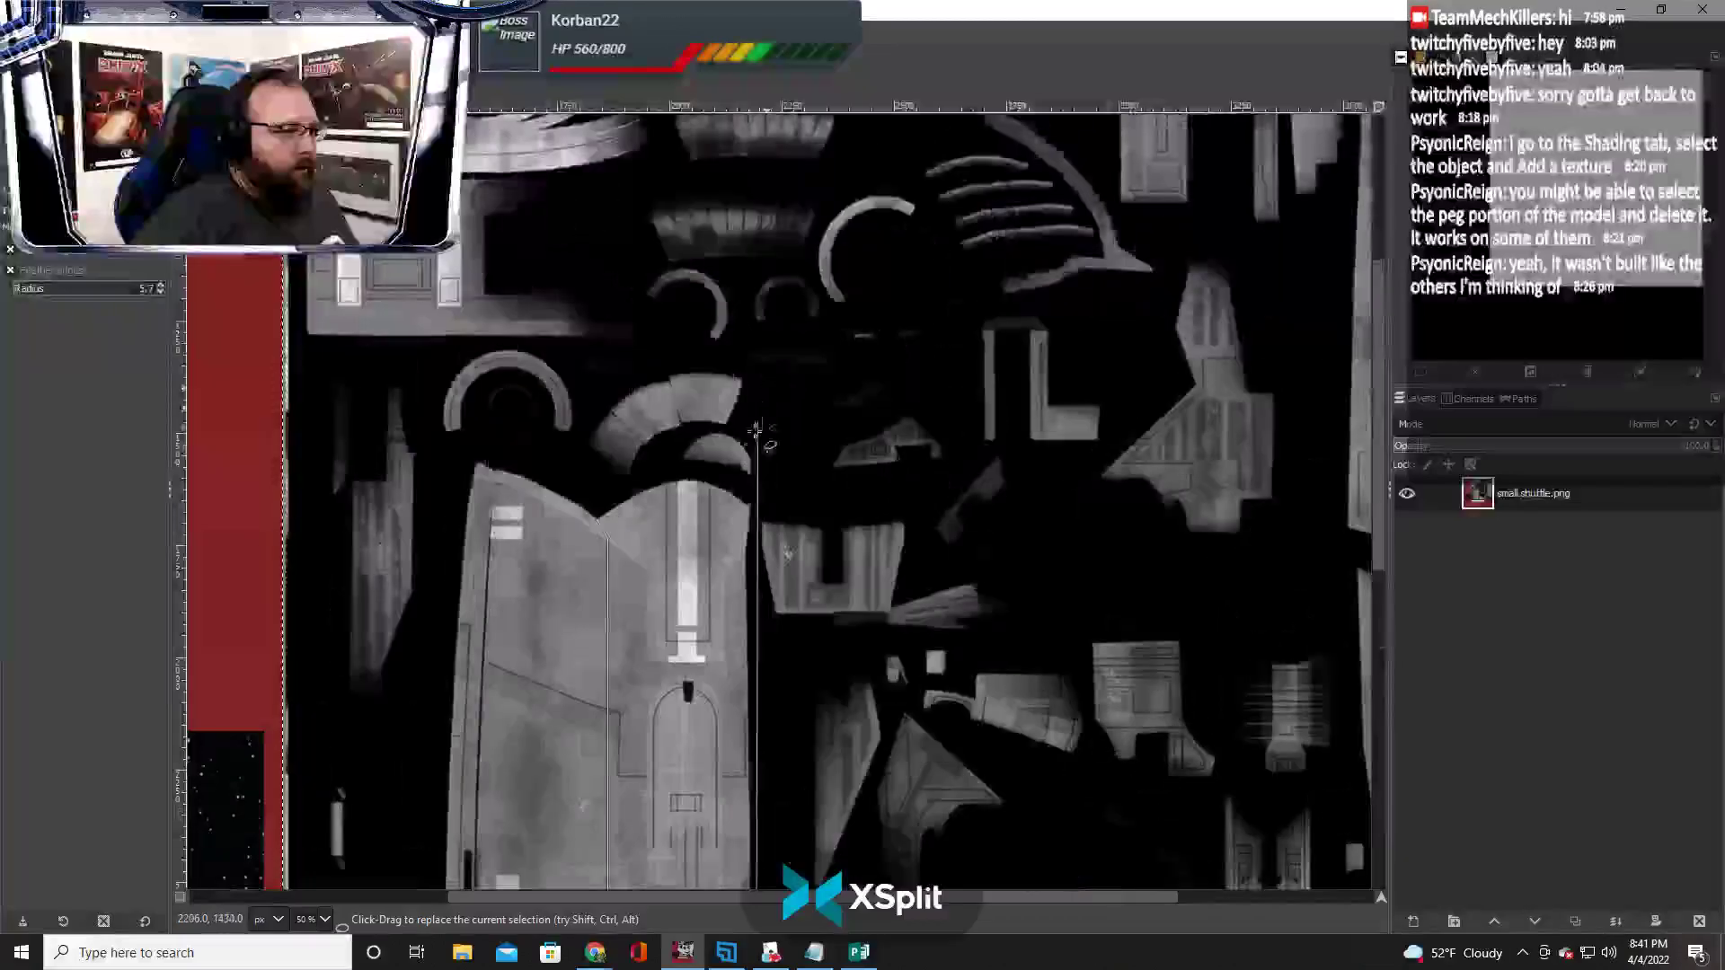
click(744, 490)
click(716, 485)
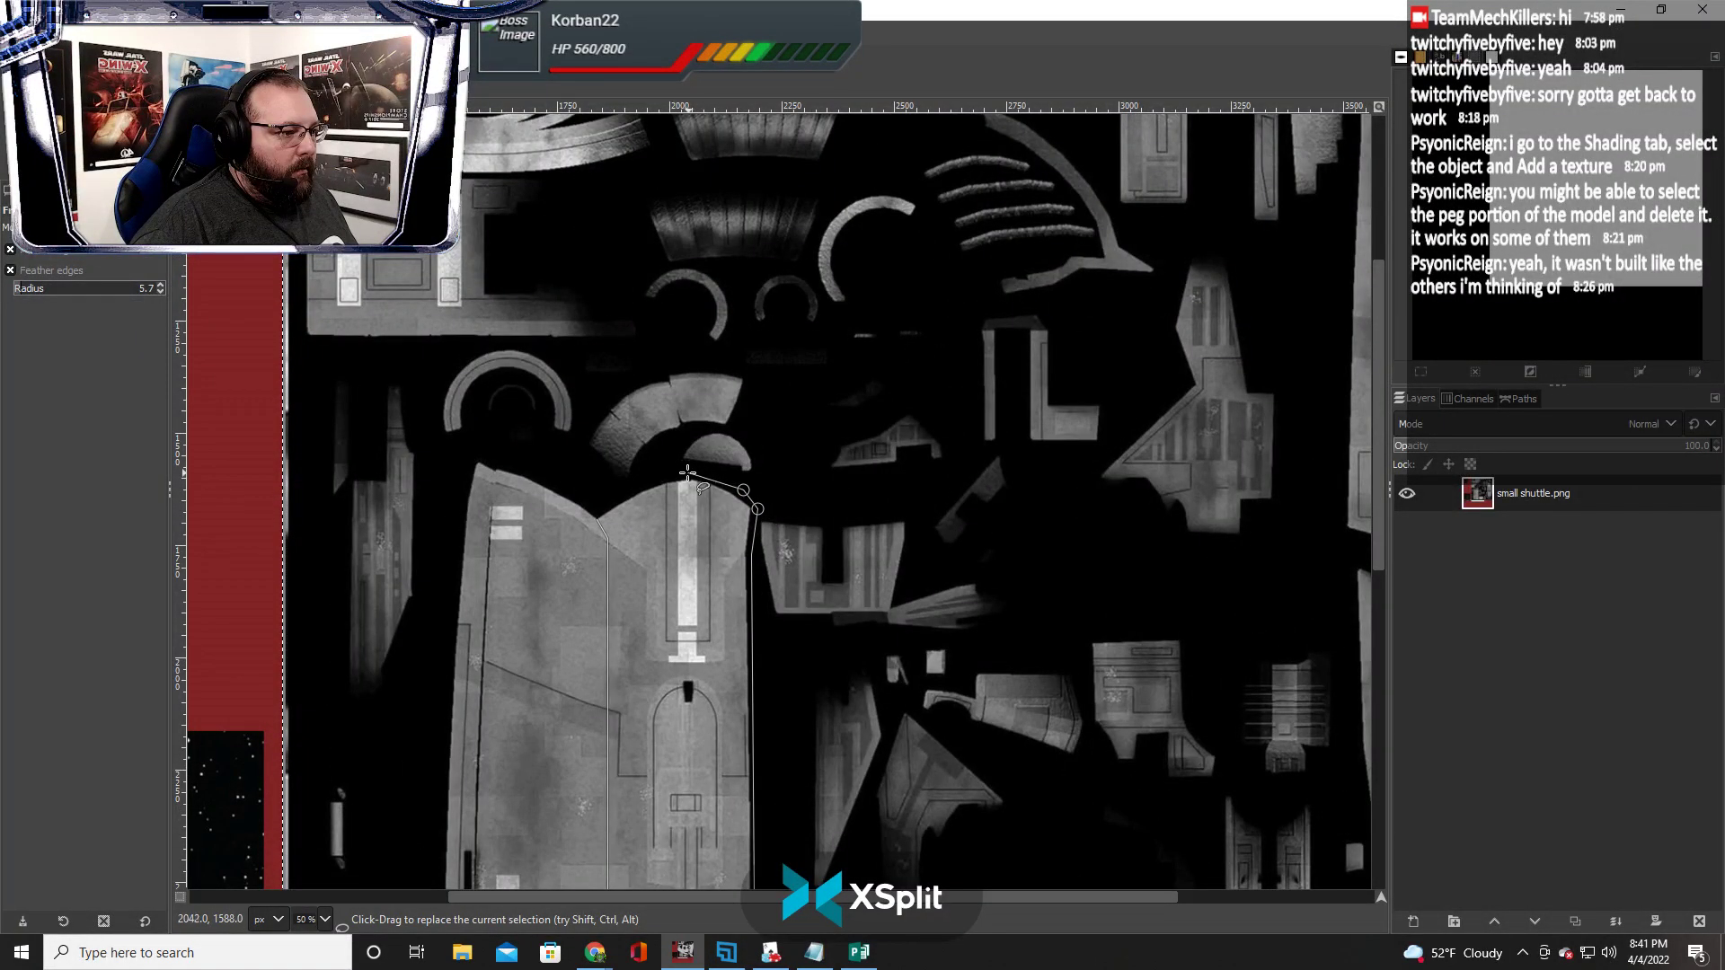
click(597, 519)
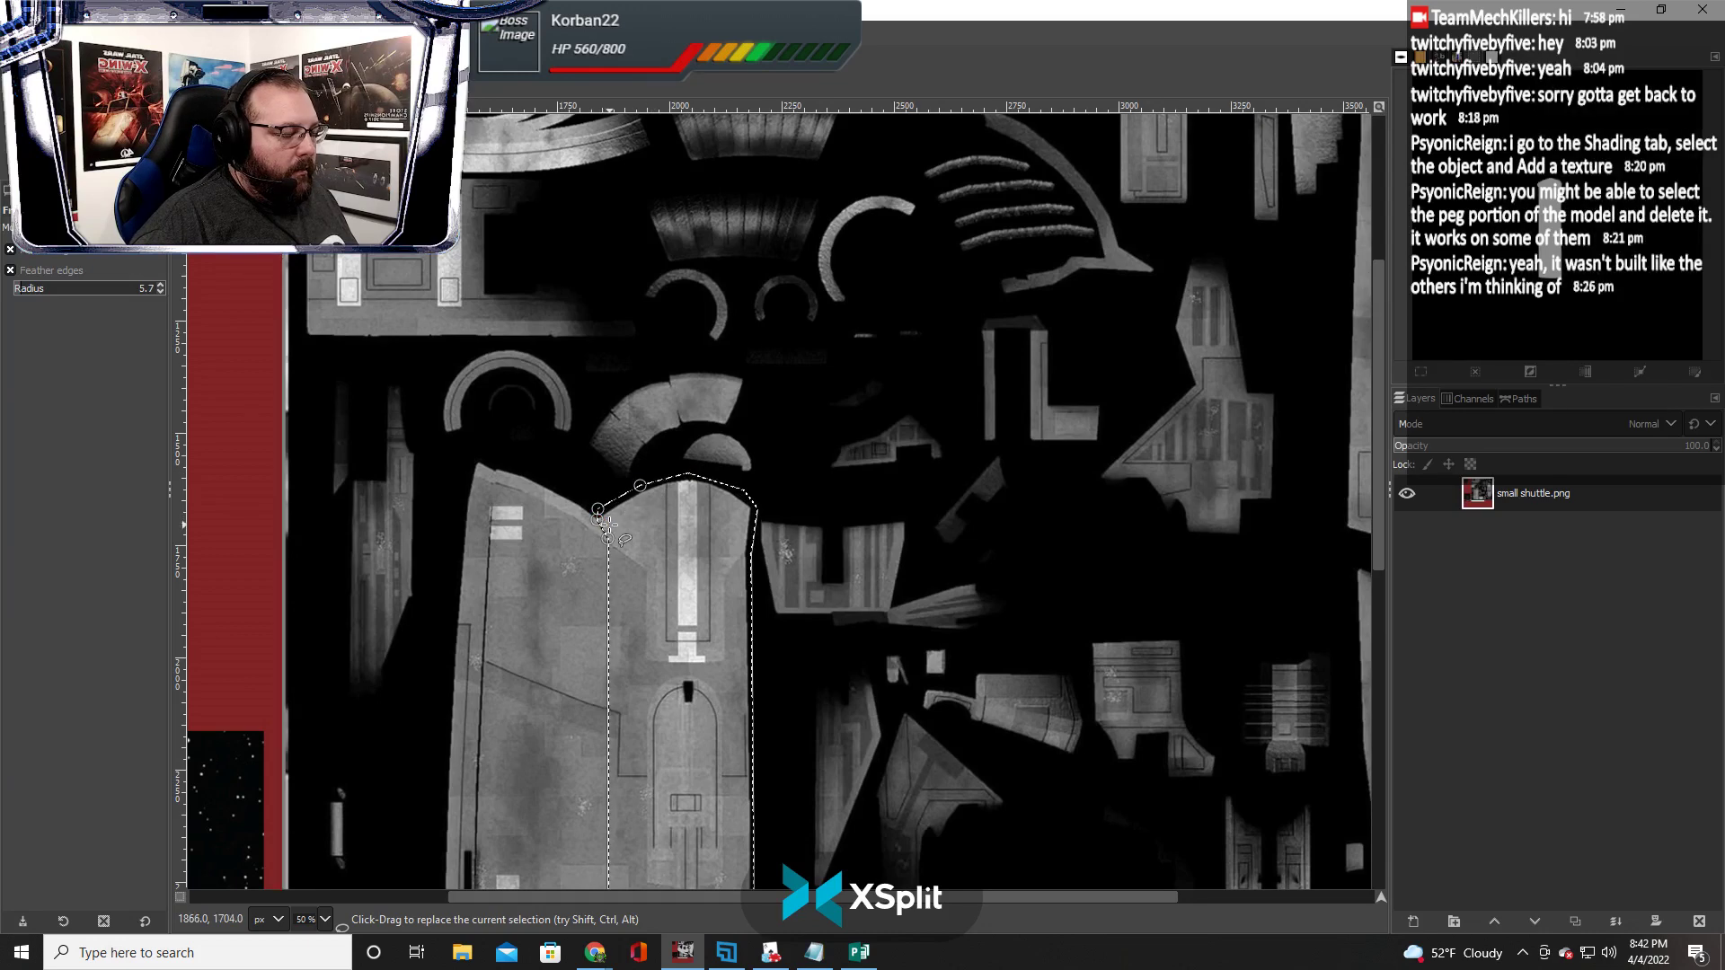
scroll(607, 523, down, 10)
scroll(608, 521, up, 6)
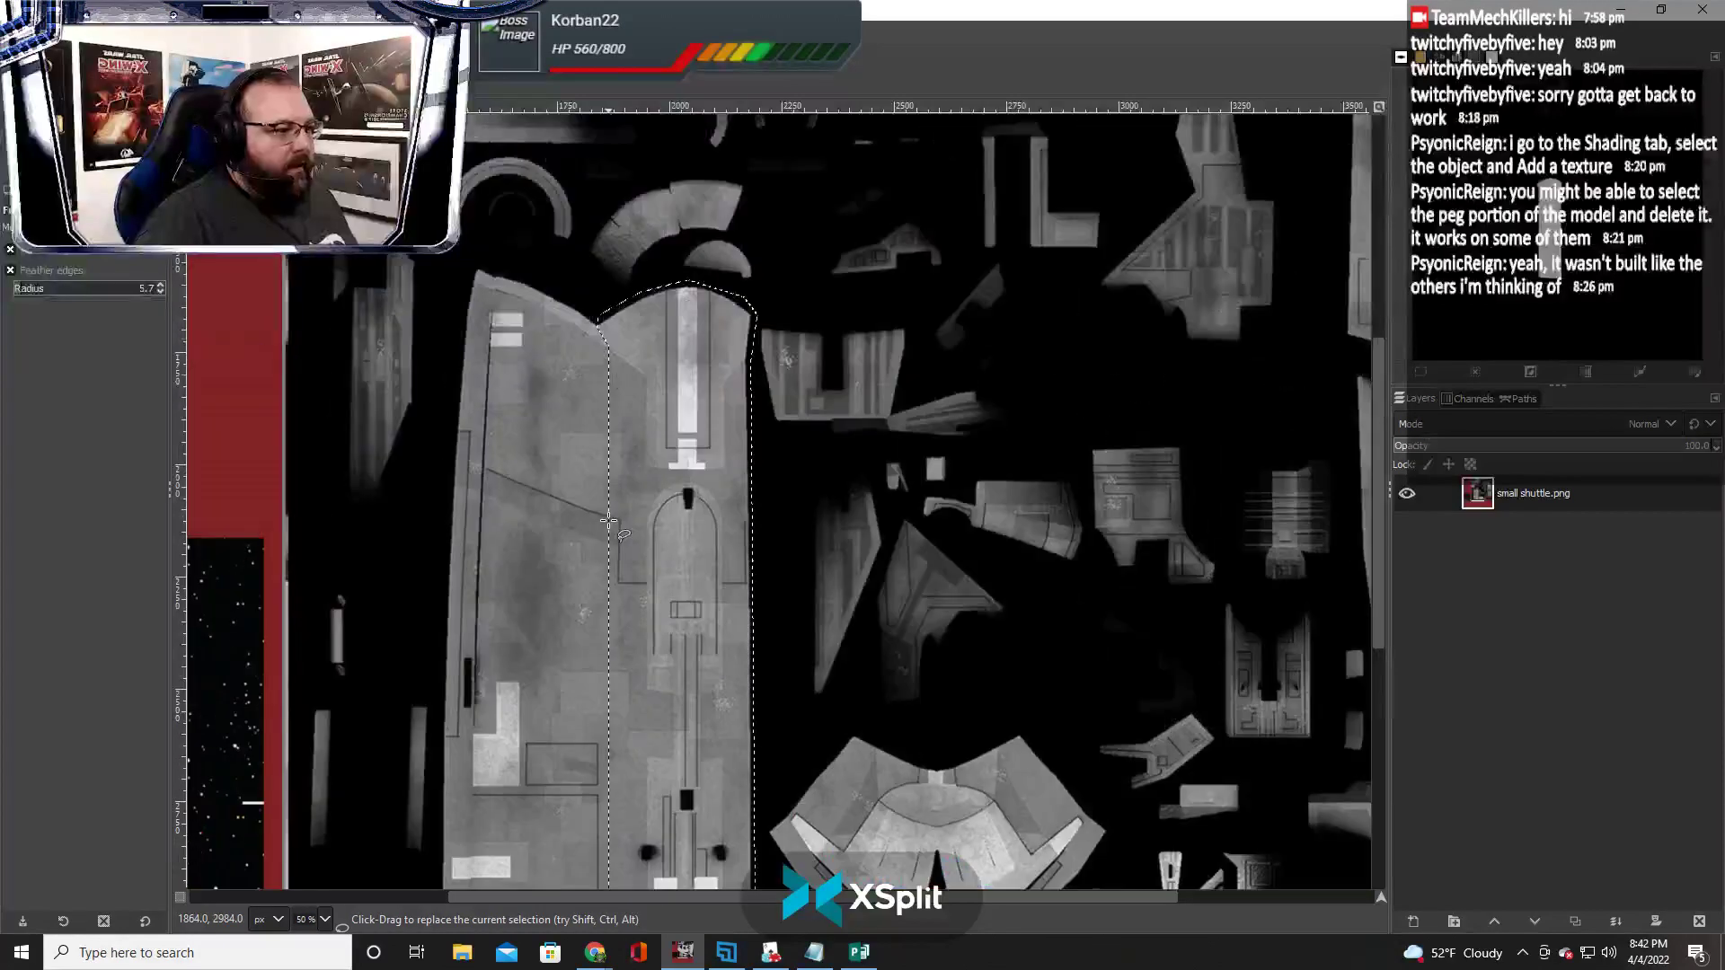
click(225, 29)
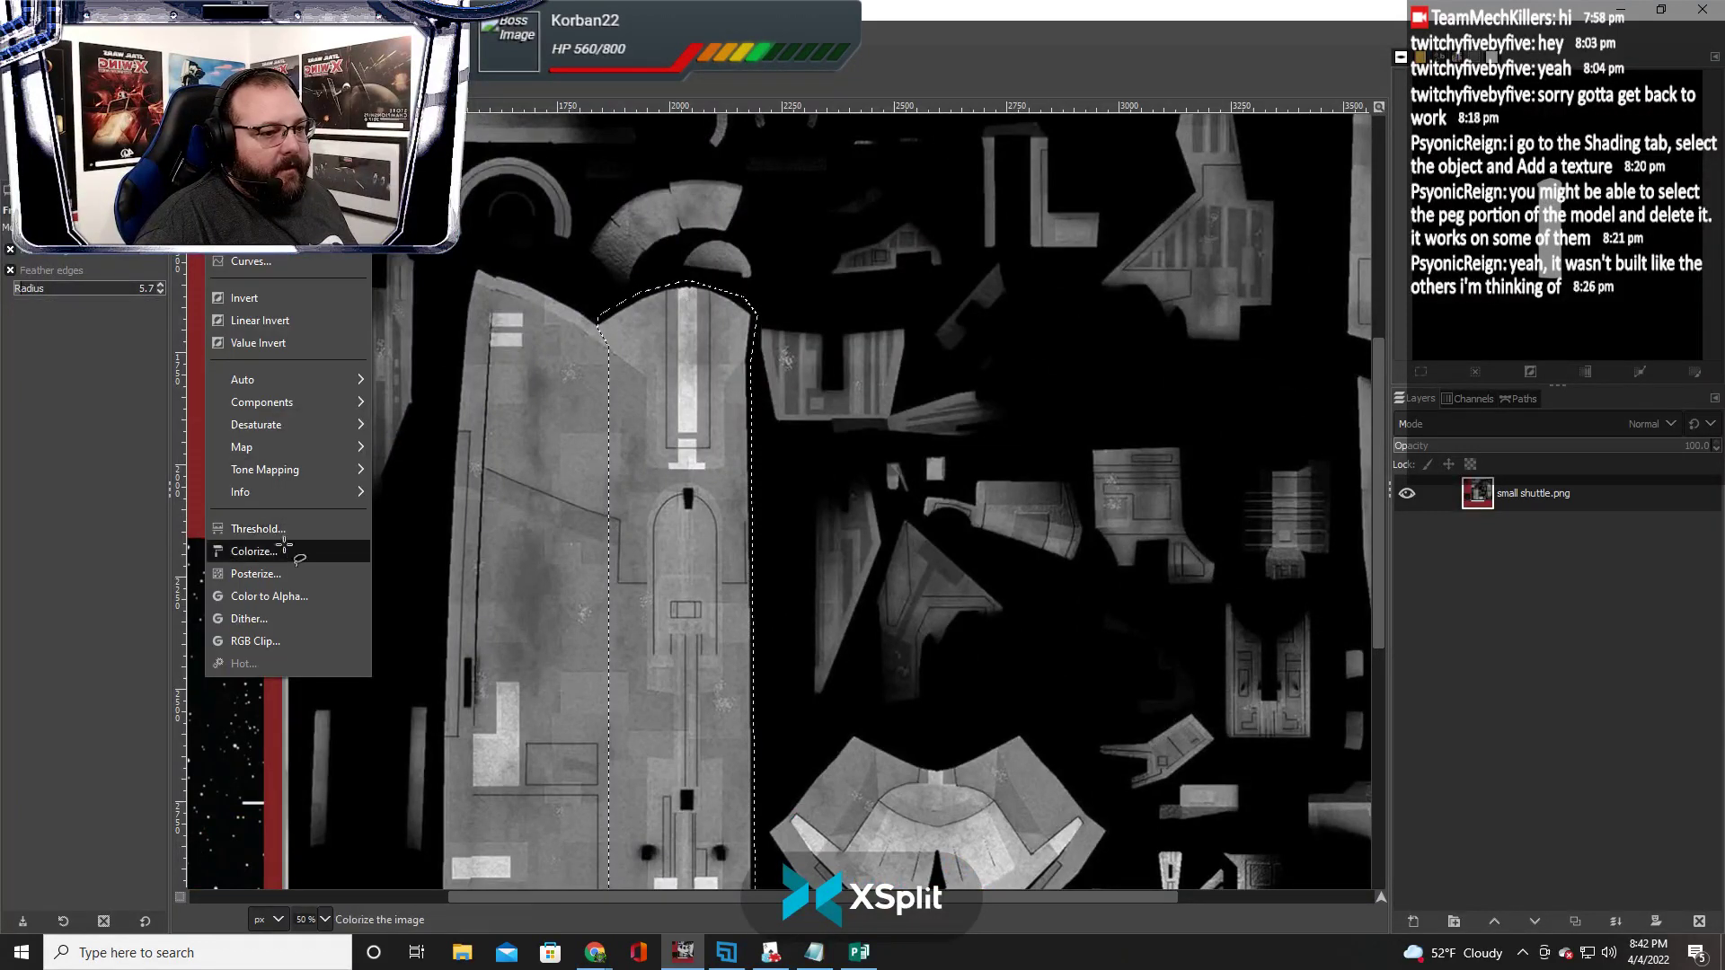
click(254, 551)
click(258, 261)
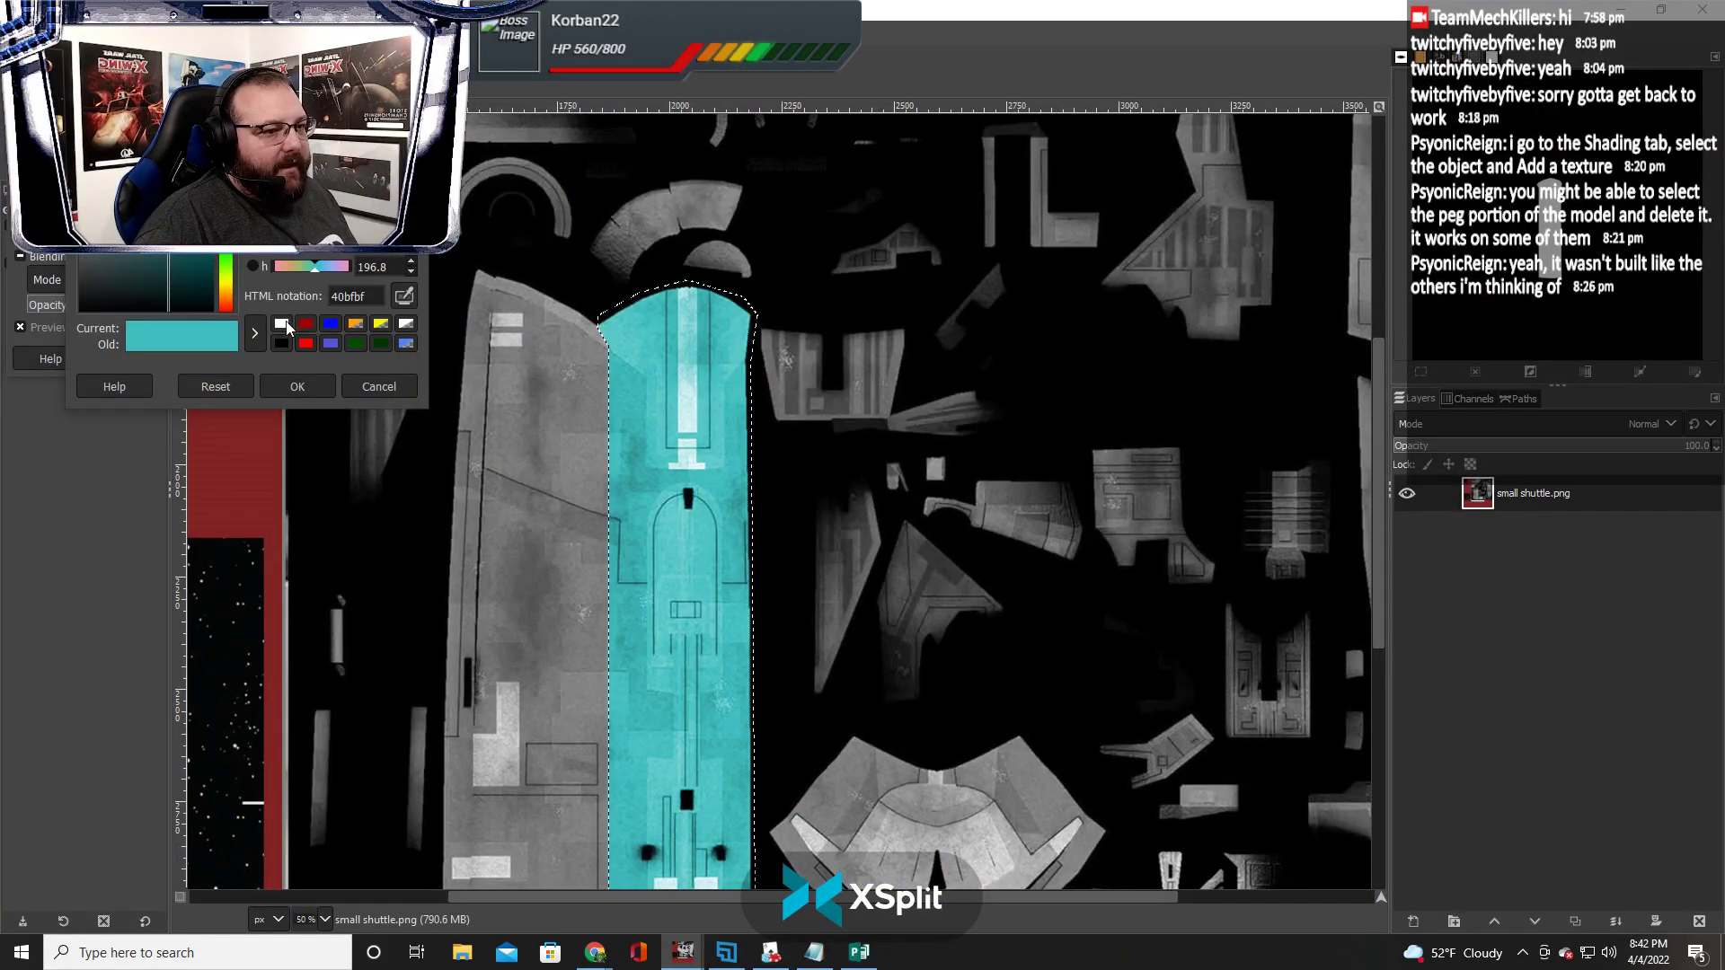
click(281, 324)
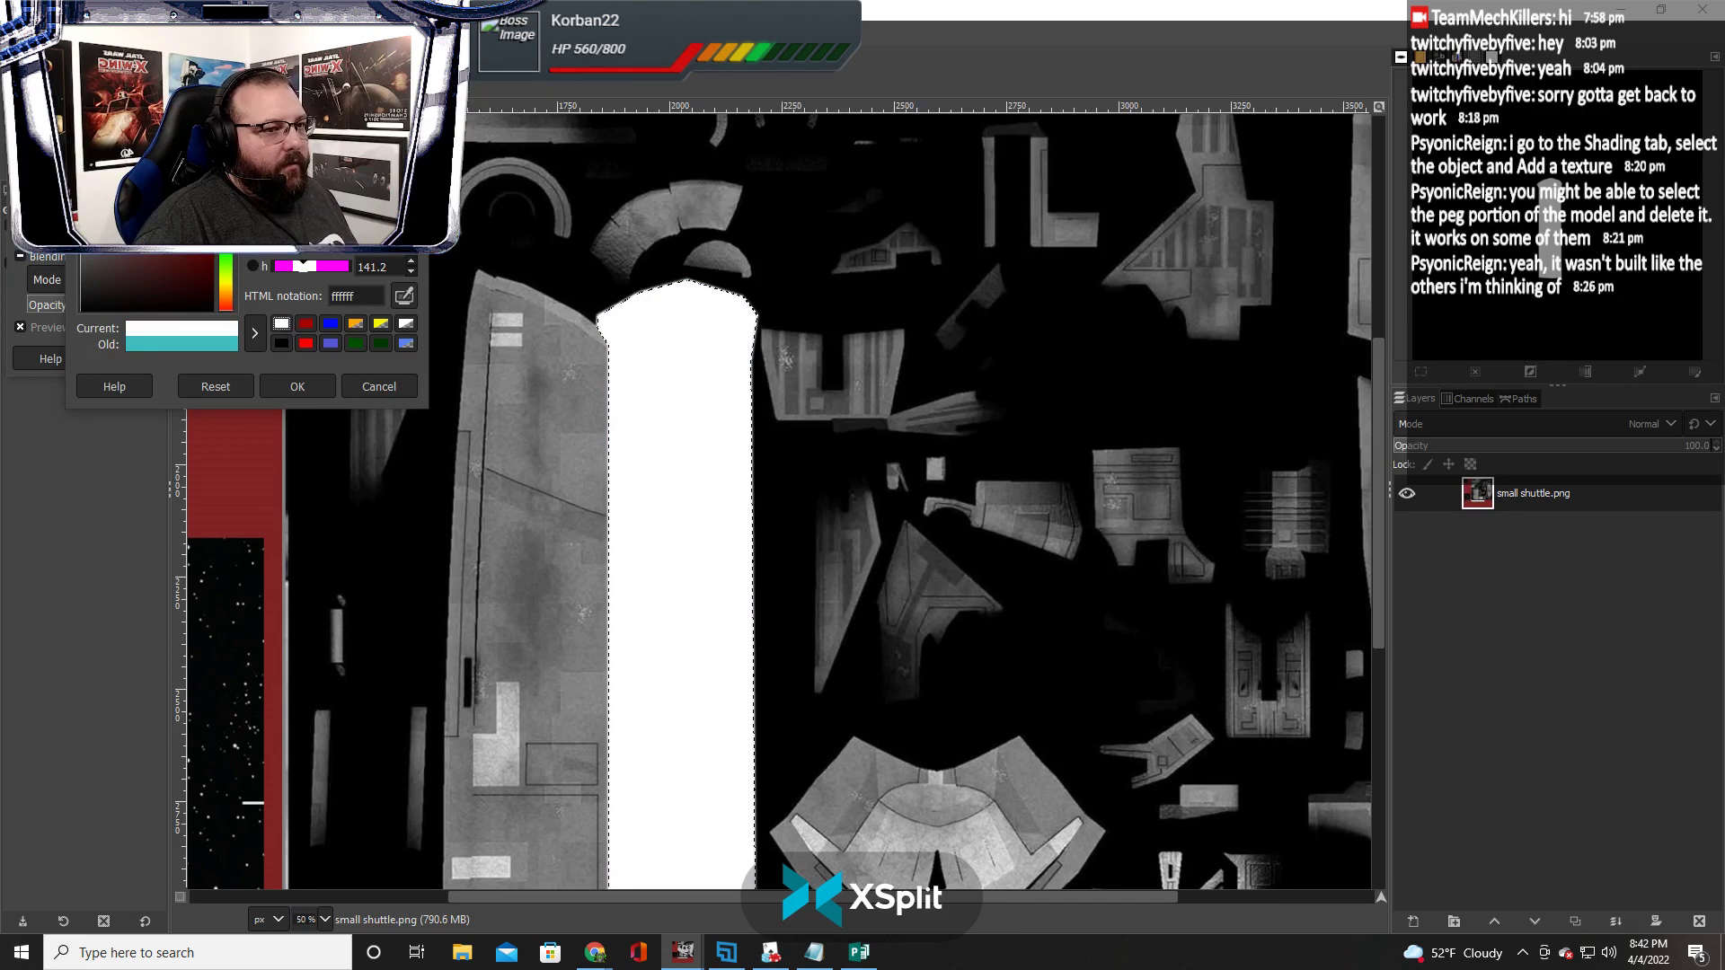
drag(111, 185, 88, 214)
click(368, 385)
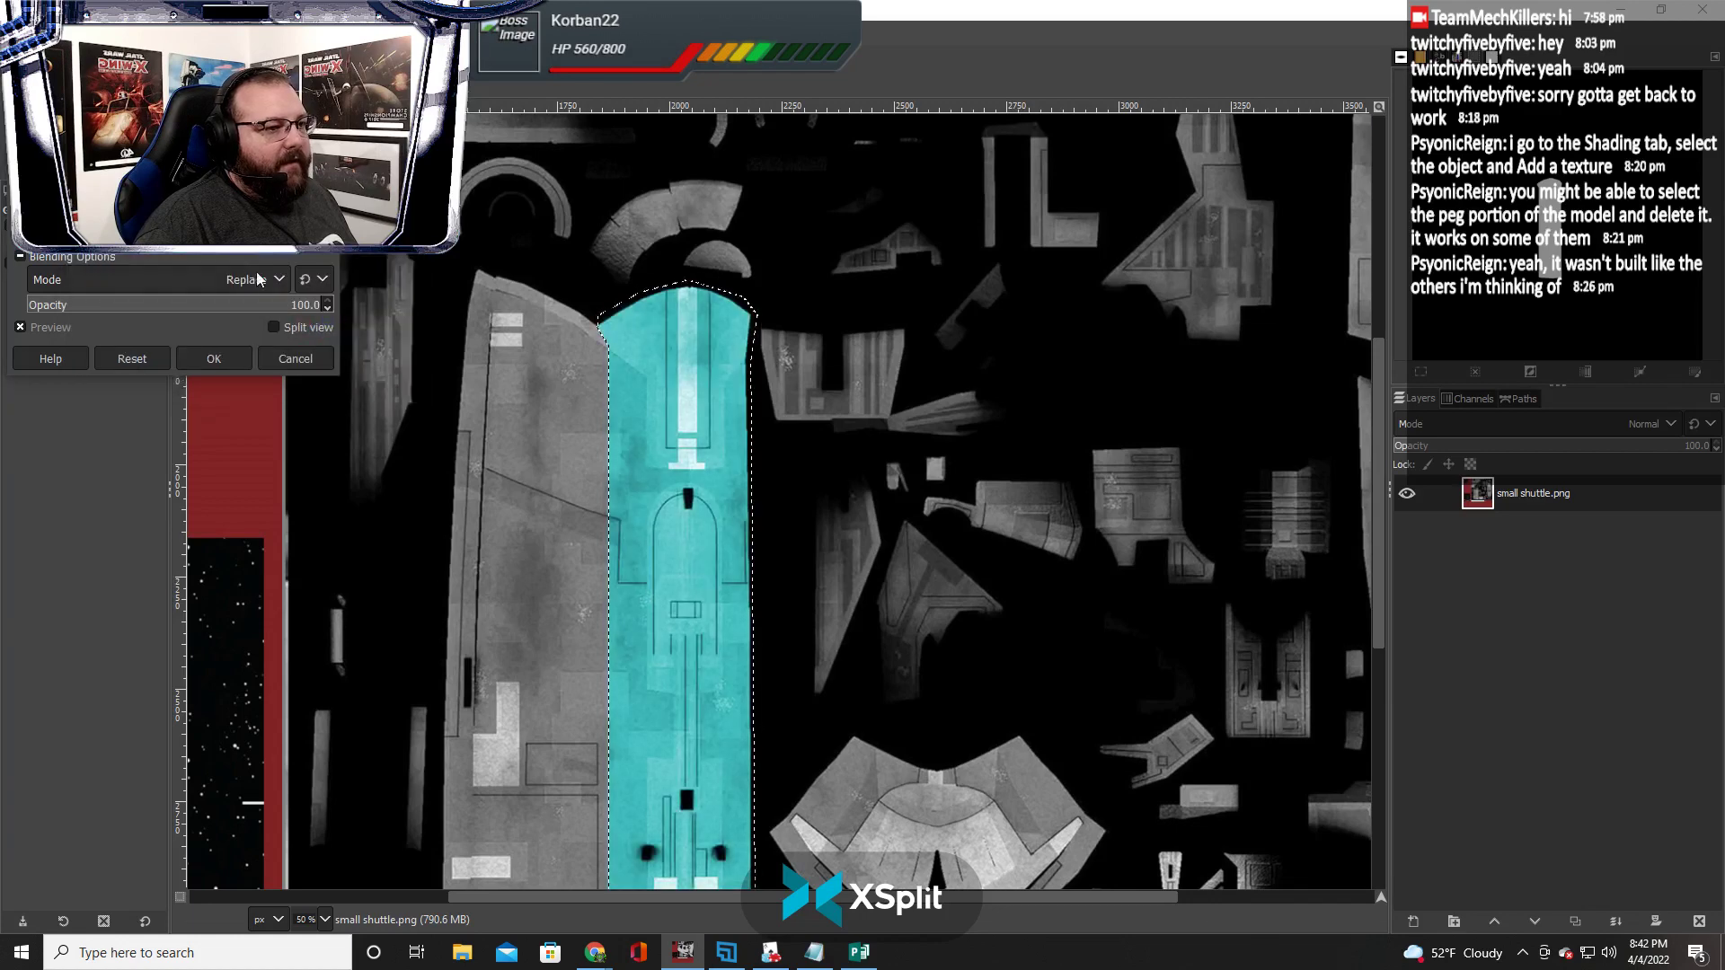
click(288, 358)
click(223, 30)
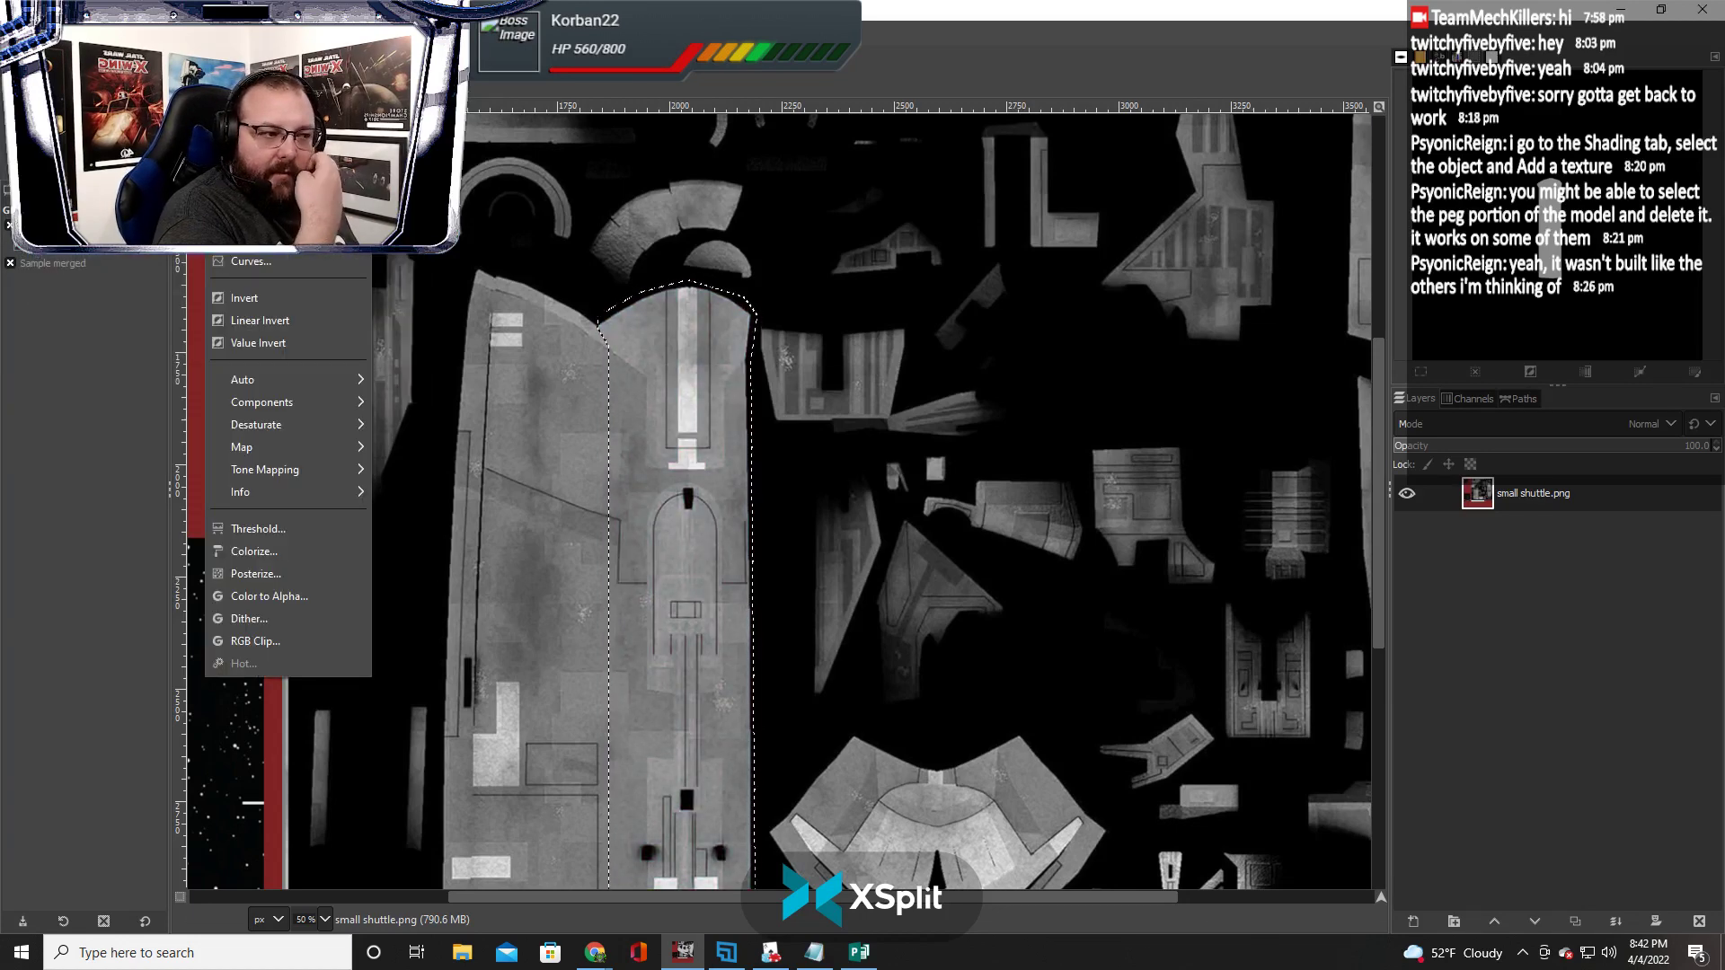
key(Escape)
Subtract the dark panel lines and black details from the hull selection with Select by Color, feathered by 2.0
key(shift+o)
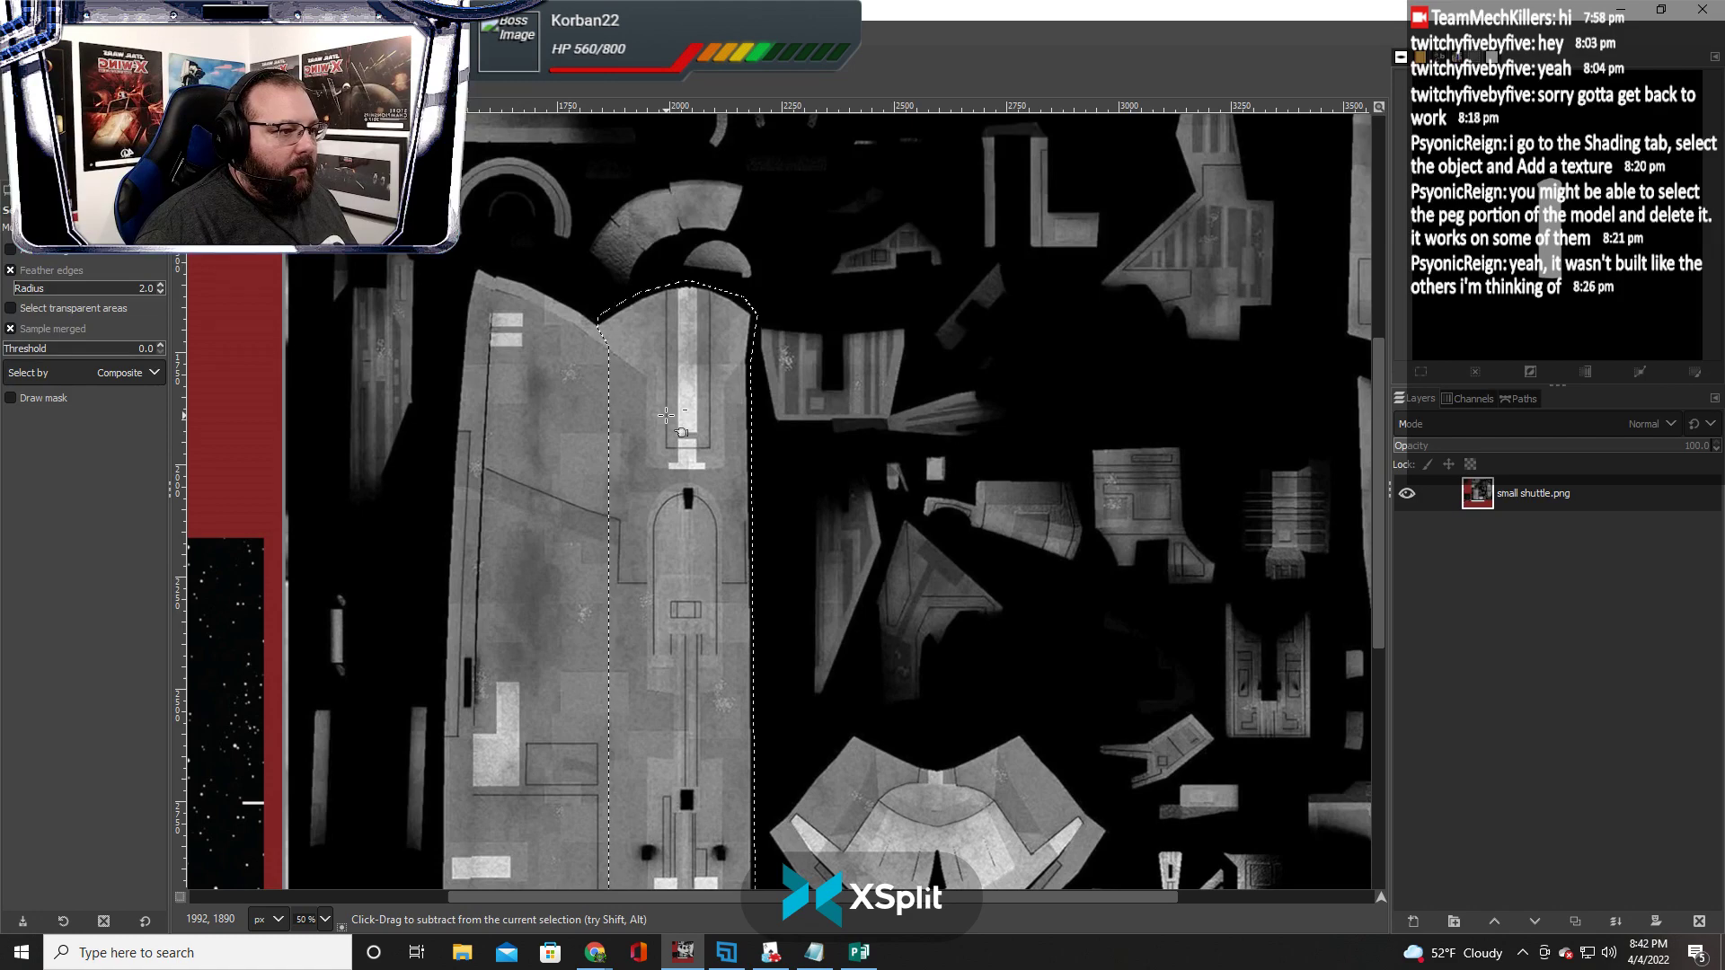
mouse_move(665, 415)
mouse_down()
mouse_move(679, 418)
mouse_move(664, 420)
mouse_up()
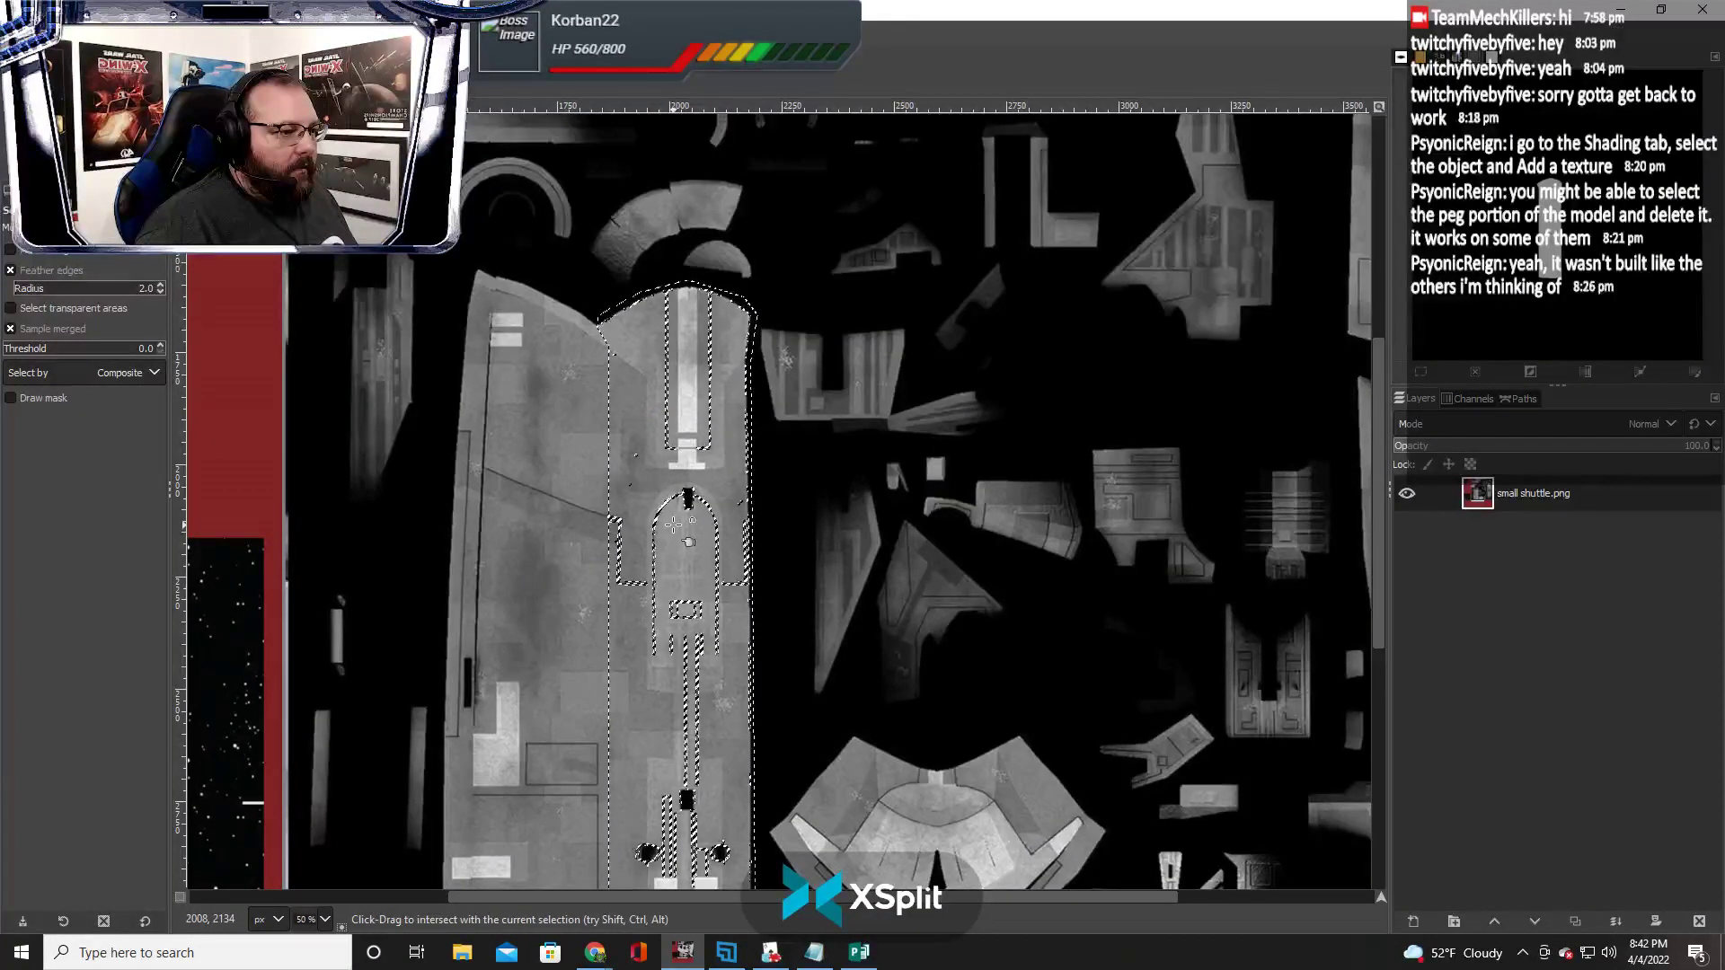
scroll(716, 539, down, 6)
scroll(716, 539, up, 6)
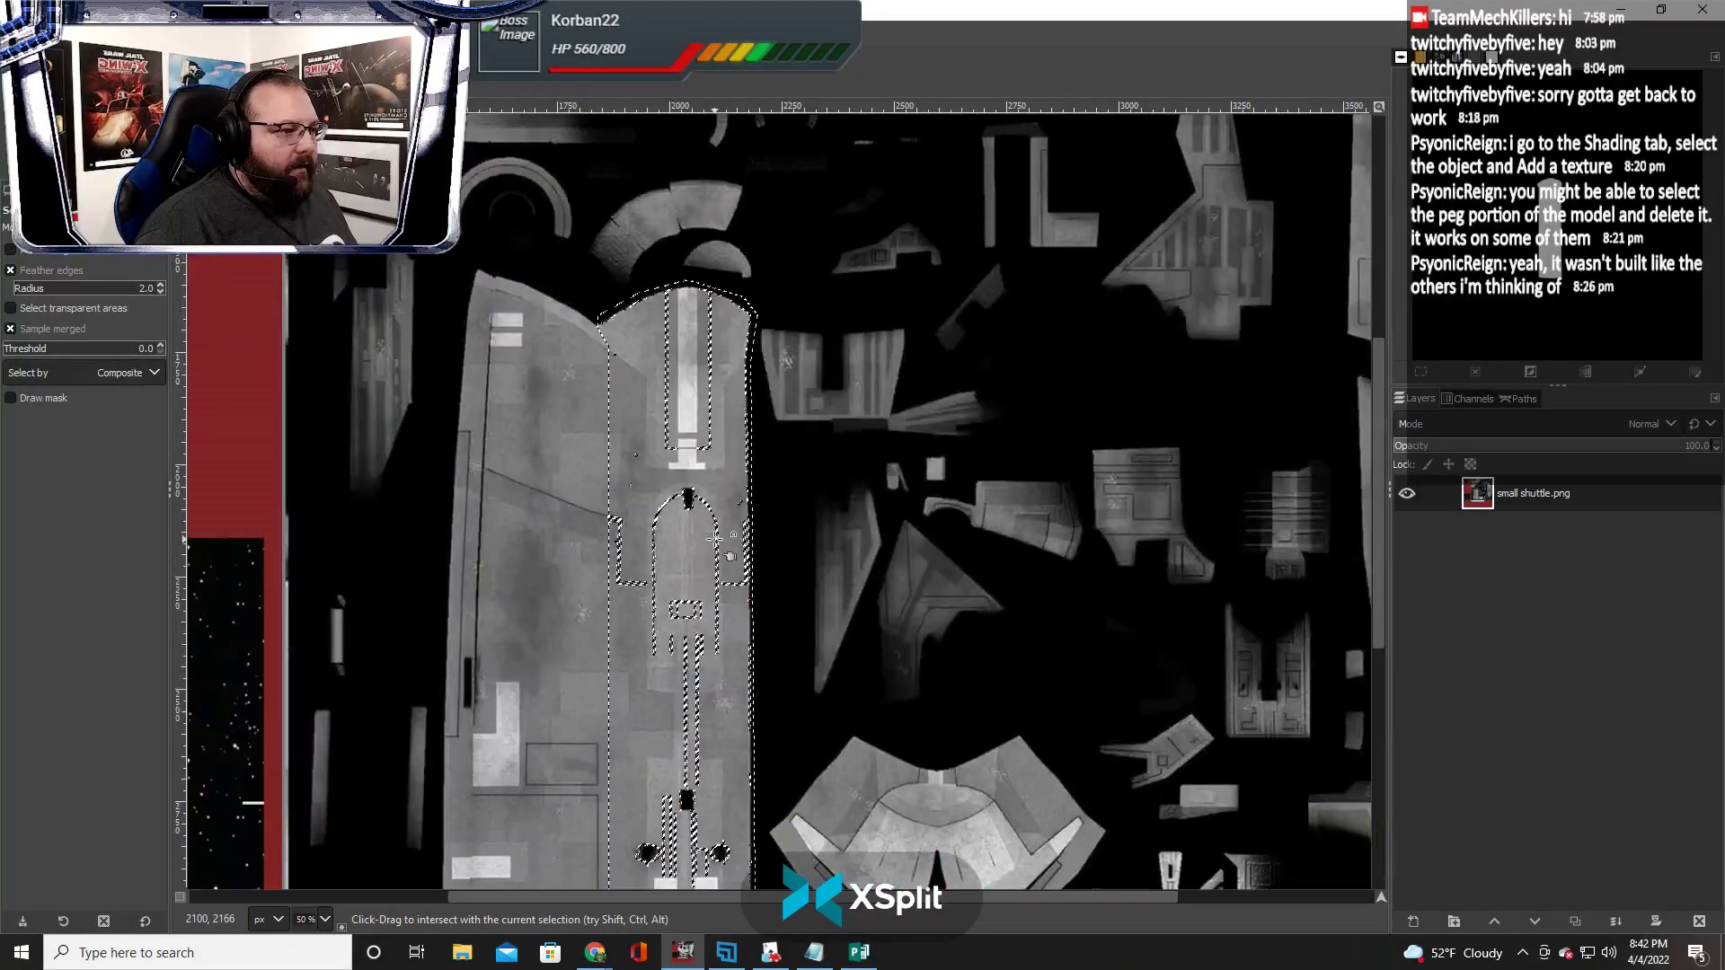
mouse_move(683, 396)
mouse_down()
mouse_move(738, 399)
mouse_move(713, 400)
mouse_up()
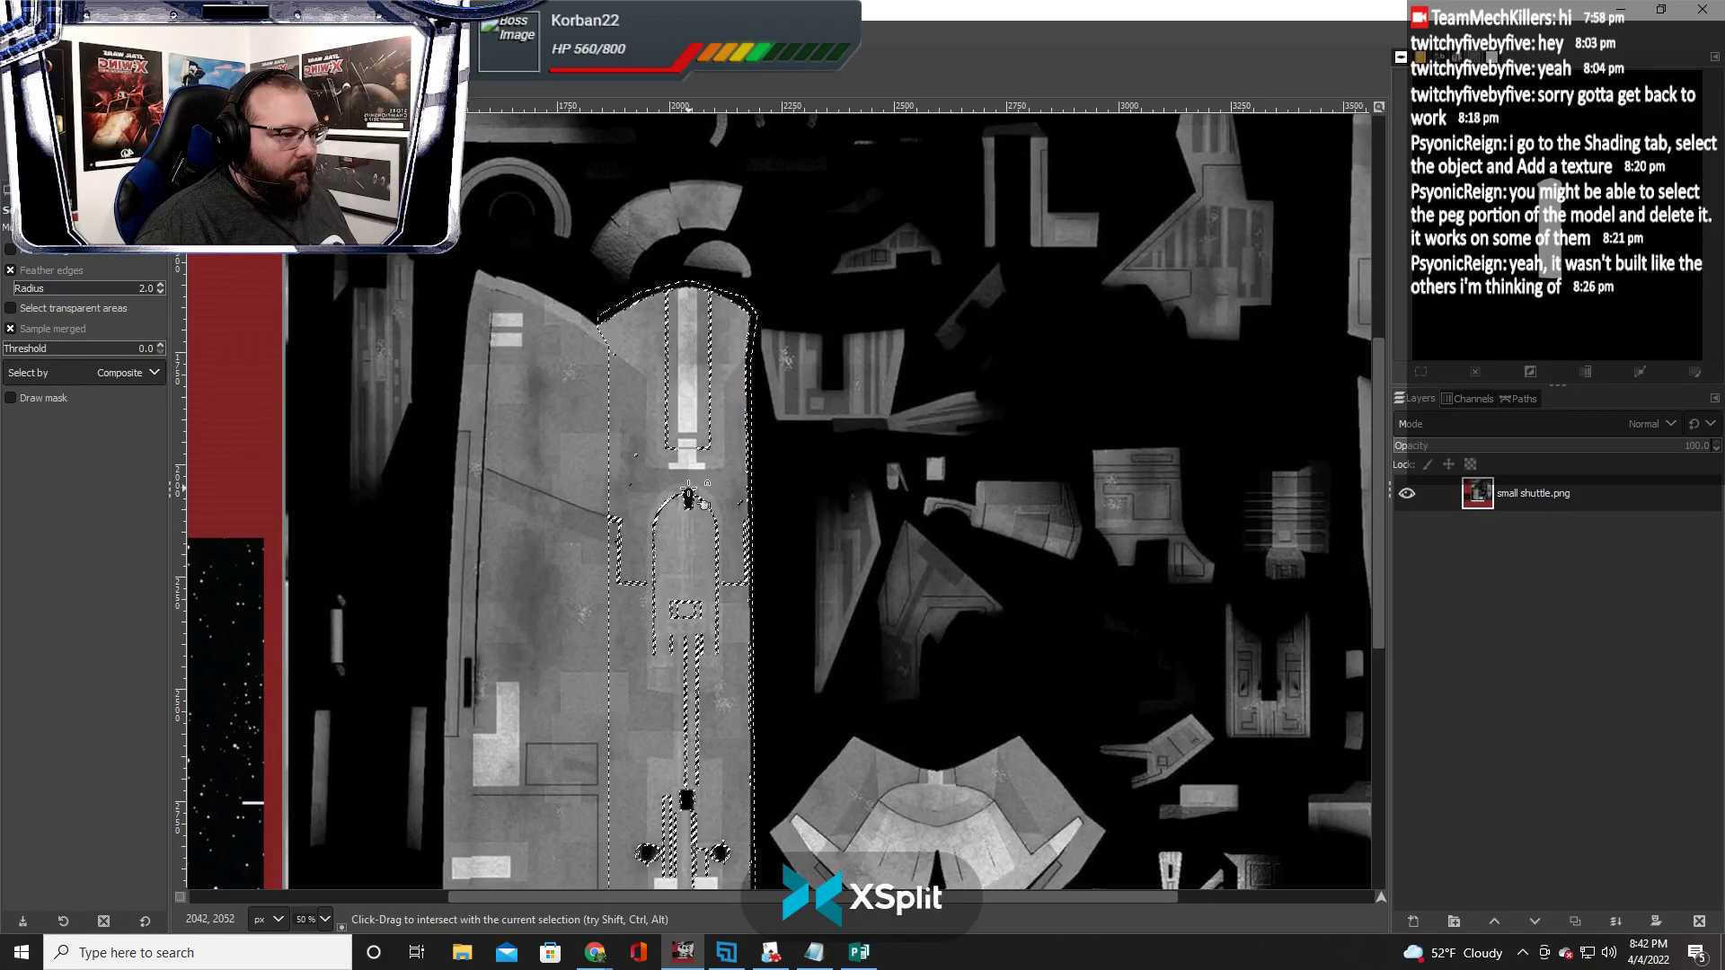
Subtract the white crossbar at the stripe's foot from the hull selection with a rectangle of about 80 × 12 px
scroll(692, 483, up, 2)
scroll(688, 485, up, 1)
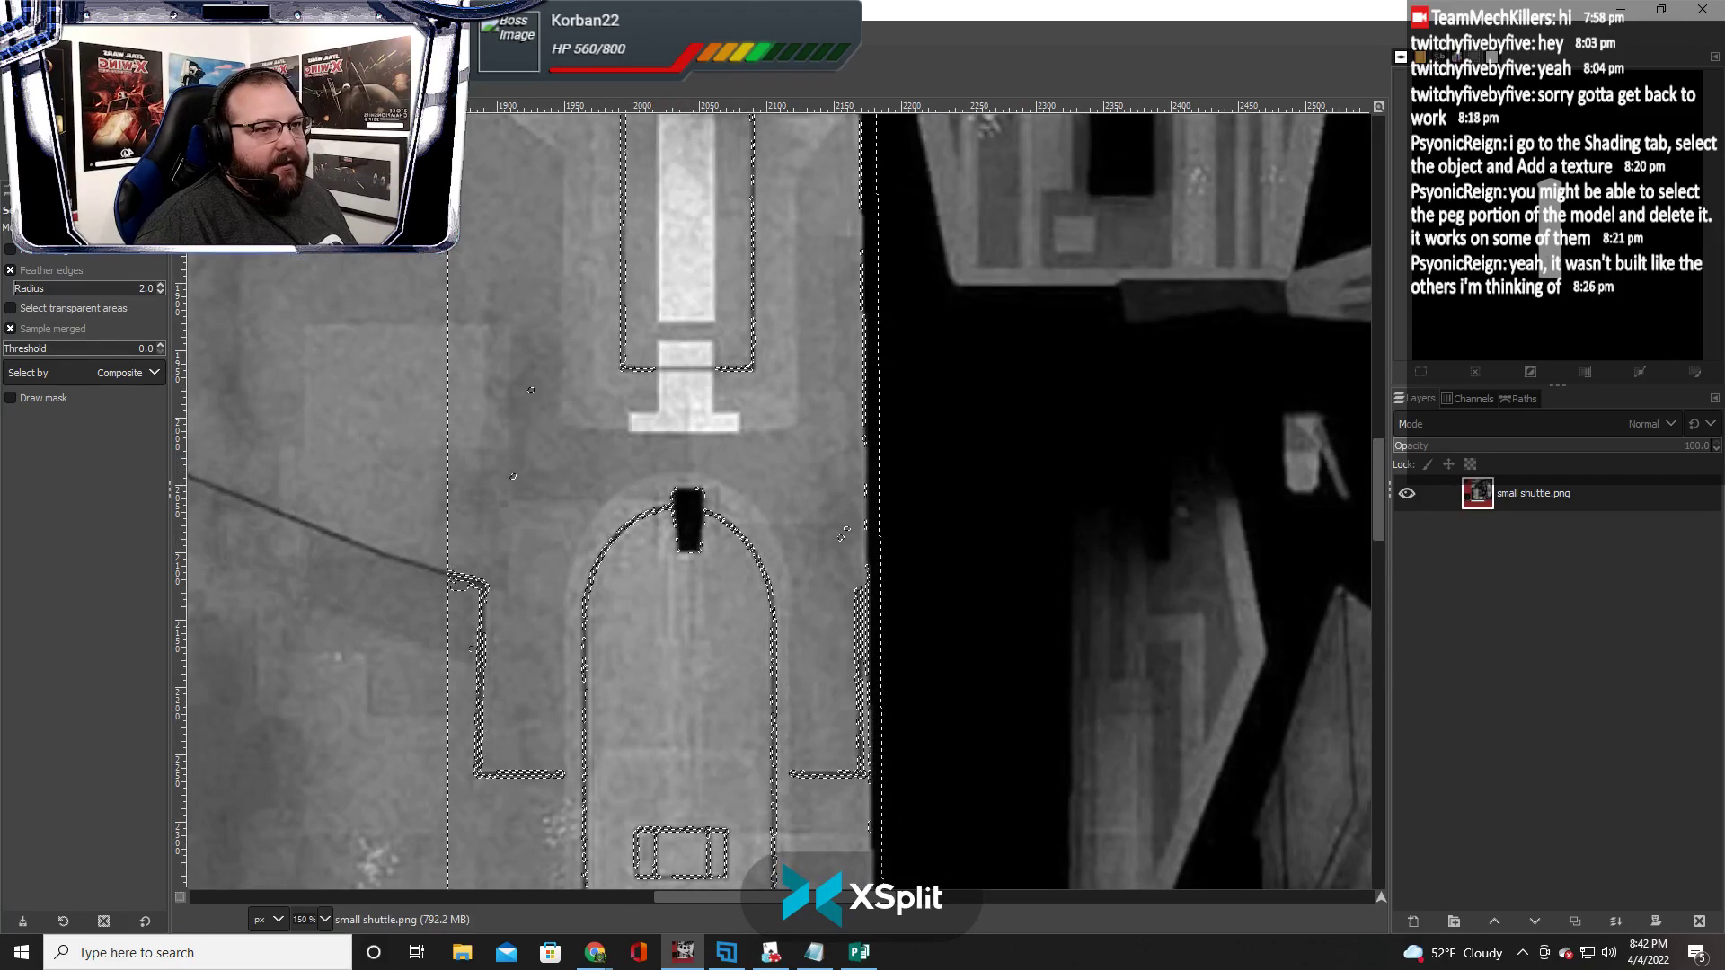
key(r)
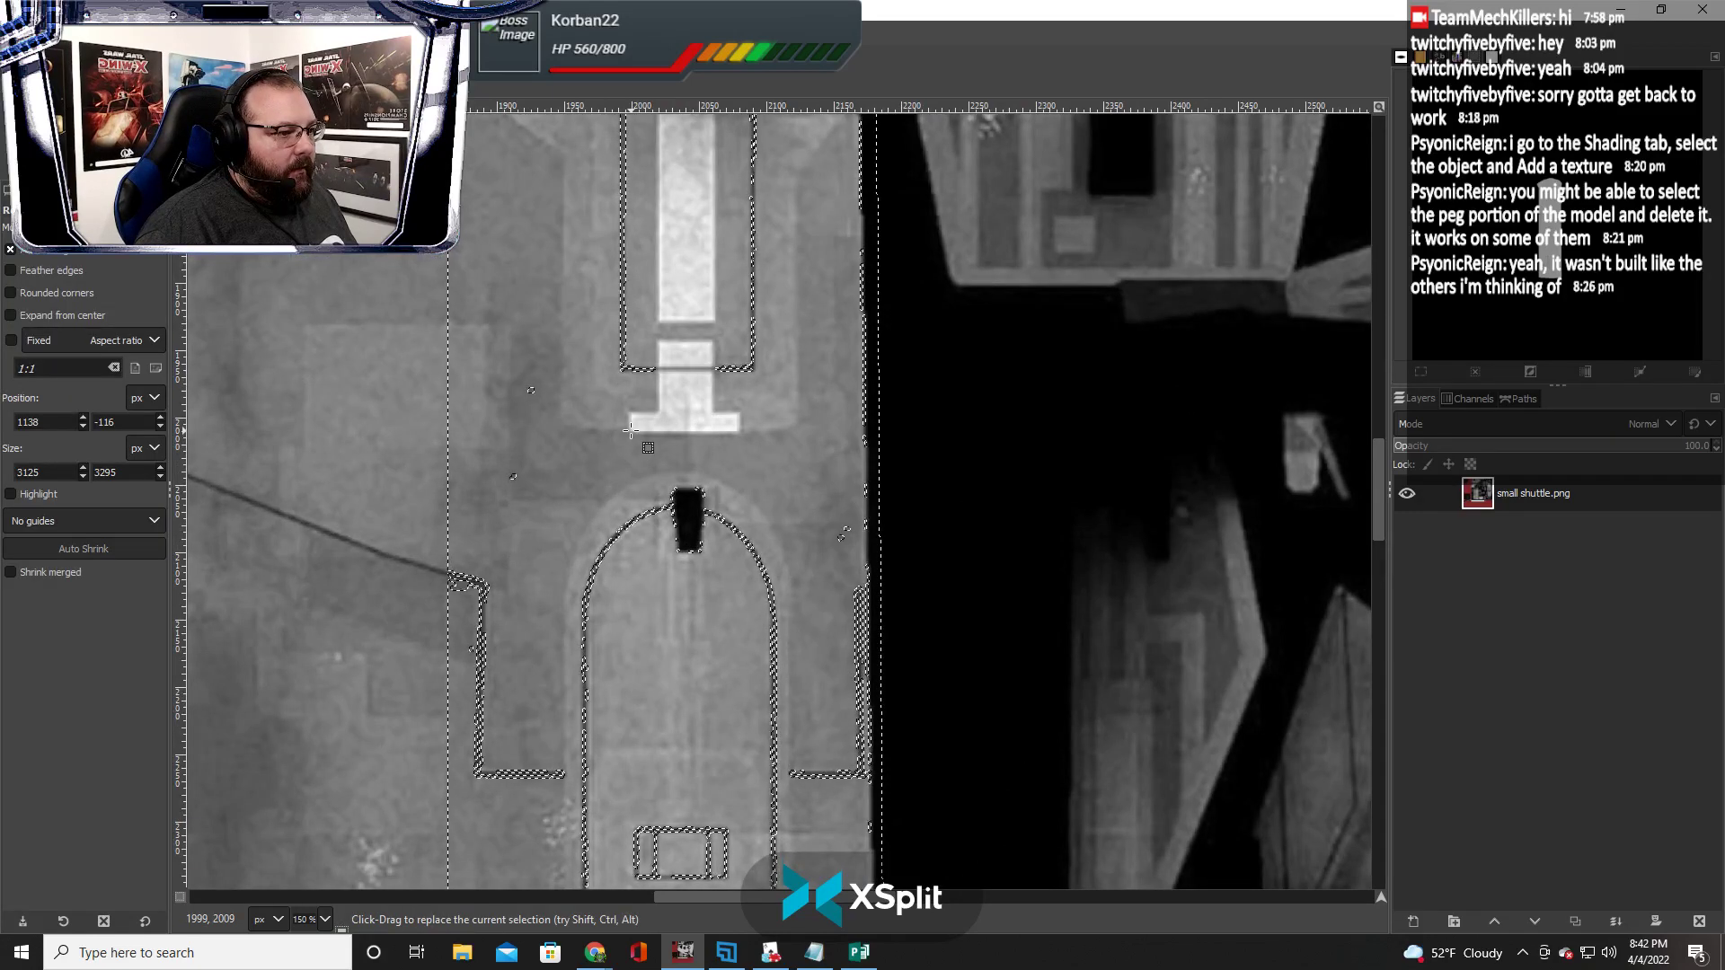
drag(631, 430, 739, 418)
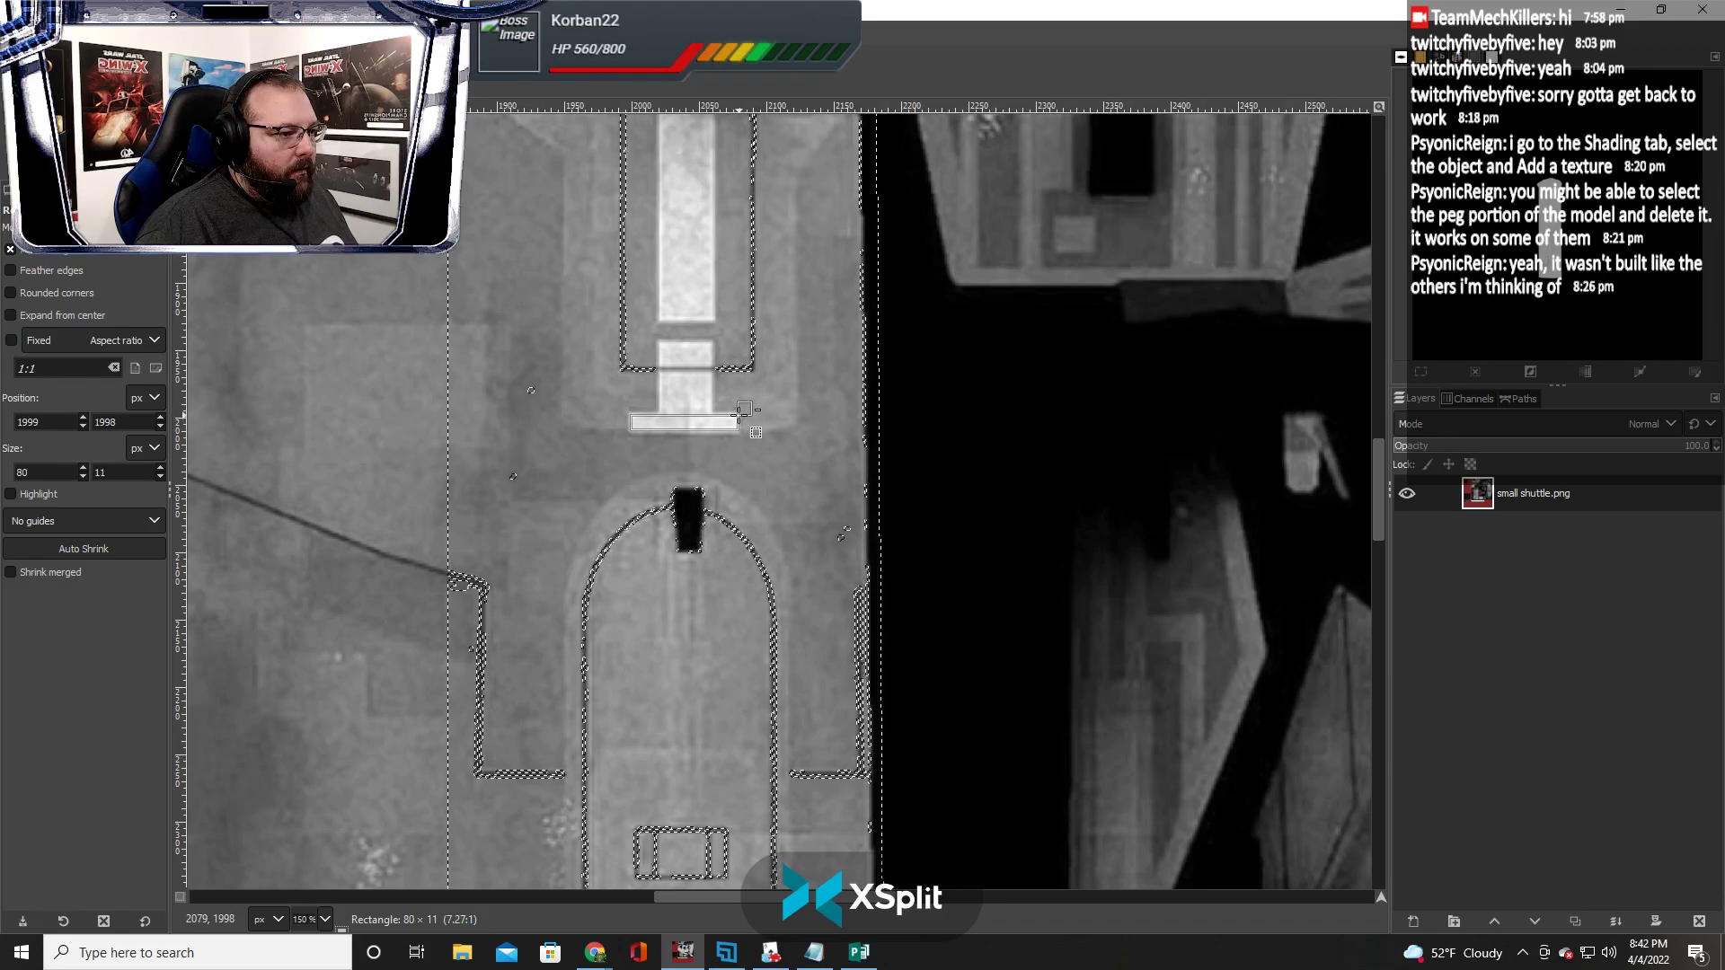
drag(738, 418, 739, 417)
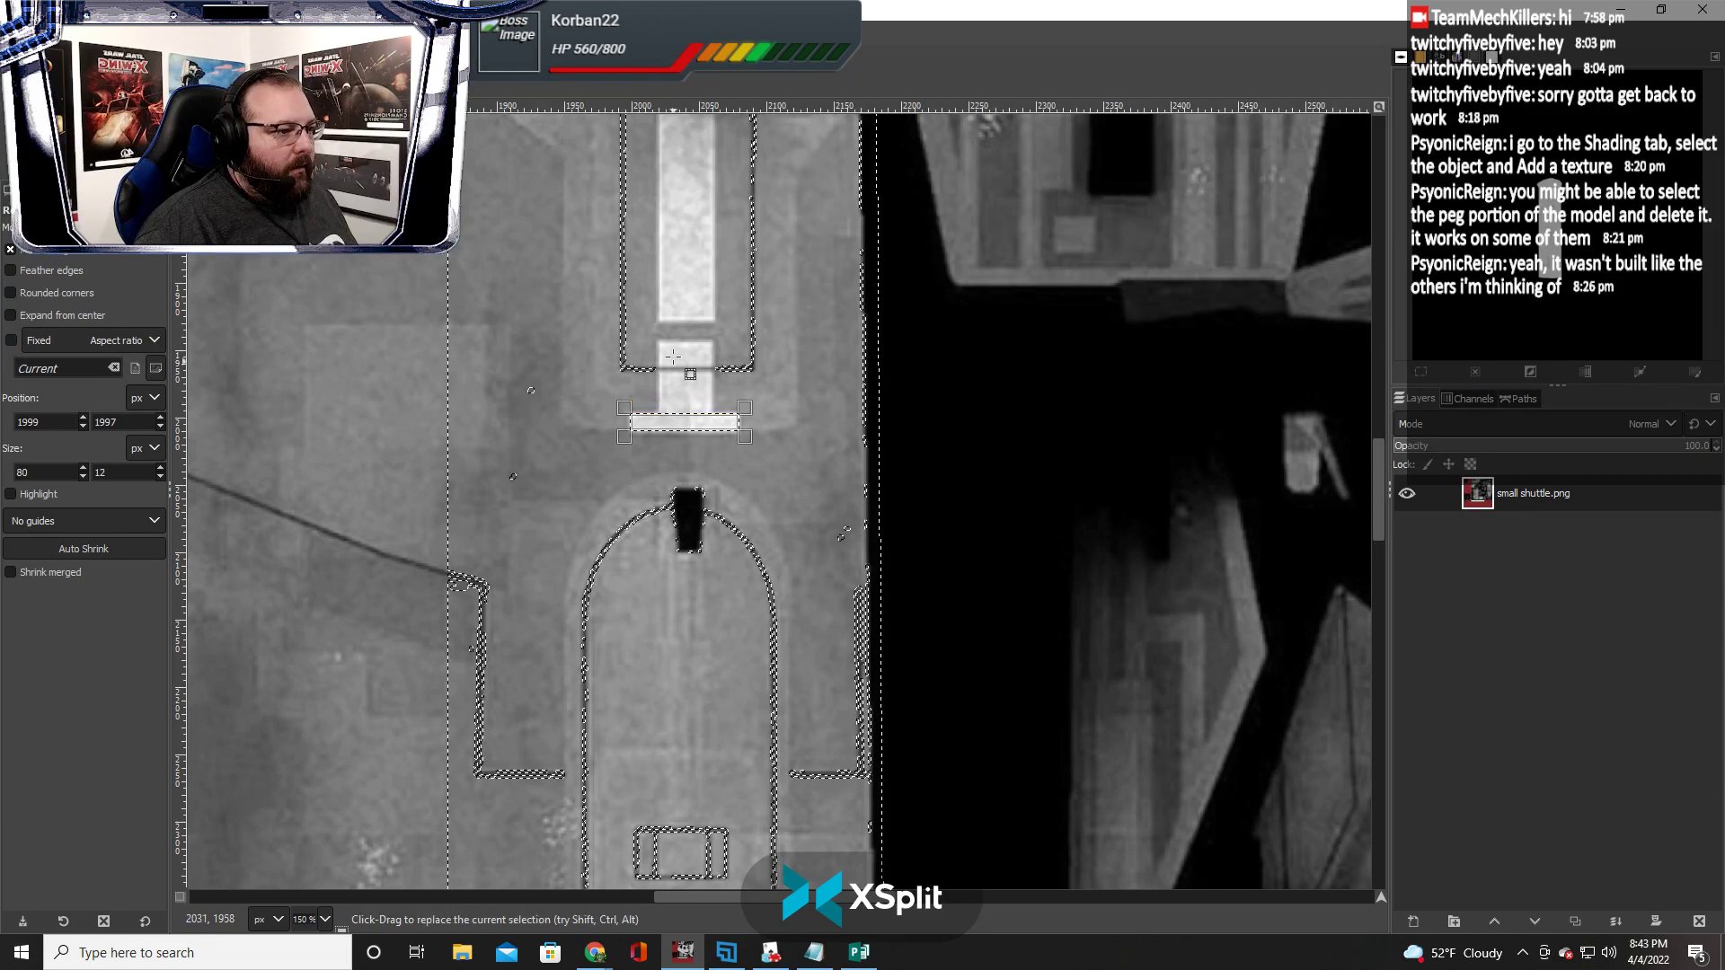
Subtract the white block above the crossbar, about 38 × 54 px, and the long white stripe, about 42 × 324 px, from the selection
drag(659, 341, 712, 416)
scroll(718, 469, up, 5)
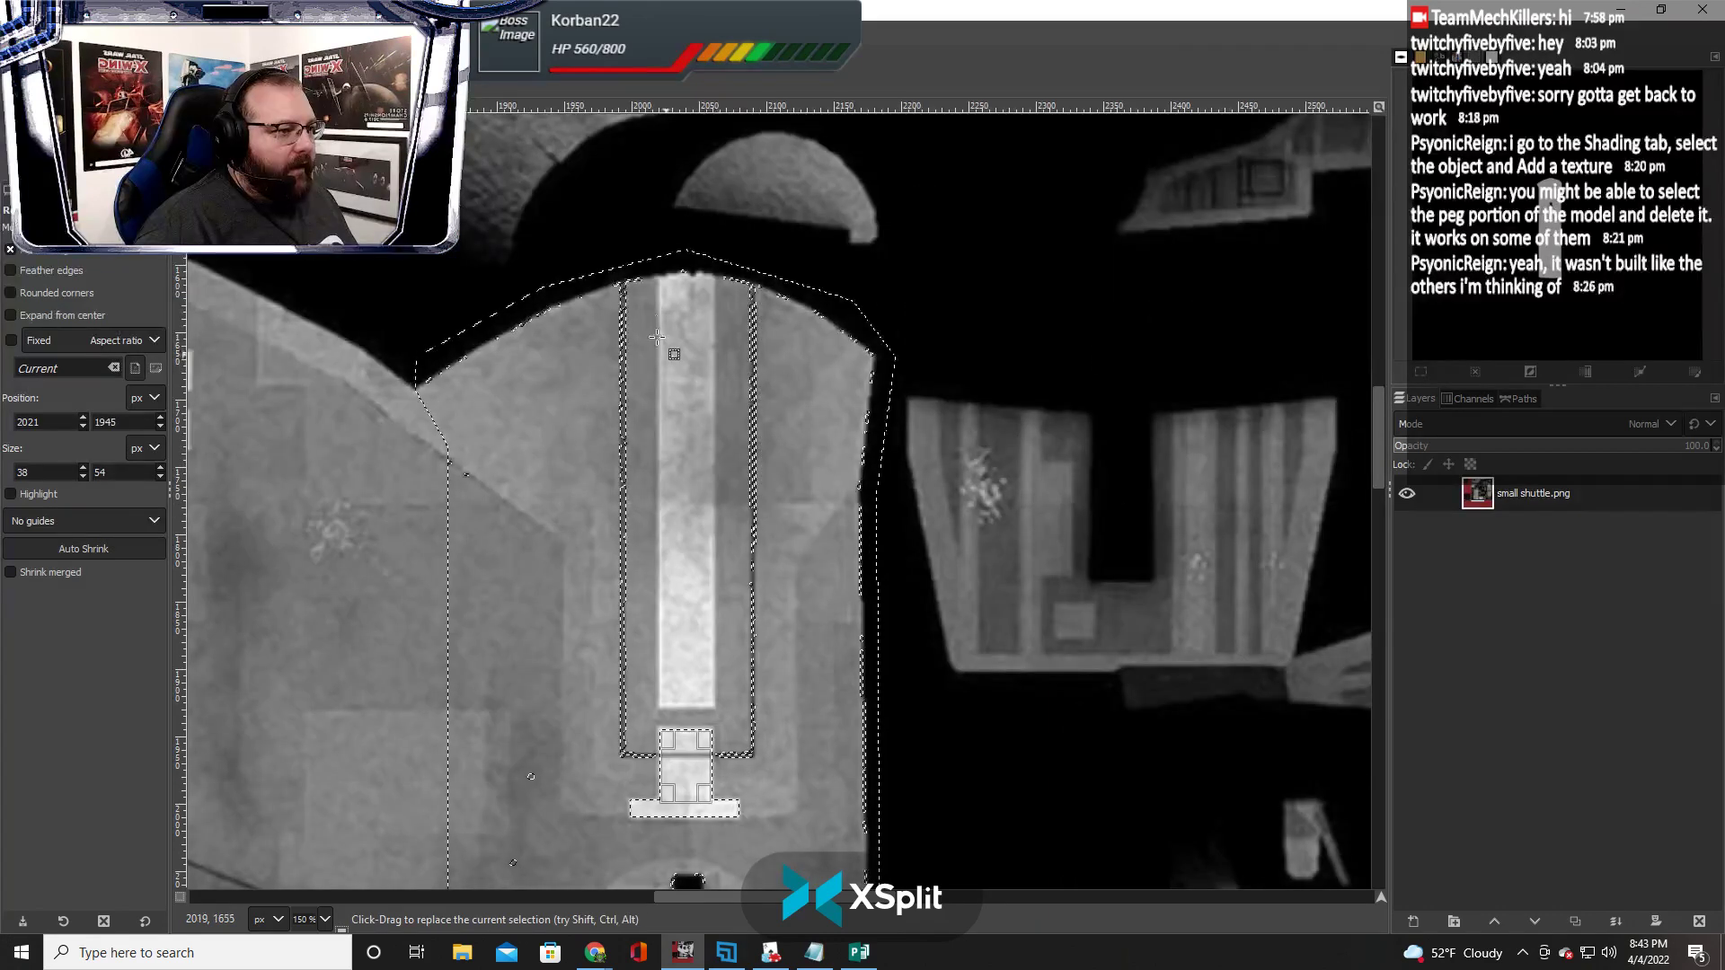
drag(663, 271, 712, 706)
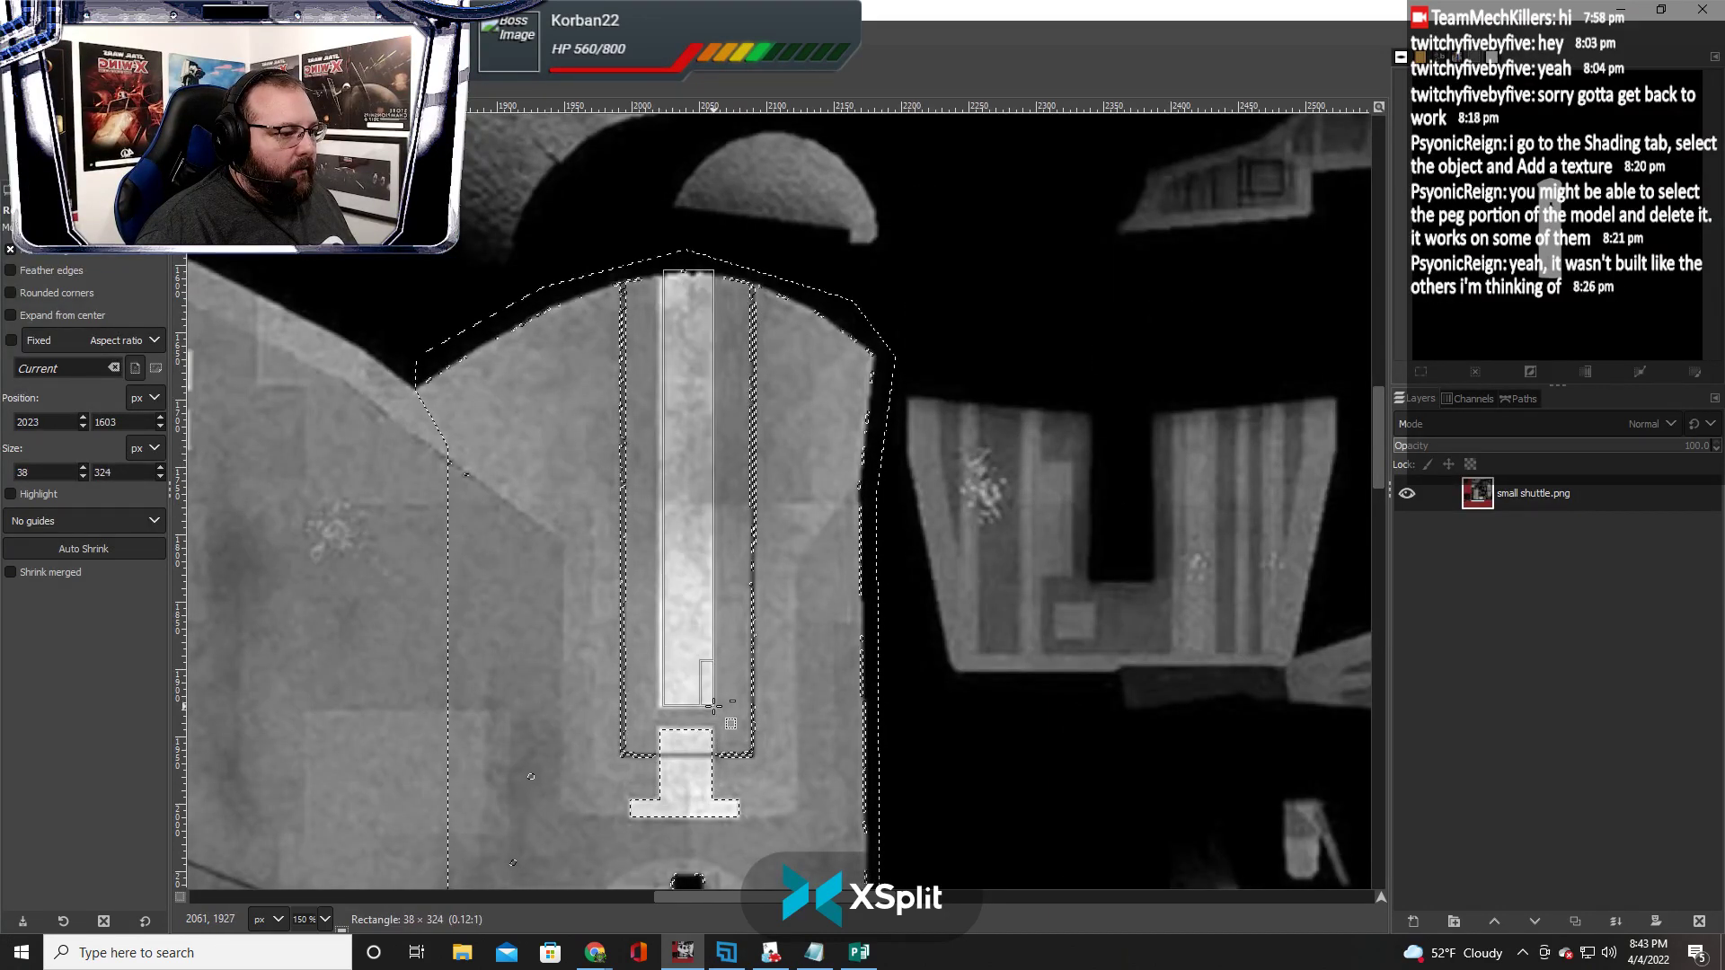
drag(668, 588, 662, 589)
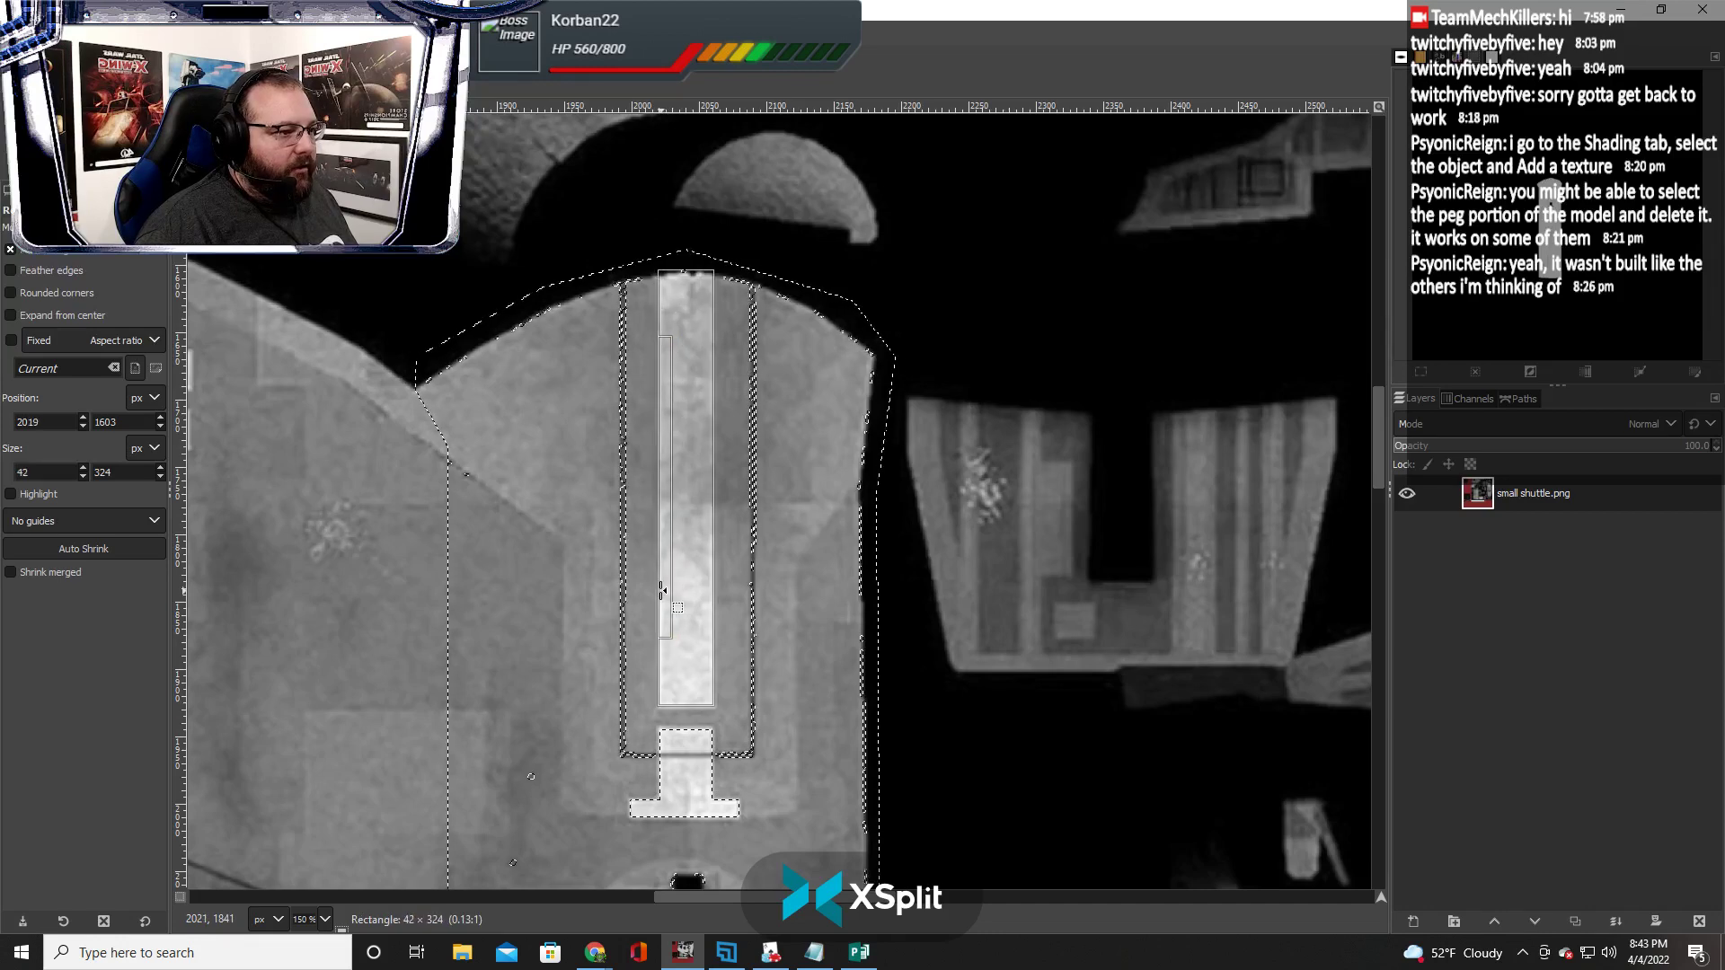
Extend the subtracted white stripe to 42 × 325 px and subtract the left white block near the hull's lower edge, about 51 × 90 px
drag(686, 684, 687, 686)
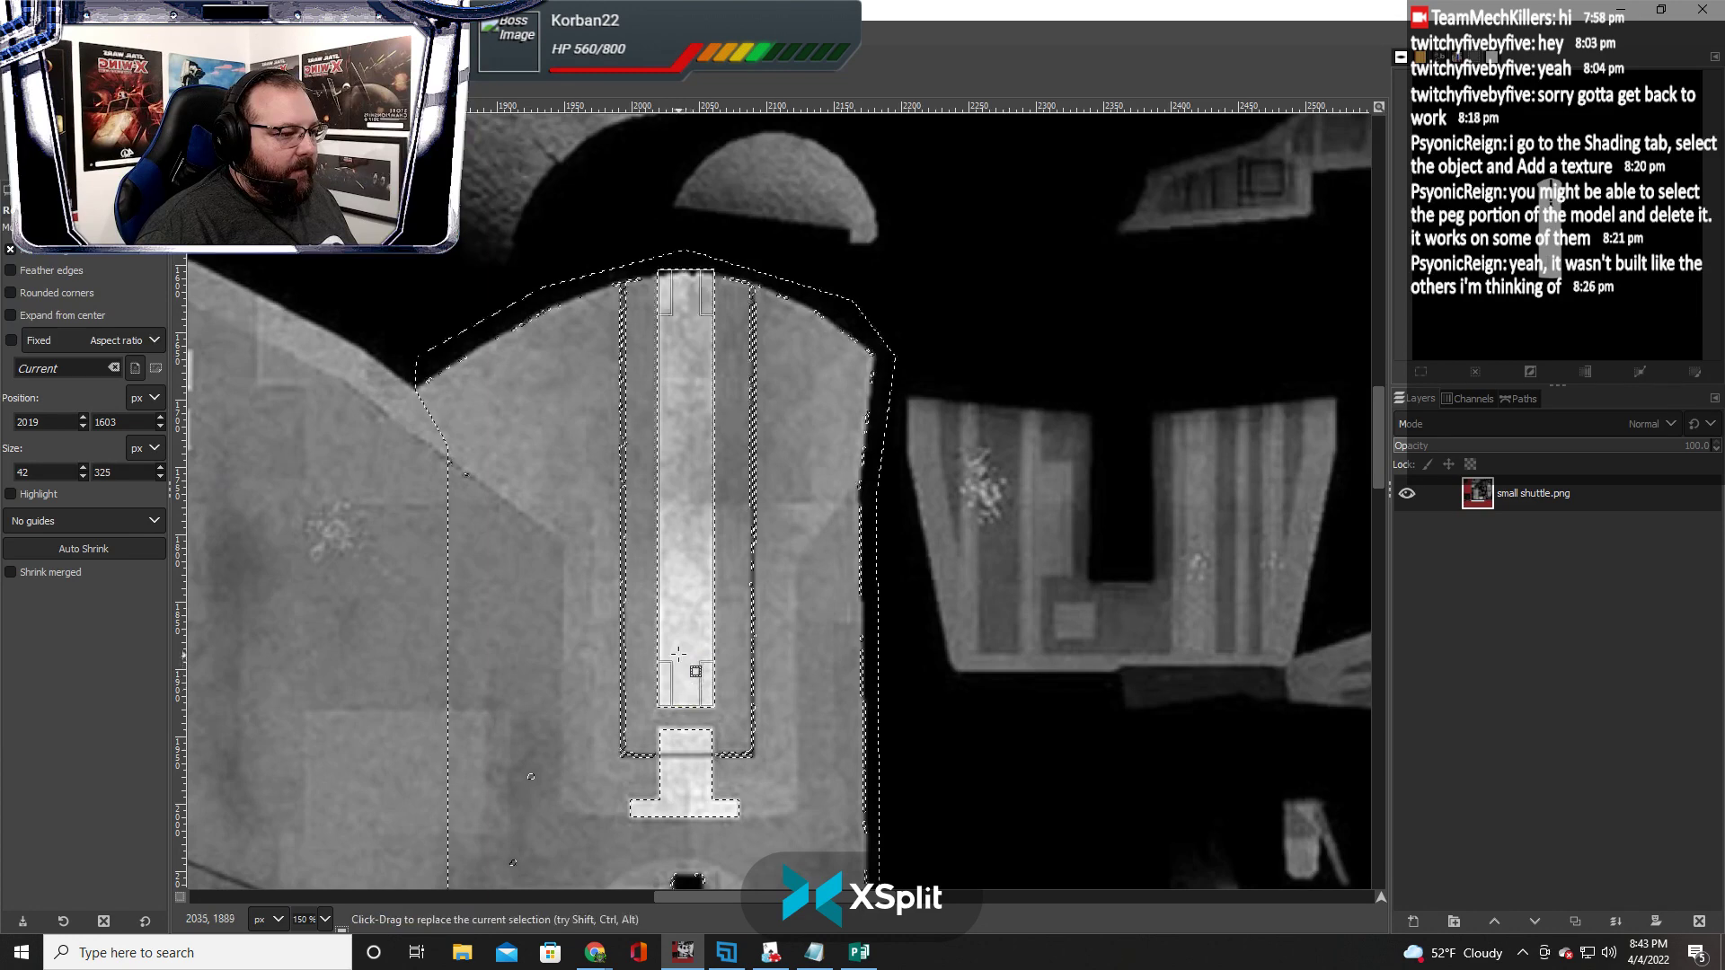
scroll(683, 664, down, 15)
scroll(666, 628, up, 2)
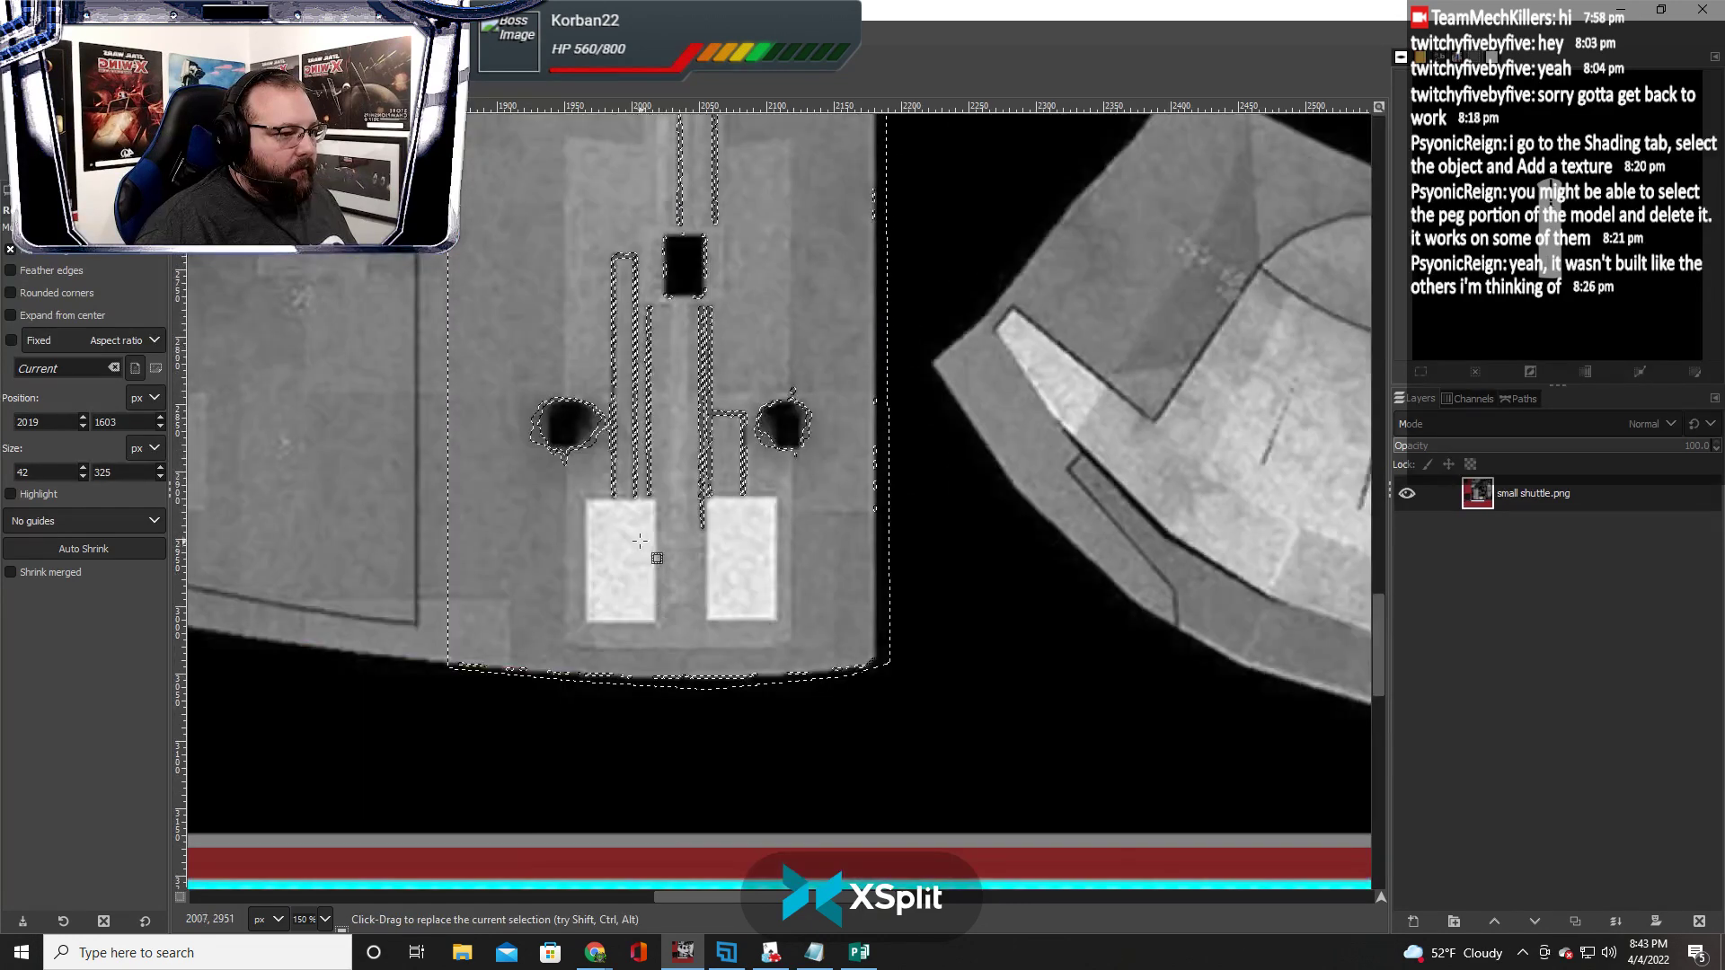
drag(590, 511, 655, 622)
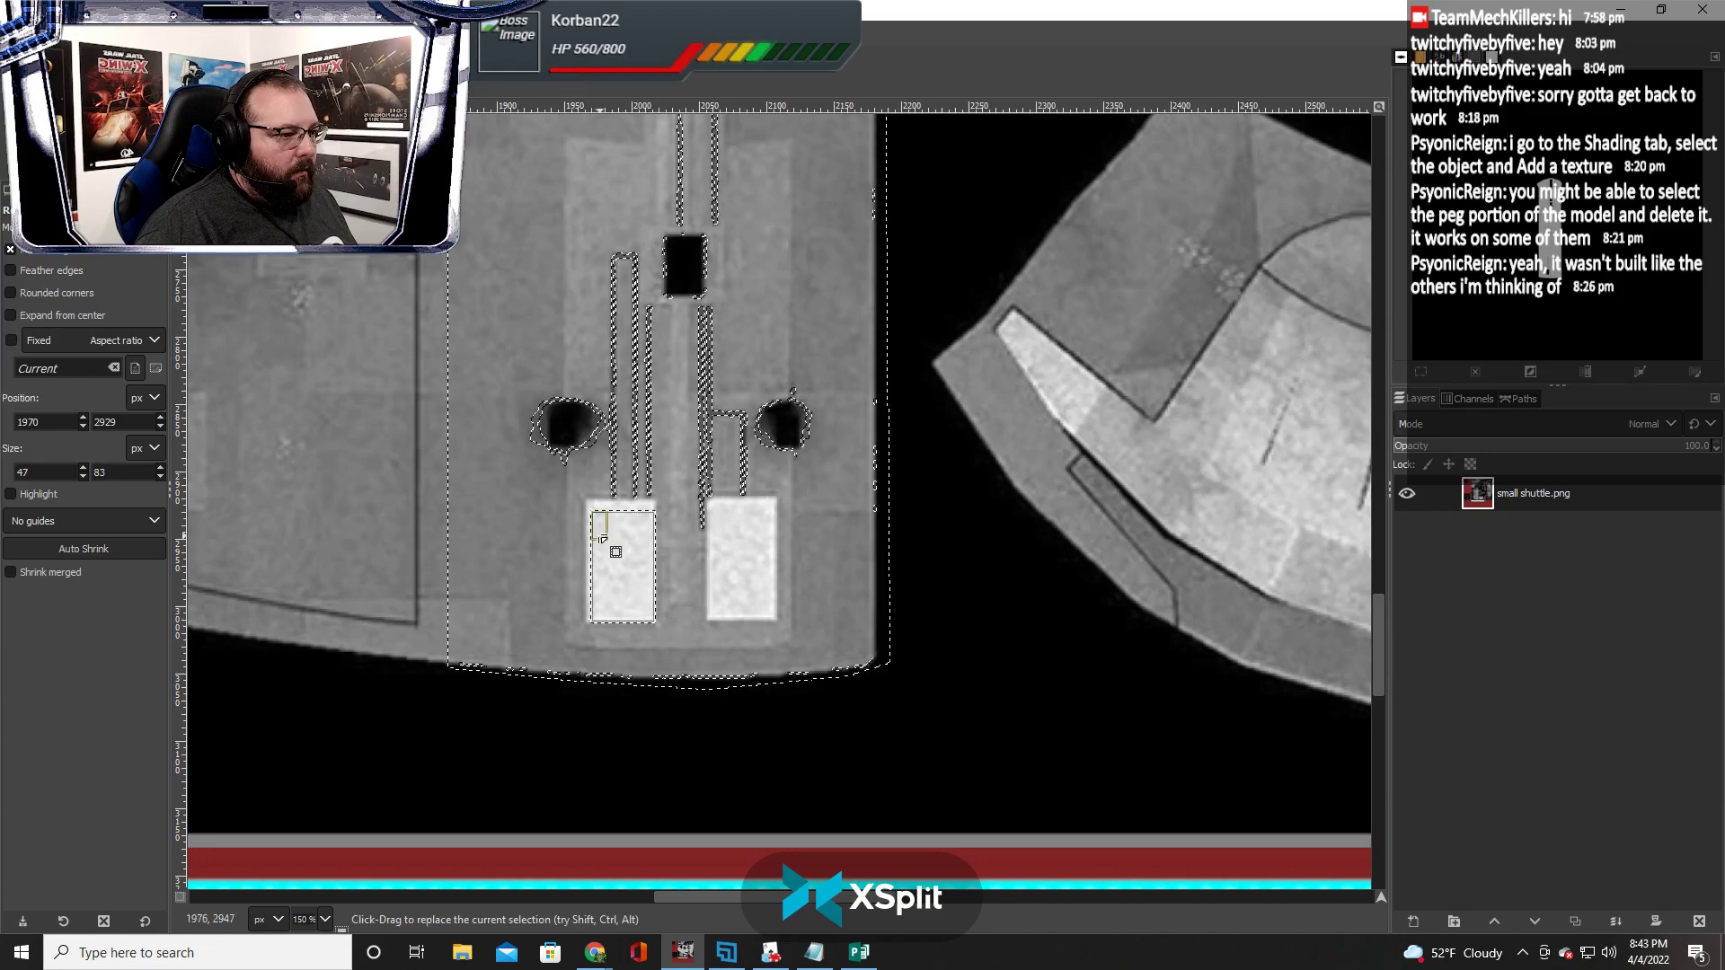
drag(589, 514, 589, 514)
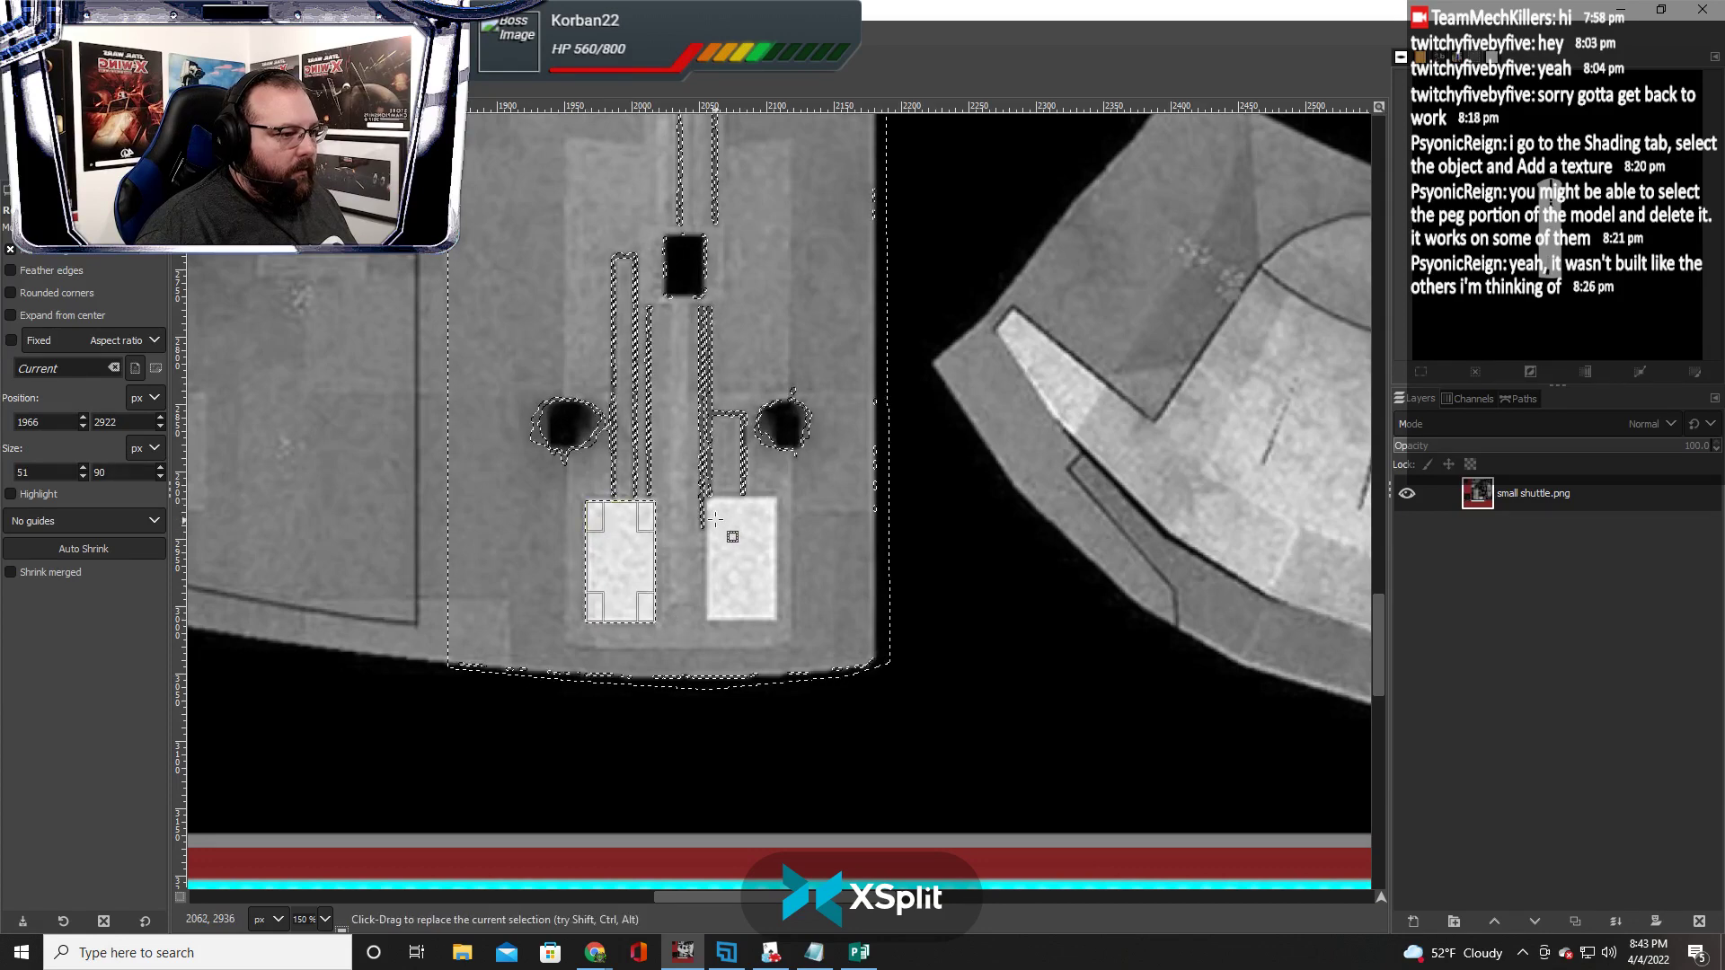
Subtract the right white block near the hull's lower edge from the selection with a rectangle of about 50 × 90 px
drag(771, 500, 708, 618)
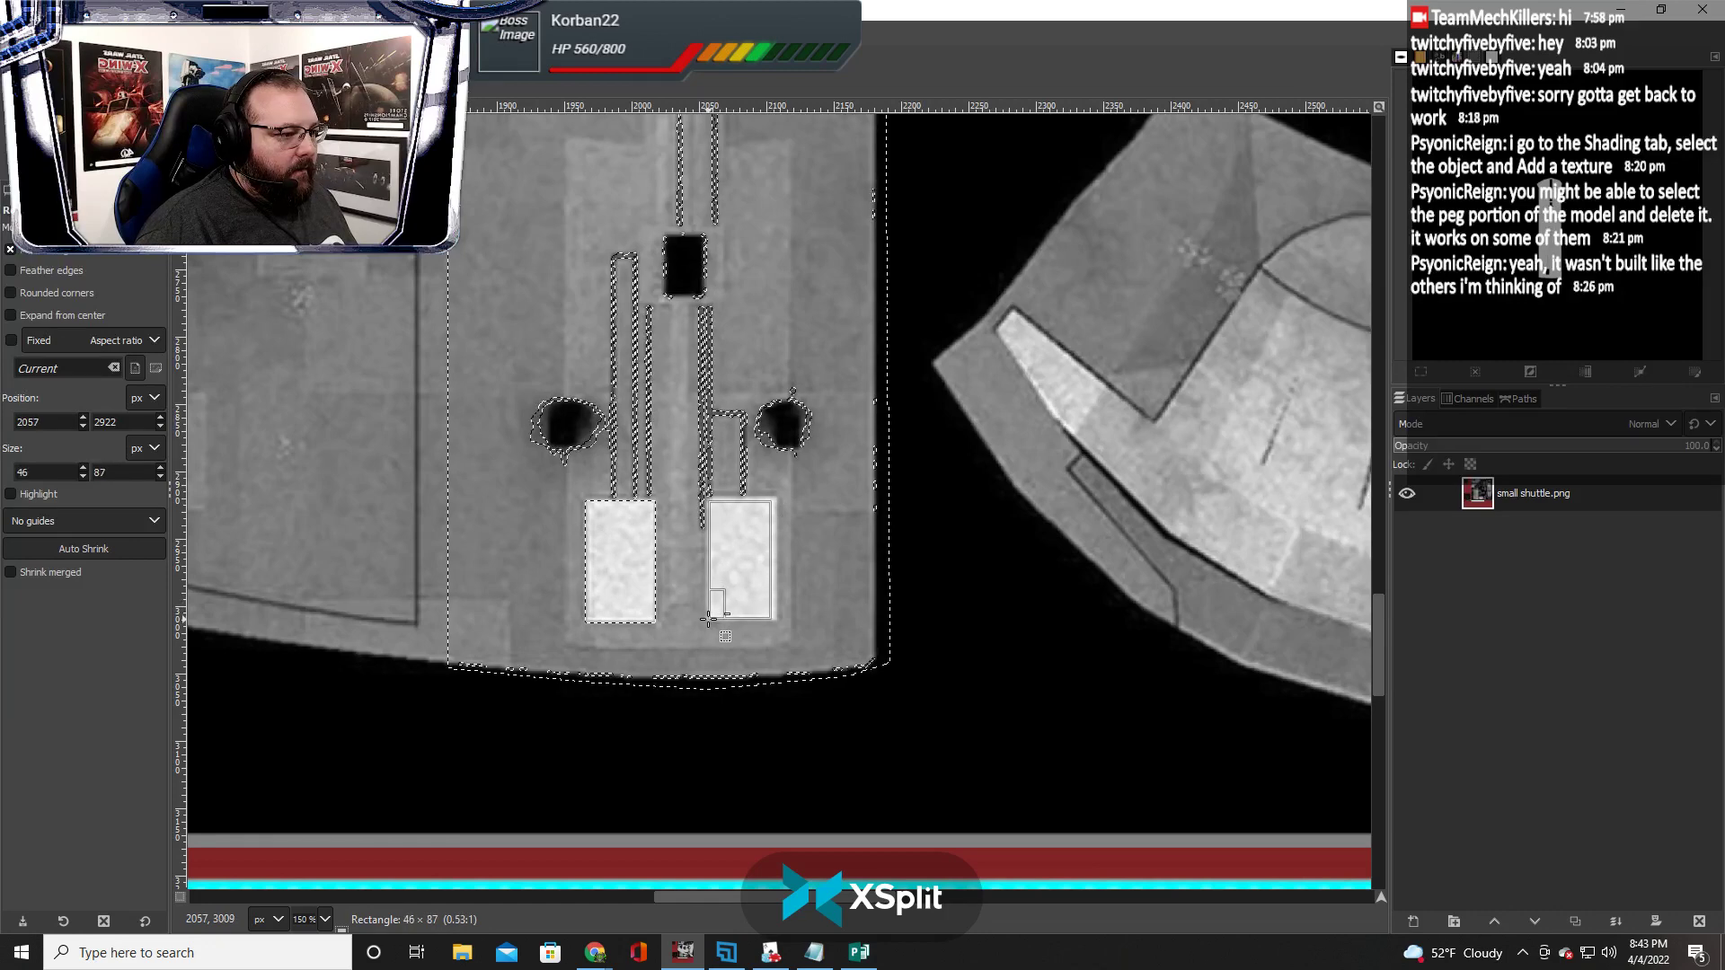
drag(762, 559, 747, 513)
scroll(584, 520, down, 3)
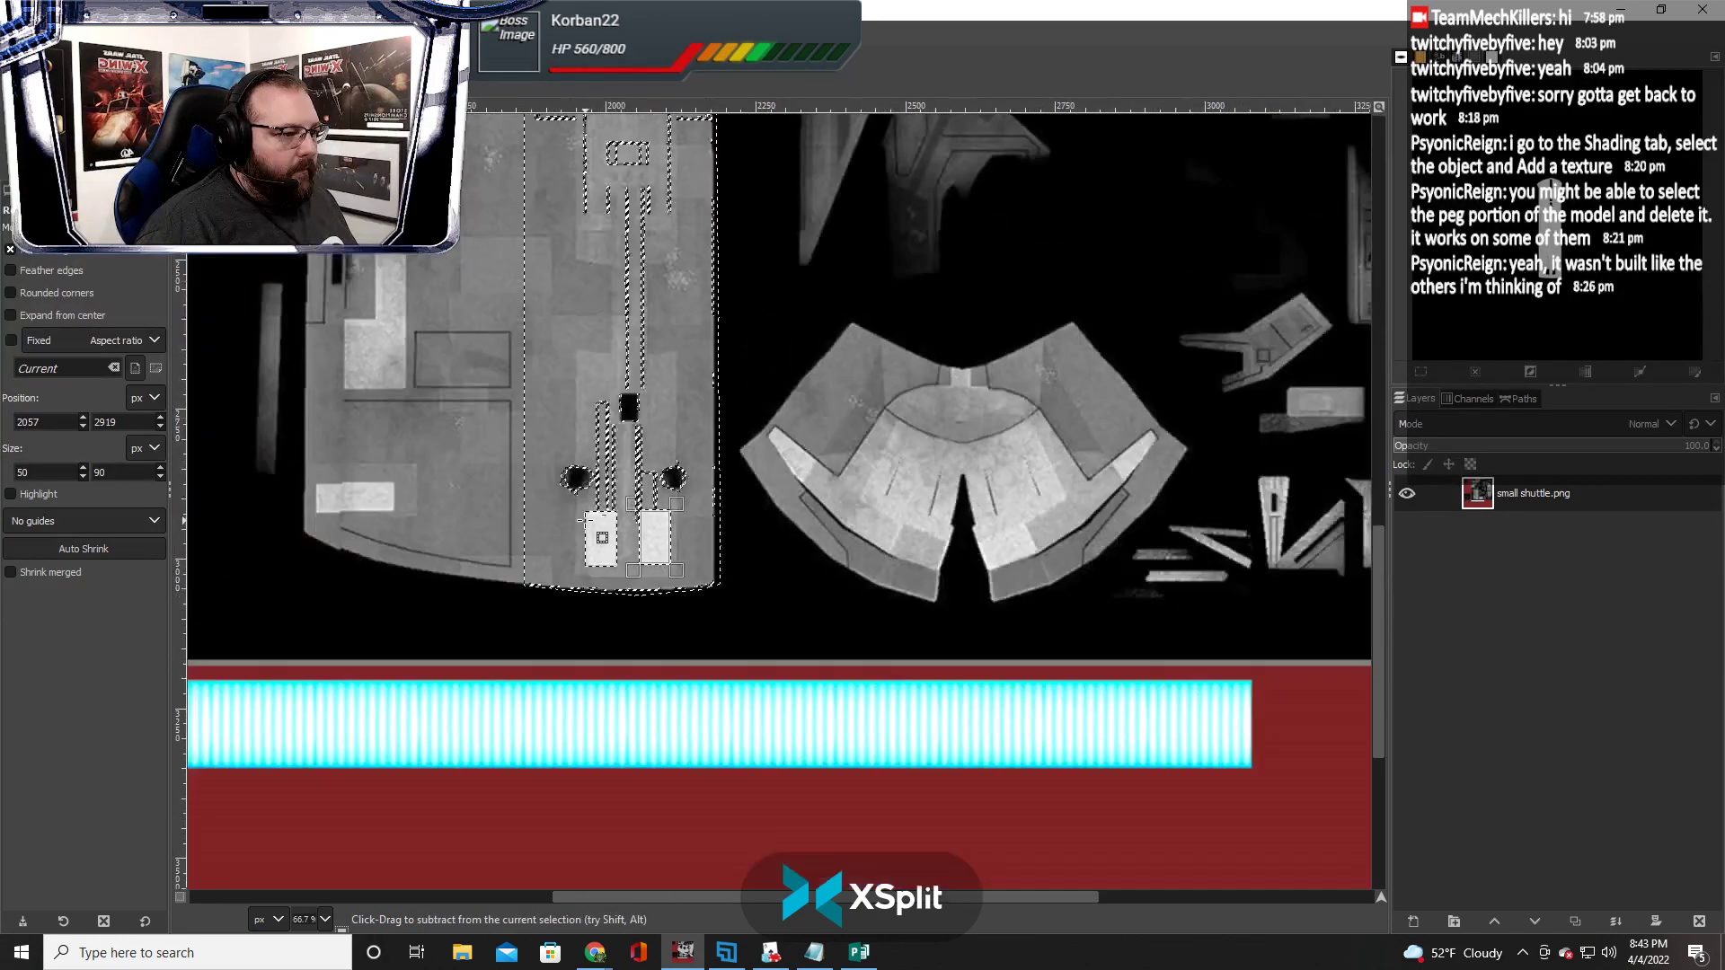
Add the two smudged dark spots above the white blocks back into the selection with ellipses of about 70 × 68 and 58 × 84 px
scroll(590, 526, up, 5)
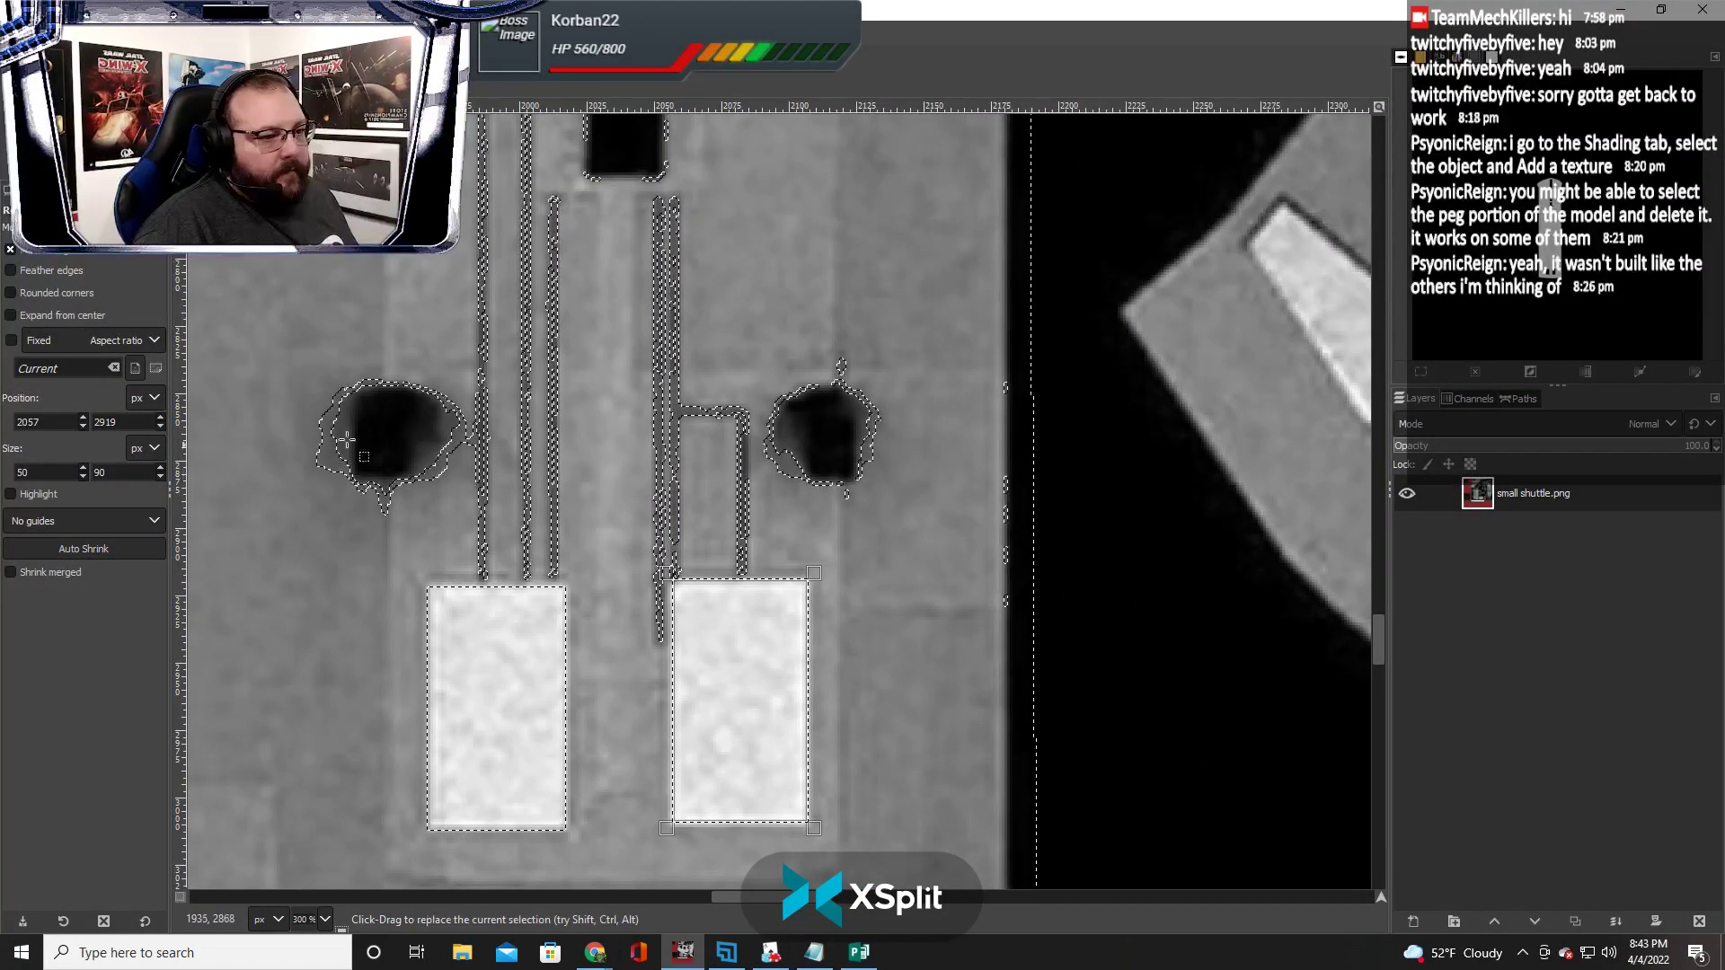
key(f)
key(r)
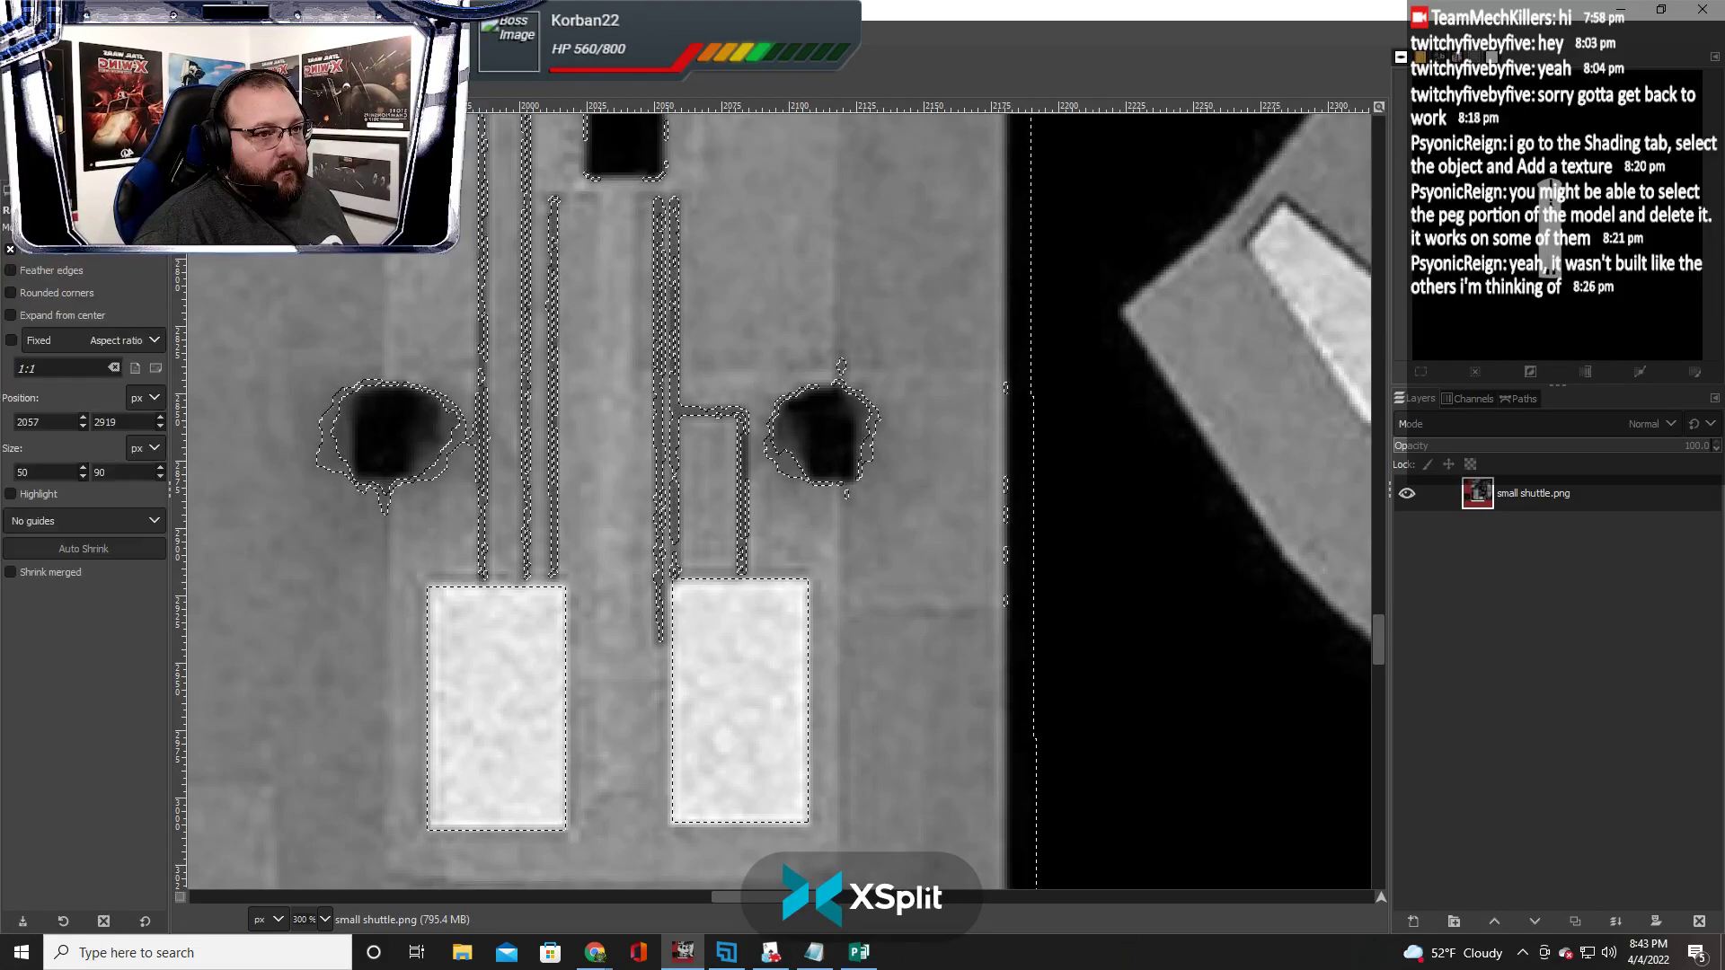
key(e)
drag(282, 348, 324, 405)
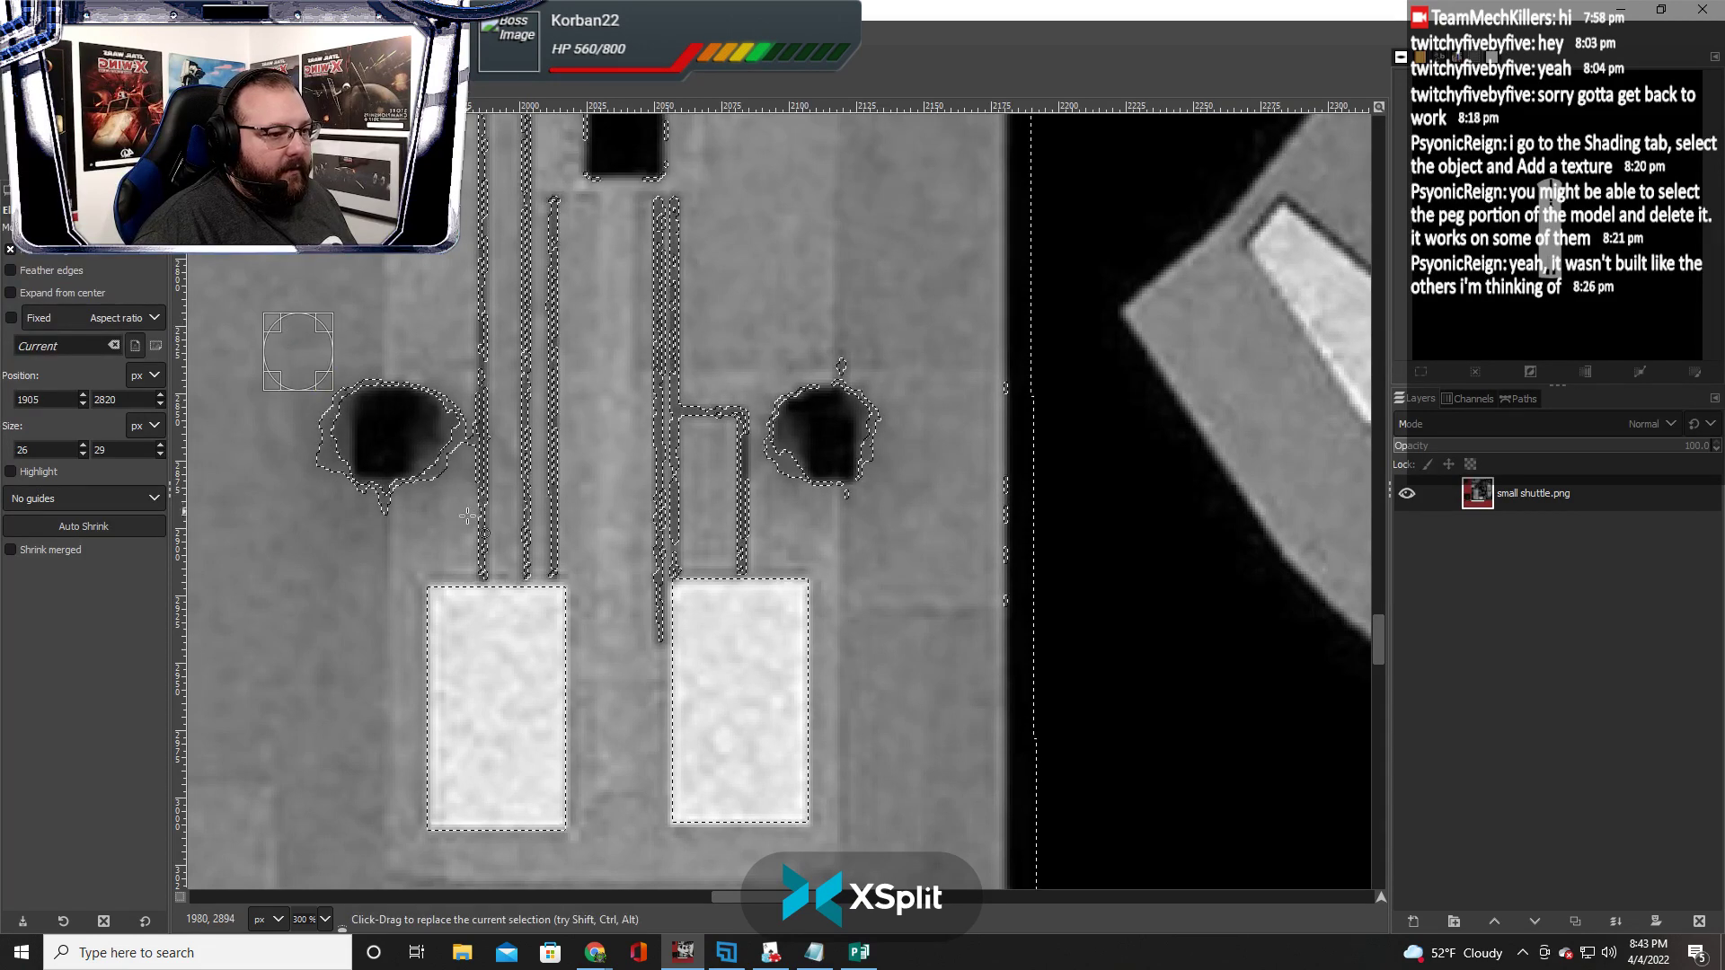
drag(469, 524, 299, 423)
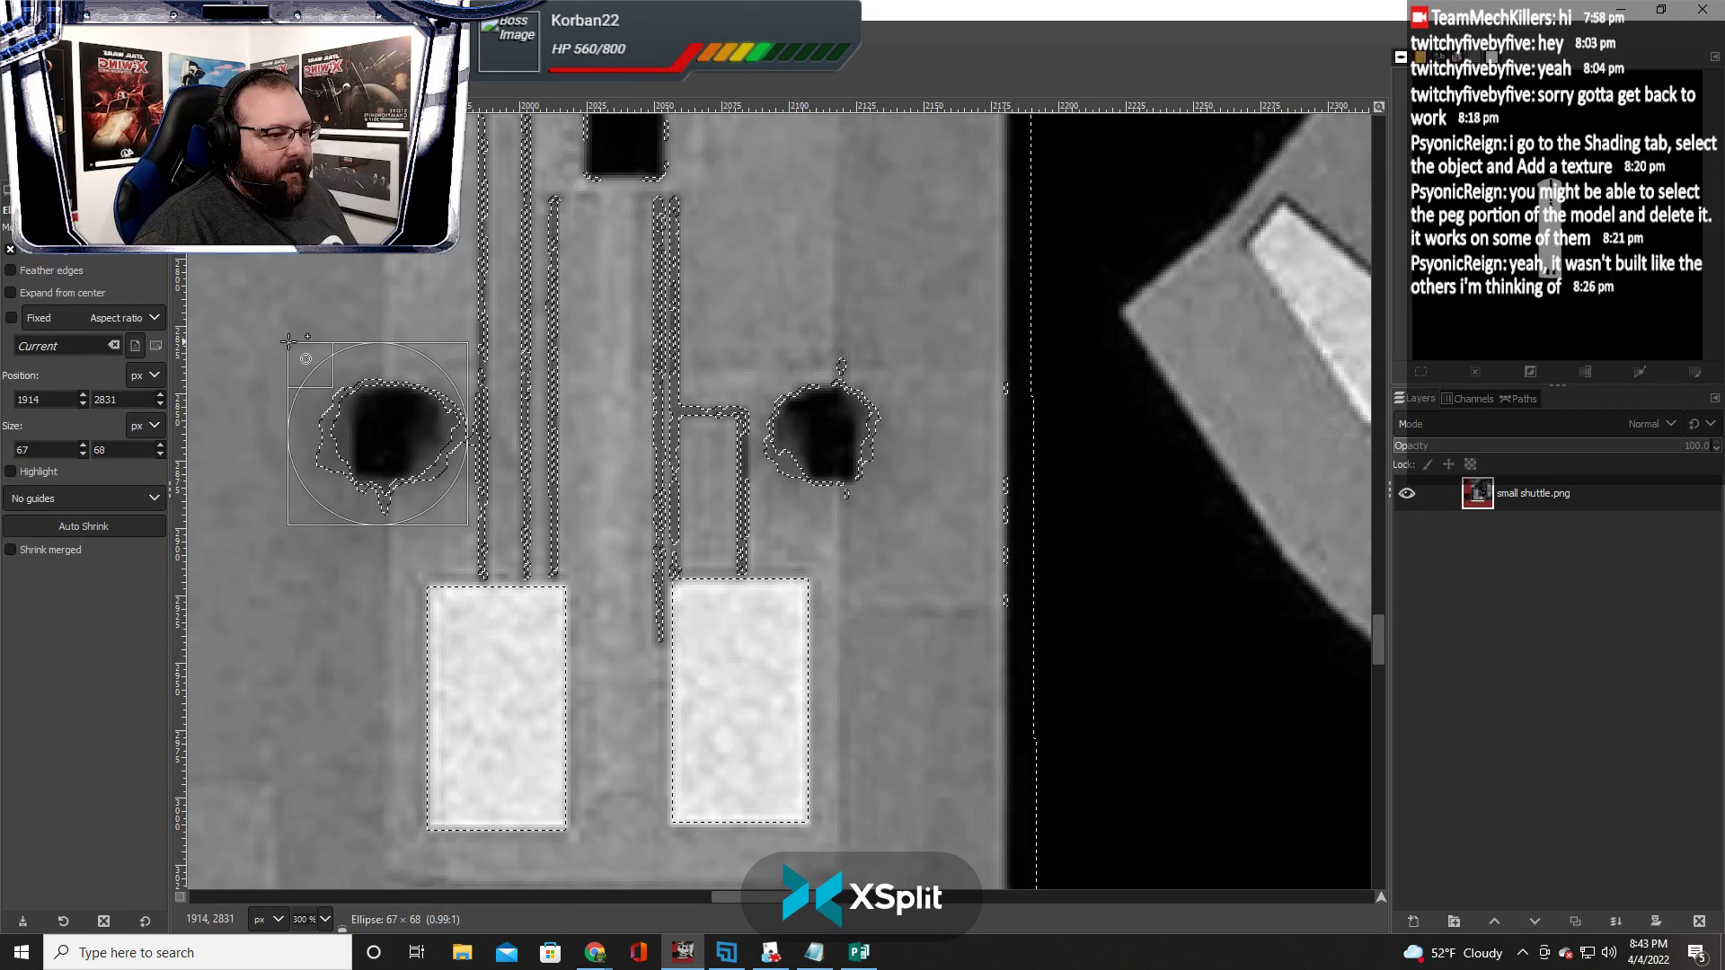
drag(289, 341, 289, 342)
drag(455, 436, 465, 437)
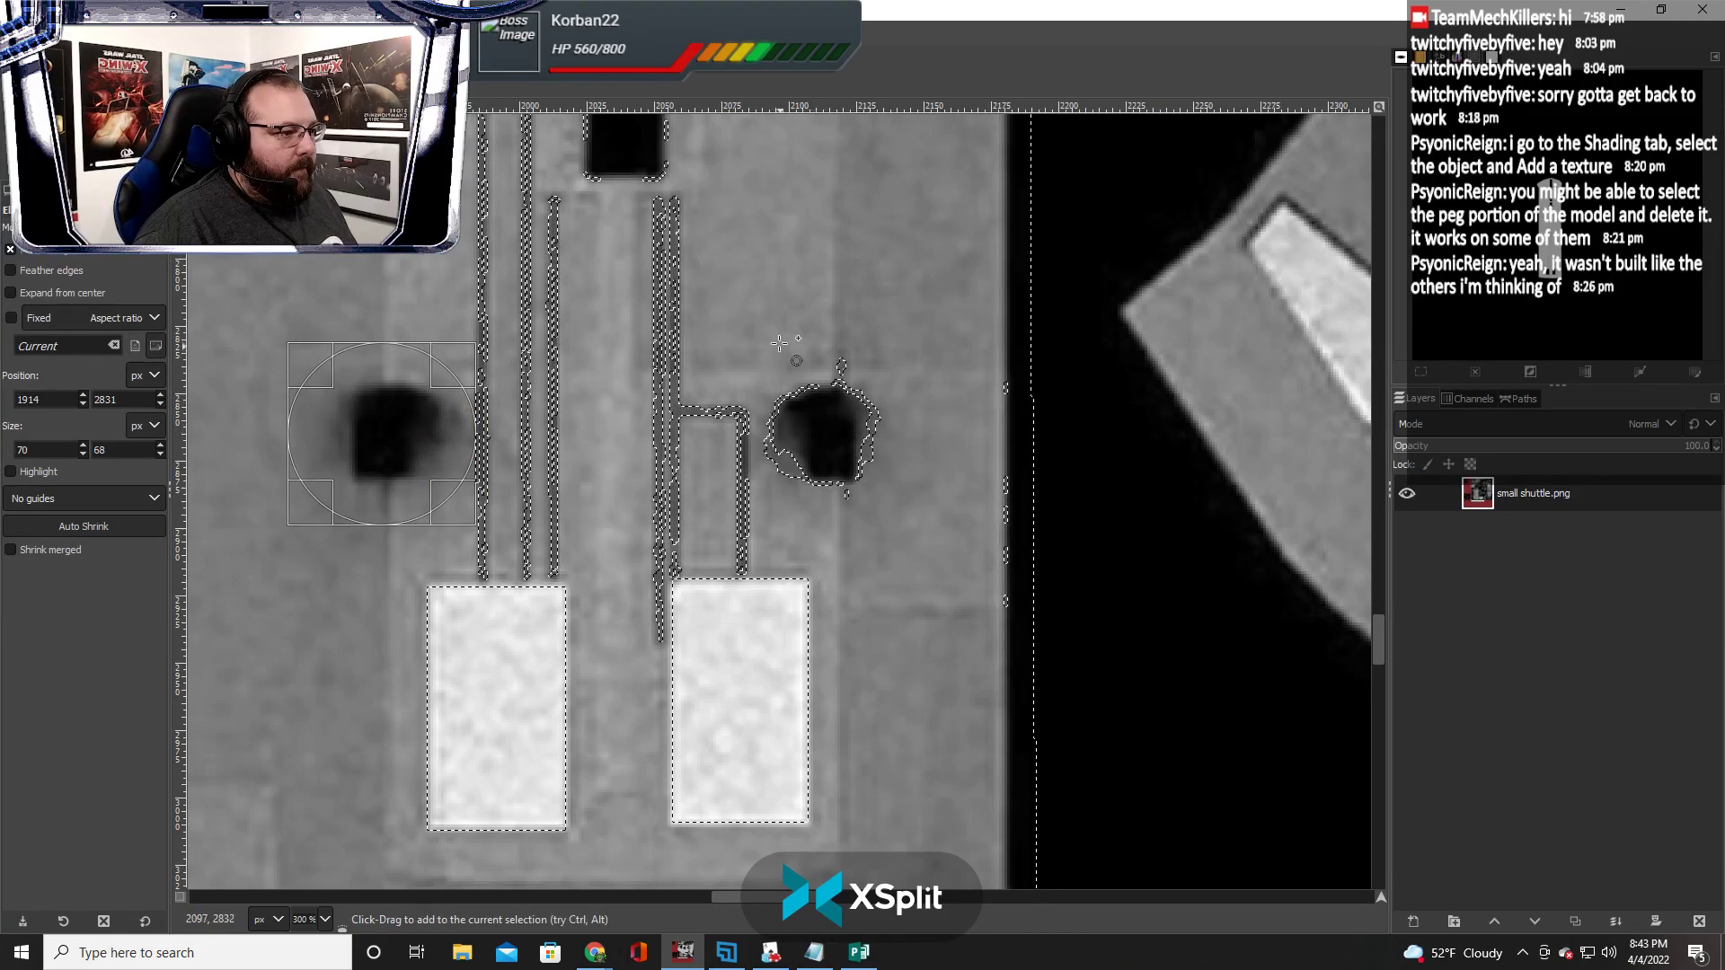
drag(764, 315, 918, 539)
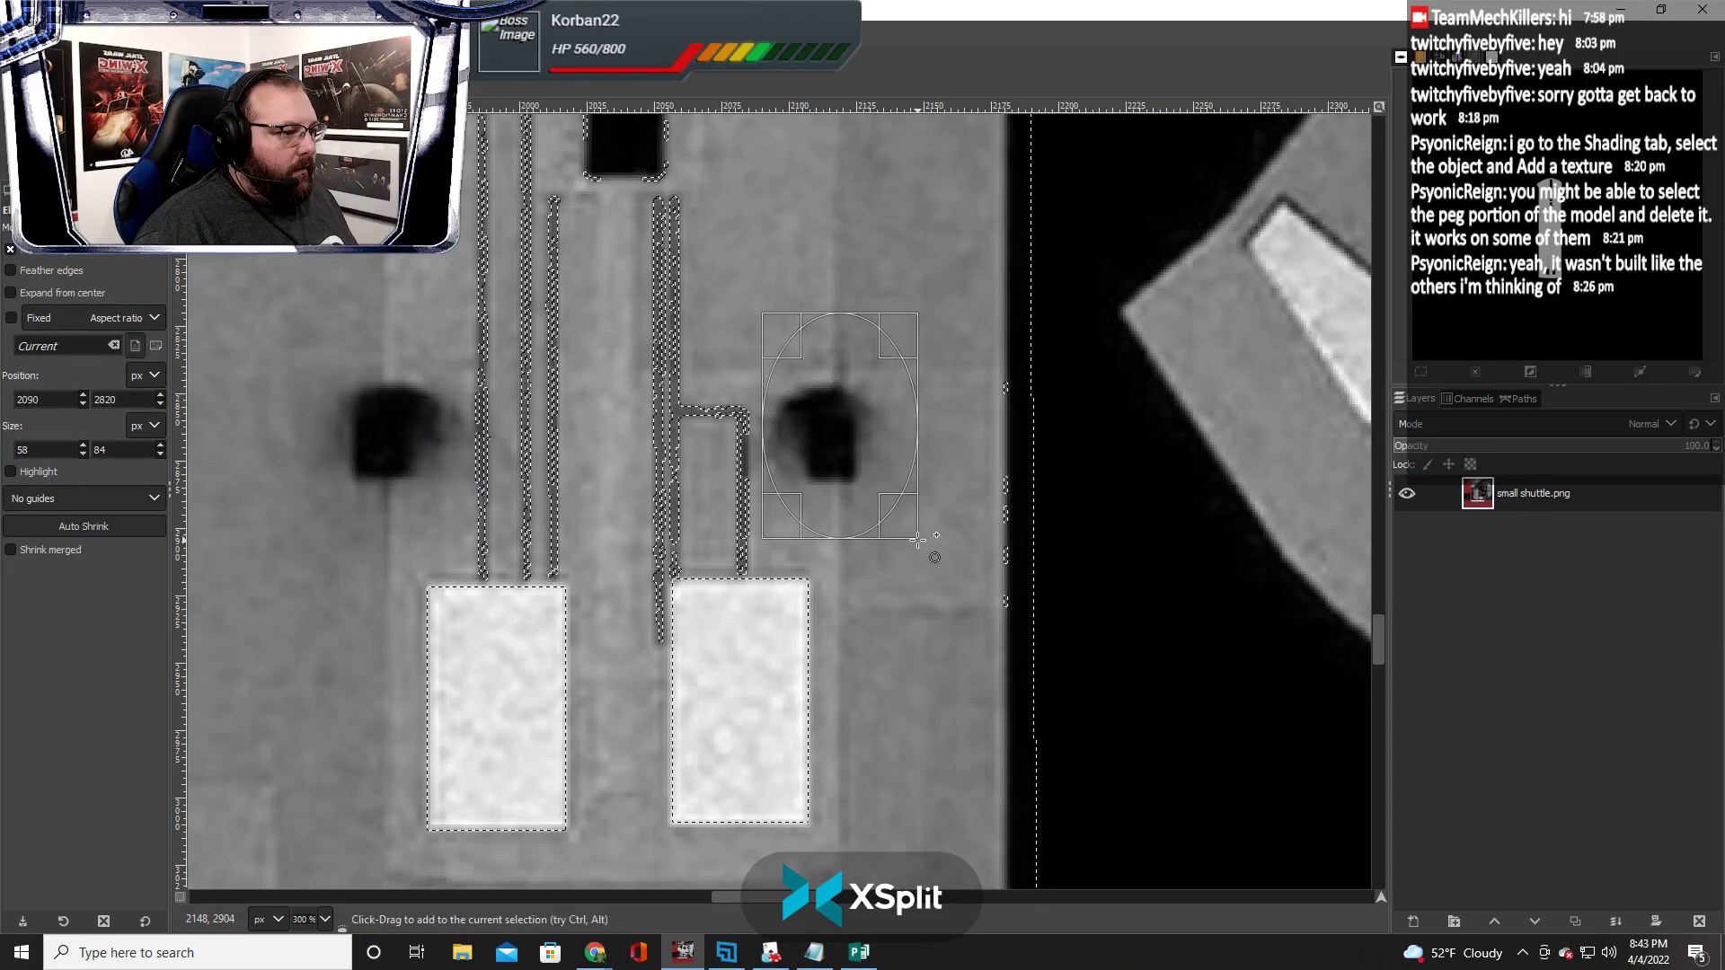
Add the area around the small black rectangle back with a 48 × 52 px rectangle, and subtract the black shape at 28 × 44 px
scroll(761, 513, up, 5)
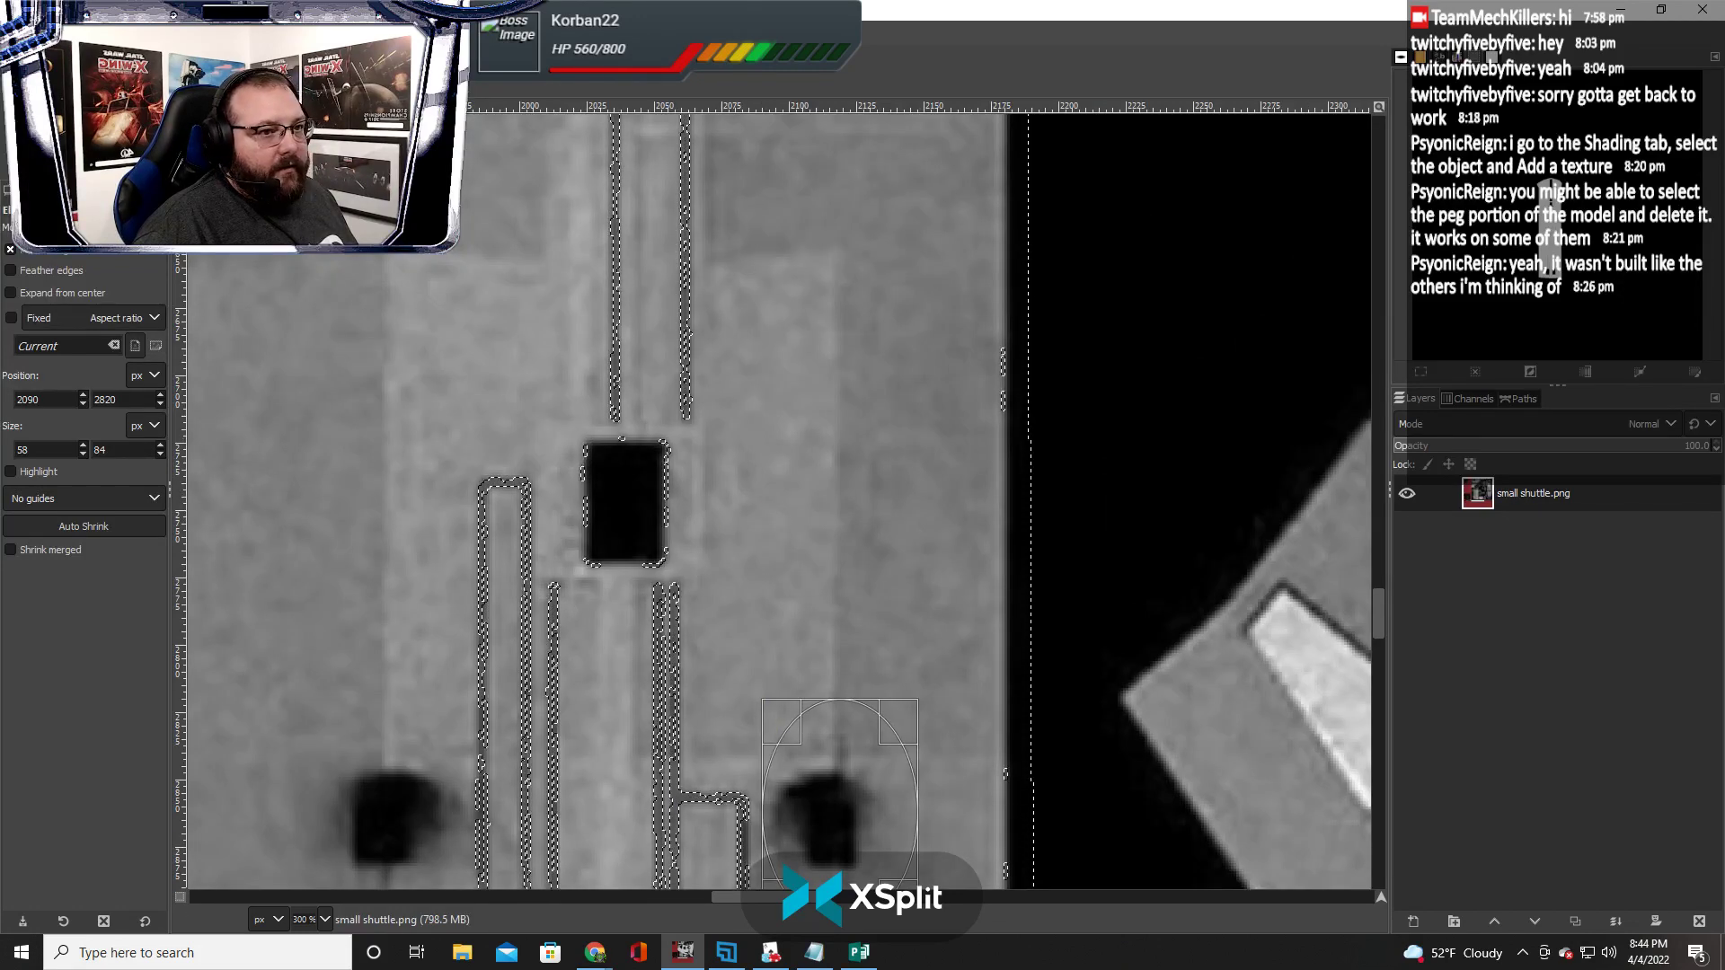
key(r)
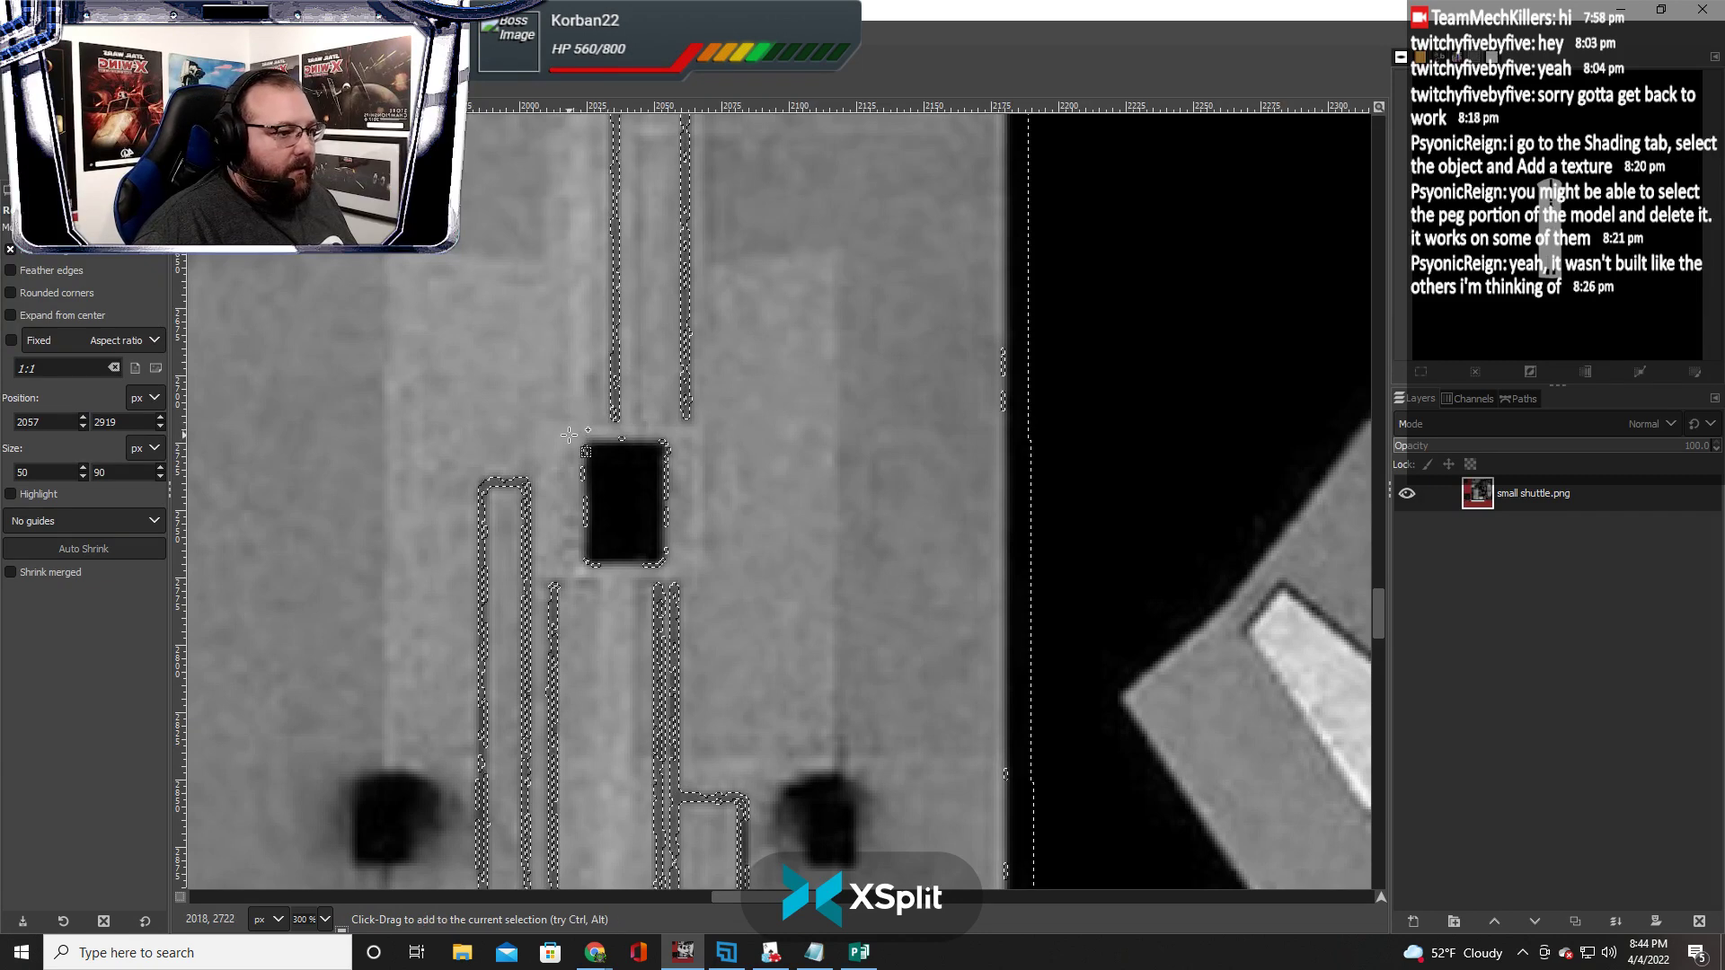
drag(571, 433, 699, 572)
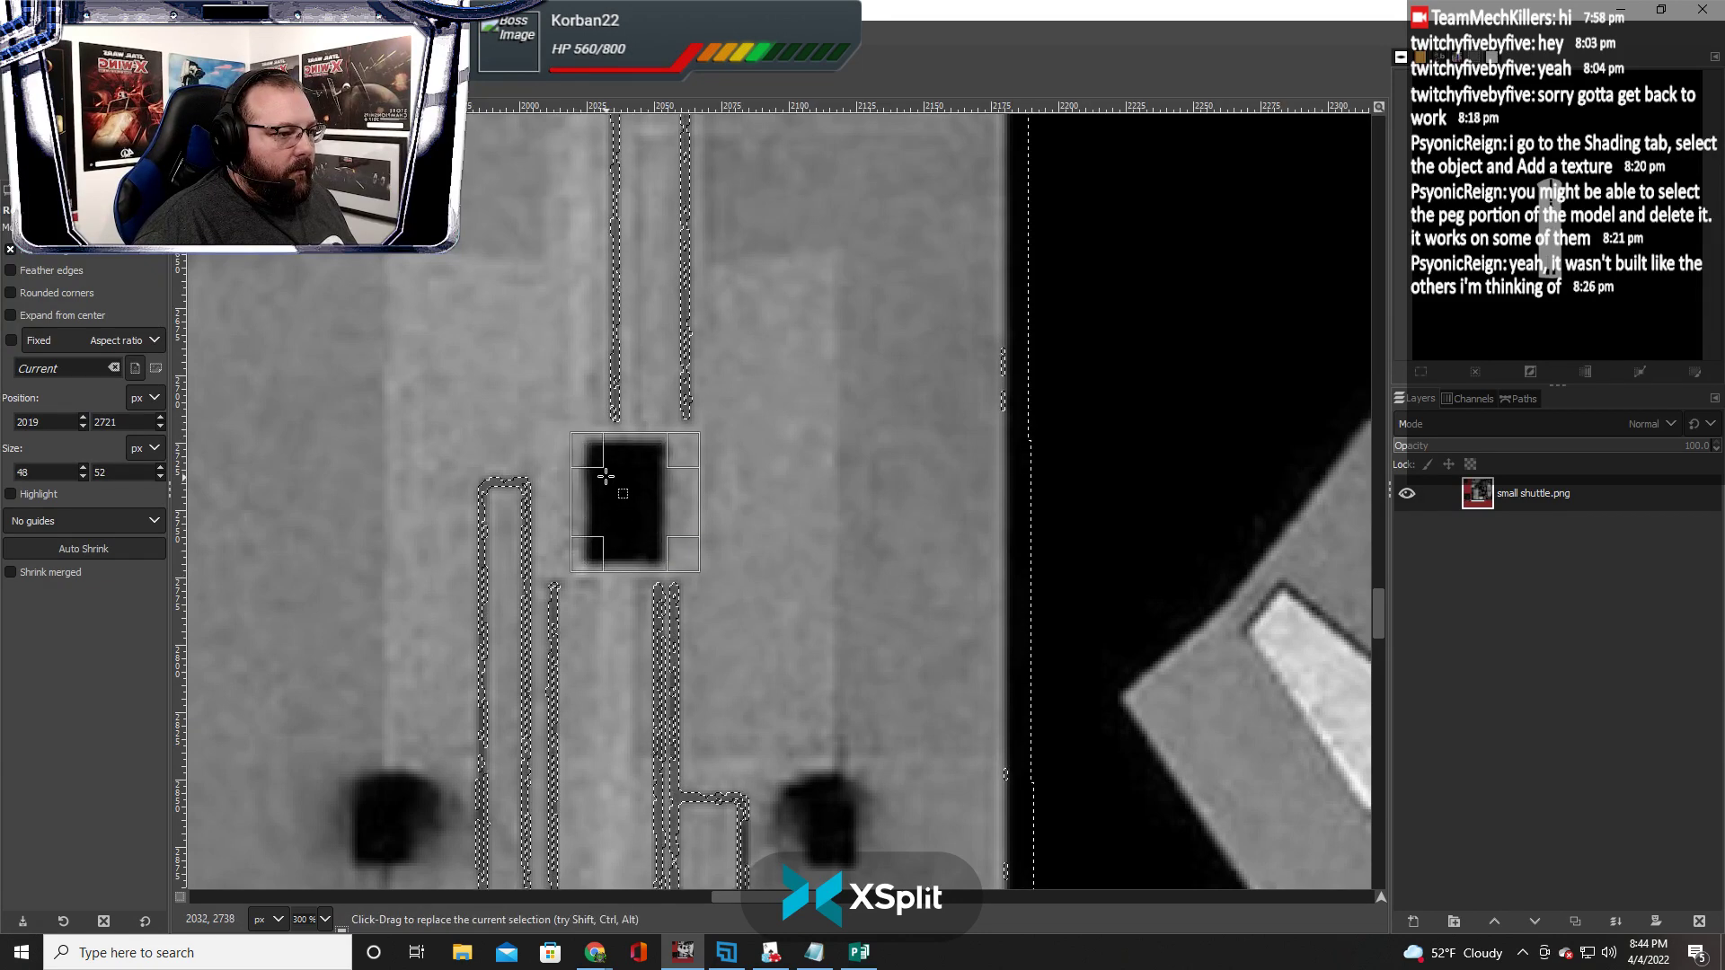
drag(588, 444, 612, 467)
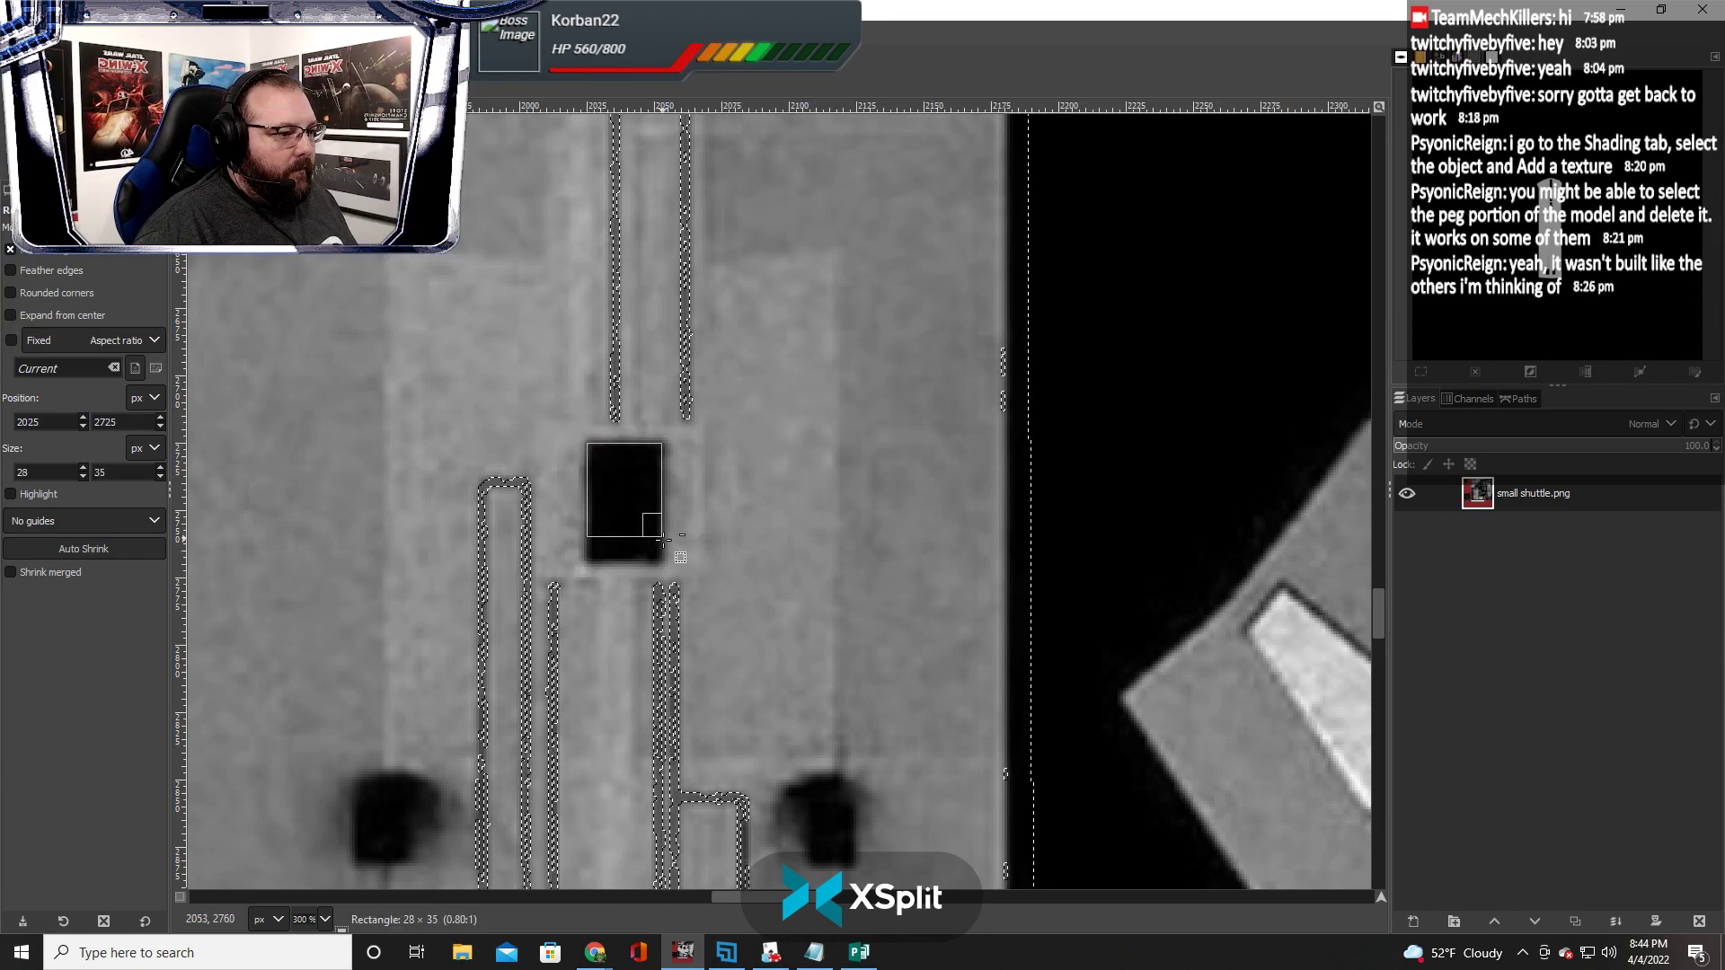
drag(666, 559, 665, 561)
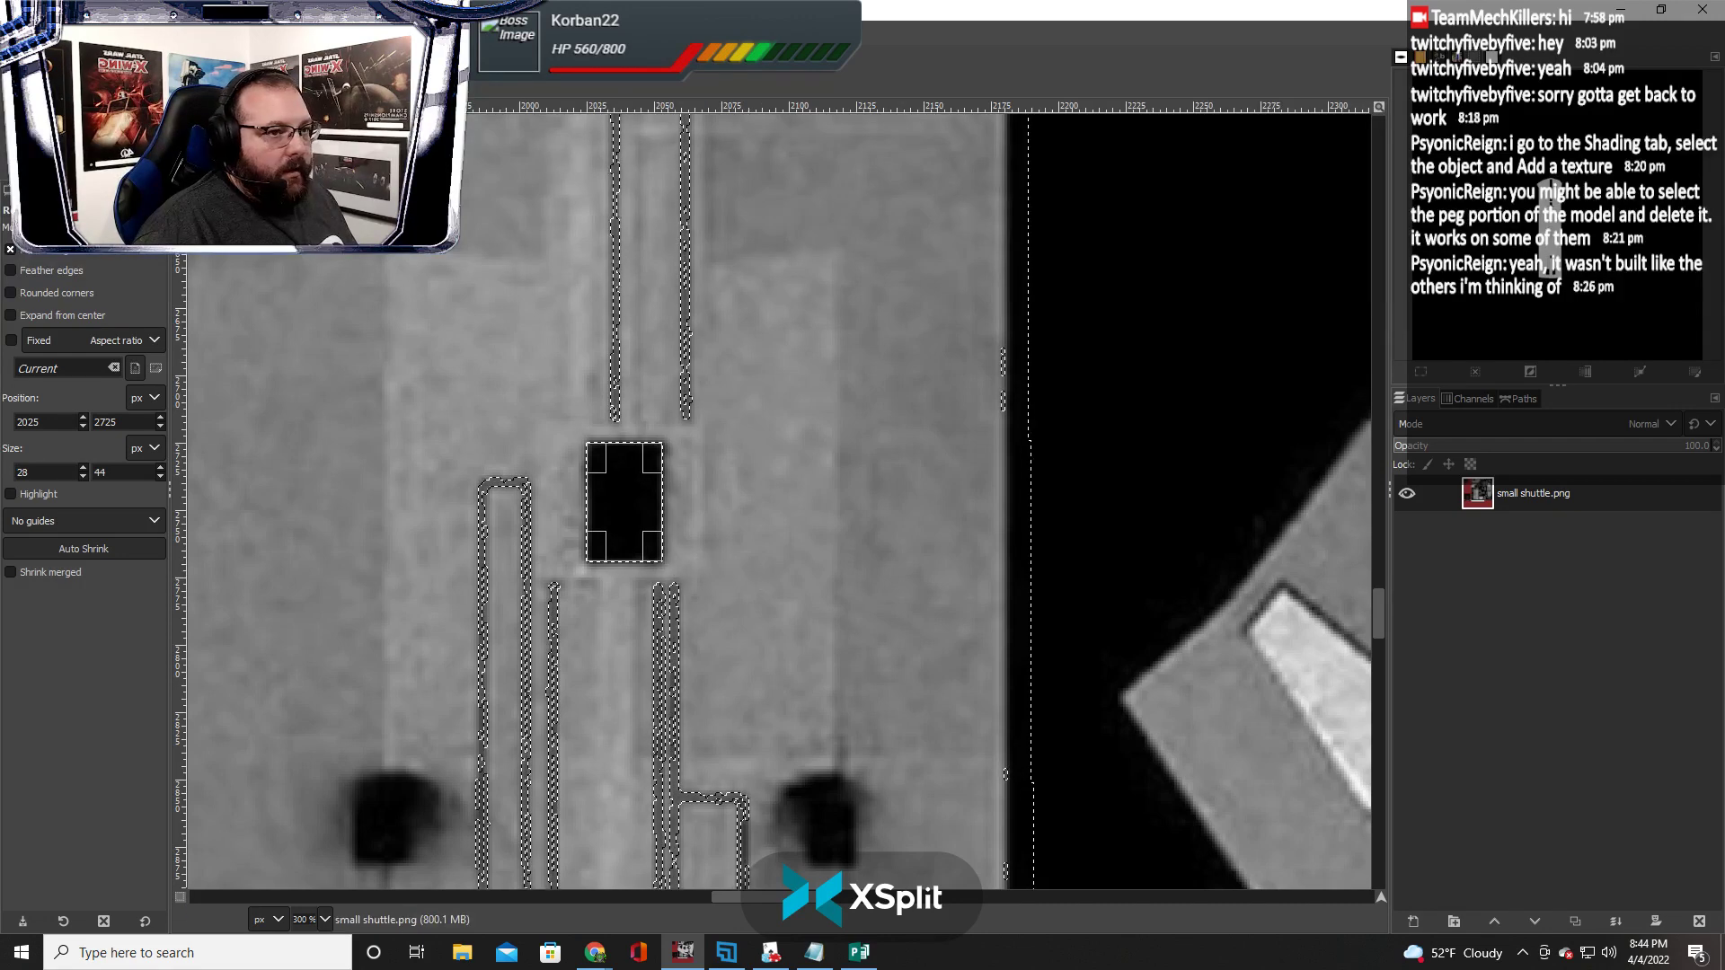
Subtract the left dark spot above the white blocks from the selection with an ellipse of about 38 × 38 px
key(e)
scroll(367, 429, down, 5)
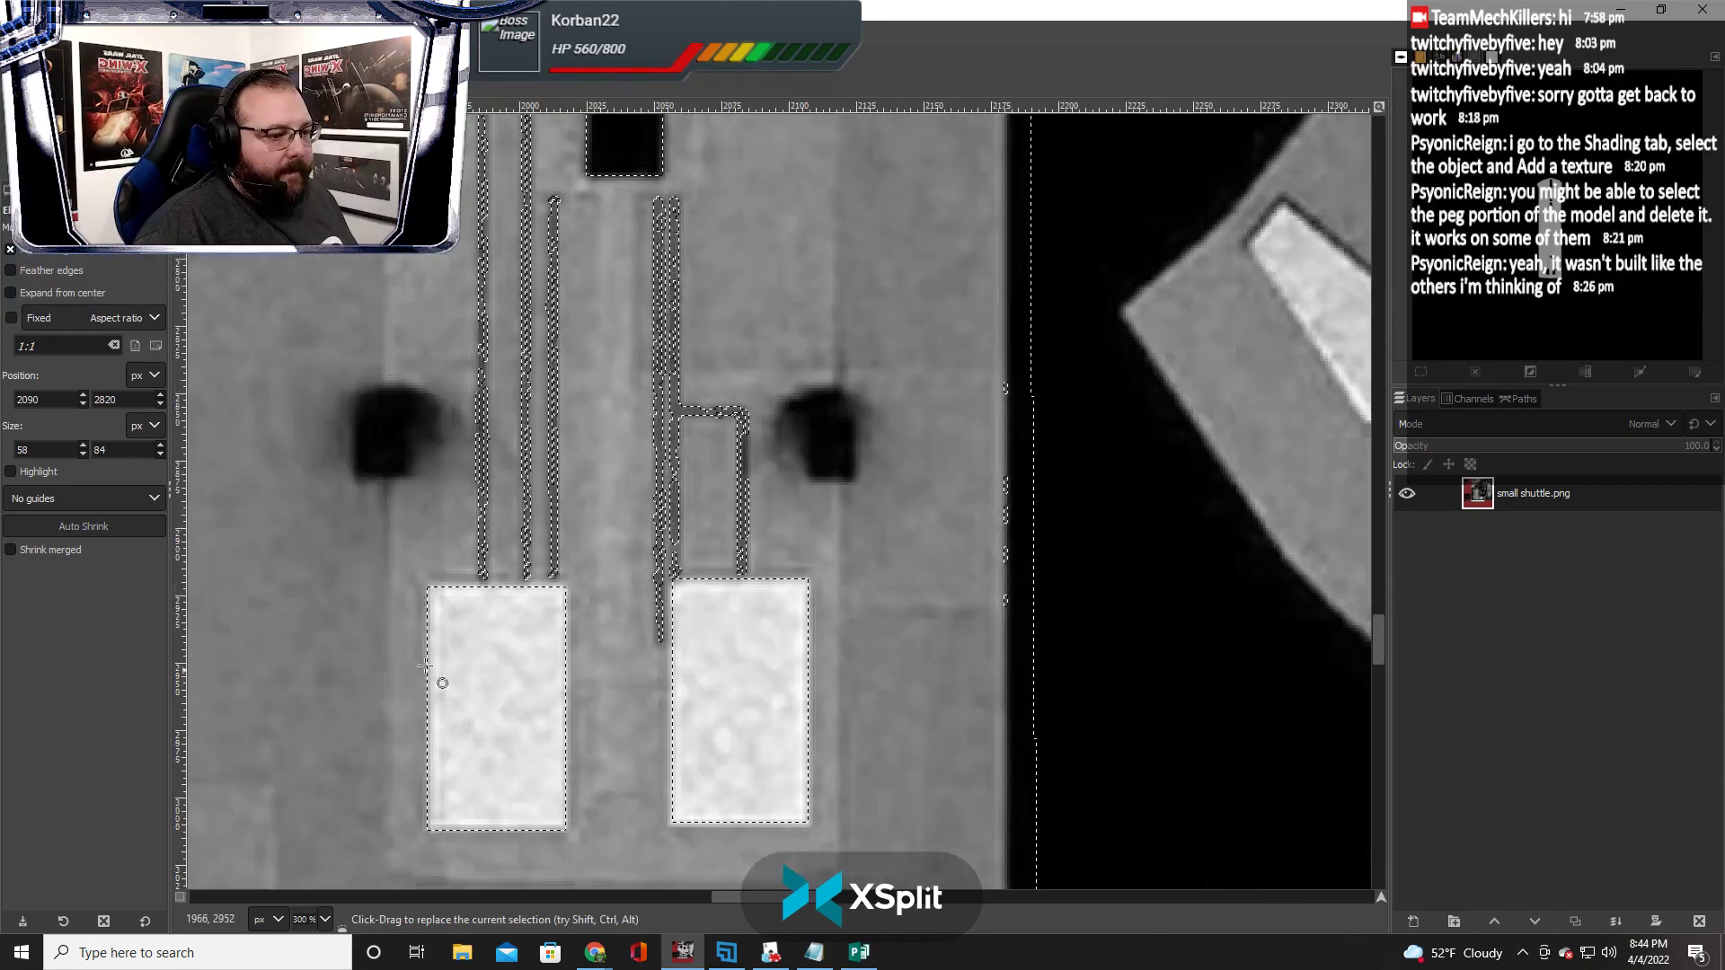
mouse_move(360, 399)
mouse_down()
mouse_move(438, 477)
mouse_move(355, 441)
mouse_move(385, 472)
mouse_move(391, 401)
mouse_up()
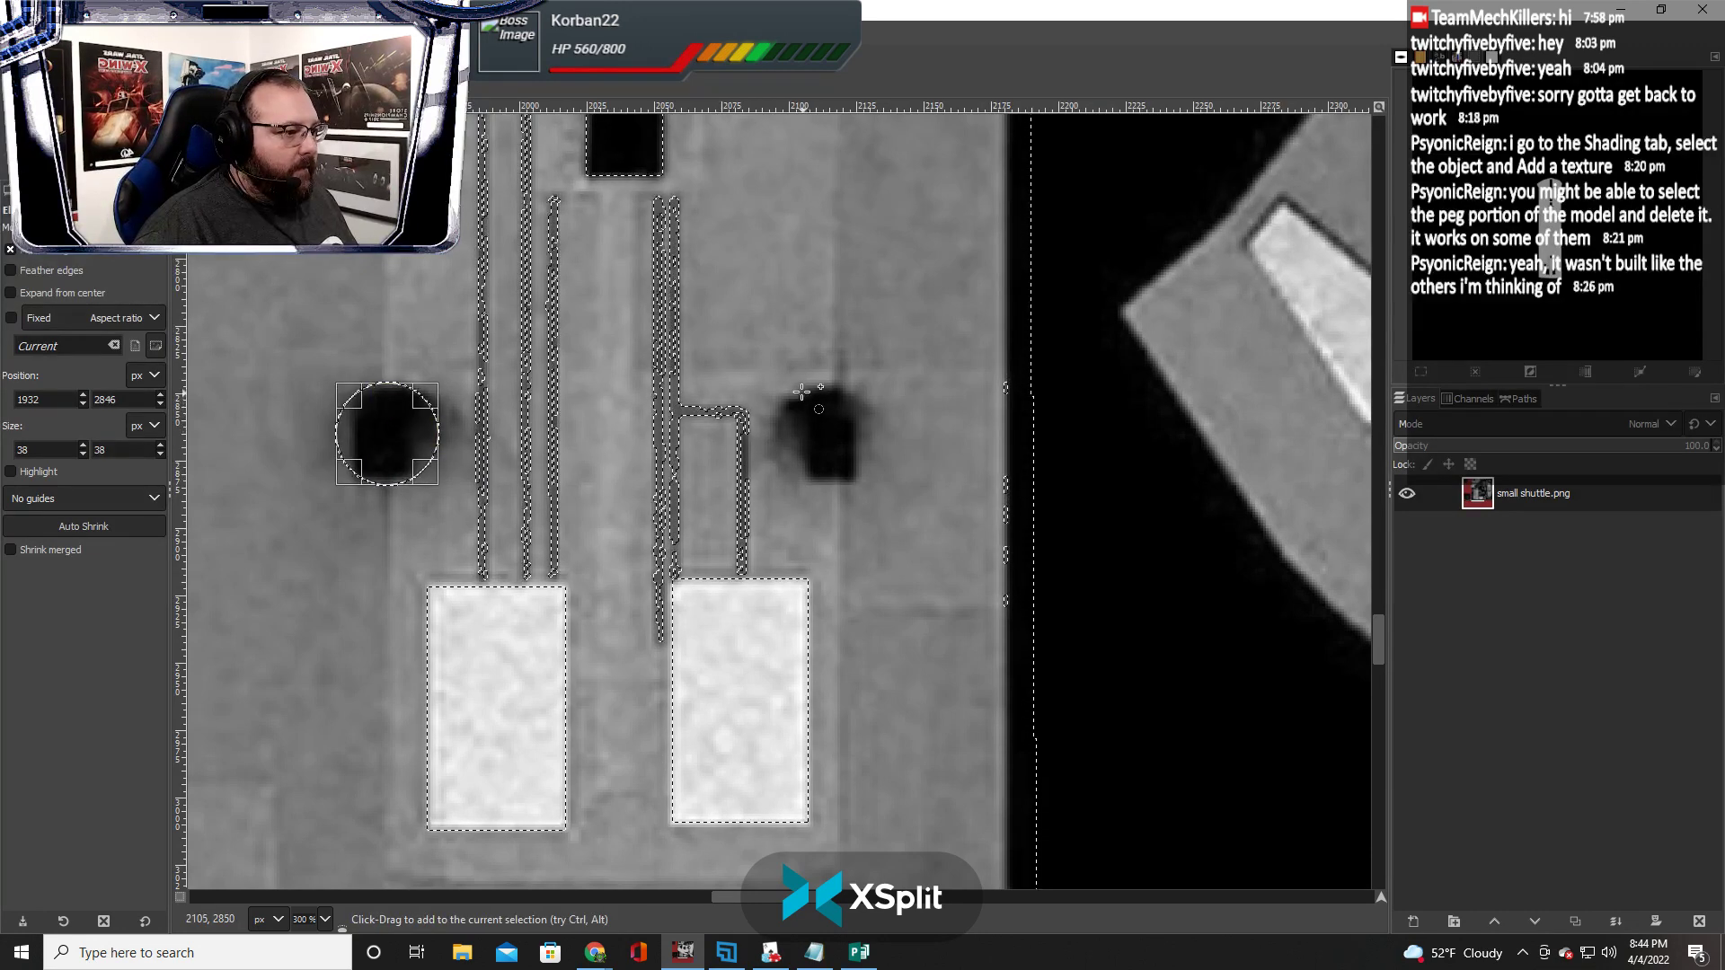
drag(795, 392, 864, 486)
drag(798, 441, 793, 436)
key(ctrl+z)
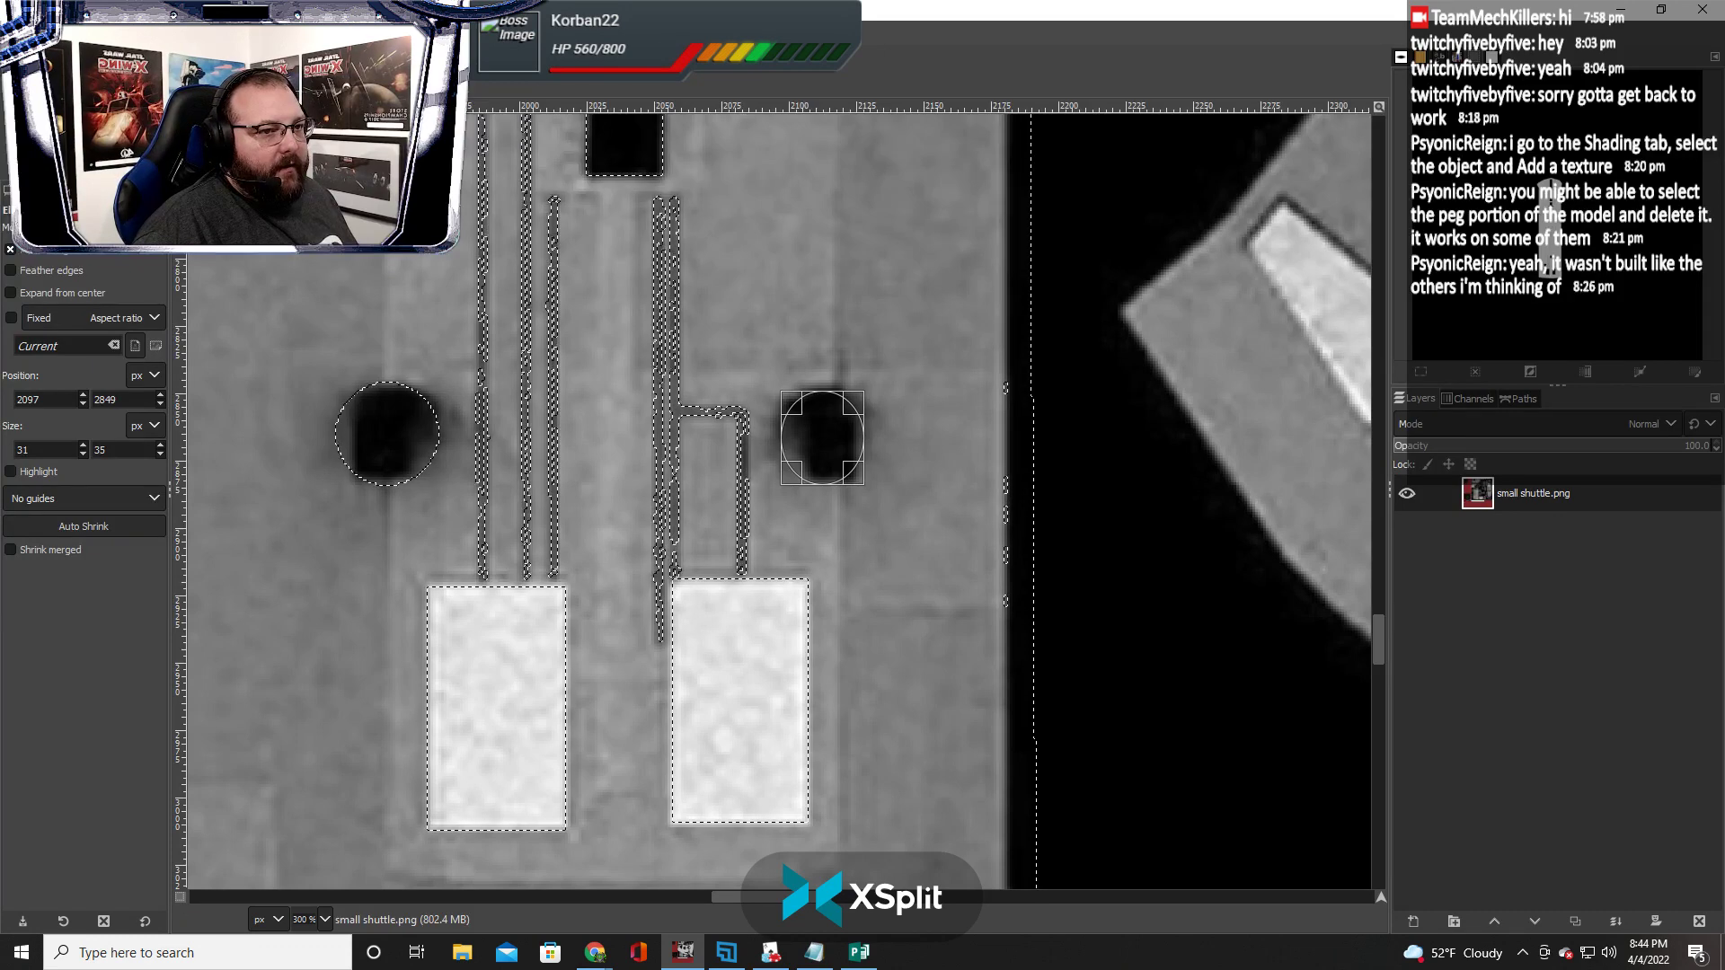
key(f)
key(e)
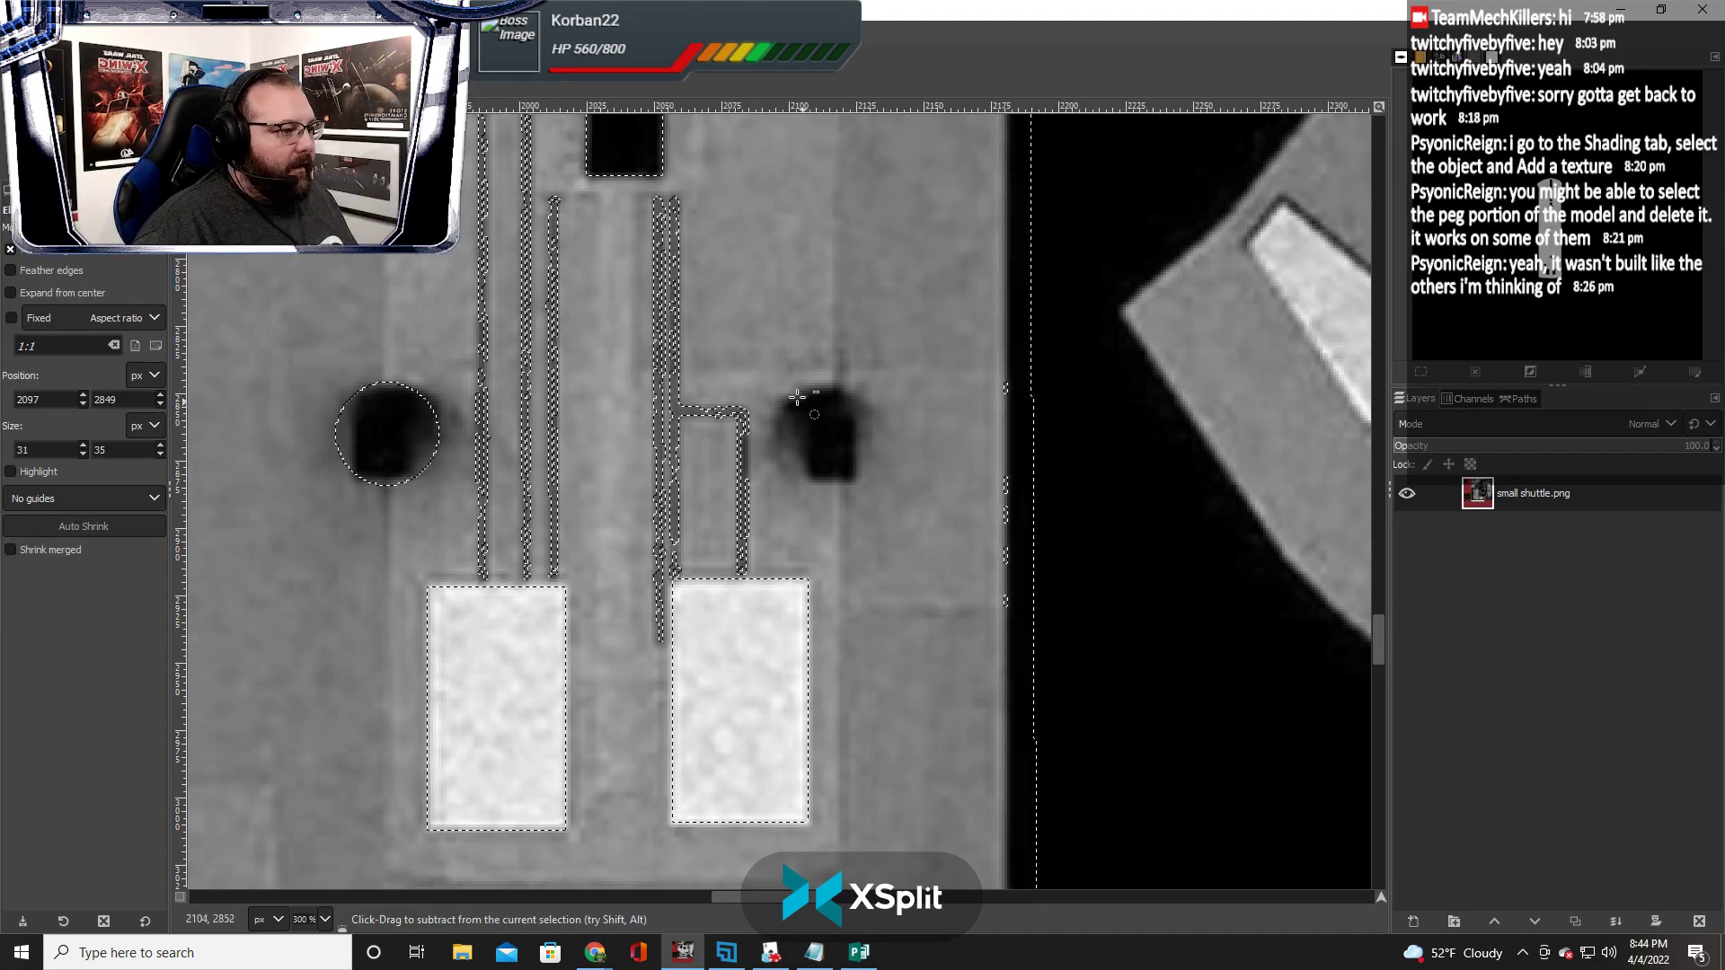
Subtract the right dark spot from the selection with an ellipse and touch up its upper-left edge with one of about 8 × 9 px
drag(790, 394, 863, 478)
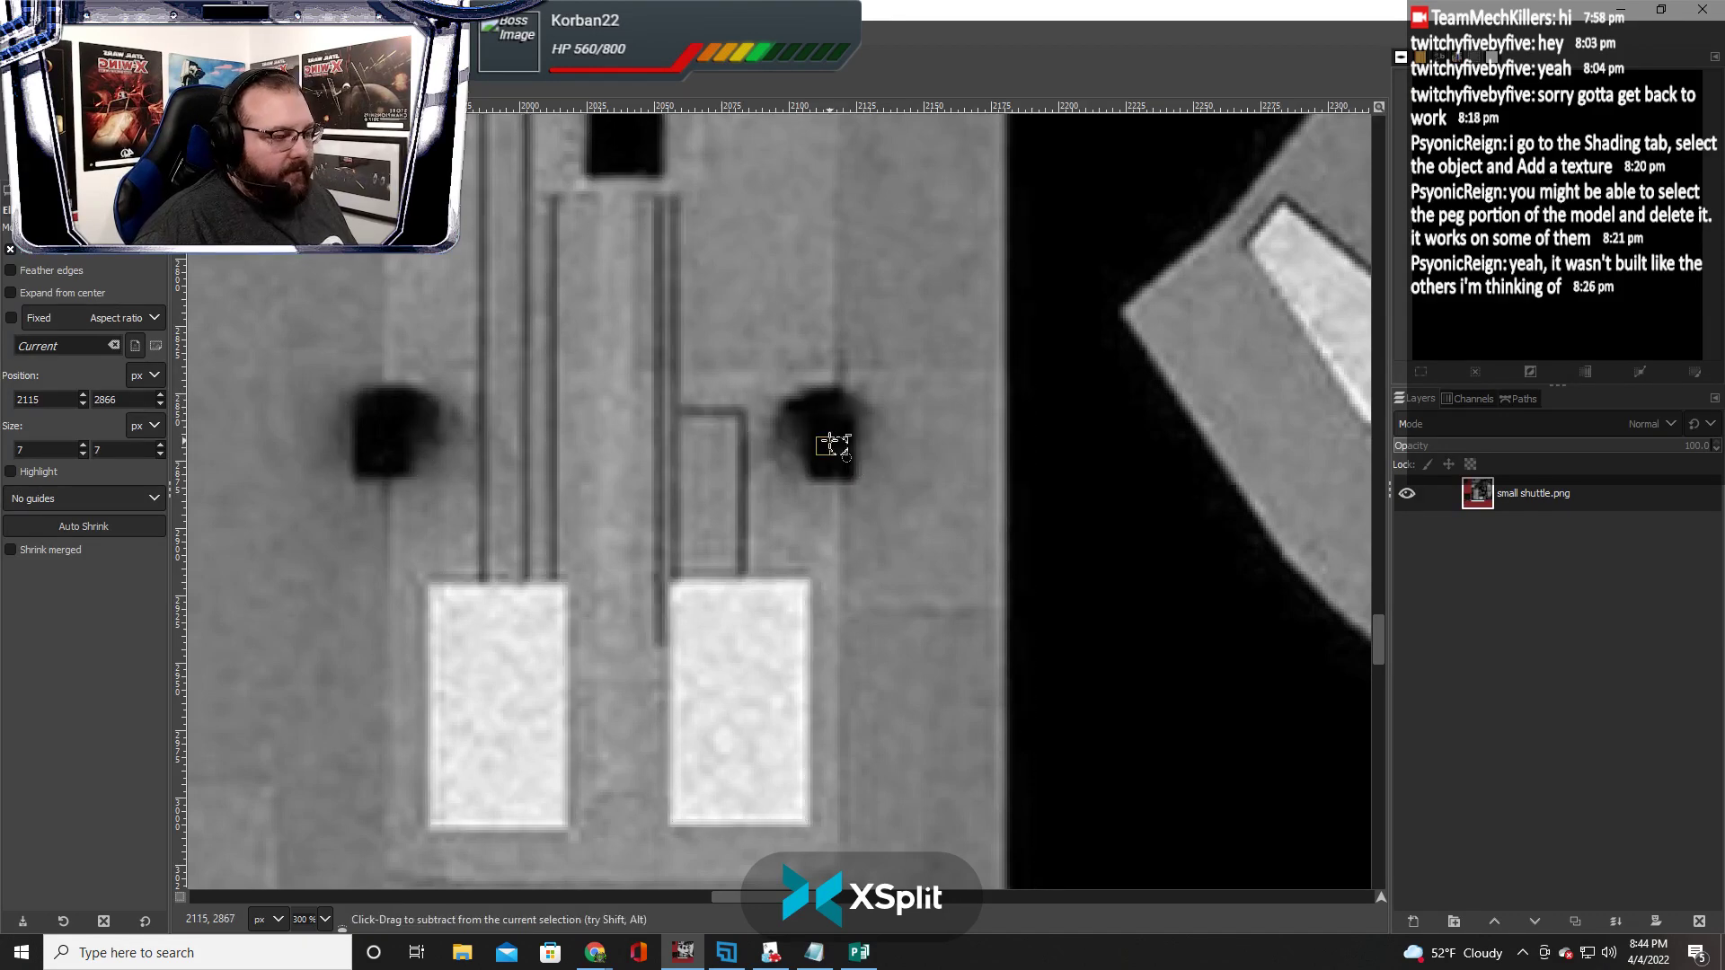
key(ctrl+z)
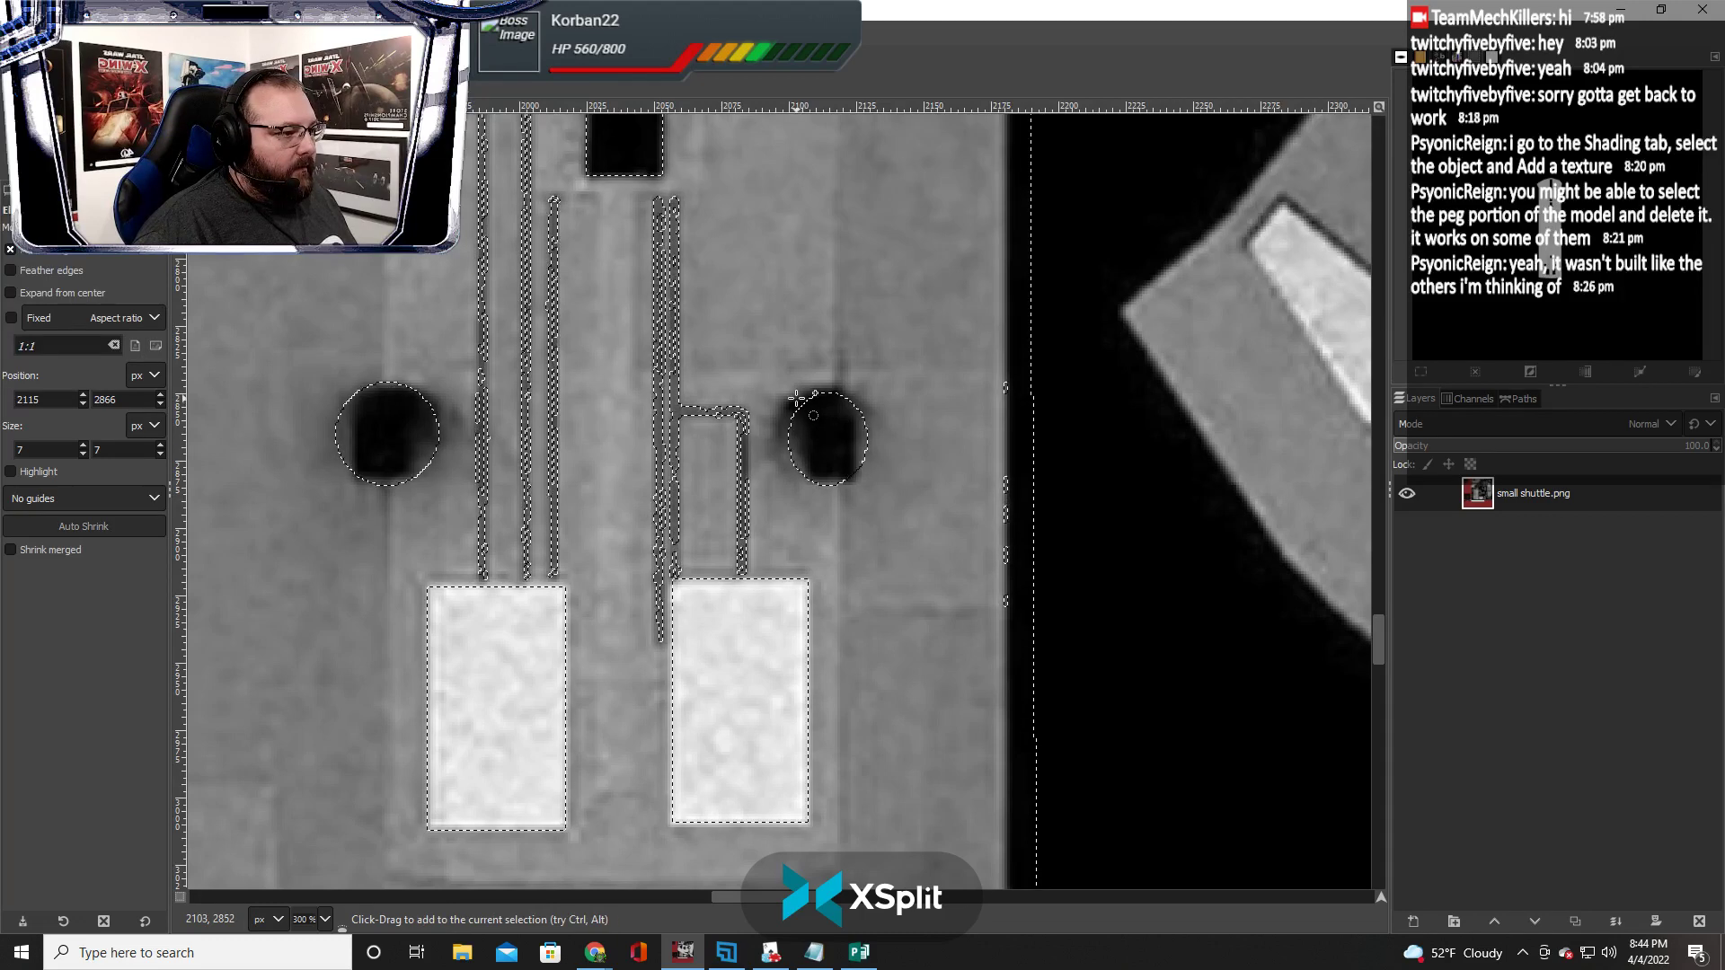
drag(782, 396, 812, 426)
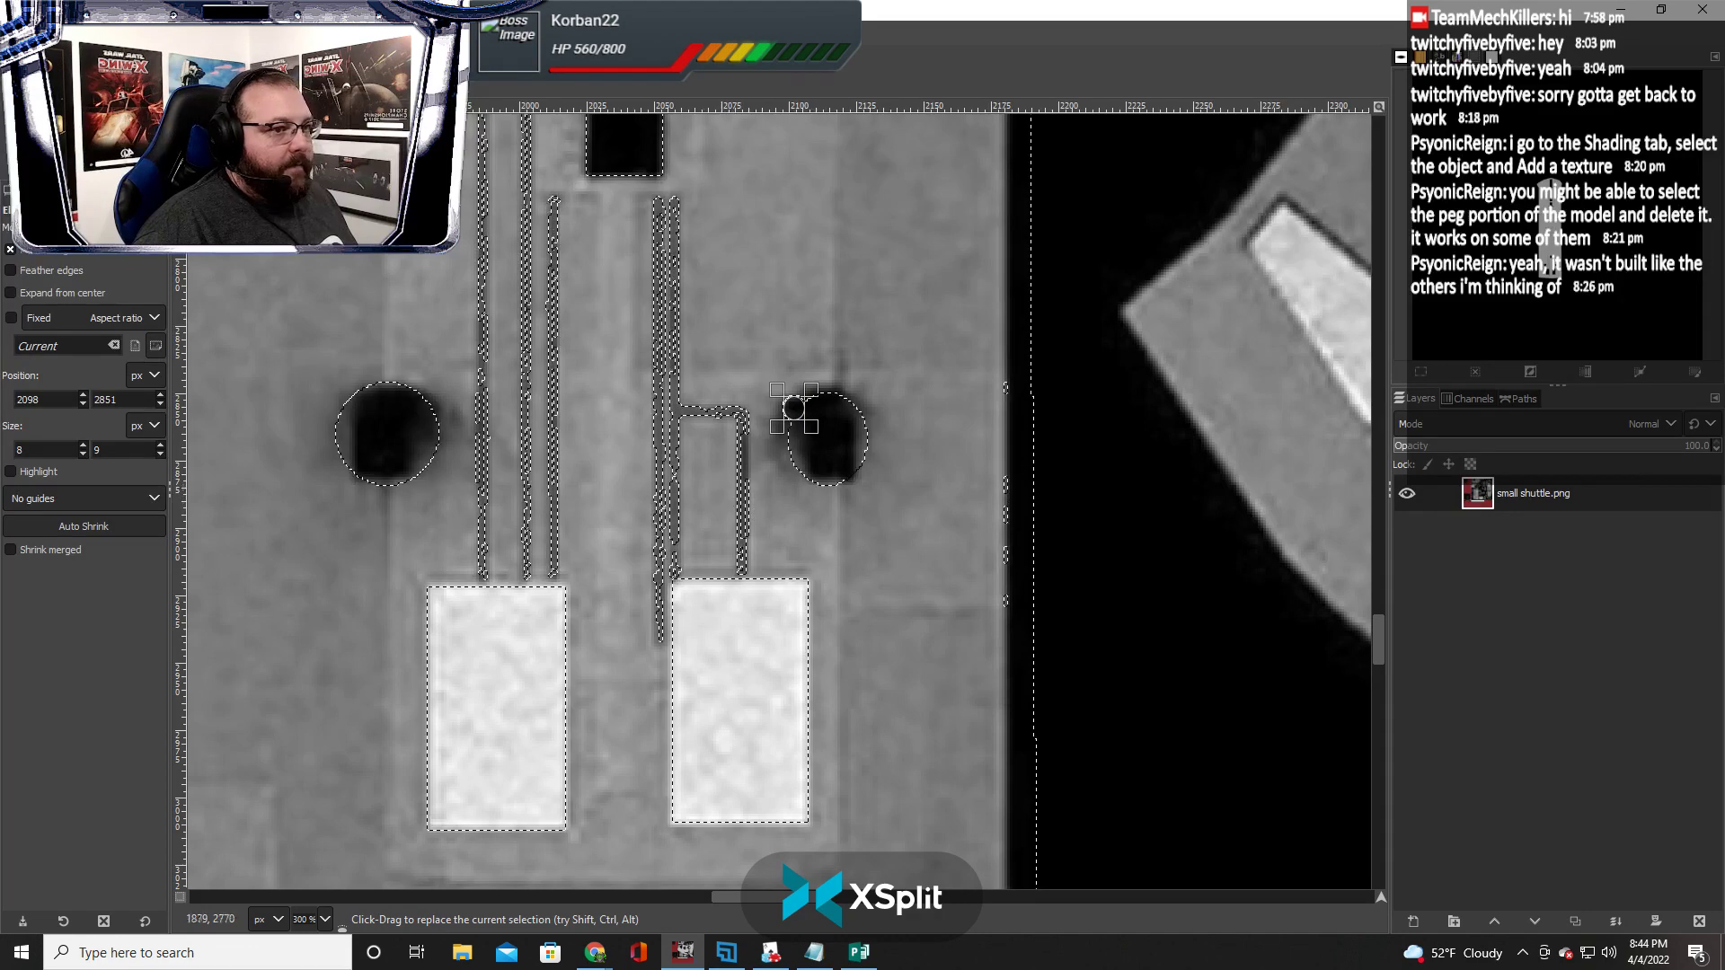
key(m)
key(e)
Outline the black wedge at the top of the arch with Free Select, feathered by 5.7, and subtract it from the selection
scroll(558, 512, up, 6)
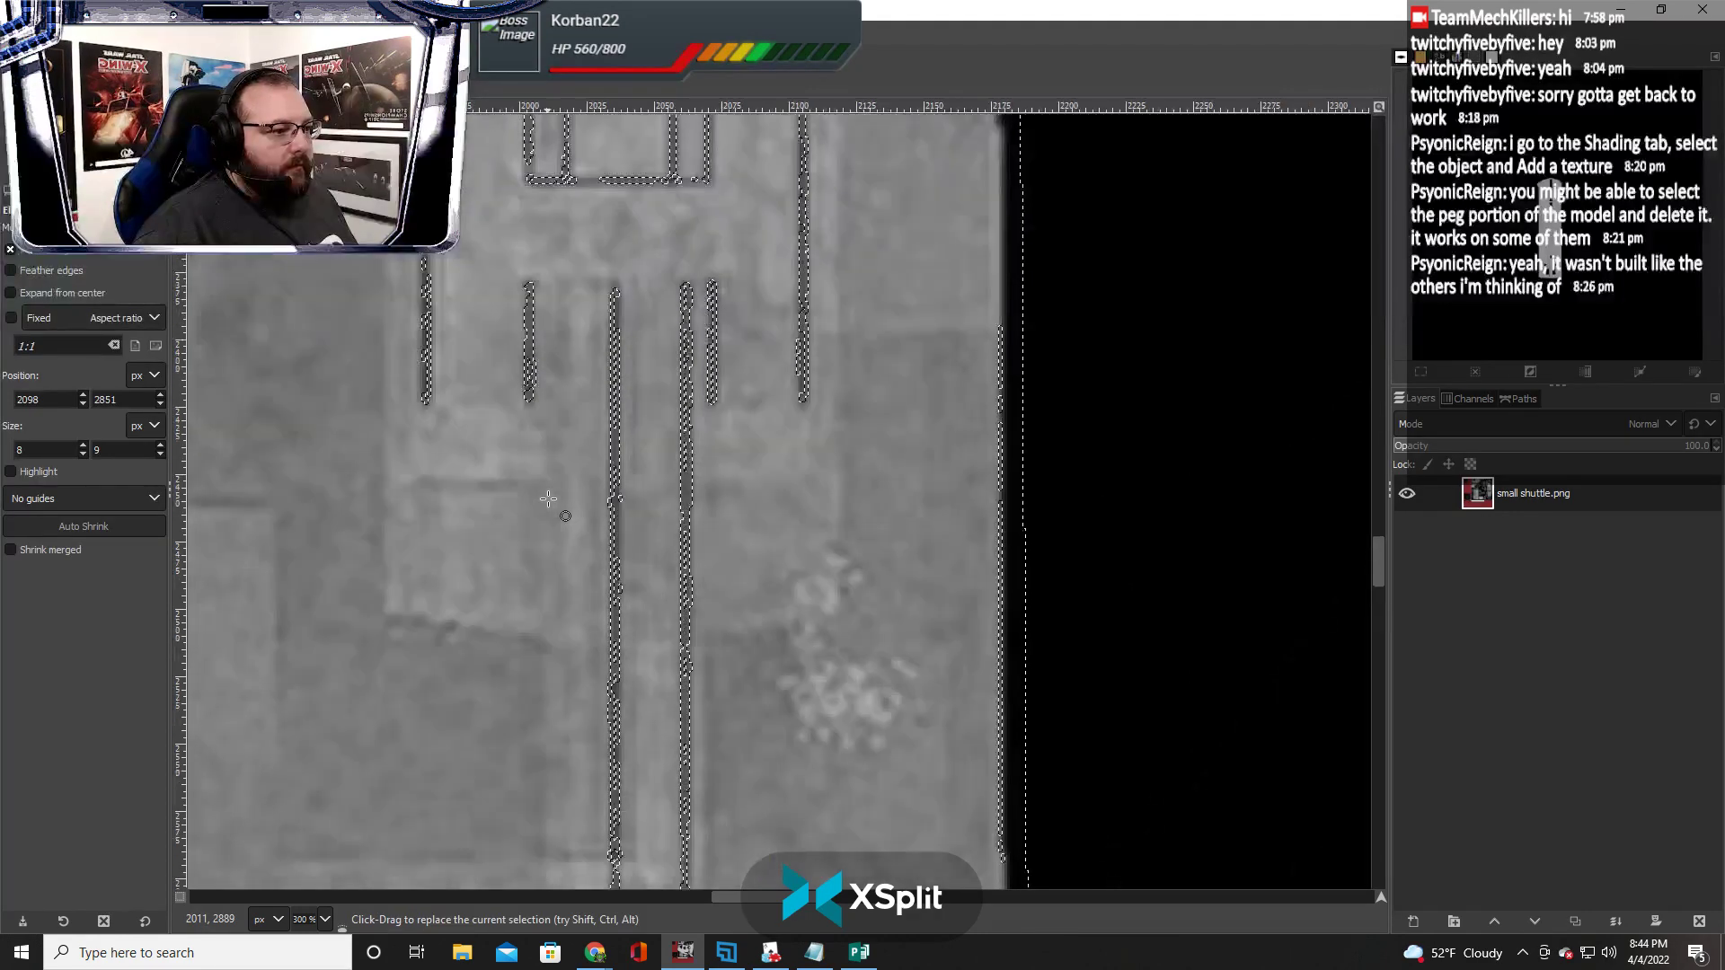
scroll(548, 499, up, 8)
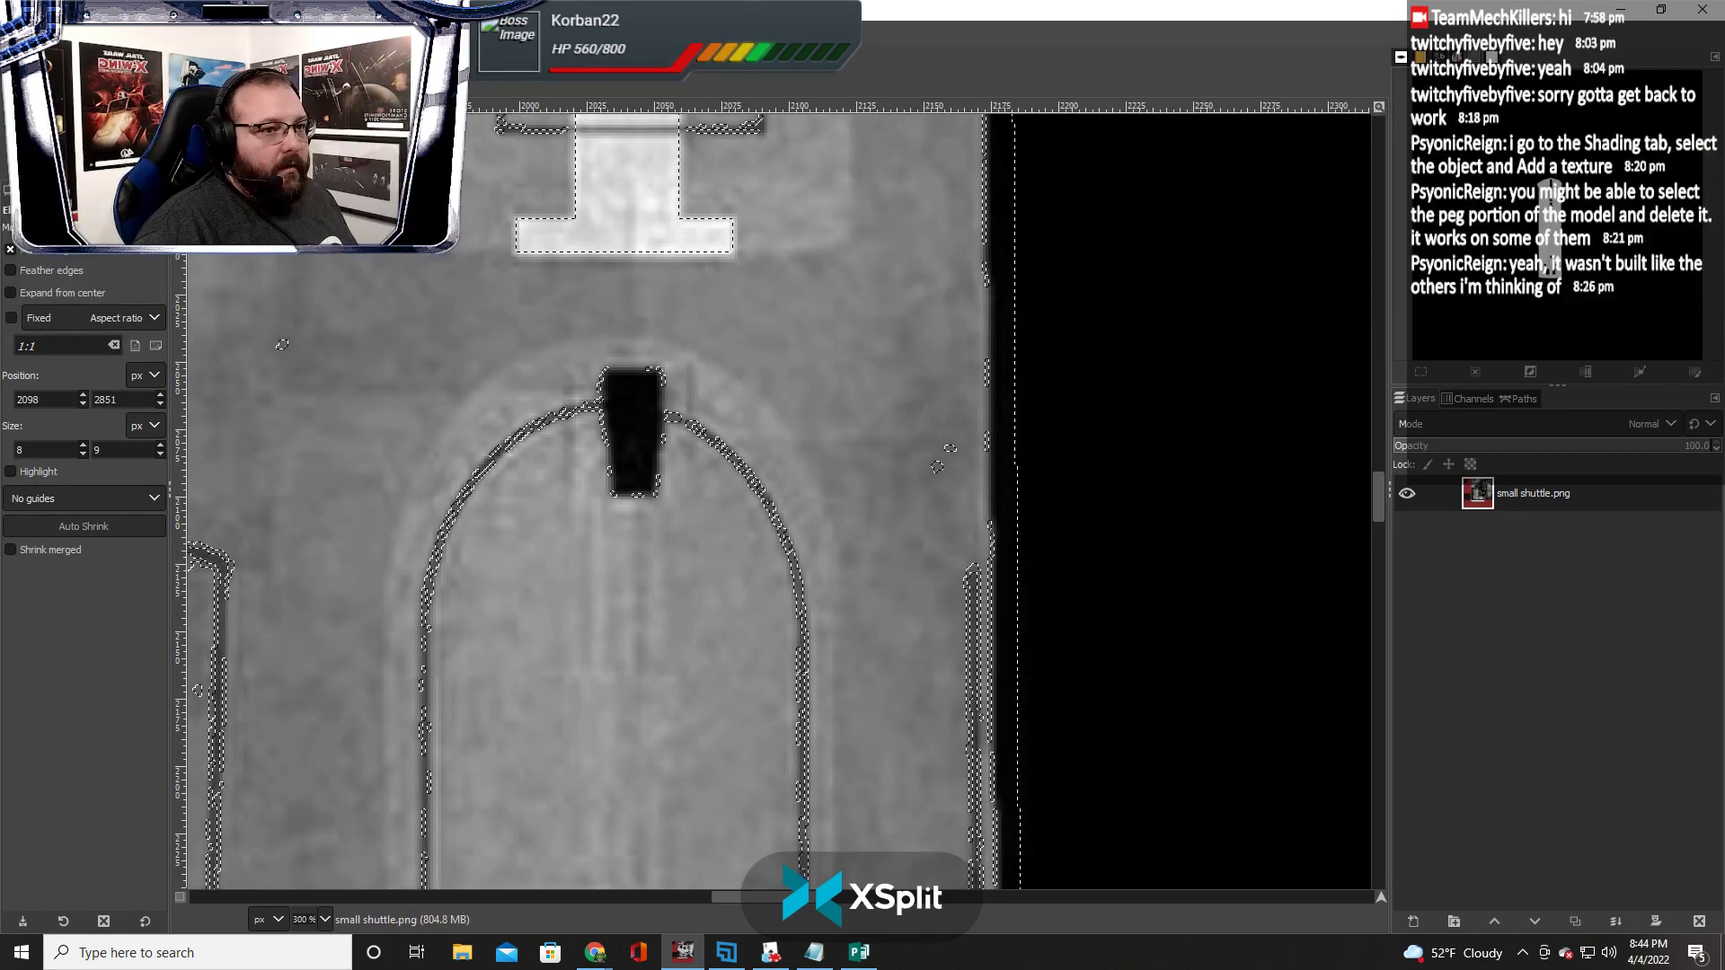
key(f)
key(ctrl)
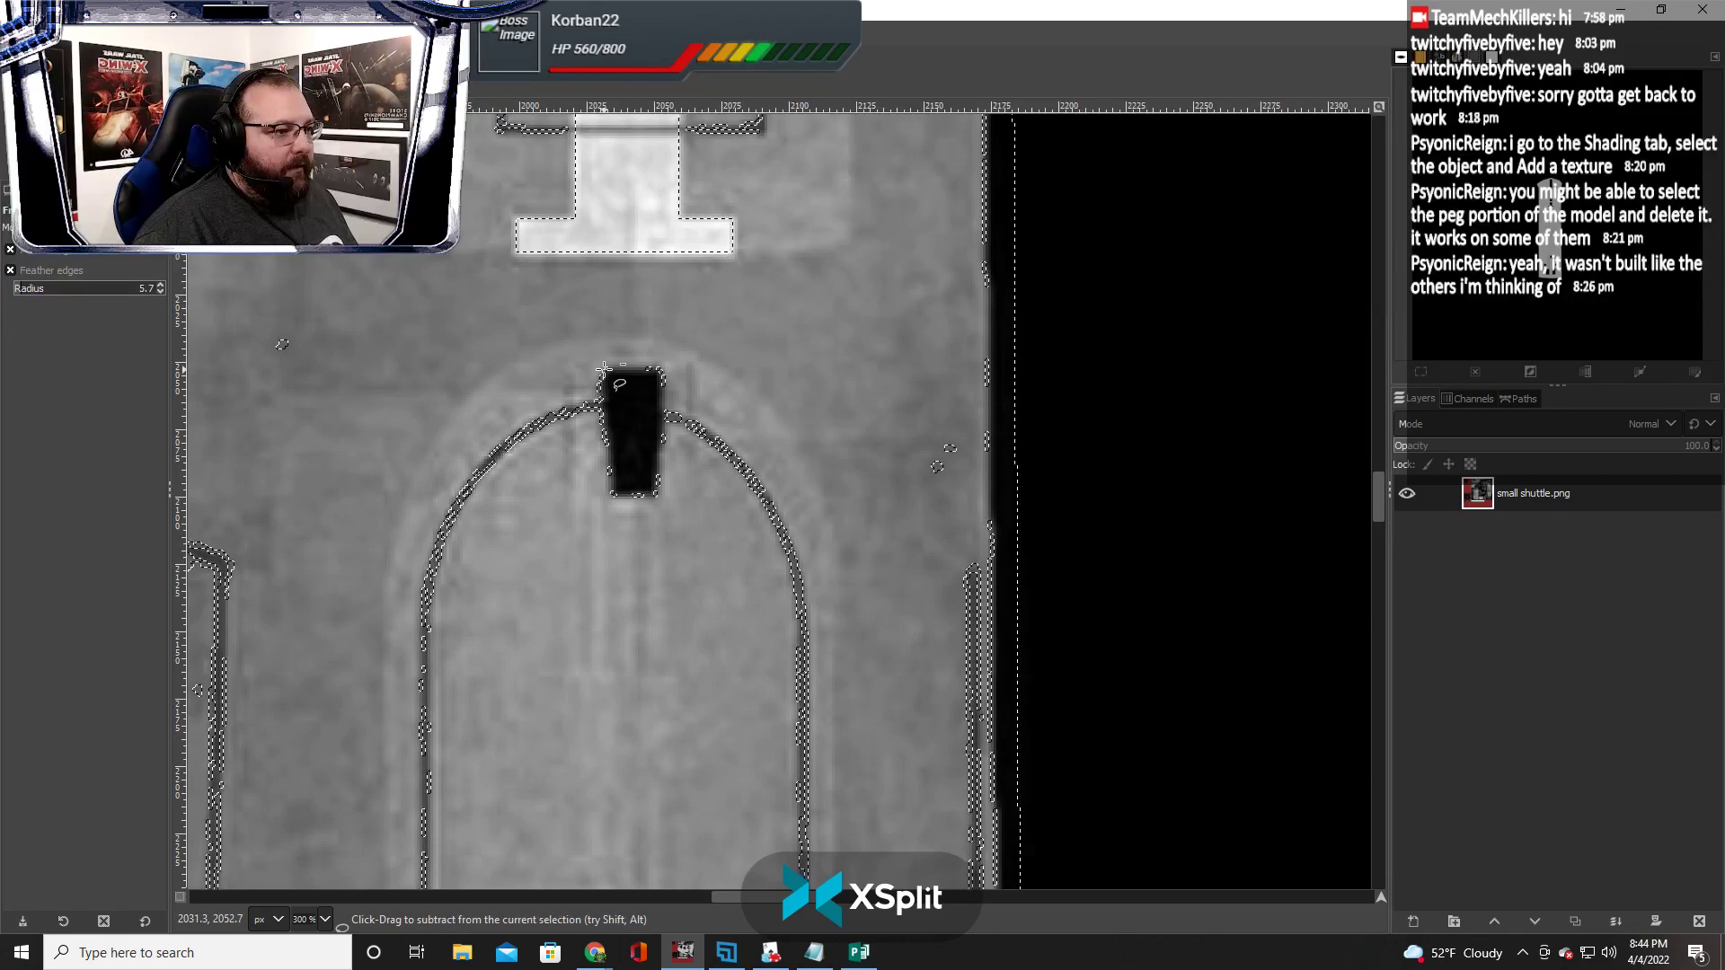
ctrl+click(659, 368)
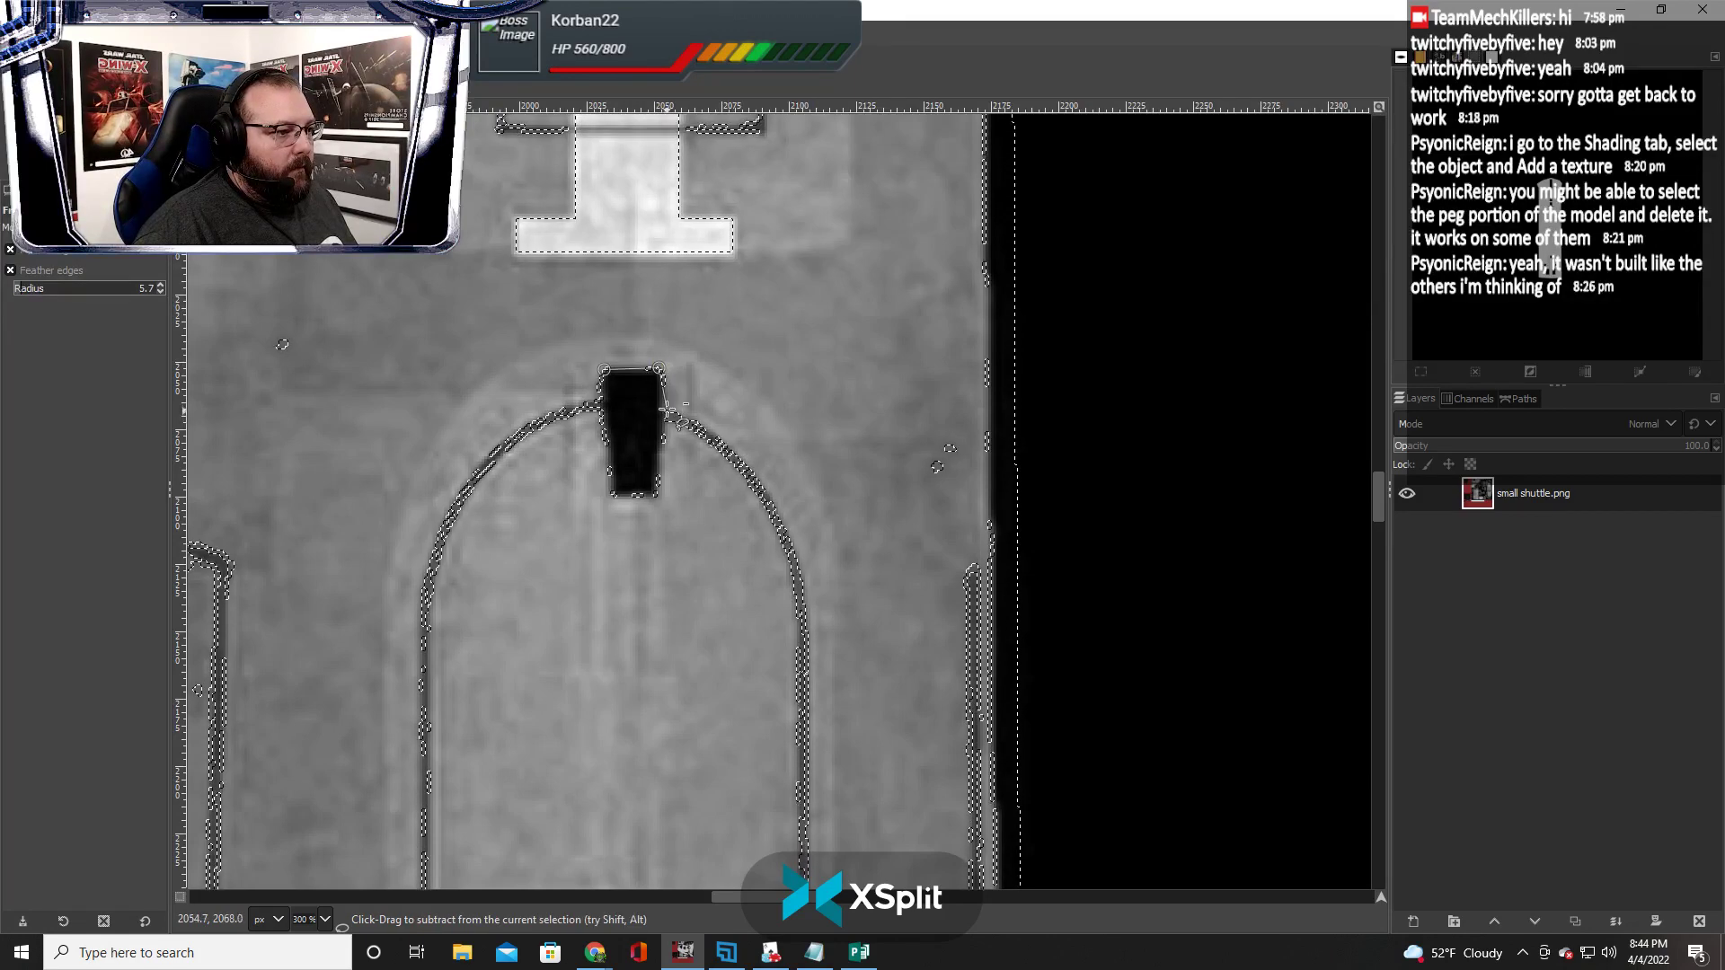
click(612, 497)
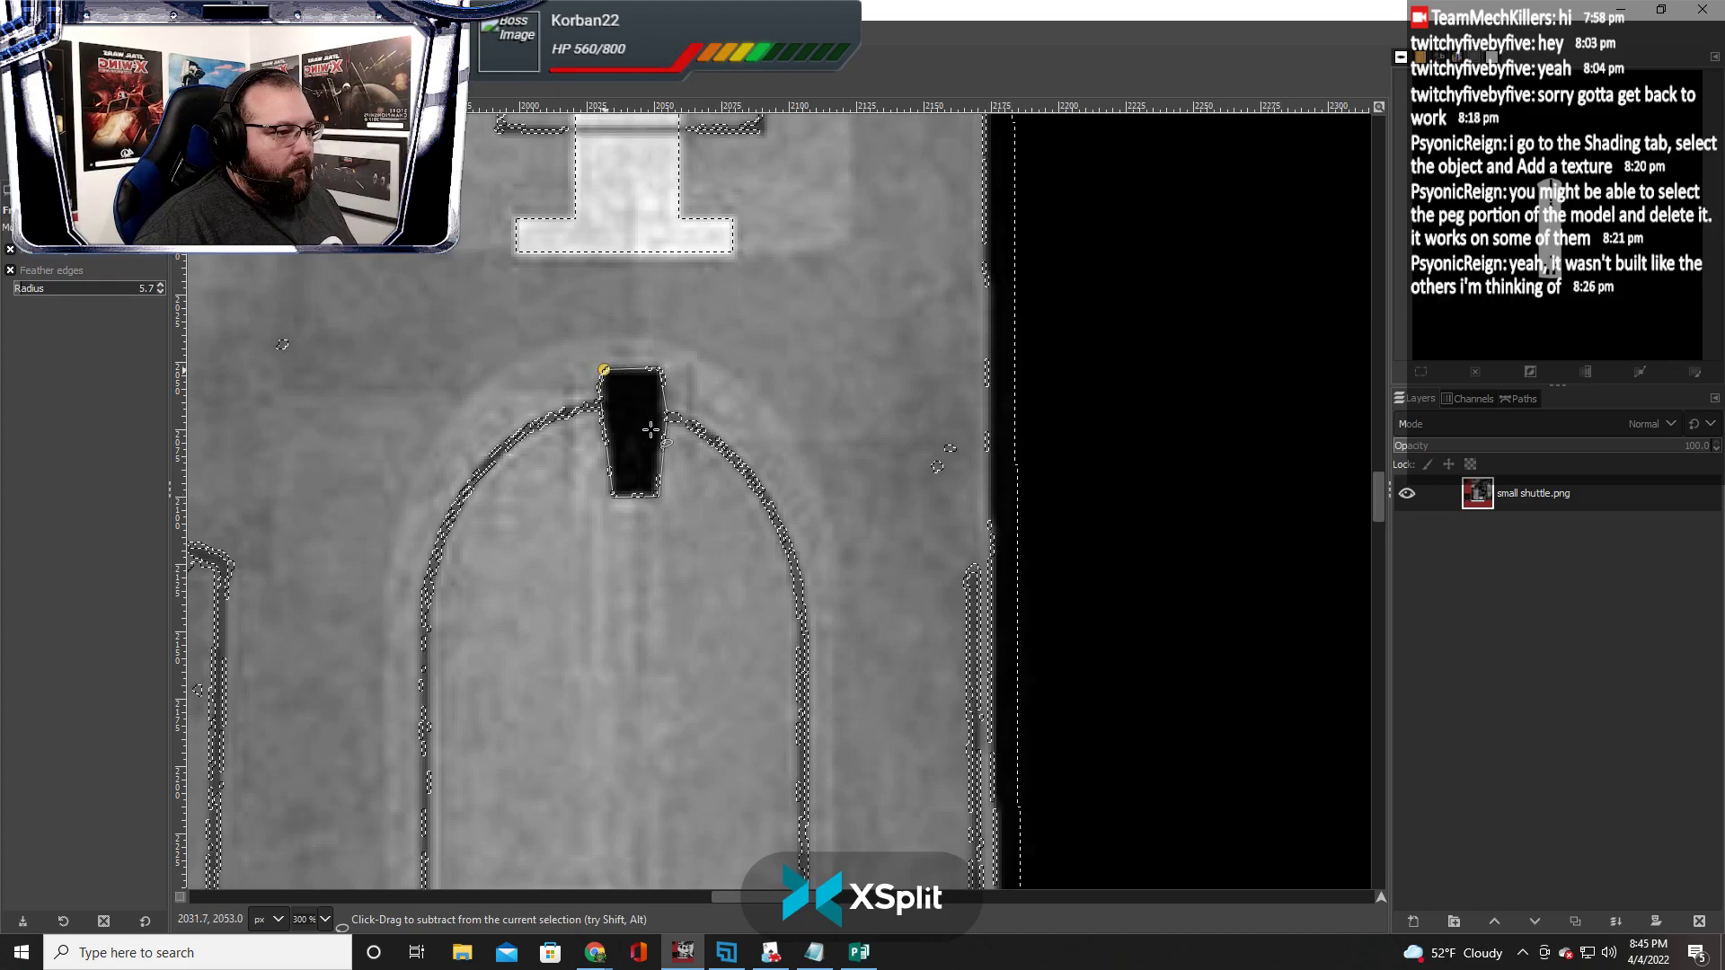
click(604, 369)
key(Return)
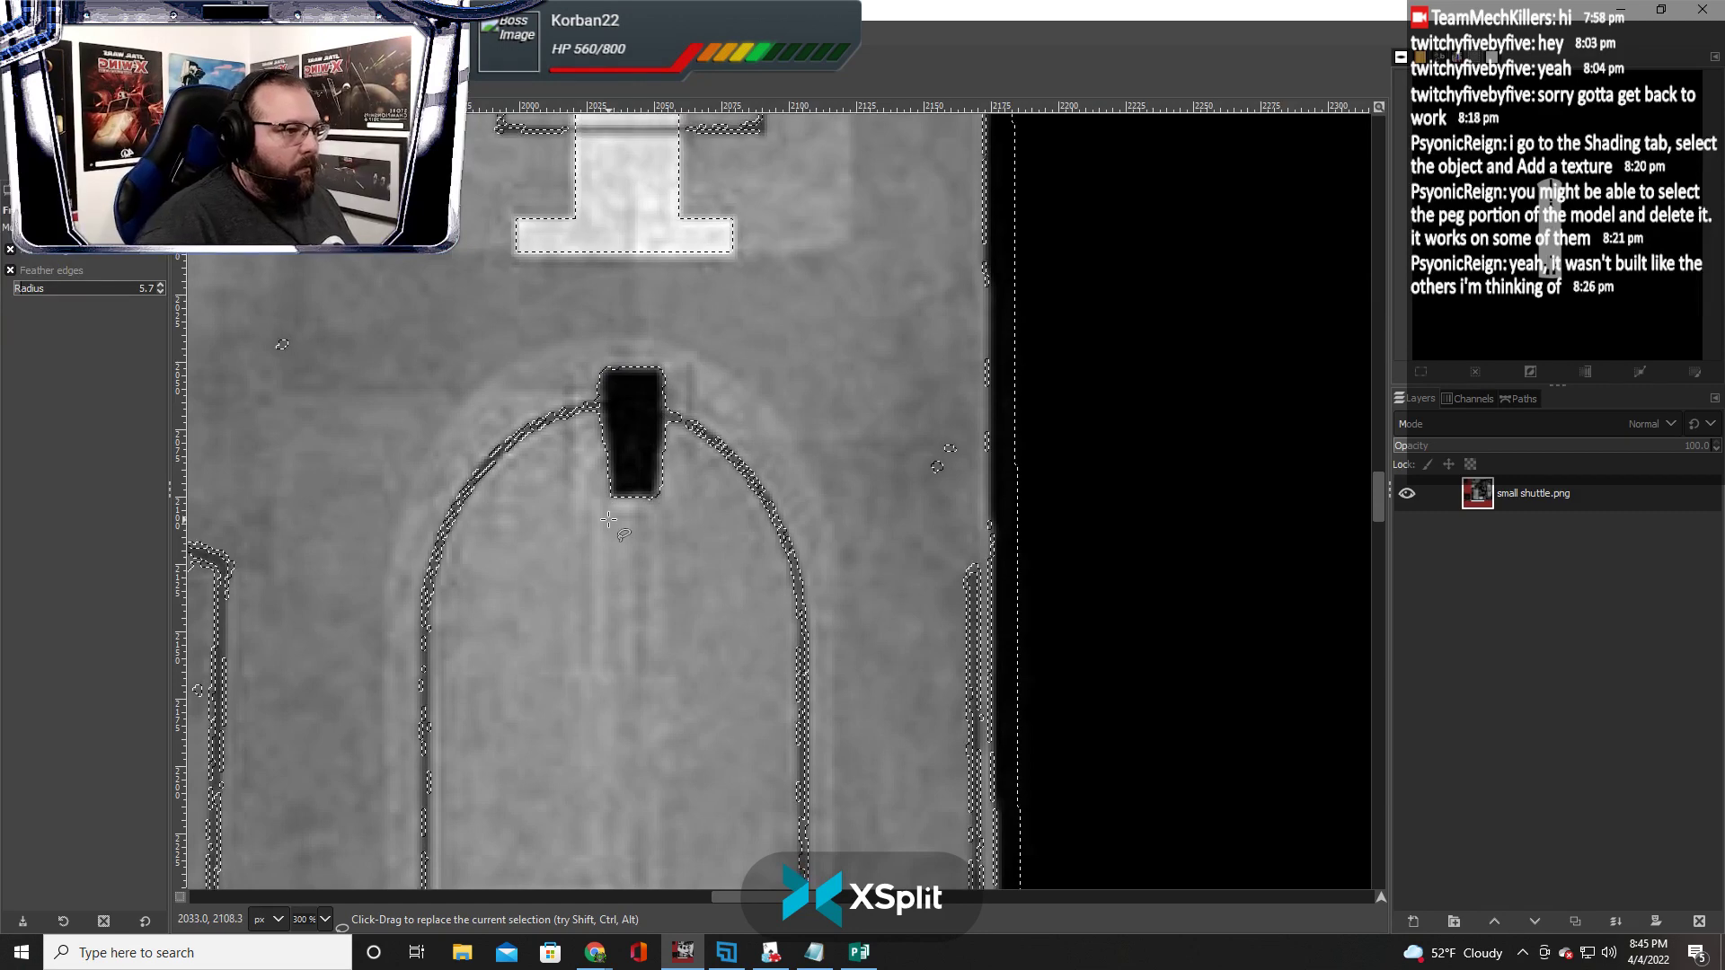
Add the three stray specks around the top of the arch back into the selection with small ellipses, the right one about 34 × 41 px
scroll(623, 531, down, 1)
scroll(623, 531, down, 2)
scroll(623, 532, up, 2)
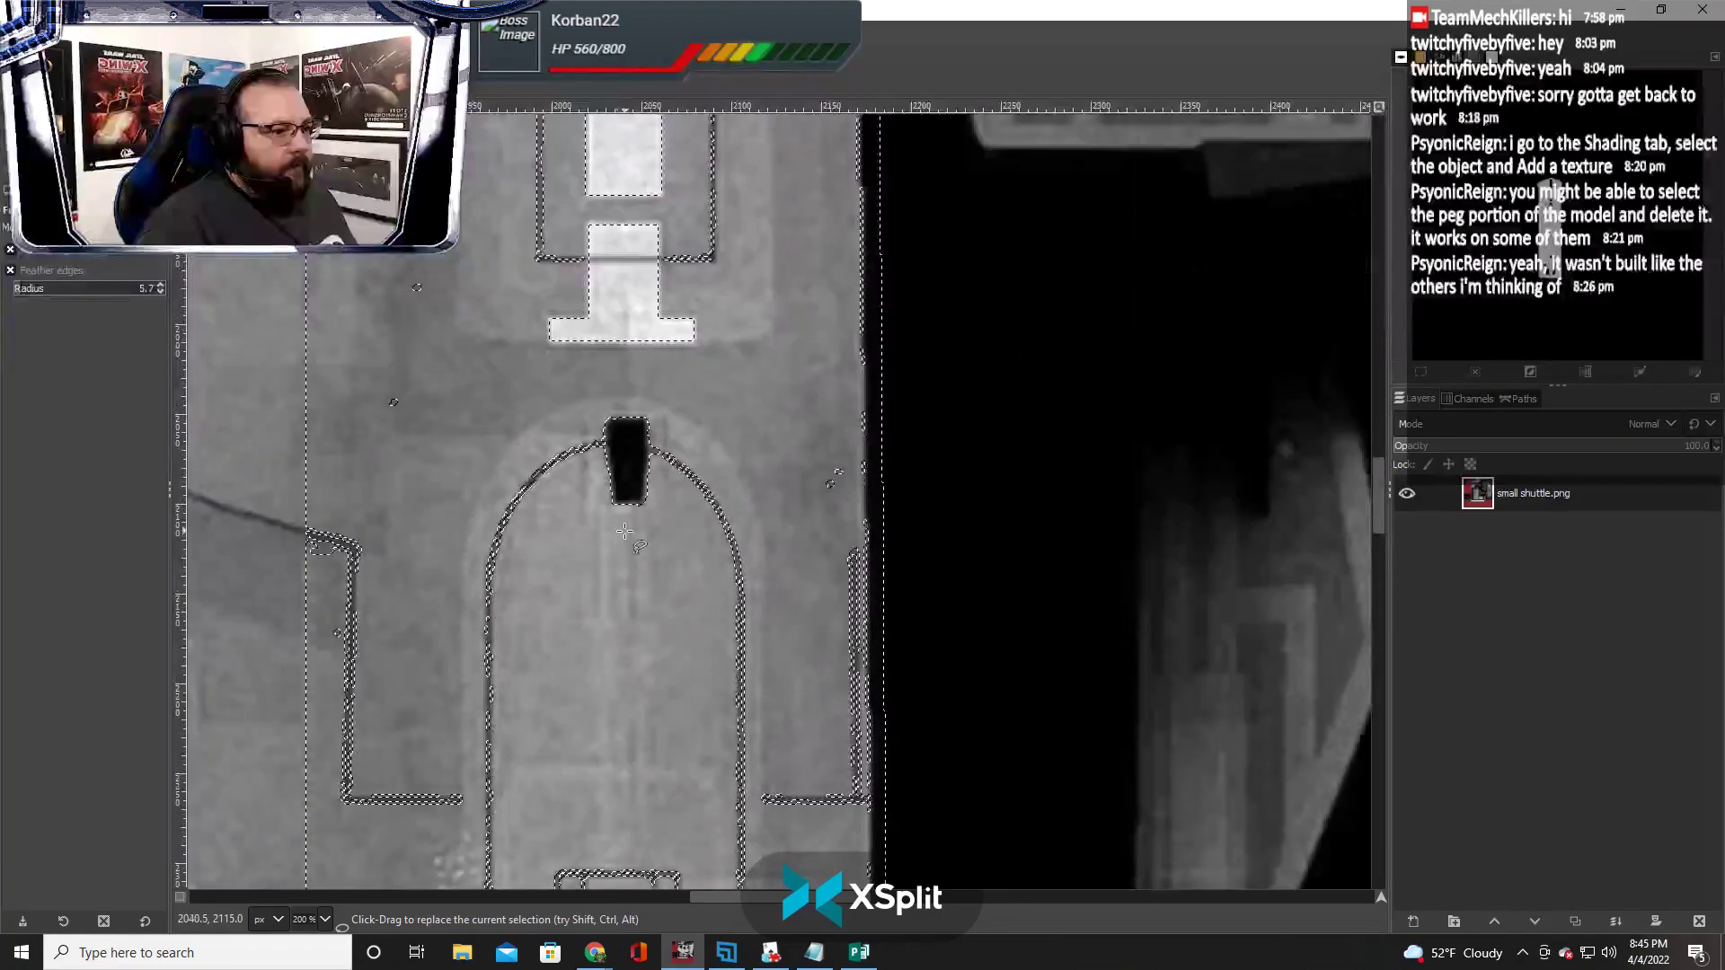
key(e)
drag(384, 264, 433, 307)
drag(378, 379, 406, 423)
drag(784, 441, 844, 514)
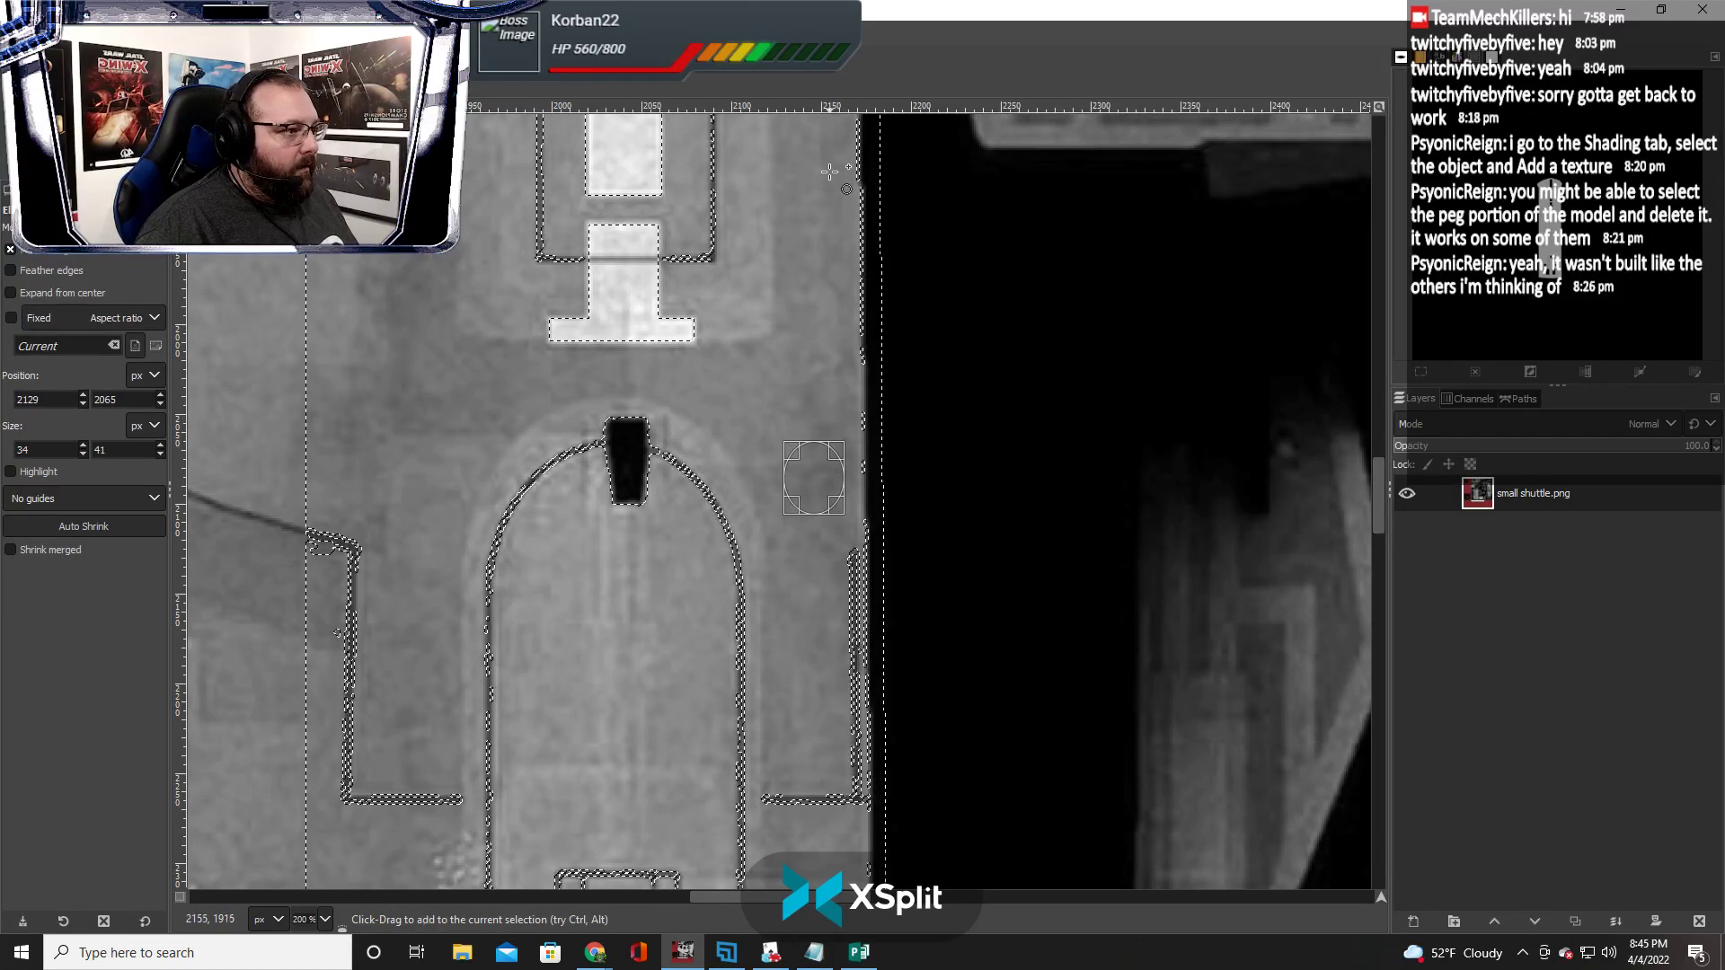
Add the stray specks along the hull's right edge to the selection with tall ellipses, including about 28 × 202 and 37 × 94 px
drag(832, 168, 880, 517)
scroll(864, 550, up, 6)
drag(821, 433, 831, 545)
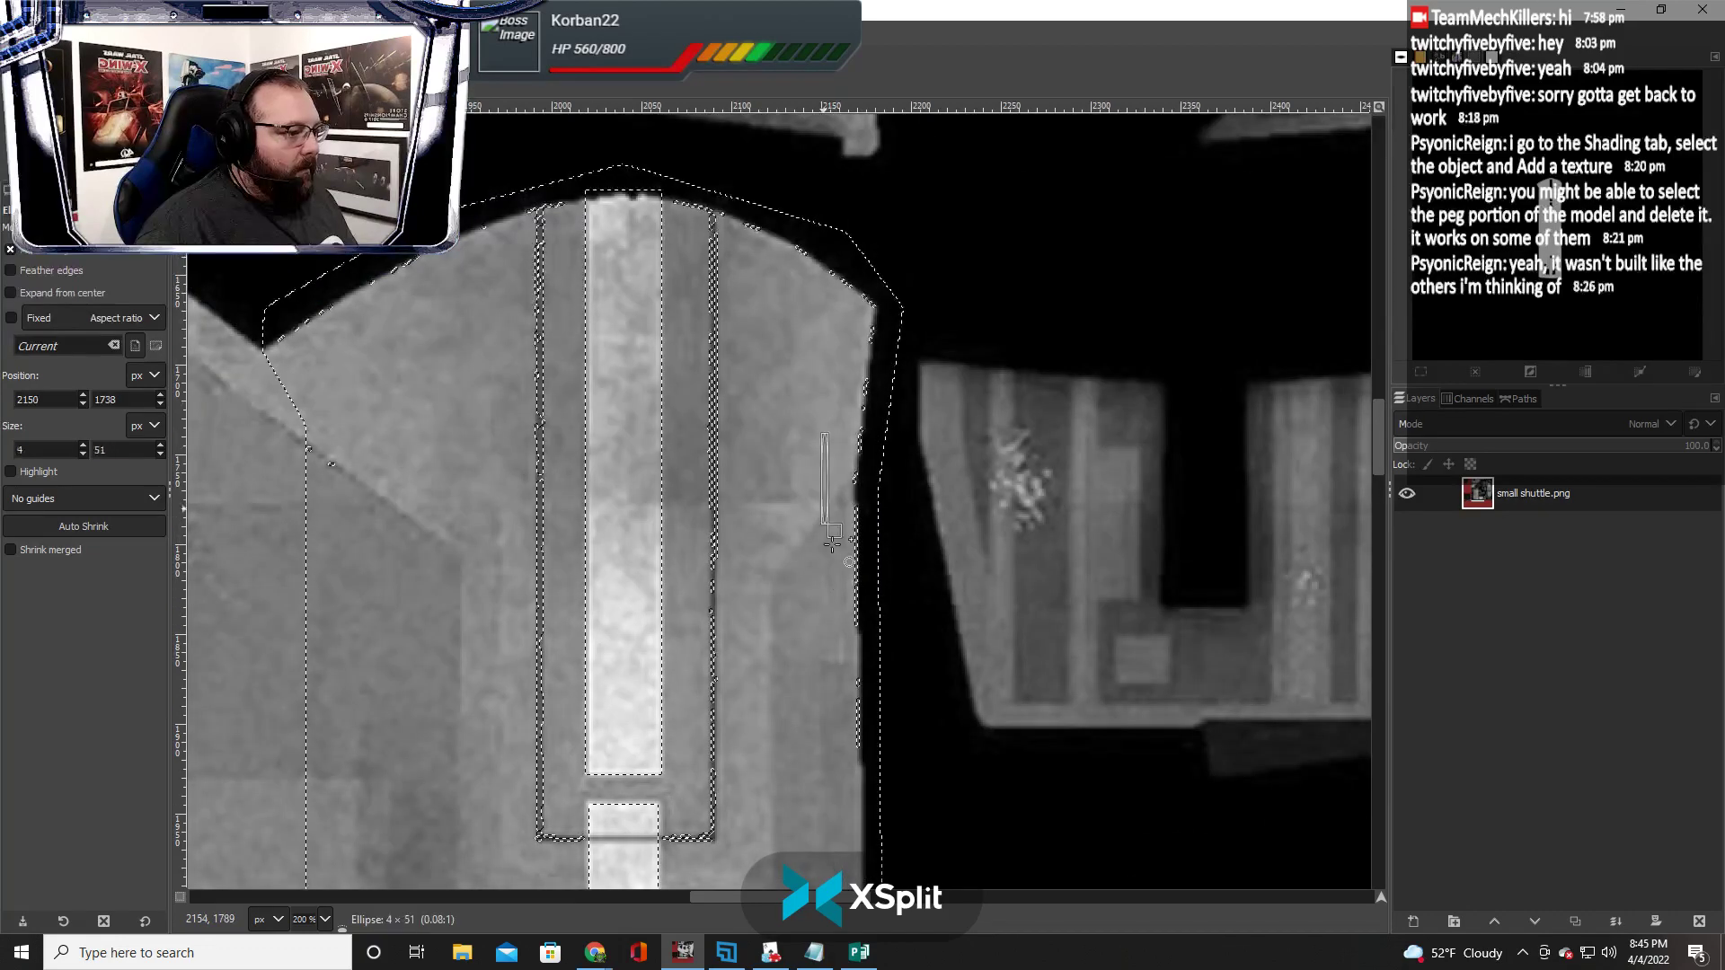
drag(871, 795, 871, 795)
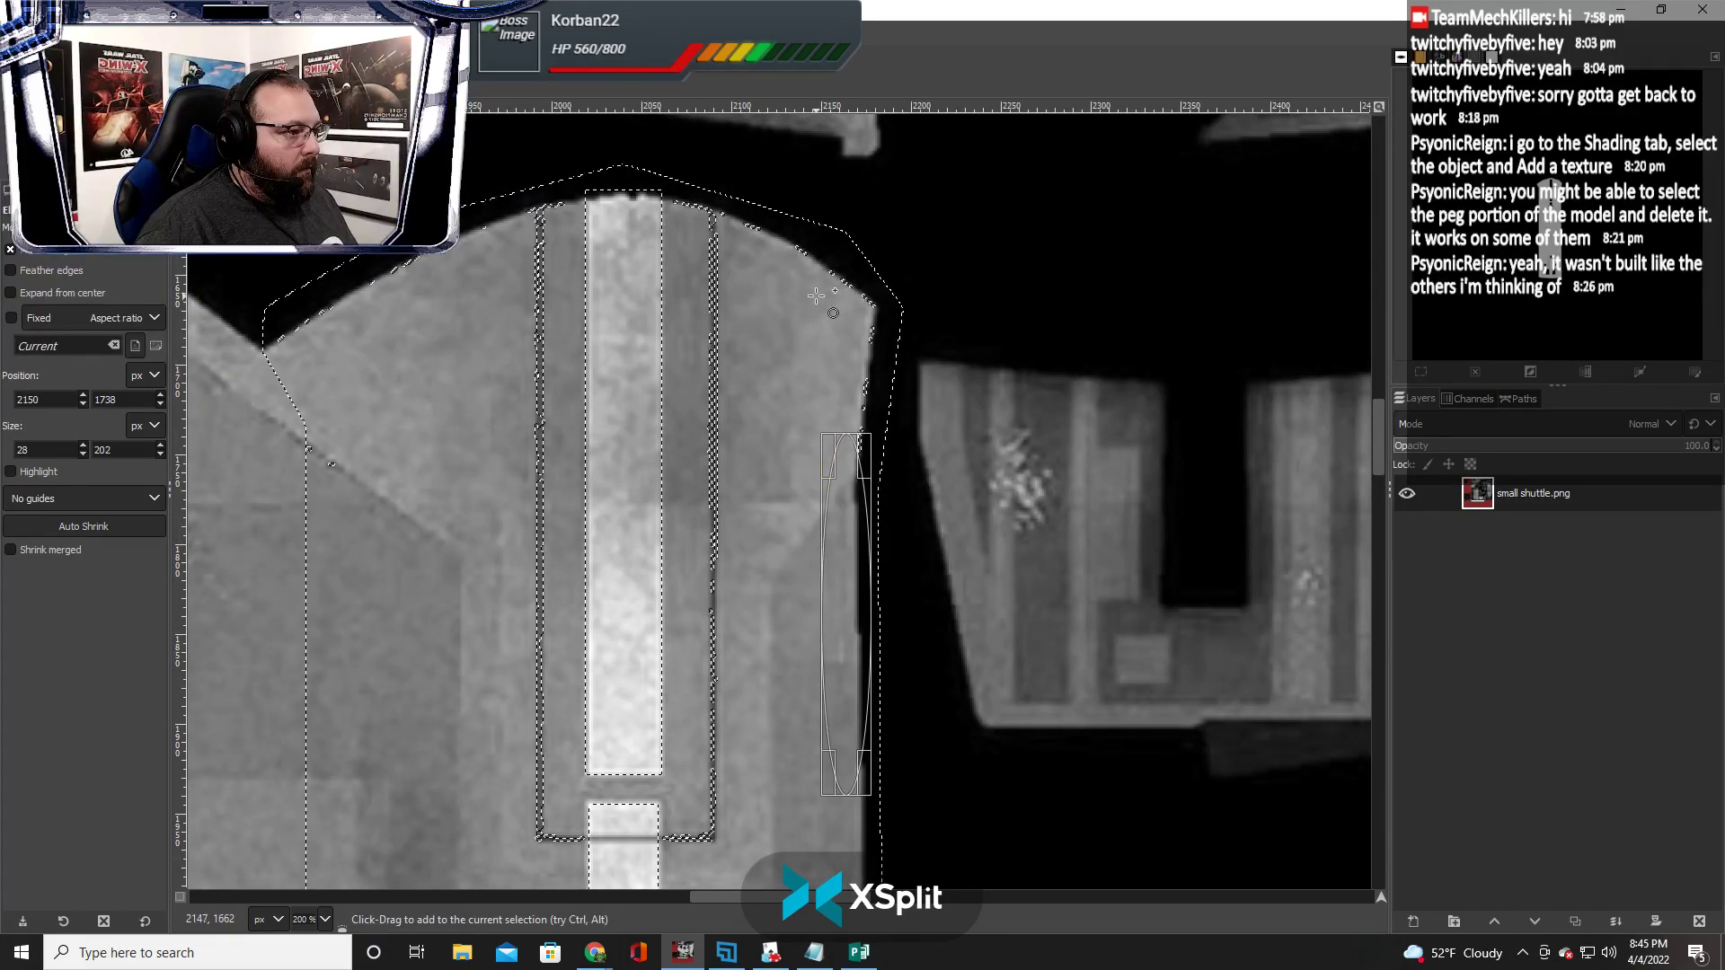
drag(815, 297, 883, 466)
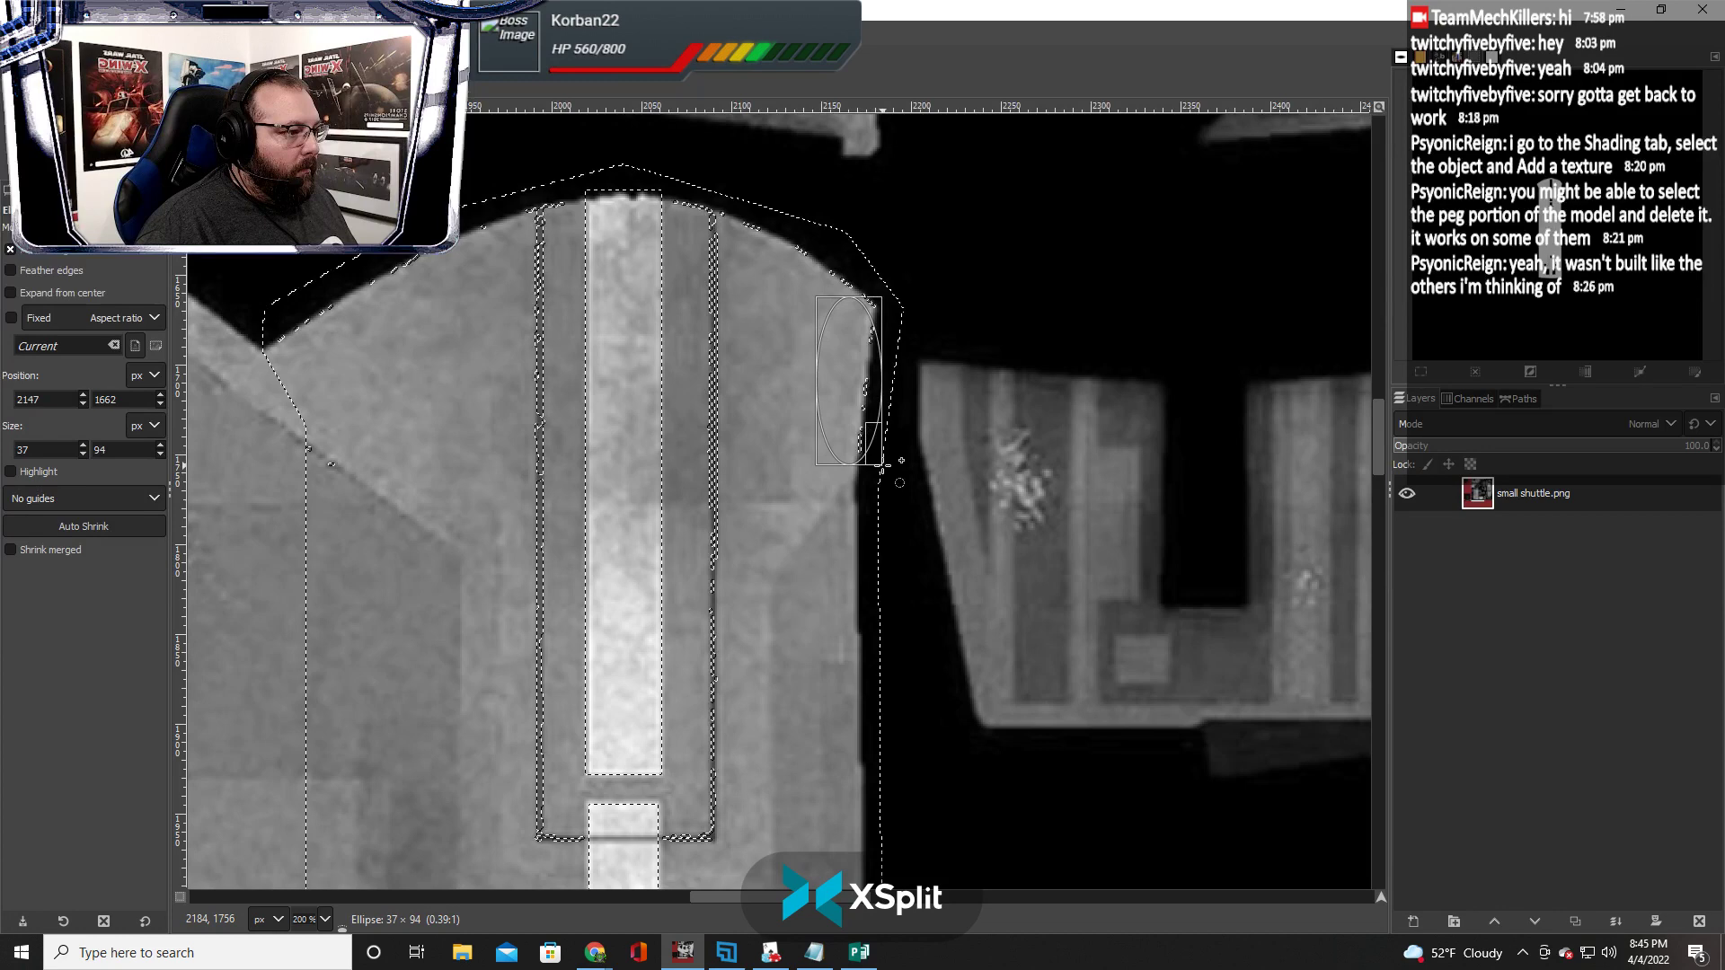
Add the specks along the hull's upper-right curved edge to the selection with small ellipses, the last one about 12 × 18 px
click(740, 227)
drag(854, 326, 853, 327)
drag(844, 284, 880, 324)
drag(742, 225, 726, 208)
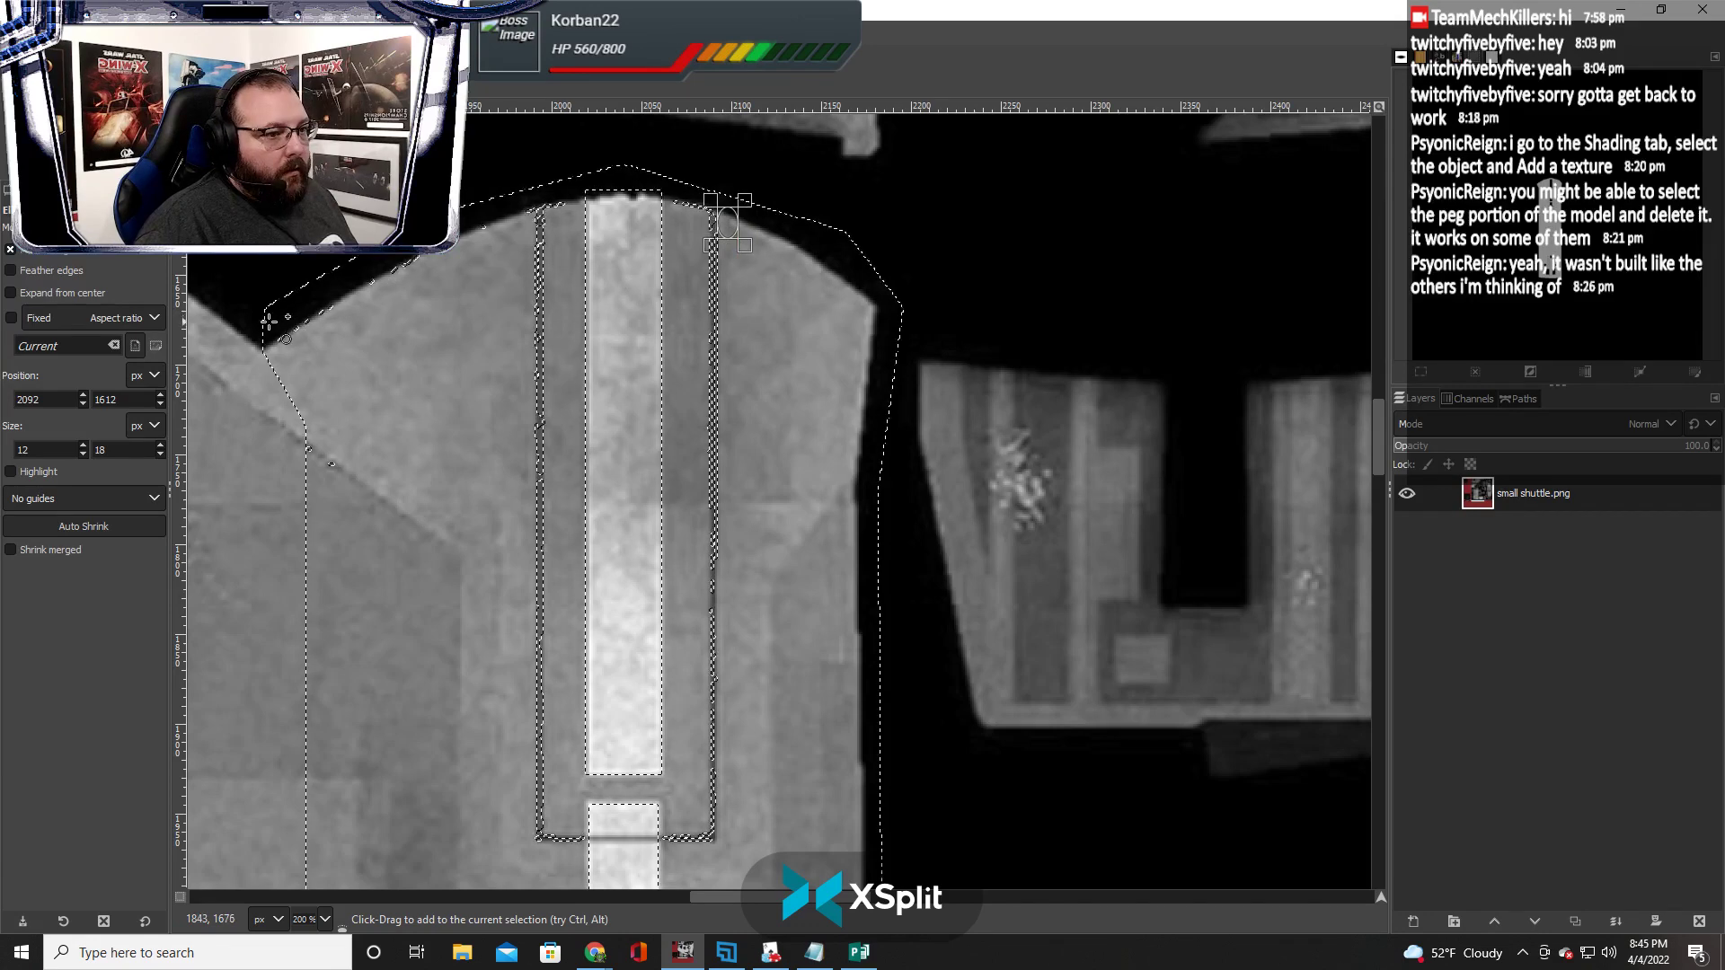
Add the specks on the upper-left curve and diagonal seam to the selection with ellipses of about 36 × 28, 51 × 38 and 34 × 85 px
drag(298, 301, 362, 351)
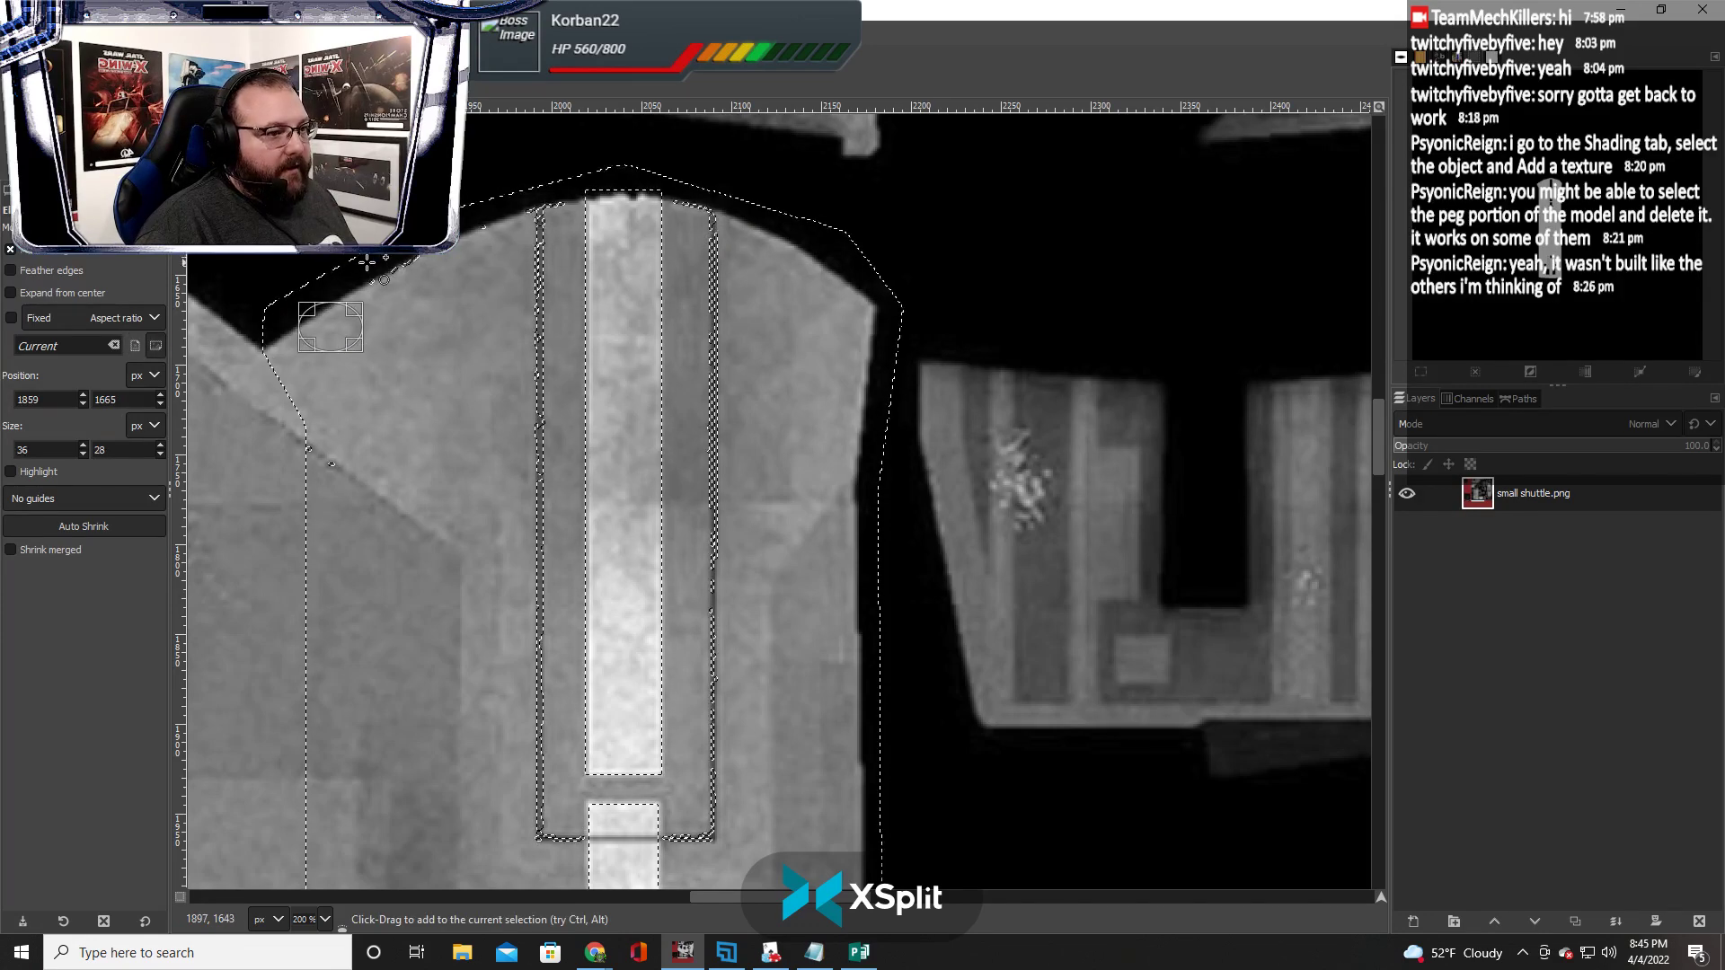
drag(499, 217, 422, 270)
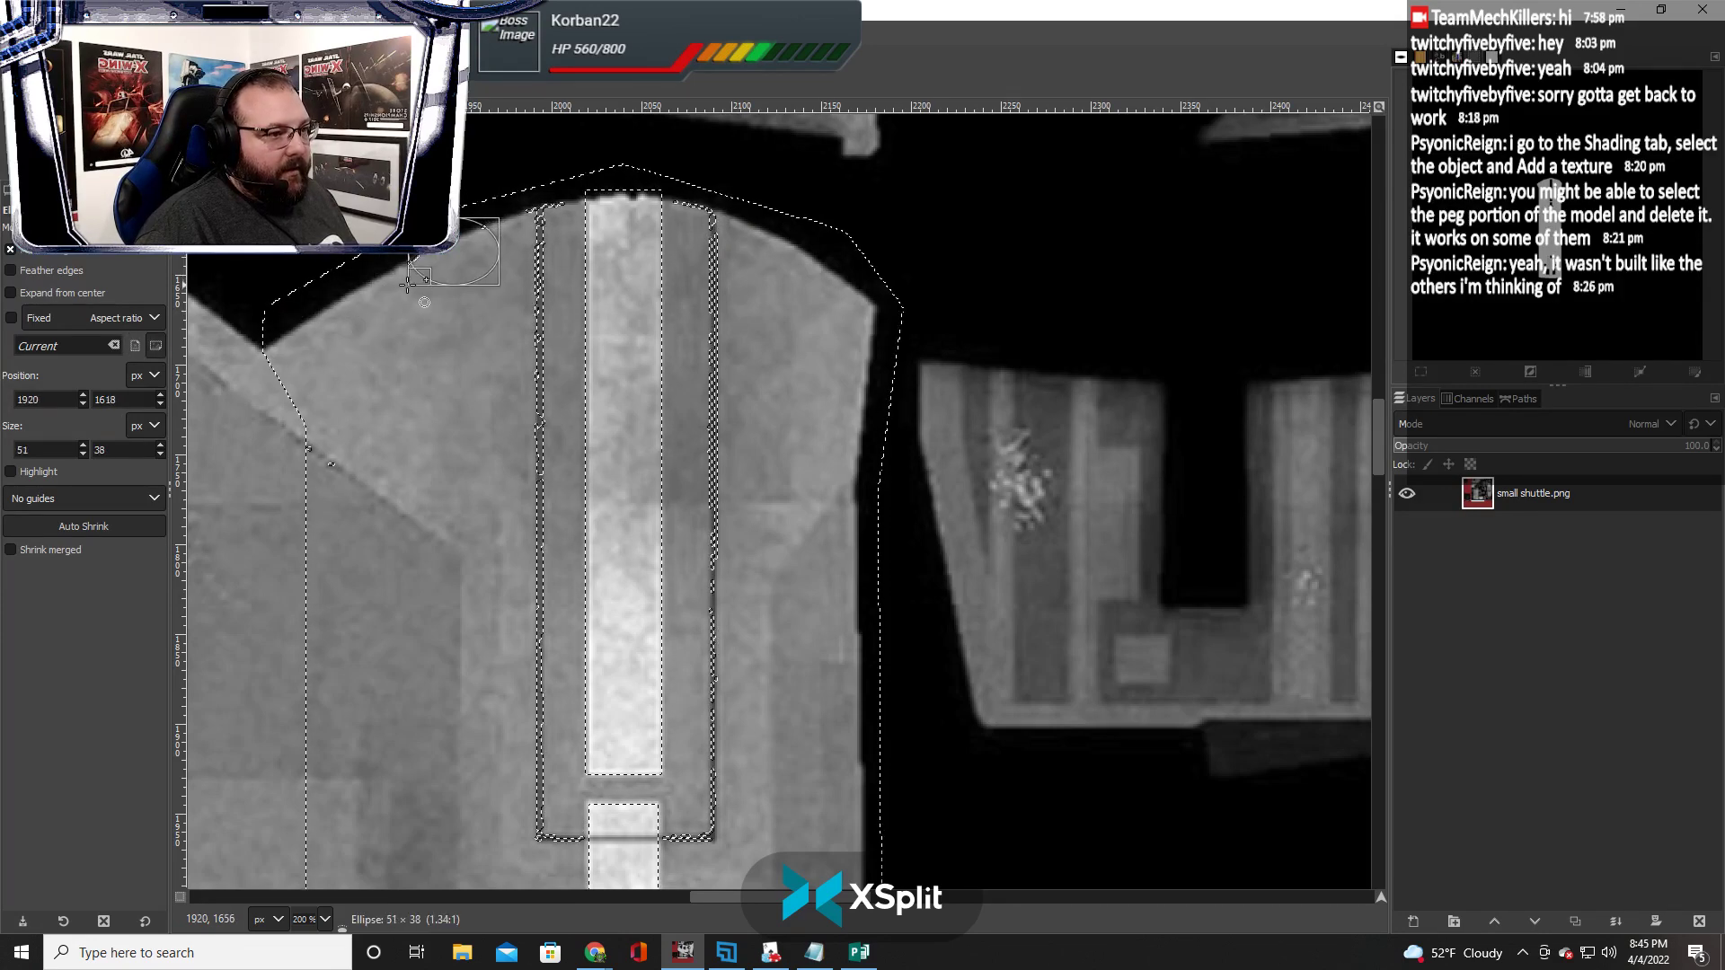
drag(345, 416, 308, 509)
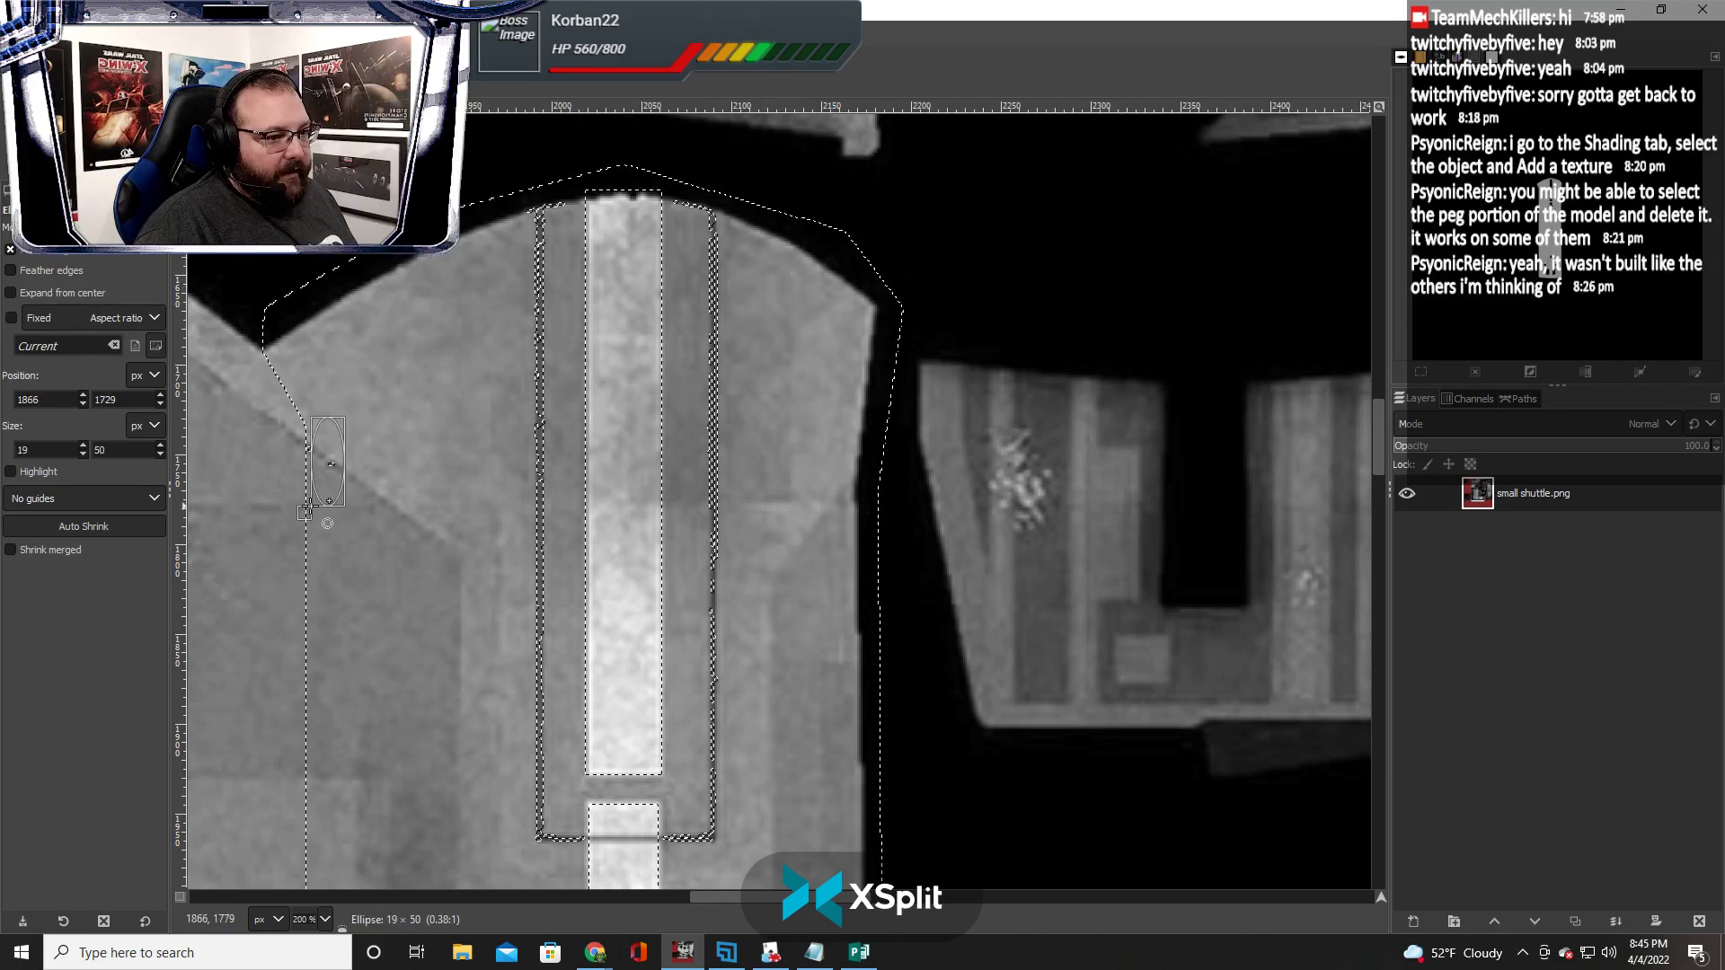
drag(367, 374, 304, 523)
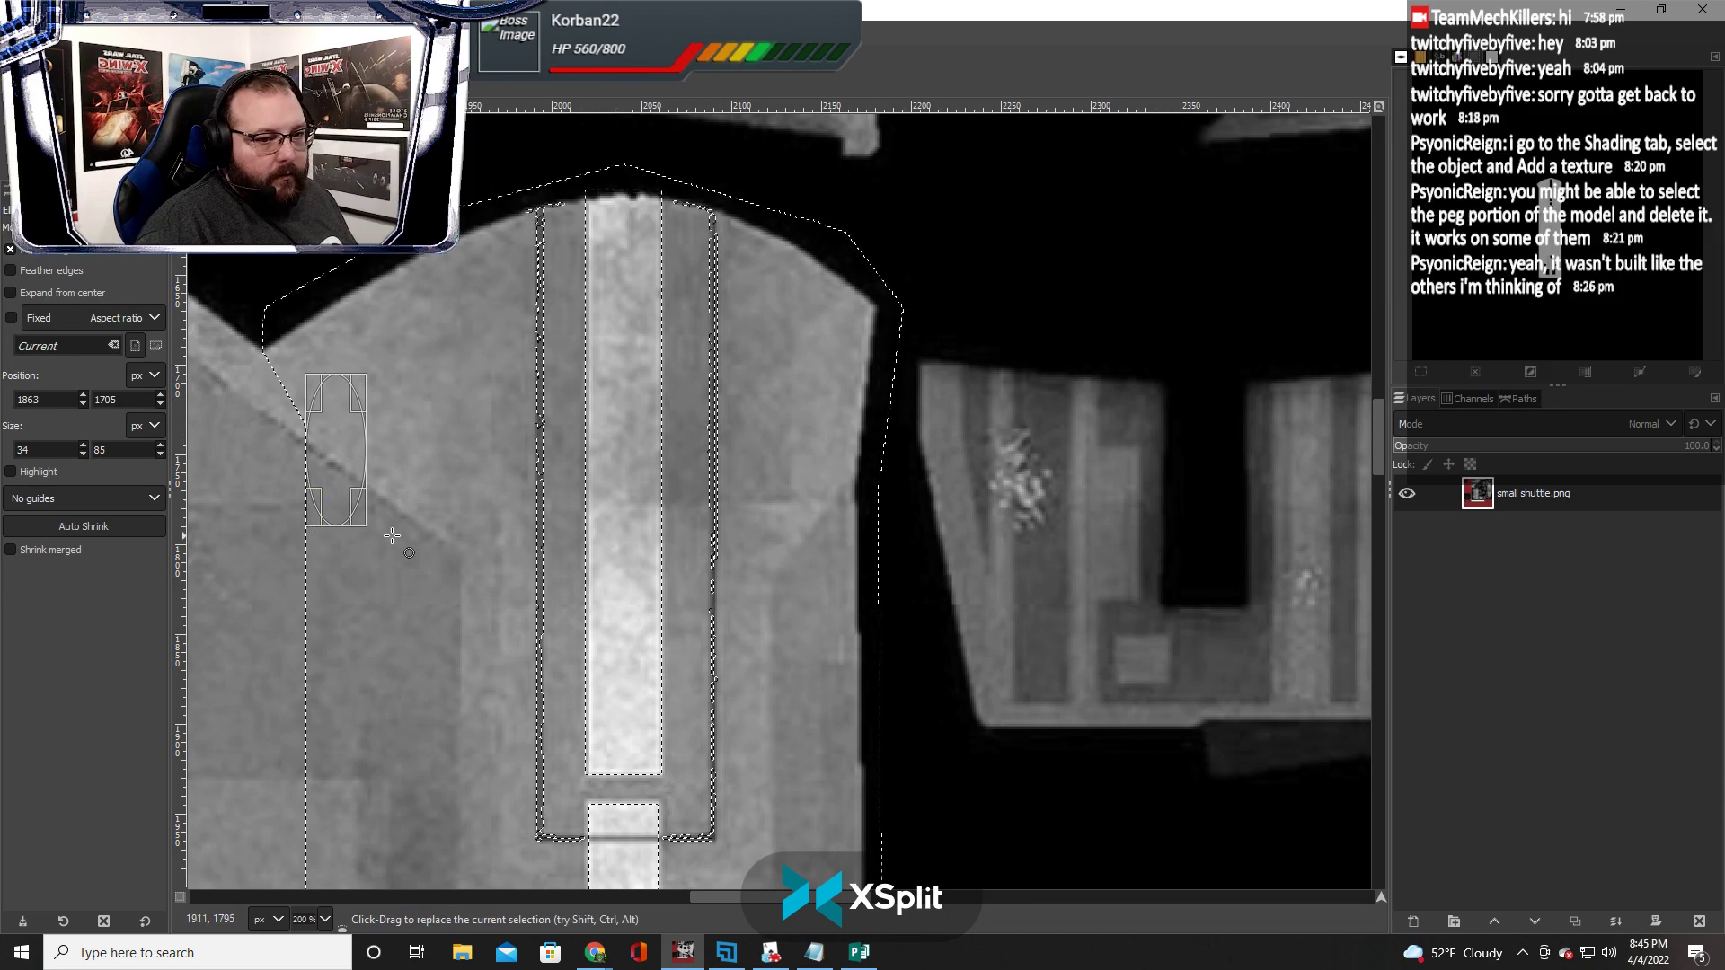
Add the upper corner of the bracket-shaped line left of the arch to the selection with a 13 × 27 px ellipse and a 59 × 100 px rectangle
scroll(395, 544, down, 5)
drag(343, 471, 320, 423)
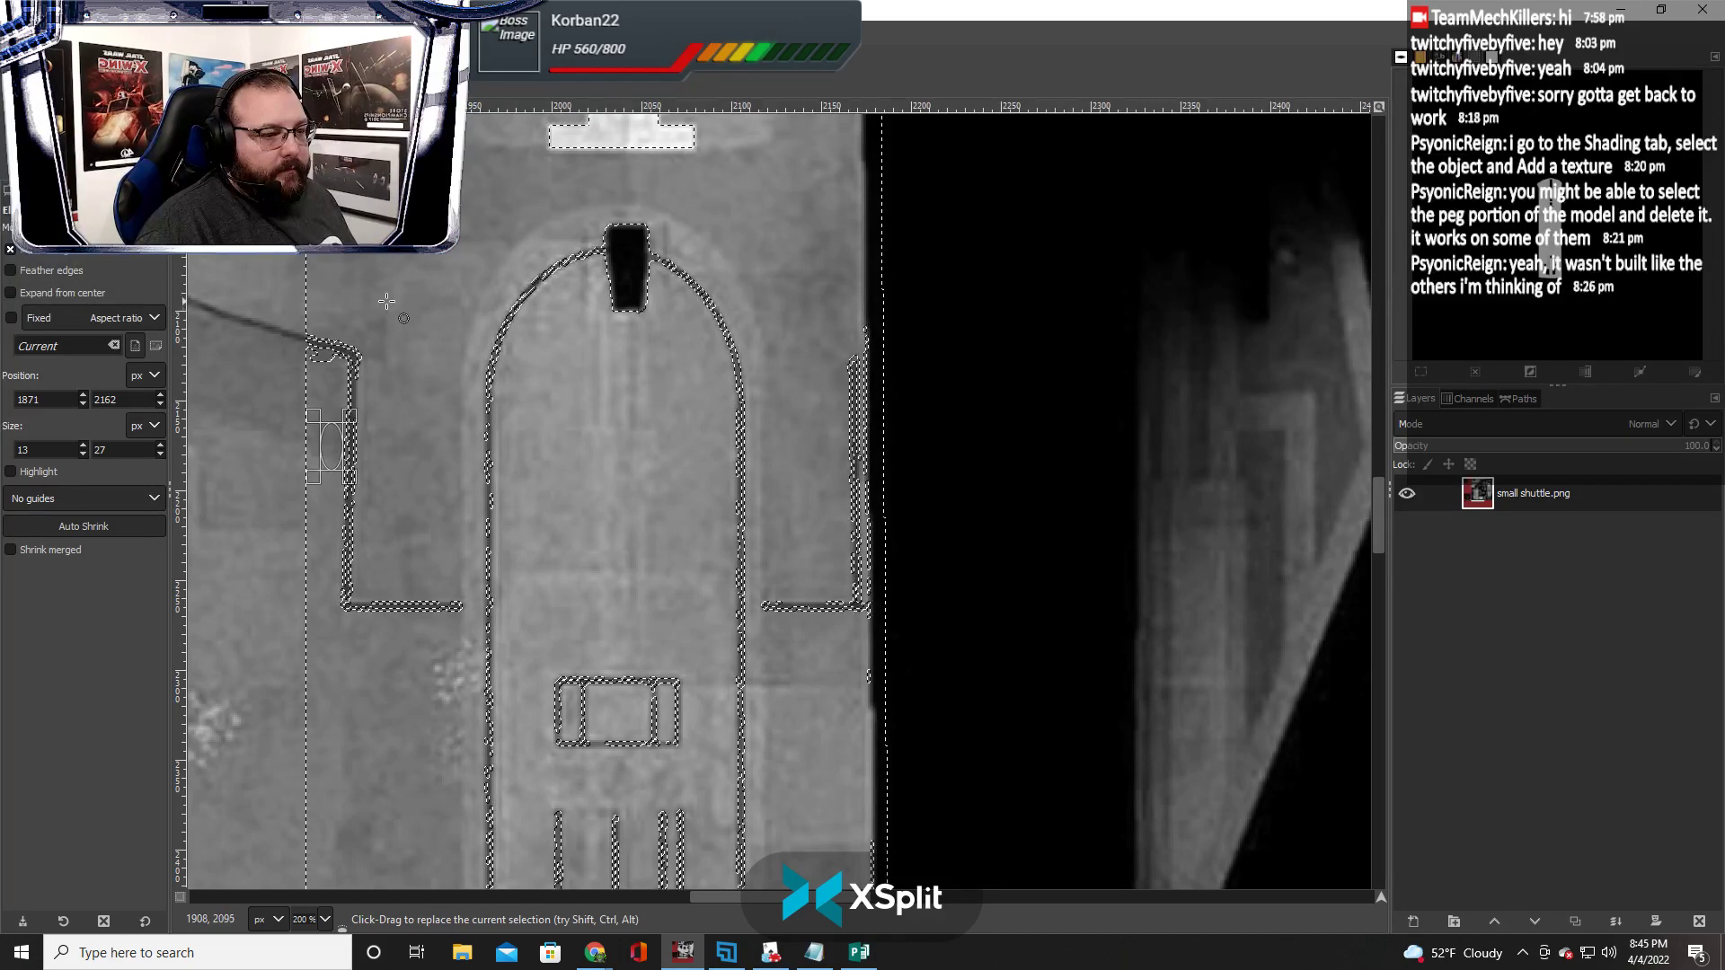
key(r)
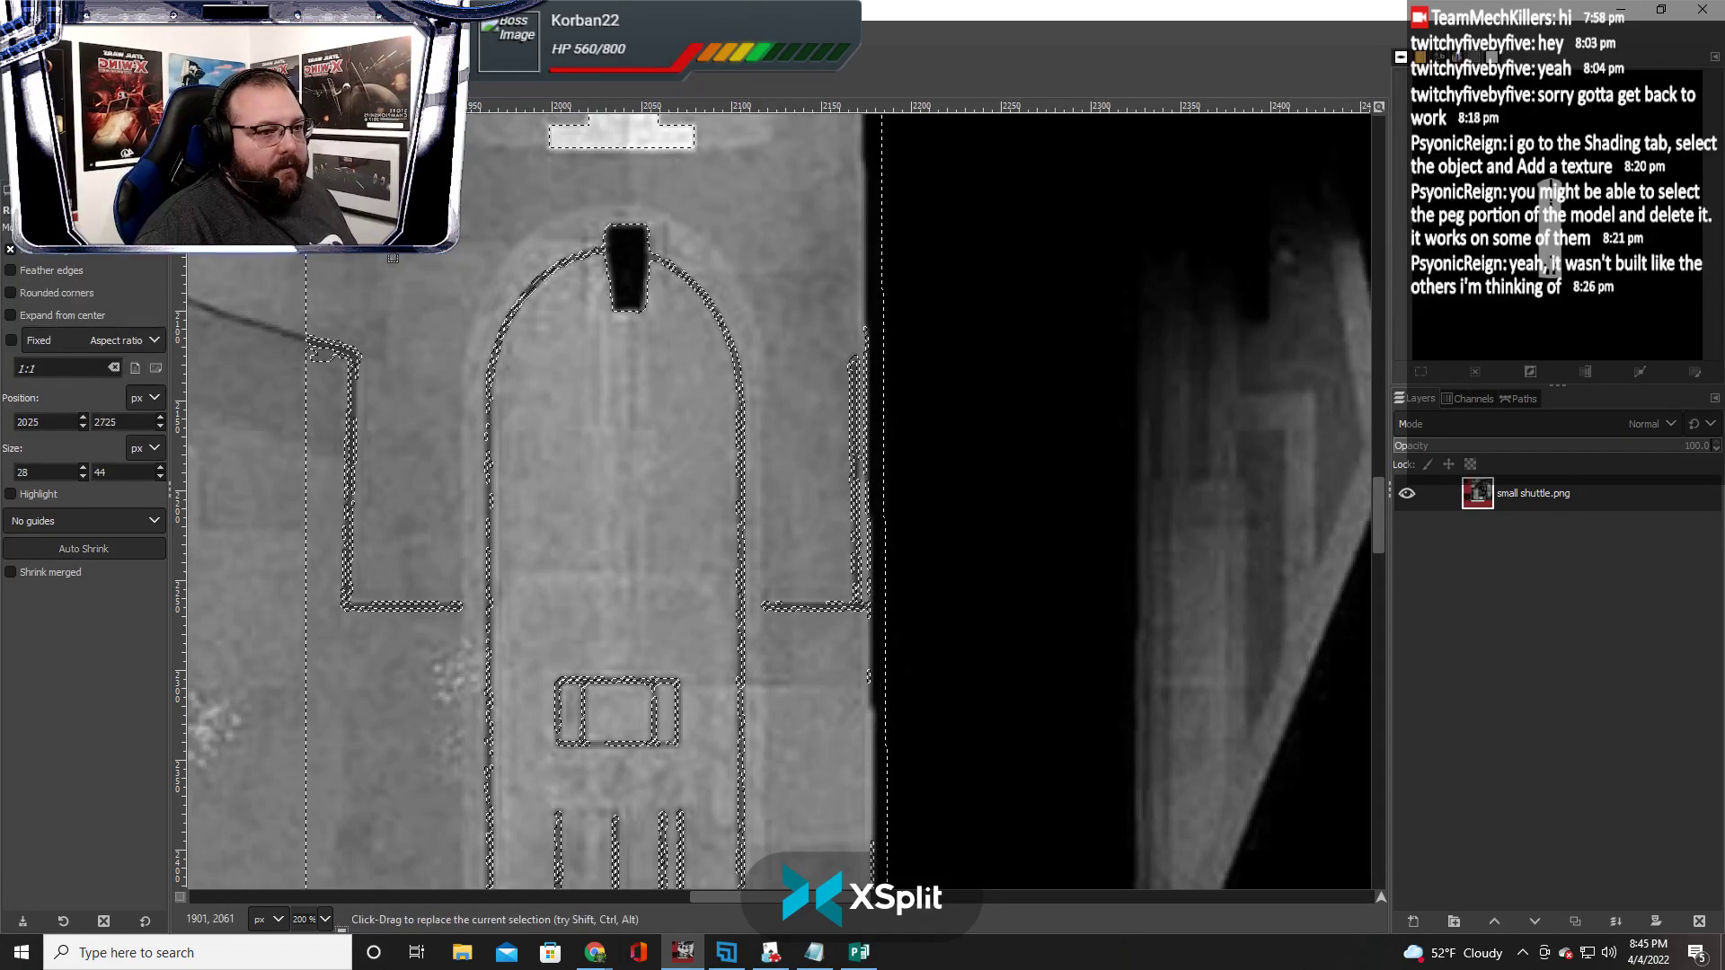
drag(412, 239, 306, 419)
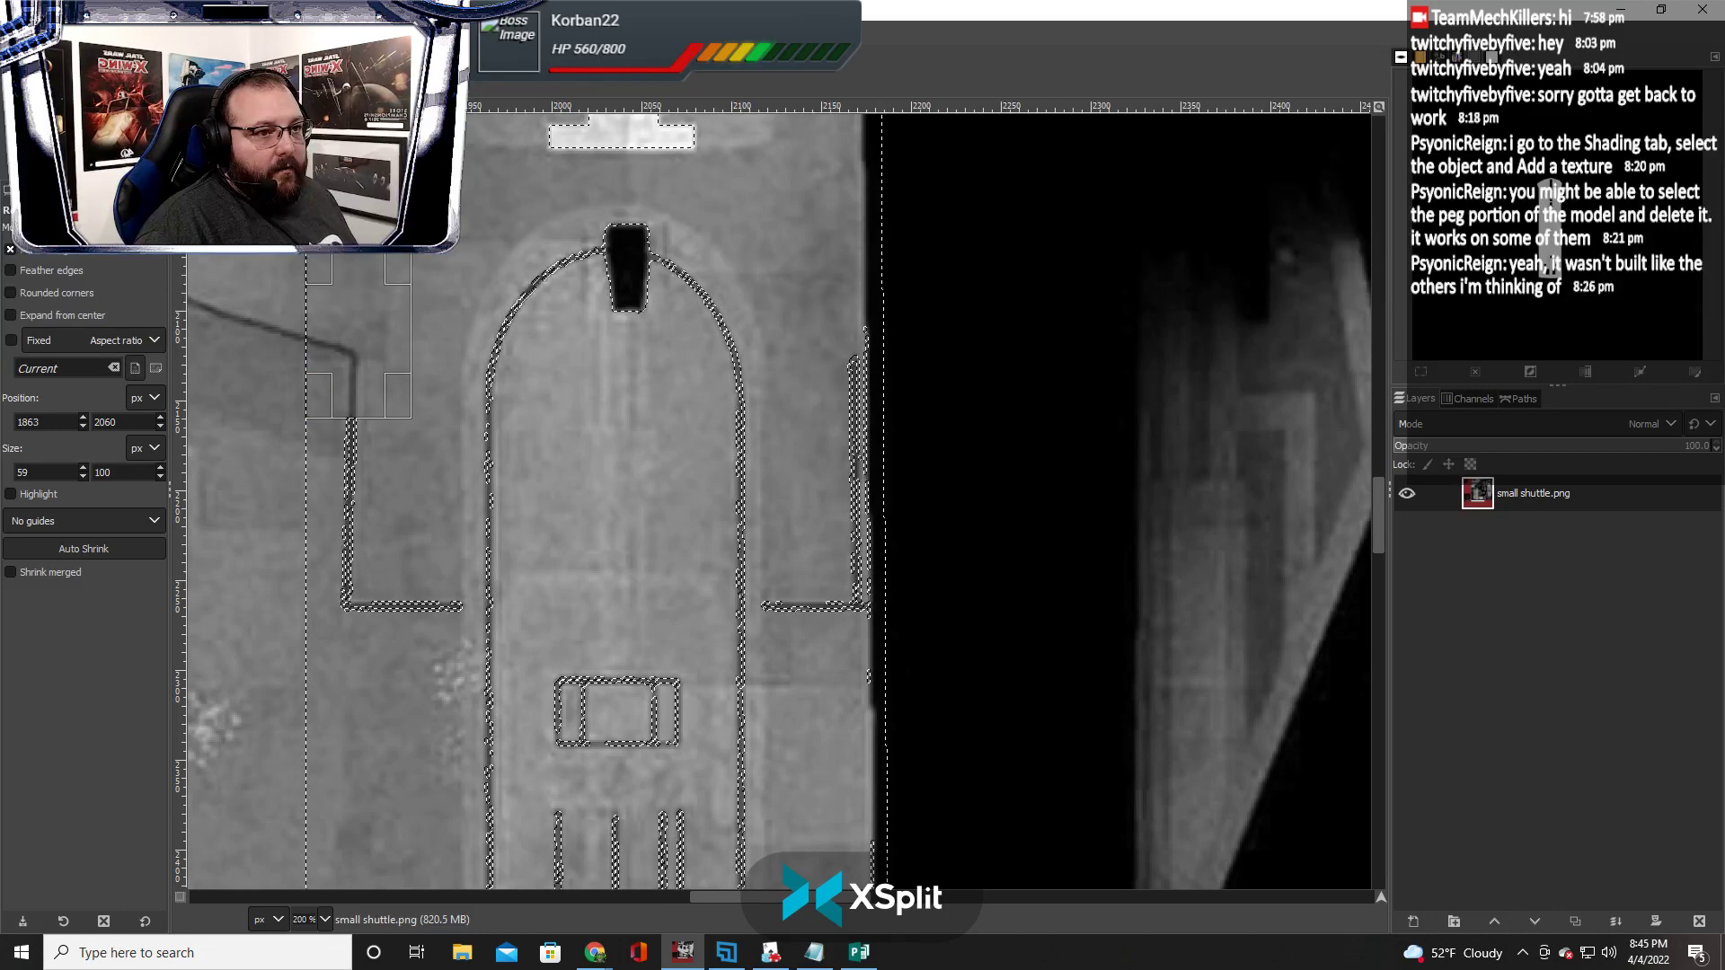
key(f)
scroll(367, 432, up, 5)
scroll(367, 432, up, 6)
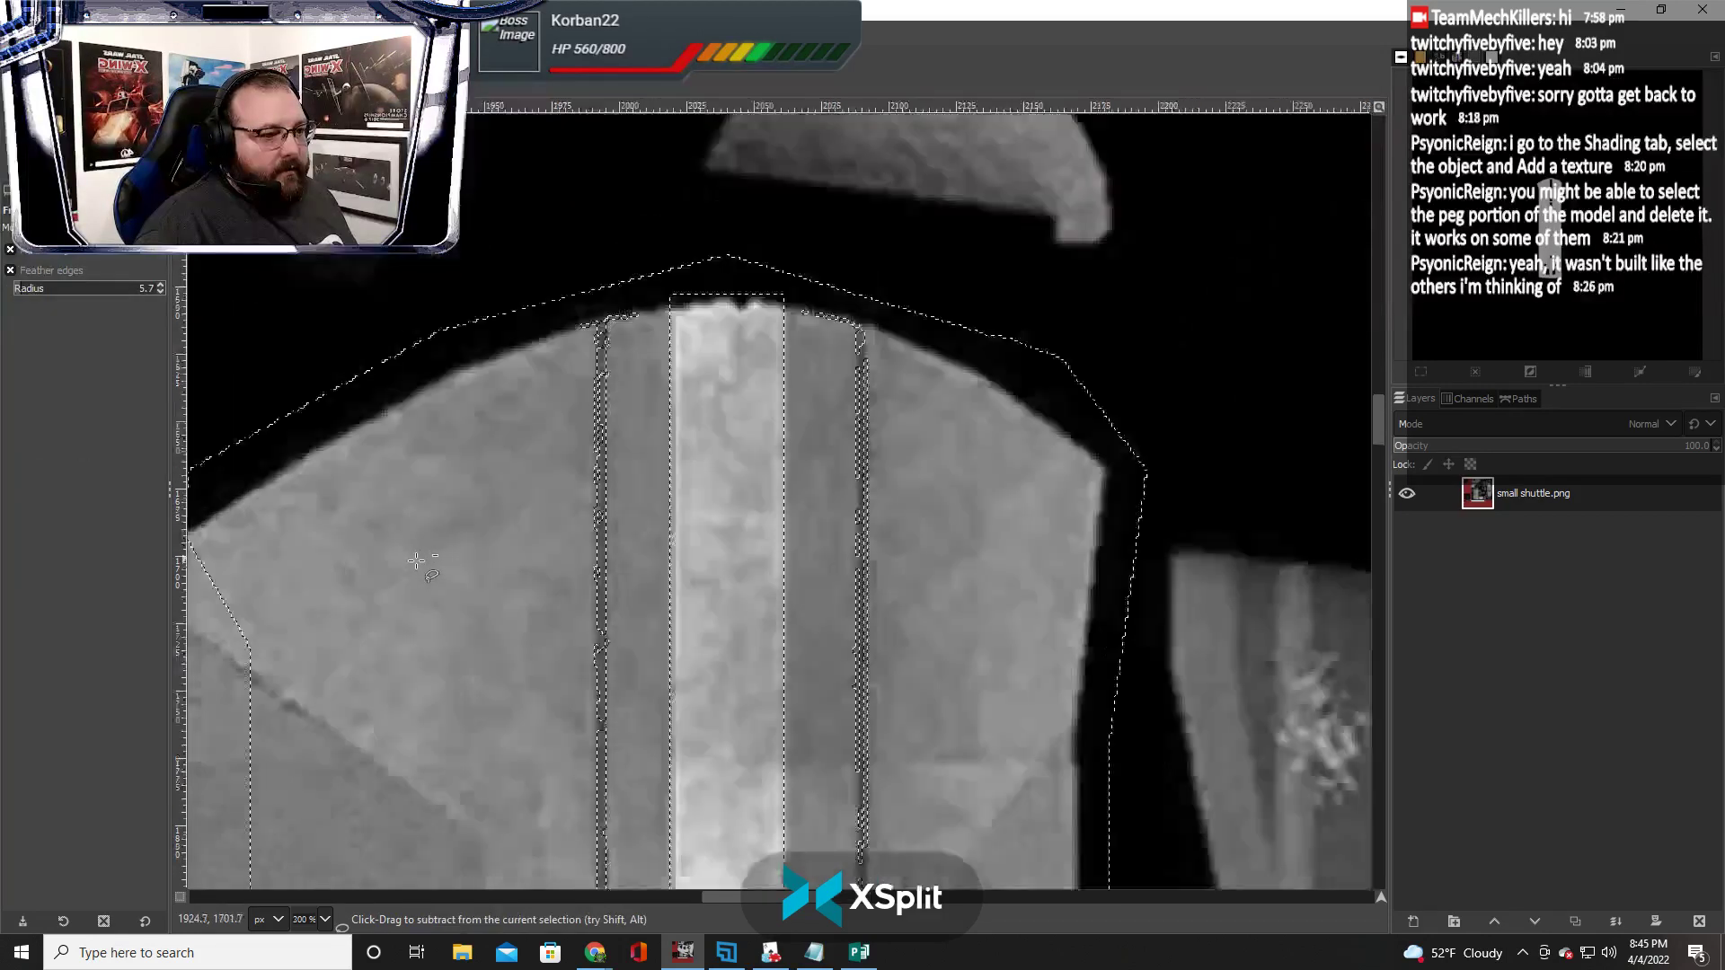
scroll(415, 553, down, 4)
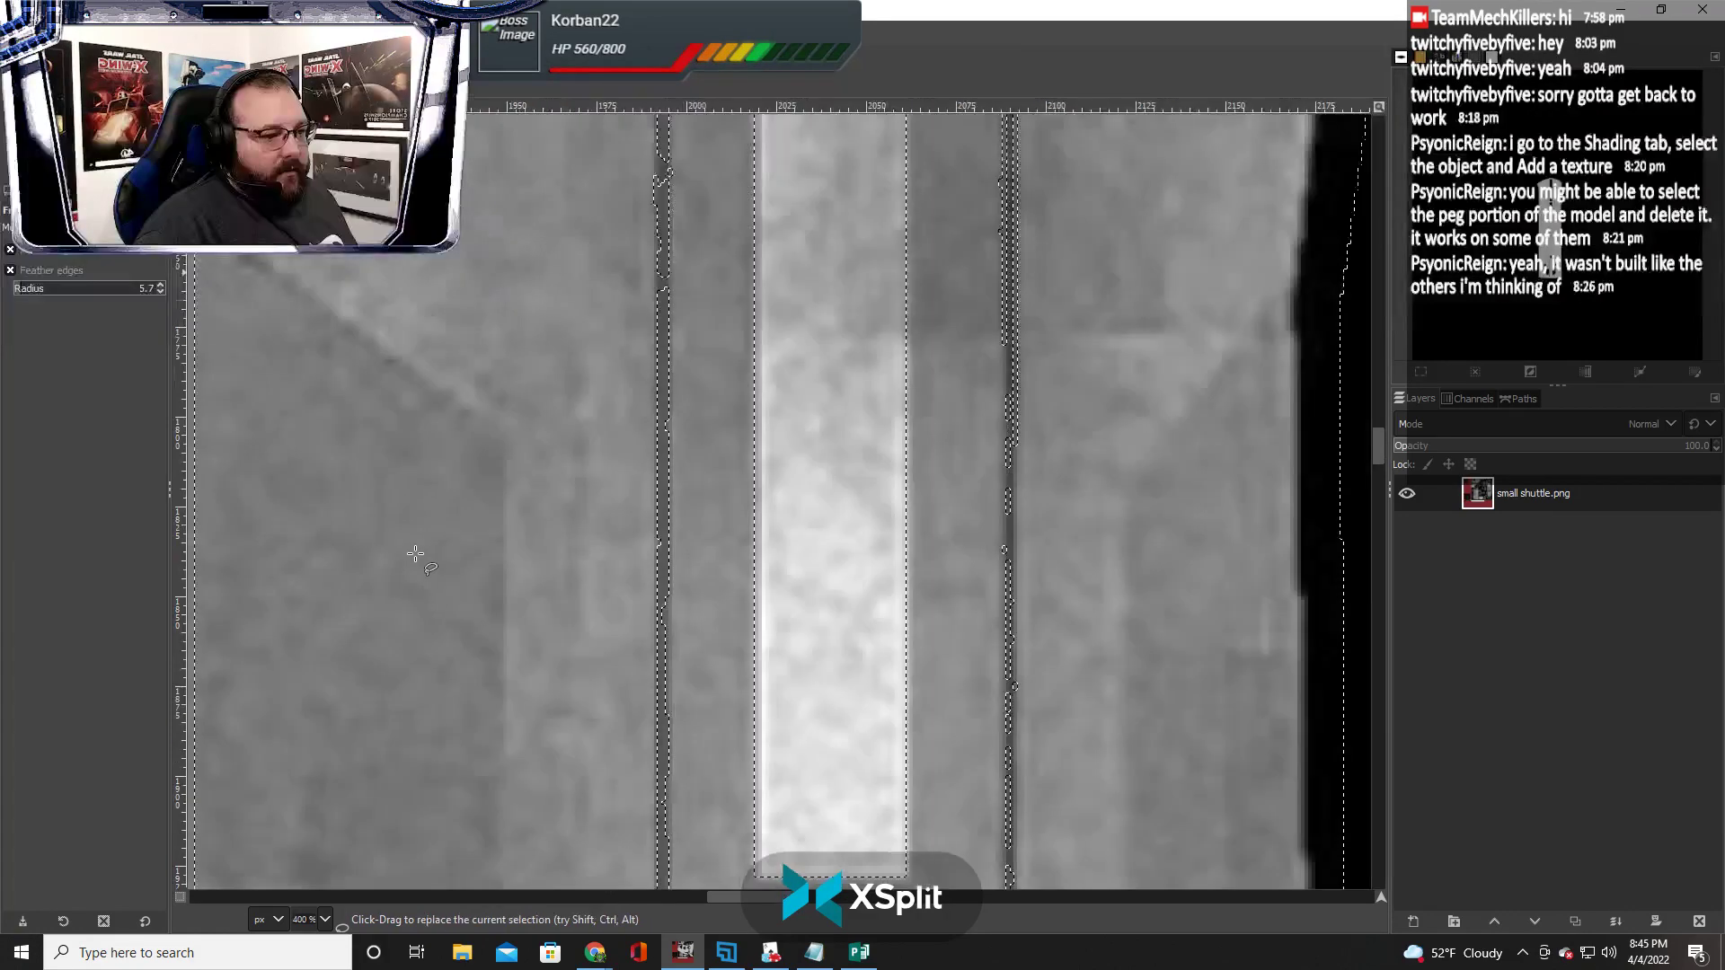
scroll(416, 547, left, 4)
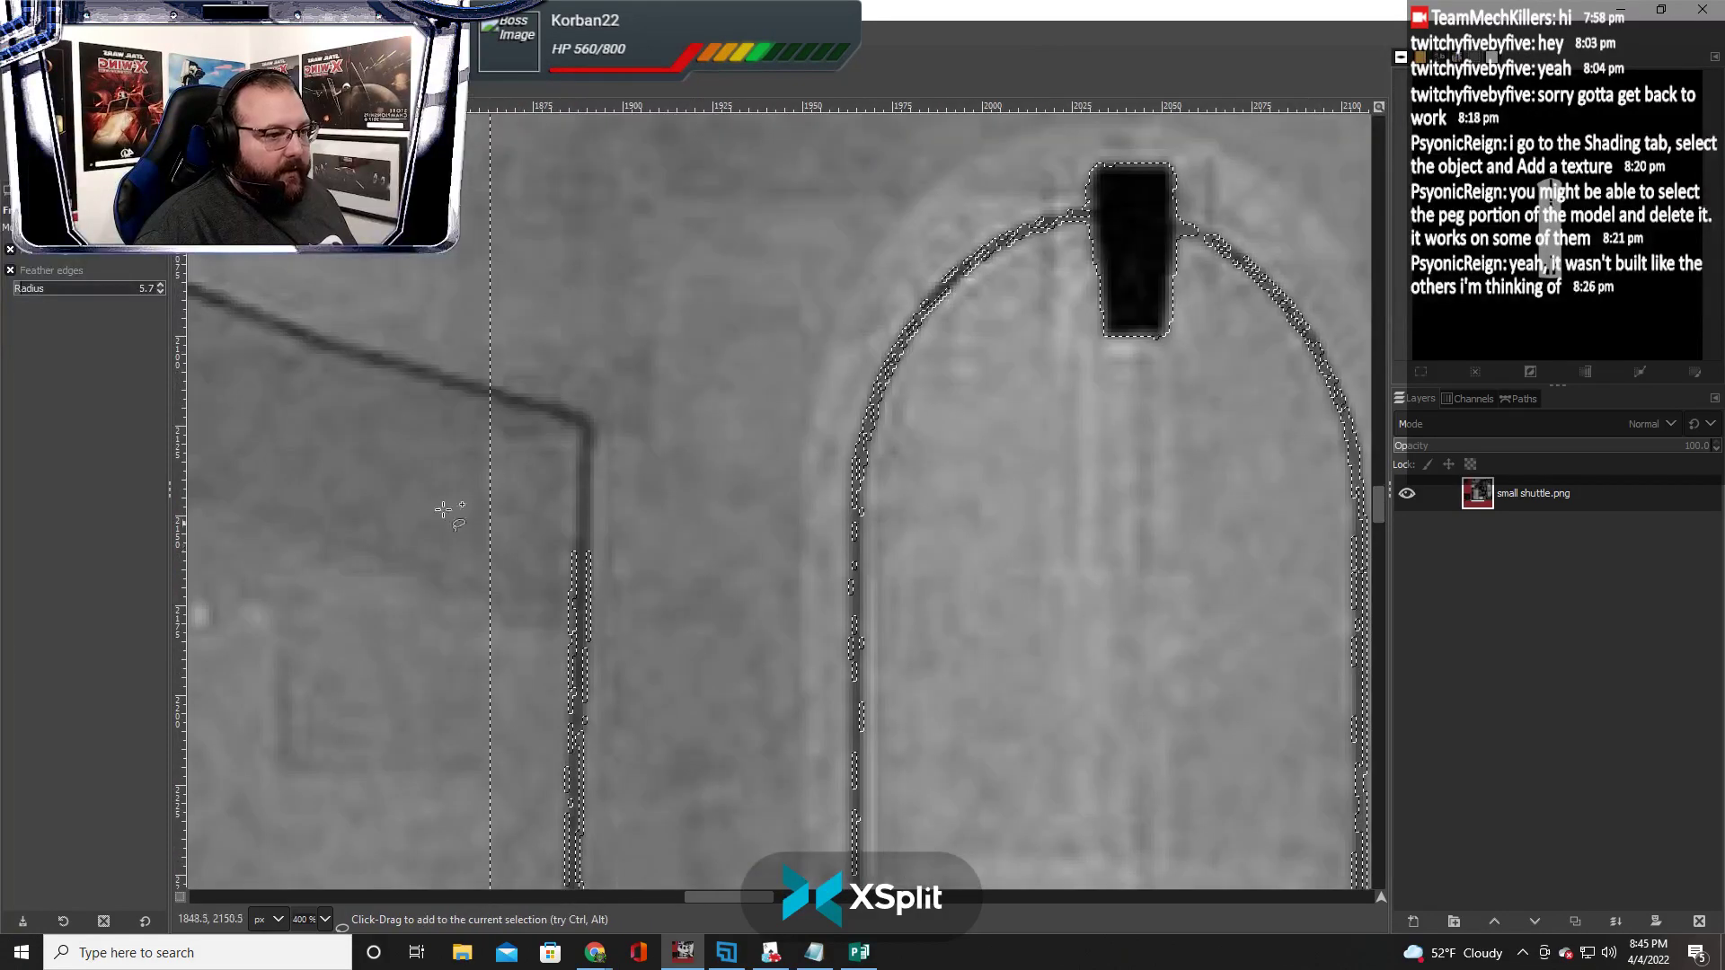
ctrl+click(468, 381)
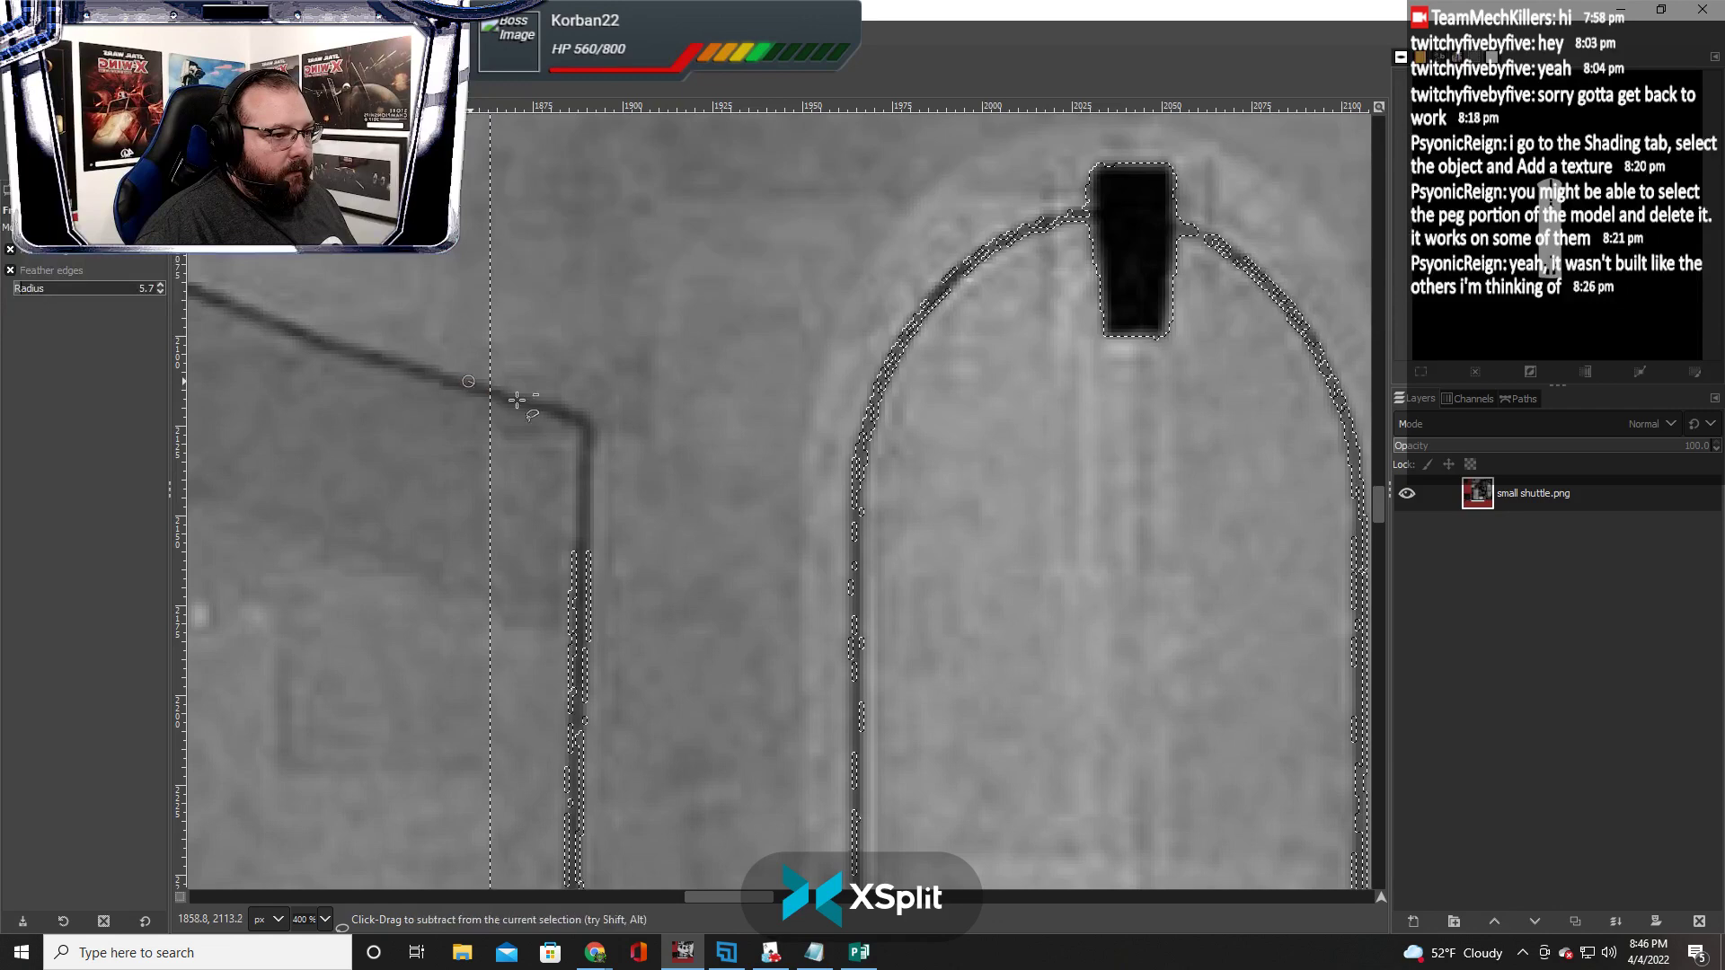
click(589, 418)
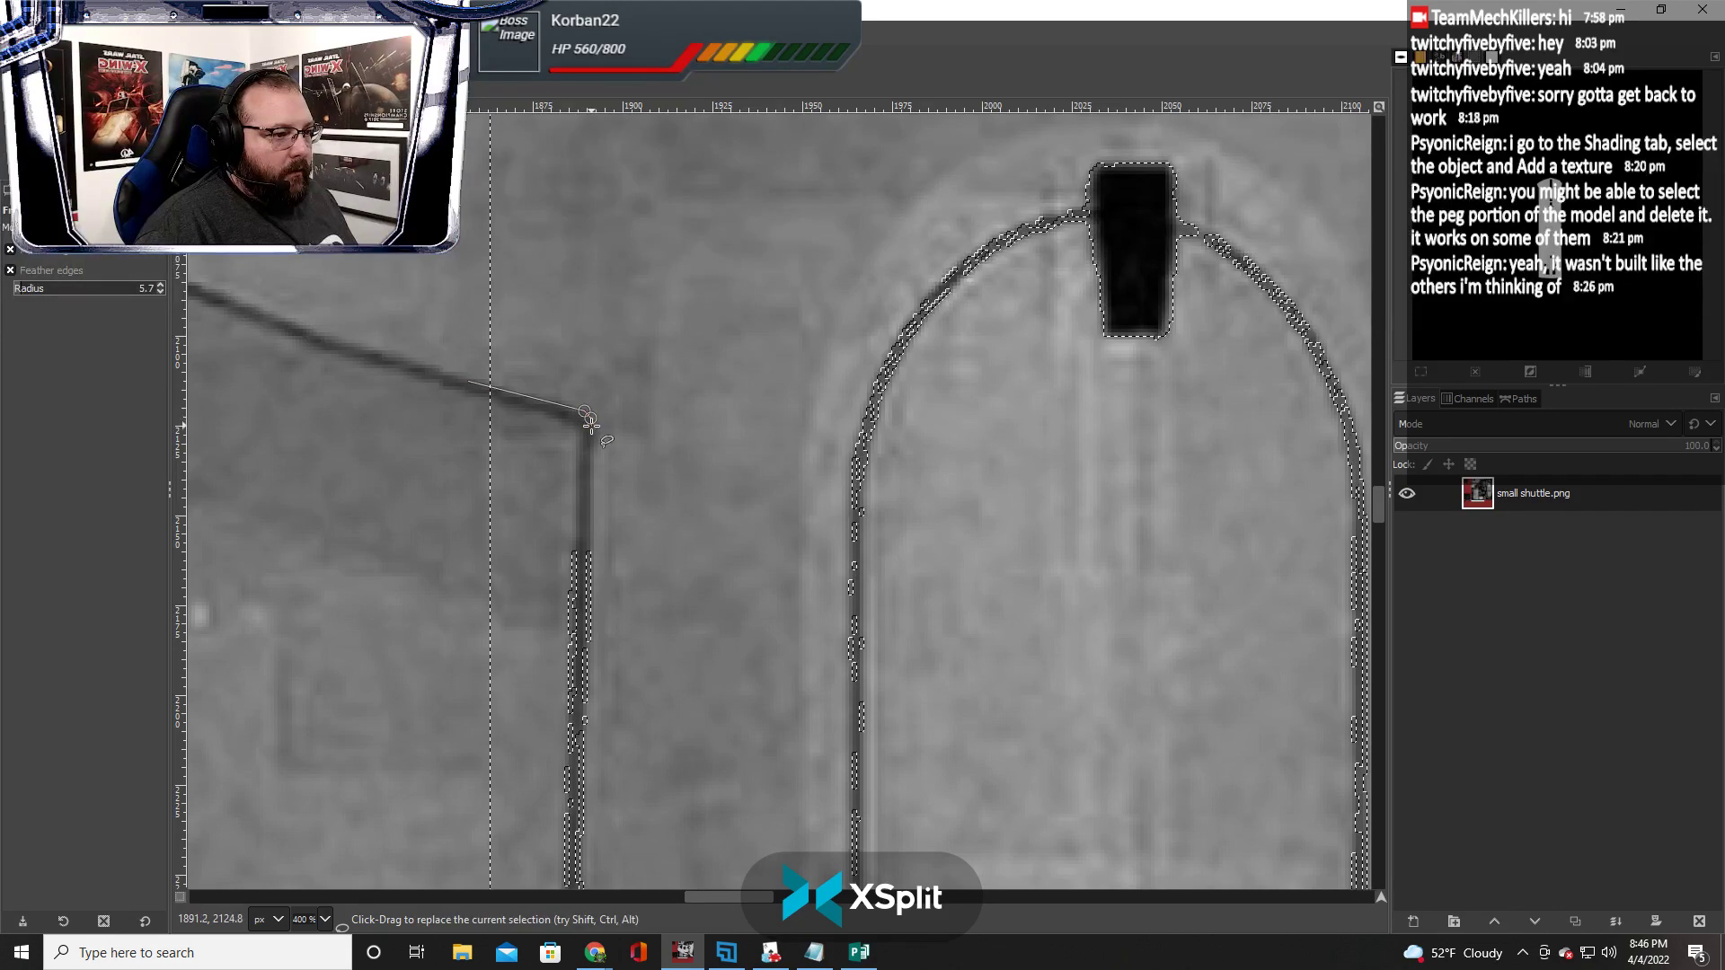
click(592, 428)
scroll(591, 554, down, 5)
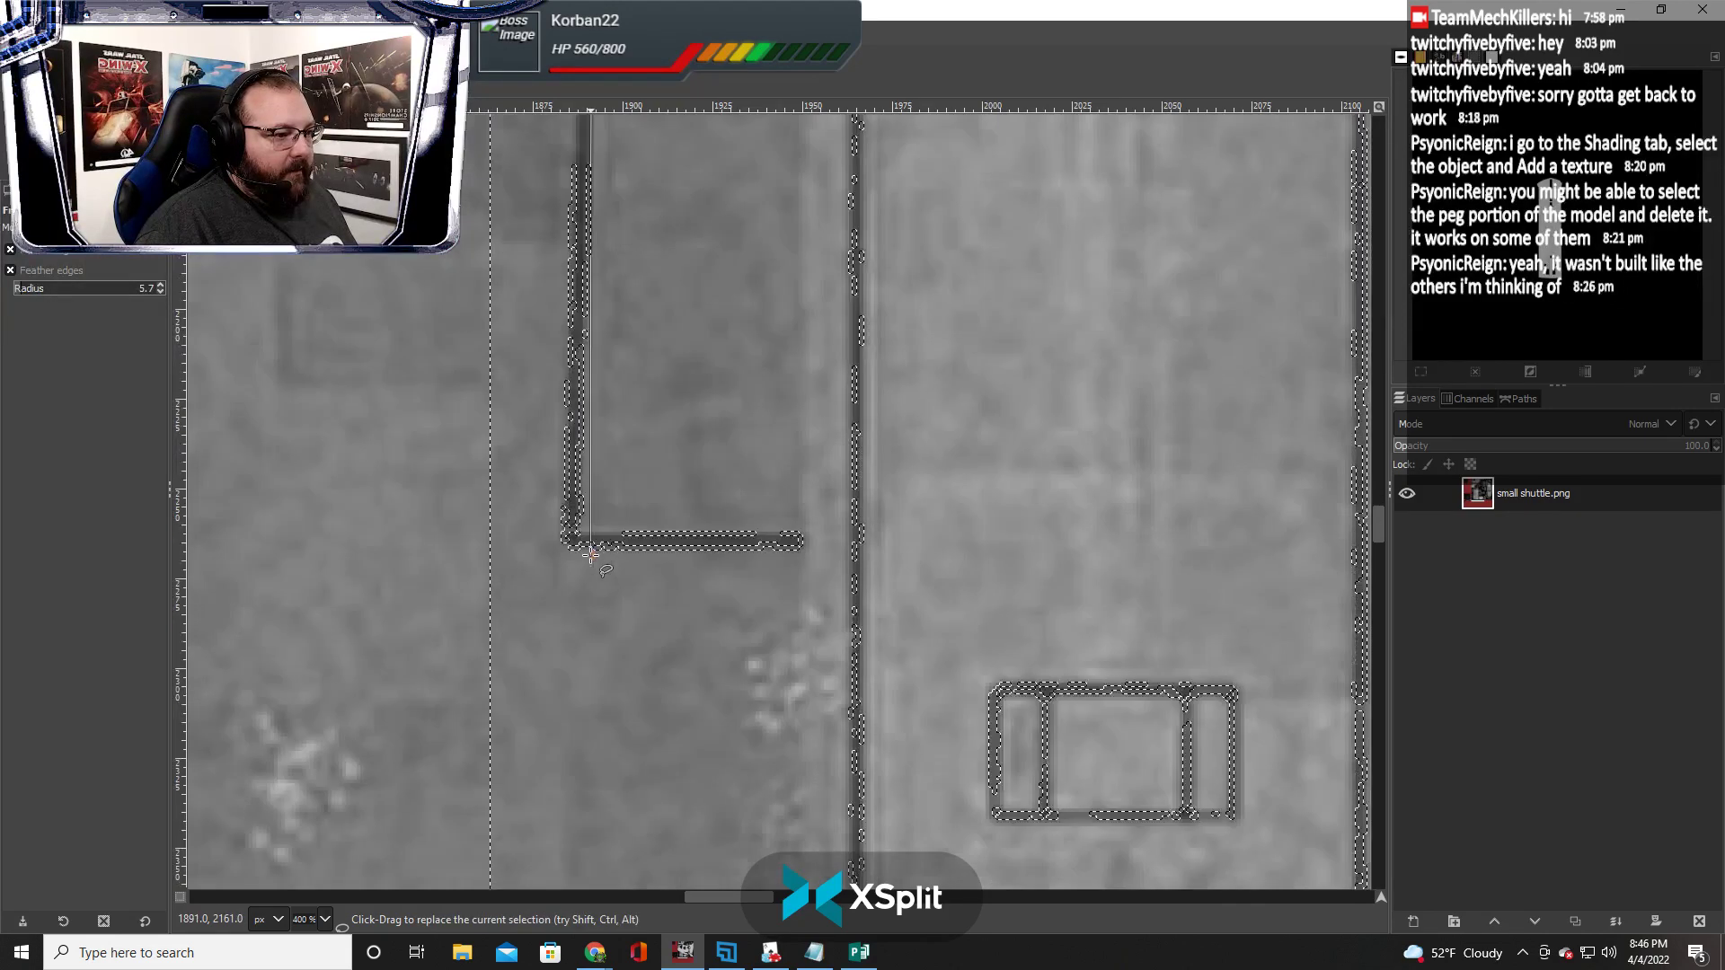
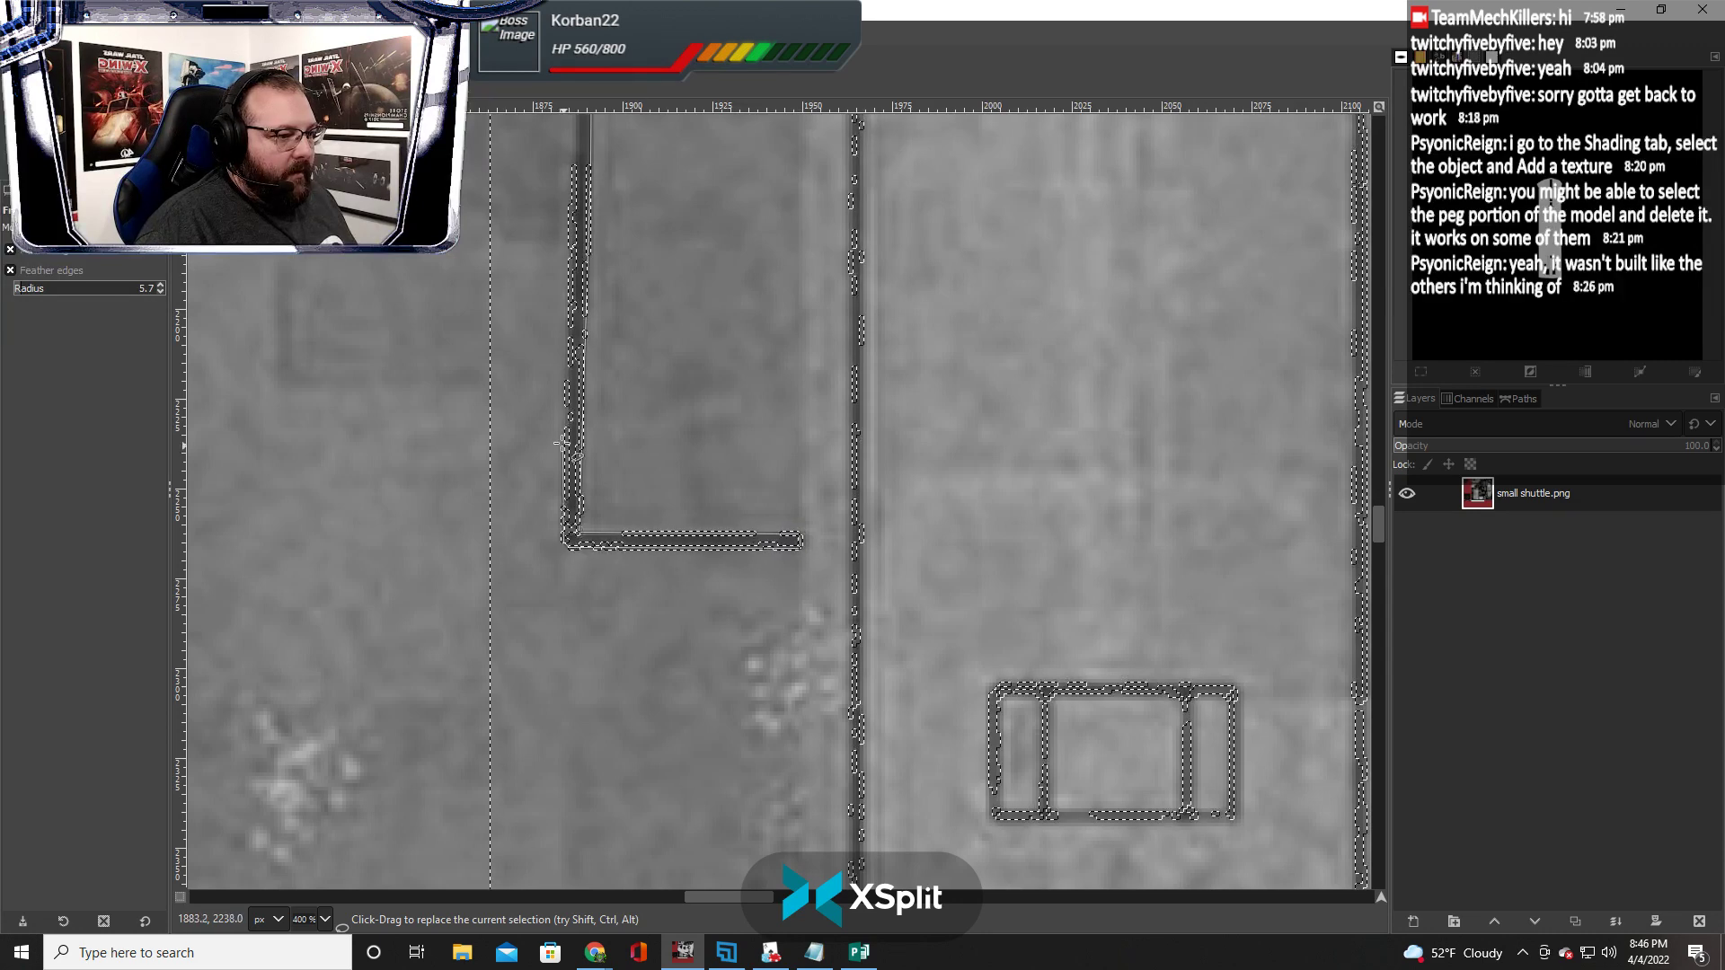
scroll(561, 544, up, 3)
click(574, 349)
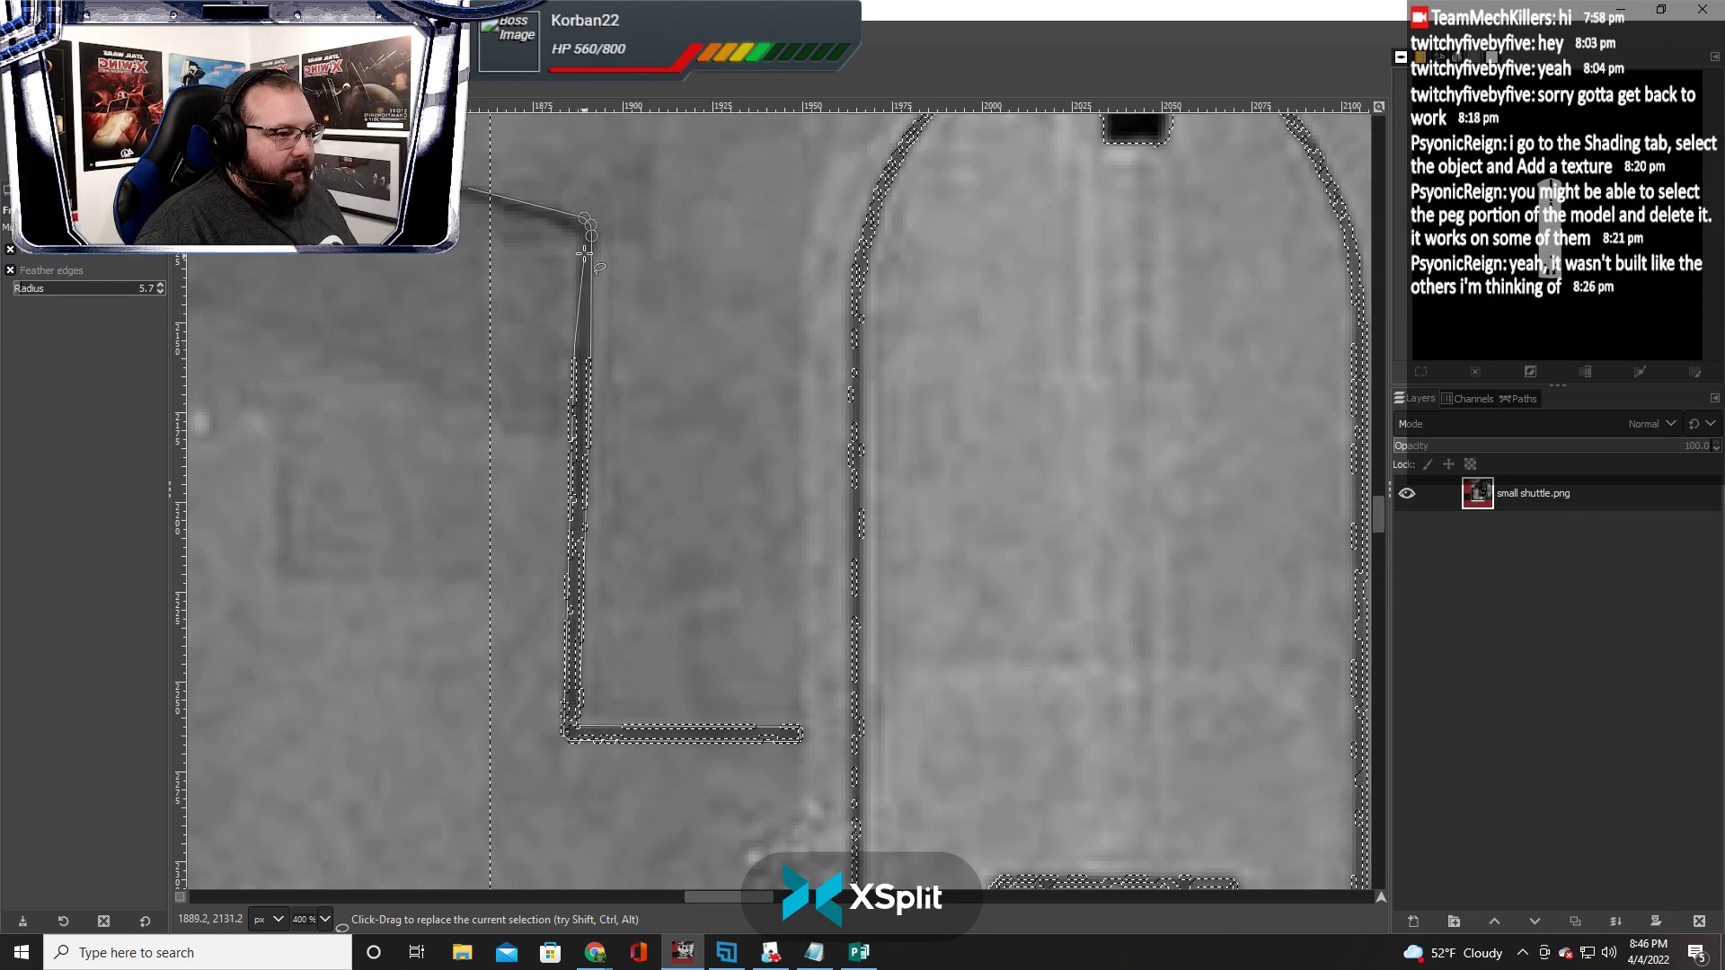
scroll(869, 442, down, 12)
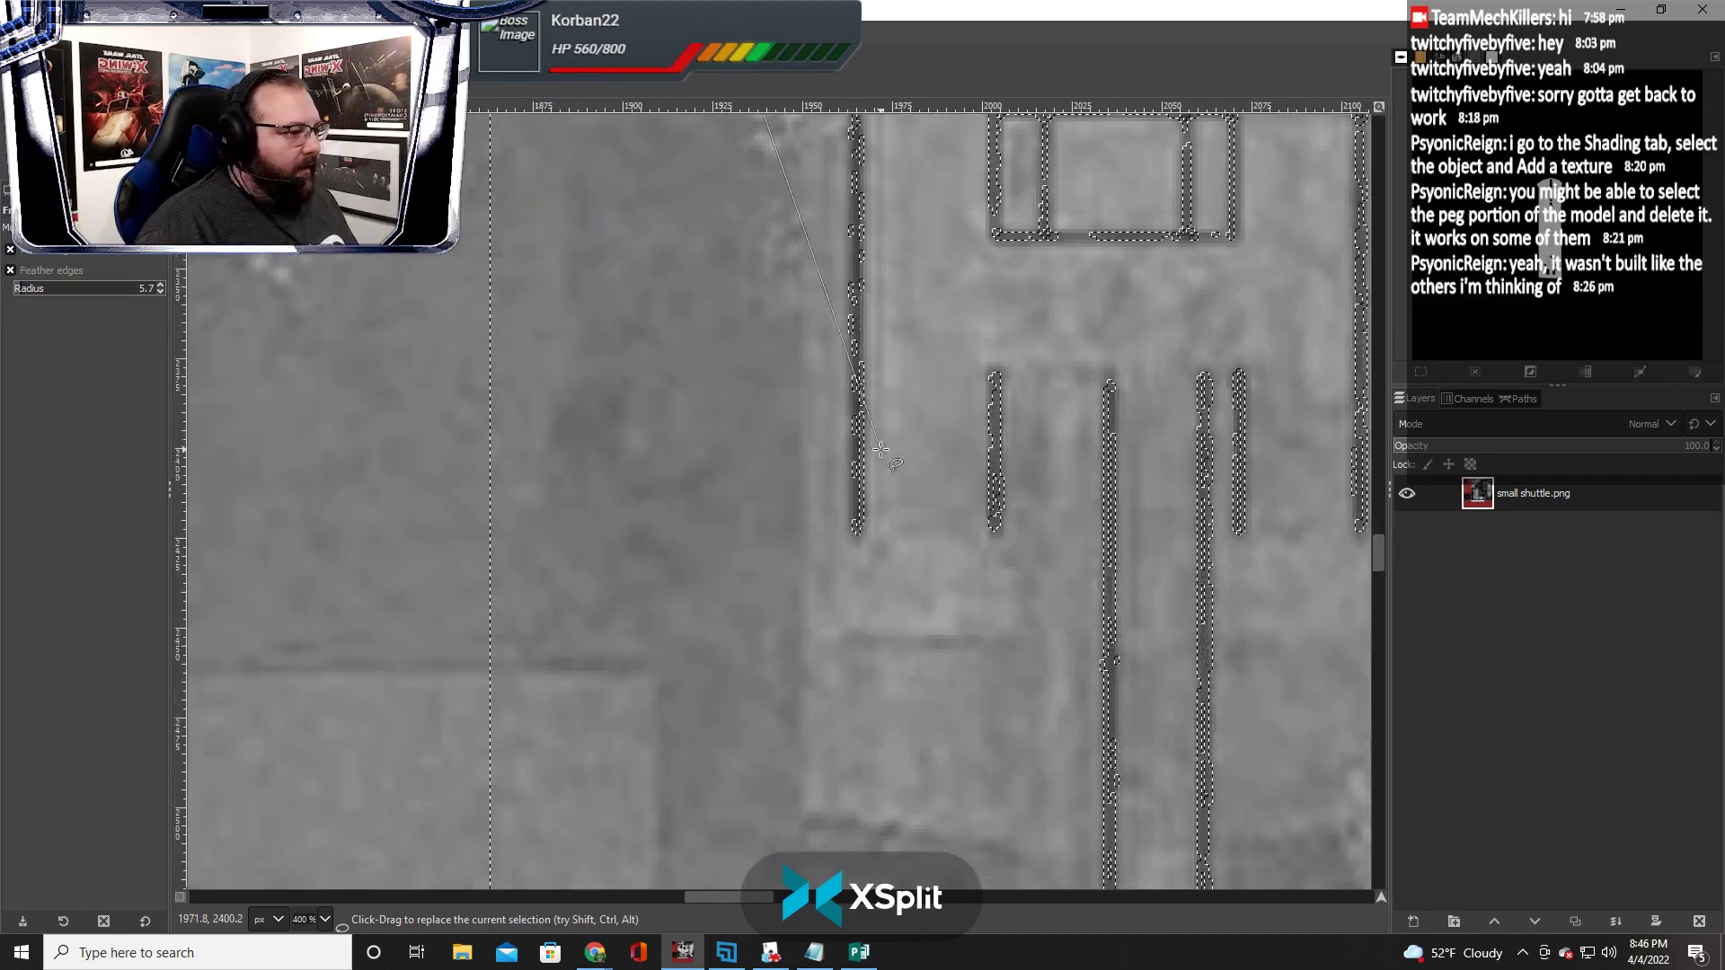
scroll(844, 458, right, 9)
scroll(808, 485, down, 20)
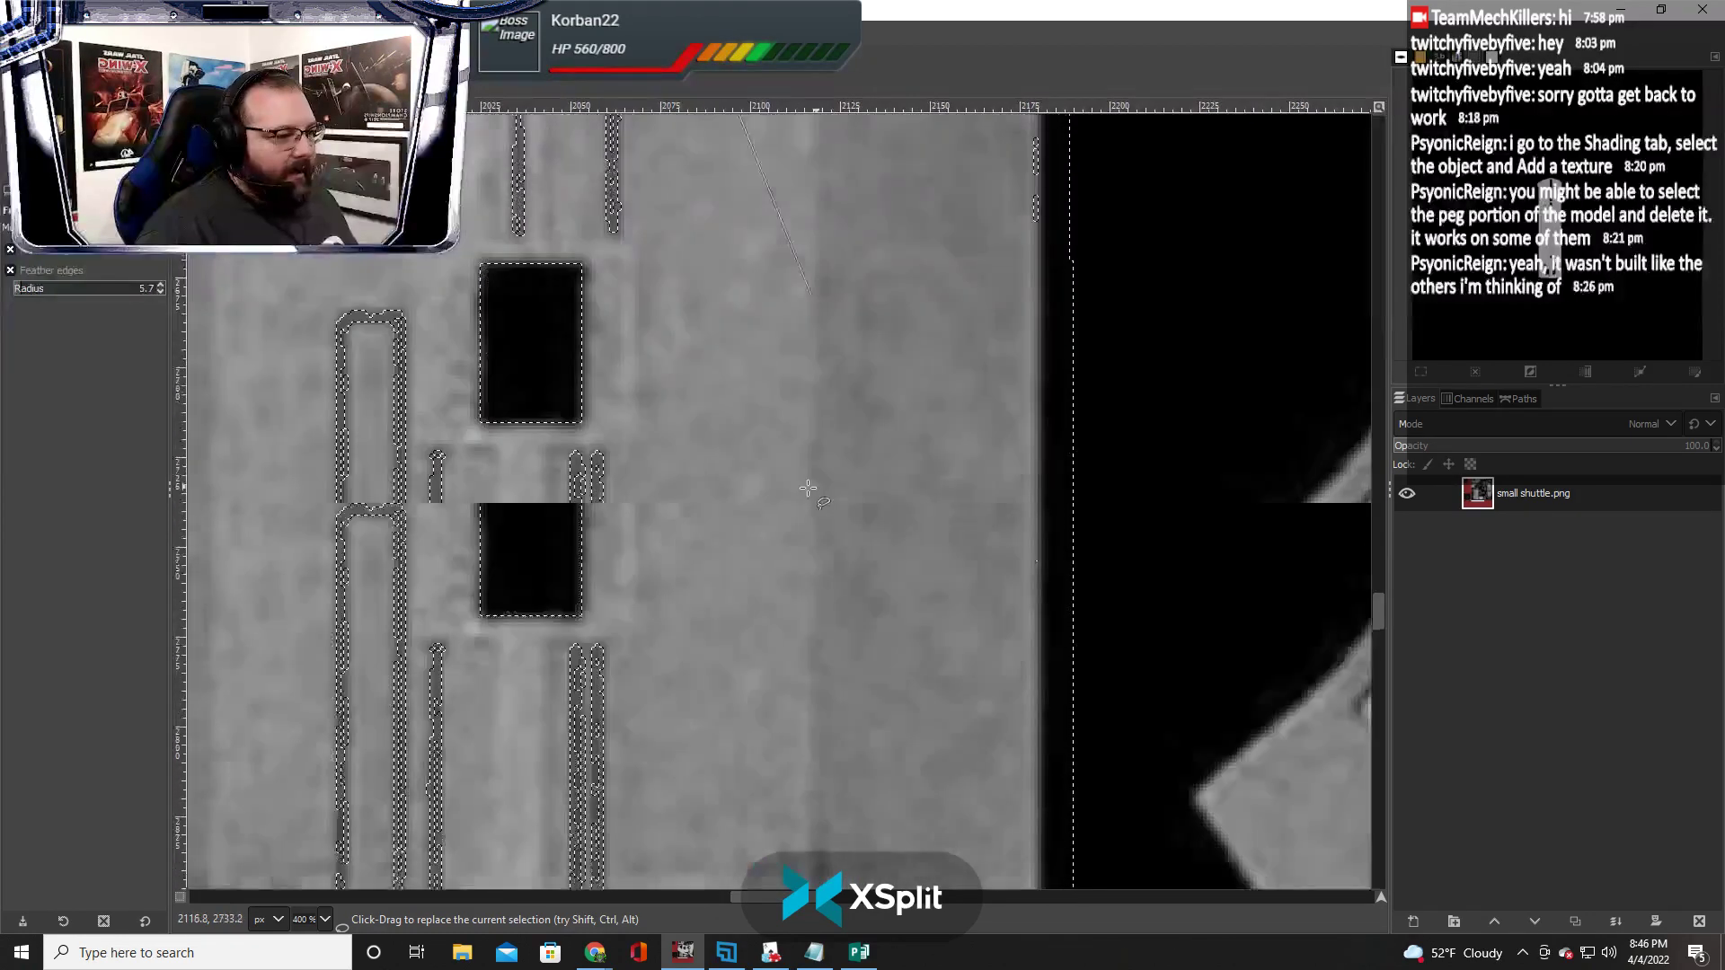
scroll(598, 549, down, 4)
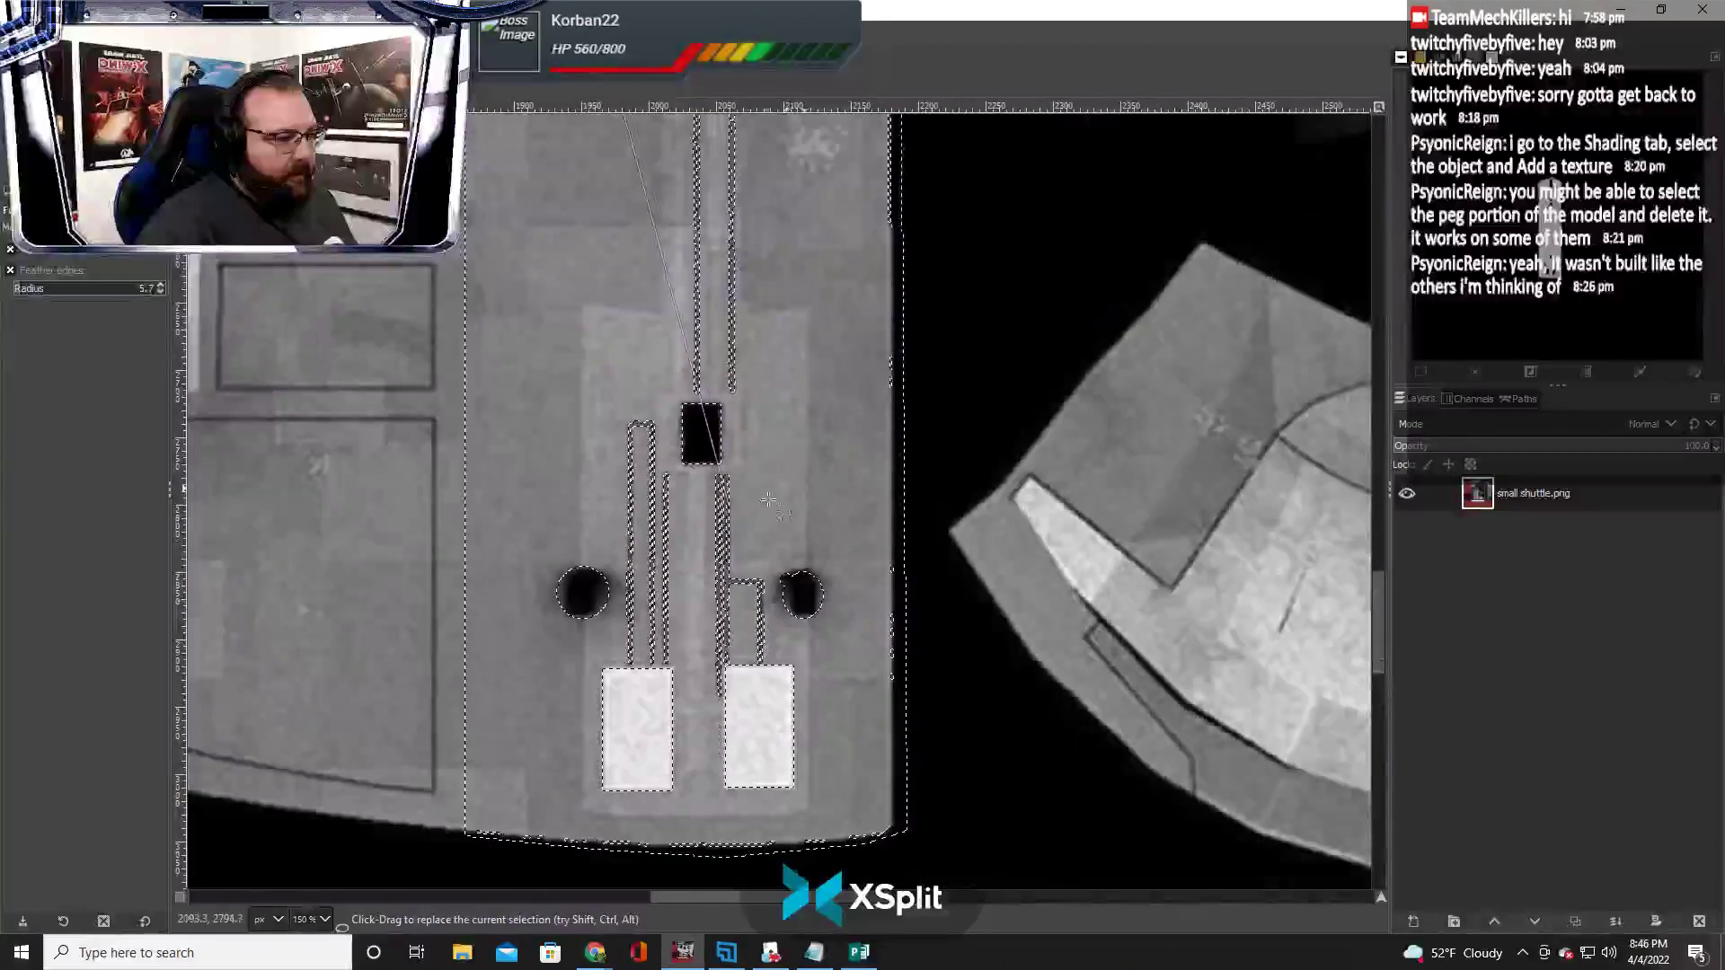
scroll(508, 282, up, 10)
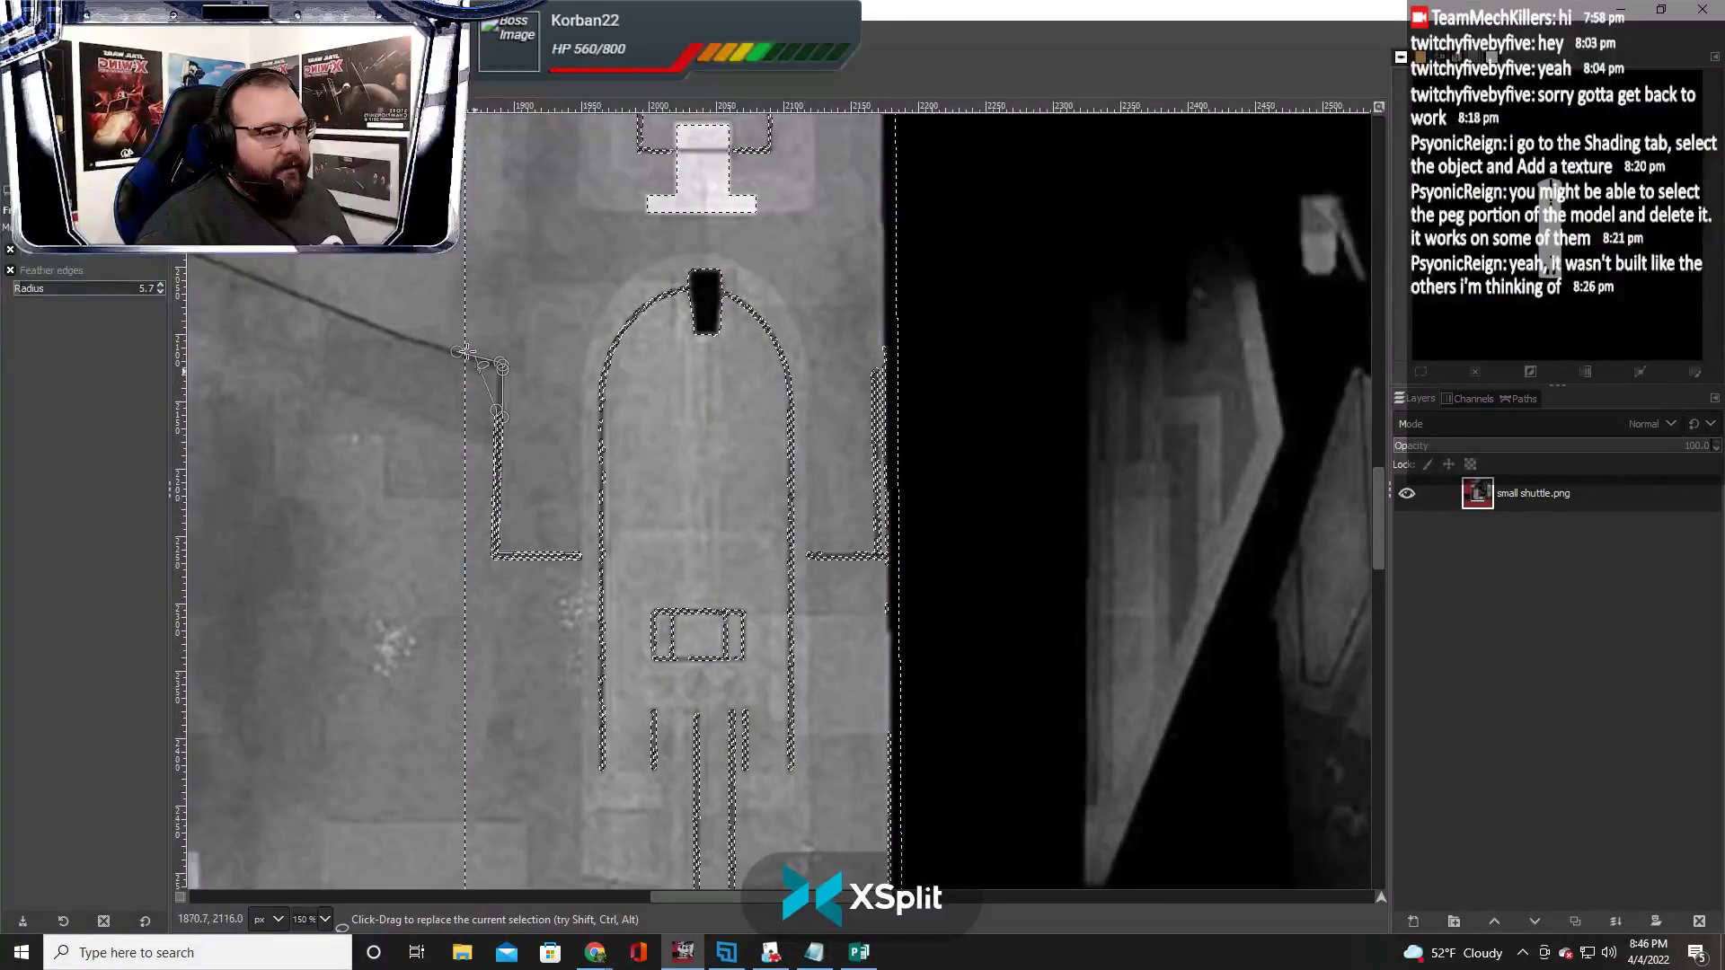
Subtract rectangles over the bracket lines, arch and small box from the selection, the rightmost one about 130 × 449 px
key(r)
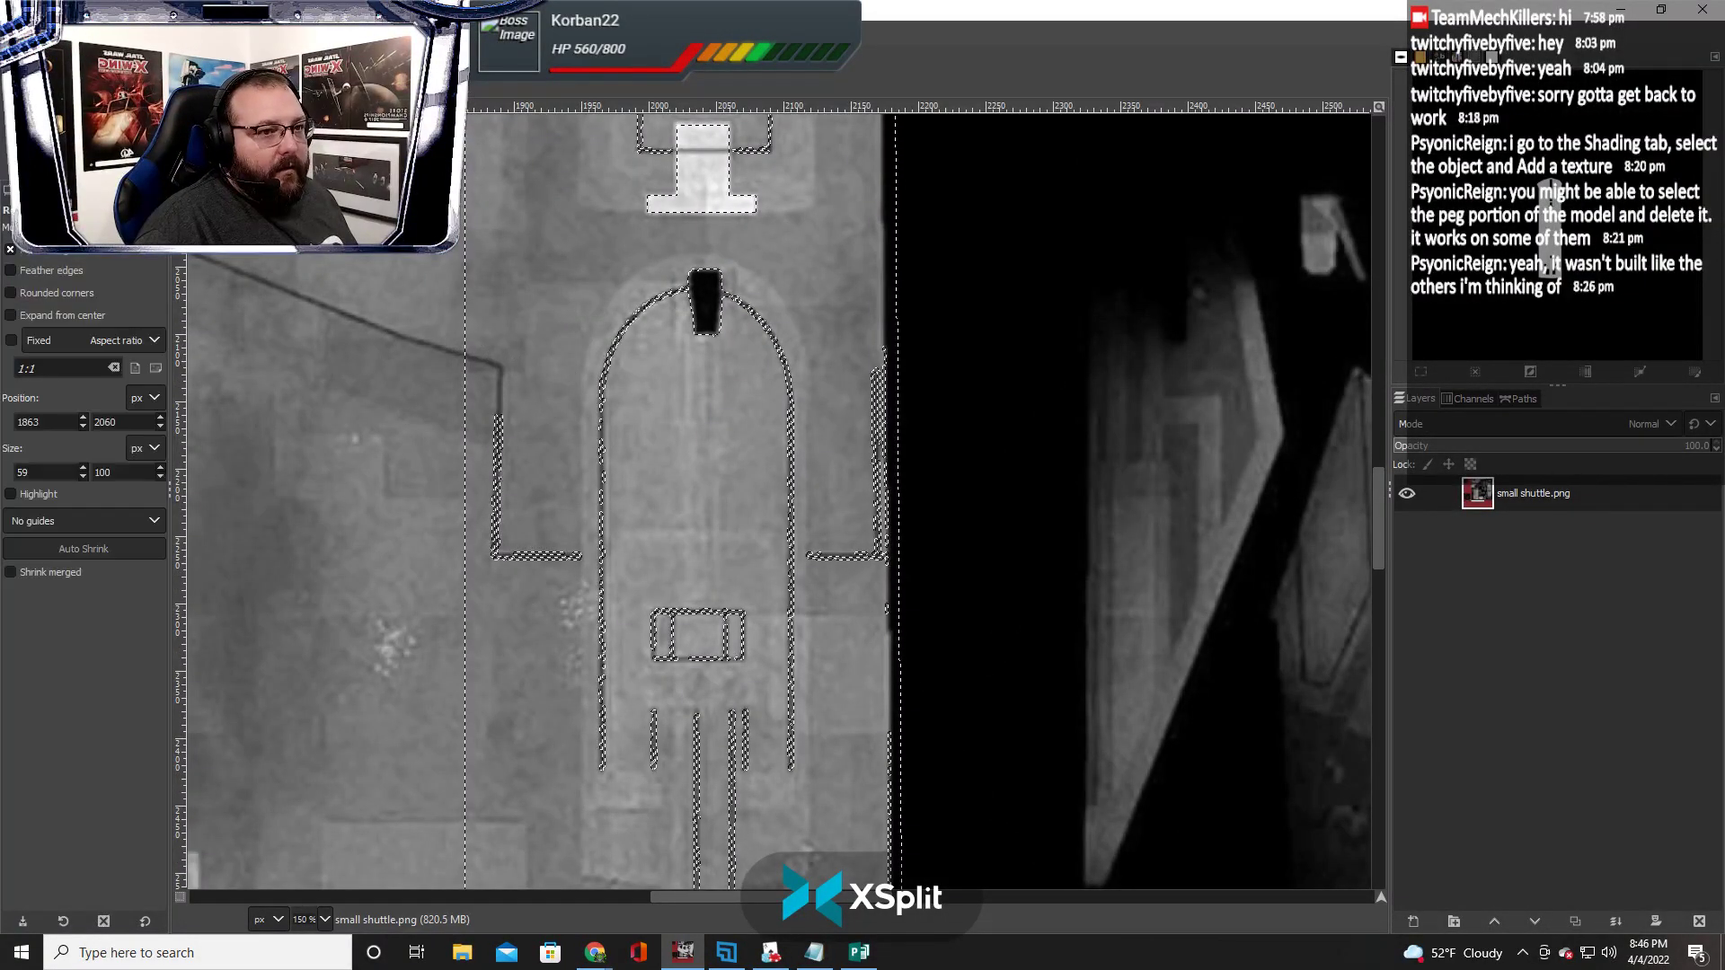
drag(477, 366, 589, 621)
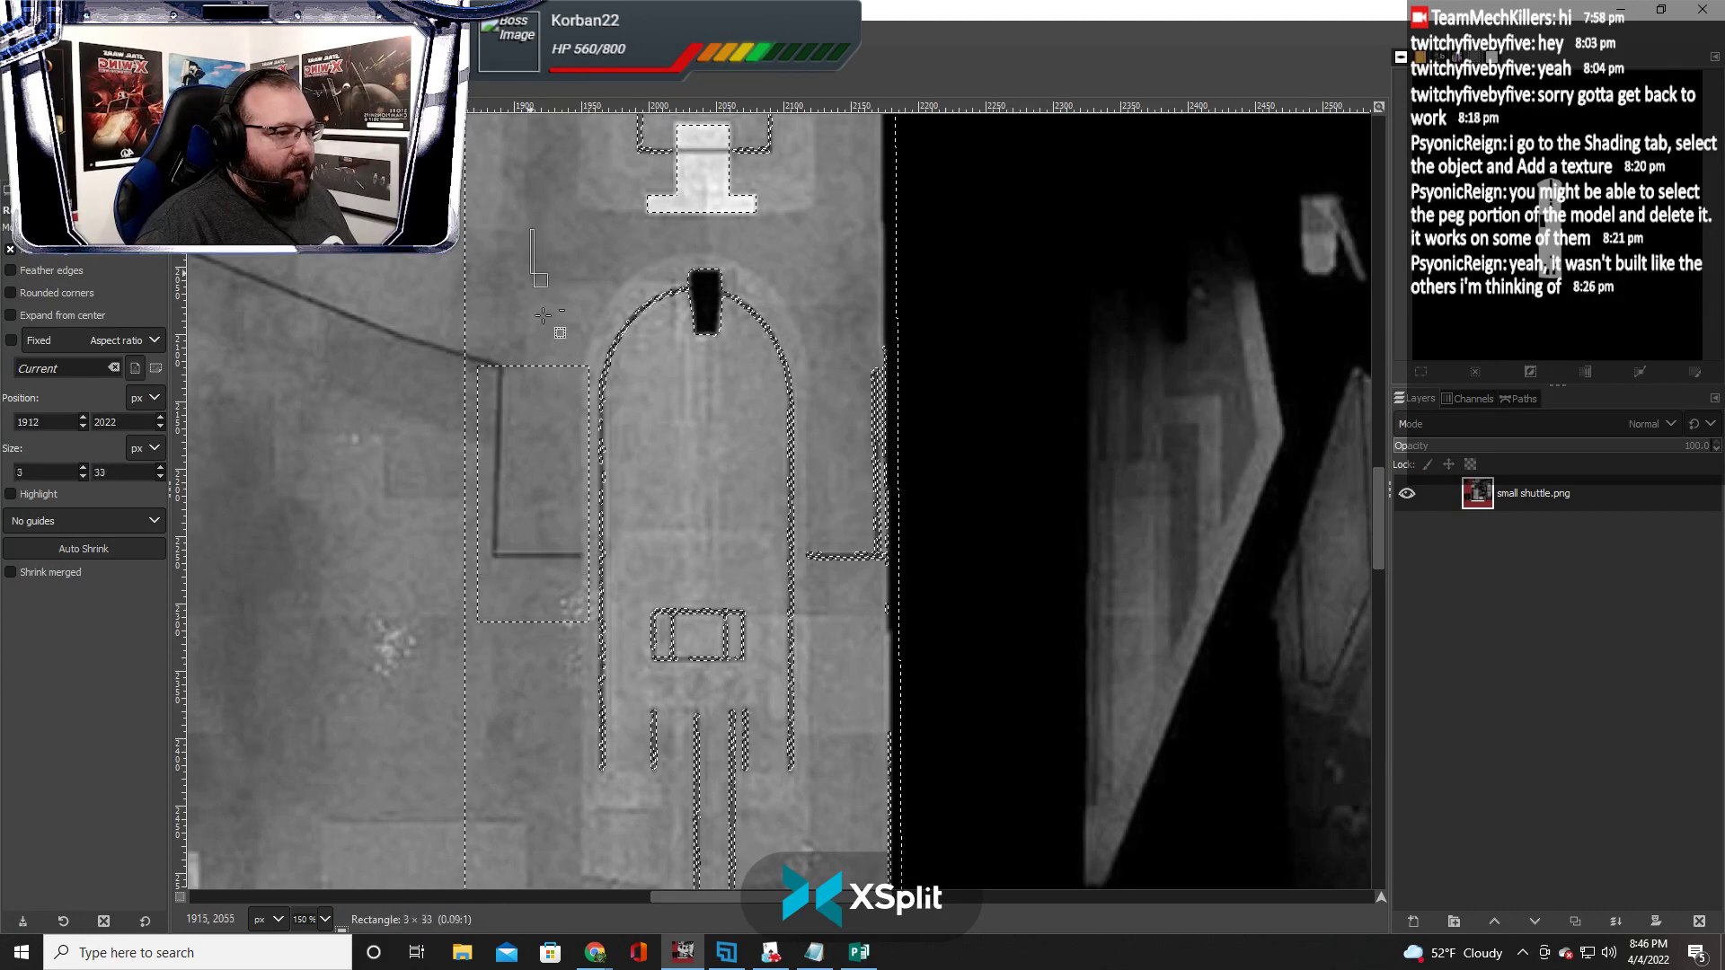
drag(530, 230, 688, 780)
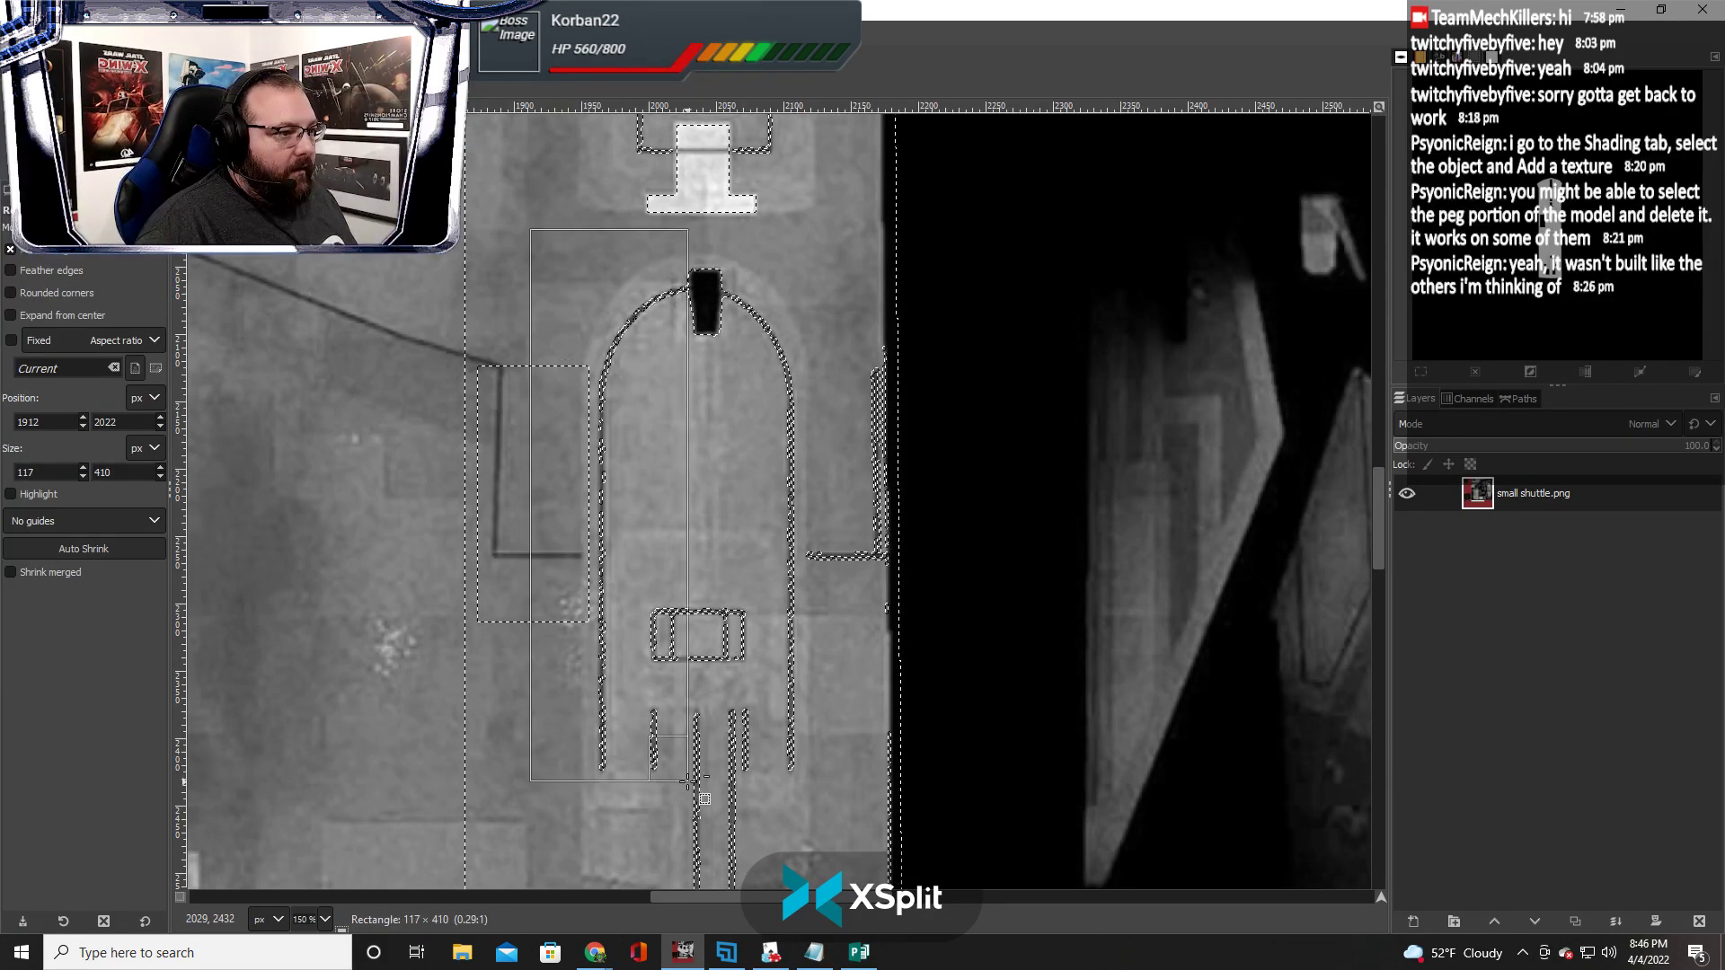
drag(641, 576, 790, 742)
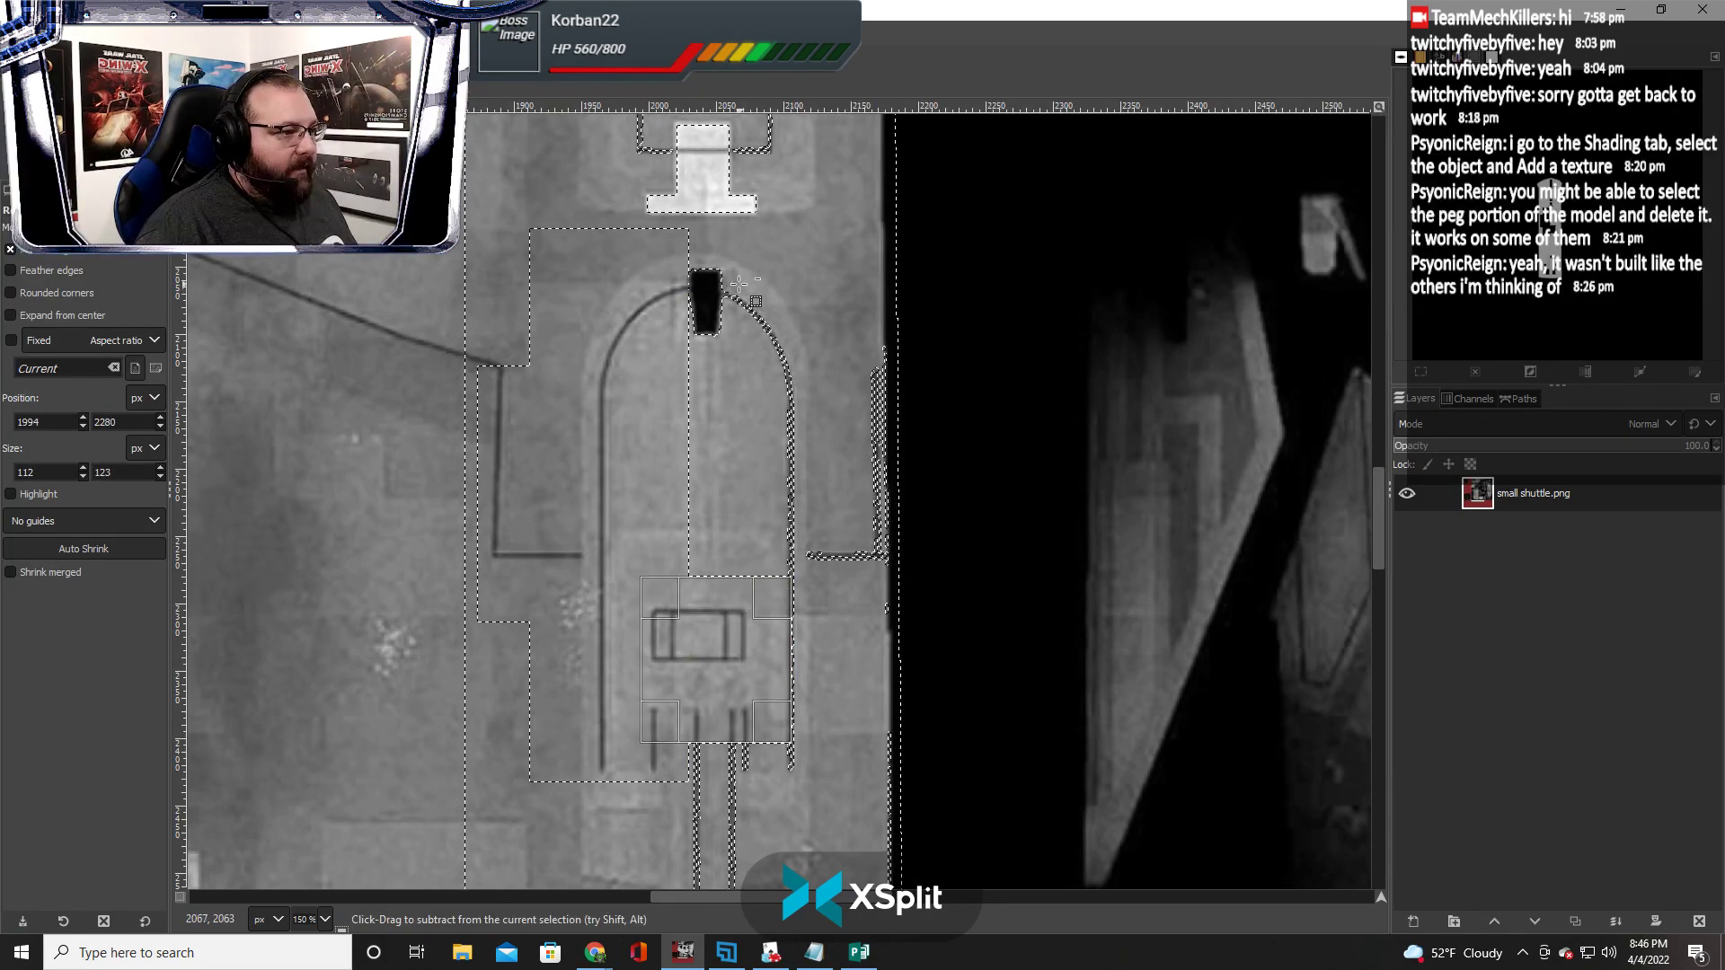
drag(722, 281, 873, 700)
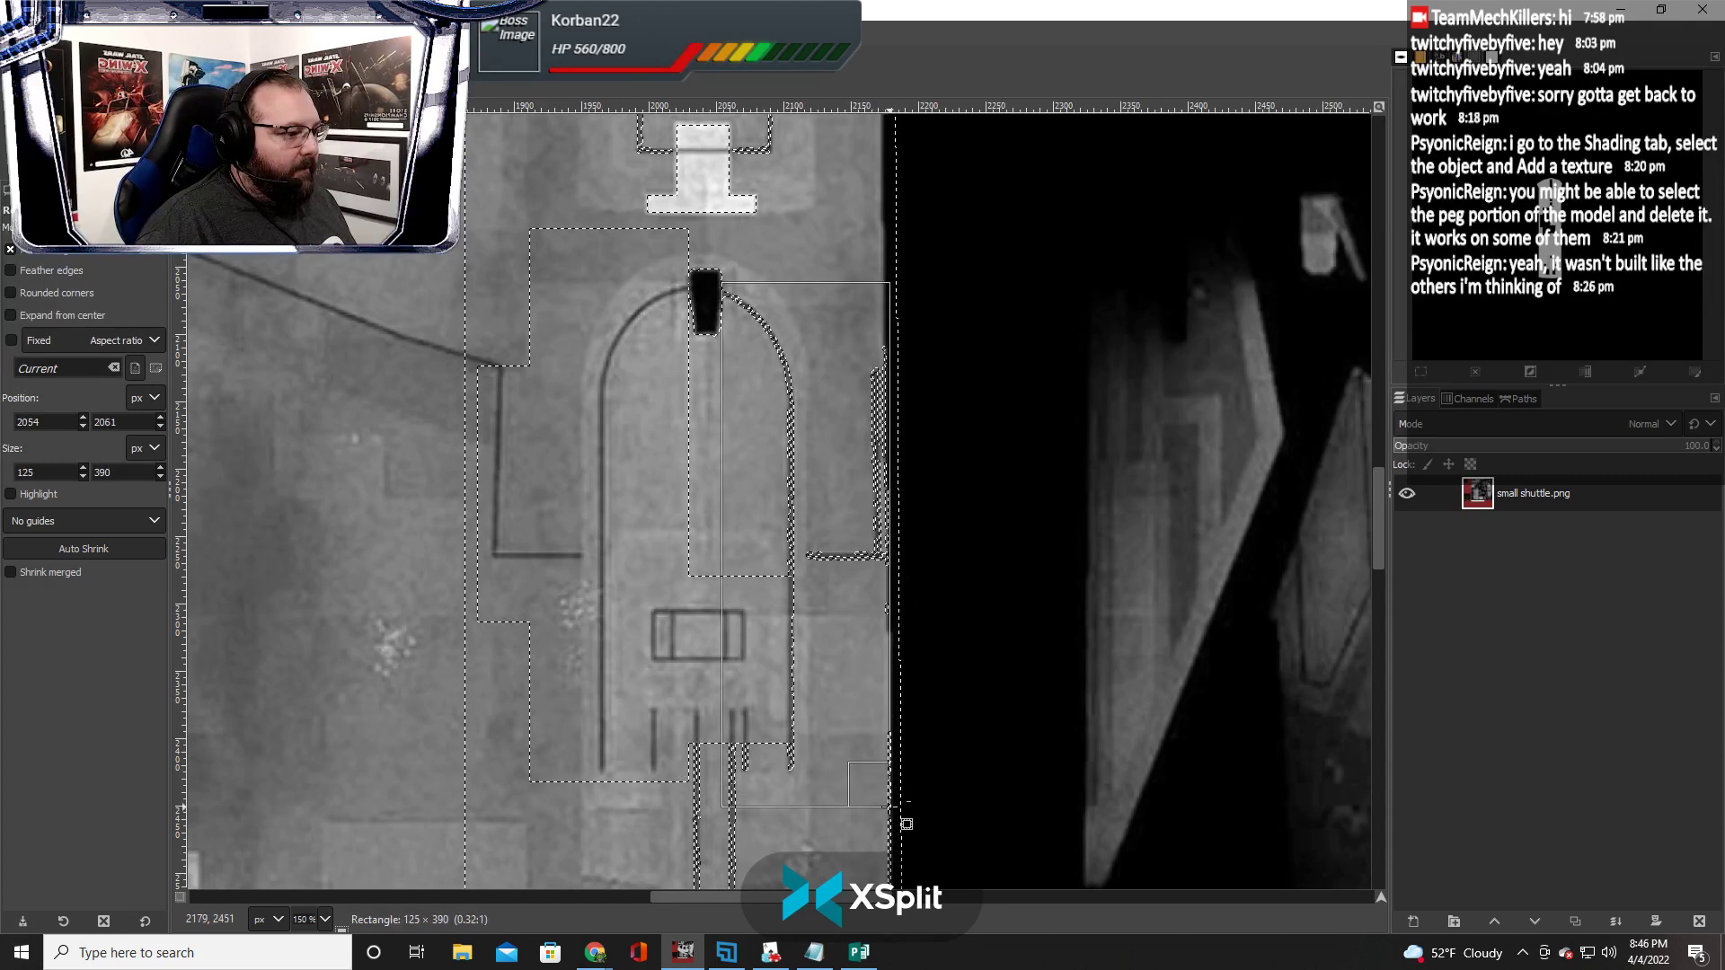
drag(879, 866, 878, 866)
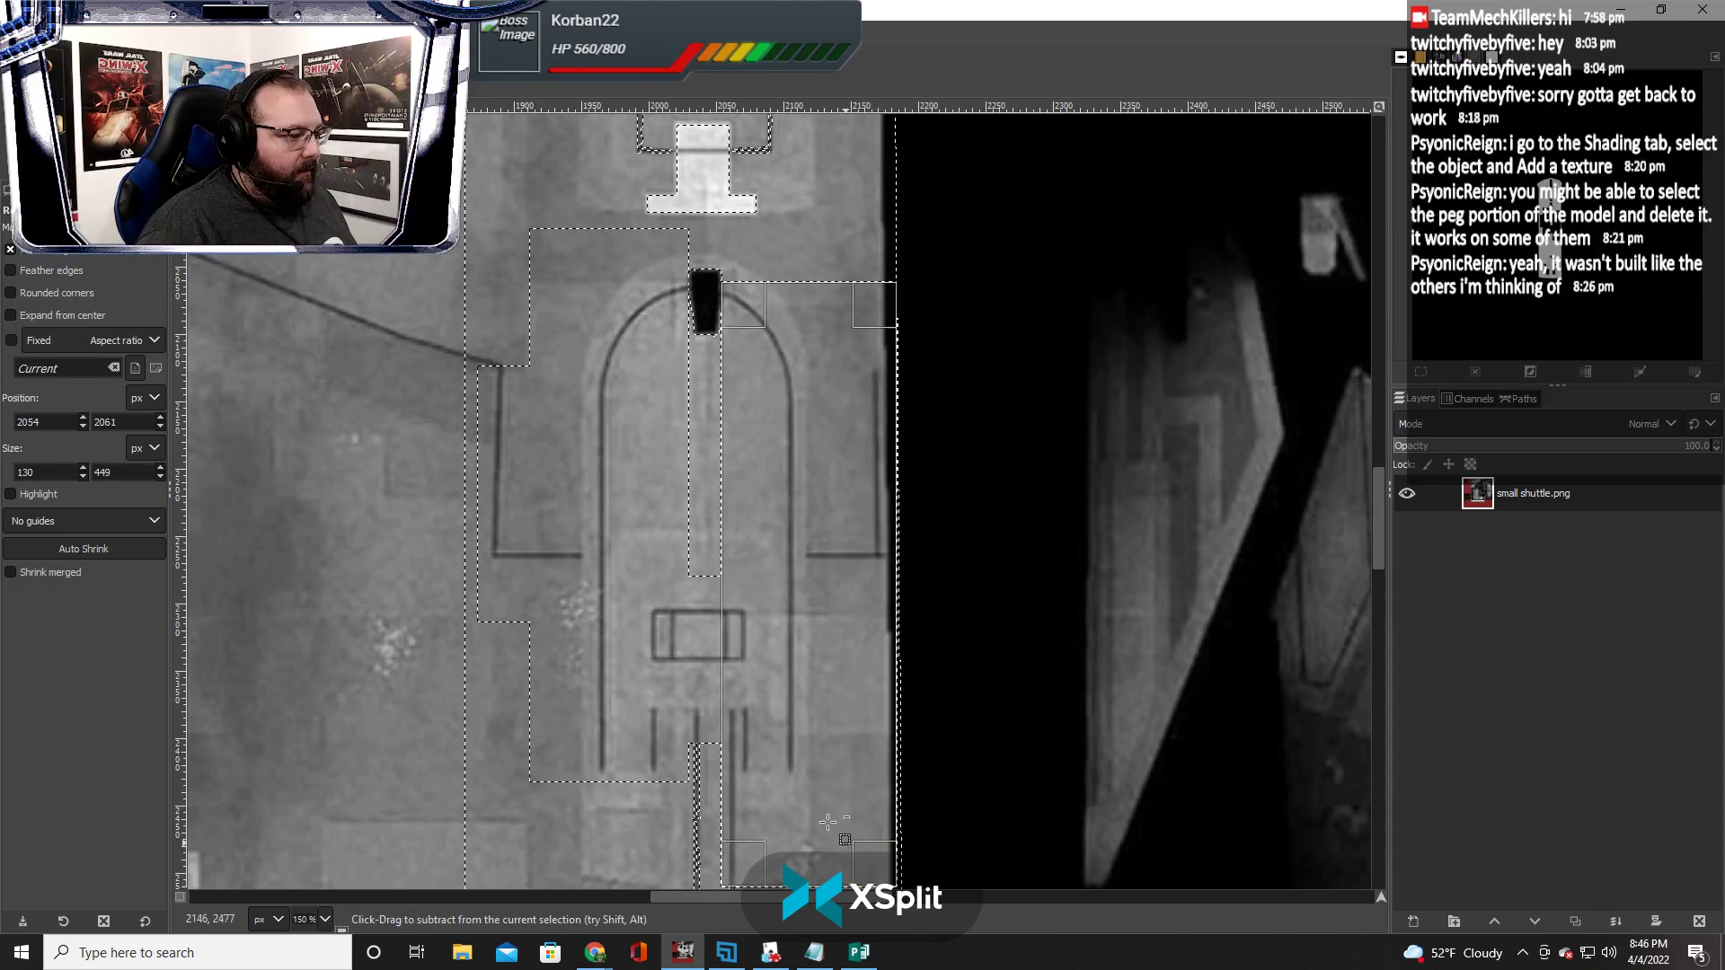
Add the arch area and the long parallel lines below it to the selection with rectangles of about 168 × 453, 132 × 435 and 214 × 489 px
scroll(761, 688, down, 5)
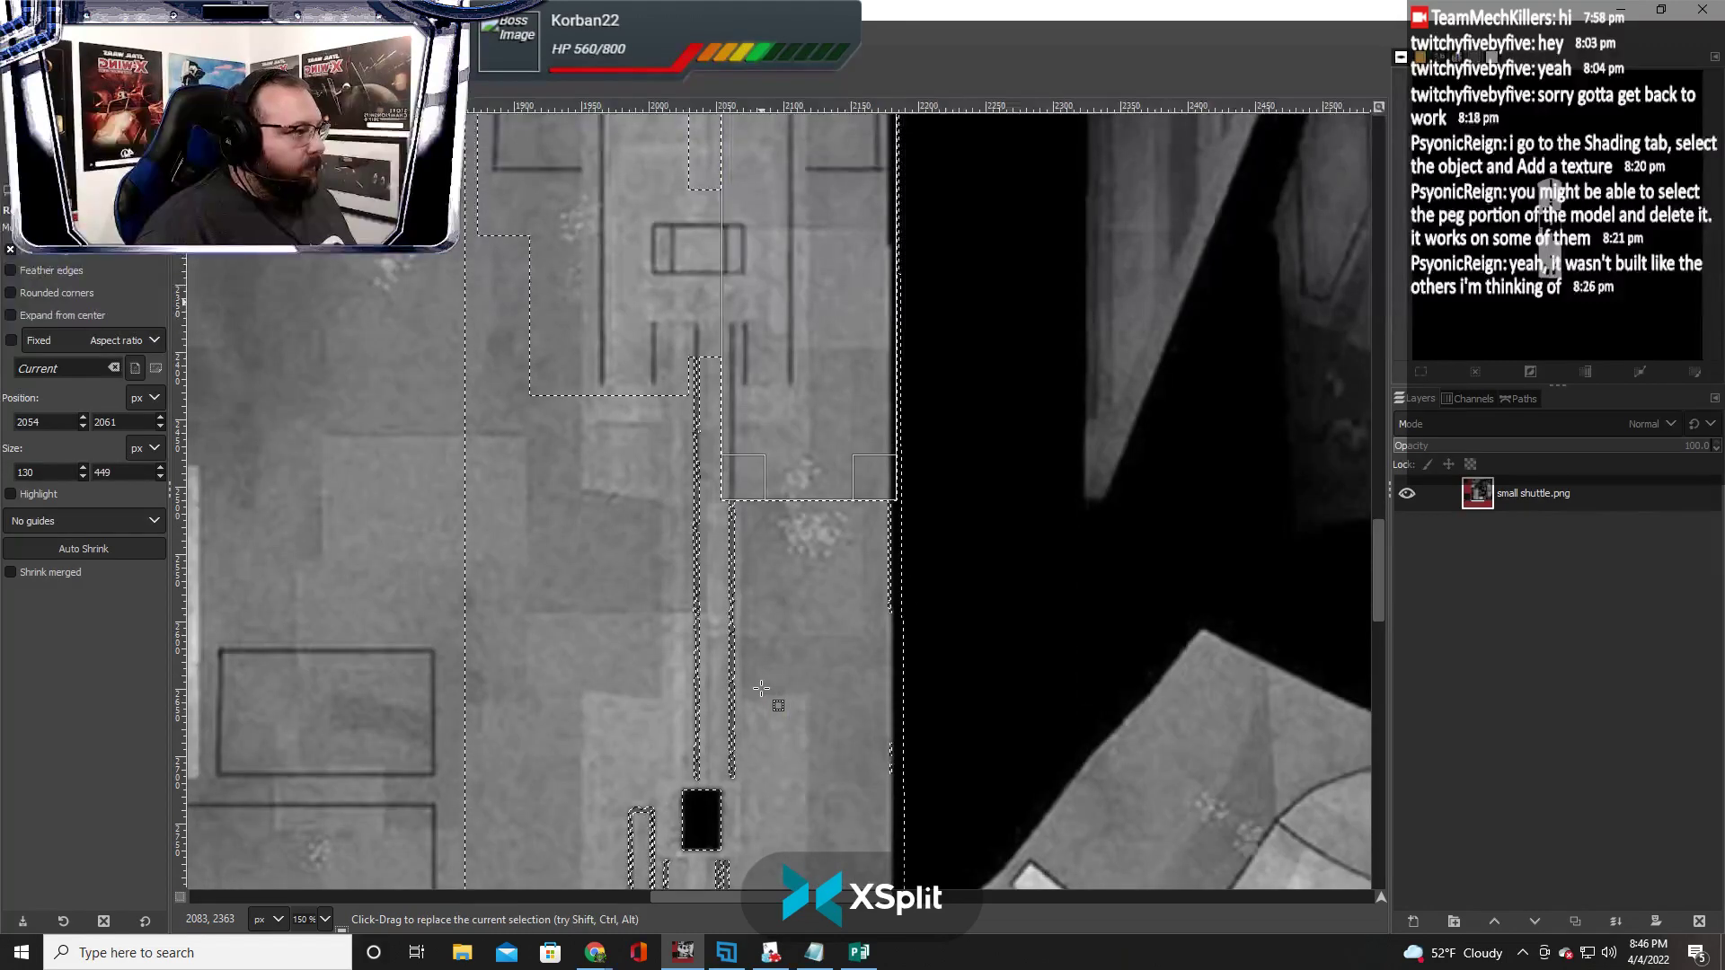
scroll(761, 688, up, 5)
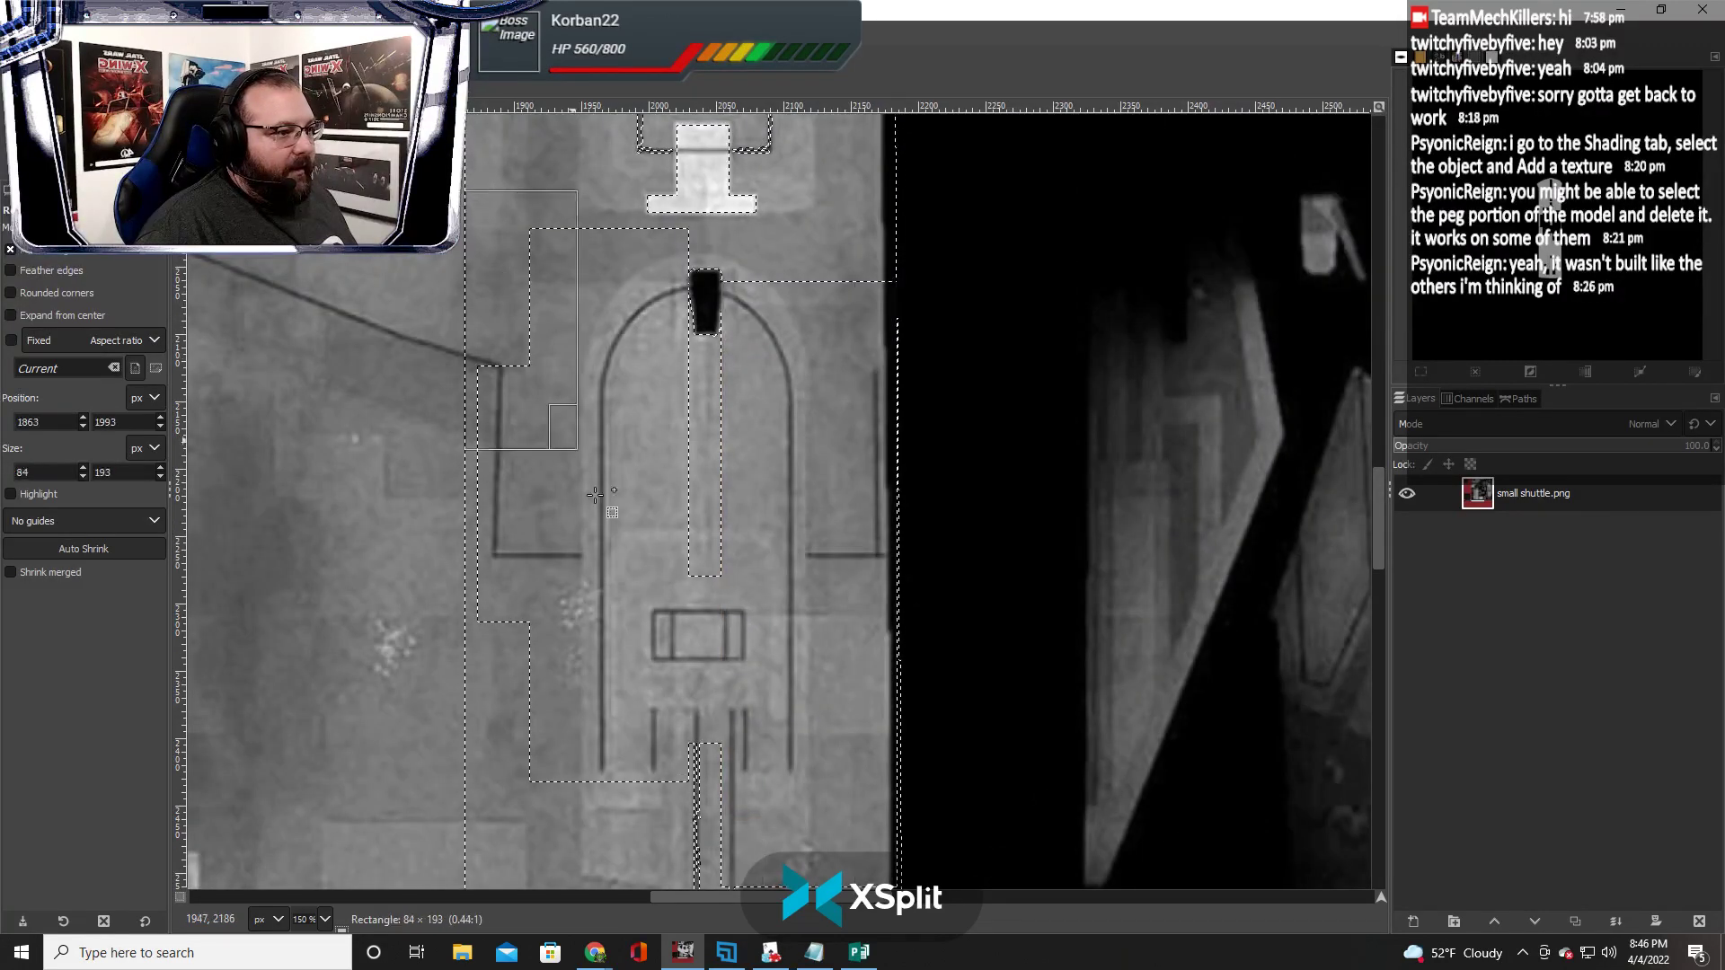
drag(692, 774, 692, 799)
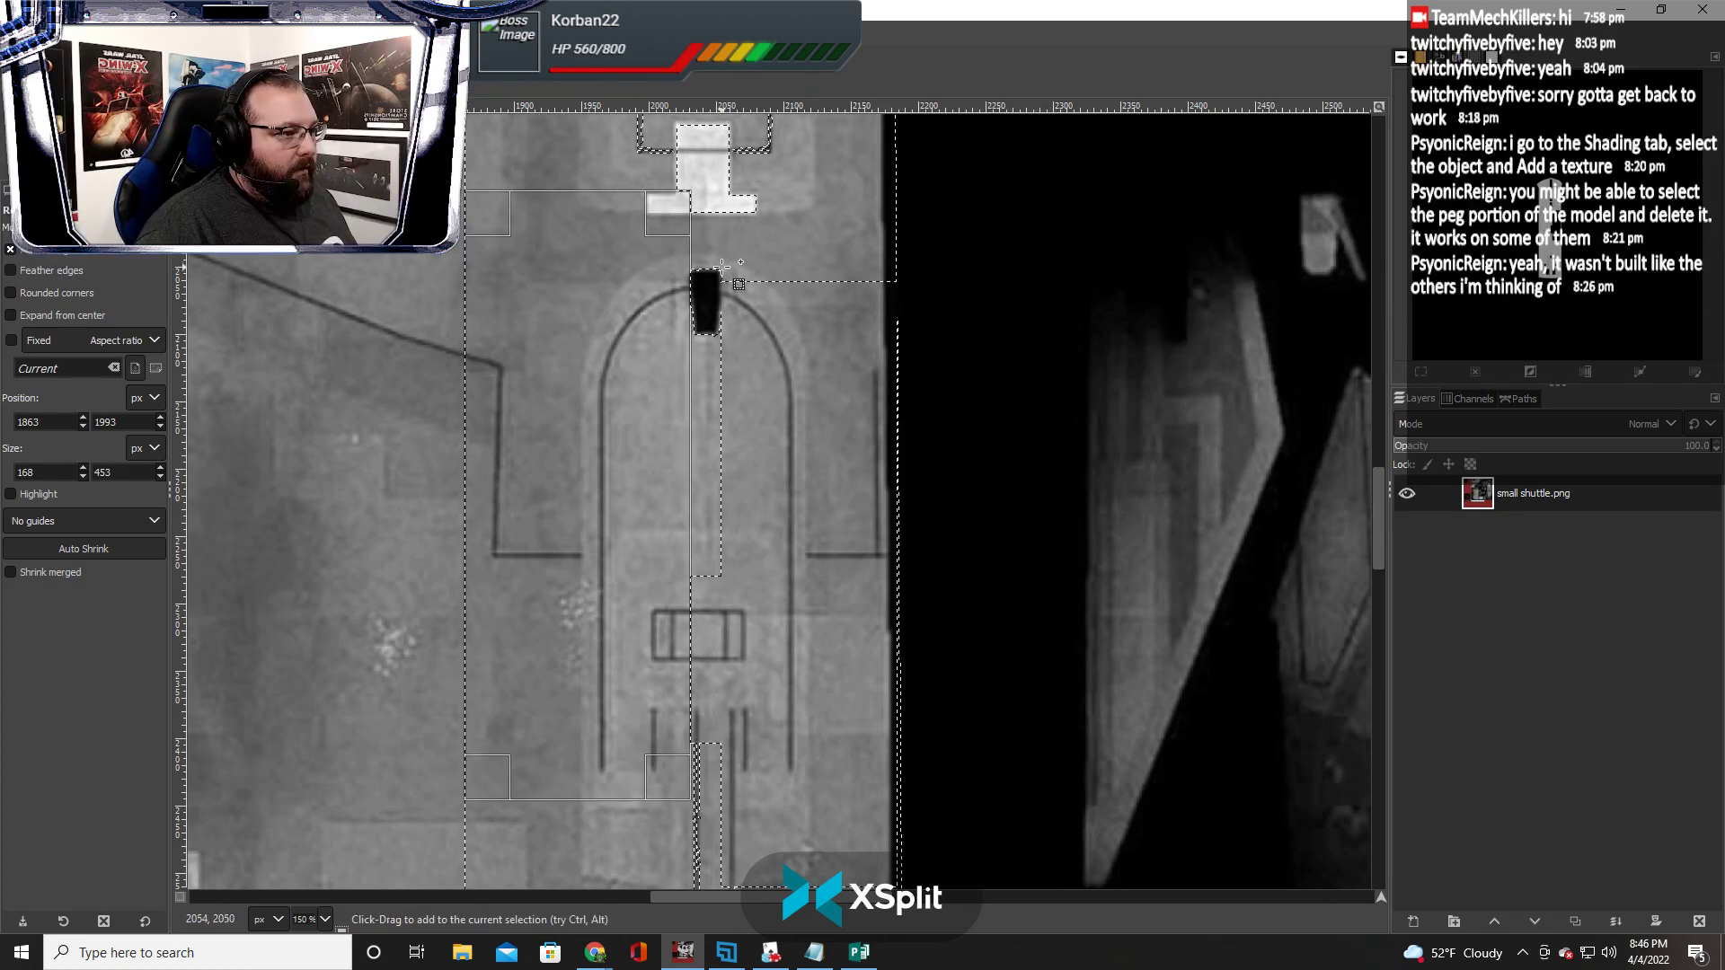
drag(720, 267, 898, 853)
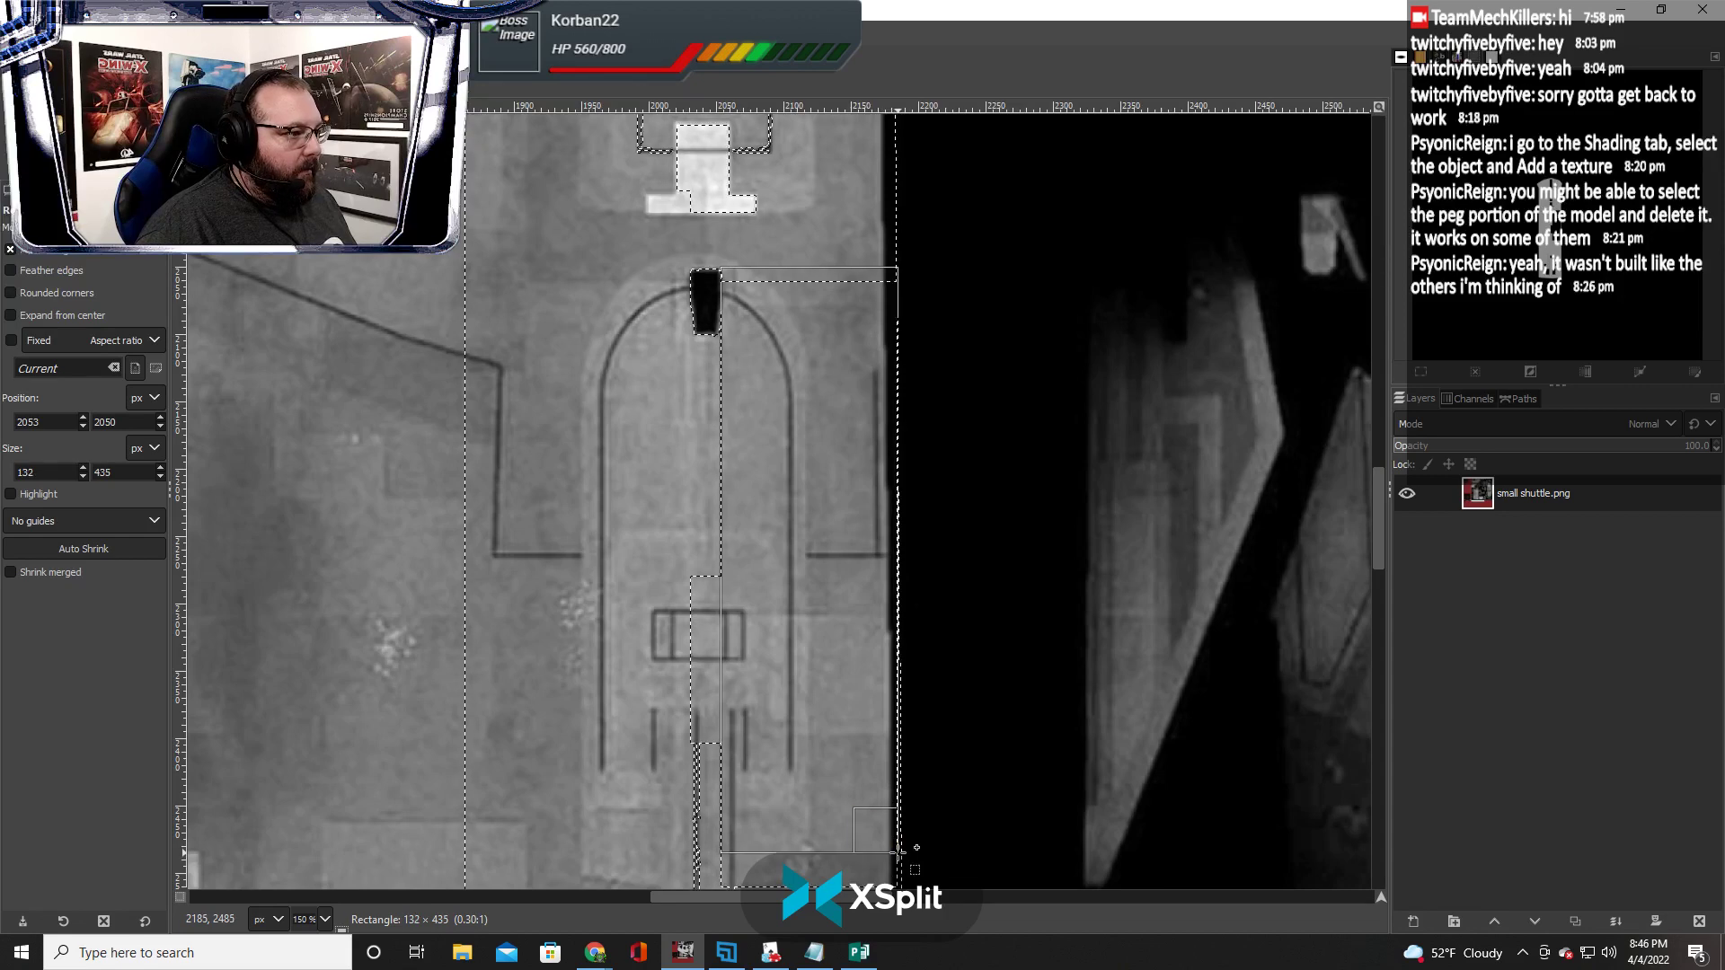
scroll(726, 551, down, 5)
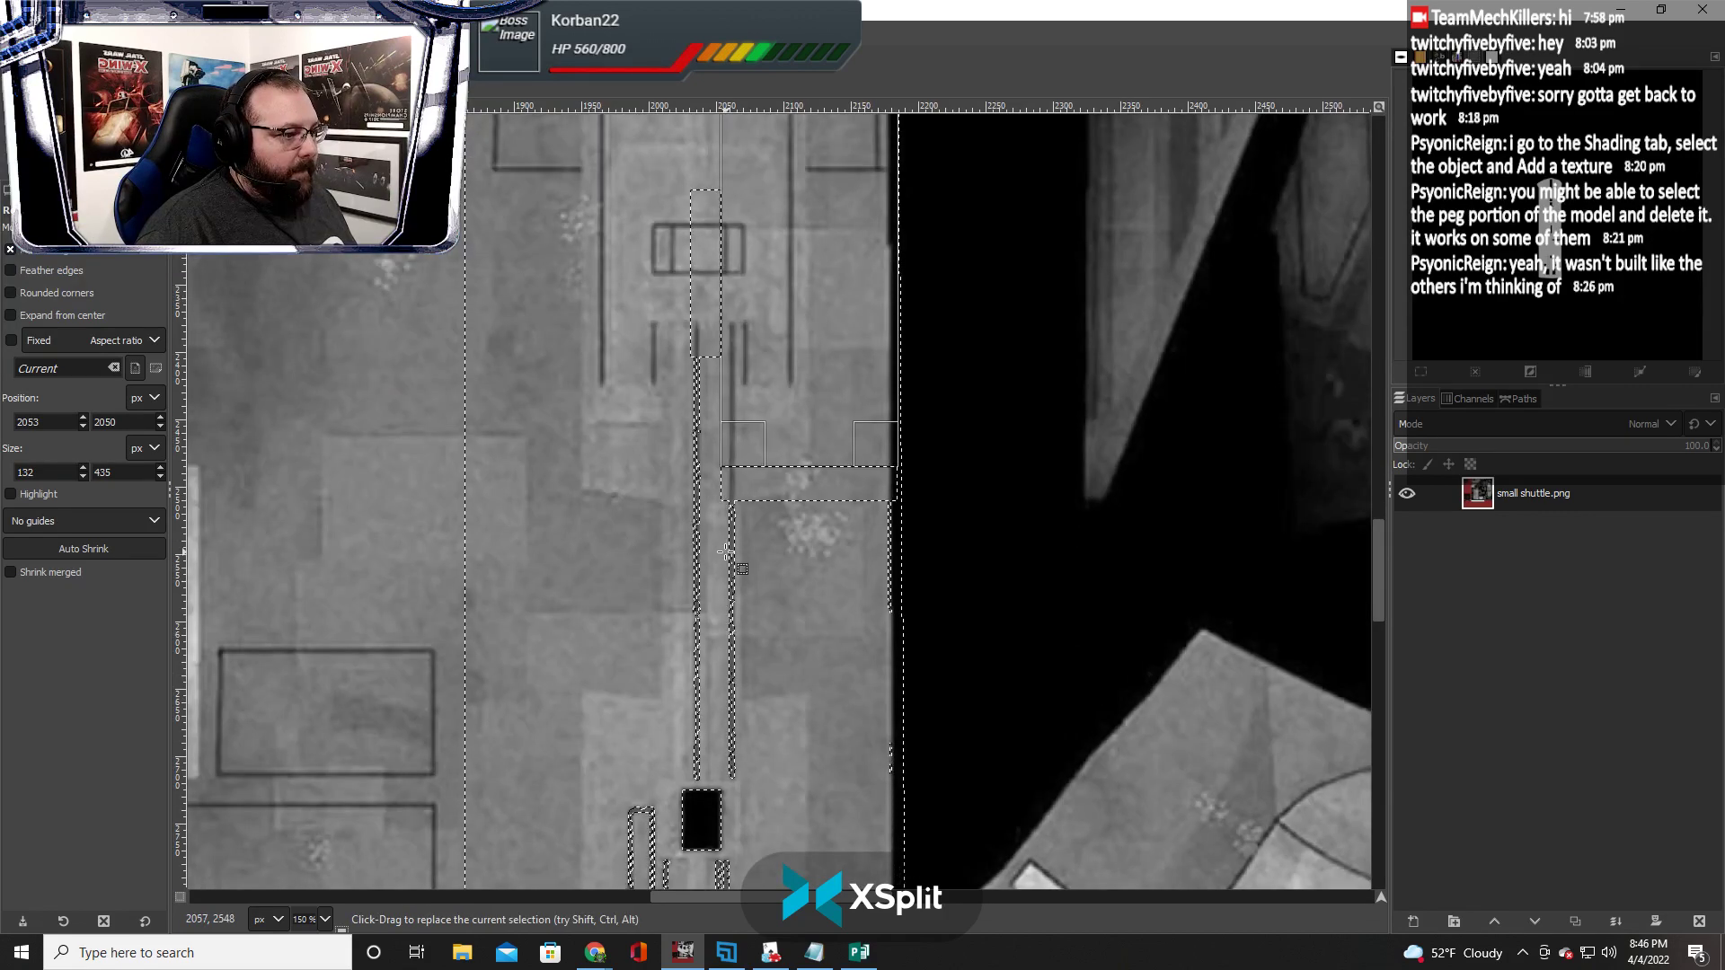
scroll(726, 551, down, 1)
drag(645, 266, 837, 705)
scroll(755, 661, down, 5)
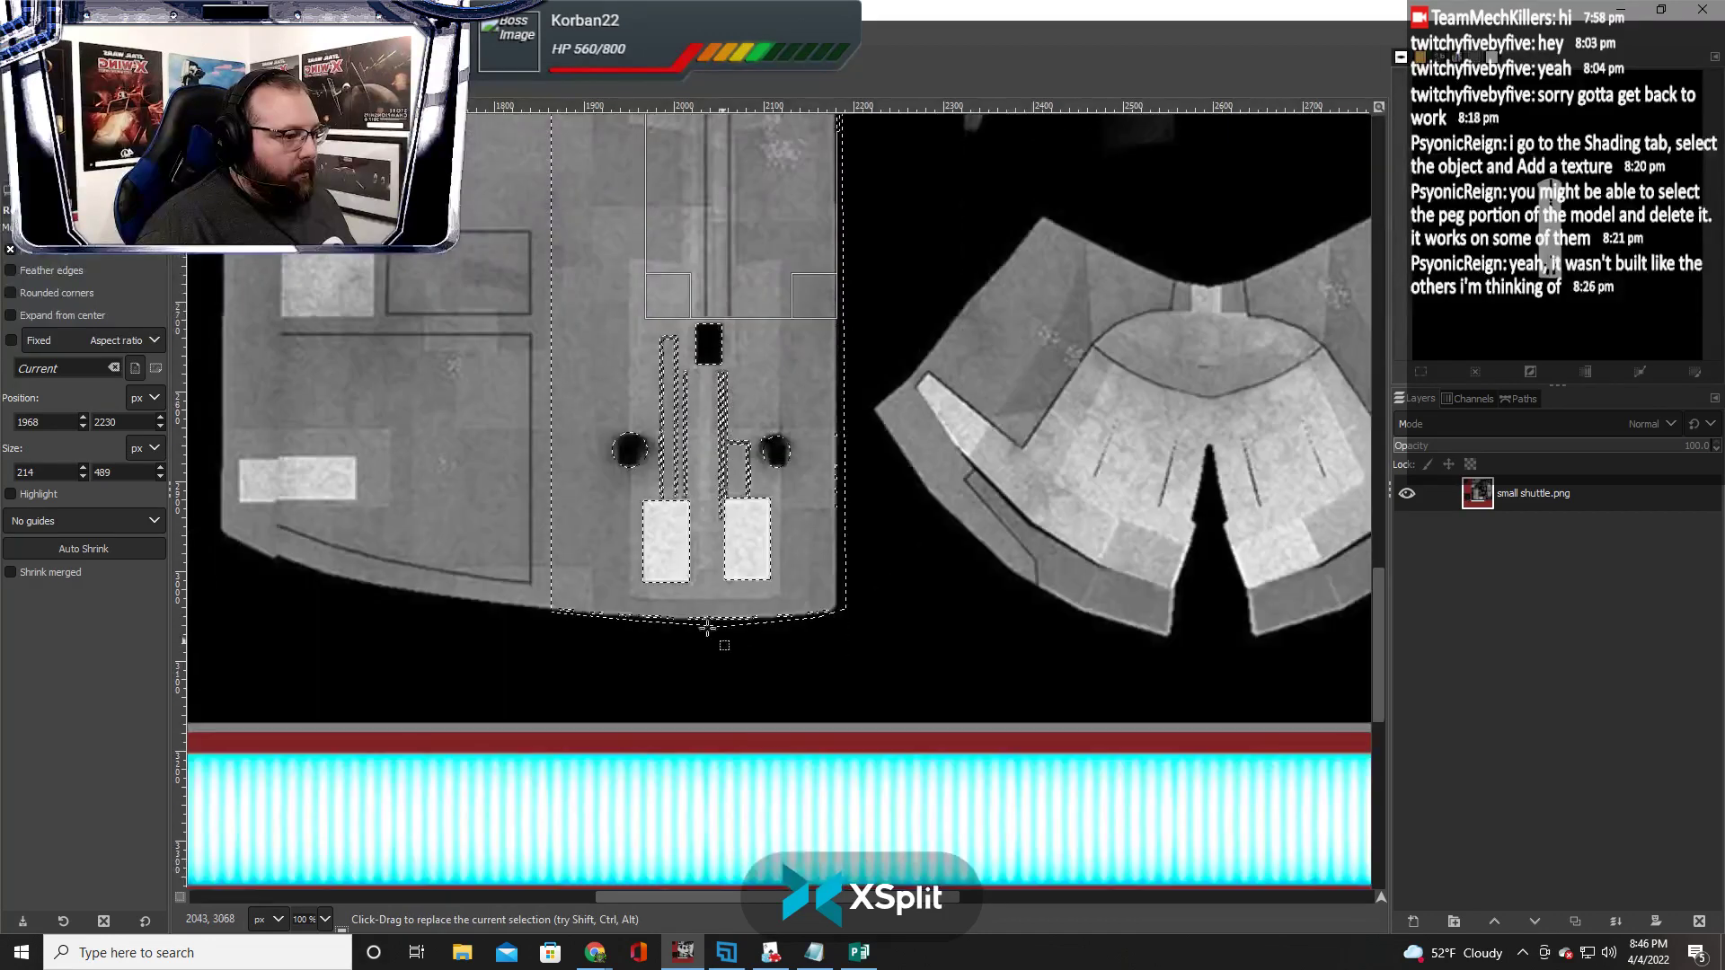
Add the thin lines above the two white blocks and the nearby right hull edge to the selection with rectangles, including about 45 × 192 and 42 × 178 px
drag(651, 329, 710, 495)
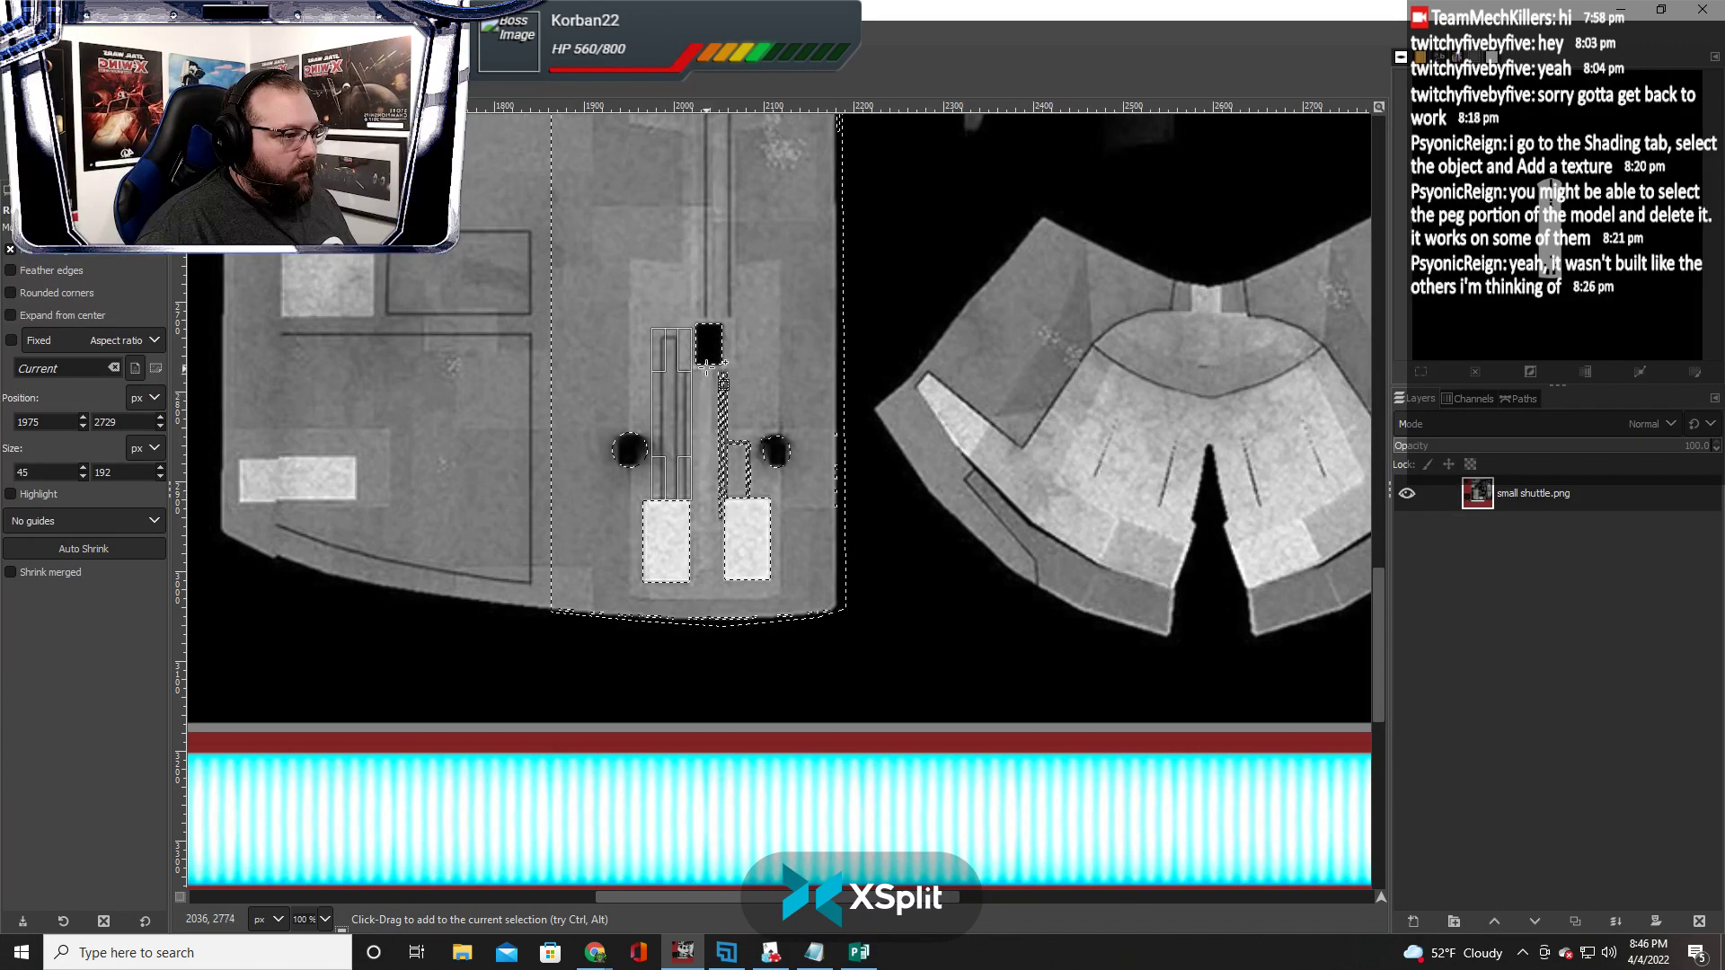
drag(707, 367, 722, 476)
drag(803, 416, 847, 582)
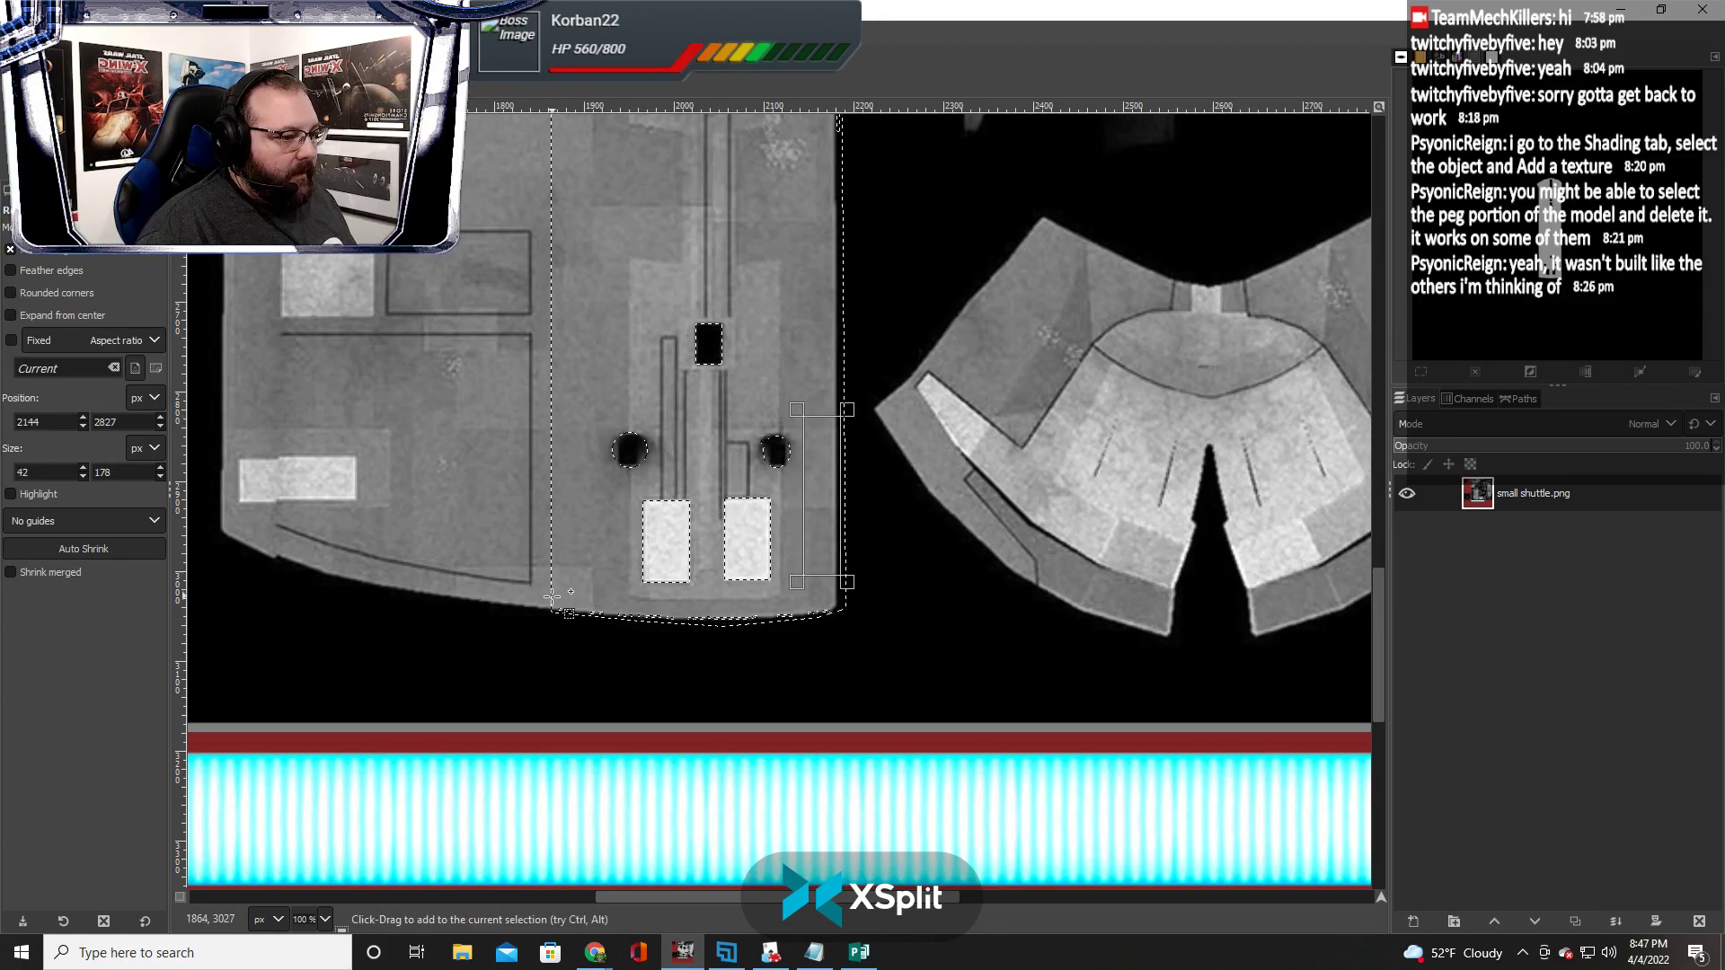
Add the gaps along the panel's curved lower edge to the selection with small rectangles, including about 40 × 17, 35 × 12, 26 × 12 and 17 × 14 px
drag(552, 596, 594, 618)
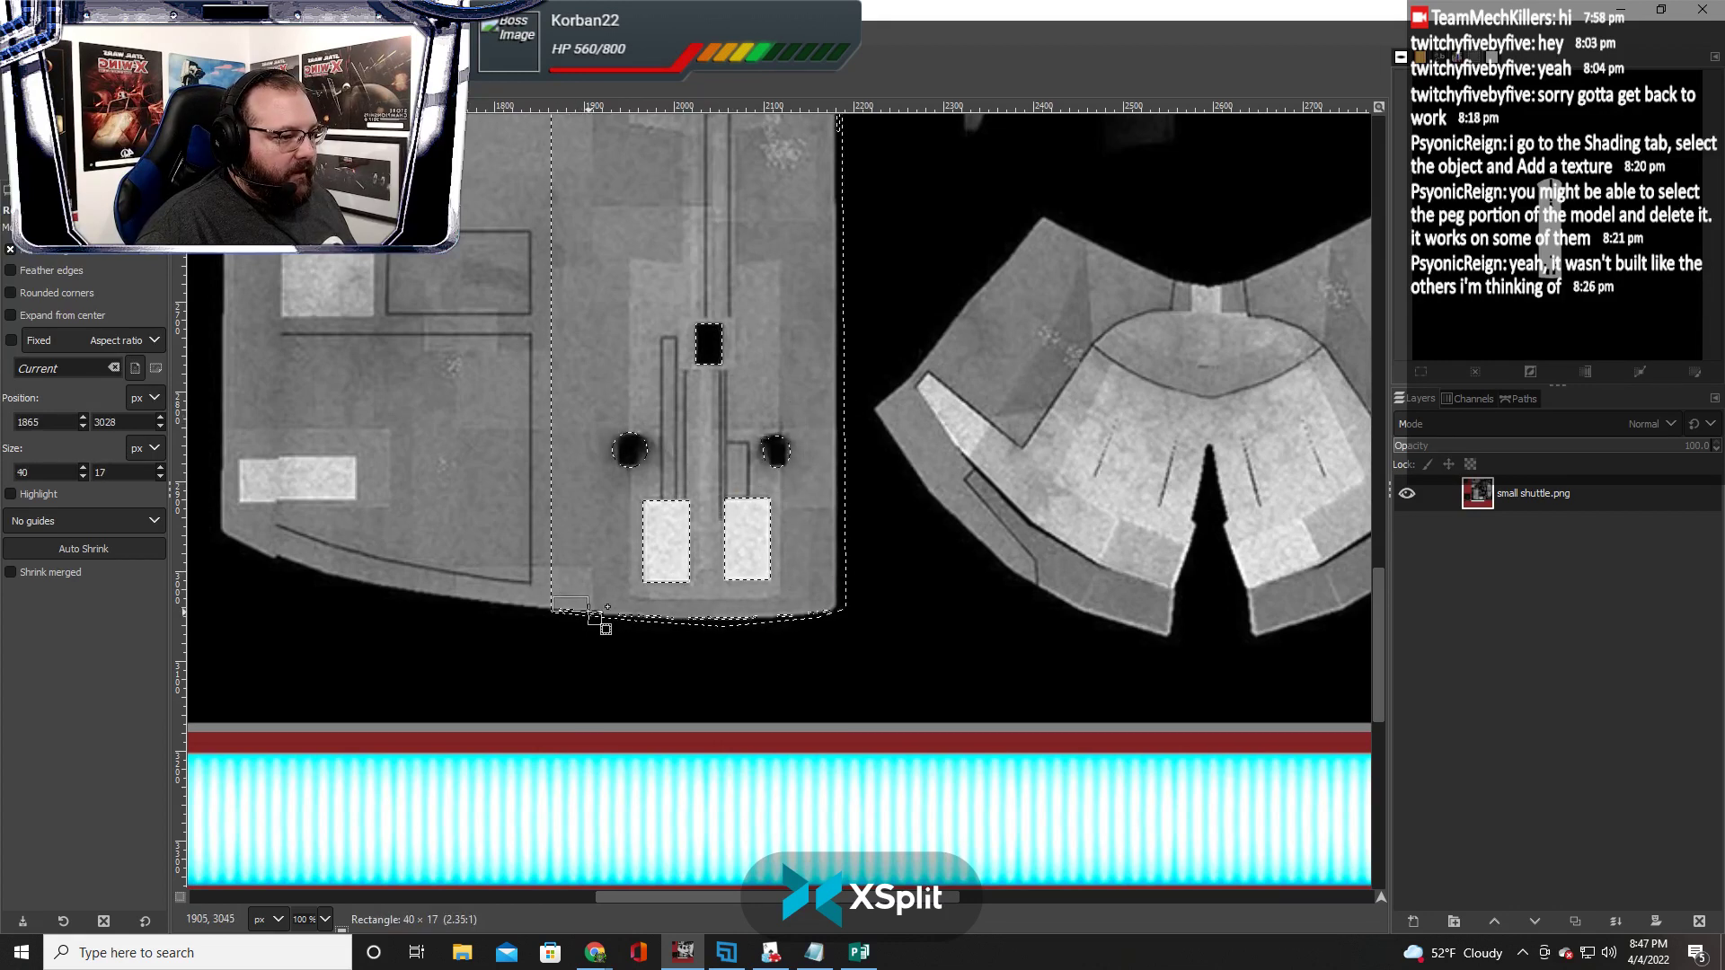
scroll(643, 643, up, 3)
drag(560, 524, 479, 556)
drag(658, 530, 563, 564)
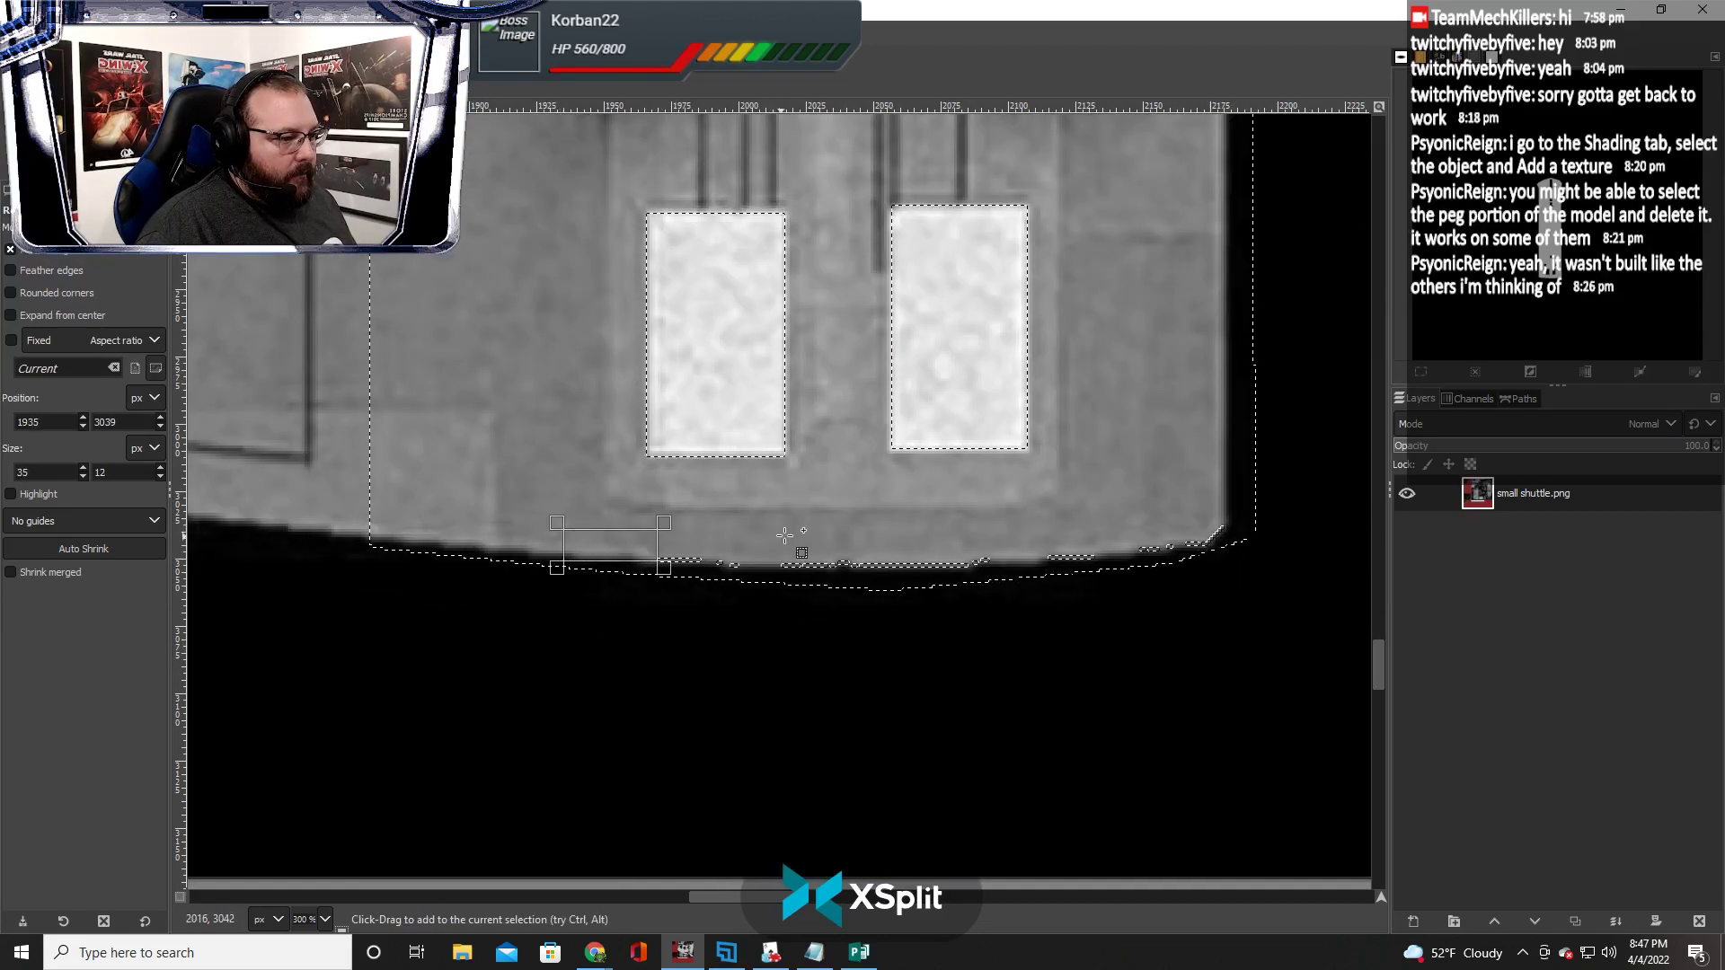
drag(795, 532, 646, 569)
drag(1010, 527, 779, 571)
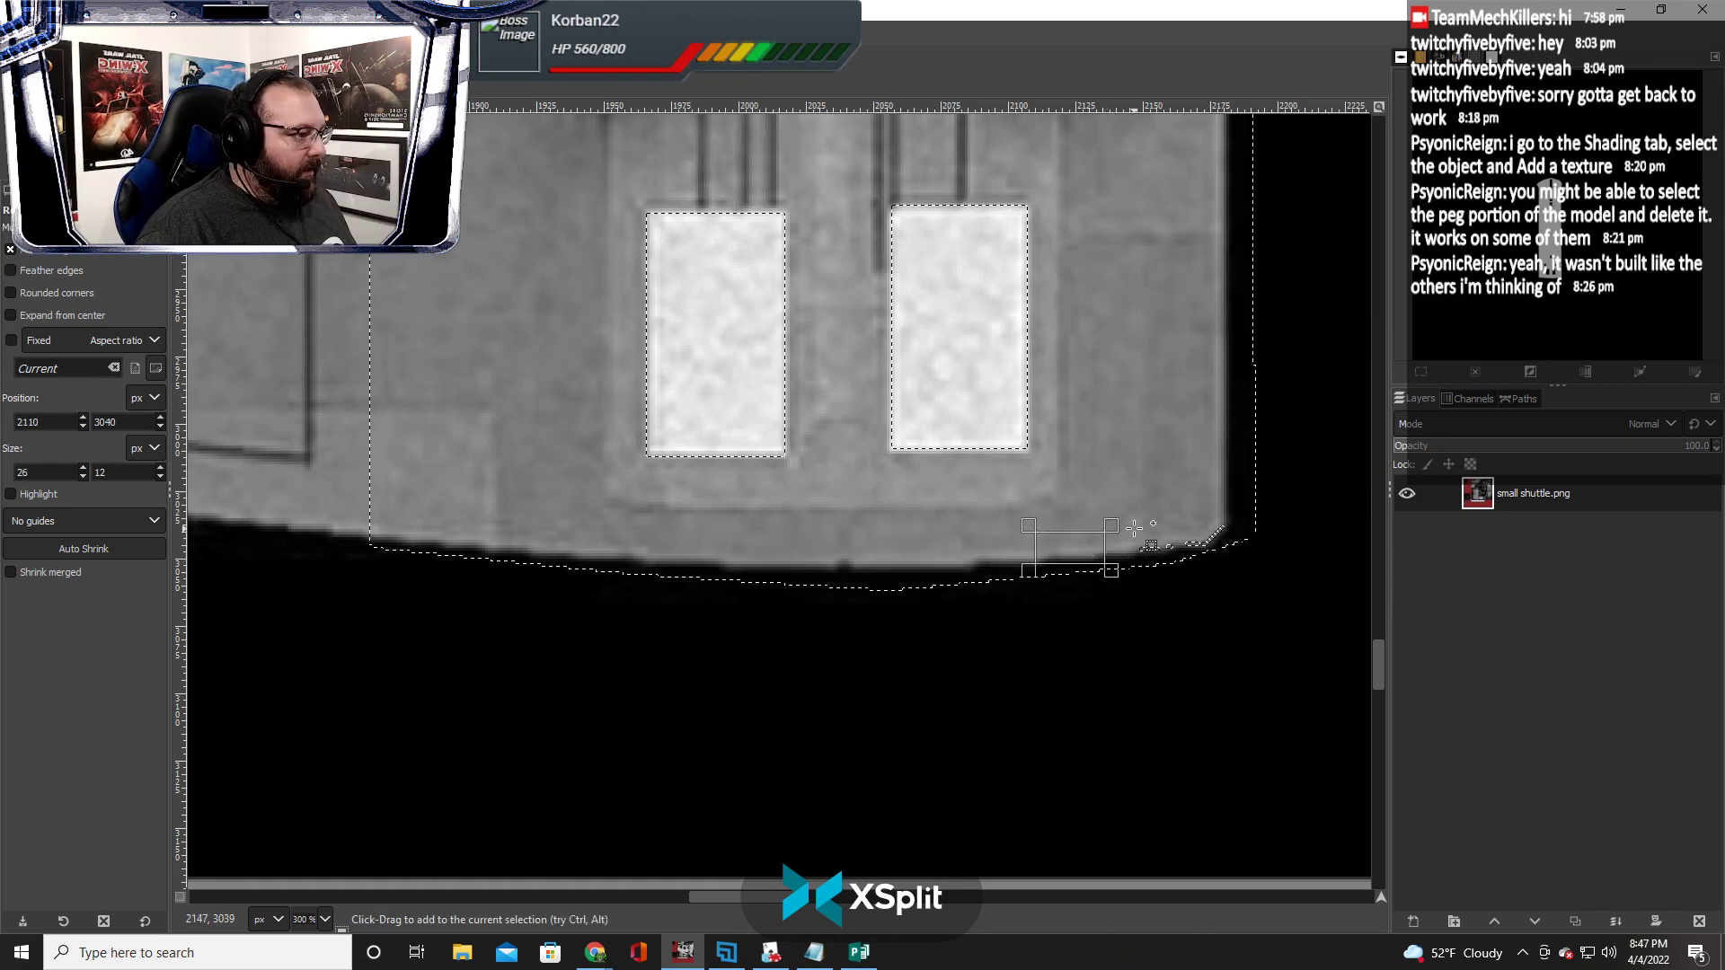
drag(1135, 530, 1231, 549)
Subtract the rest of the white inverted-T marking from the selection with rectangles of about 32 × 13, 26 × 31 and 79 × 14 px
scroll(944, 595, up, 15)
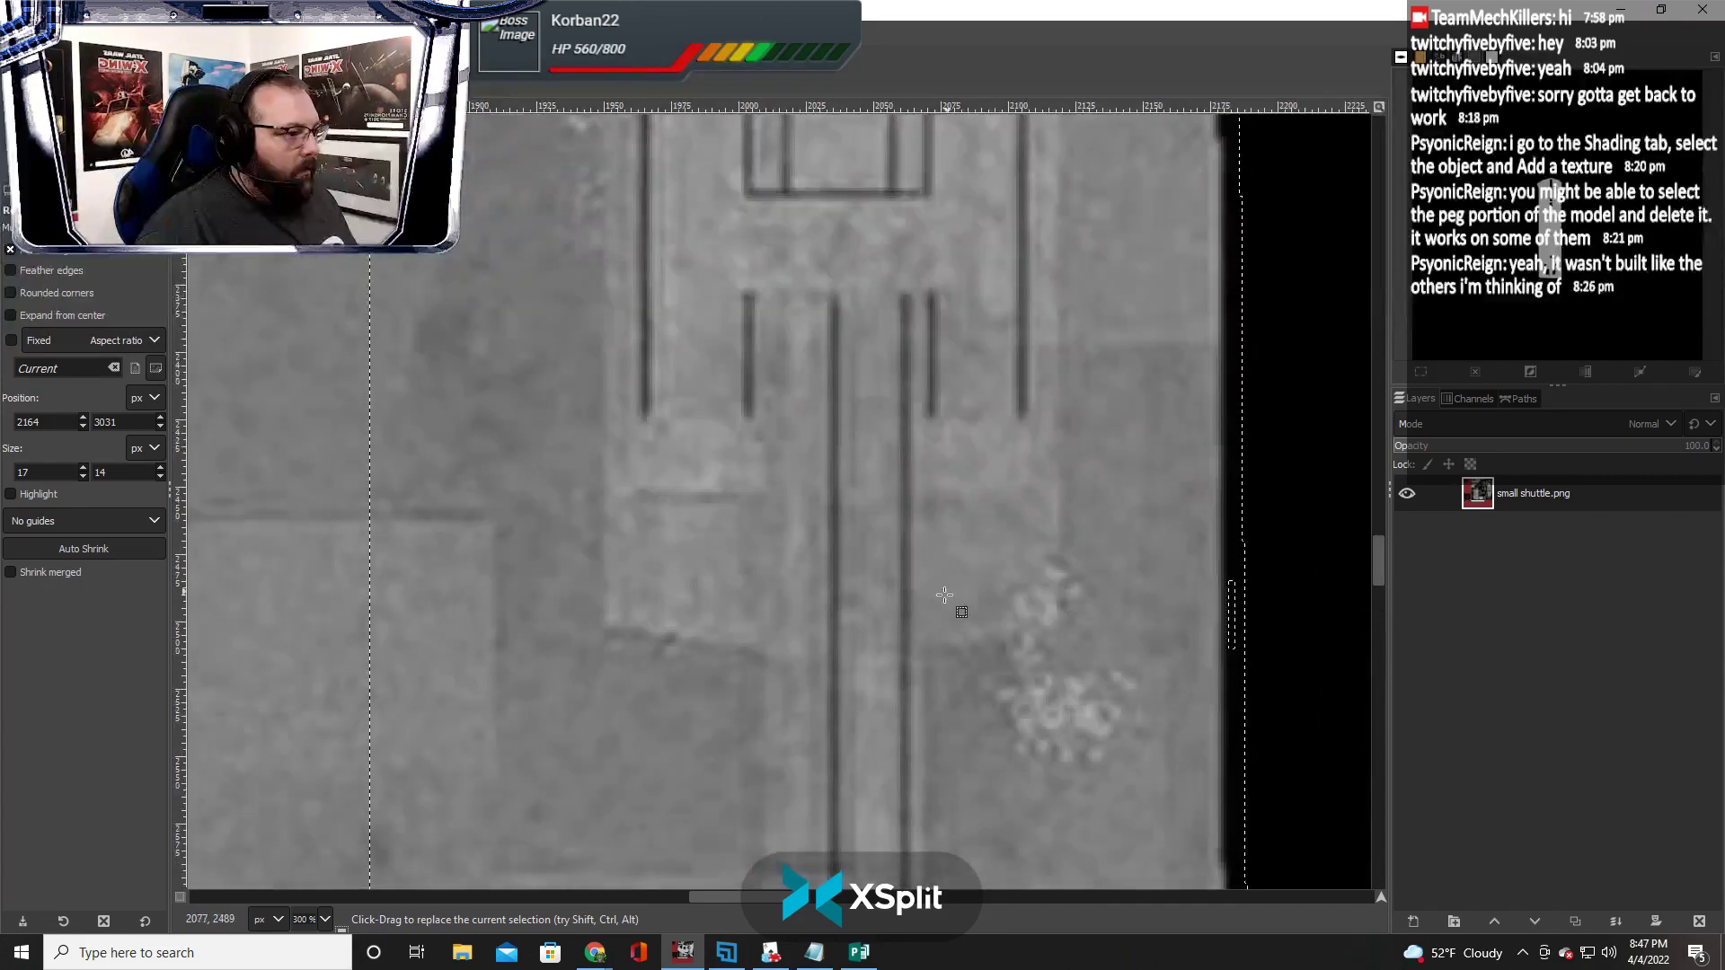
scroll(944, 594, up, 8)
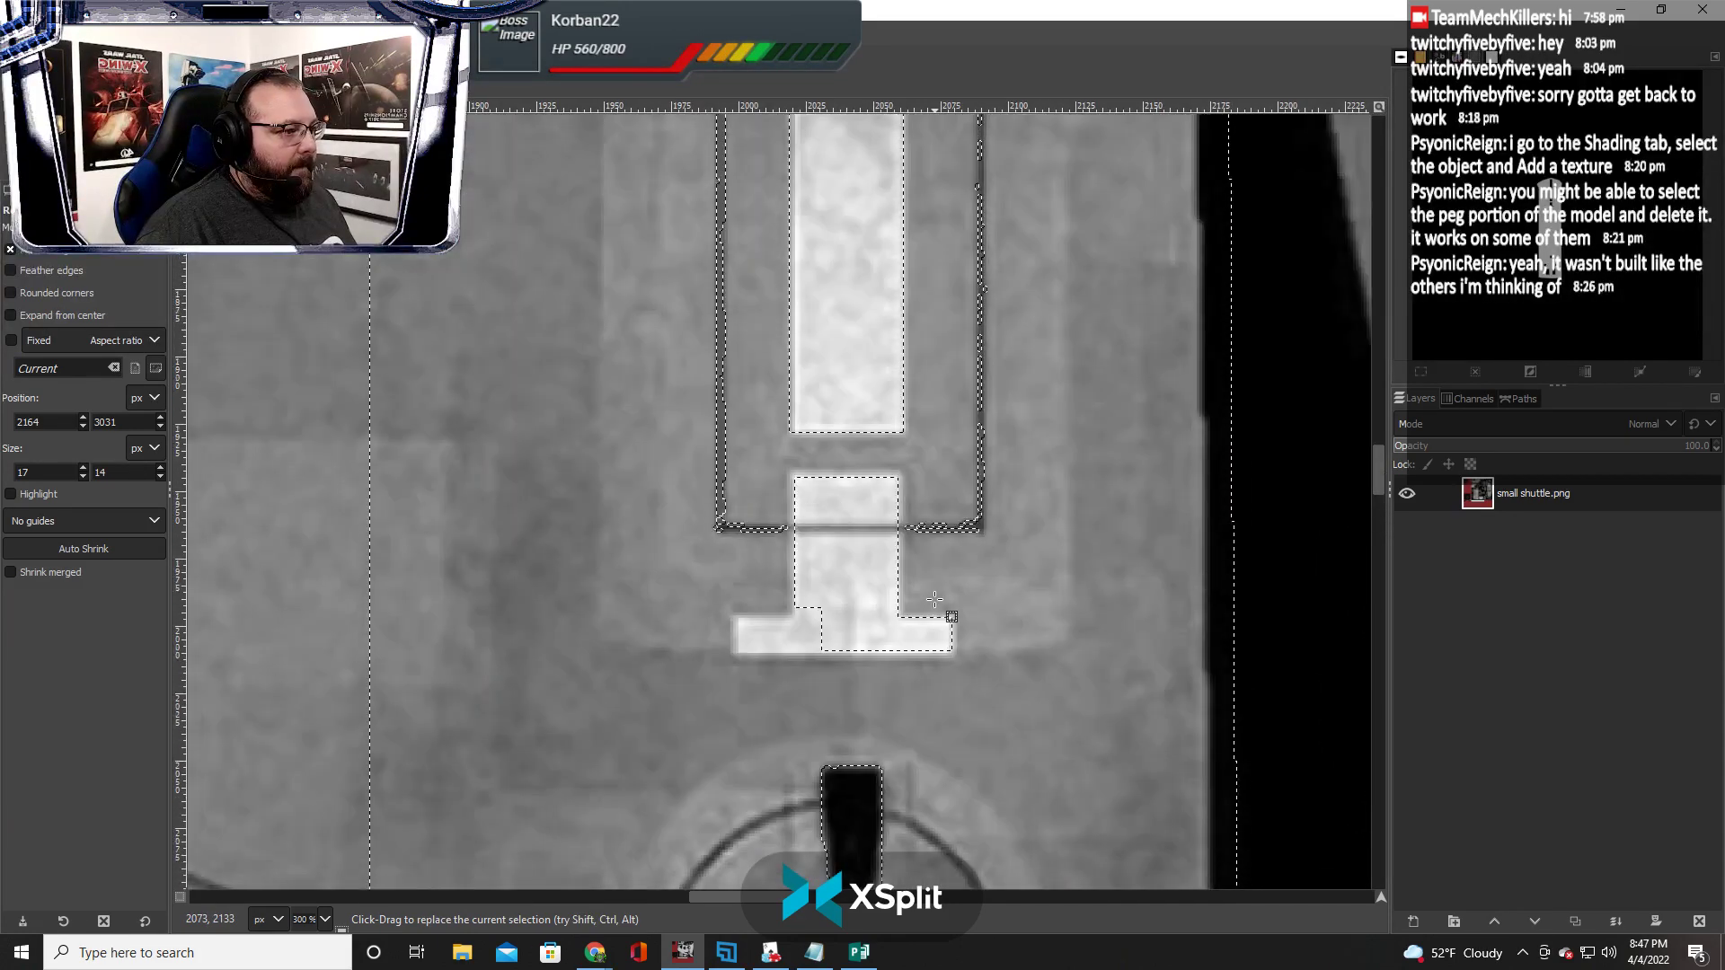
drag(739, 617, 823, 653)
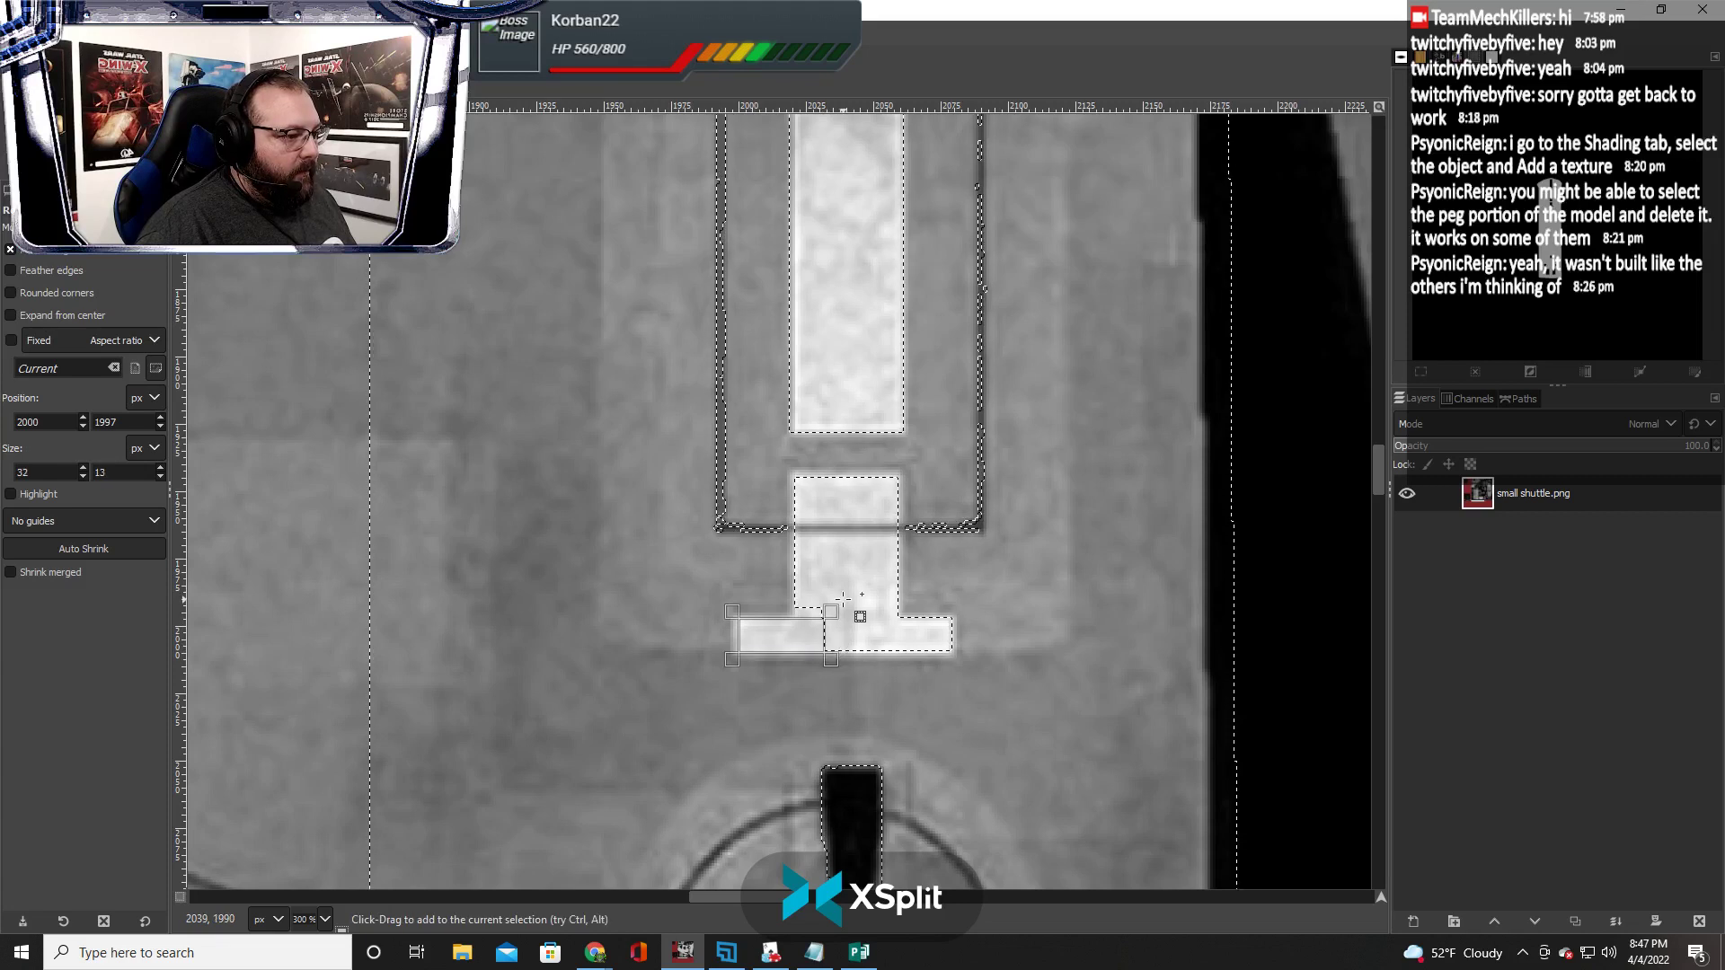
drag(843, 591, 844, 592)
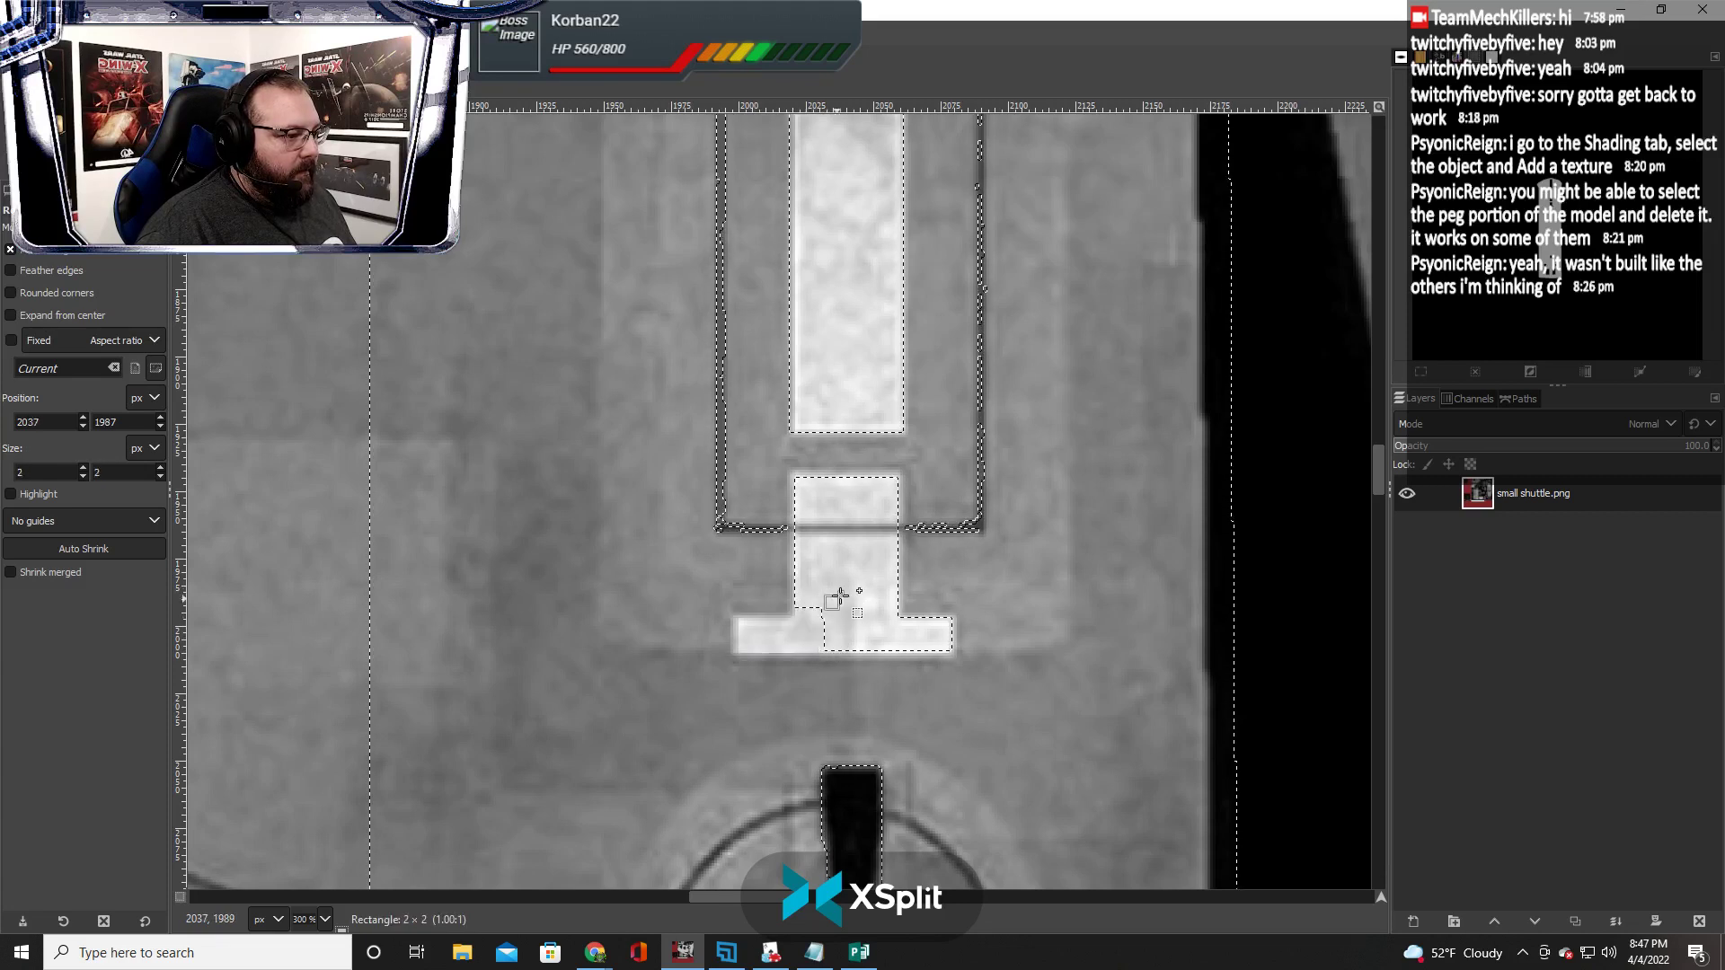
click(860, 571)
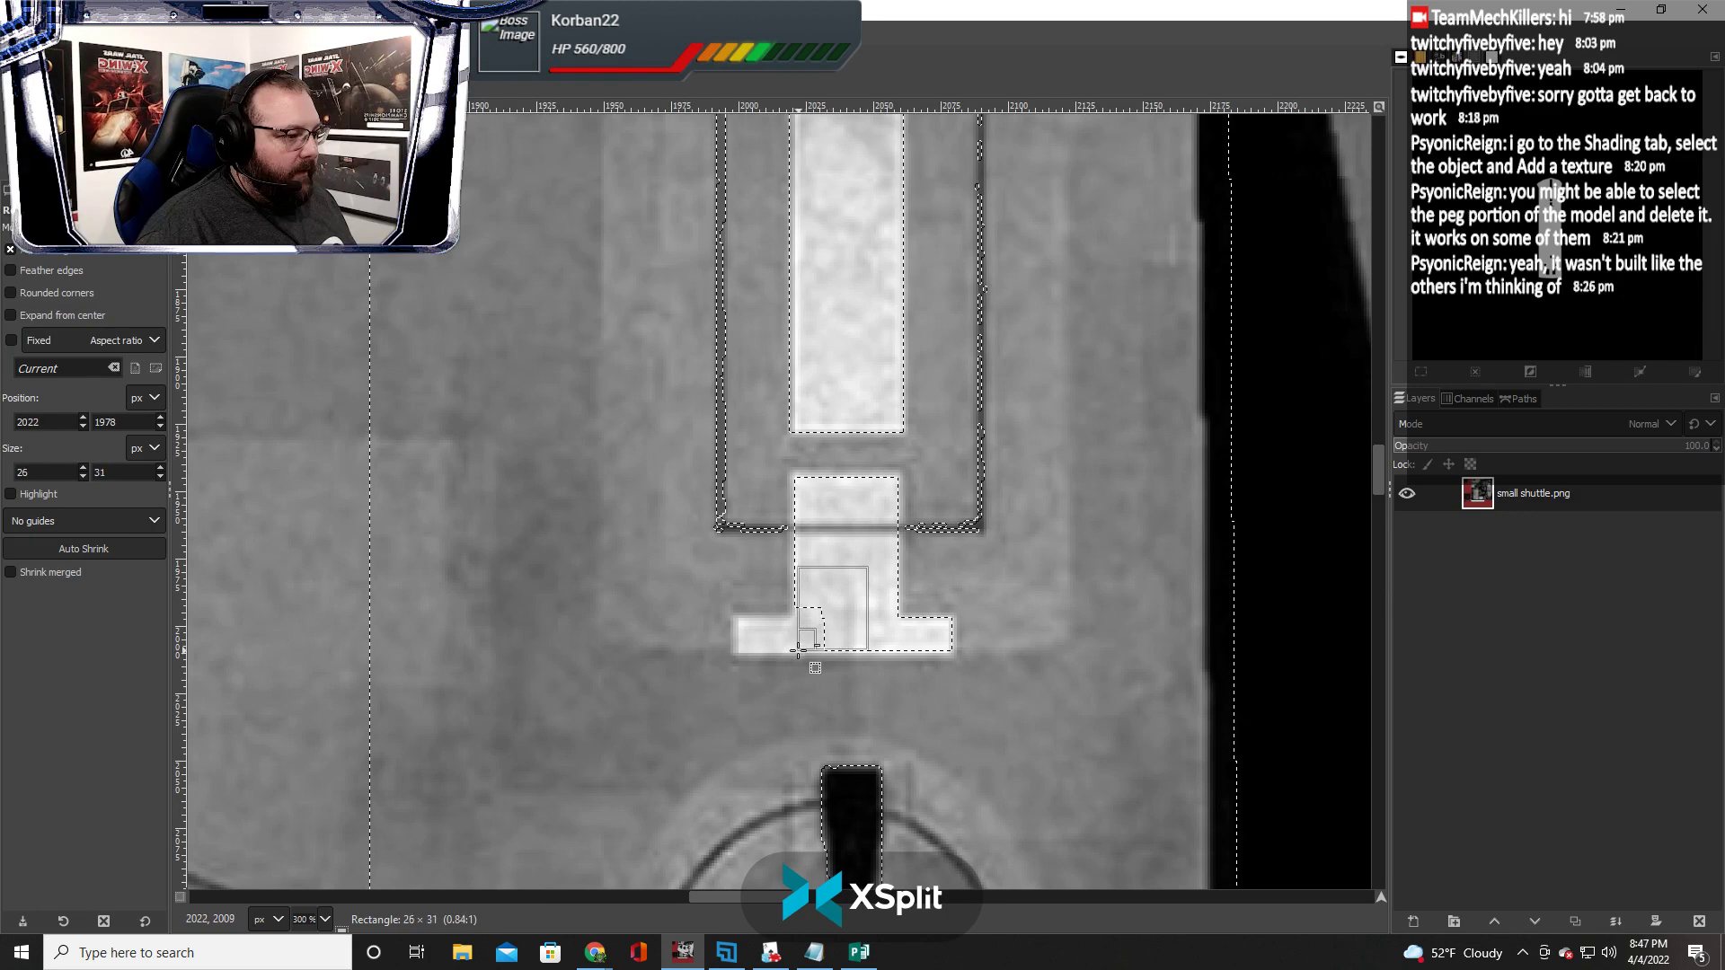
drag(795, 652, 795, 654)
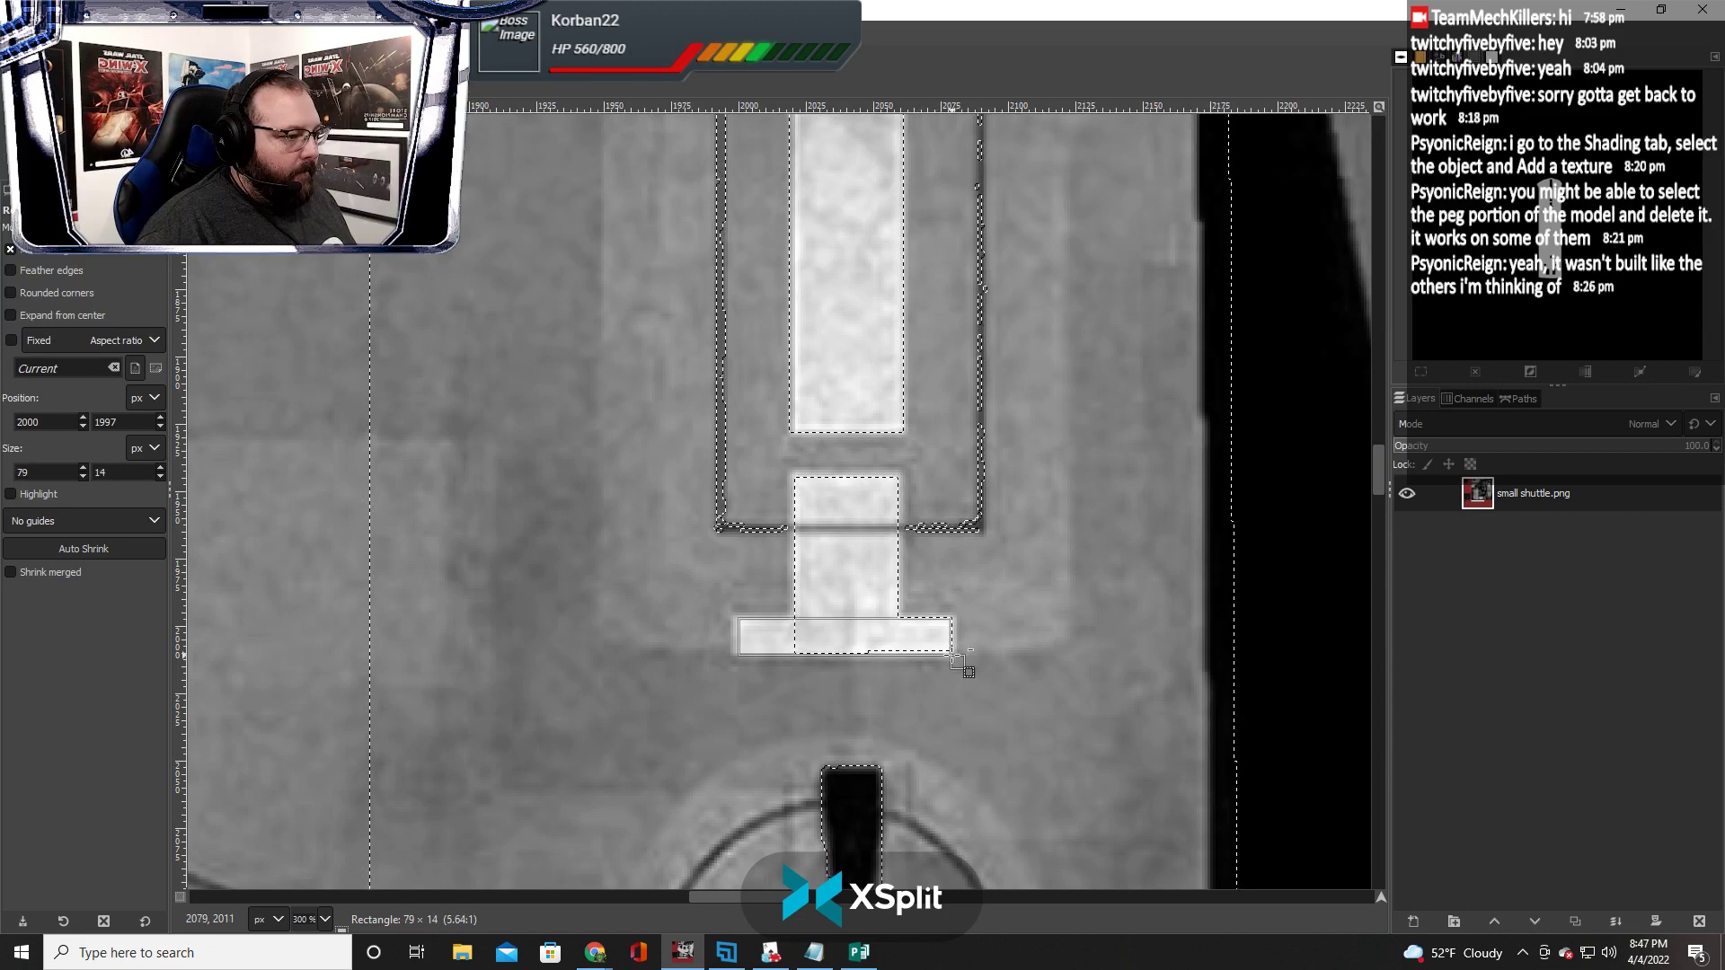
drag(954, 656, 954, 656)
Add the U-shaped panel line around the long white stripe to the selection with rectangles, including about 54 × 133, 35 × 266 and 18 × 24 px
drag(786, 544, 786, 544)
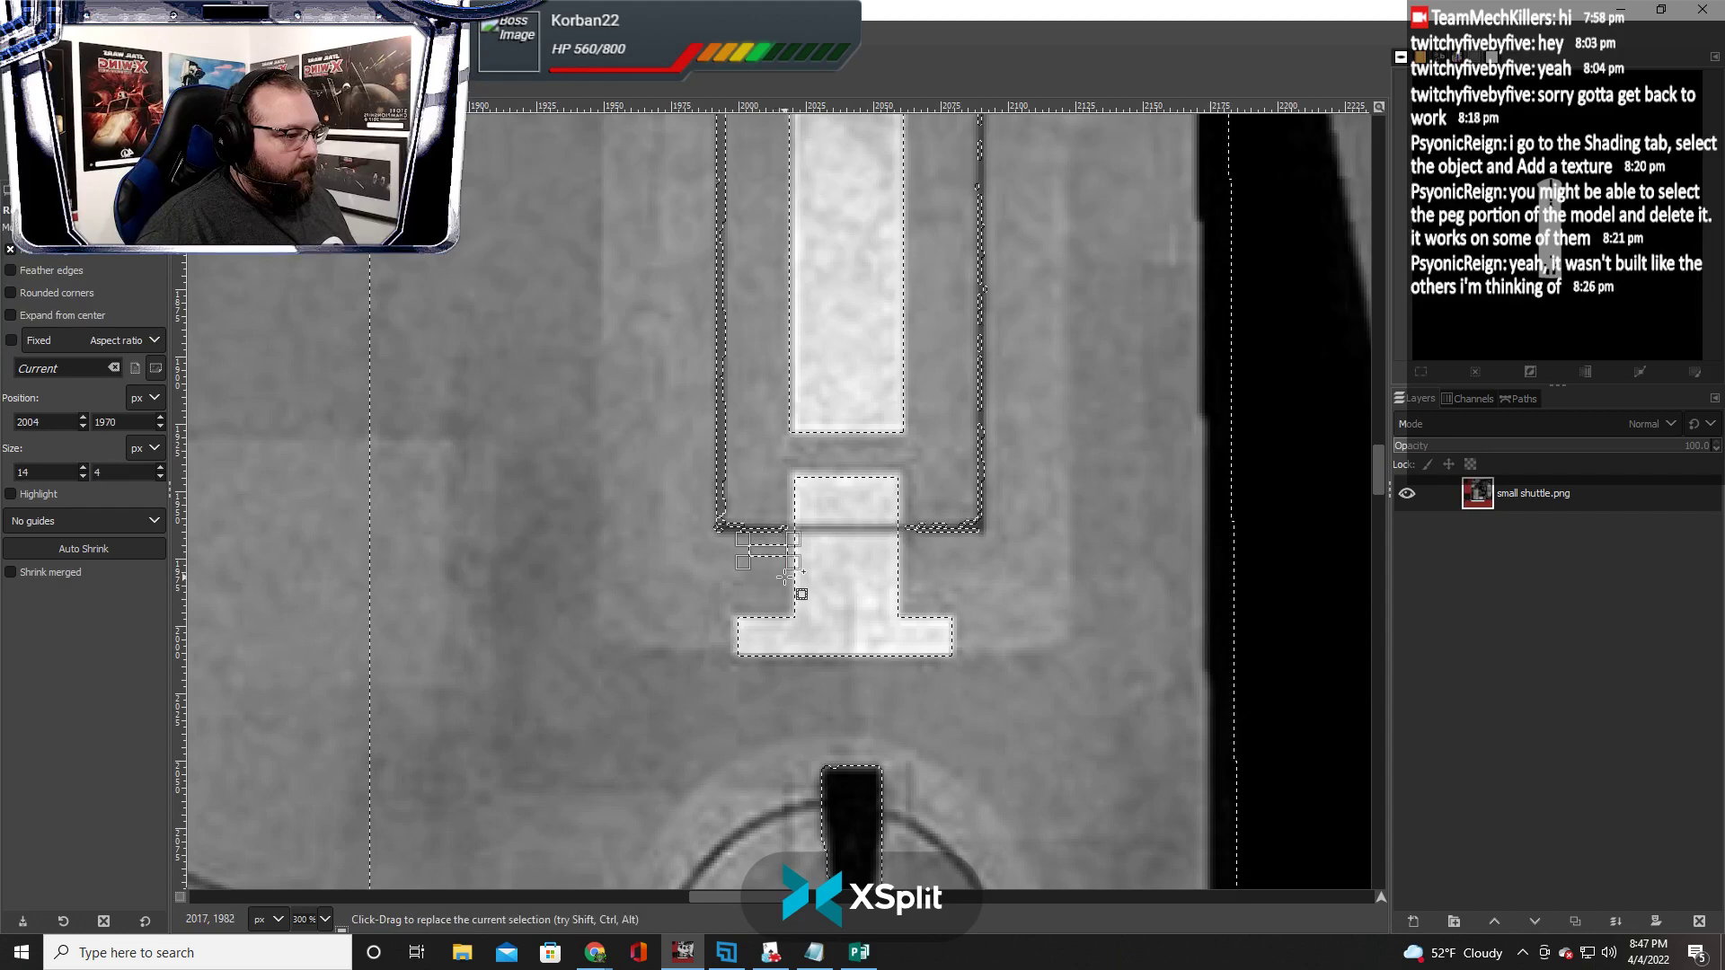
click(790, 575)
drag(666, 294, 644, 218)
scroll(685, 510, up, 2)
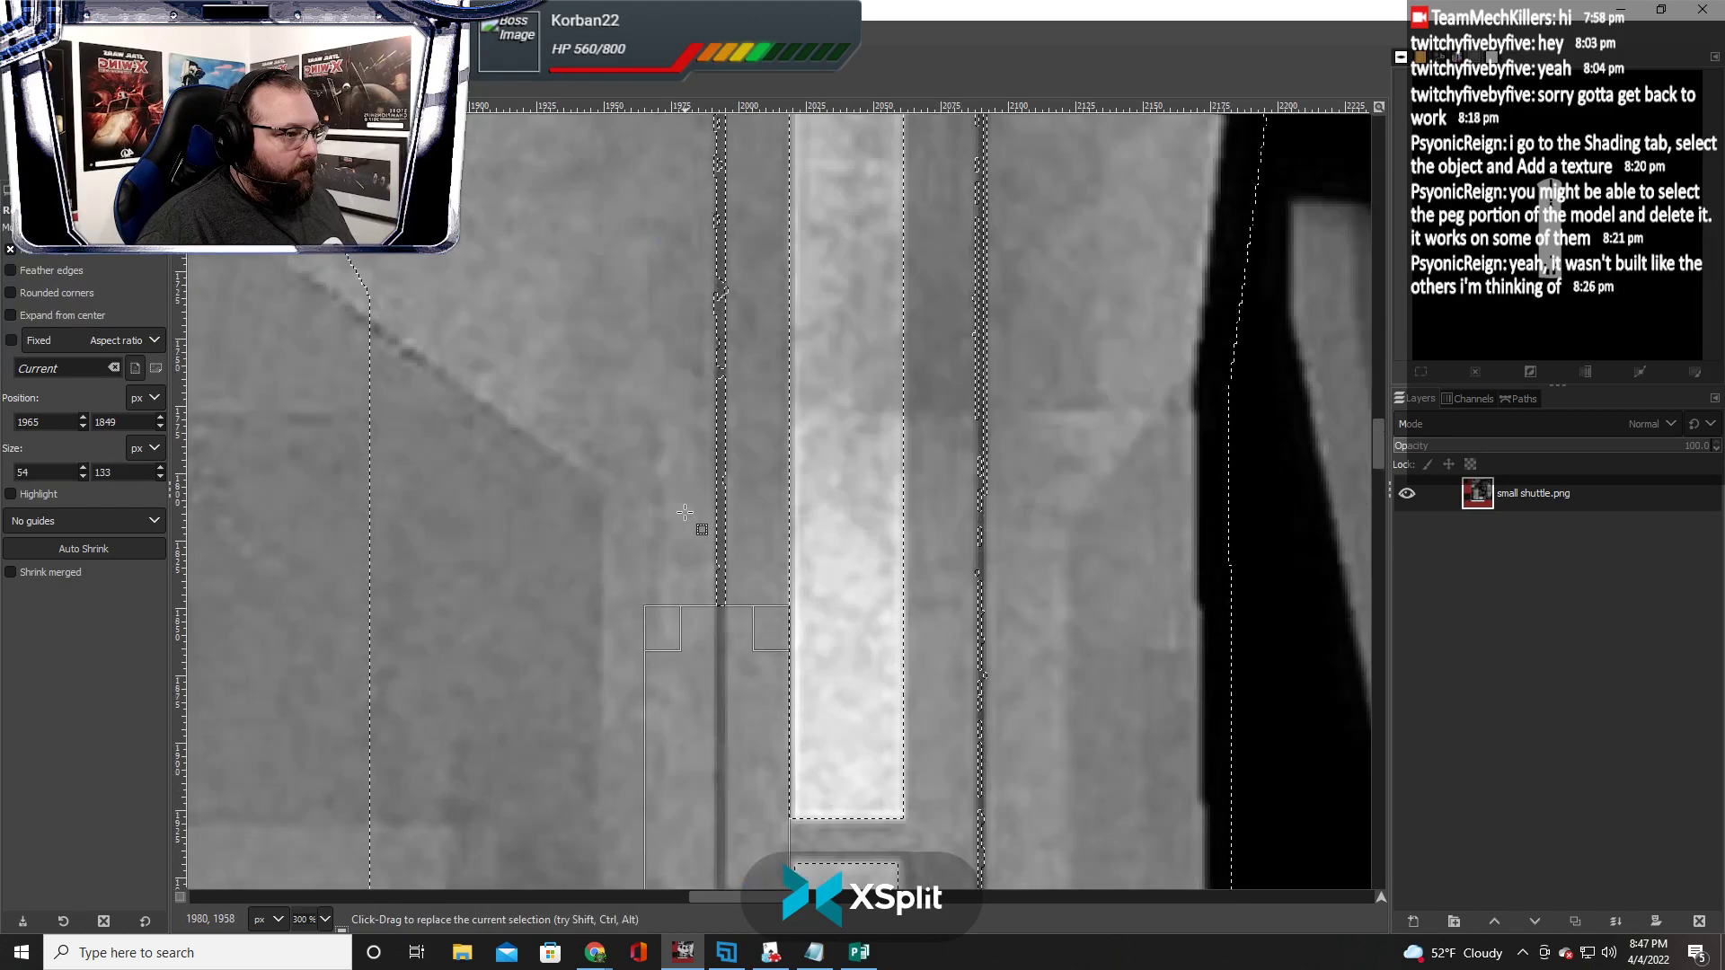
shift+drag(668, 669, 483, 346)
scroll(746, 270, left, 1)
scroll(813, 358, right, 2)
scroll(626, 375, up, 5)
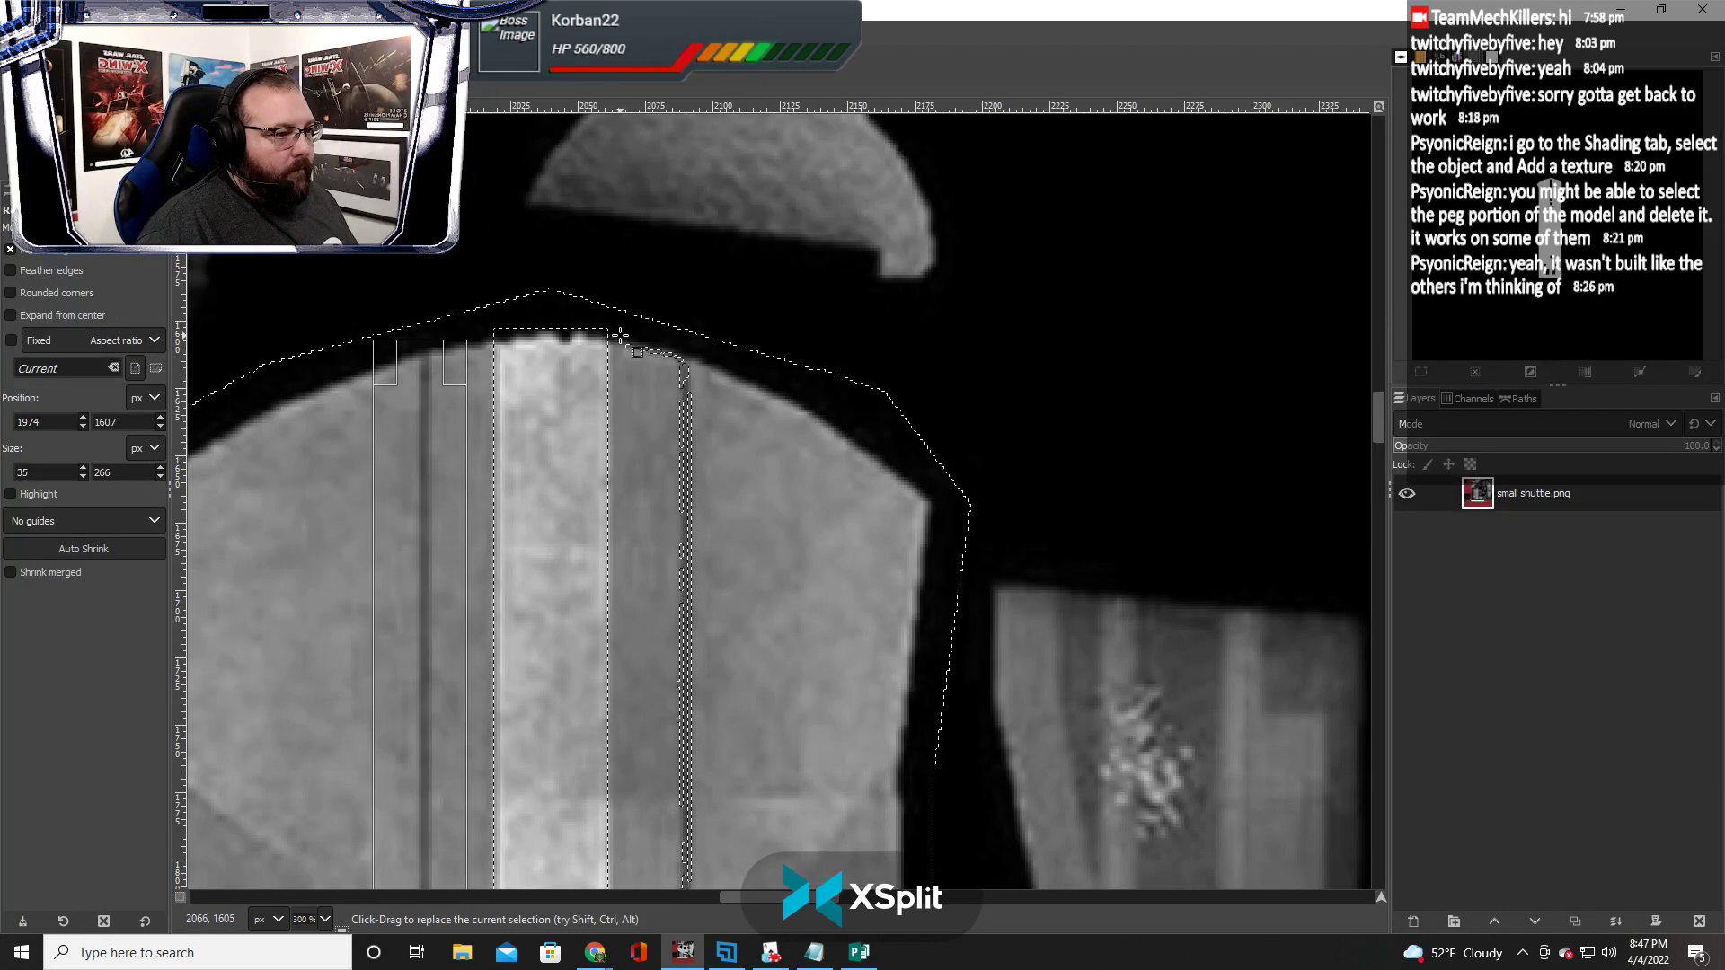
drag(621, 335, 607, 698)
scroll(721, 557, down, 7)
scroll(643, 689, up, 10)
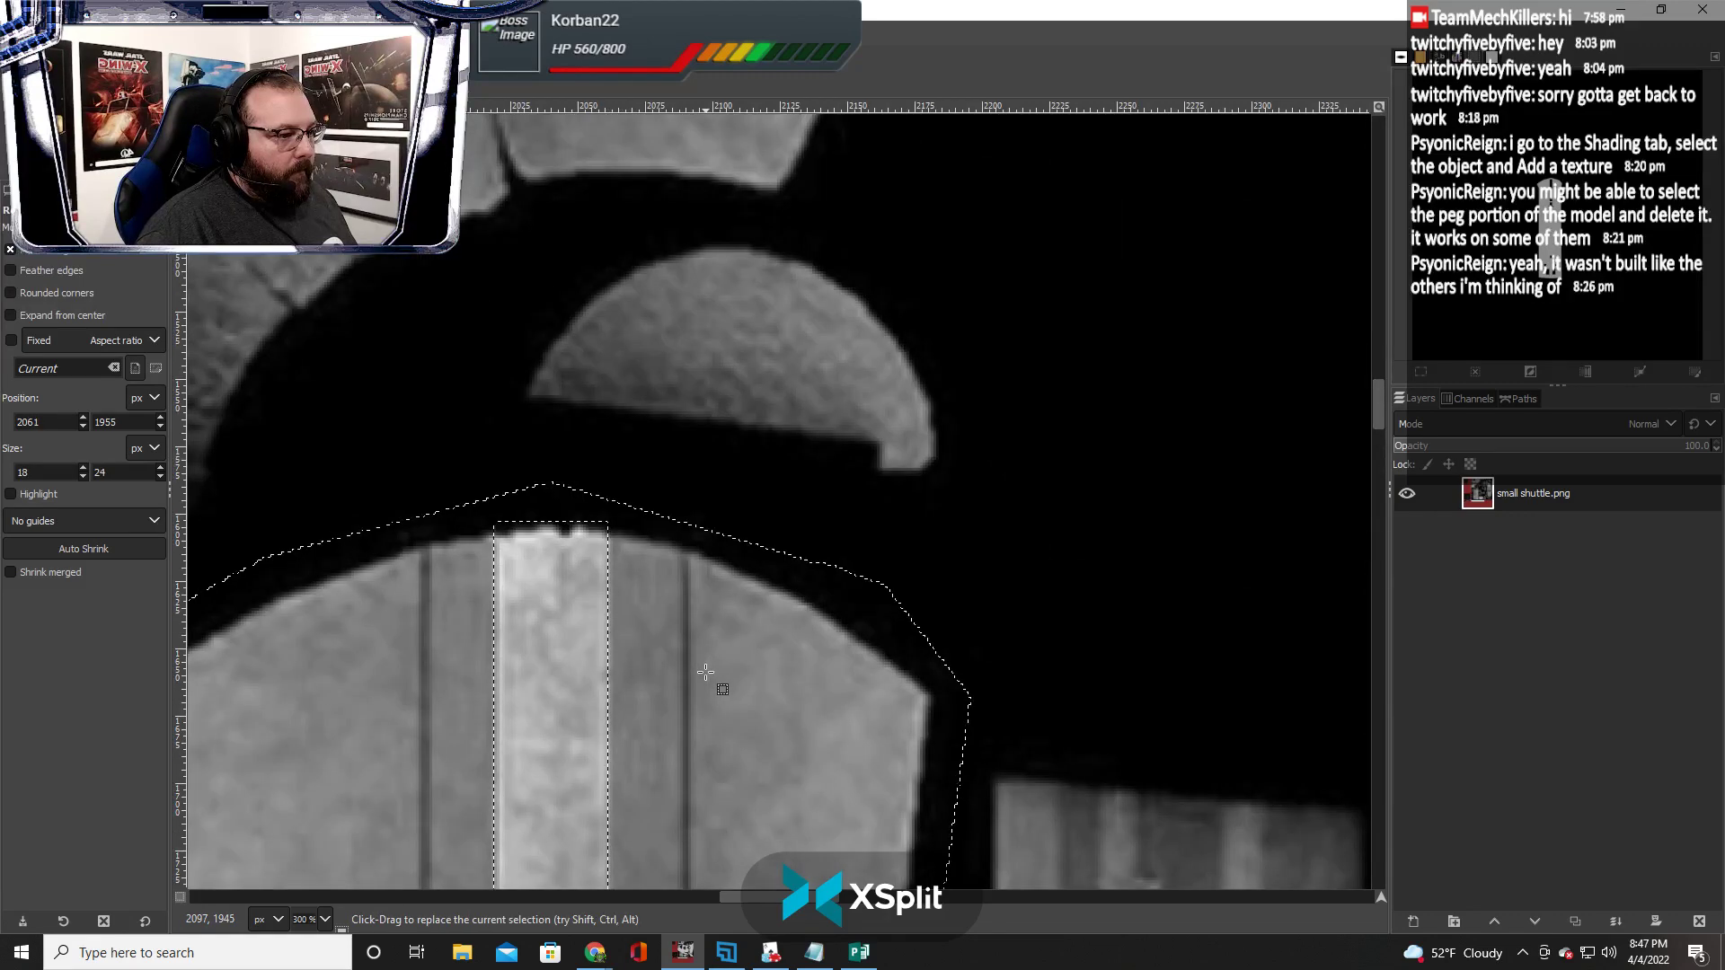
Trace the outer edge of the U-shaped line around the white stripe with Free Select in subtract mode, from its upper left end
key(f)
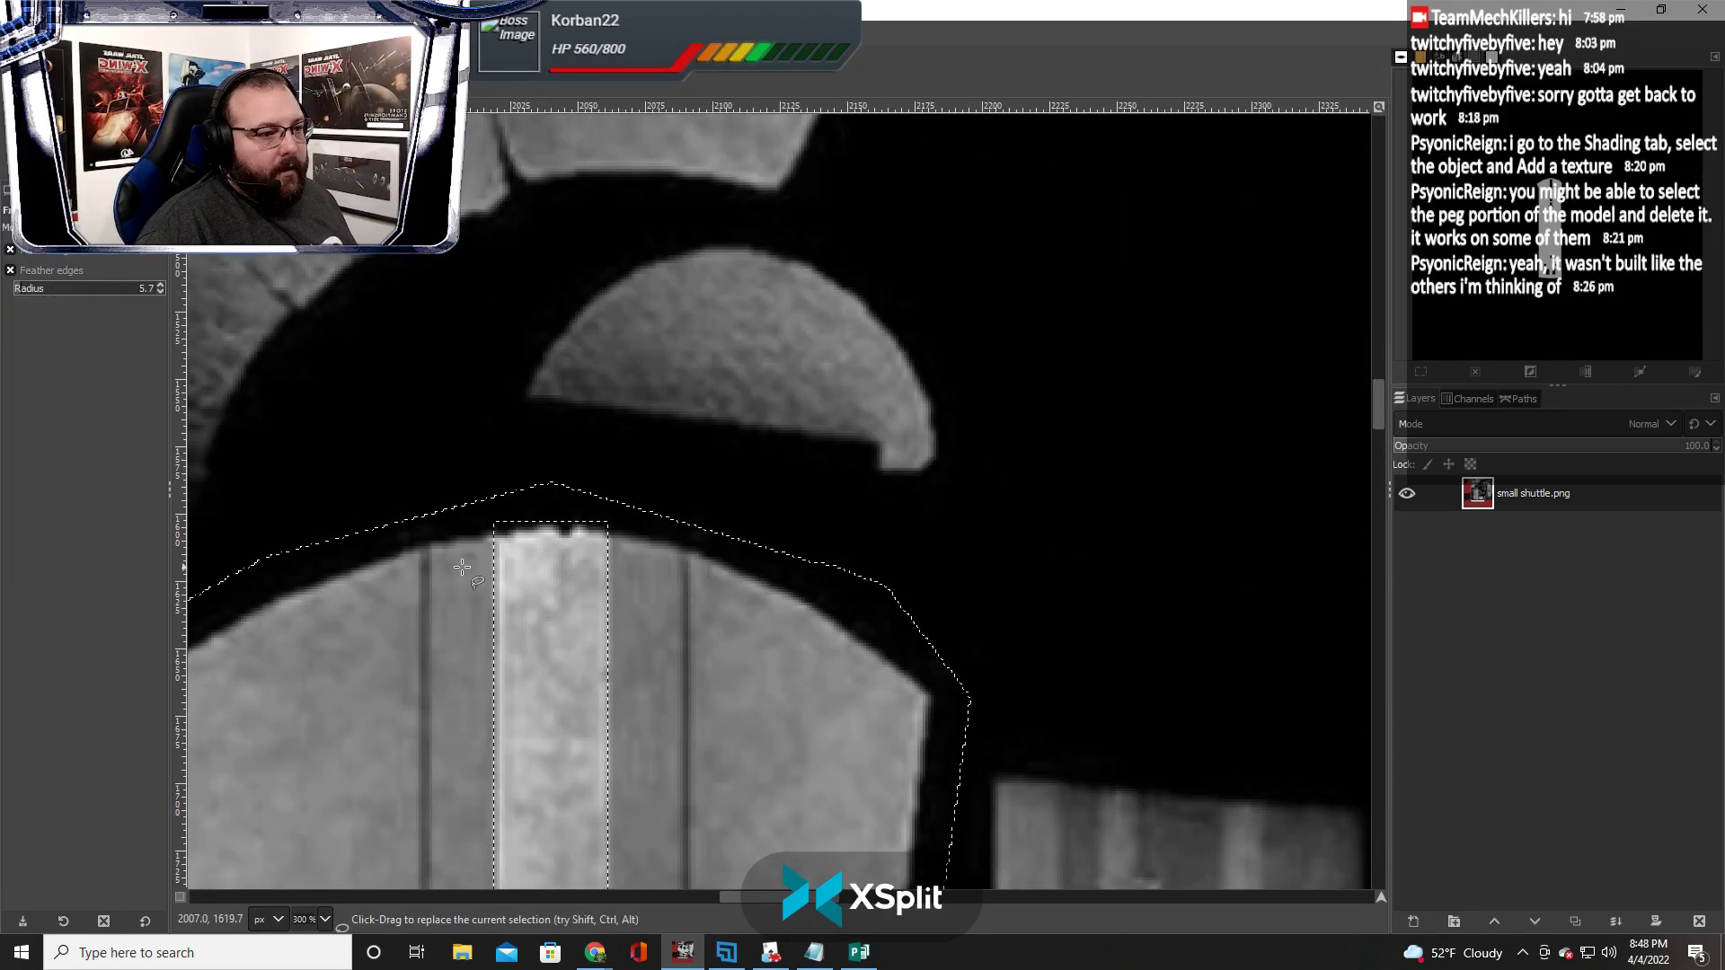
scroll(450, 597, up, 1)
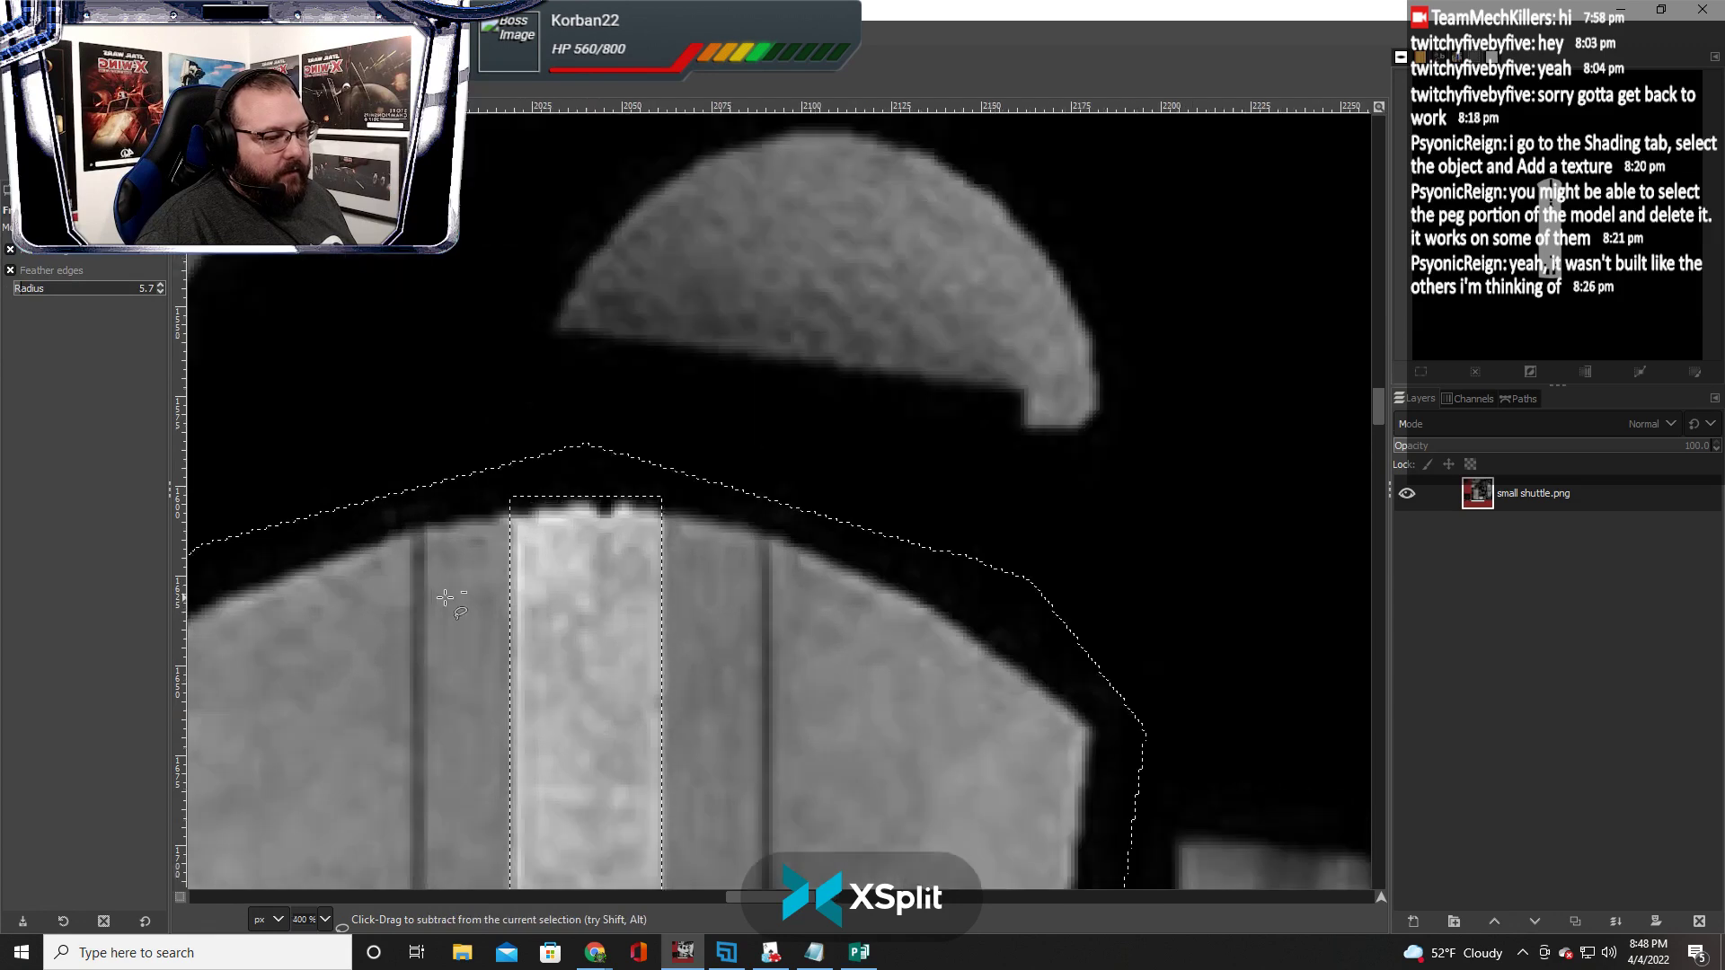
scroll(499, 652, left, 4)
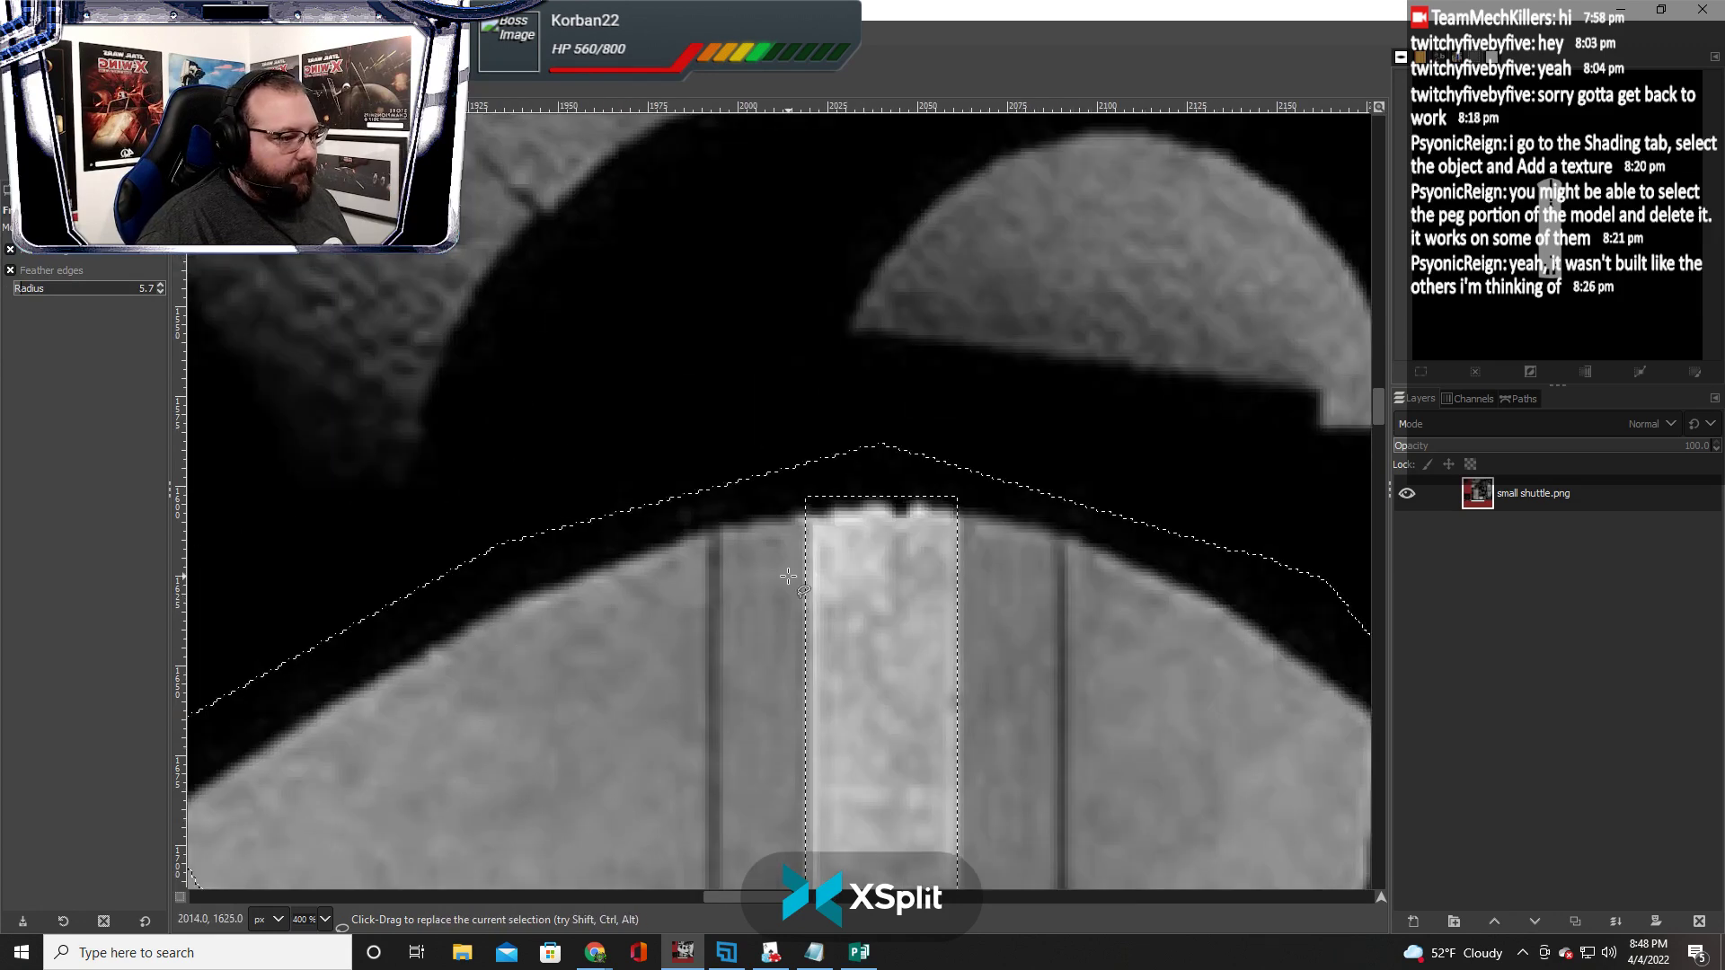
ctrl+click(706, 525)
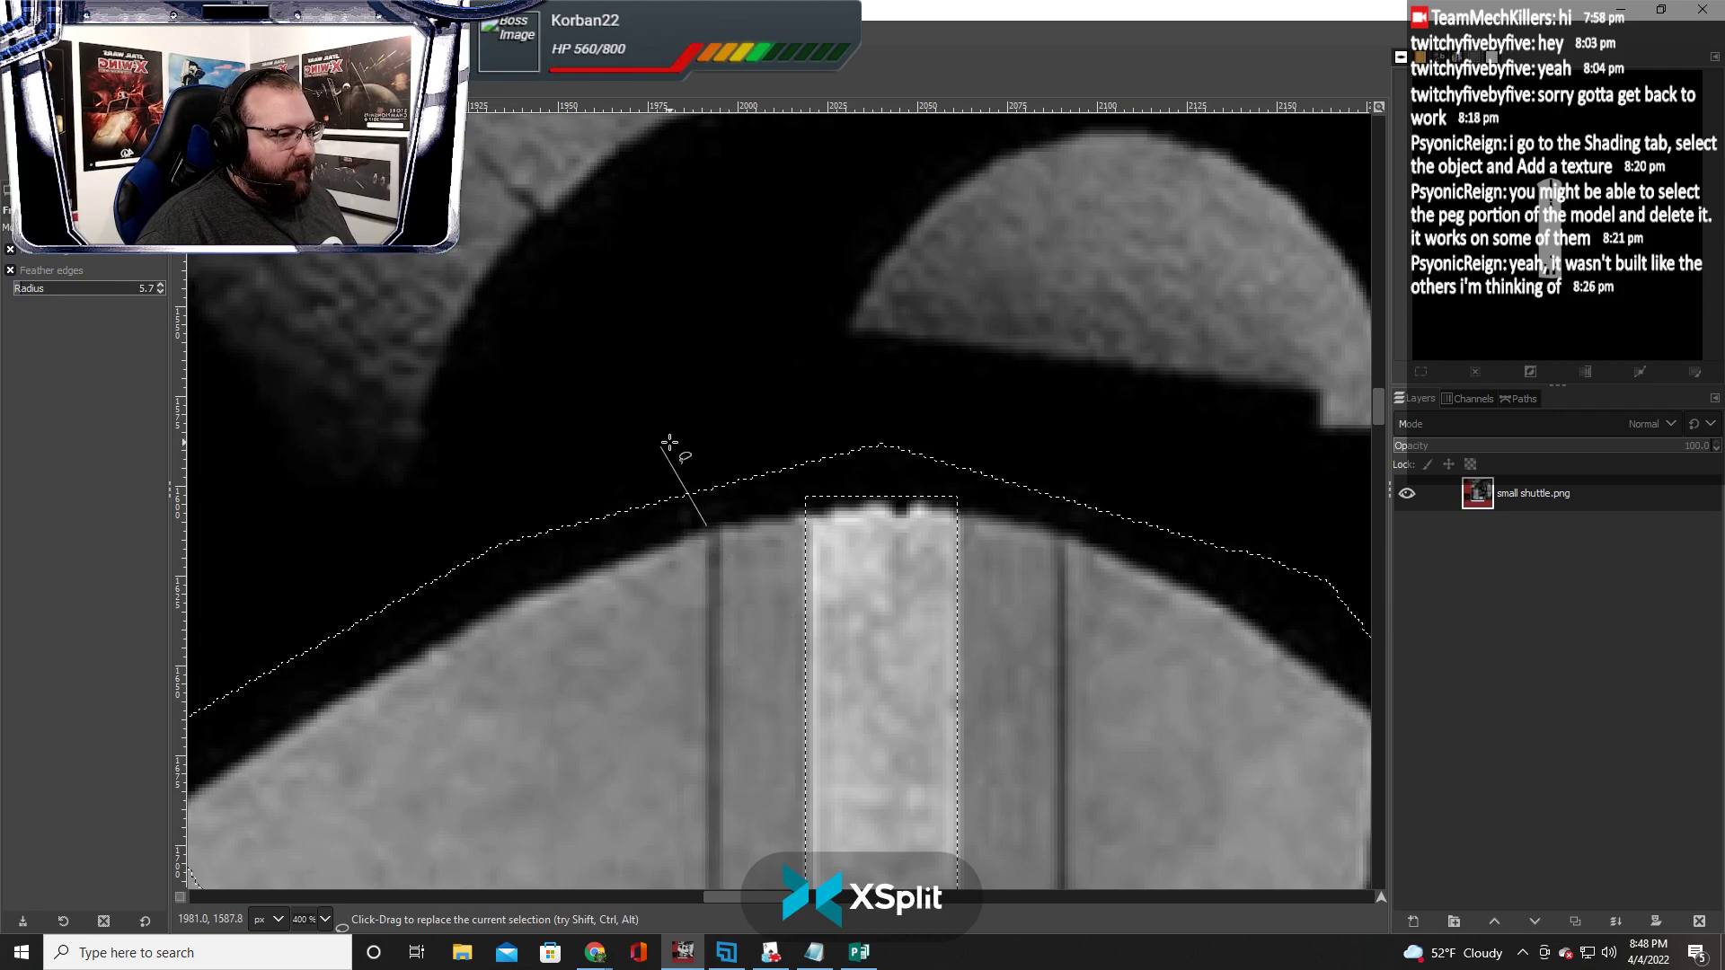
scroll(733, 590, down, 6)
scroll(719, 593, down, 3)
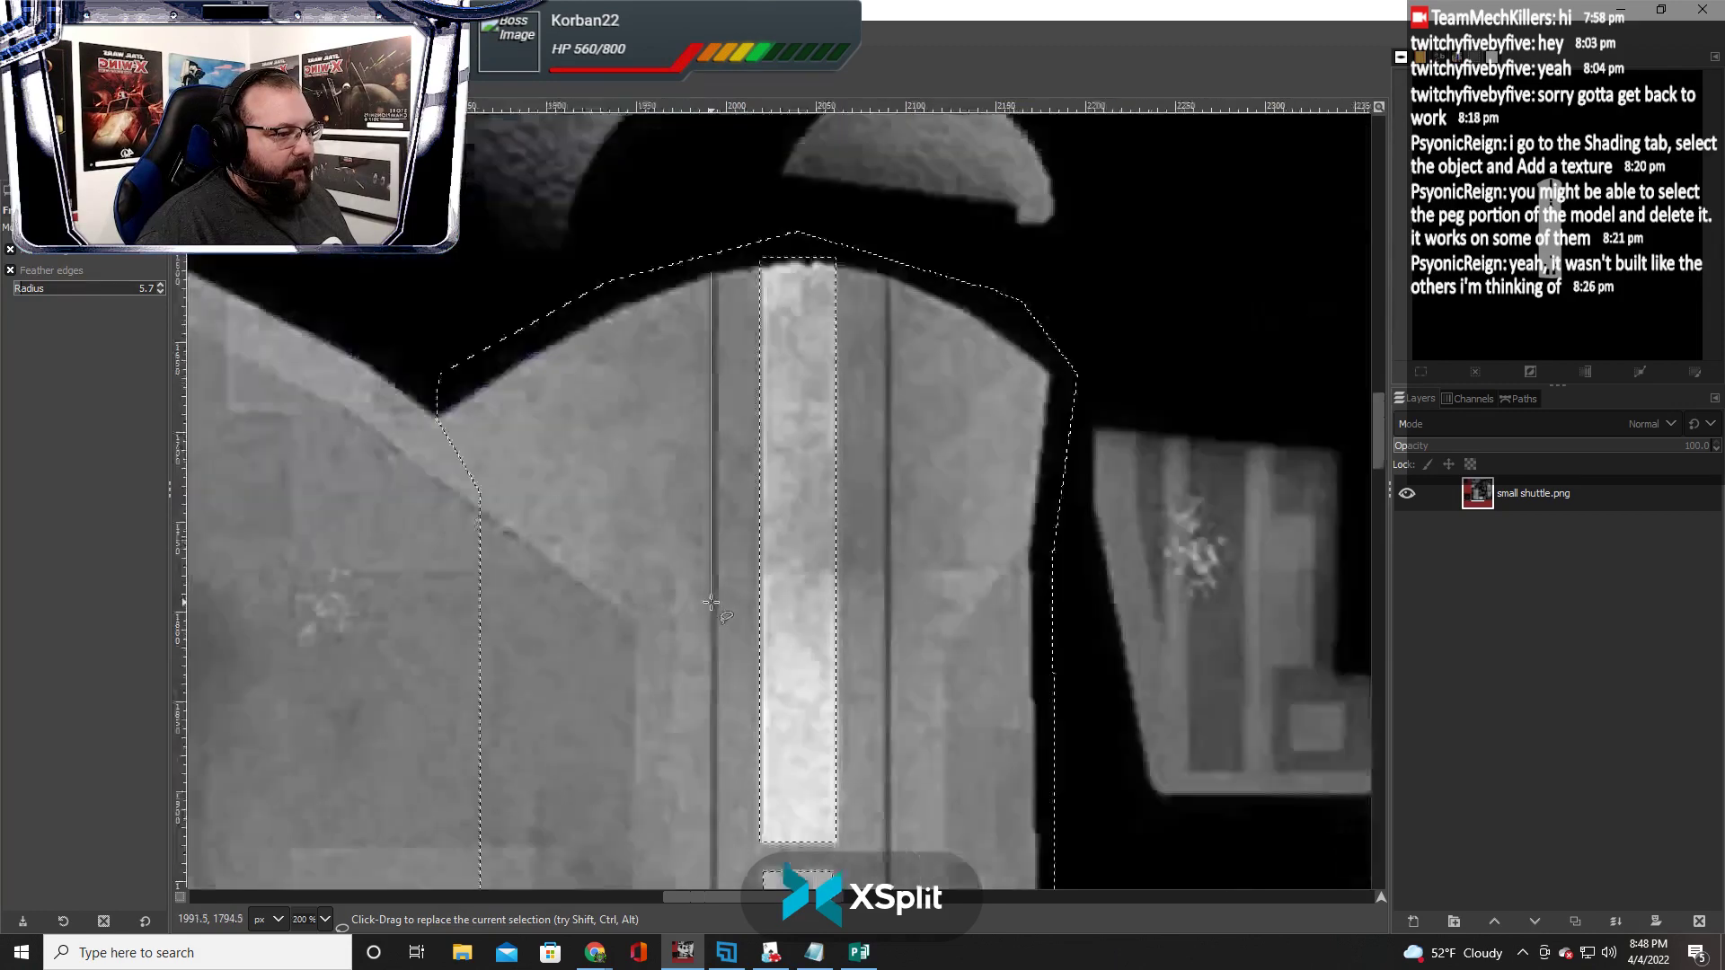
scroll(719, 593, up, 3)
scroll(724, 598, down, 9)
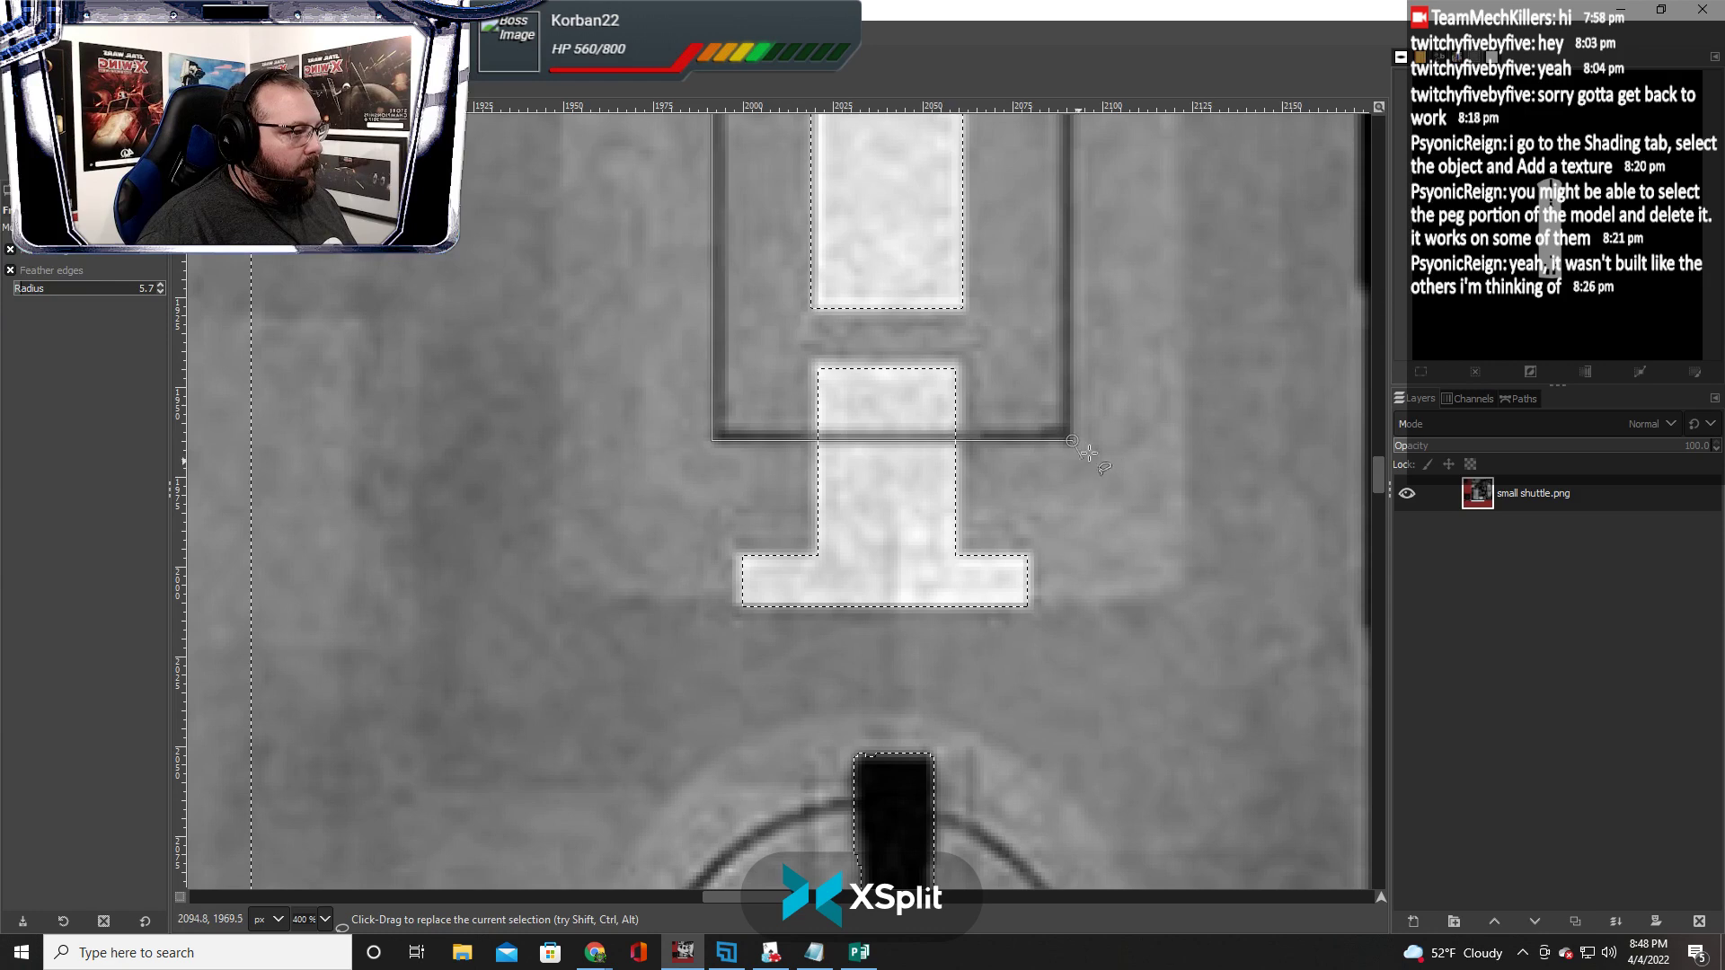
scroll(1088, 452, up, 10)
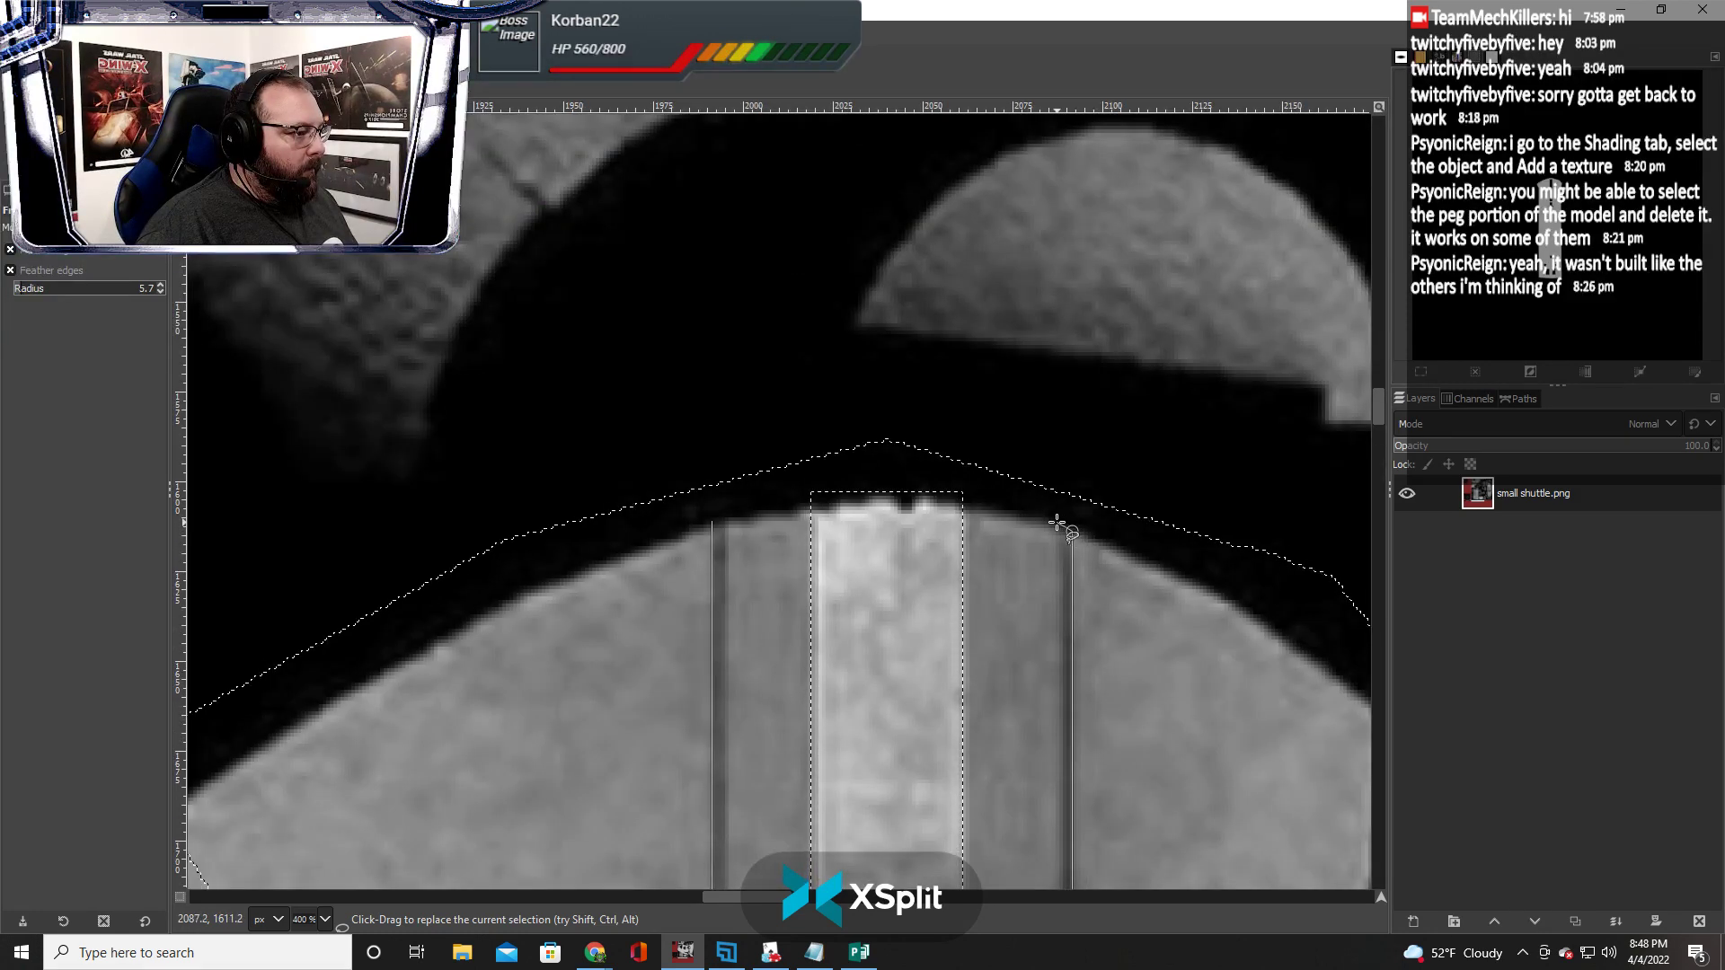
Trace back along the inner edge of the U-shaped line and close the outline to subtract the line from the selection
click(1058, 524)
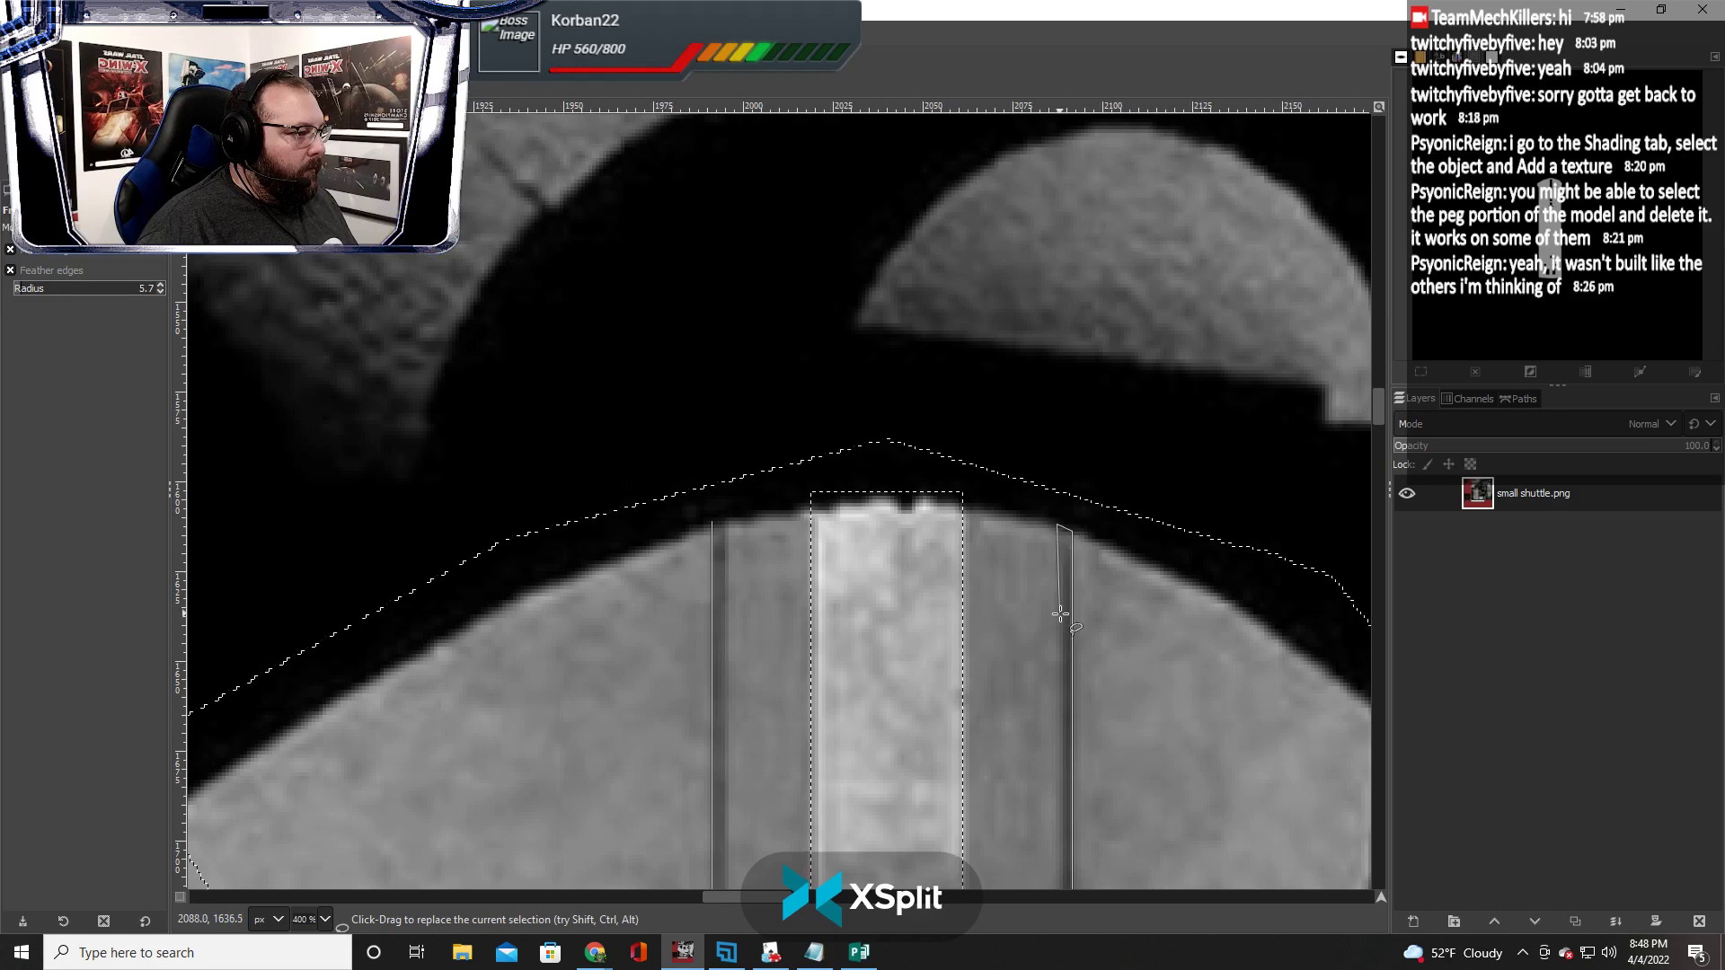
scroll(1060, 615, up, 2)
scroll(1060, 614, down, 5)
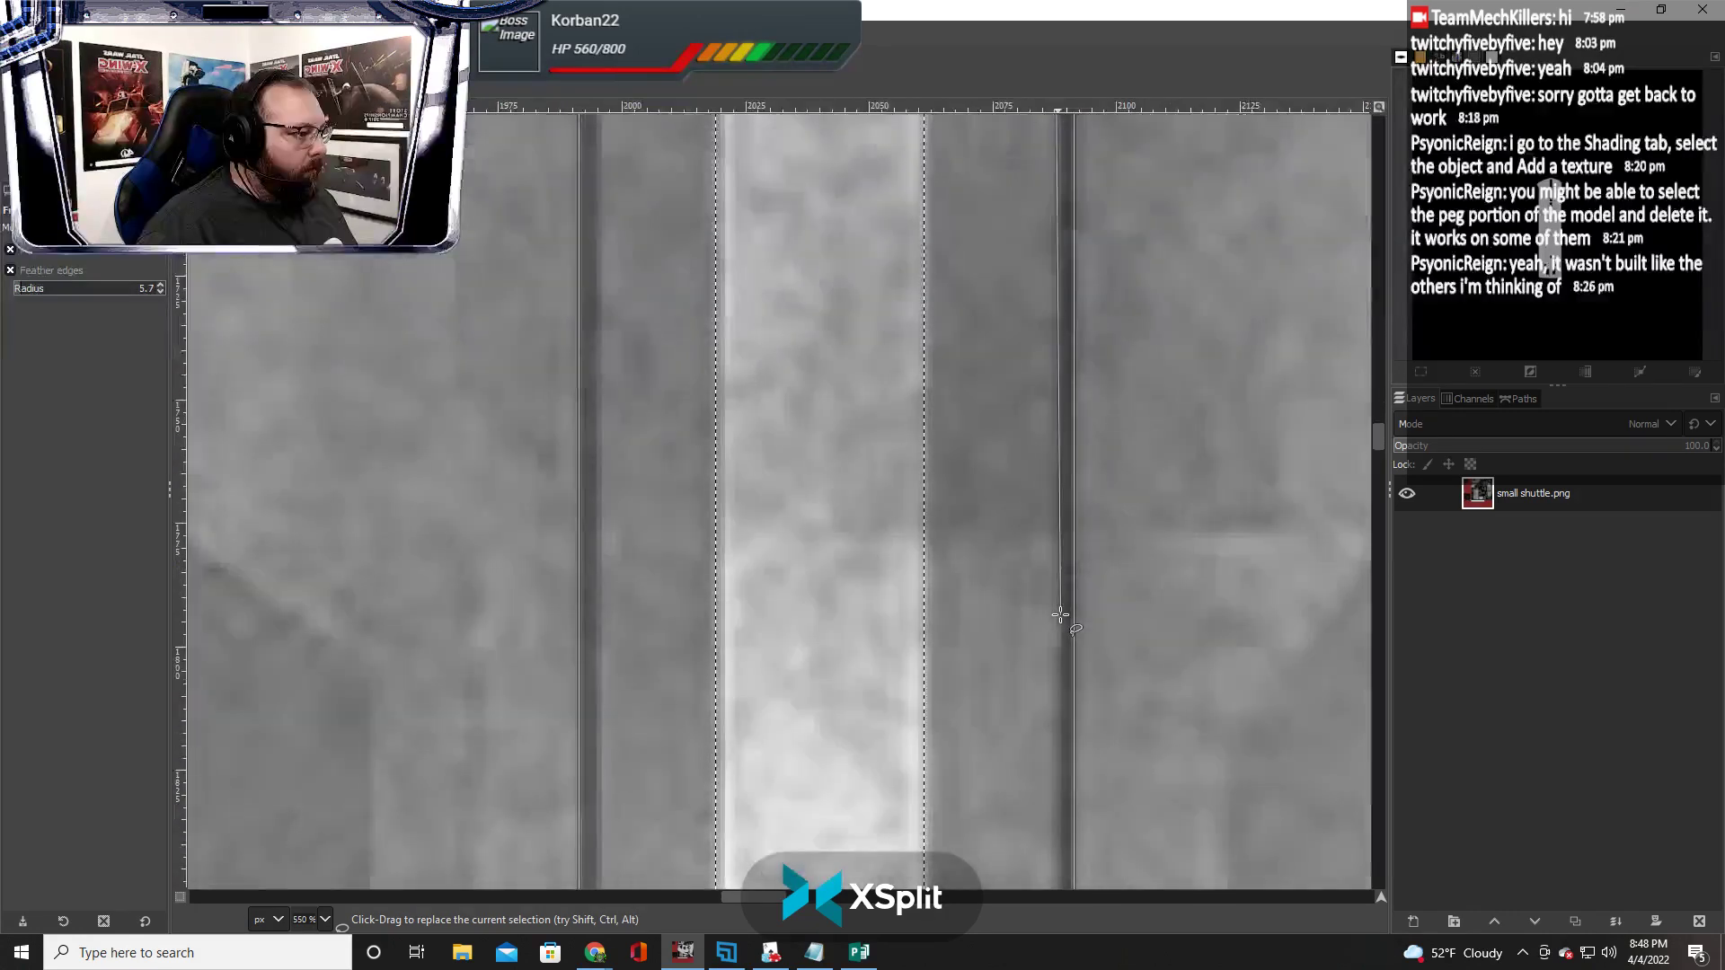
scroll(1055, 616, up, 5)
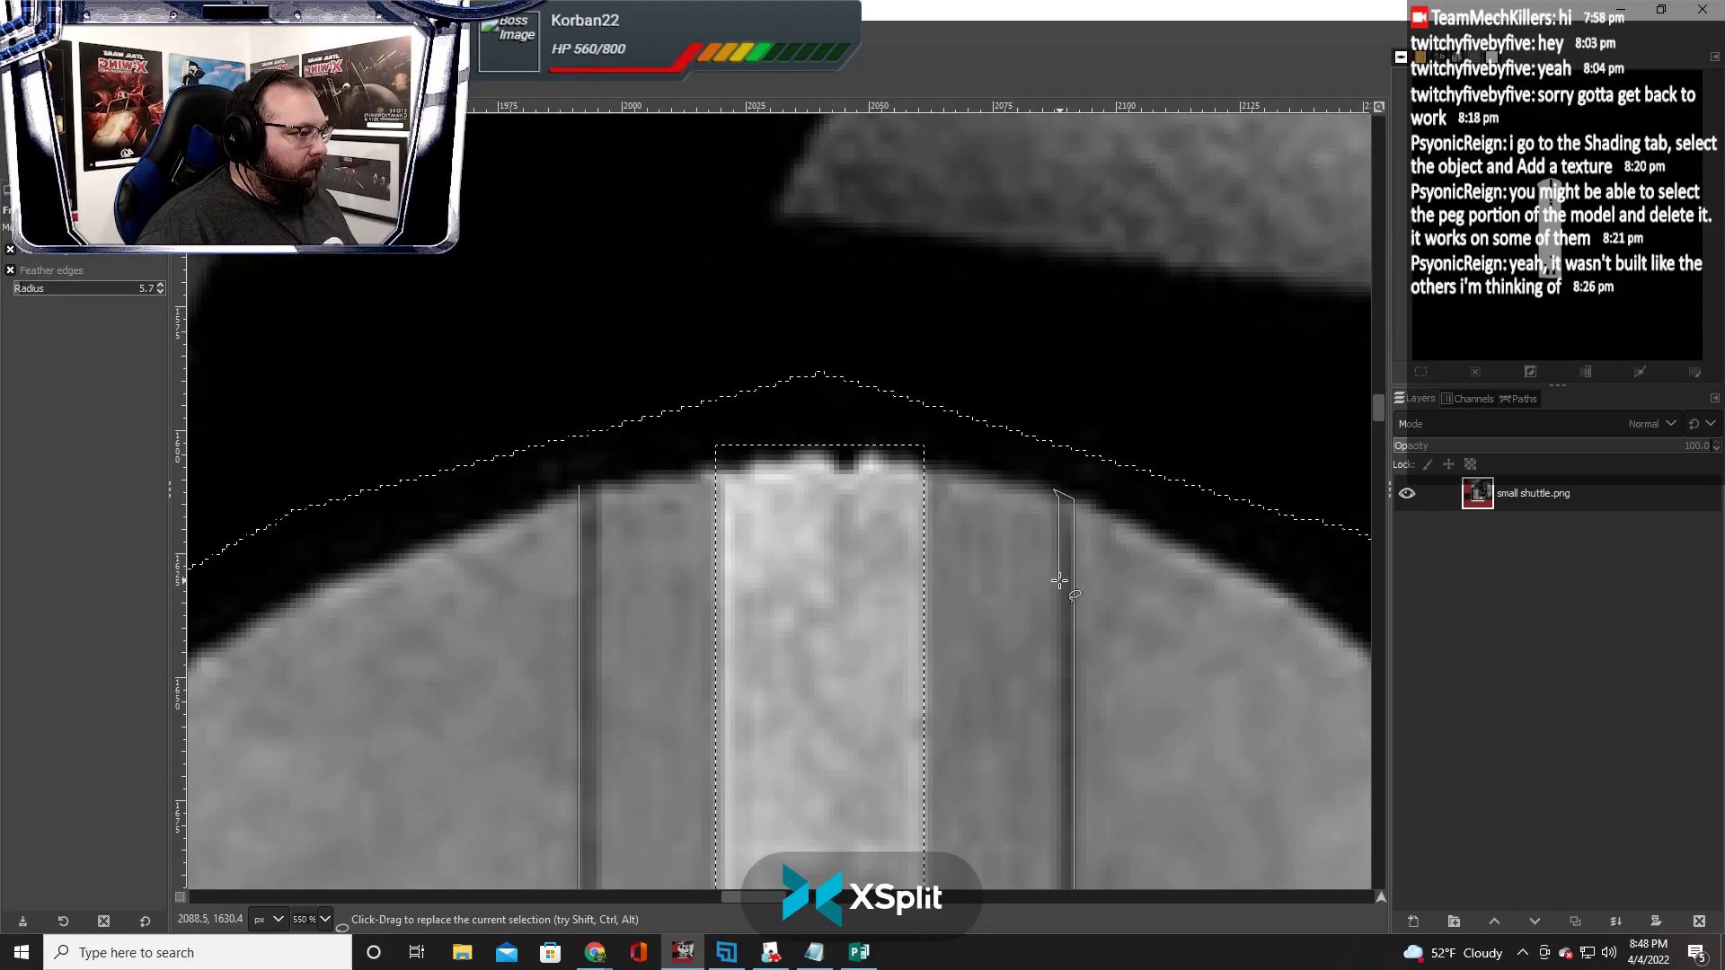
scroll(1058, 593, down, 10)
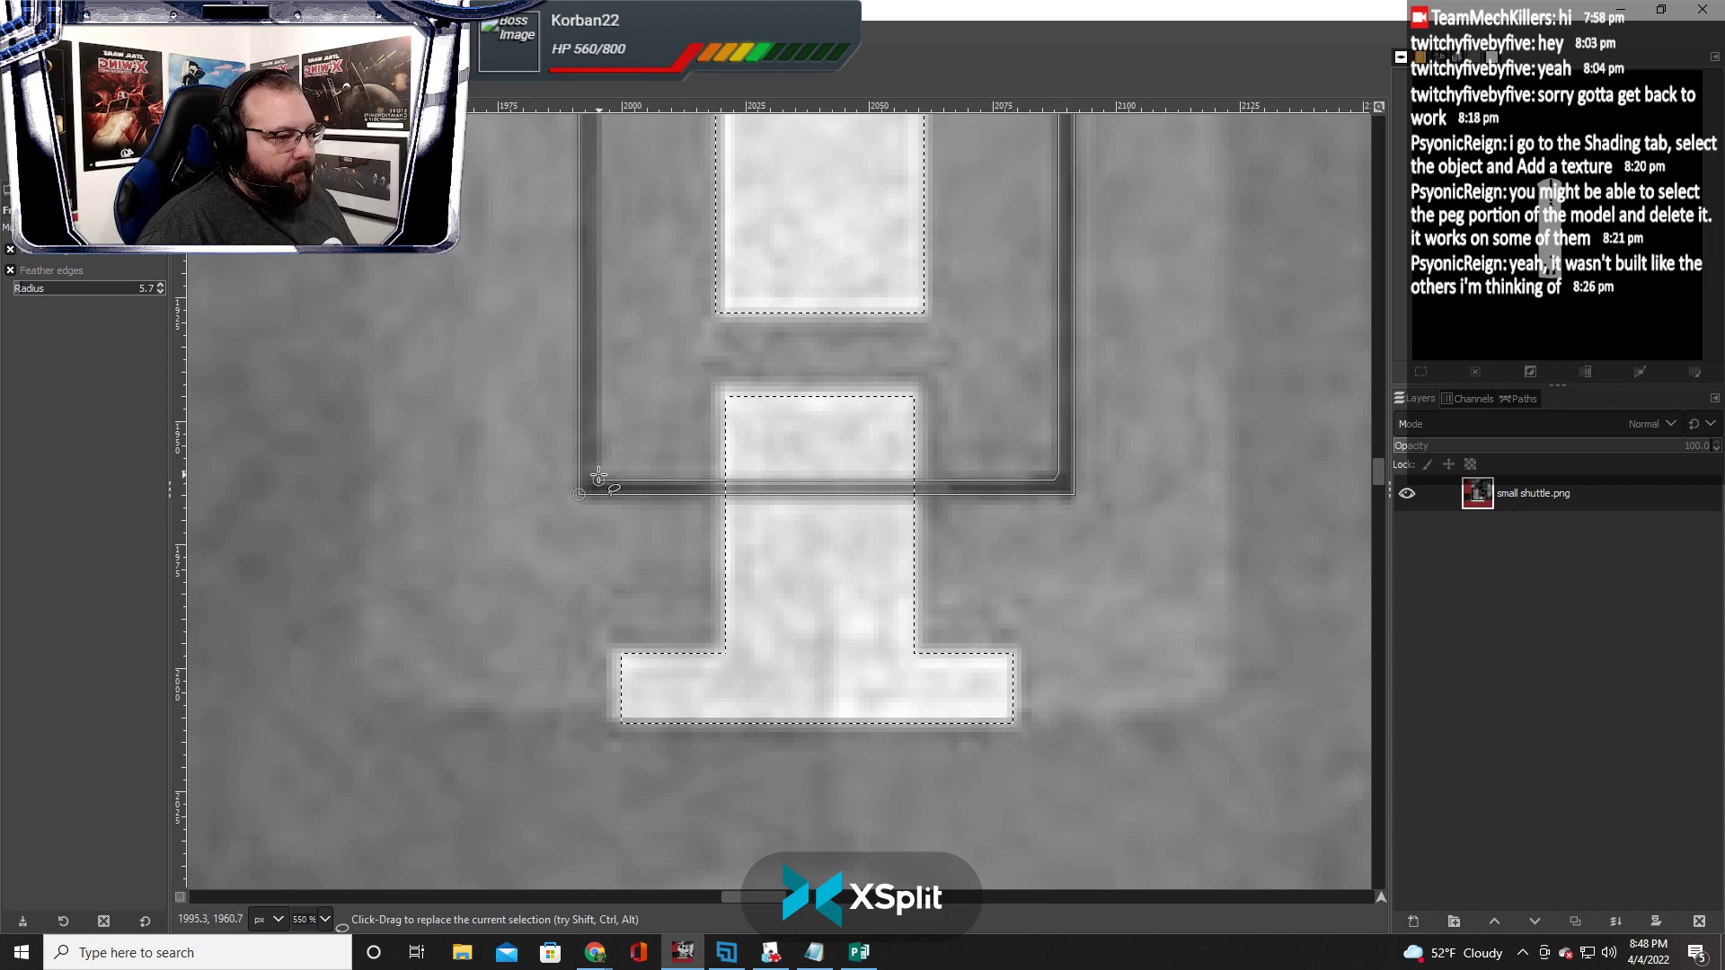
scroll(599, 476, up, 10)
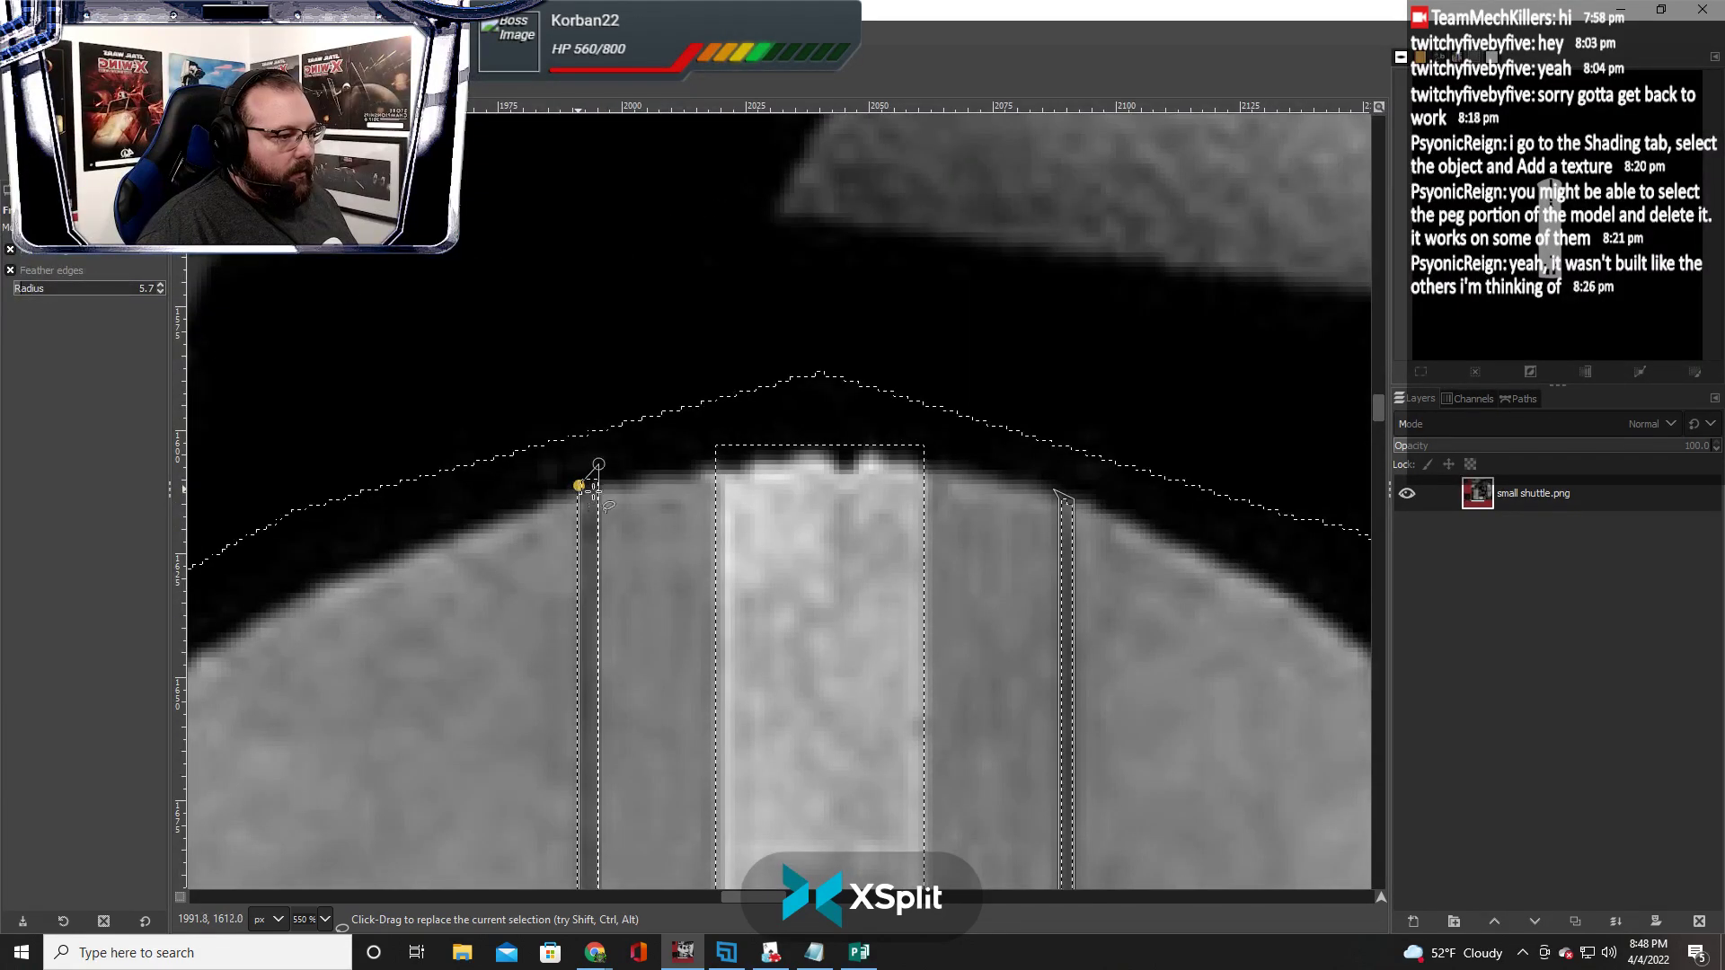
Trace the inner edge of the angular panel line beside the arch's left side with Free Select, starting at its sloped upper end
scroll(696, 505, down, 5)
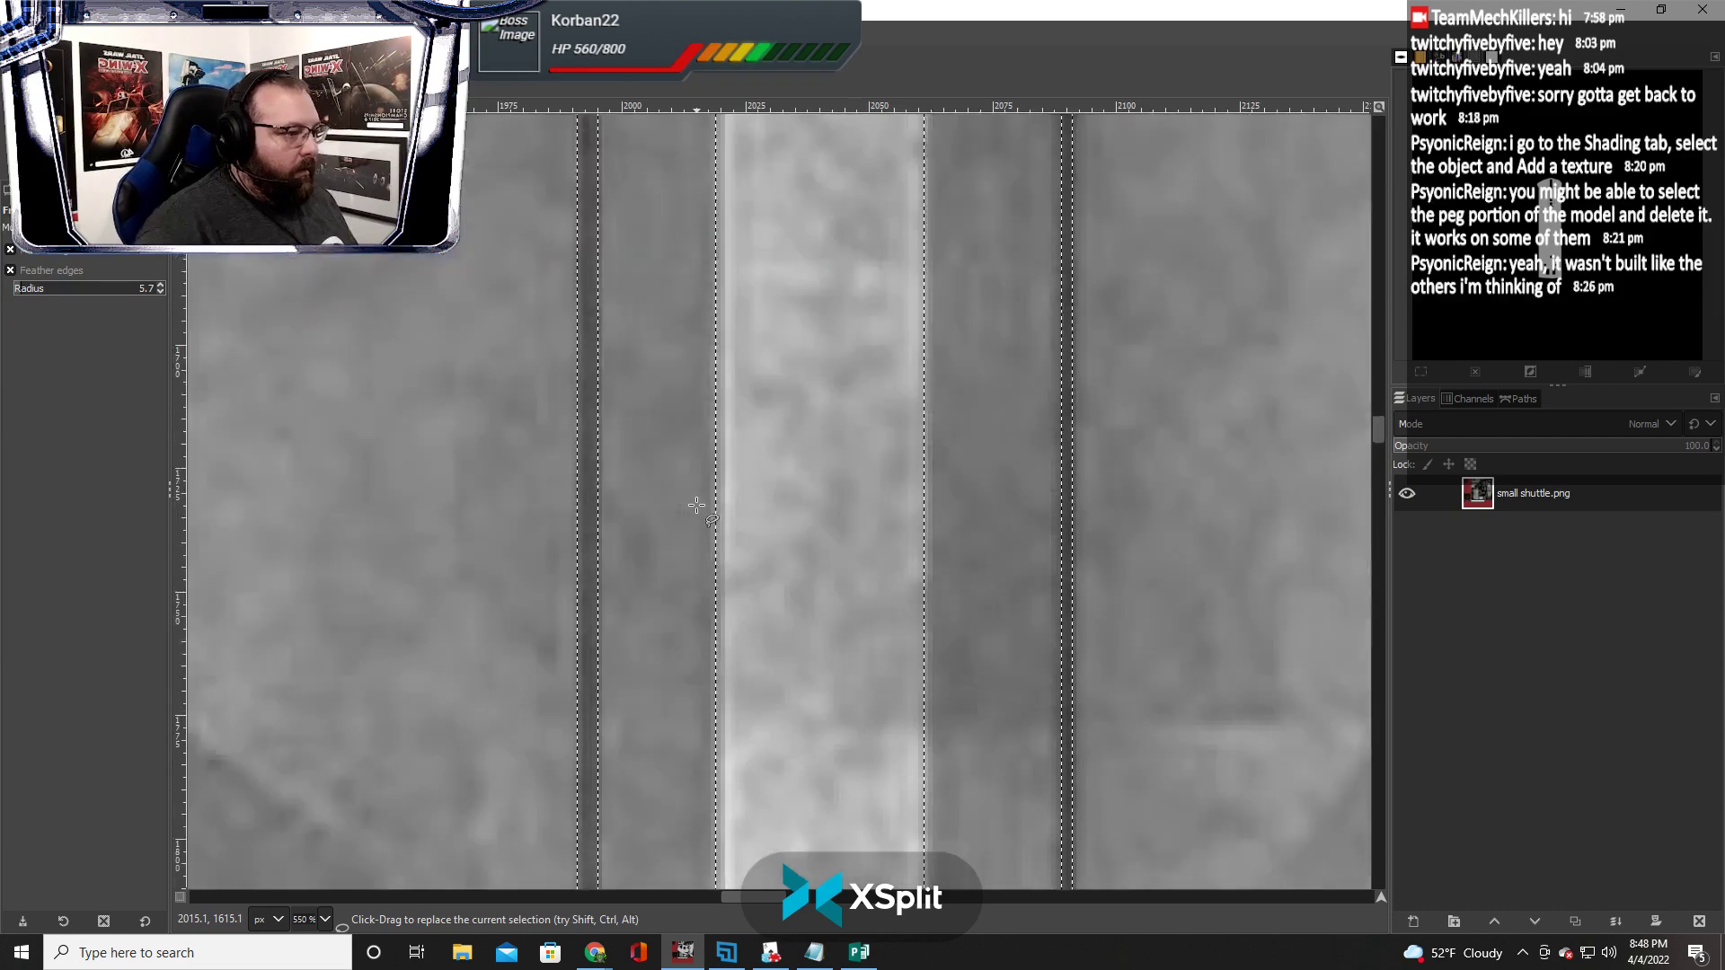
scroll(696, 505, down, 3)
scroll(710, 516, up, 2)
scroll(723, 525, down, 4)
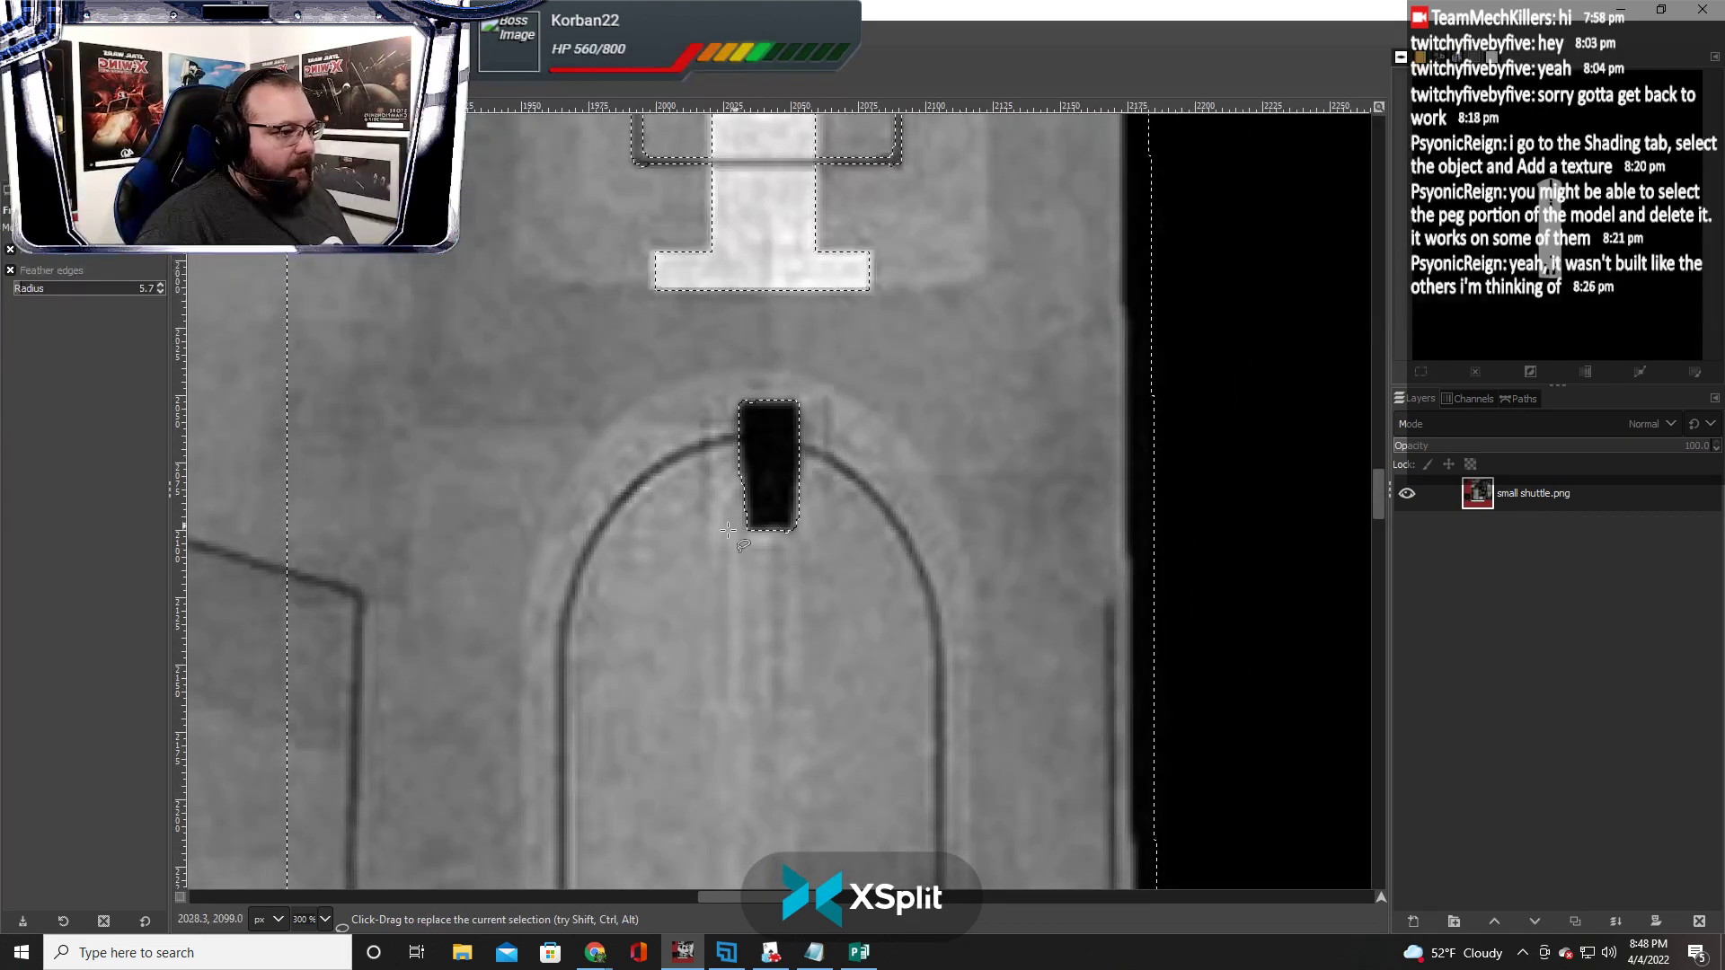
scroll(727, 530, down, 3)
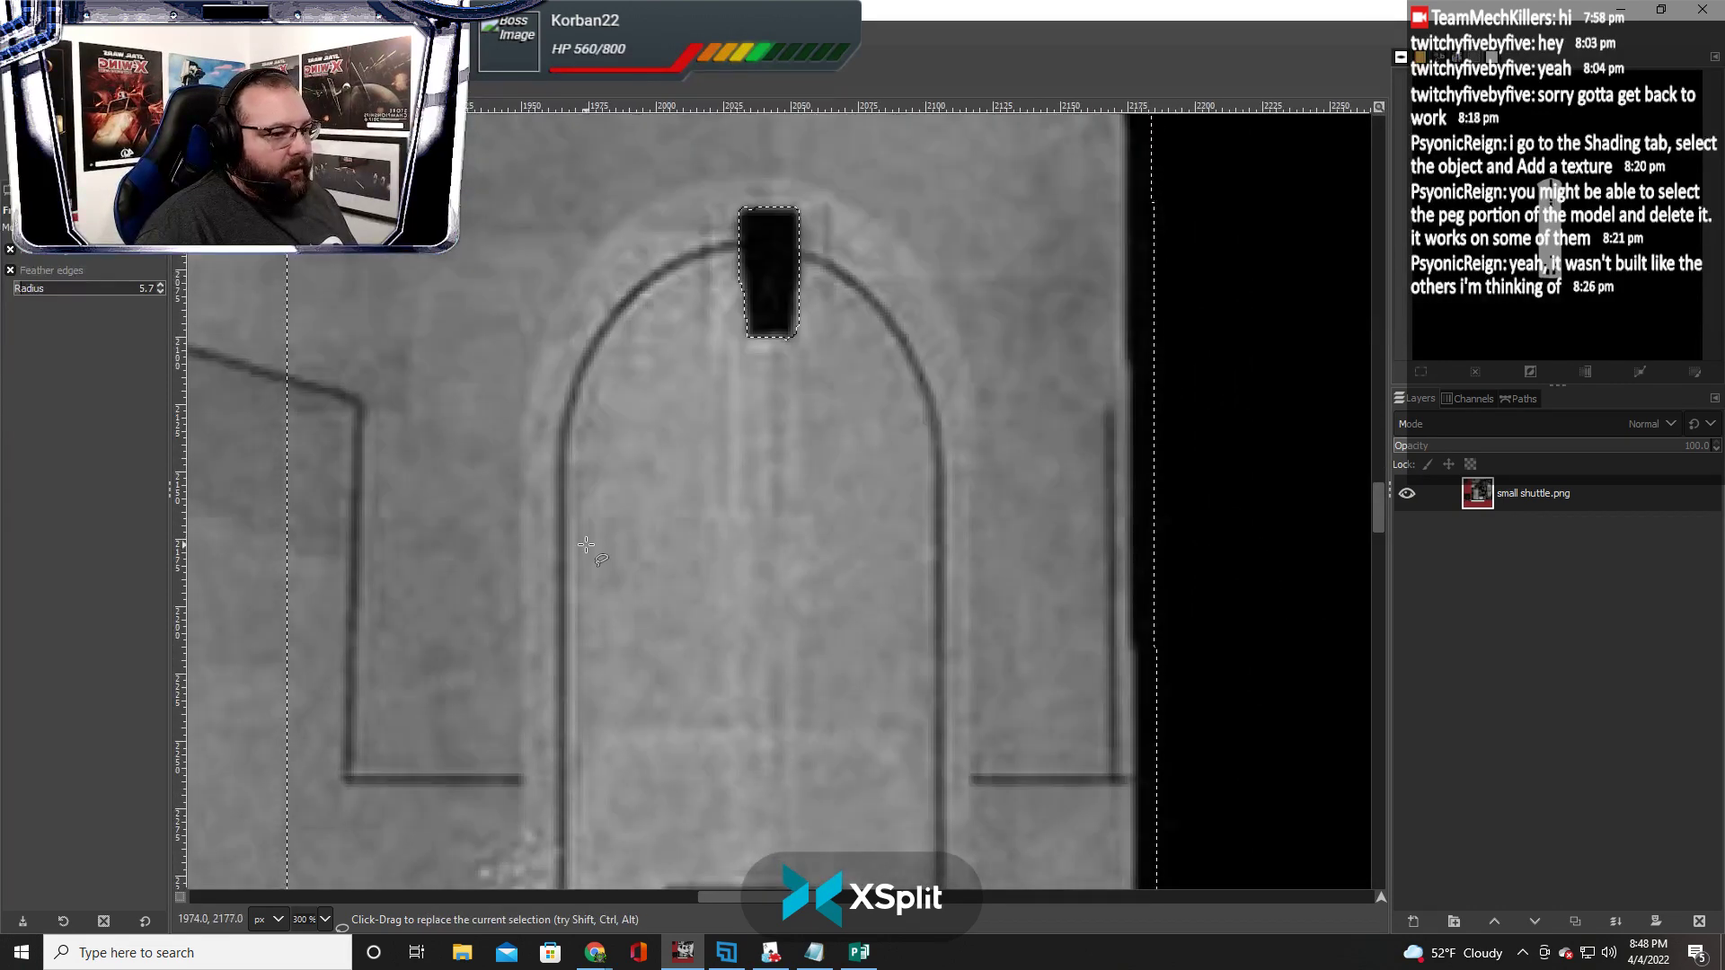
click(273, 370)
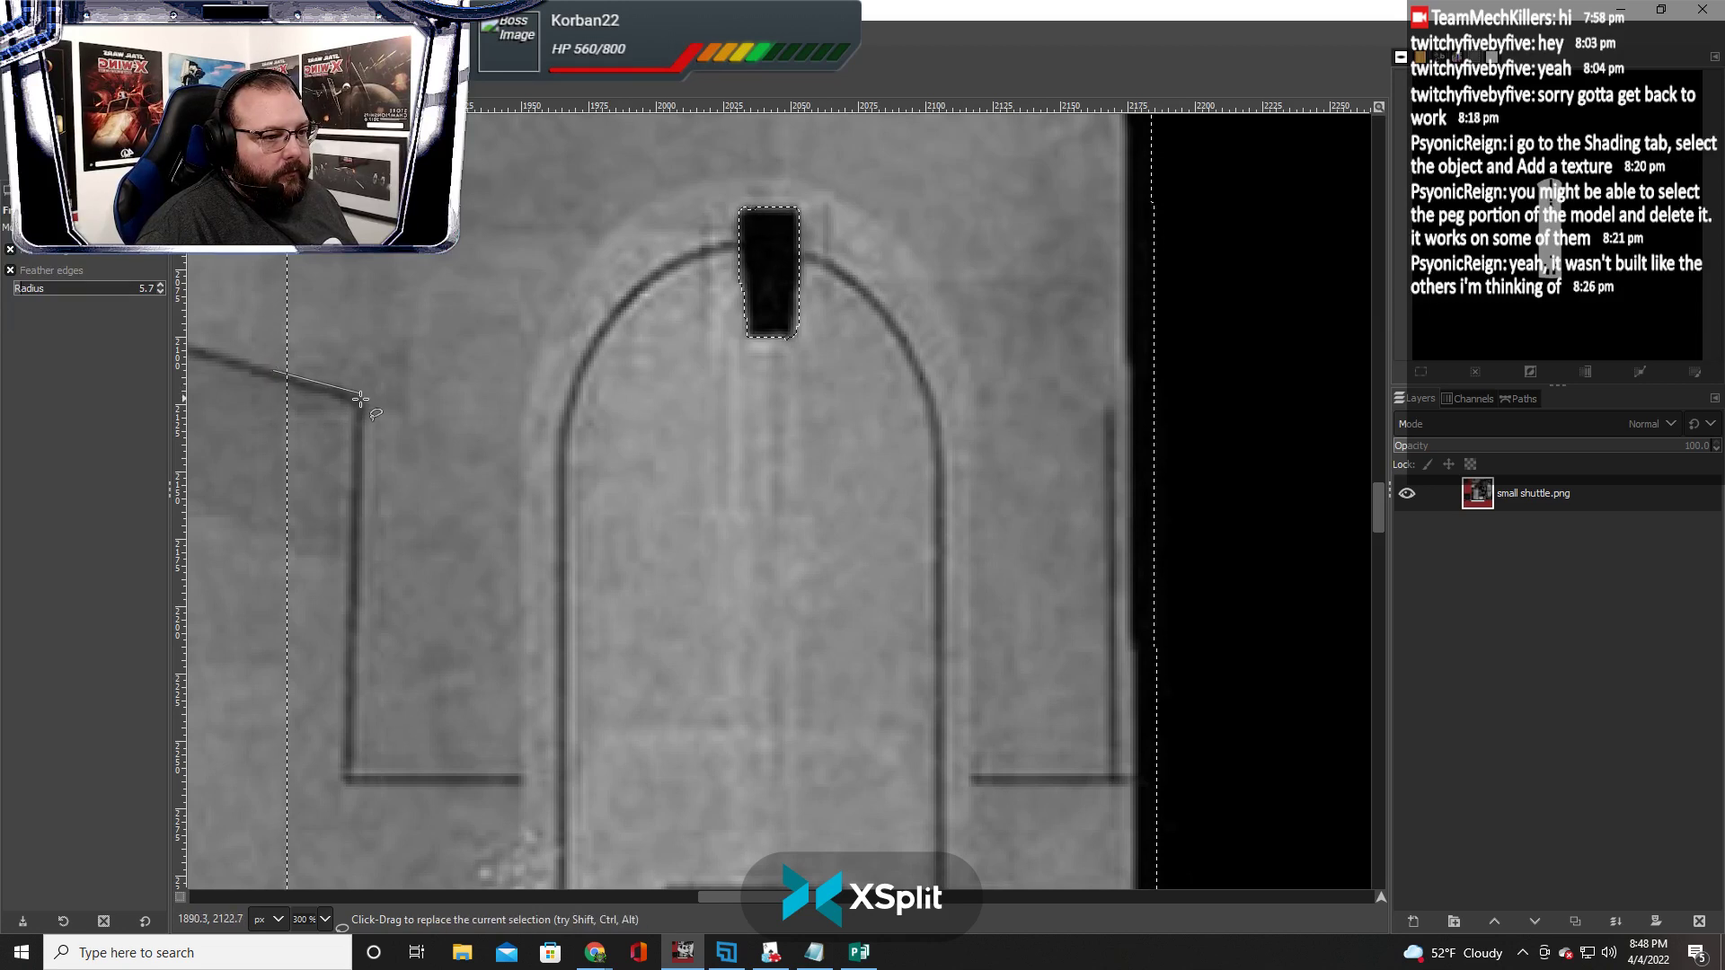
click(356, 394)
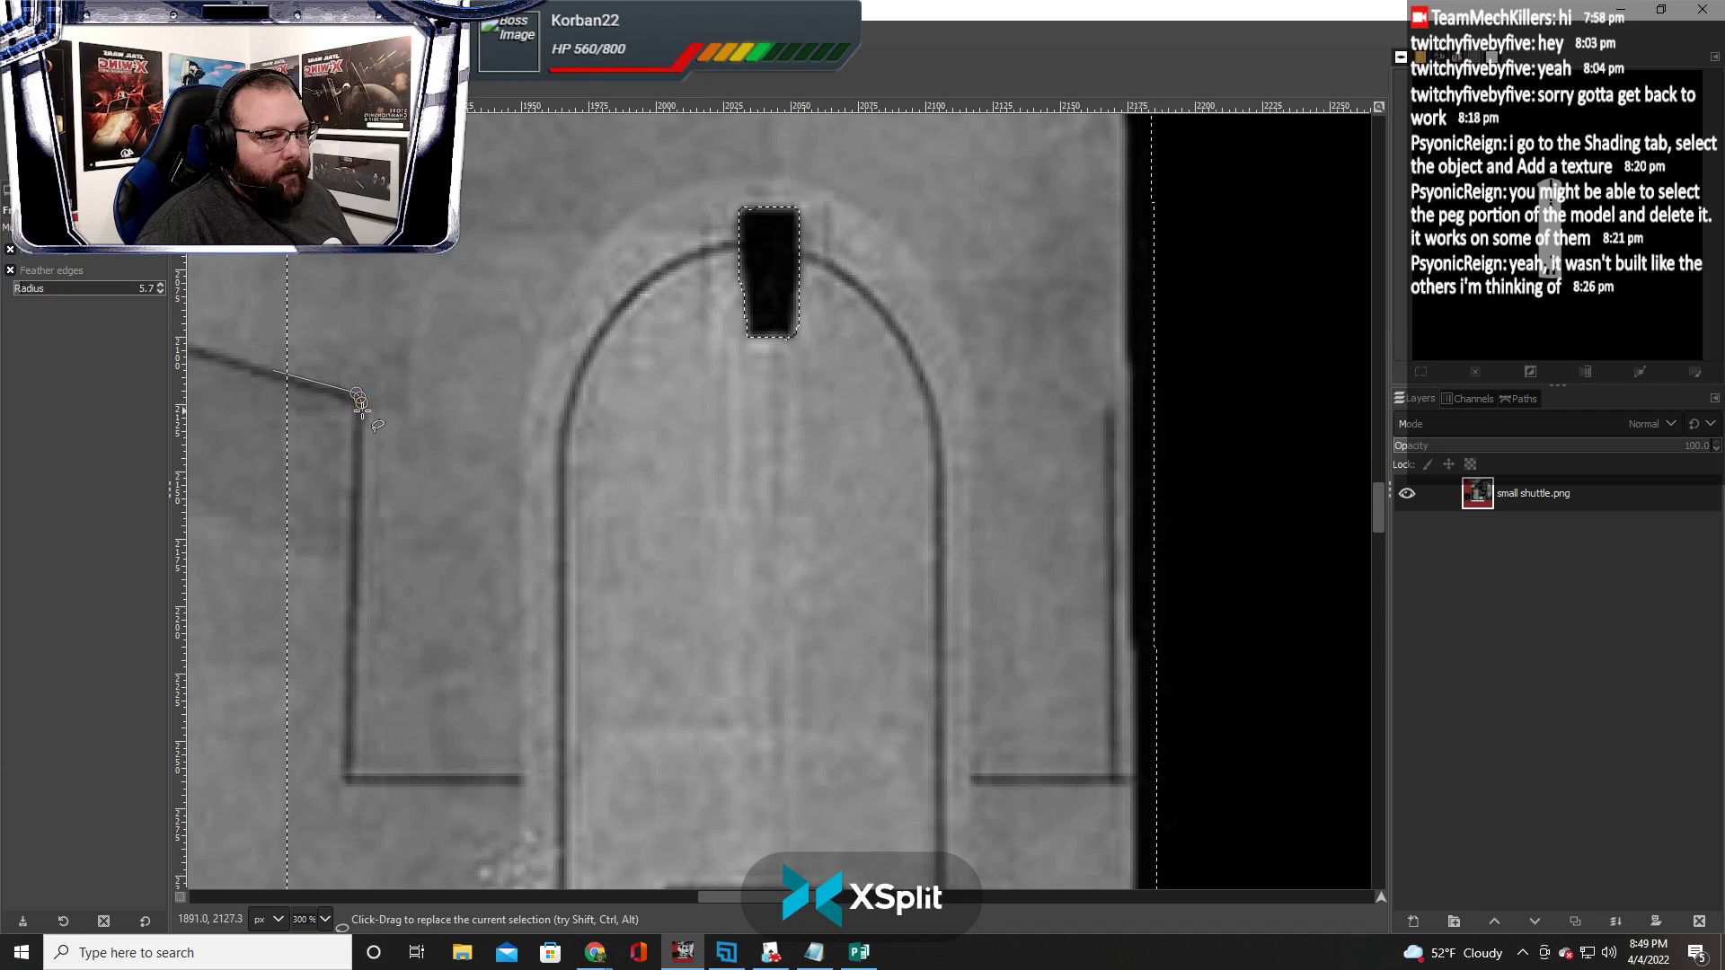
click(352, 771)
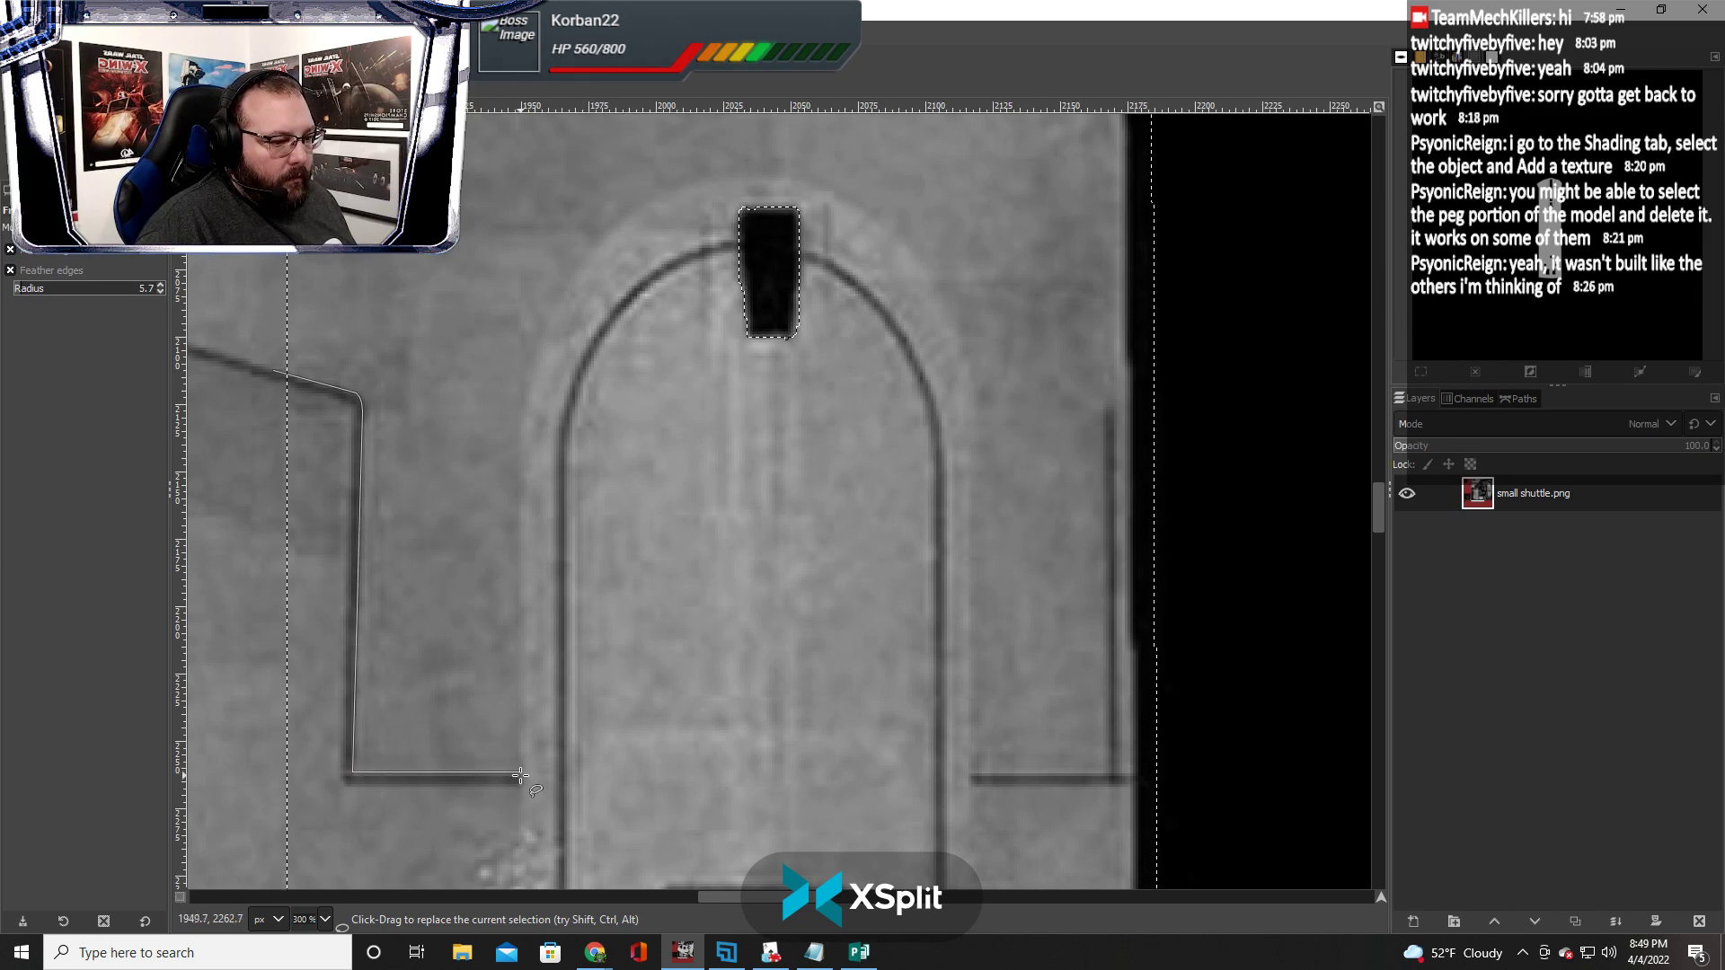
scroll(384, 768, up, 2)
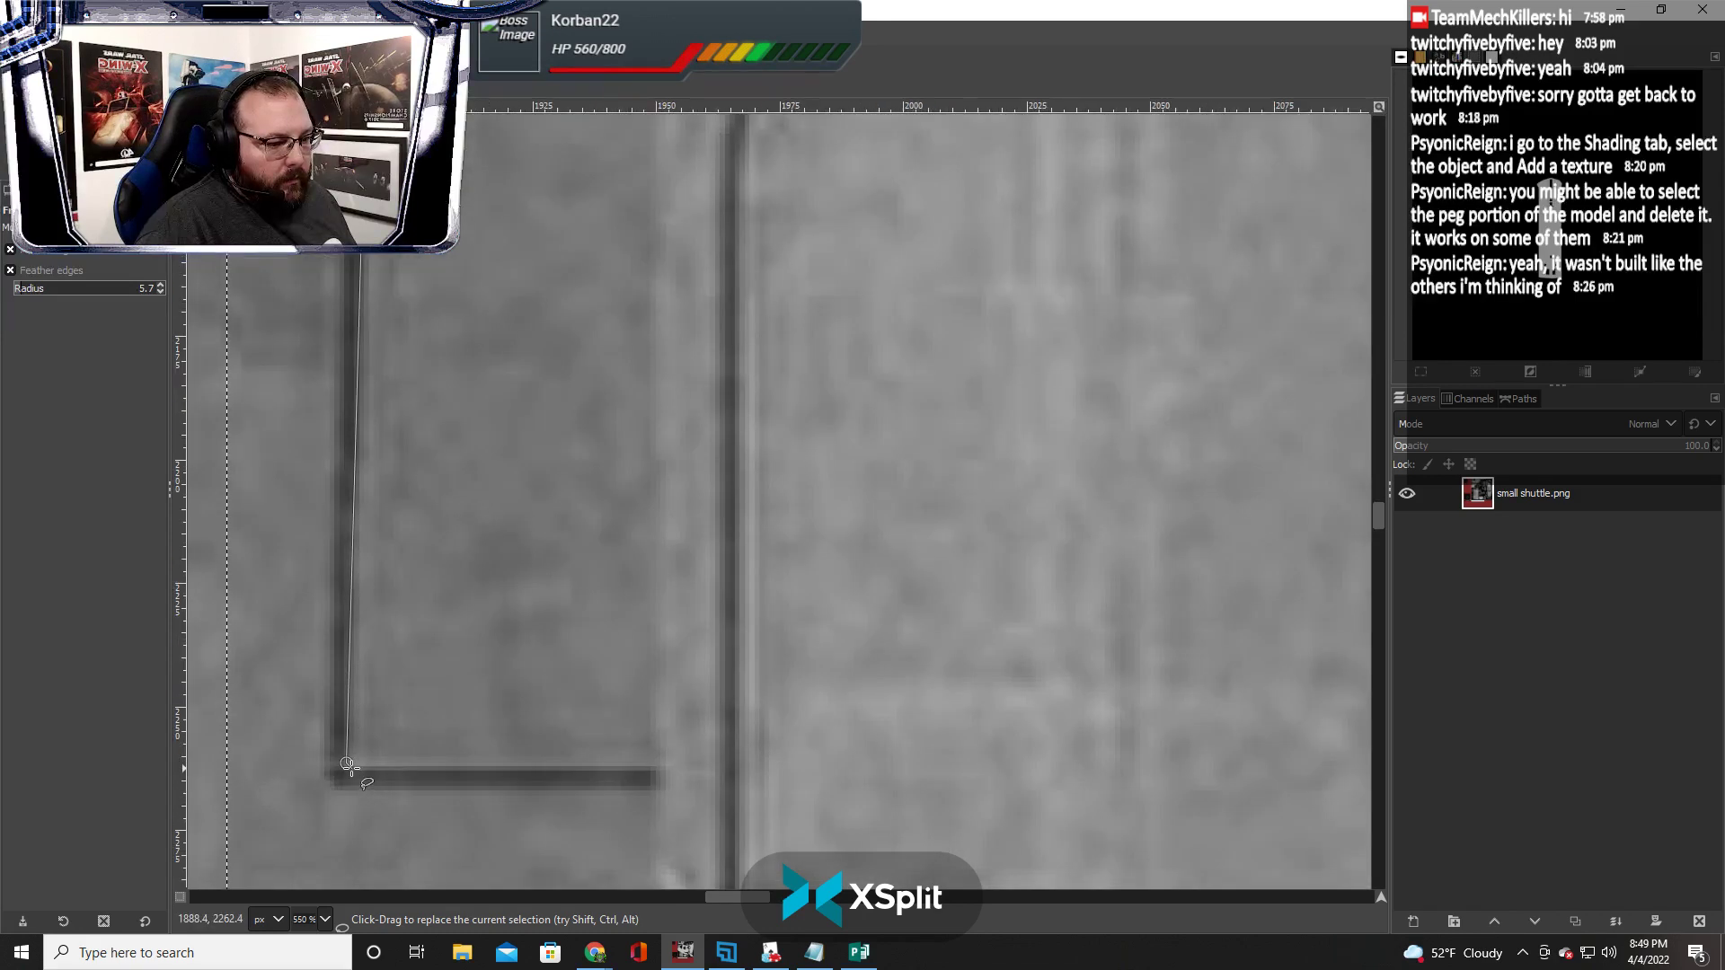
Trace back along the outer edge of the angular panel line and close the outline to subtract the line from the selection
click(657, 790)
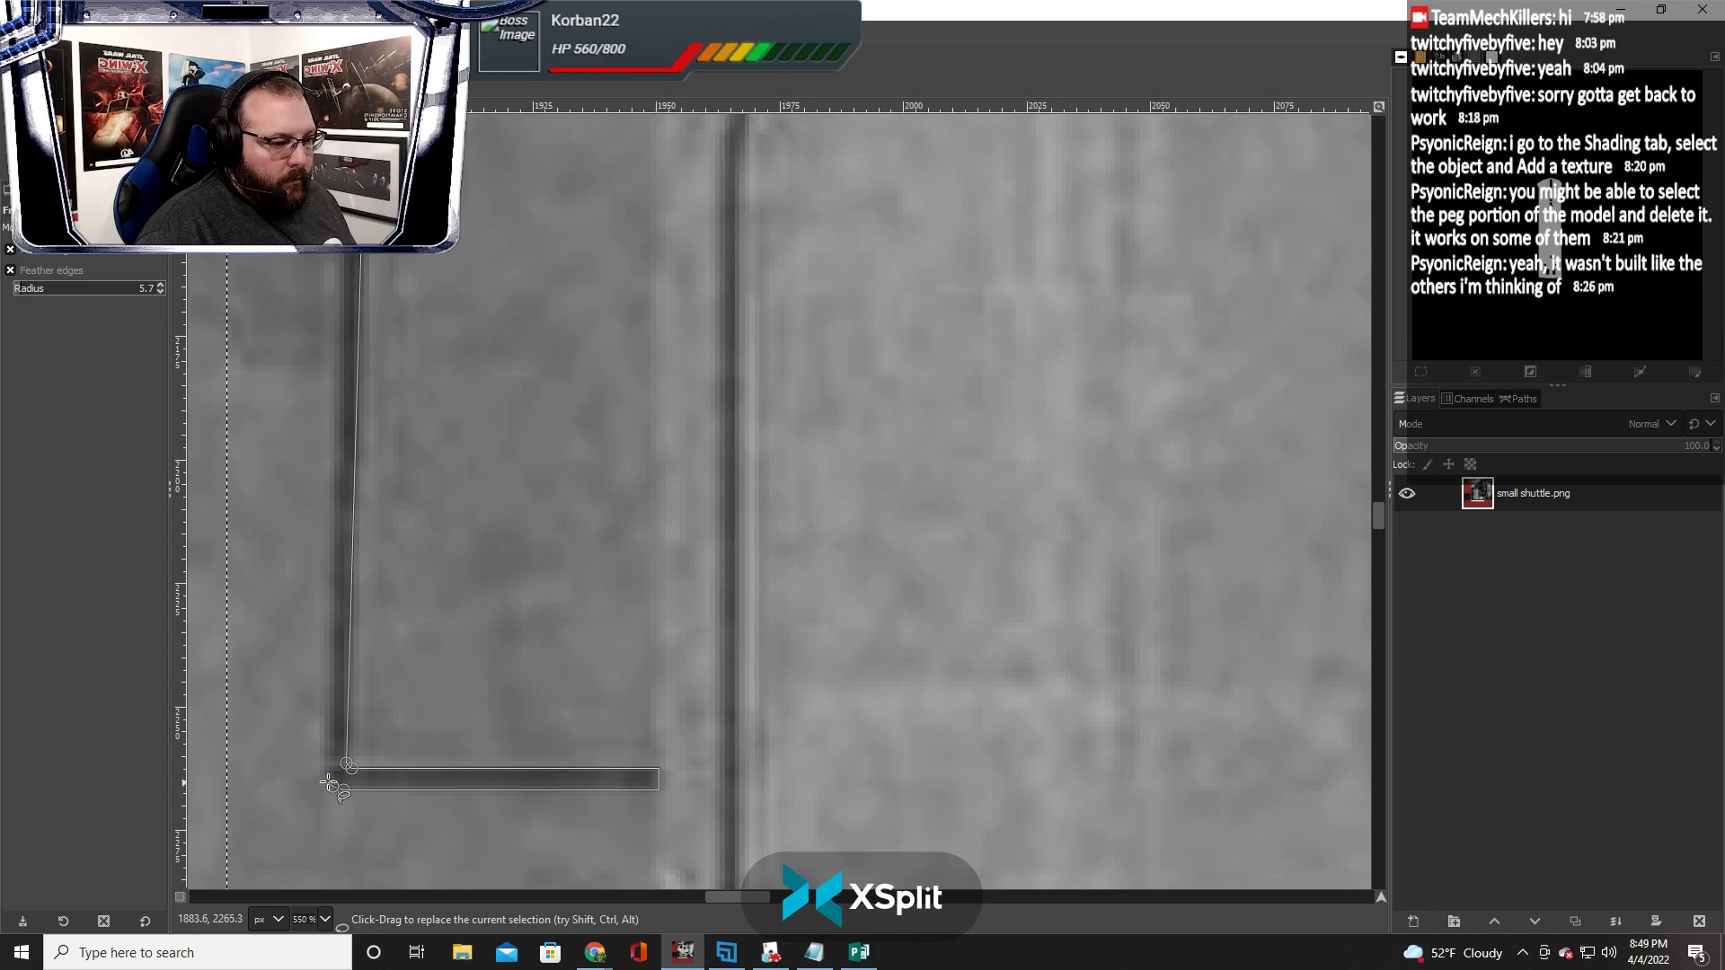
click(324, 774)
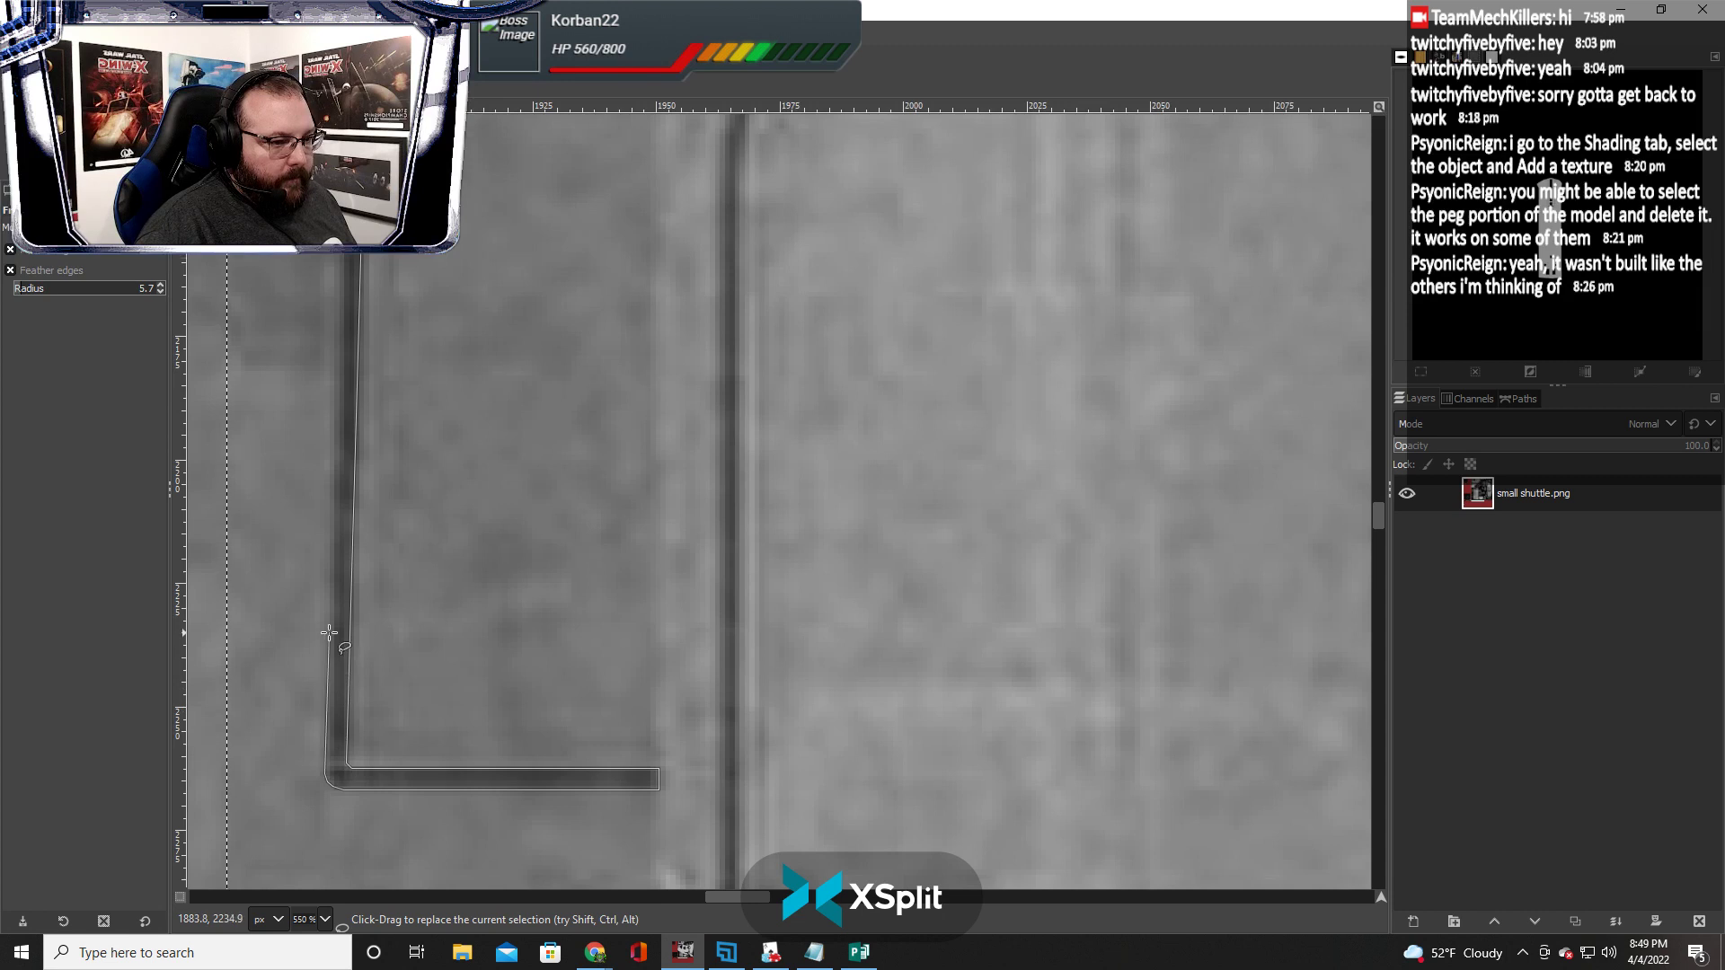
scroll(328, 633, up, 5)
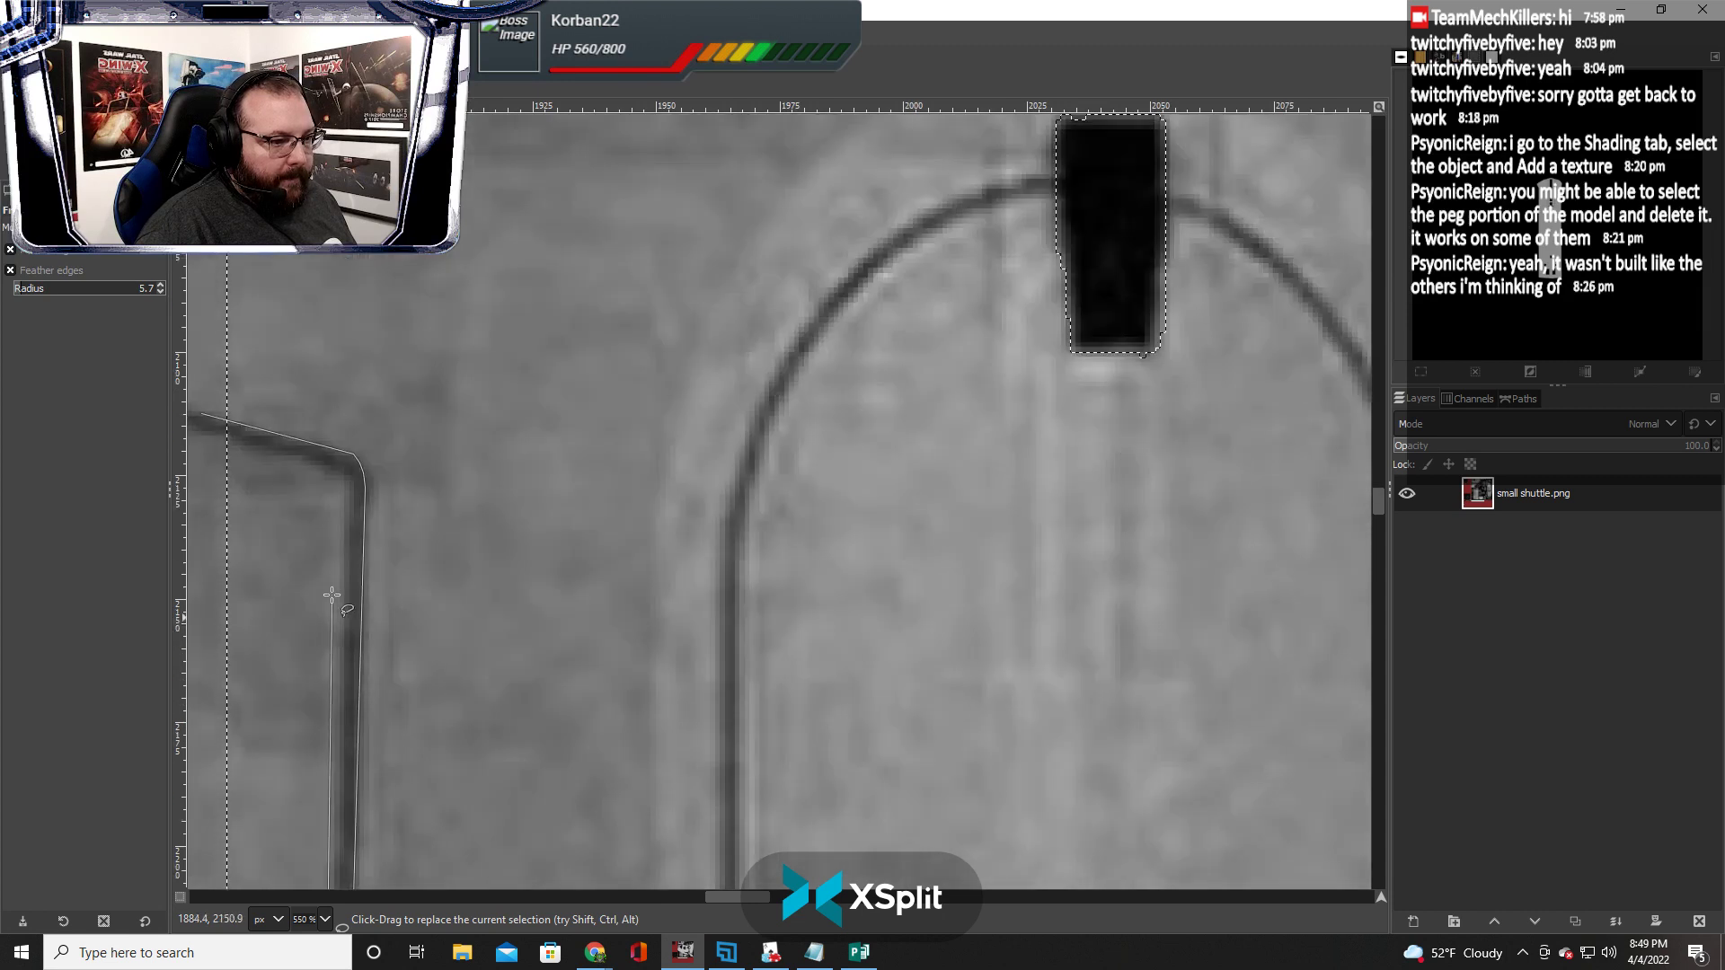
click(348, 480)
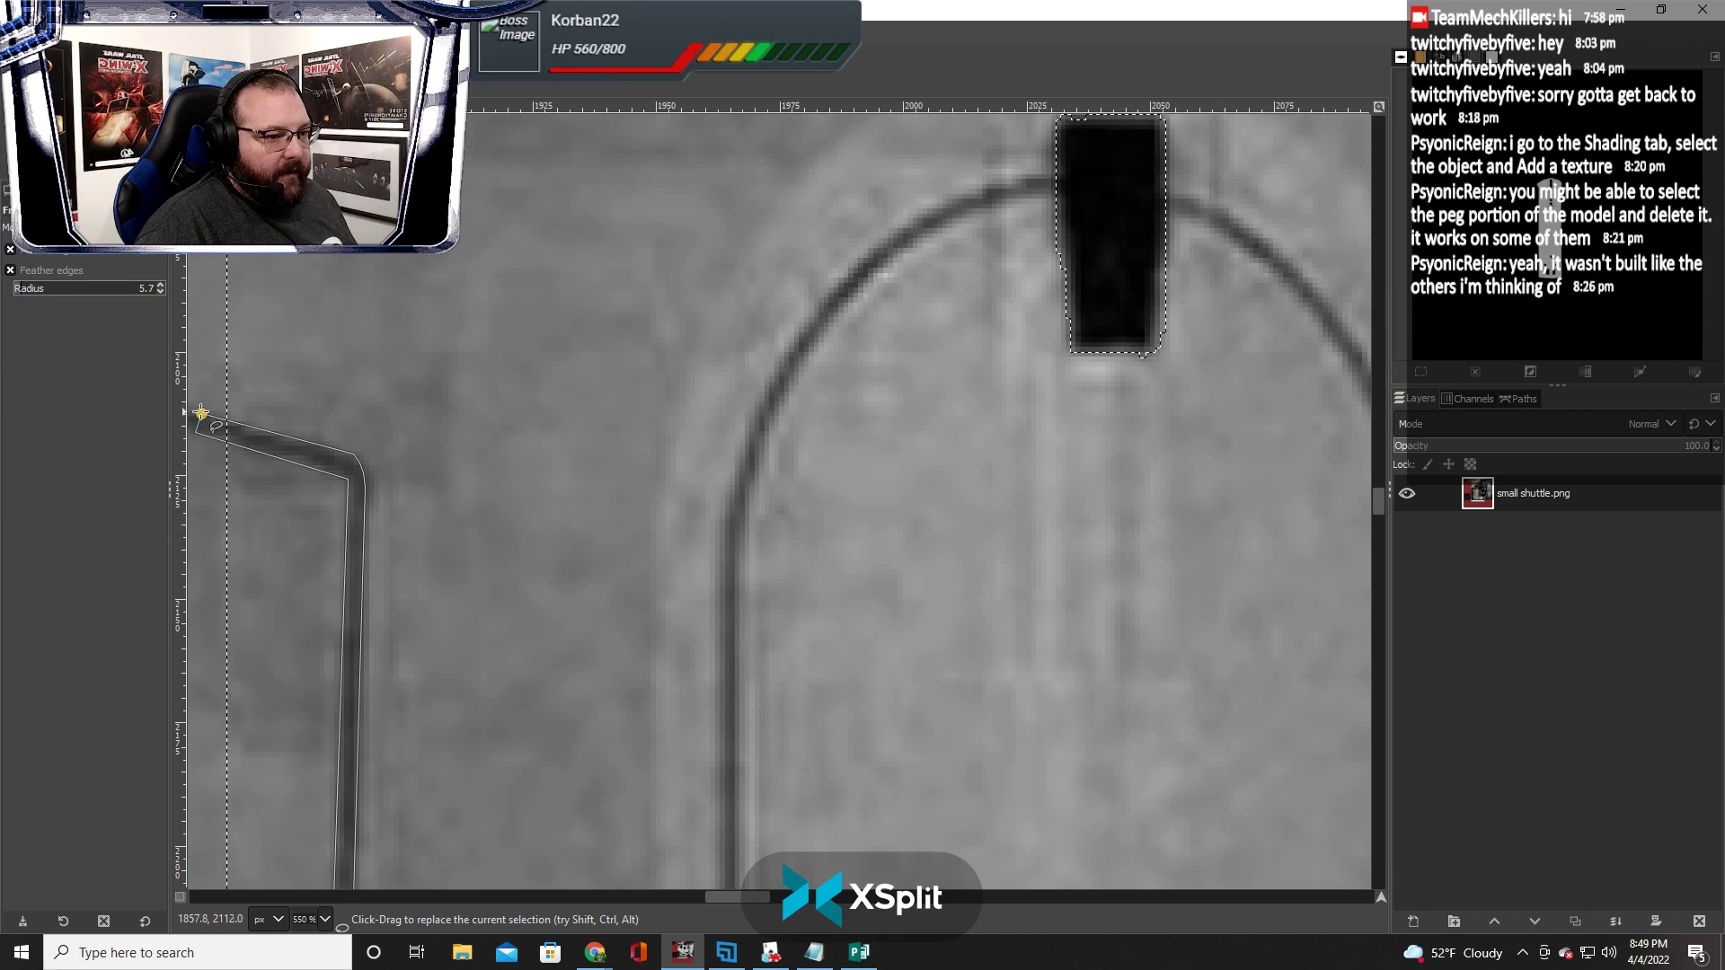
click(201, 416)
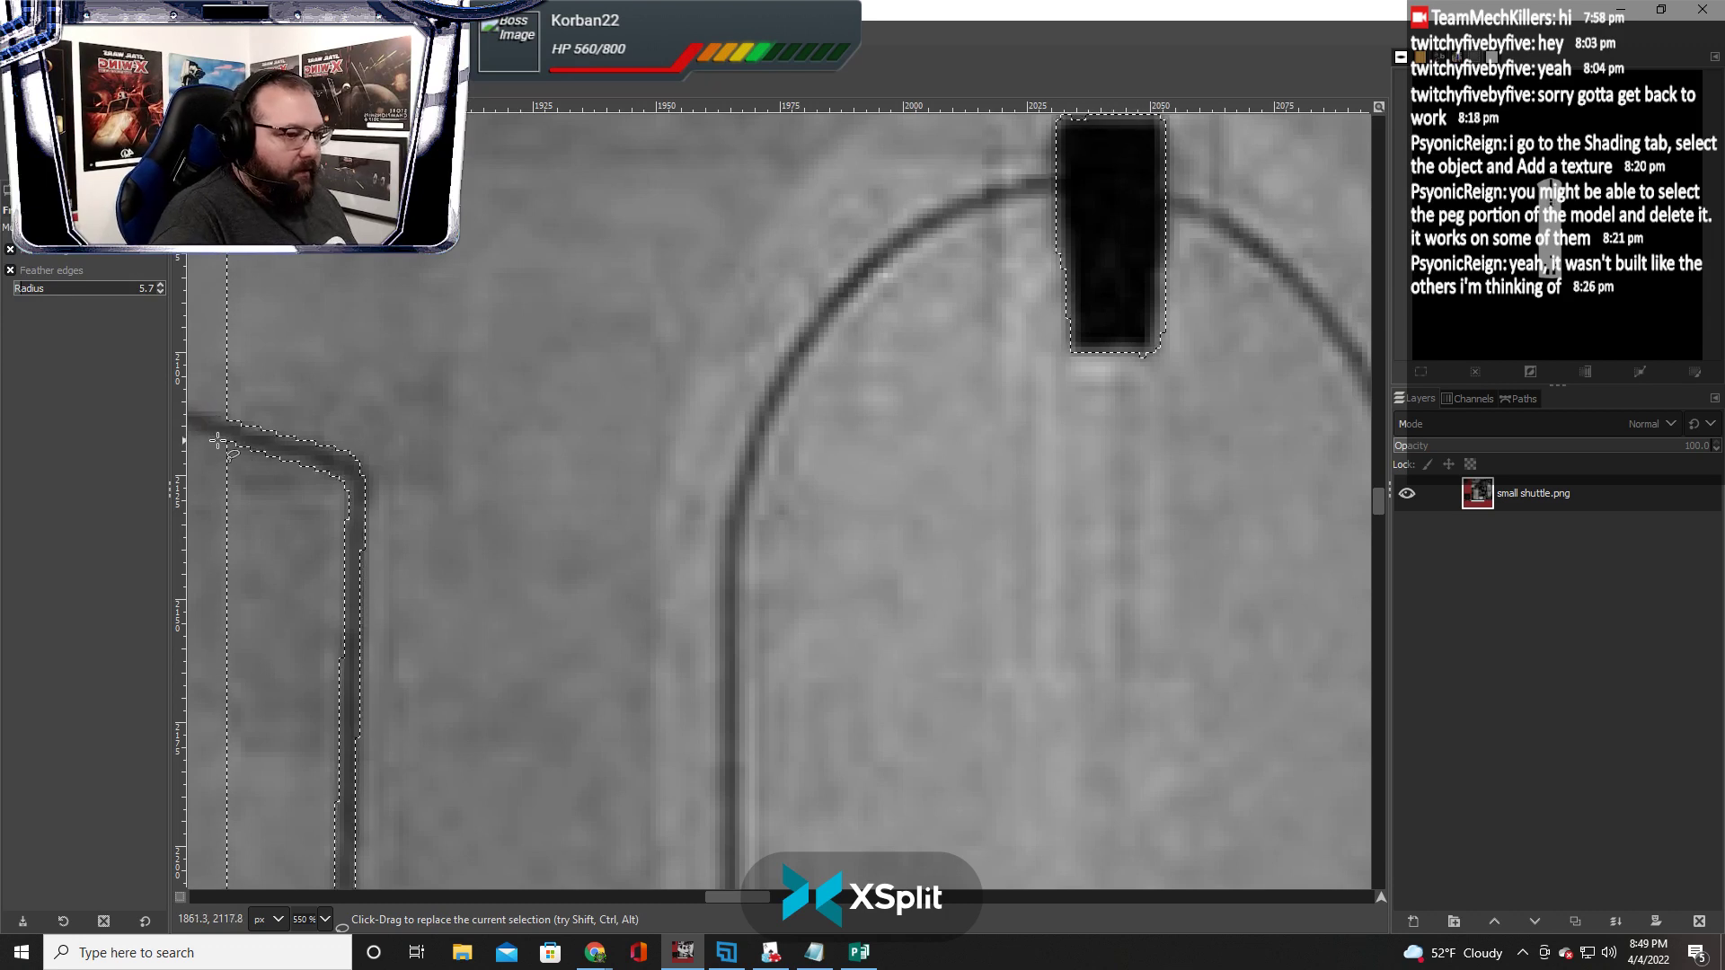
key(Return)
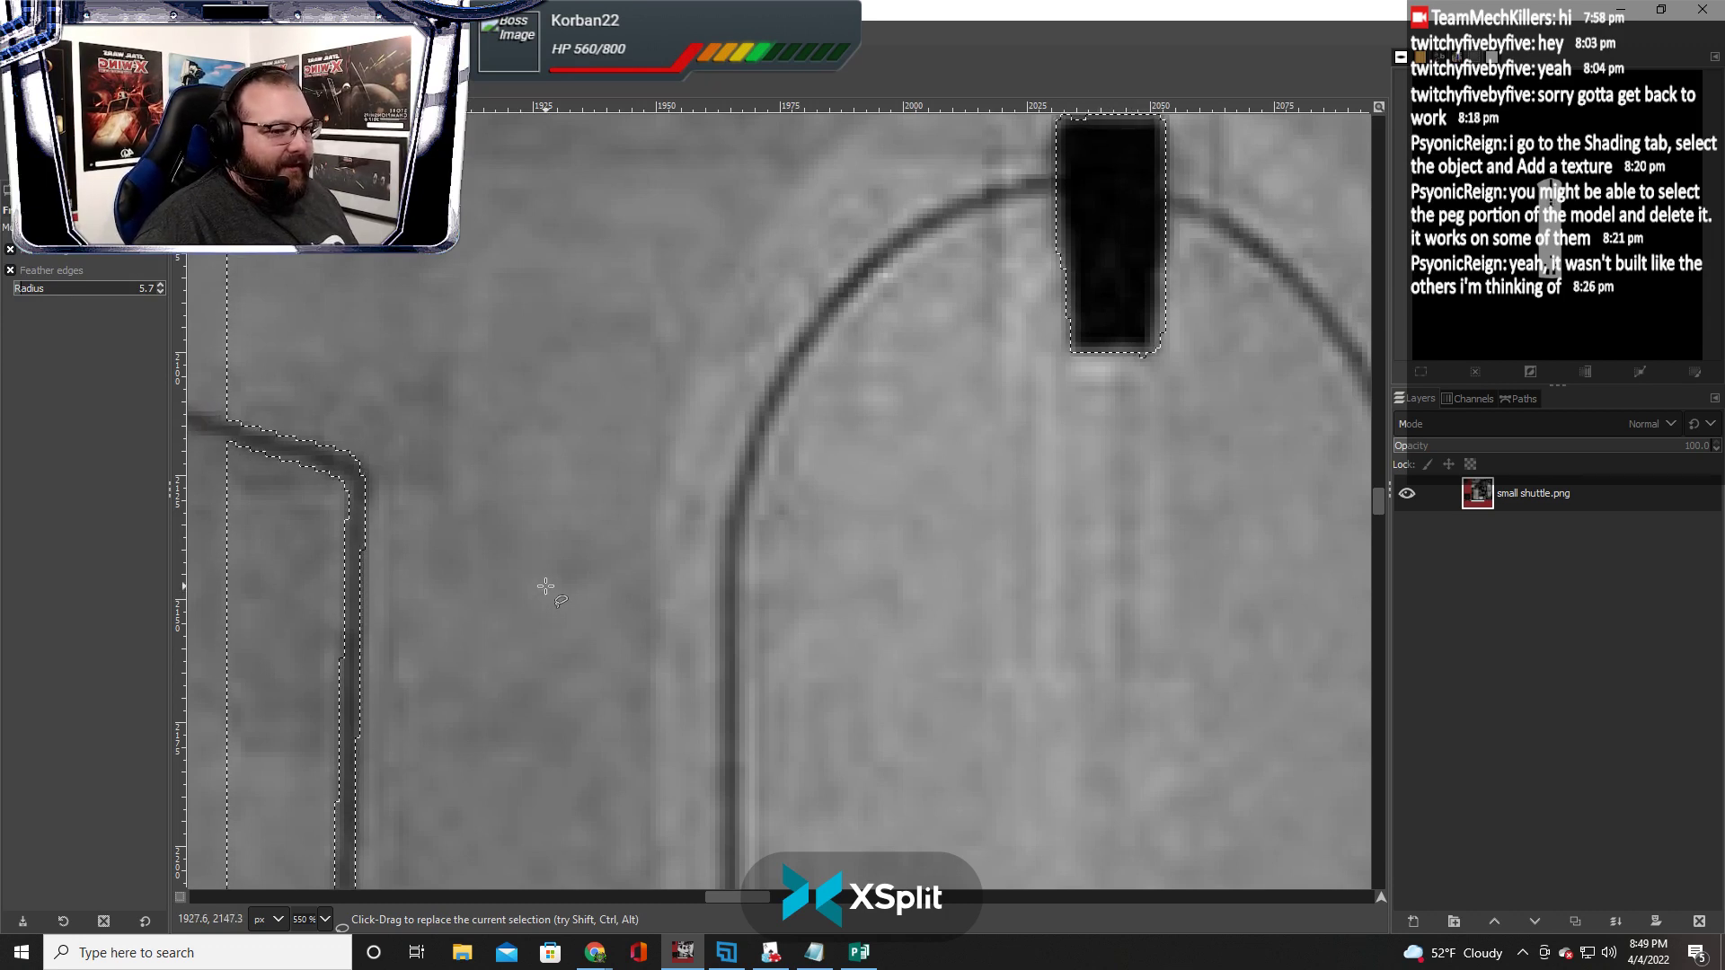
Trace the vertical line near the hull's right edge in subtract mode from its upper end, continuing around the horizontal line at its foot
scroll(546, 585, right, 5)
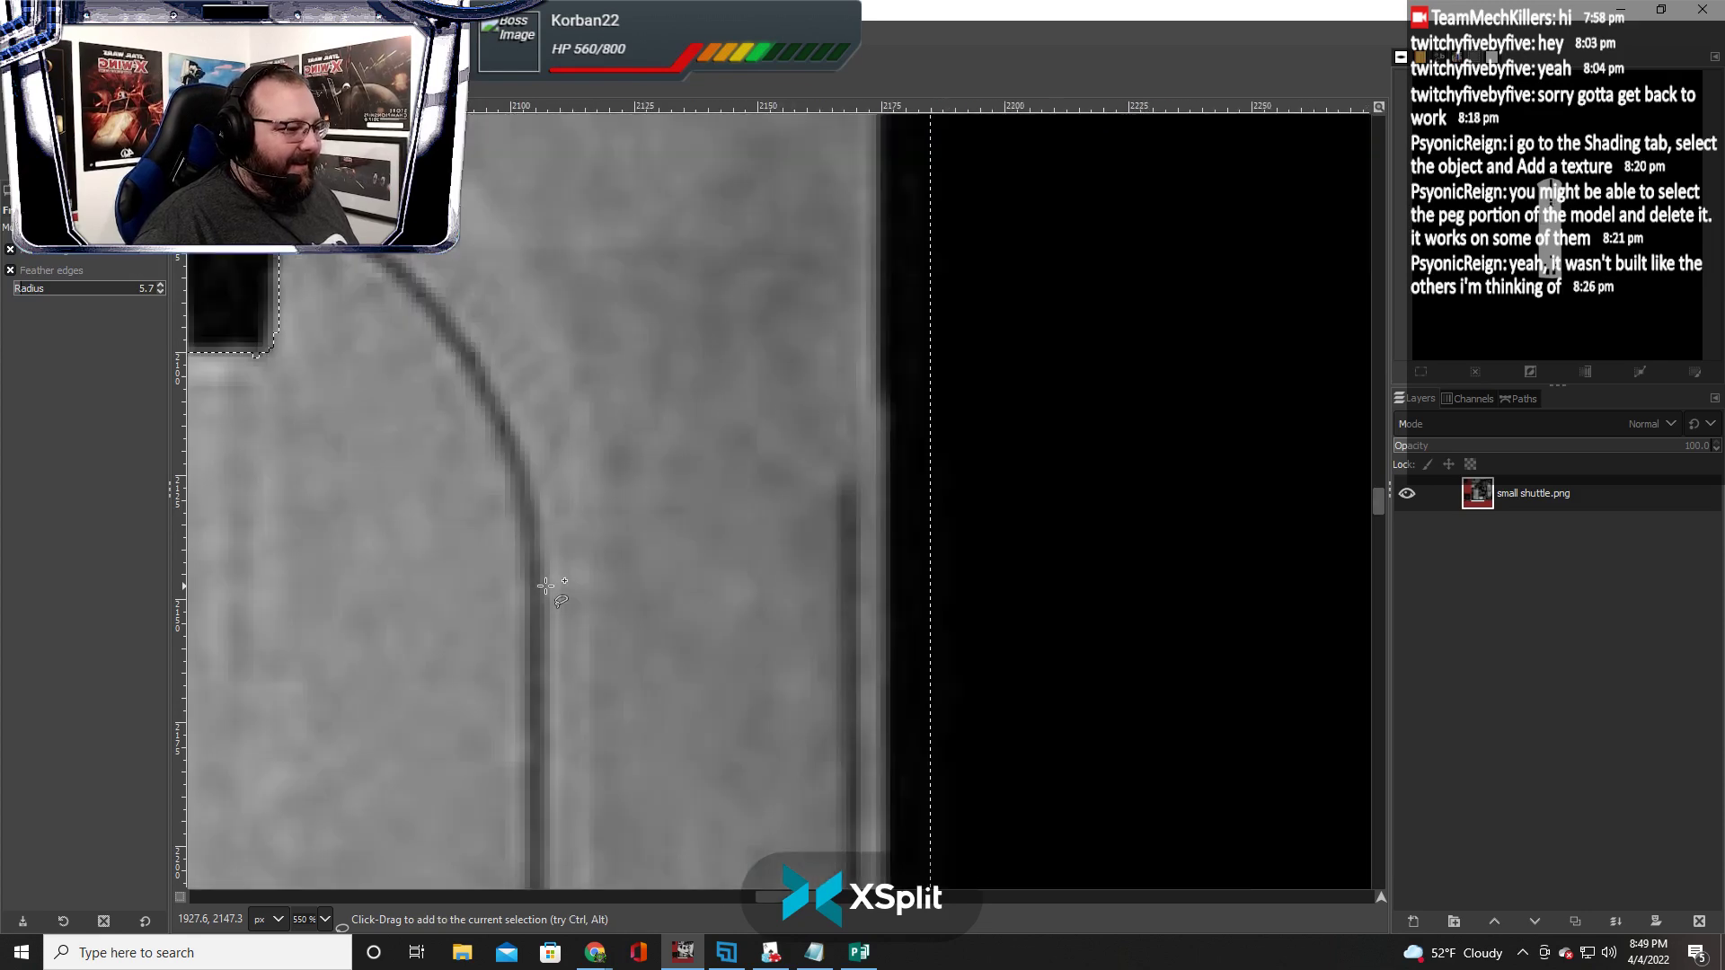
ctrl+click(834, 484)
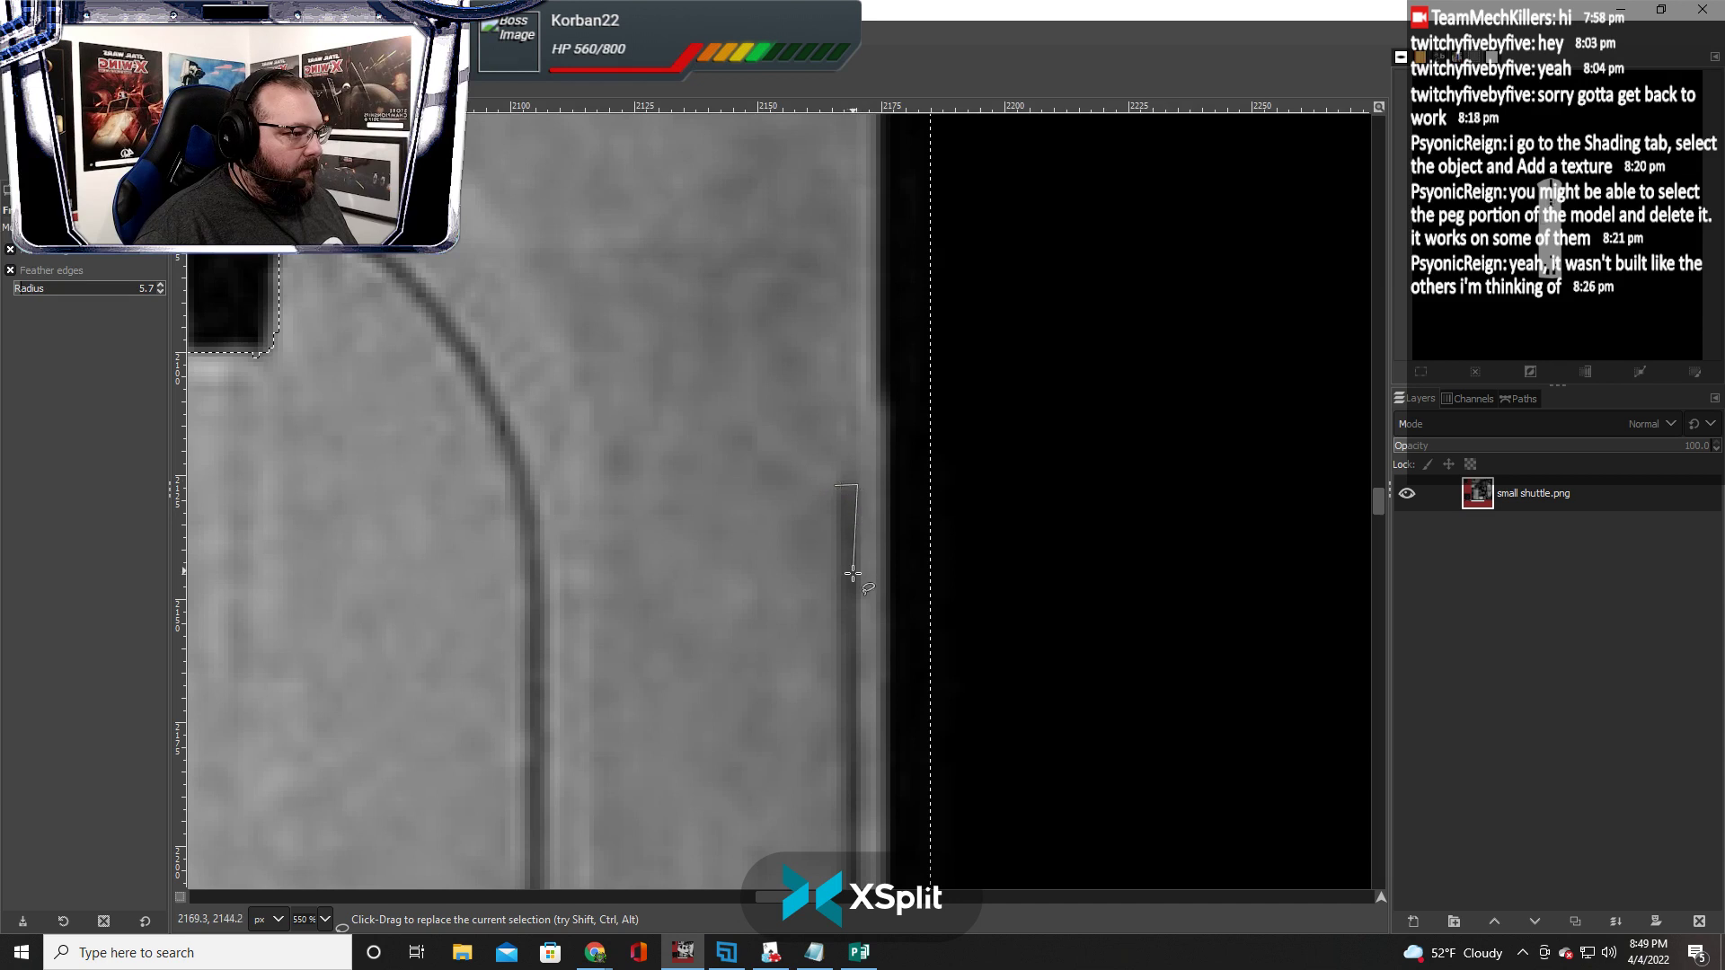
scroll(853, 573, down, 5)
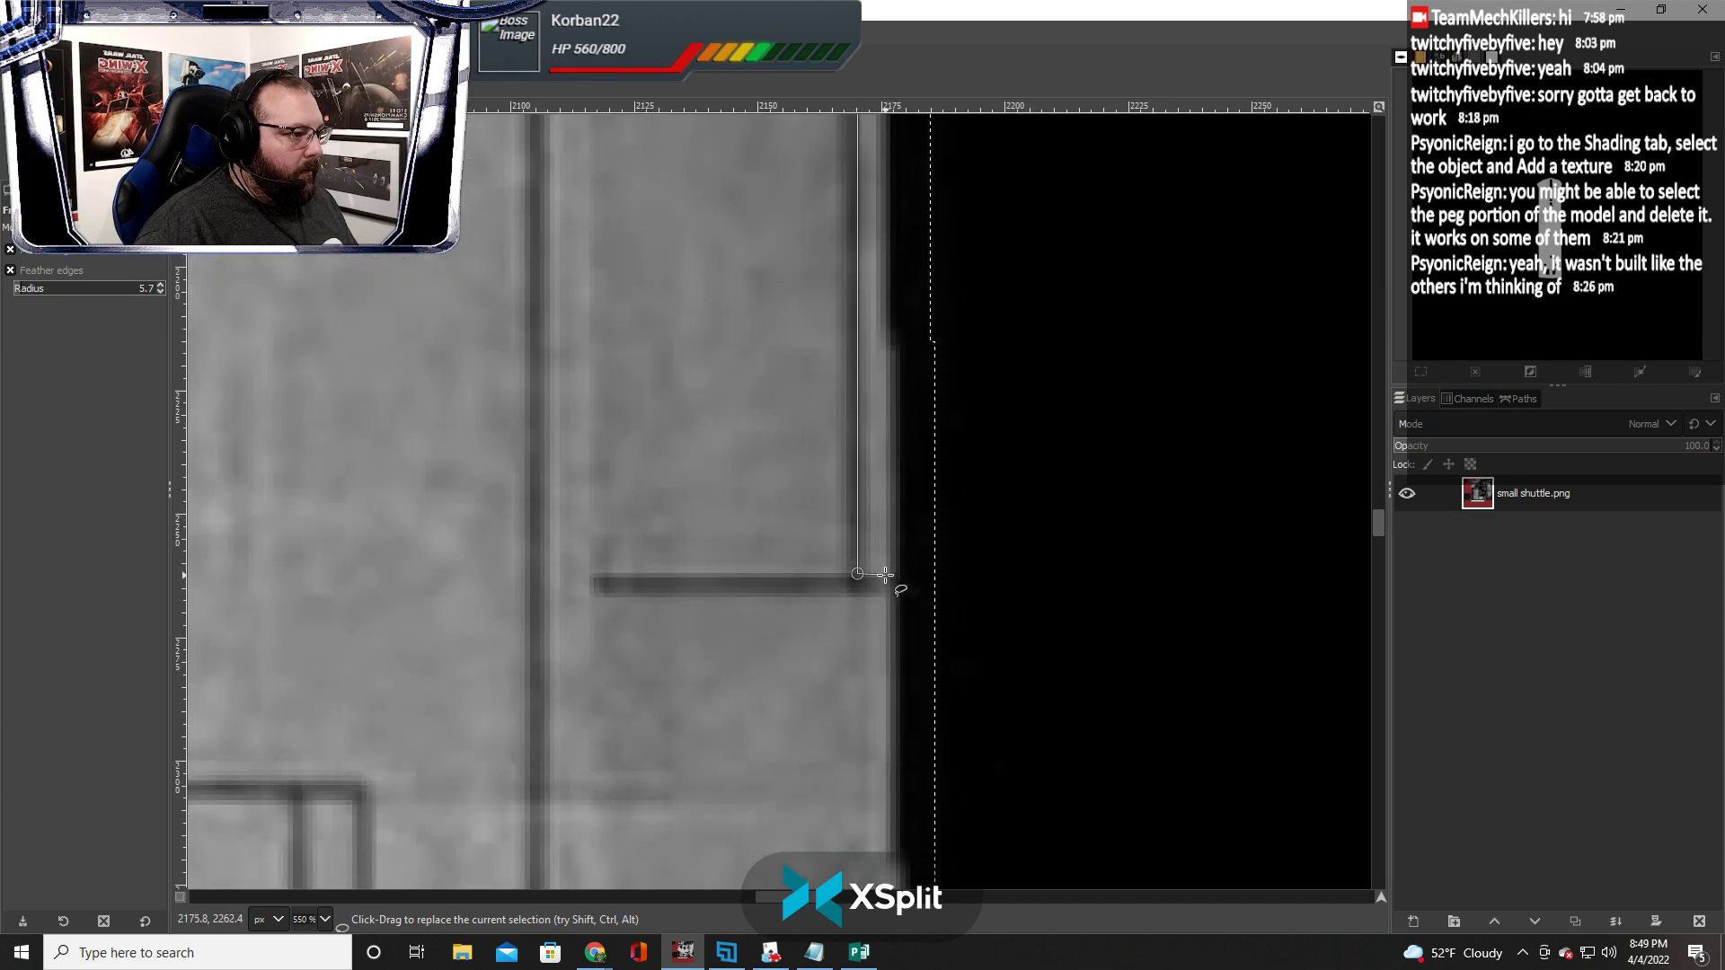
click(952, 594)
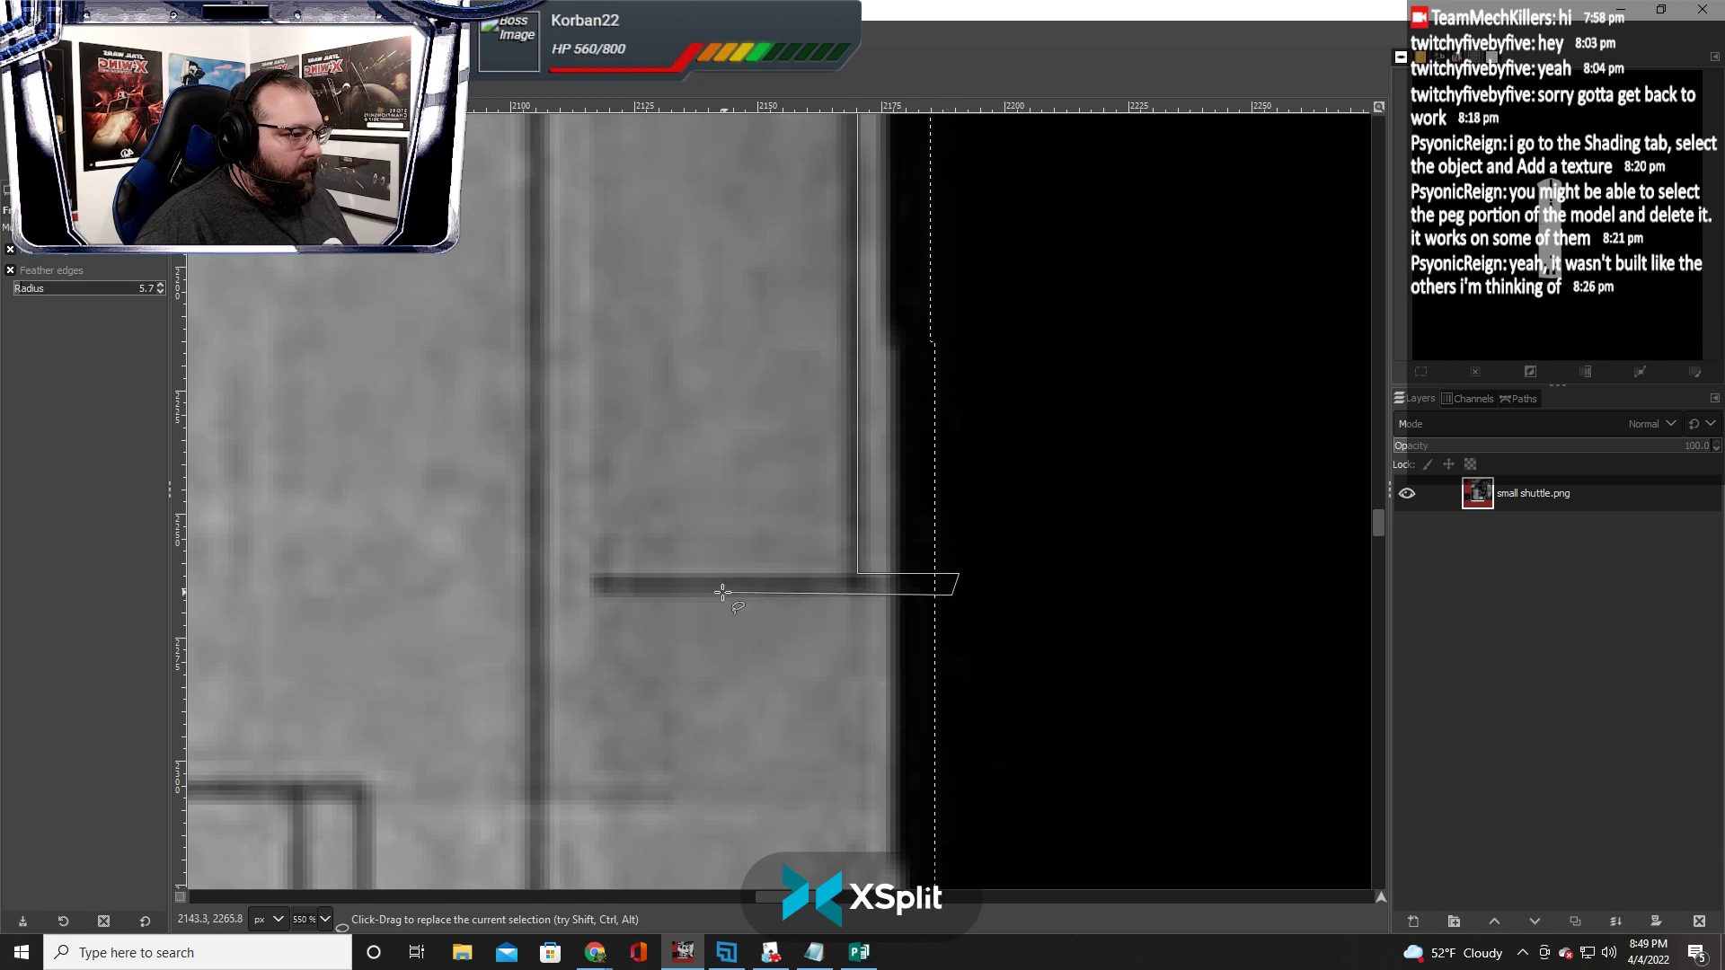
click(592, 576)
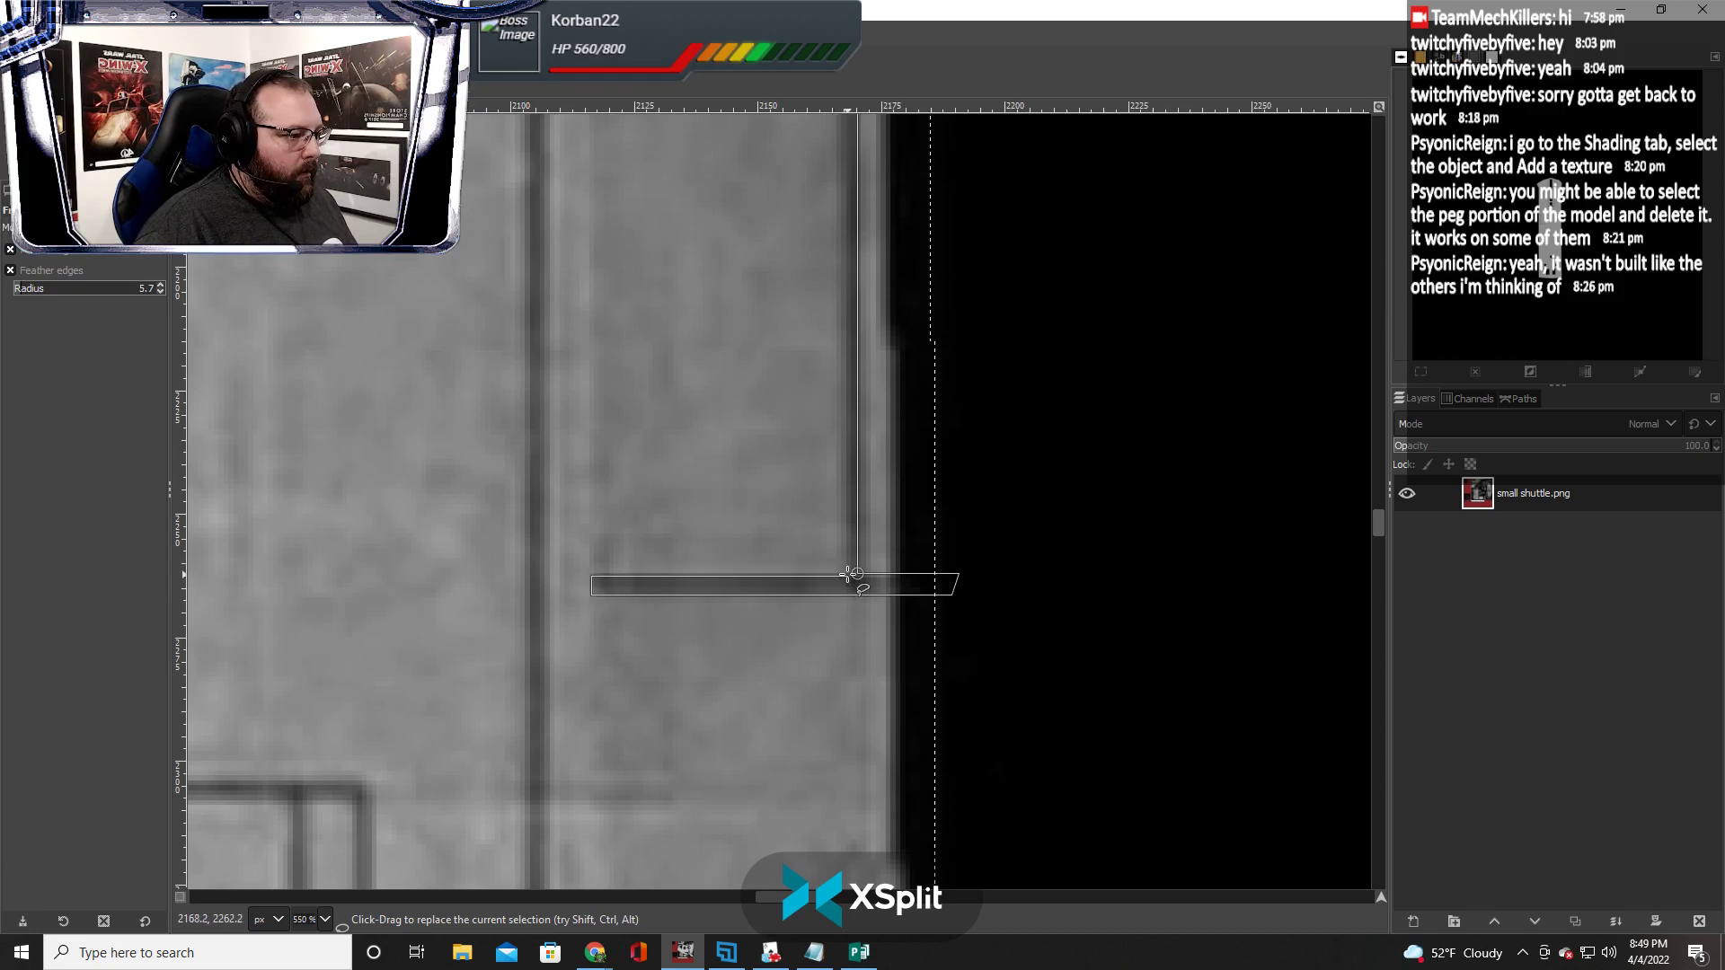
Trace back up the vertical line's inner edge and close the outline to subtract both right-hand panel lines from the selection
scroll(842, 527, up, 5)
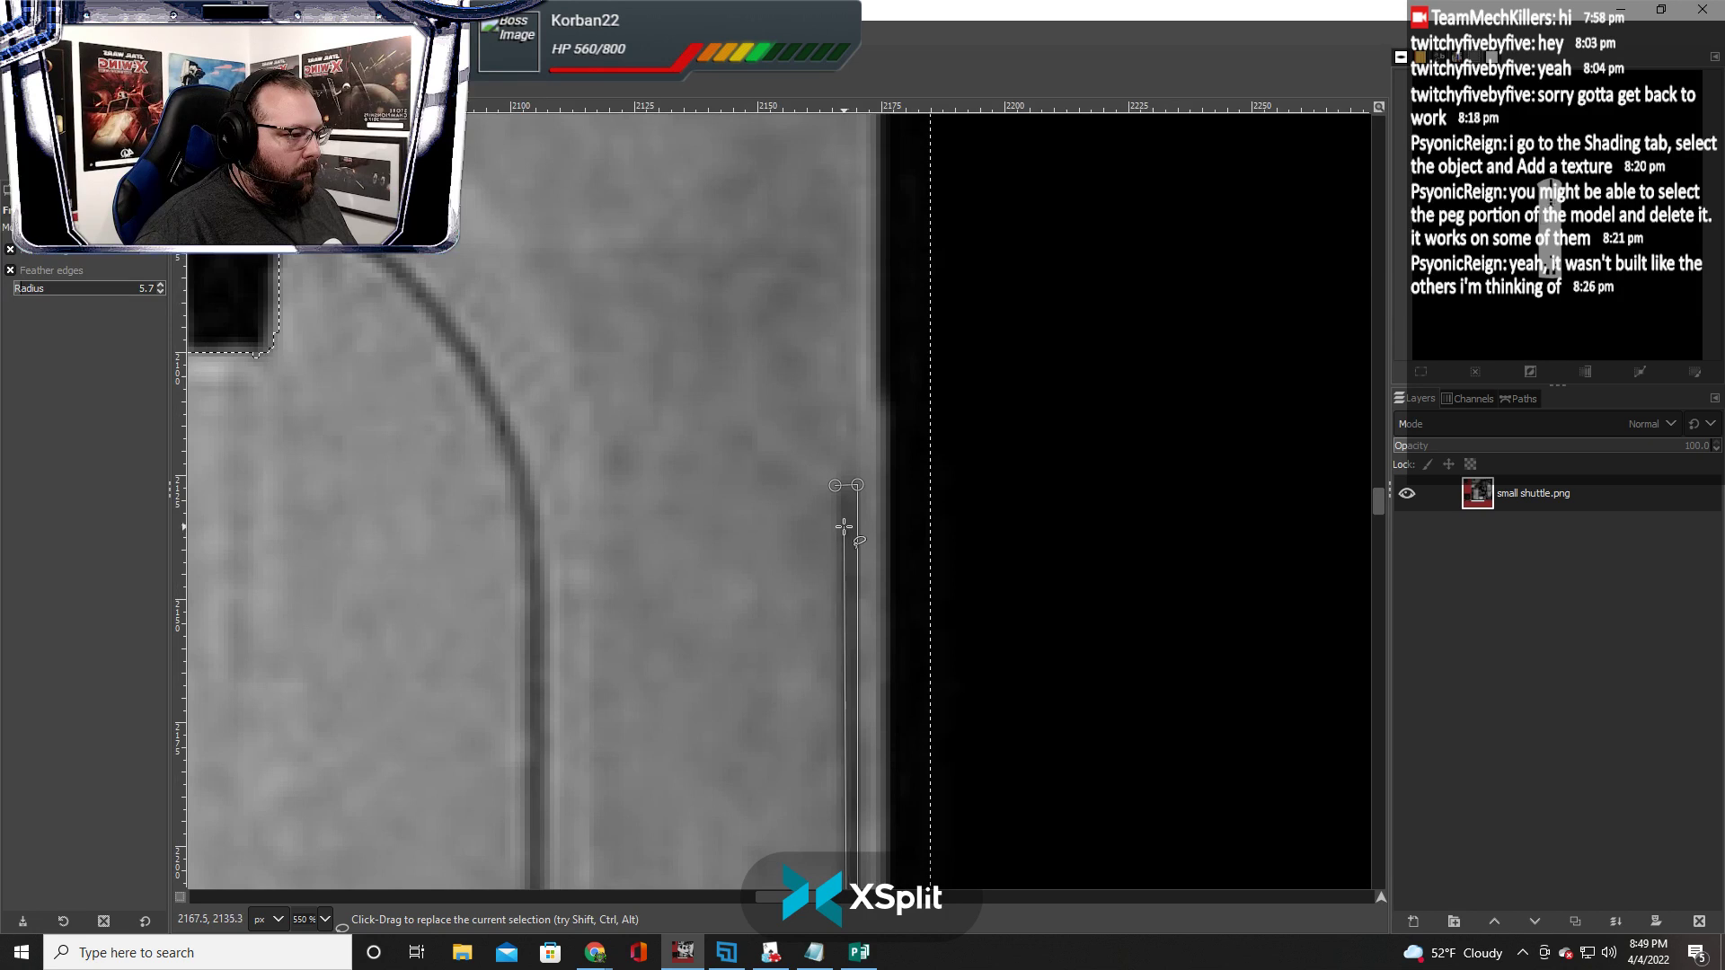
scroll(843, 503, down, 3)
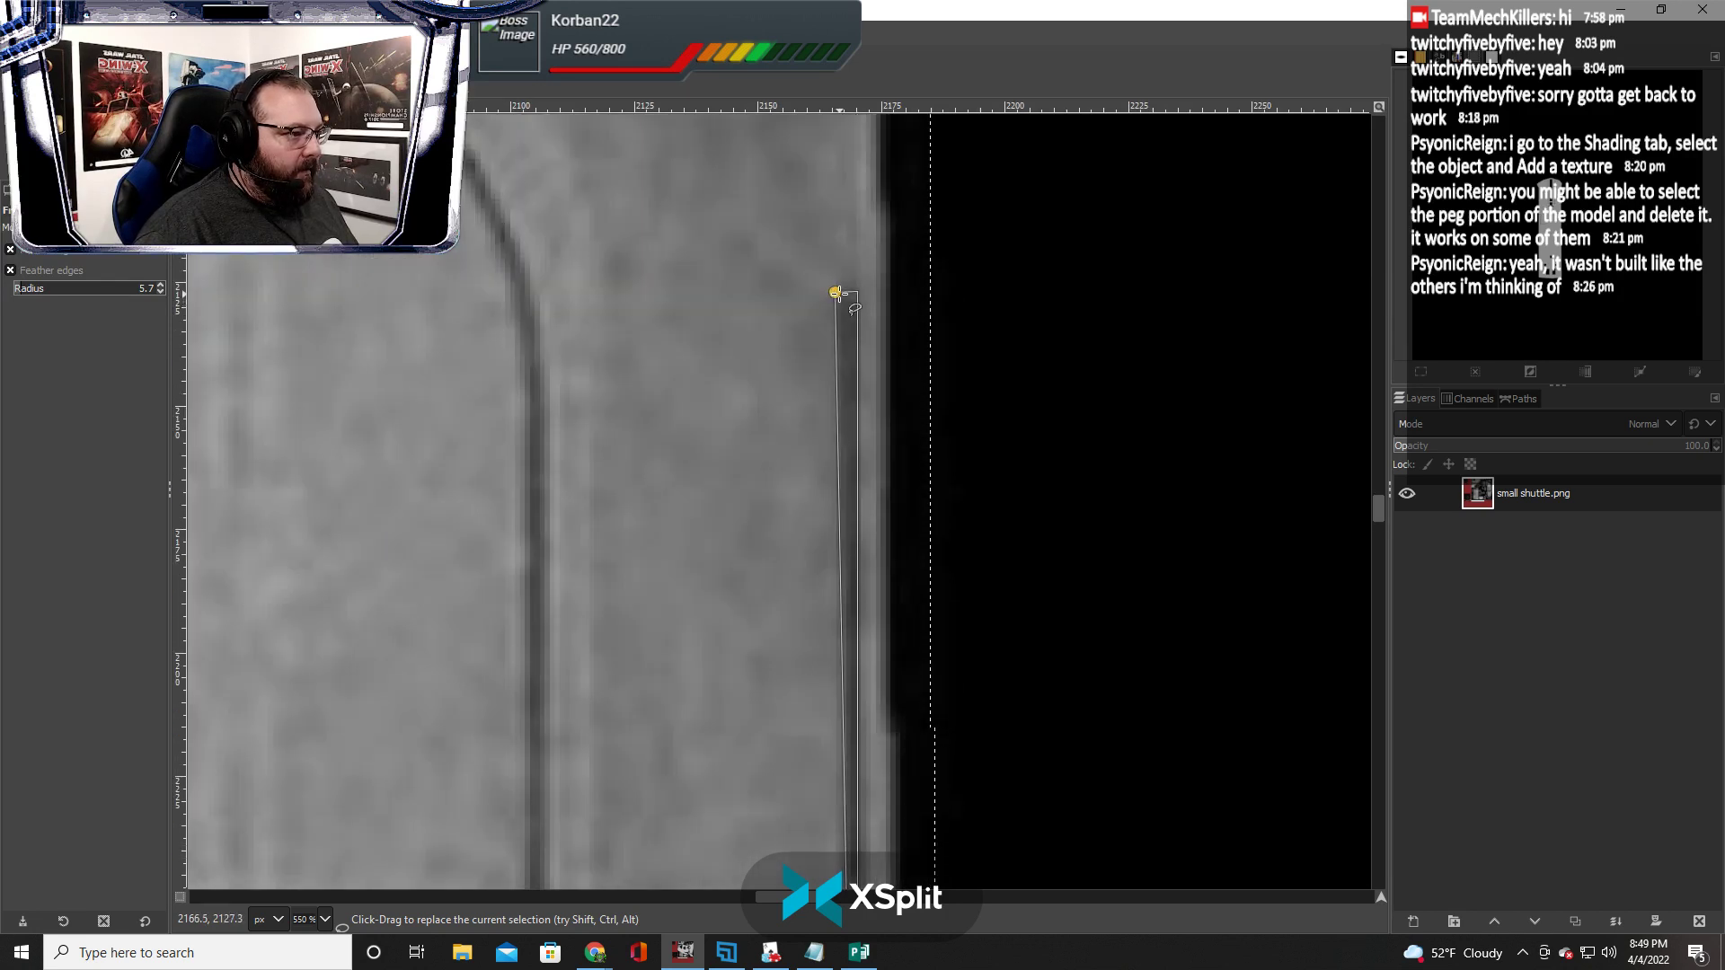
click(835, 292)
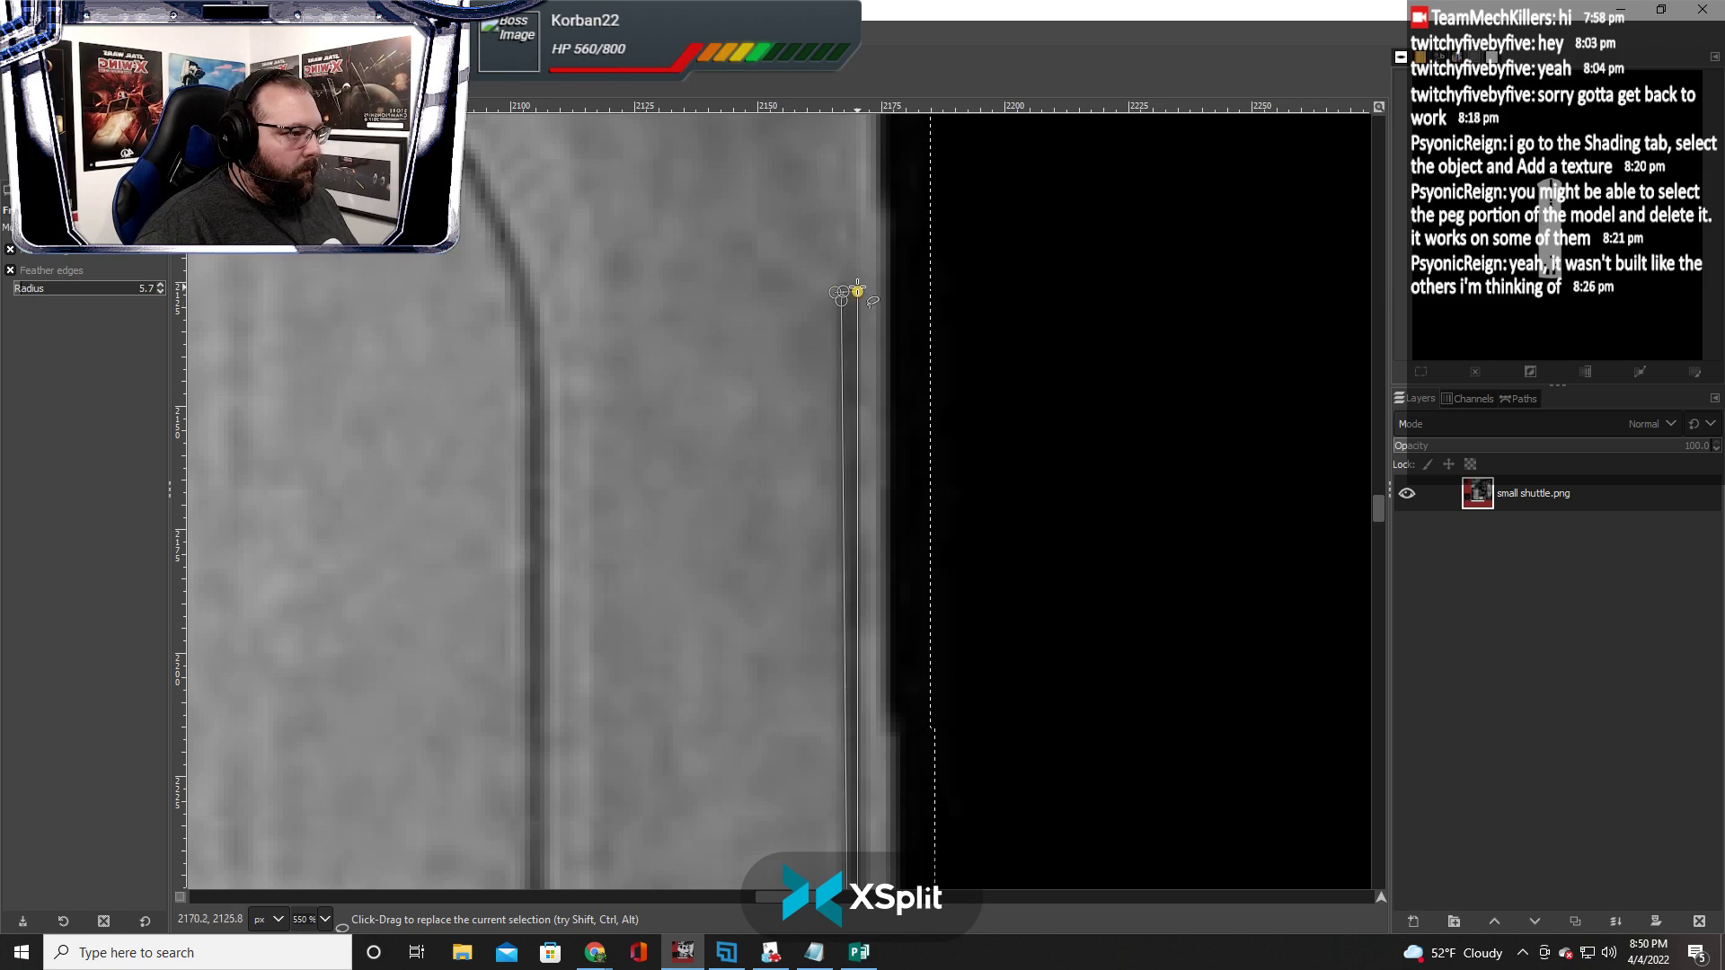
click(857, 291)
key(Return)
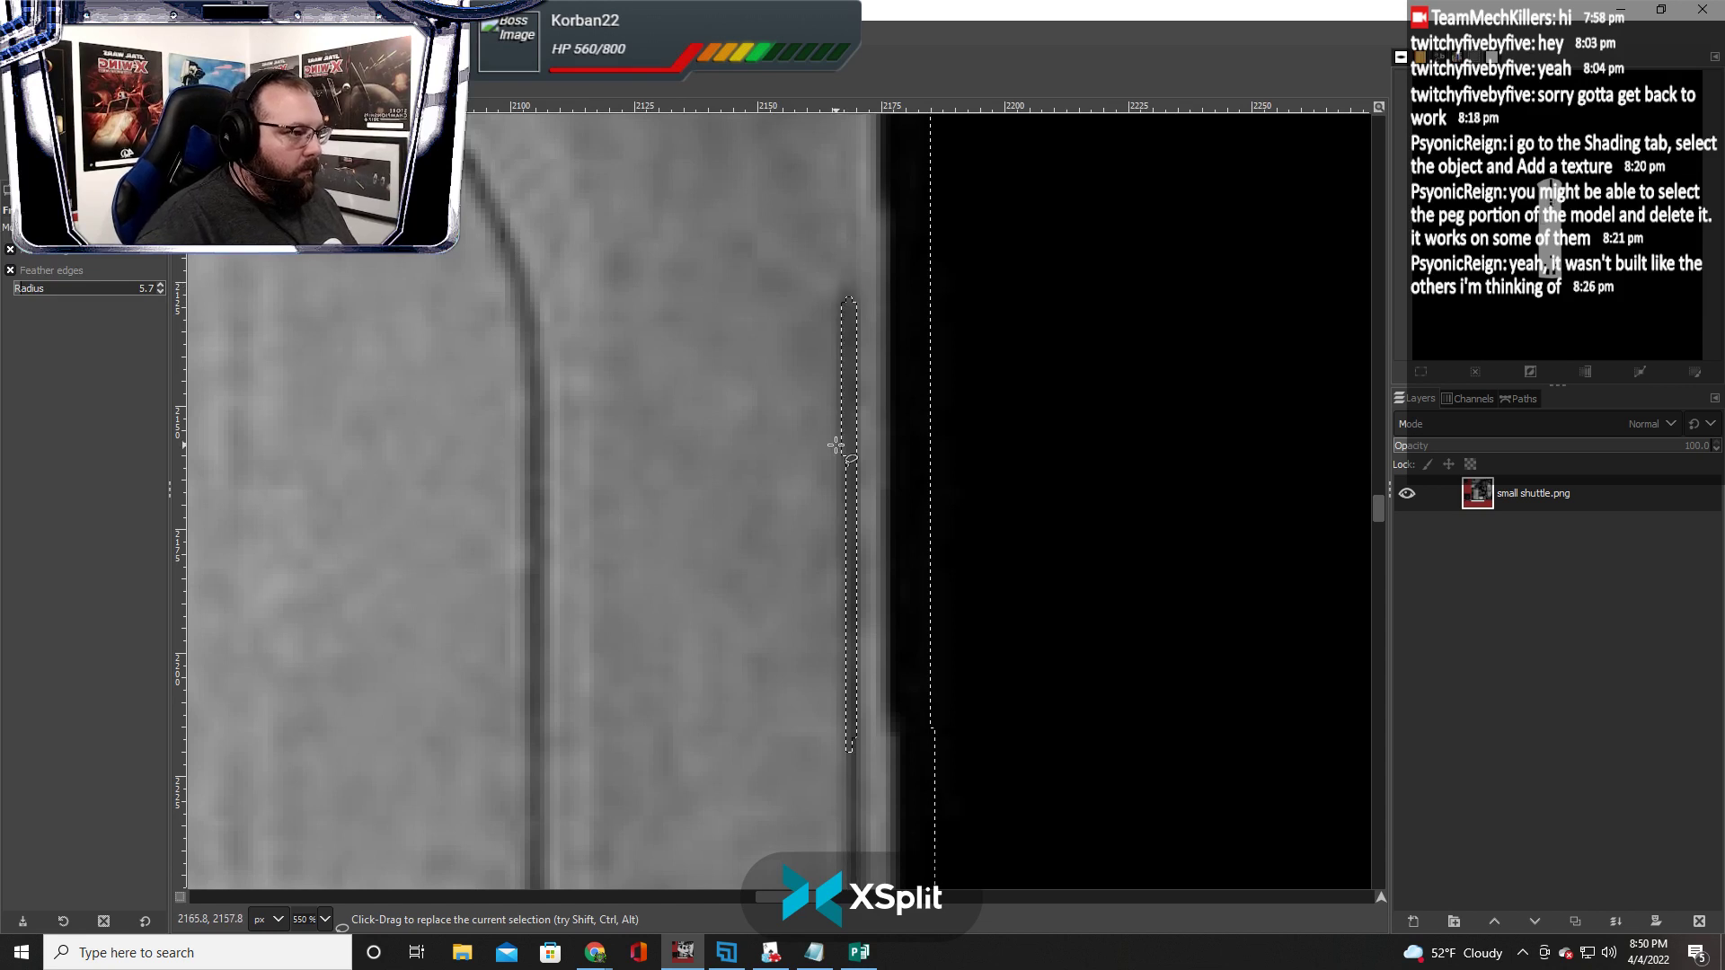
Try to outline the missed lower stretch of the right-hand vertical line with Free Select in add mode, and undo the last change
scroll(833, 485, down, 2)
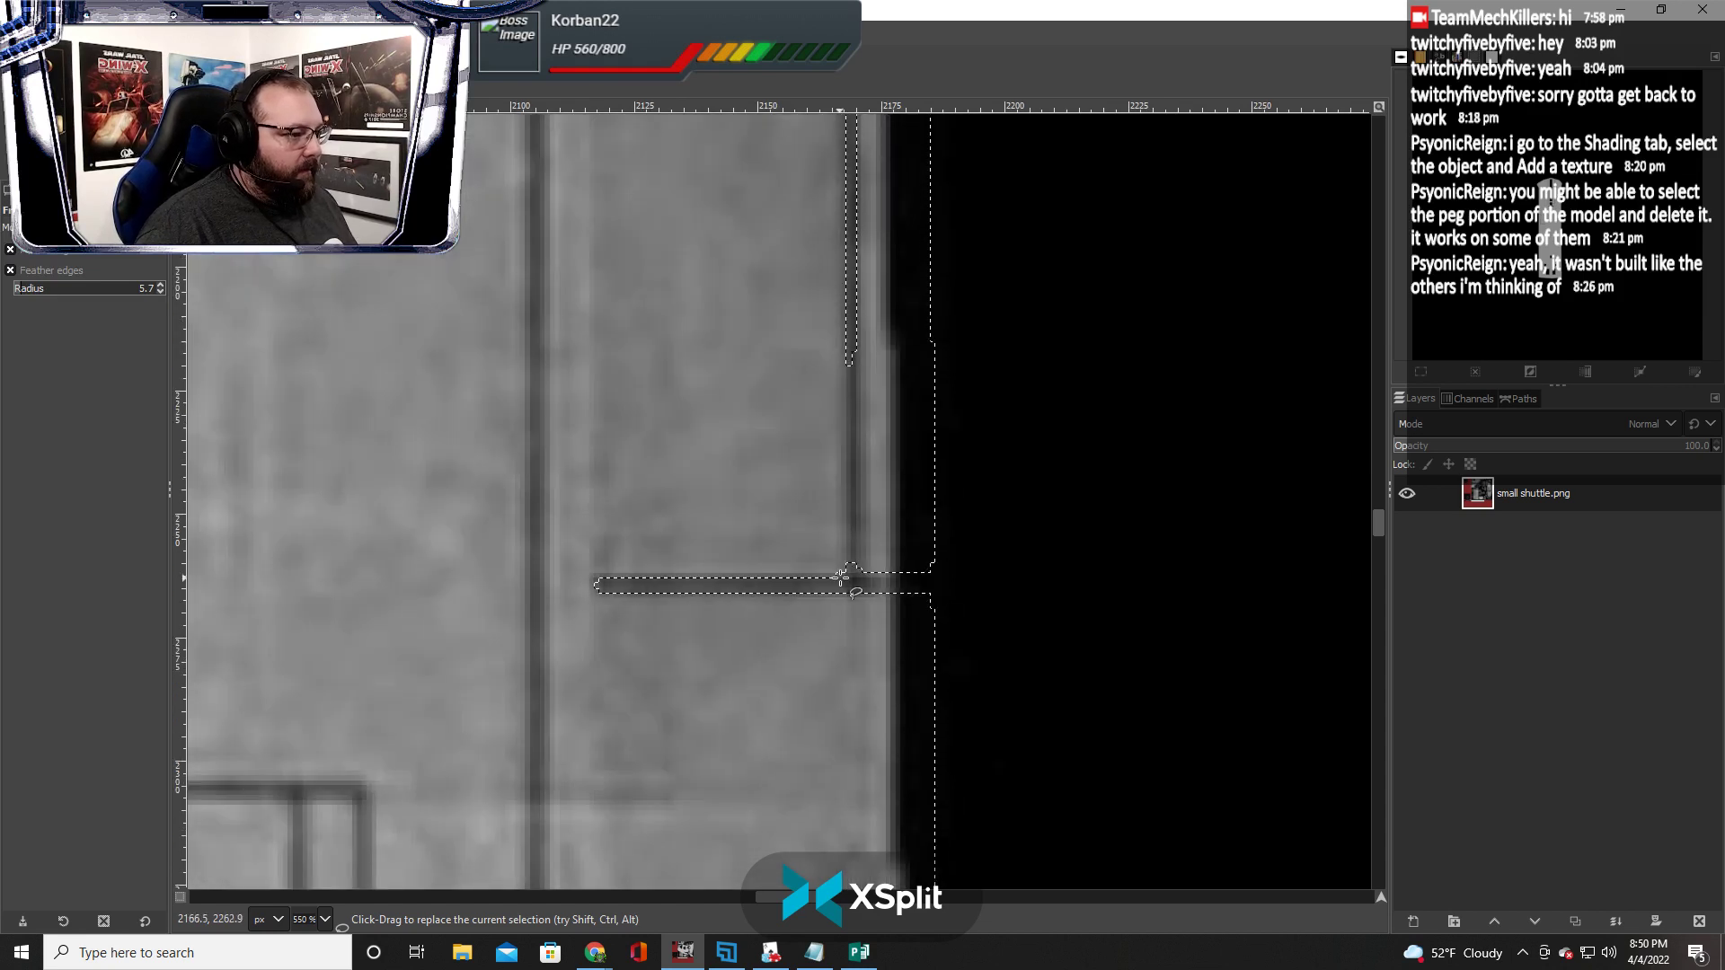
key(shift)
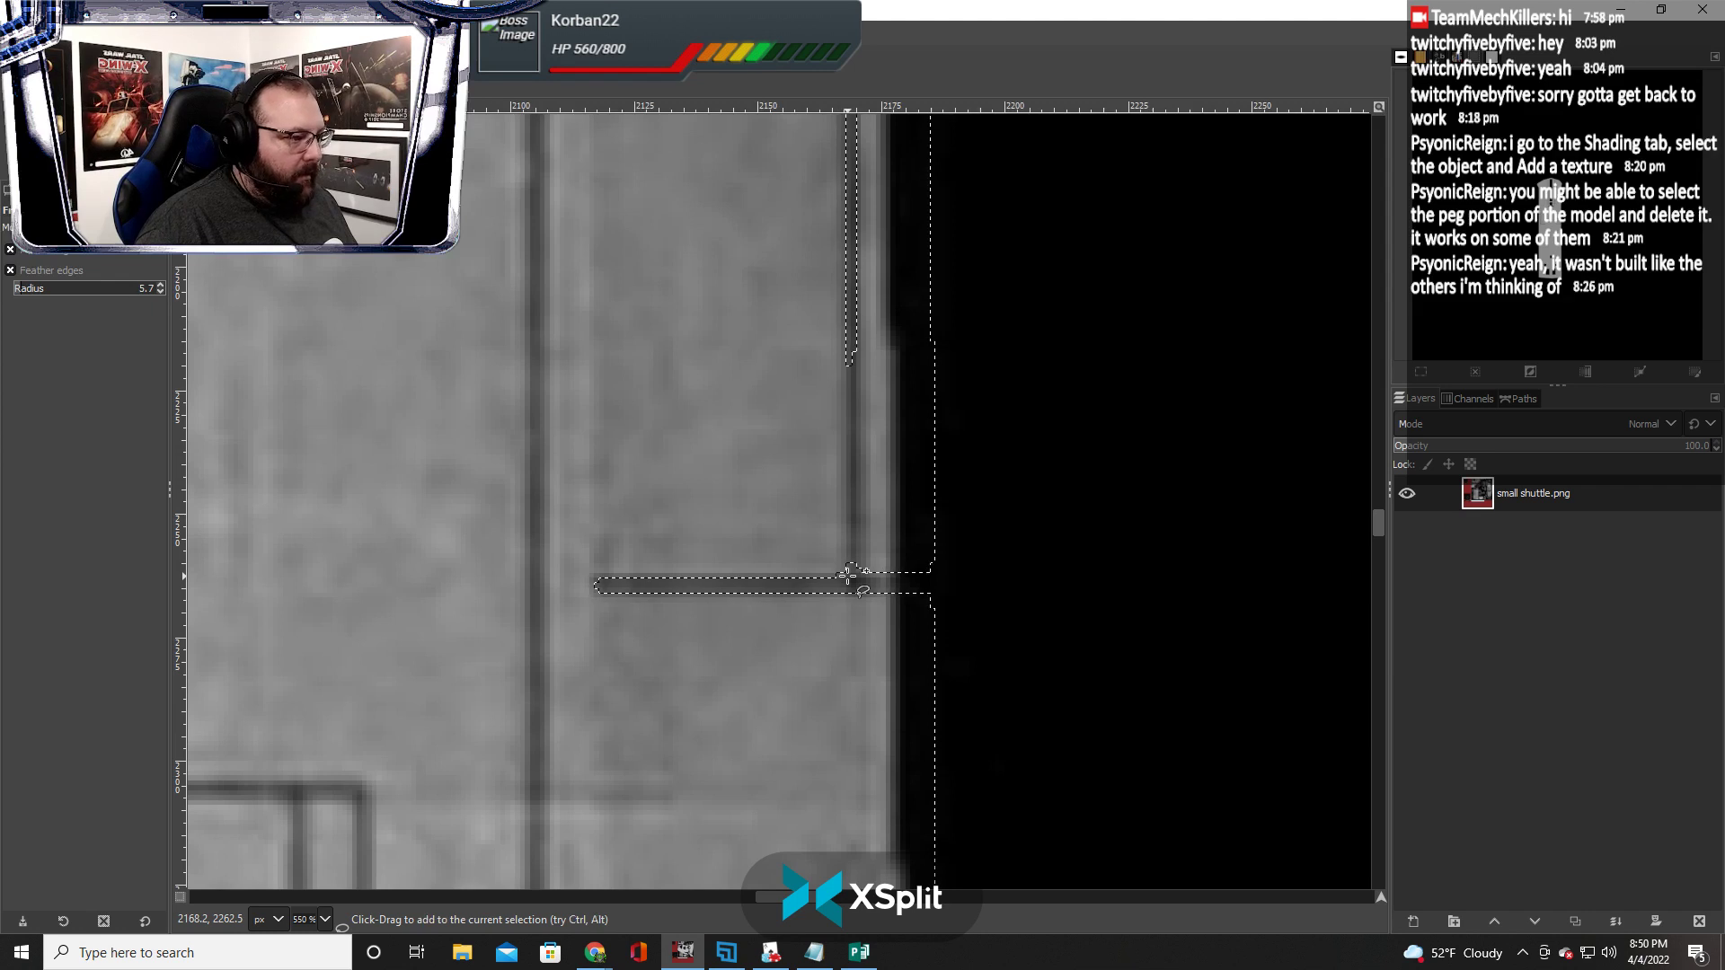
click(847, 356)
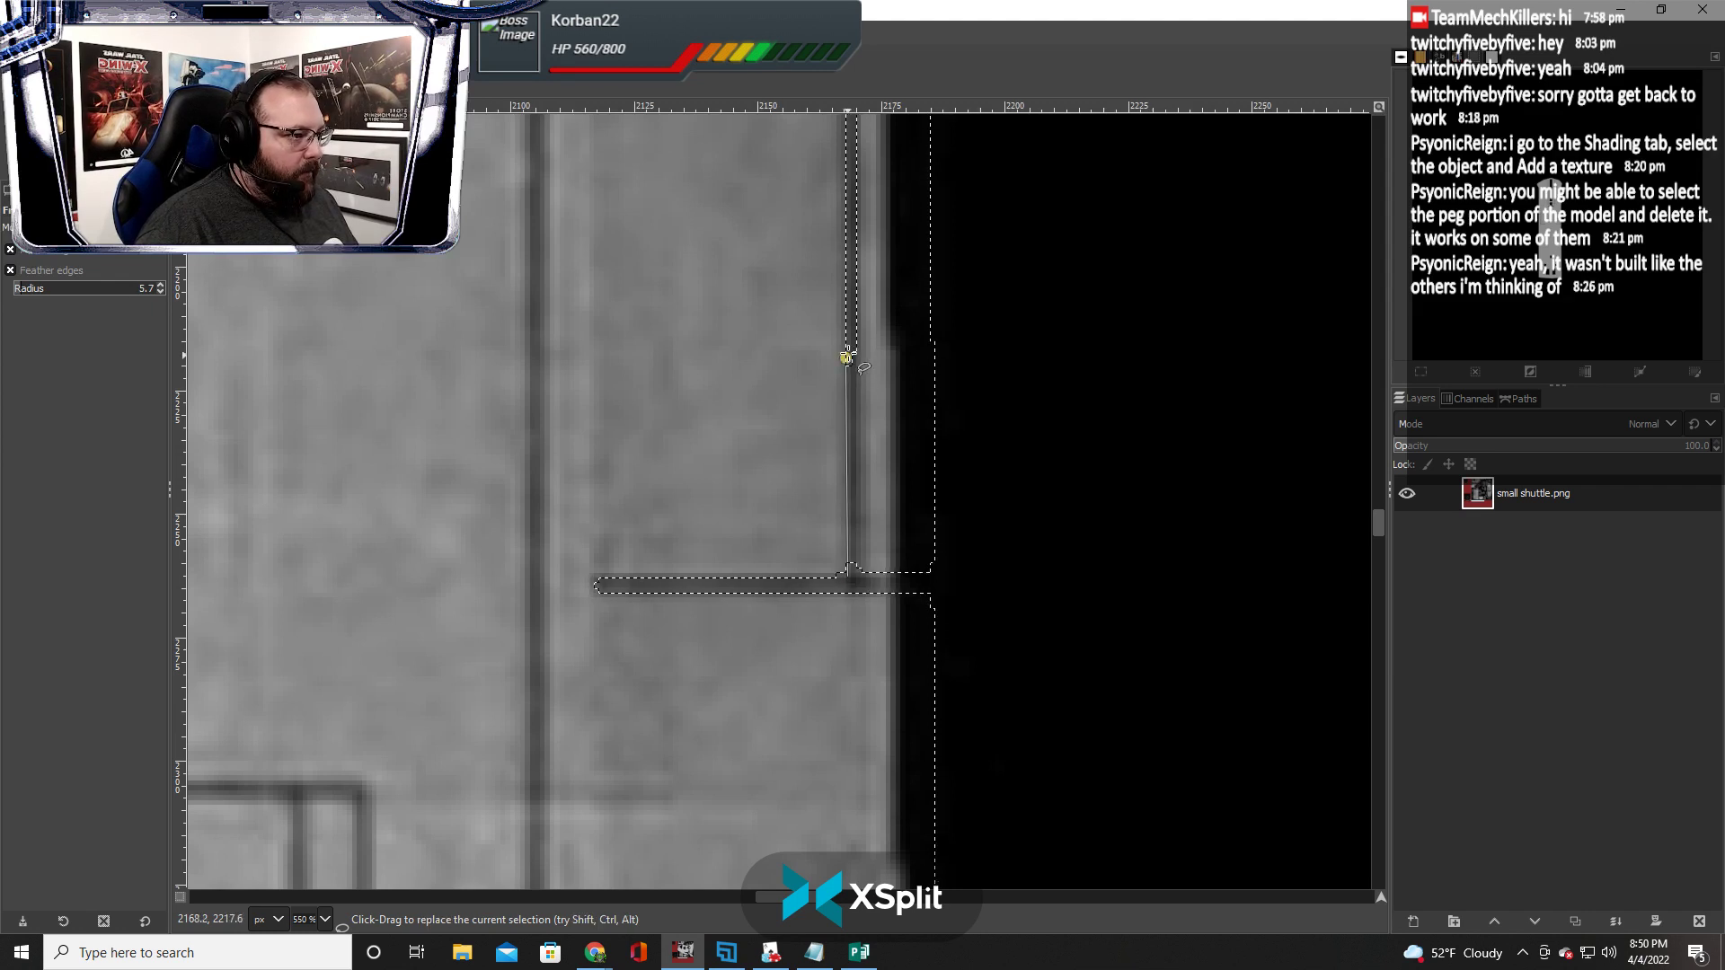
click(856, 344)
key(ctrl+z)
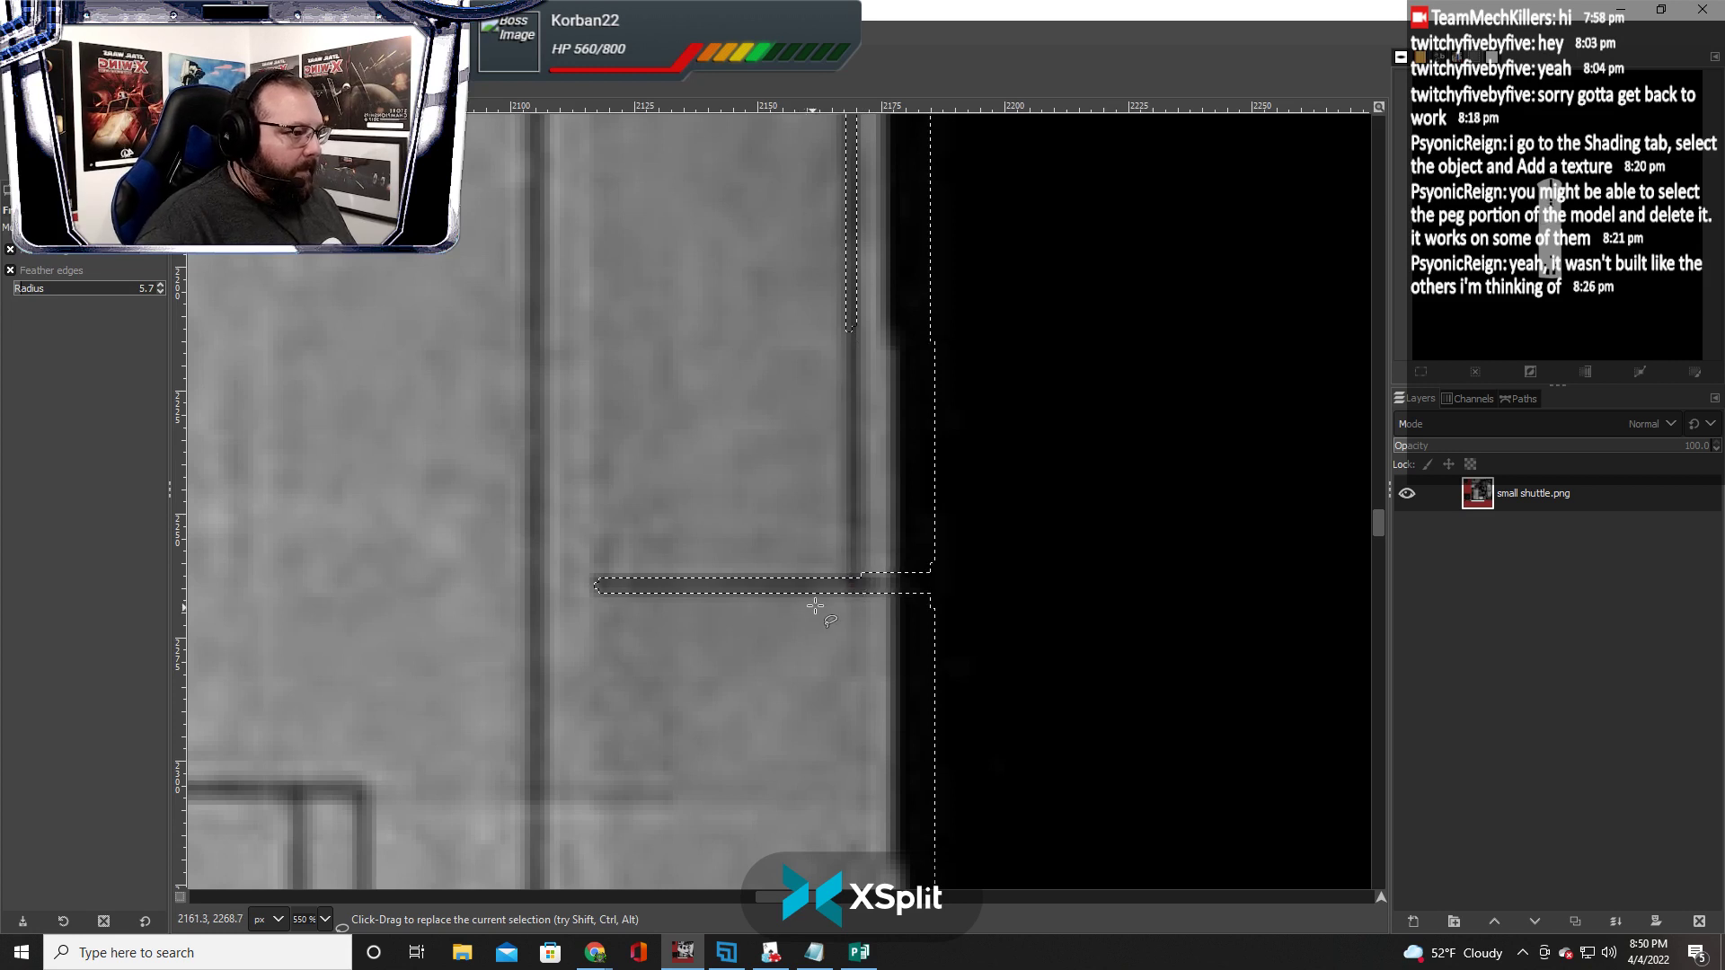
Outline the missed lower stretch of the right-hand vertical line with Free Select in subtract mode, down to the horizontal line
key(shift)
key(ctrl)
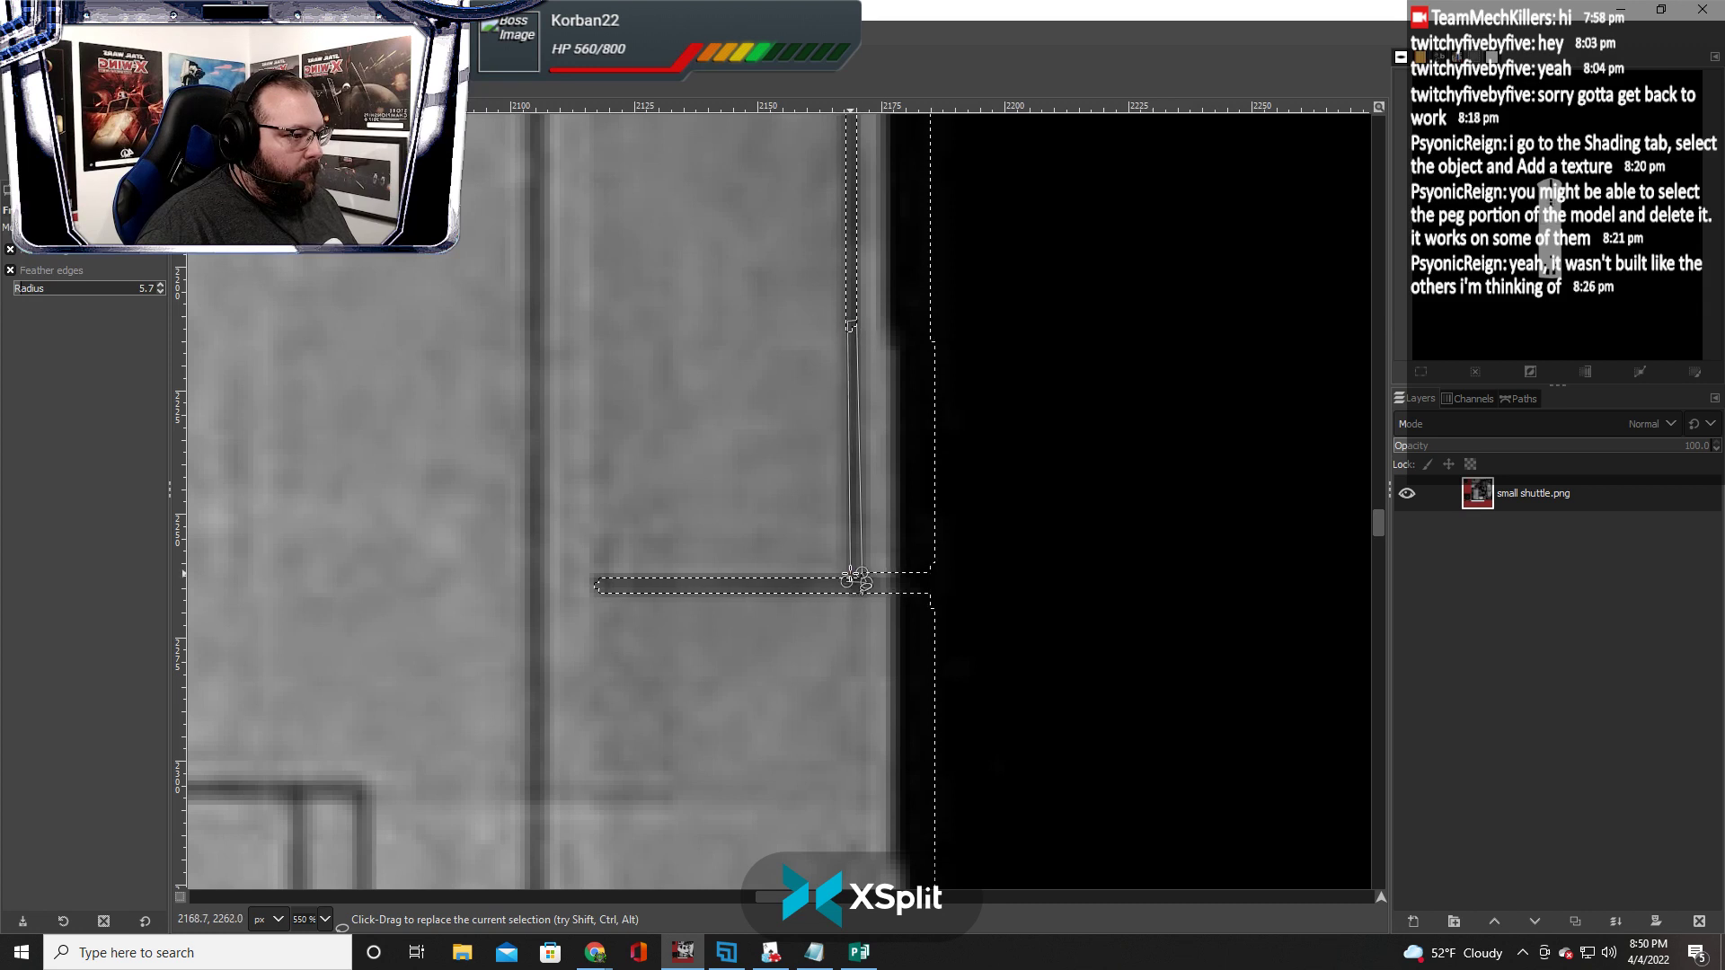
click(845, 581)
key(Return)
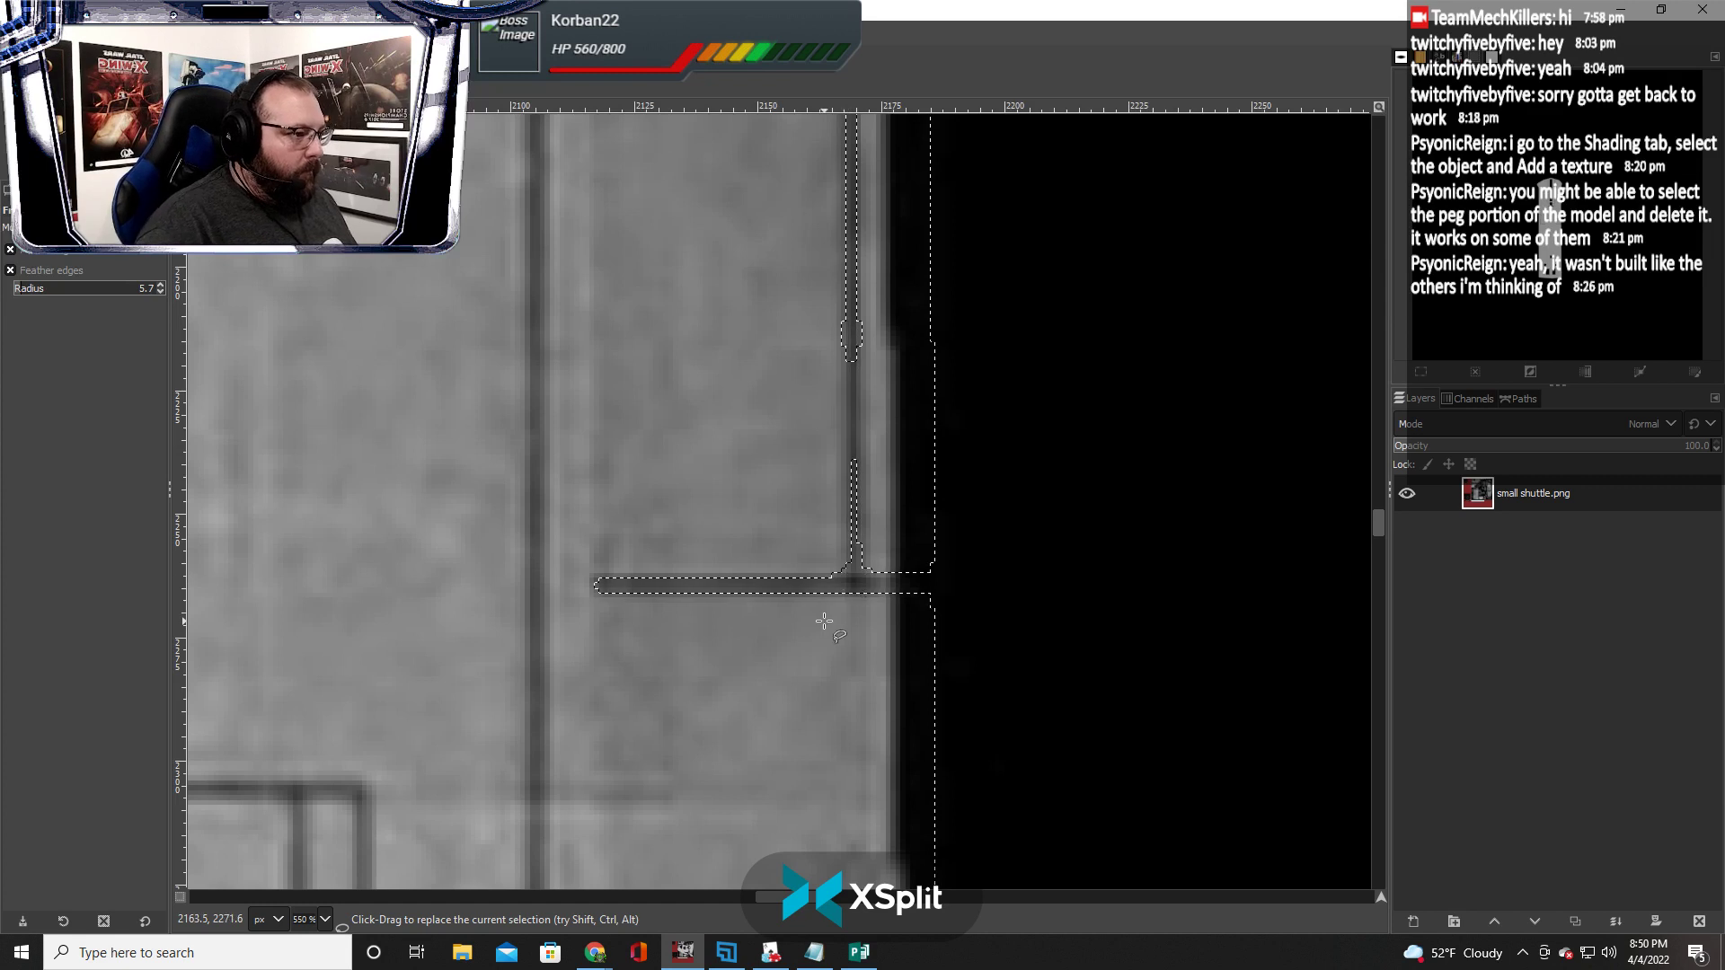
Discard the wrongly started outline and subtract the remaining gap of the vertical line down to its junction with the horizontal line
click(848, 575)
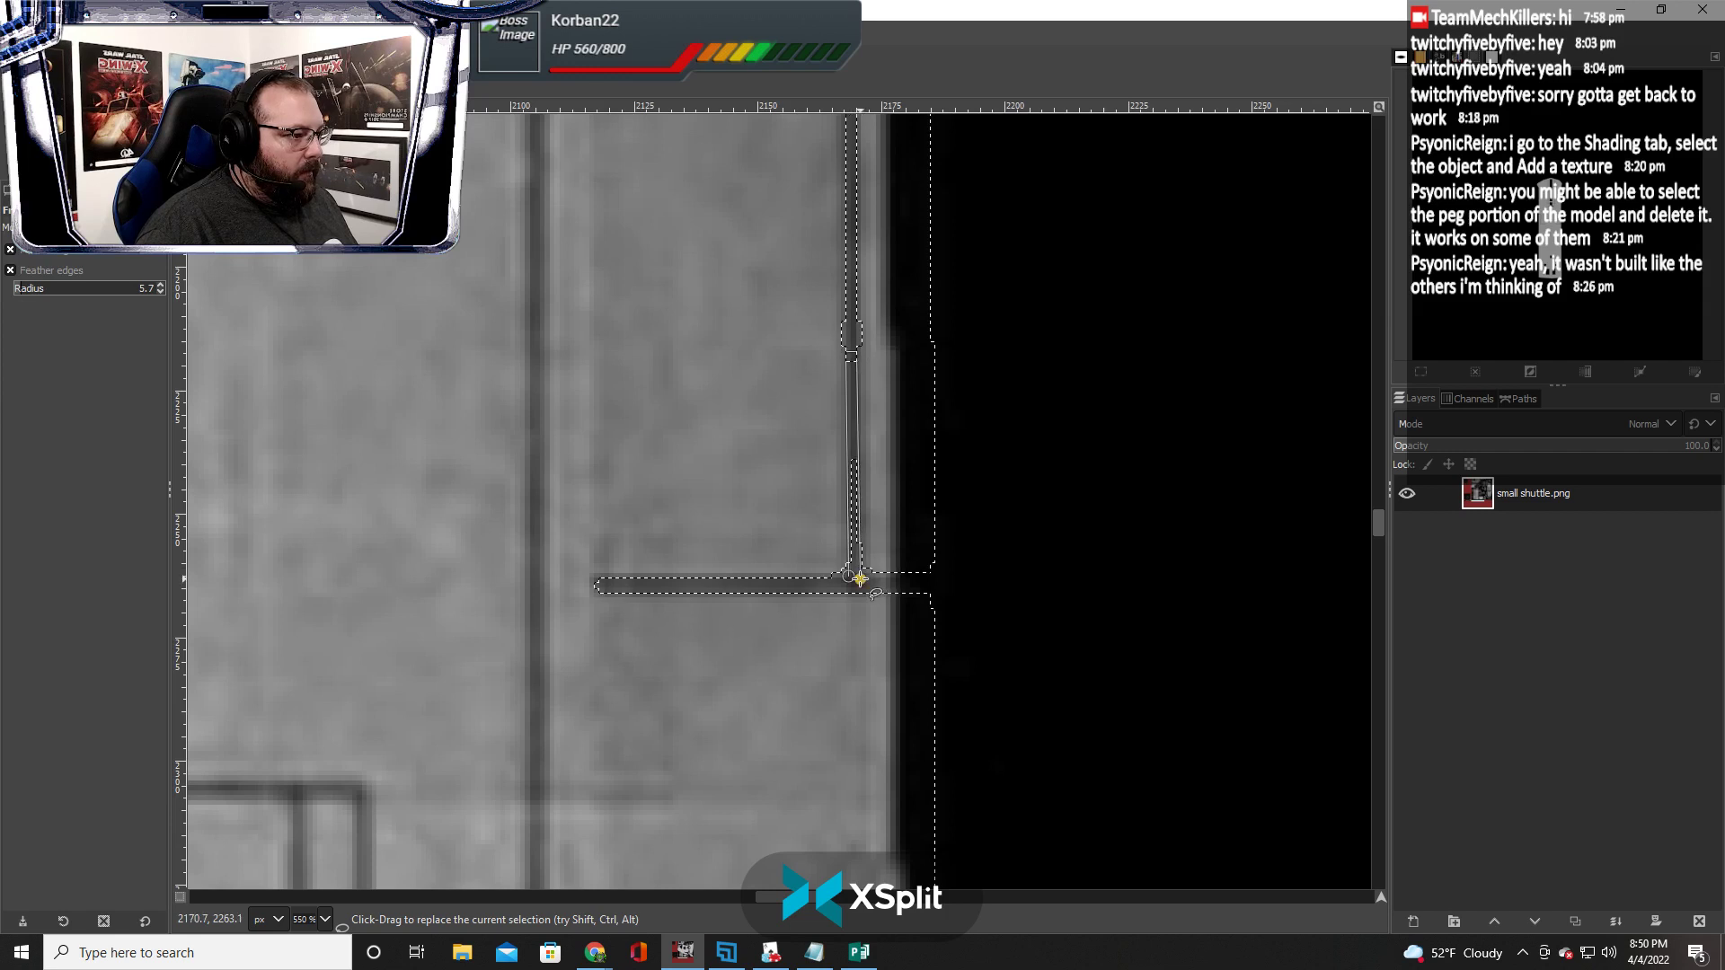
key(Escape)
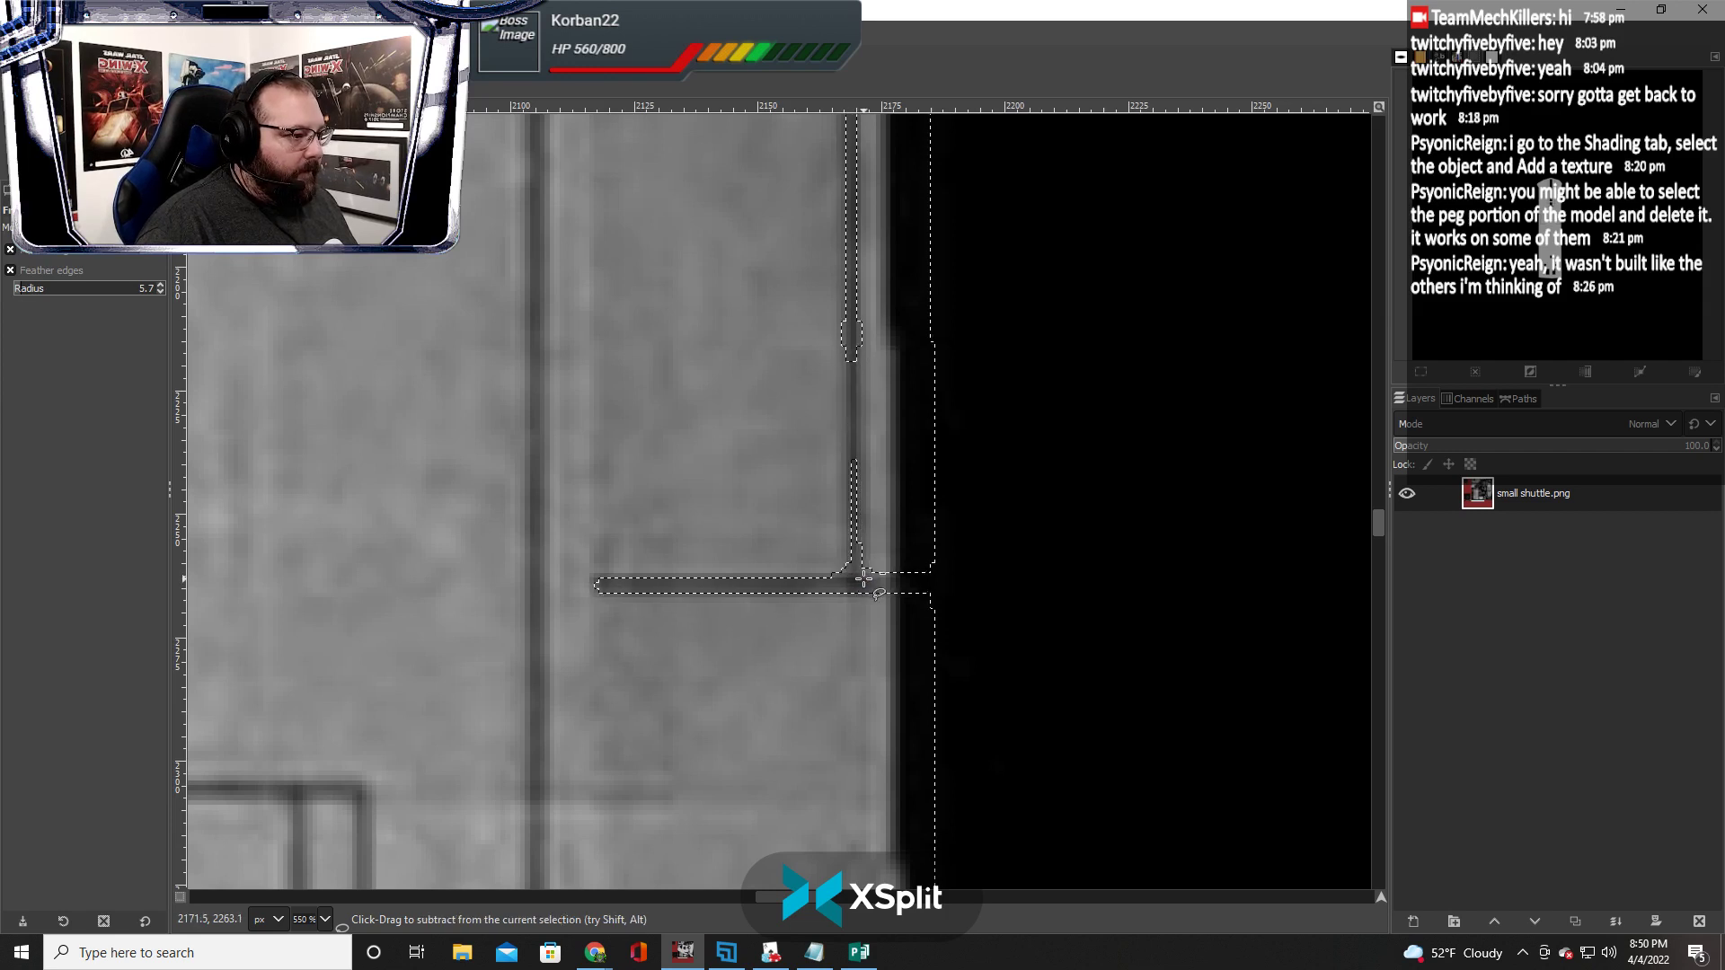
ctrl+click(864, 579)
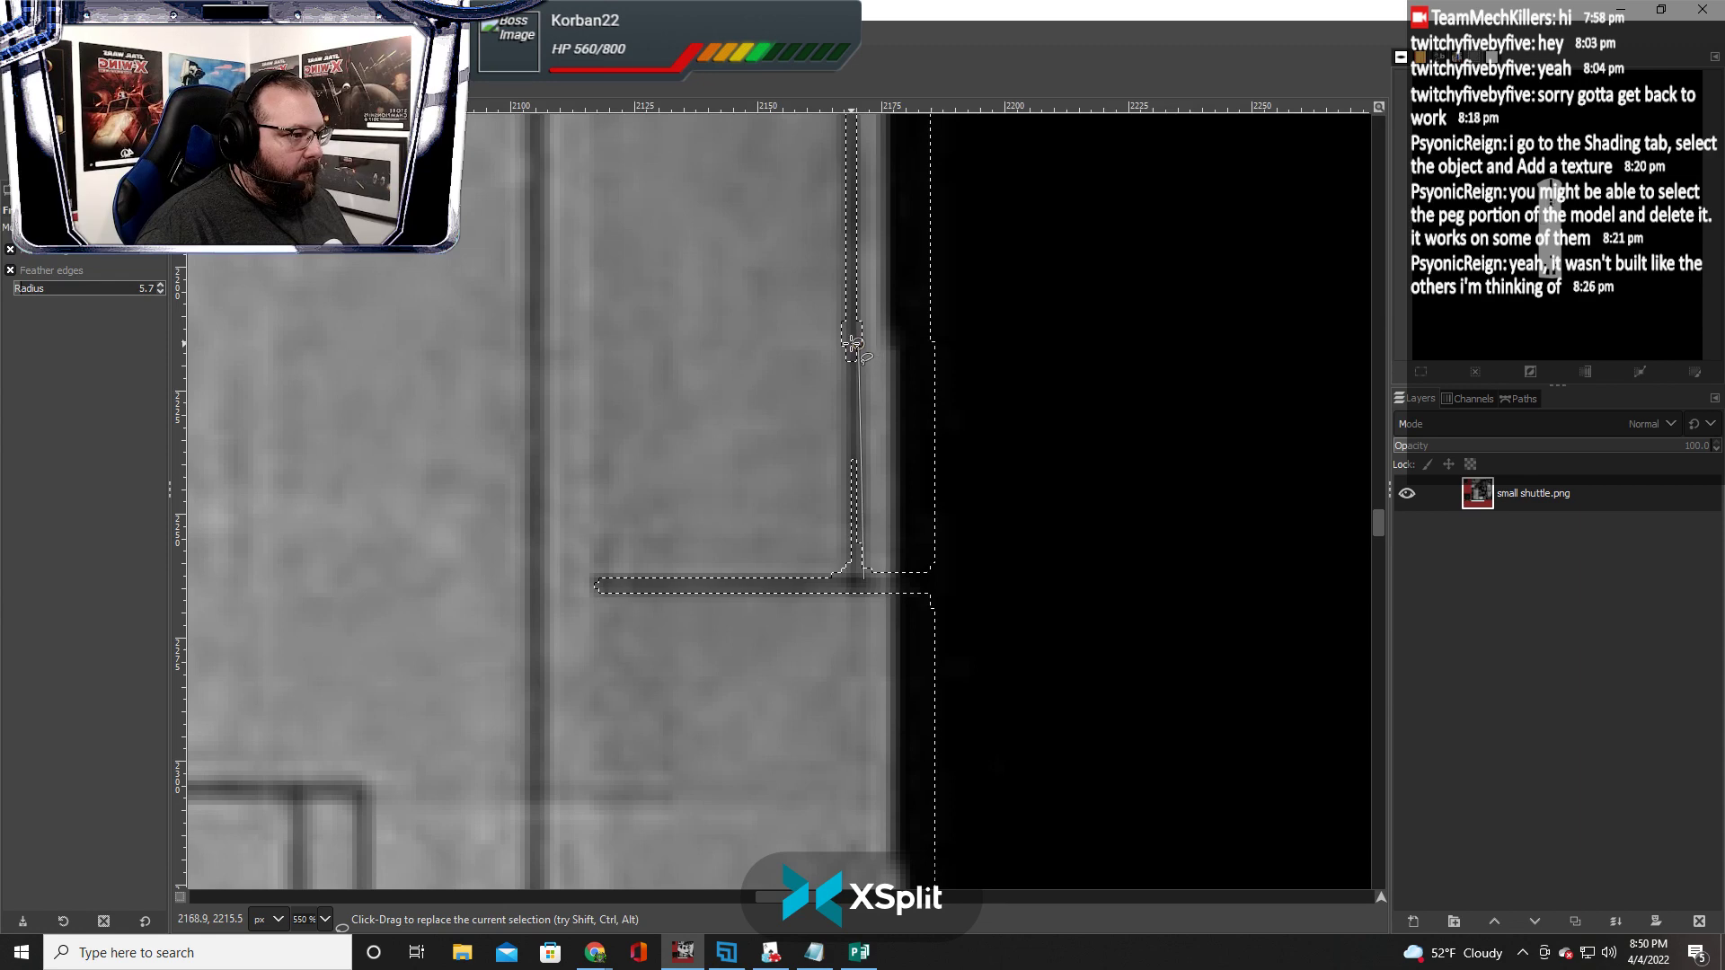
click(850, 344)
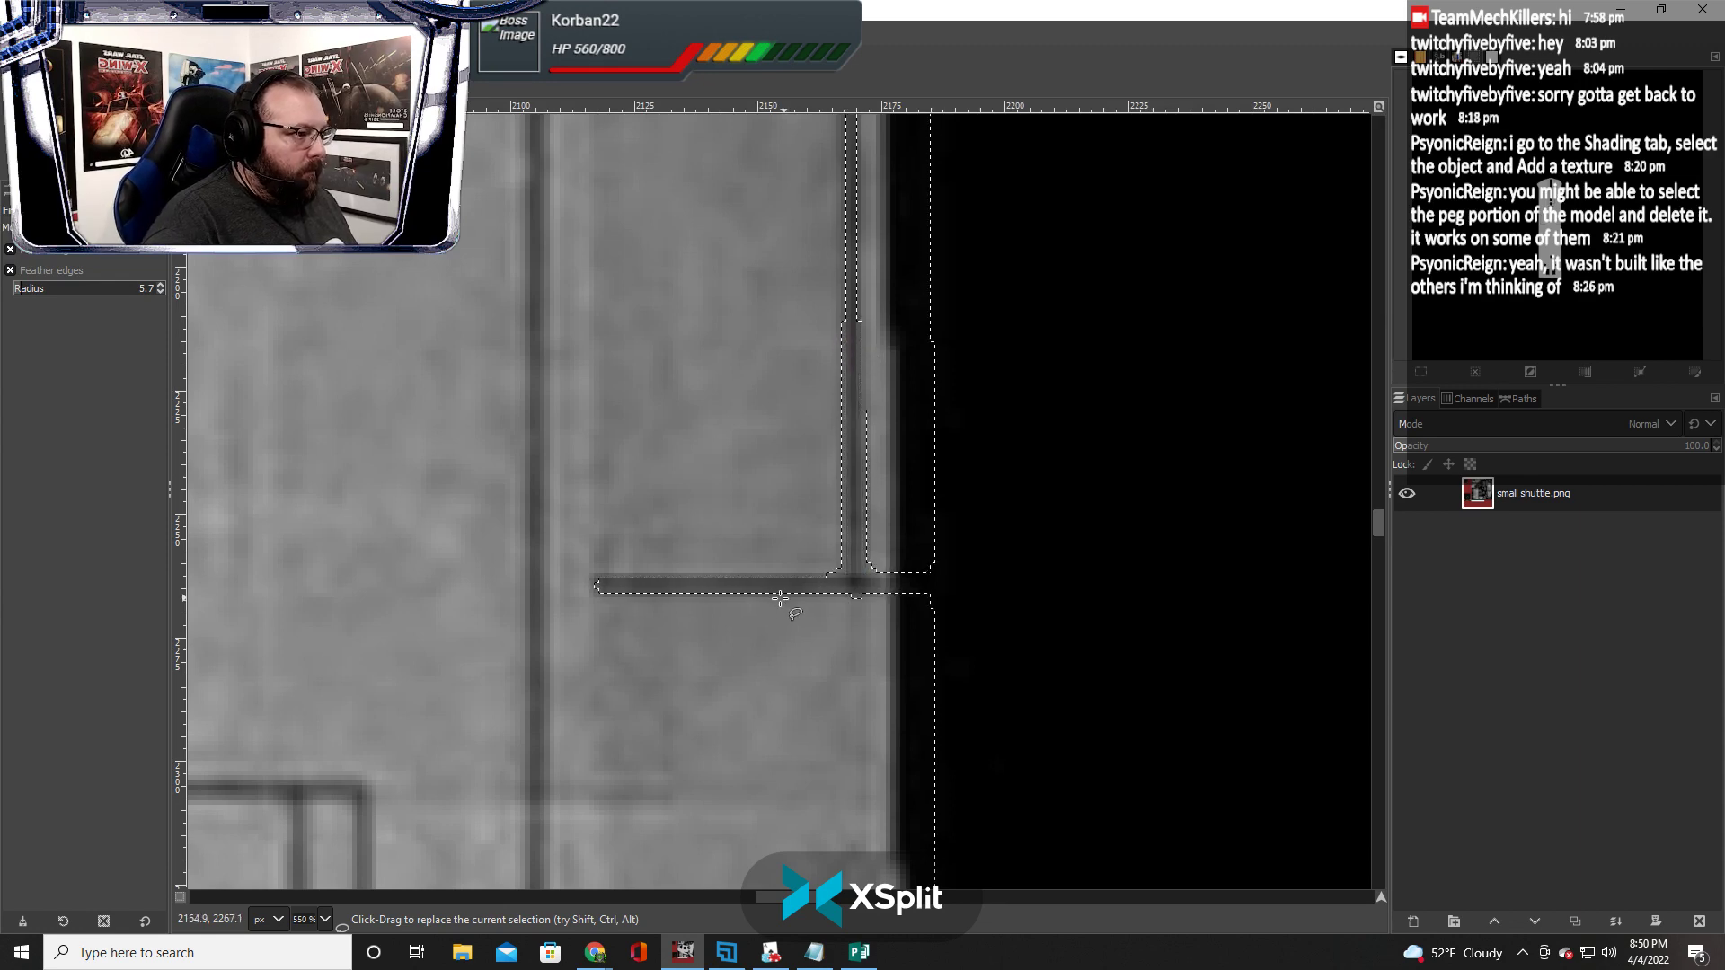
Examine the selection around the black holes, white rectangles and panel lines at the lower end of the hull
scroll(773, 598, down, 3)
scroll(773, 597, down, 10)
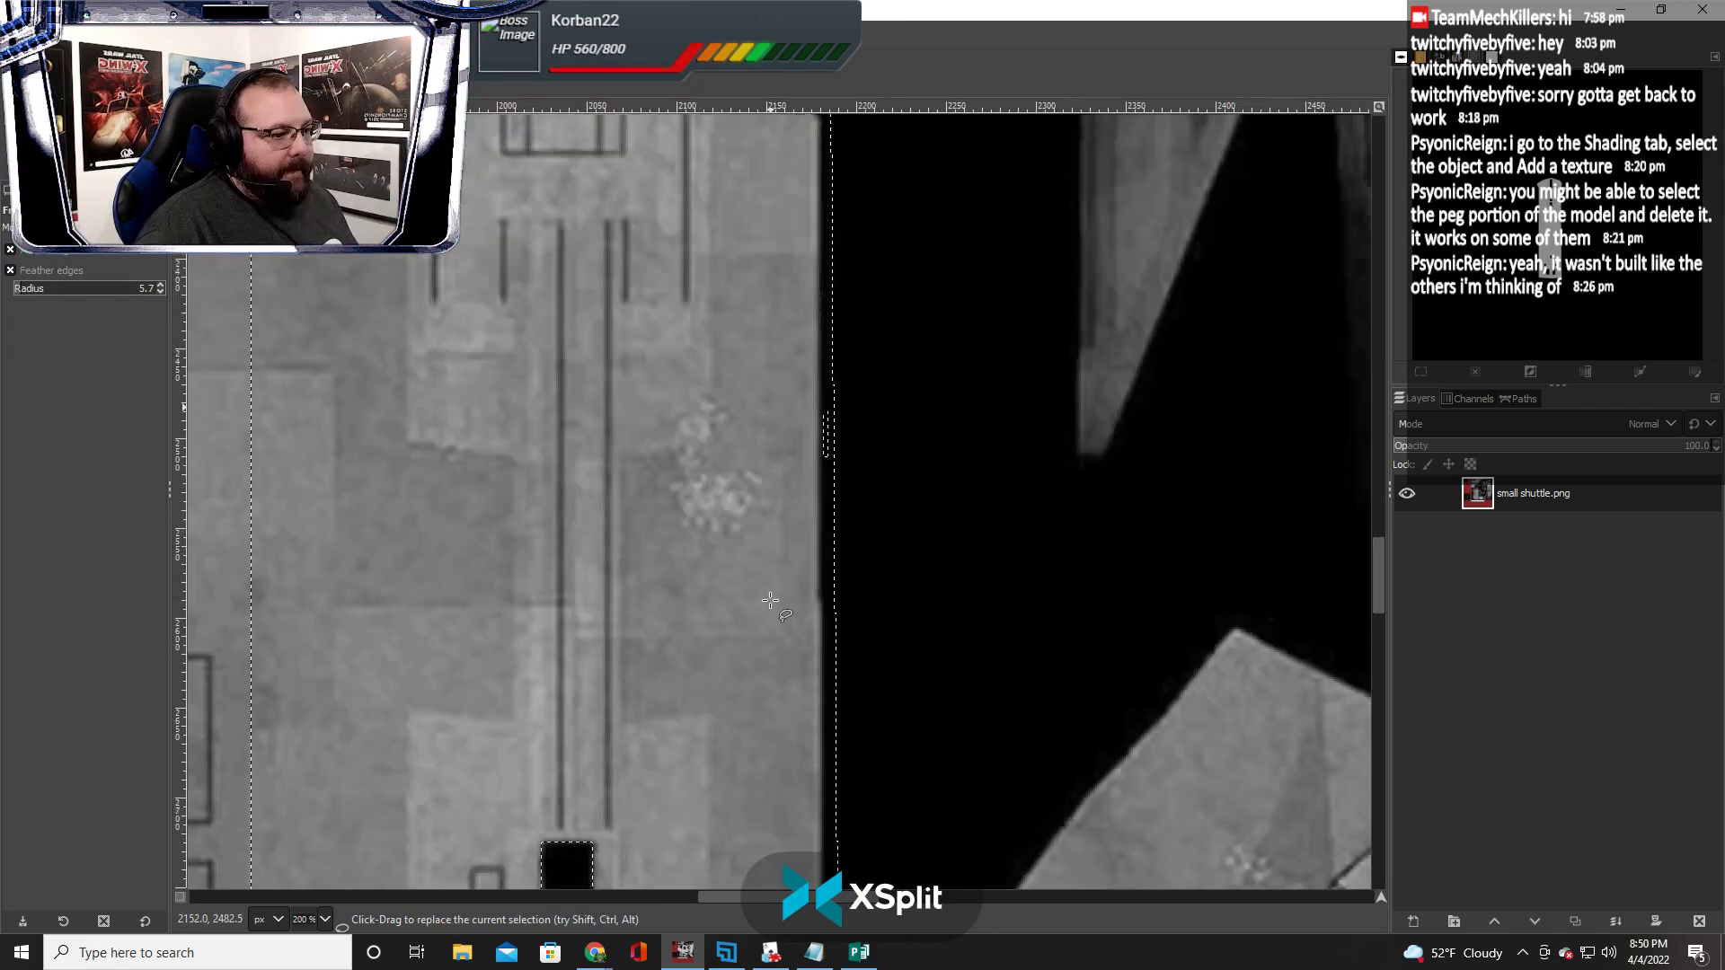
scroll(771, 601, up, 3)
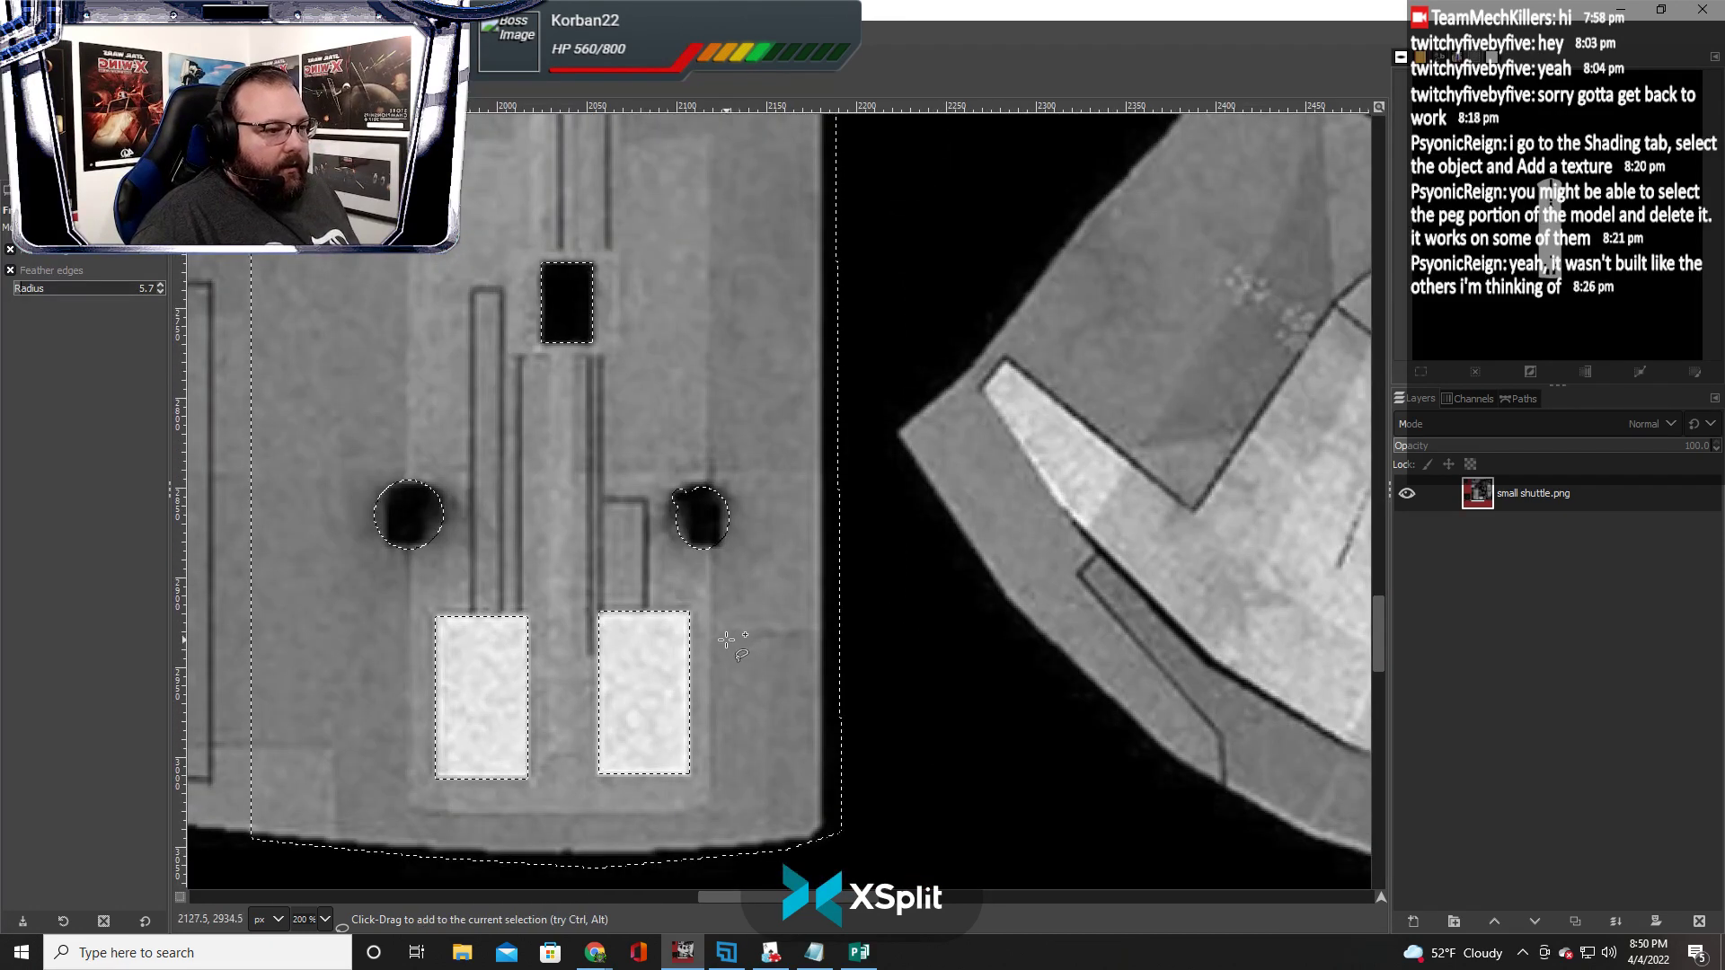
scroll(728, 640, left, 5)
scroll(729, 639, right, 5)
scroll(728, 640, up, 2)
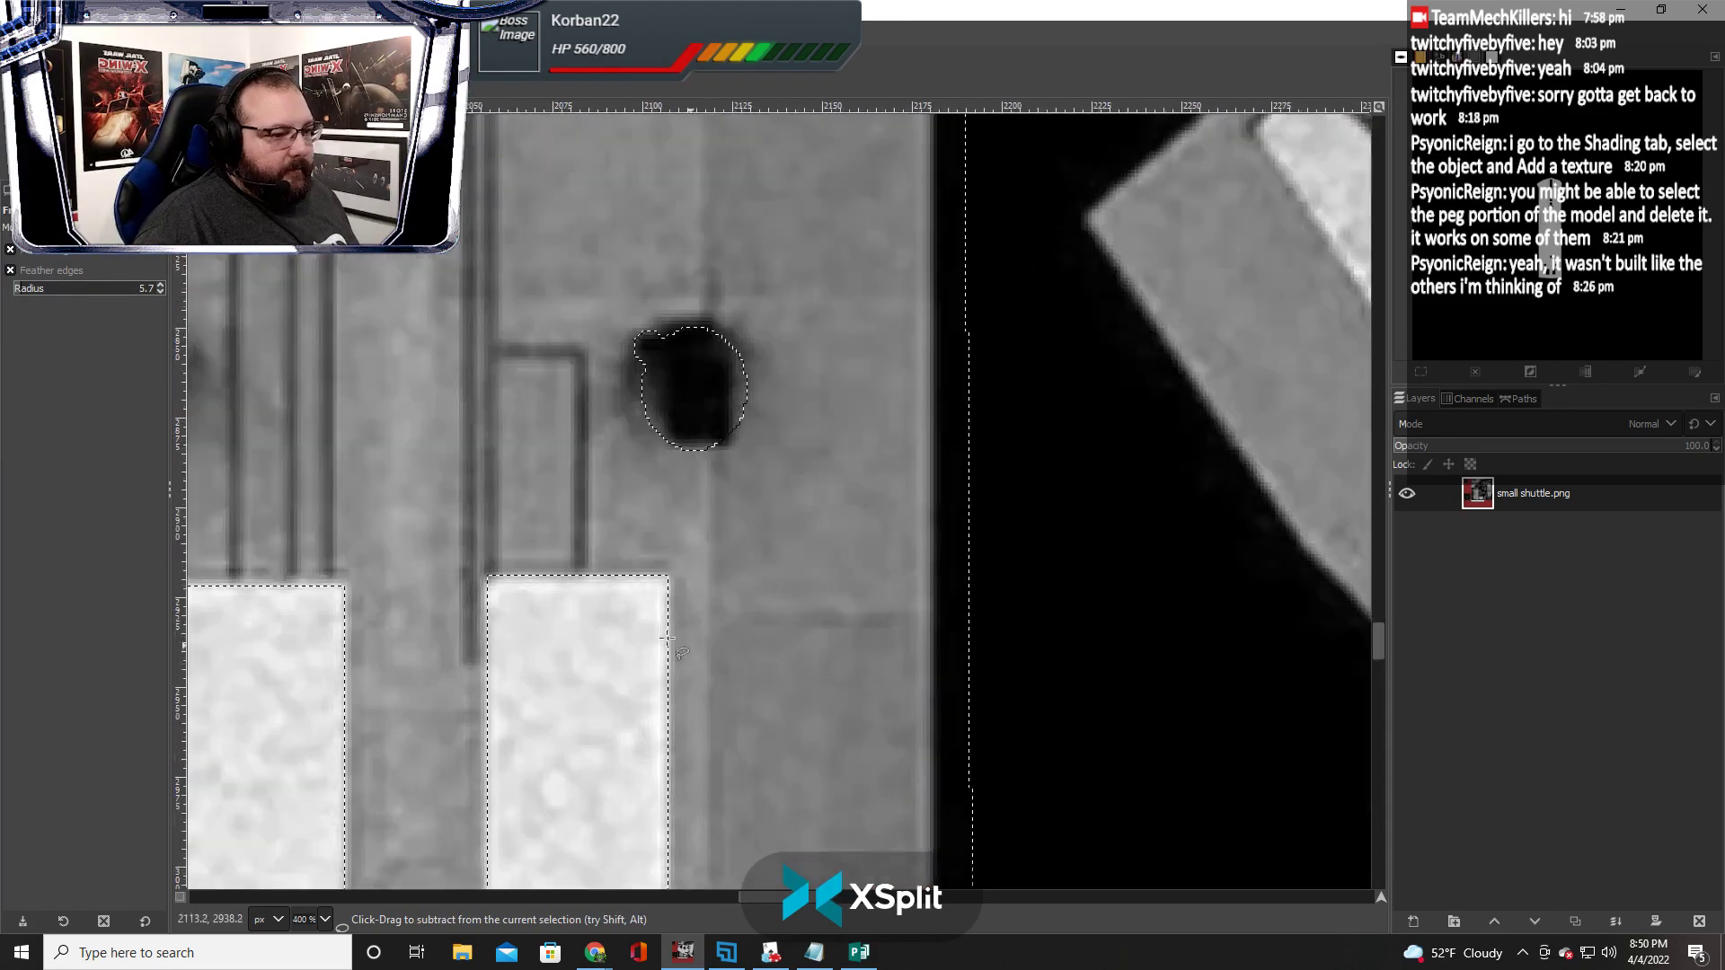
Outline the outer edge of the narrow inverted-U line above the left white rectangle with Free Select in subtract mode
scroll(494, 641, left, 3)
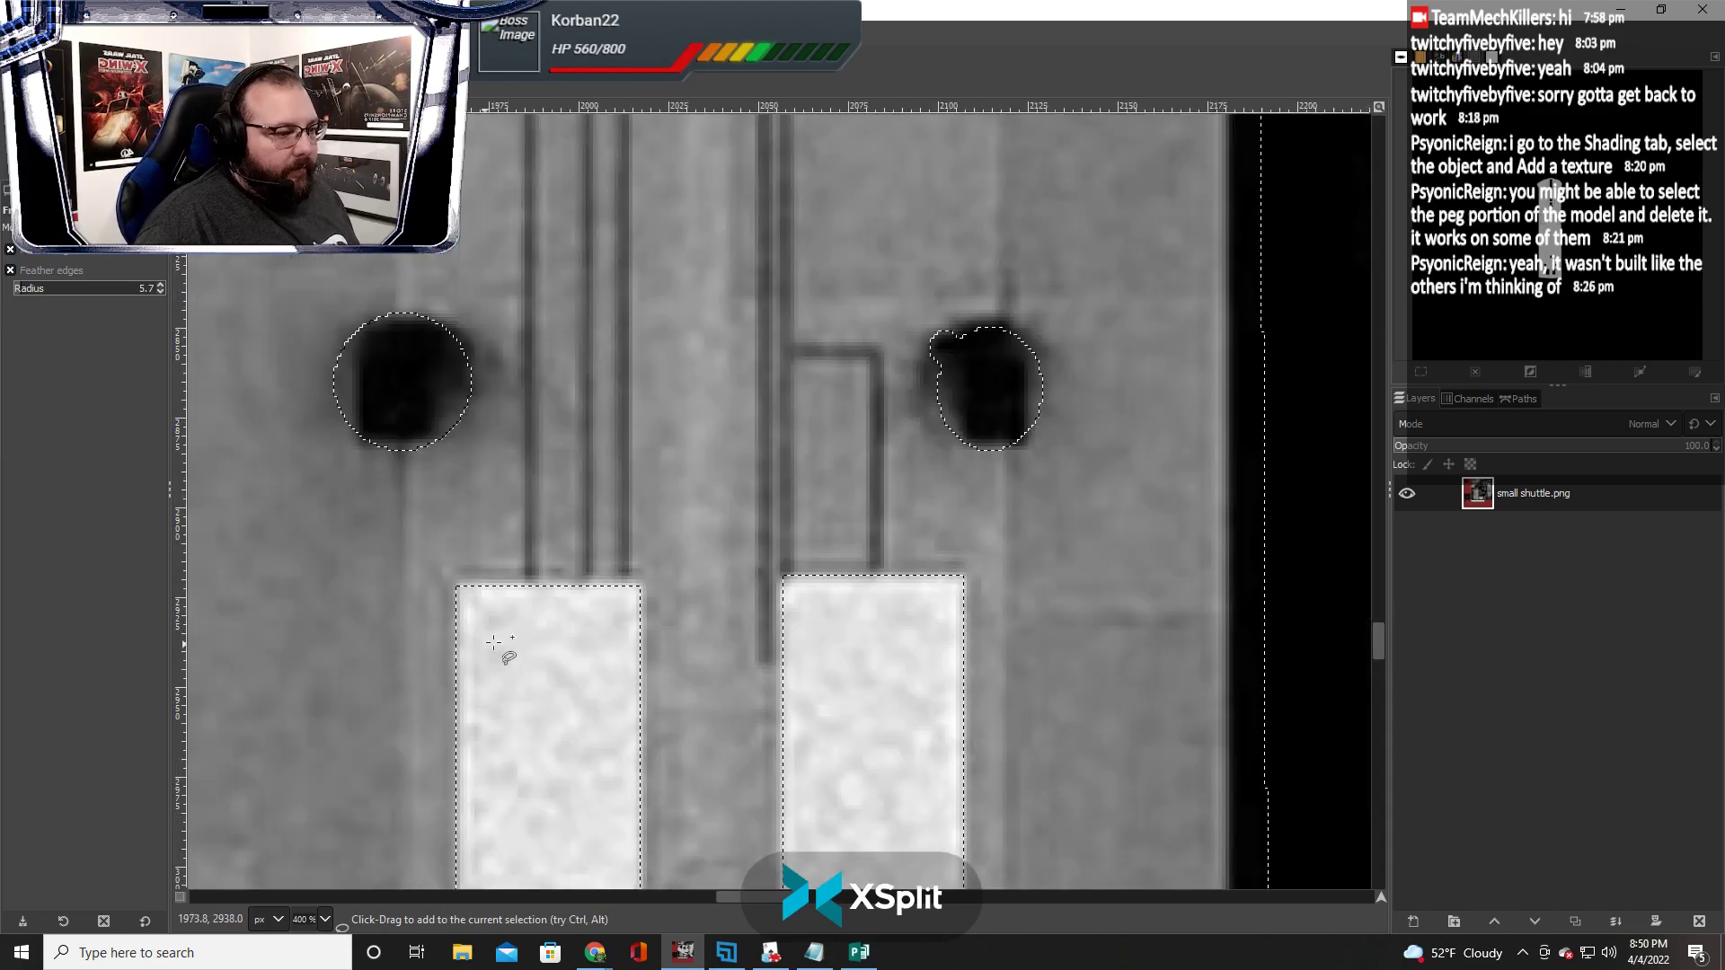
click(522, 588)
scroll(525, 539, up, 9)
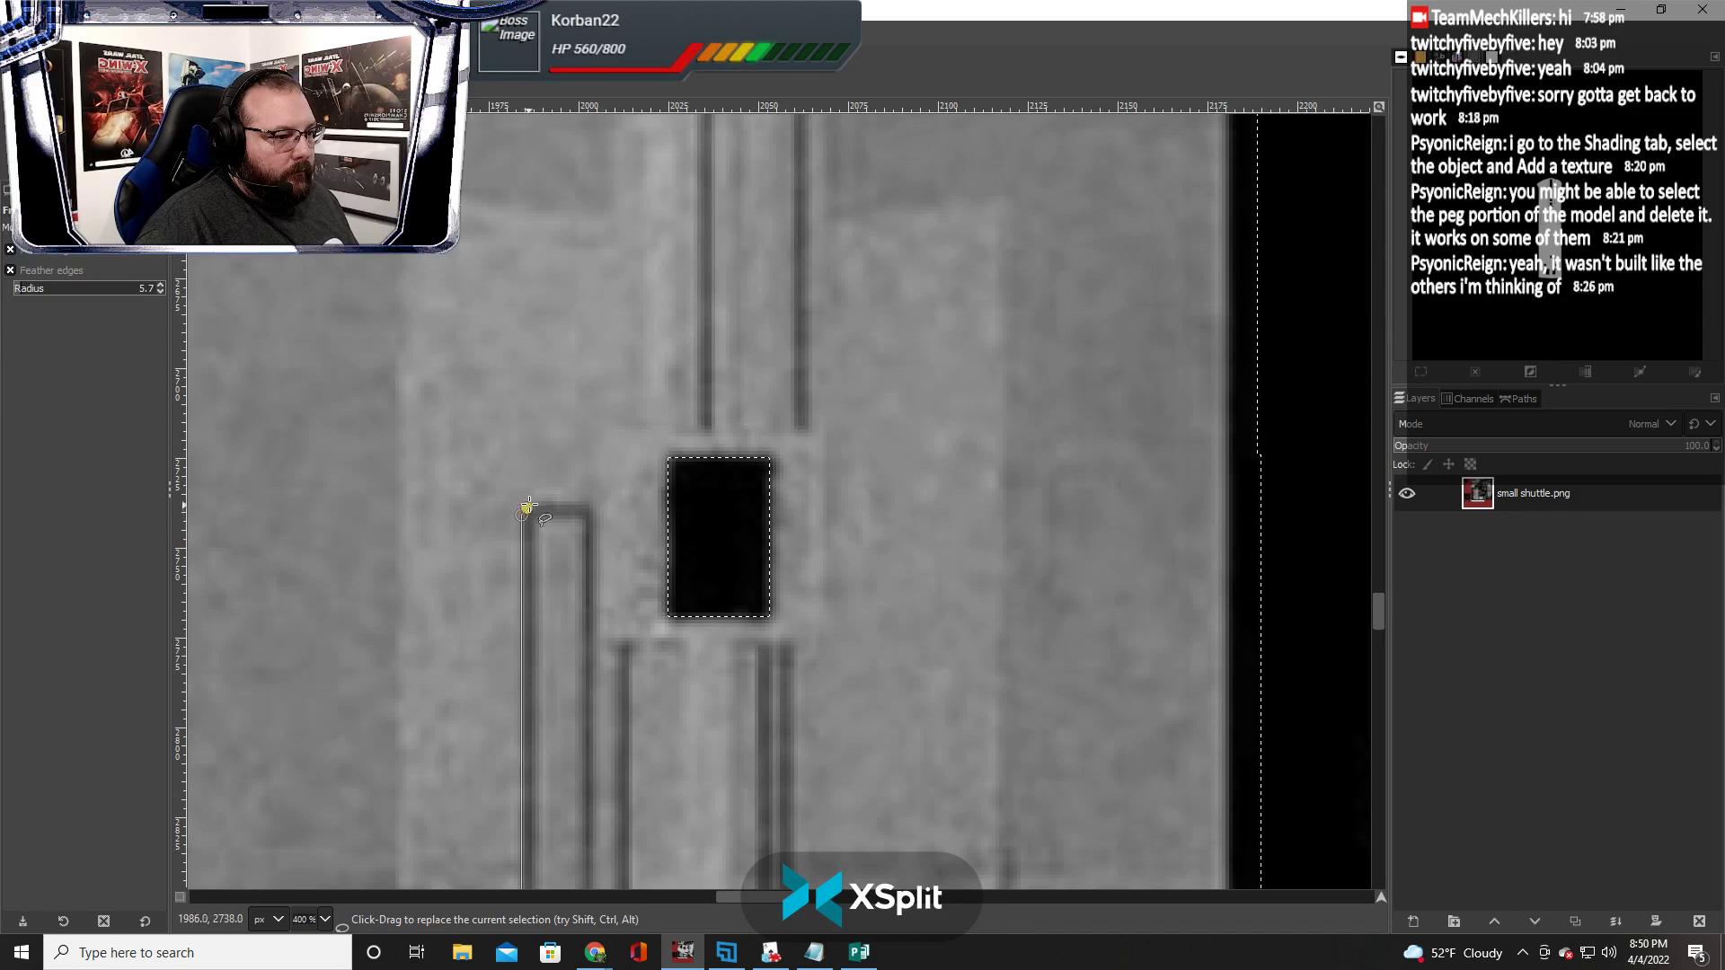
click(536, 501)
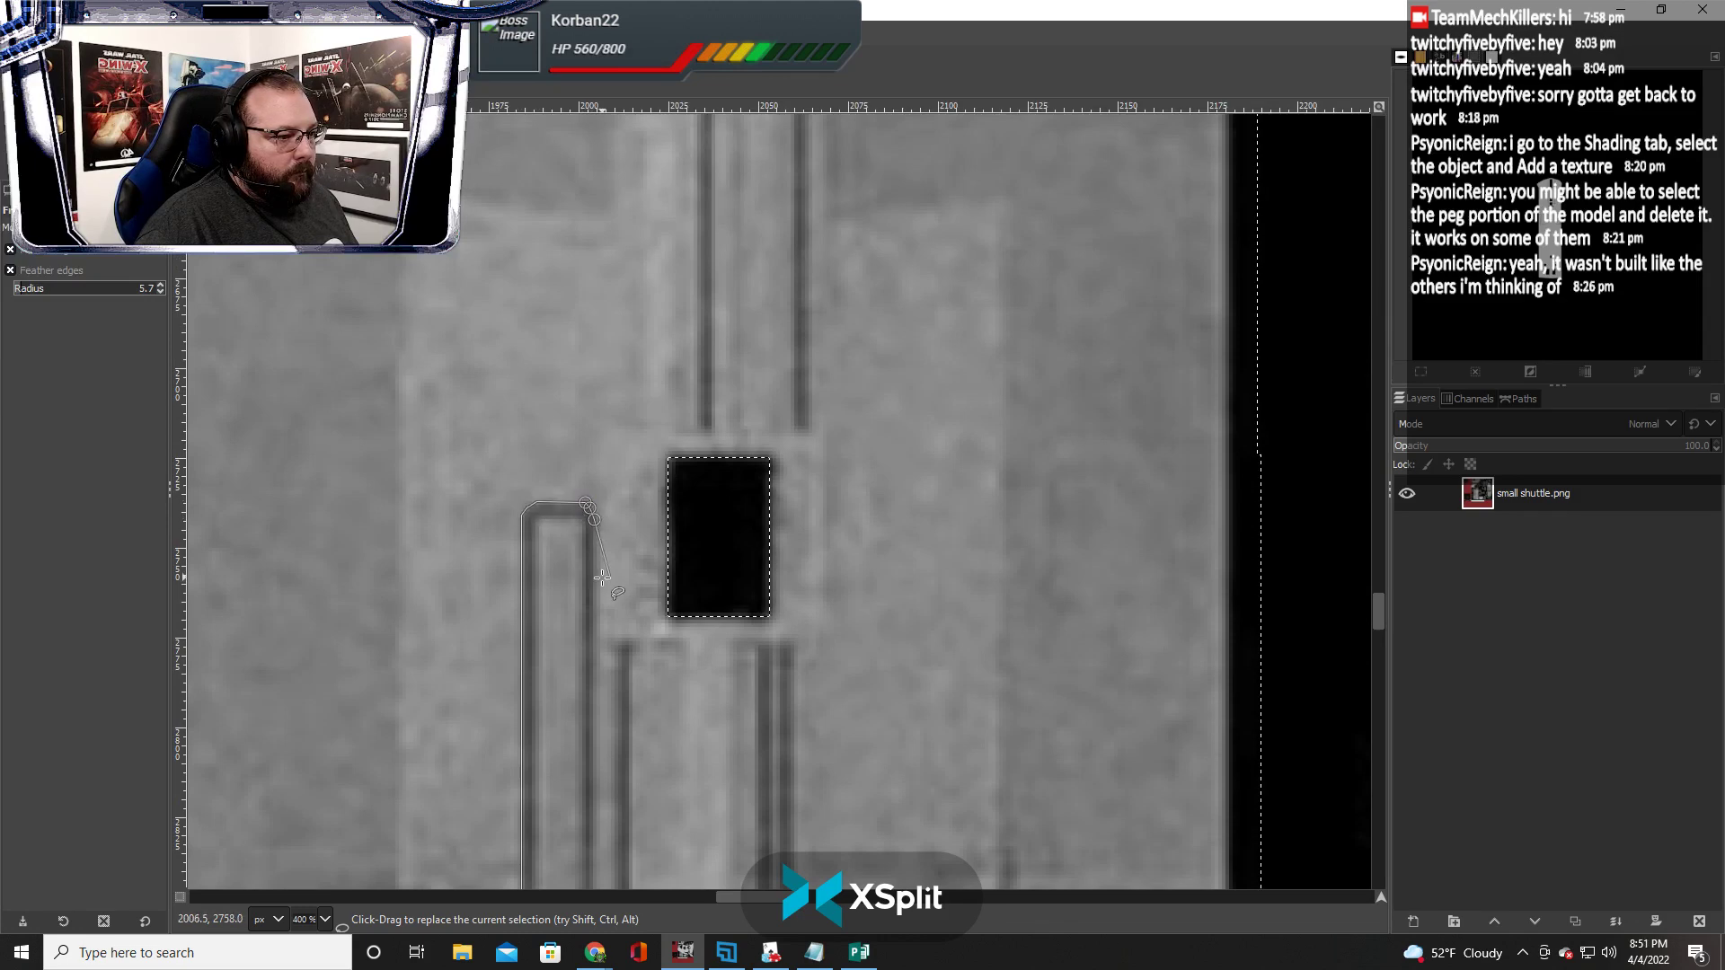
scroll(602, 589, down, 2)
scroll(602, 589, up, 3)
scroll(598, 590, down, 9)
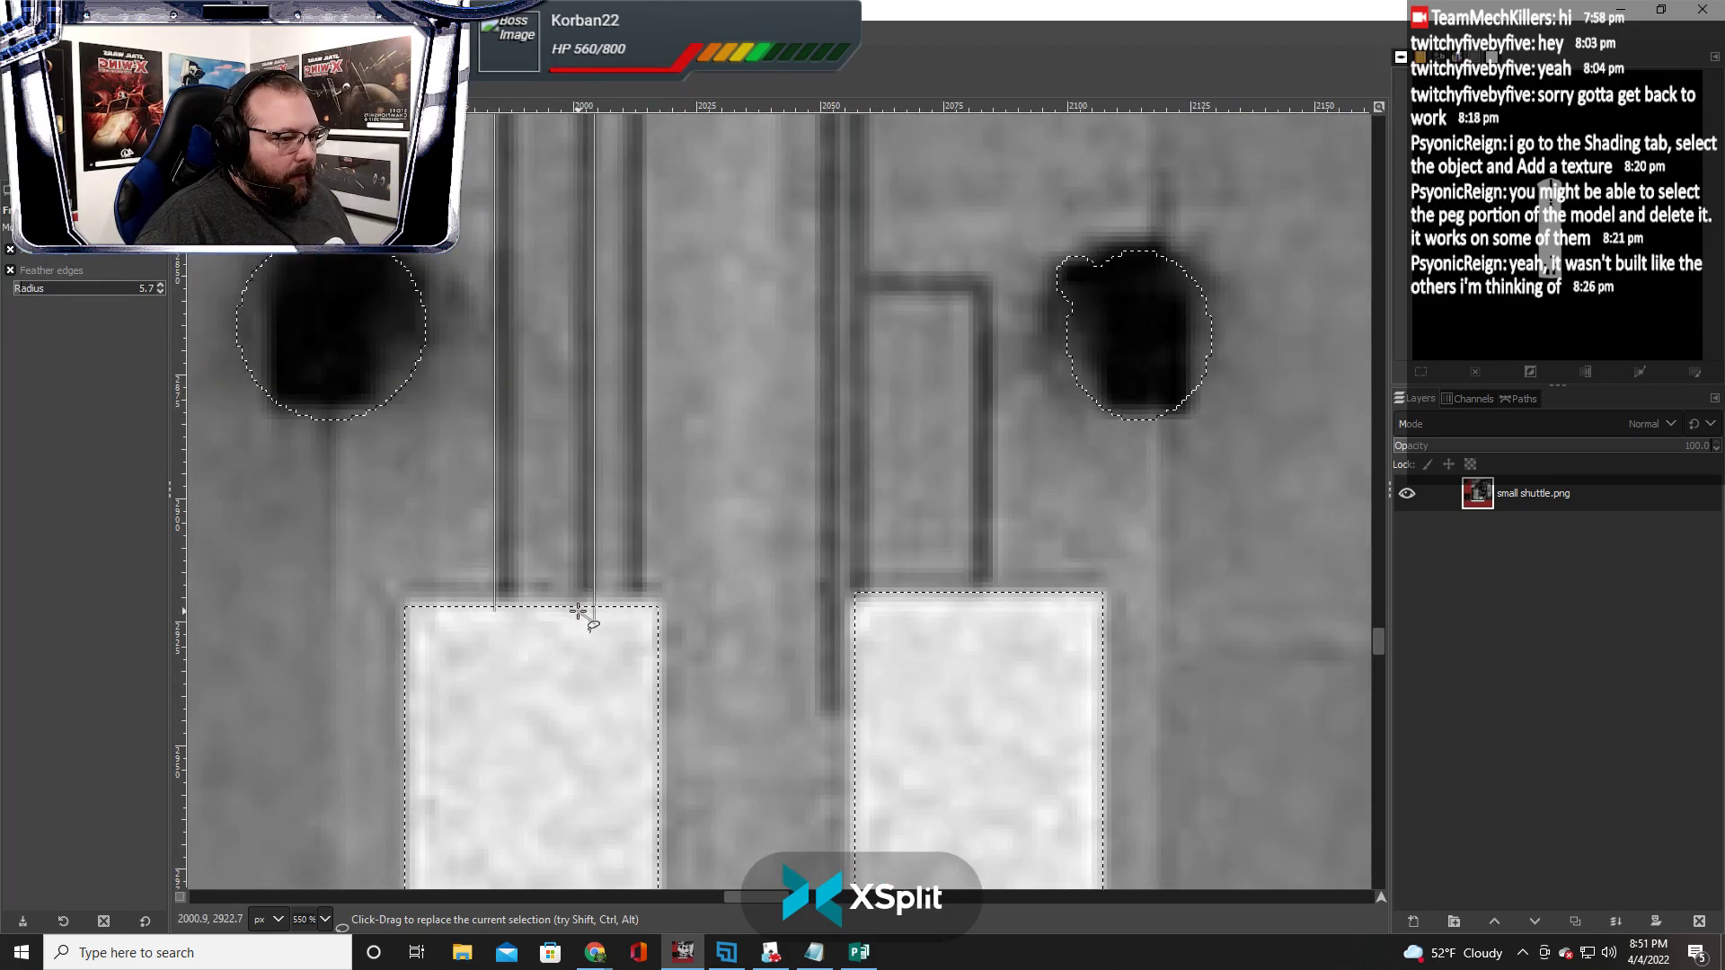
Trace the inner edge of the inverted-U line, close the outline and subtract the line from the selection
click(577, 610)
scroll(579, 507, up, 5)
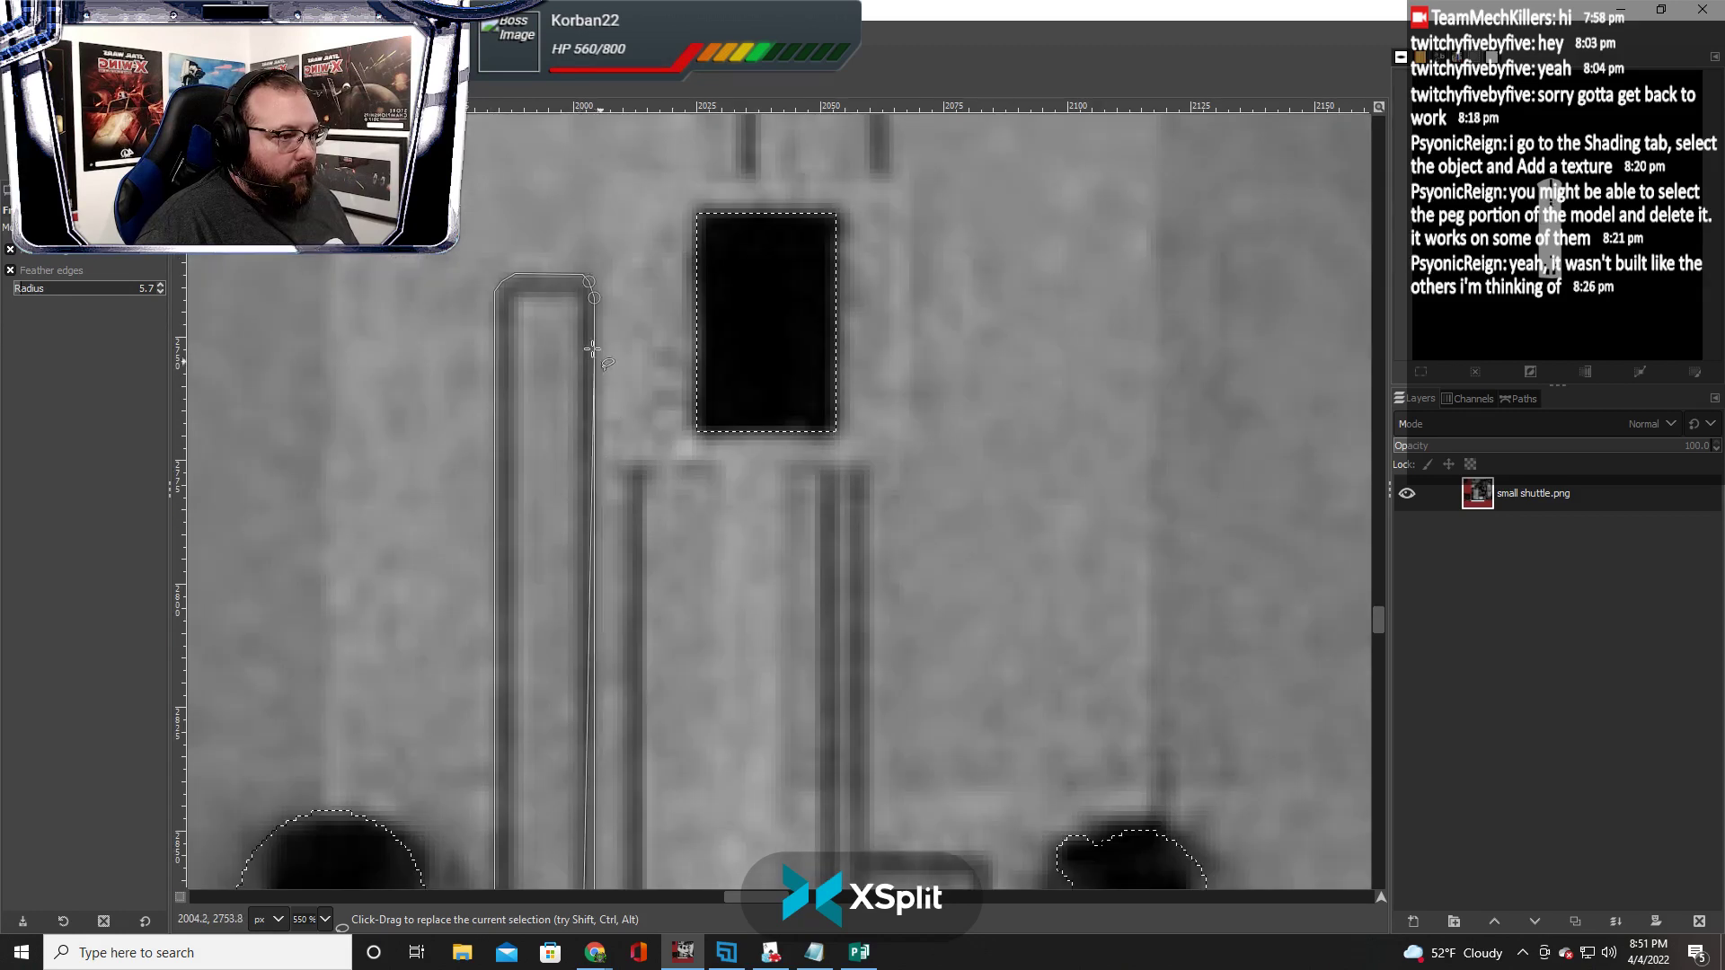
click(579, 298)
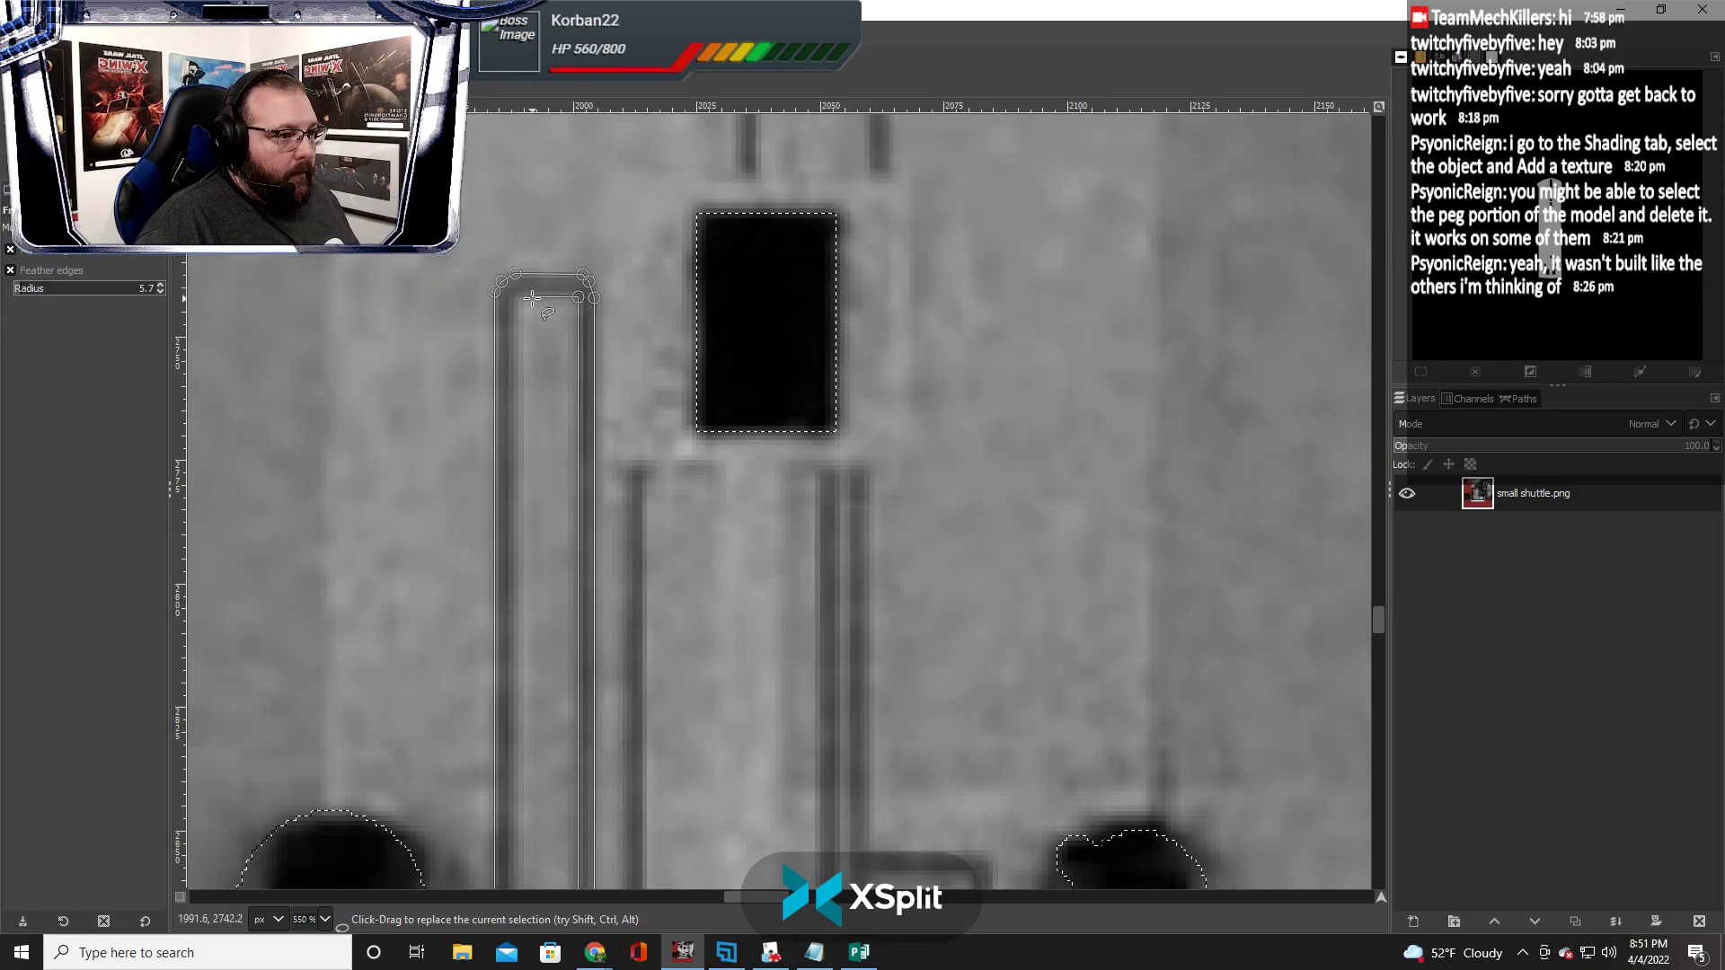
click(513, 297)
scroll(523, 507, down, 3)
scroll(523, 509, up, 1)
scroll(522, 507, down, 3)
scroll(520, 504, up, 3)
scroll(521, 505, down, 2)
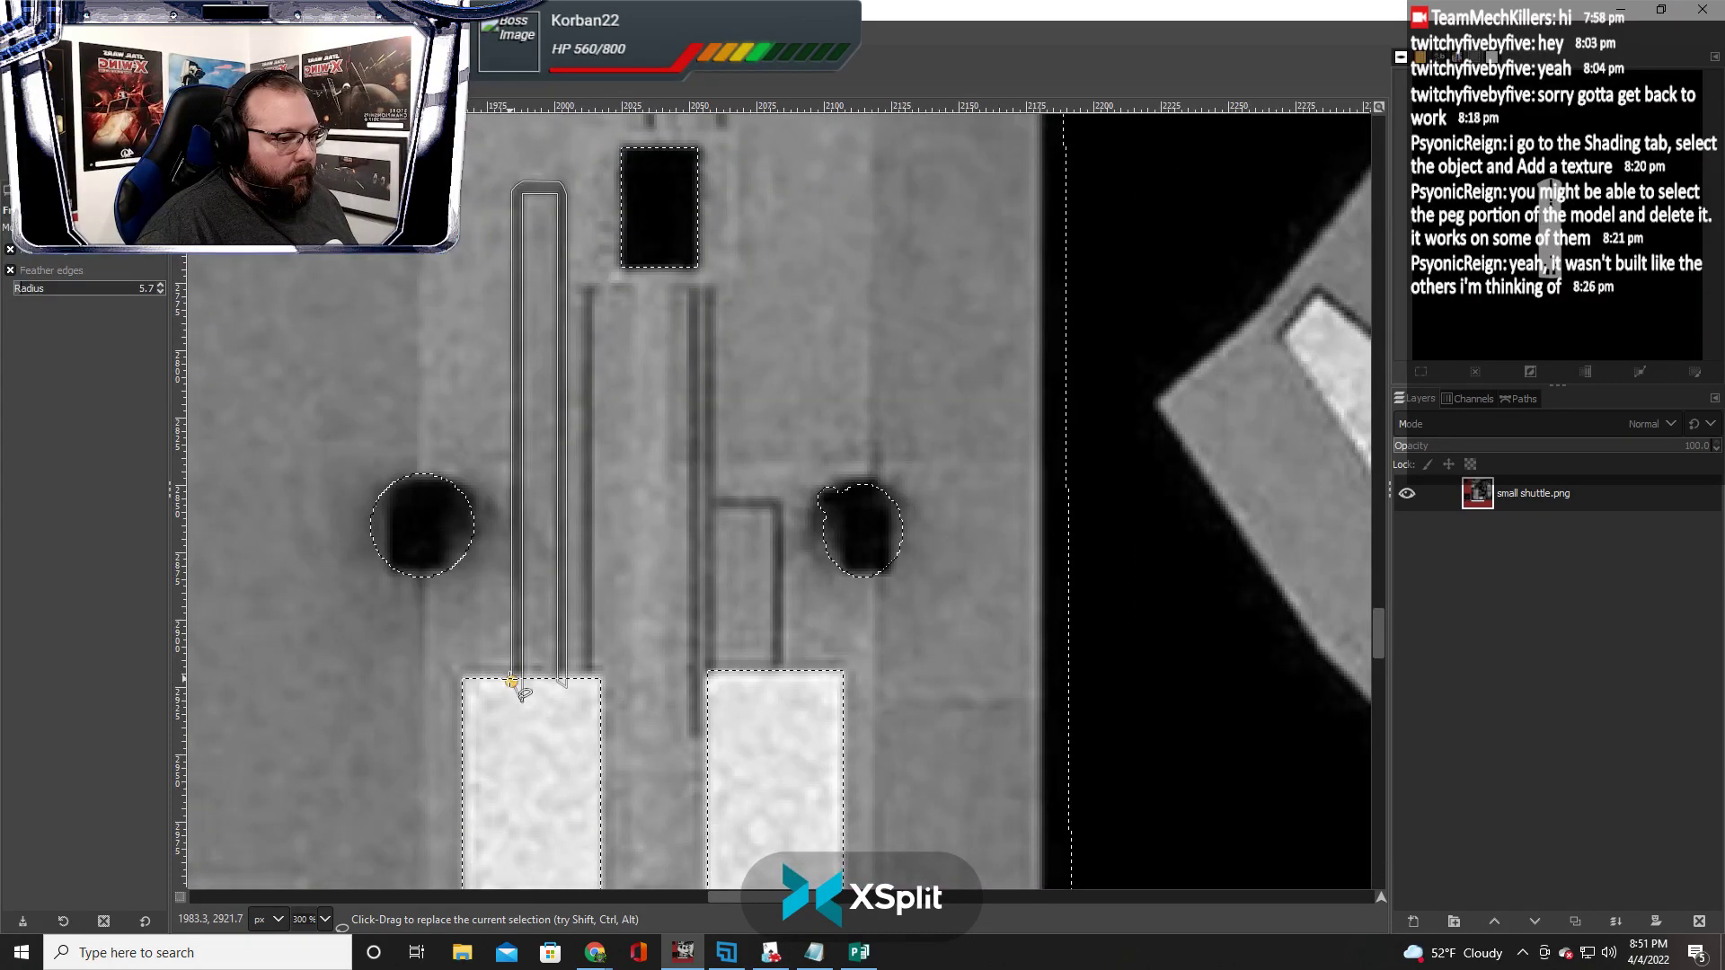
key(Return)
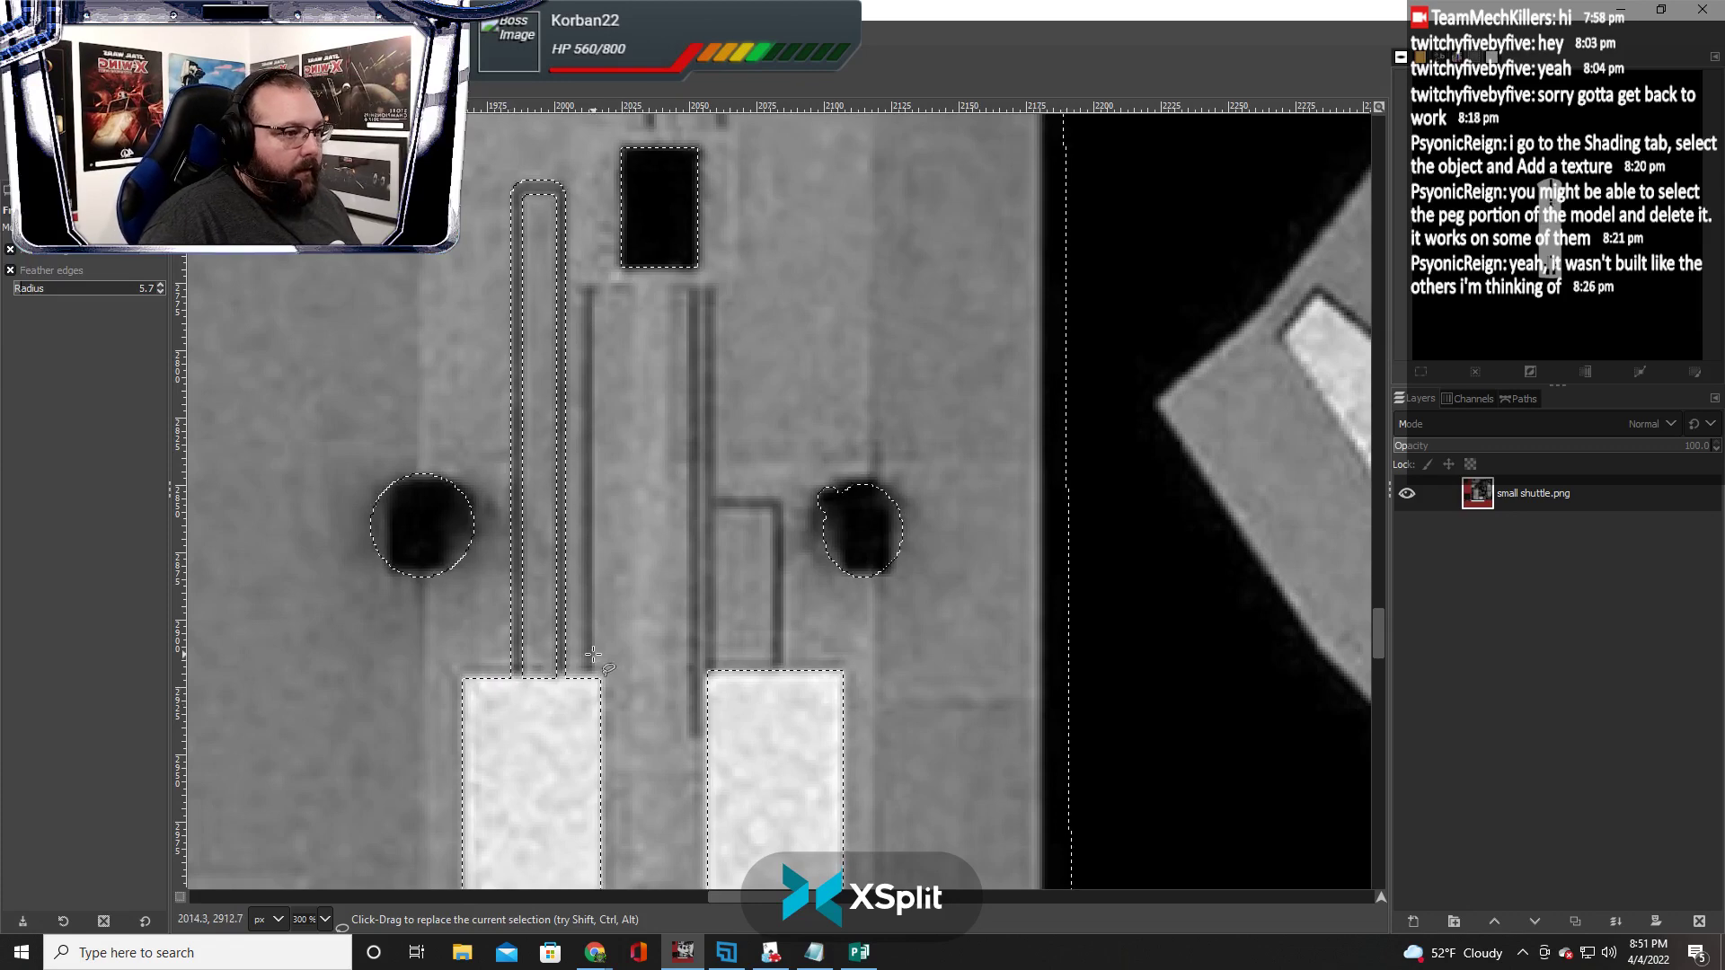
Subtract the vertical line just right of the inverted U, from its upper end below the black rectangle down to the left white rectangle
key(ctrl)
ctrl+scroll(586, 691, up, 1)
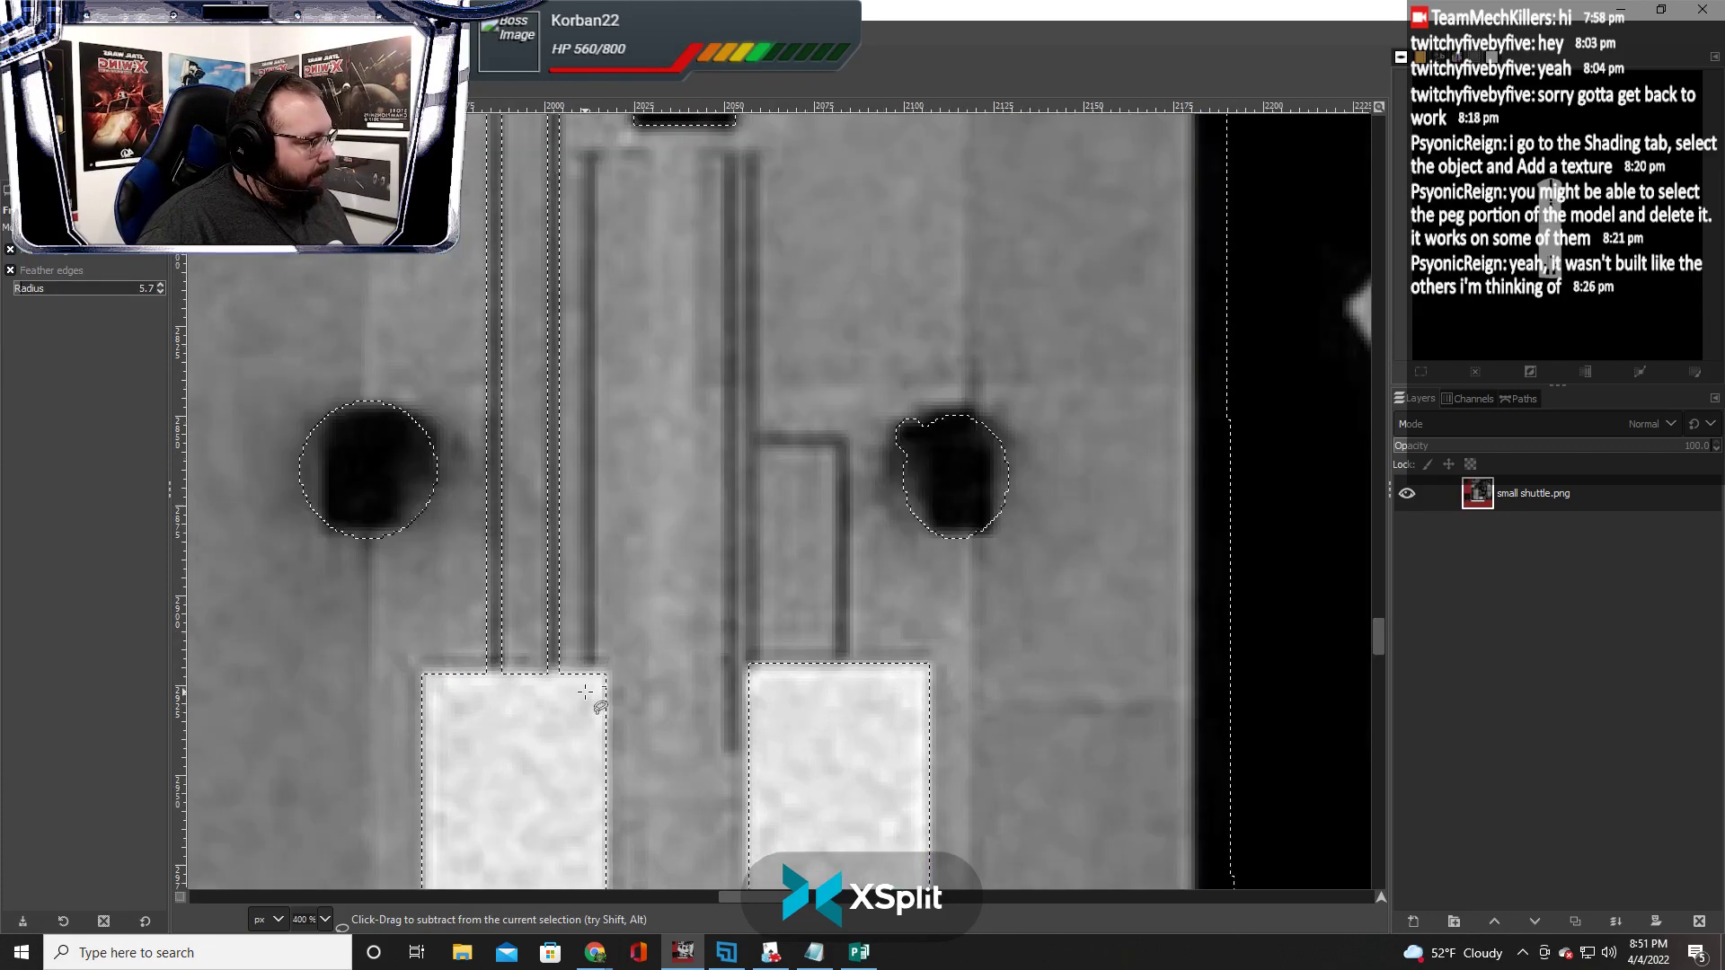
scroll(575, 489, down, 2)
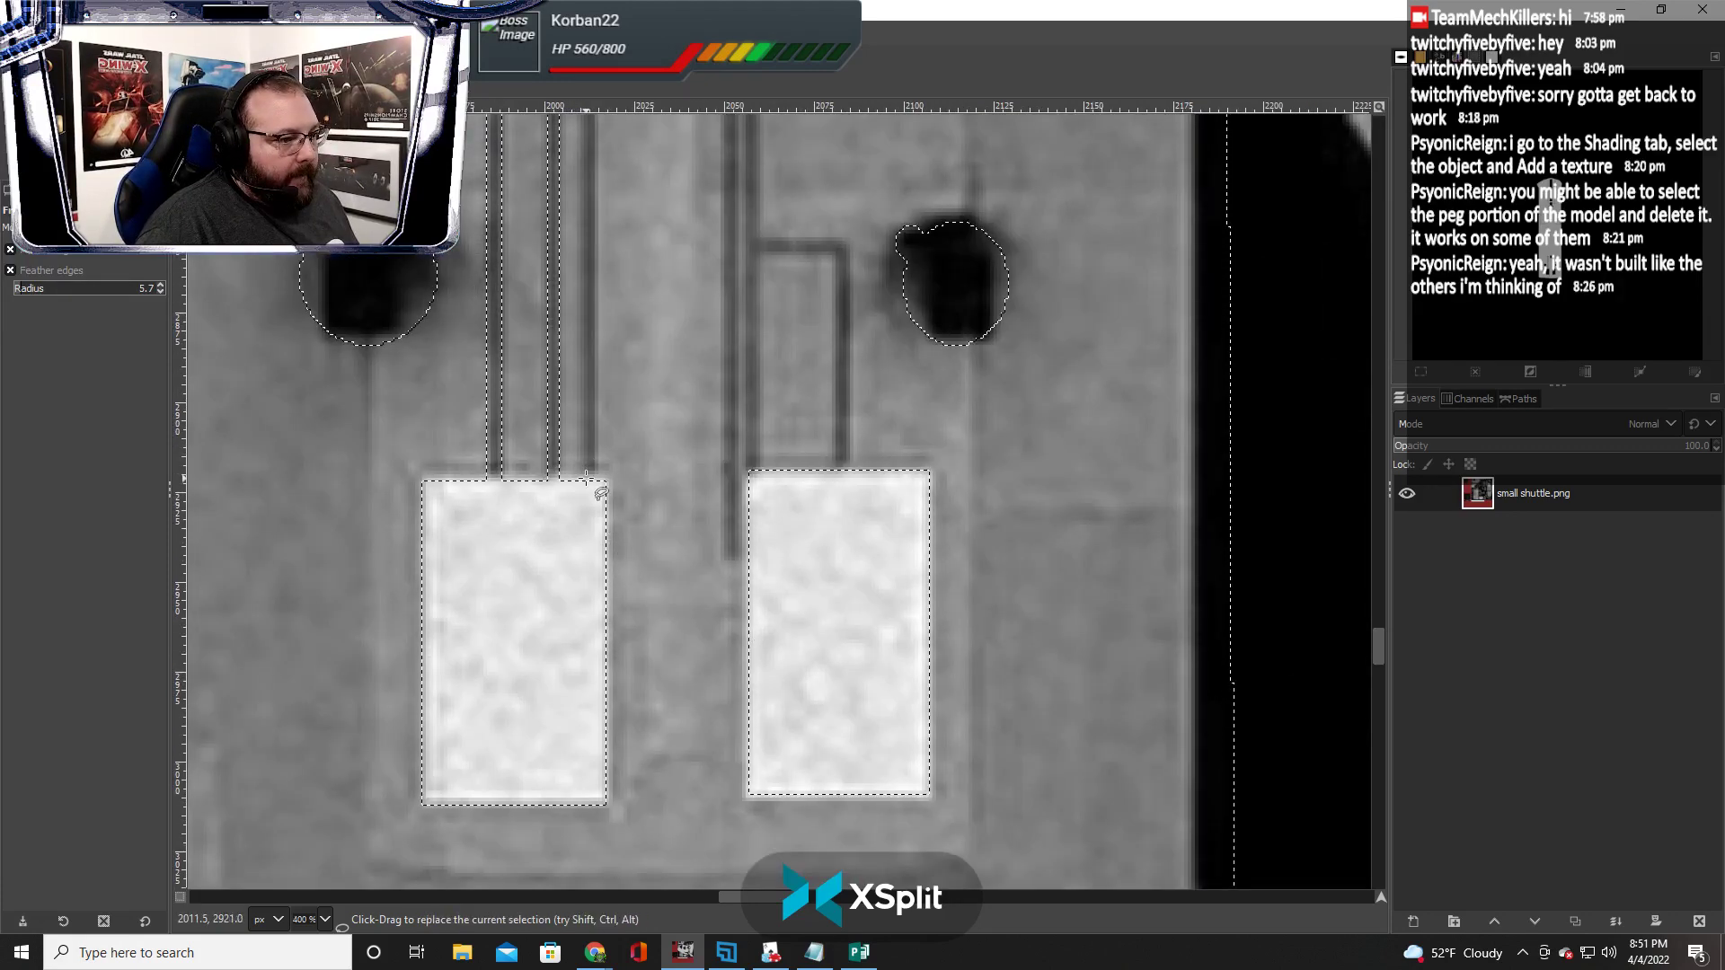
key(ctrl)
ctrl+click(585, 487)
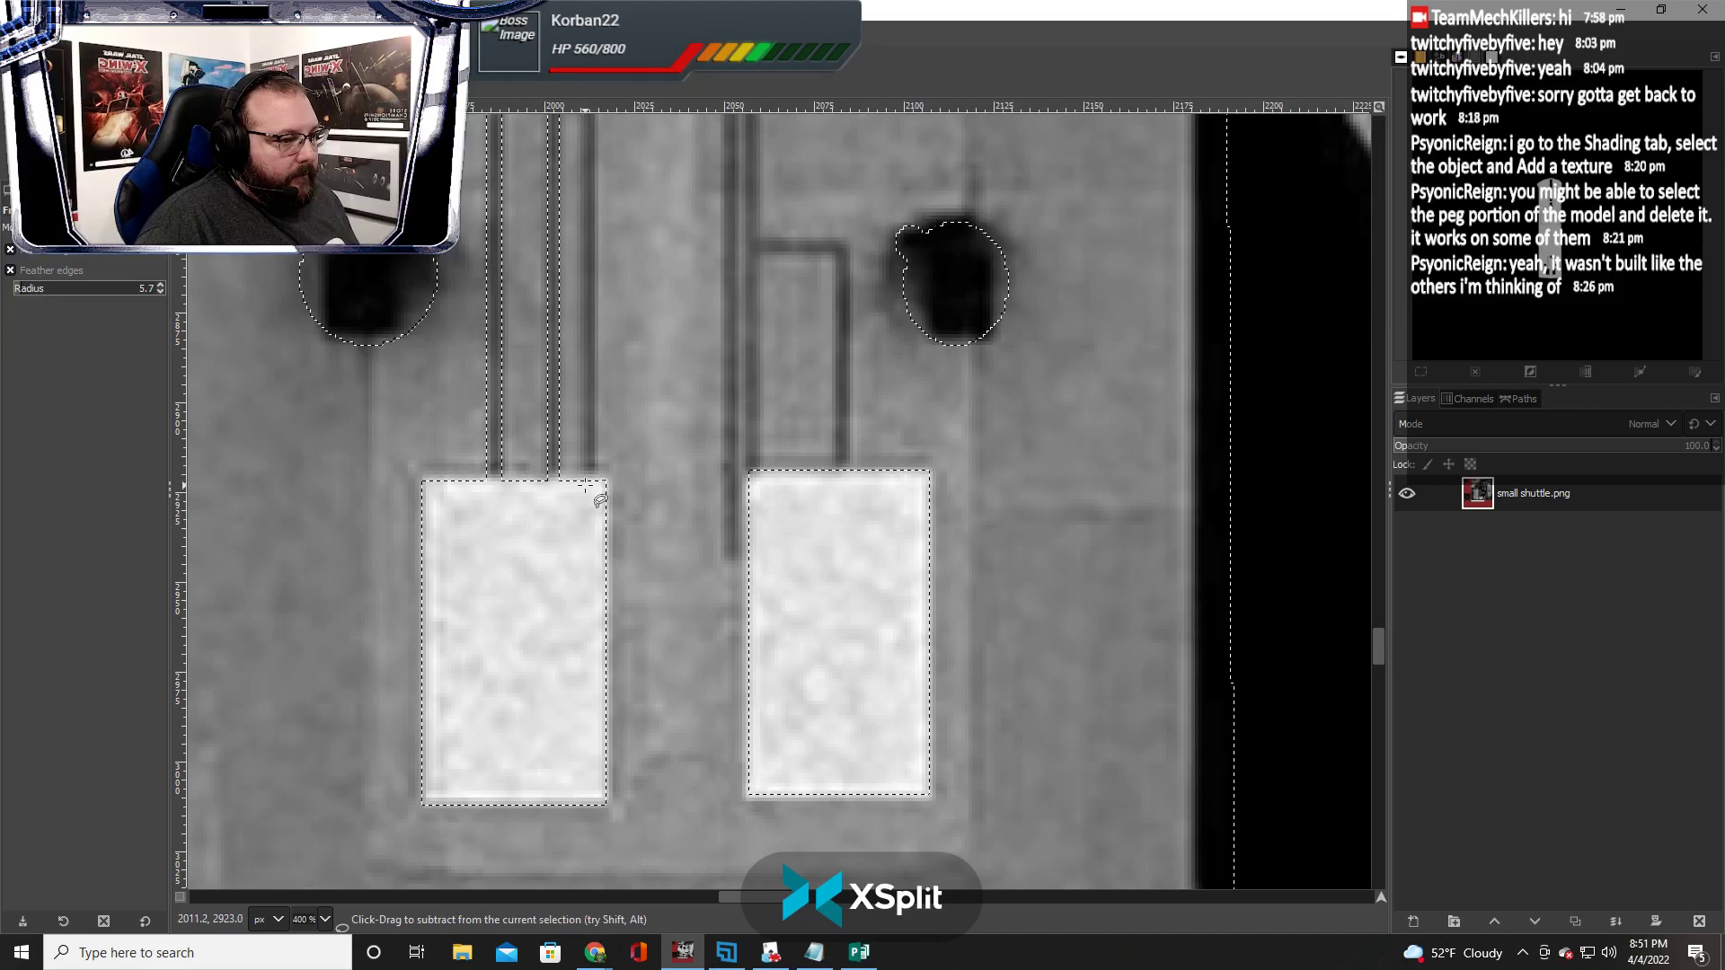
scroll(585, 404, up, 5)
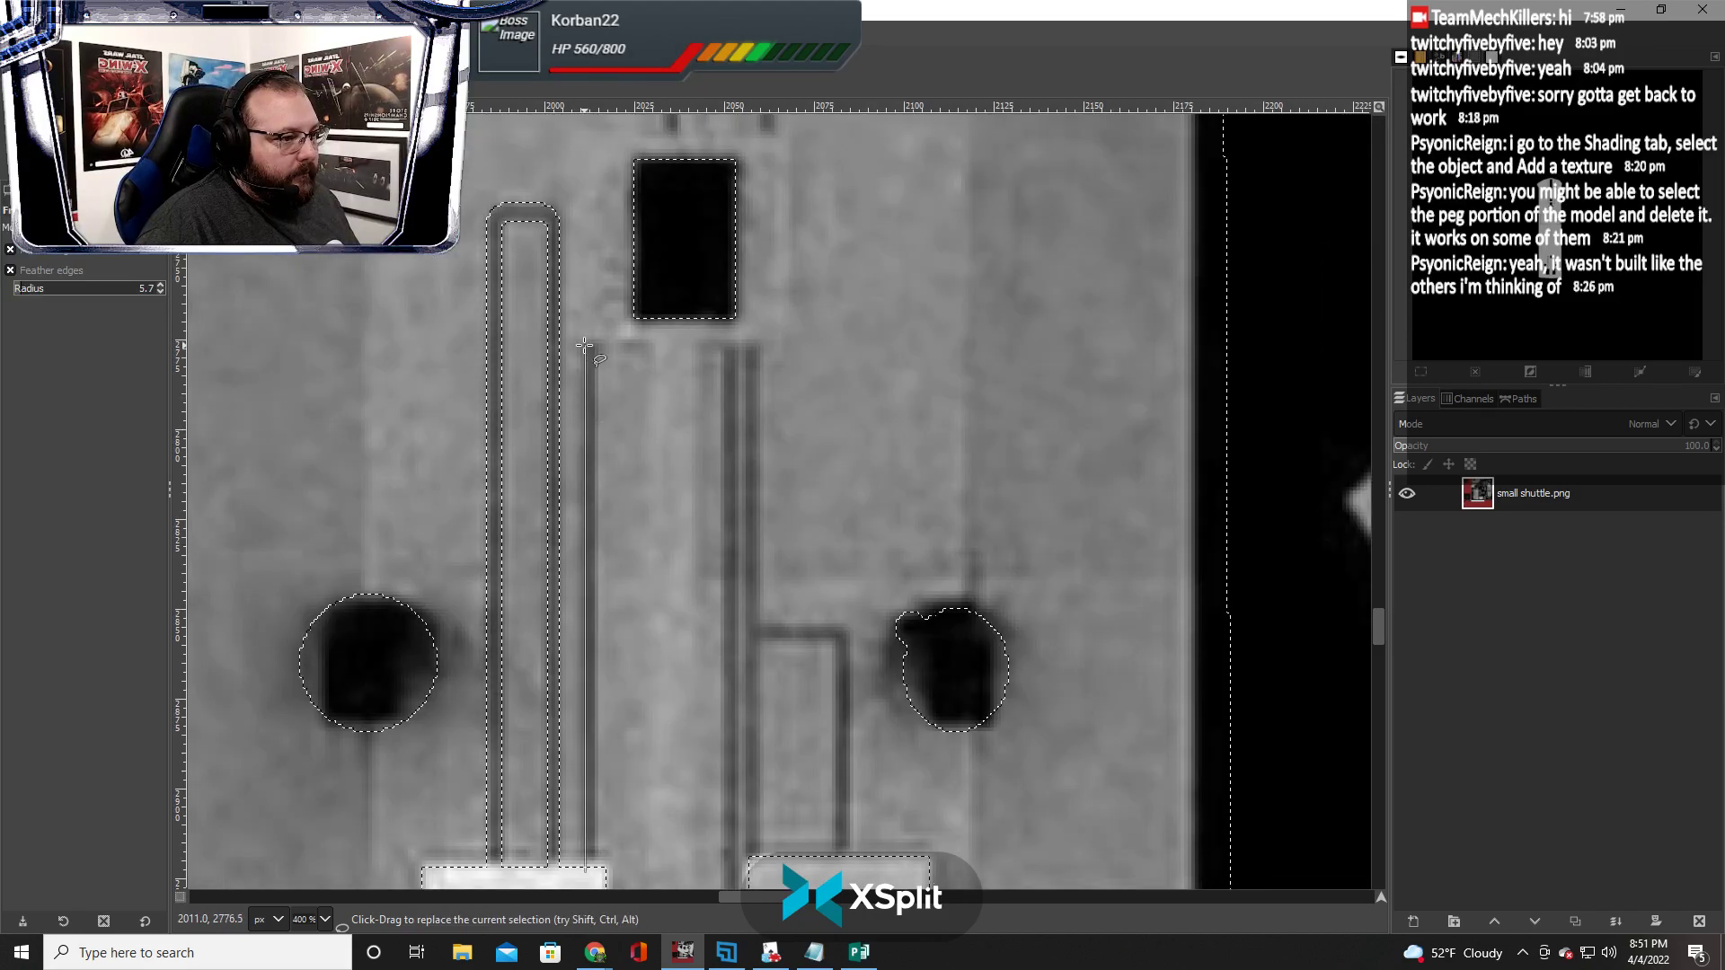
click(586, 873)
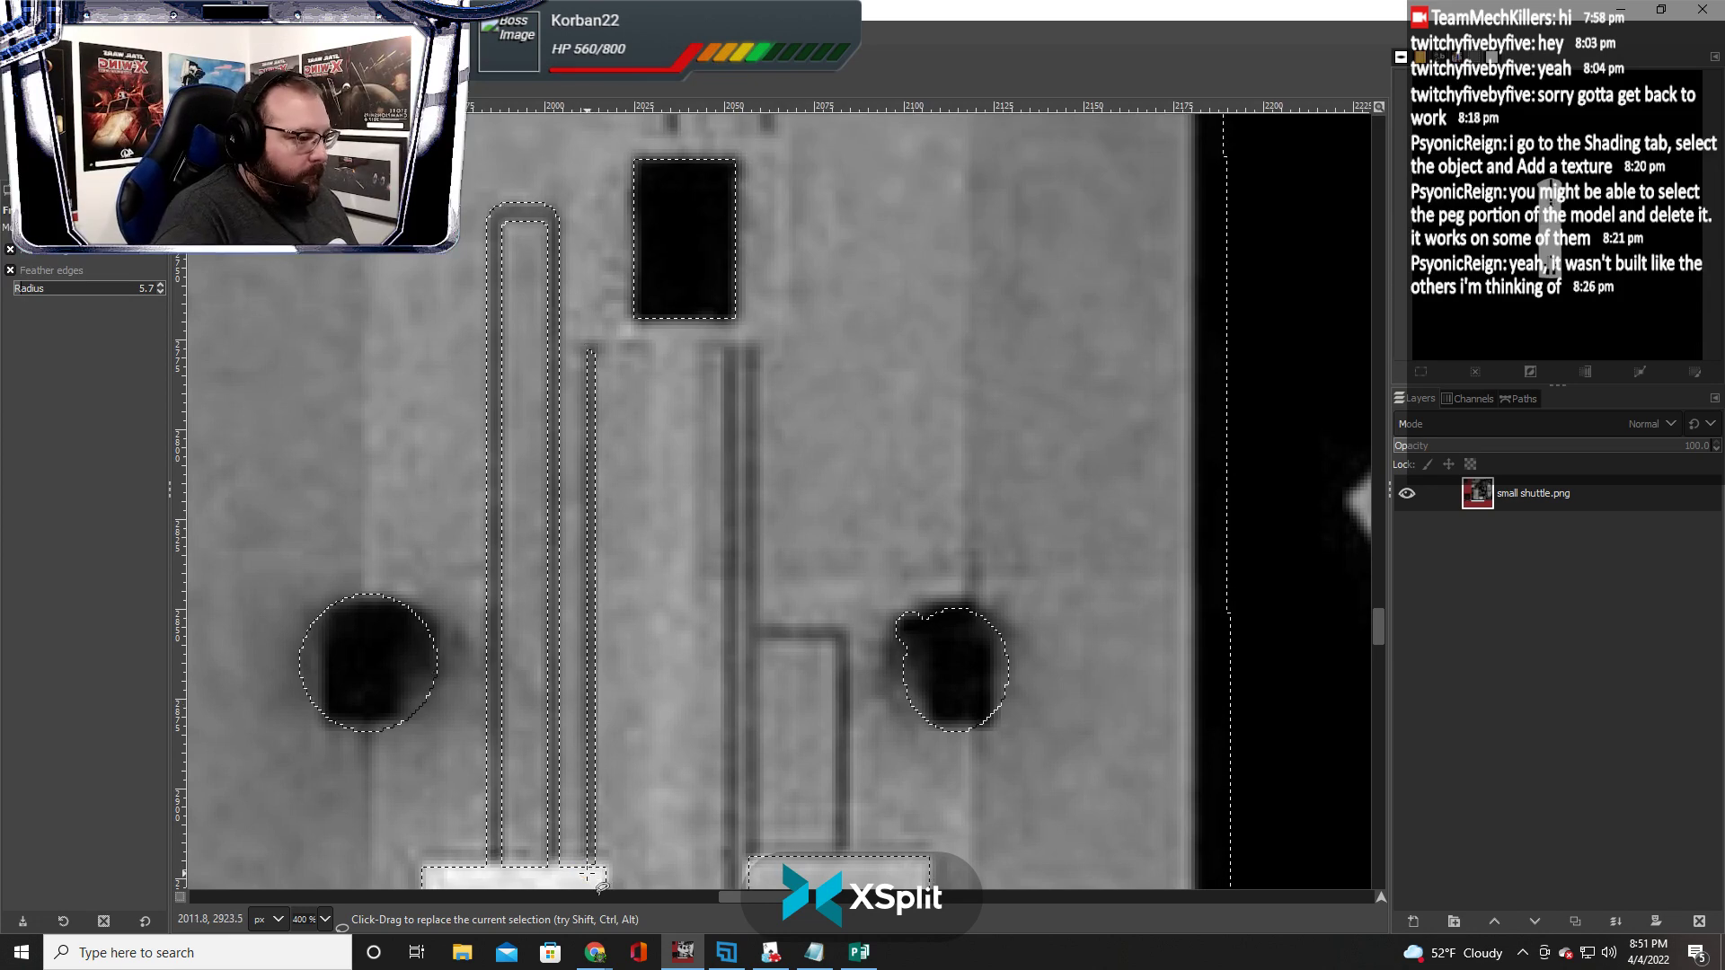
key(Return)
Subtract the long vertical line that runs past the upper left corner of the right white rectangle from the selection
scroll(723, 457, down, 3)
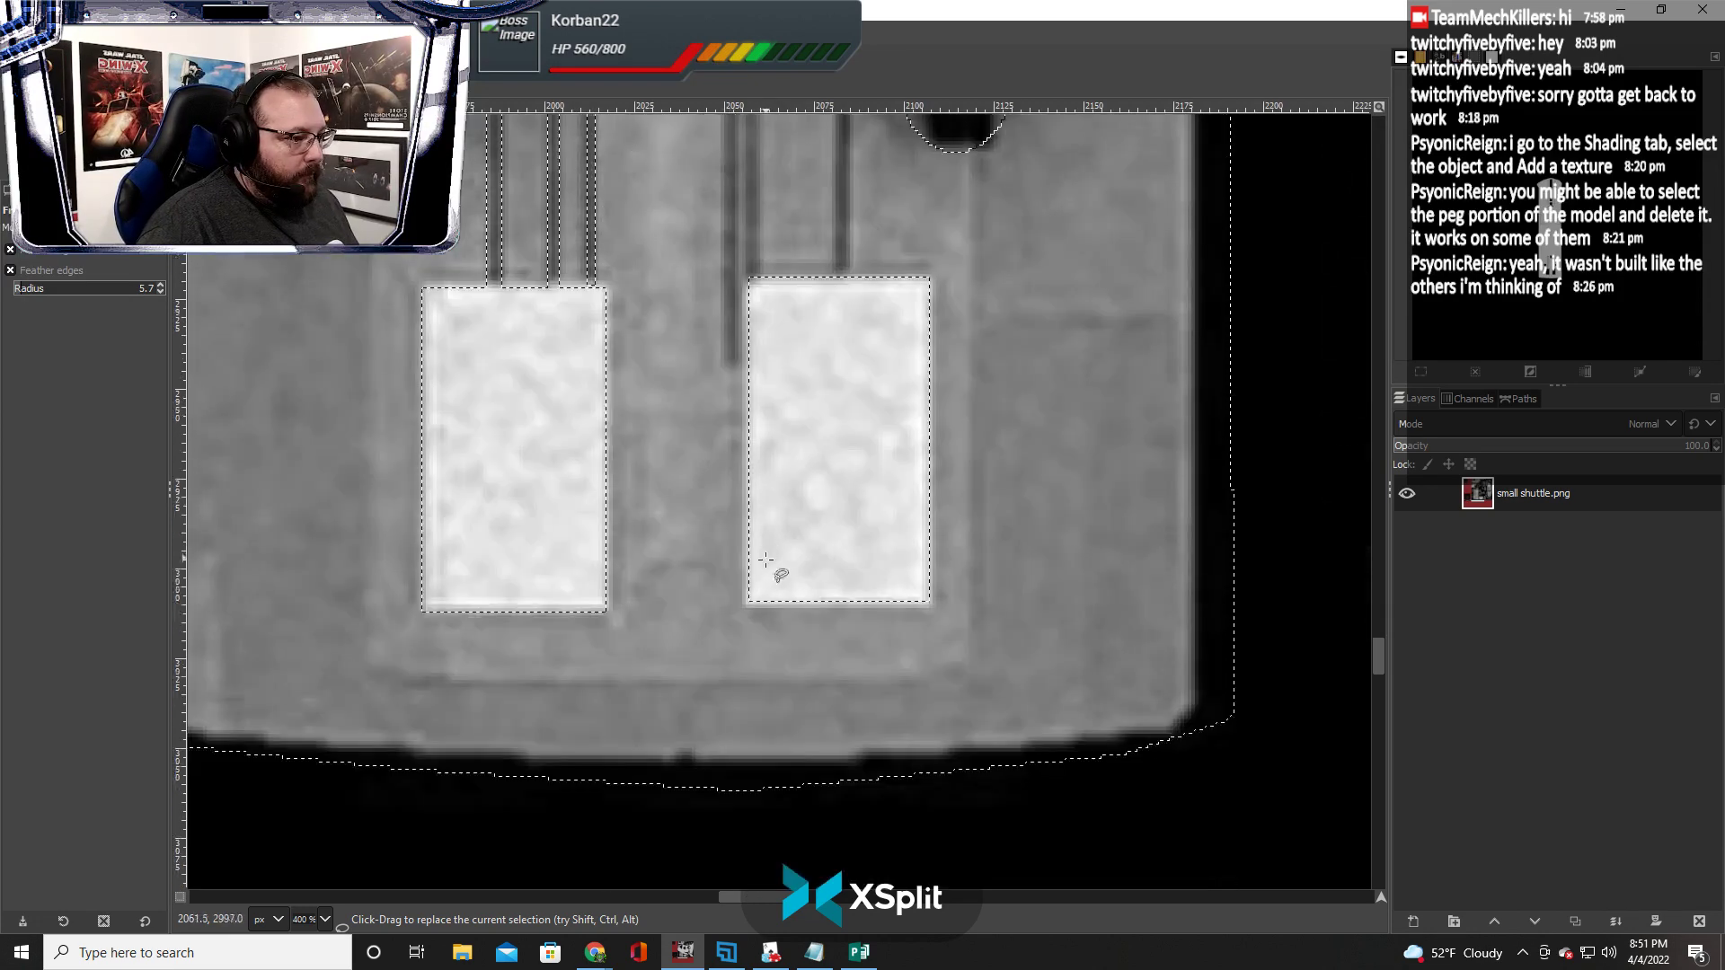
scroll(723, 539, up, 3)
scroll(728, 735, down, 1)
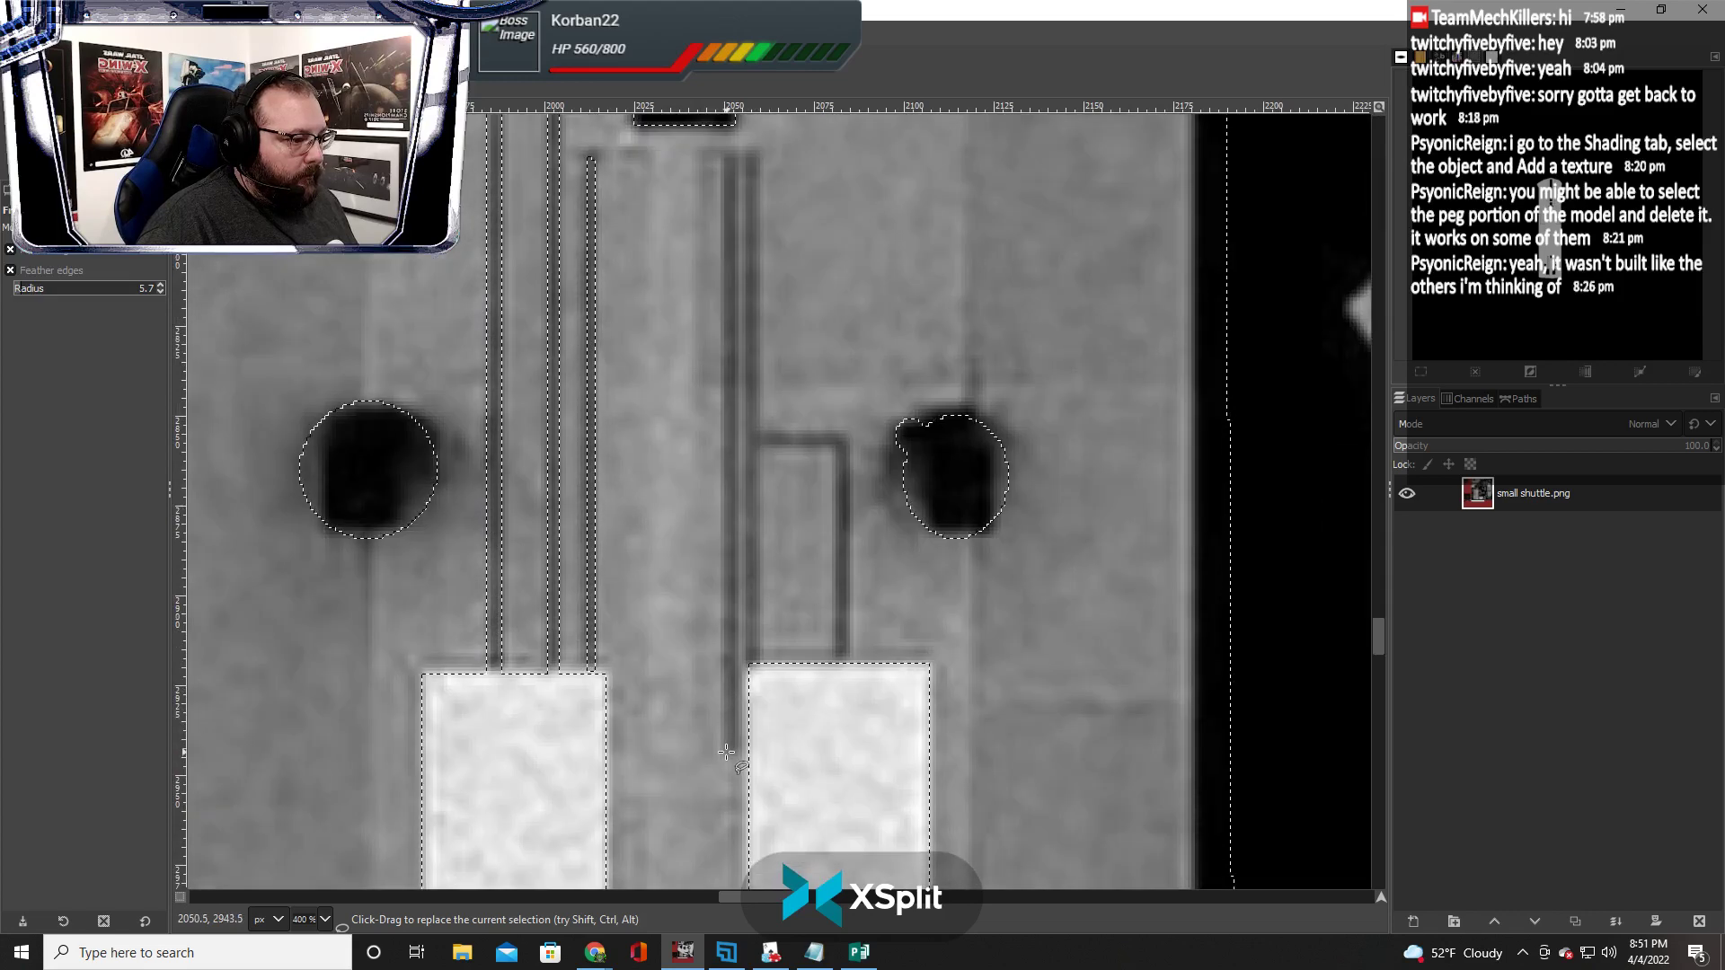
key(ctrl)
ctrl+click(732, 753)
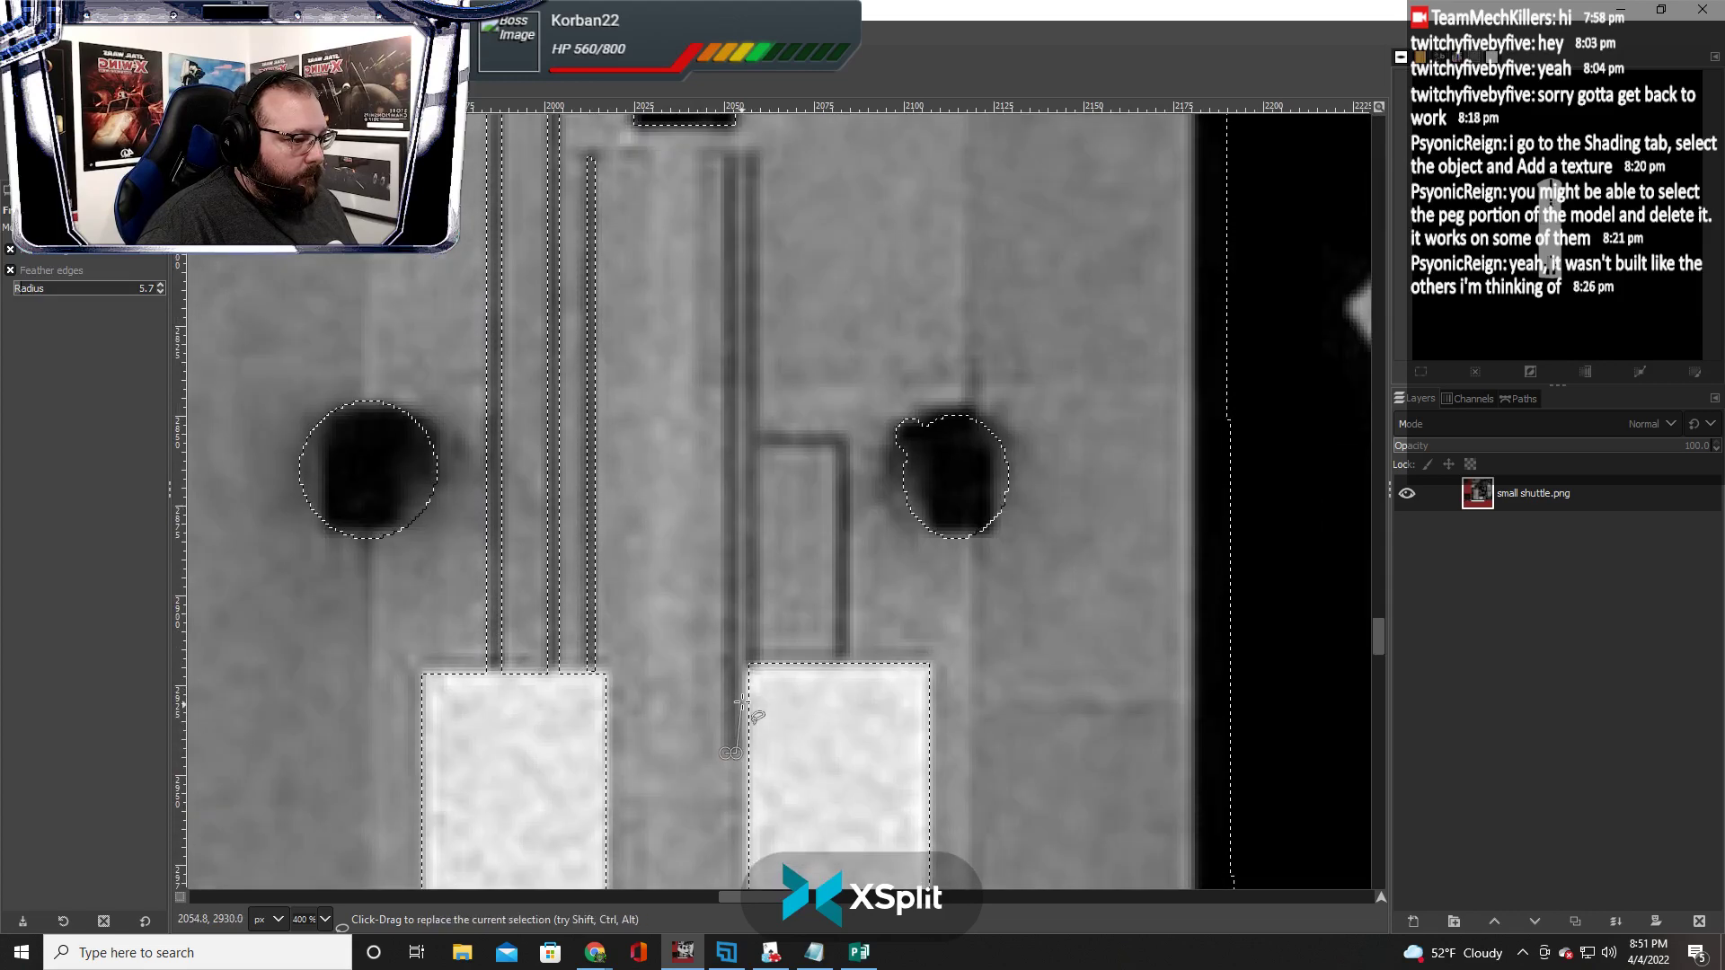
click(737, 159)
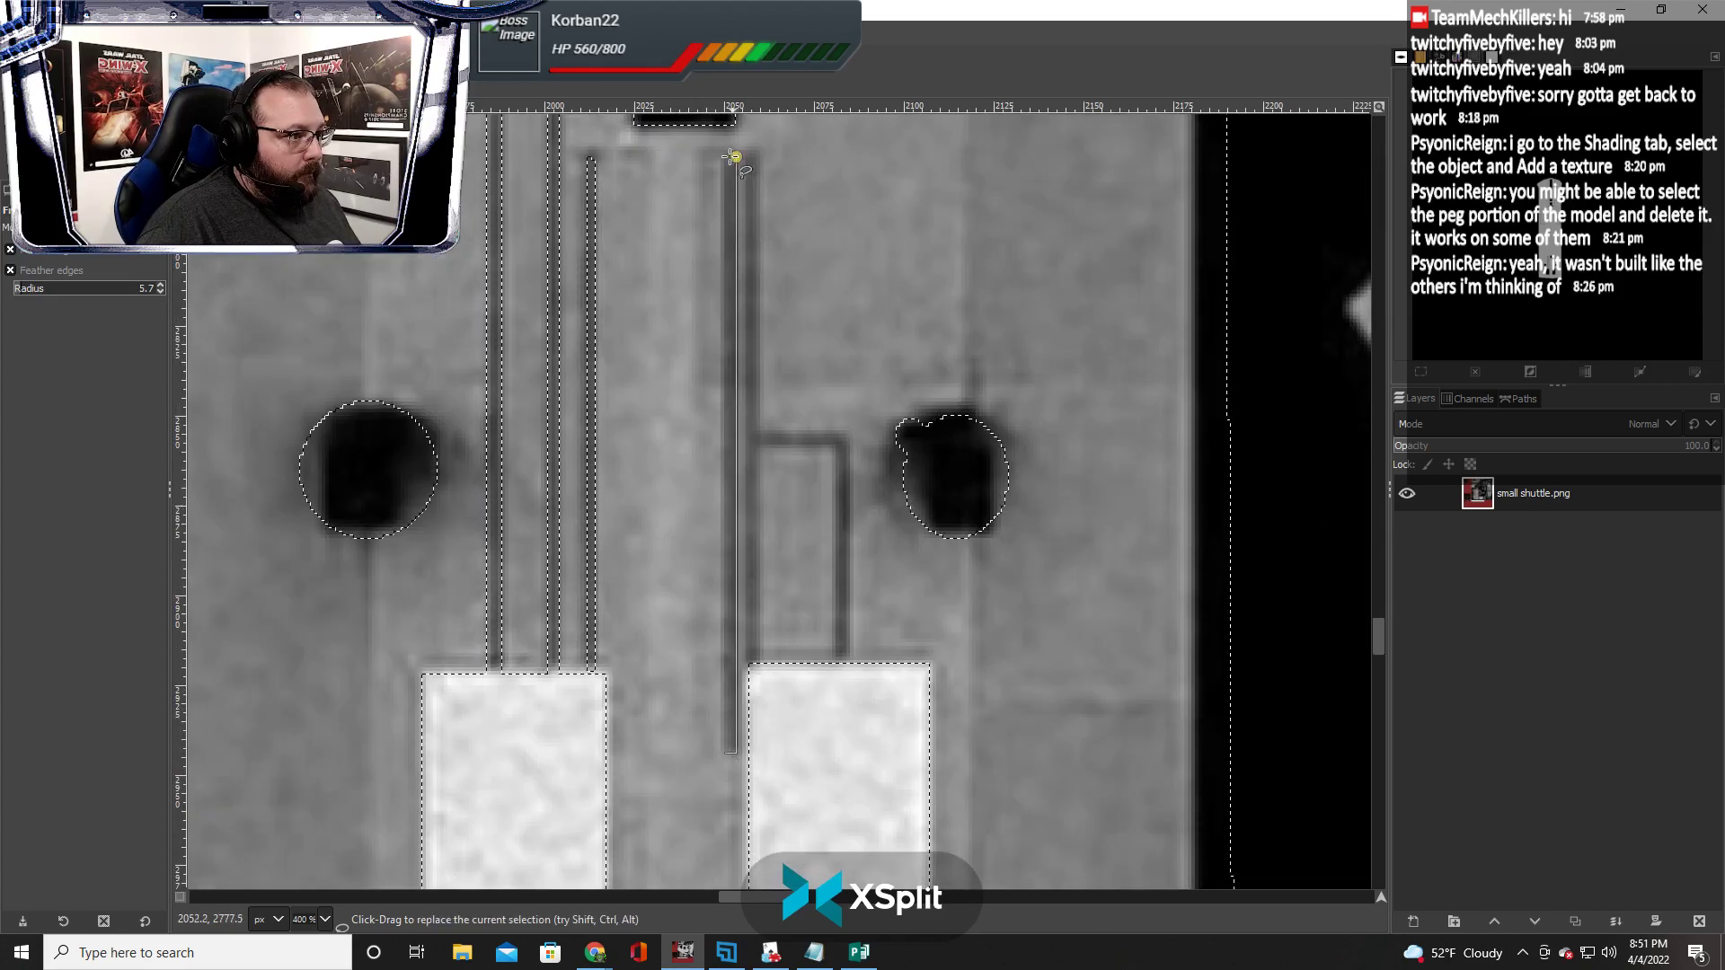
click(725, 157)
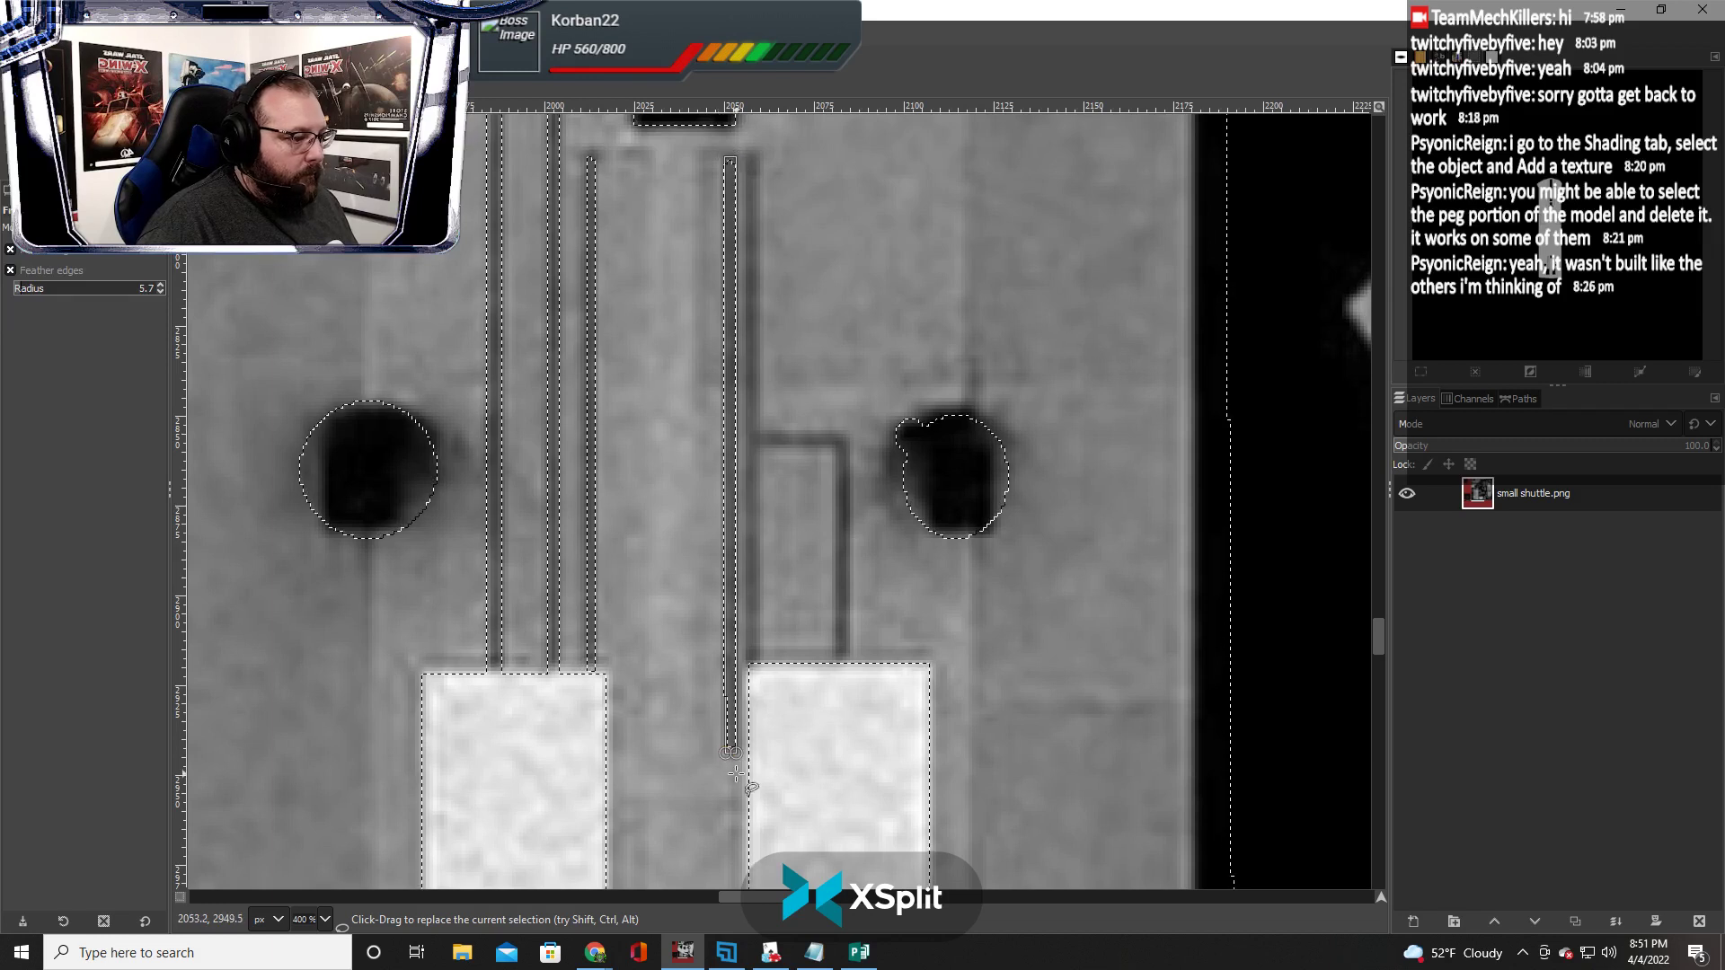
click(725, 753)
key(Return)
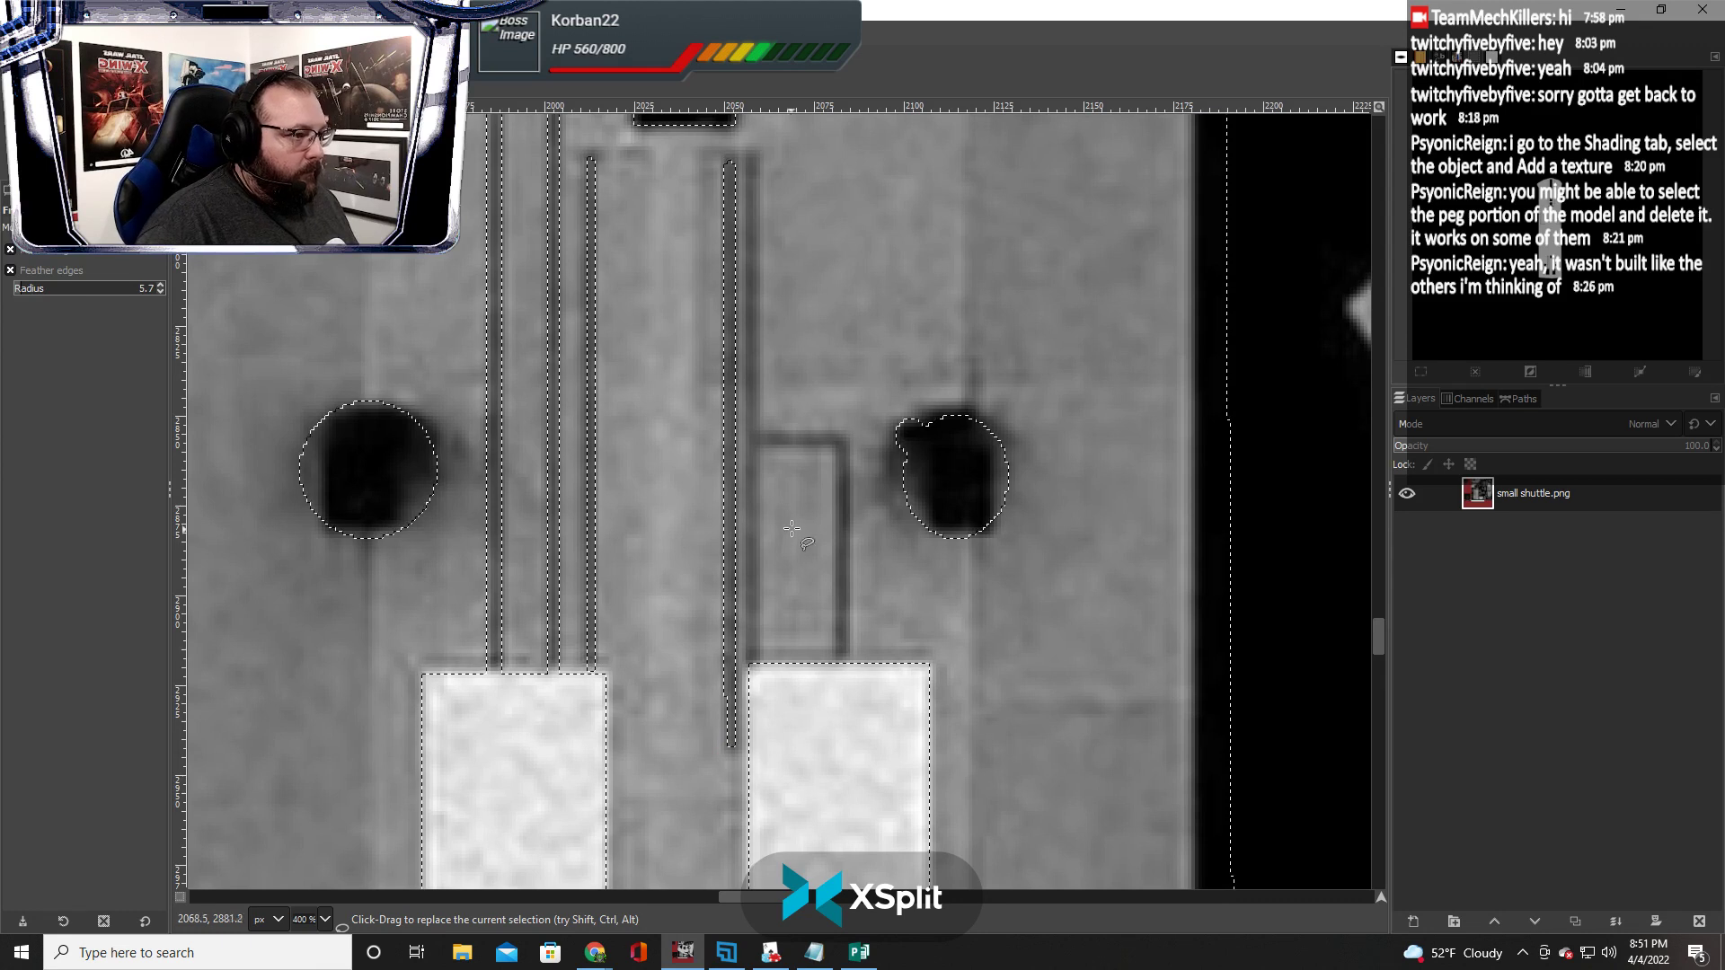
key(ctrl)
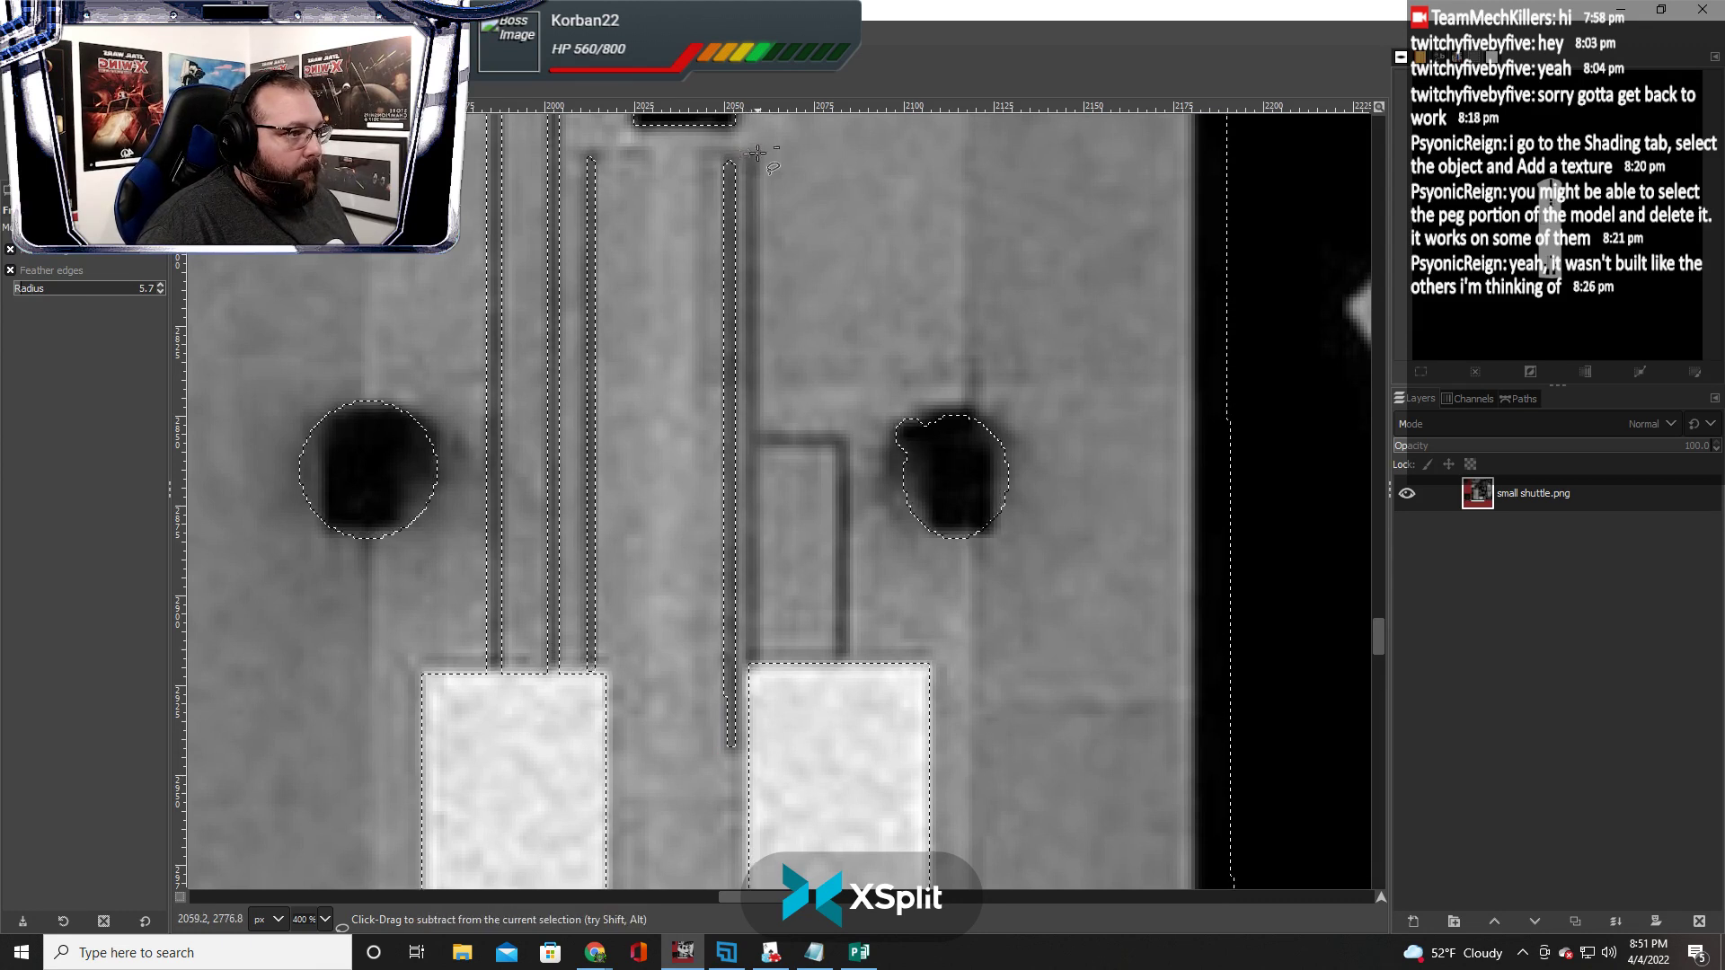
ctrl+click(757, 153)
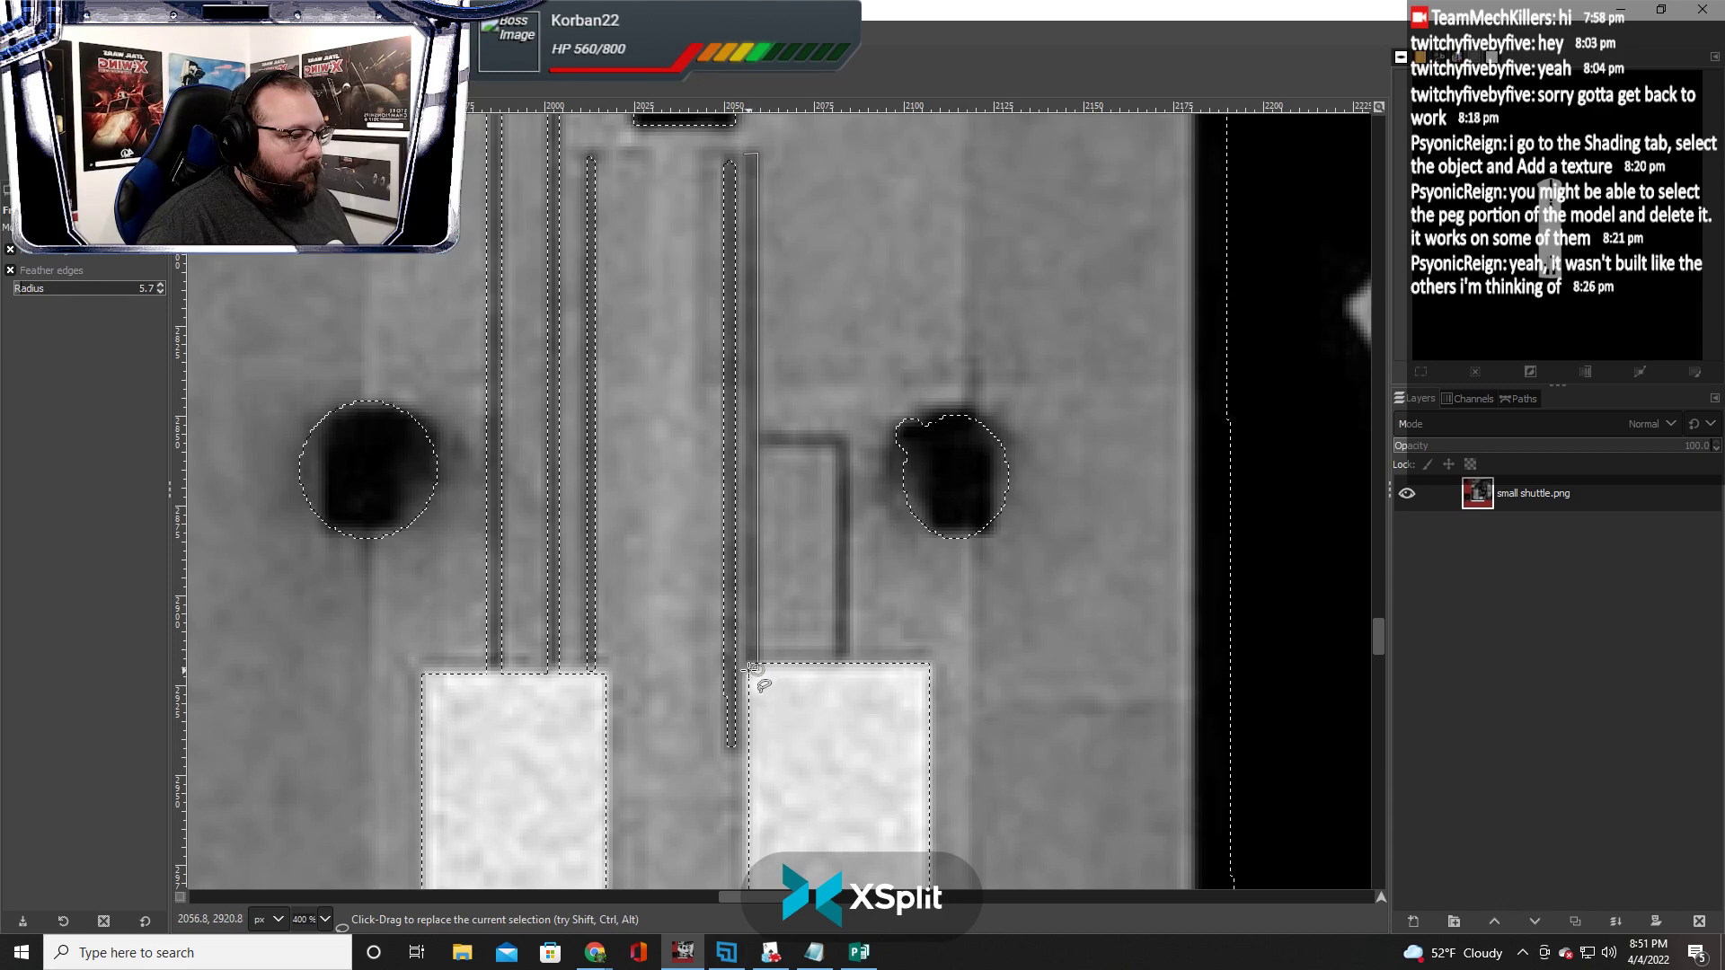
key(Escape)
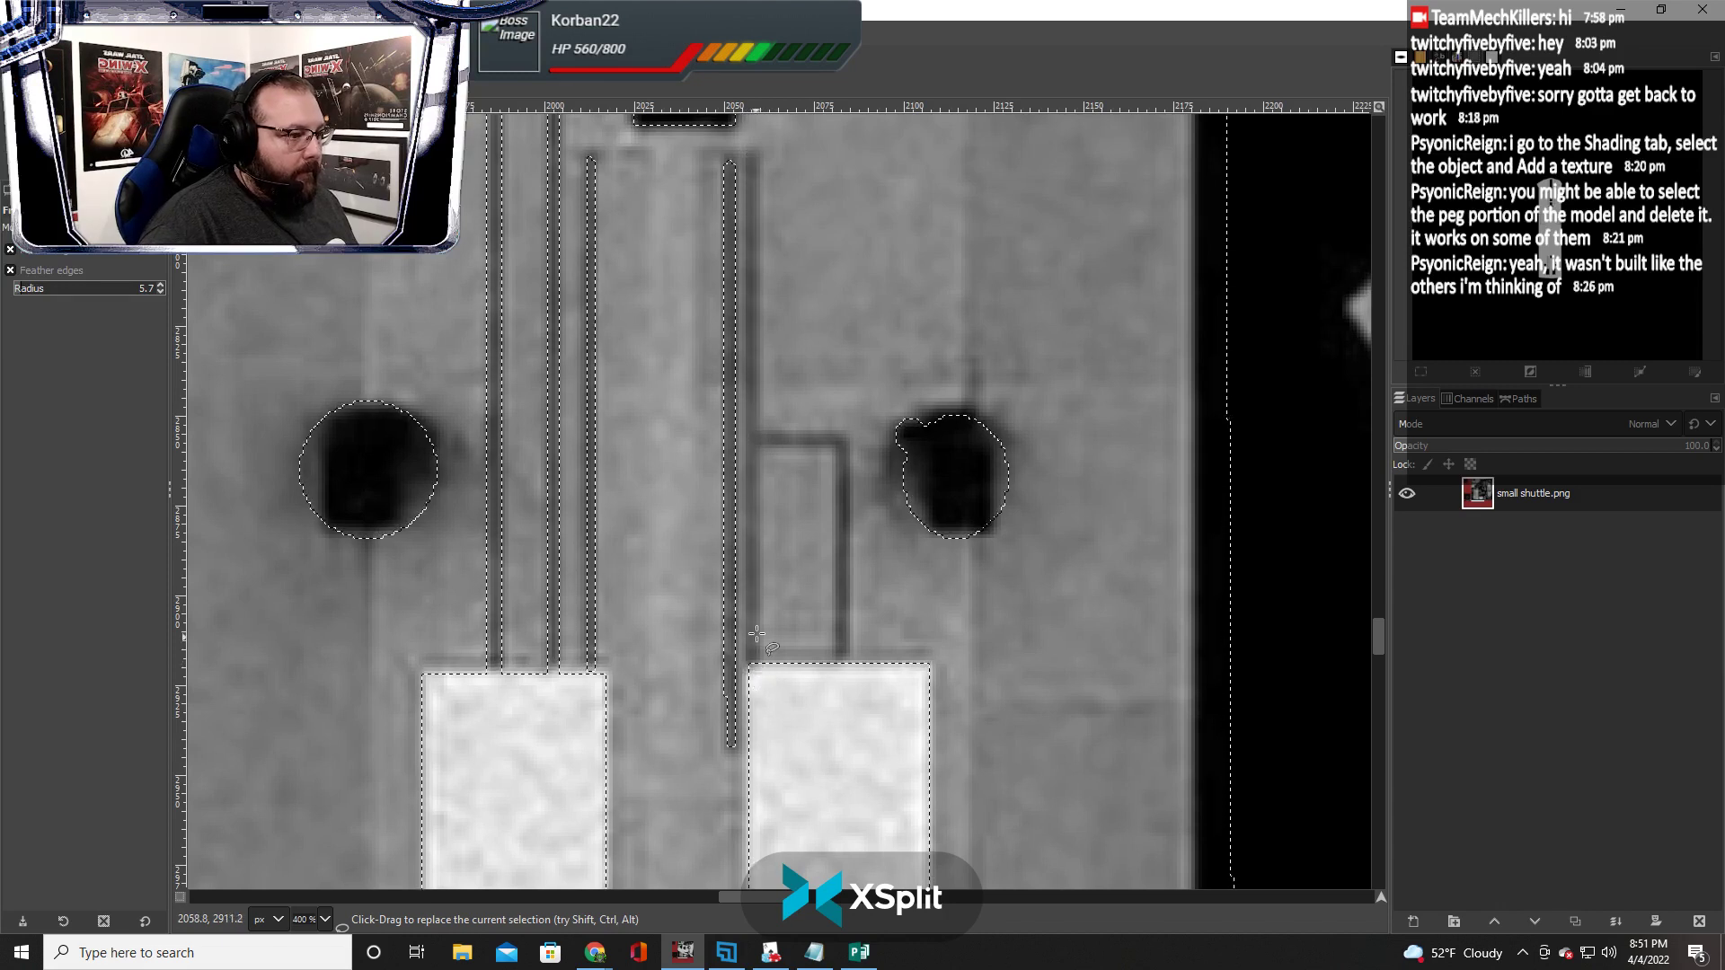
Subtract the adjacent vertical line that ends at the upper left corner of the right white rectangle
ctrl+click(759, 671)
click(760, 446)
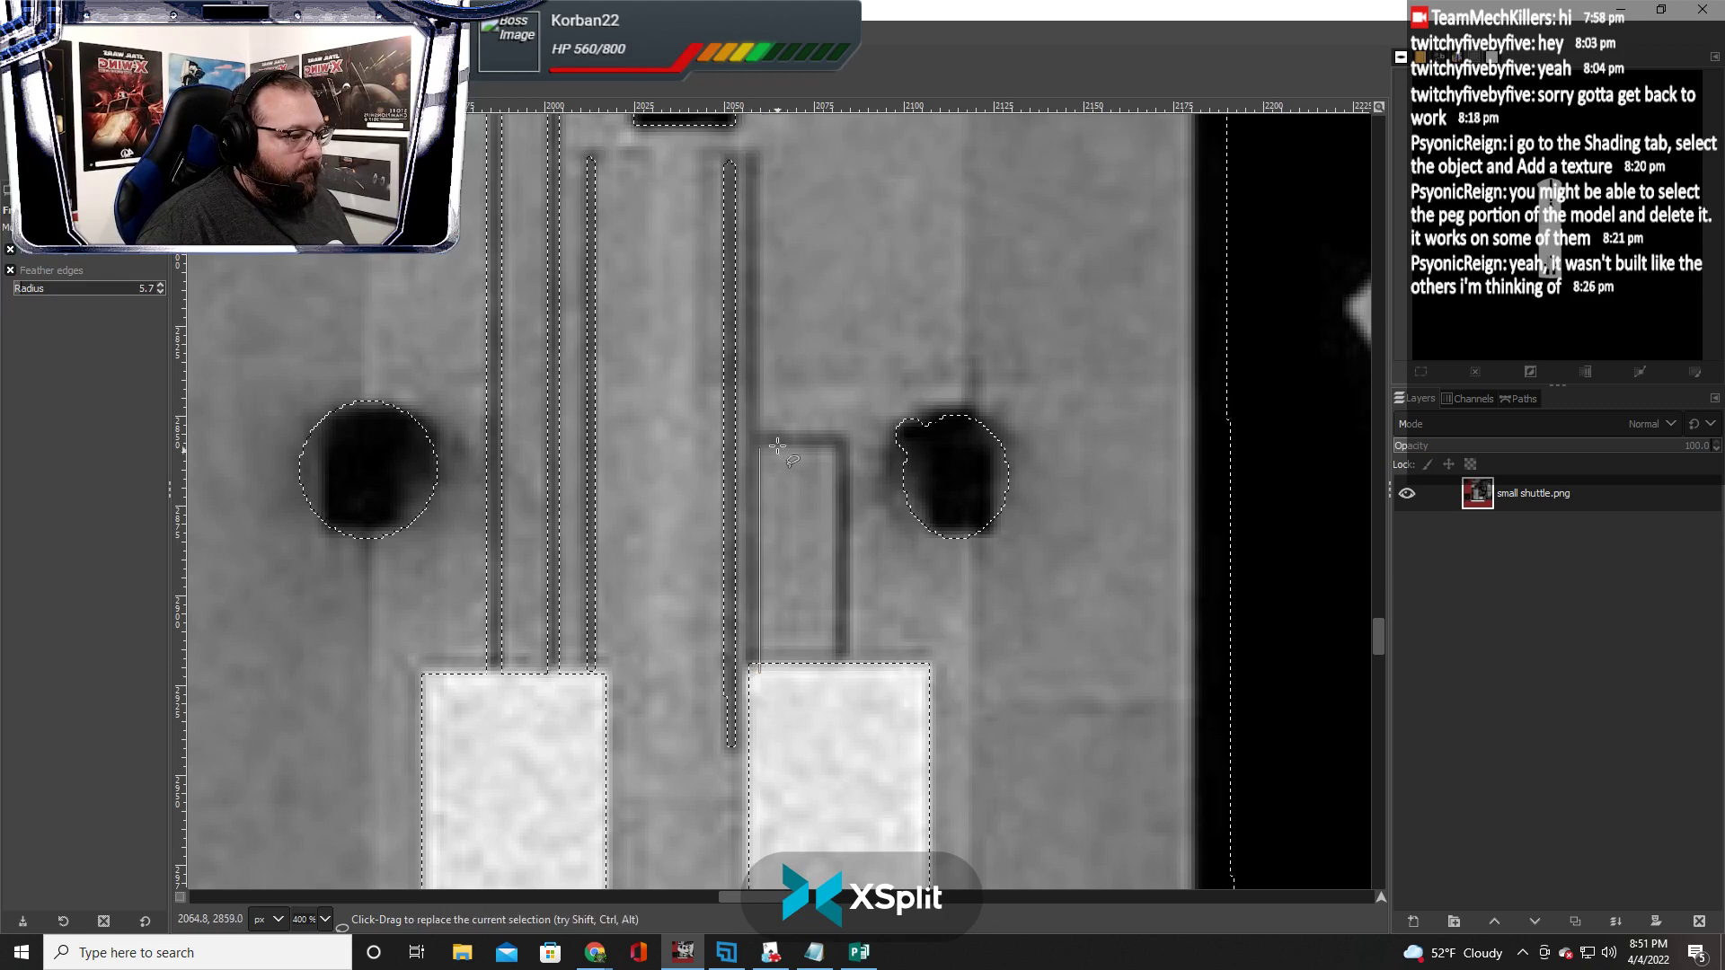
click(760, 154)
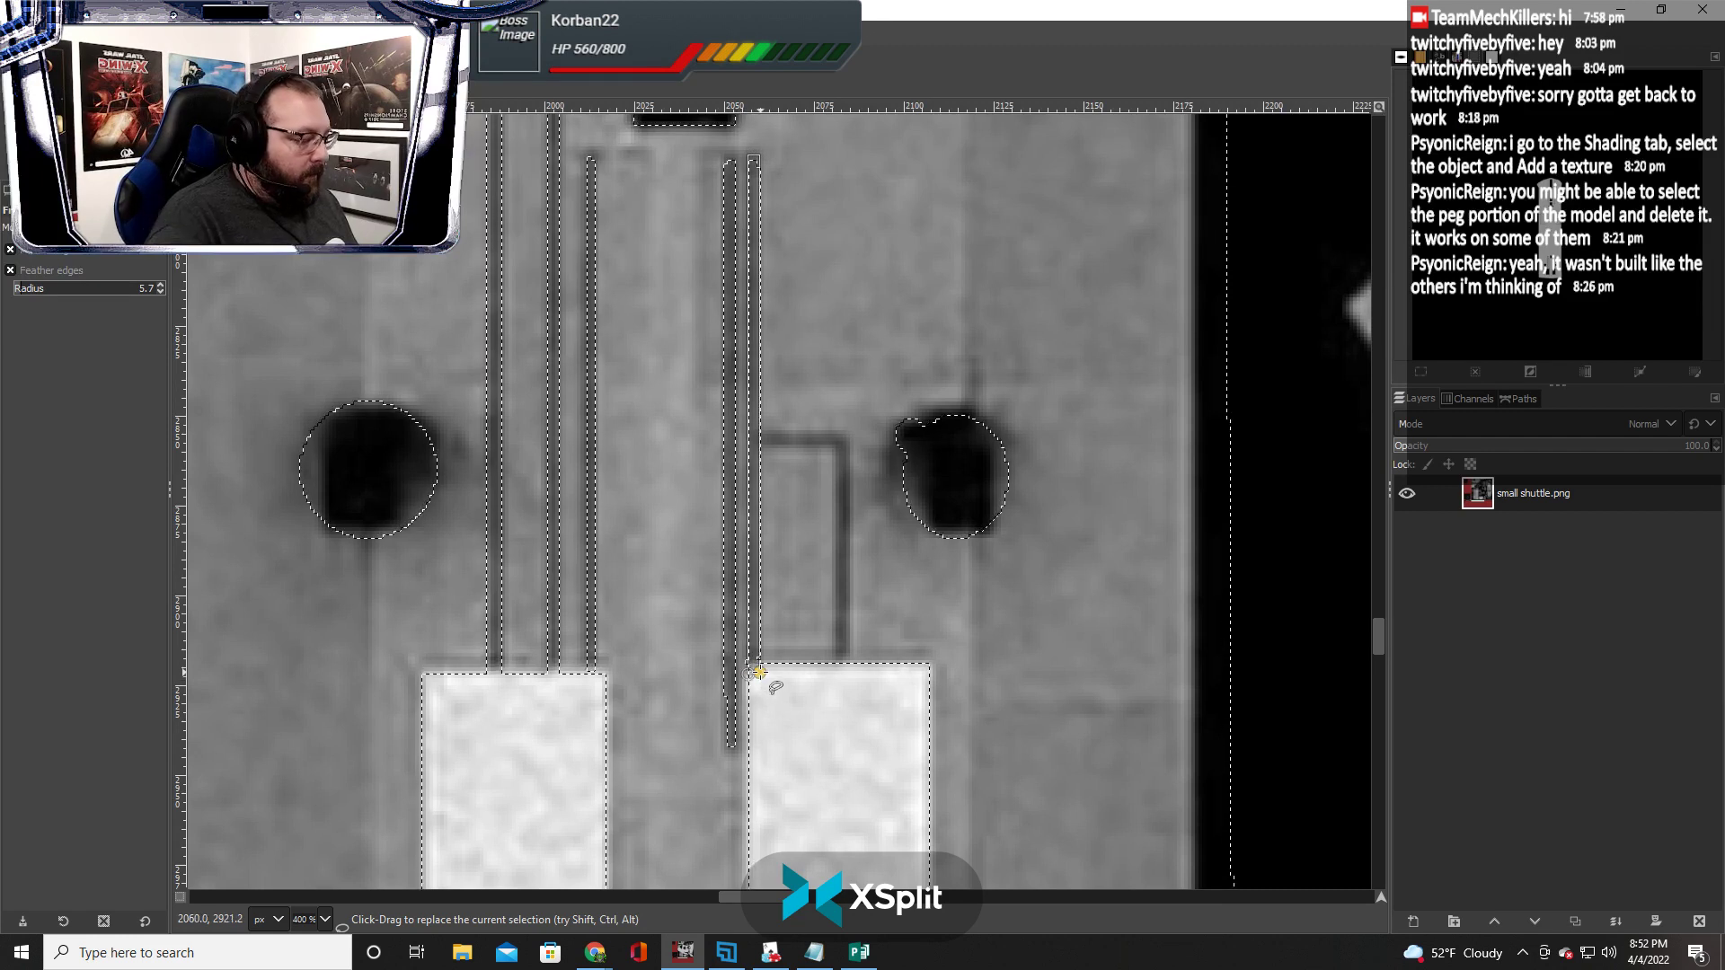
click(759, 672)
key(Return)
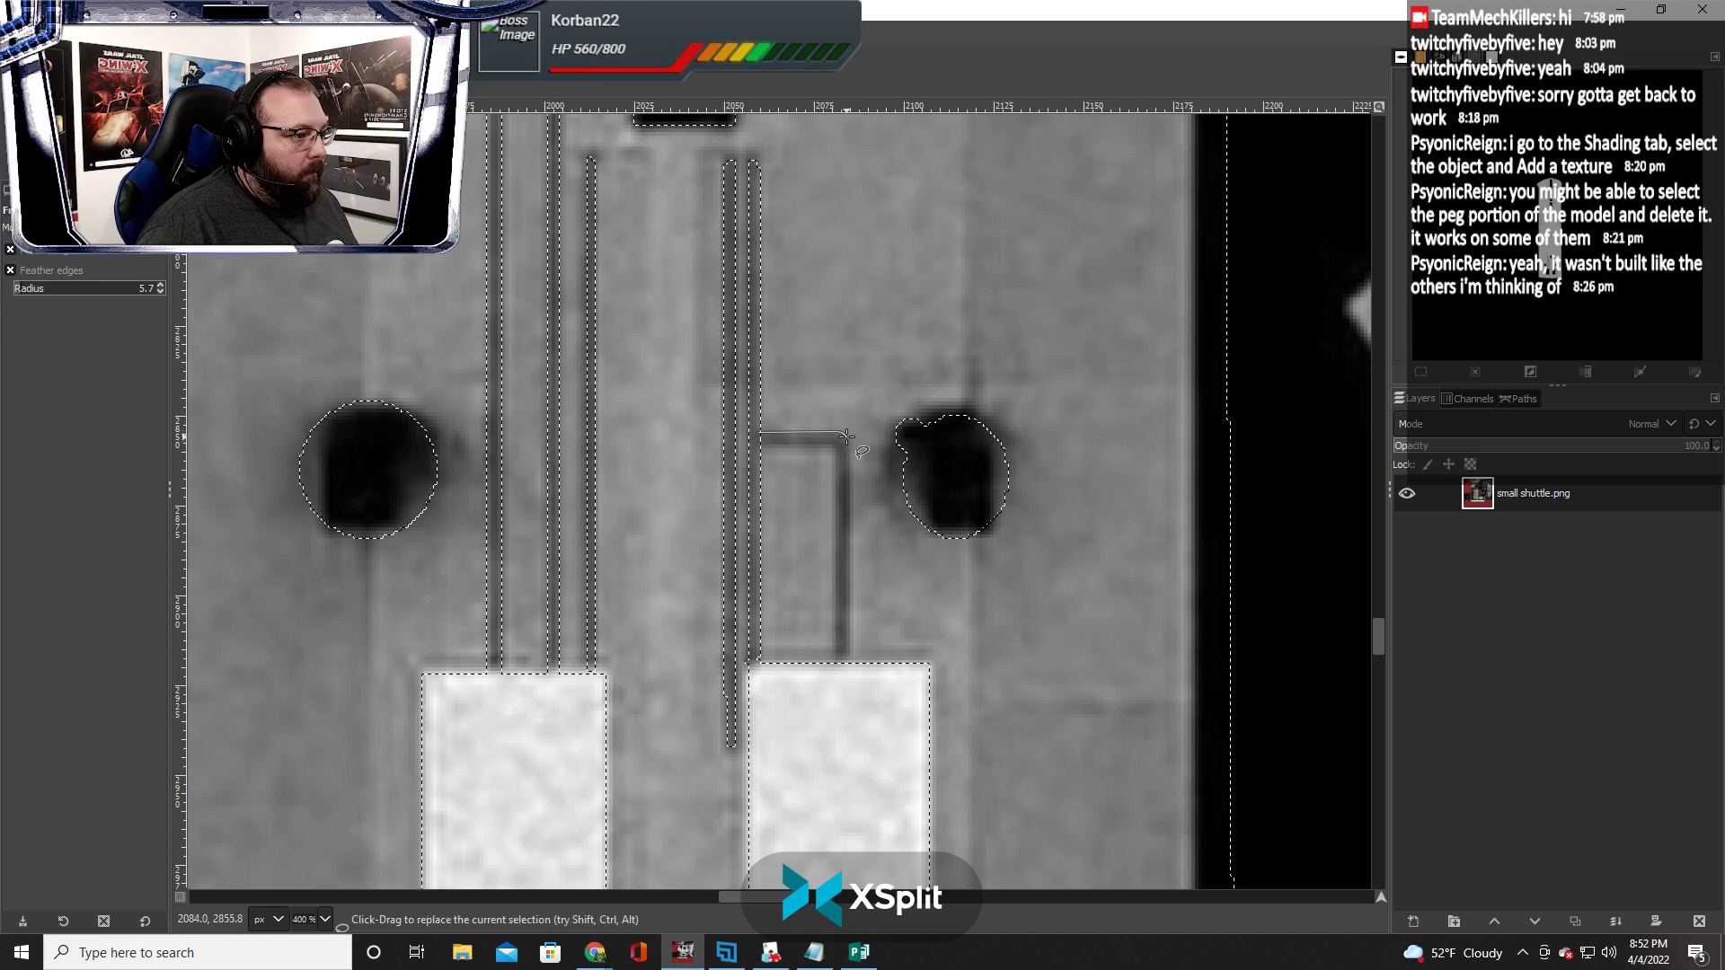
Subtract the L-shaped line that branches from the vertical line and runs down to the right white rectangle
click(841, 670)
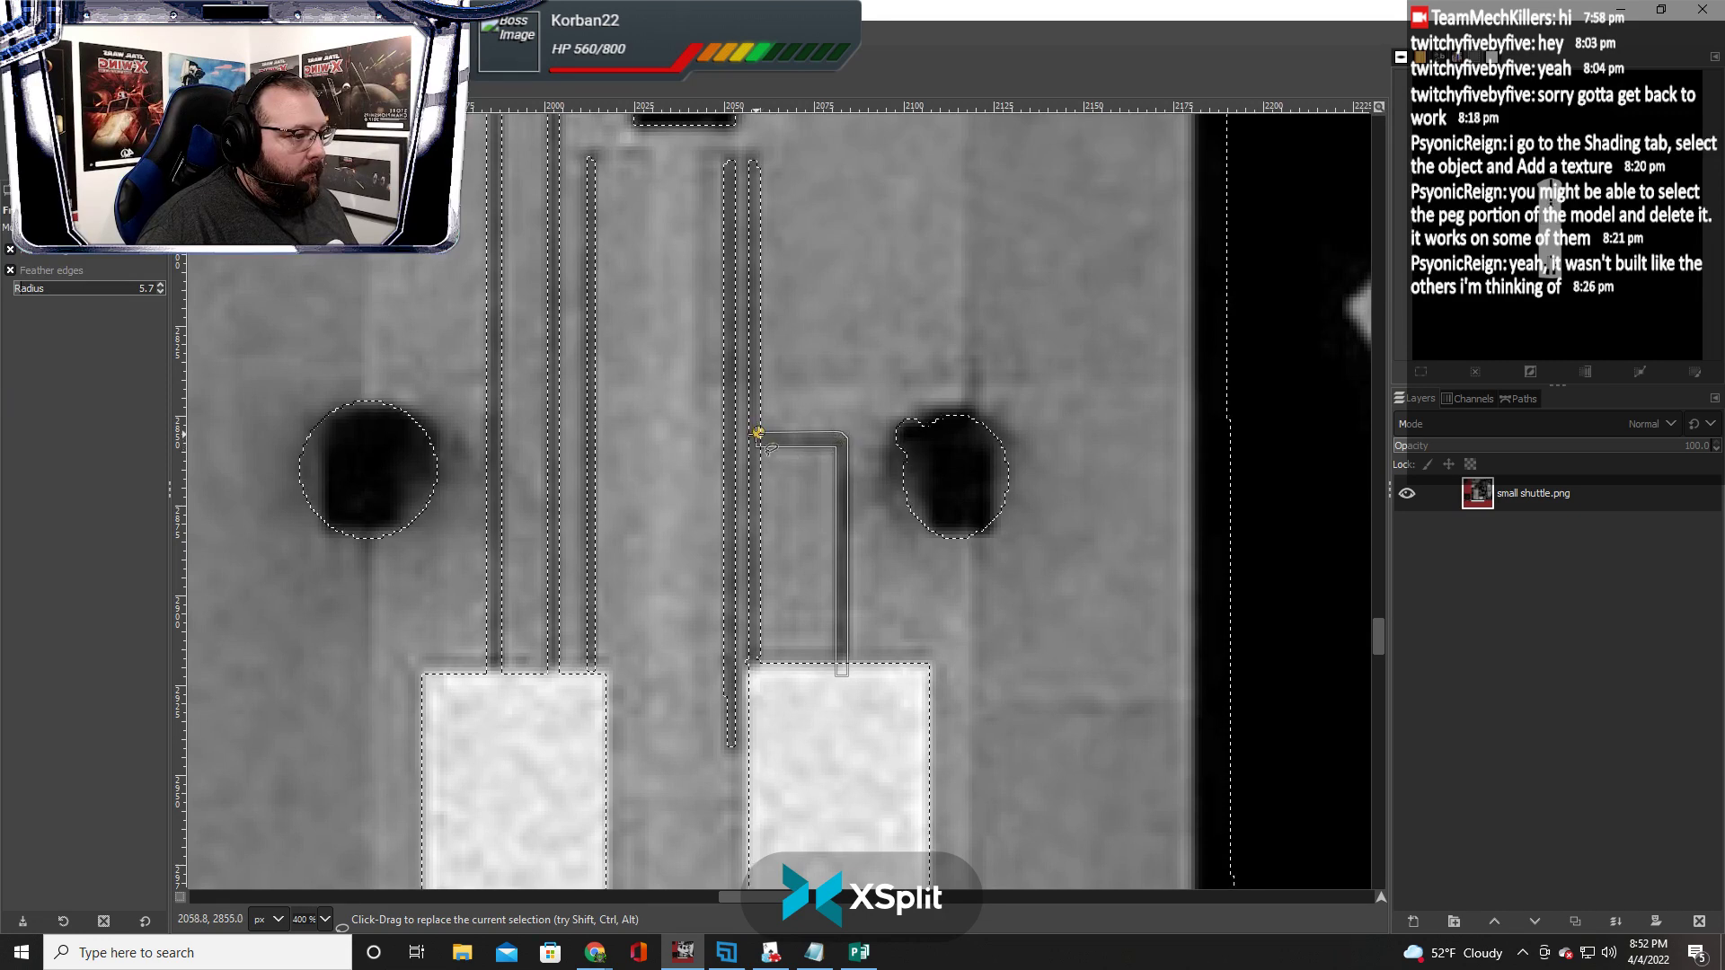
click(759, 435)
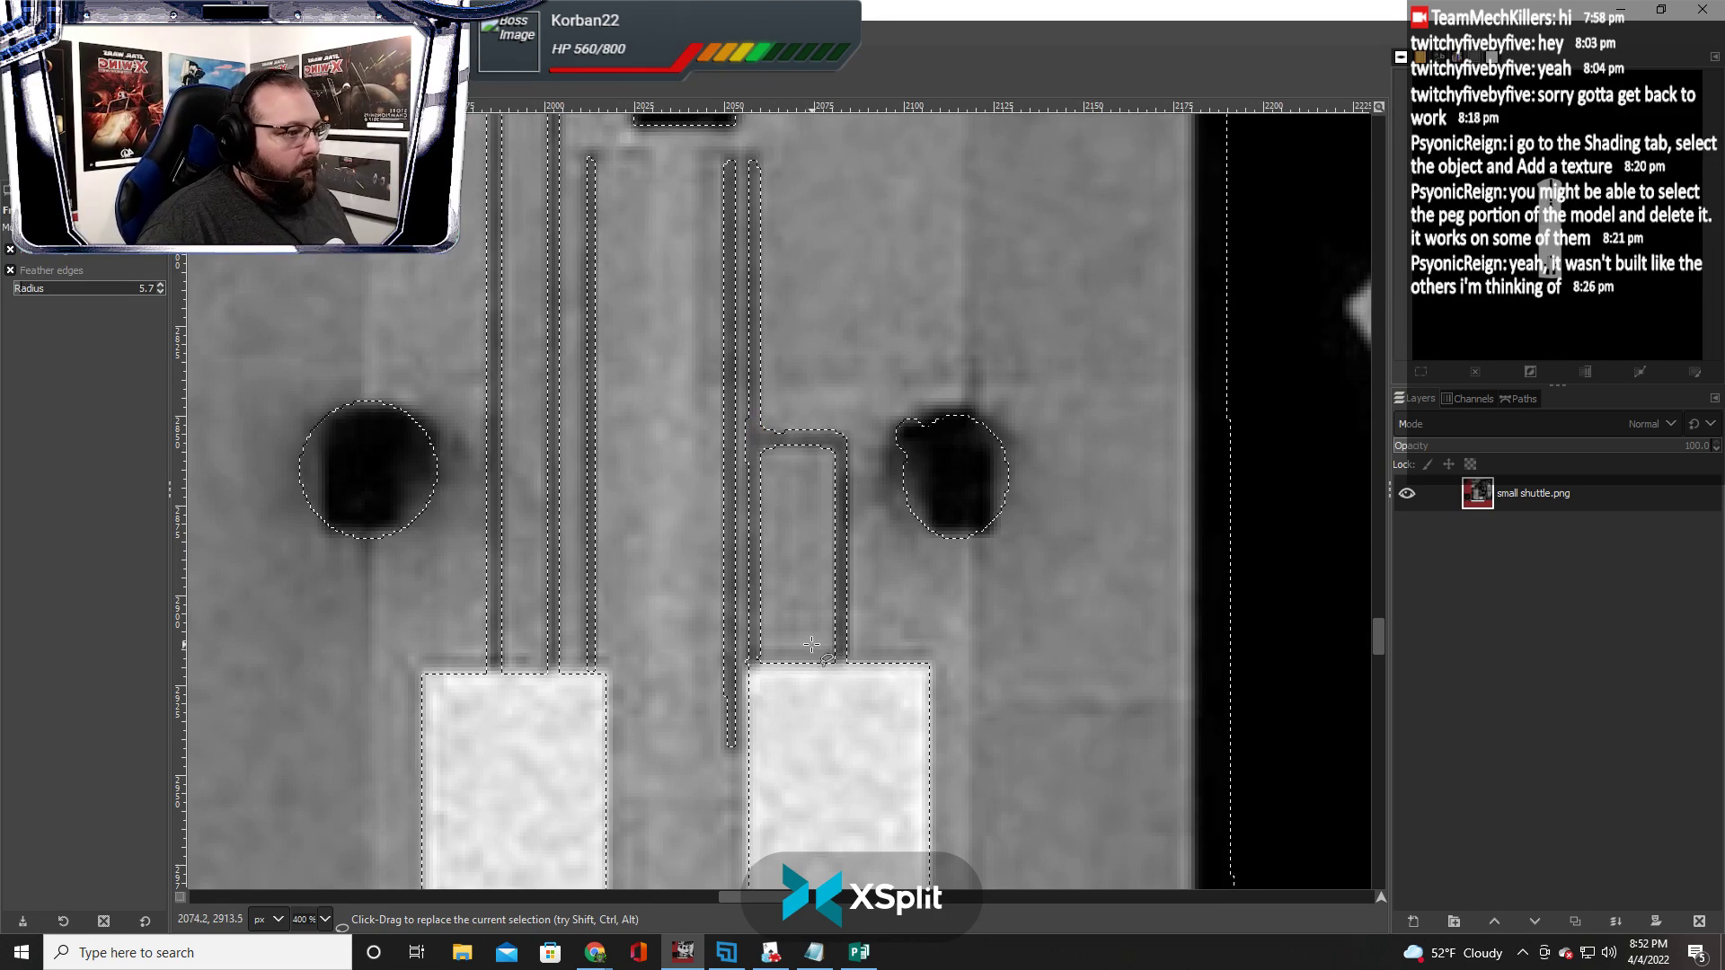
Start a subtracting Free Select outline around the lower end of the large arched panel line's left side
scroll(812, 643, up, 4)
scroll(811, 643, down, 1)
scroll(811, 643, down, 3)
scroll(811, 643, up, 2)
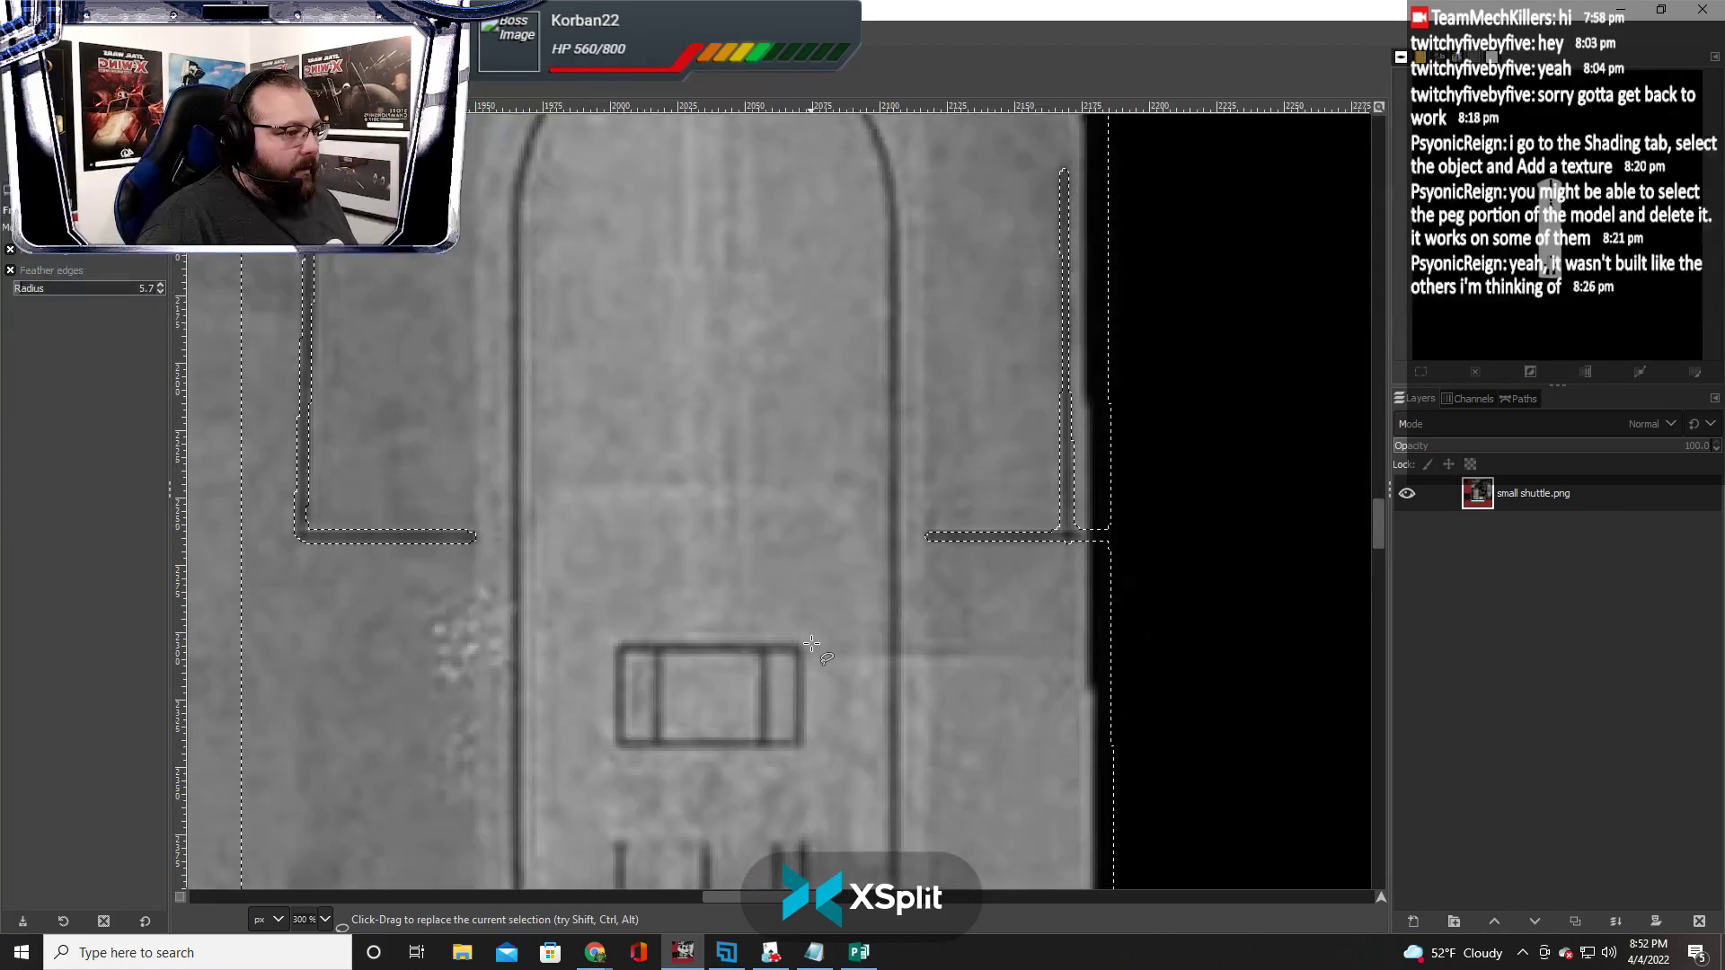
scroll(811, 643, down, 3)
ctrl+scroll(811, 643, down, 1)
scroll(811, 643, down, 2)
scroll(812, 643, up, 3)
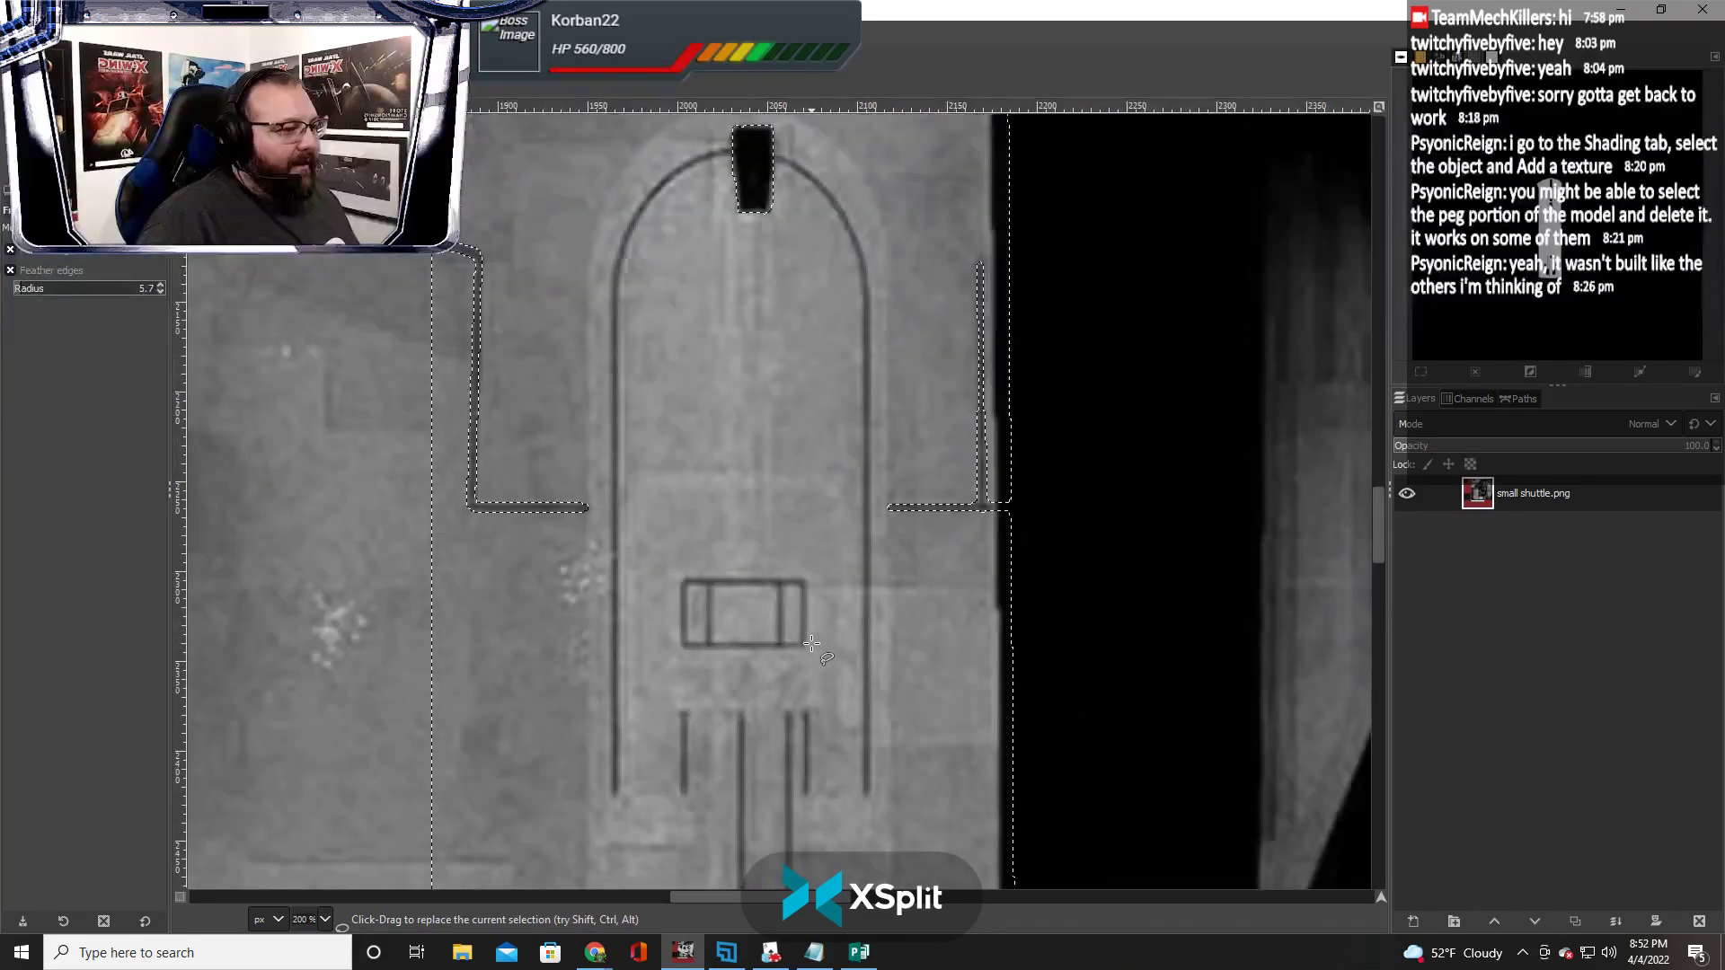
scroll(635, 635, down, 2)
ctrl+scroll(629, 636, up, 4)
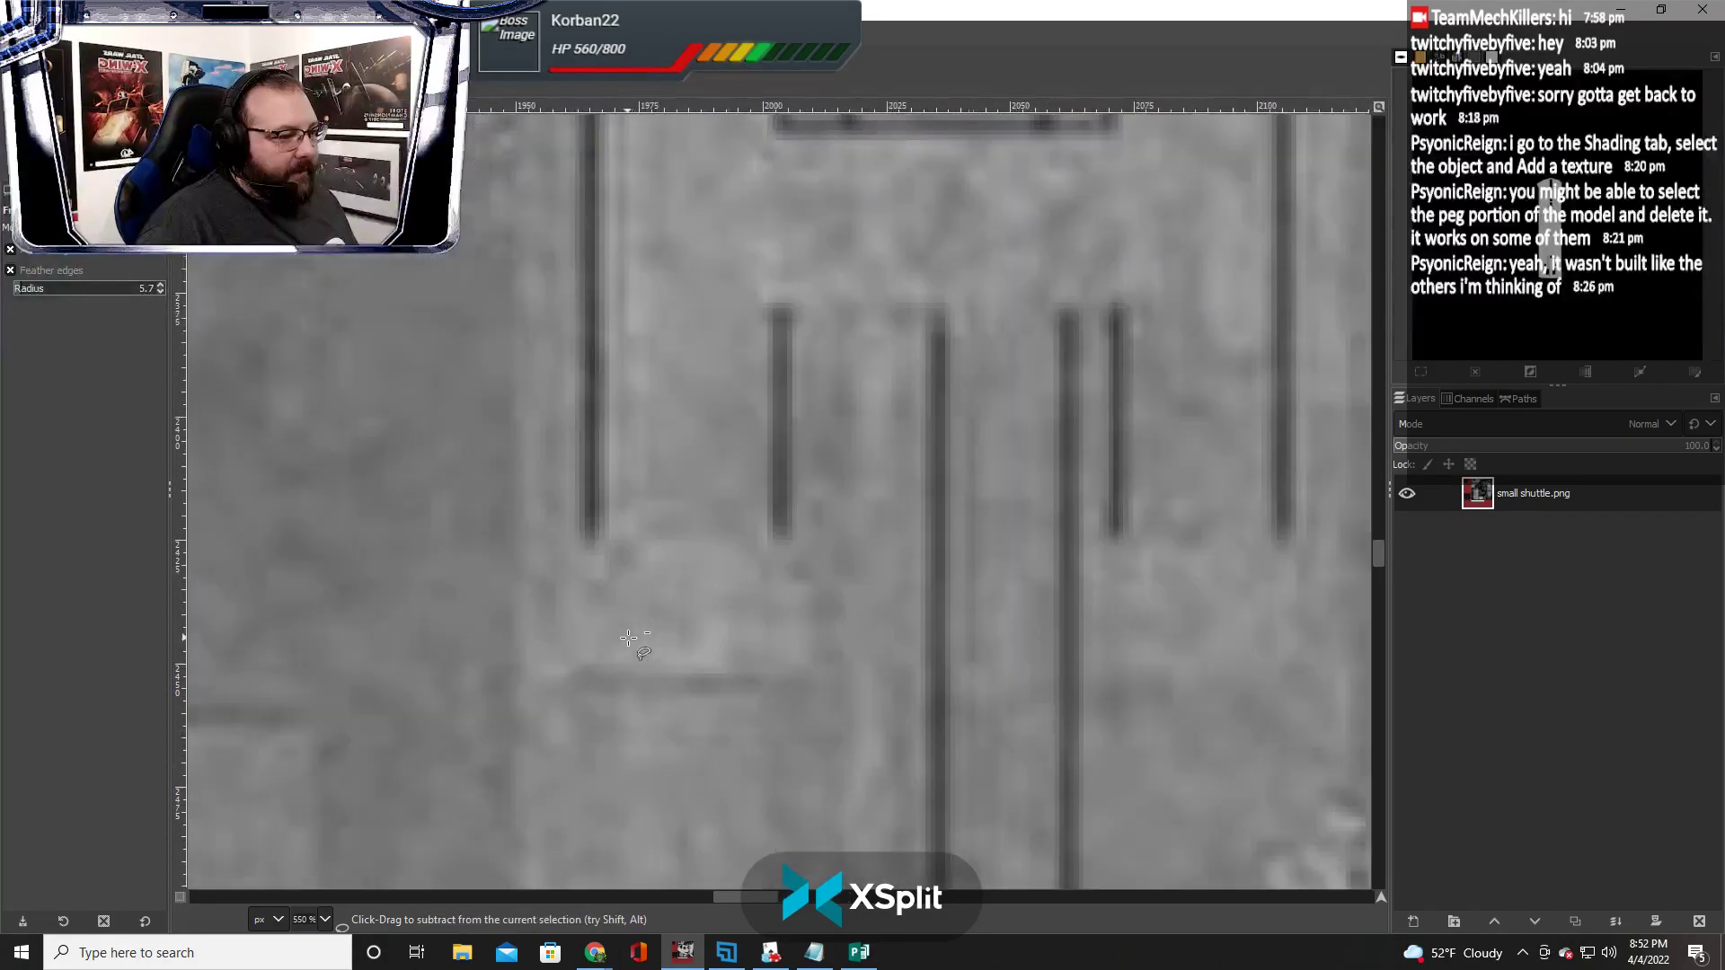
key(ctrl)
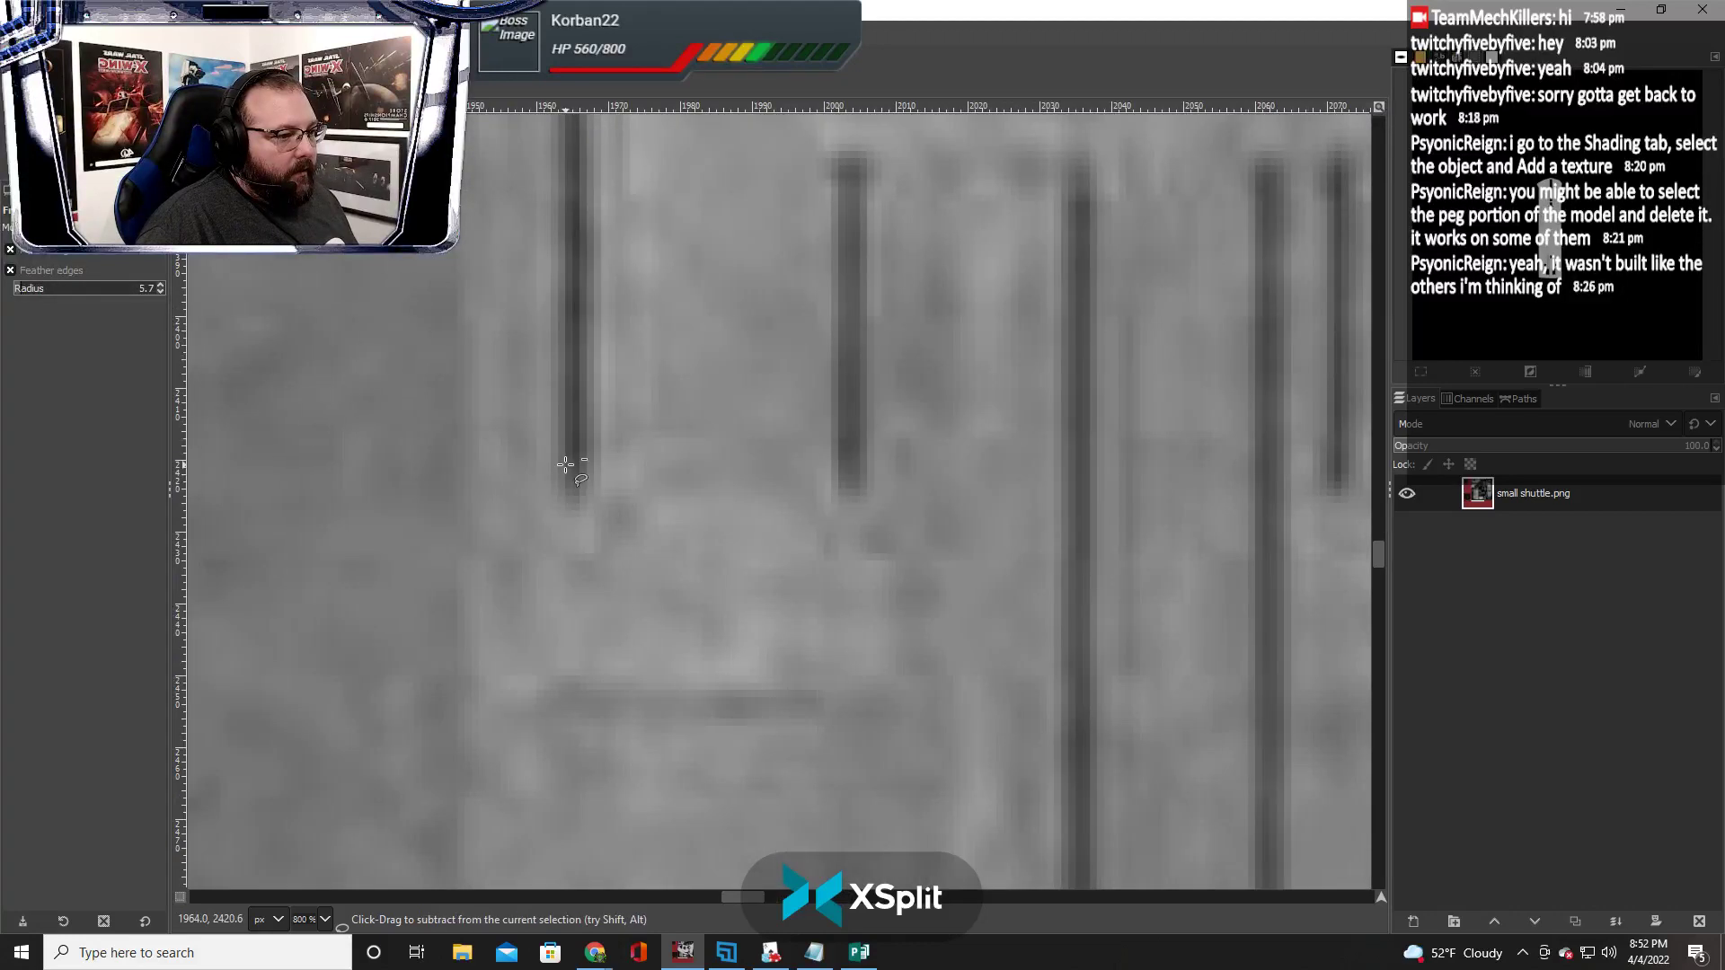
click(565, 461)
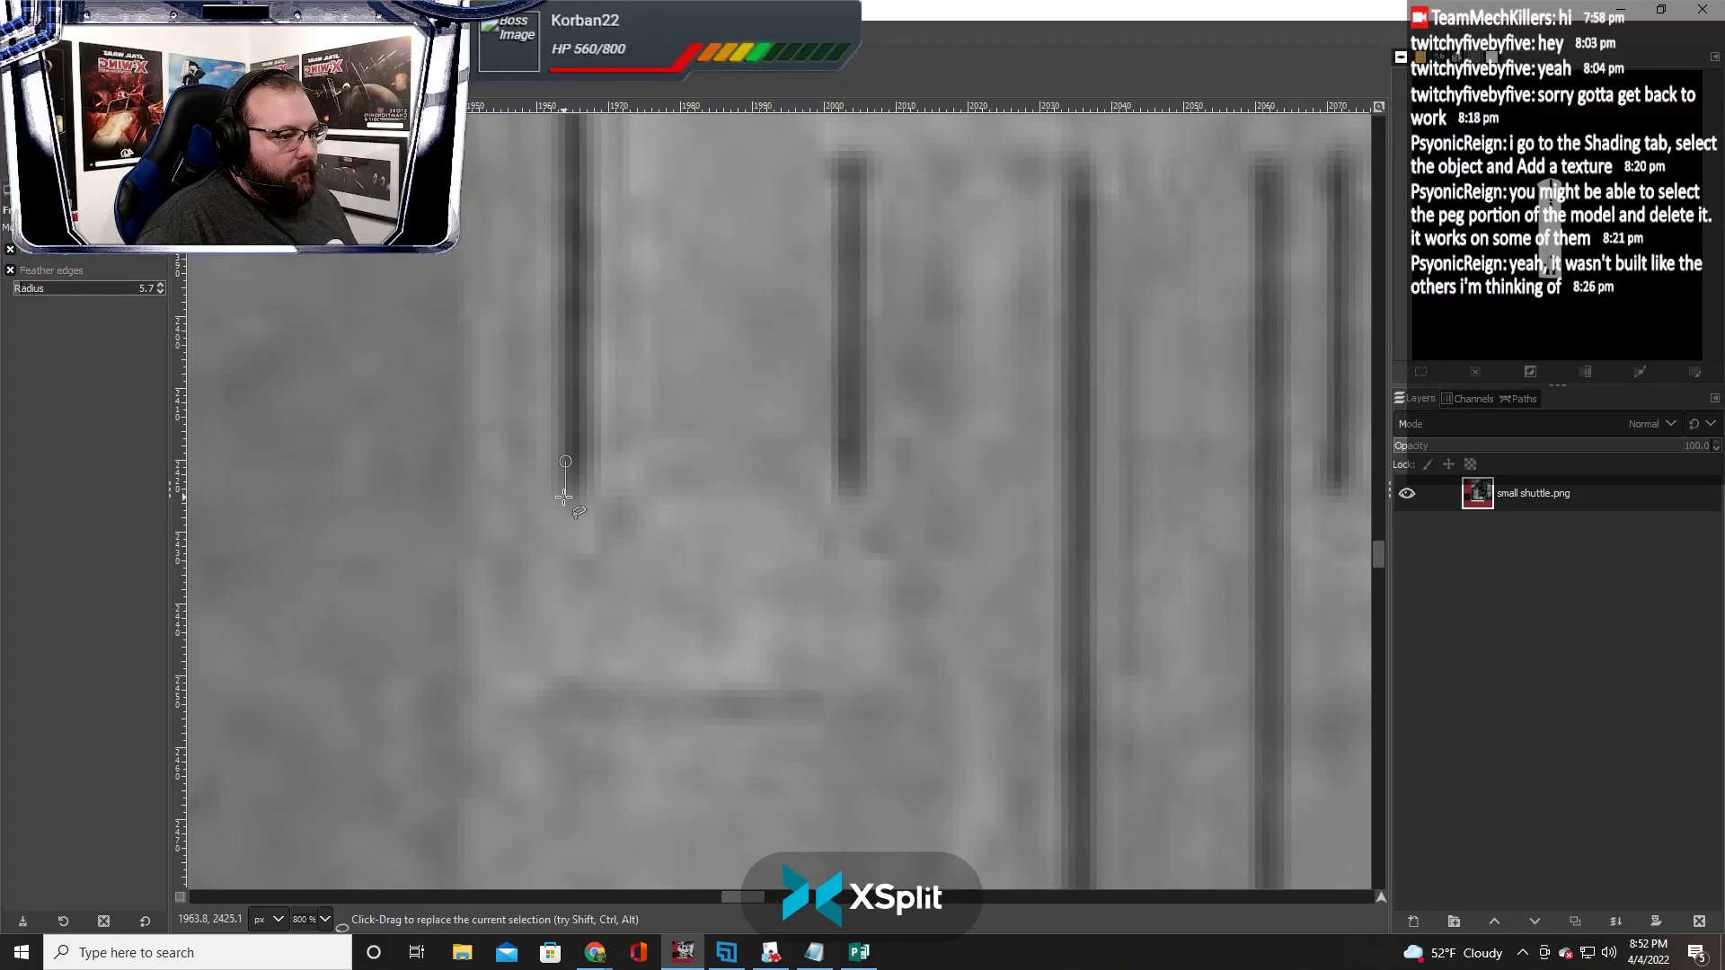
click(565, 492)
Finish outlining the arched panel line's left half up to the black block and subtract it from the selection
scroll(584, 490, up, 4)
scroll(588, 476, up, 2)
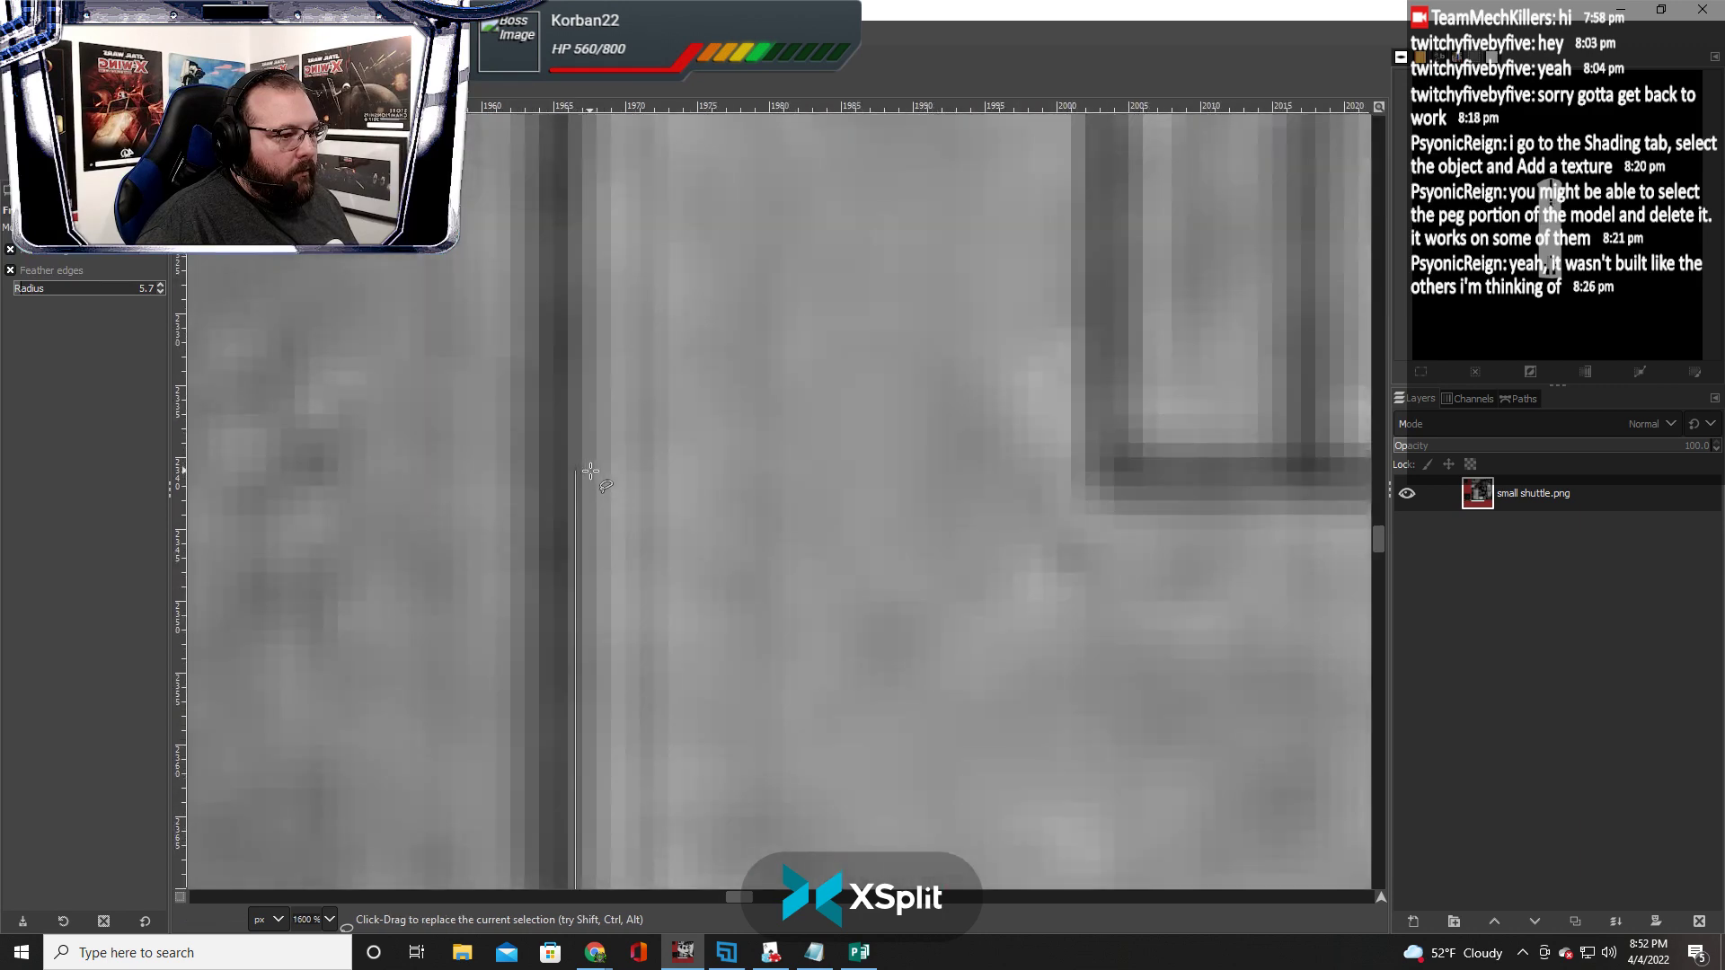
scroll(590, 470, down, 2)
scroll(593, 595, up, 3)
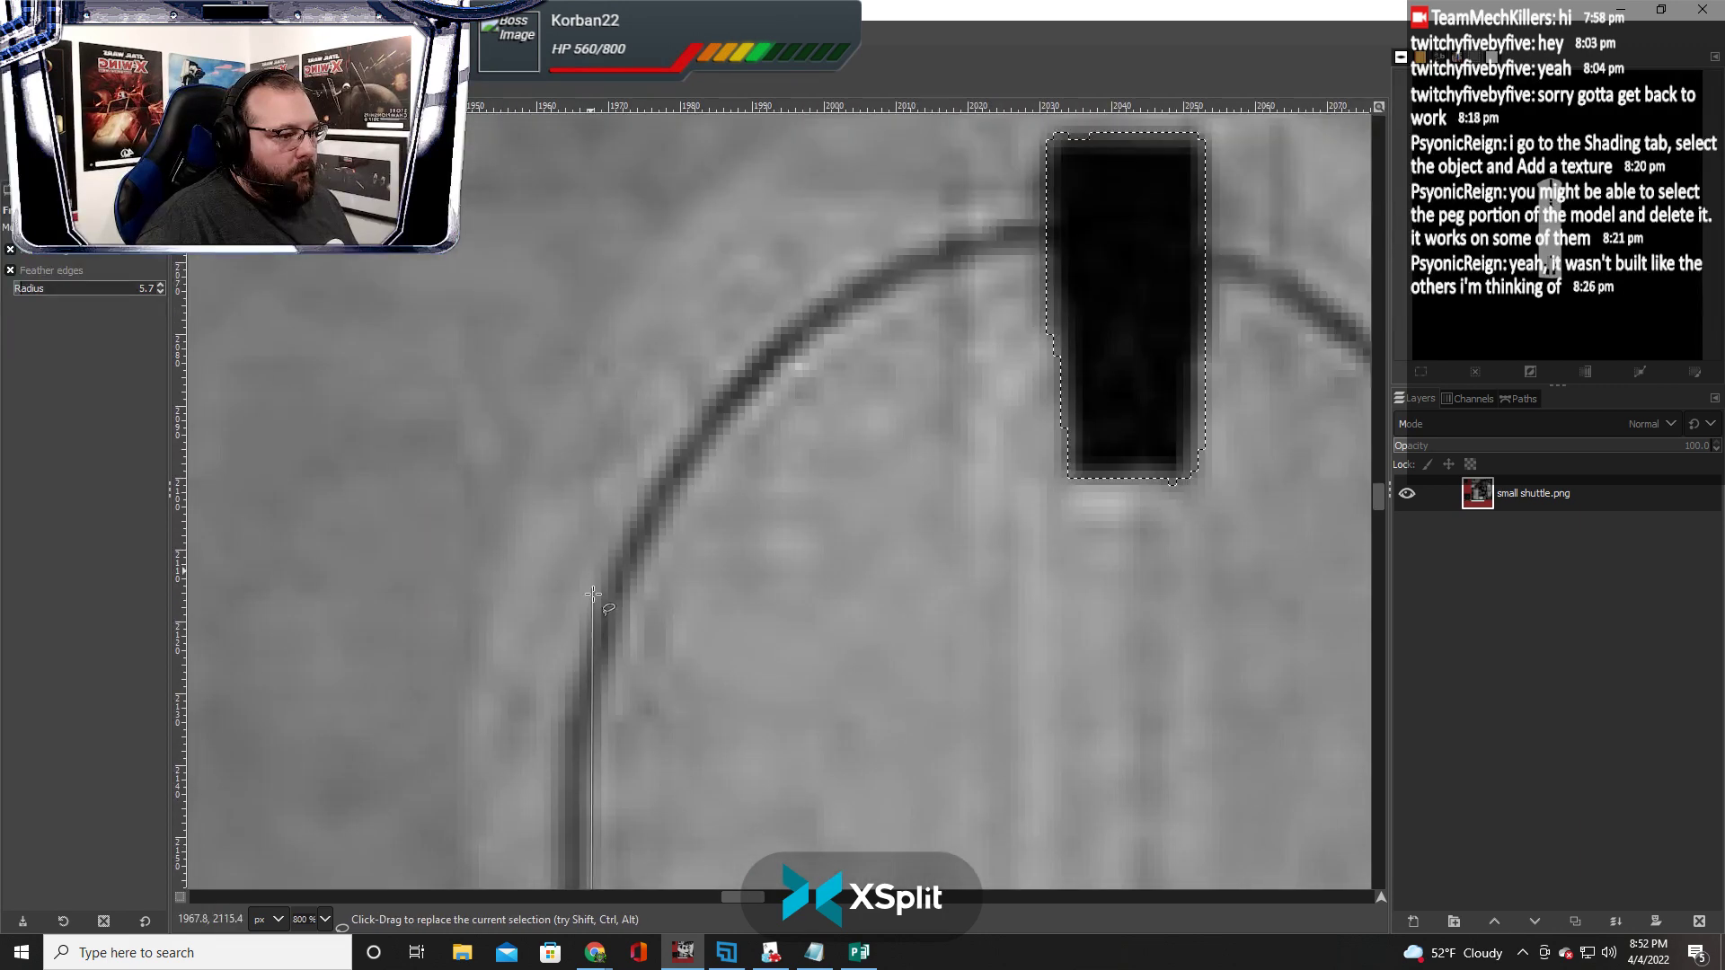
click(585, 721)
mouse_move(610, 644)
mouse_down()
mouse_move(770, 375)
mouse_move(832, 327)
mouse_move(849, 392)
mouse_move(886, 331)
mouse_move(843, 322)
mouse_move(865, 299)
mouse_move(943, 261)
mouse_move(1056, 245)
mouse_up()
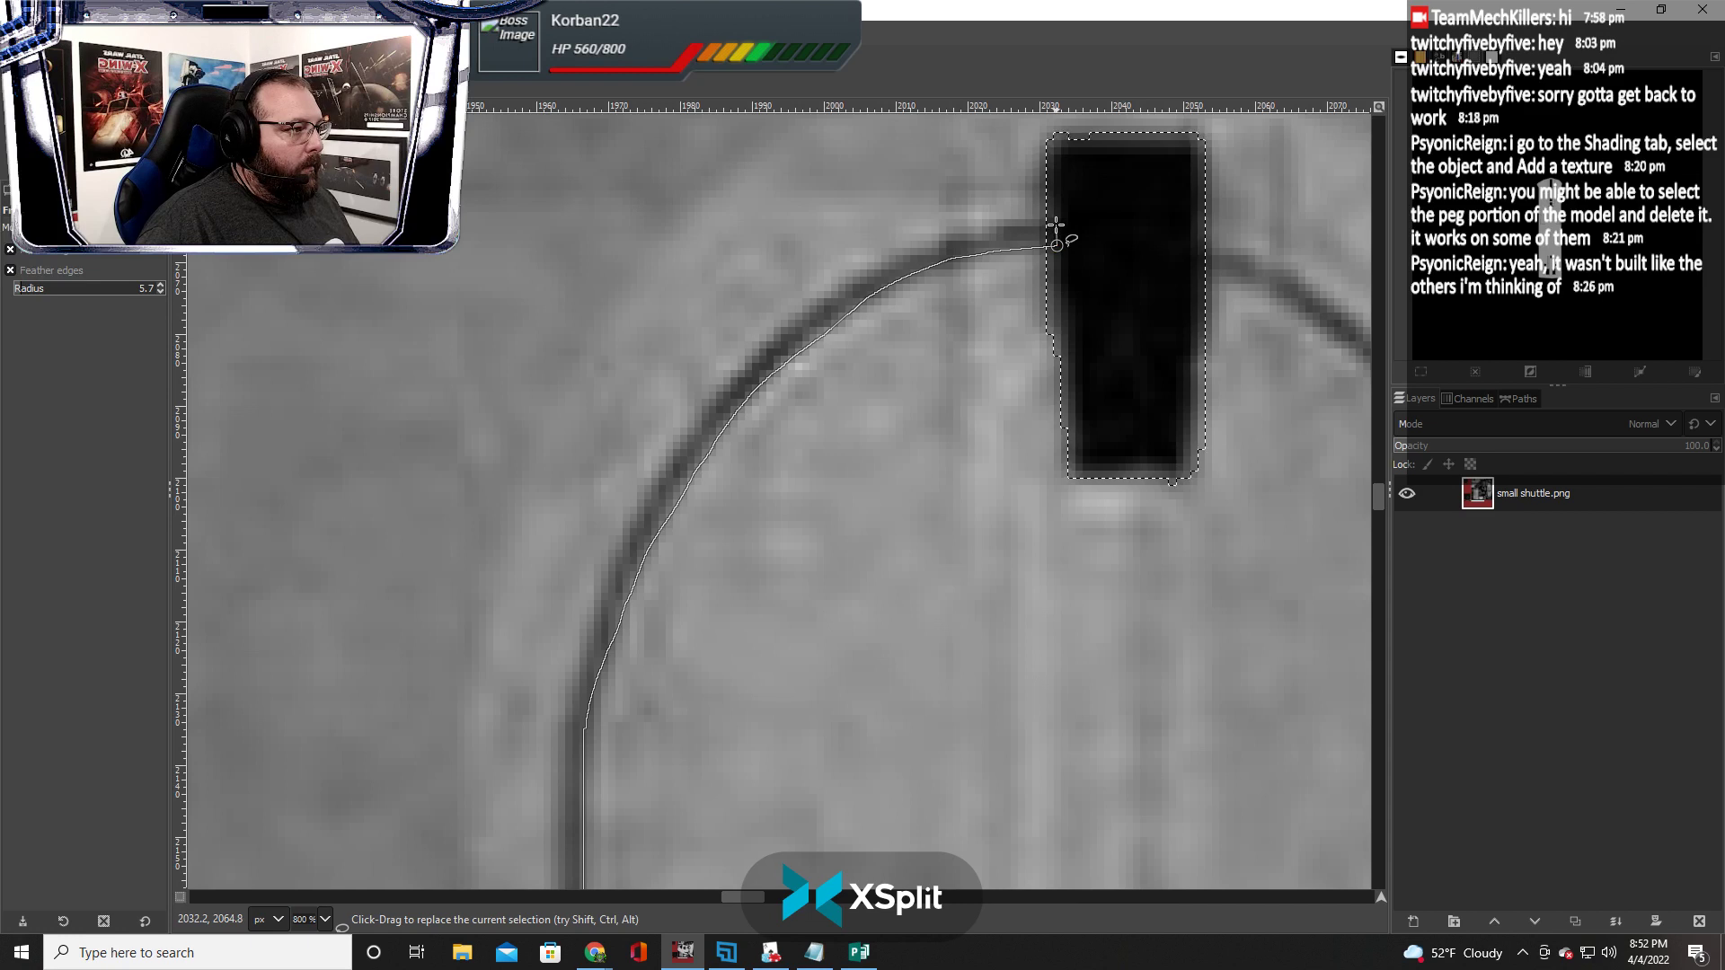
mouse_move(1021, 223)
mouse_down()
mouse_move(855, 277)
mouse_move(779, 337)
mouse_move(628, 542)
mouse_move(603, 520)
mouse_move(599, 470)
mouse_move(617, 357)
mouse_move(561, 552)
mouse_move(565, 268)
mouse_up()
scroll(631, 532, down, 3)
scroll(560, 548, down, 3)
scroll(561, 550, down, 20)
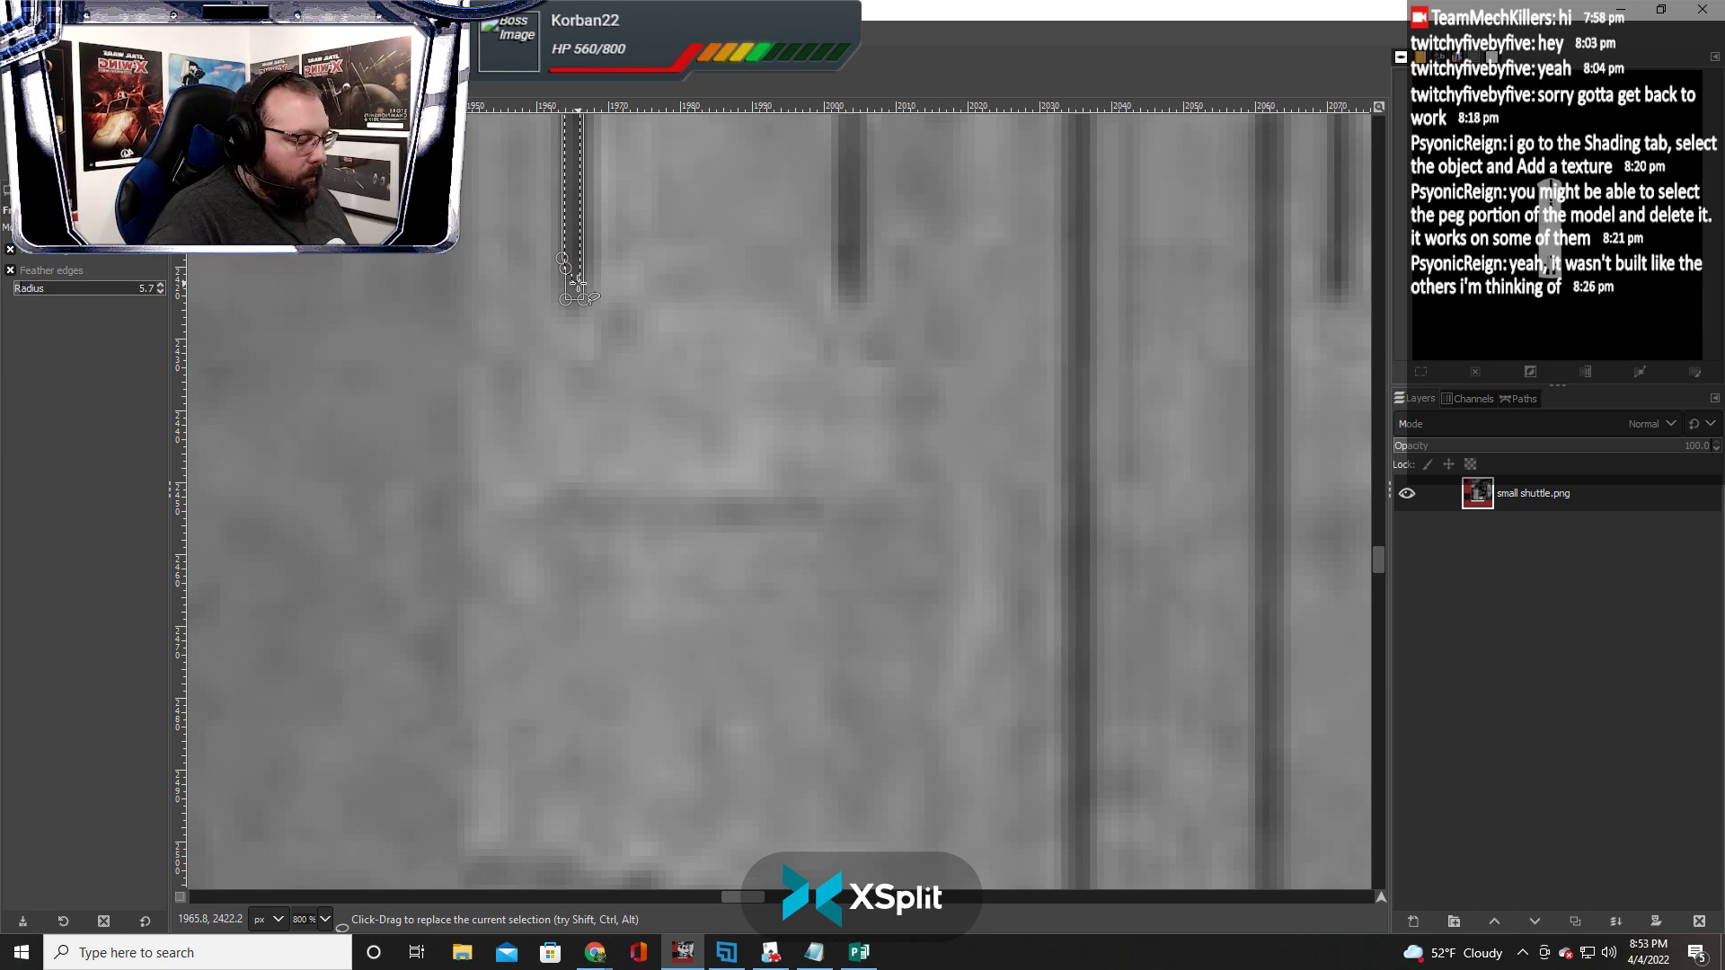
Trace a subtracting Free Select outline along the outer edge of the arch's right half, from its lower end up to the black block
scroll(709, 456, up, 20)
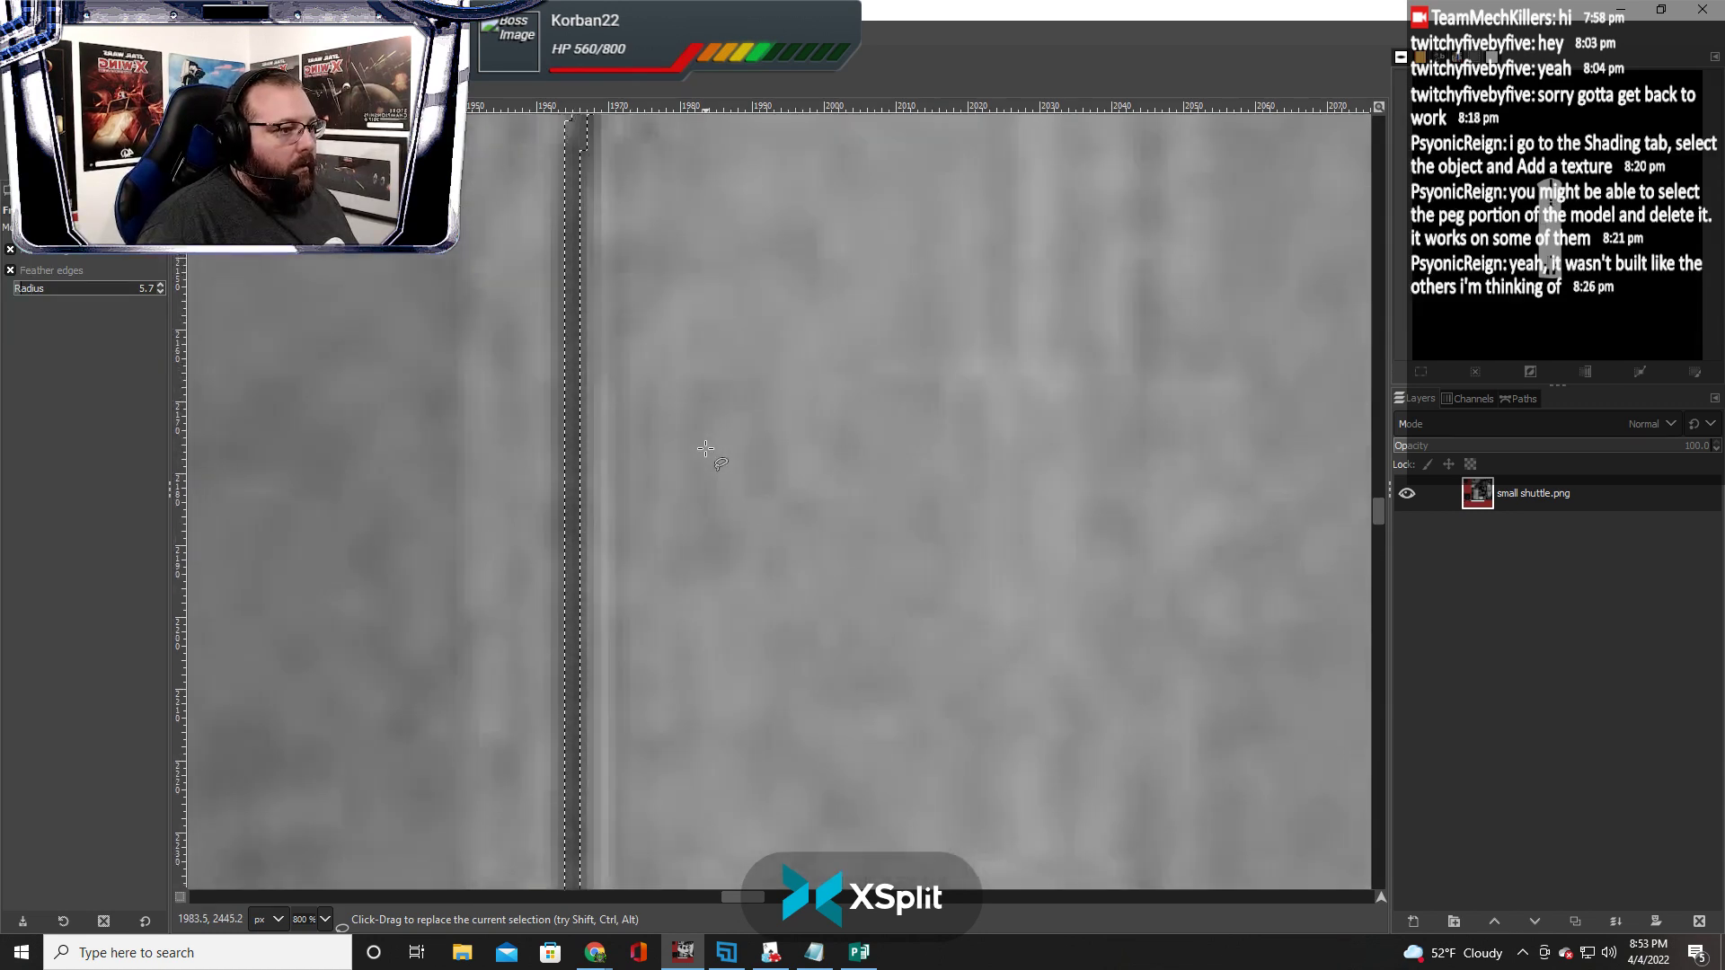
ctrl+scroll(709, 459, down, 2)
scroll(709, 460, up, 4)
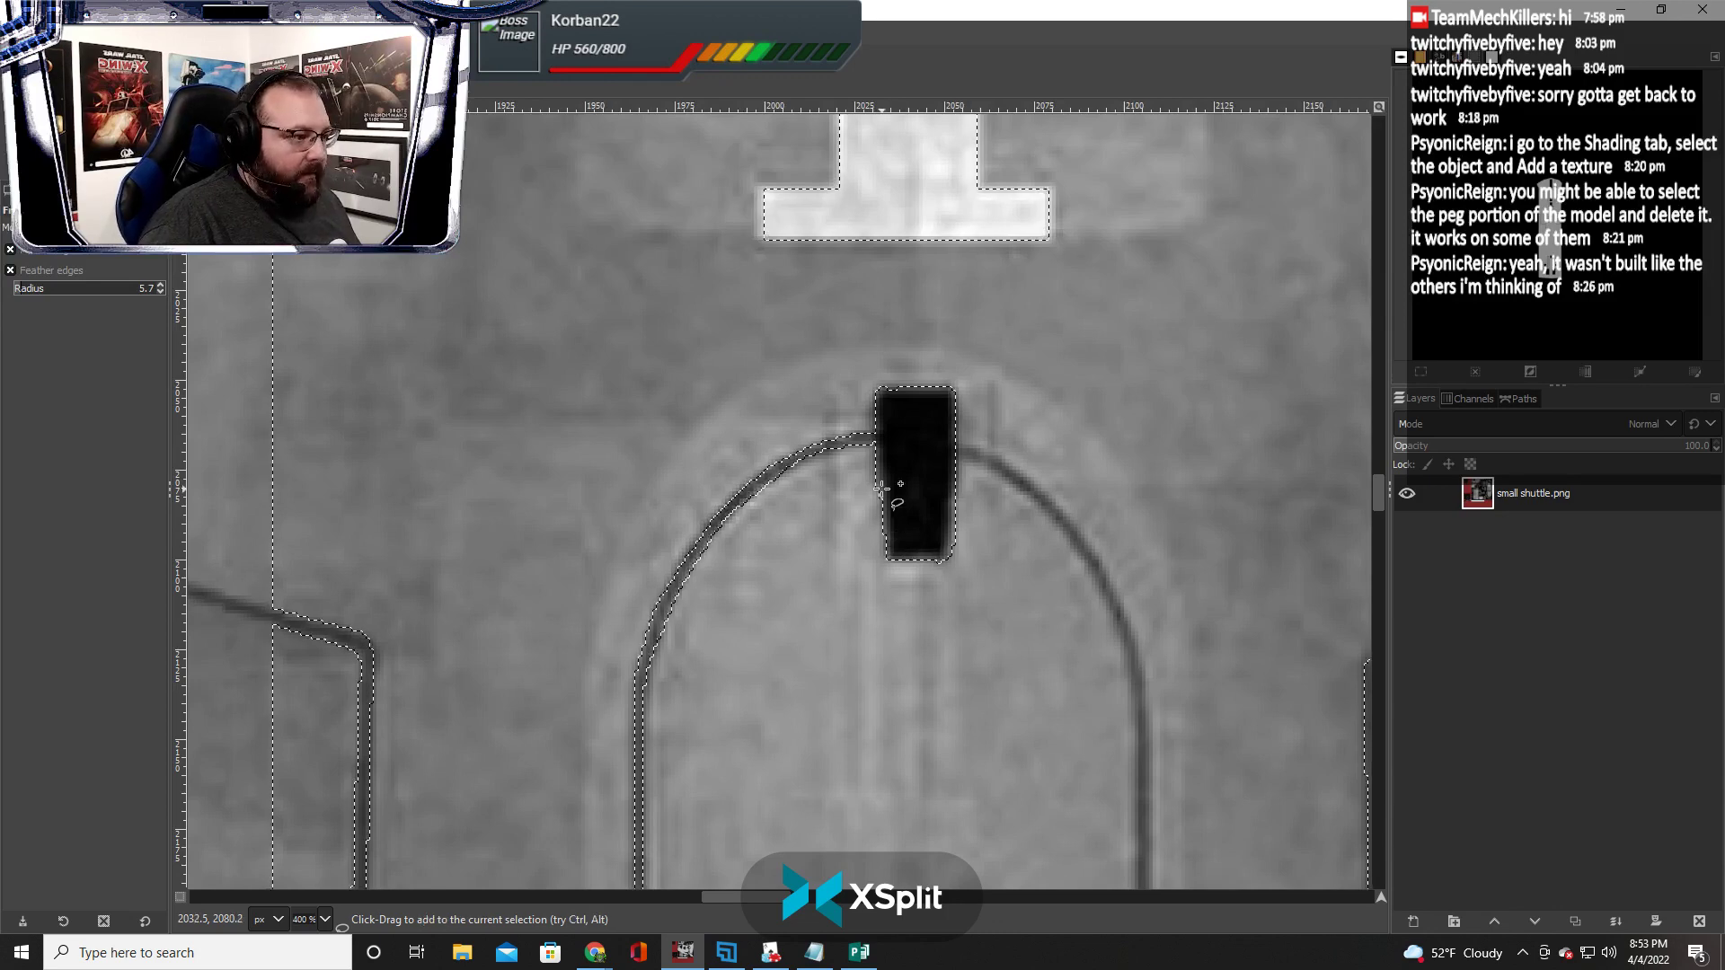
scroll(880, 521, right, 3)
scroll(860, 502, down, 4)
scroll(860, 501, down, 4)
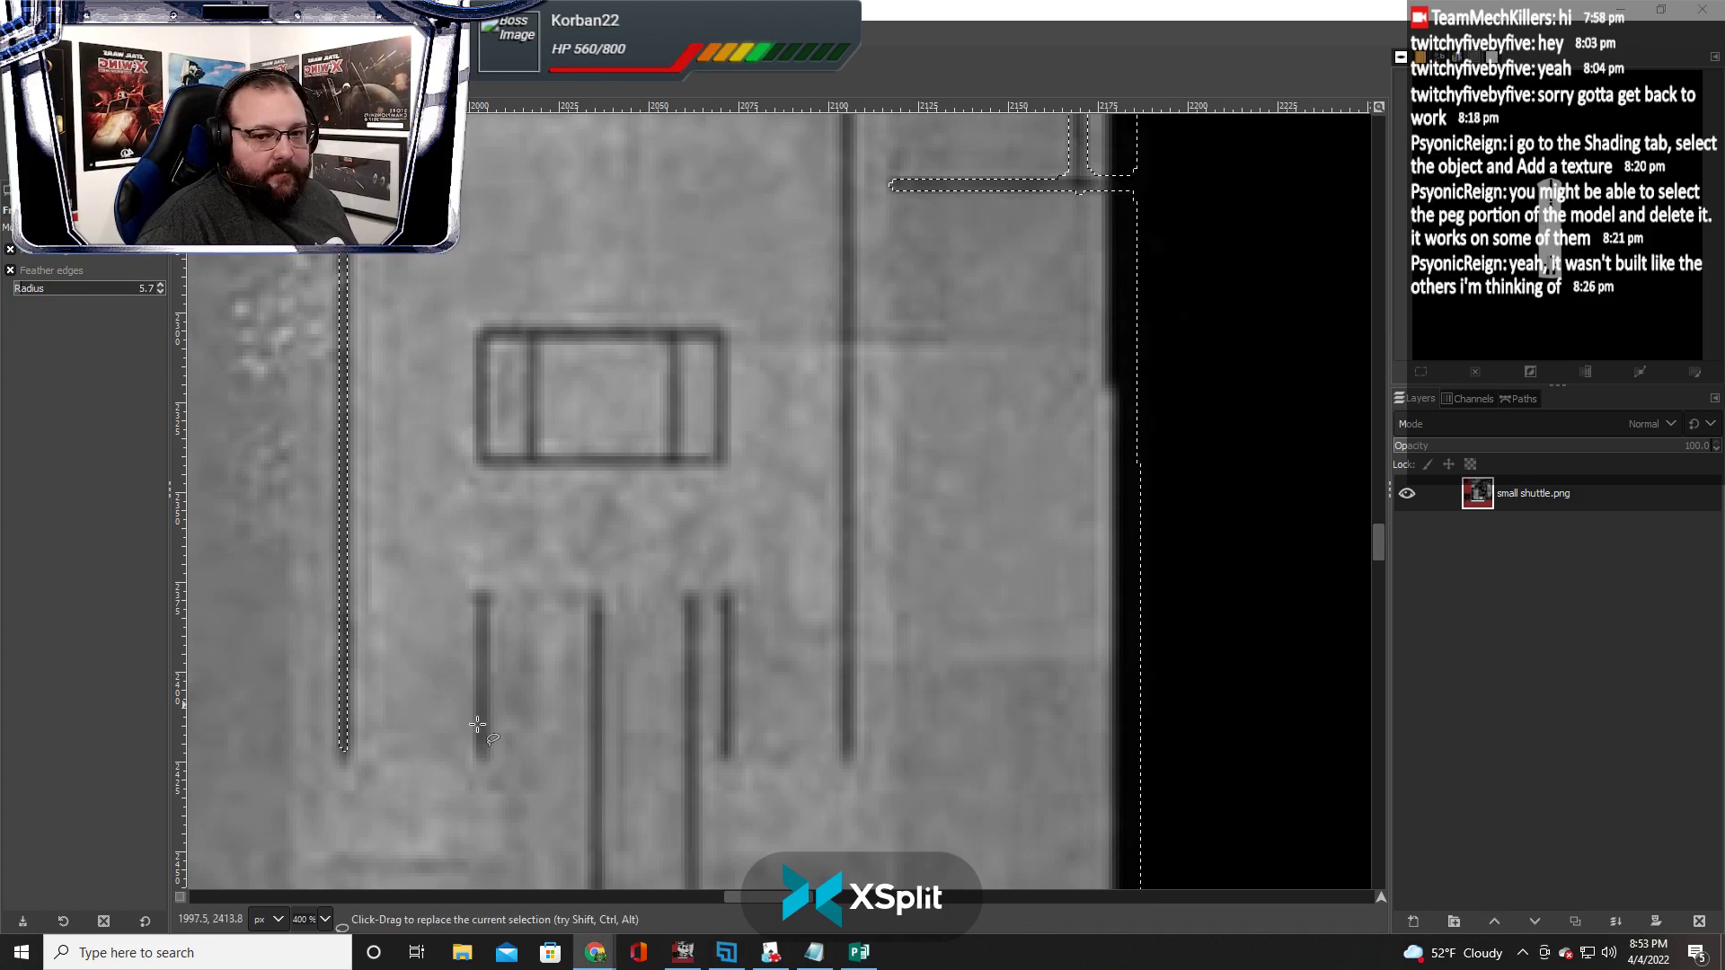
scroll(825, 582, down, 2)
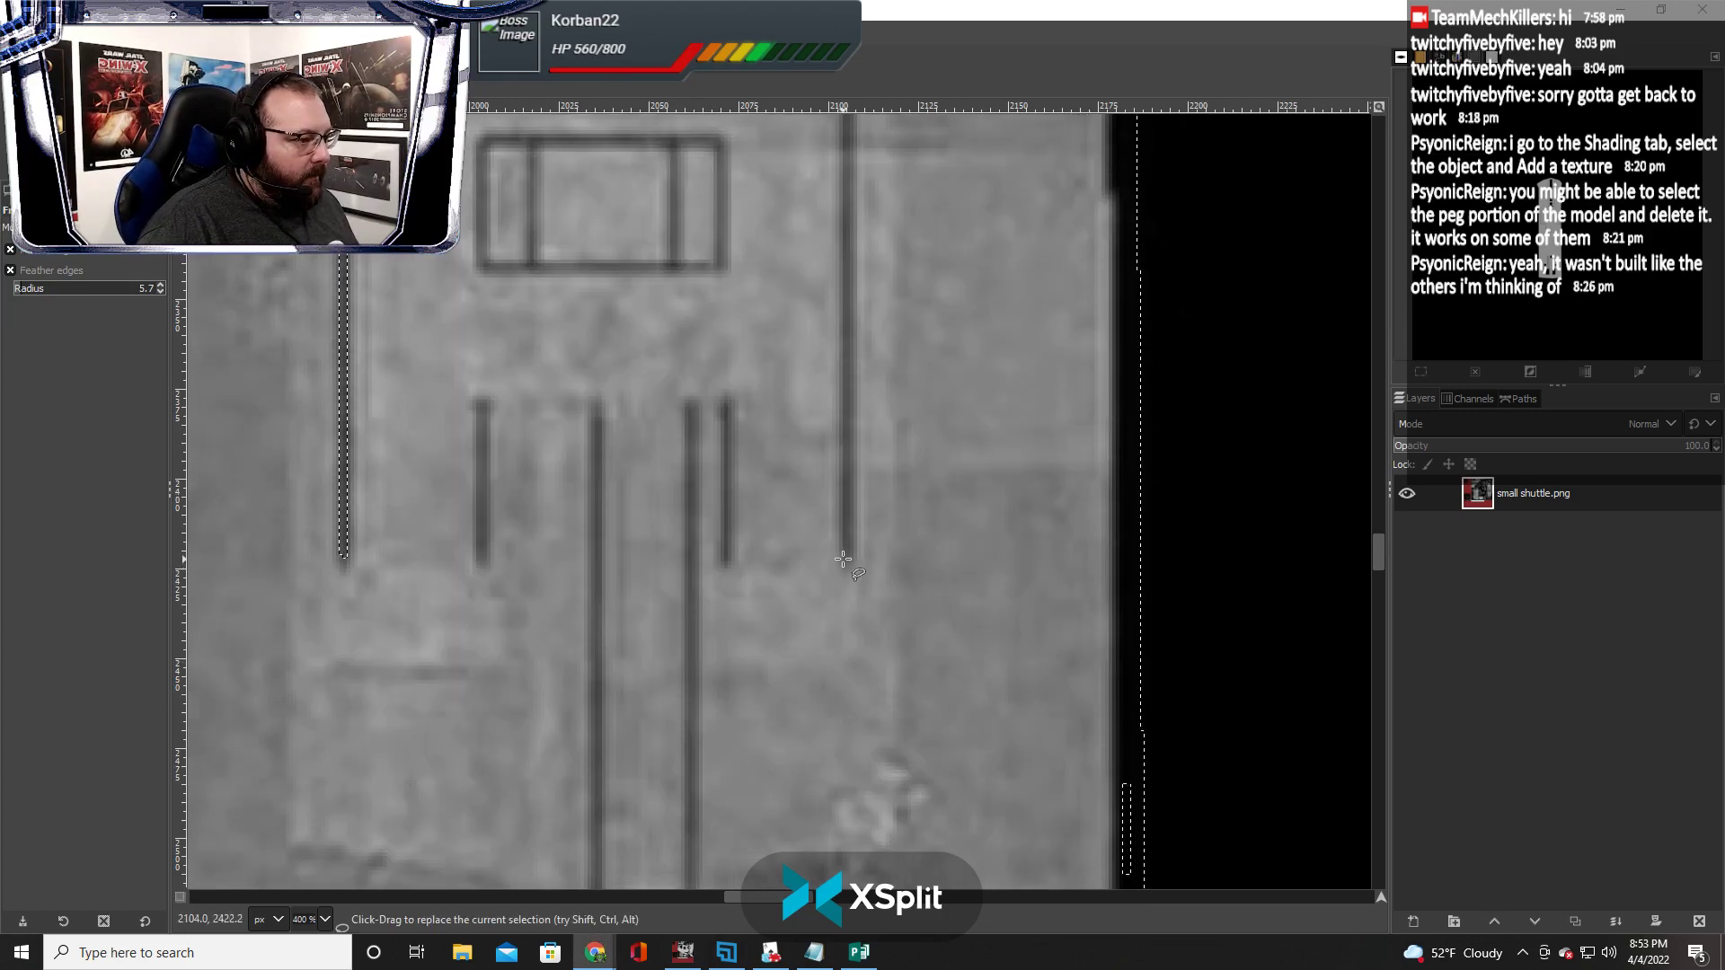
key(alt+Tab)
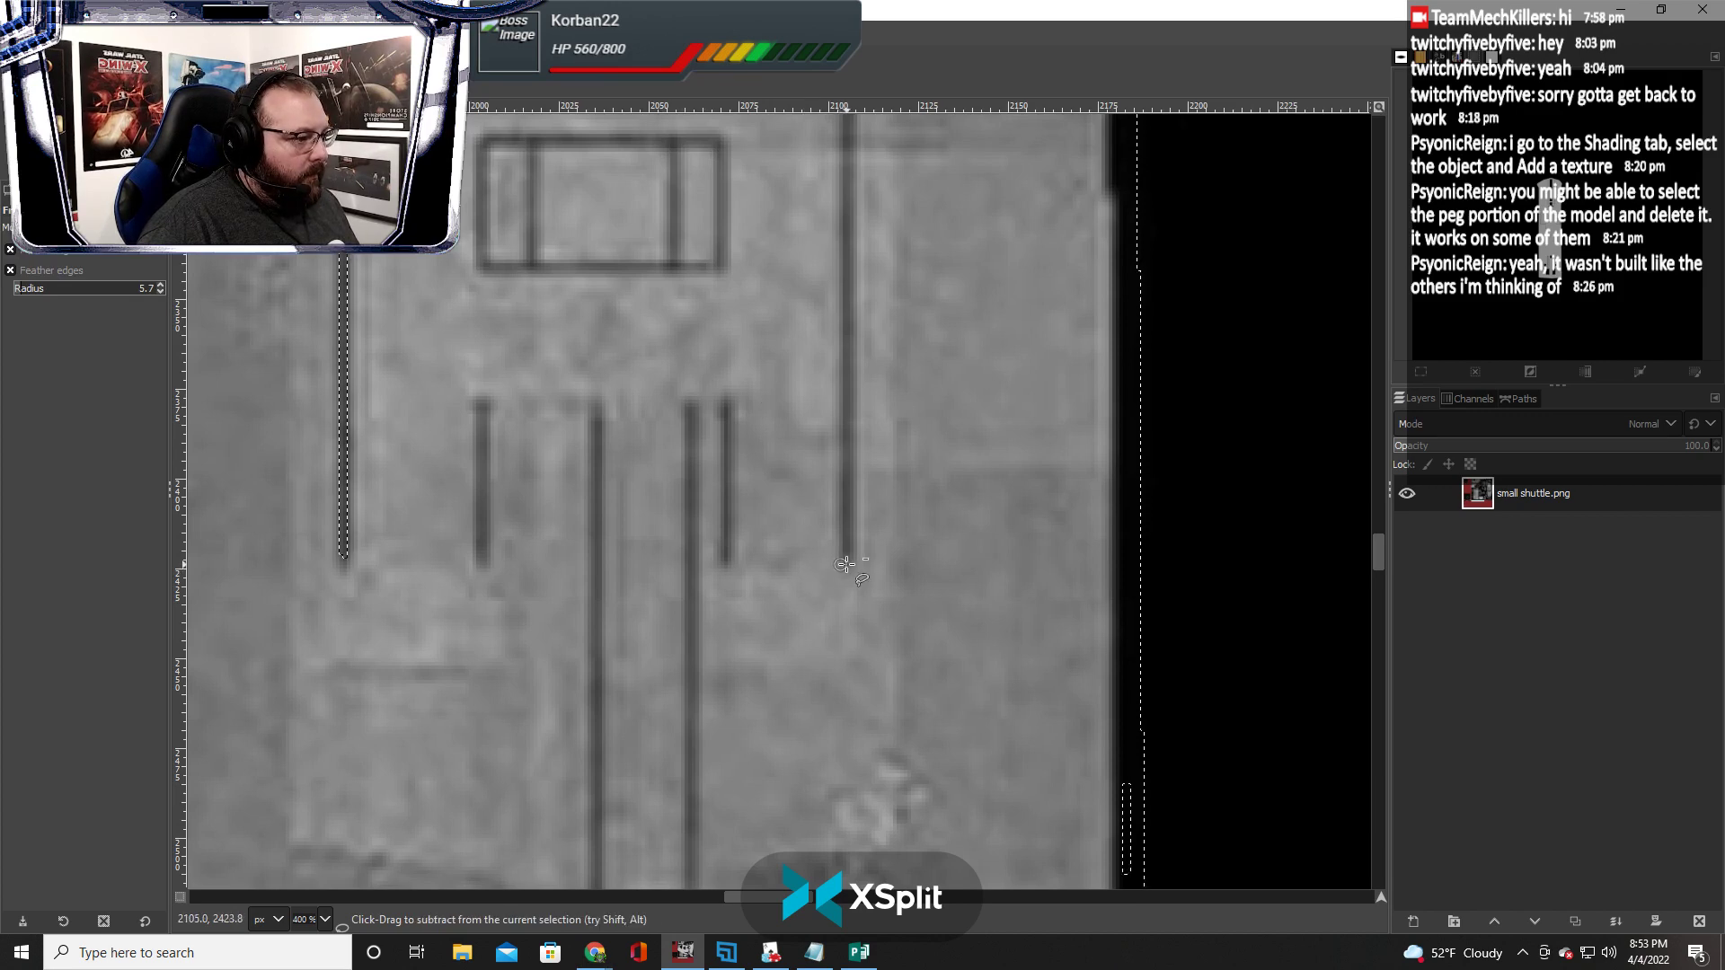
scroll(852, 557, up, 6)
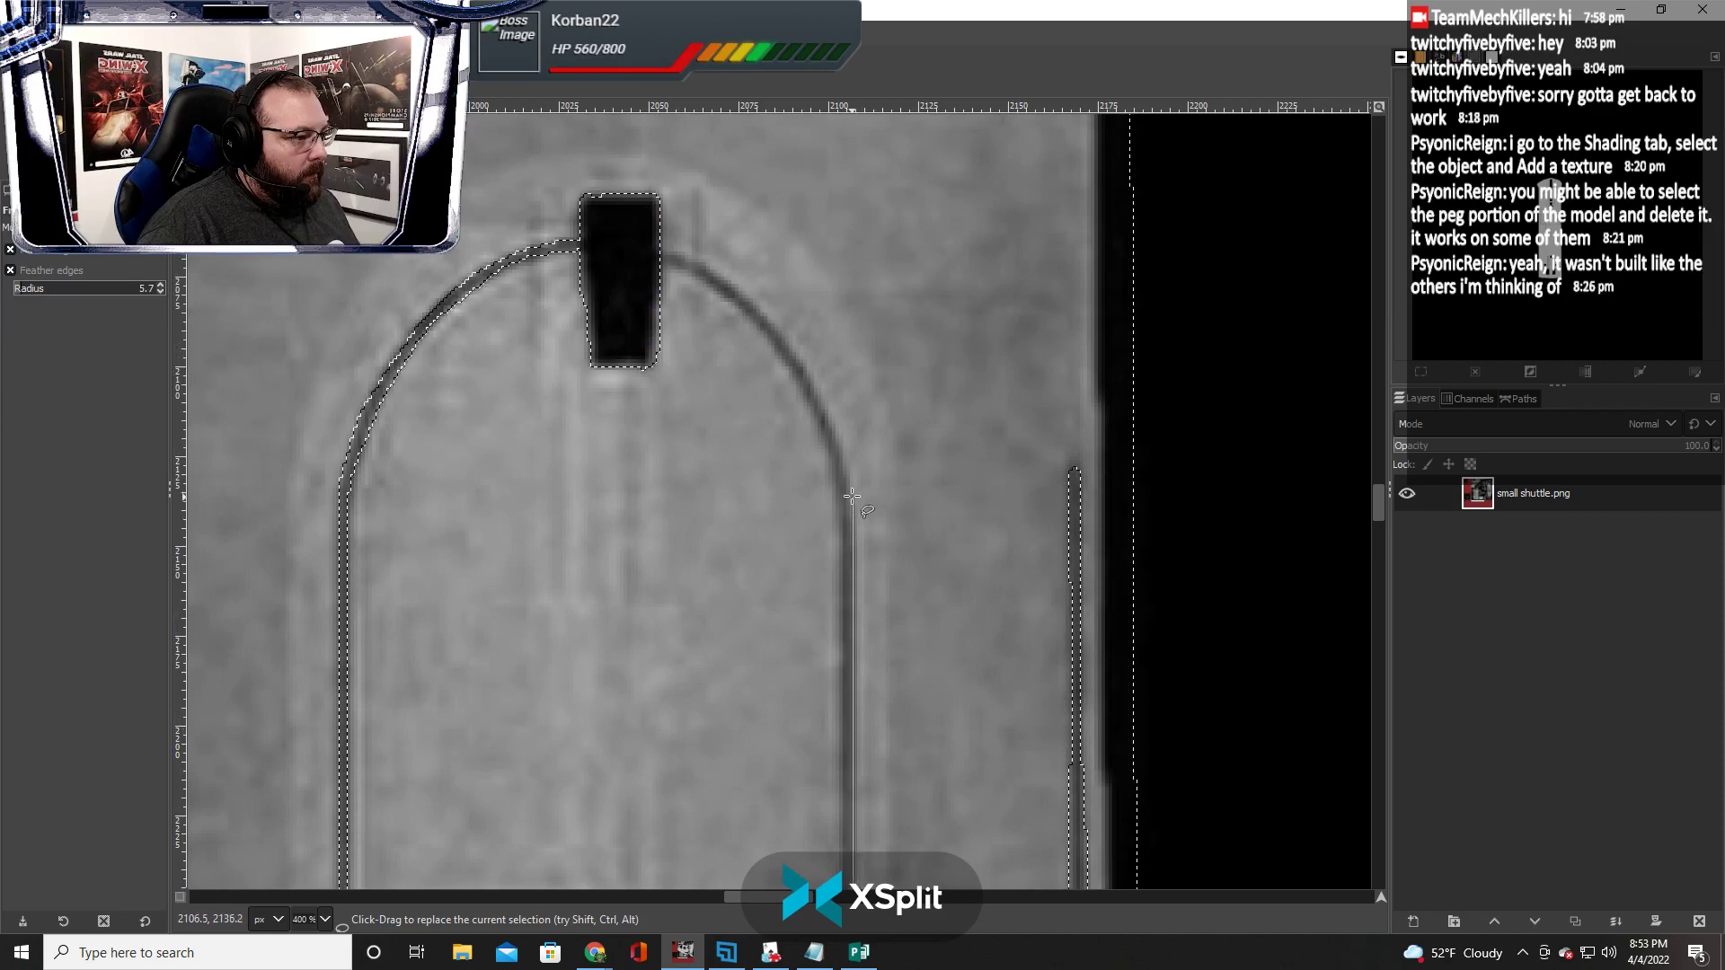
ctrl+scroll(852, 497, up, 2)
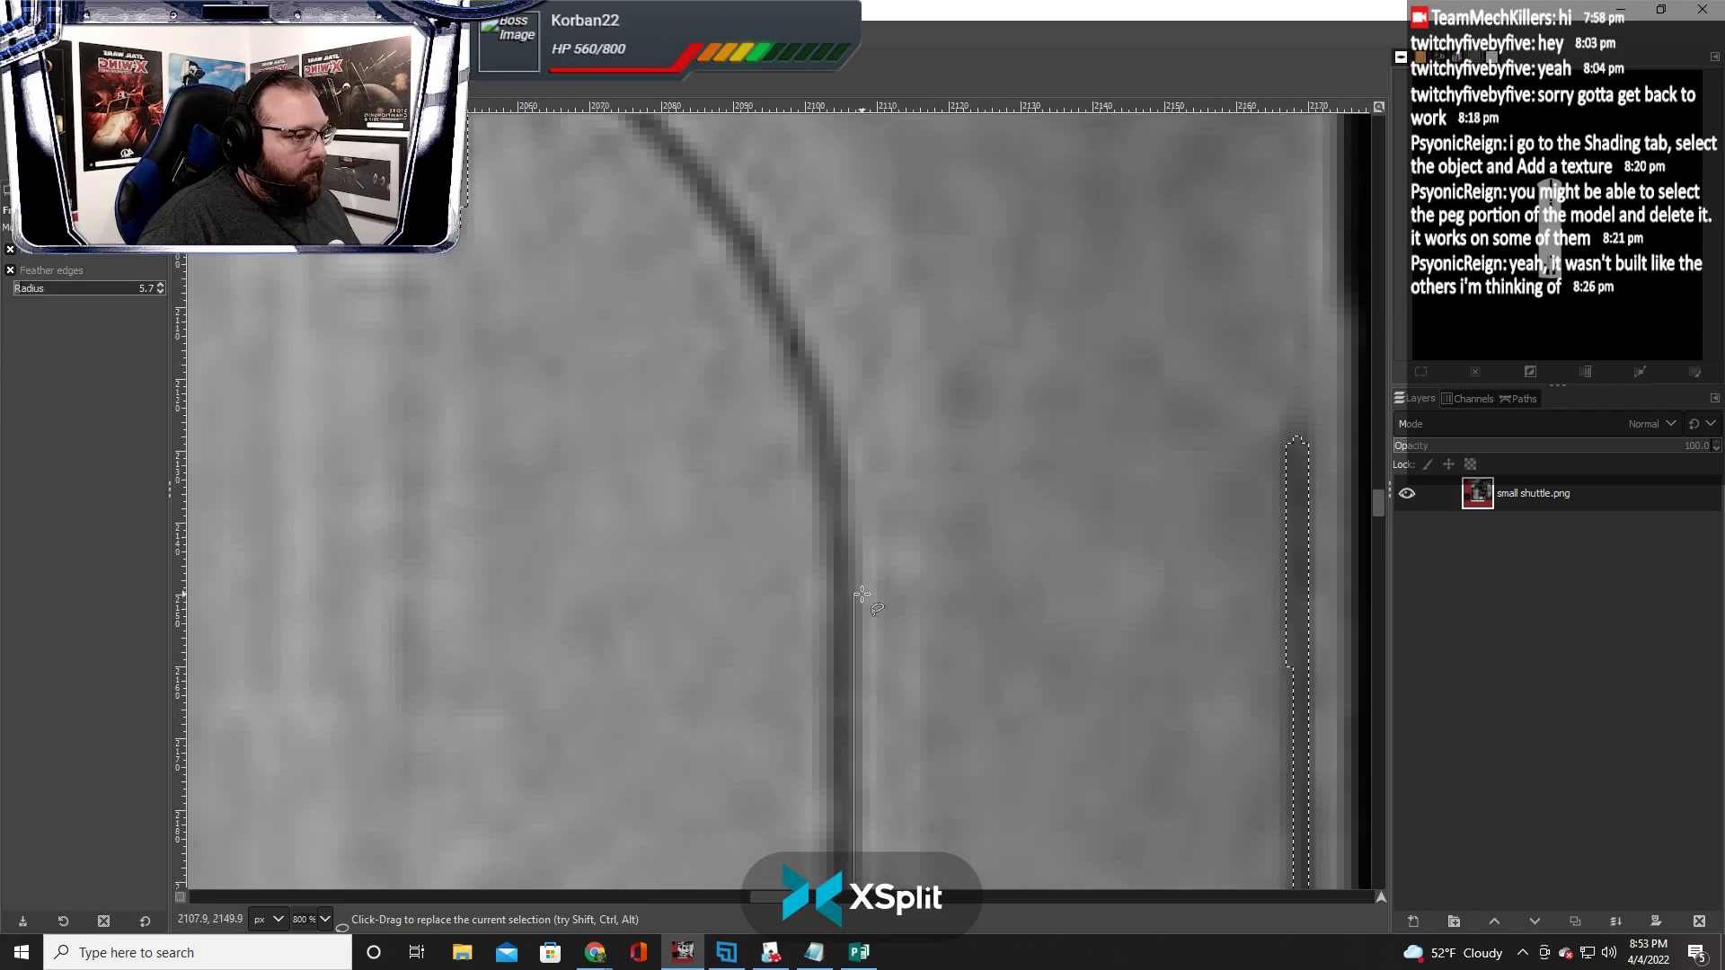
drag(854, 592, 847, 440)
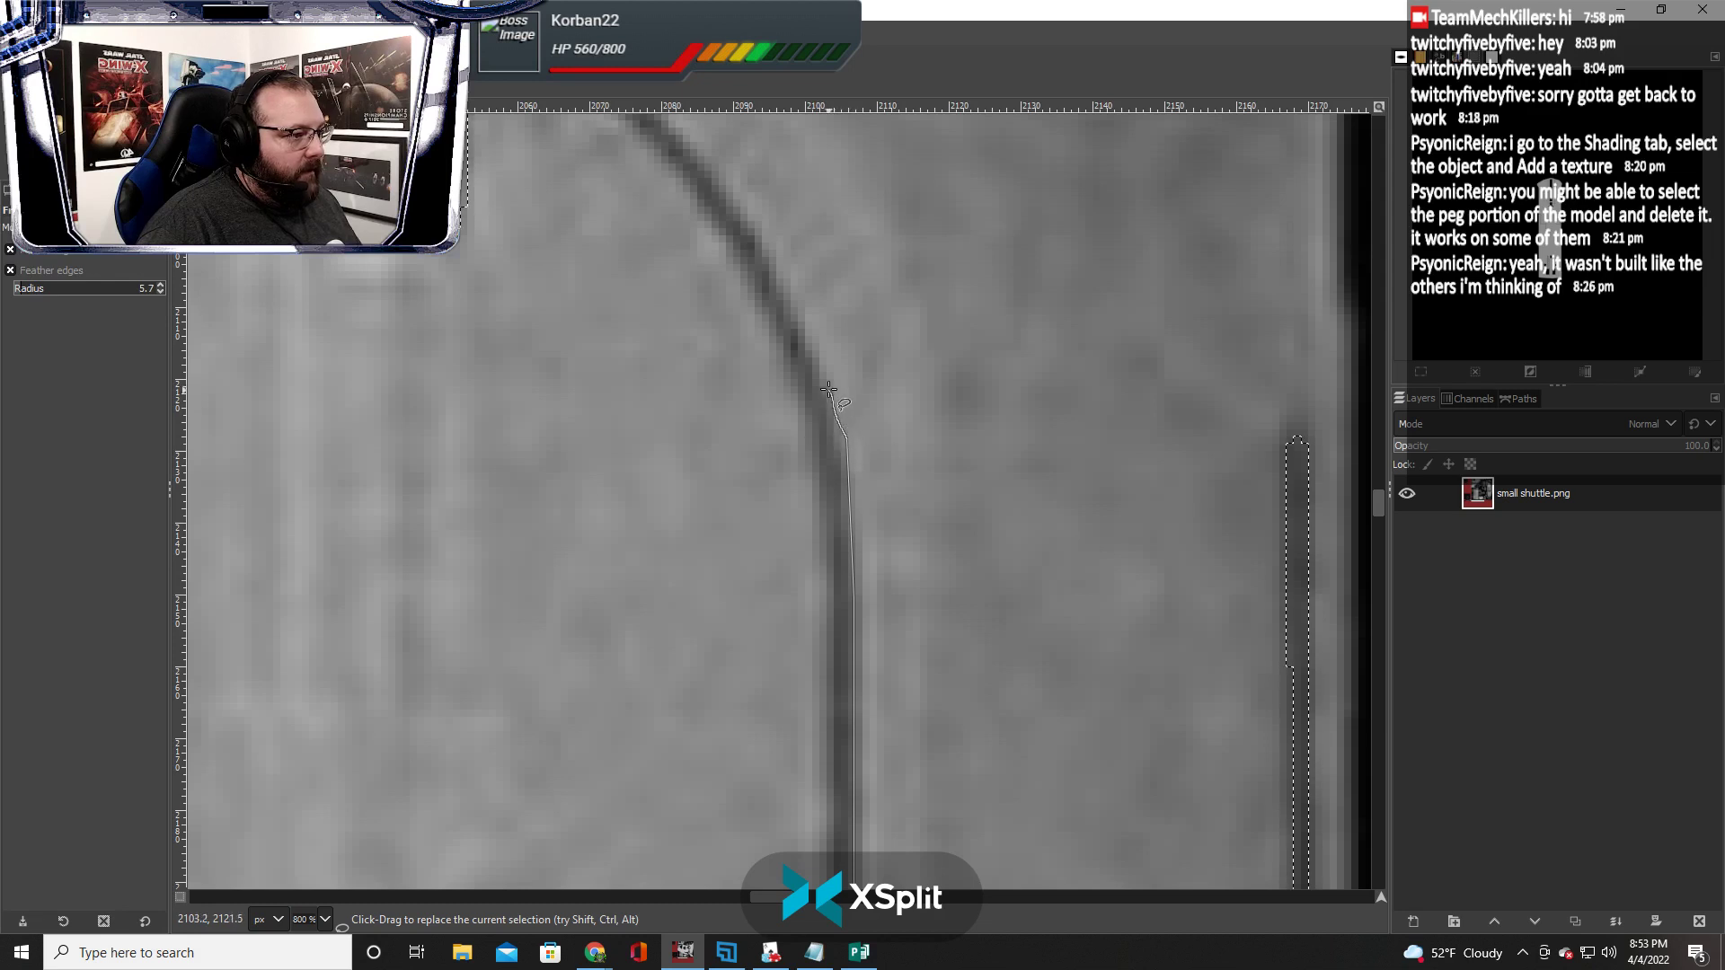
drag(813, 359, 779, 289)
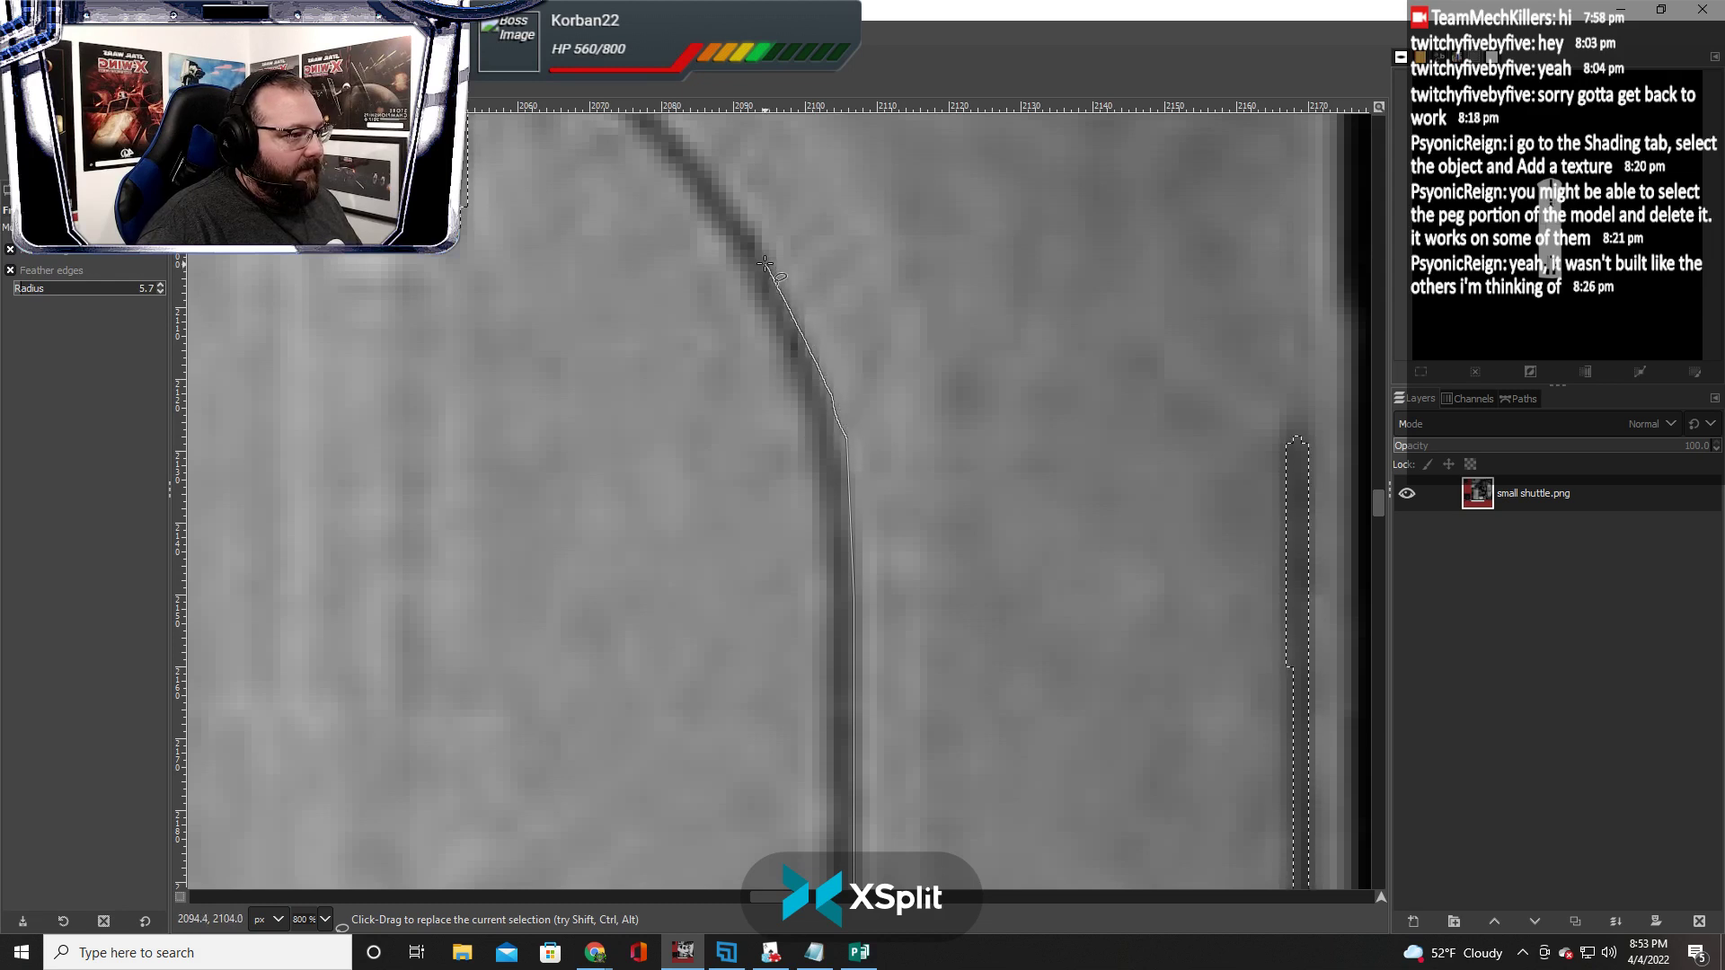
click(738, 217)
scroll(698, 410, up, 1)
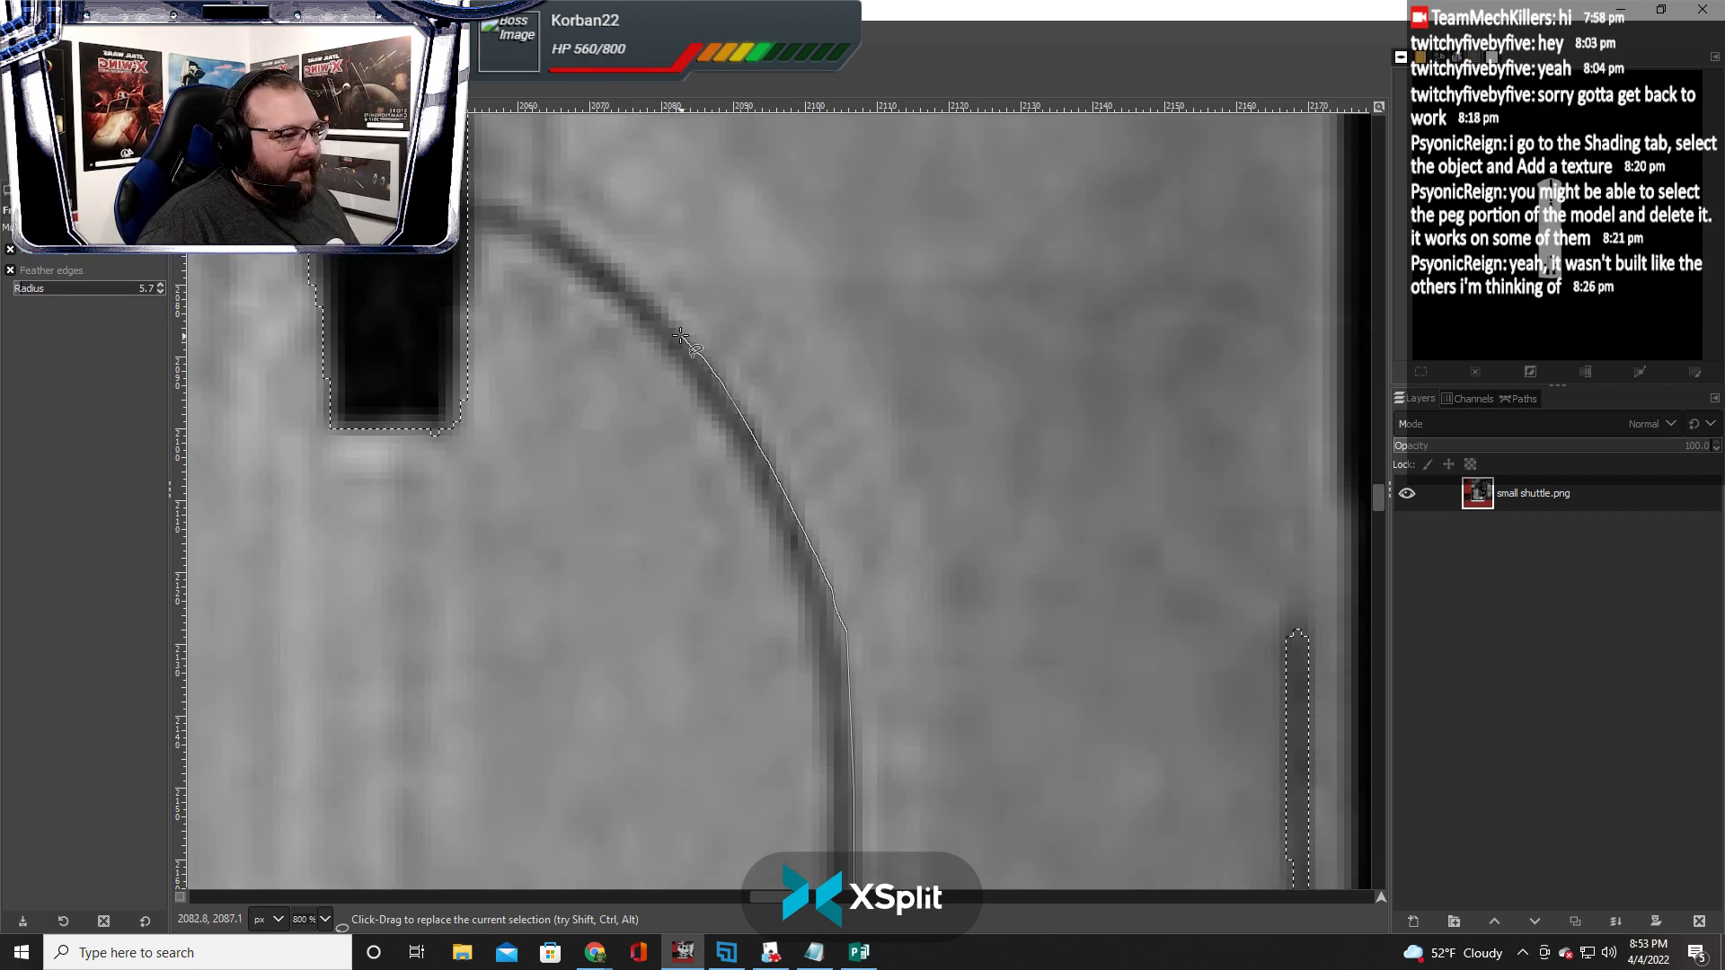
drag(657, 307, 627, 285)
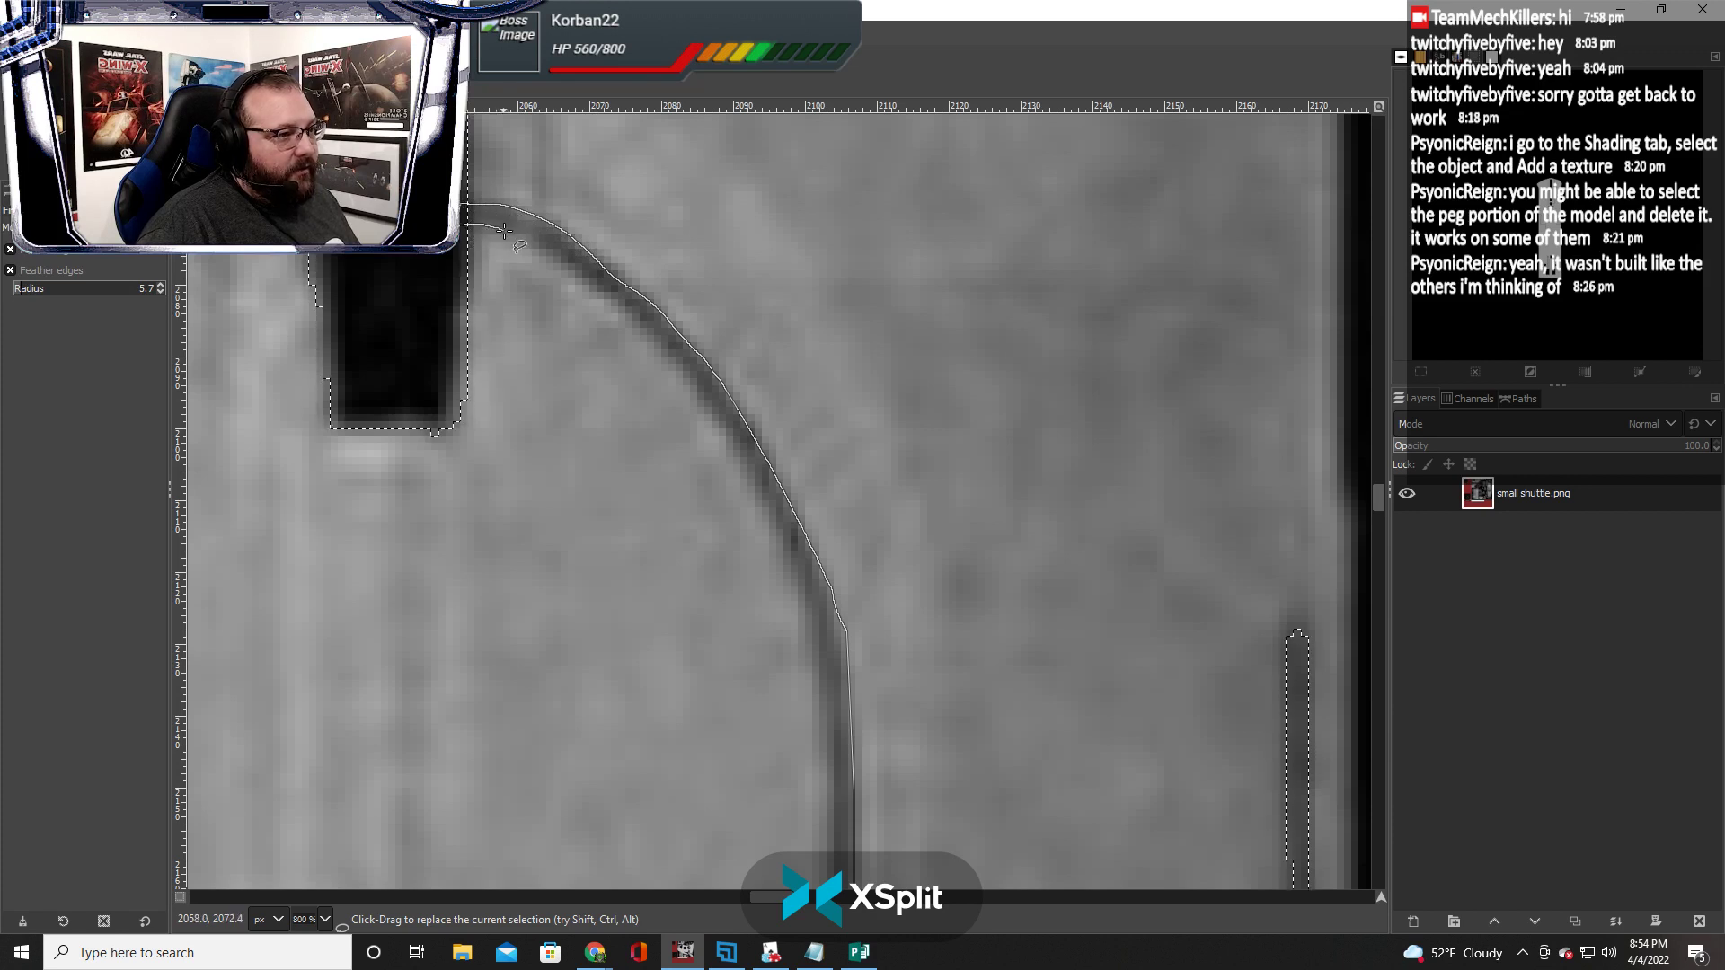
Trace back along the inner edge of the arch's right curve and subtract that curved section from the selection
mouse_move(531, 238)
mouse_down()
mouse_move(716, 420)
mouse_move(818, 654)
mouse_up()
scroll(818, 654, down, 1)
scroll(824, 652, down, 6)
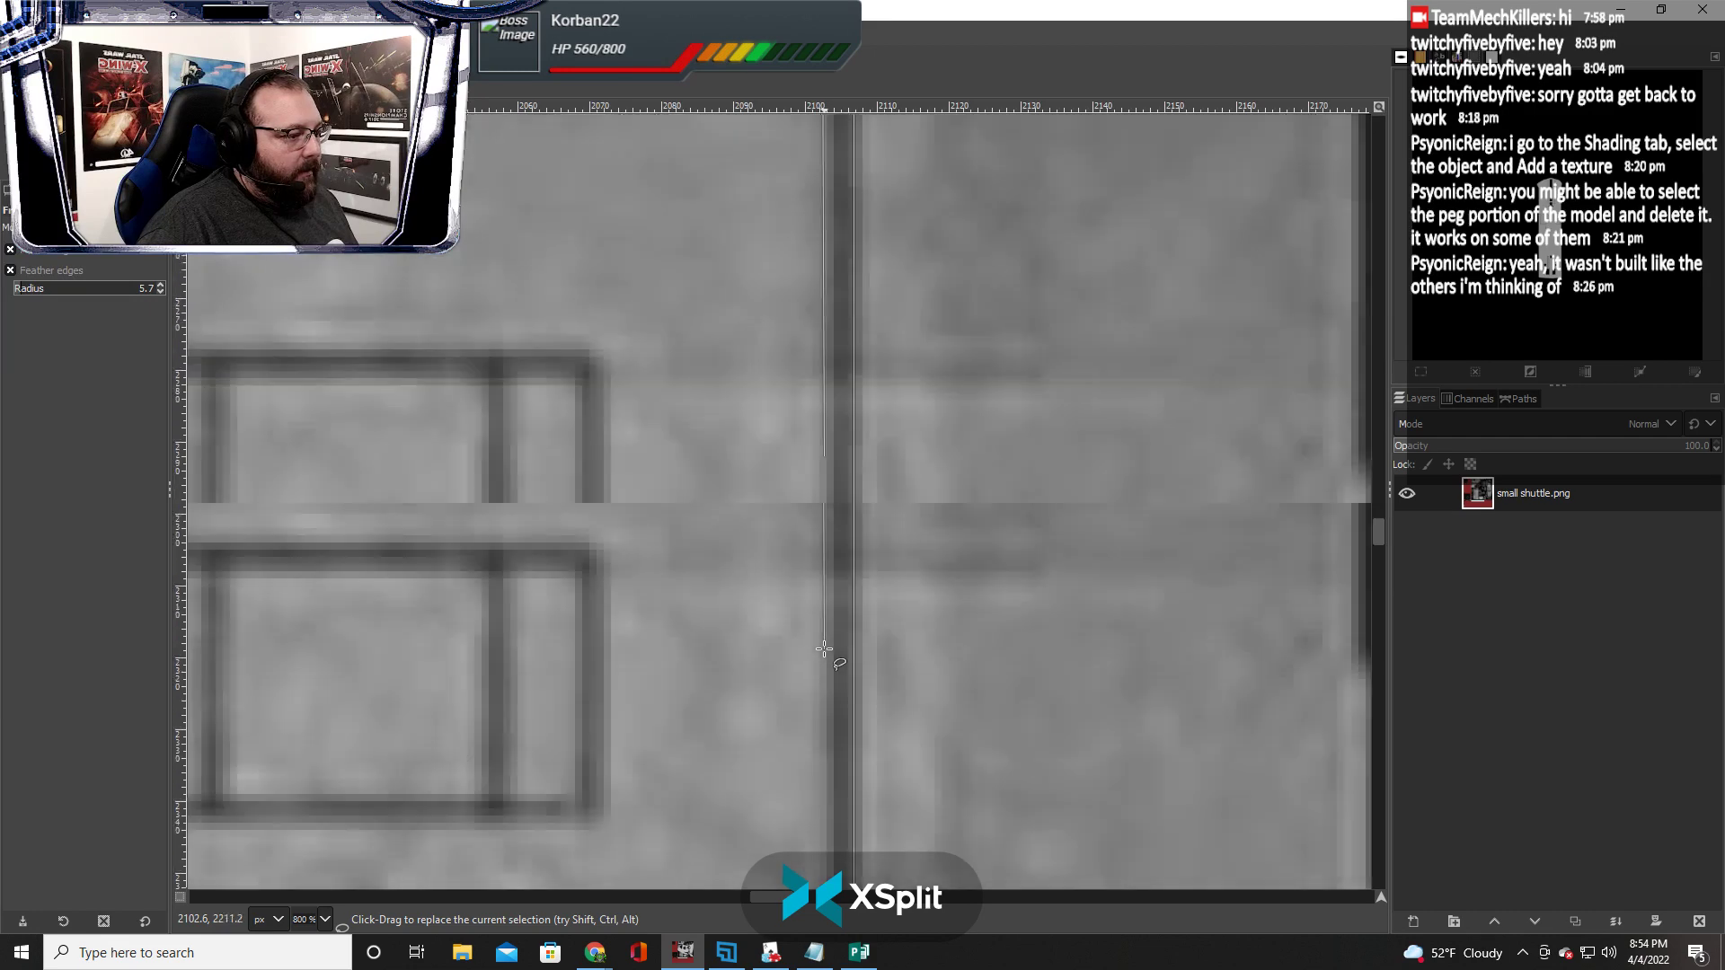
scroll(823, 648, down, 5)
scroll(824, 721, up, 10)
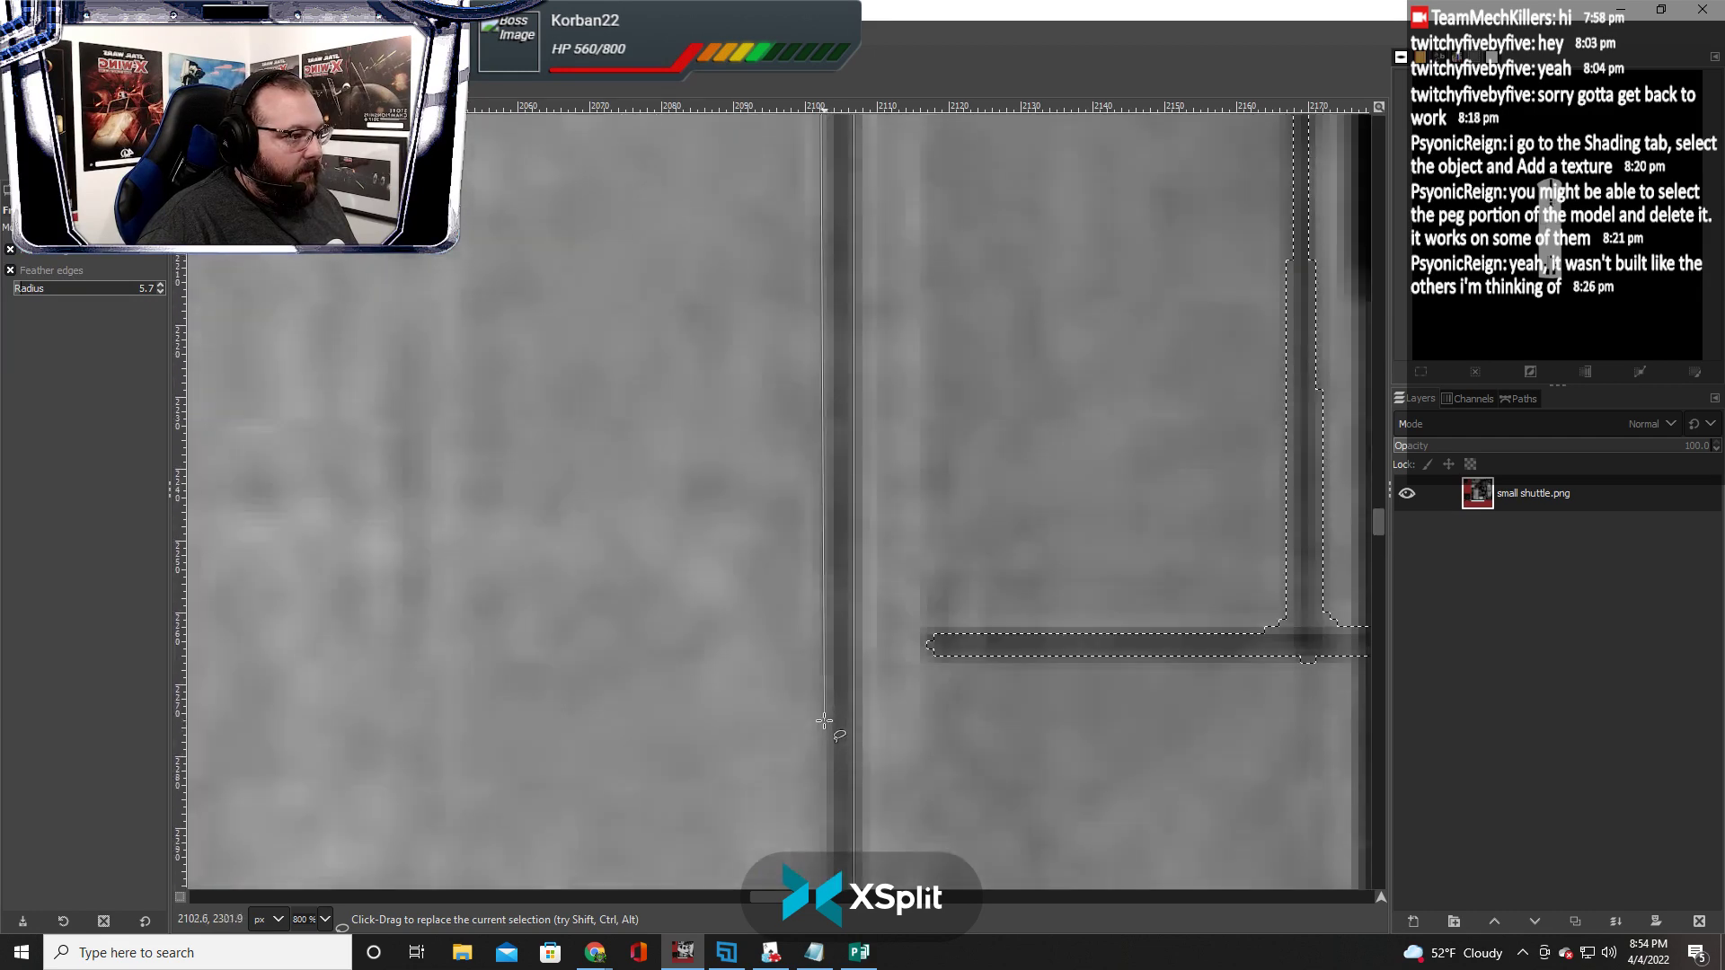
scroll(824, 705, up, 5)
drag(823, 721, 823, 353)
scroll(822, 714, down, 3)
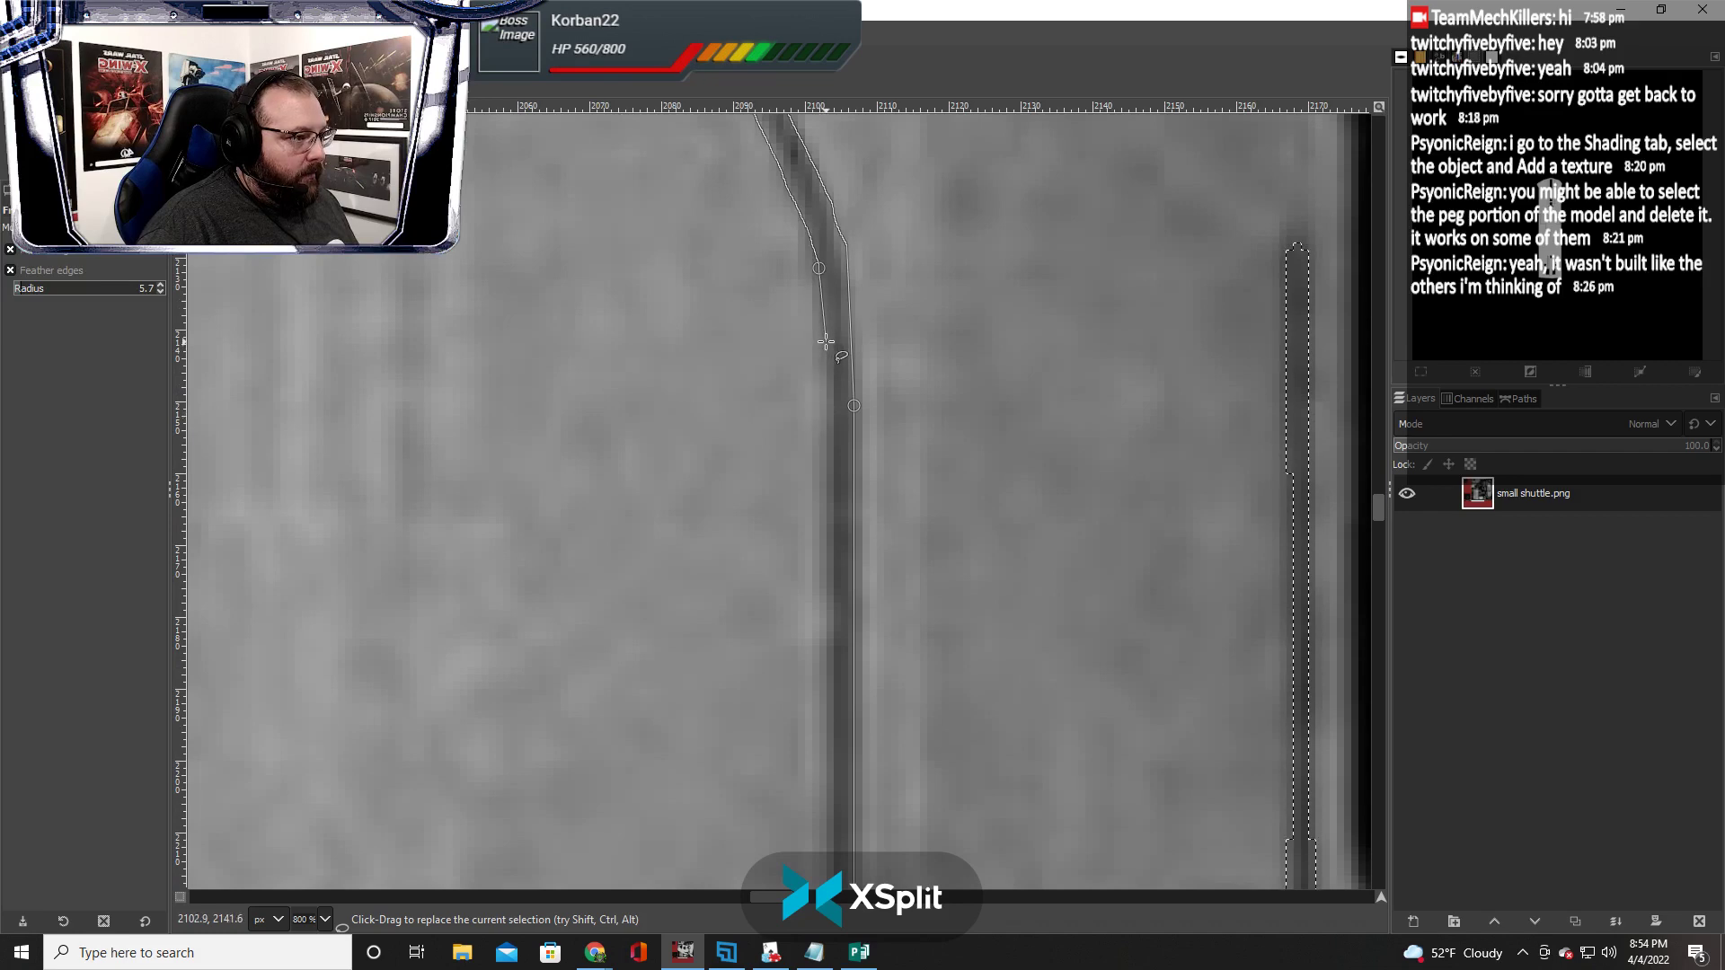
click(827, 341)
Subtract the straight part of the arched line's right side down to its lower end
scroll(833, 518, down, 4)
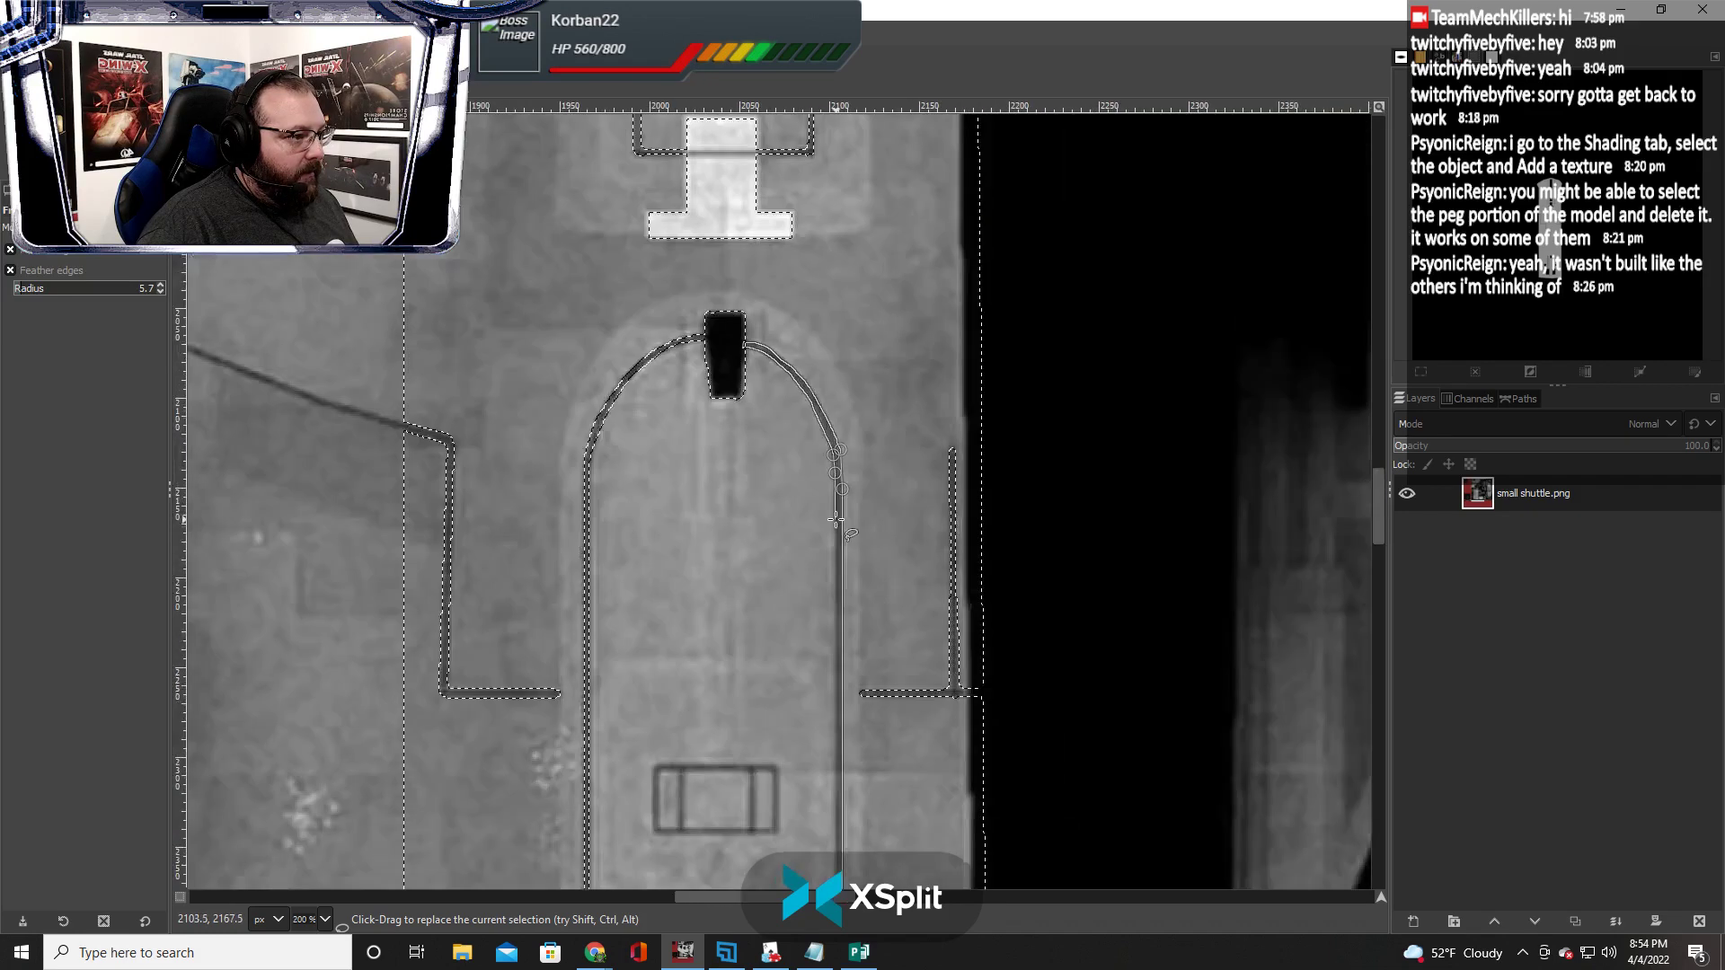
scroll(833, 520, up, 4)
scroll(836, 519, up, 1)
scroll(827, 539, down, 8)
scroll(832, 701, down, 10)
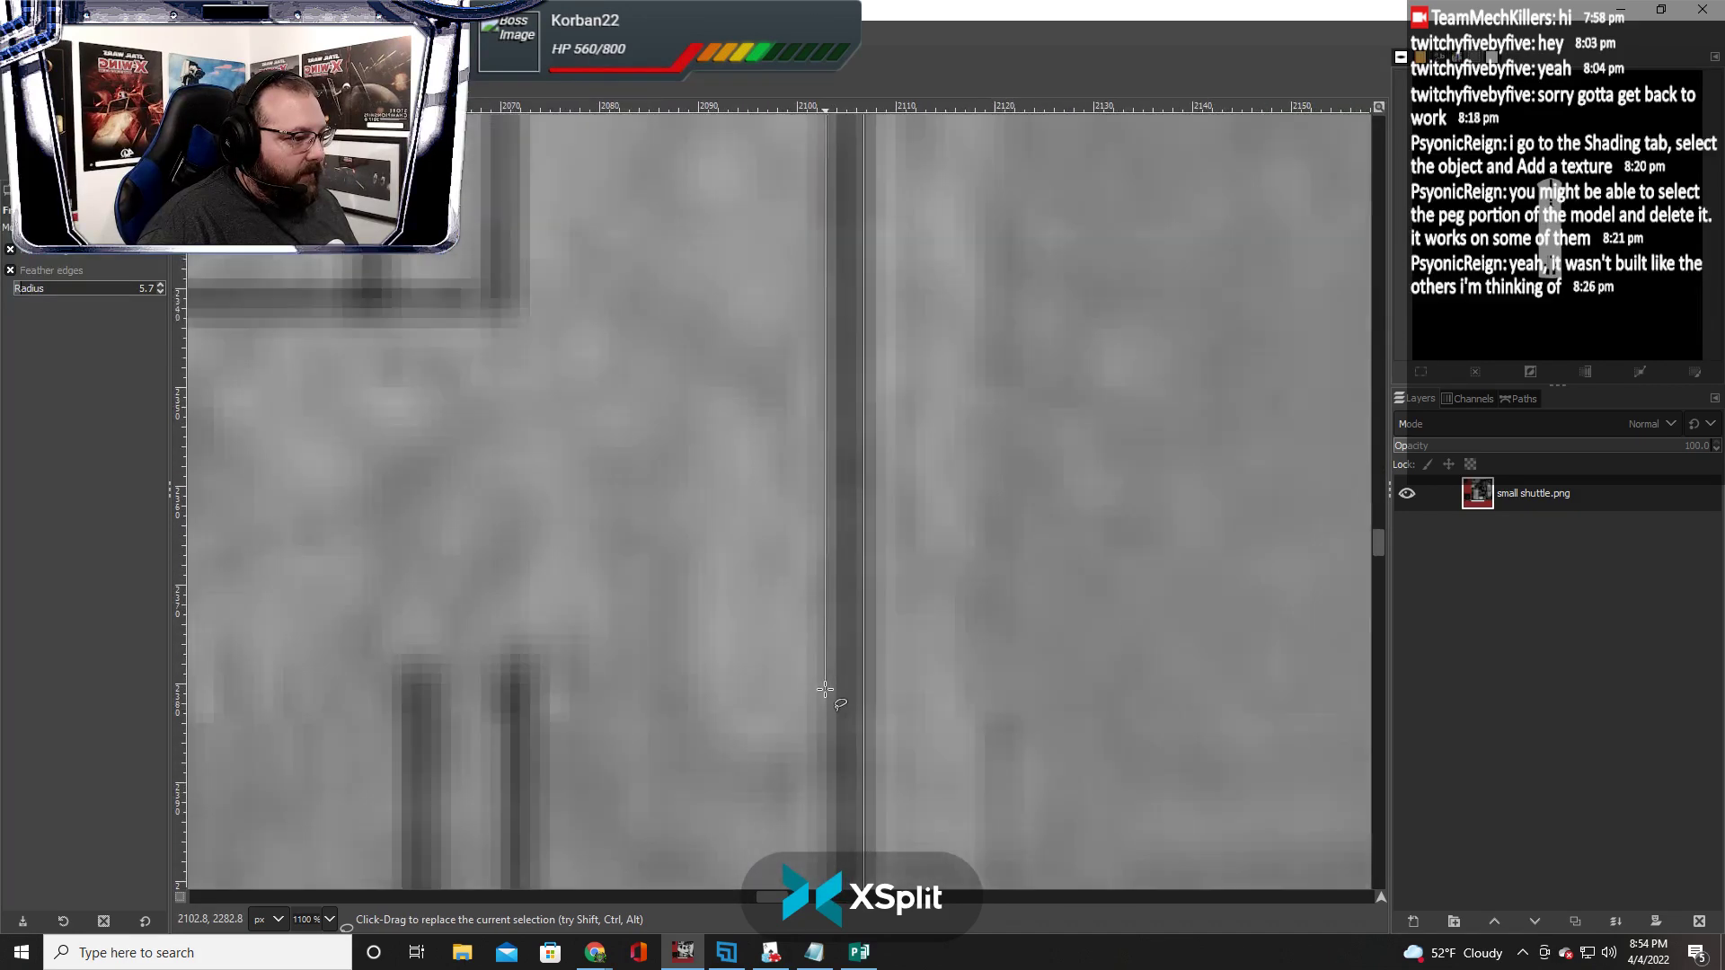
drag(817, 641, 828, 344)
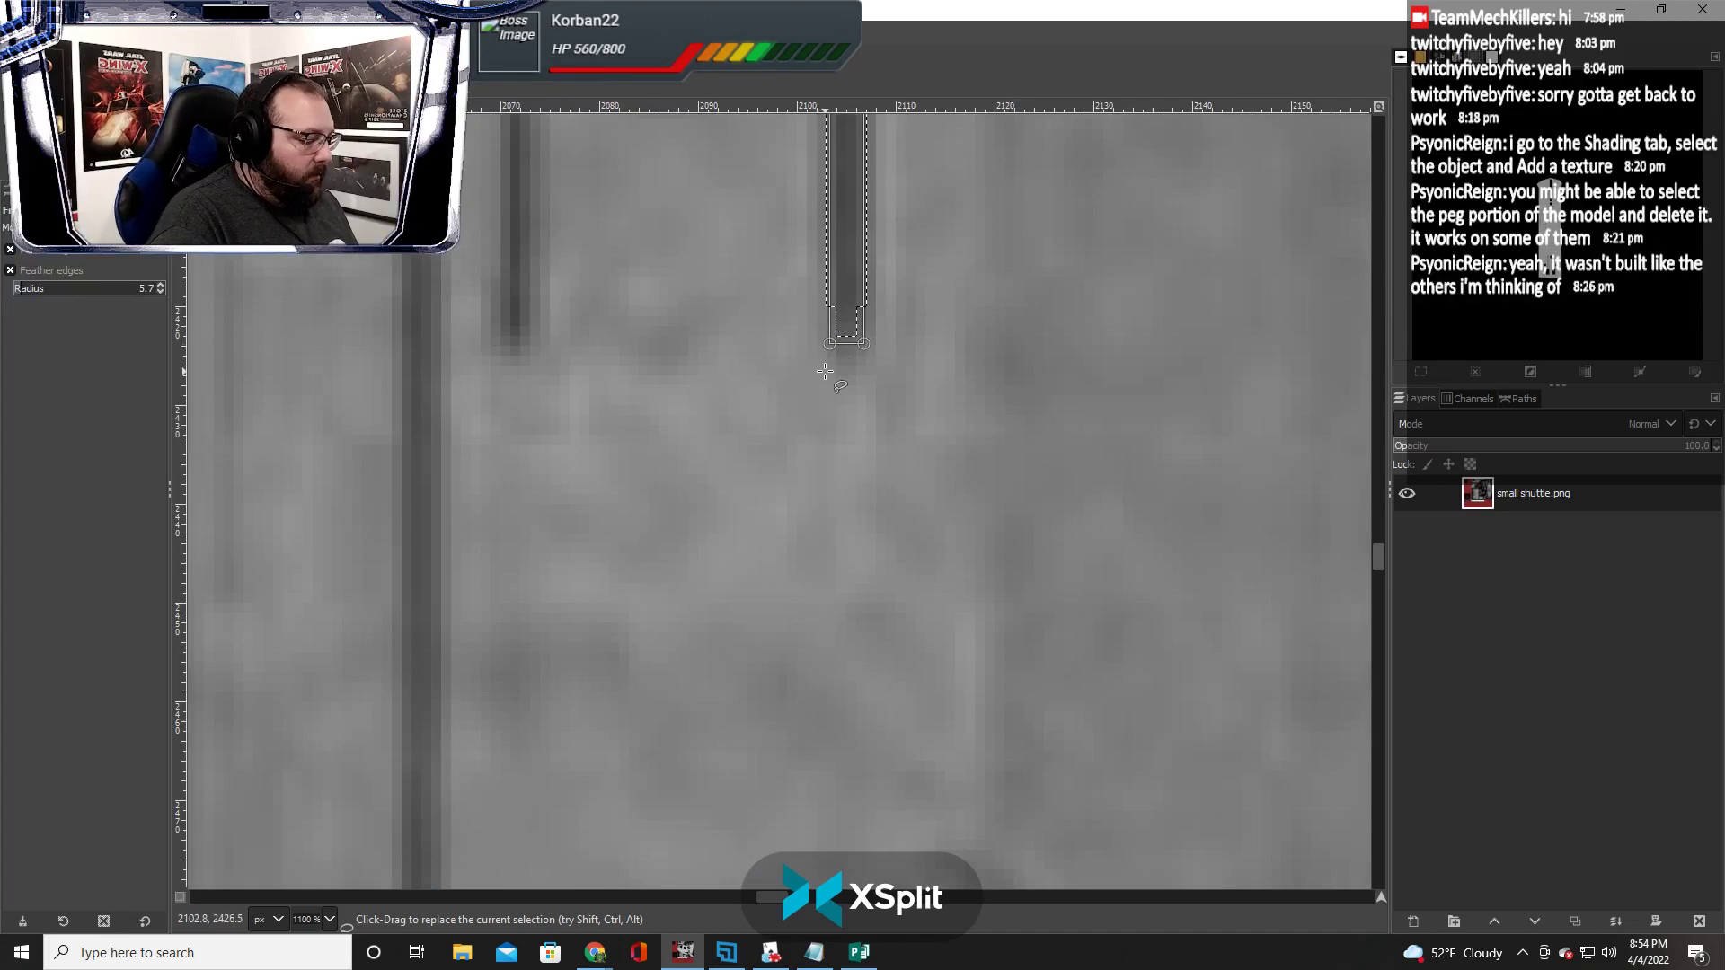
key(Return)
key(2)
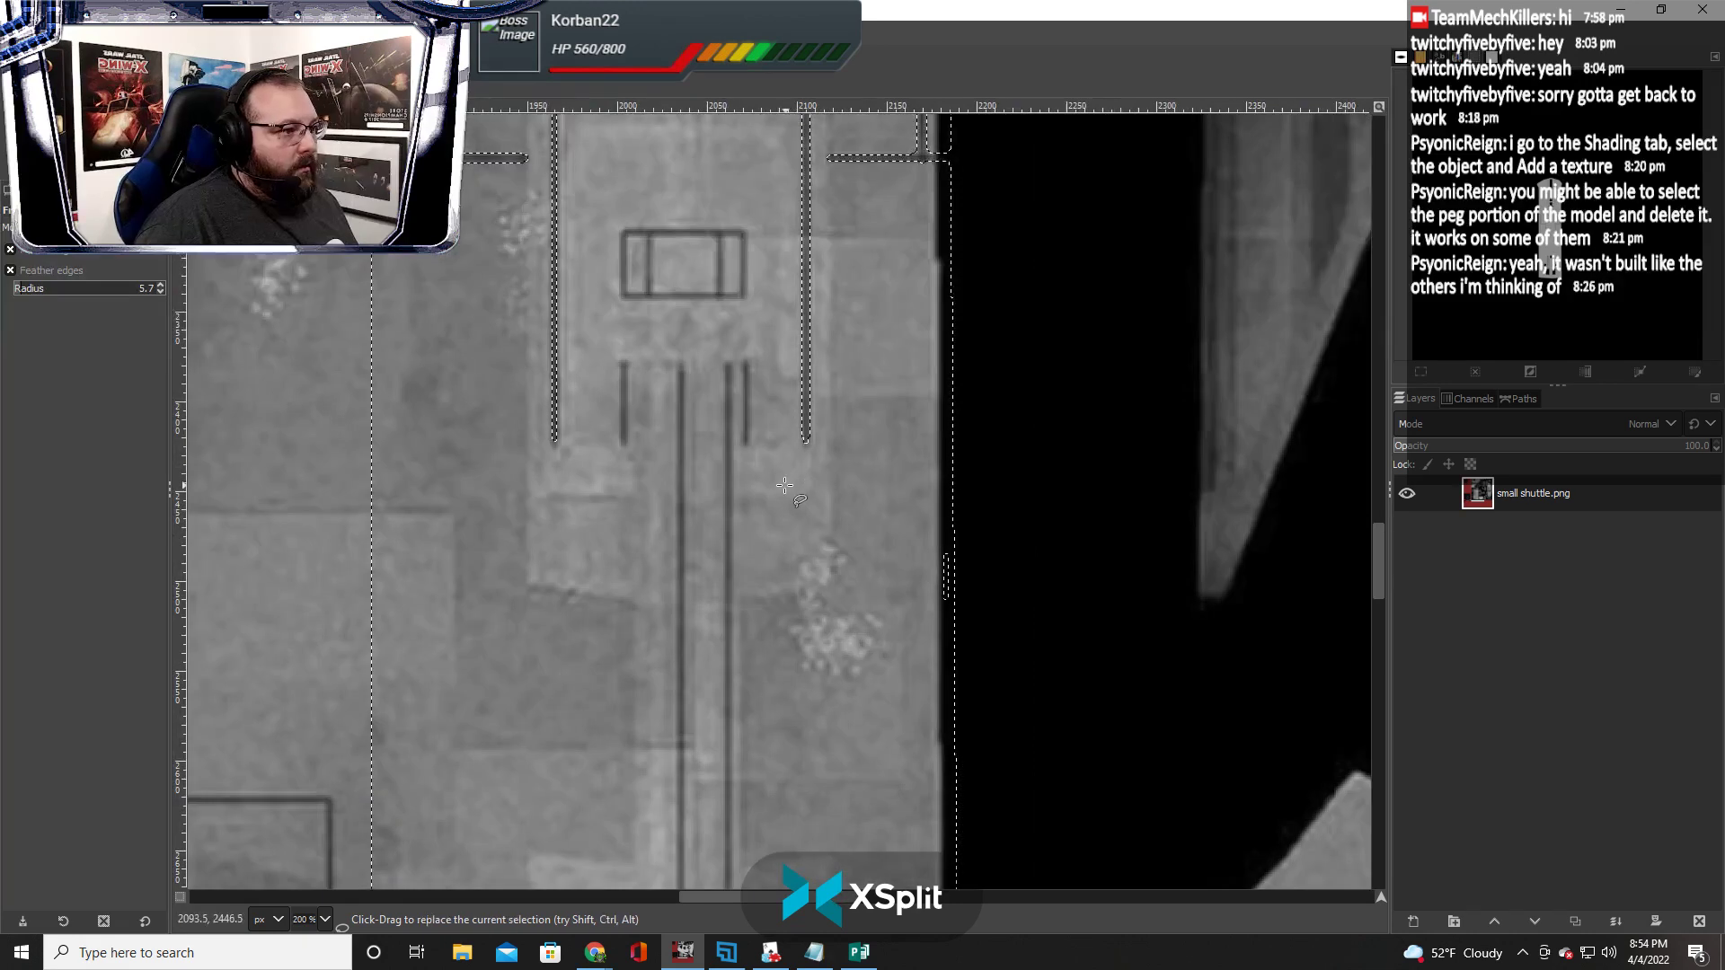
Exclude the small rectangle's frame inside the arch by subtracting a 70 × 39 px rectangle and restoring its 64 × 31 px interior
scroll(784, 485, up, 5)
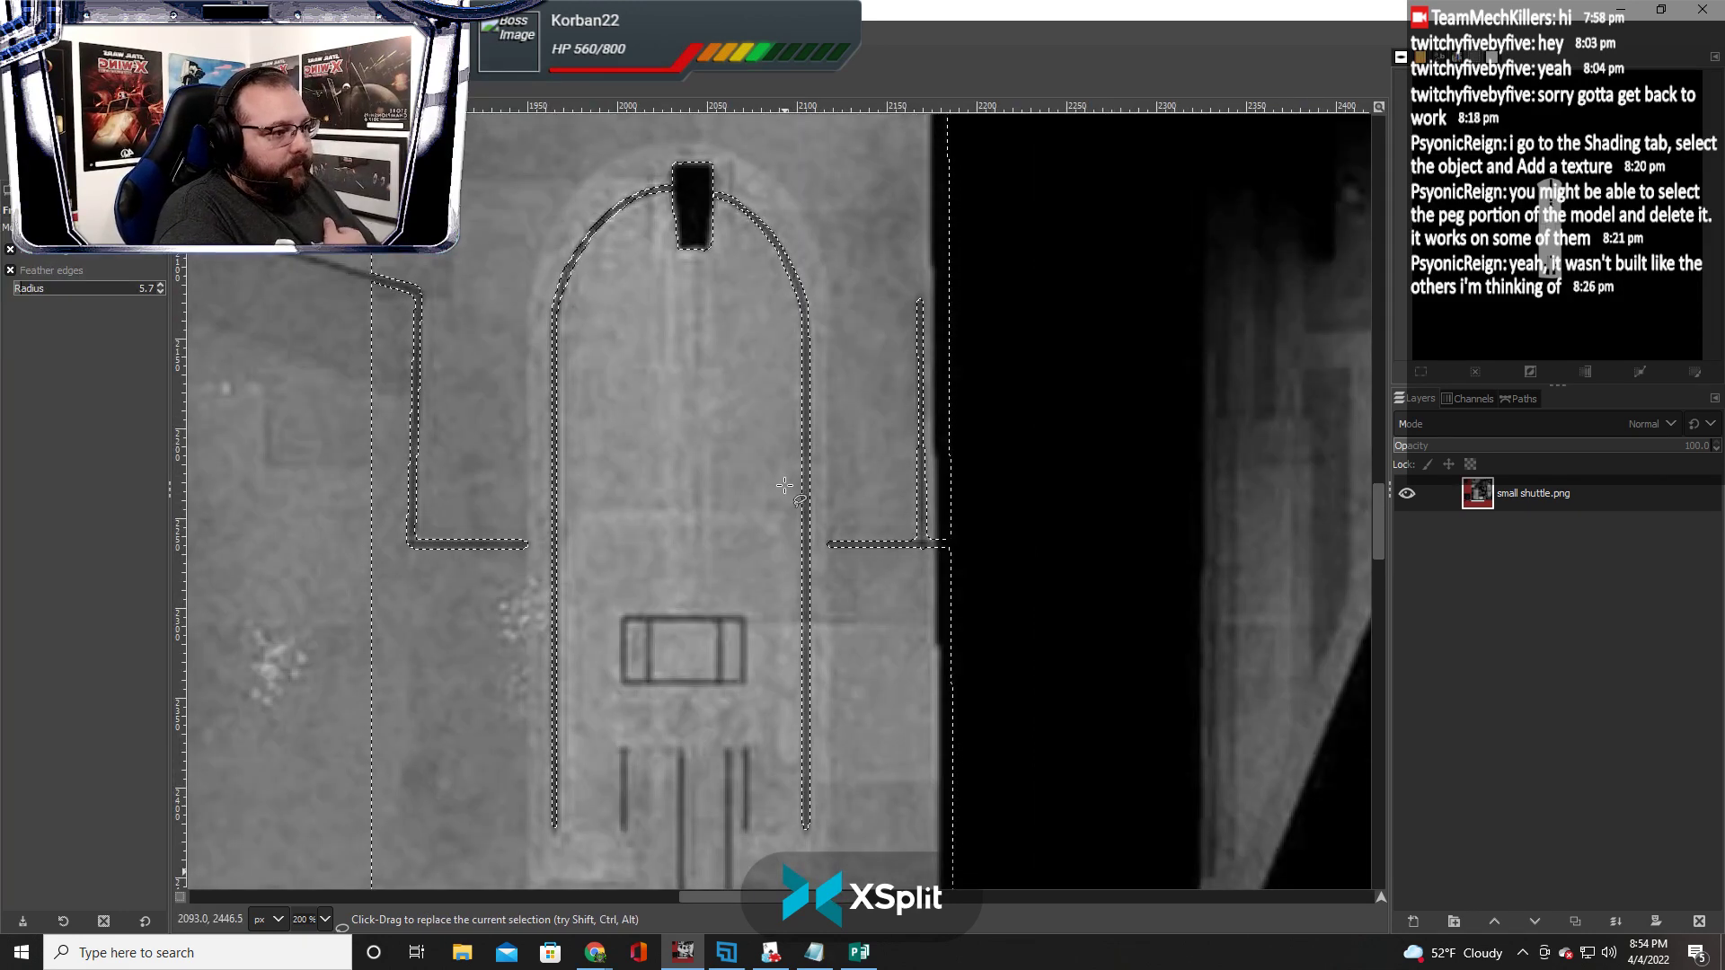
scroll(699, 557, down, 5)
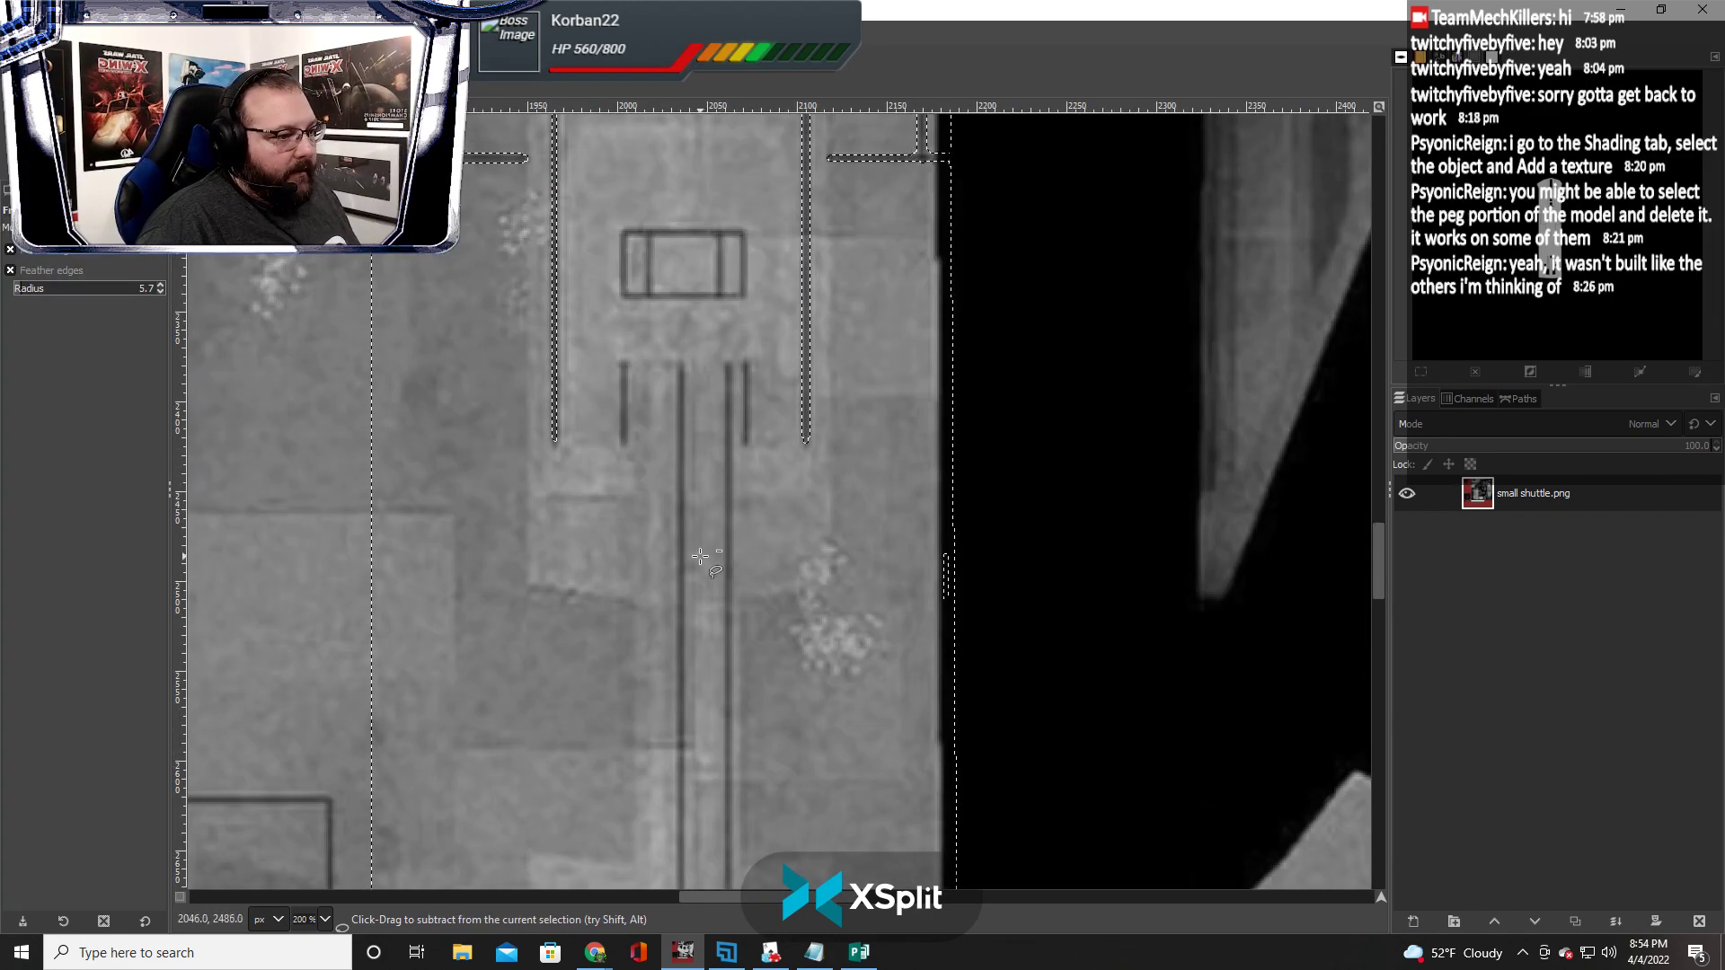
key(3)
scroll(700, 557, up, 5)
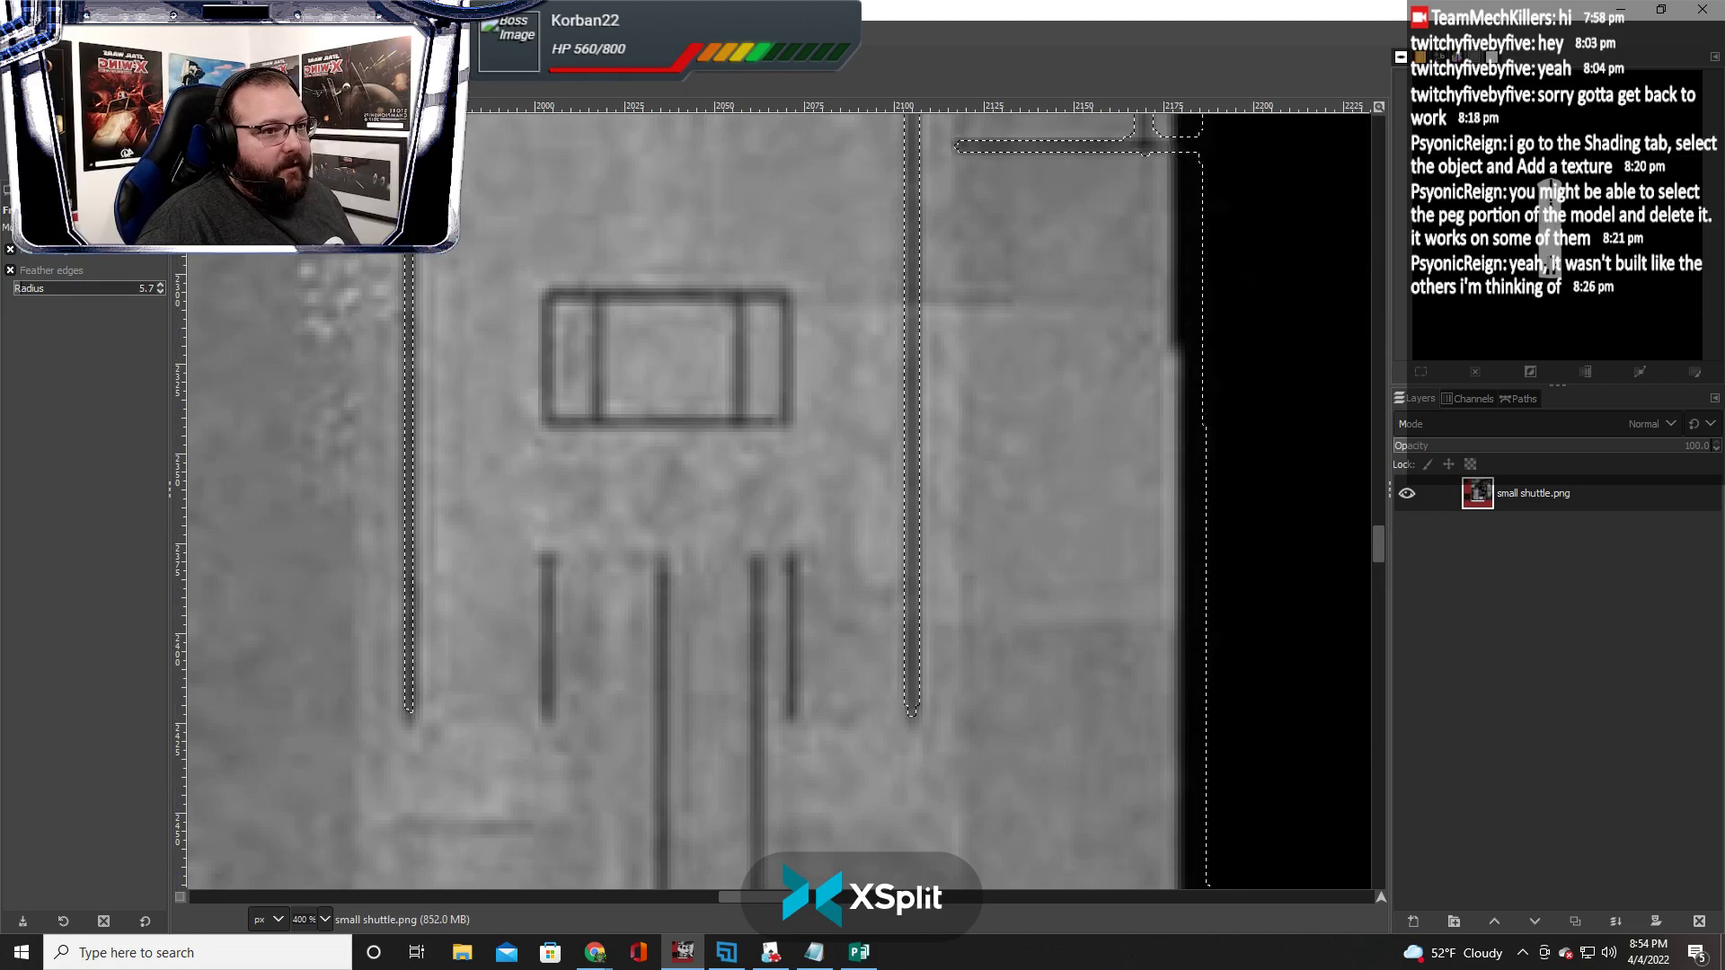
key(r)
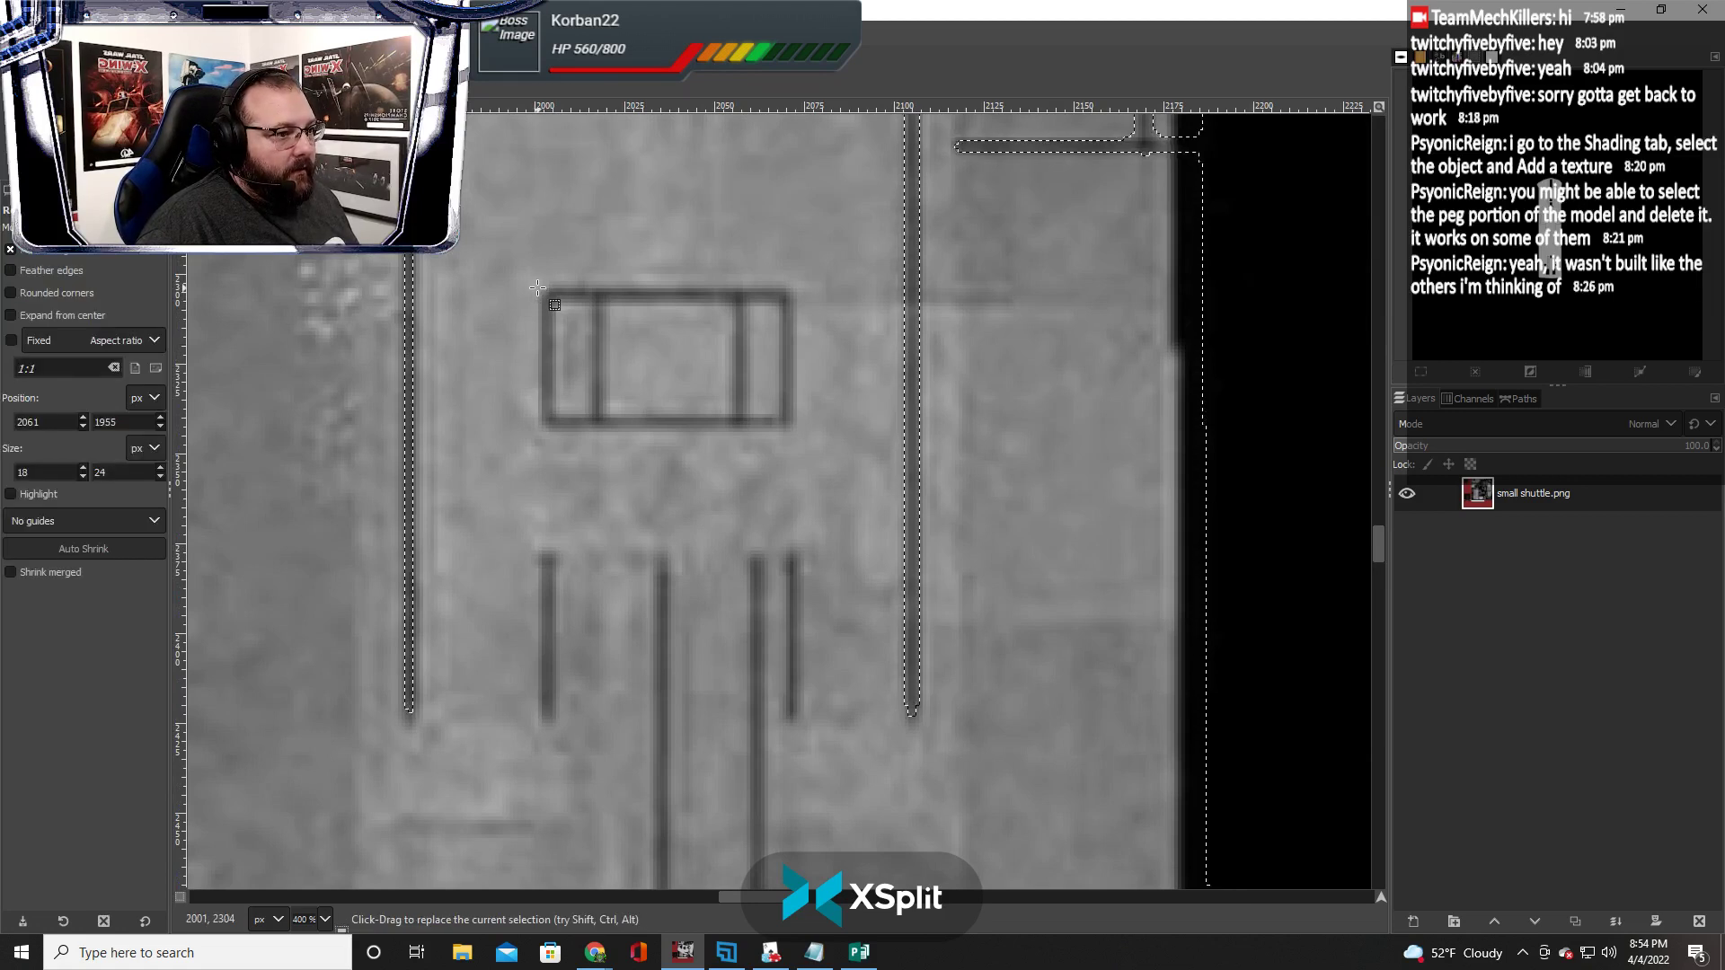
drag(539, 288, 795, 430)
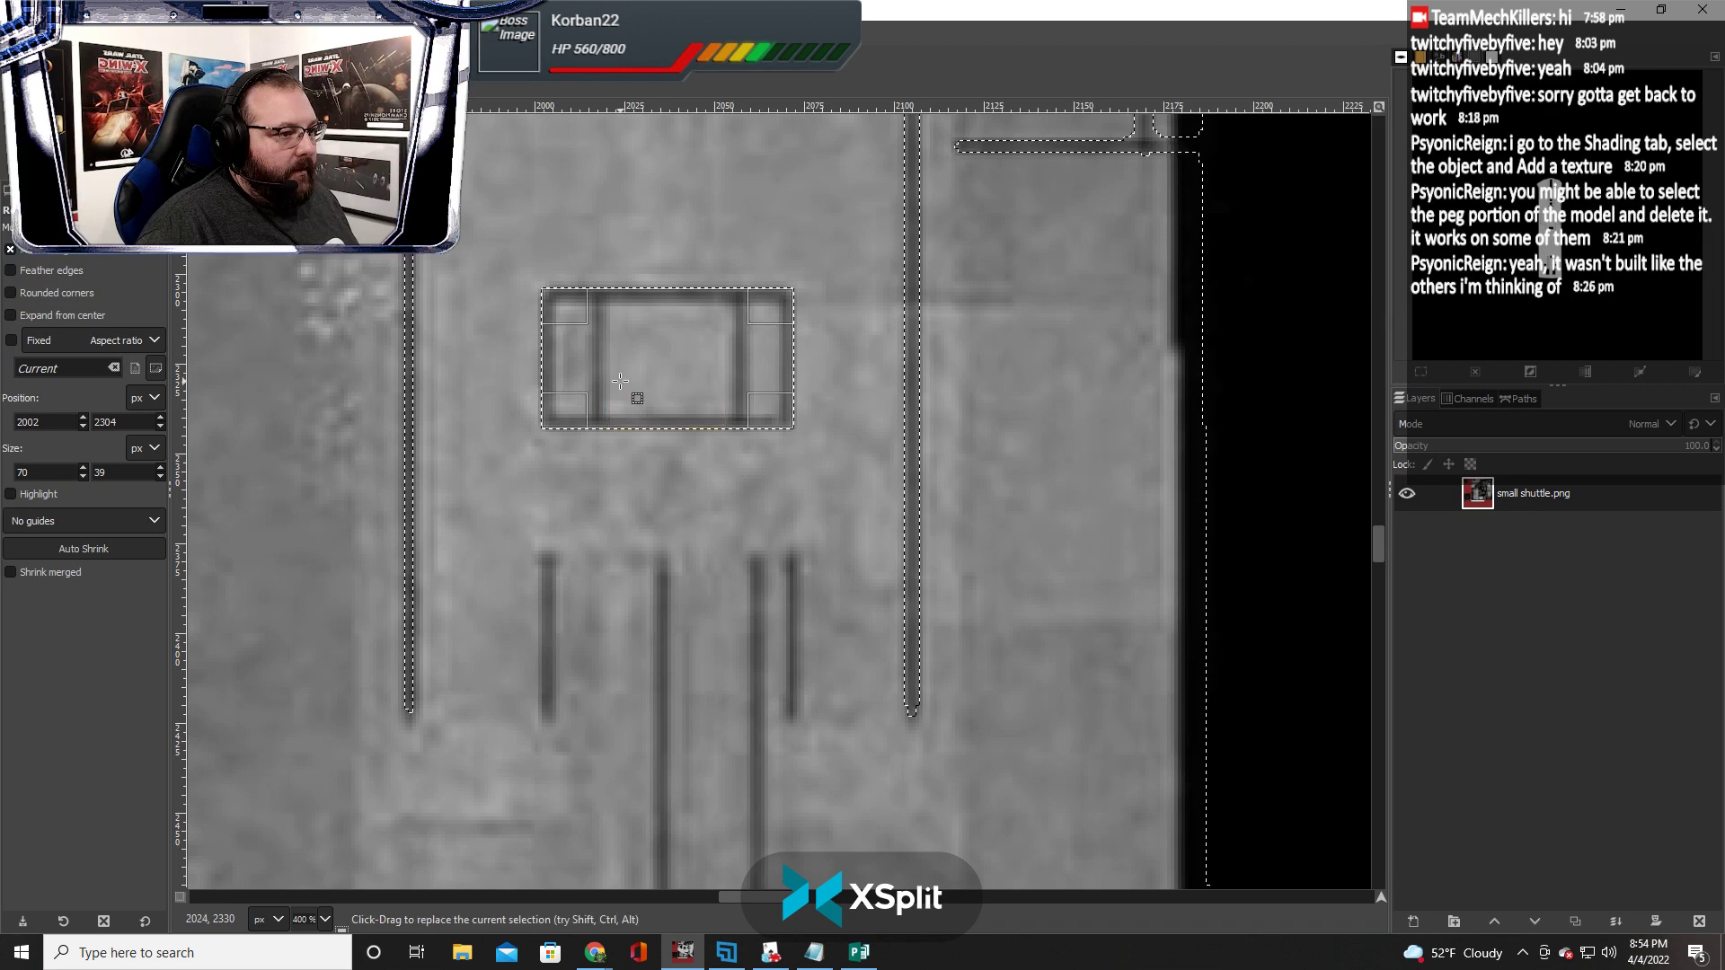
key(ctrl)
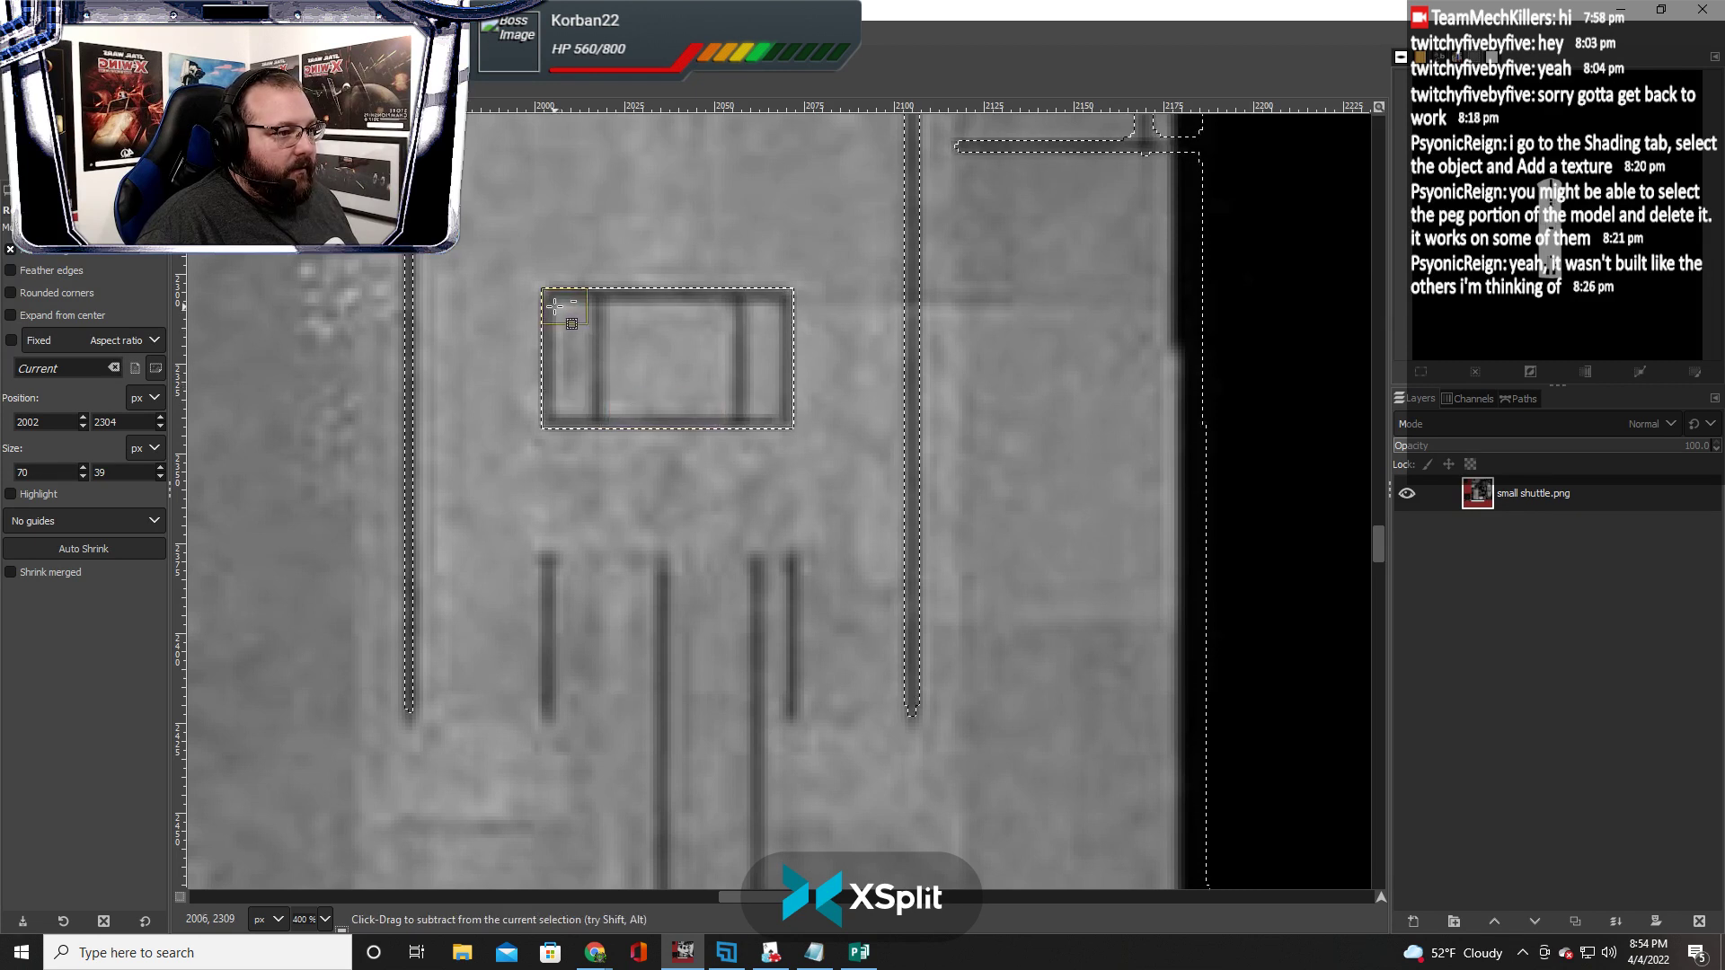
drag(554, 303, 781, 413)
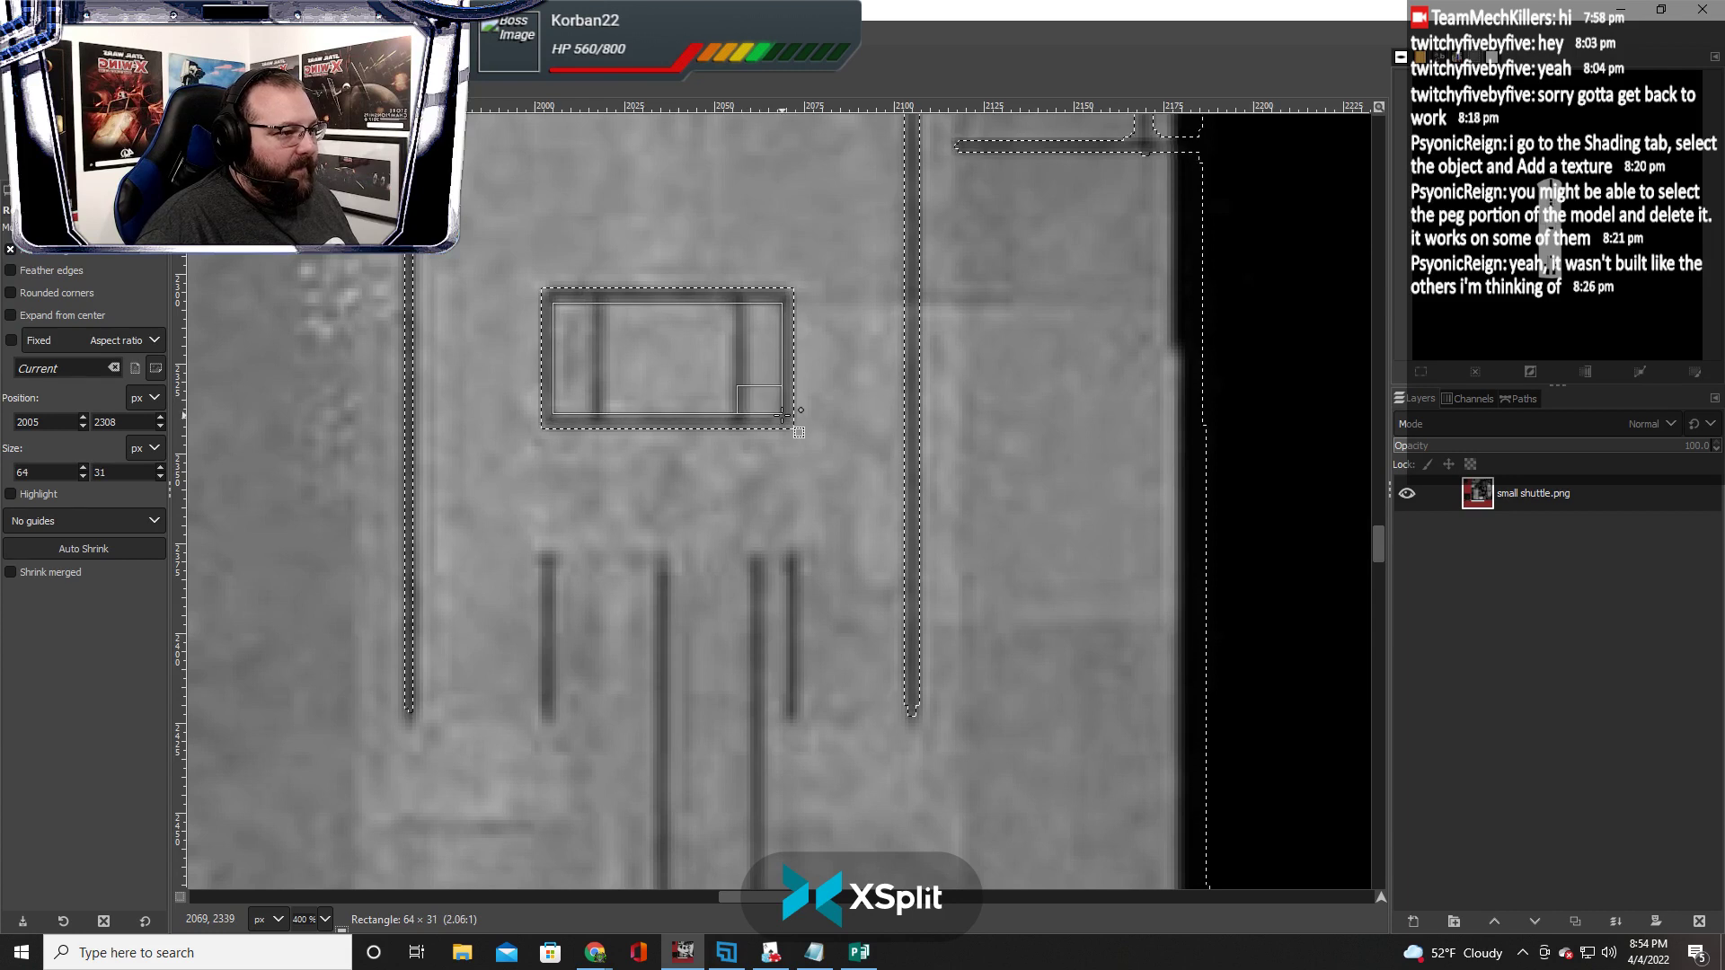
Subtract the two vertical dividers inside the small rectangle with rectangles 3 px wide, 34 and 33 px high
key(ctrl)
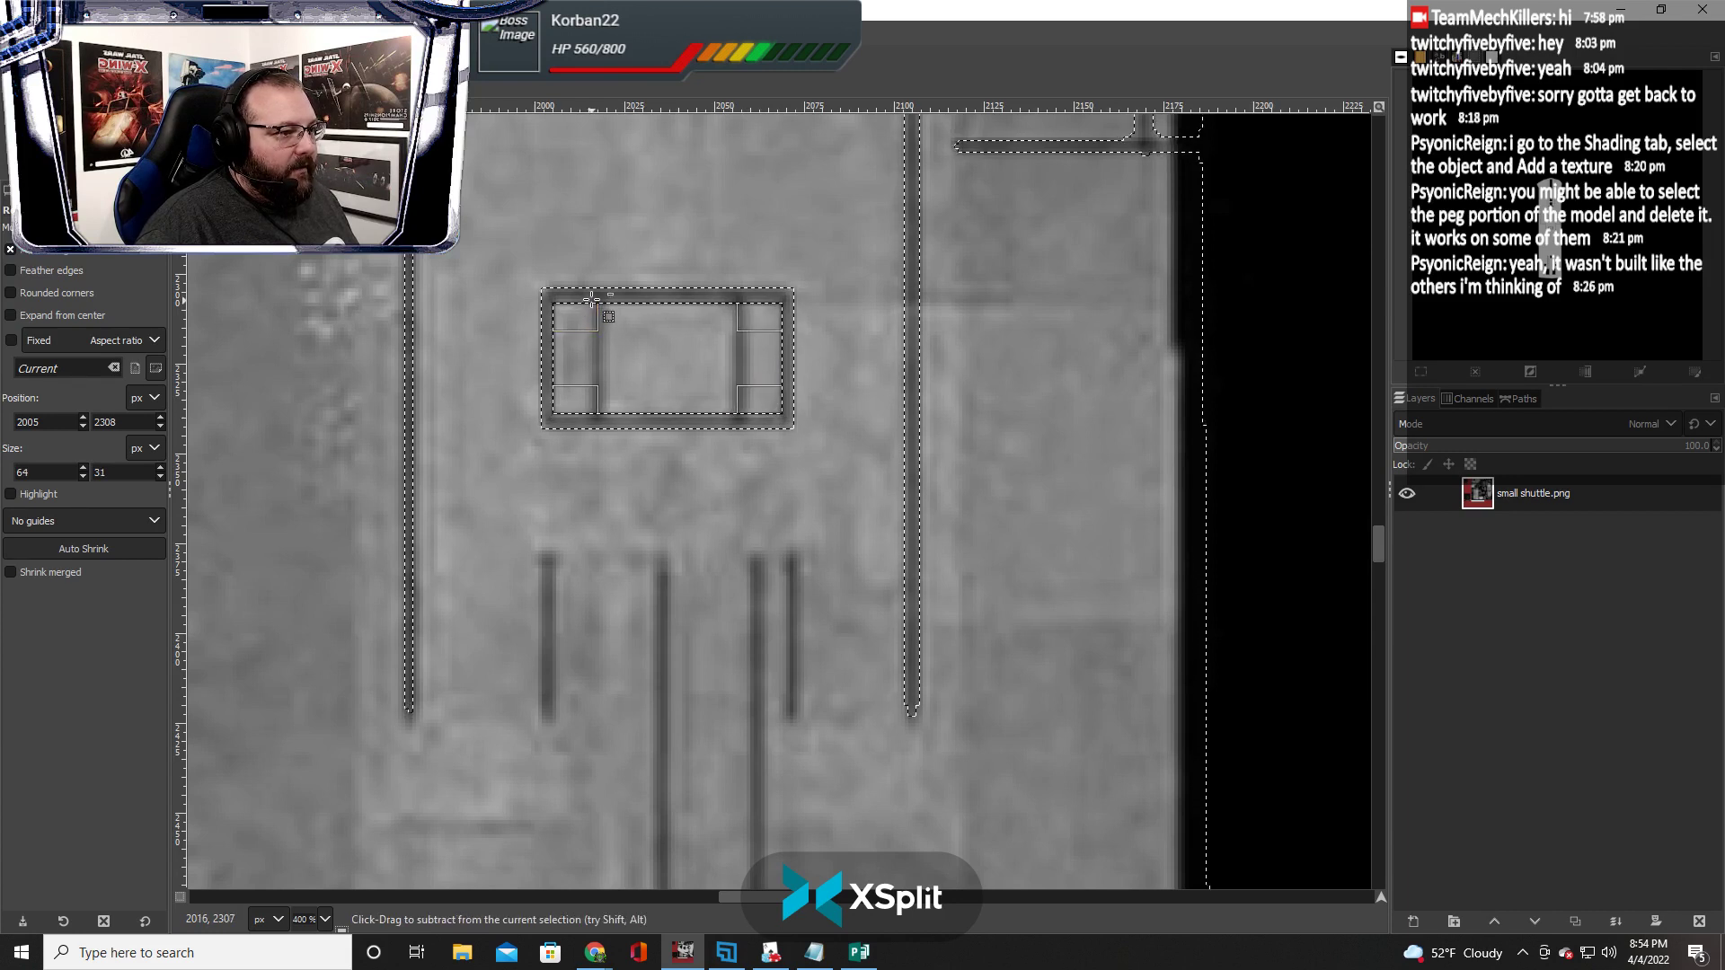
drag(592, 300, 596, 325)
drag(607, 422, 604, 423)
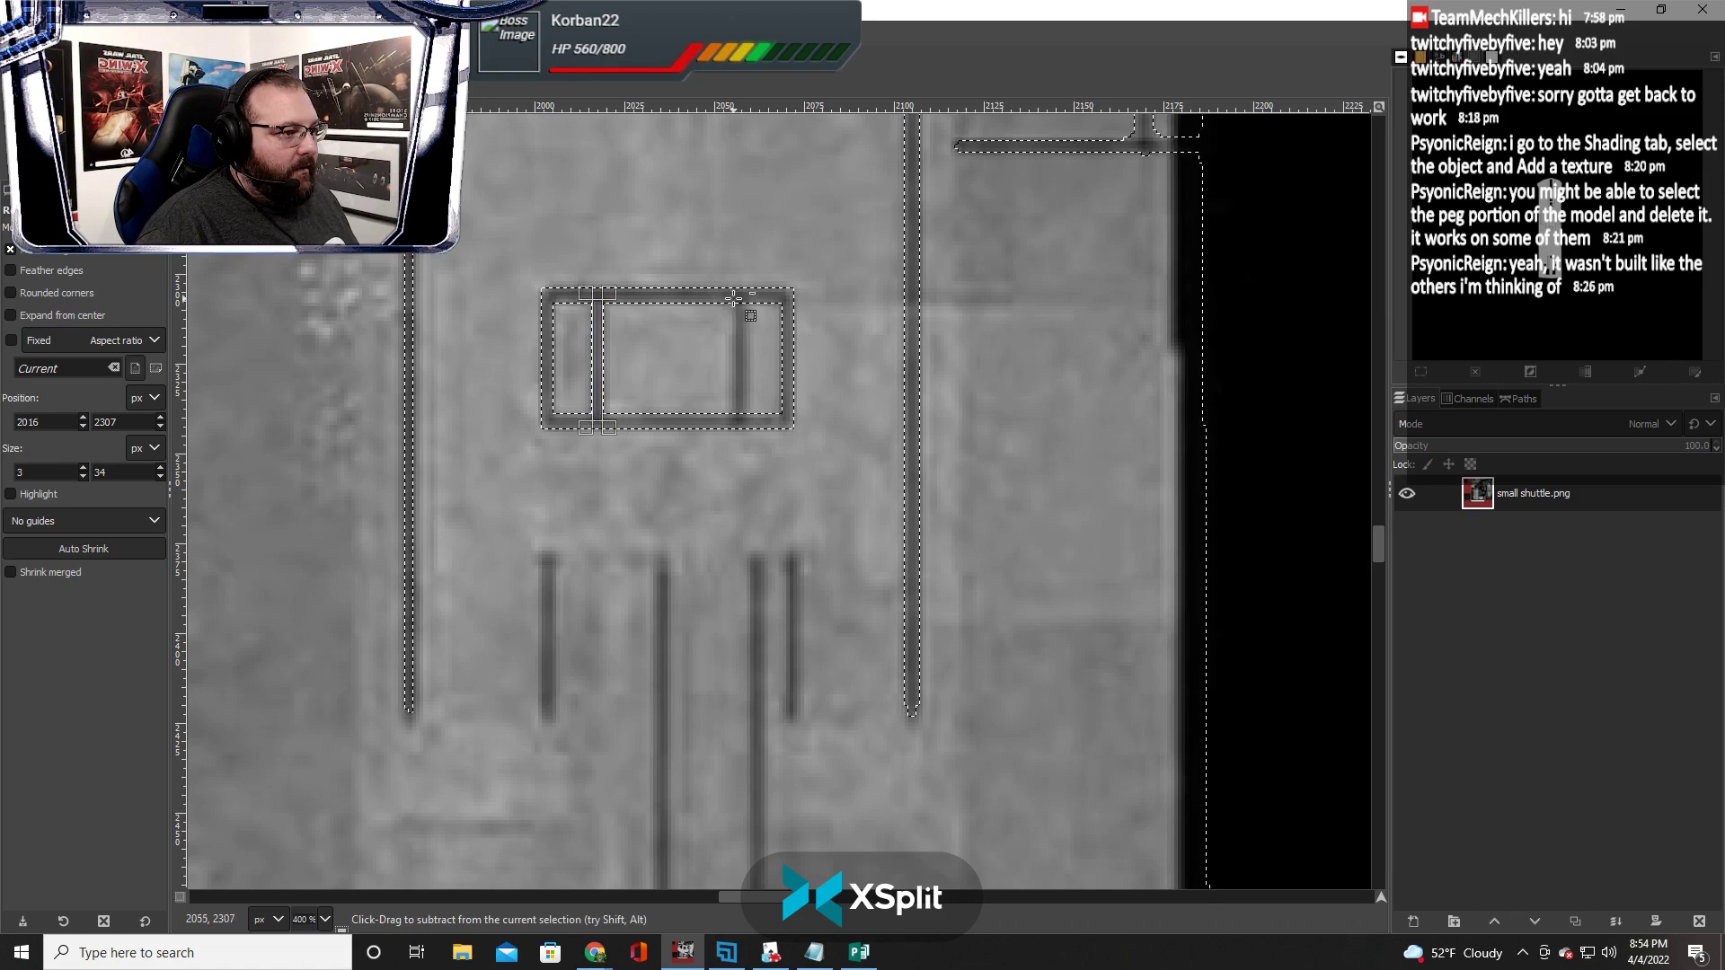
drag(734, 297, 737, 416)
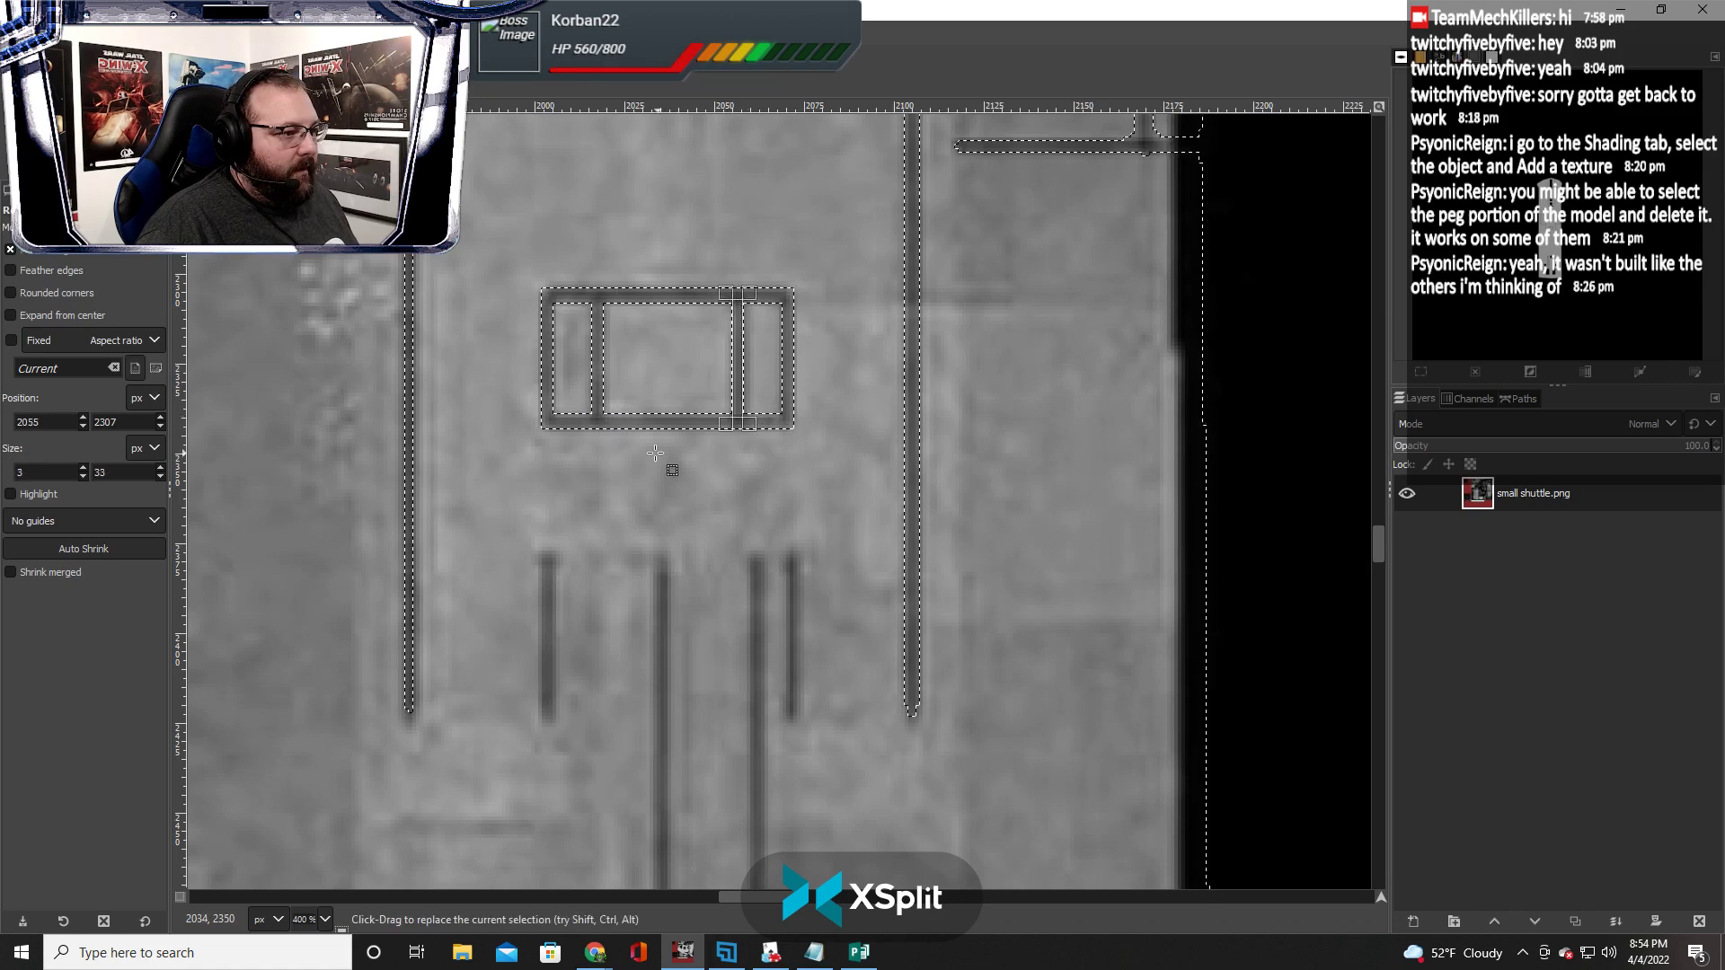
Subtract the two short outer vertical lines below the small rectangle with 5 × 46 px and 3 × 47 px rectangles
scroll(655, 453, down, 3)
drag(539, 365, 555, 528)
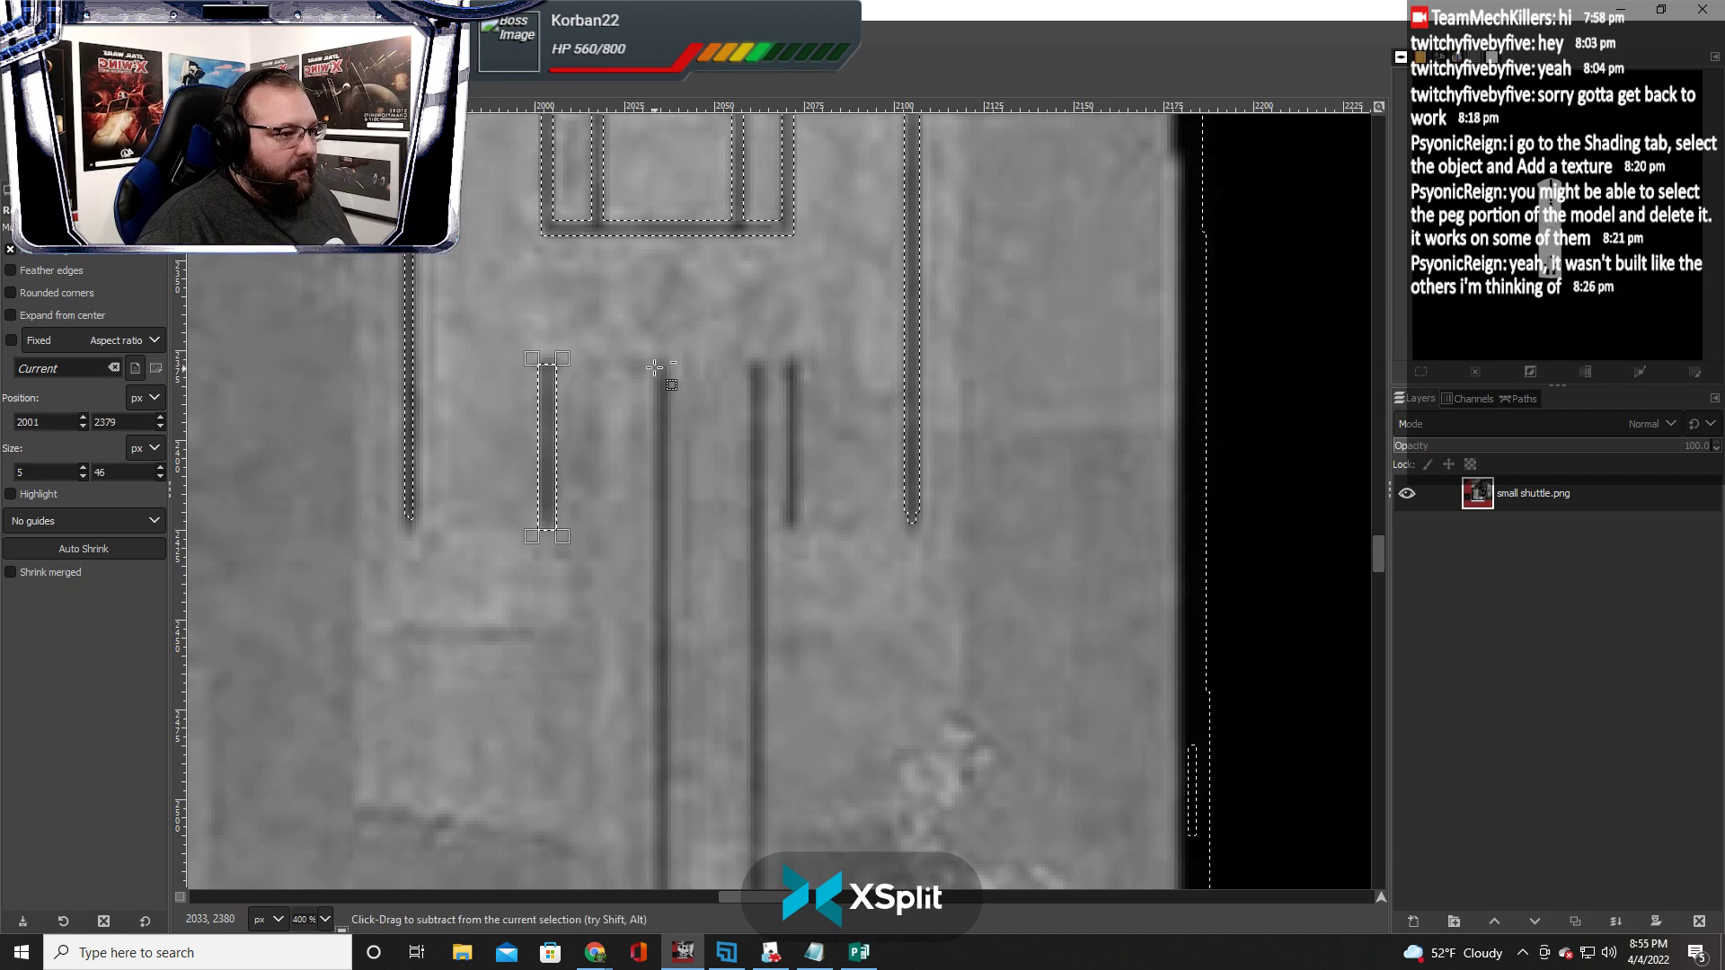
drag(787, 358, 796, 526)
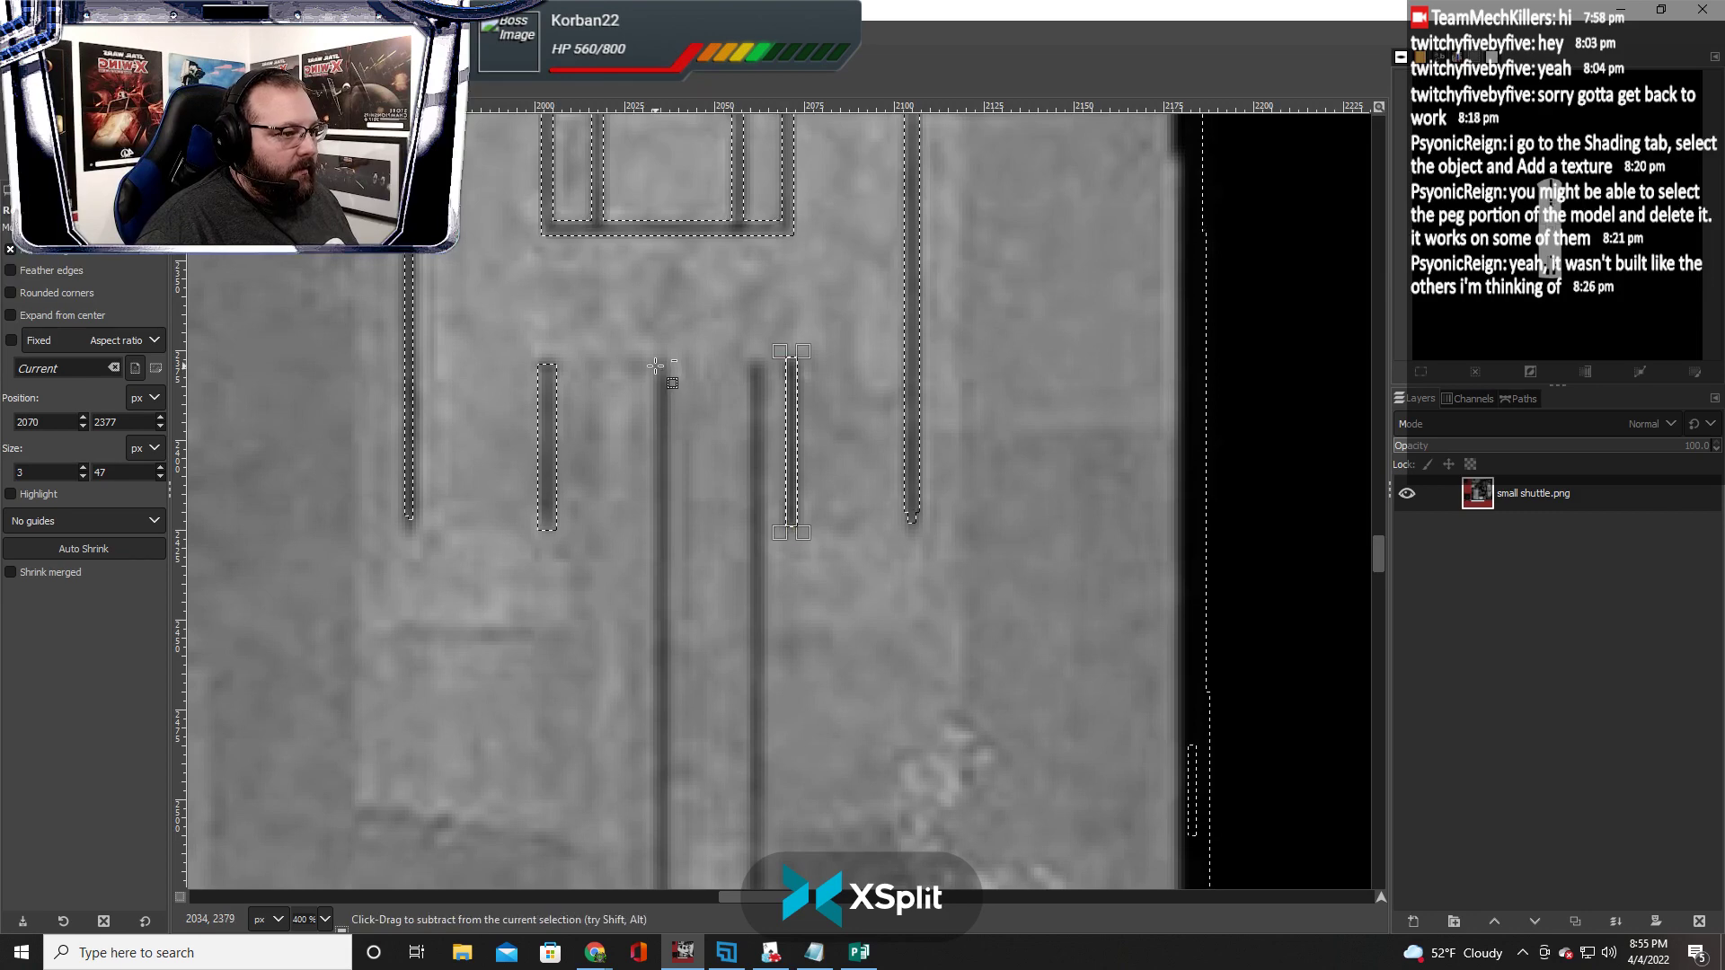
Subtract the two long inner vertical lines above the black rectangle from the selection with 4 × 339 px rectangles
drag(656, 362, 673, 618)
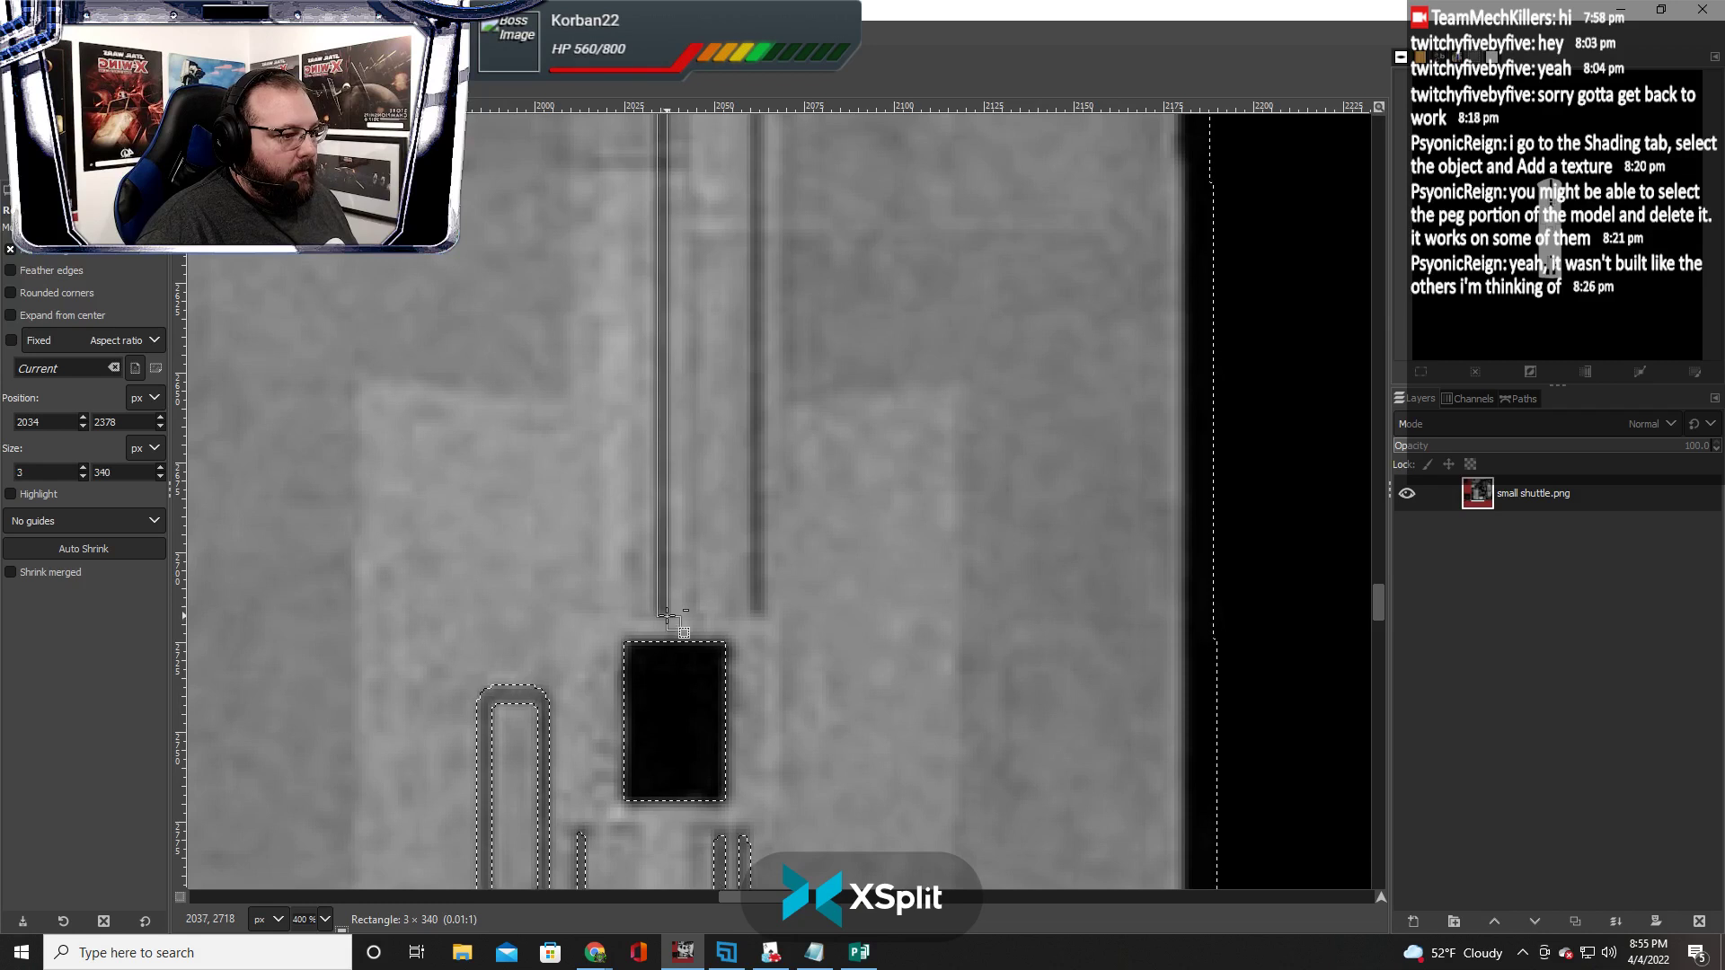
drag(659, 557, 654, 556)
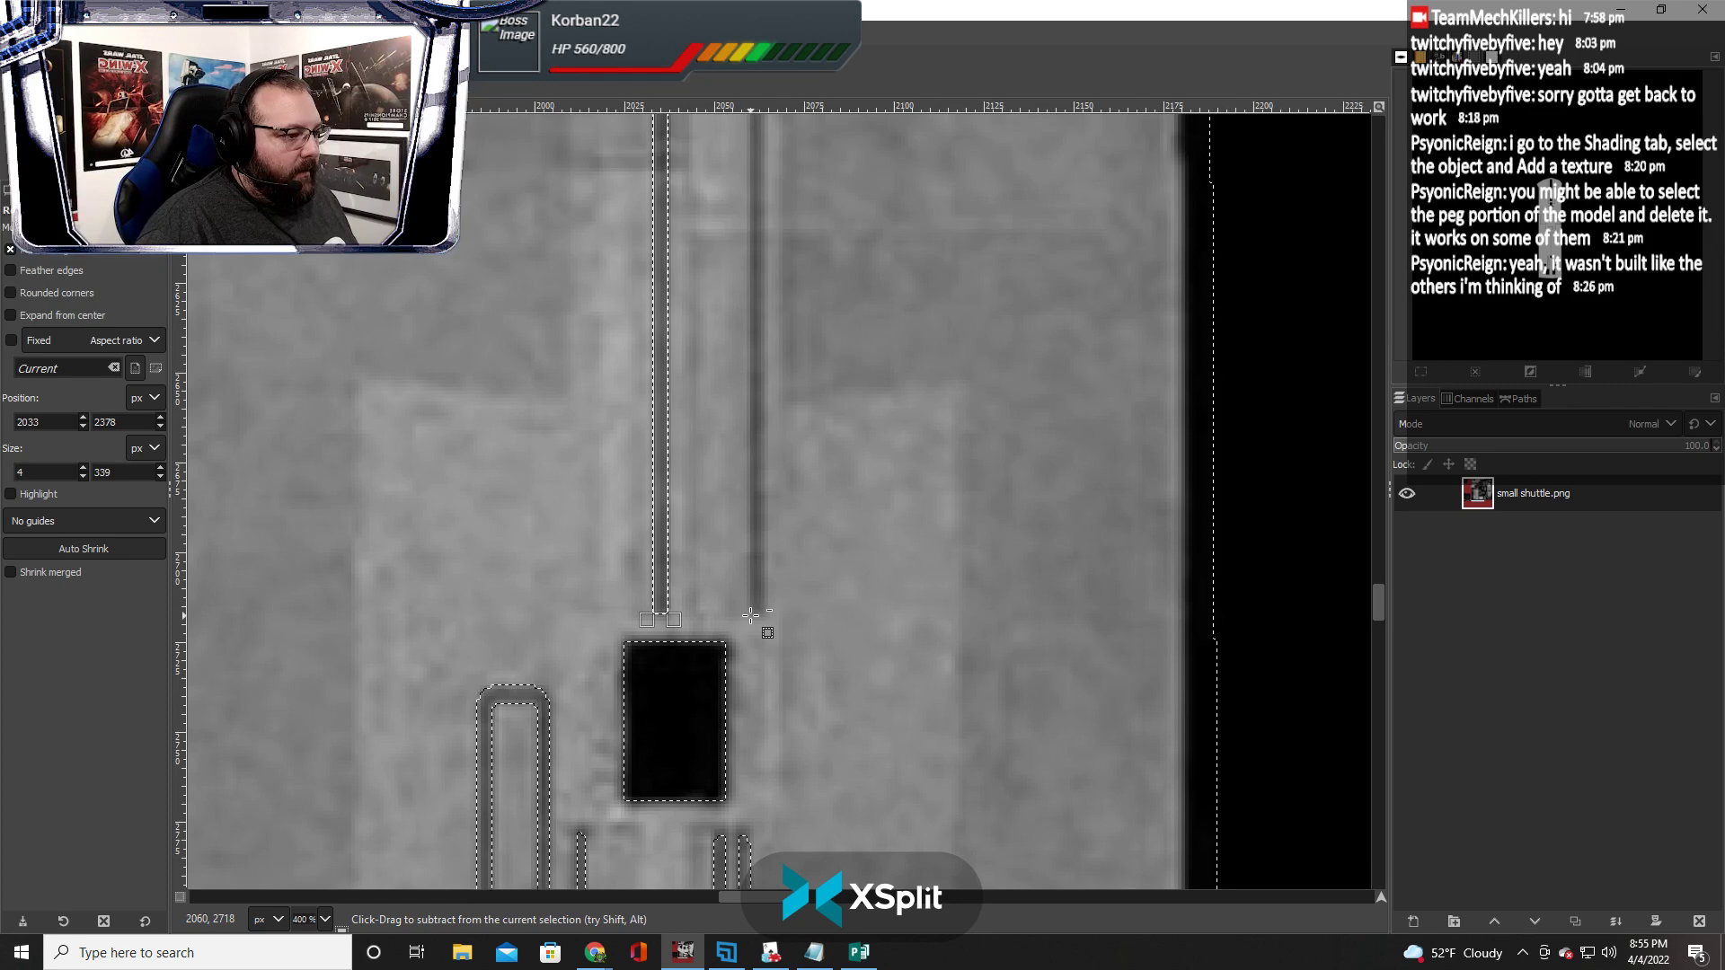
drag(751, 618, 763, 363)
scroll(766, 365, up, 7)
scroll(766, 364, up, 4)
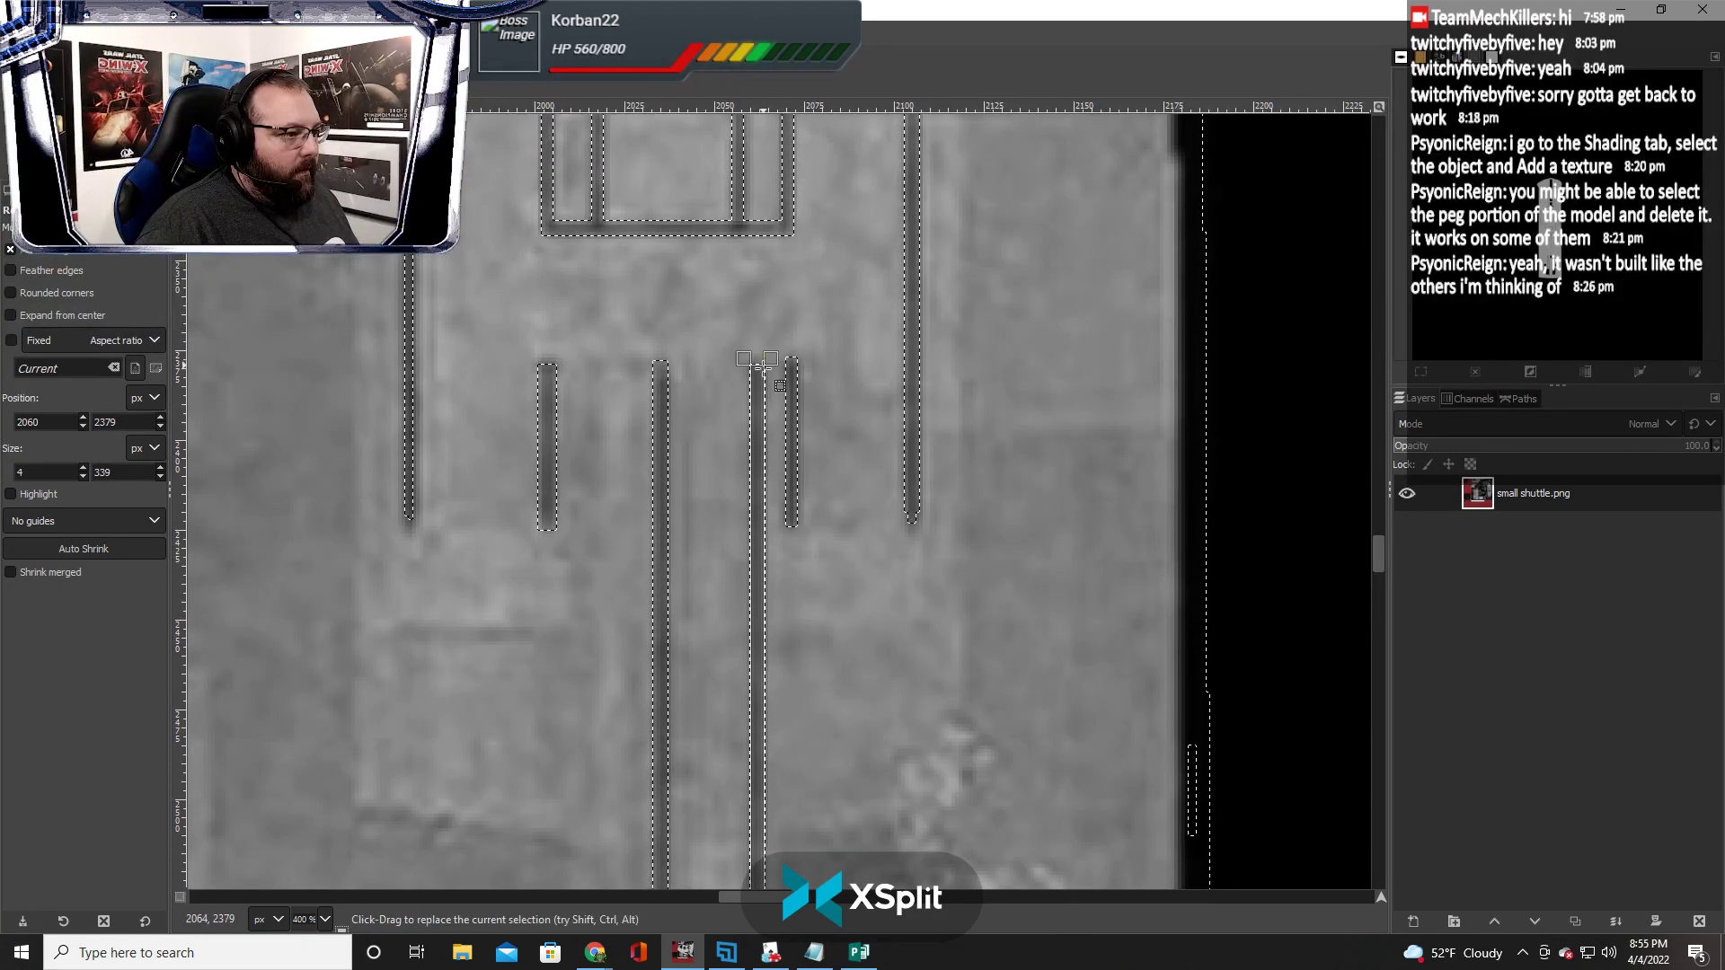
Restore the grey areas along the left black spot's left and lower-right edges to the hull selection with Free Select
scroll(717, 489, down, 3)
scroll(716, 490, down, 5)
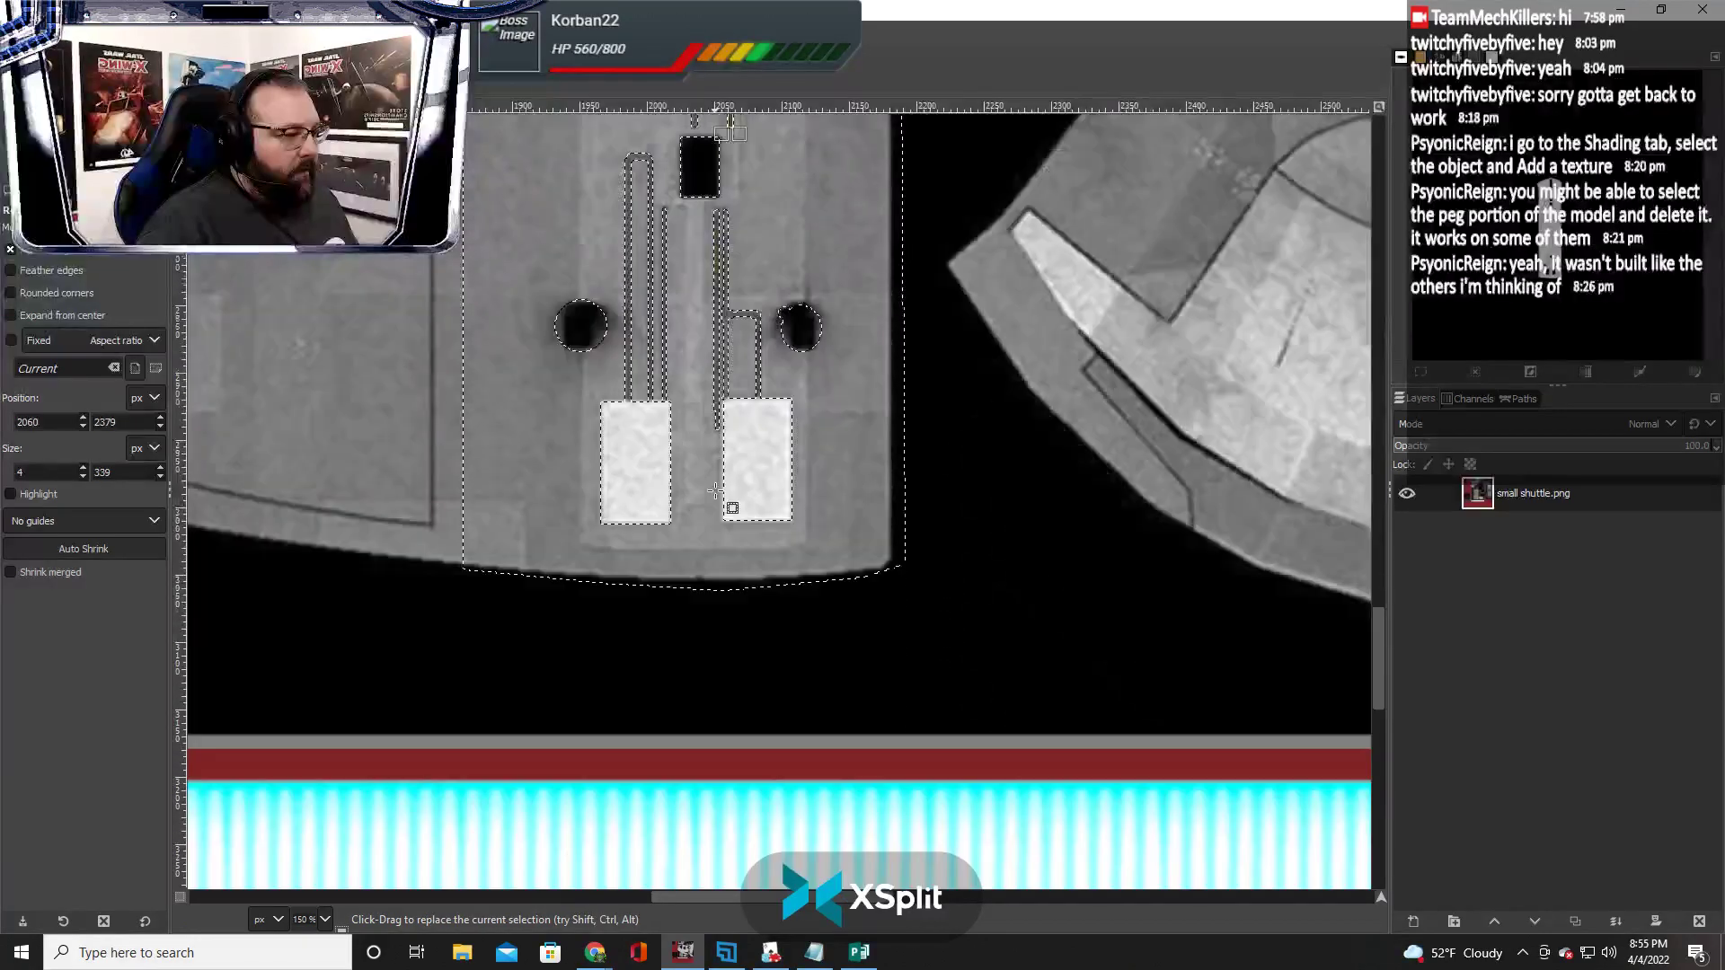
scroll(714, 512, up, 5)
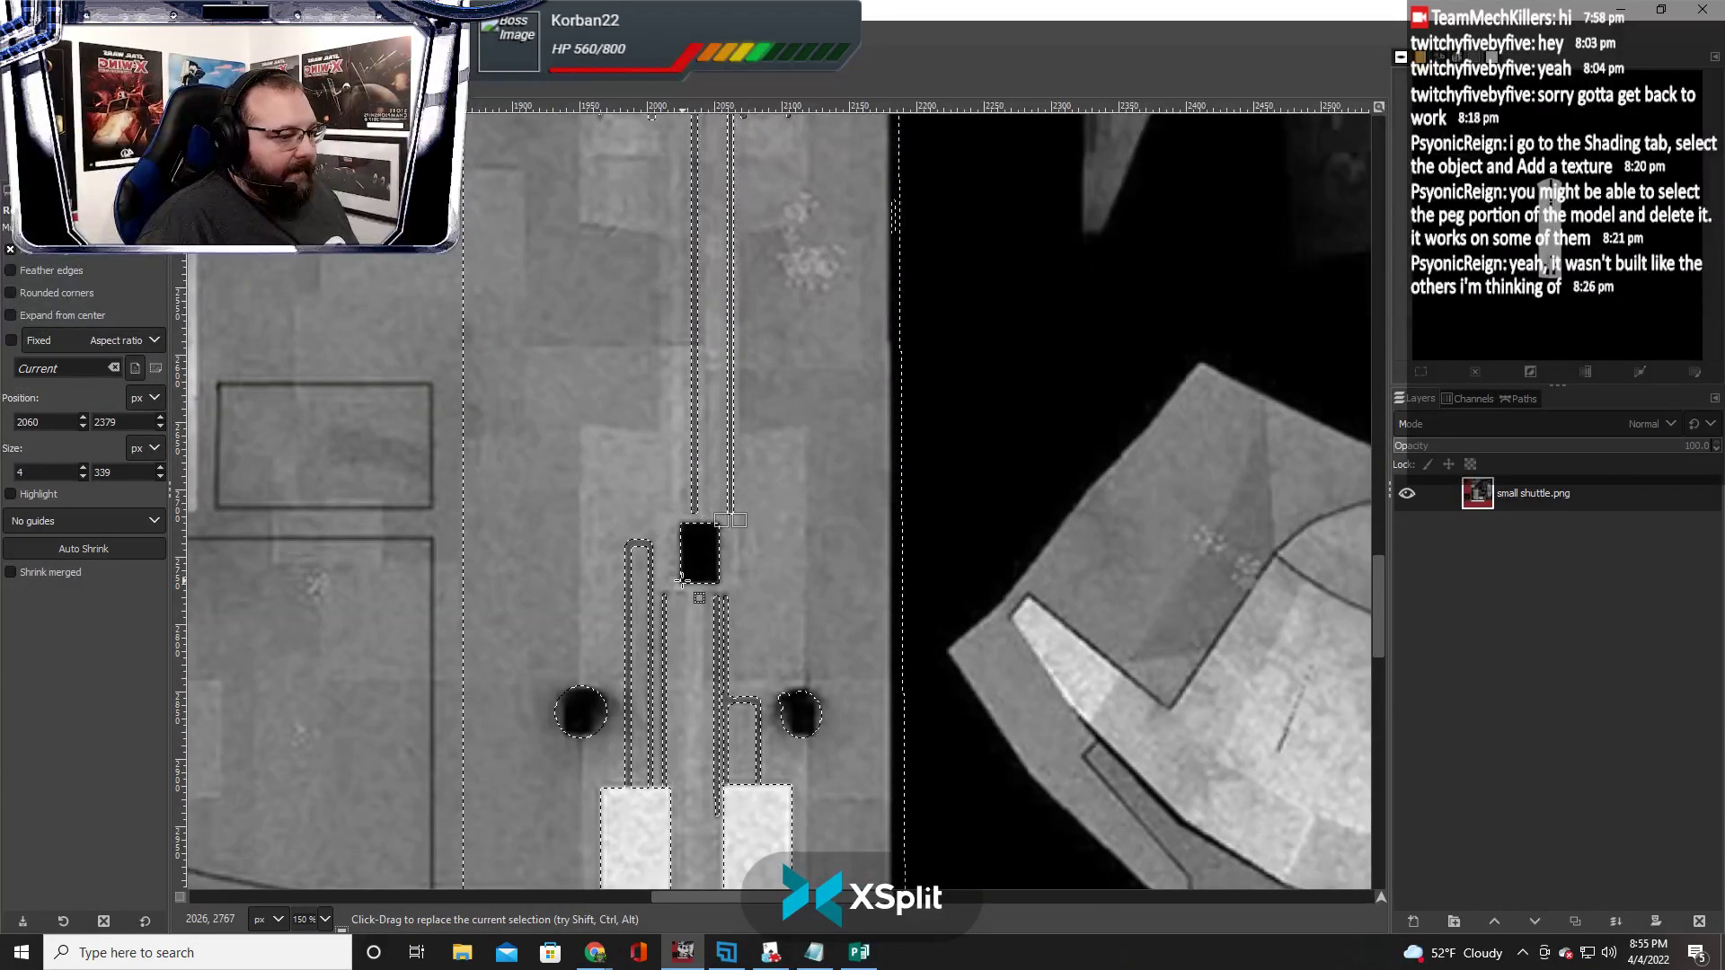
scroll(711, 518, down, 5)
scroll(603, 512, left, 7)
scroll(603, 512, right, 6)
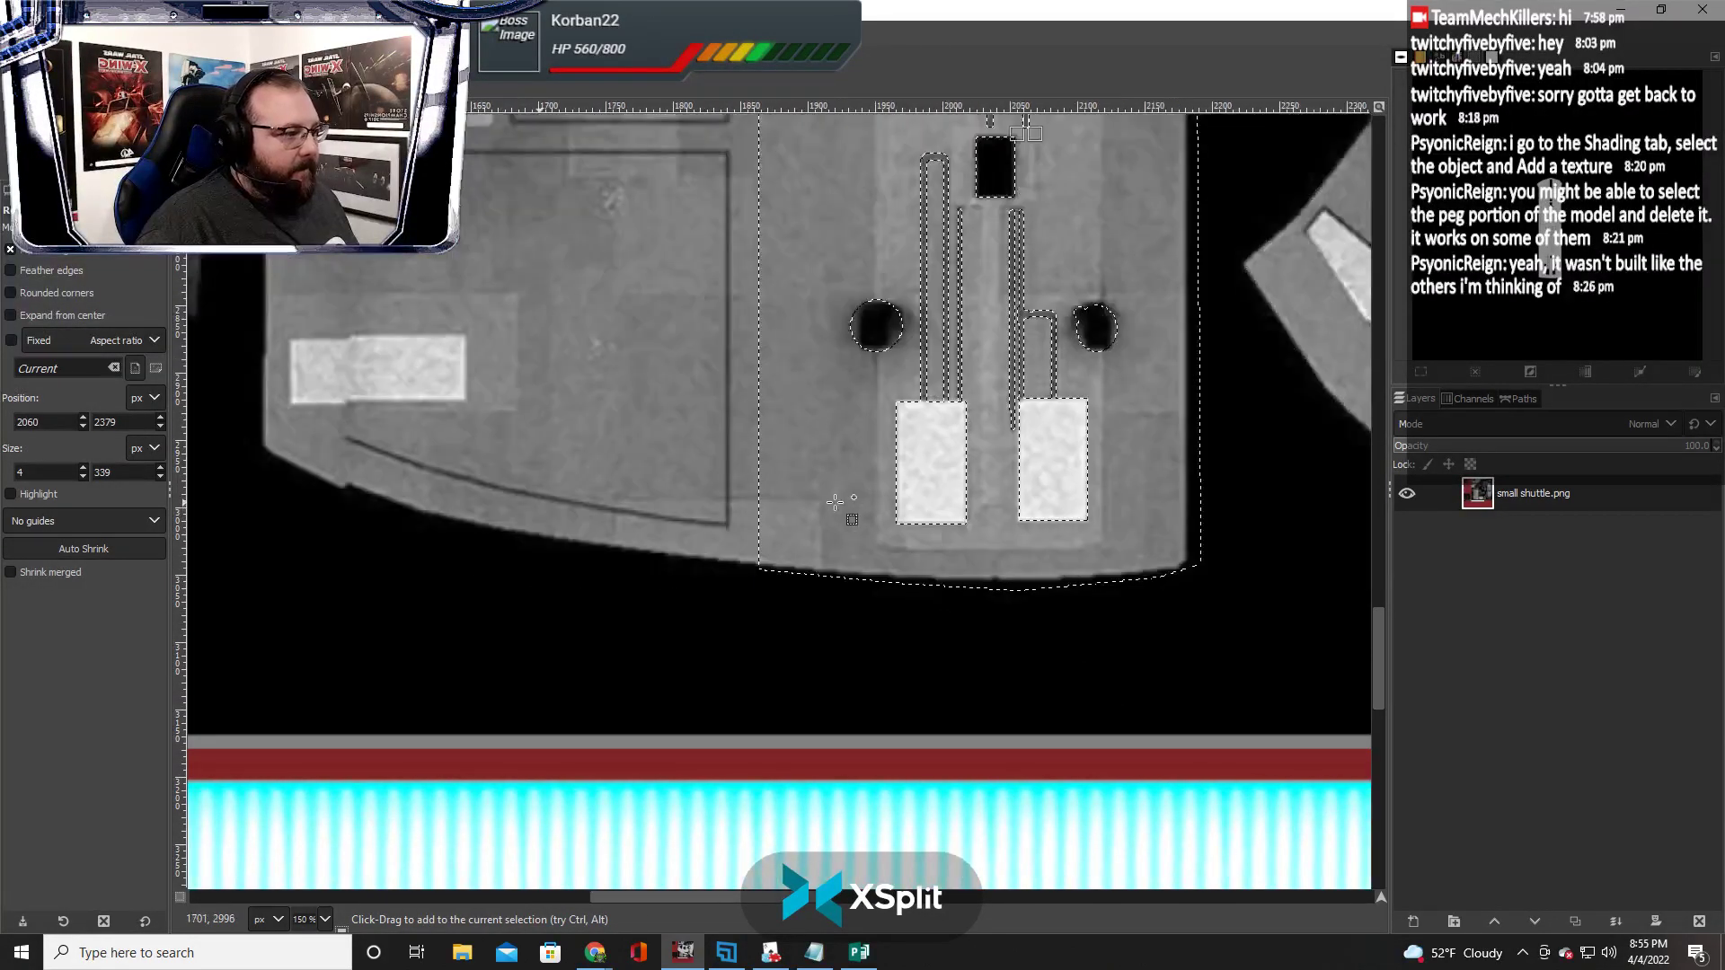
scroll(919, 505, up, 2)
scroll(920, 505, up, 5)
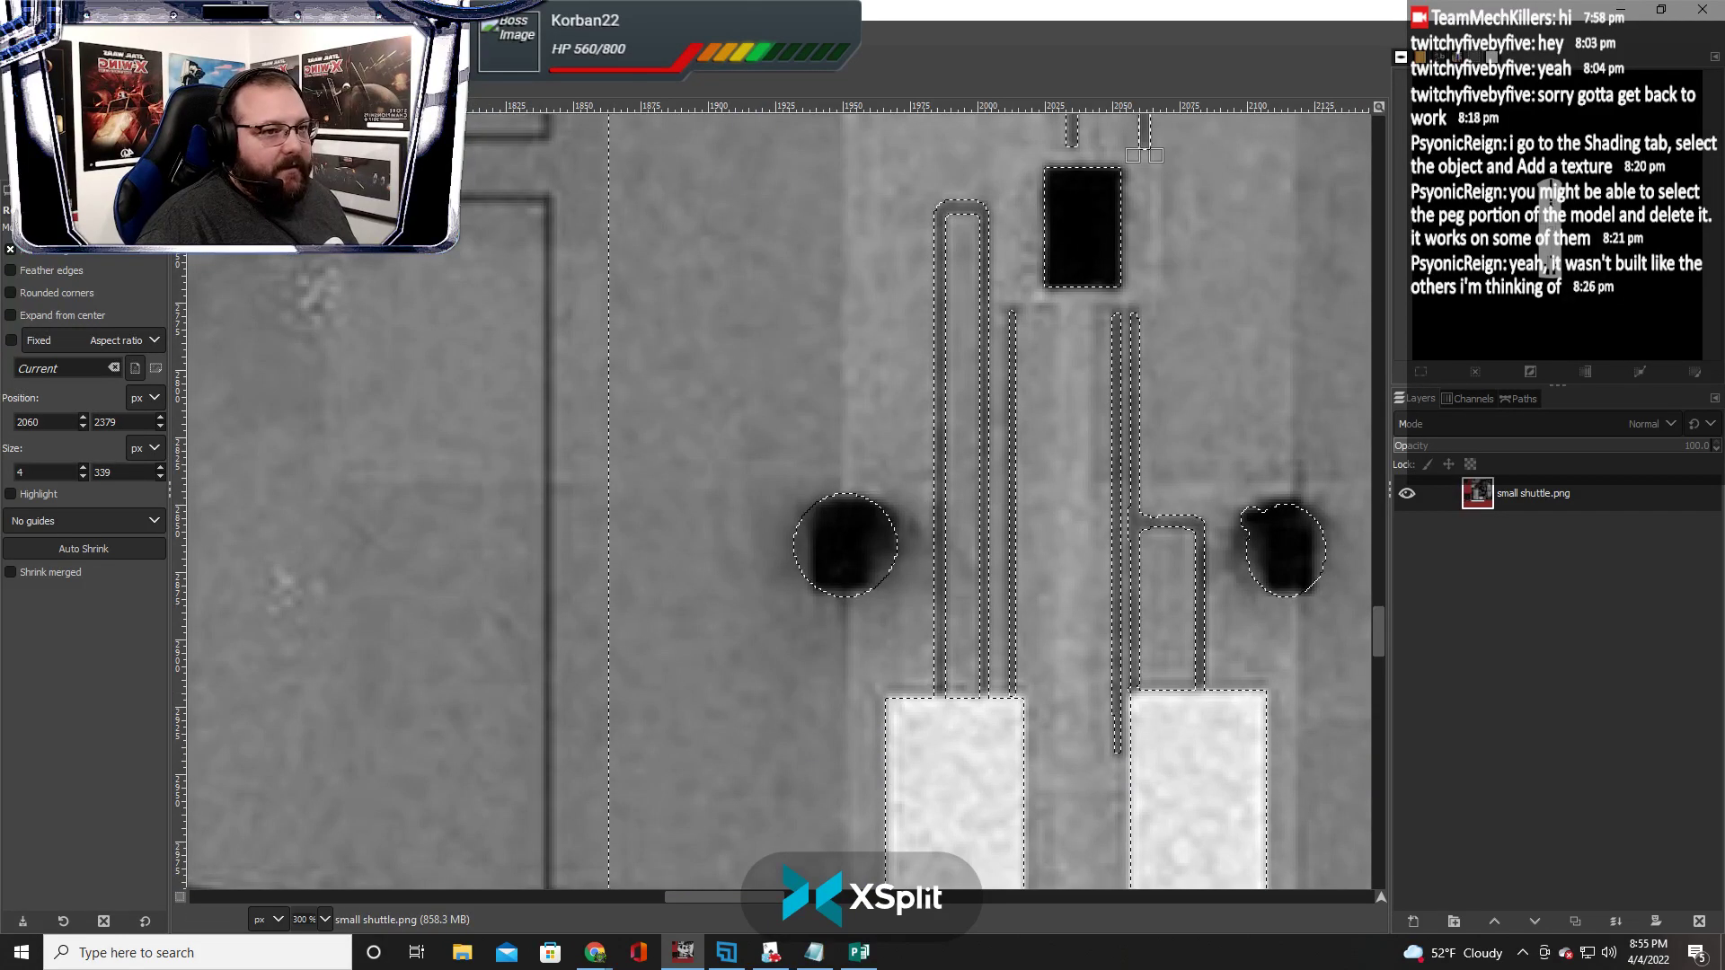
key(f)
click(802, 490)
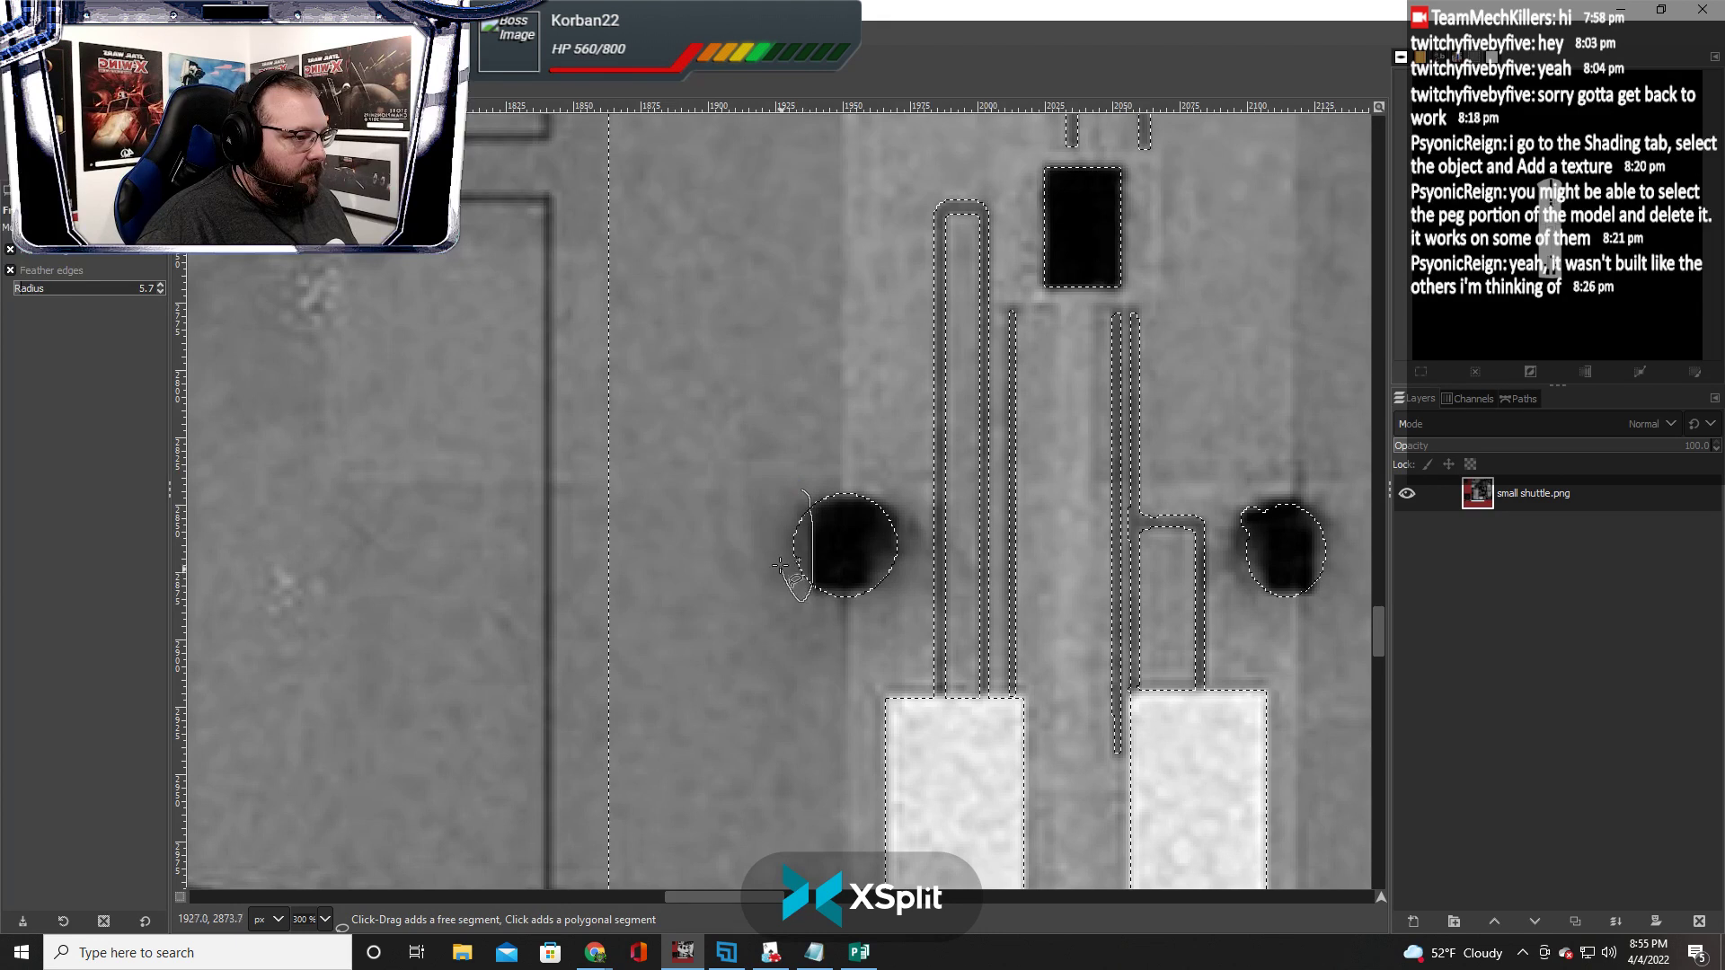
key(Return)
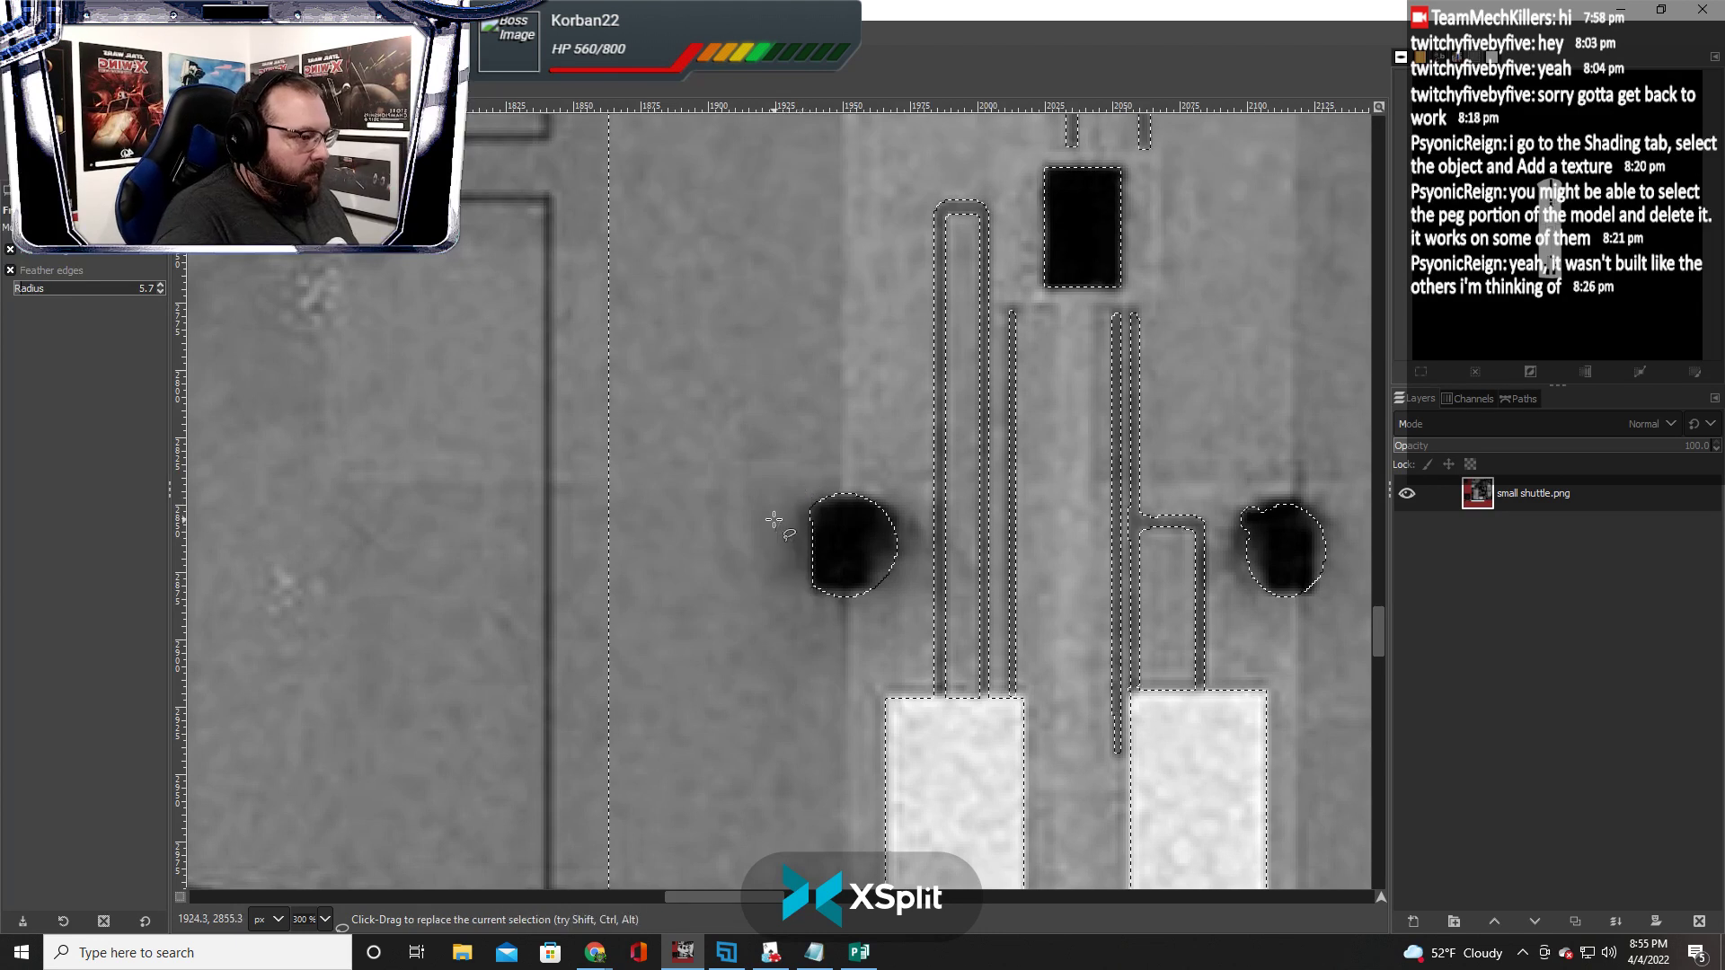
click(811, 592)
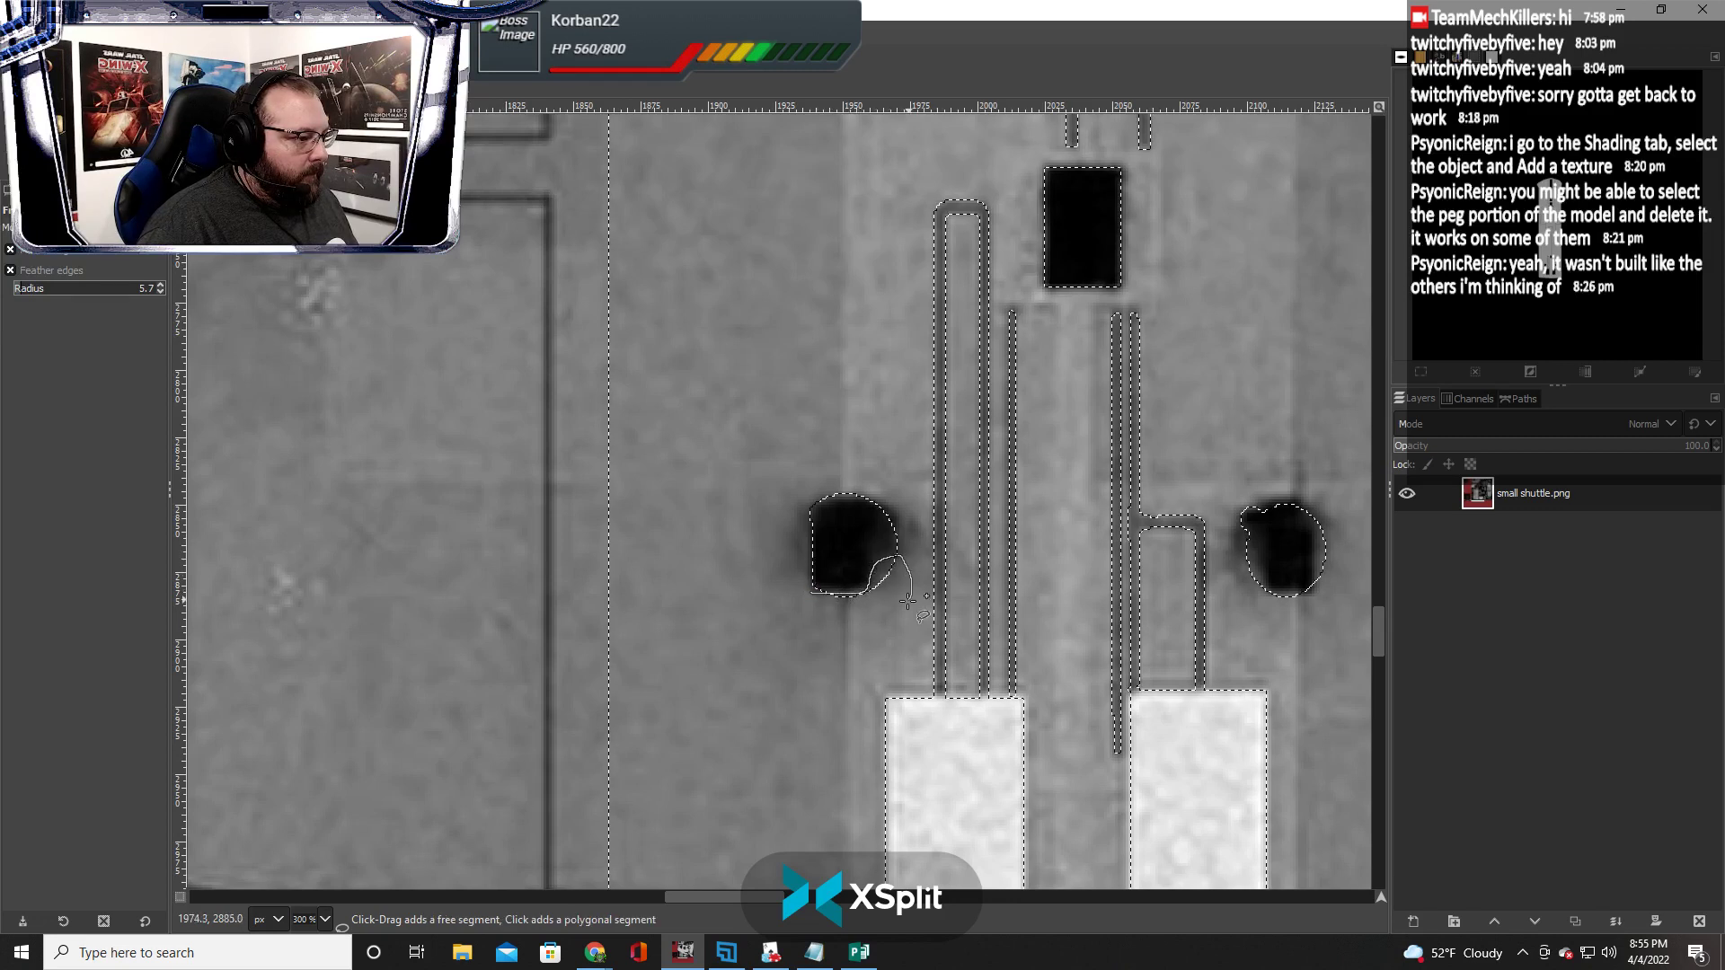
drag(810, 593, 811, 592)
key(Return)
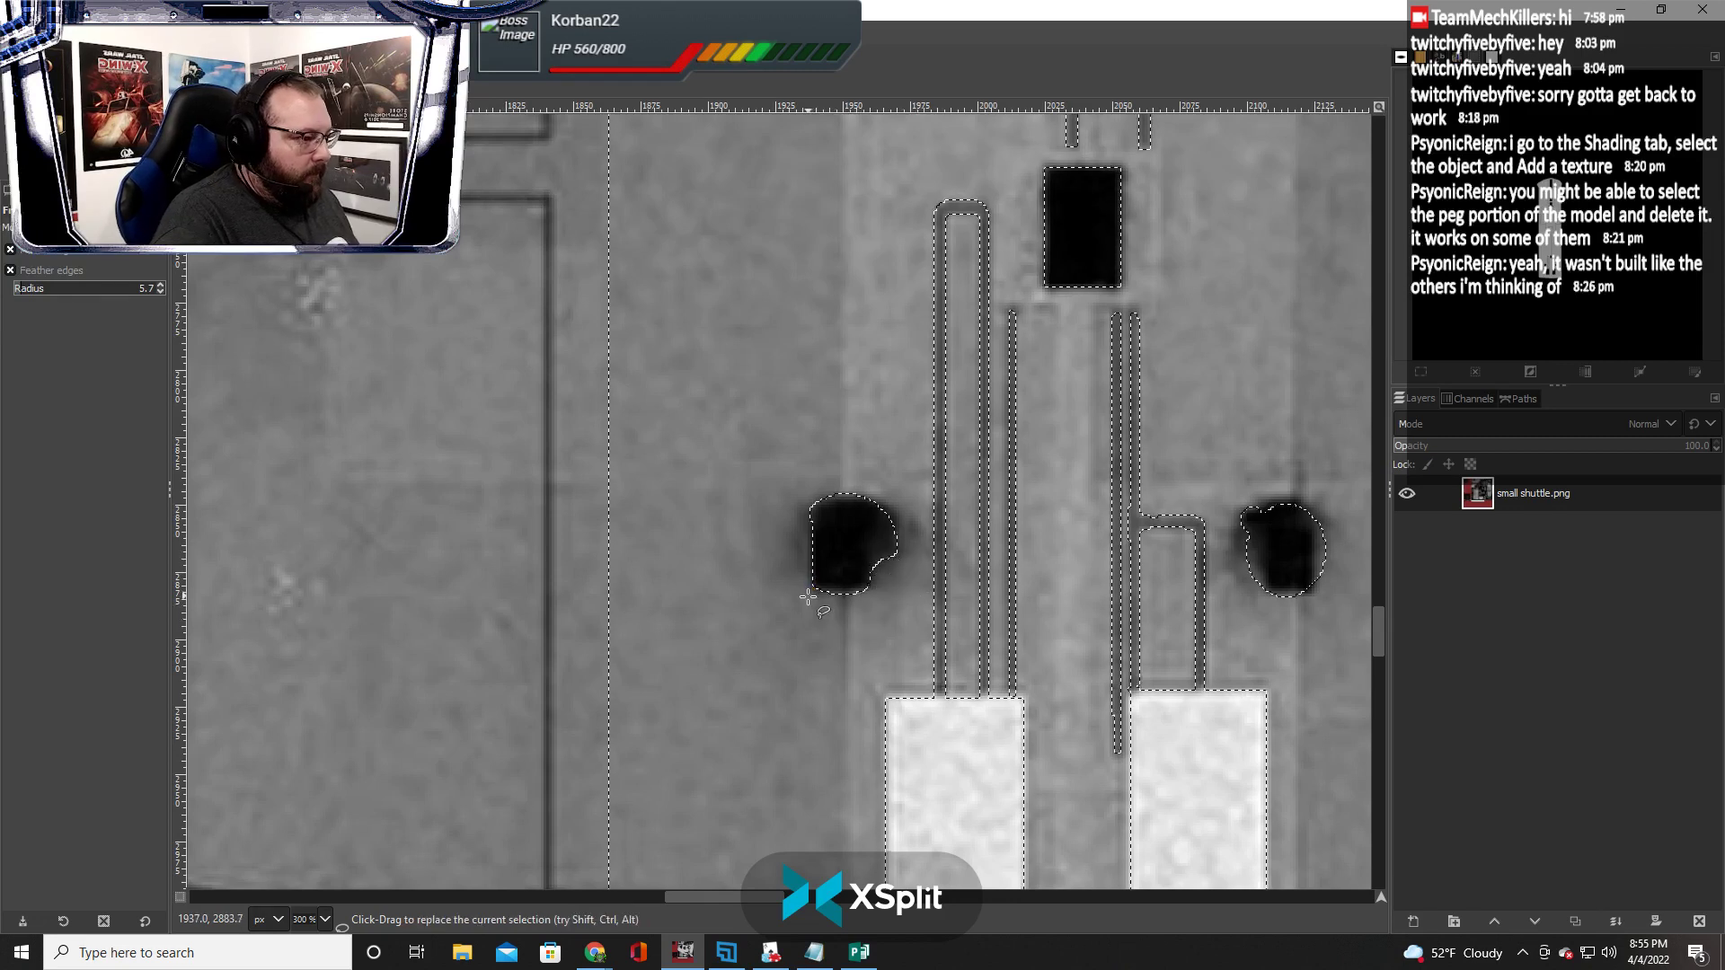
Restore the thin grey strip above the left black spot to the hull selection with a freehand outline
scroll(974, 602, right, 1)
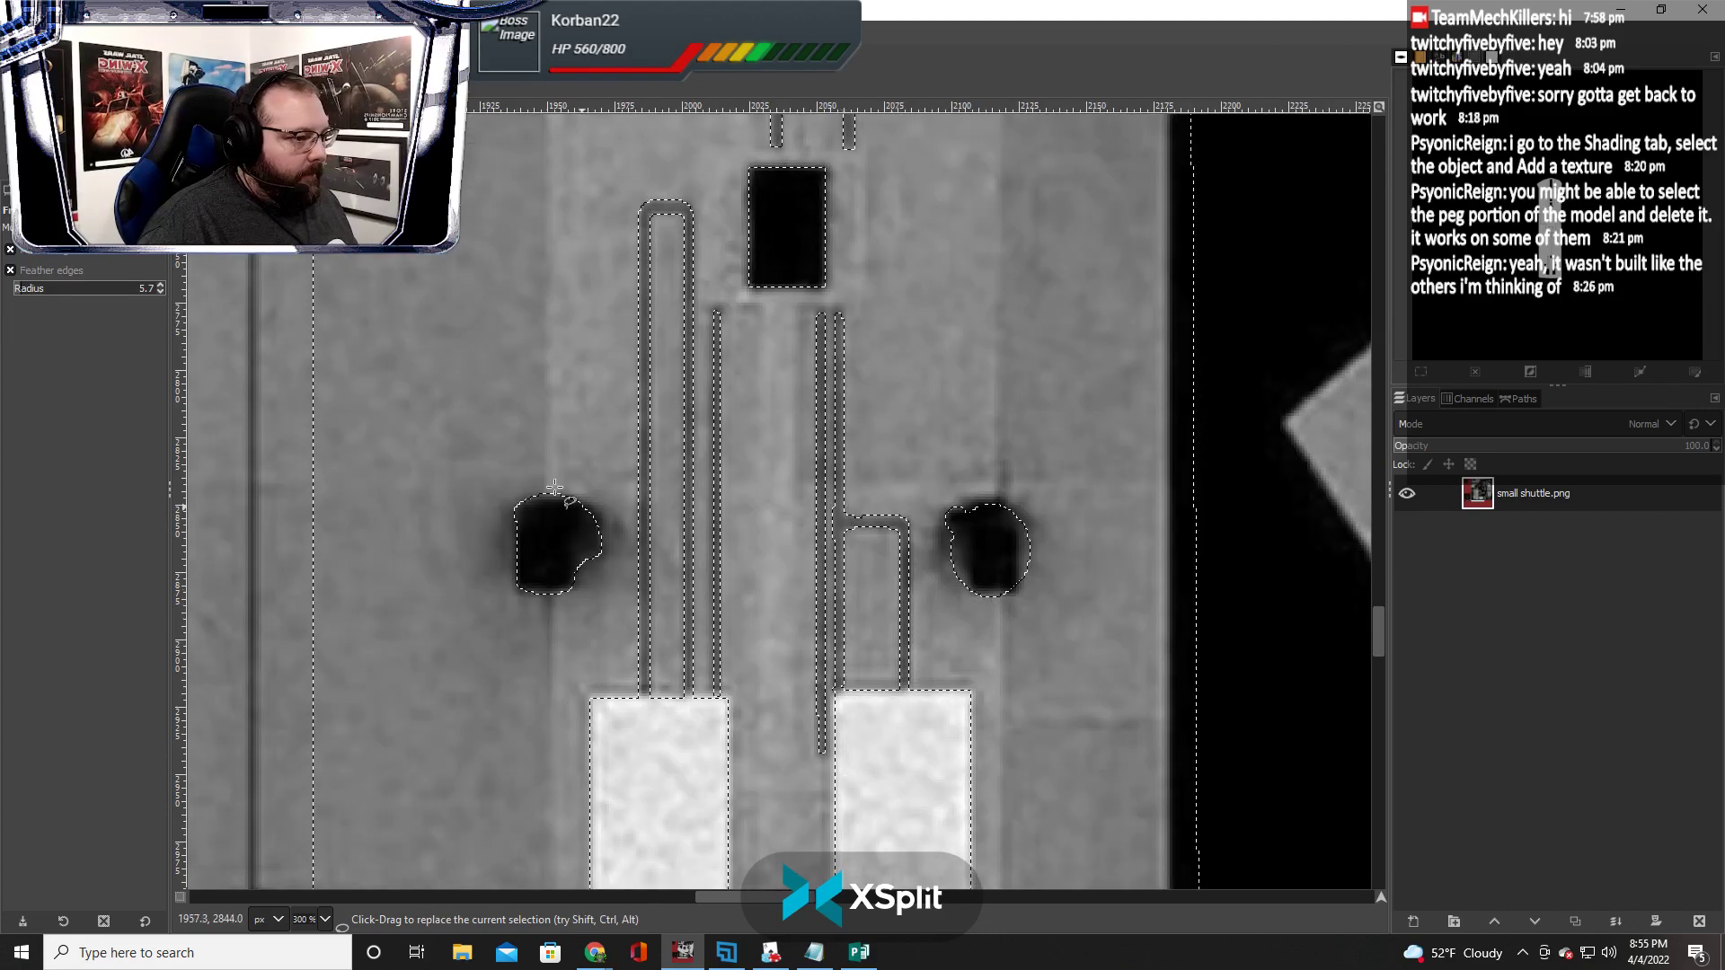
click(513, 496)
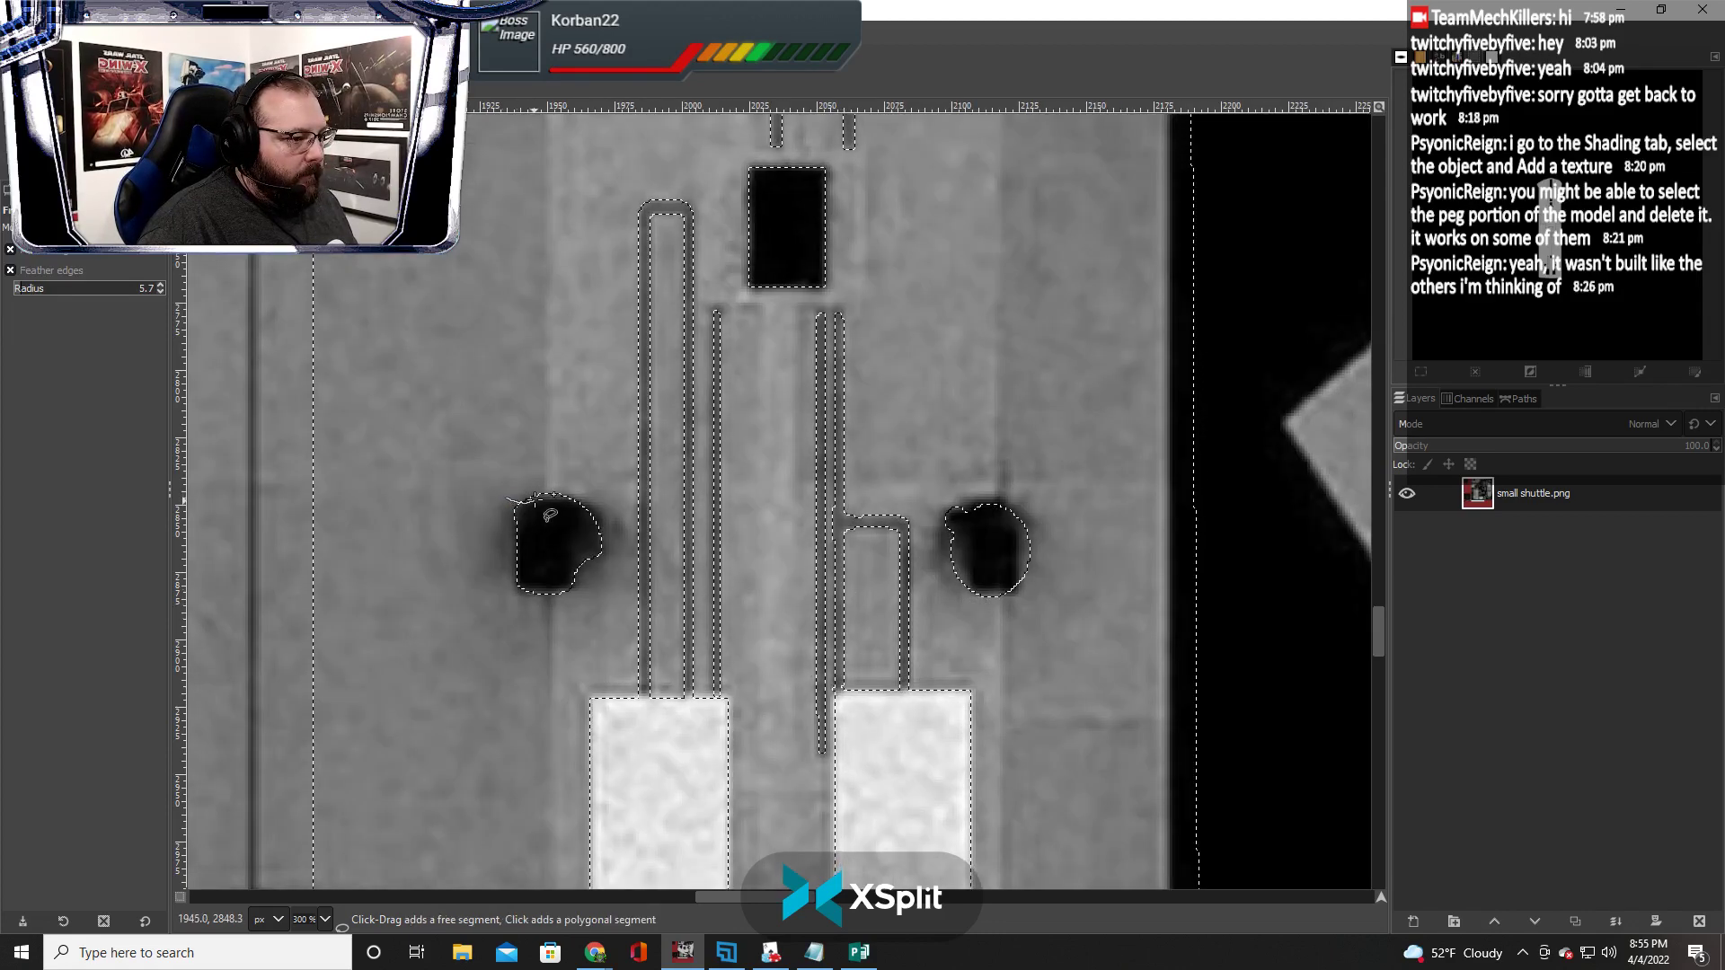
drag(521, 482, 508, 498)
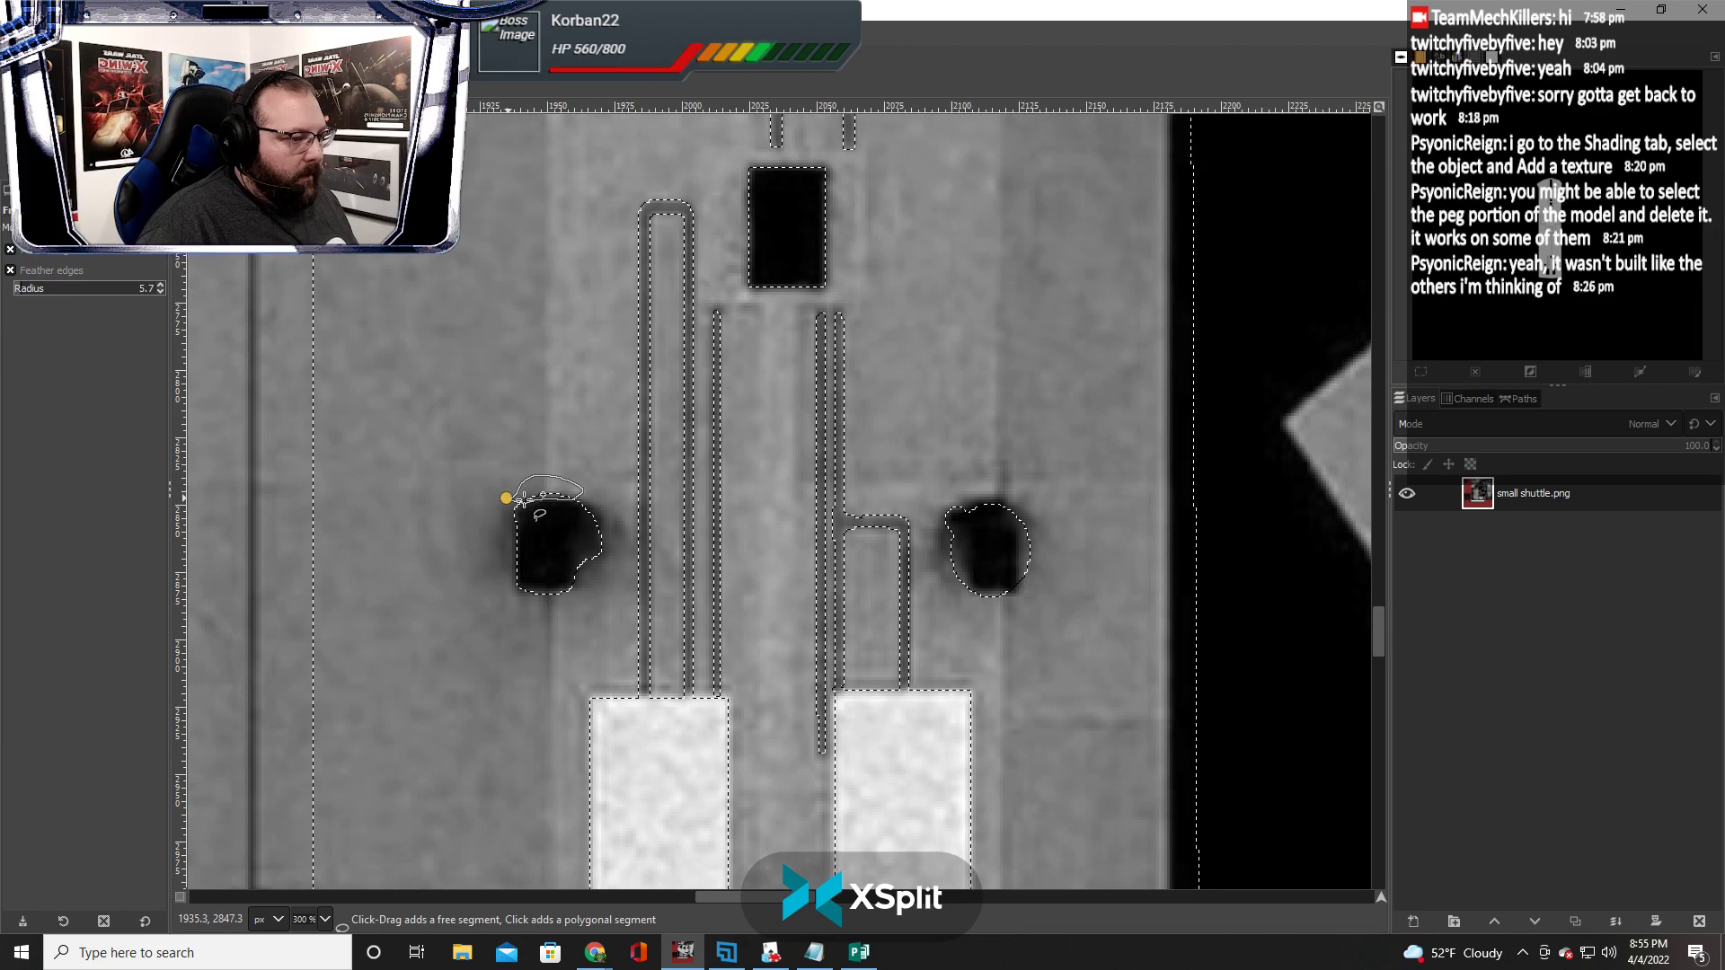
click(507, 497)
key(Return)
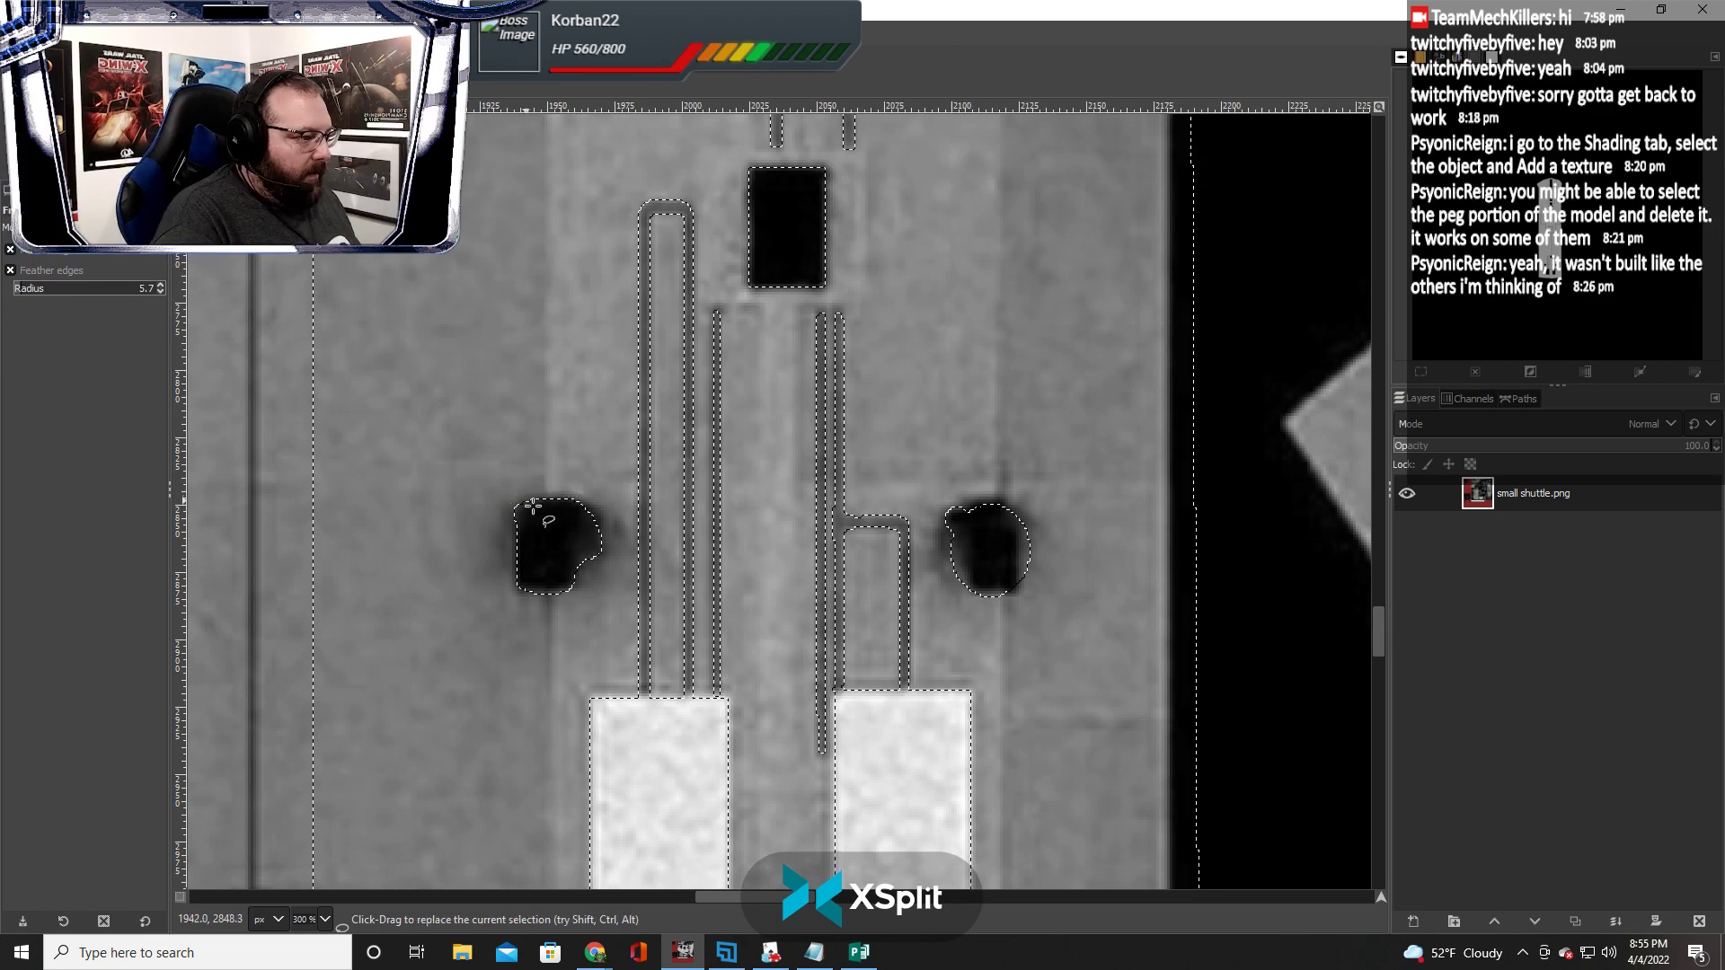
Tighten the excluded area around the right black spot by restoring its surrounding grey edges with a freehand outline
click(951, 543)
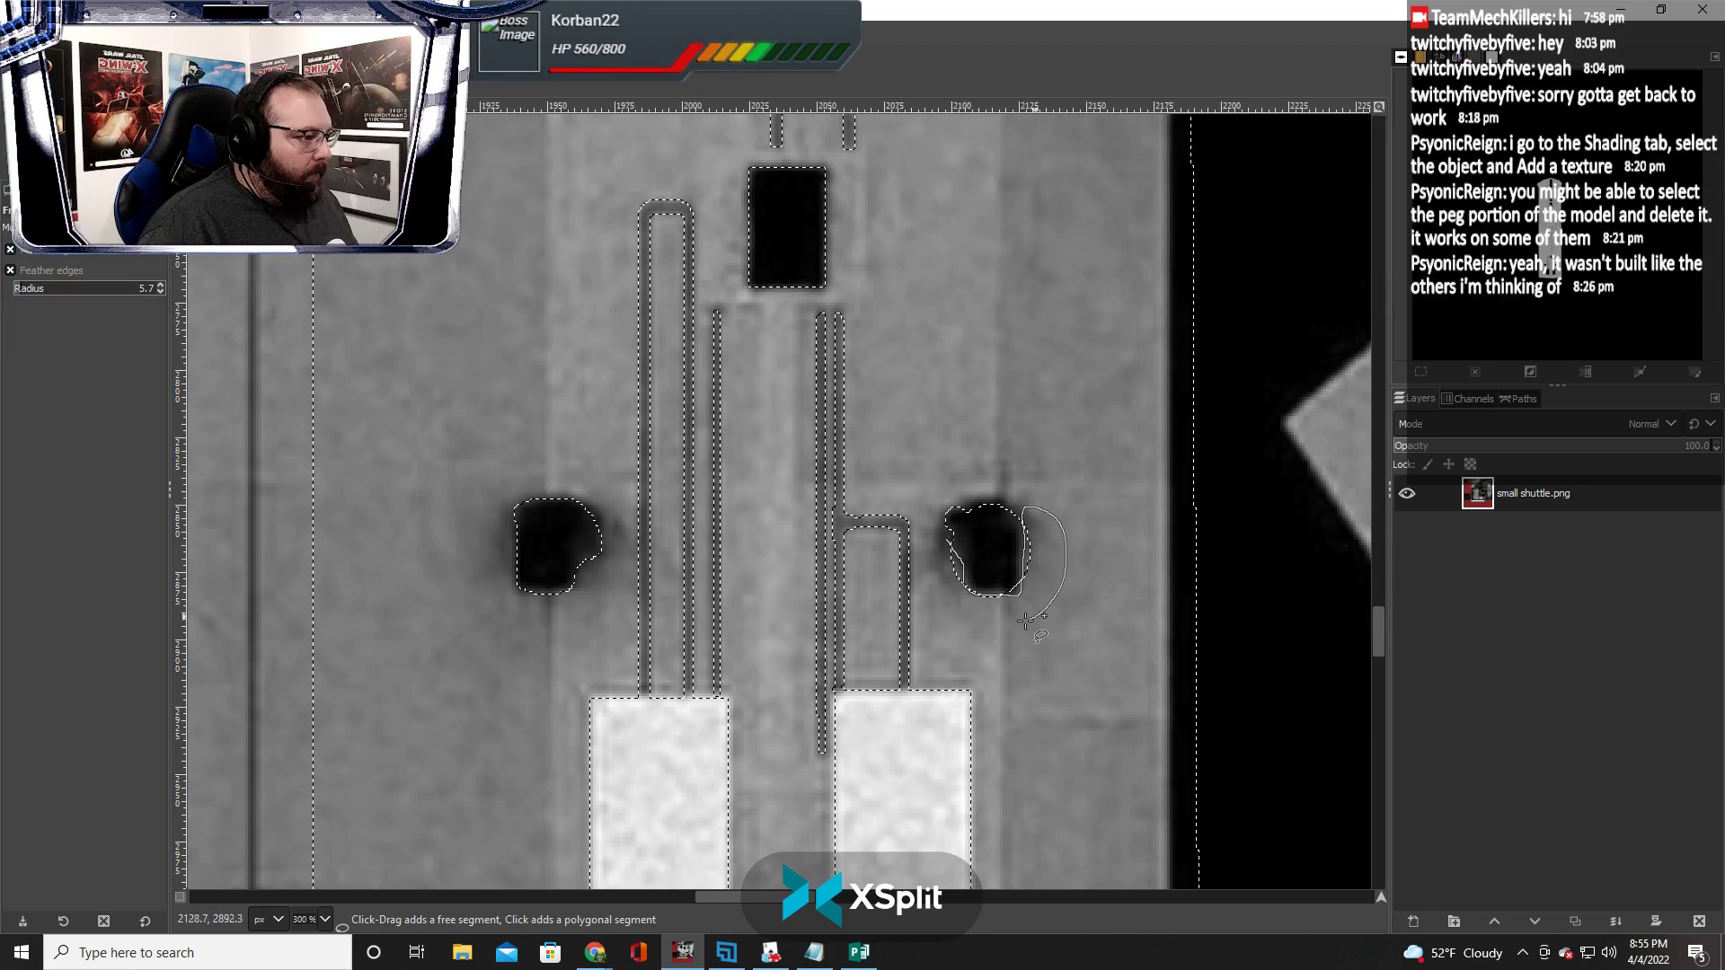
click(948, 548)
key(Return)
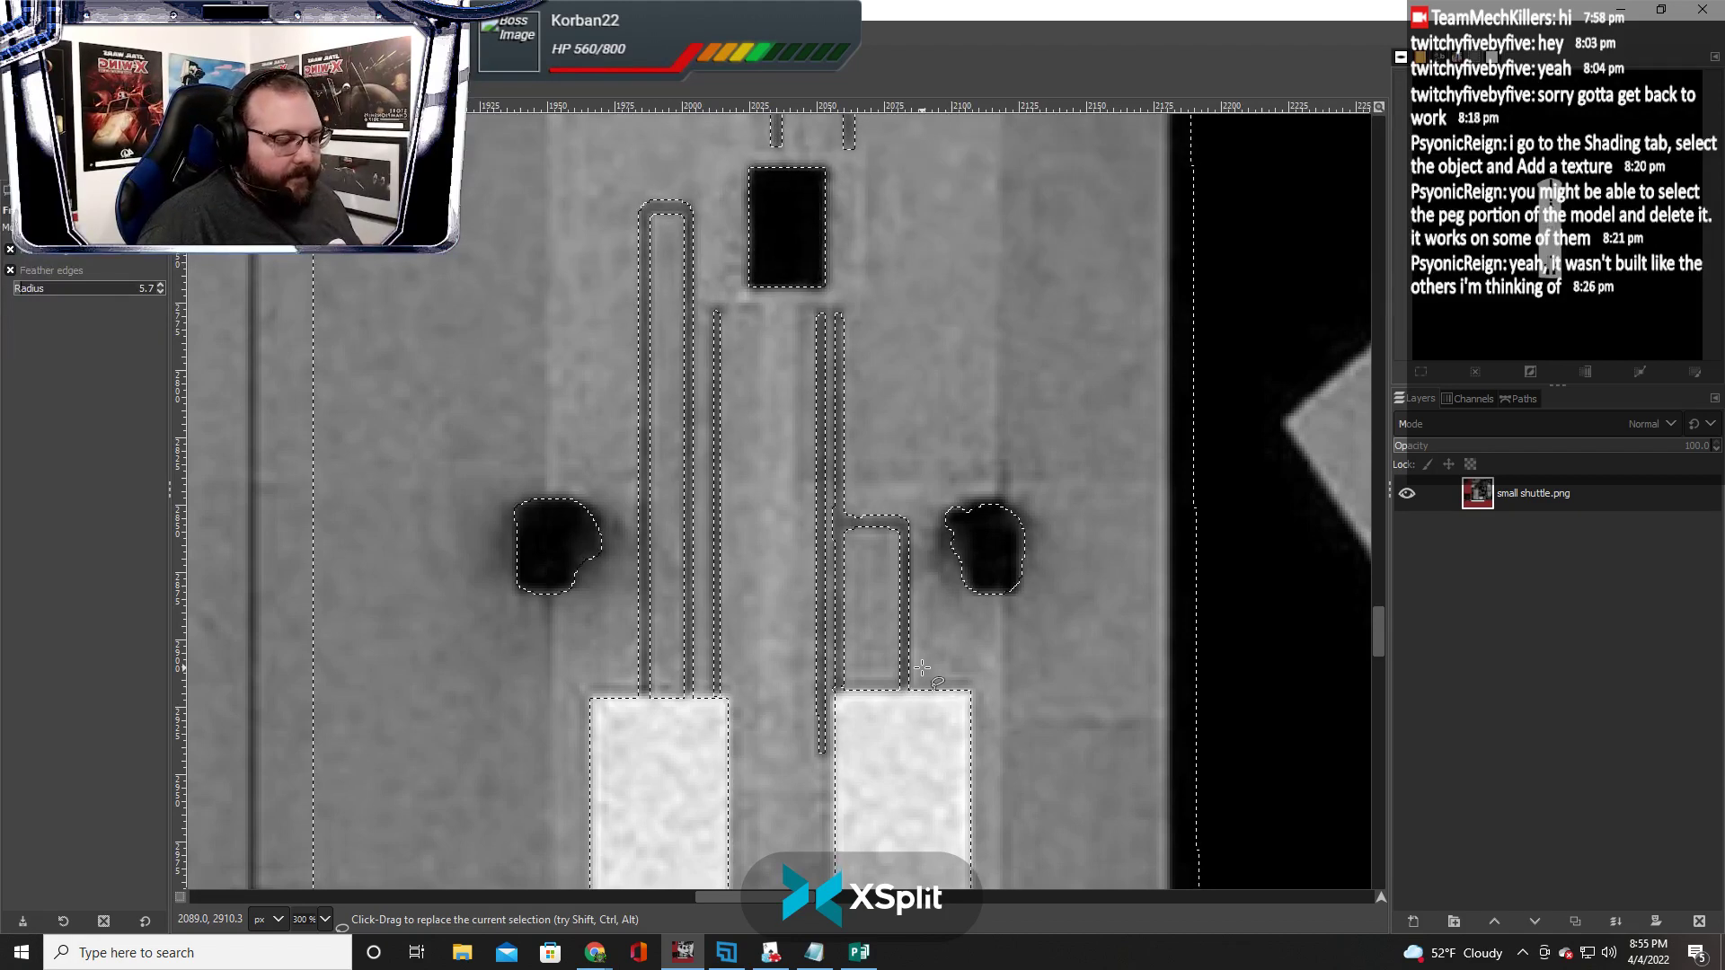
Start Colorize on the selected hull panel and set its color to white (ffffff)
scroll(905, 564, down, 3)
scroll(906, 564, down, 2)
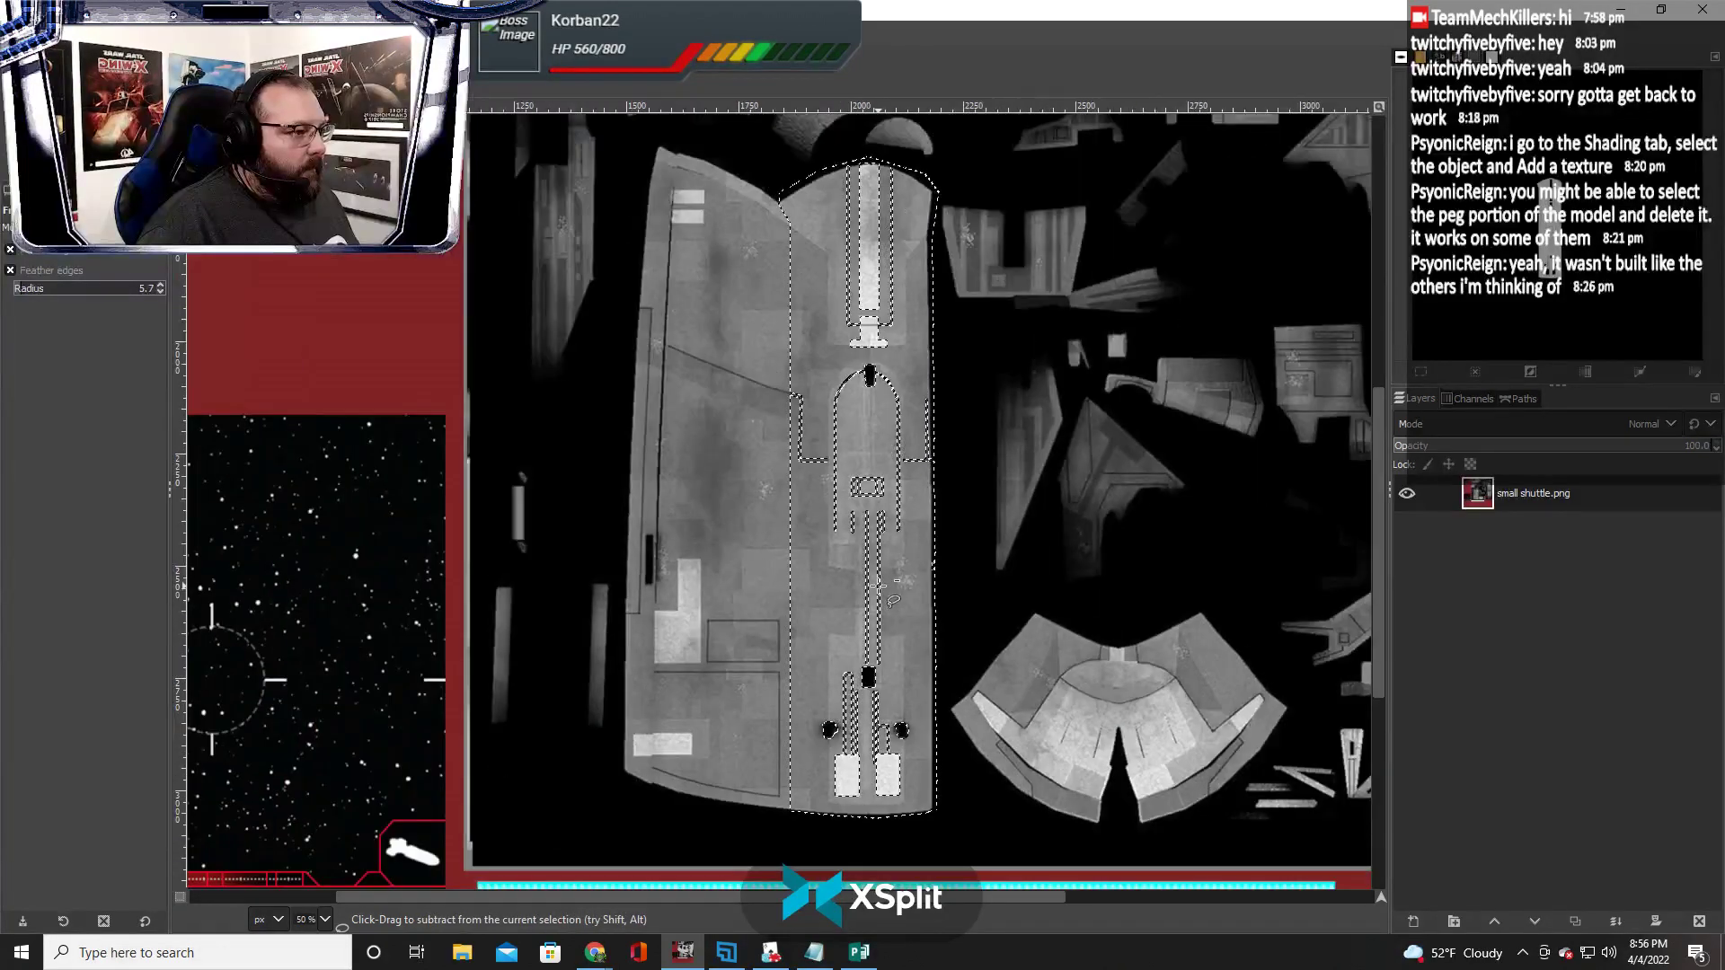
click(226, 29)
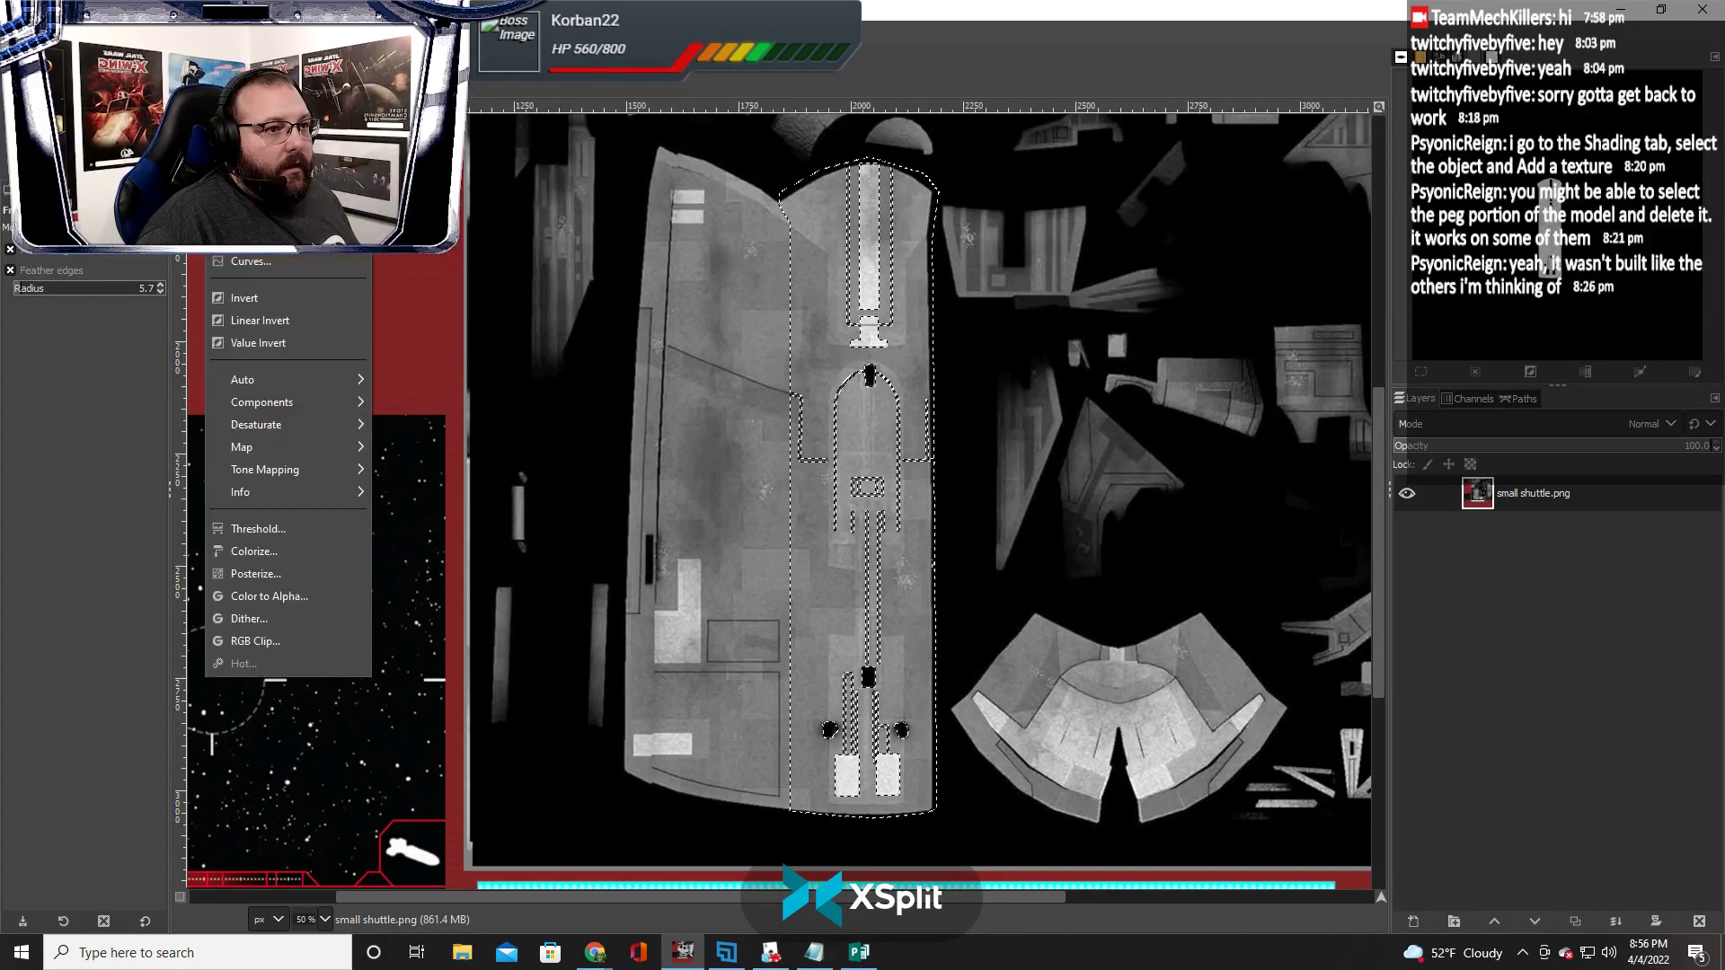
click(253, 551)
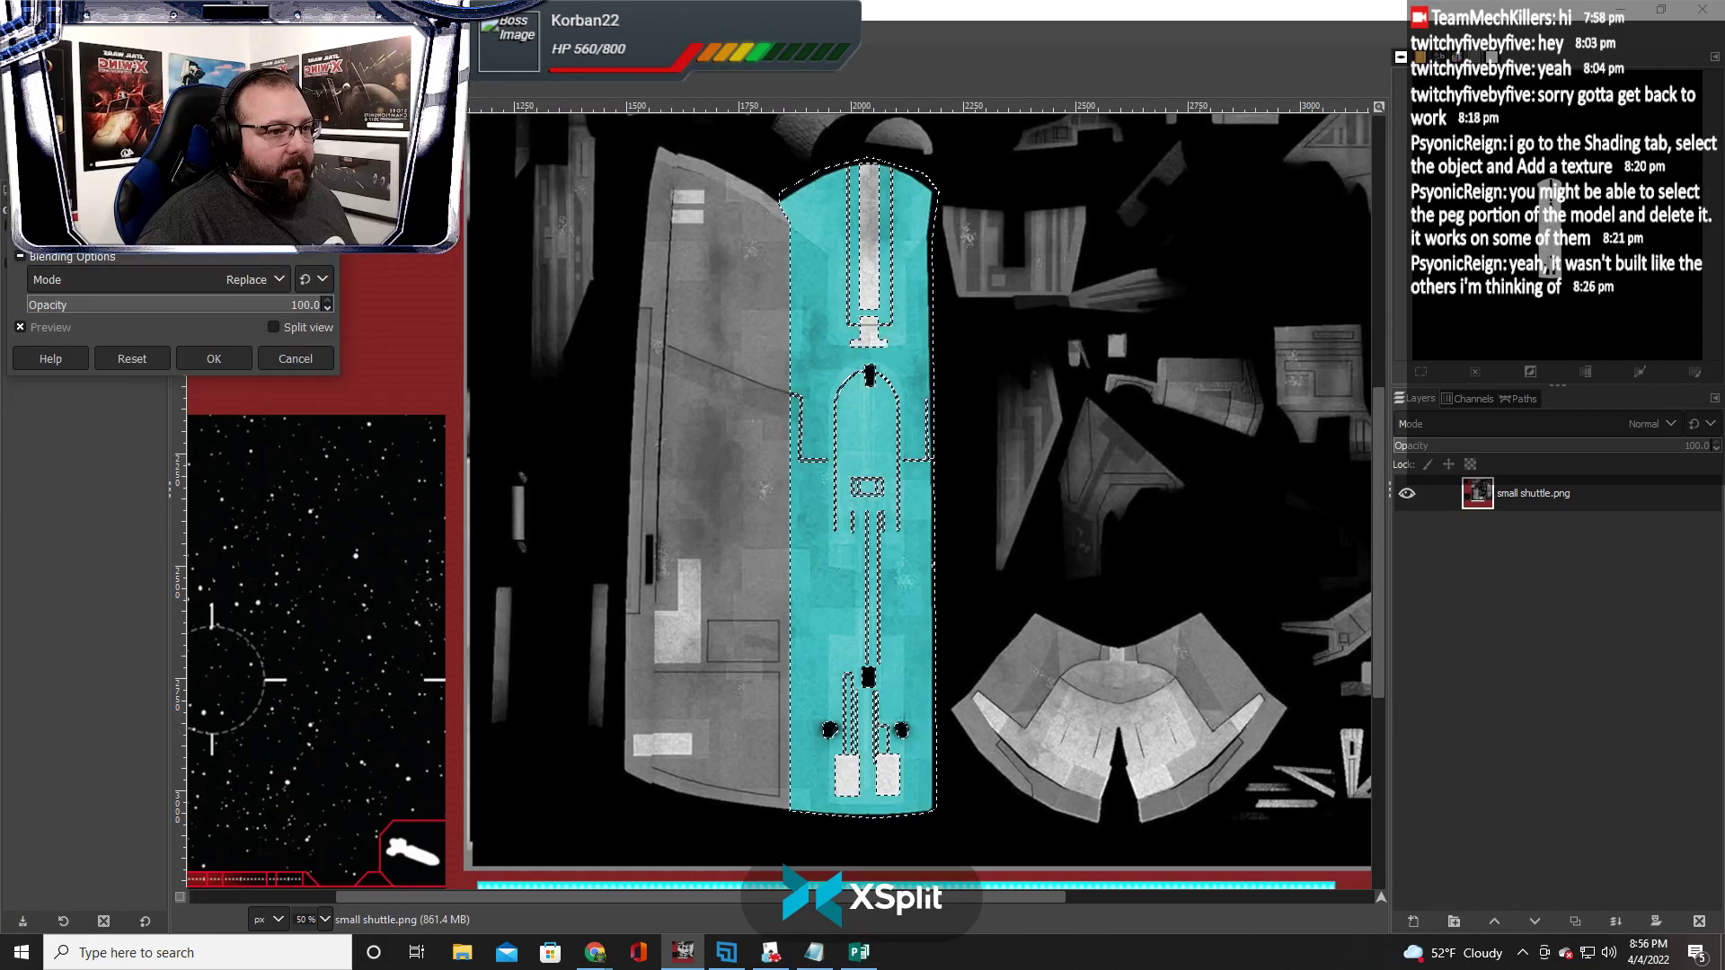
click(269, 232)
click(291, 329)
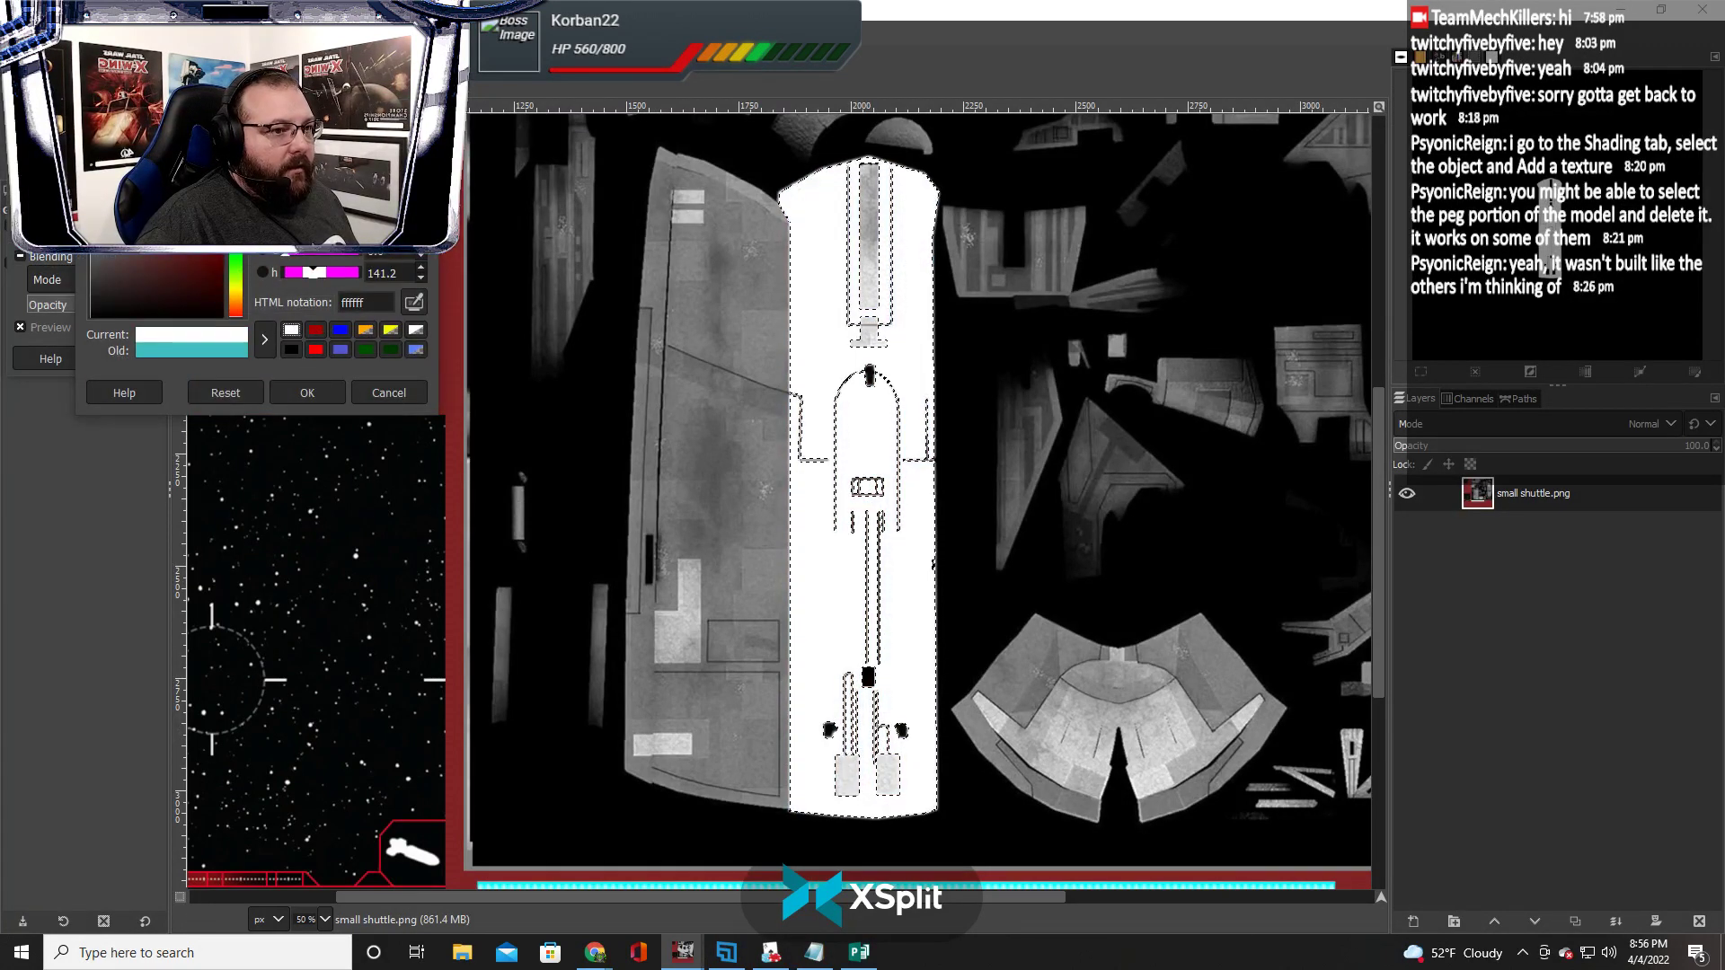
mouse_move(94, 185)
mouse_down()
mouse_move(99, 216)
mouse_move(88, 184)
mouse_up()
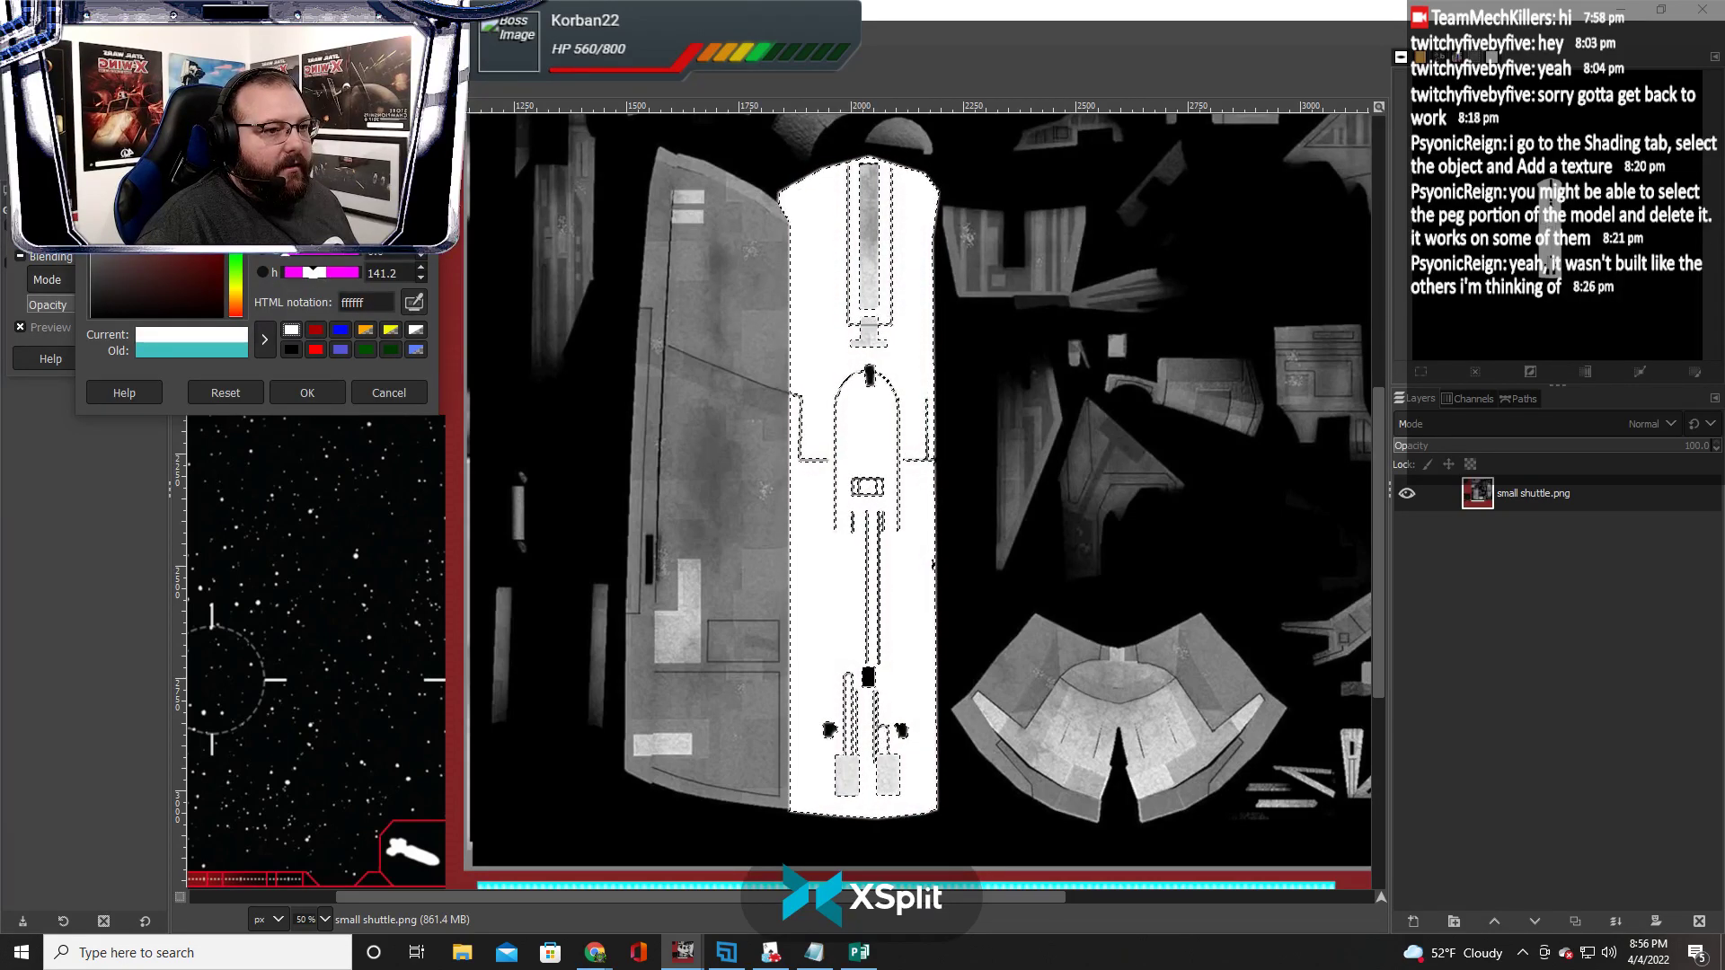
click(308, 392)
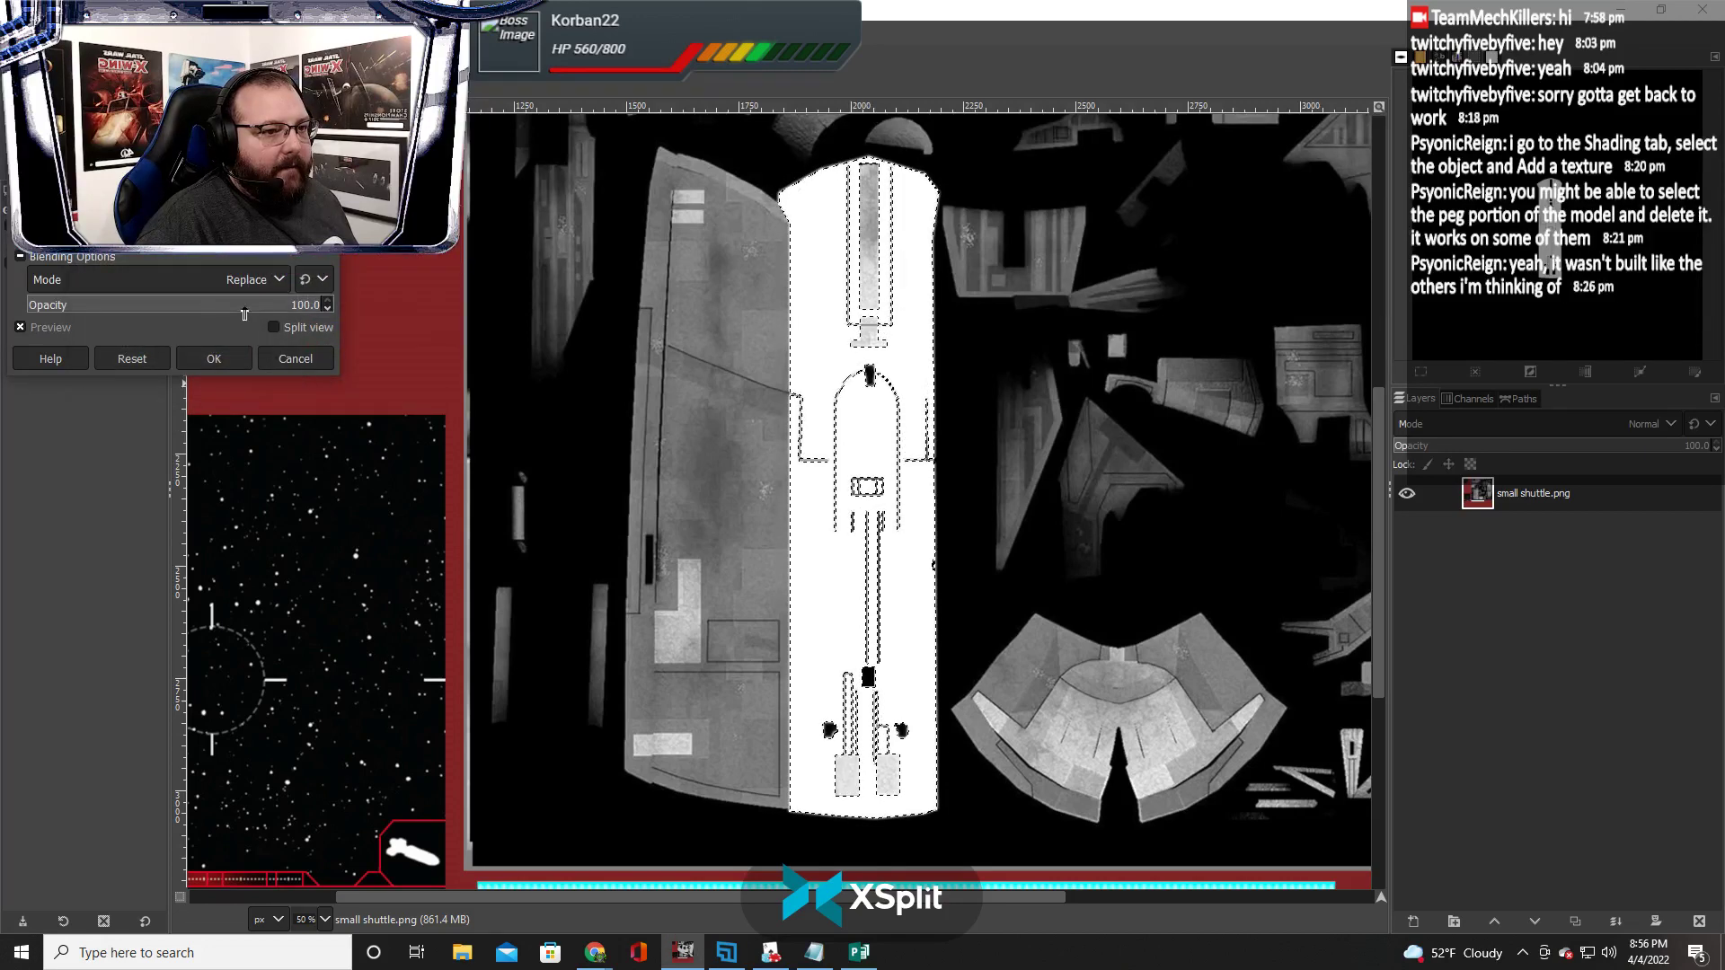
Try the white Colorize at 53.7 opacity with the Normal and Dissolve blending modes
drag(263, 313, 182, 307)
click(140, 280)
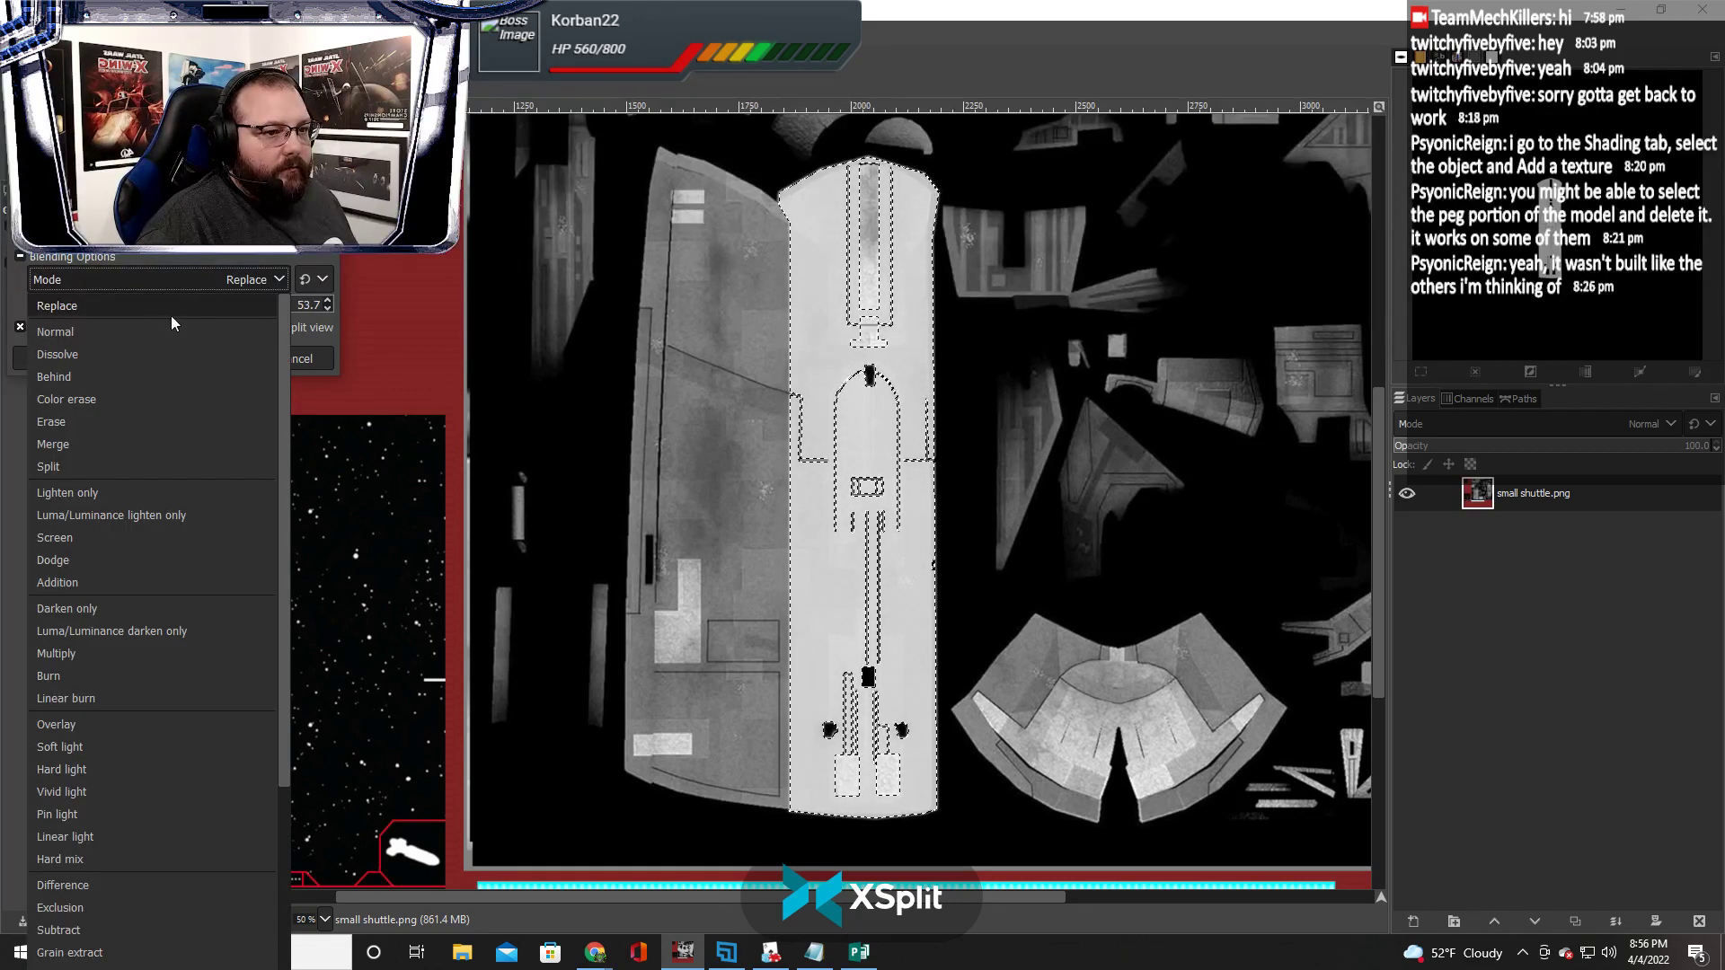
click(139, 333)
click(260, 281)
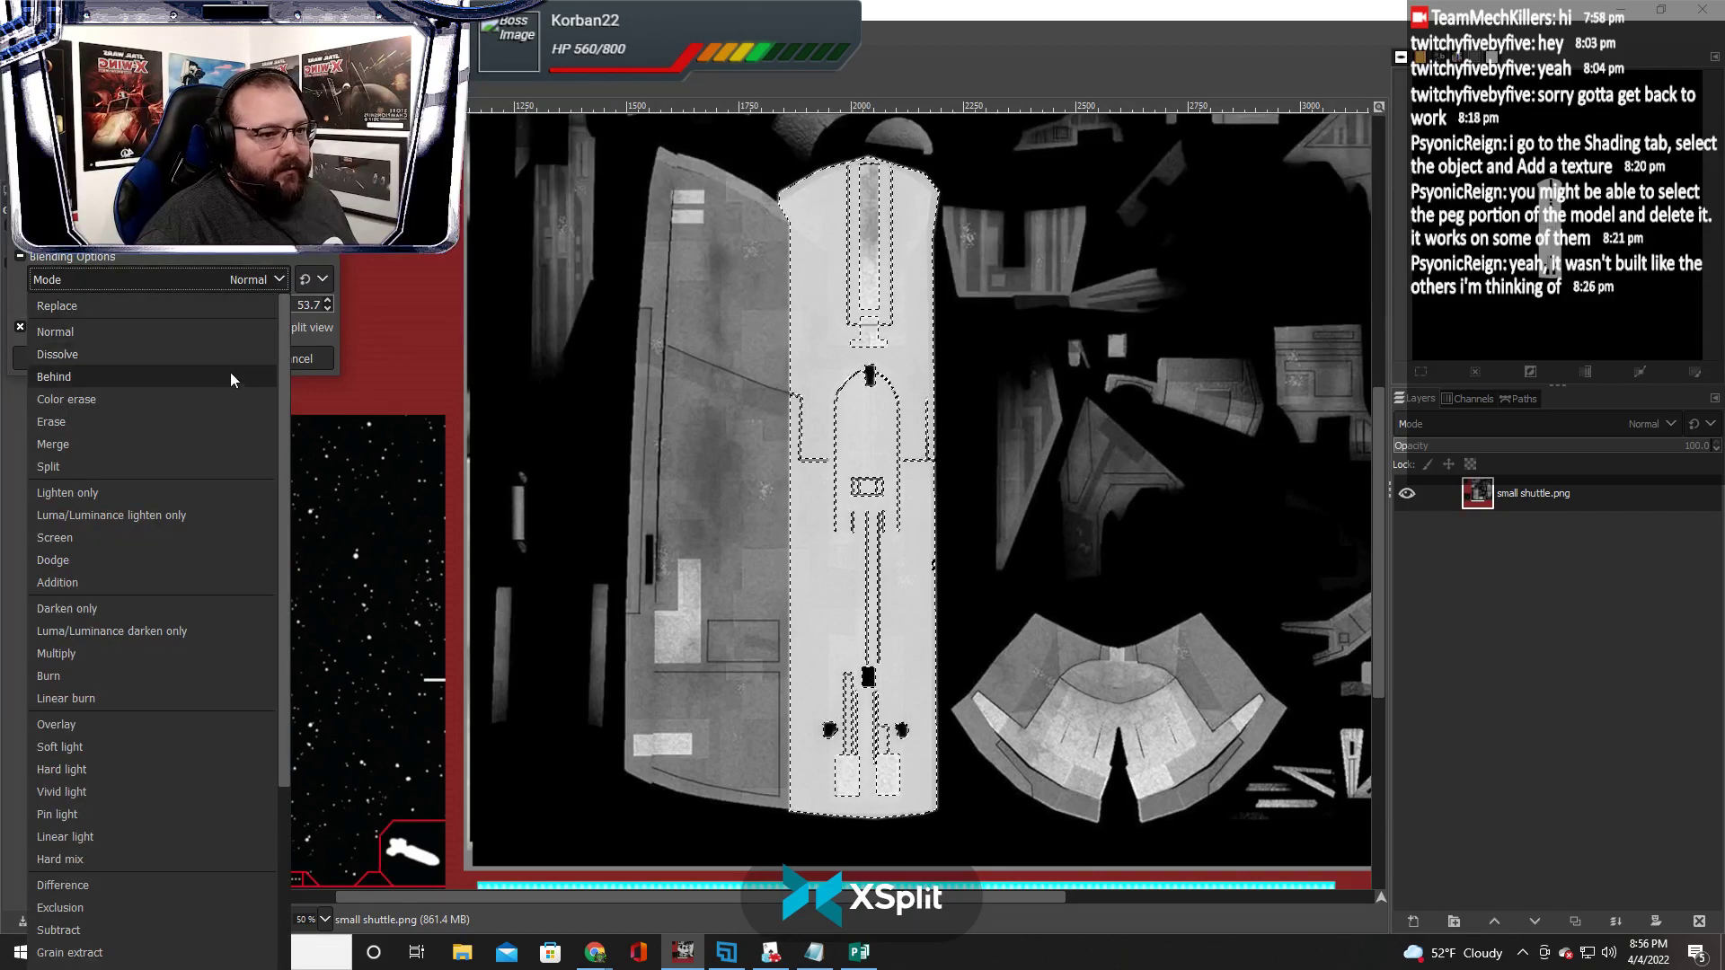
click(142, 355)
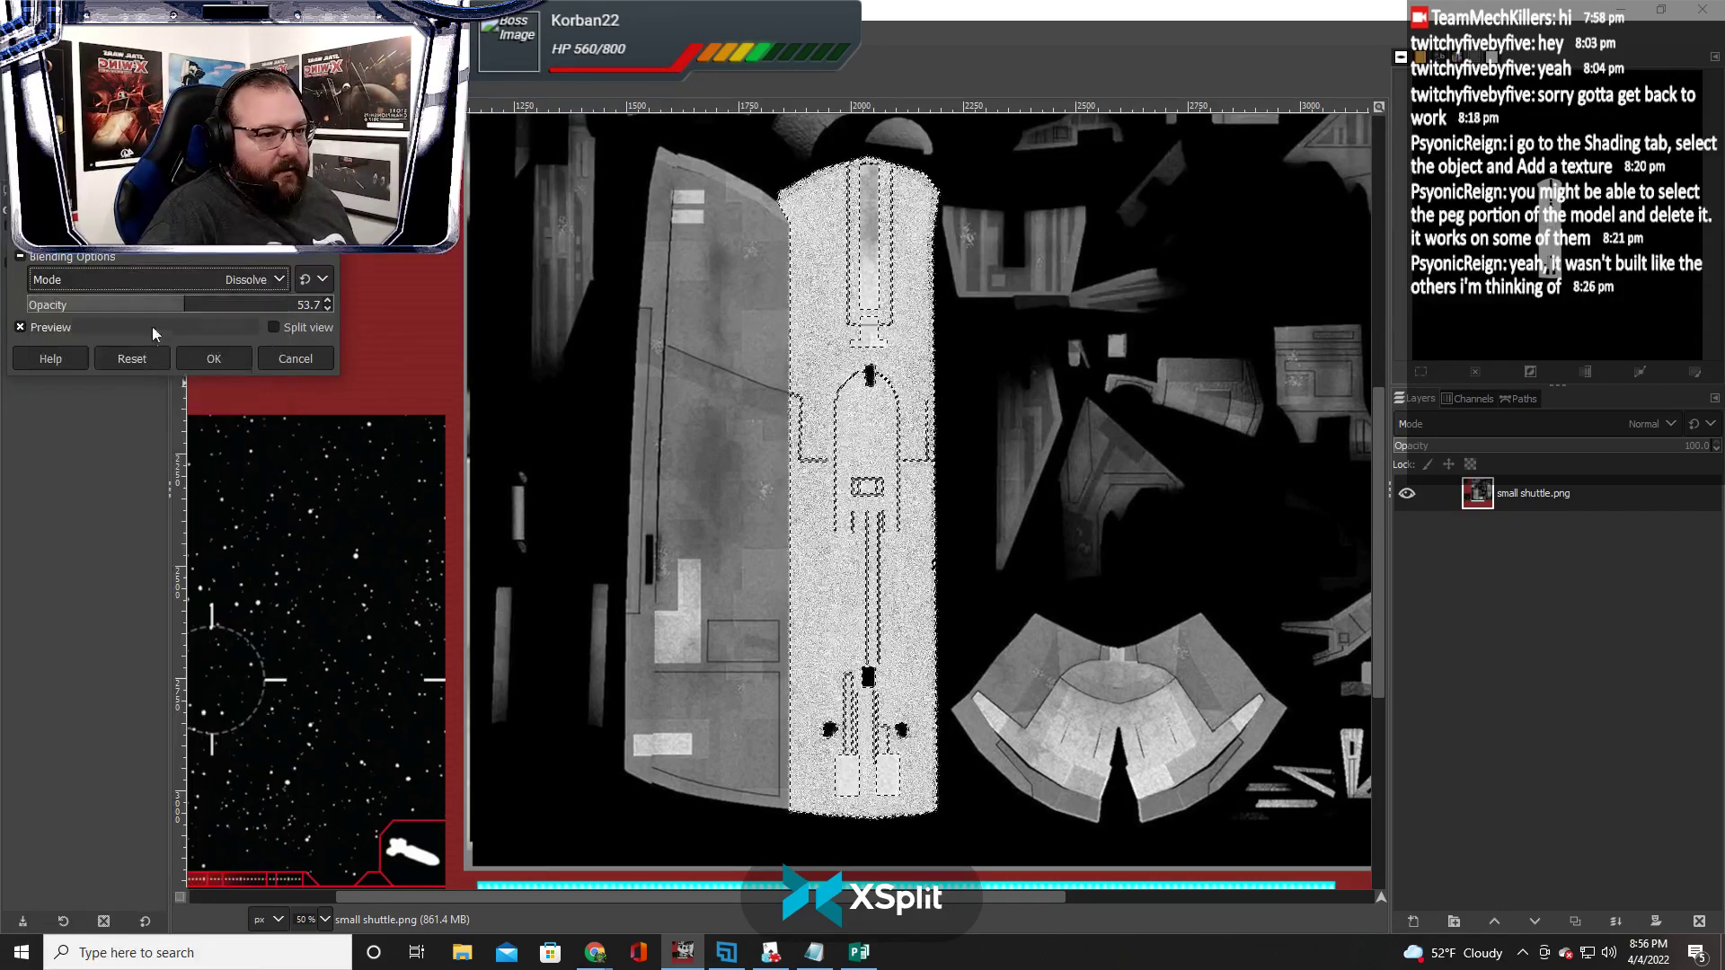
Try the Colorize at 100 opacity with the Dissolve and Behind blending modes, keeping the white color
mouse_move(193, 312)
mouse_down()
mouse_move(328, 322)
mouse_move(157, 326)
mouse_move(346, 325)
mouse_up()
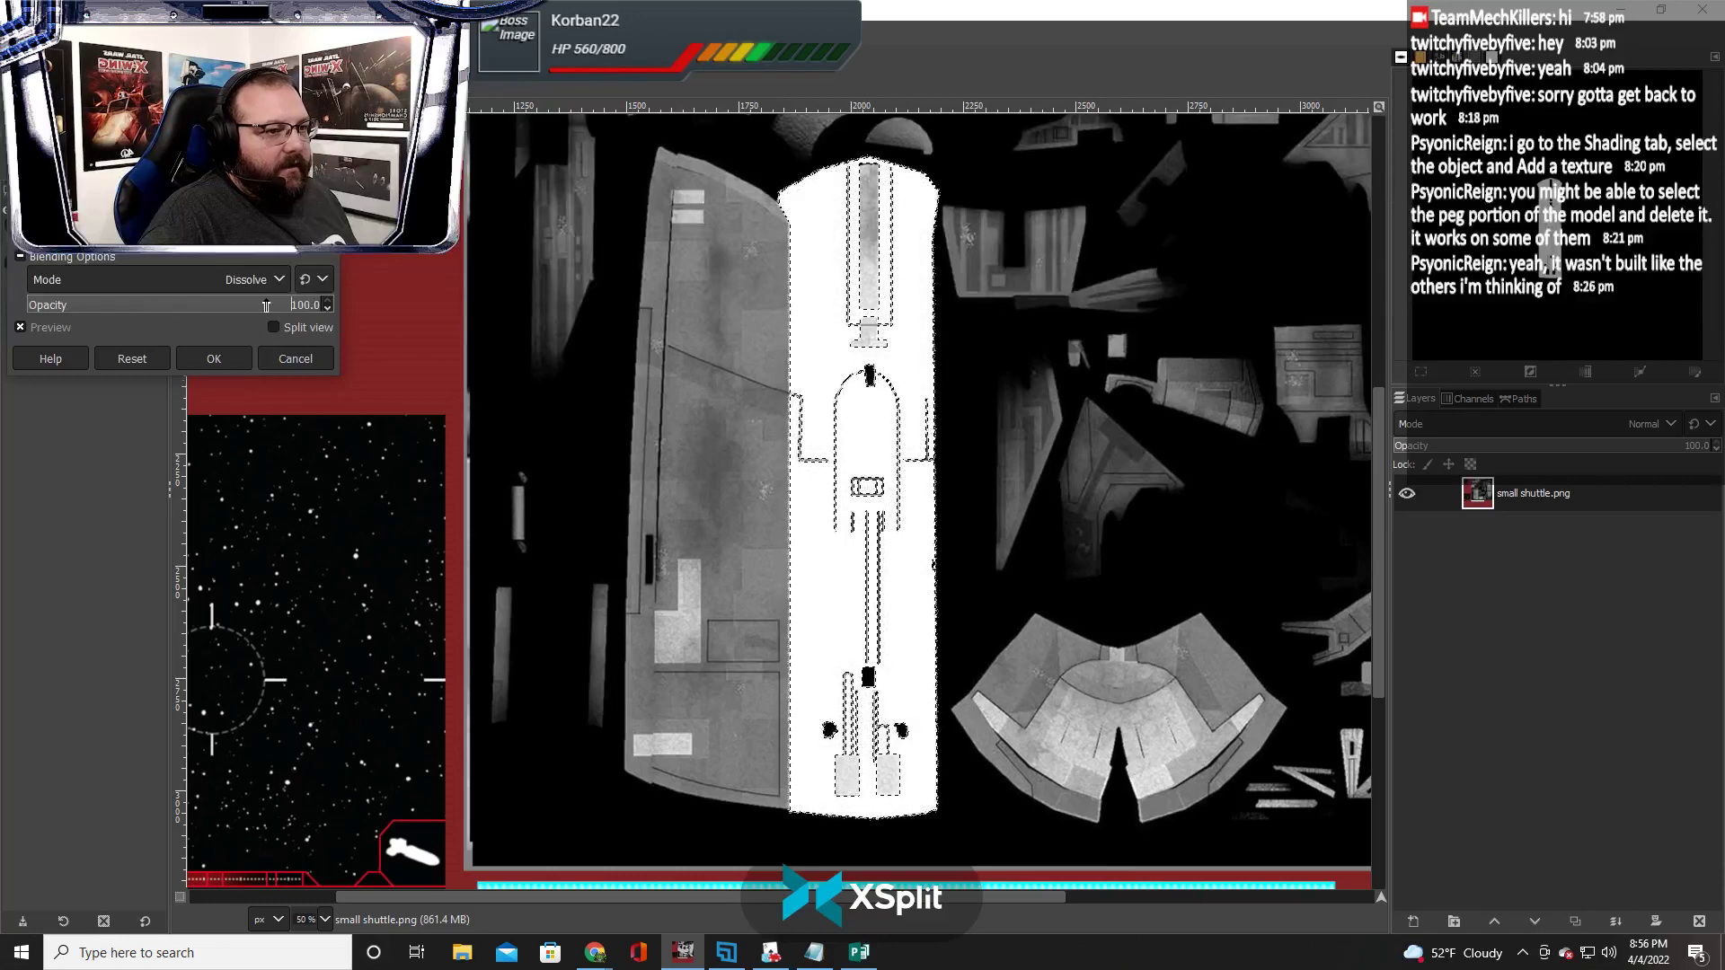
click(271, 279)
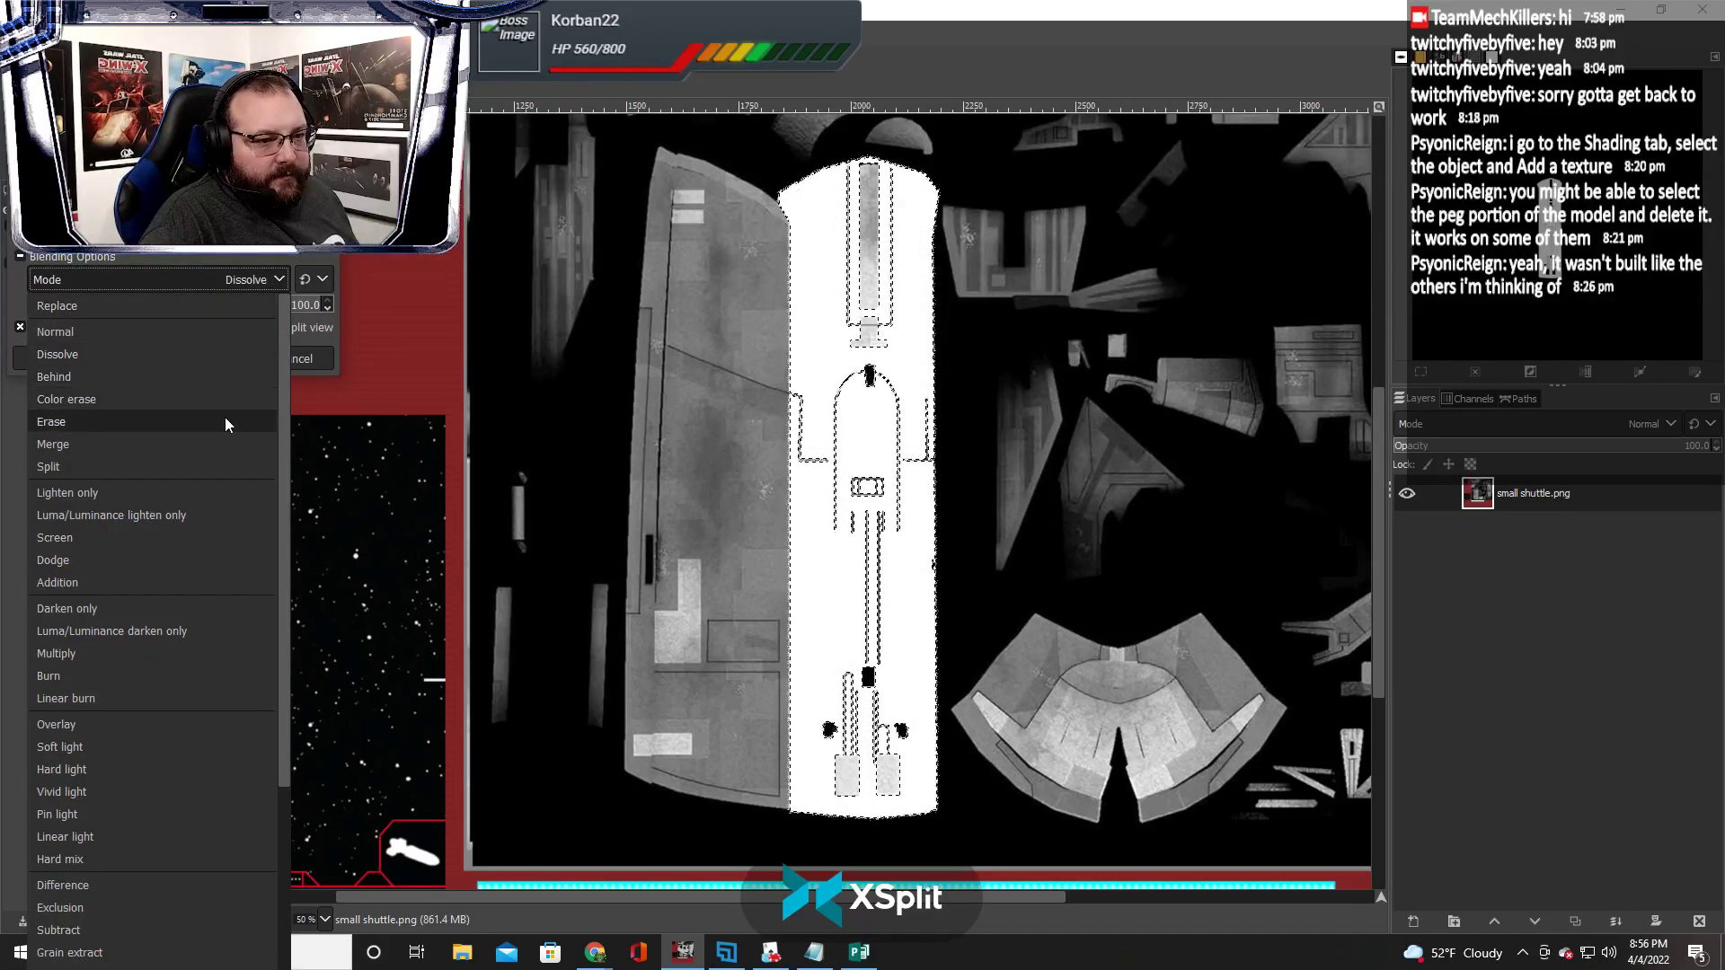
click(207, 378)
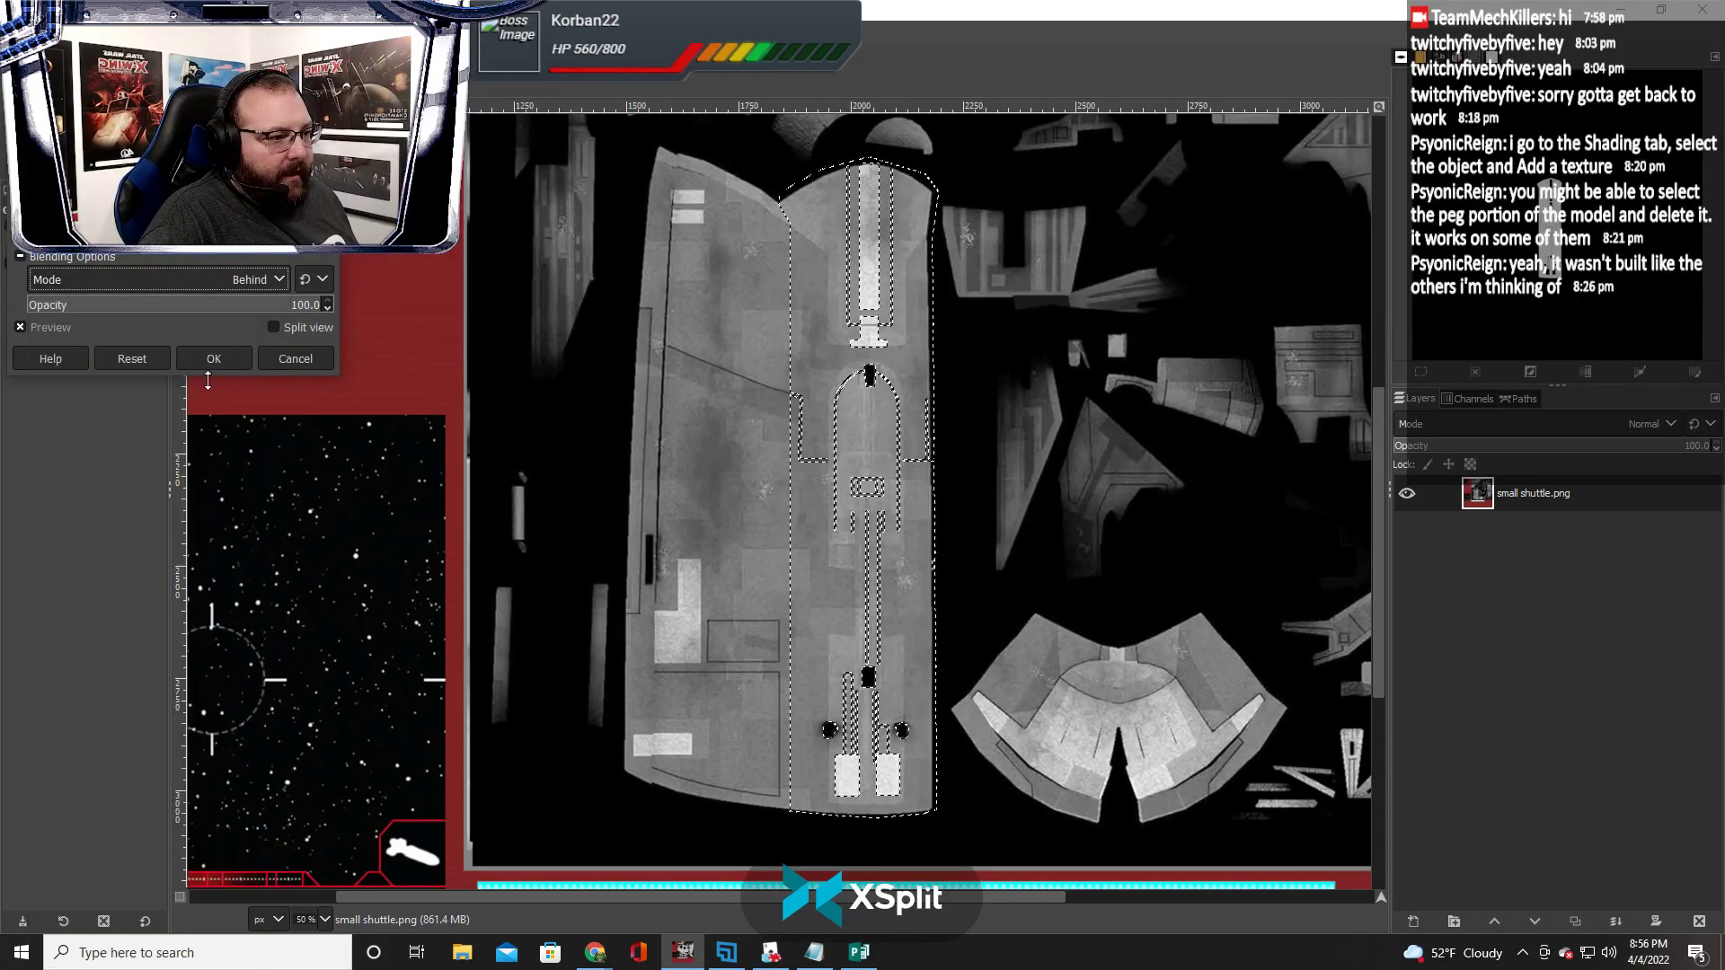
drag(256, 308, 347, 318)
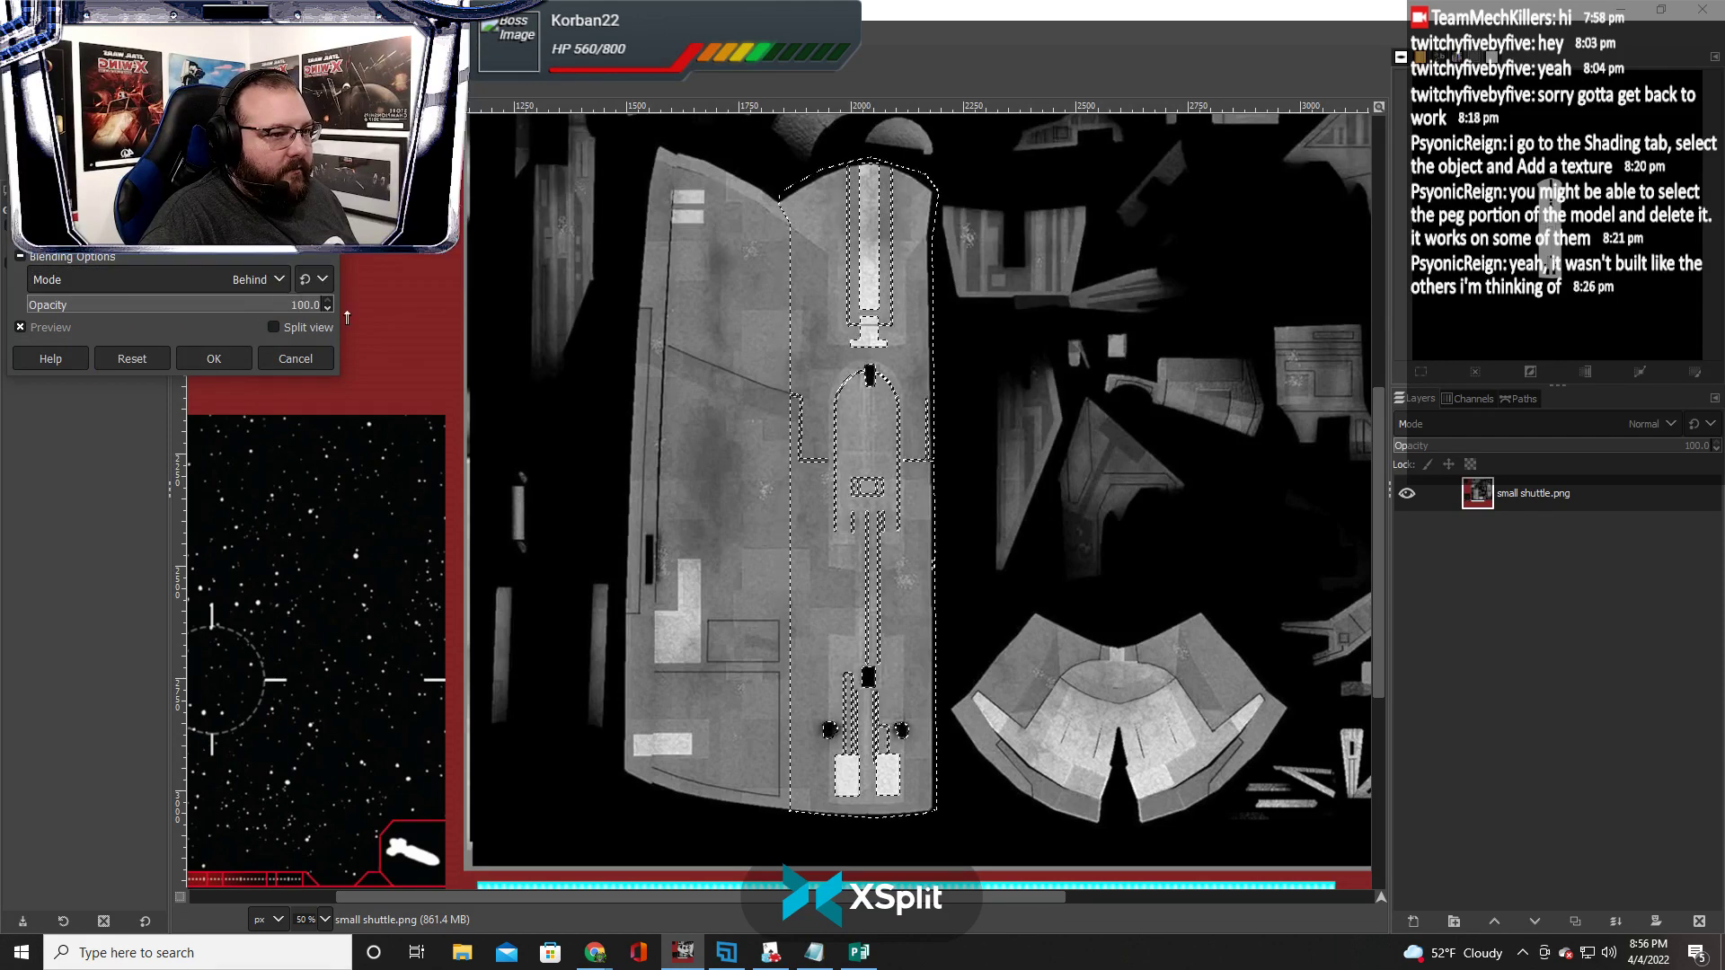
click(251, 236)
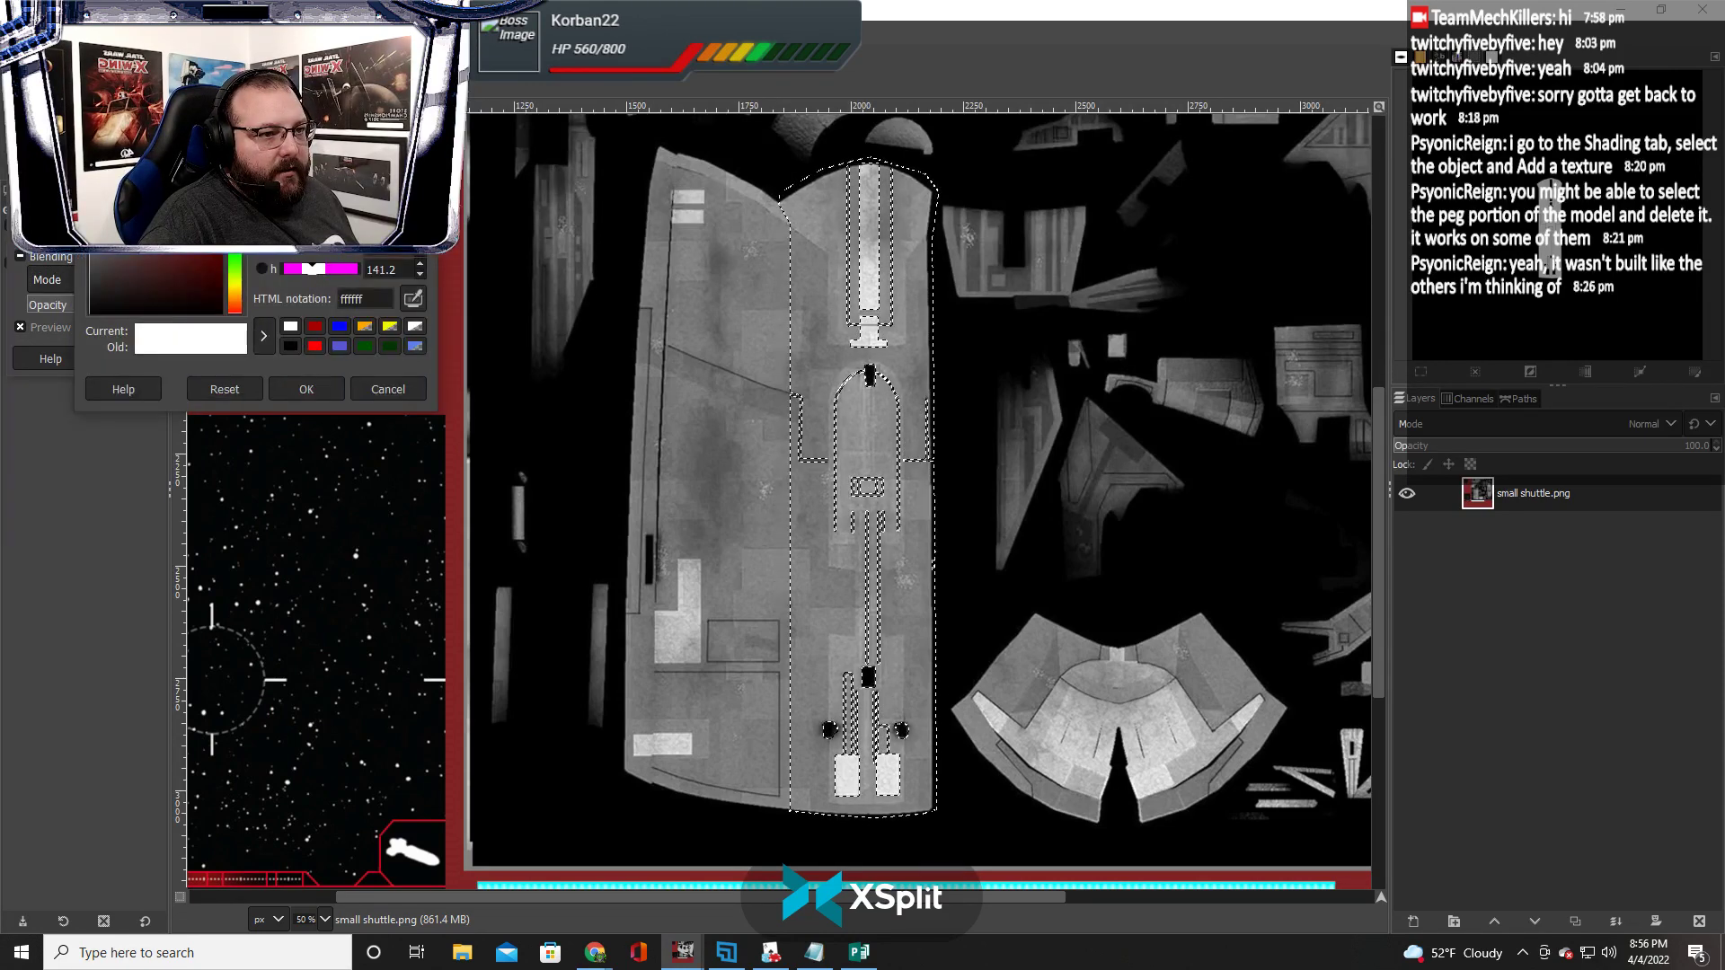
click(385, 394)
Try the Merge blending mode for the white Colorize at 100 opacity
click(234, 275)
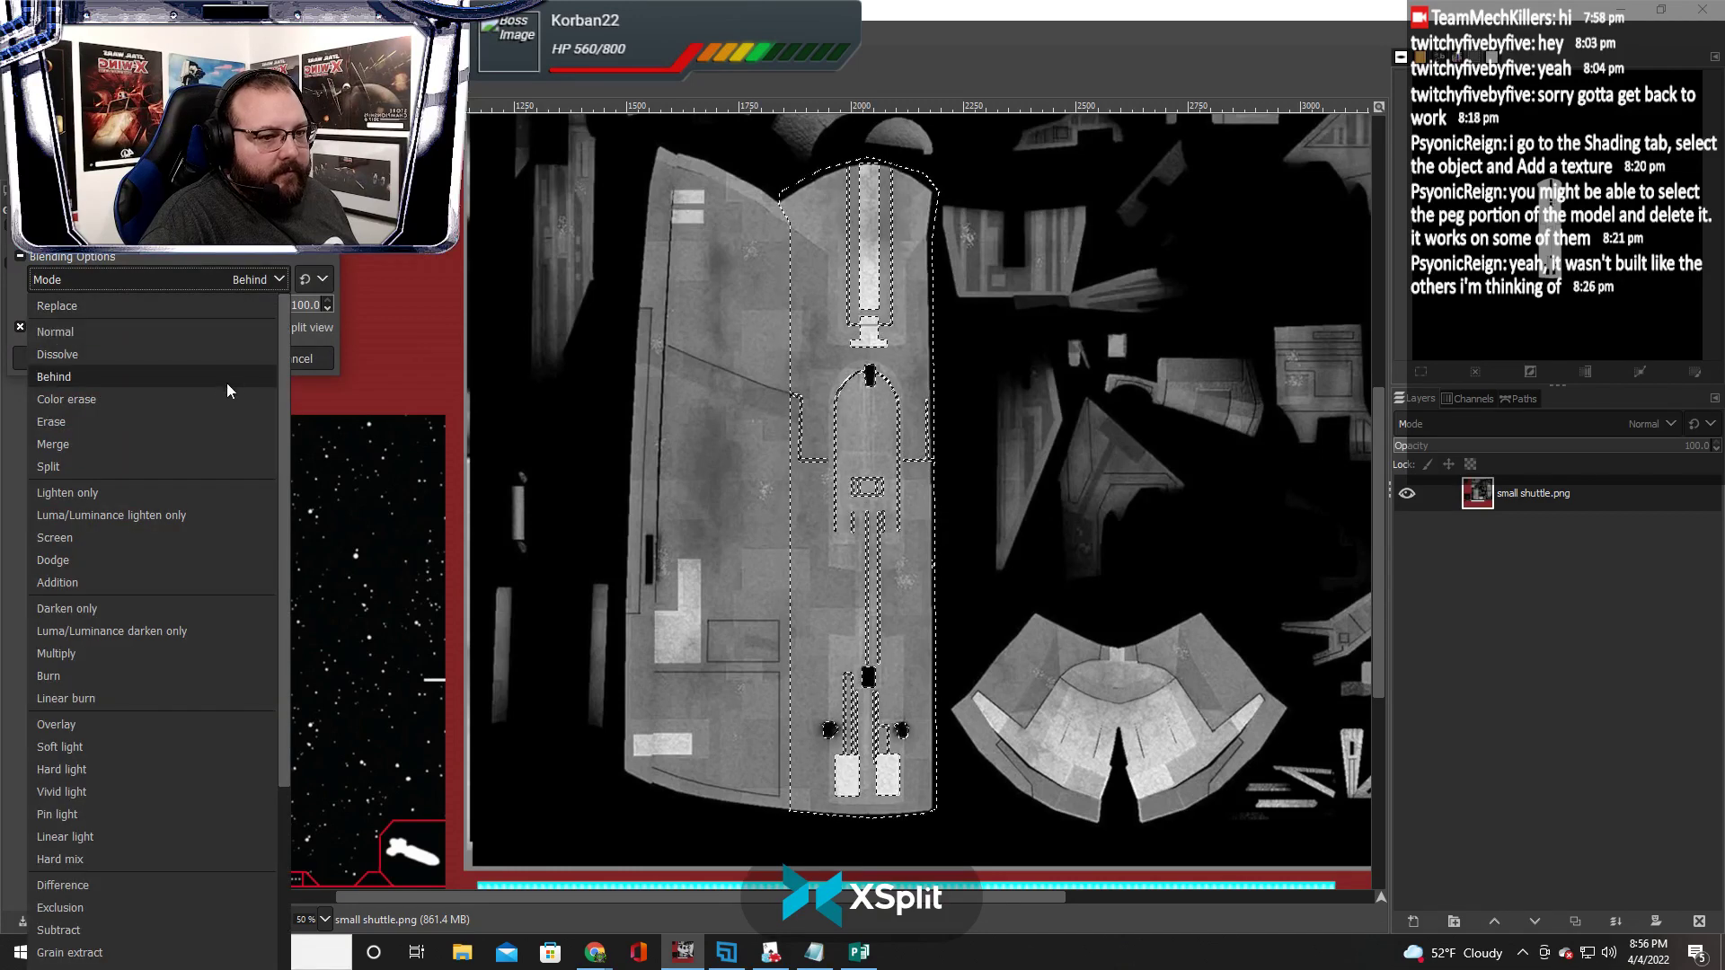
click(194, 444)
drag(283, 315, 328, 305)
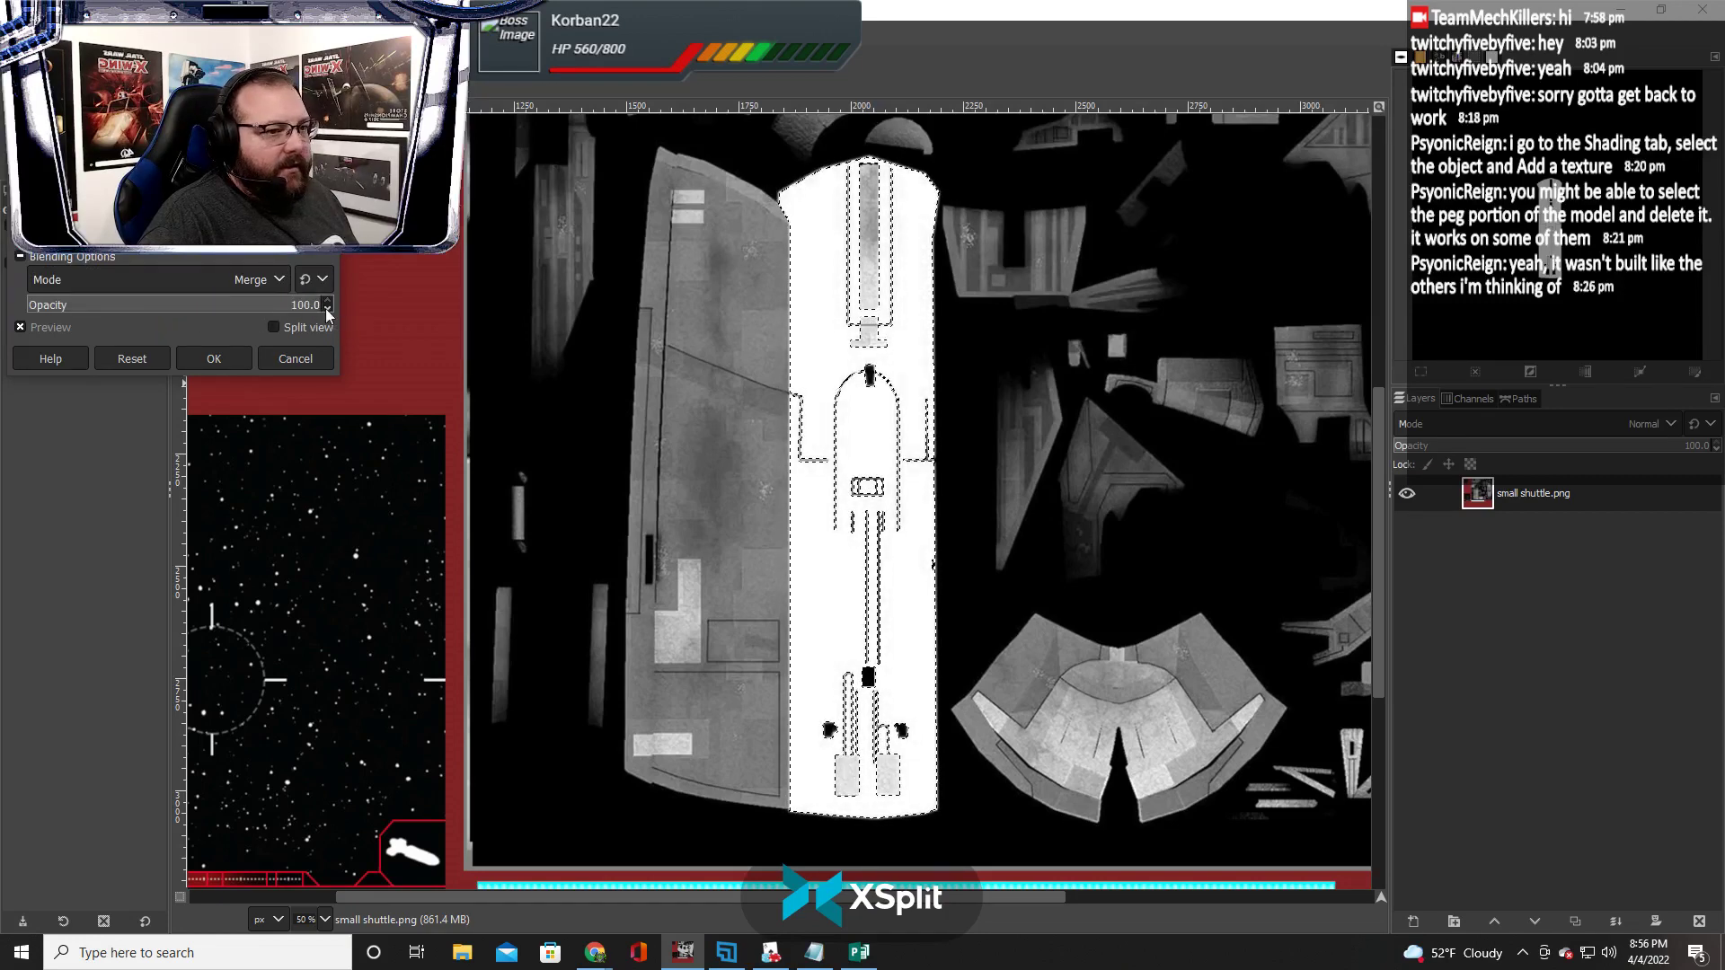
Try the white Colorize with the Lighten only blending mode at 100 opacity and with Addition at 33.8 opacity
click(261, 279)
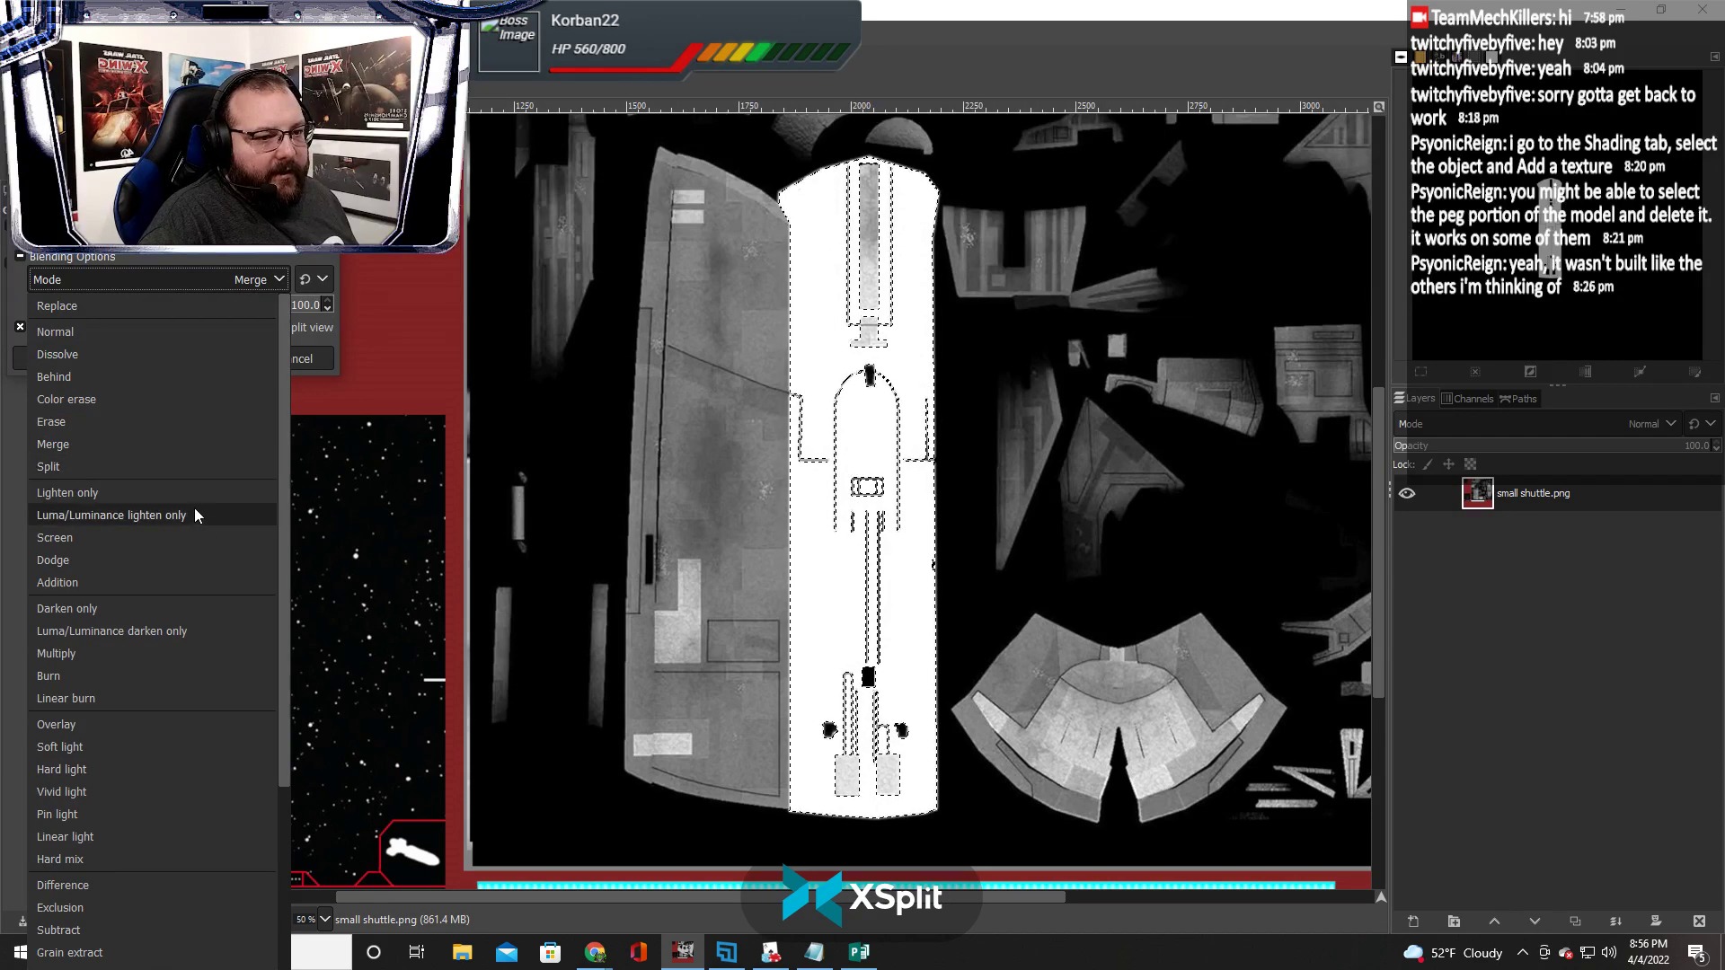
click(160, 494)
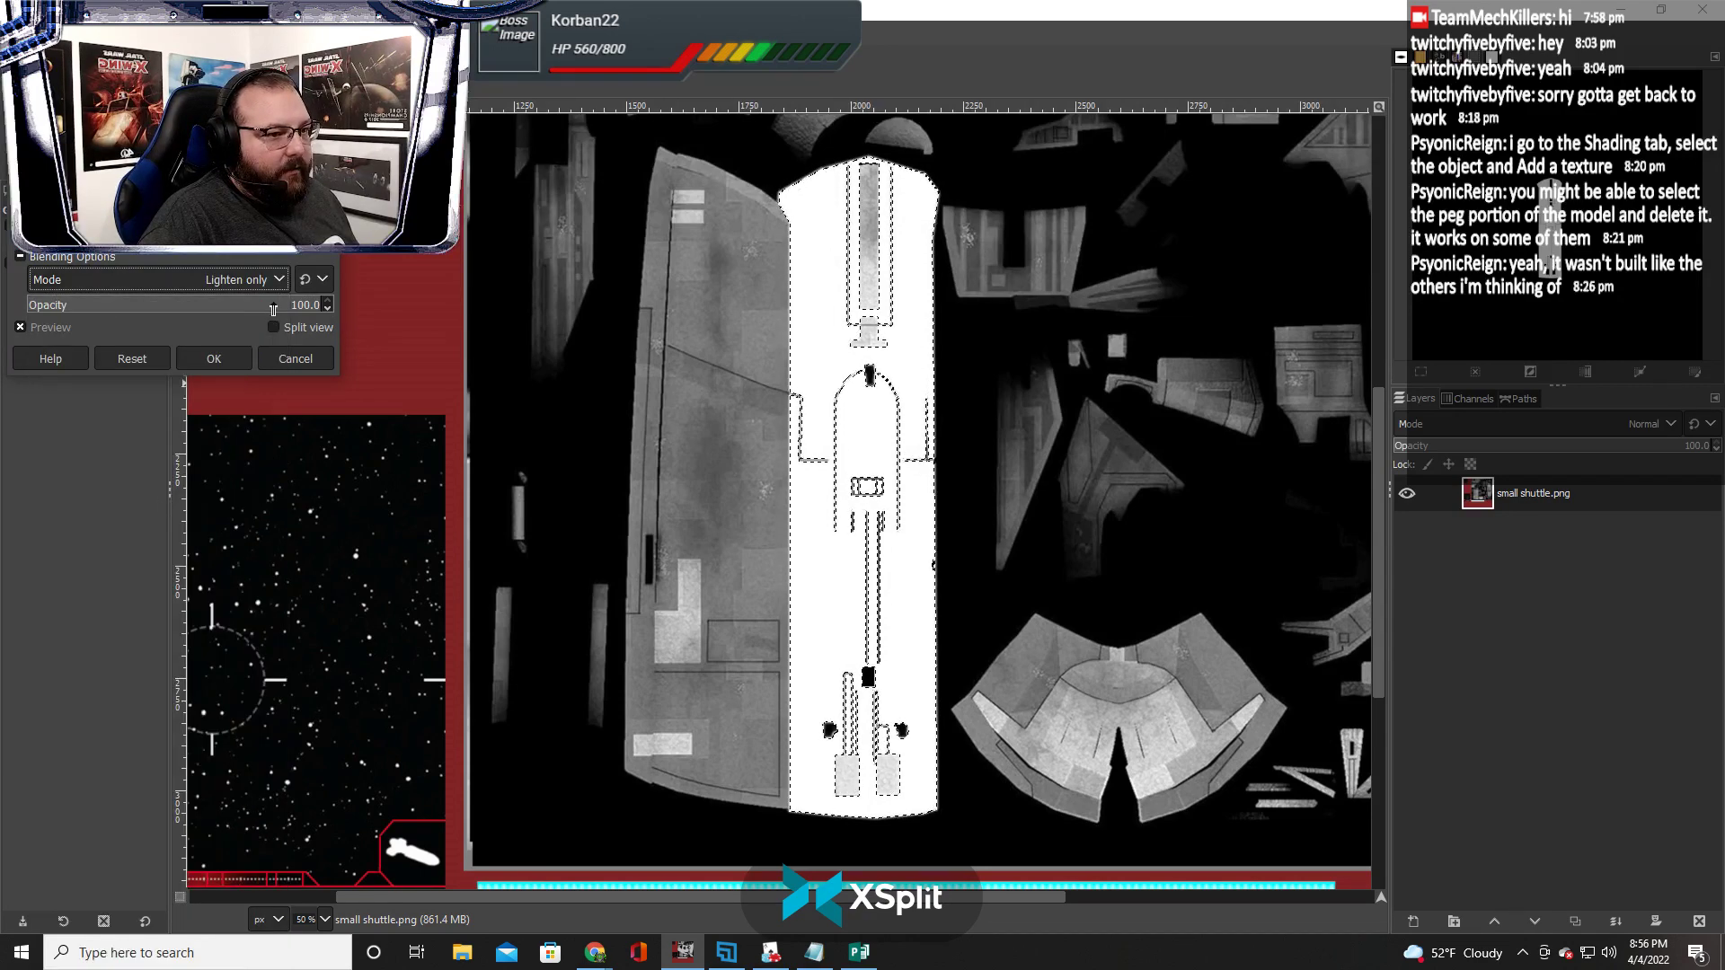
drag(270, 306, 337, 320)
click(282, 278)
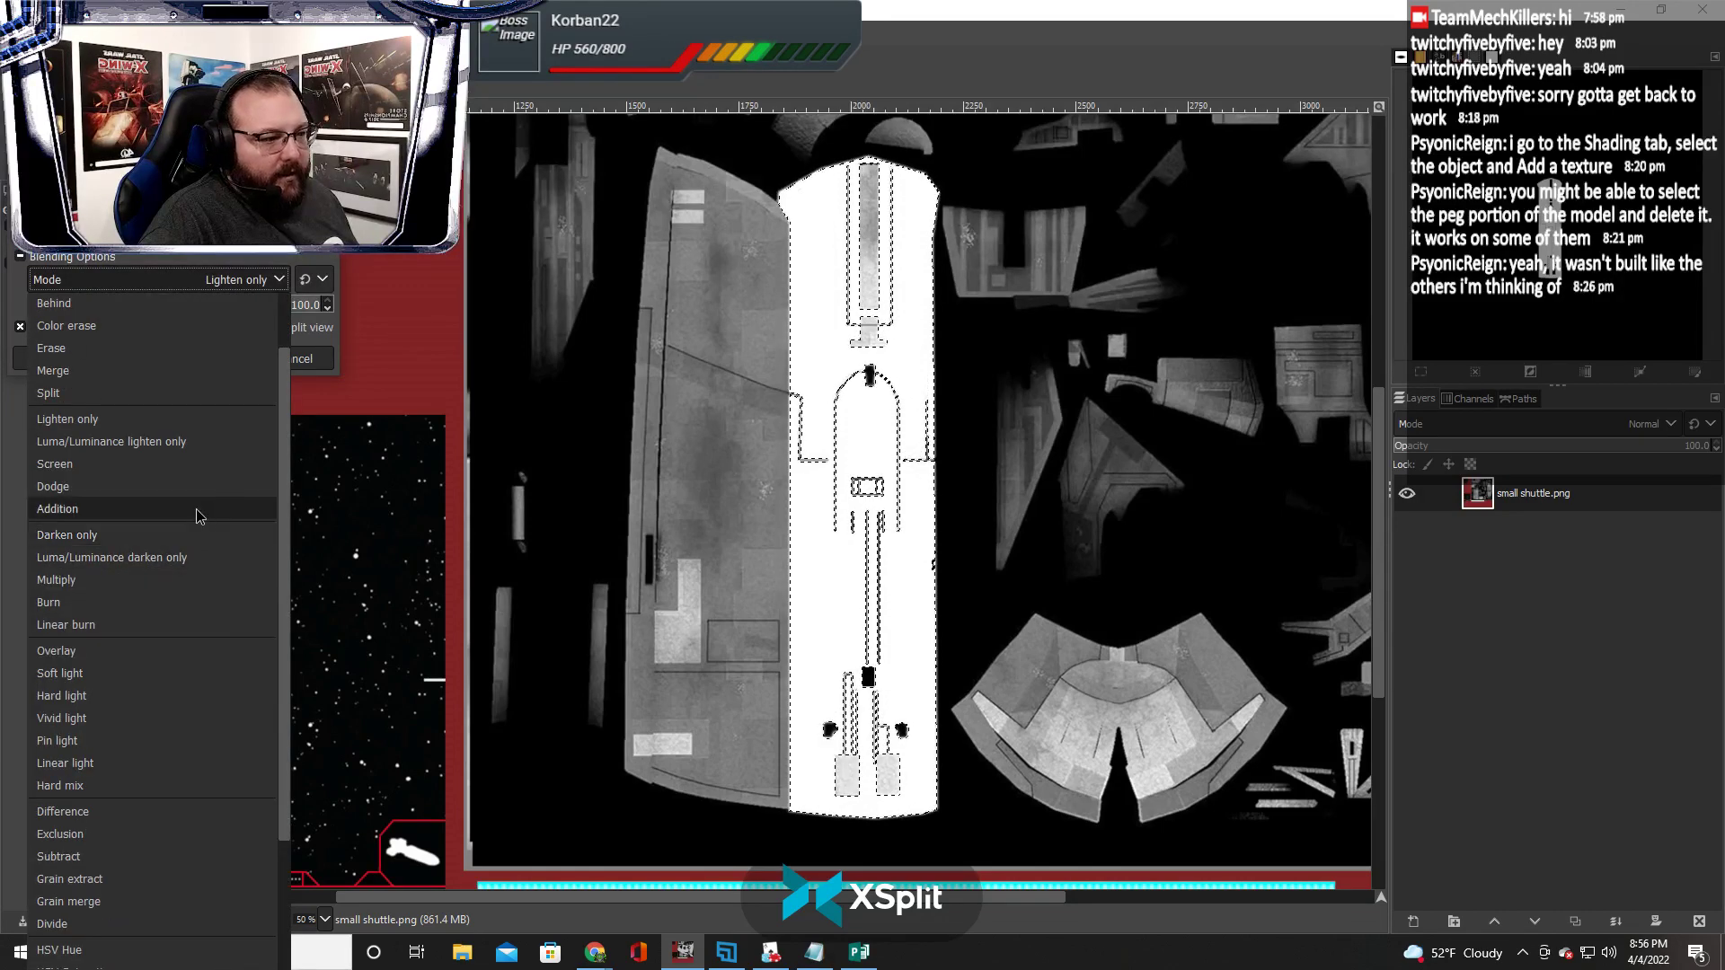
click(225, 508)
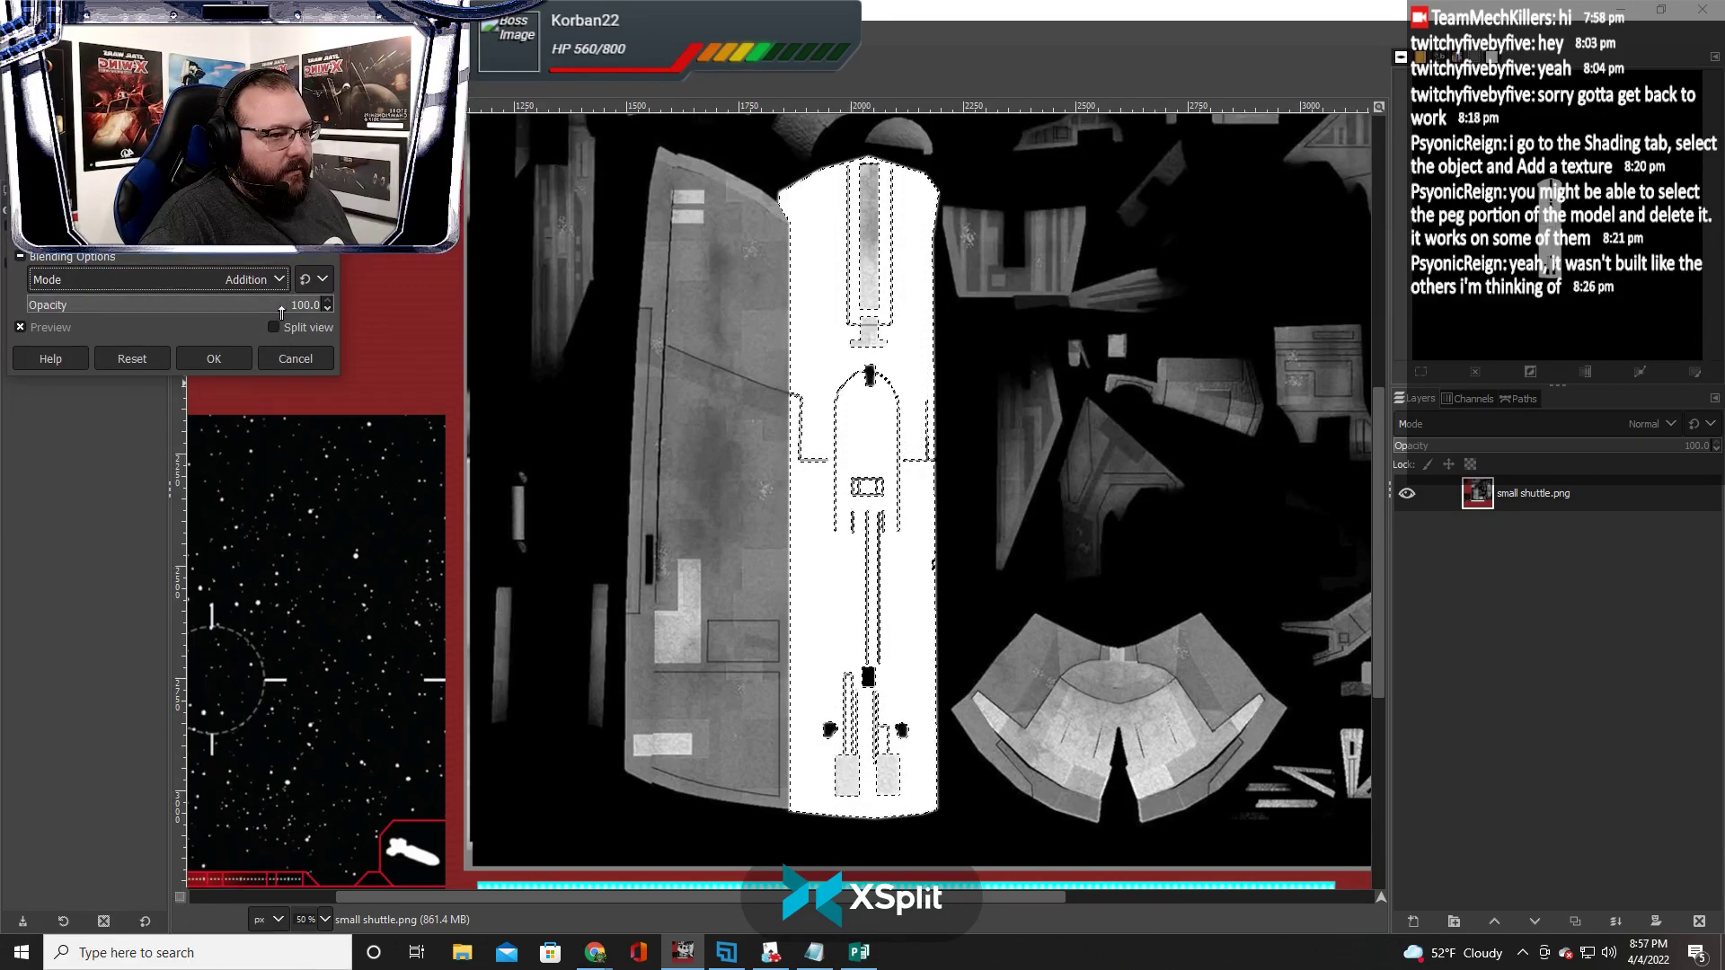
drag(281, 311, 106, 312)
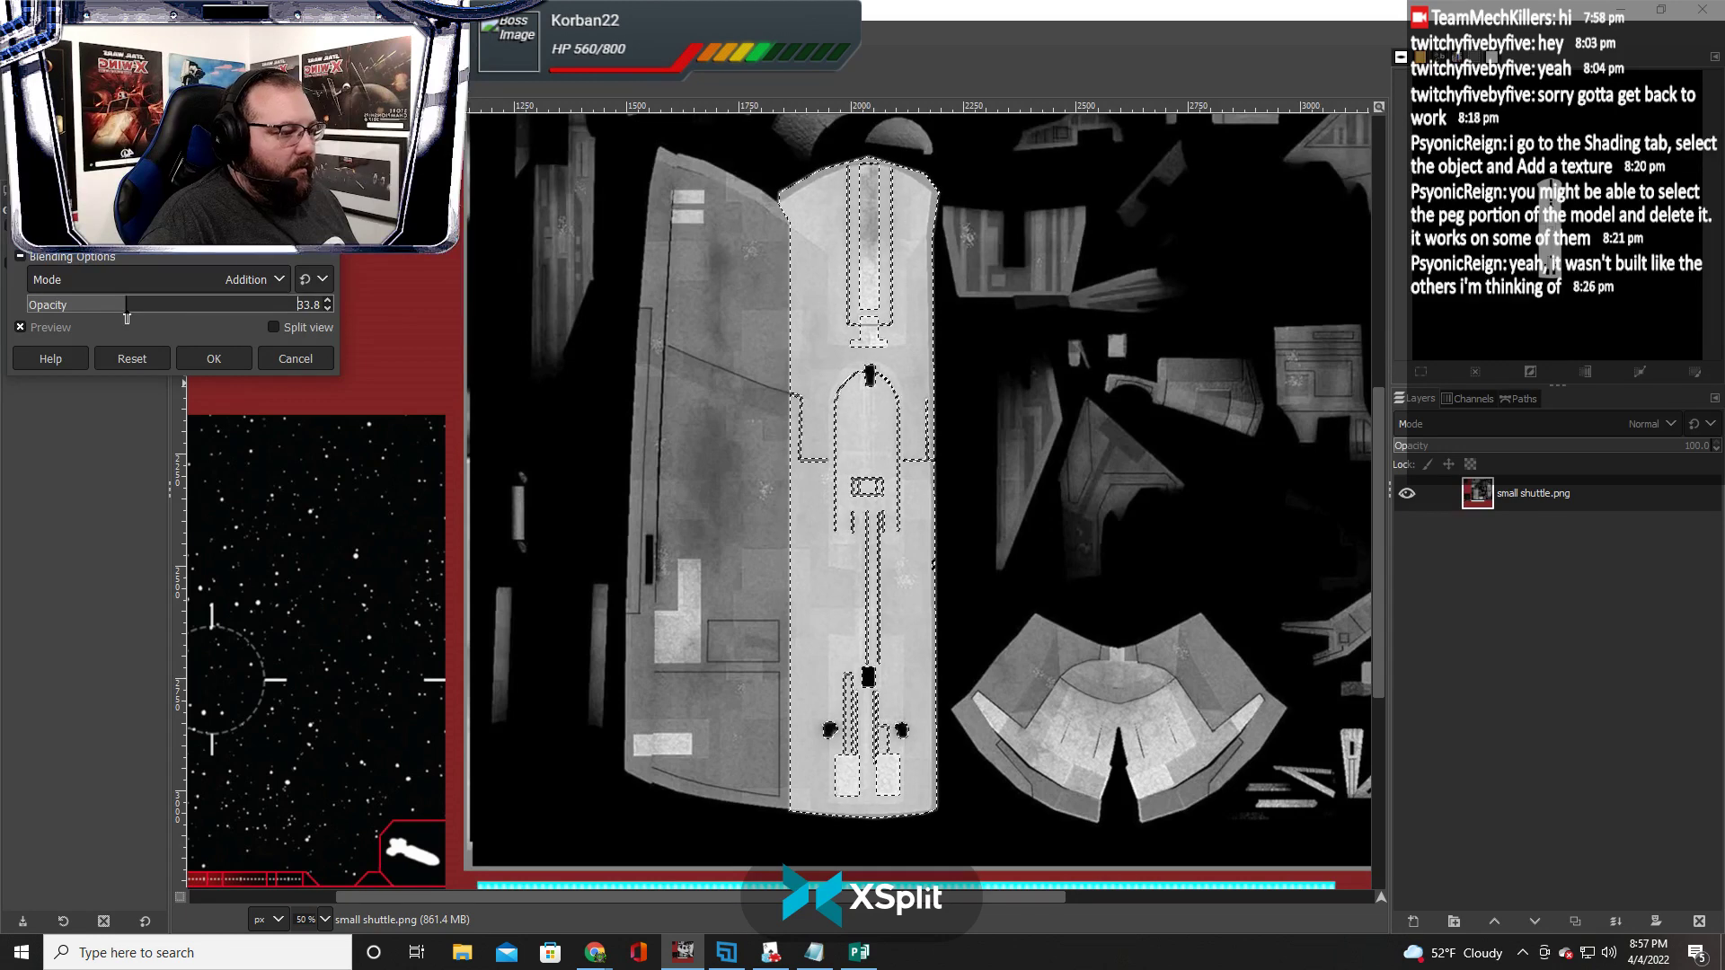
click(215, 231)
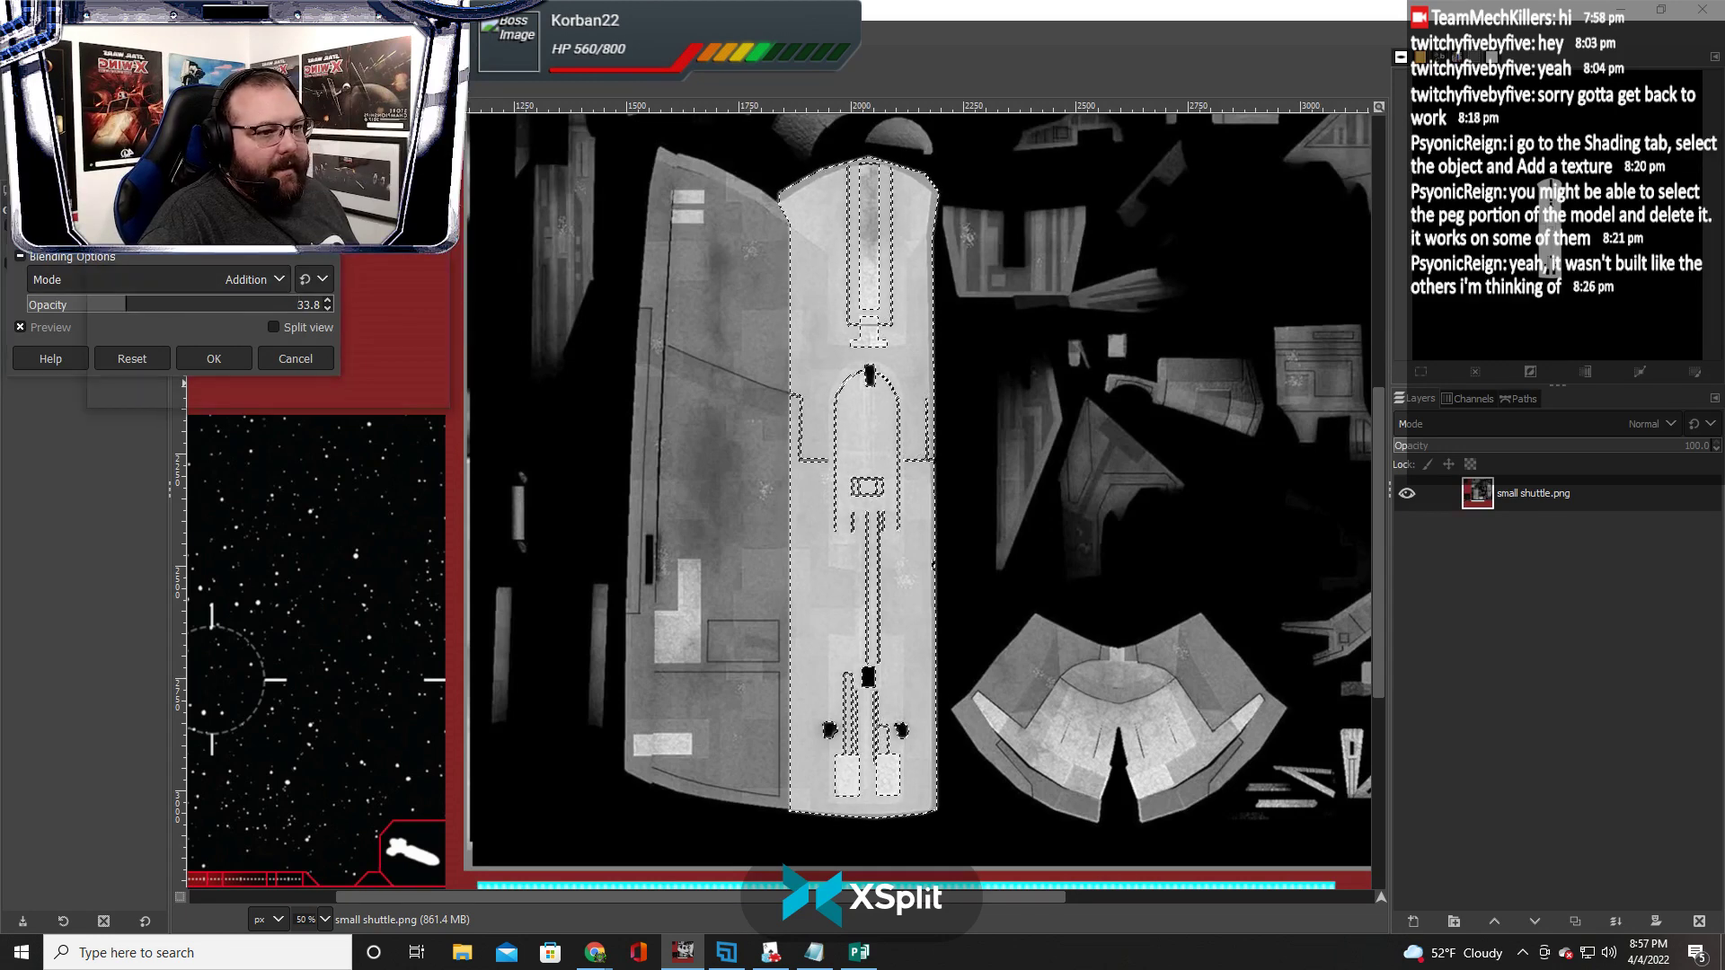
Try the Color erase blending mode for the white Colorize at 33.8 and 100 opacity
click(62, 278)
scroll(171, 455, down, 3)
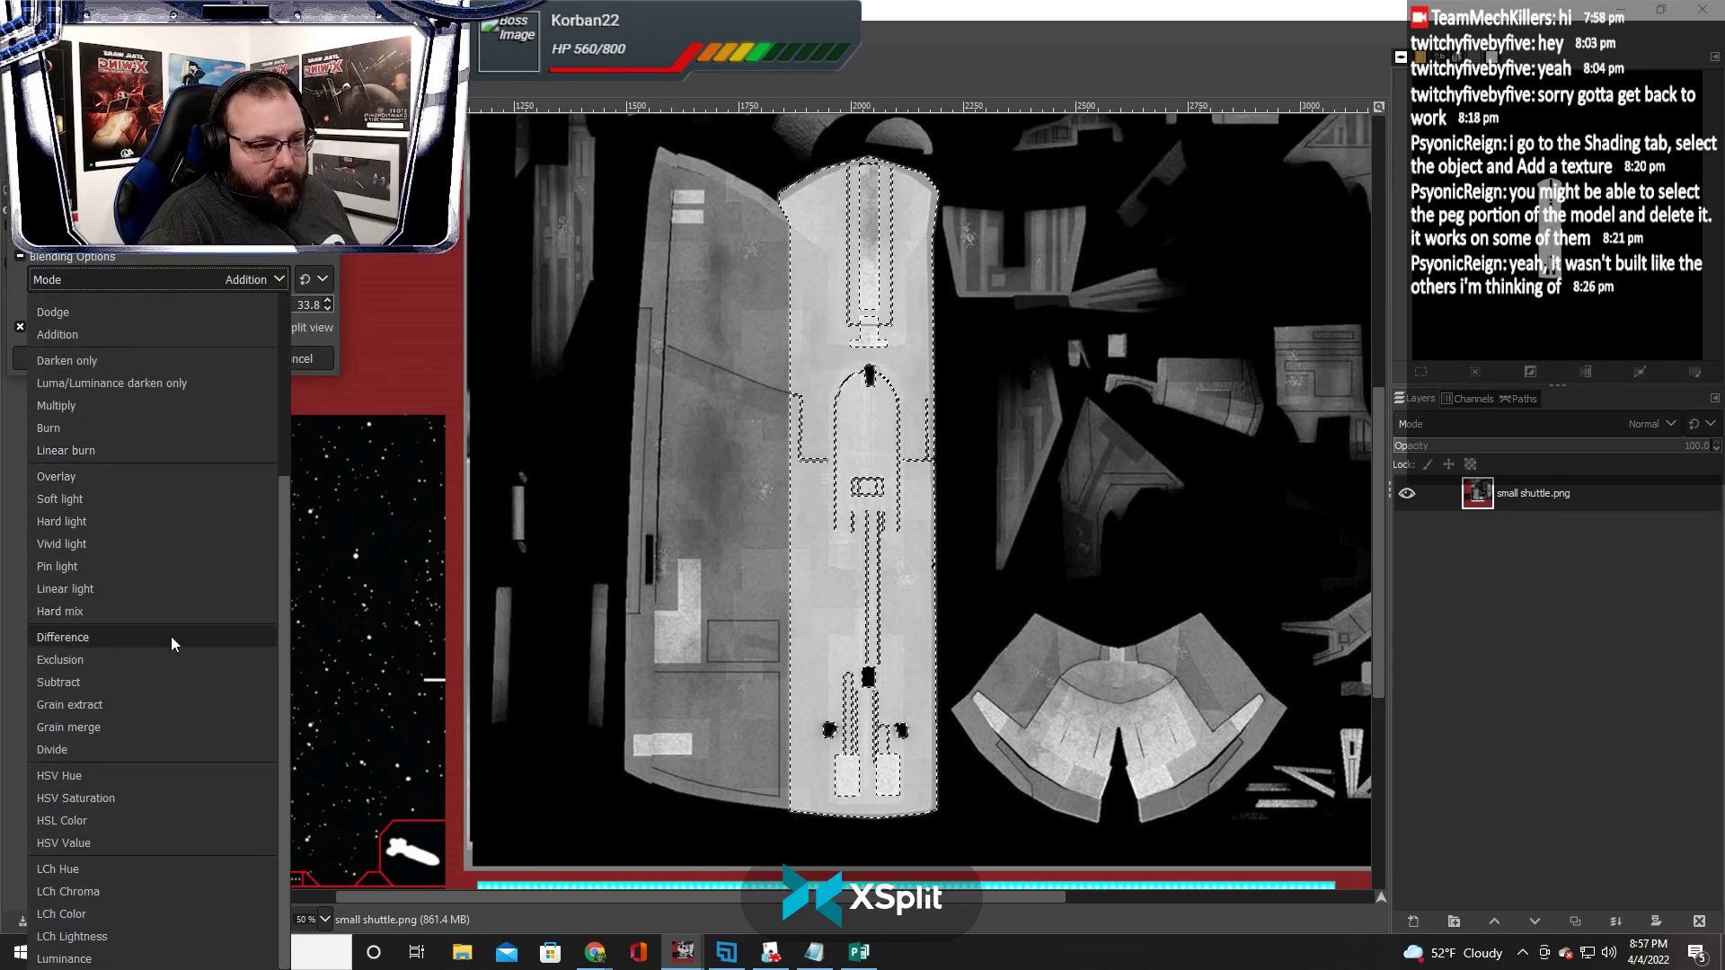
scroll(142, 629, up, 5)
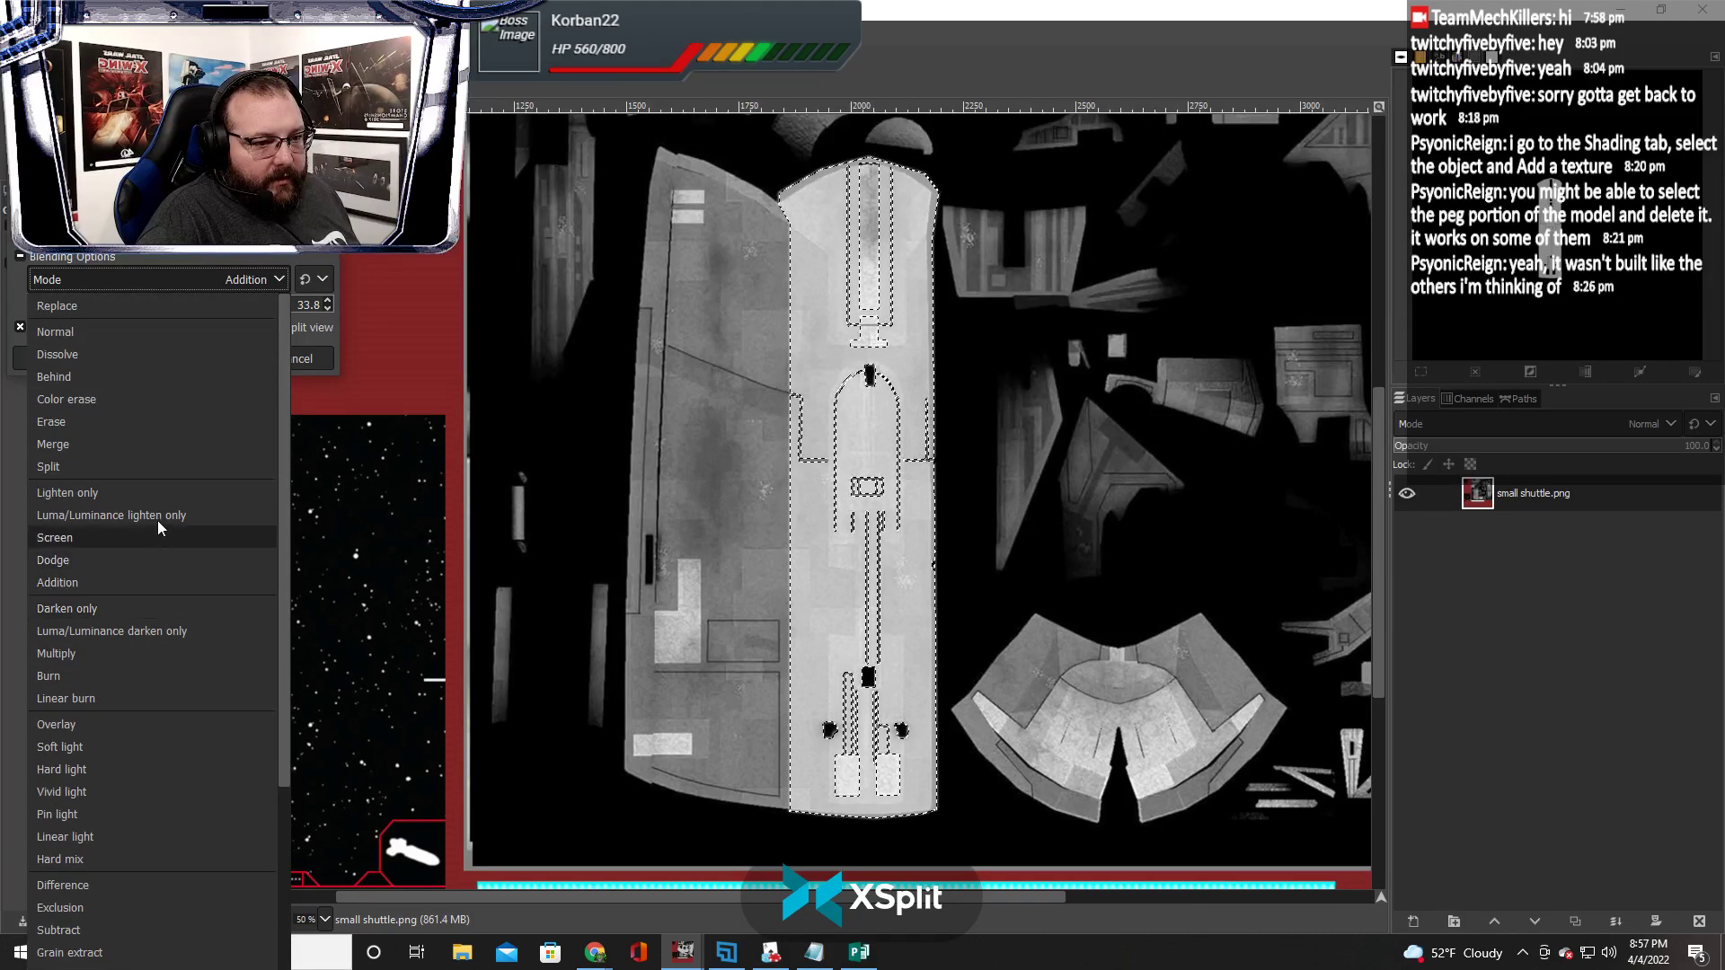
click(106, 399)
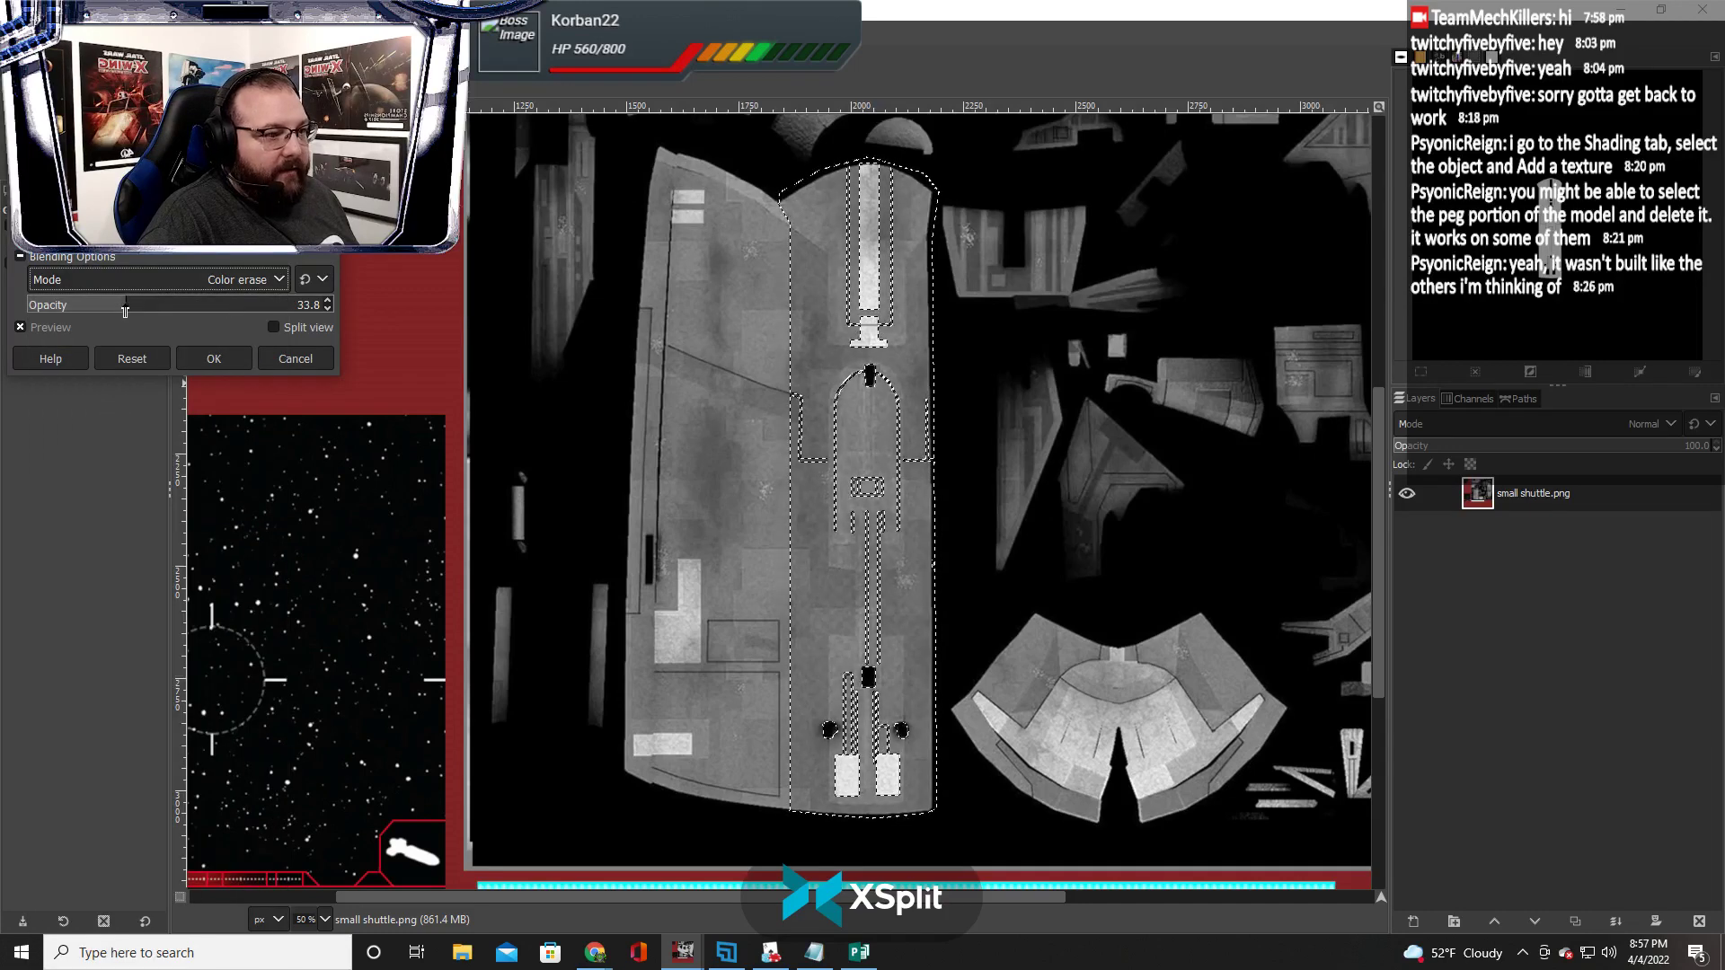
drag(125, 311, 332, 312)
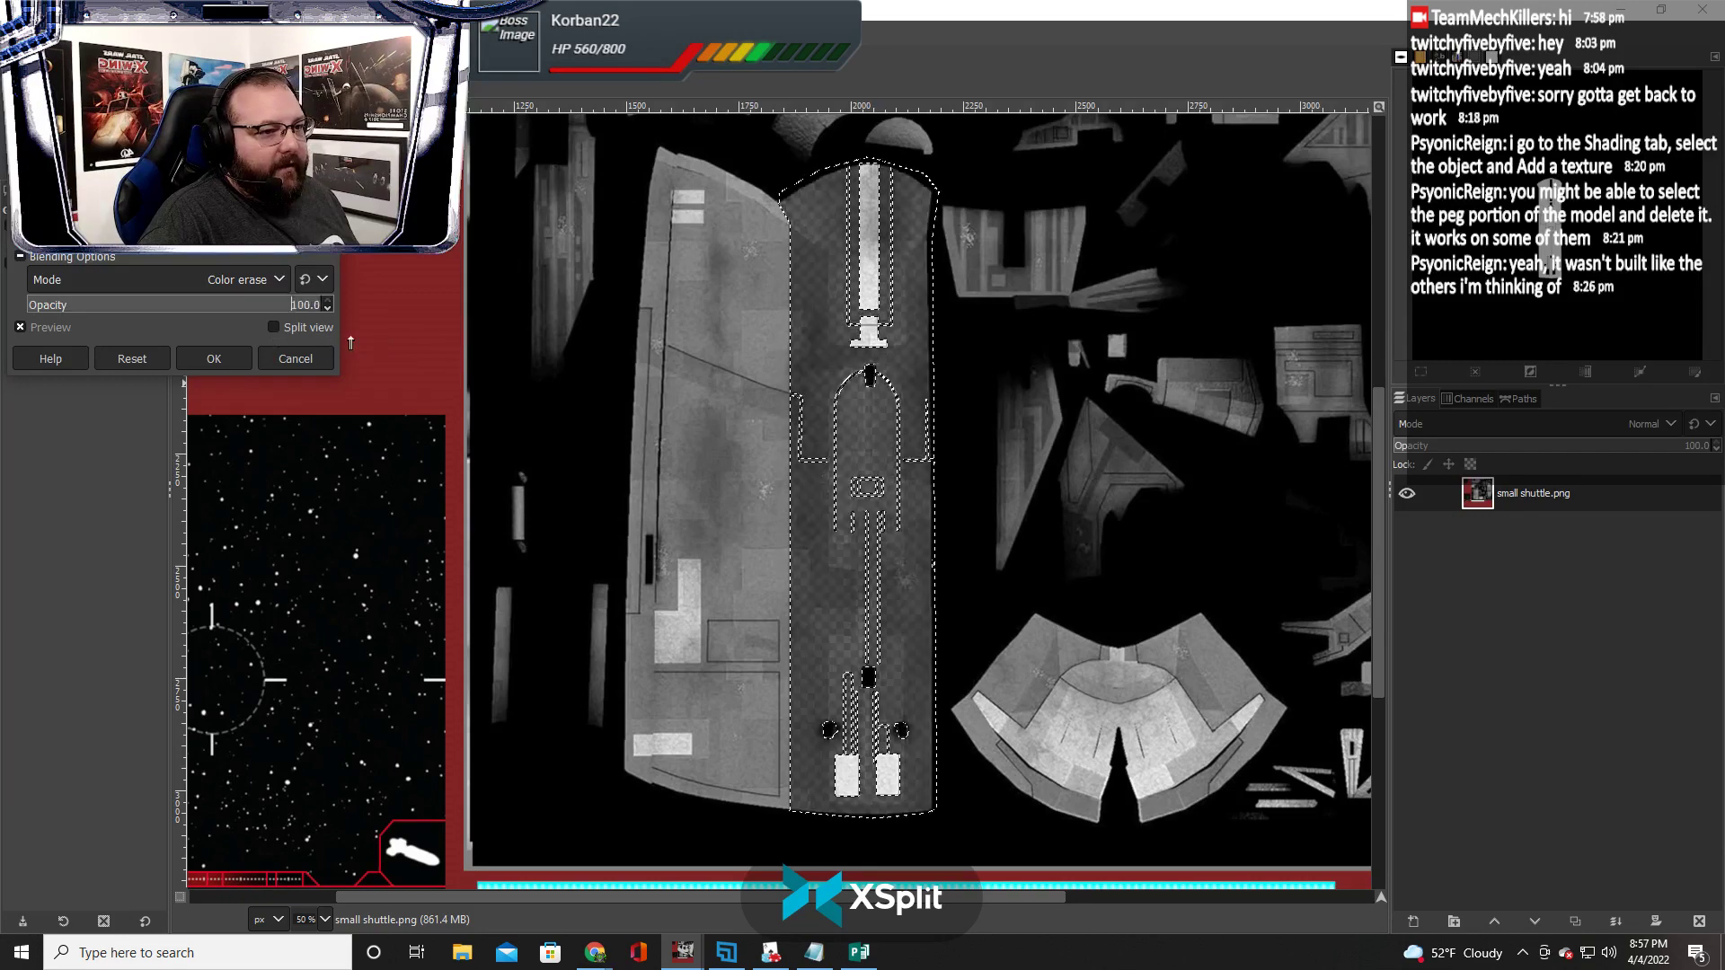
Try the white Colorize at 100 opacity with the Addition and Replace blending modes
click(268, 281)
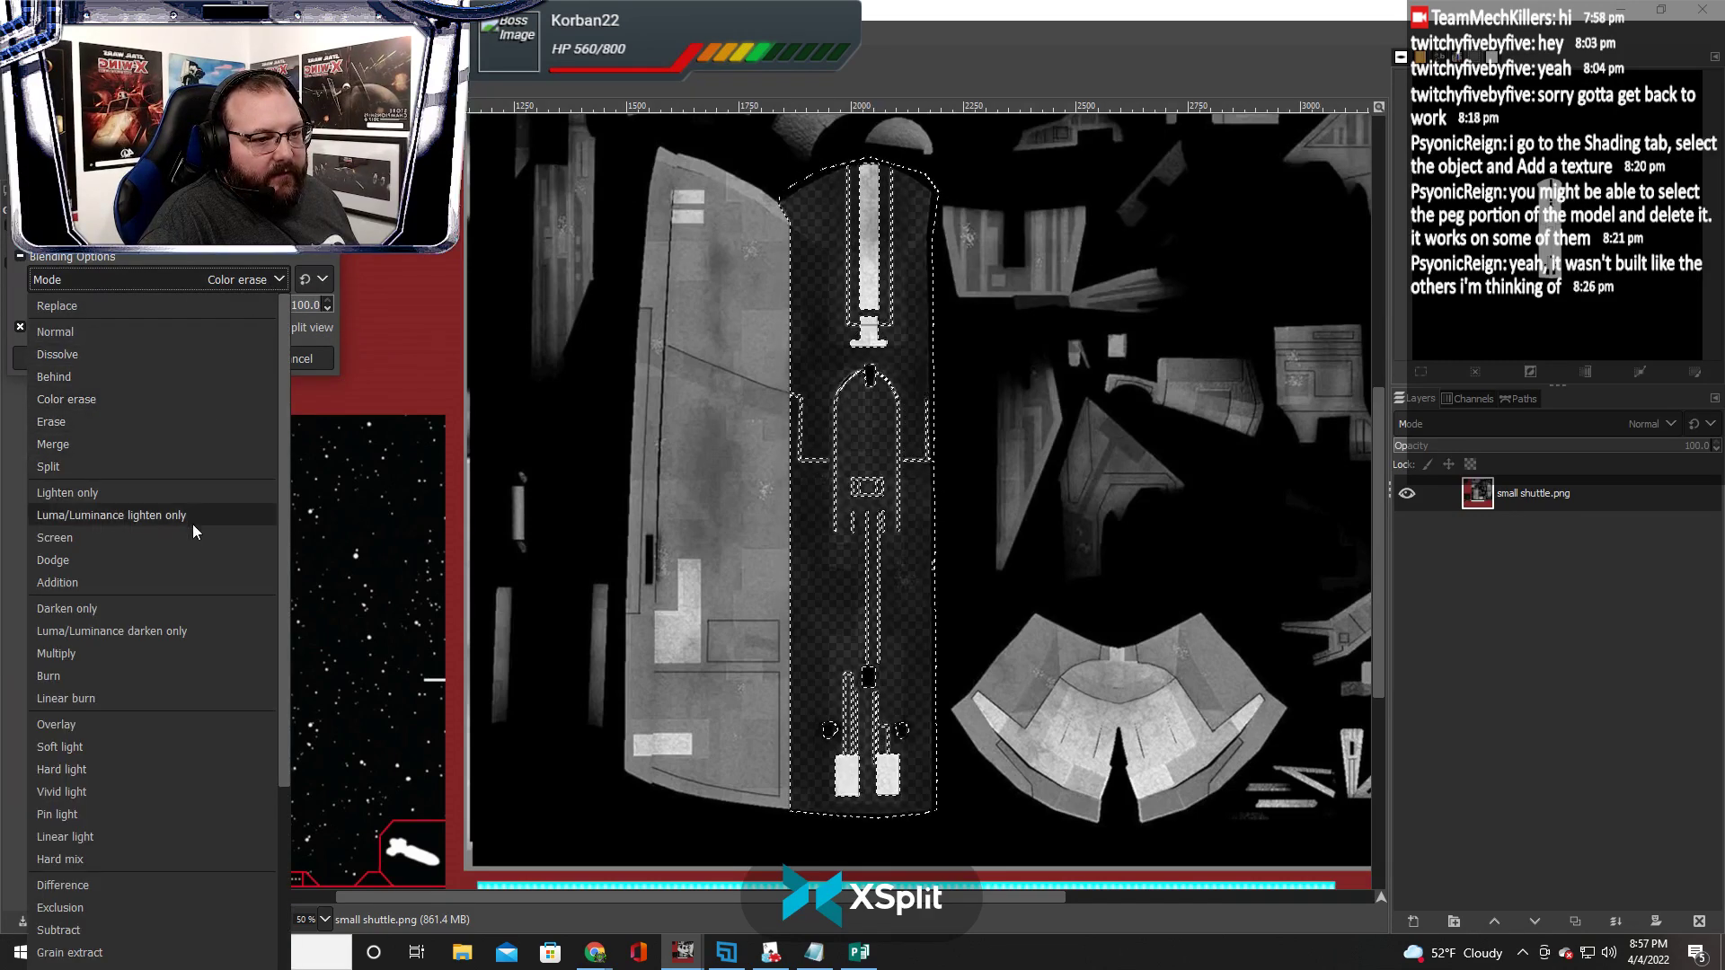
scroll(182, 568, down, 1)
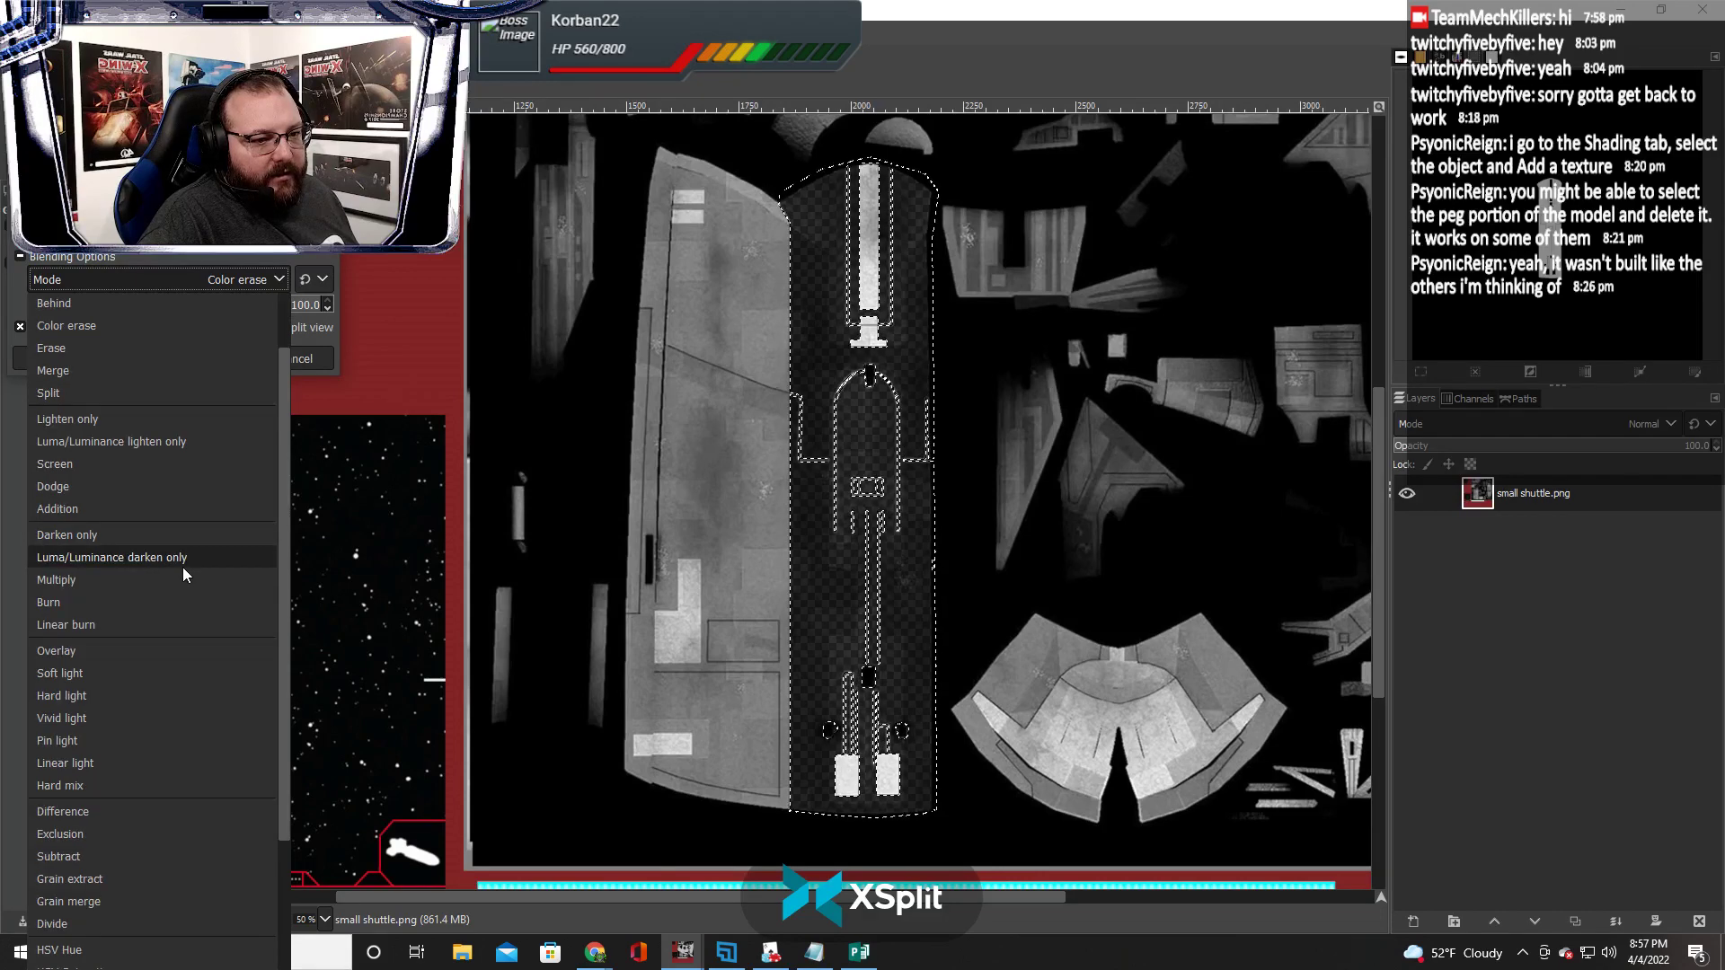
click(146, 510)
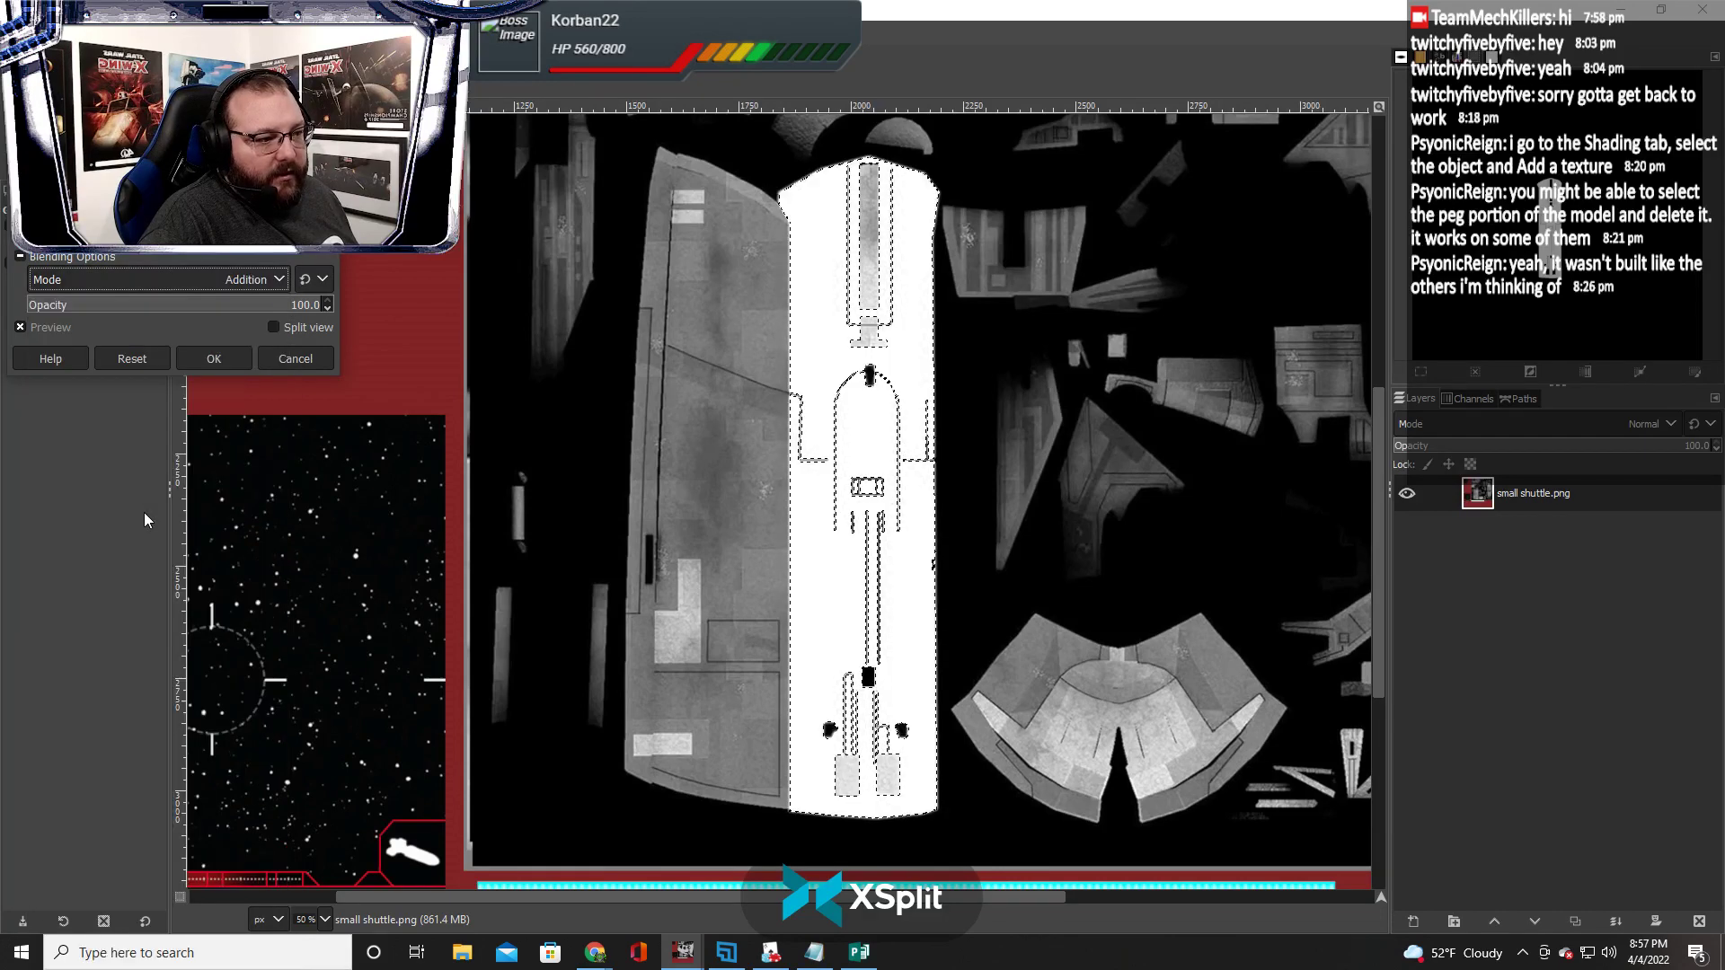
click(284, 283)
scroll(193, 574, down, 1)
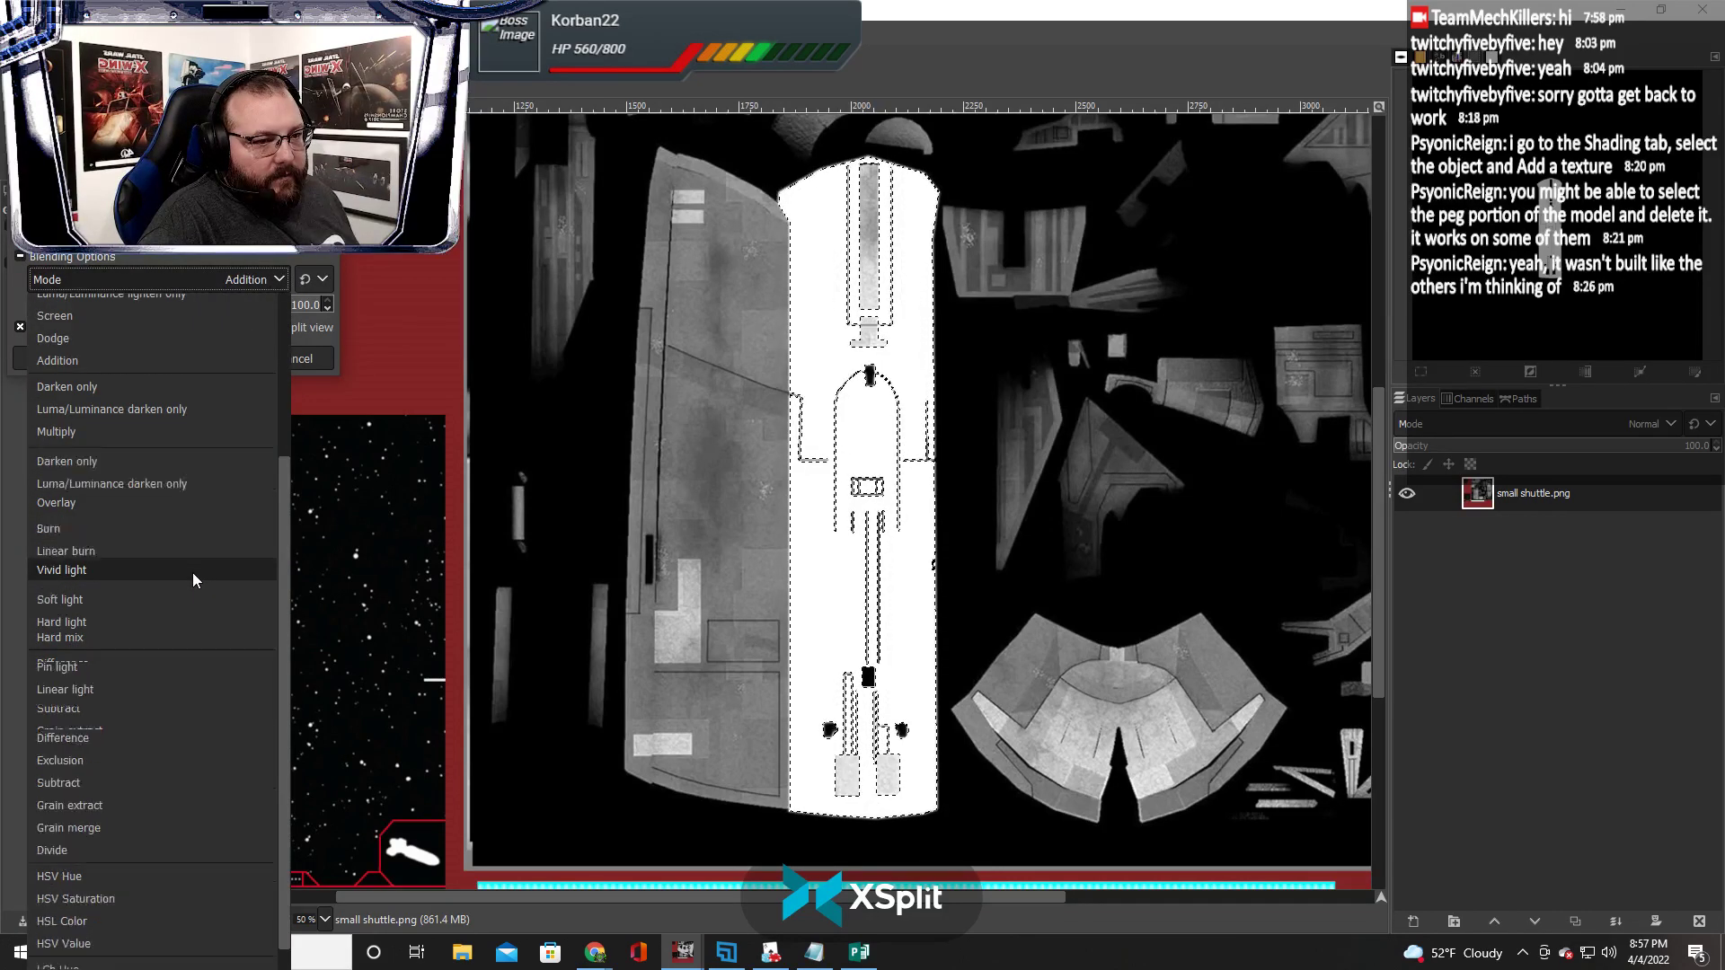
scroll(192, 573, up, 2)
click(277, 280)
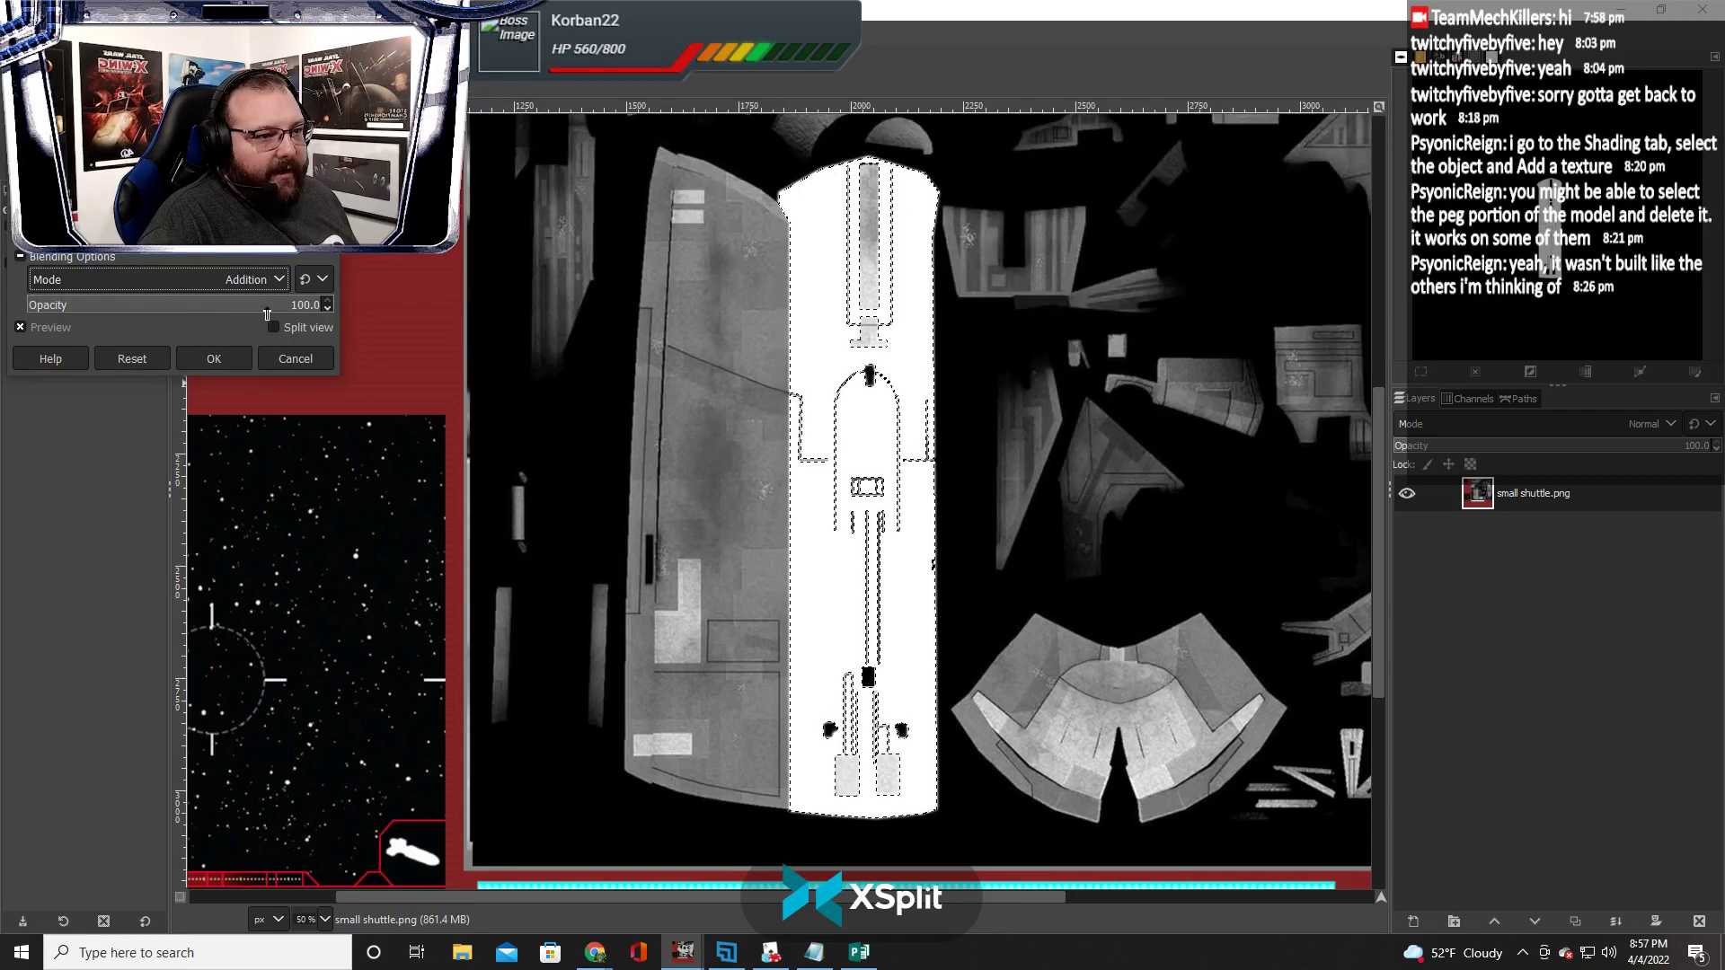
drag(267, 314, 340, 316)
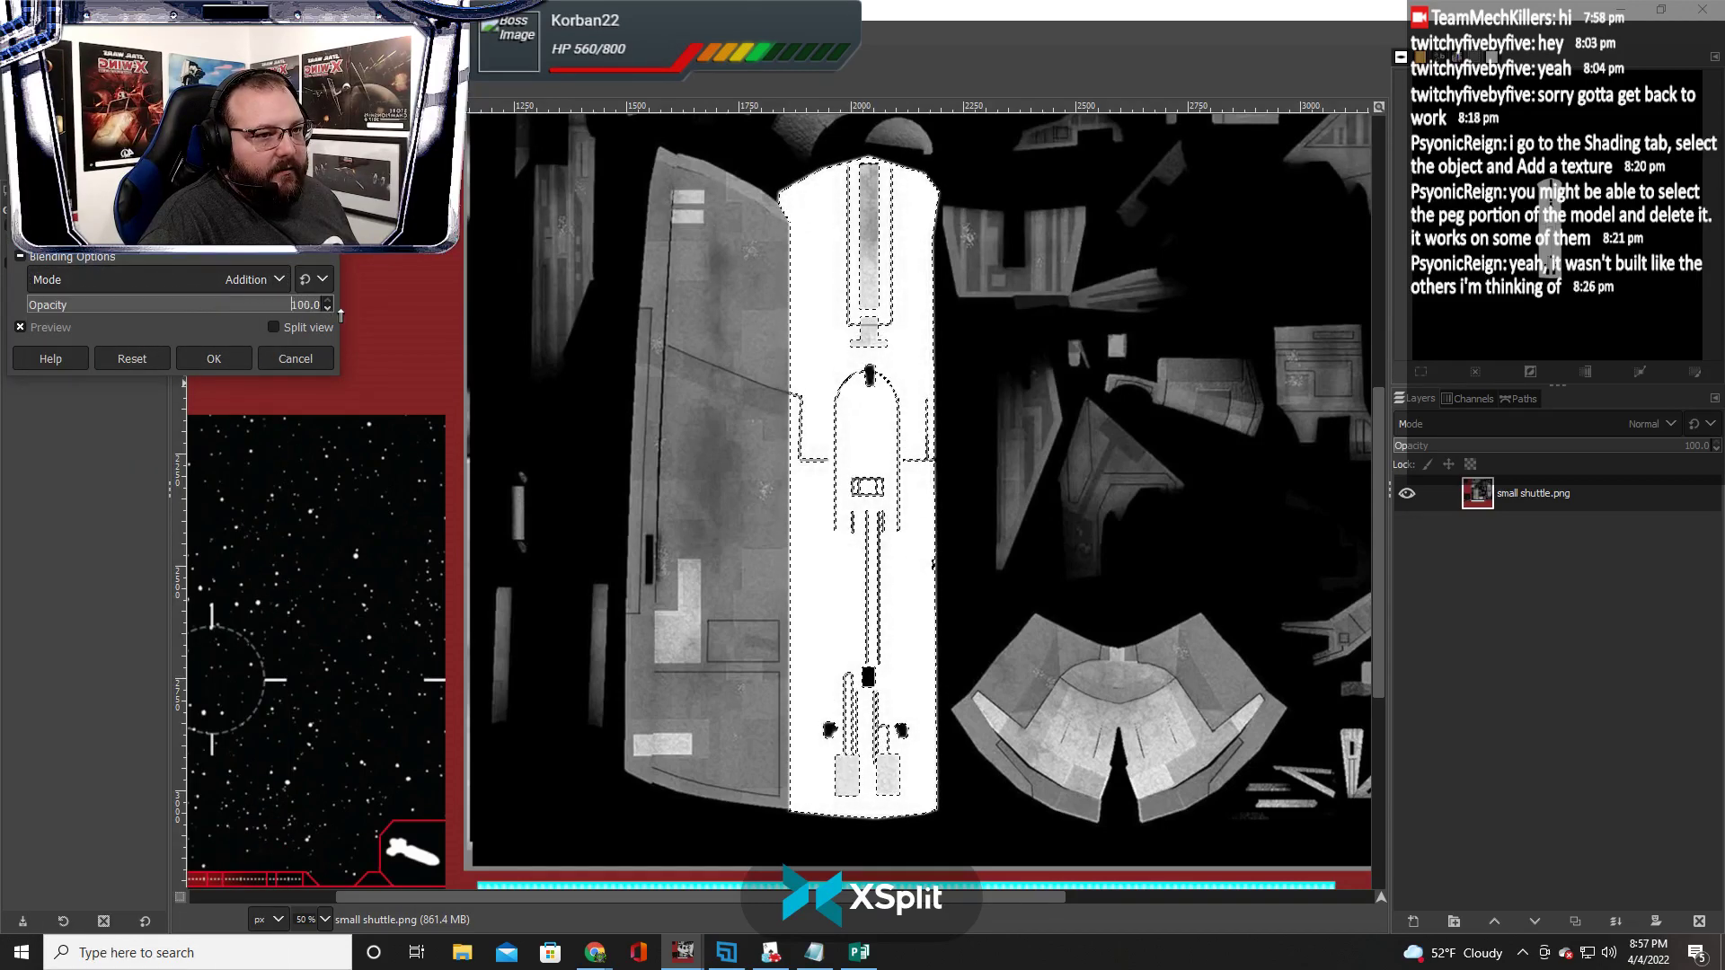
click(277, 279)
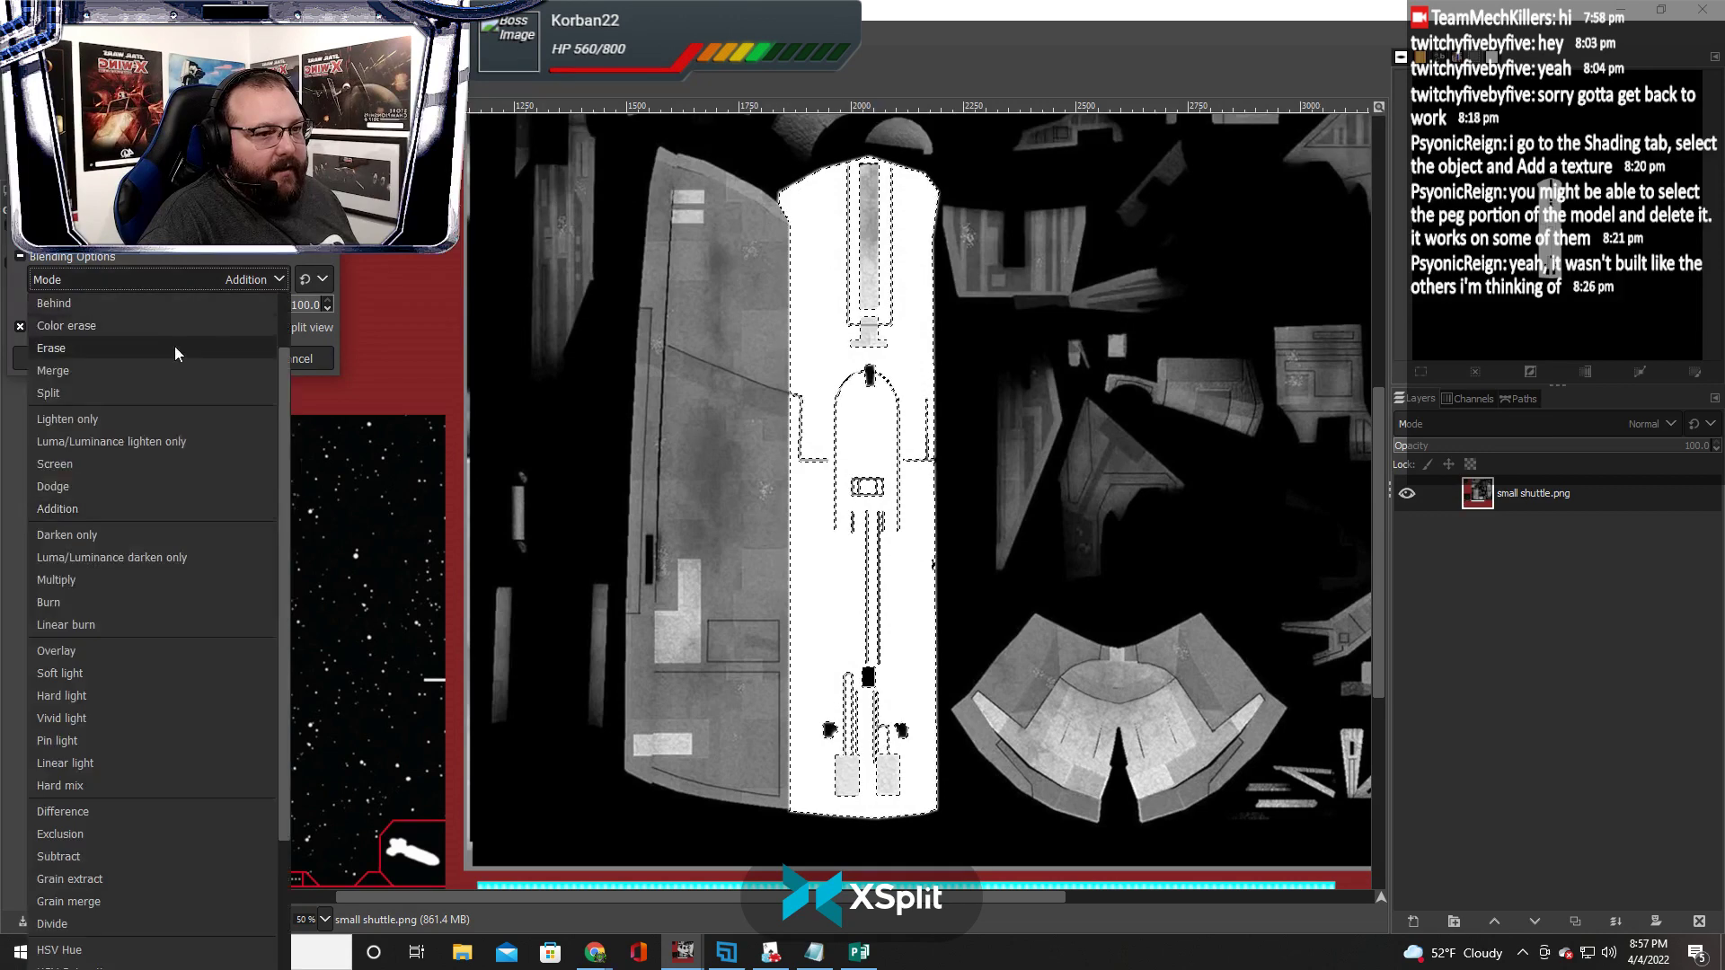
click(115, 310)
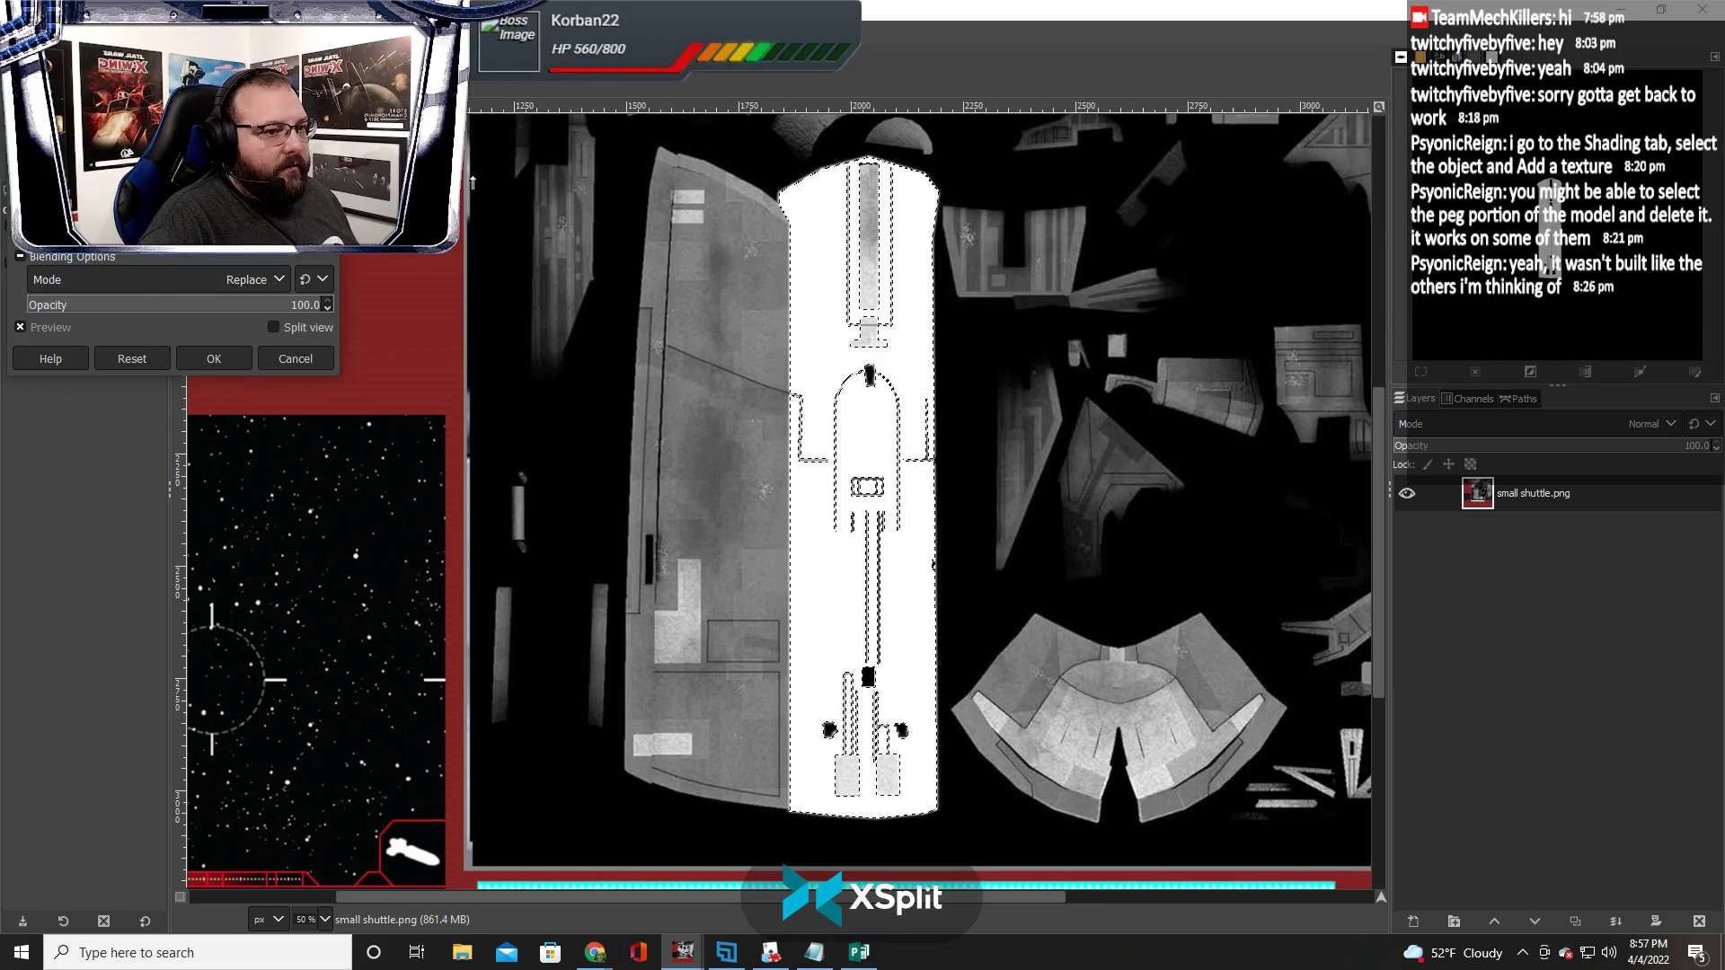
drag(287, 306, 300, 265)
Try the light greys afafaf and cbcbcb as the Colorize color, and cancel the color change
click(269, 233)
mouse_move(101, 224)
mouse_down()
mouse_move(102, 248)
mouse_move(102, 219)
mouse_up()
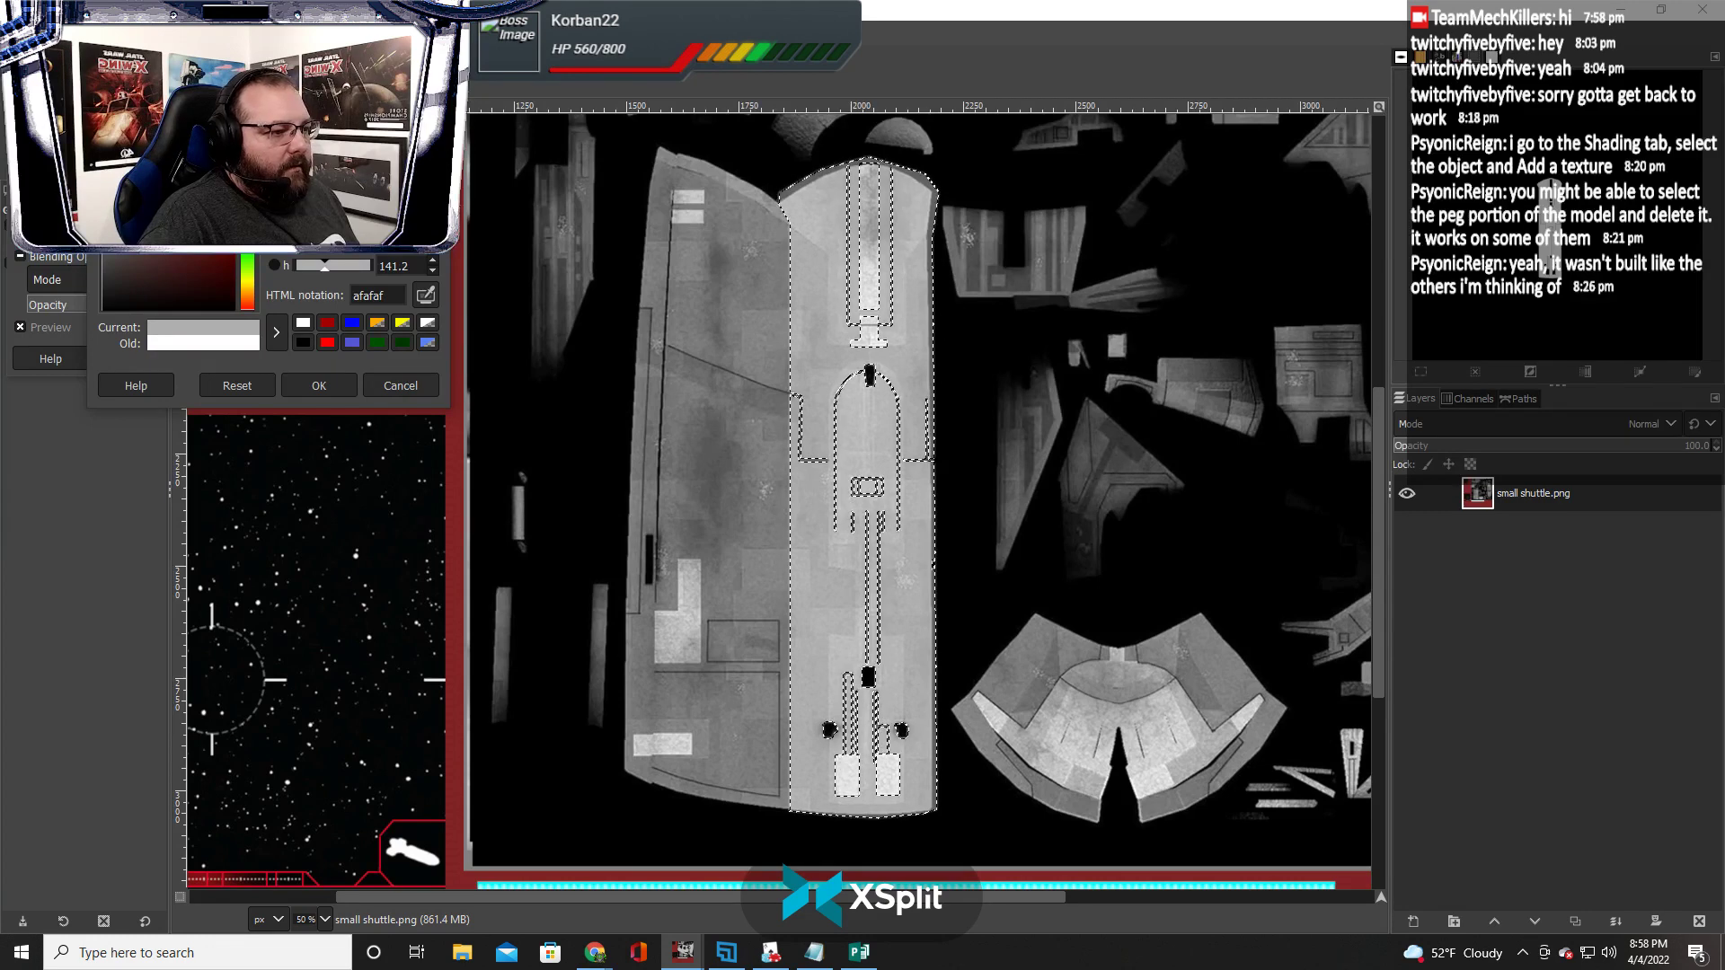
mouse_move(101, 219)
mouse_down()
mouse_move(102, 234)
mouse_move(129, 177)
mouse_move(101, 177)
mouse_move(102, 218)
mouse_move(101, 194)
mouse_up()
click(348, 325)
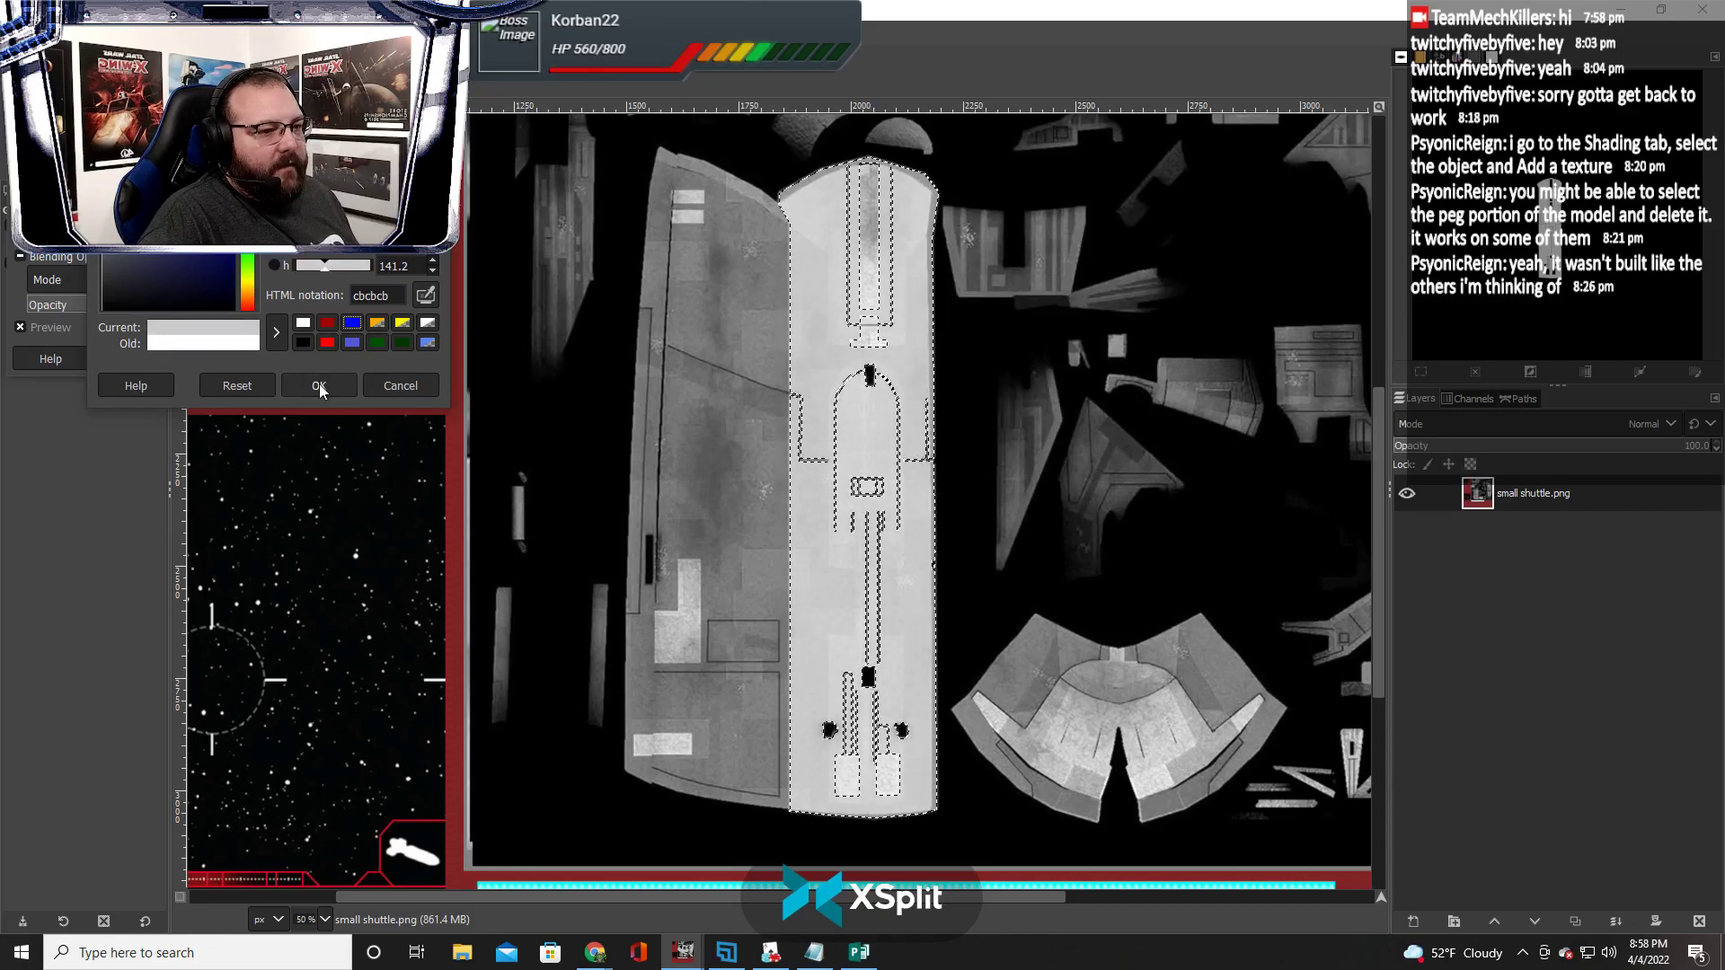
click(428, 324)
mouse_move(102, 180)
mouse_down()
mouse_move(102, 215)
mouse_move(107, 176)
mouse_up()
click(400, 386)
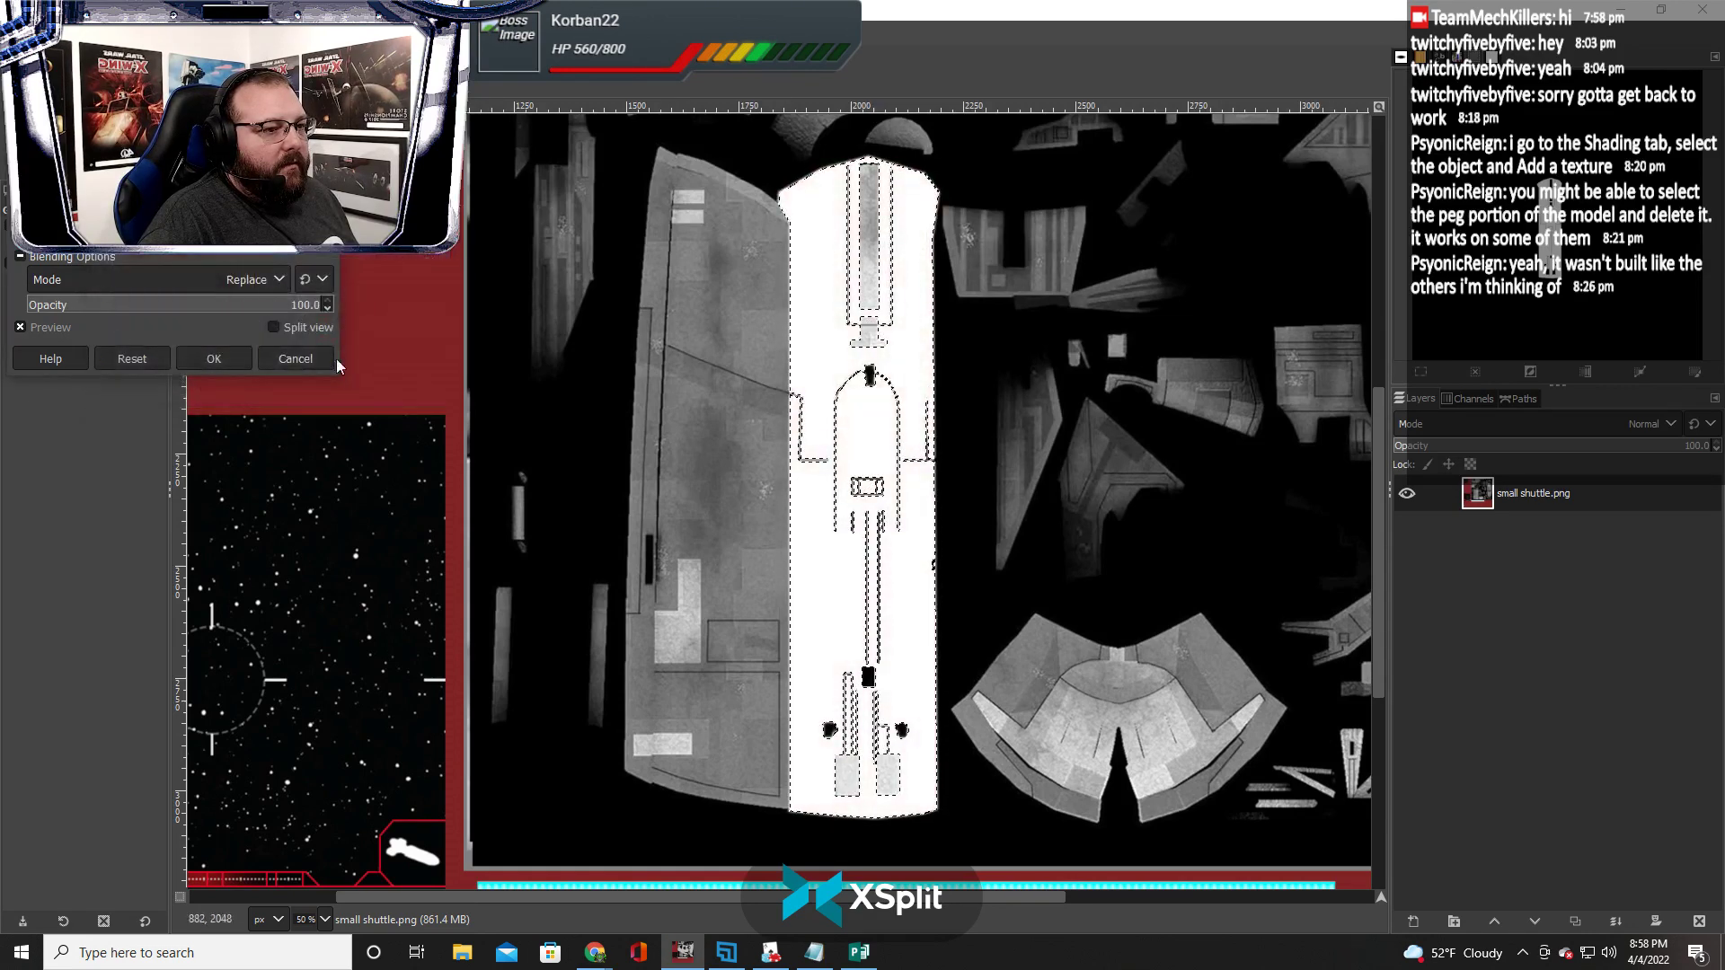
Try Brightness-Contrast on the selected hull panel with brightness 125 and contrast 41, and cancel it
click(149, 28)
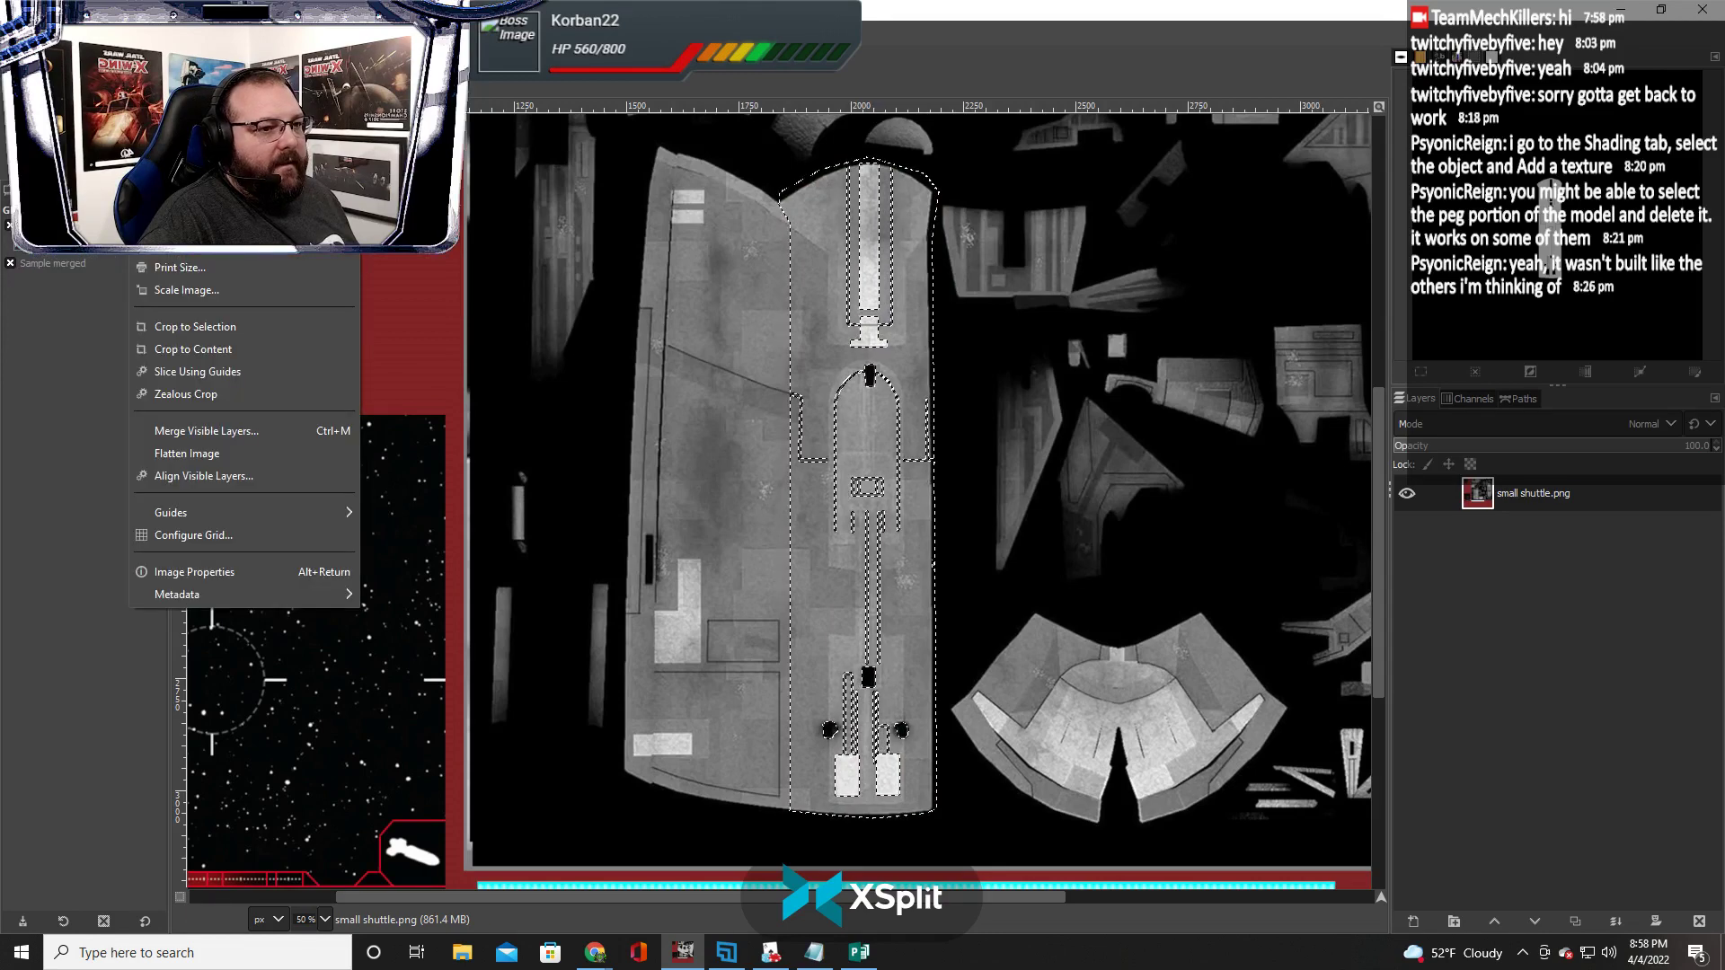
key(Right)
key(Right)
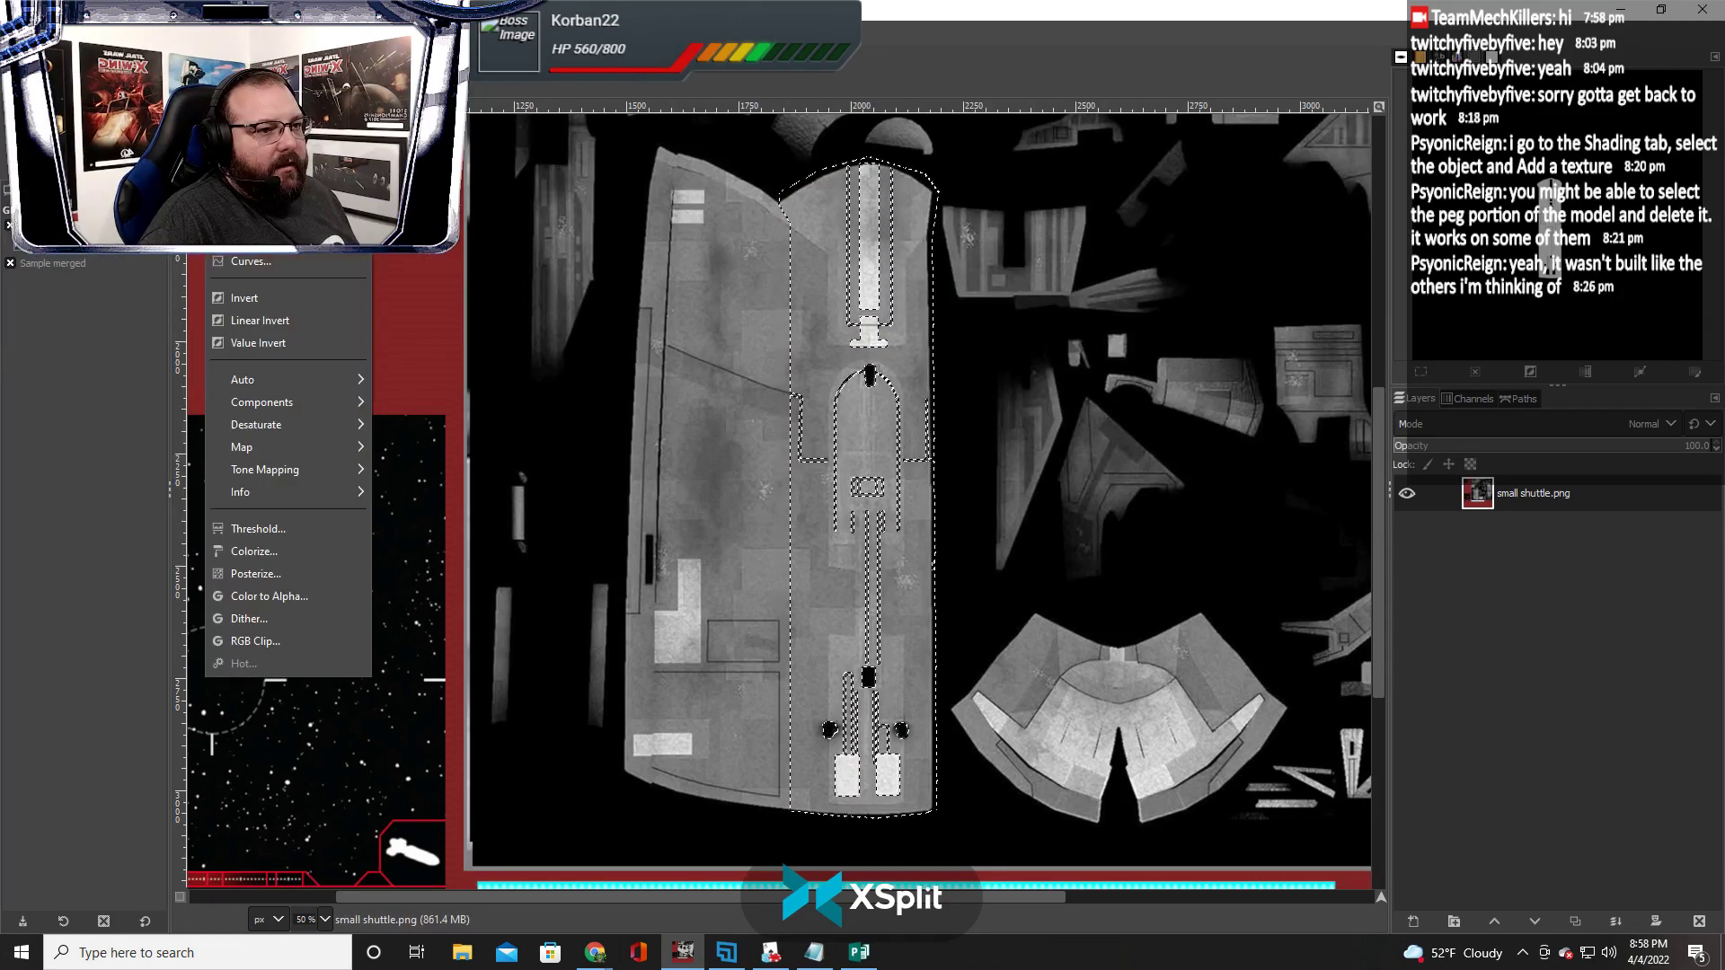
key(Down)
key(Down)
key(Down)
key(Down)
key(Down)
key(Down)
key(Down)
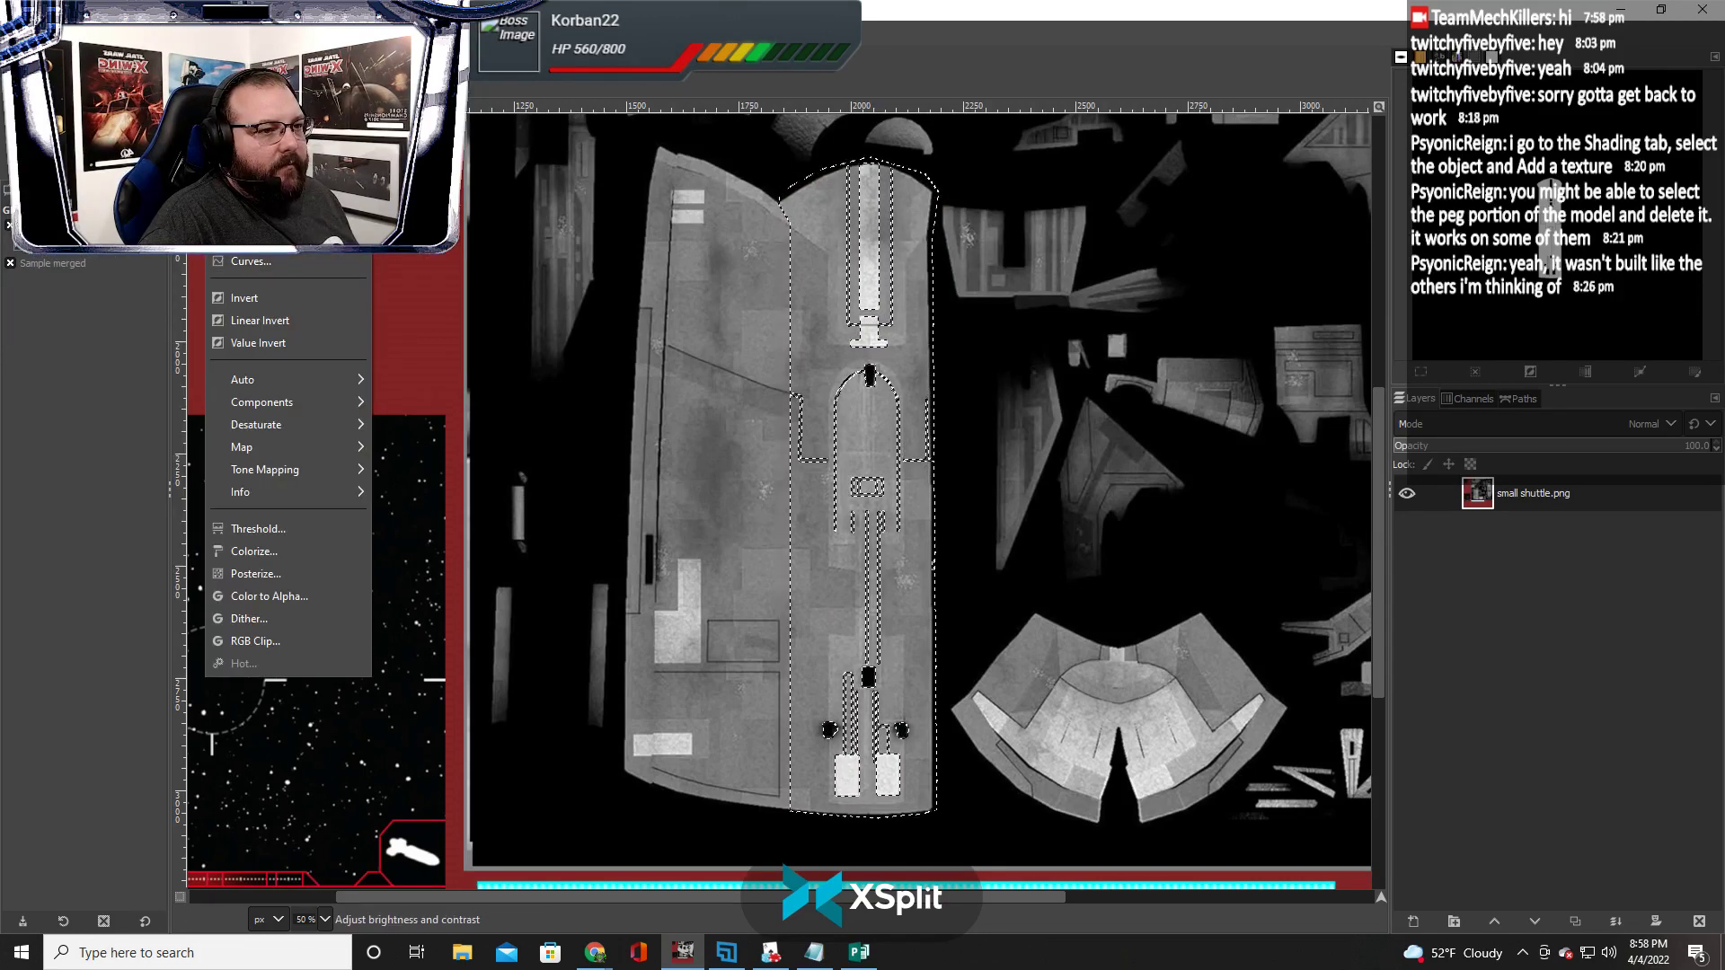
key(Return)
drag(202, 301, 230, 299)
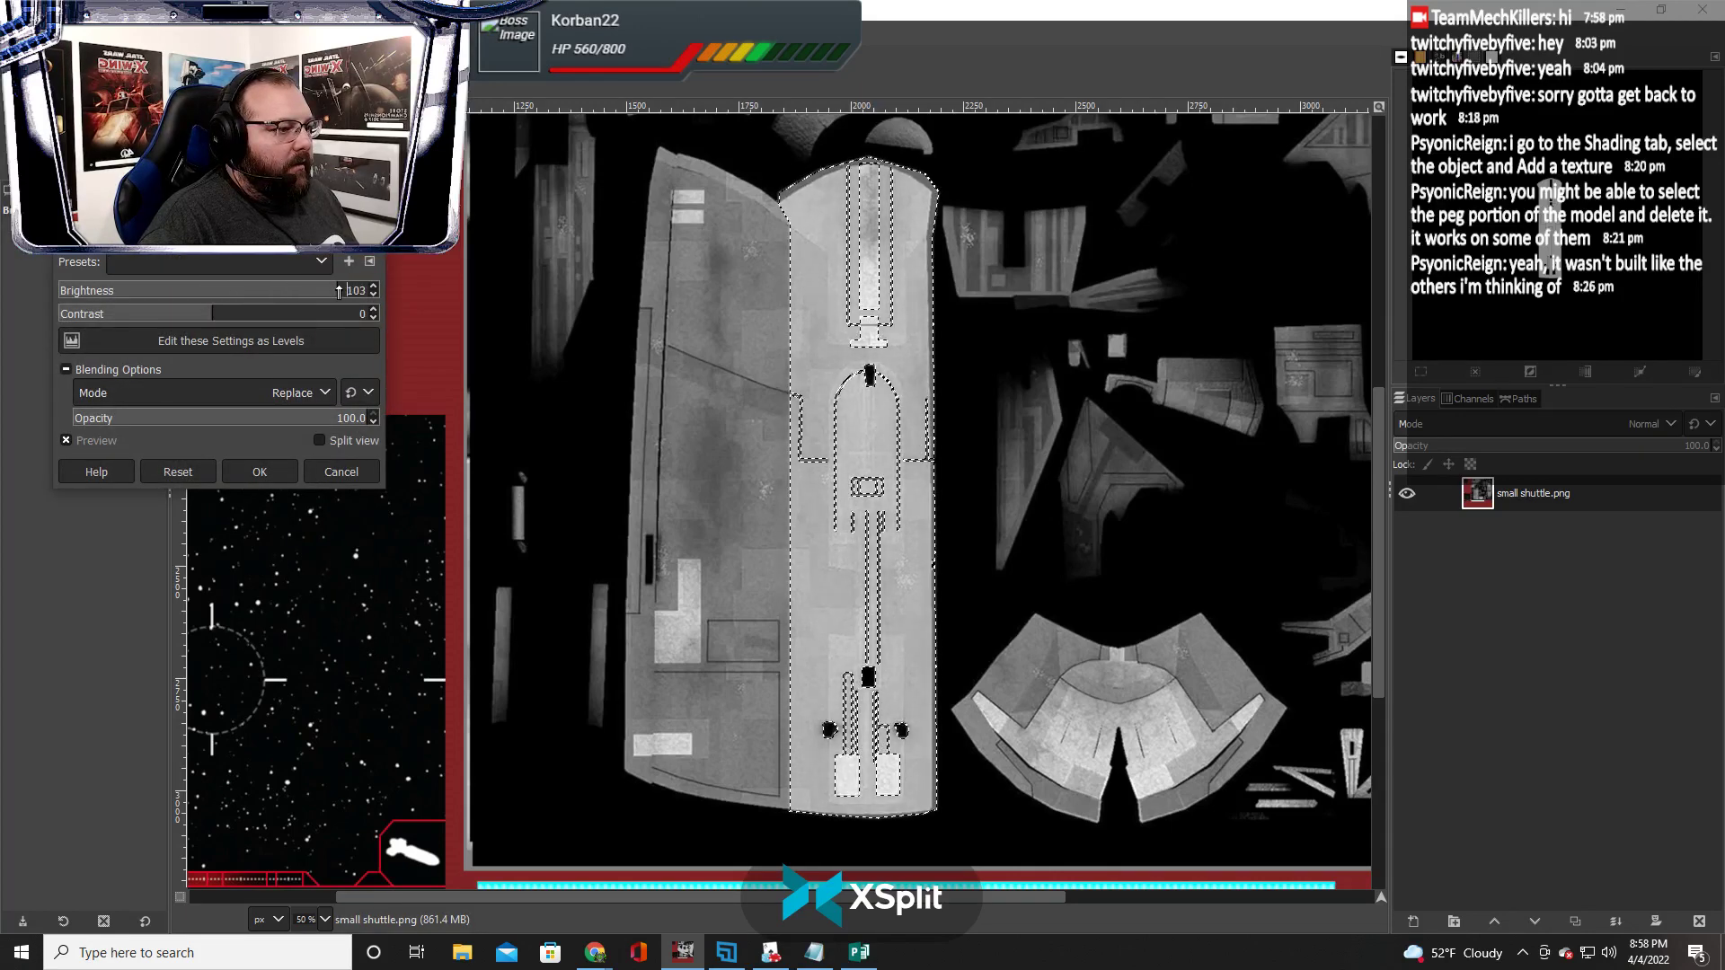
drag(216, 313, 262, 324)
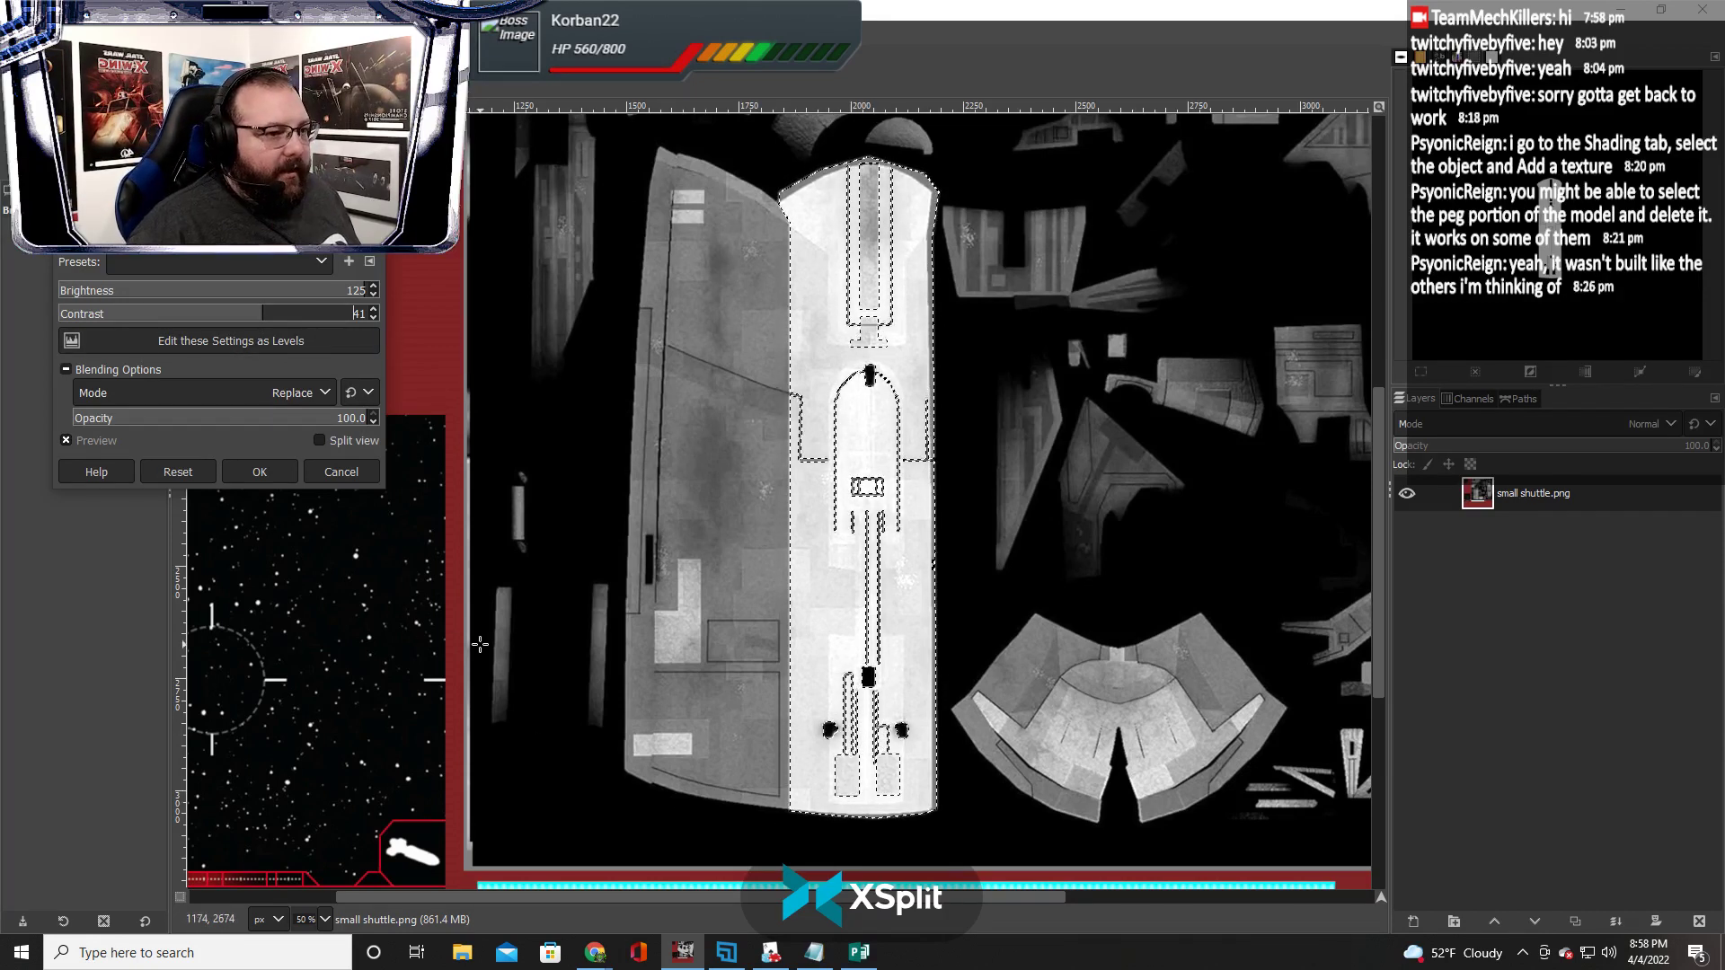
click(344, 472)
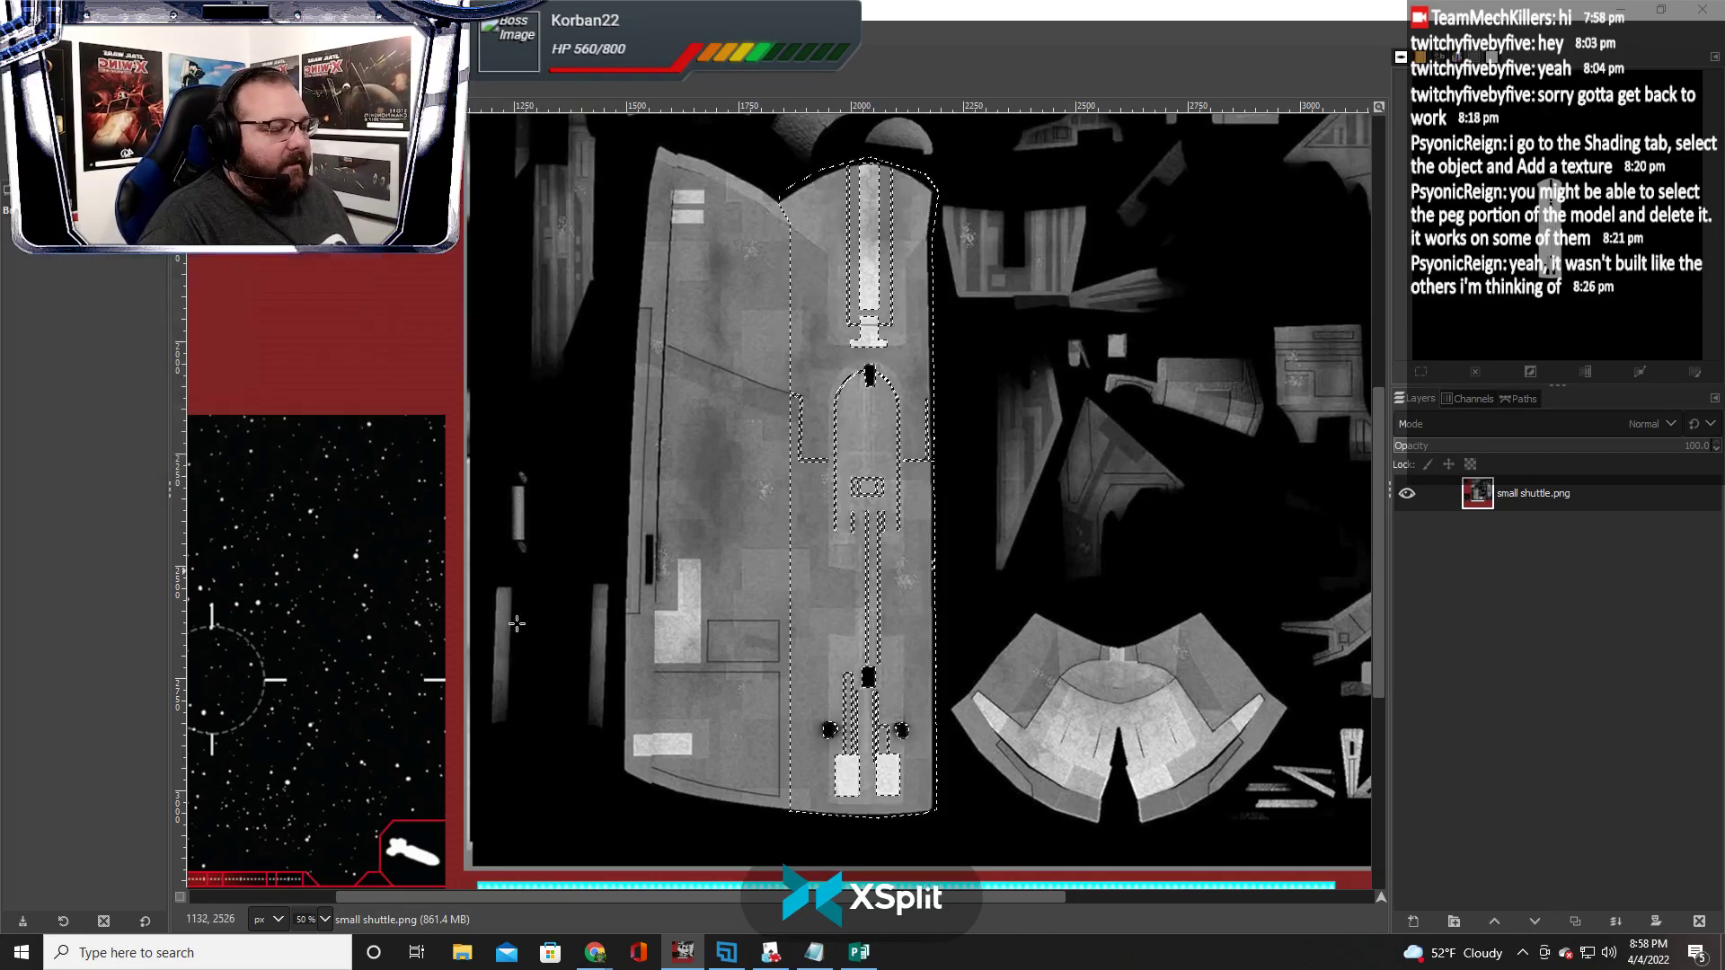
Switch to Tabletop Simulator and examine the red shuttle models' hull panels and markings against the texture
drag(884, 898, 1104, 914)
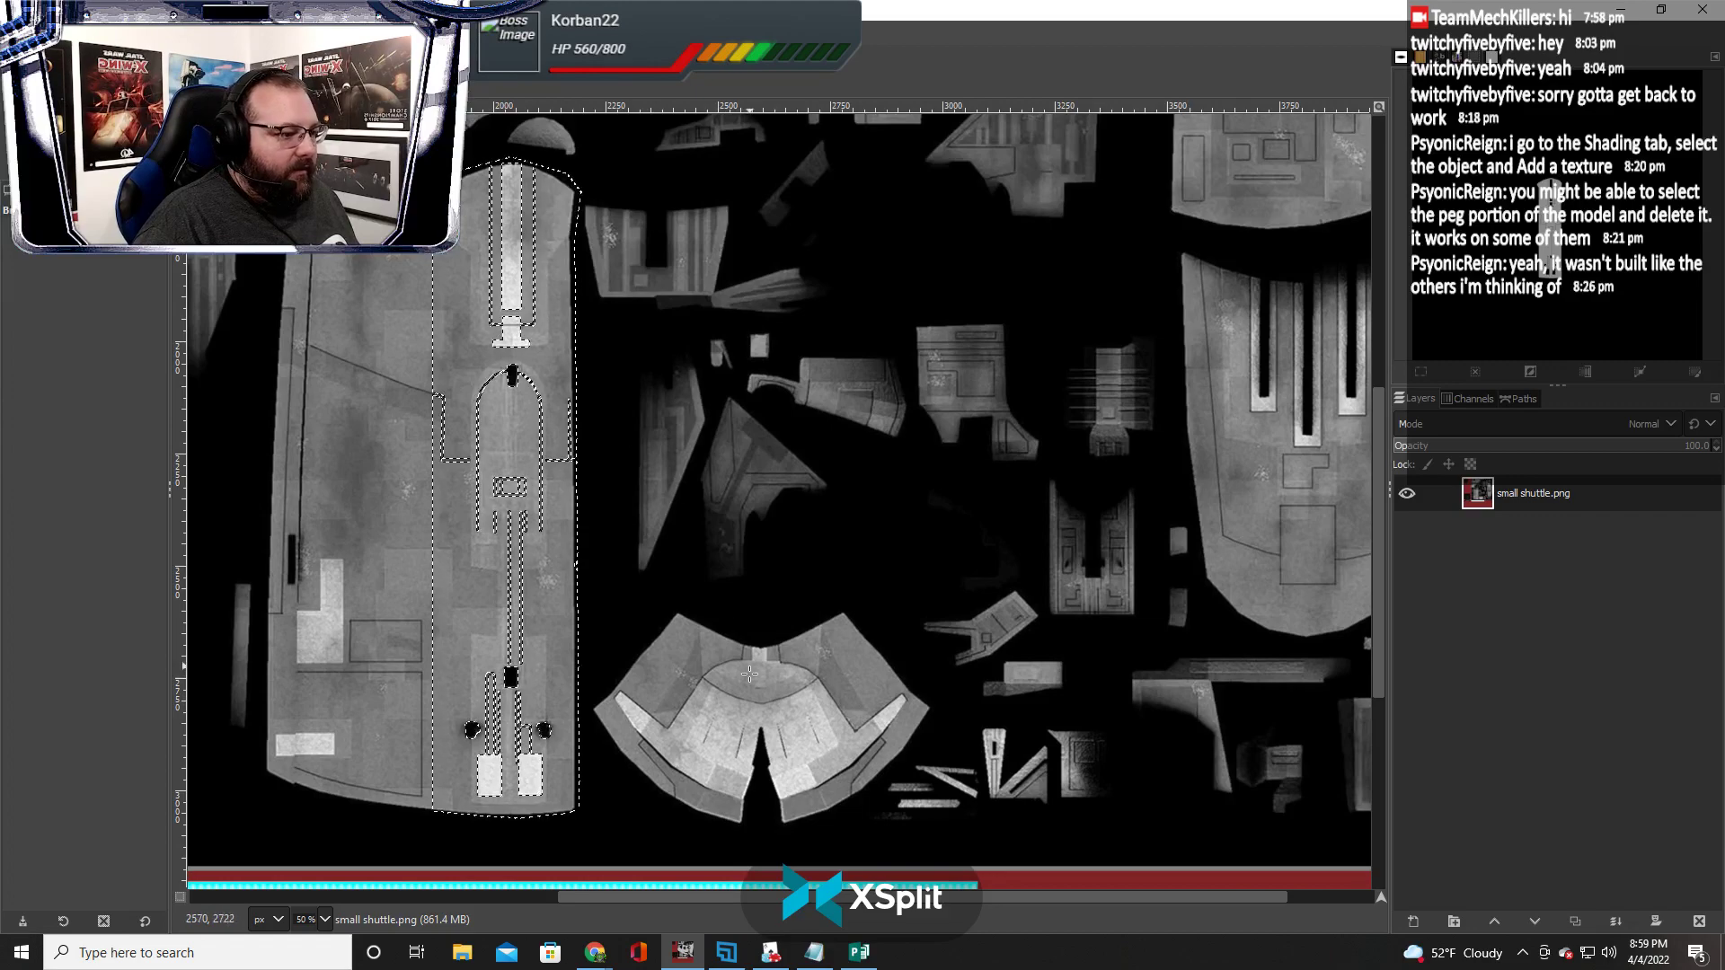
key(alt+Tab)
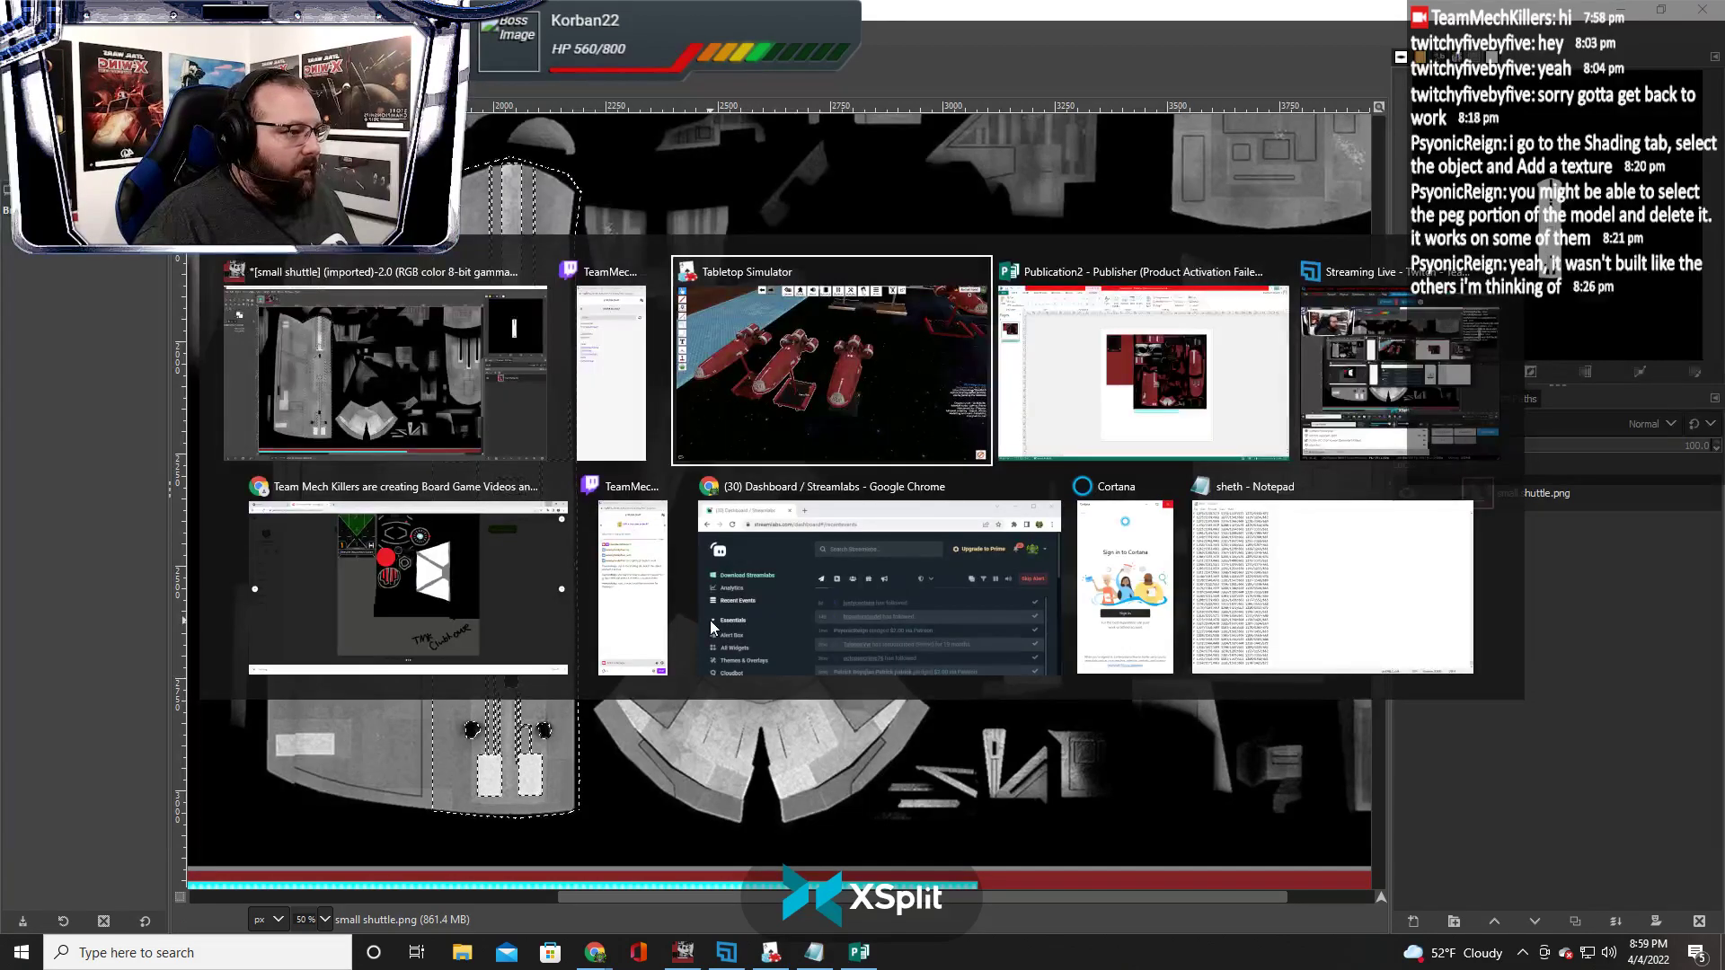
scroll(909, 682, up, 5)
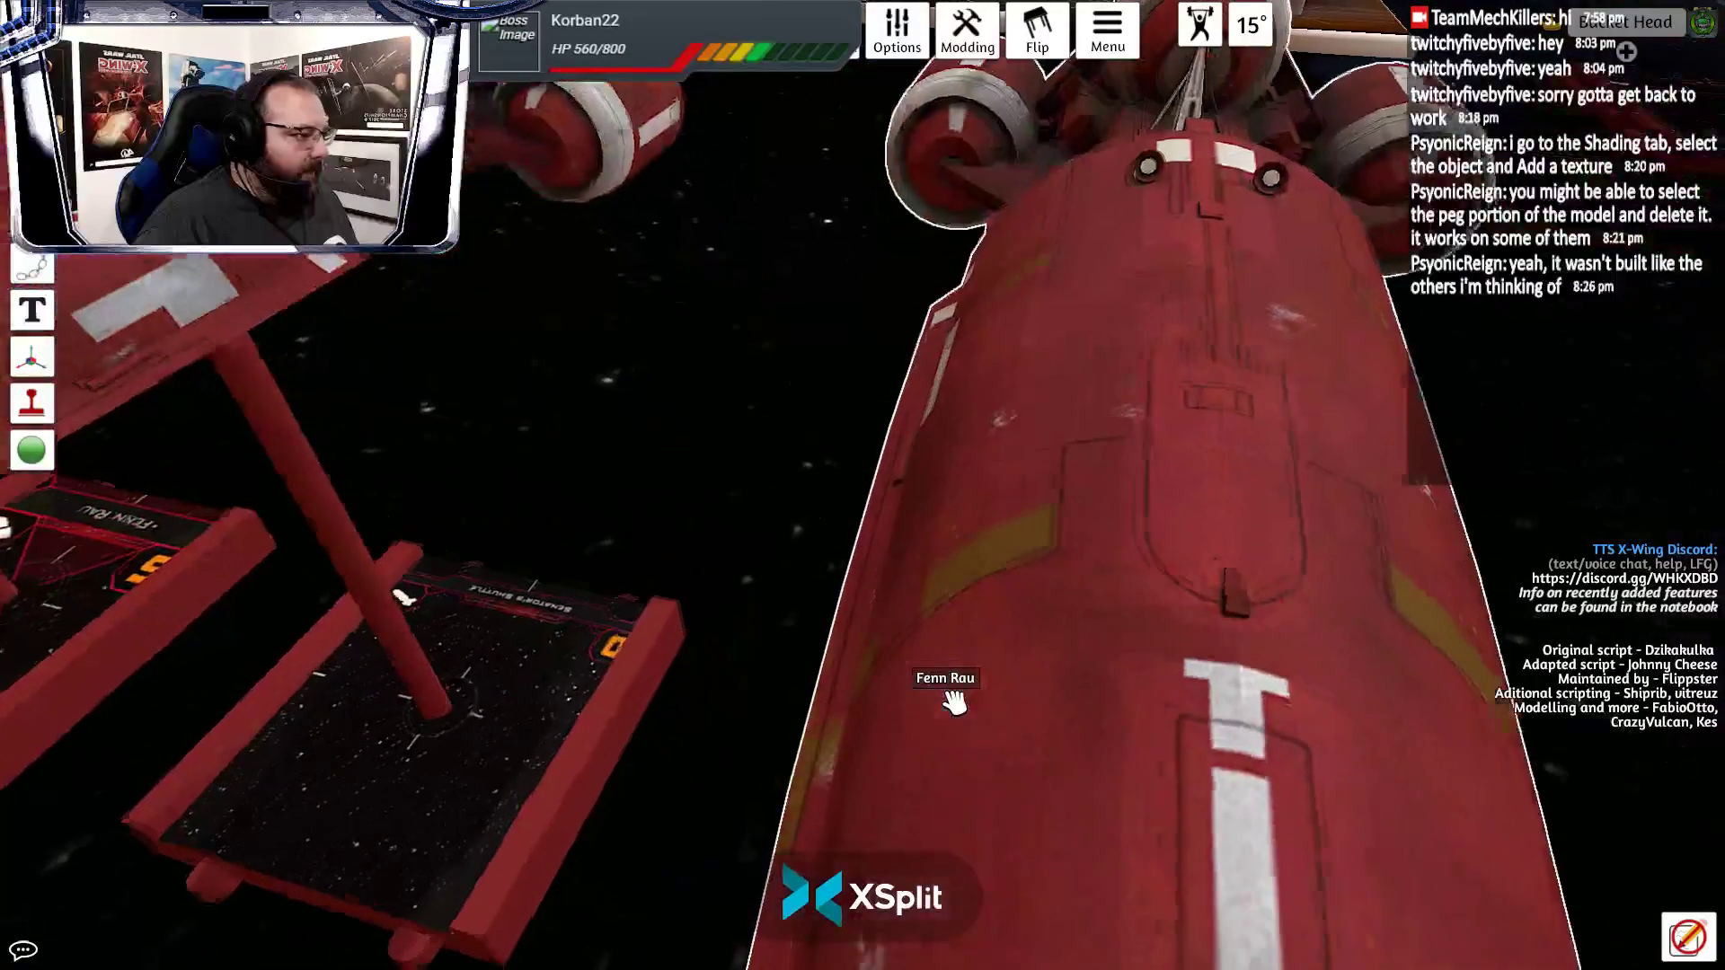
scroll(988, 690, down, 2)
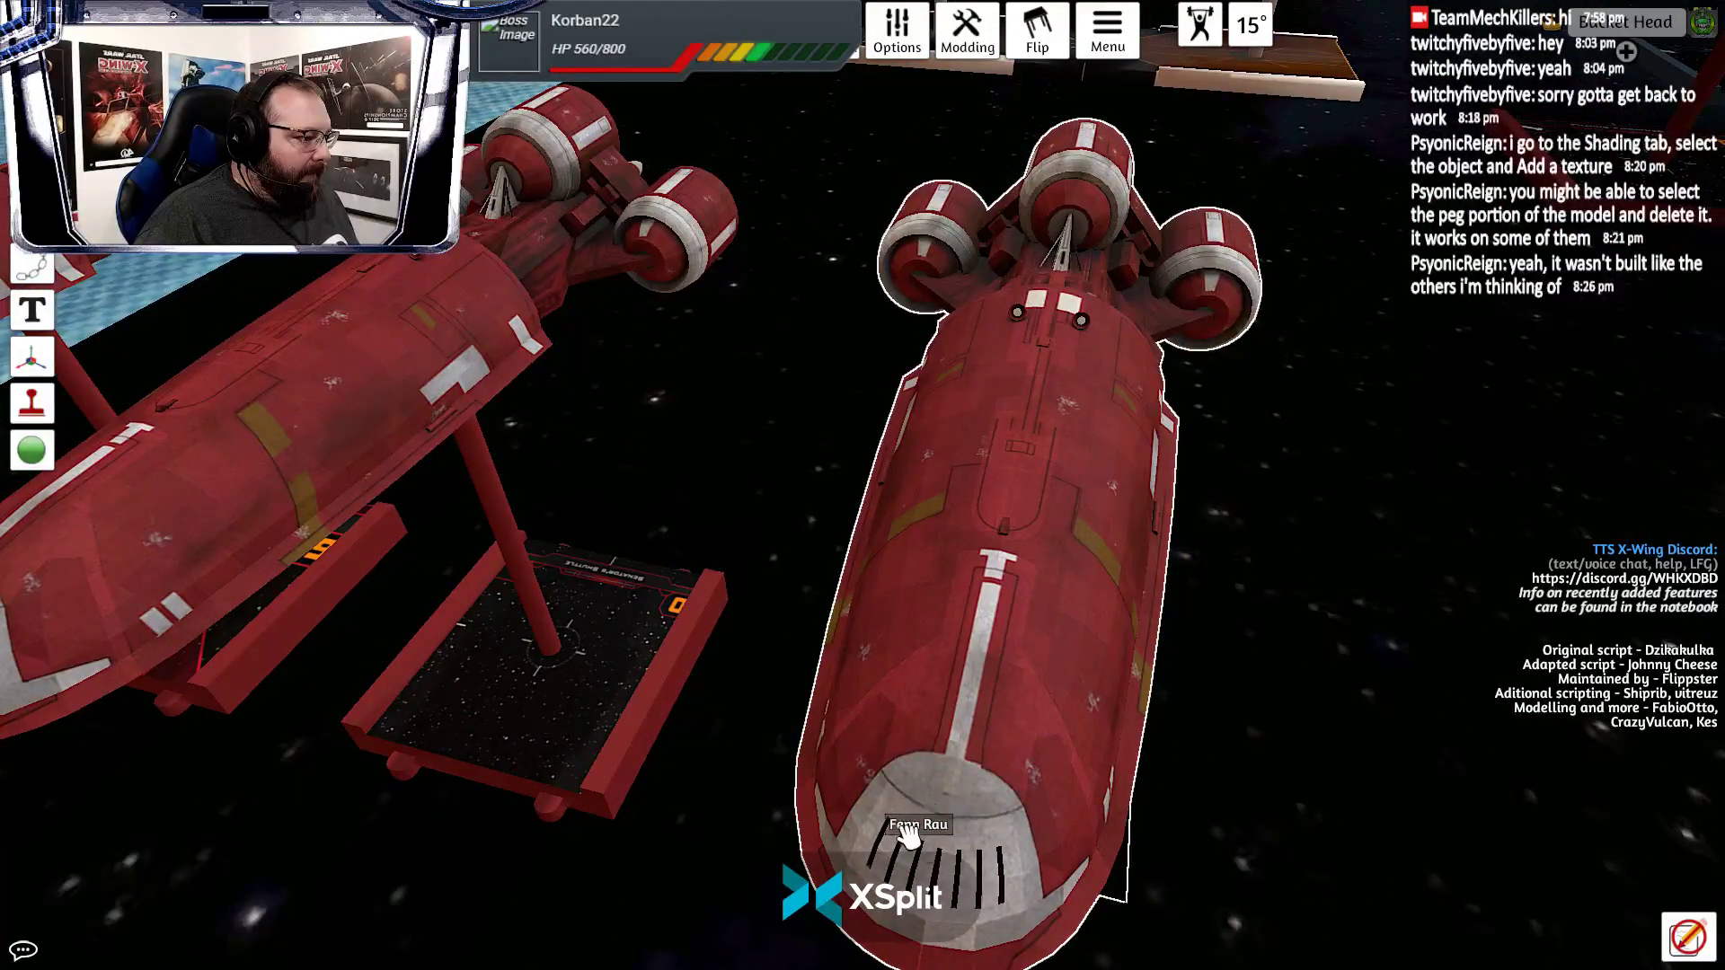
key(alt+Tab)
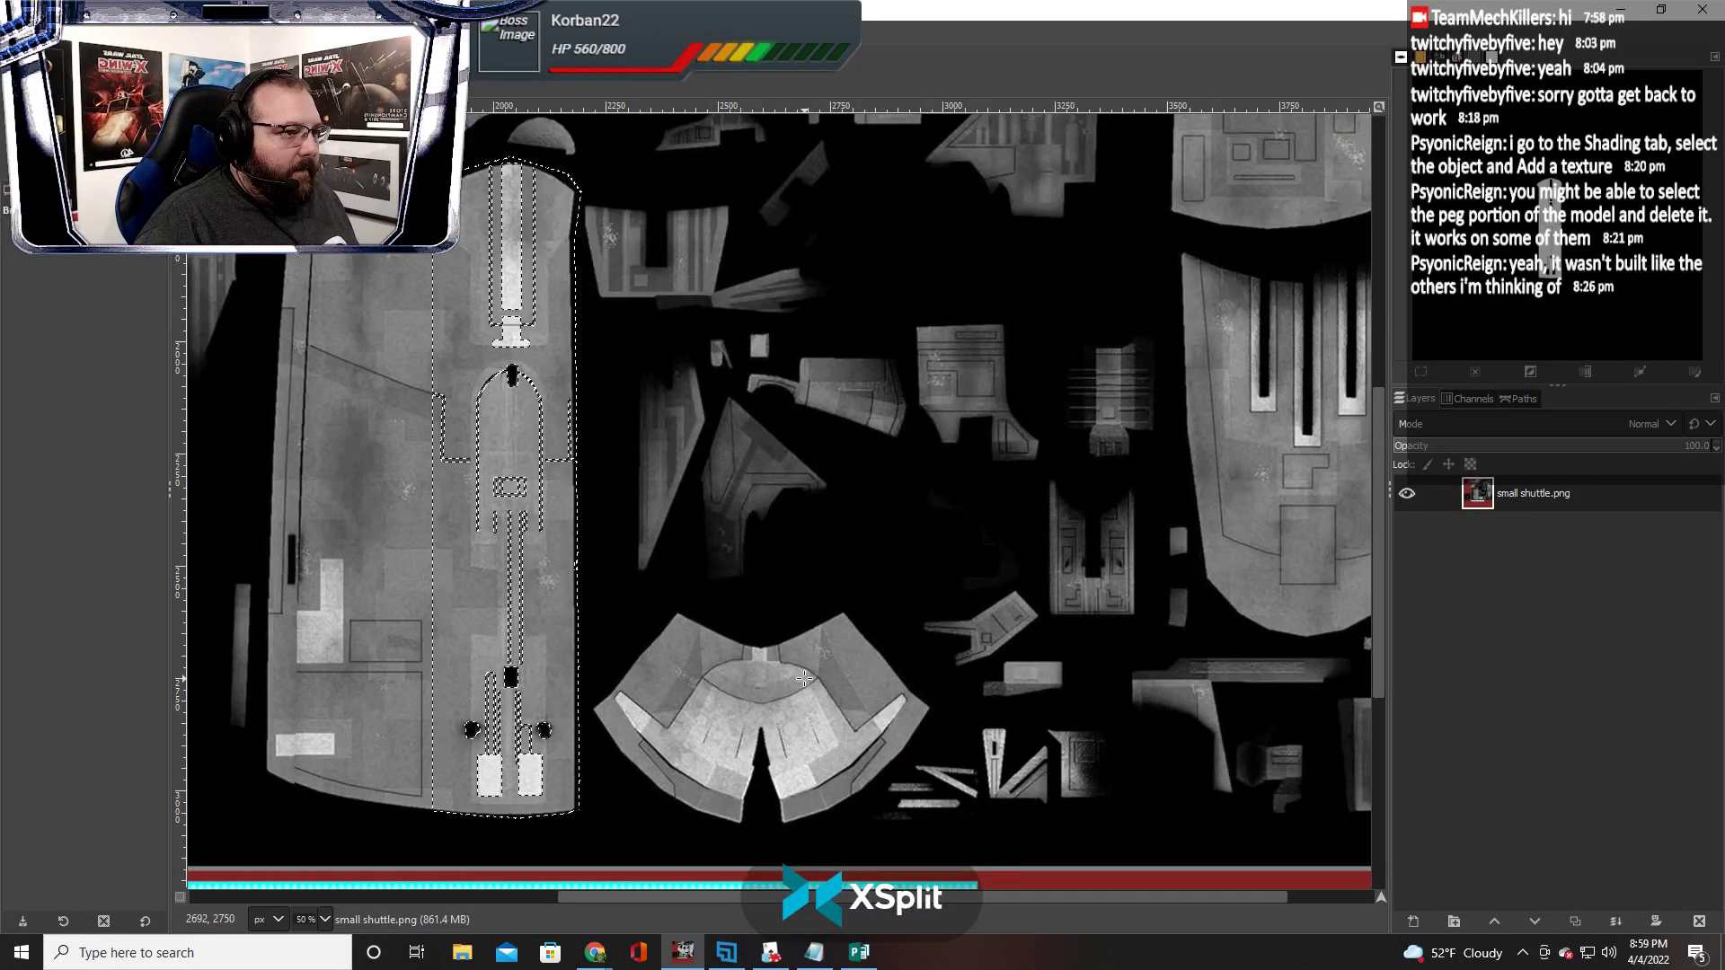
key(alt+Tab)
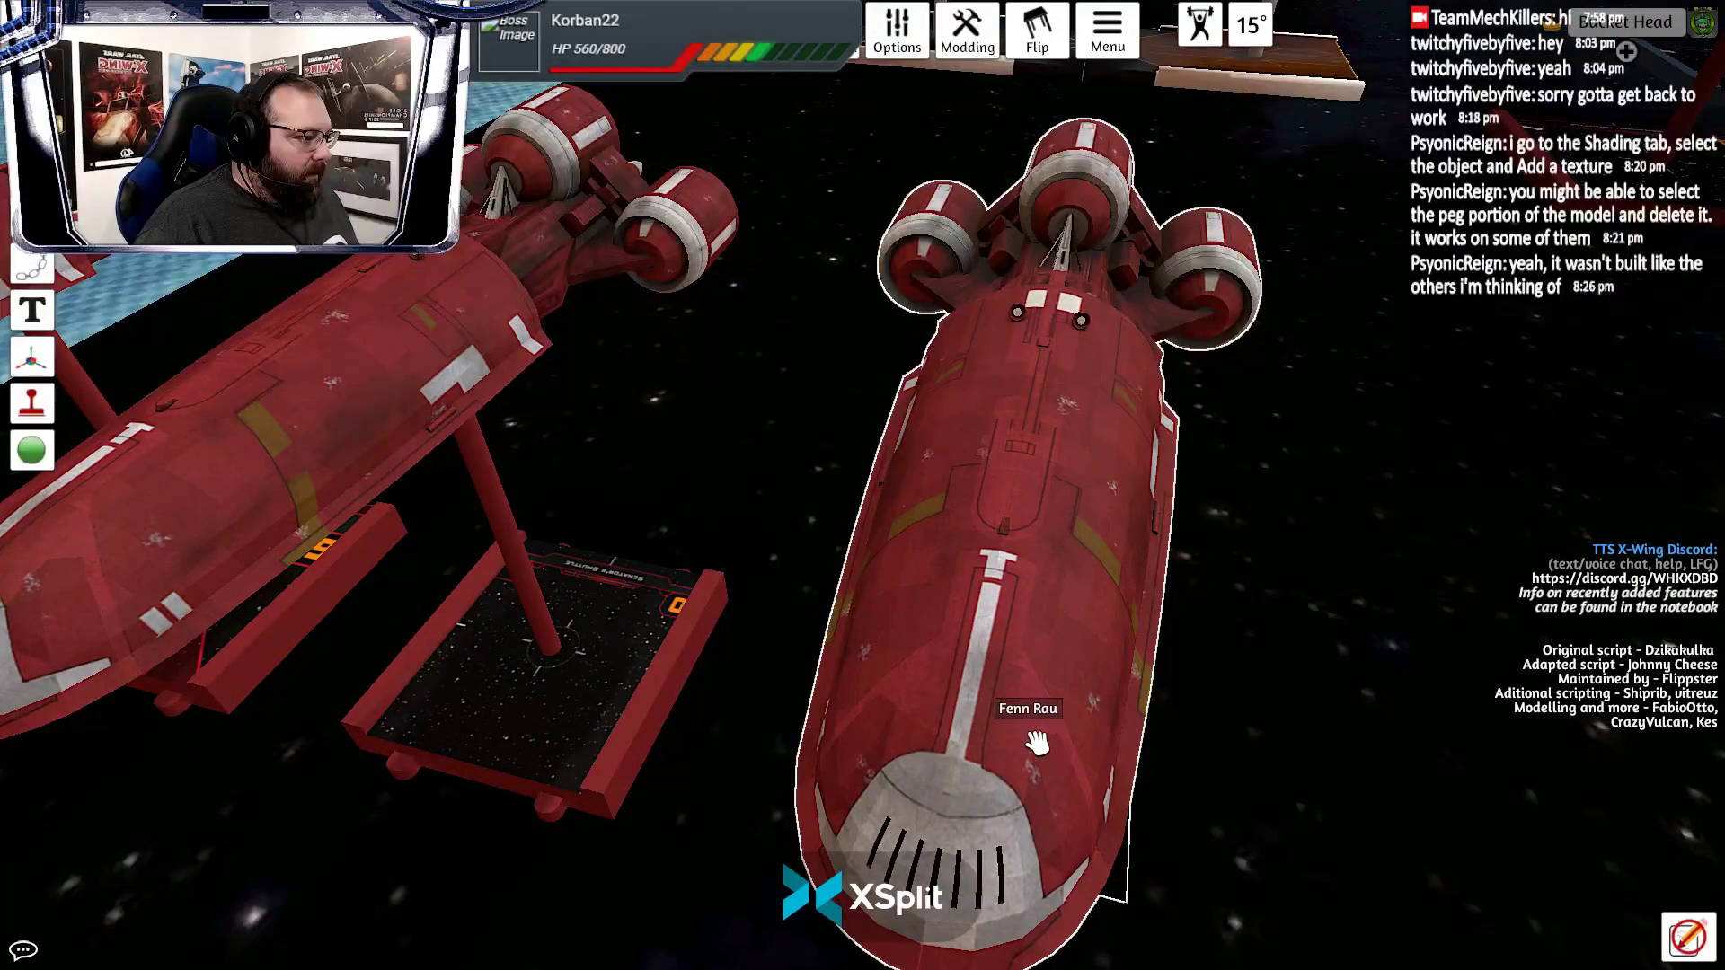
scroll(982, 808, down, 5)
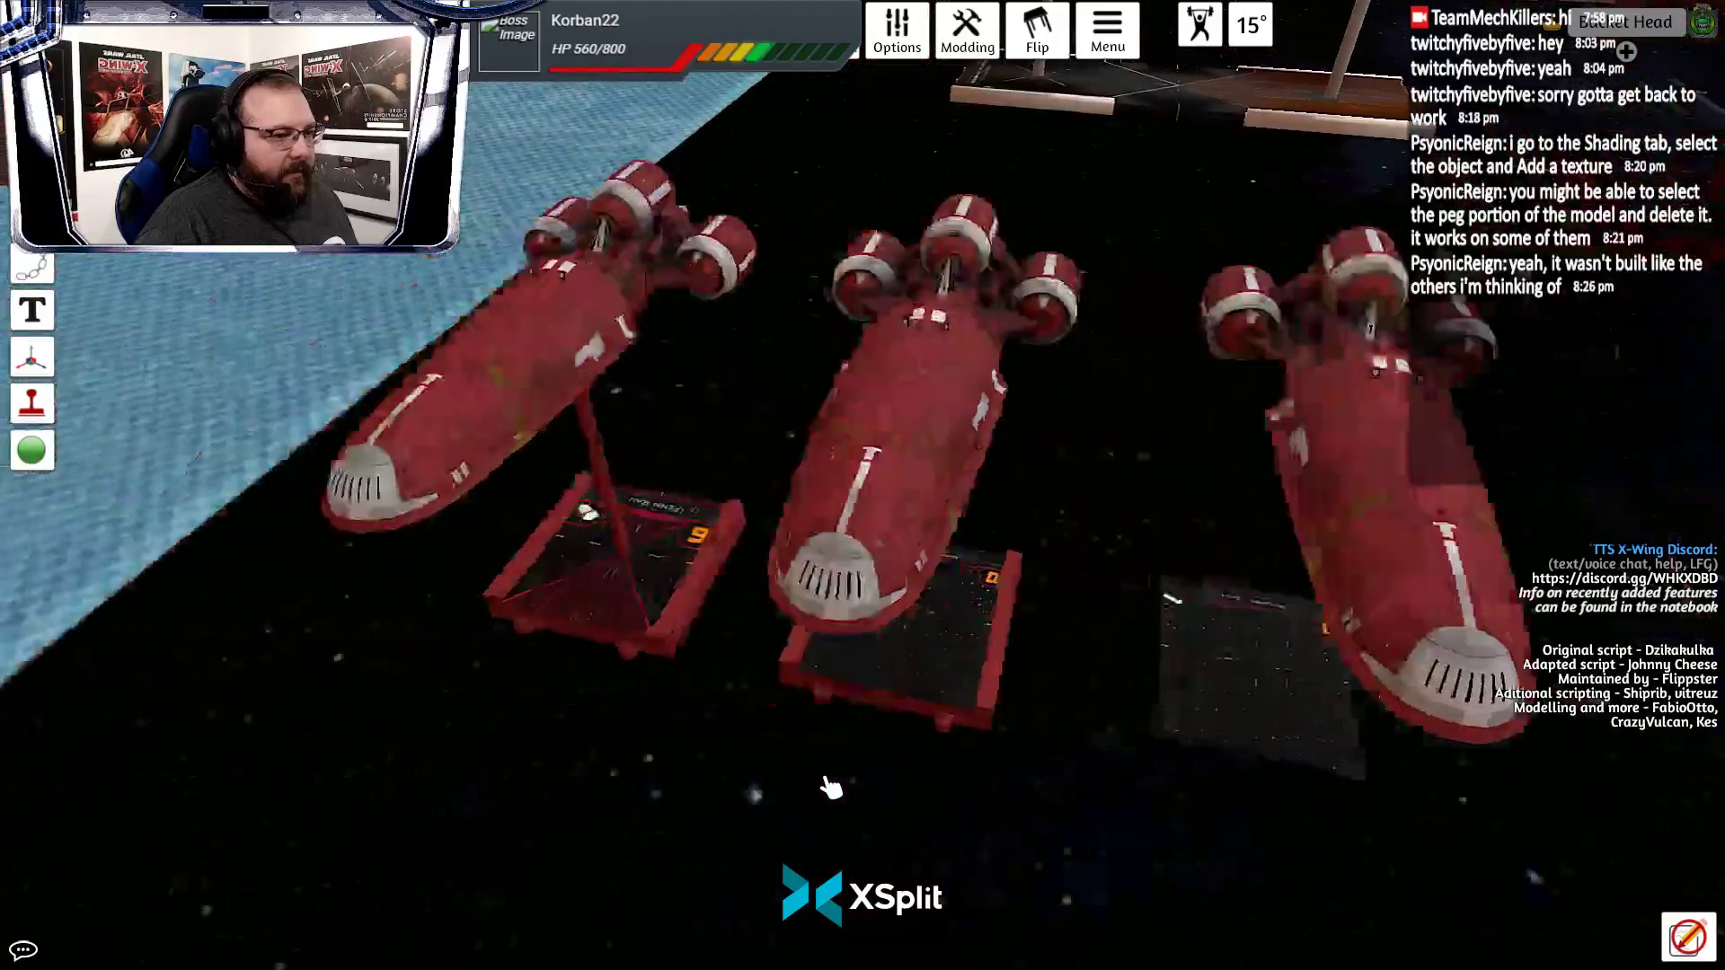
scroll(831, 788, up, 6)
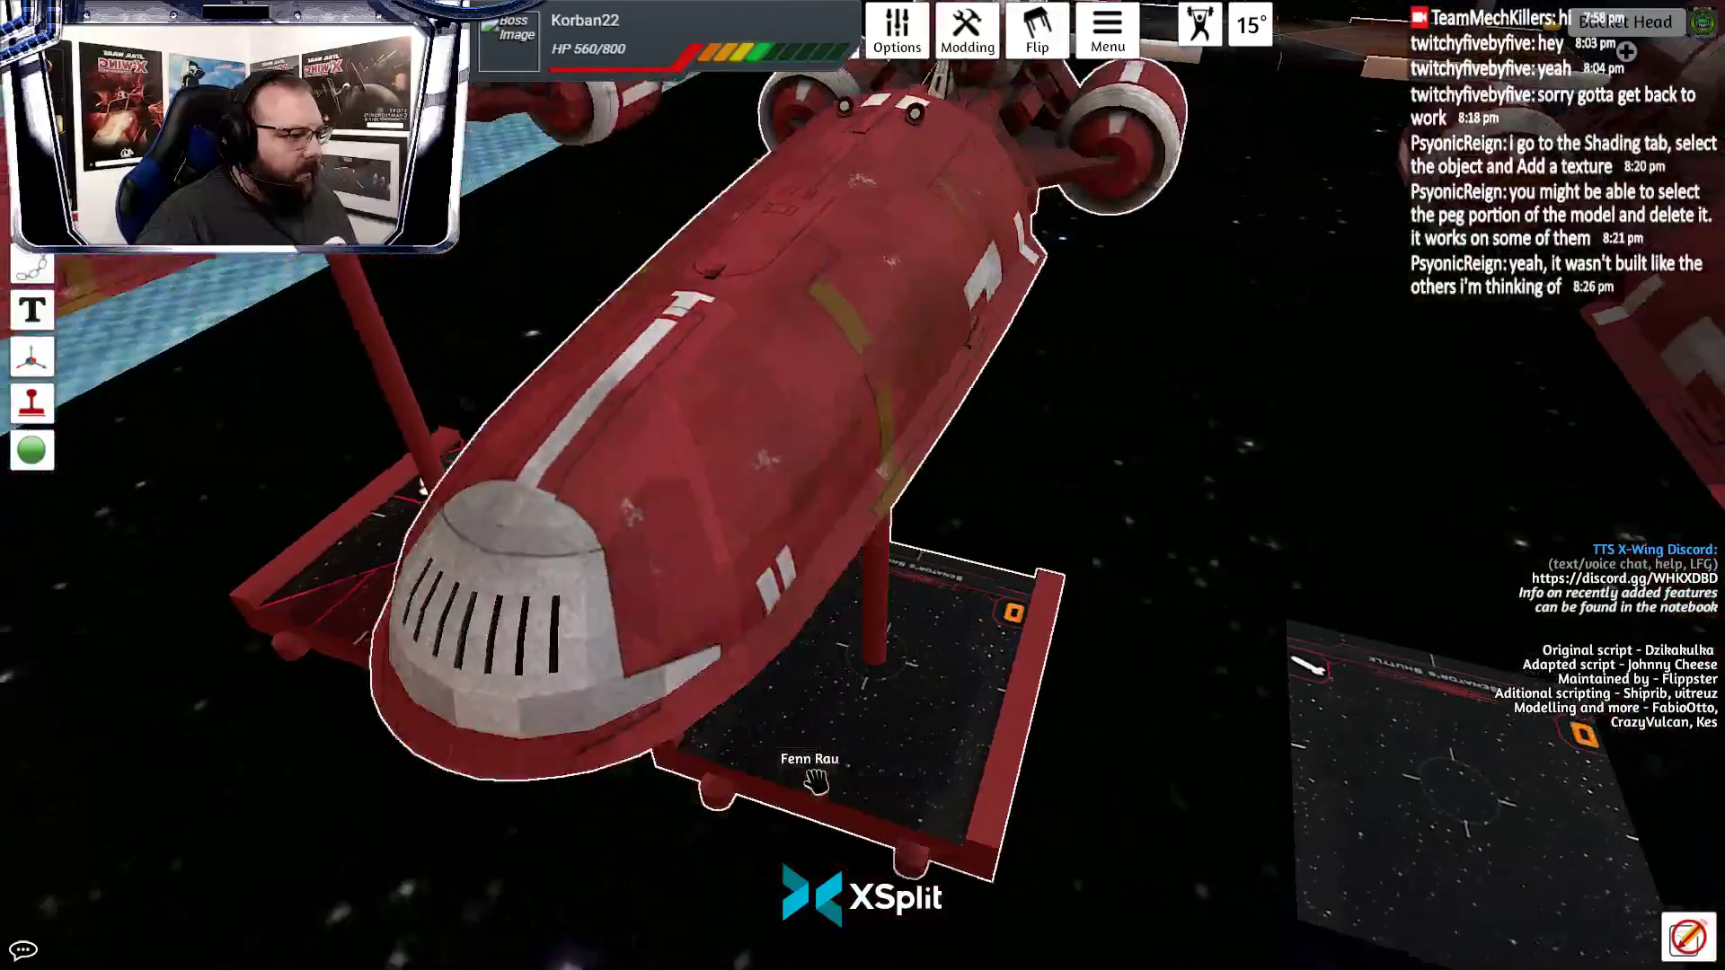
Examine the red shuttle's nose, top stripe and hull panels up close, comparing them with the grey texture in GIMP
drag(816, 782, 806, 781)
key(a)
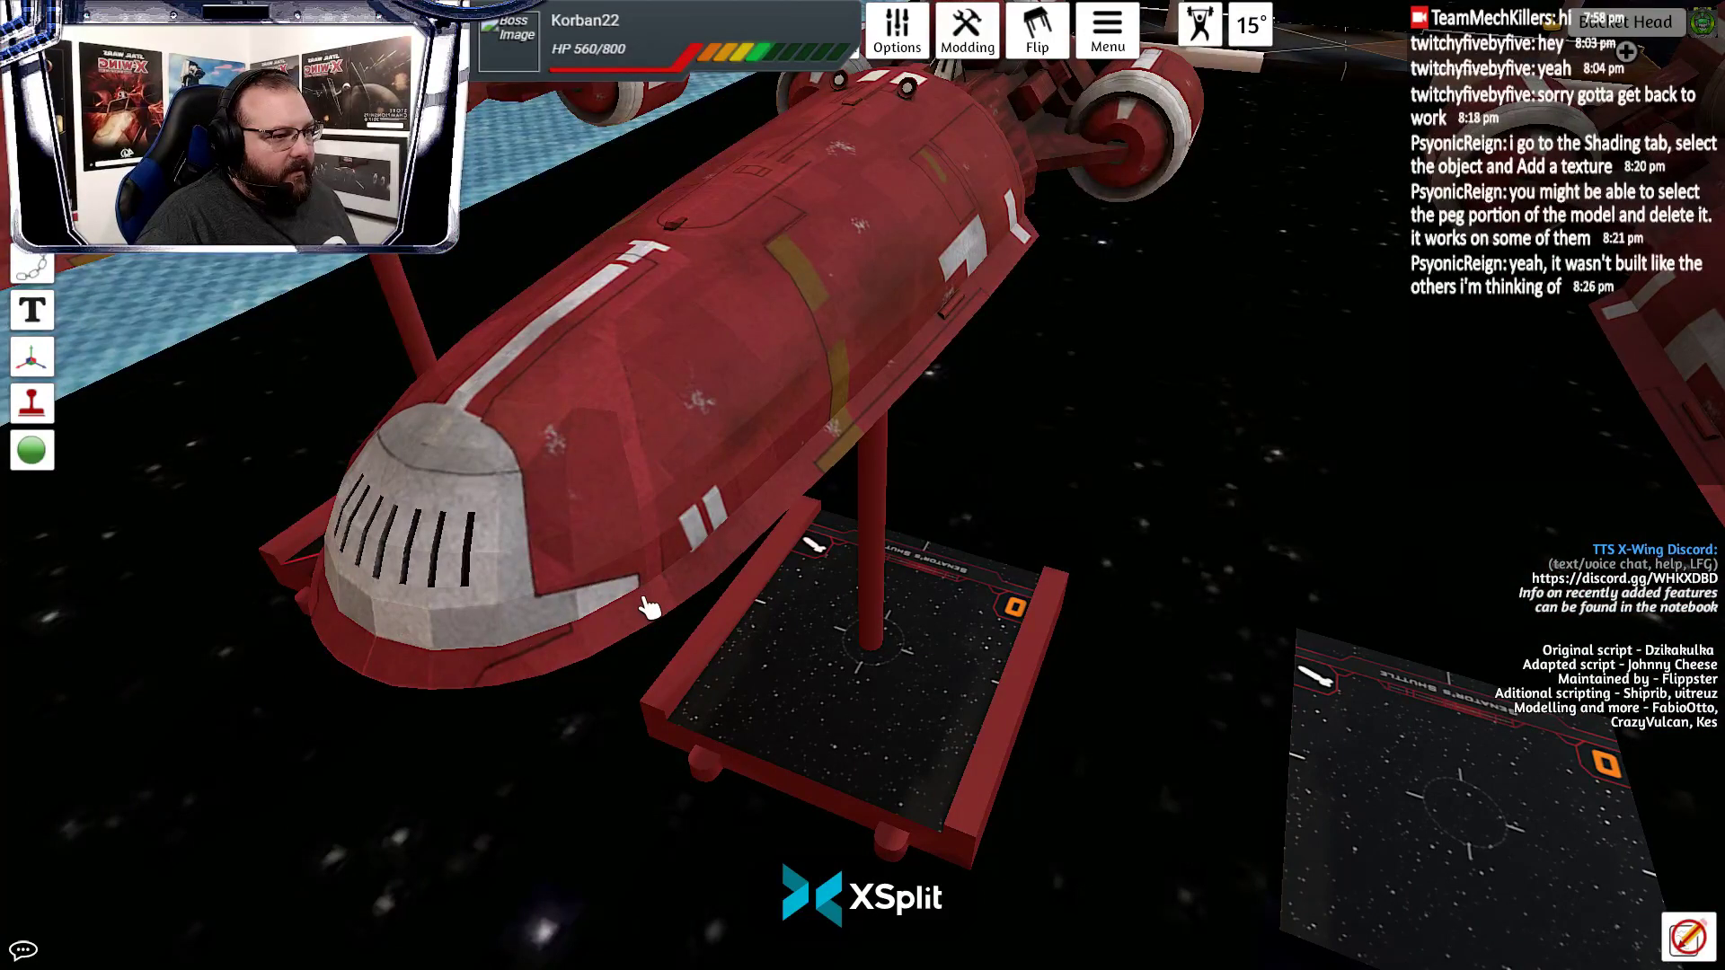
scroll(643, 600, up, 2)
drag(465, 347, 706, 456)
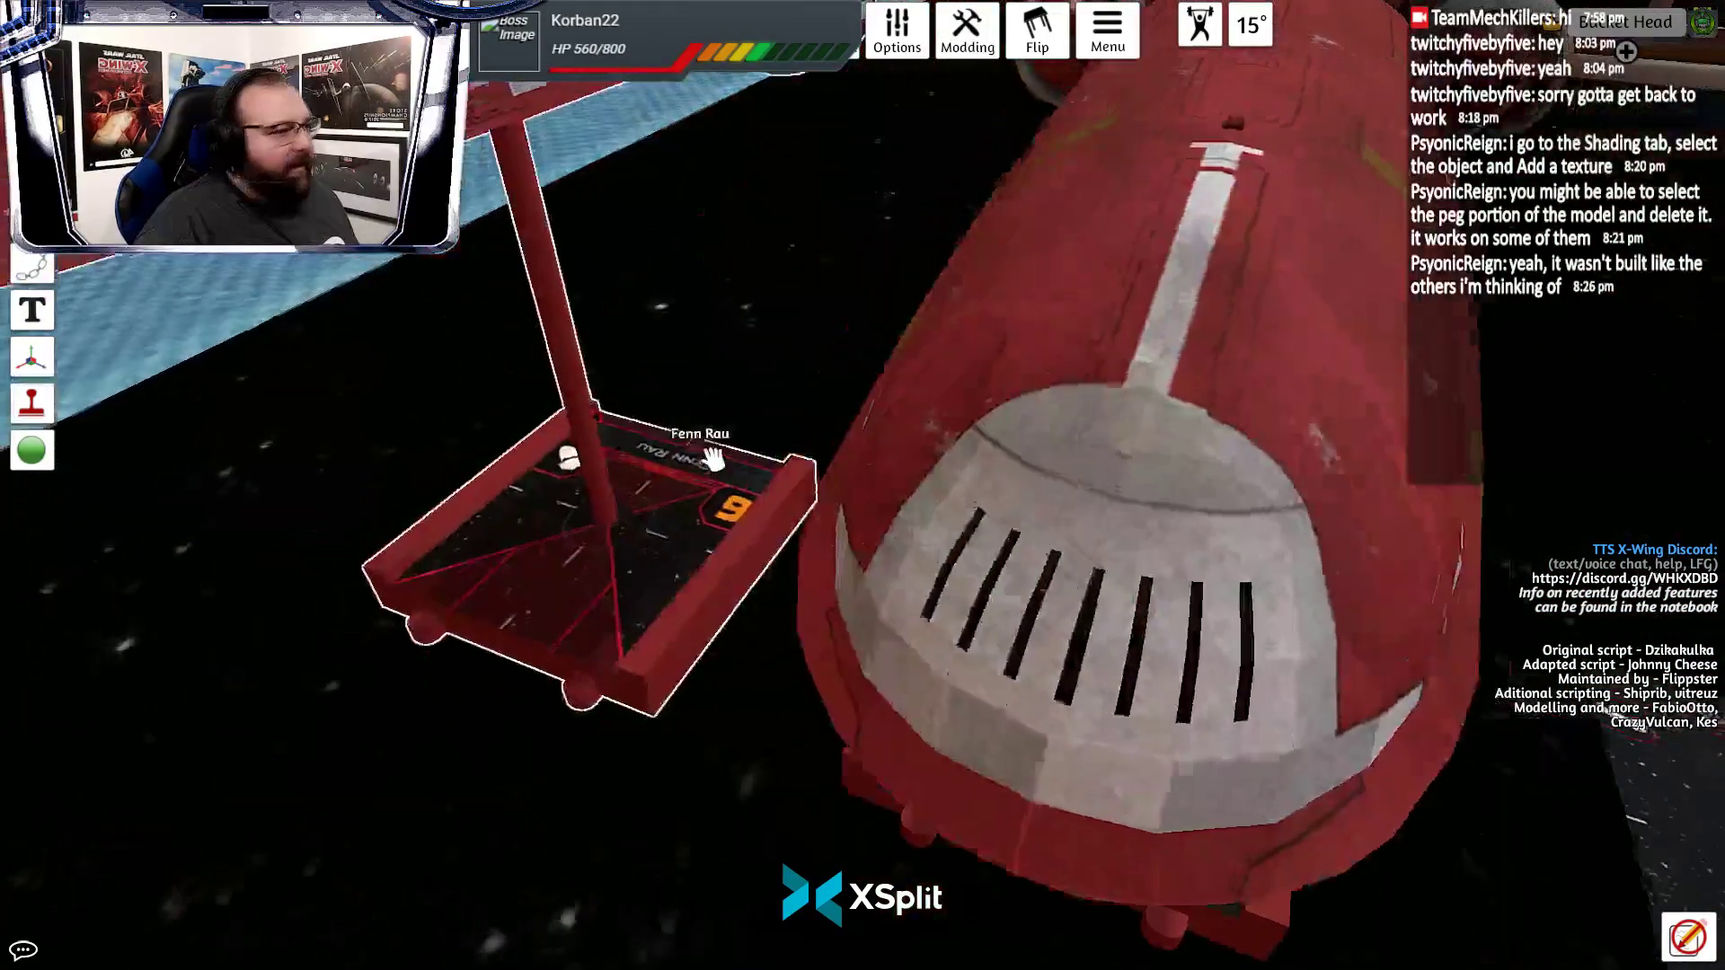
scroll(735, 504, down, 3)
scroll(736, 504, up, 3)
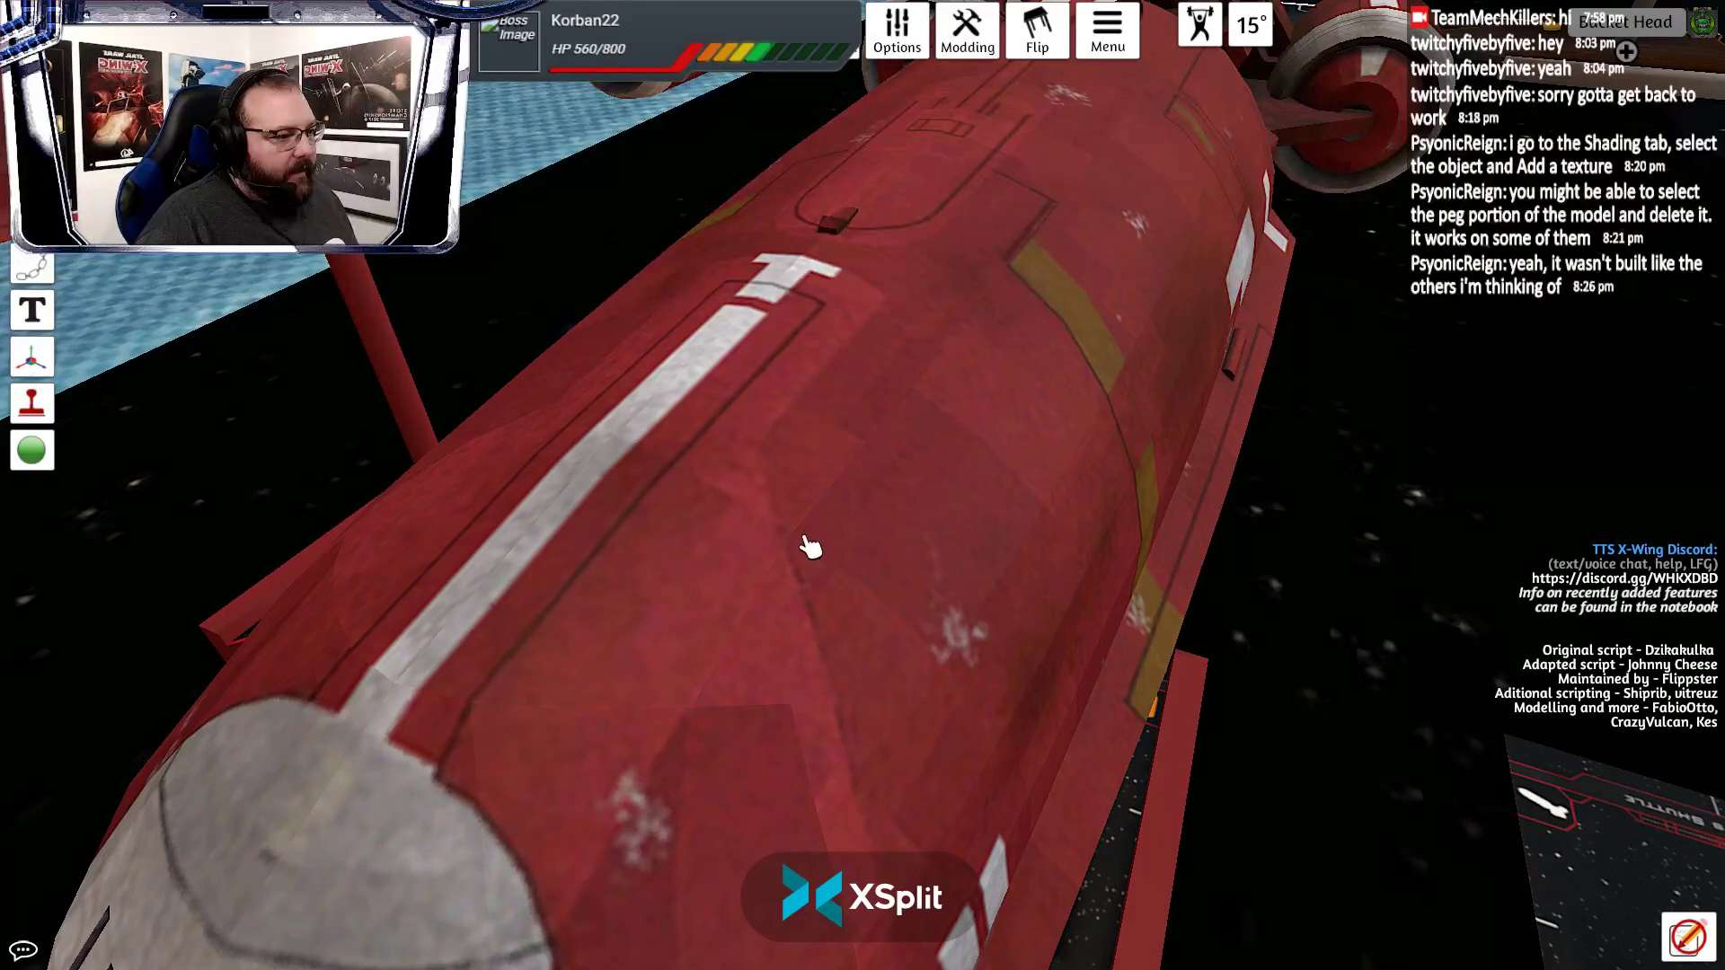
key(alt+Tab)
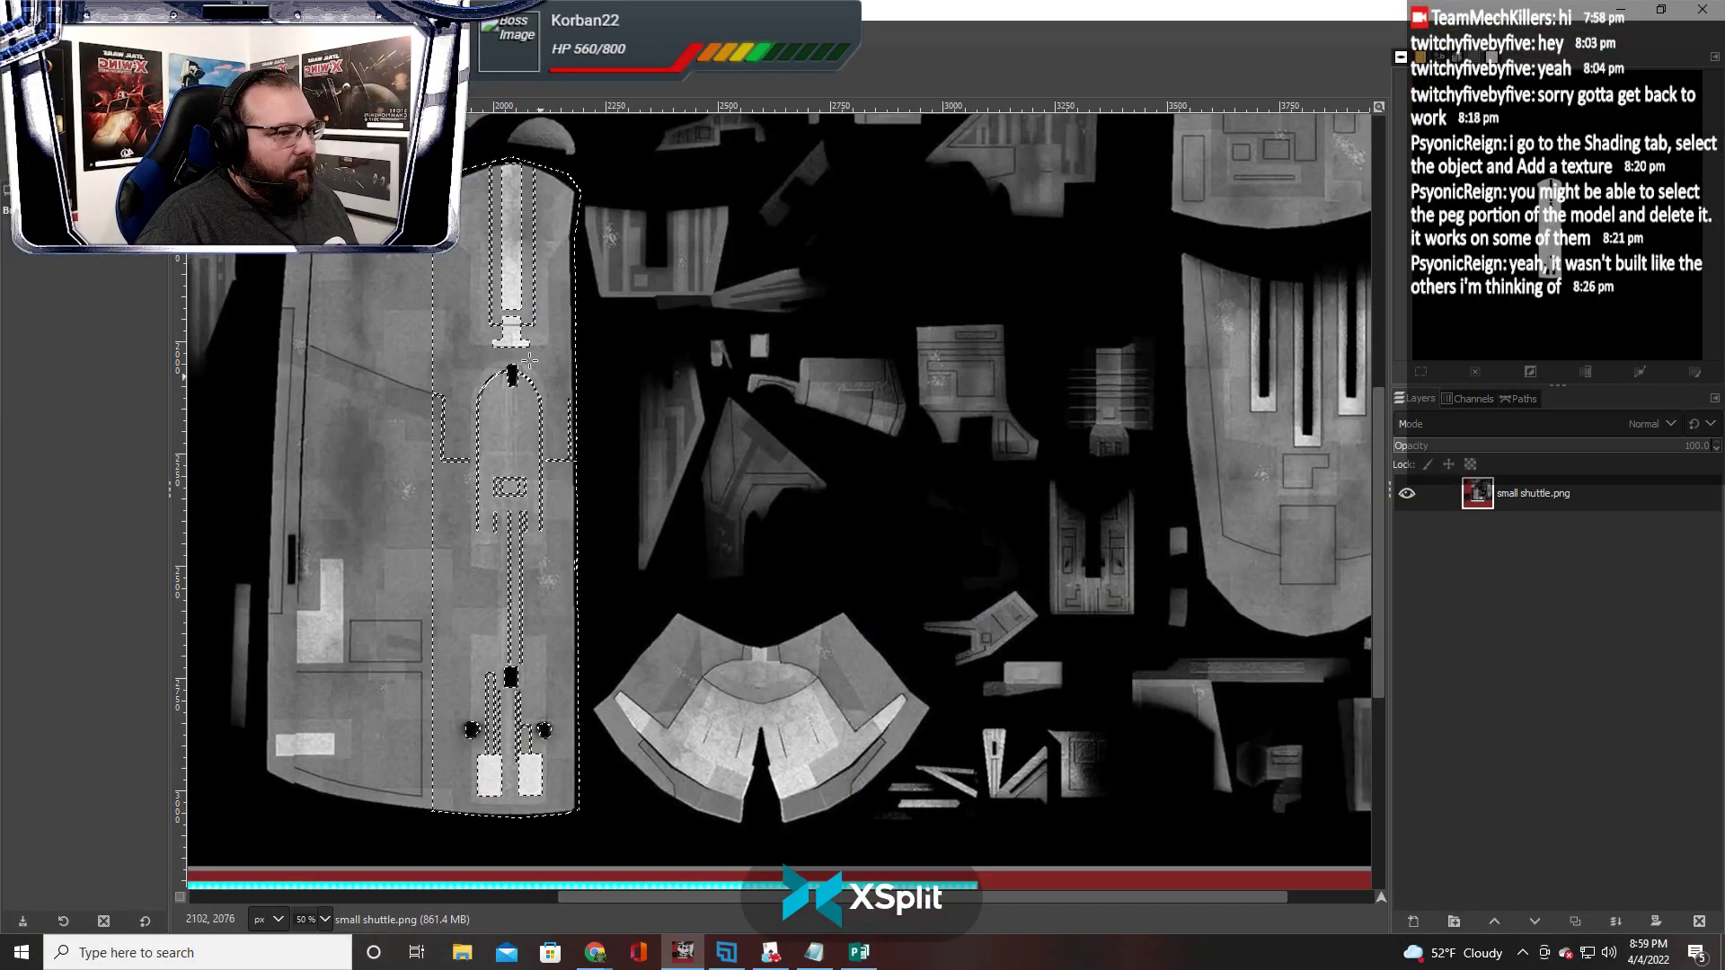
key(alt+Tab)
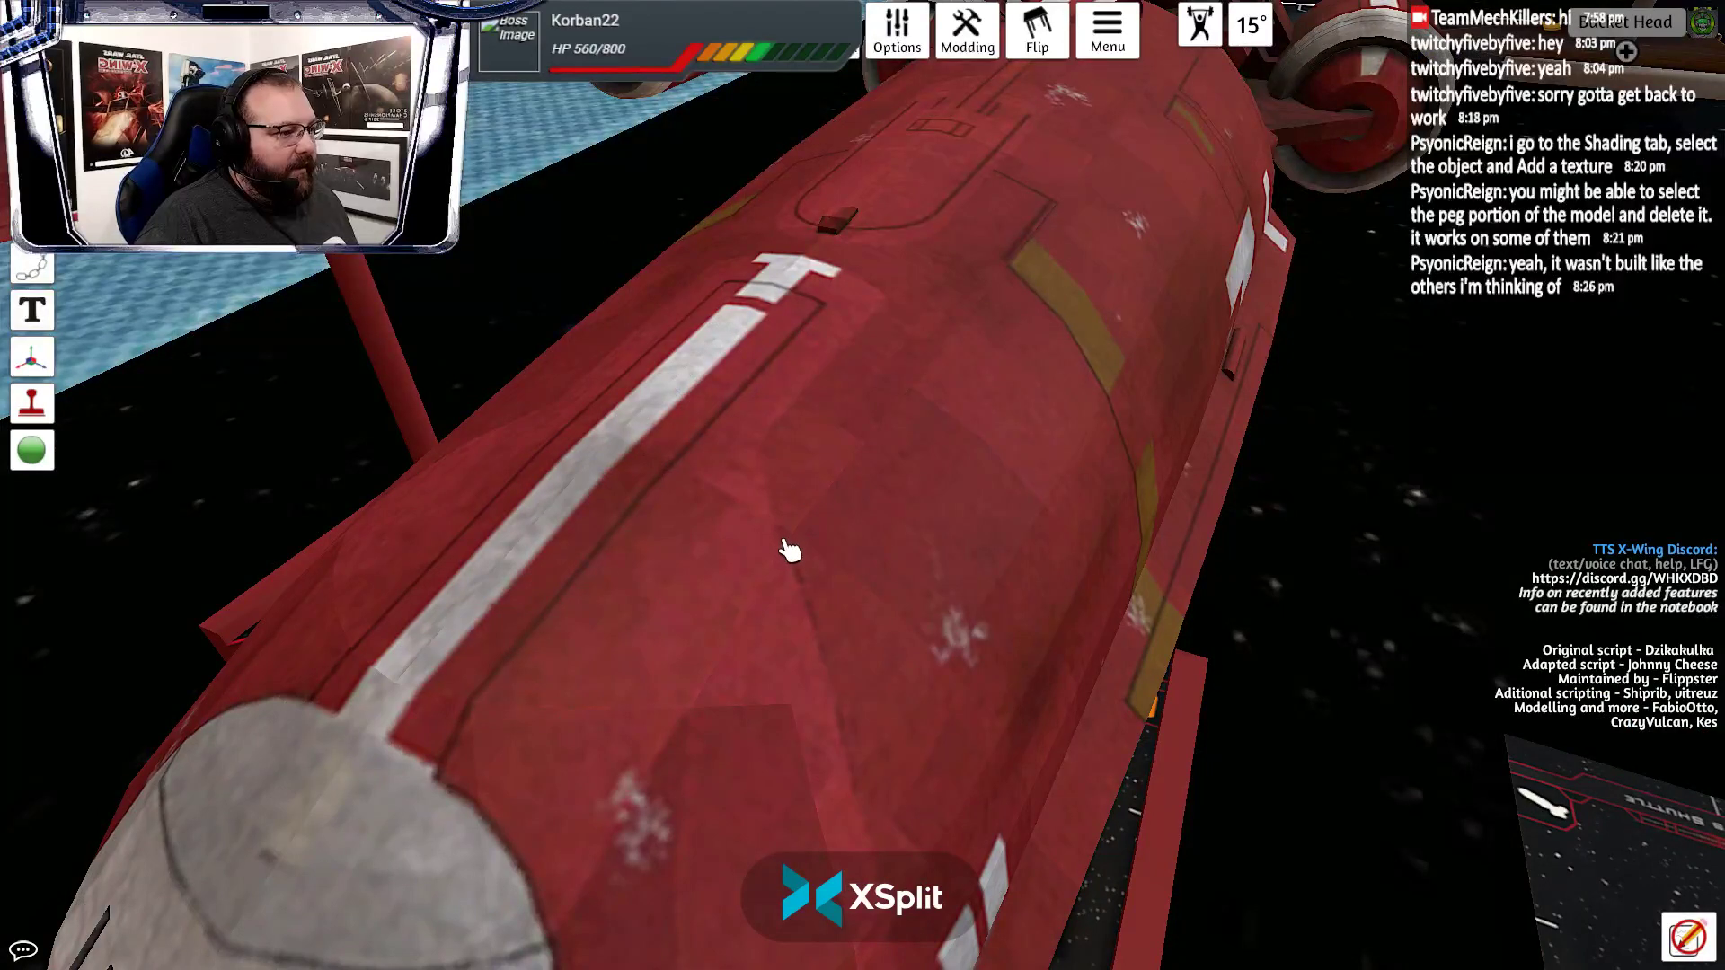
key(alt+Tab)
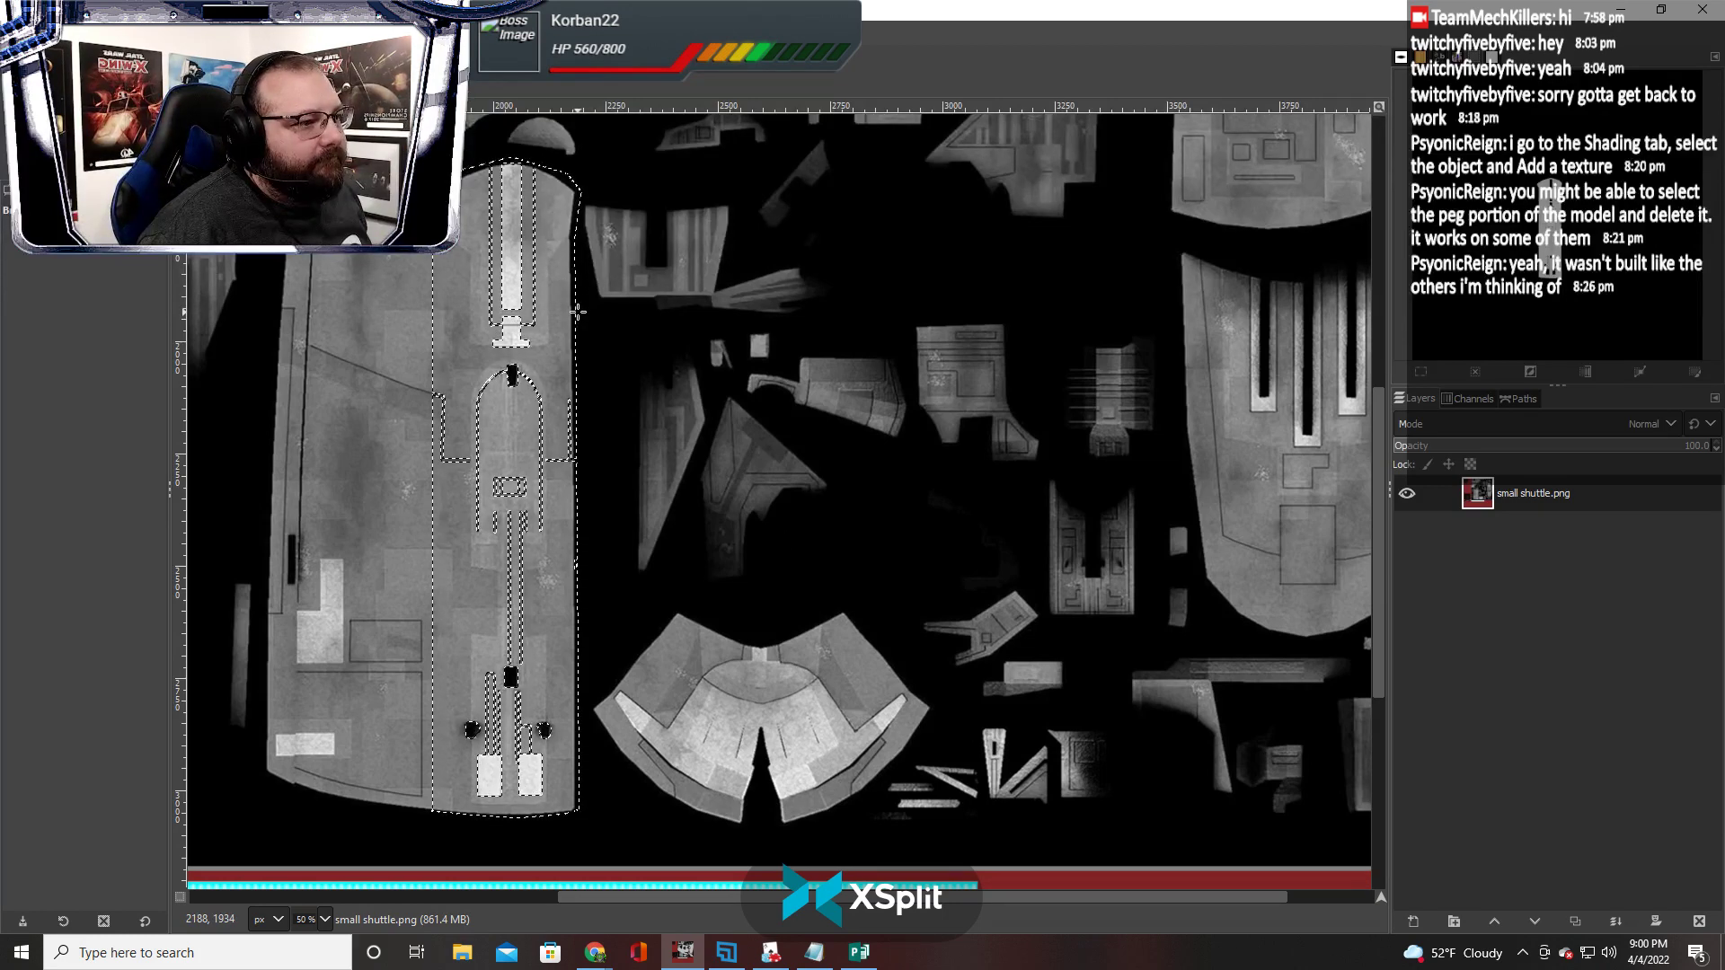
key(alt+Tab)
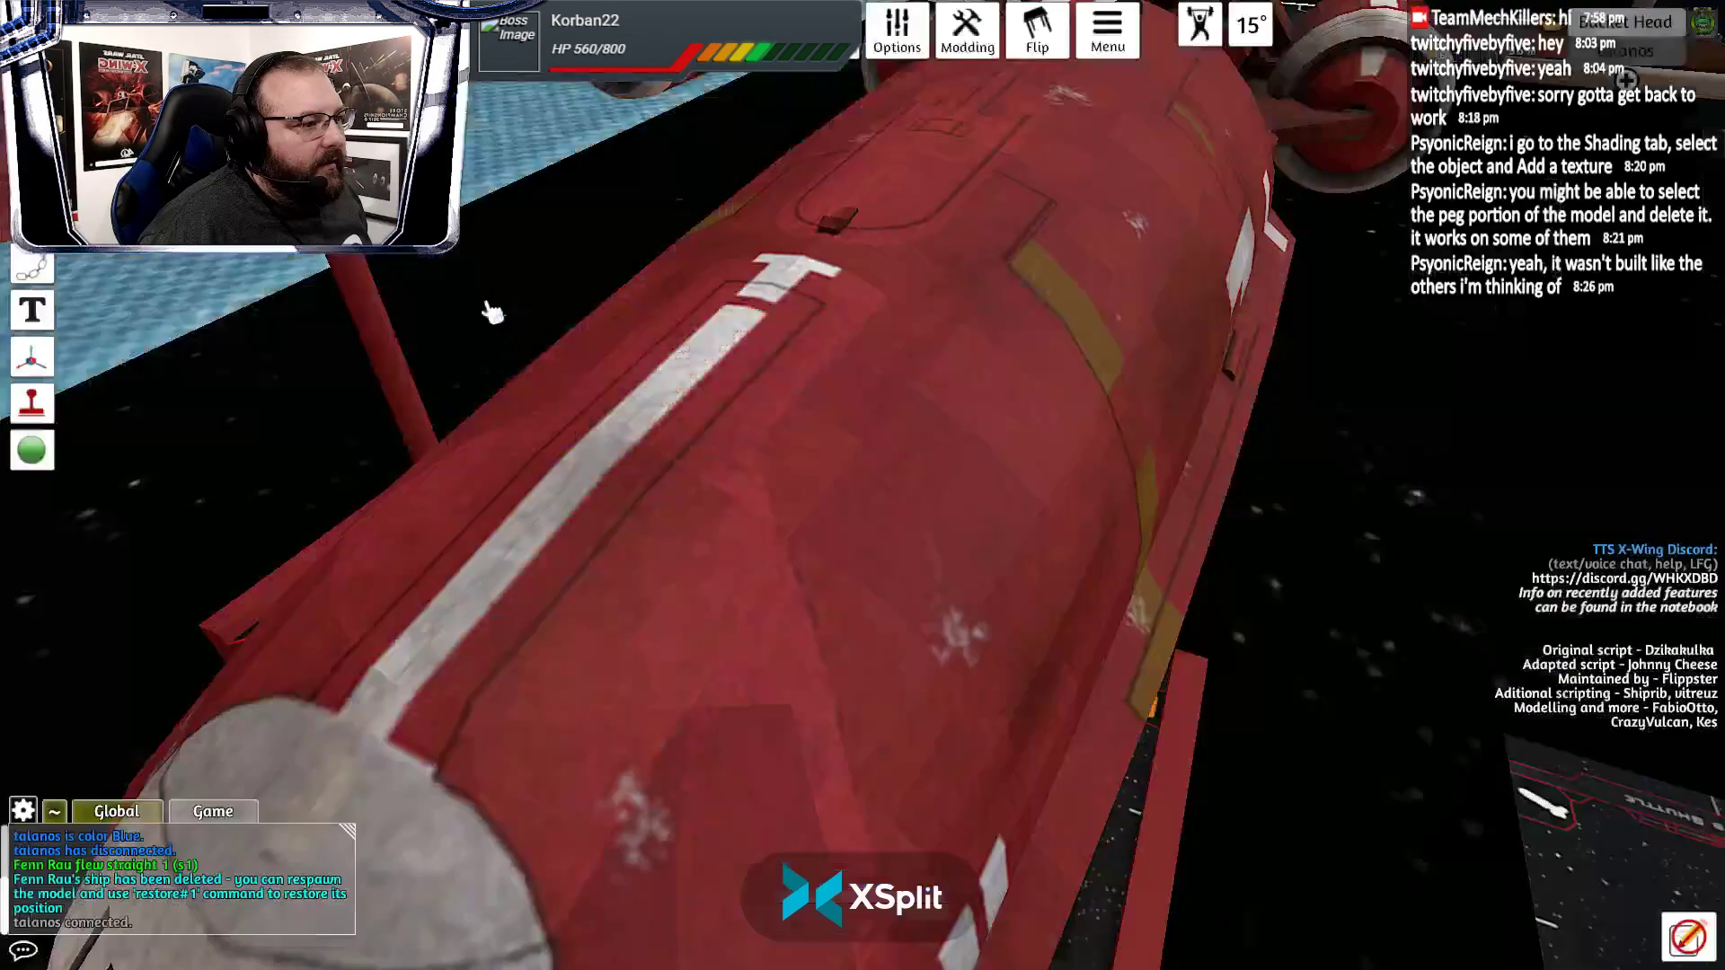
scroll(808, 532, down, 5)
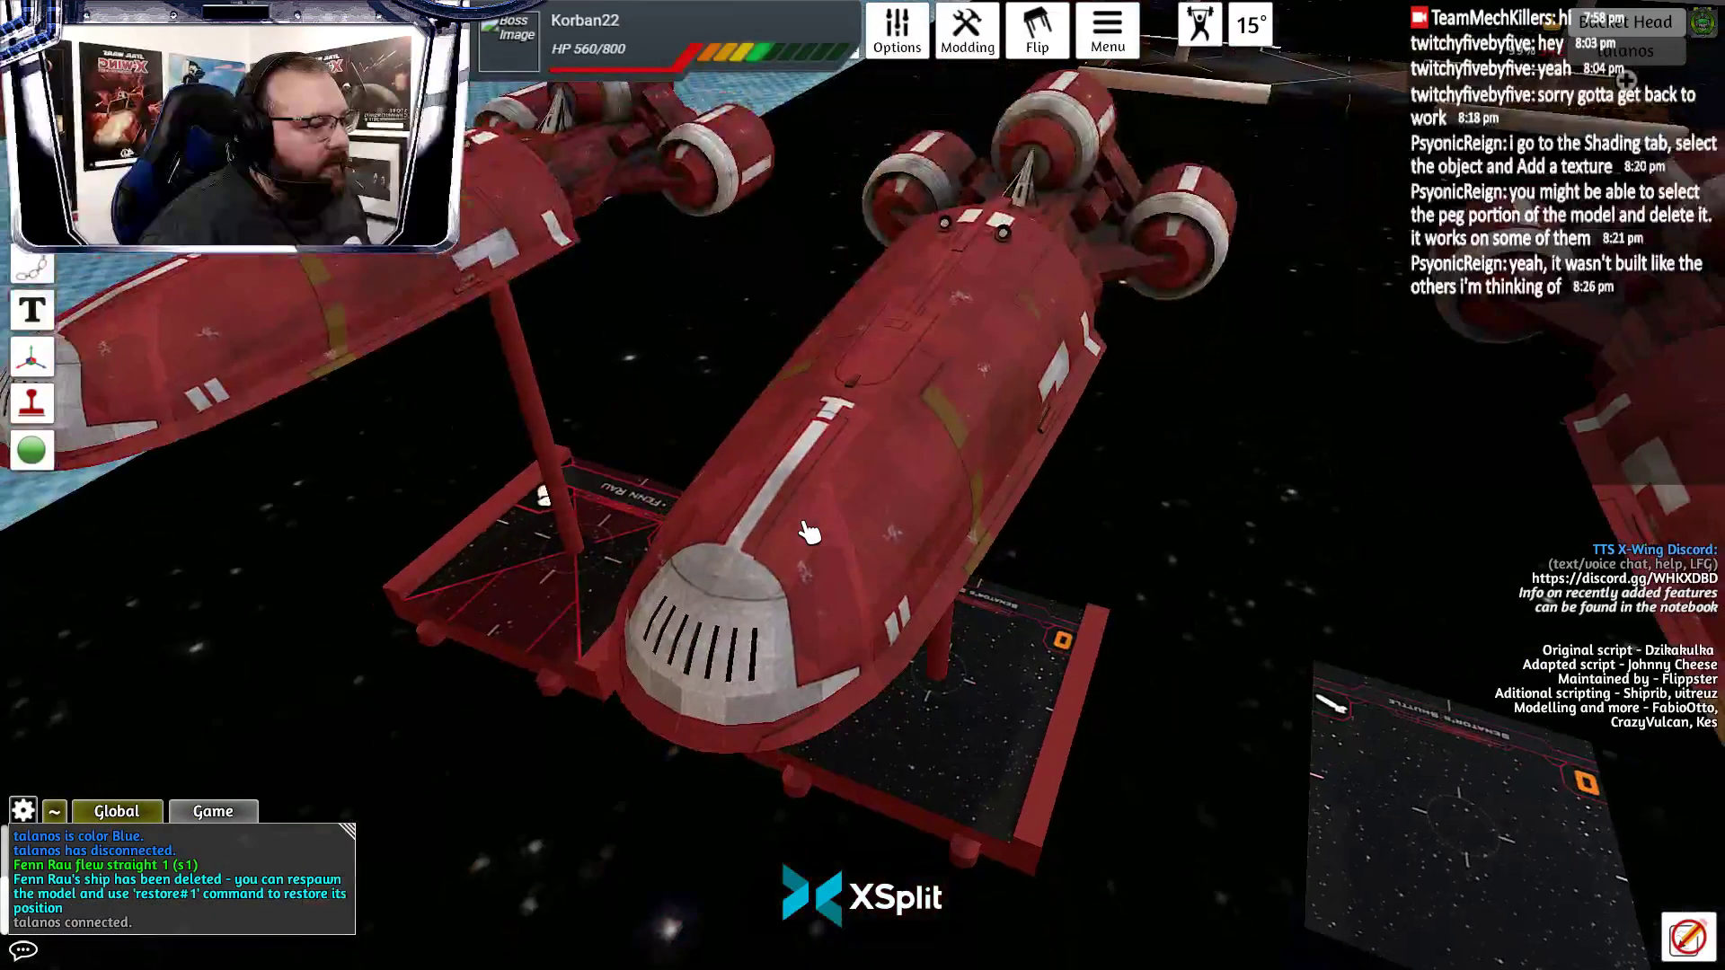
scroll(809, 422, up, 3)
key(alt+Tab)
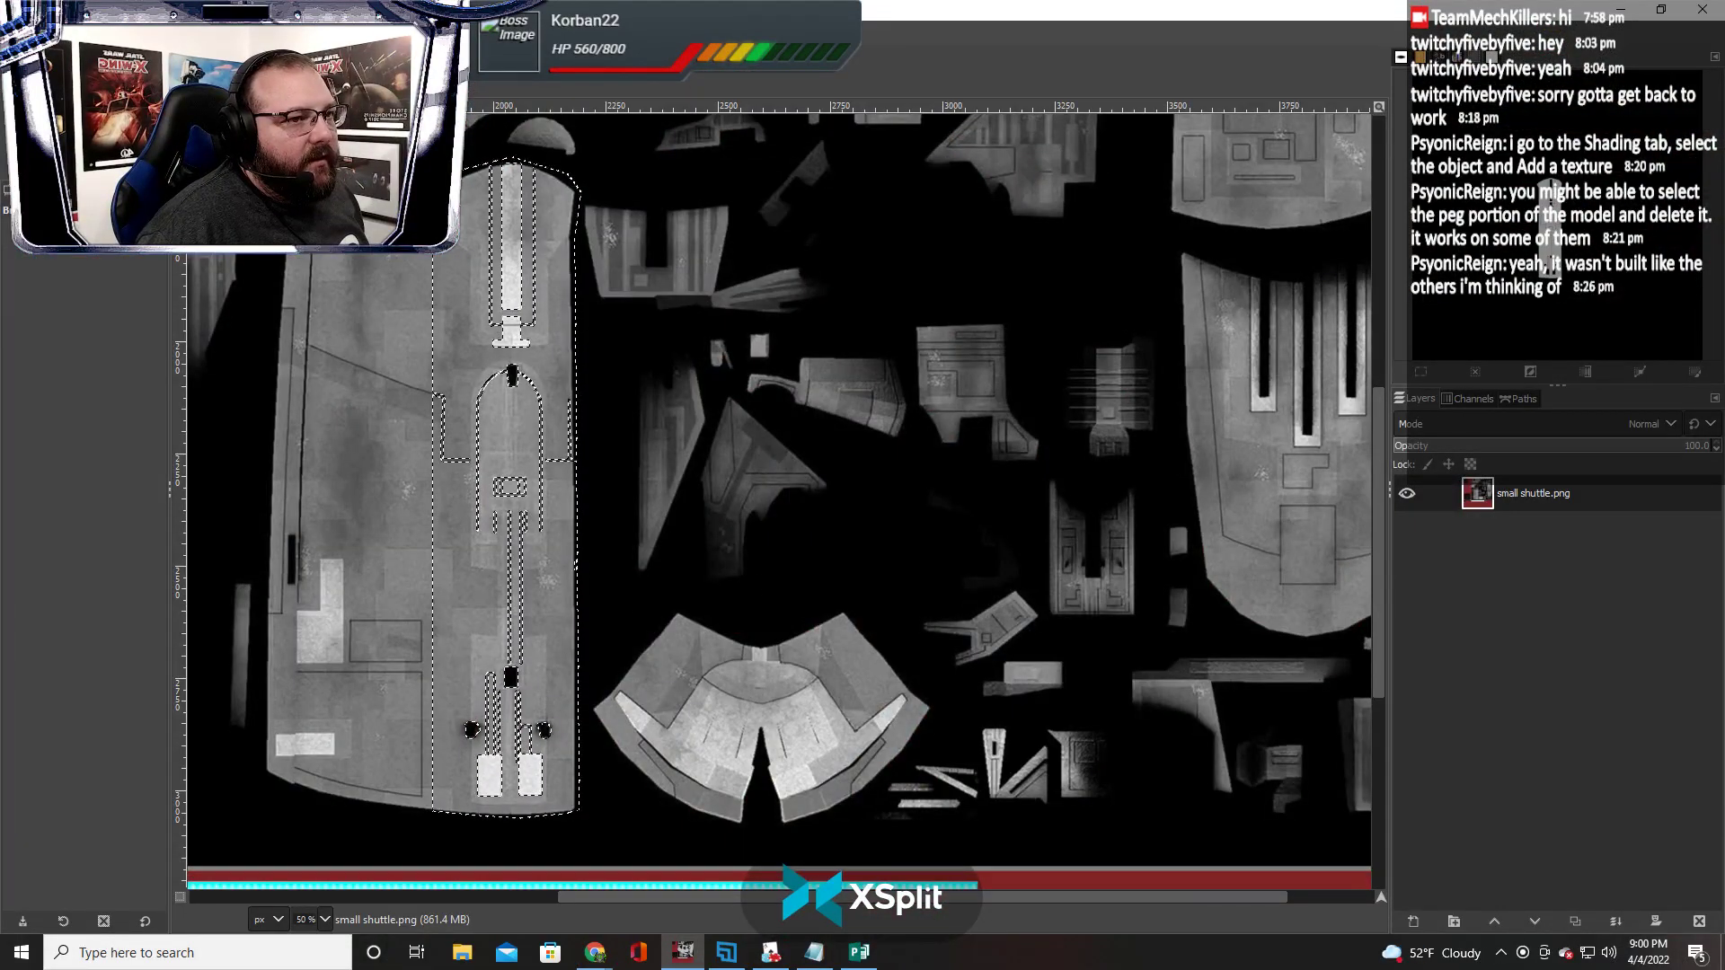
click(43, 29)
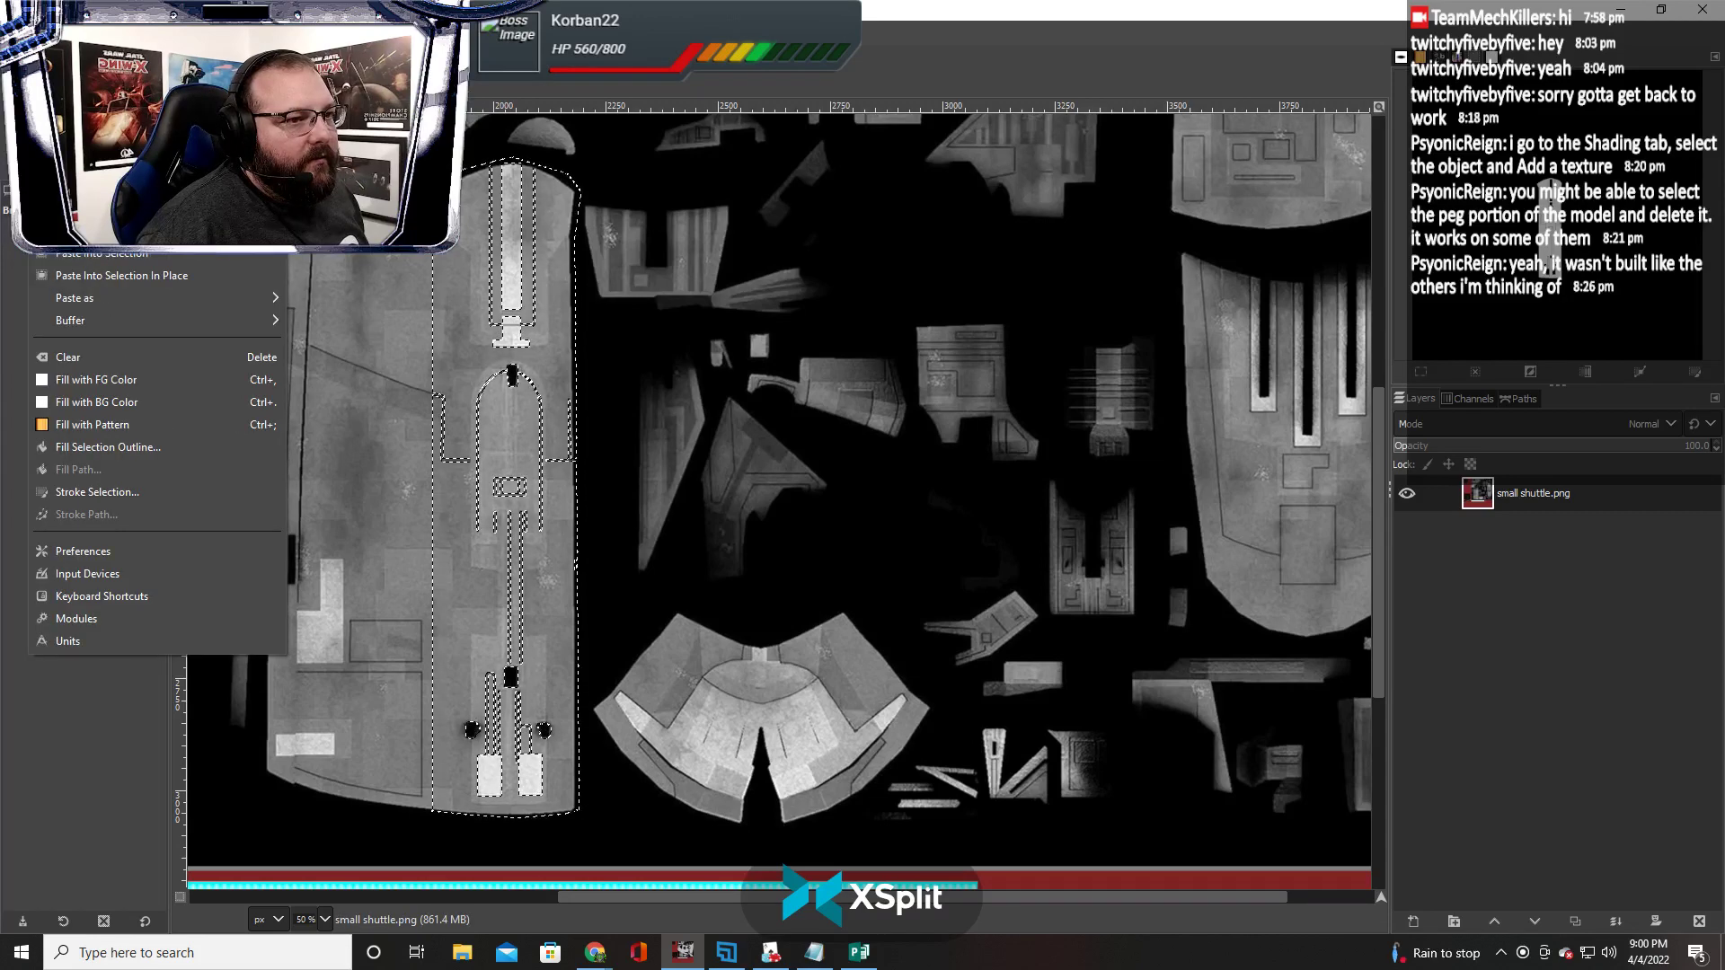
mouse_move(113, 30)
key(Right)
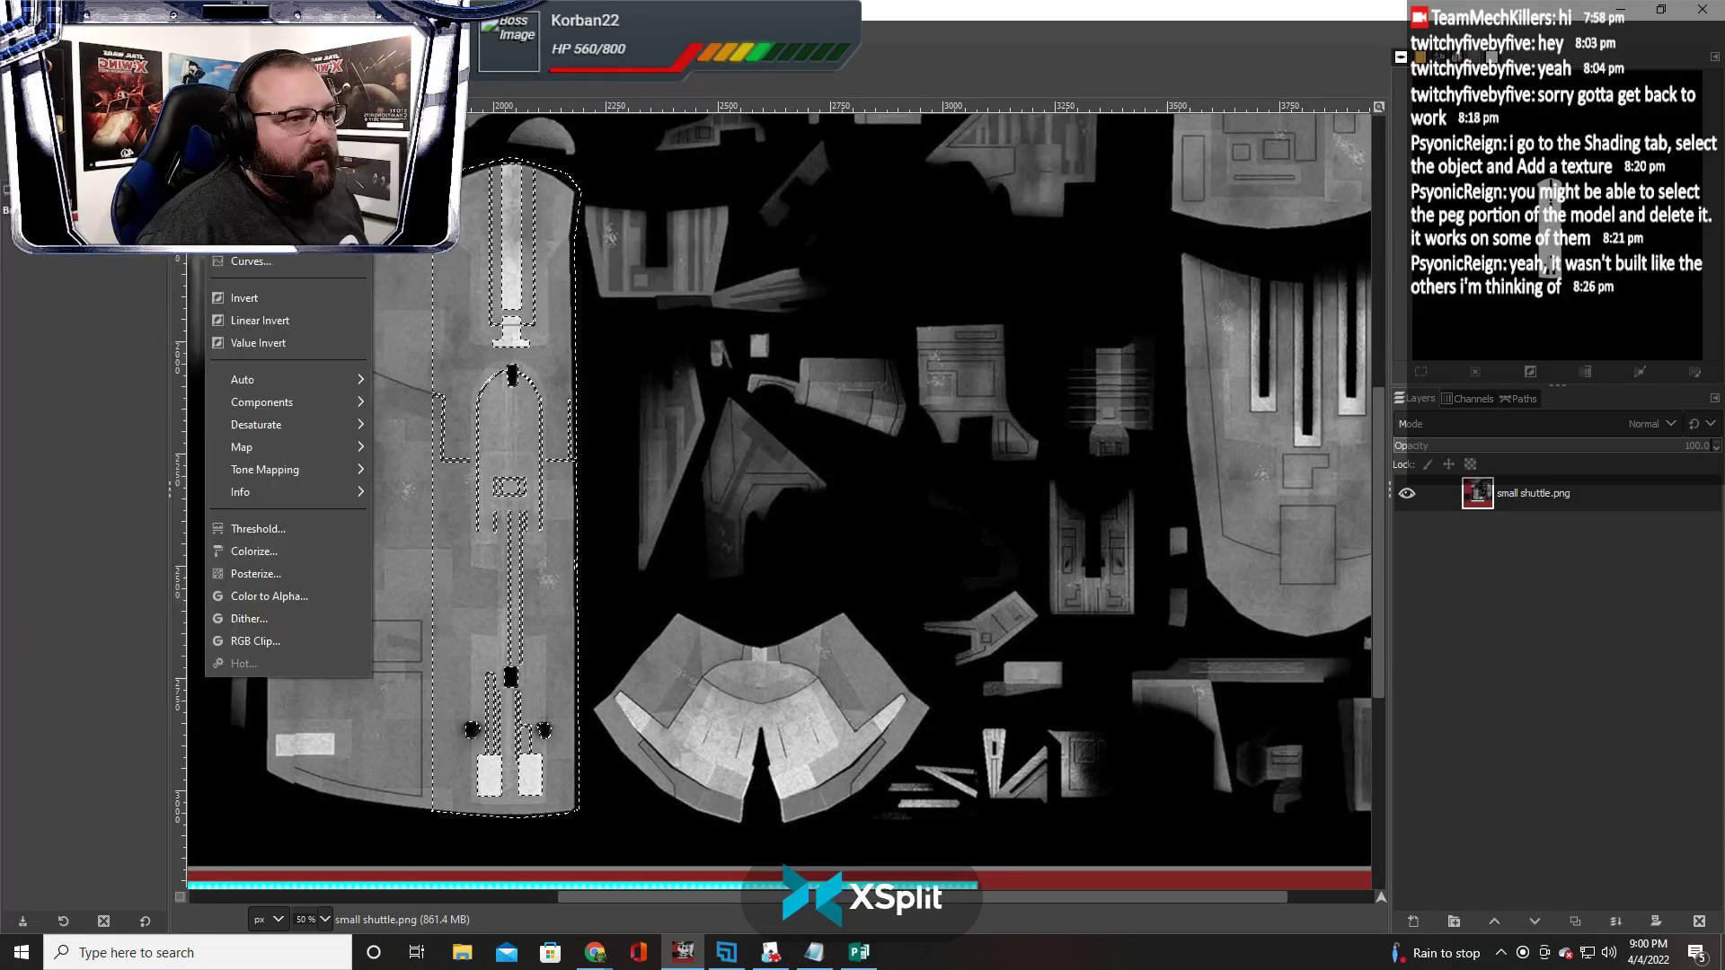
key(Right)
key(Left)
key(Left)
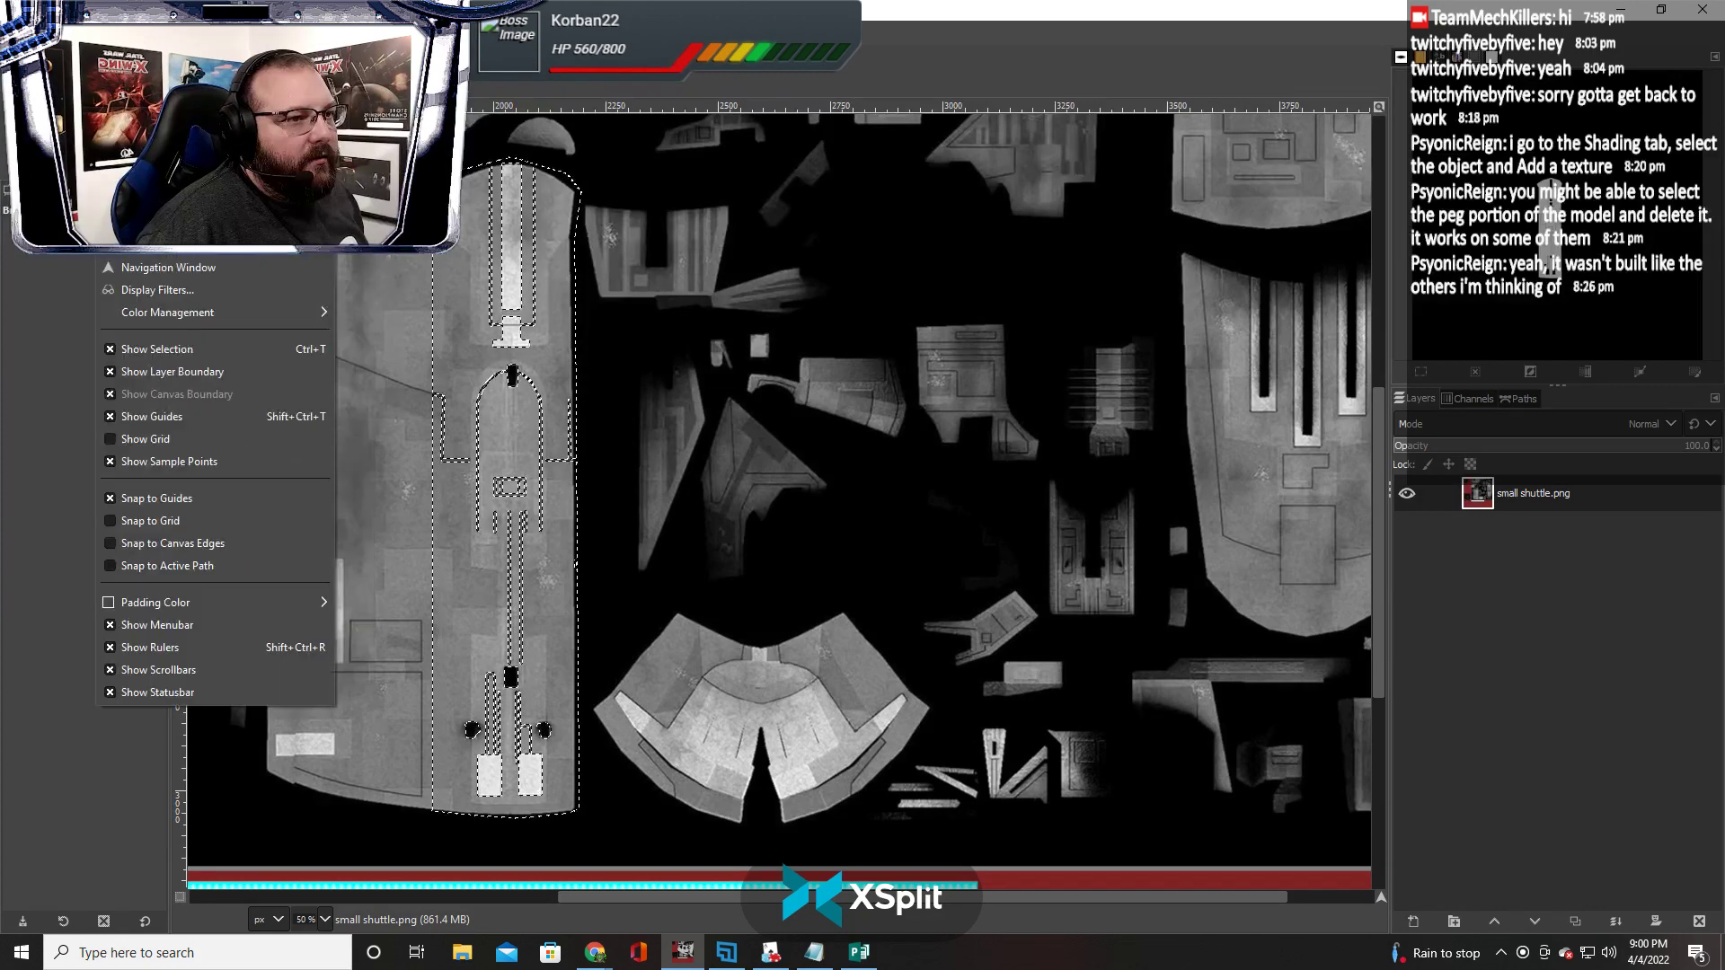
key(Left)
key(Right)
key(Left)
key(Left)
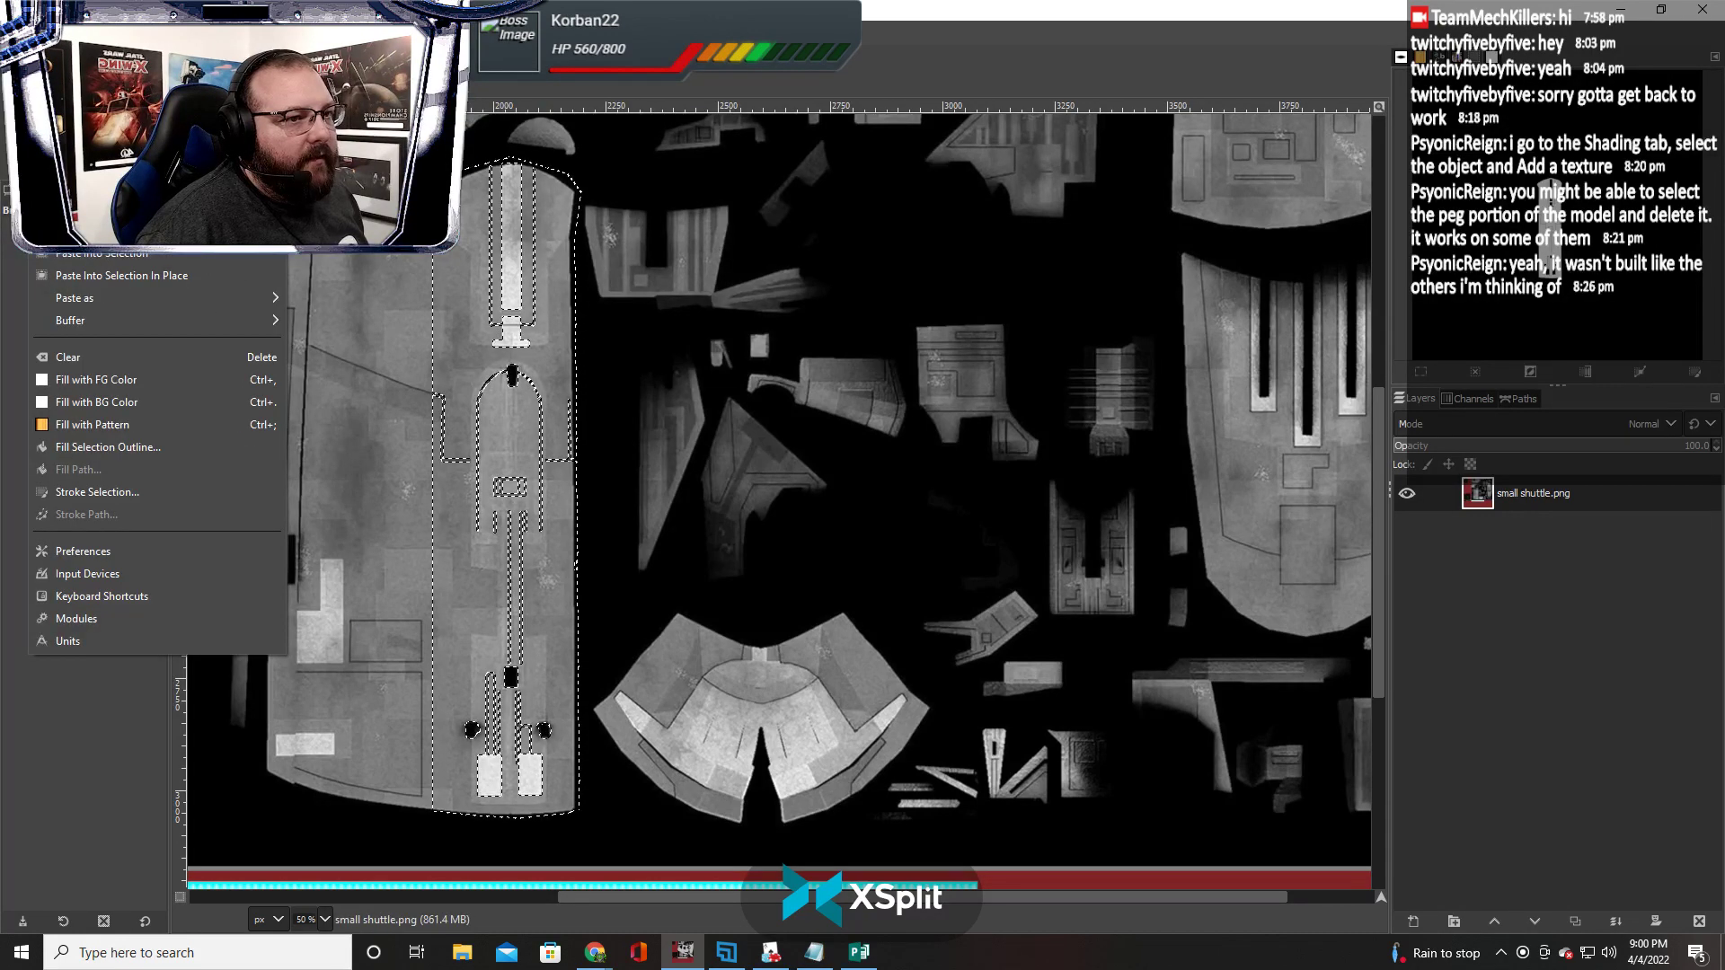
mouse_move(226, 29)
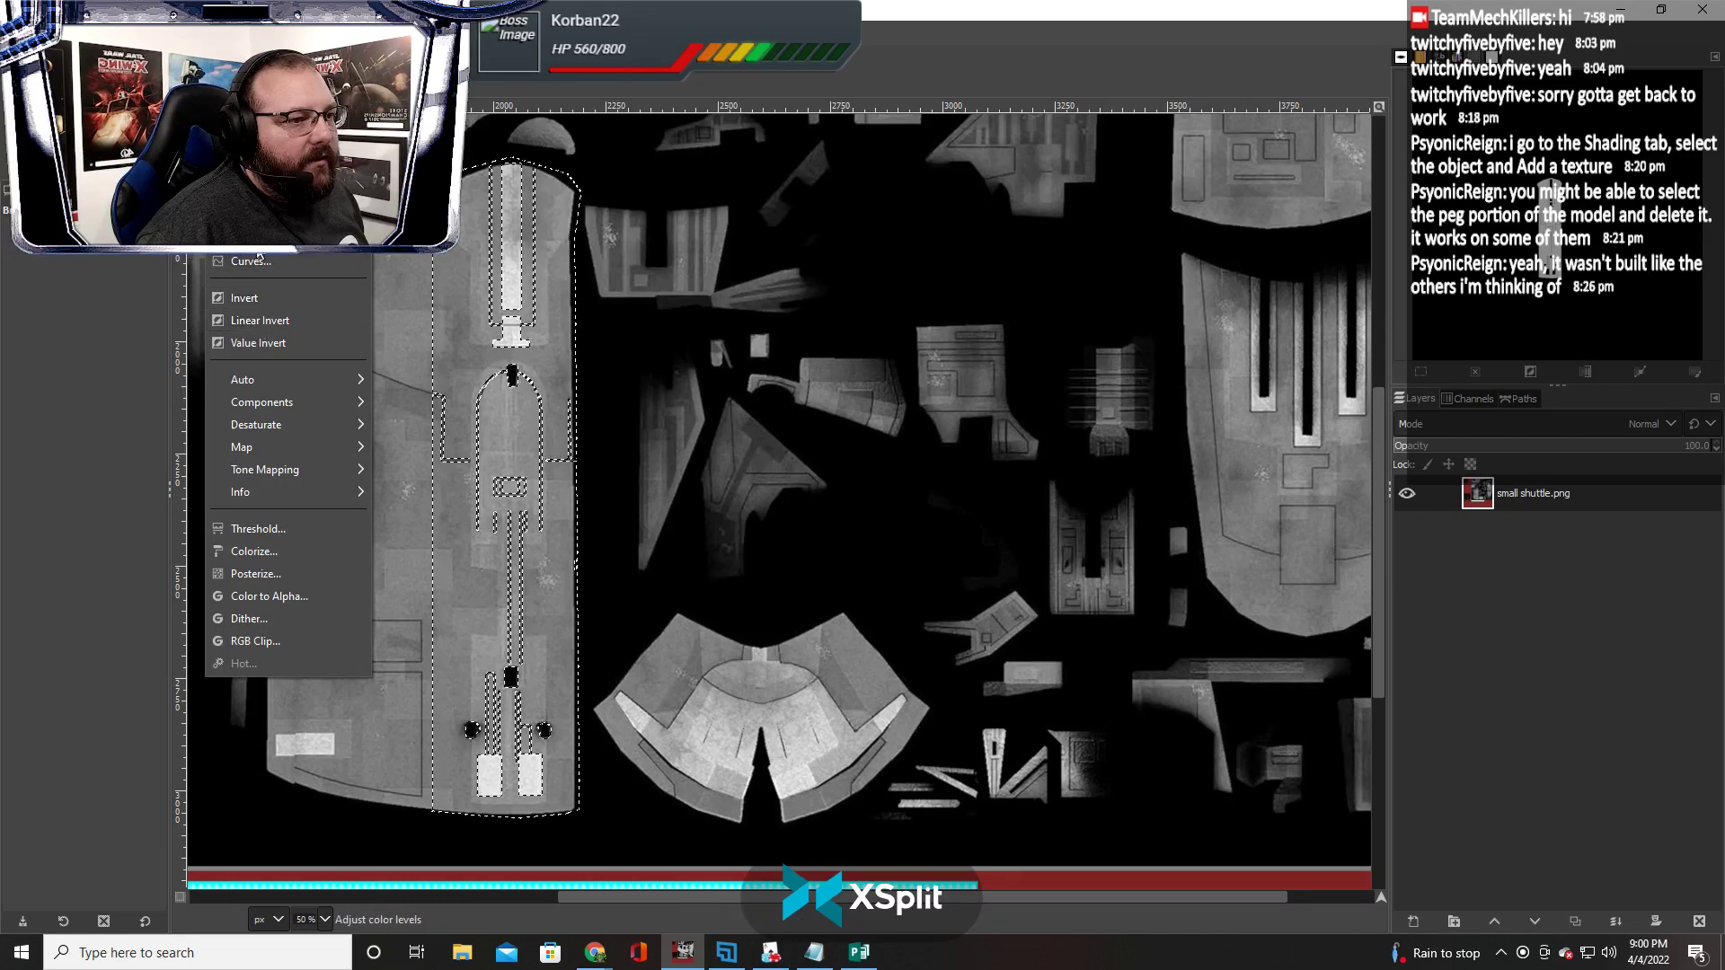
click(251, 193)
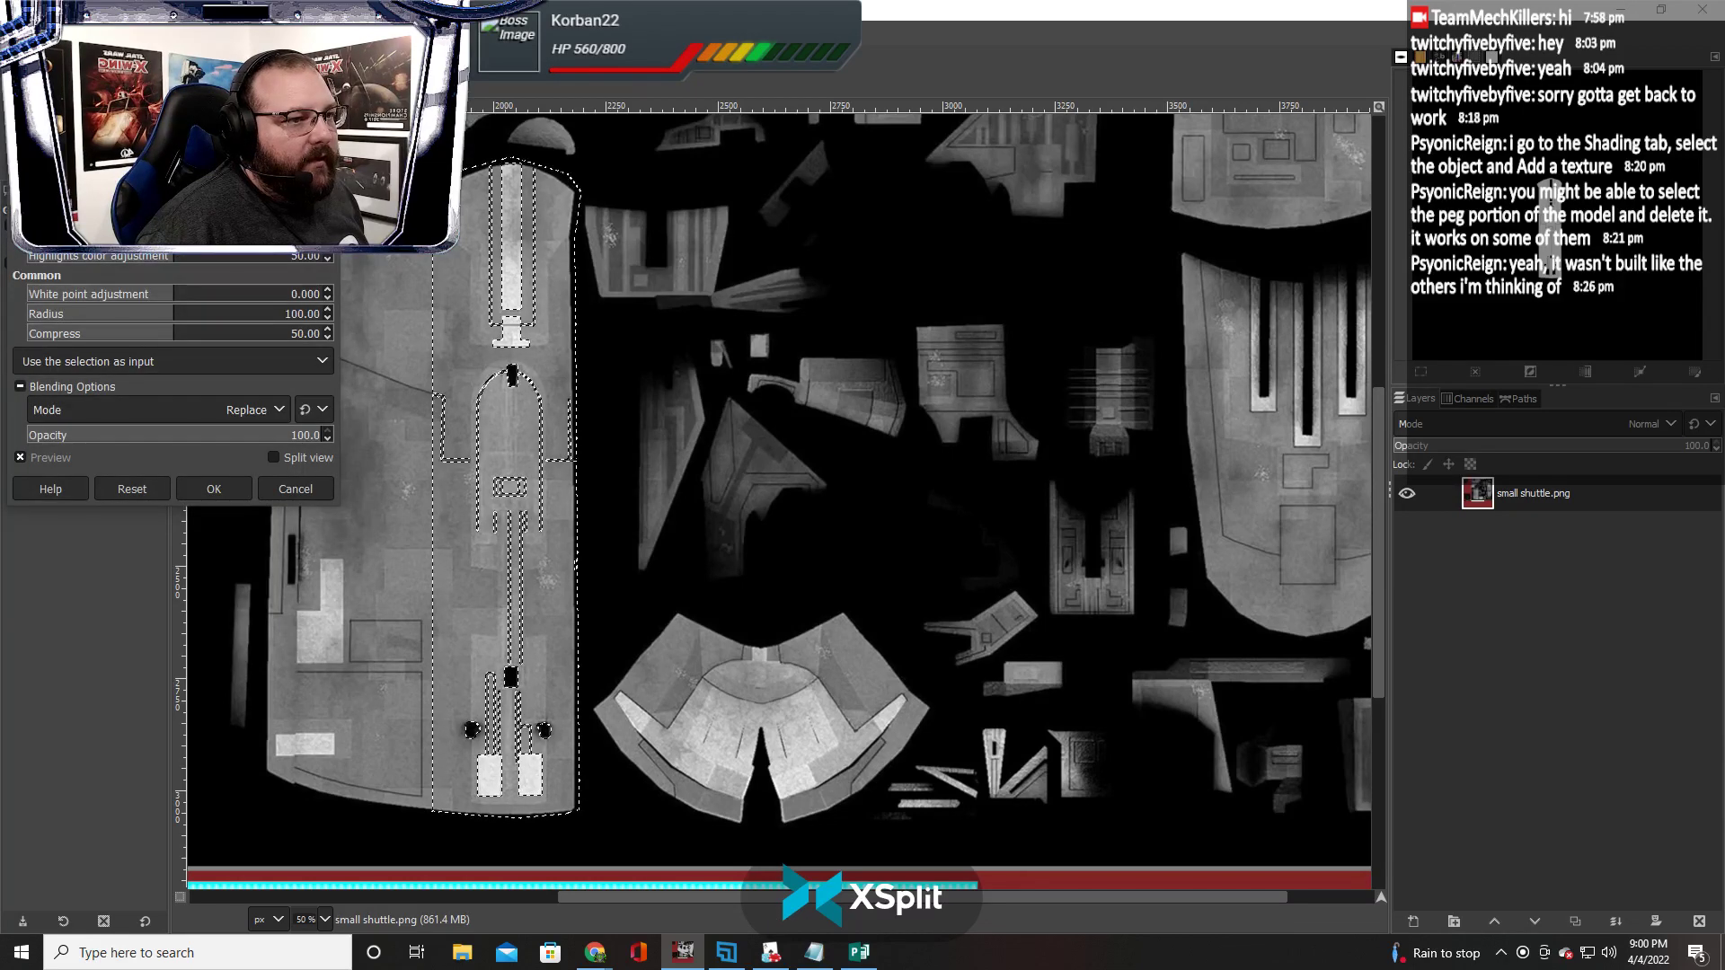
key(Escape)
Apply Brightness-Contrast to the selected central hull panel with brightness 80 and contrast 40
click(226, 29)
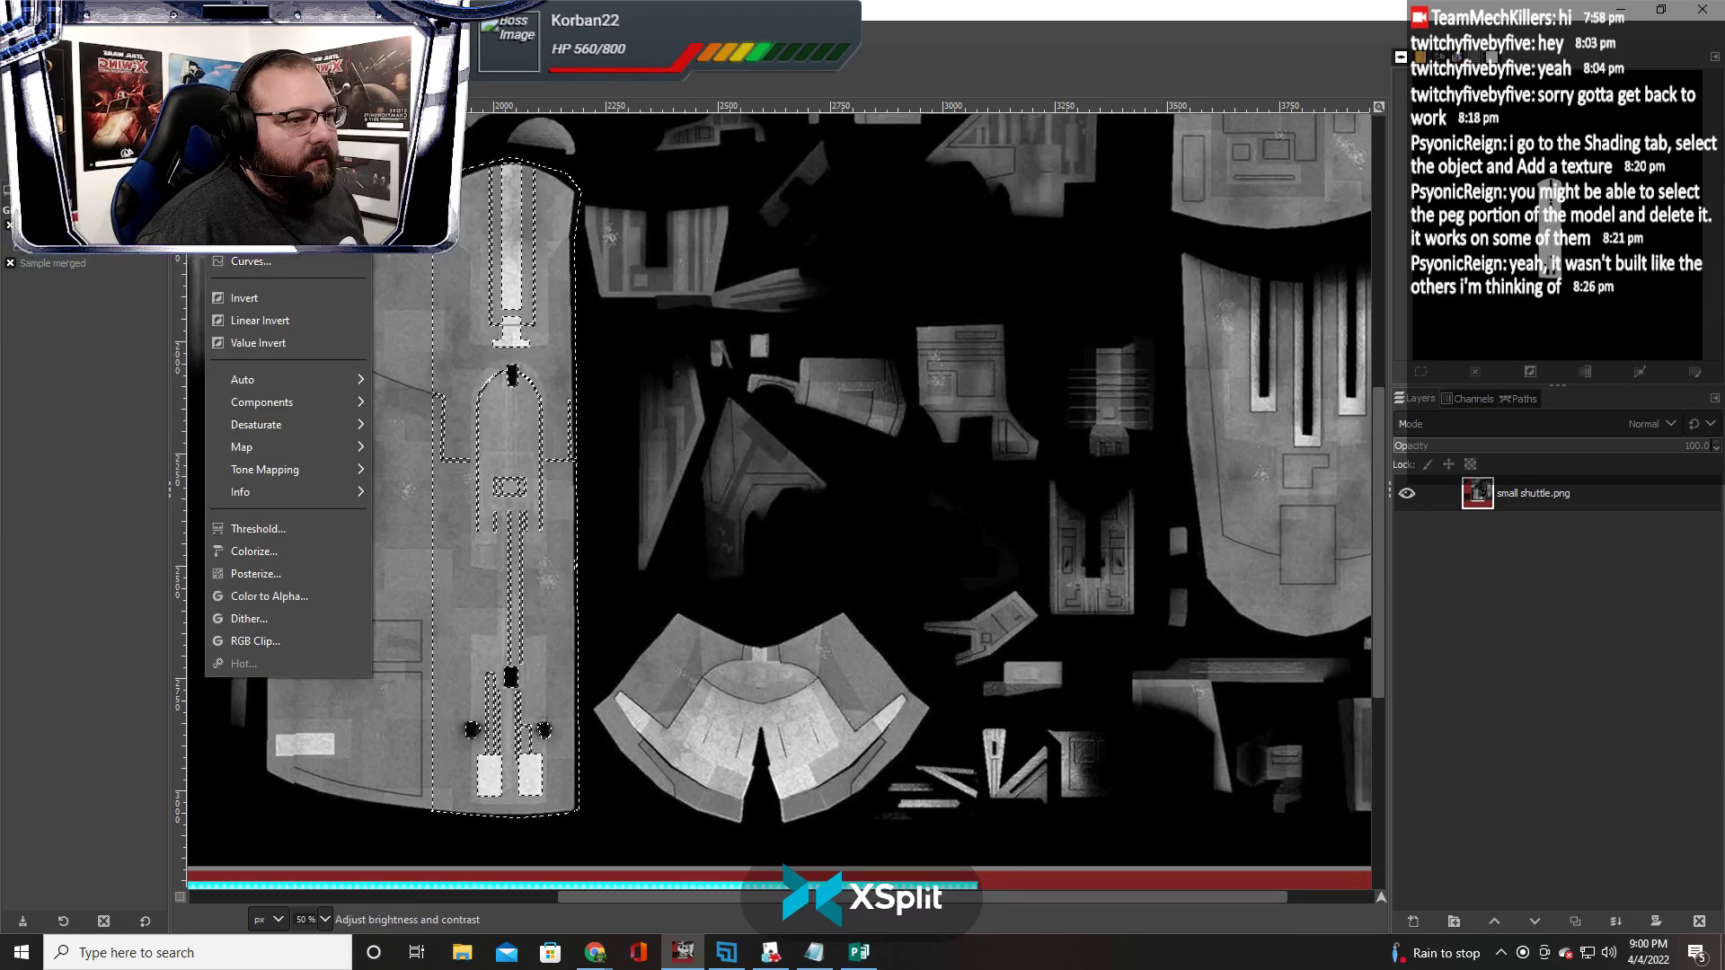
key(Return)
drag(209, 290, 322, 294)
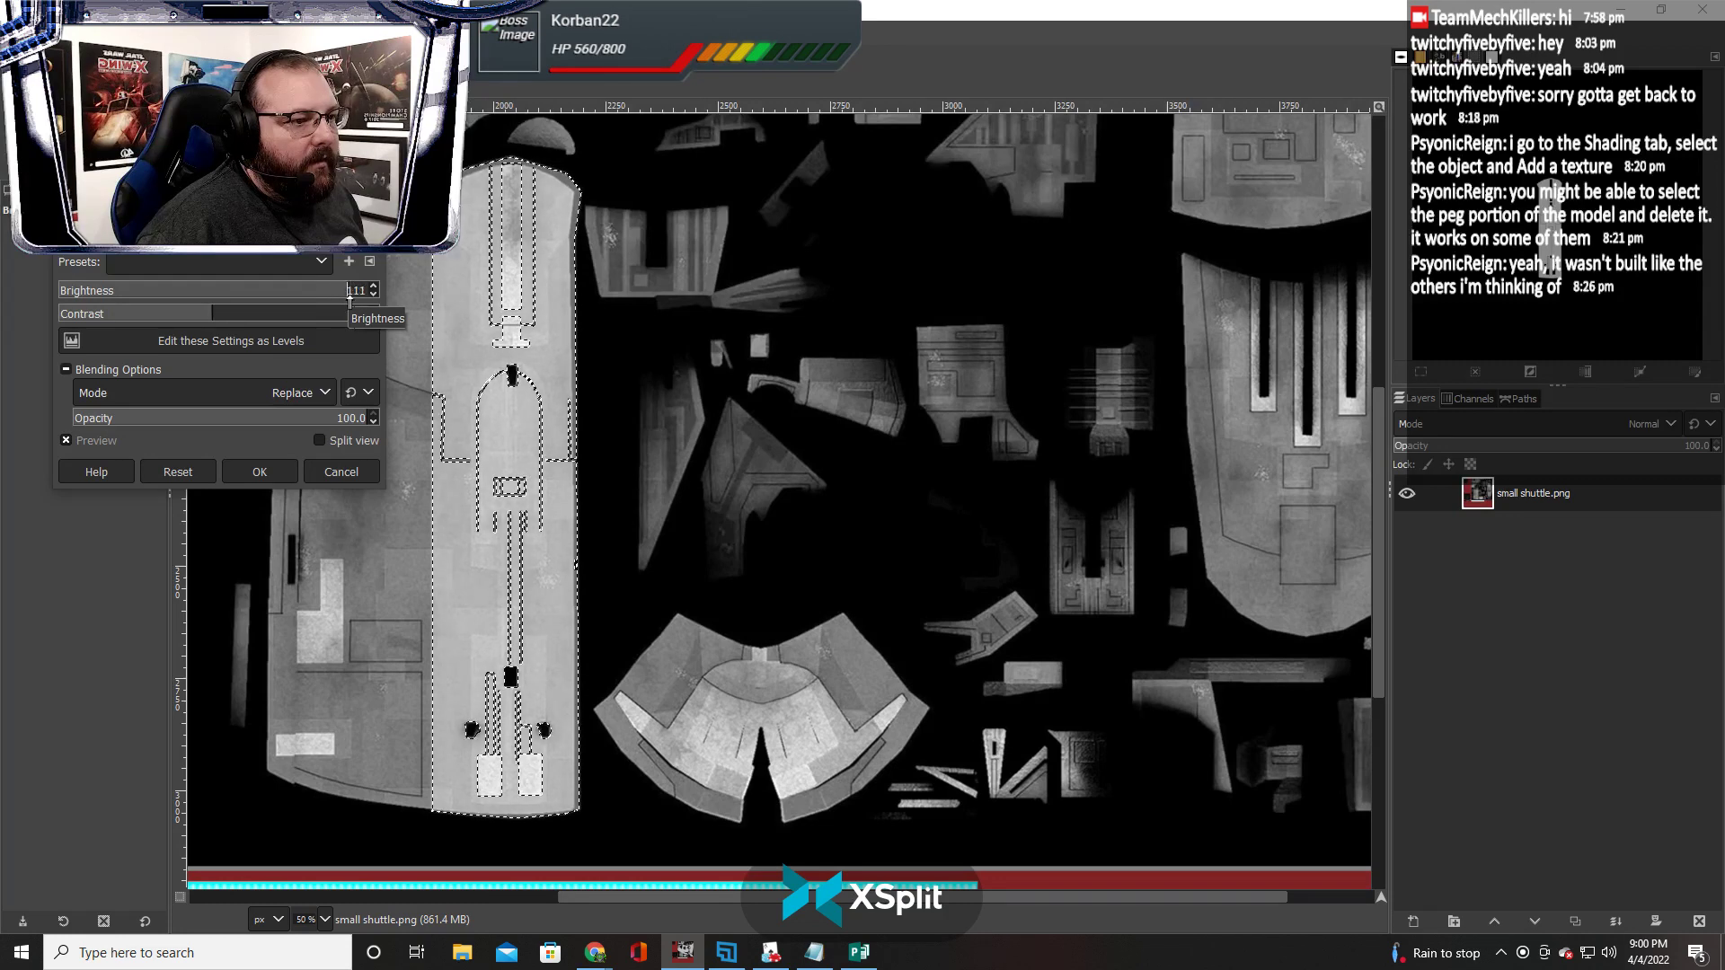
mouse_move(350, 302)
mouse_down()
mouse_move(387, 302)
mouse_move(322, 303)
mouse_up()
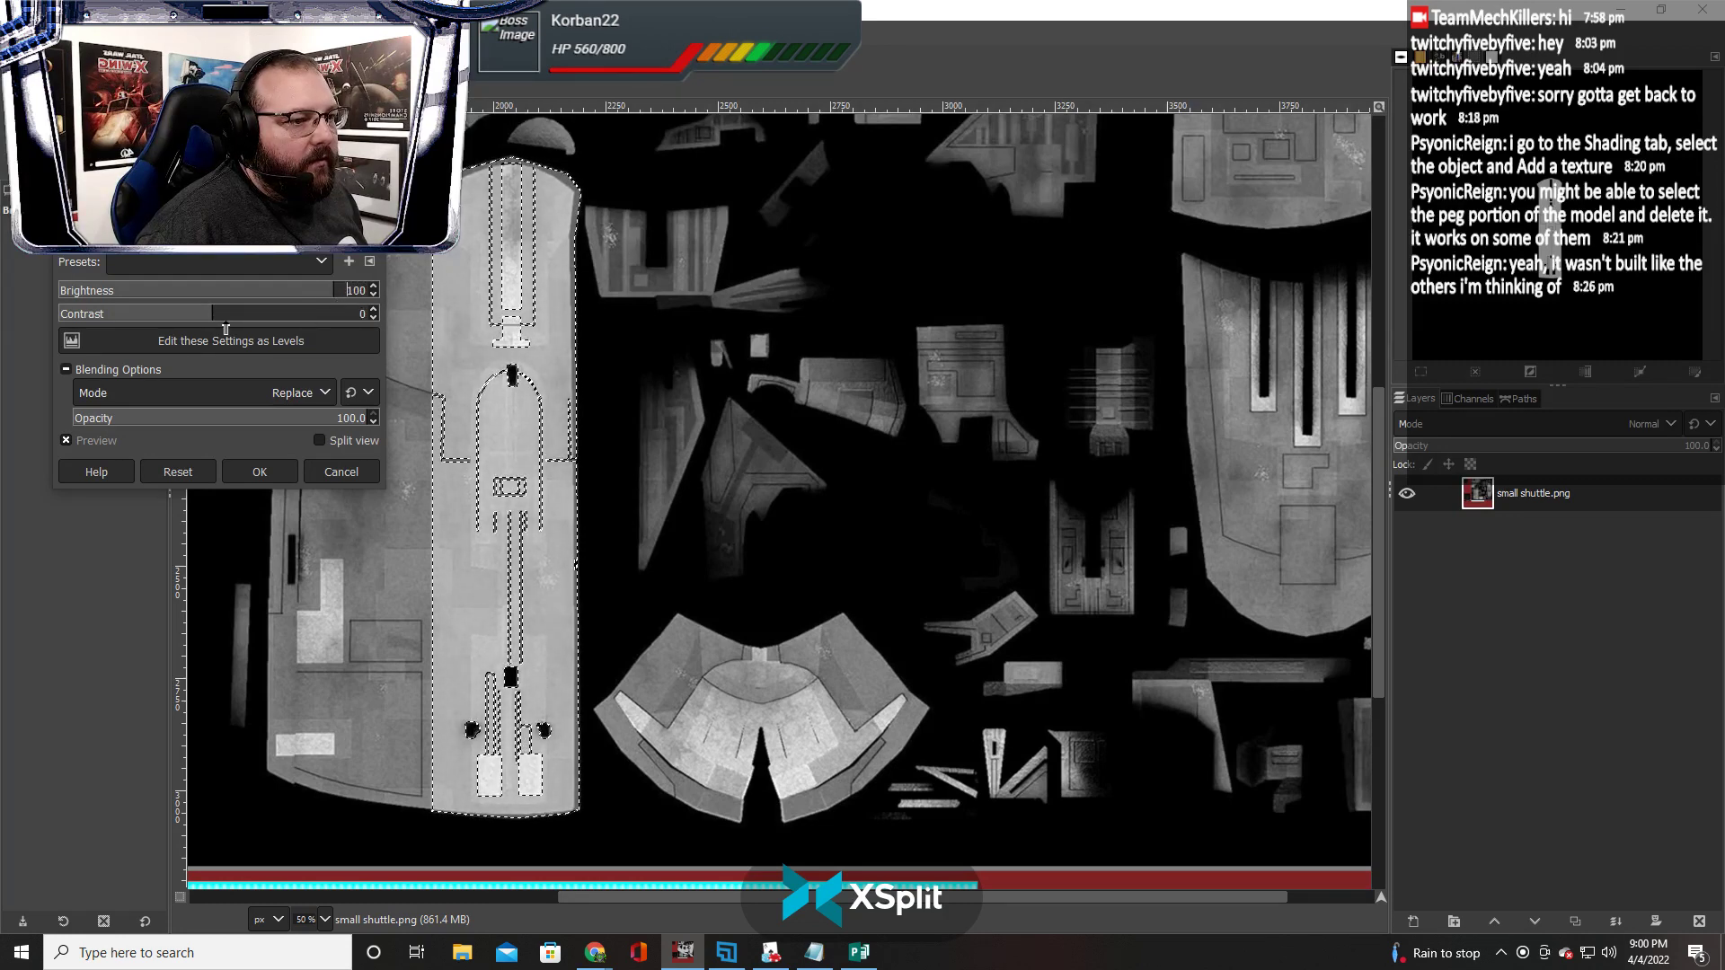
drag(261, 321, 270, 322)
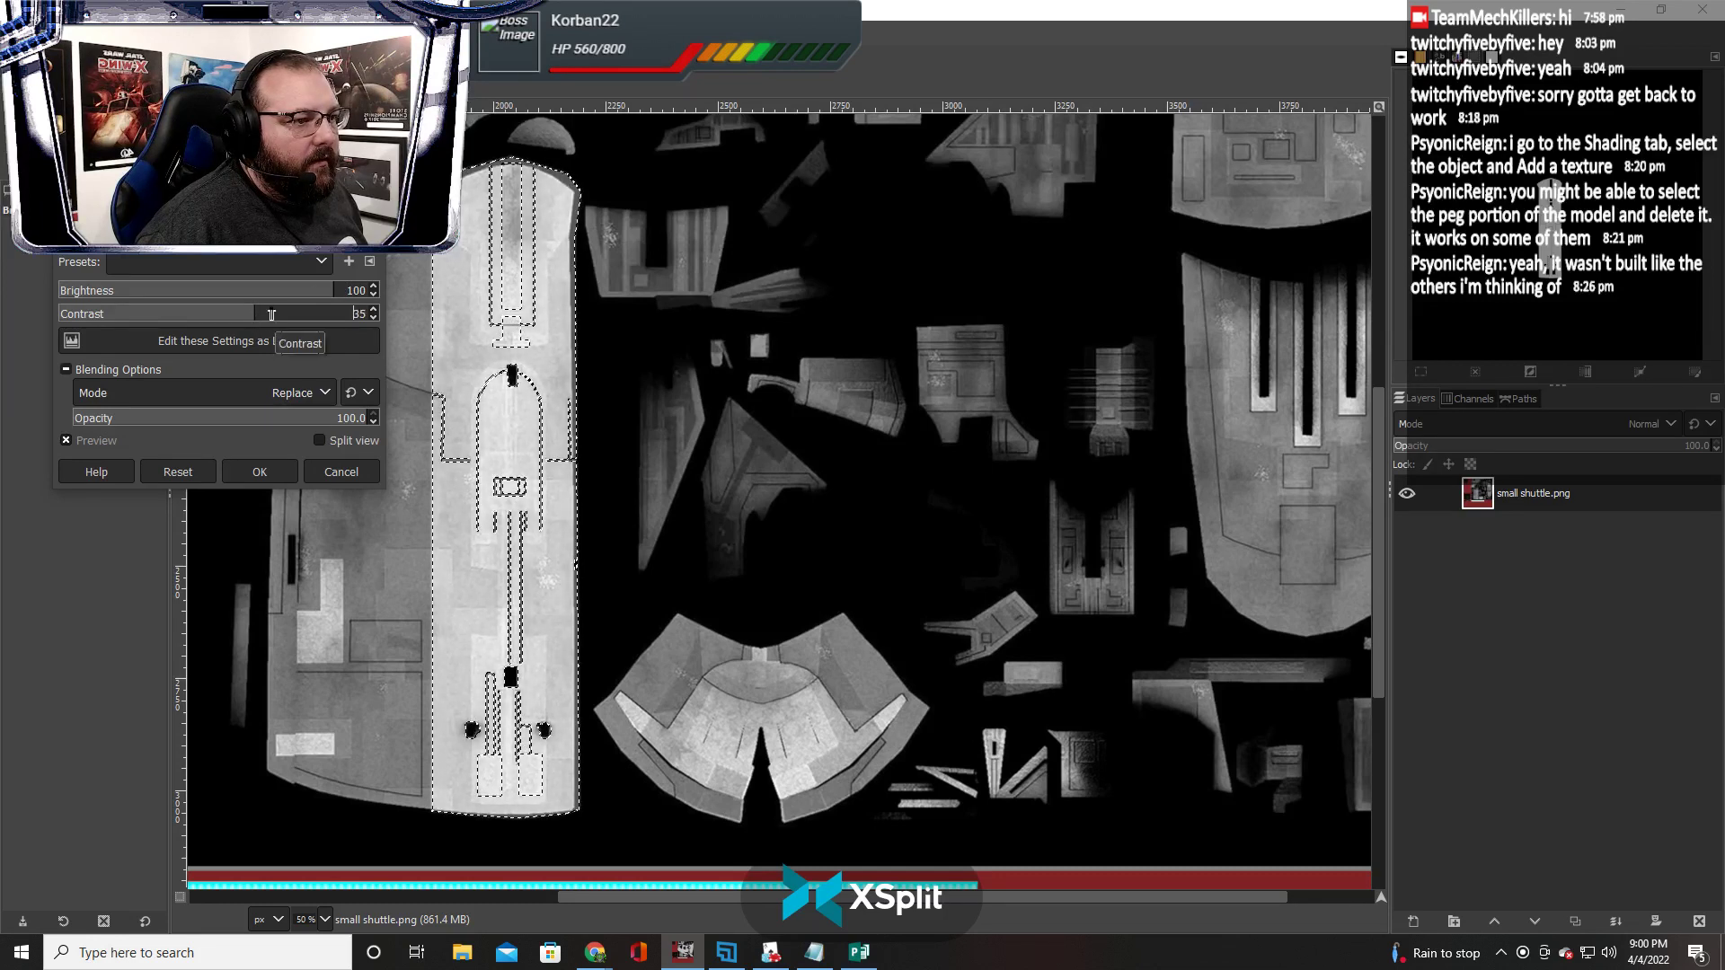
click(321, 290)
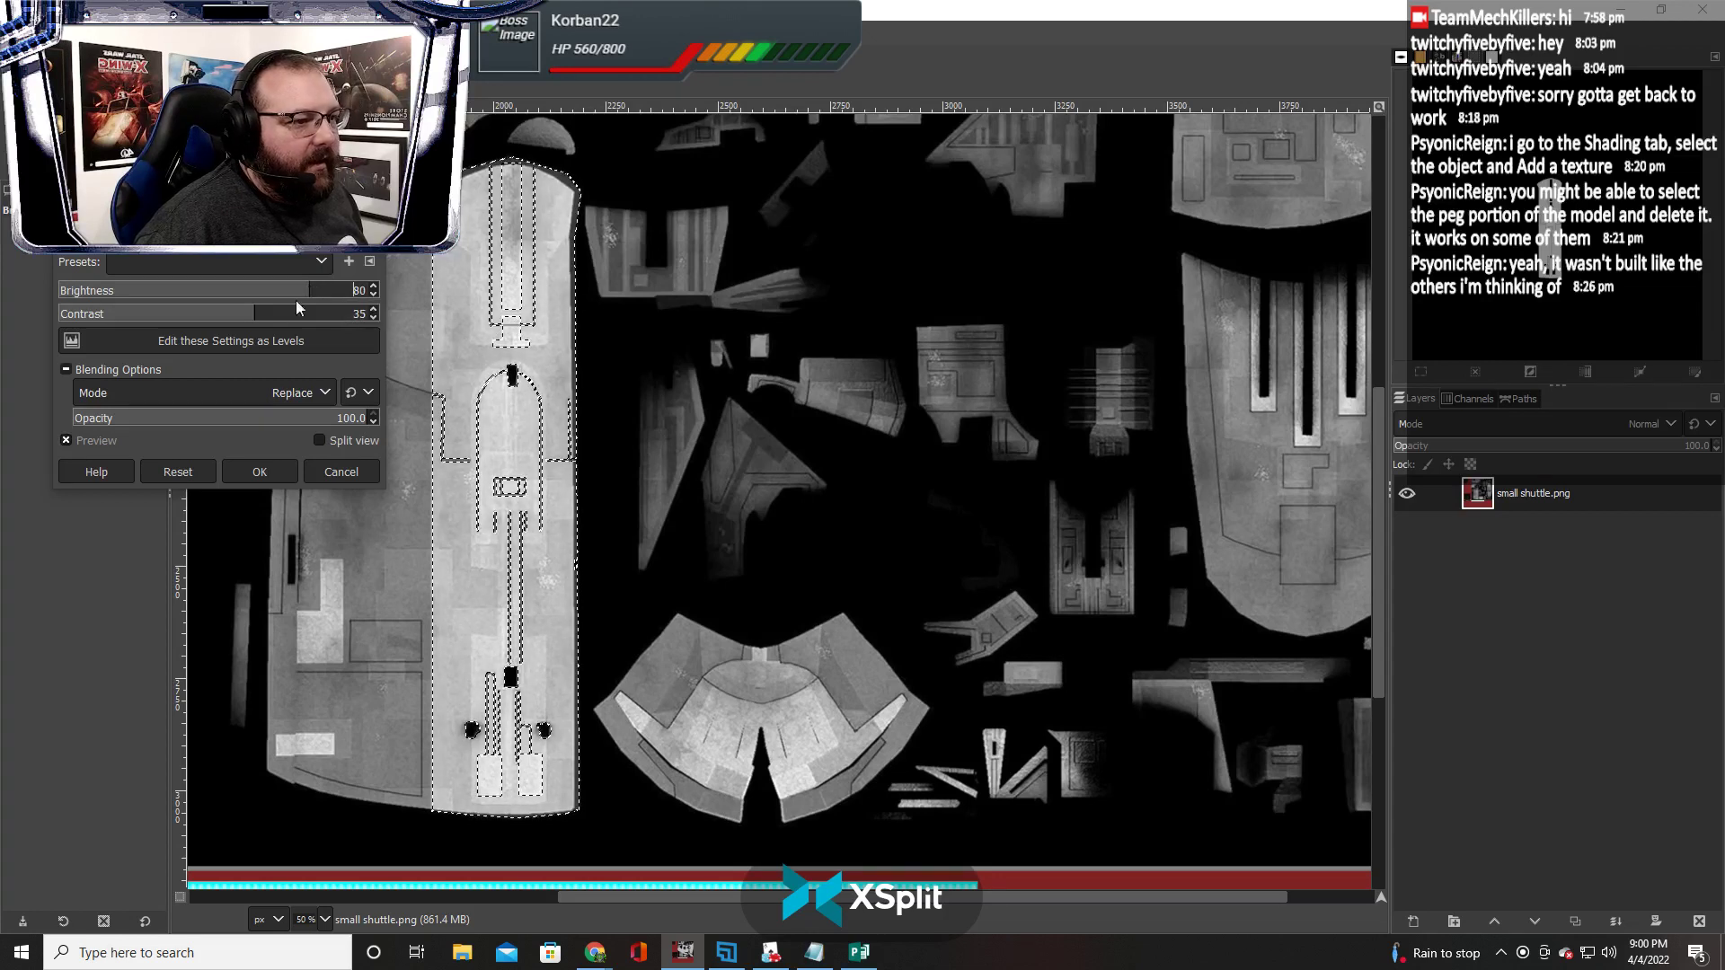
click(260, 314)
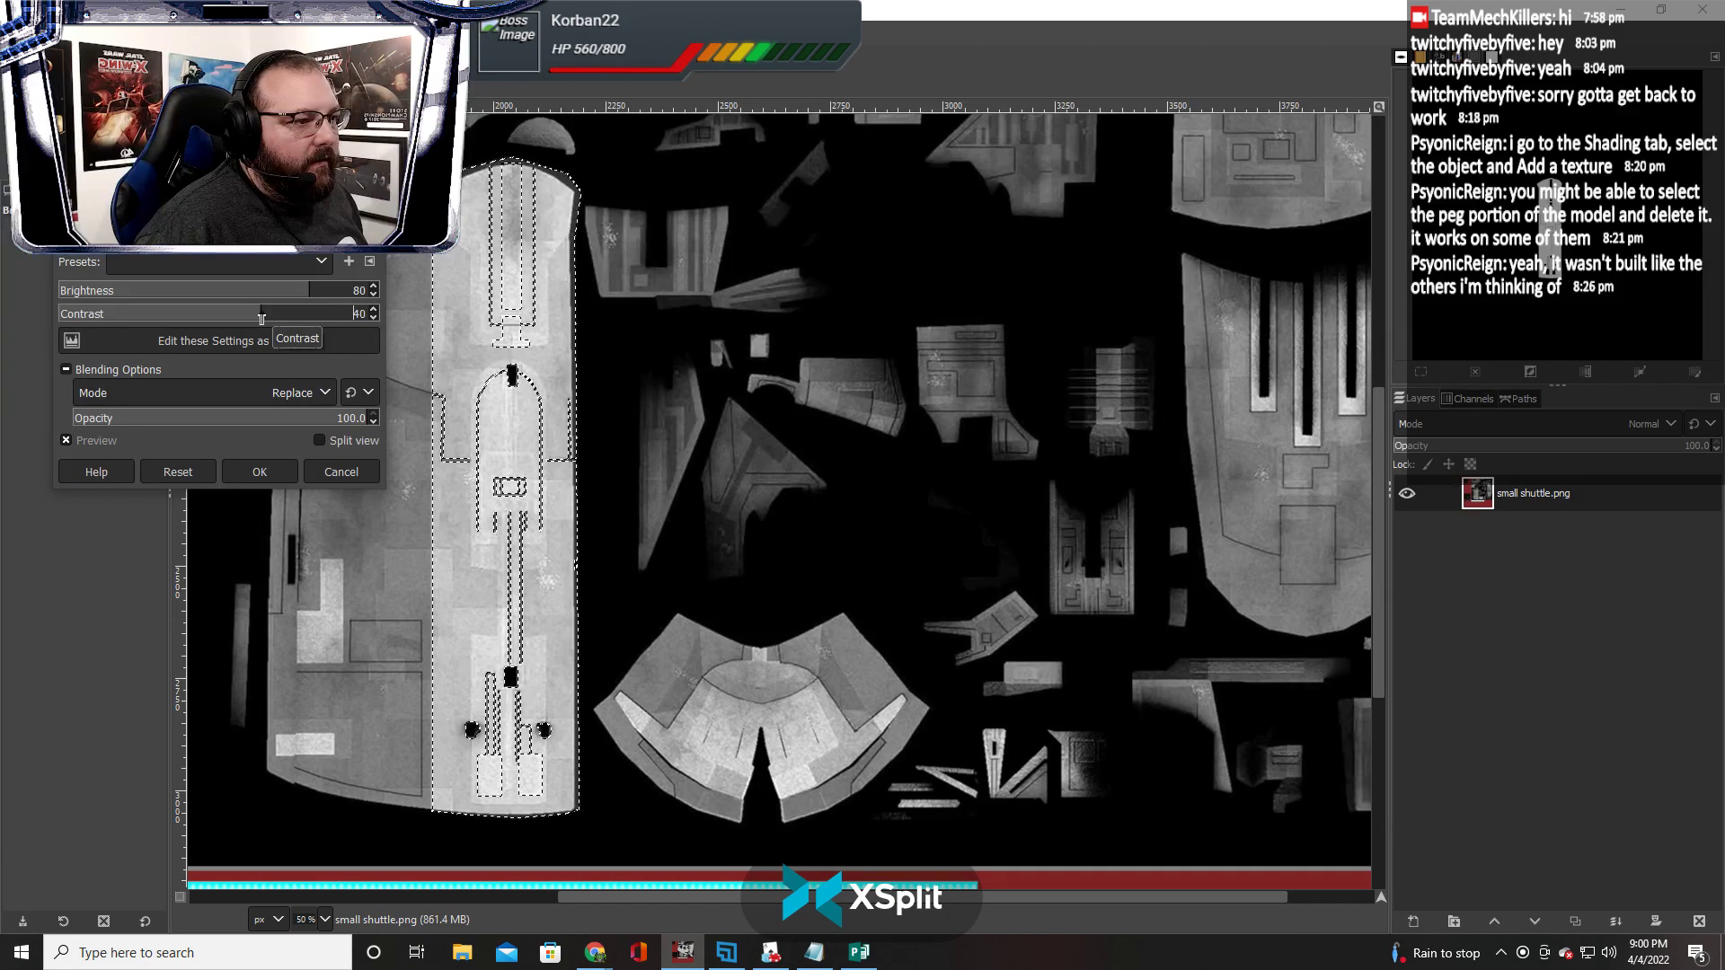
click(265, 476)
Select the entire shuttle texture, copy it to the clipboard and switch to Publisher
click(75, 29)
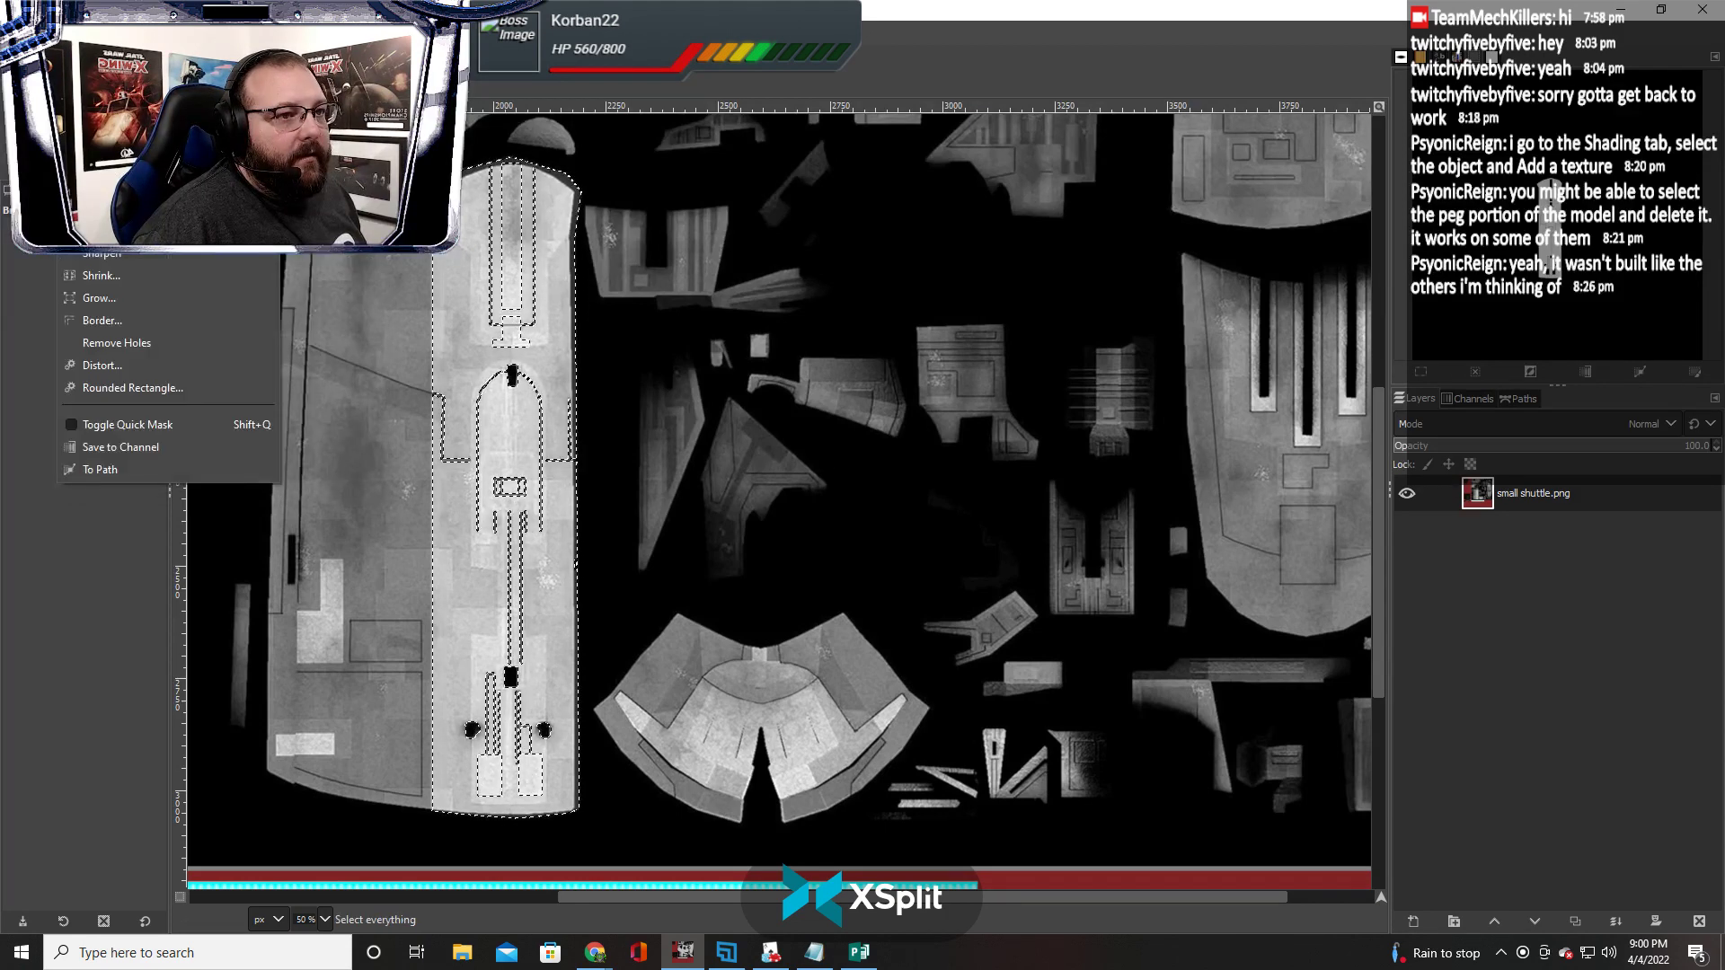
click(90, 58)
key(ctrl+c)
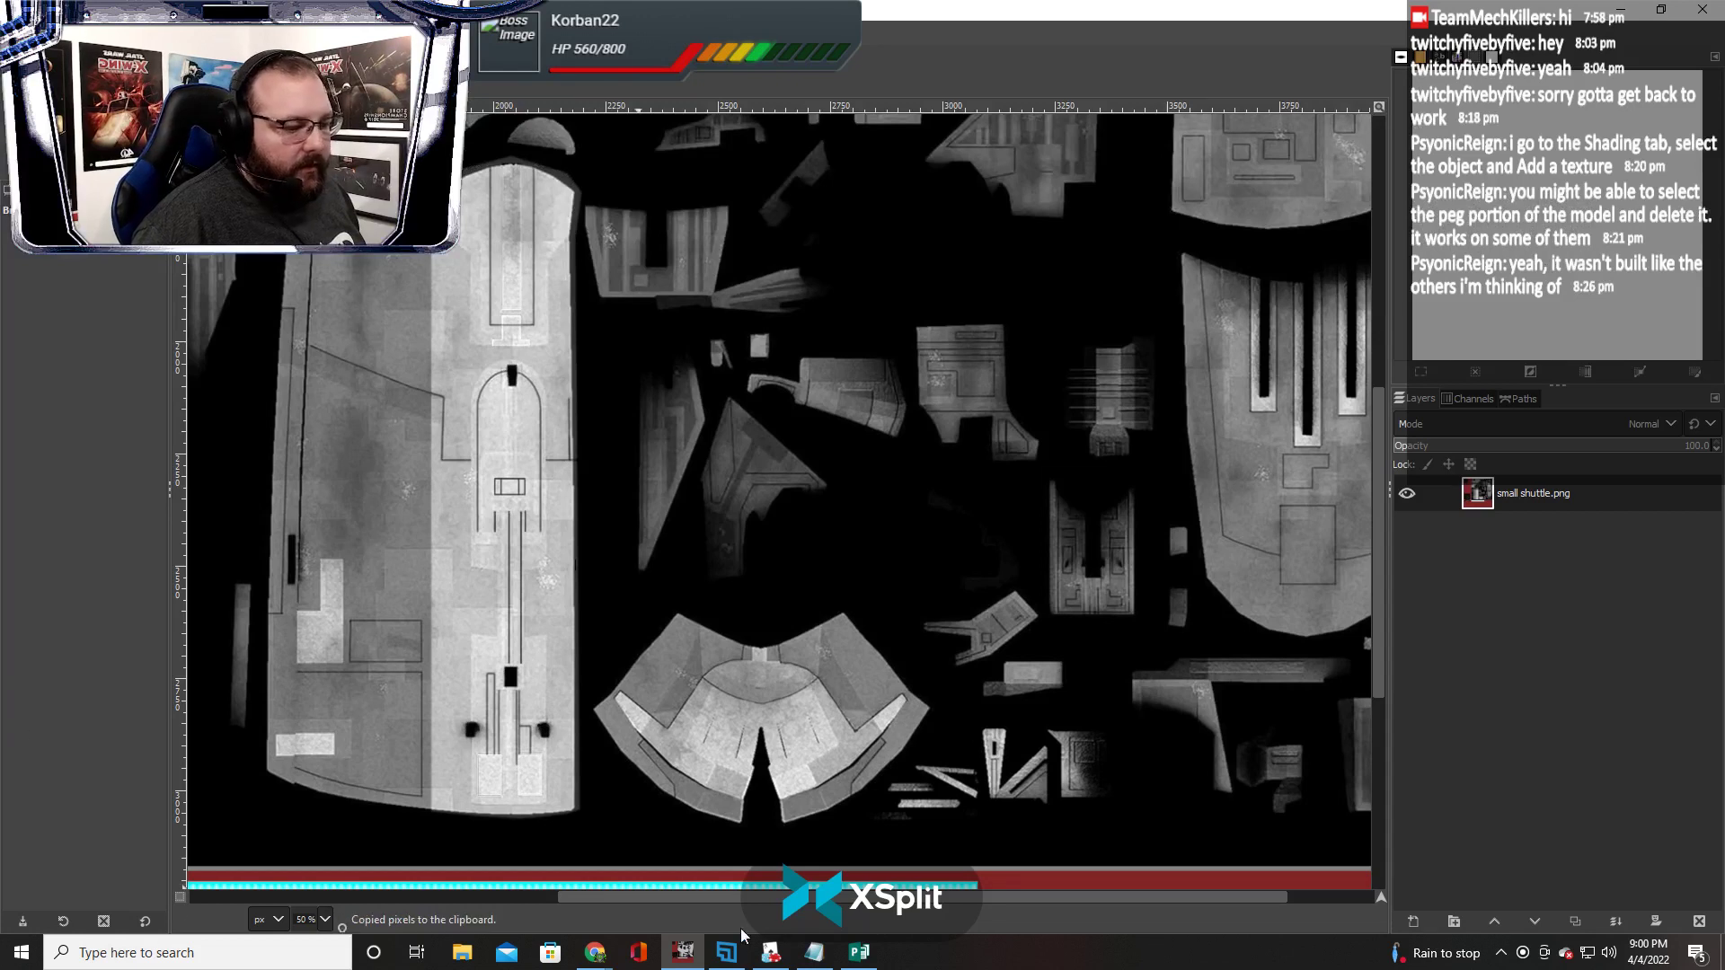
key(alt+Tab)
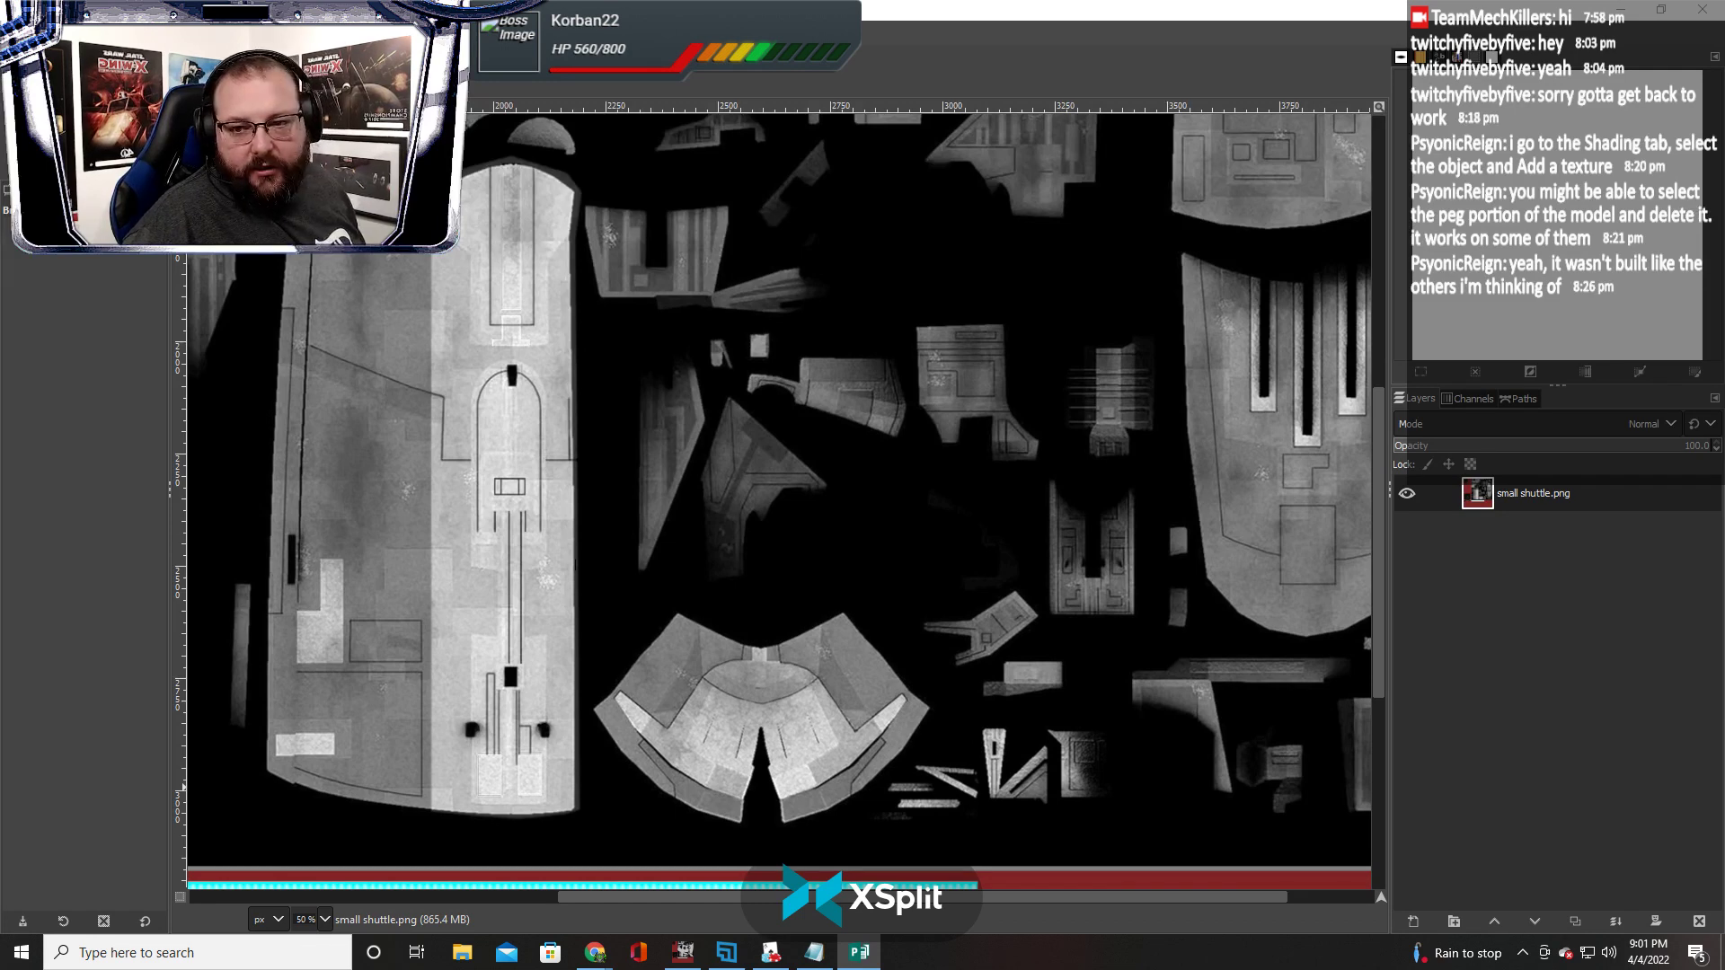
Switch to Tabletop Simulator and place a copy of the red shuttle on the mat beside the row of three
key(alt+Tab)
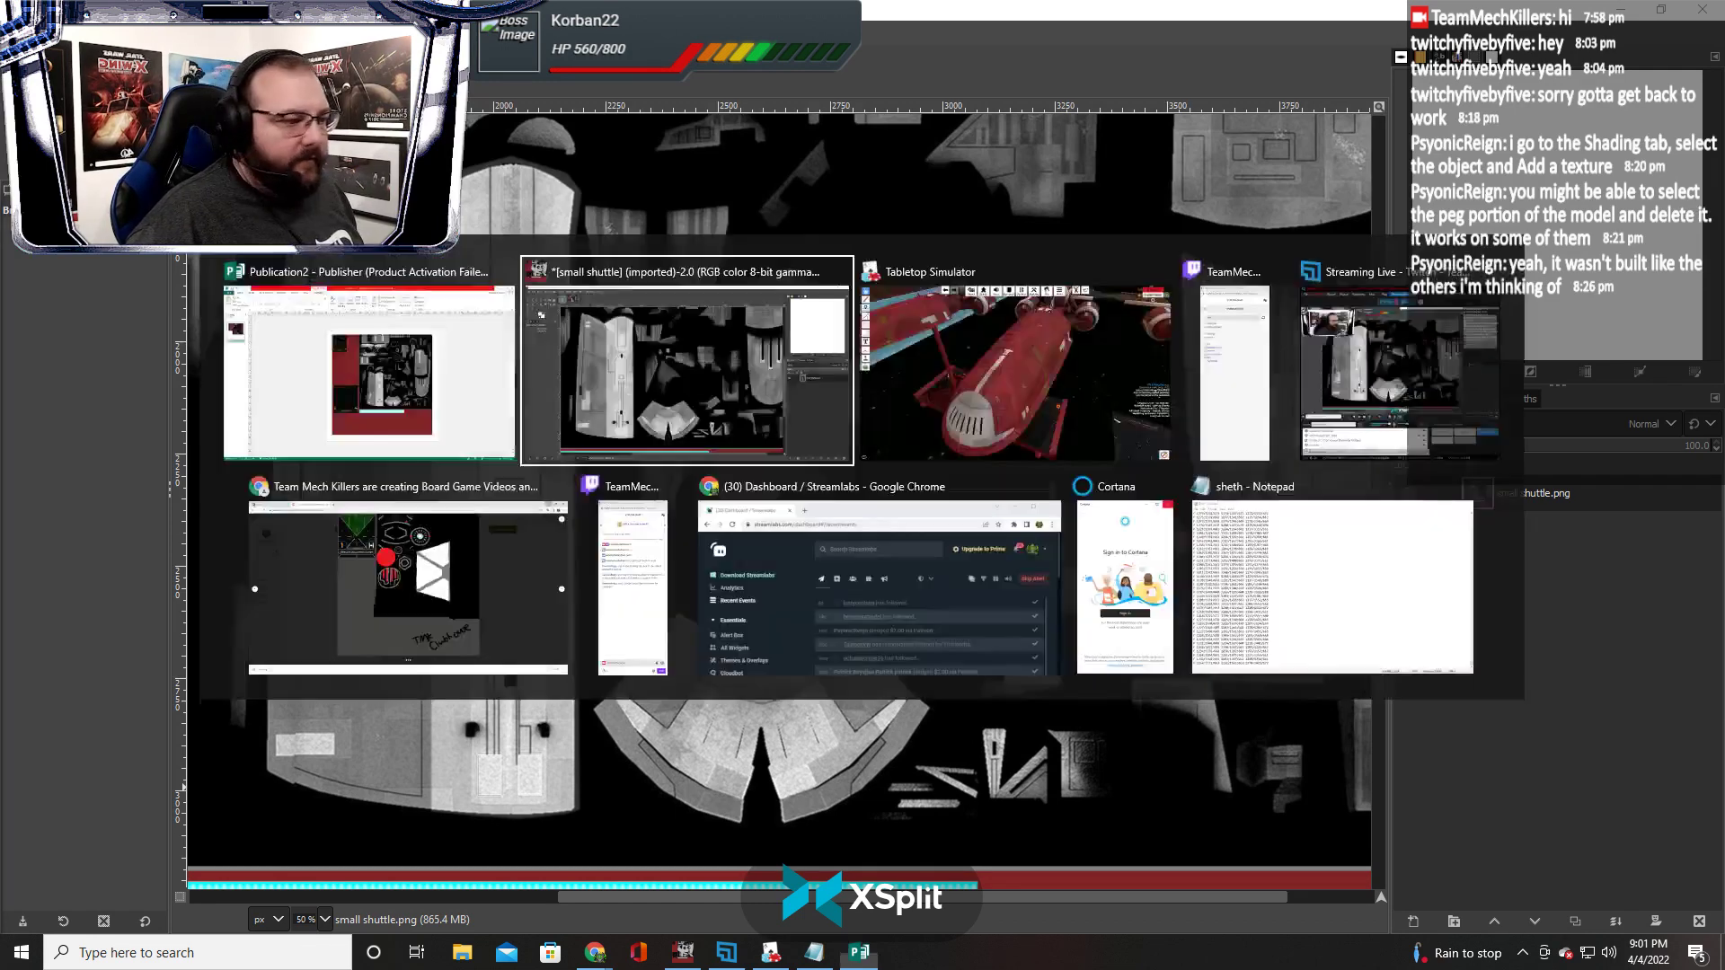
scroll(612, 800, down, 5)
key(d)
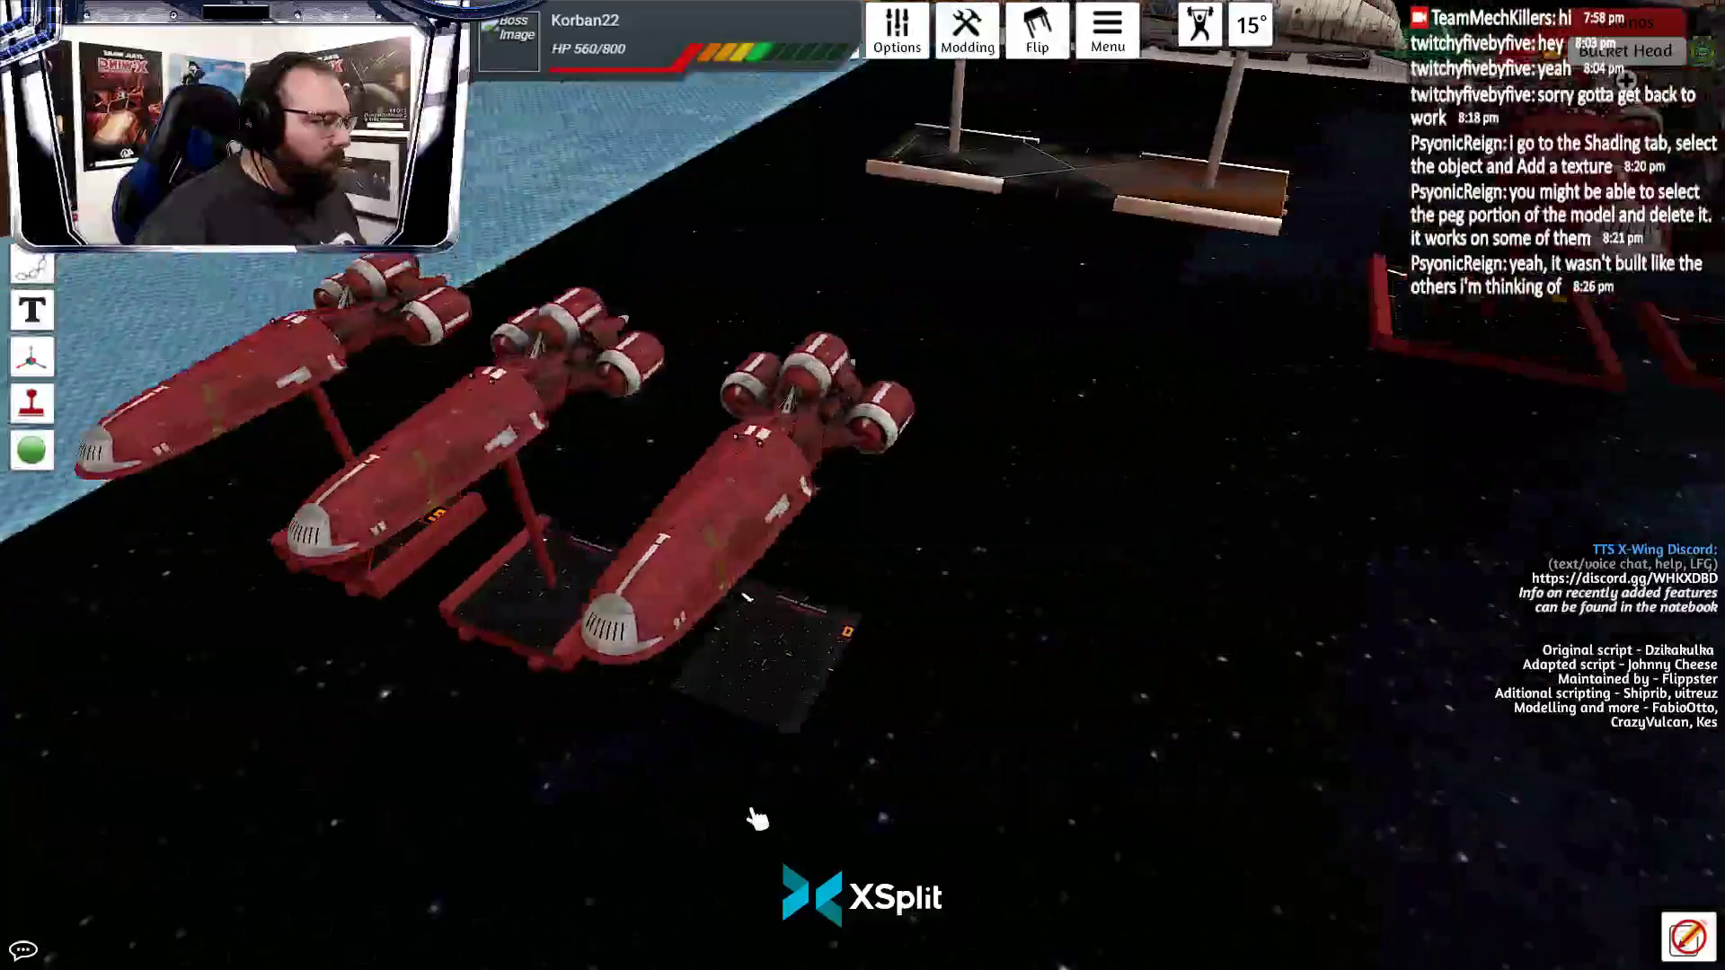
scroll(751, 816, down, 2)
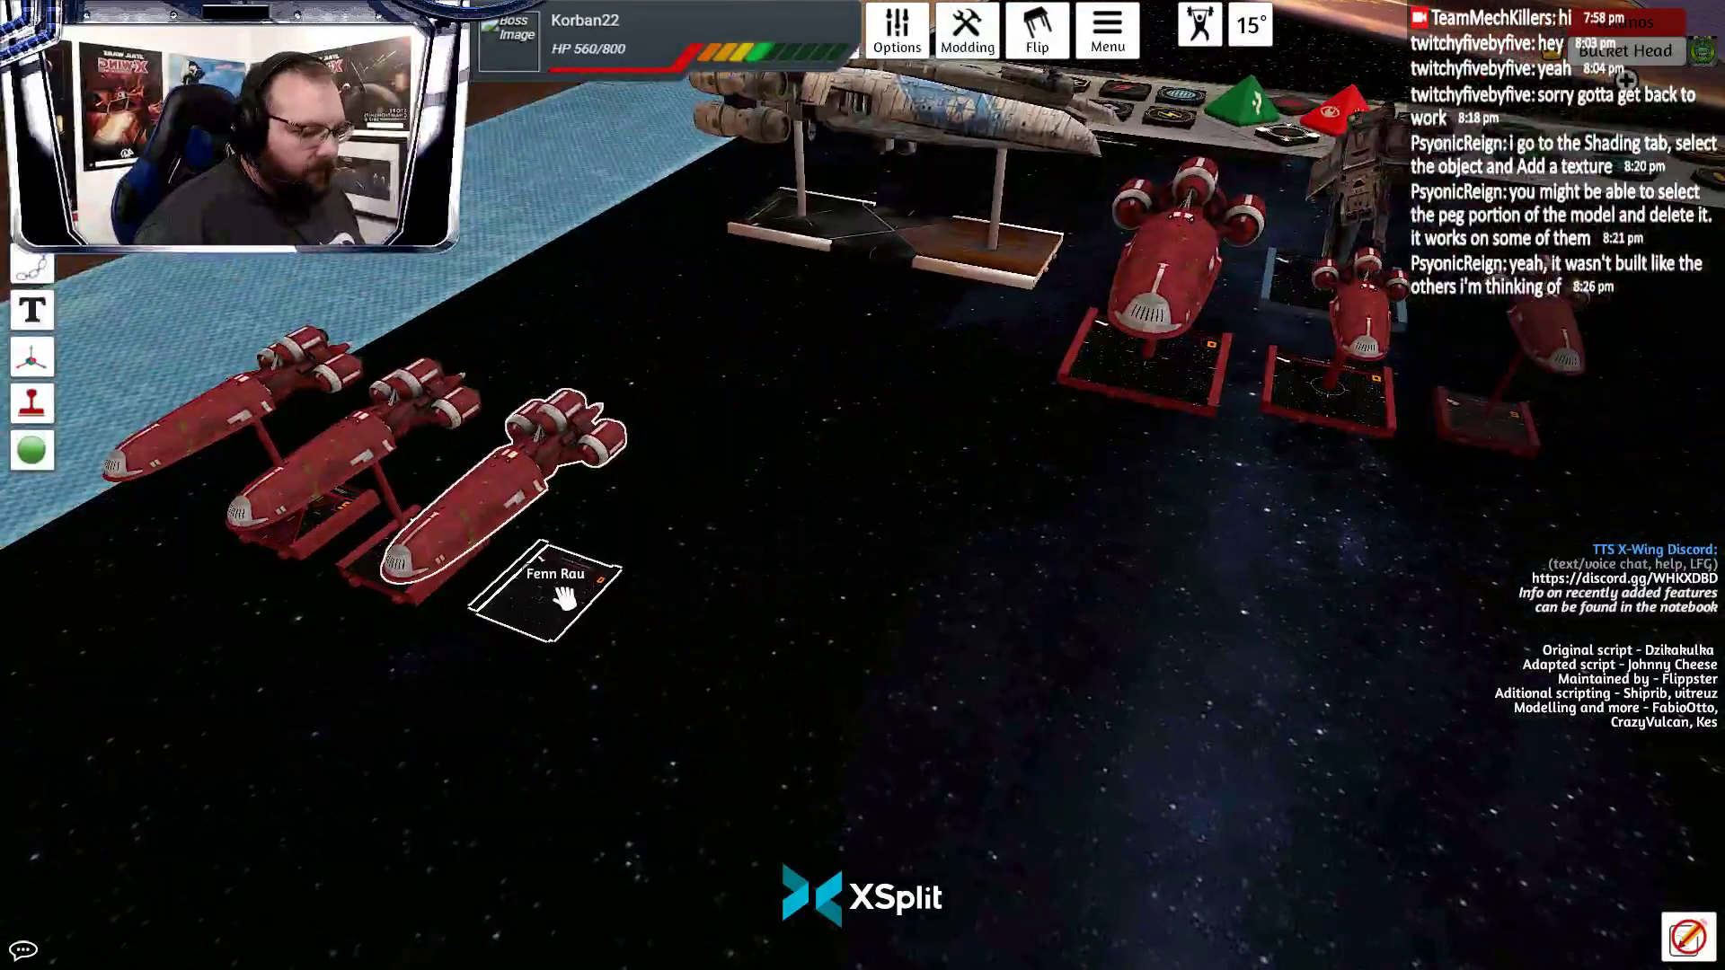
drag(564, 598, 712, 655)
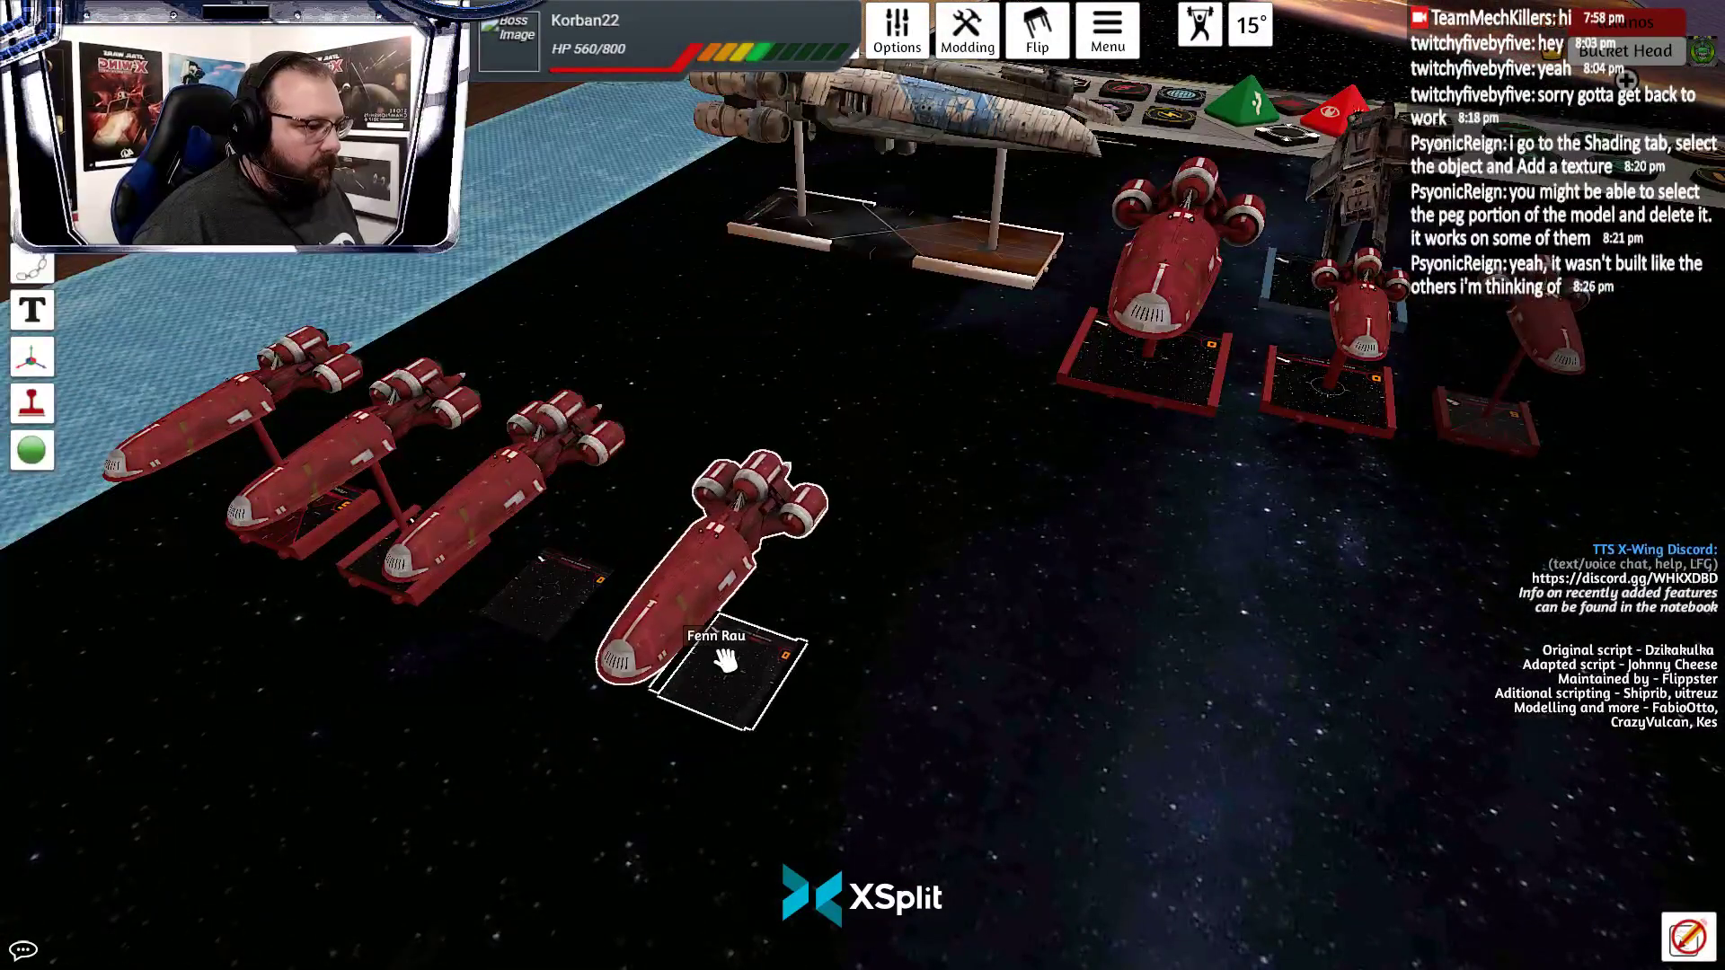
Re-import the copied shuttle's custom model with the updated diffuse image loaded from the local disk
right_click(712, 655)
click(791, 538)
right_click(744, 652)
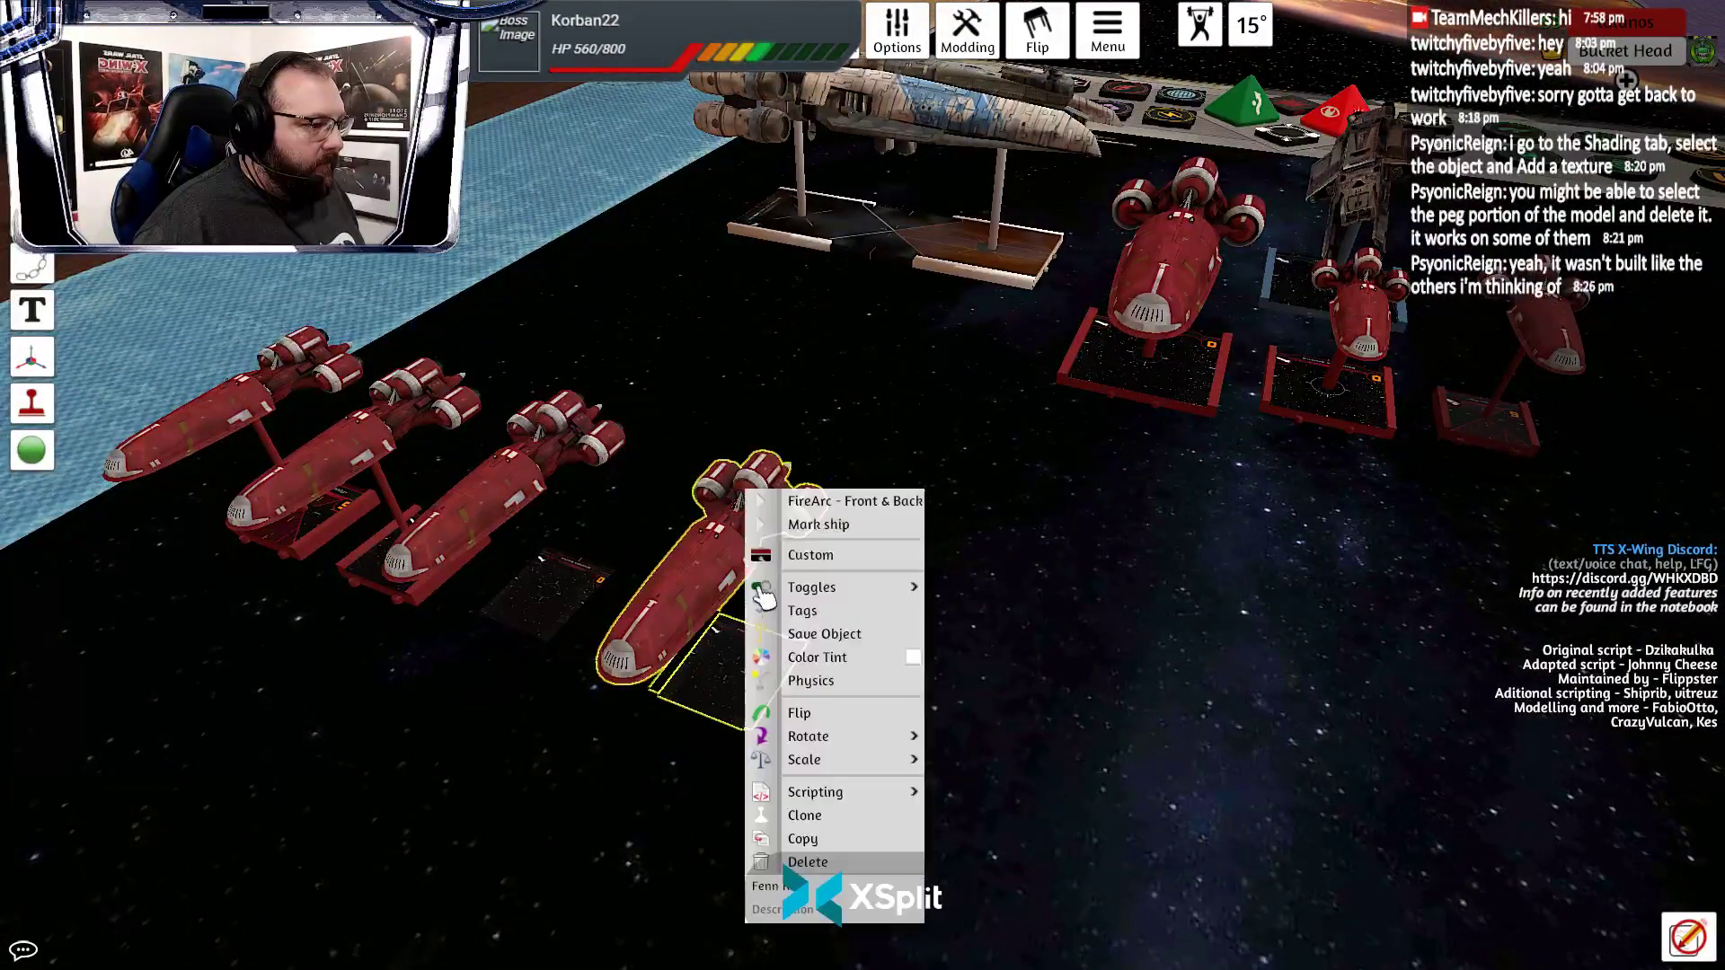
click(795, 552)
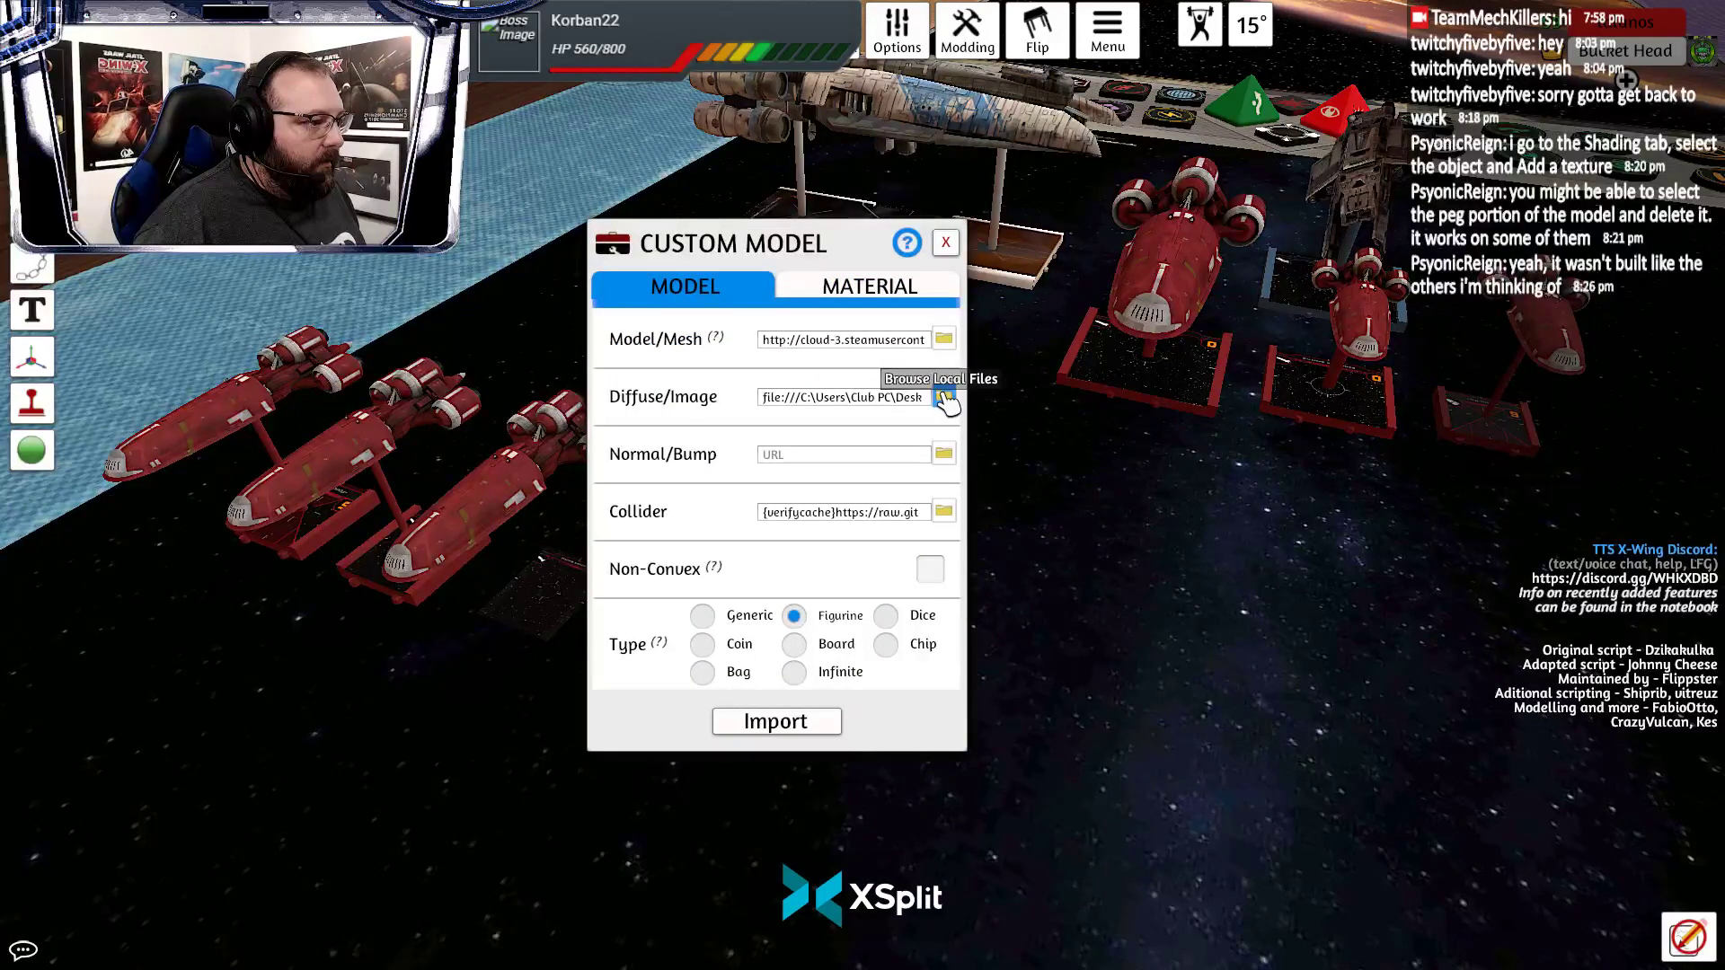
click(943, 398)
click(944, 397)
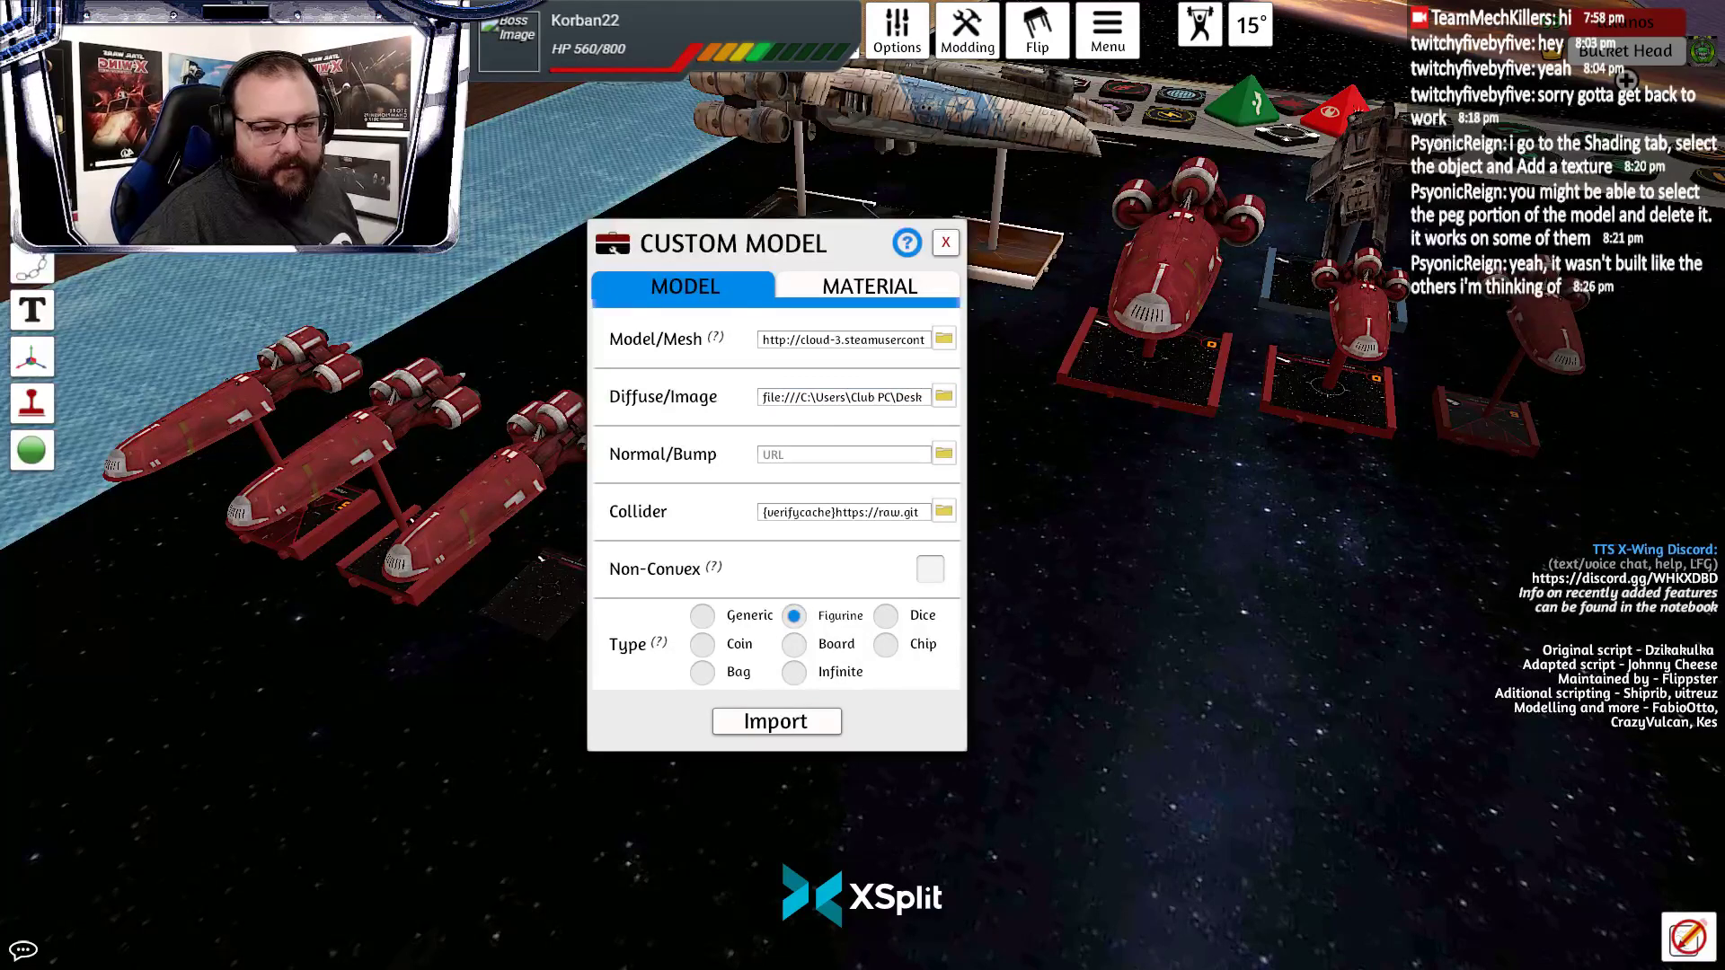
click(943, 511)
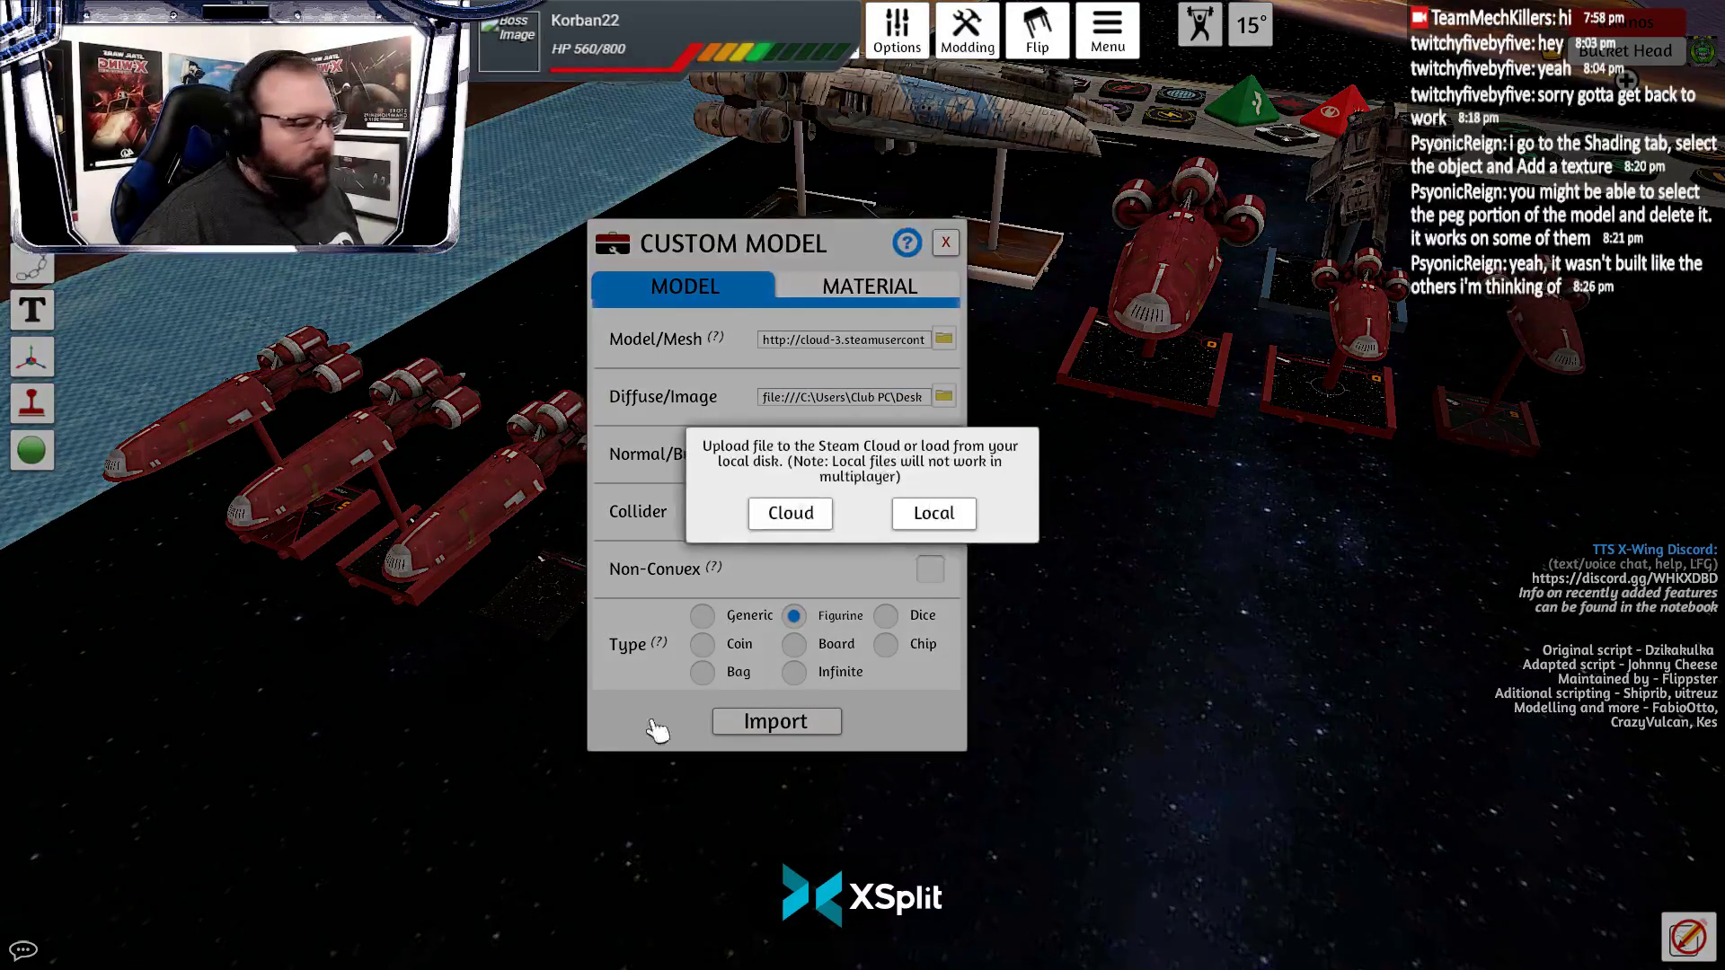
click(935, 512)
click(822, 723)
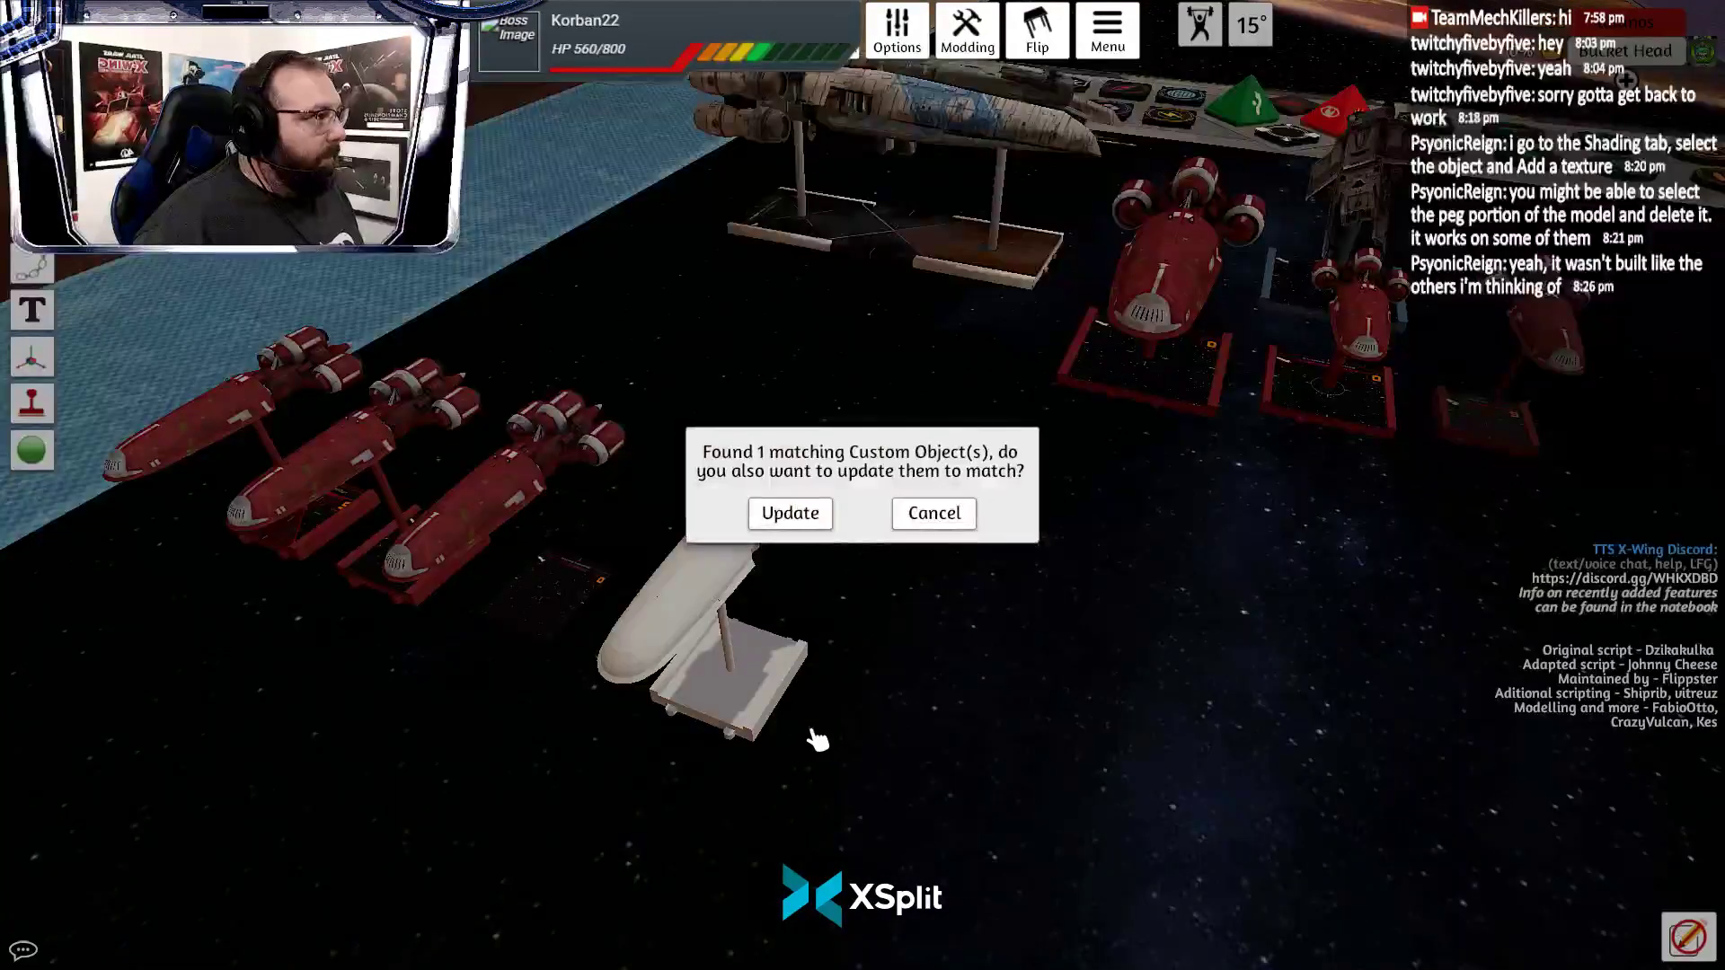
Decline updating the other matching custom object to the new texture
scroll(854, 714, down, 3)
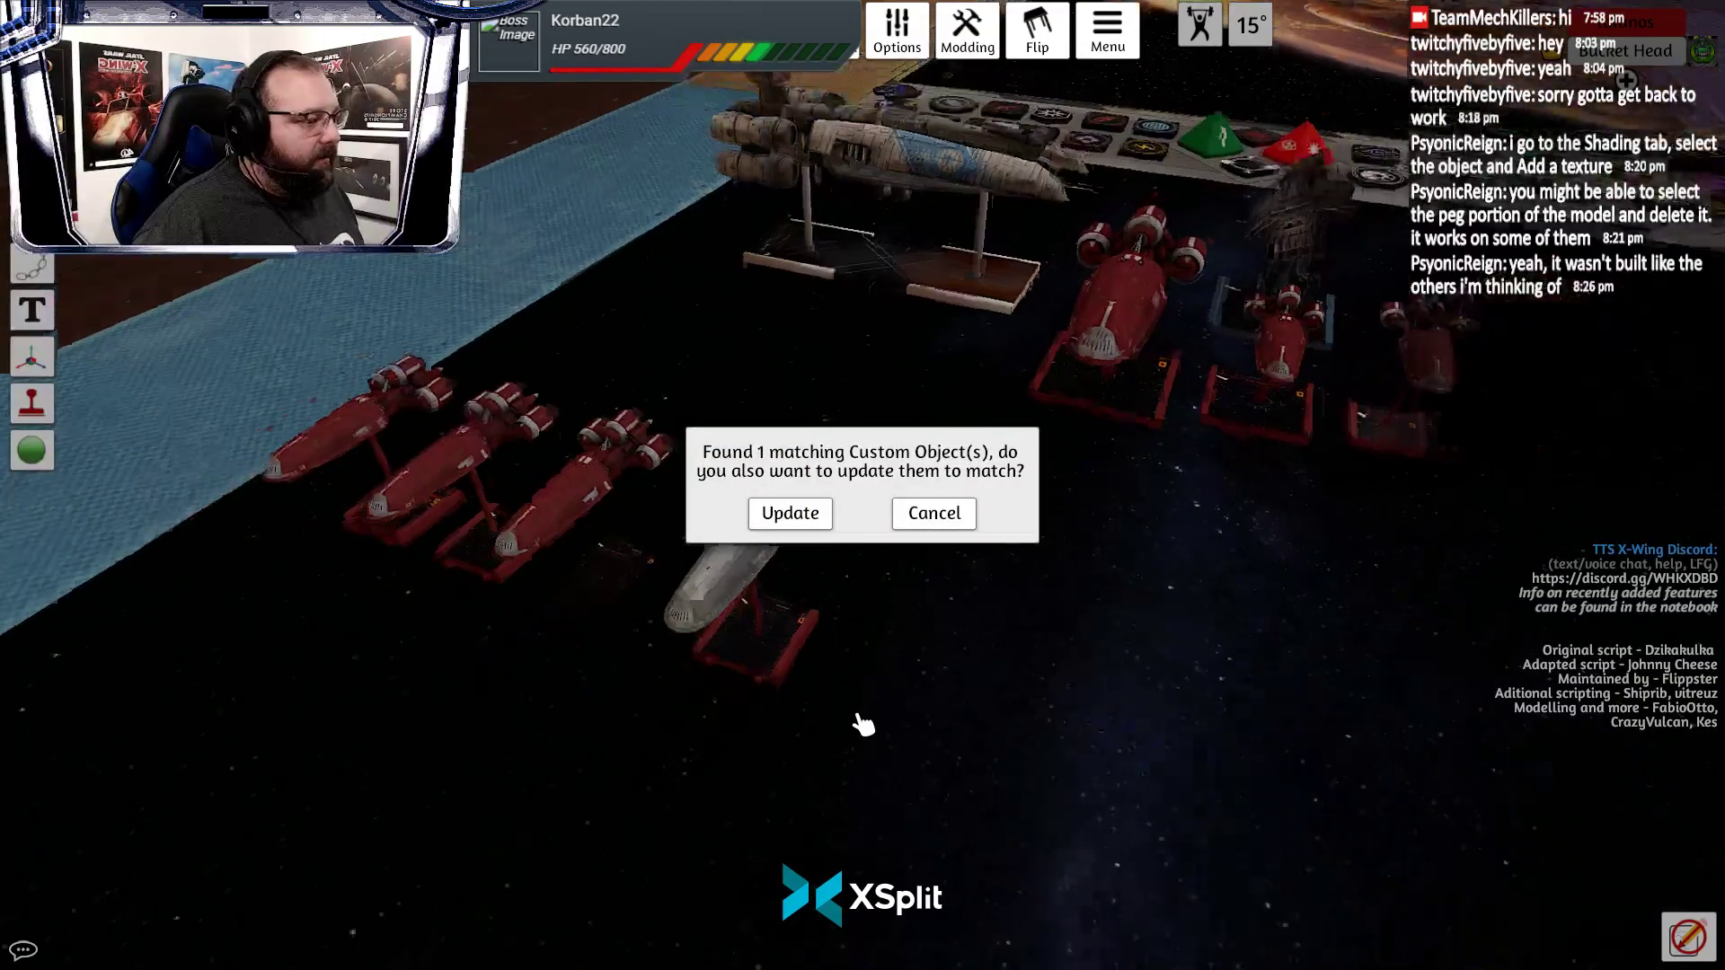
scroll(883, 672, up, 1)
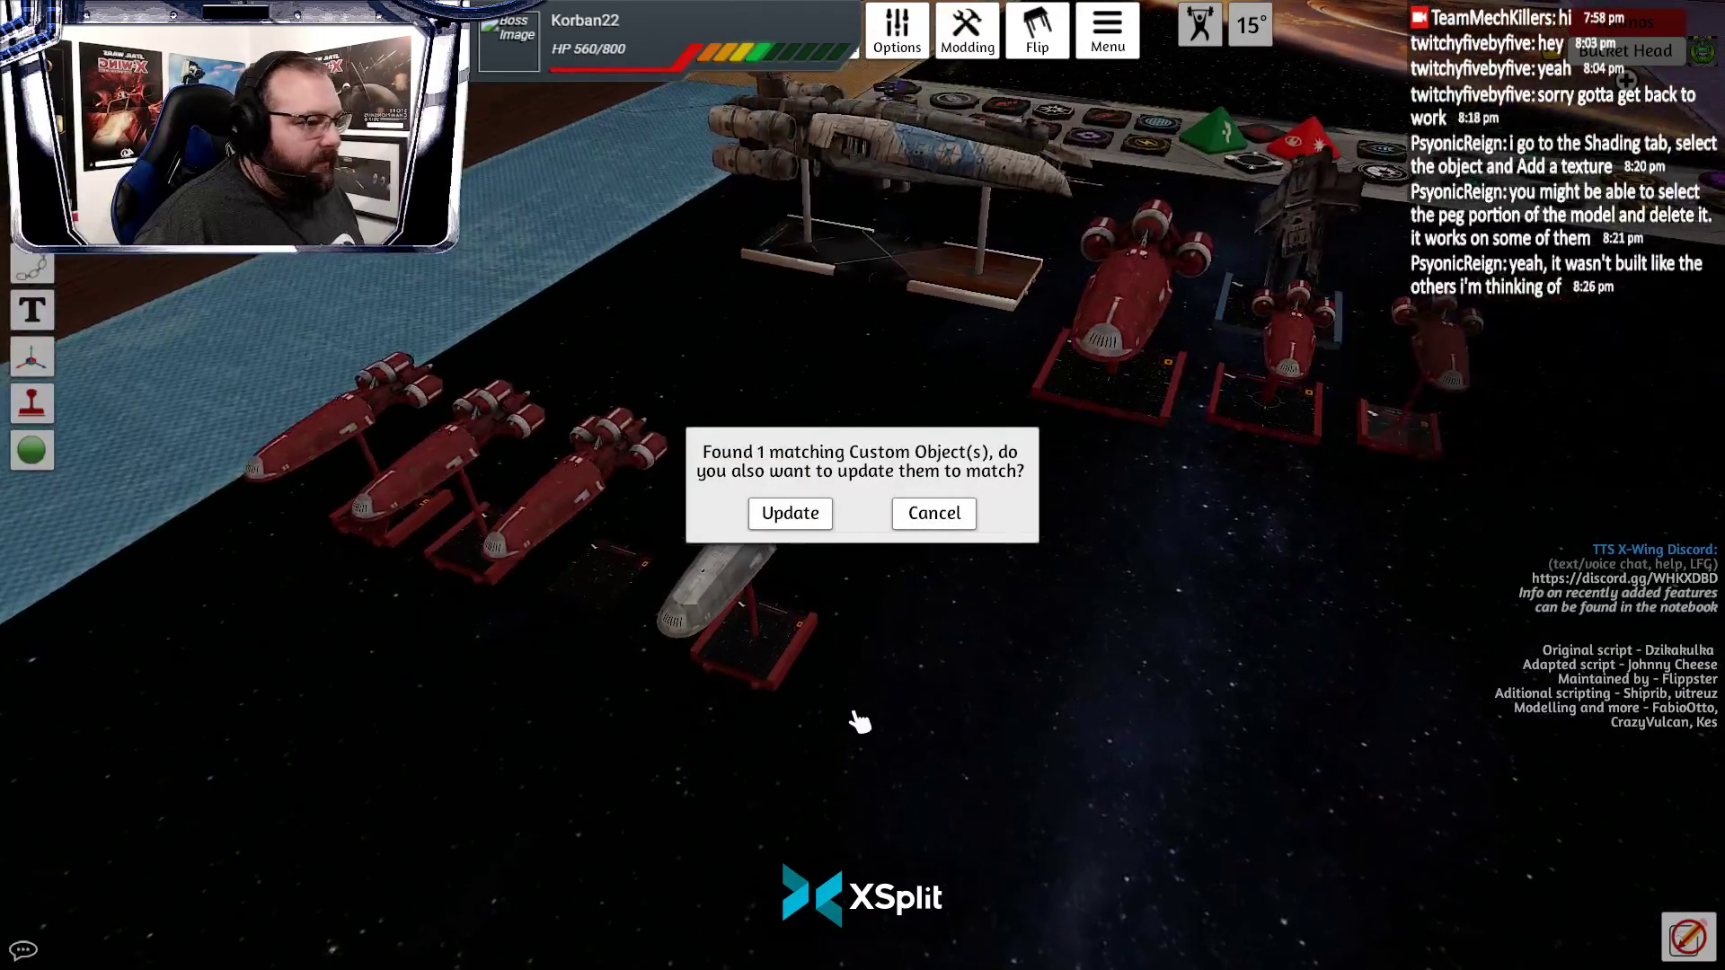
drag(855, 714, 945, 713)
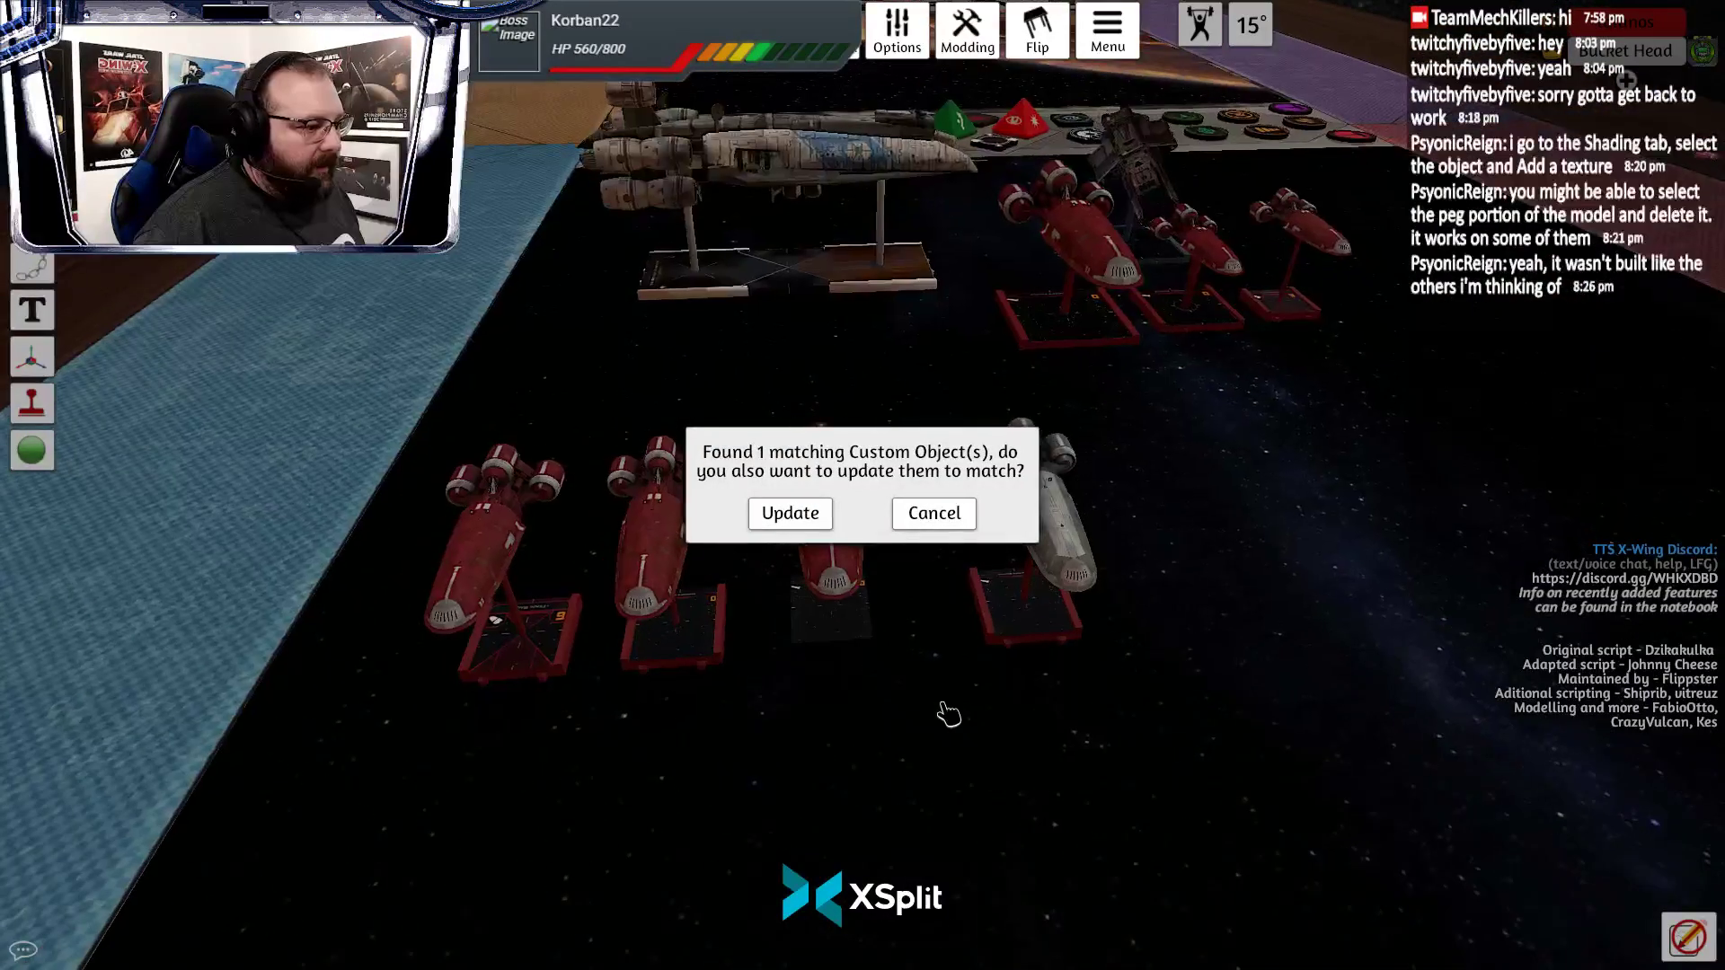
scroll(877, 680, down, 2)
click(917, 516)
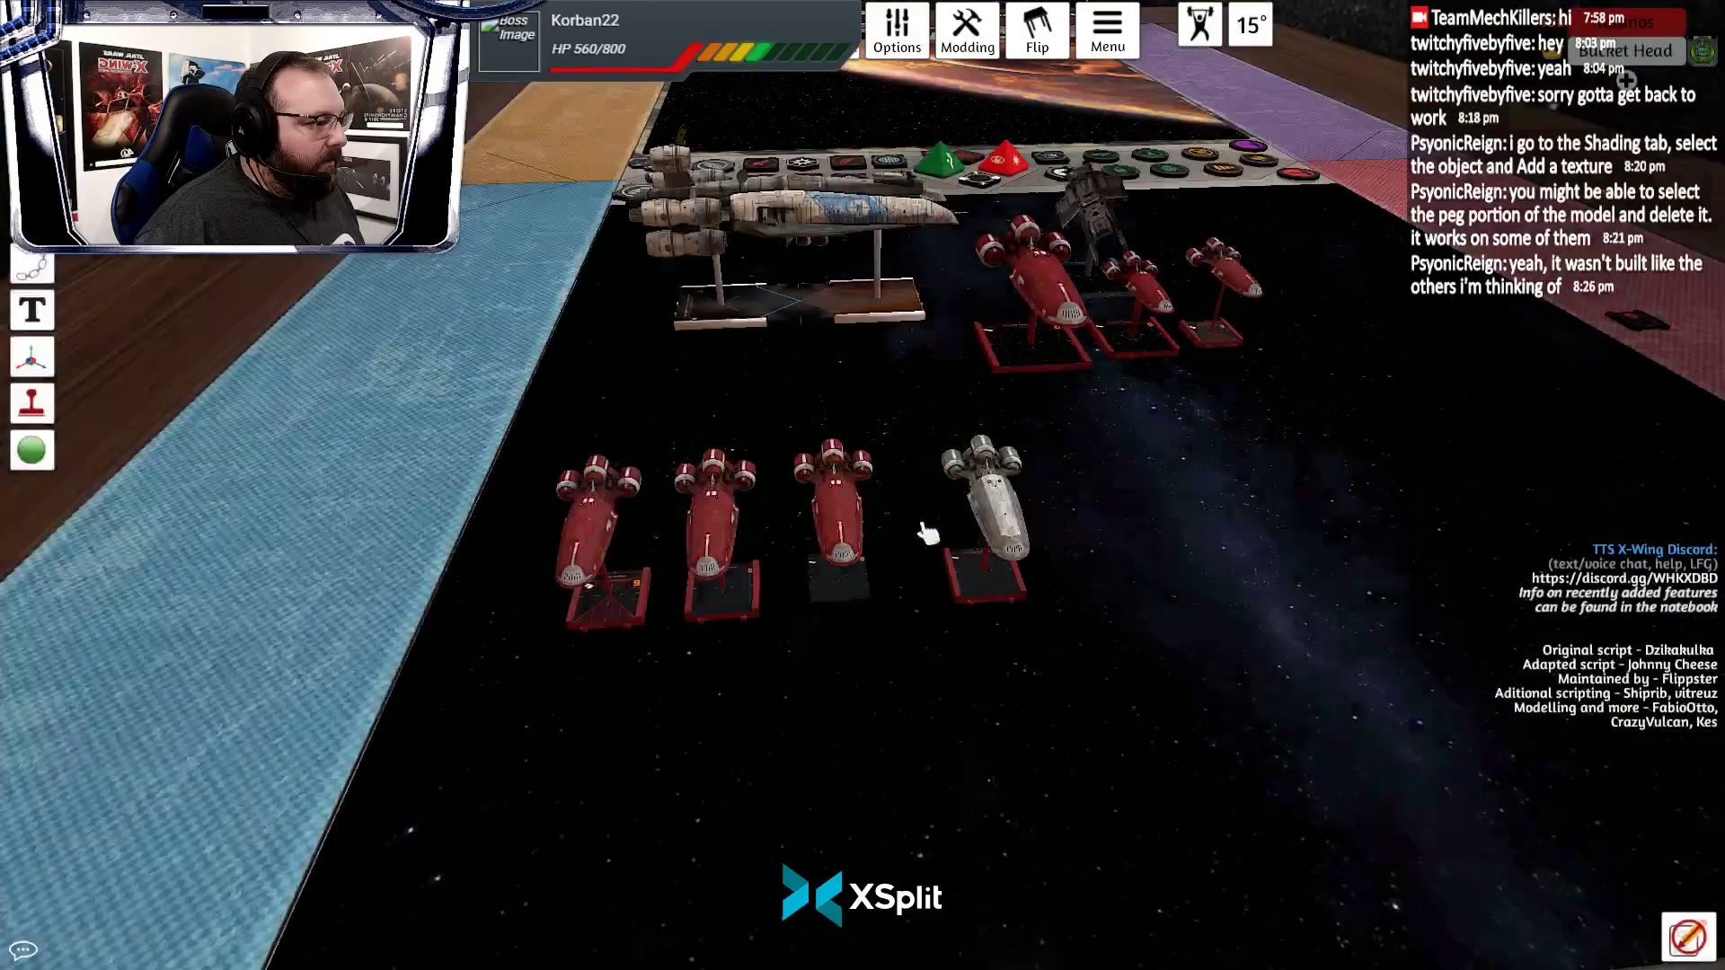
Examine the recolored shuttle's brightened top panel against its darker side panels and nose
drag(772, 632, 1337, 388)
scroll(1247, 616, up, 7)
drag(1248, 616, 1162, 658)
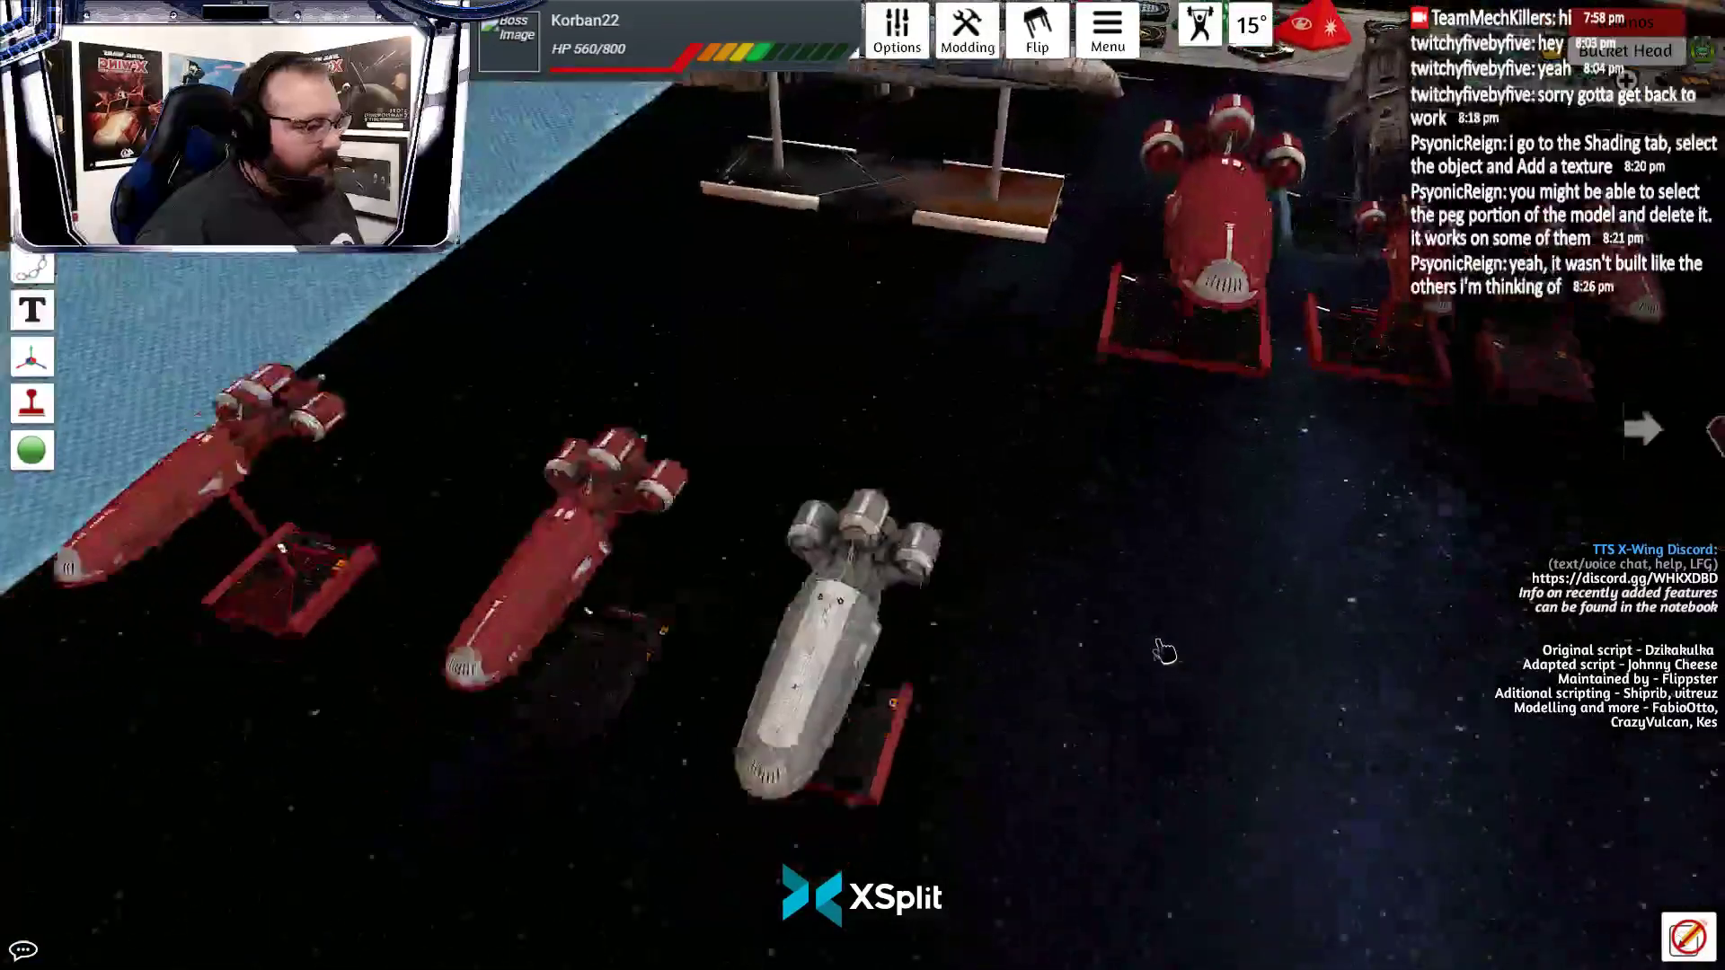
scroll(1166, 639, up, 5)
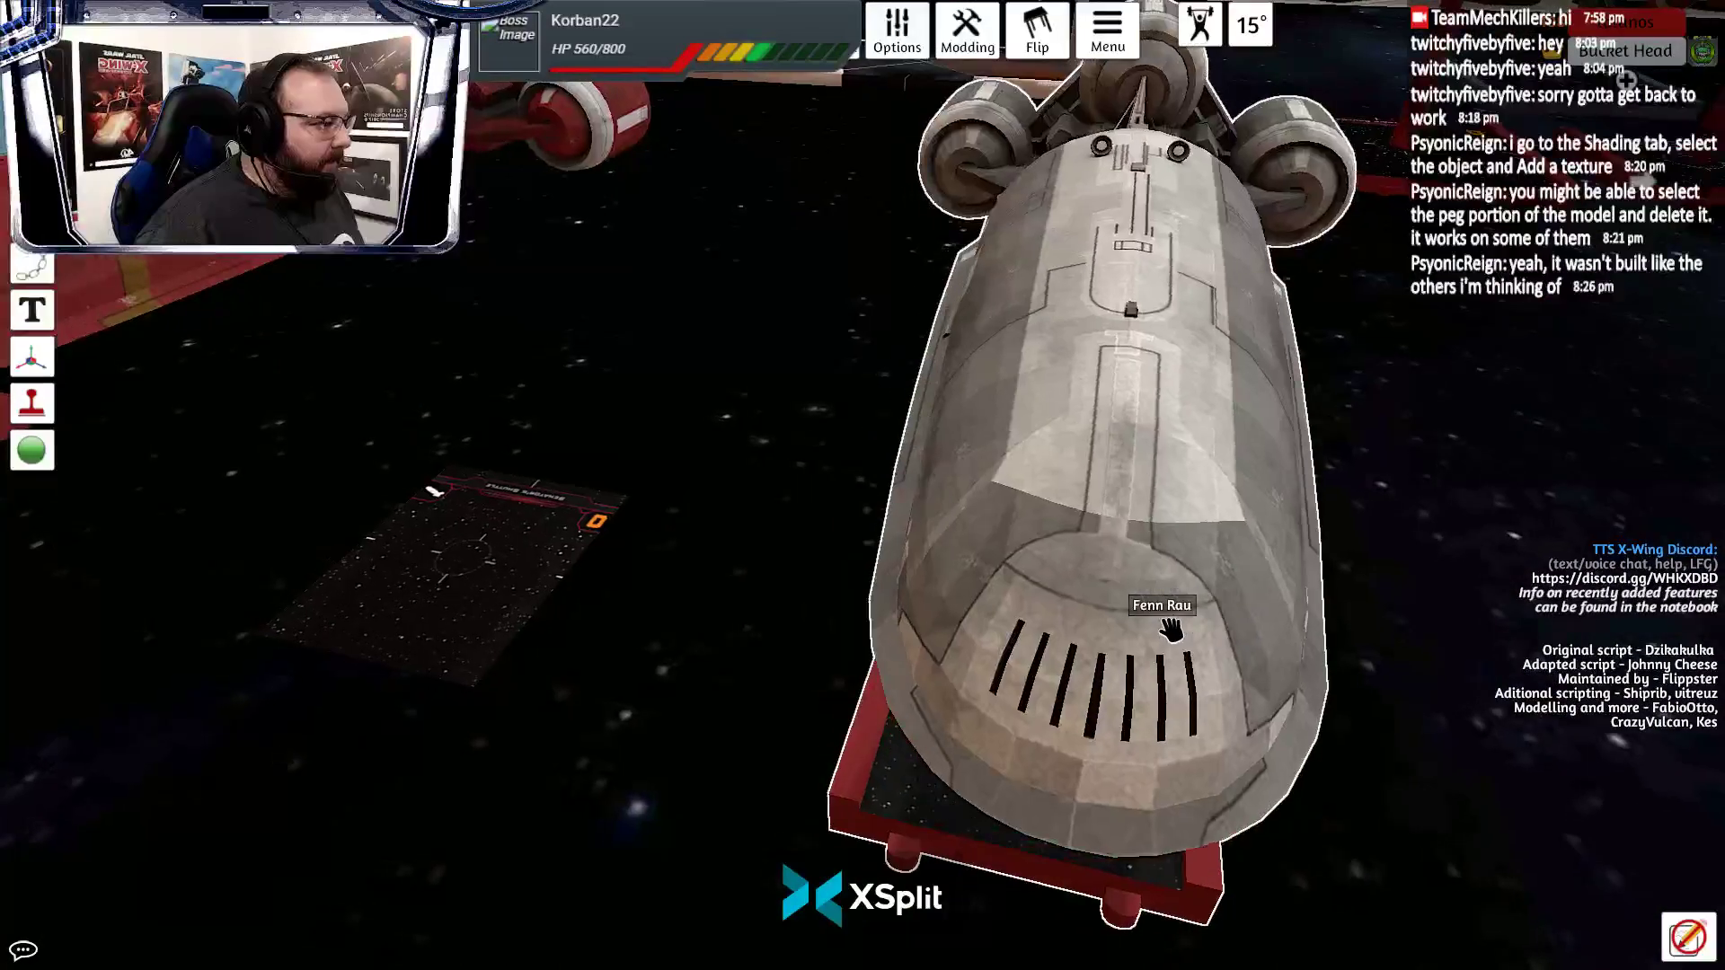
drag(1171, 628, 1179, 645)
scroll(1184, 653, down, 5)
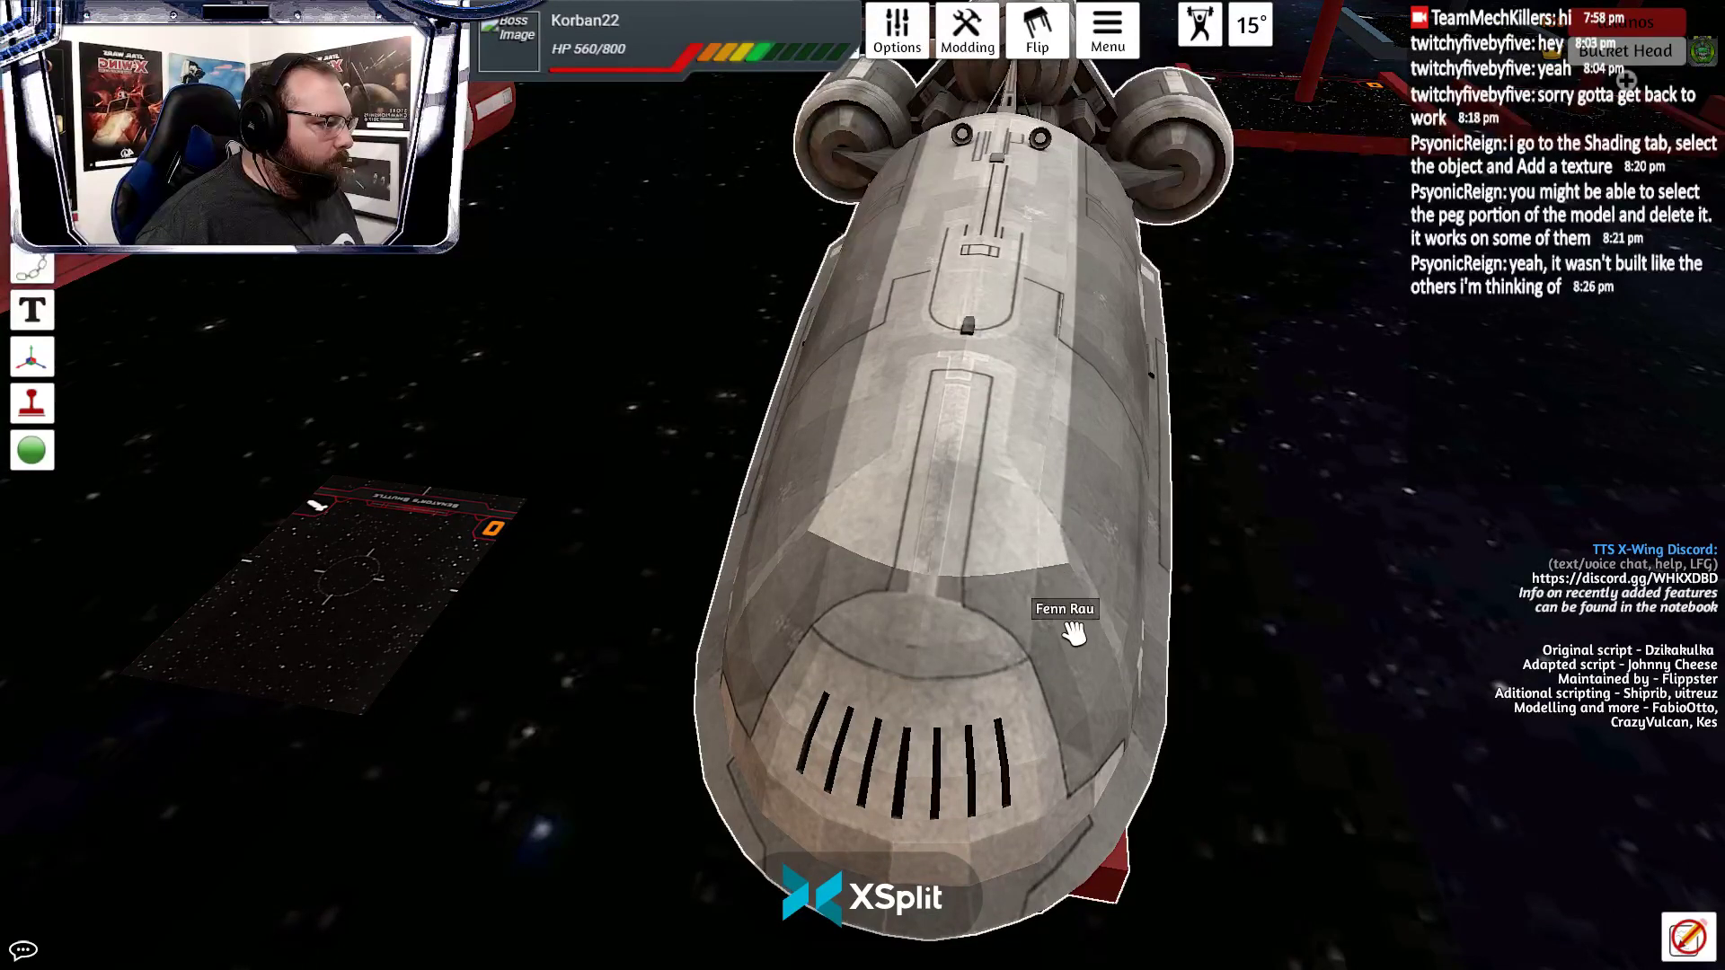
Examine the grey shuttle model's upper hull and engines in Tabletop Simulator, comparing them with the flat texture in GIMP
key(d)
right_click(1078, 683)
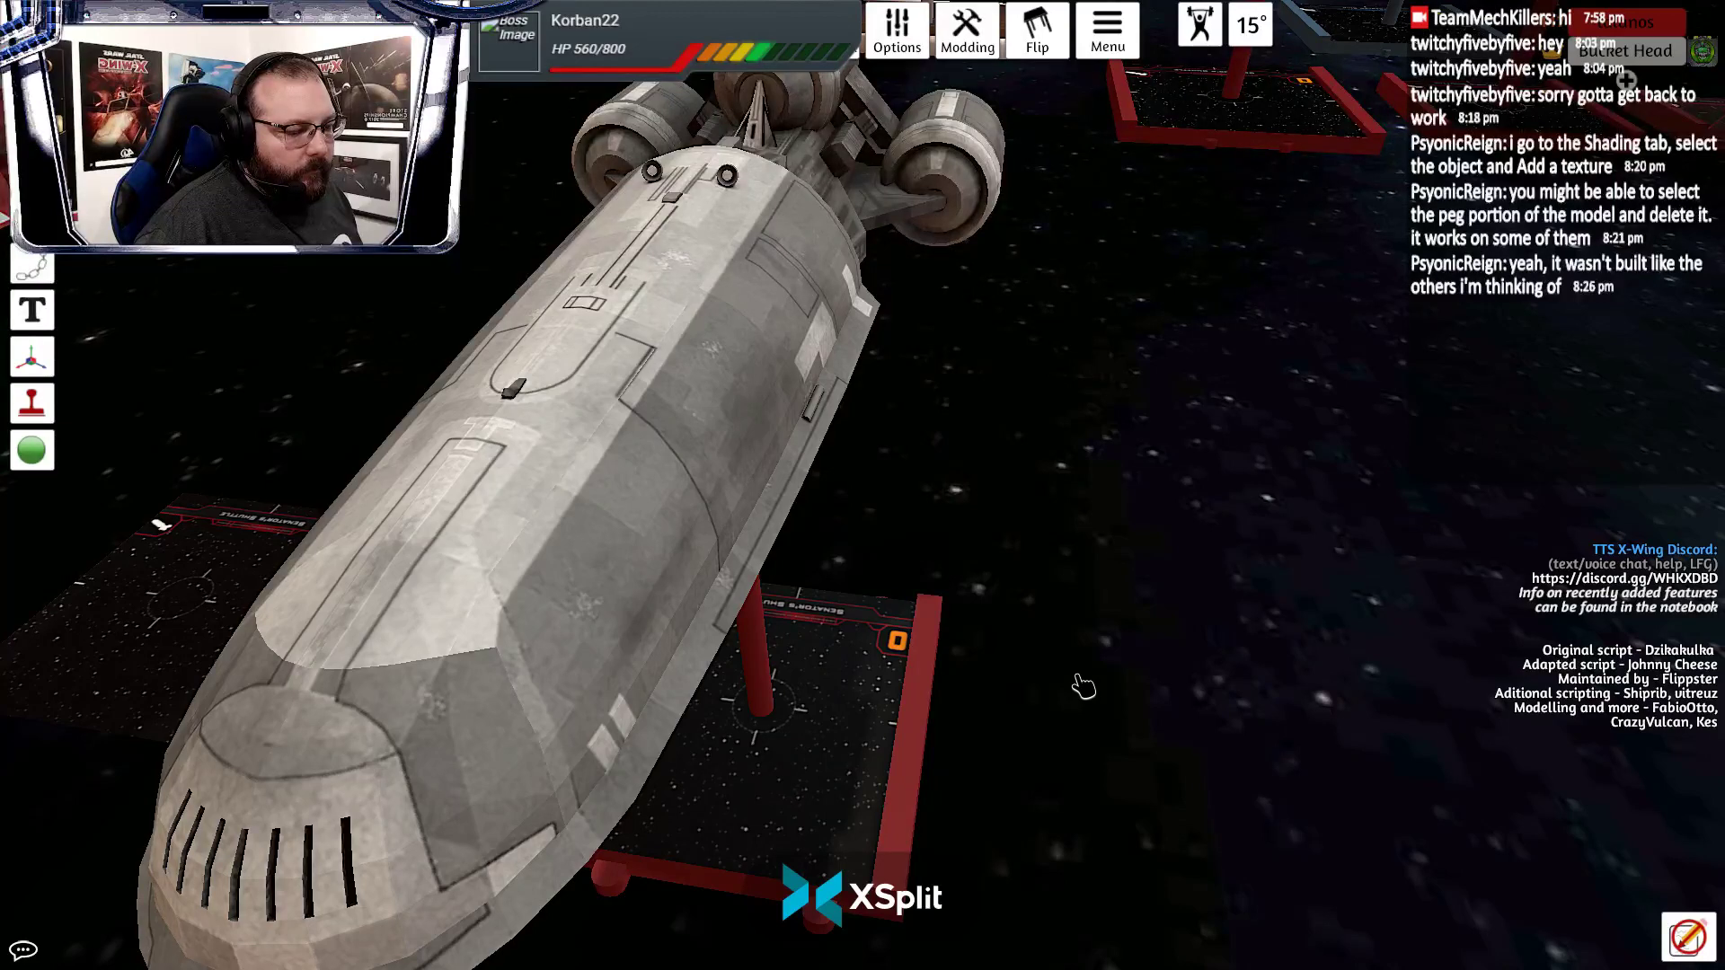
key(alt+Tab)
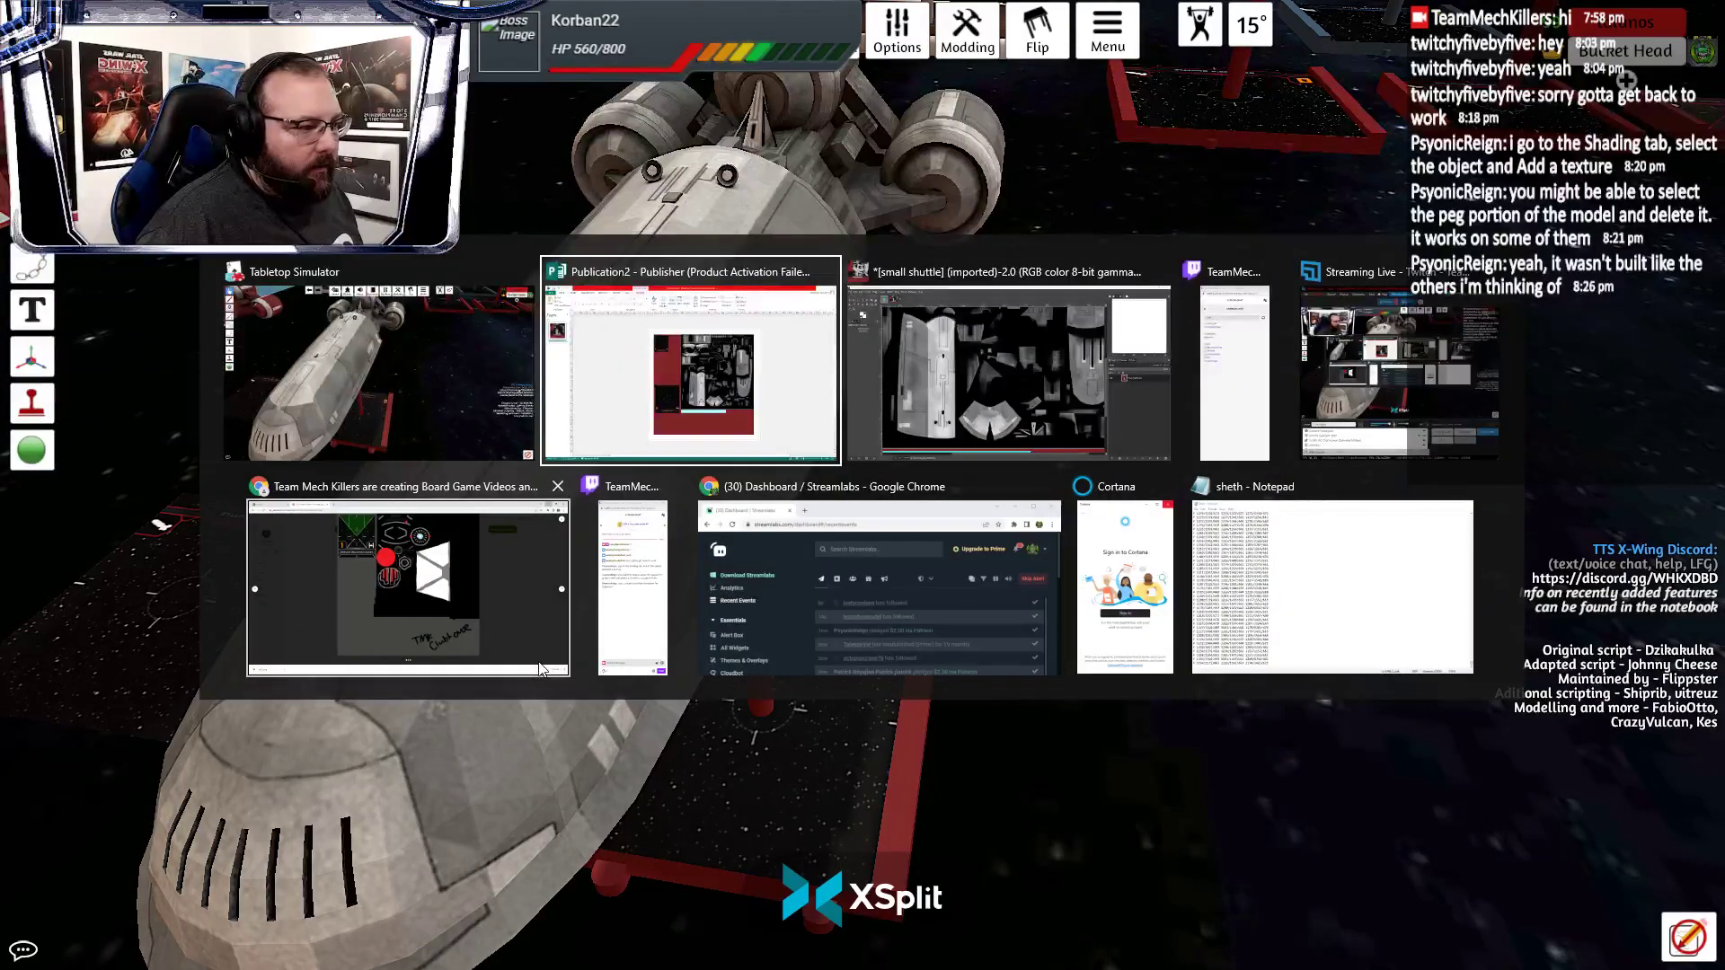
key(alt+Tab)
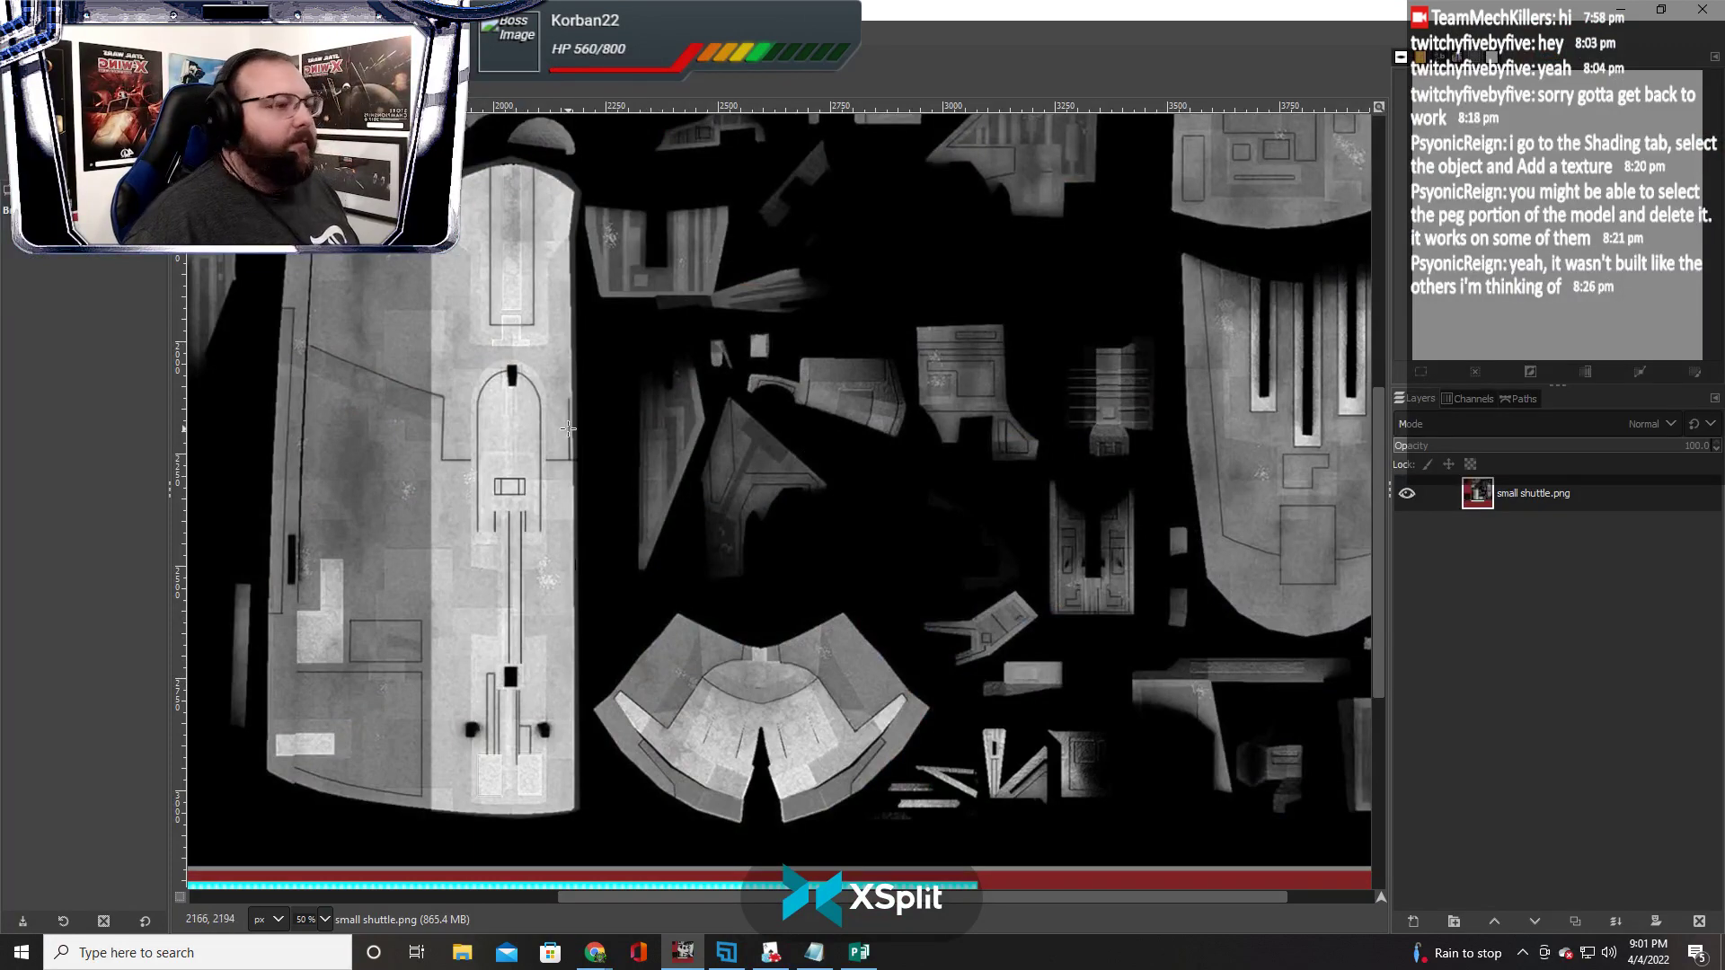
key(alt+Tab)
drag(595, 457, 705, 460)
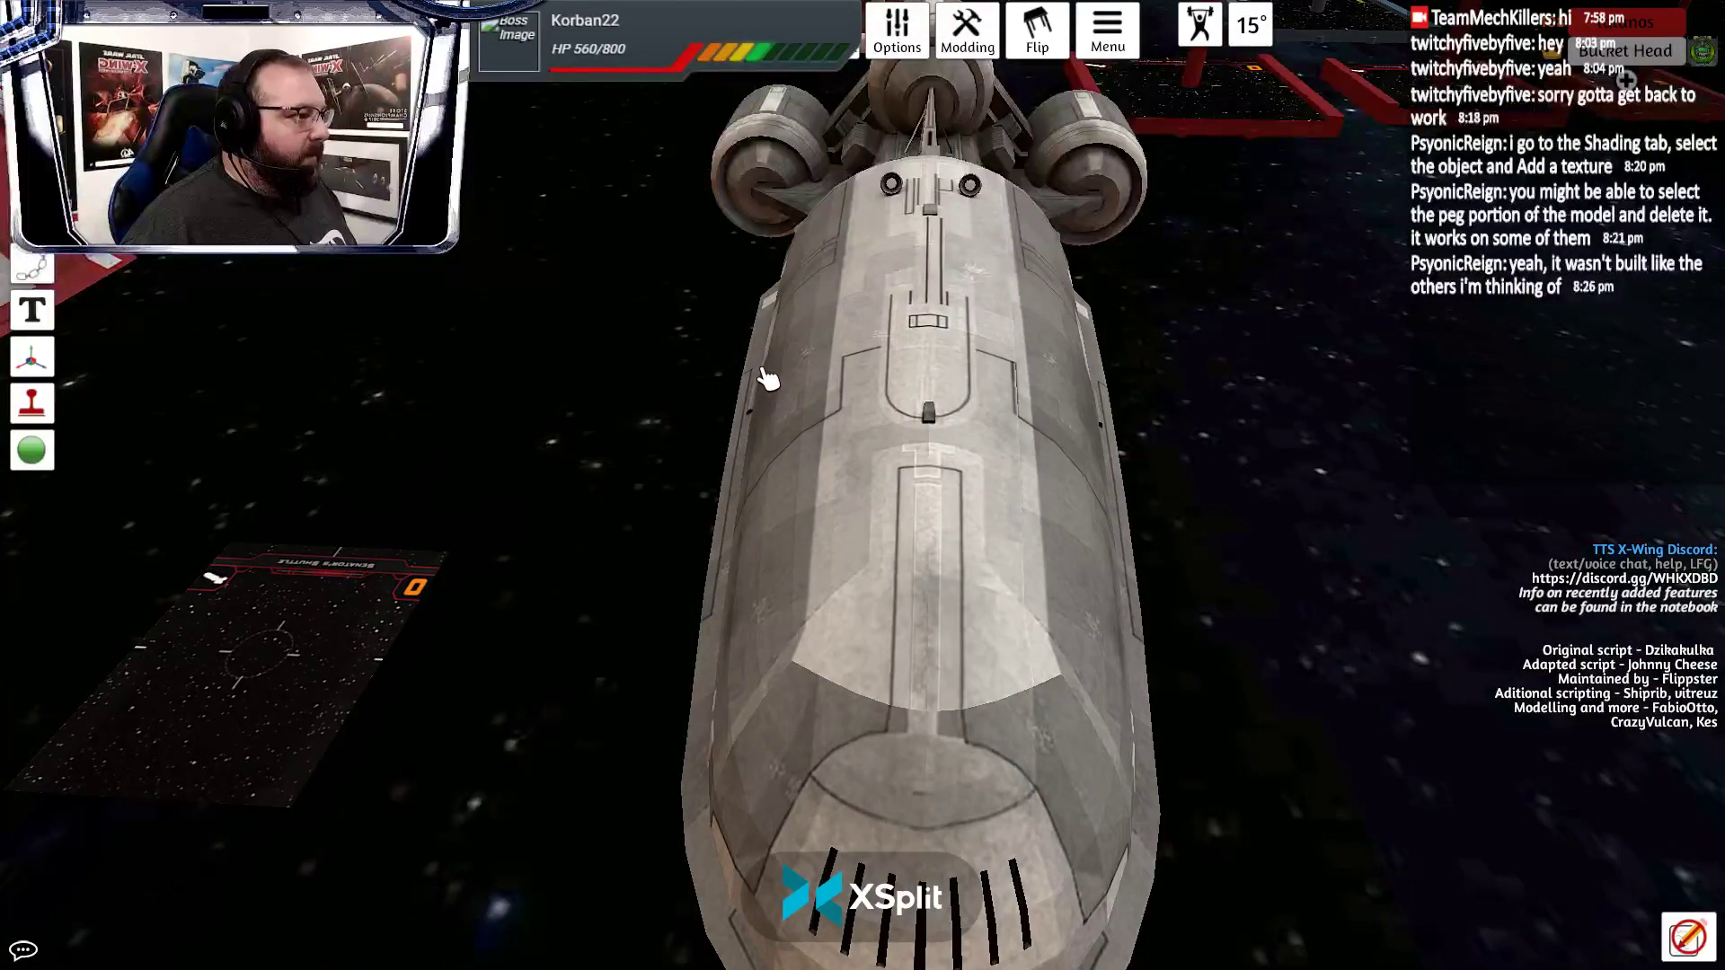
drag(1032, 389, 928, 504)
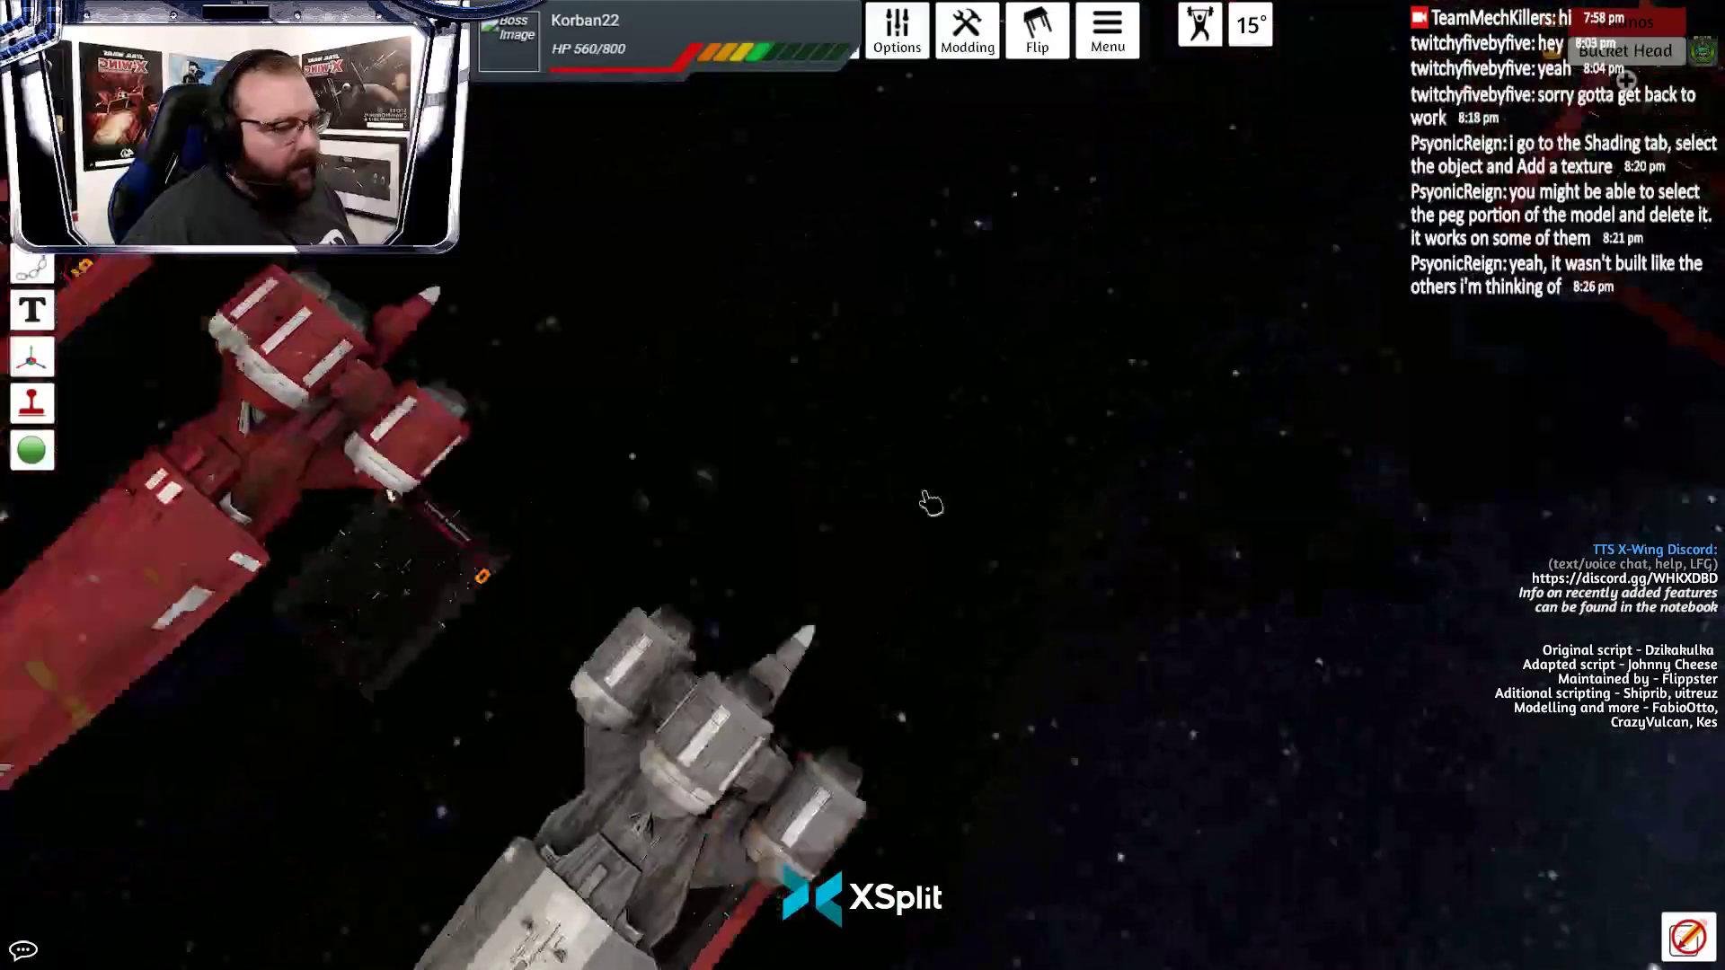
key(s)
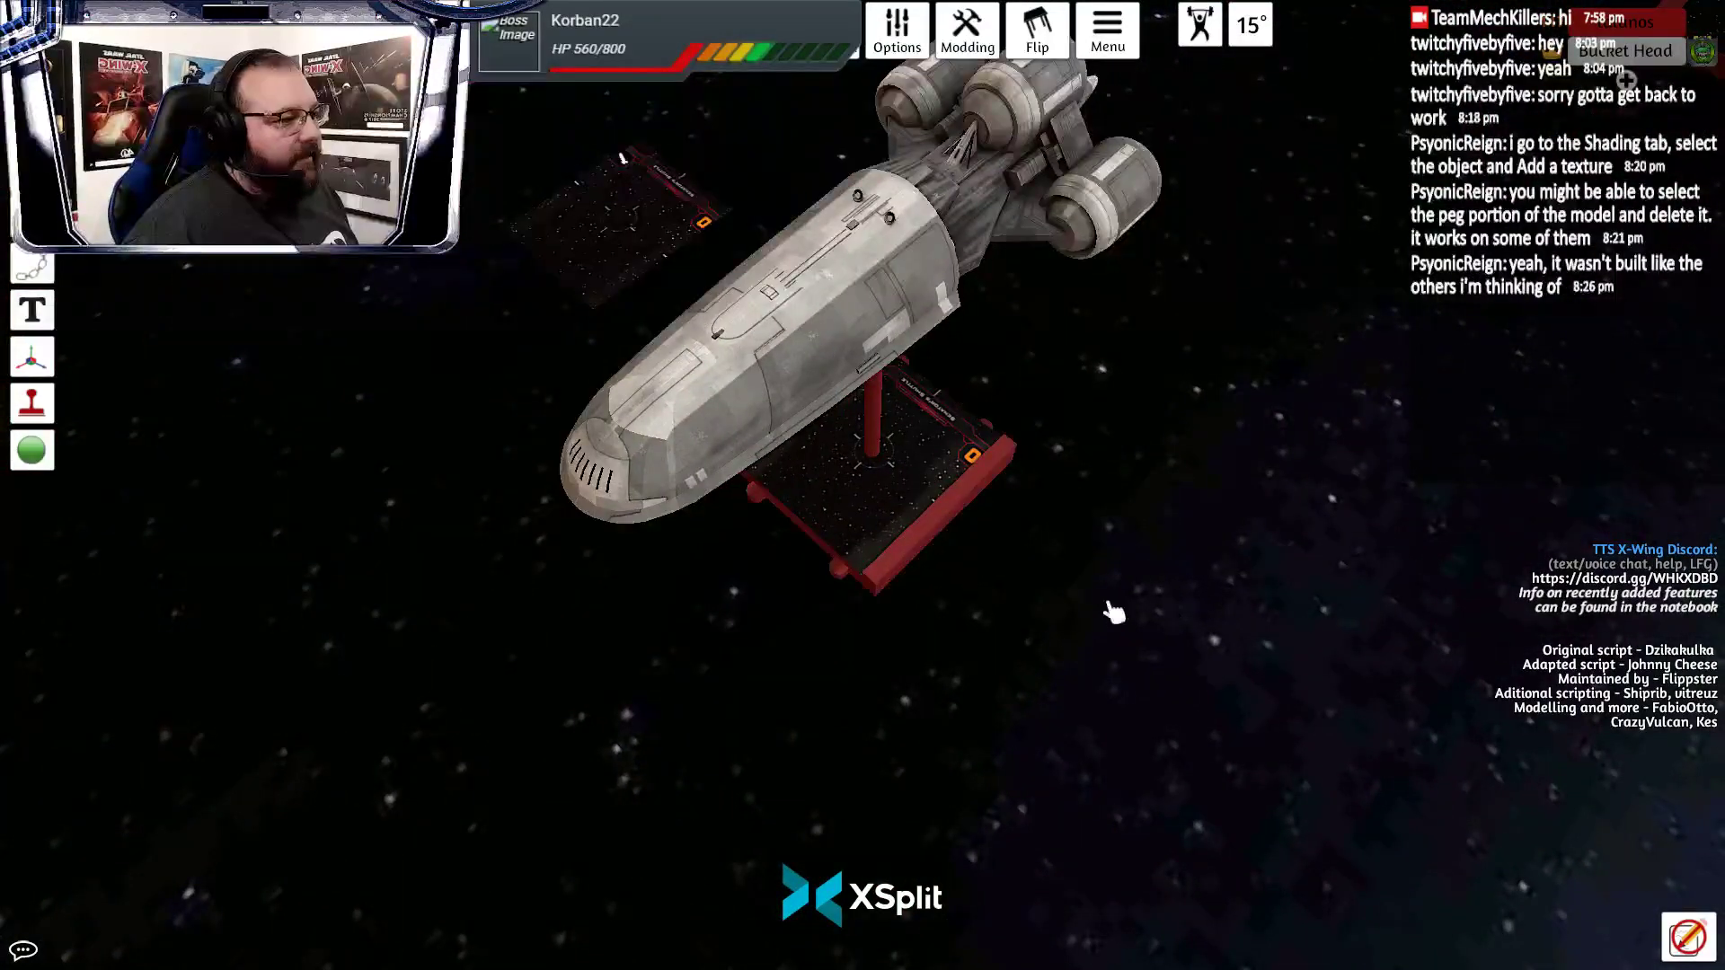
scroll(755, 453, down, 5)
key(alt)
scroll(899, 445, down, 5)
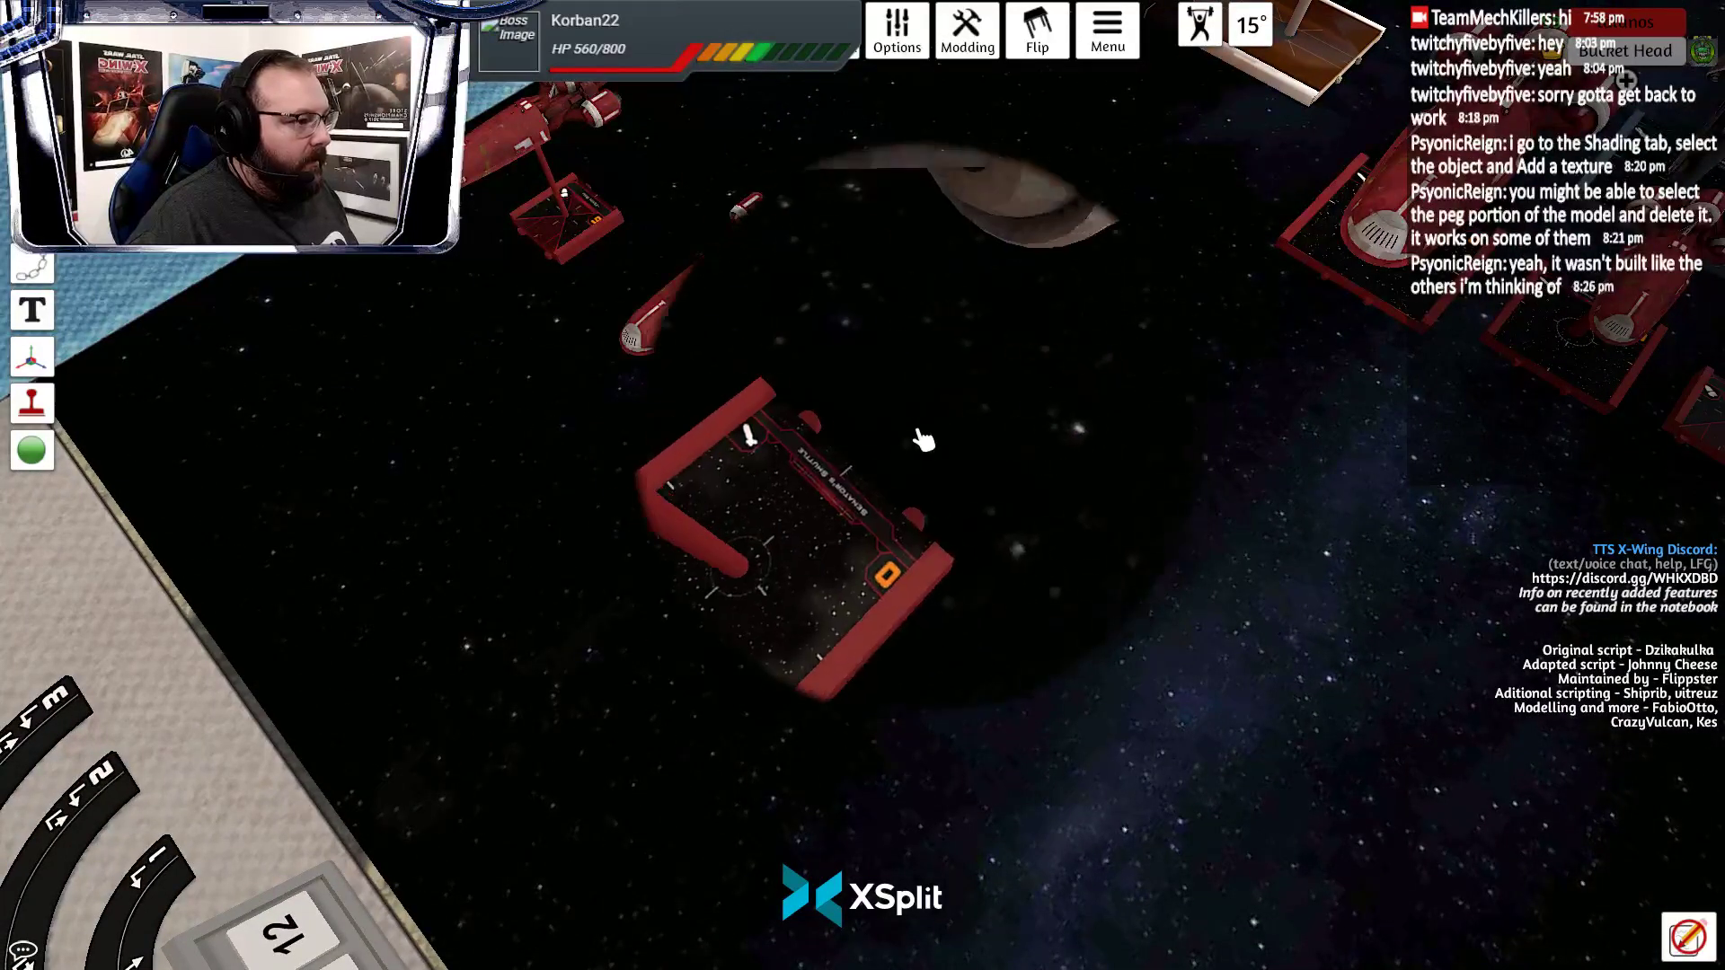
Examine the grey shuttle's upper hull panels and nose under magnification, including where light and dark grey areas meet
scroll(870, 435, up, 8)
scroll(853, 446, up, 3)
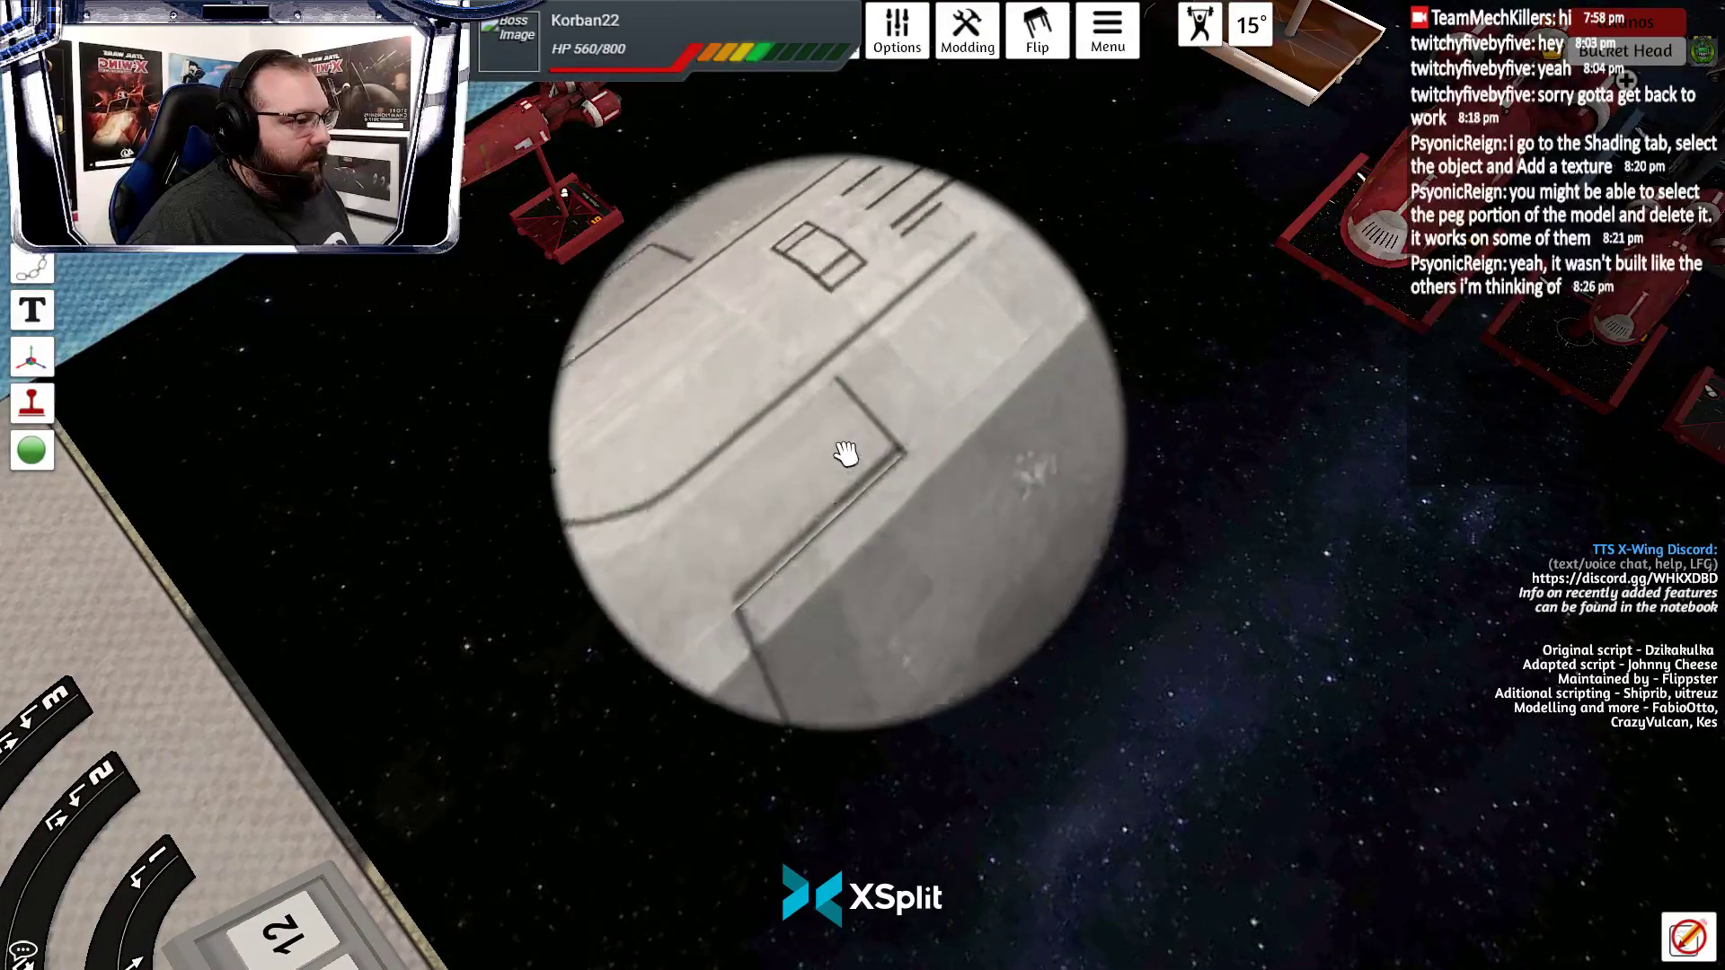
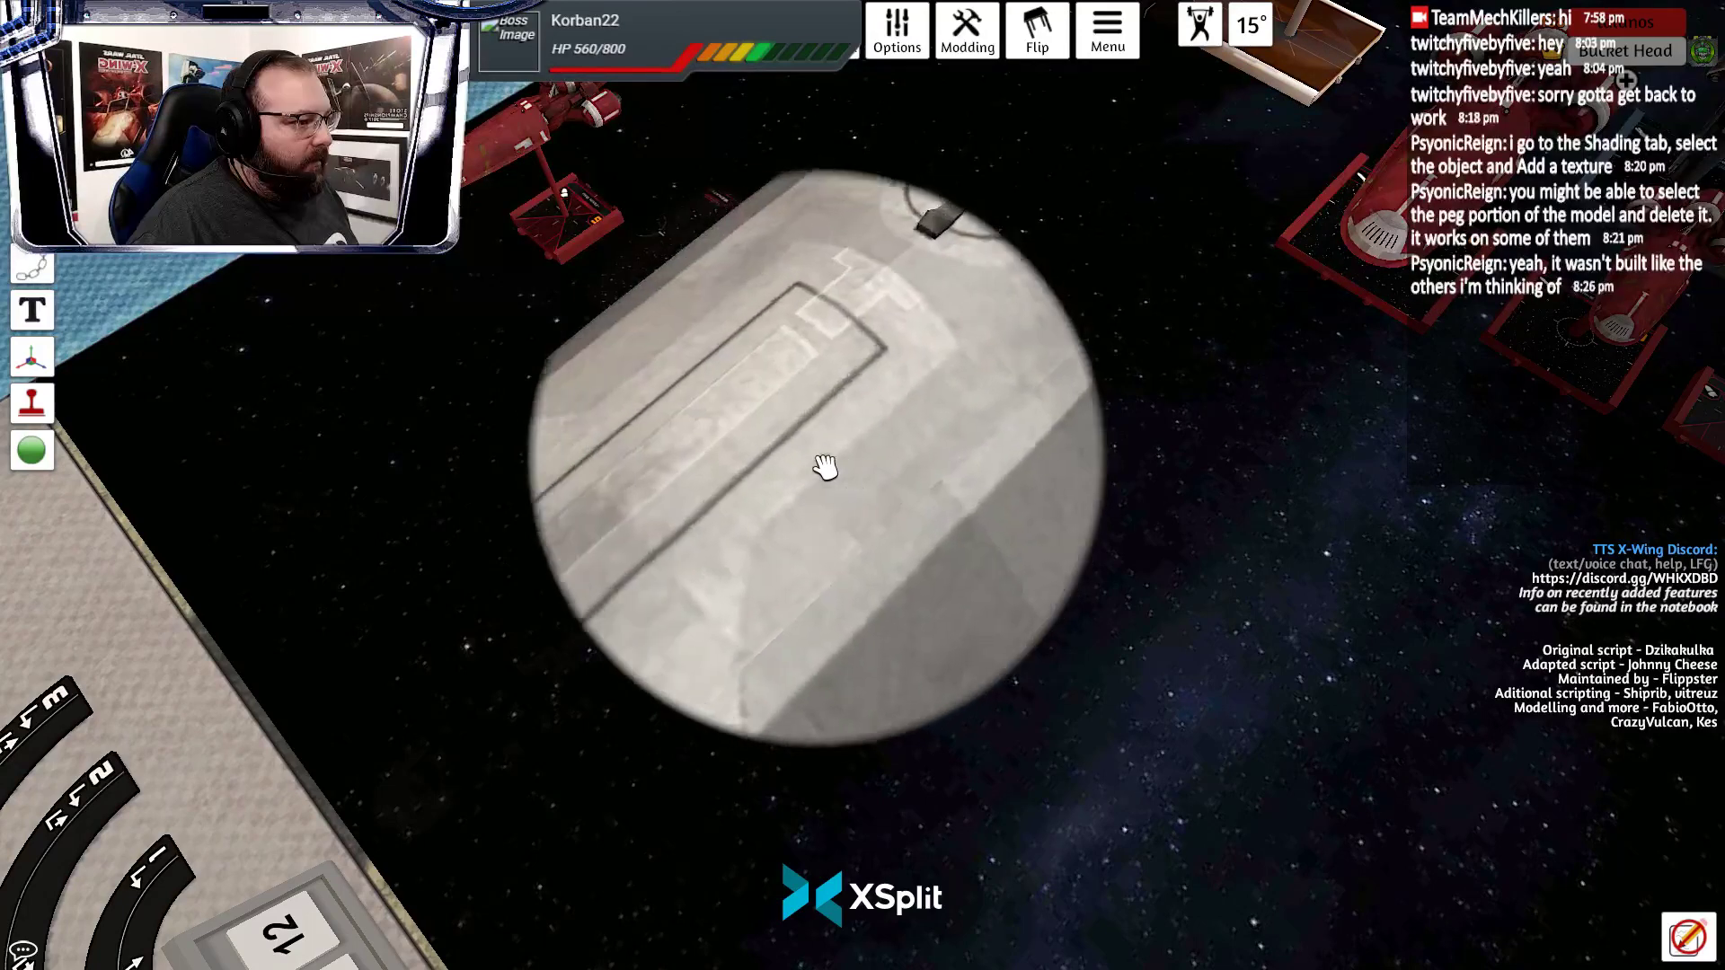
drag(732, 476, 1006, 445)
scroll(962, 461, up, 3)
key(m)
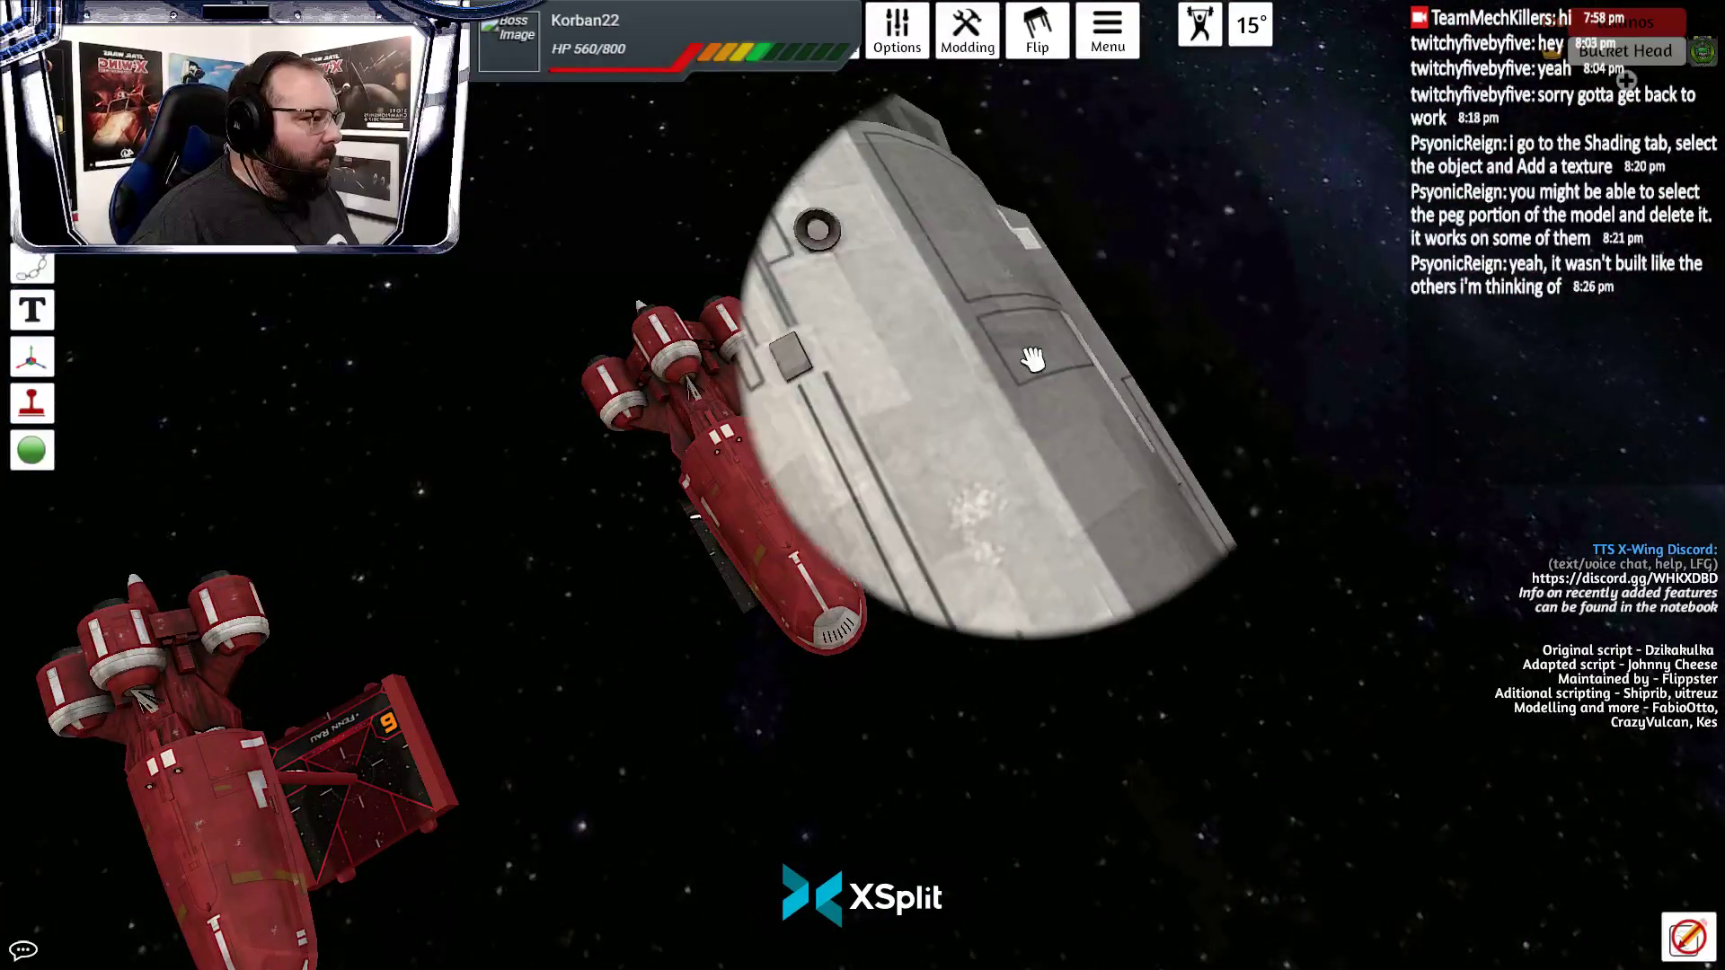
key(alt)
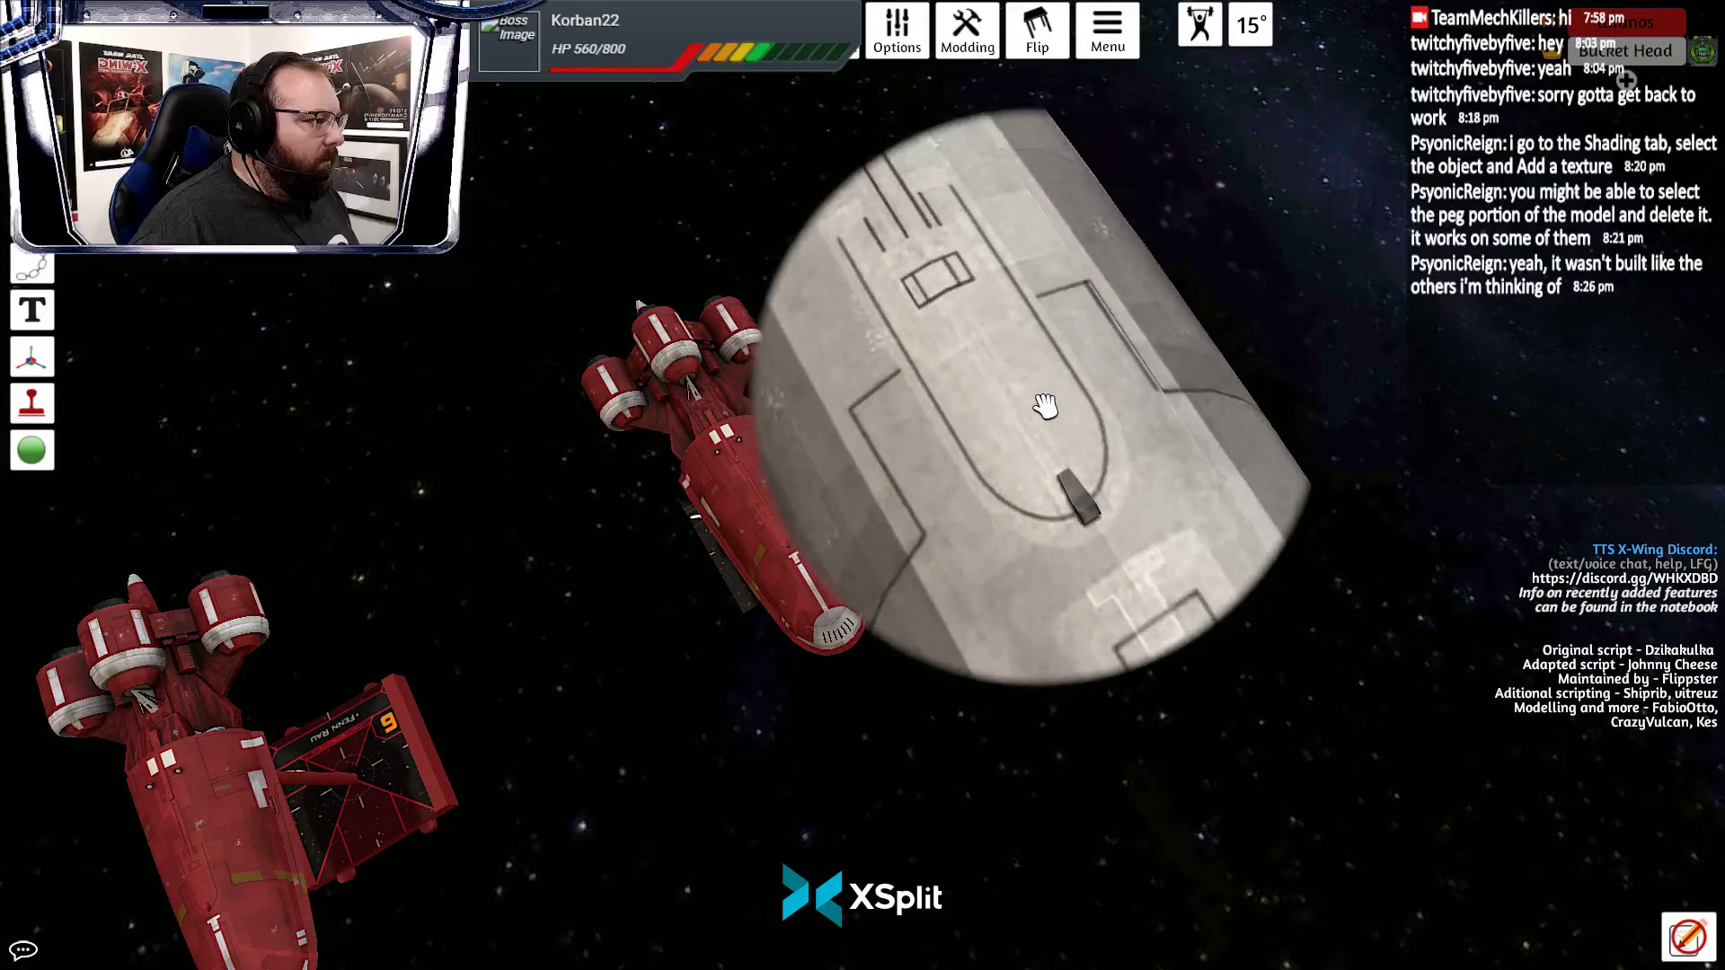
scroll(1060, 431, down, 3)
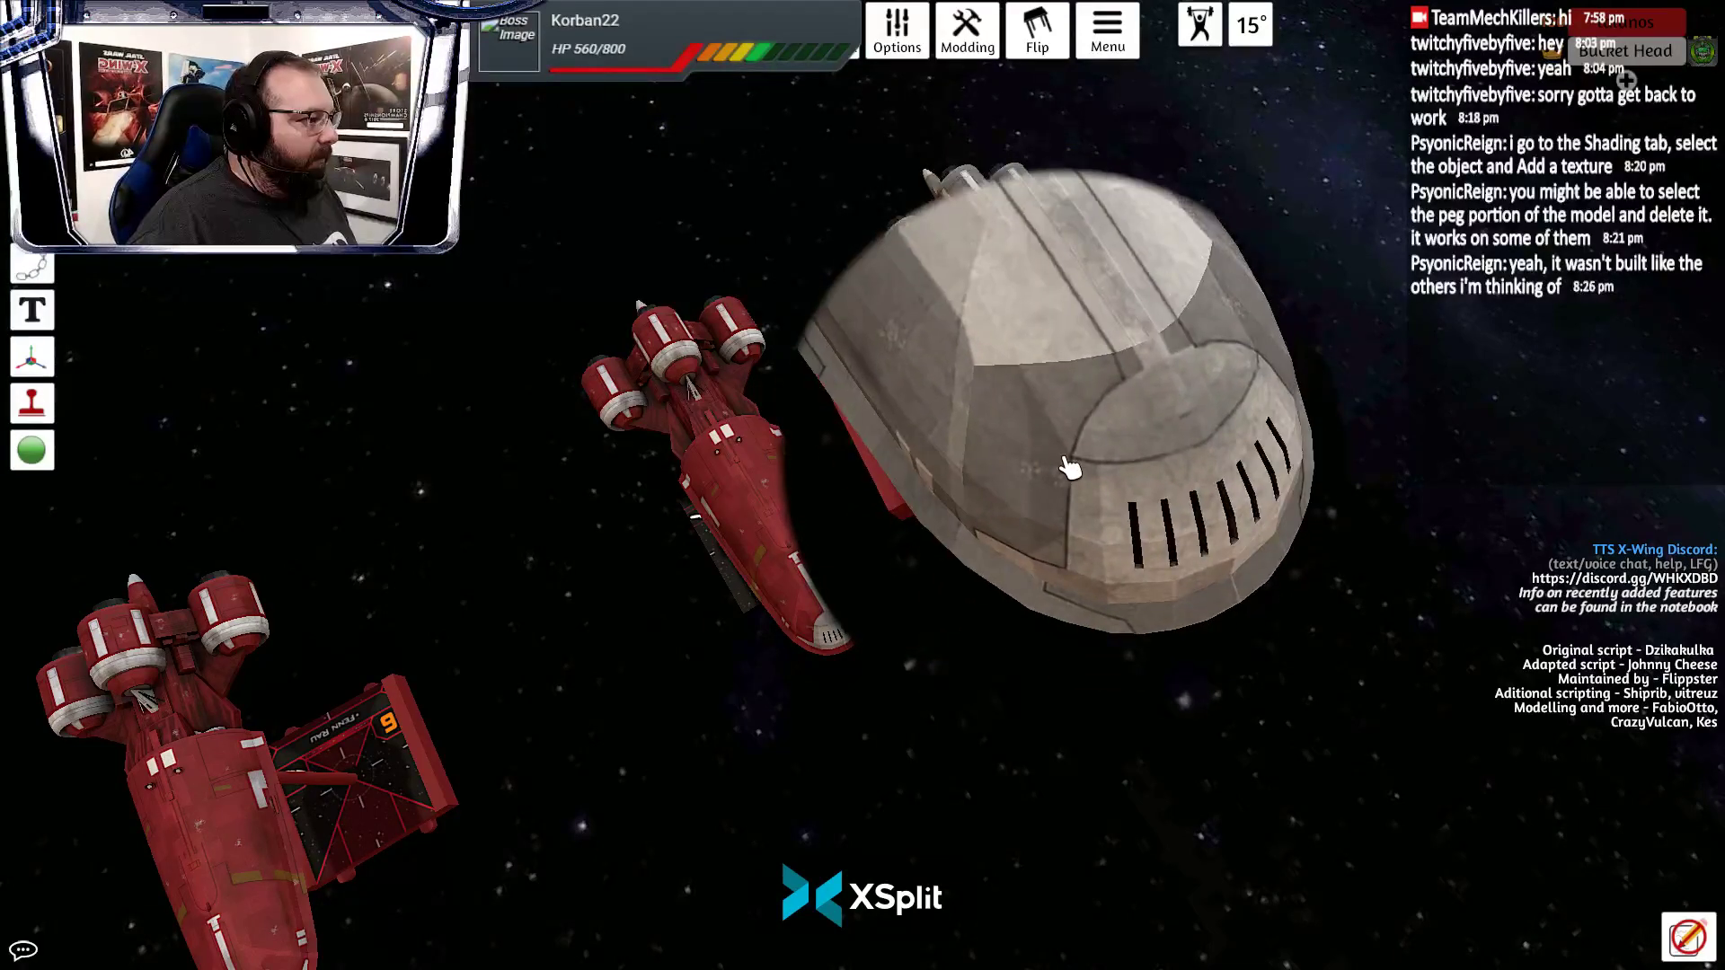
scroll(1065, 458, up, 3)
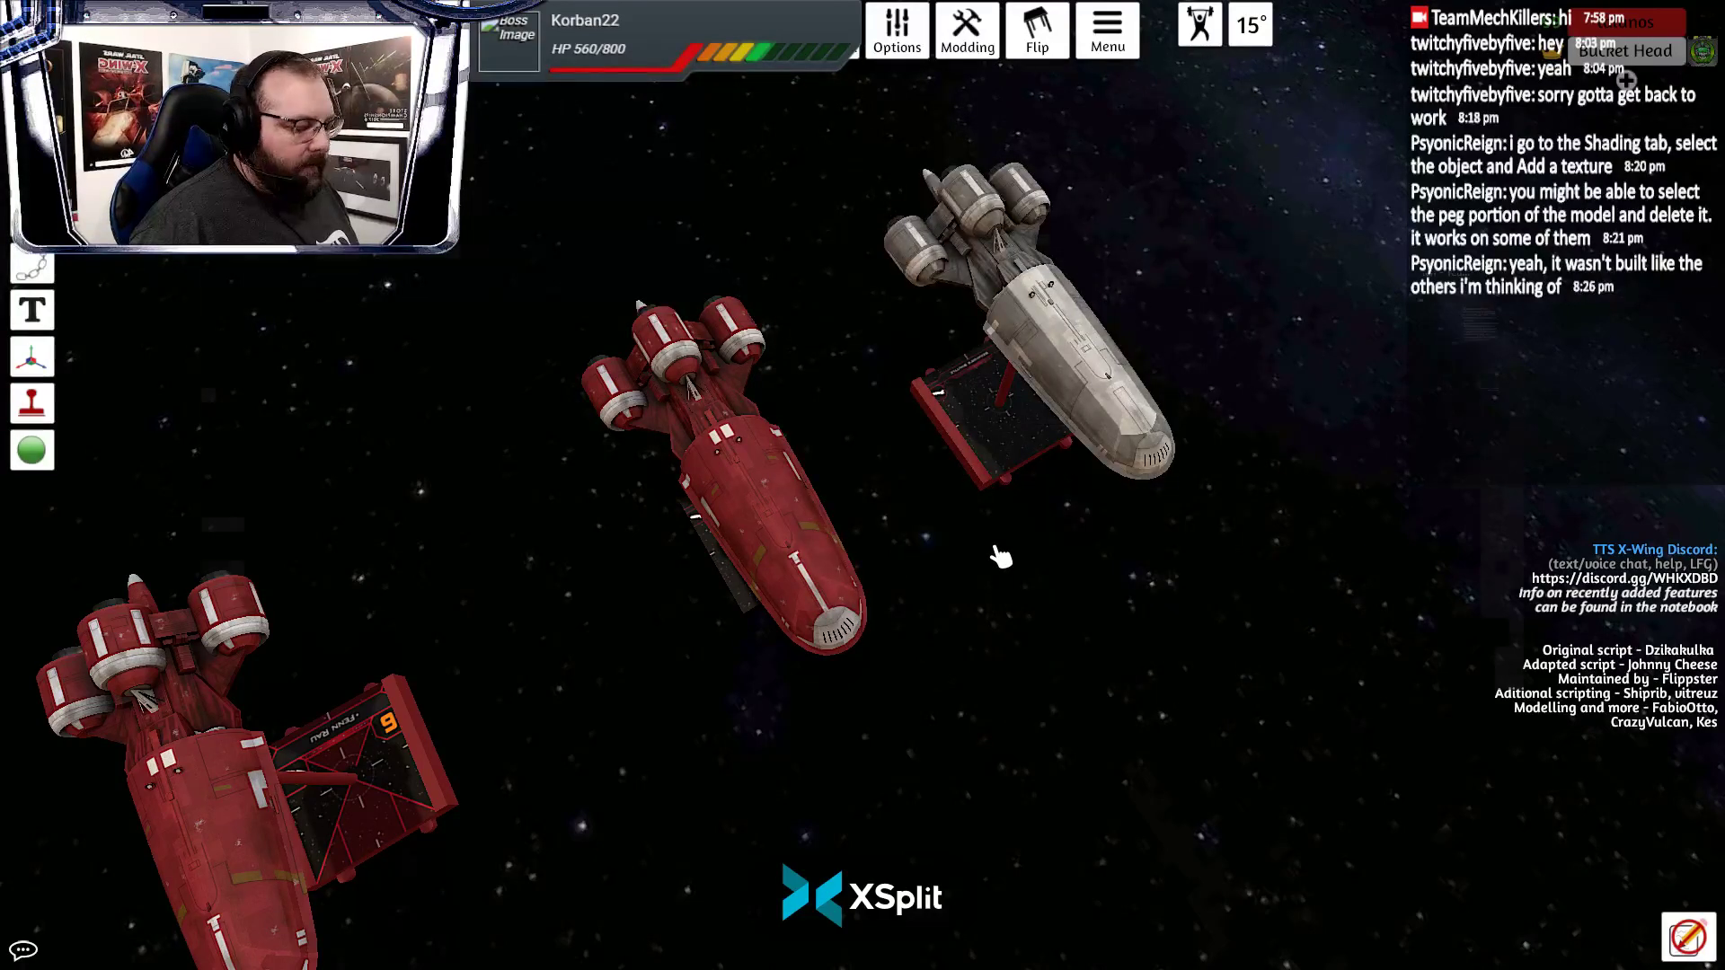
Switch to GIMP, undo the last two edits on the shuttle texture's central hull strip and activate Rectangle Select
key(alt+Tab)
key(alt+Tab)
key(alt+Tab)
key(alt+Tab)
key(alt+Tab)
key(alt+Tab)
key(alt+Tab)
key(alt+Tab)
key(alt+Tab)
key(alt+Tab)
key(alt+Tab)
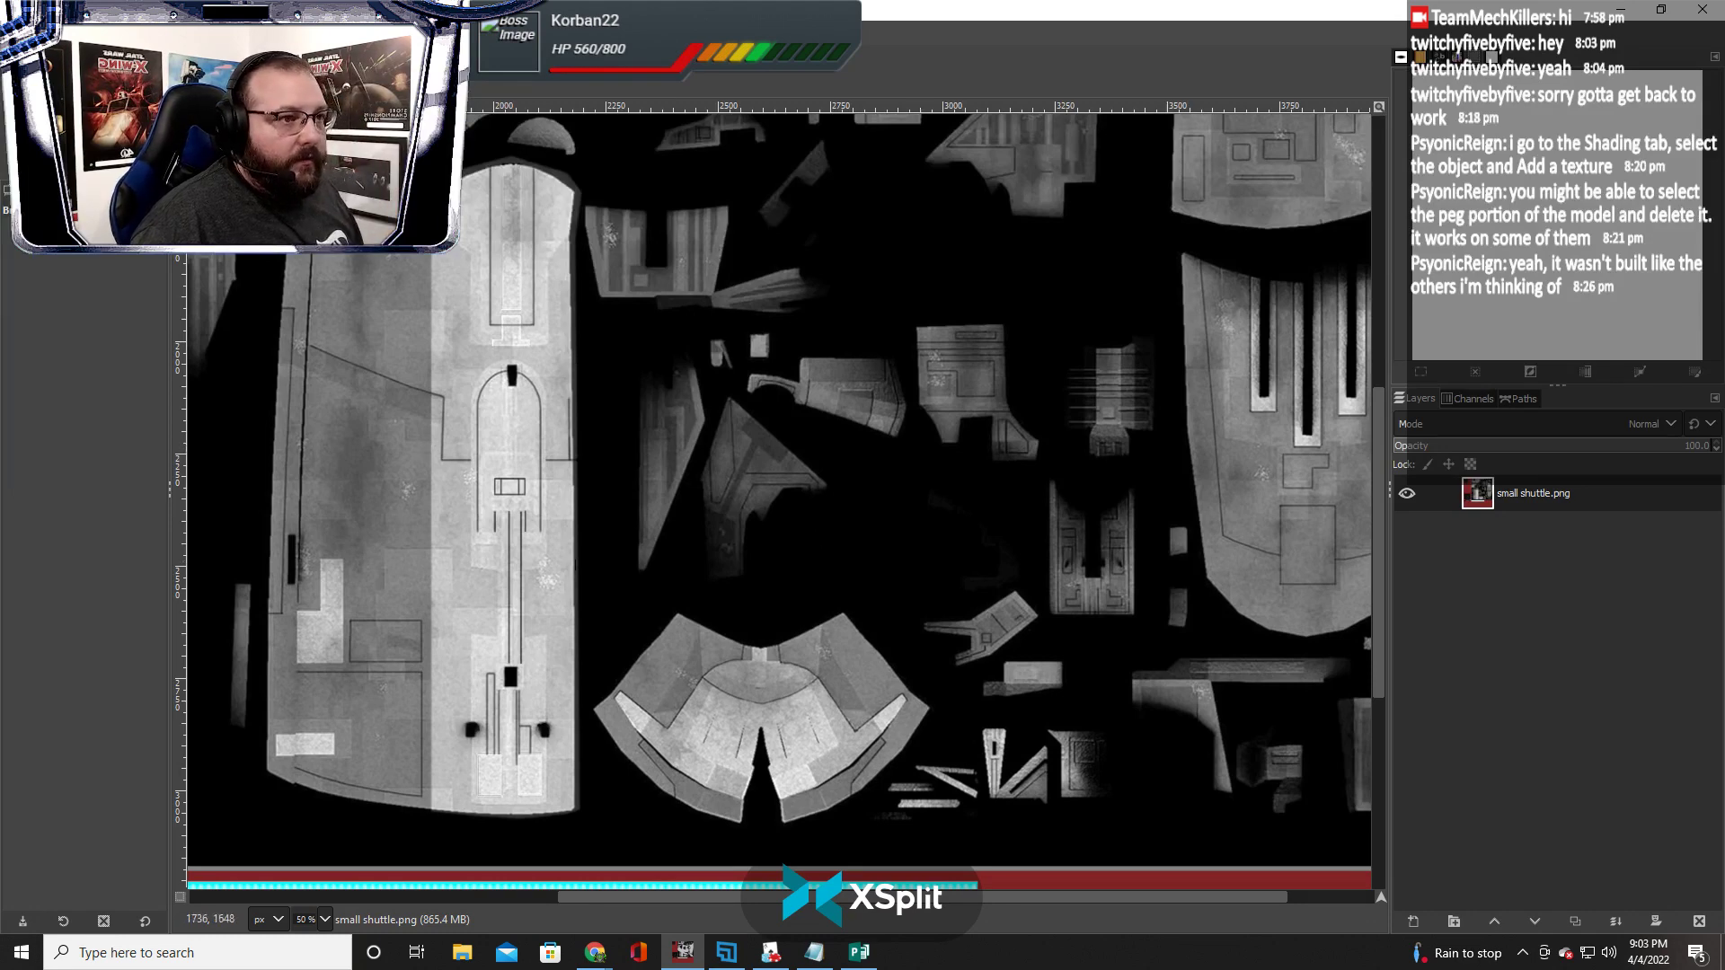
key(ctrl+z)
key(ctrl+z)
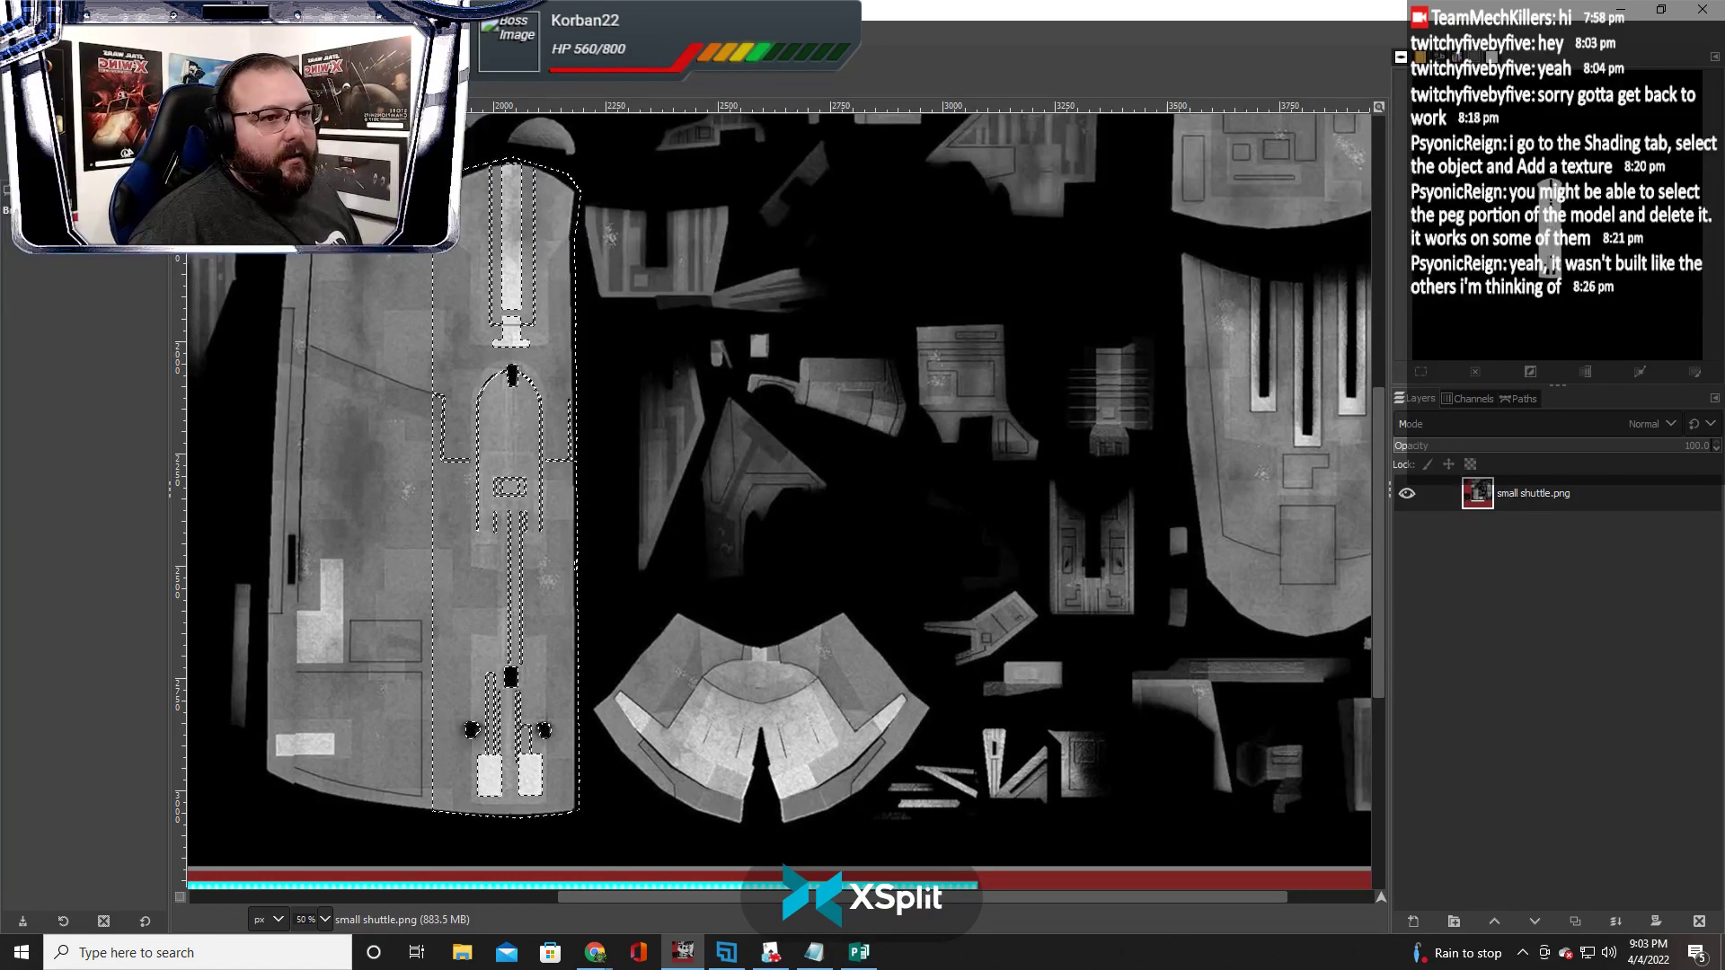
key(r)
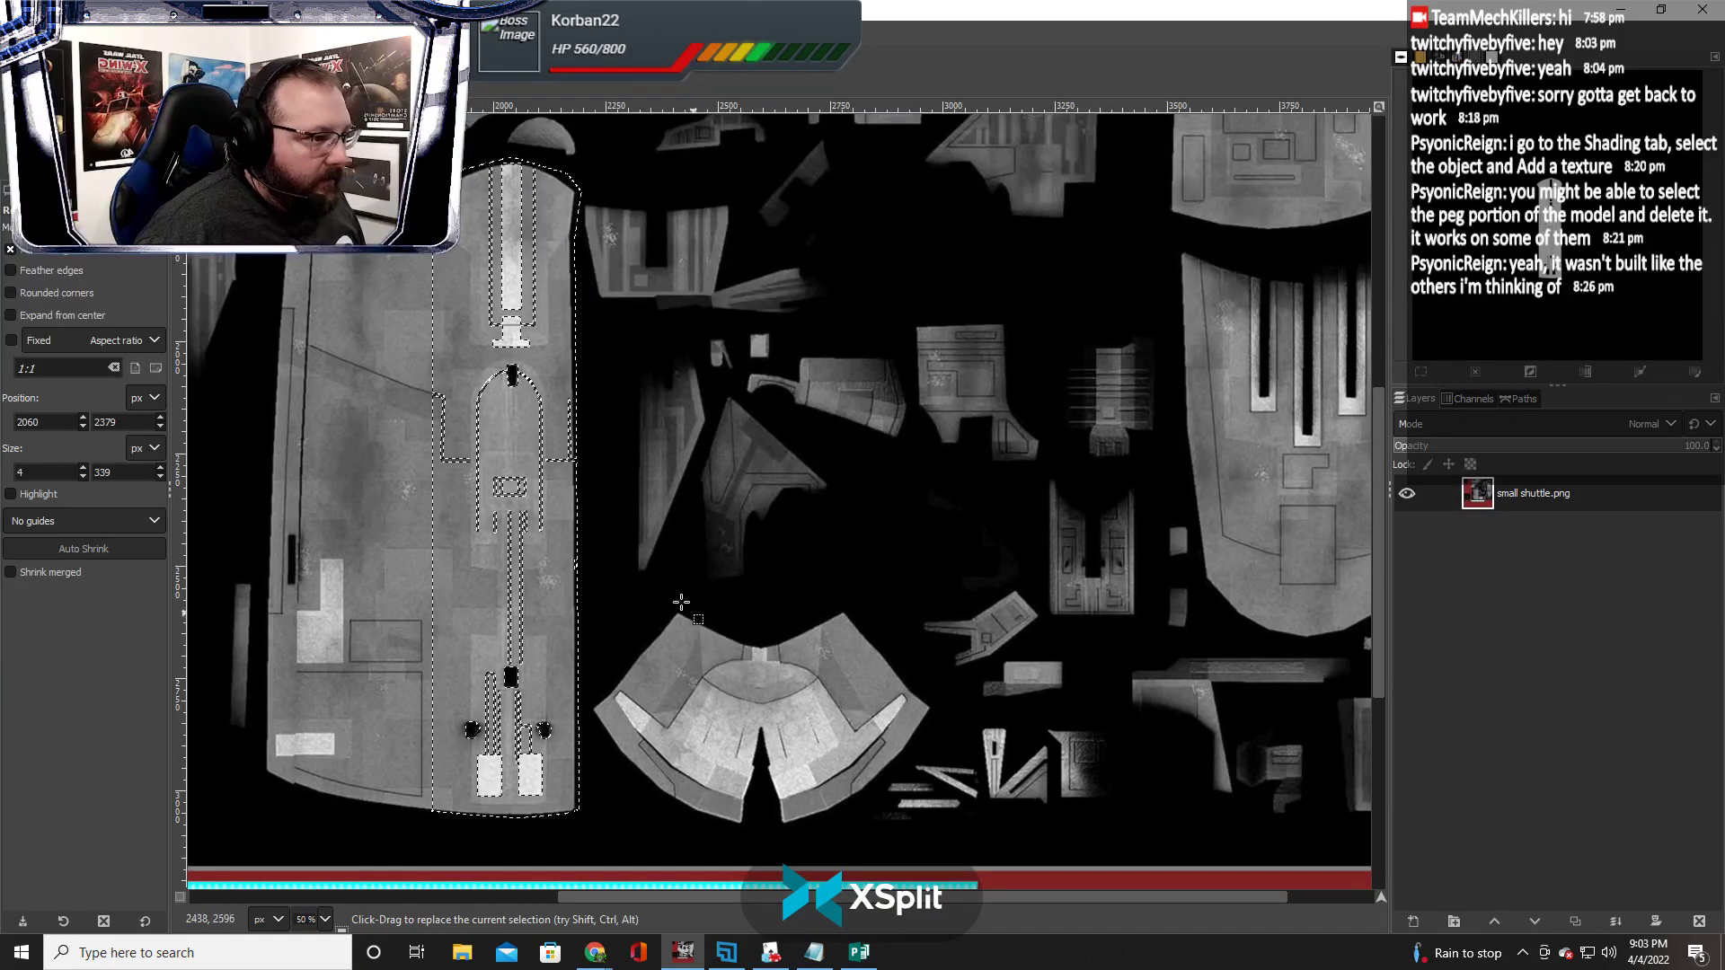
scroll(481, 472, up, 2)
scroll(490, 471, up, 5)
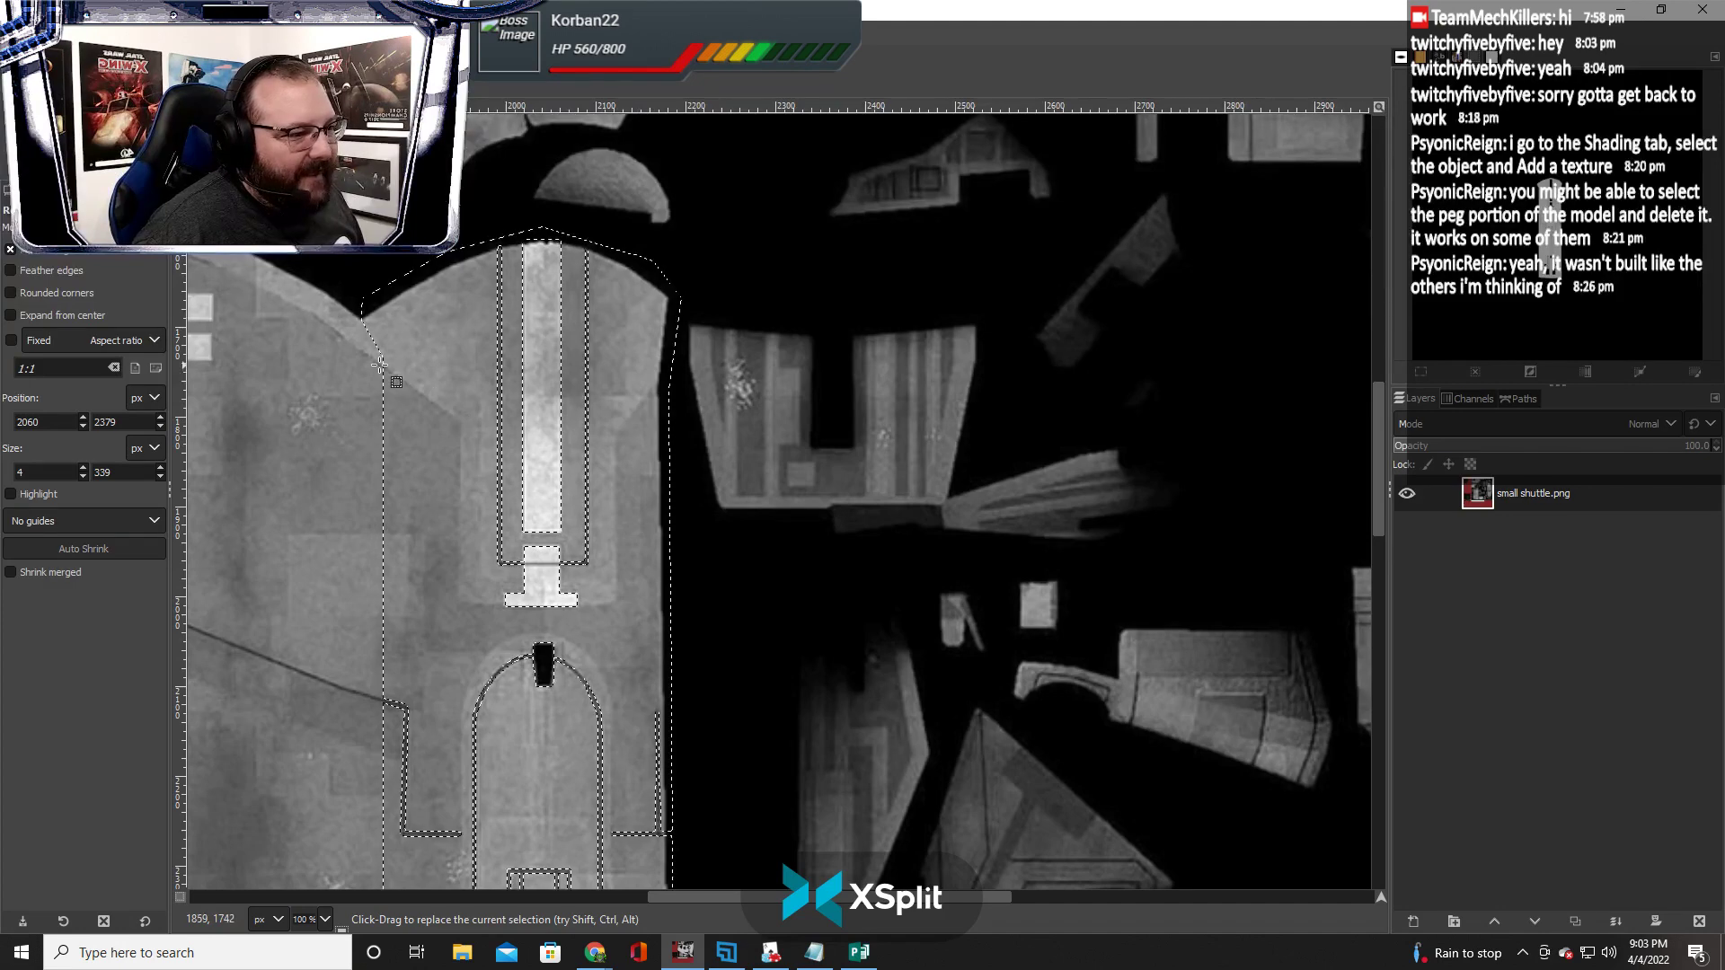
Switch to Tabletop Simulator and magnify the grey shuttle's nose and side panels to check the edges of the light strip
key(super+Tab)
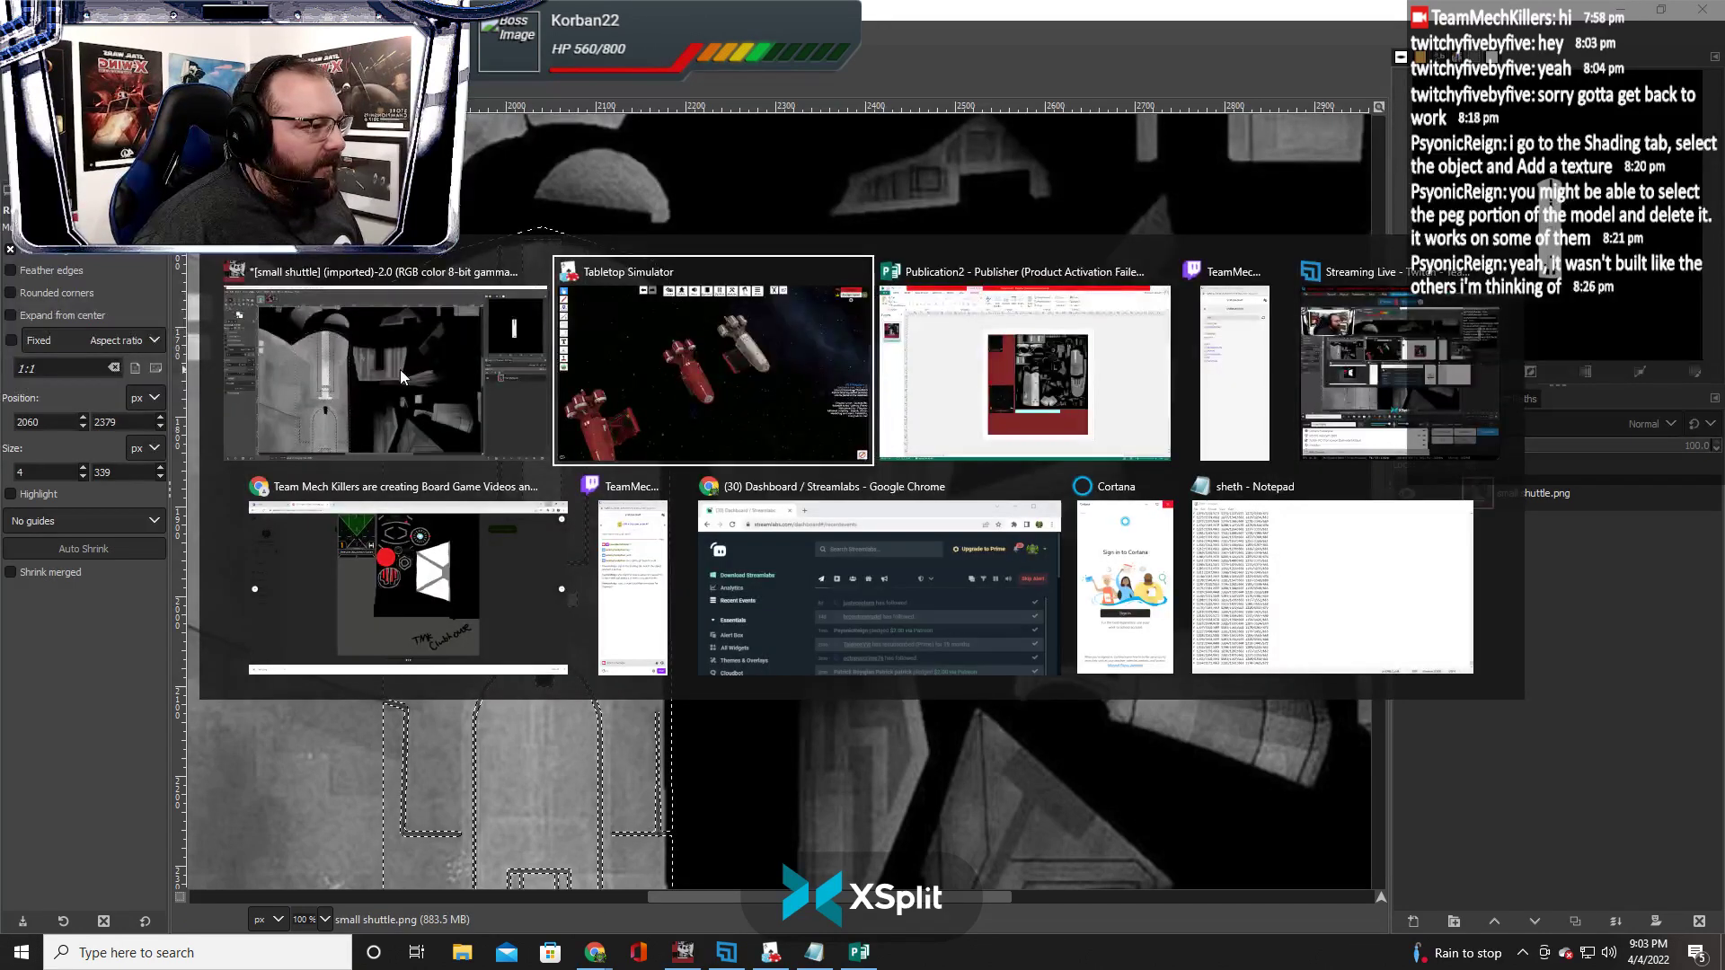
click(722, 449)
key(p)
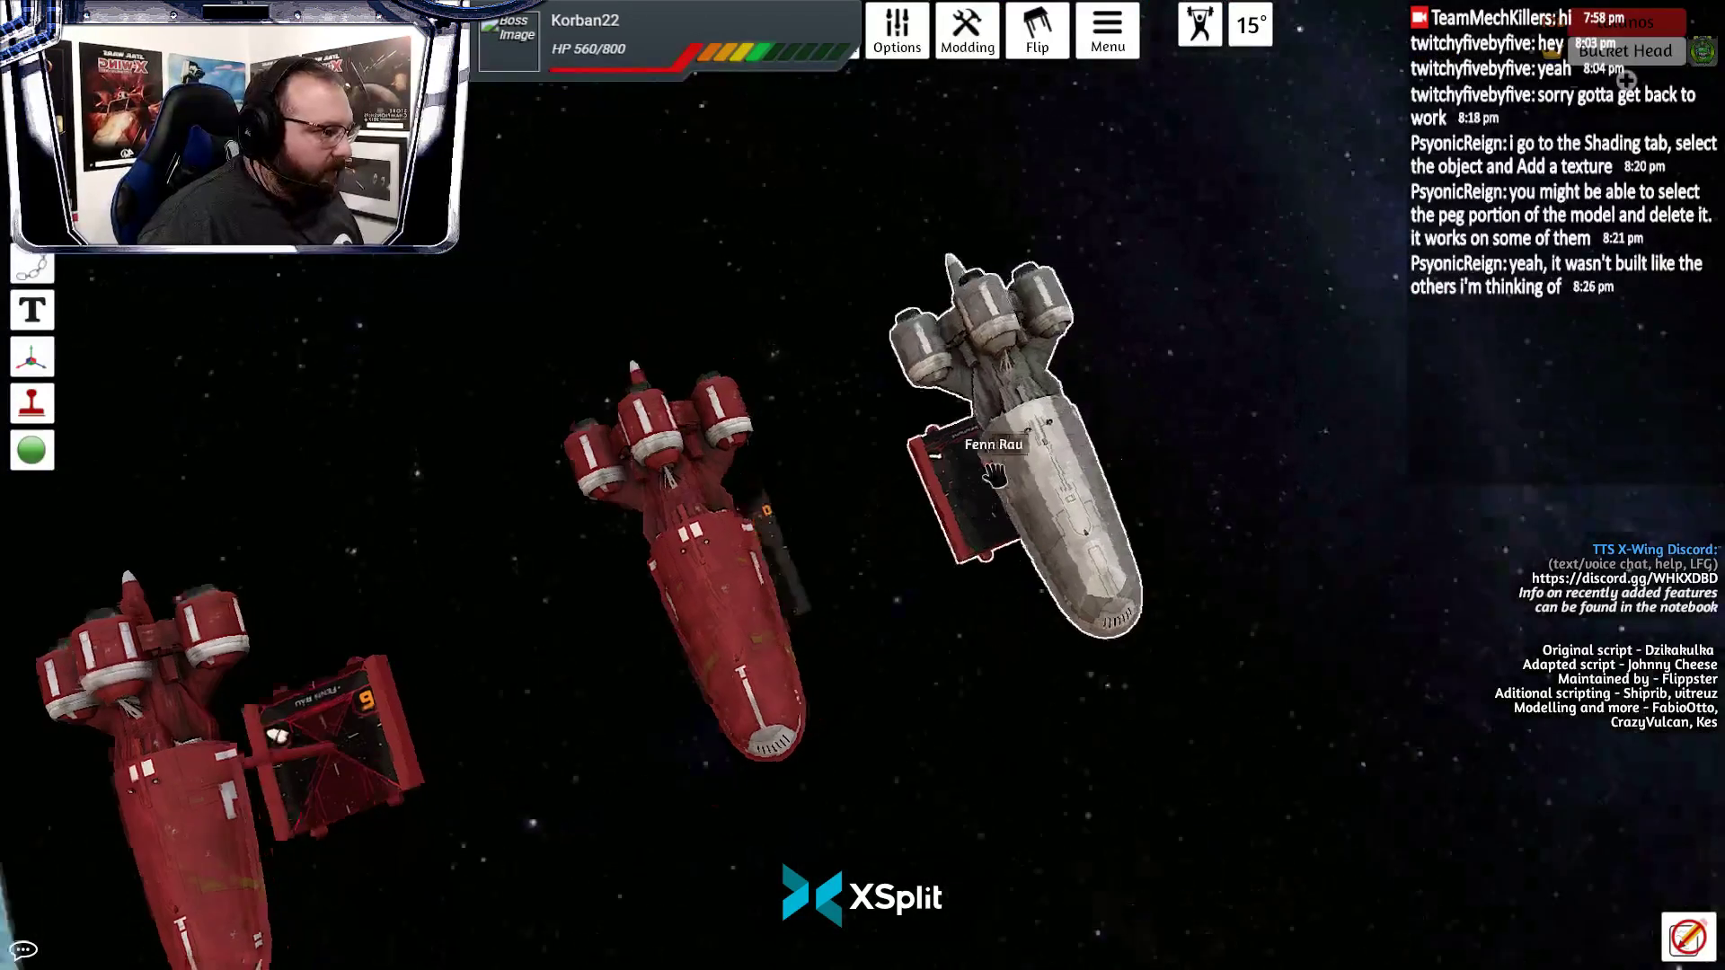
key(d)
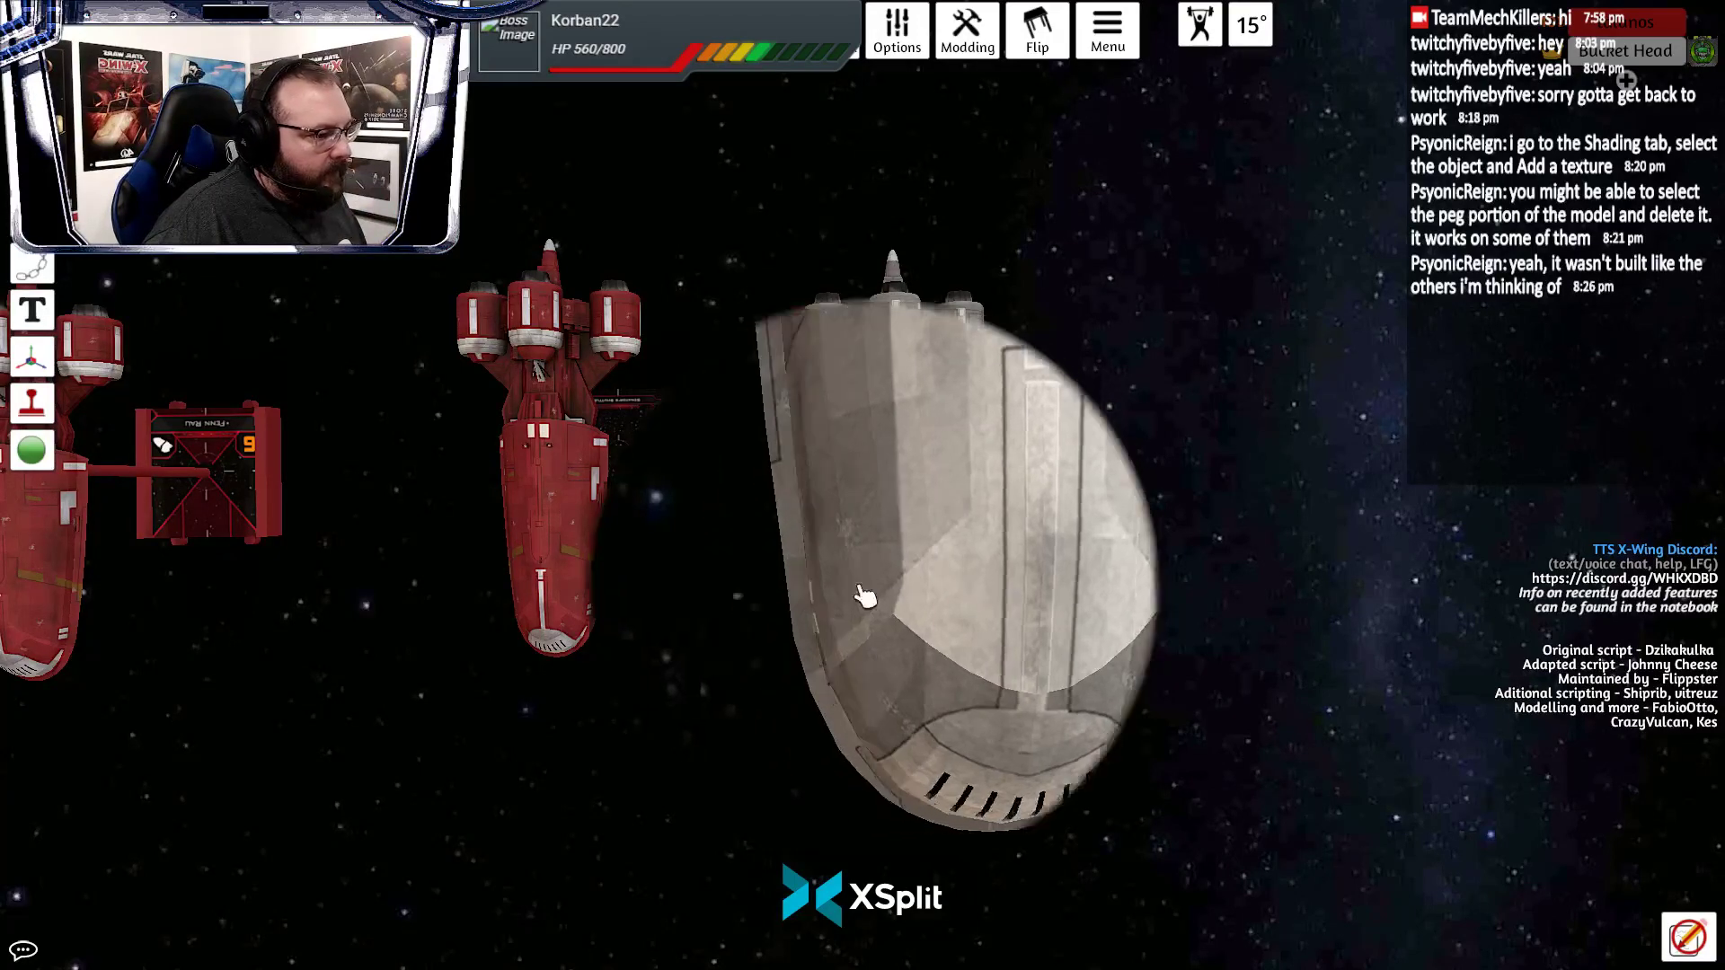
mouse_move(620, 584)
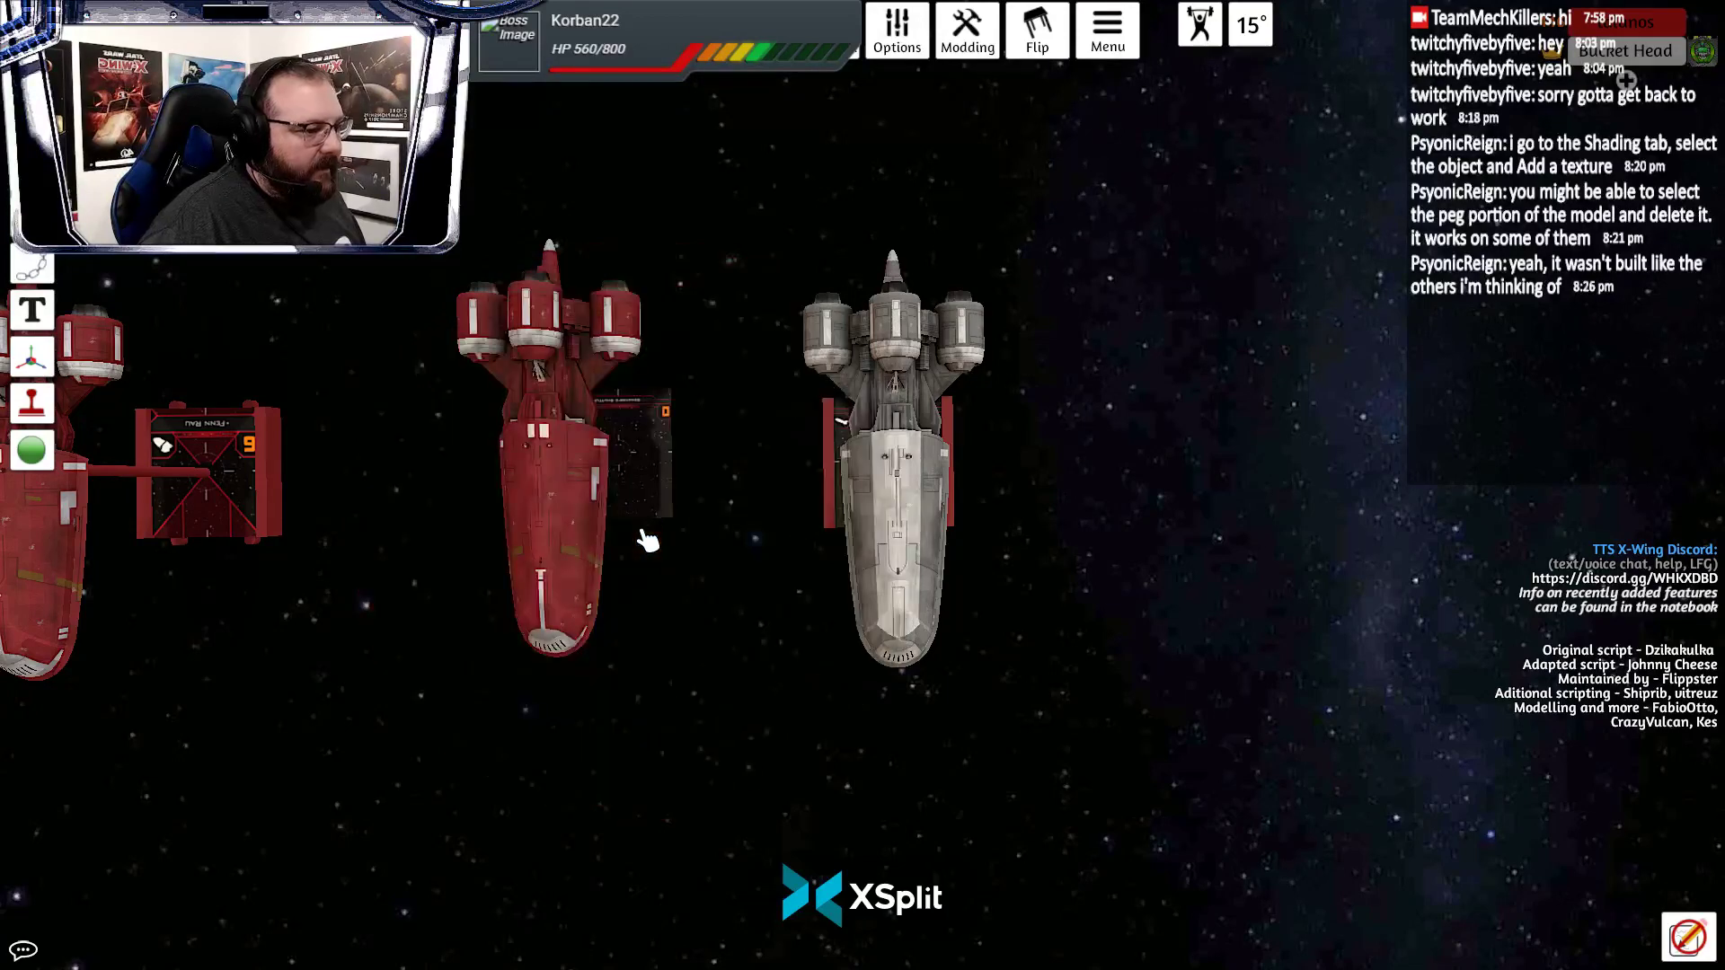
Switch back to GIMP and subtract a rectangle of about 58 × 1490 px from the left edge of the central hull strip selection
key(alt+Tab)
key(Tab)
key(Tab)
key(Tab)
key(Tab)
key(Tab)
key(Tab)
key(Tab)
key(Tab)
key(Tab)
key(Tab)
key(Tab)
key(Tab)
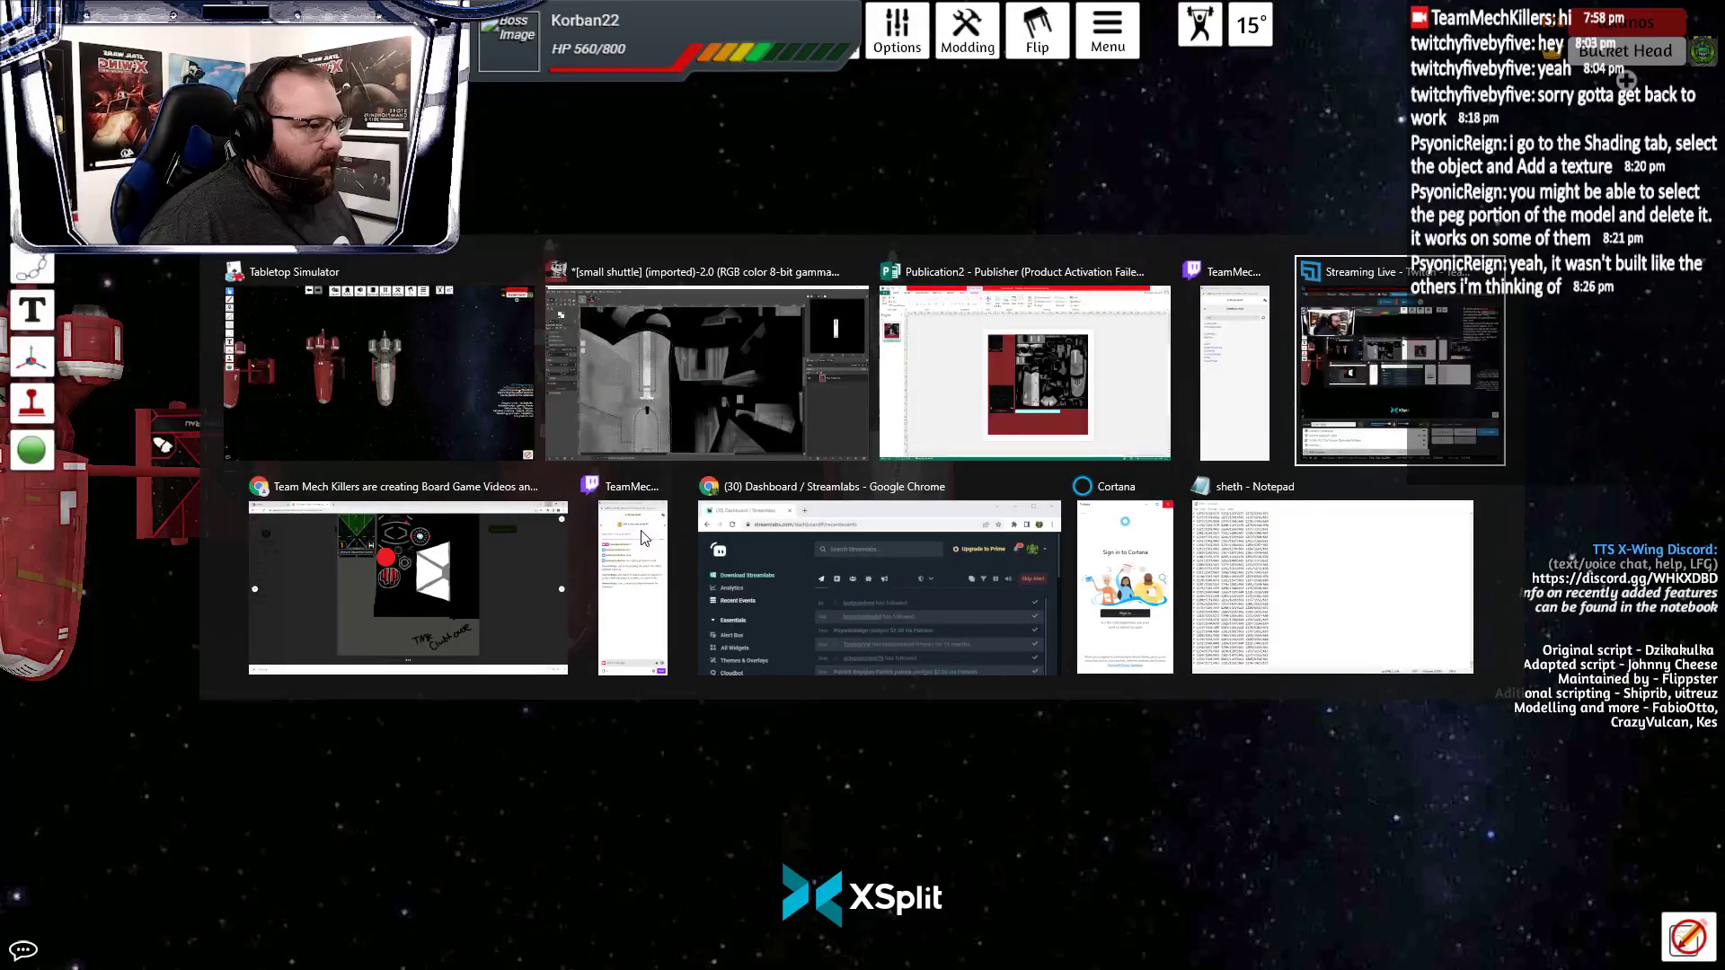
key(Tab)
key(Tab)
key(Tab)
key(Tab)
key(Tab)
key(Tab)
key(Tab)
key(Tab)
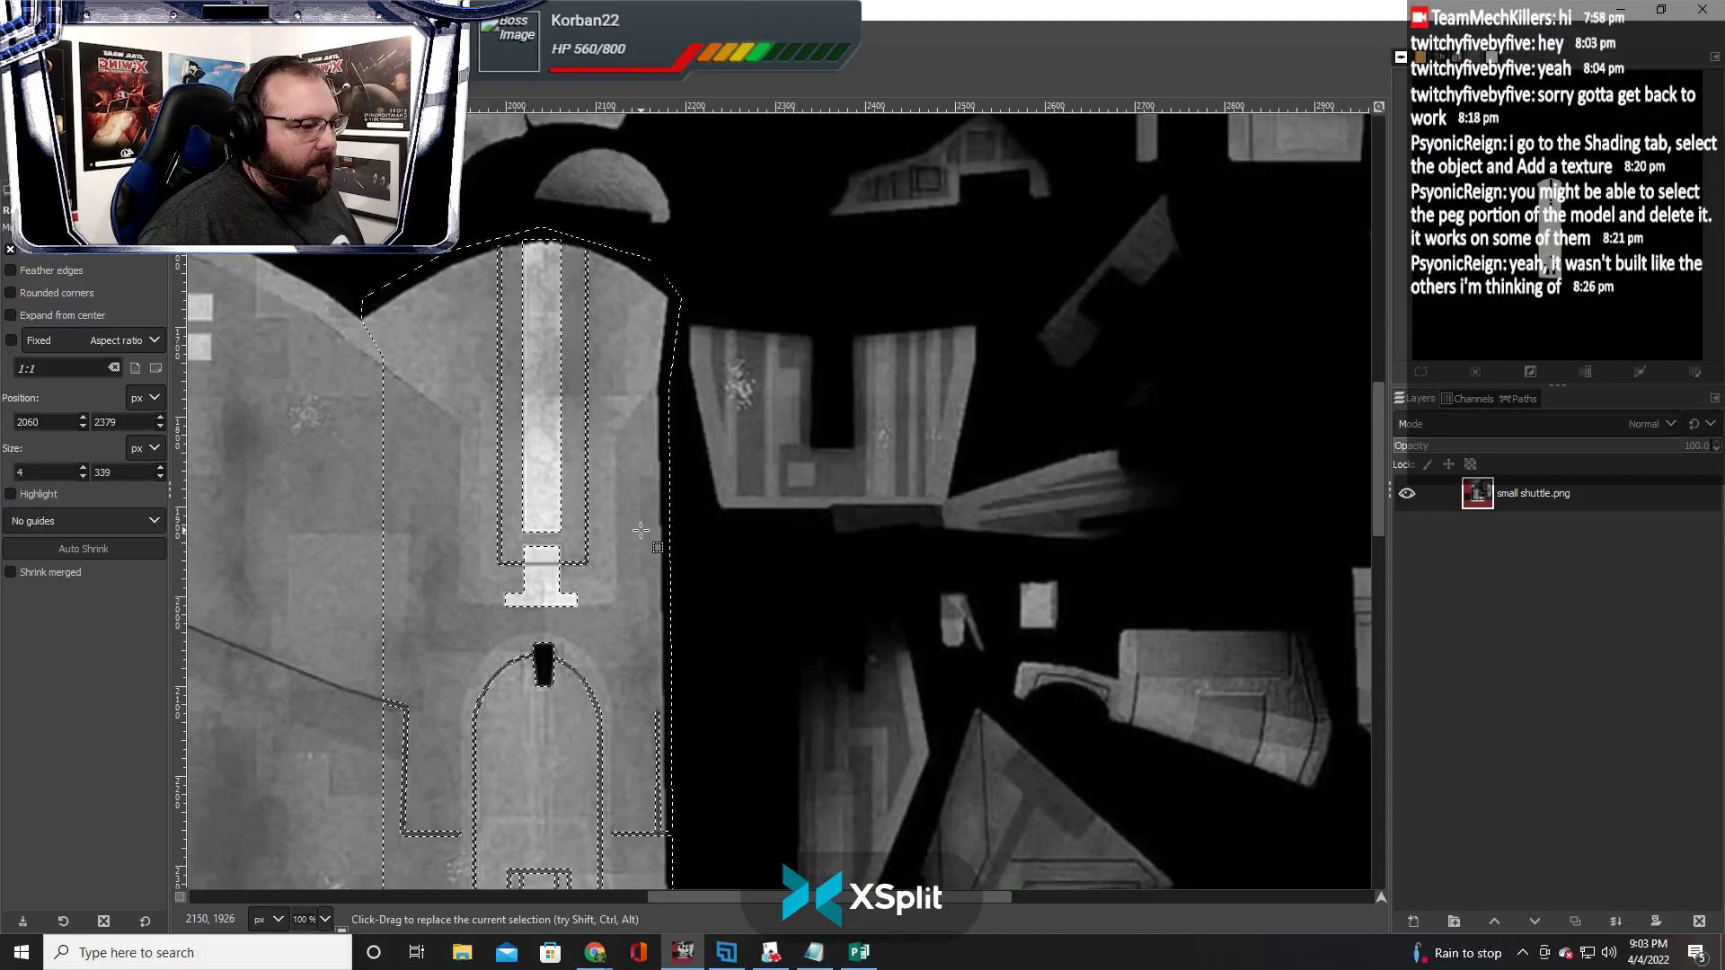
scroll(641, 530, down, 5)
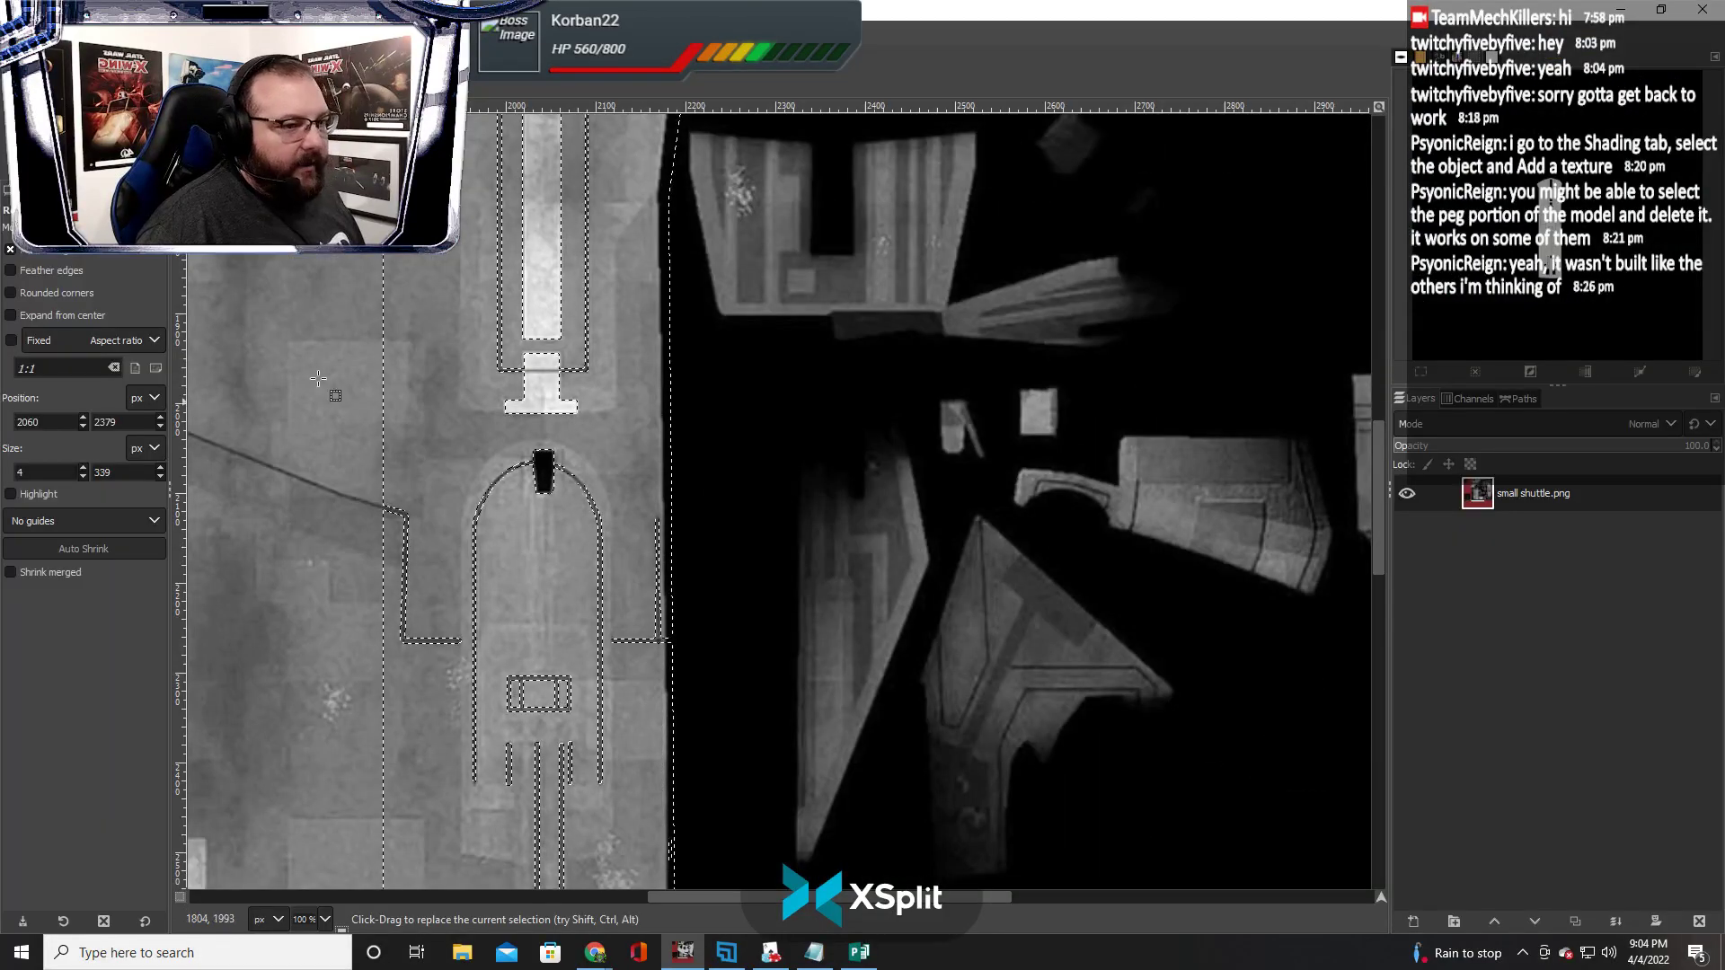
scroll(350, 572, down, 15)
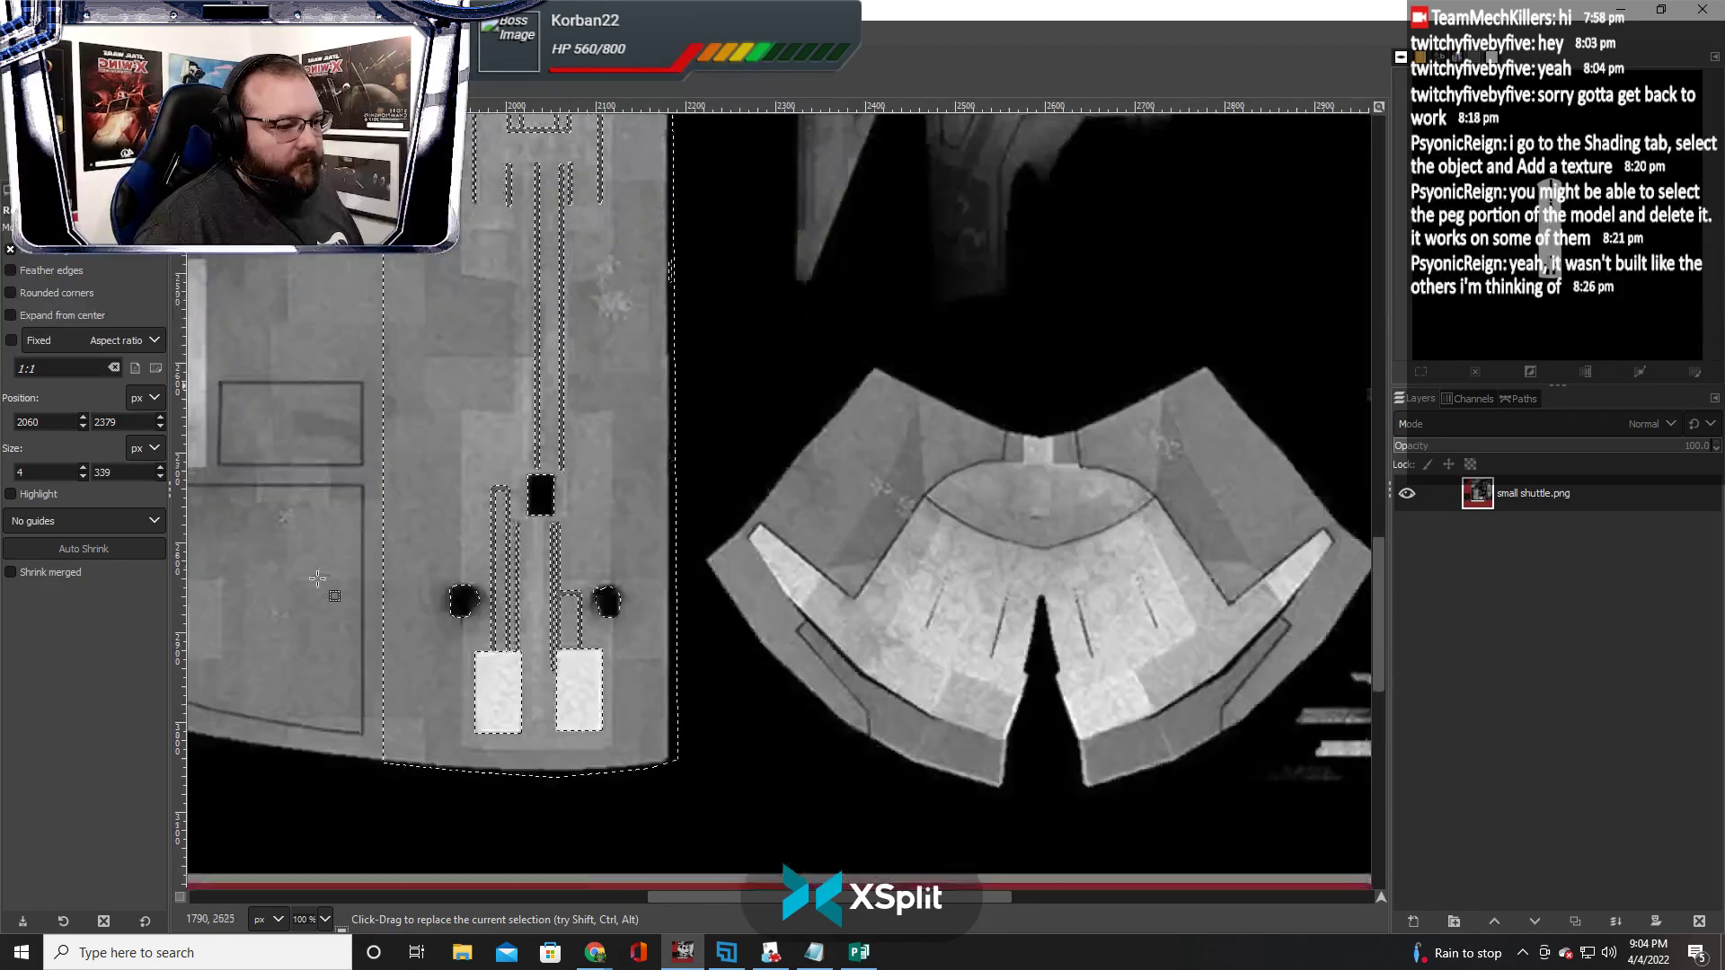
scroll(349, 572, up, 20)
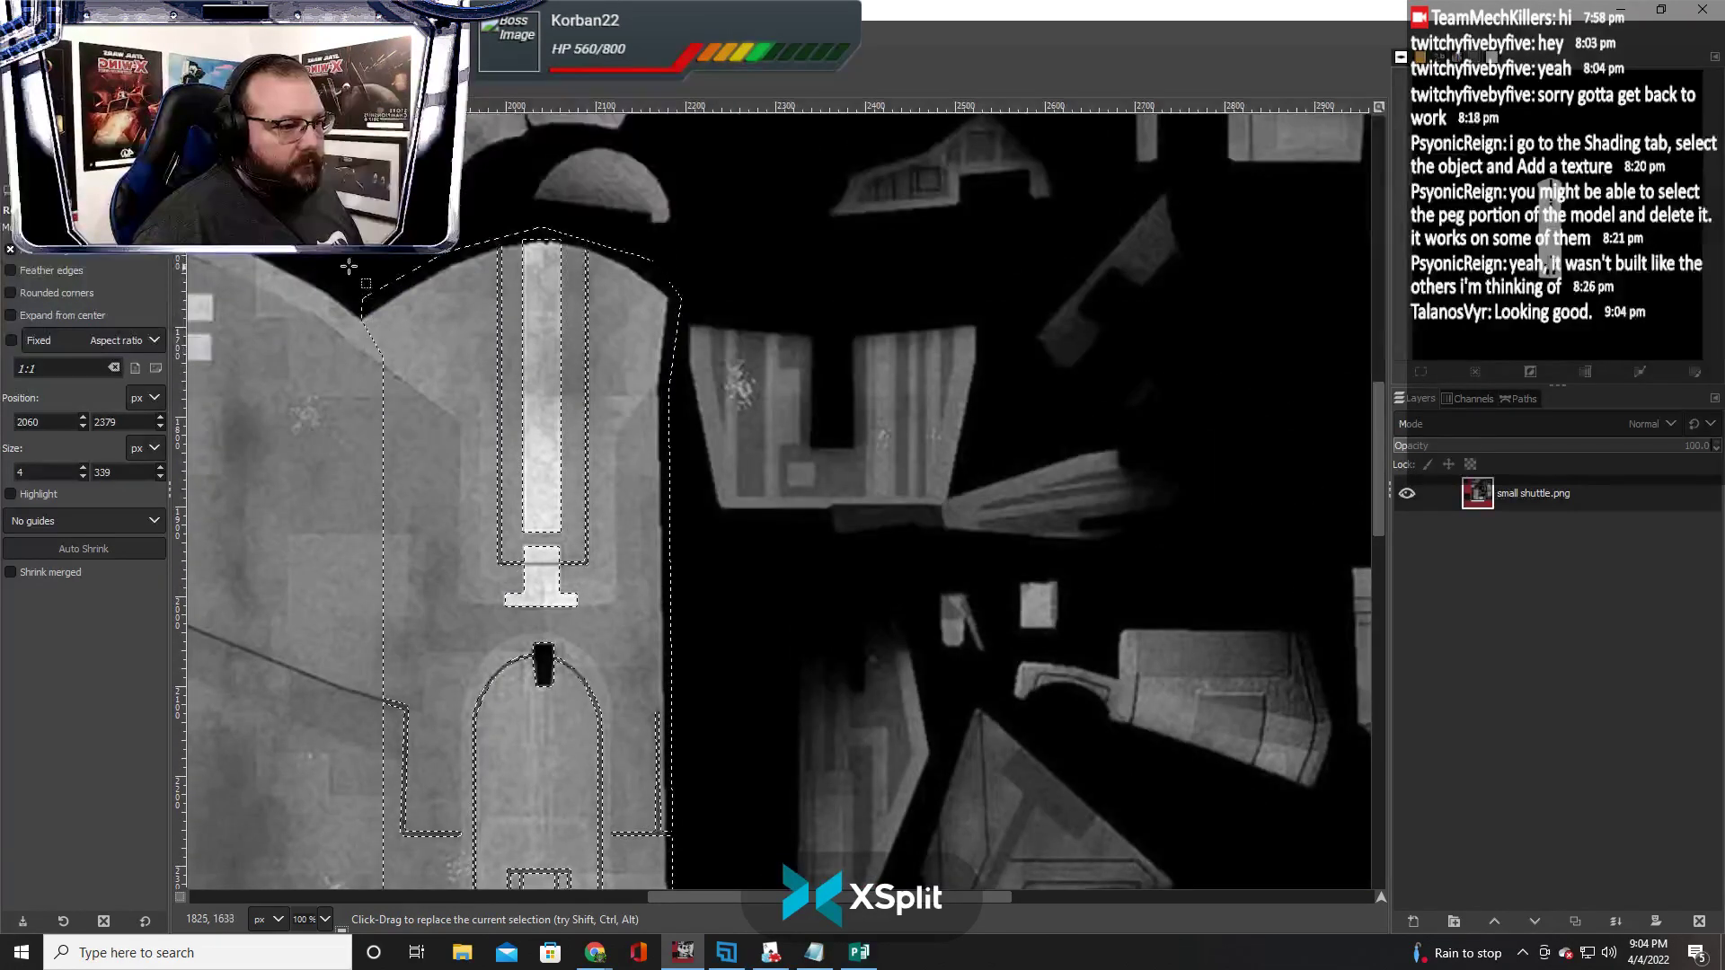
drag(349, 261, 372, 656)
drag(370, 876, 402, 829)
scroll(408, 628, up, 12)
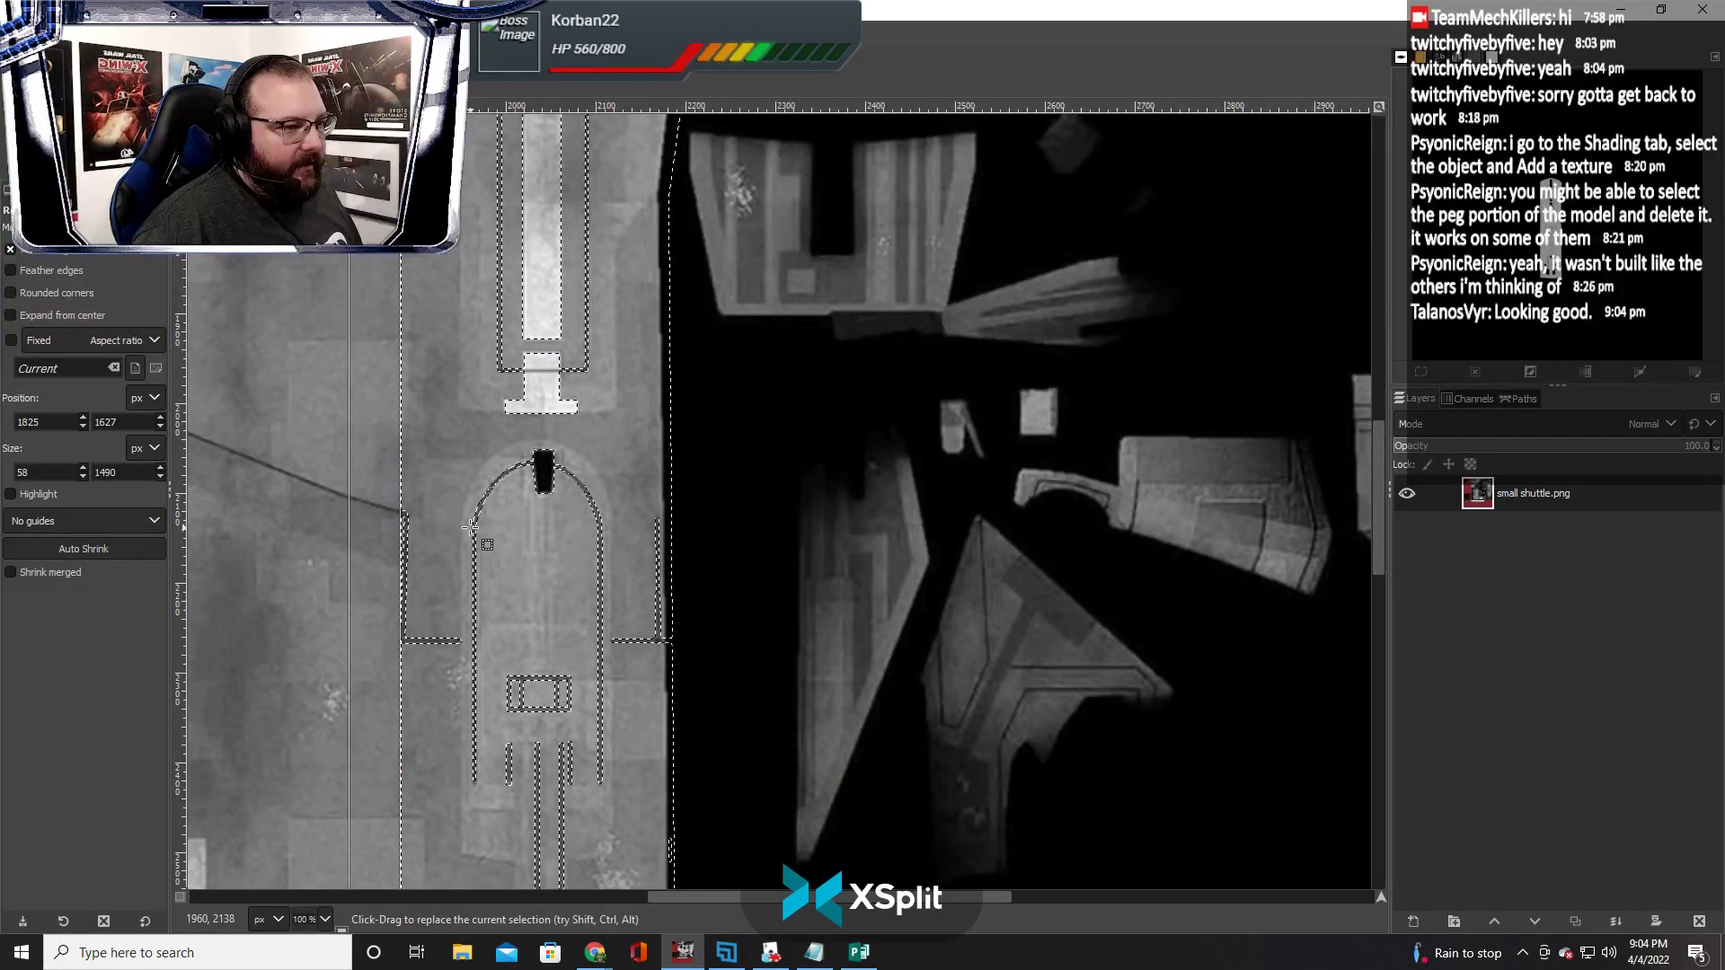
Subtract a rectangle of about 60 × 1484 px from the right edge of the central hull strip selection
scroll(470, 526, up, 4)
key(ctrl)
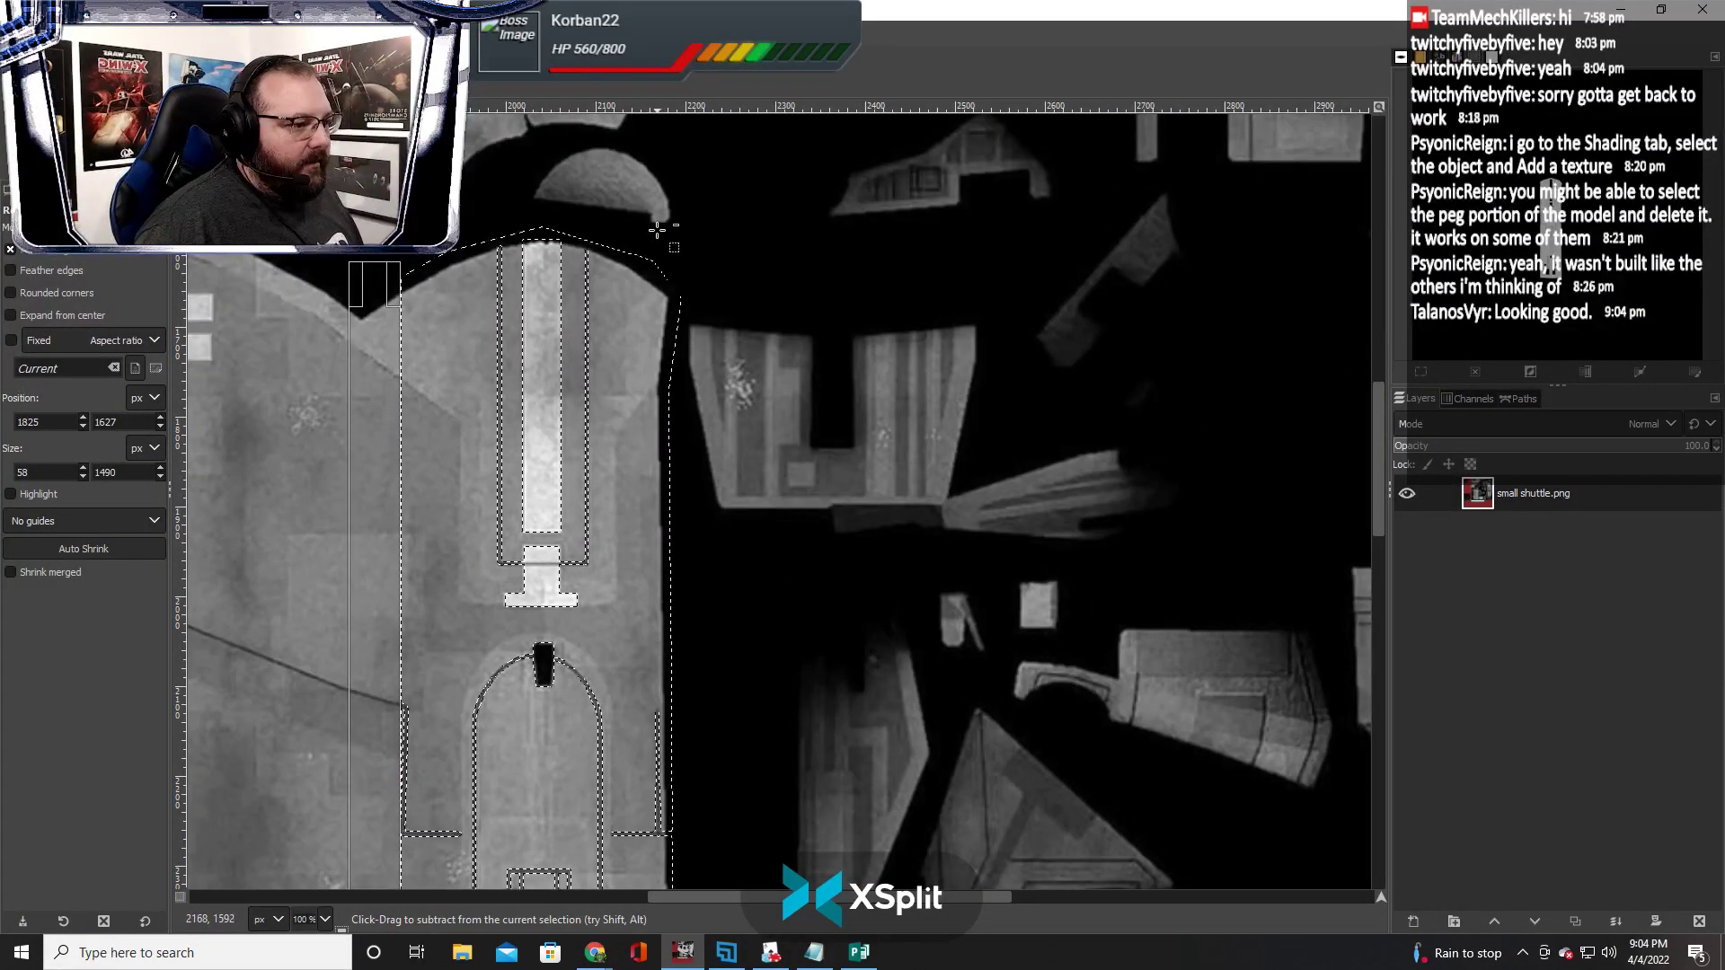
drag(715, 220, 671, 744)
scroll(671, 744, up, 5)
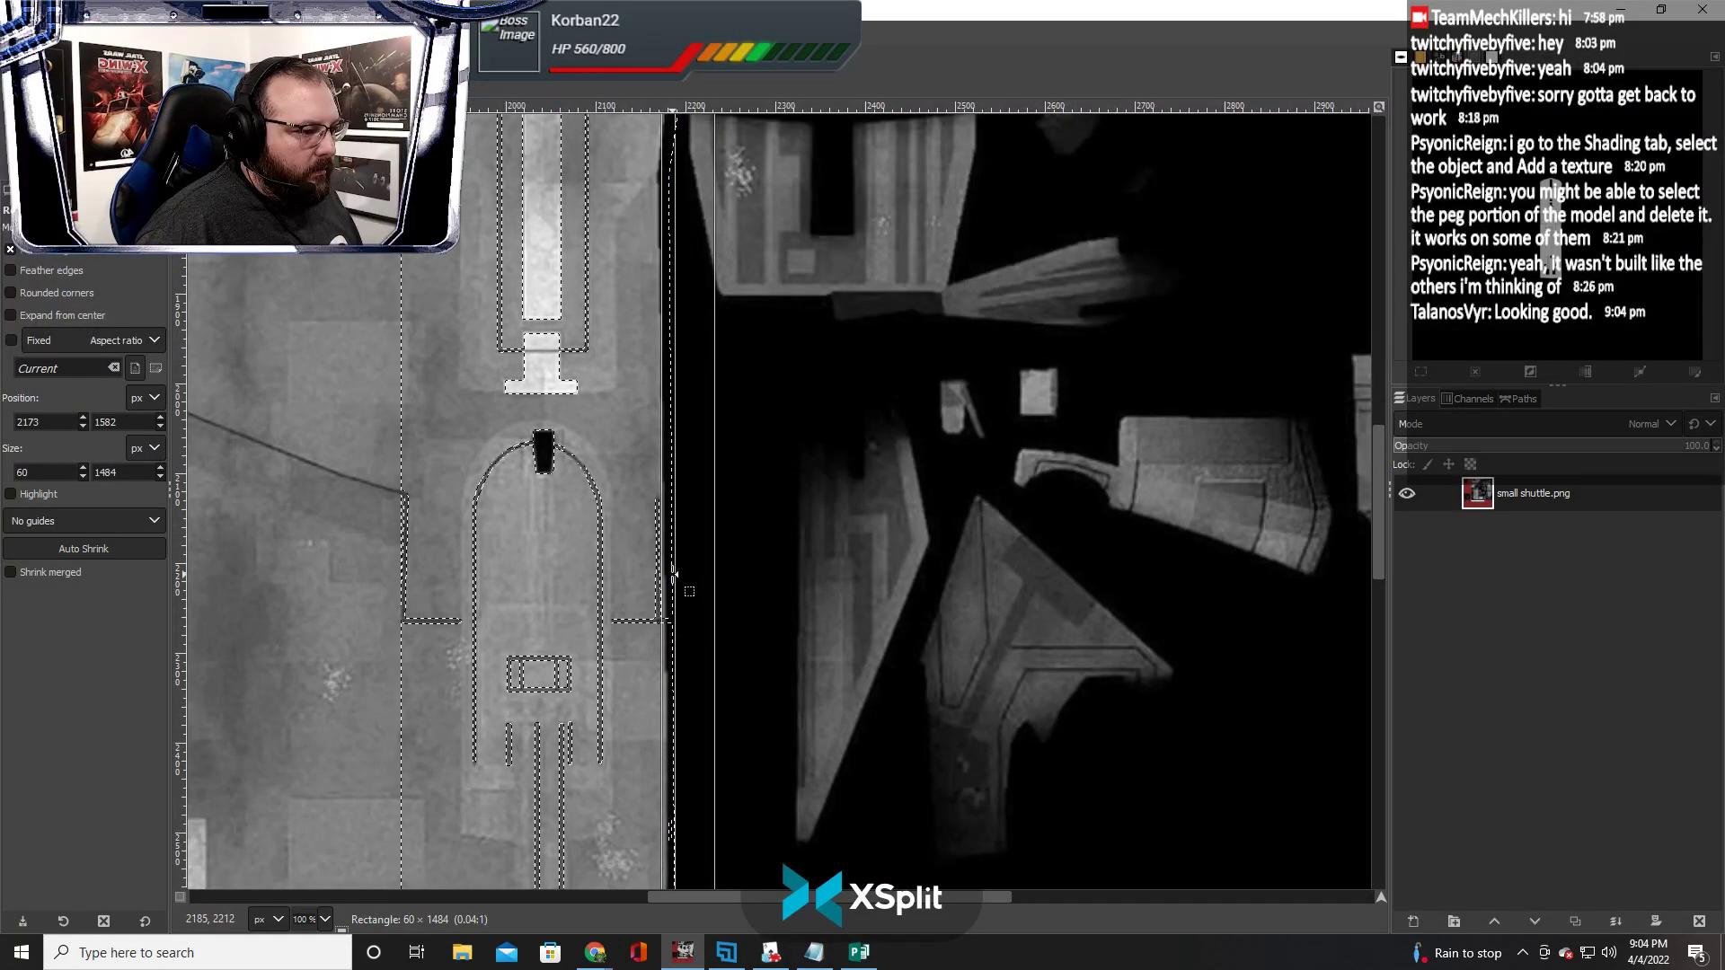
drag(673, 575, 672, 682)
scroll(672, 683, down, 4)
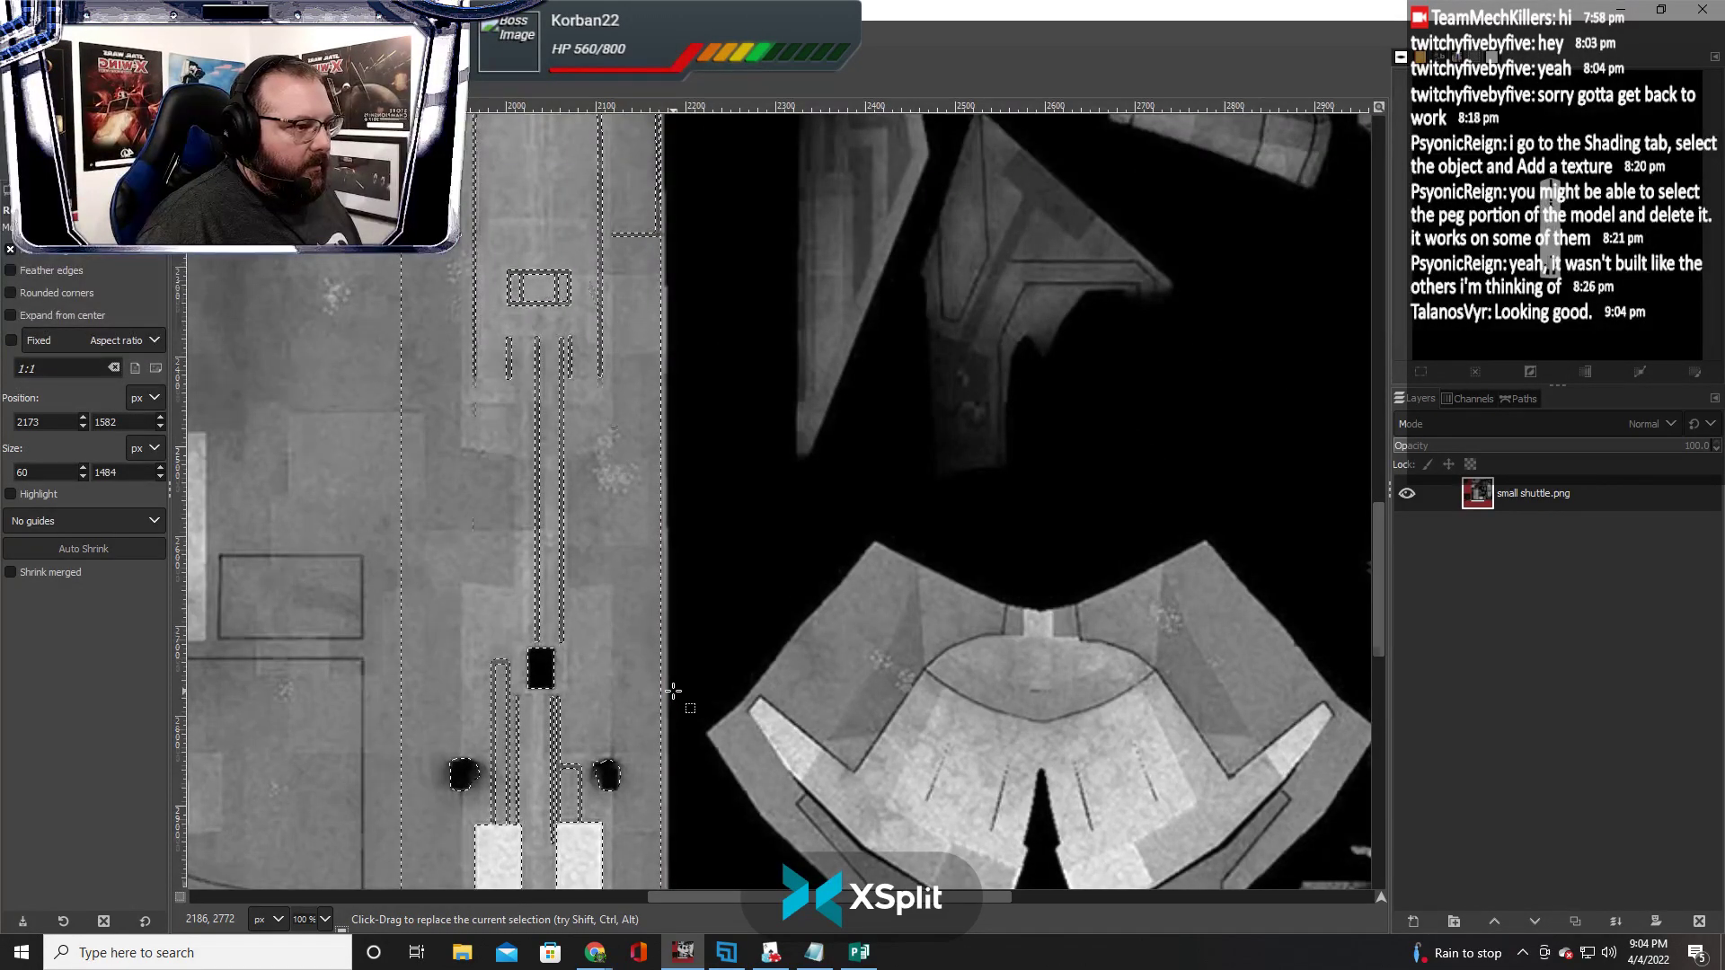
scroll(672, 690, up, 4)
scroll(470, 564, up, 4)
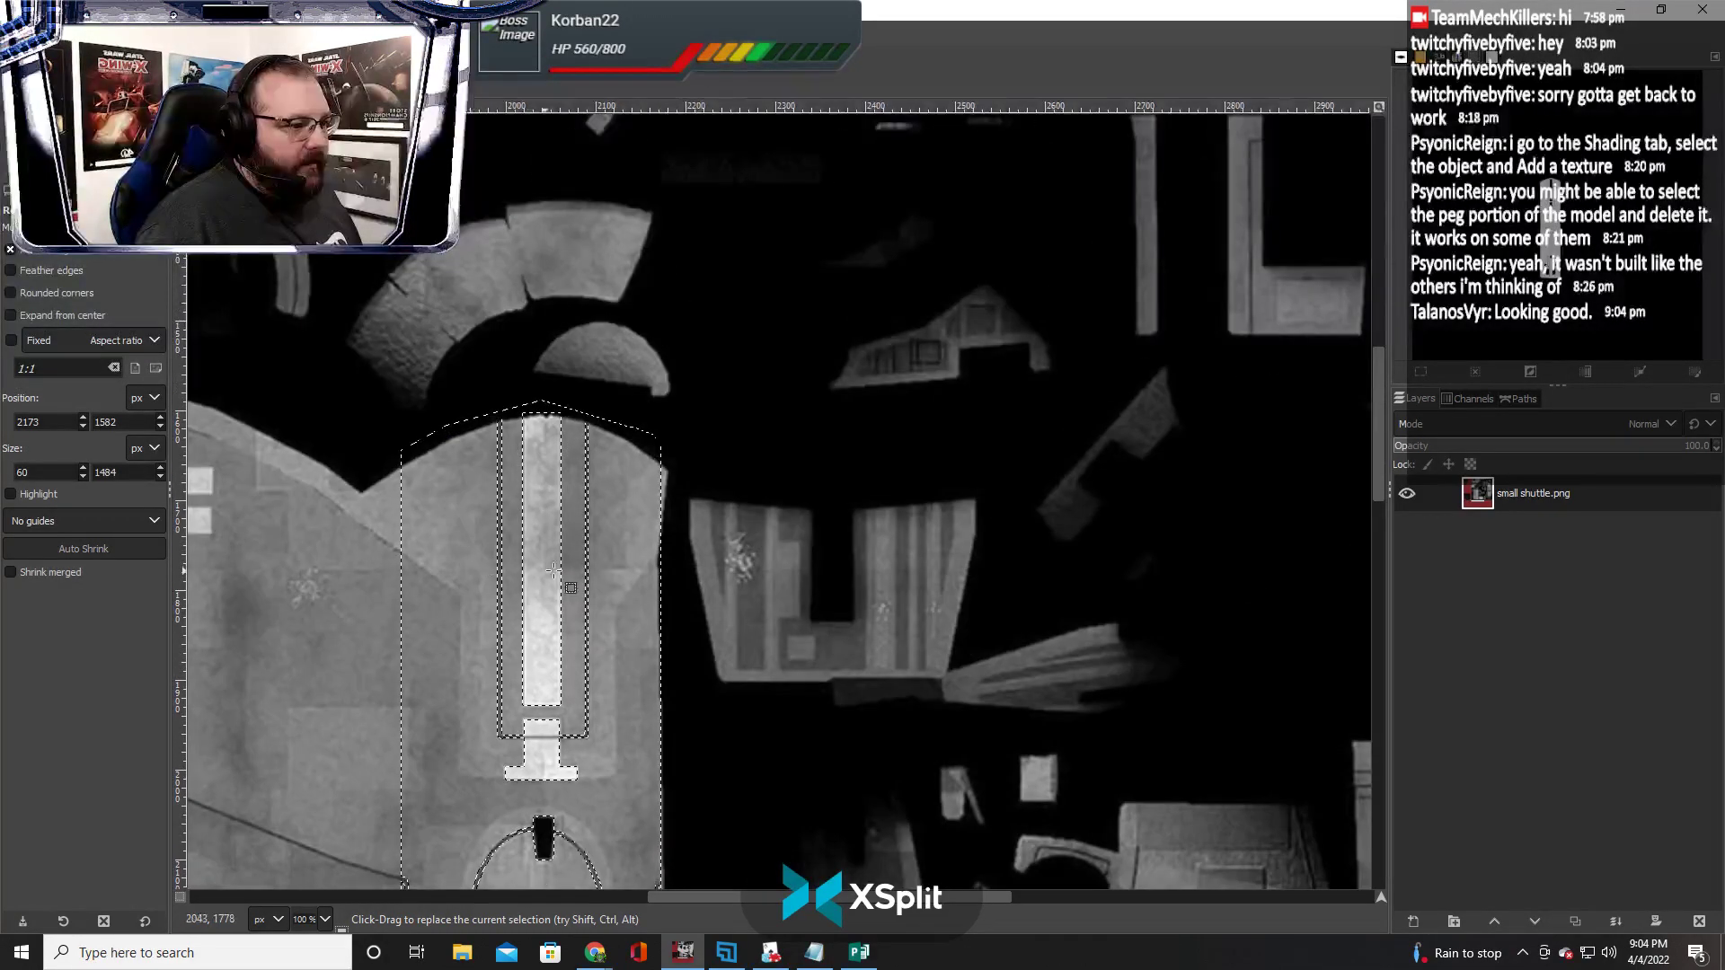
Switch to Tabletop Simulator and magnify the grey shuttle's nose and upper hull to compare their panels with the curved nose piece in the texture
scroll(784, 550, down, 4)
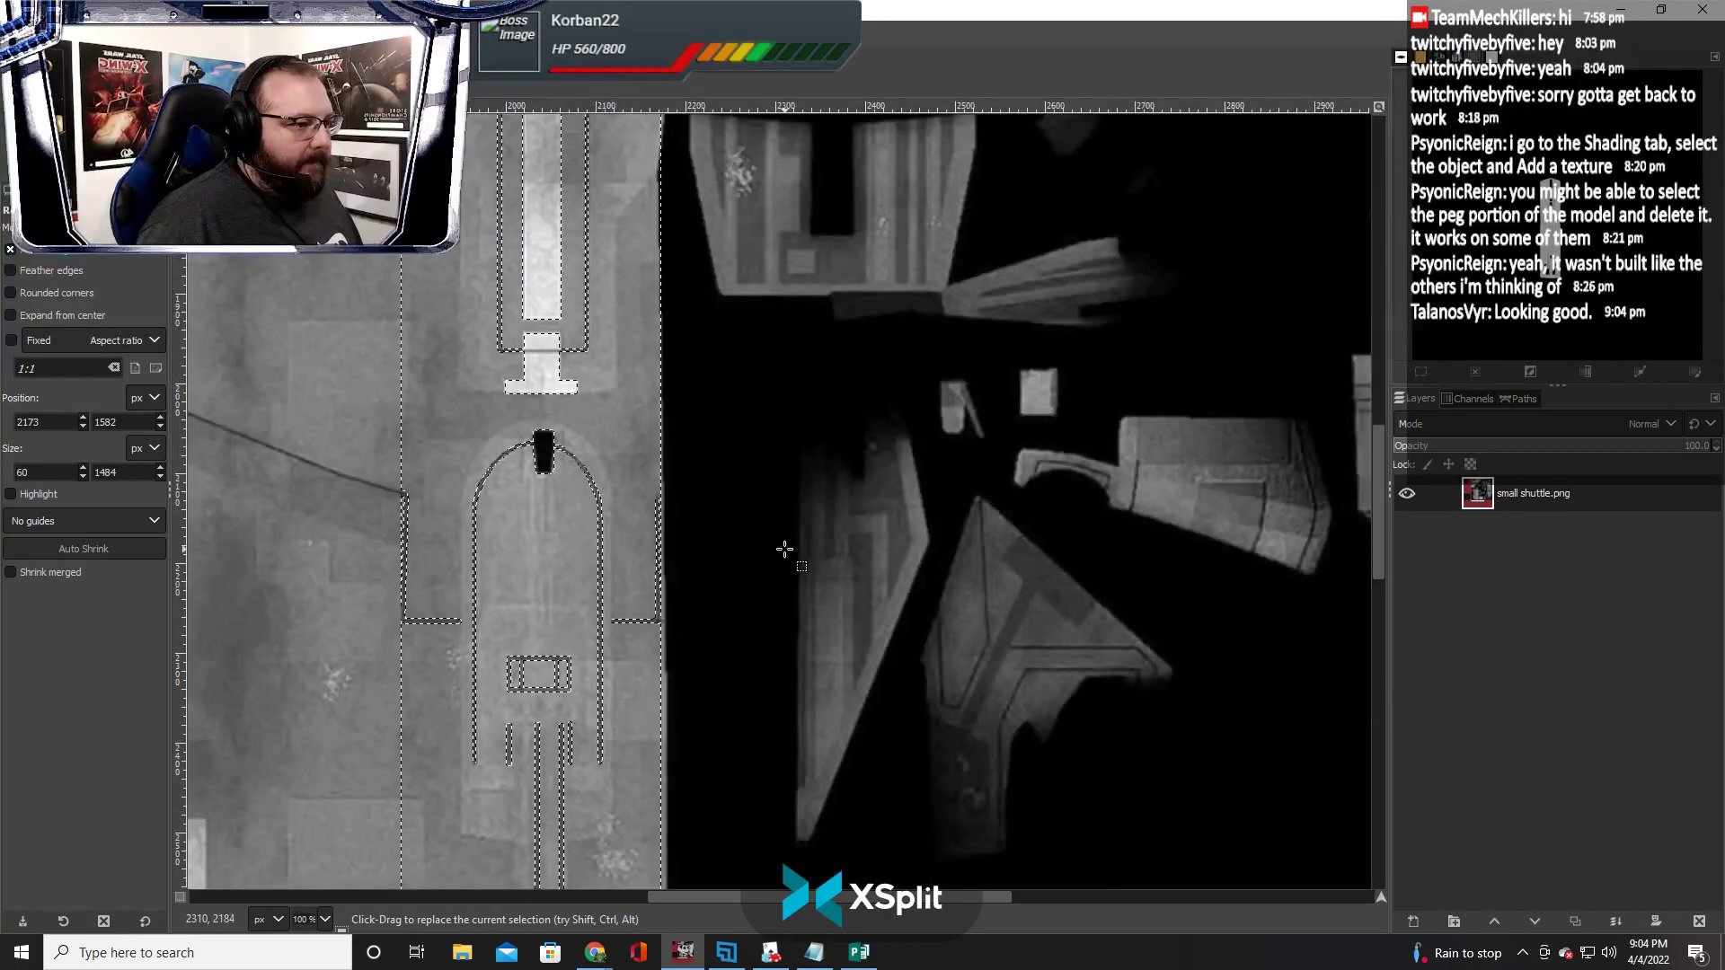
scroll(784, 551, down, 6)
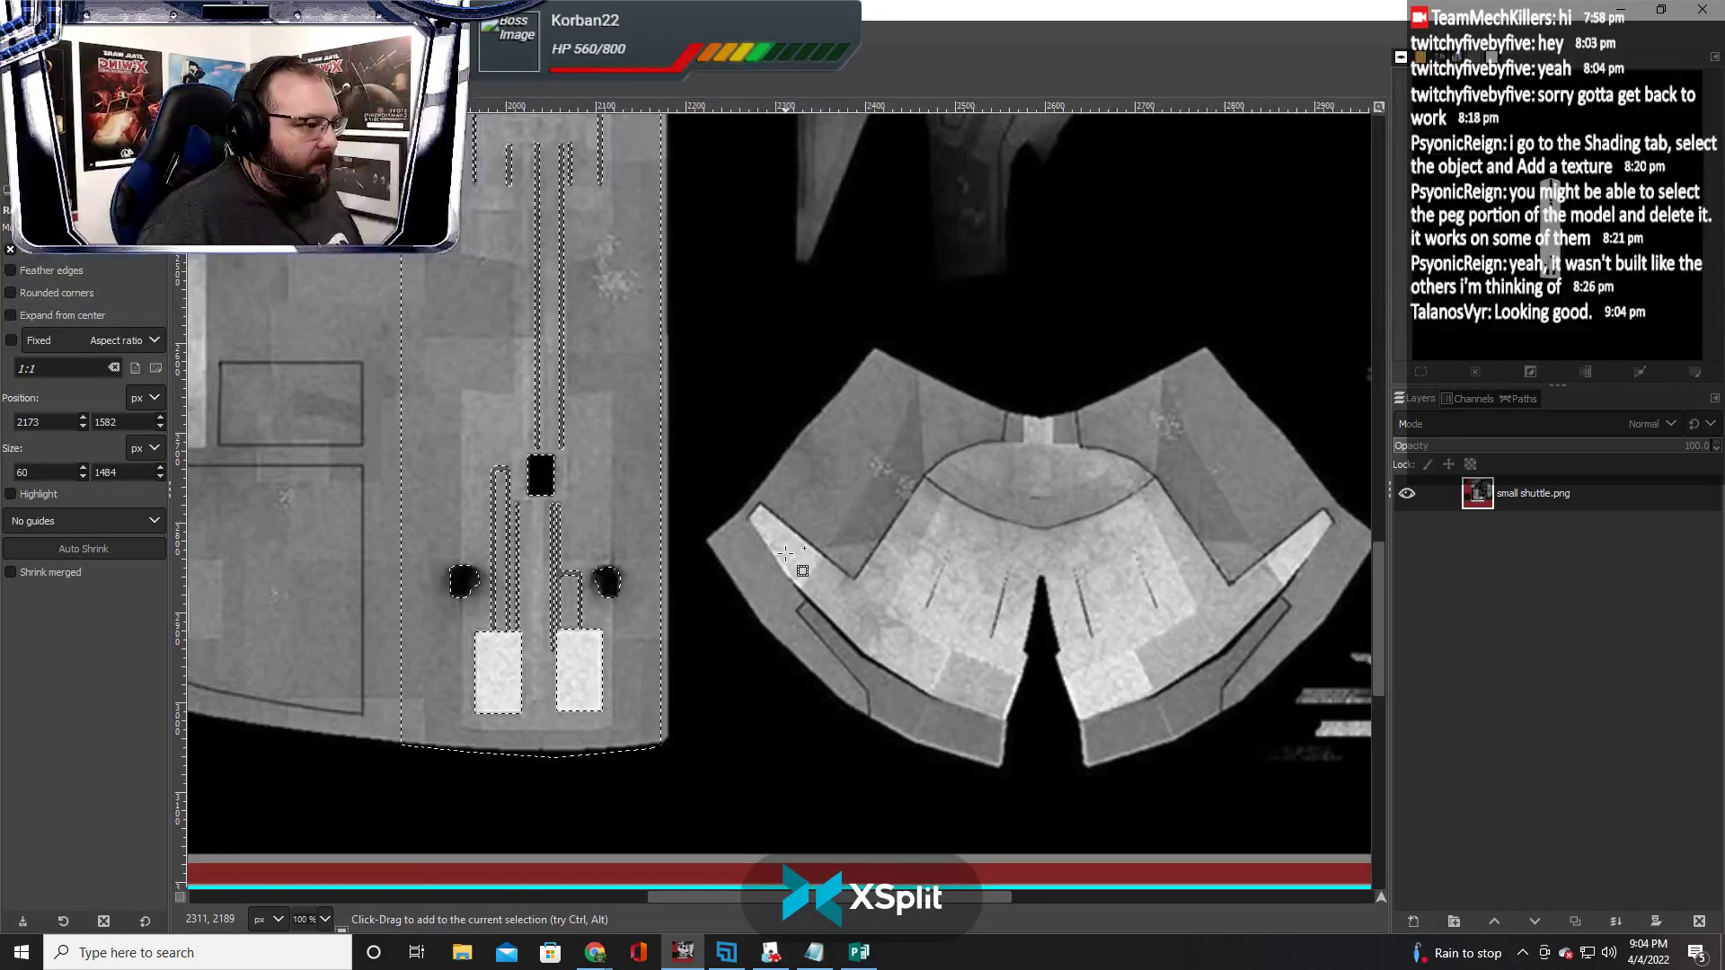
scroll(784, 551, right, 3)
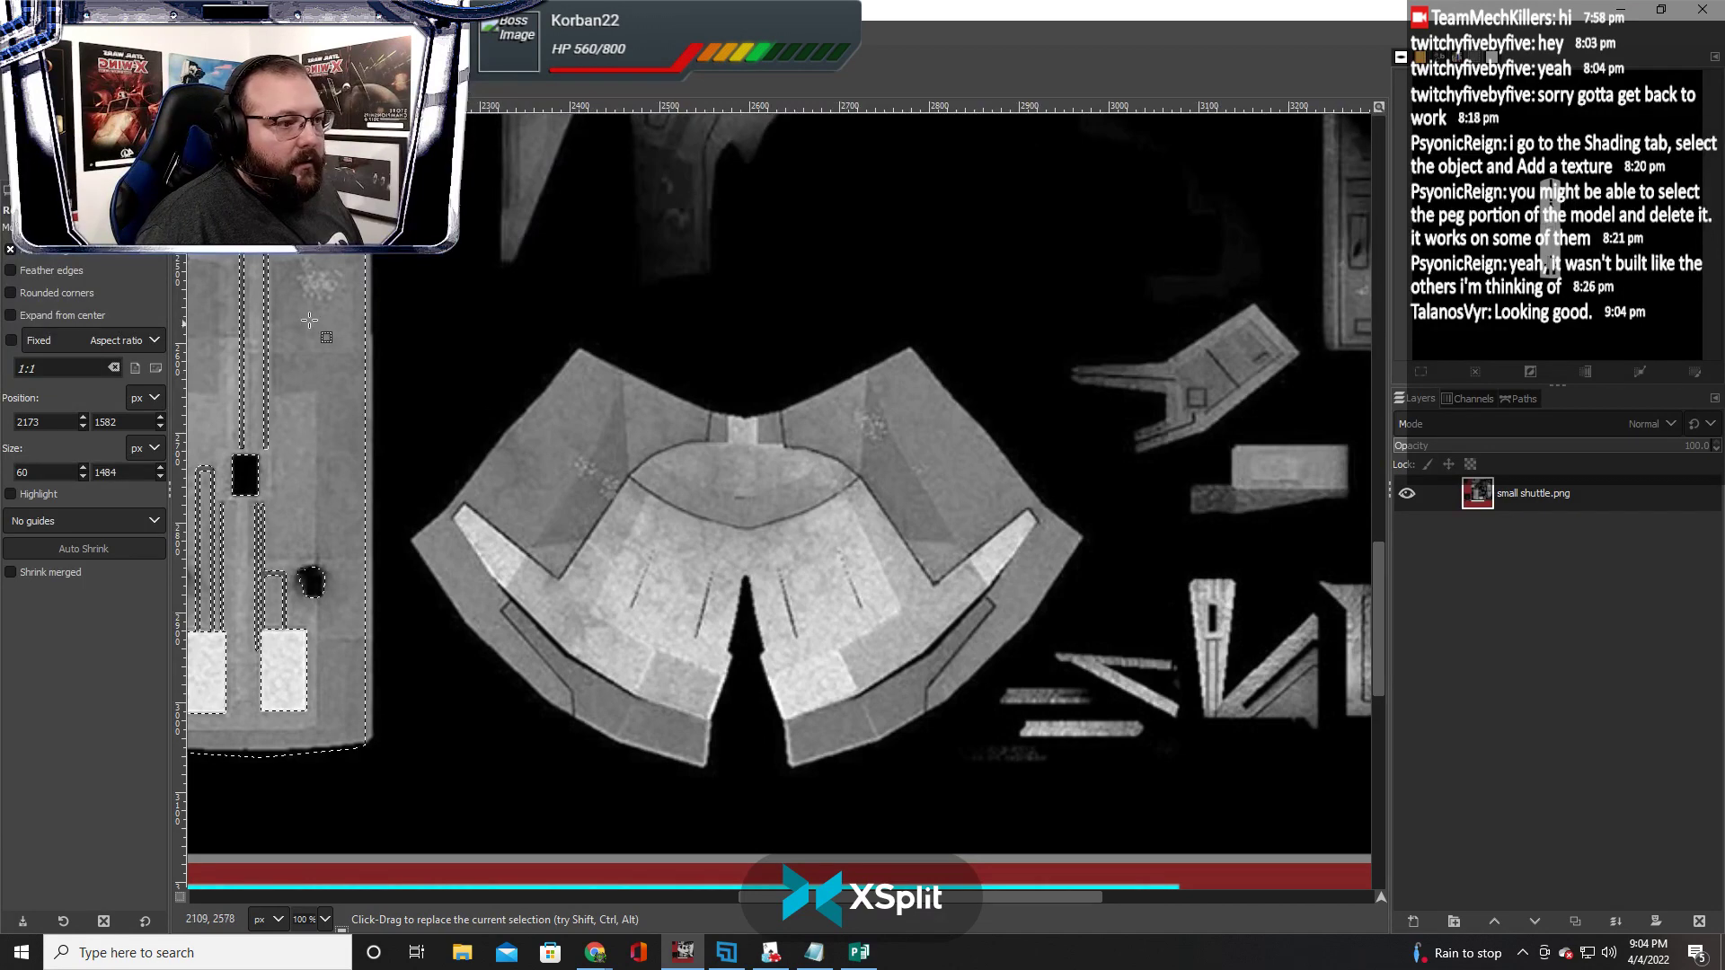
key(alt+Tab)
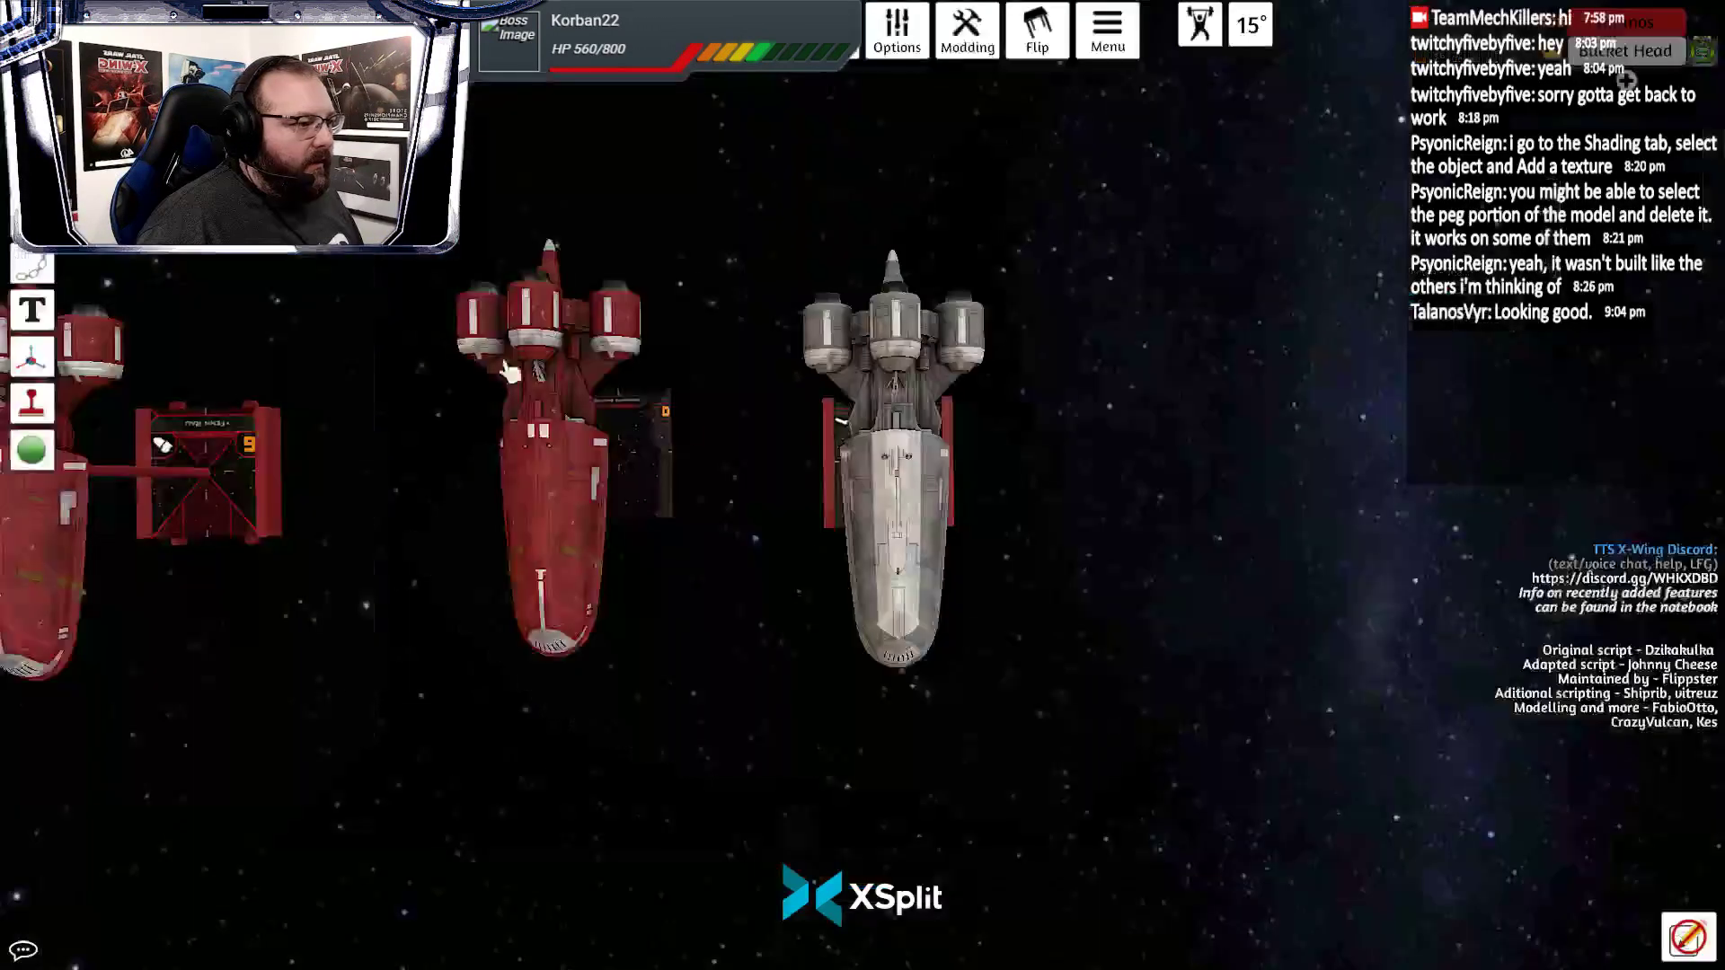
key(alt)
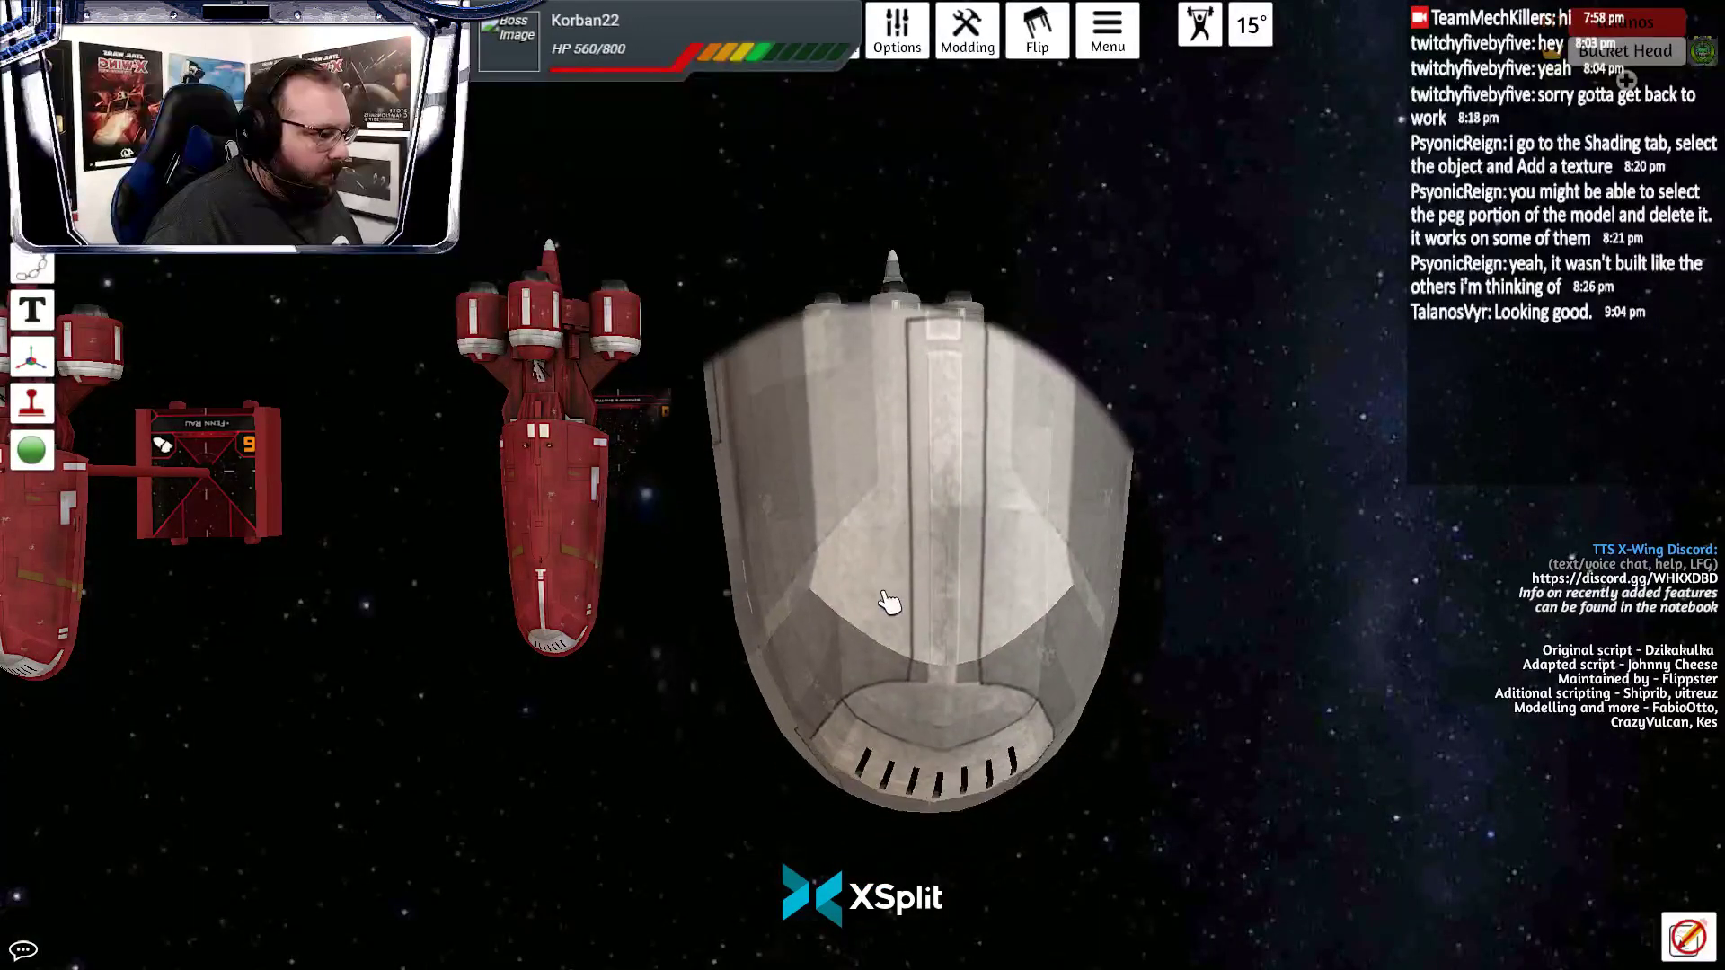
scroll(884, 593, up, 2)
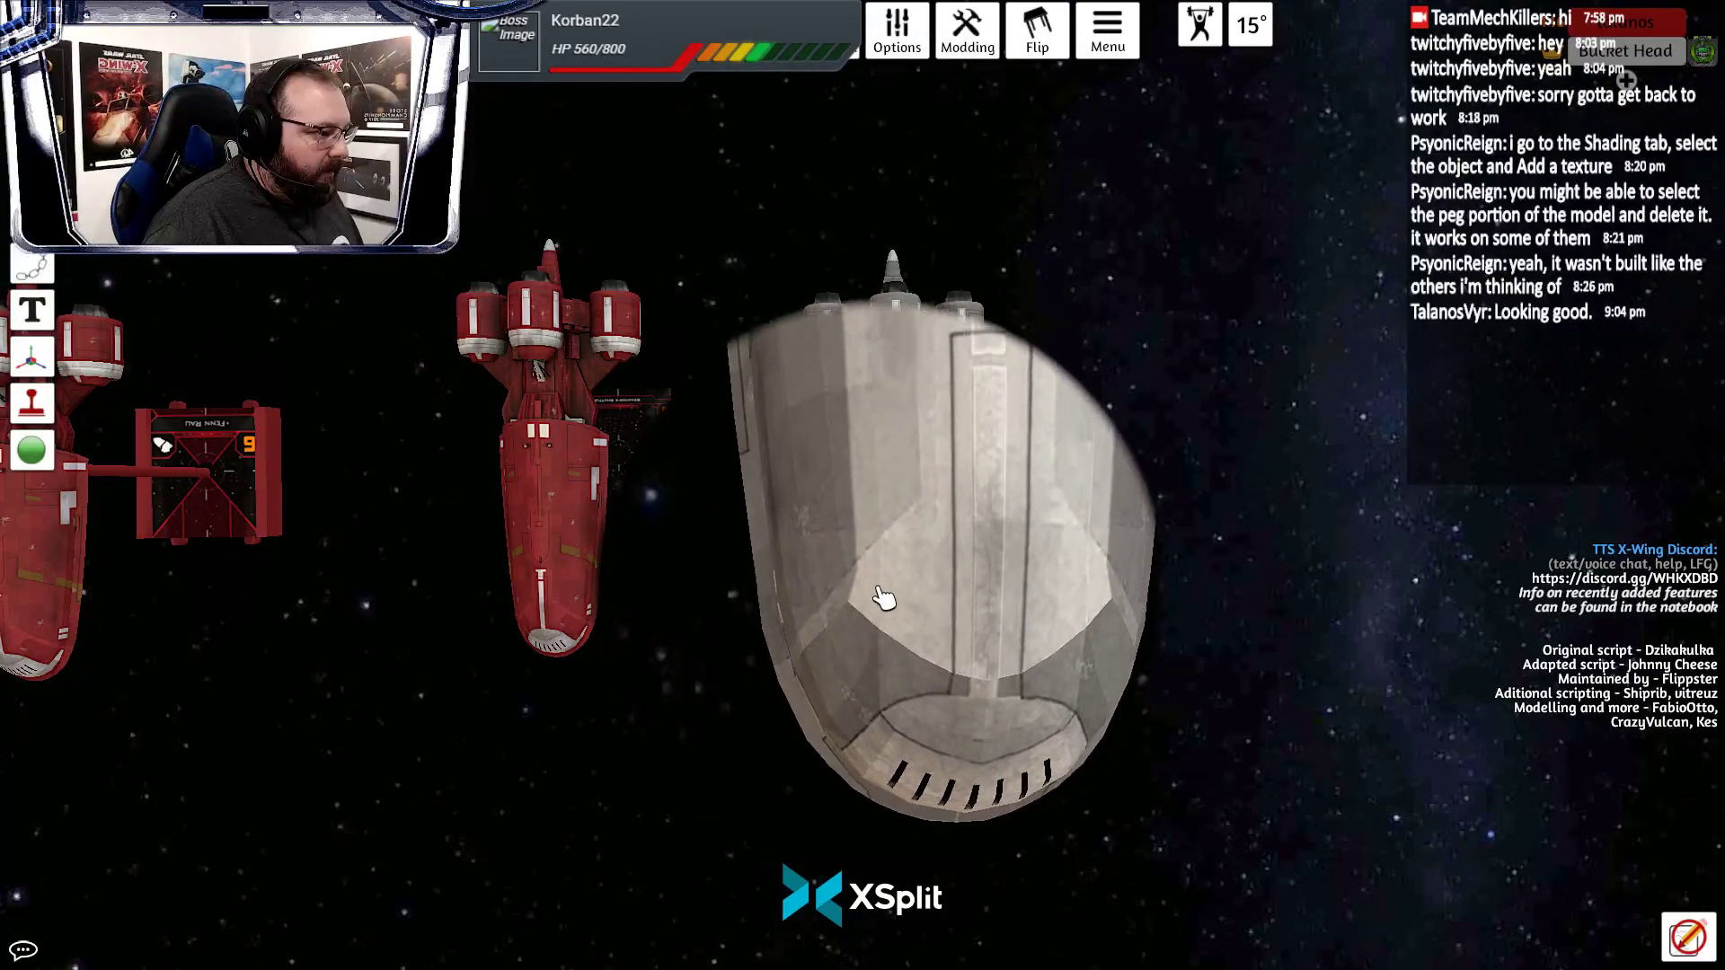
scroll(884, 588, down, 2)
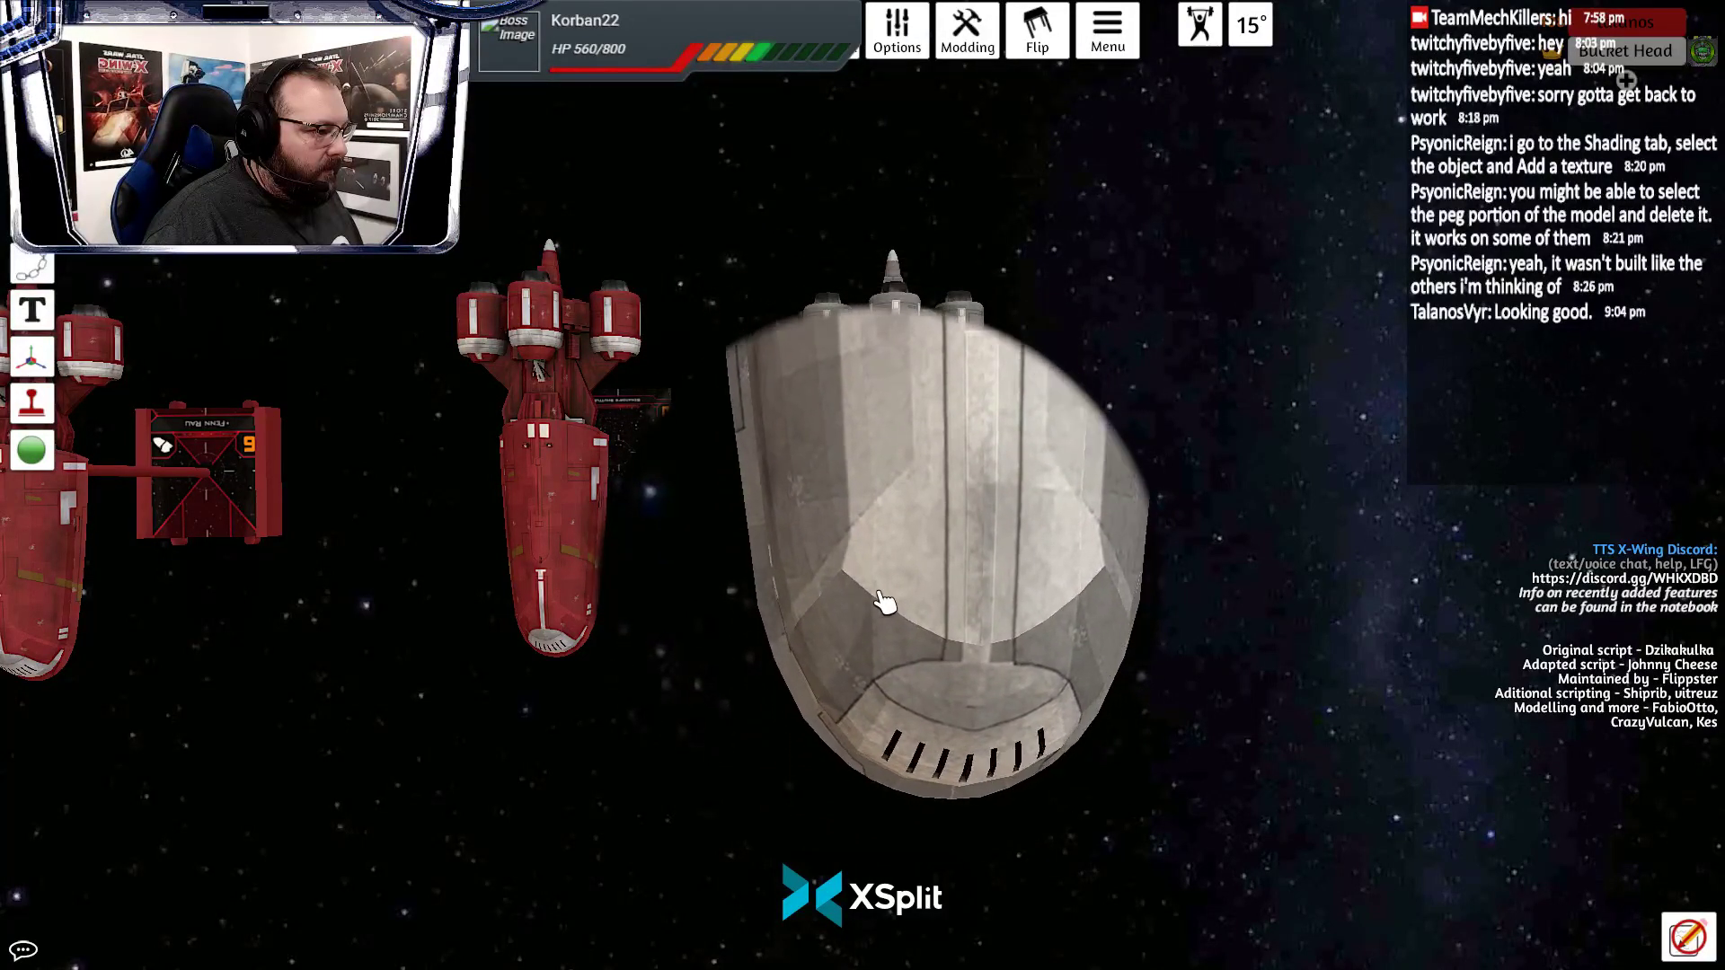
scroll(883, 584, up, 2)
scroll(884, 575, down, 2)
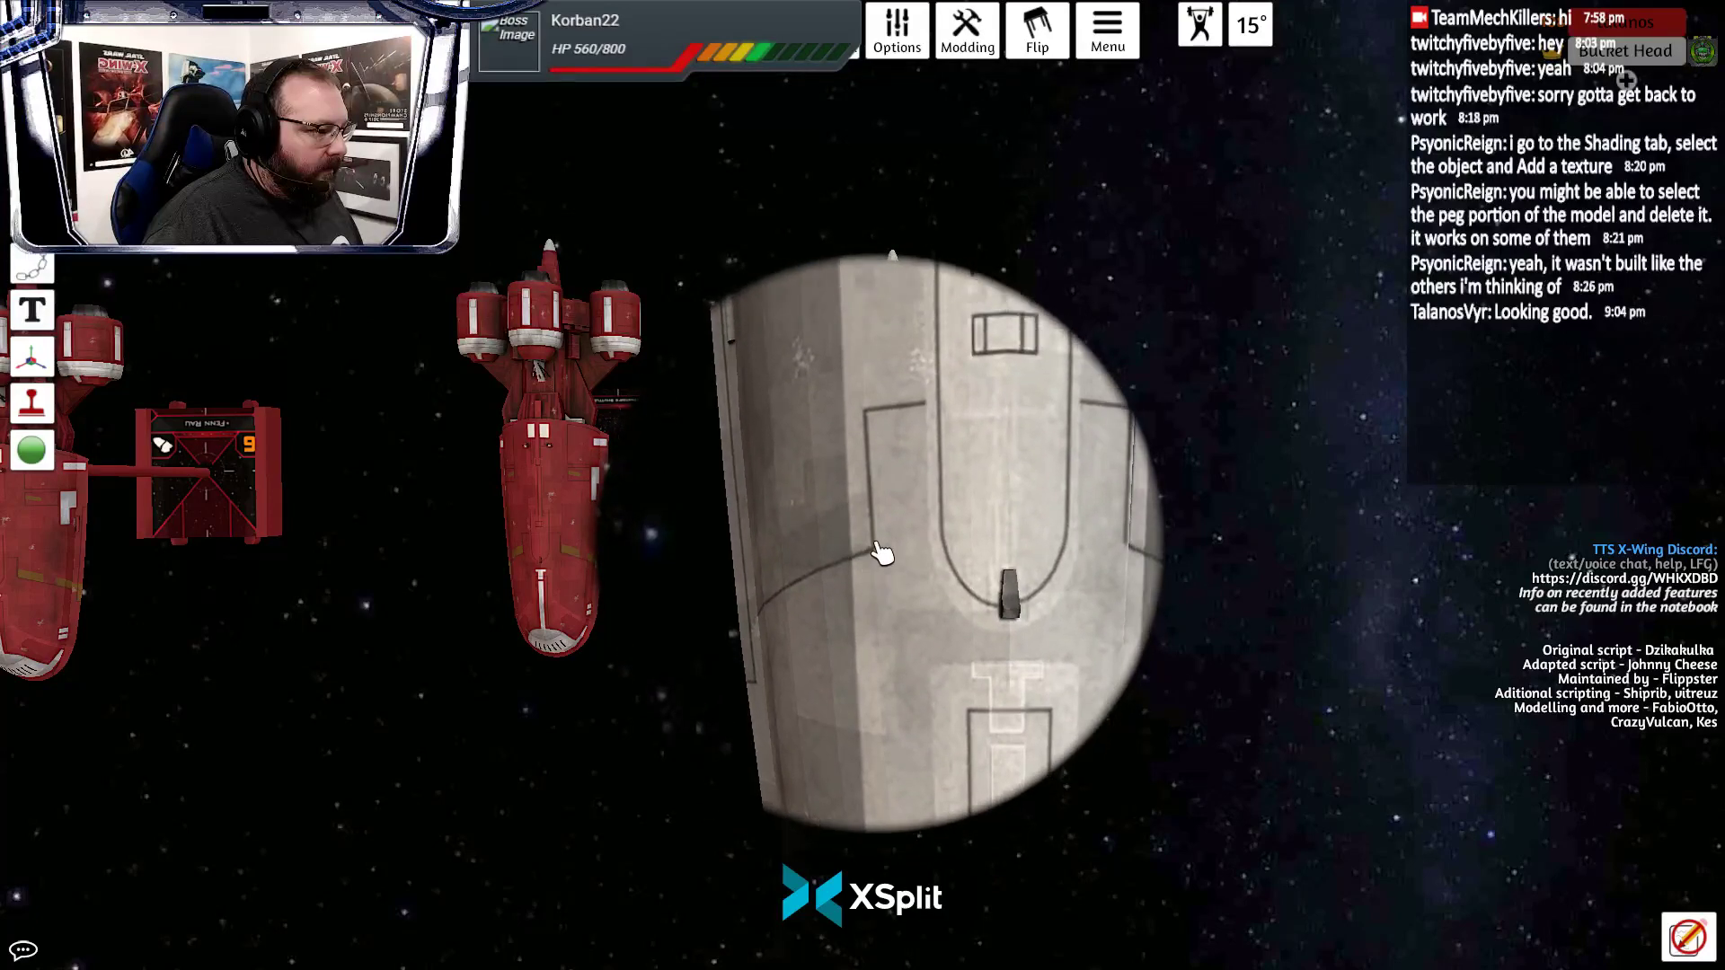
scroll(903, 550, down, 3)
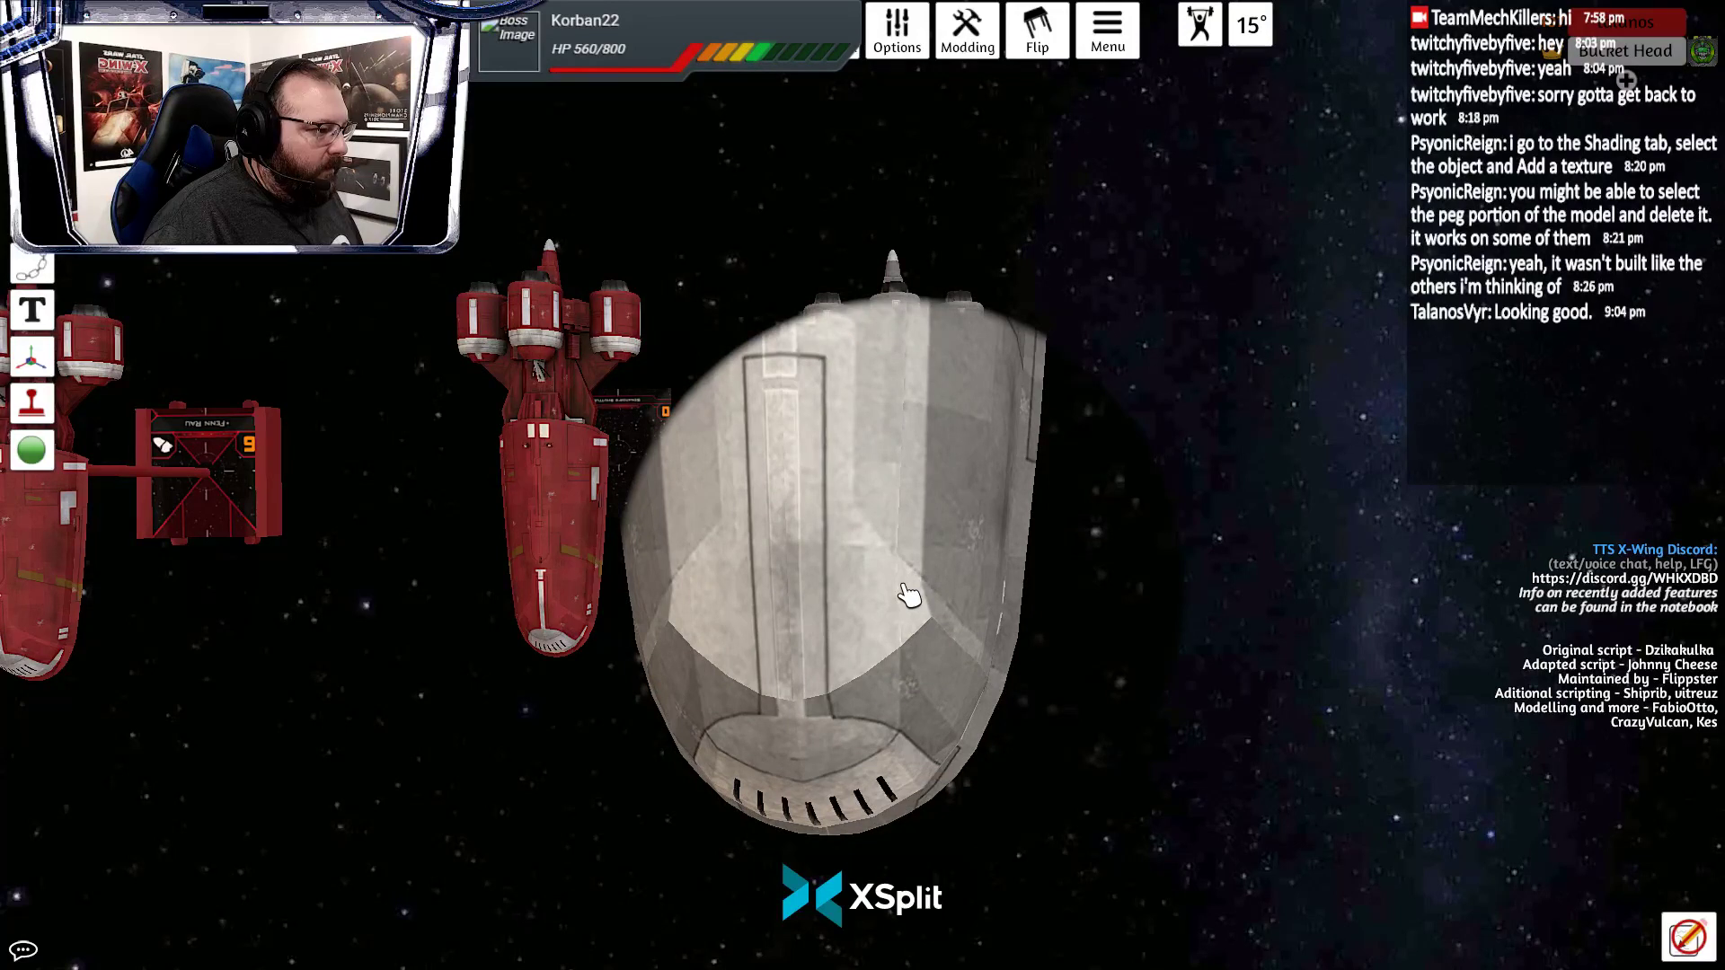
scroll(910, 588, up, 3)
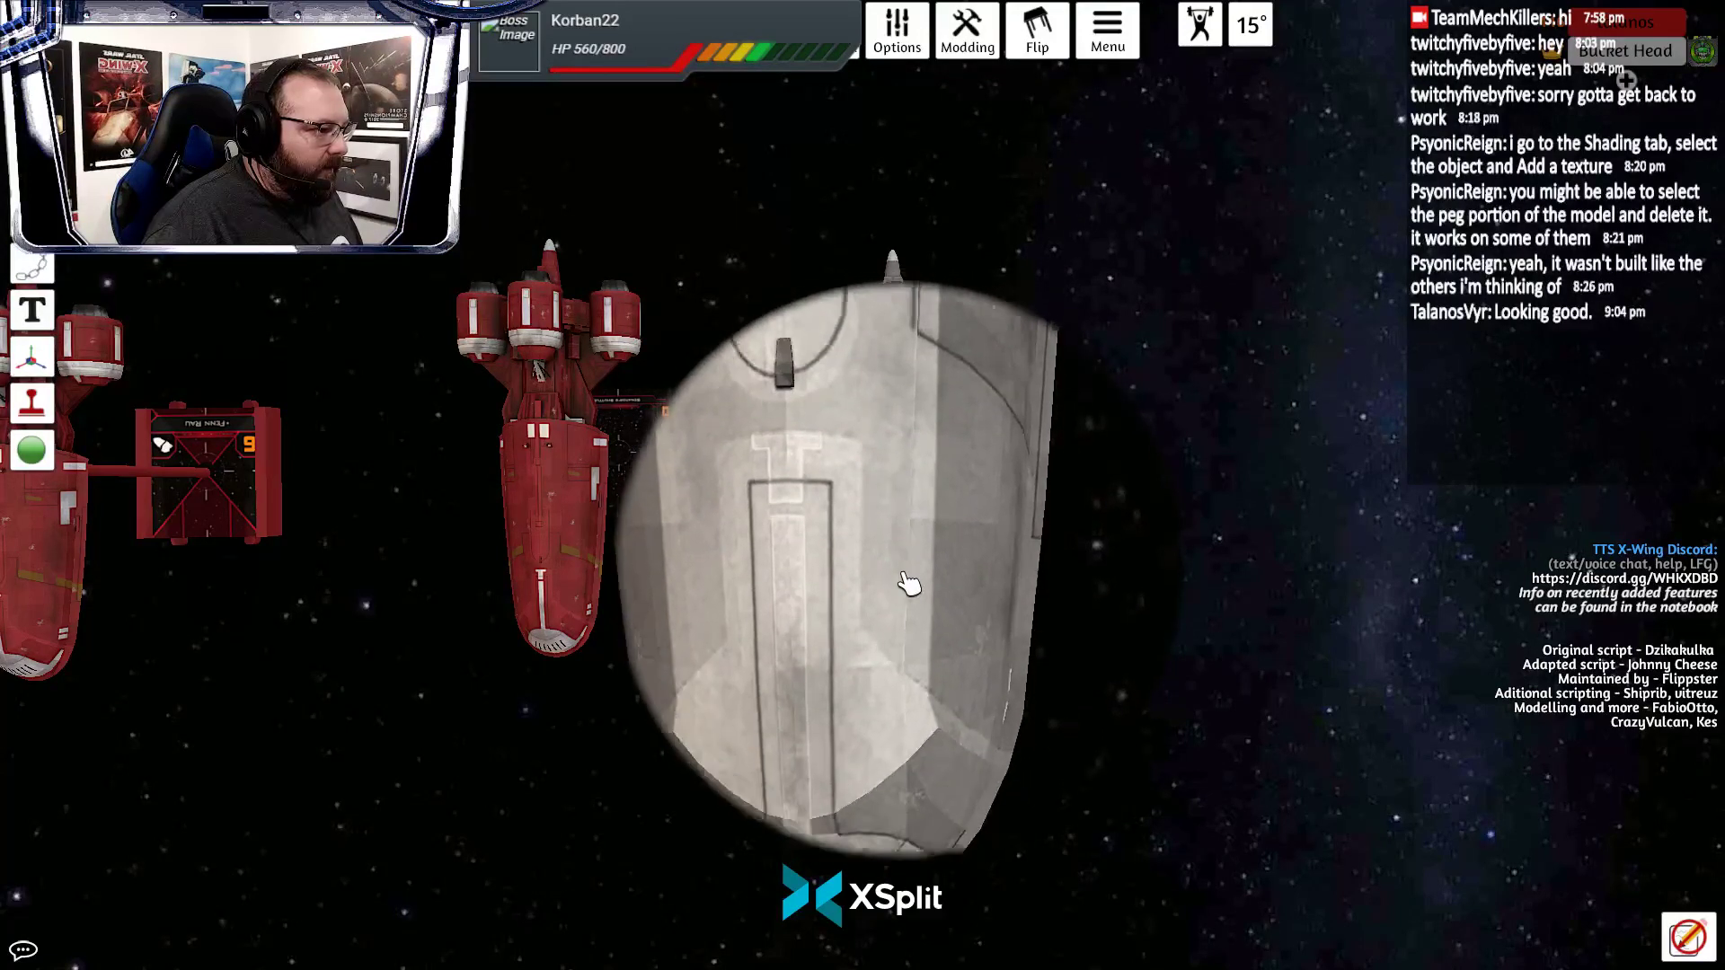
scroll(910, 588, down, 3)
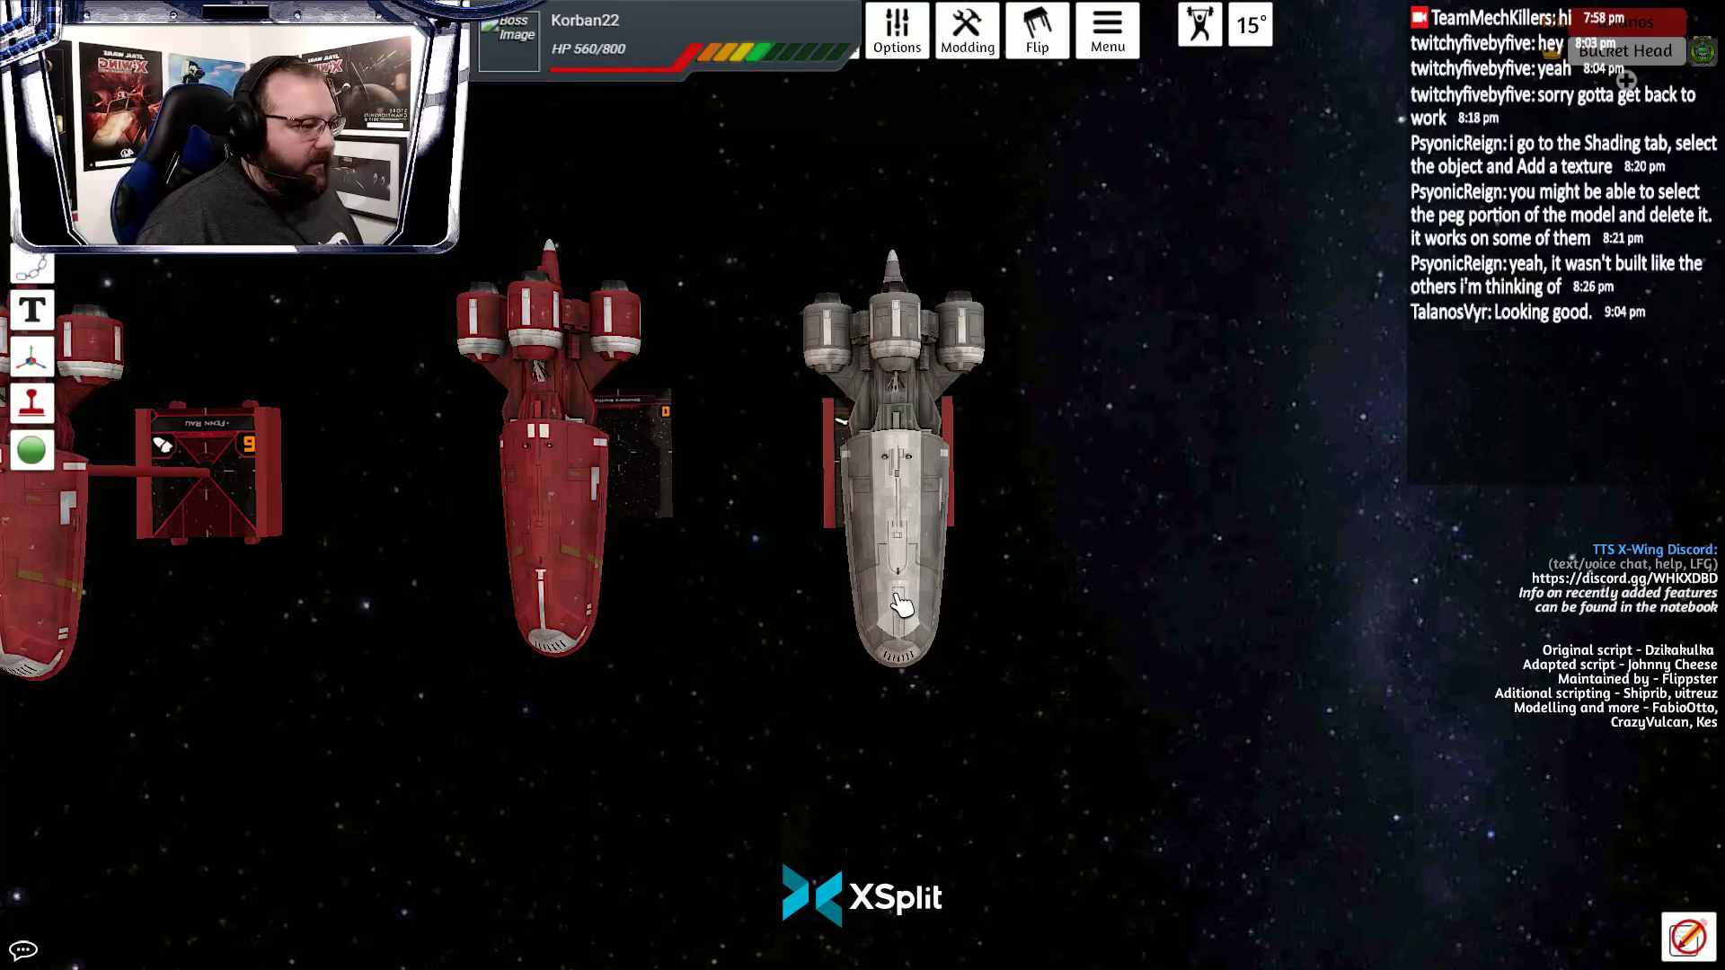
Switch back to GIMP and activate Free Select for outlining the panels of the curved nose piece
key(alt+Tab)
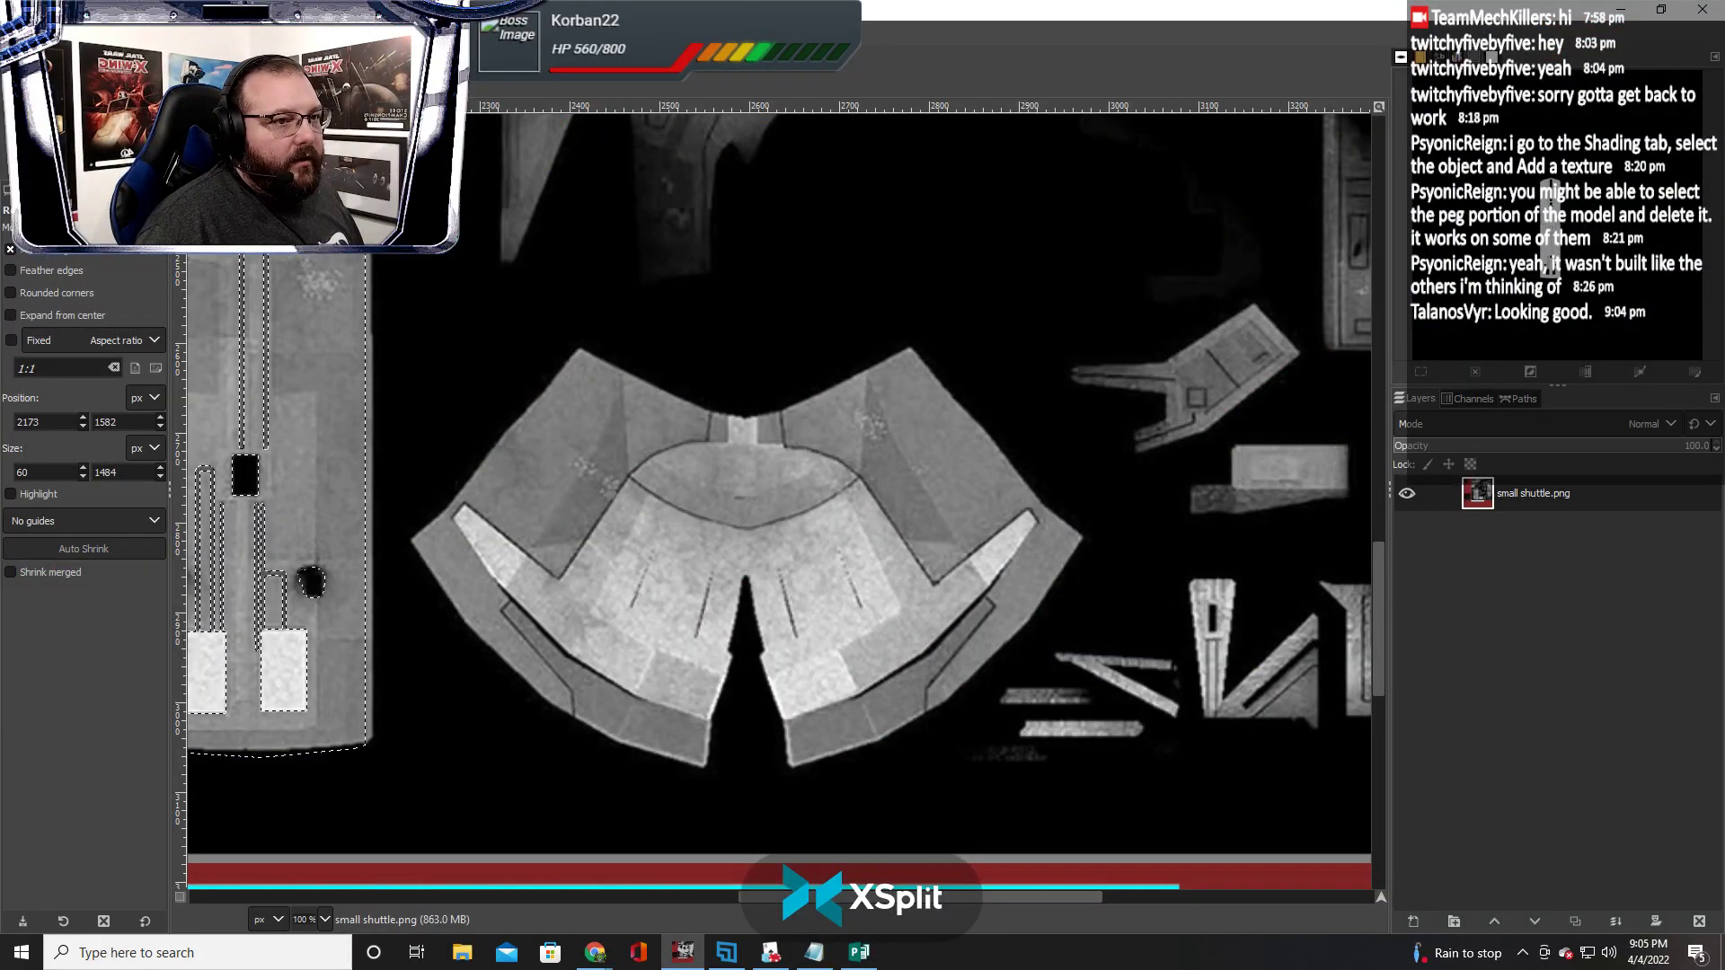
key(f)
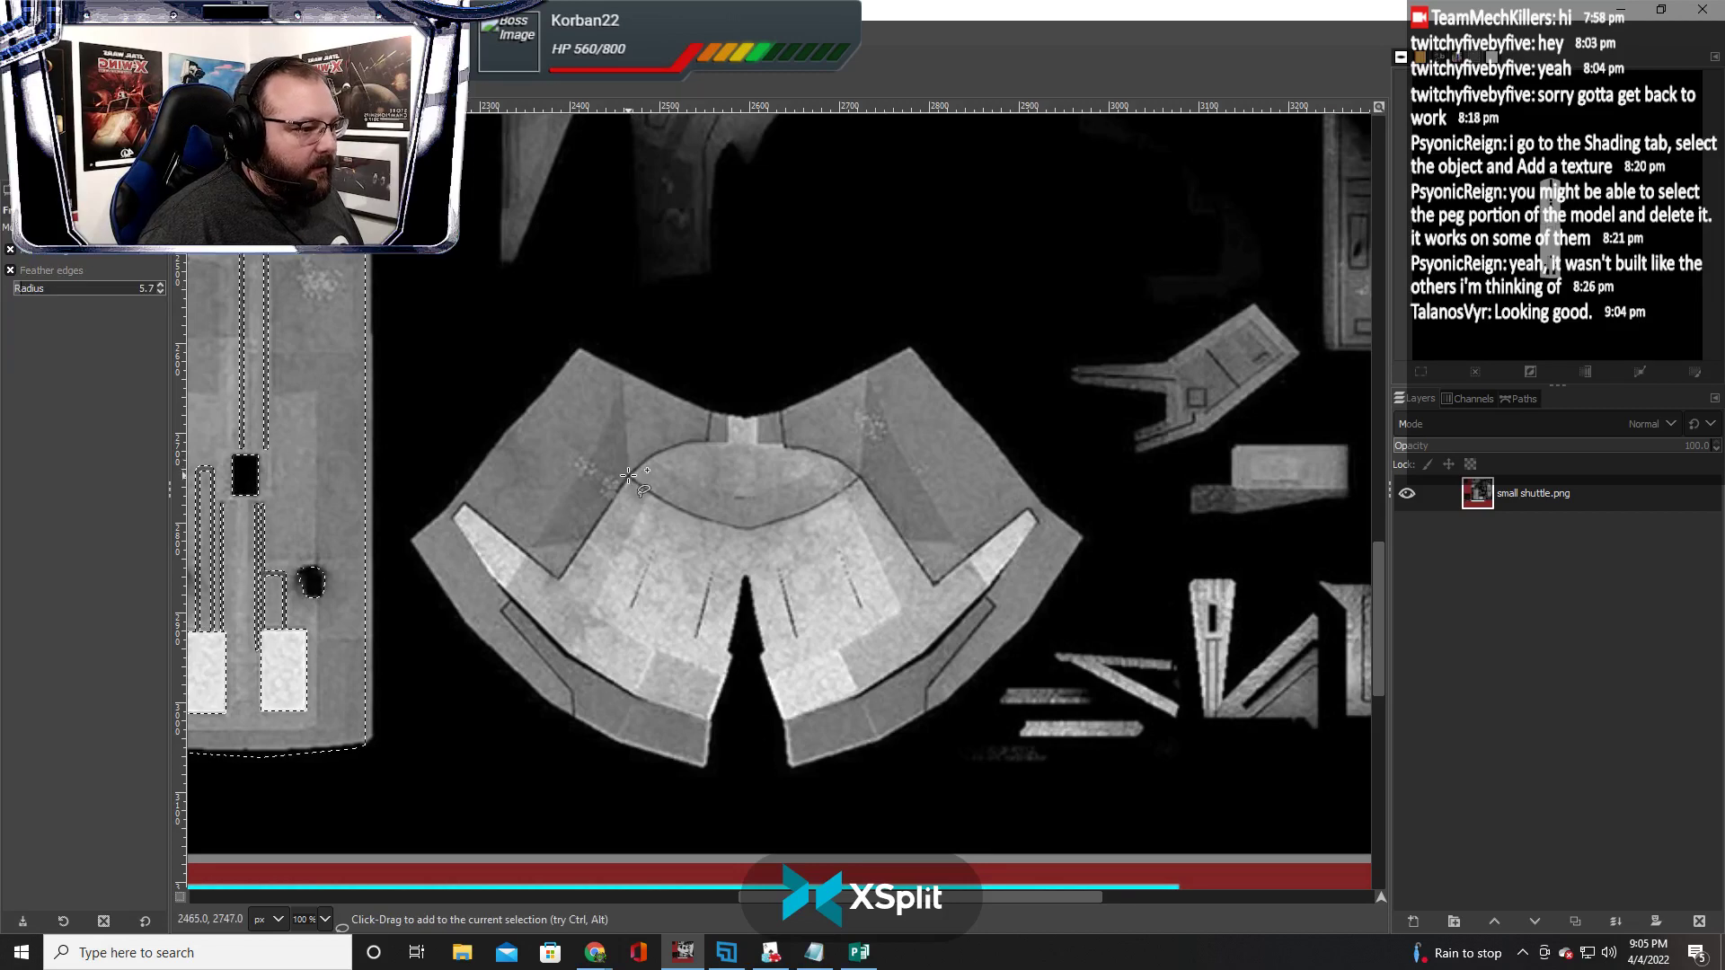
key(shift)
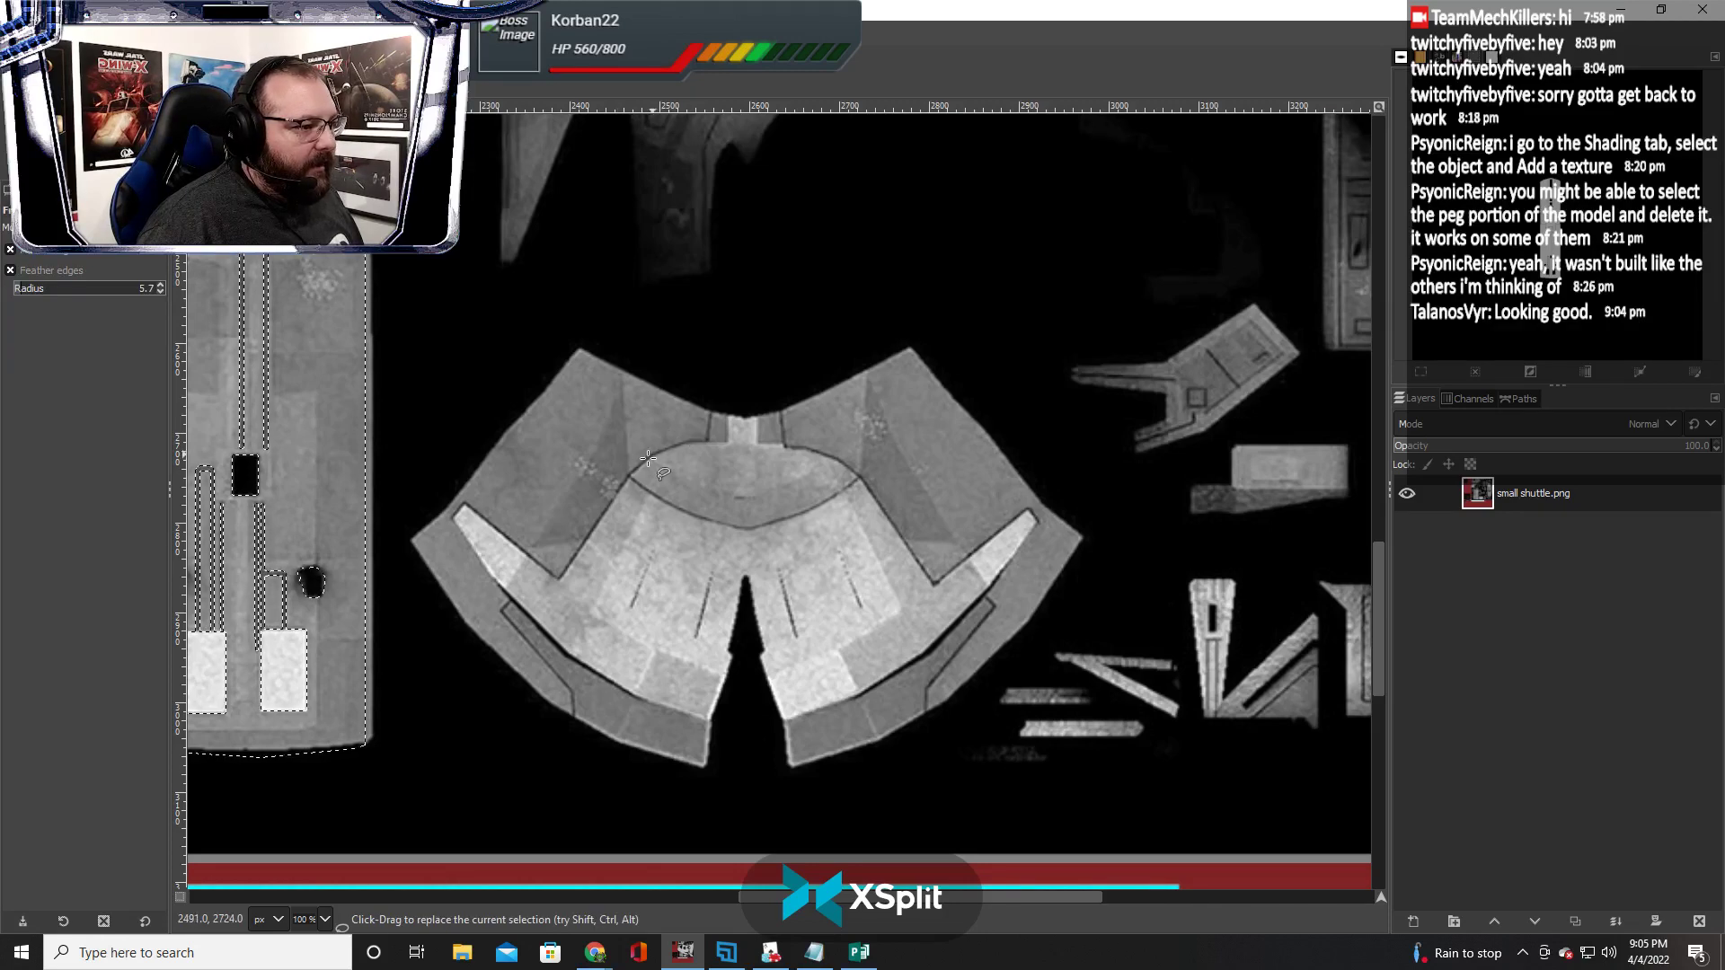
ctrl+scroll(626, 486, up, 1)
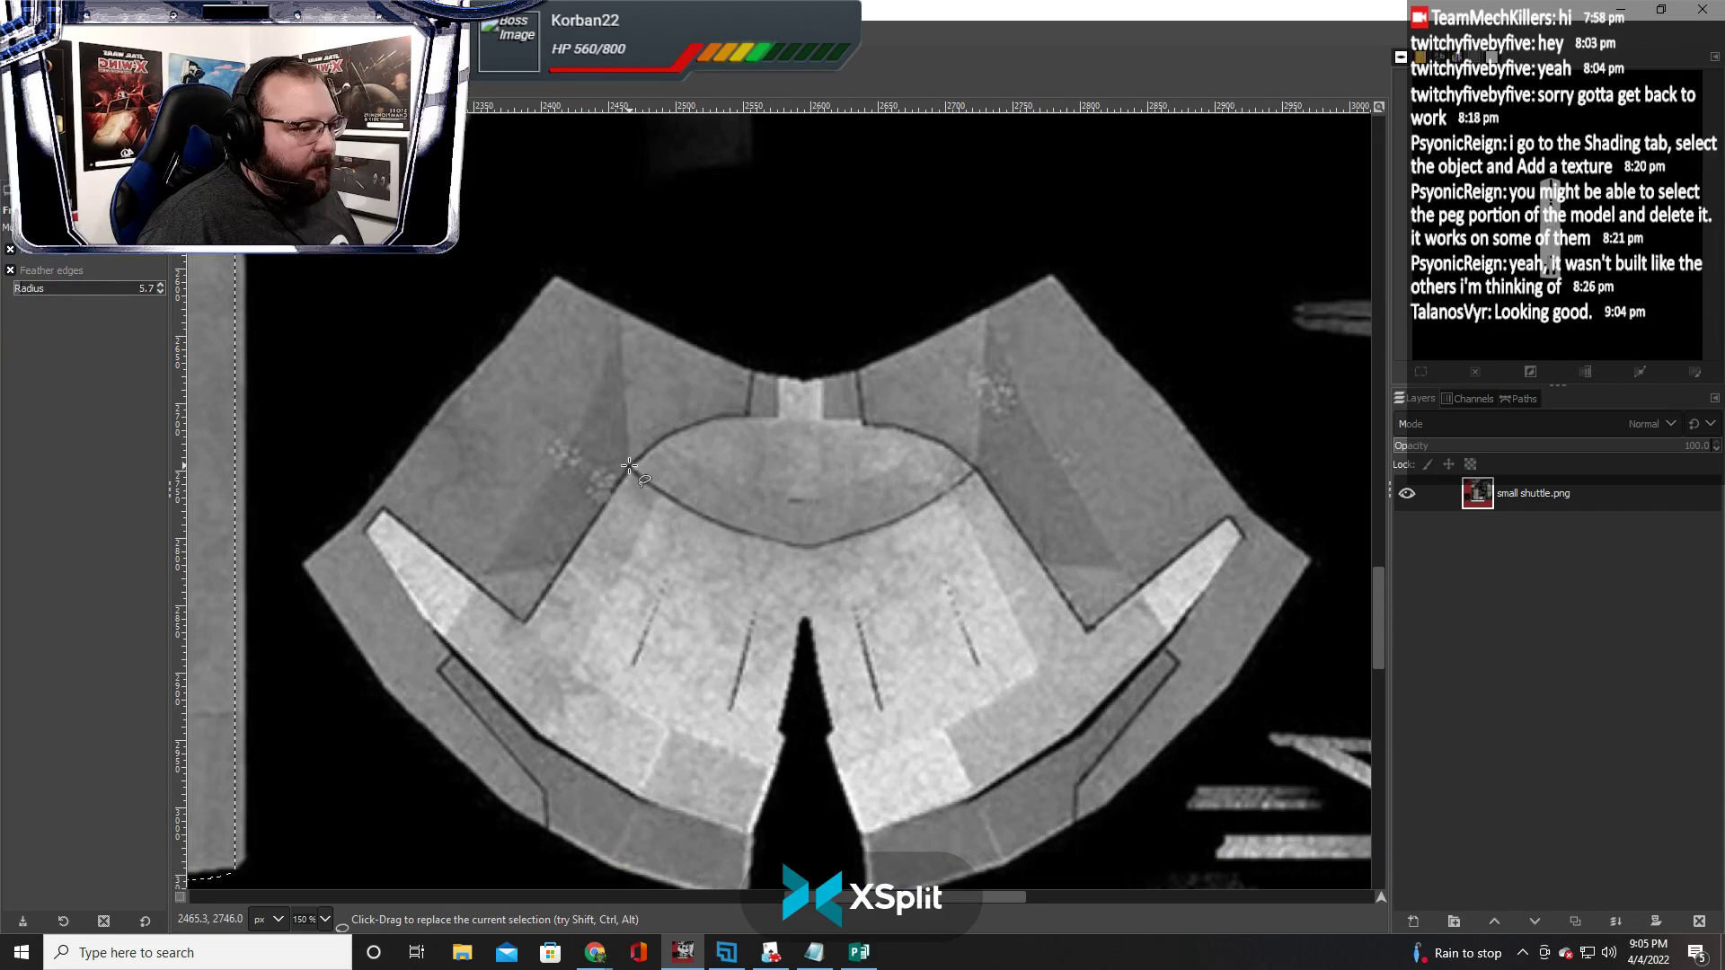
key(ctrl)
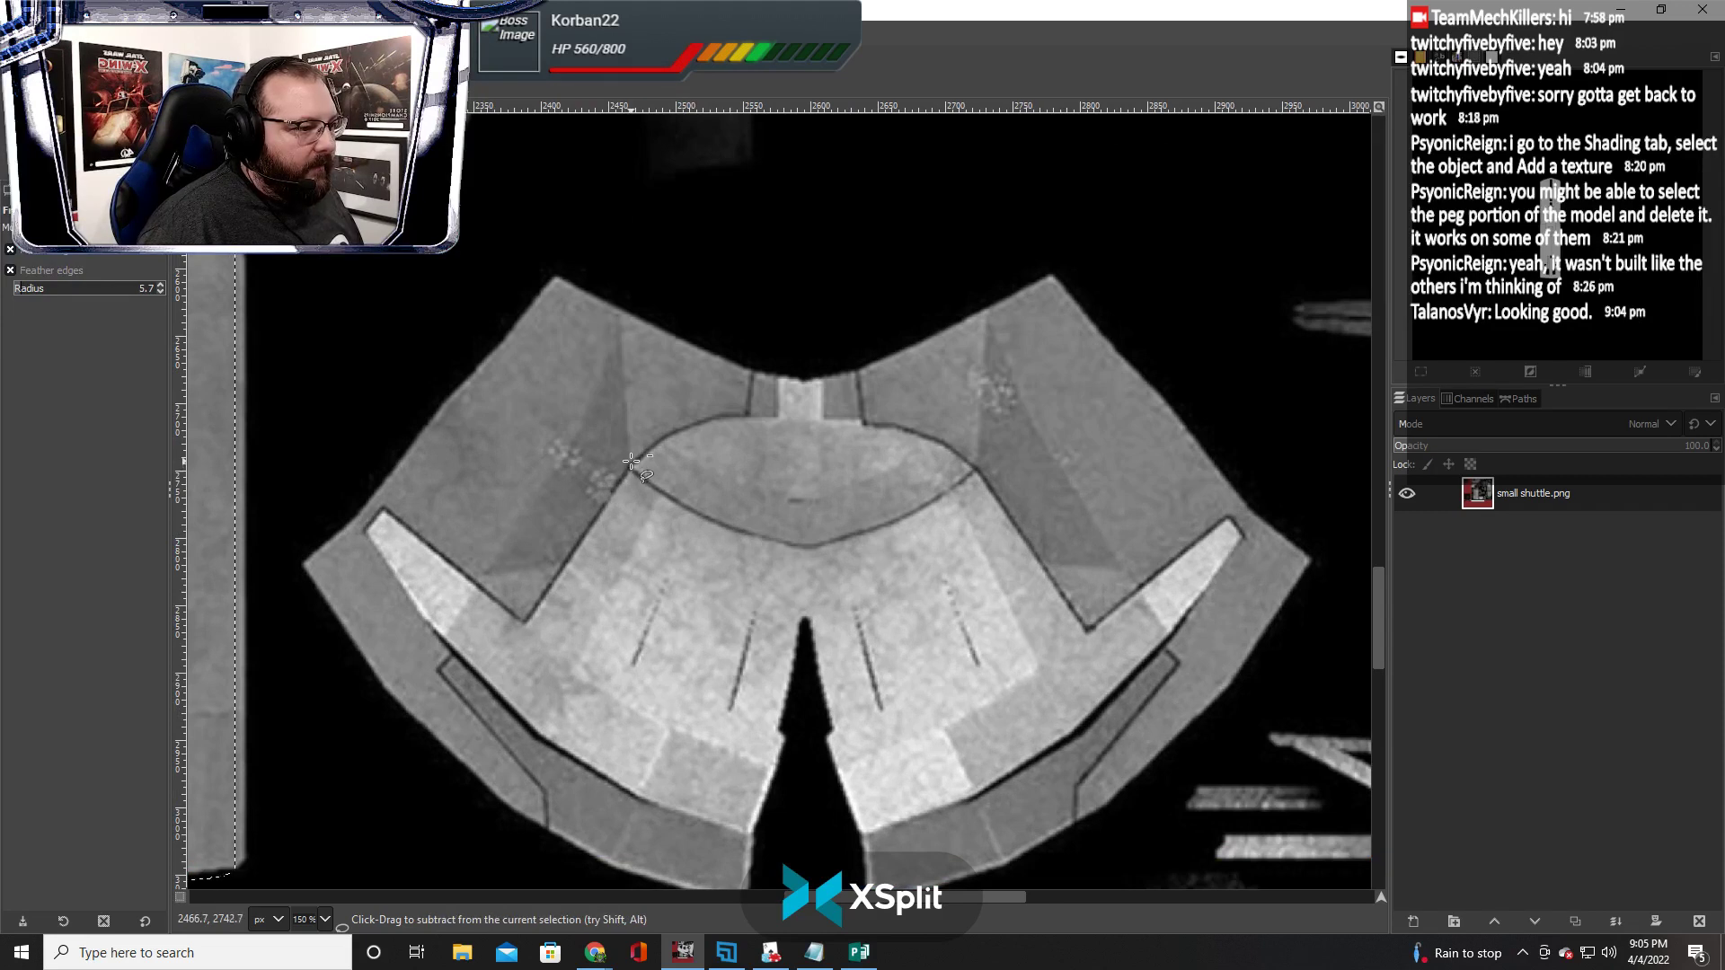
click(632, 462)
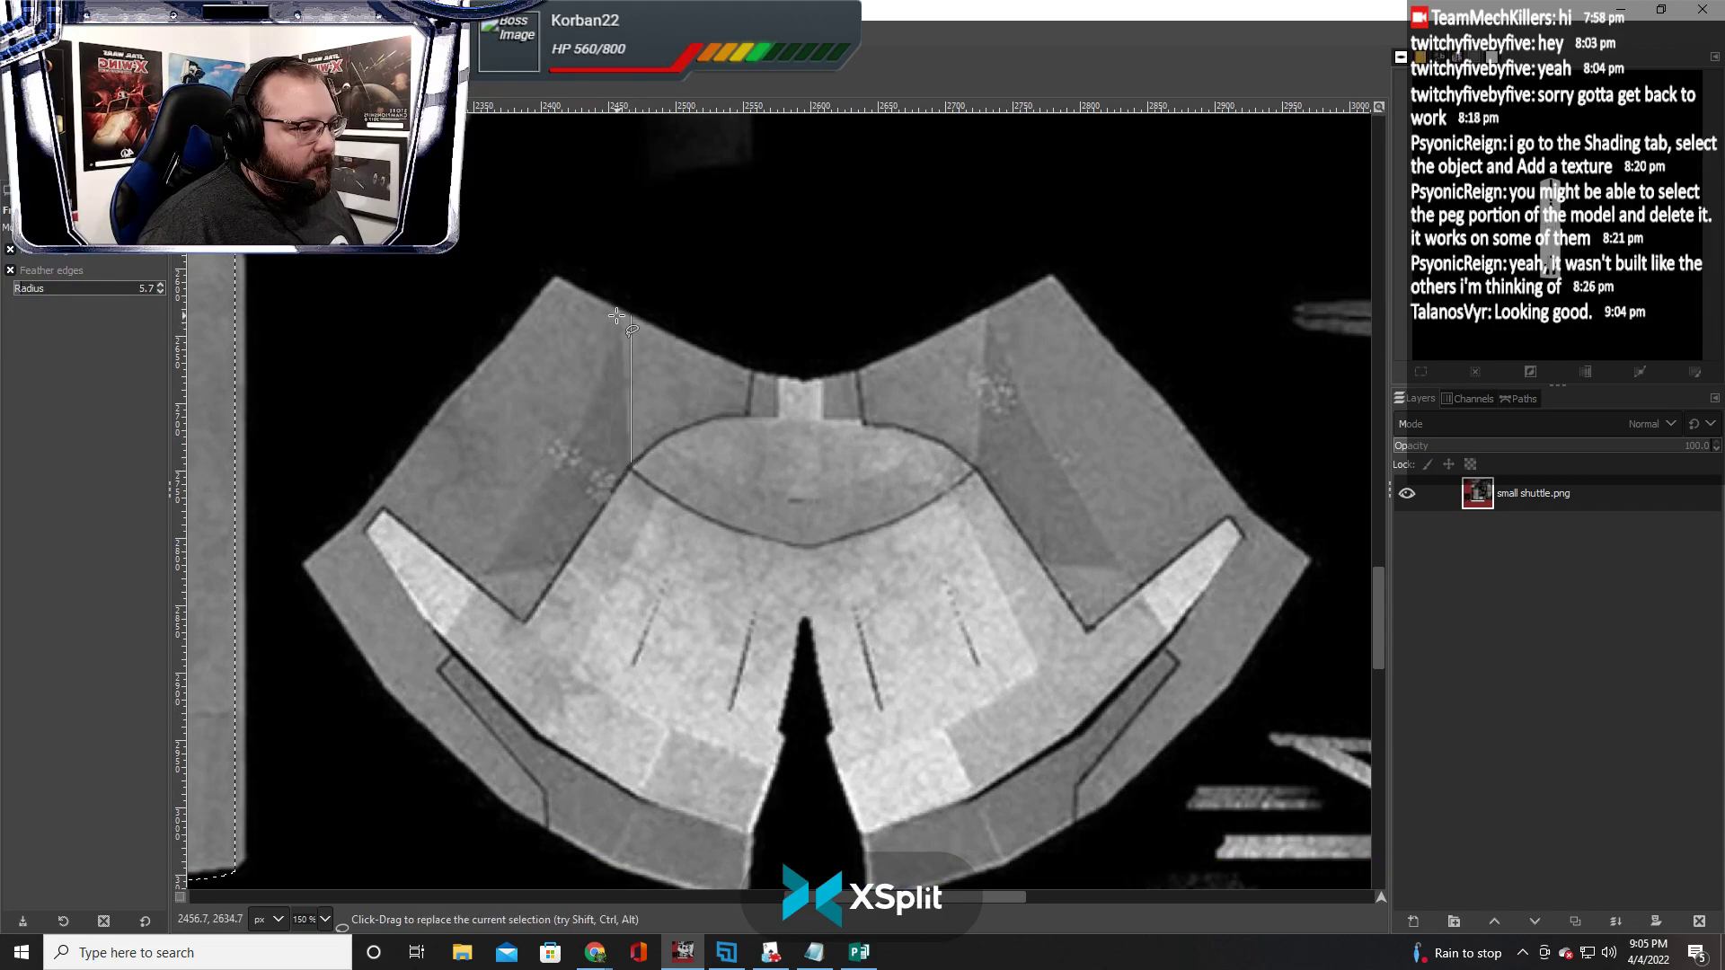
click(618, 304)
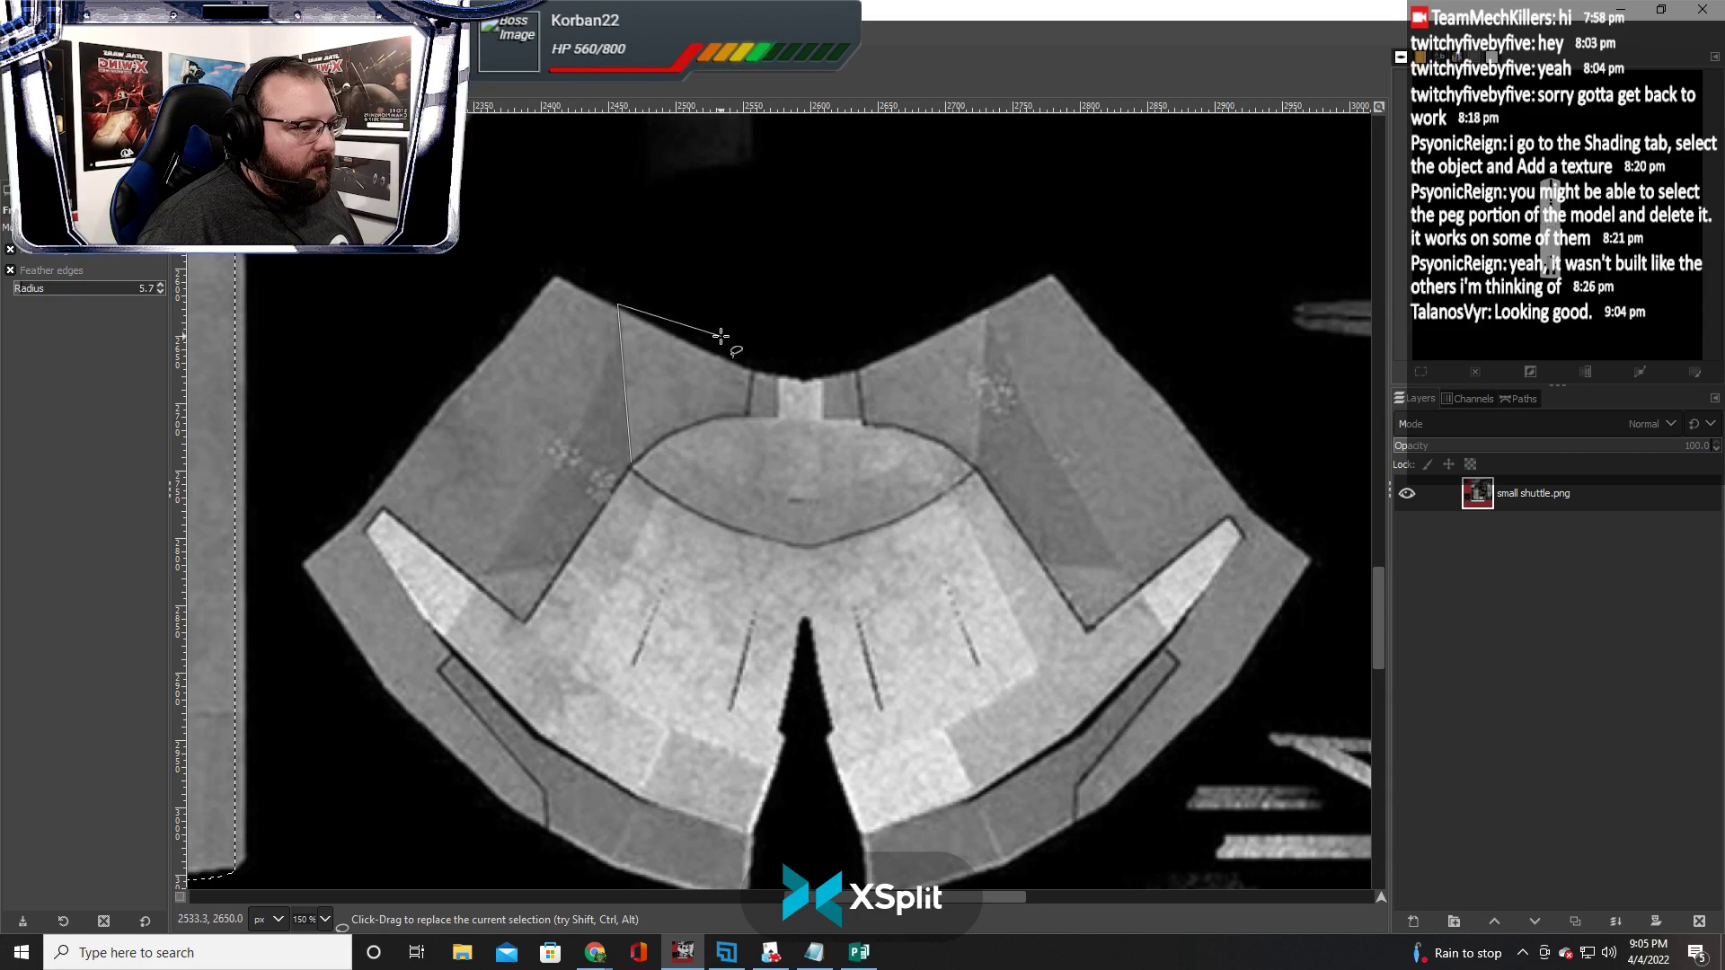
click(776, 375)
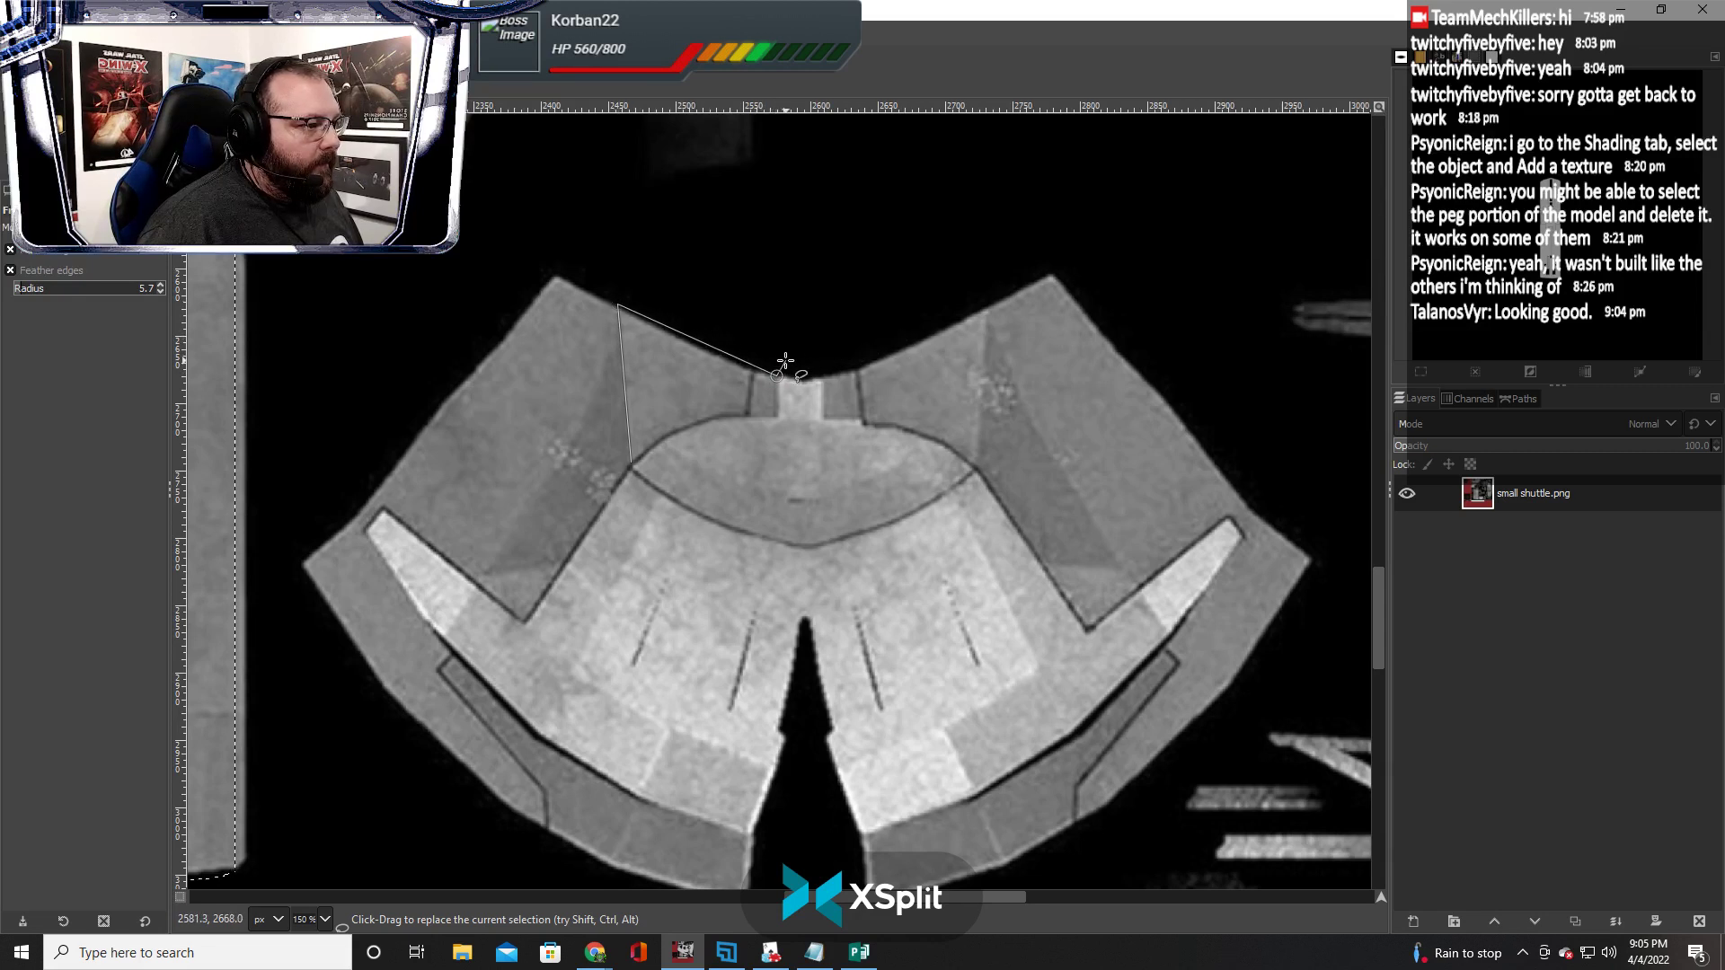
key(Escape)
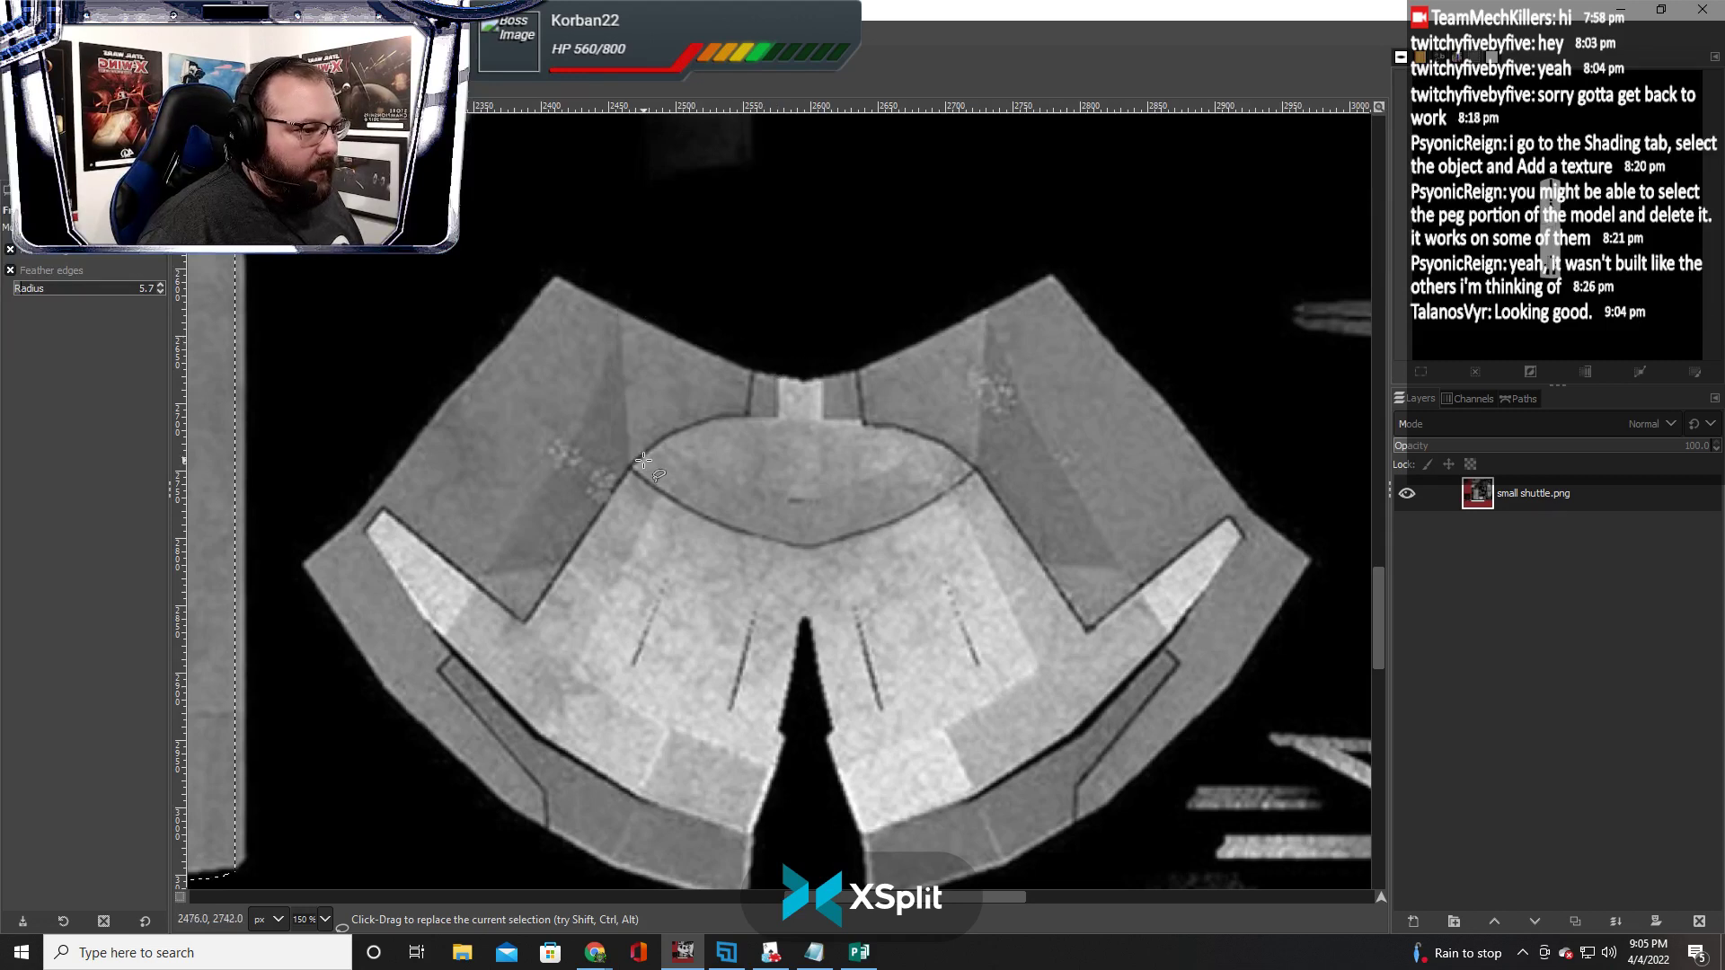
Try to outline the grey panel left of the nose piece's light central strip with Free Select along its curved lower border, and undo the selection
scroll(620, 488, up, 1)
scroll(621, 488, up, 1)
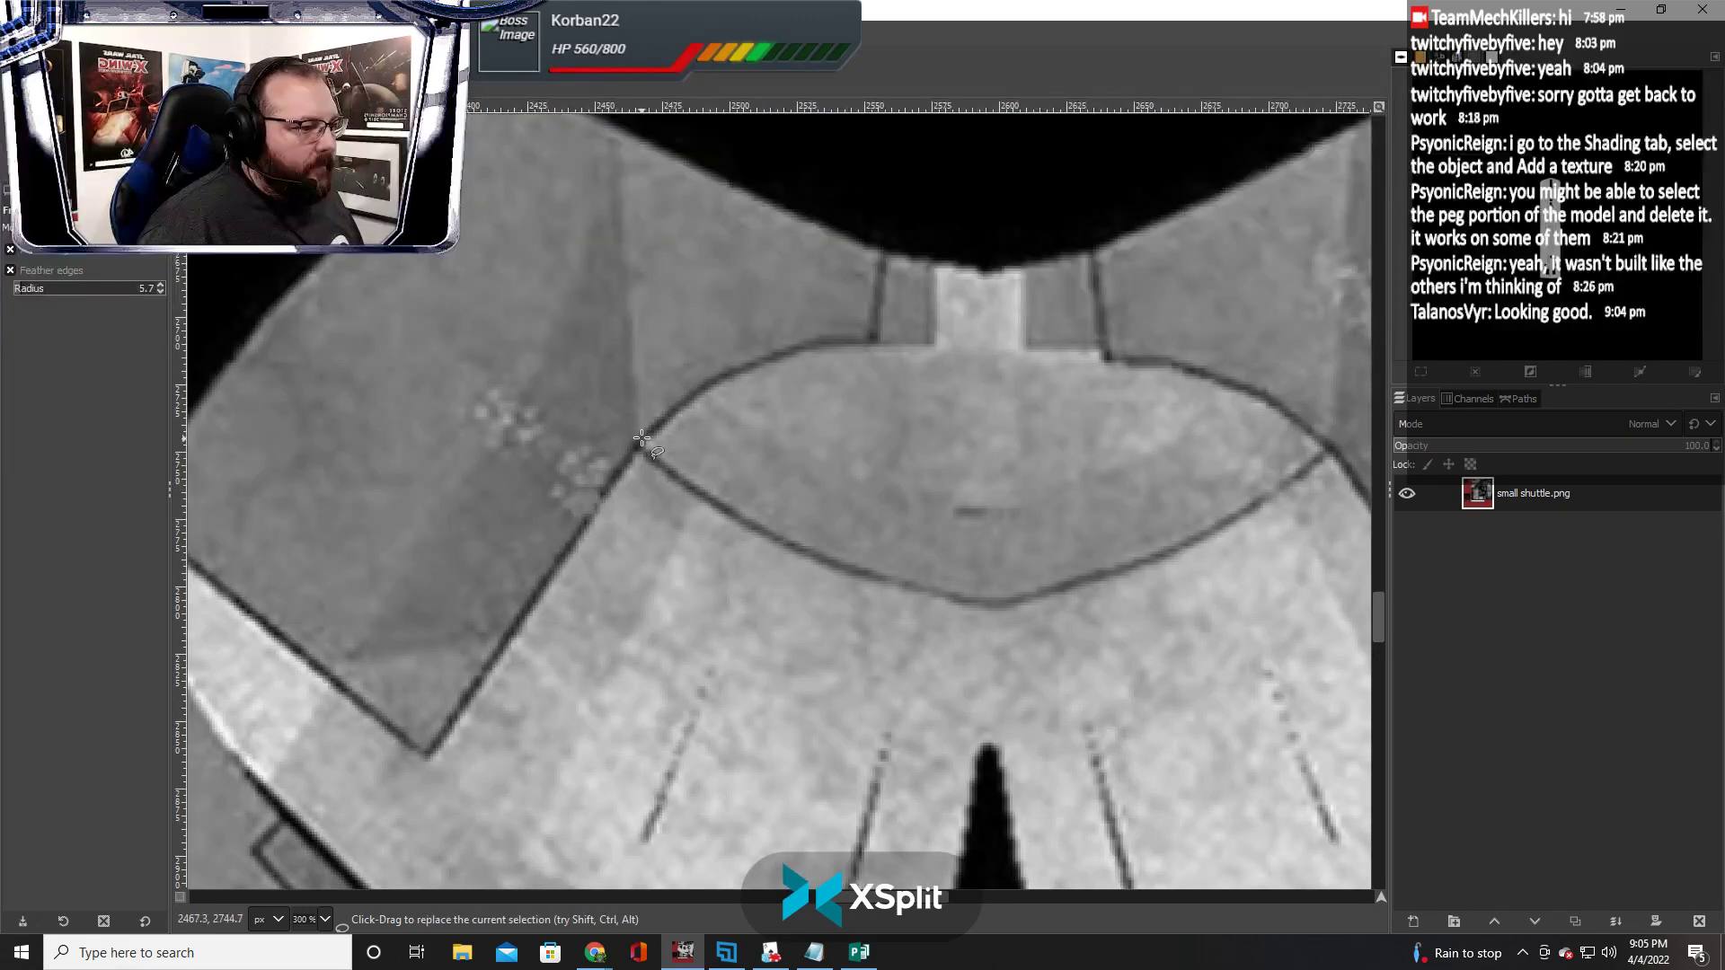
click(639, 441)
scroll(628, 364, up, 3)
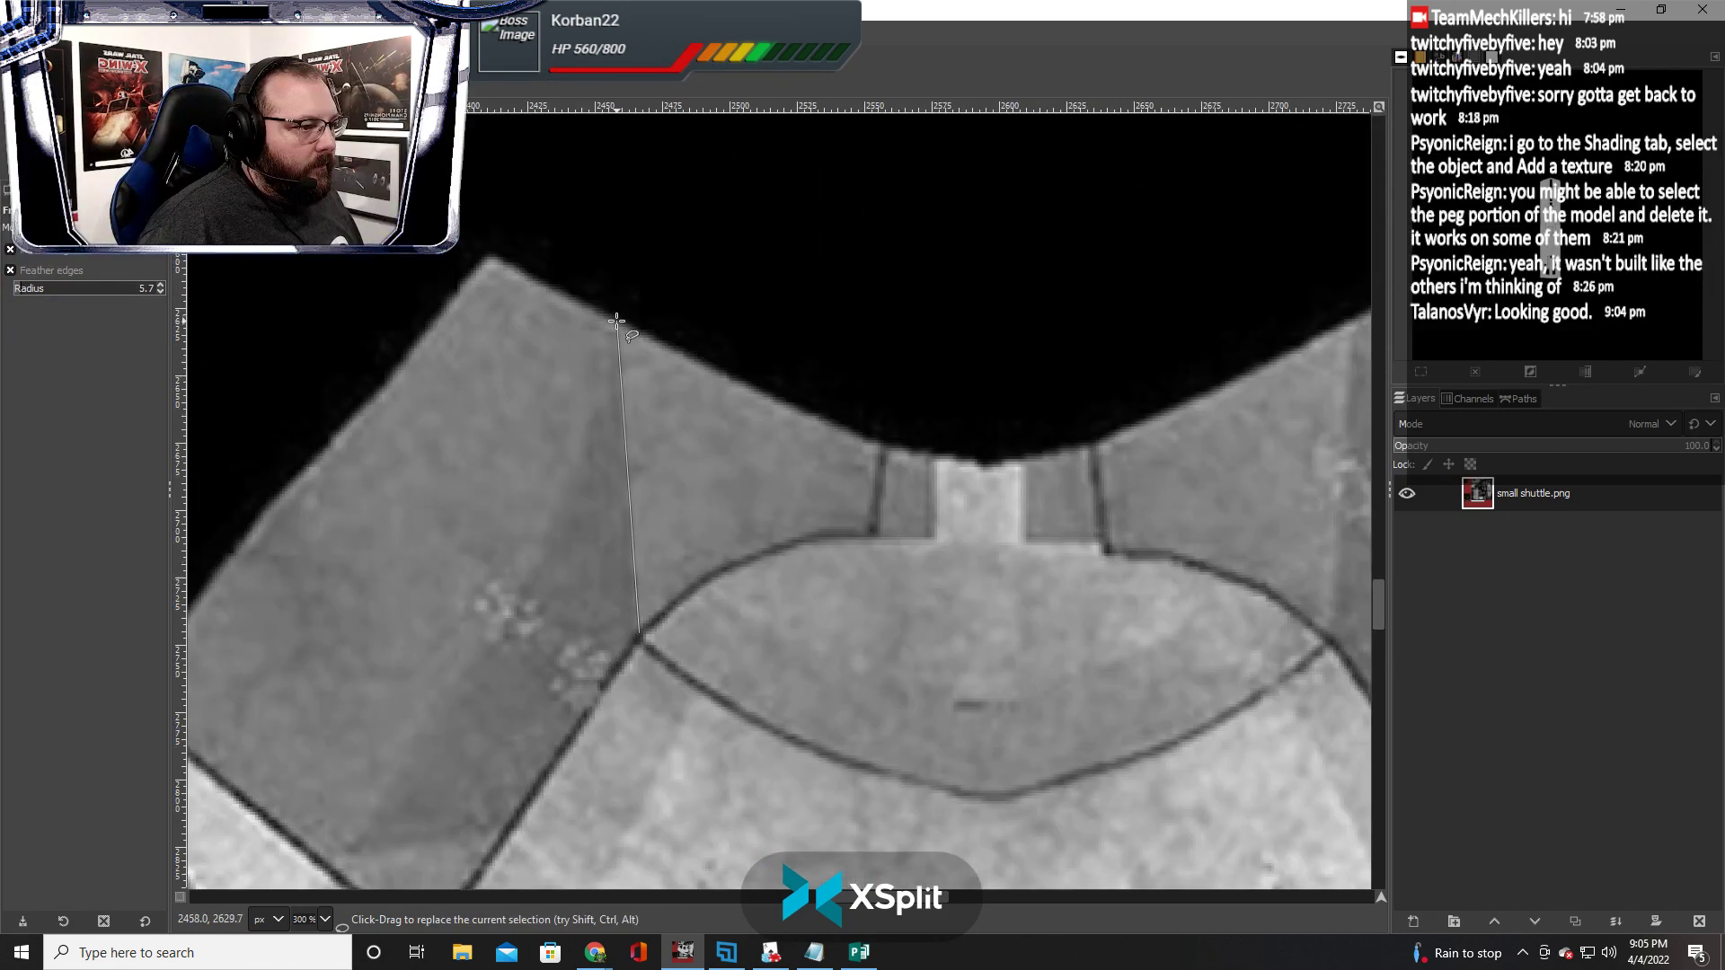
click(618, 322)
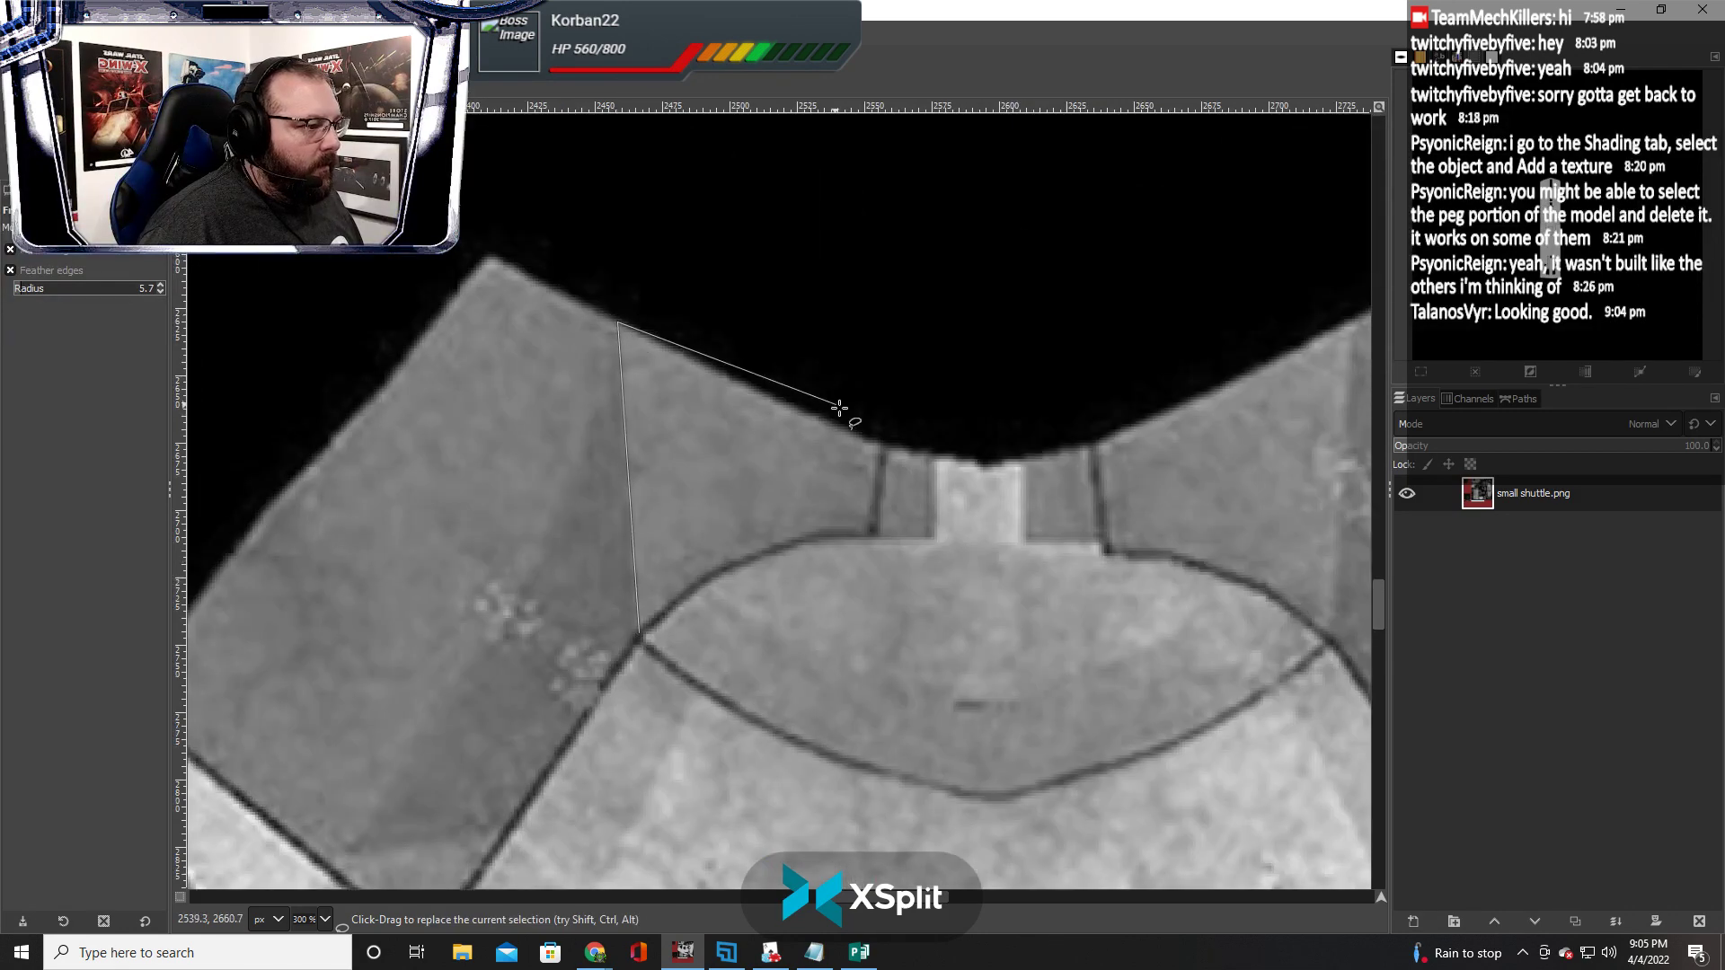
click(880, 445)
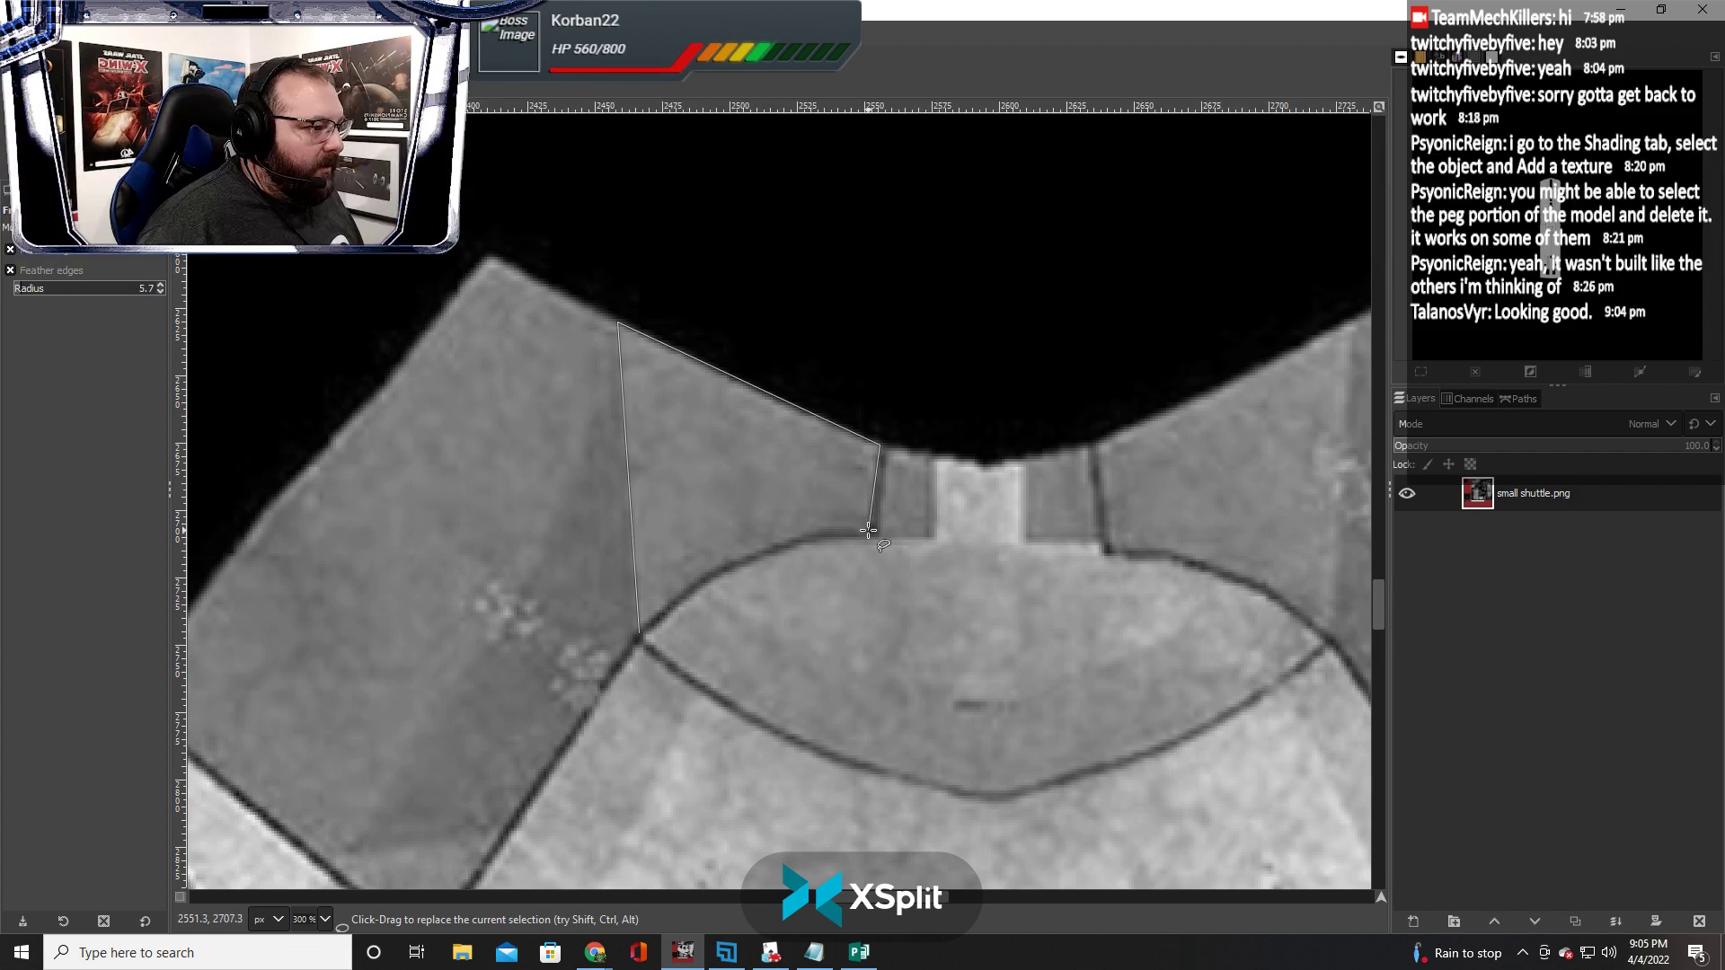
click(868, 532)
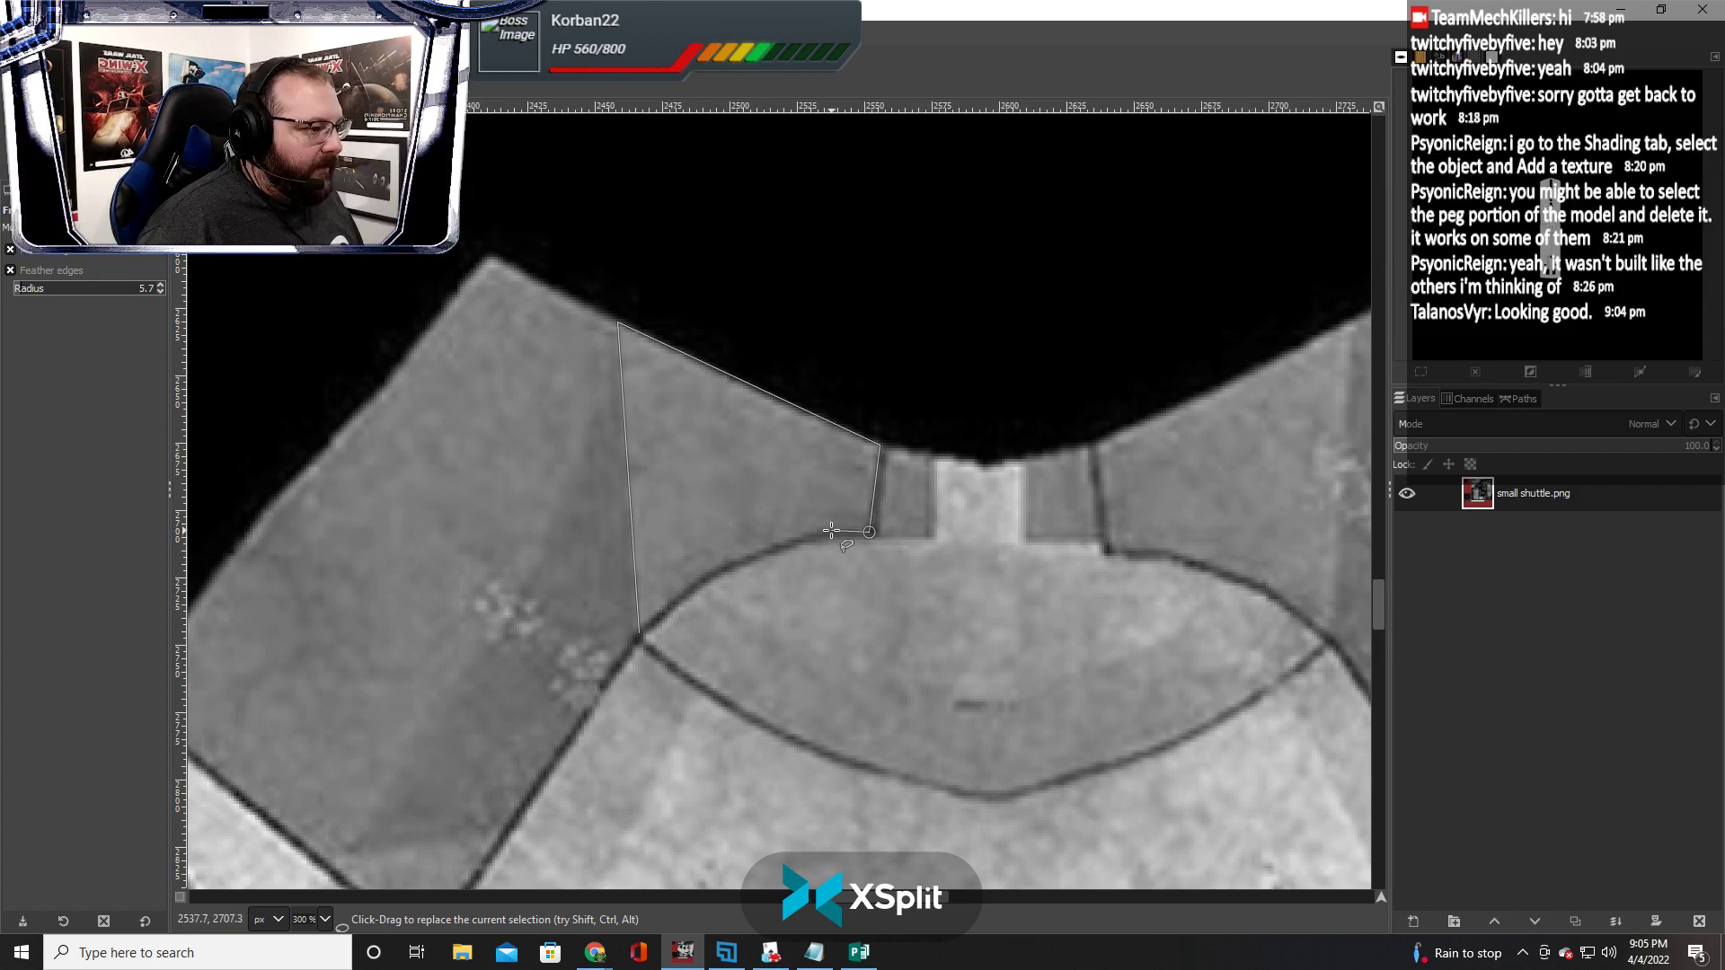
click(832, 531)
click(811, 532)
click(784, 543)
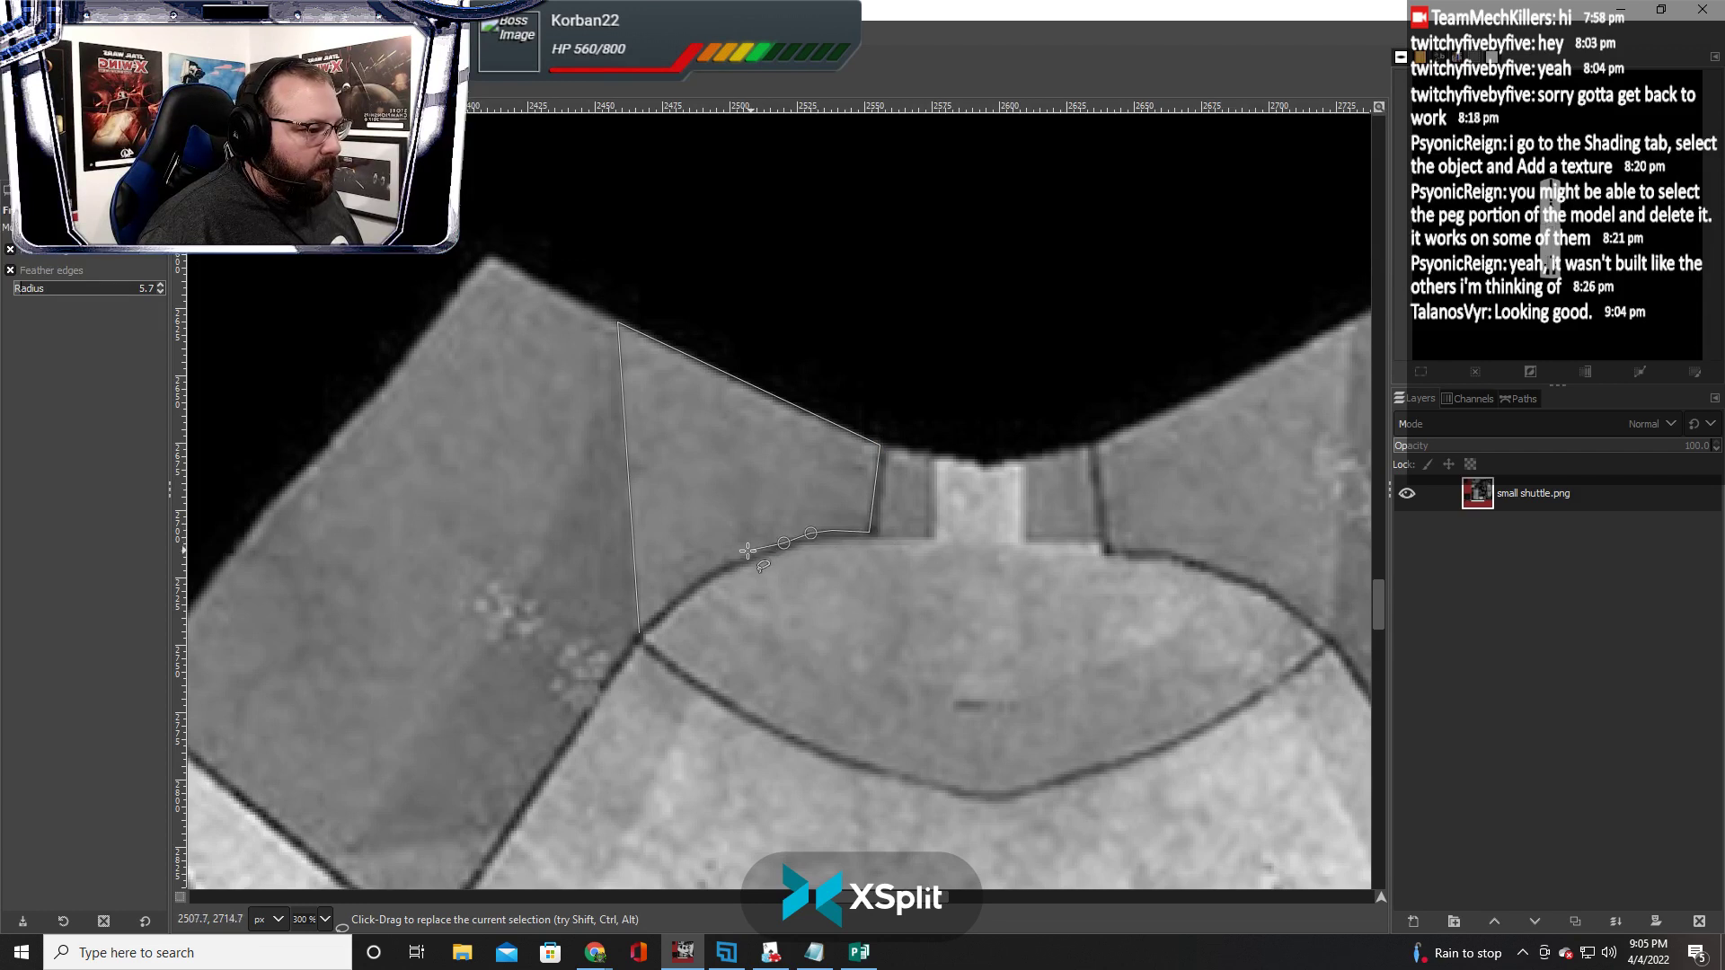
click(736, 559)
click(709, 574)
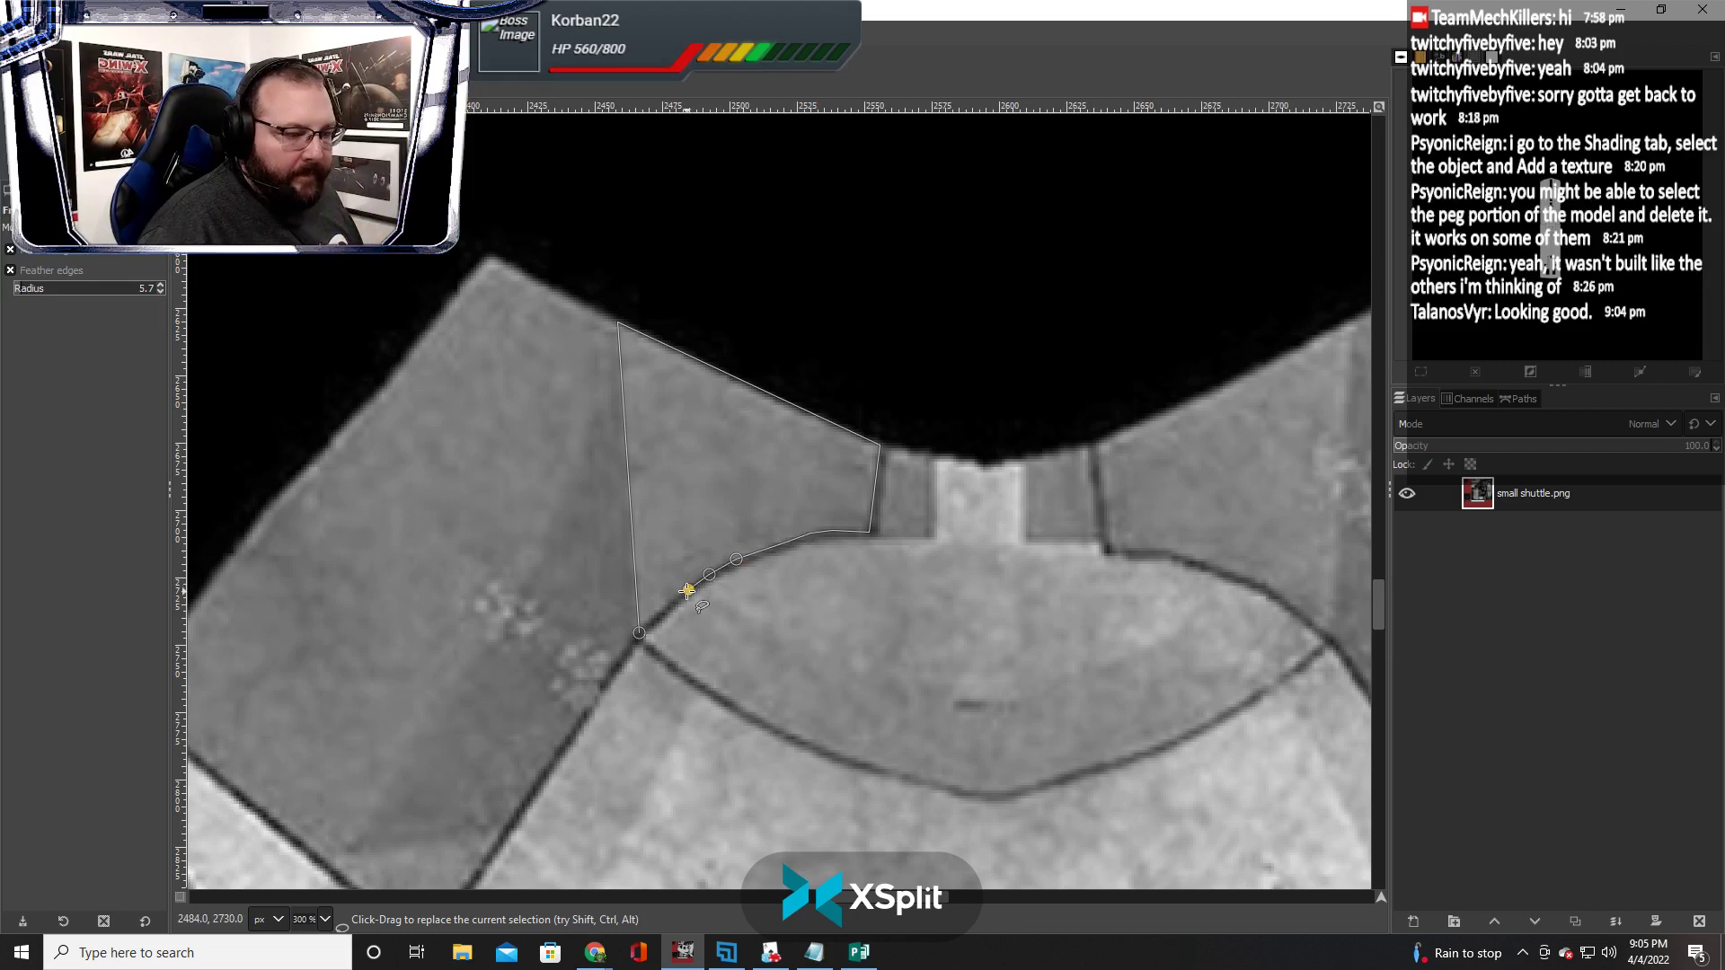
click(688, 590)
click(640, 631)
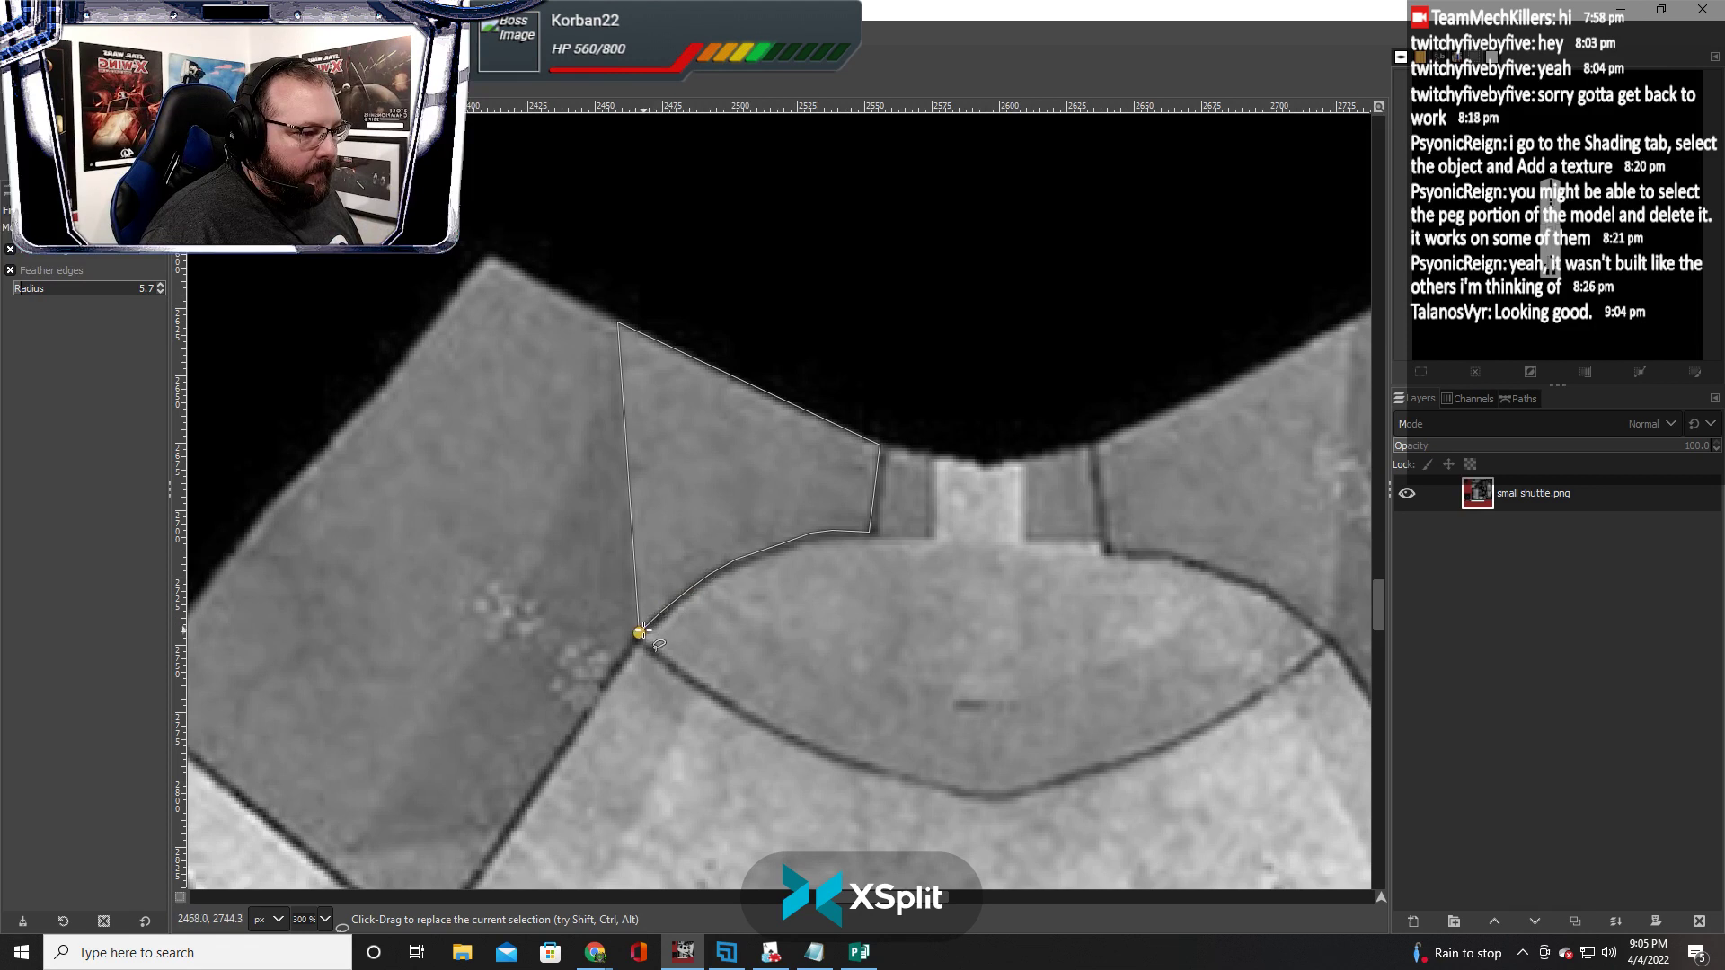
key(Return)
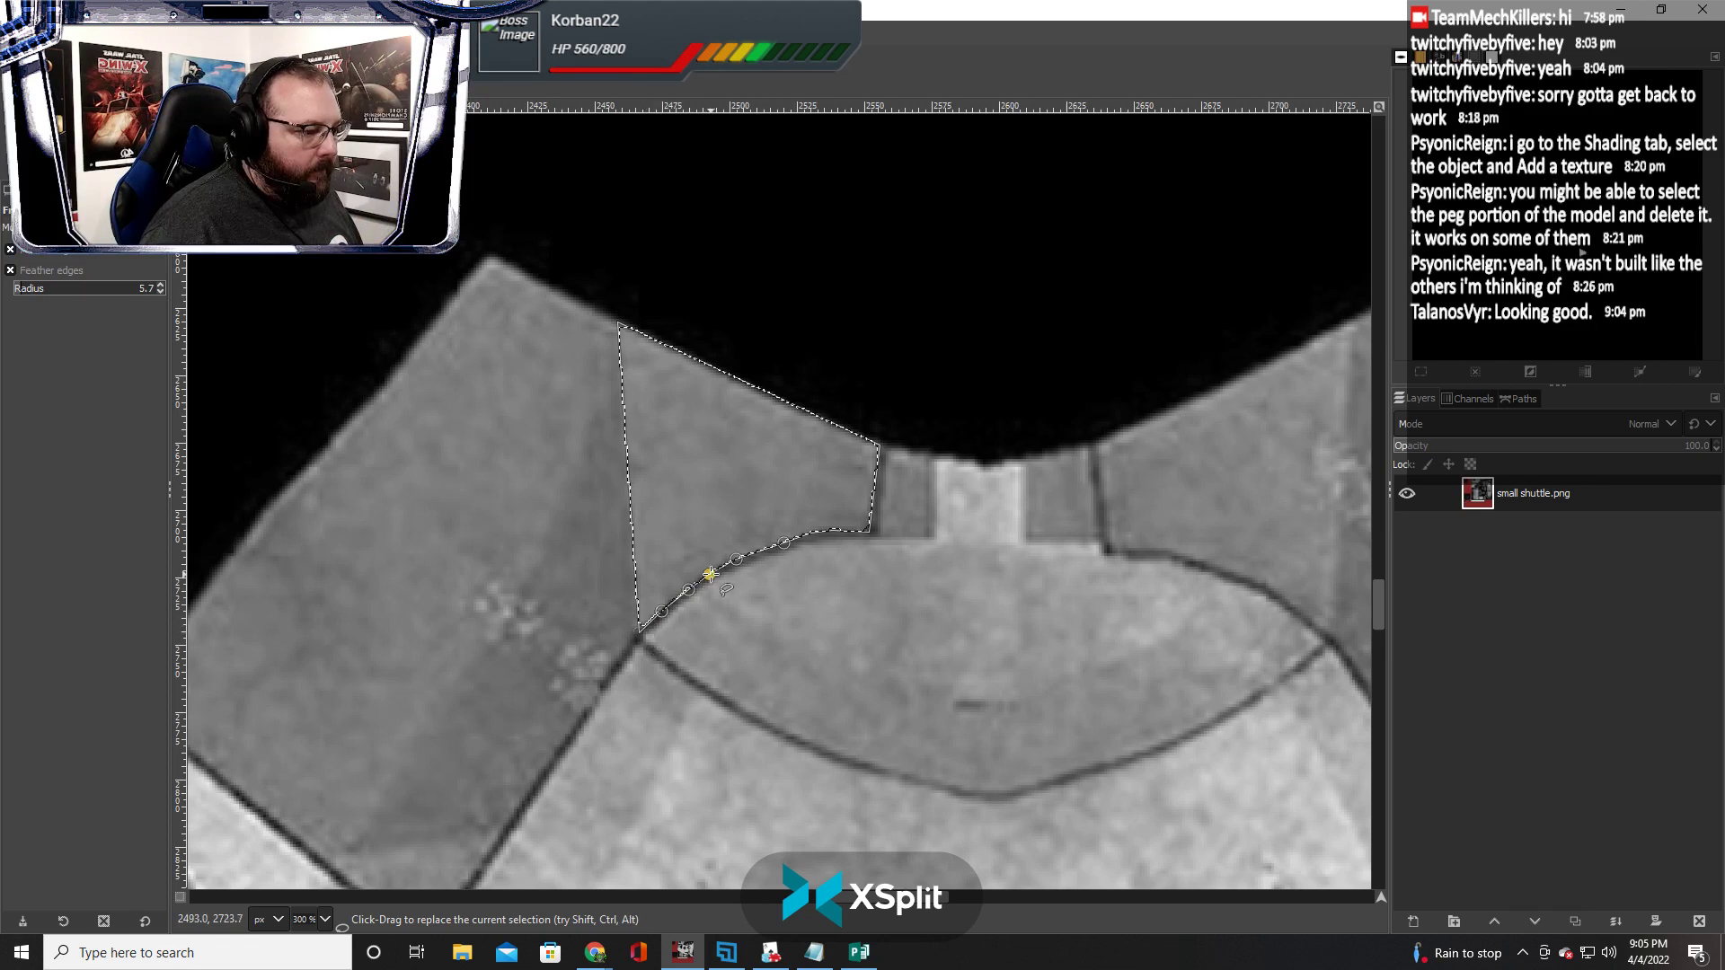
key(ctrl+z)
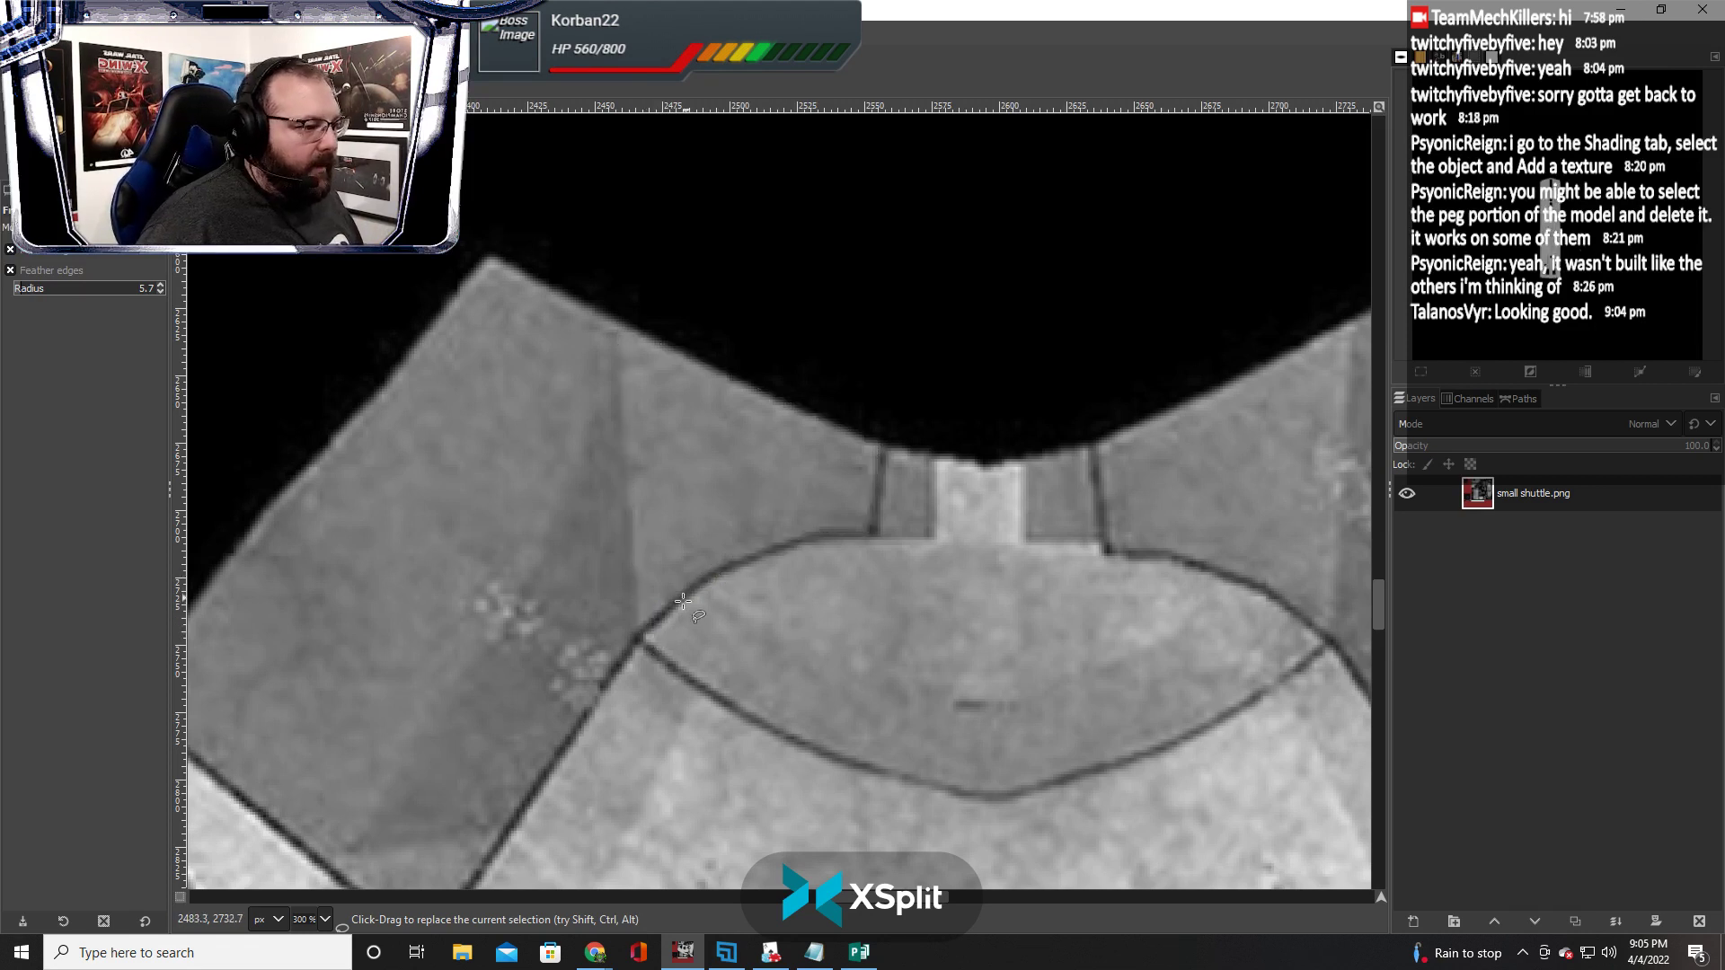
Add the grey panel left of the nose piece's light central strip to the existing selection, tracing just inside its dark border lines with Free Select
shift+click(639, 629)
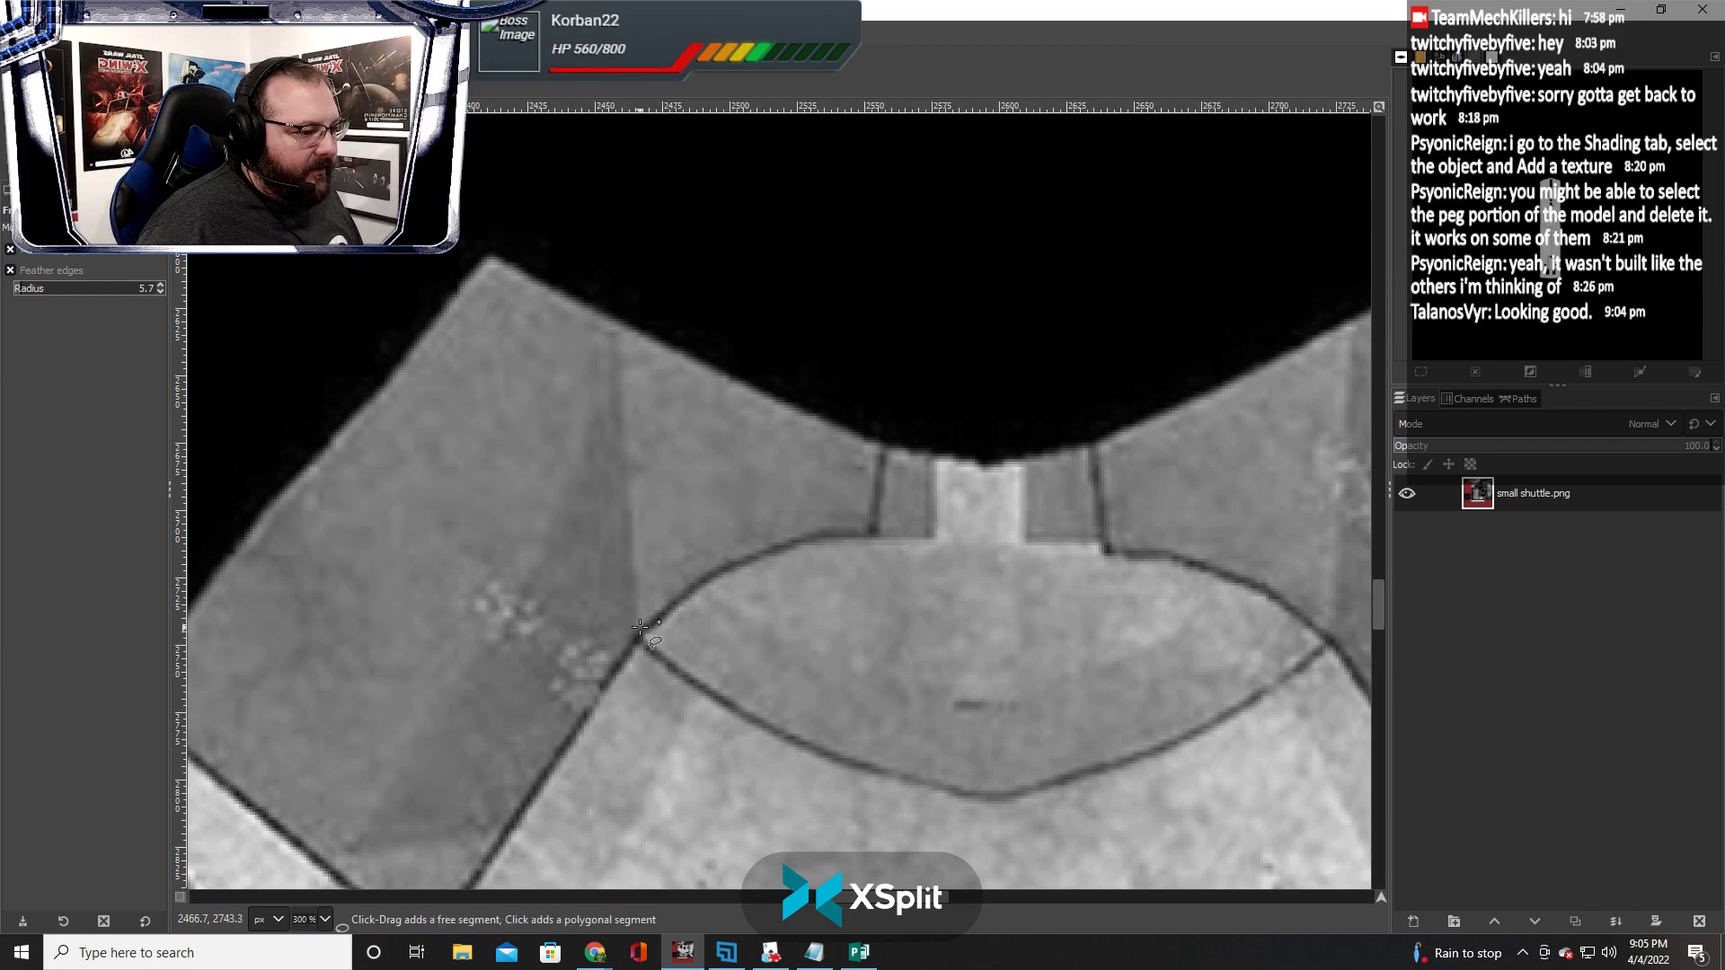
click(620, 318)
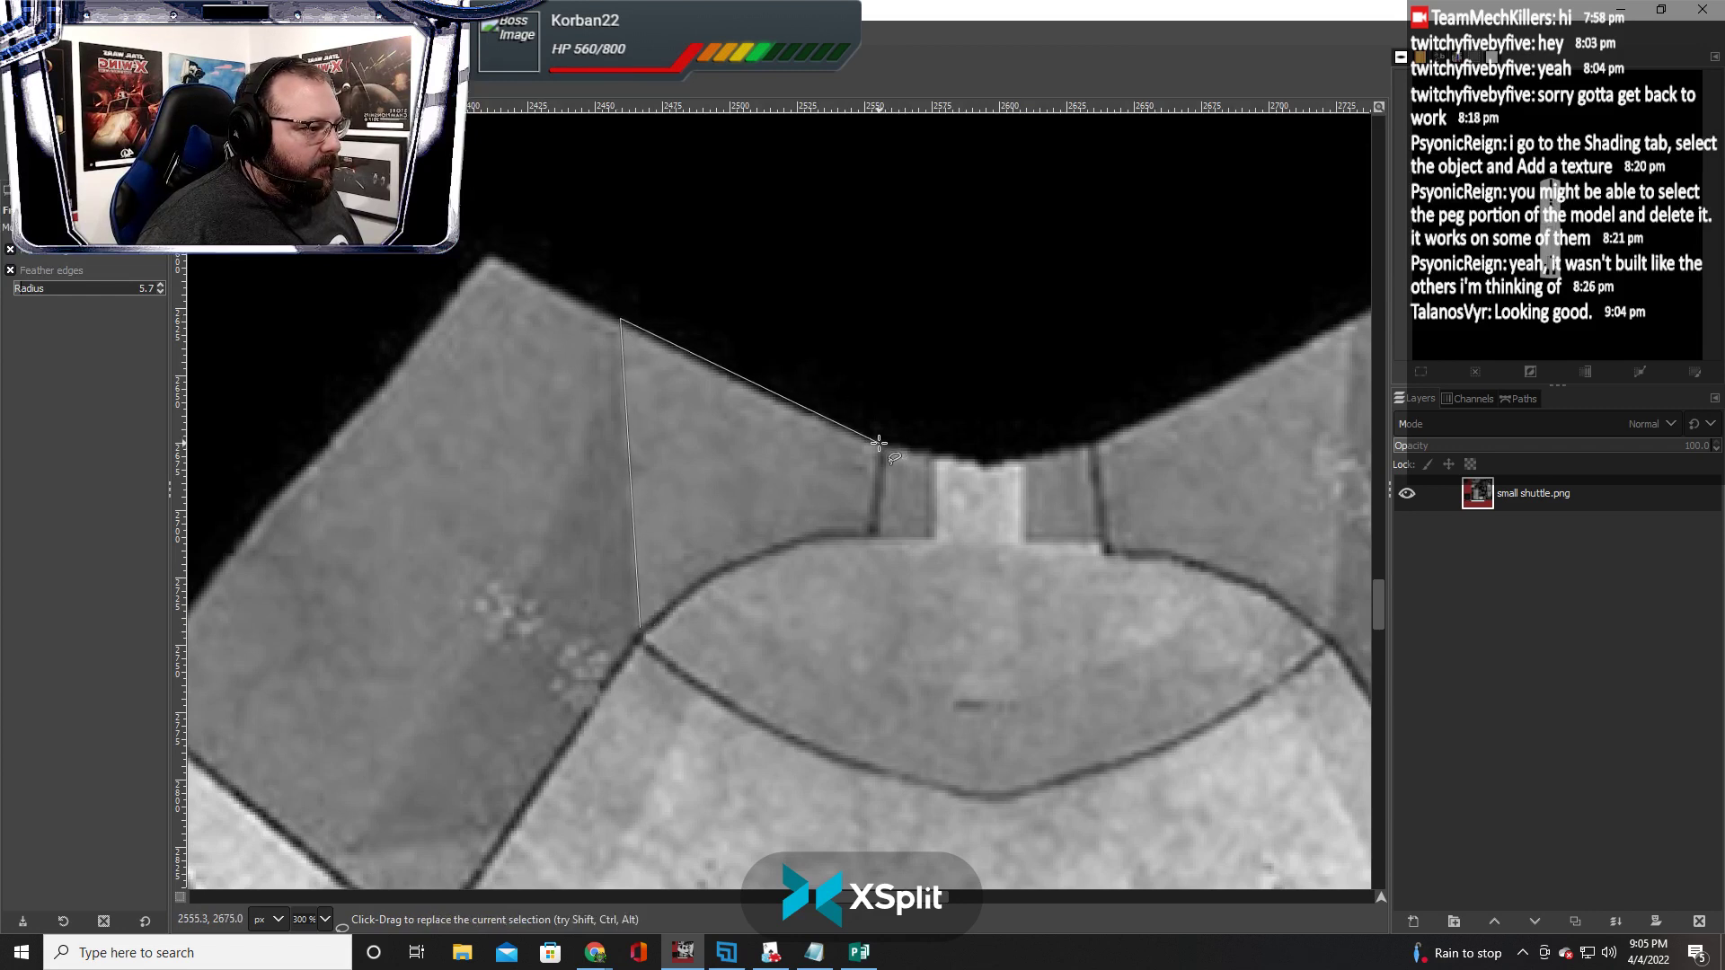
click(878, 442)
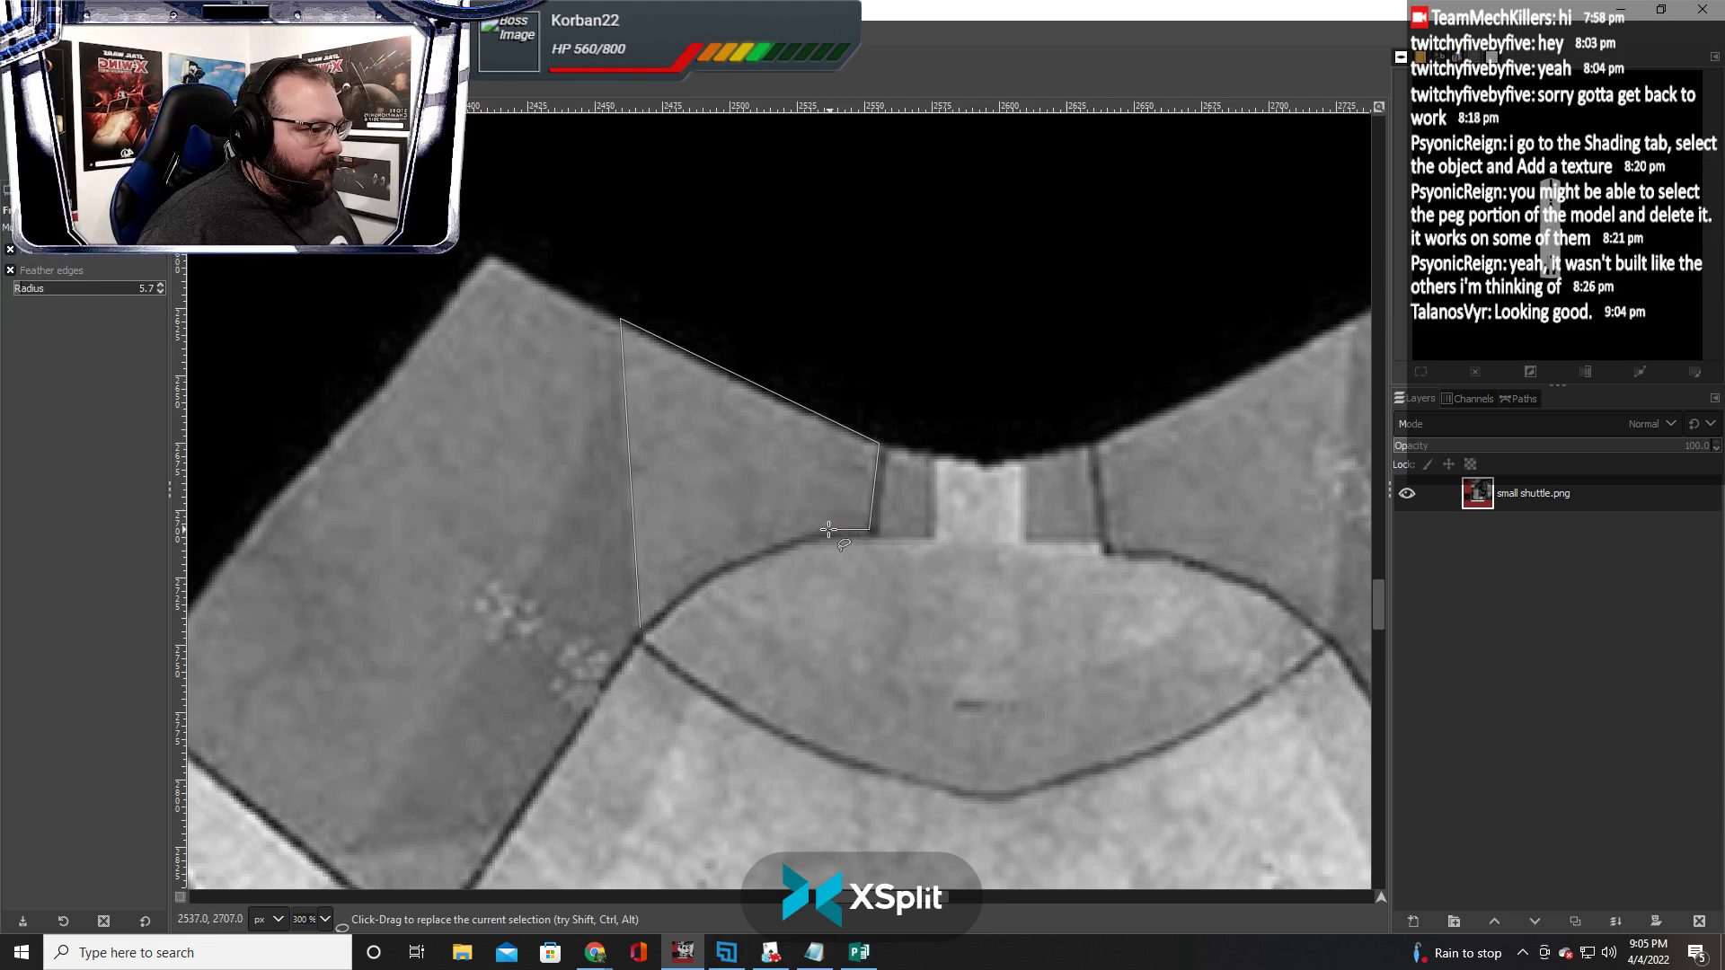
mouse_move(827, 530)
mouse_down()
mouse_move(673, 579)
mouse_move(662, 601)
mouse_move(688, 583)
mouse_move(641, 624)
mouse_up()
key(Return)
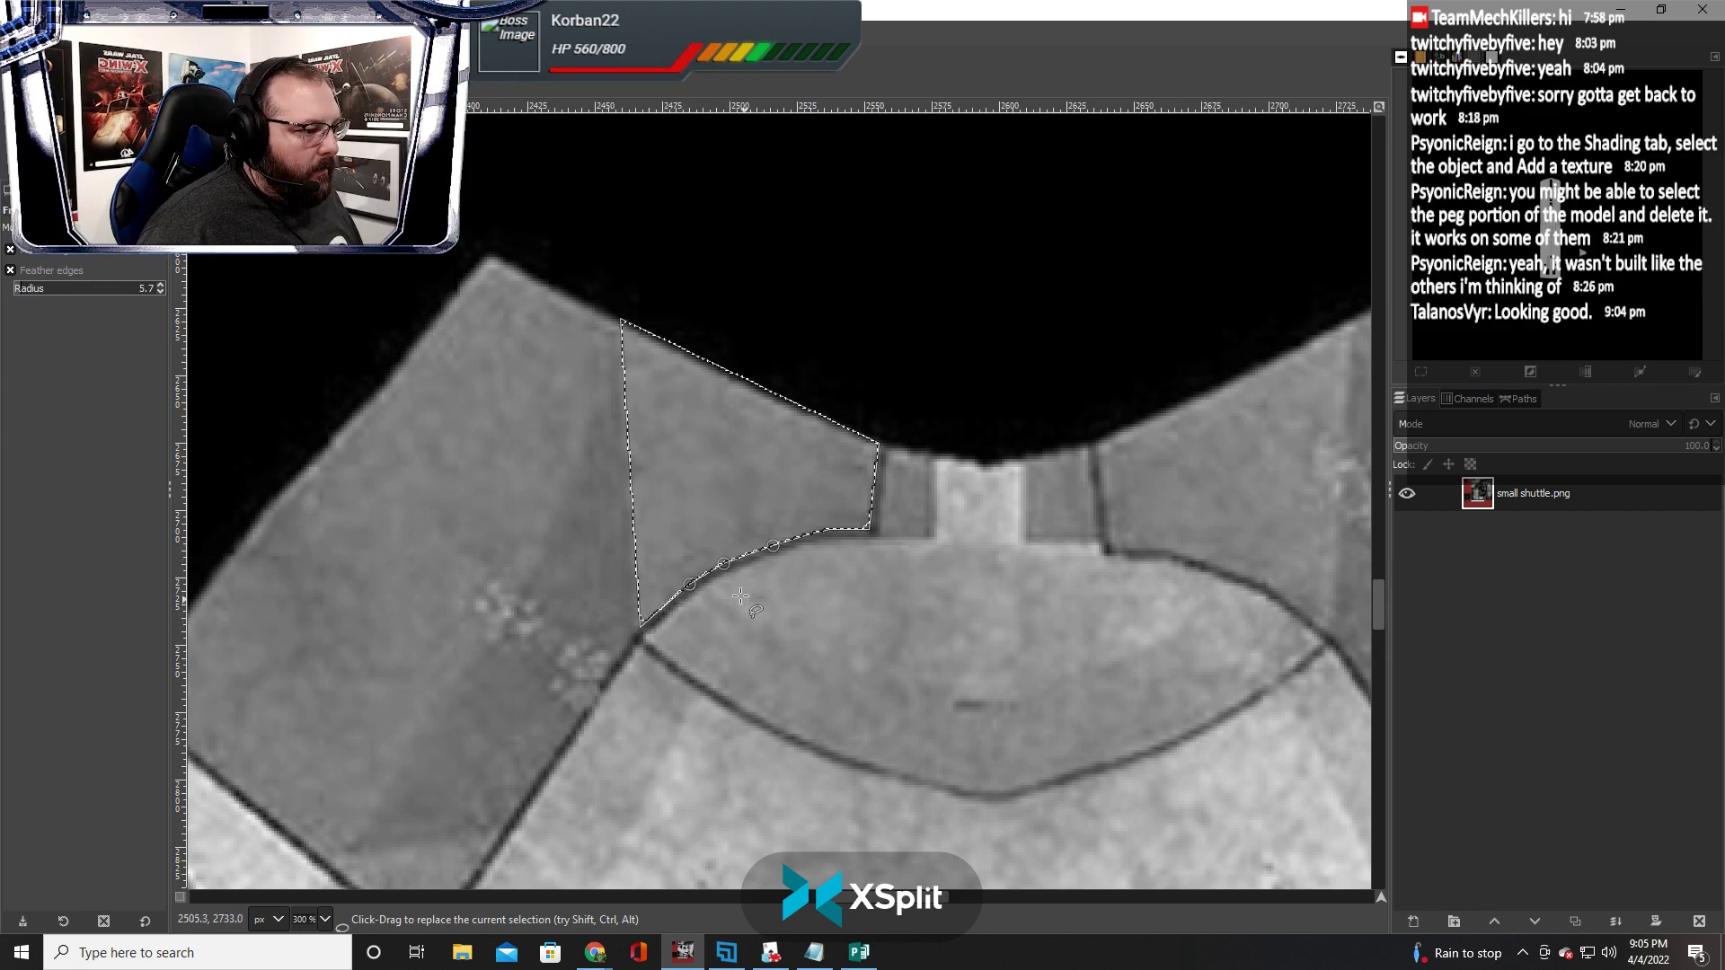
scroll(815, 612, right, 3)
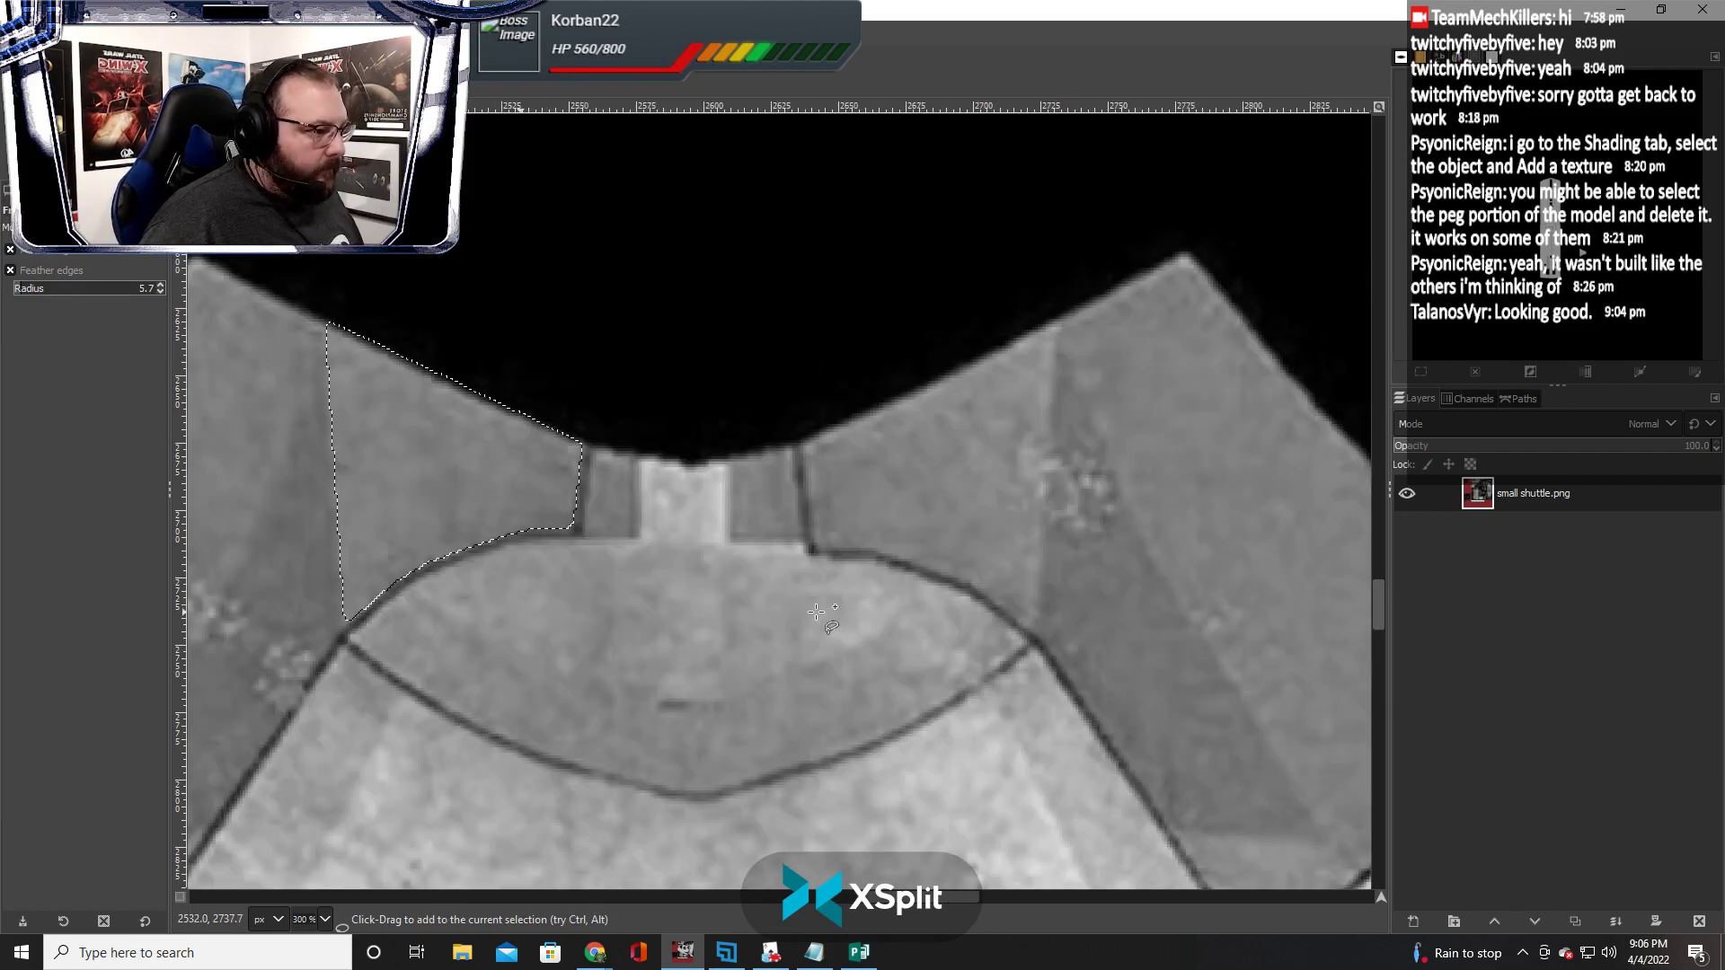
Add the grey panel right of the nose piece's light central strip to the selection with Free Select, following its dark borders and lower curve
shift+click(801, 440)
click(814, 549)
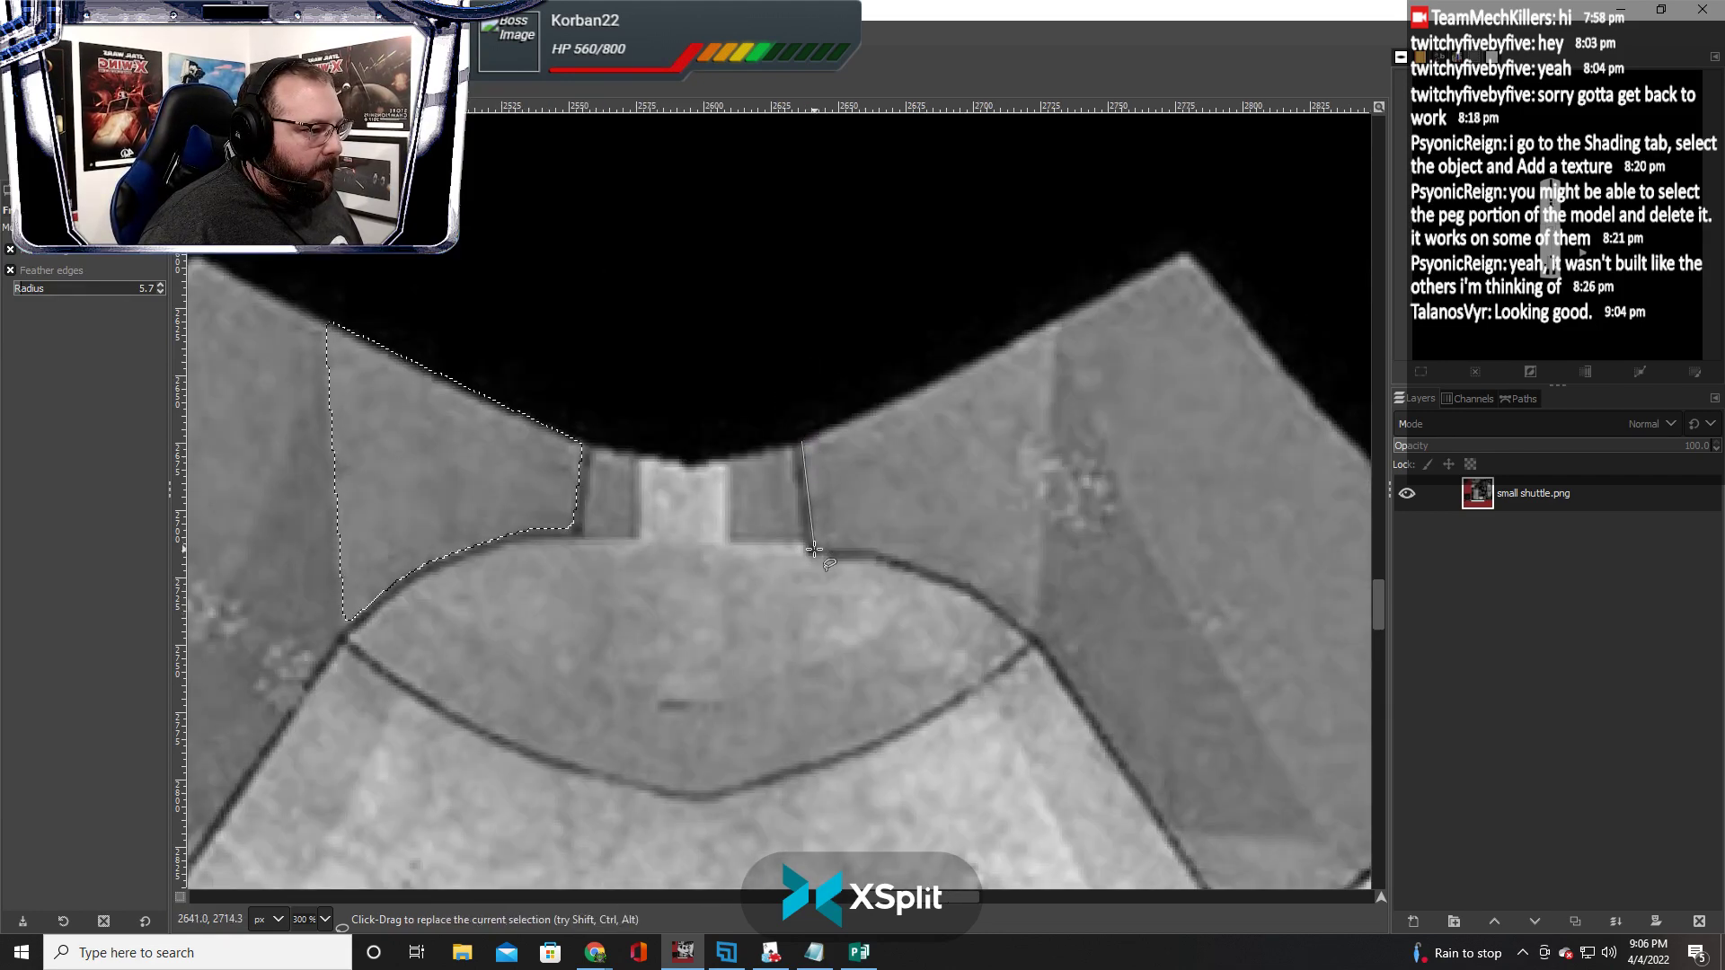
click(872, 550)
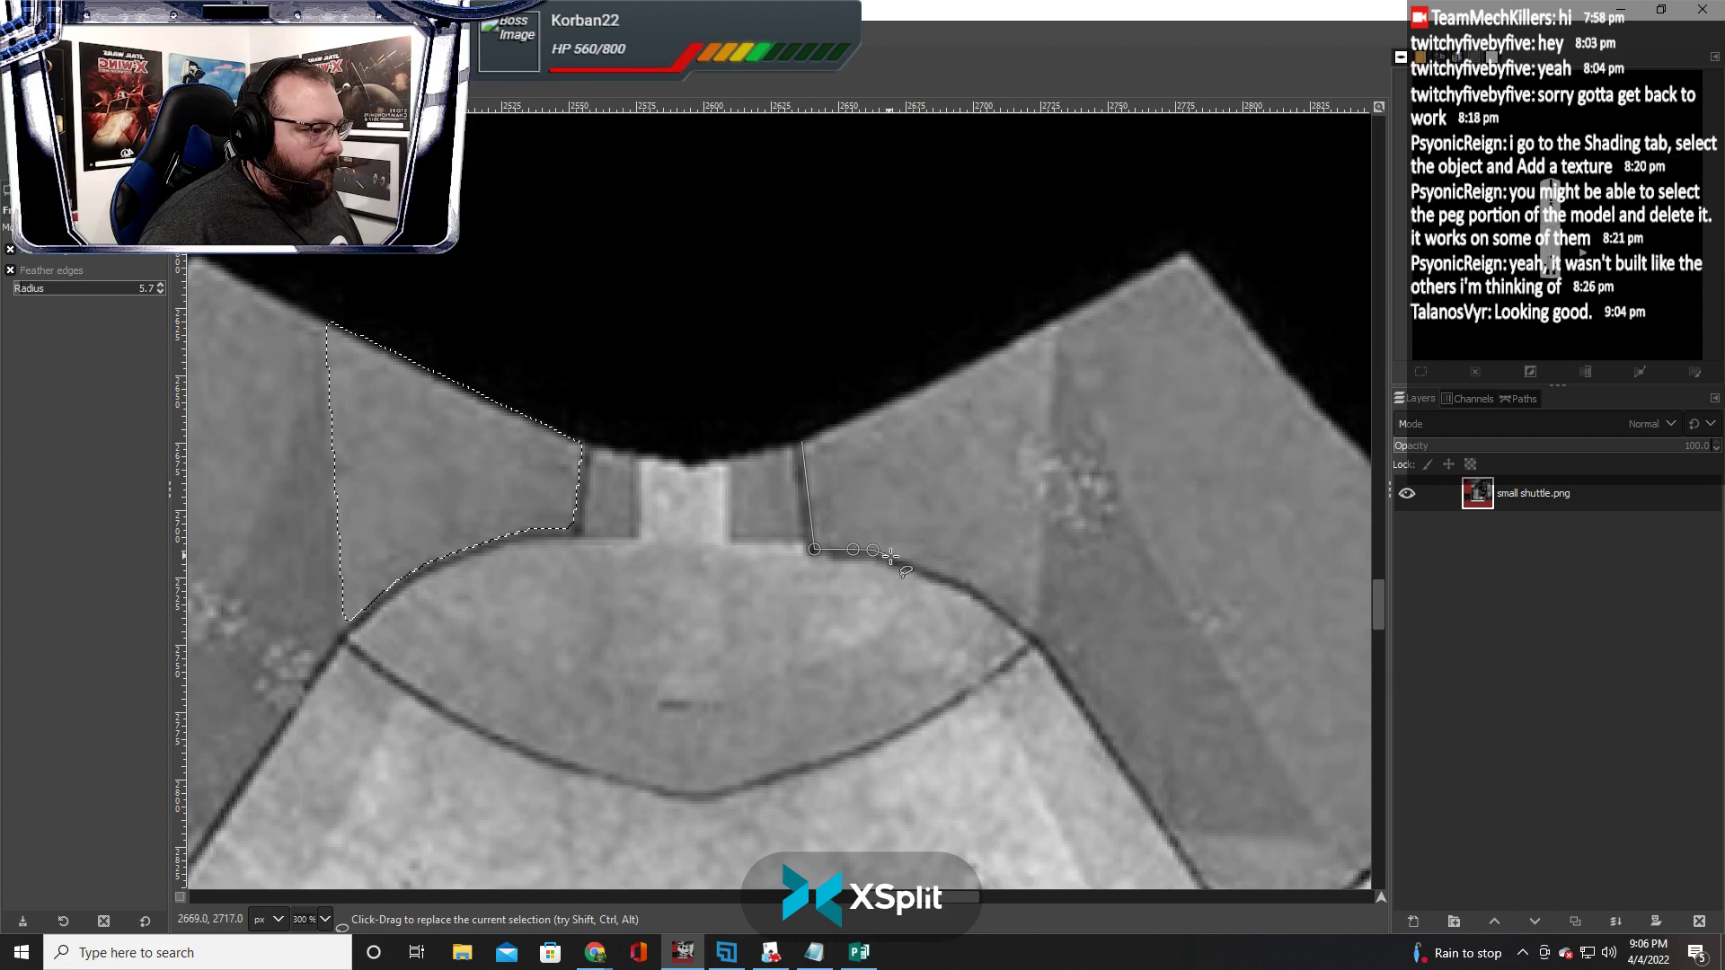
click(946, 576)
click(982, 592)
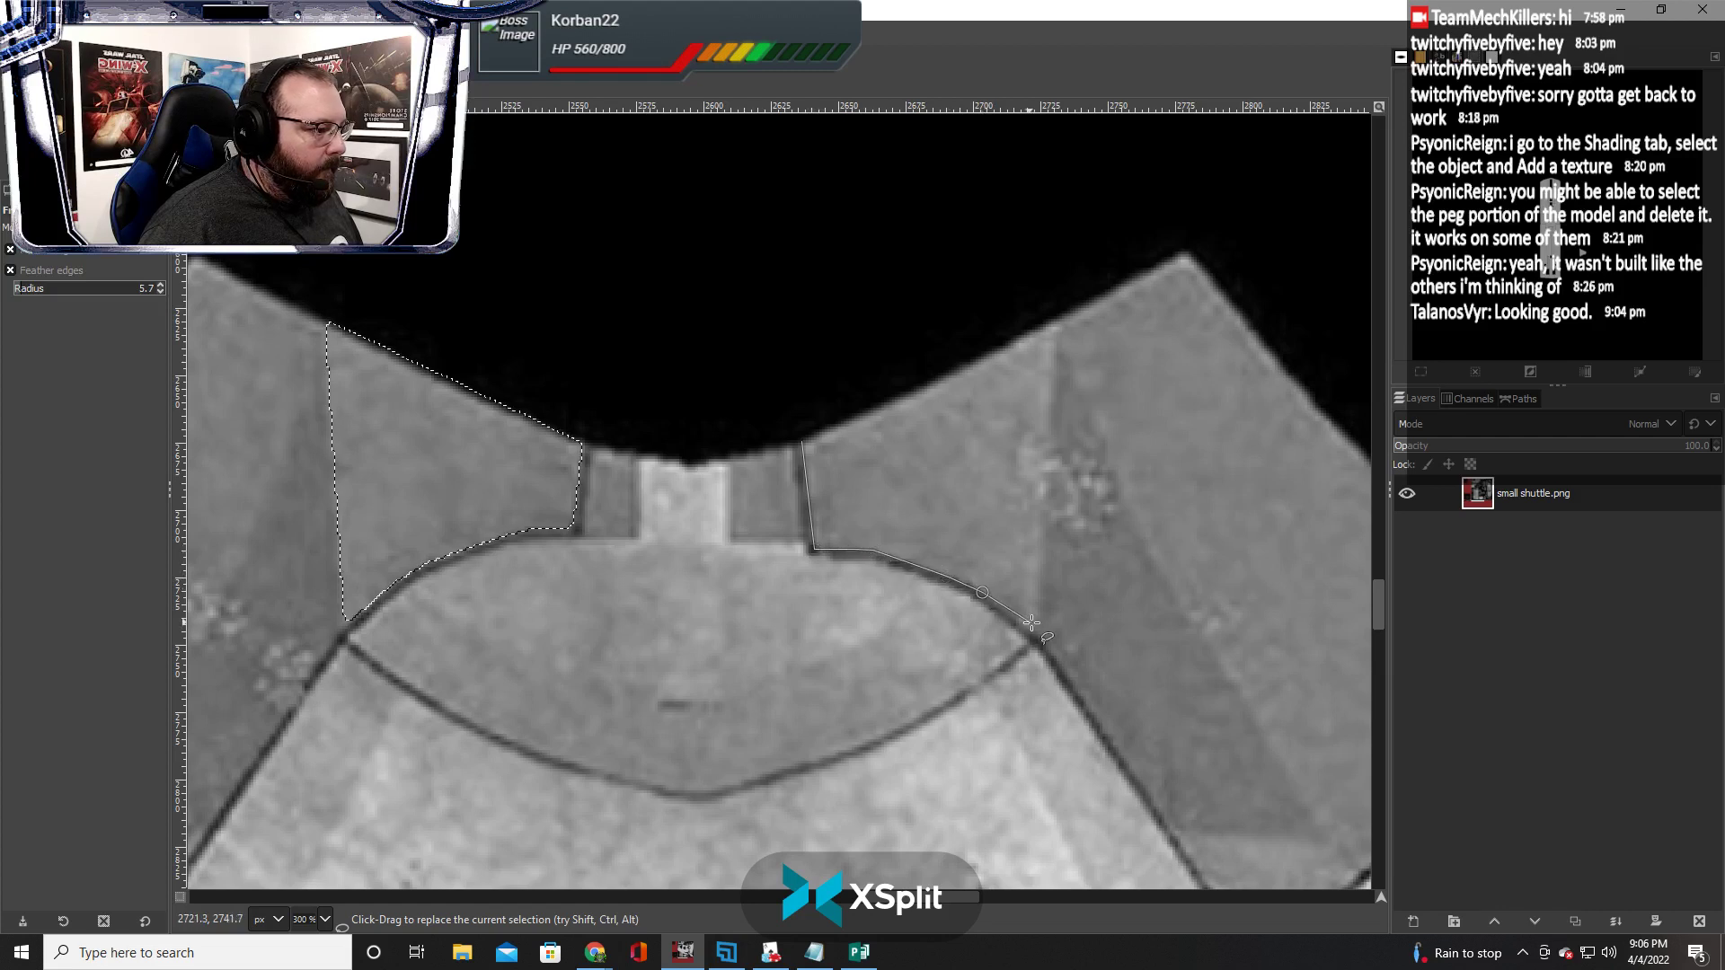
click(1033, 635)
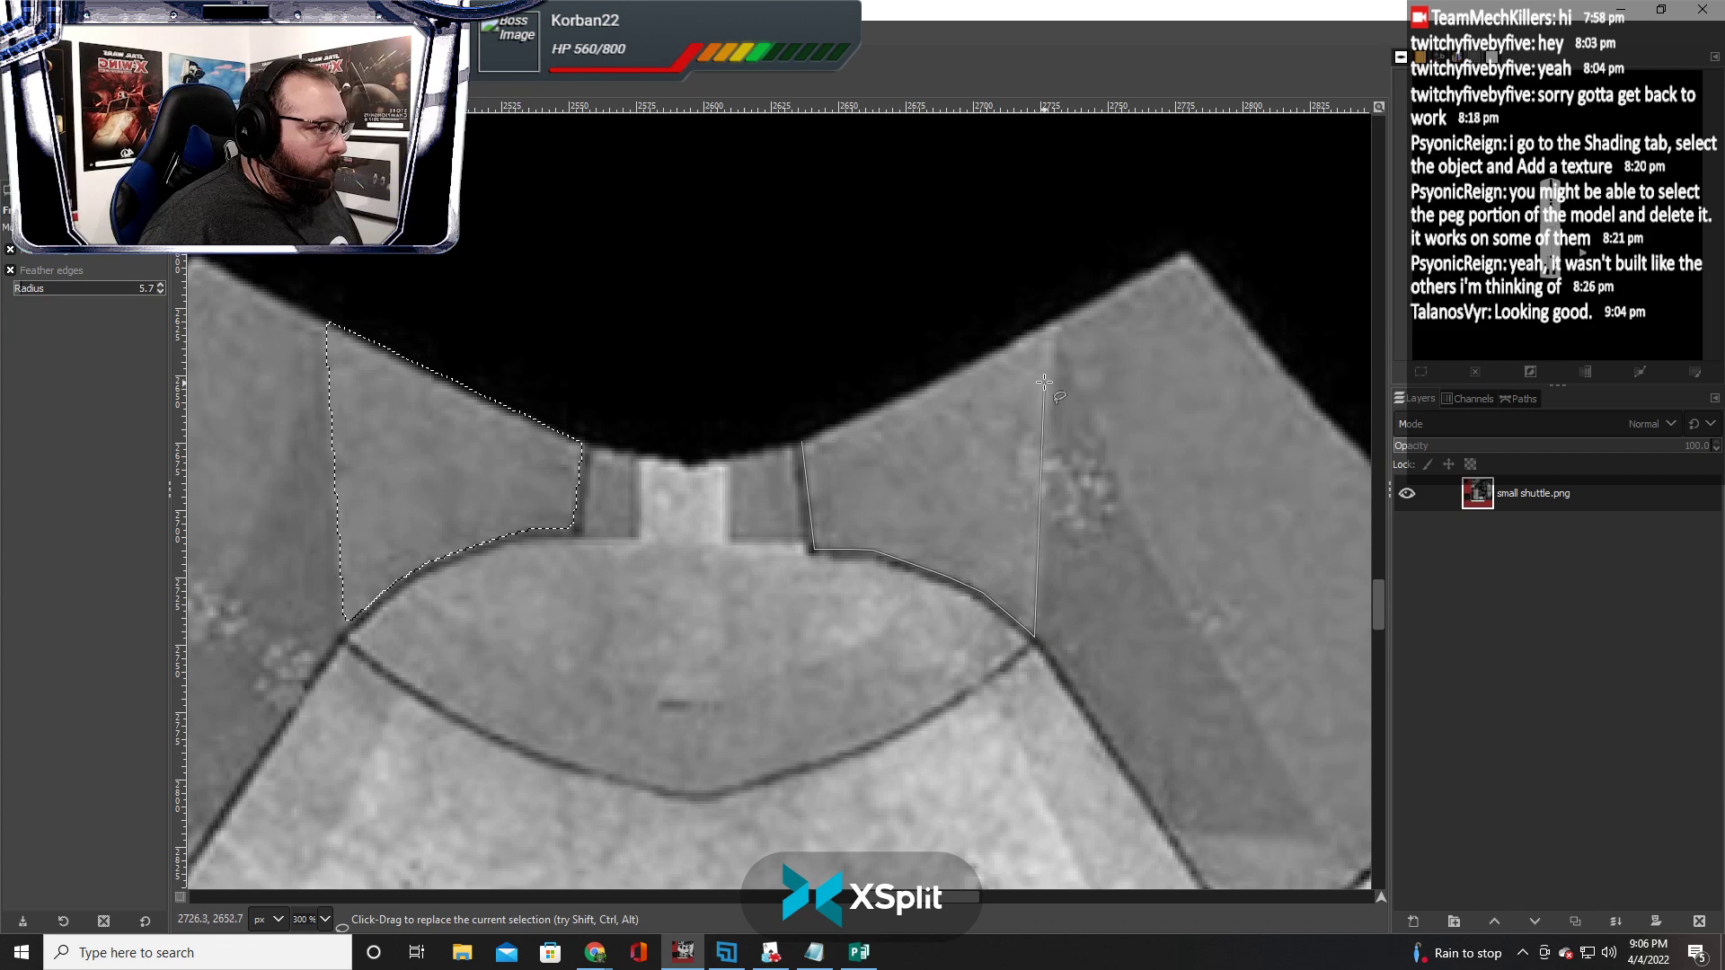
click(1058, 319)
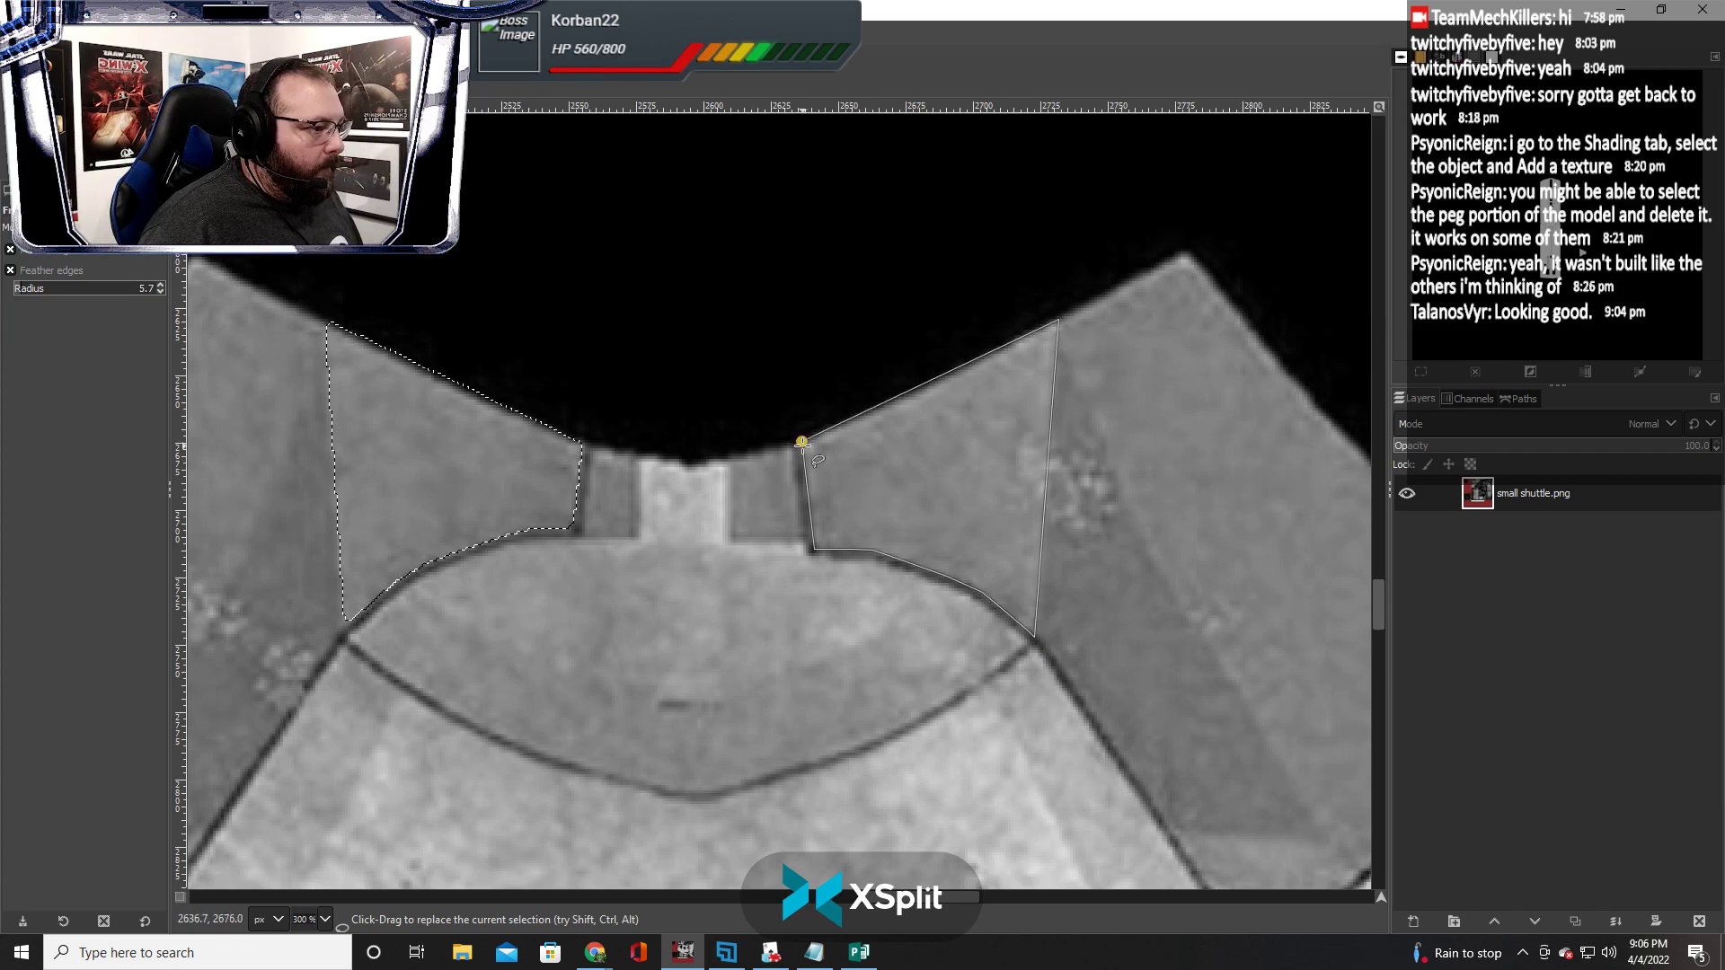
click(801, 442)
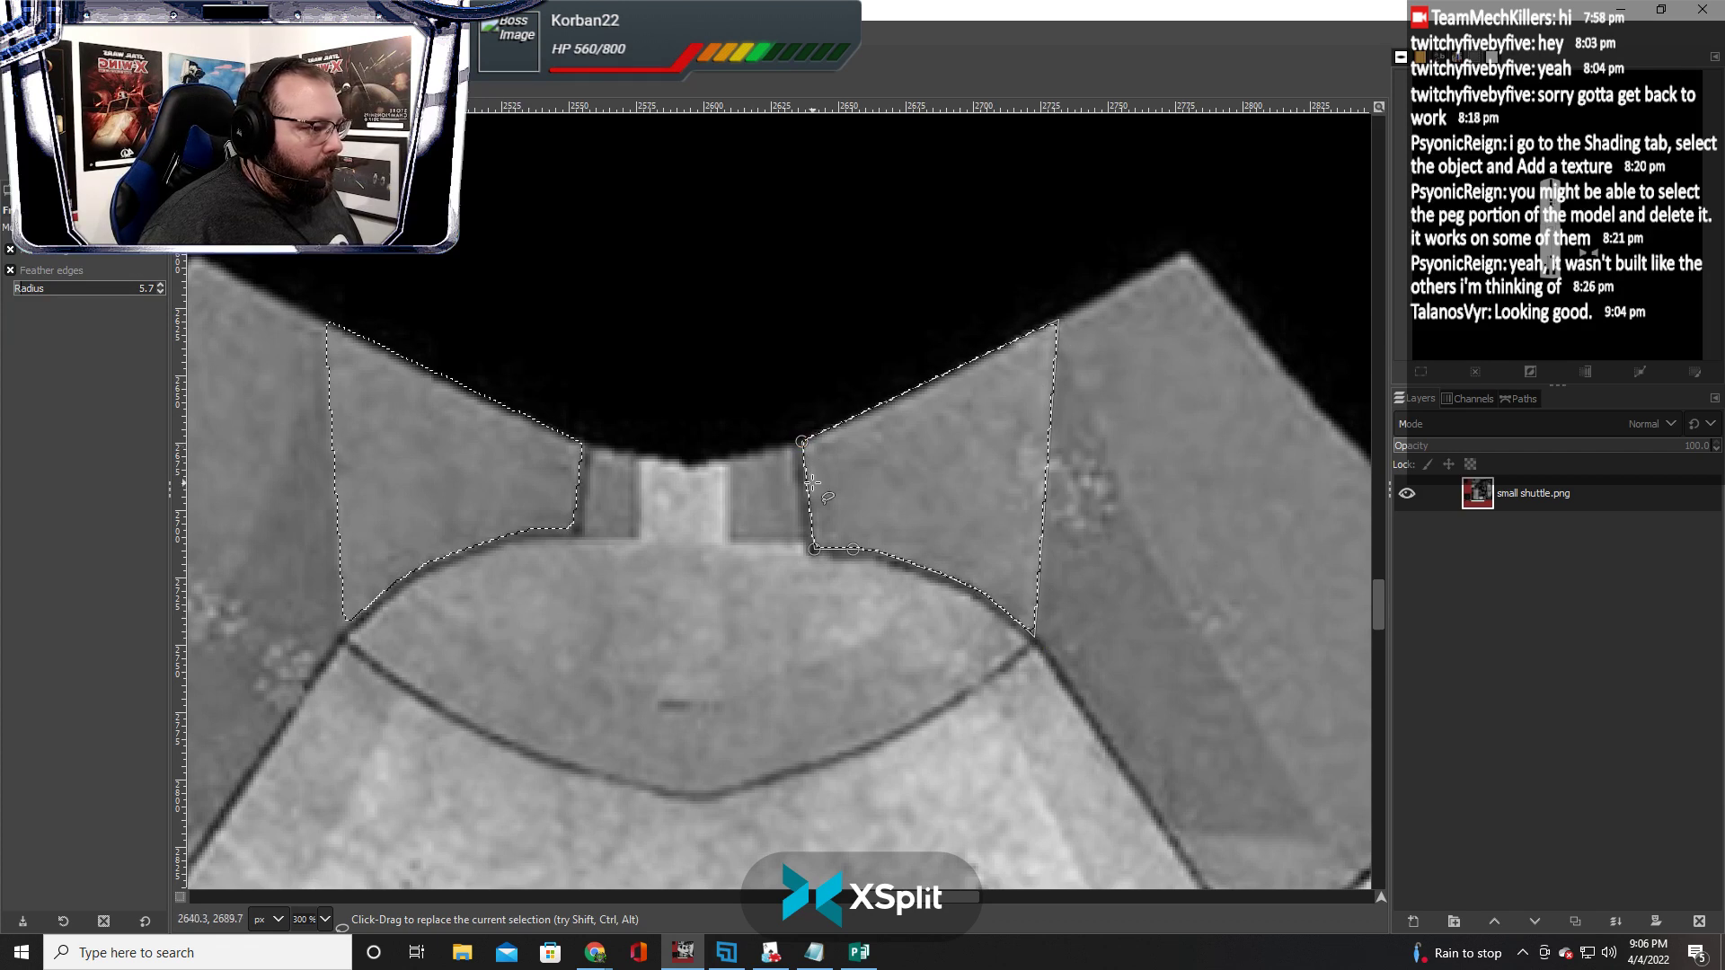
key(Return)
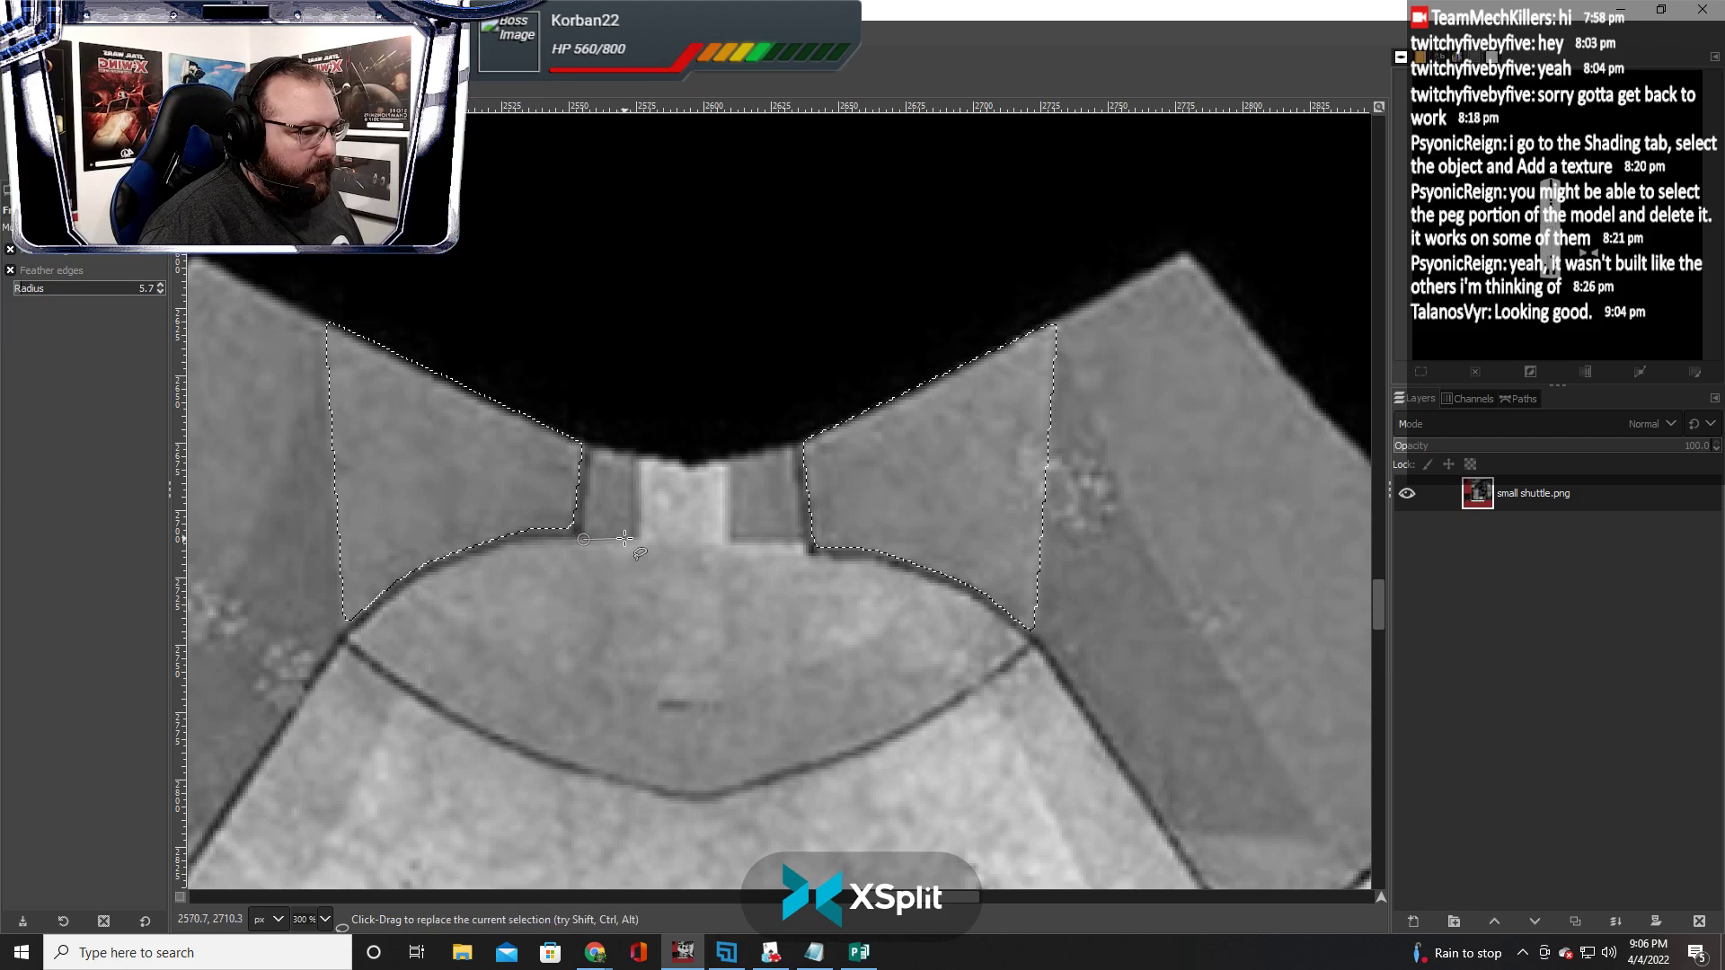
Add the two narrow grey panels on either side of the nose piece's light central strip to the selection with Free Select
click(583, 539)
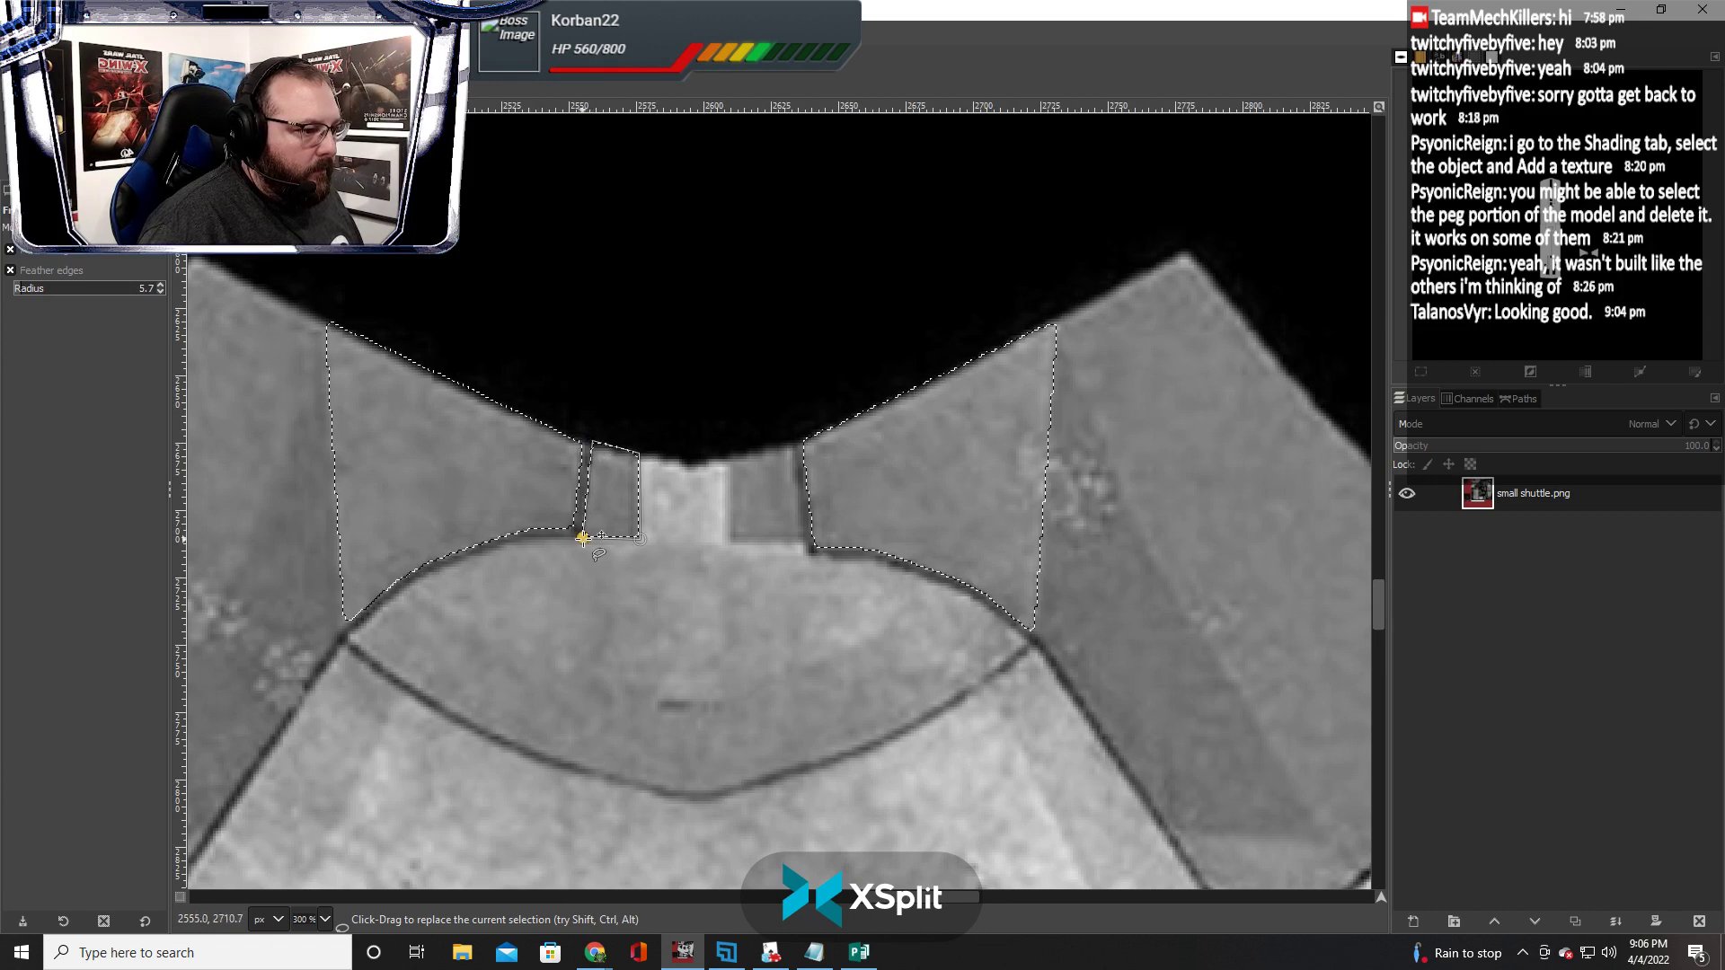
key(Return)
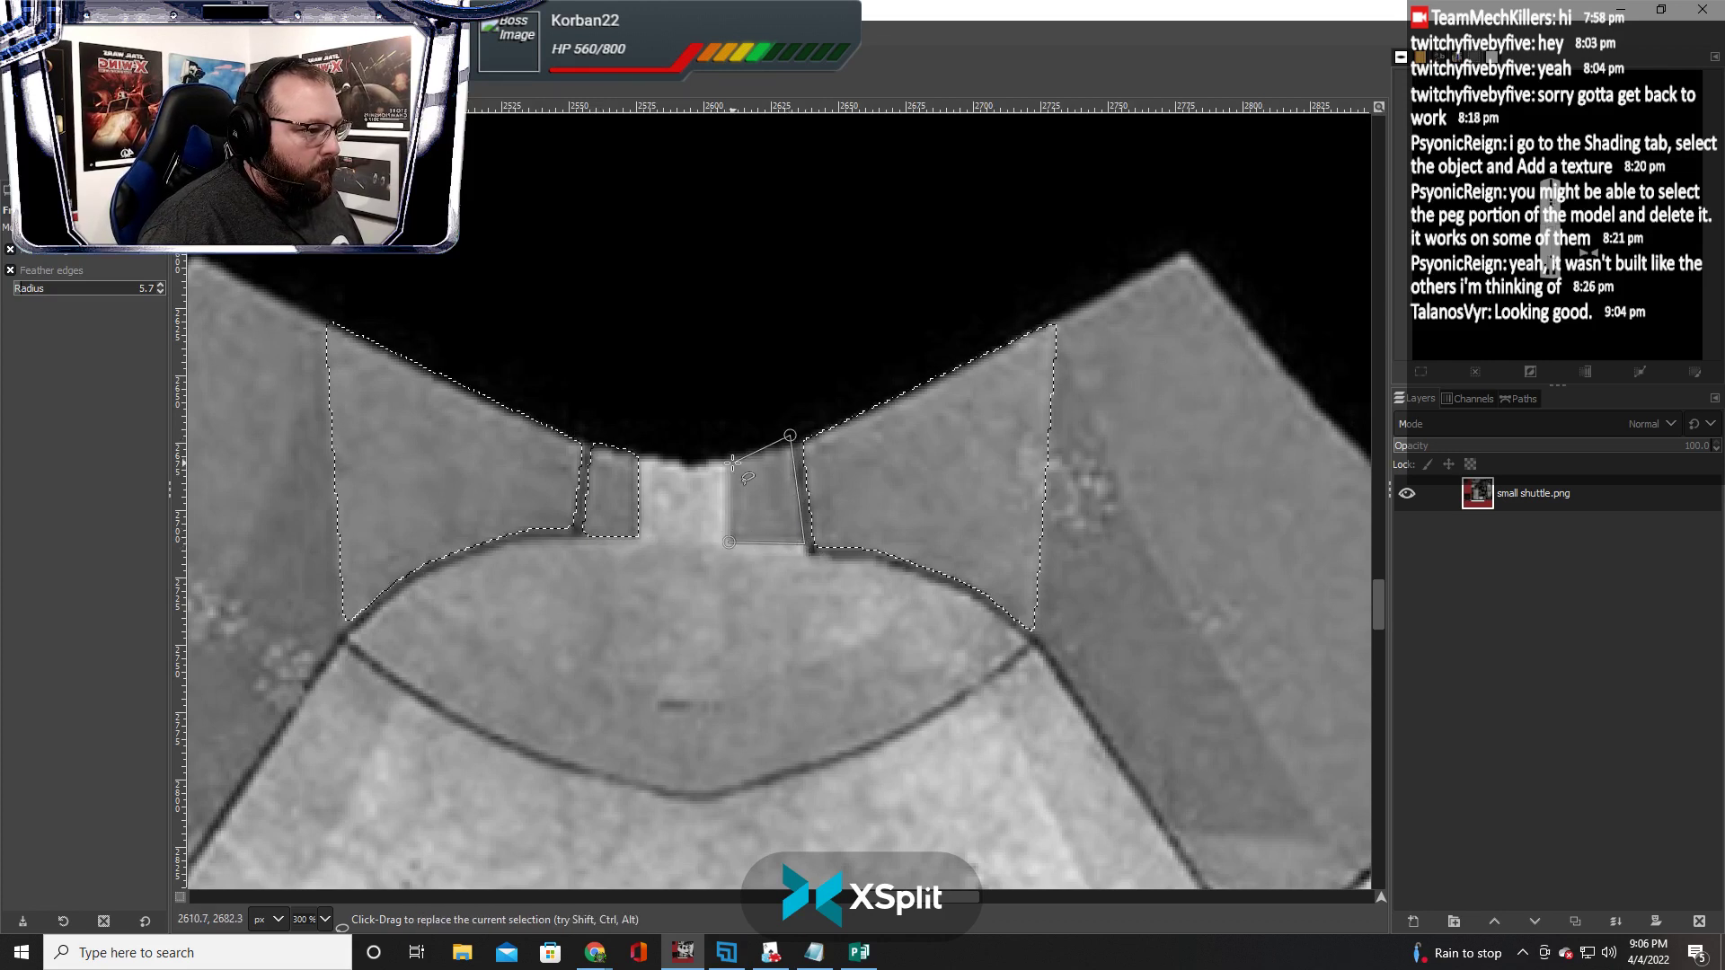
click(727, 542)
key(Return)
Compare the selected nose panels with the shuttle models in Tabletop Simulator, and return to GIMP
scroll(763, 611, right, 5)
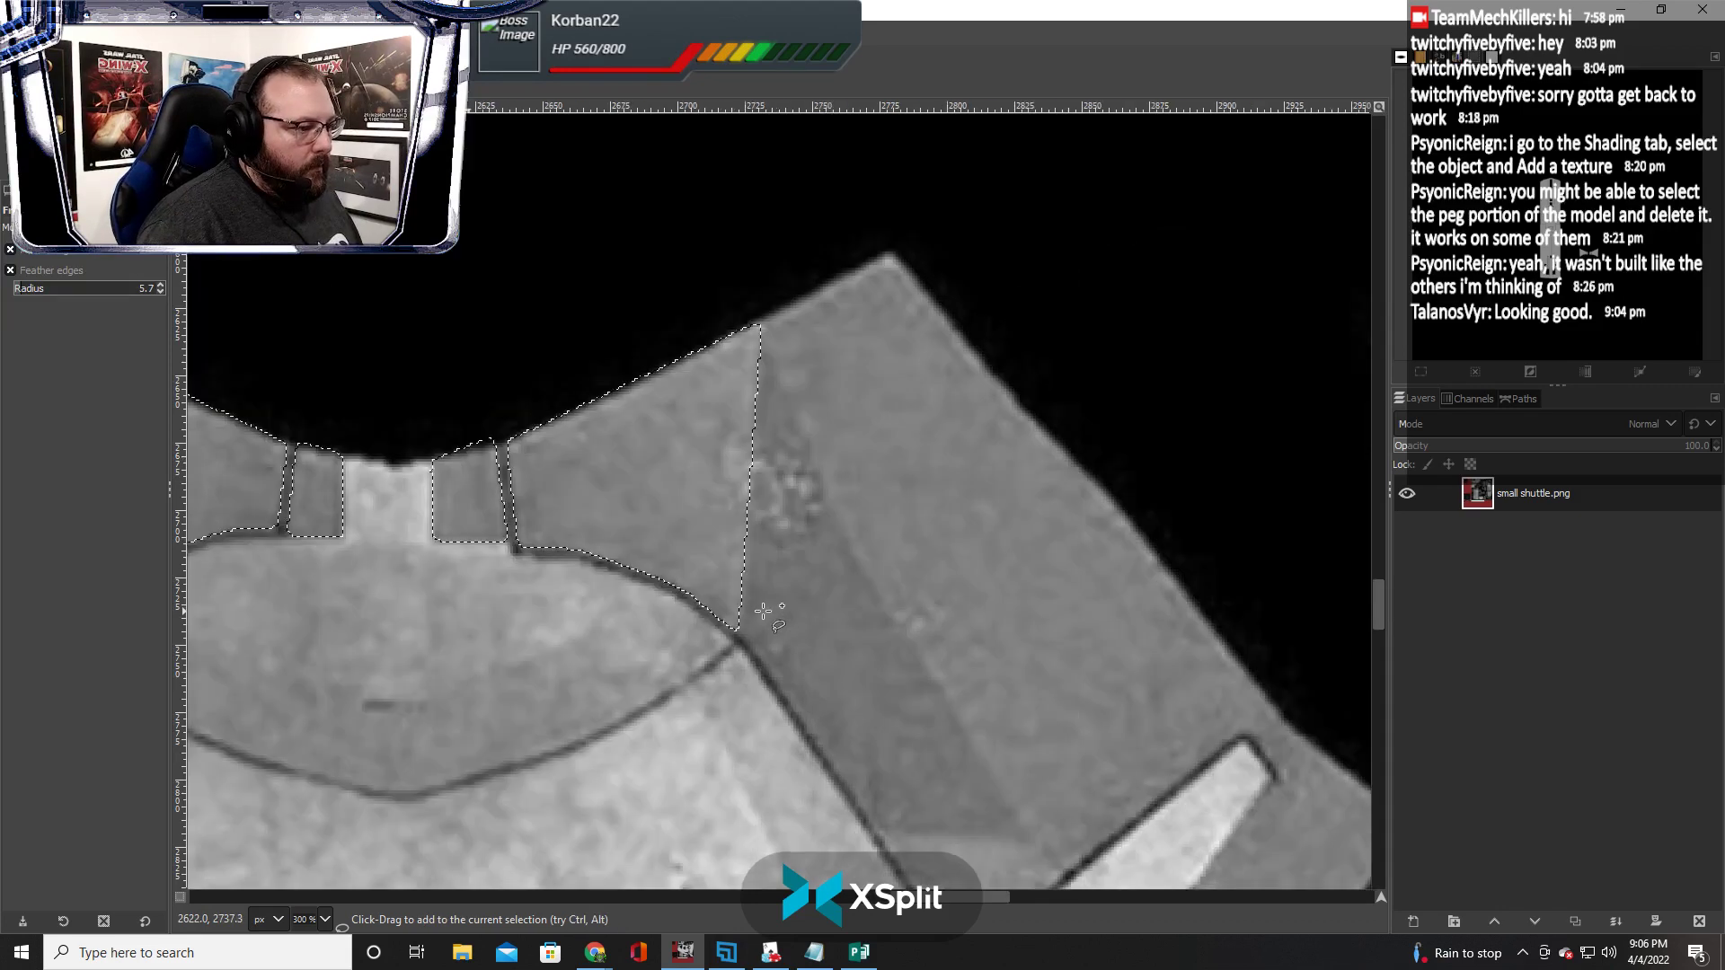
scroll(763, 611, left, 5)
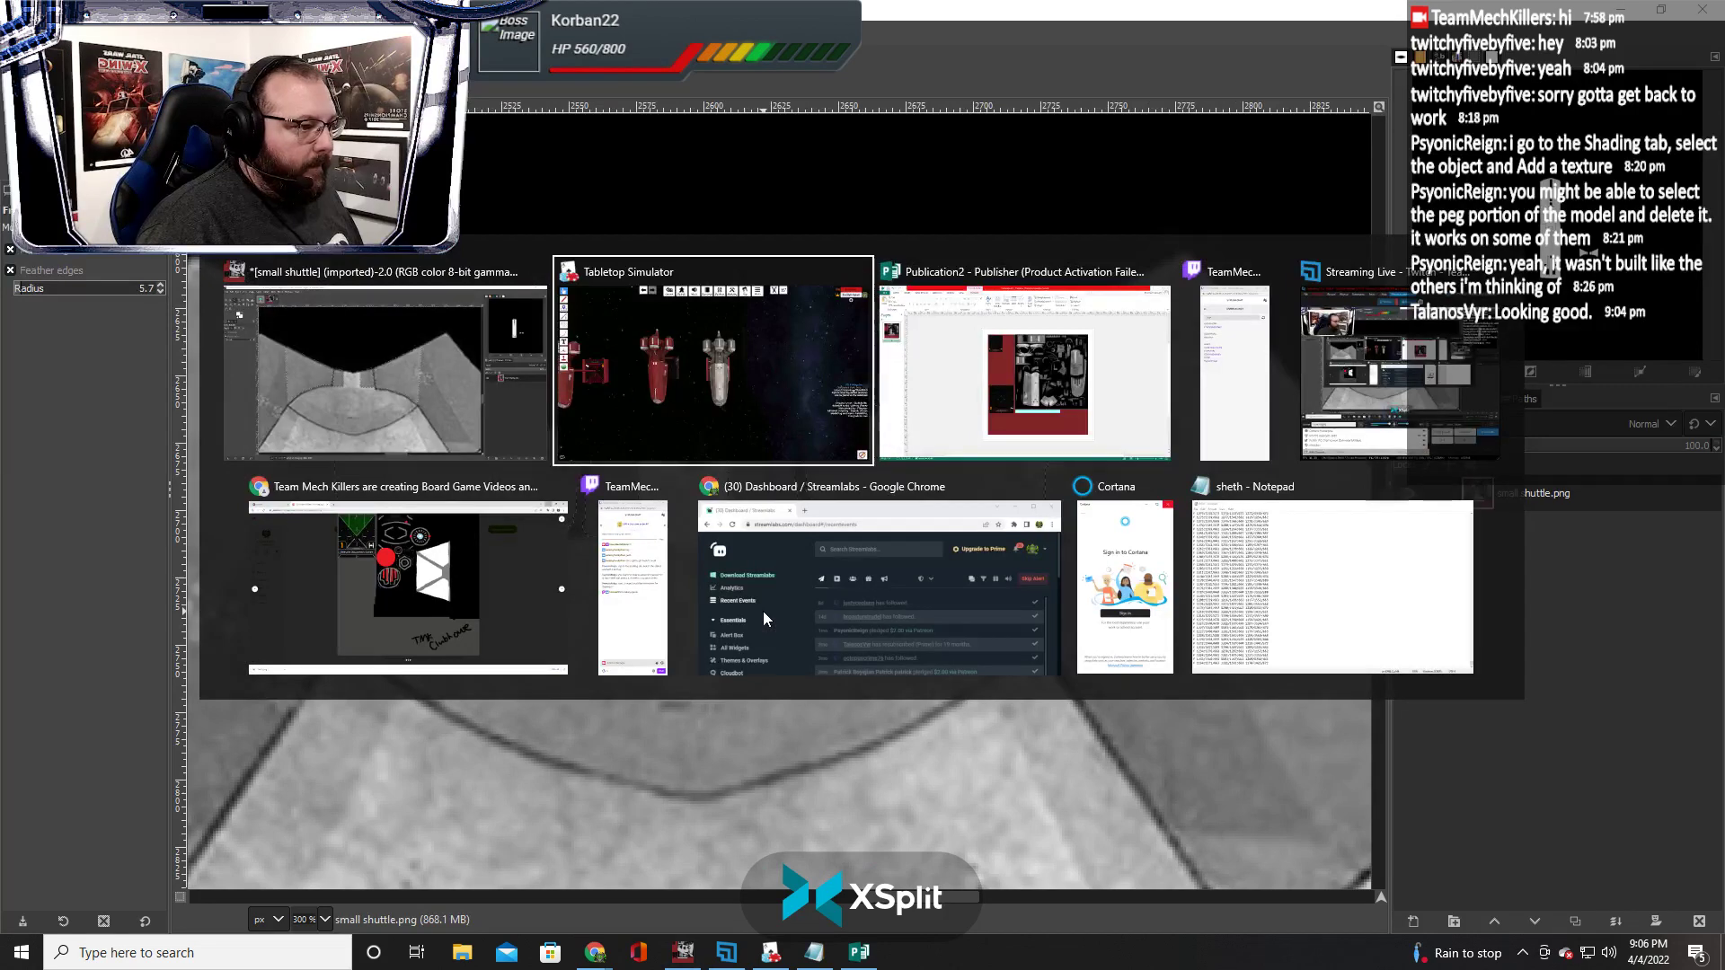
key(alt+Tab)
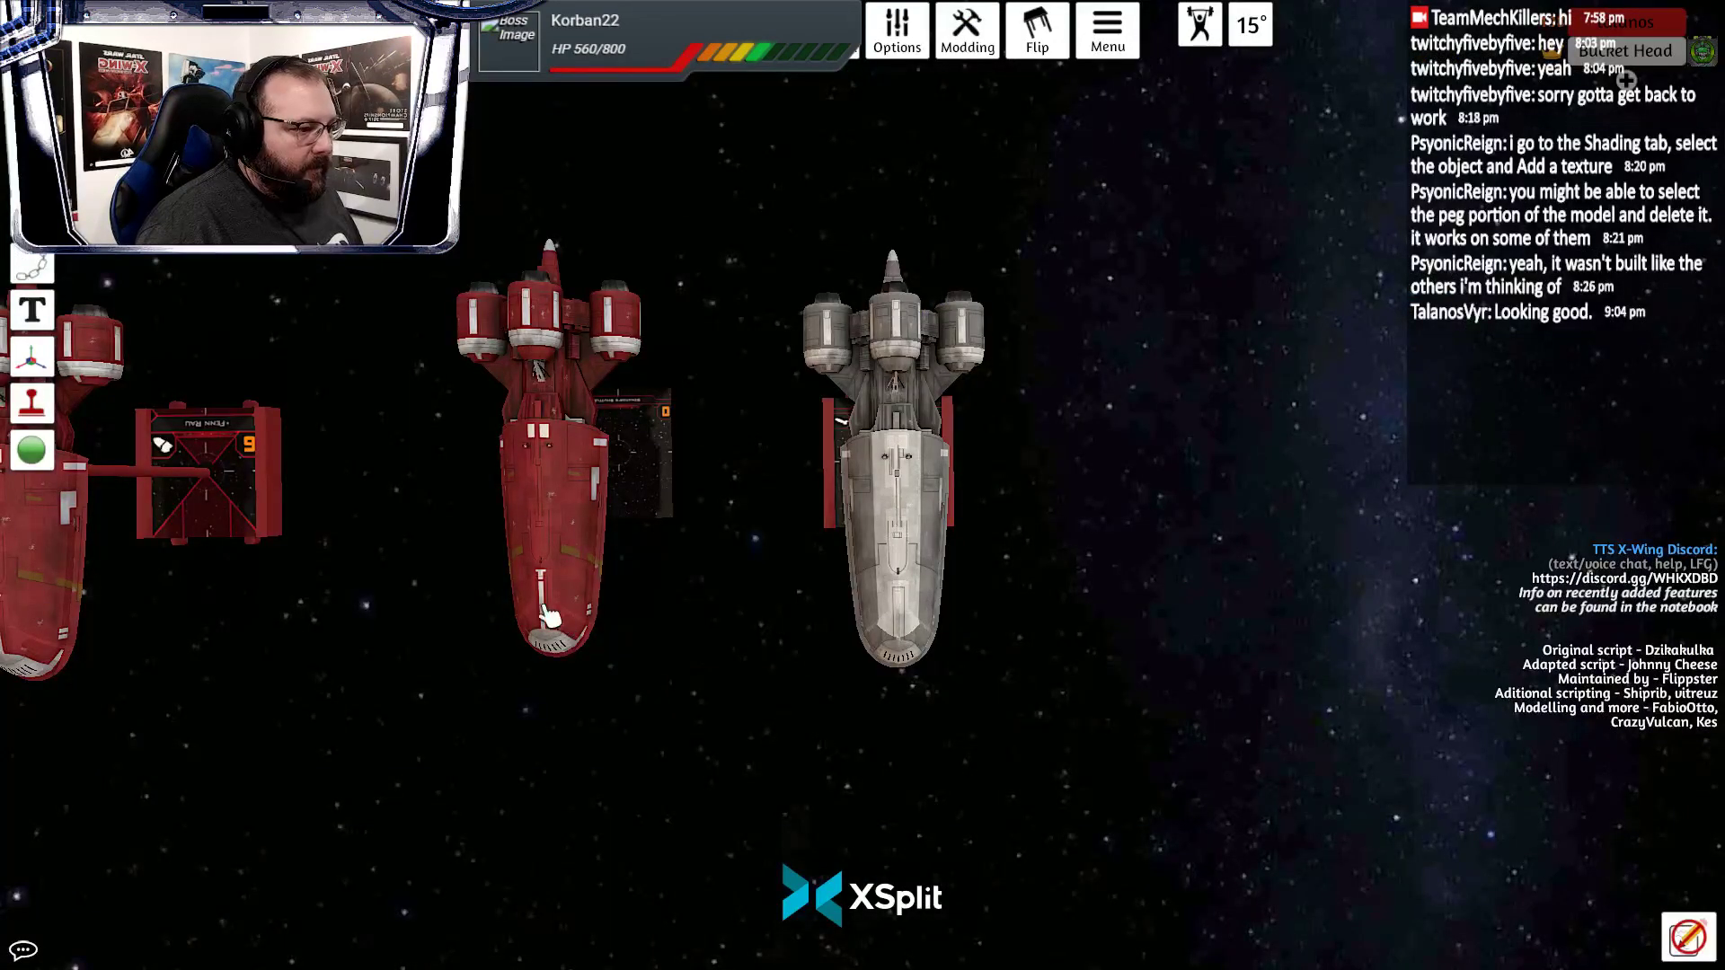
key(alt+Tab)
Apply Brightness-Contrast to the selected hull strip and nose panels with brightness 80 and contrast 40, and select the whole image
scroll(746, 648, down, 3)
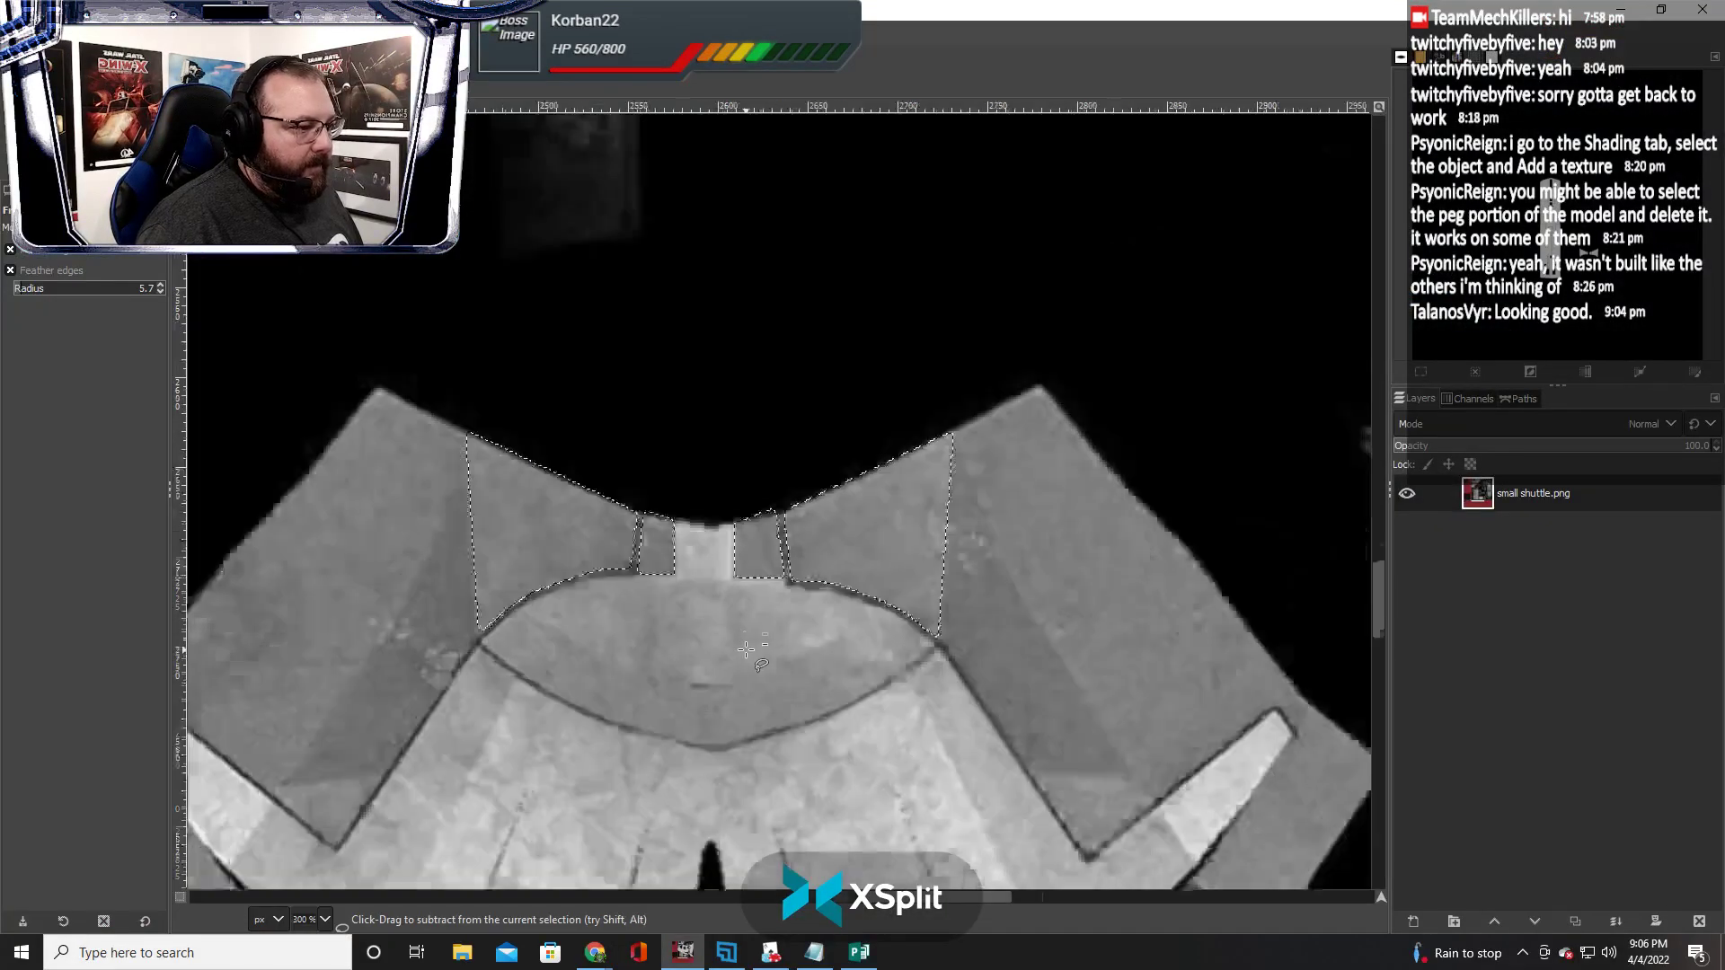
scroll(746, 649, down, 2)
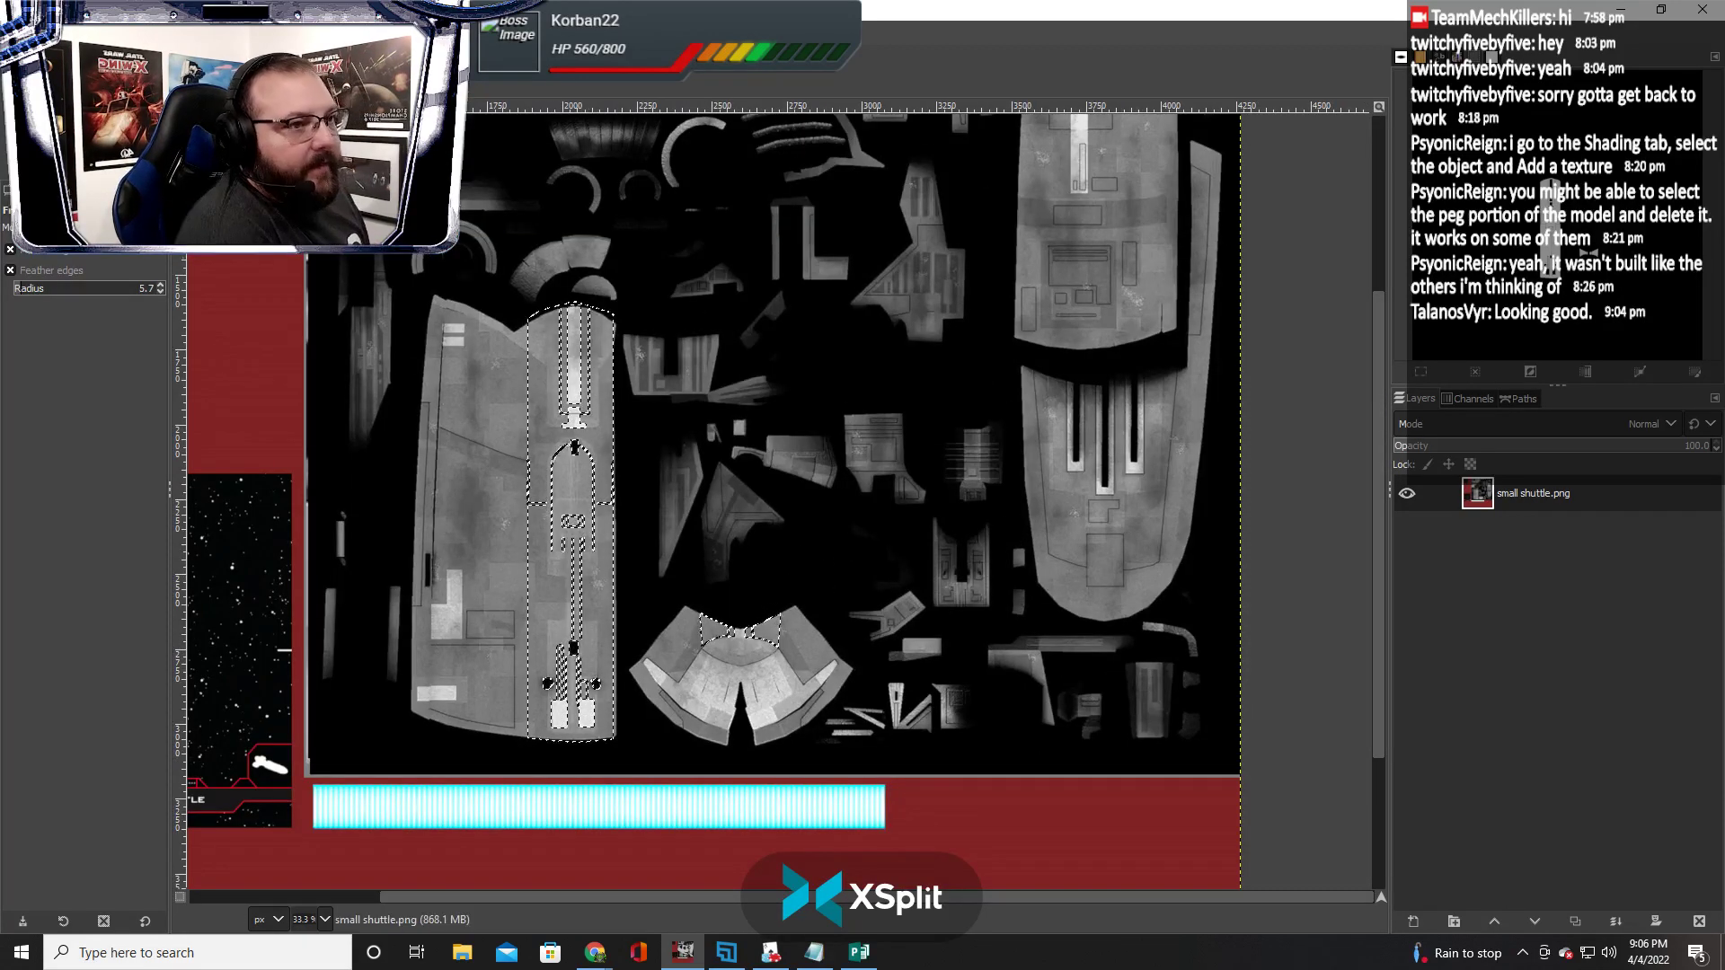
click(224, 30)
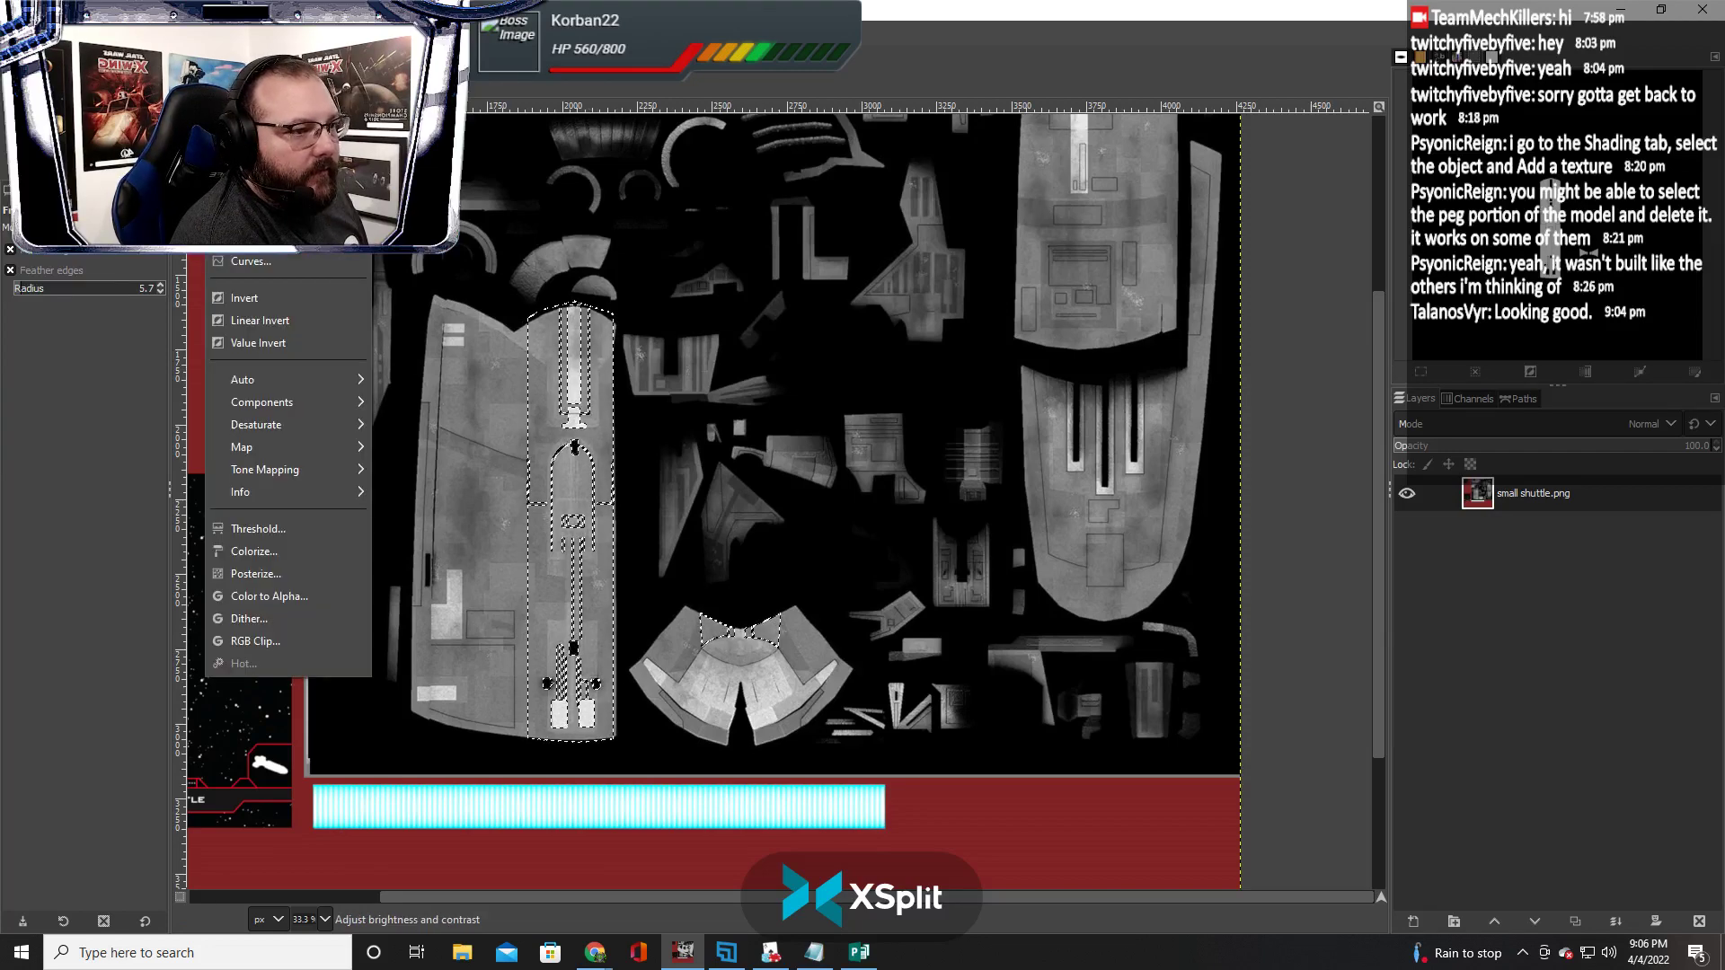
click(261, 215)
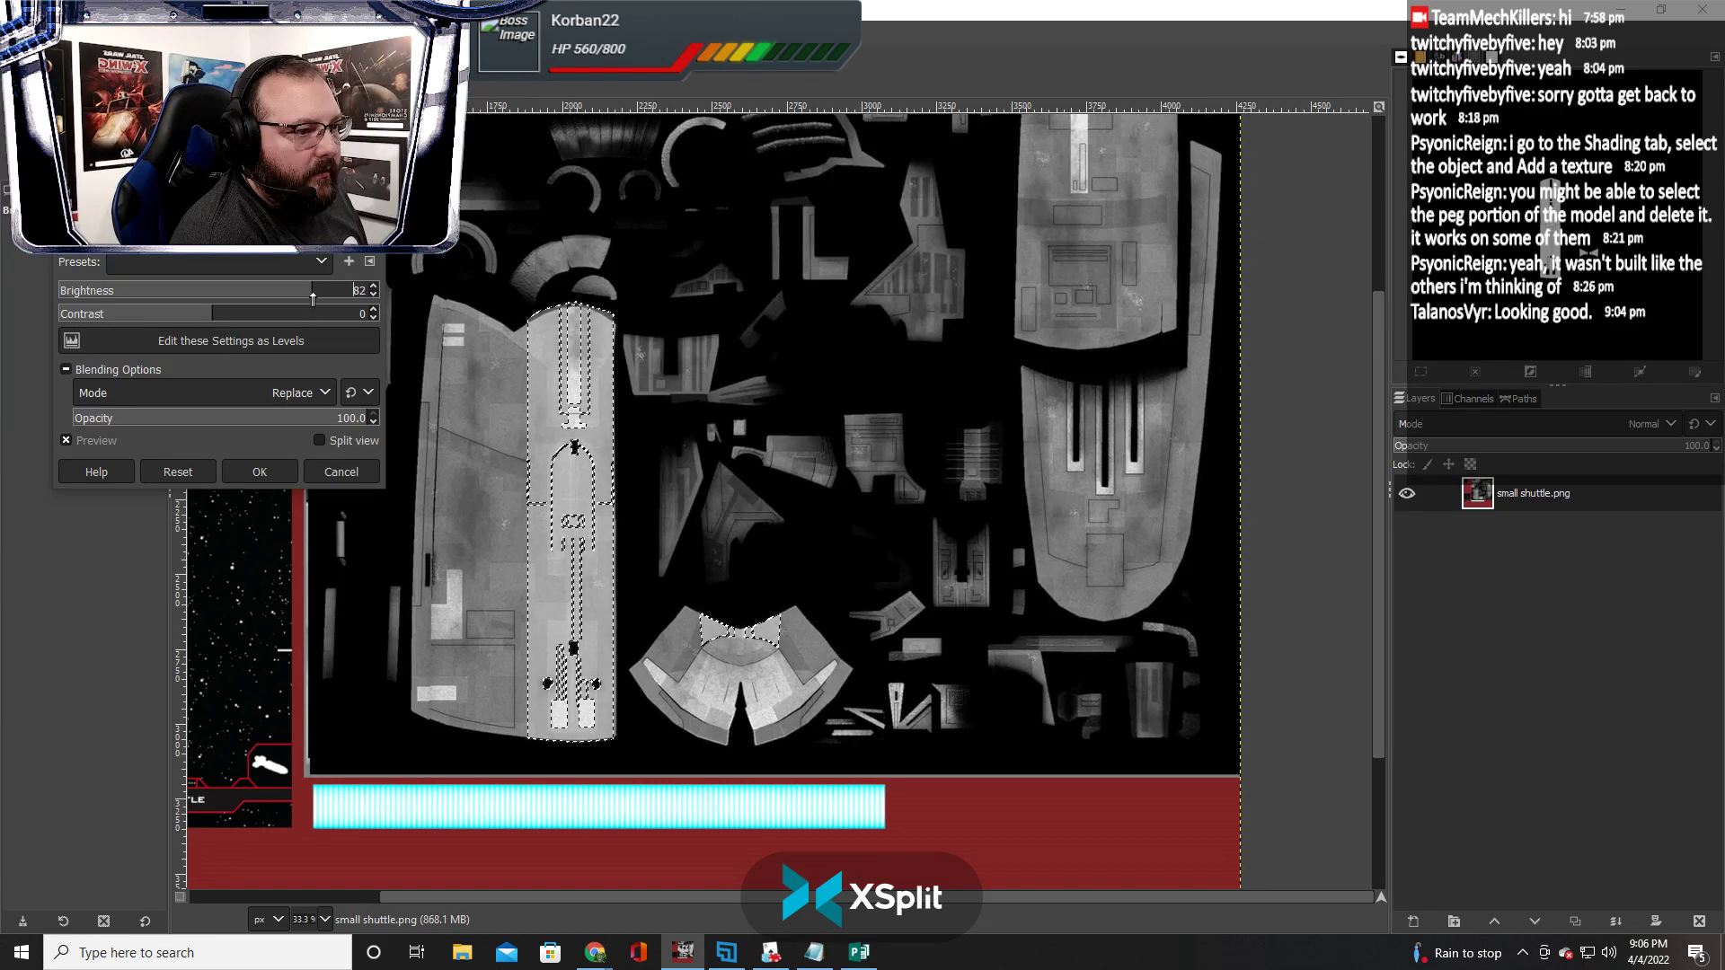
click(241, 318)
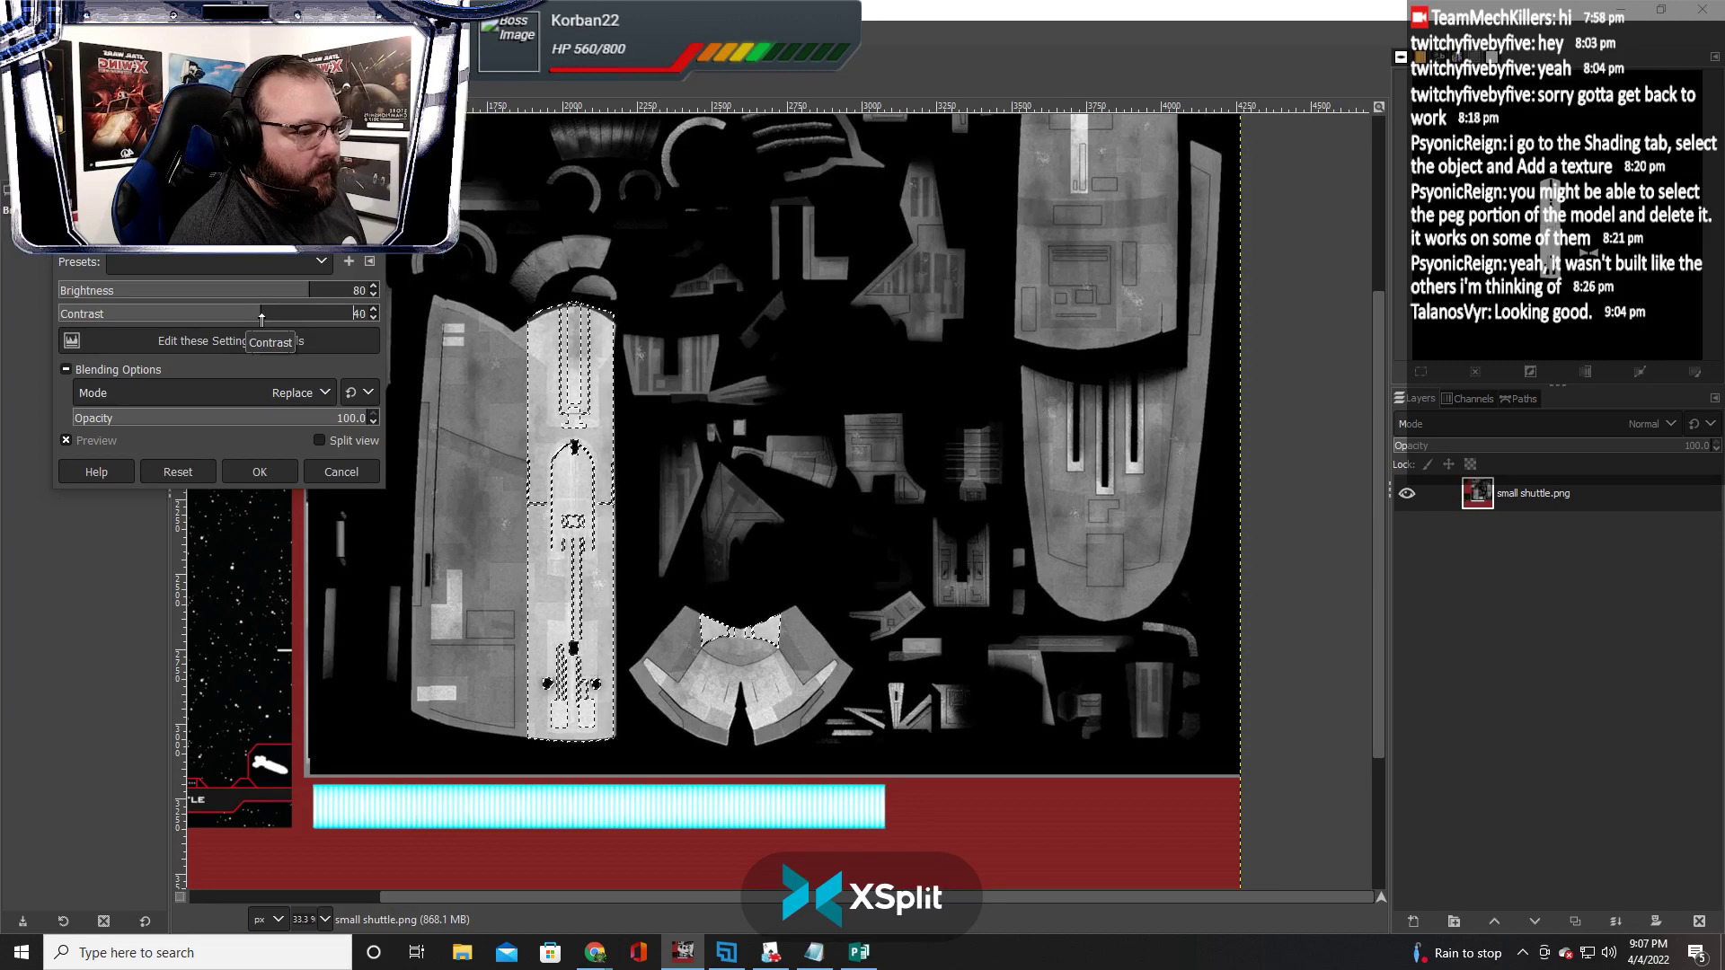
click(260, 472)
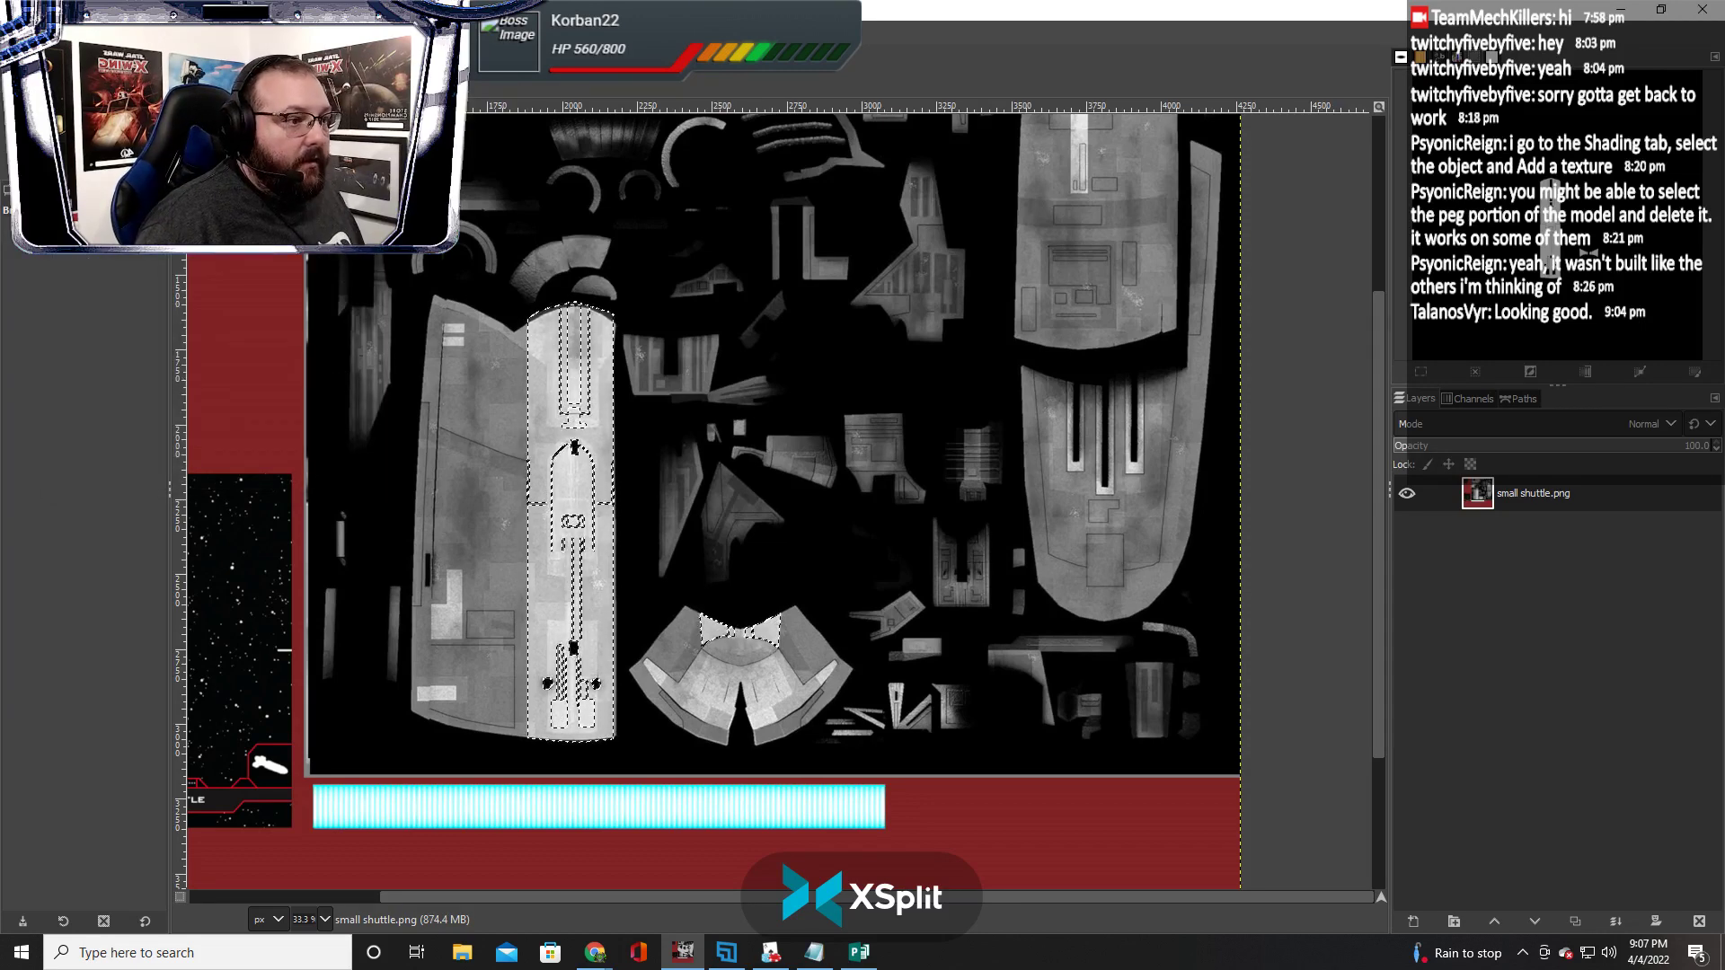
click(79, 30)
click(89, 83)
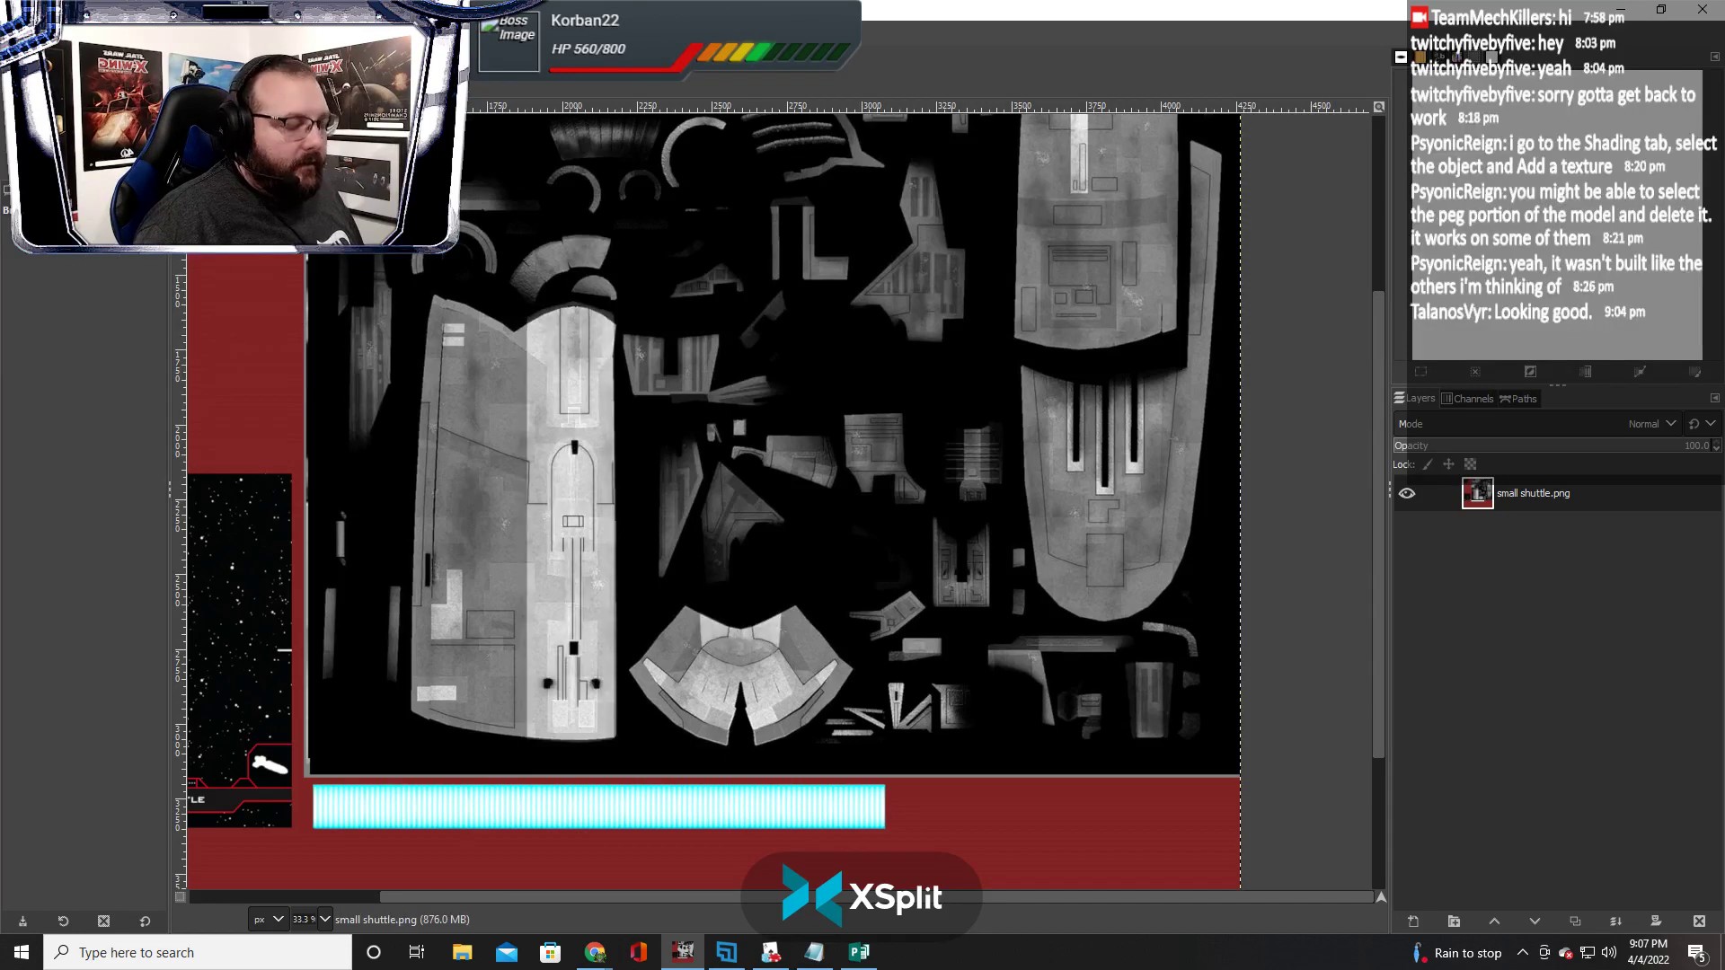
Switch to Tabletop Simulator and reload the grey shuttle's diffuse image from the local disk, importing the custom model
key(alt+Tab)
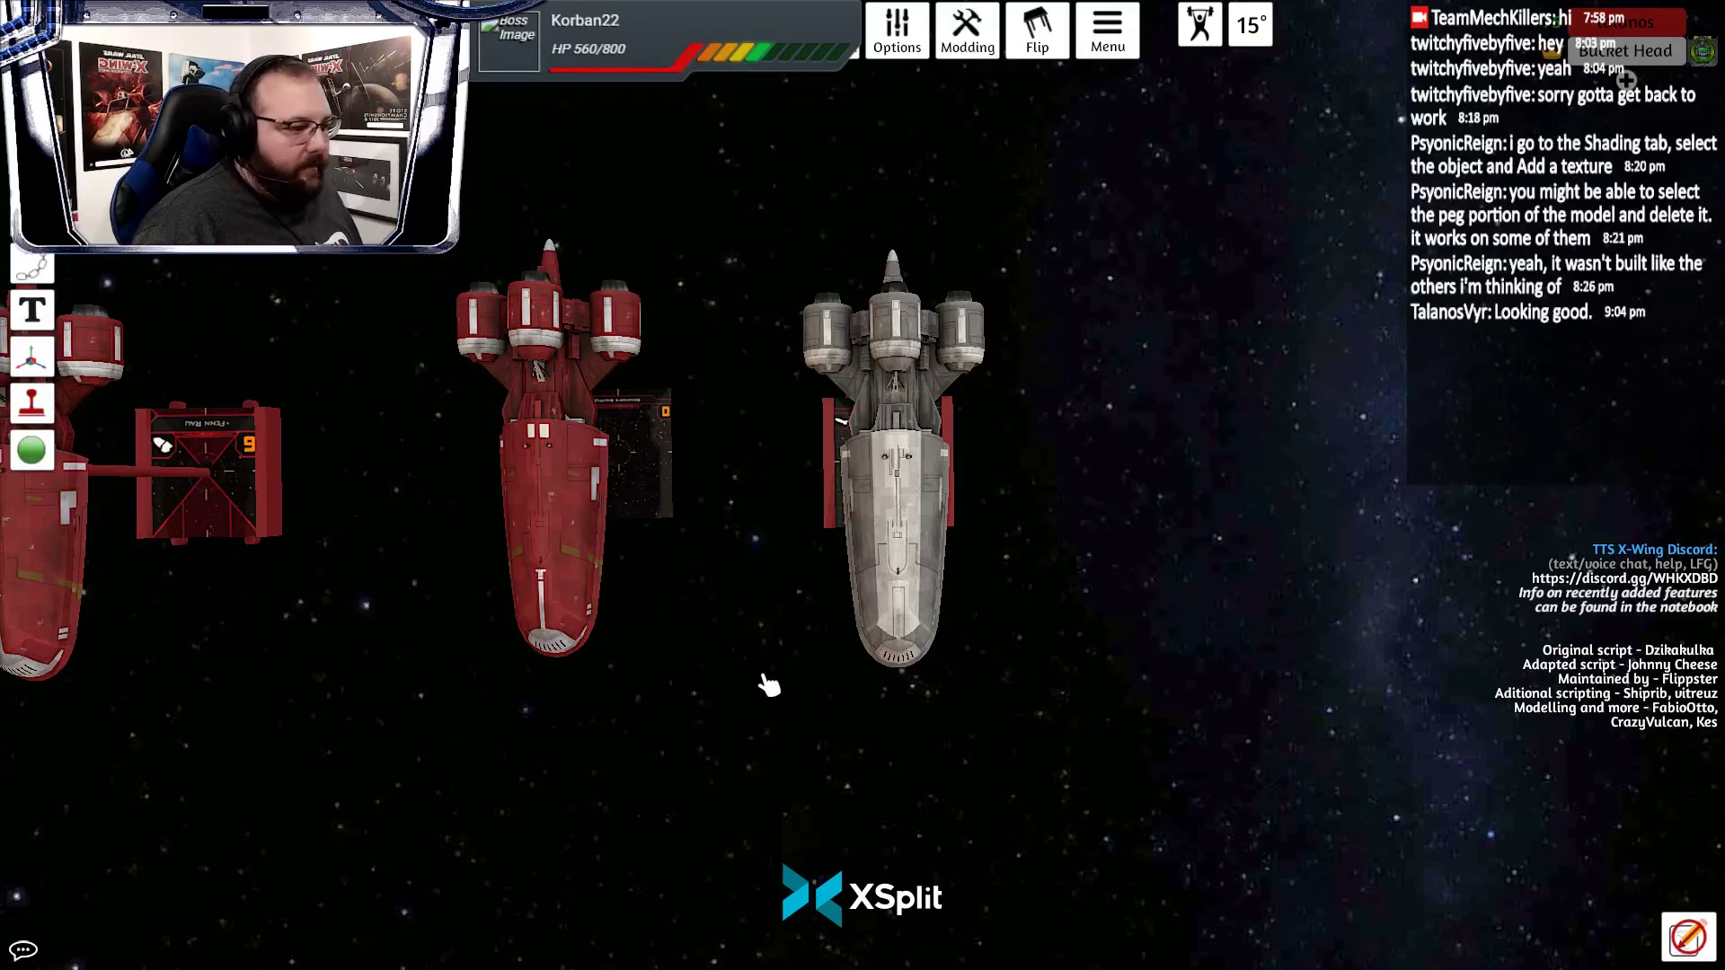
right_click(893, 485)
click(979, 554)
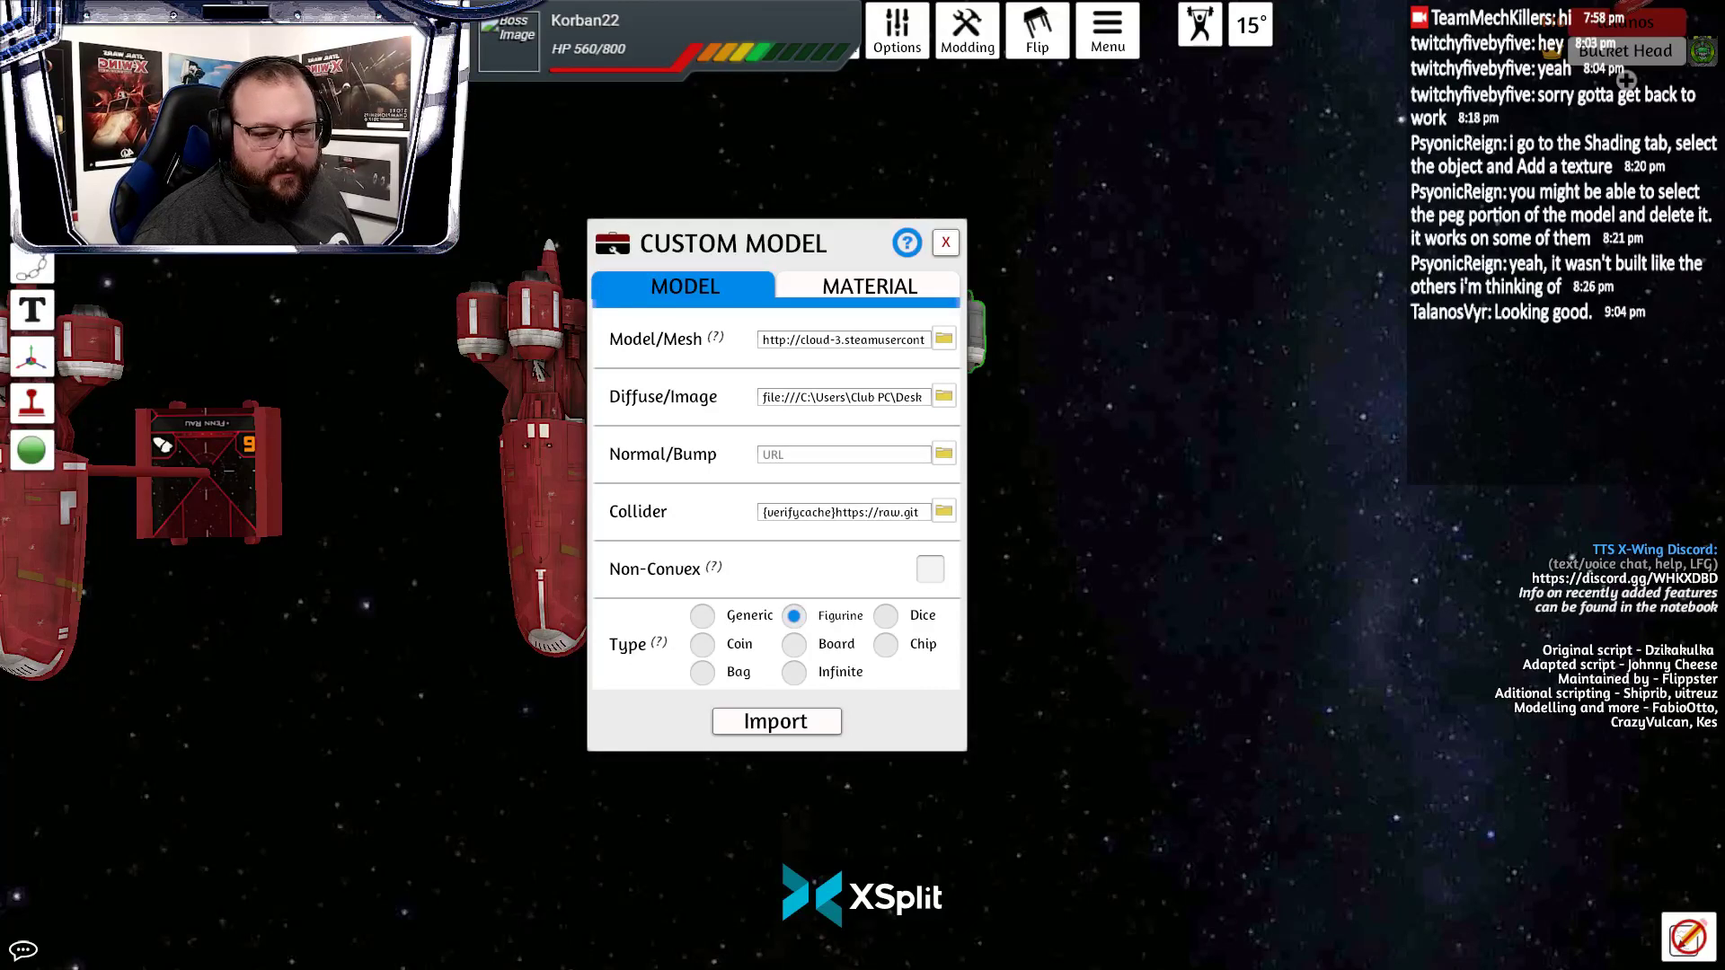
click(943, 396)
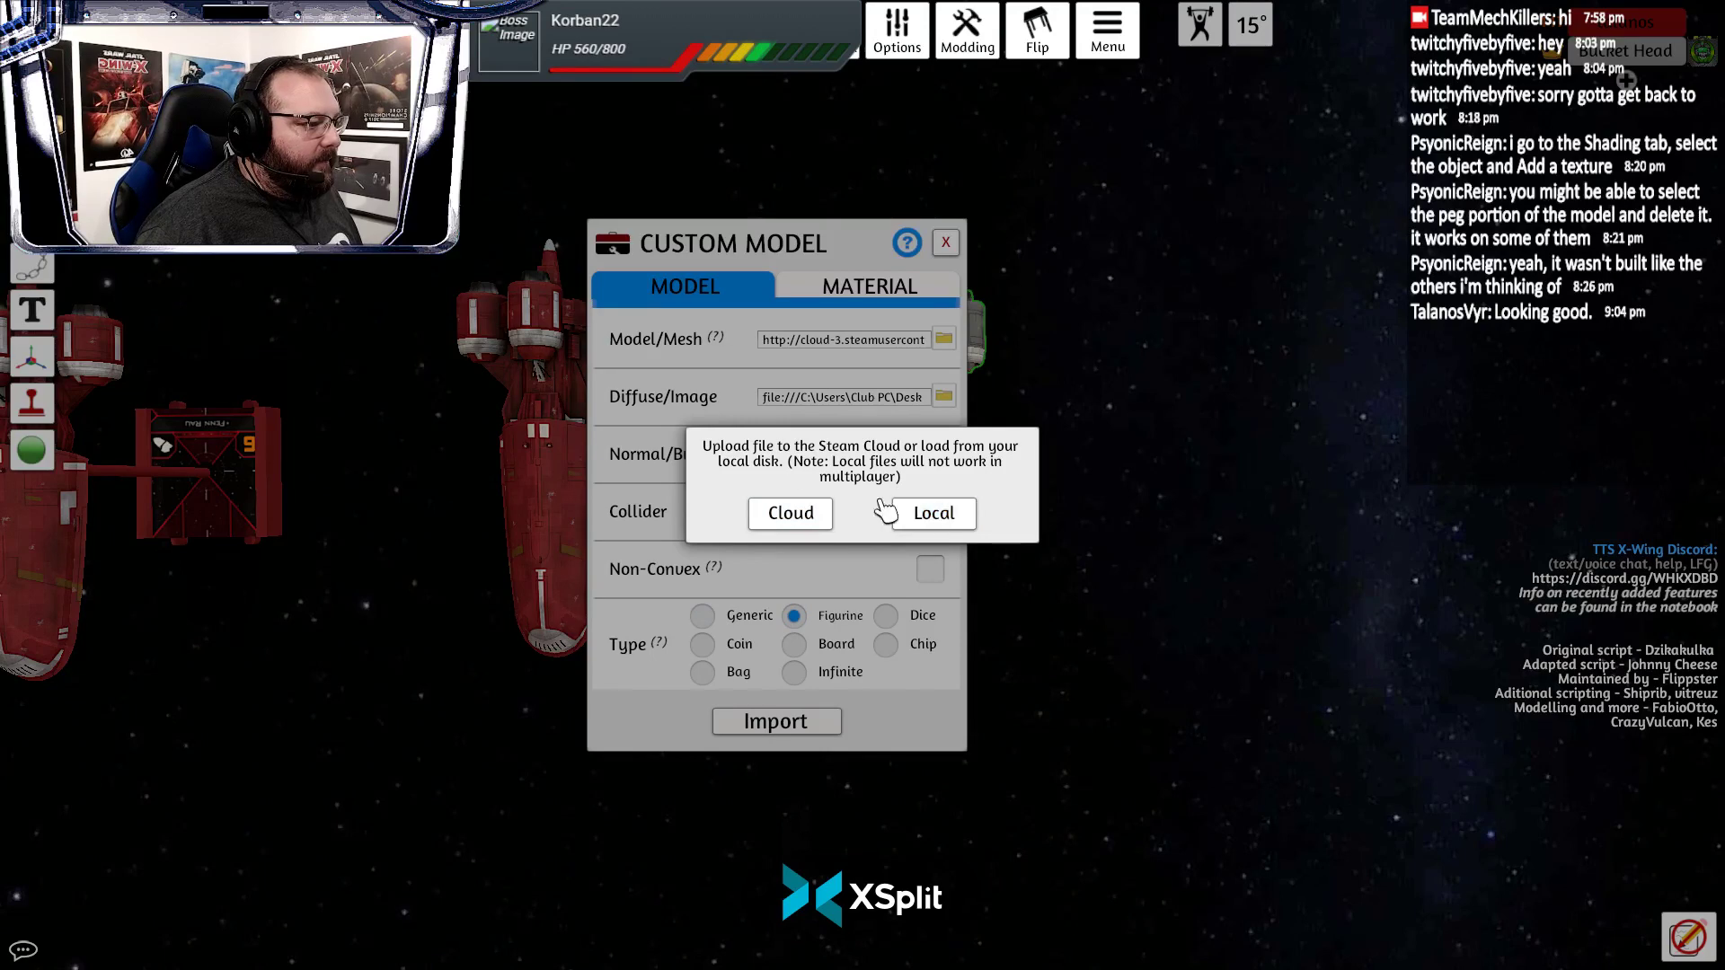
click(908, 514)
click(813, 724)
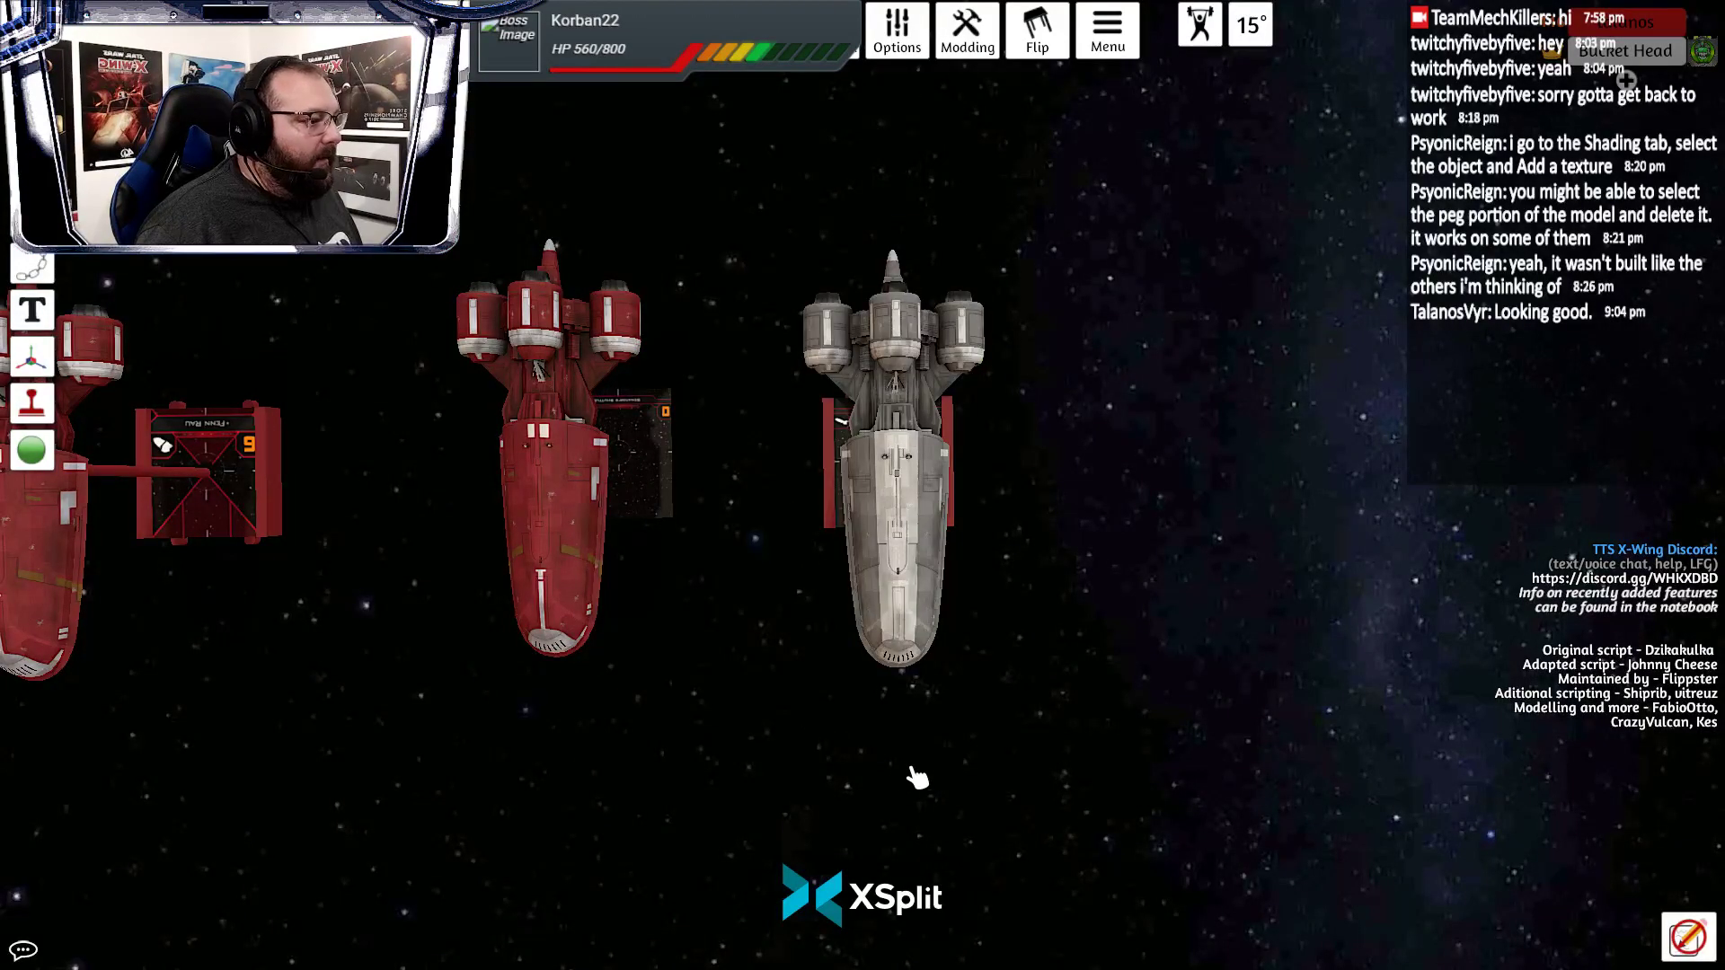
Examine the grey shuttle's nose and upper hull up close to check how the brightened panels line up
scroll(912, 782, up, 3)
drag(915, 788, 974, 685)
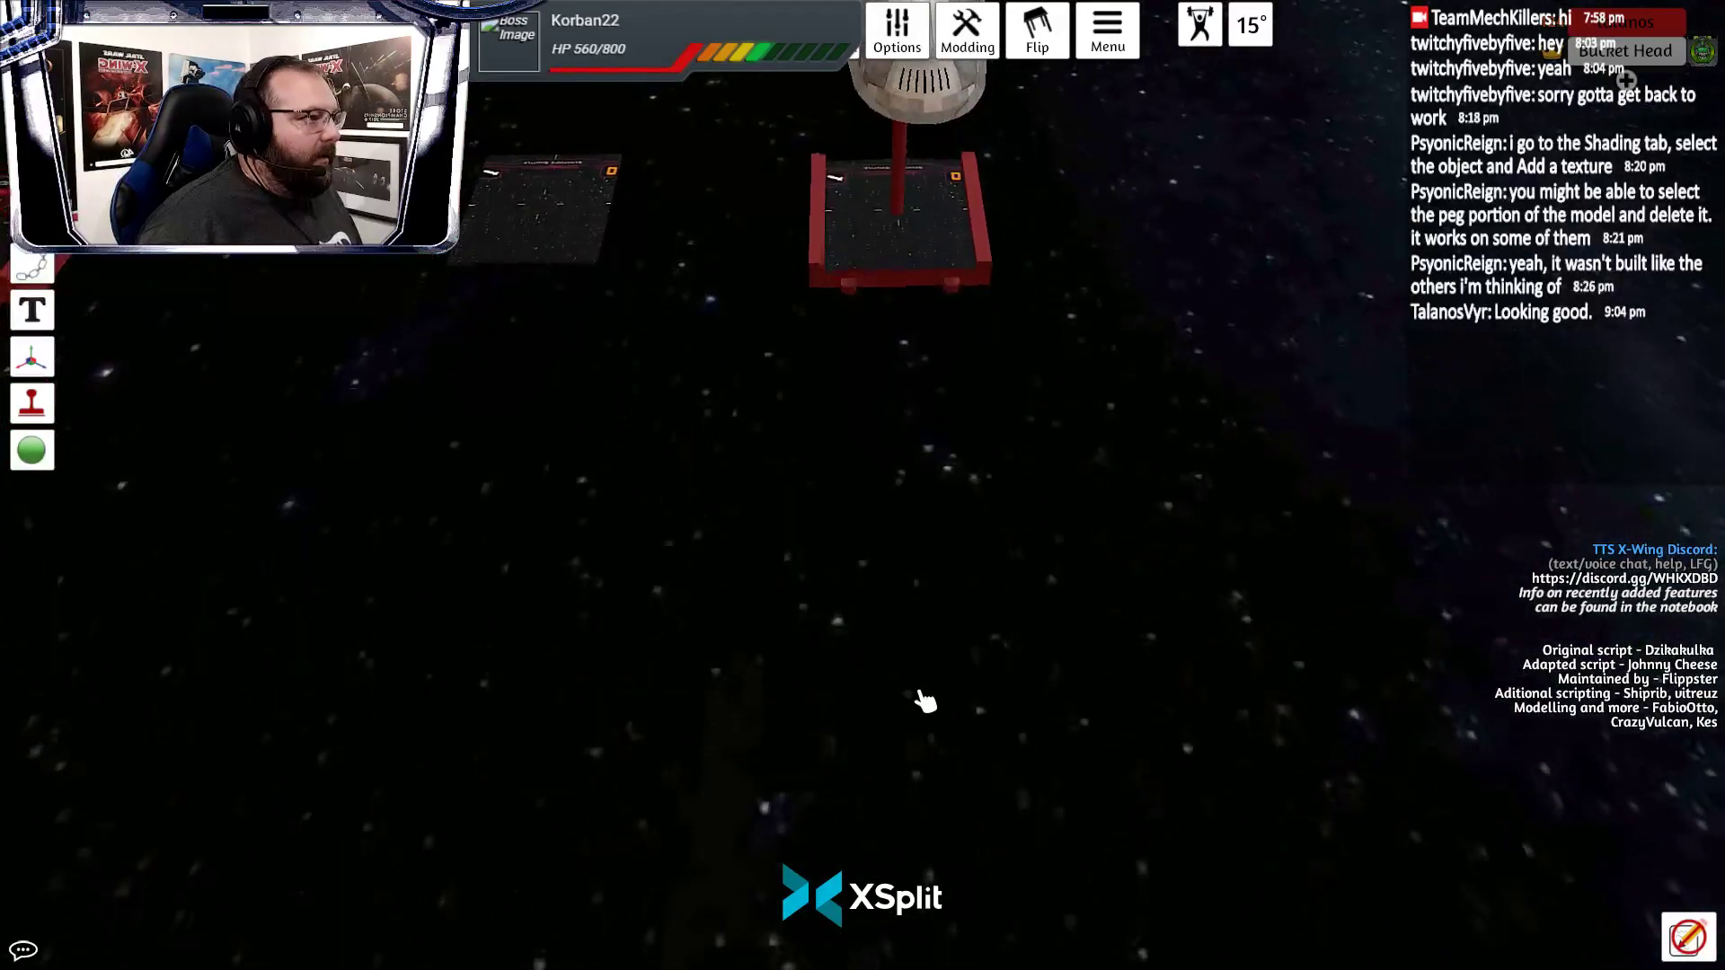
key(w)
scroll(972, 685, up, 2)
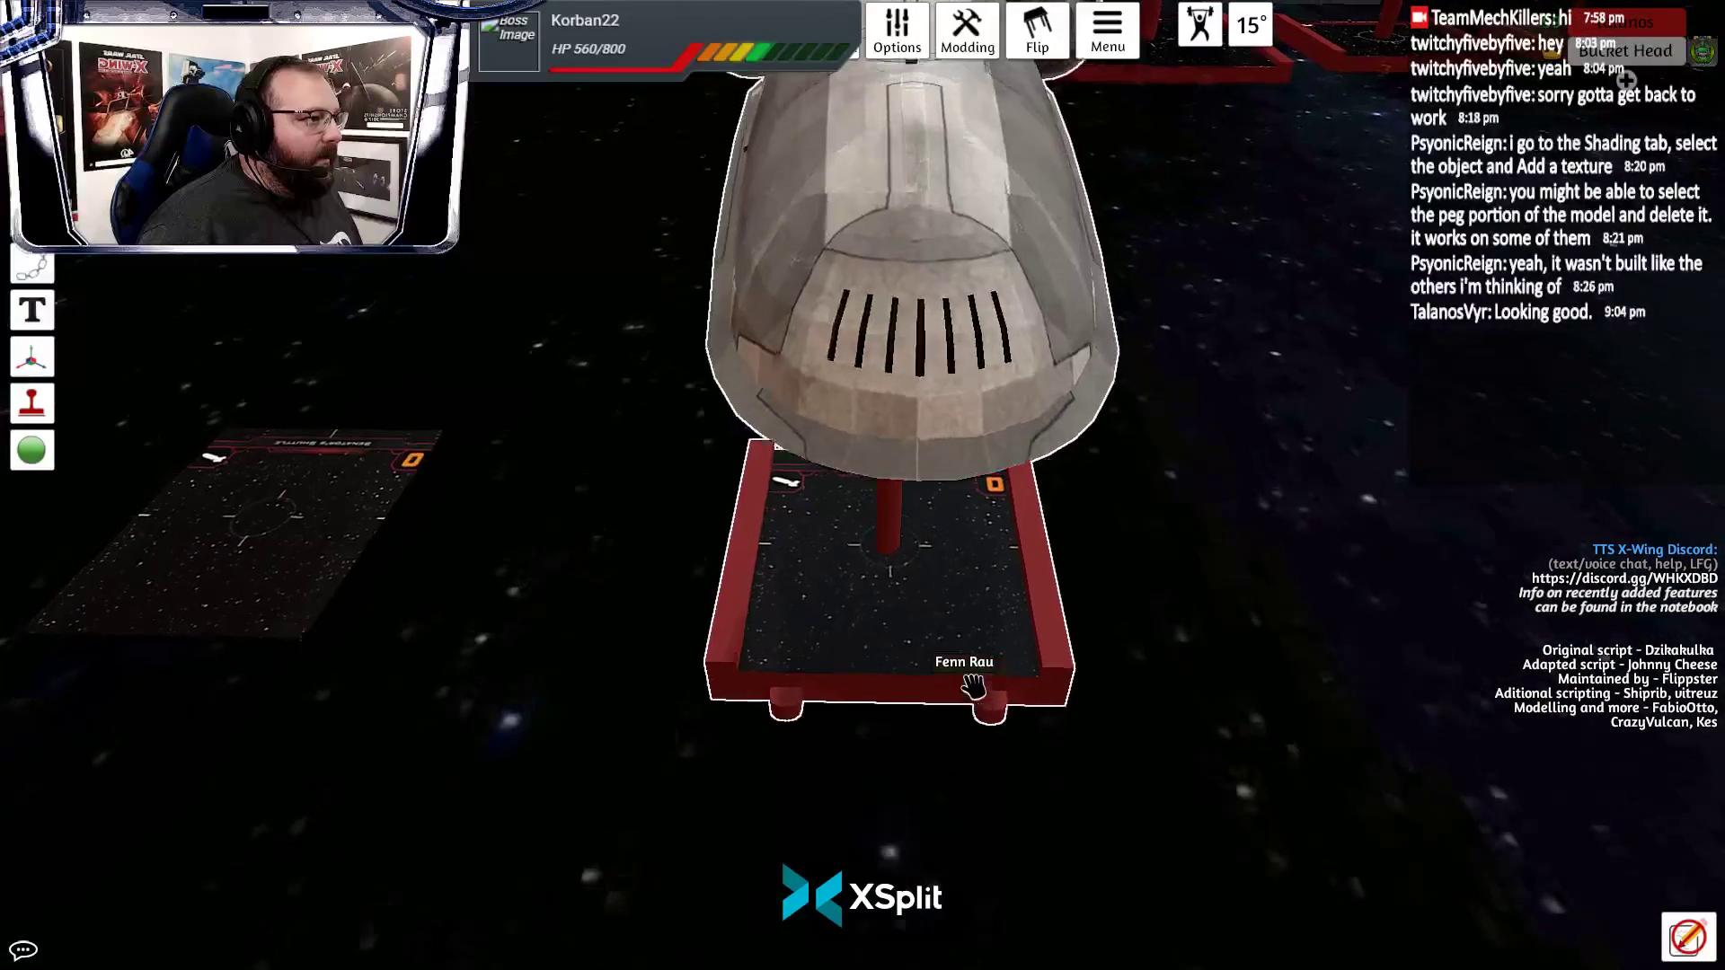
scroll(973, 687, up, 3)
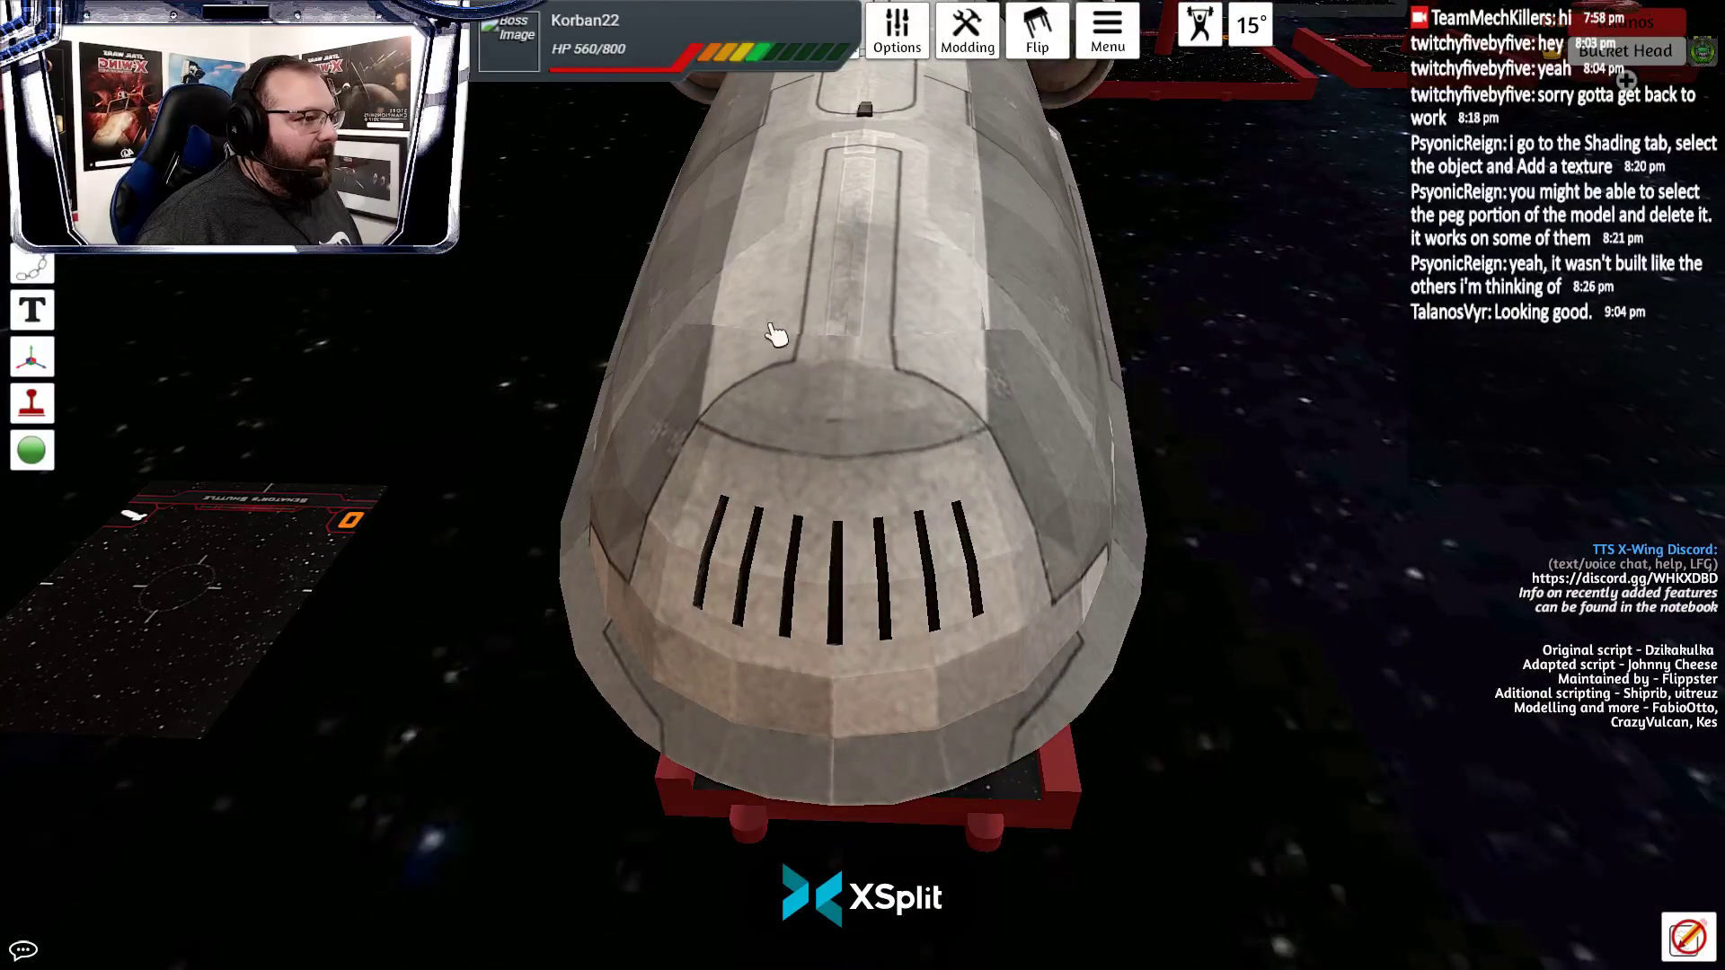
scroll(930, 517, down, 5)
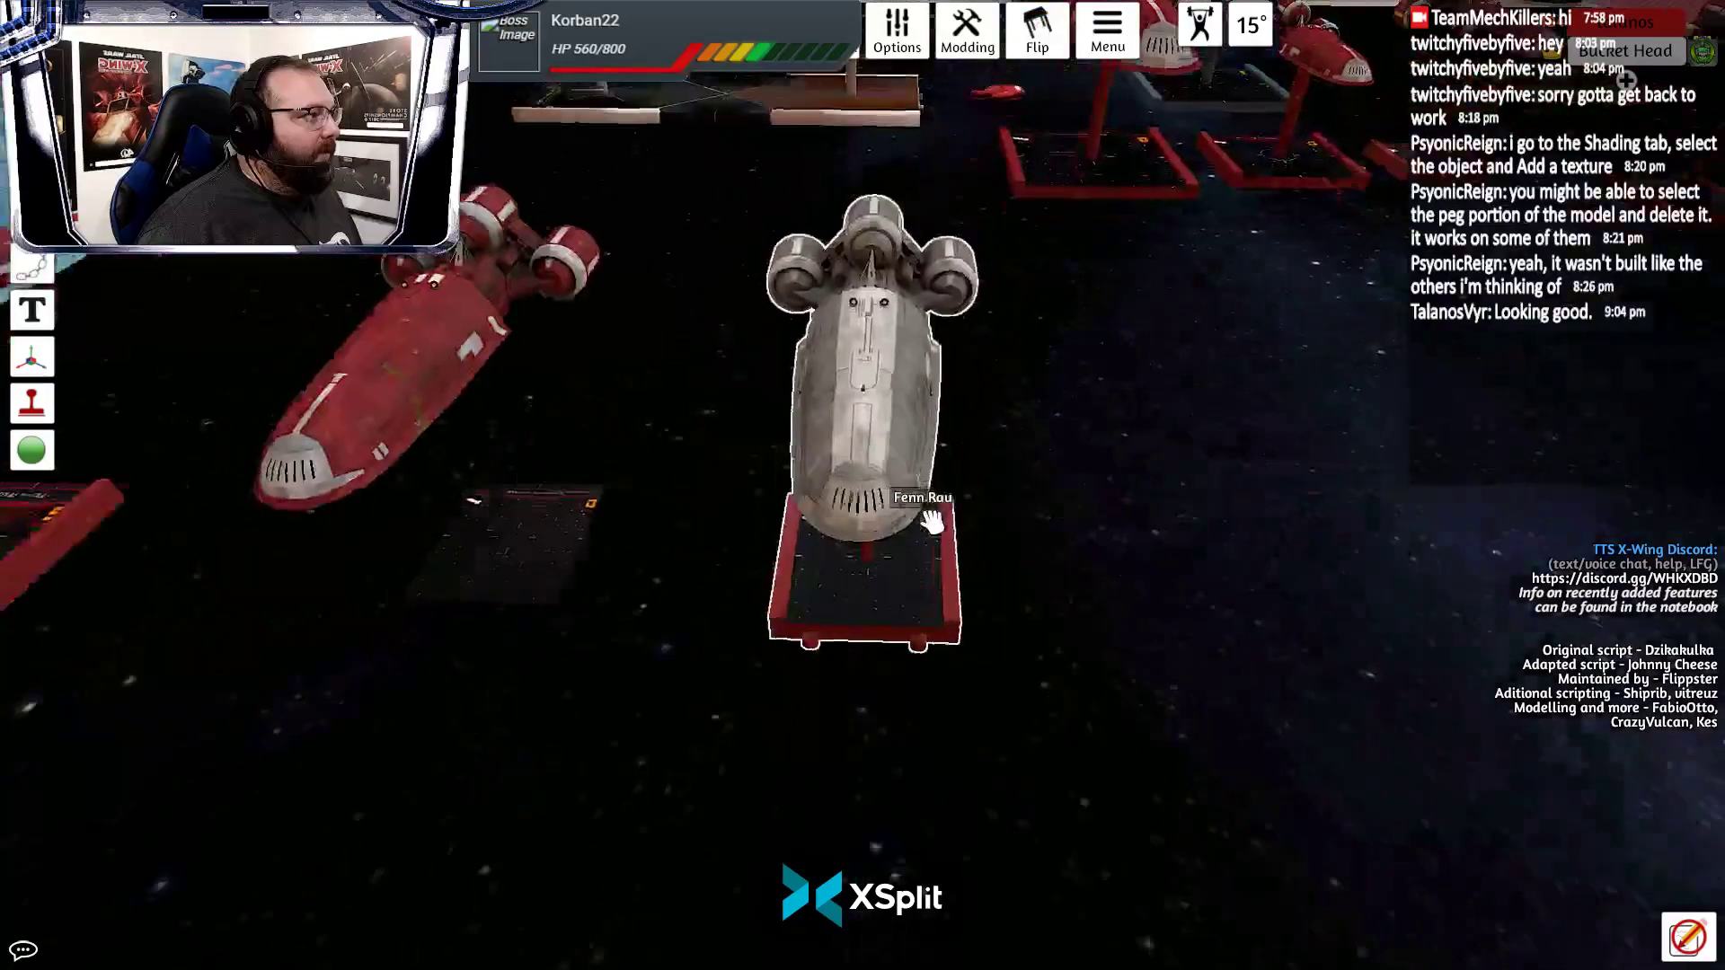
Check the diffuse image address in the custom model settings of the separate small red shuttle, and close them
scroll(932, 521, down, 3)
key(d)
key(w)
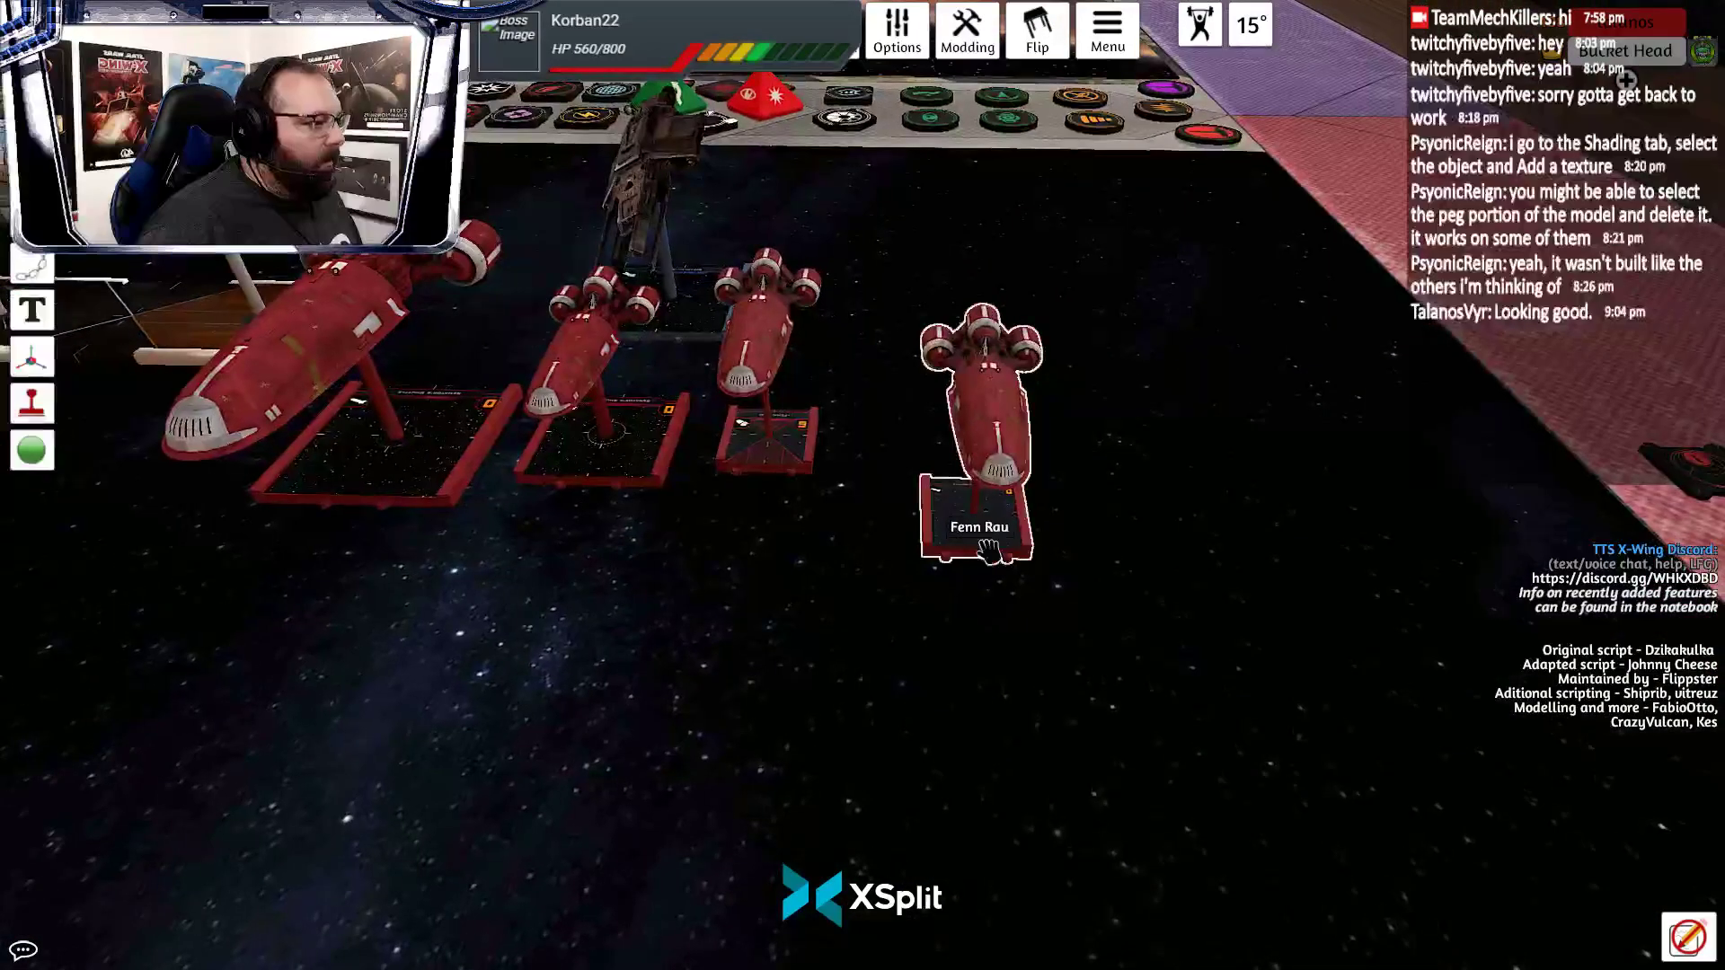
right_click(988, 548)
click(1056, 555)
click(878, 404)
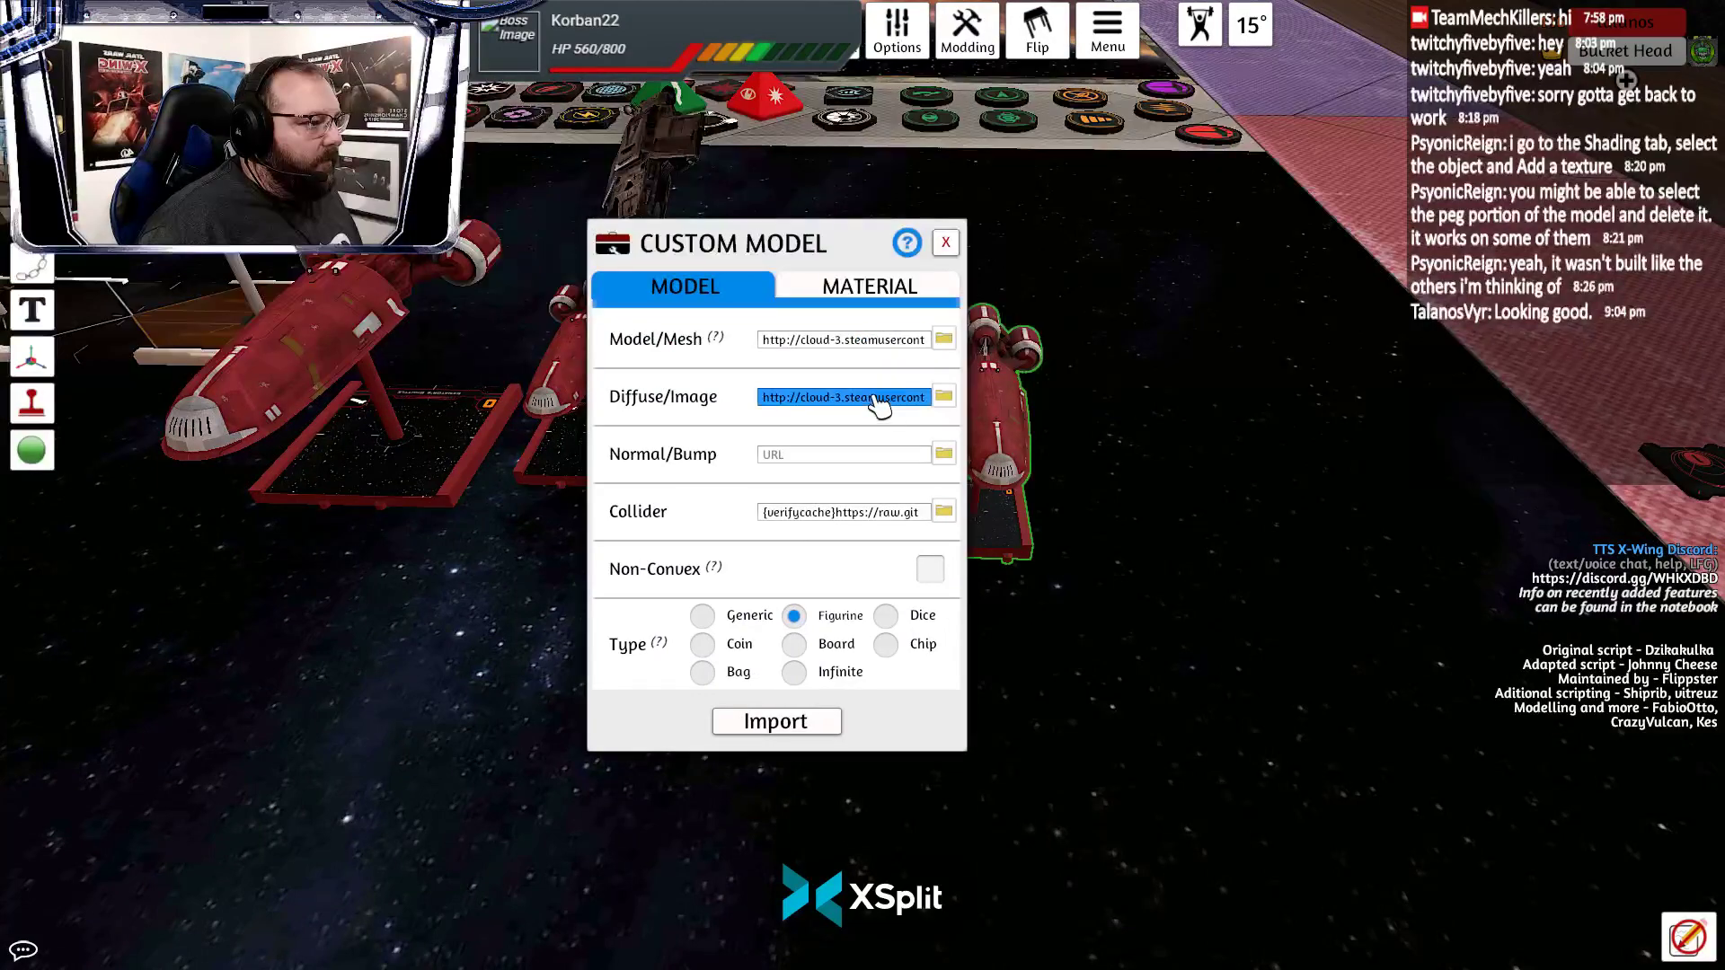
click(945, 242)
scroll(997, 642, up, 5)
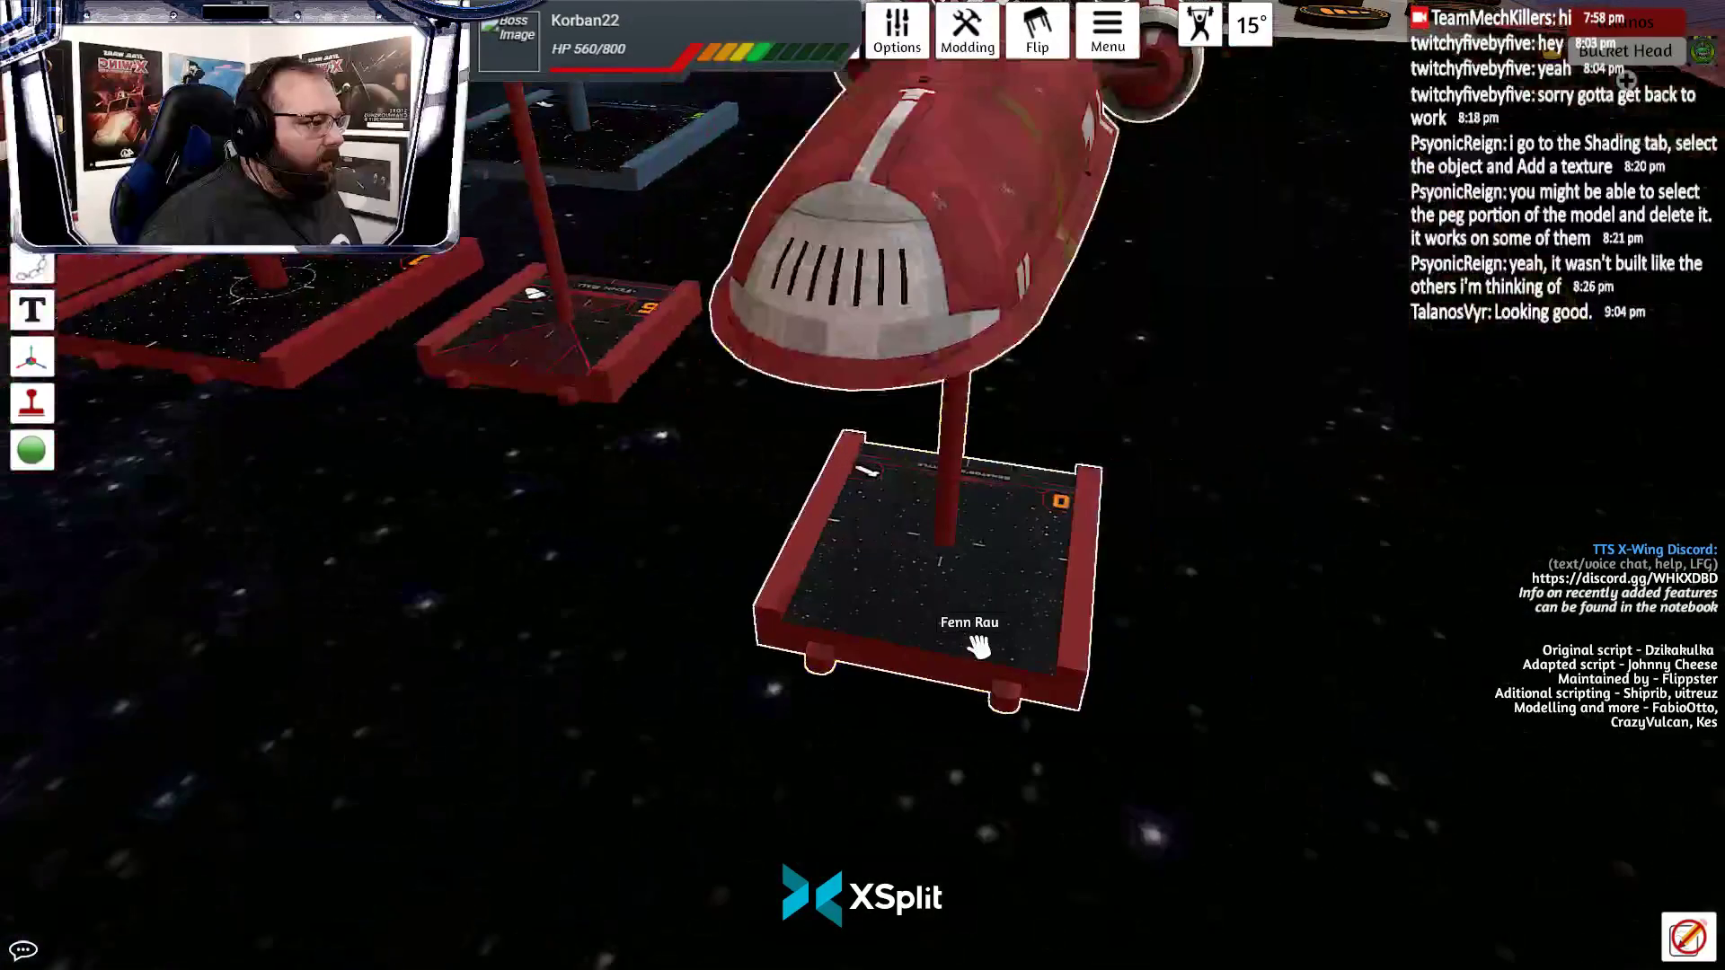
right_click(1004, 595)
click(1042, 662)
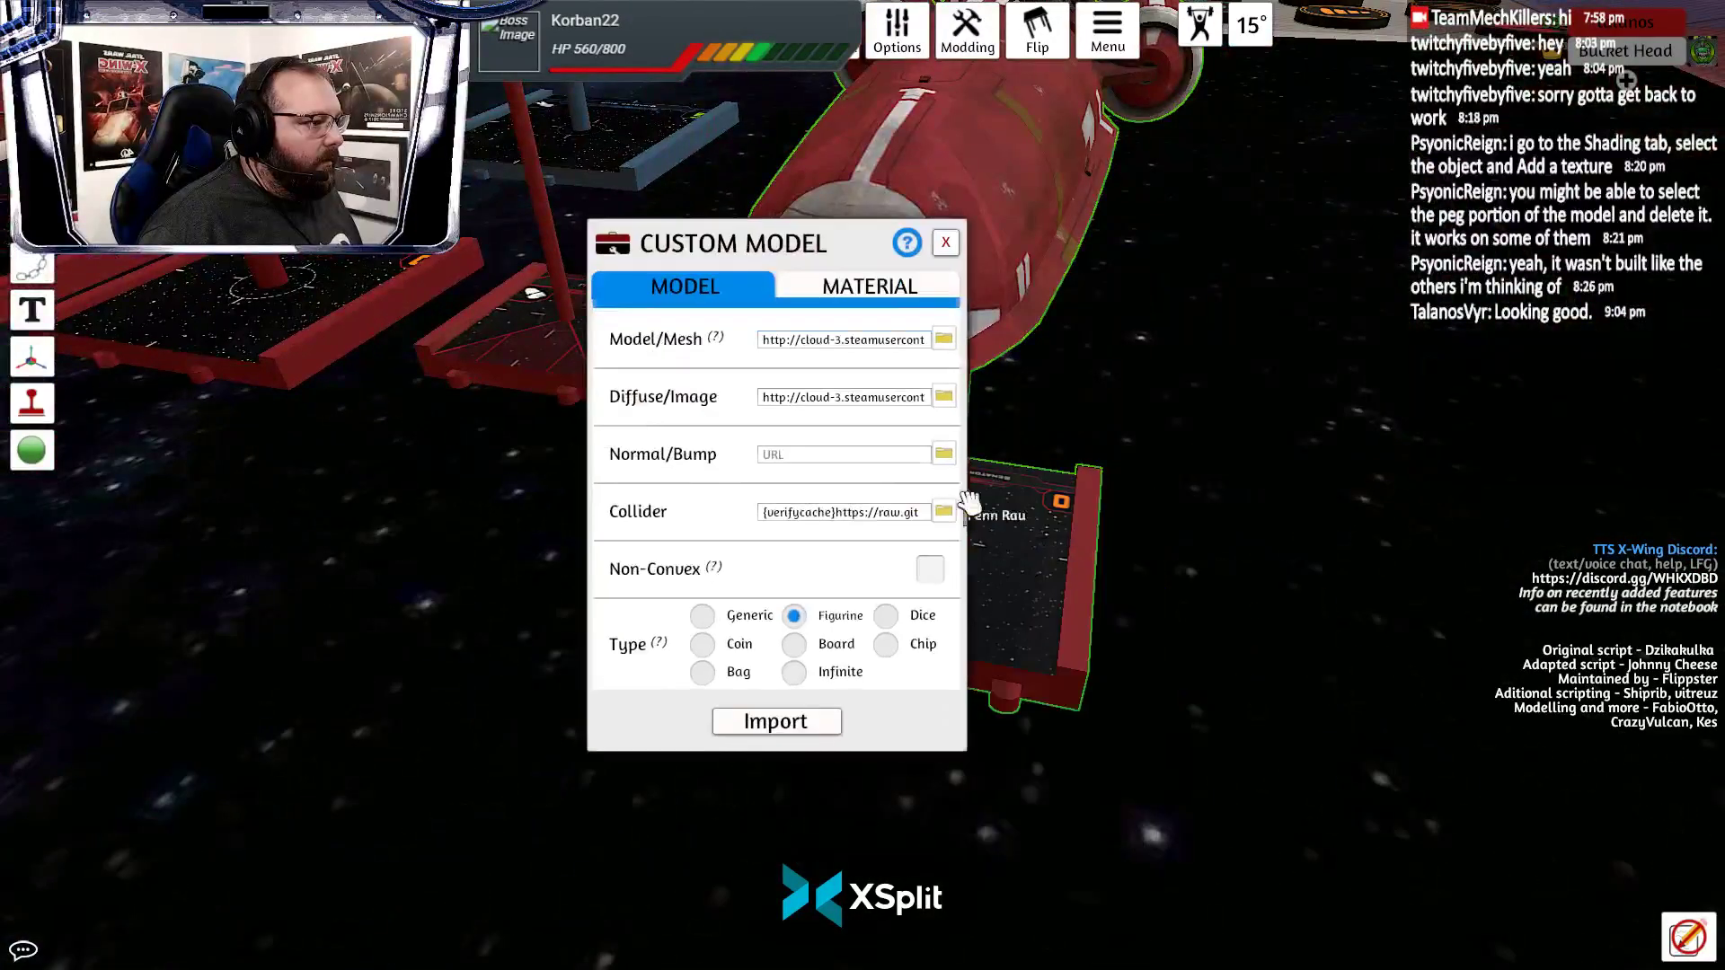
click(945, 395)
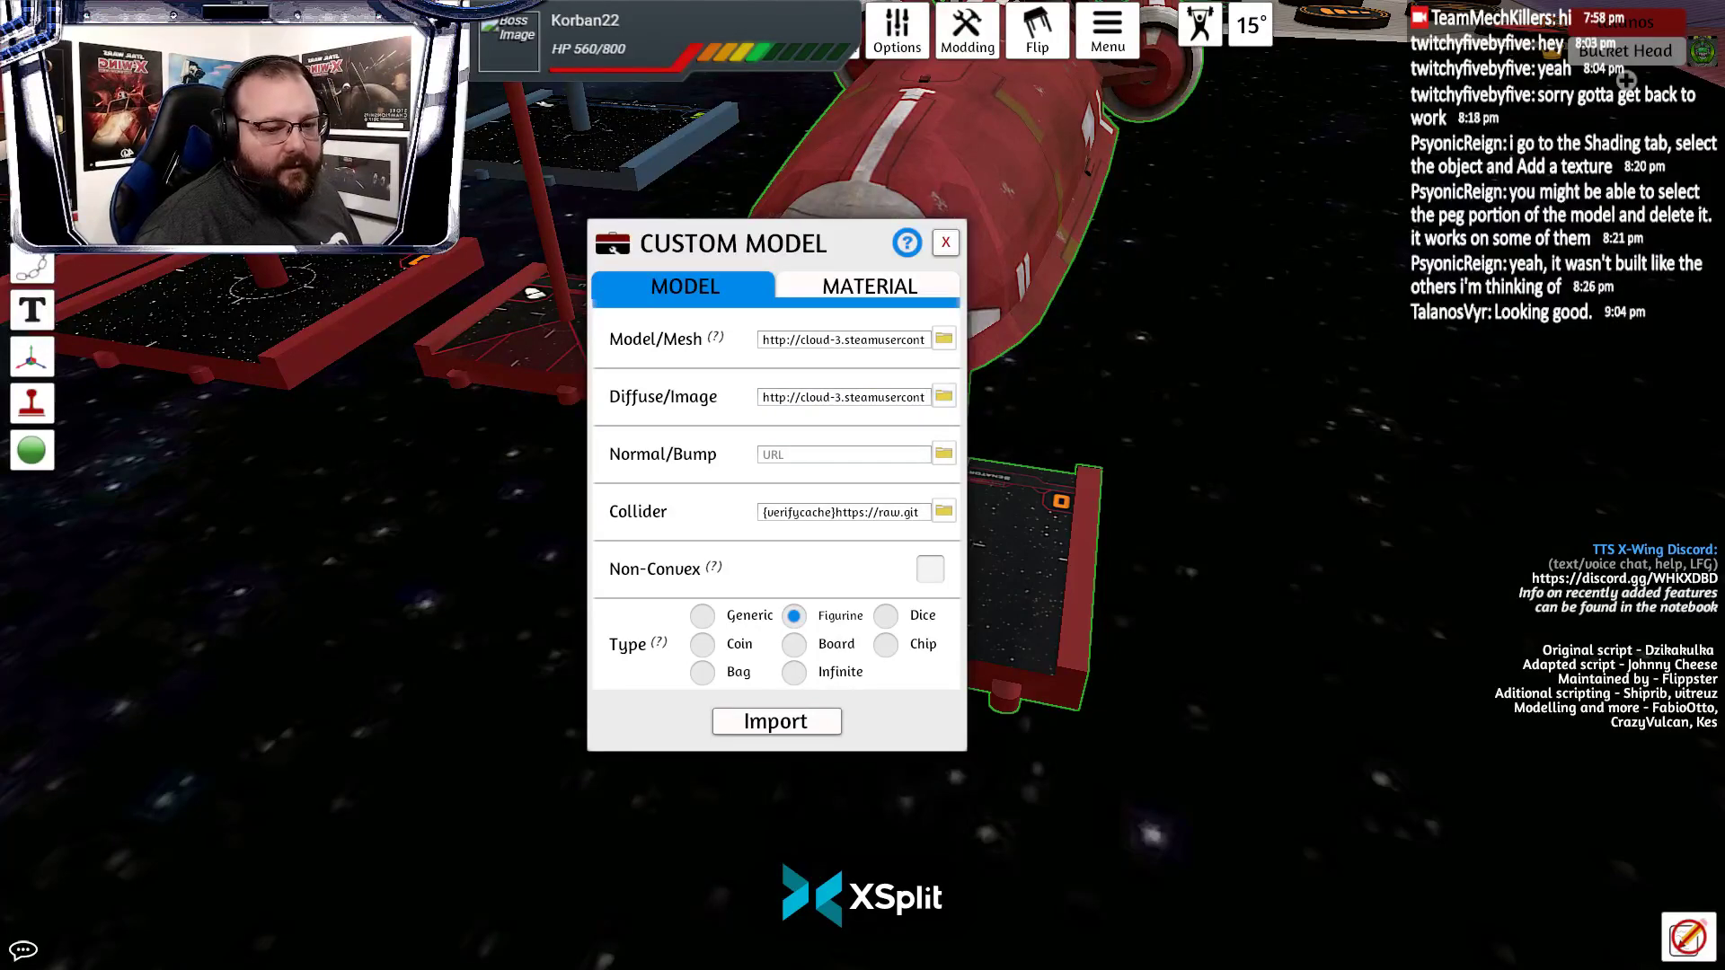
click(946, 243)
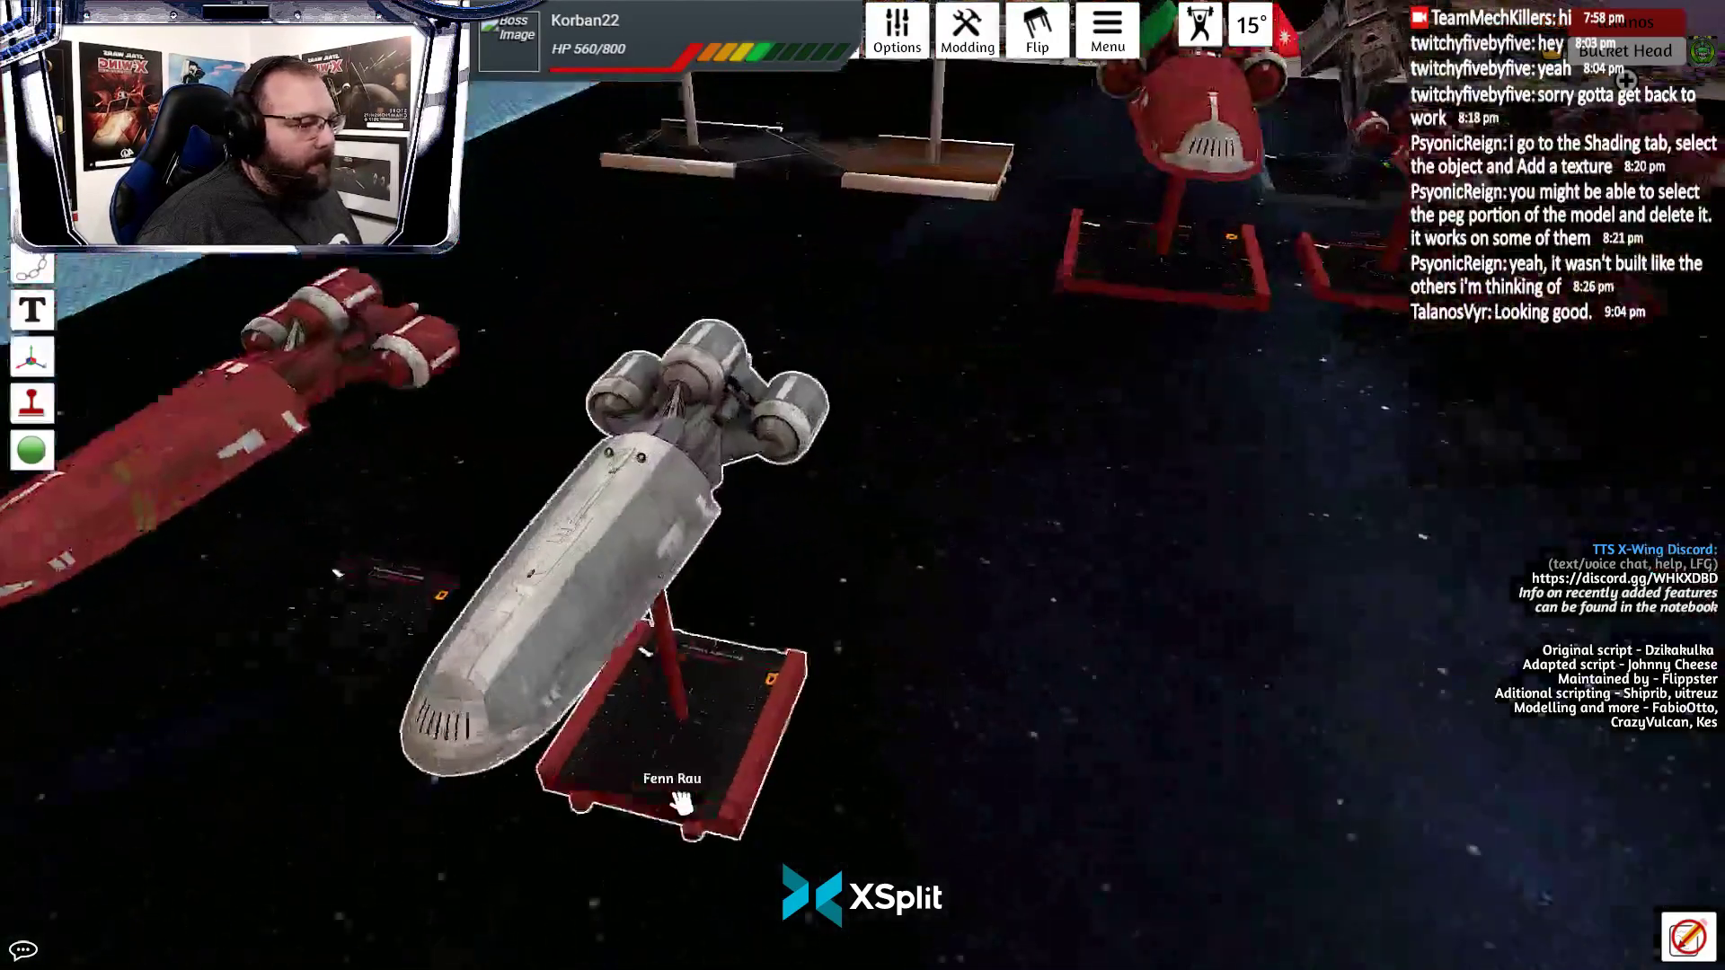
View the grey shuttle from its front and side to assess the brightened strip along the hull and nose
drag(682, 802, 866, 678)
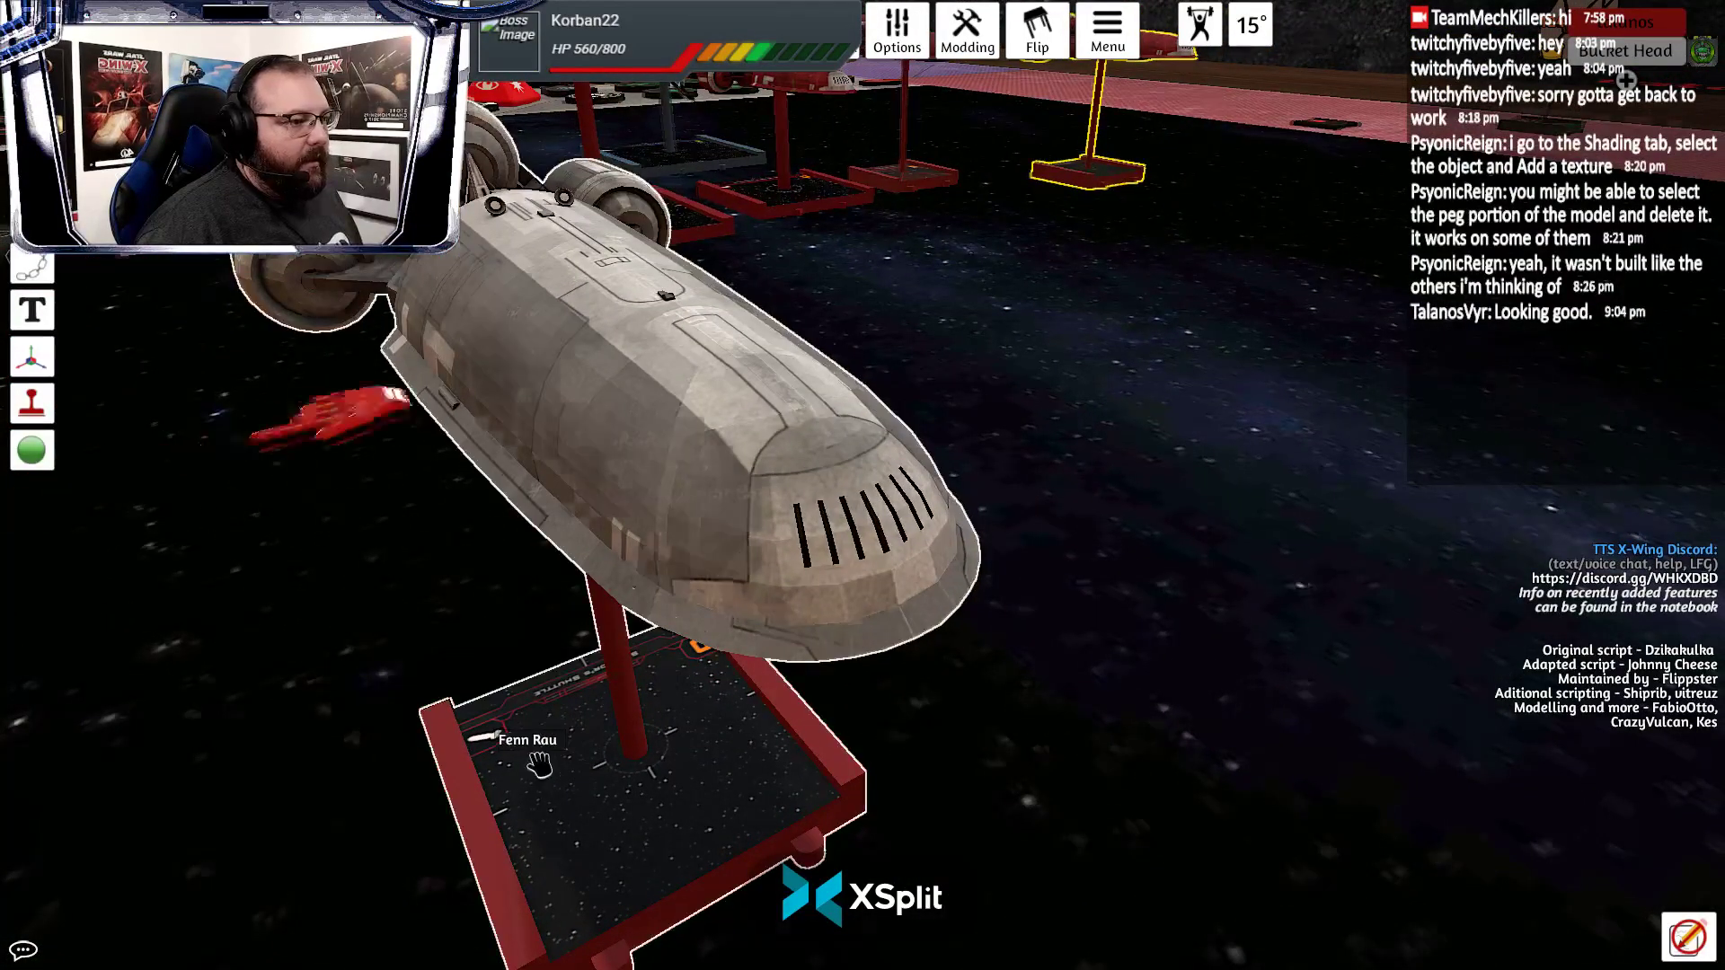
mouse_move(539, 762)
mouse_down()
mouse_move(577, 770)
mouse_move(546, 769)
mouse_up()
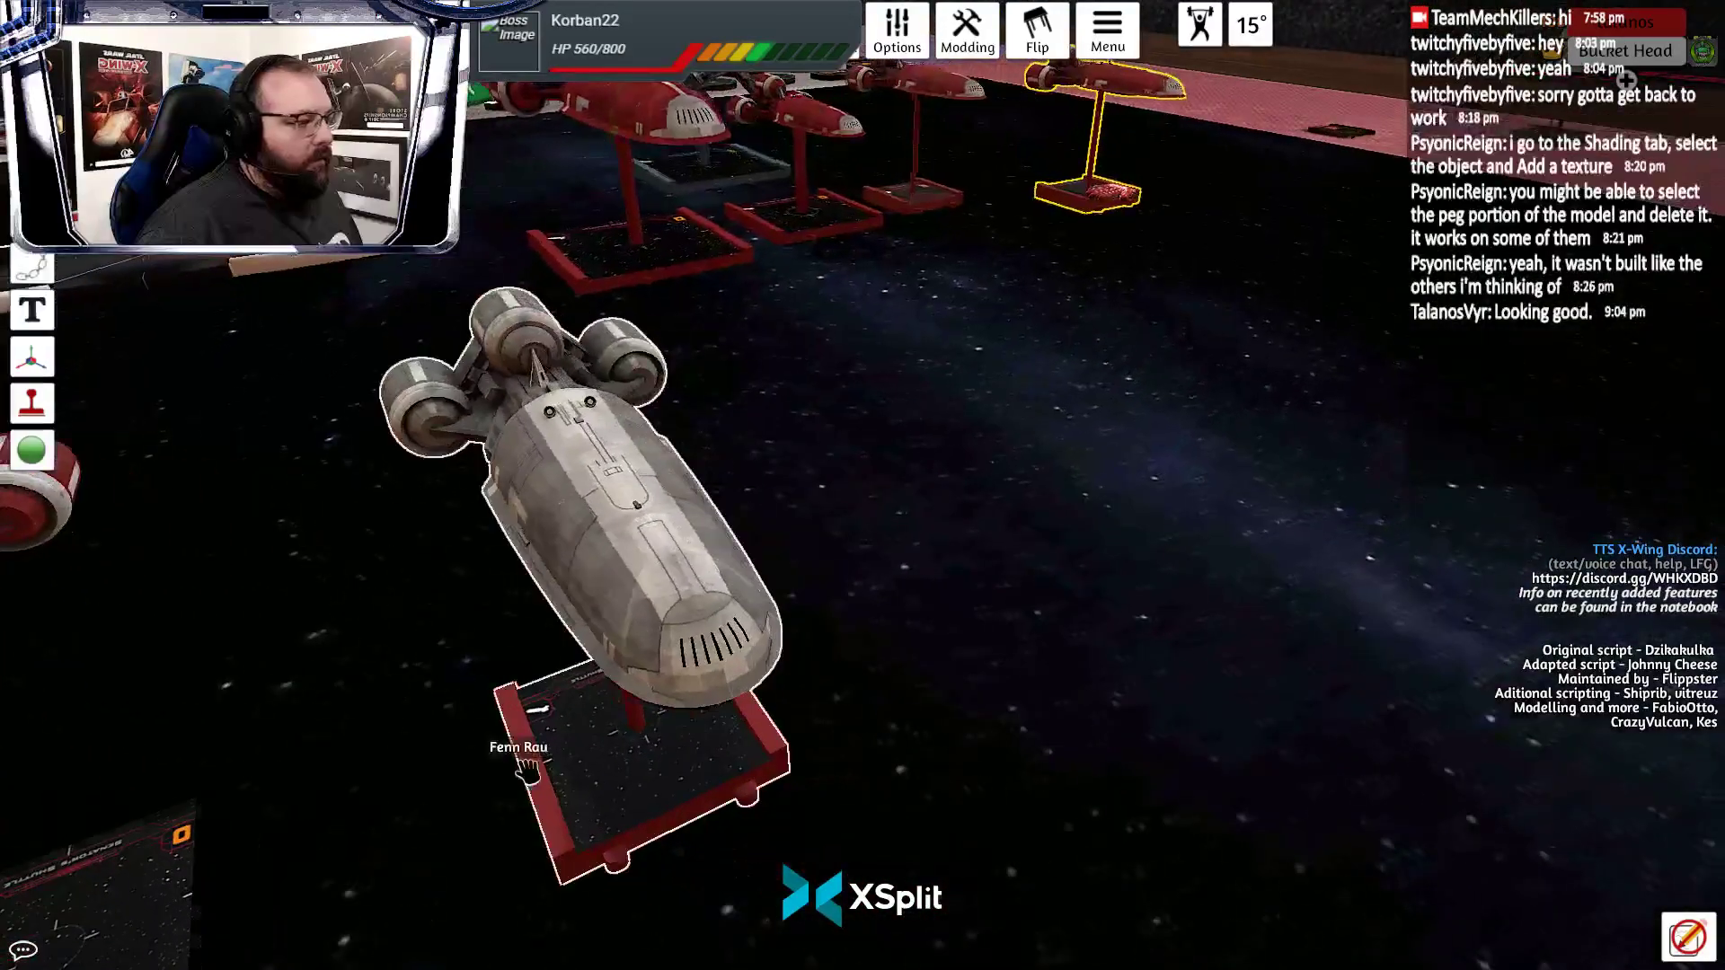
Switch to GIMP and select the bright hull strip together with the matching upper nose panels
key(alt+Tab)
key(alt+Tab)
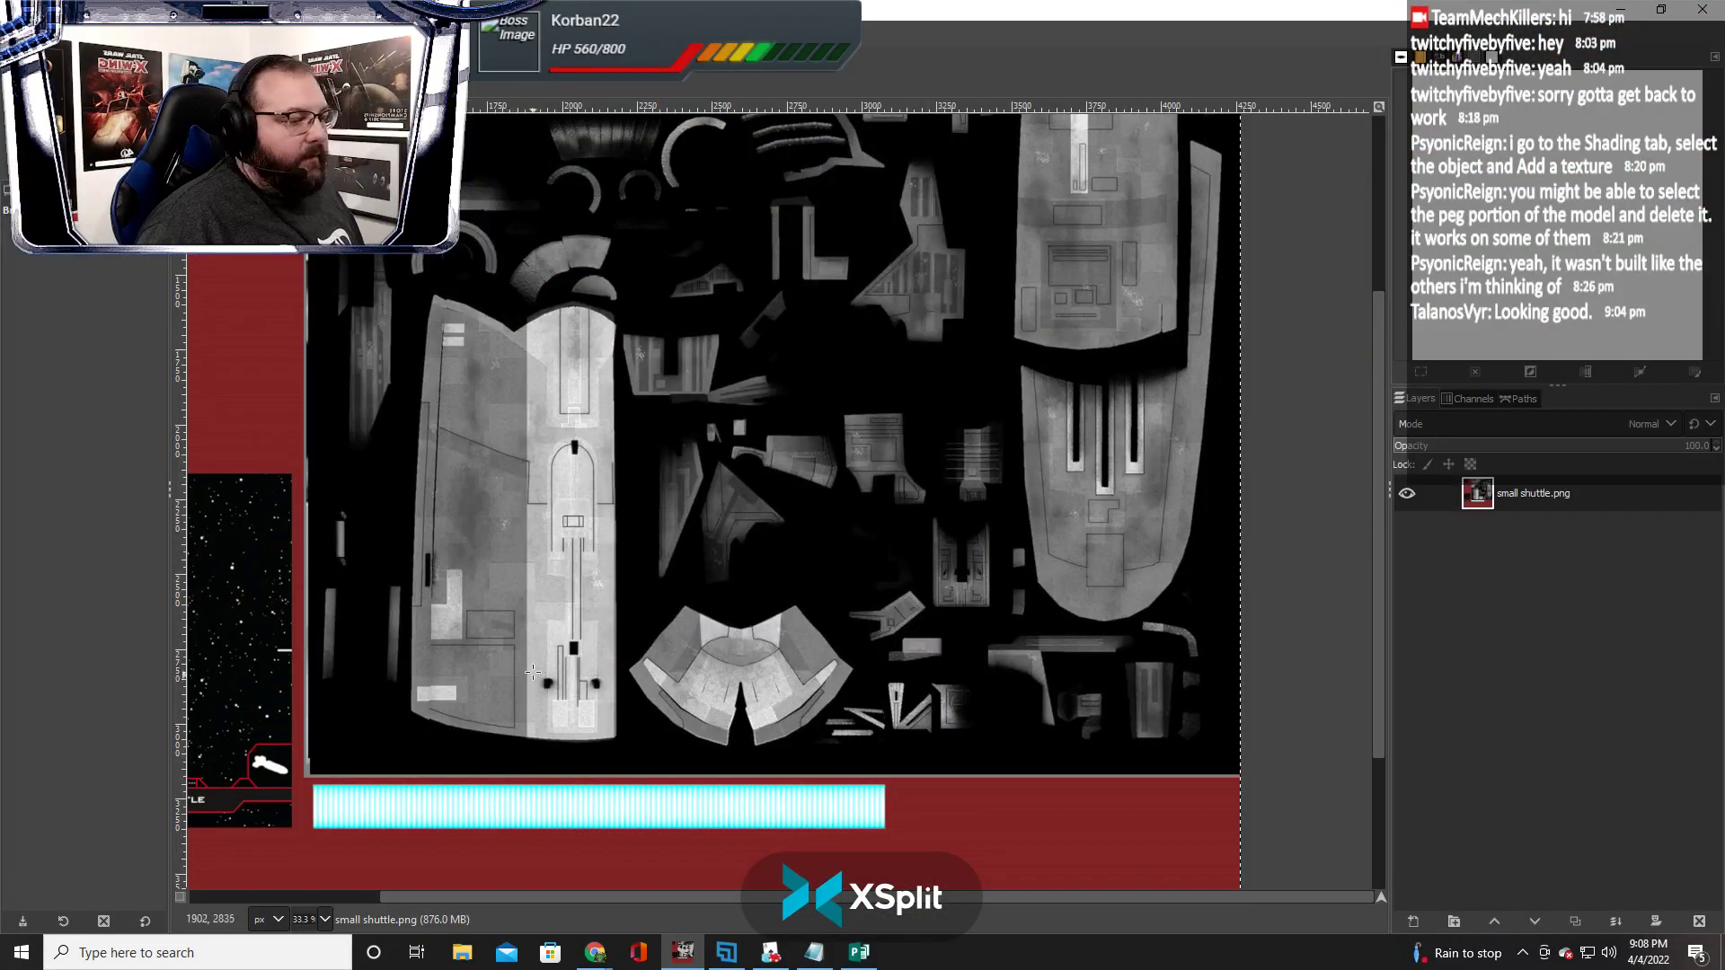
click(533, 671)
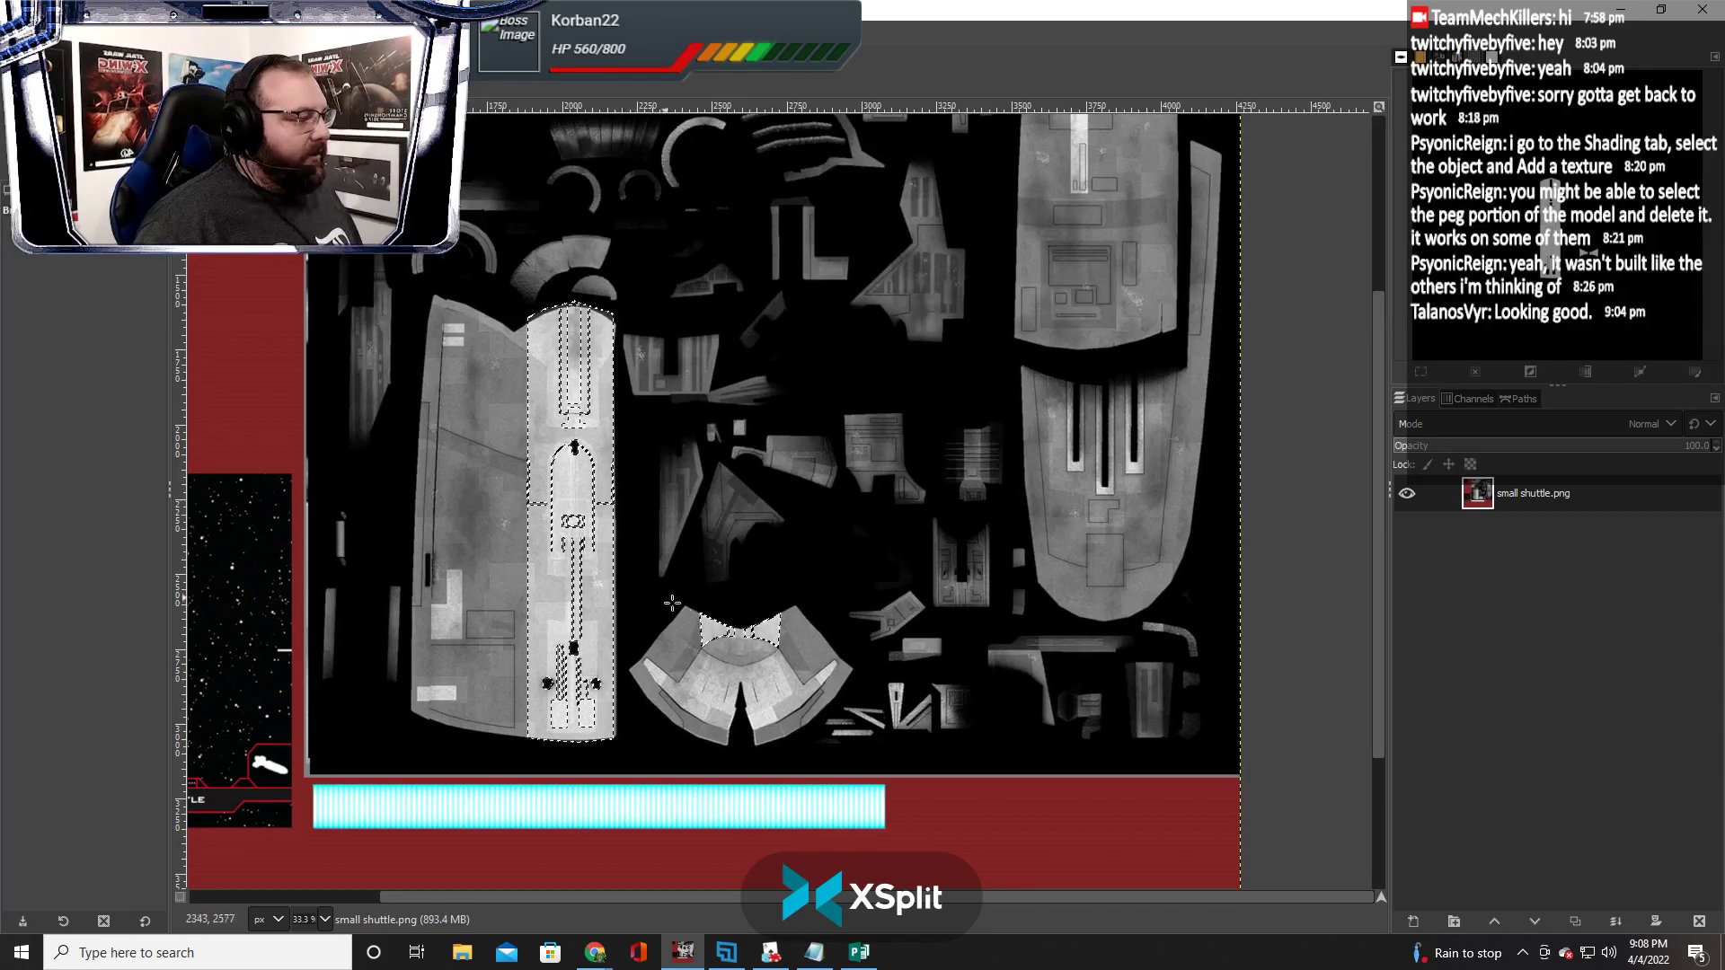
Begin a Free Select outline at the nose piece's left bright tip and trace its lower-left edge along the dark seam
scroll(672, 602, up, 1)
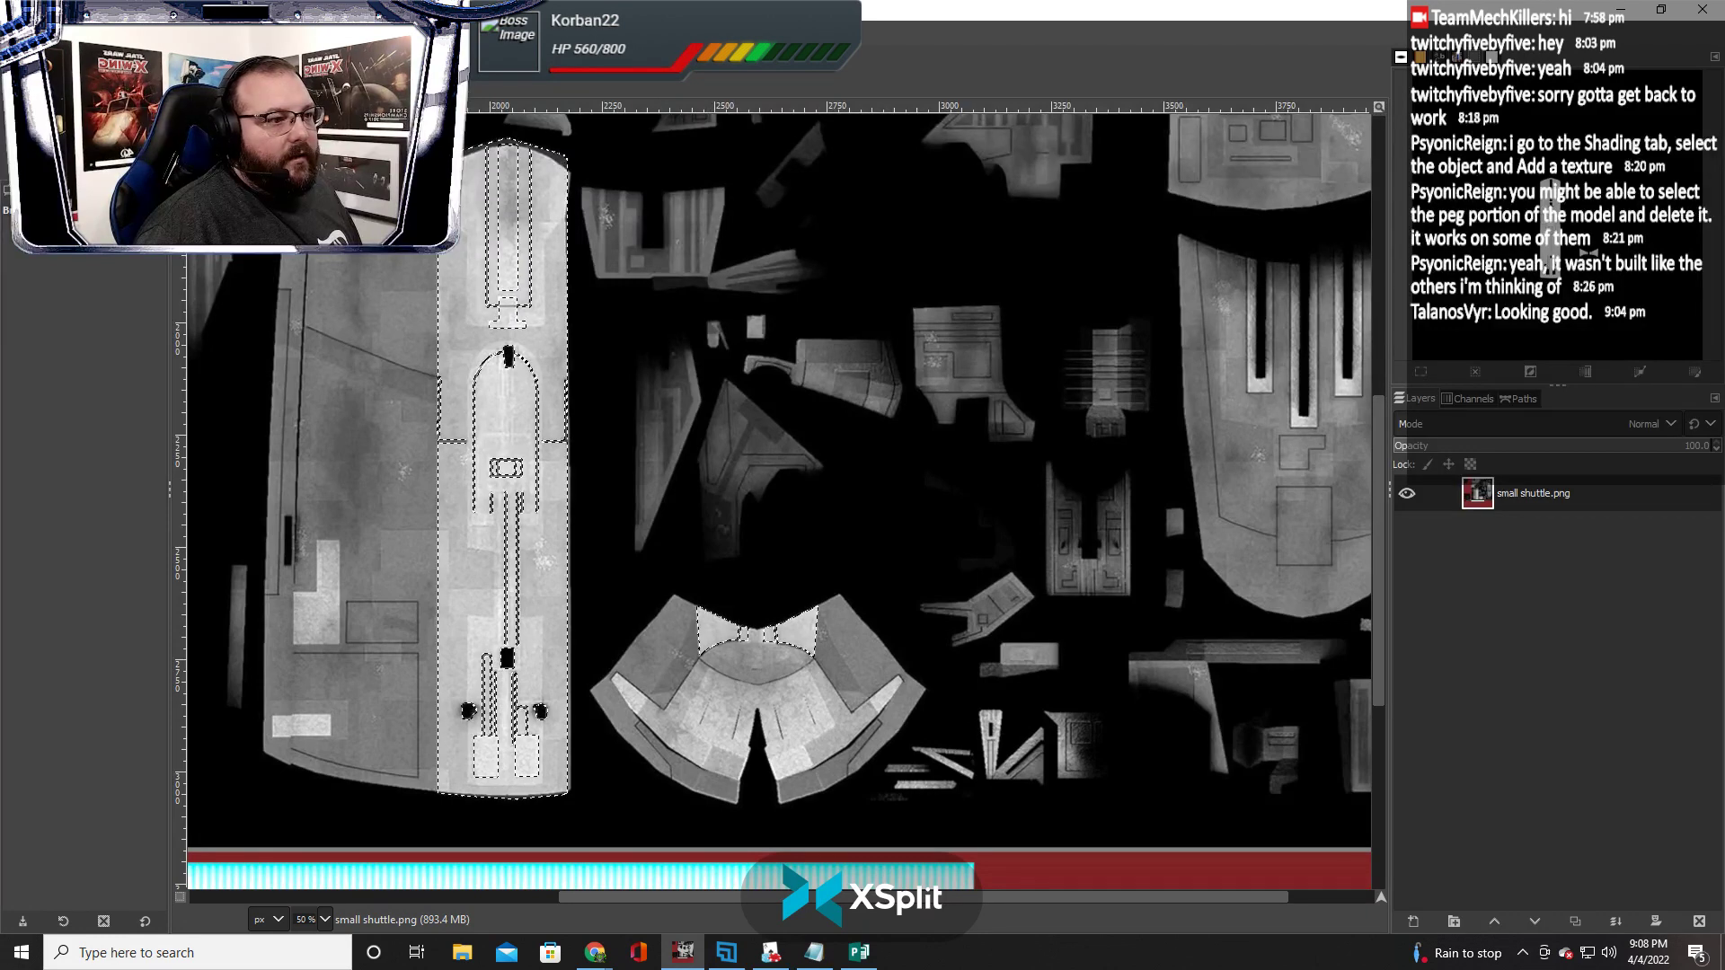
scroll(820, 549, down, 2)
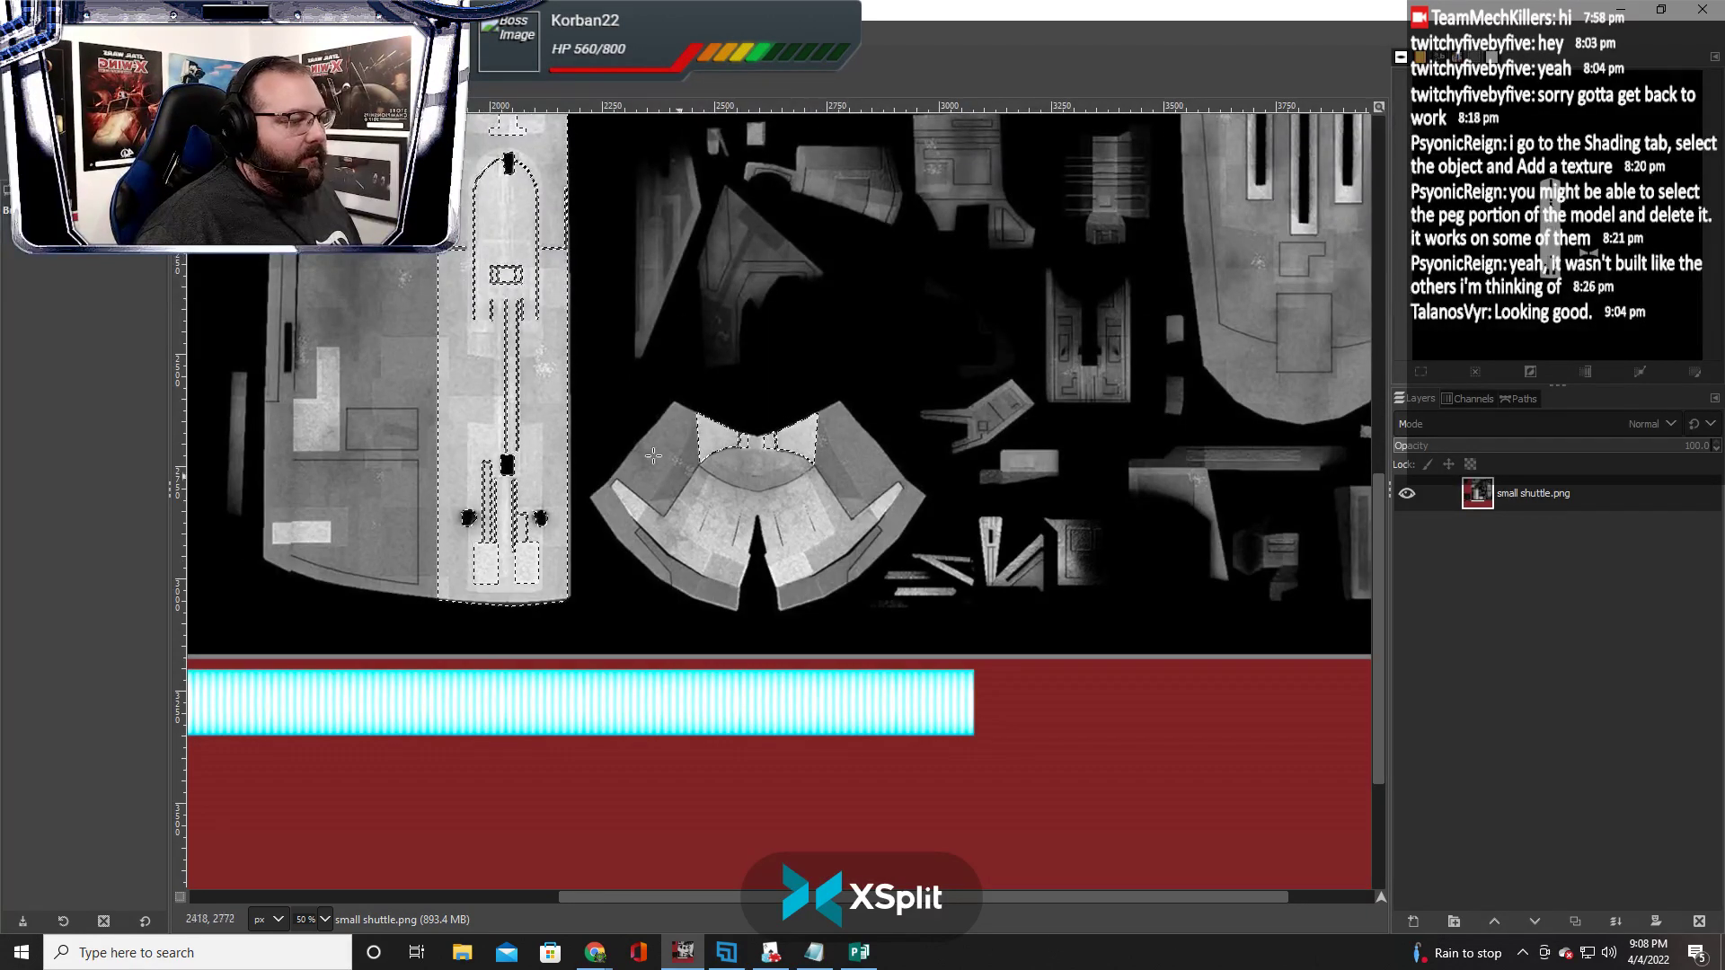
scroll(653, 456, up, 3)
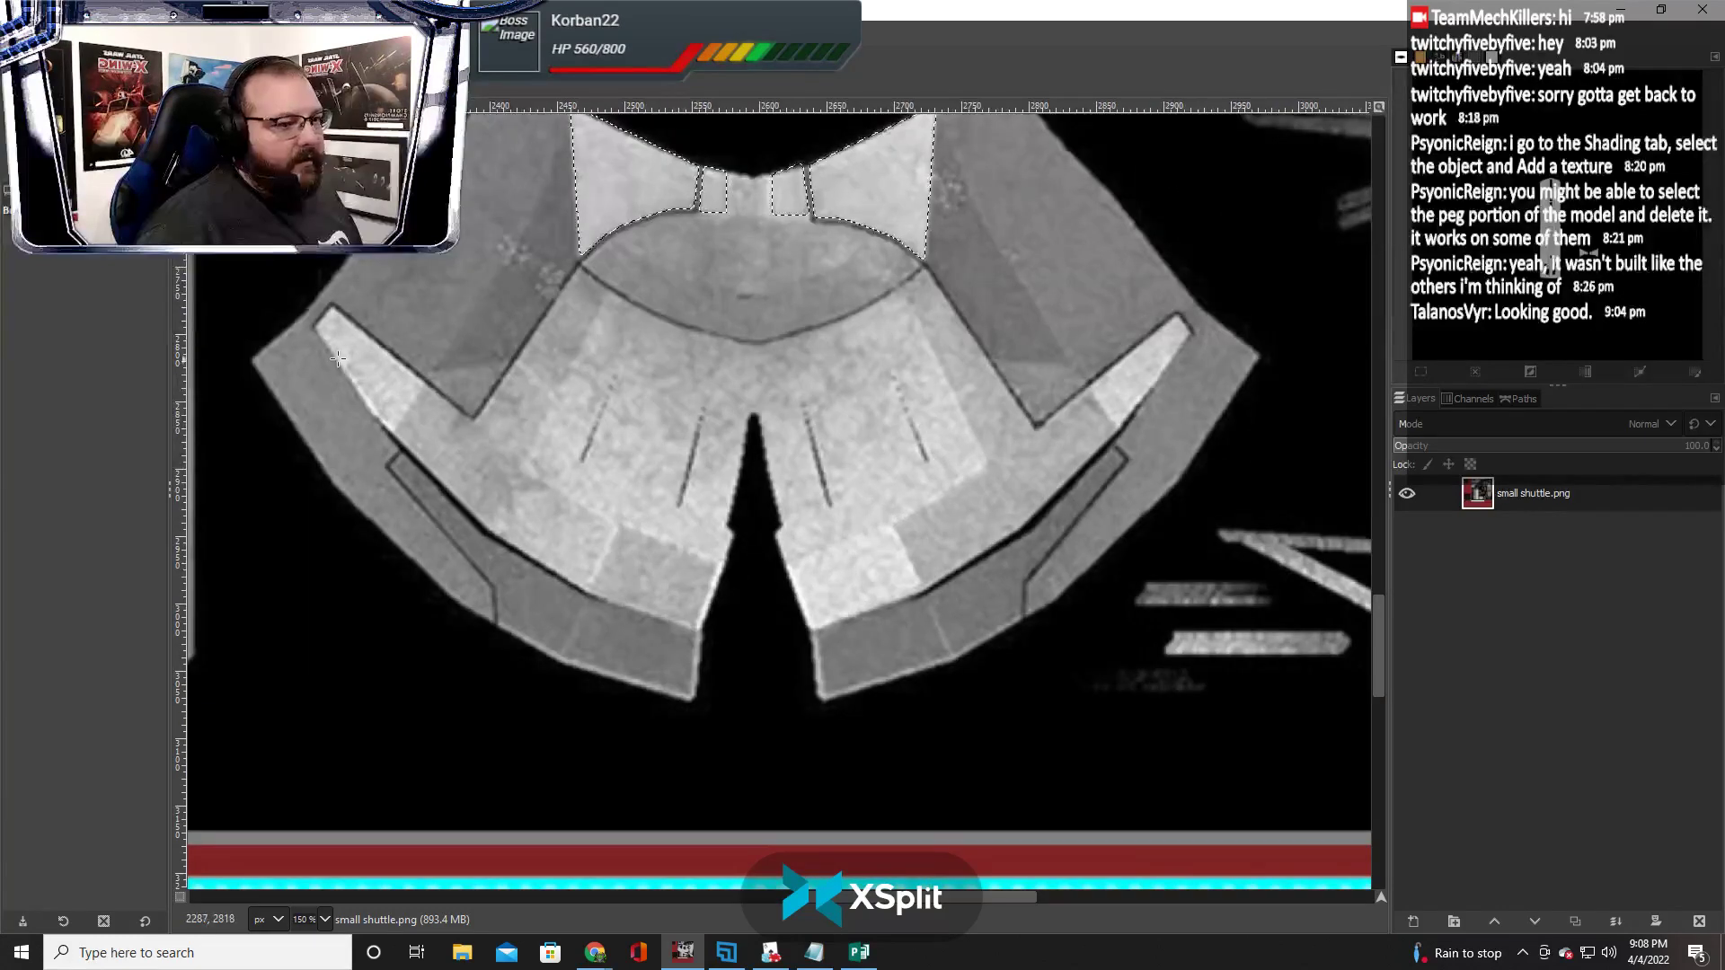
scroll(440, 470, up, 2)
scroll(479, 483, up, 3)
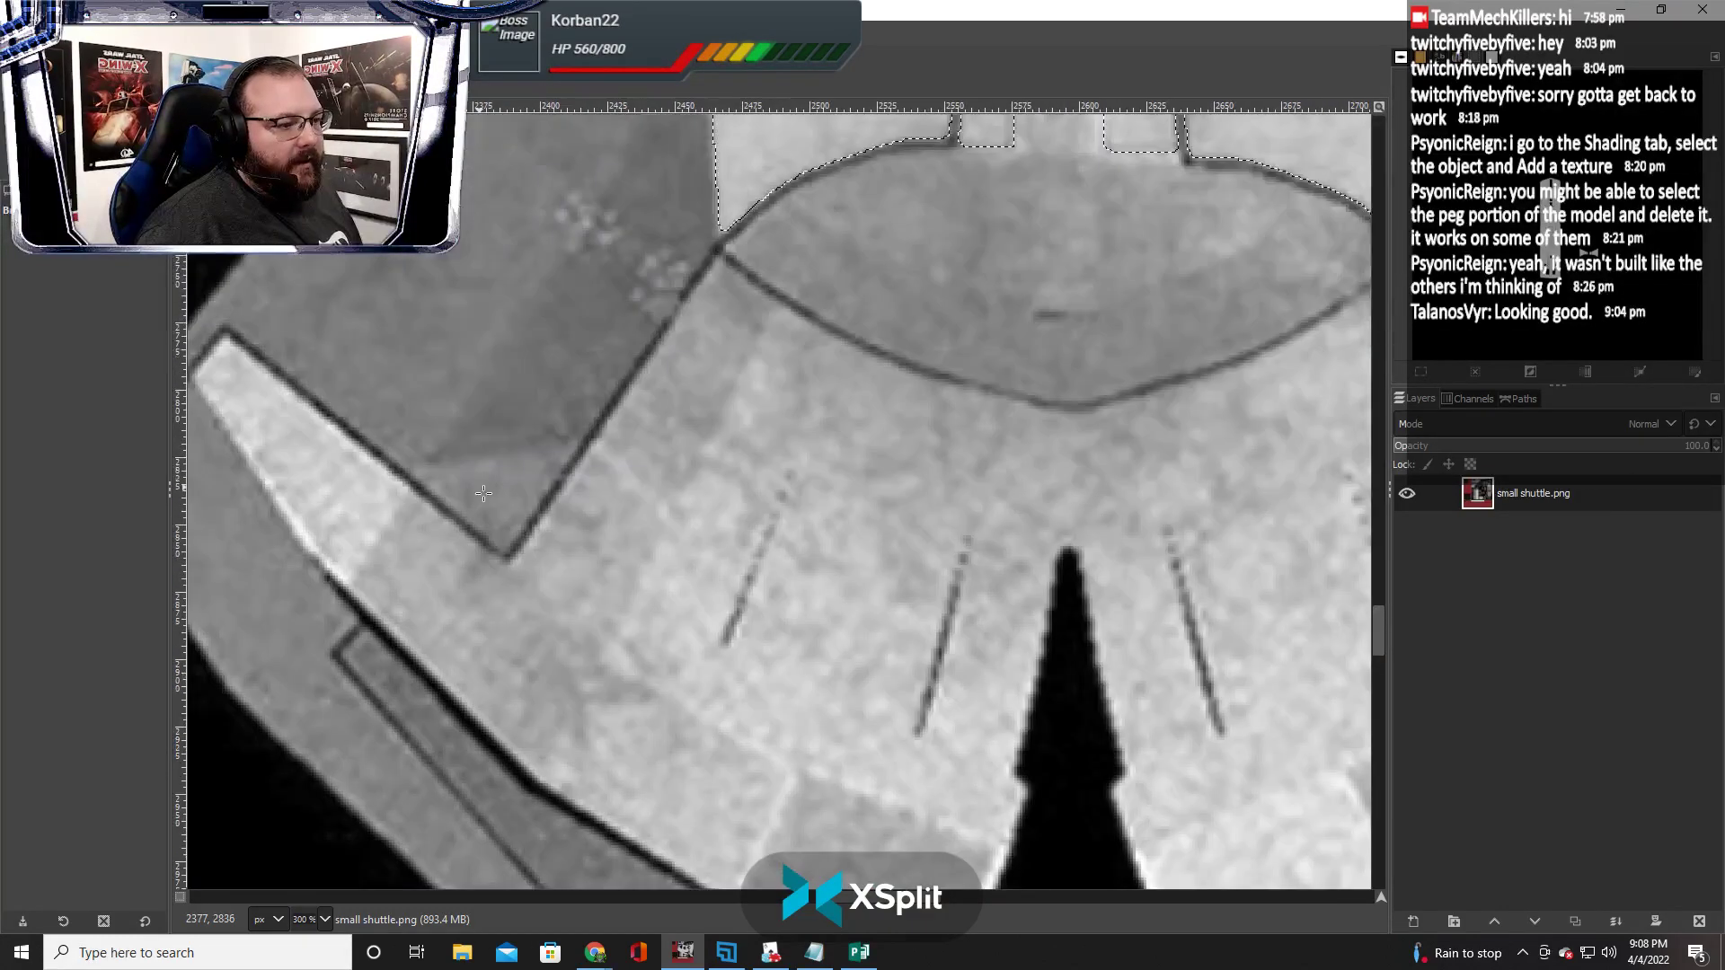
scroll(617, 571, left, 5)
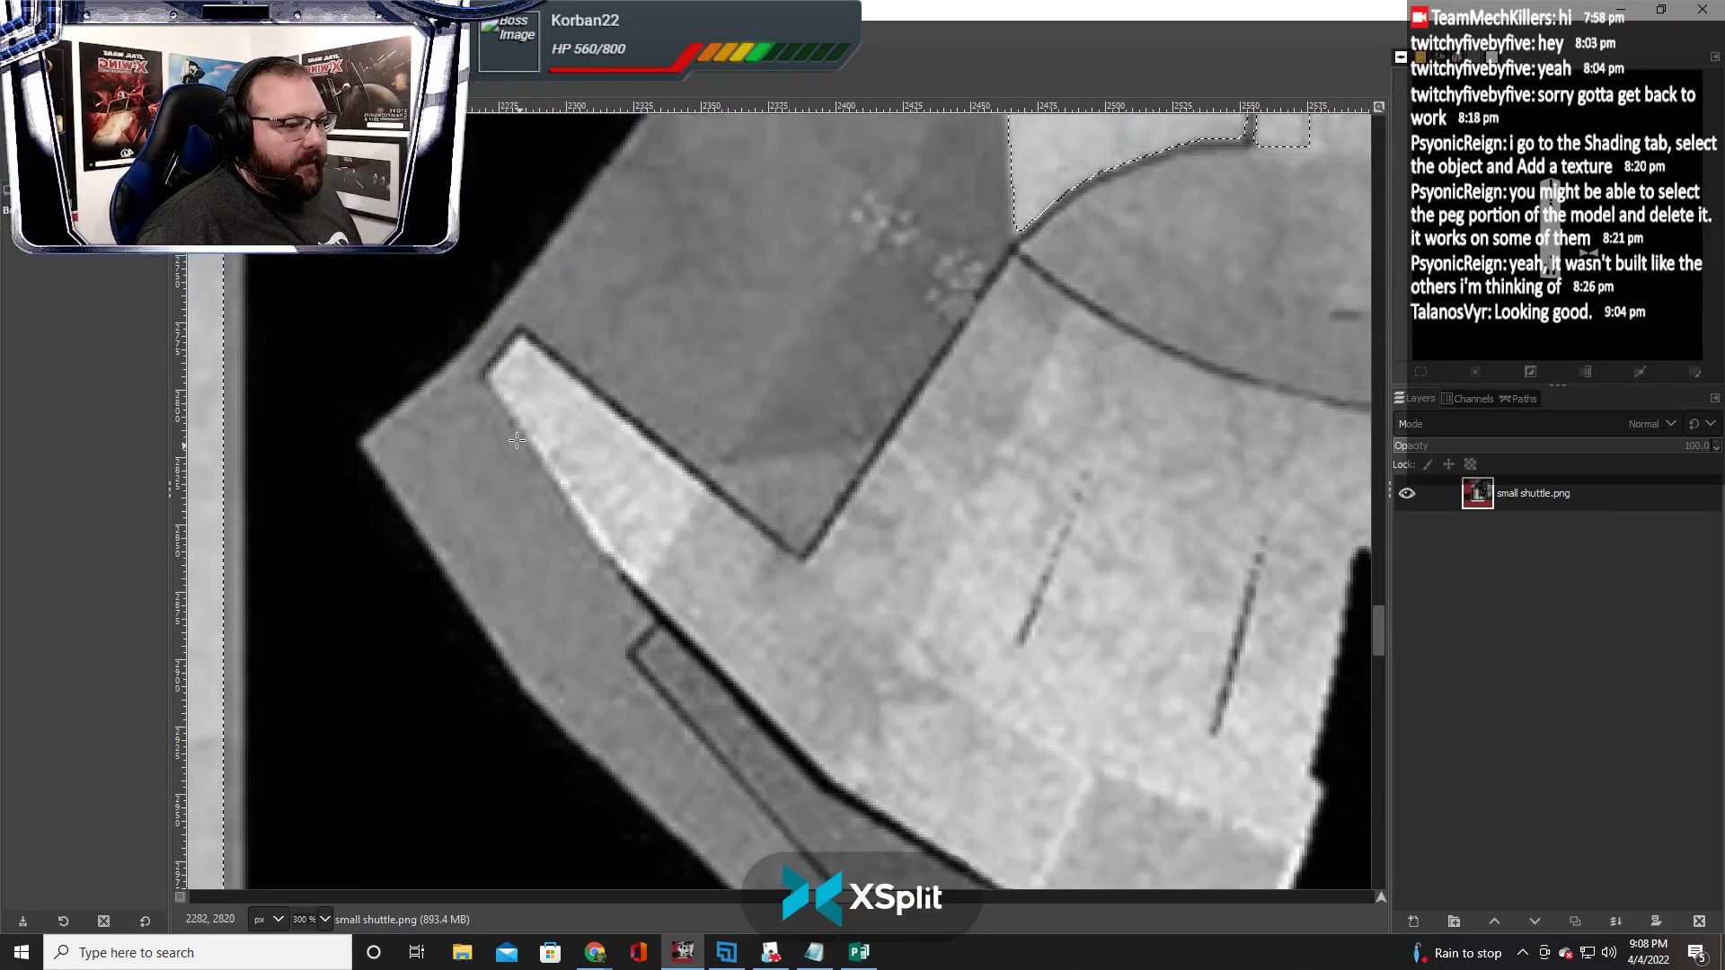
click(485, 375)
click(364, 480)
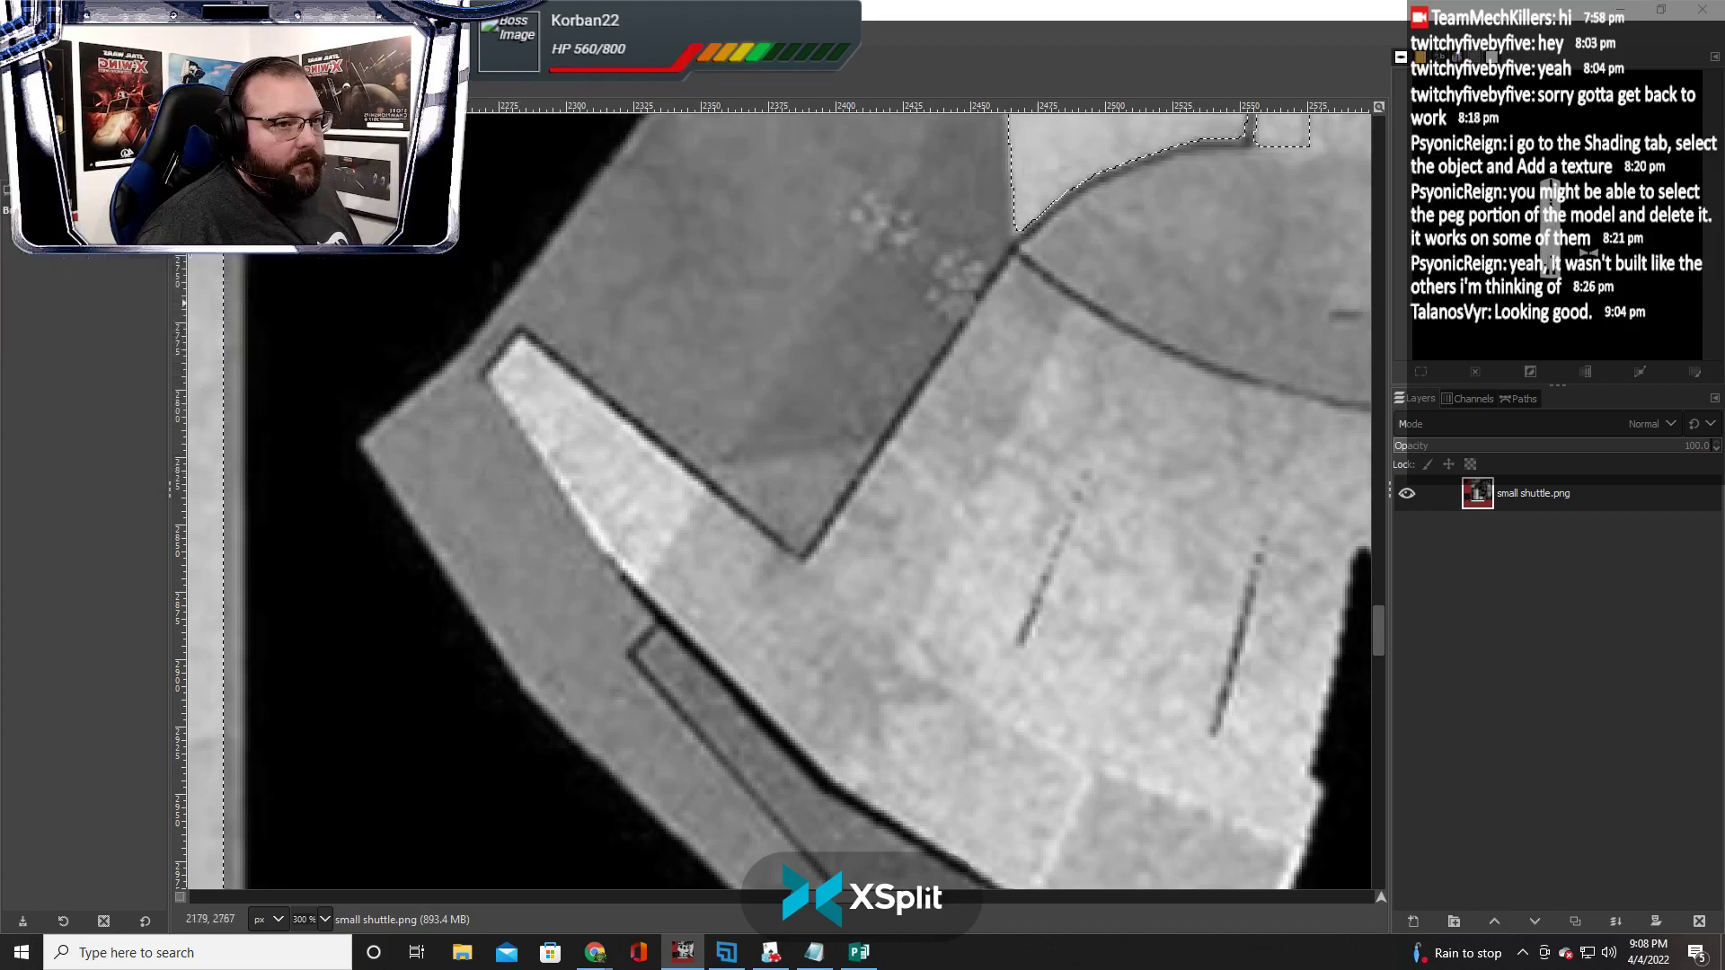
key(f)
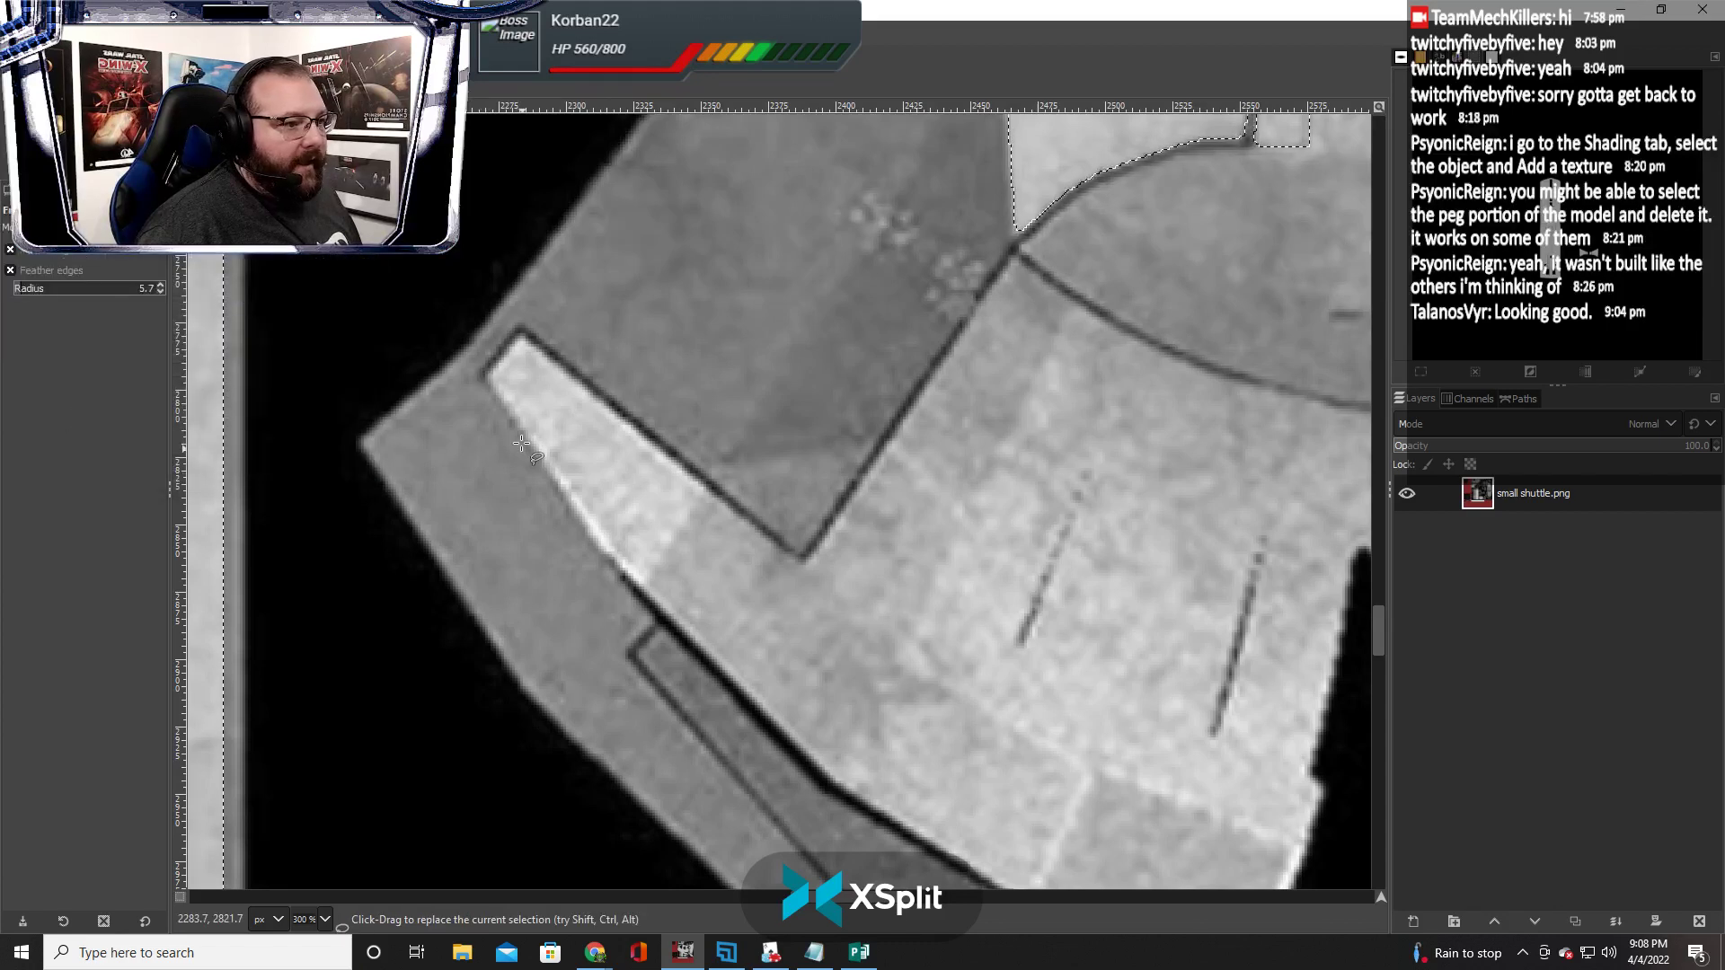
click(485, 378)
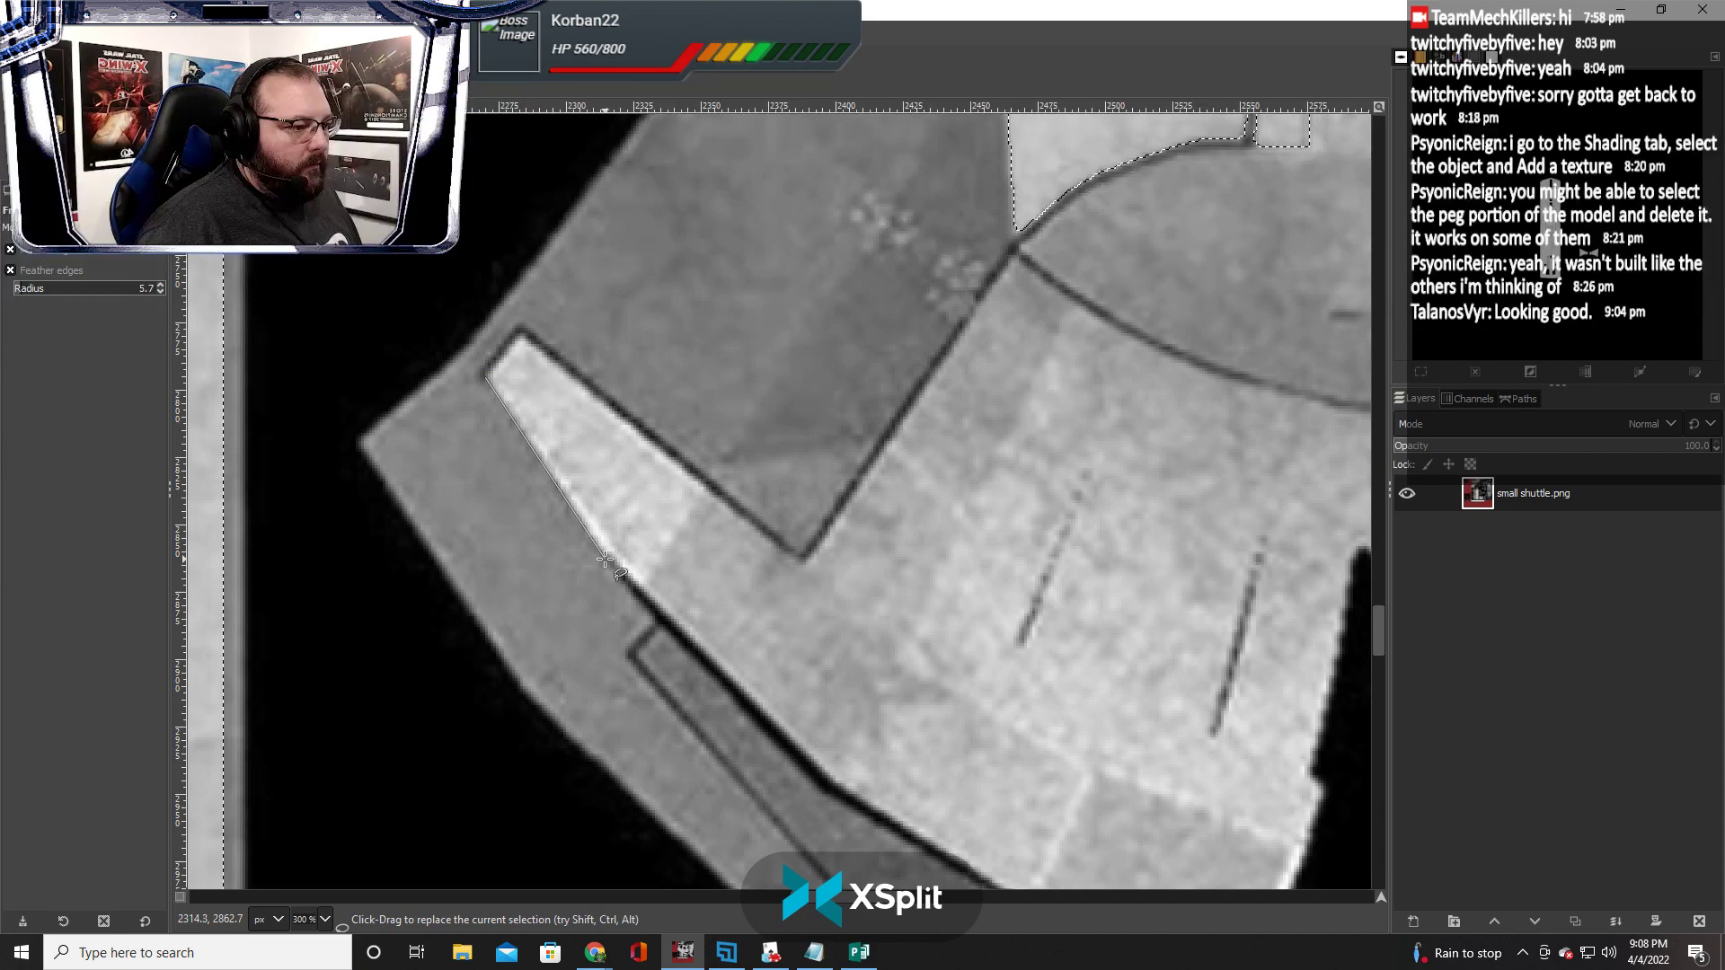
click(604, 558)
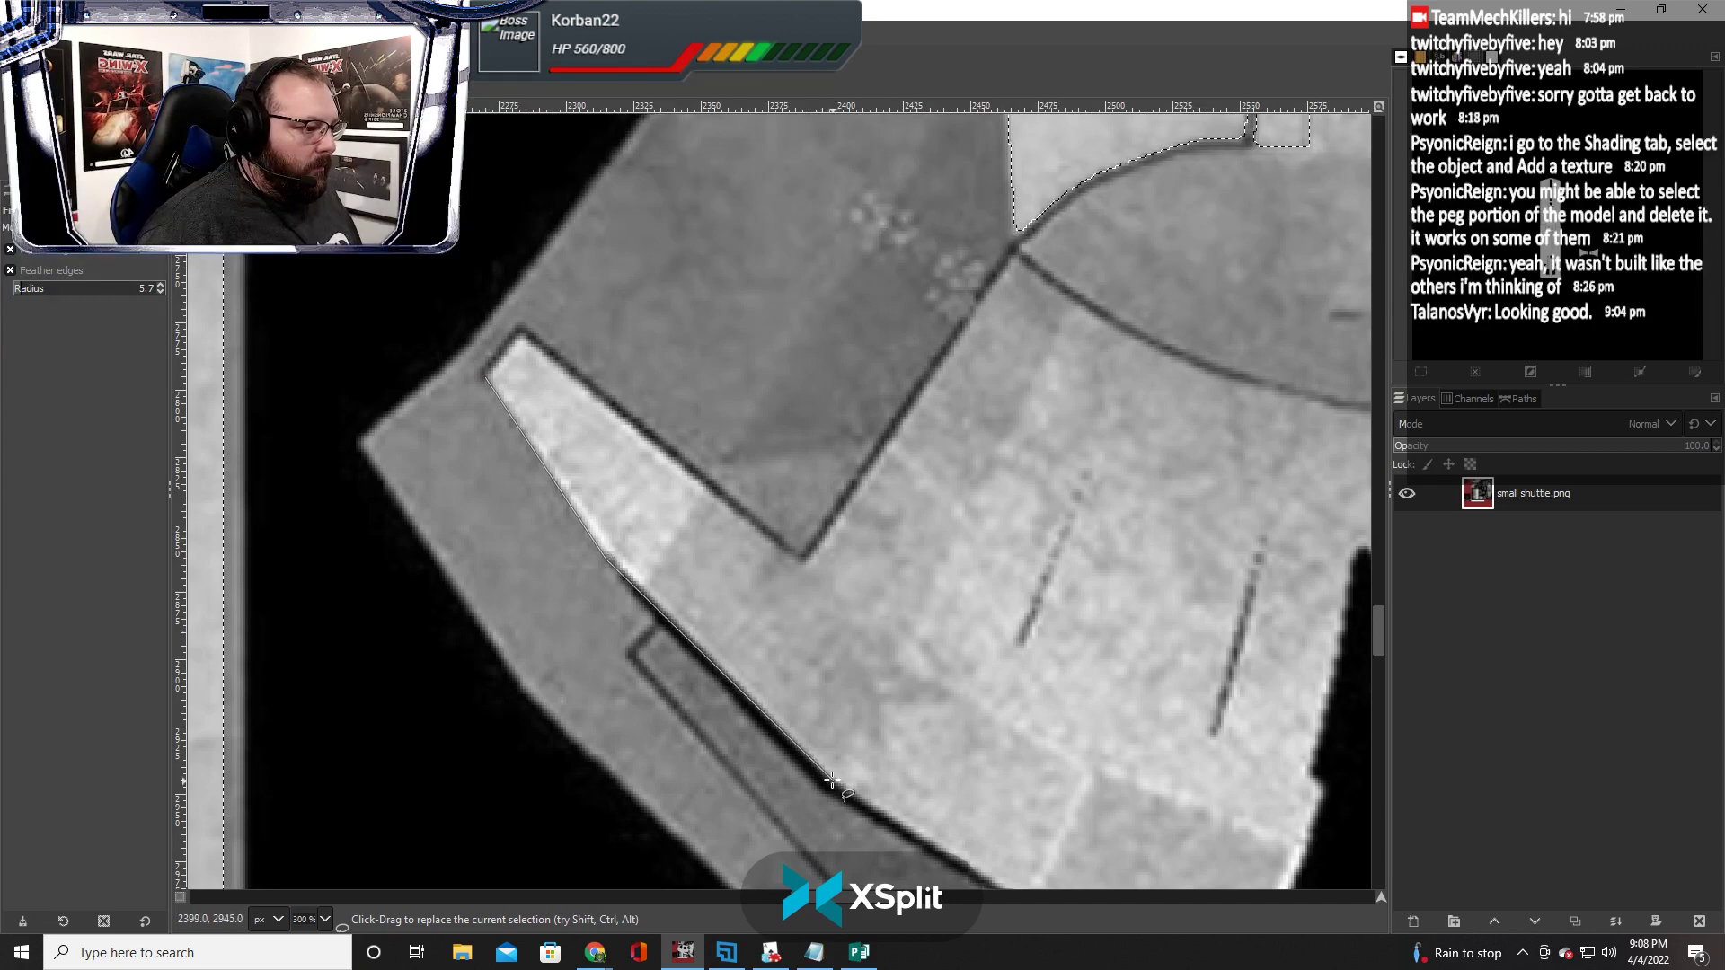
scroll(853, 764, right, 3)
Compare with the grey shuttle in Tabletop Simulator, then return to GIMP and continue the outline around the nose piece's black notch
key(alt+Tab)
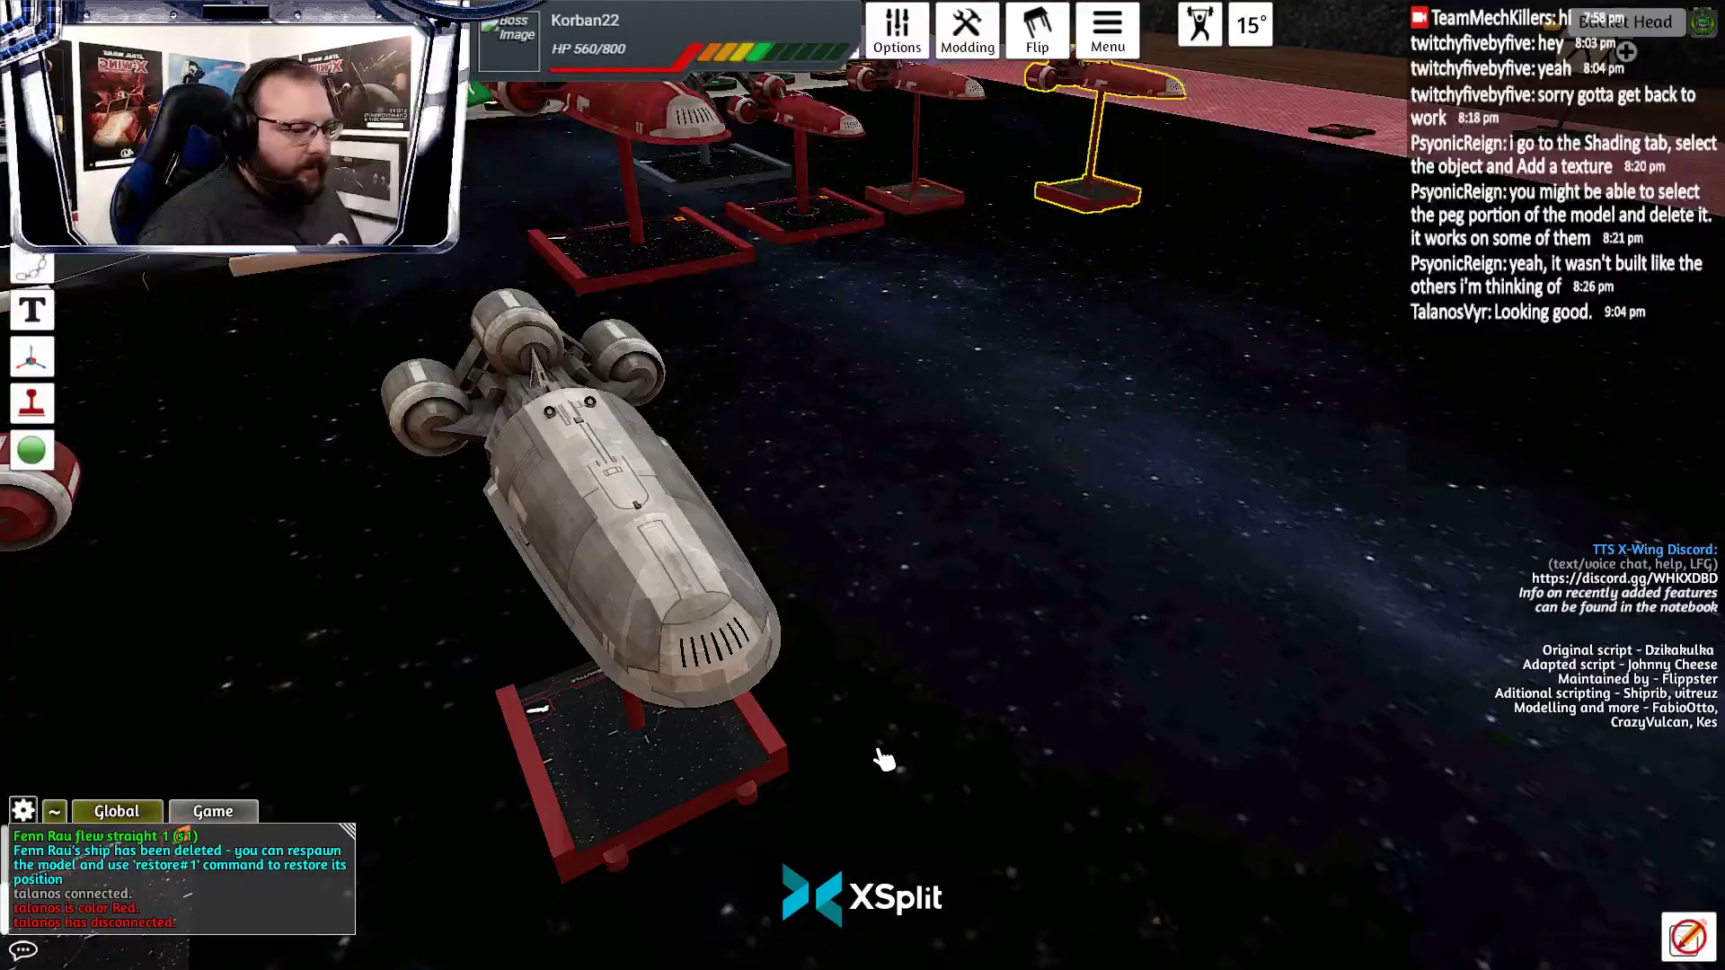
key(alt+Tab)
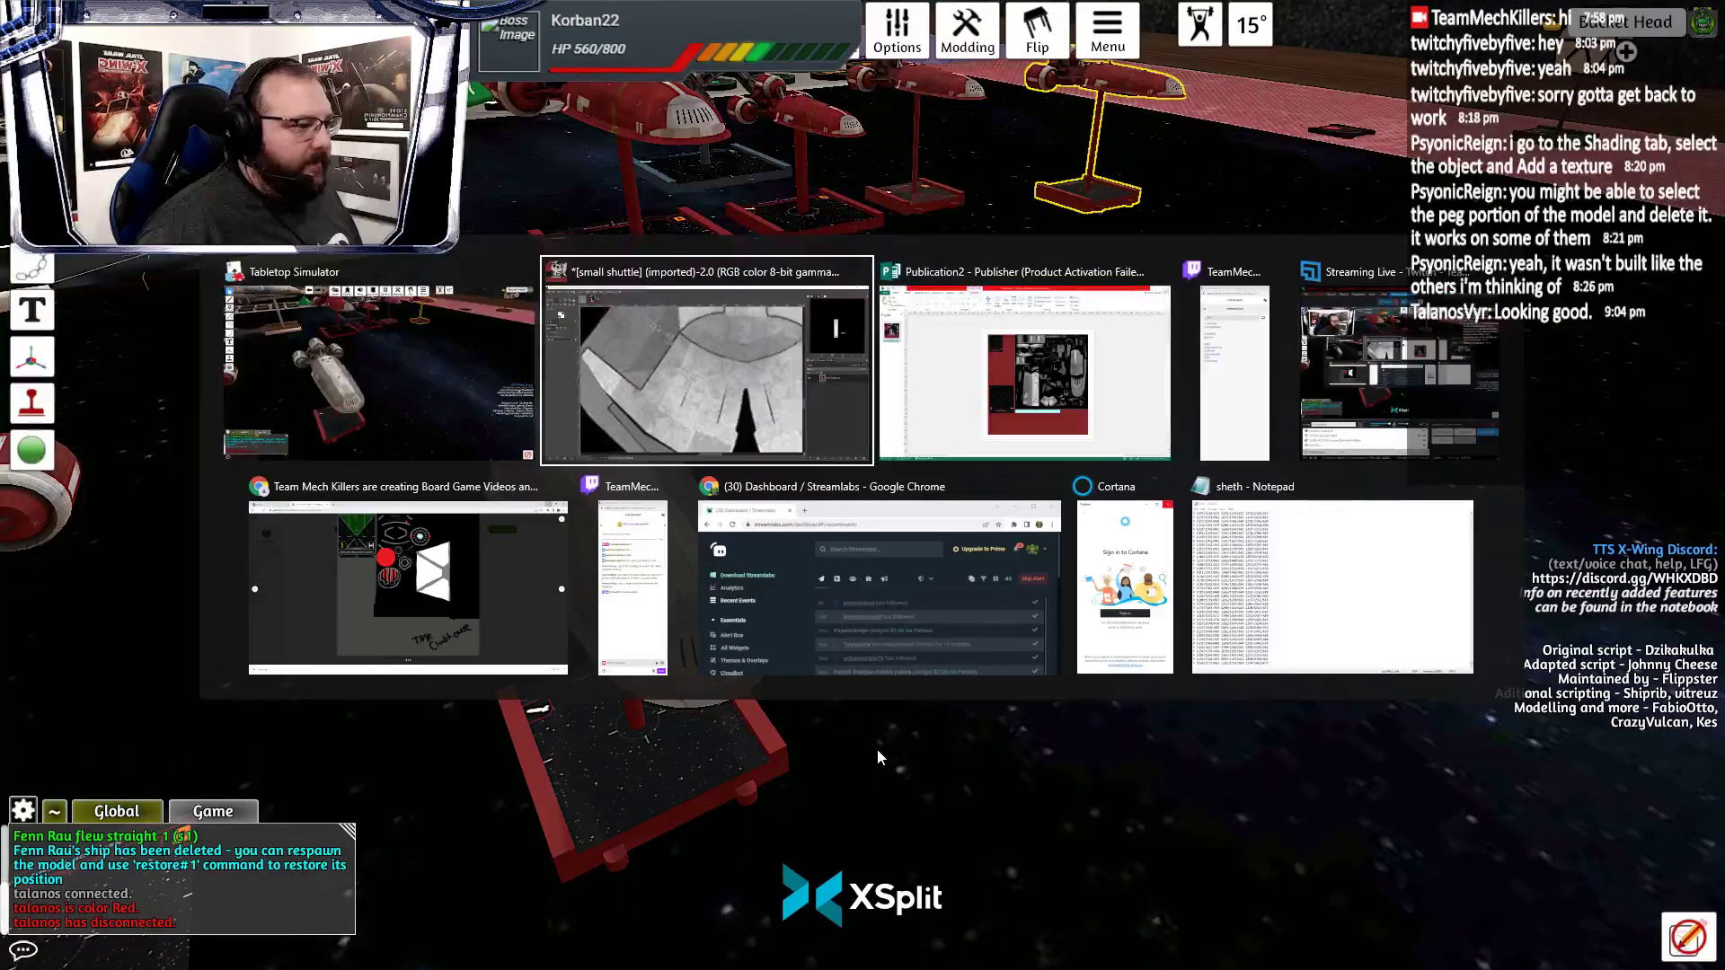
scroll(799, 756, down, 5)
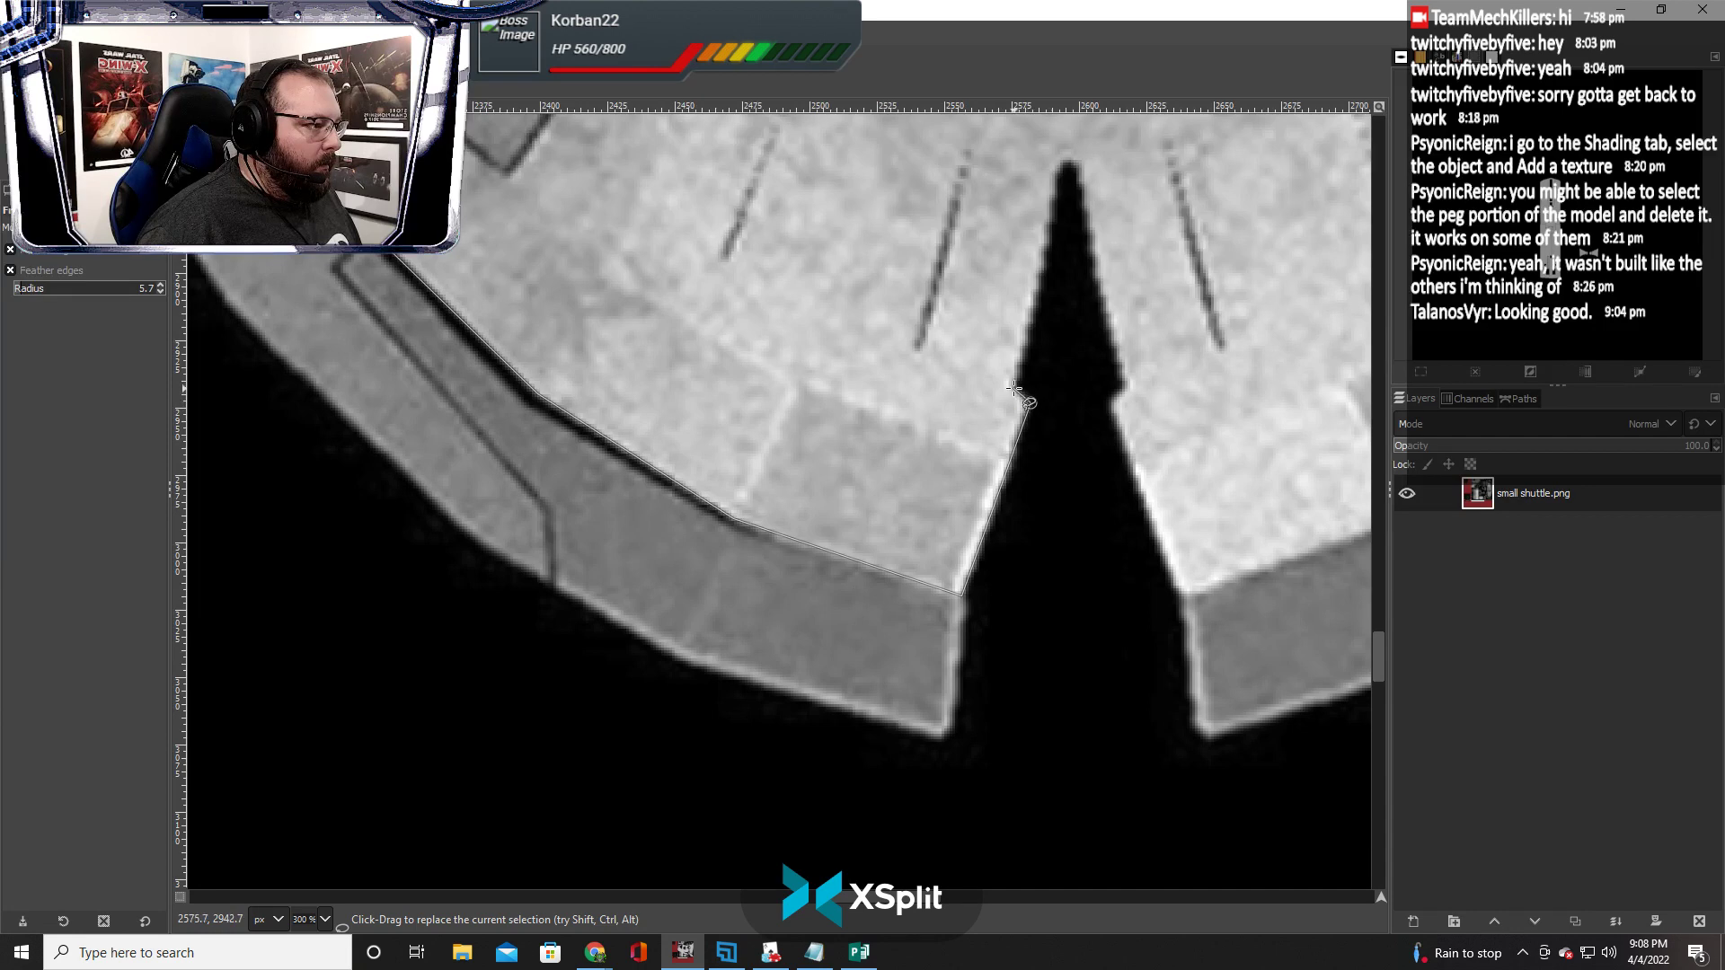
scroll(1045, 396, up, 3)
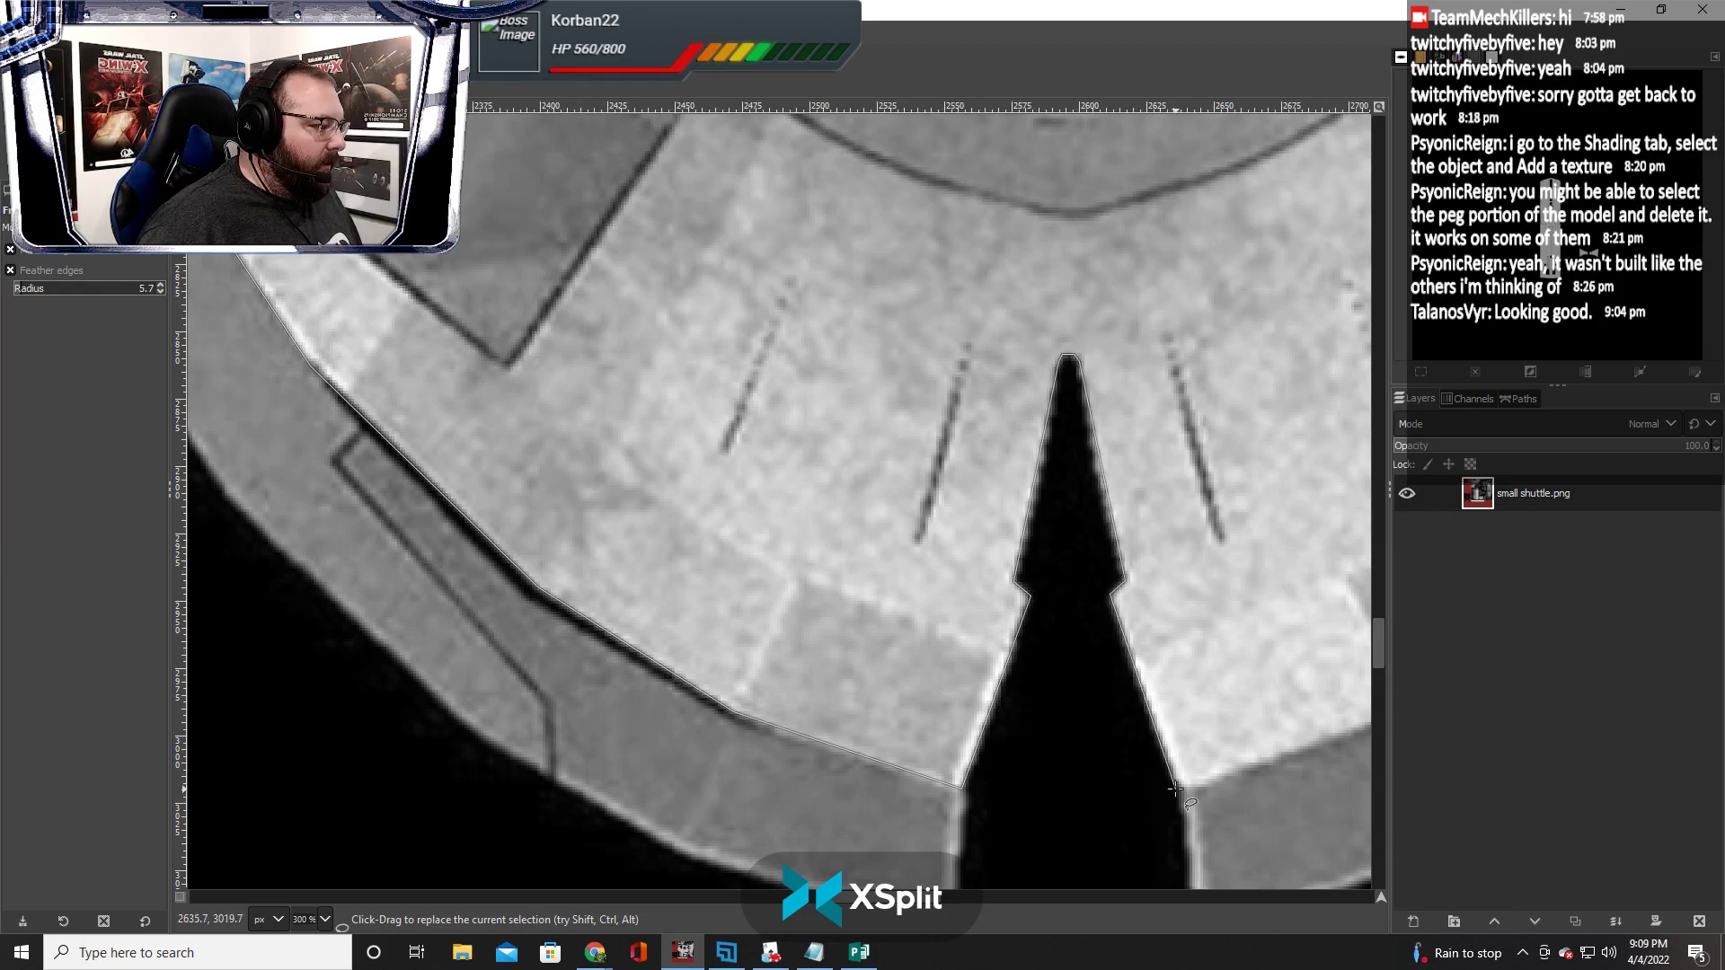
Continue the outline along the nose piece's lower-right edge, following the dark seam towards the right bright tip
scroll(1191, 746, right, 3)
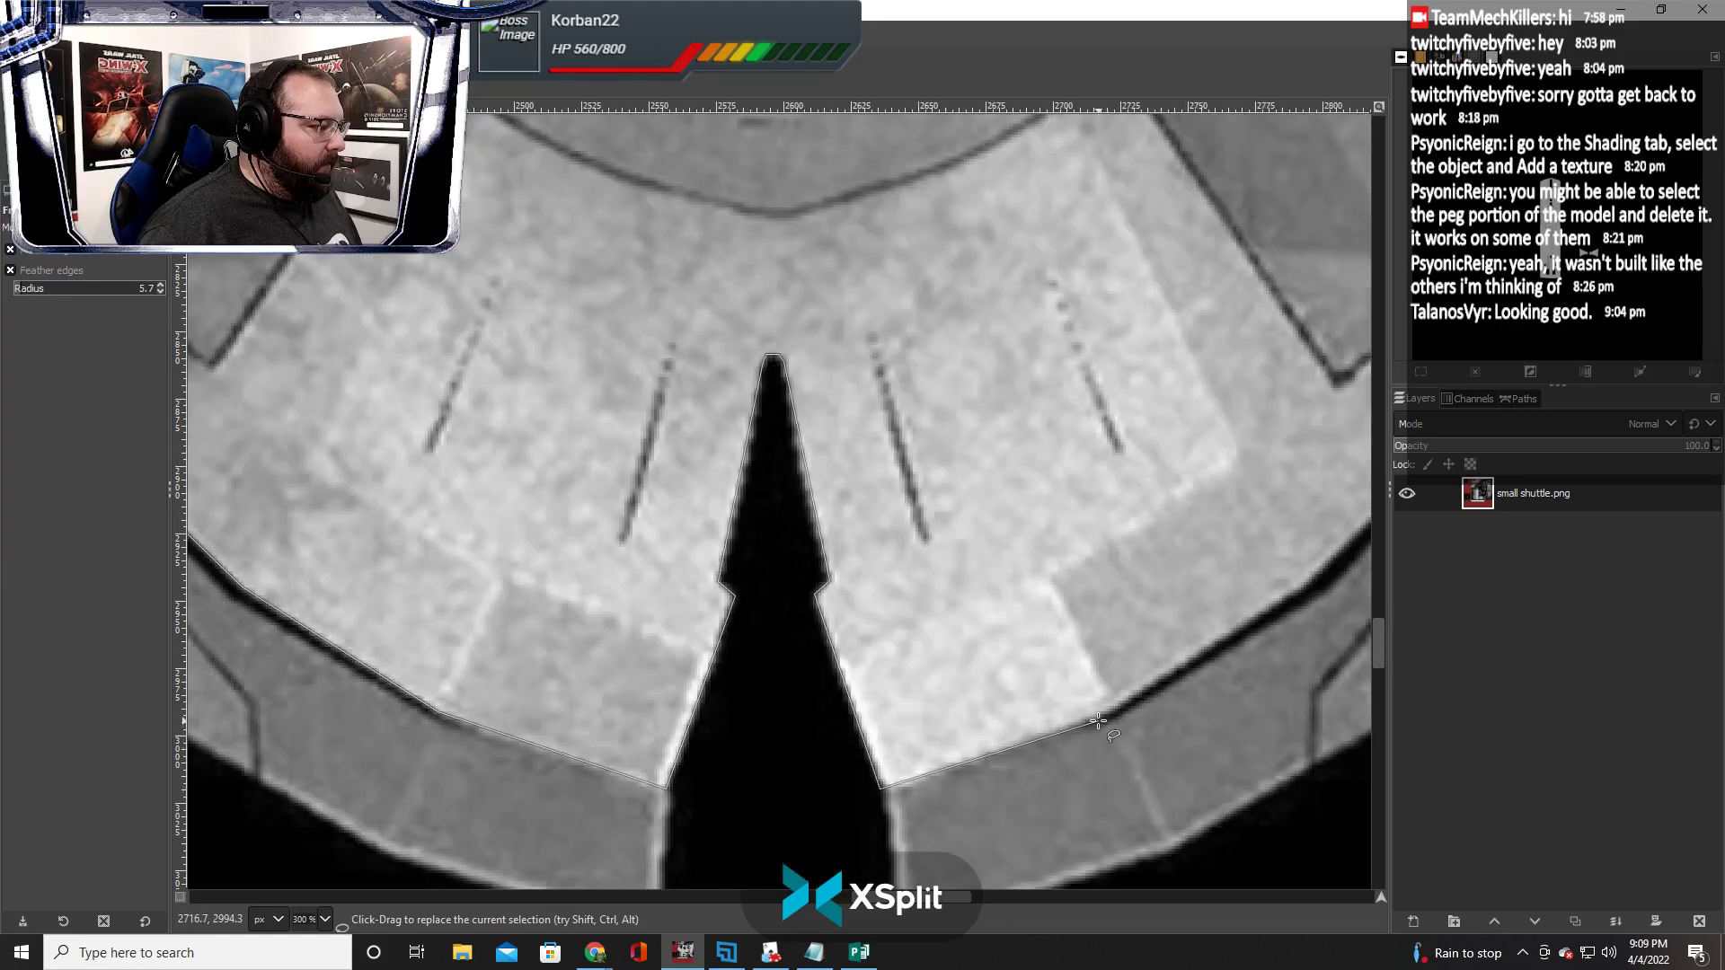
click(1098, 719)
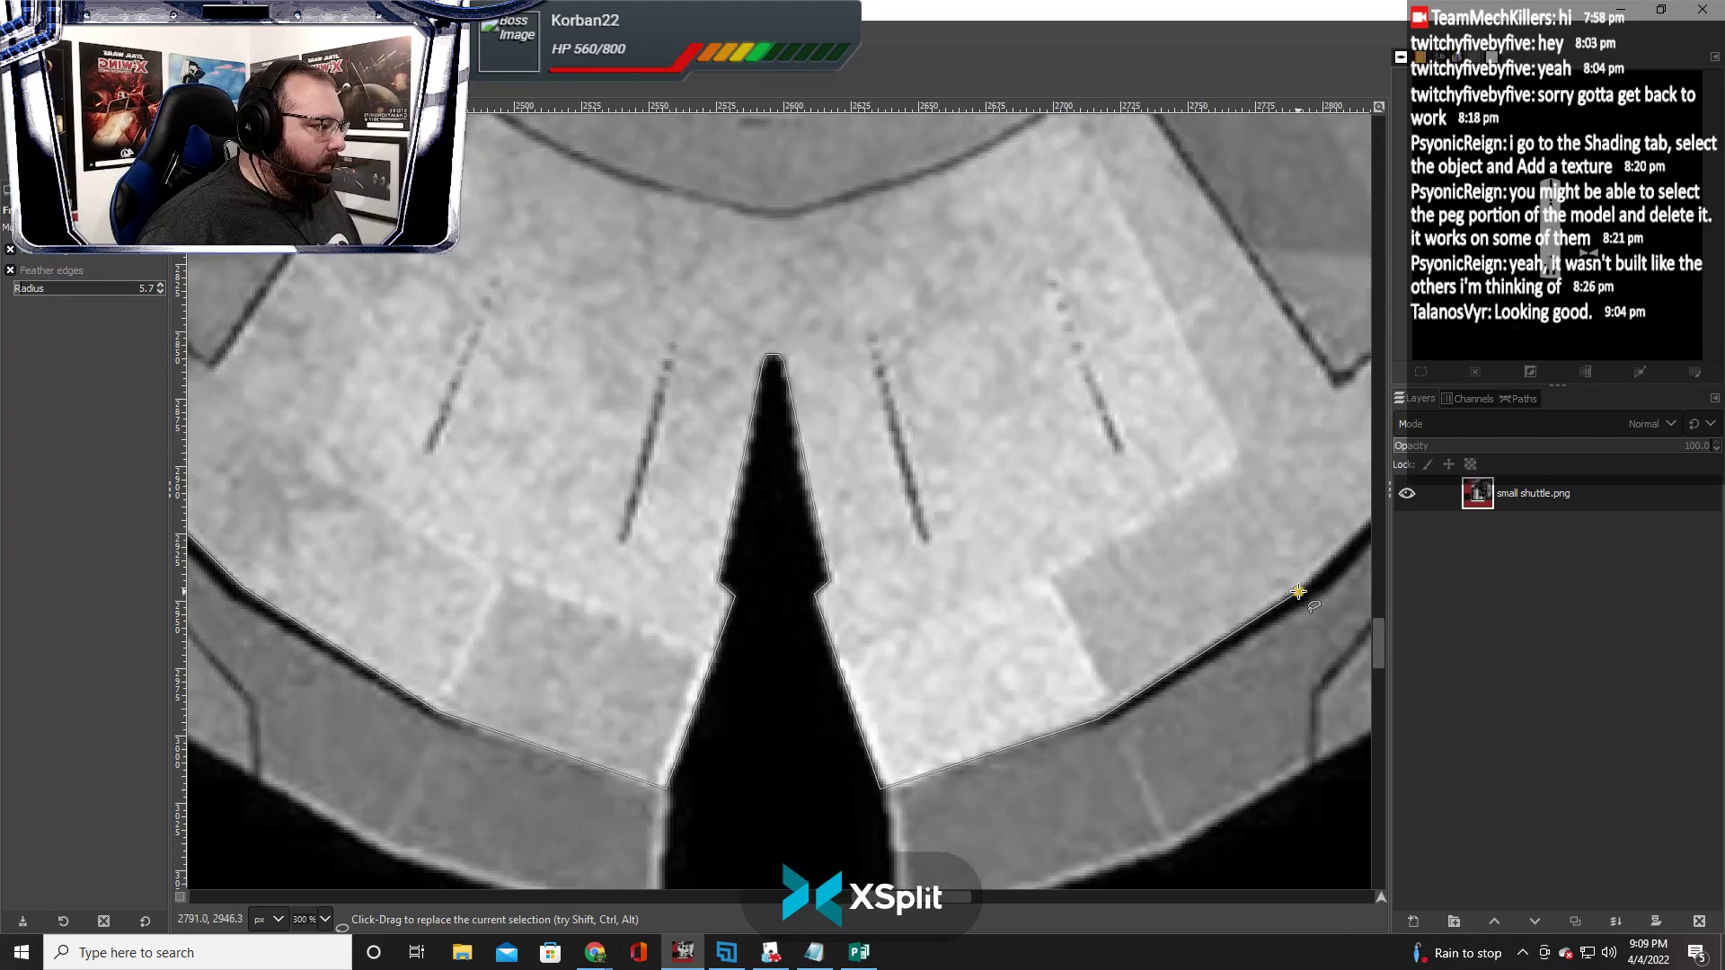
click(1298, 593)
scroll(1307, 595, right, 3)
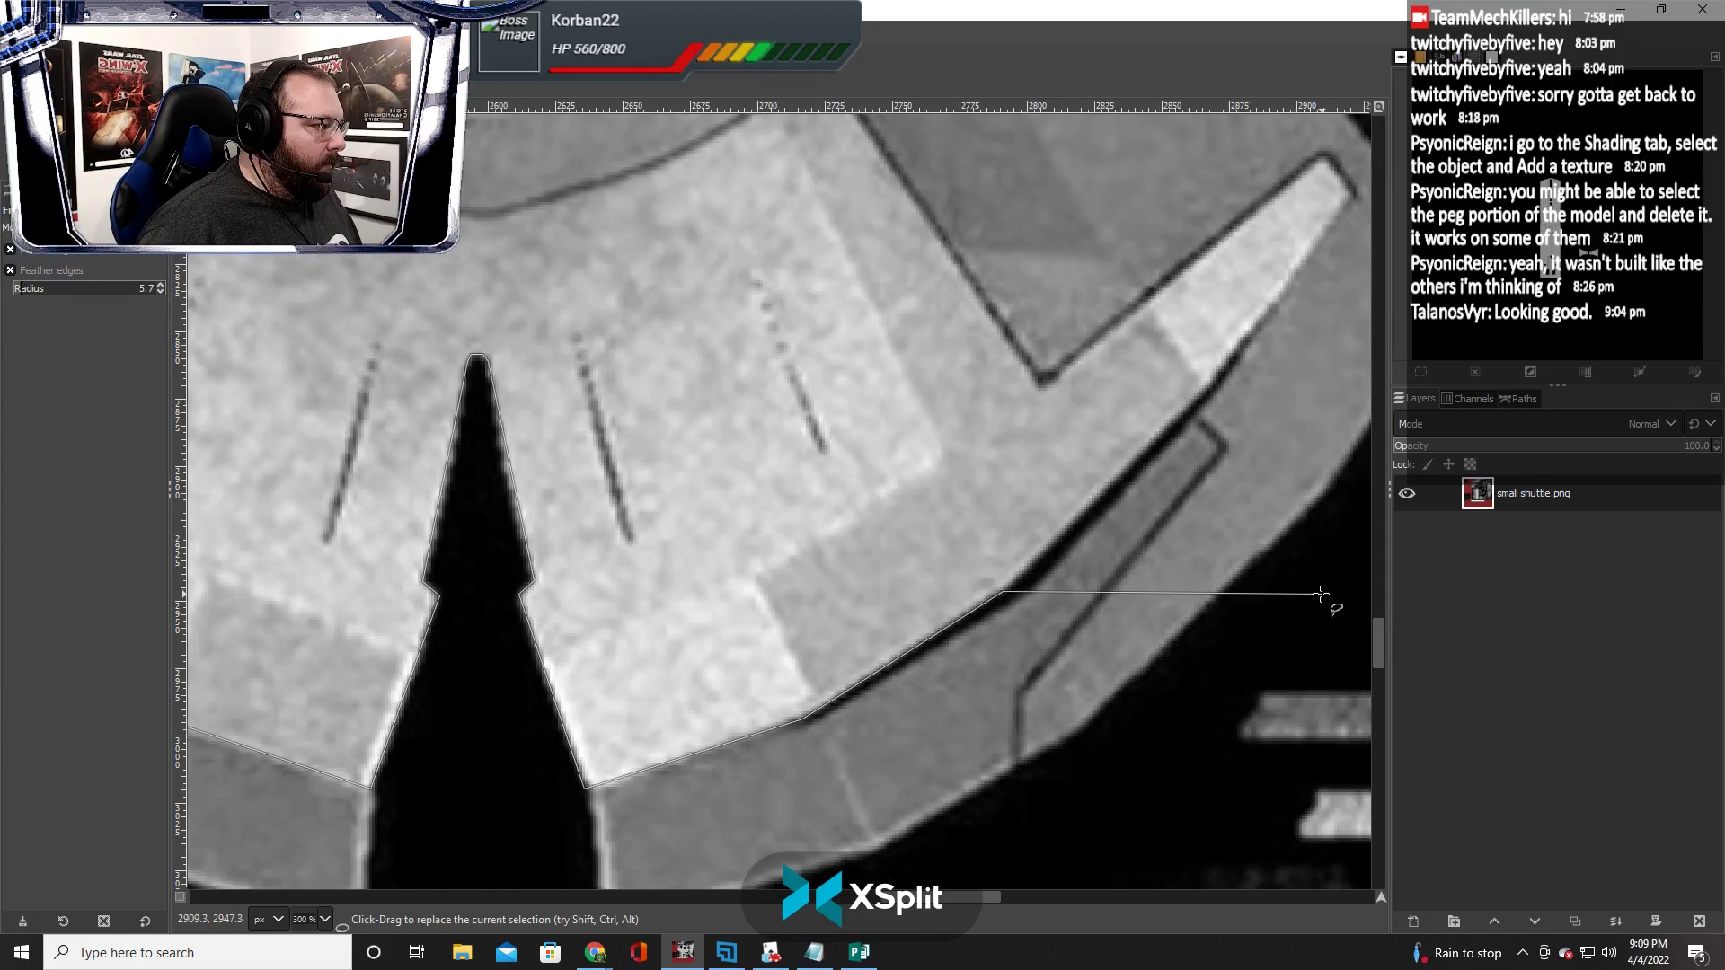
click(1213, 382)
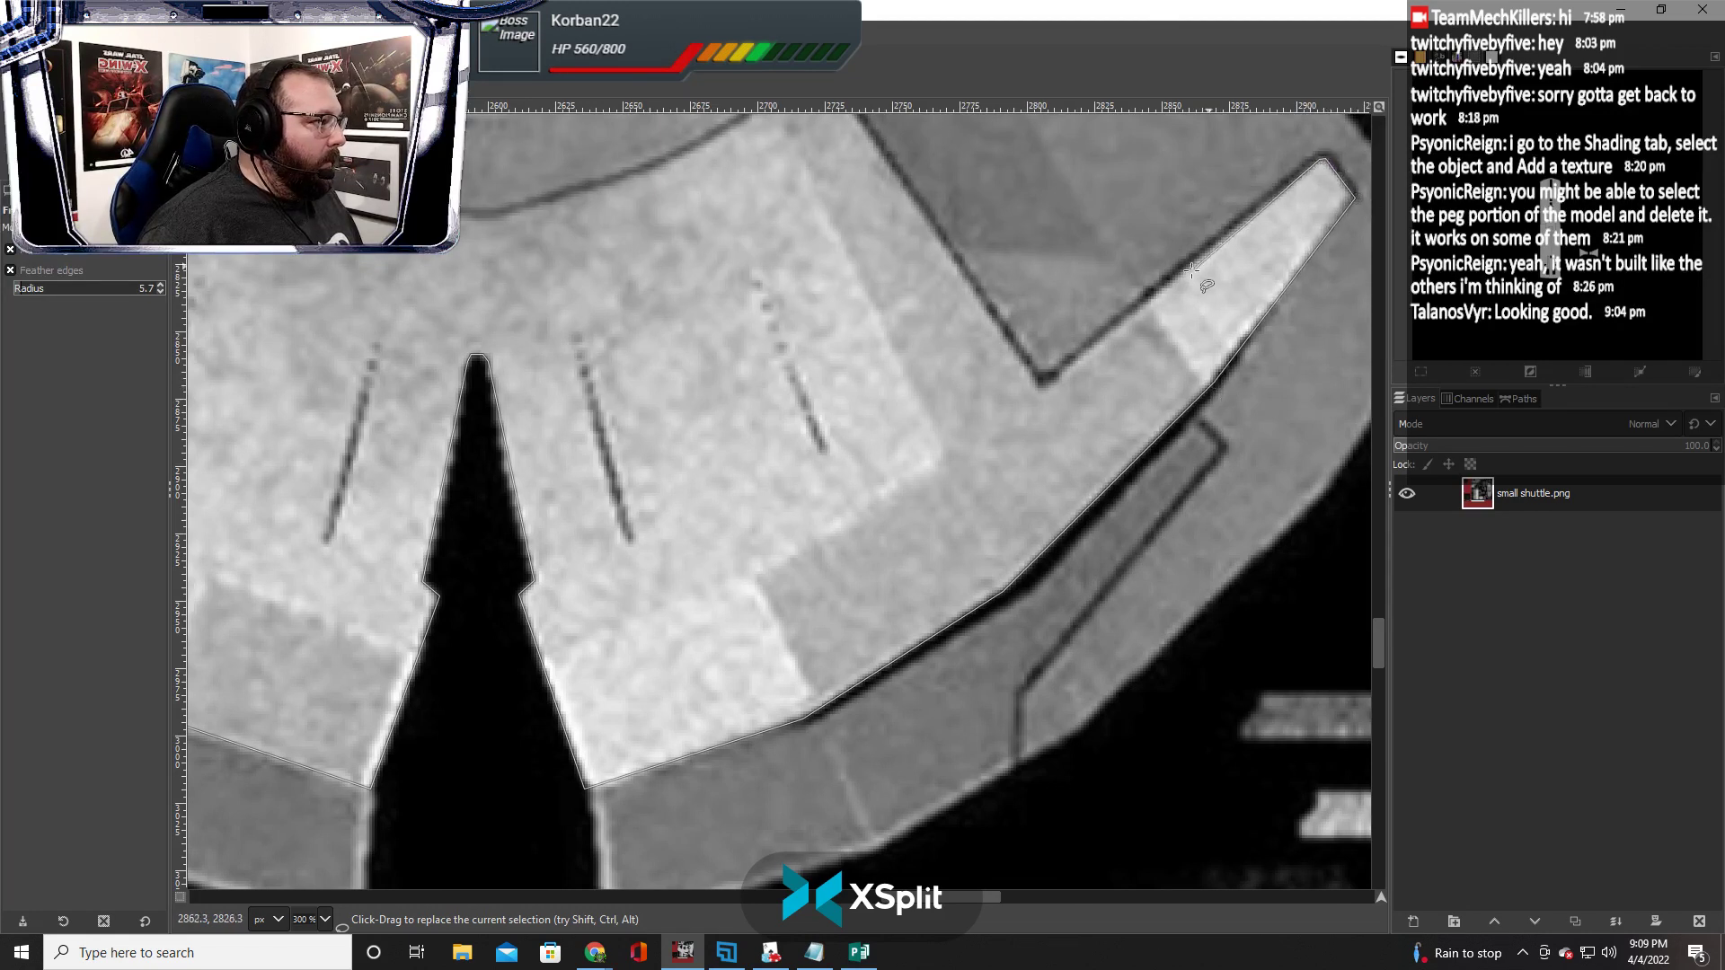
Trace the outline up the nose piece's inner right edge, over the oval panel's upper right edge and around the small centre panel
click(1044, 388)
scroll(935, 333, up, 2)
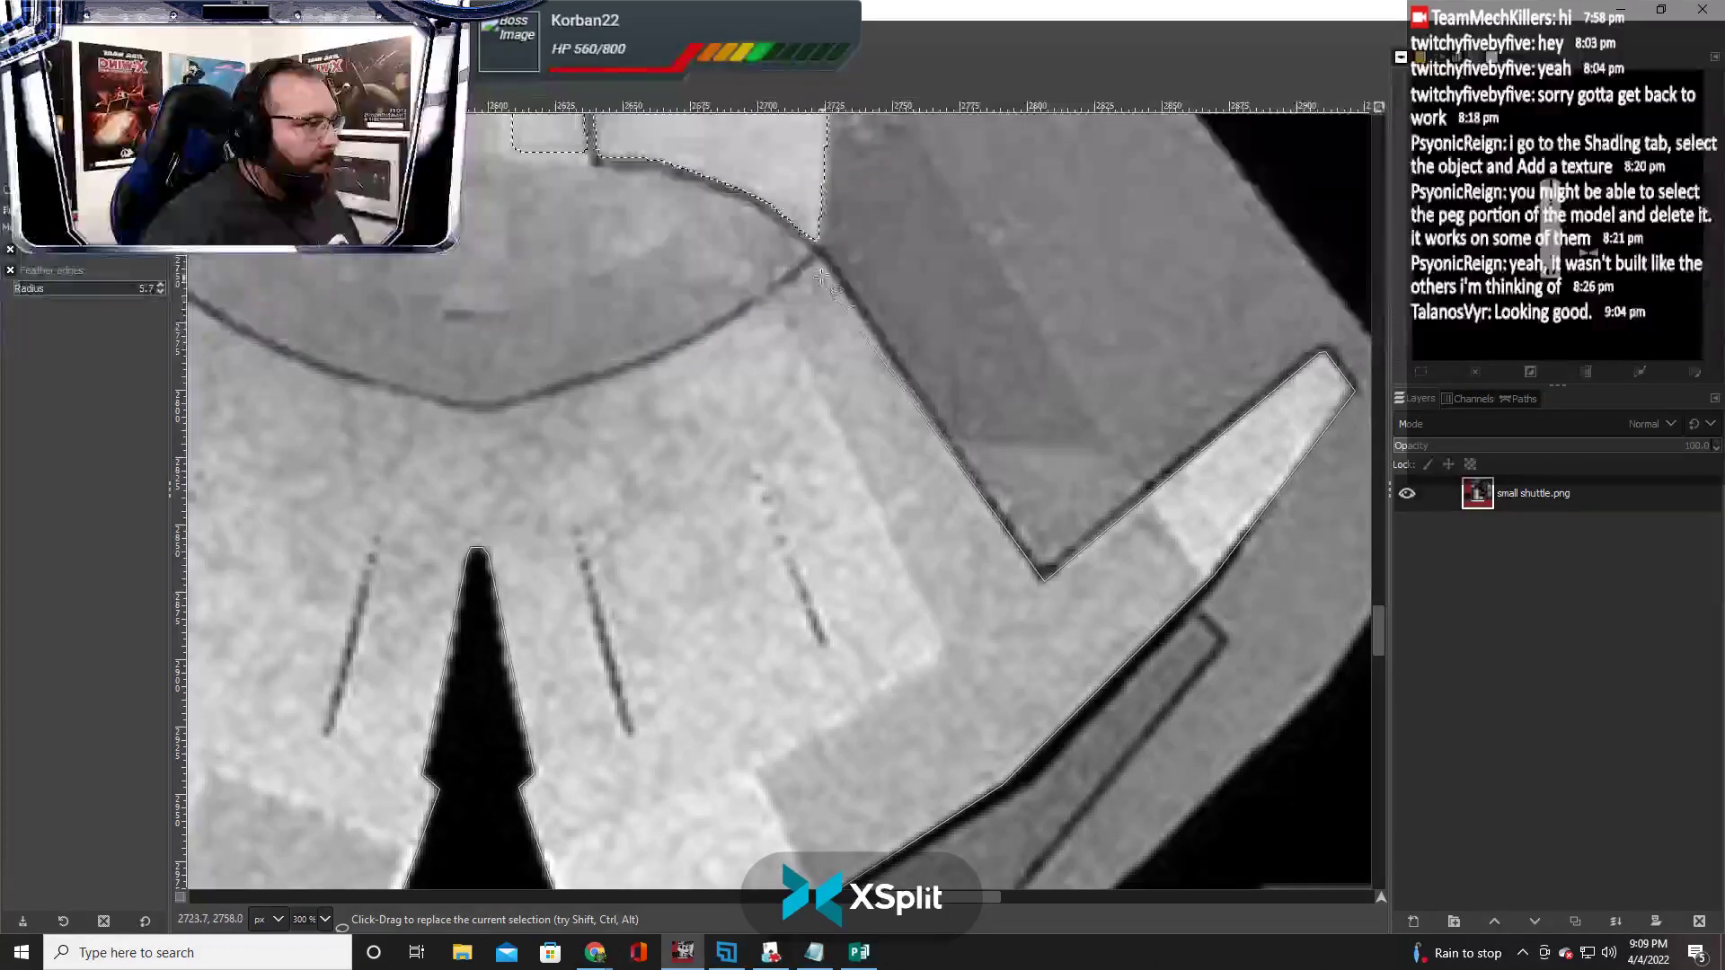
click(760, 299)
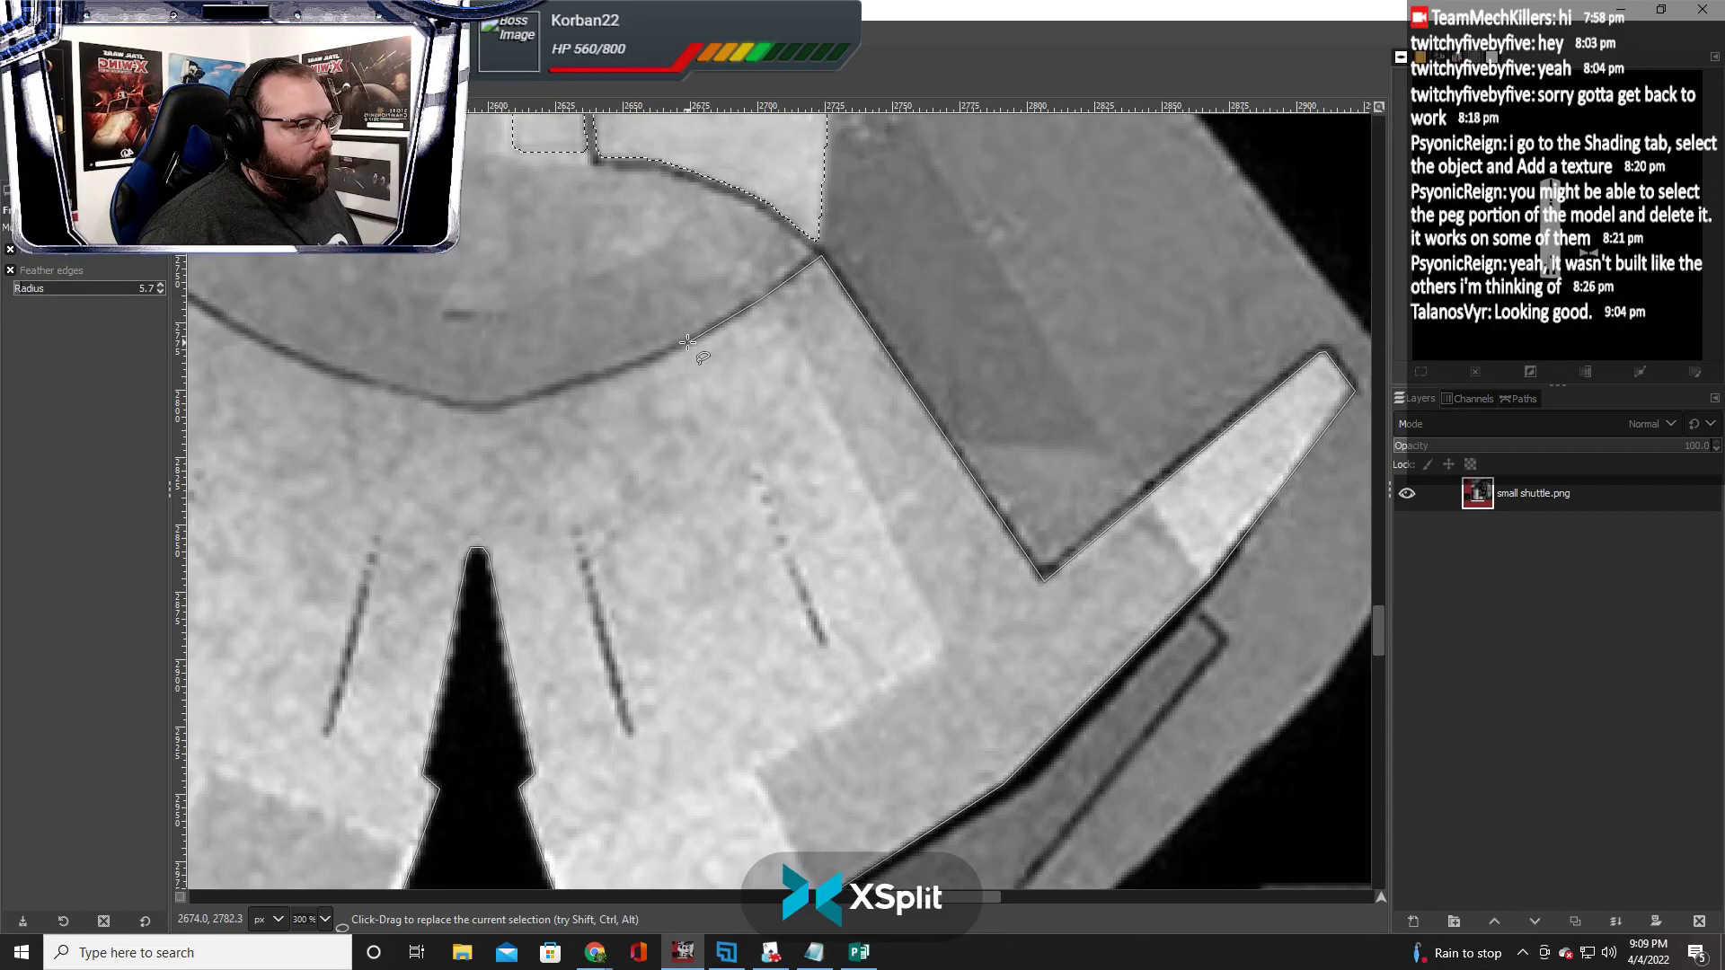
click(687, 343)
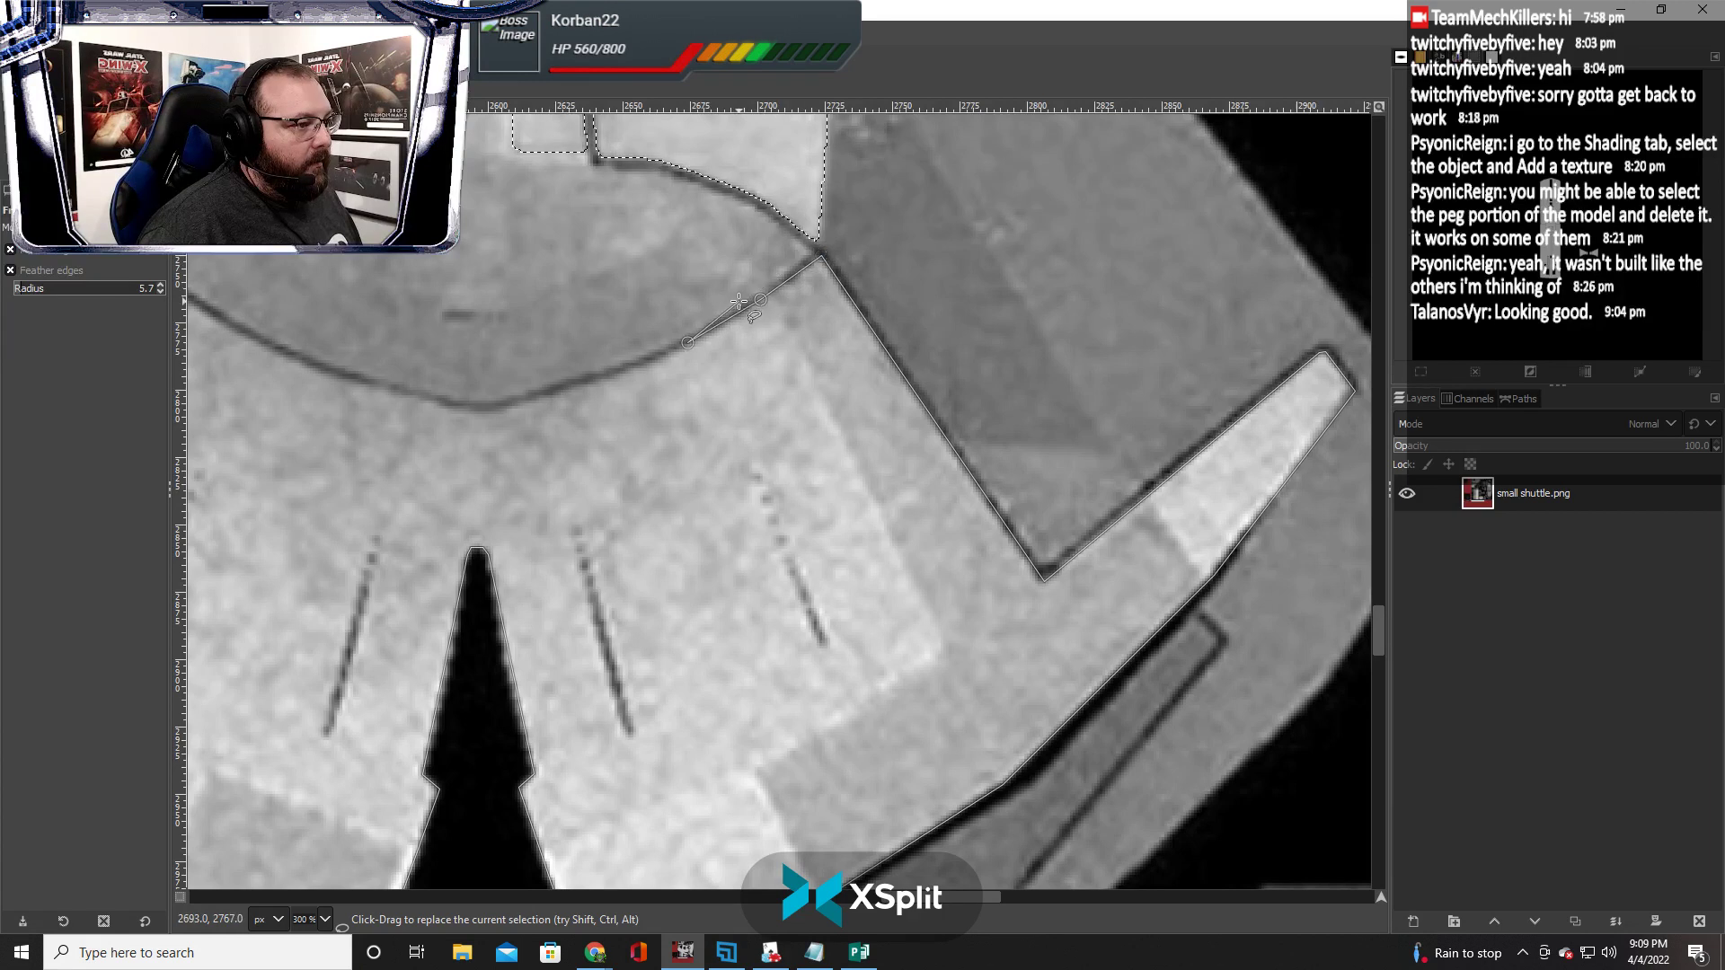
key(BackSpace)
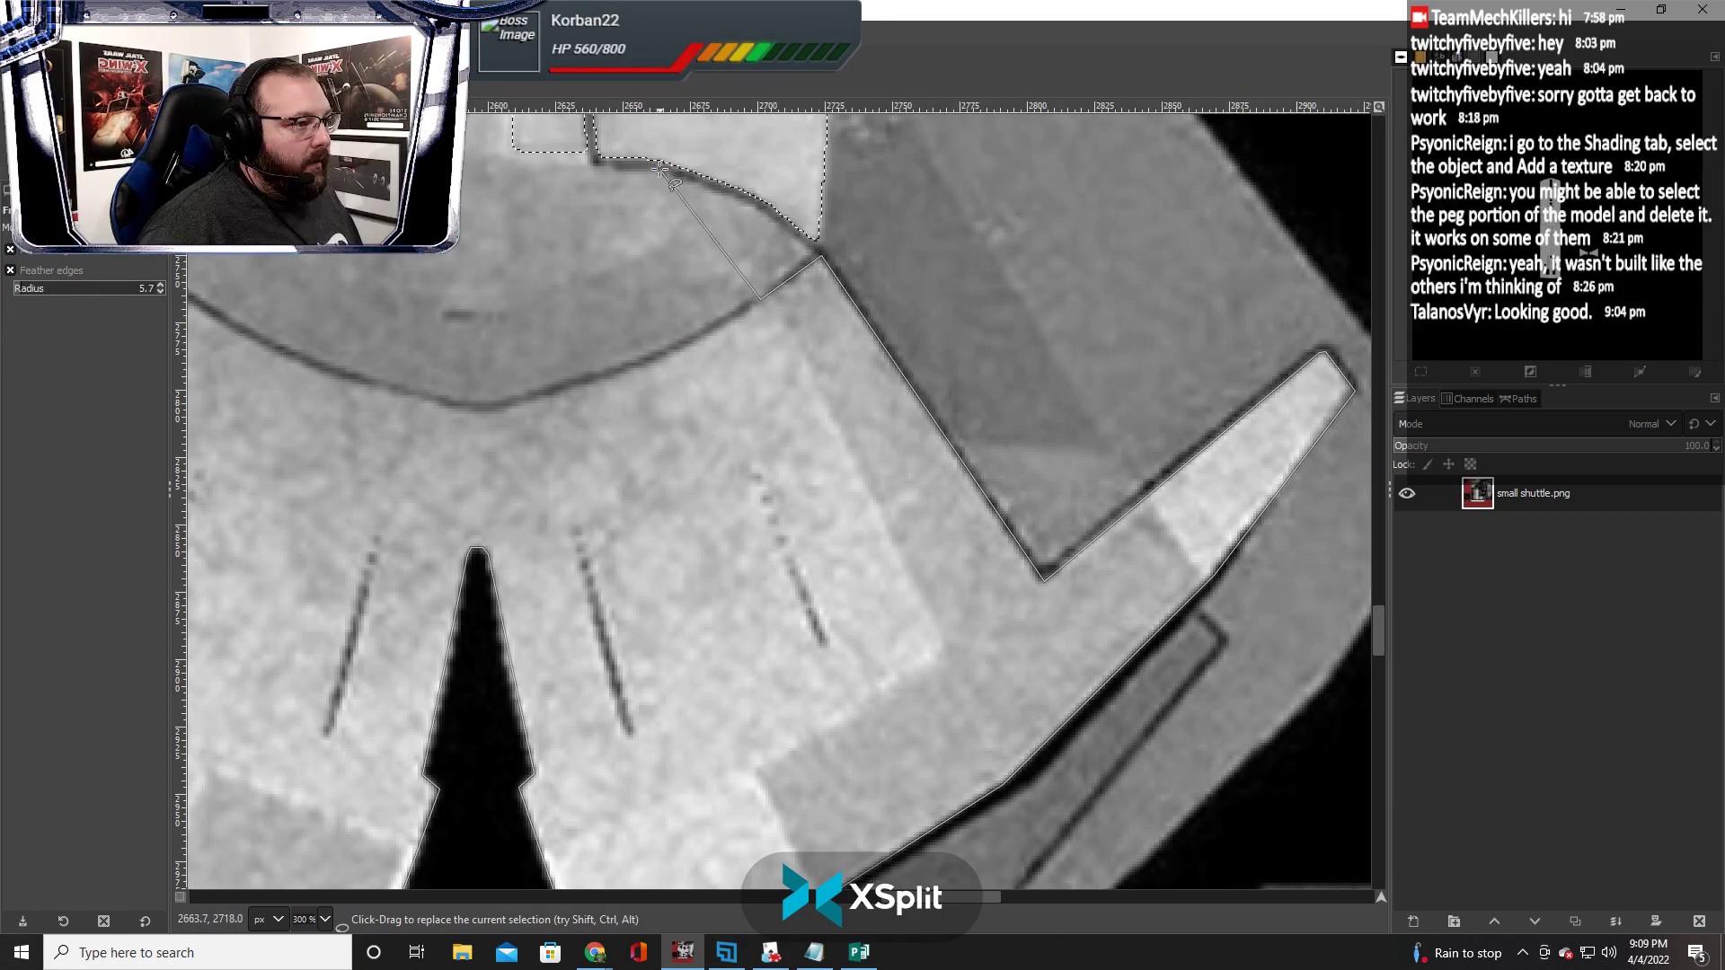
drag(760, 299, 760, 207)
scroll(759, 207, up, 4)
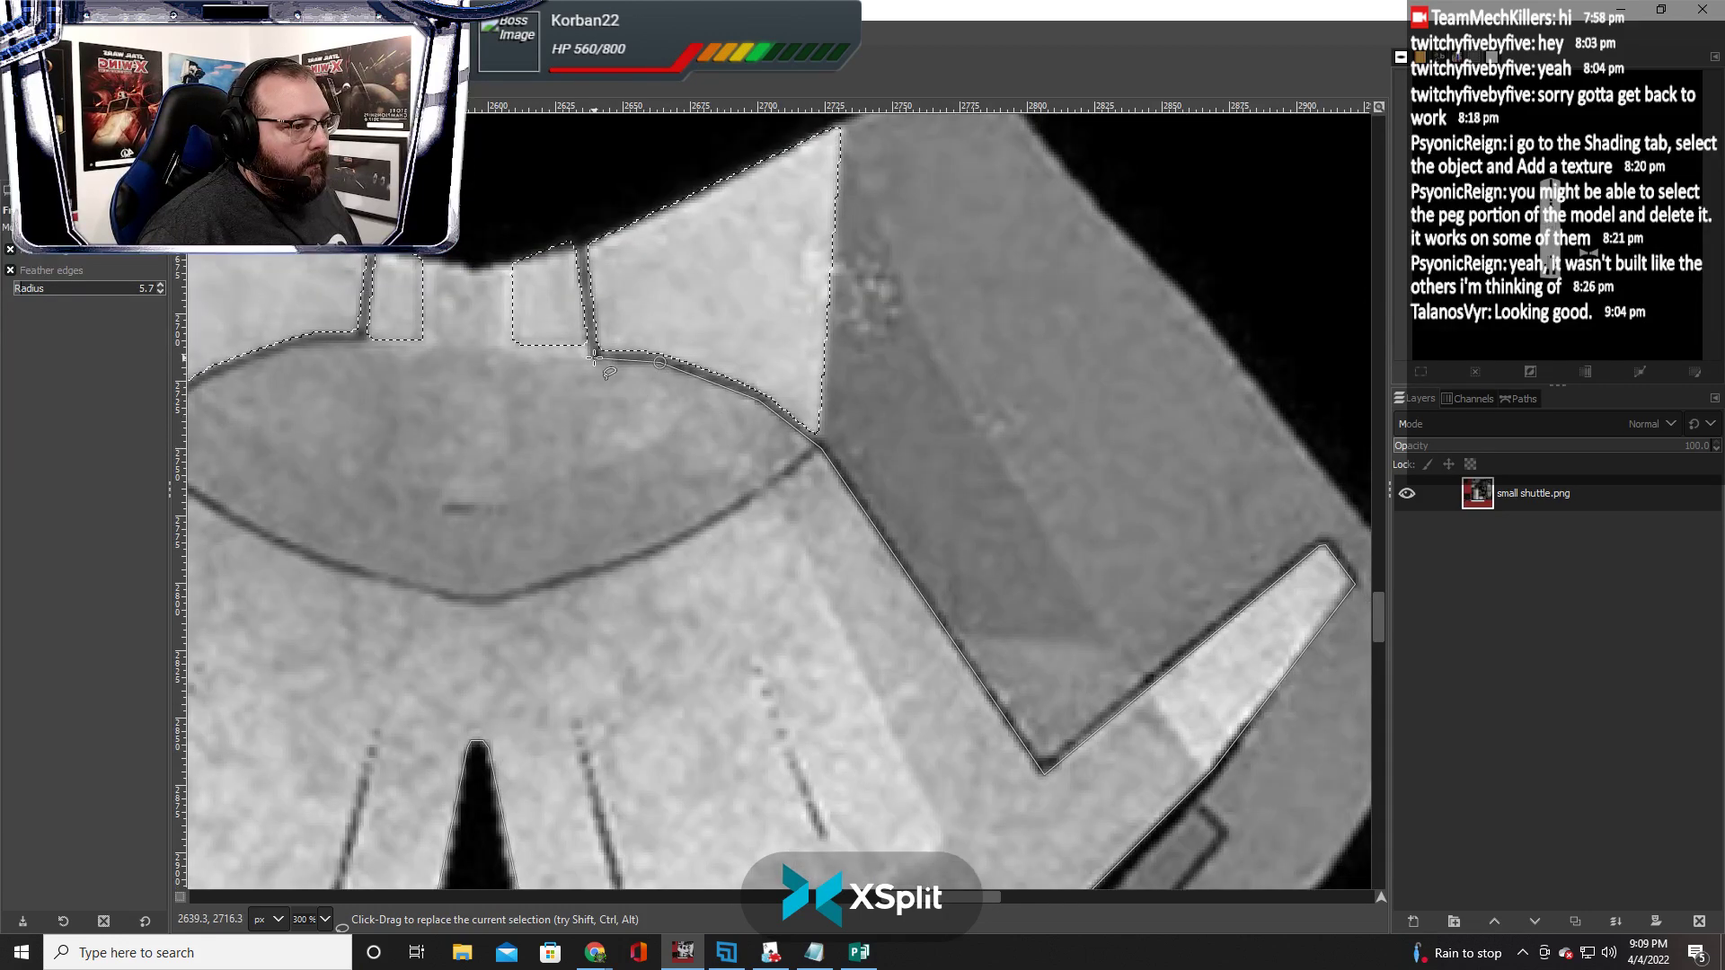
key(Return)
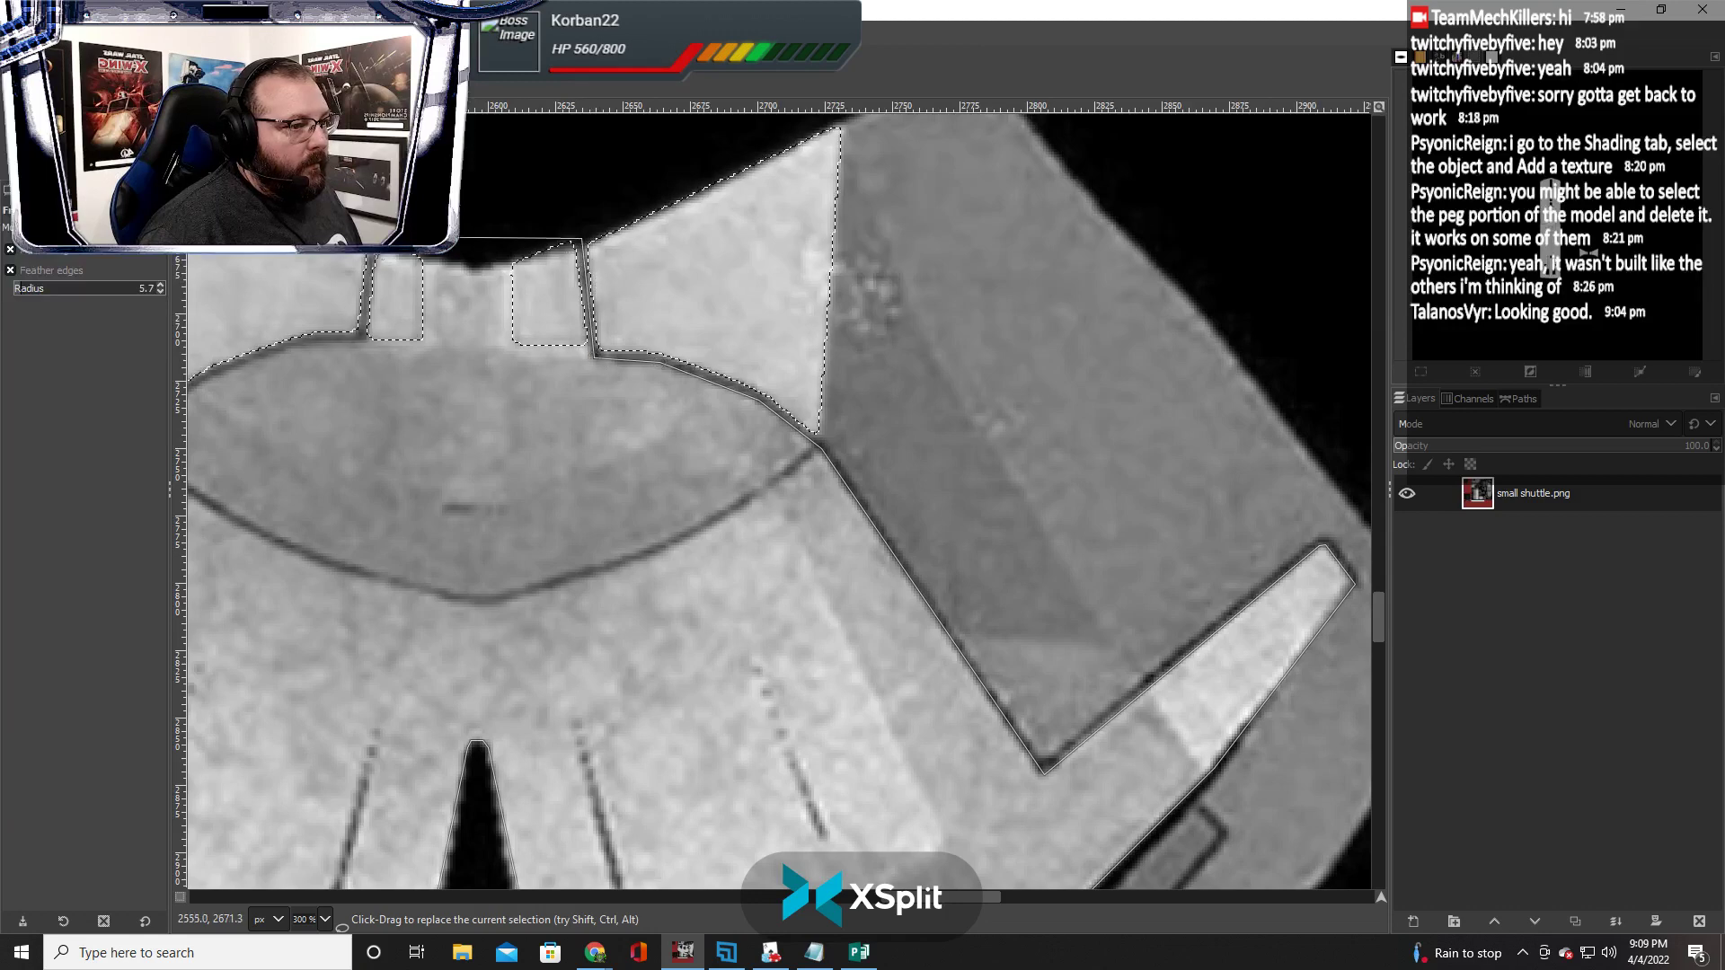
Trace back along the oval's upper left edge and the inner left seam, and close the outline to add the nose area to the selection
click(363, 339)
scroll(382, 405, left, 5)
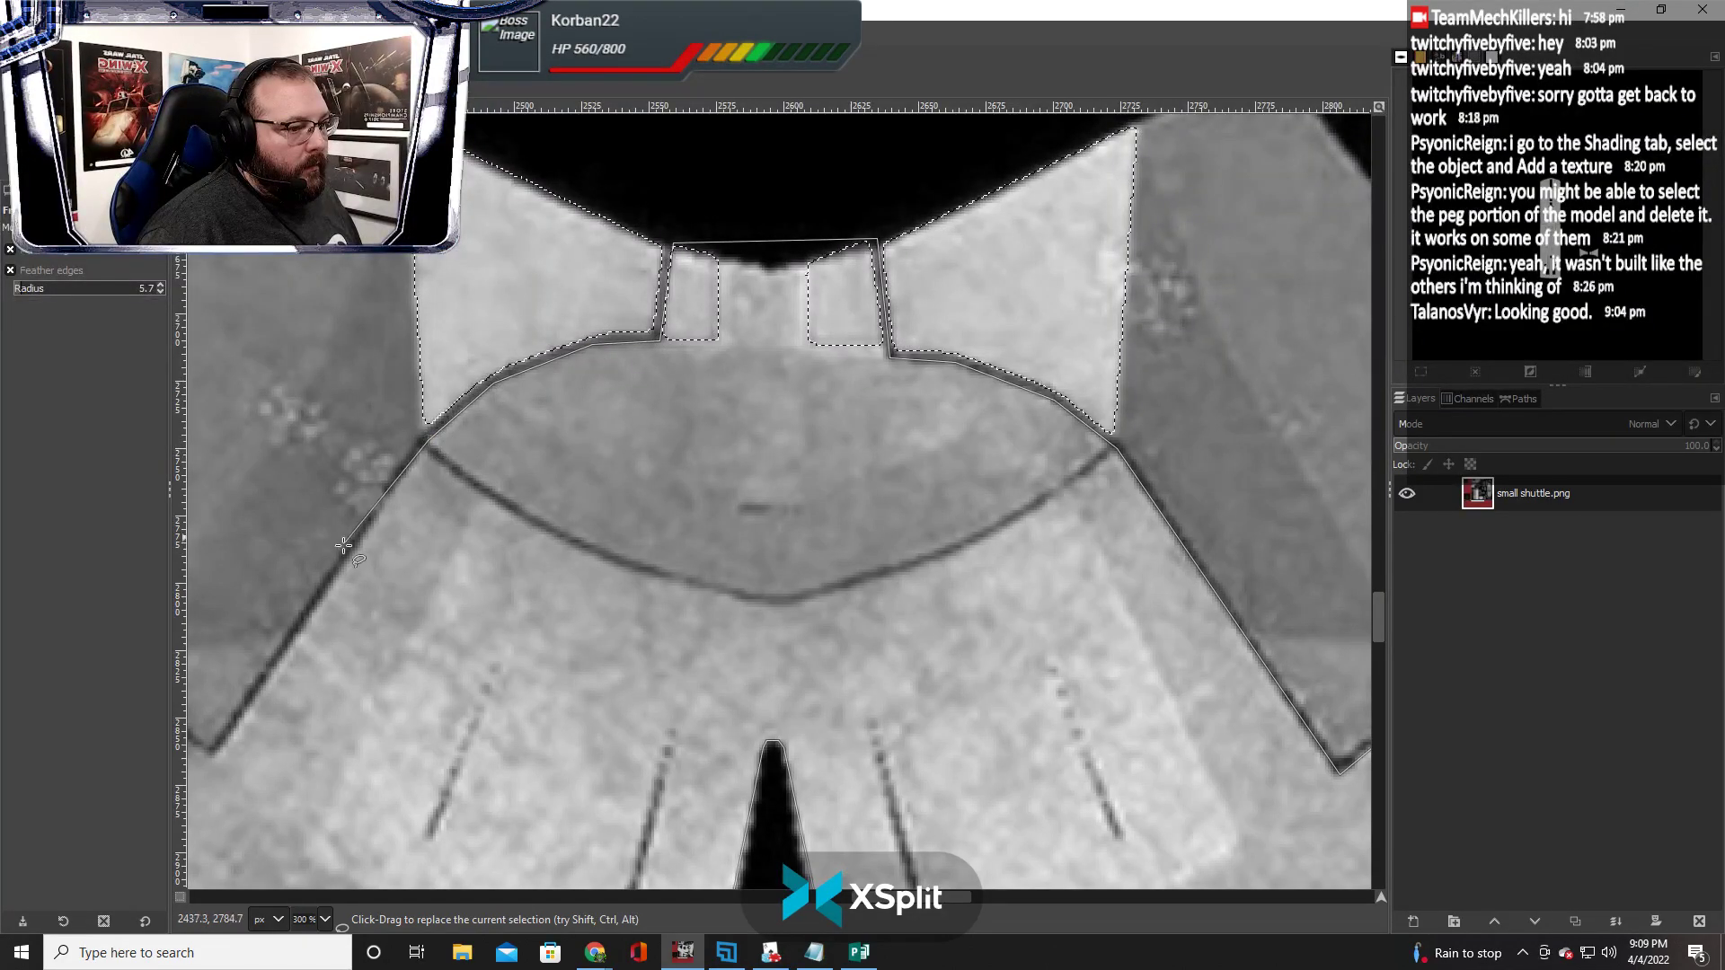
click(214, 751)
scroll(216, 751, left, 5)
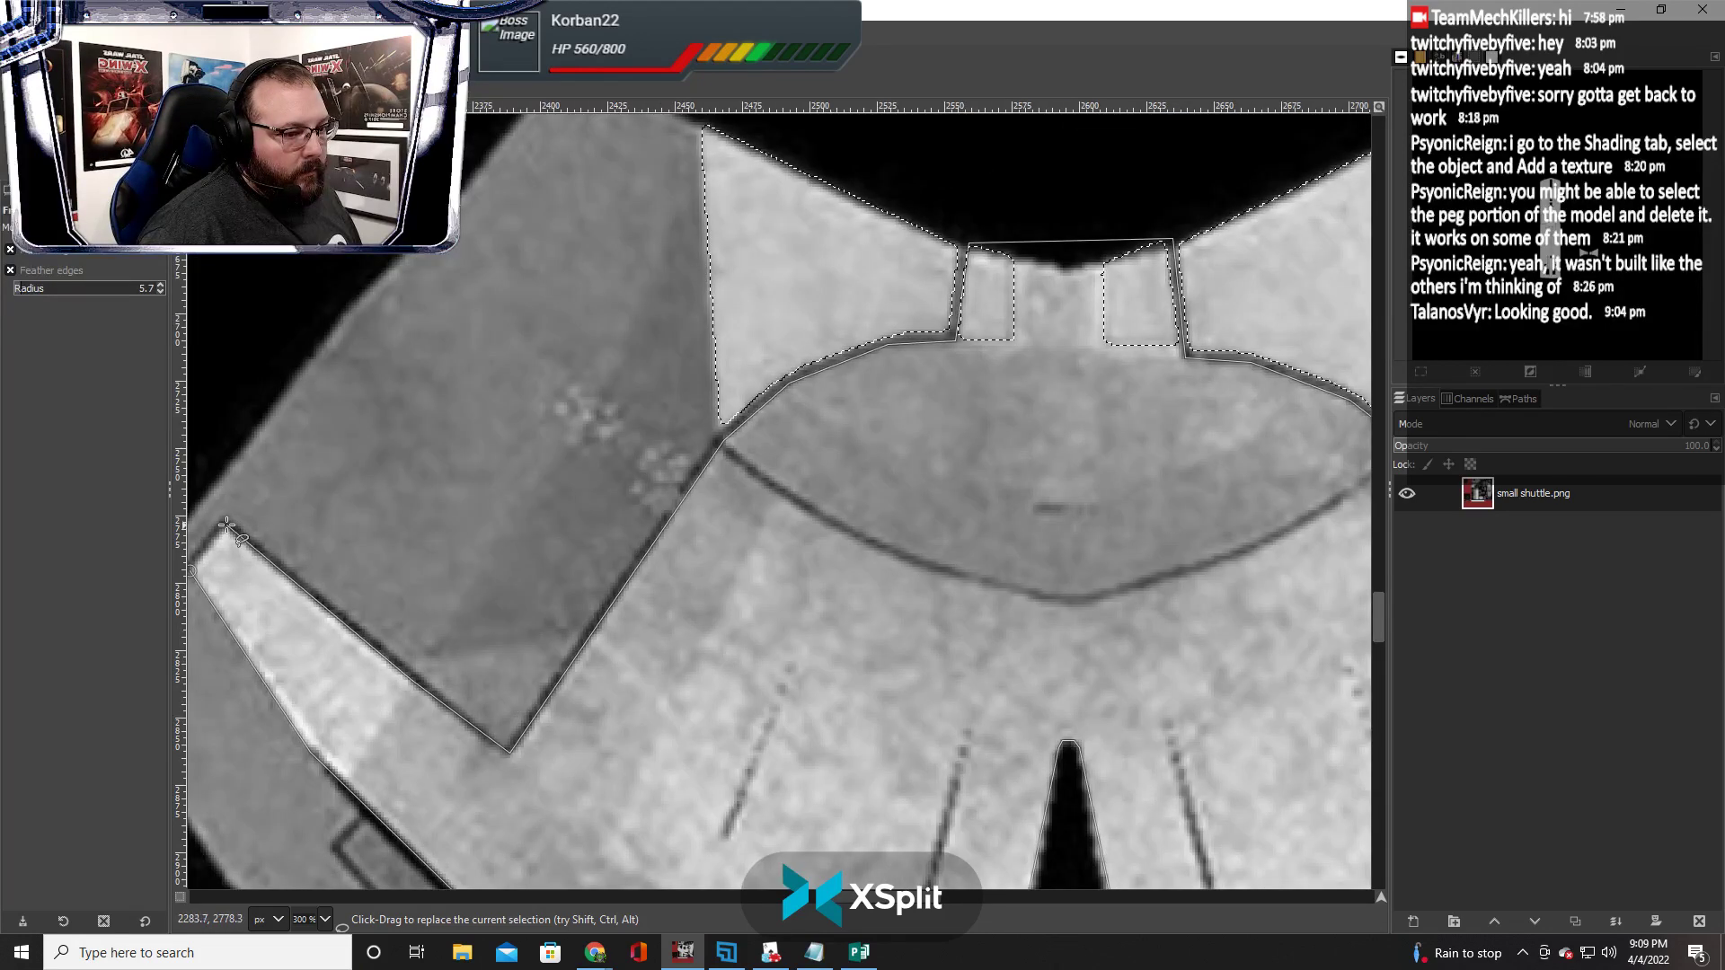
click(190, 568)
key(Return)
Check the combined hull strip and nose selection across the texture, then invert the selection
scroll(539, 611, down, 5)
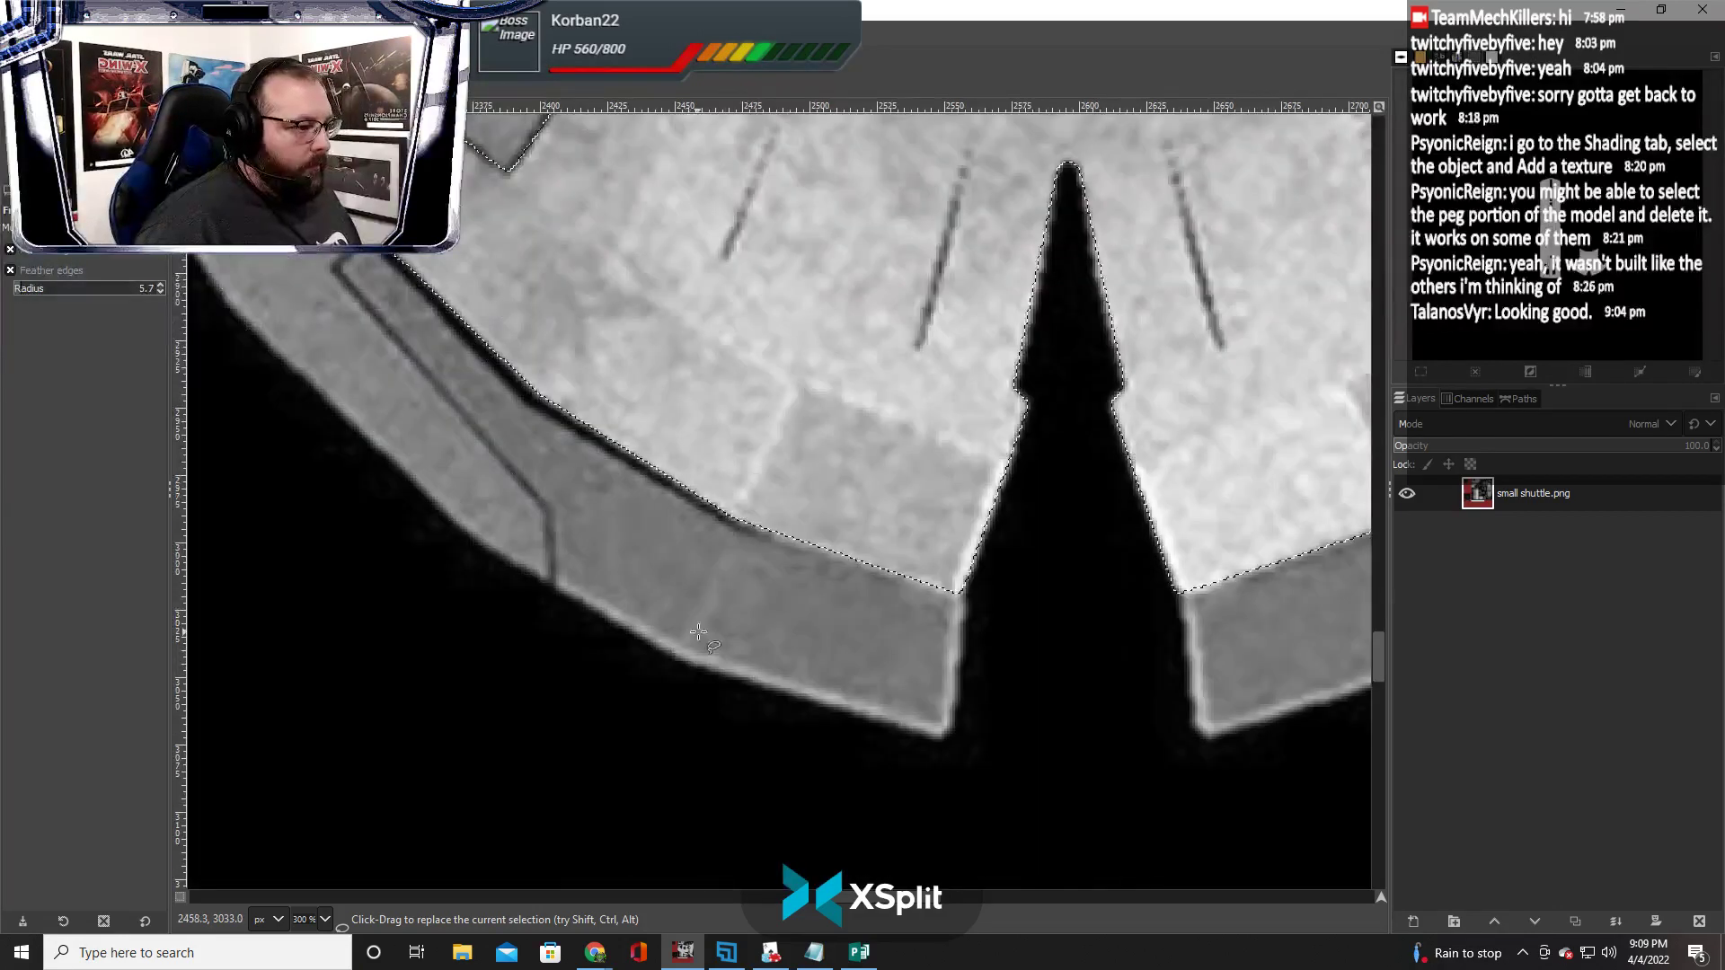
scroll(757, 627, right, 5)
scroll(757, 627, down, 4)
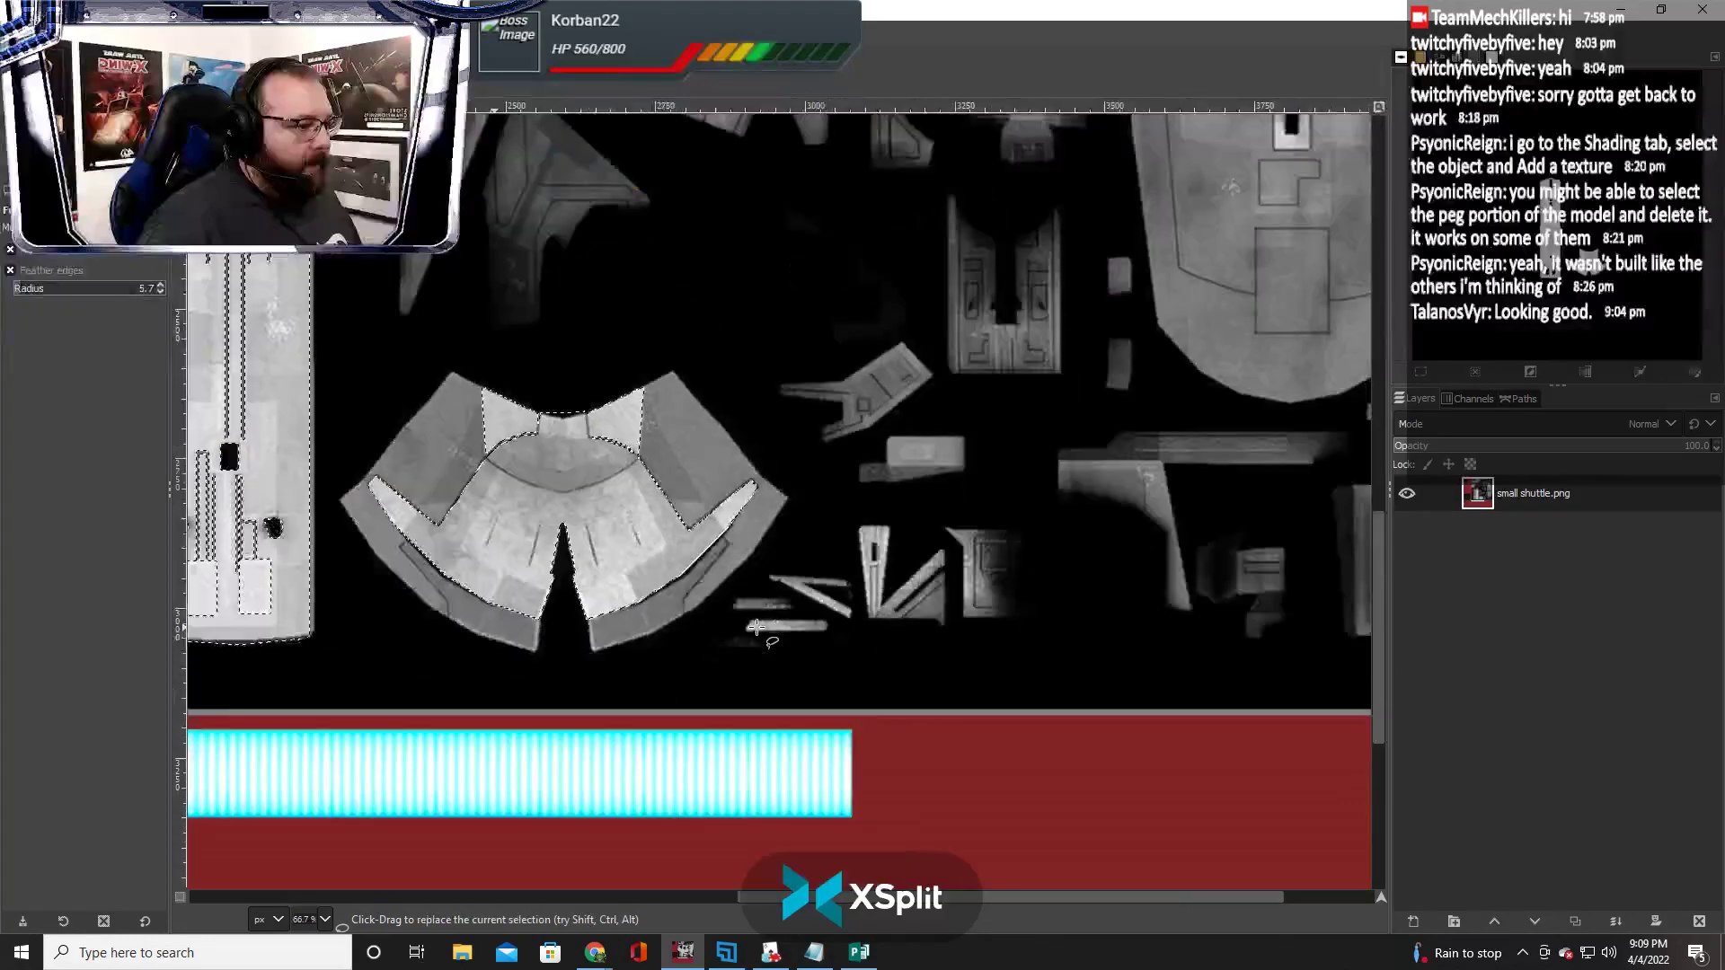
scroll(758, 627, down, 2)
scroll(757, 627, right, 2)
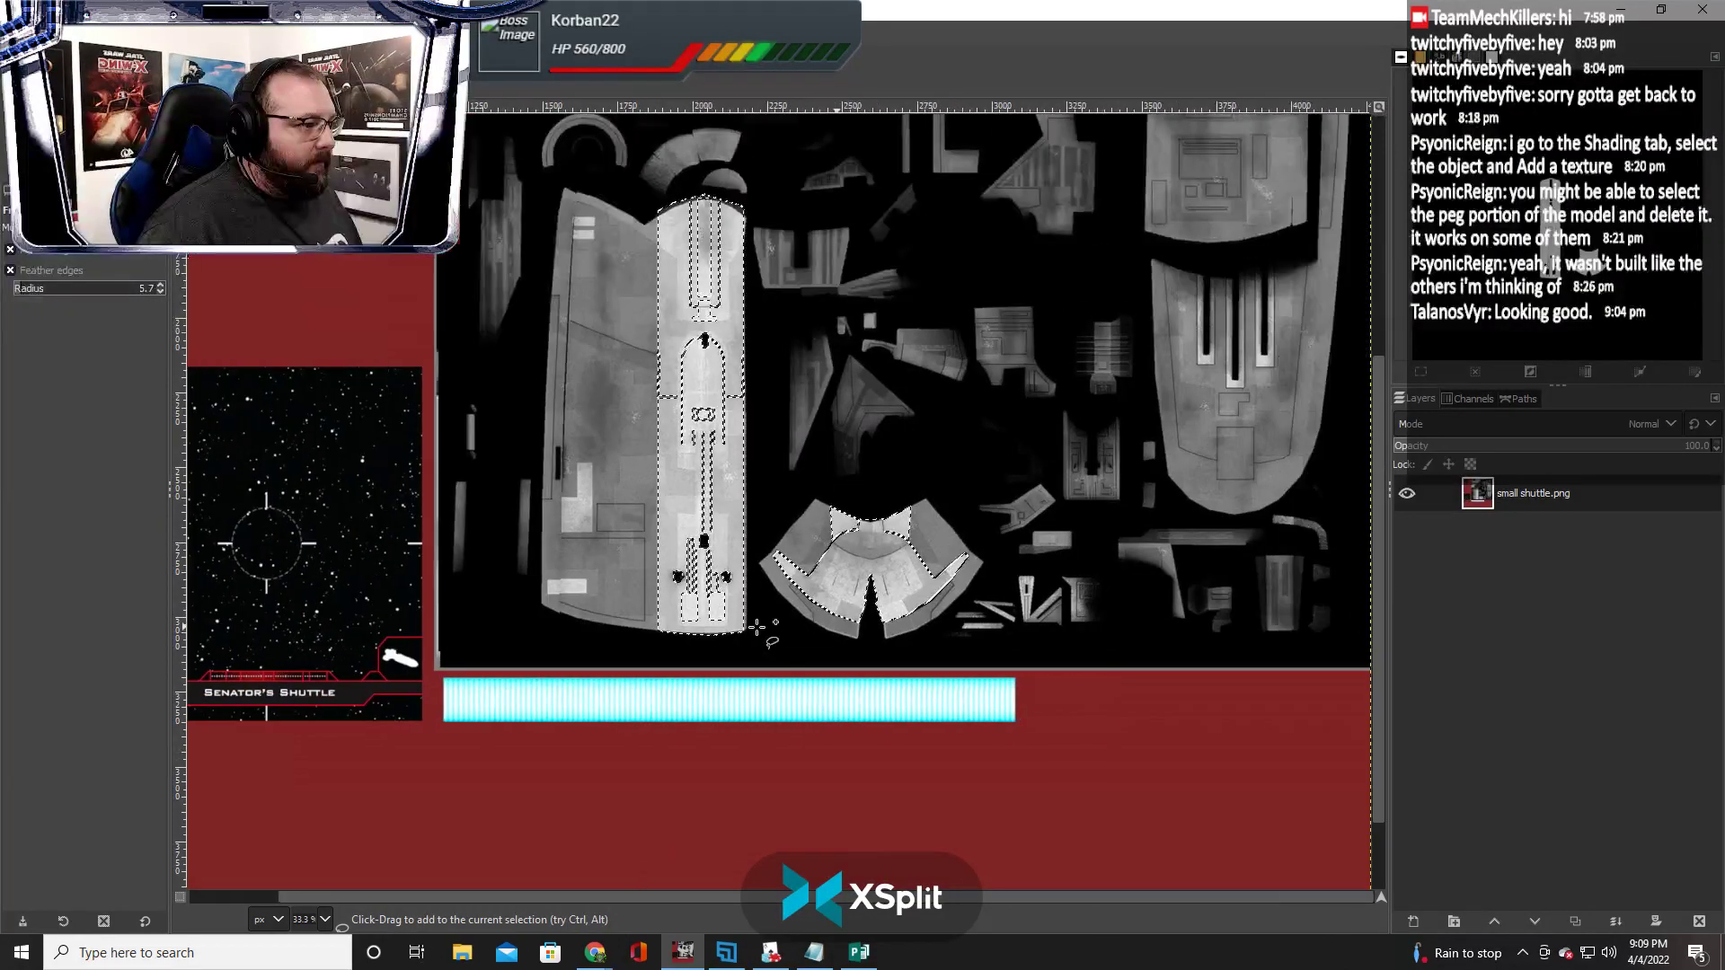
scroll(757, 627, up, 5)
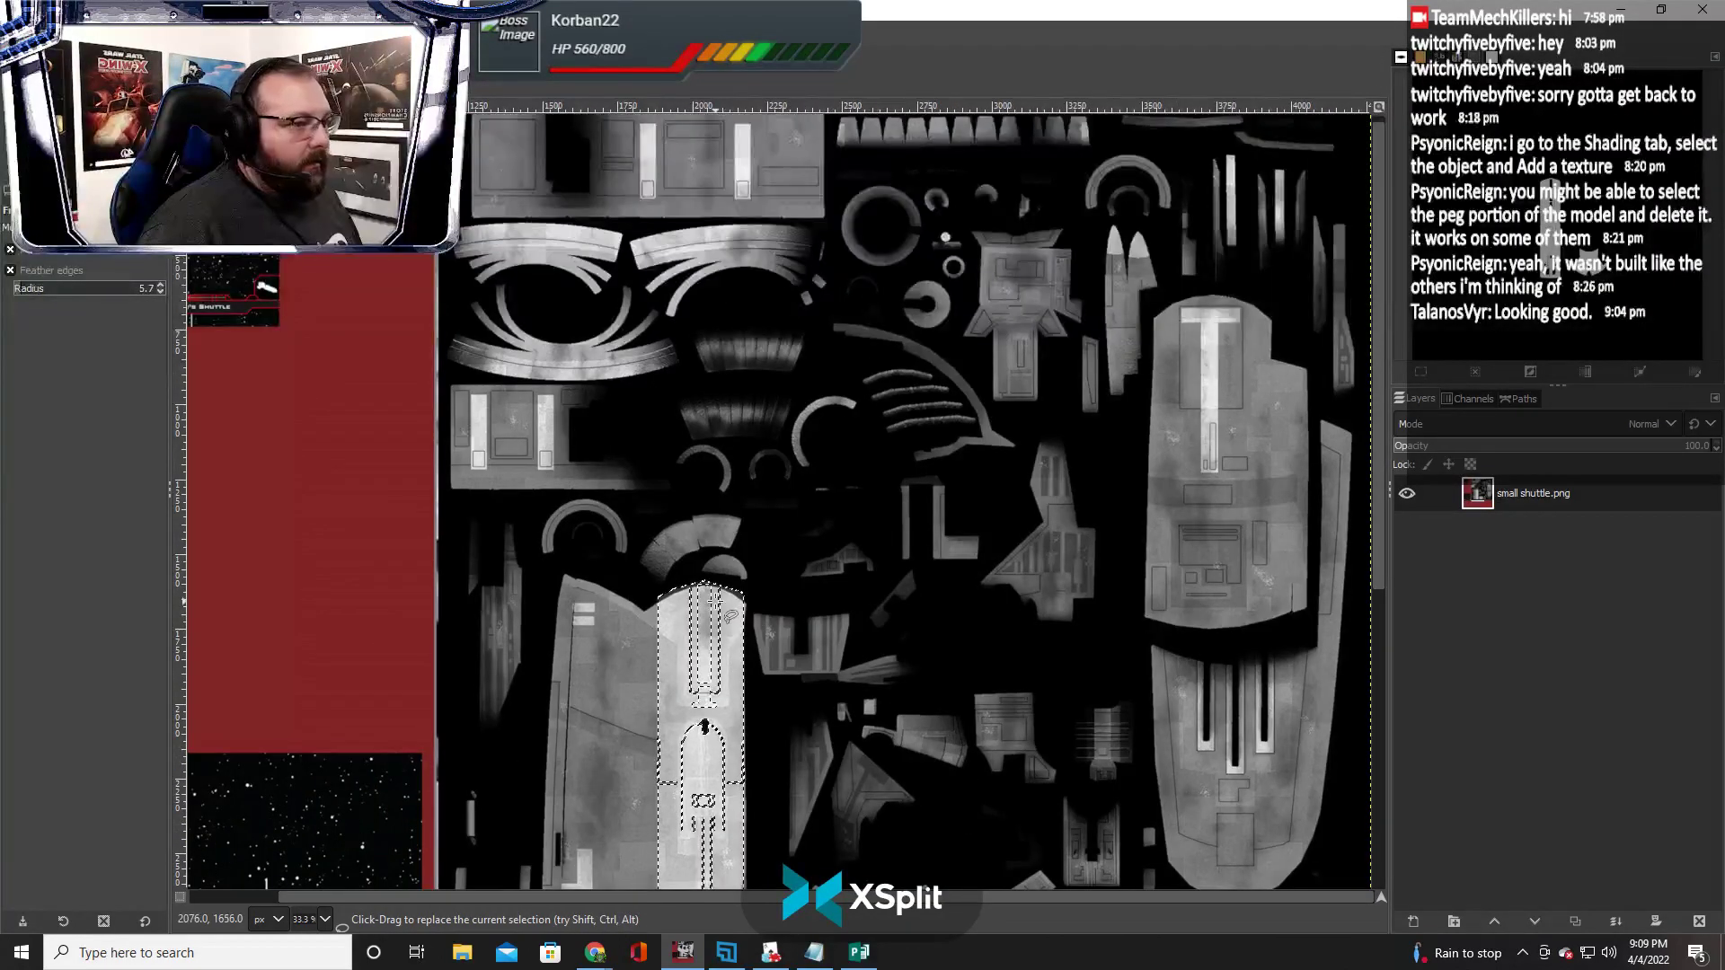
click(75, 28)
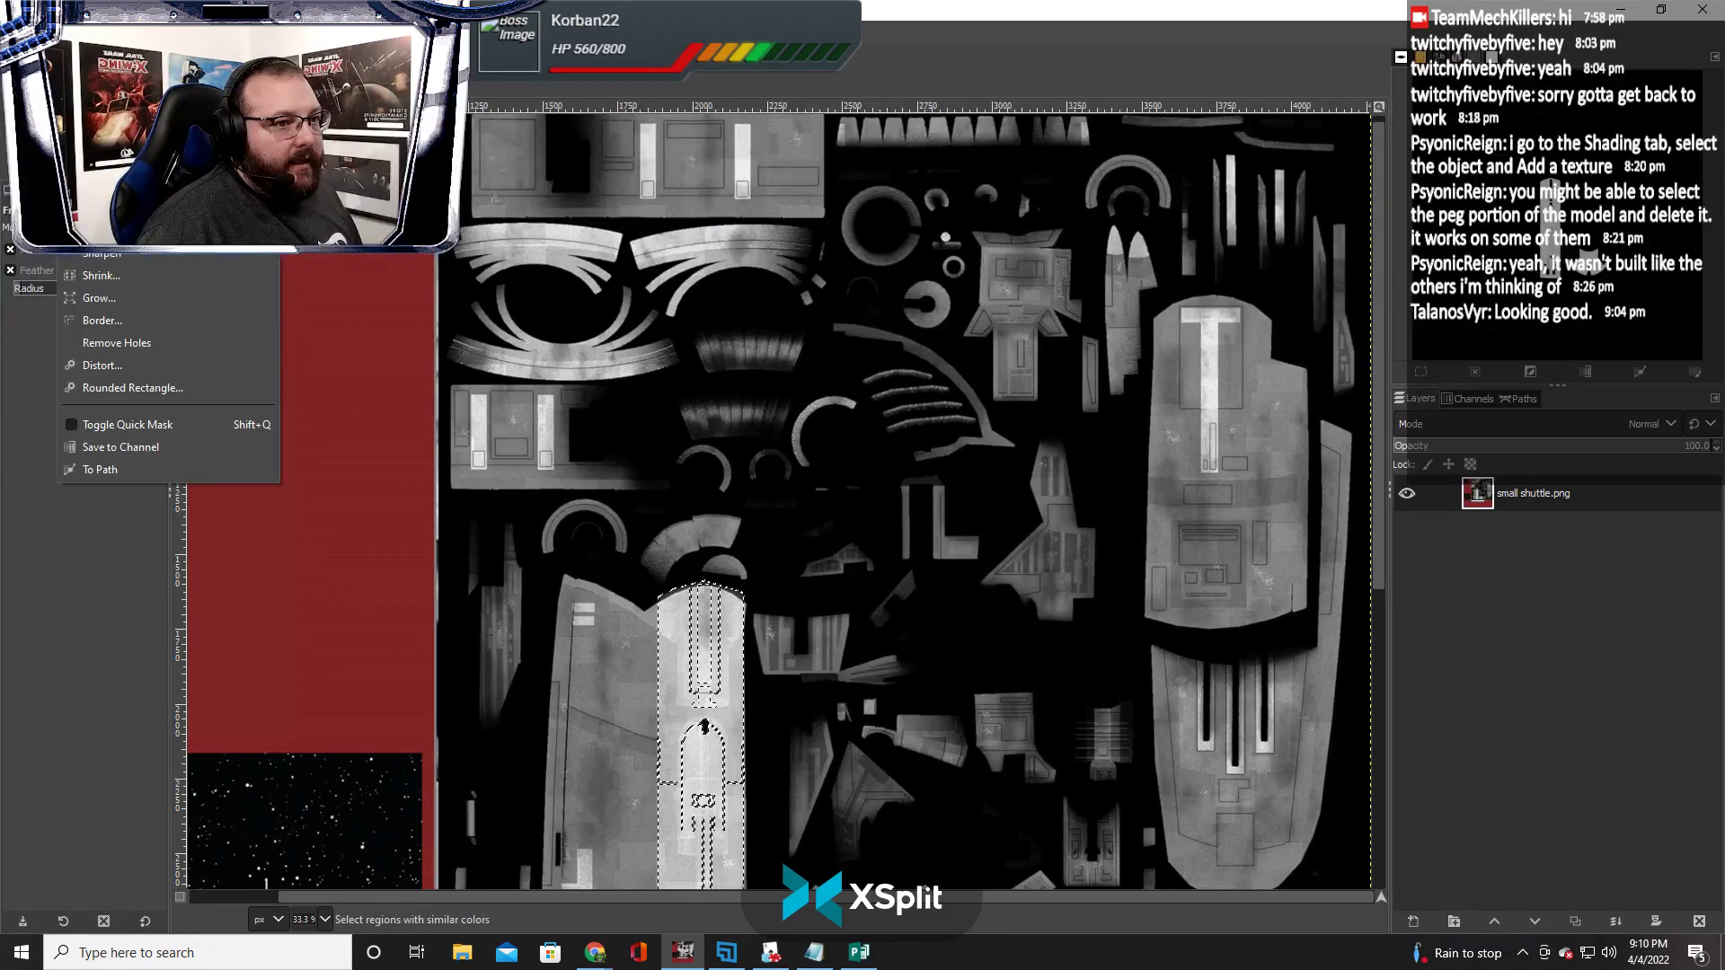
key(Up)
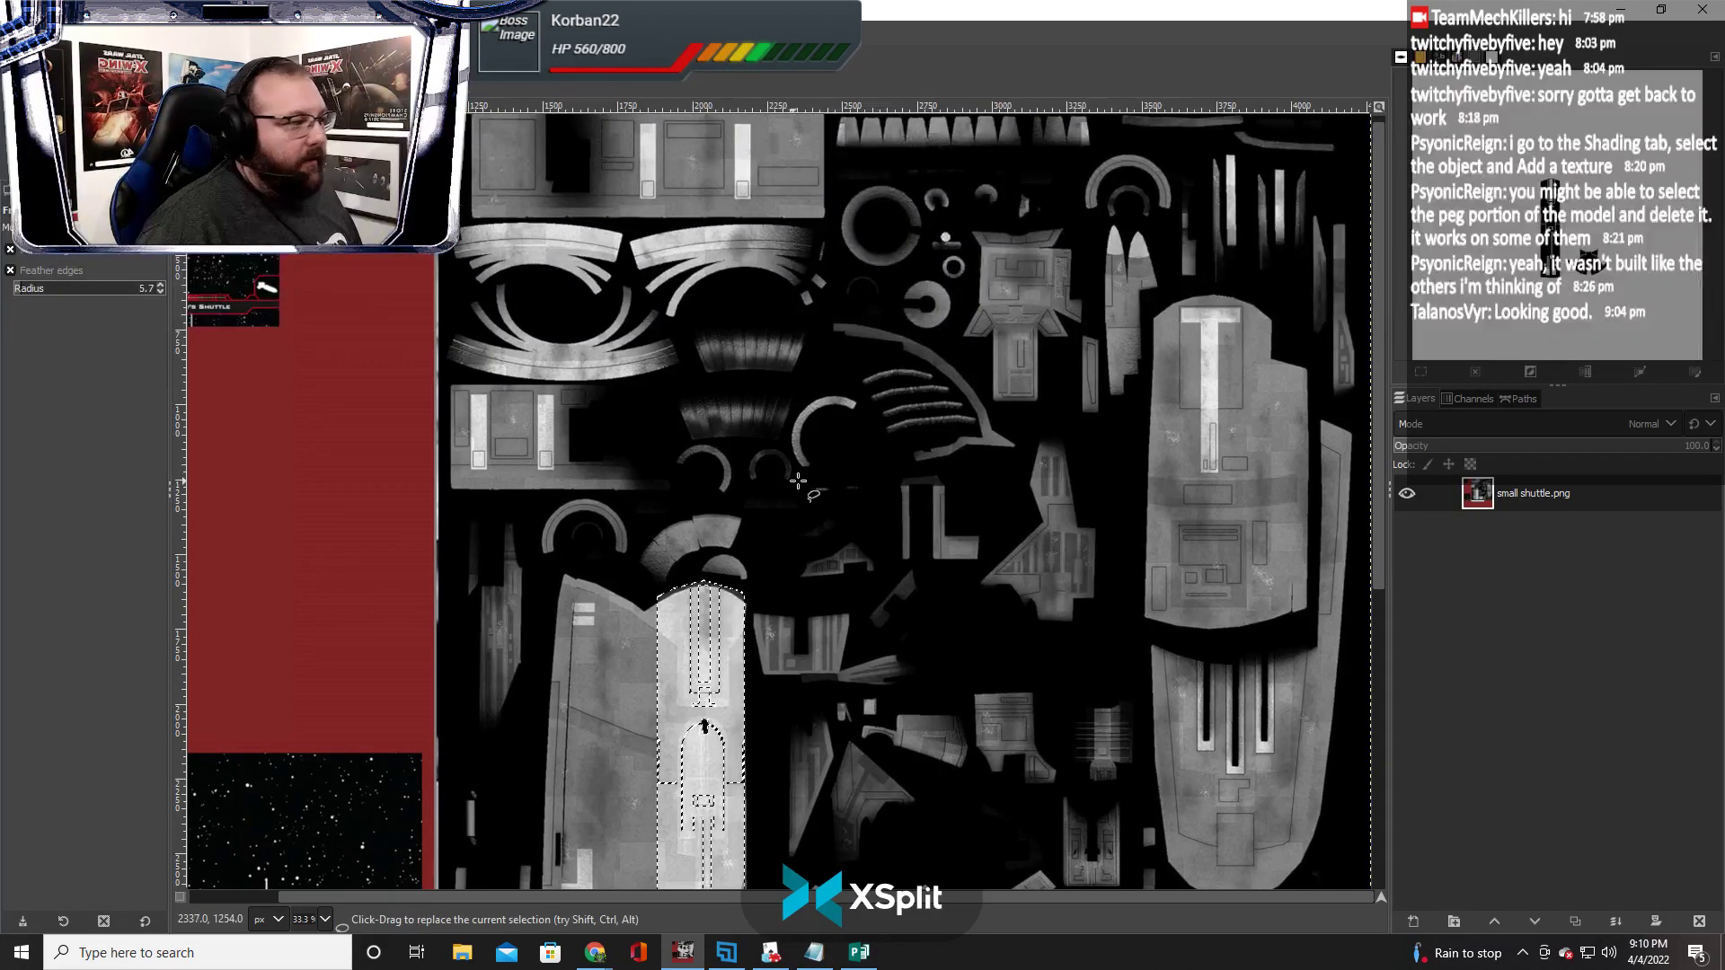
Subtract the red background and card areas to the left of and below the grey texture map from the selection using Rectangle Select
scroll(774, 513, down, 2)
scroll(775, 513, down, 2)
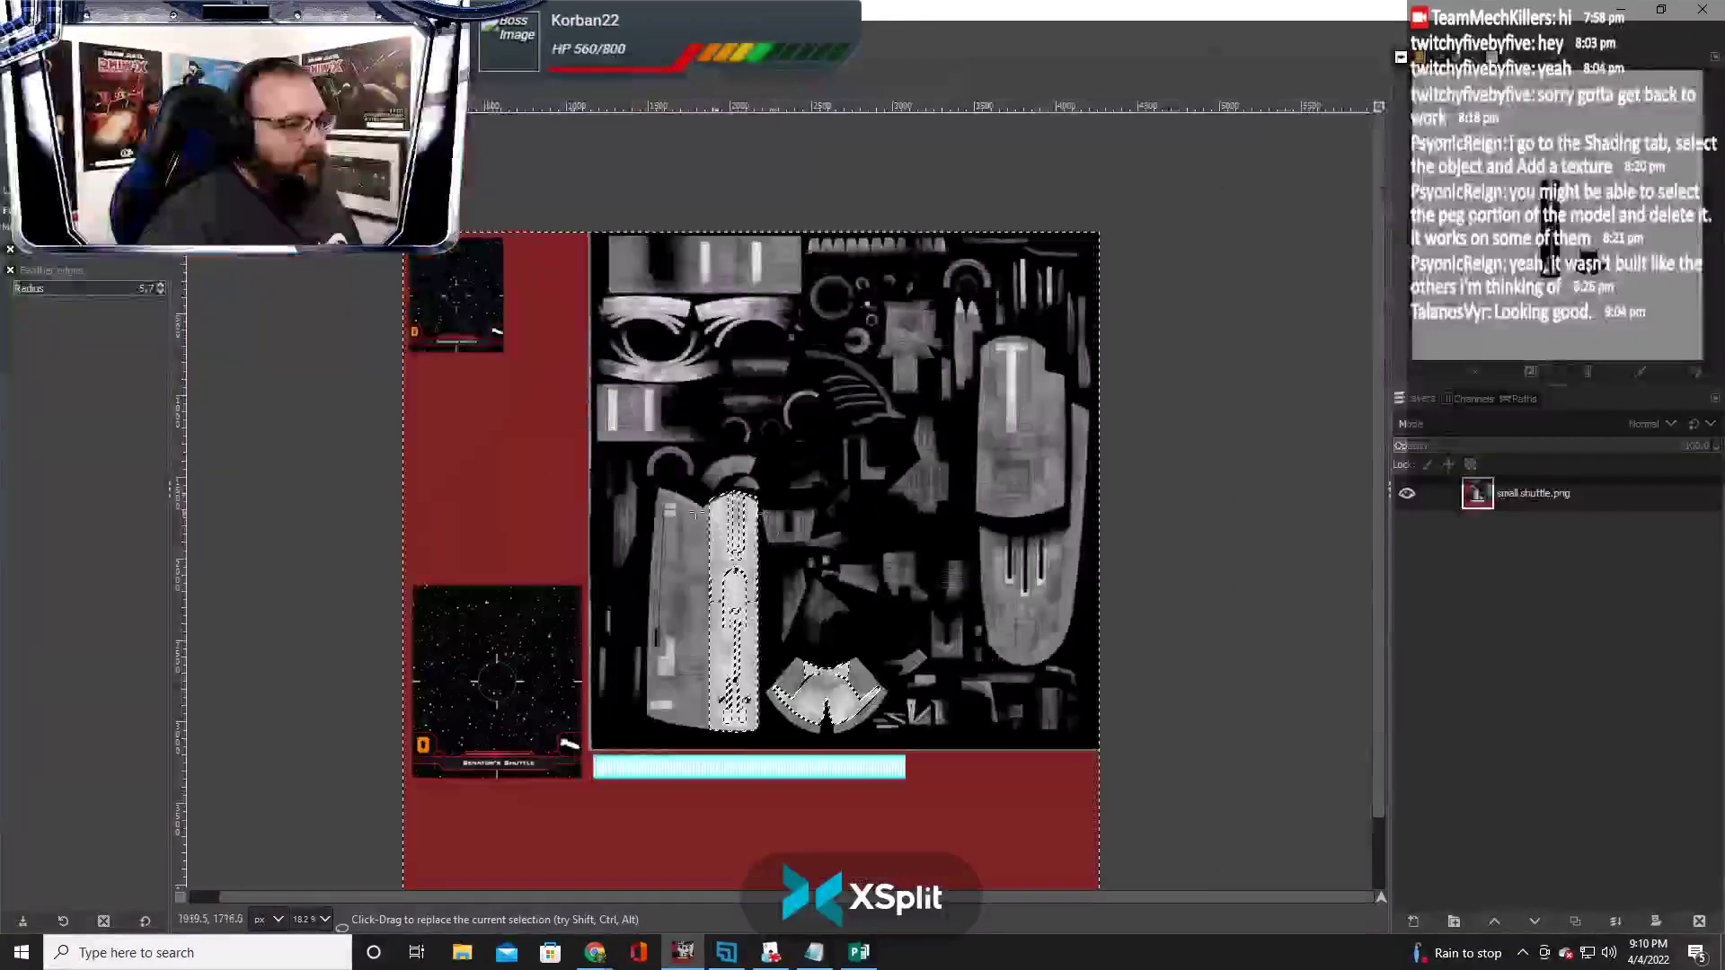
click(36, 68)
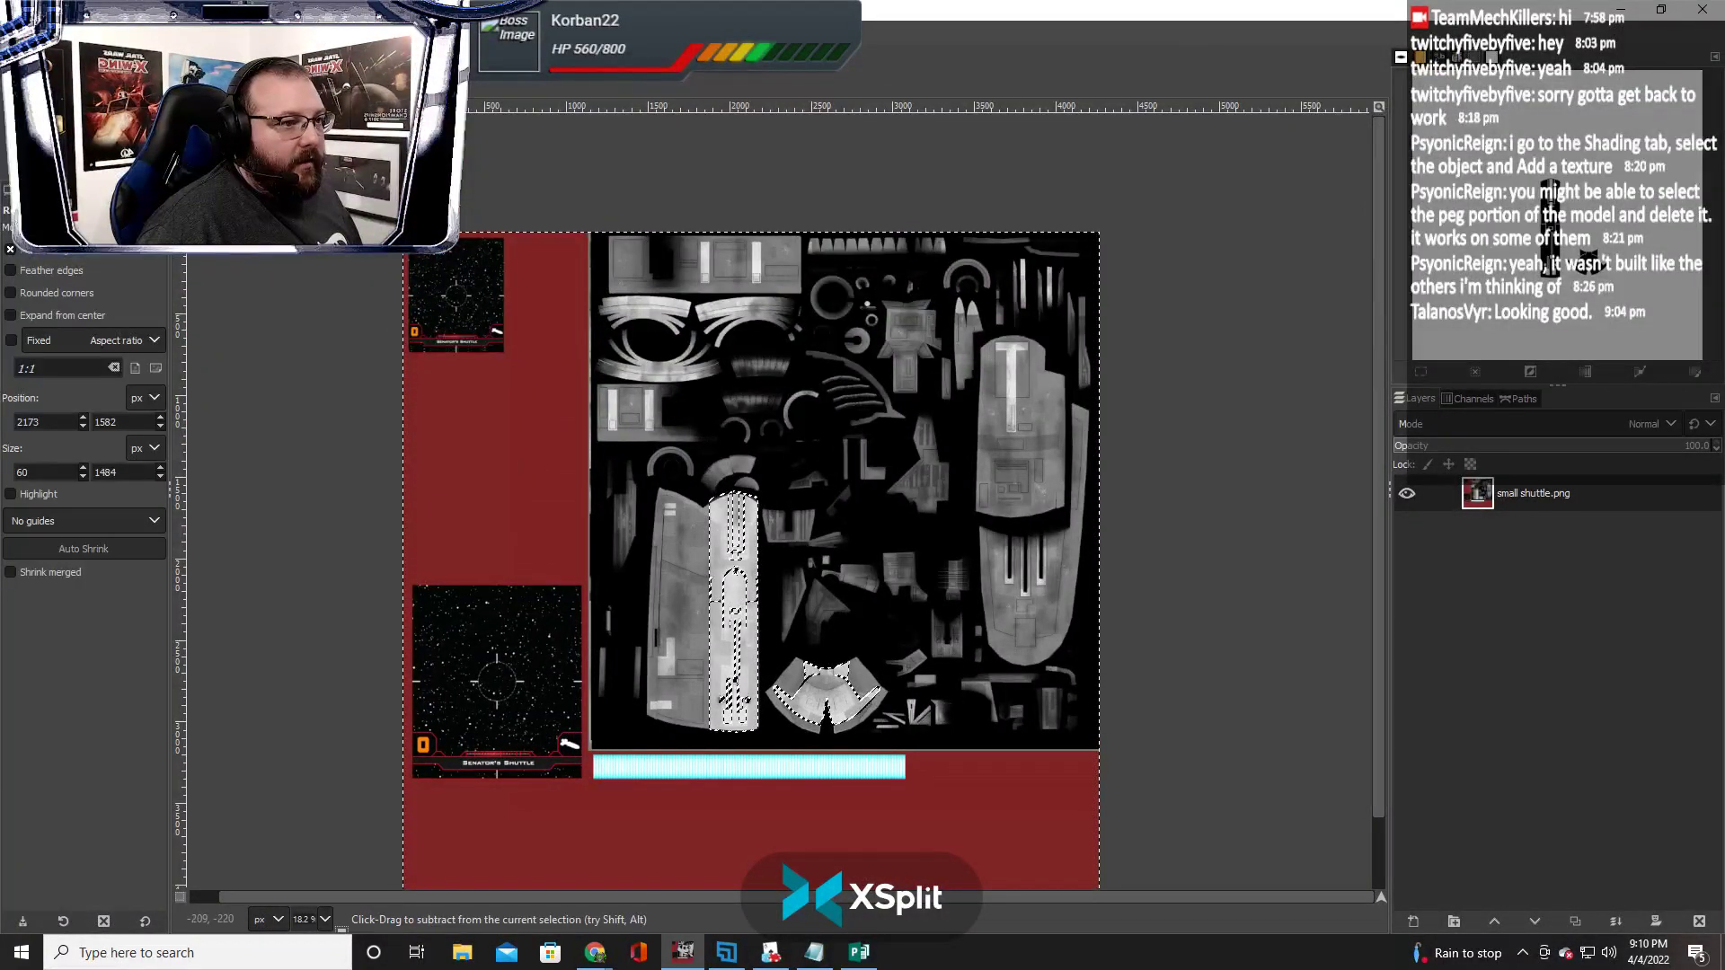
drag(368, 196, 590, 869)
scroll(590, 869, down, 1)
drag(1166, 889, 525, 688)
drag(335, 678, 552, 875)
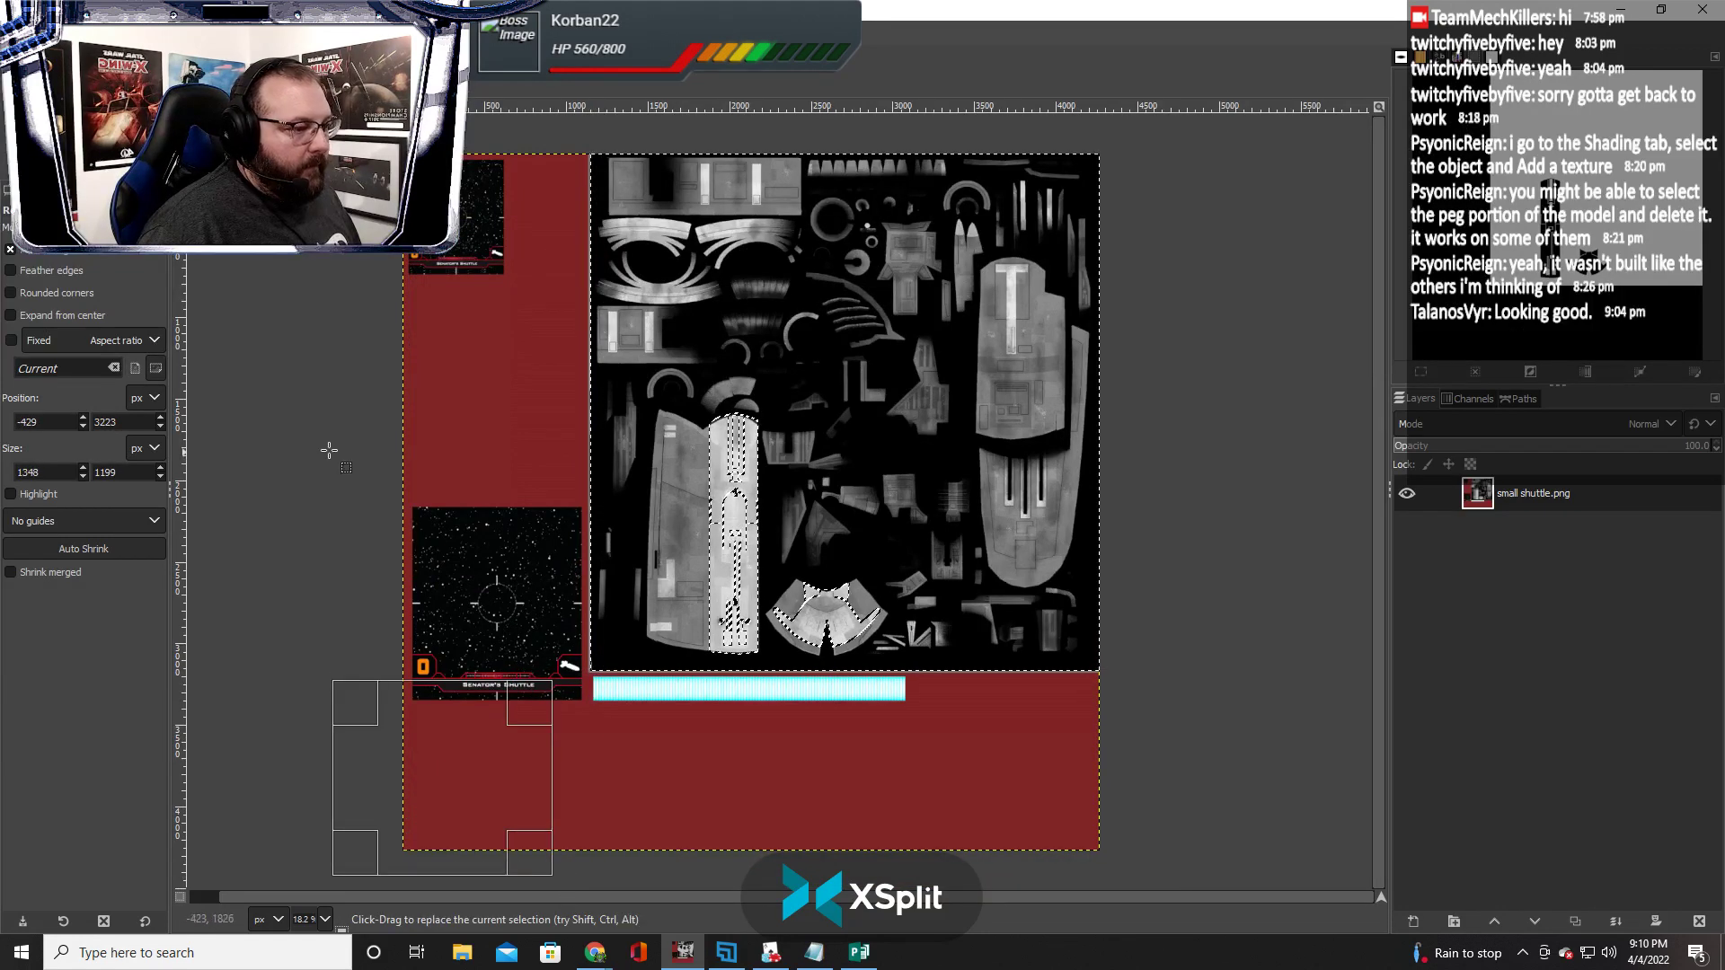
Try a blue Colorize (272eff) on the selected texture areas and inspect the preview across the hull, nose and engine pieces
click(223, 29)
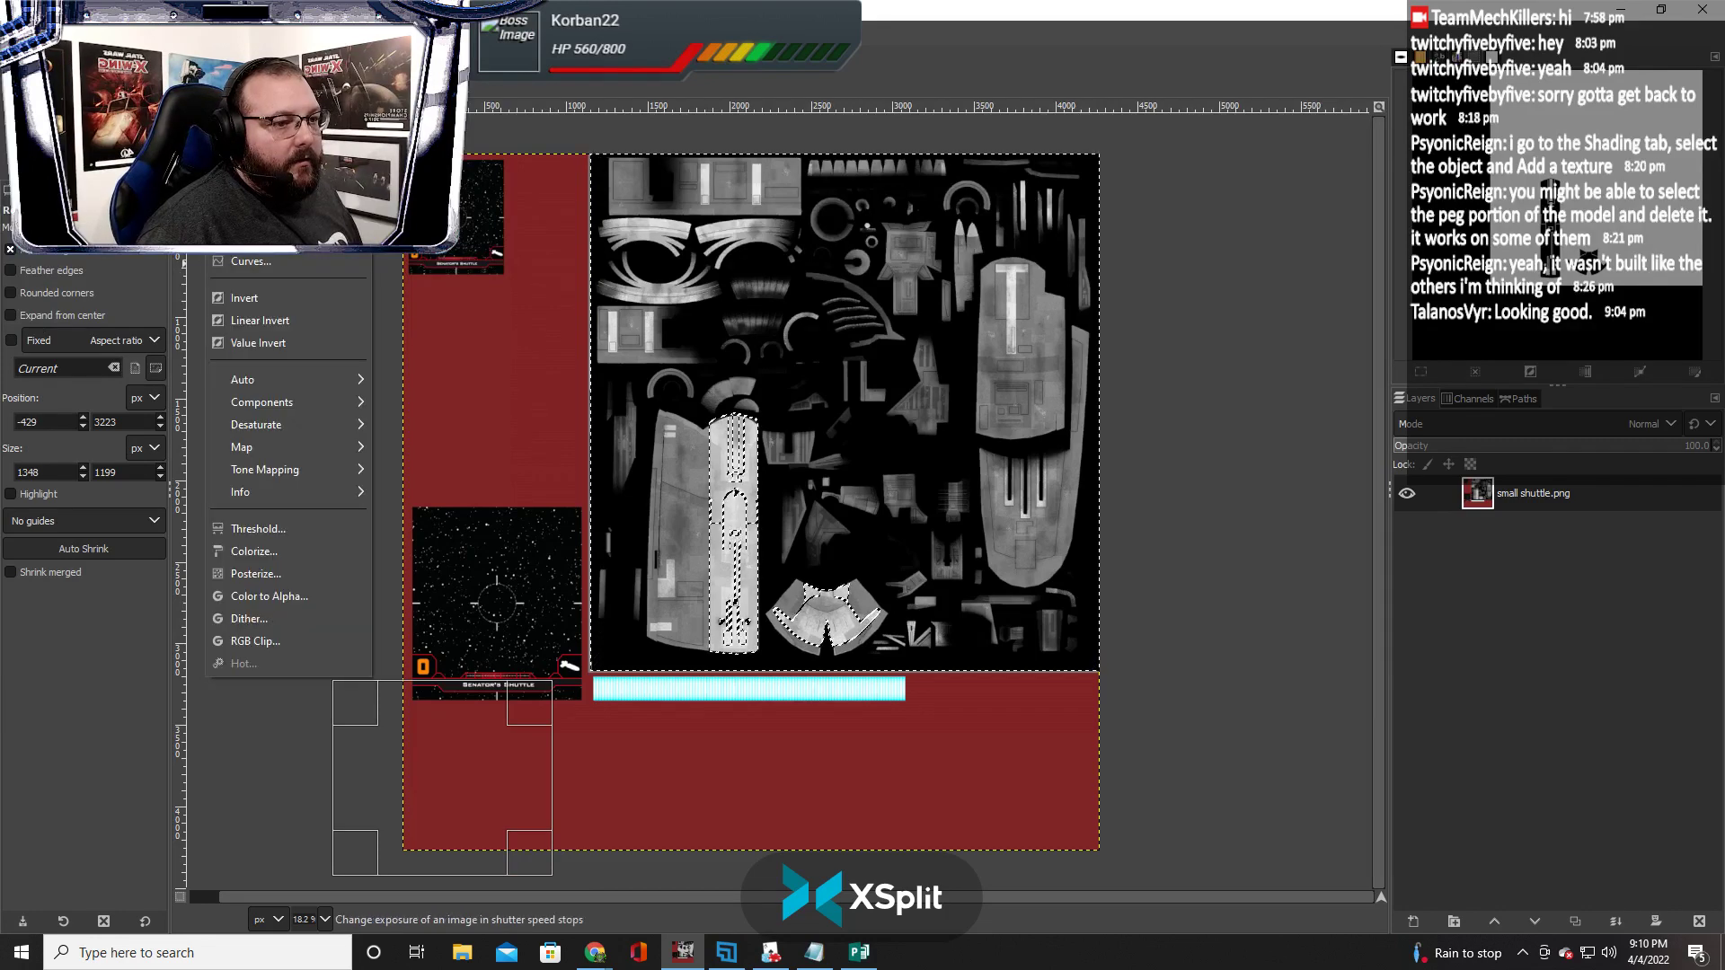
click(250, 552)
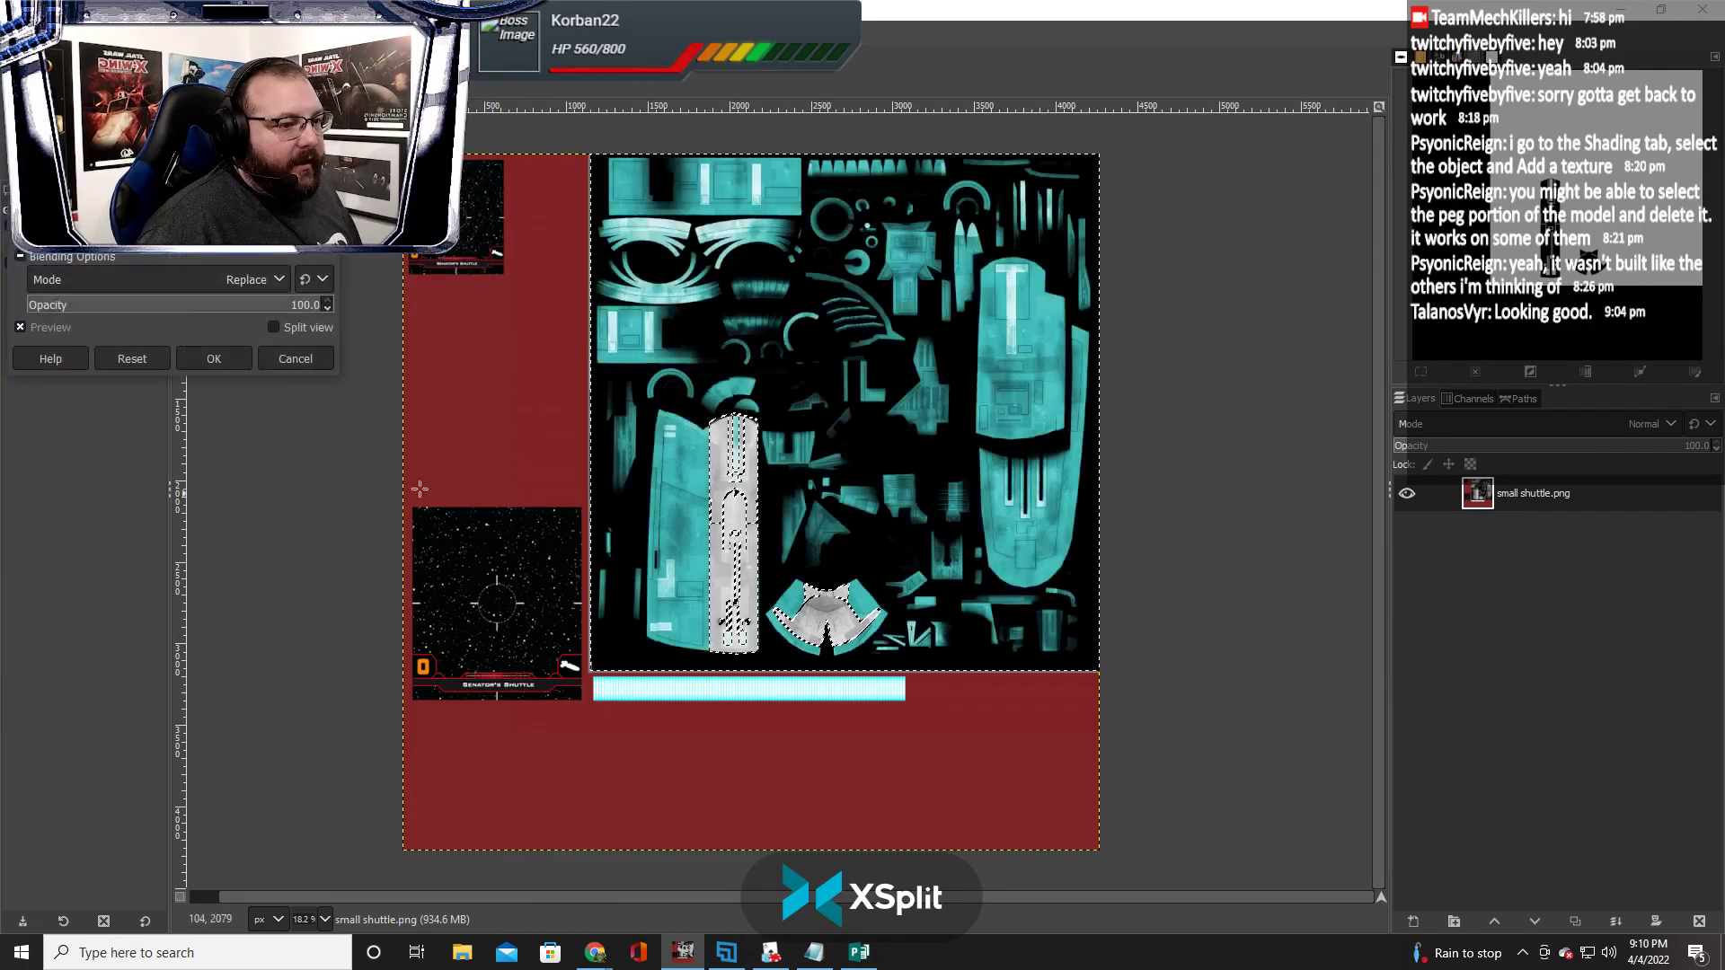
click(243, 235)
click(286, 316)
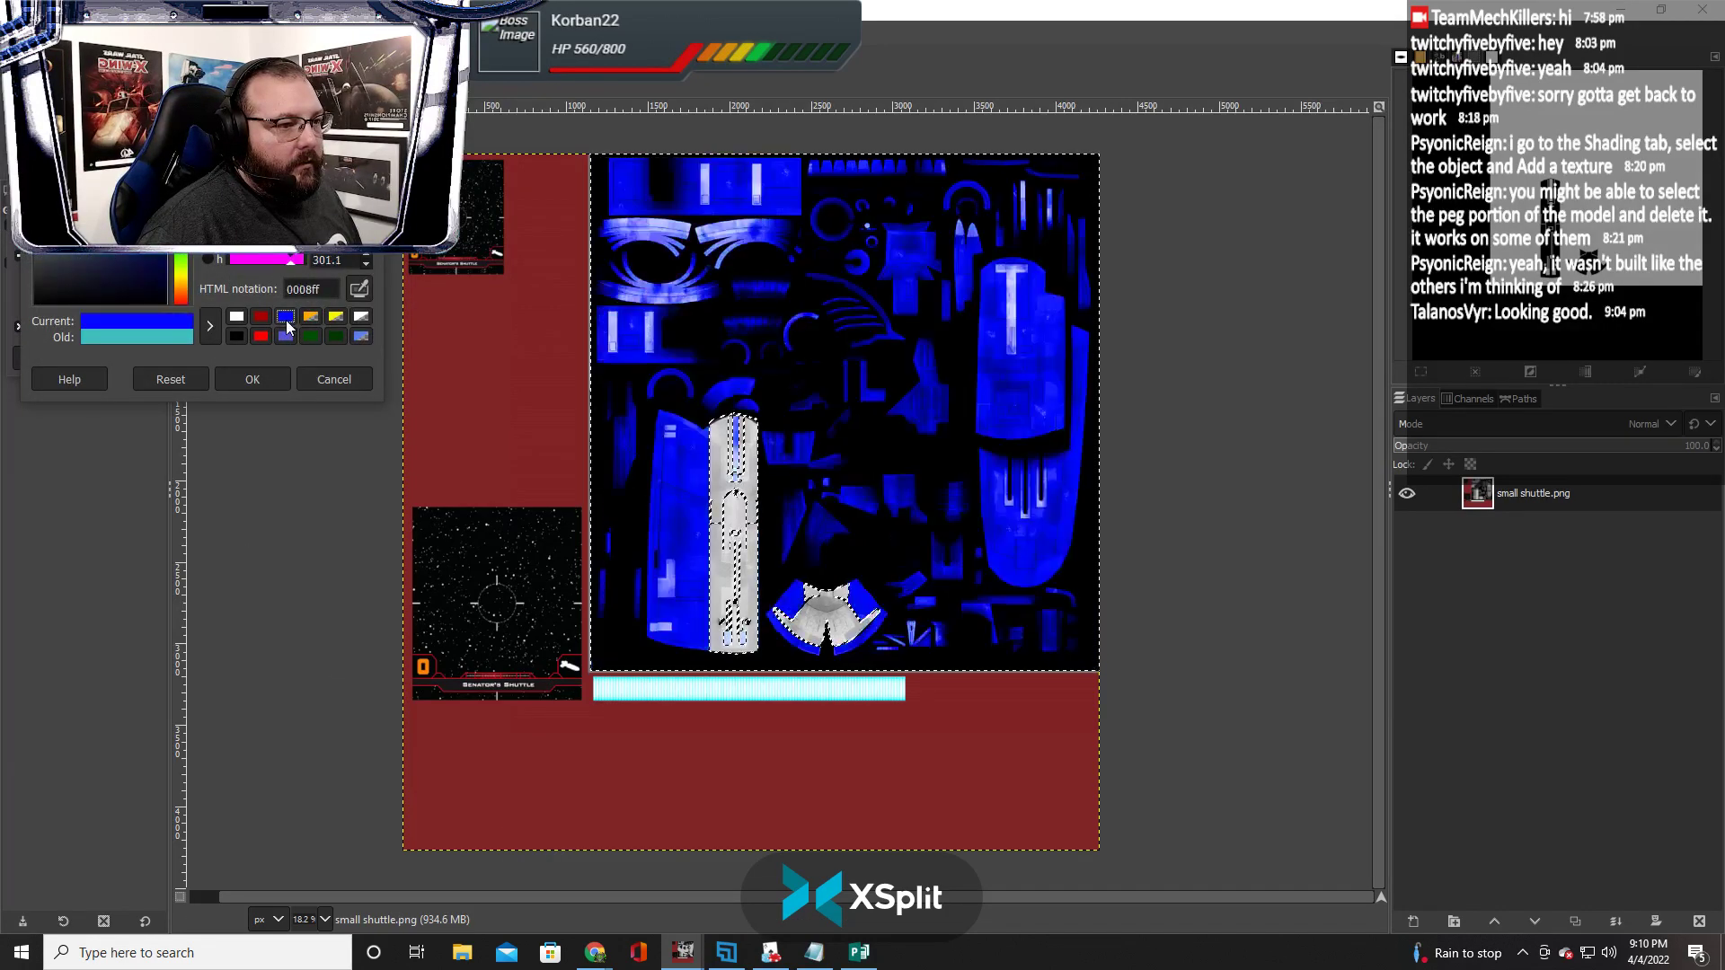
drag(154, 173, 148, 203)
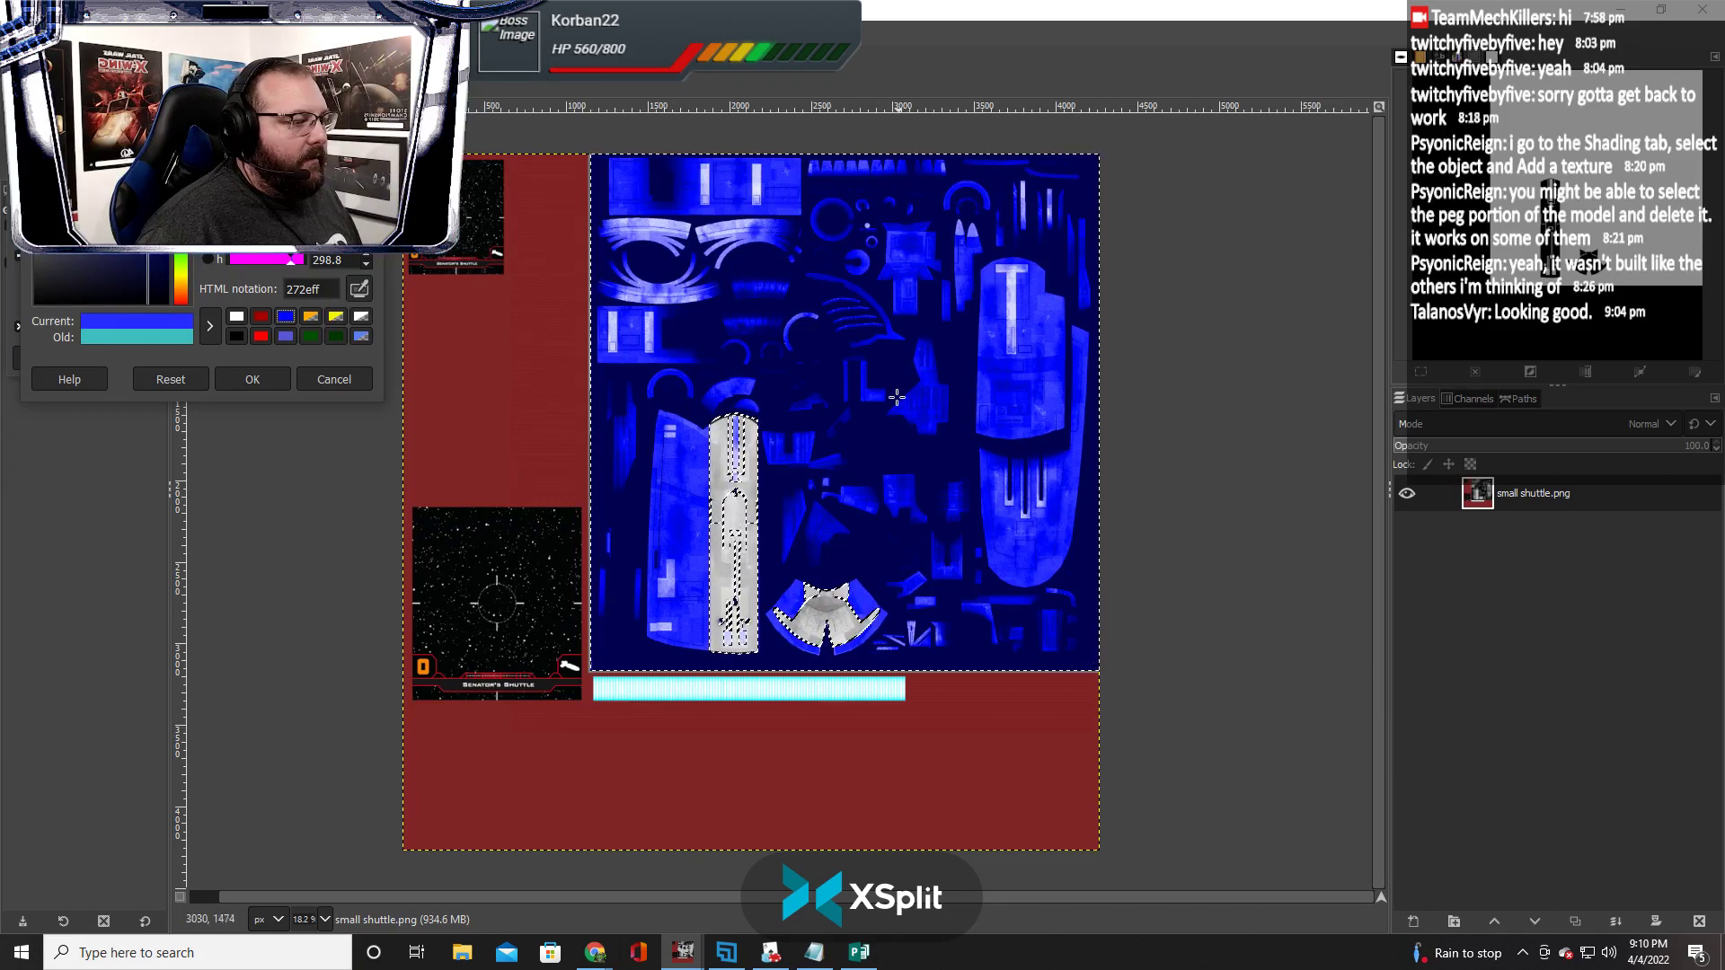
scroll(953, 535, up, 2)
scroll(938, 529, up, 2)
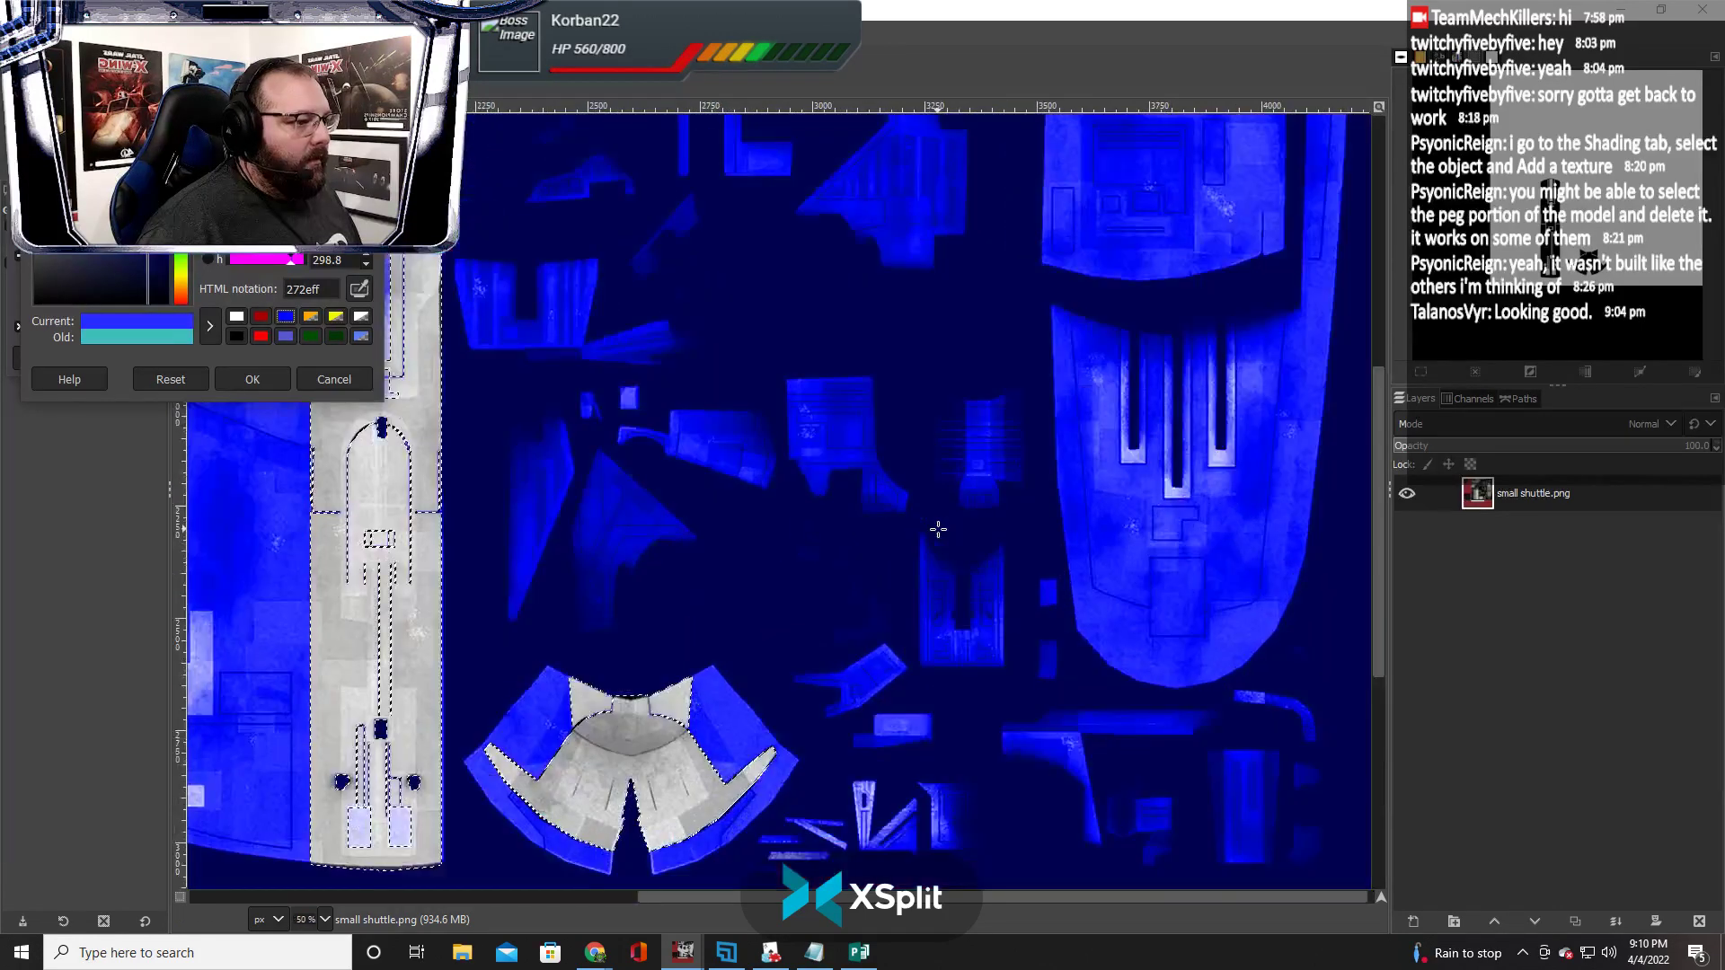
drag(860, 897, 653, 903)
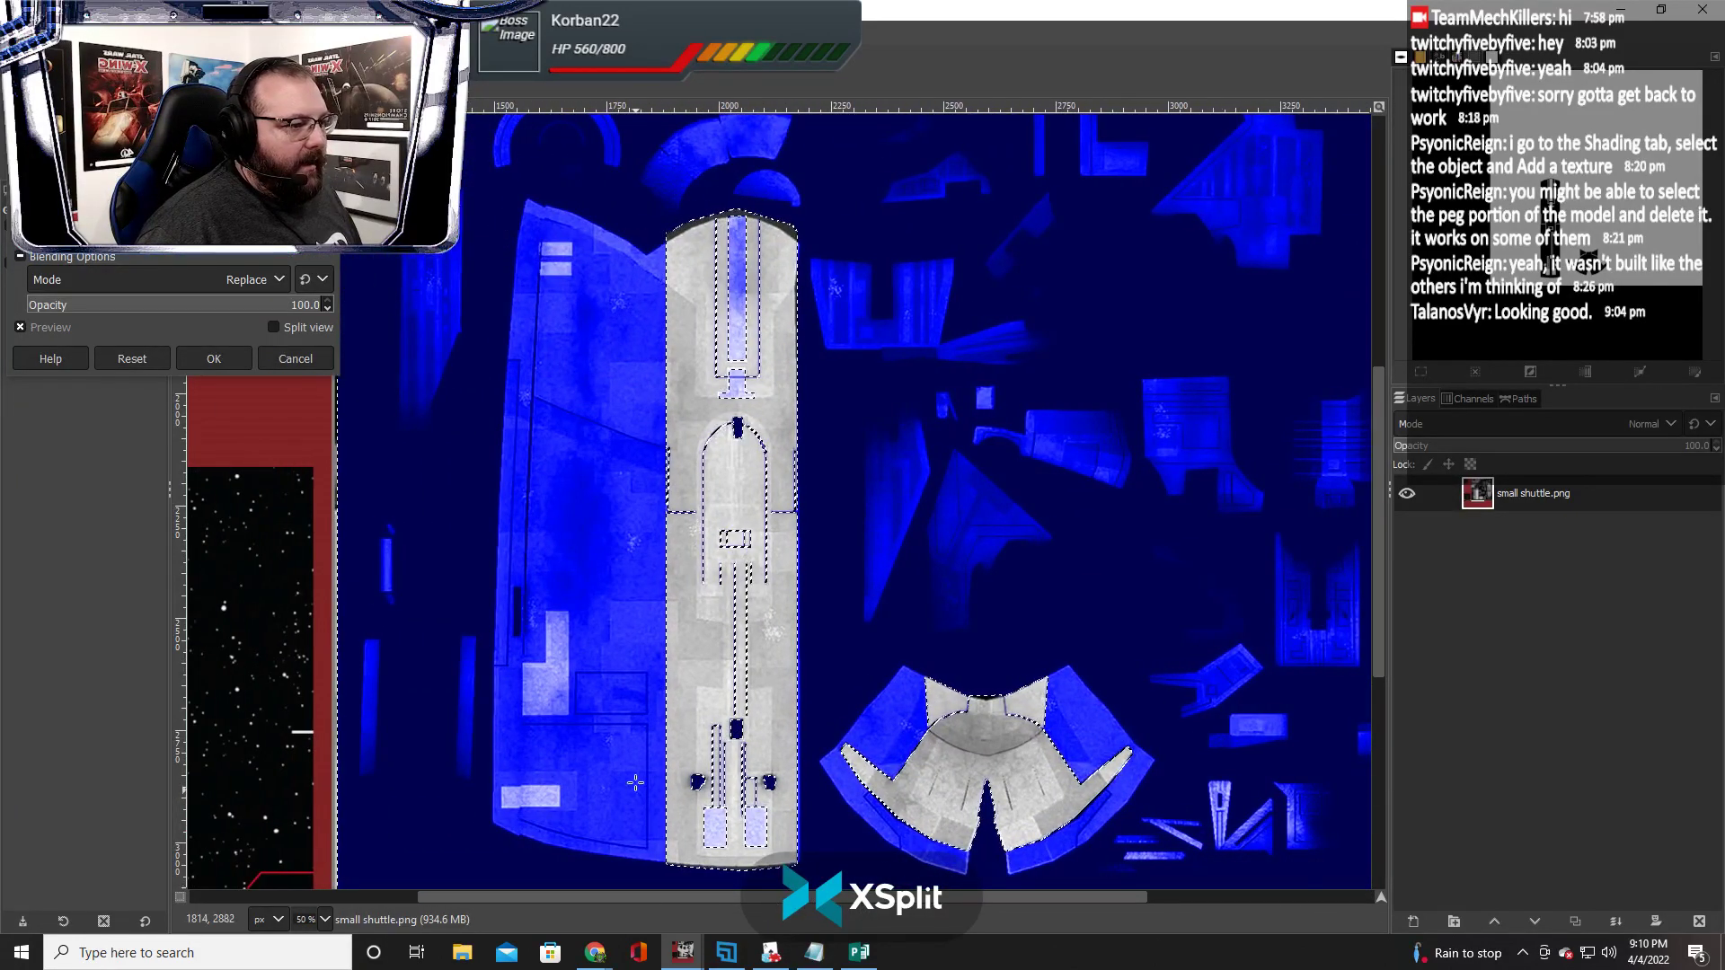
scroll(629, 800, up, 5)
scroll(630, 800, up, 1)
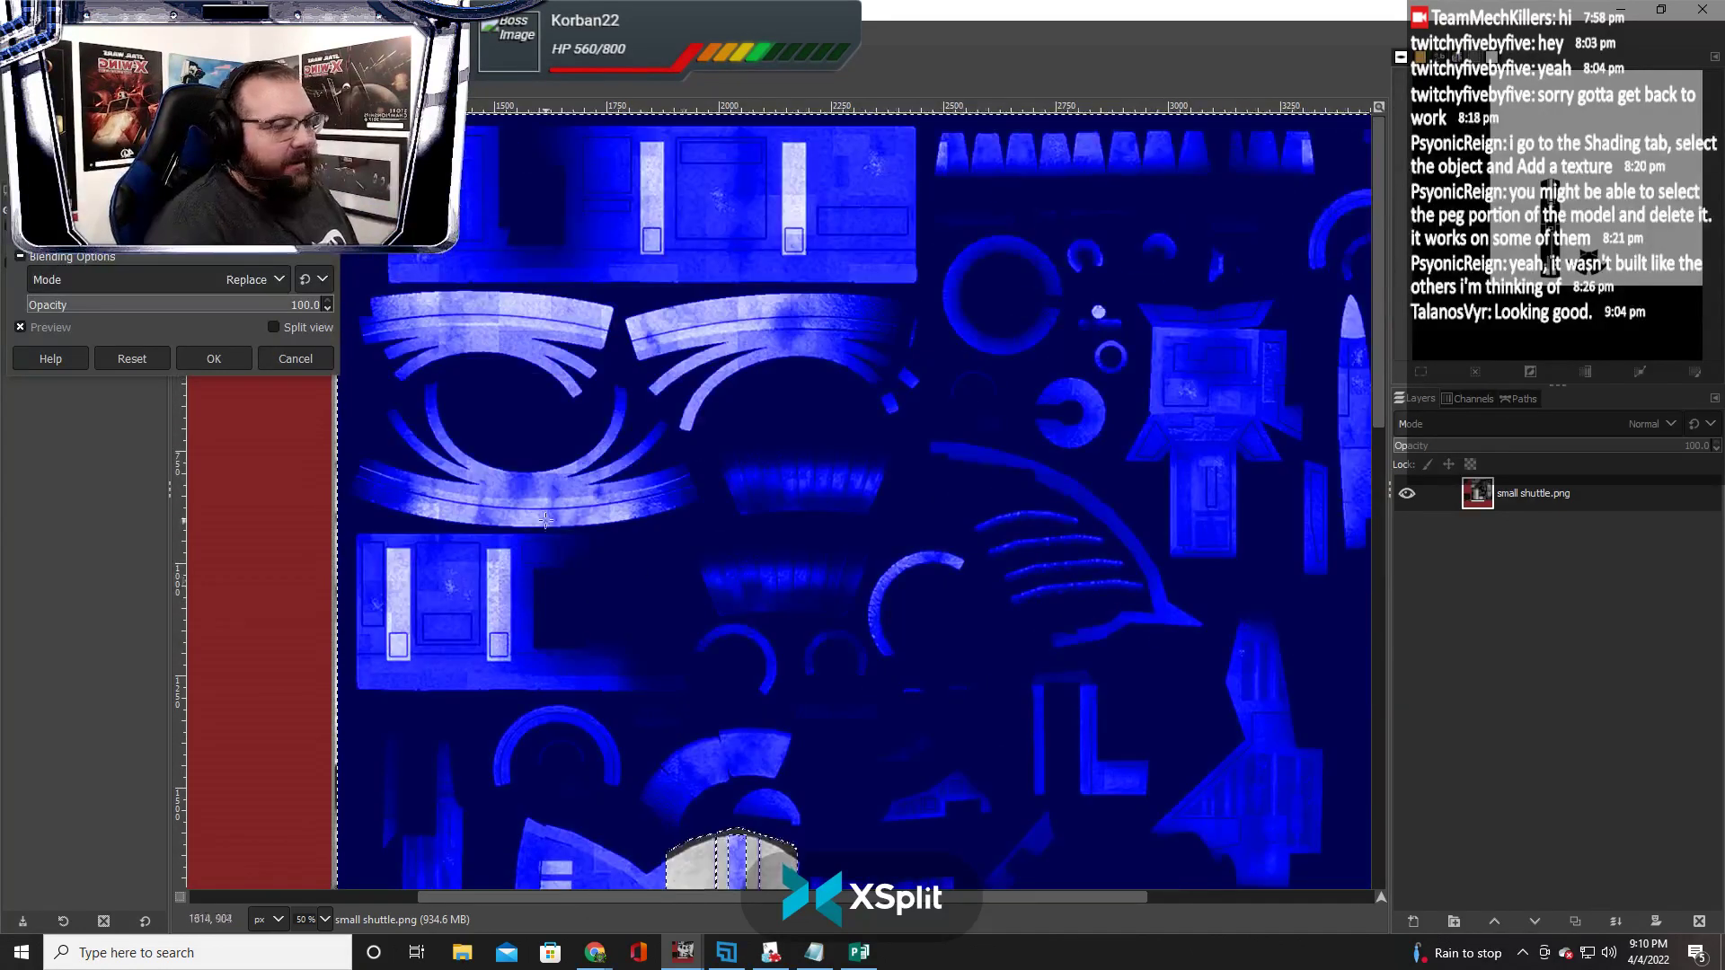
click(302, 364)
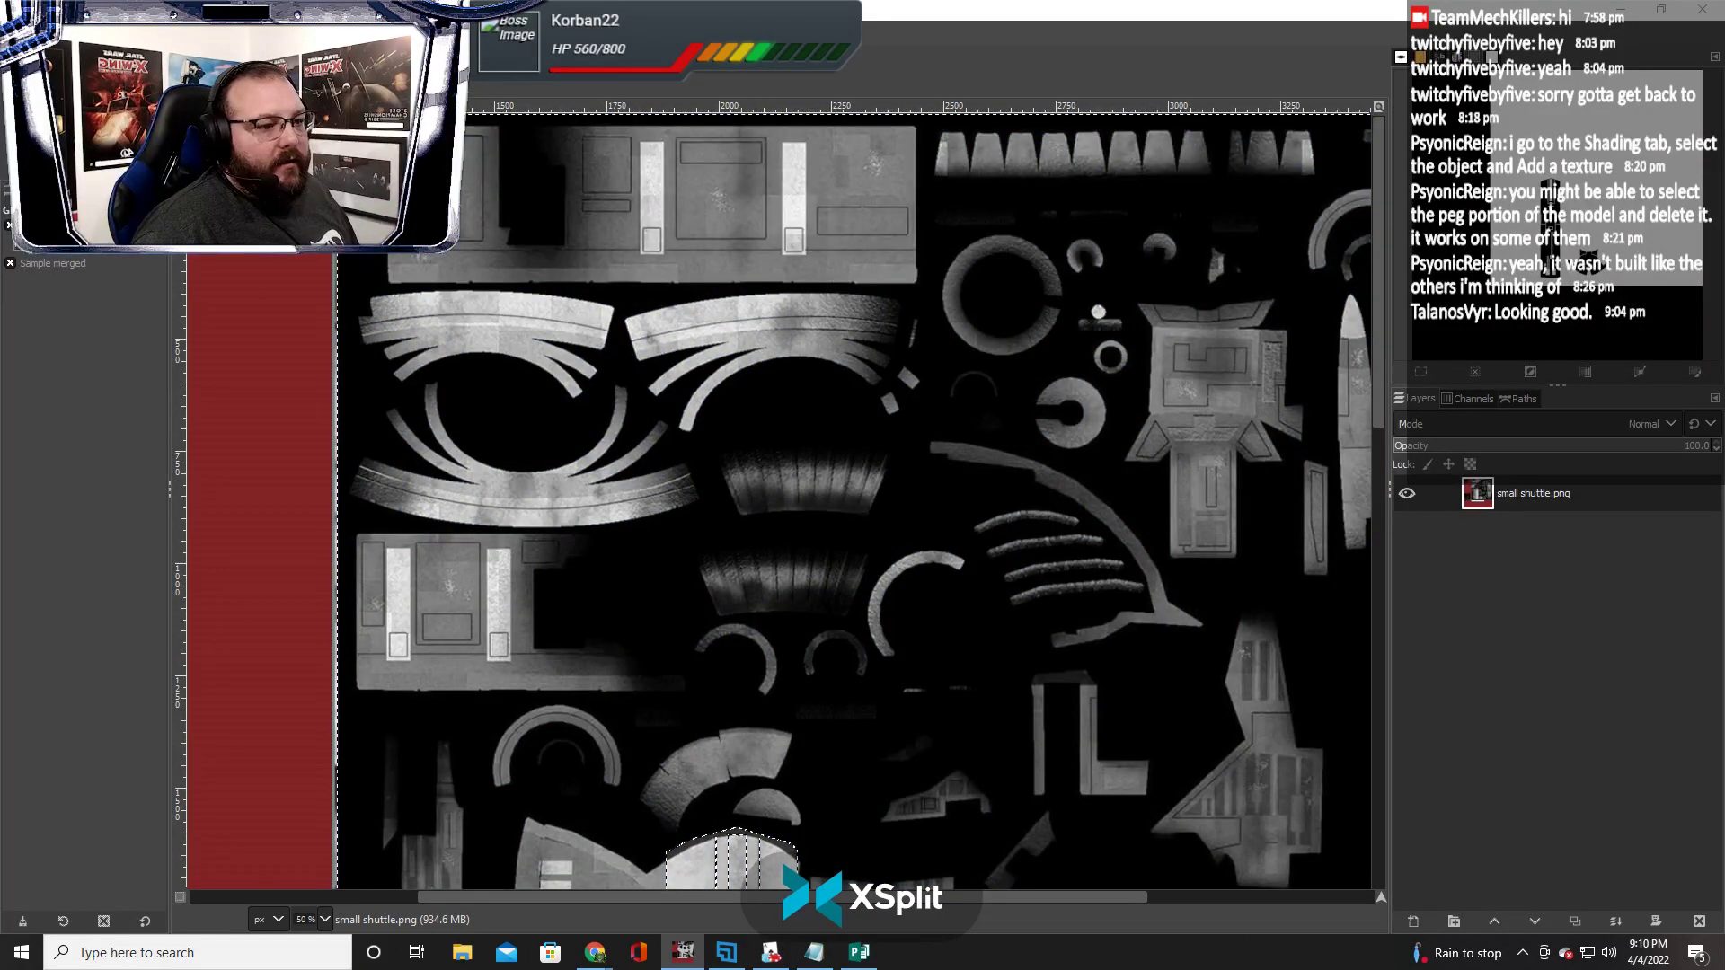
Subtract the two bright vertical stripes on the panel piece below the curved rings from the selection, each about 51 × 250 px
key(r)
scroll(357, 588, up, 2)
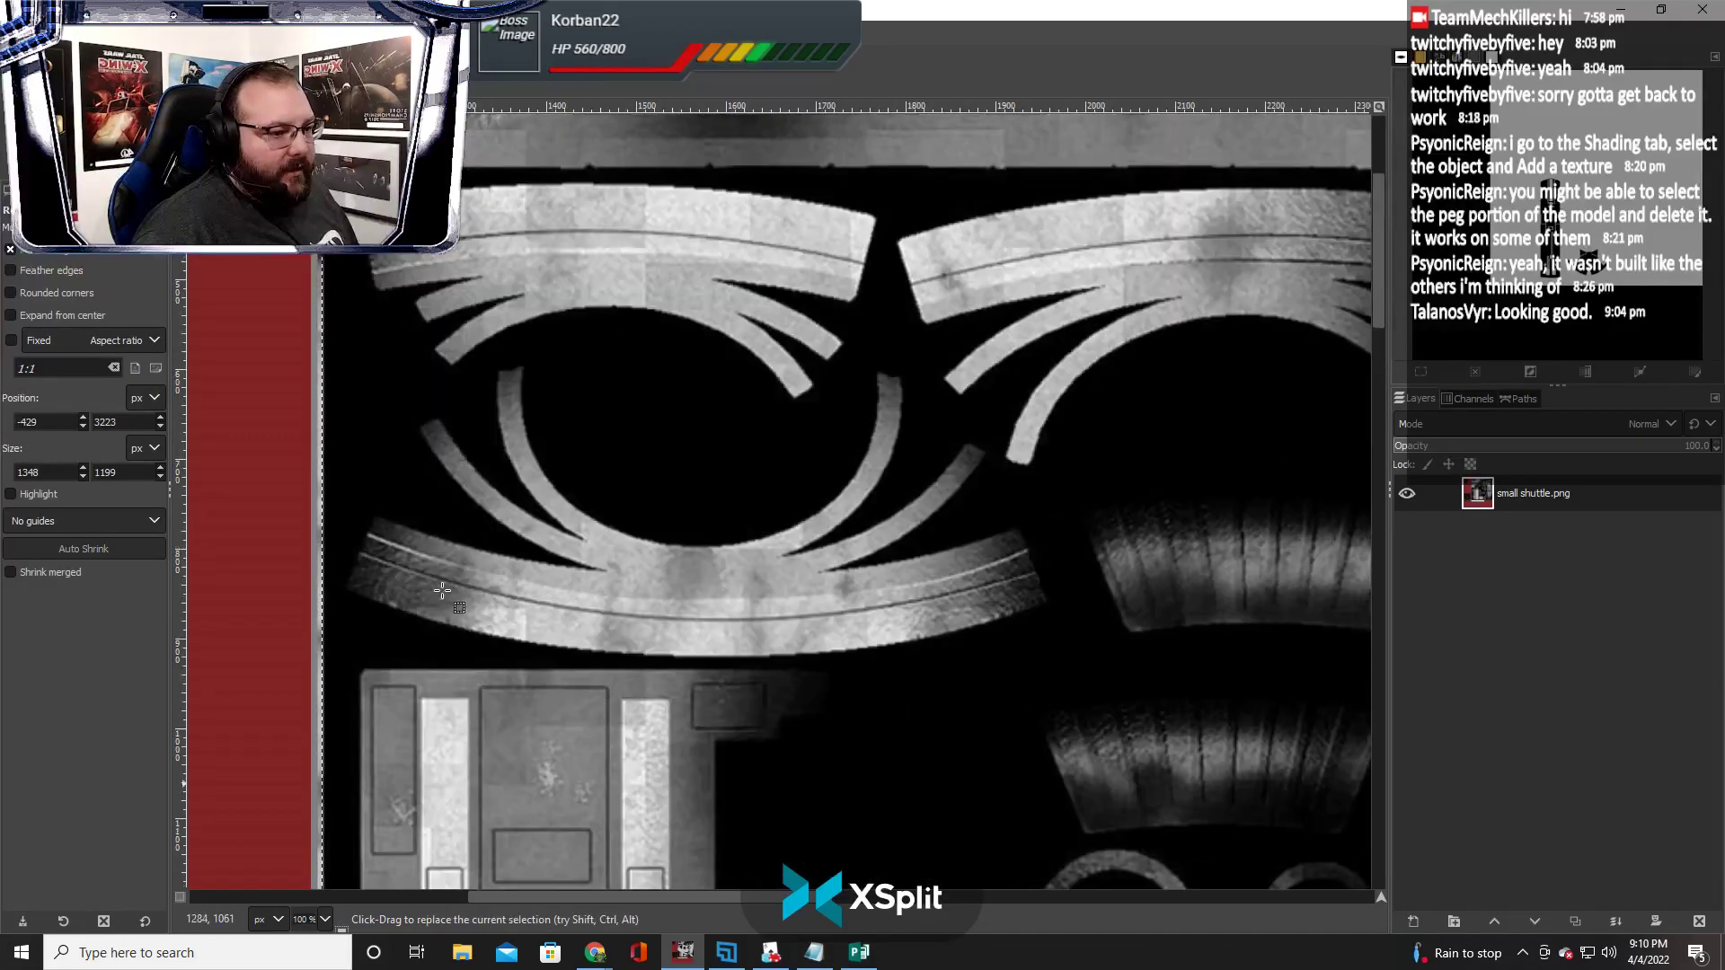
scroll(439, 613, down, 3)
scroll(441, 575, up, 2)
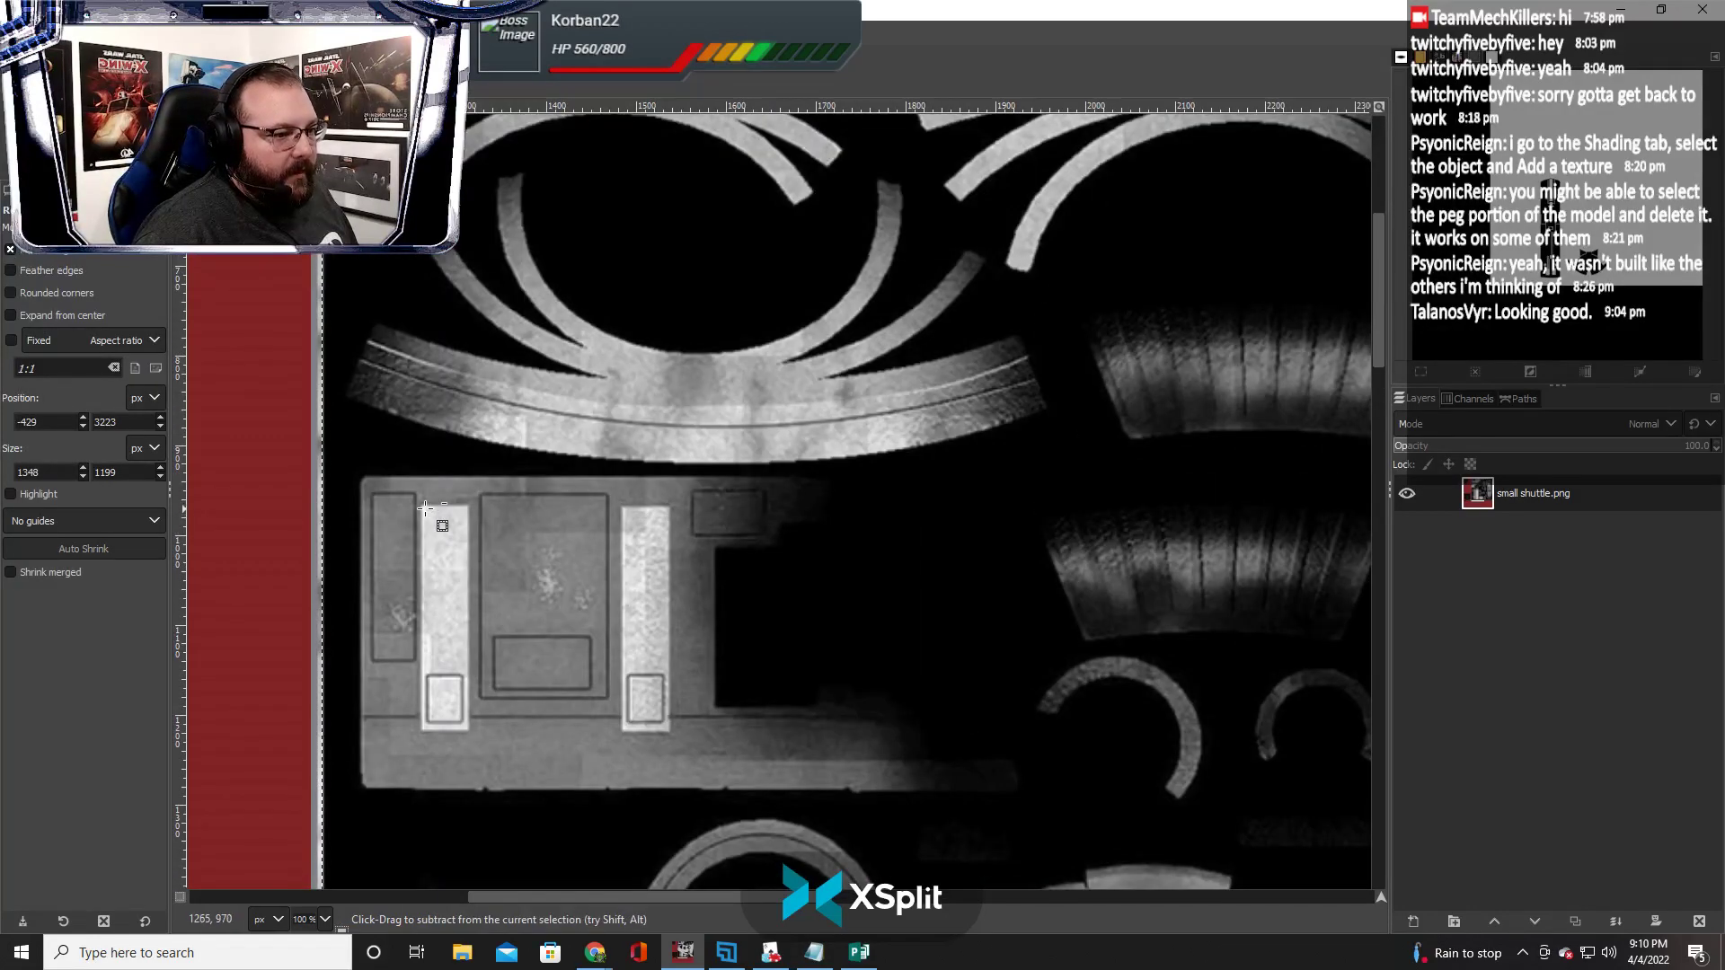
drag(422, 505, 468, 729)
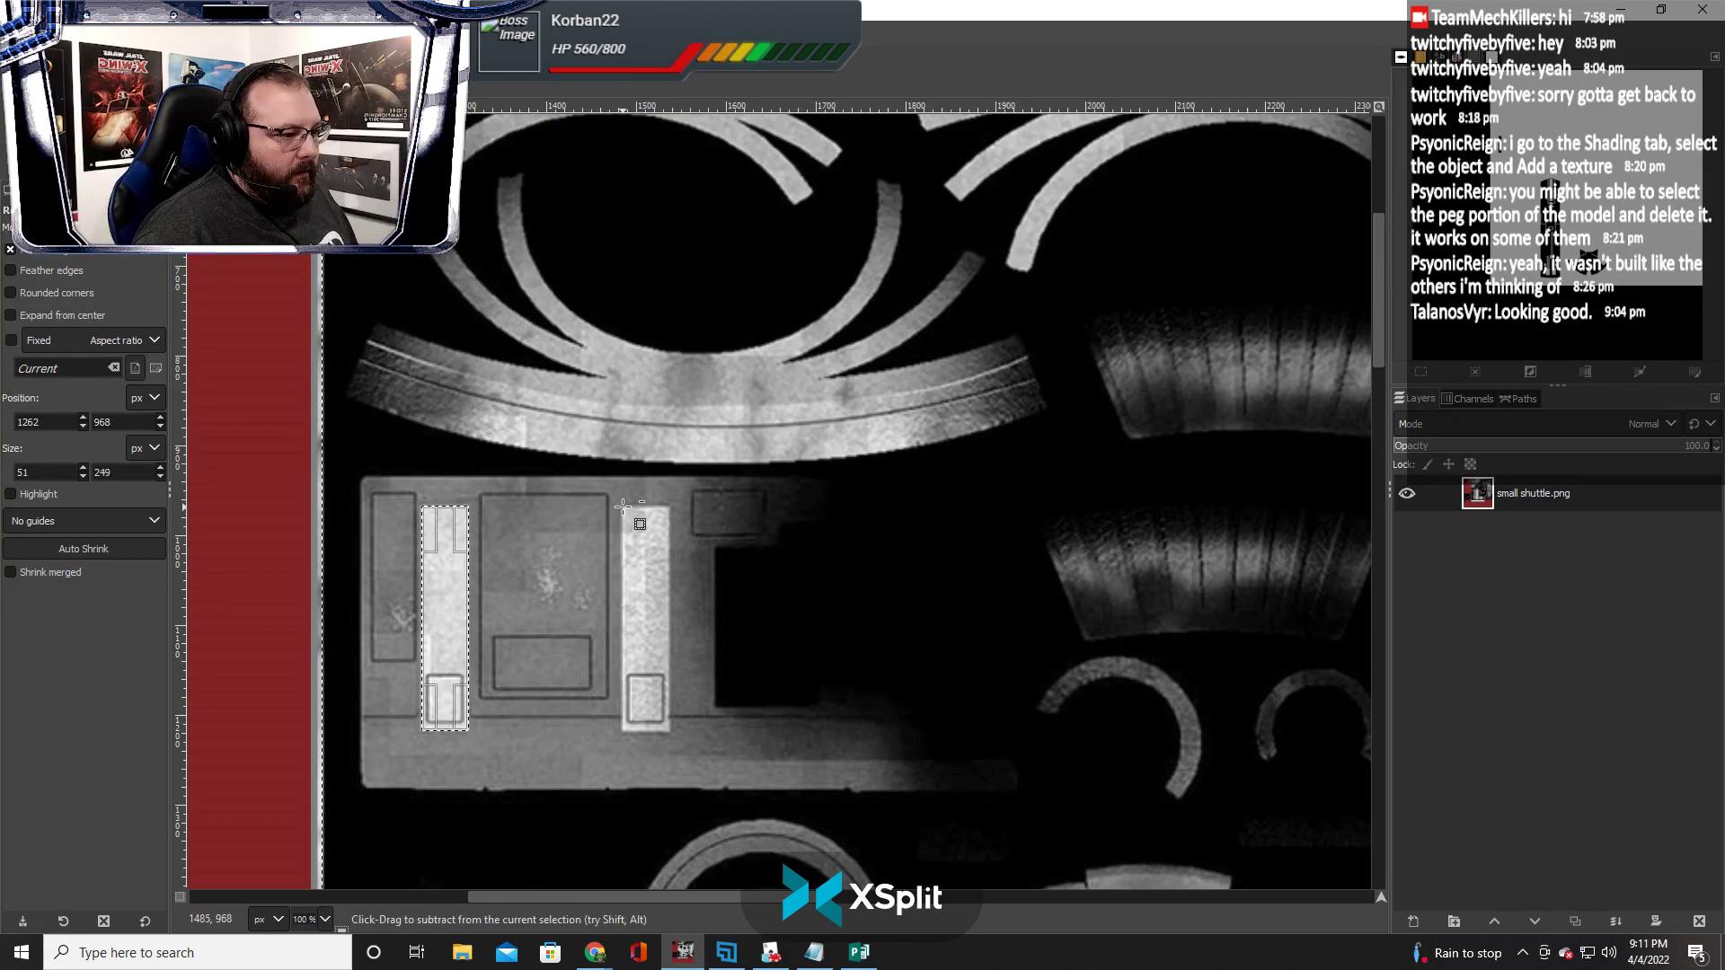
drag(623, 509, 669, 733)
drag(642, 523, 642, 523)
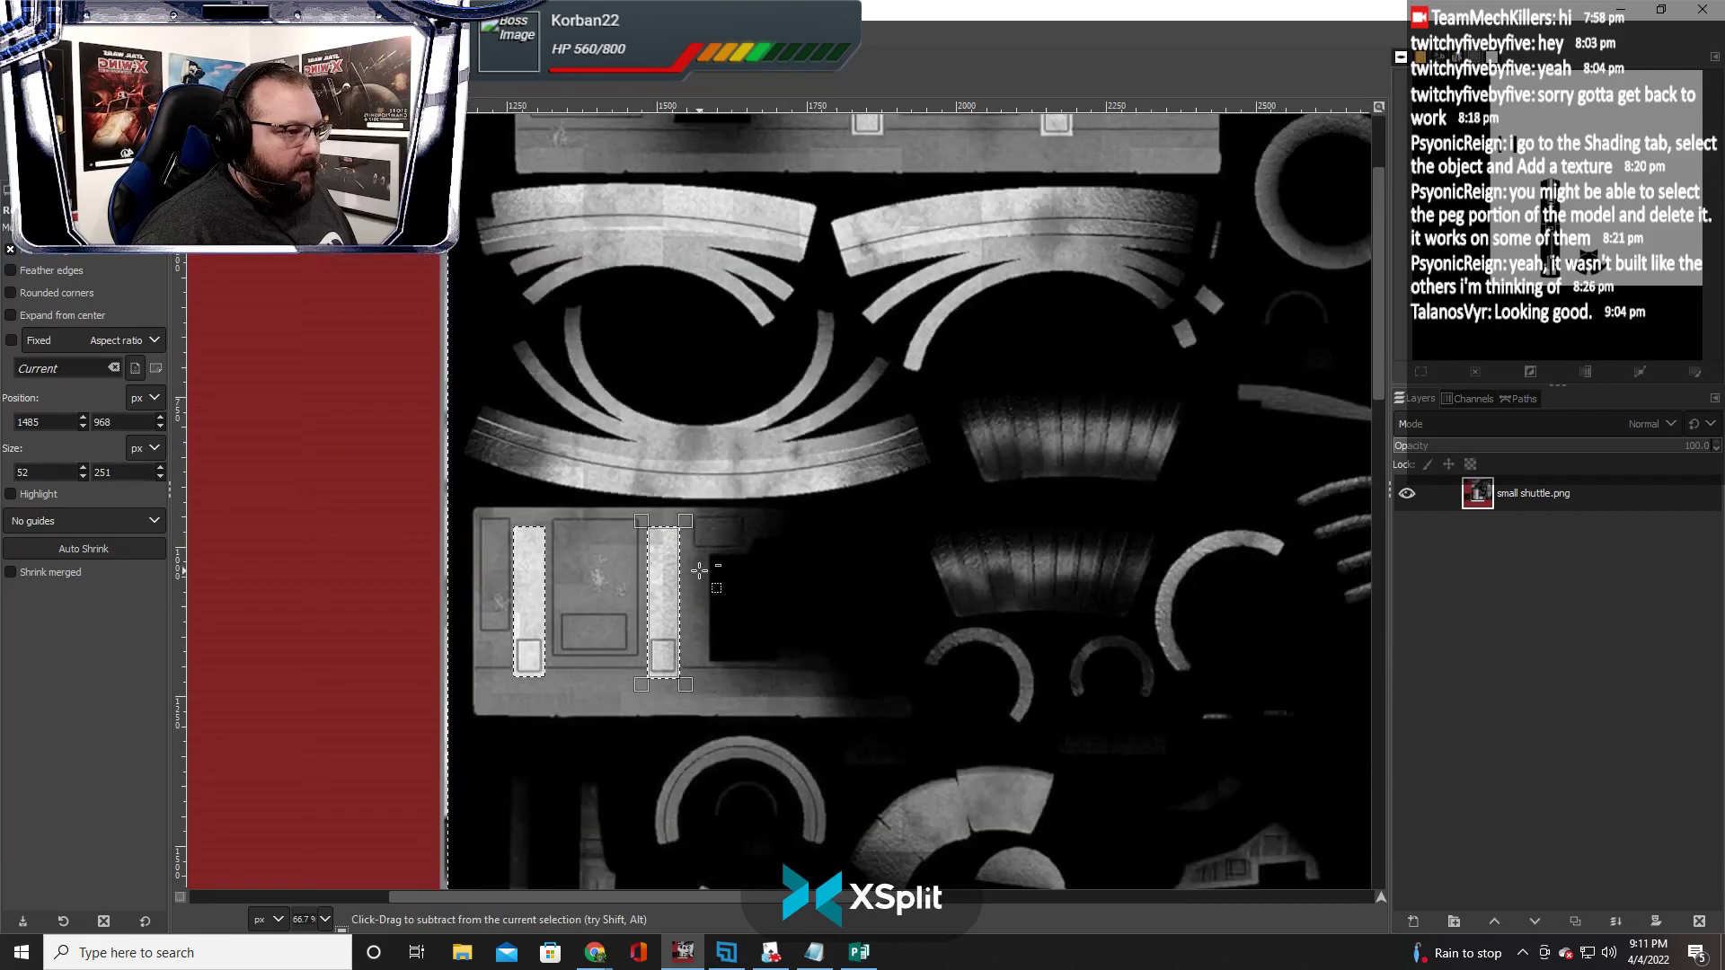
Subtract the bright curved ring pieces above the striped panel from the selection with rectangles about 803 × 549 px and 575 × 333 px
scroll(697, 570, down, 1)
drag(463, 174, 944, 502)
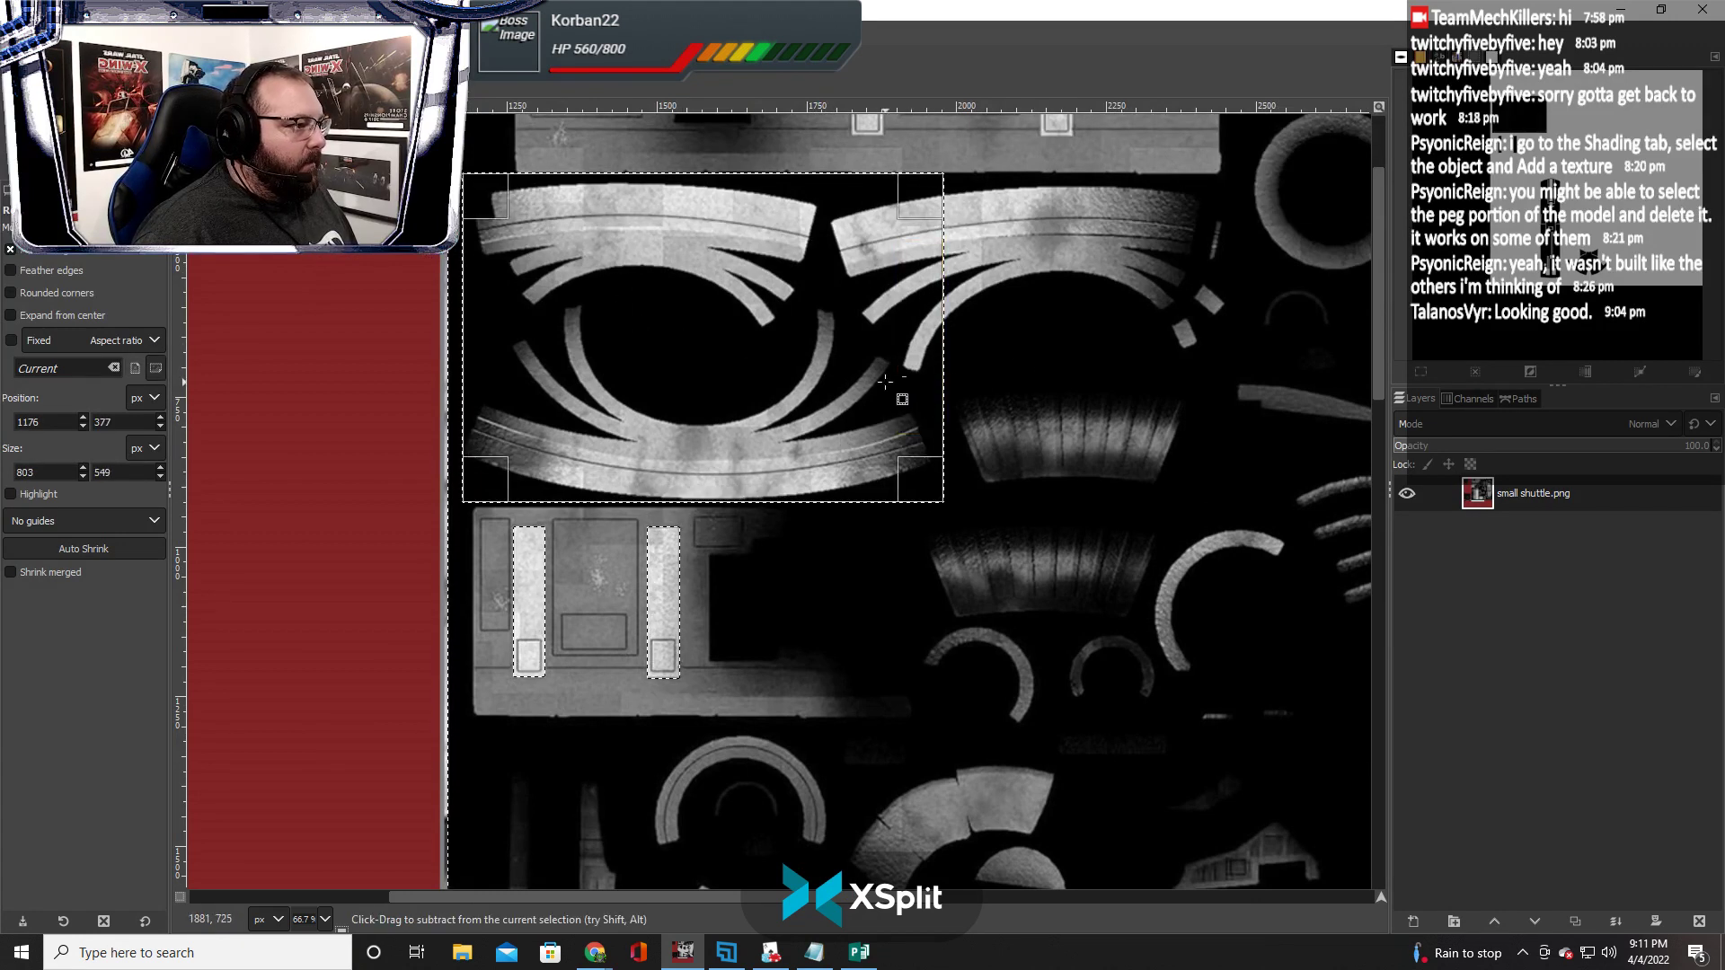
drag(885, 381, 1229, 183)
Switch to Tabletop Simulator and compare the engine rings, stripes and tail tip on the grey and red shuttle models
key(alt+Tab)
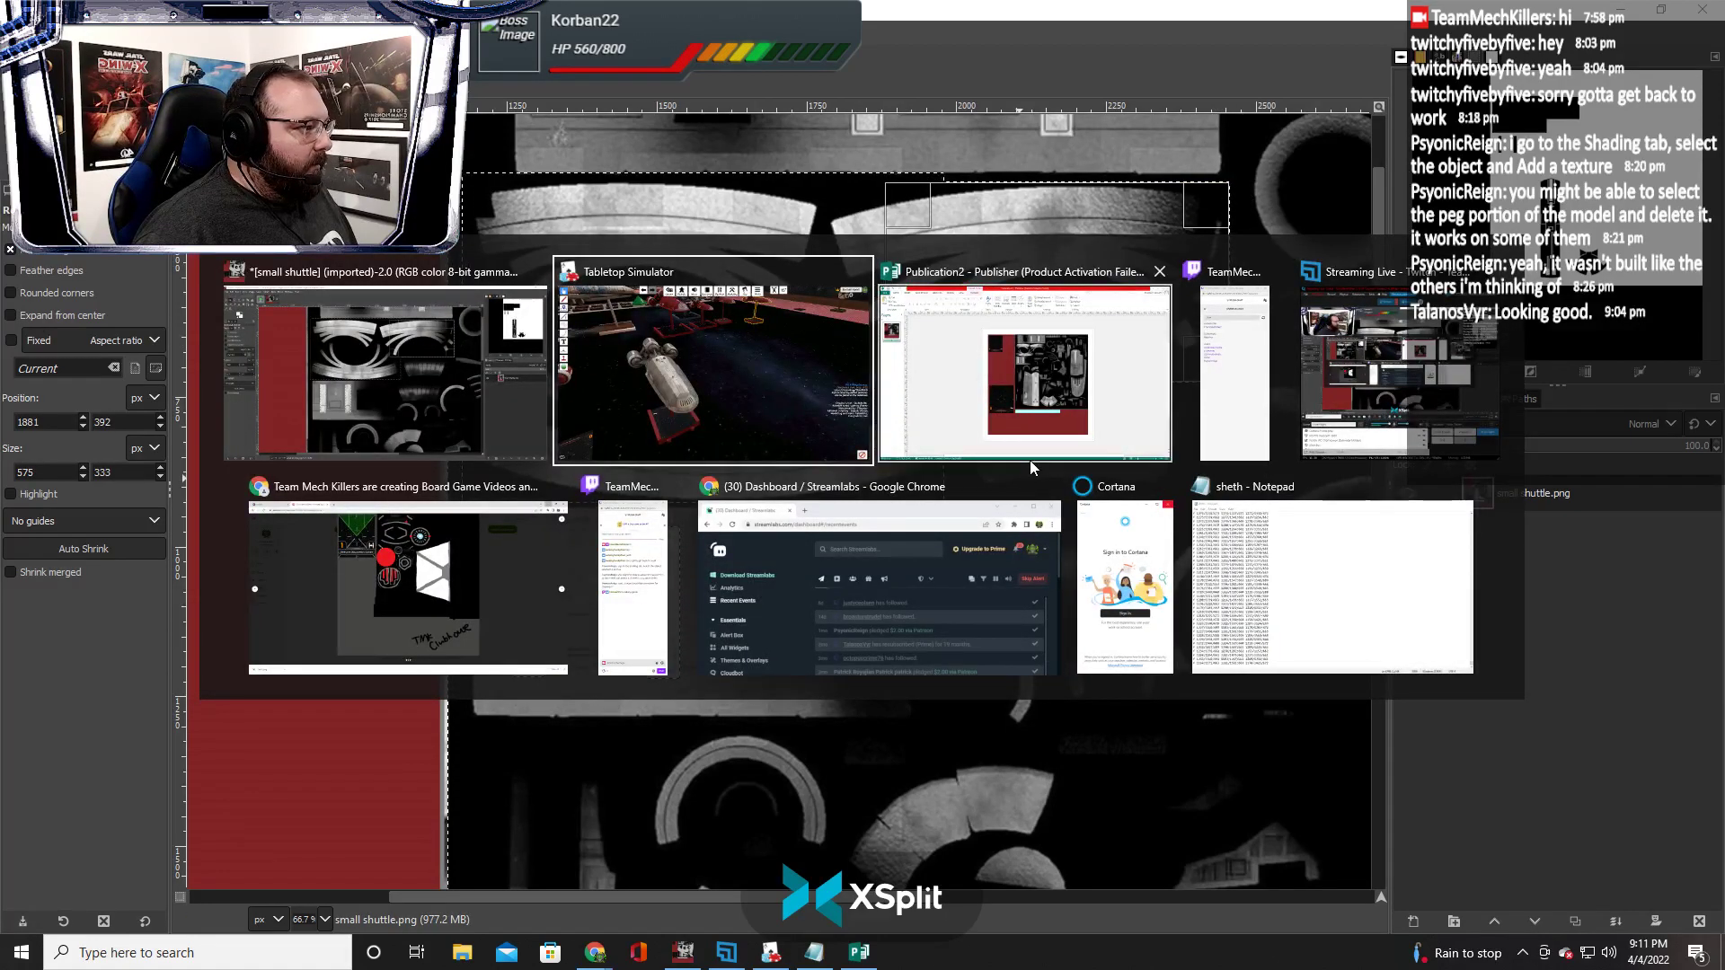
click(725, 388)
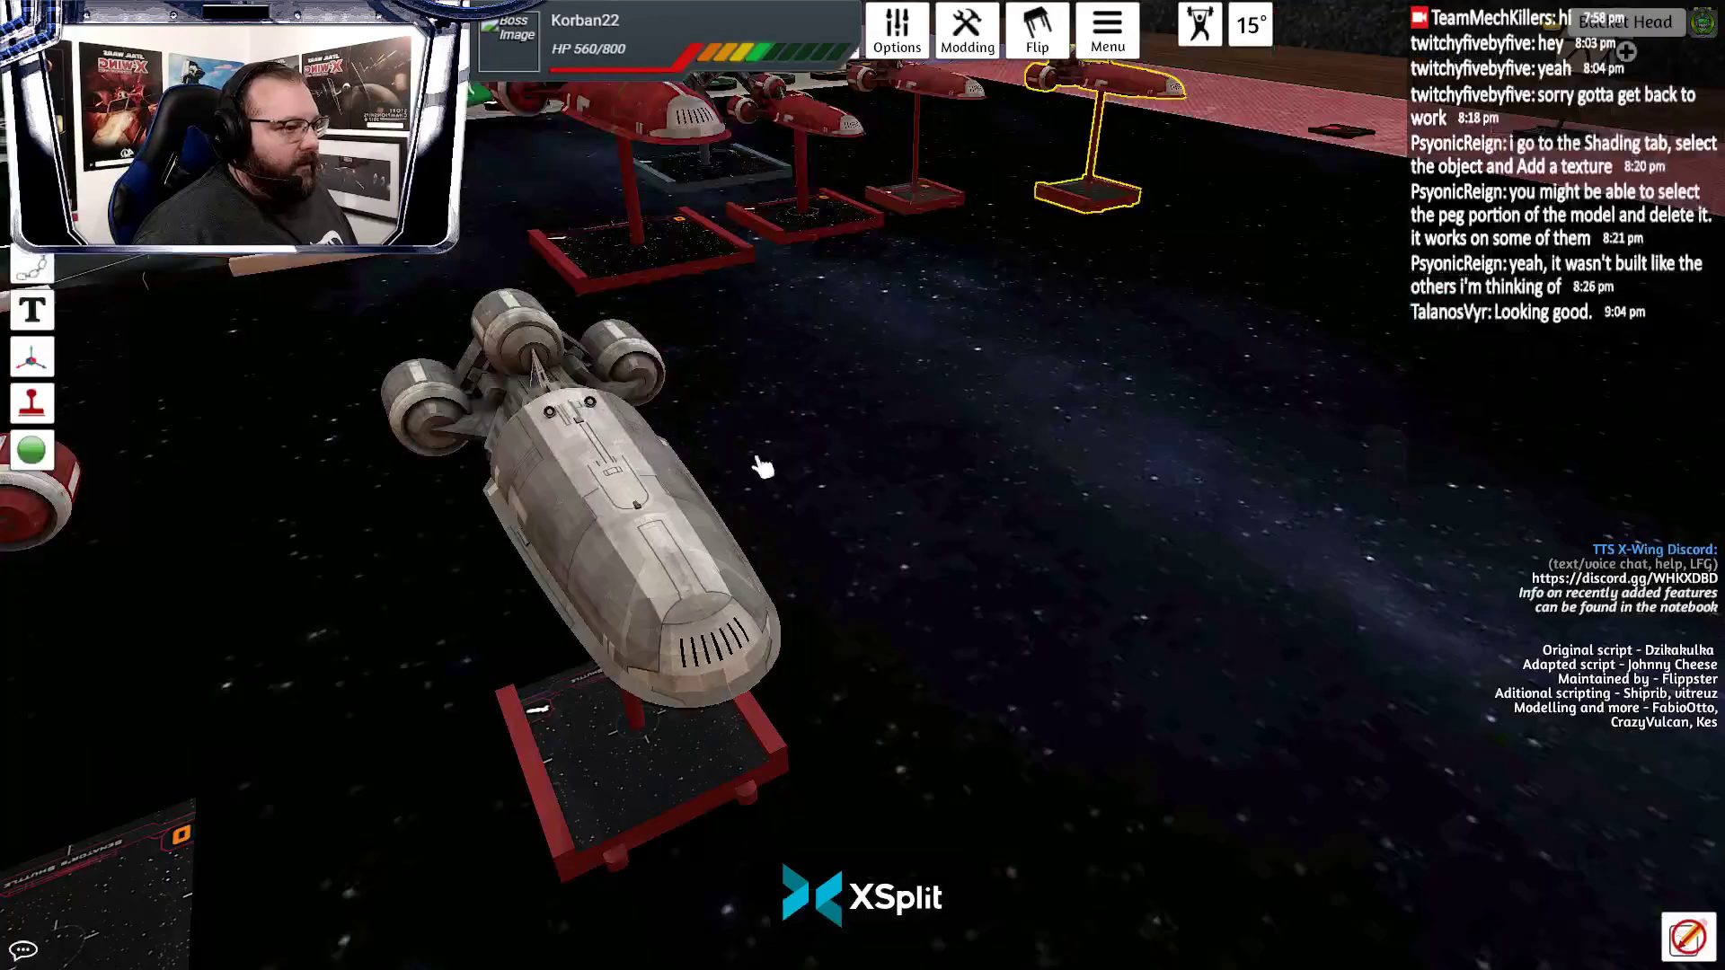
key(d)
key(w)
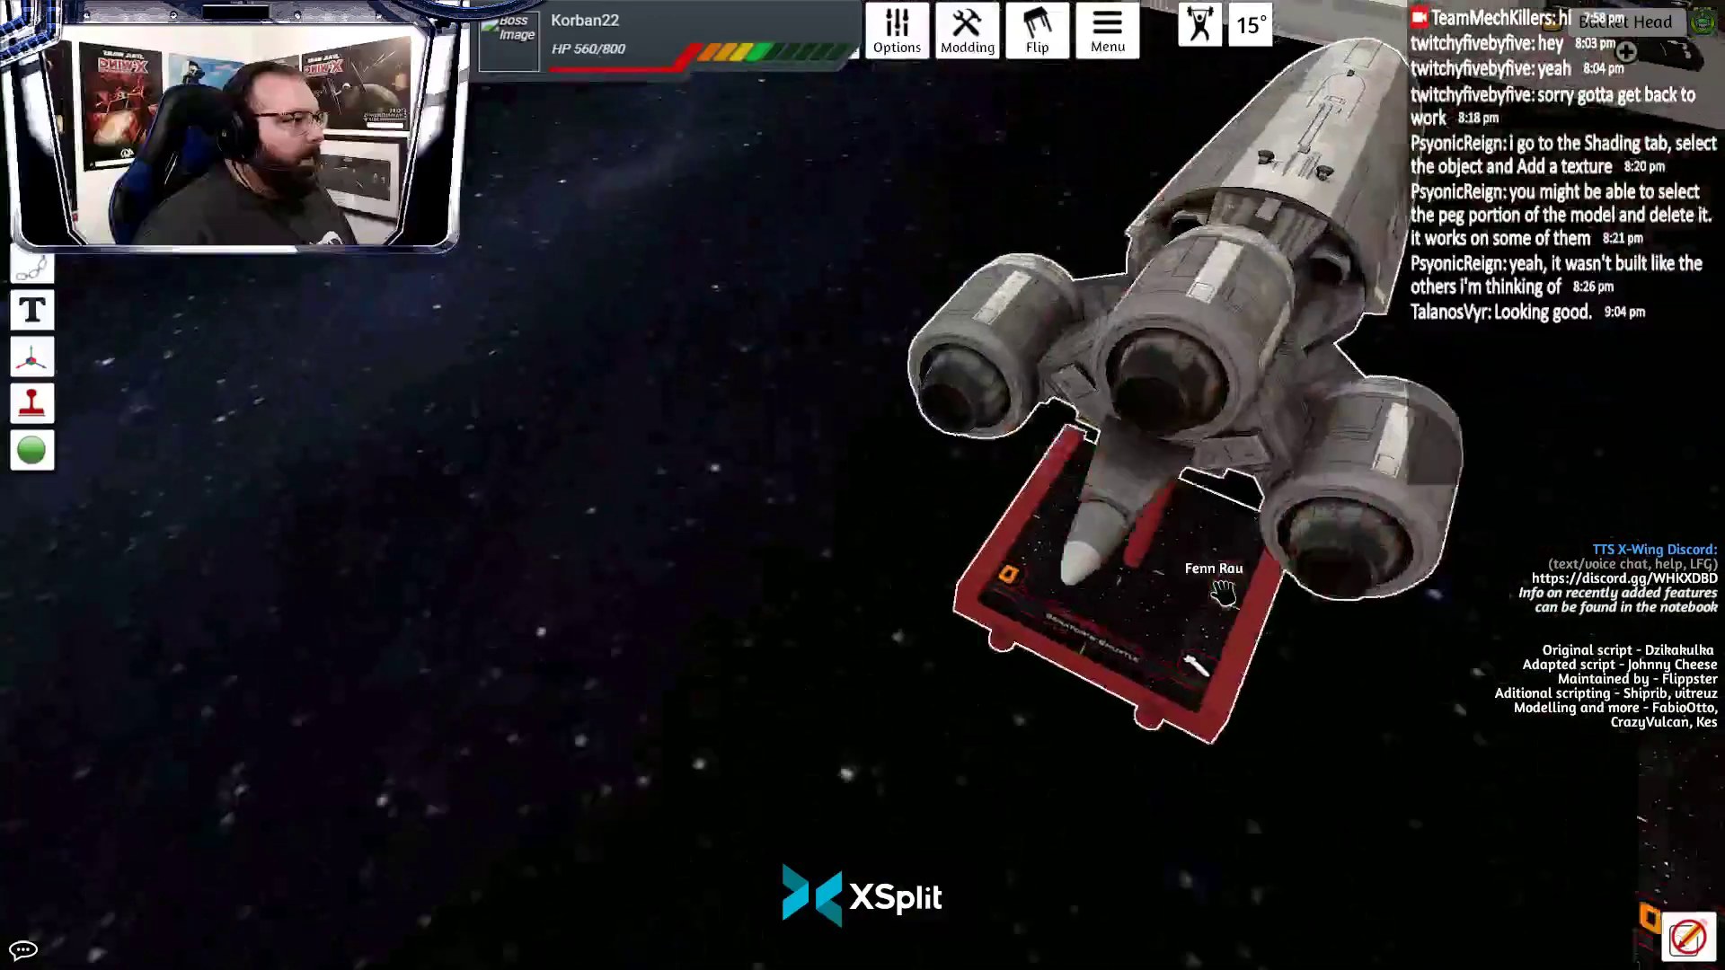
key(s)
key(d)
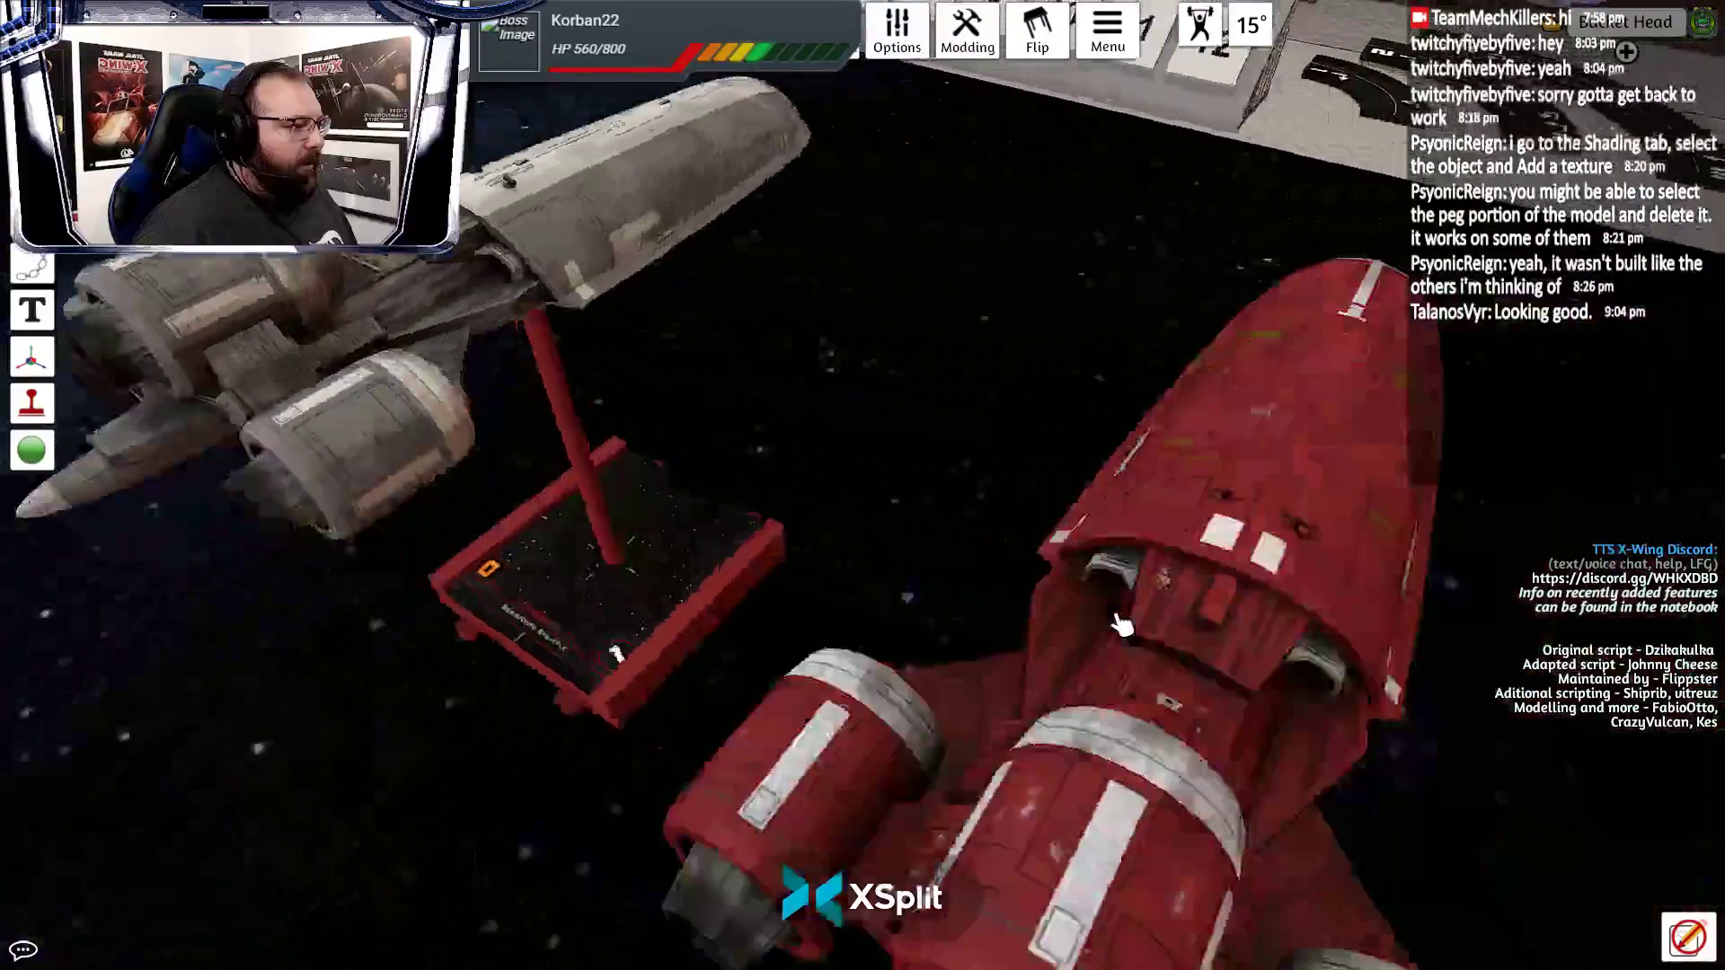
key(s)
key(a)
key(a)
key(w)
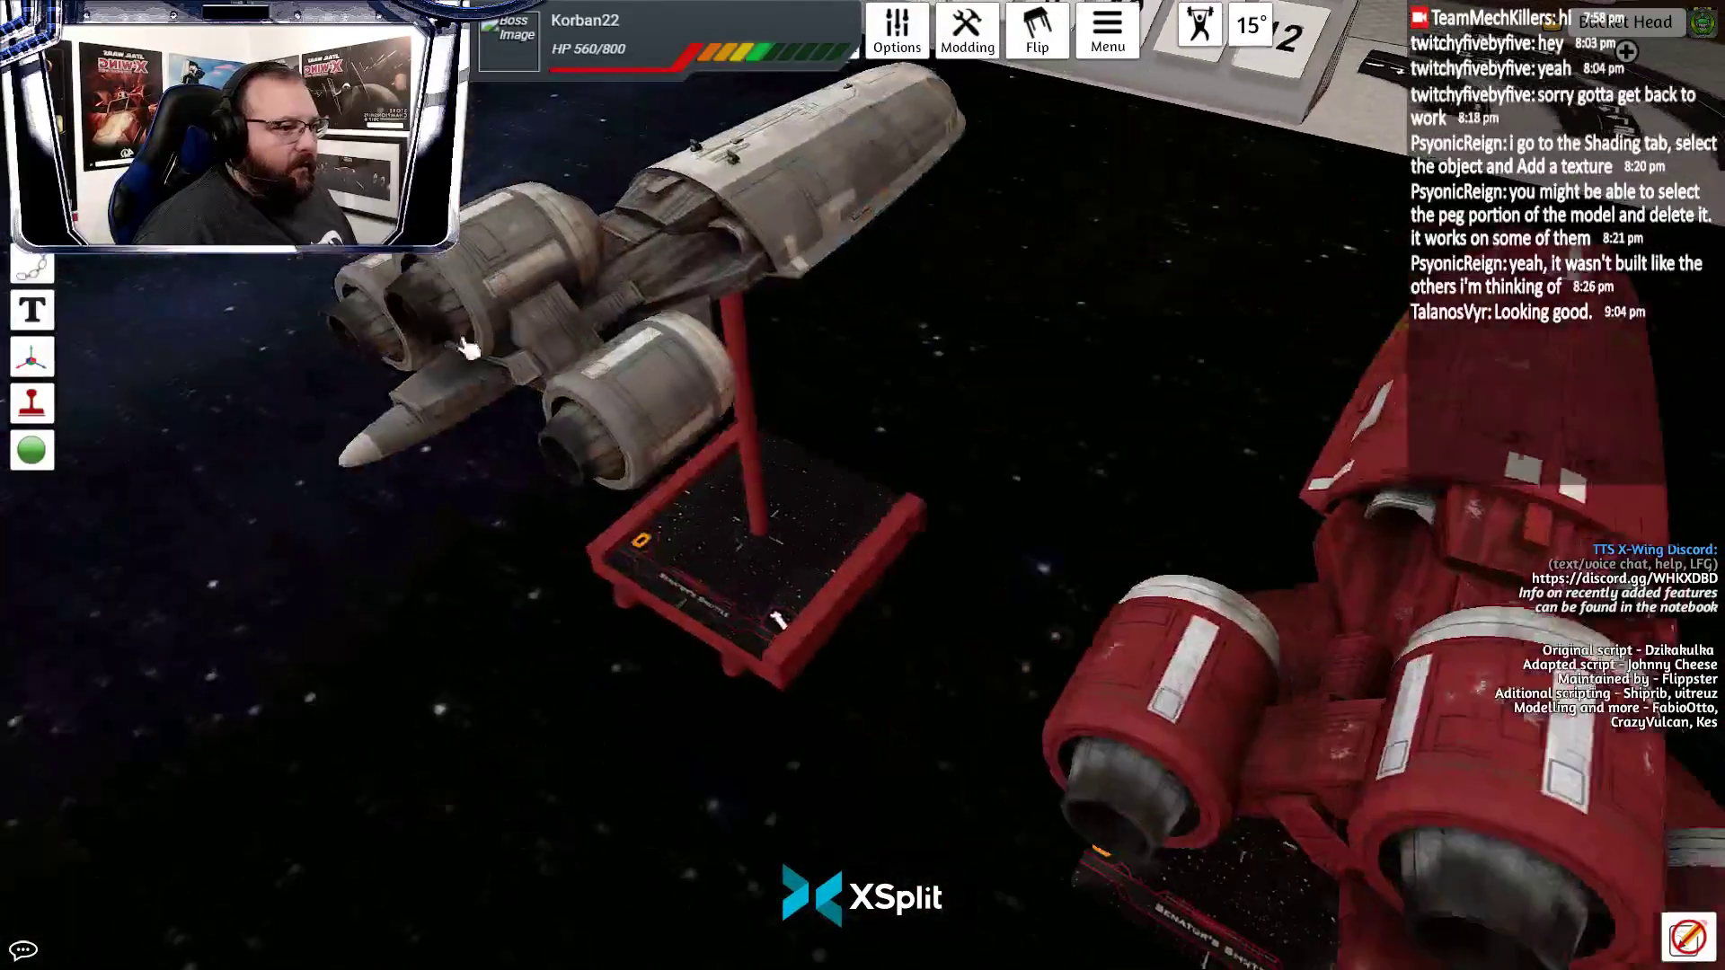
key(d)
key(s)
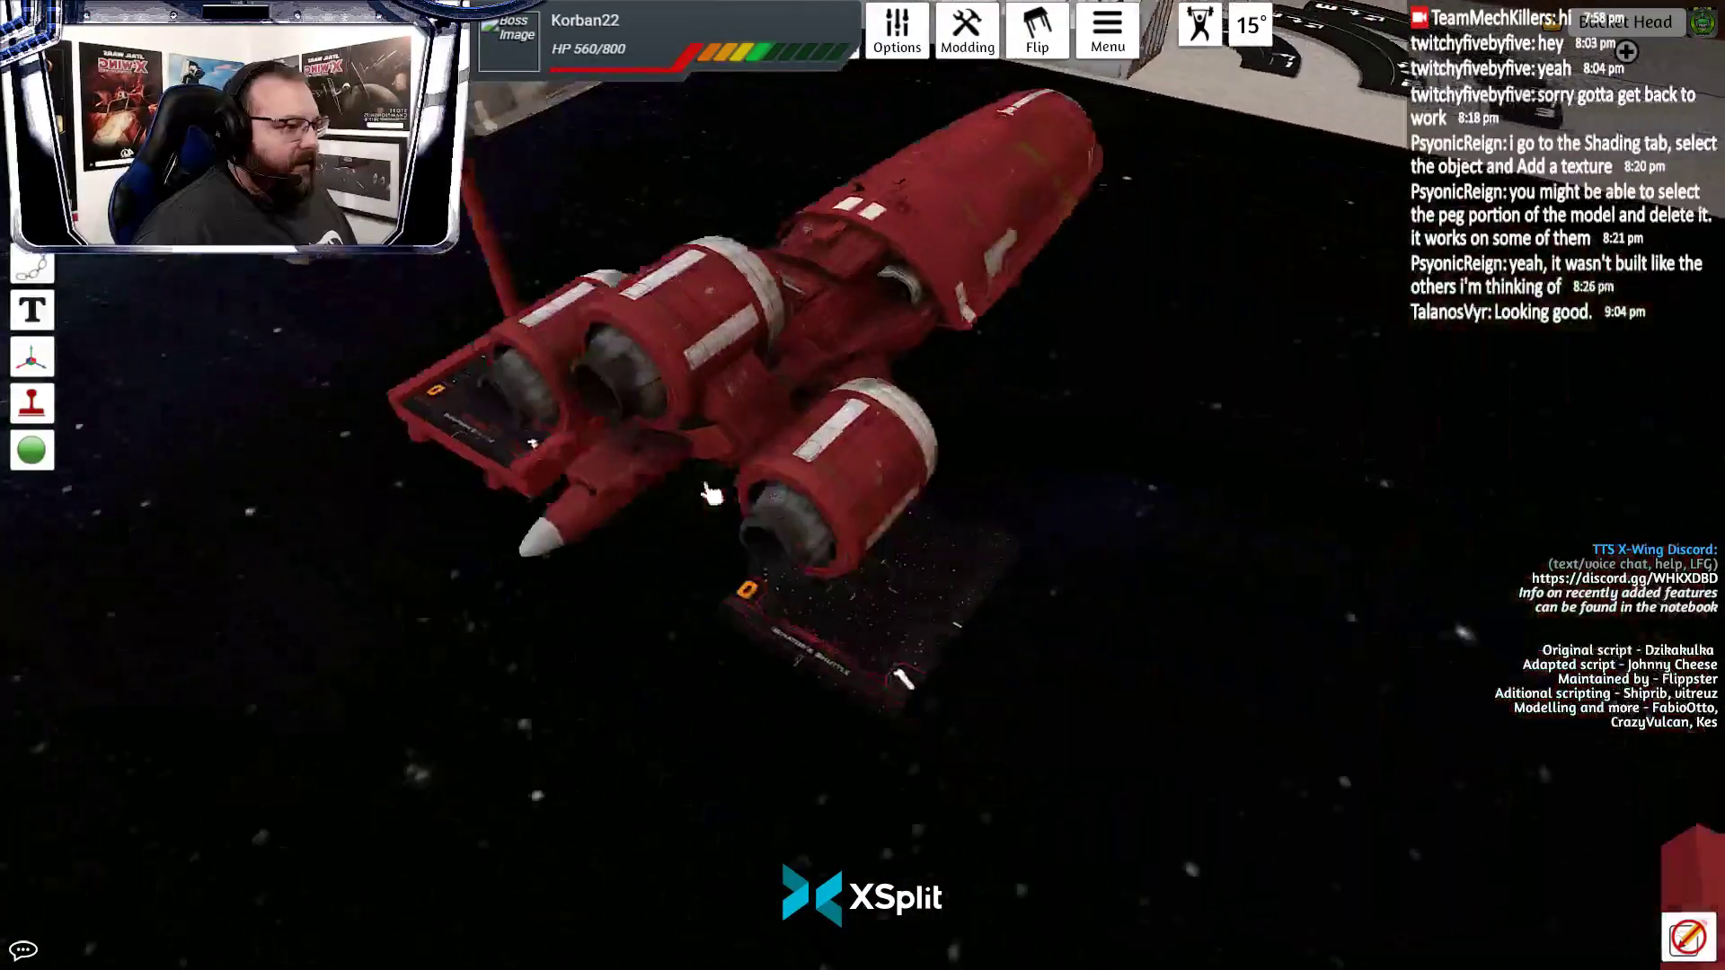
key(a)
key(w)
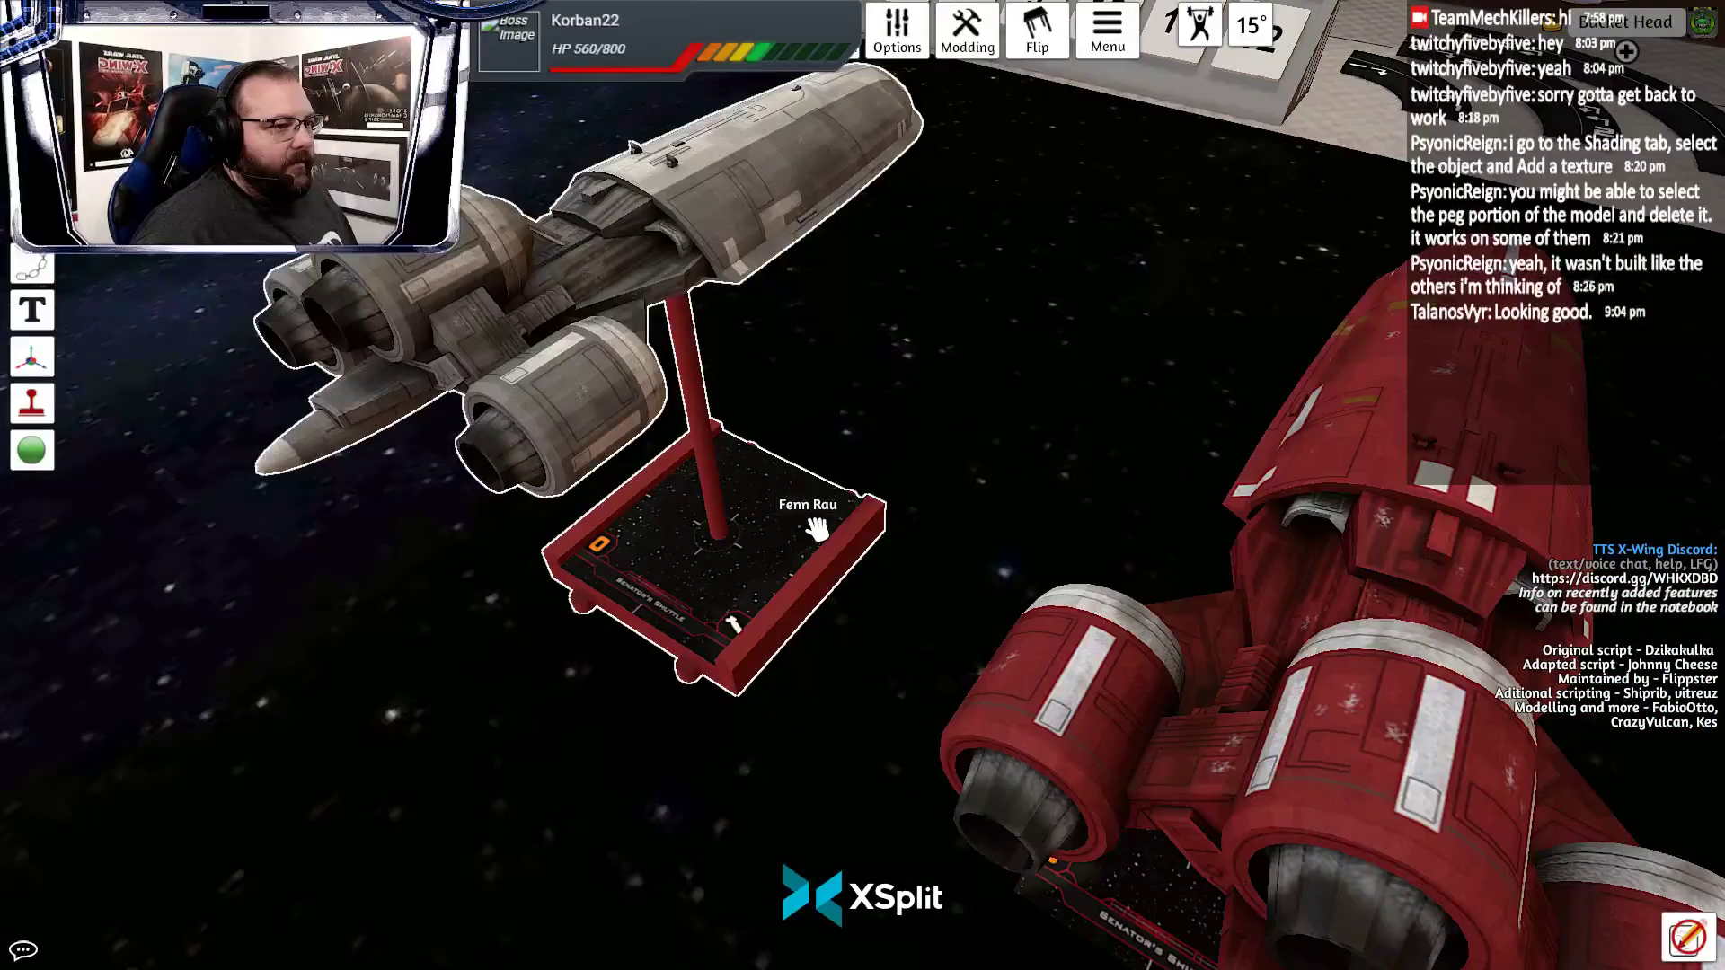
key(d)
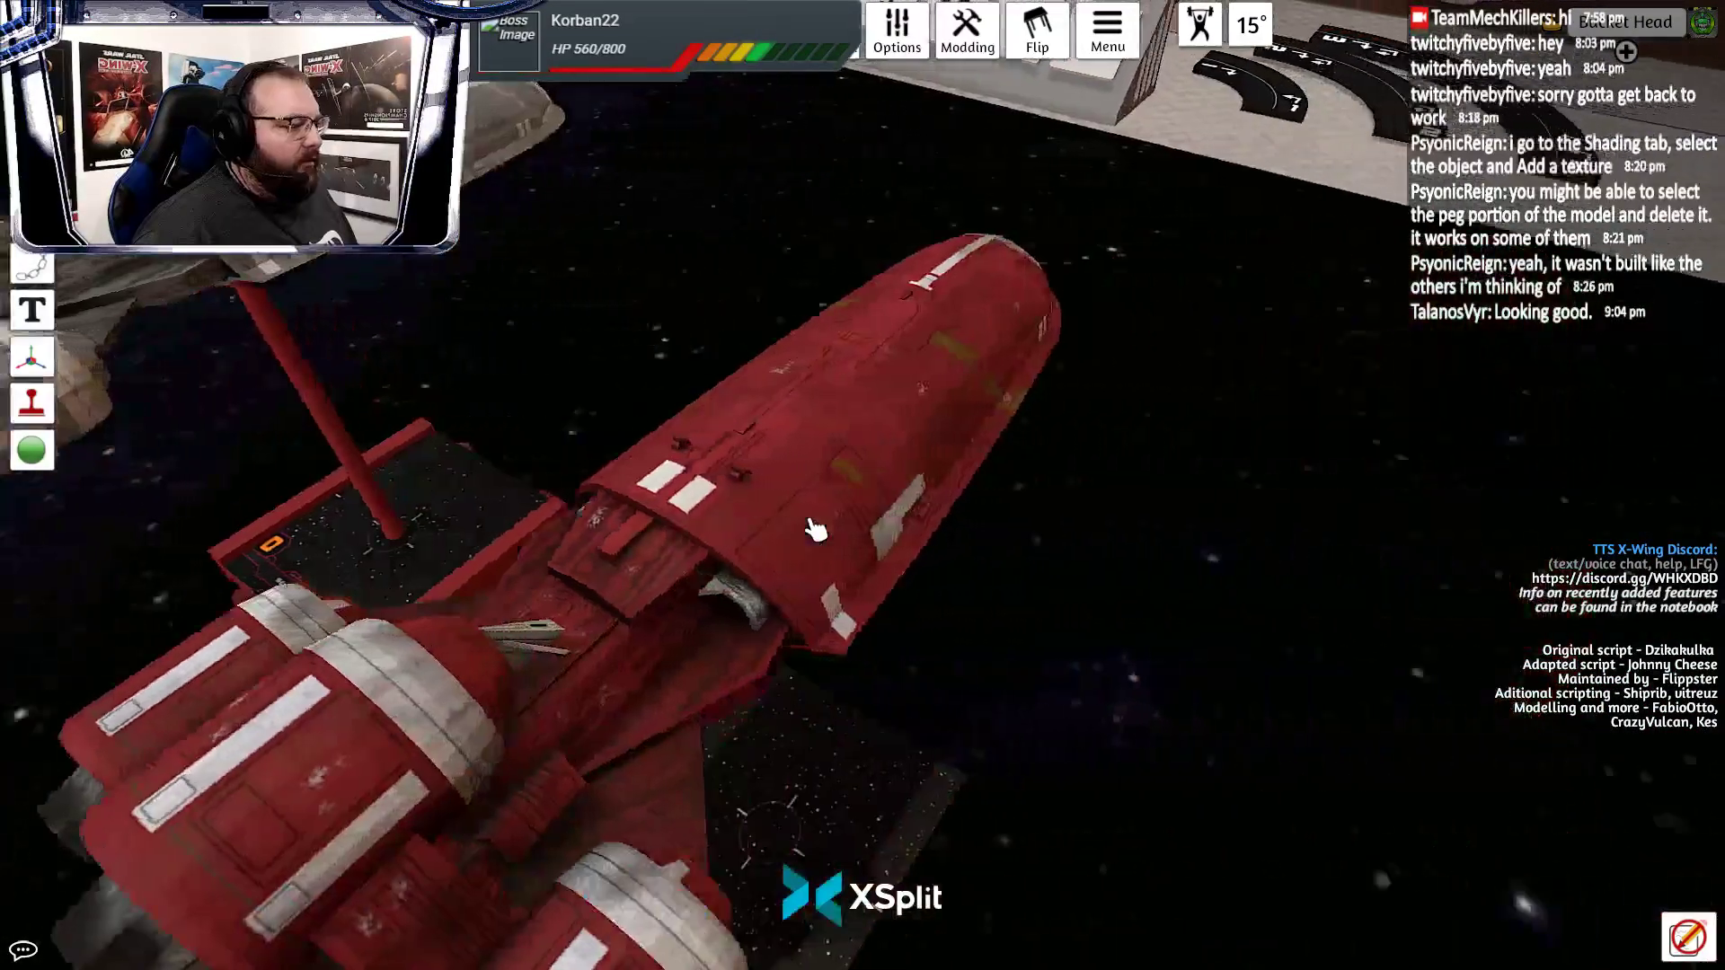
key(a)
key(s)
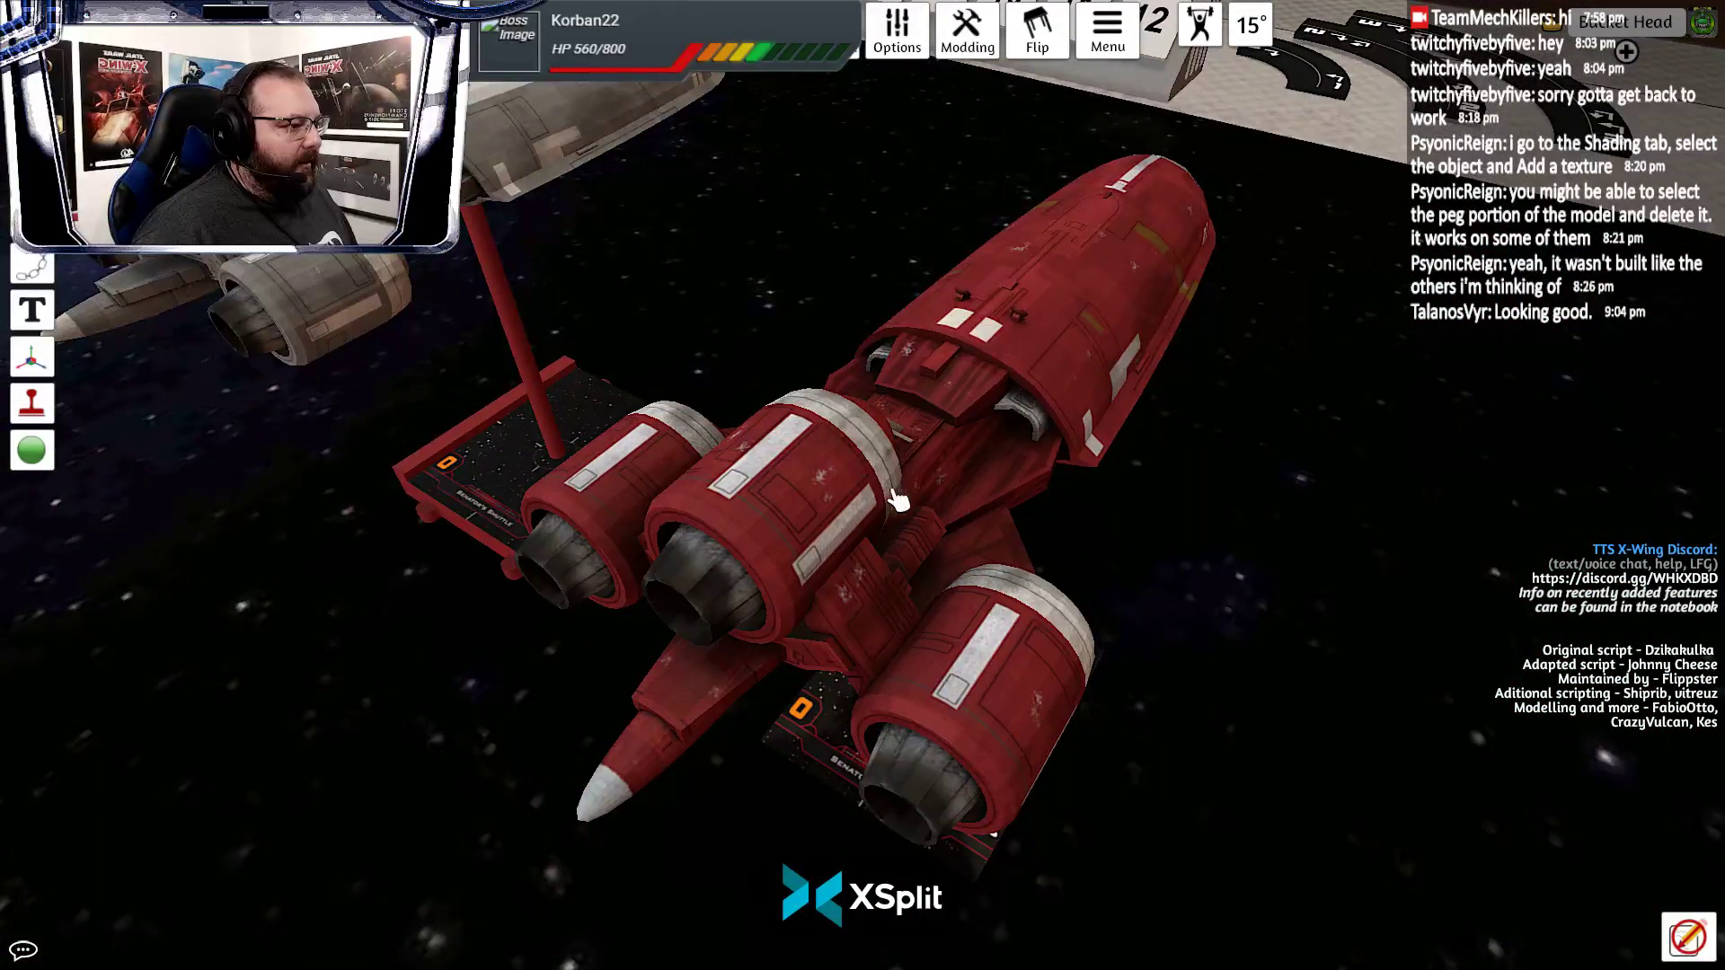
Return to GIMP and subtract the two dark ribbed arc pieces from the selection with rectangles about 408 × 231 px and 464 × 236 px
key(alt+Tab)
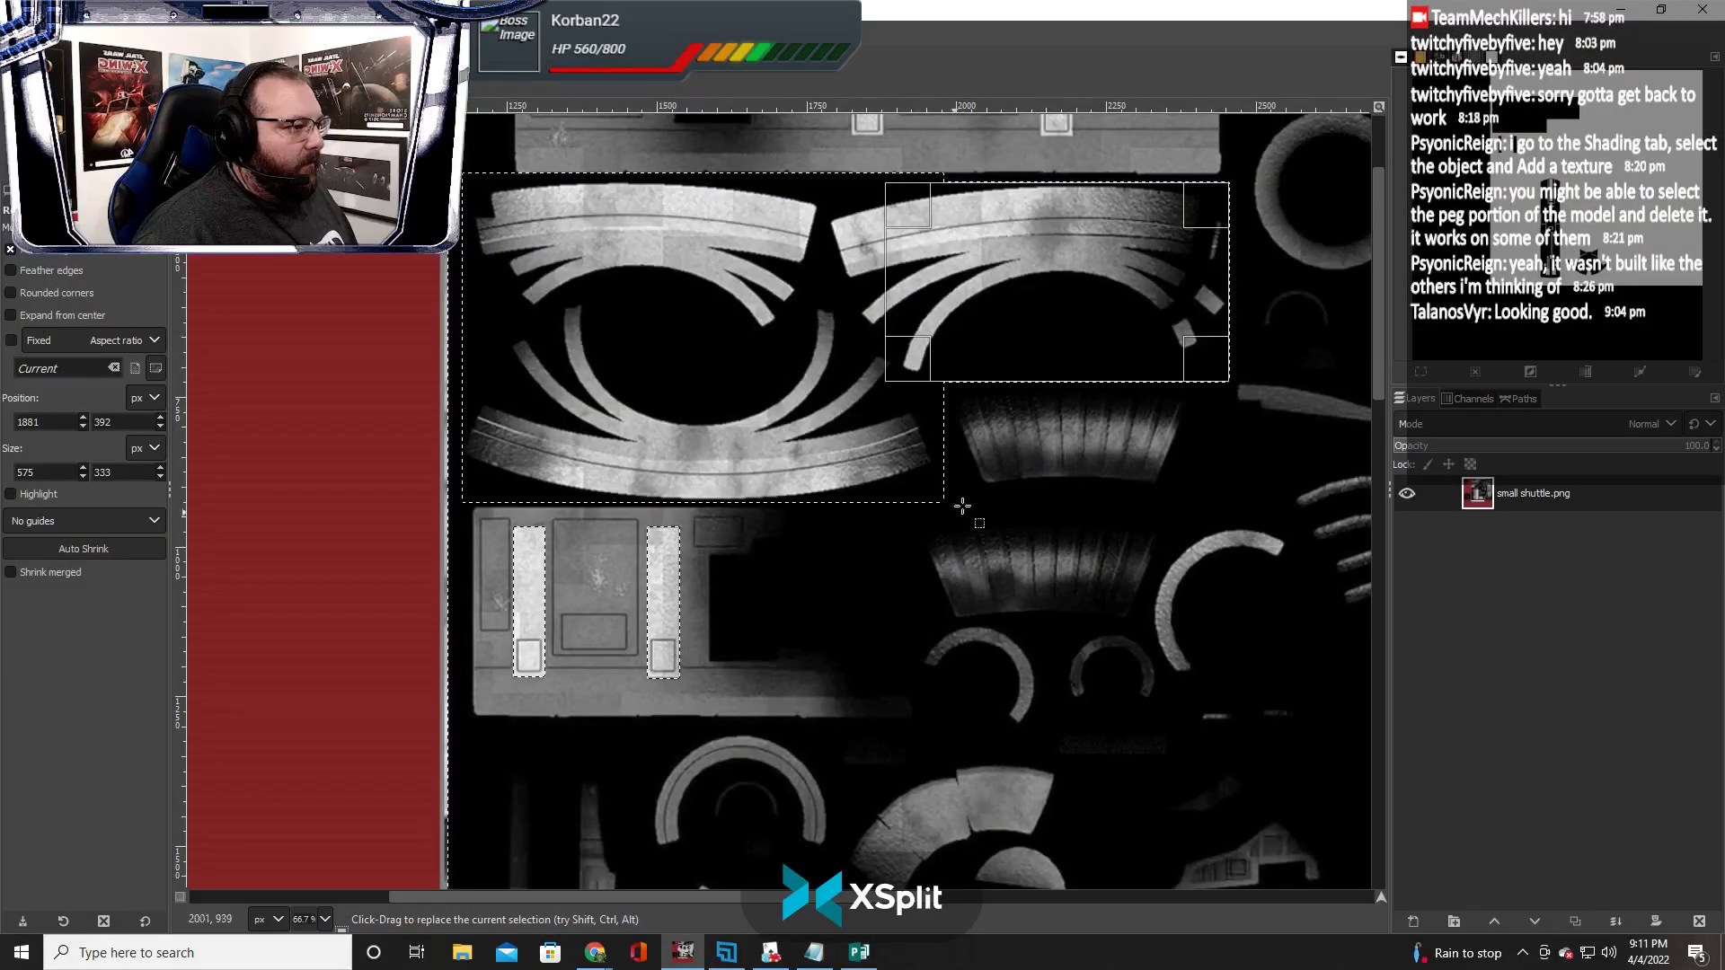
key(ctrl)
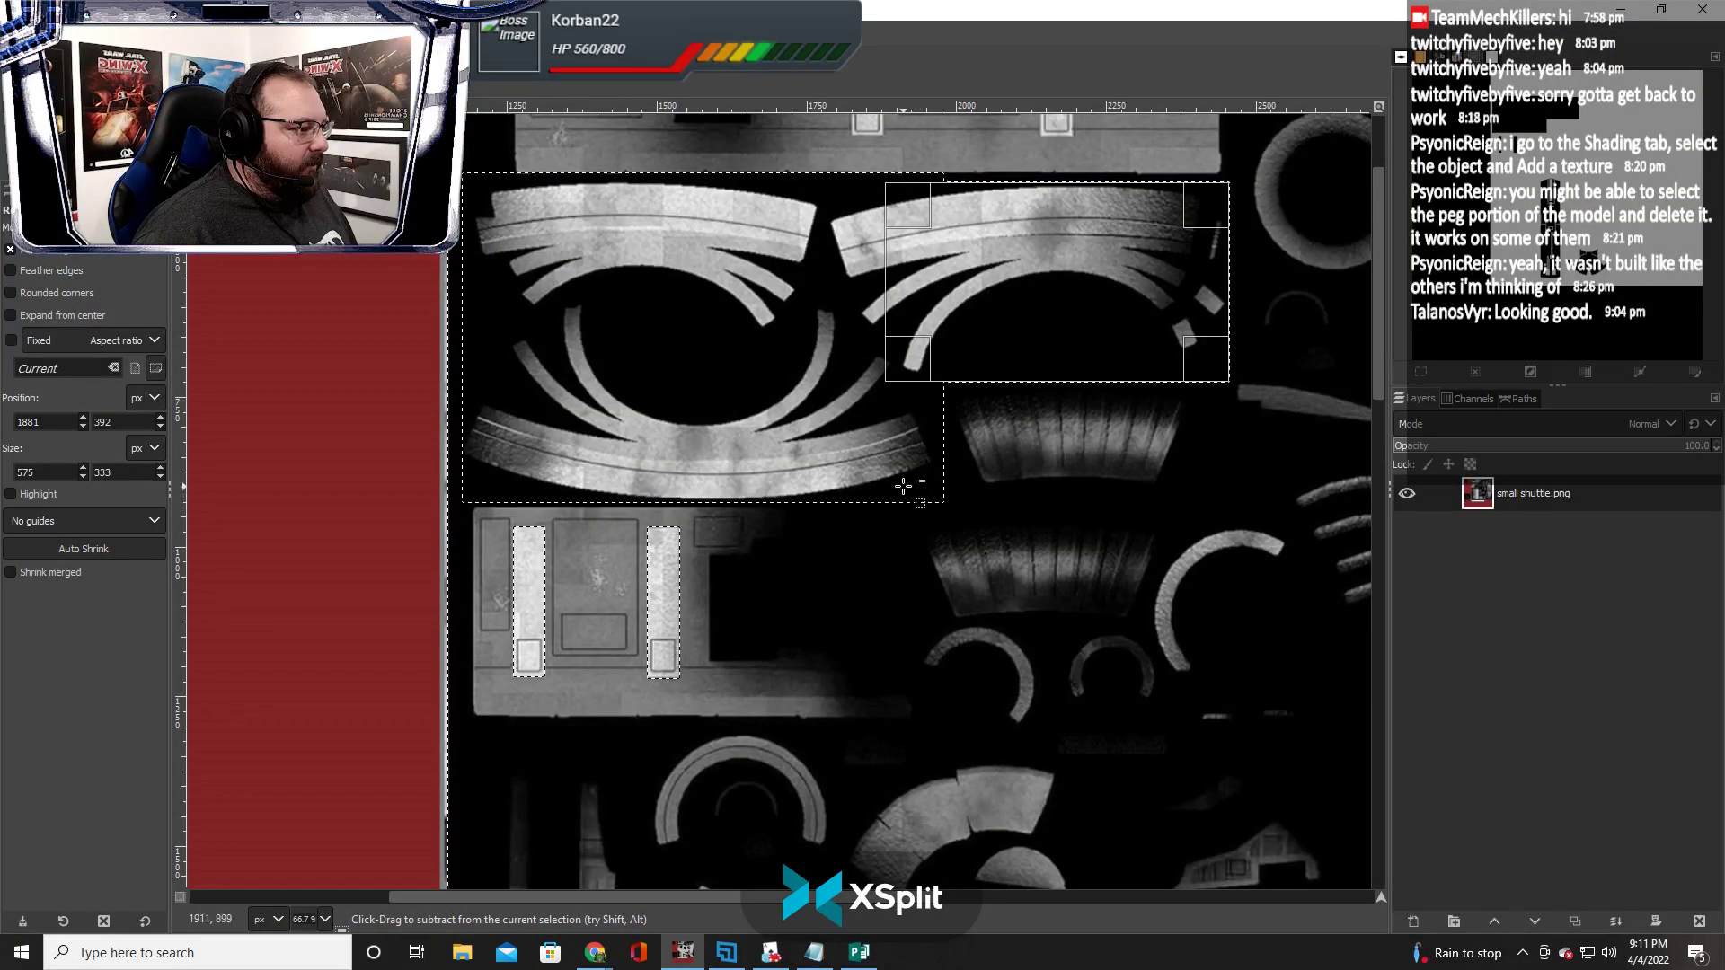
drag(903, 485, 1147, 623)
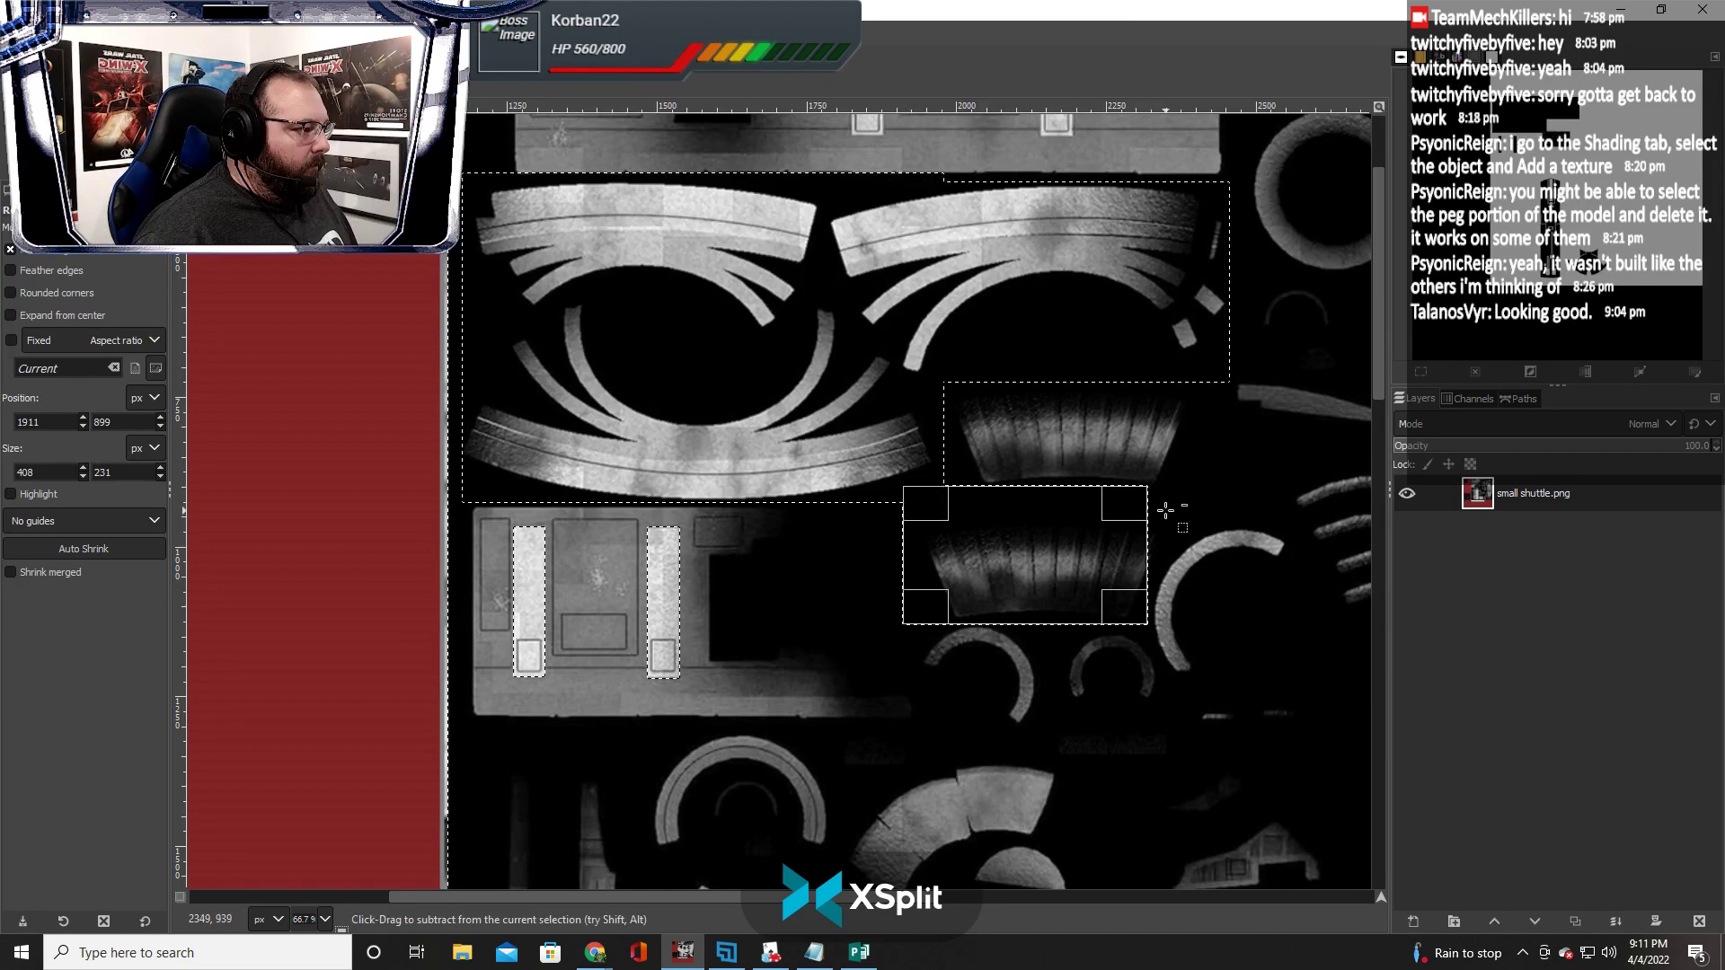
drag(1165, 510, 1132, 554)
drag(923, 365, 1200, 506)
Try to exclude the two bright vertical bars above the large hull piece and the nearby pointed tips from the selection
scroll(1112, 489, right, 10)
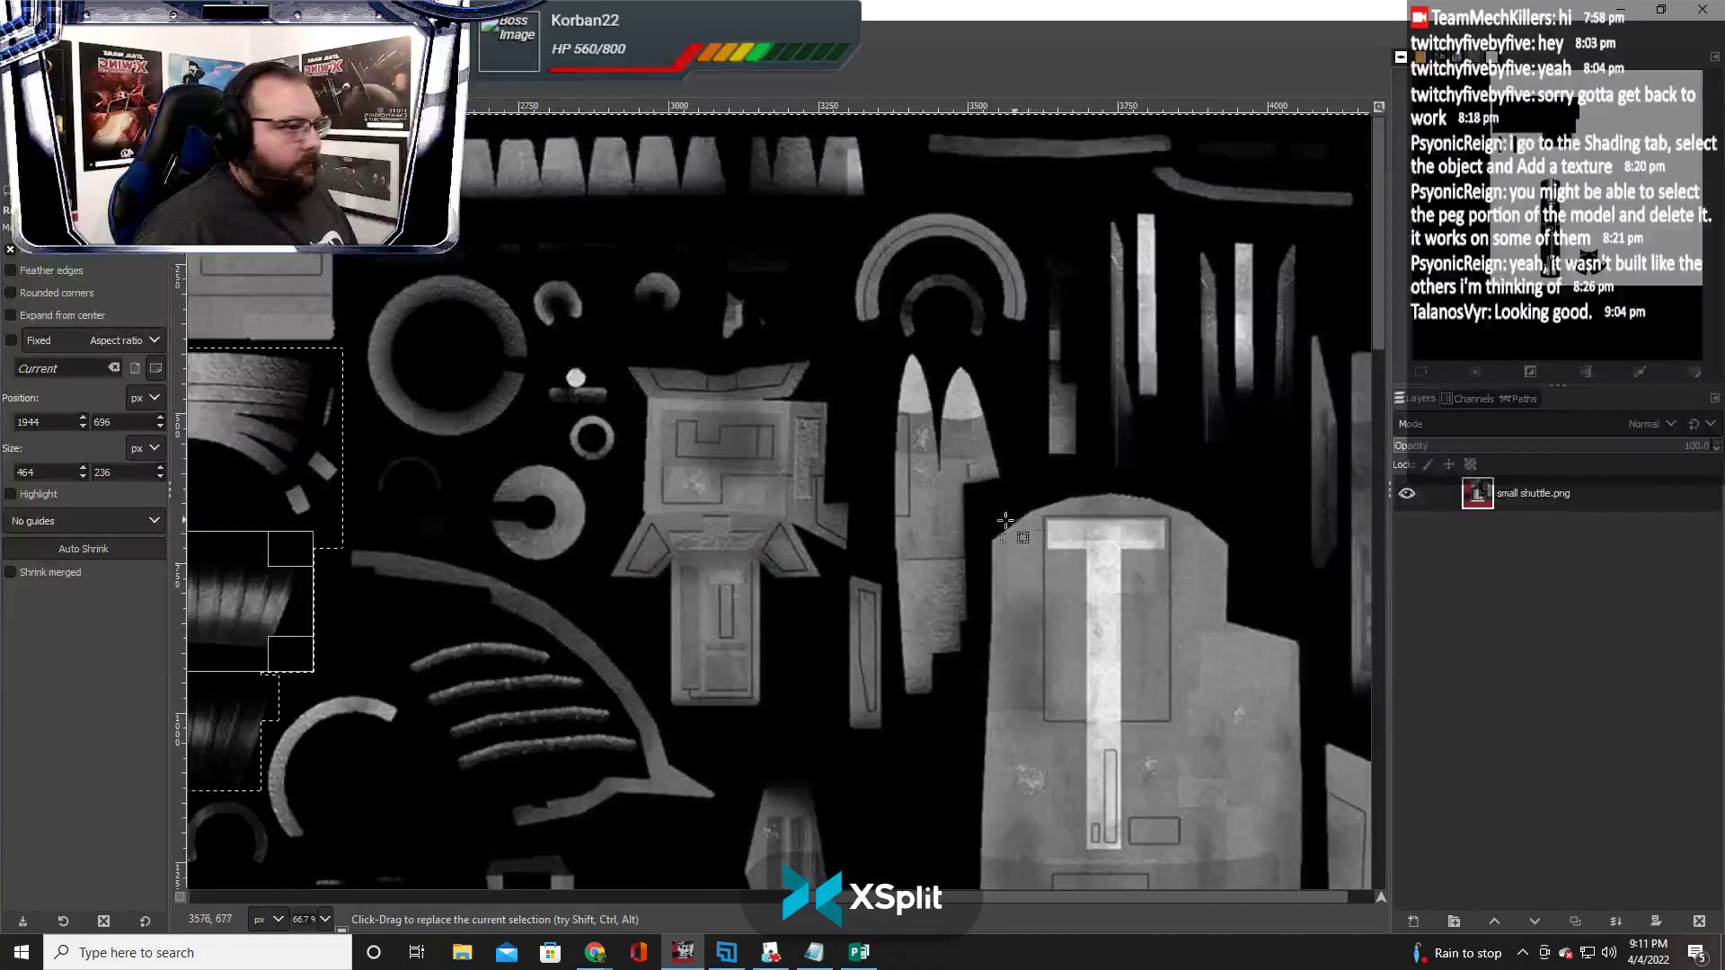
scroll(947, 524, right, 2)
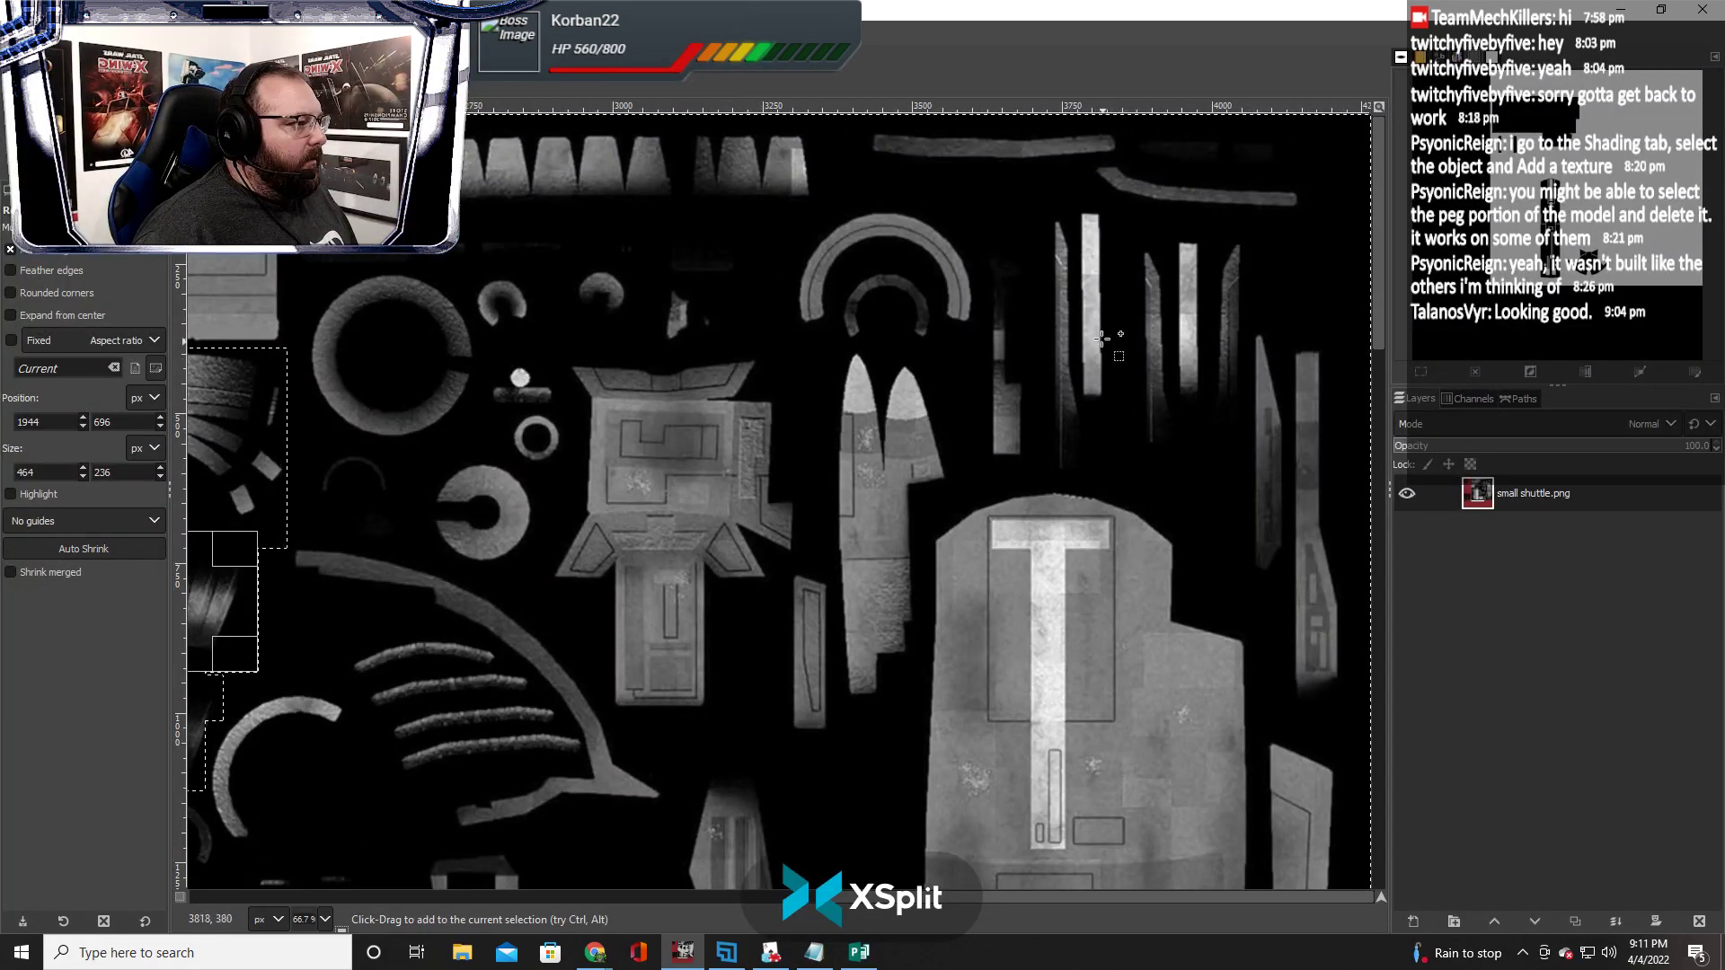
drag(1078, 208, 1109, 398)
drag(1172, 232, 1203, 409)
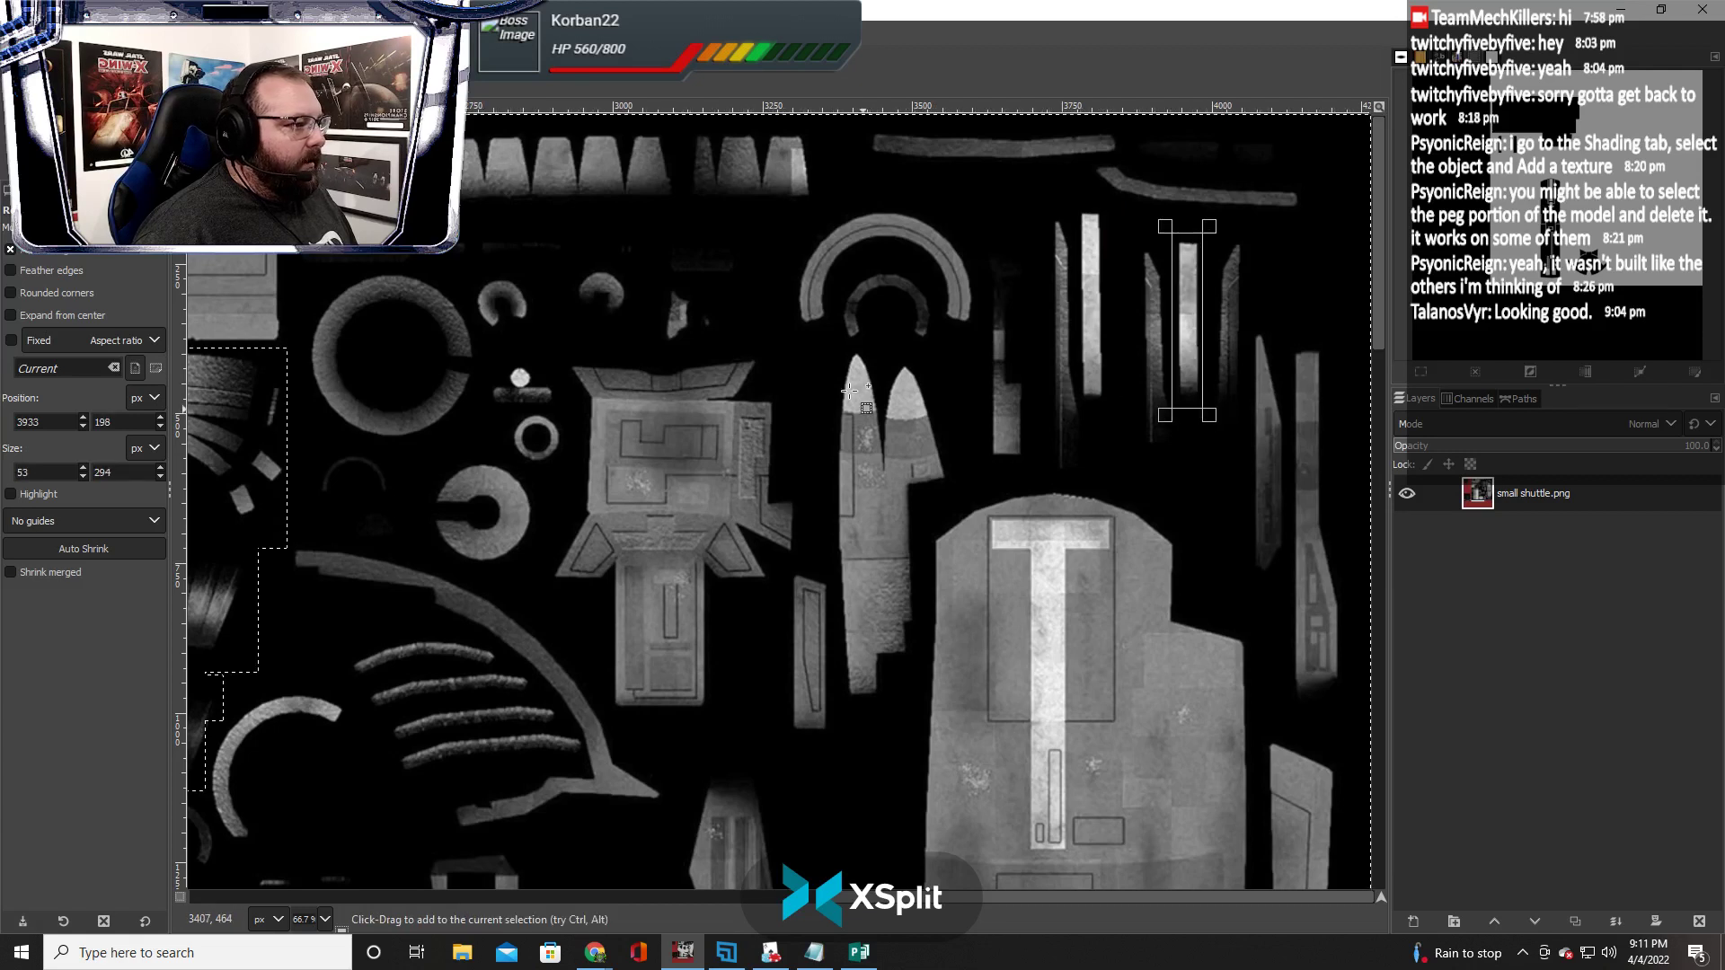
drag(838, 341, 876, 409)
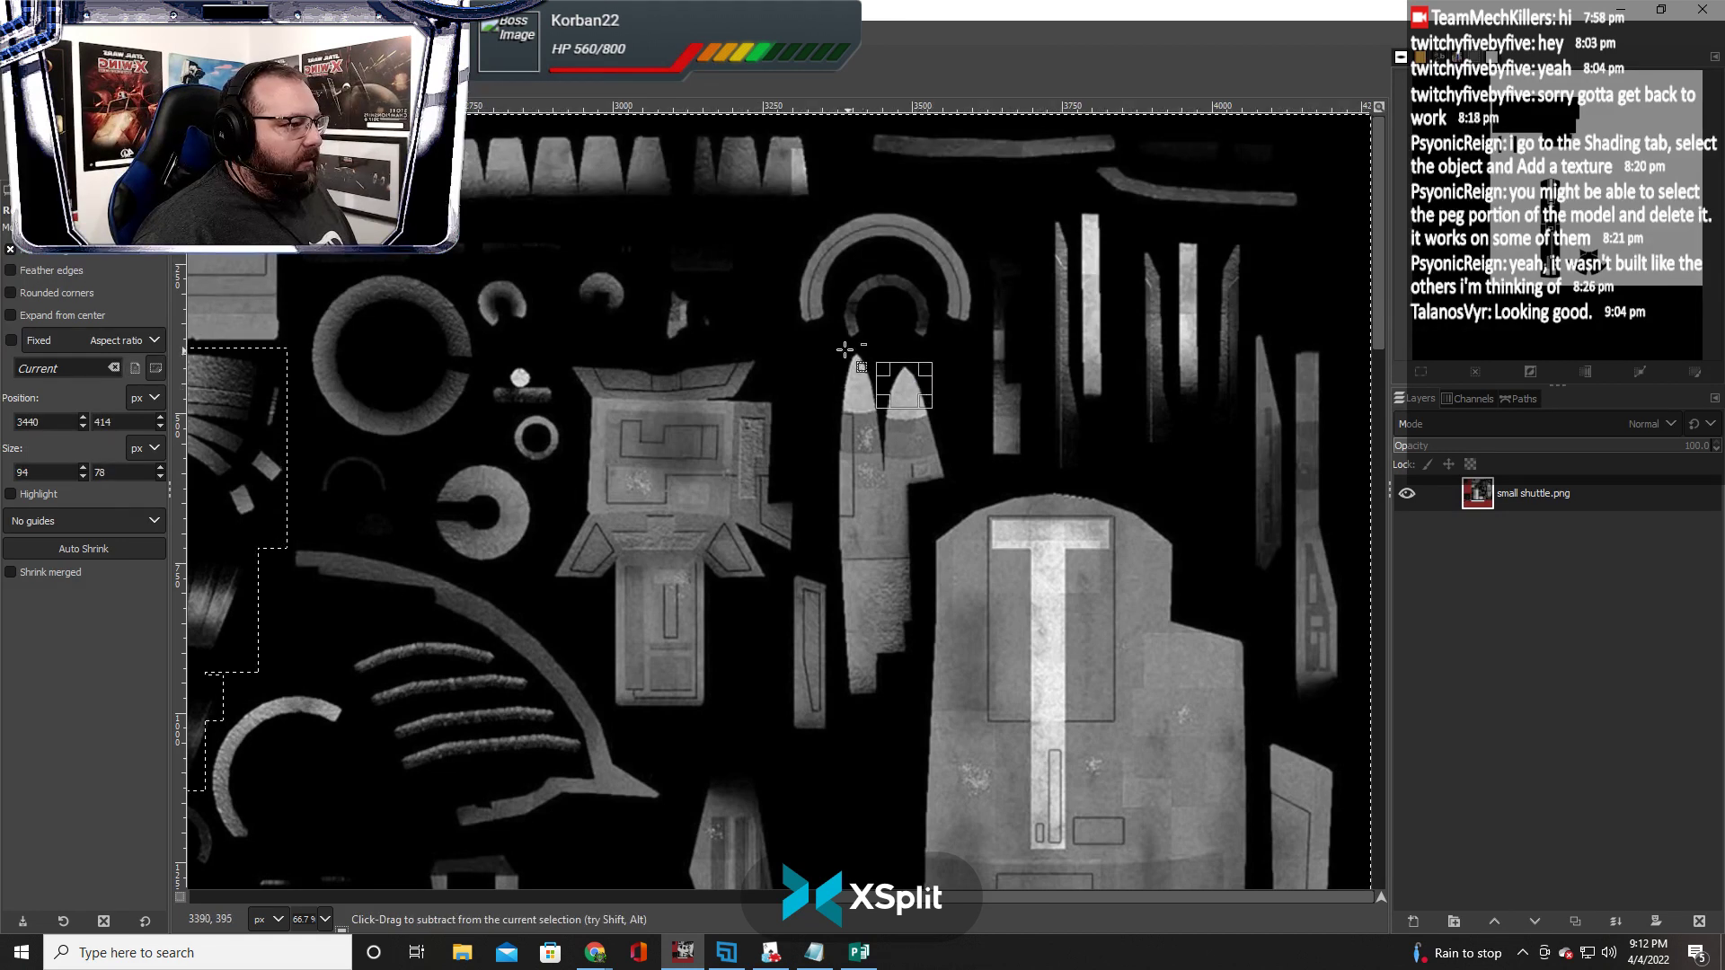
Subtract the two pointed tips (75 × 98 and 95 × 94 px) and two bright vertical bars (36 × 318 and 56 × 269 px) from the selection
drag(837, 350, 880, 406)
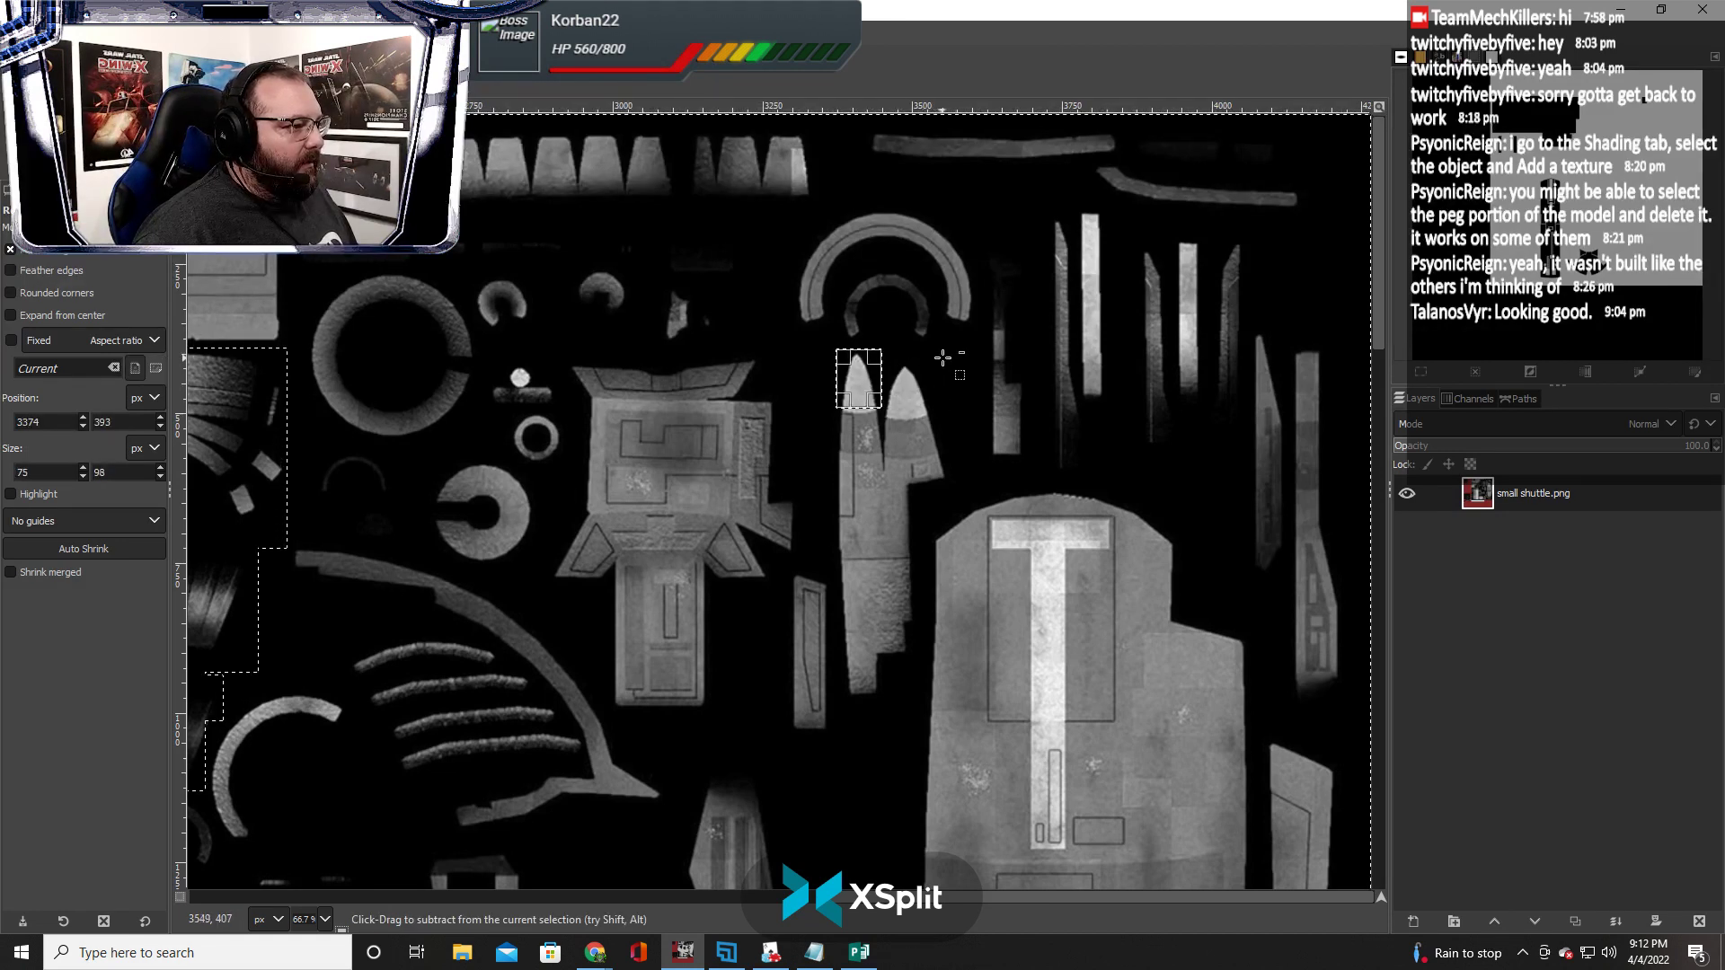
drag(942, 358, 893, 410)
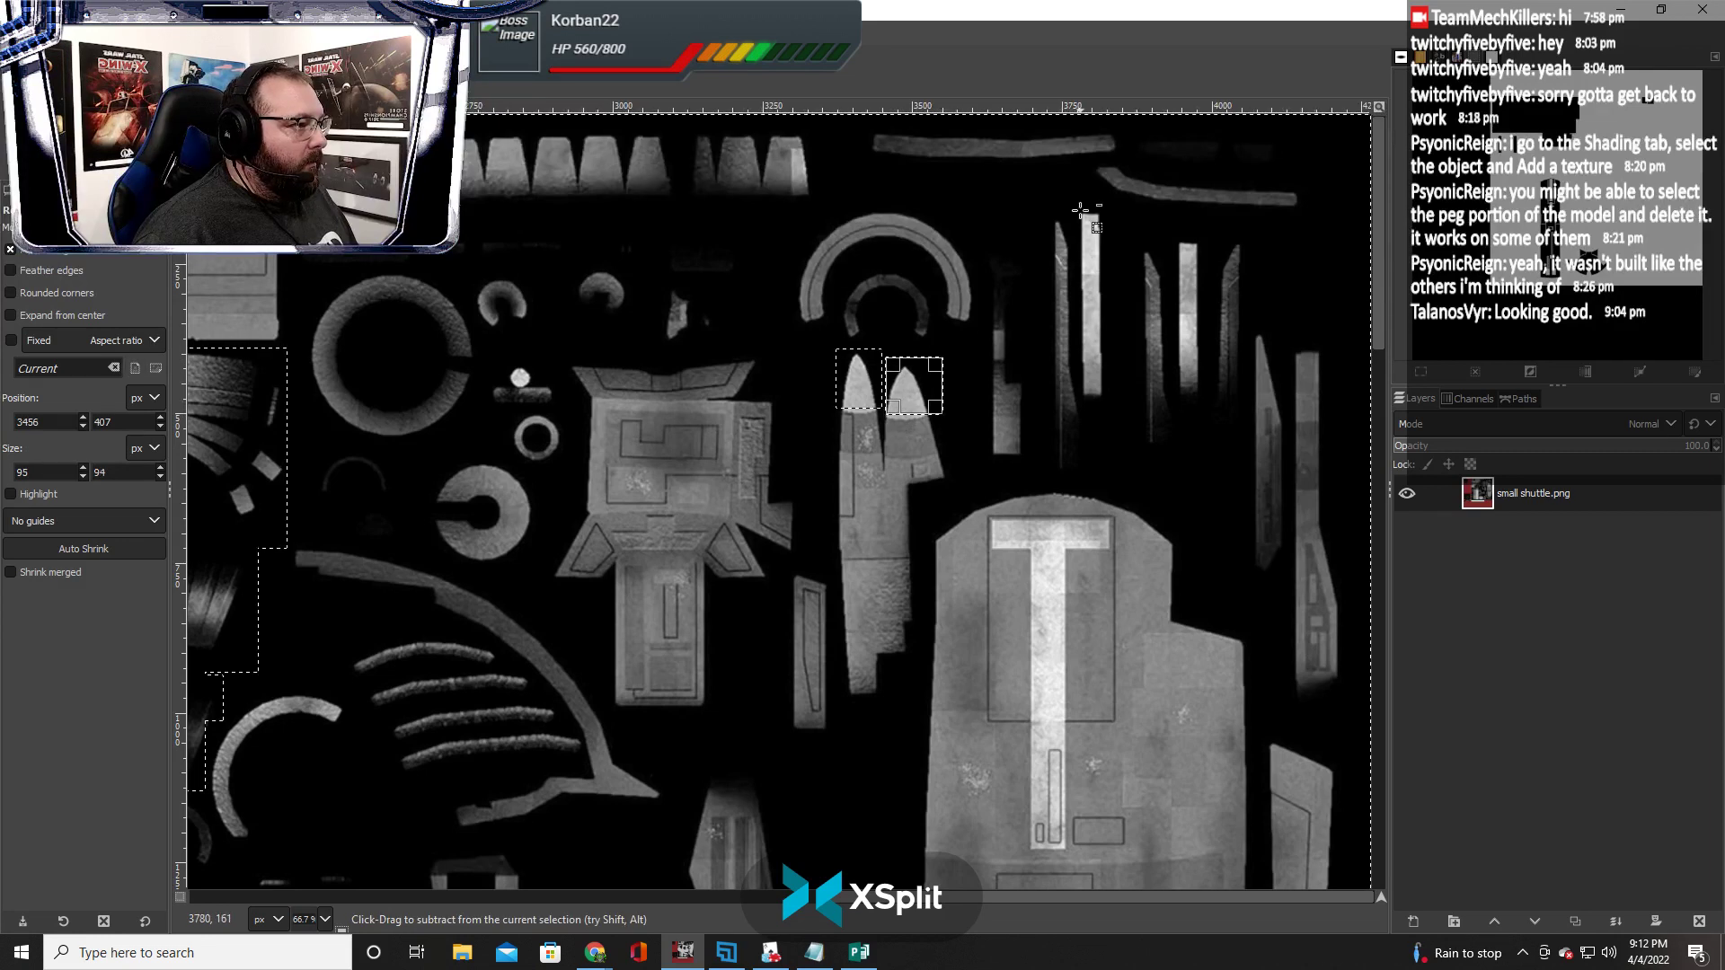
drag(1080, 211, 1102, 401)
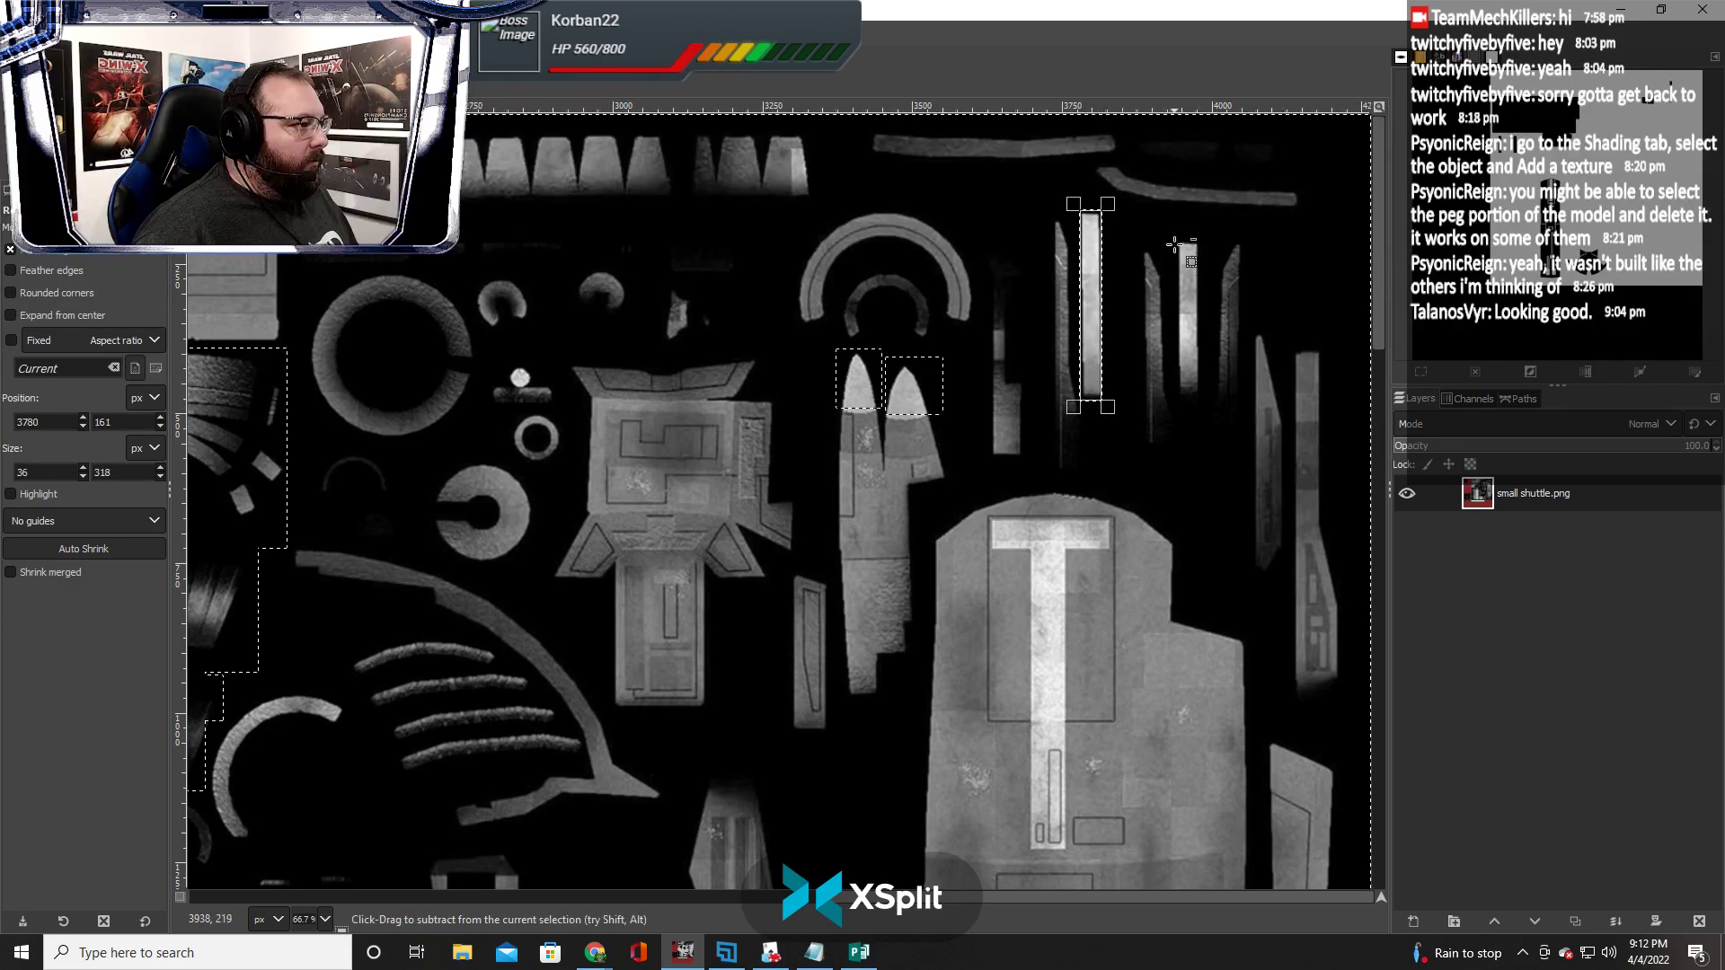
drag(1171, 235, 1205, 396)
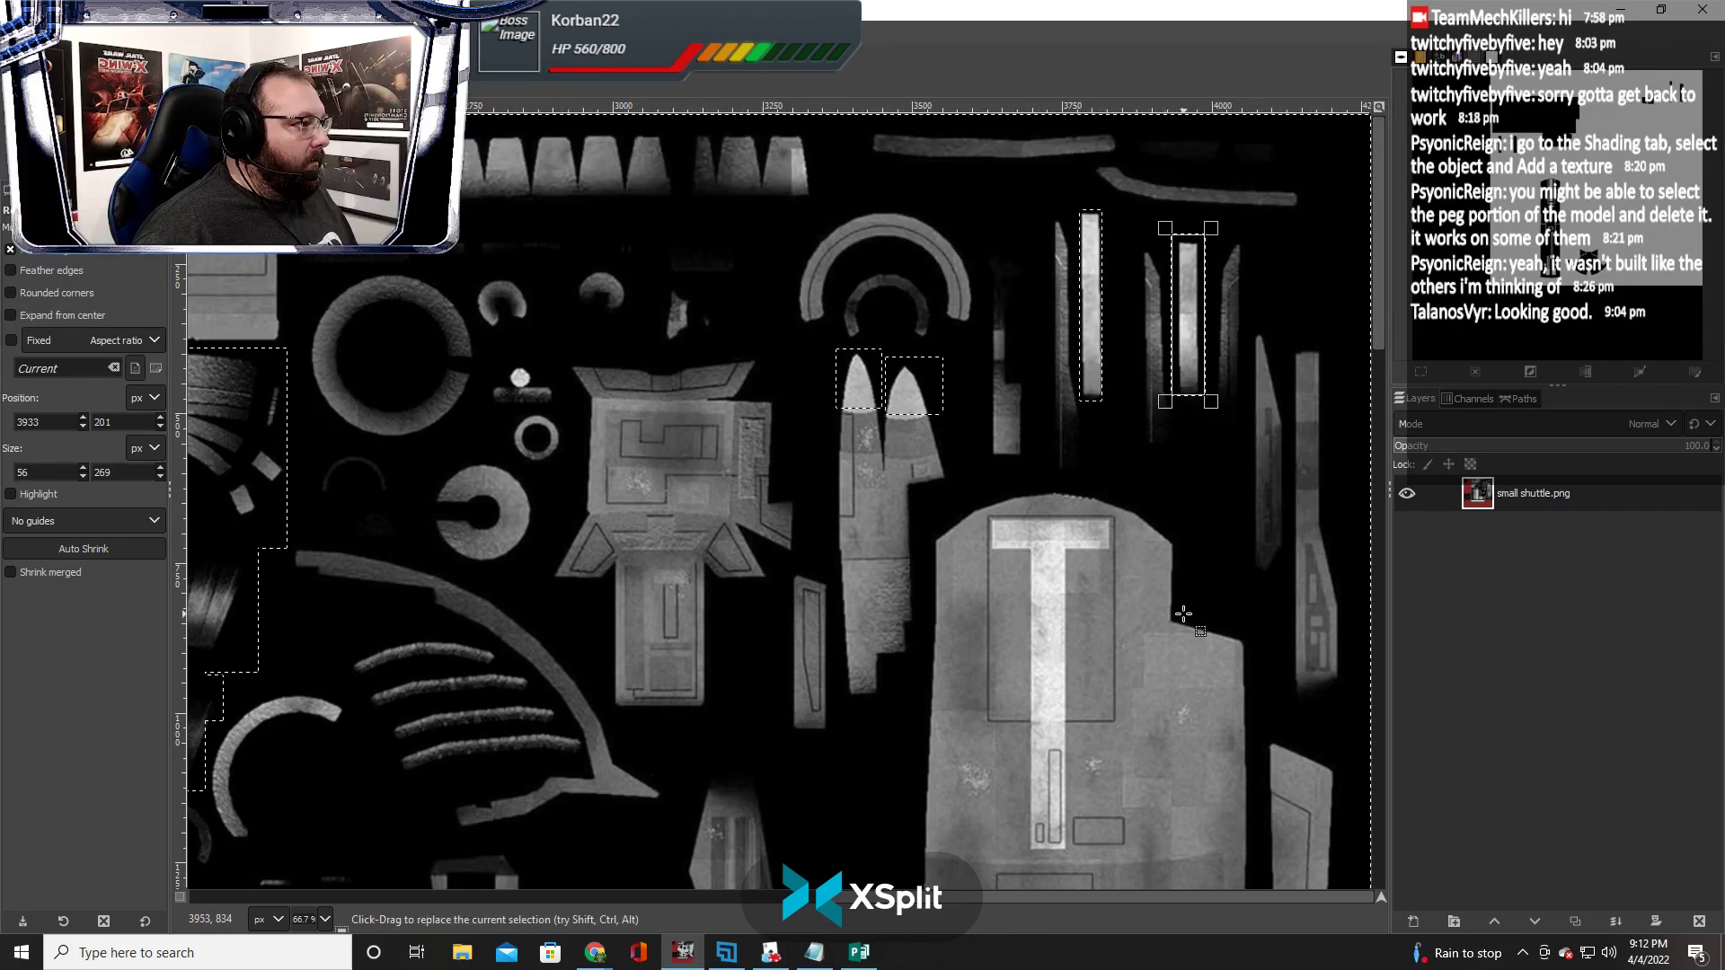
Subtract the bright T-shaped marking on the large hull piece, using rectangles of about 195 × 46 px for the crossbar and 56 × 519 px for the stem
scroll(1183, 613, up, 3)
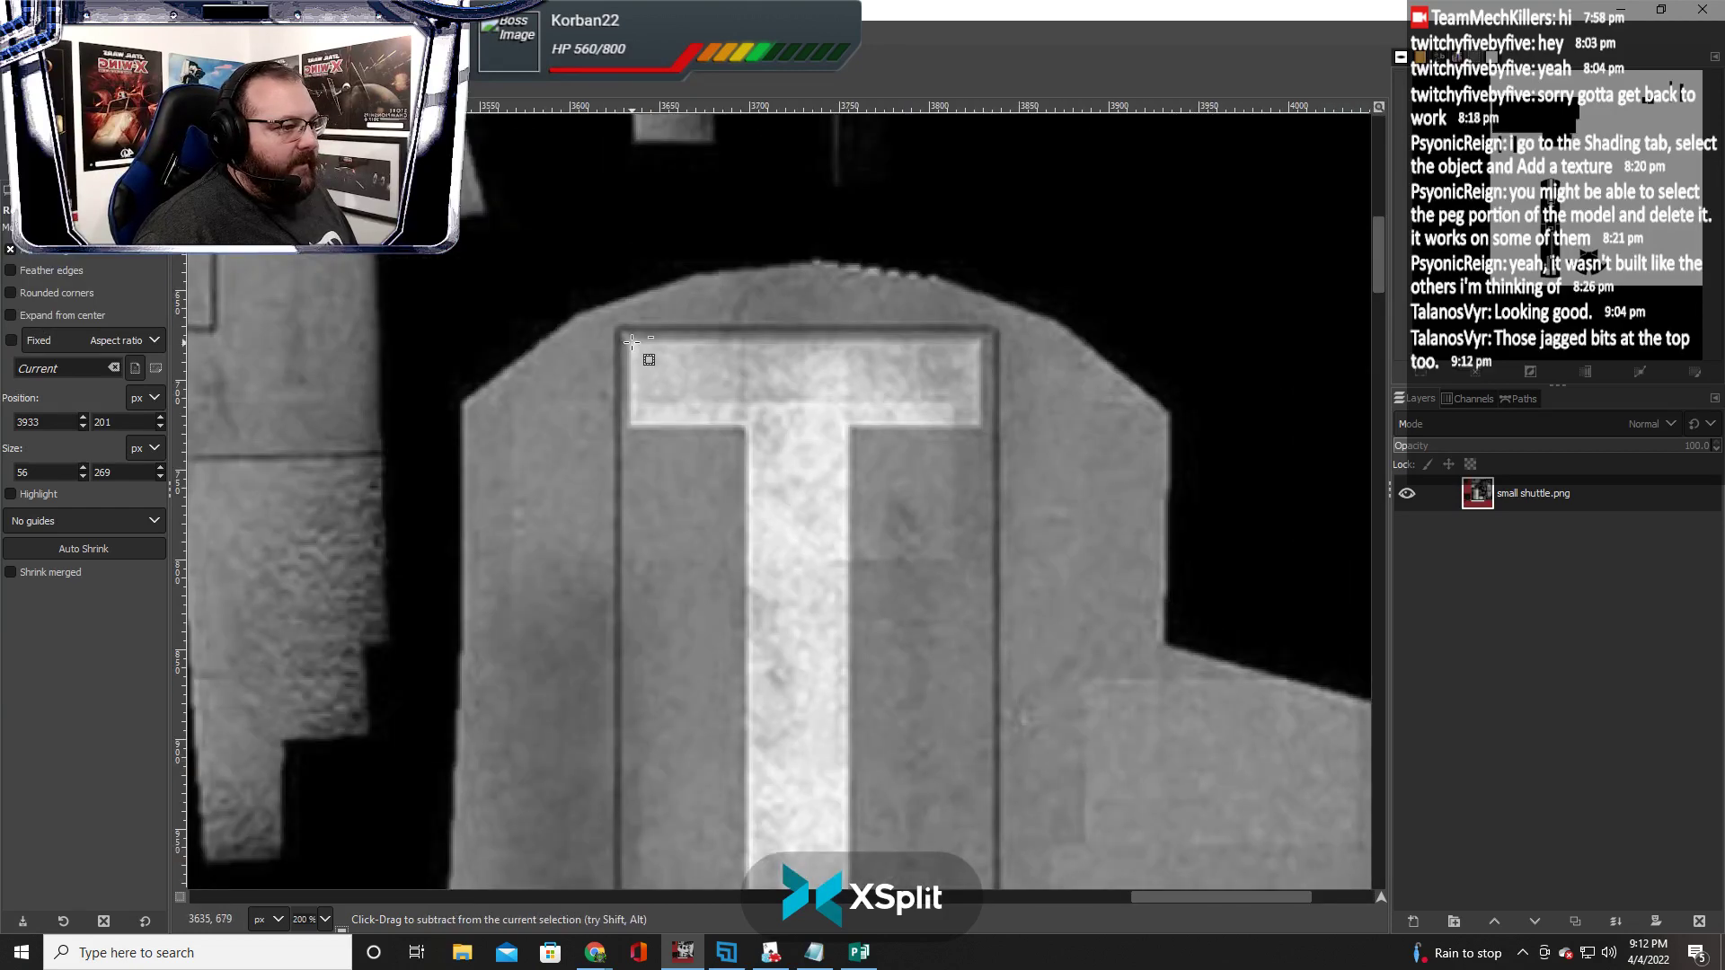
drag(630, 343, 981, 426)
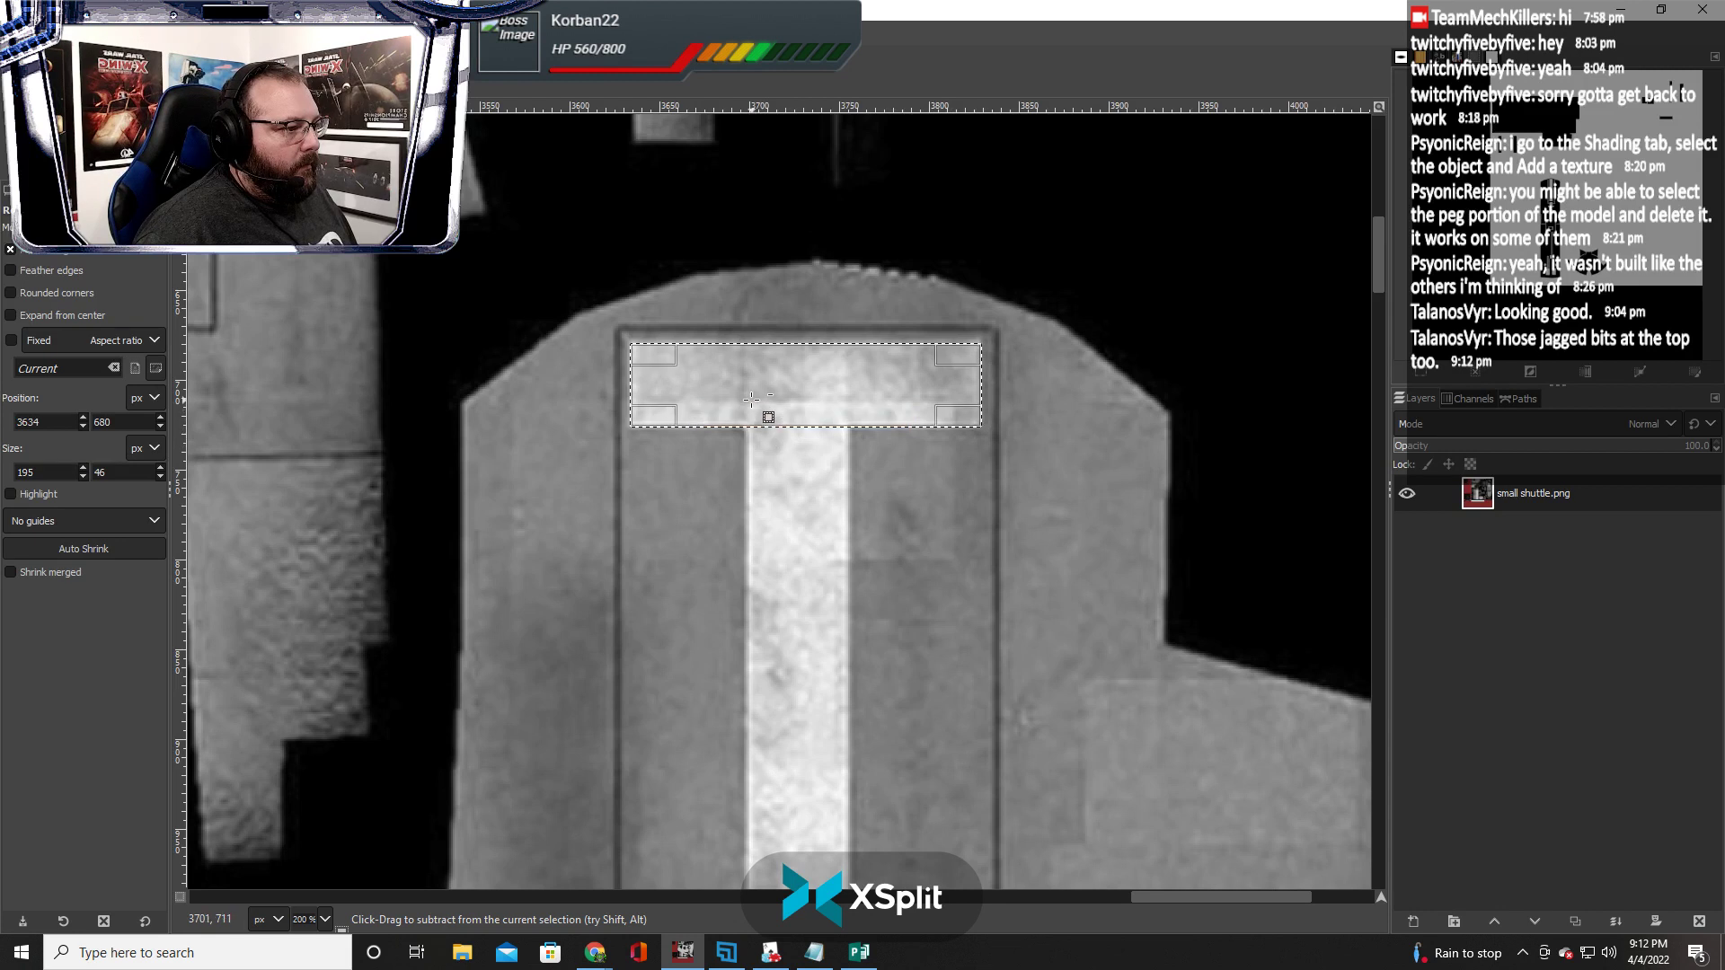
drag(750, 392, 847, 669)
drag(763, 539, 757, 523)
scroll(818, 521, down, 3)
scroll(810, 473, up, 2)
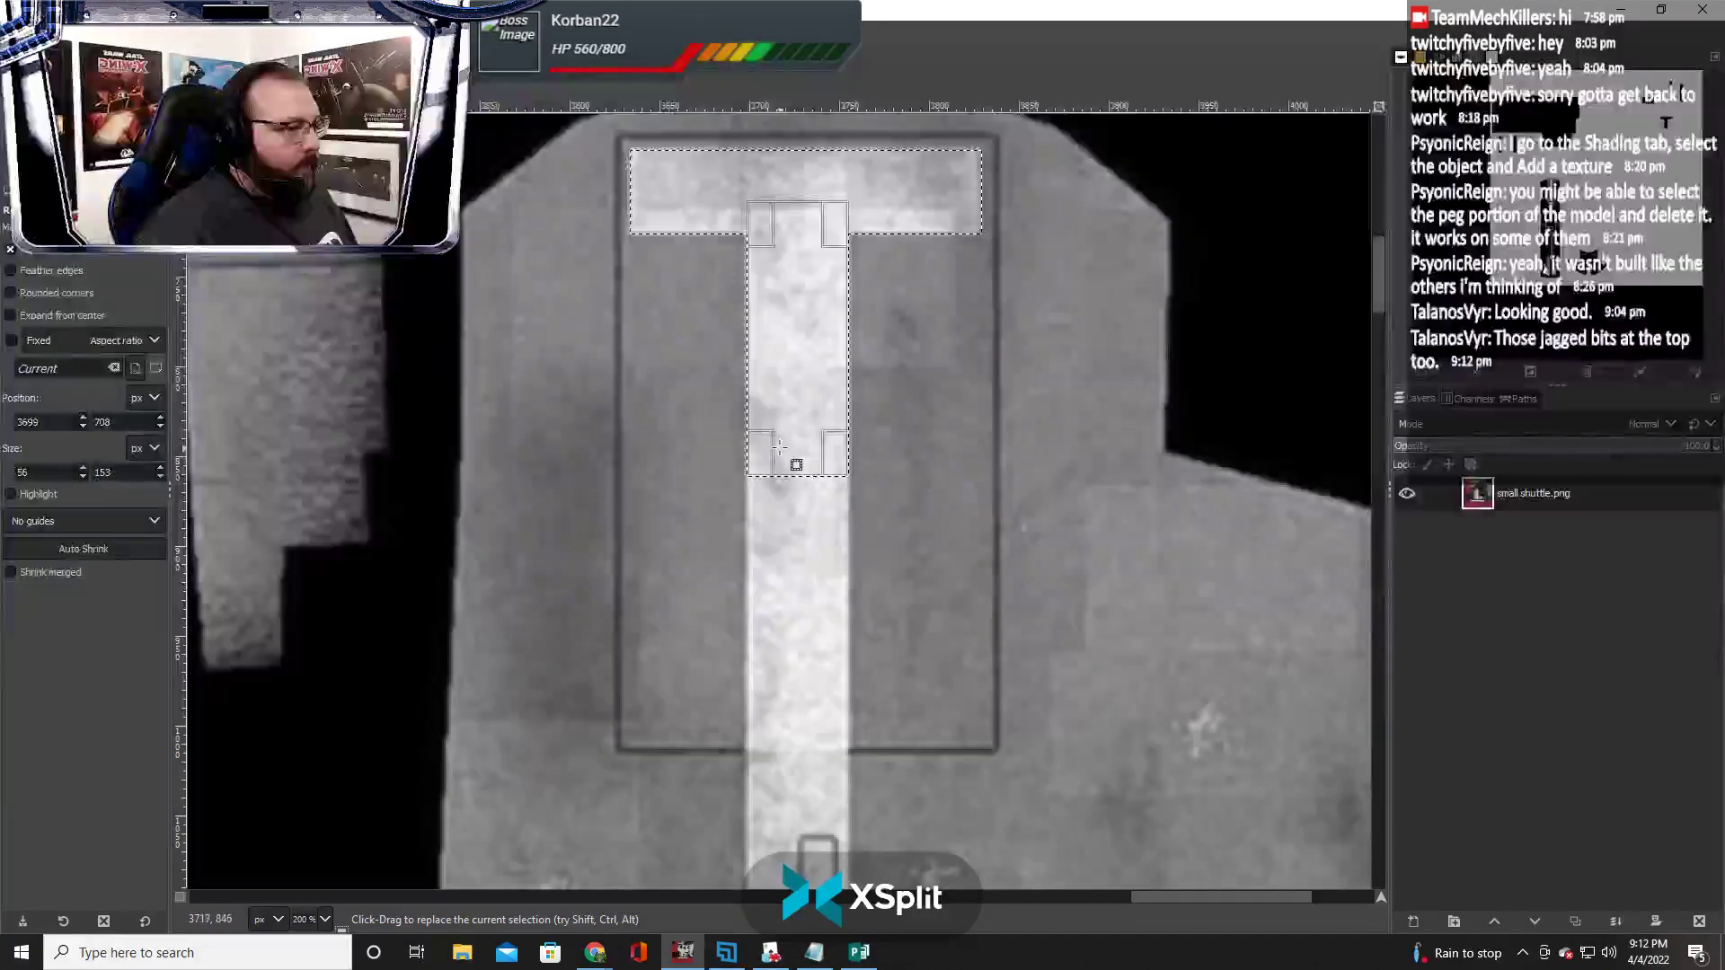
drag(795, 452, 788, 723)
scroll(789, 635, down, 5)
scroll(808, 629, down, 3)
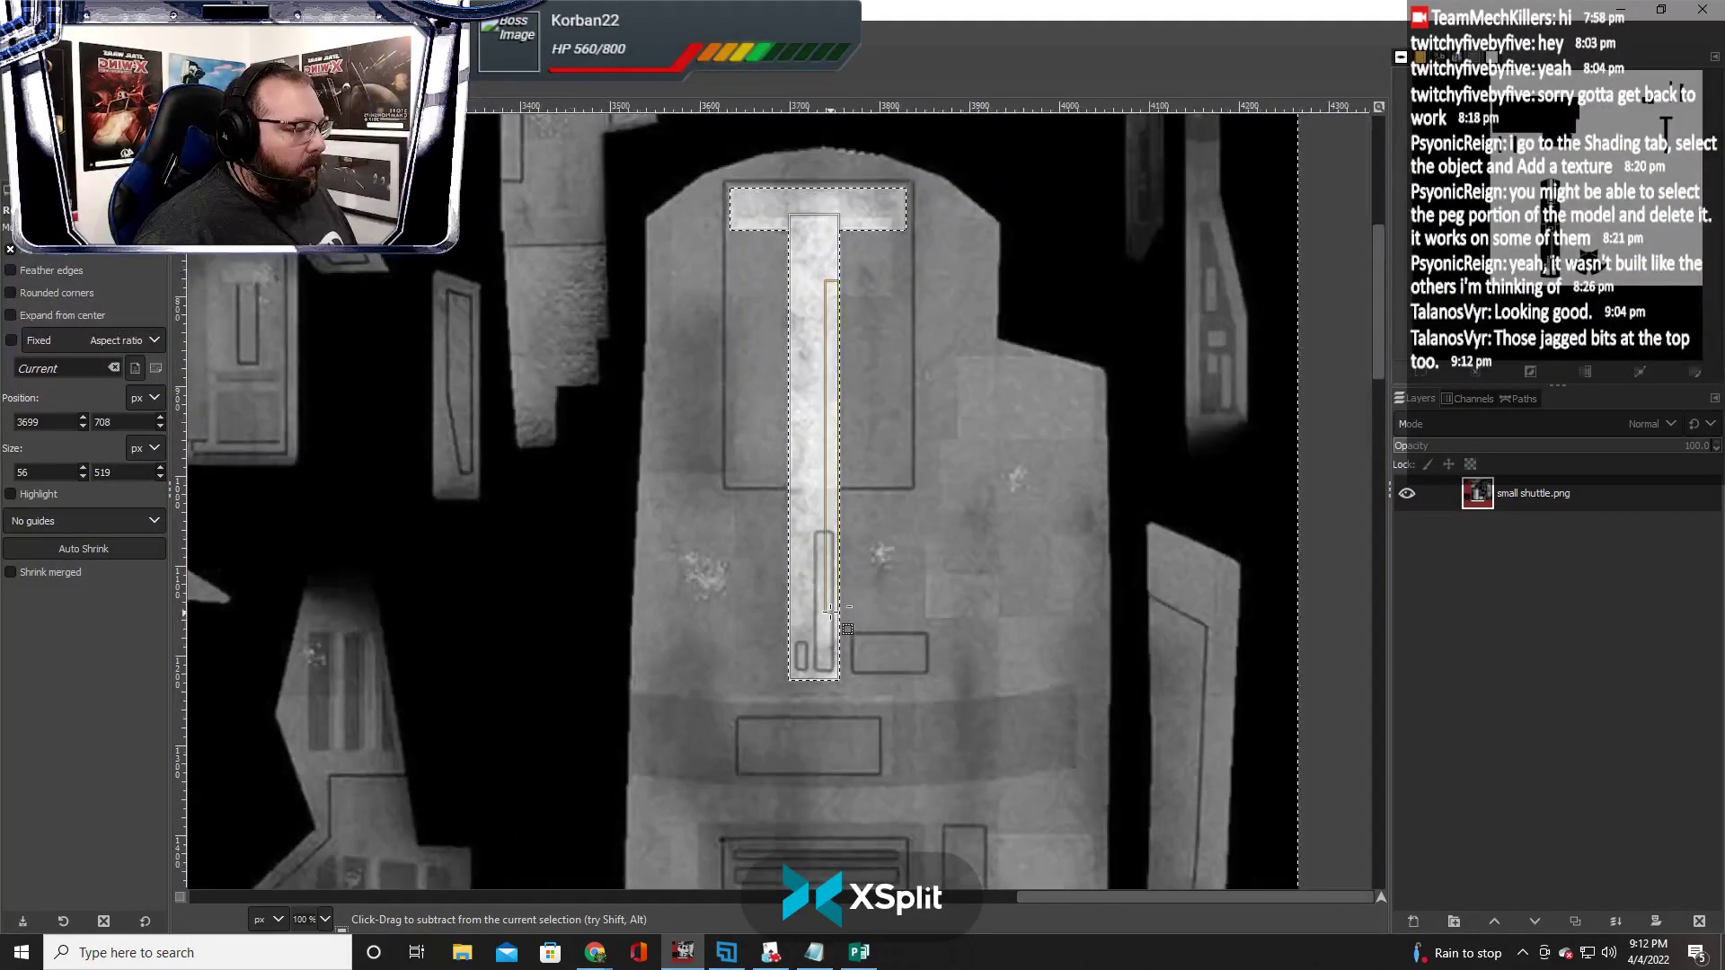
Subtract the three bright slot frames on the lower hull piece with rectangles about 56 × 308, 59 × 378 and 62 × 333 px
scroll(830, 612, down, 15)
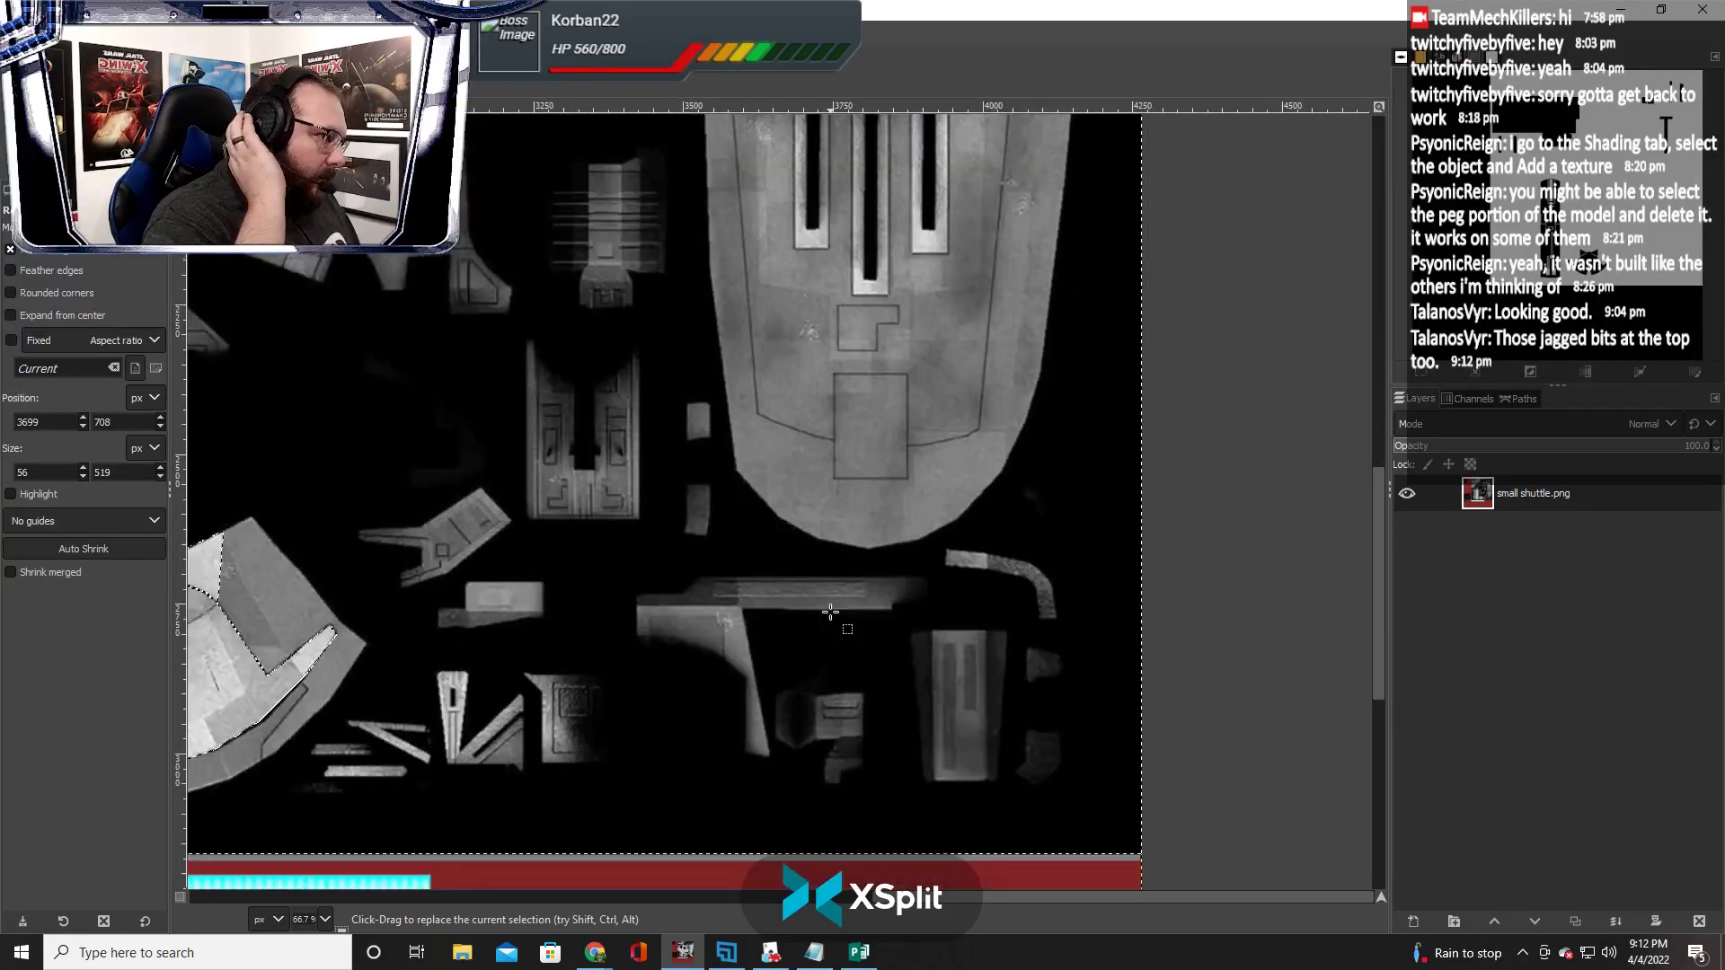
scroll(830, 612, up, 5)
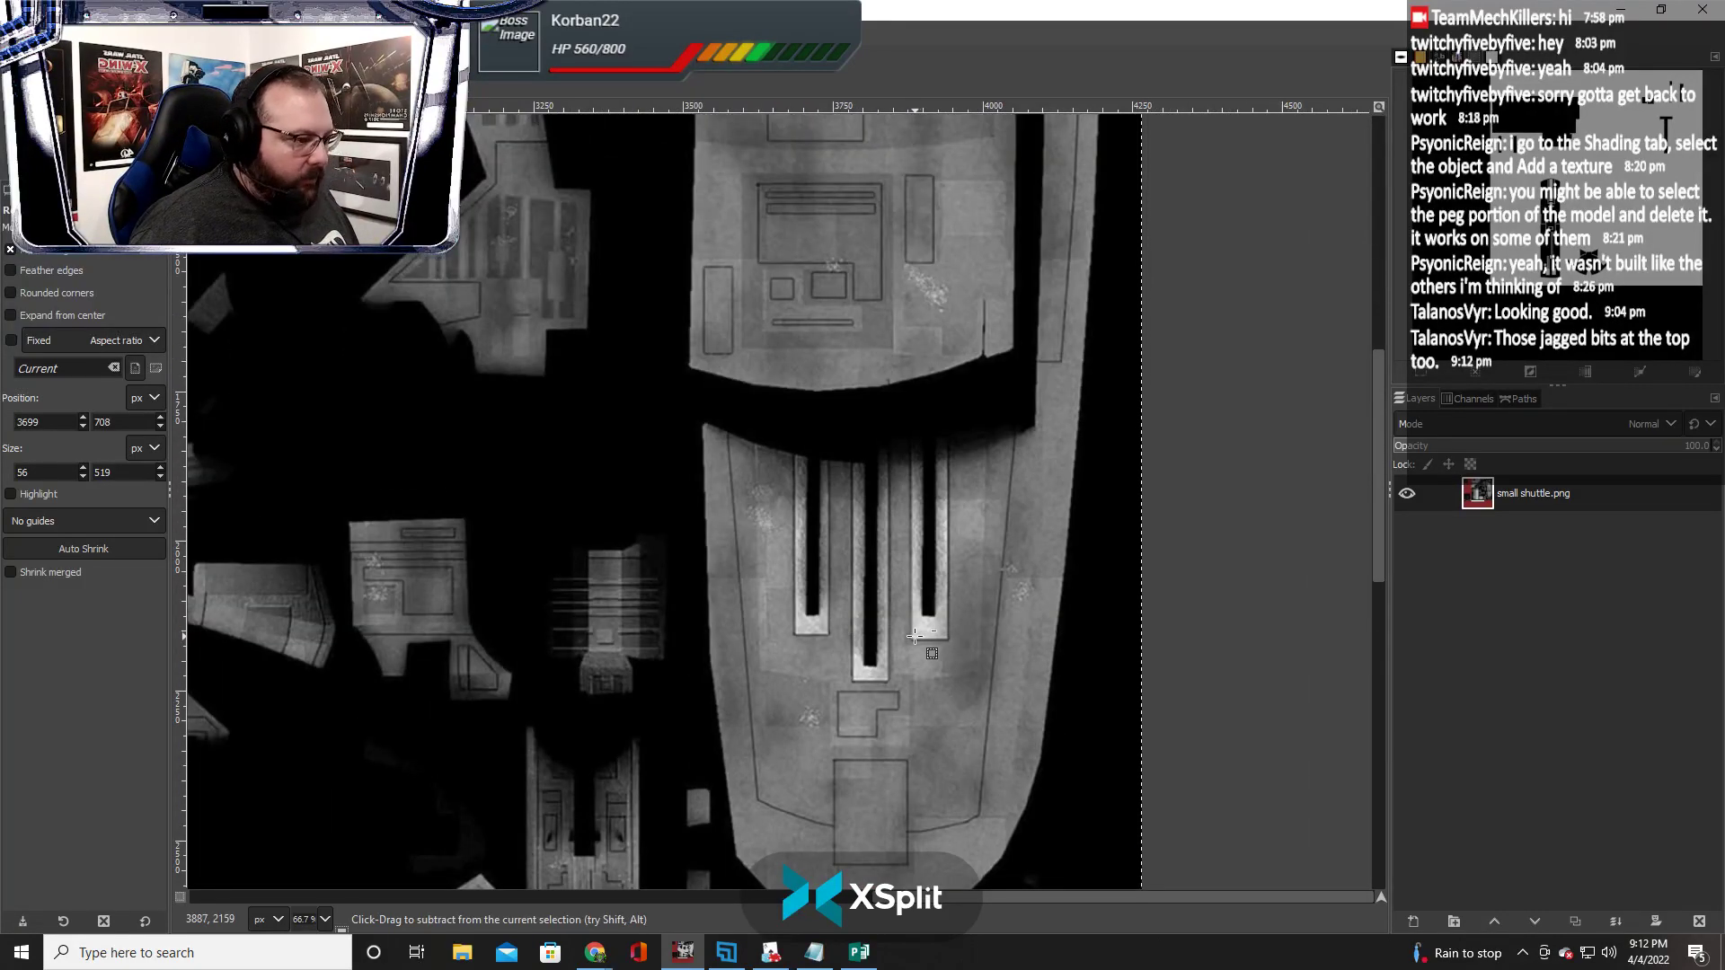
scroll(914, 636, up, 2)
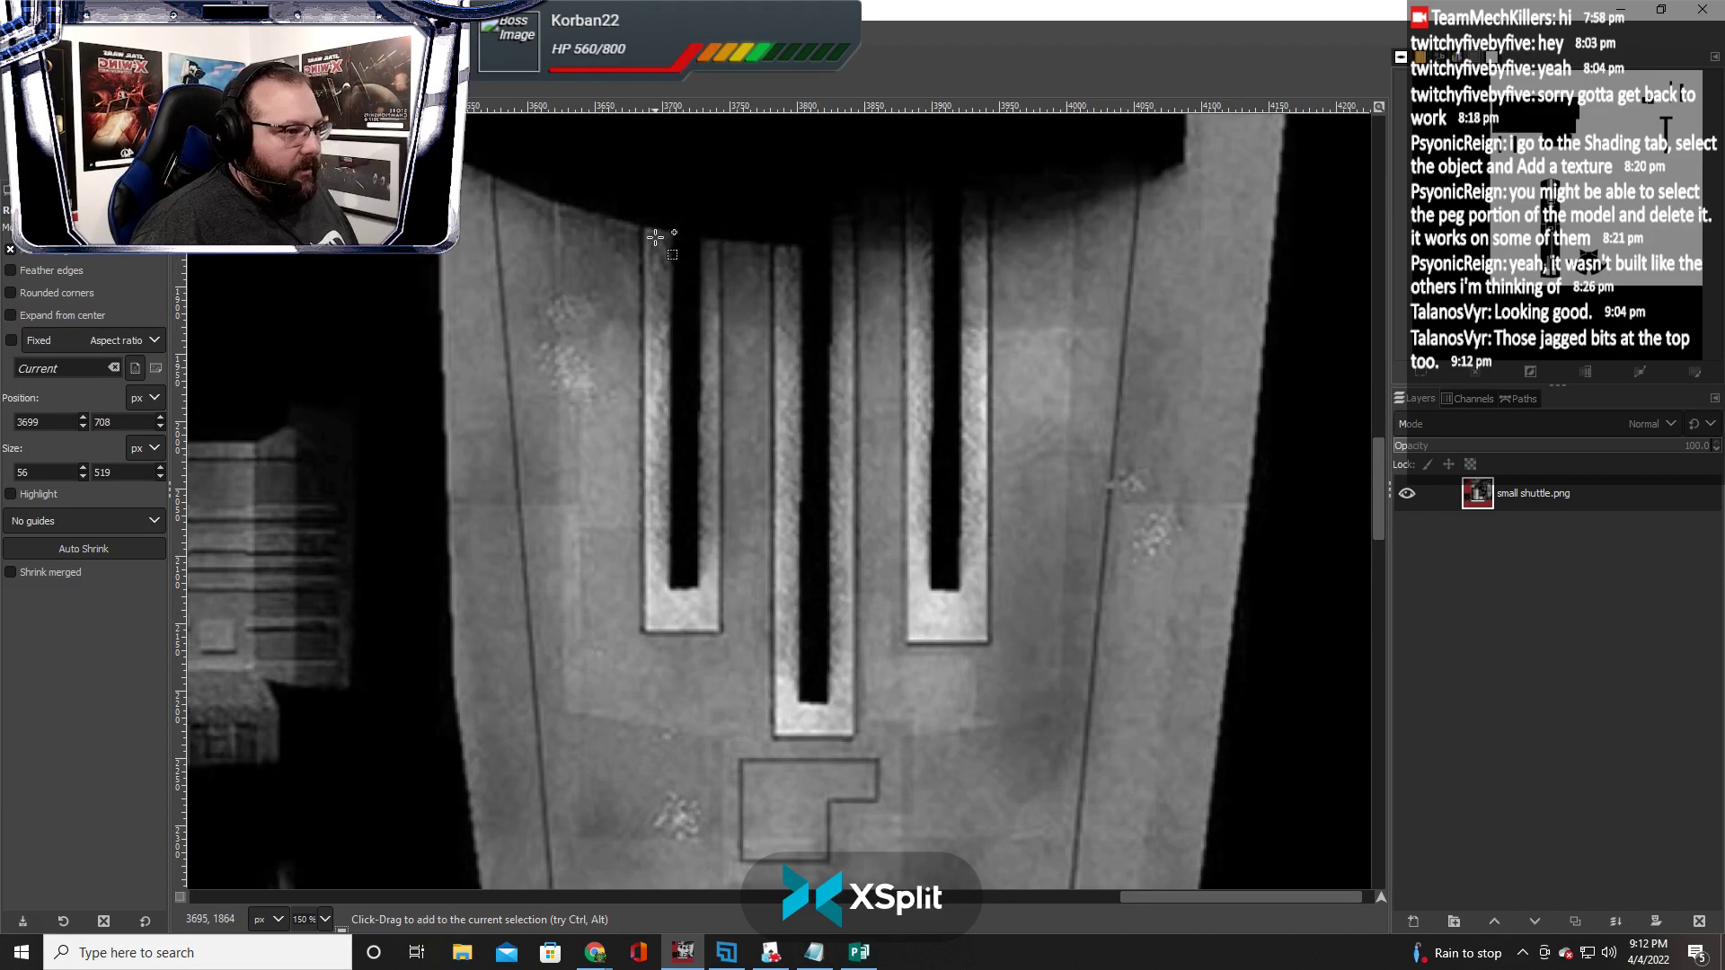
drag(645, 215, 721, 631)
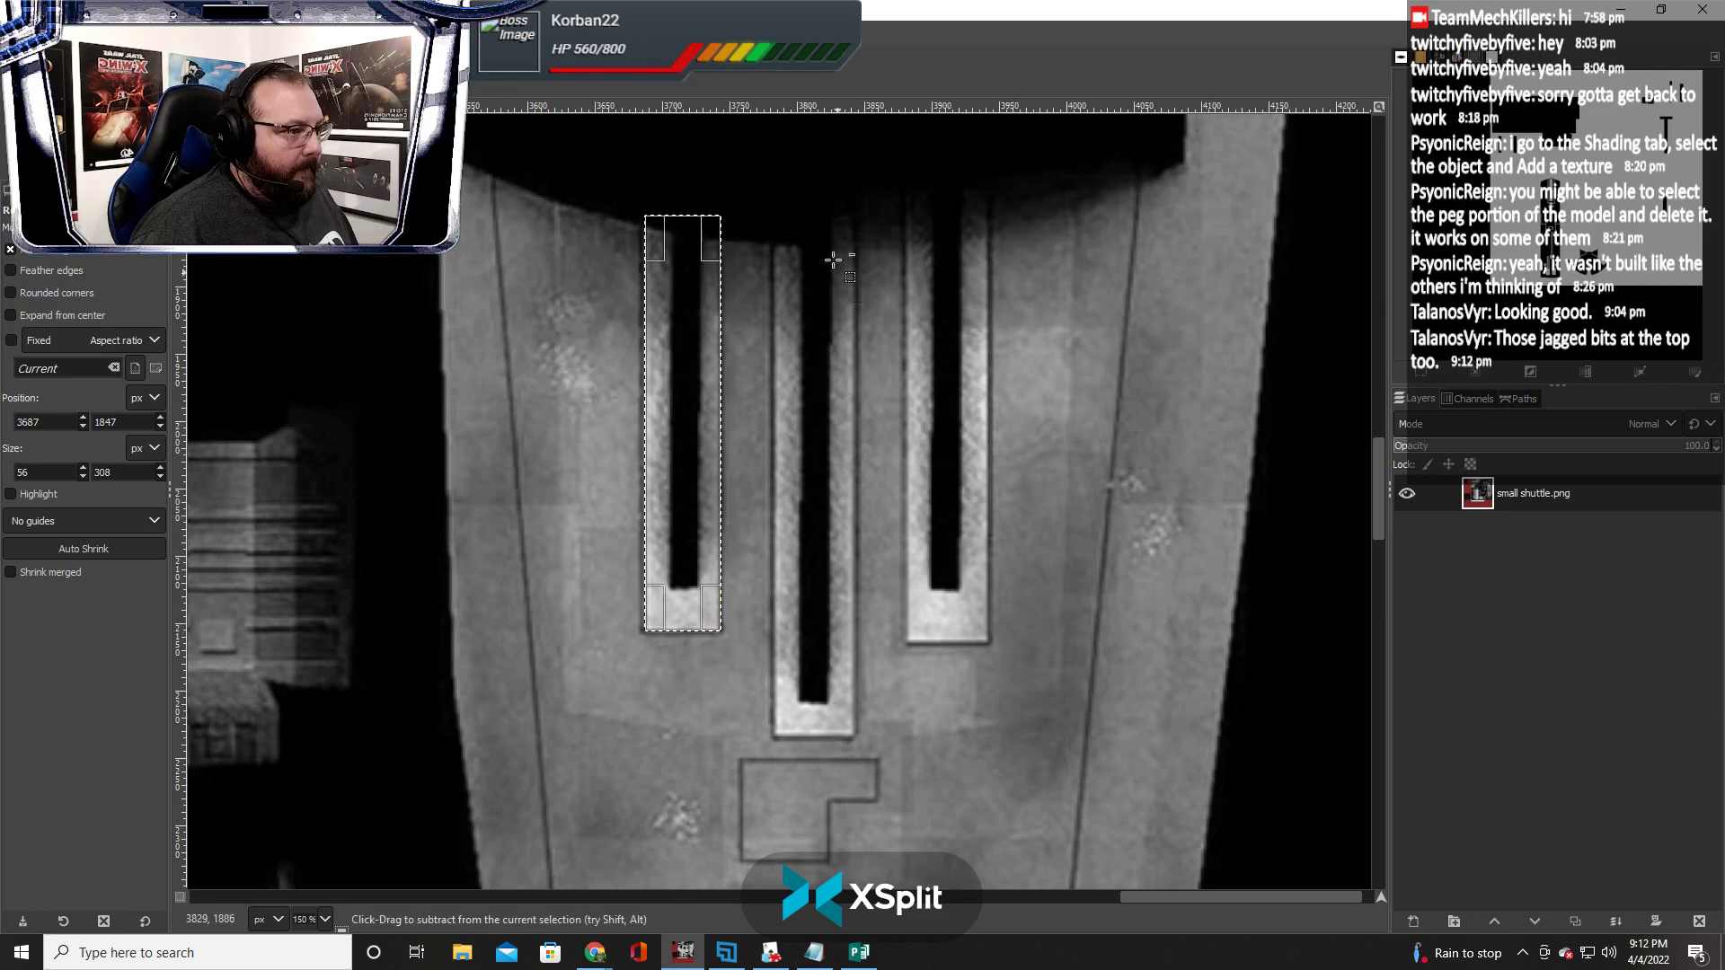
drag(777, 227, 854, 735)
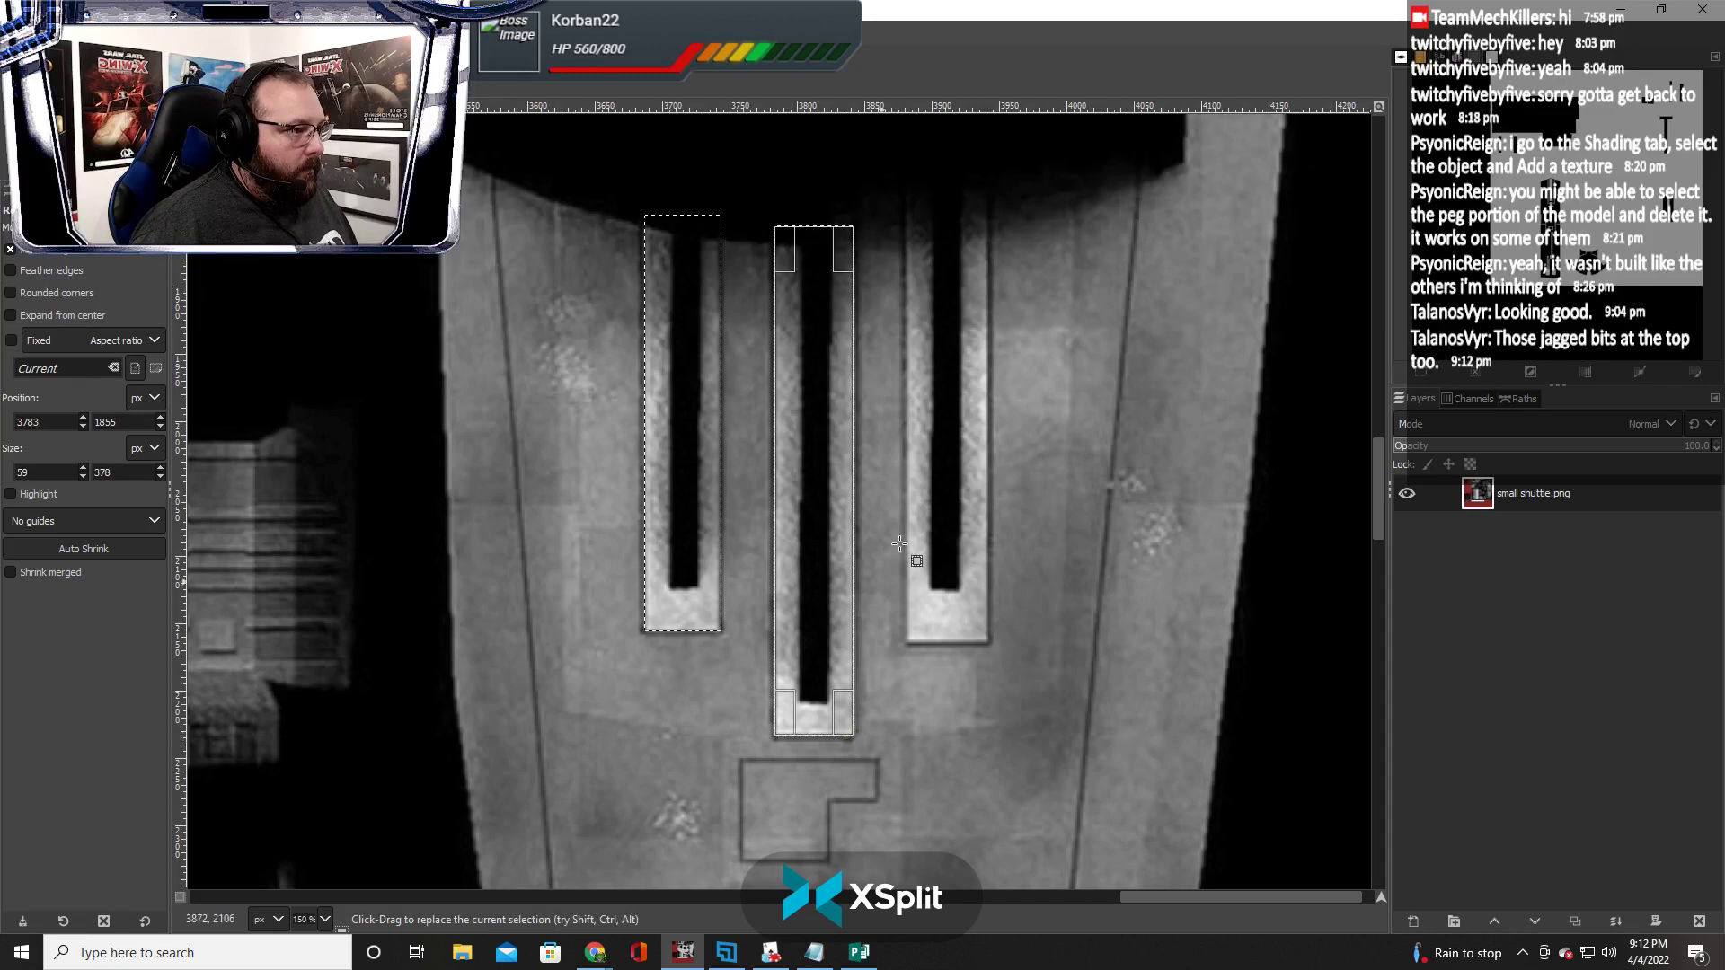
drag(904, 191, 989, 641)
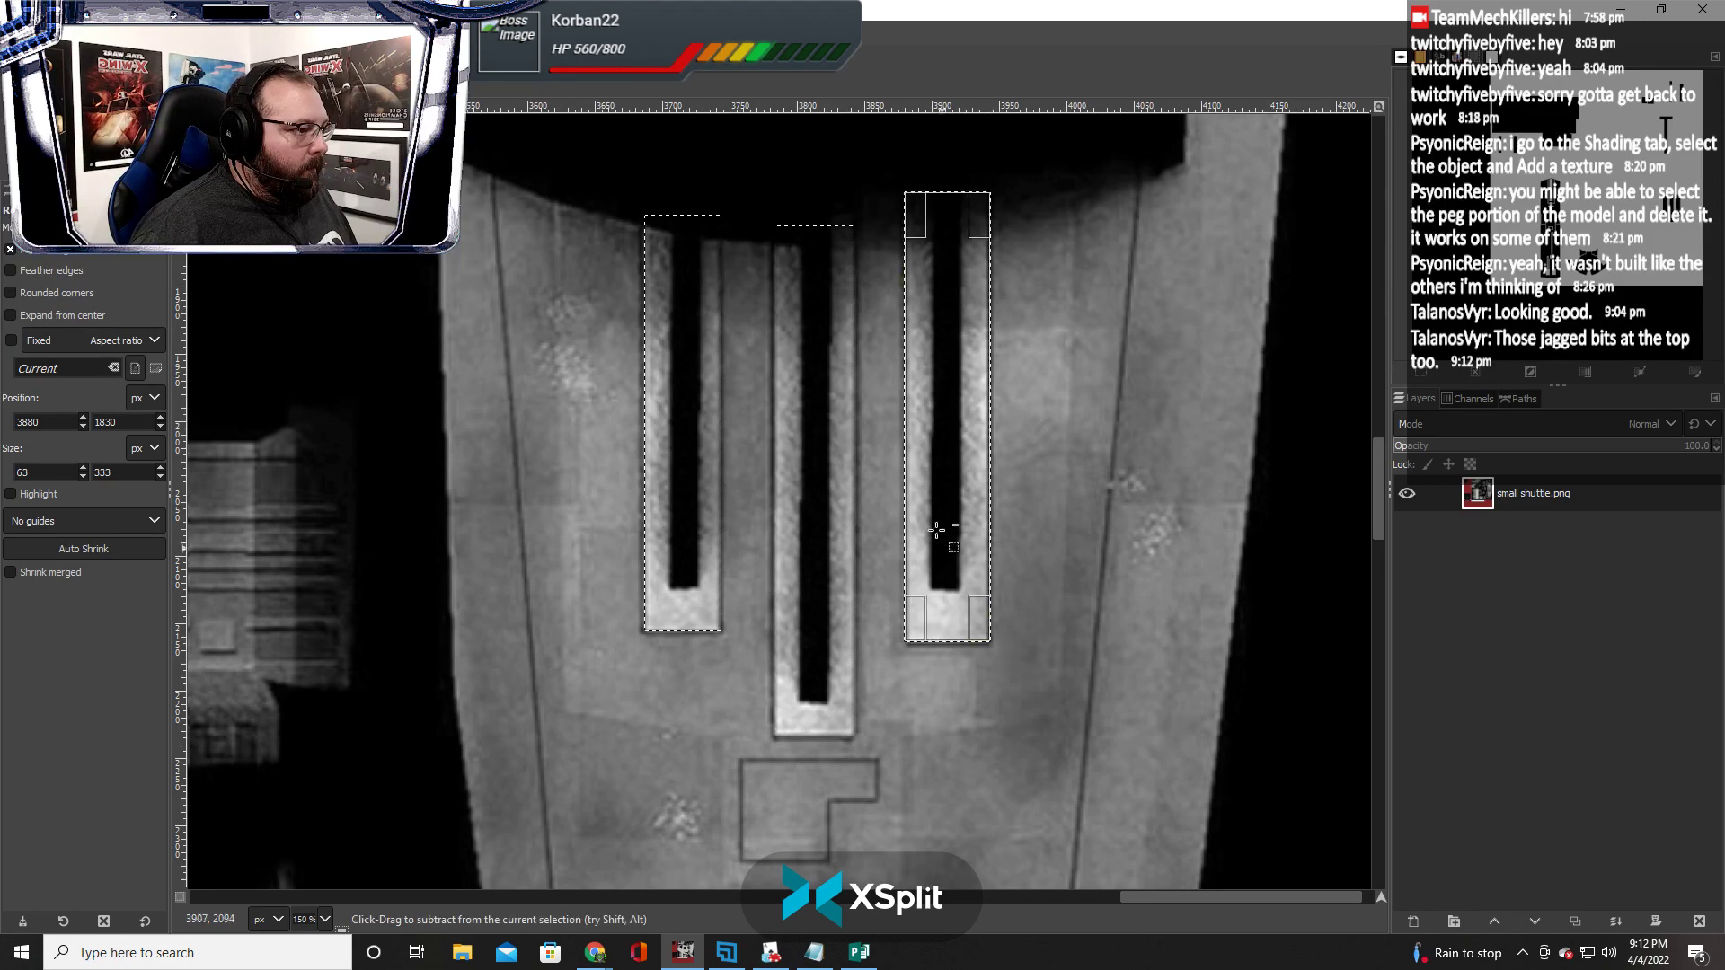
drag(906, 451, 909, 455)
Examine the small parts around the fan-shaped piece in the lower texture area for further bright details to exclude
ctrl+scroll(729, 497, down, 2)
scroll(733, 504, down, 5)
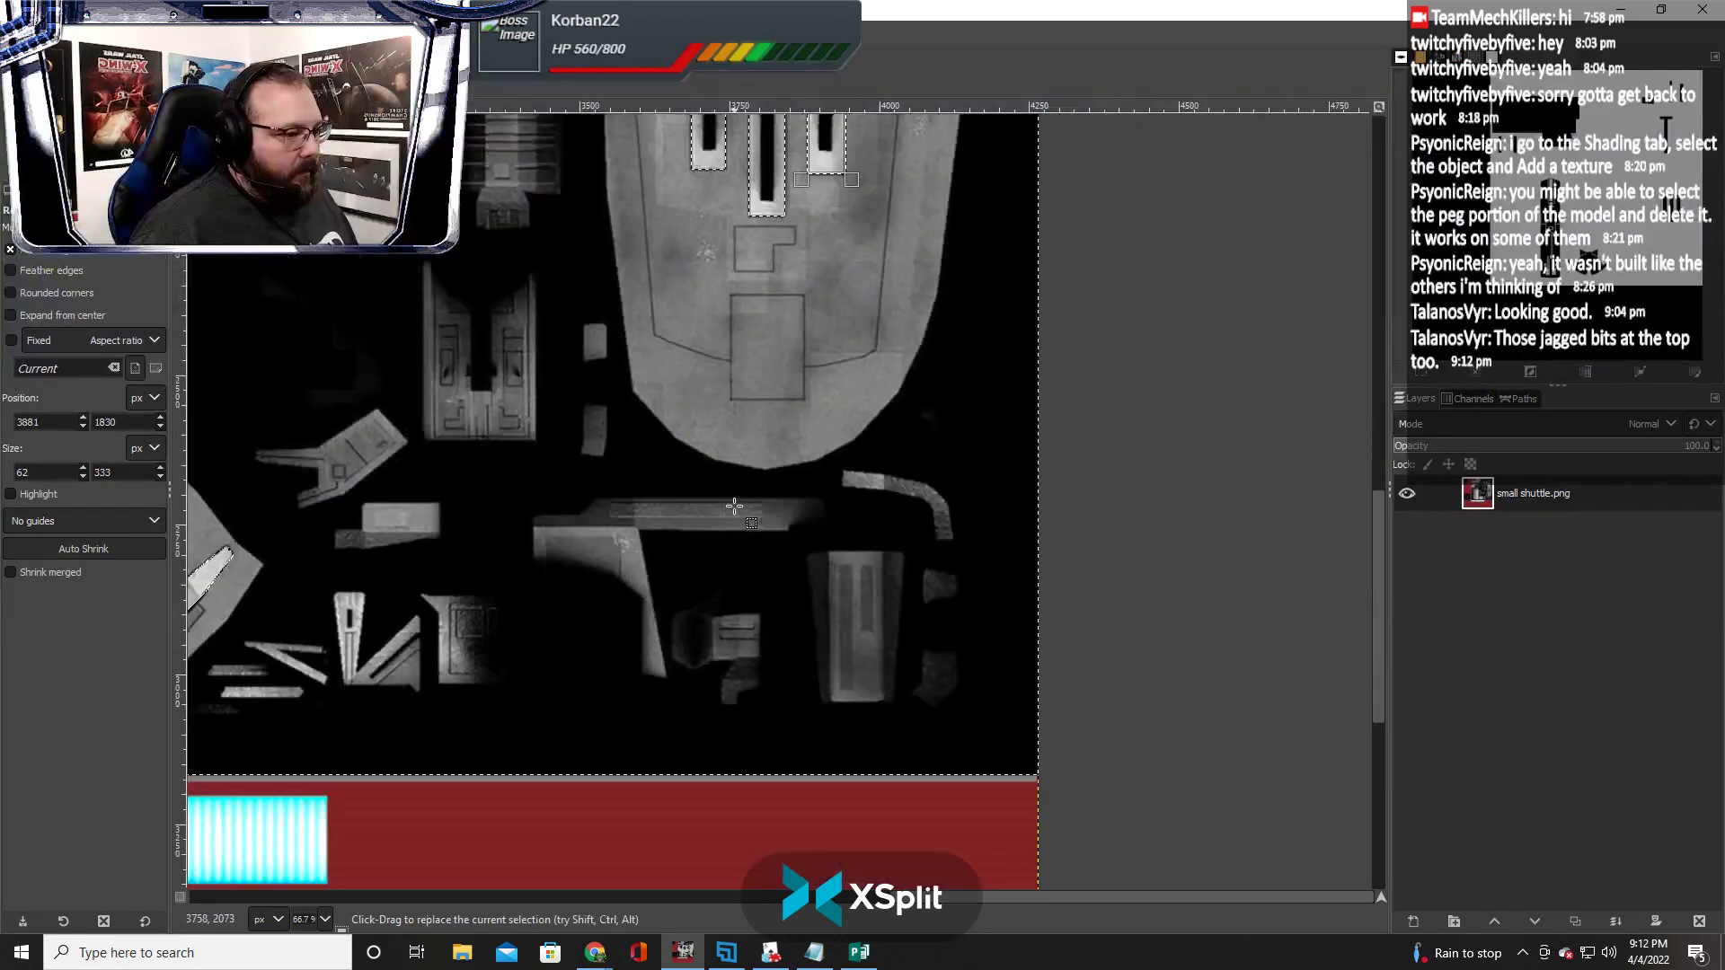
scroll(736, 519, left, 3)
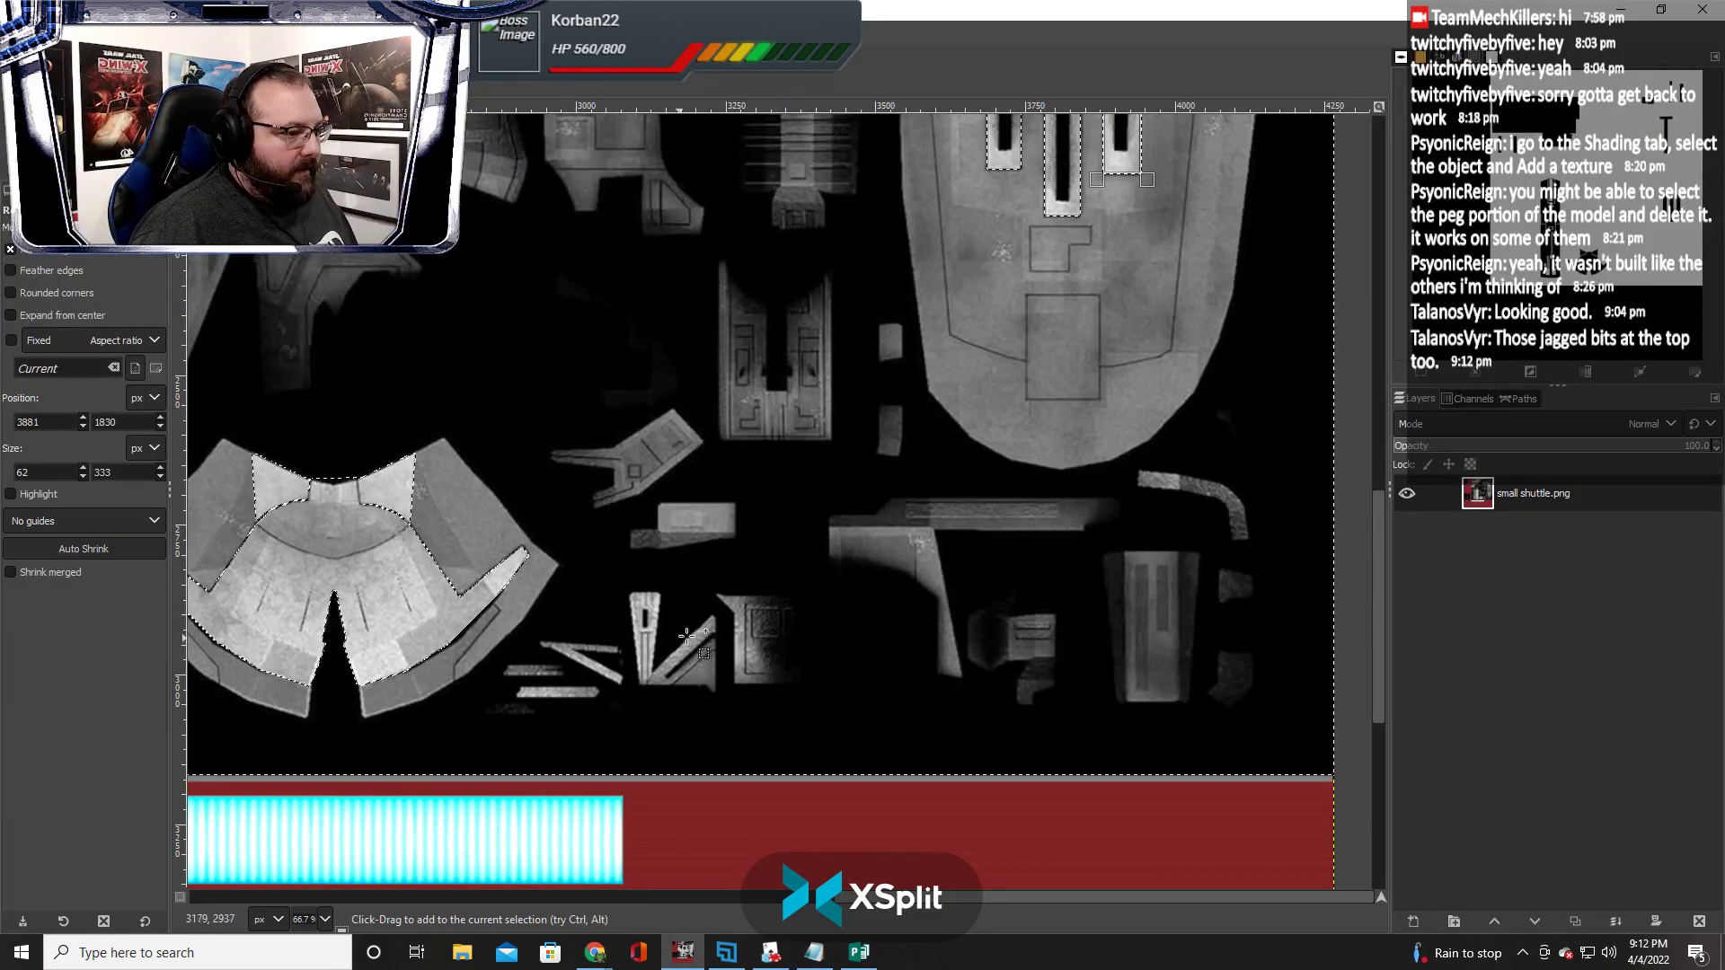
scroll(649, 644, left, 6)
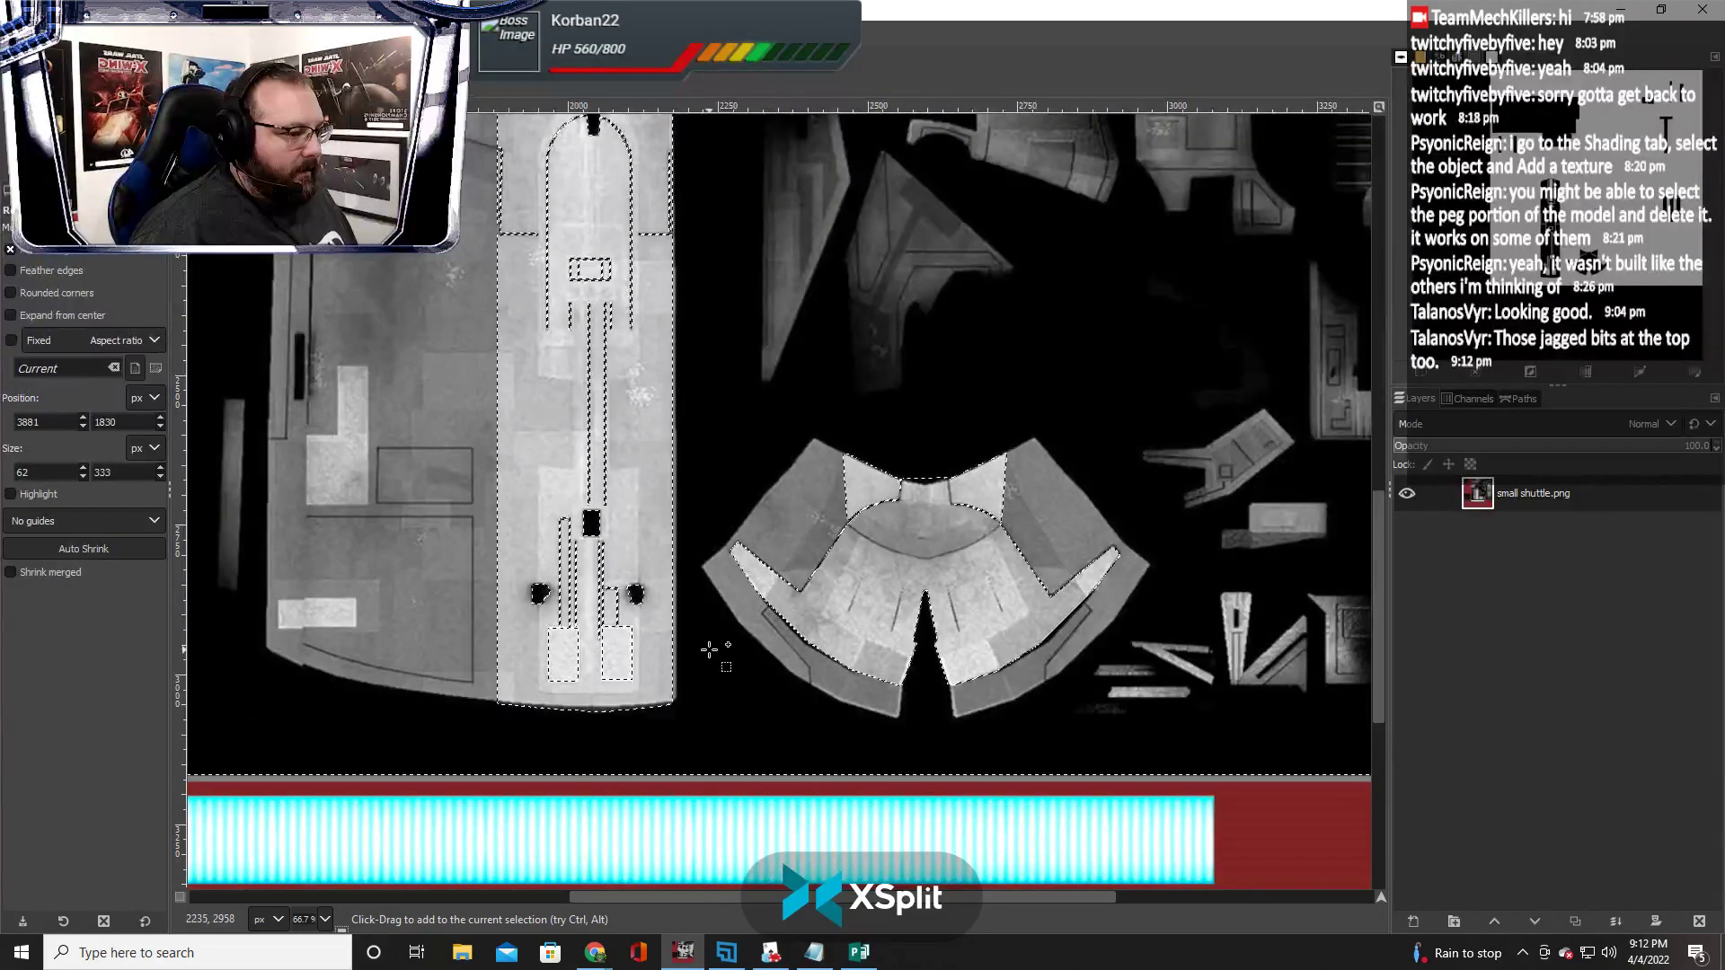
scroll(712, 646, right, 3)
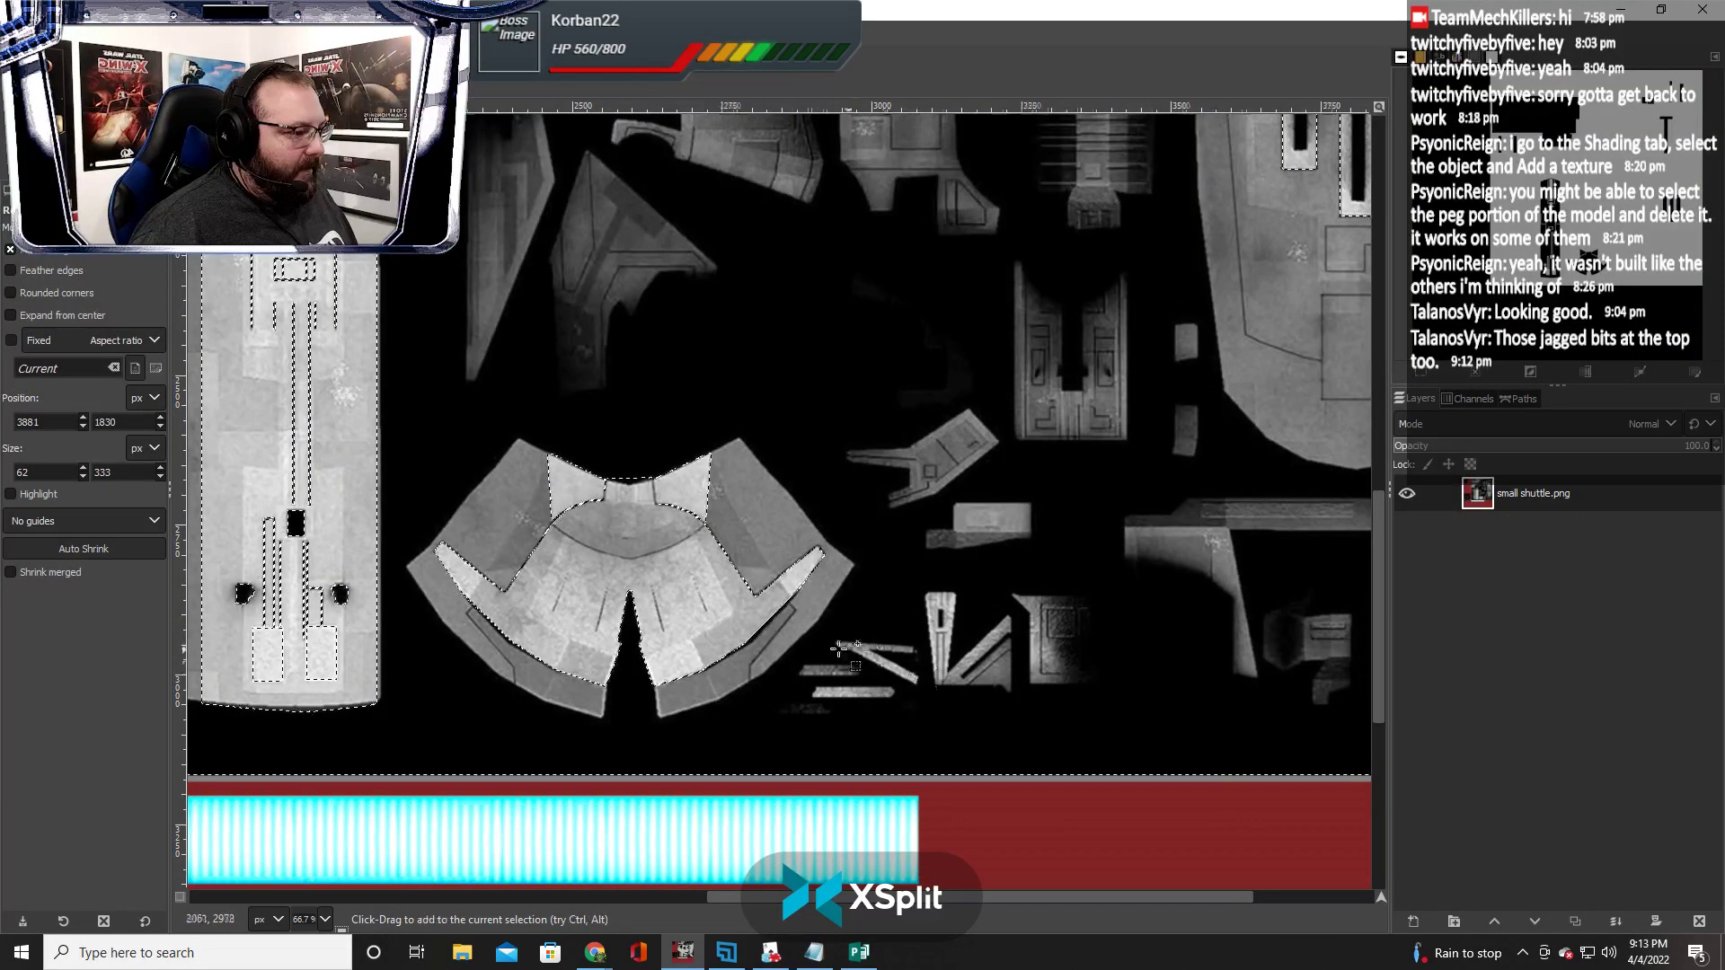
scroll(876, 635, left, 2)
scroll(862, 641, right, 2)
scroll(863, 640, left, 3)
scroll(899, 638, right, 6)
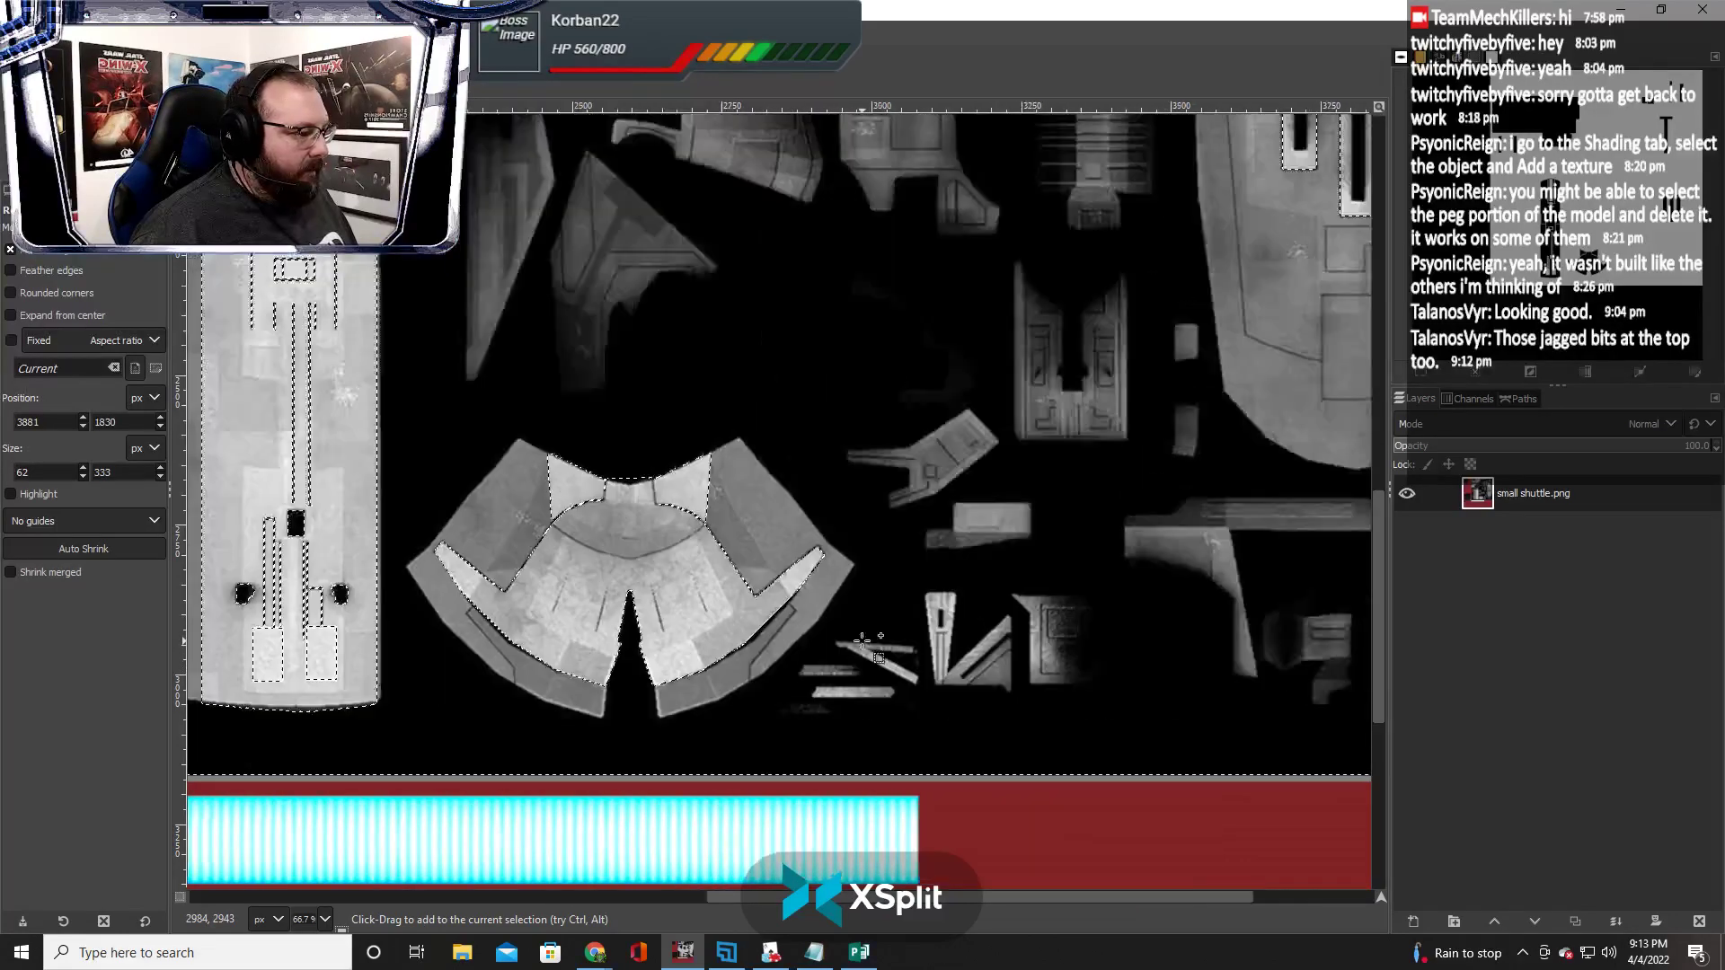
Switch to Tabletop Simulator, inspect the red shuttle's engine rings and the light struts behind the central engine, and return to GIMP
key(alt+Tab)
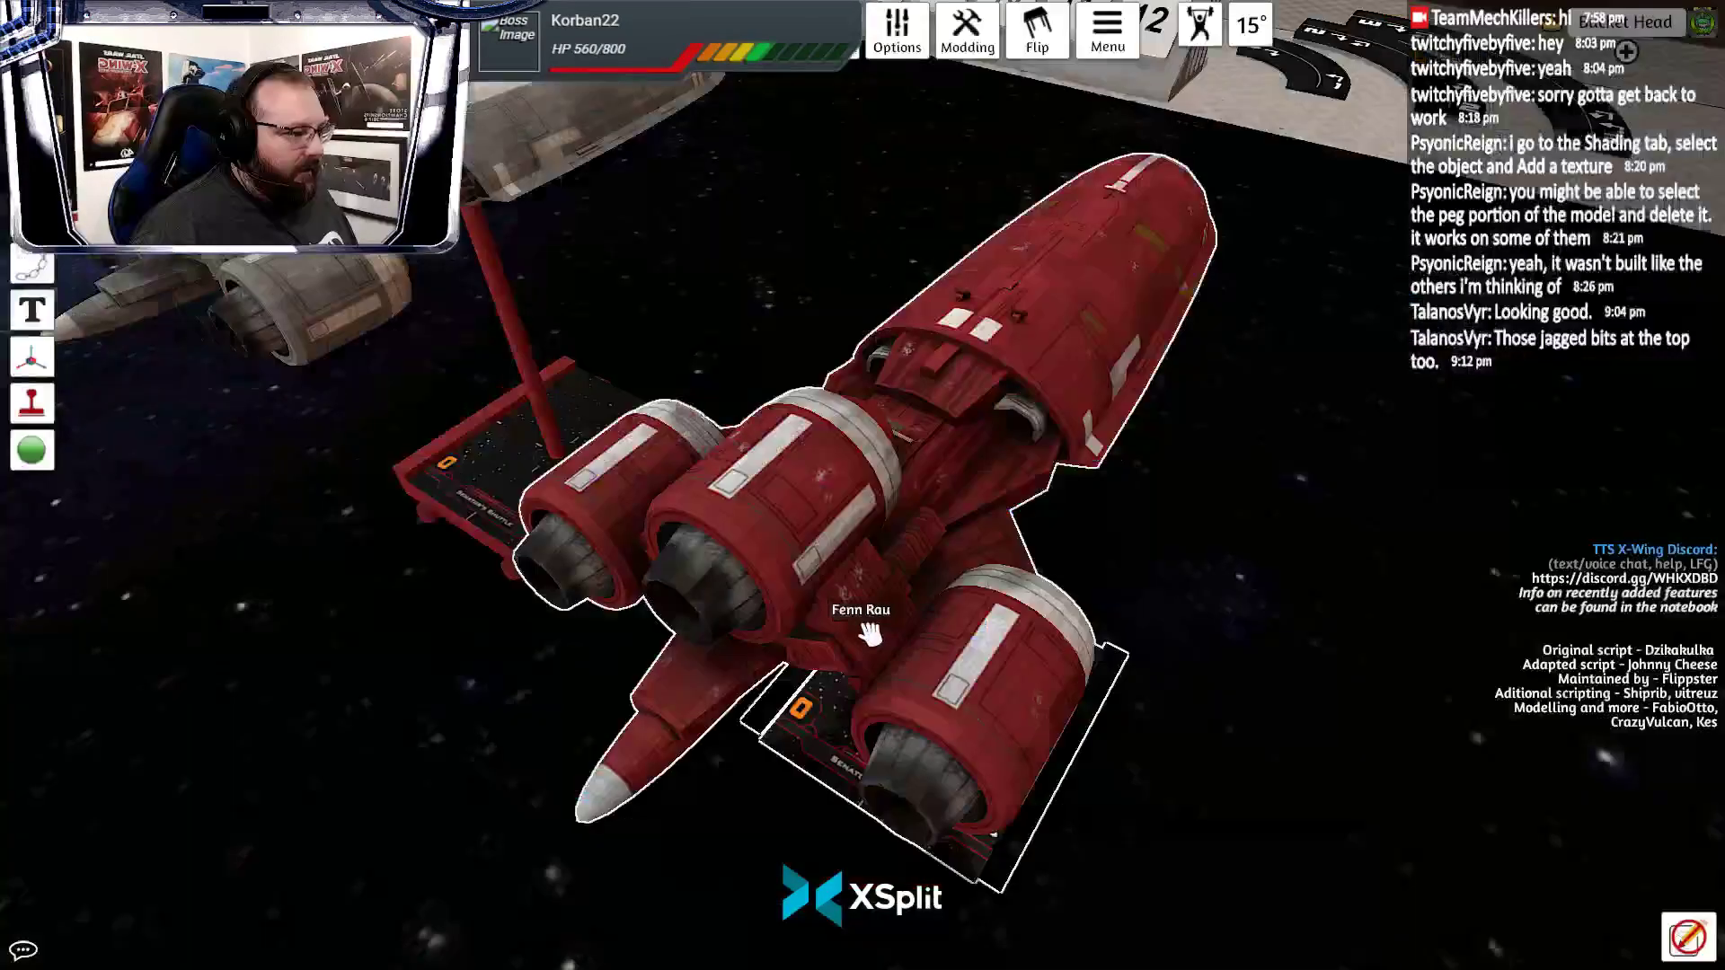
scroll(849, 618, up, 5)
drag(853, 620, 607, 493)
key(w)
key(a)
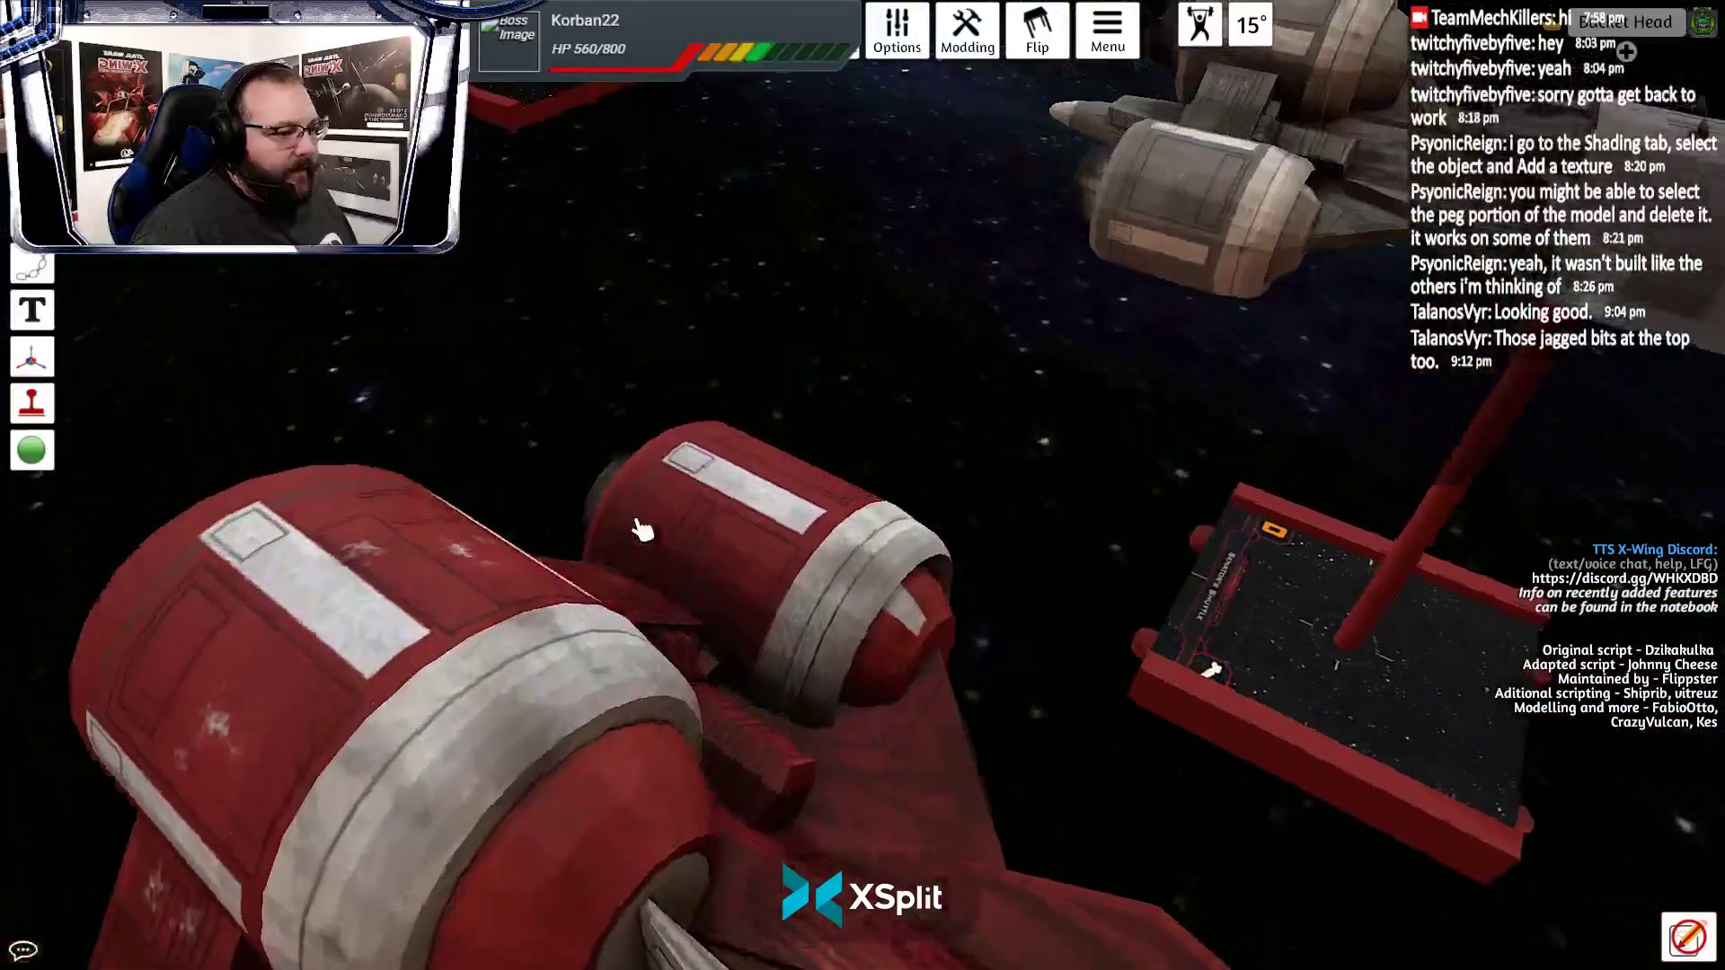
key(s)
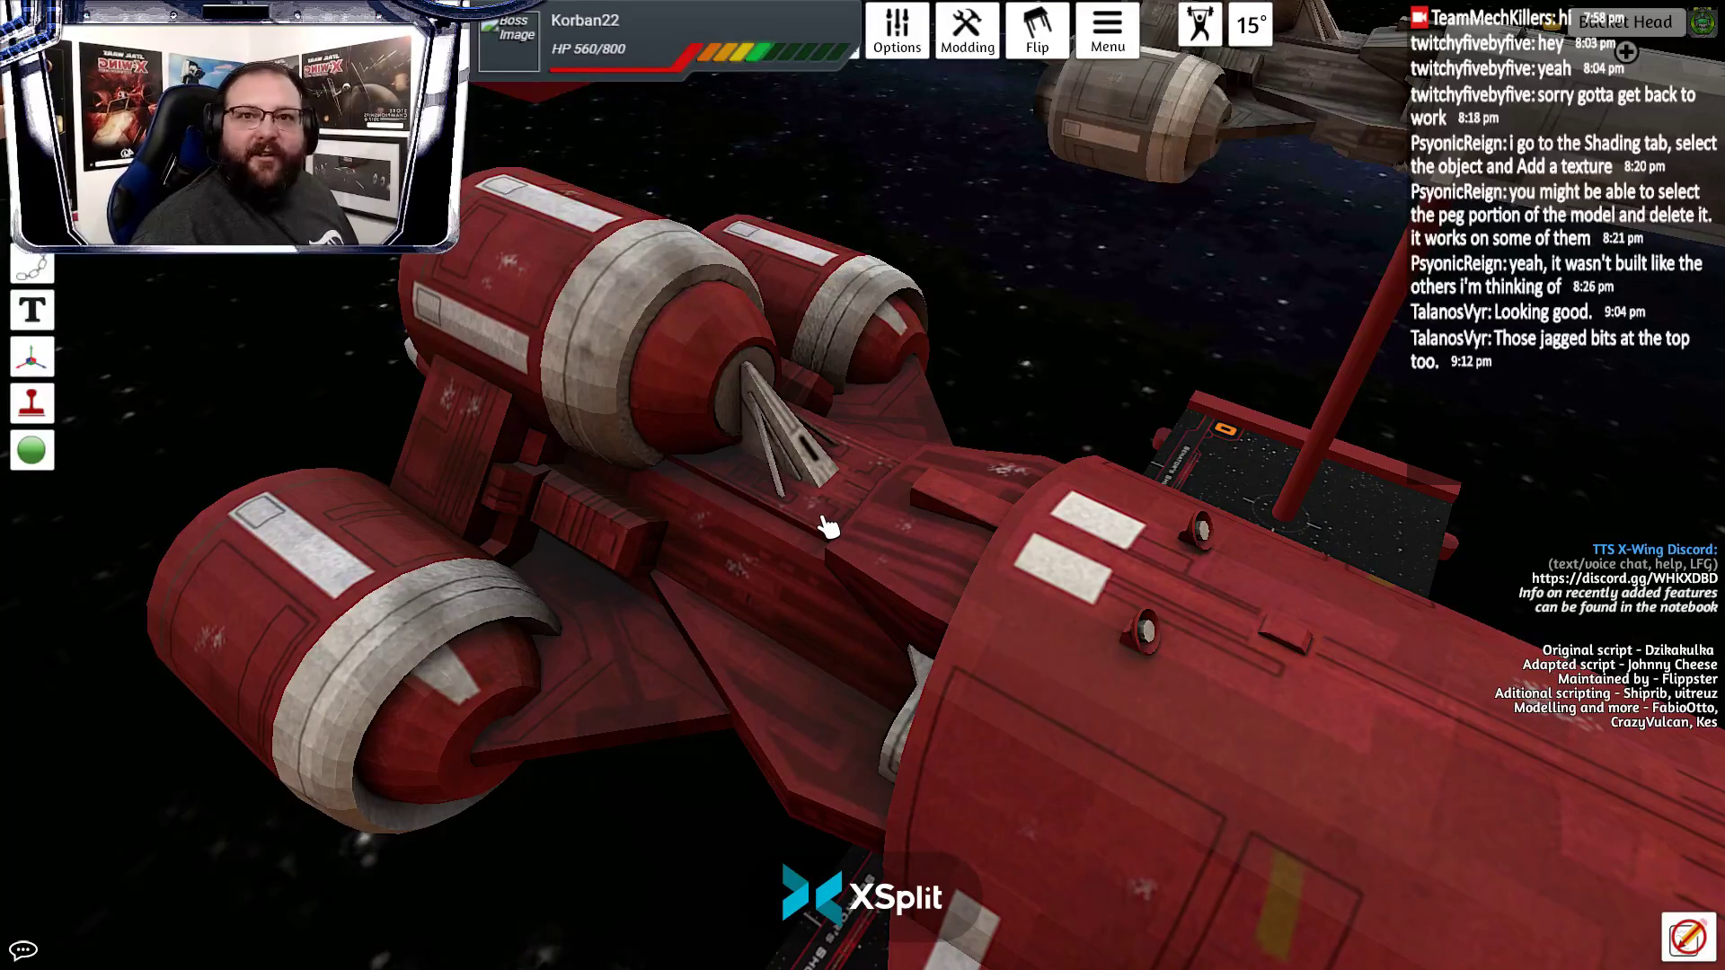
key(alt+Tab)
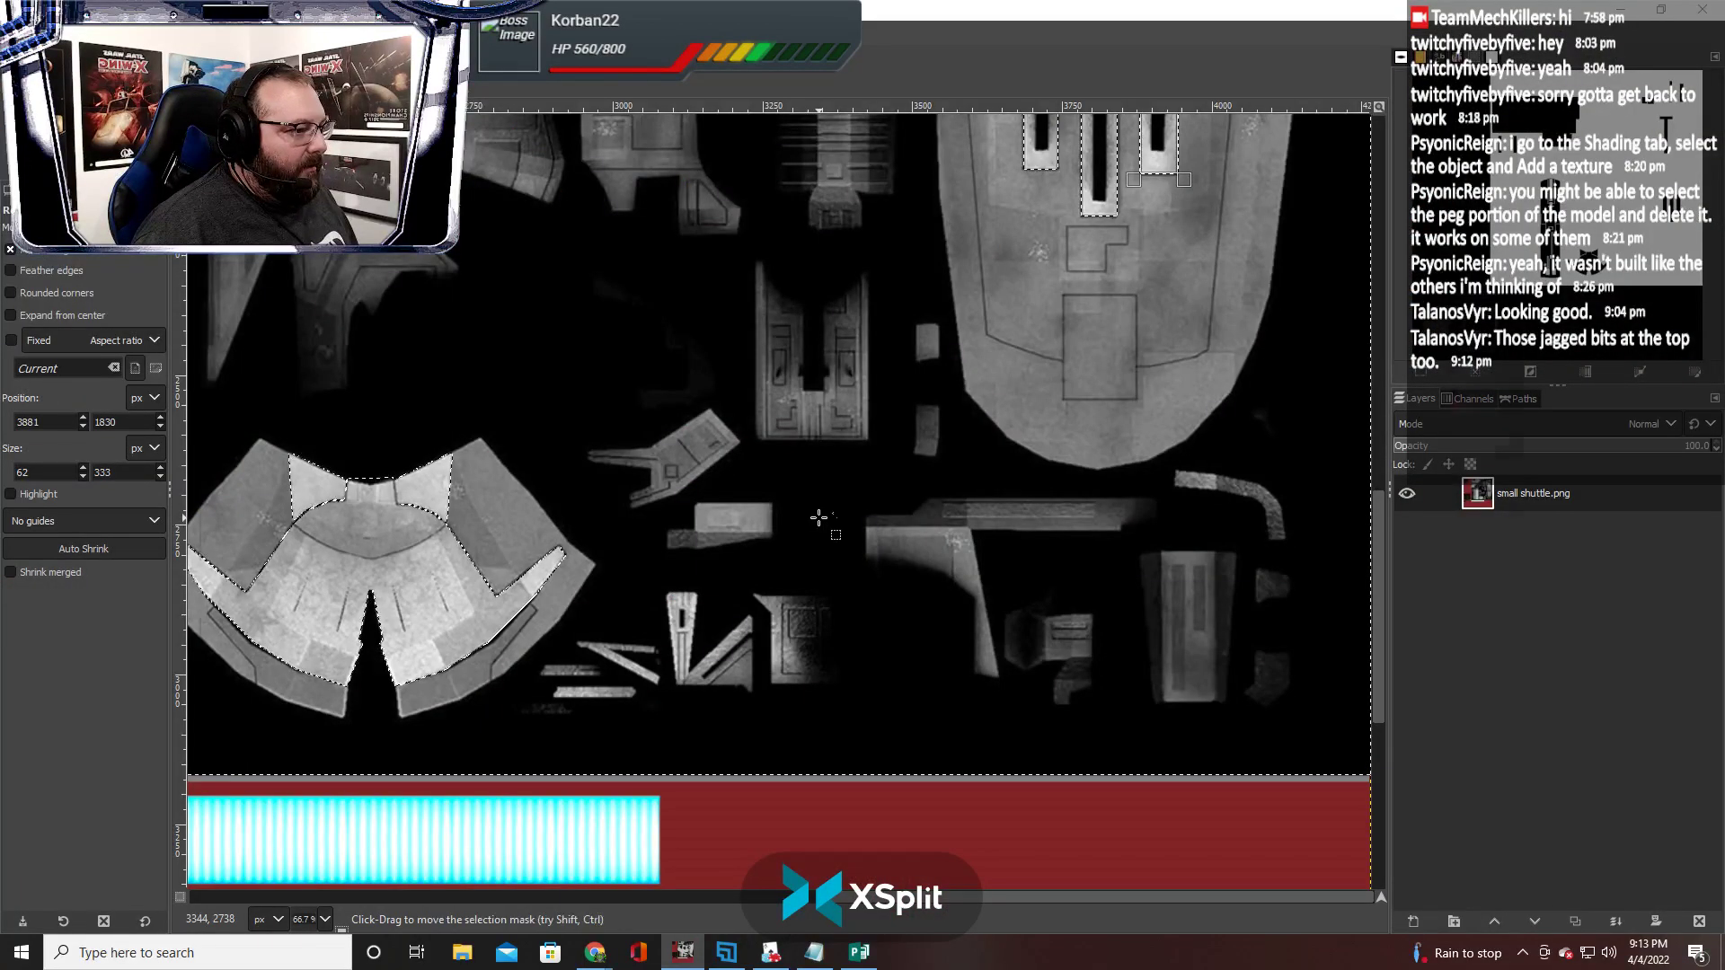
Inspect the light curved piece under the red shuttle's rear hull in Tabletop Simulator and look for its counterpart on the texture in GIMP
key(alt+Tab)
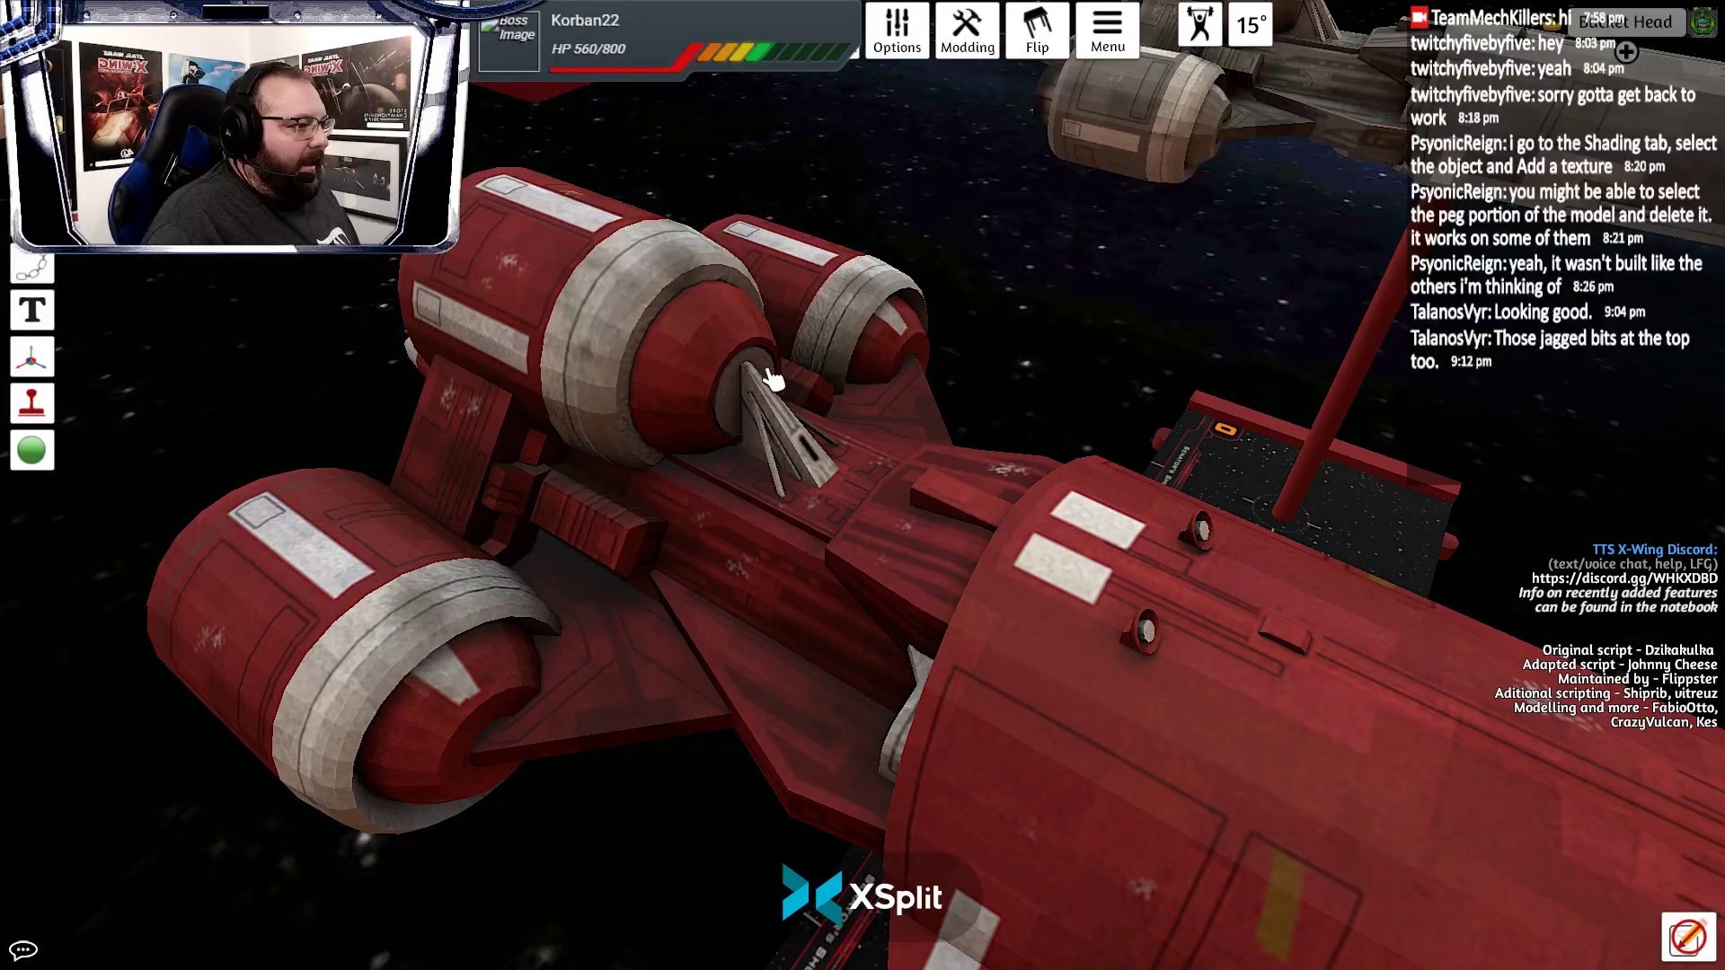
scroll(847, 503, down, 1)
scroll(847, 503, up, 1)
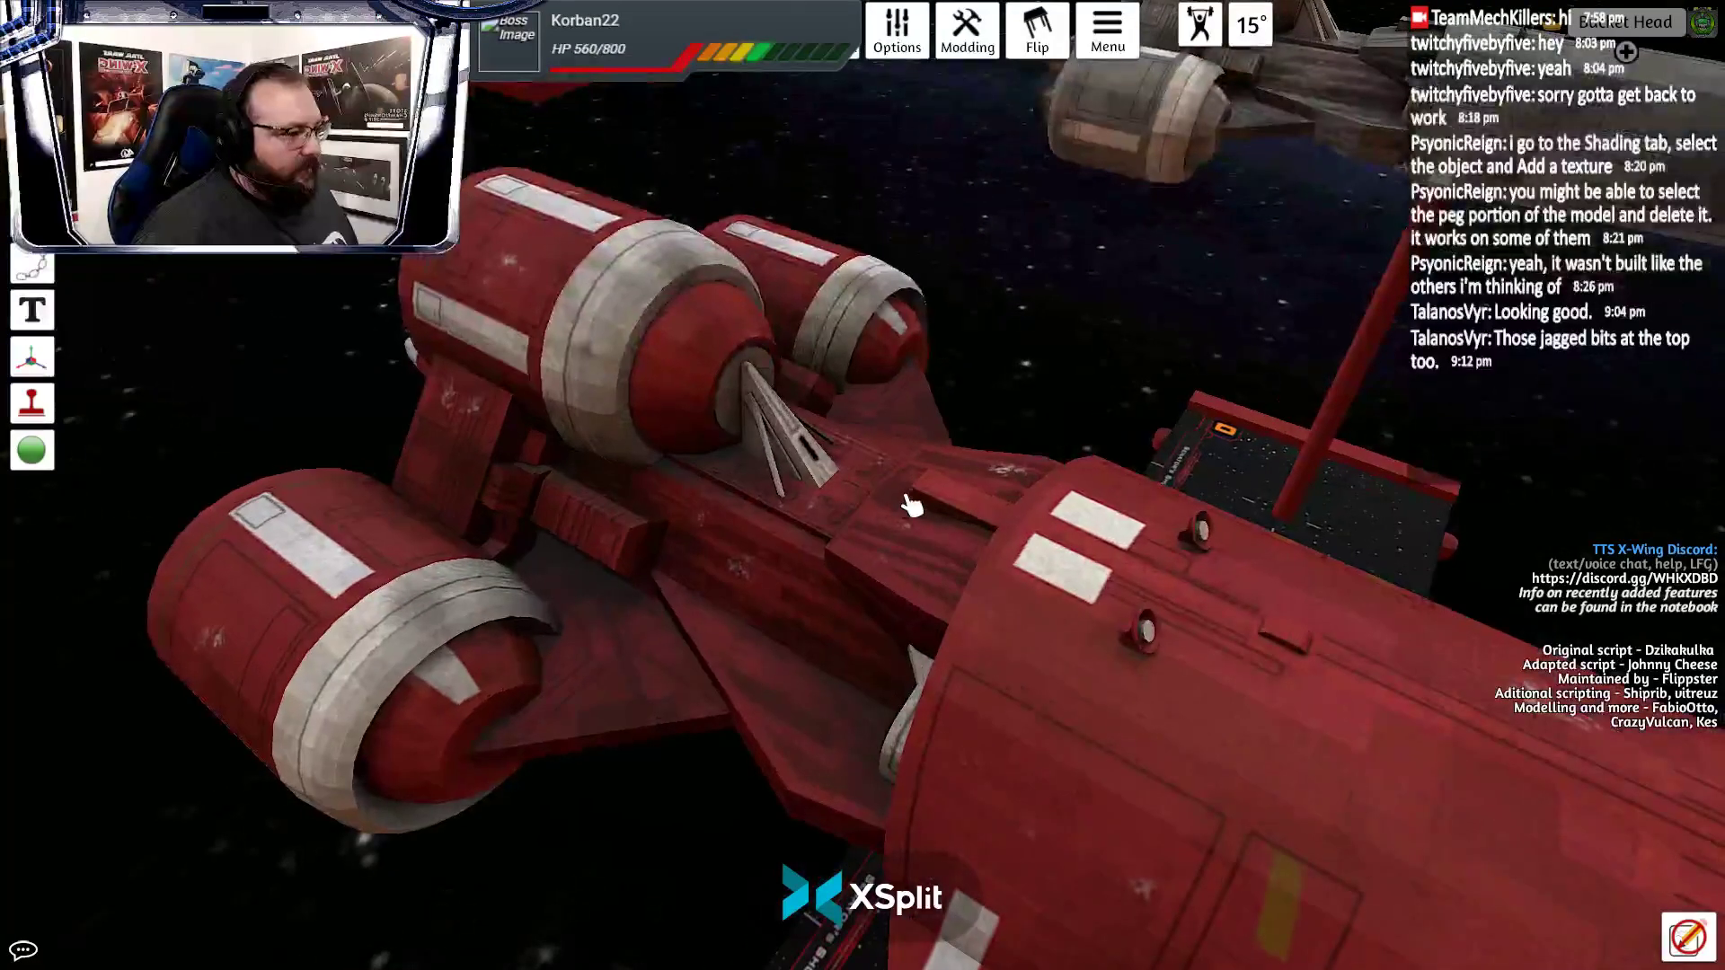
key(a)
drag(904, 494, 1221, 477)
key(w)
key(d)
key(s)
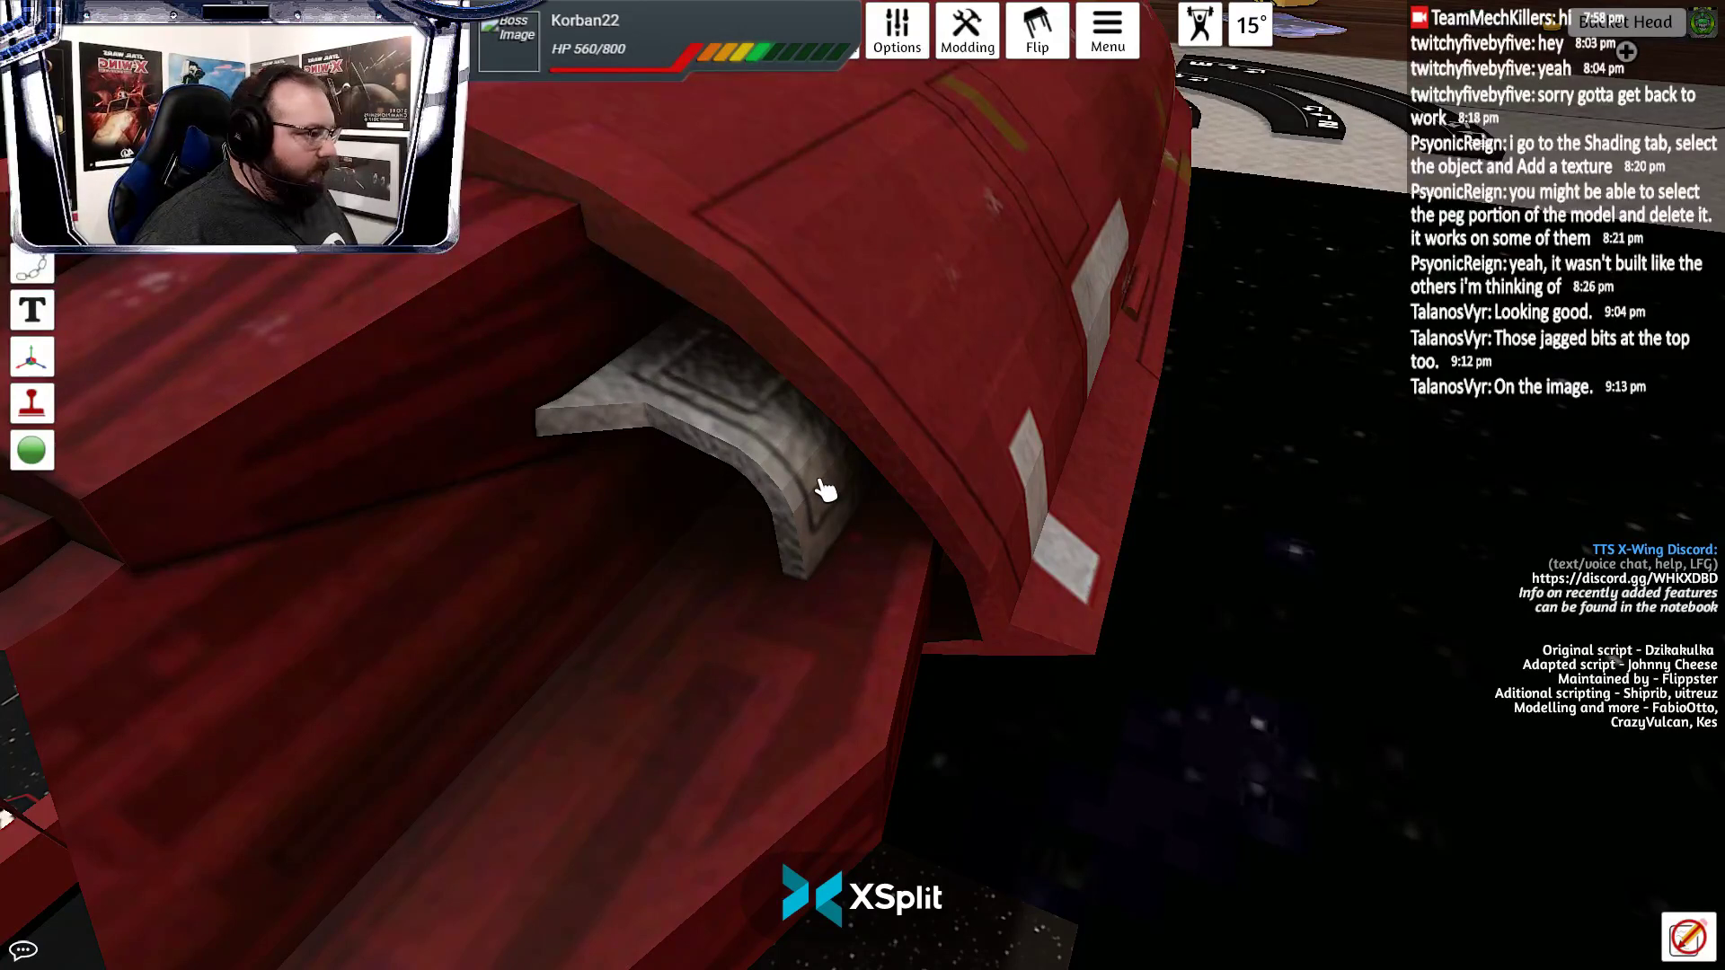
key(alt+Tab)
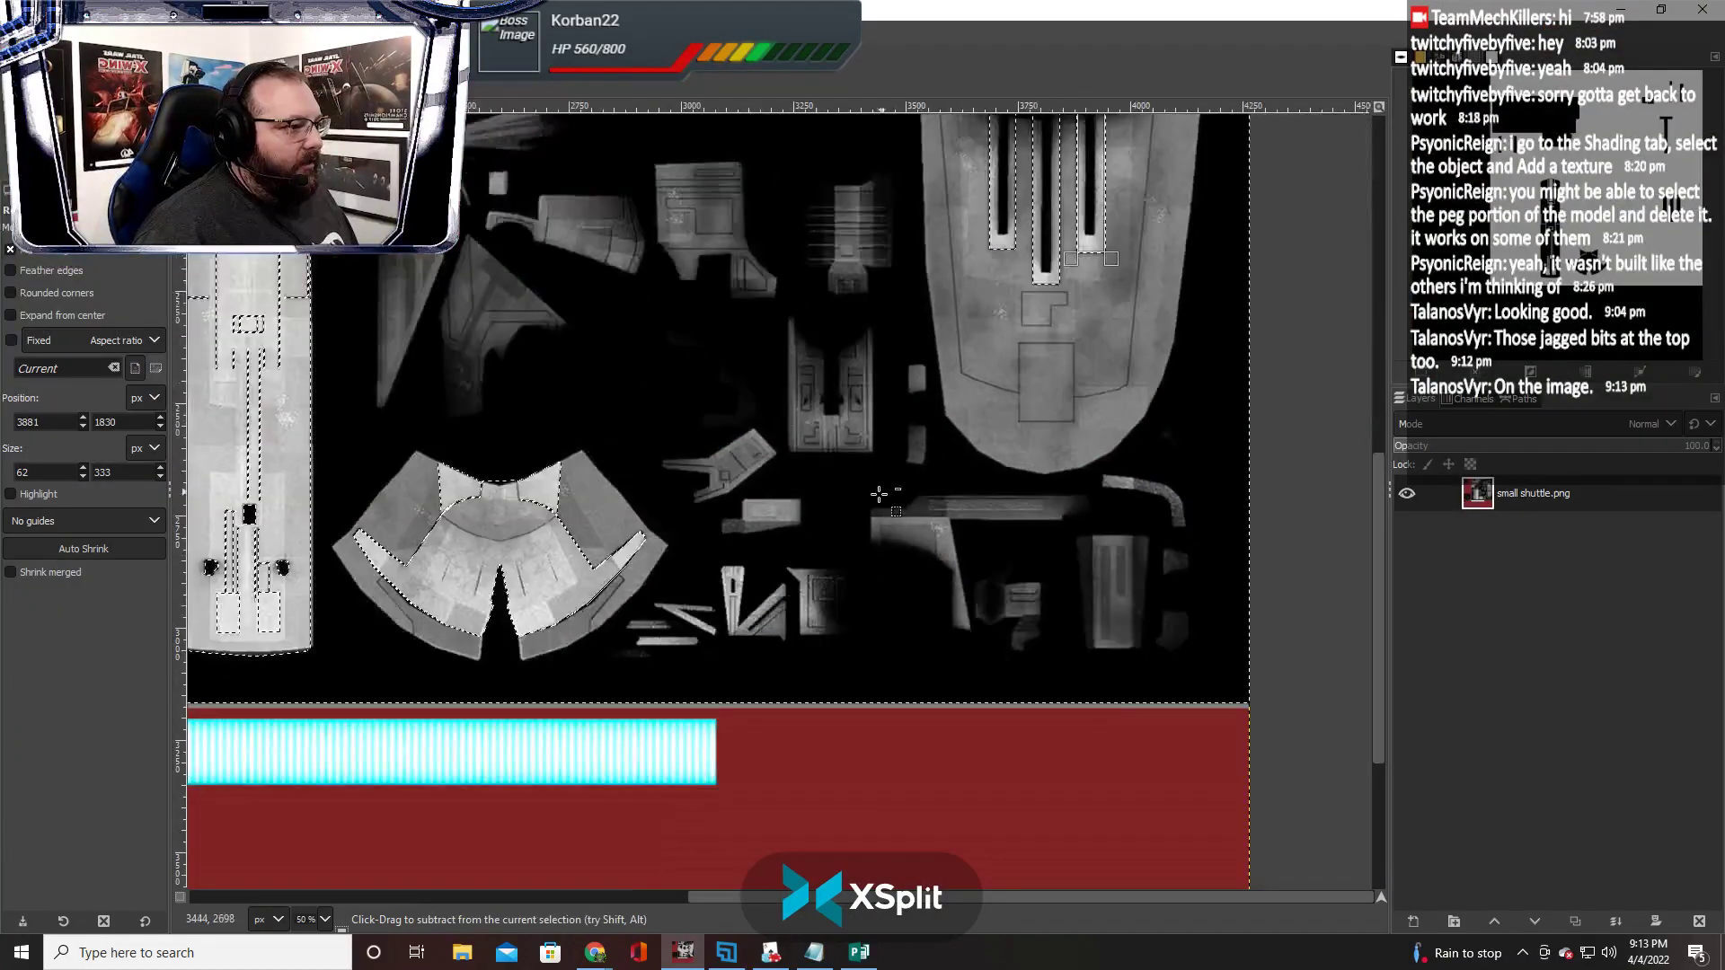
scroll(879, 494, down, 2)
scroll(863, 514, up, 3)
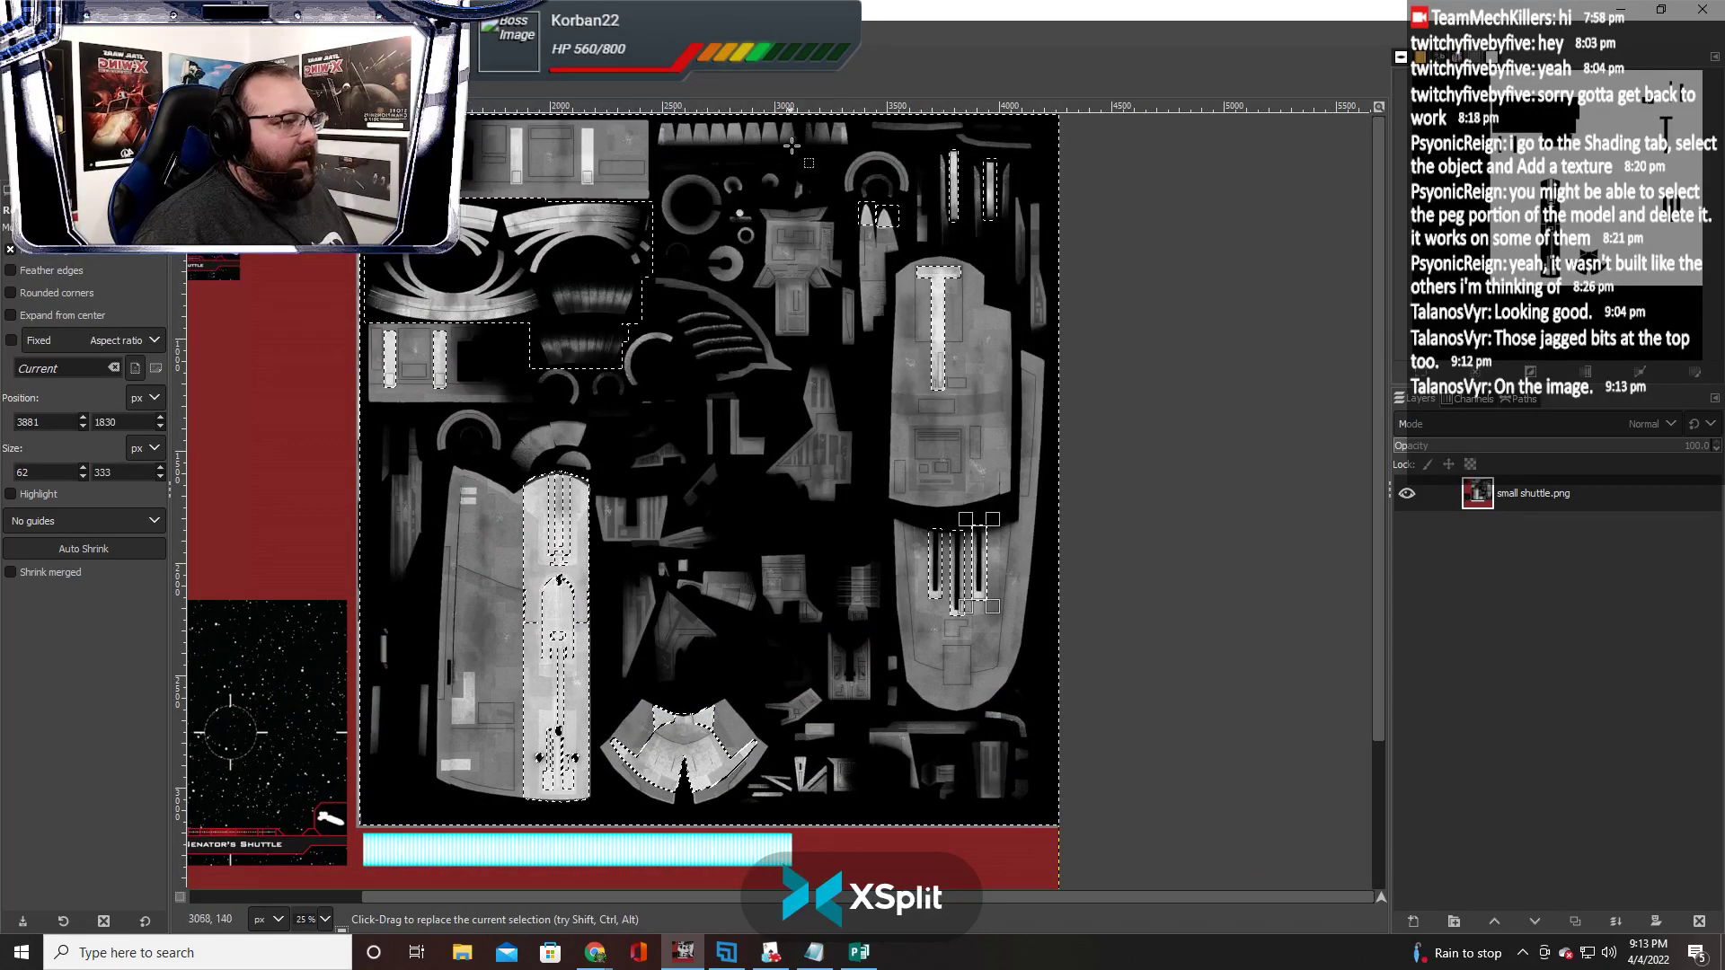
Switch to Tabletop Simulator and examine the light patches on the front cones of the red shuttle's engines
key(alt+Tab)
scroll(820, 395, down, 5)
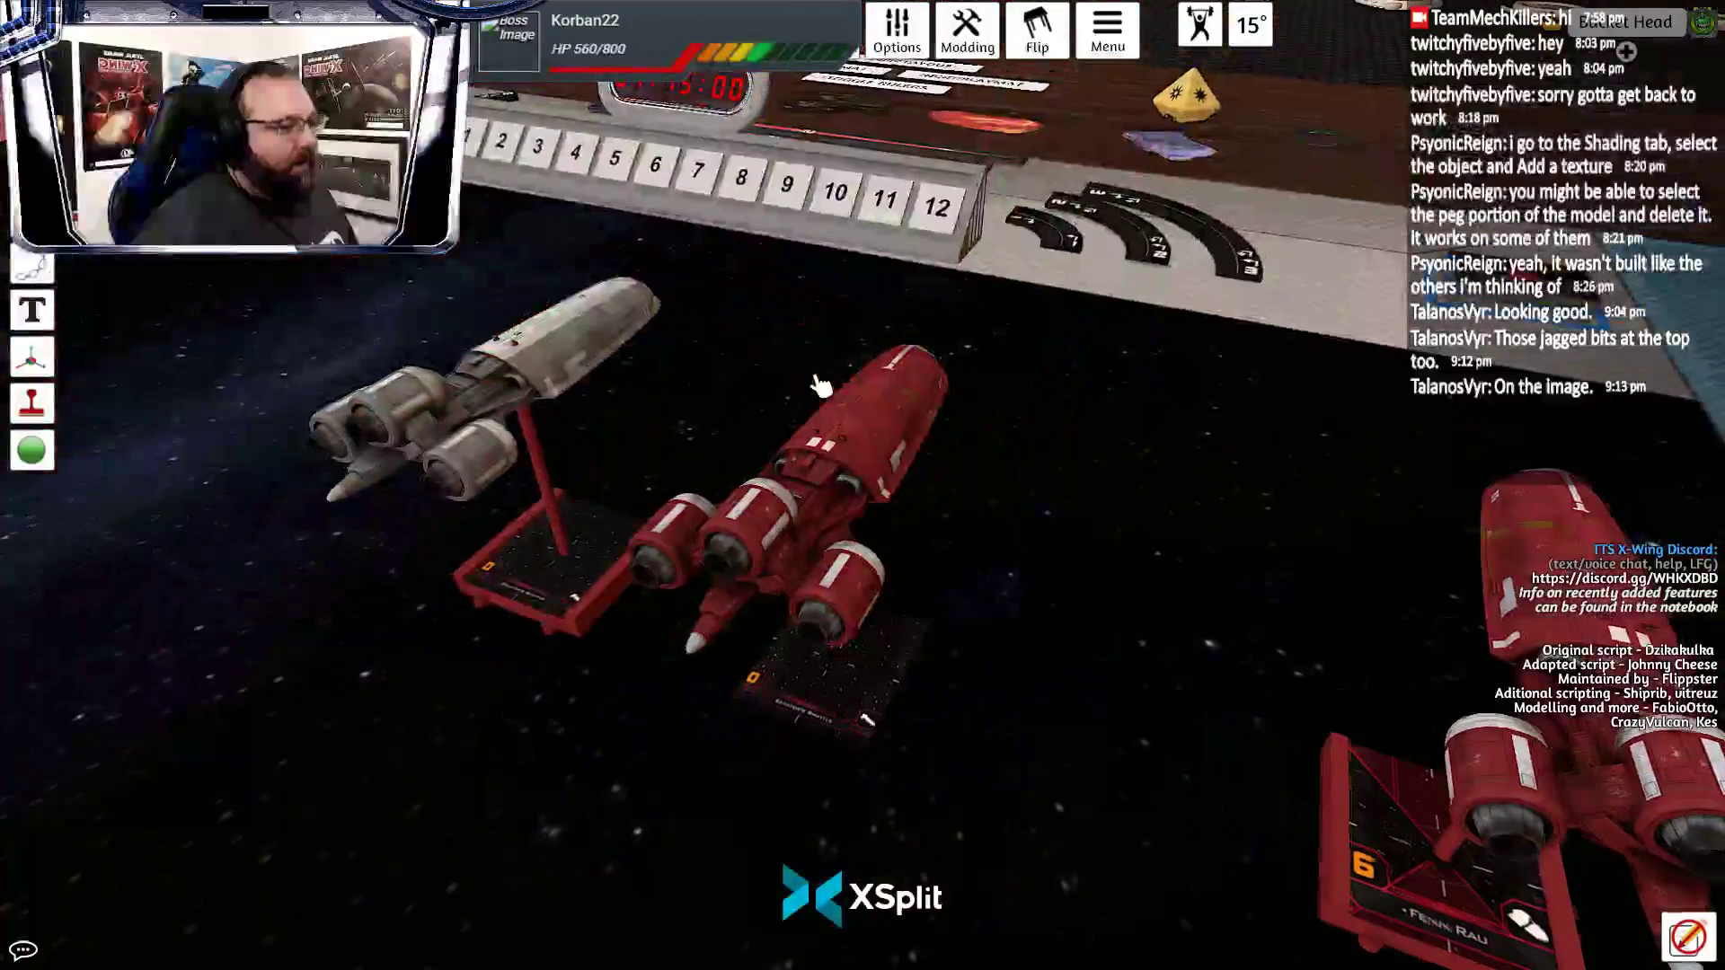
drag(820, 385, 613, 459)
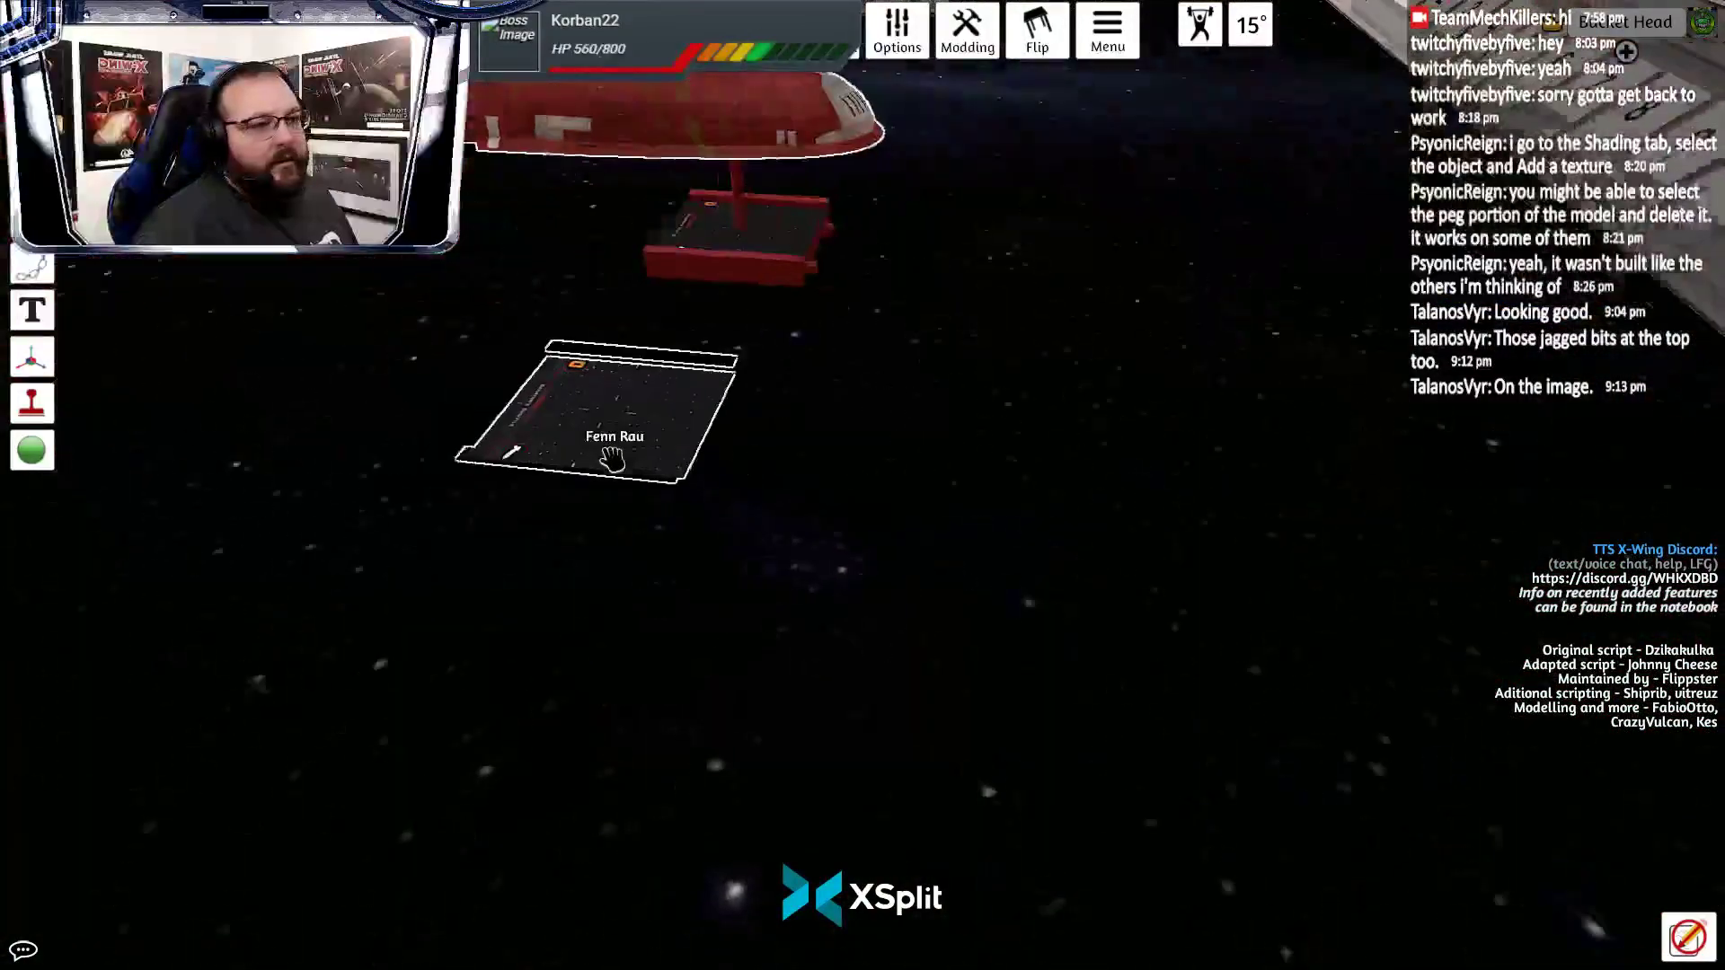
scroll(575, 454, up, 5)
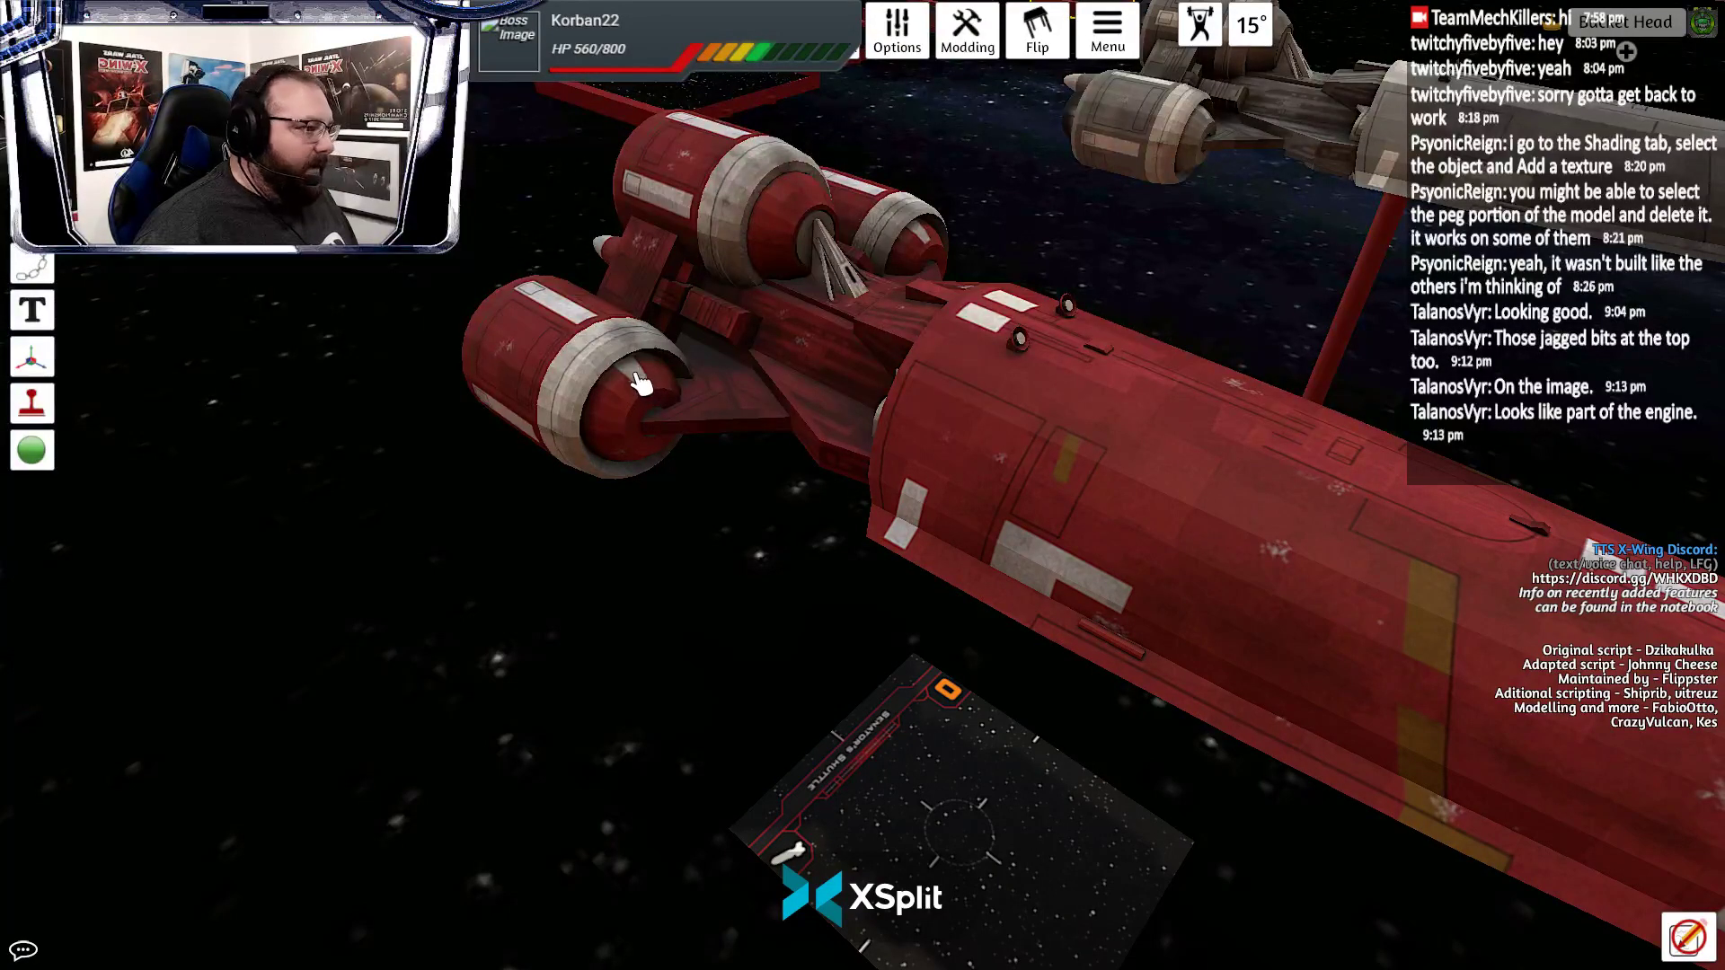
Return to GIMP and exclude the bright outer edges of the toothed strip's two end teeth with rectangles about 34×81 and 28×90 px
key(alt+Tab)
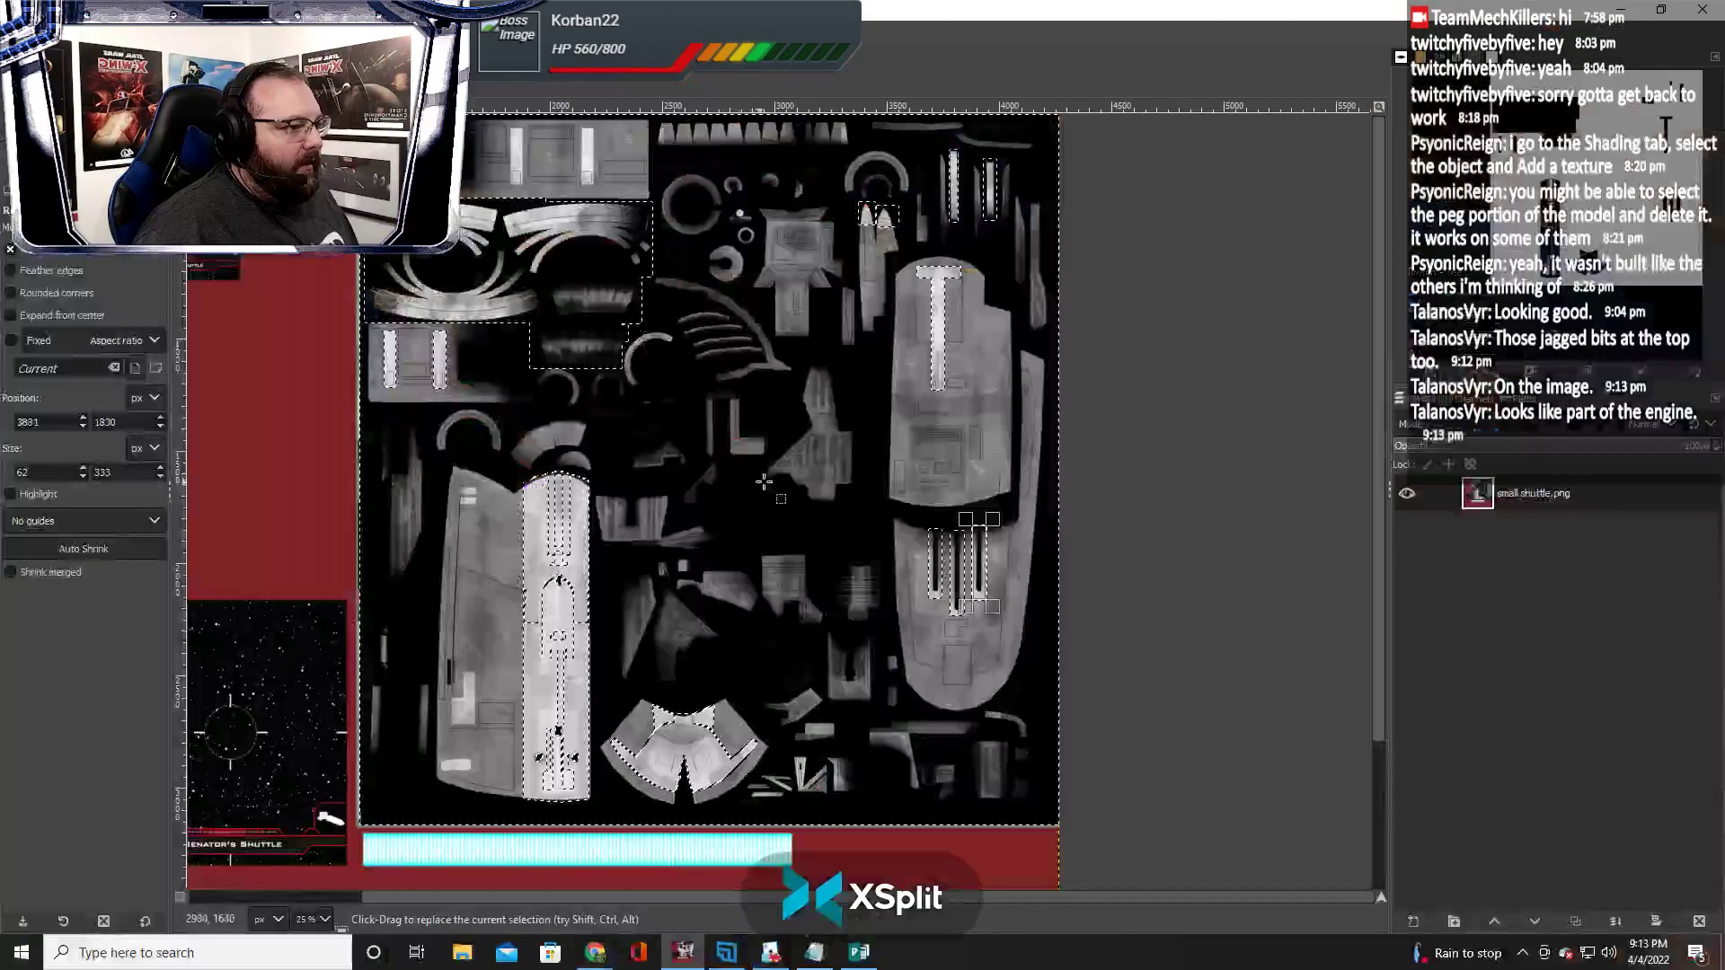
scroll(806, 449, up, 7)
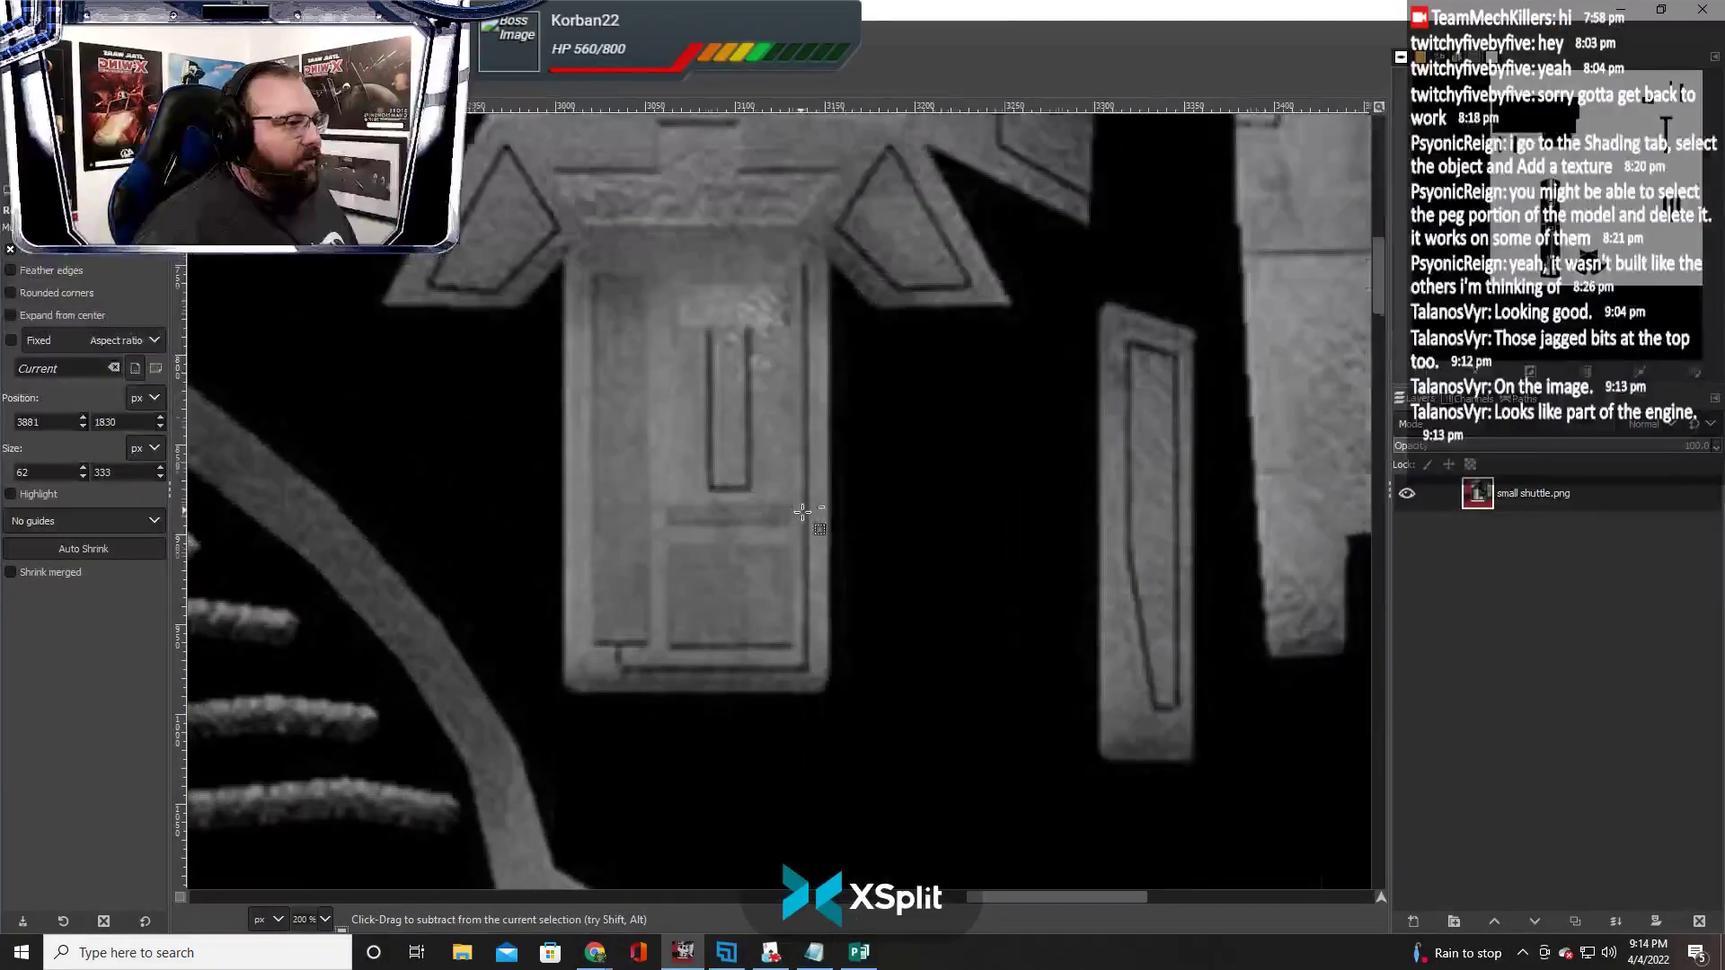
scroll(916, 521, up, 3)
key(shift)
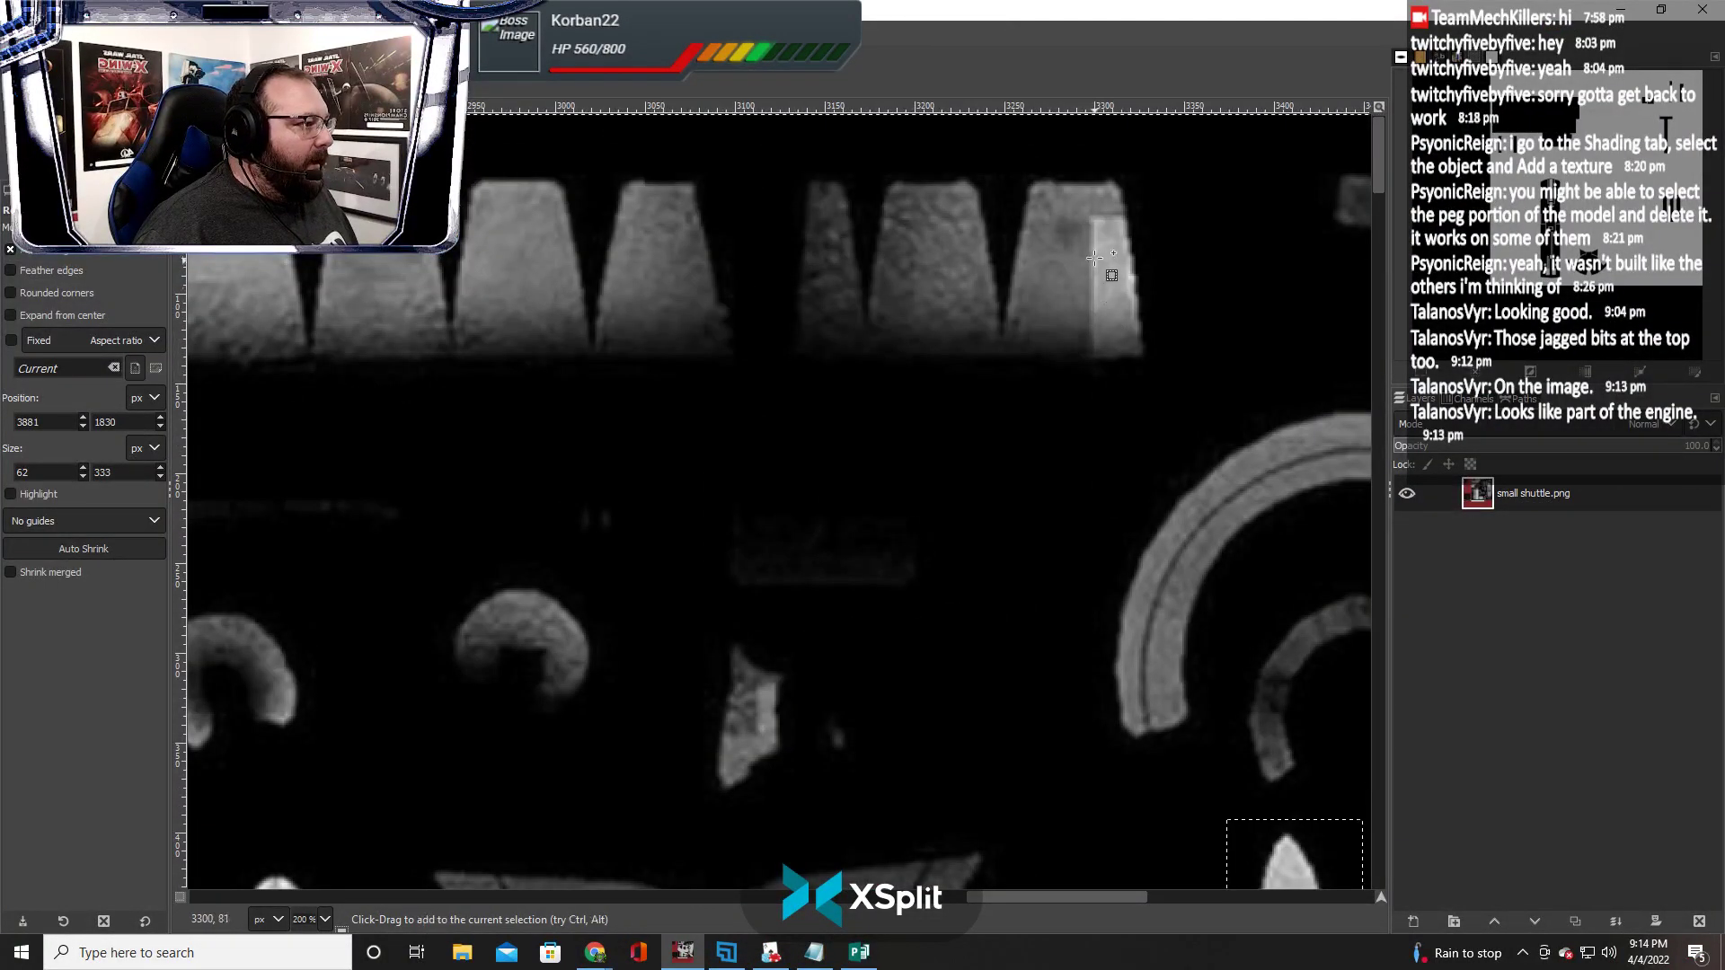
drag(1092, 220, 1153, 366)
scroll(897, 412, left, 10)
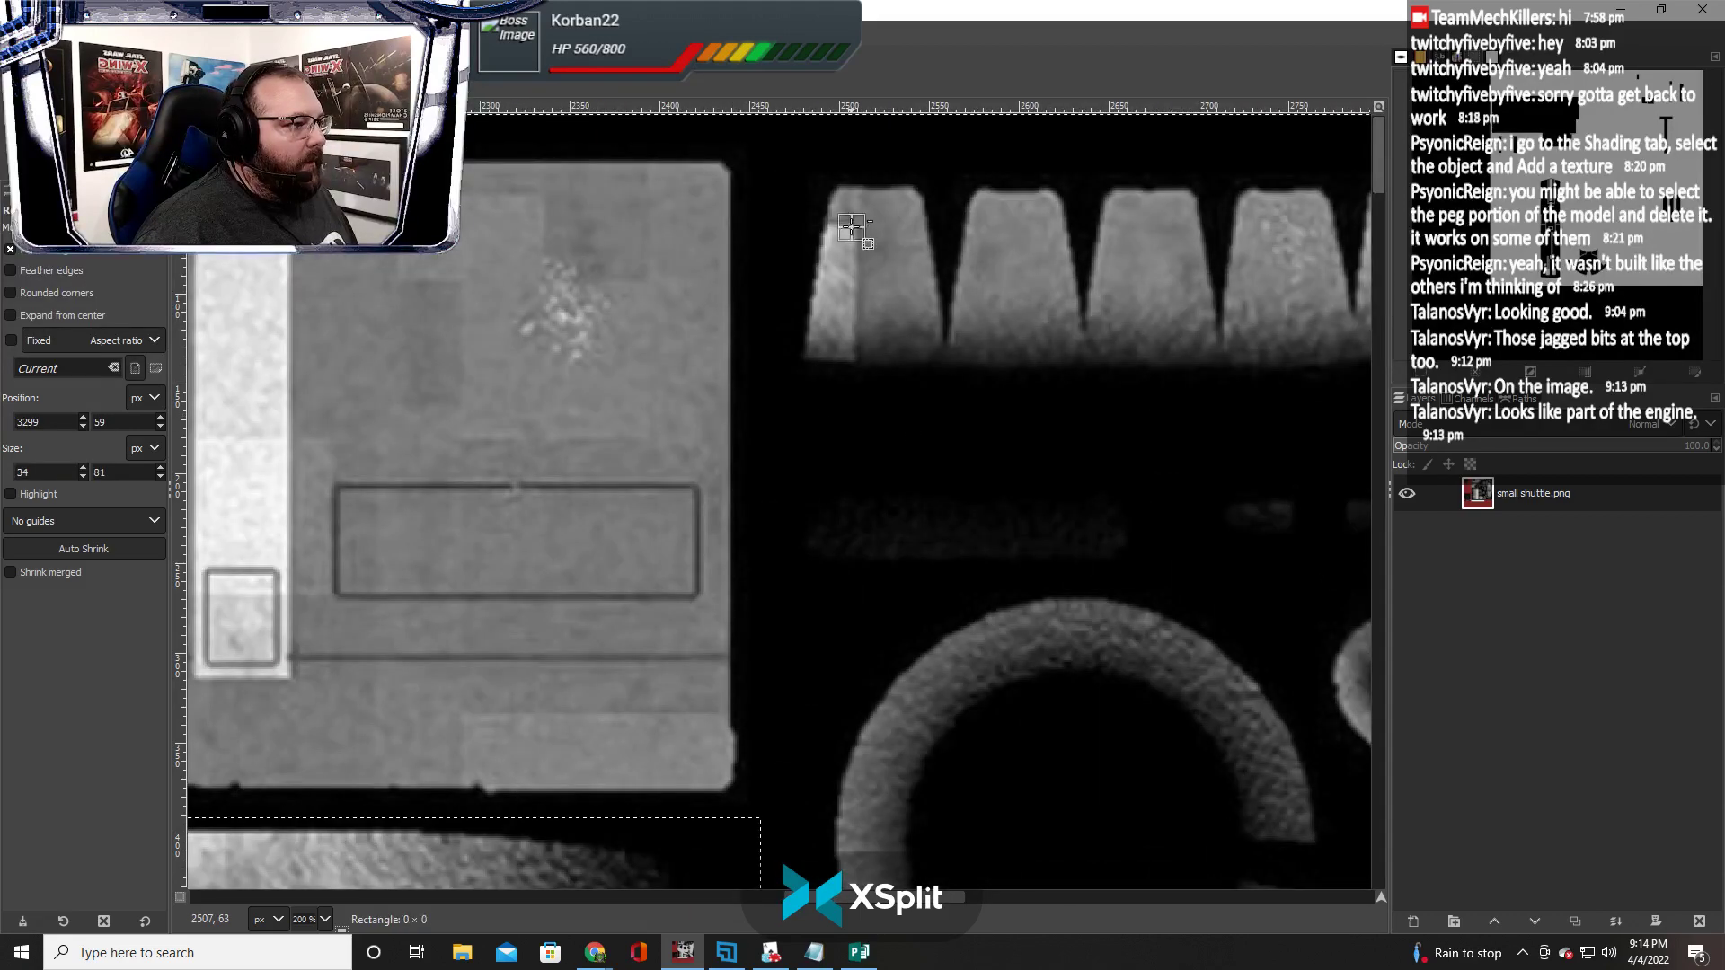
drag(851, 228, 802, 389)
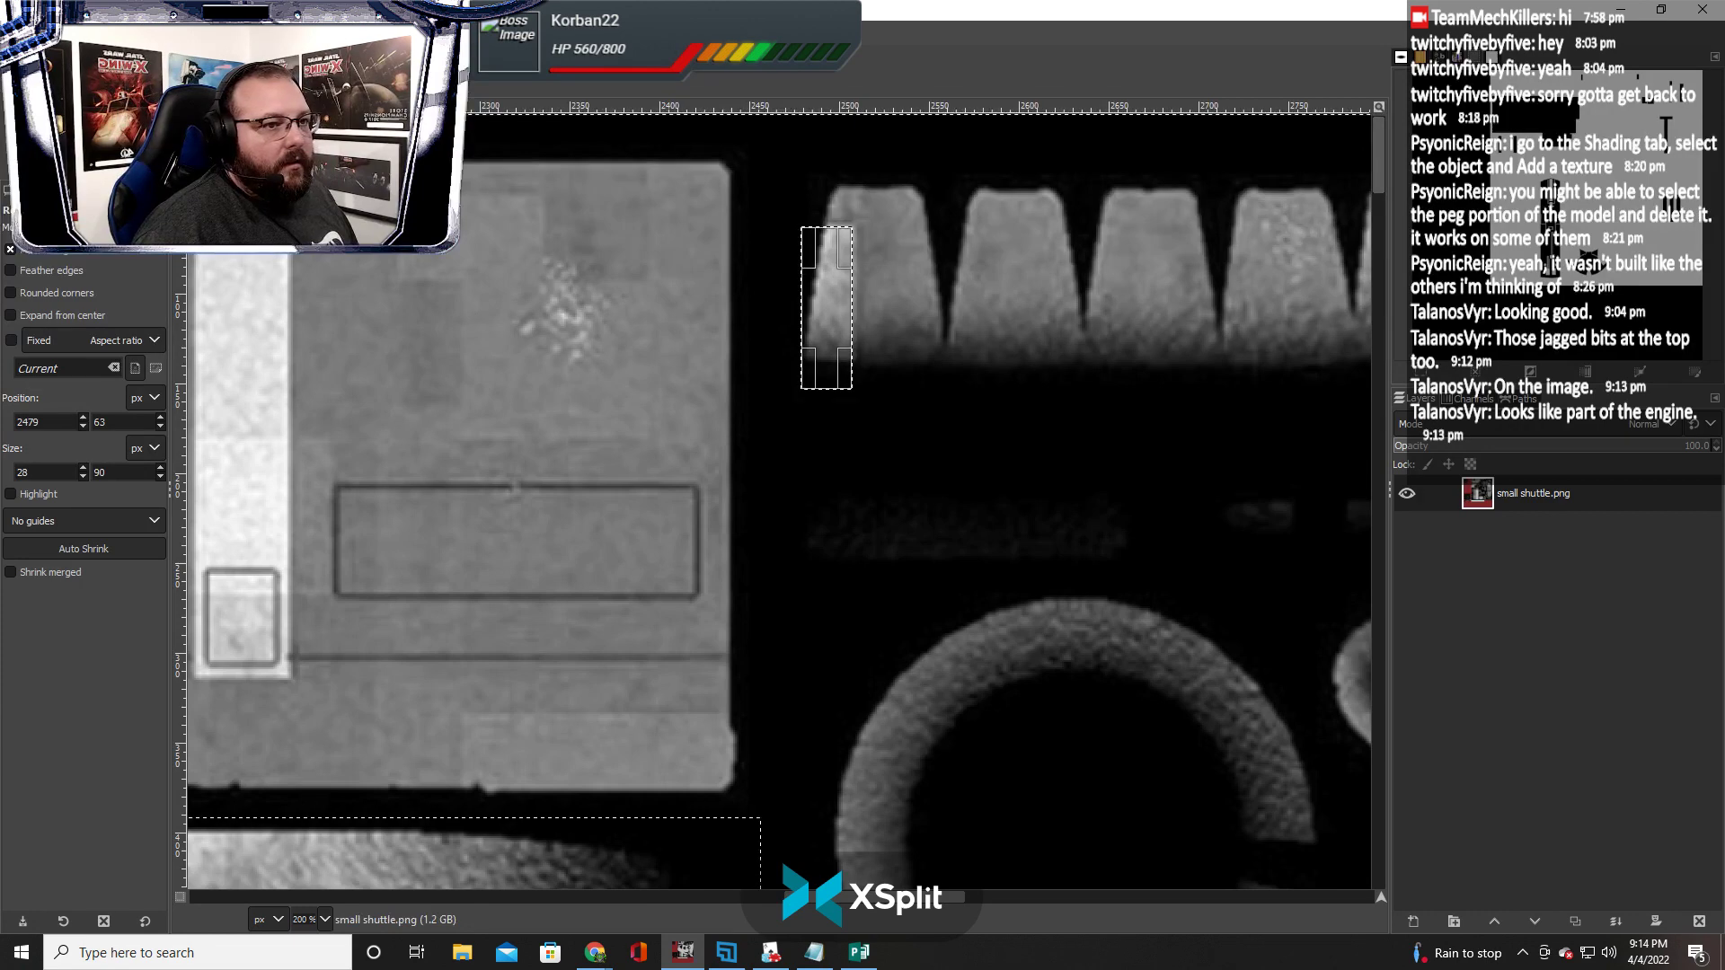
Extend the excluded areas around the two bright pointed tips with Free Select, following their curved lower edges
key(f)
scroll(923, 442, right, 8)
scroll(921, 442, right, 8)
scroll(924, 446, down, 7)
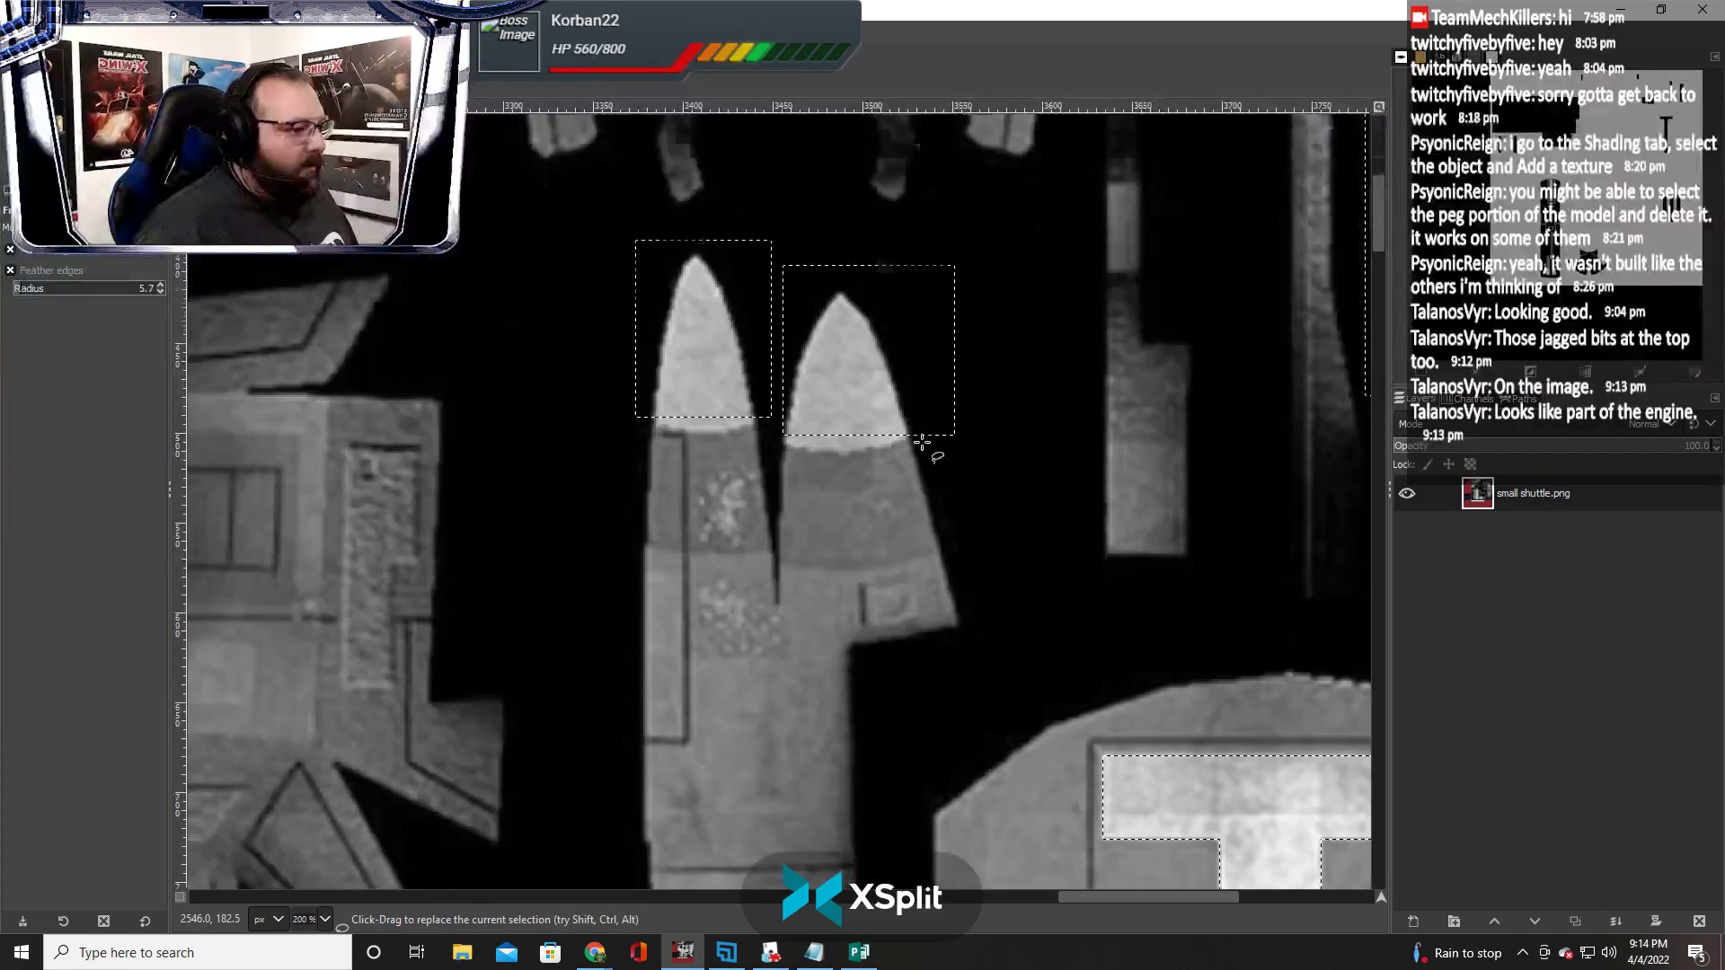
key(shift)
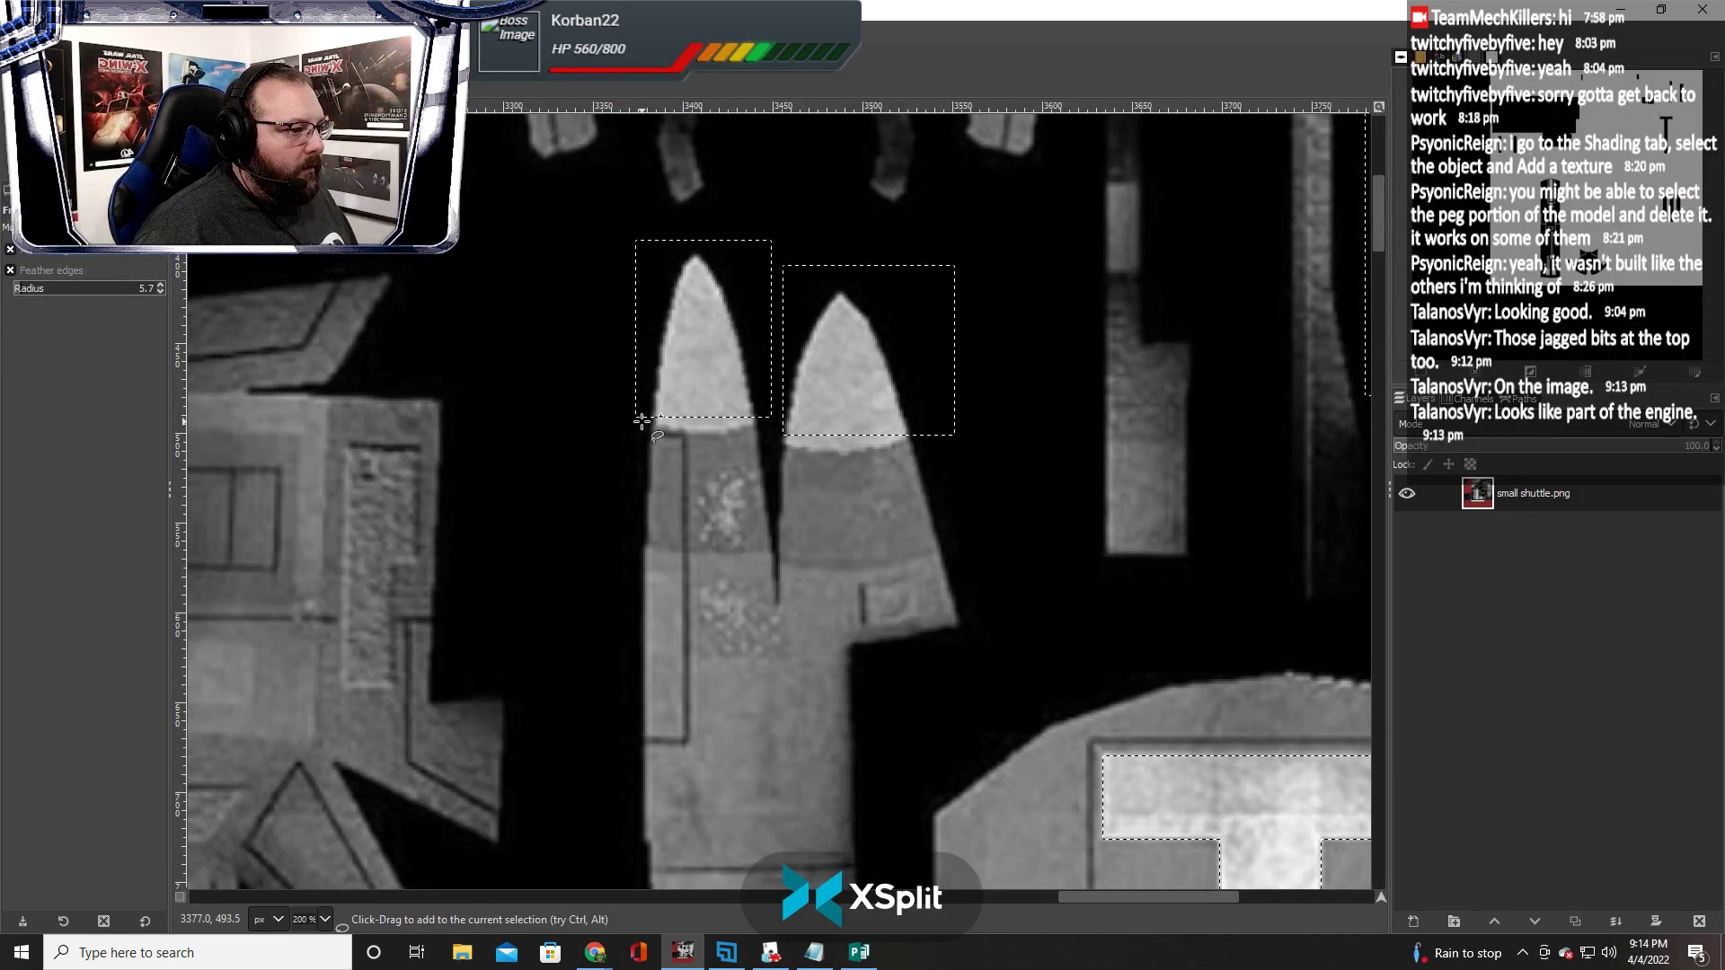
shift+click(642, 420)
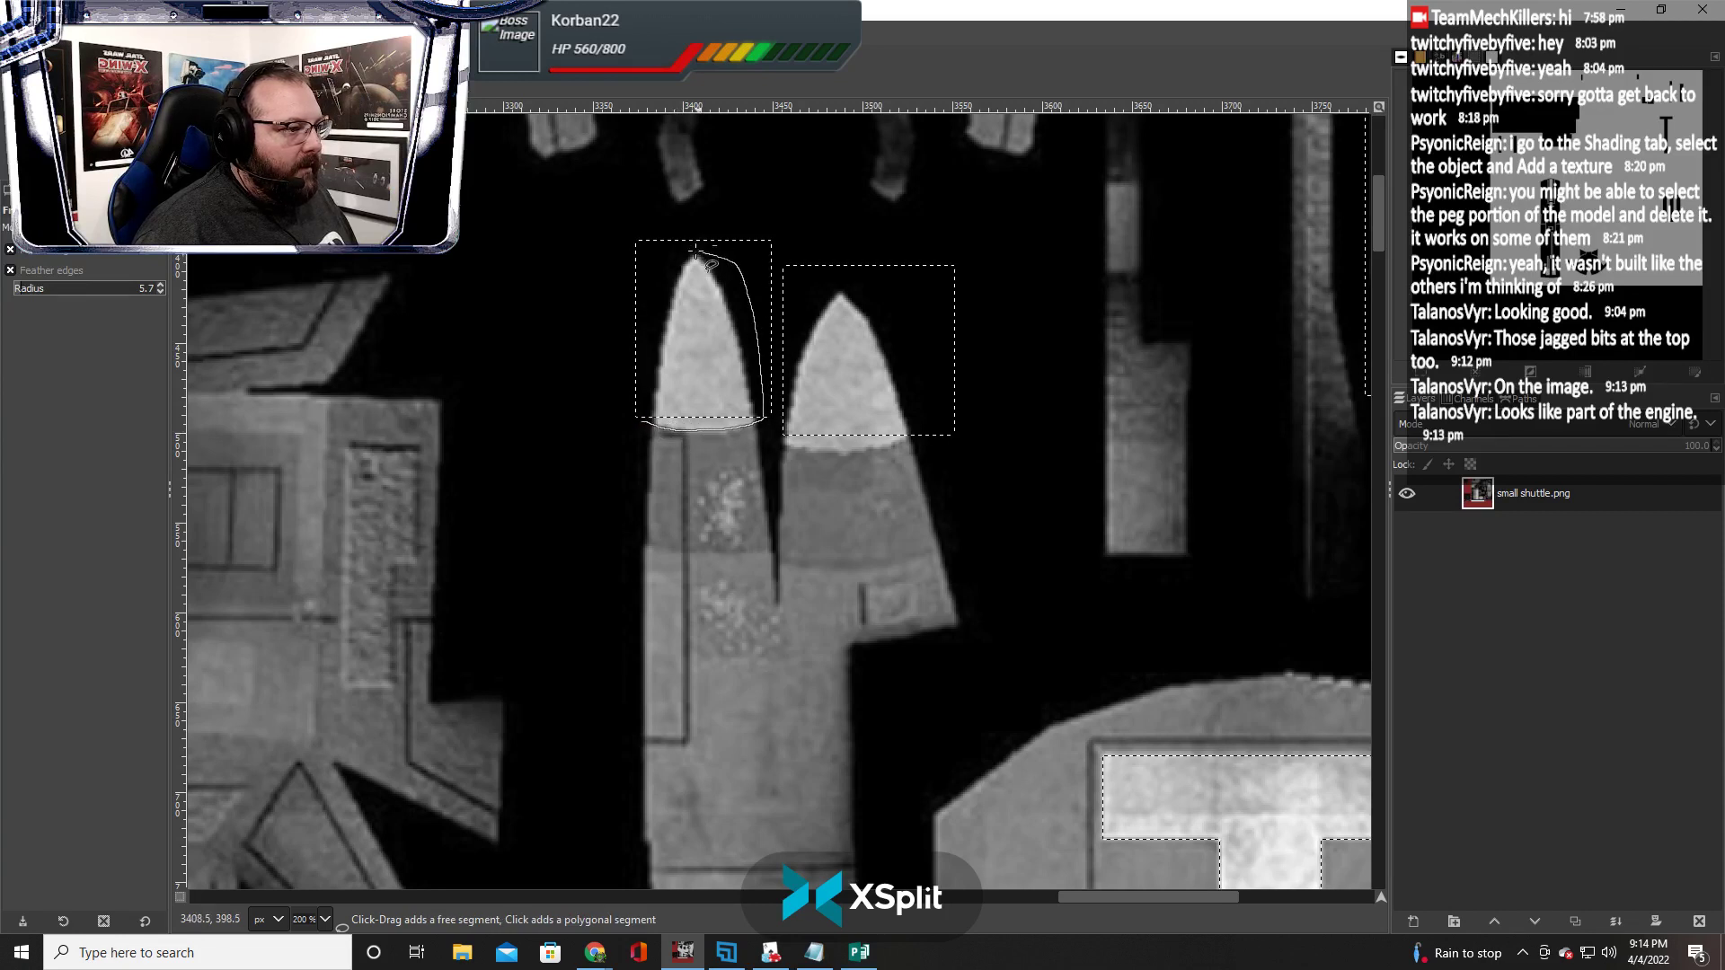
drag(663, 348, 641, 421)
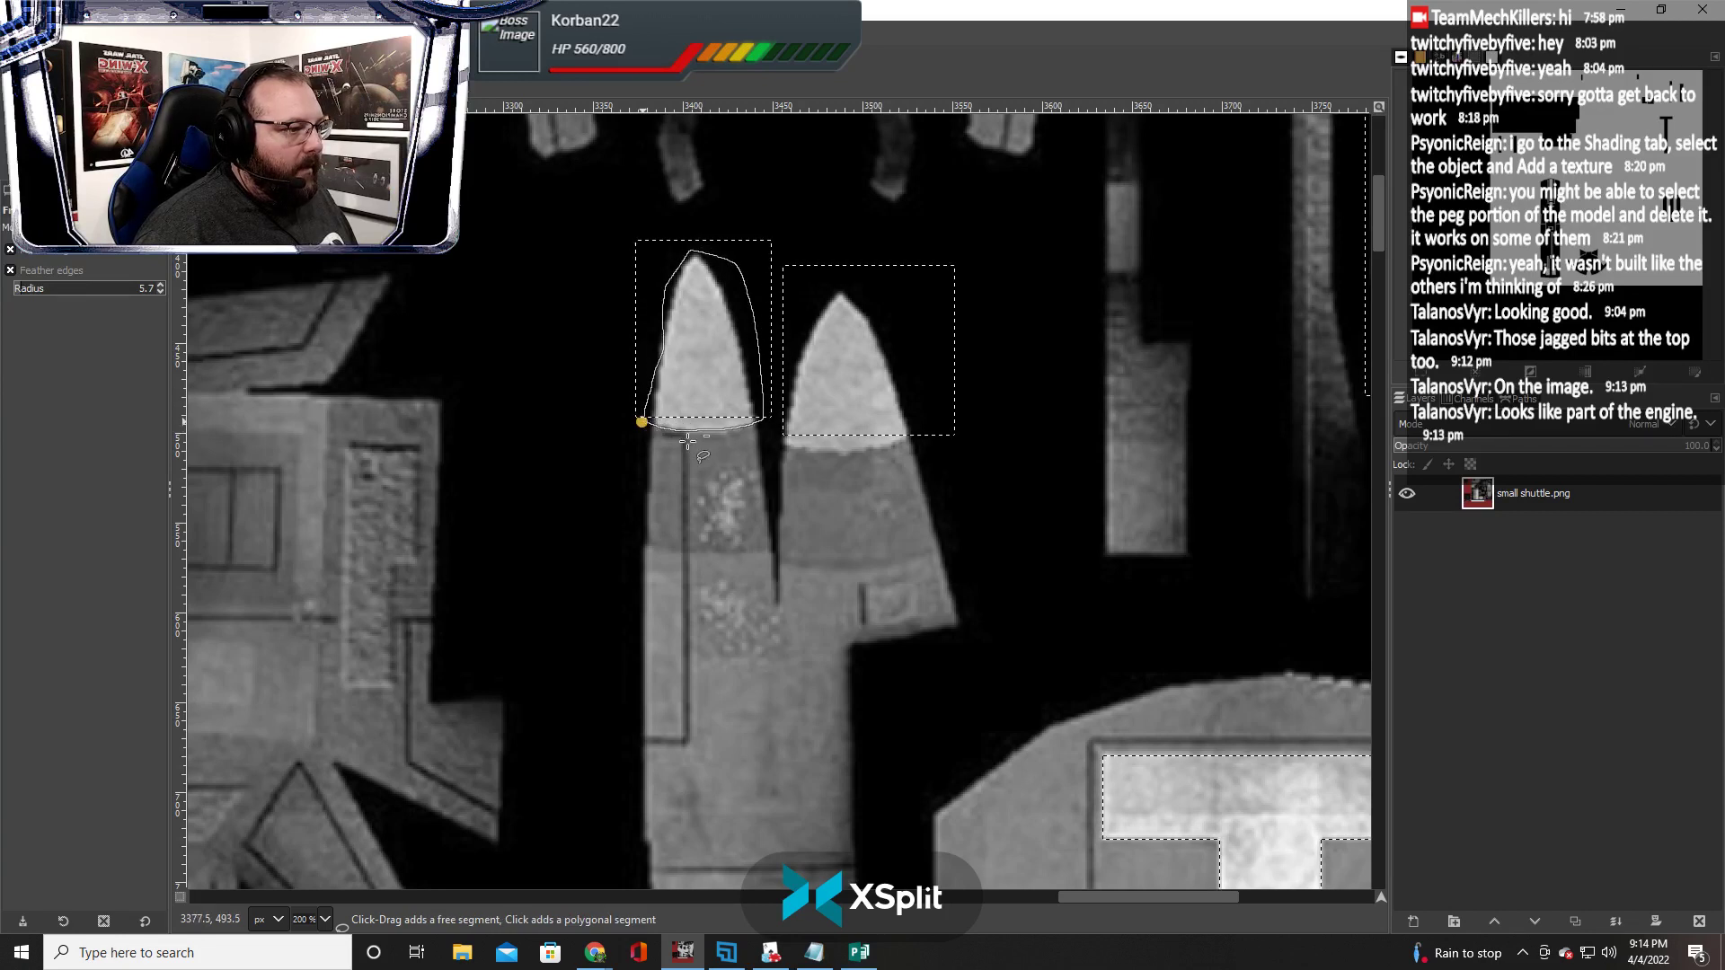
key(Return)
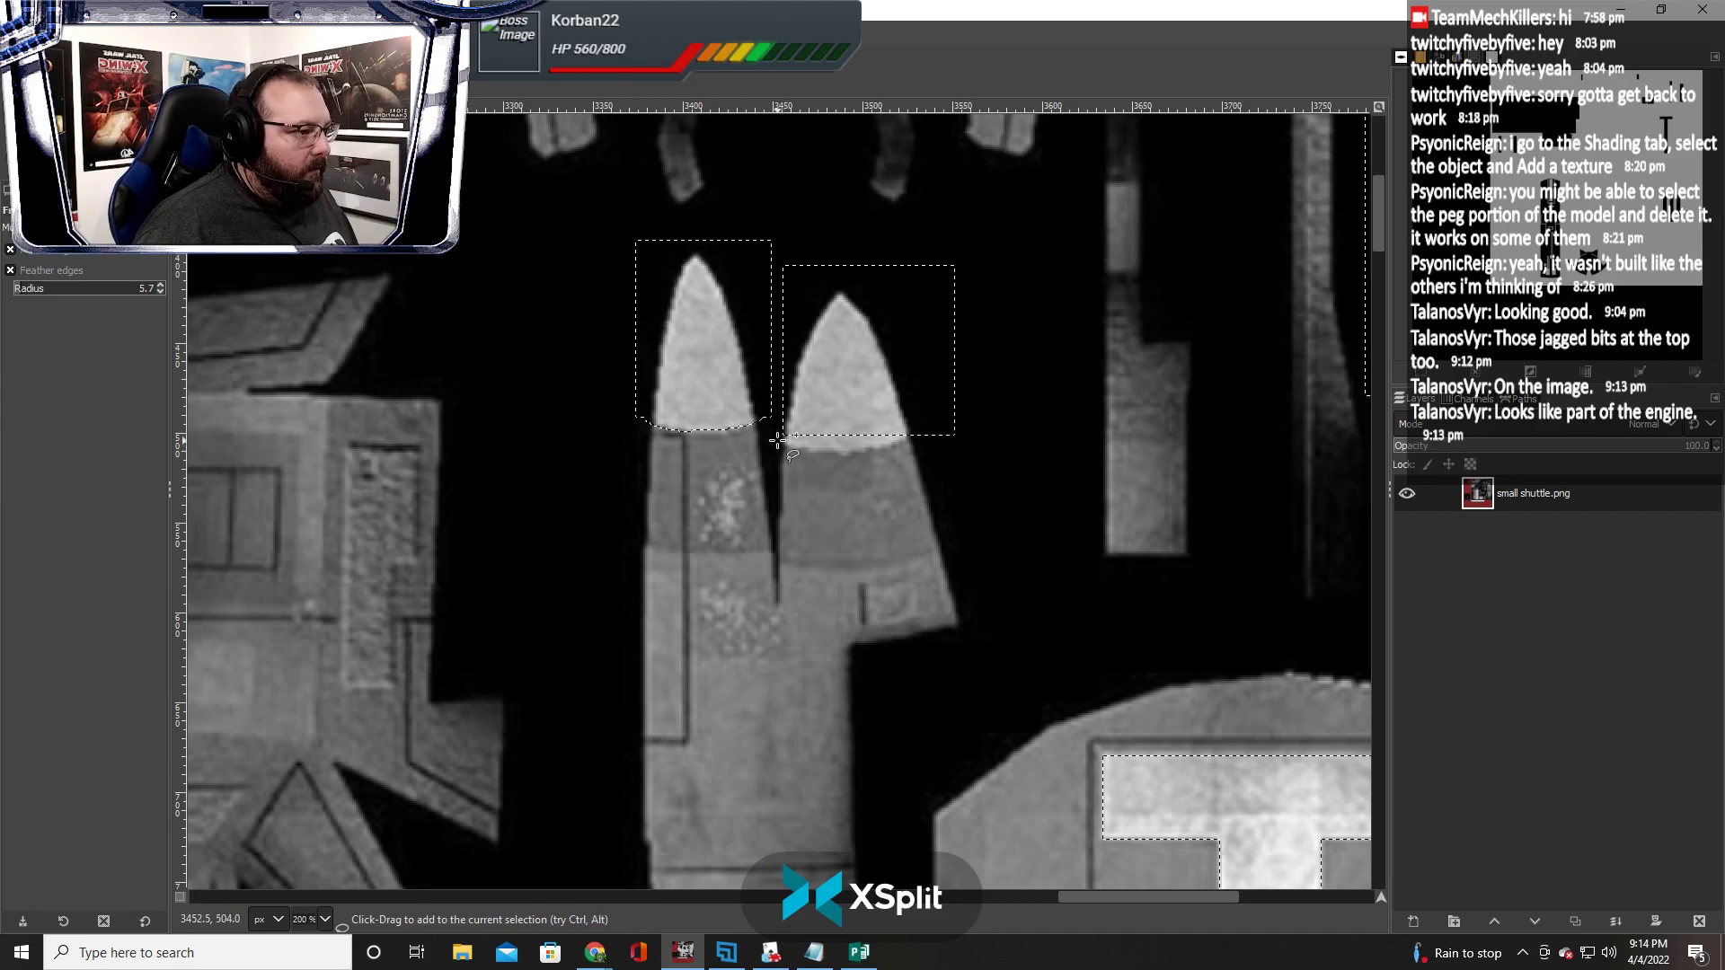
shift+click(778, 441)
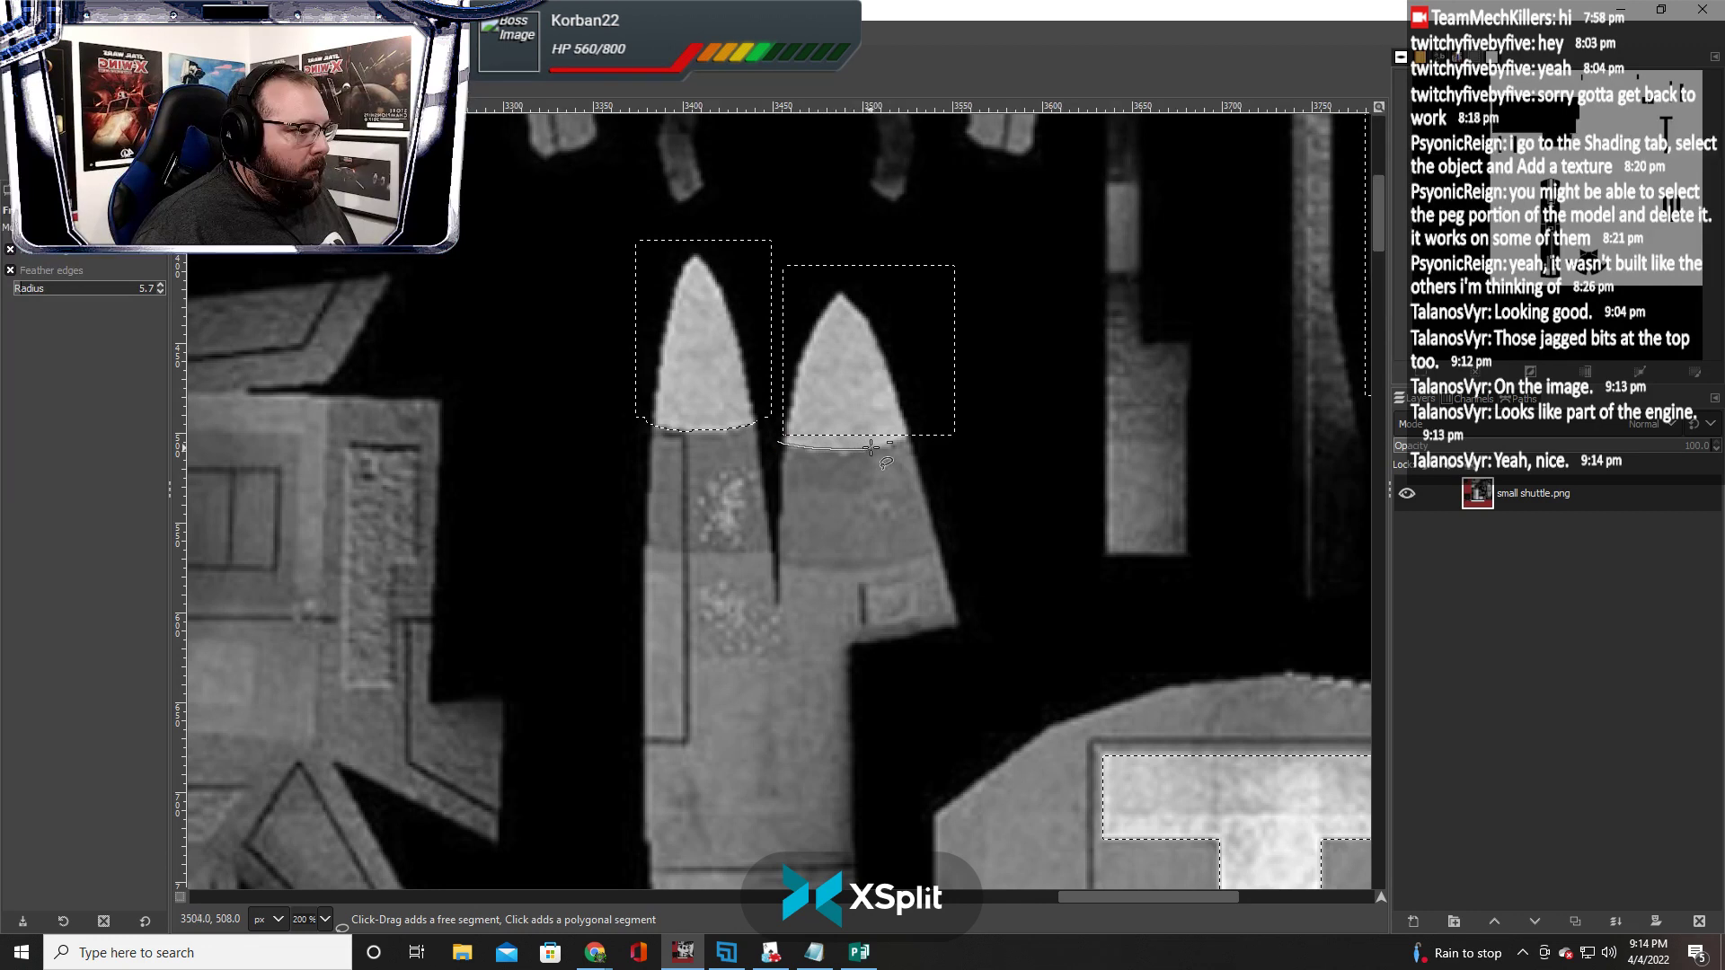
mouse_move(925, 389)
mouse_down()
mouse_move(875, 283)
mouse_move(813, 285)
mouse_up()
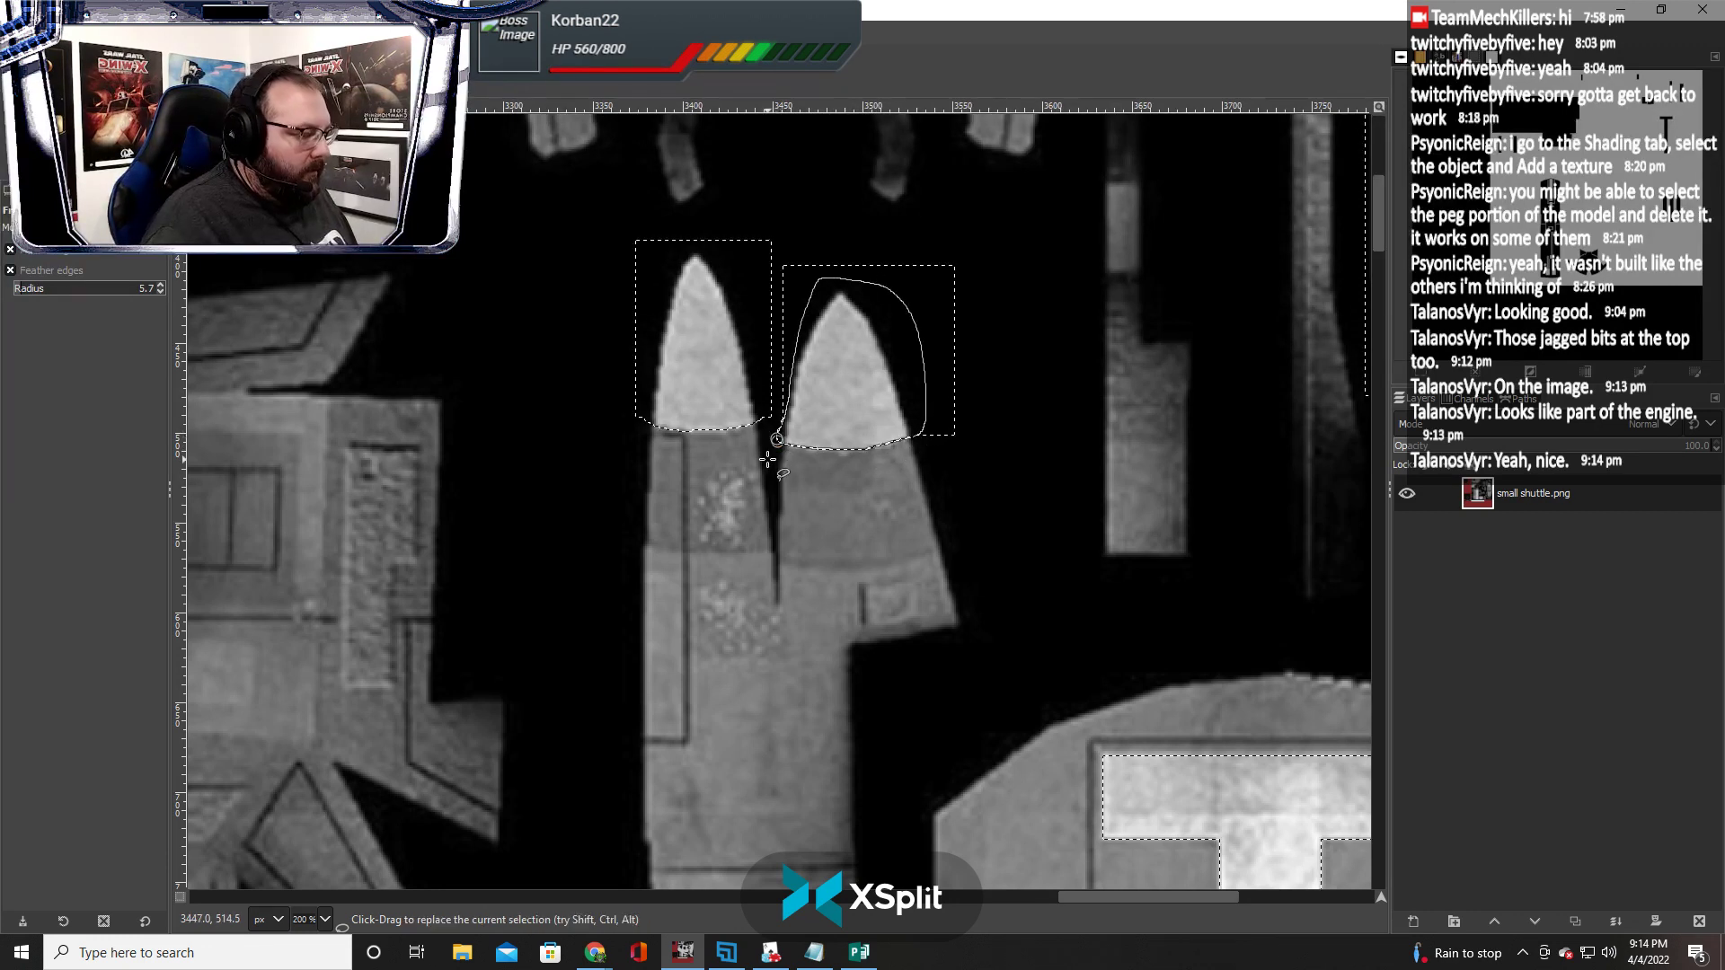
key(Return)
Exclude the small bright disc beside the large ring from the selection with an ellipse about 35×34 px fitted to its edge
scroll(736, 460, up, 2)
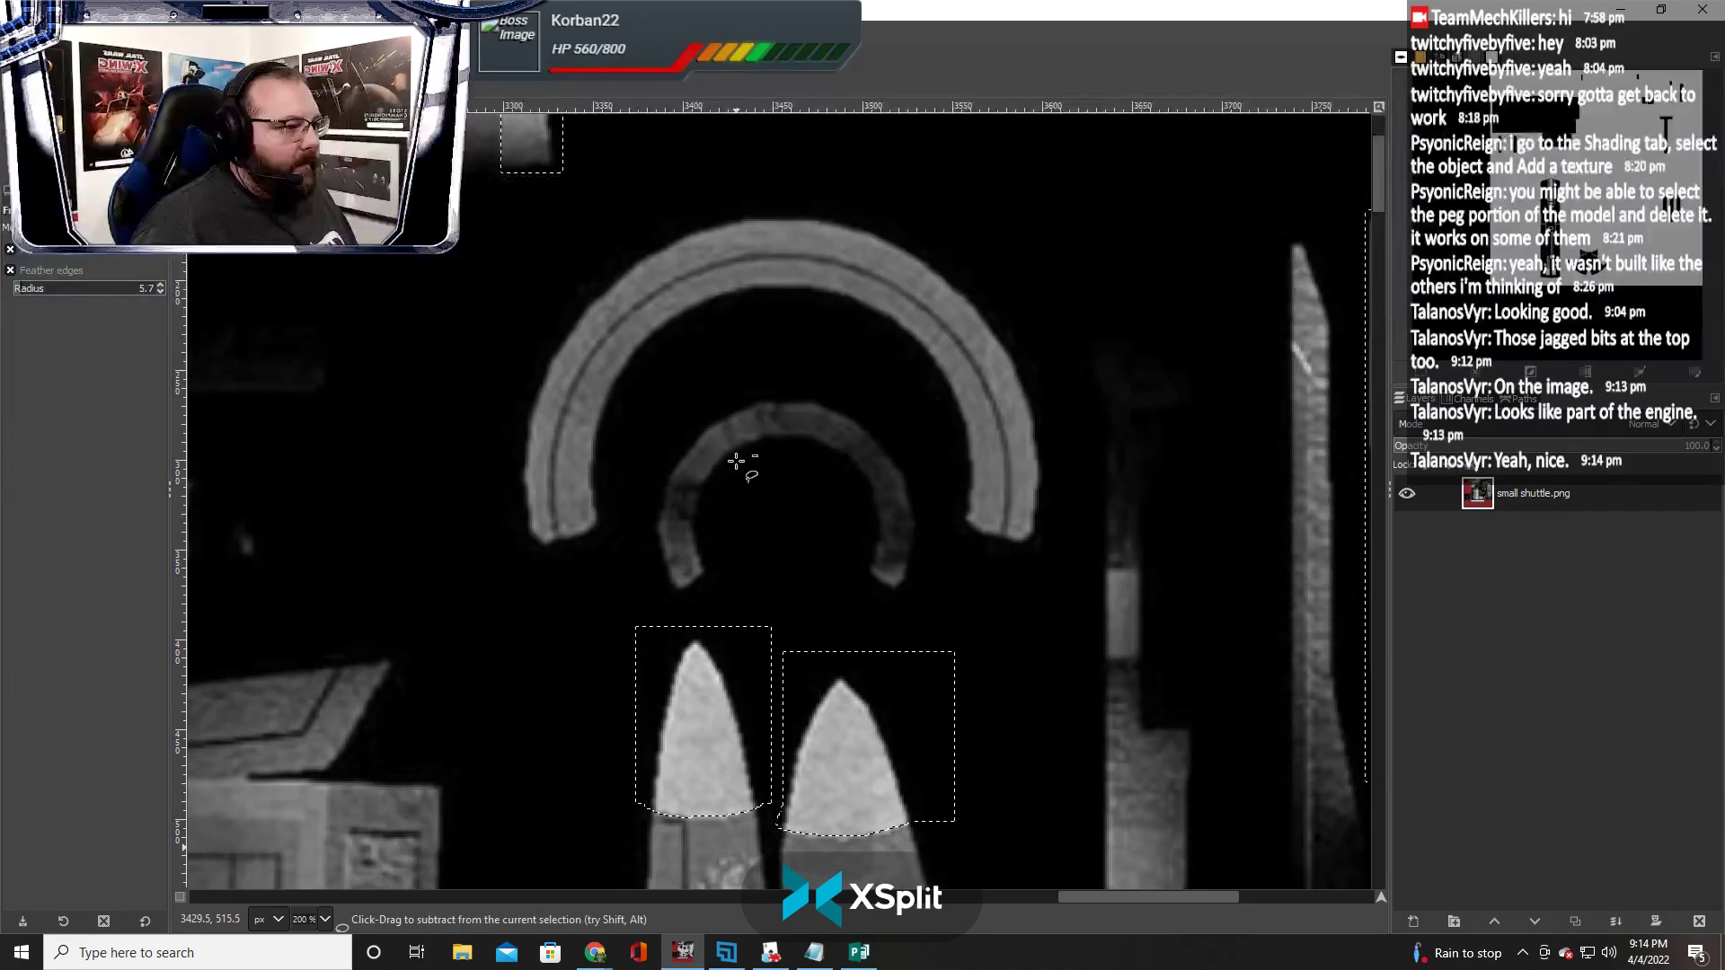
ctrl+scroll(736, 461, up, 1)
ctrl+scroll(736, 461, down, 1)
scroll(736, 462, left, 15)
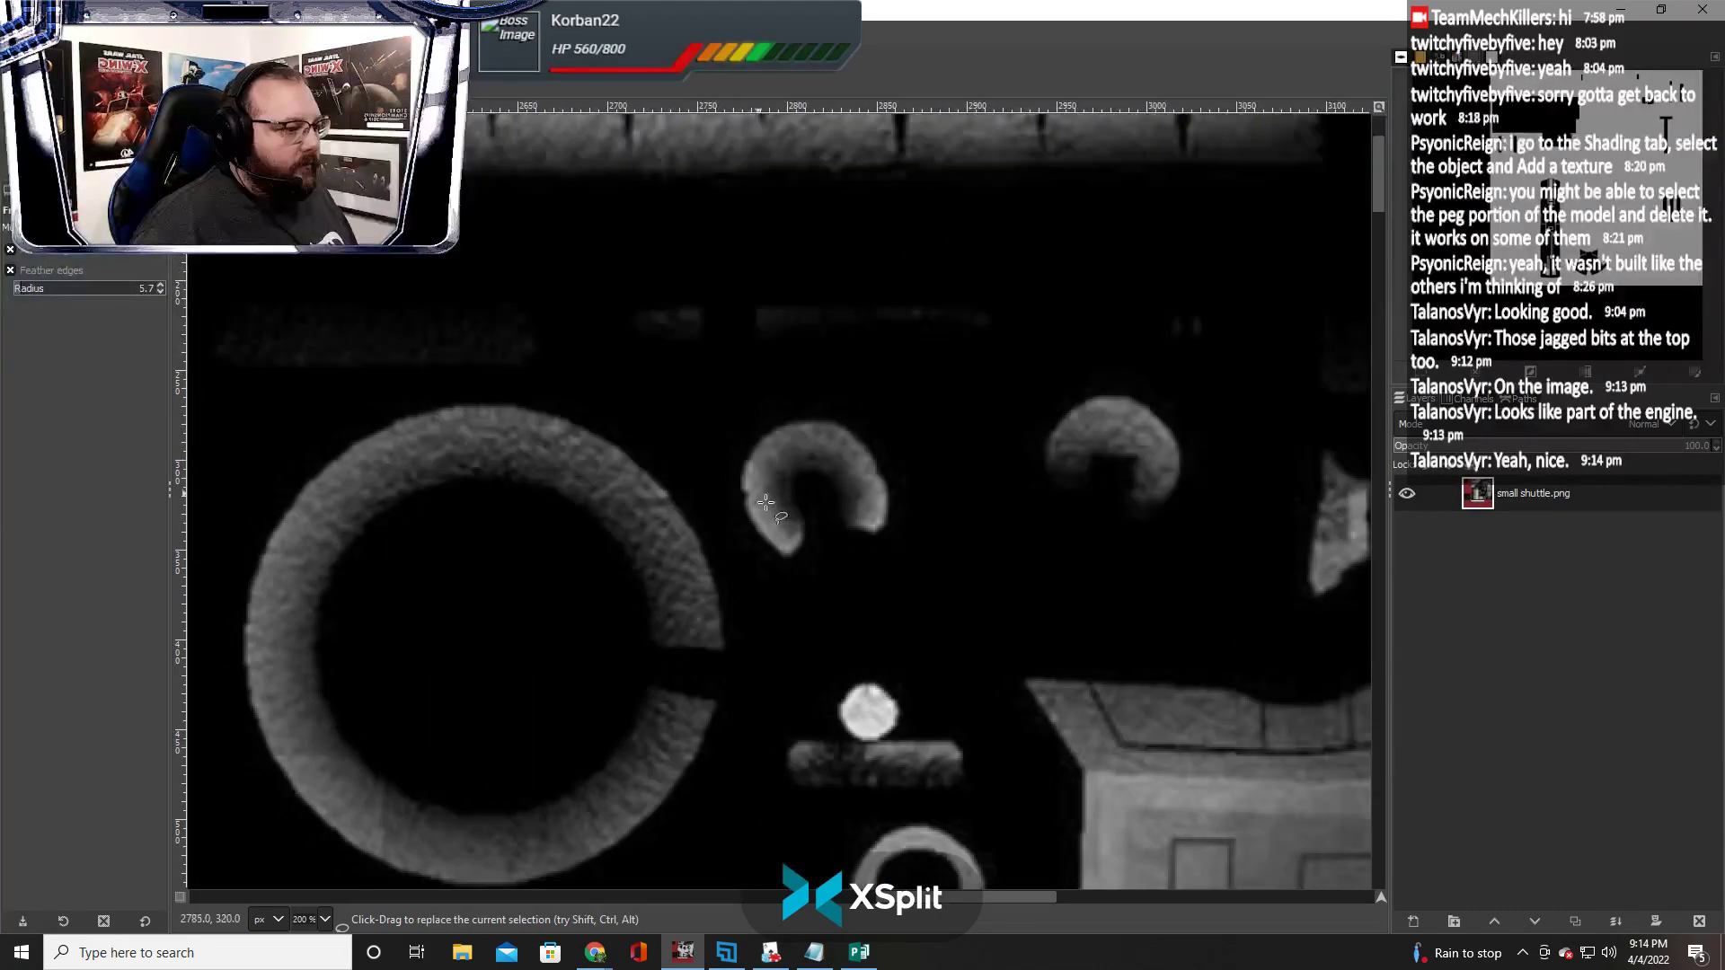
scroll(849, 554, down, 3)
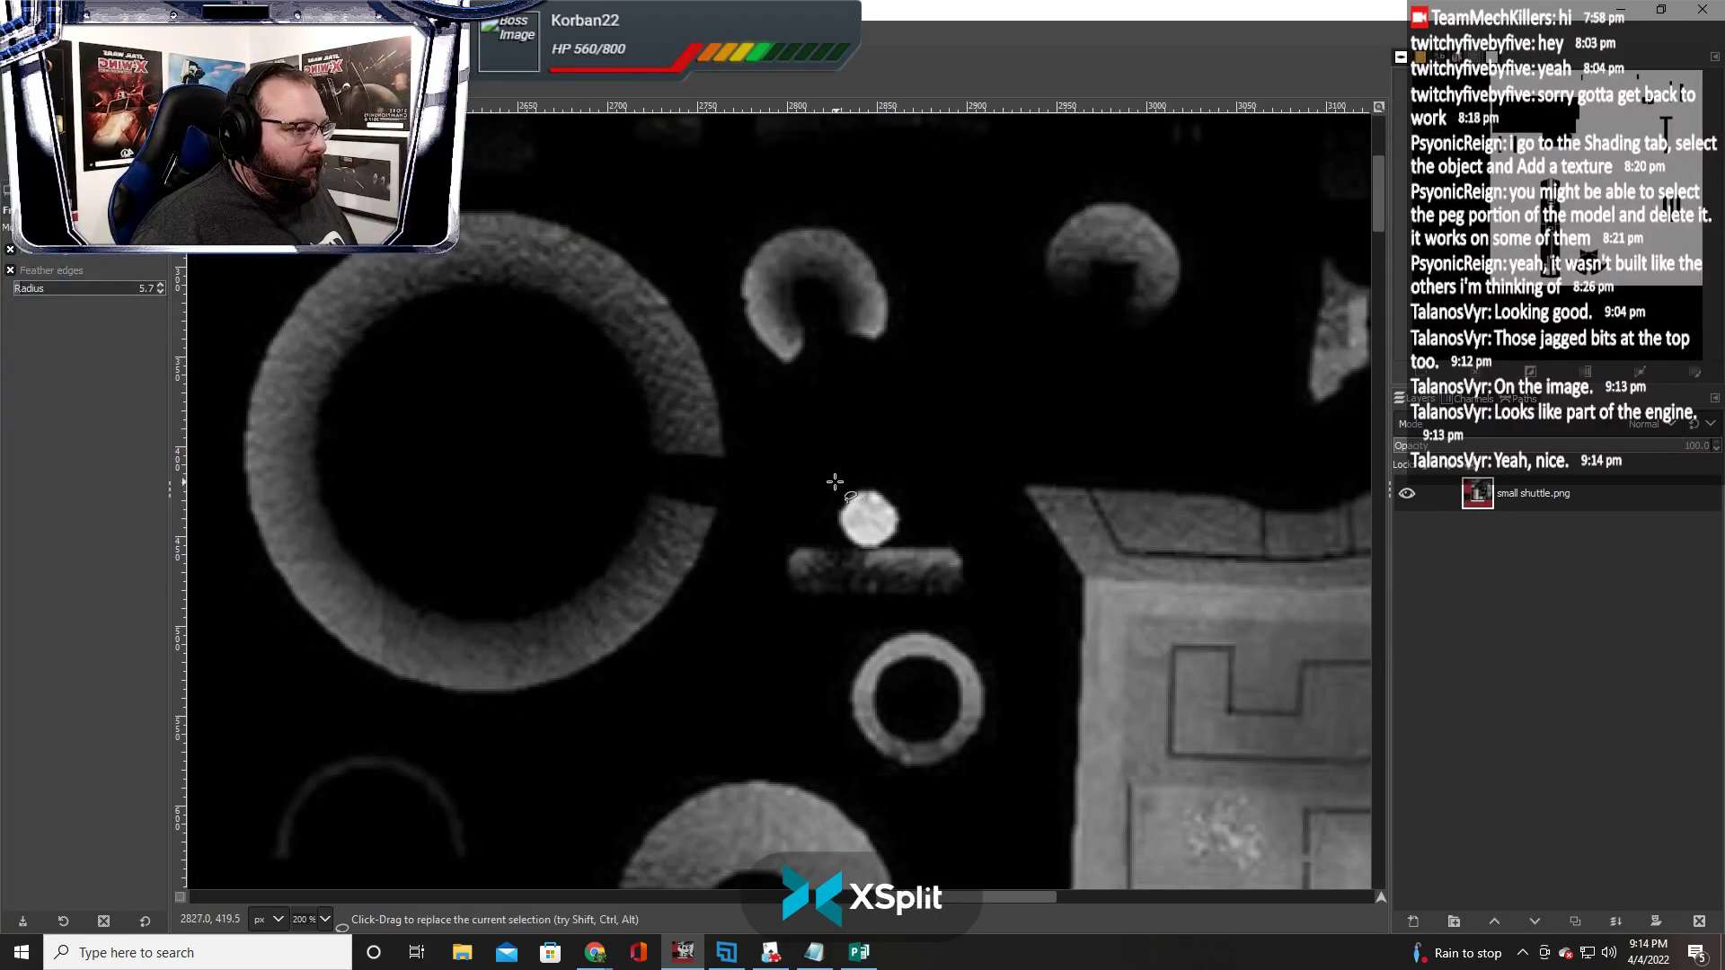
key(e)
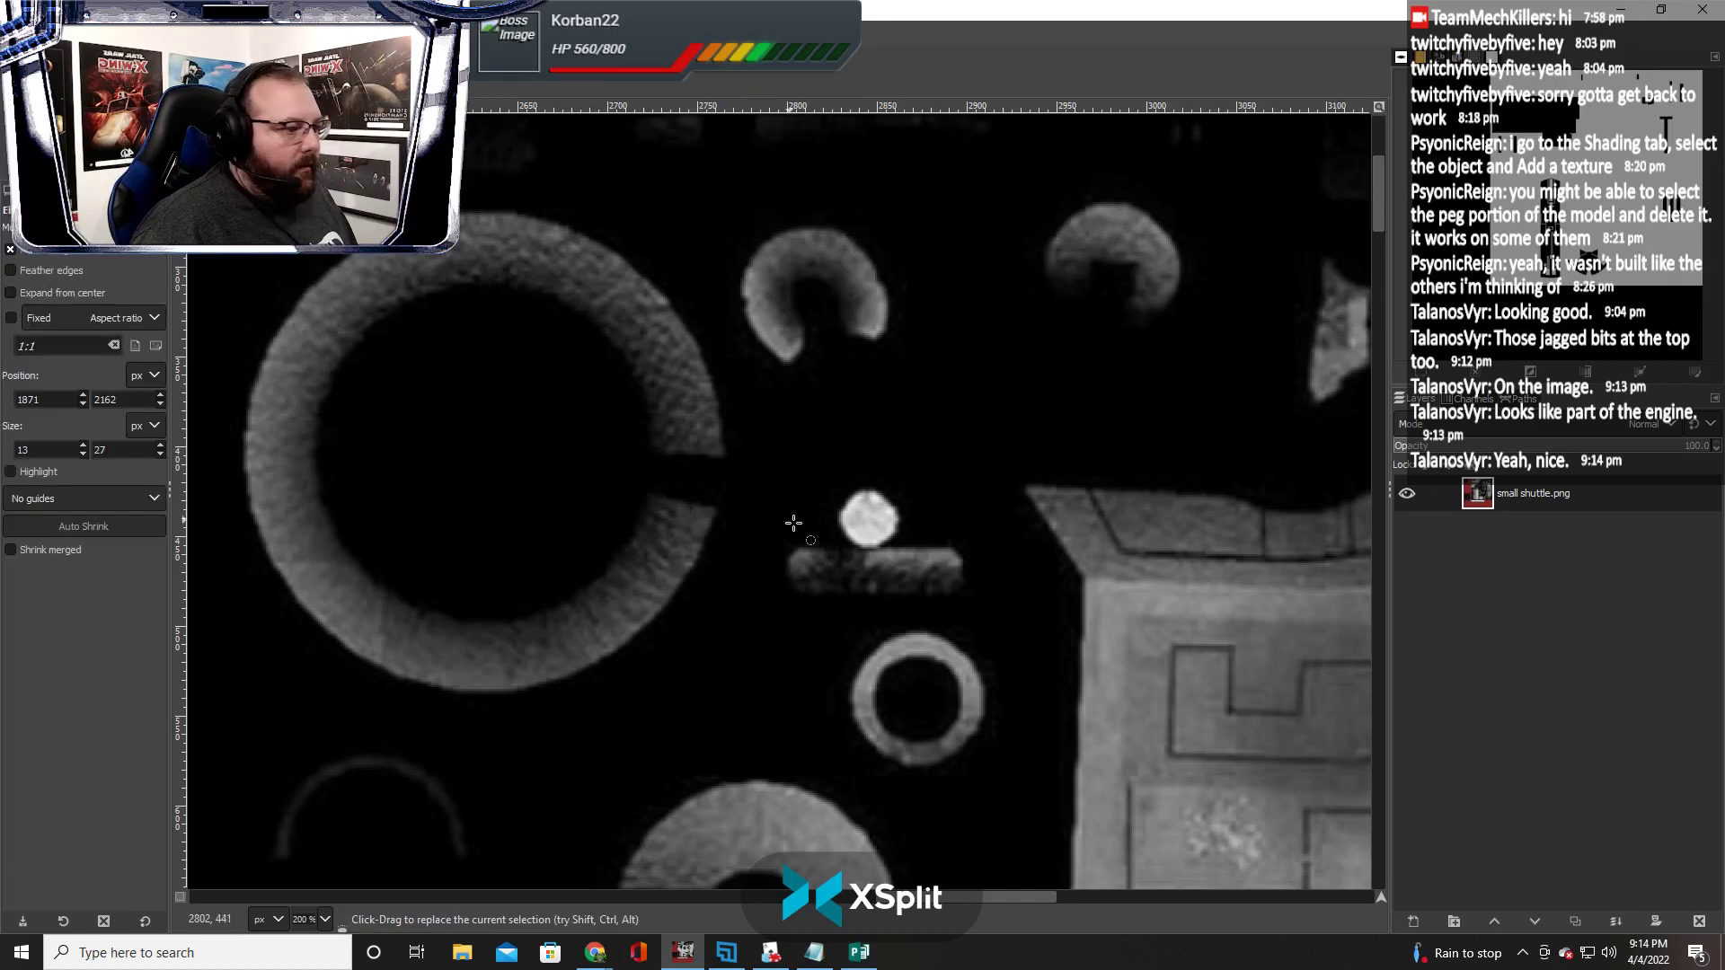
drag(835, 477, 901, 548)
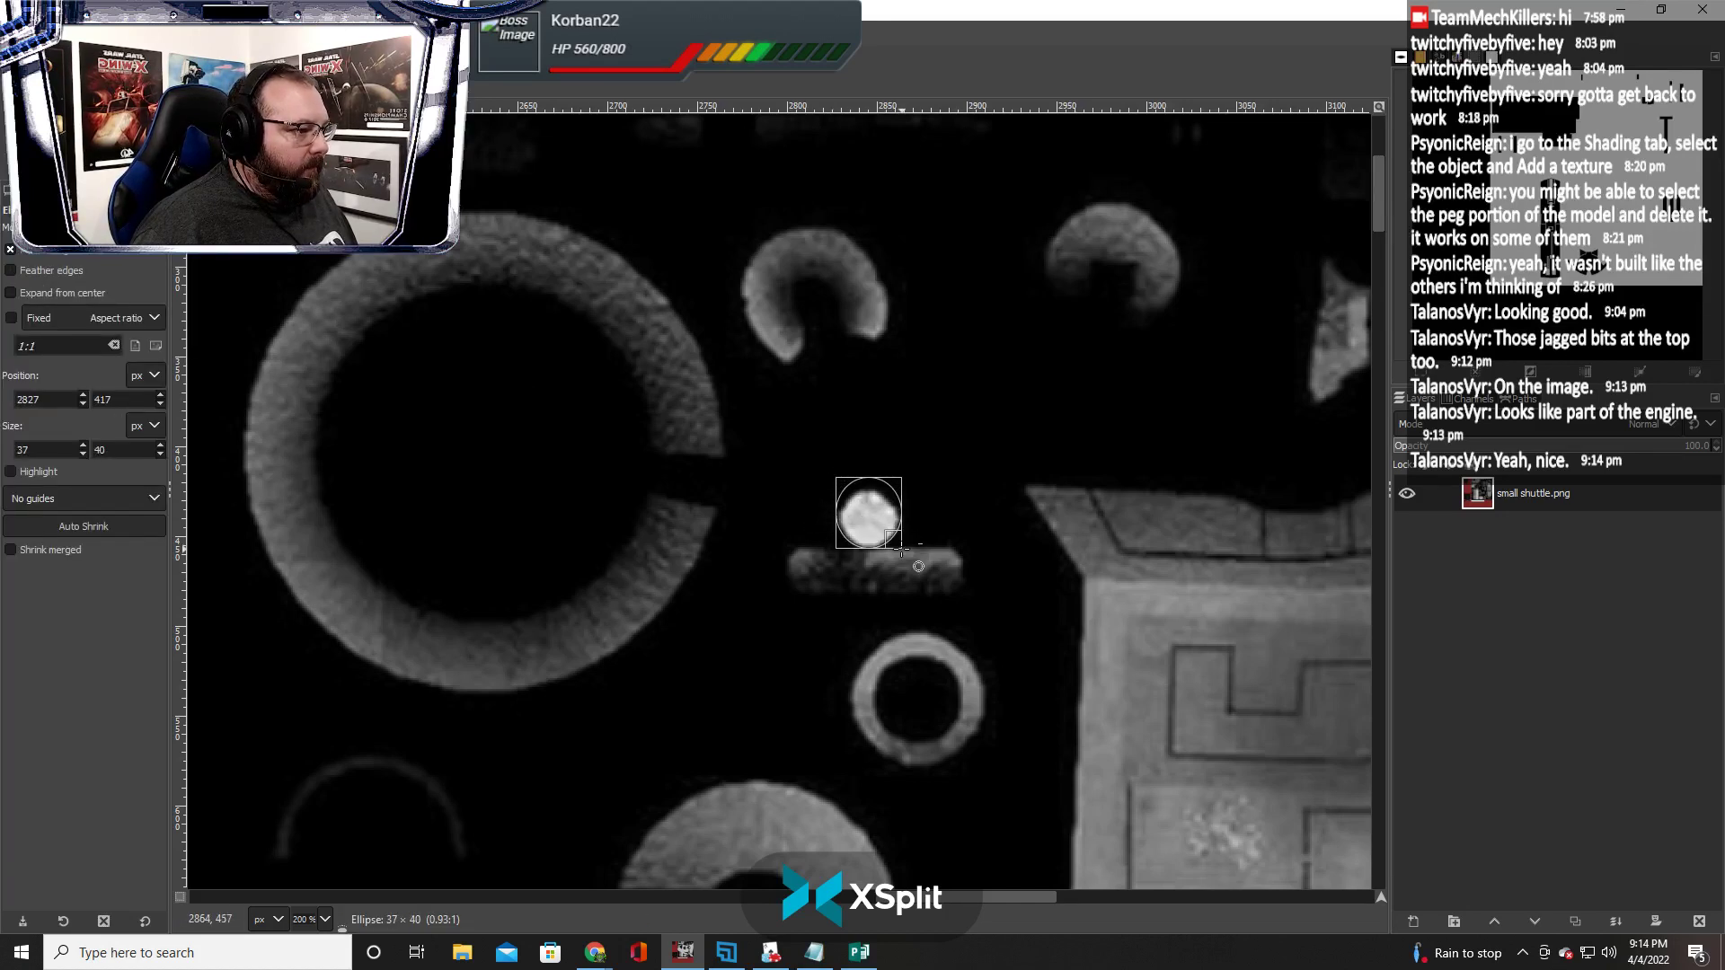
drag(869, 486, 868, 494)
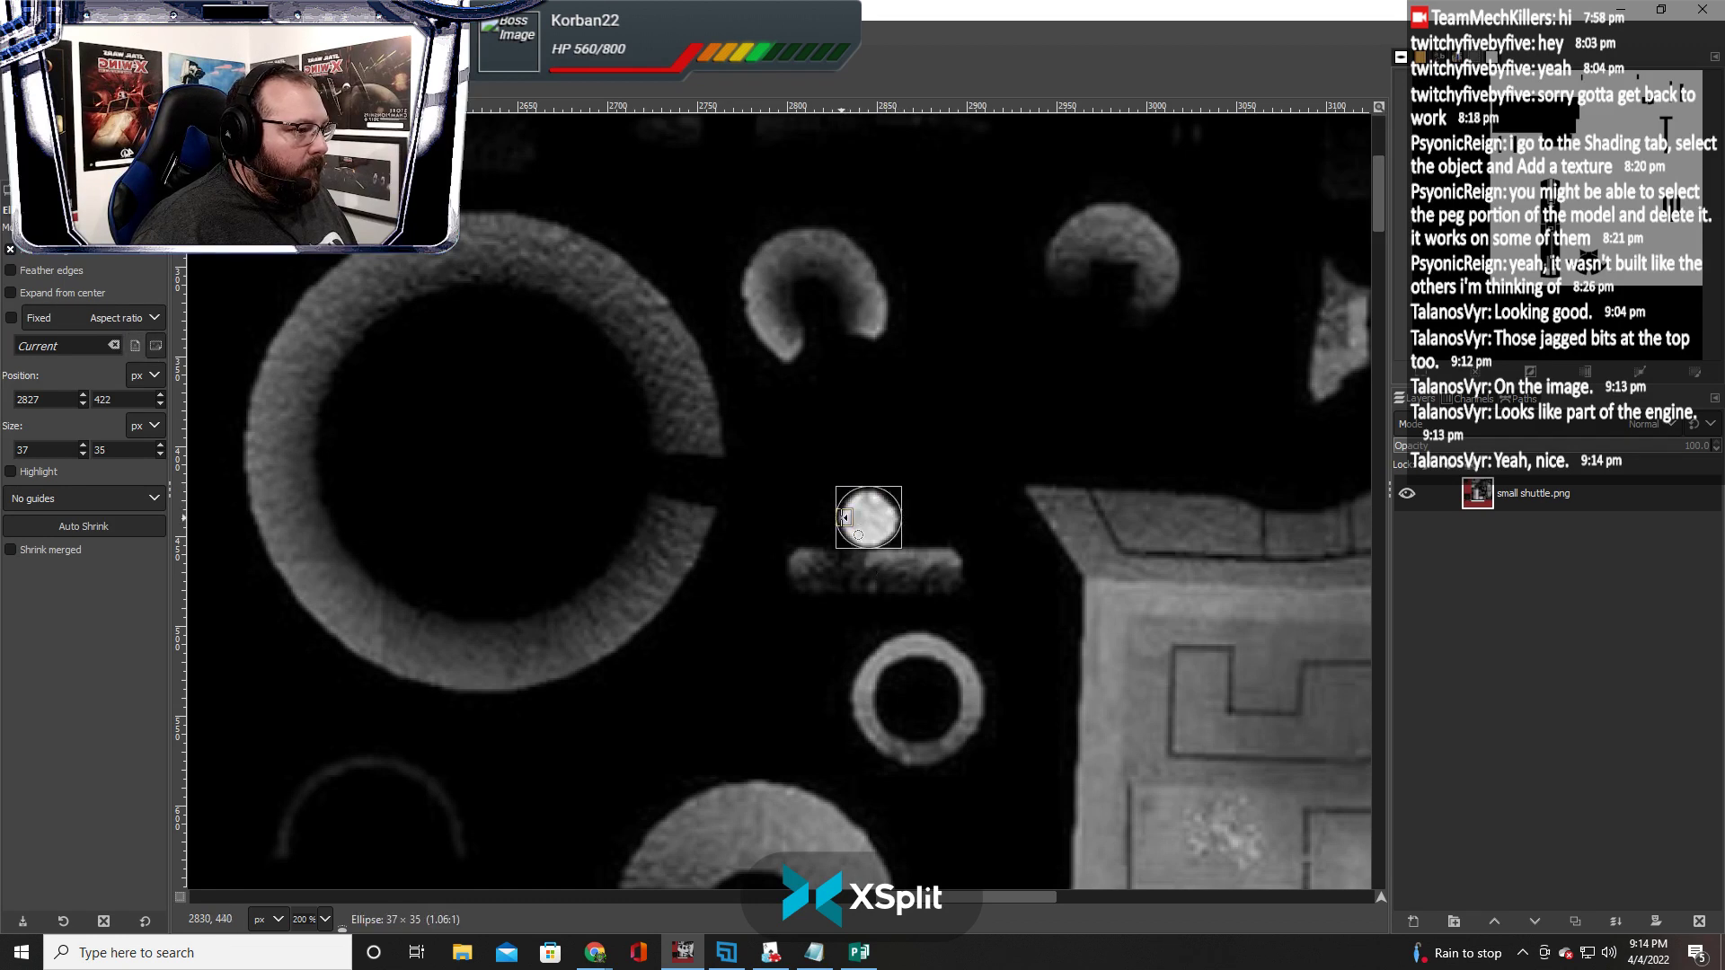
drag(848, 518, 901, 550)
click(867, 557)
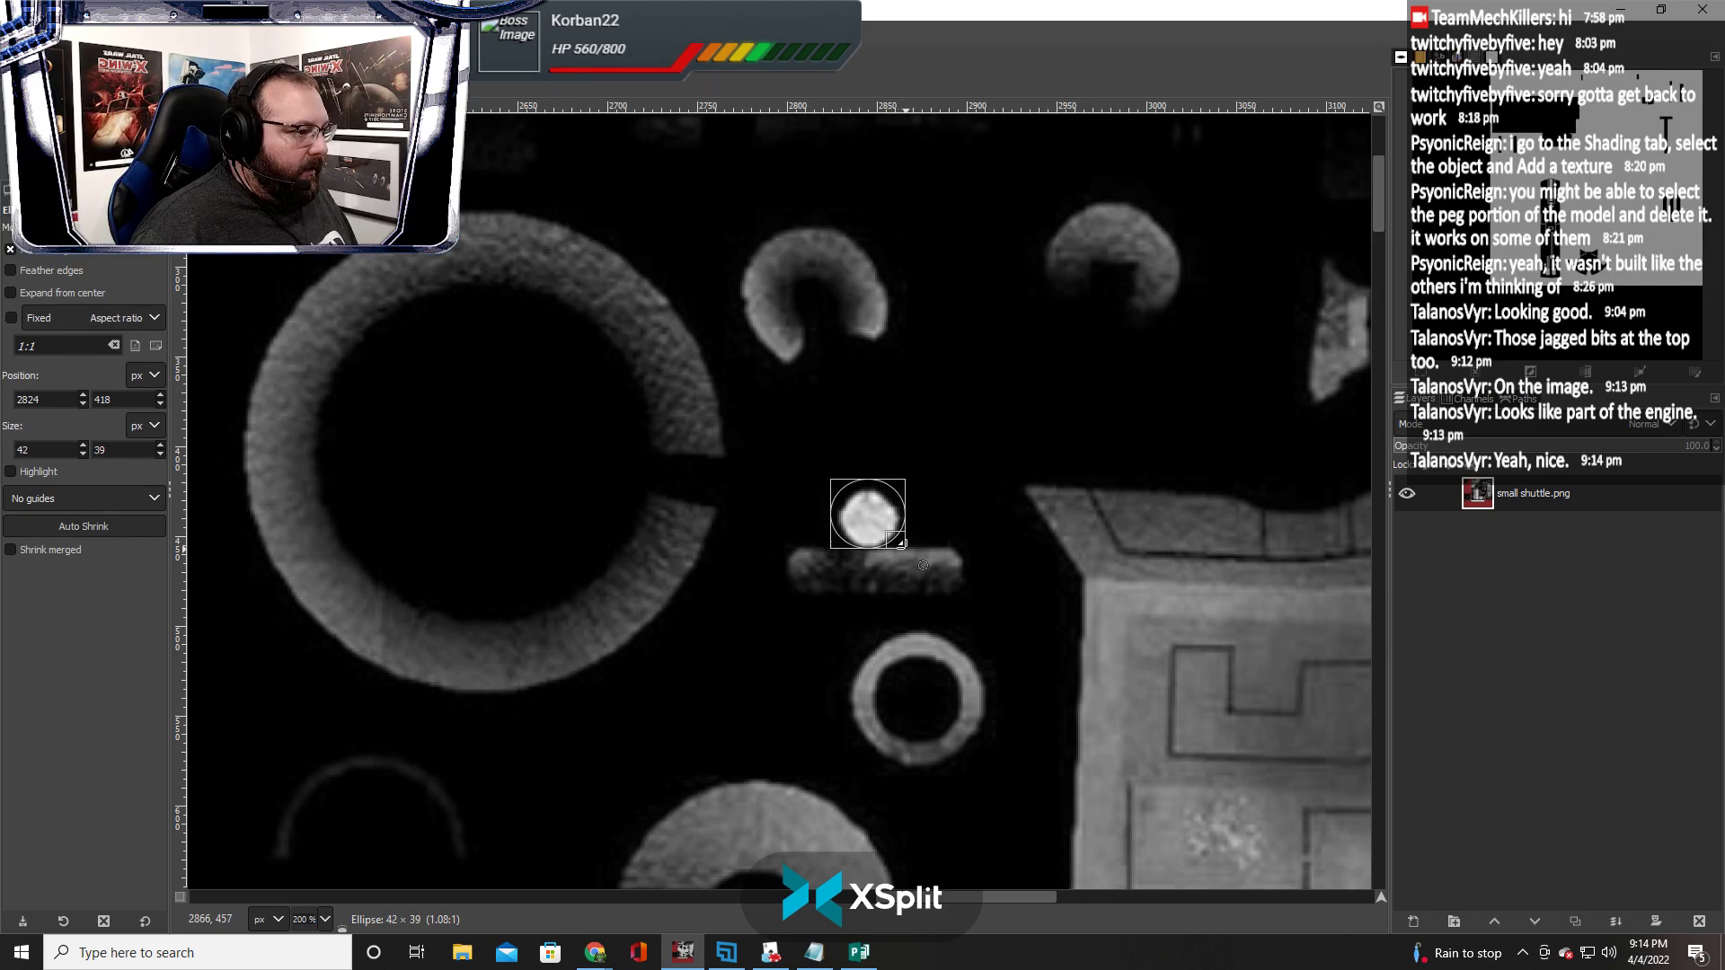
mouse_move(873, 492)
mouse_down()
mouse_move(849, 518)
mouse_move(889, 519)
mouse_up()
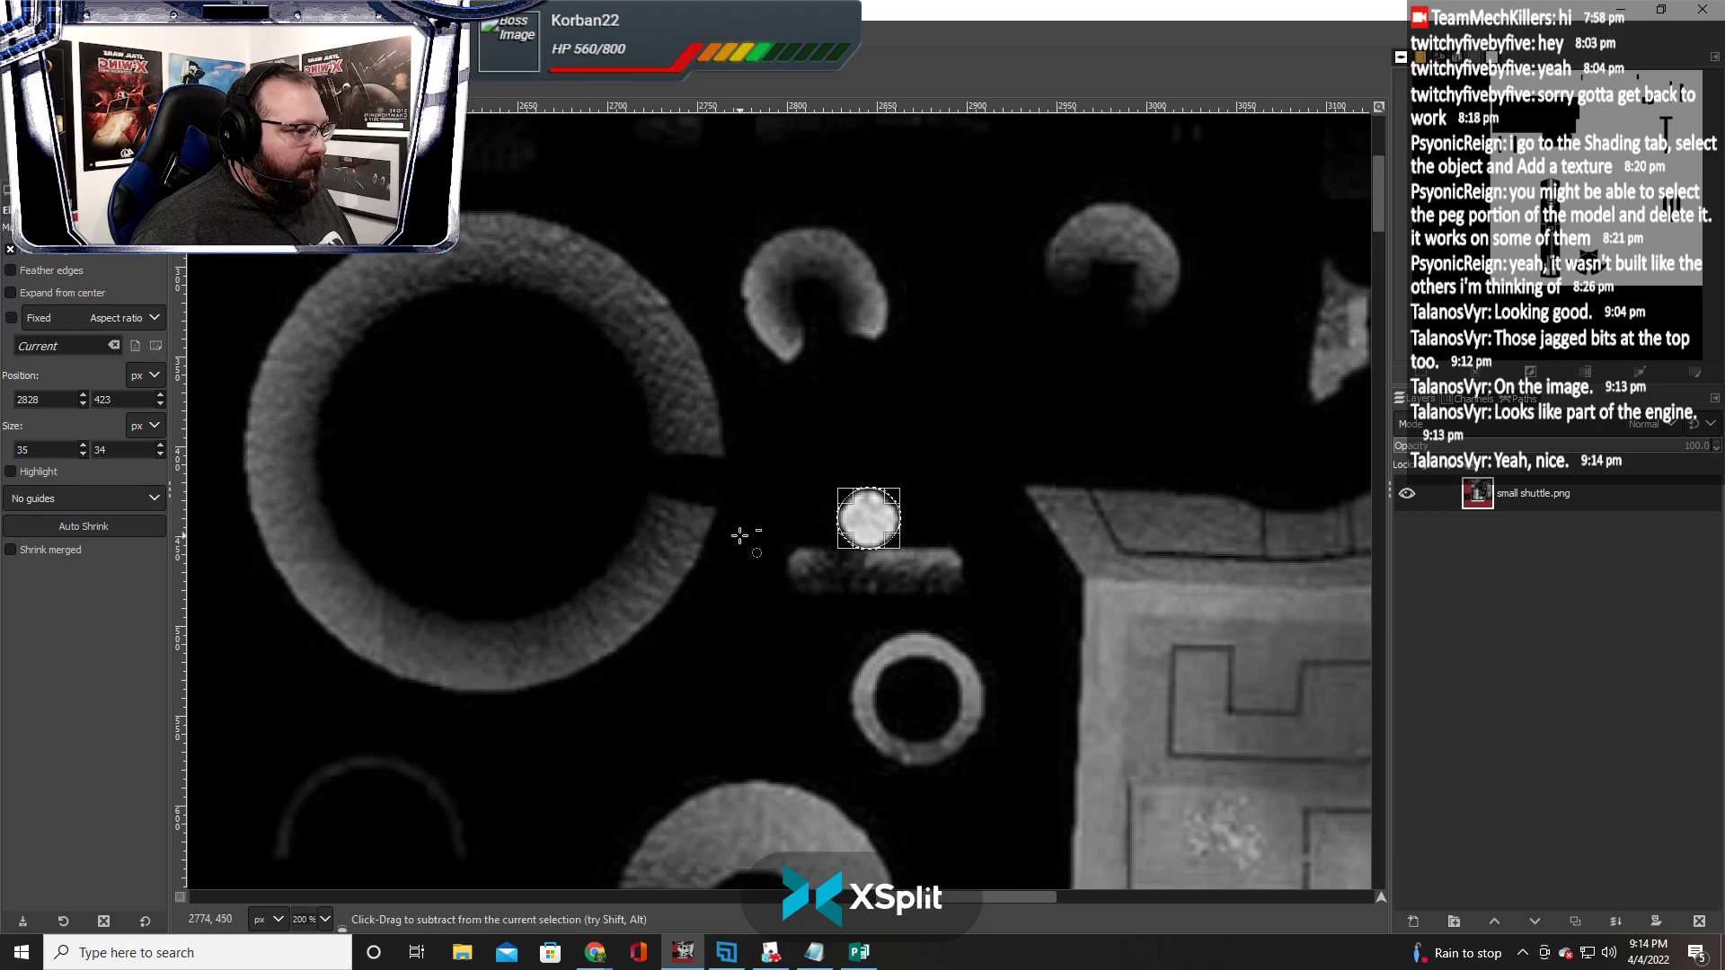
Exclude the two bright vertical stripes on the upper engine panel with rectangles about 56×250 and 54×249 px
key(1)
scroll(688, 537, left, 10)
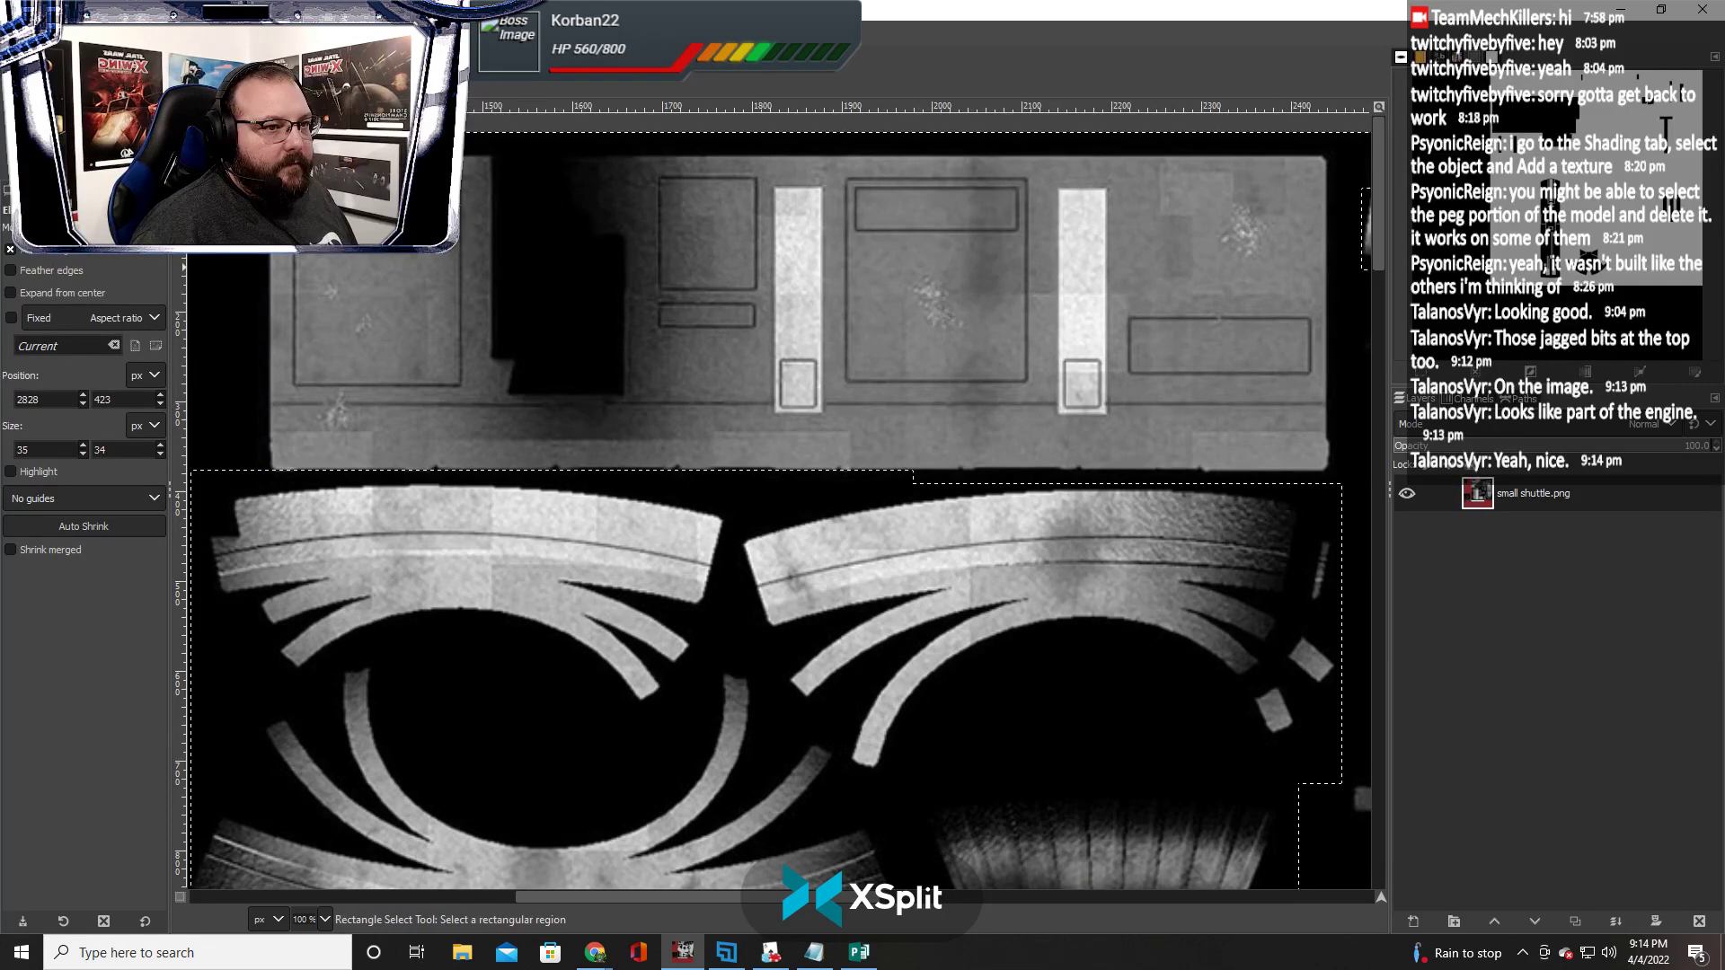
key(r)
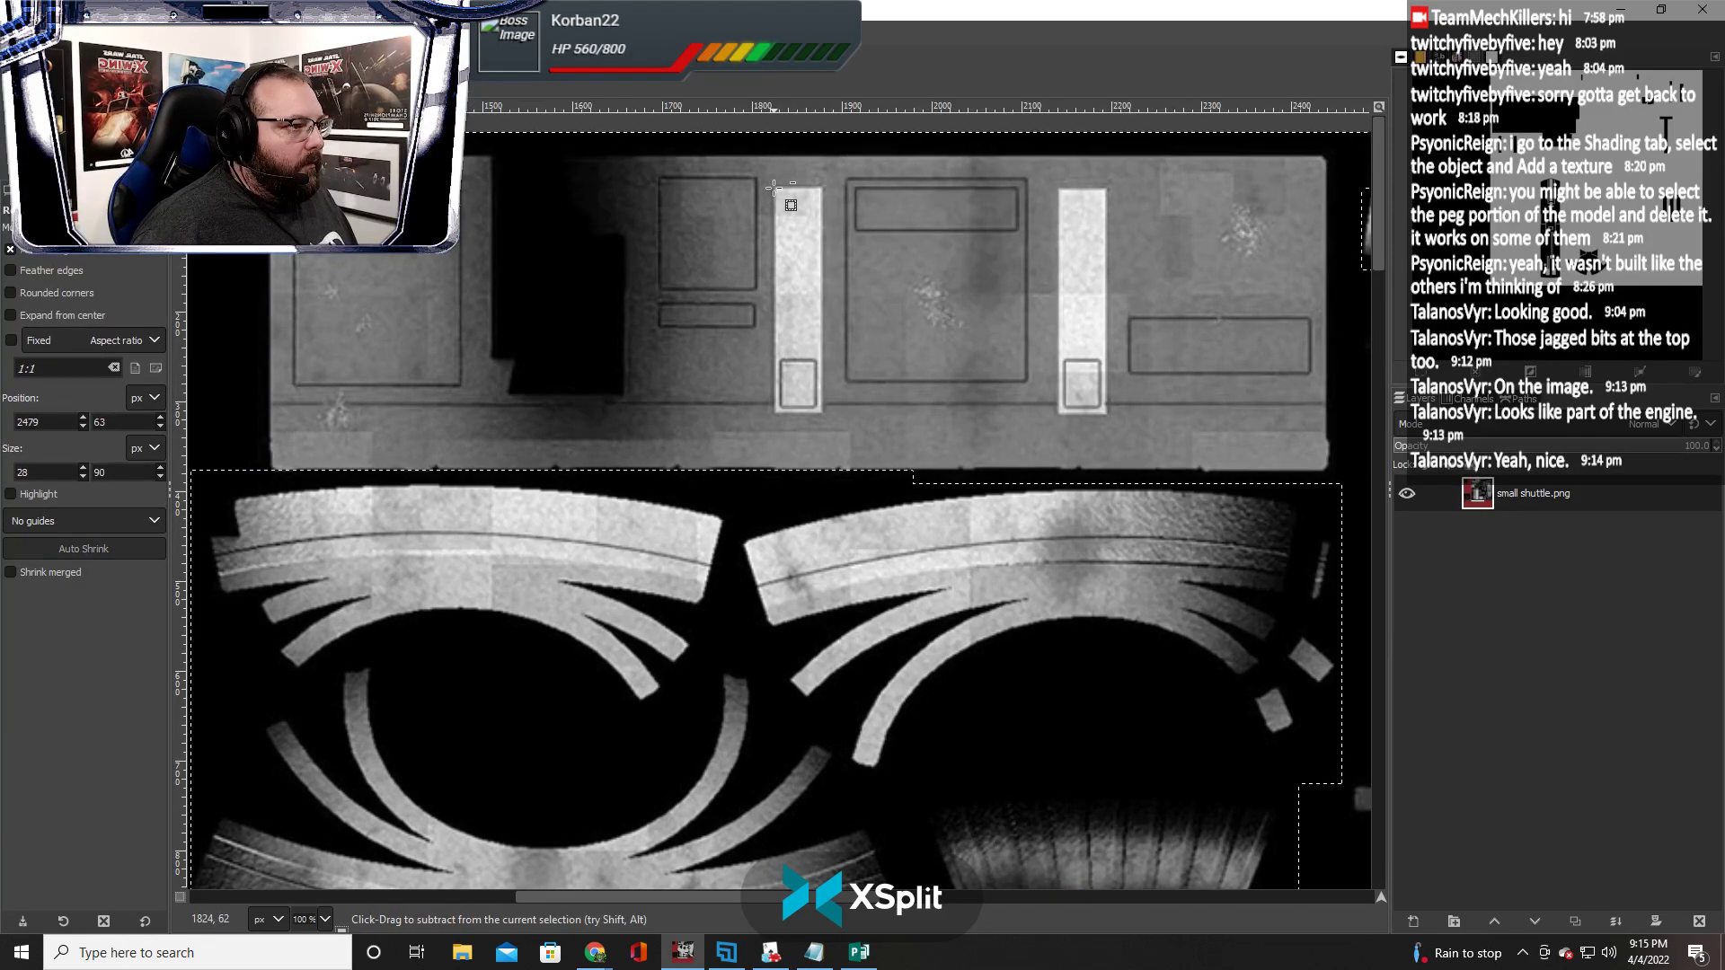
drag(773, 188, 824, 413)
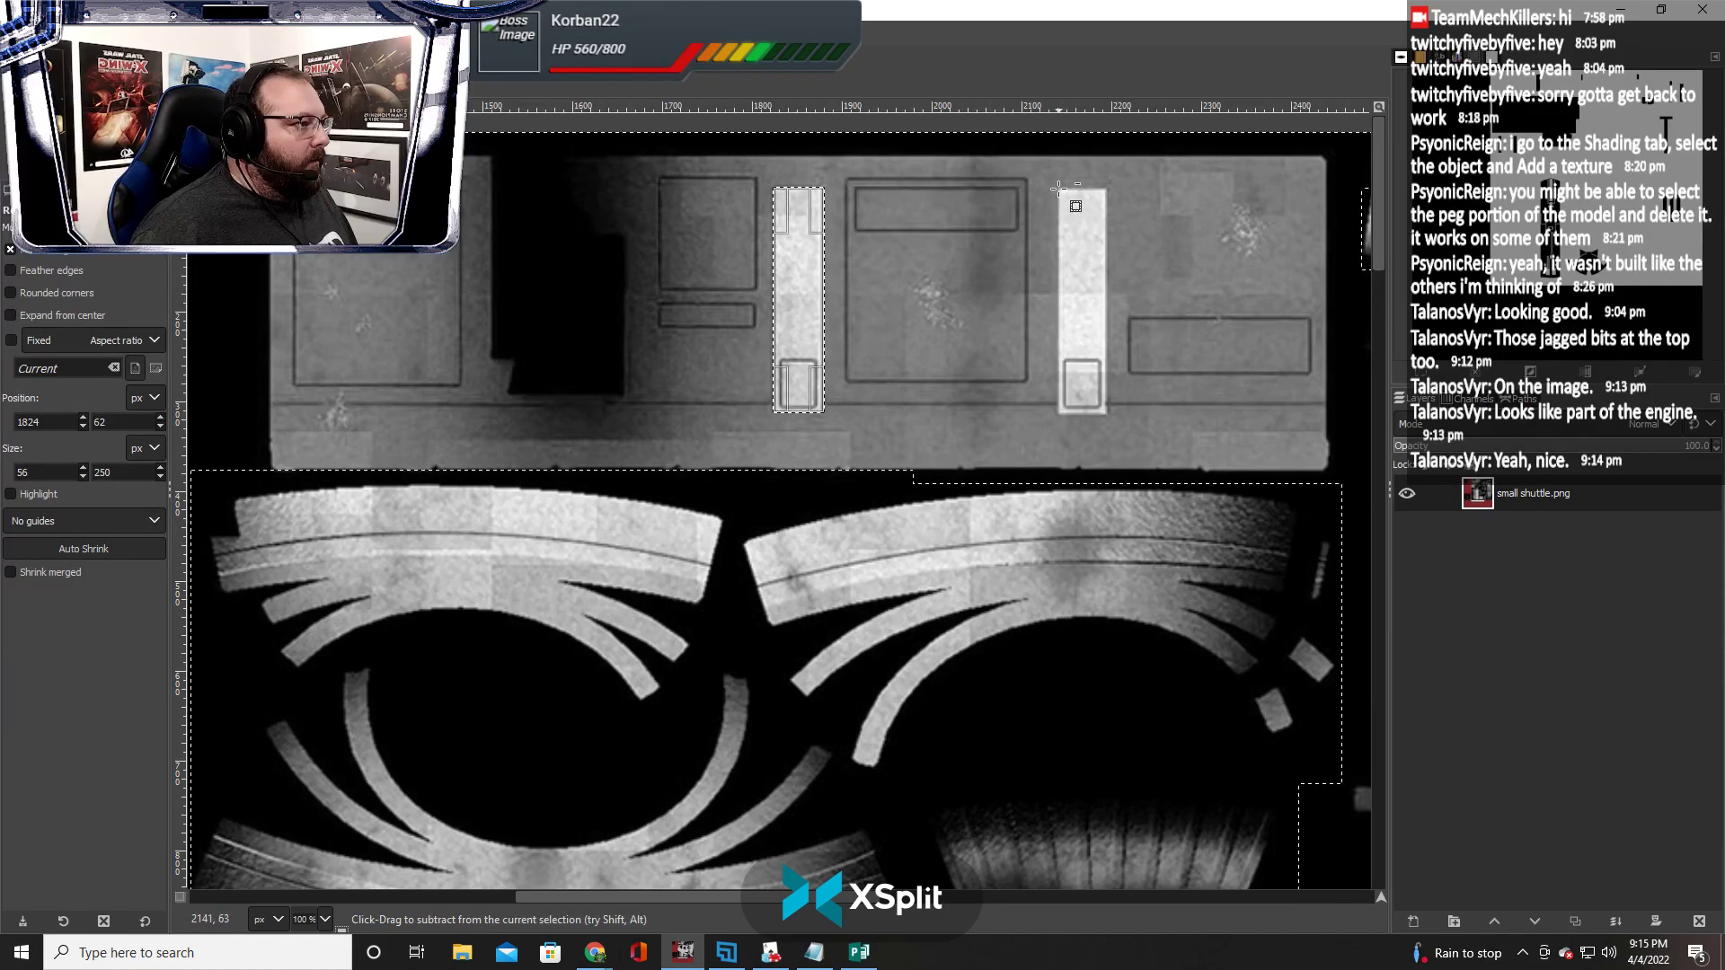
drag(1060, 189, 1106, 413)
Review the whole shuttle texture for bright details that are still missing from the excluded areas
scroll(977, 407, down, 1)
scroll(977, 408, down, 1)
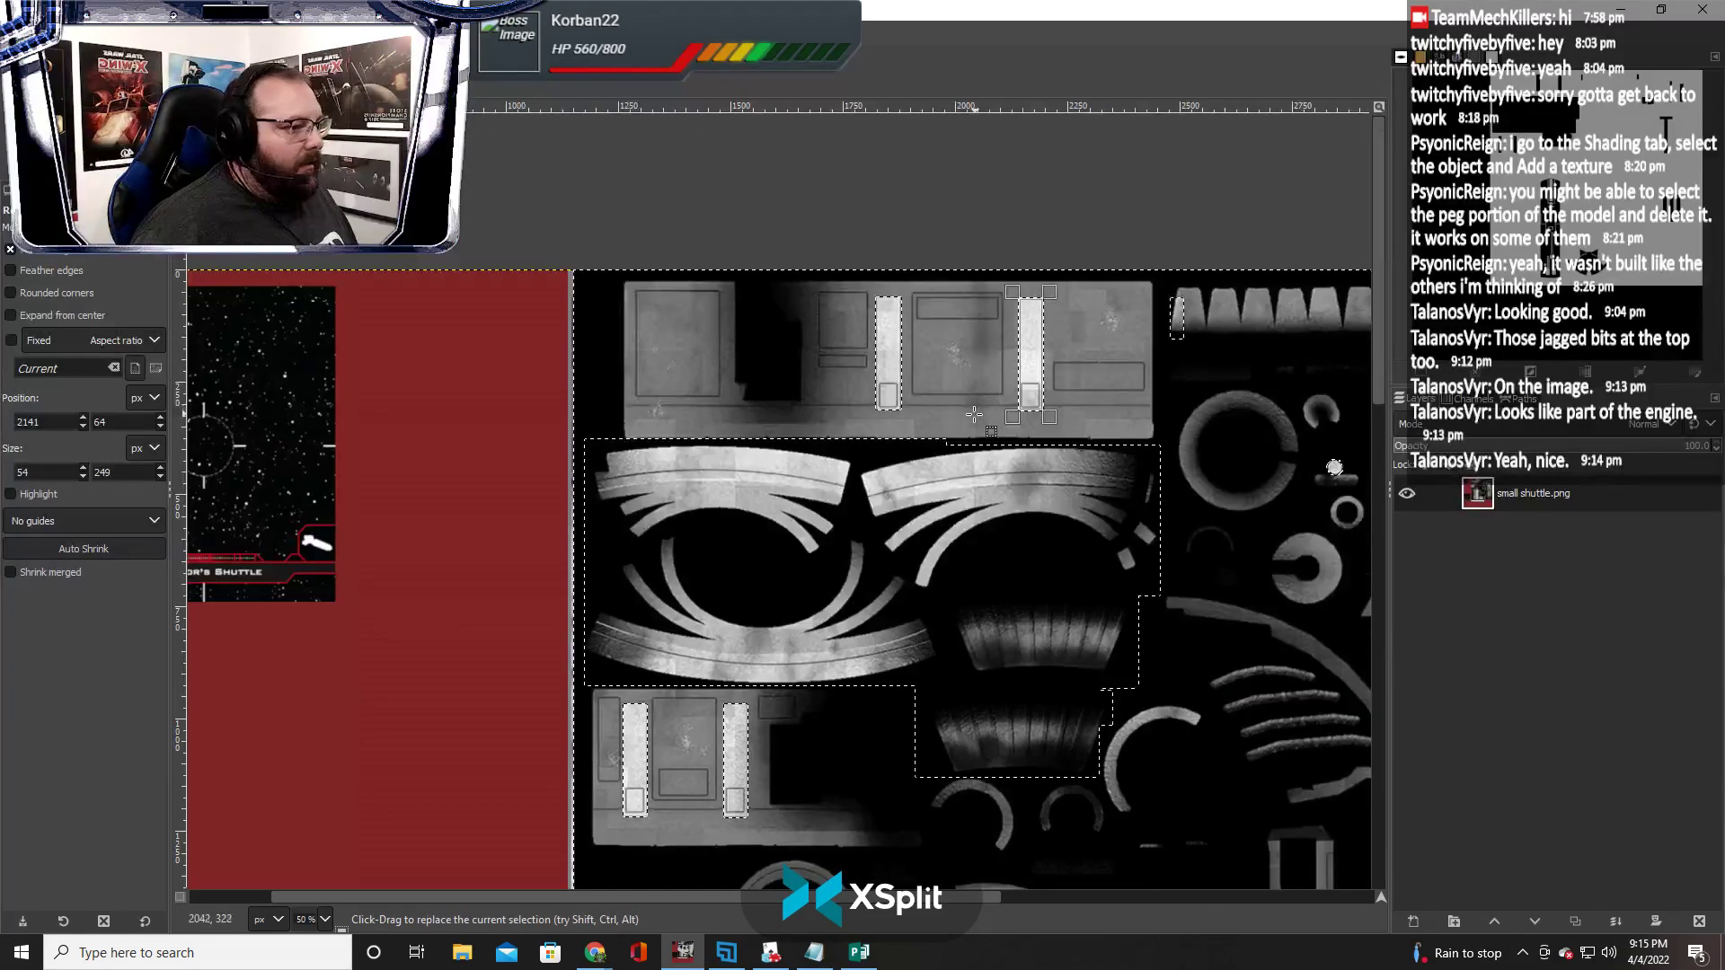
scroll(868, 434, down, 3)
scroll(868, 434, up, 2)
scroll(918, 434, down, 5)
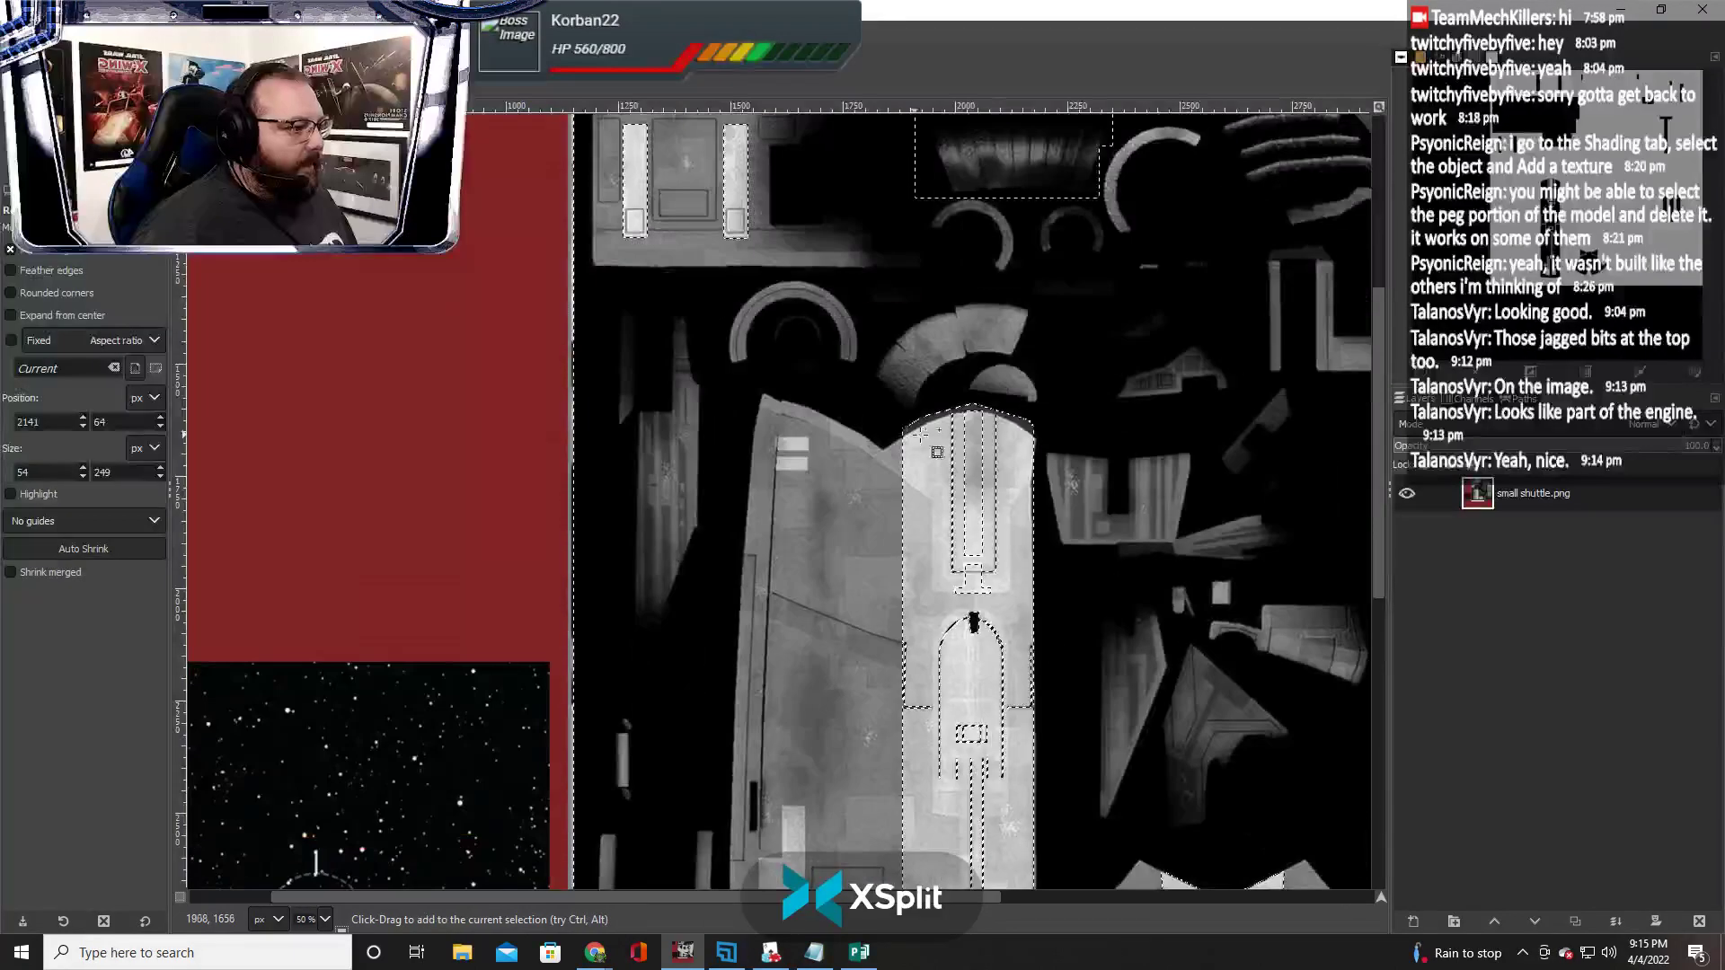
scroll(923, 435, right, 5)
scroll(926, 435, down, 2)
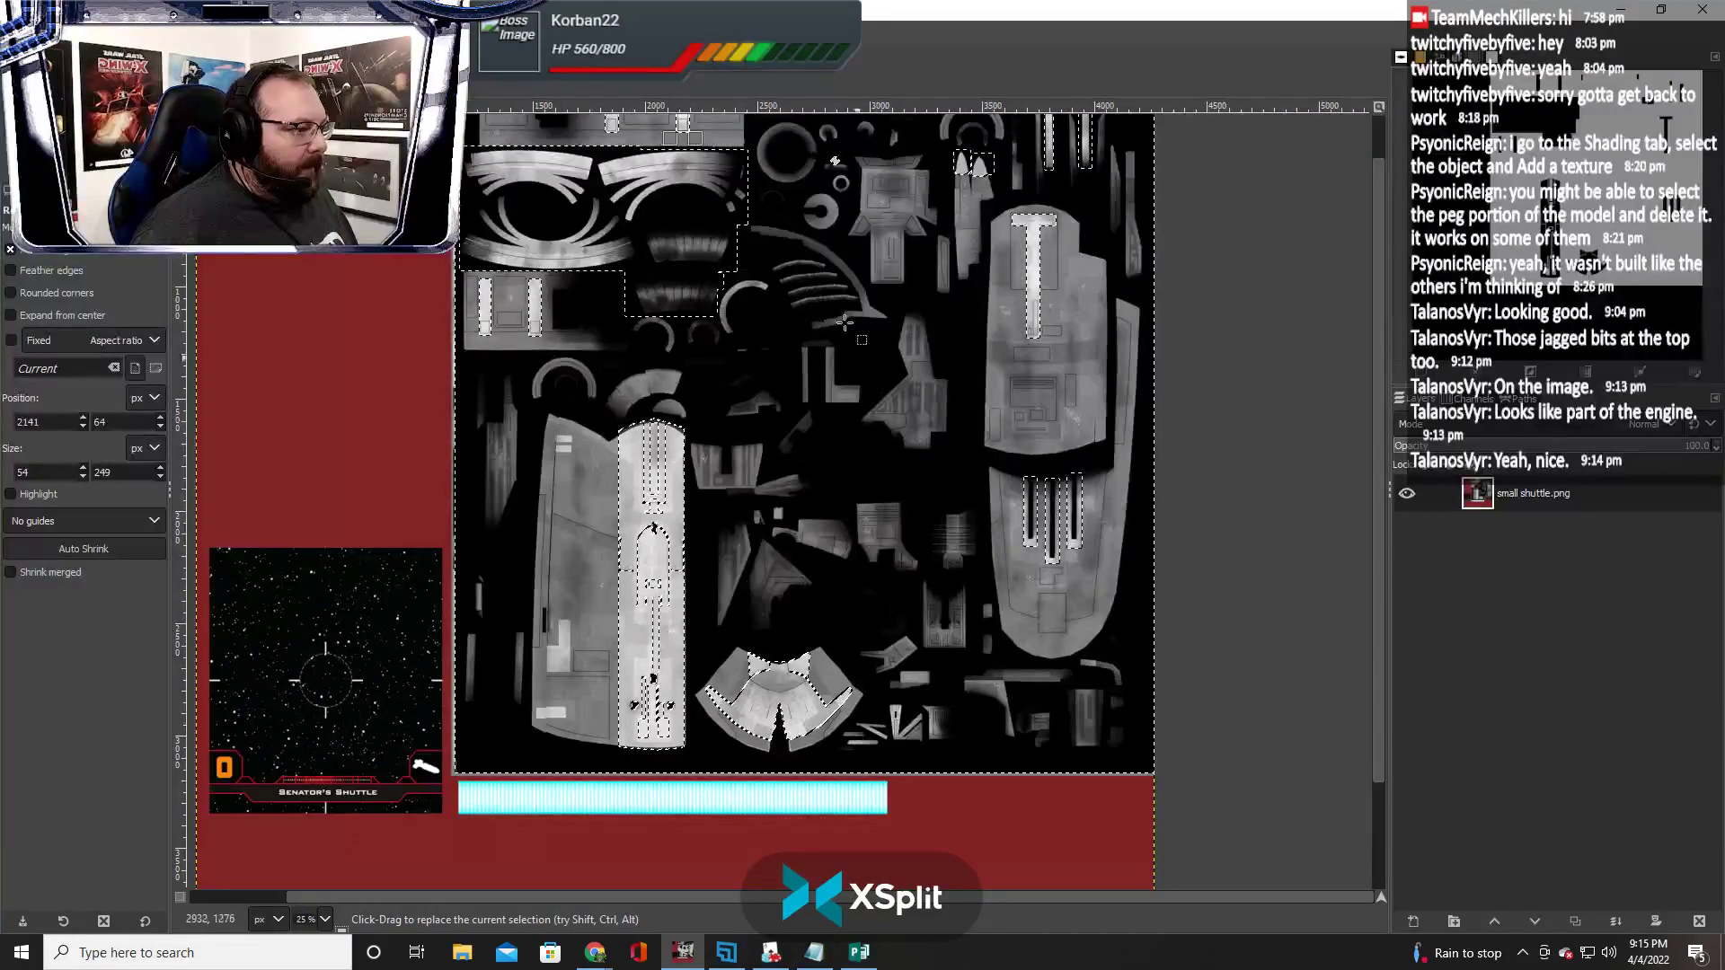
scroll(979, 287, up, 1)
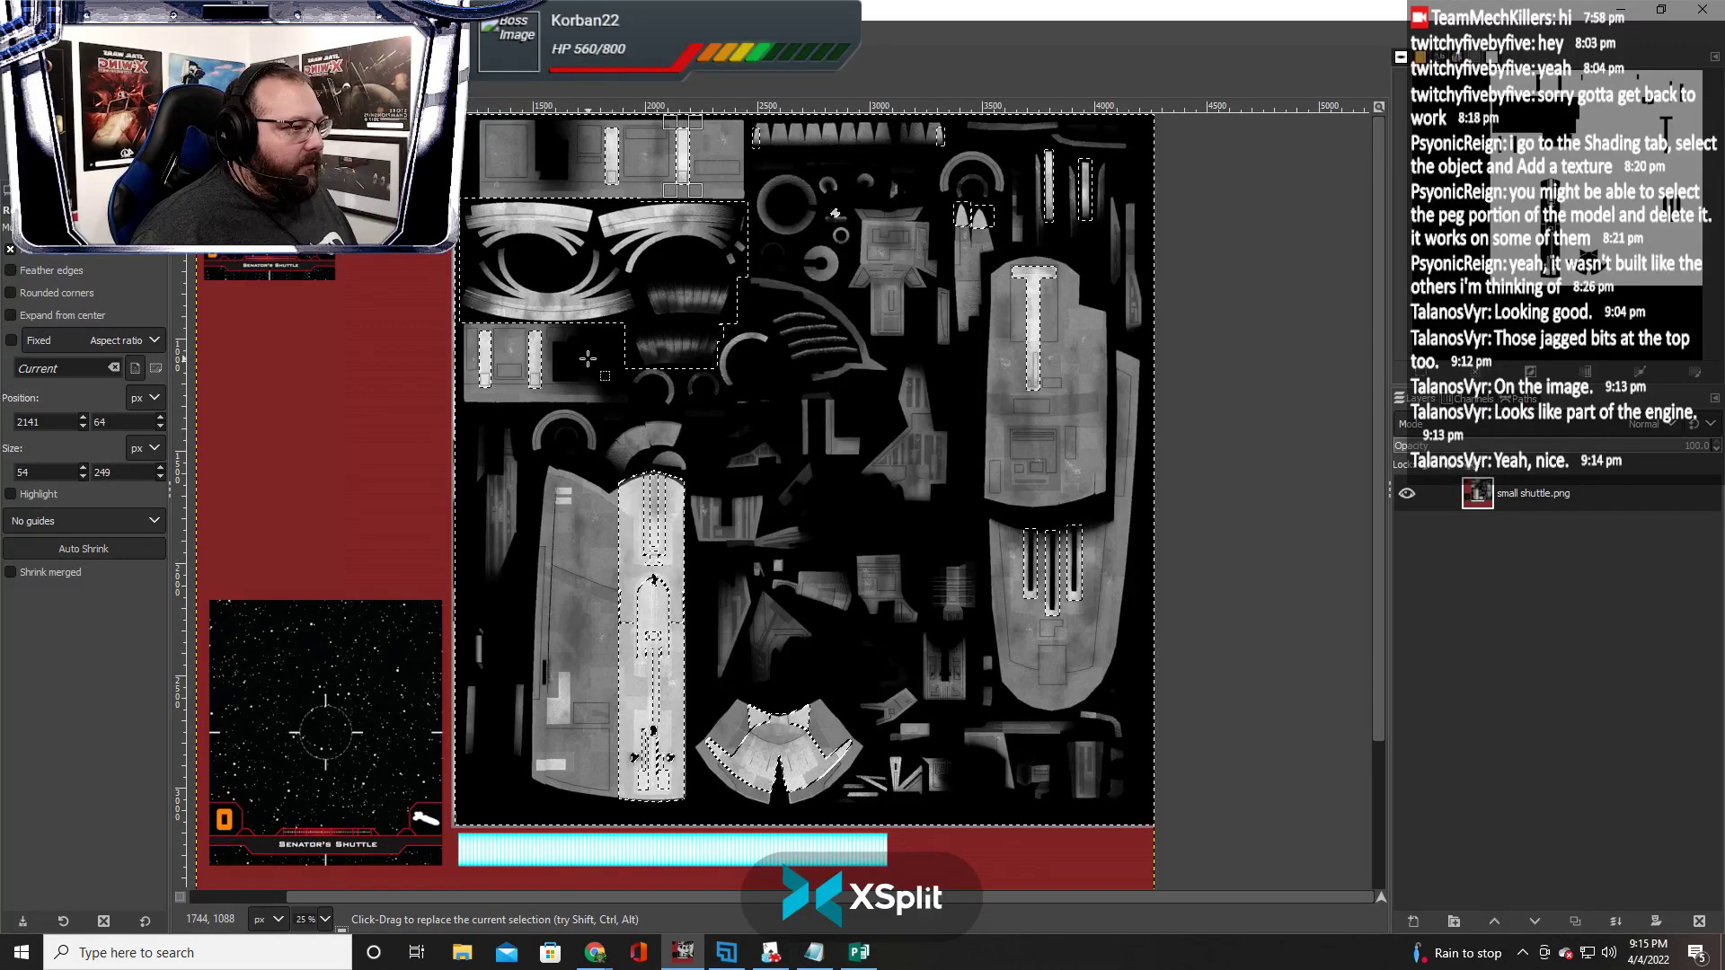
scroll(562, 393, down, 4)
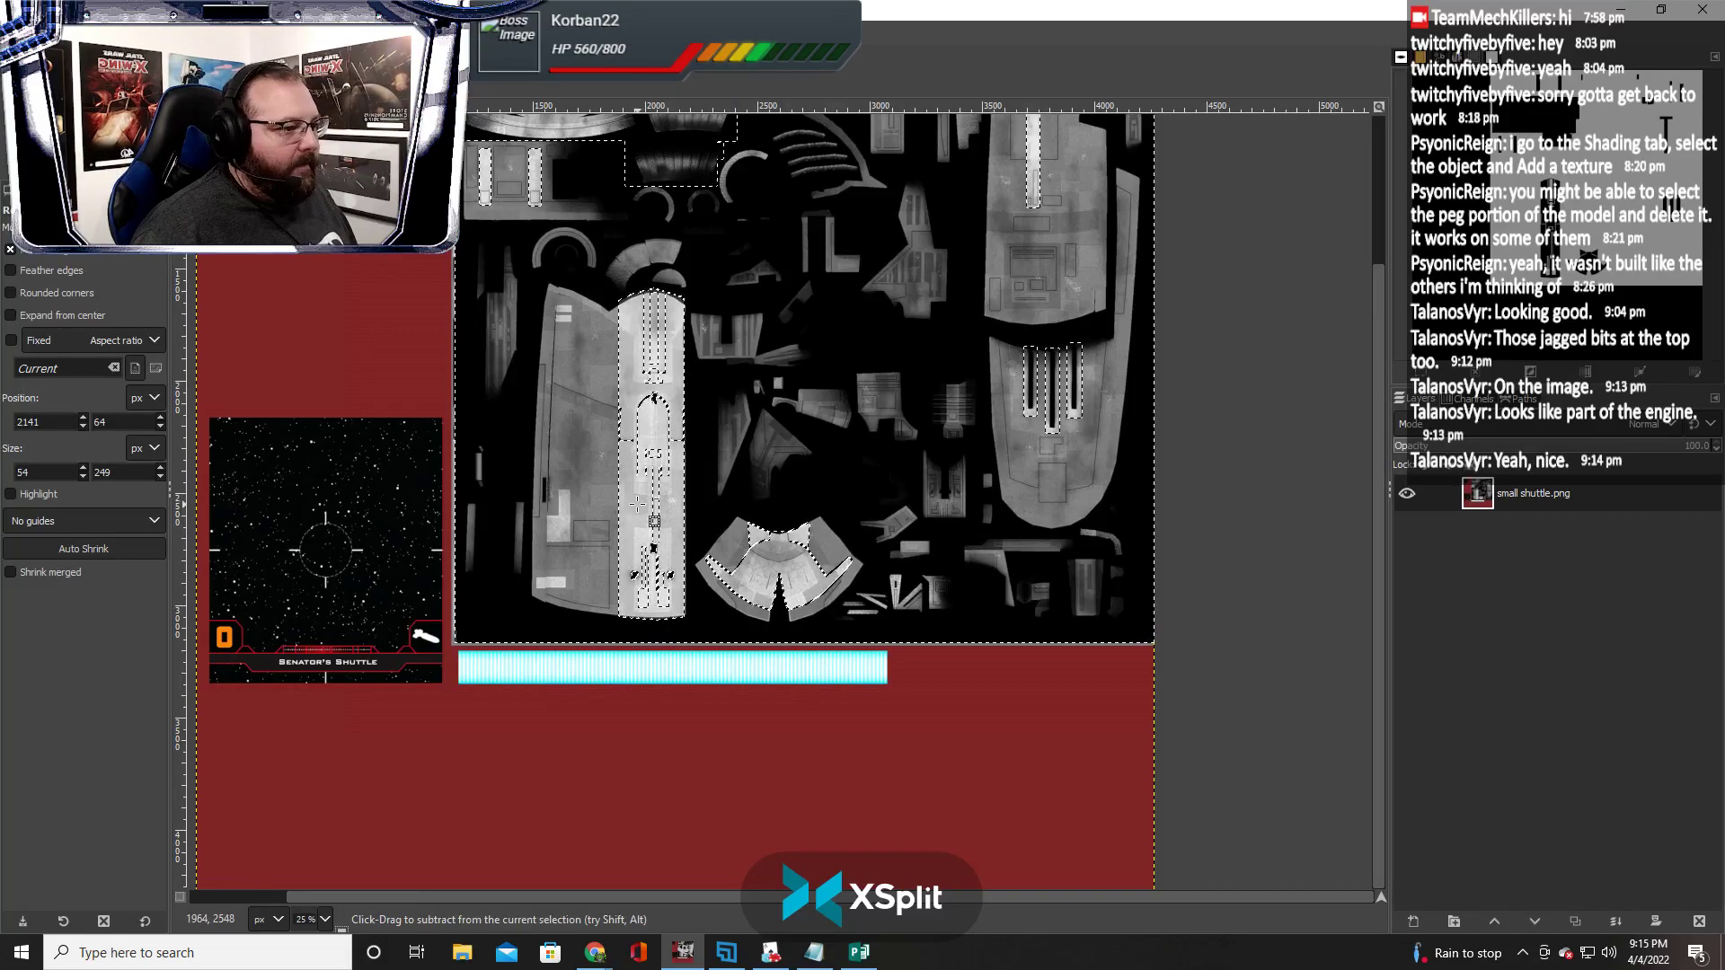
Switch to Tabletop Simulator and examine the light curved piece under the red shuttle's rear hull up close
key(alt+Tab)
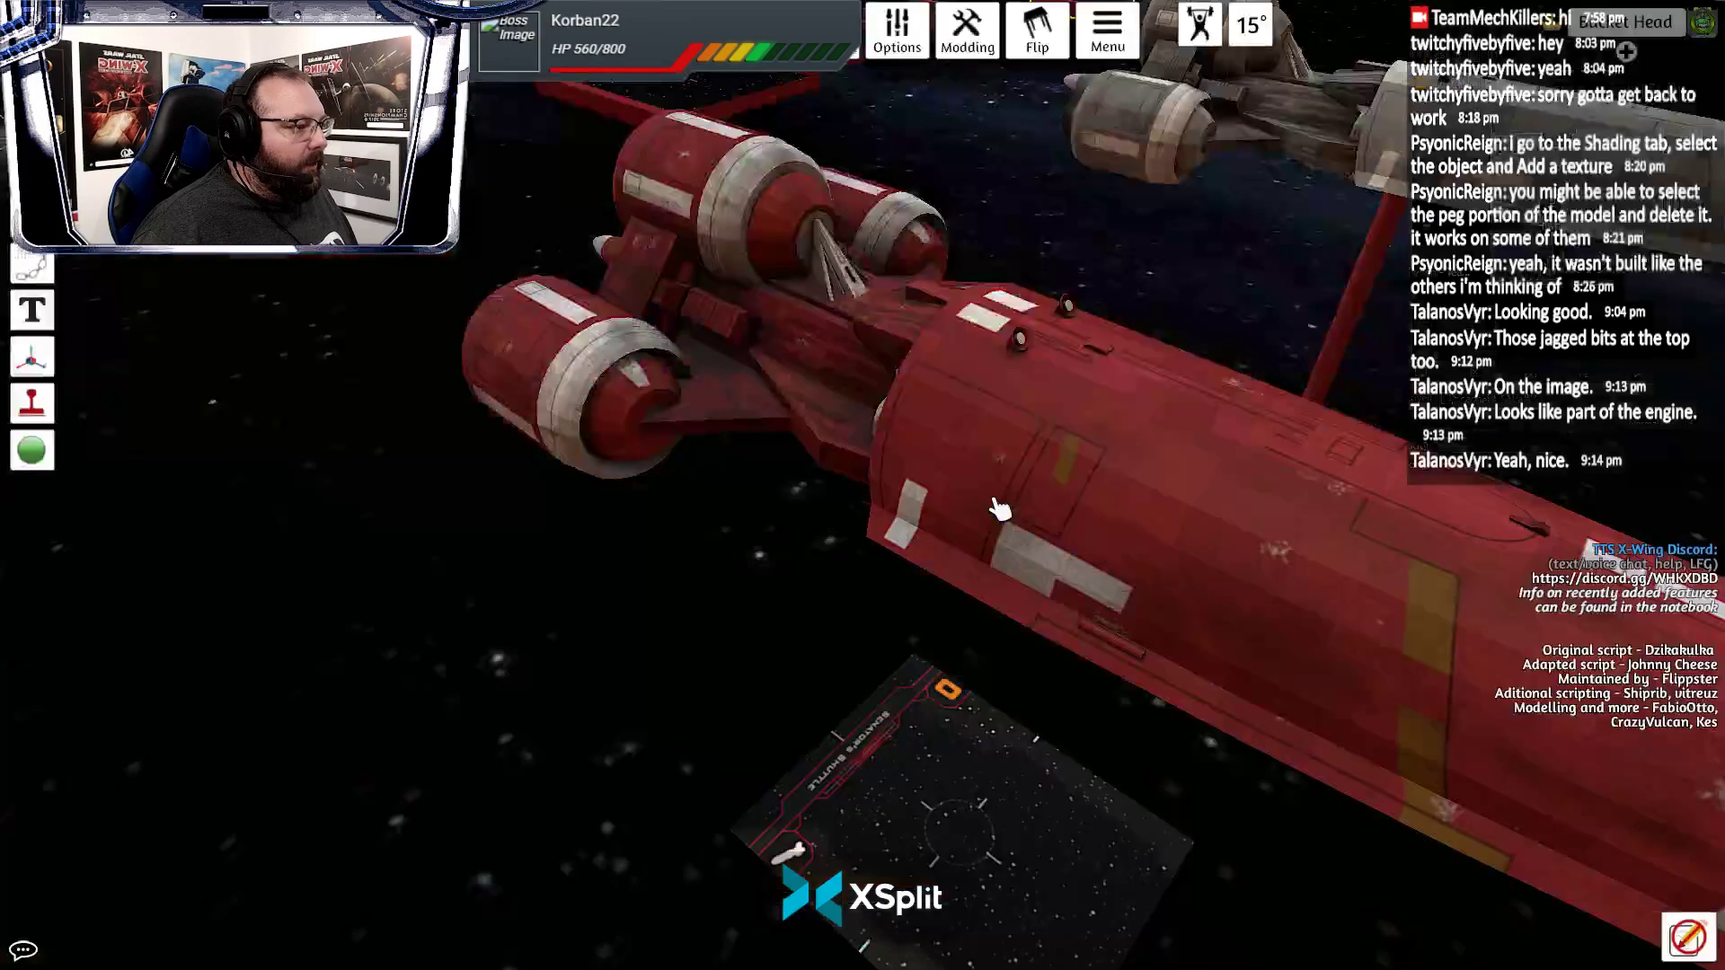
key(a)
key(d)
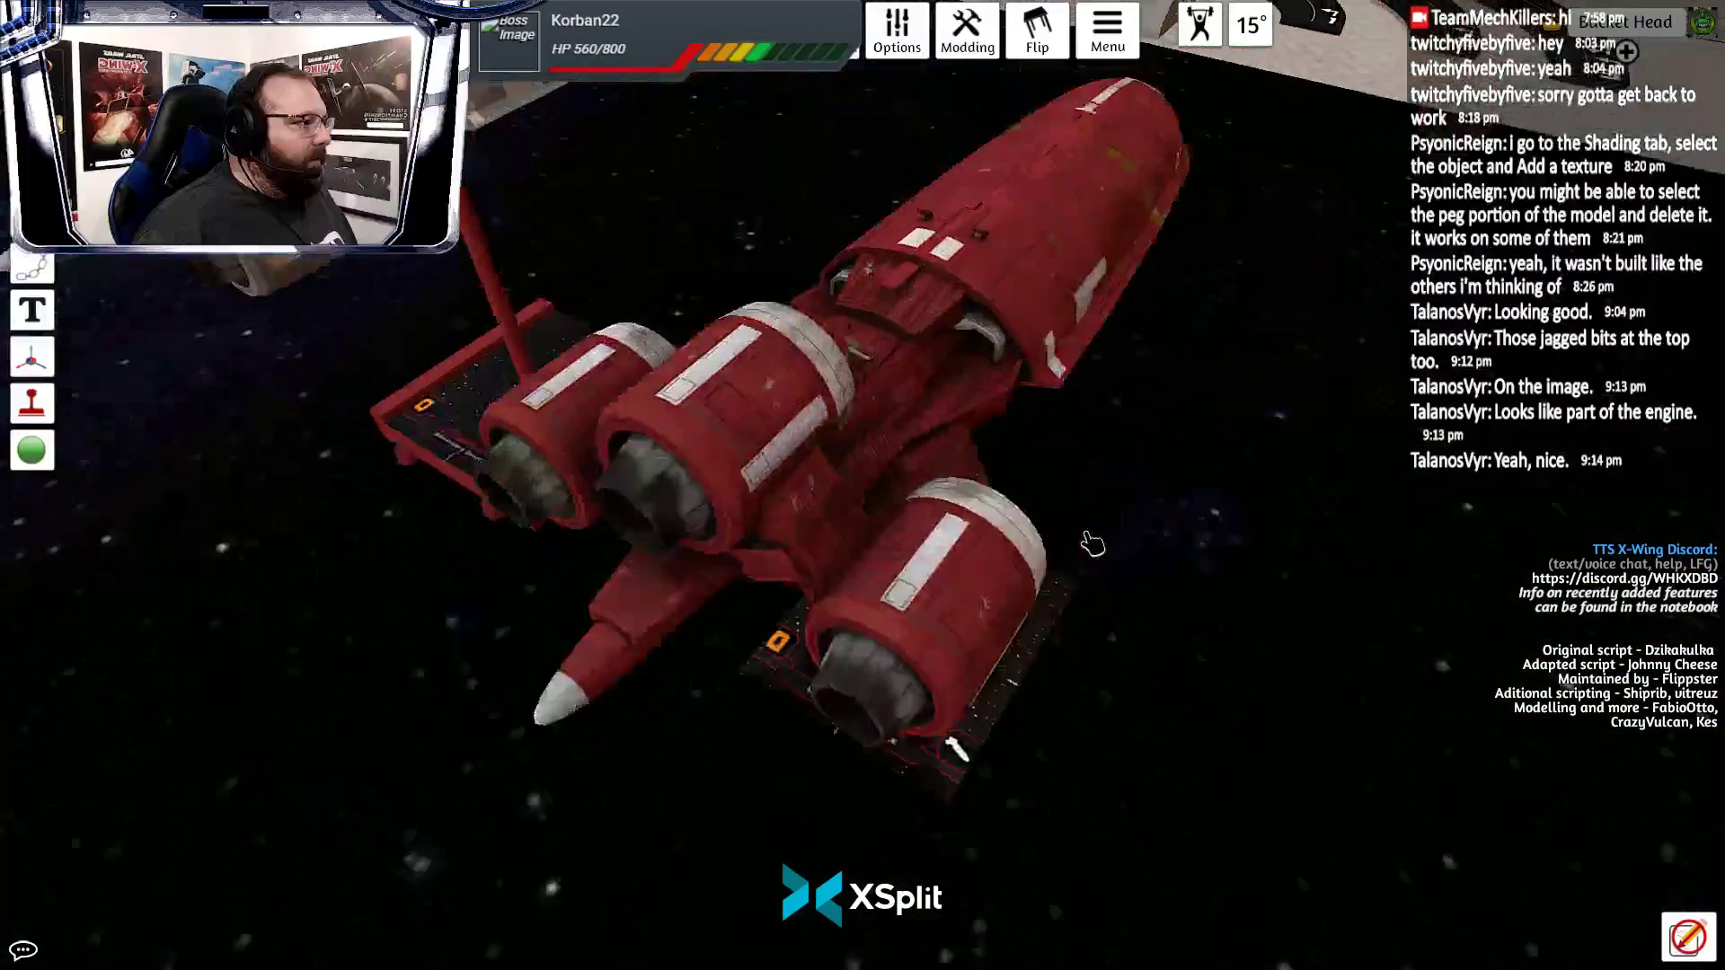
scroll(1094, 525, up, 3)
key(w)
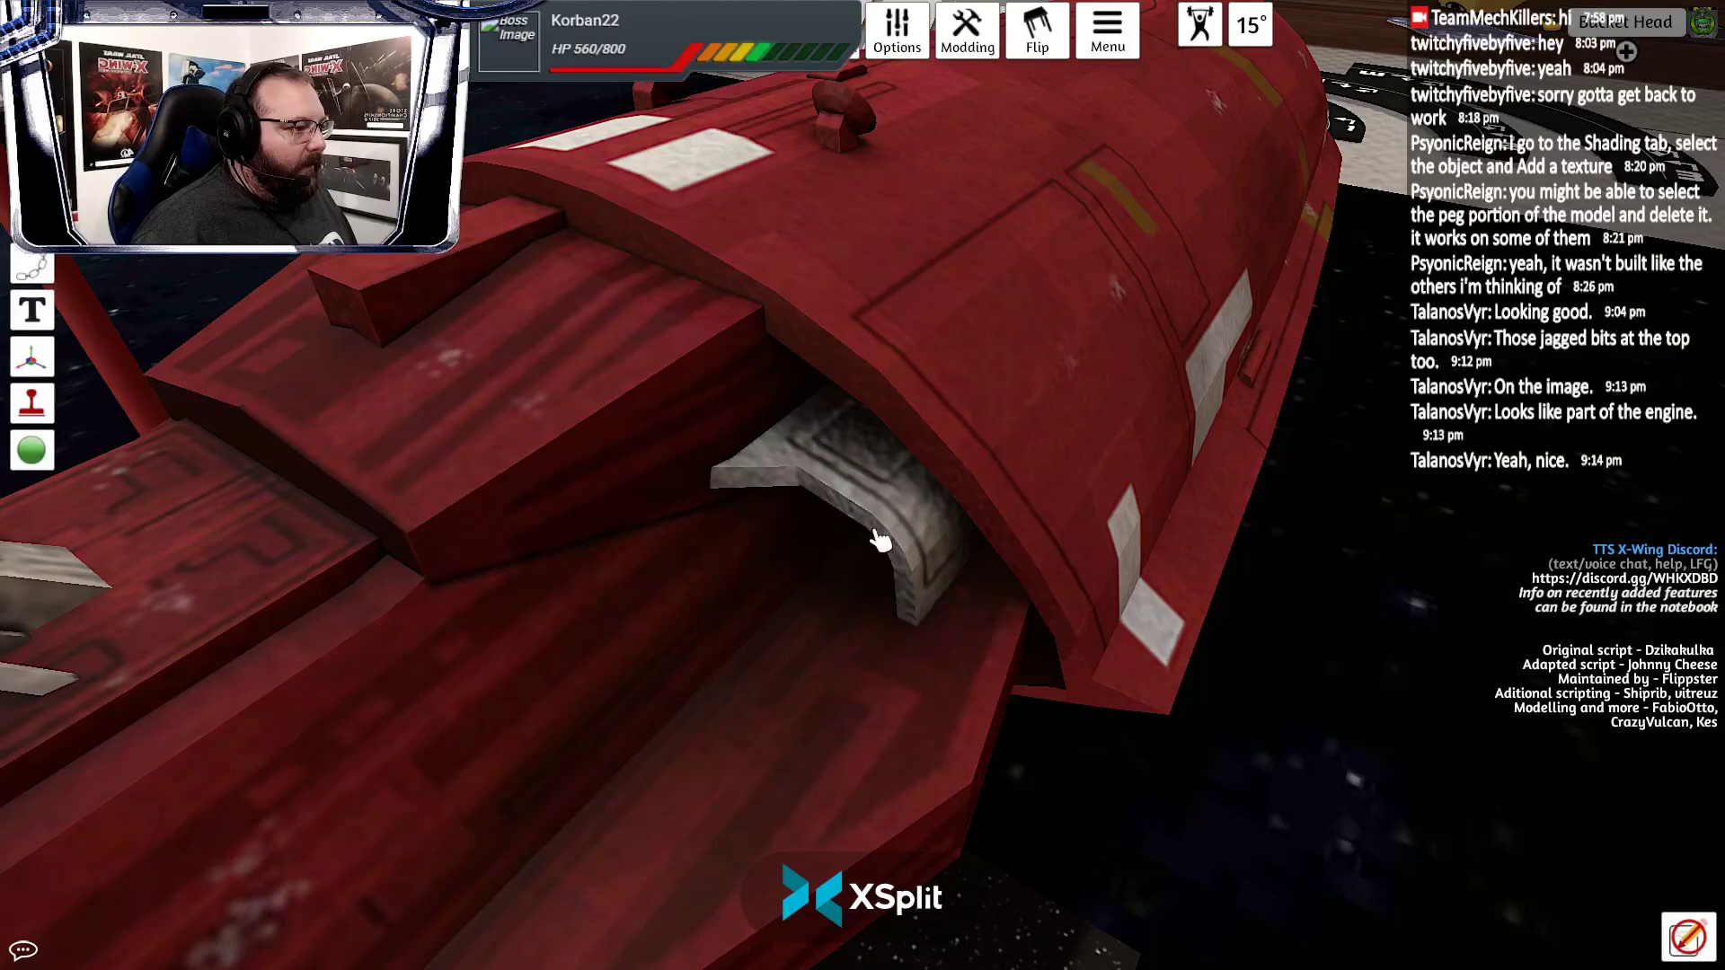
Switch back to GIMP and exclude the faded, pointed-corner panel beside the small triangular engine piece with a straight-edged Free Select outline
key(alt+Tab)
scroll(921, 565, up, 2)
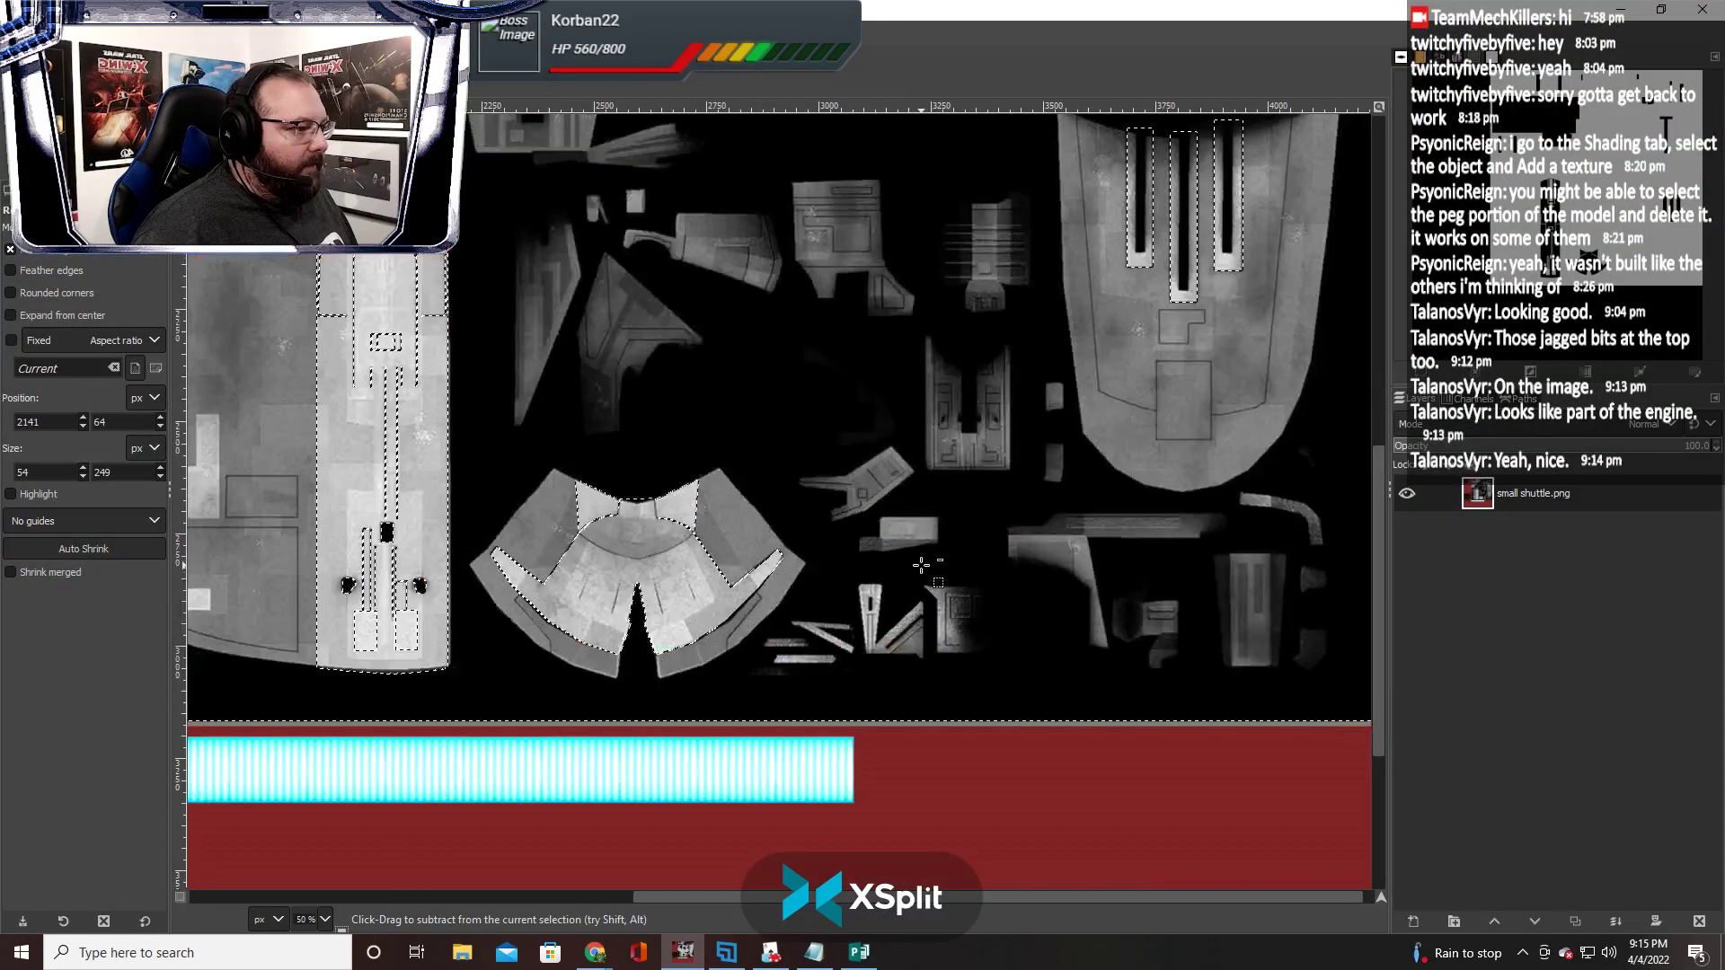
scroll(884, 474, up, 2)
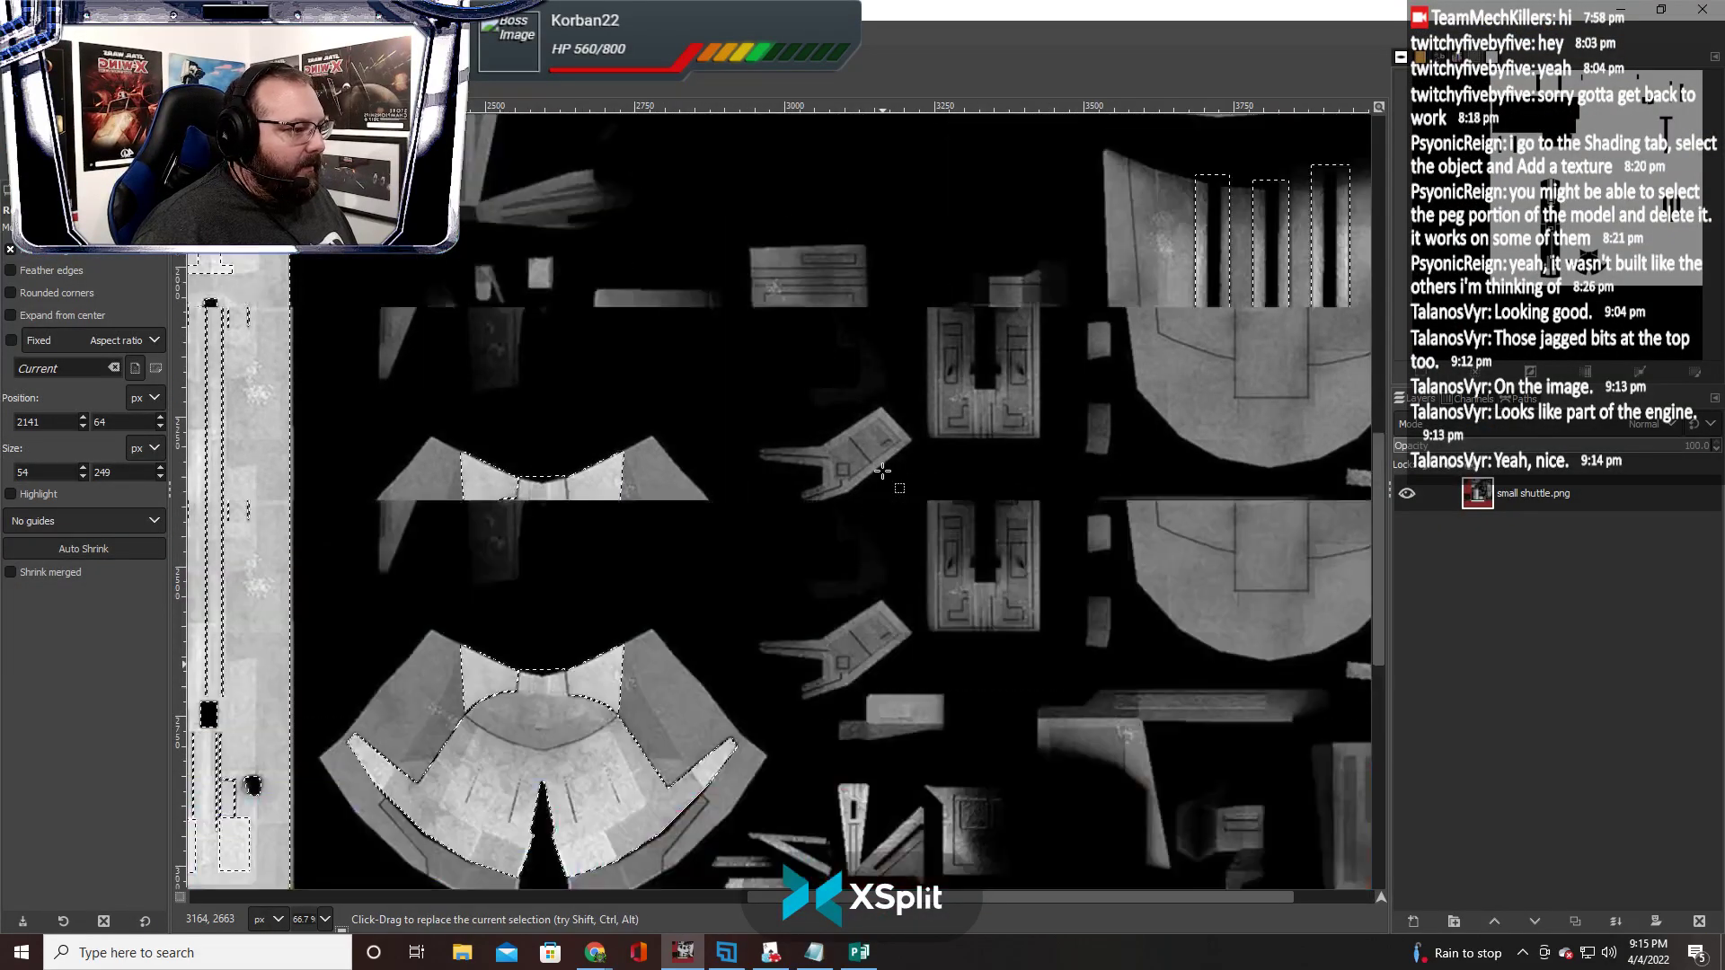
scroll(884, 473, down, 2)
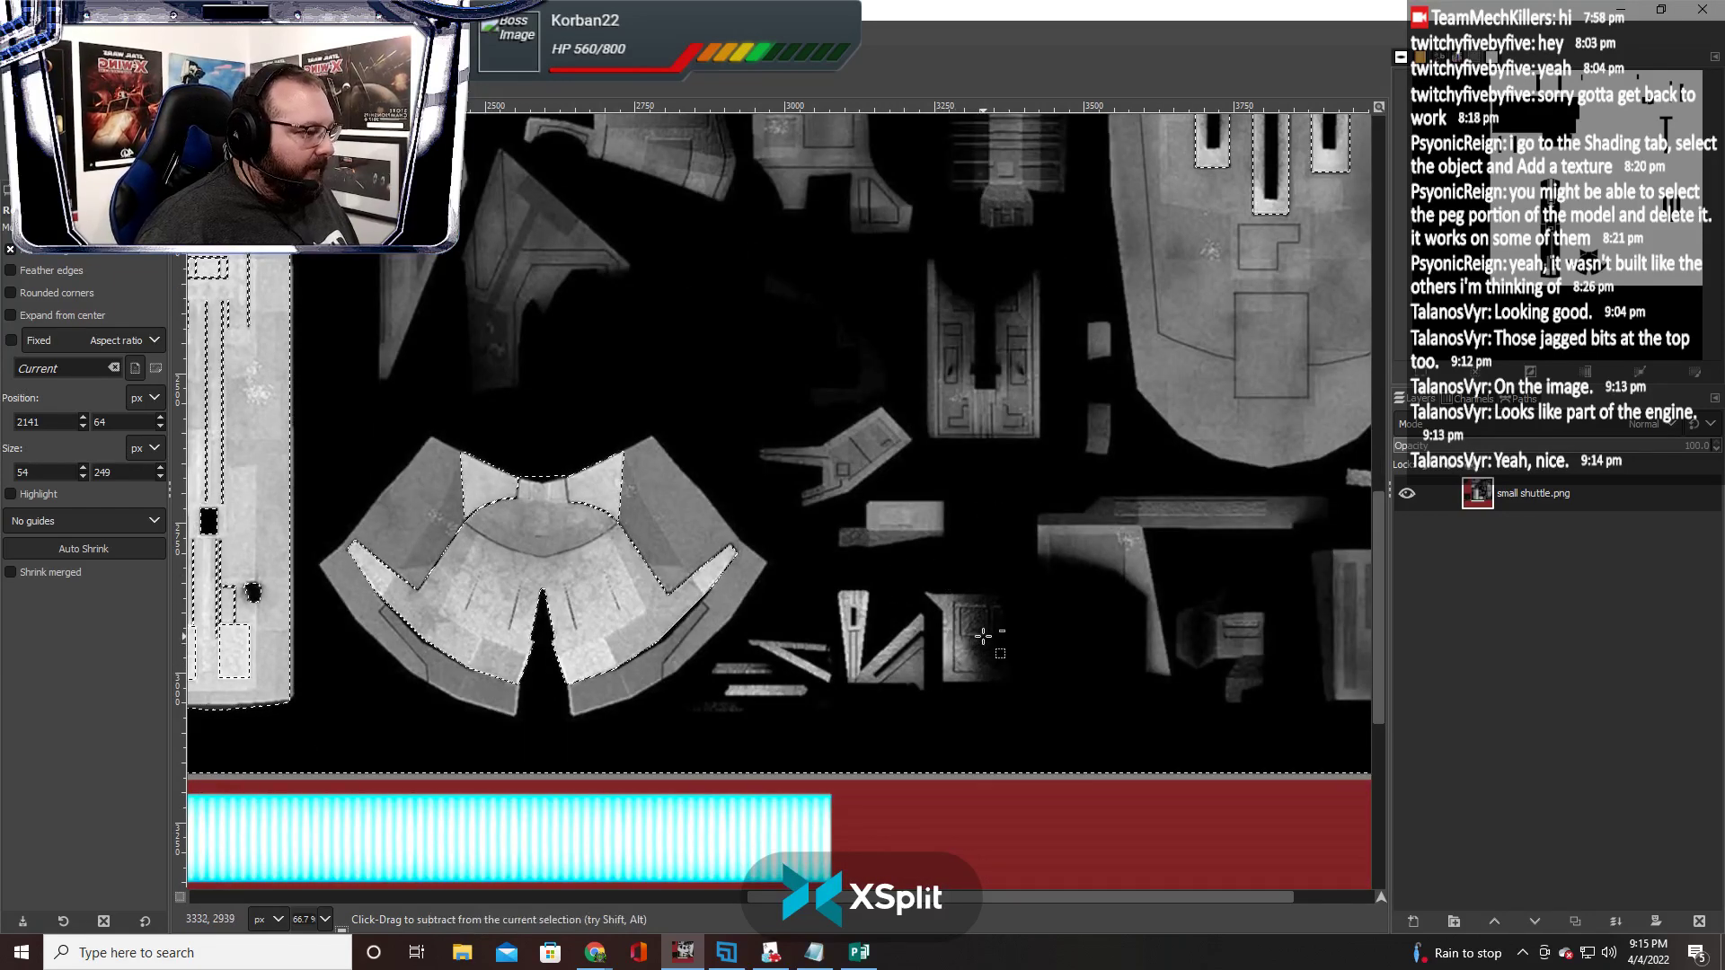
scroll(981, 635, up, 2)
key(f)
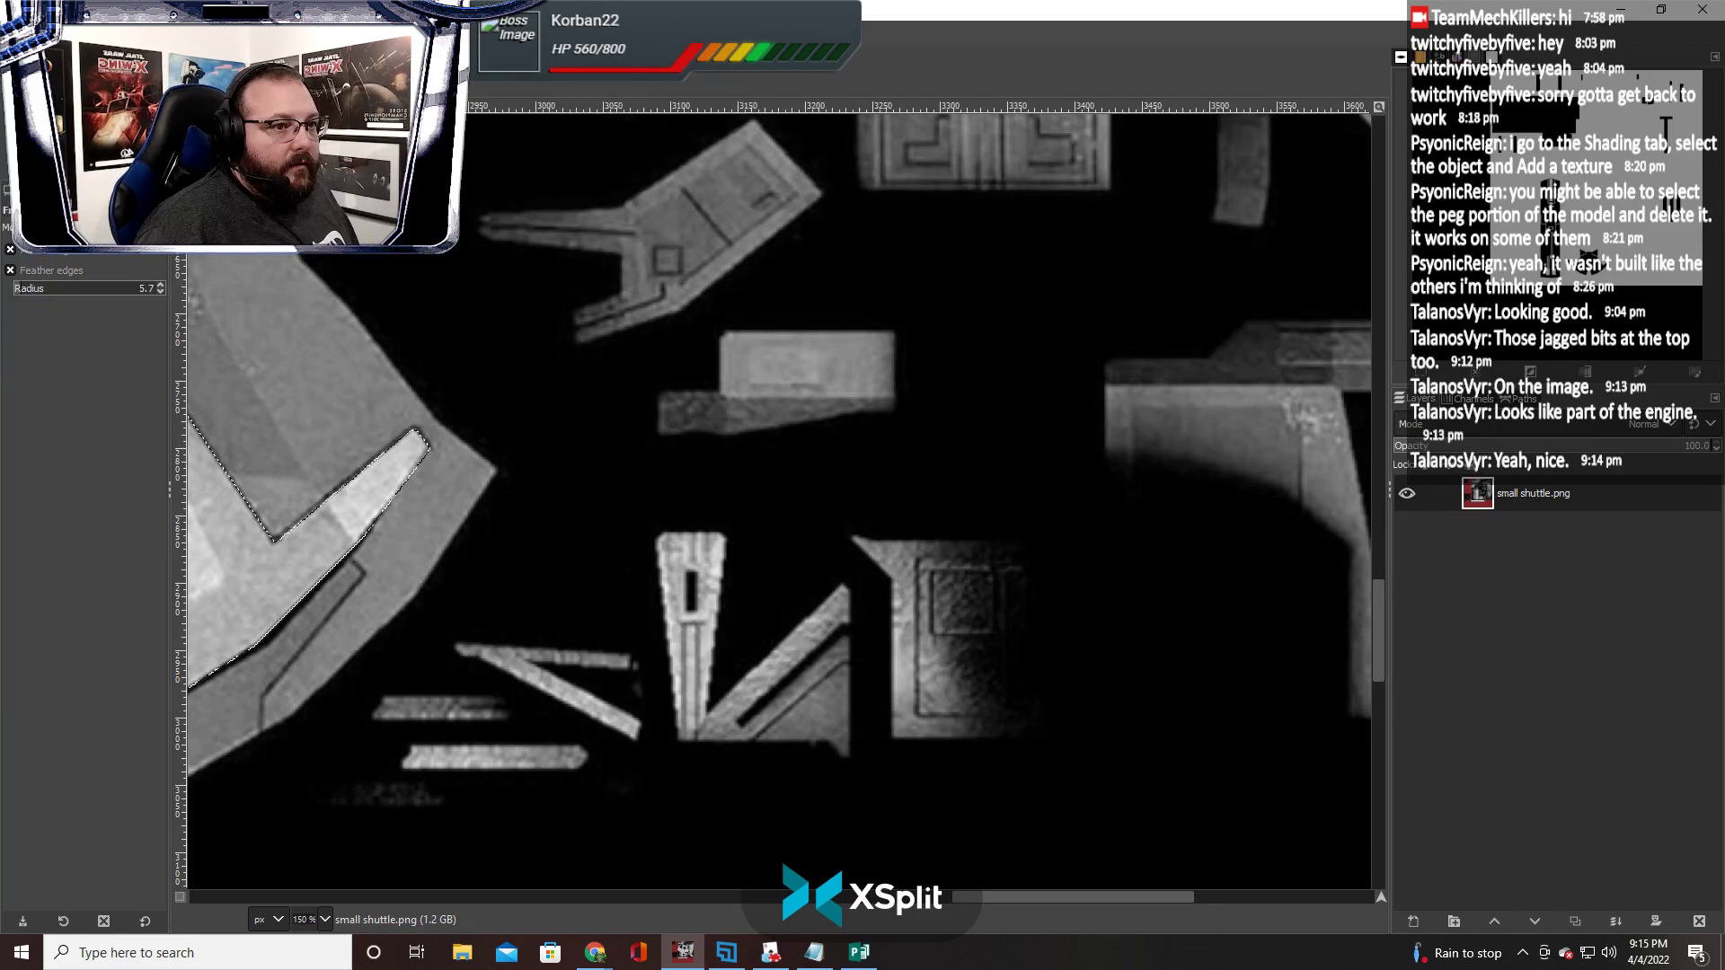
key(ctrl)
click(837, 524)
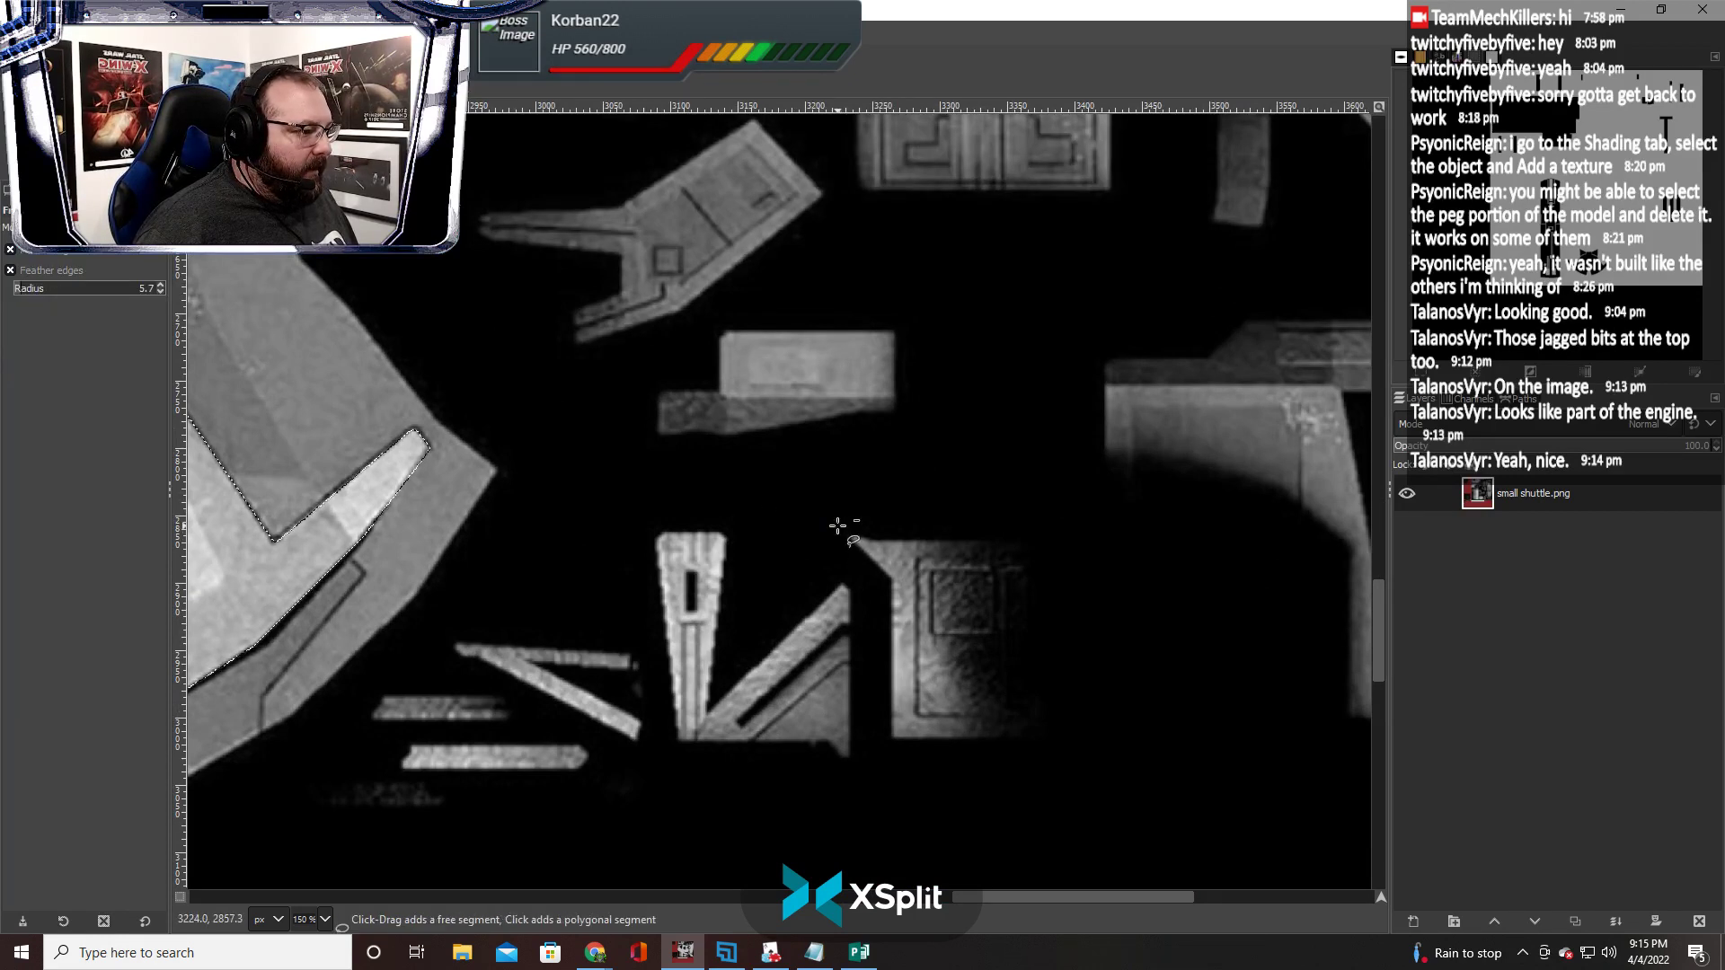
click(1065, 526)
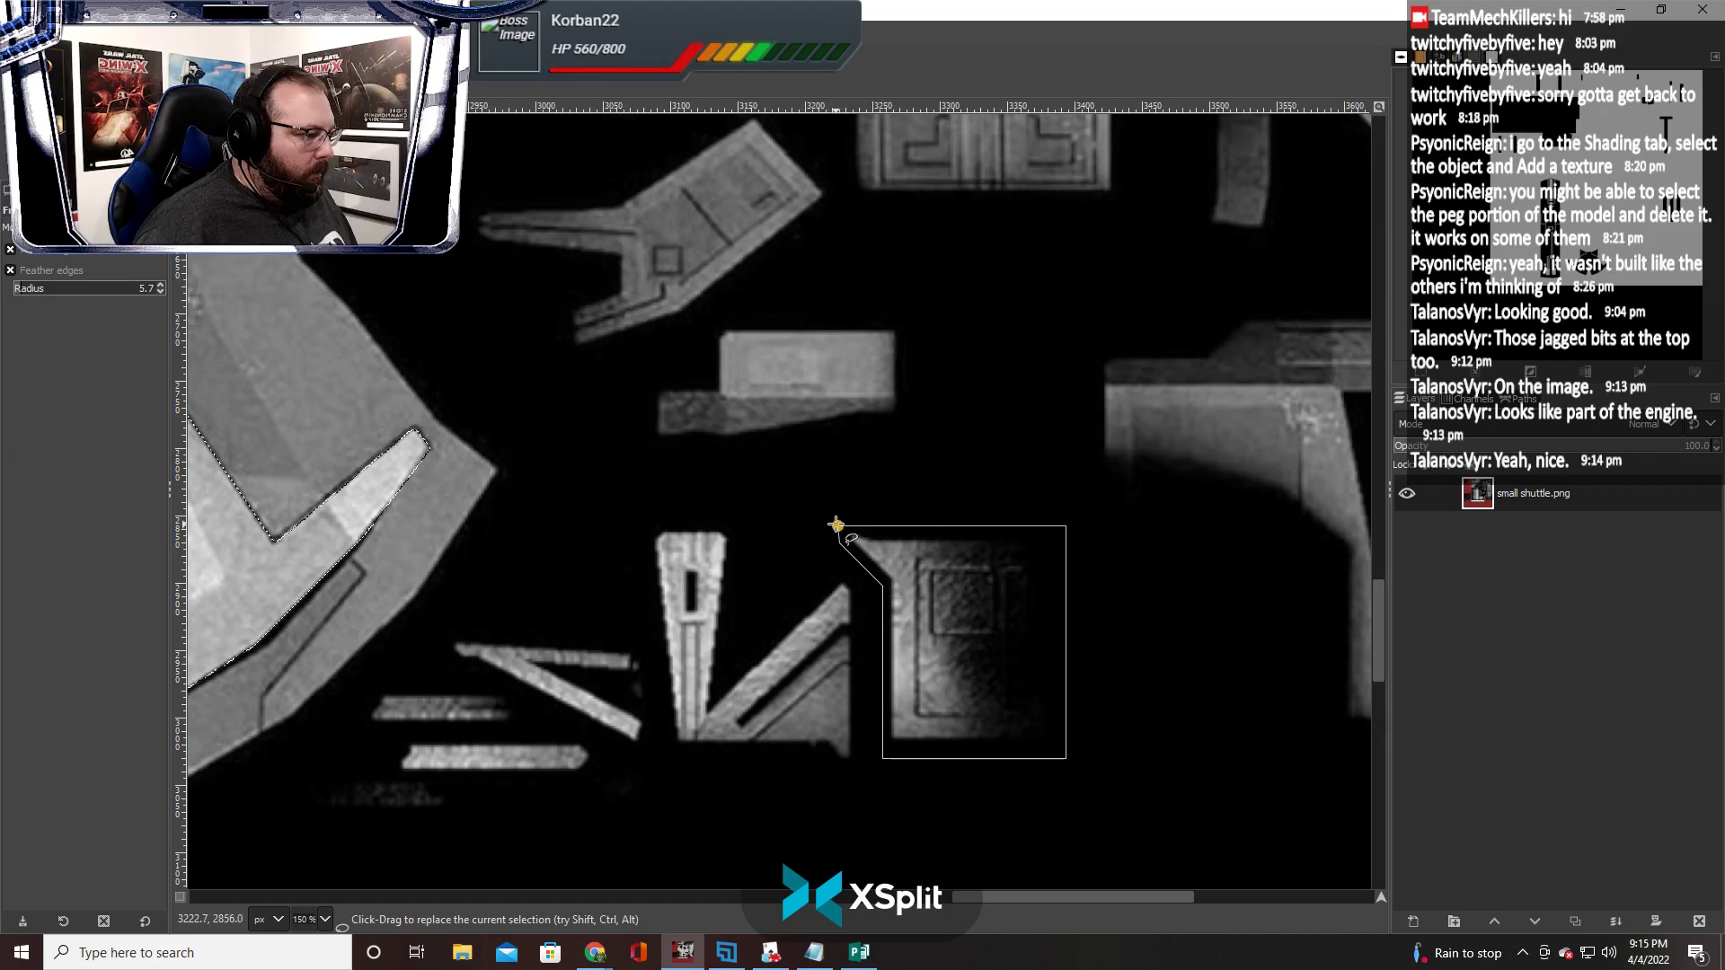
click(837, 525)
scroll(853, 624, down, 2)
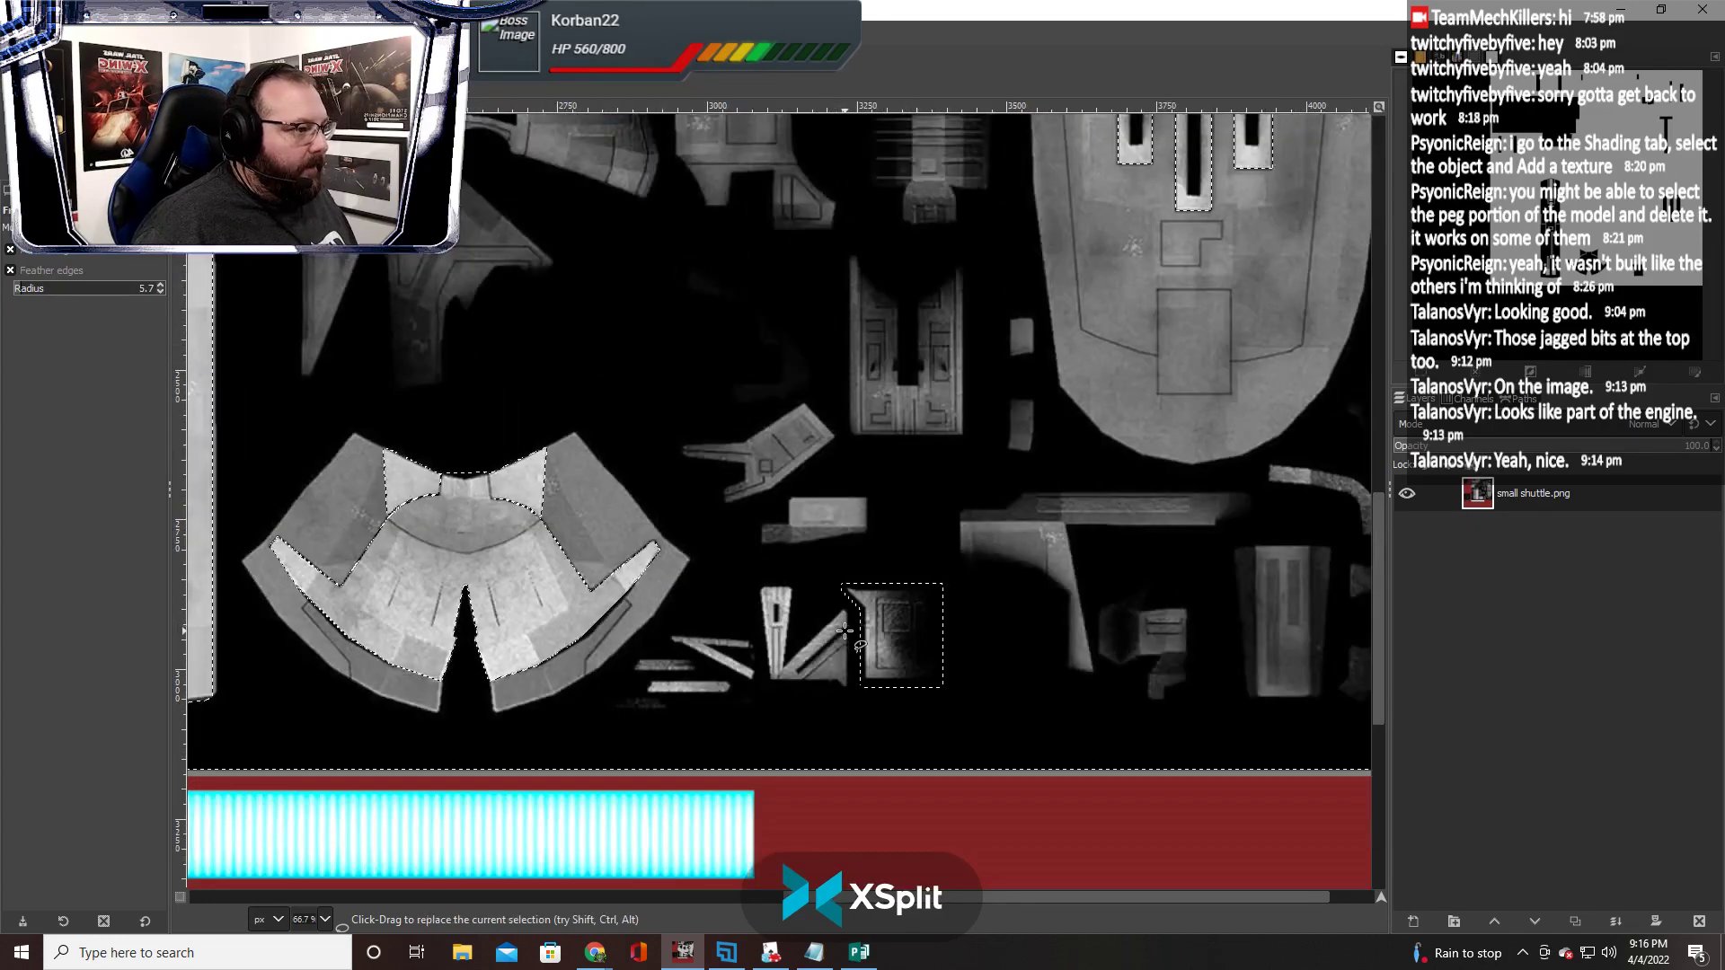
Compare the remaining small texture pieces with the red shuttle model in Tabletop Simulator and return to GIMP
scroll(835, 629, down, 1)
scroll(804, 624, up, 1)
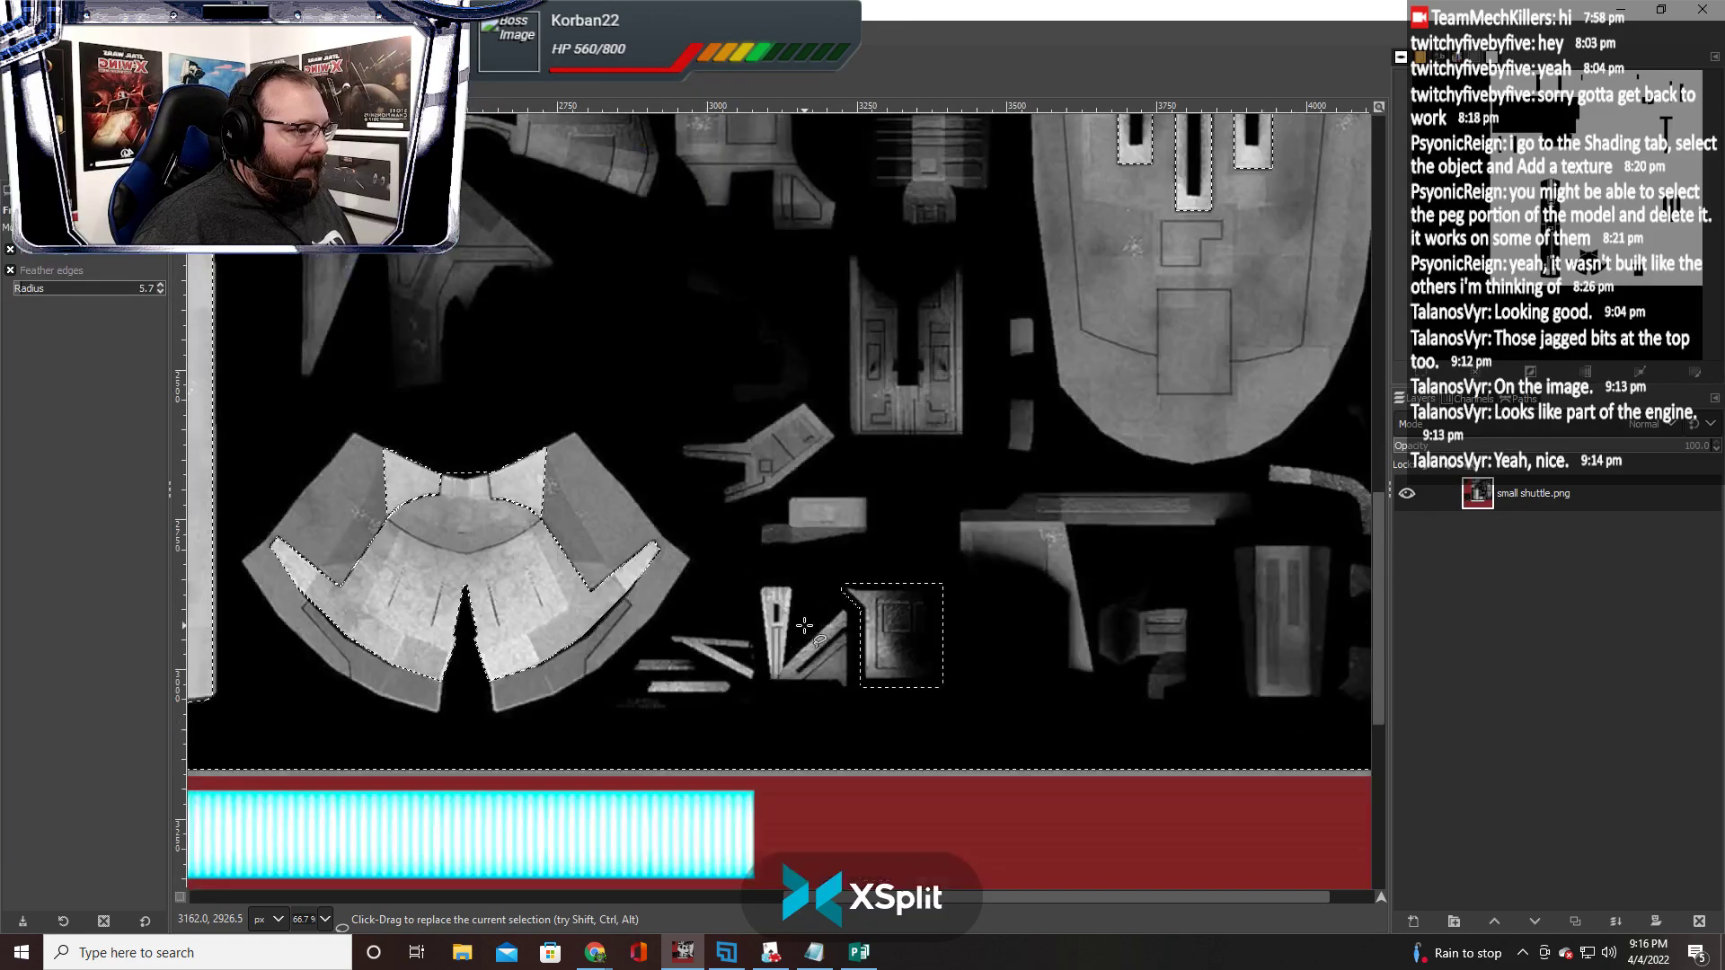
key(alt+Tab)
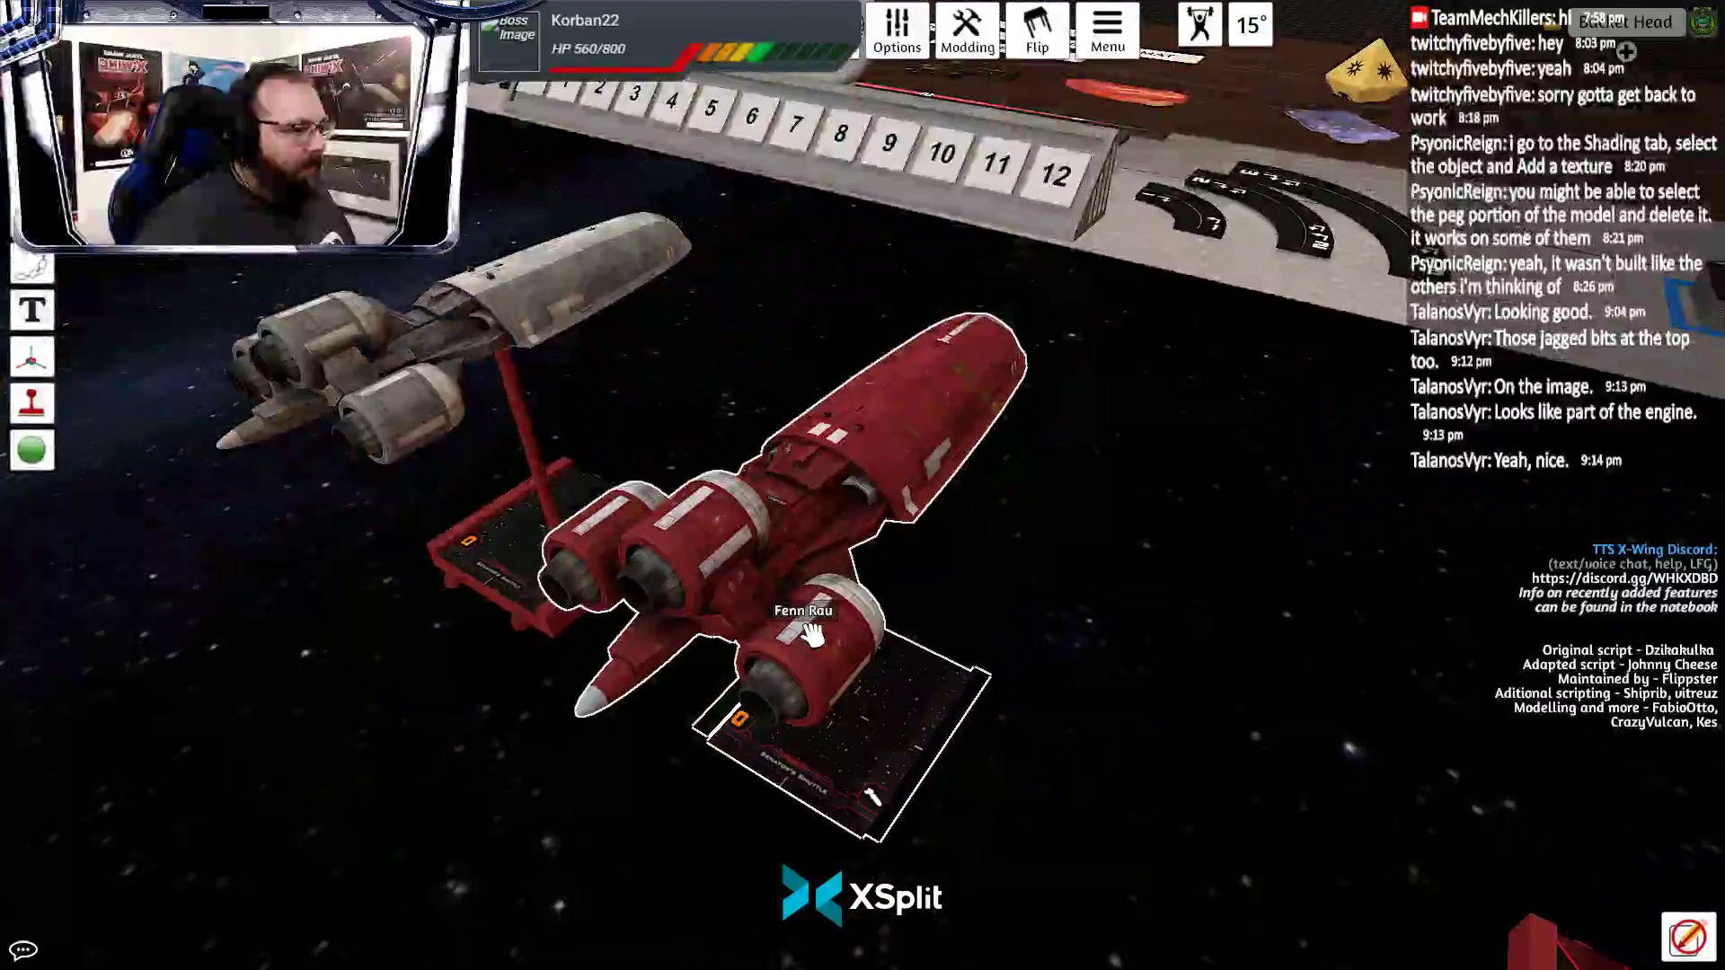
scroll(1009, 627, up, 2)
key(alt+Tab)
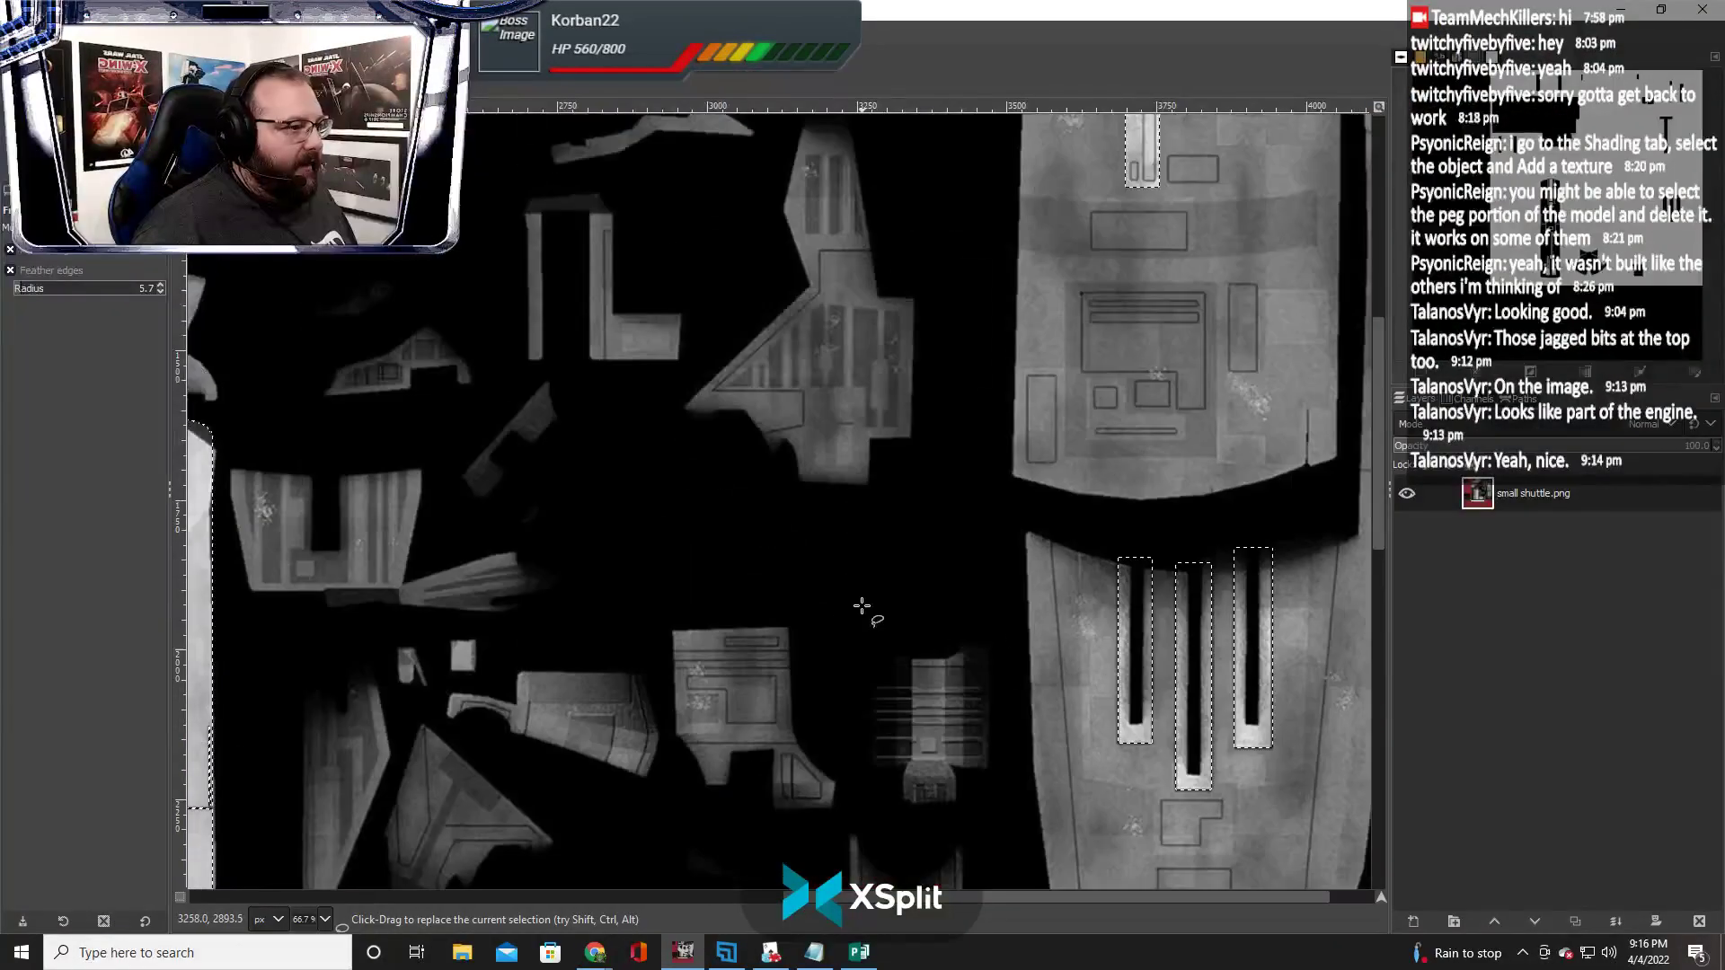
scroll(859, 607, up, 5)
scroll(641, 637, down, 11)
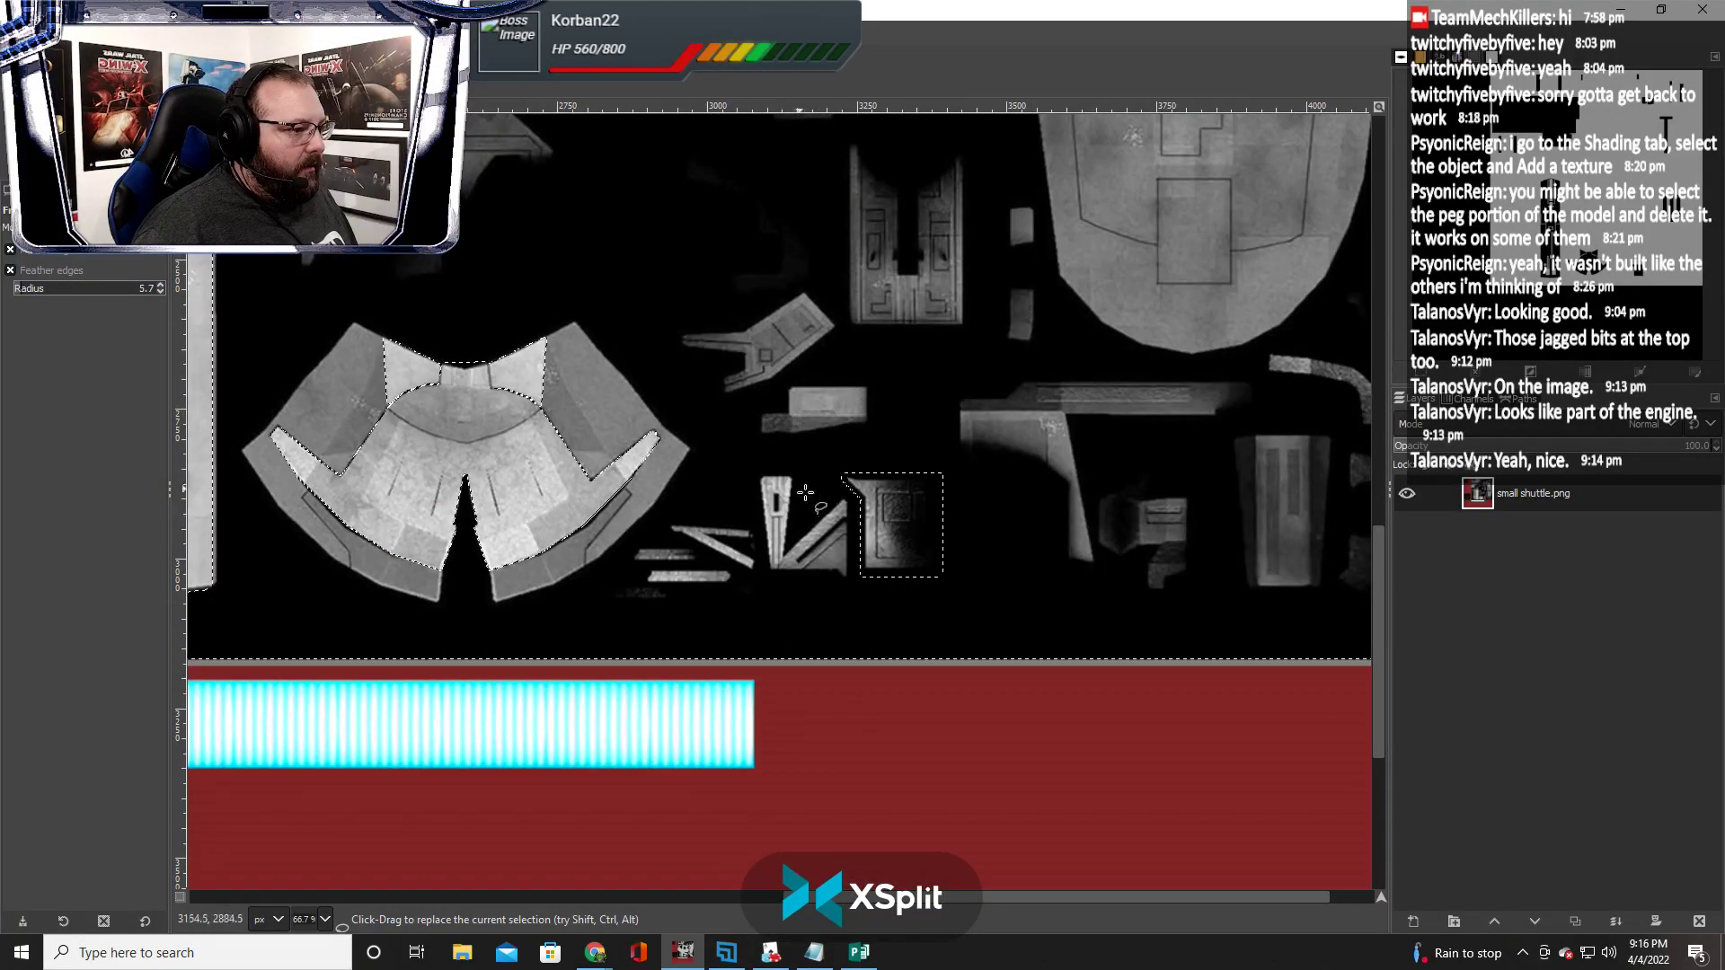
Exclude both halves of the bright bar near the side hull panel's lower edge with rectangles about 40×47 and 85×48 px
scroll(808, 562, left, 8)
scroll(723, 563, up, 3)
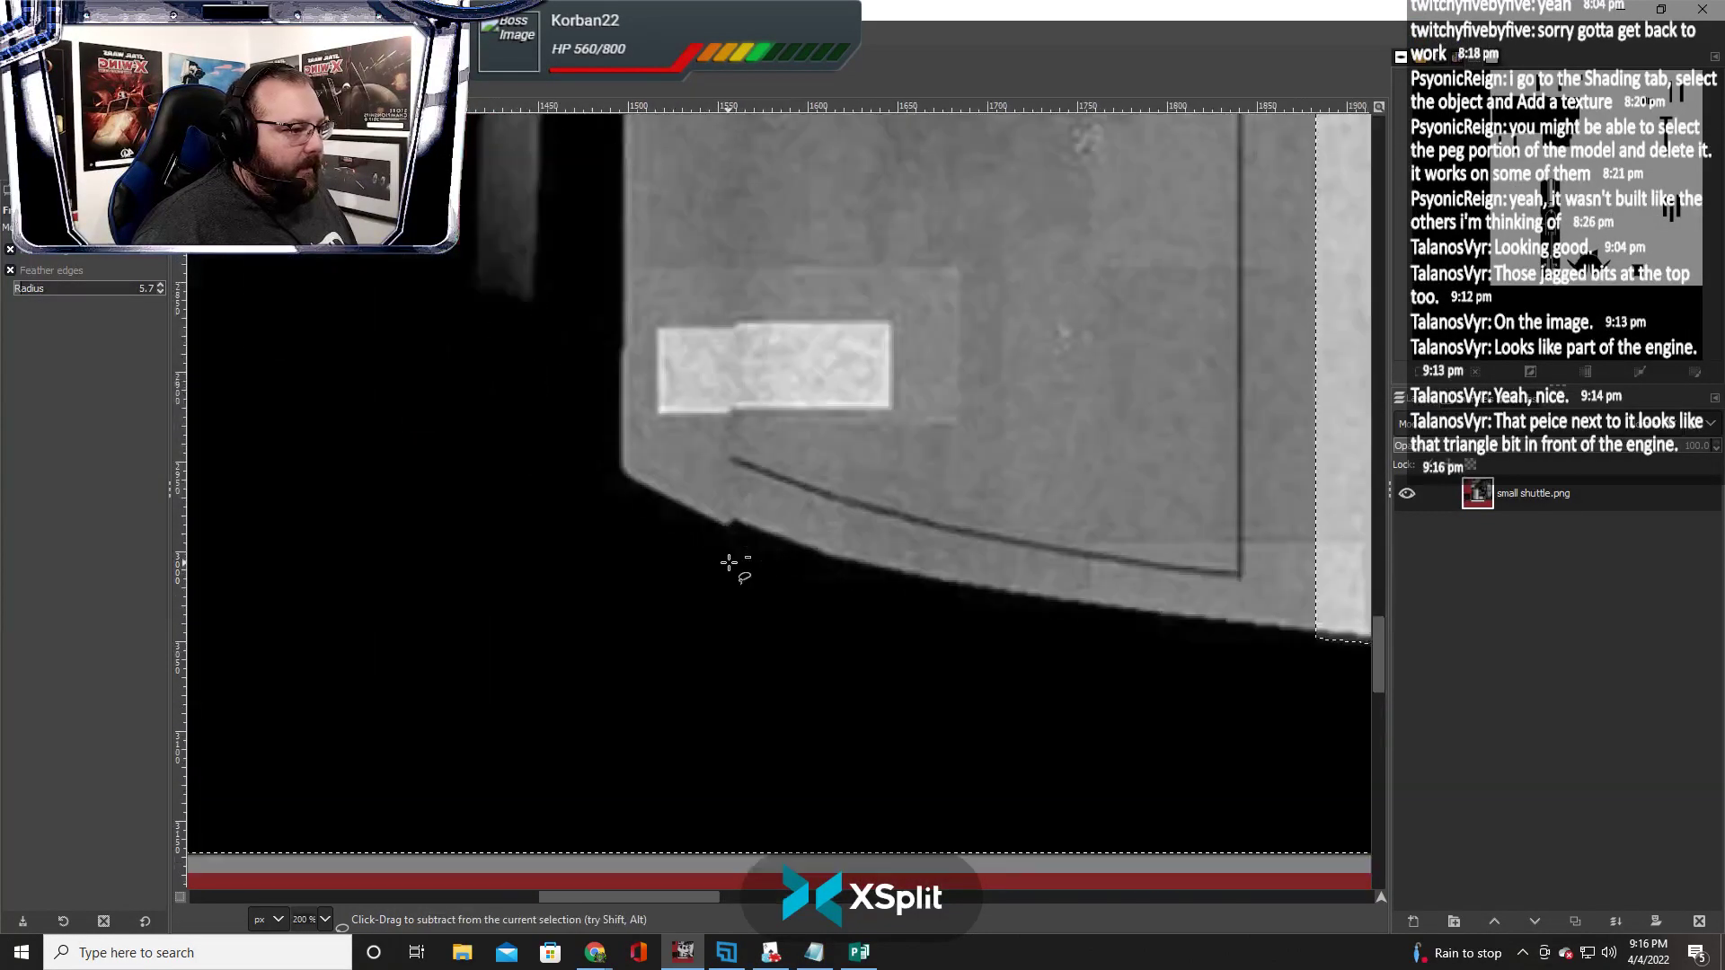
key(r)
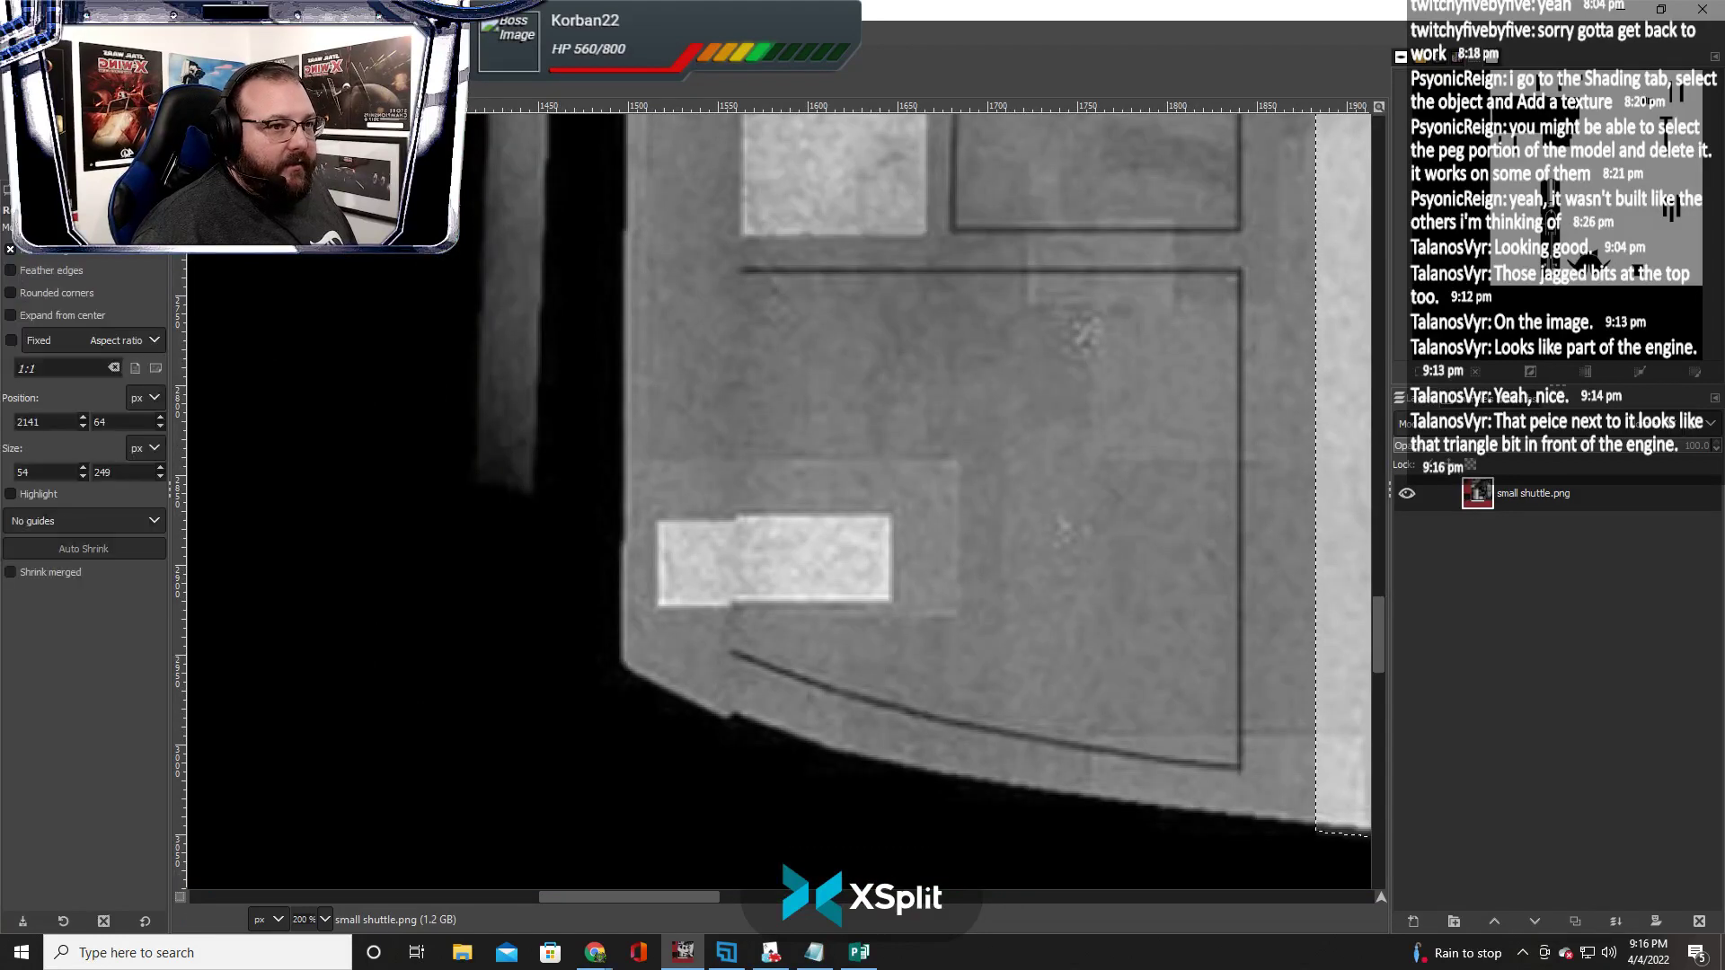
scroll(666, 531, up, 1)
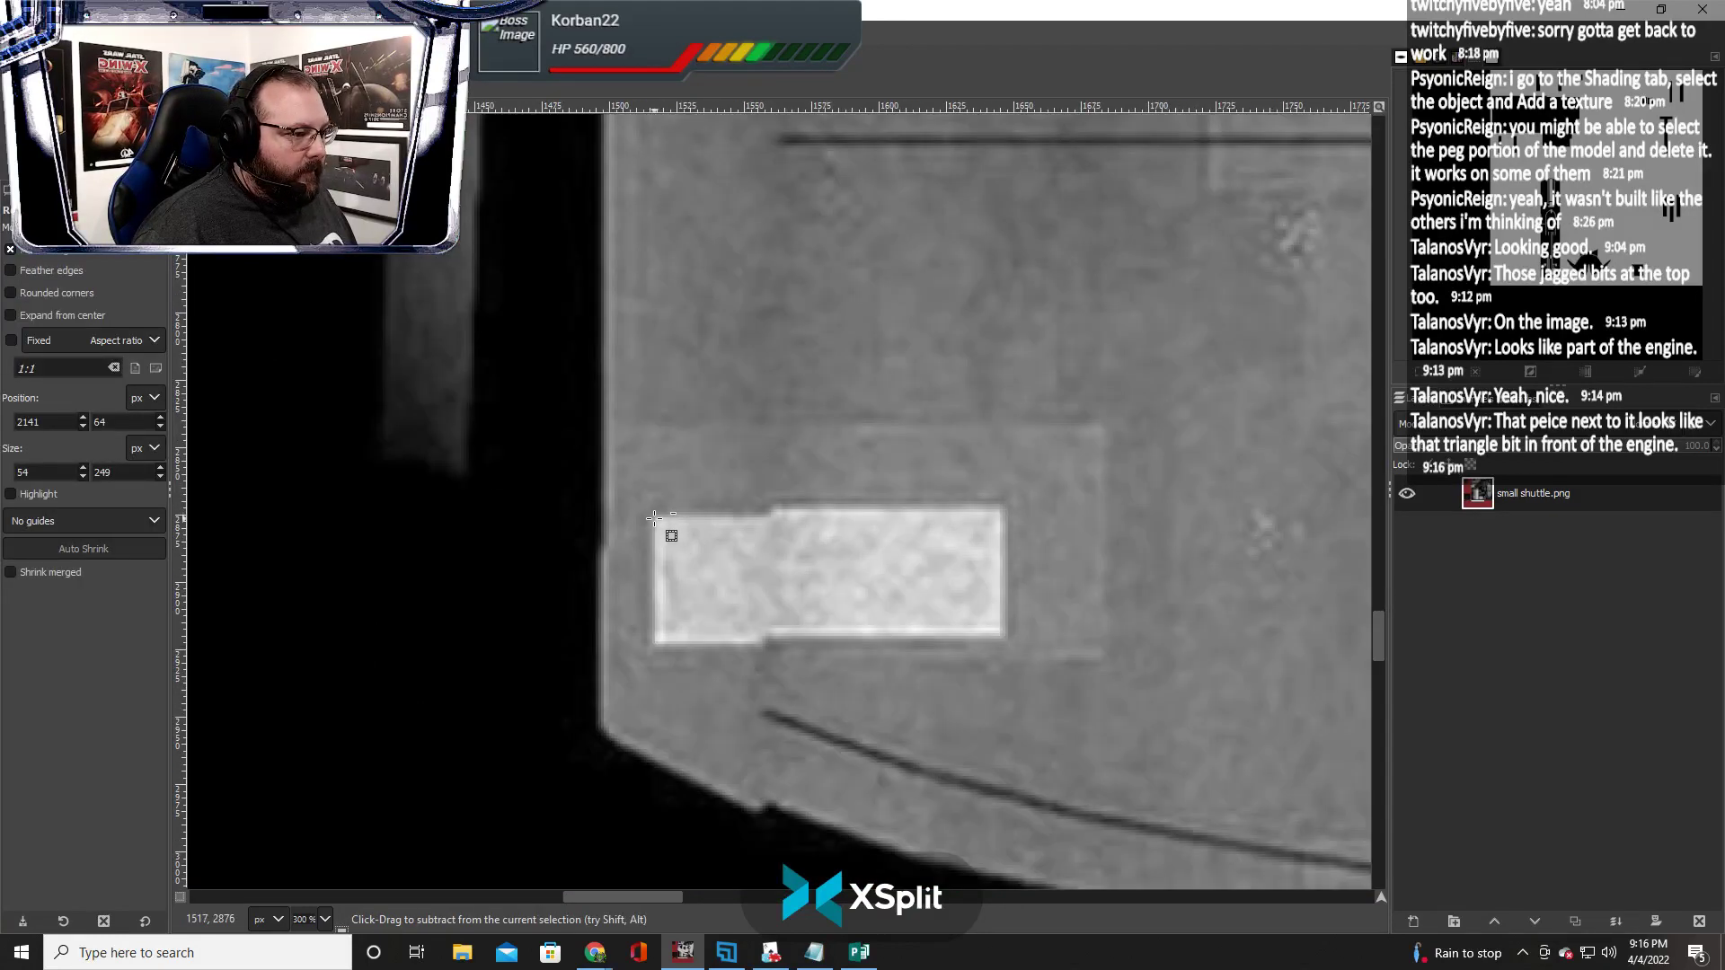
drag(655, 516, 761, 643)
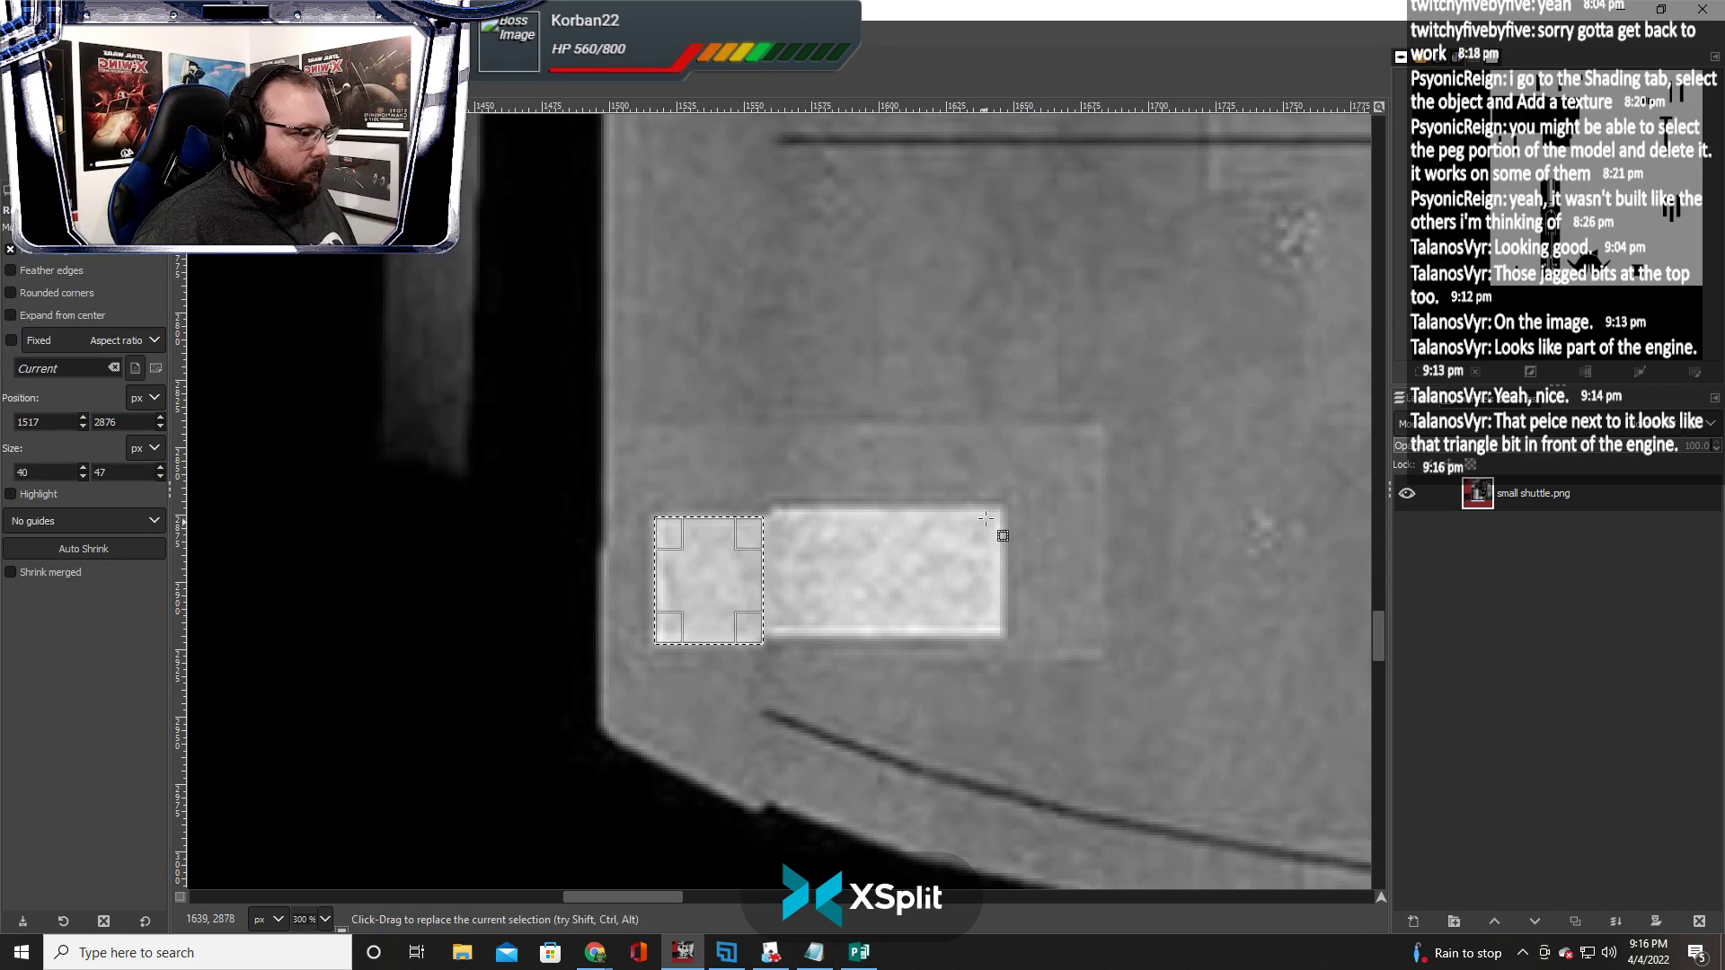
drag(999, 510, 774, 617)
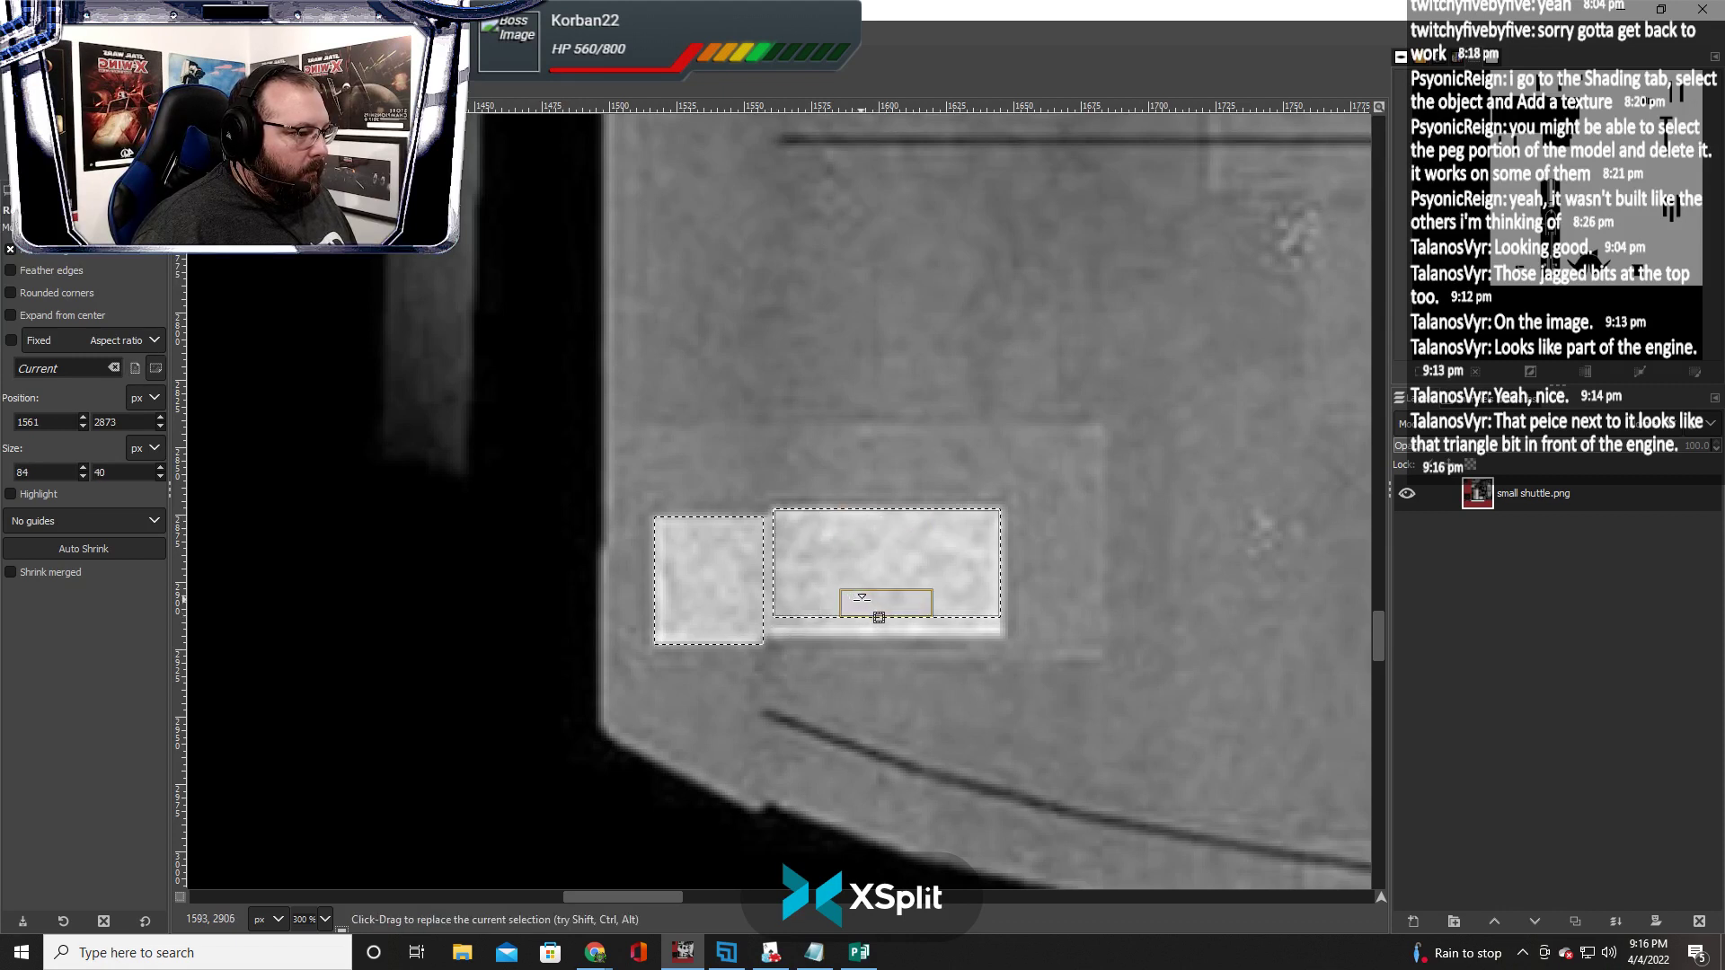
drag(879, 617, 873, 637)
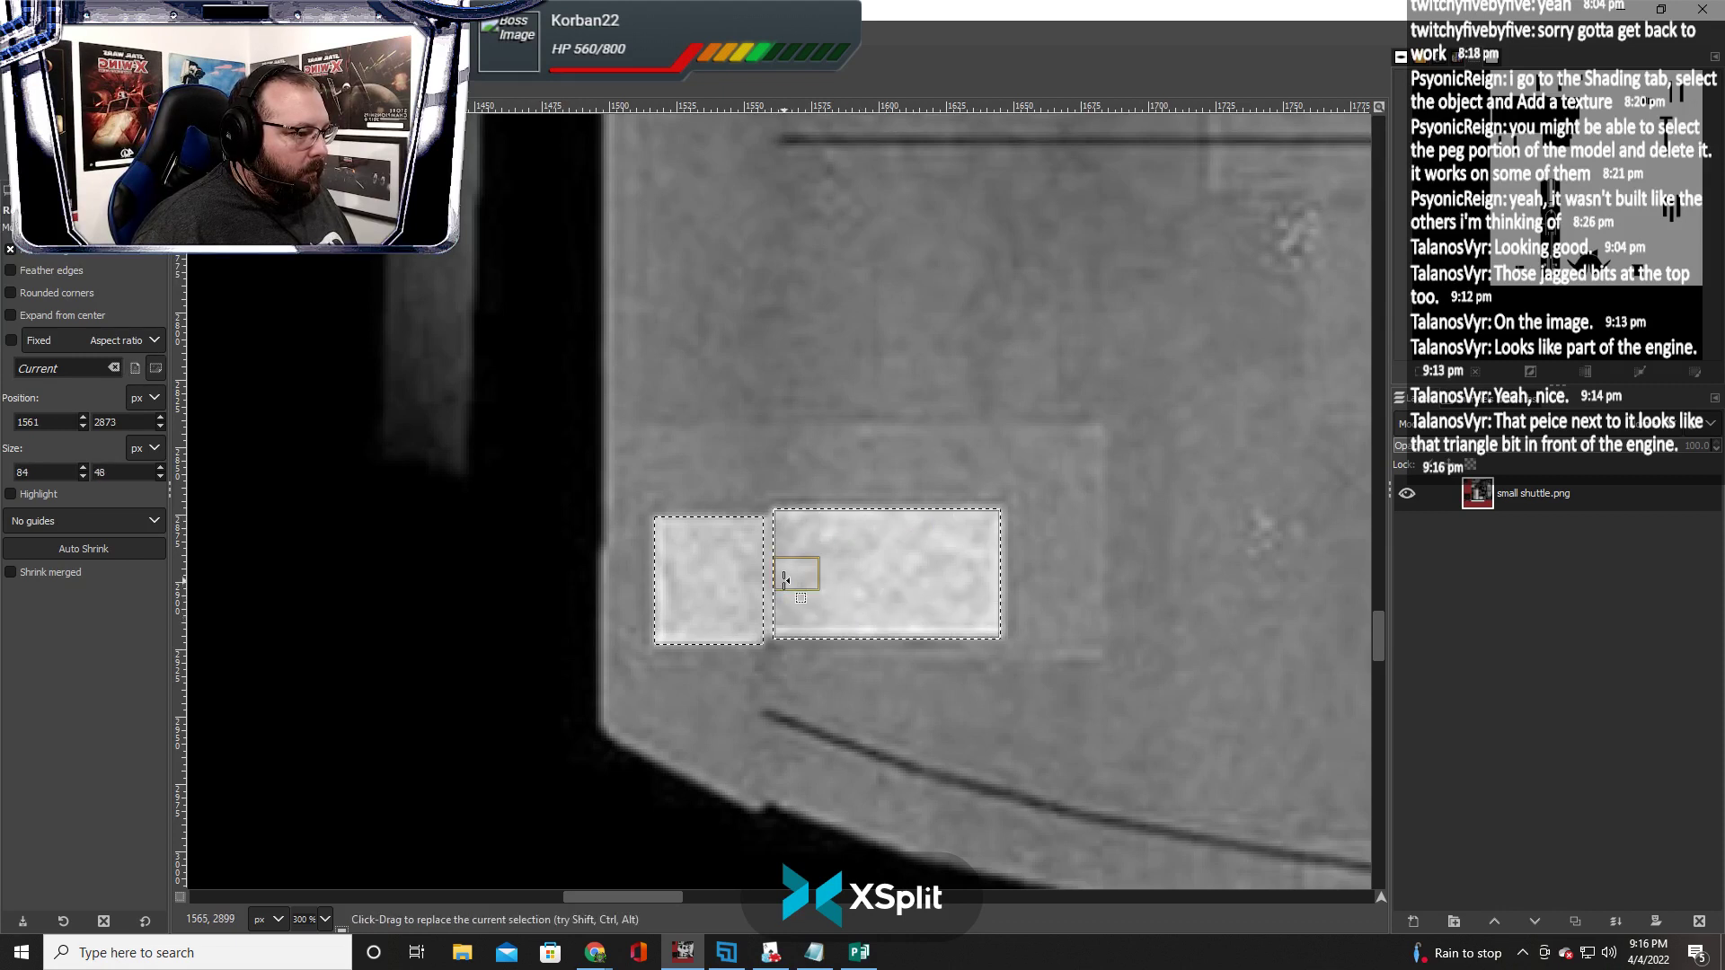
drag(784, 580, 784, 580)
click(785, 580)
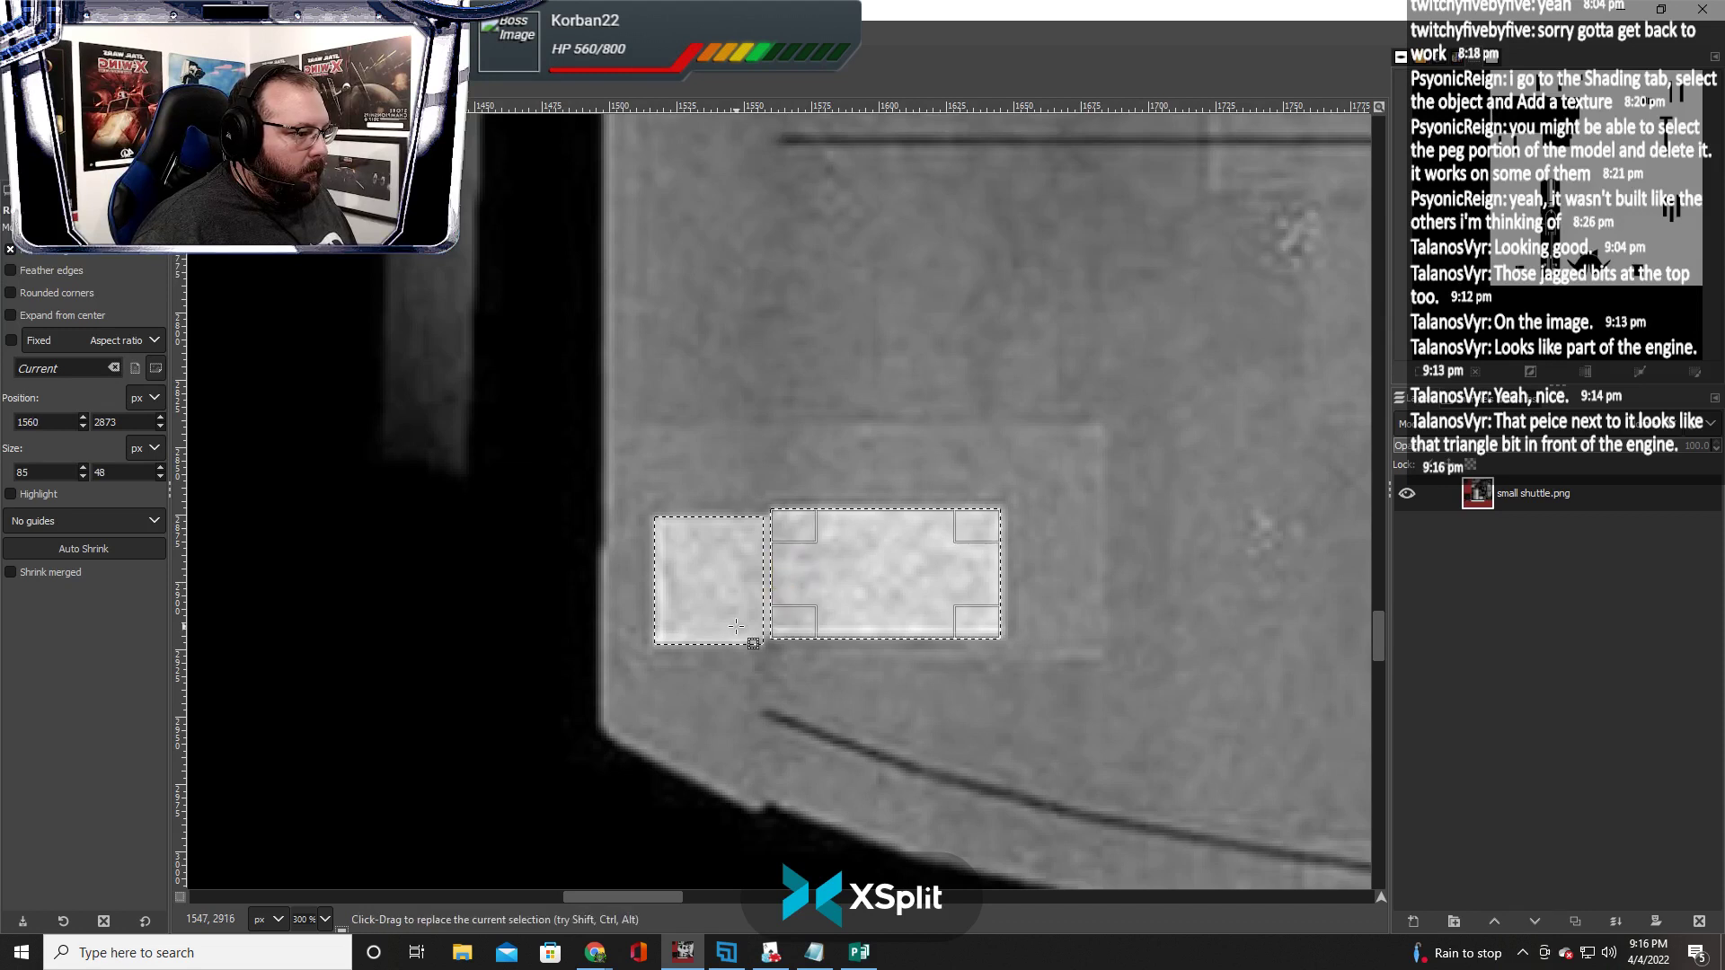
Bridge the gap between the bright bar's two excluded halves with an overlapping rectangle about 38×45 px
key(ctrl)
drag(741, 637, 844, 610)
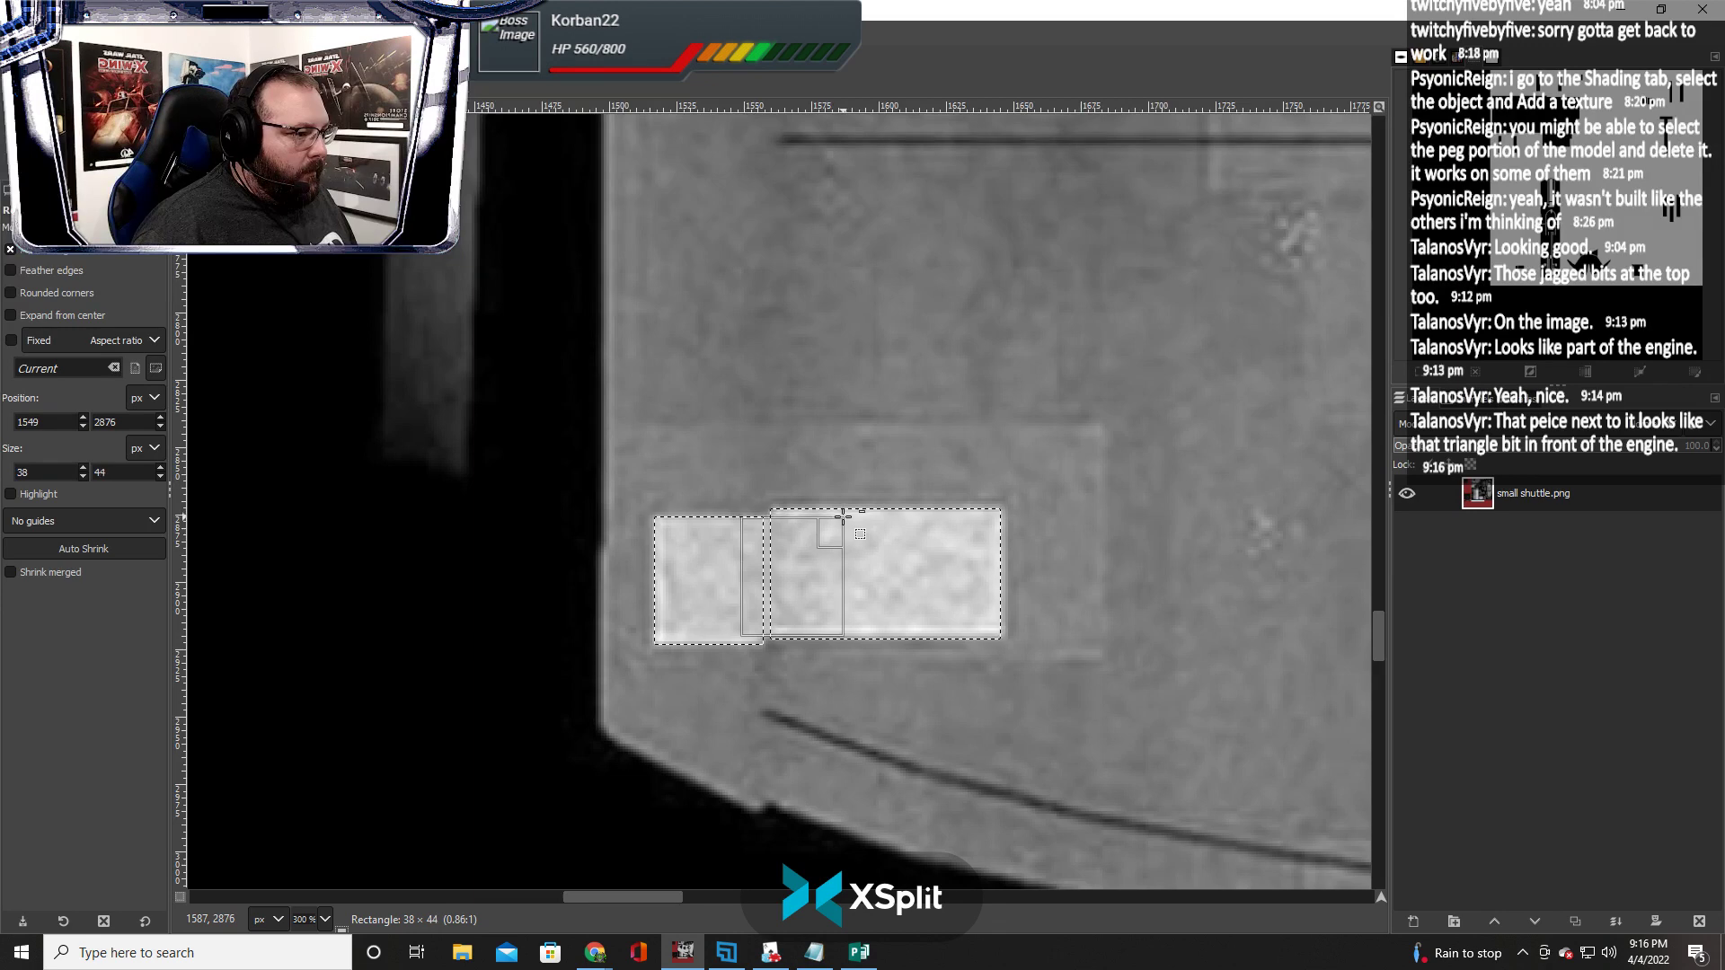
drag(843, 516, 843, 515)
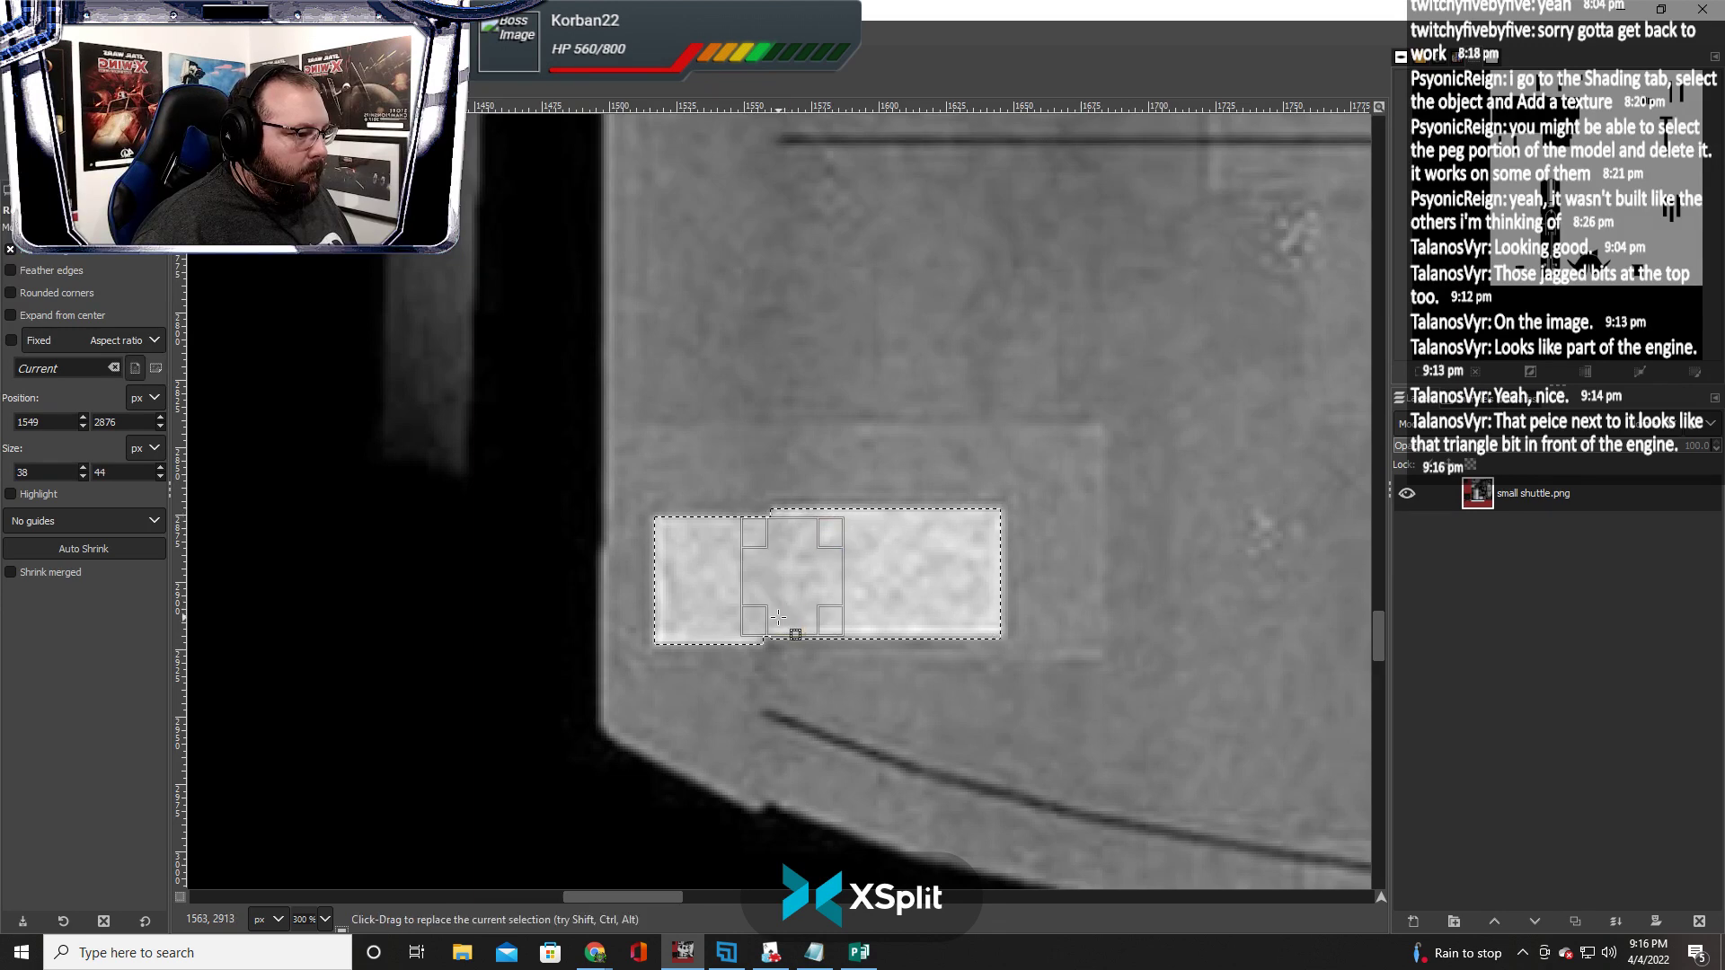
drag(790, 618, 794, 623)
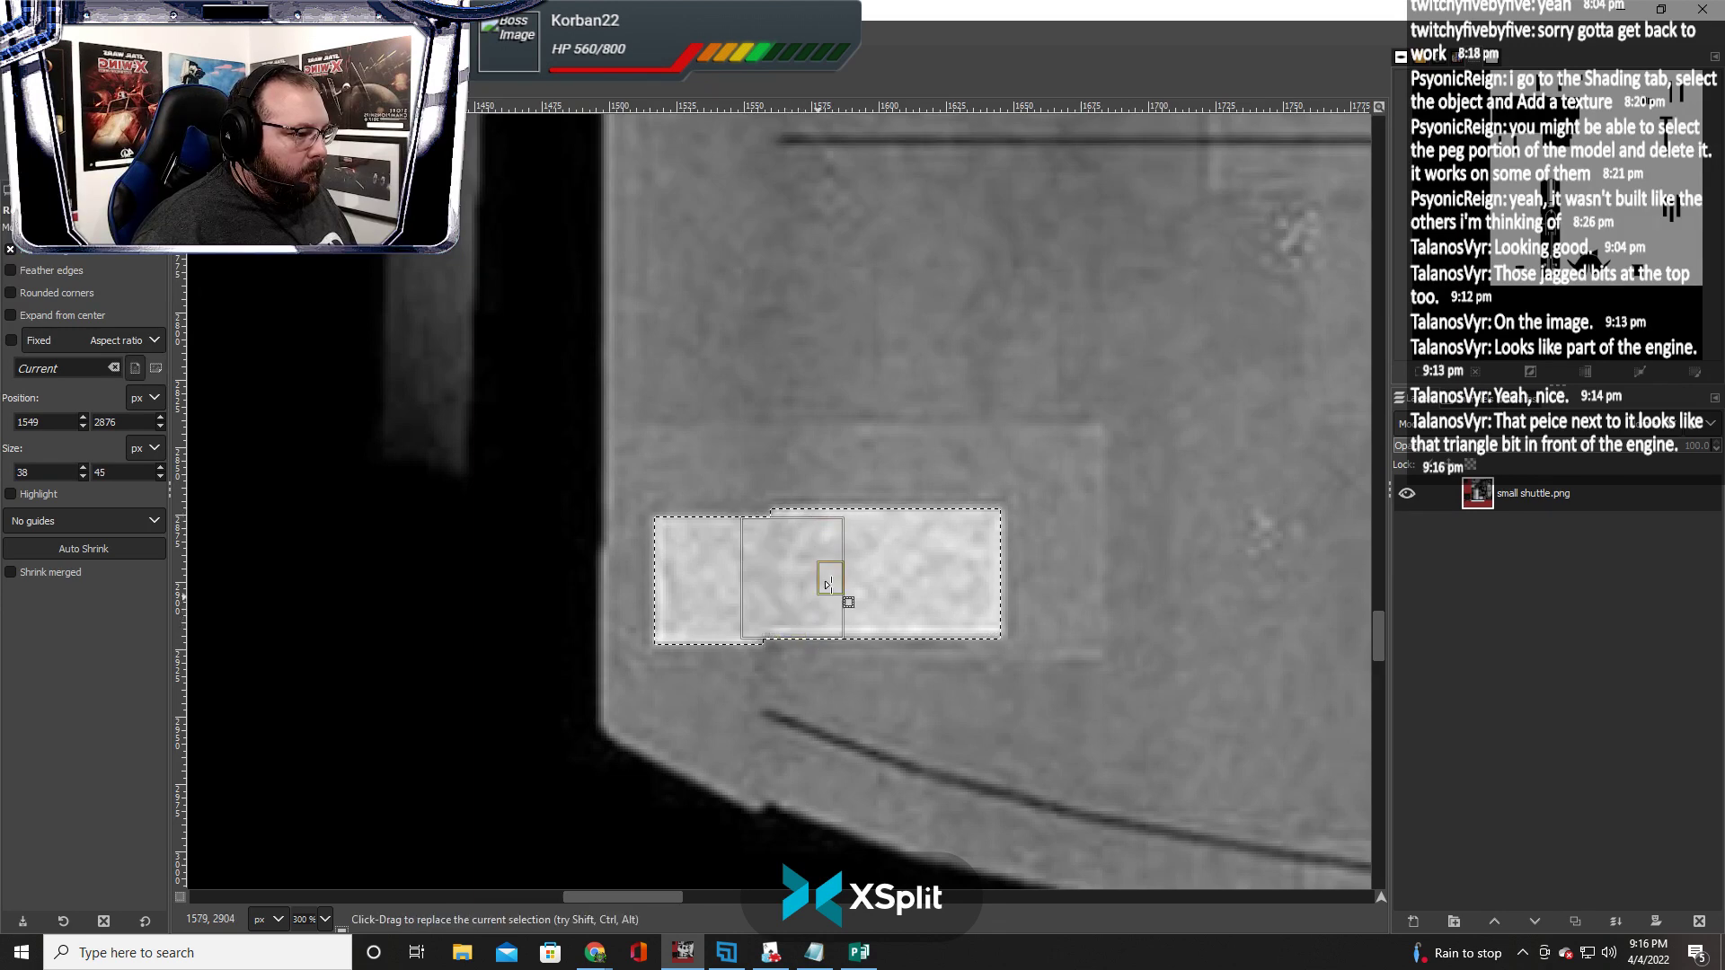
Exclude the bright L-shaped marking on the side hull panel with overlapping rectangles about 100×115 and 50×120 px
scroll(920, 644, up, 5)
key(ctrl)
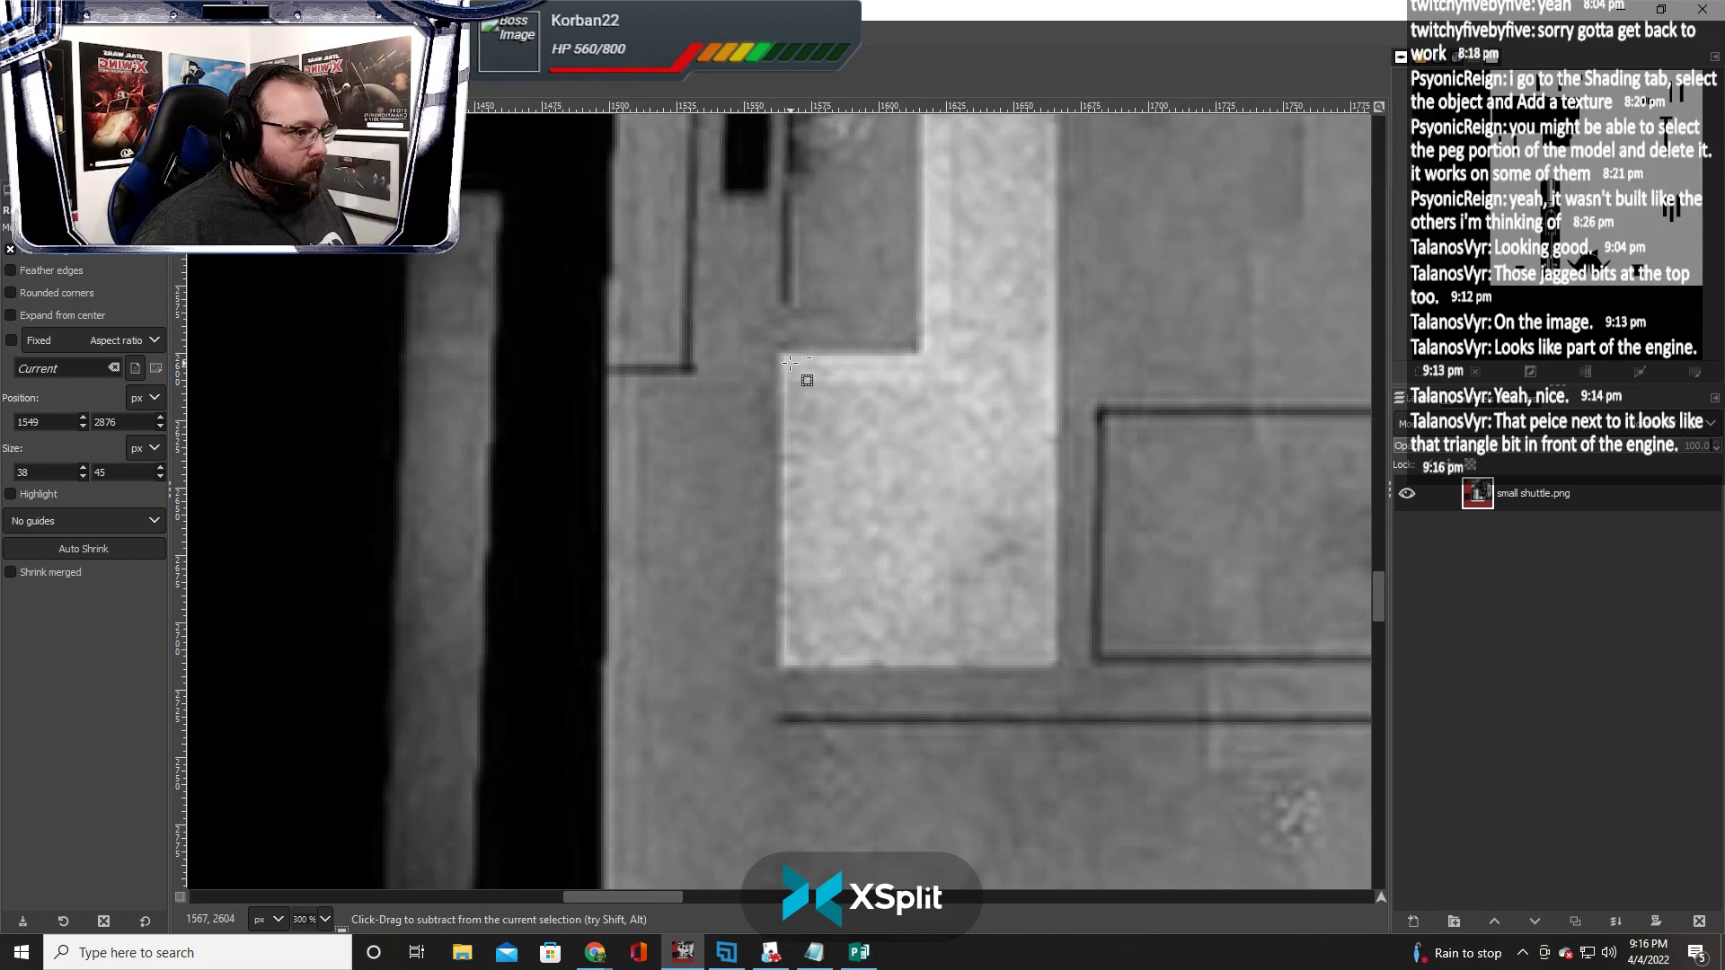
drag(783, 356, 1054, 664)
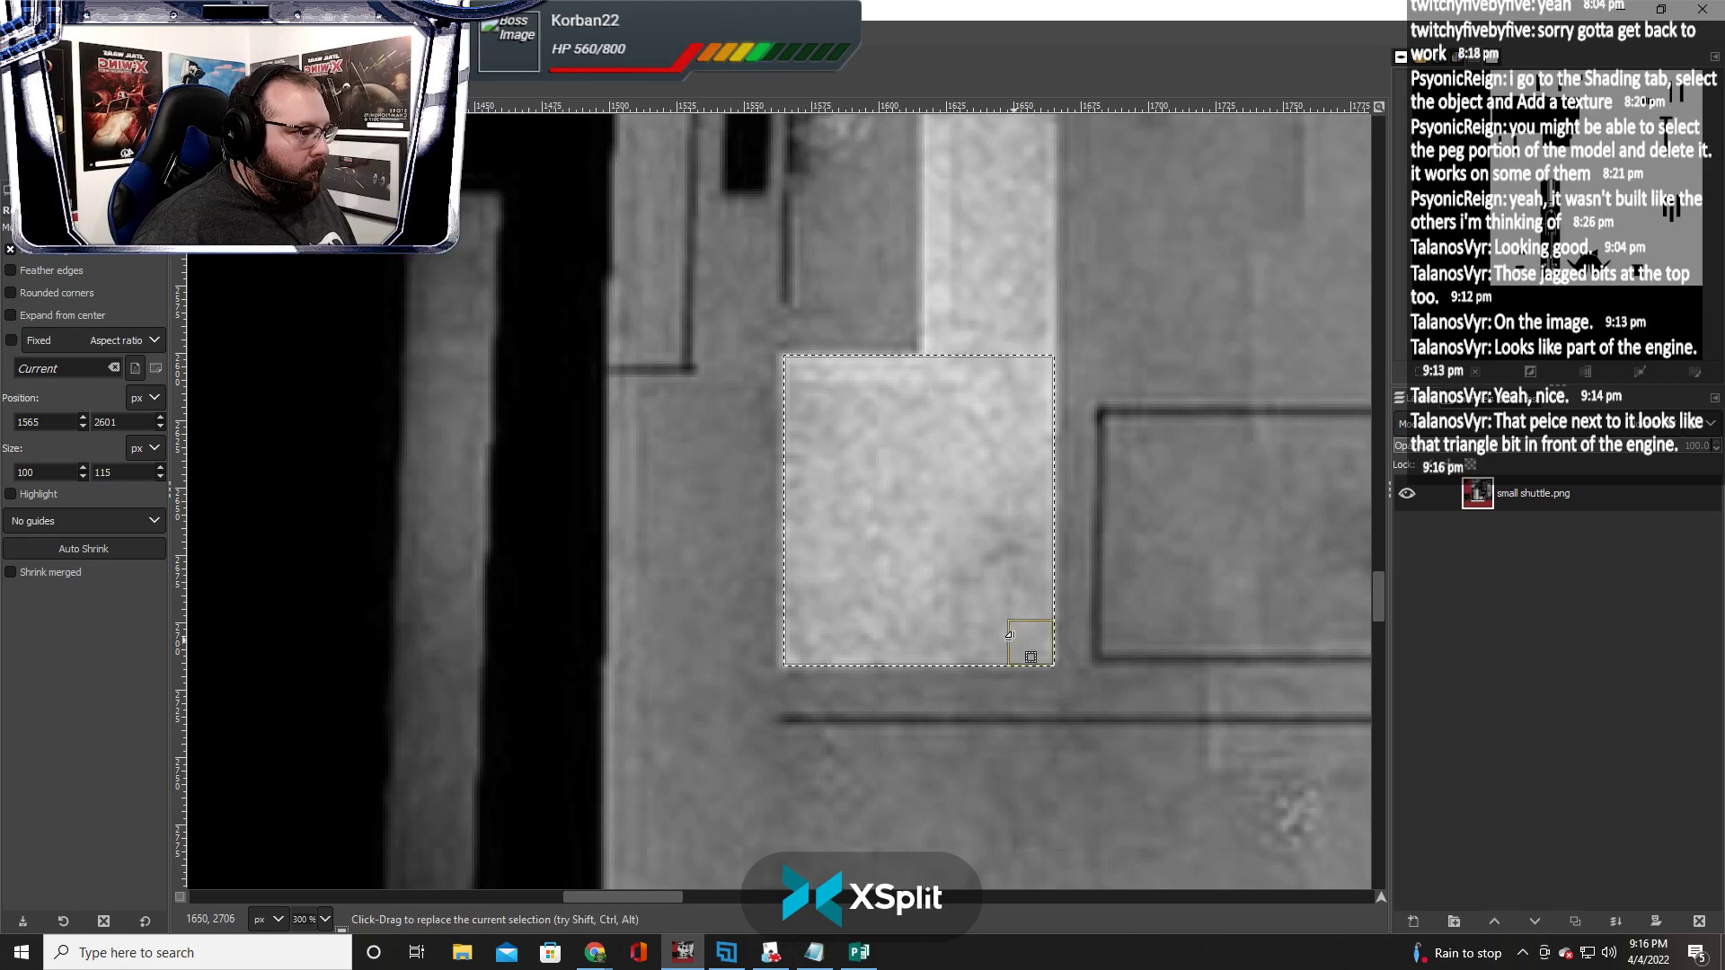
scroll(1024, 652, up, 5)
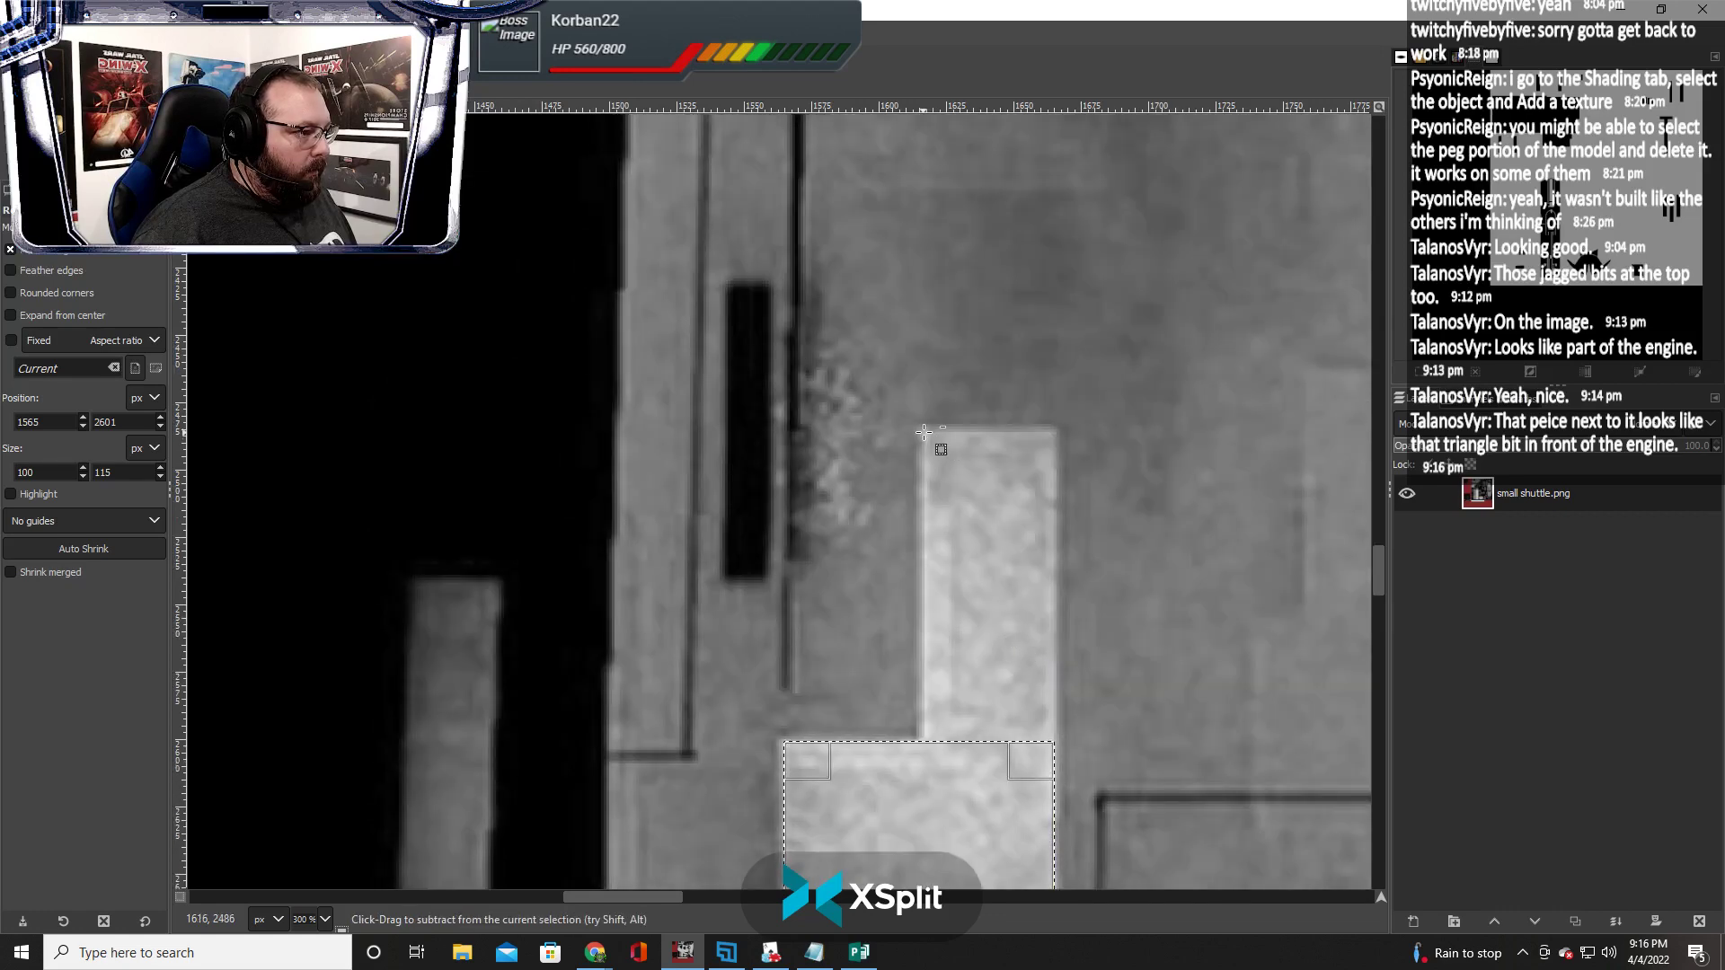
drag(923, 433, 1057, 755)
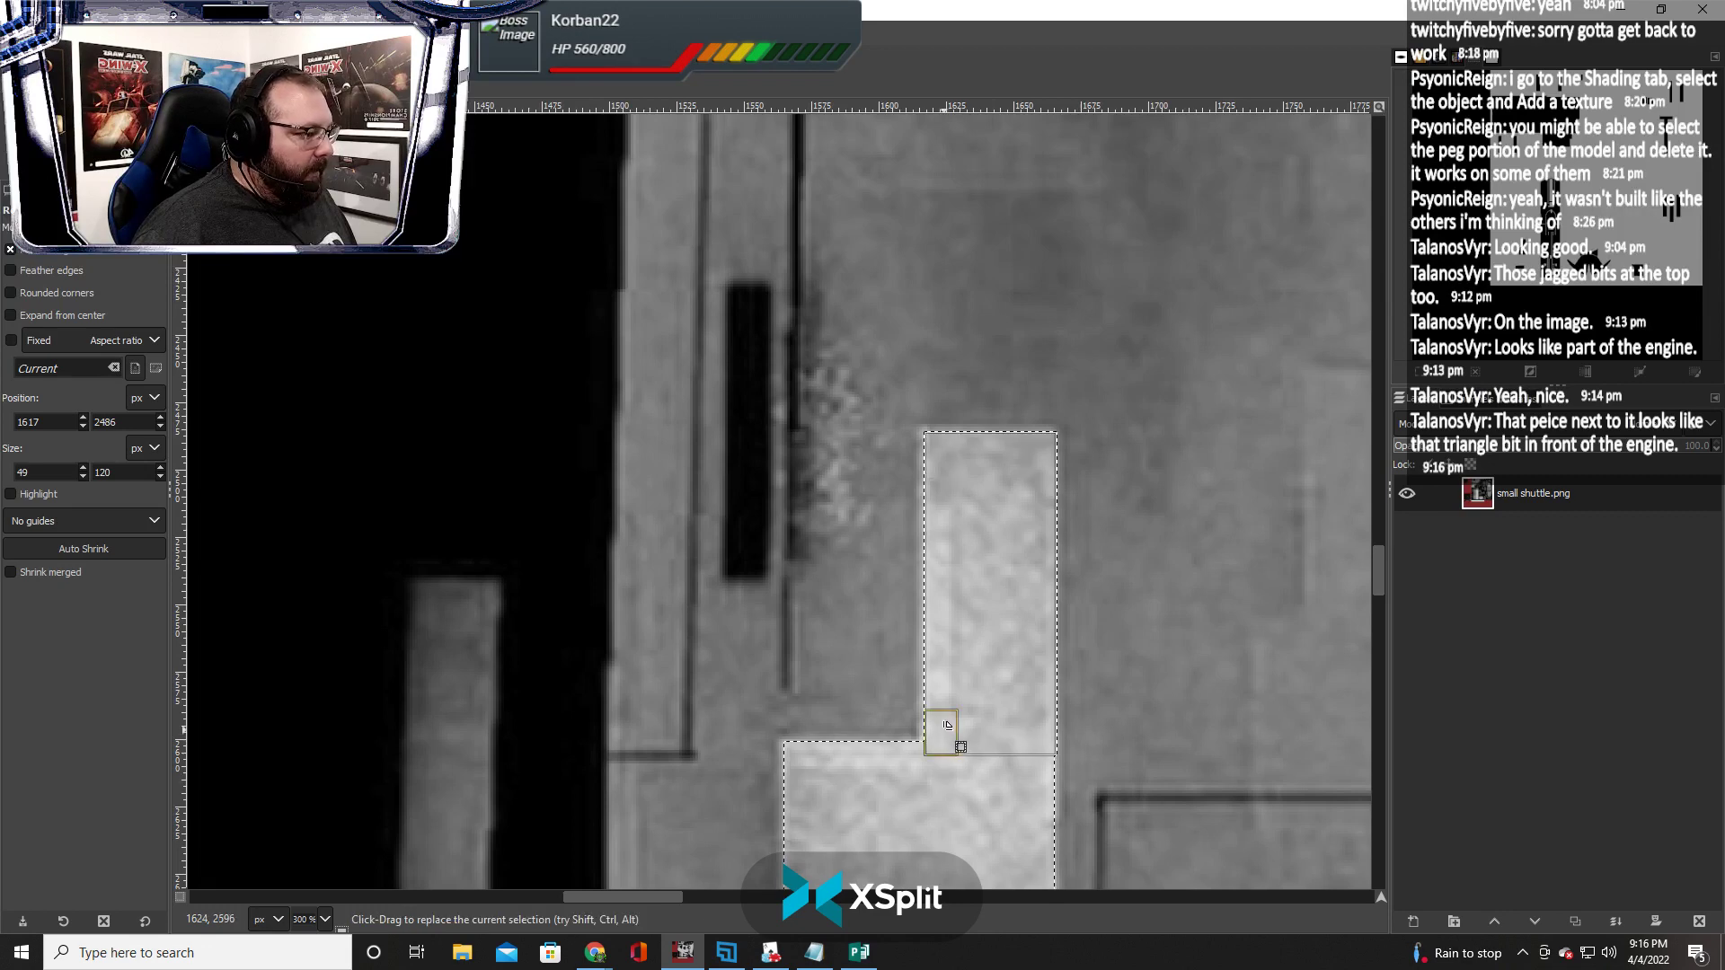
drag(936, 655, 932, 657)
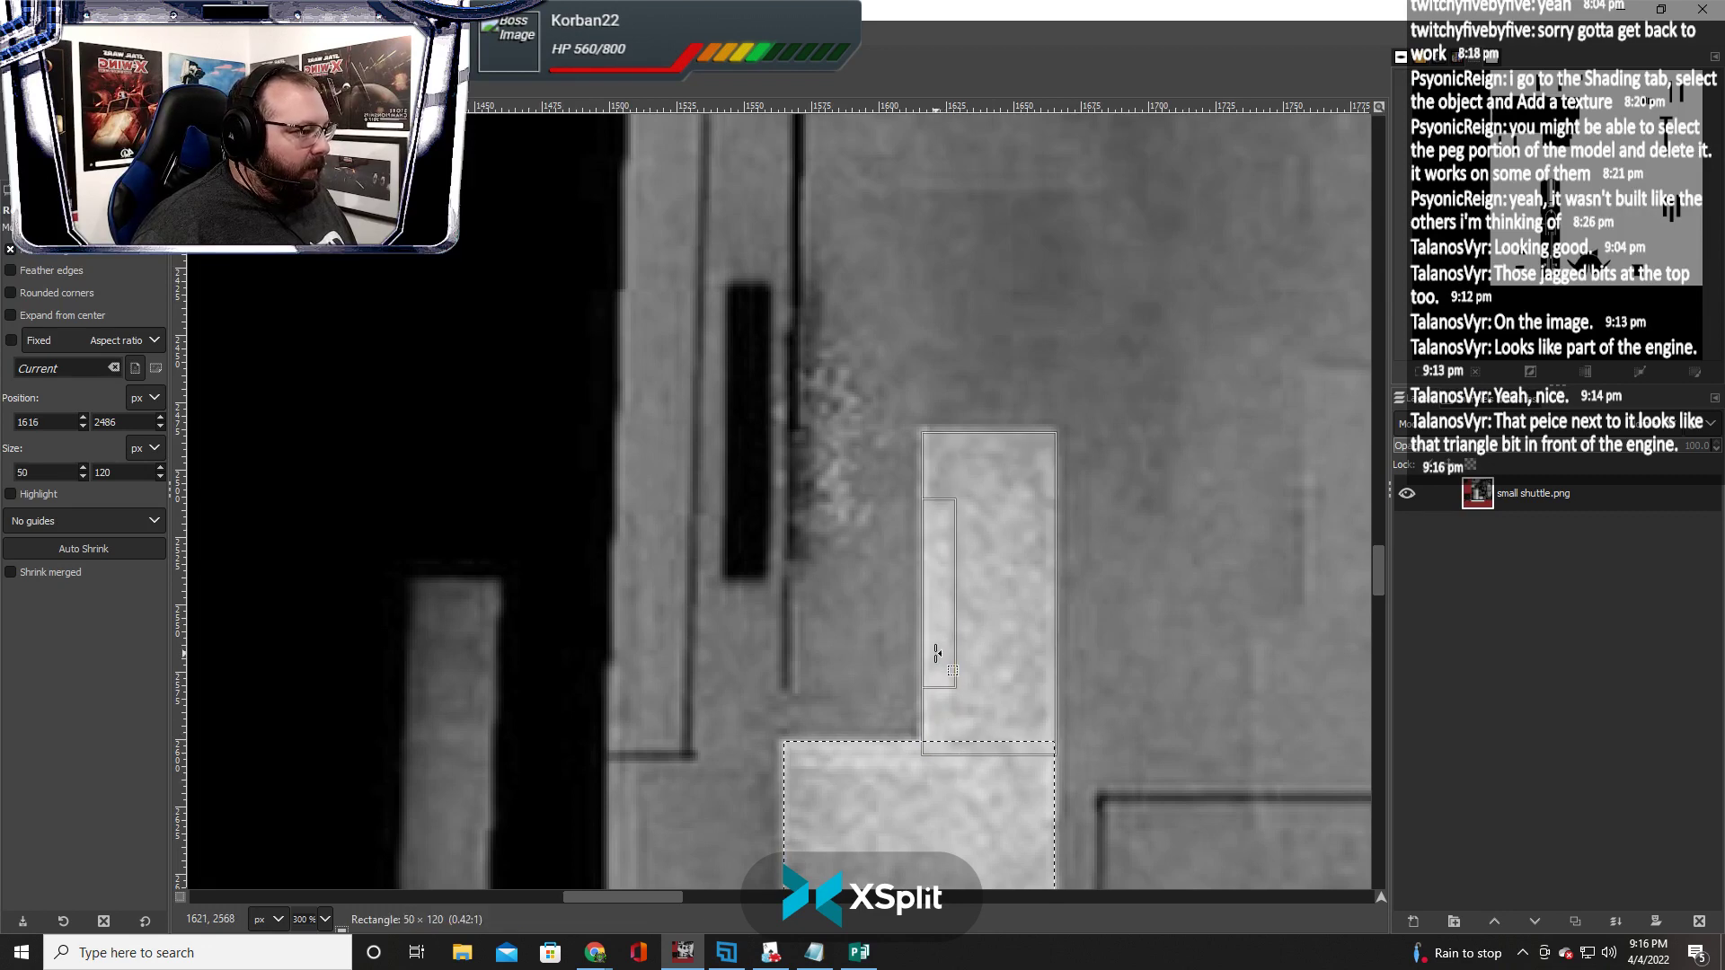
Exclude the two small bright bars near the side hull panel's upper tip with rectangles about 71×30 and 72×29 px
scroll(1007, 746, down, 3)
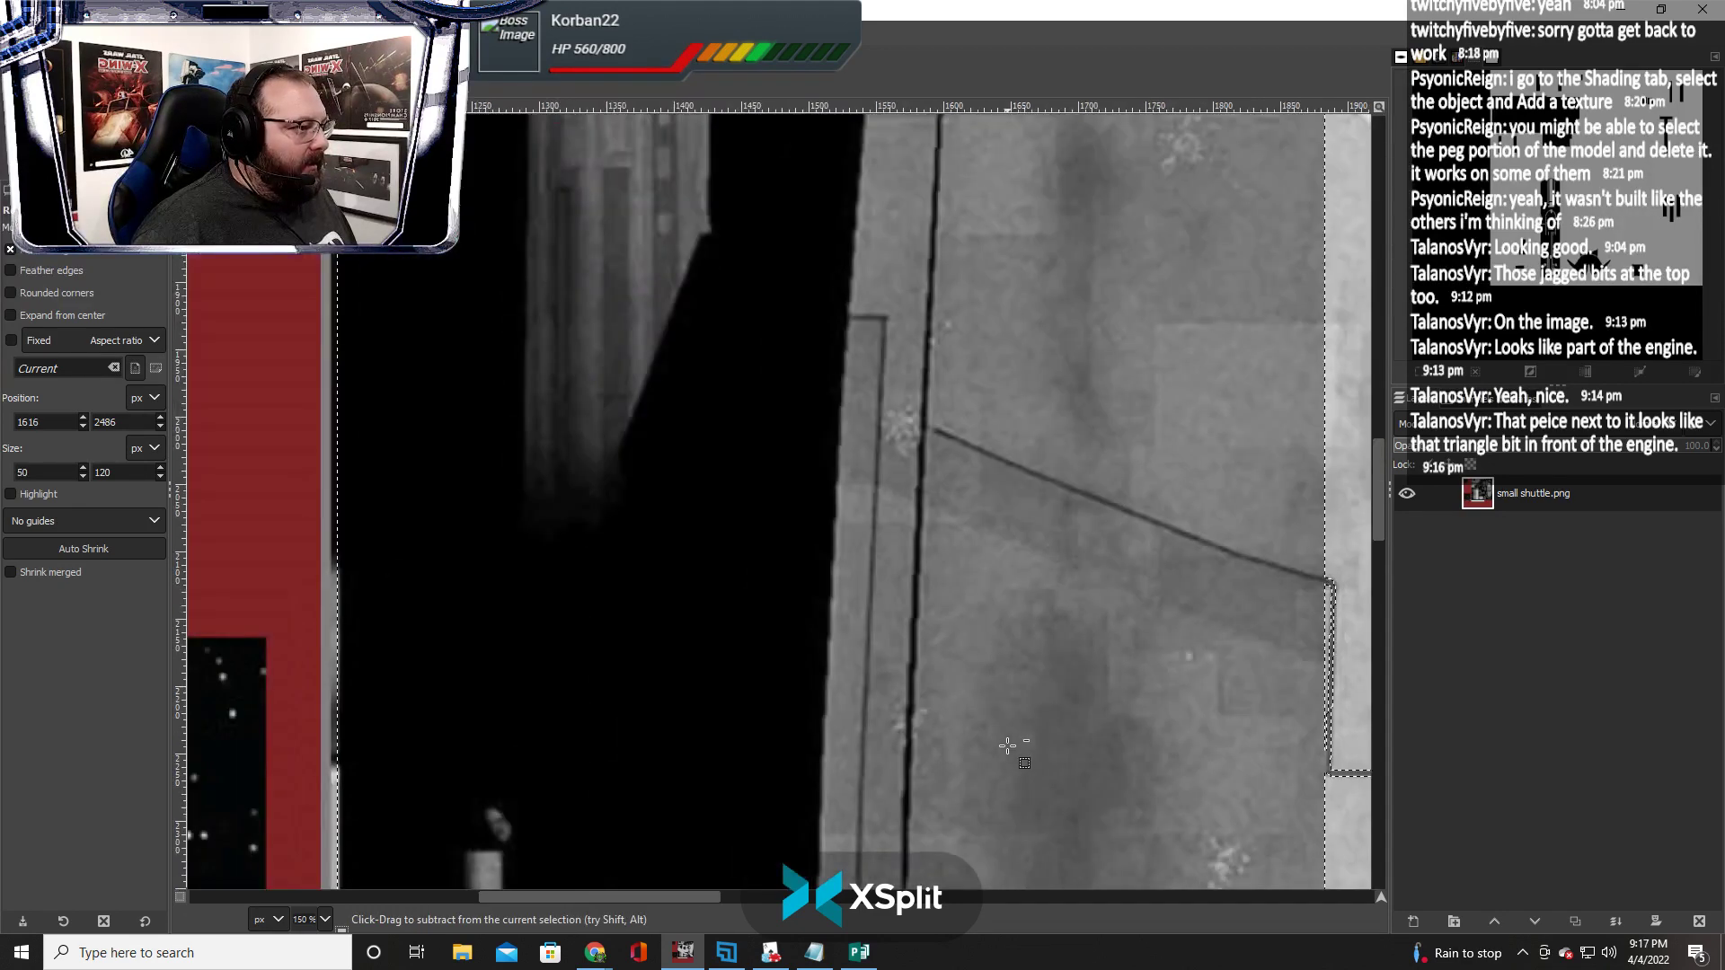
scroll(779, 721, up, 2)
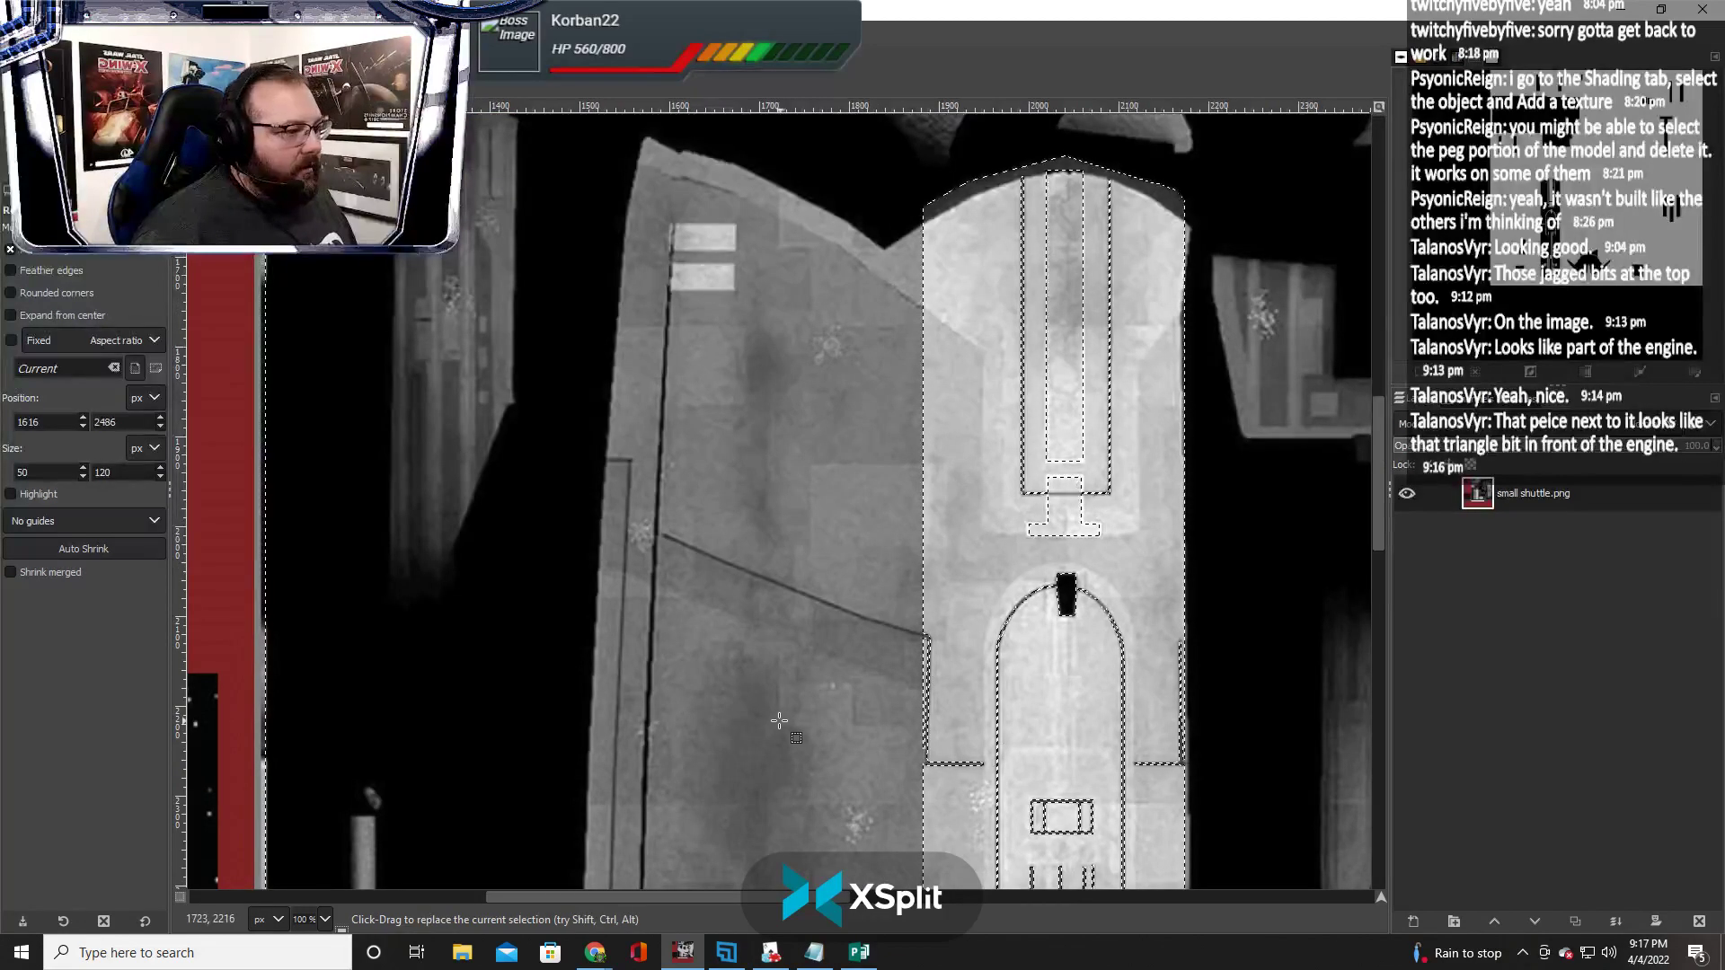
scroll(779, 720, up, 5)
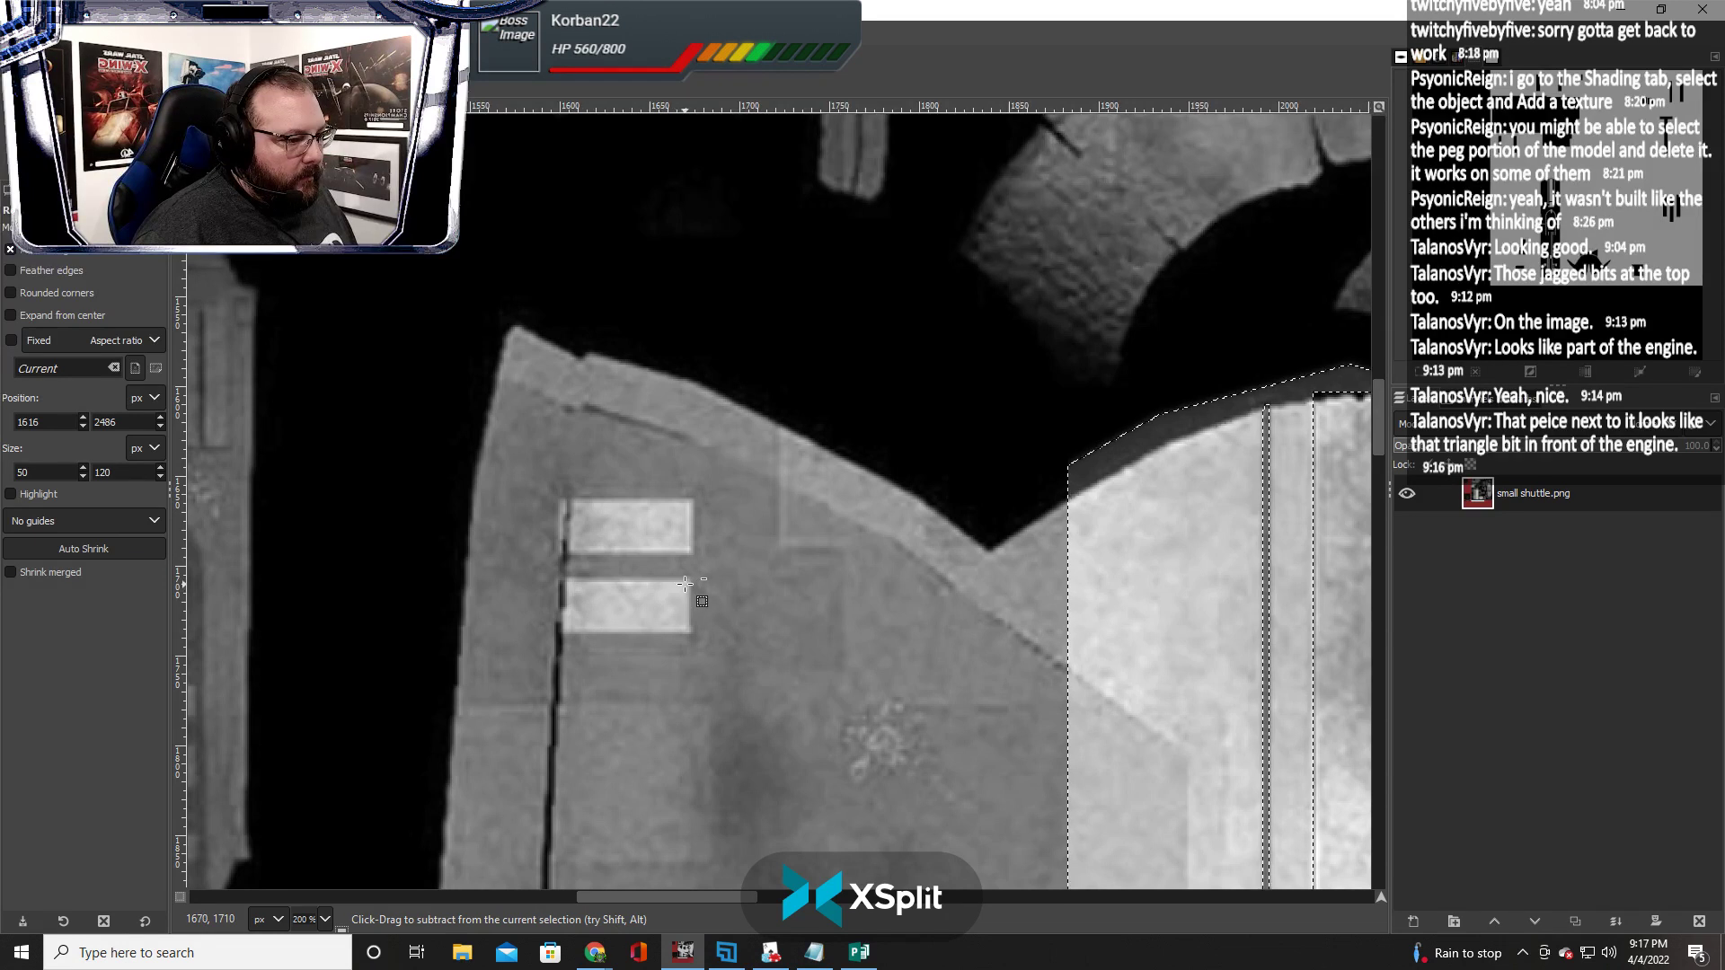
drag(688, 582, 563, 630)
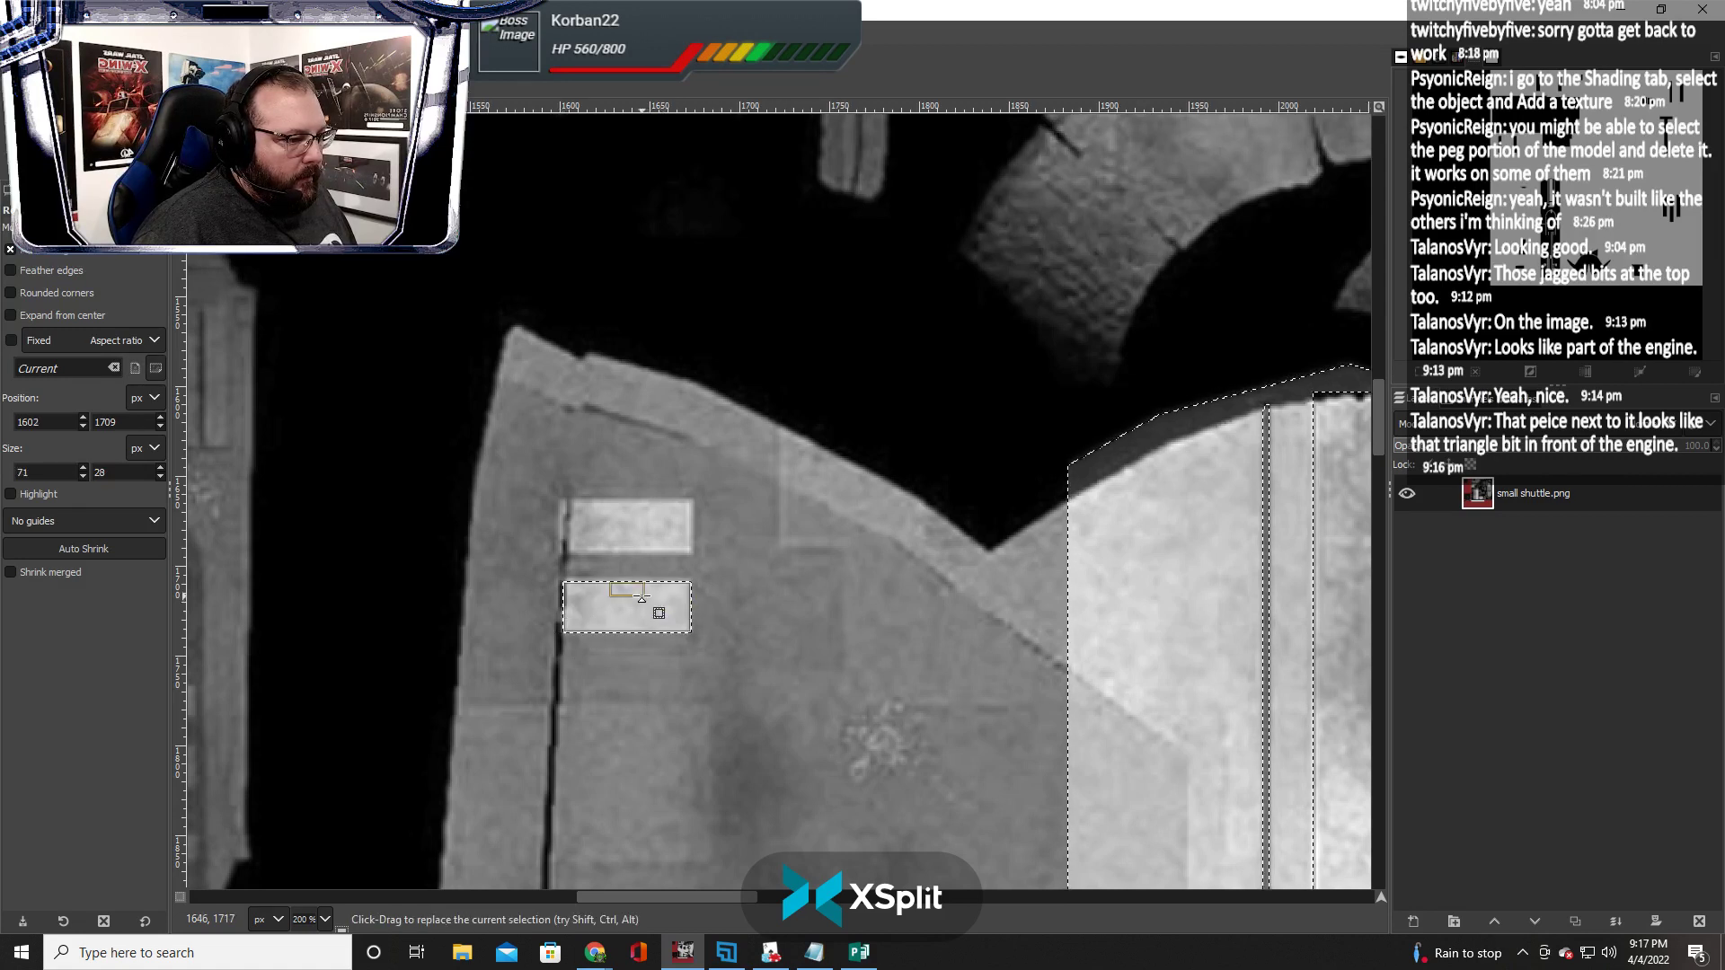
drag(631, 591, 630, 590)
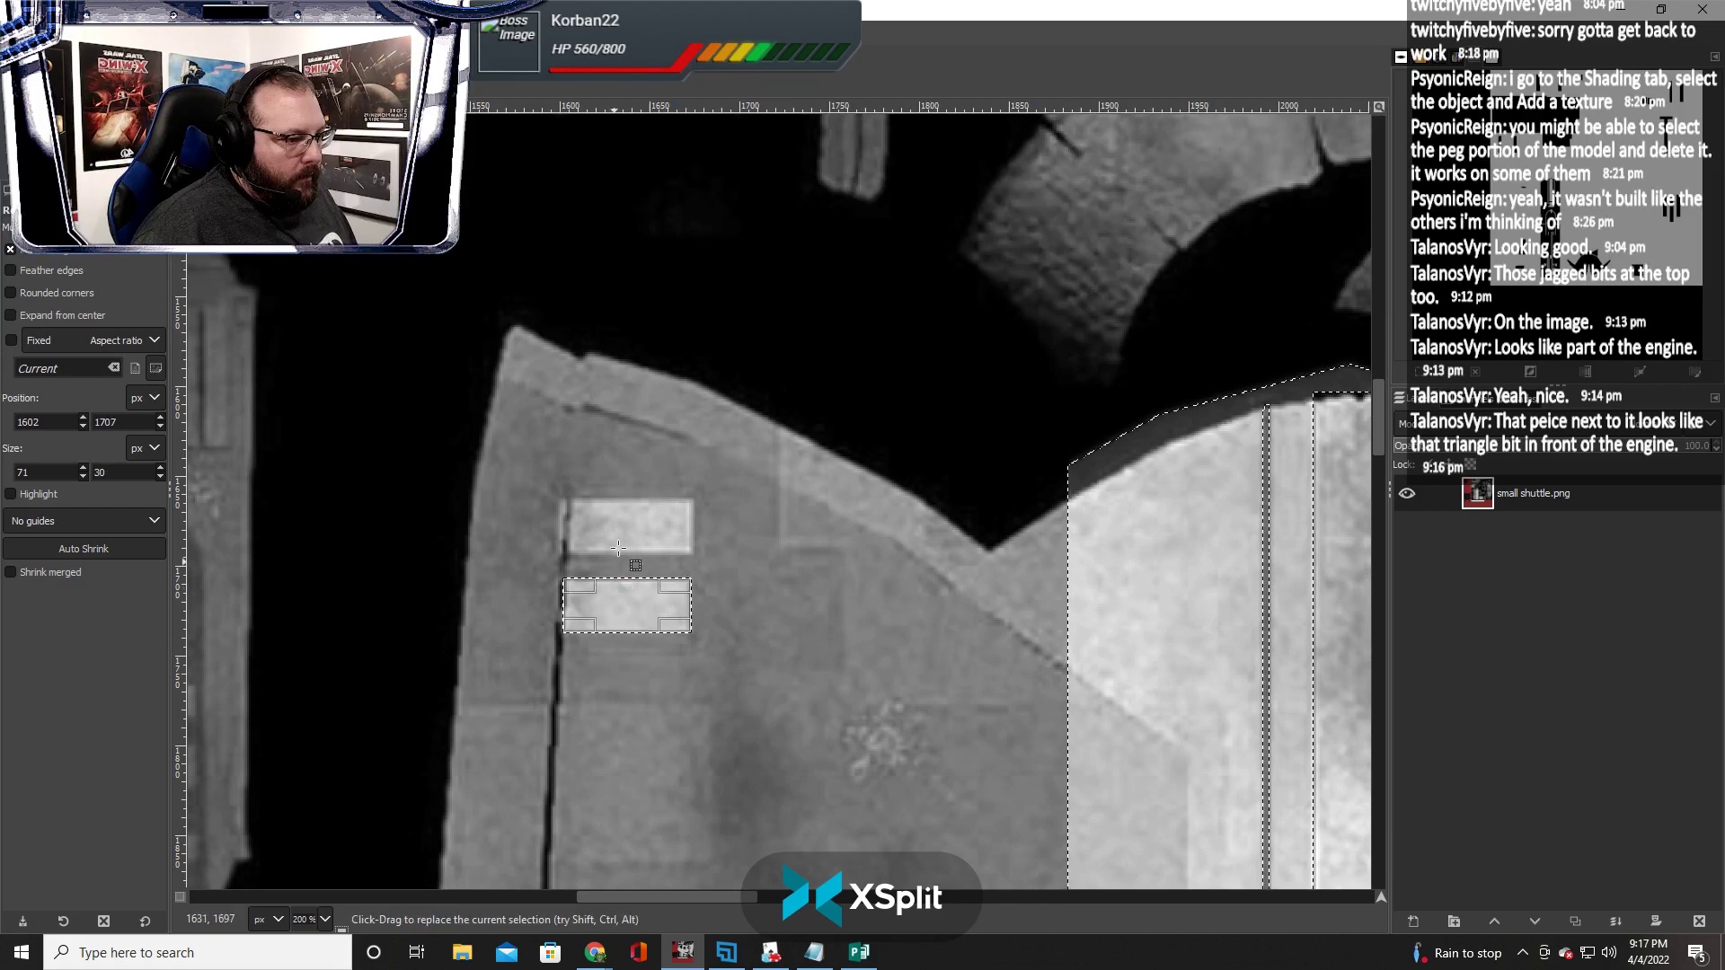
drag(691, 501, 558, 547)
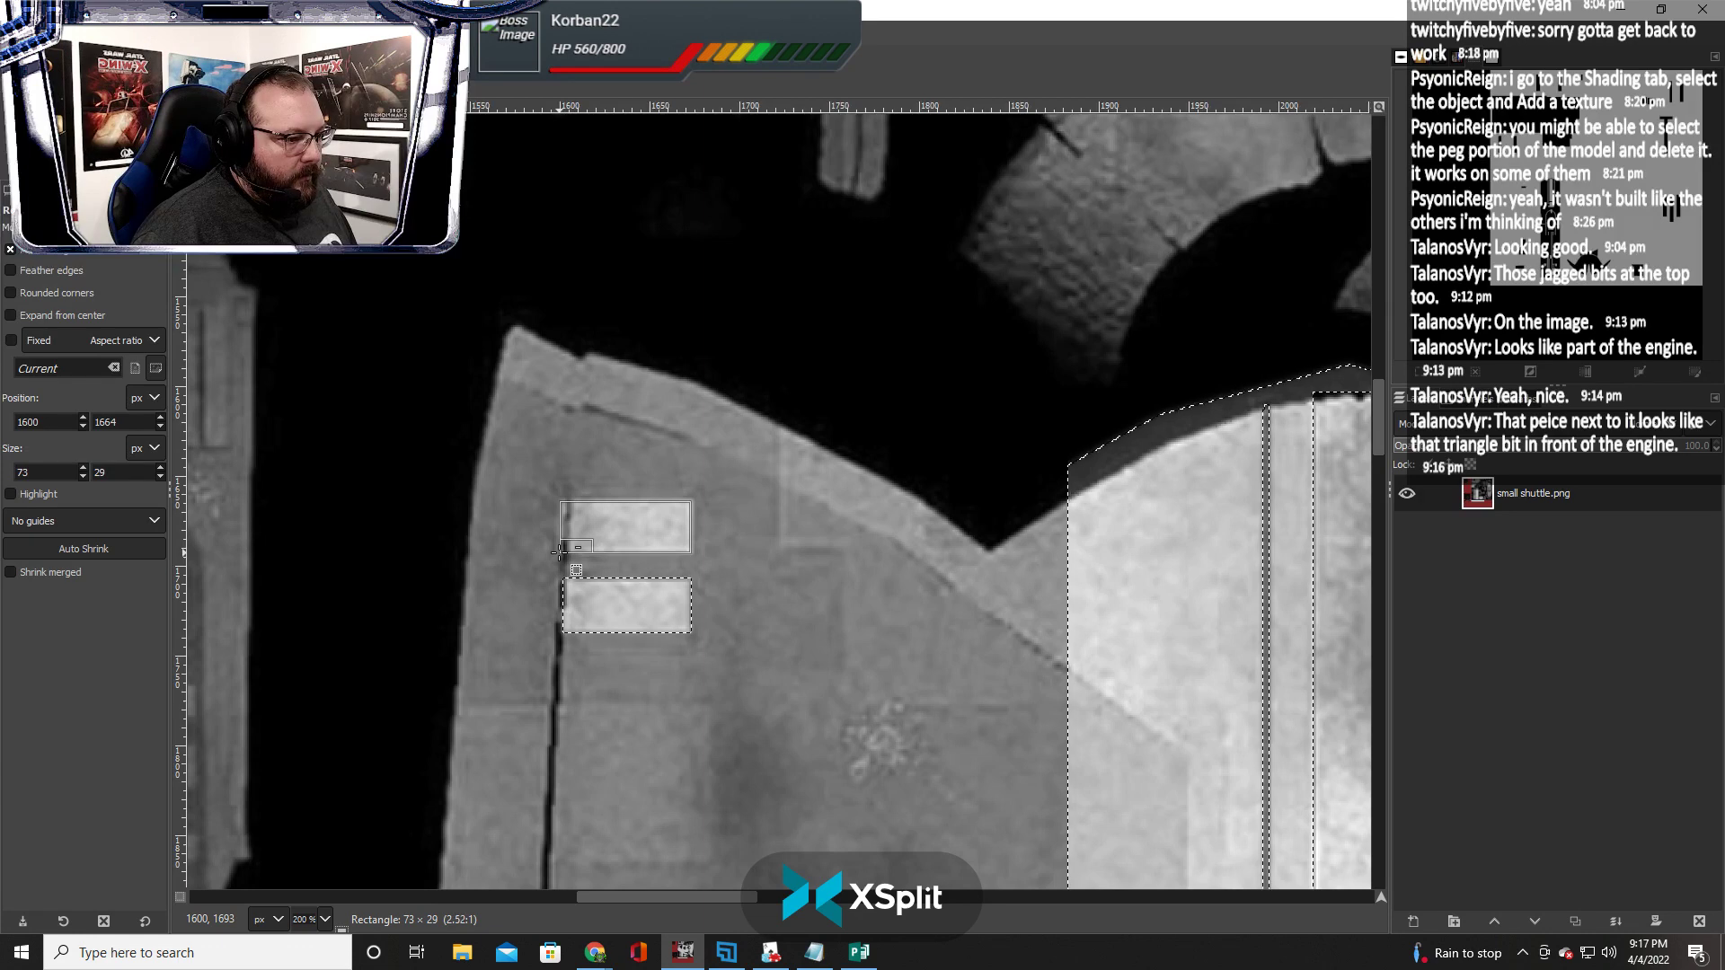
drag(558, 550, 561, 550)
scroll(659, 616, up, 3)
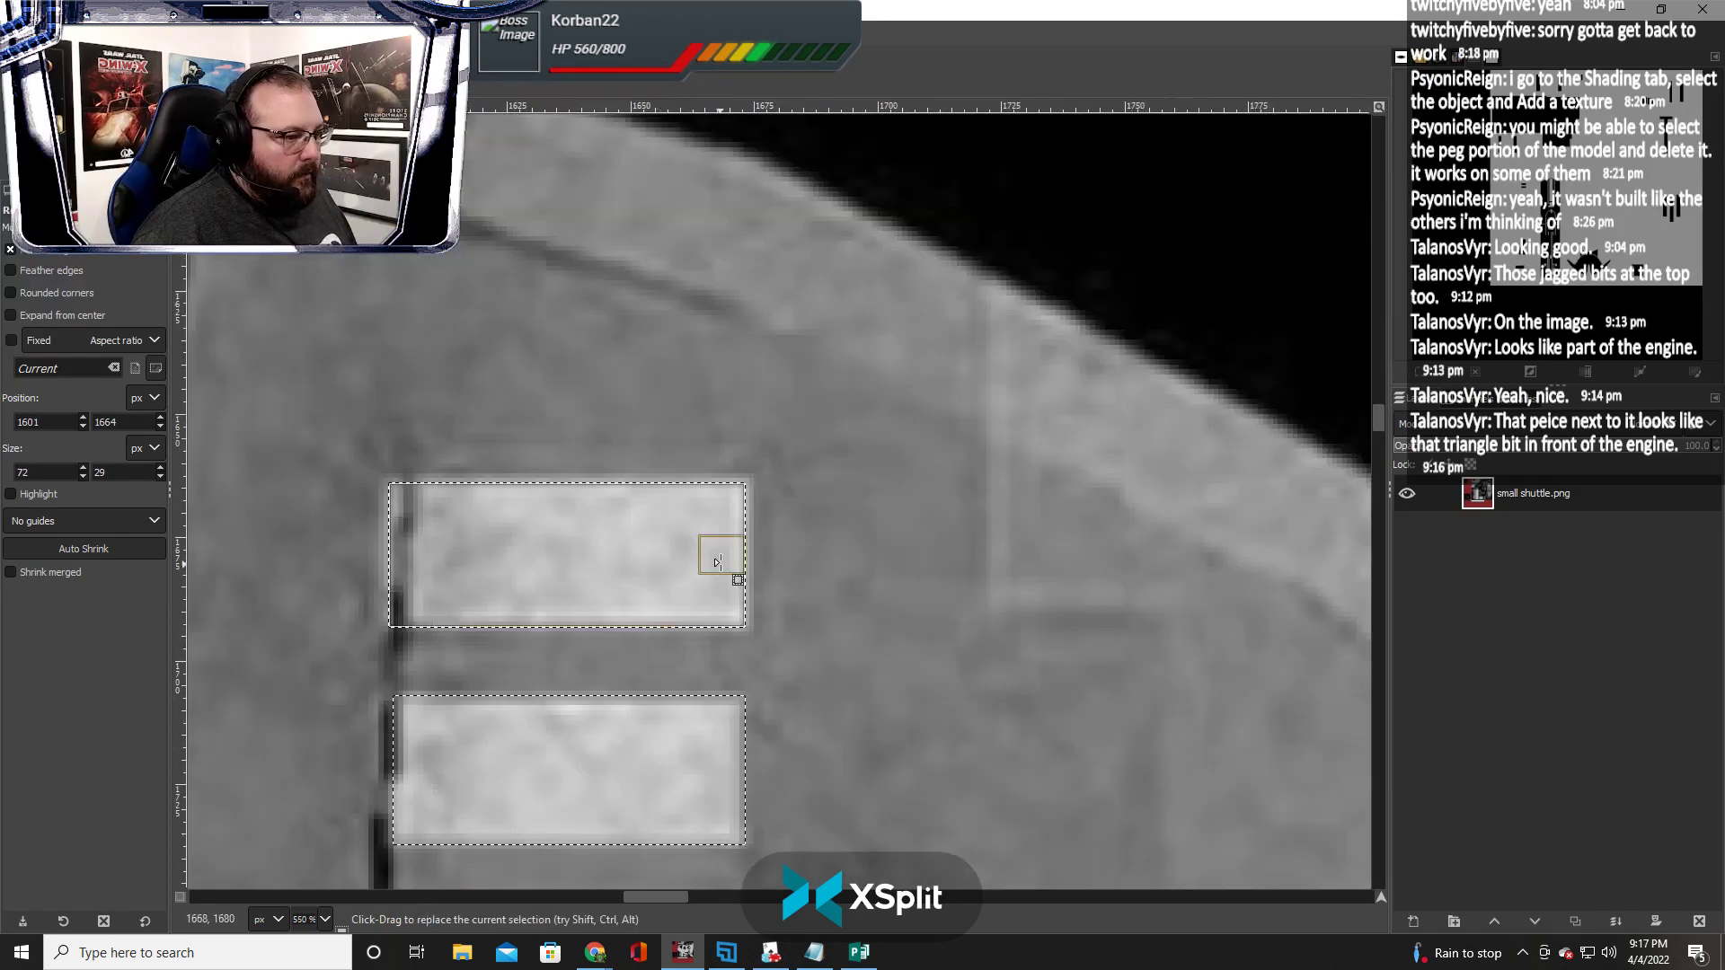
drag(714, 551, 715, 552)
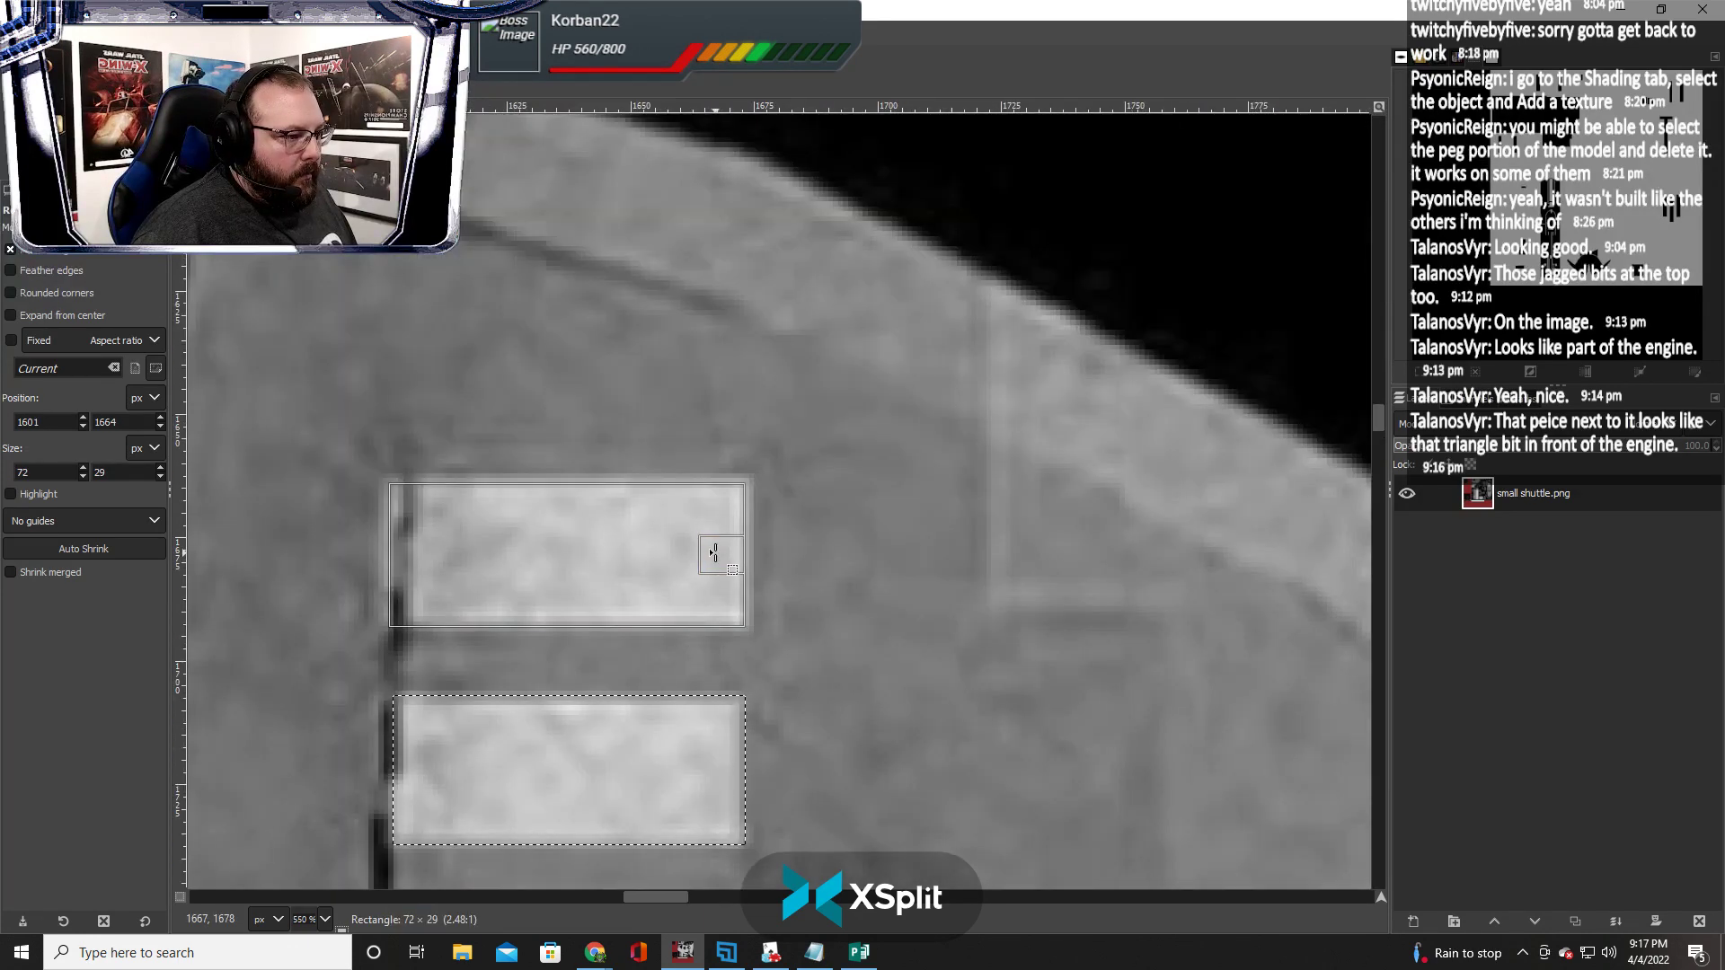
scroll(711, 552, down, 8)
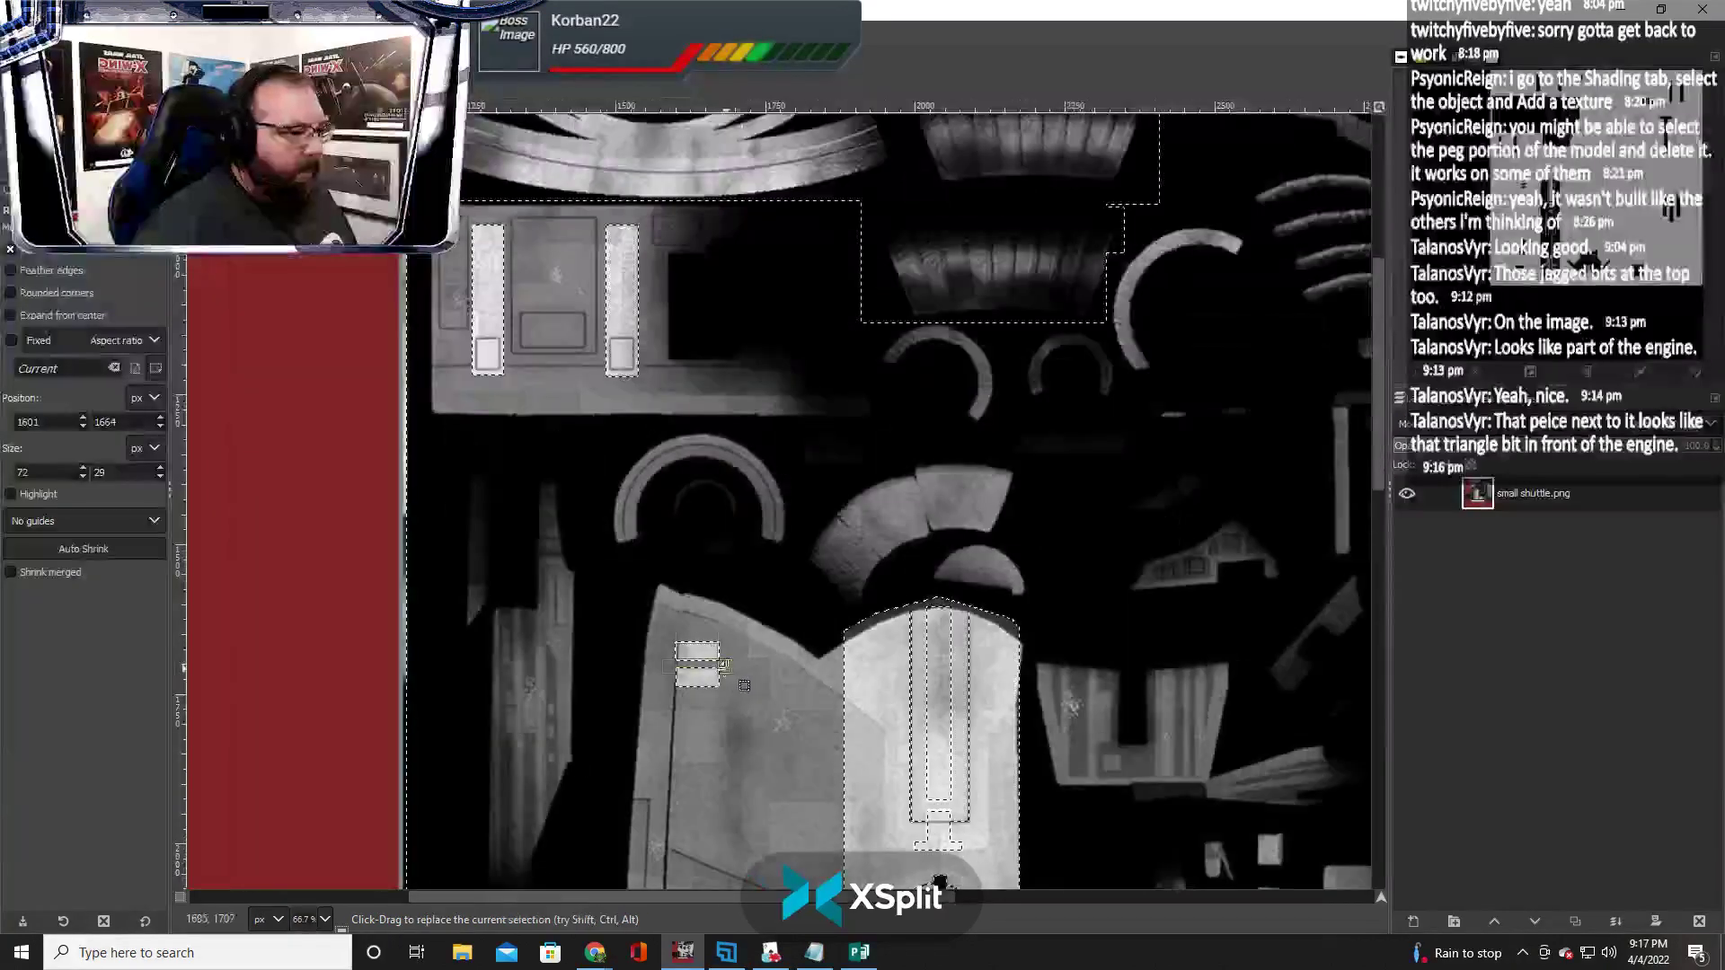
Examine the whole shuttle texture for bright bars, stripes and engine details that still need excluding from the selection
scroll(750, 683, down, 3)
scroll(751, 682, up, 8)
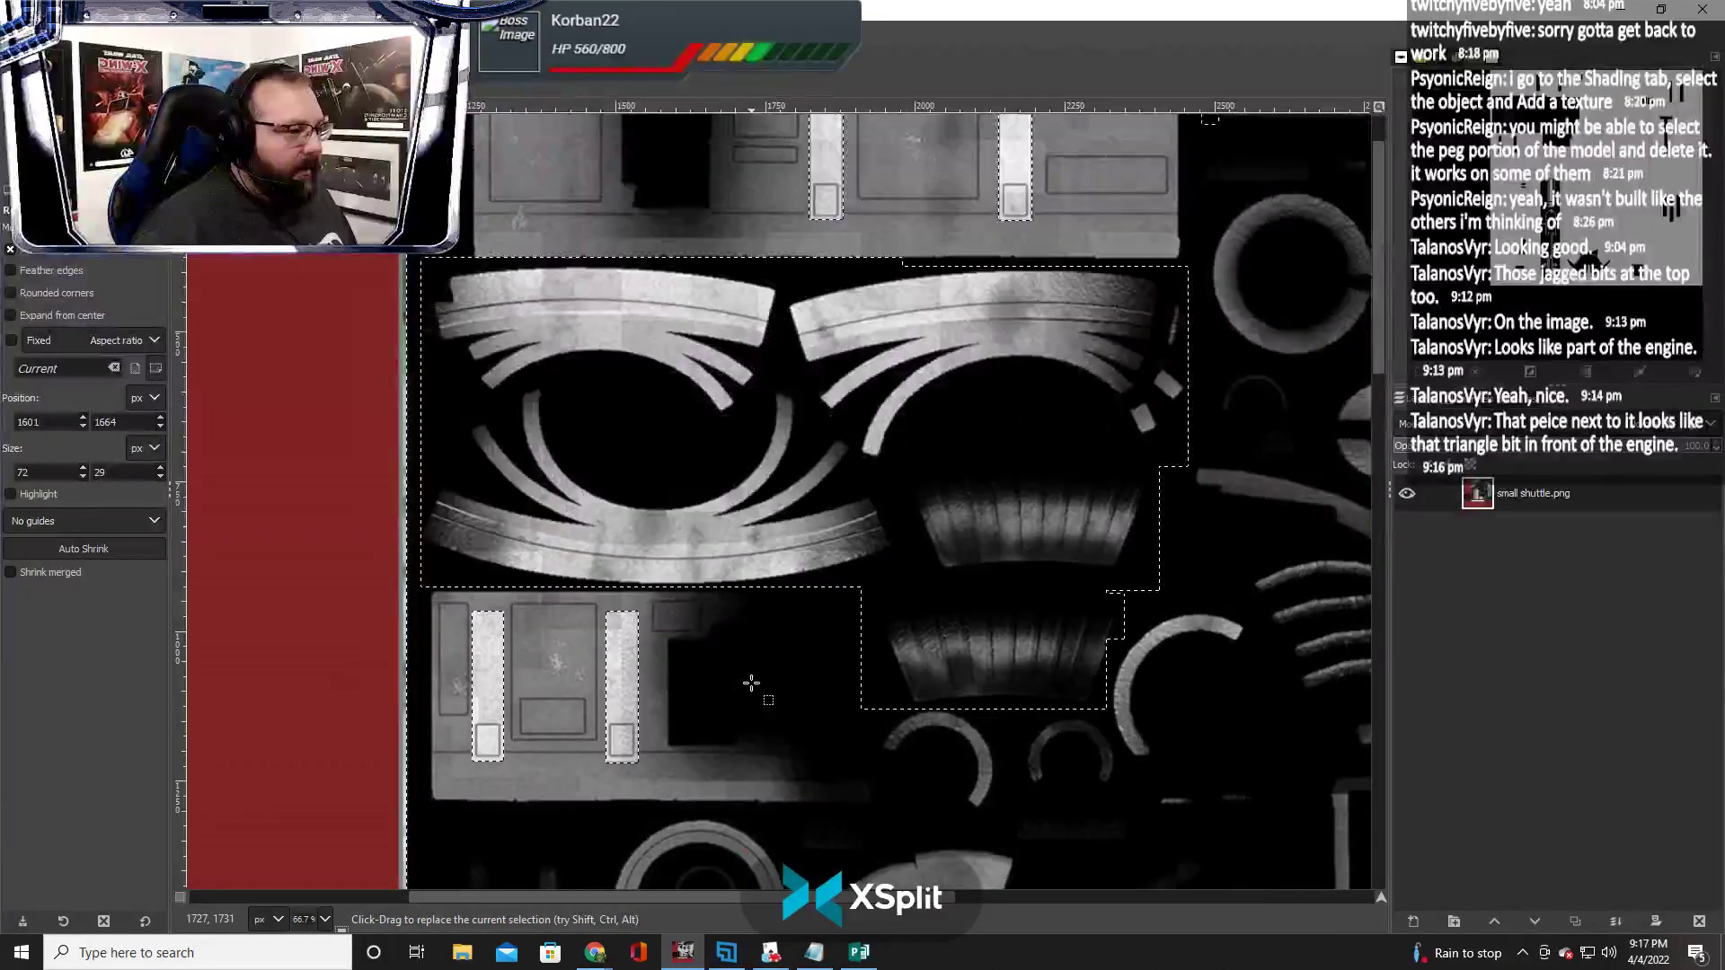
scroll(751, 682, down, 2)
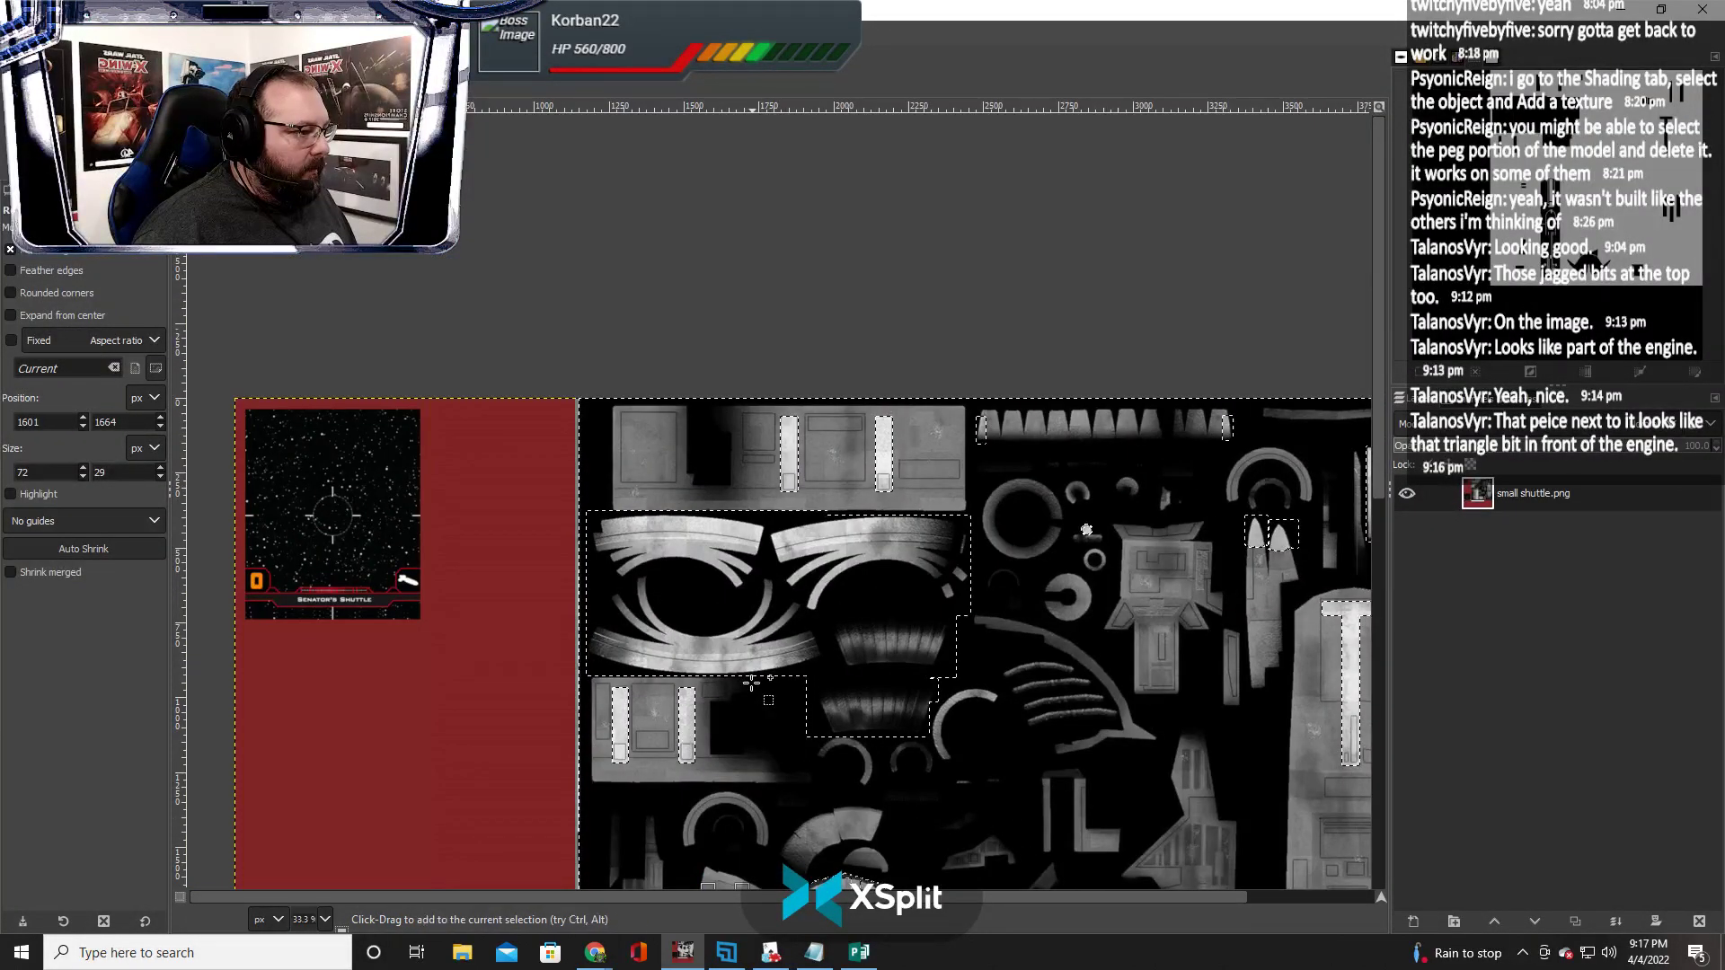
scroll(751, 683, right, 2)
scroll(751, 683, down, 10)
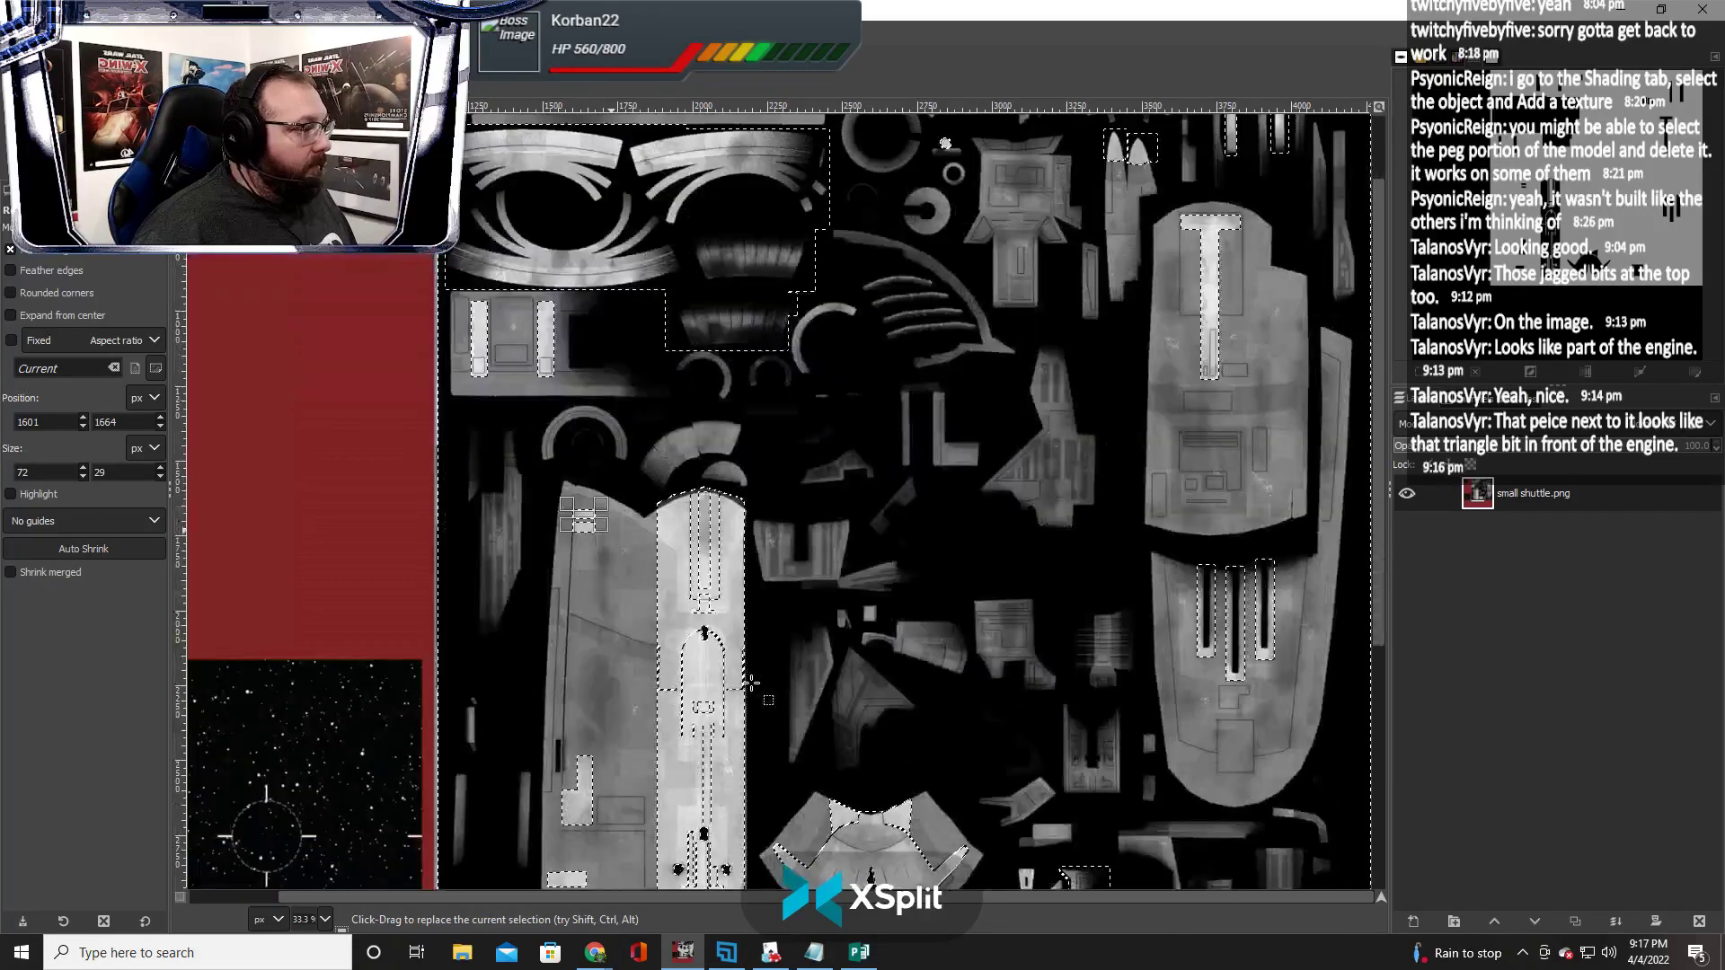
scroll(751, 682, up, 5)
scroll(751, 683, down, 2)
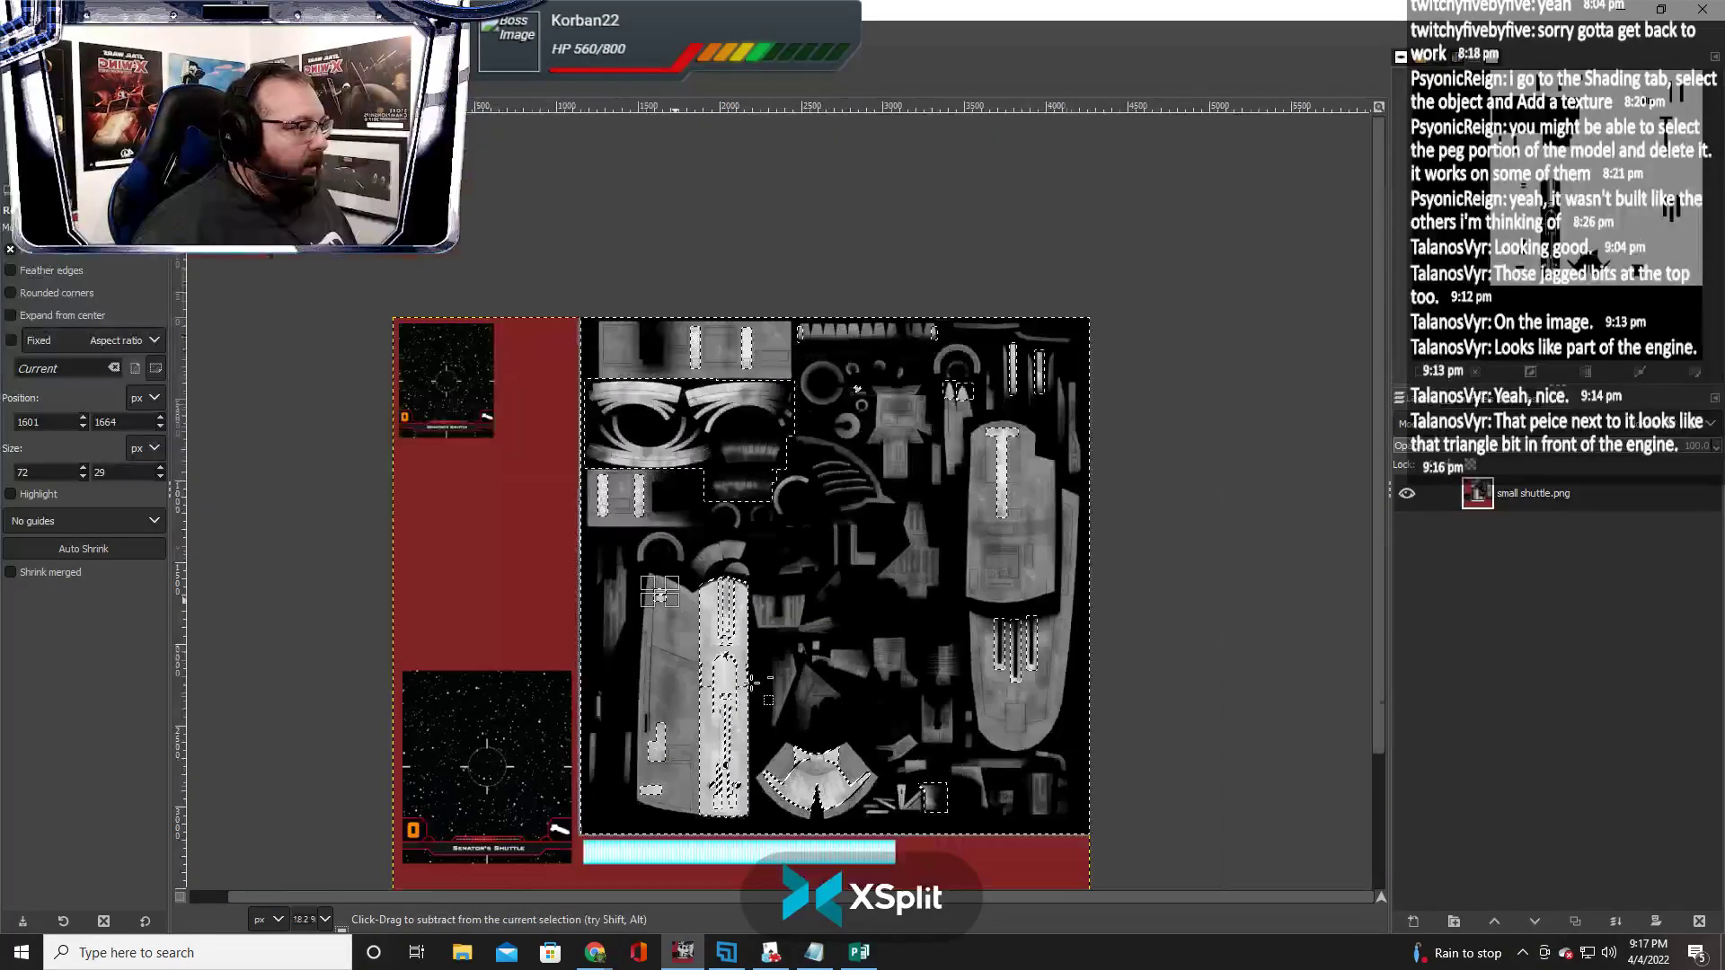
scroll(751, 683, up, 1)
scroll(751, 682, down, 3)
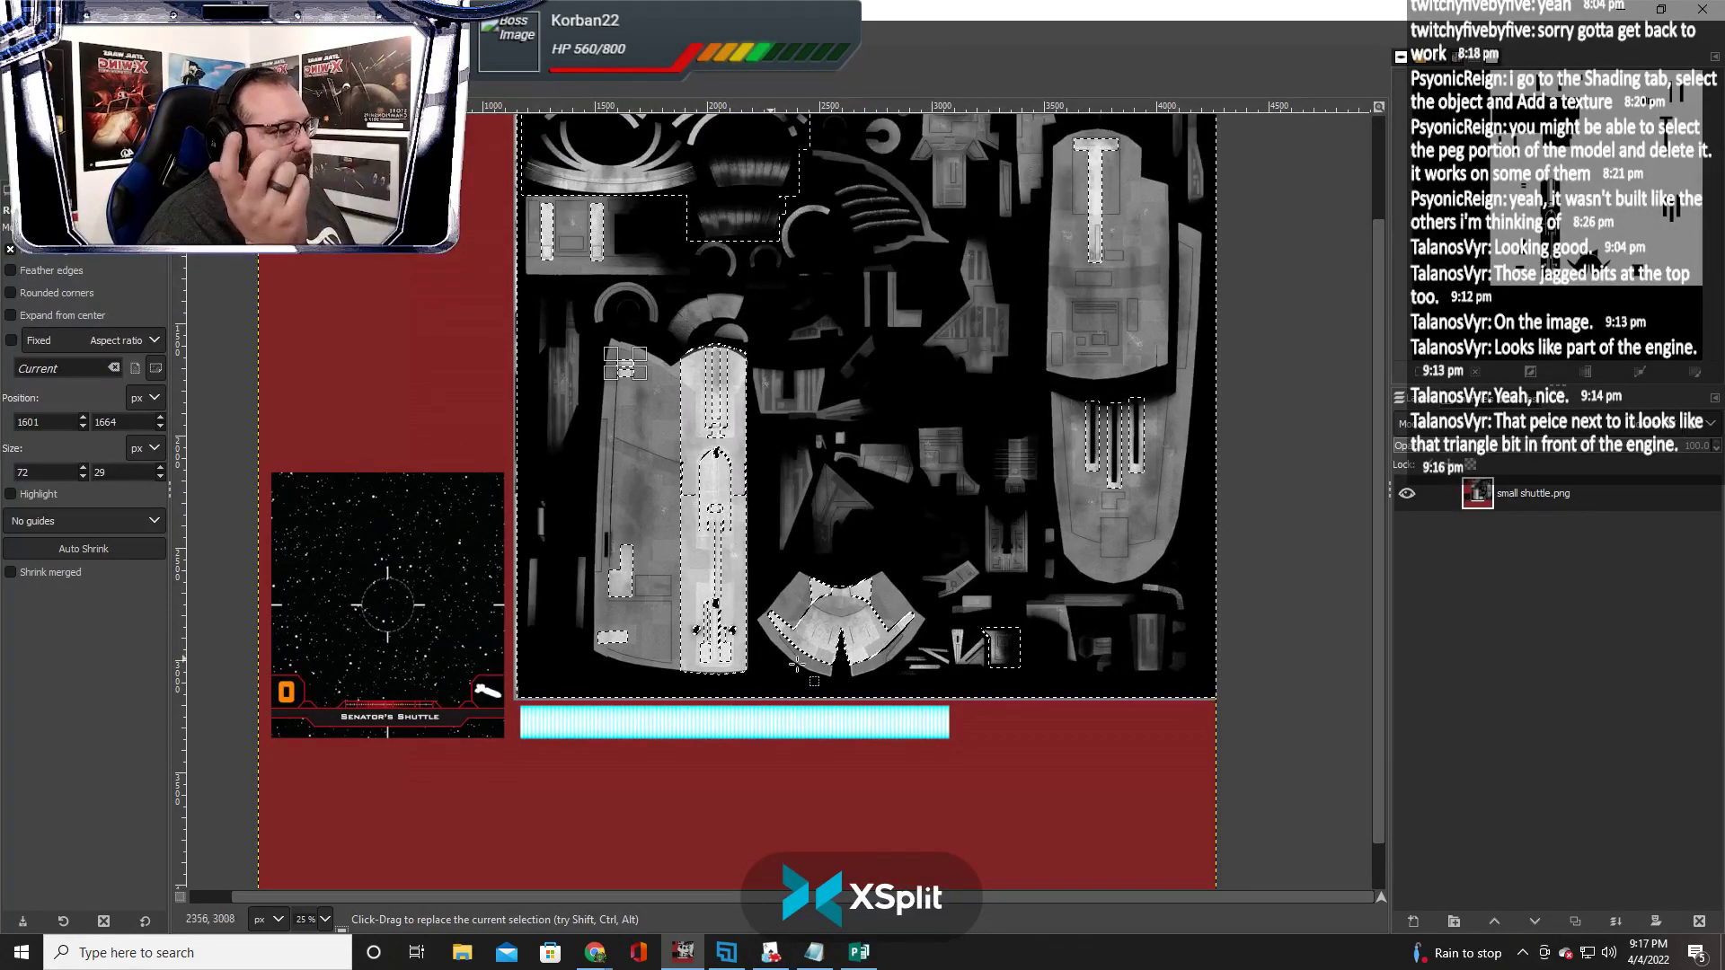
scroll(964, 691, up, 2)
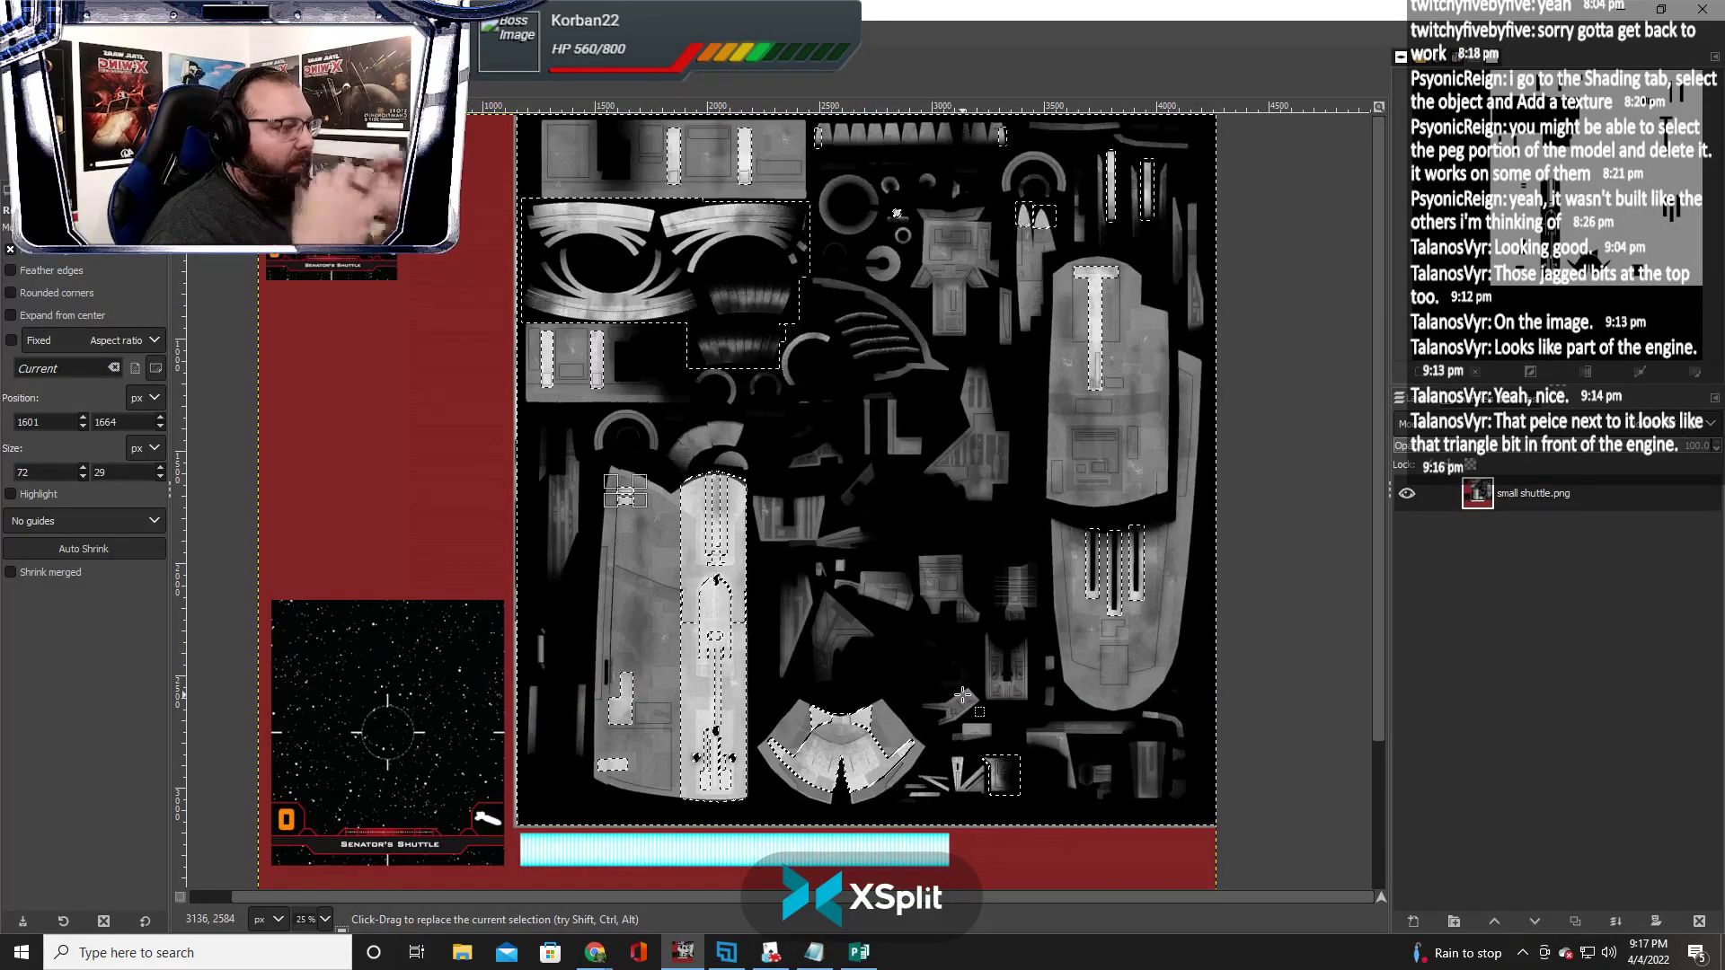
Switch to Tabletop Simulator and compare the red shuttle's side hull markings with the texture selection in GIMP
key(alt+Tab)
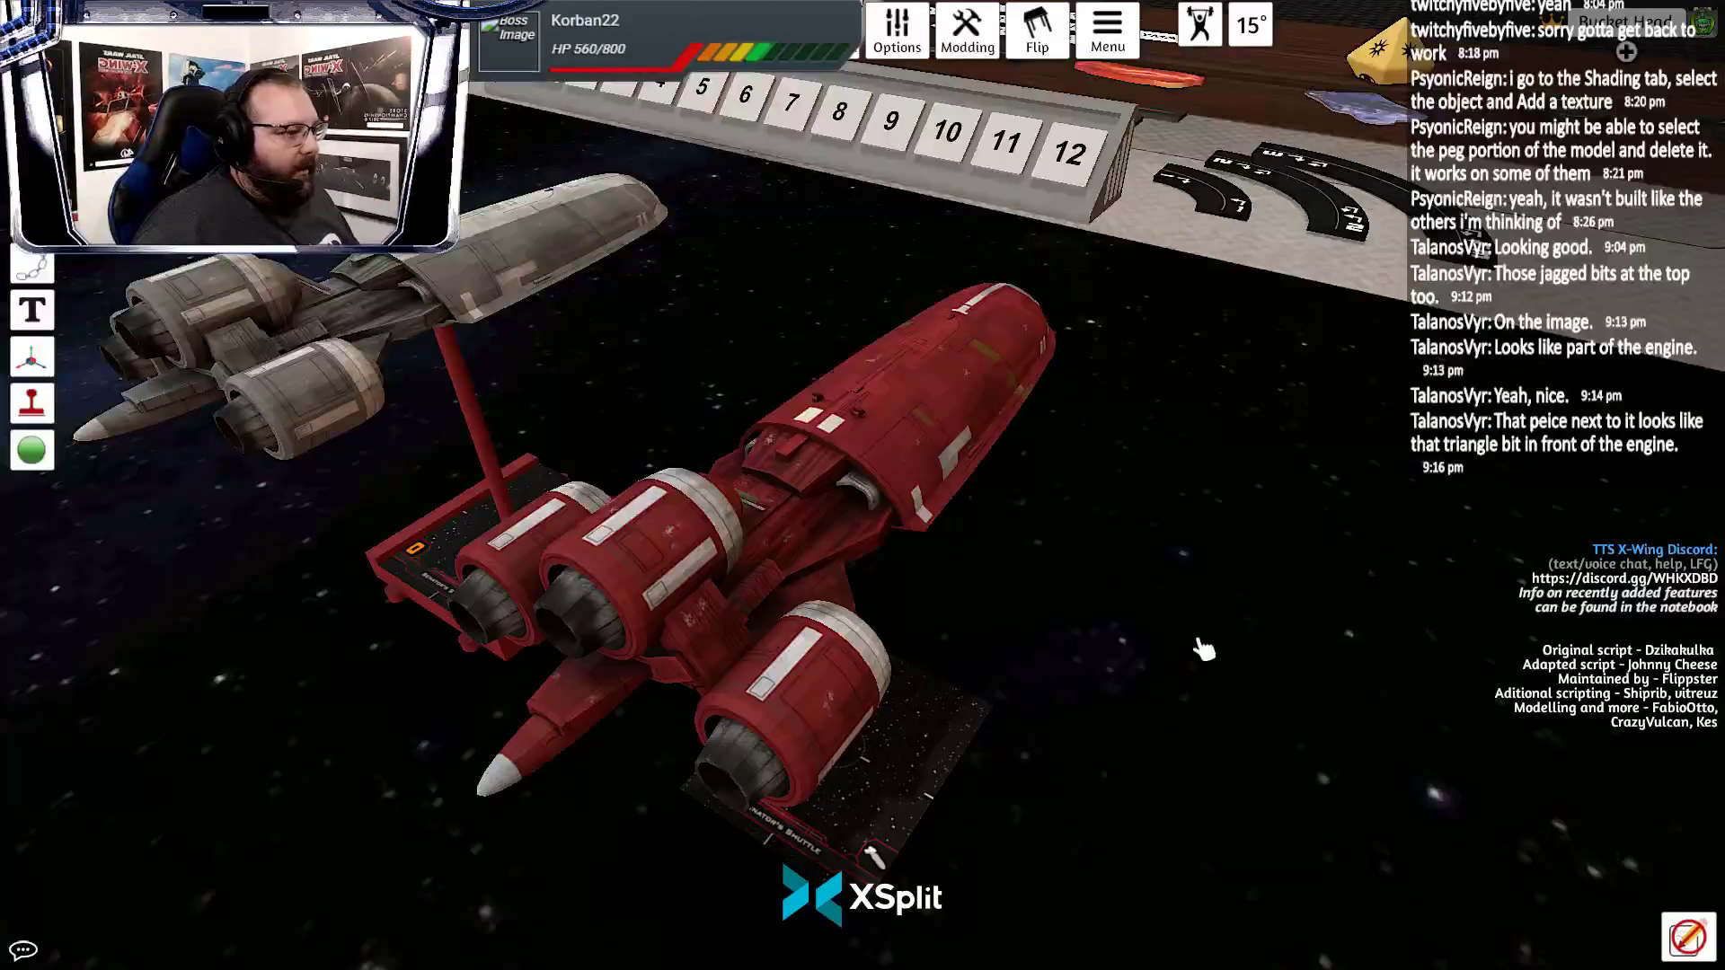
drag(1199, 647, 1034, 609)
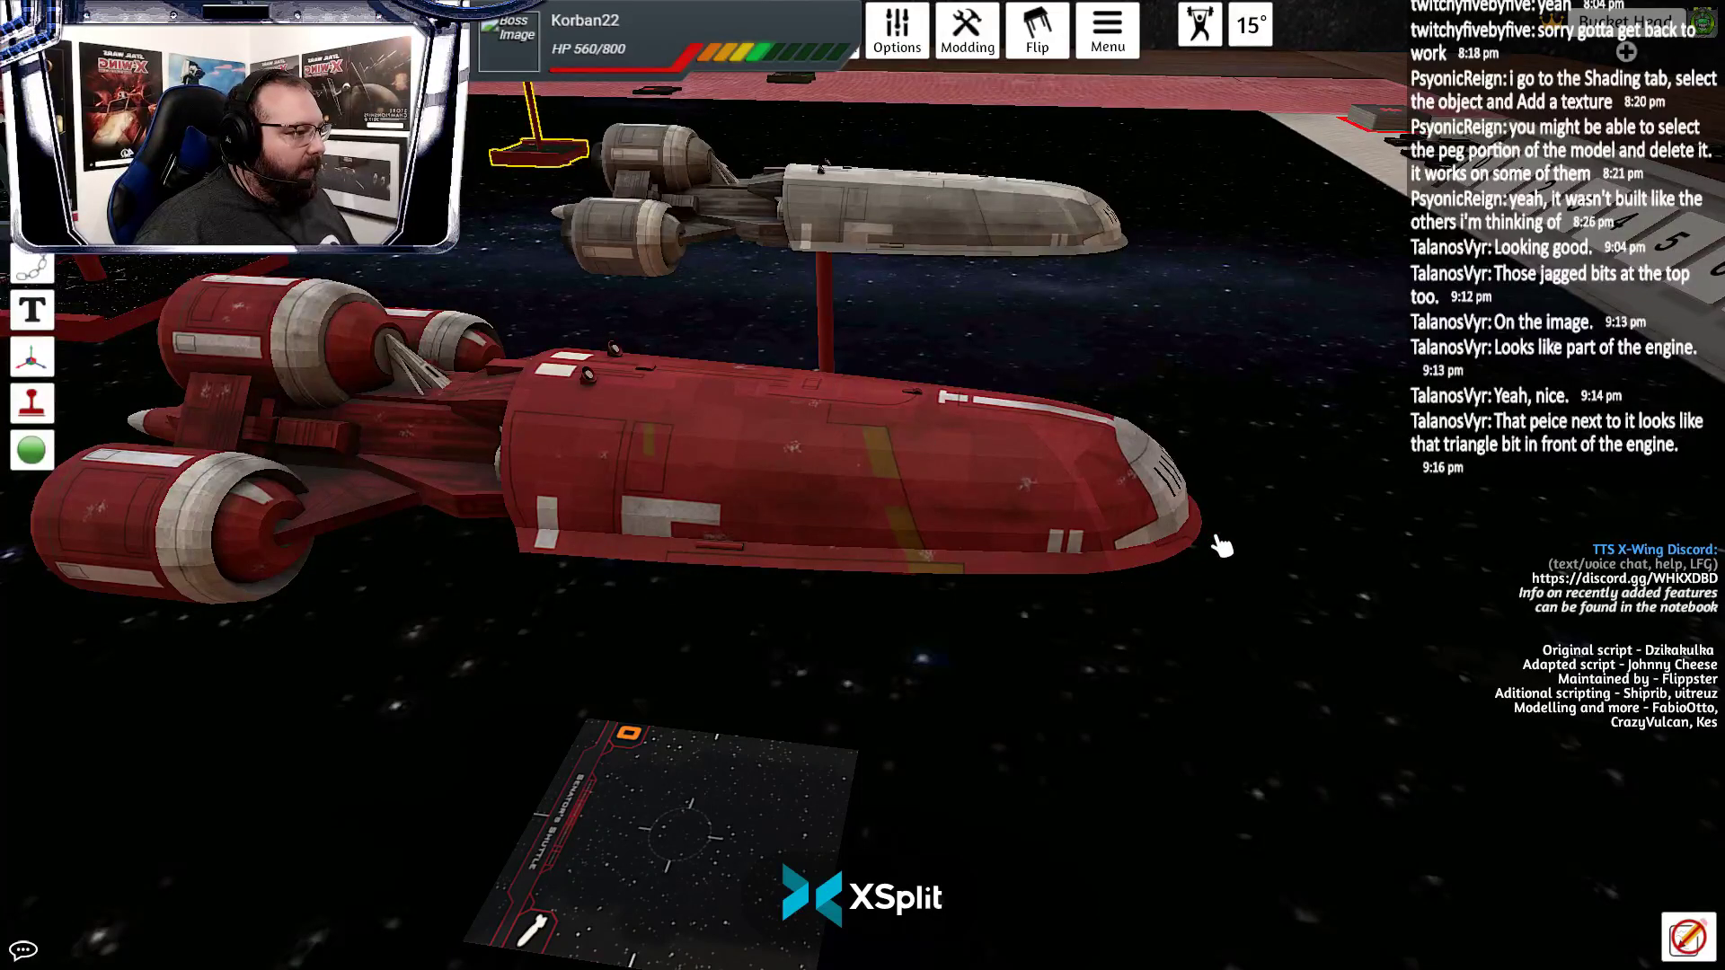
scroll(1128, 651, up, 2)
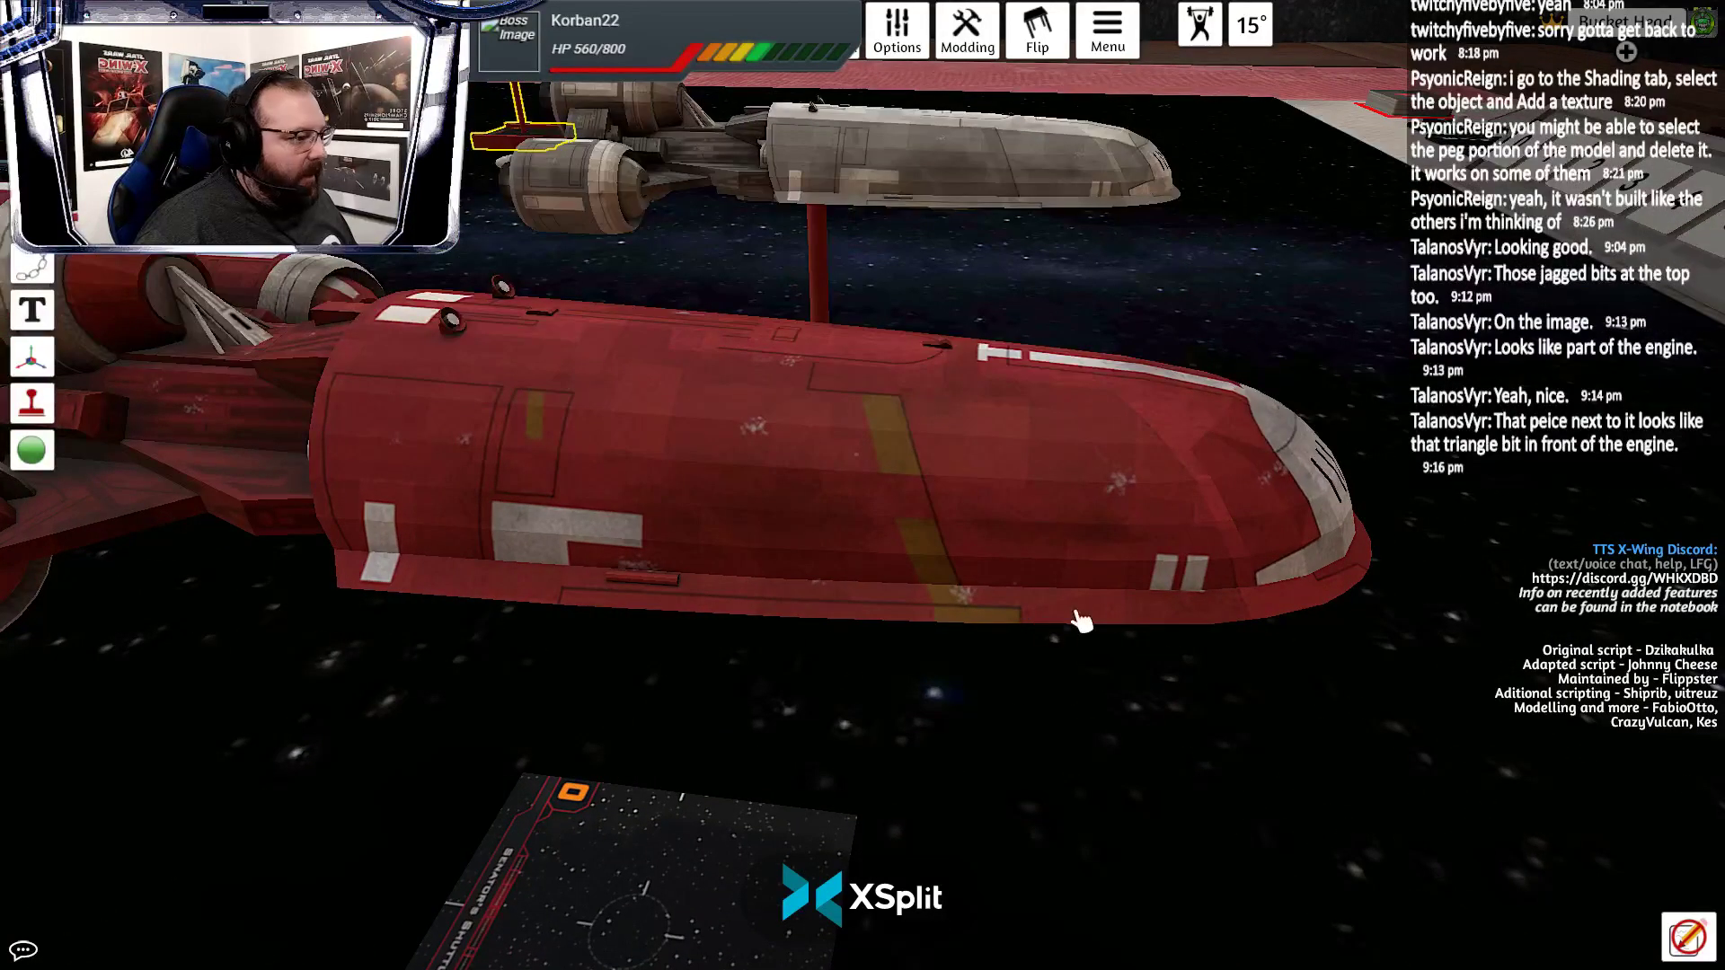
key(alt+Tab)
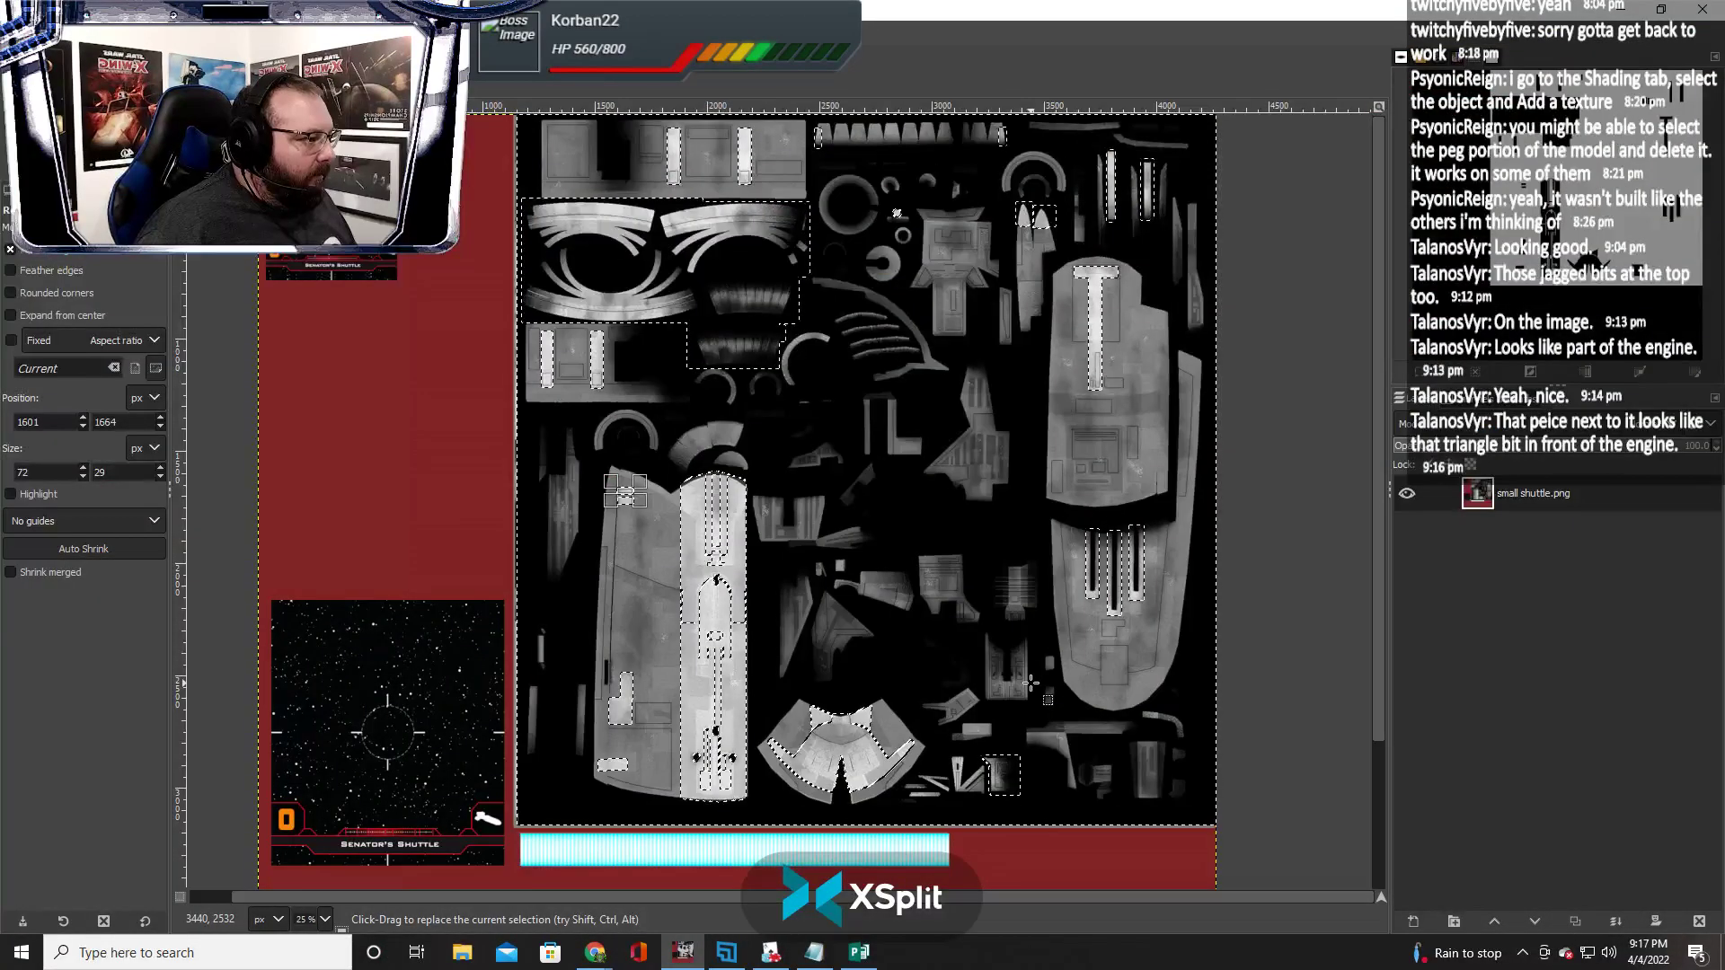
key(alt+Tab)
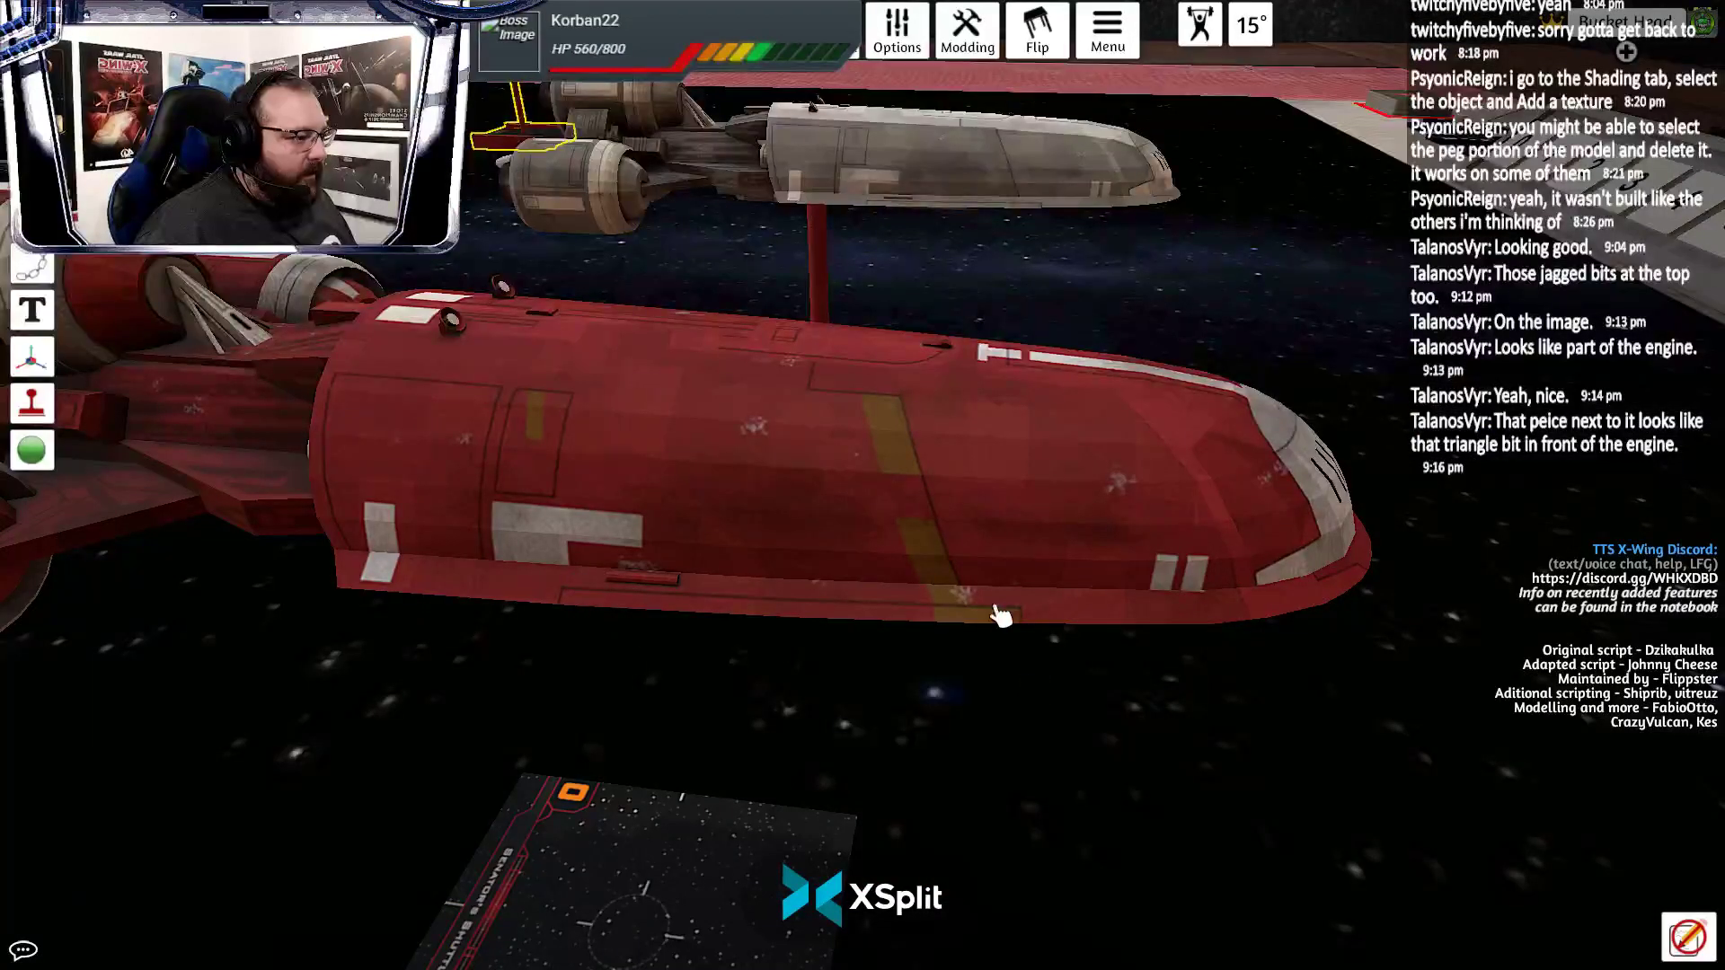
key(alt+Tab)
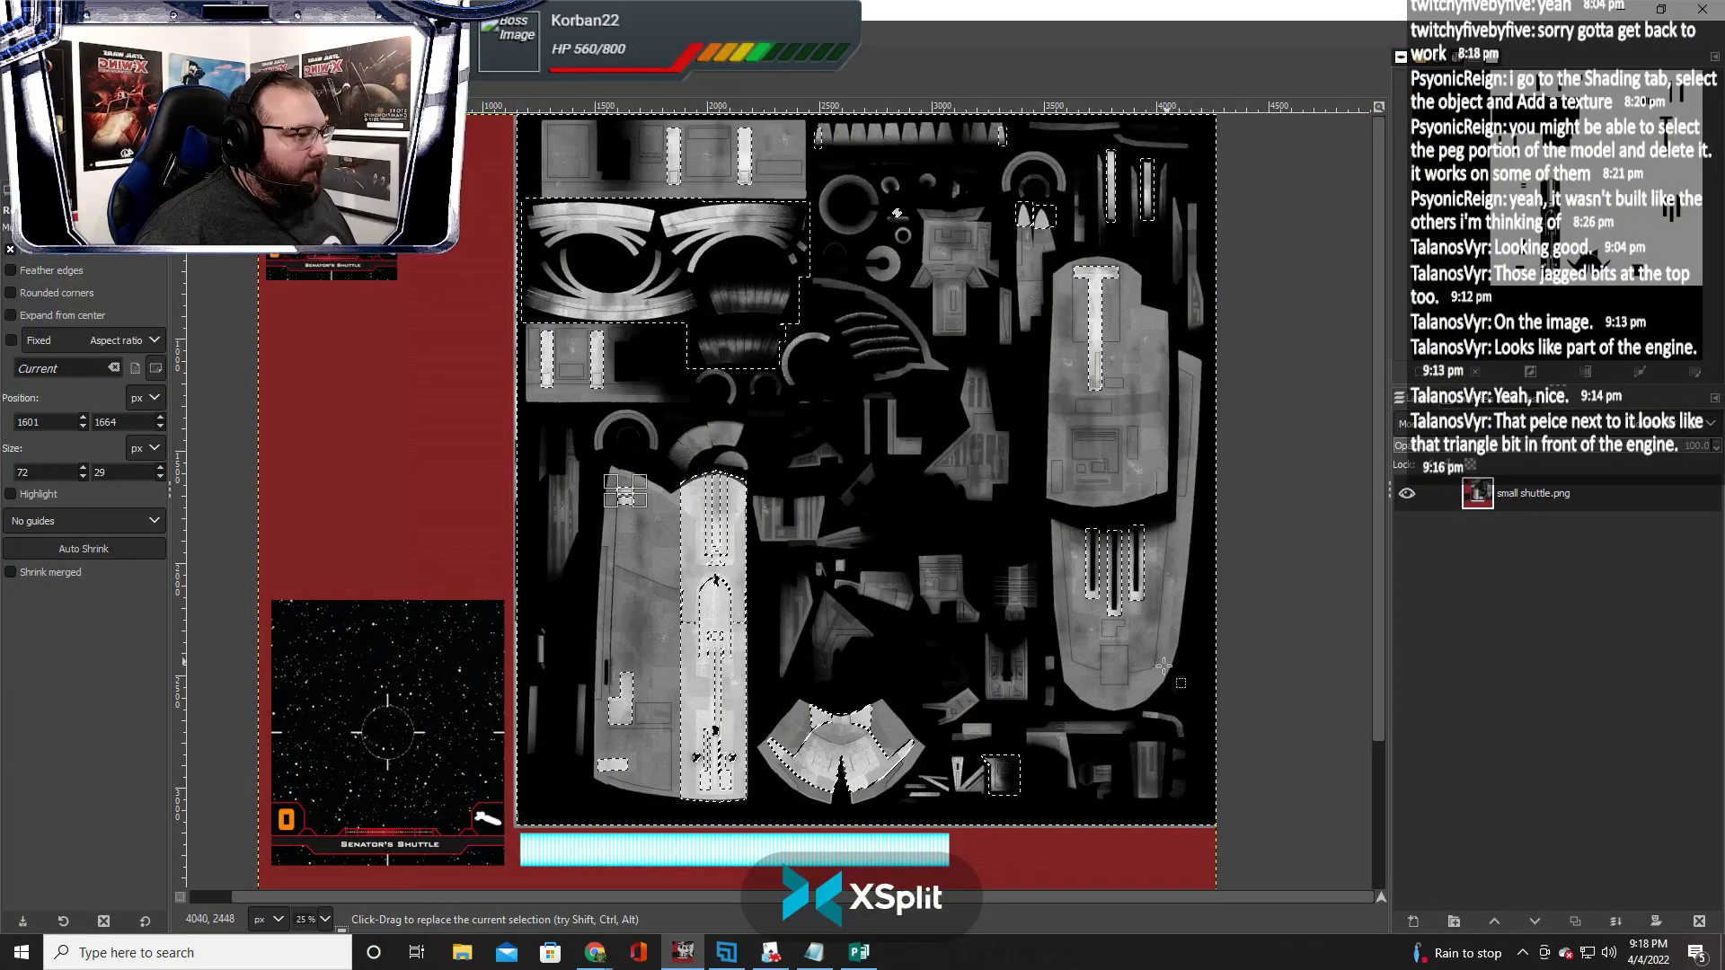
key(alt+Tab)
key(alt+Tab)
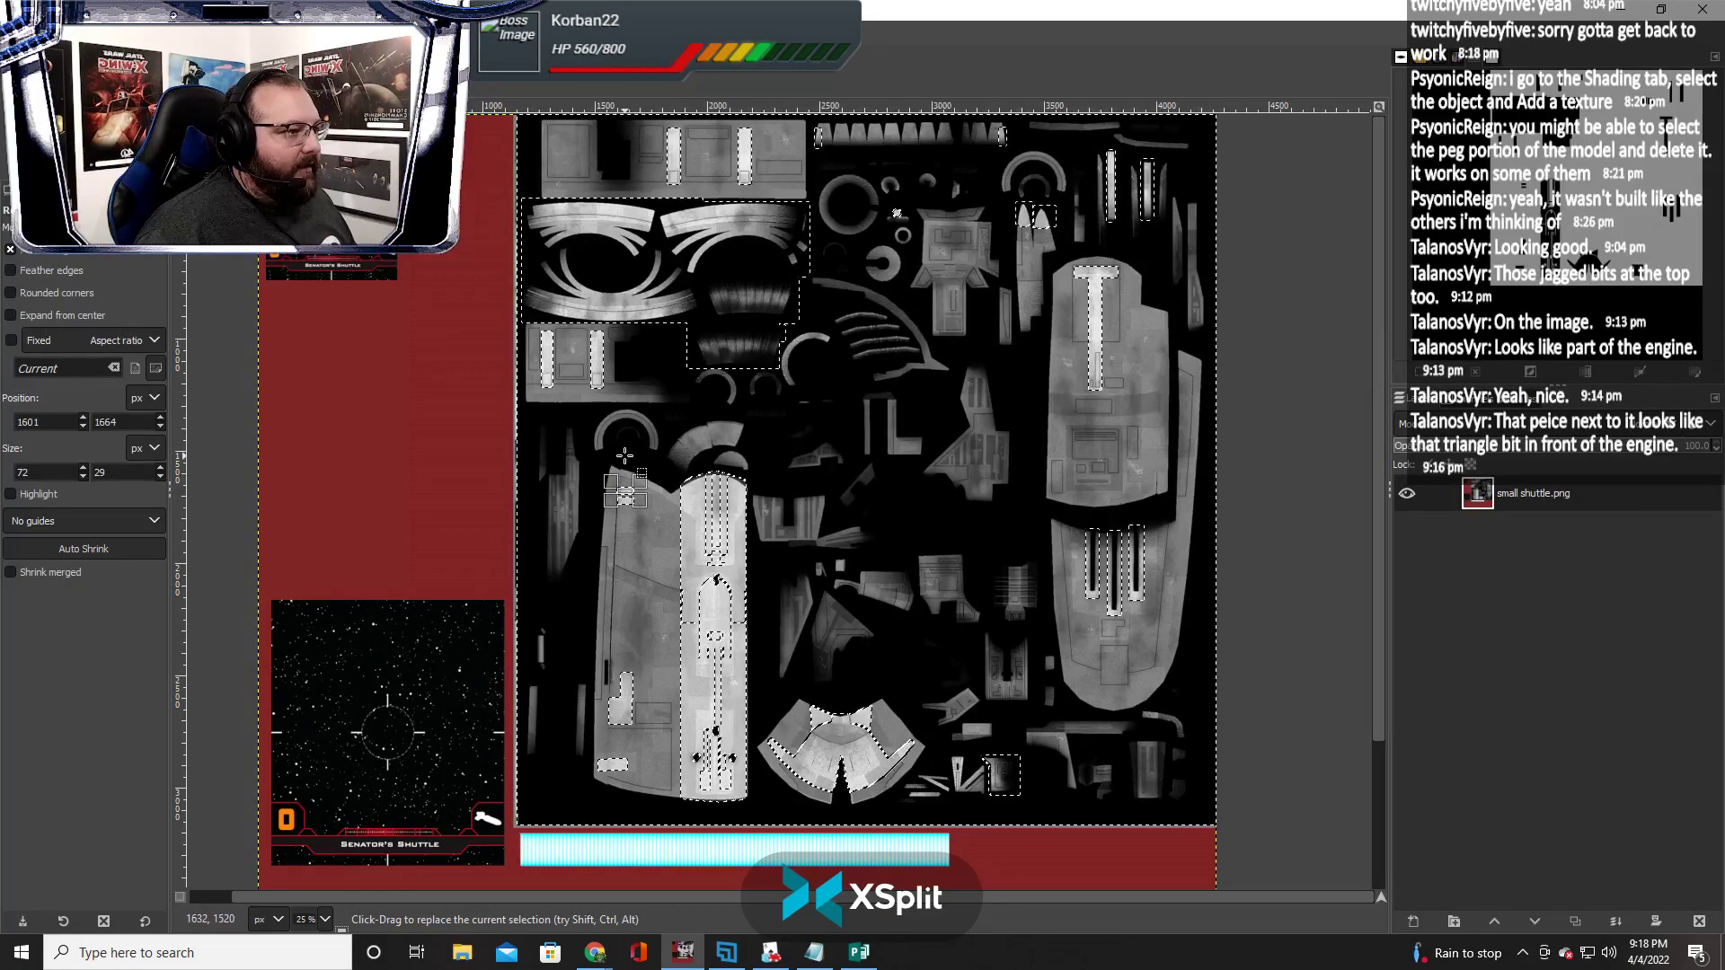
Inspect the red shuttle's nose section and its dark slots up close in Tabletop Simulator, and return to GIMP
key(alt+Tab)
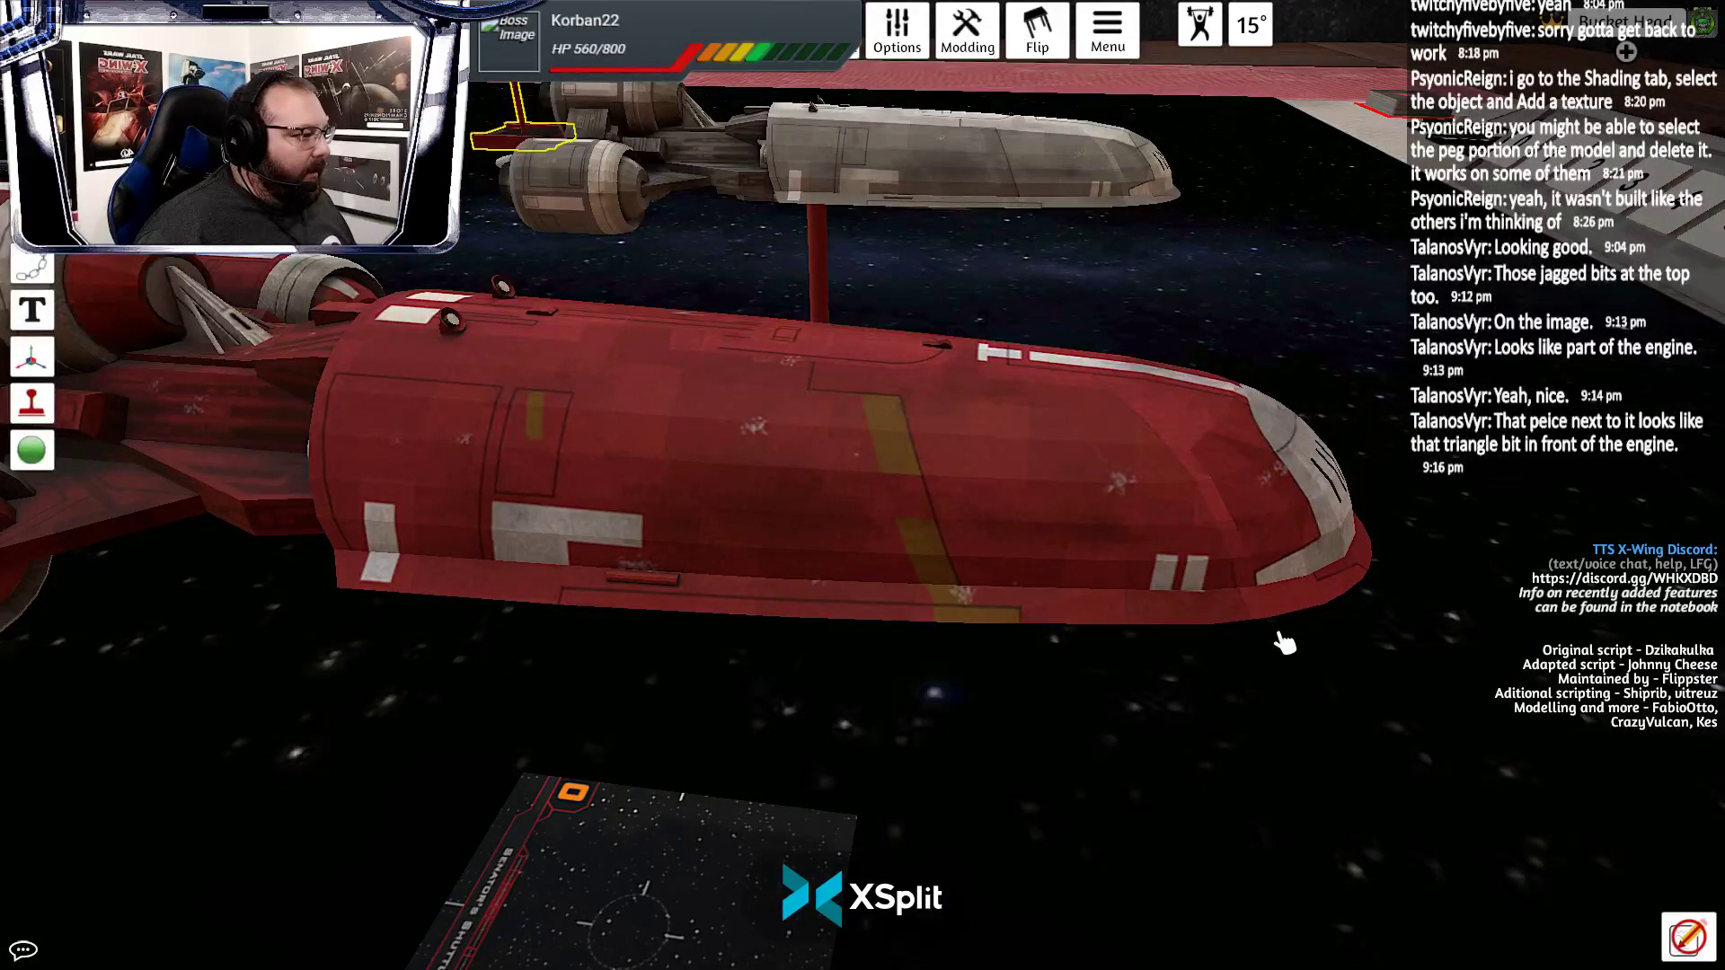
drag(1364, 688, 1229, 684)
scroll(1216, 686, up, 3)
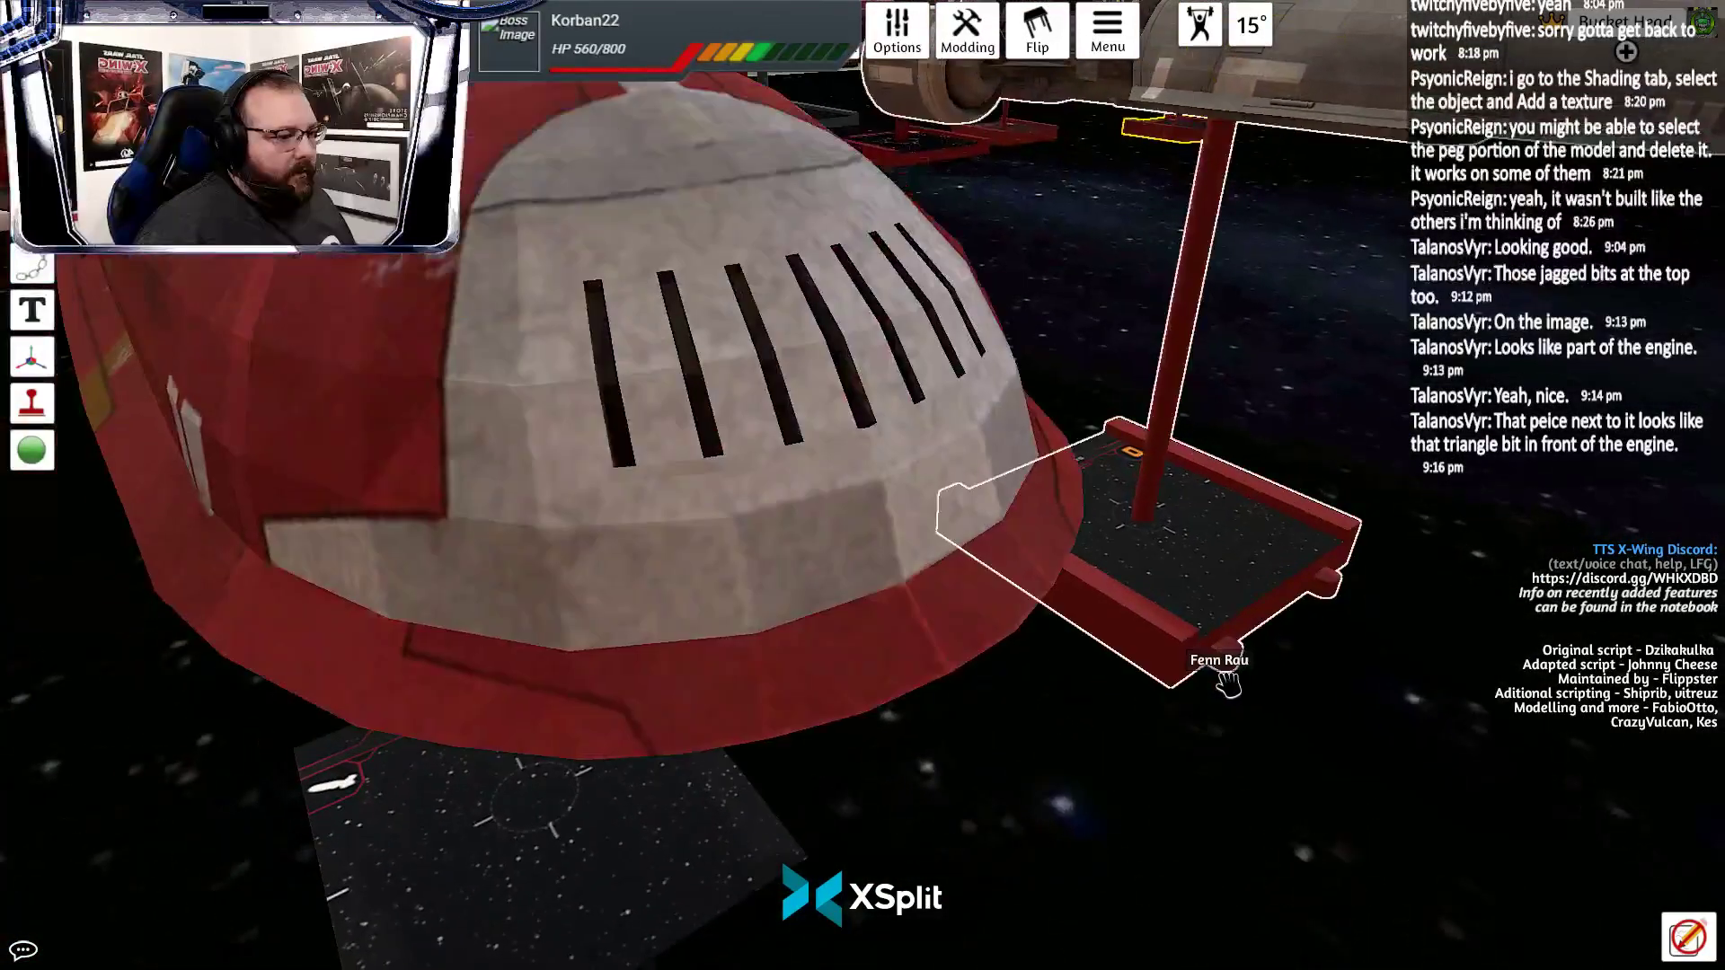
key(alt+Tab)
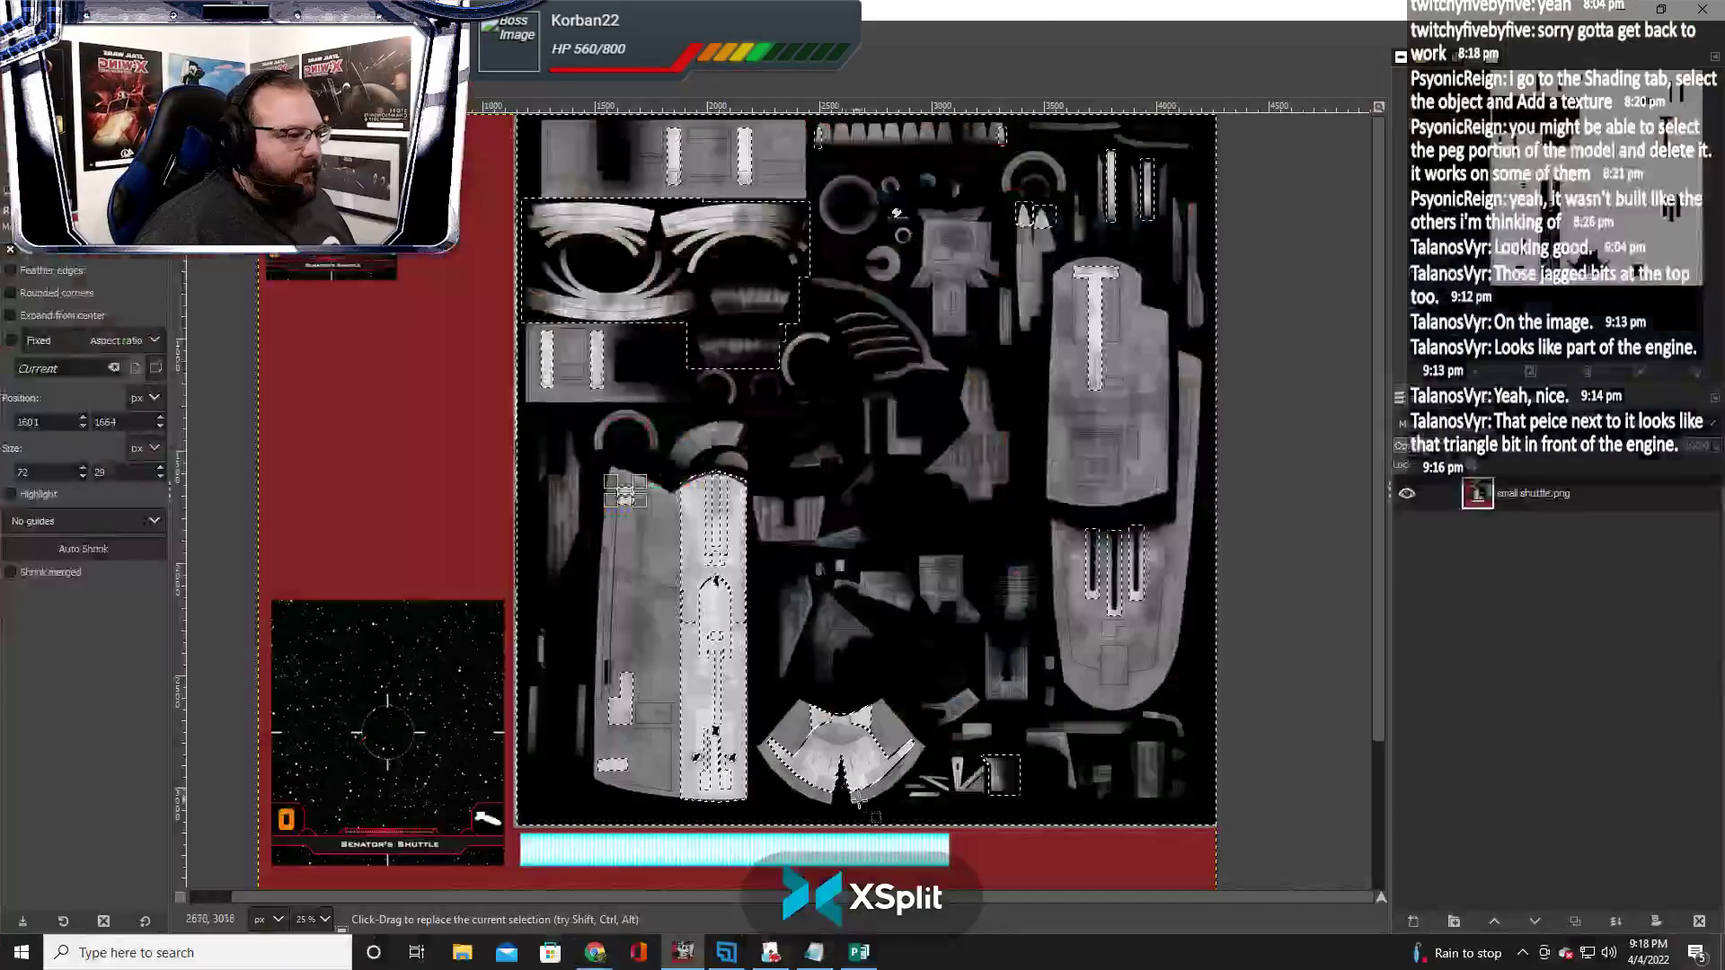
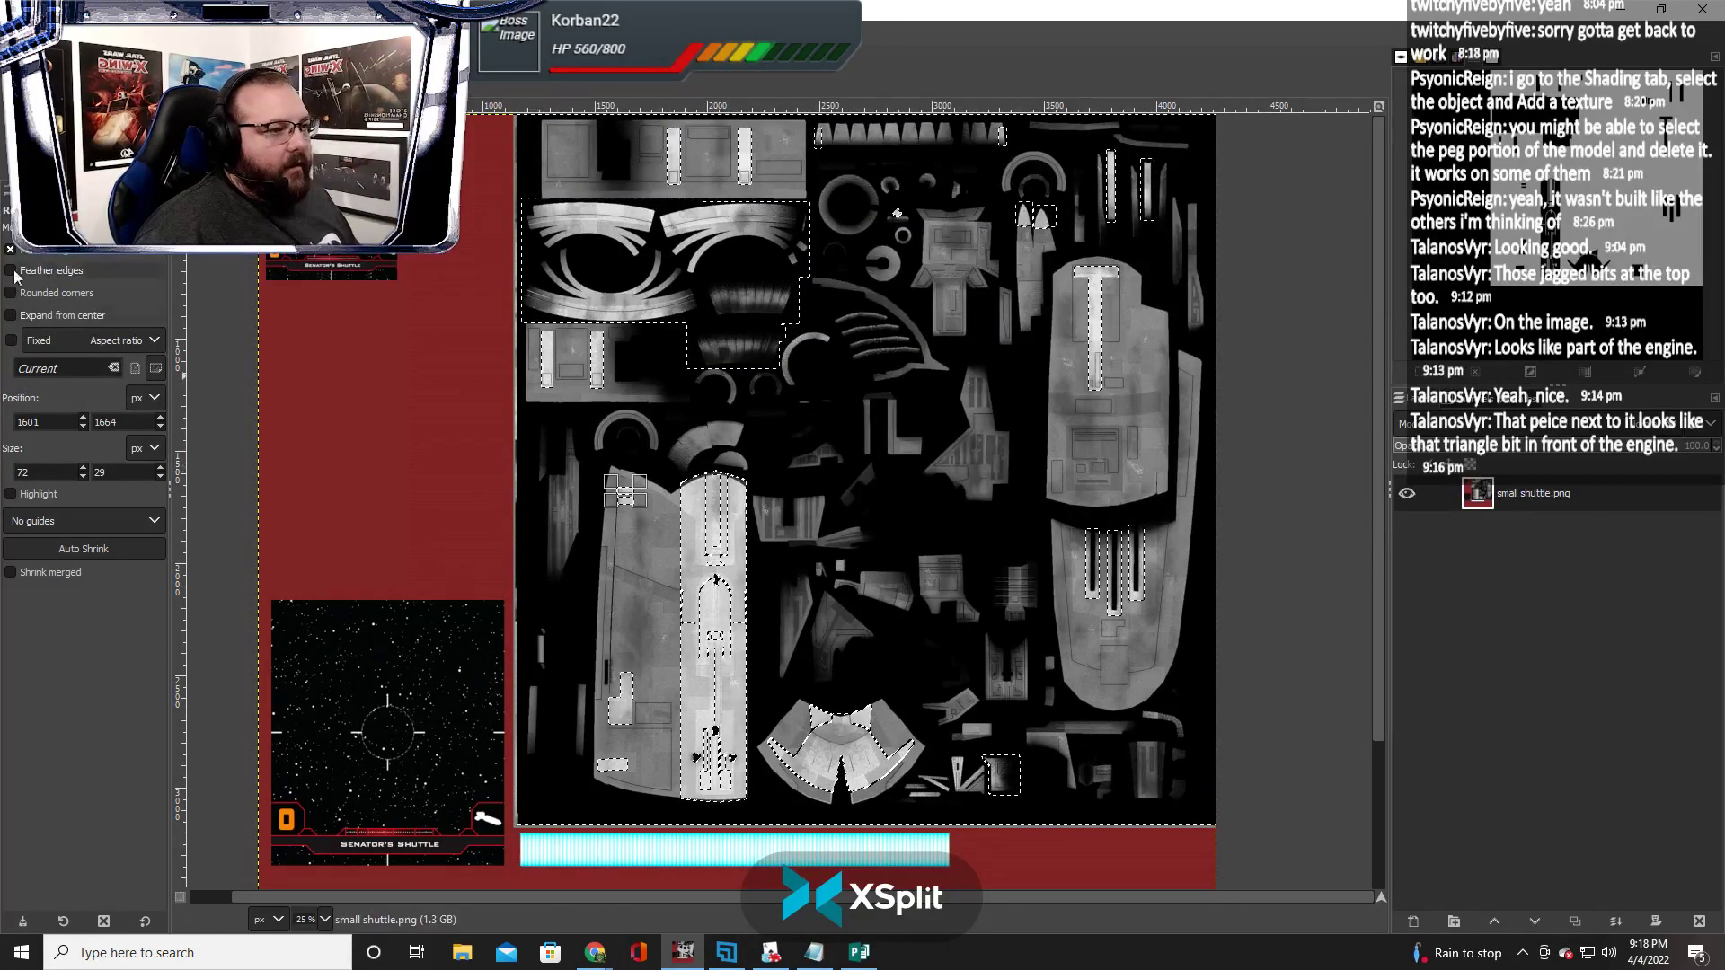
Colorize the selected hull areas of the texture with the blue 3a40ff
click(229, 30)
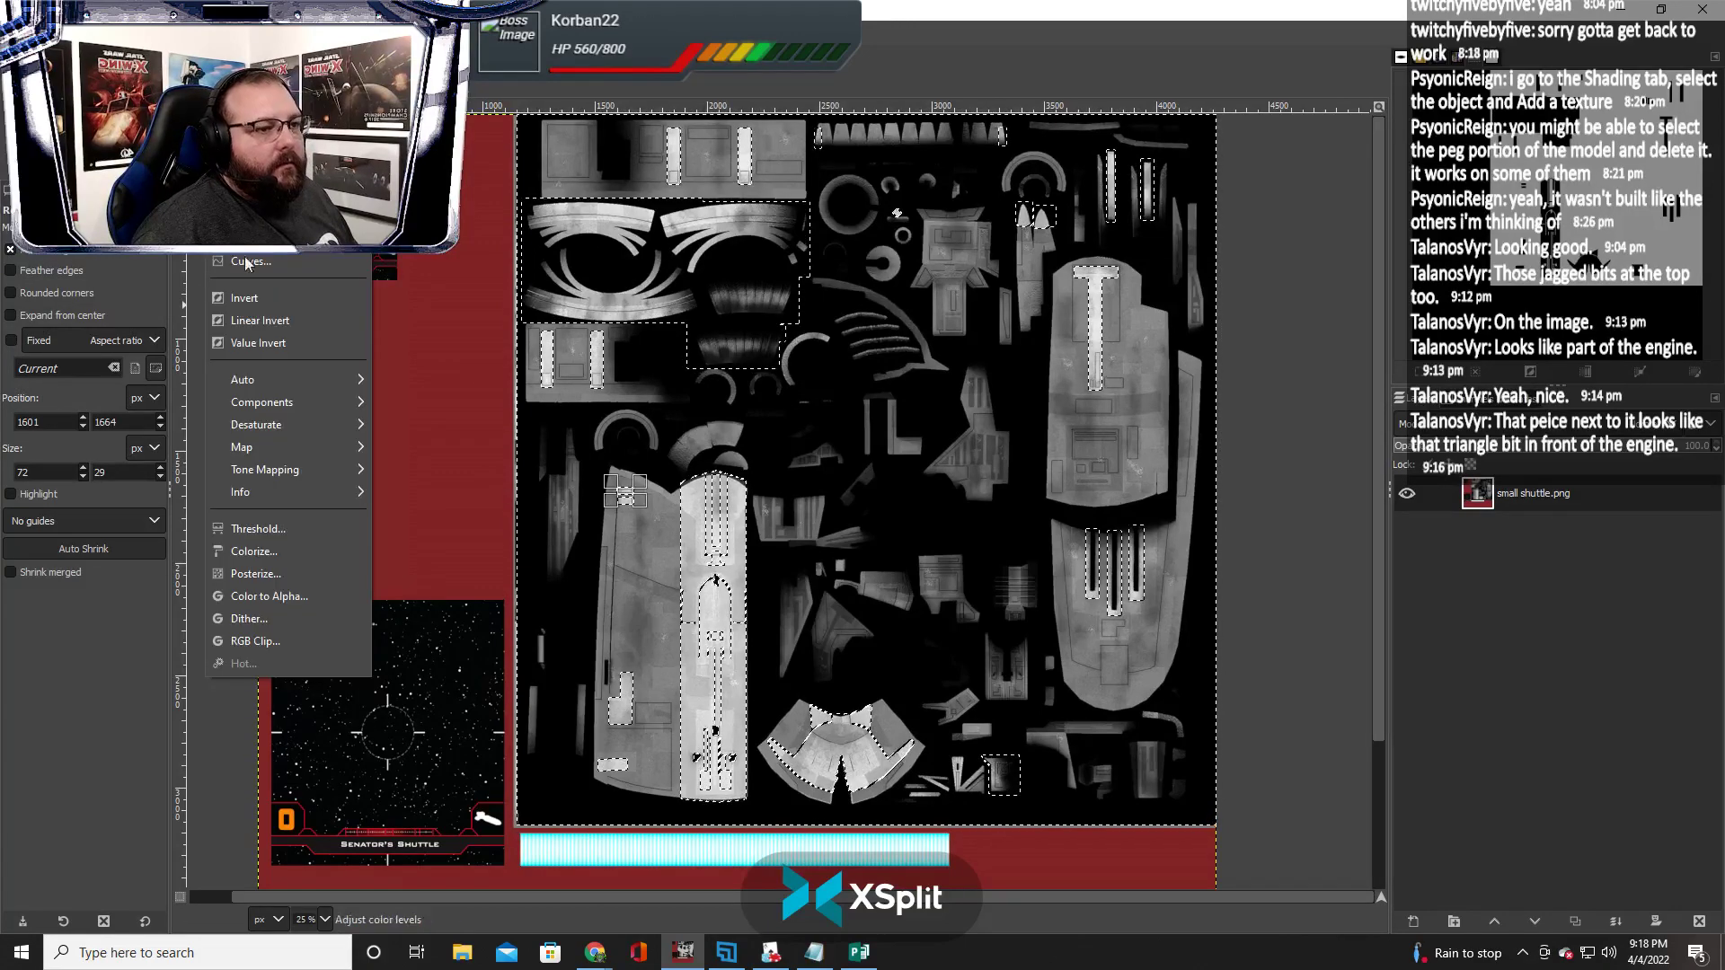
click(270, 562)
click(231, 233)
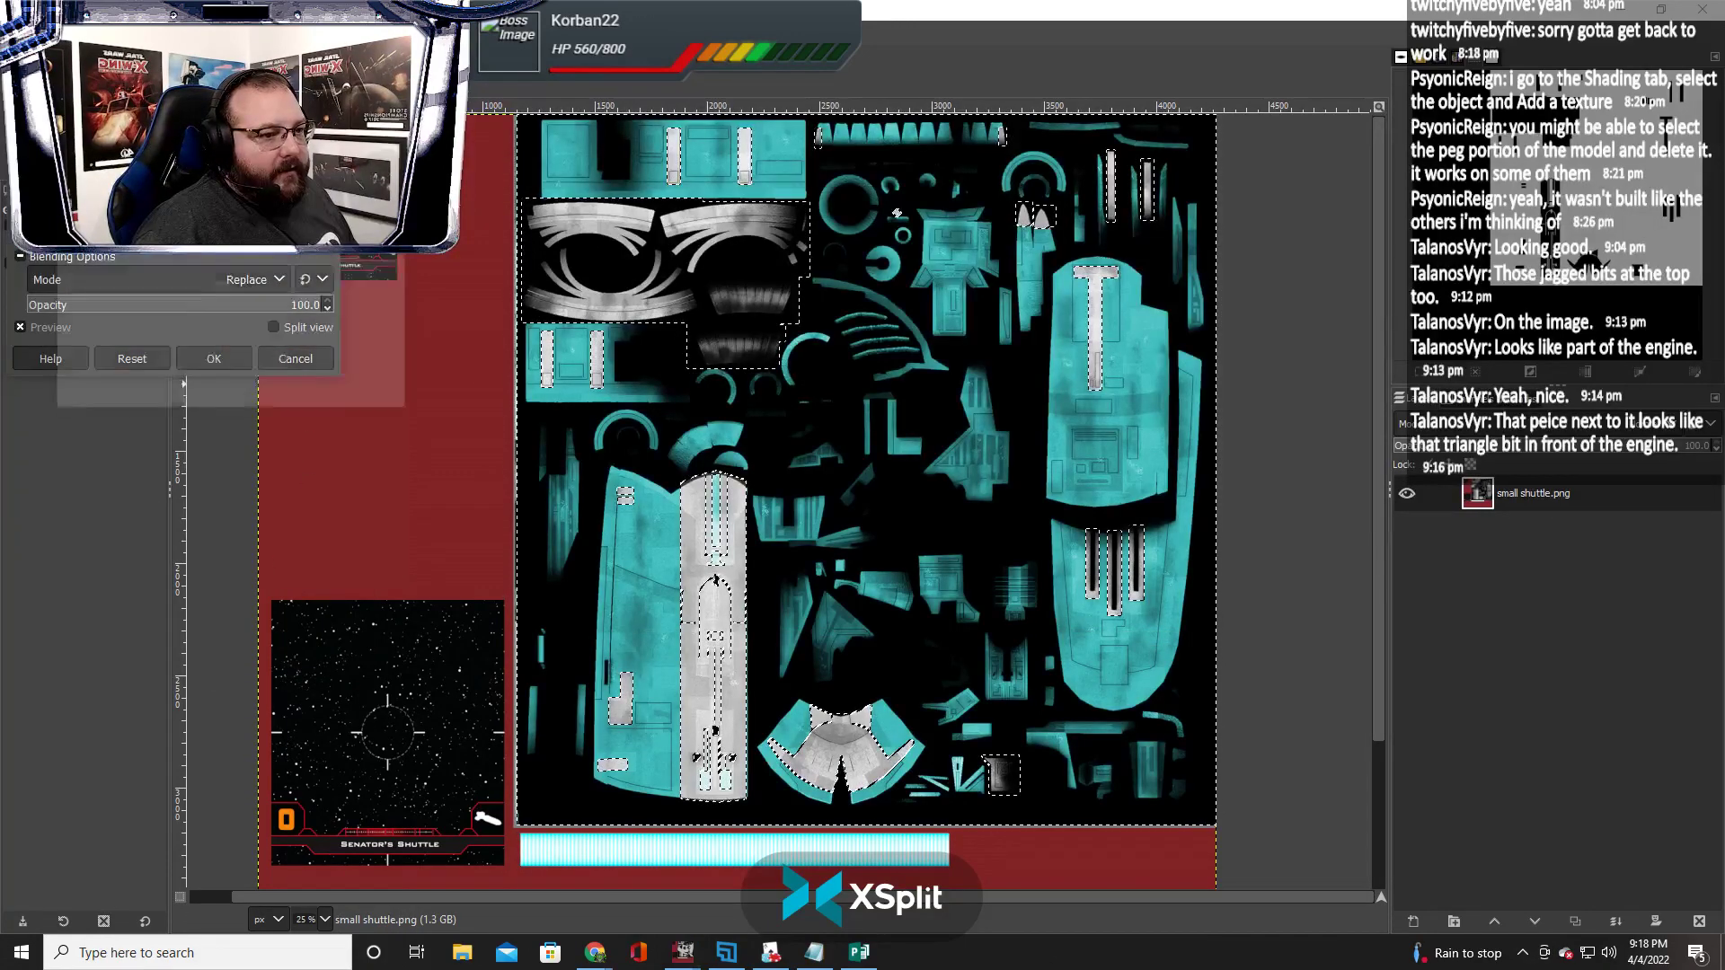
click(311, 331)
click(316, 349)
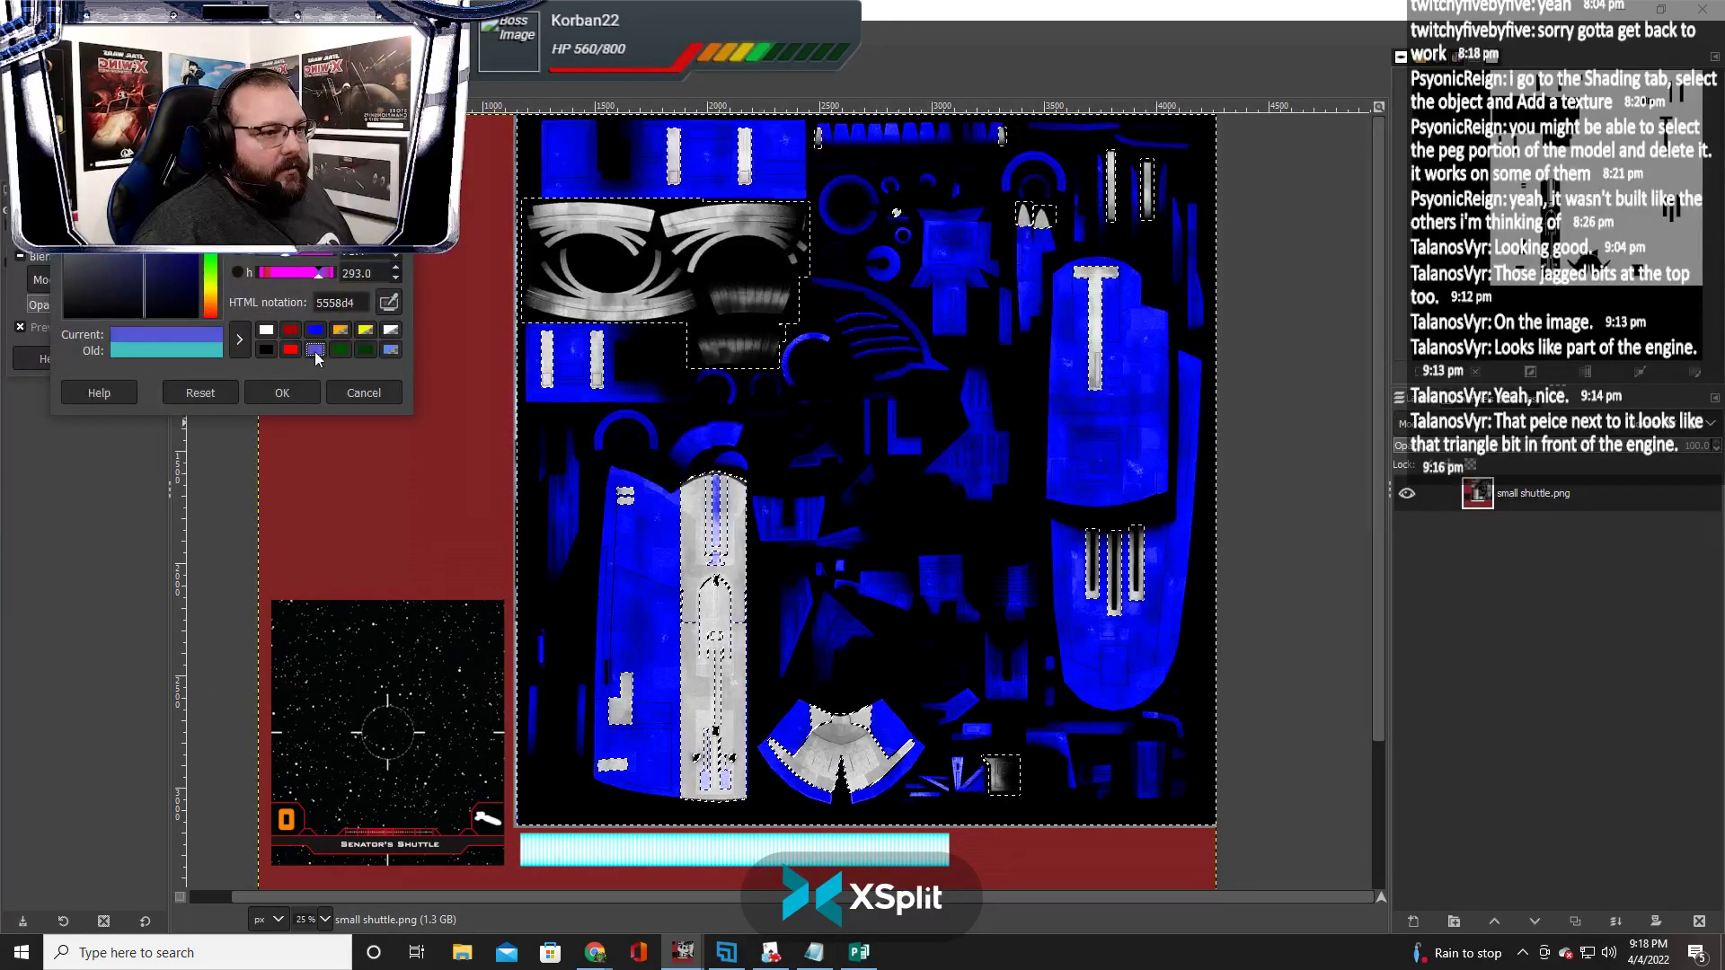
click(316, 330)
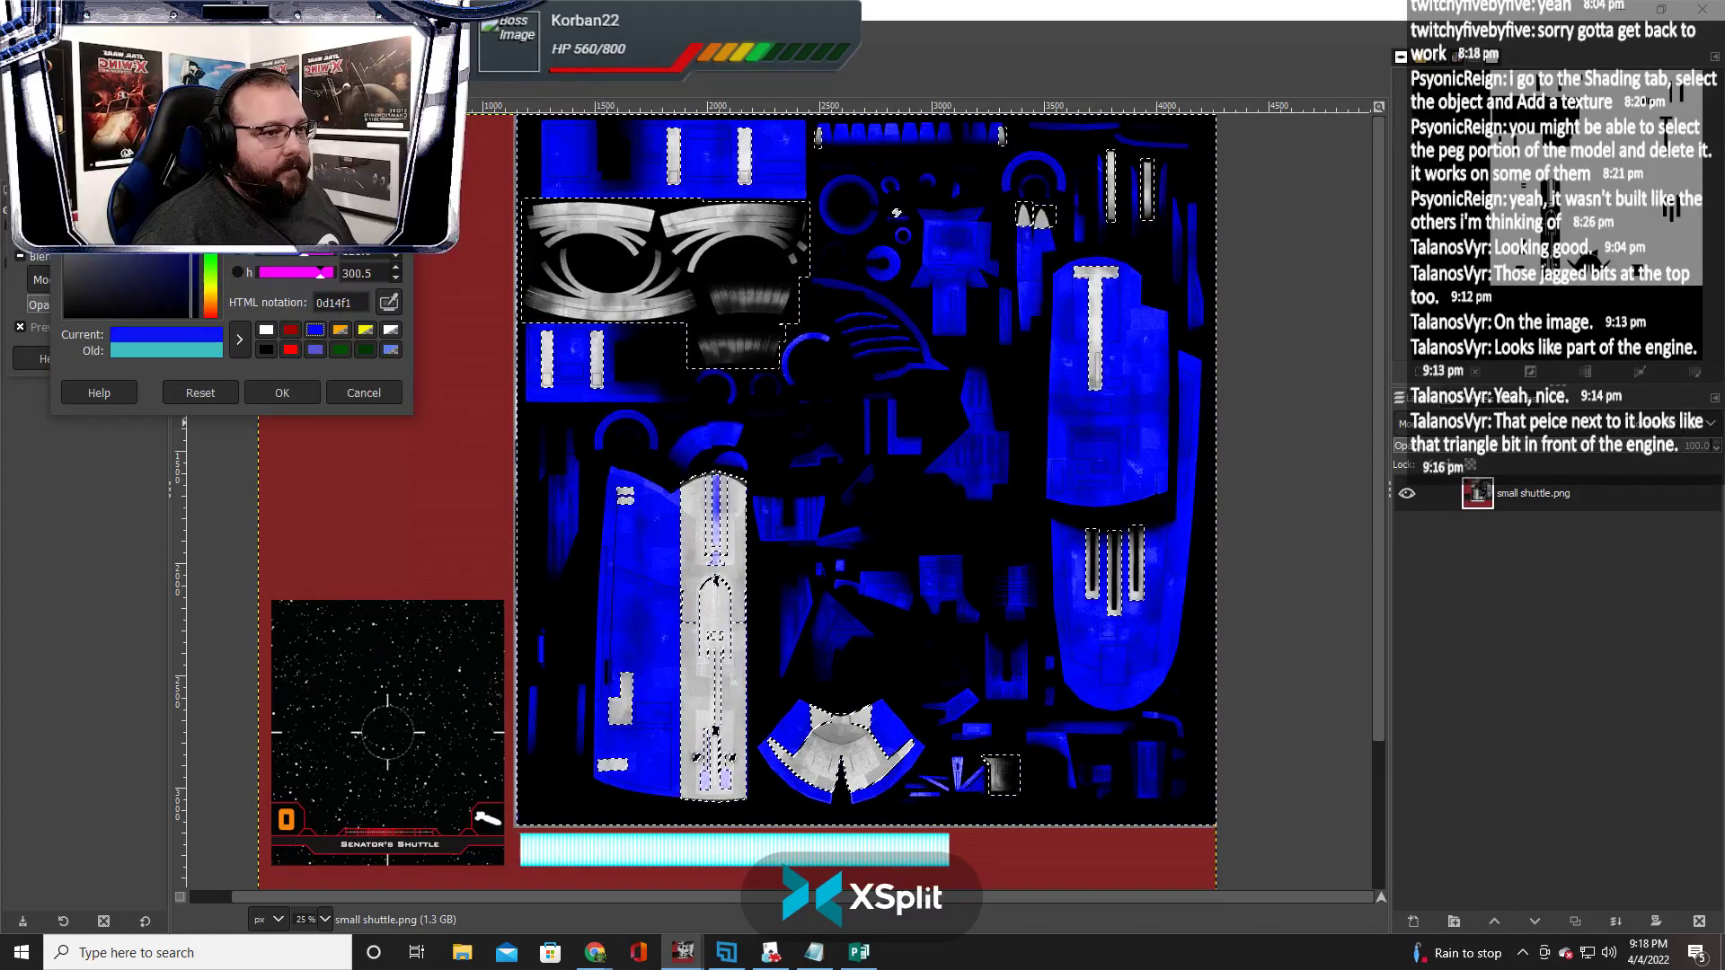
drag(190, 184, 165, 194)
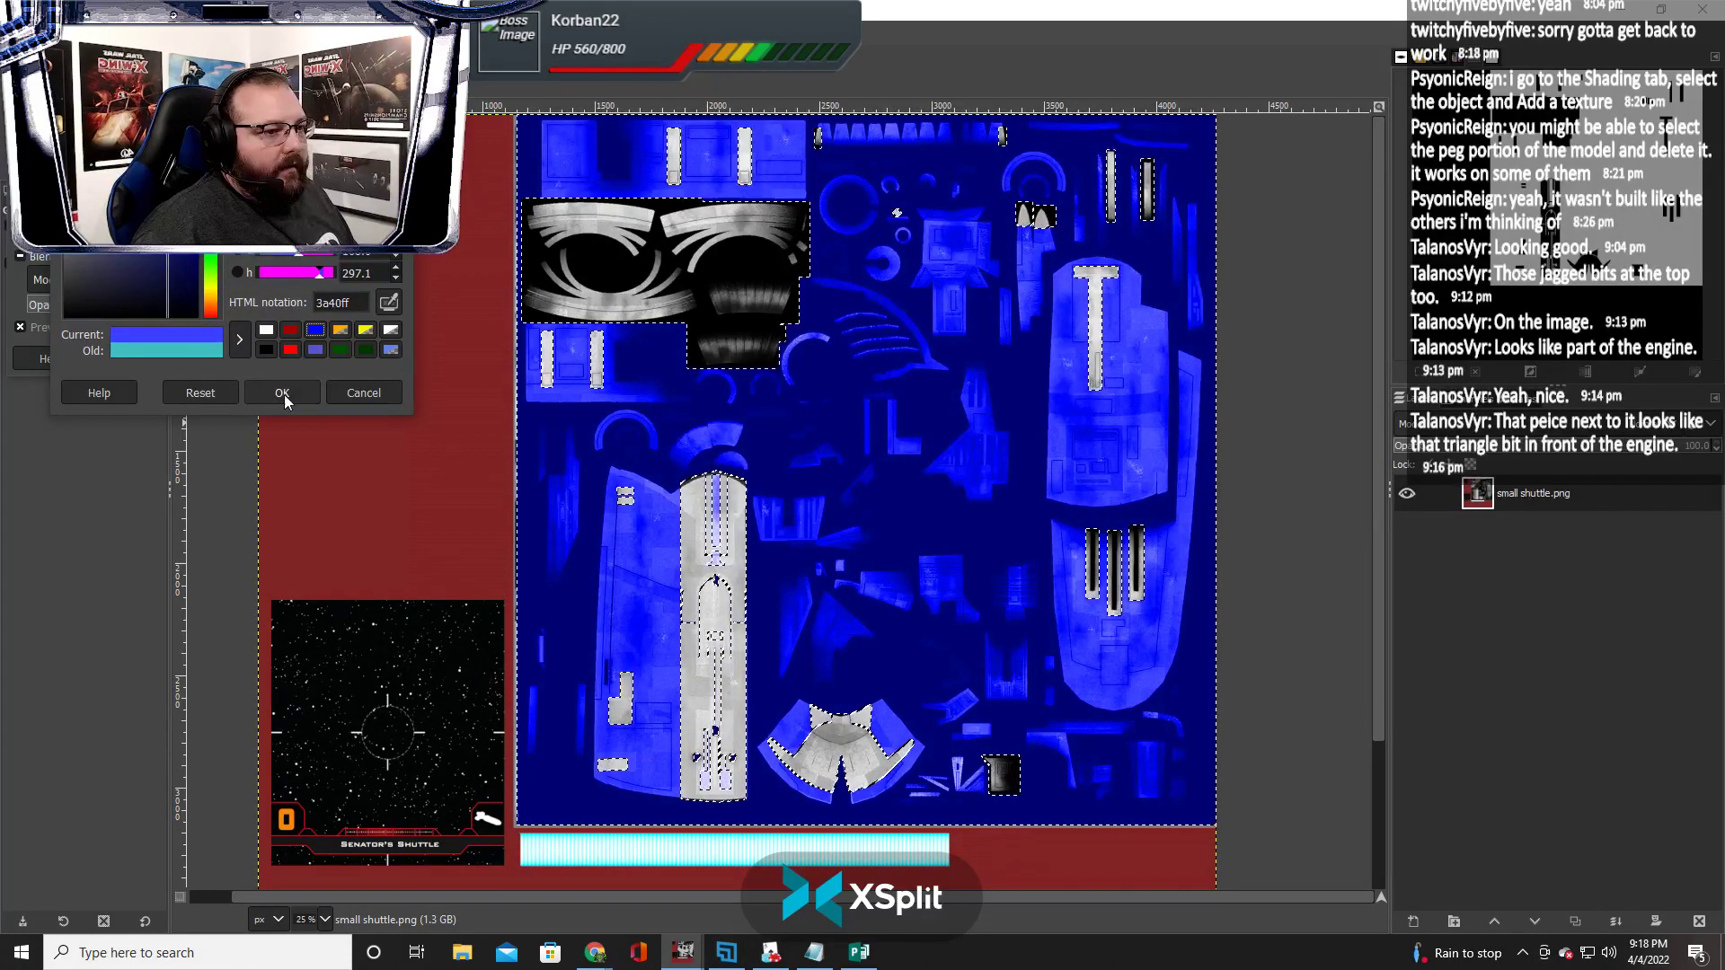
click(284, 395)
click(219, 357)
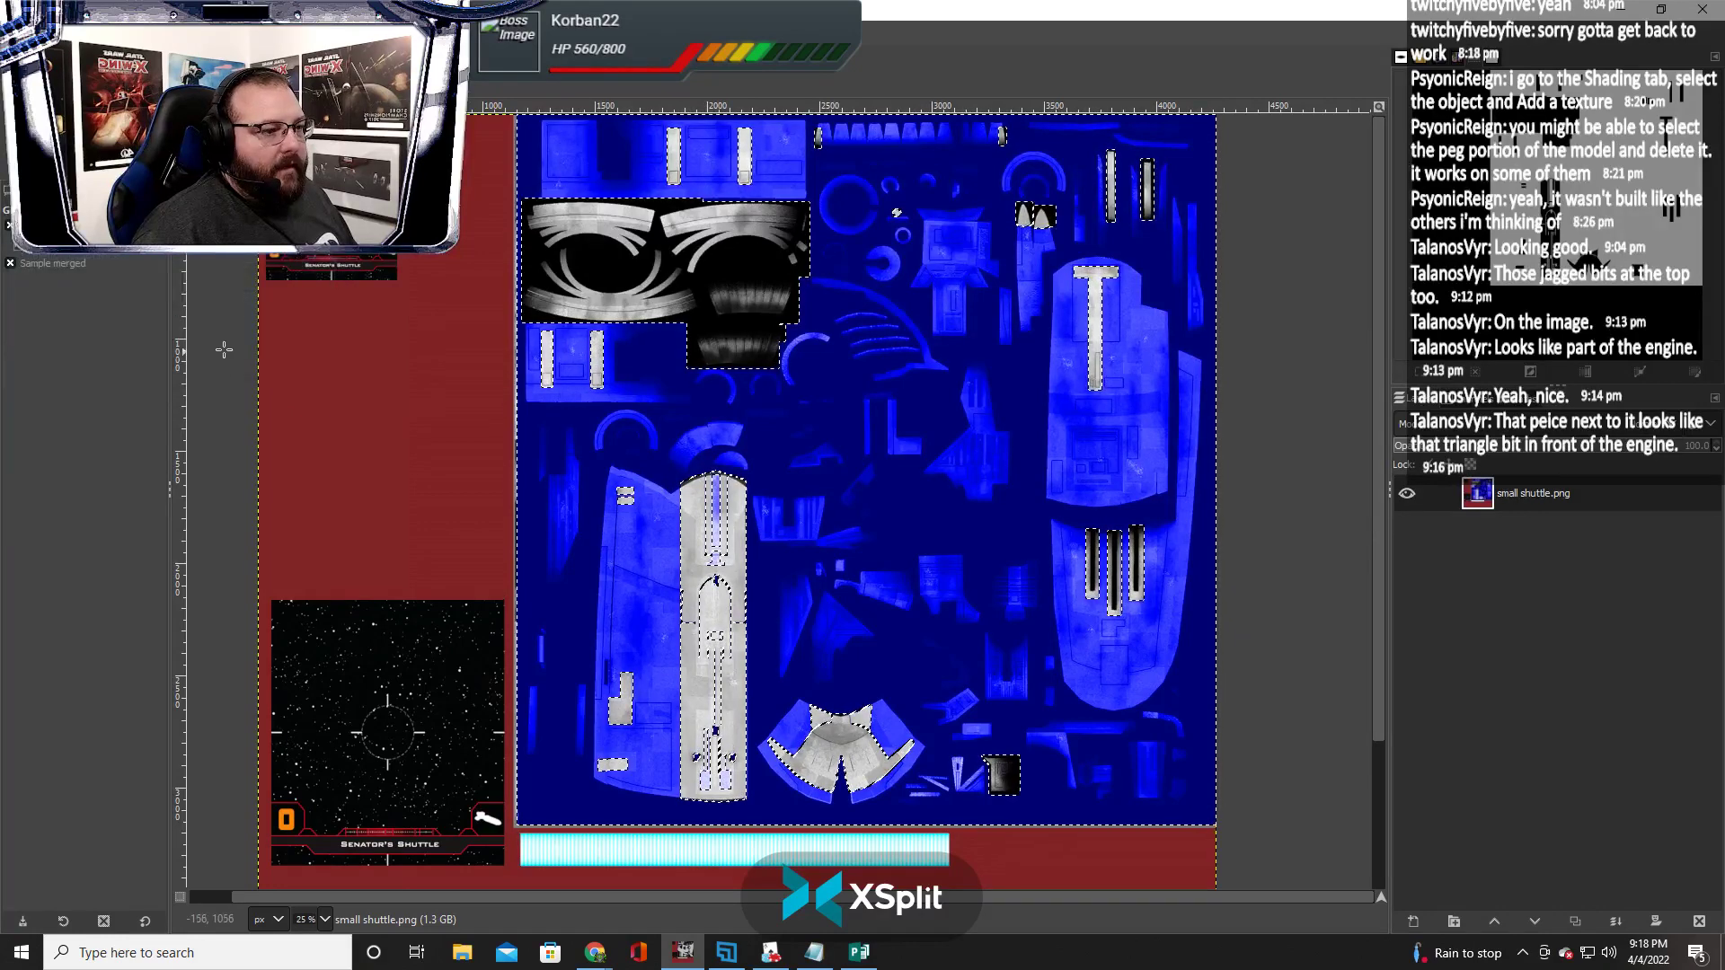
Select the entire recoloured texture image and copy it to the clipboard
click(82, 31)
click(83, 58)
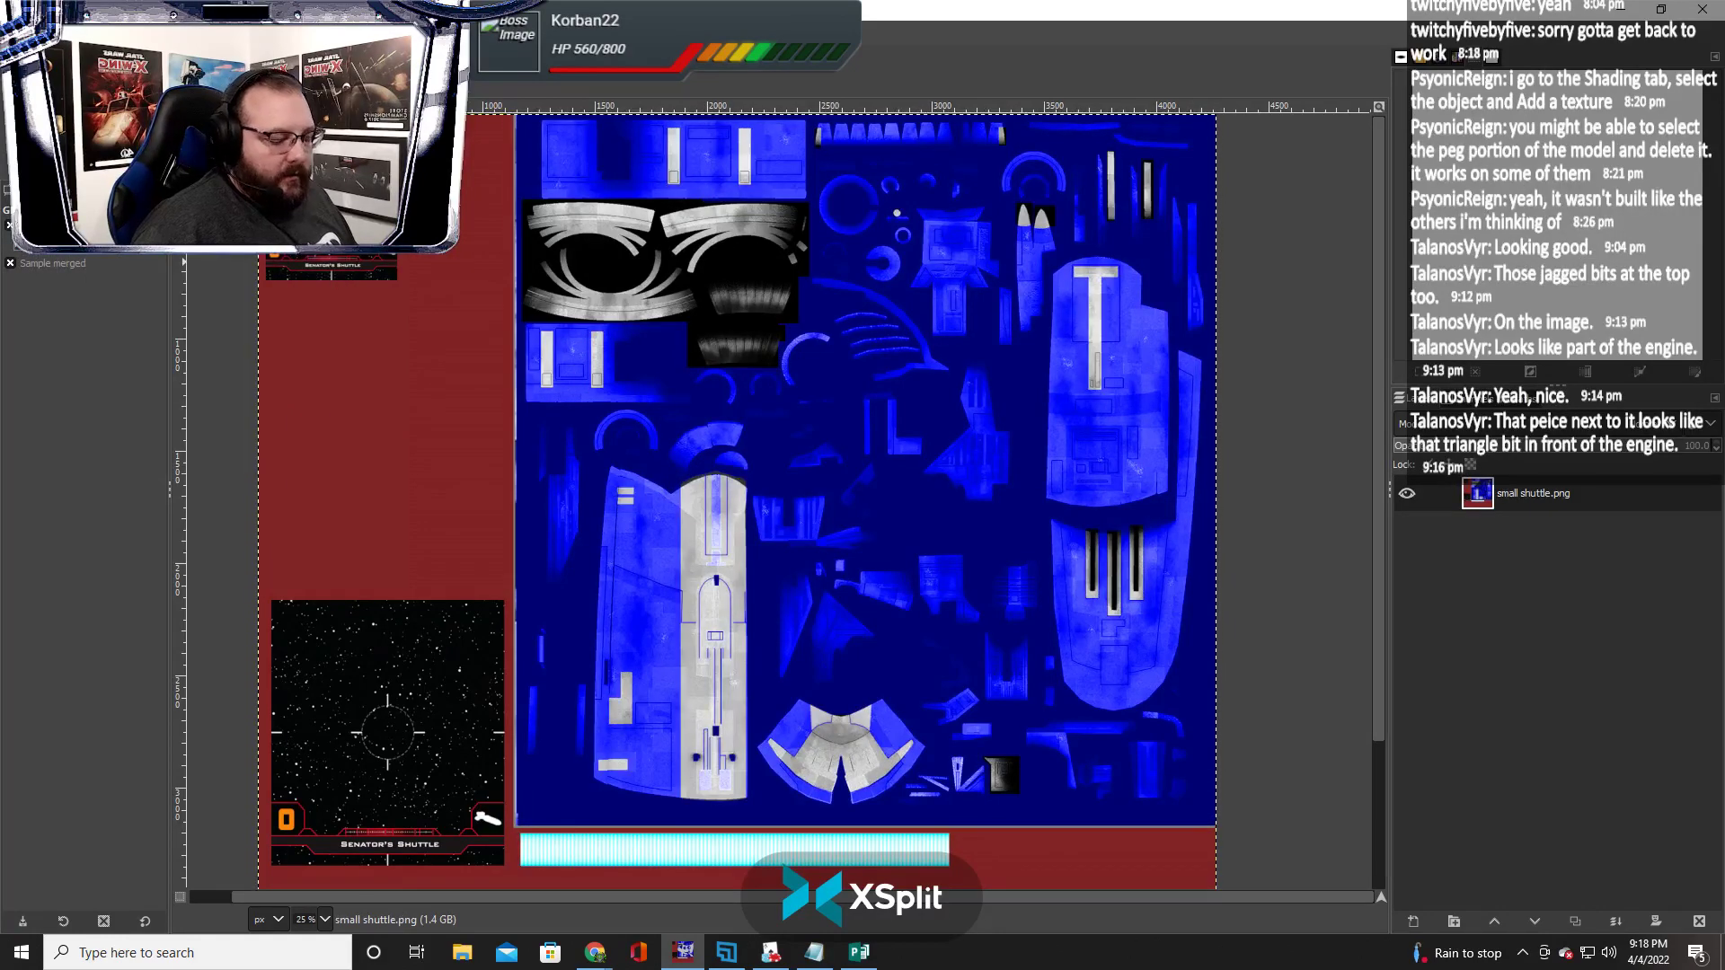
key(ctrl+c)
key(alt+Tab)
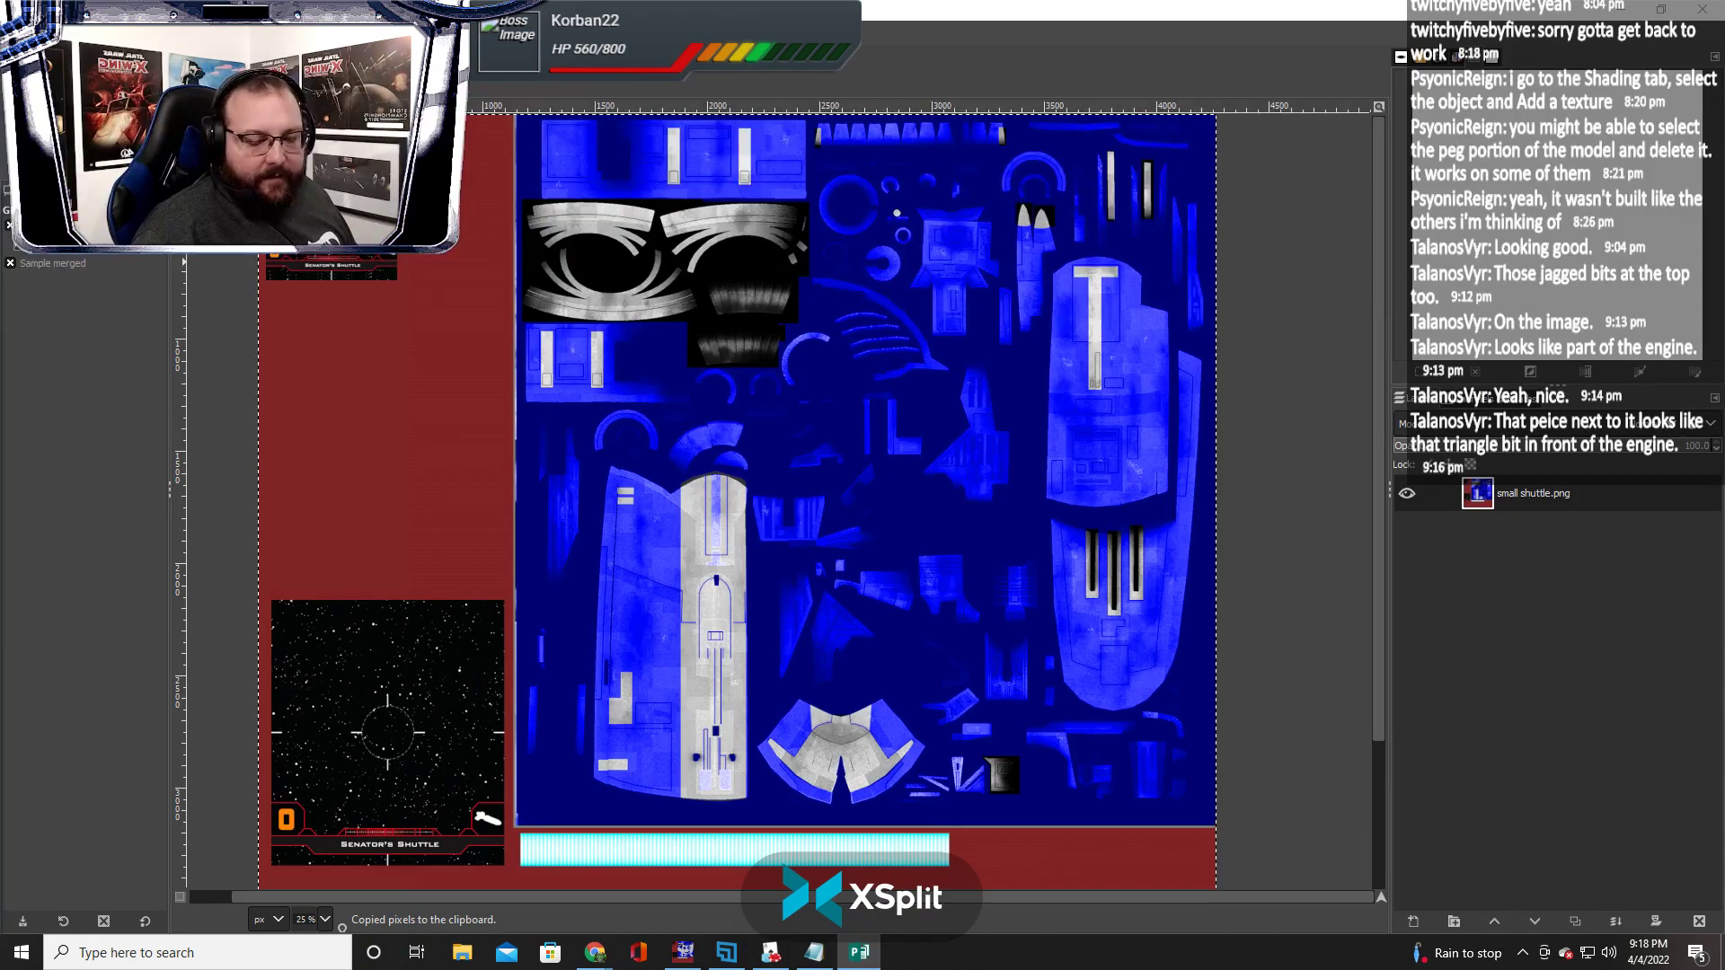
Switch to Tabletop Simulator and place a copy of the grey shuttle on the table beside the original
key(alt+Tab)
key(alt+Tab)
scroll(862, 485, down, 5)
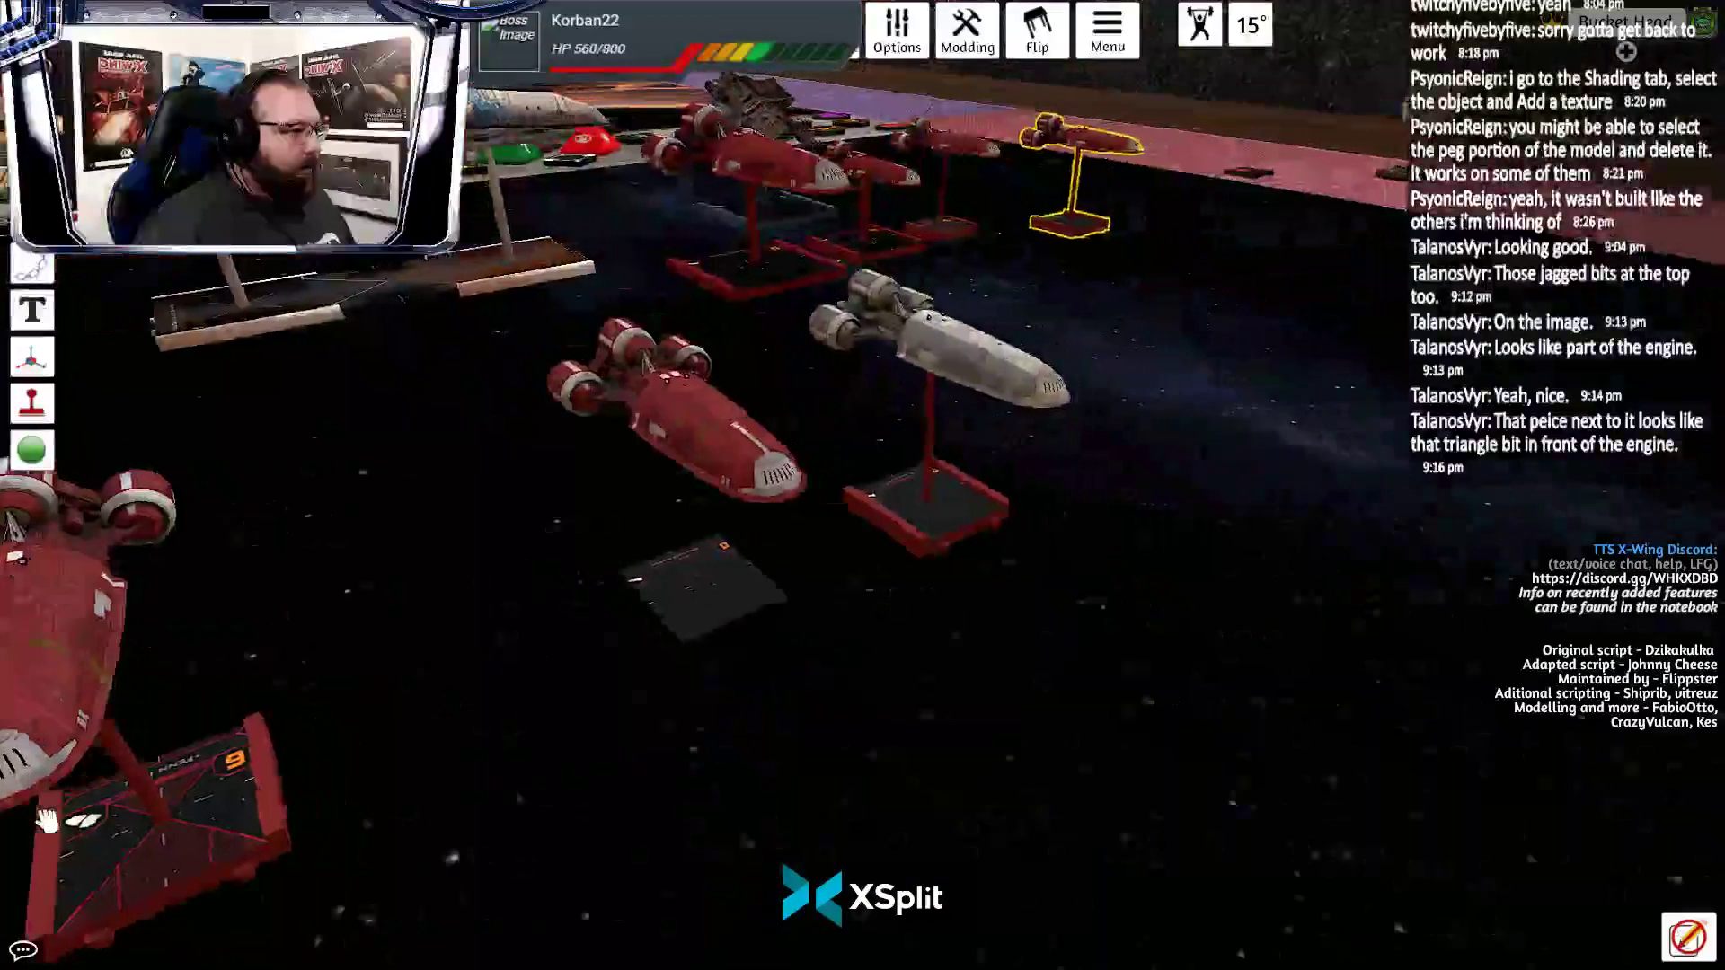
key(d)
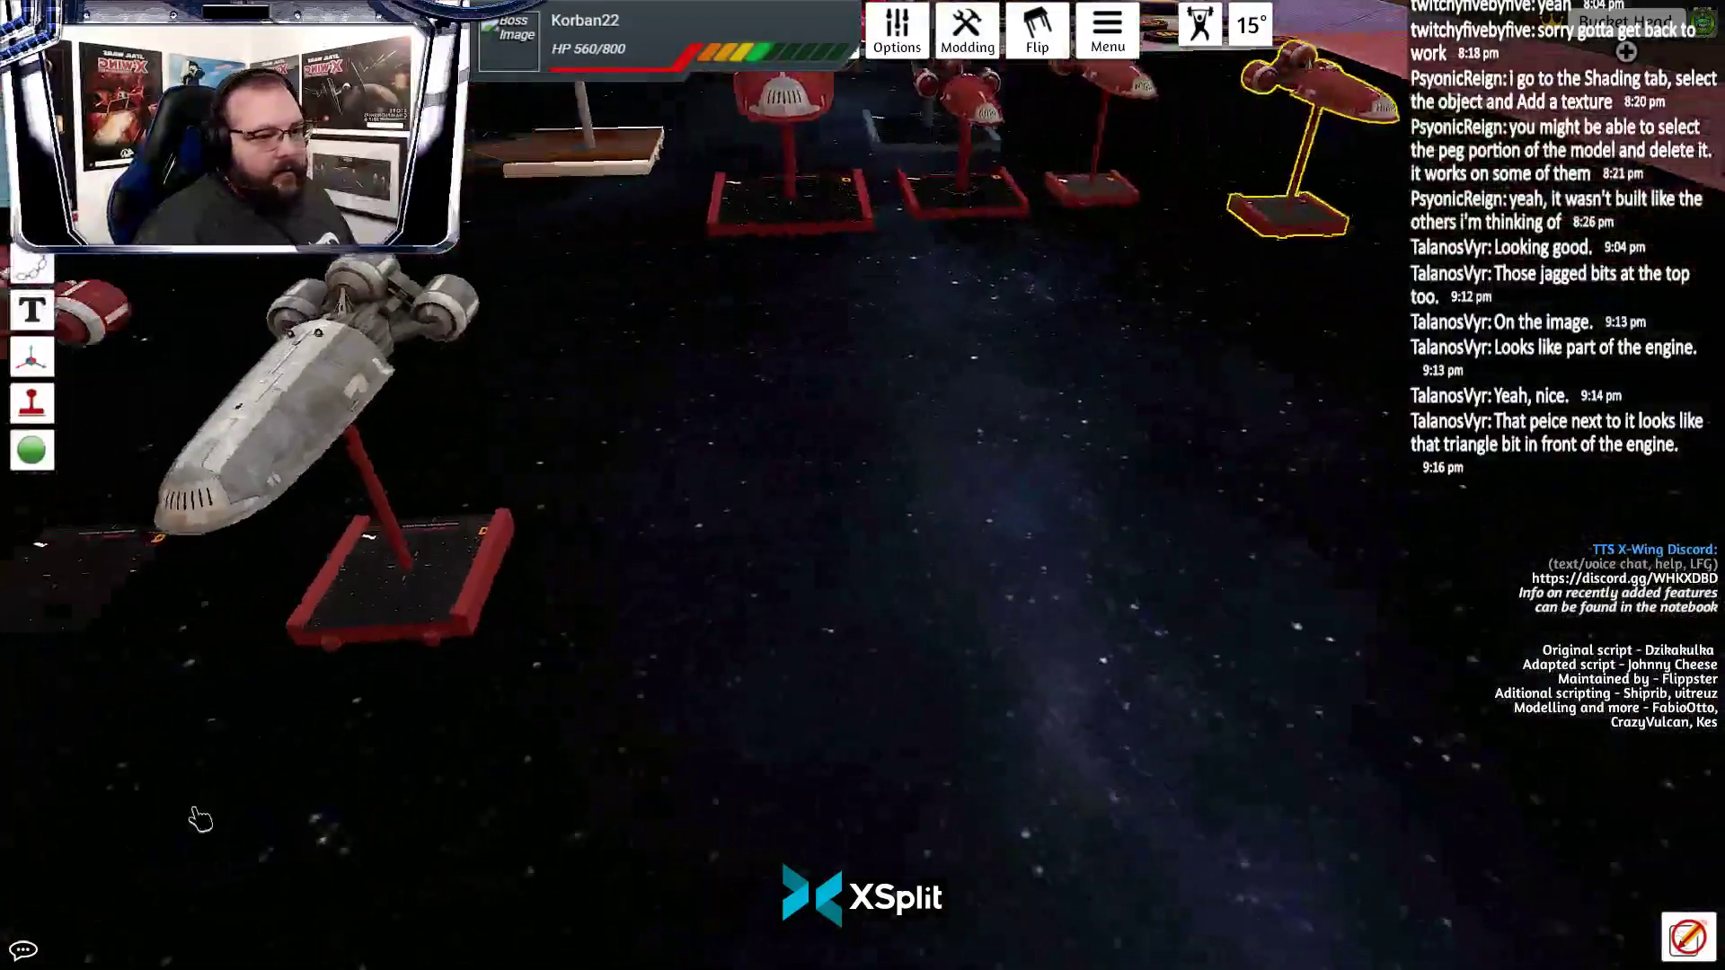
scroll(201, 819, up, 5)
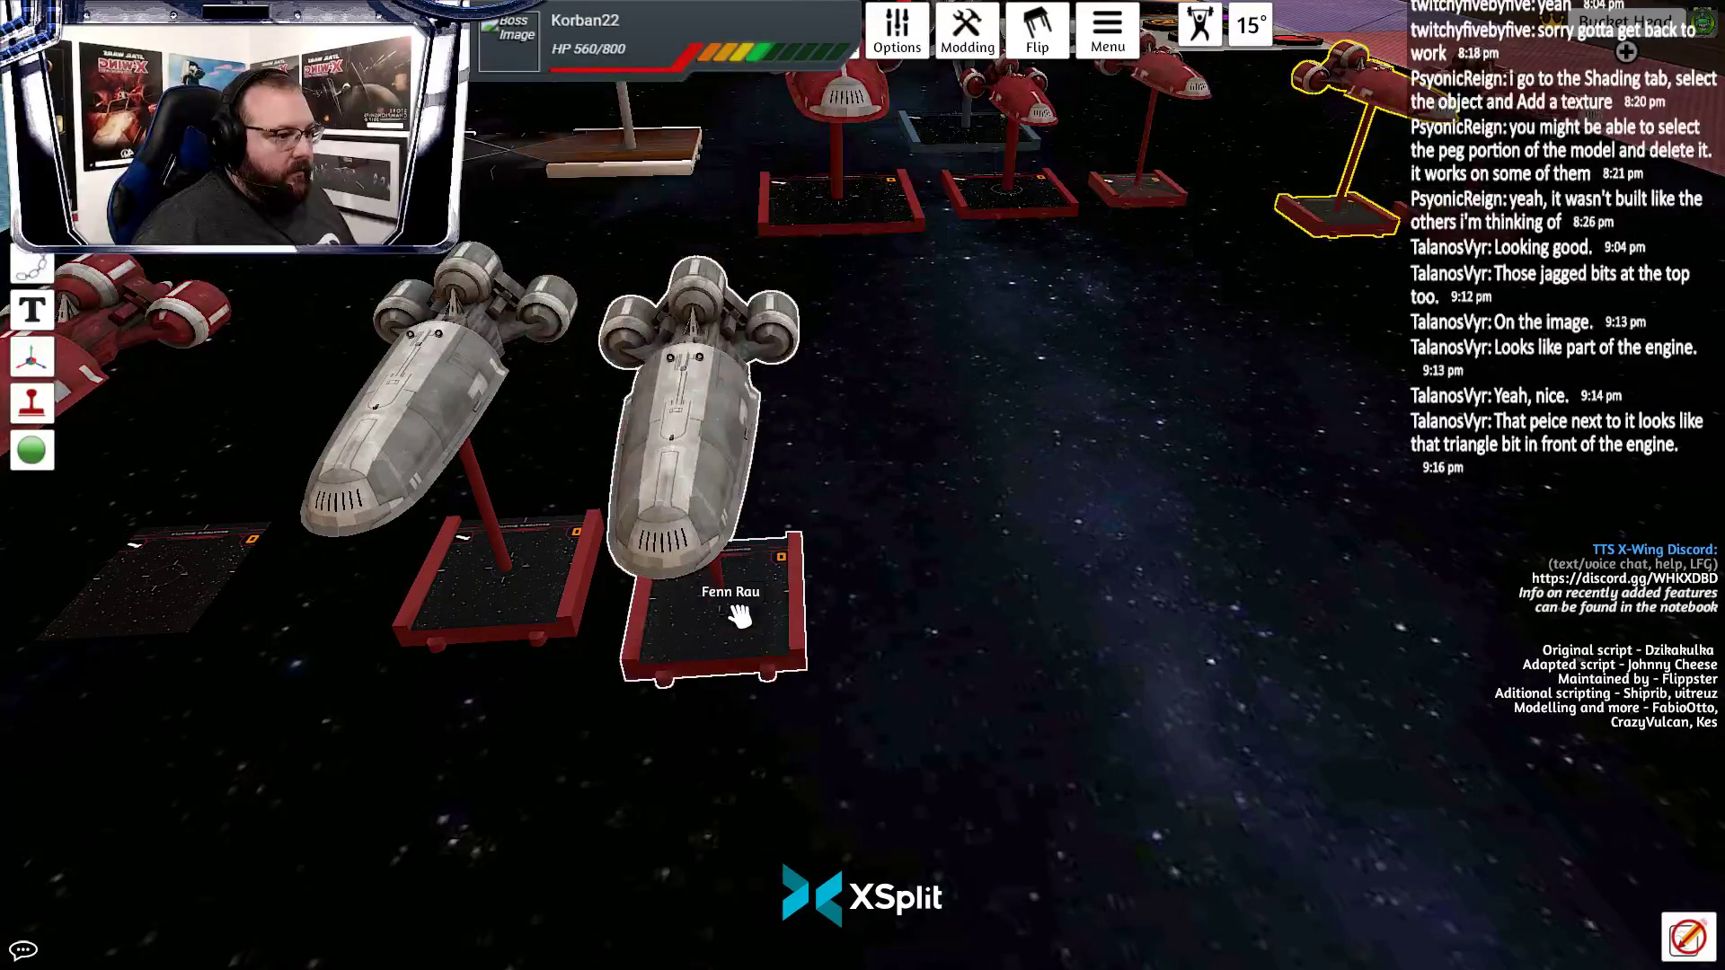
drag(739, 615, 751, 582)
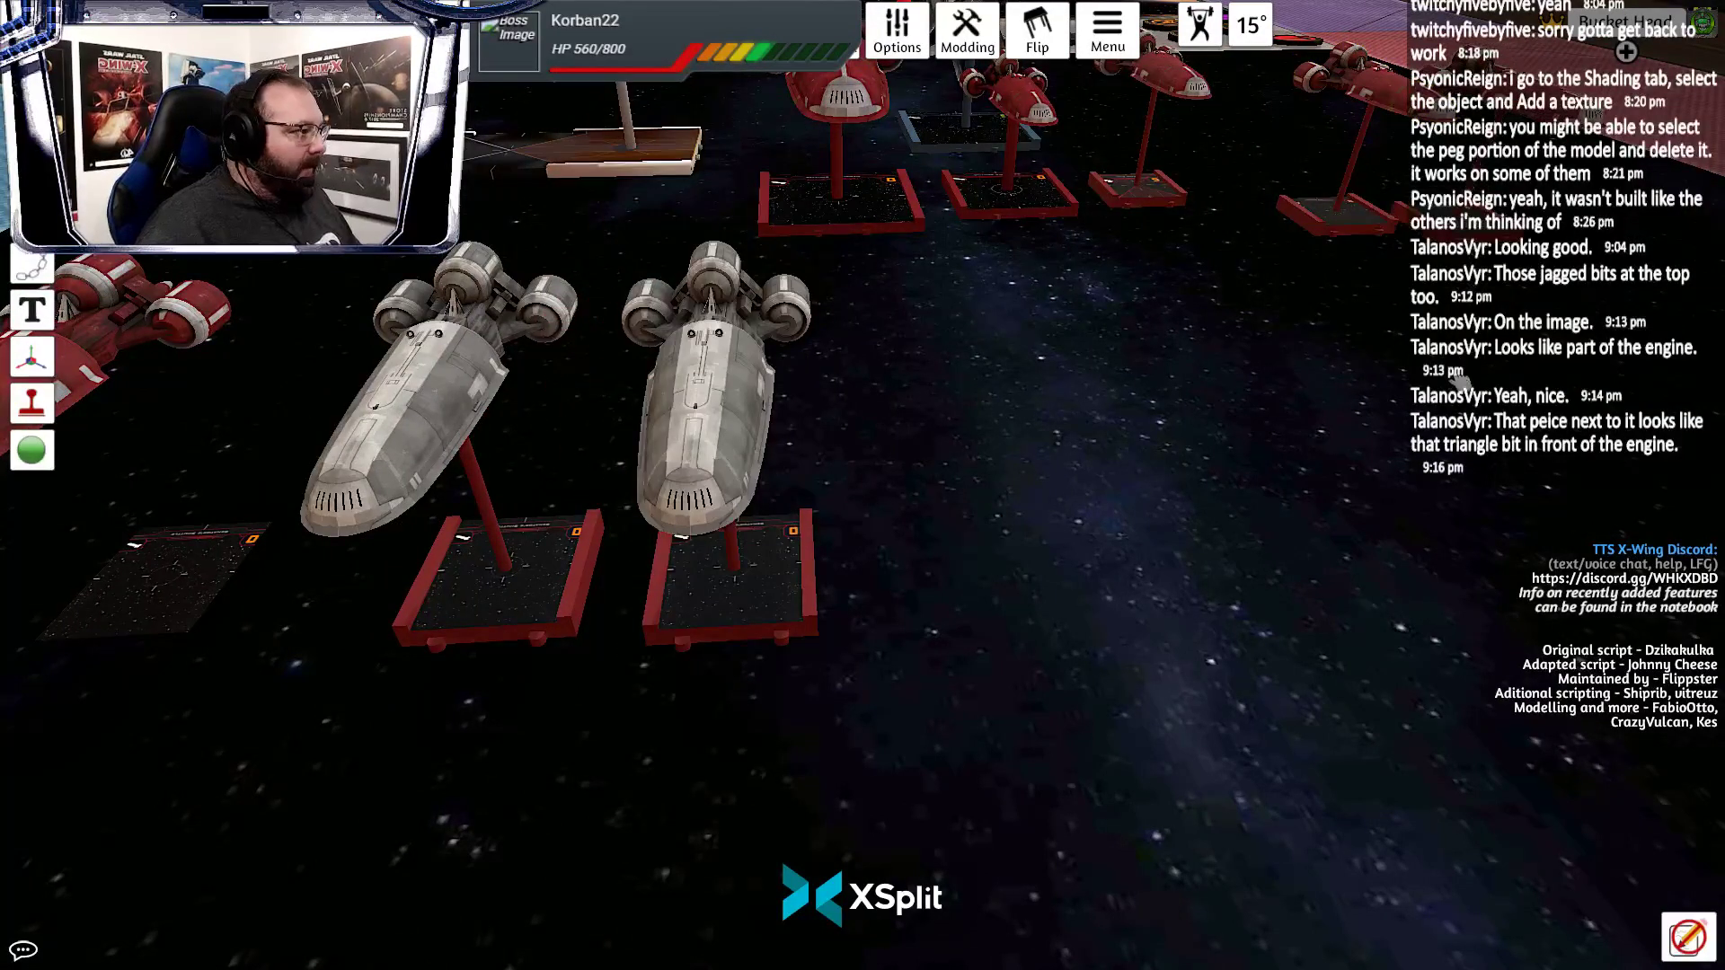
Reimport the copied shuttle's custom model with the updated diffuse texture and inspect the recoloured hull beside the grey shuttle
right_click(737, 620)
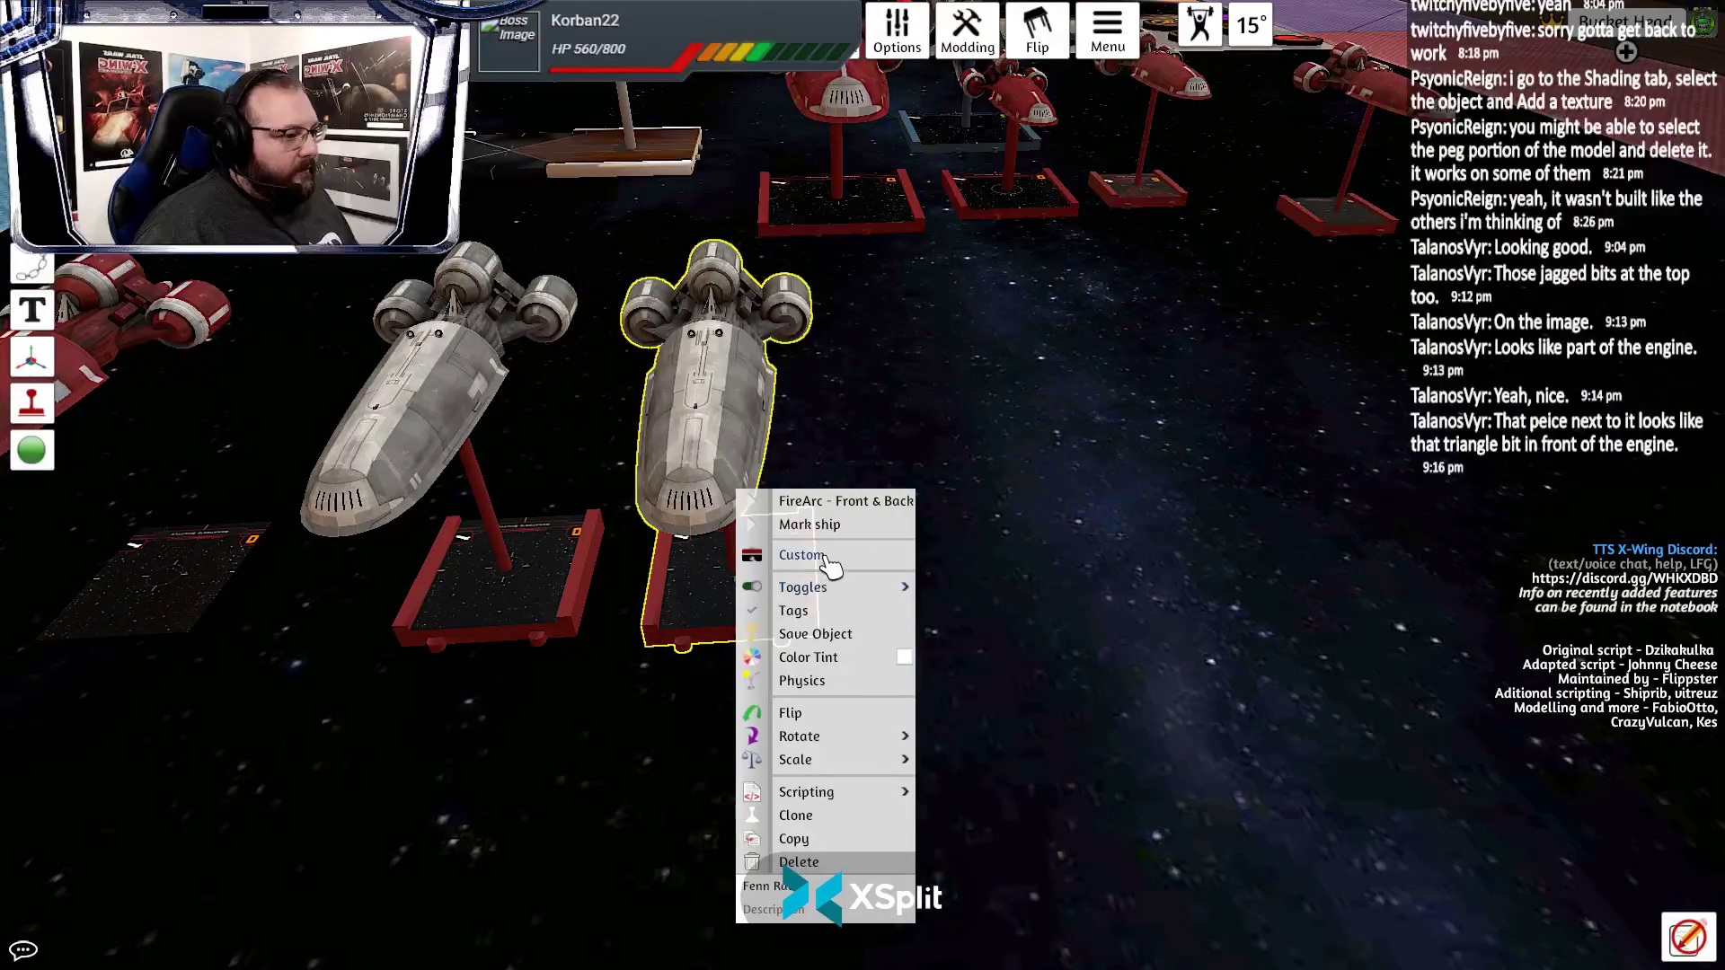
click(800, 555)
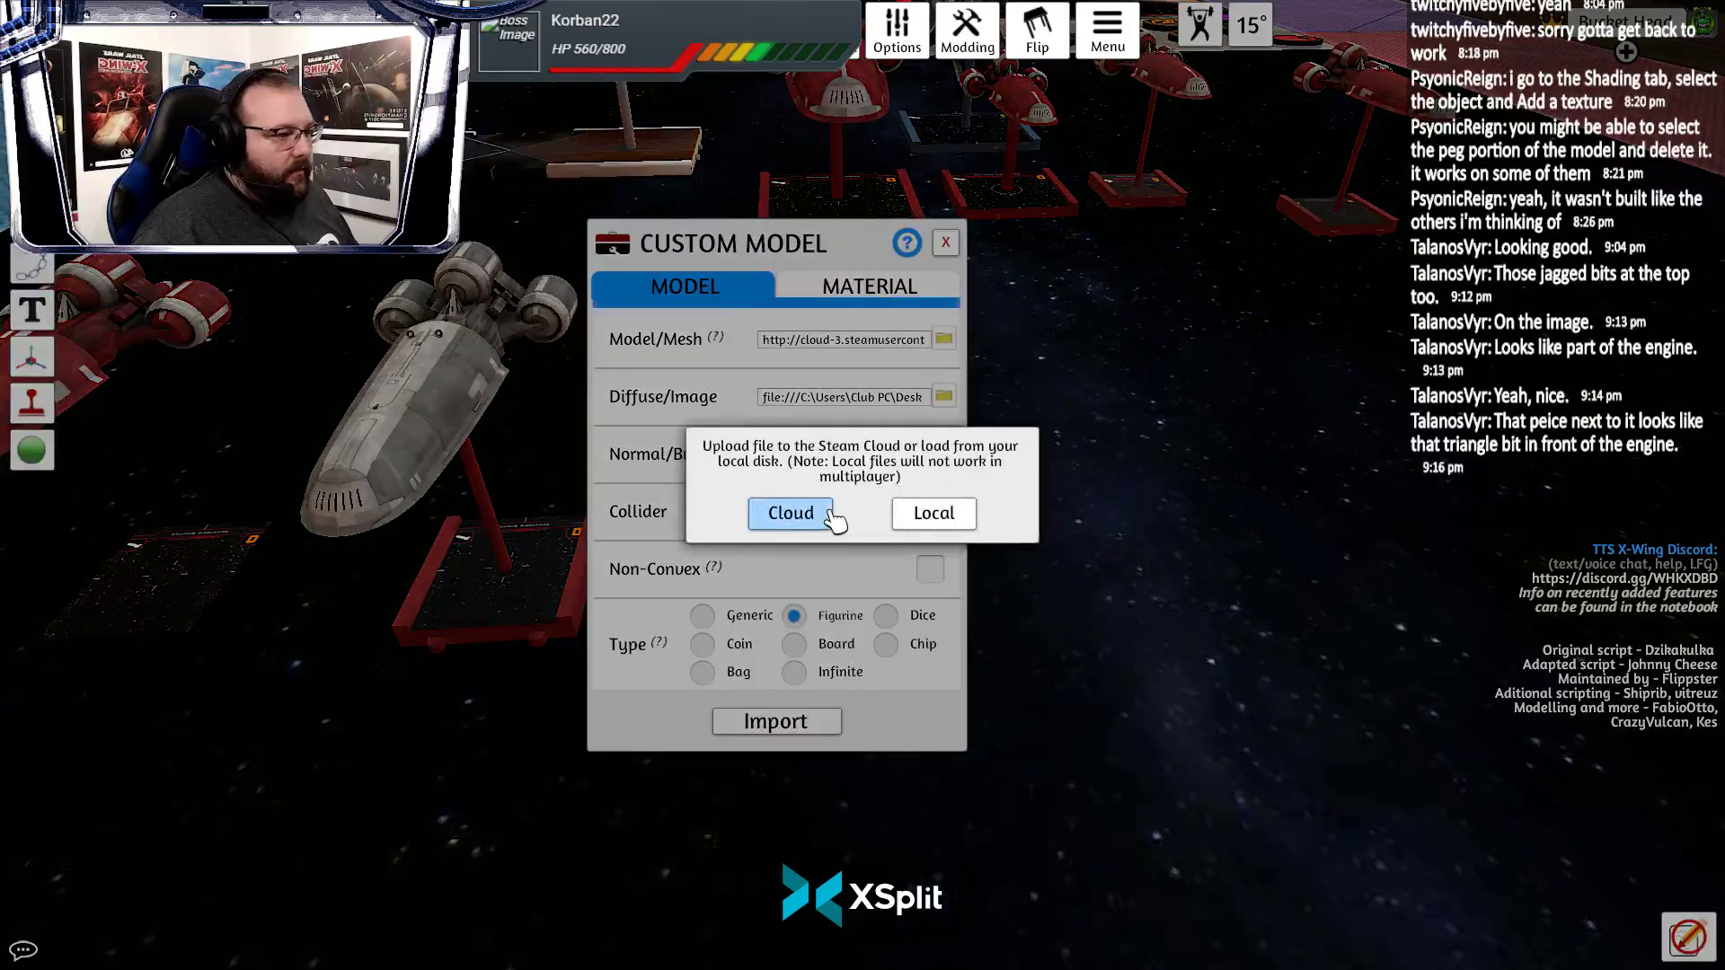
click(789, 512)
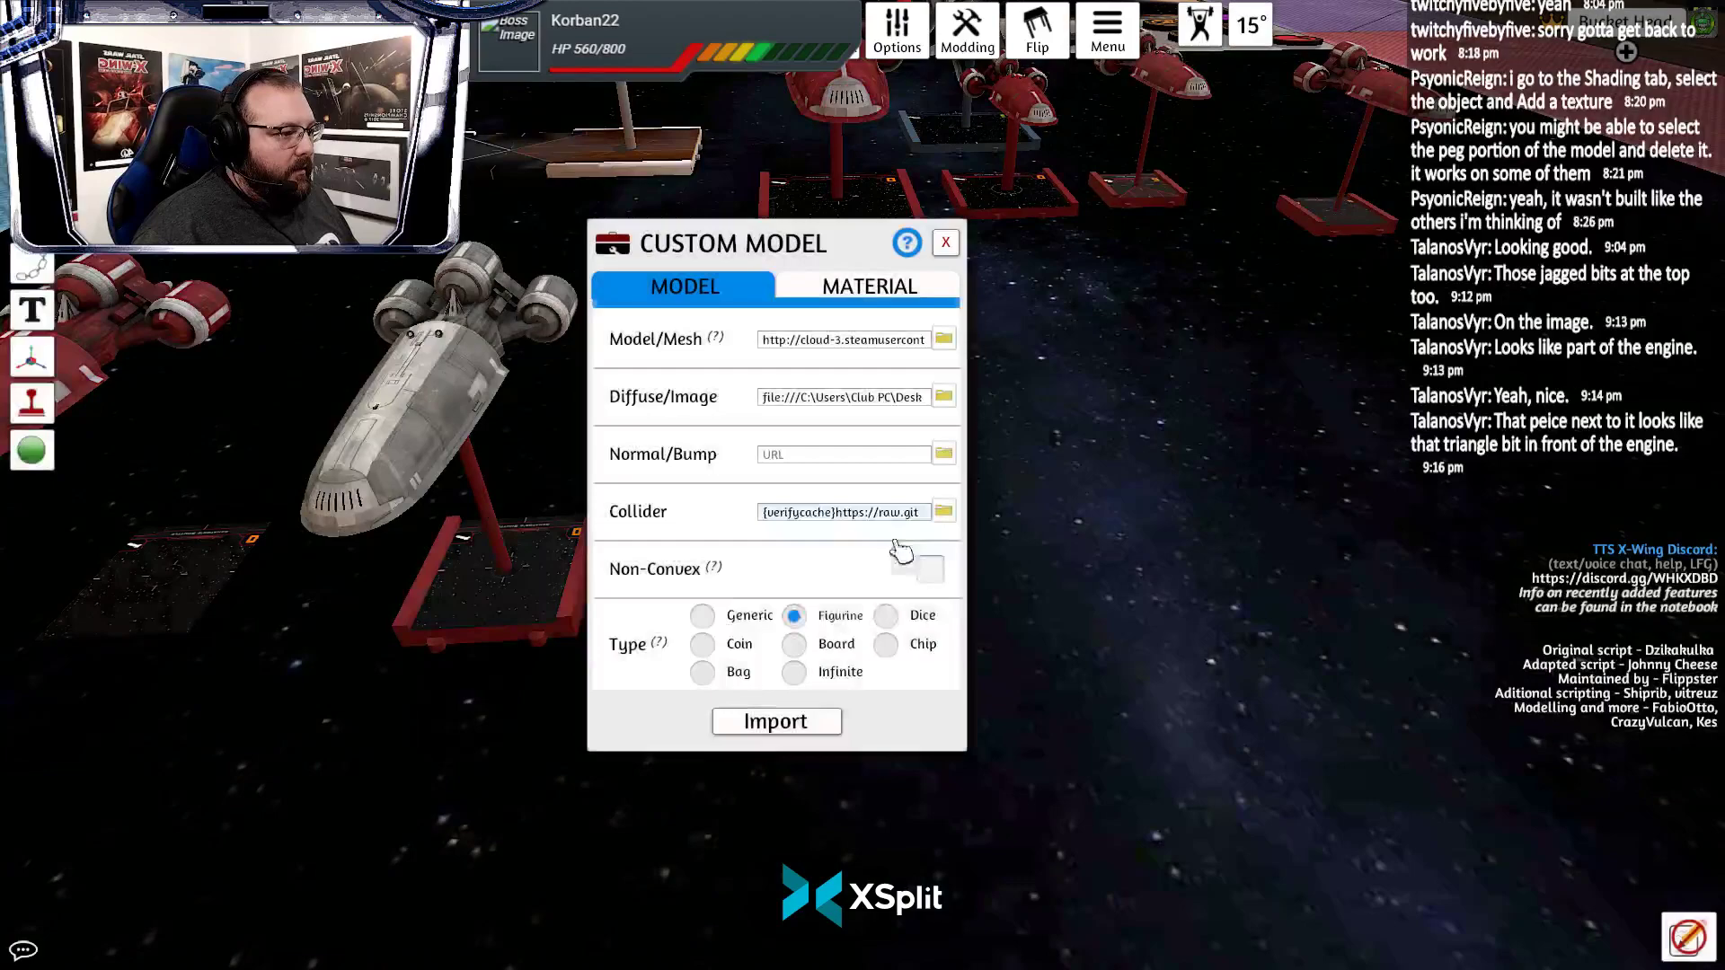
click(795, 722)
click(934, 513)
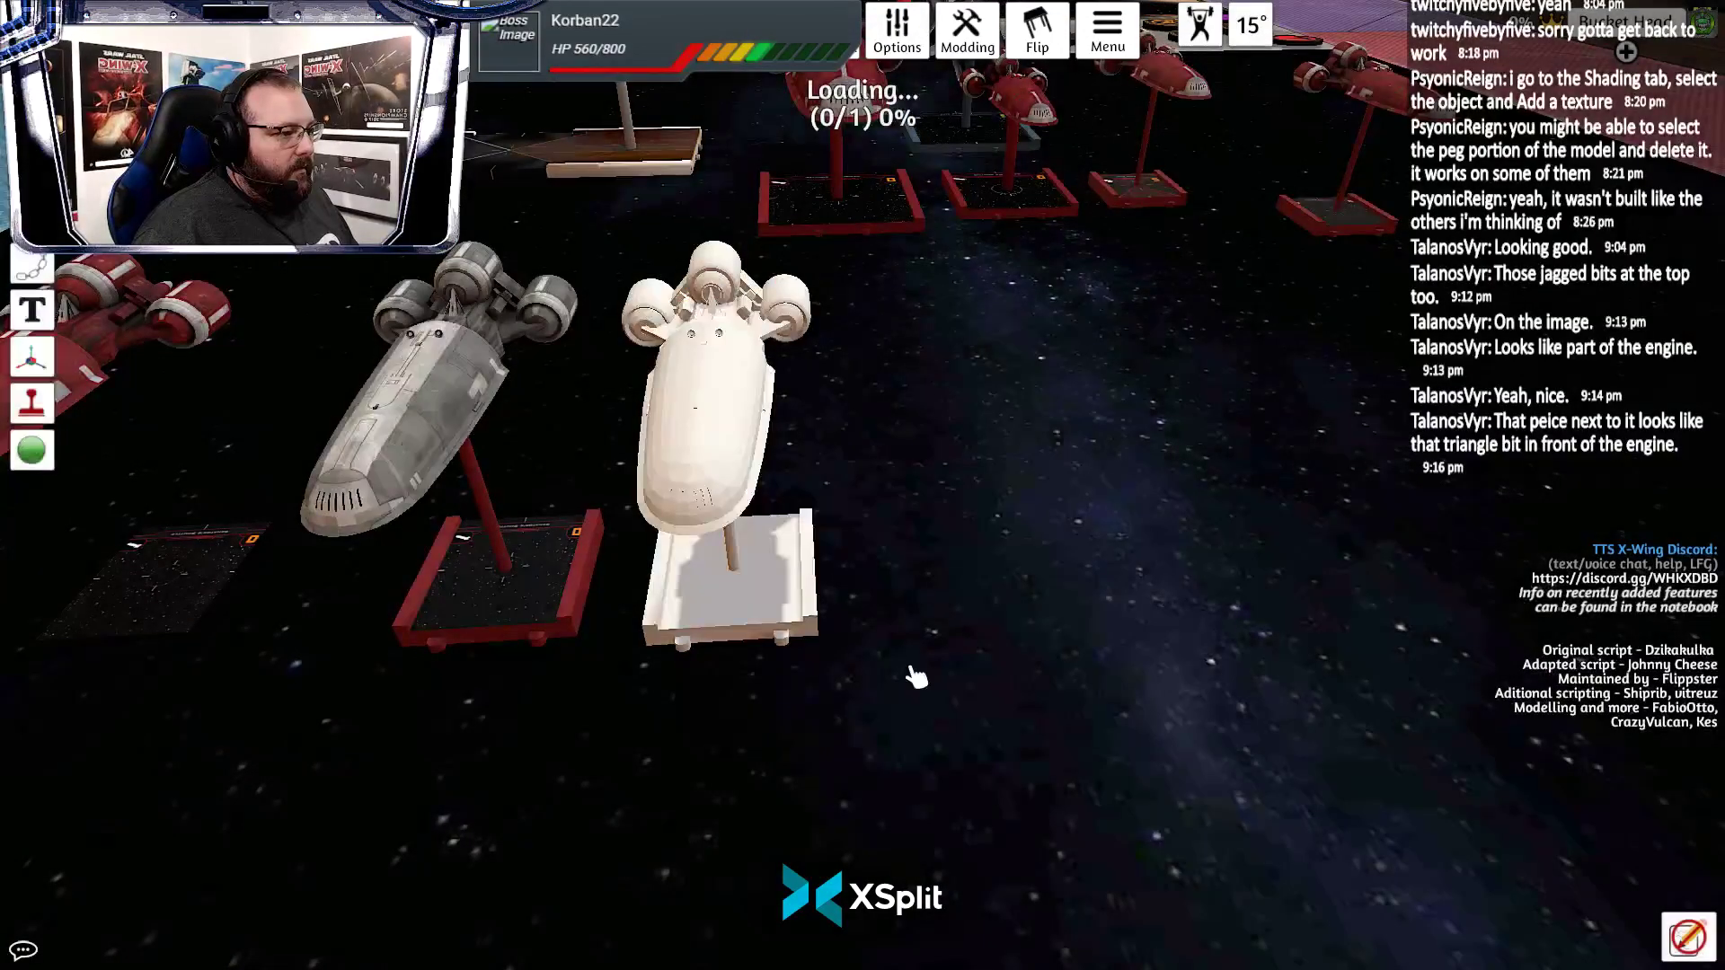
key(a)
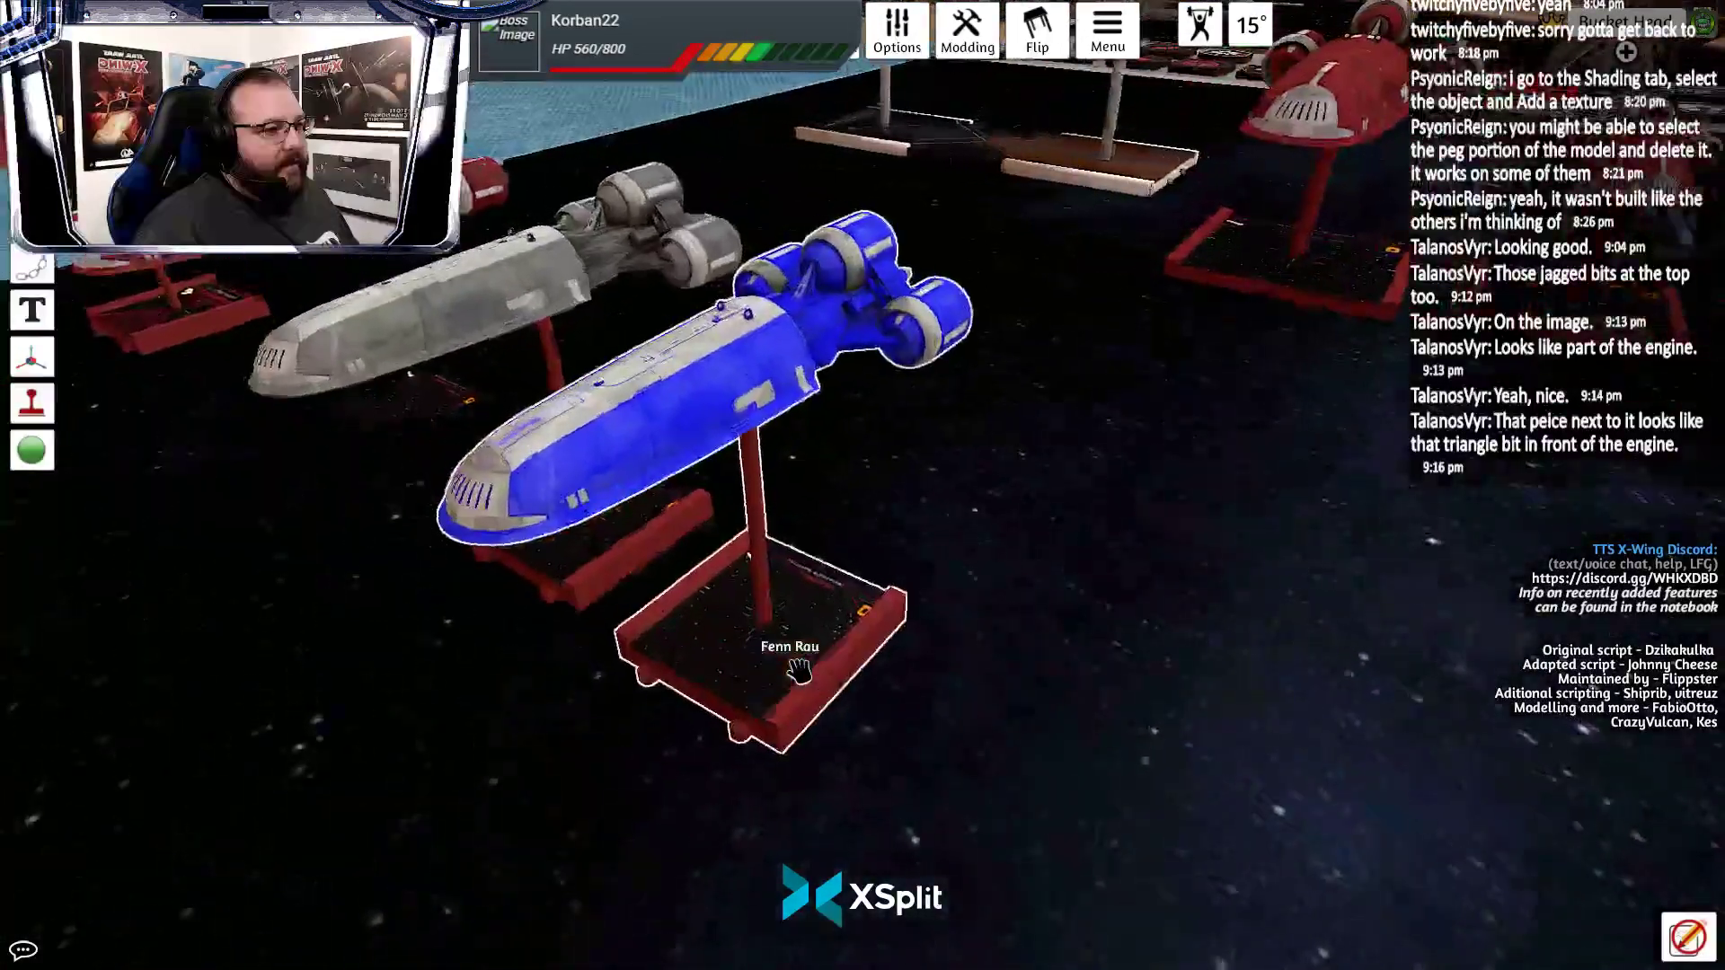
scroll(844, 669, up, 5)
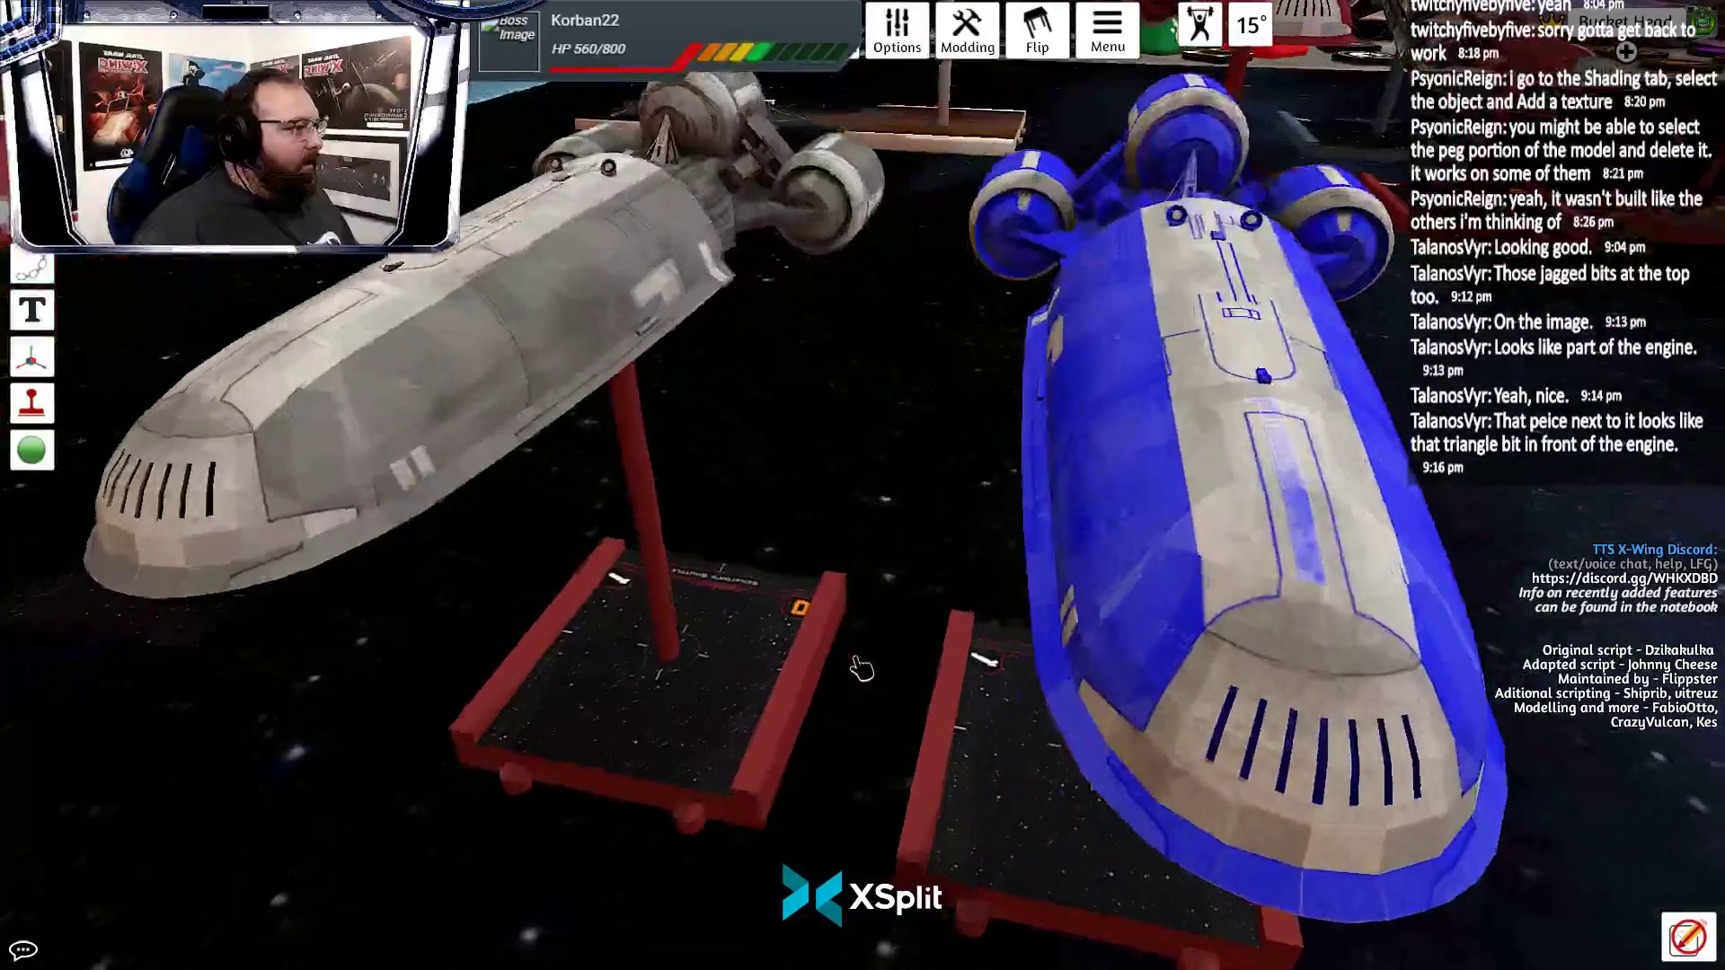
Examine the blue shuttle's hull, nose, engines and dorsal details from several angles and compare them with the grey shuttle
key(s)
scroll(1001, 712, up, 2)
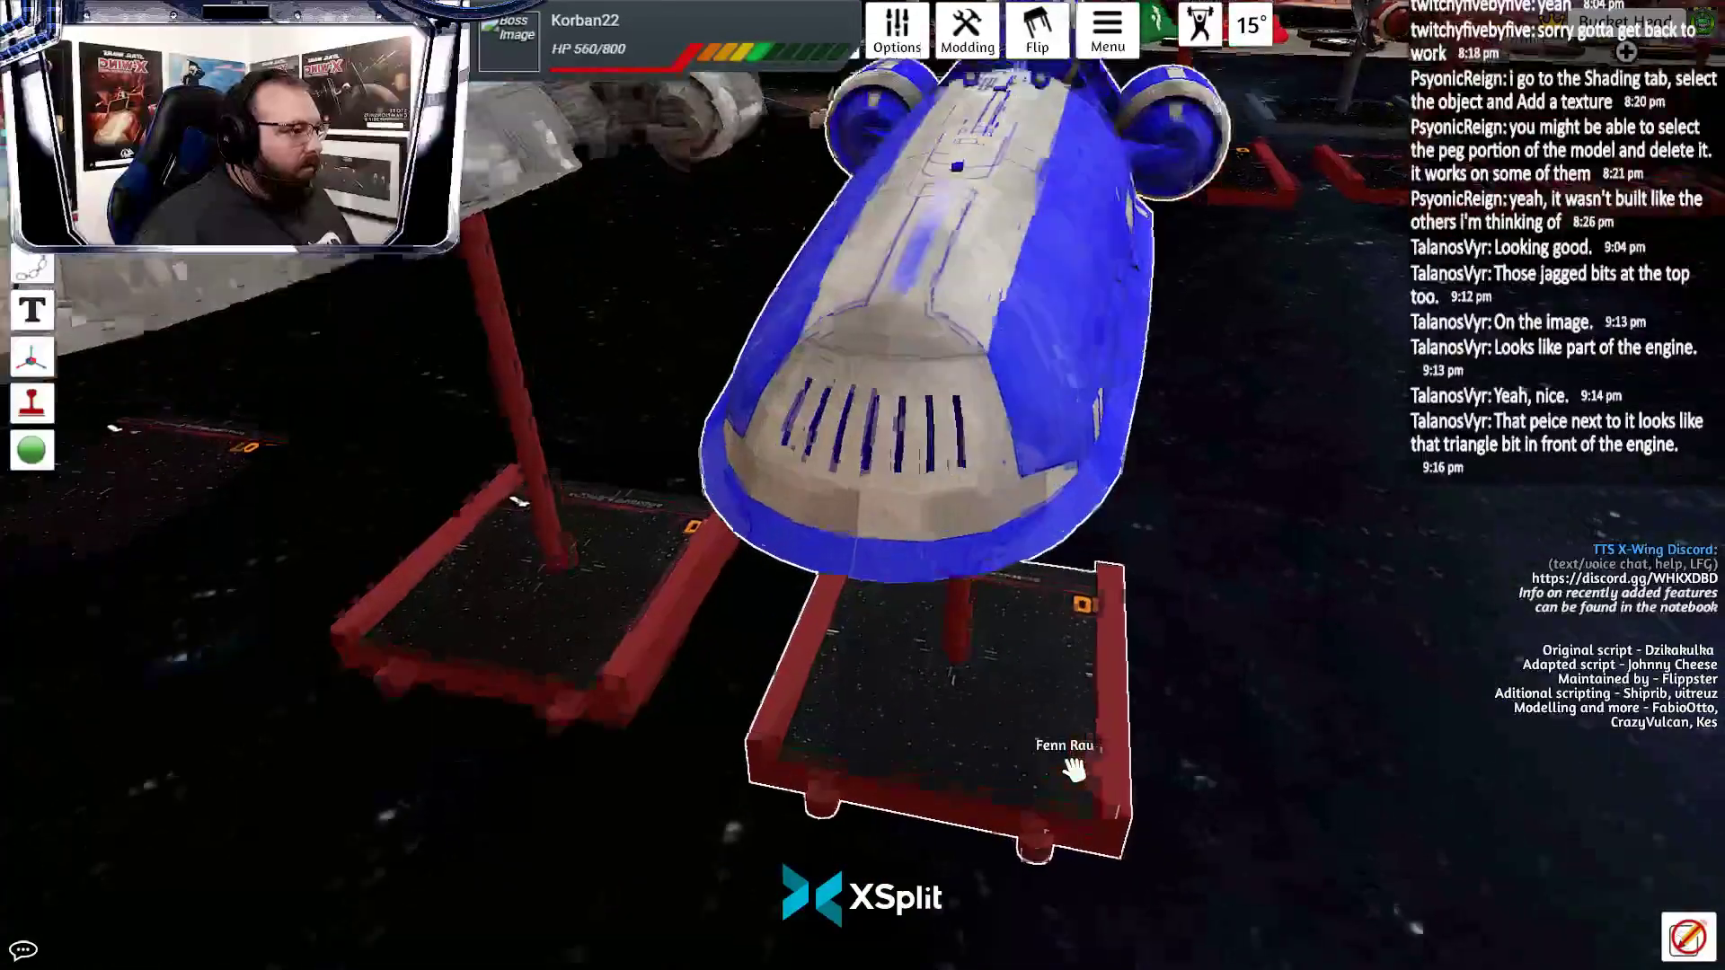
key(w)
scroll(1091, 780, down, 5)
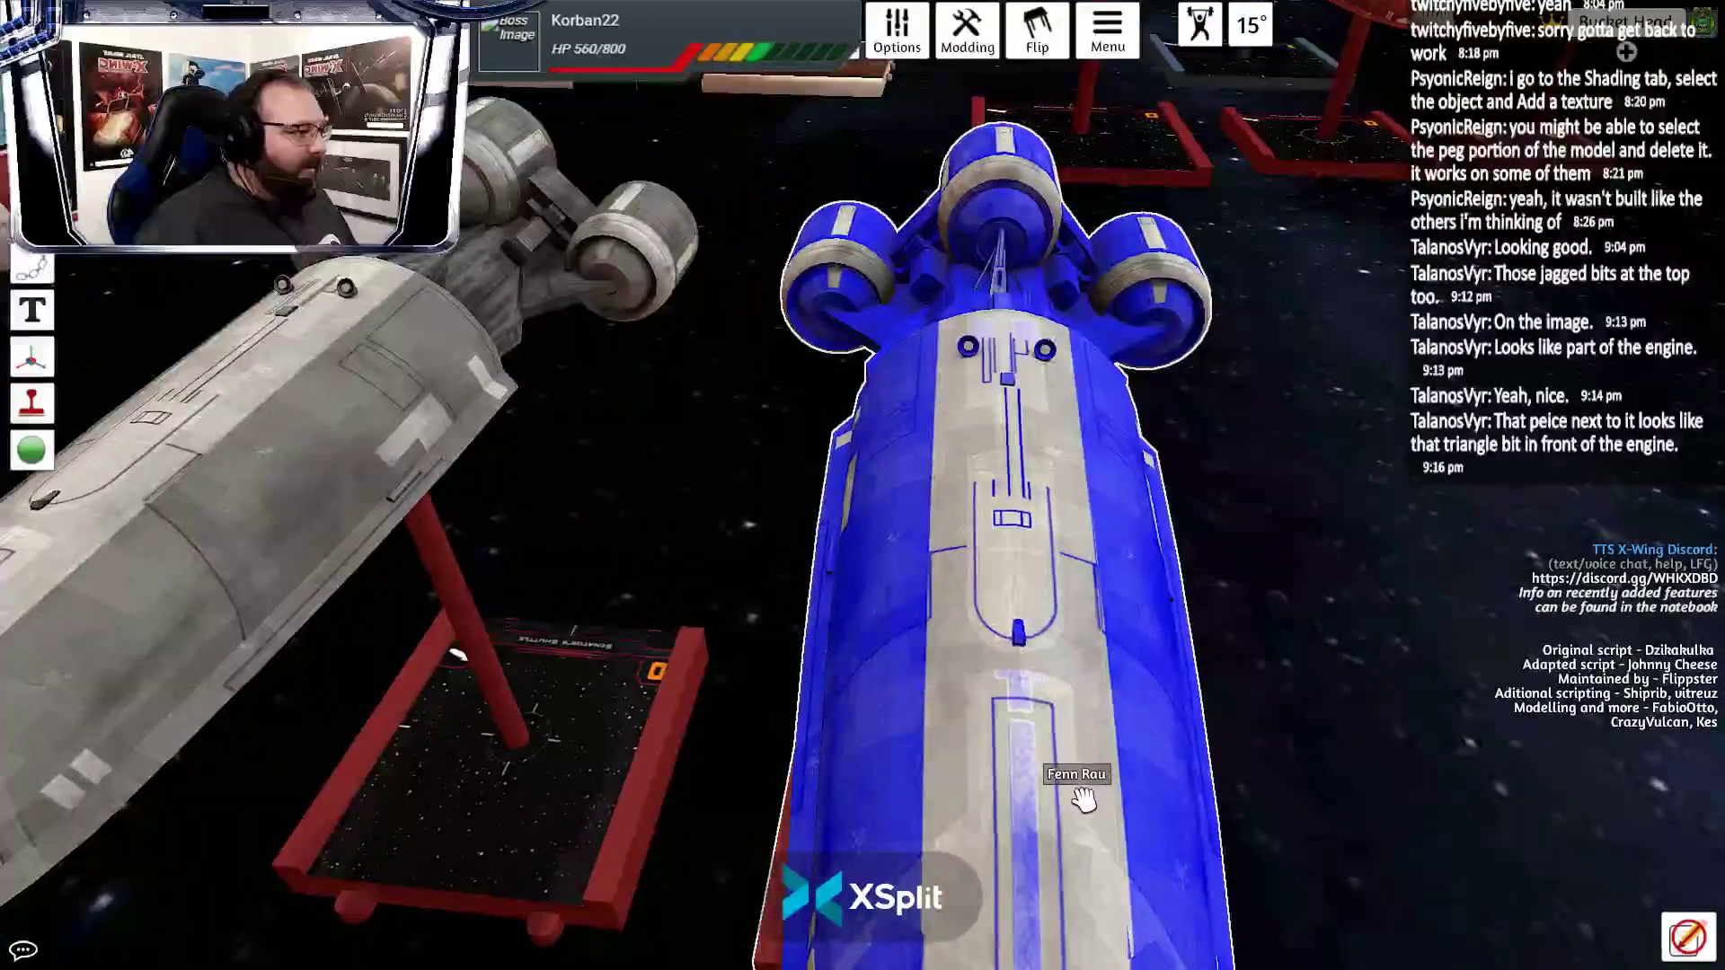
scroll(1069, 791, down, 2)
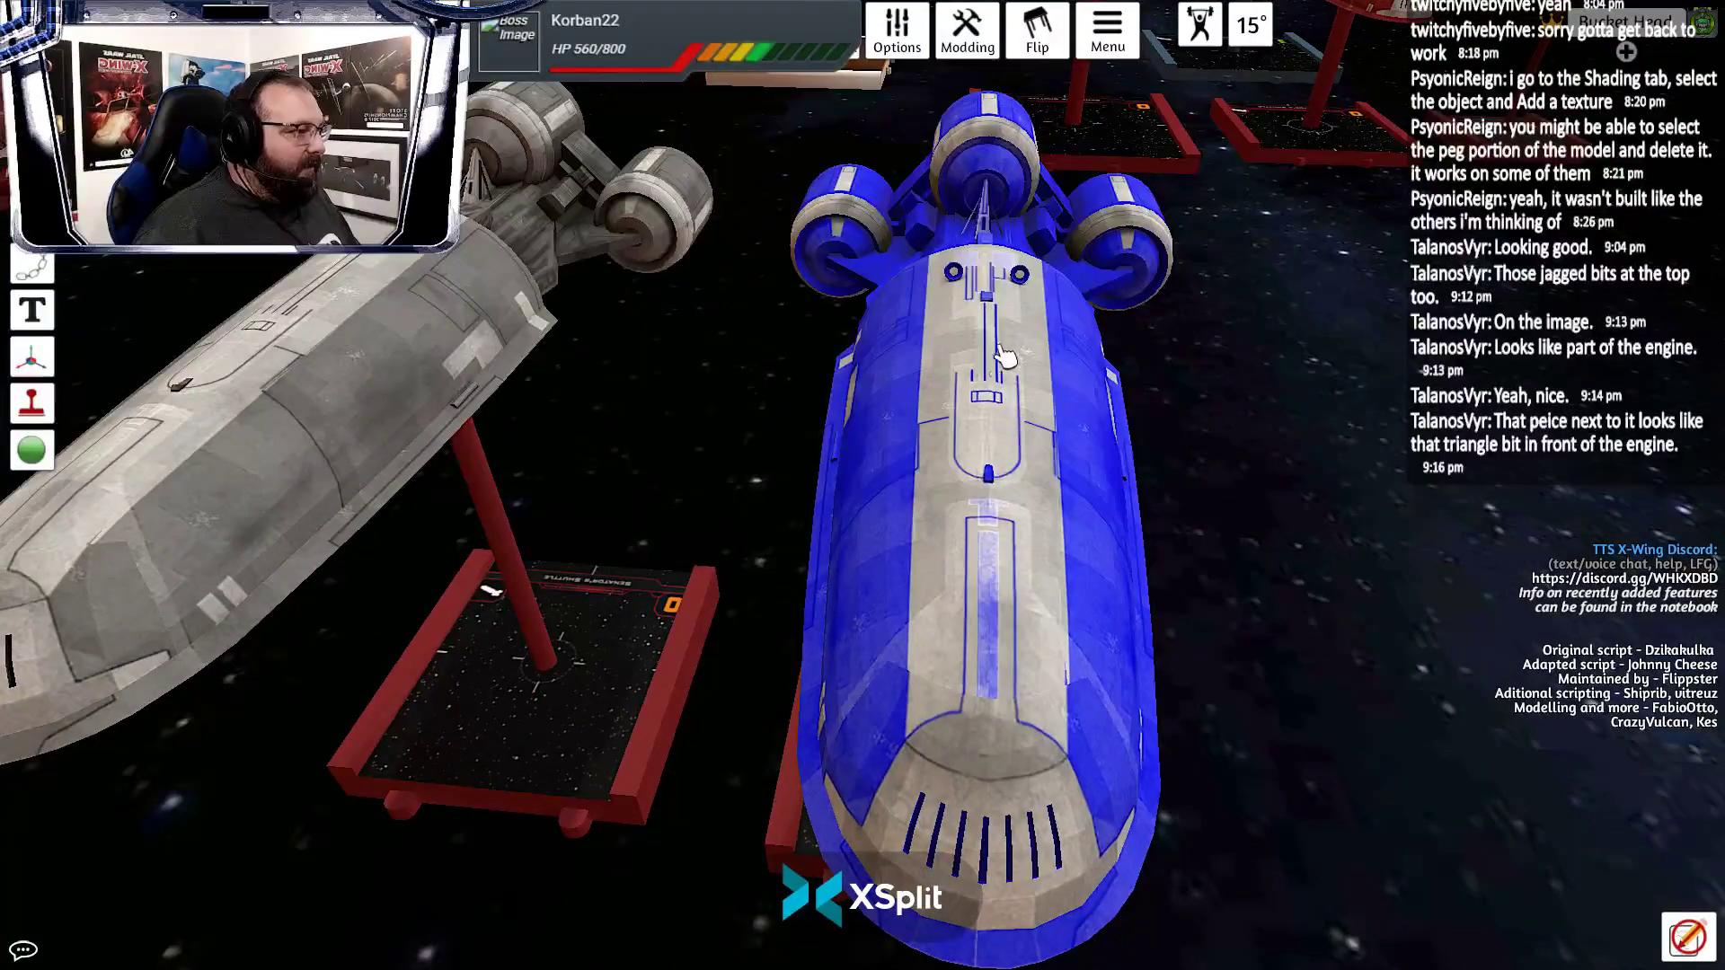
scroll(1060, 663, up, 5)
key(w)
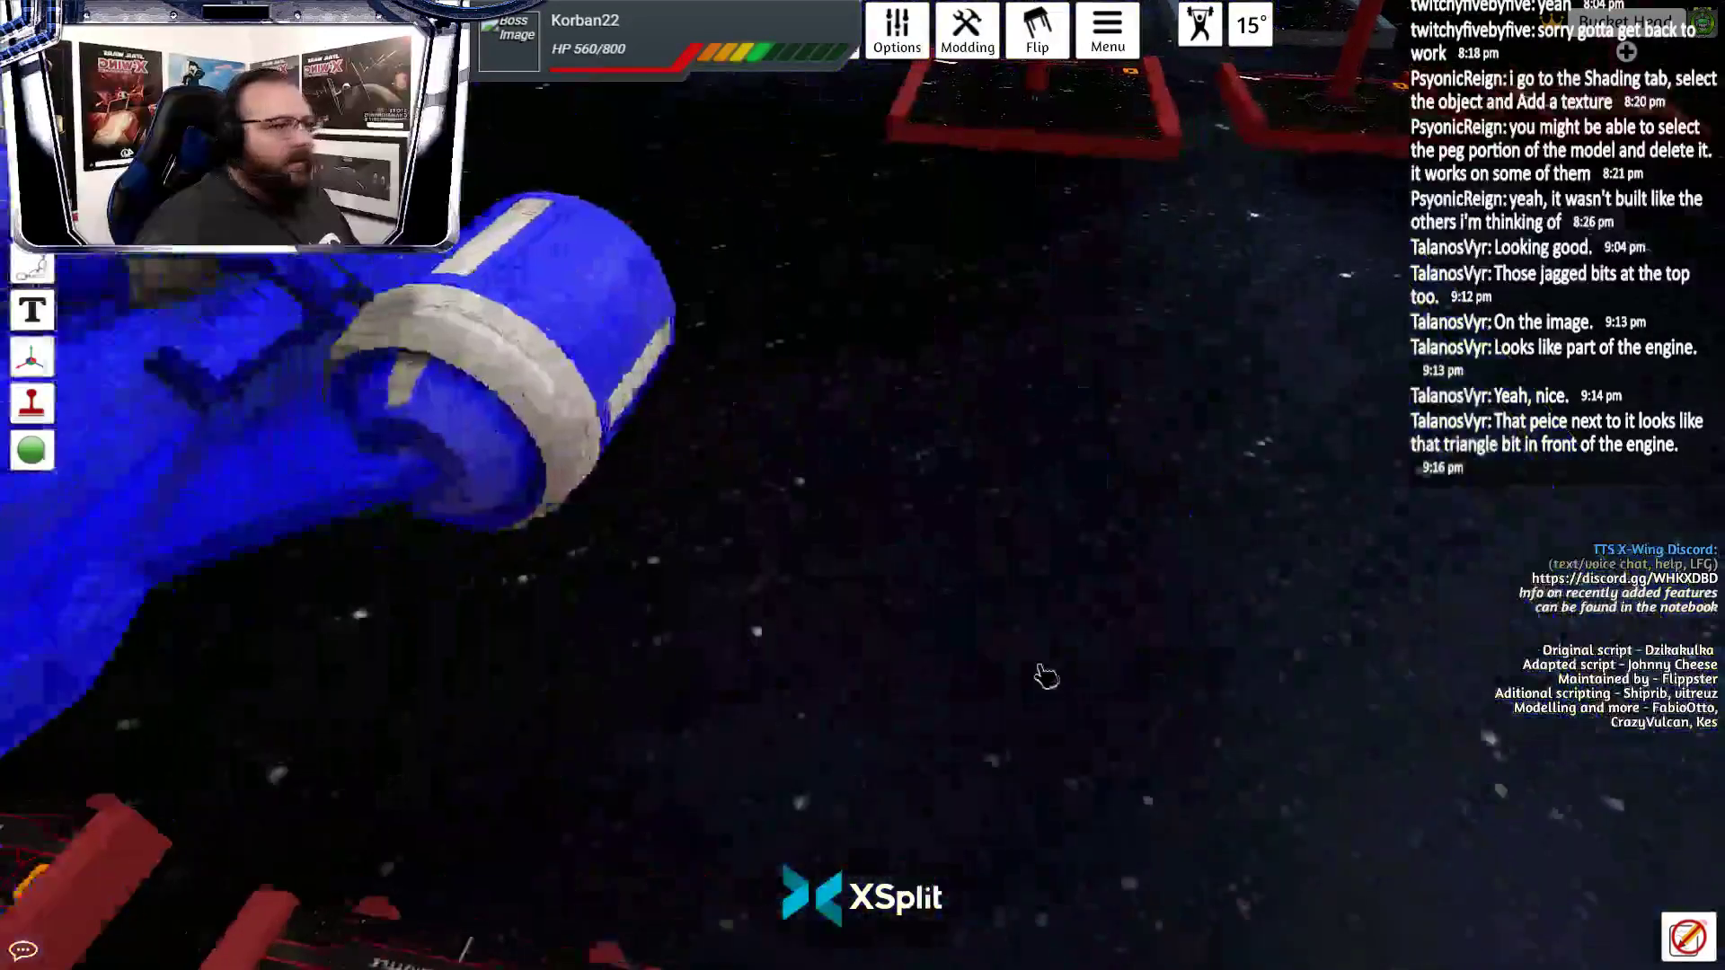
key(a)
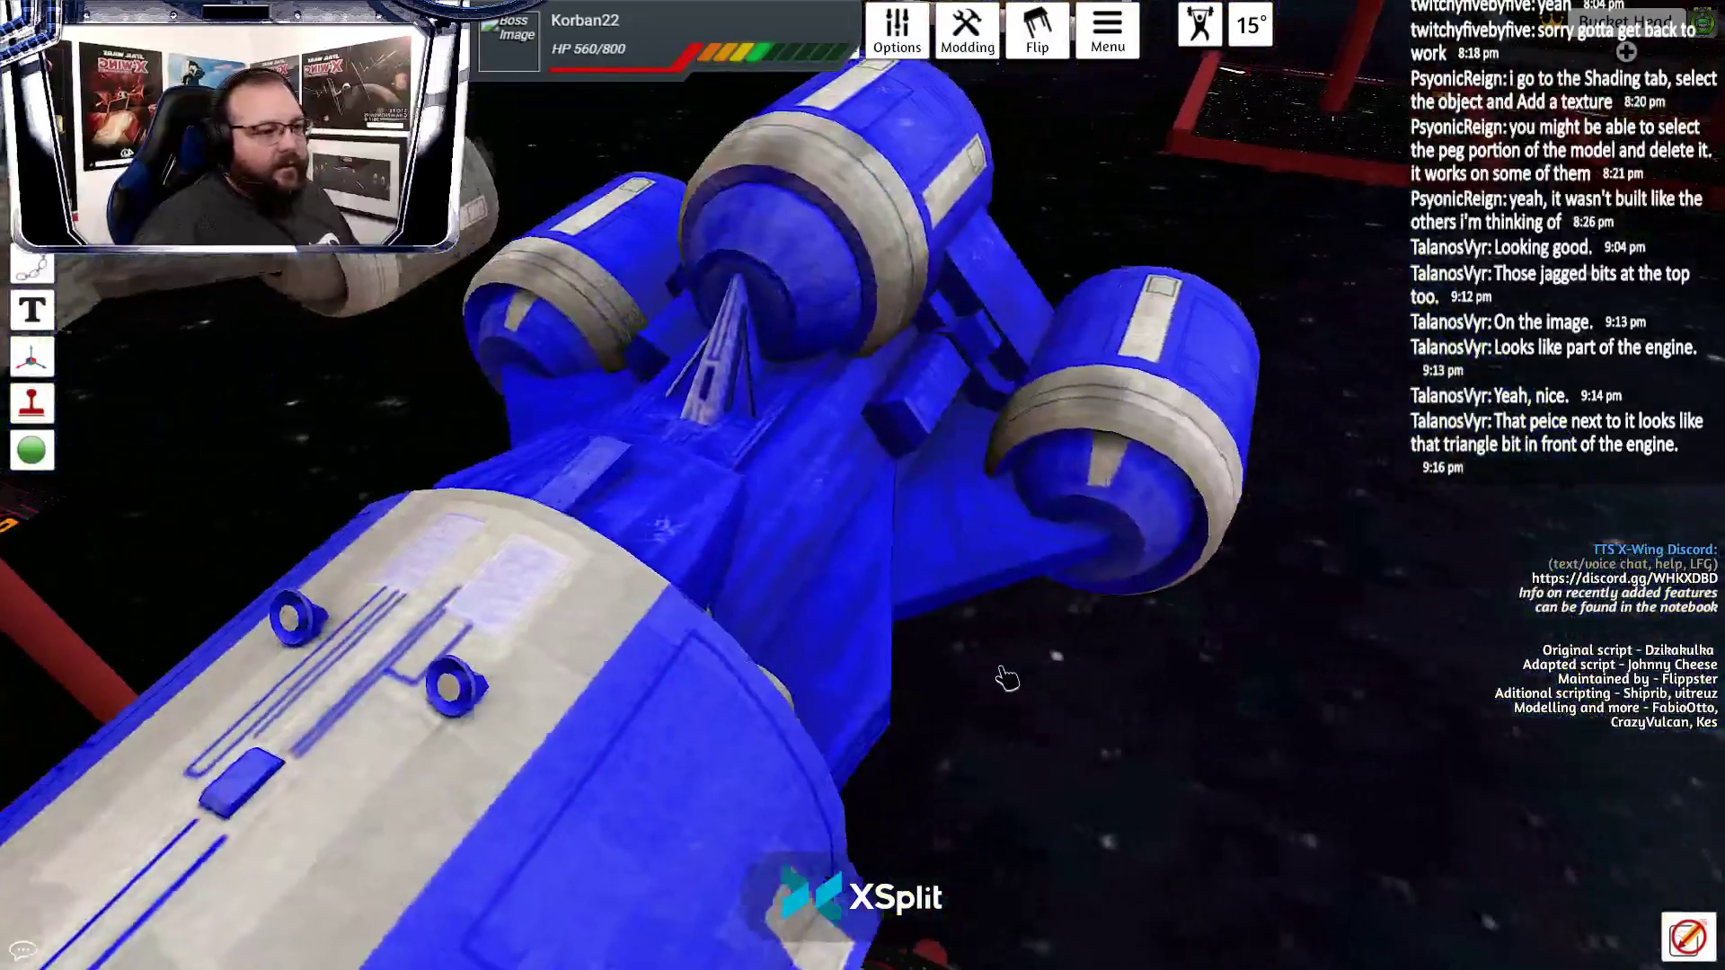
scroll(1006, 678, up, 5)
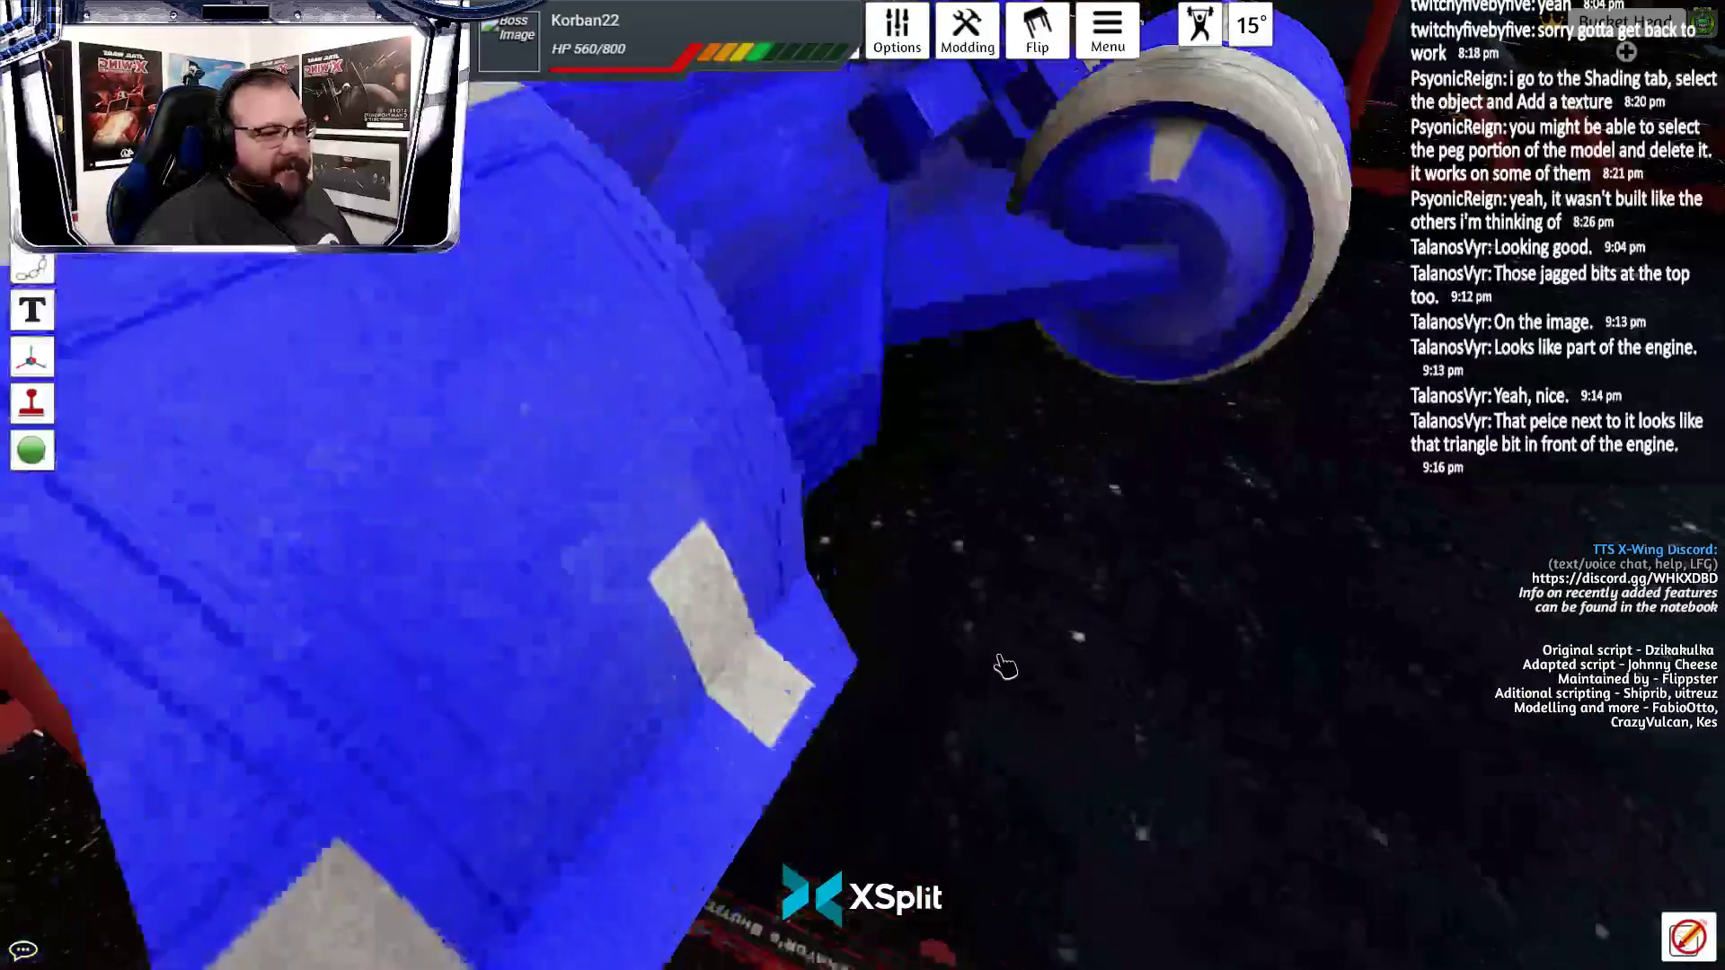
scroll(1005, 657, down, 3)
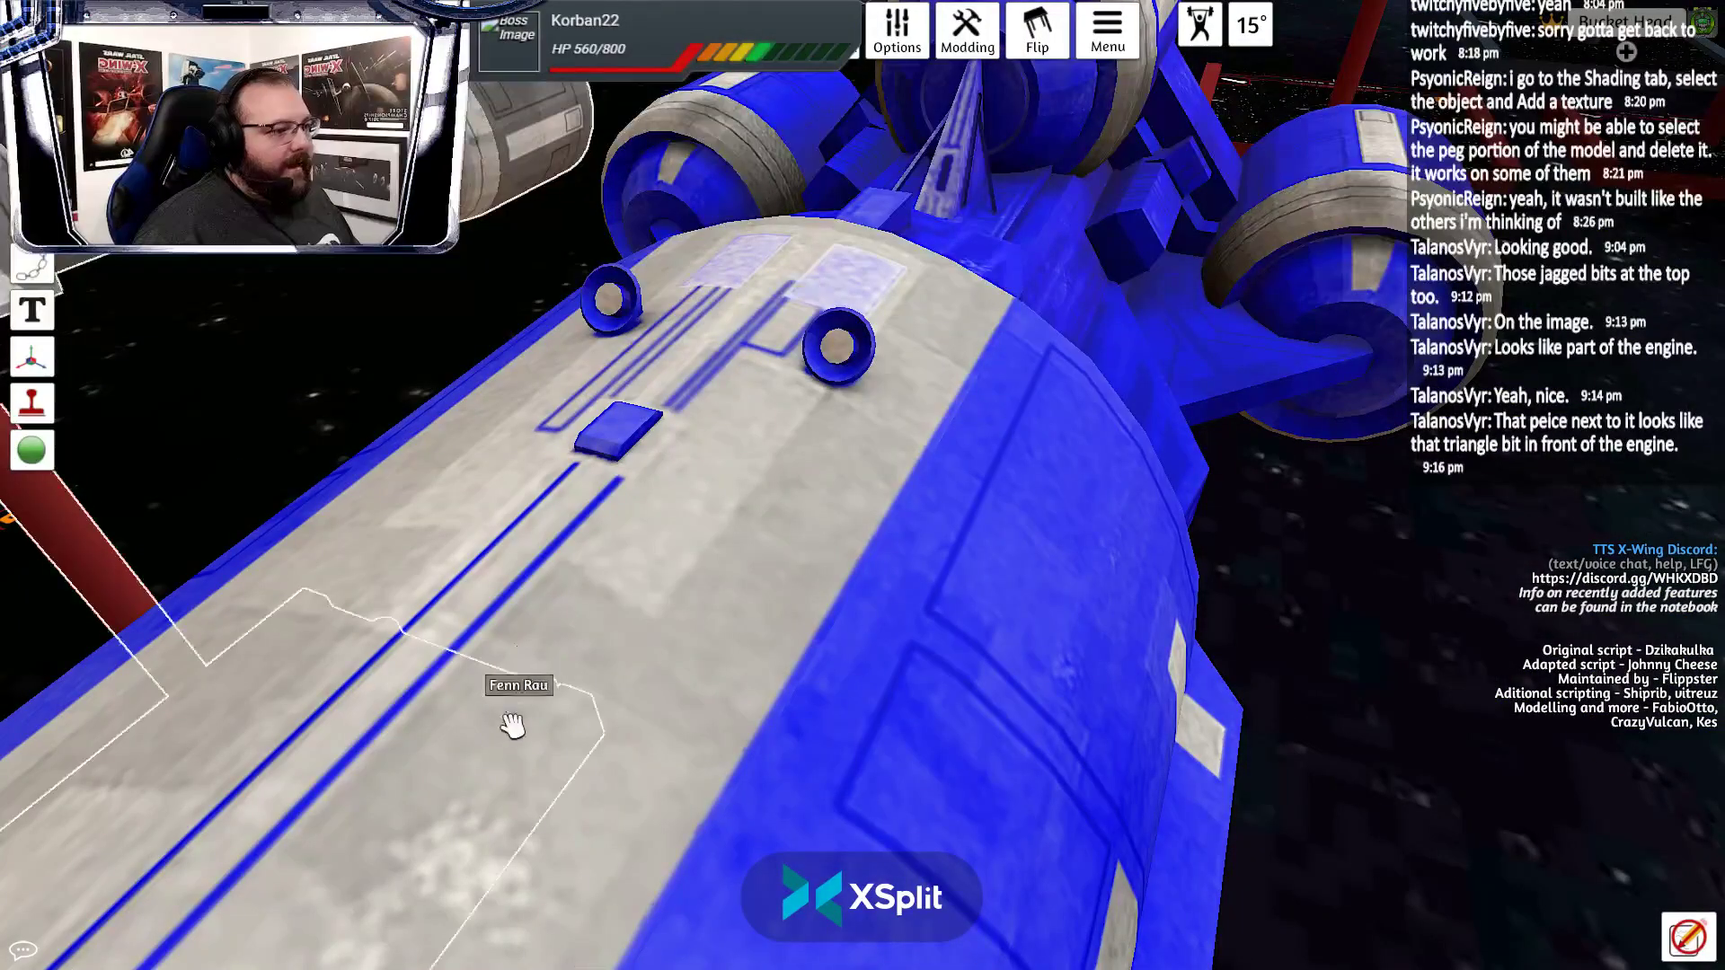
scroll(516, 683, down, 6)
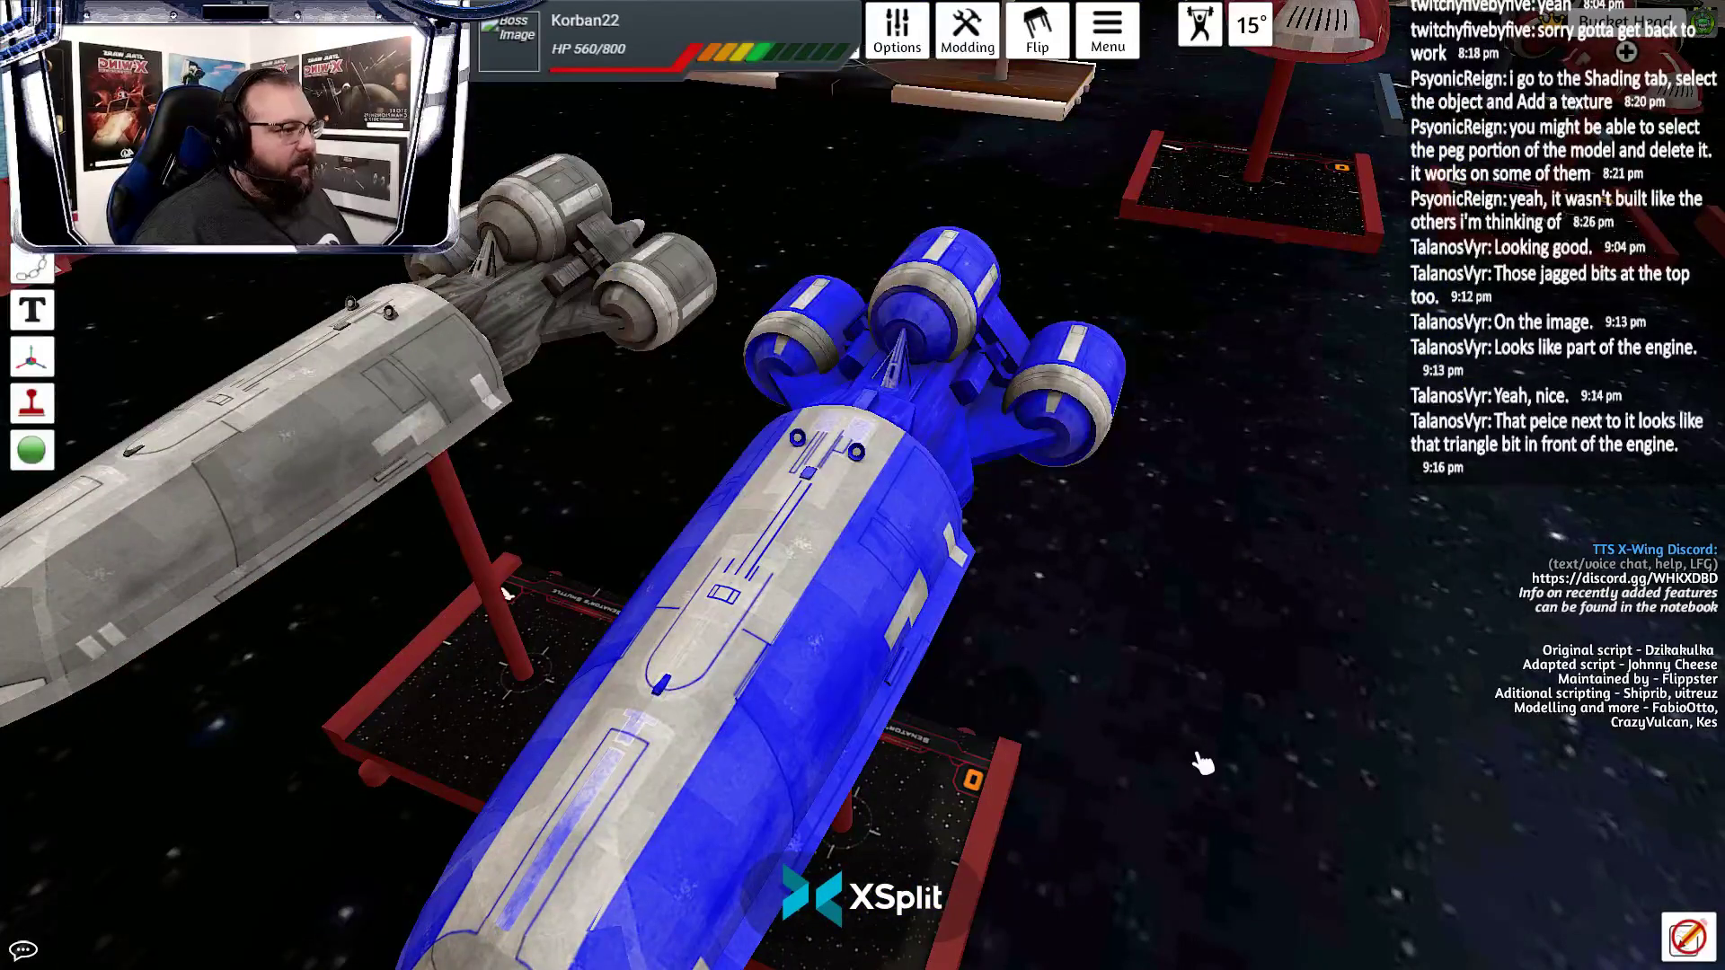
Switch back to GIMP and undo the blue colorize on the small shuttle texture
key(alt+Tab)
key(alt+Tab)
key(alt+Tab)
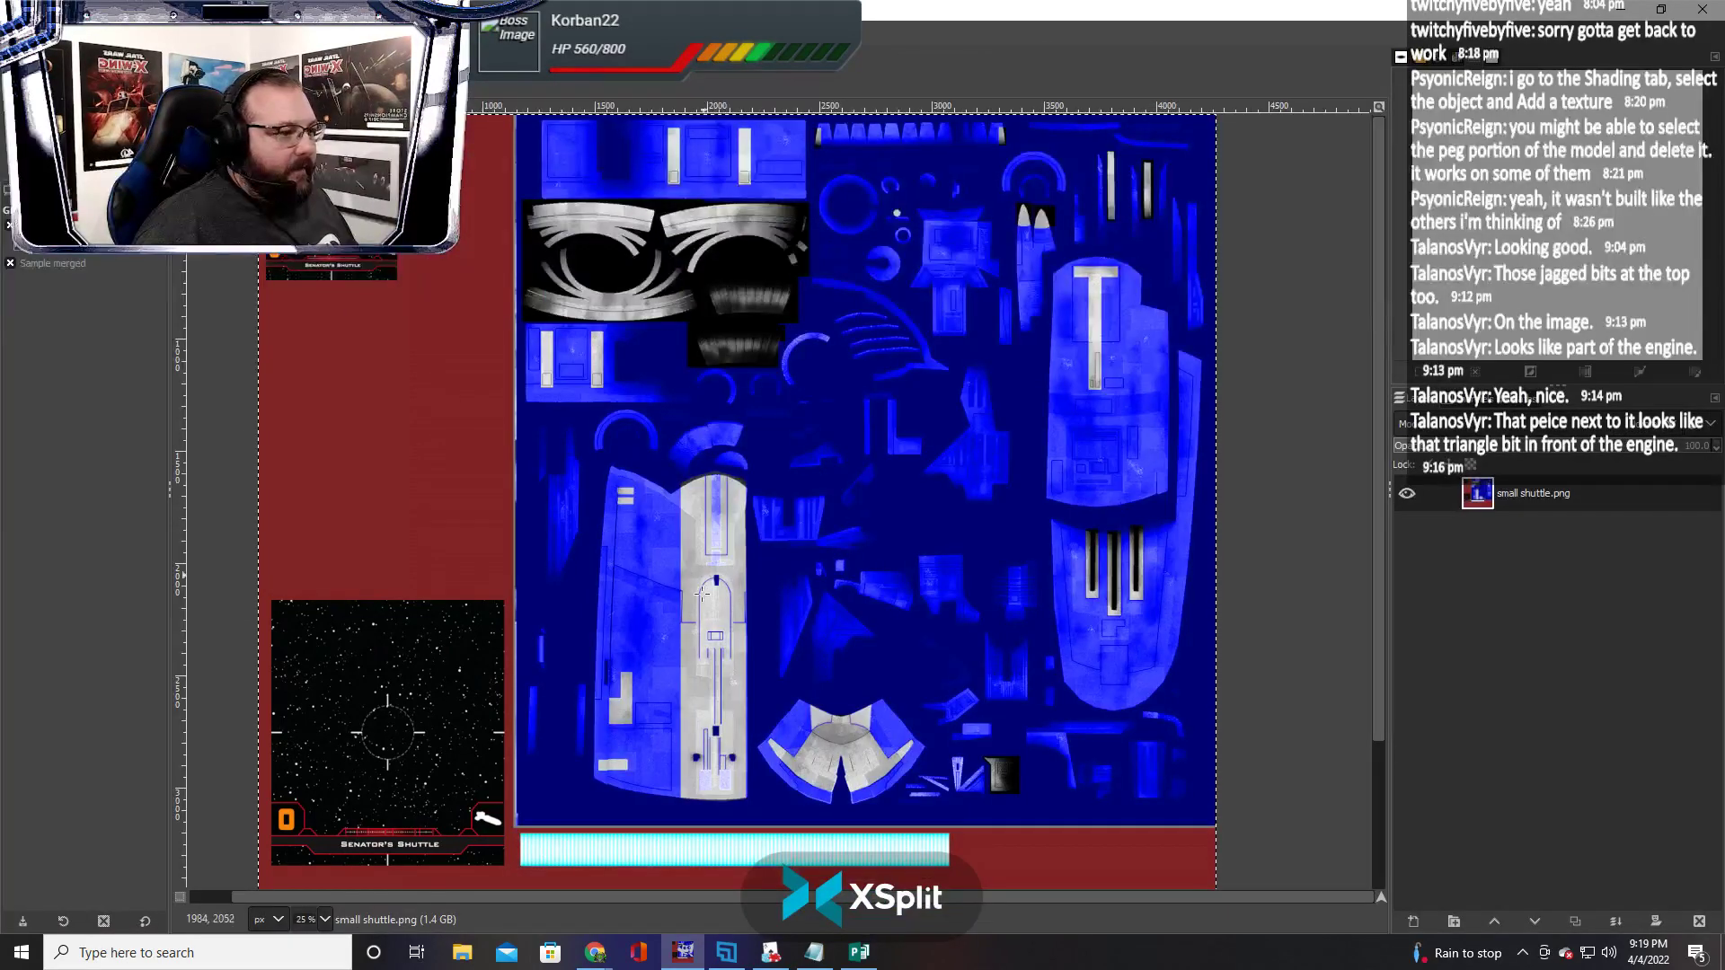
scroll(699, 642, up, 1)
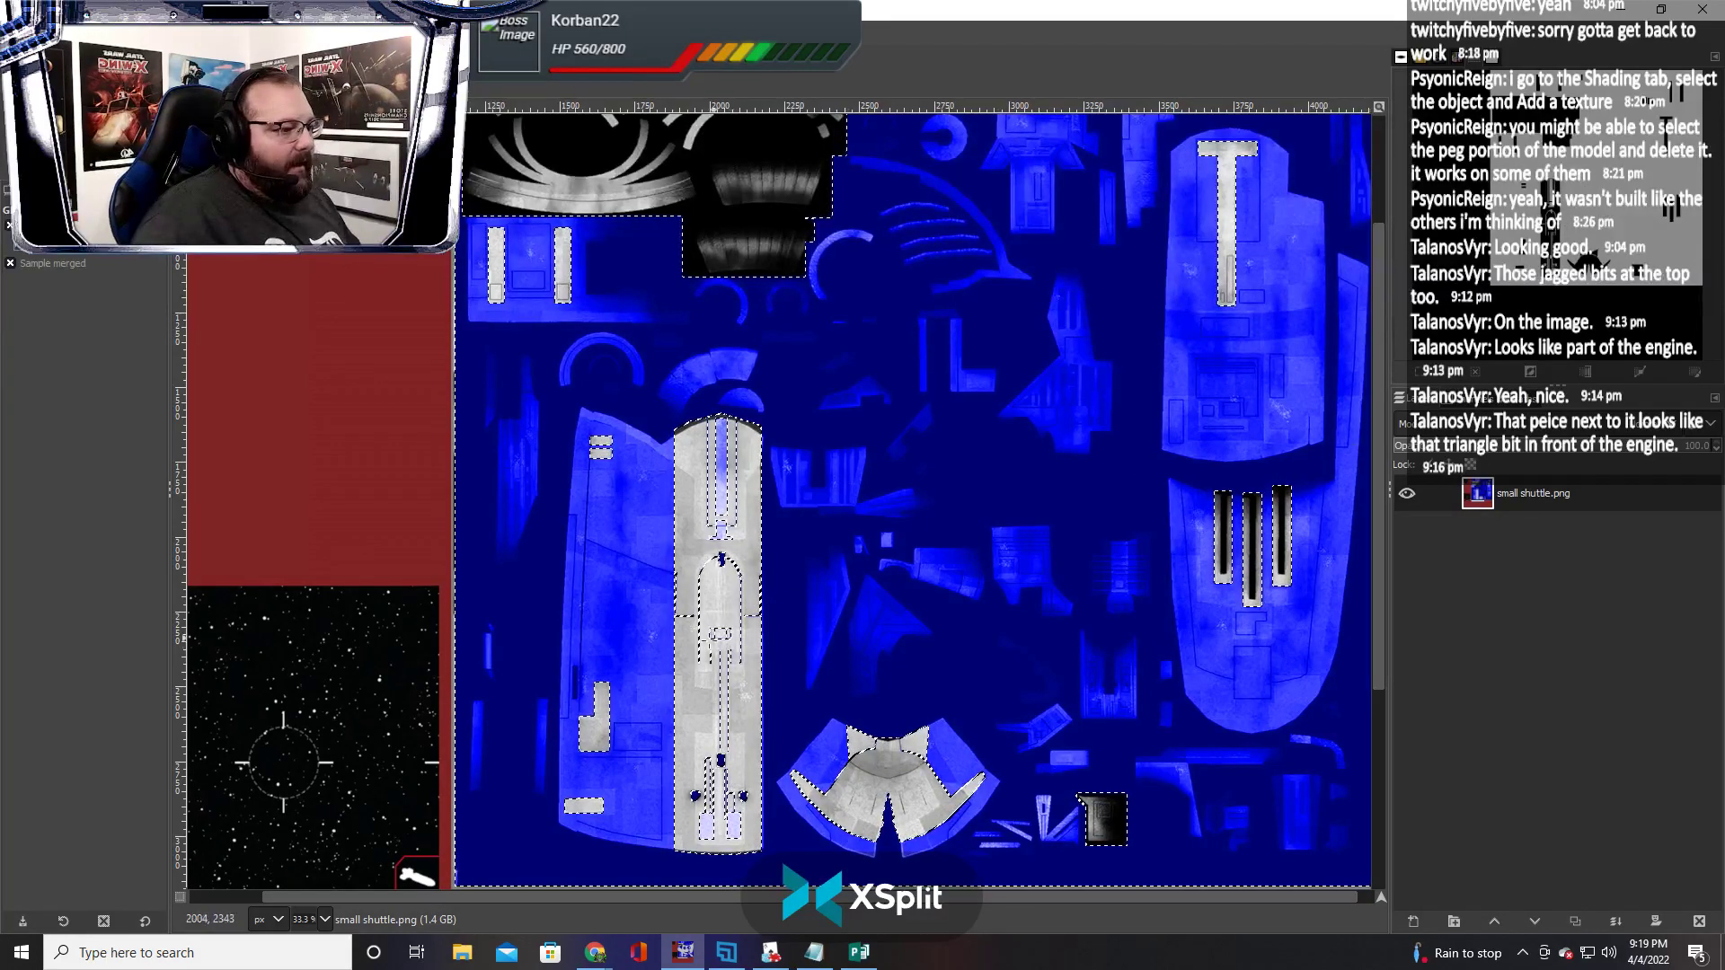
scroll(729, 655, up, 2)
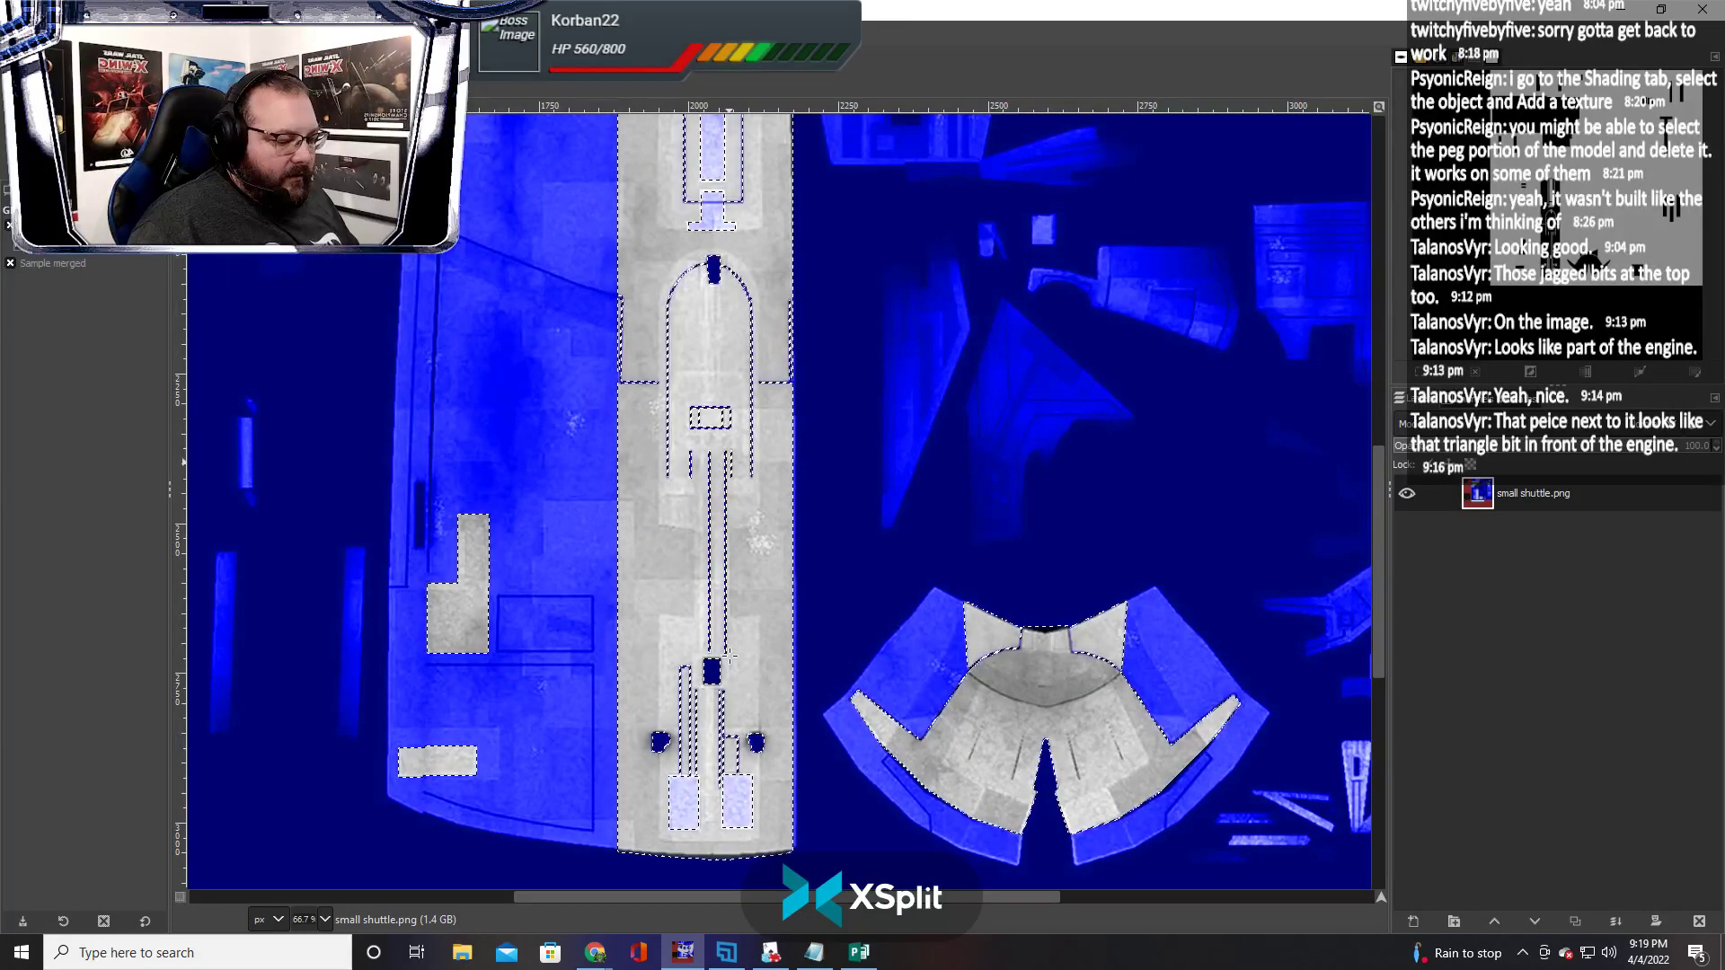
key(ctrl+z)
Subtract the long panel outline and inverted-T marking at the upper end of the hull's central strip from the selection with rectangles
scroll(676, 538, up, 7)
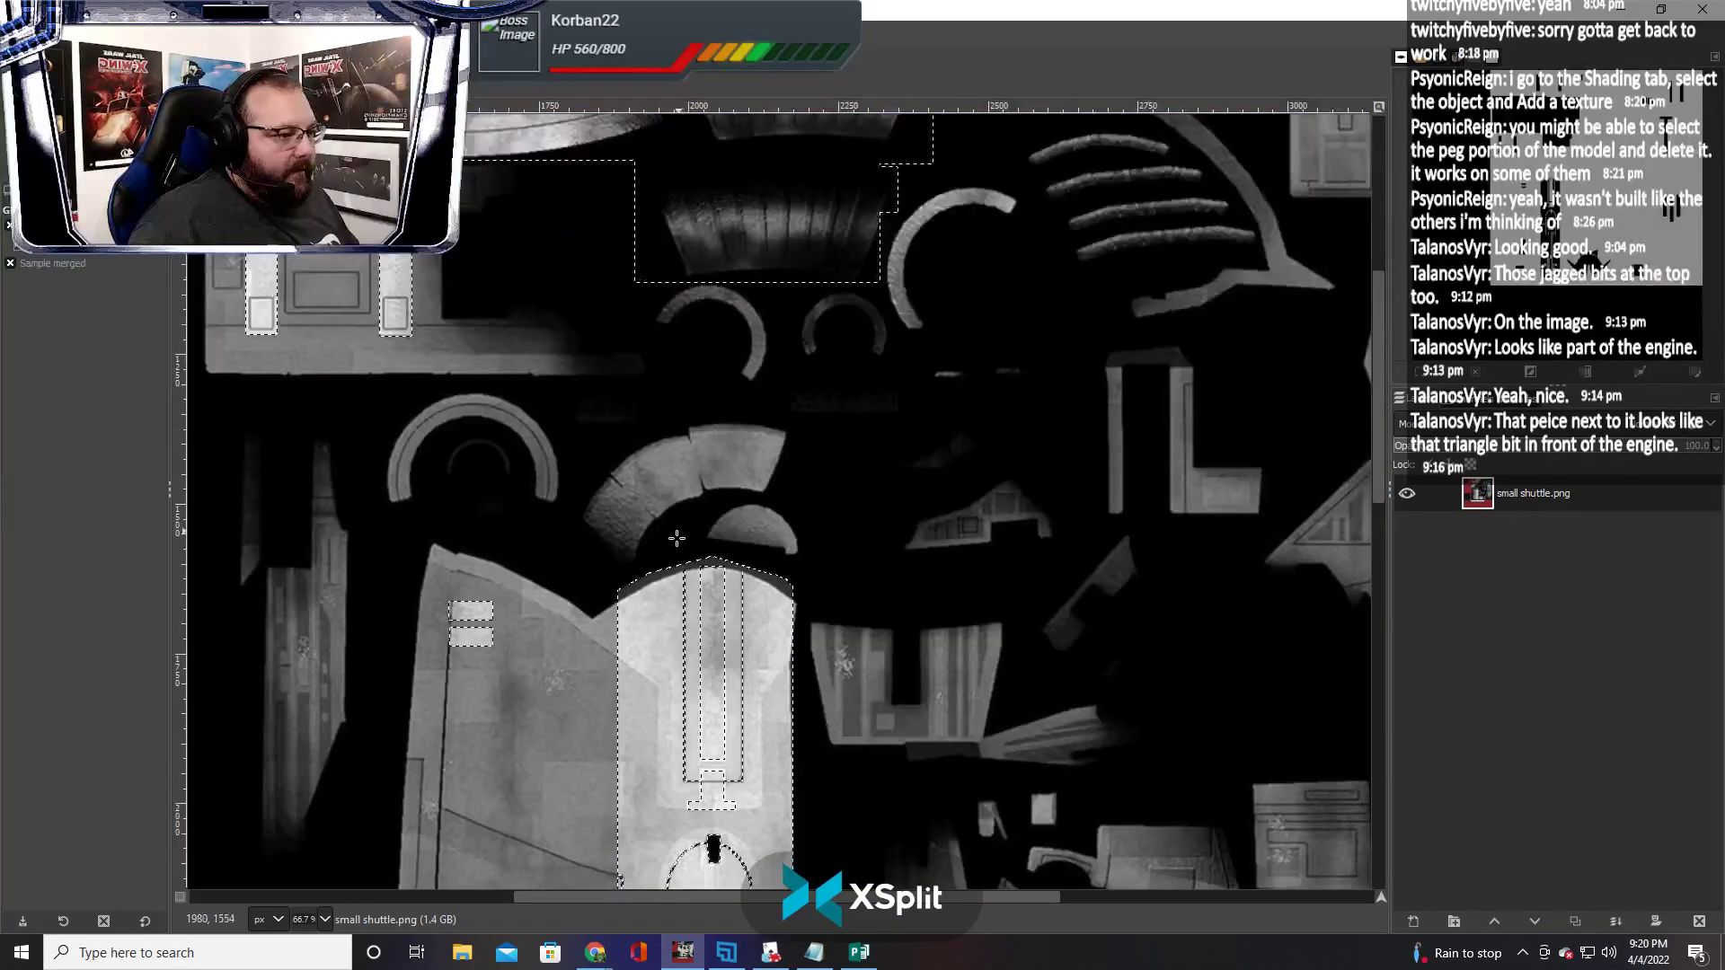
scroll(676, 538, down, 3)
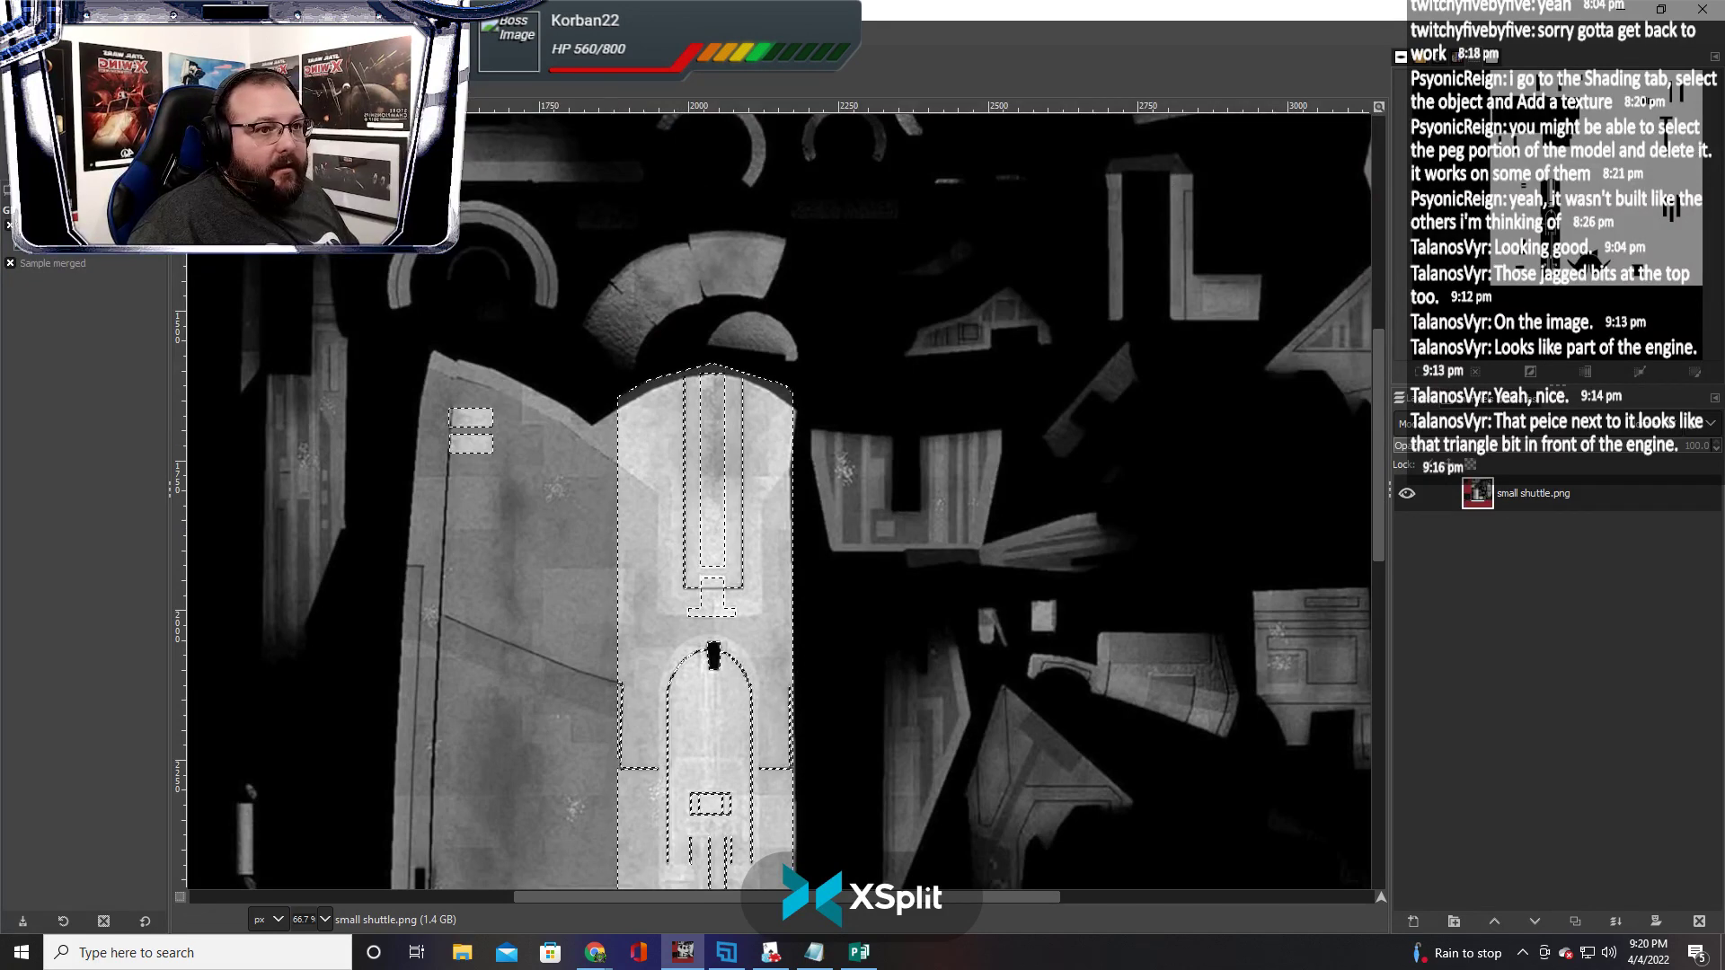
key(r)
scroll(722, 619, up, 1)
scroll(721, 619, up, 1)
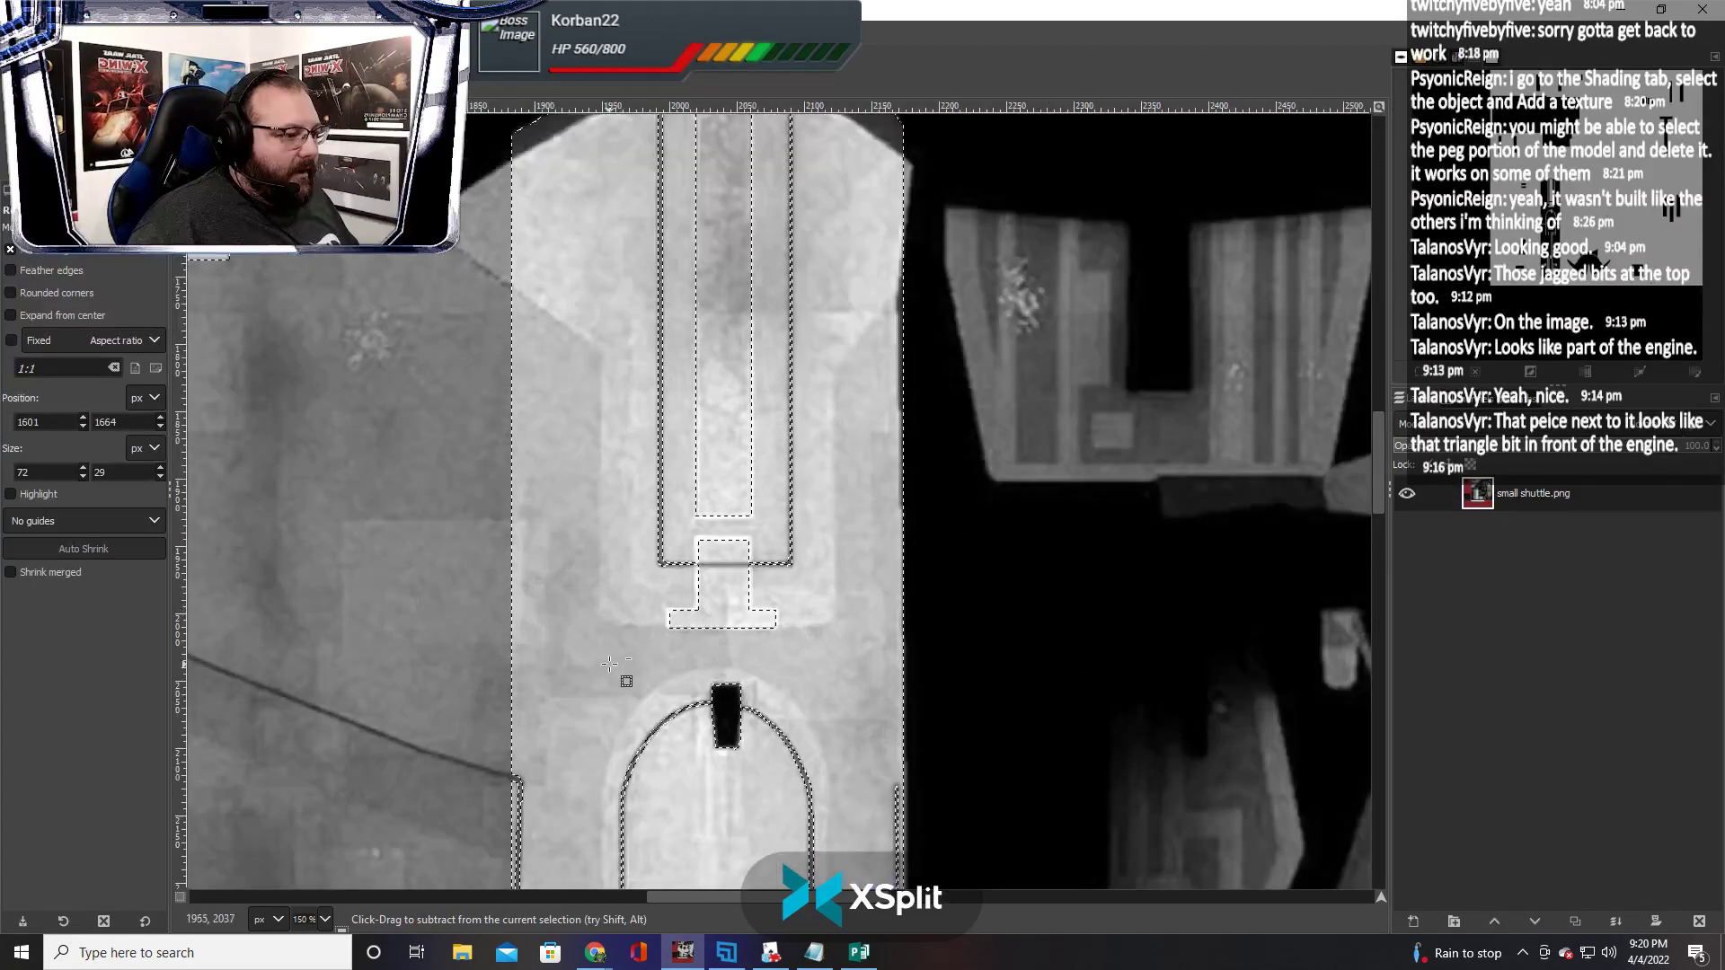
drag(623, 660, 824, 130)
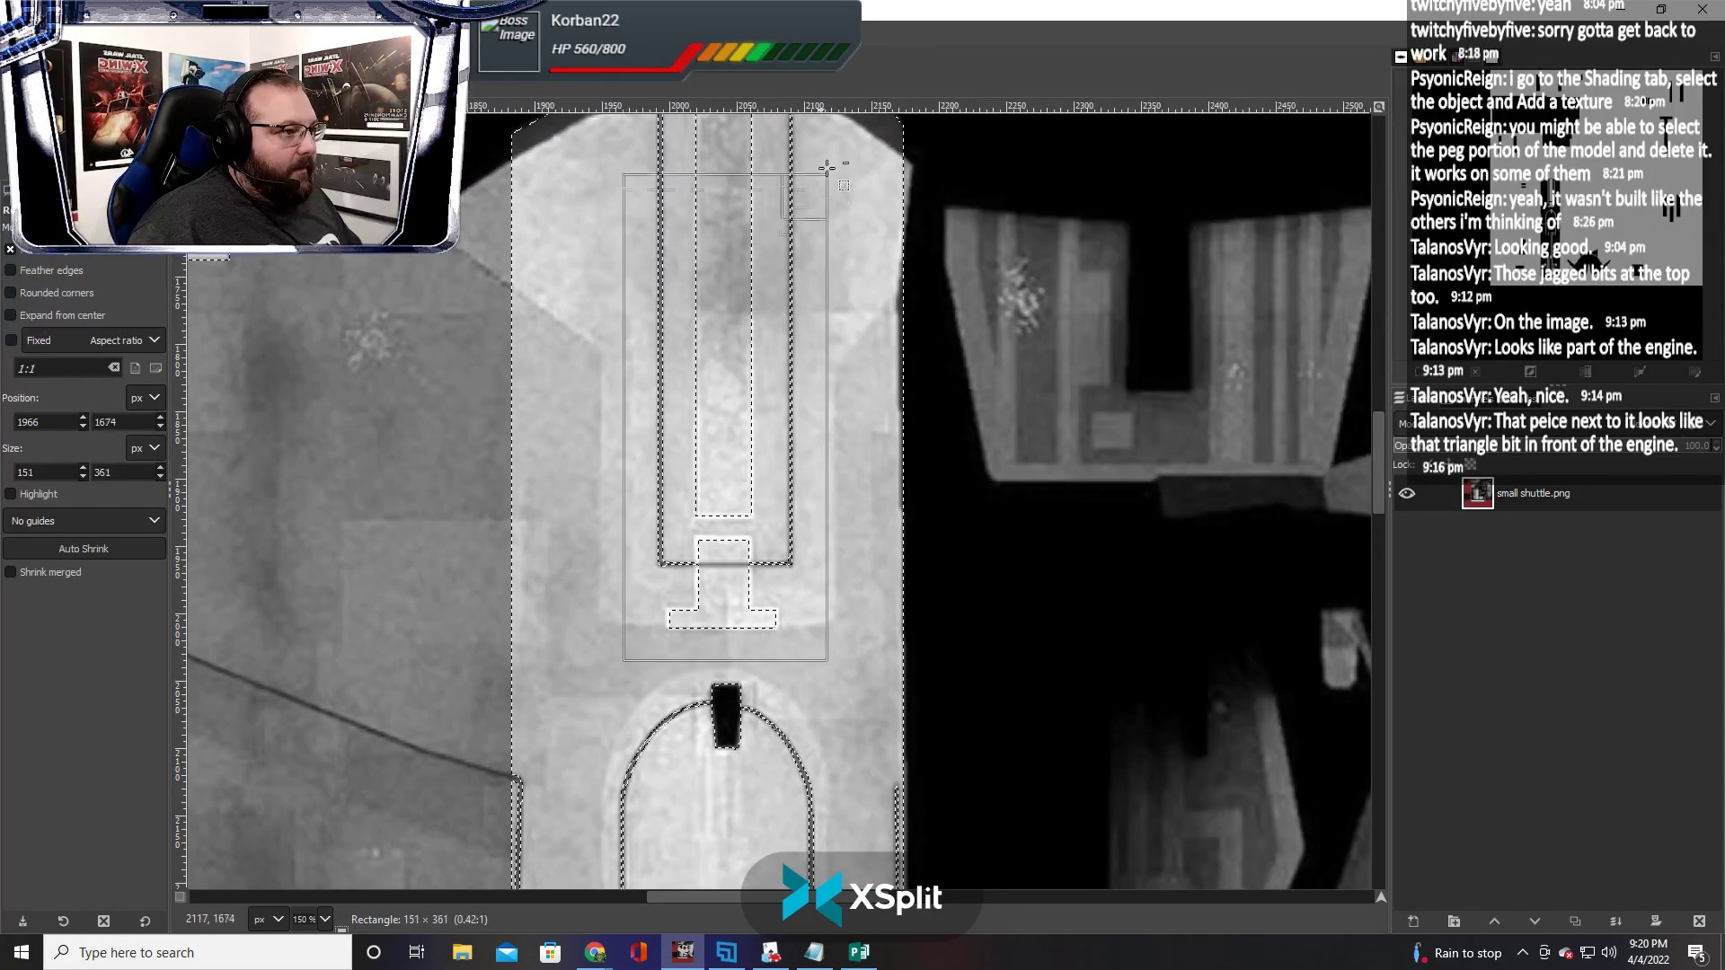
scroll(808, 442, up, 3)
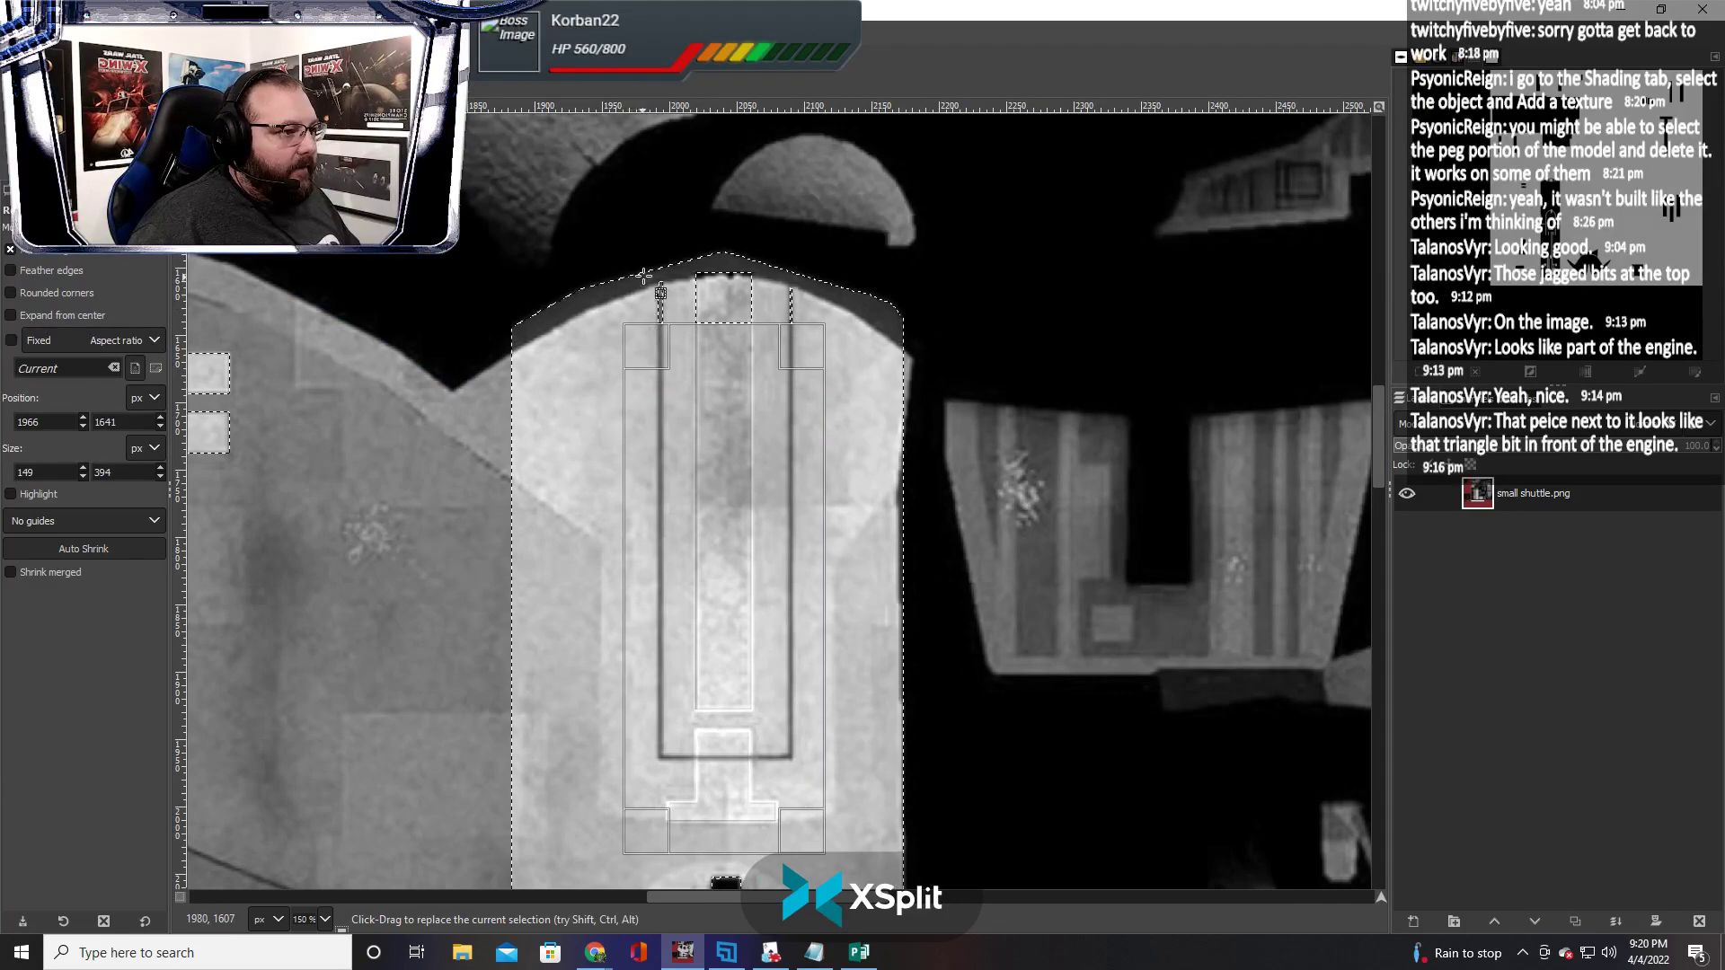
drag(647, 276, 836, 359)
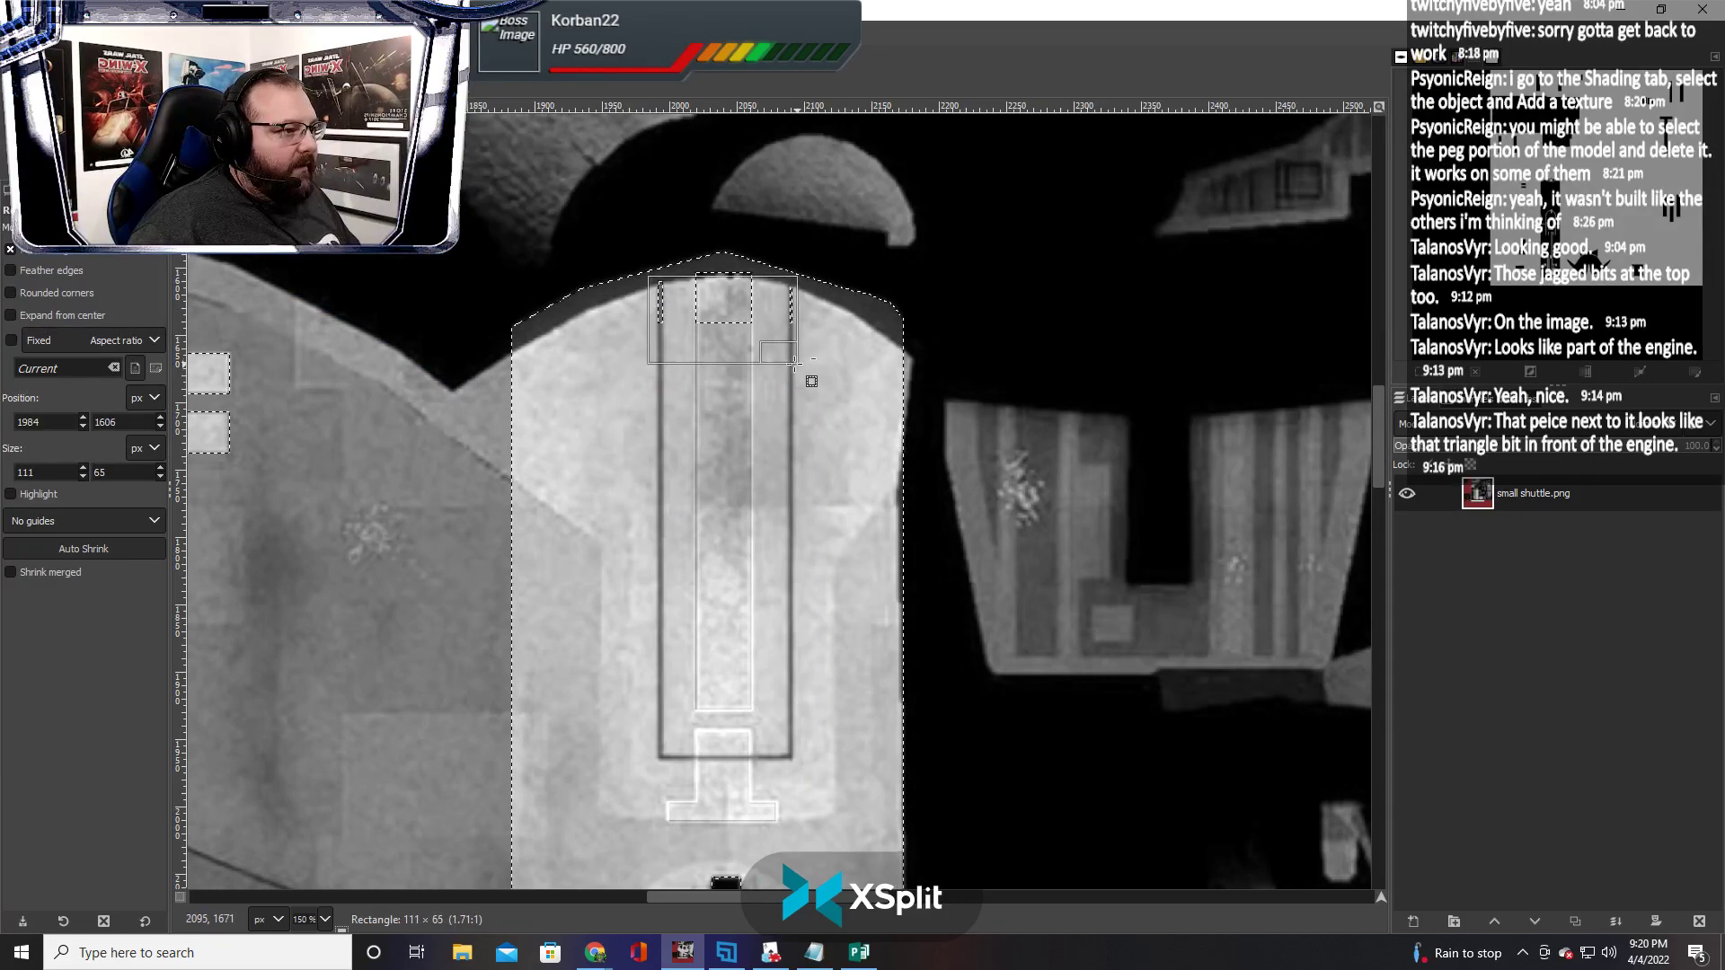
drag(691, 265, 742, 292)
scroll(762, 304, down, 6)
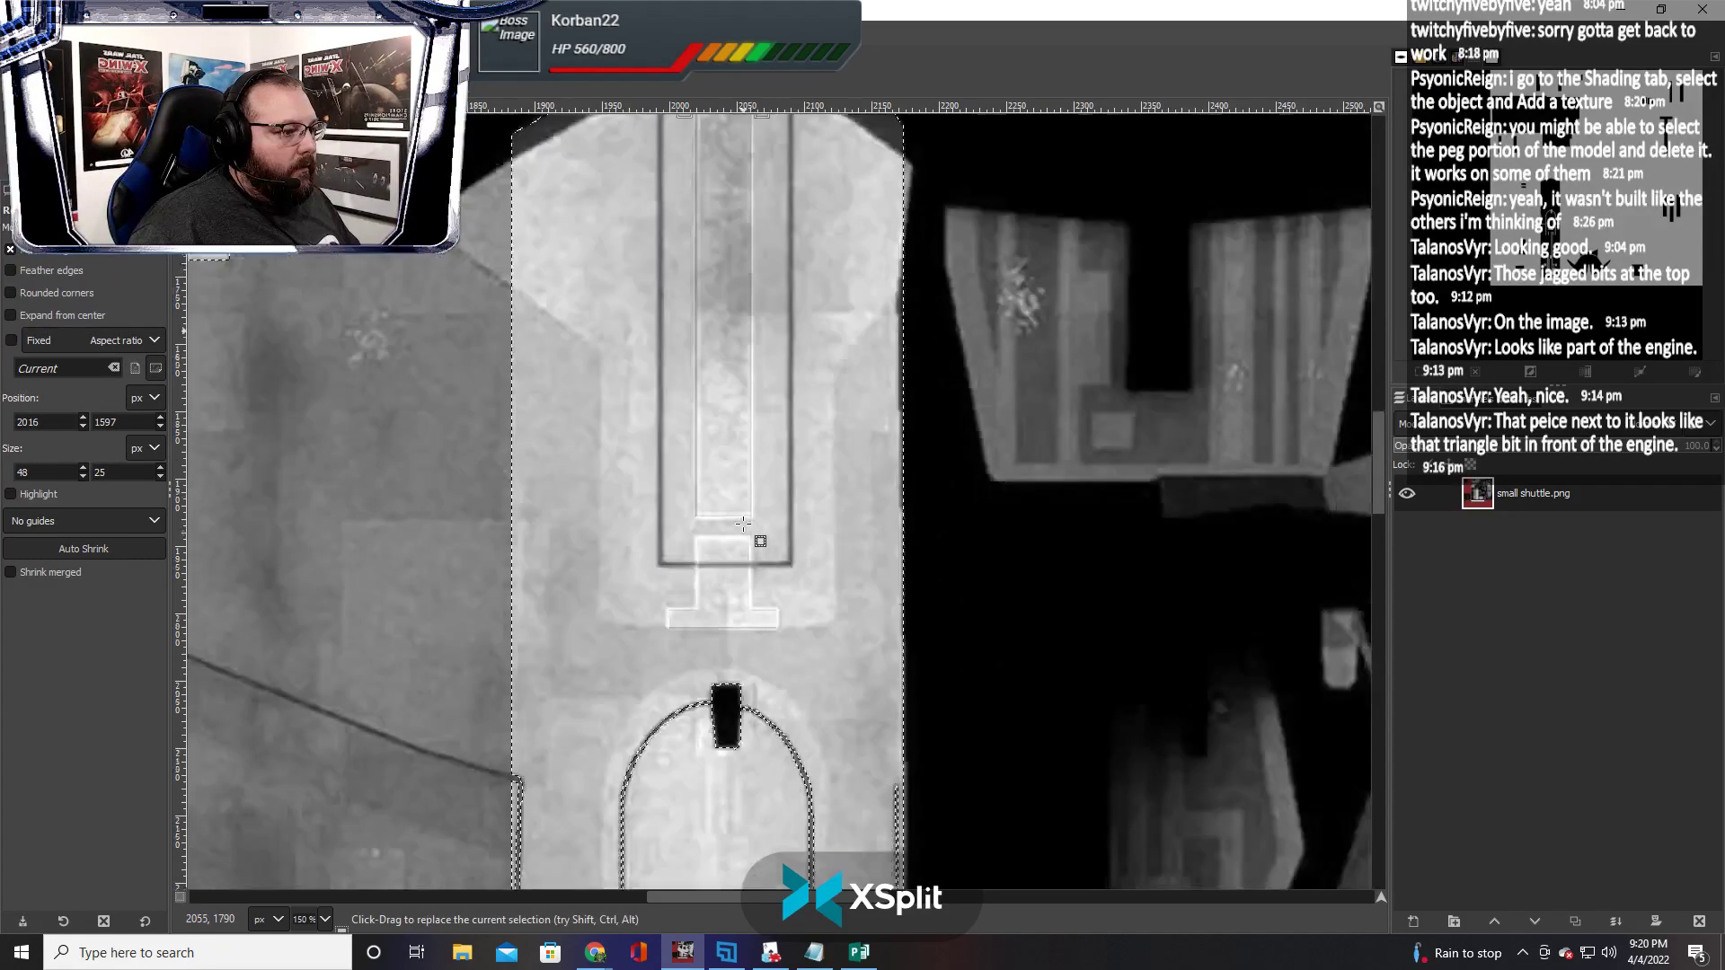
Subtract the arch, small hatch, parallel lines, dark spots and lower light panels on the central strip from the selection
drag(510, 341, 903, 820)
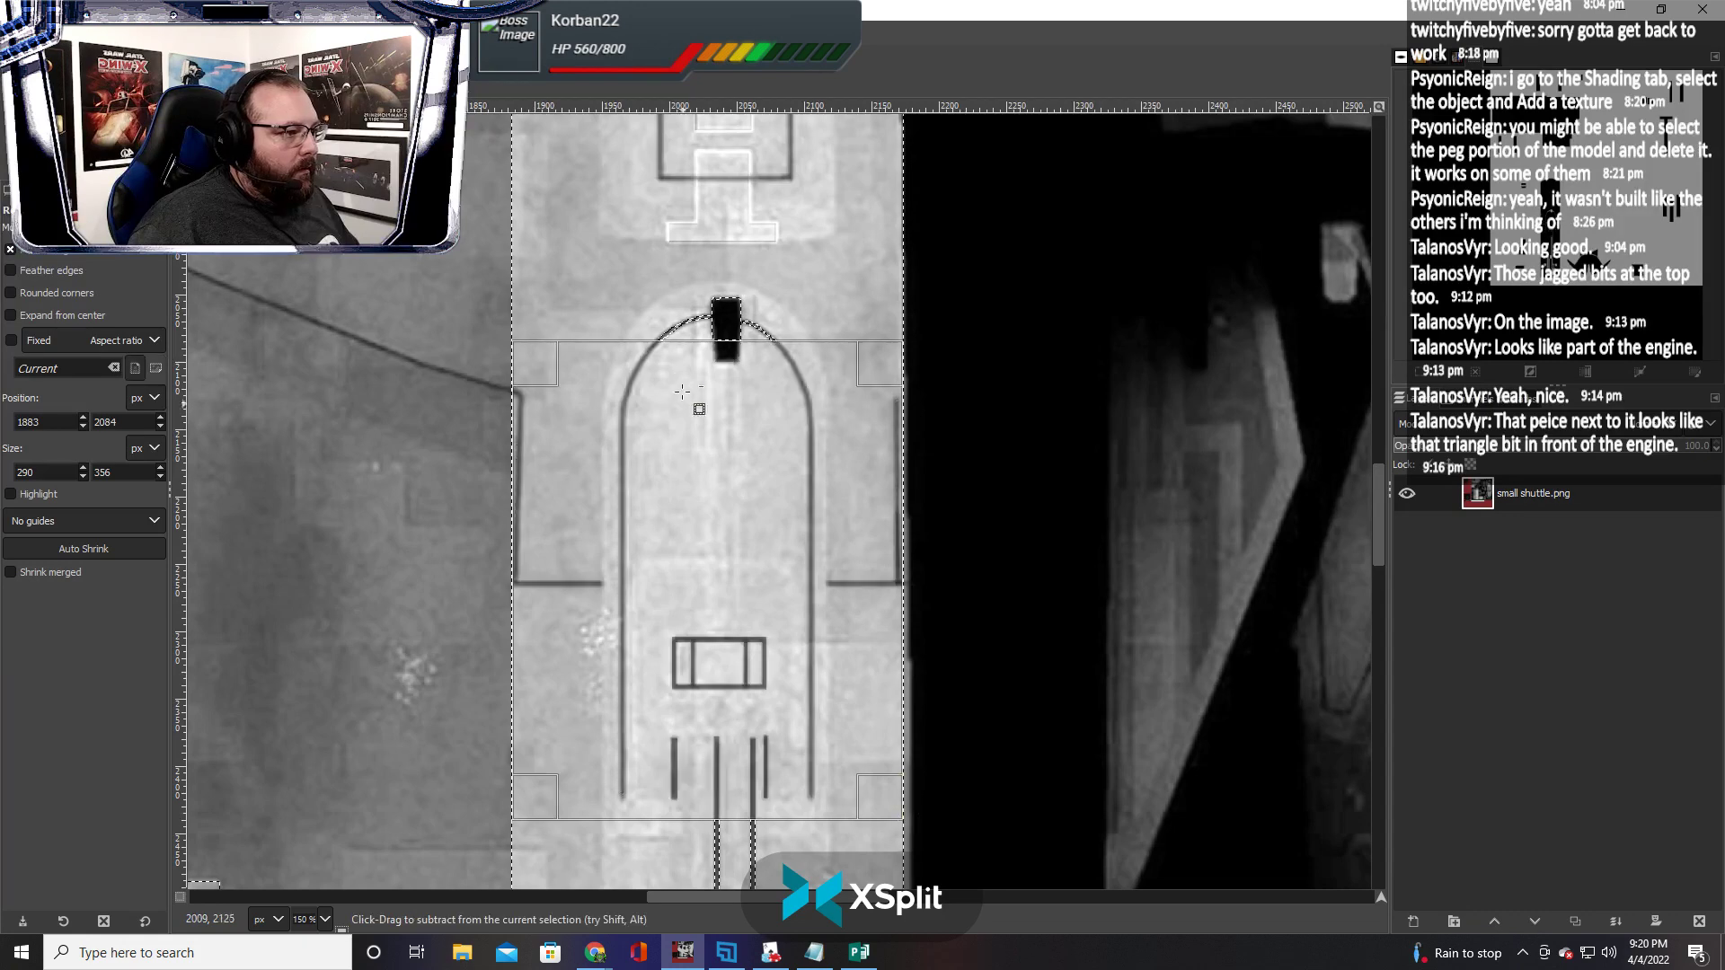
drag(626, 250, 801, 403)
scroll(776, 594, down, 5)
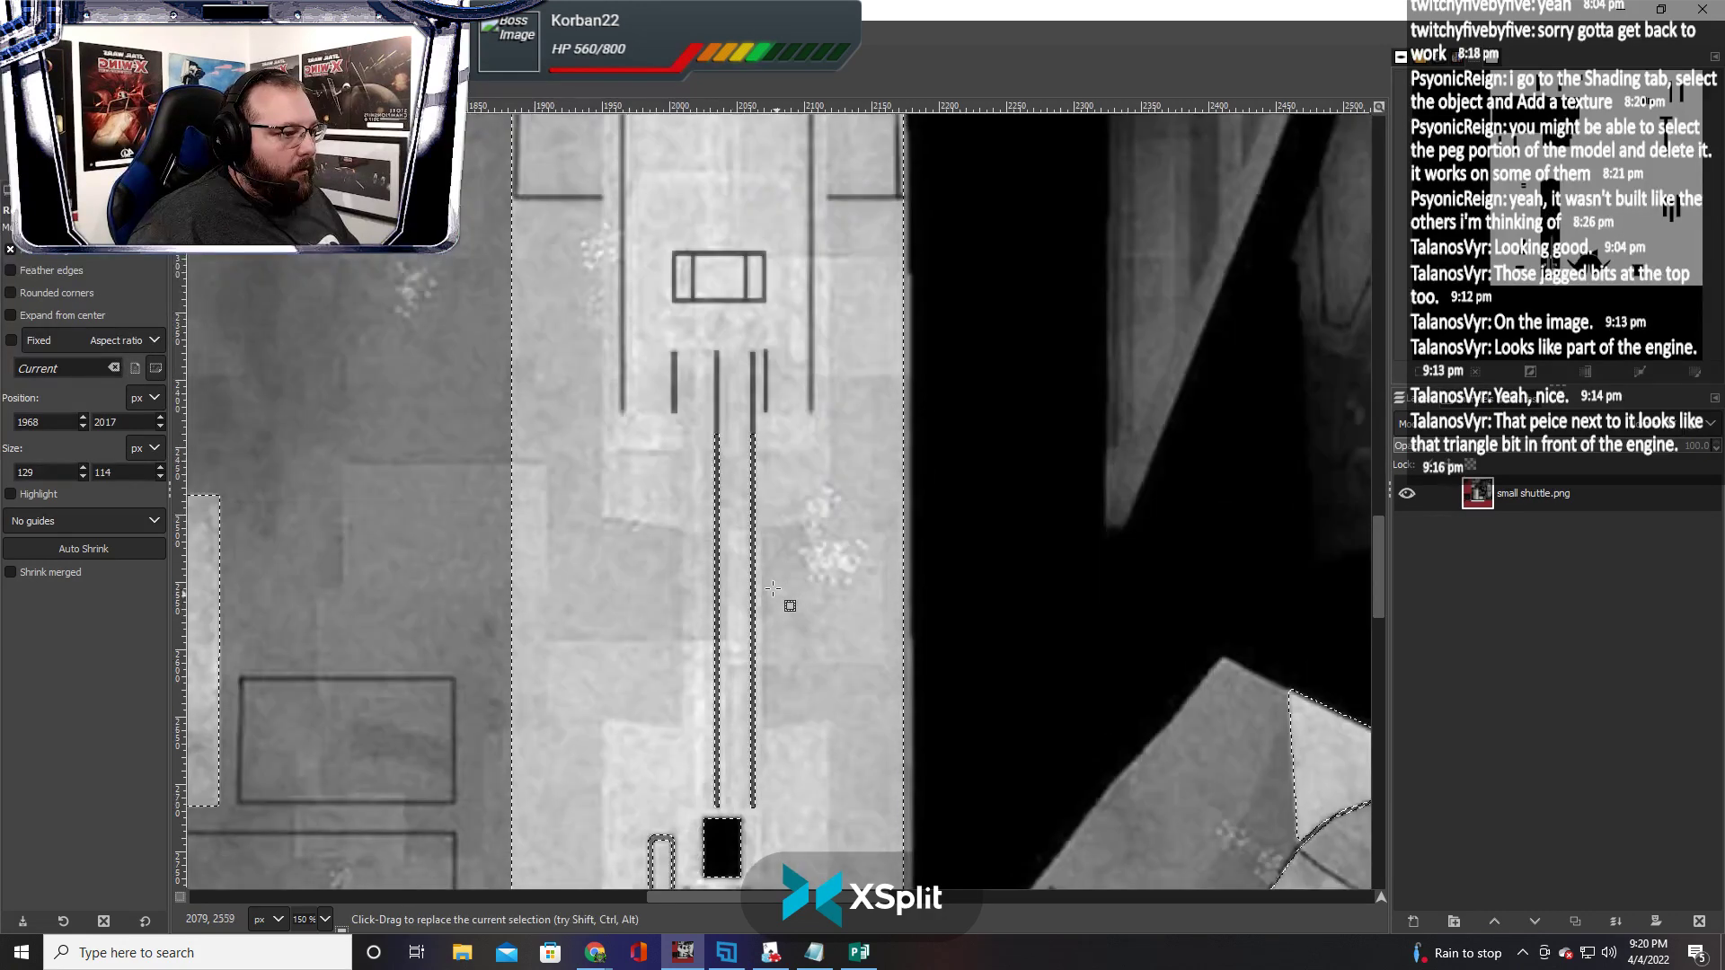
drag(575, 283, 804, 819)
scroll(770, 706, down, 8)
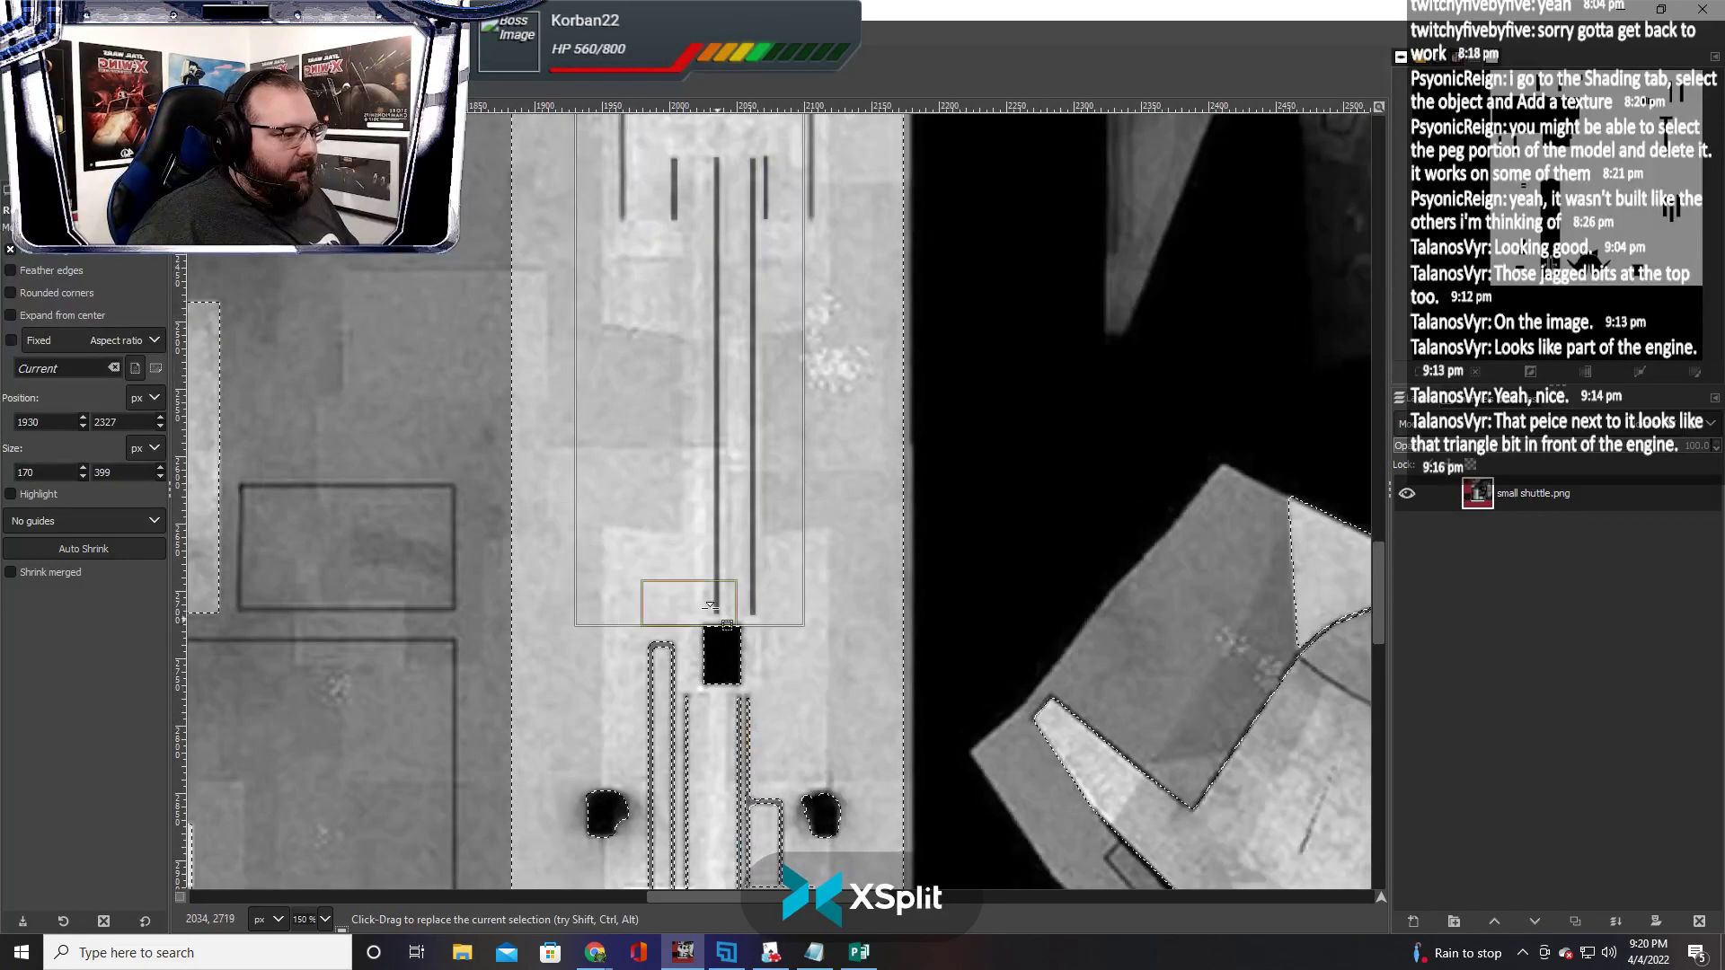
drag(573, 644, 854, 199)
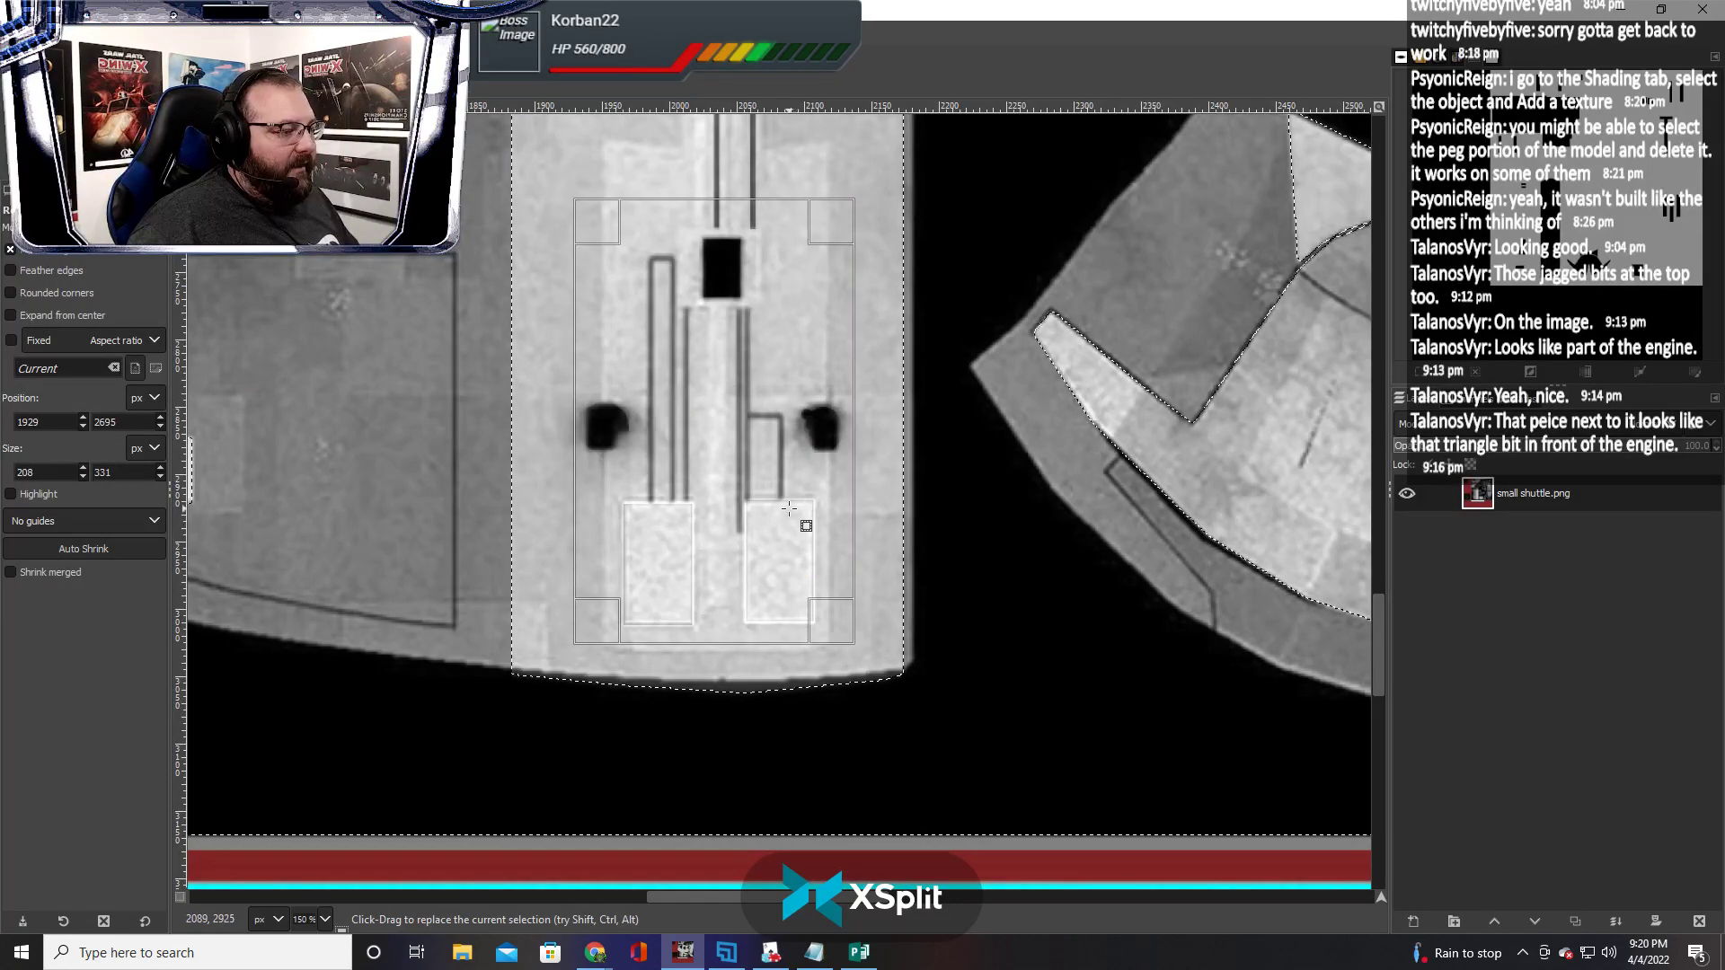
Check the selection along the whole central strip and across the rest of the texture for leftover selected details
ctrl+scroll(800, 486, down, 2)
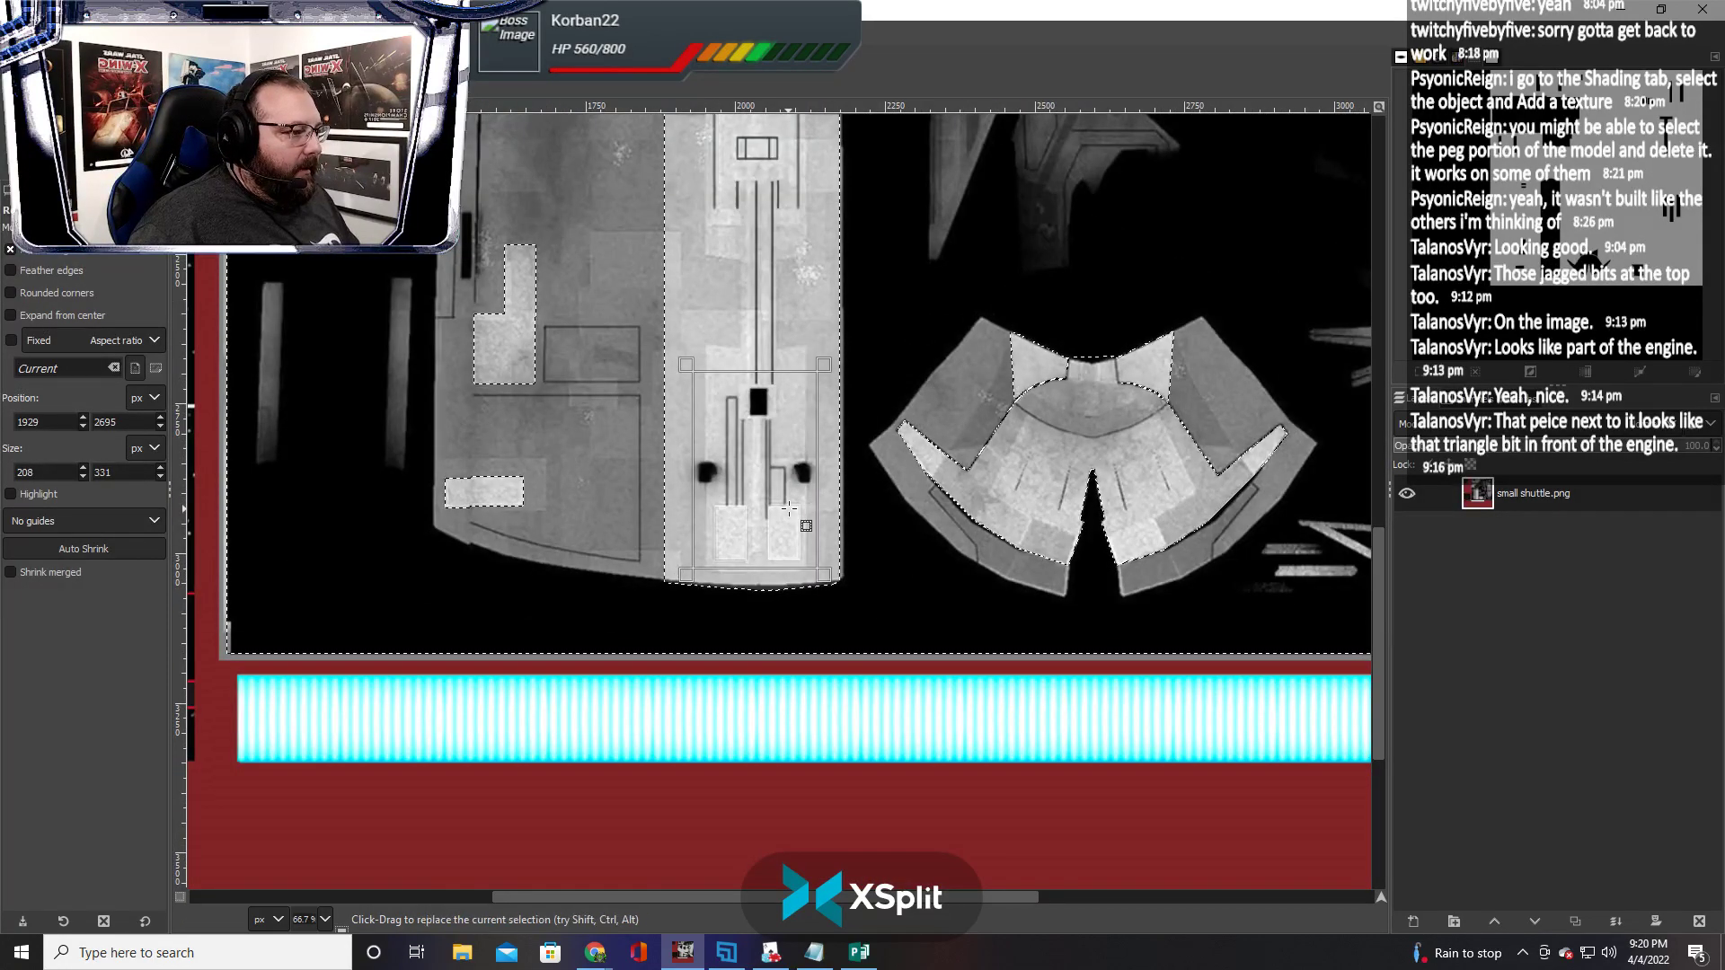
scroll(788, 509, up, 3)
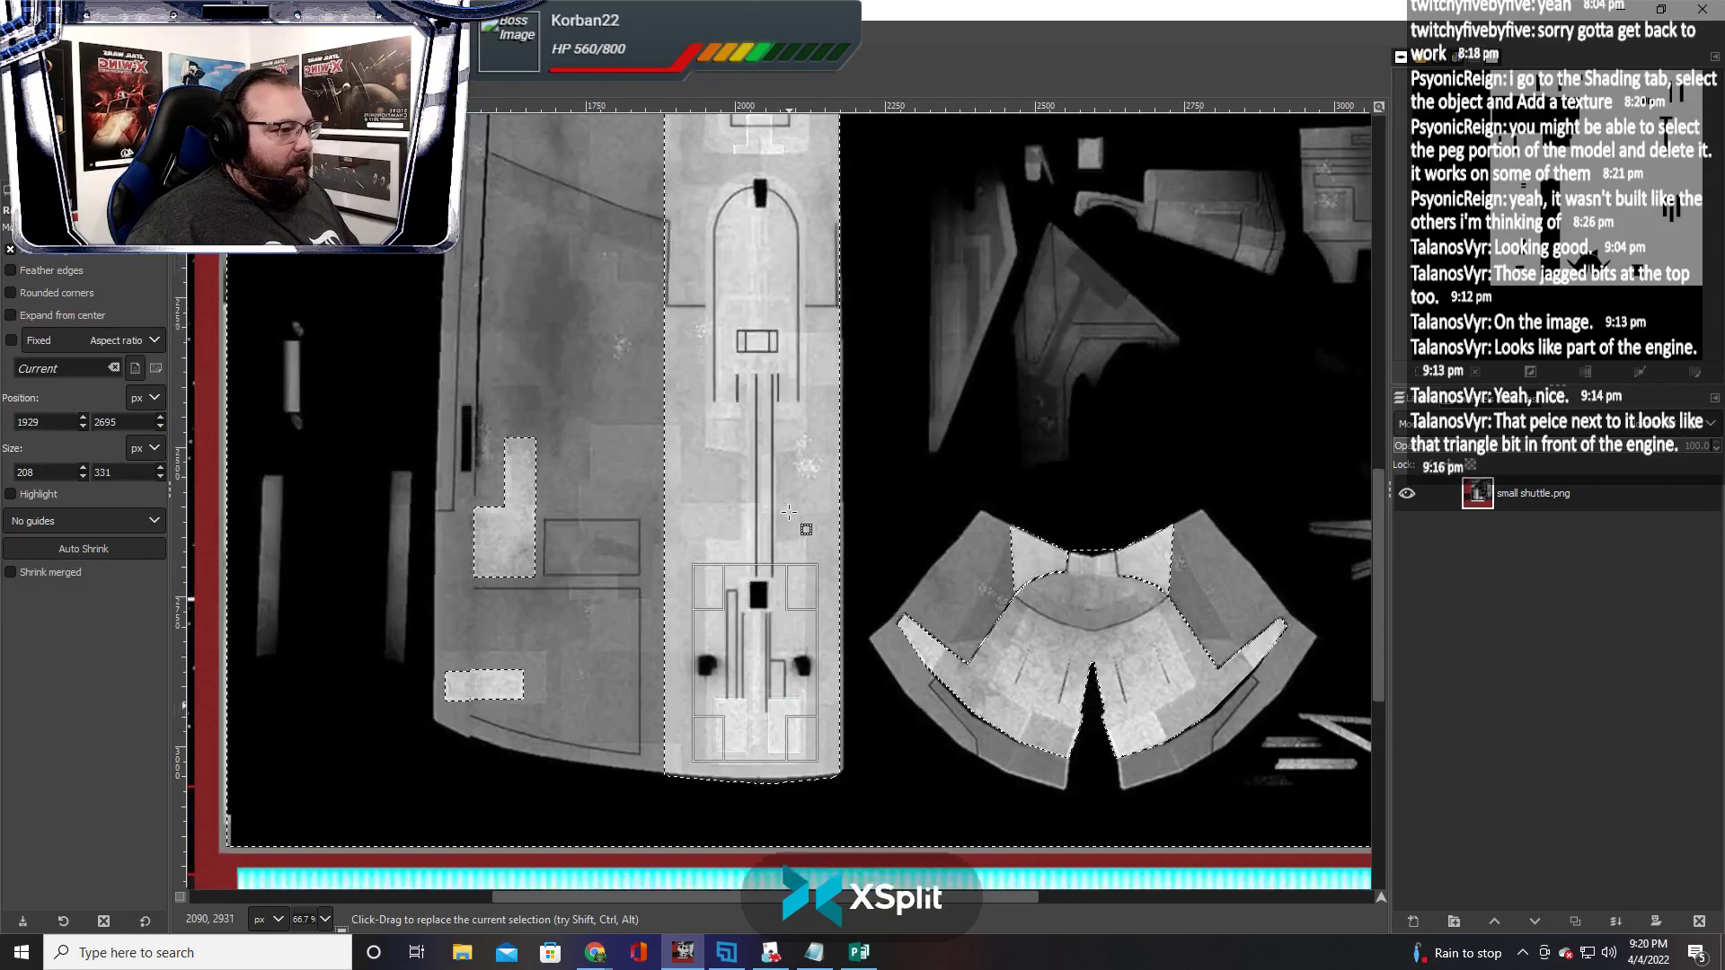
scroll(788, 511, up, 6)
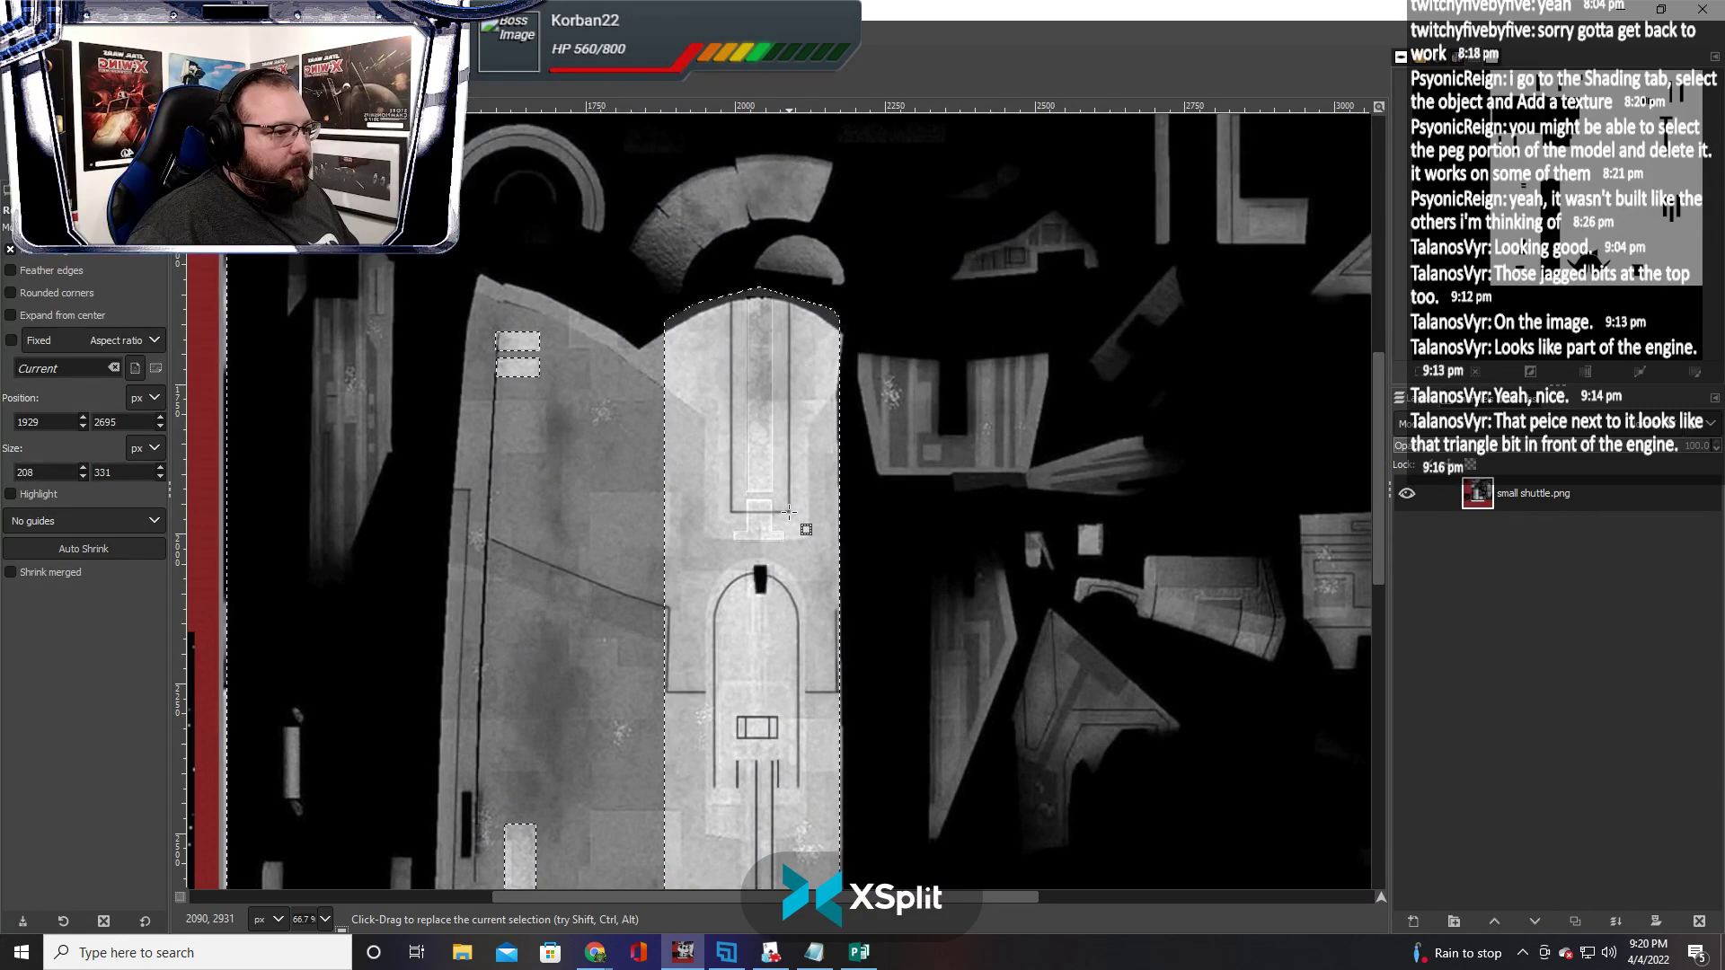
scroll(788, 511, down, 9)
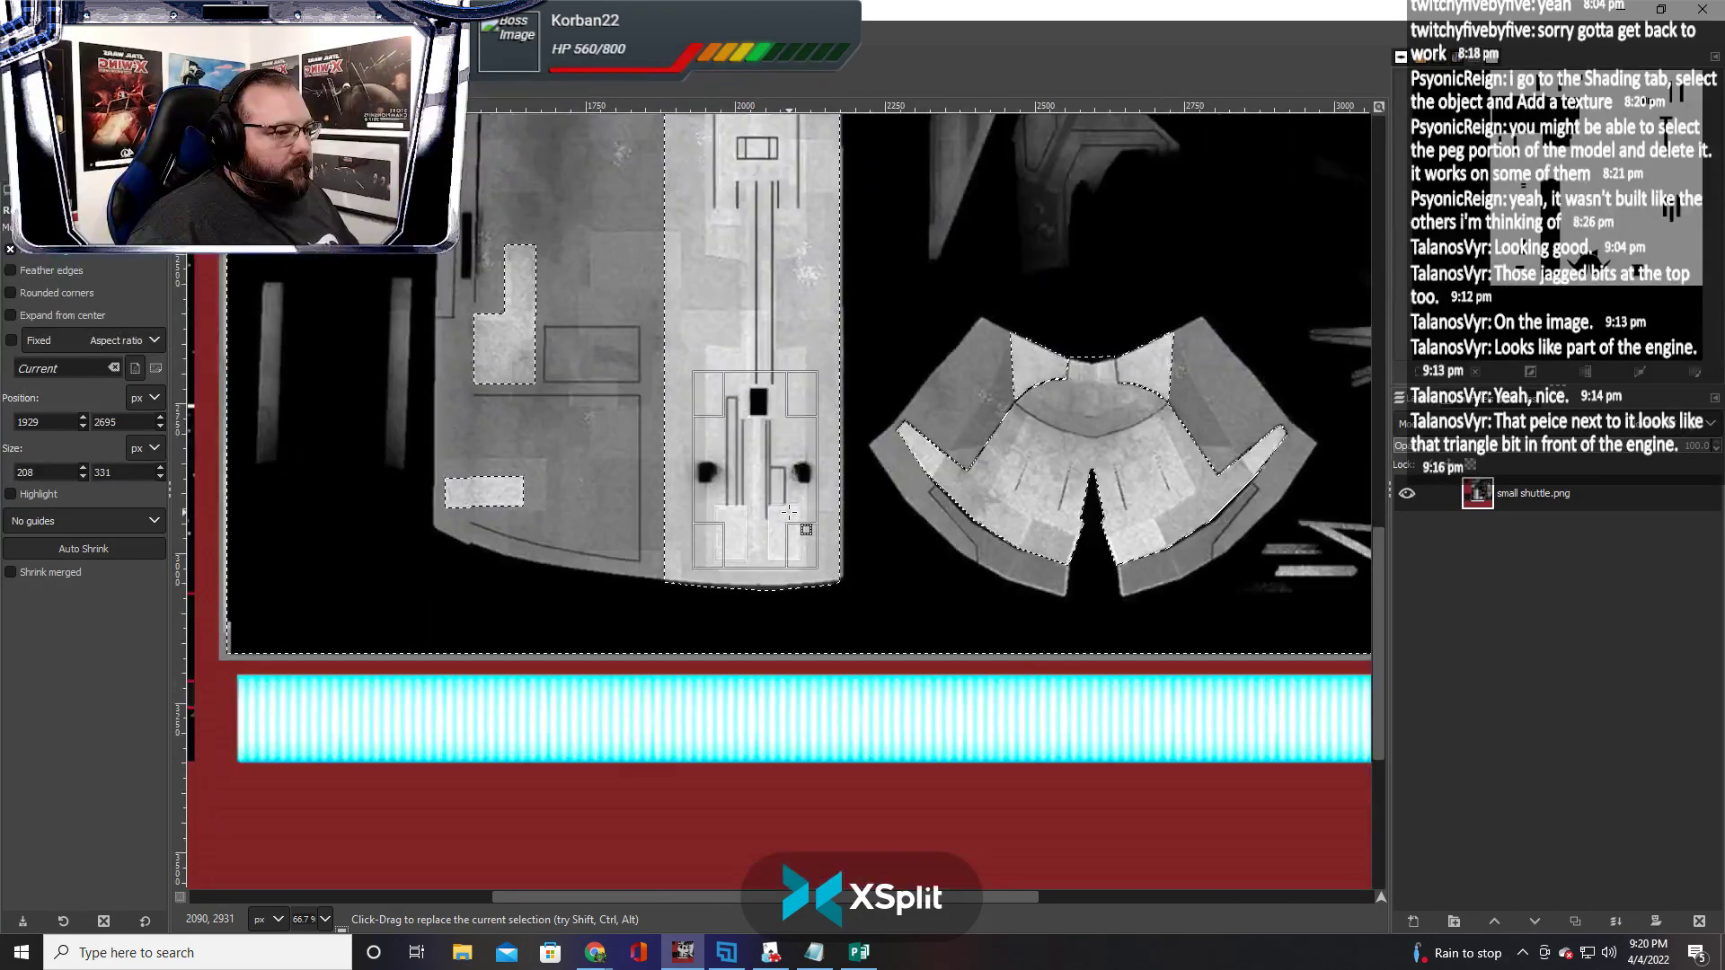
scroll(789, 511, up, 6)
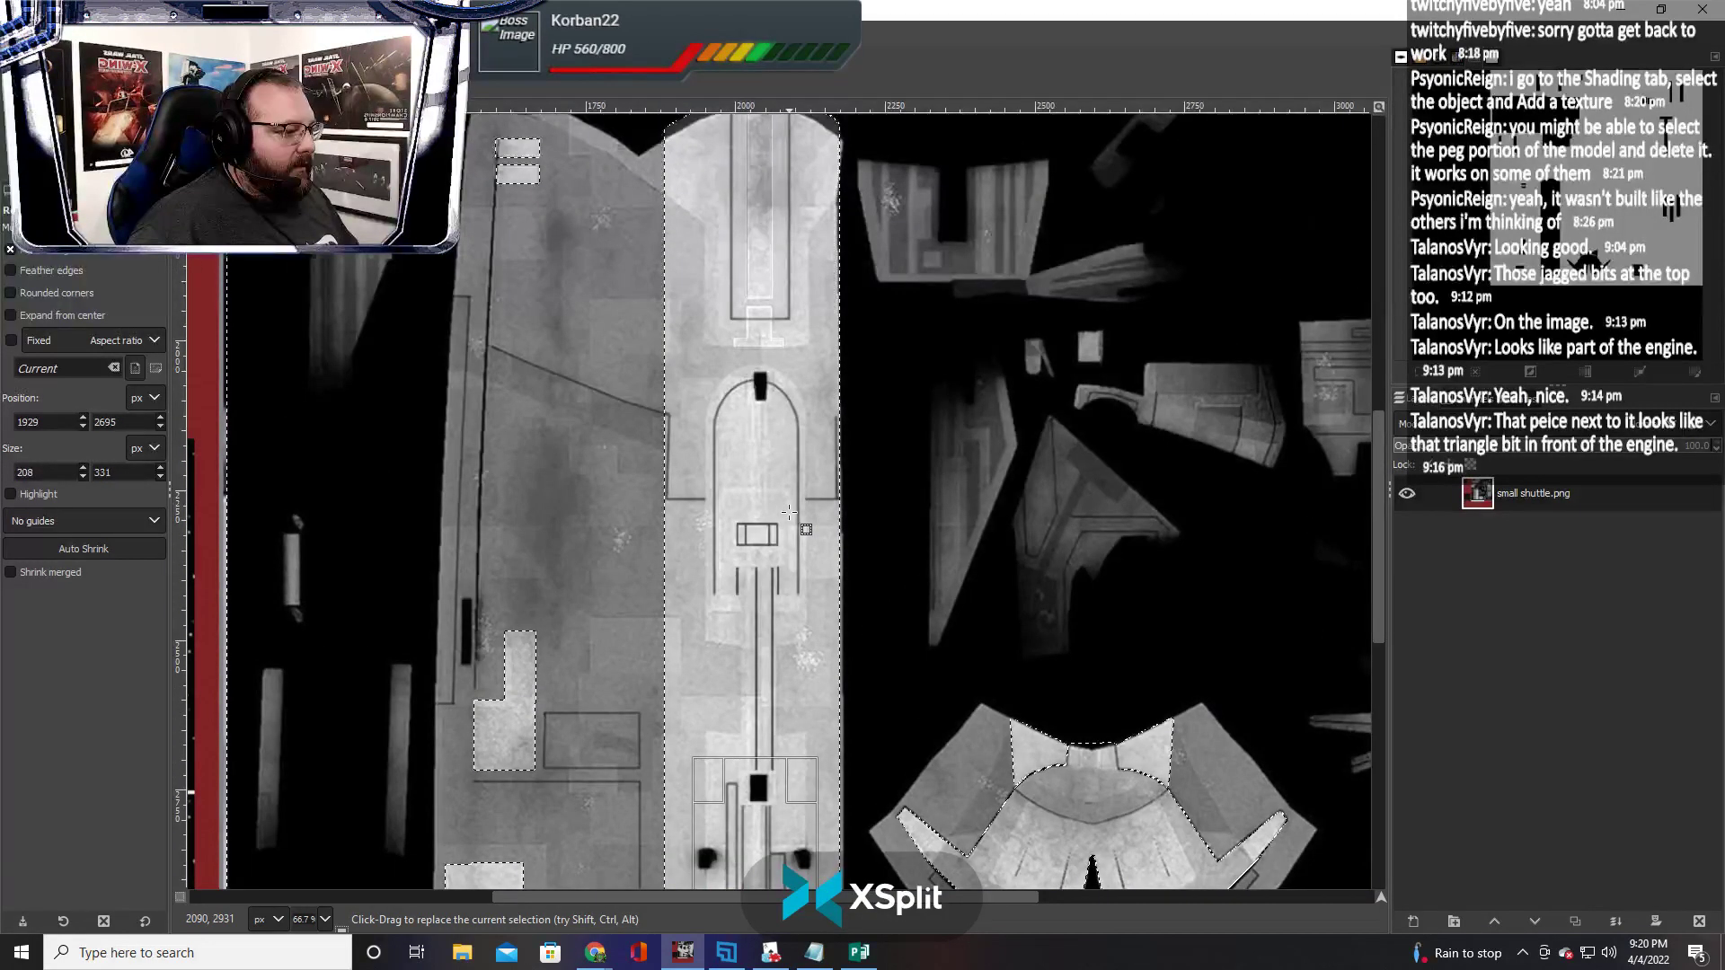
scroll(789, 511, down, 6)
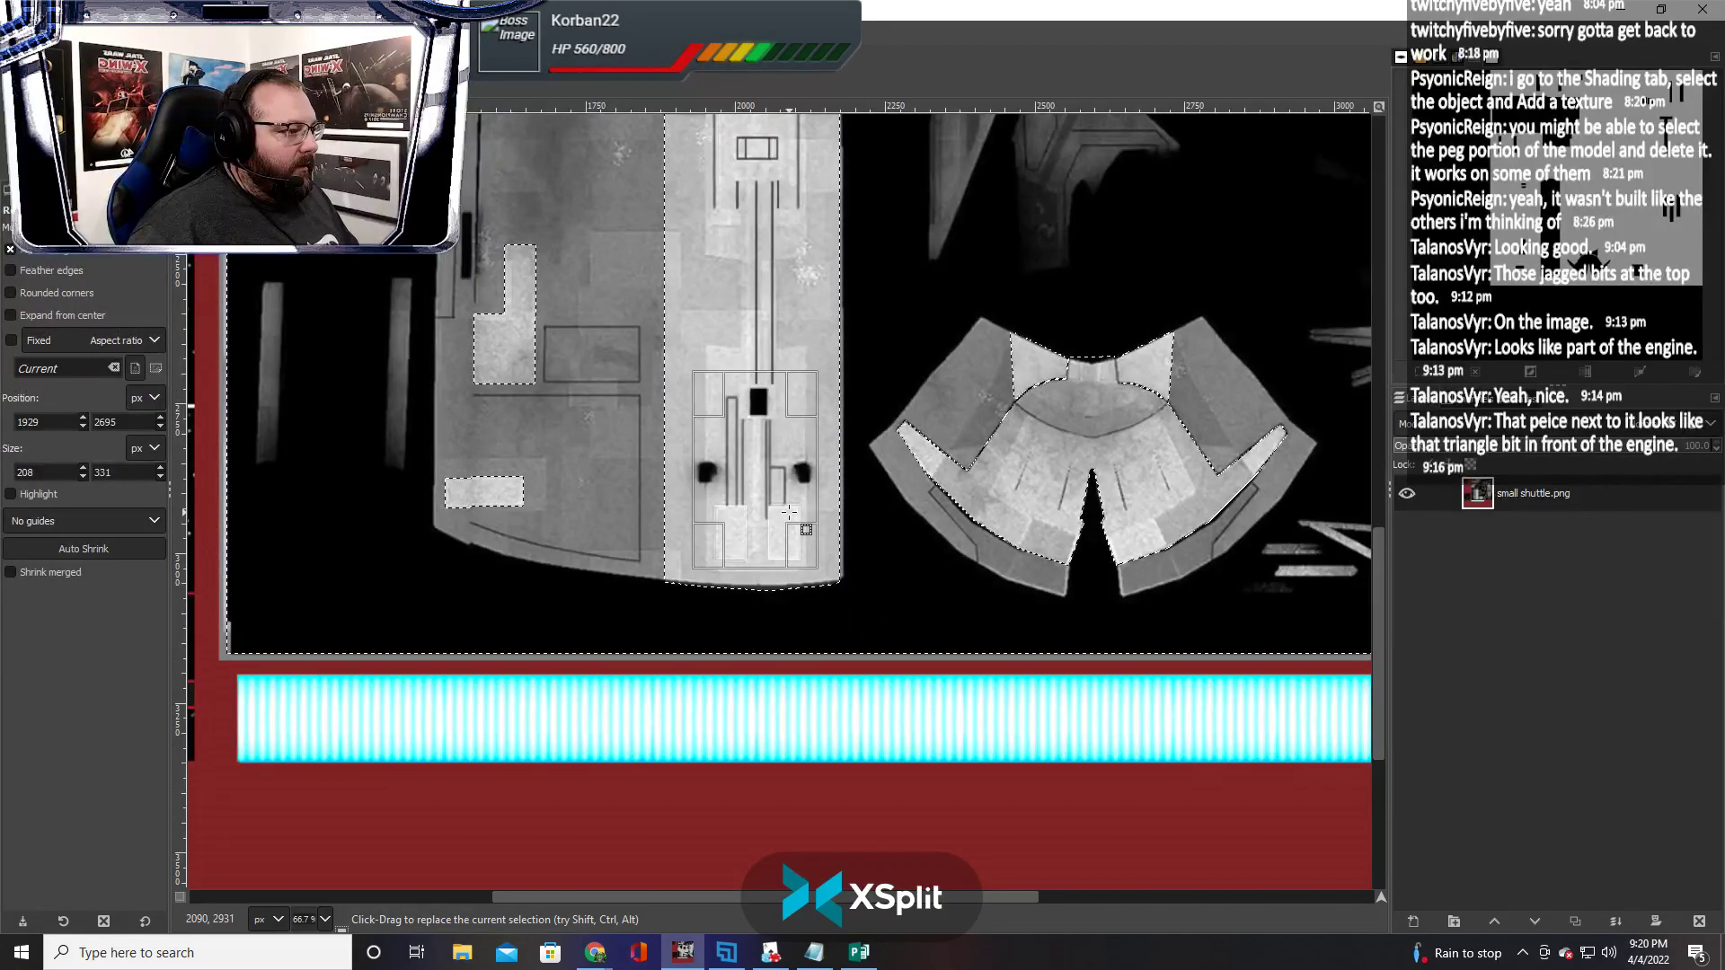
scroll(789, 511, down, 3)
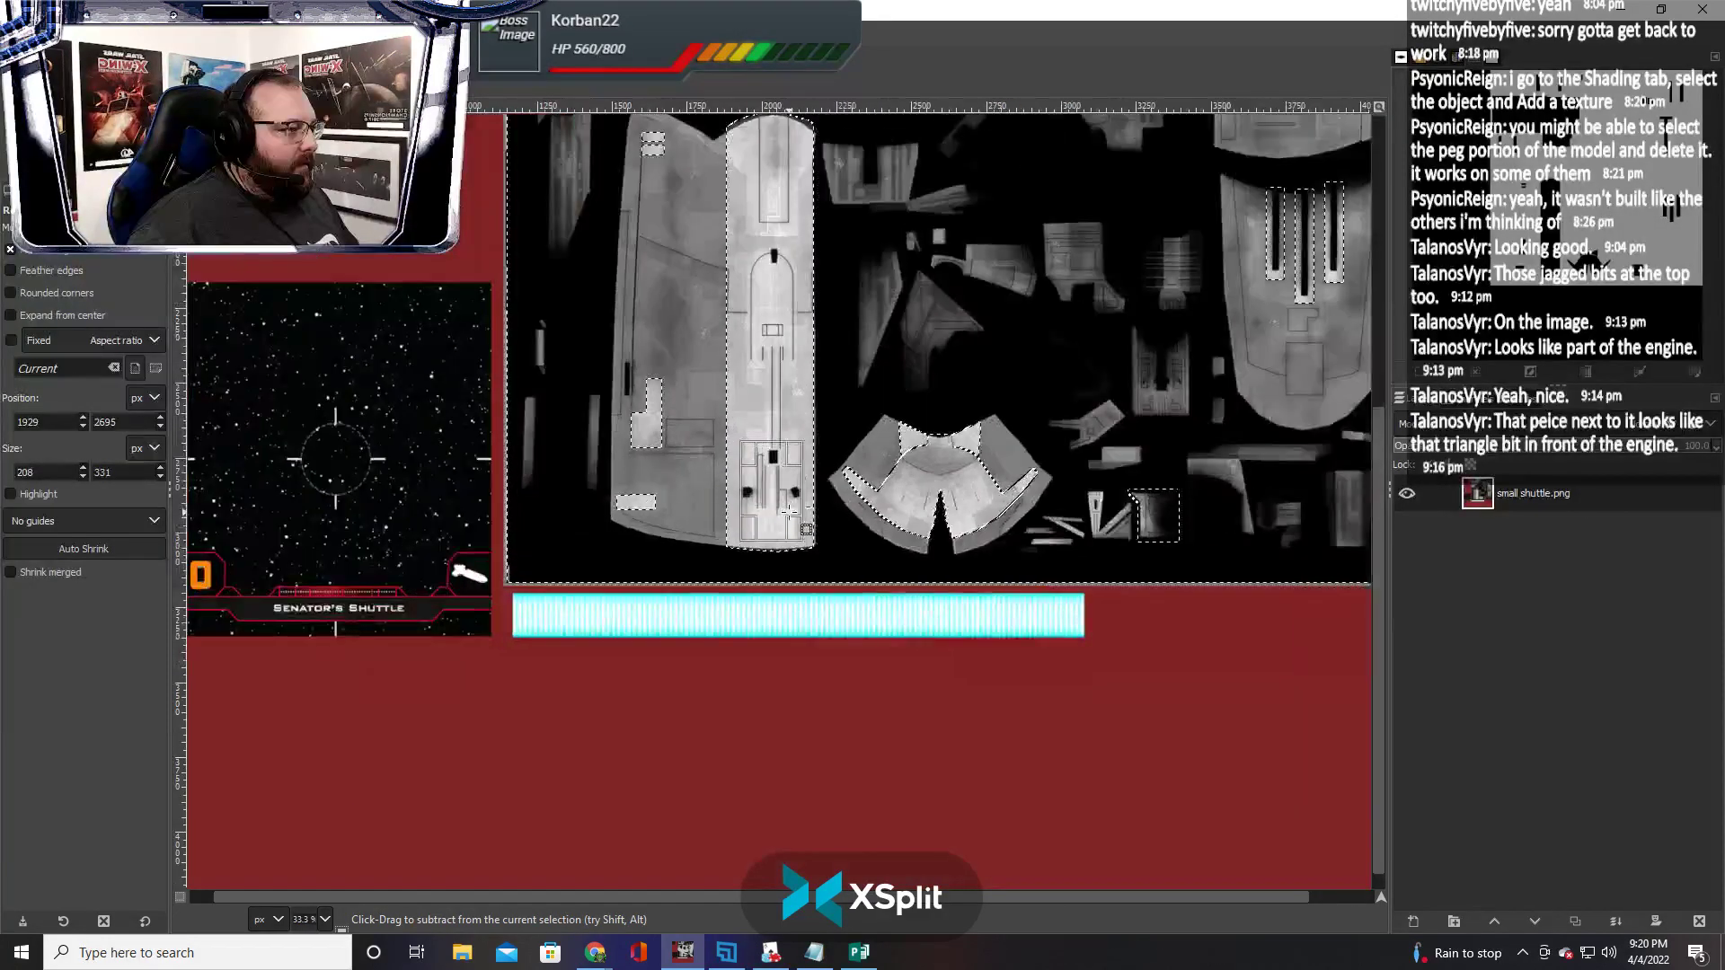
scroll(789, 511, up, 4)
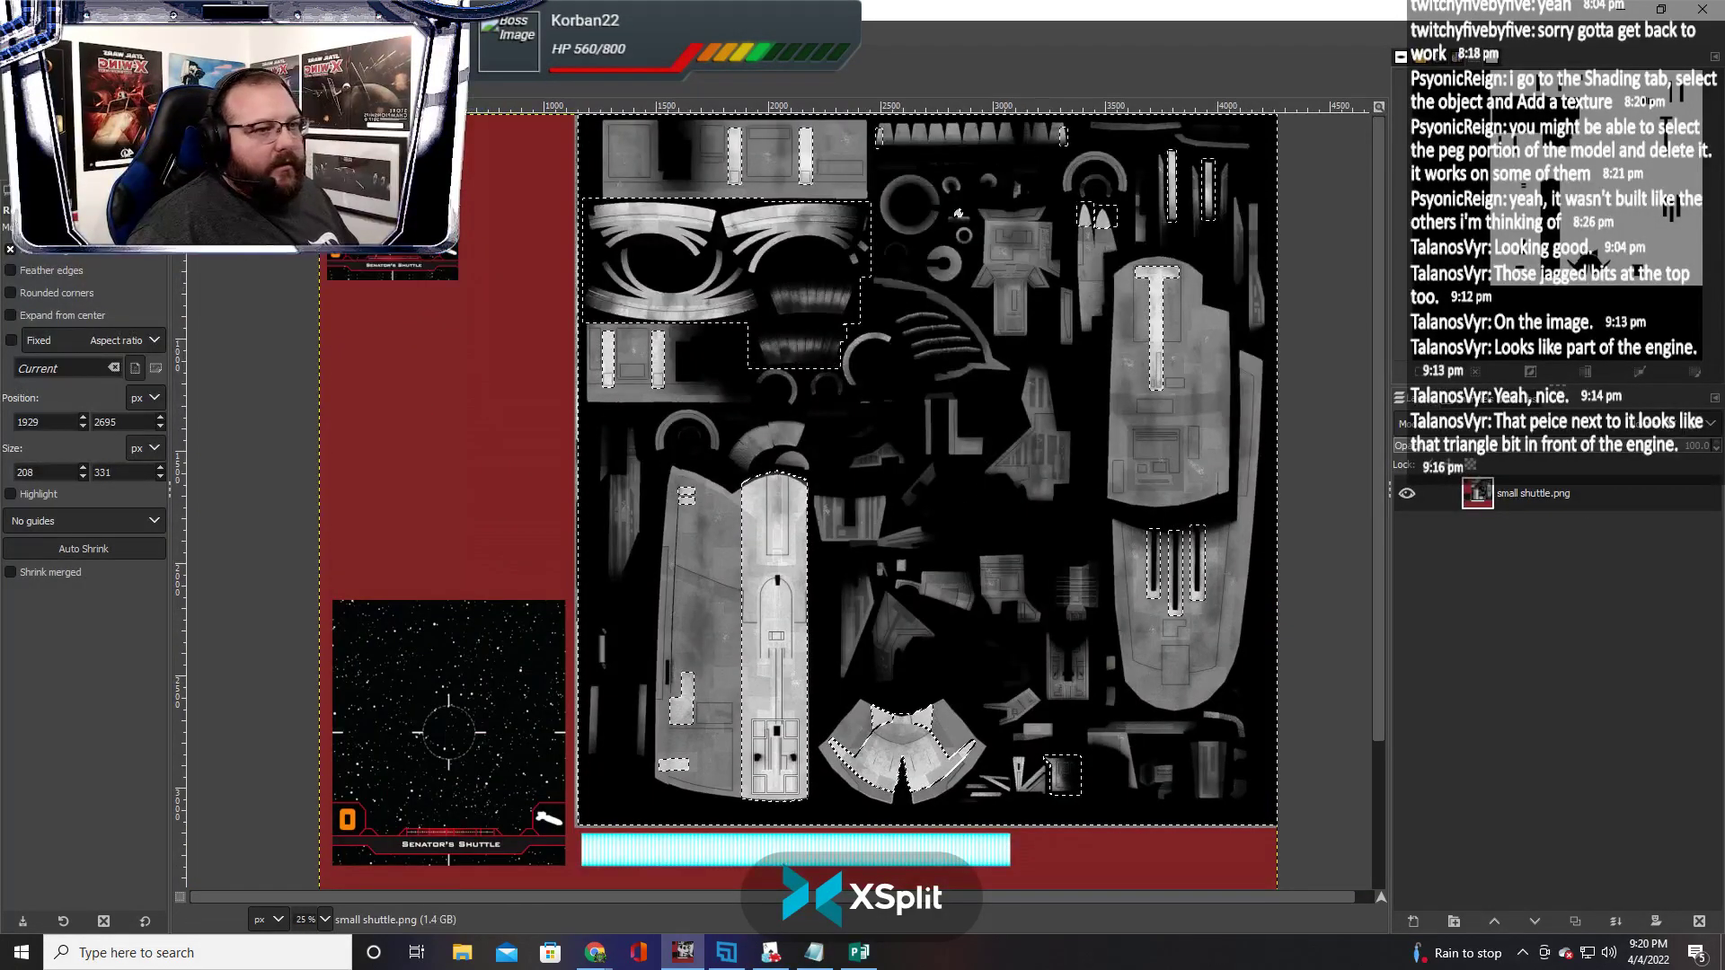
Colorize the selected hull areas of the texture with the blue 0008fc
click(222, 29)
click(288, 555)
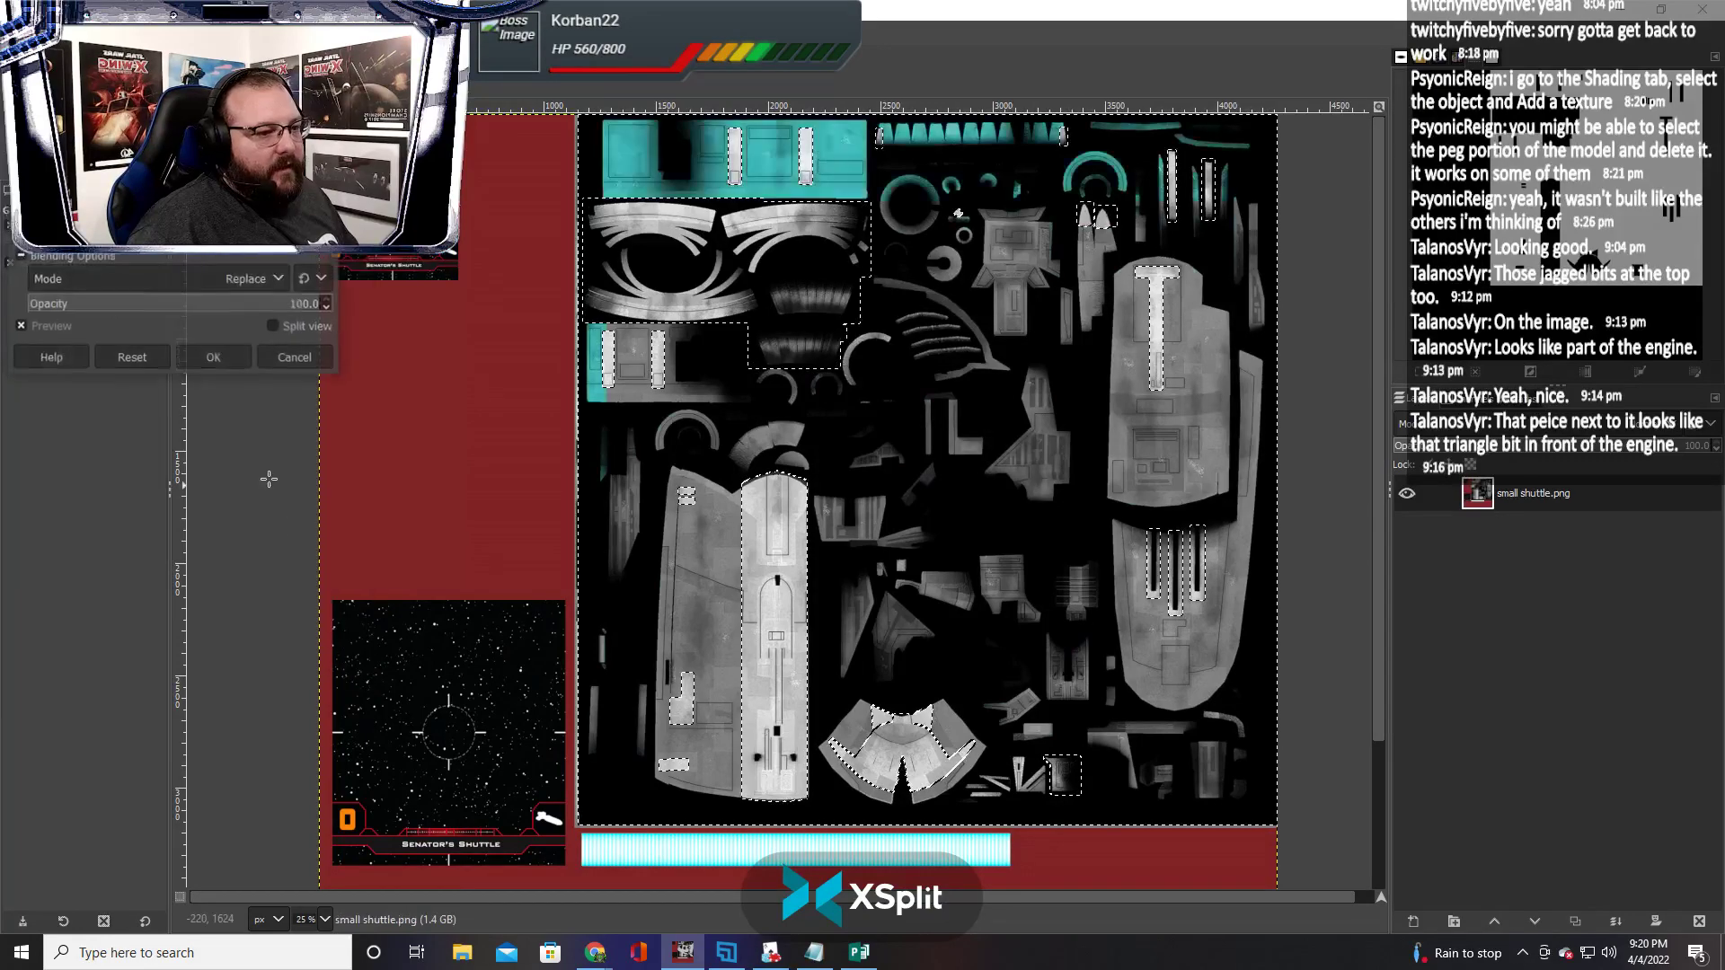
click(291, 235)
click(363, 323)
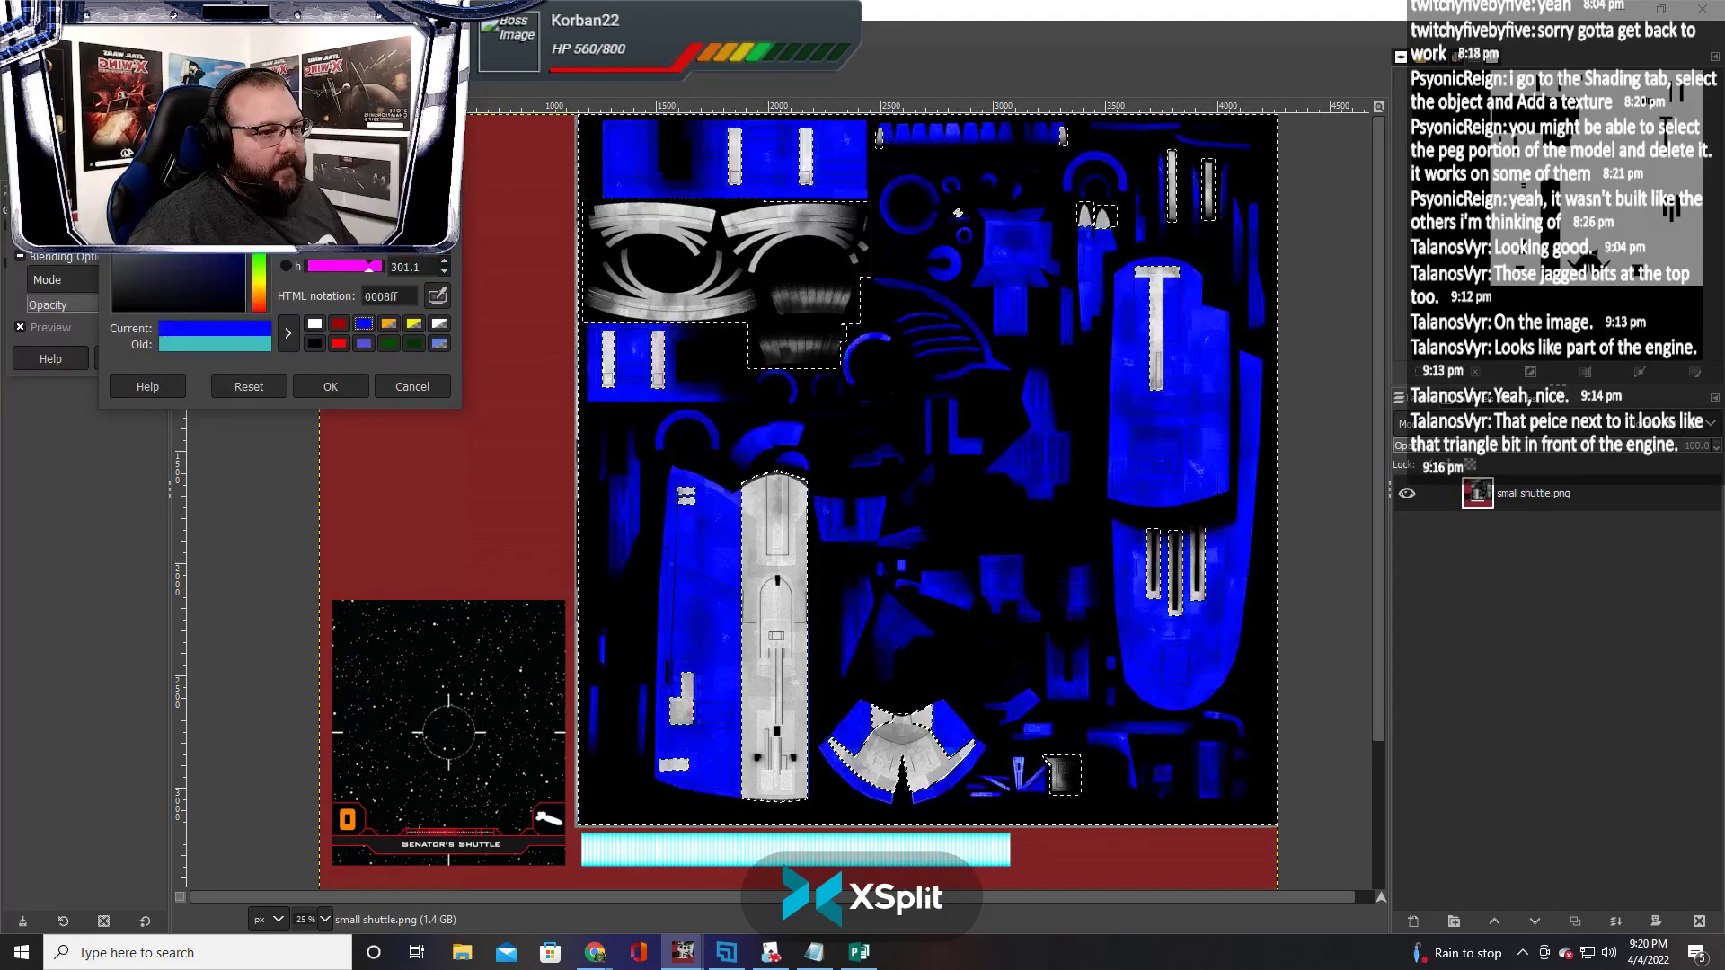
drag(235, 185, 246, 177)
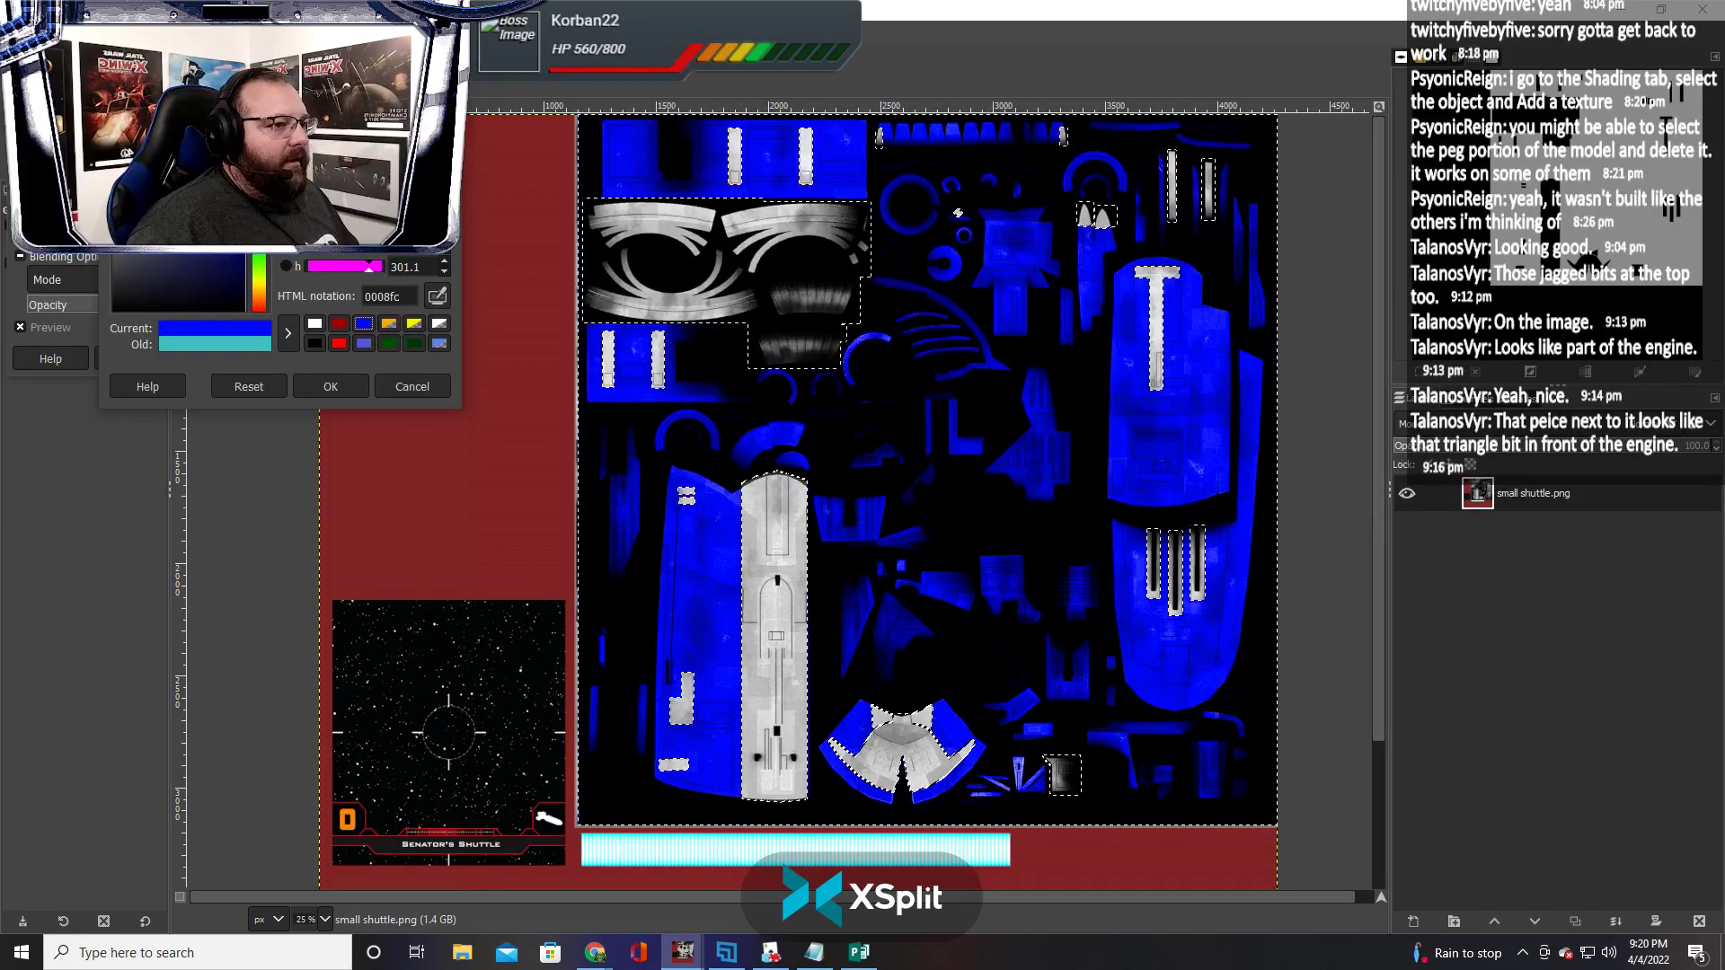
click(328, 386)
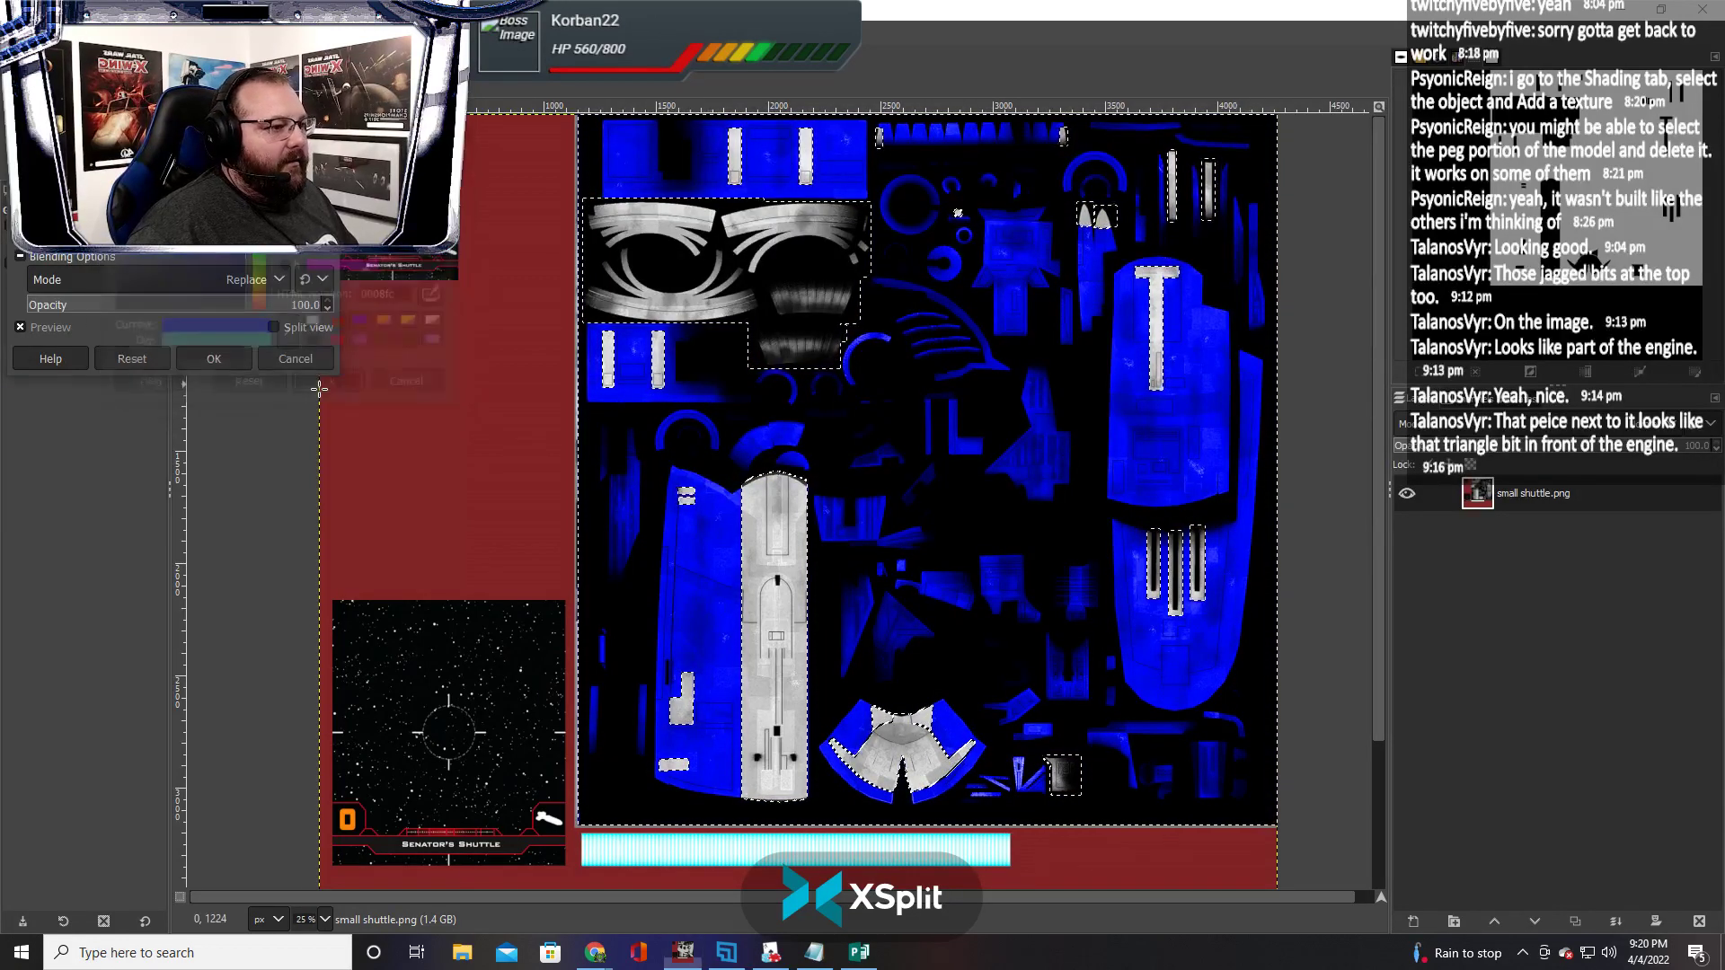
click(222, 358)
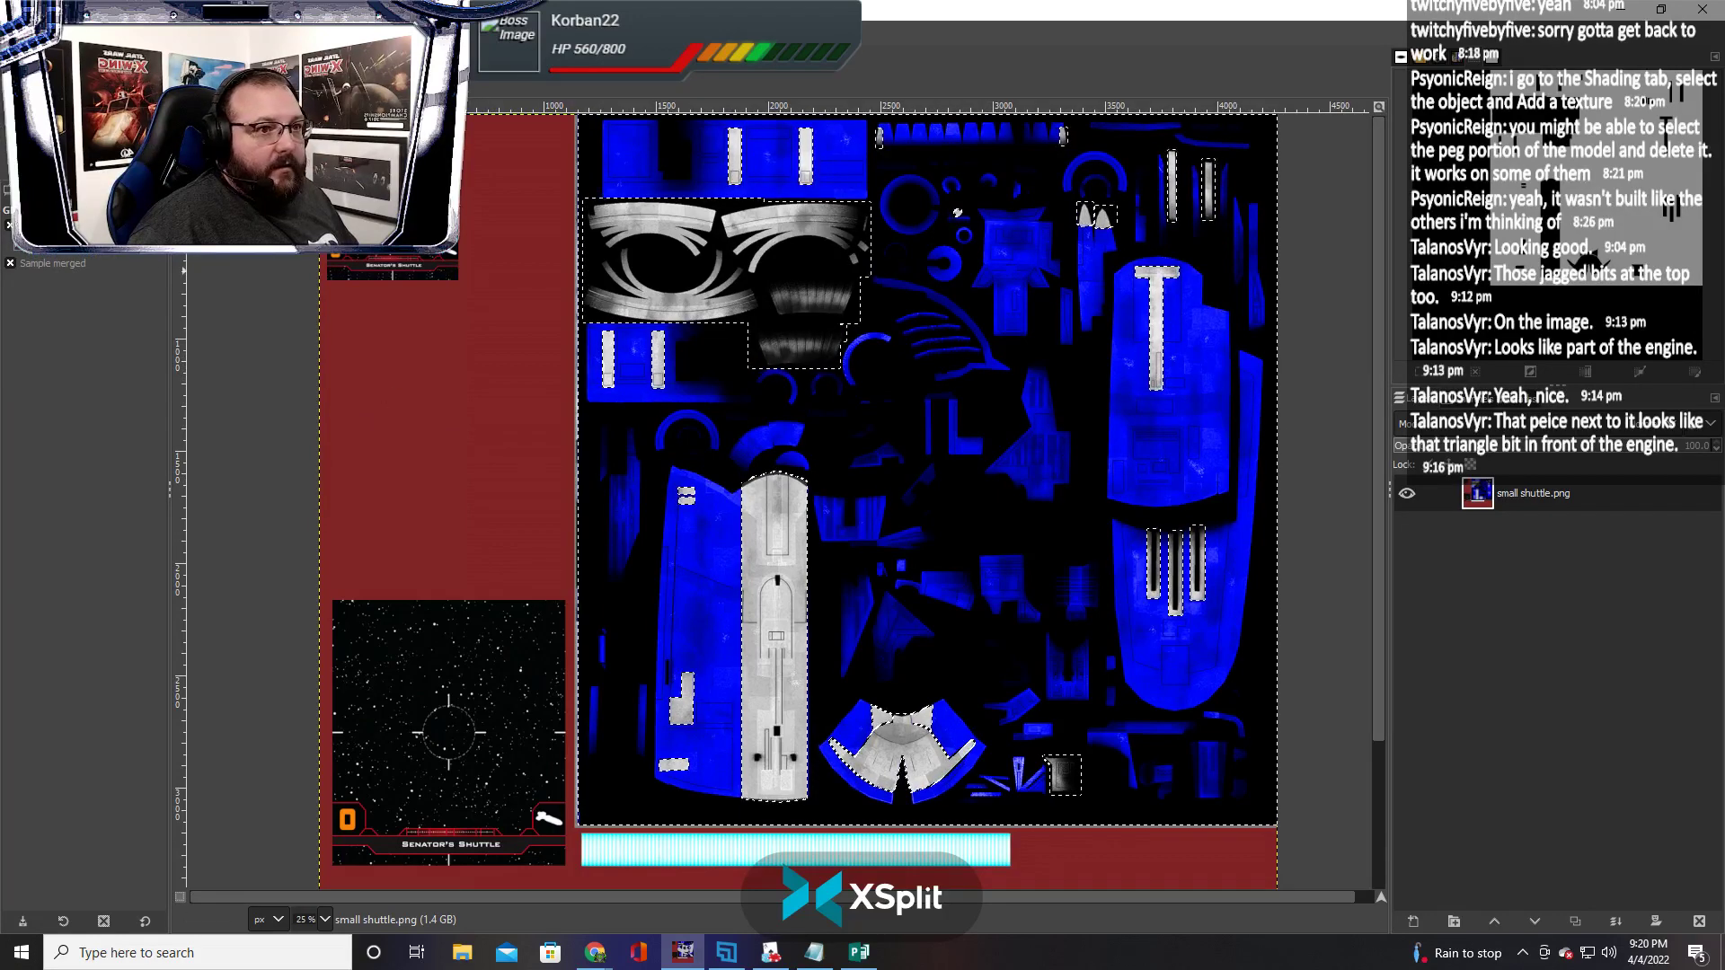
Select the entire small shuttle texture image, copy it to the clipboard and switch to Publisher
click(76, 34)
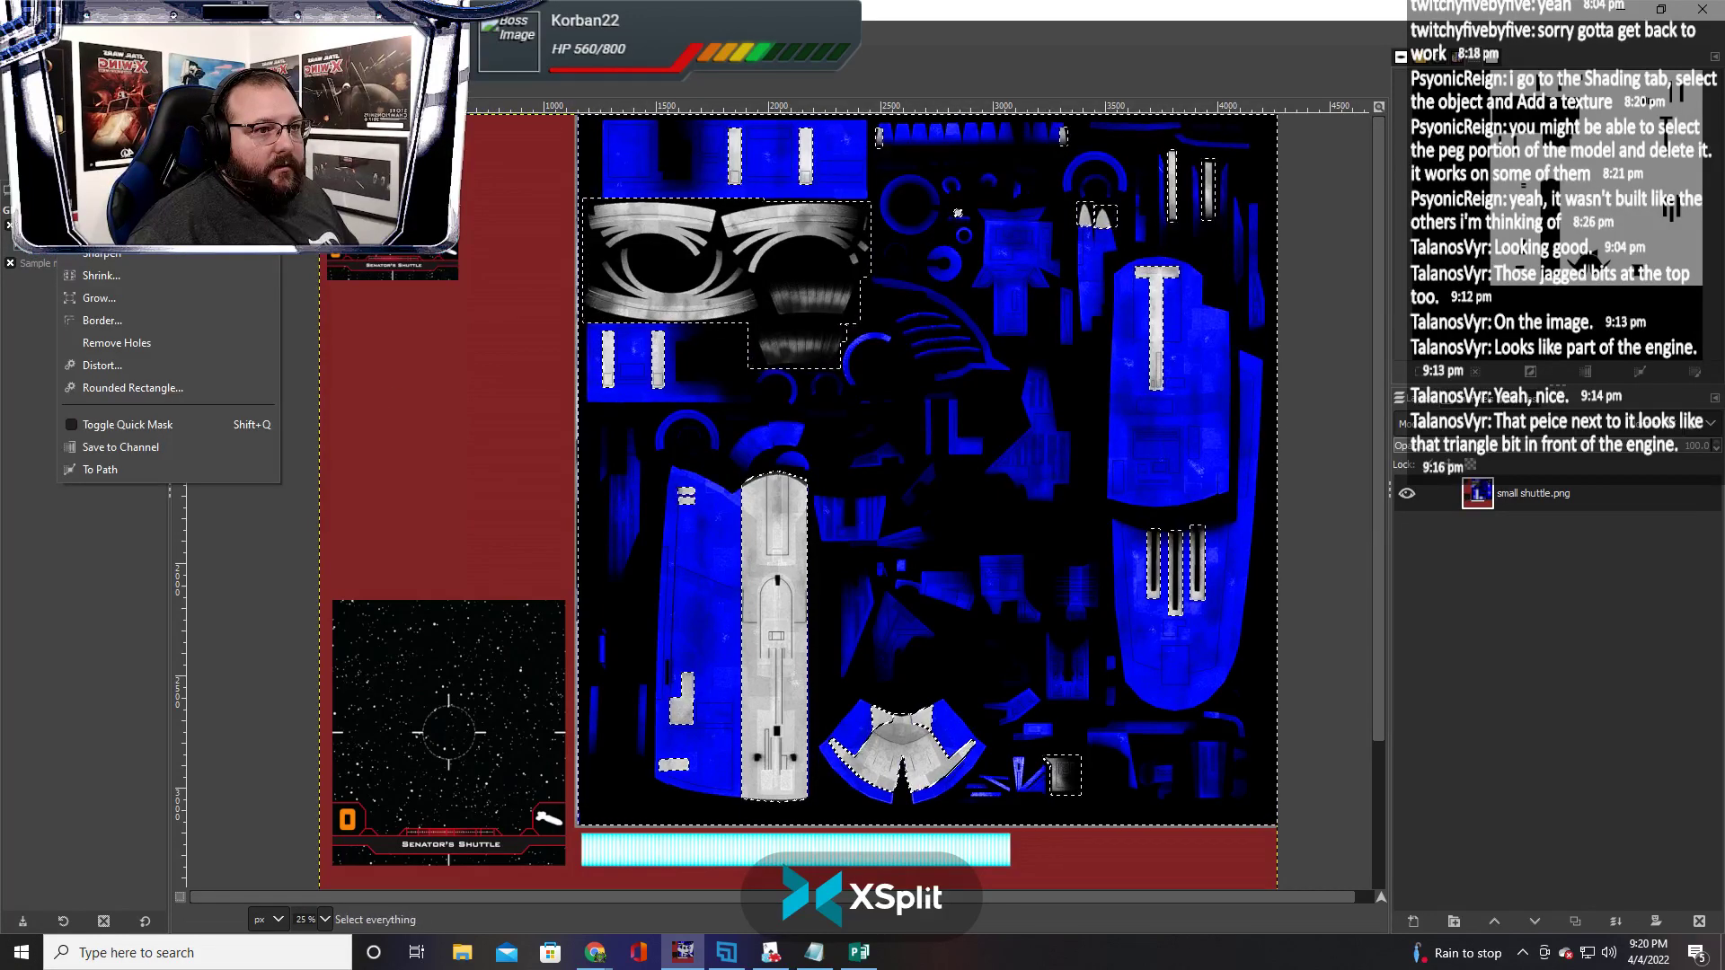
key(Return)
key(ctrl+c)
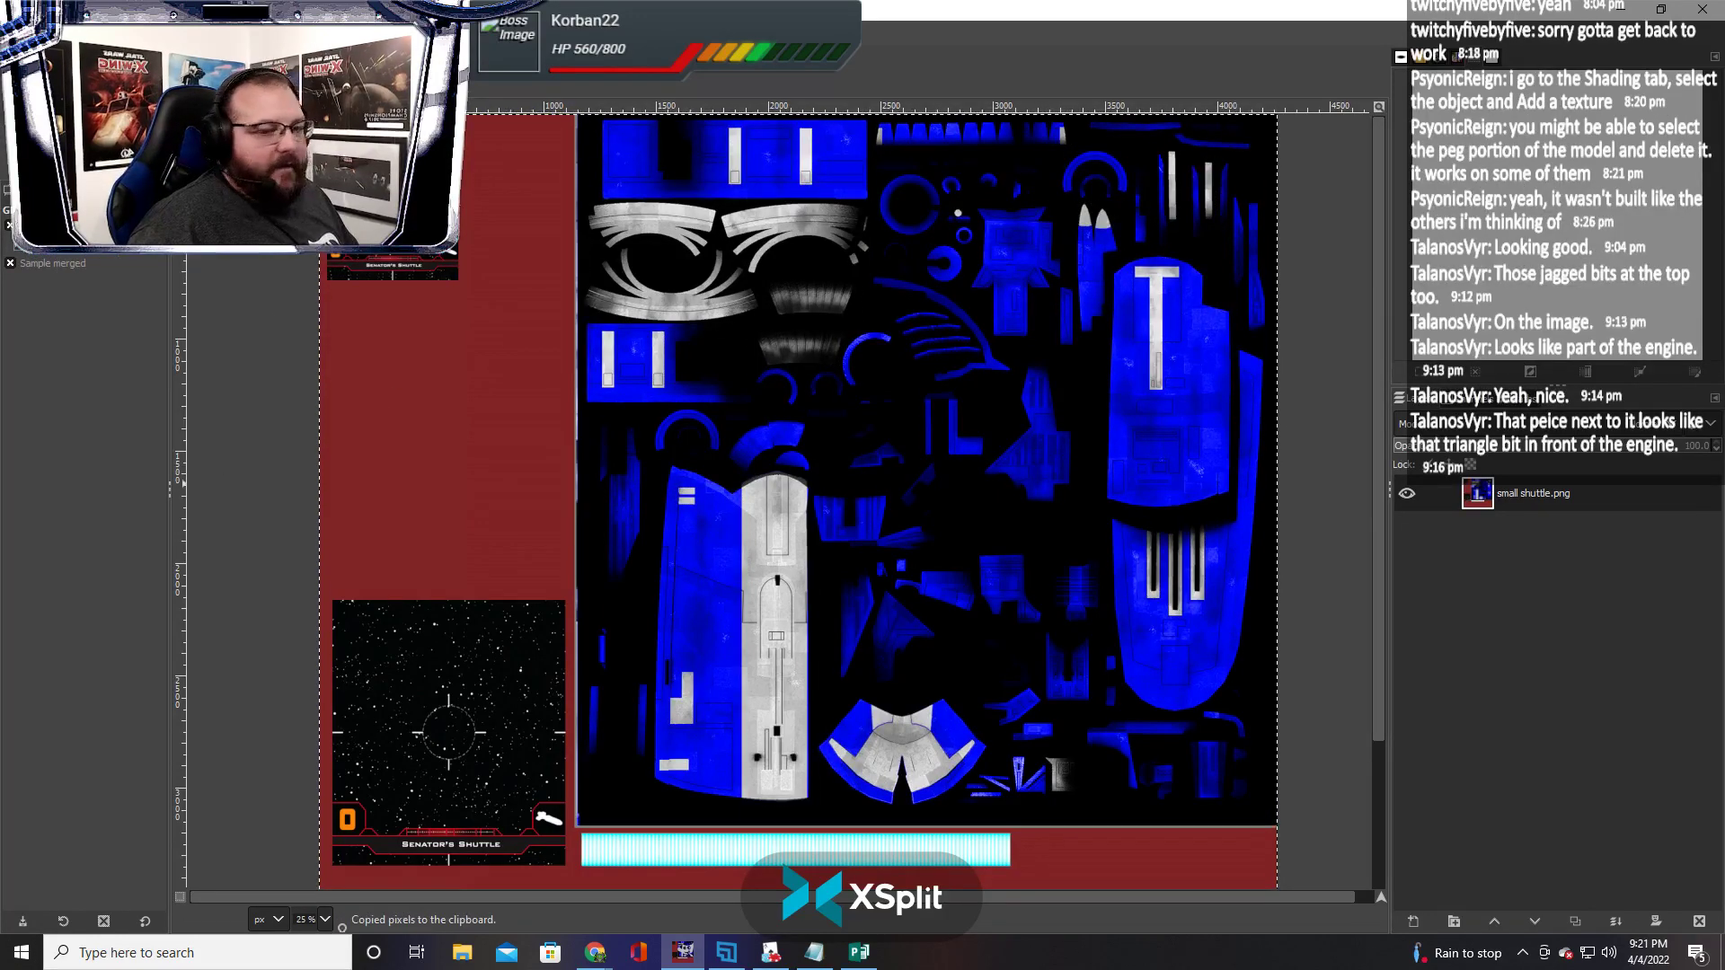
key(alt+Tab)
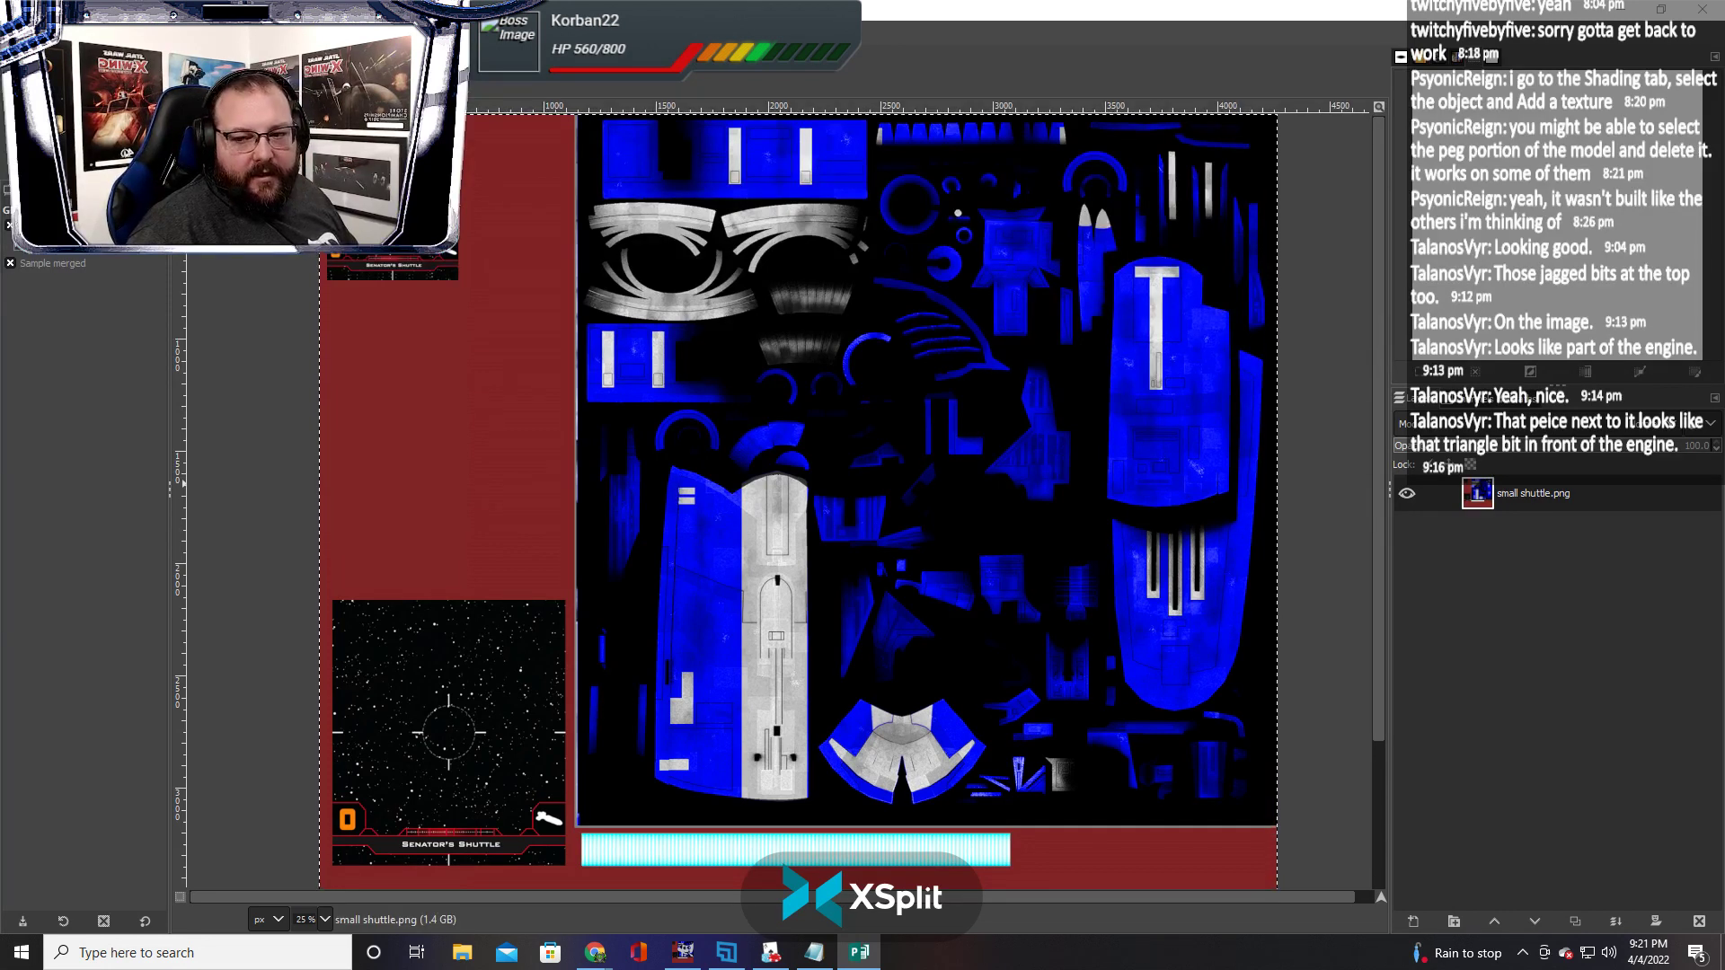
Switch to Tabletop Simulator and open the object options of the blue shuttle on its stand
key(alt+Tab)
key(alt+Tab)
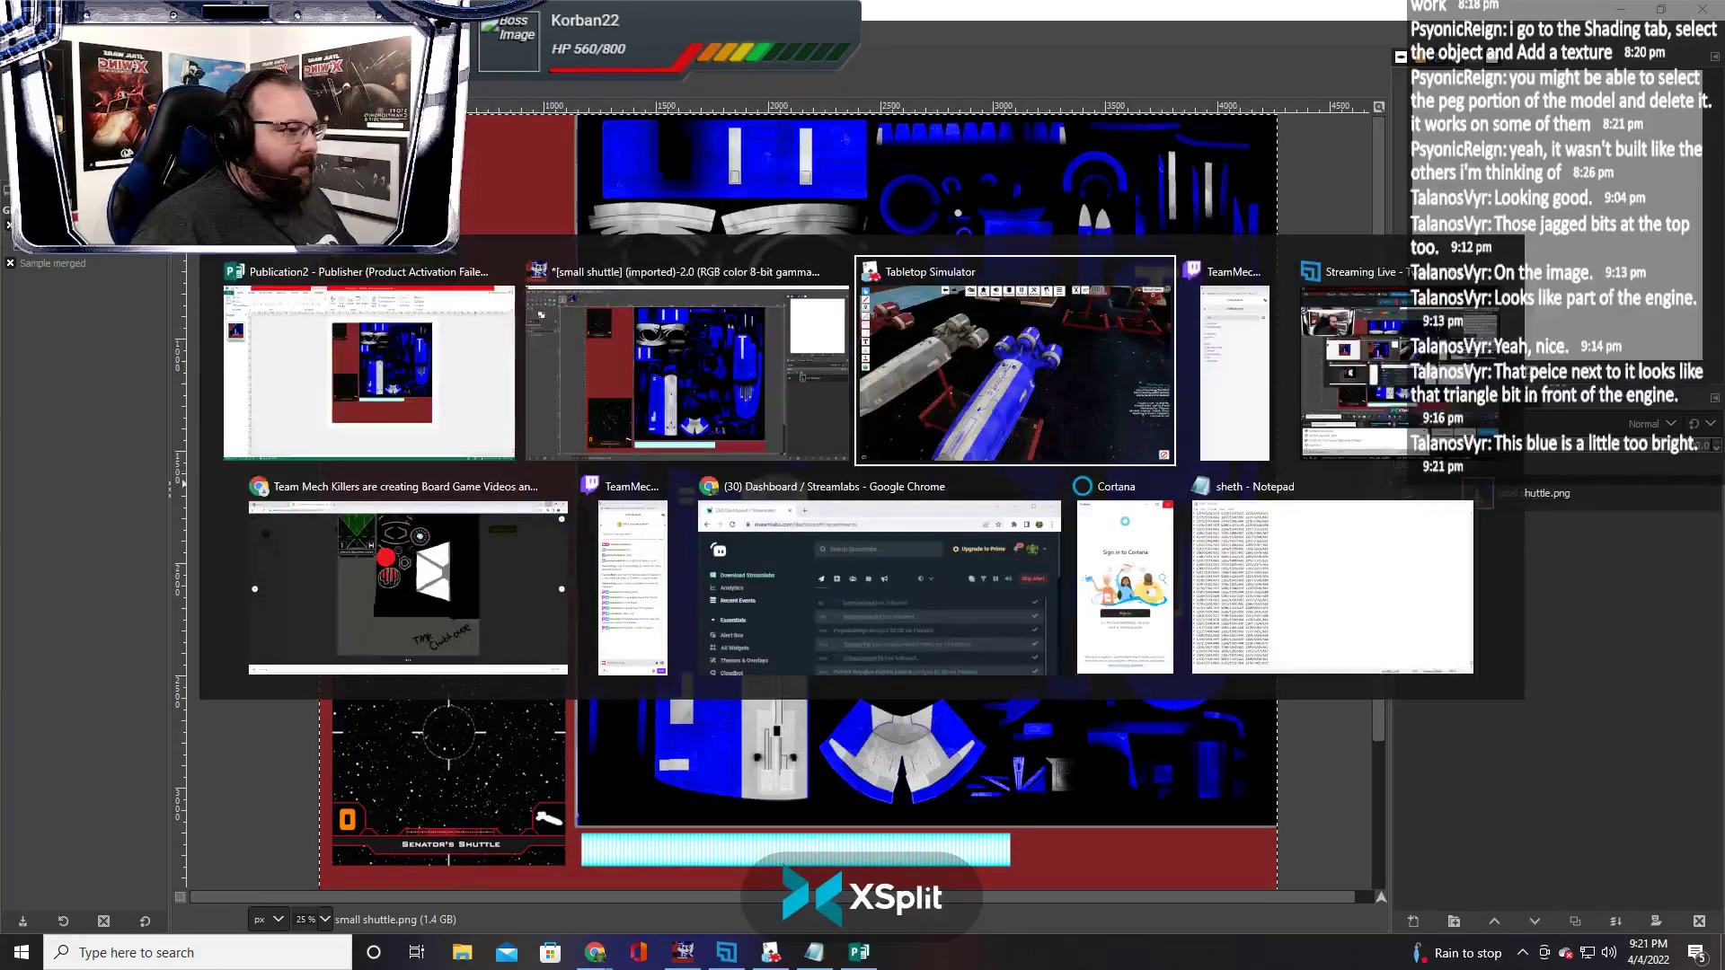
scroll(674, 808, up, 10)
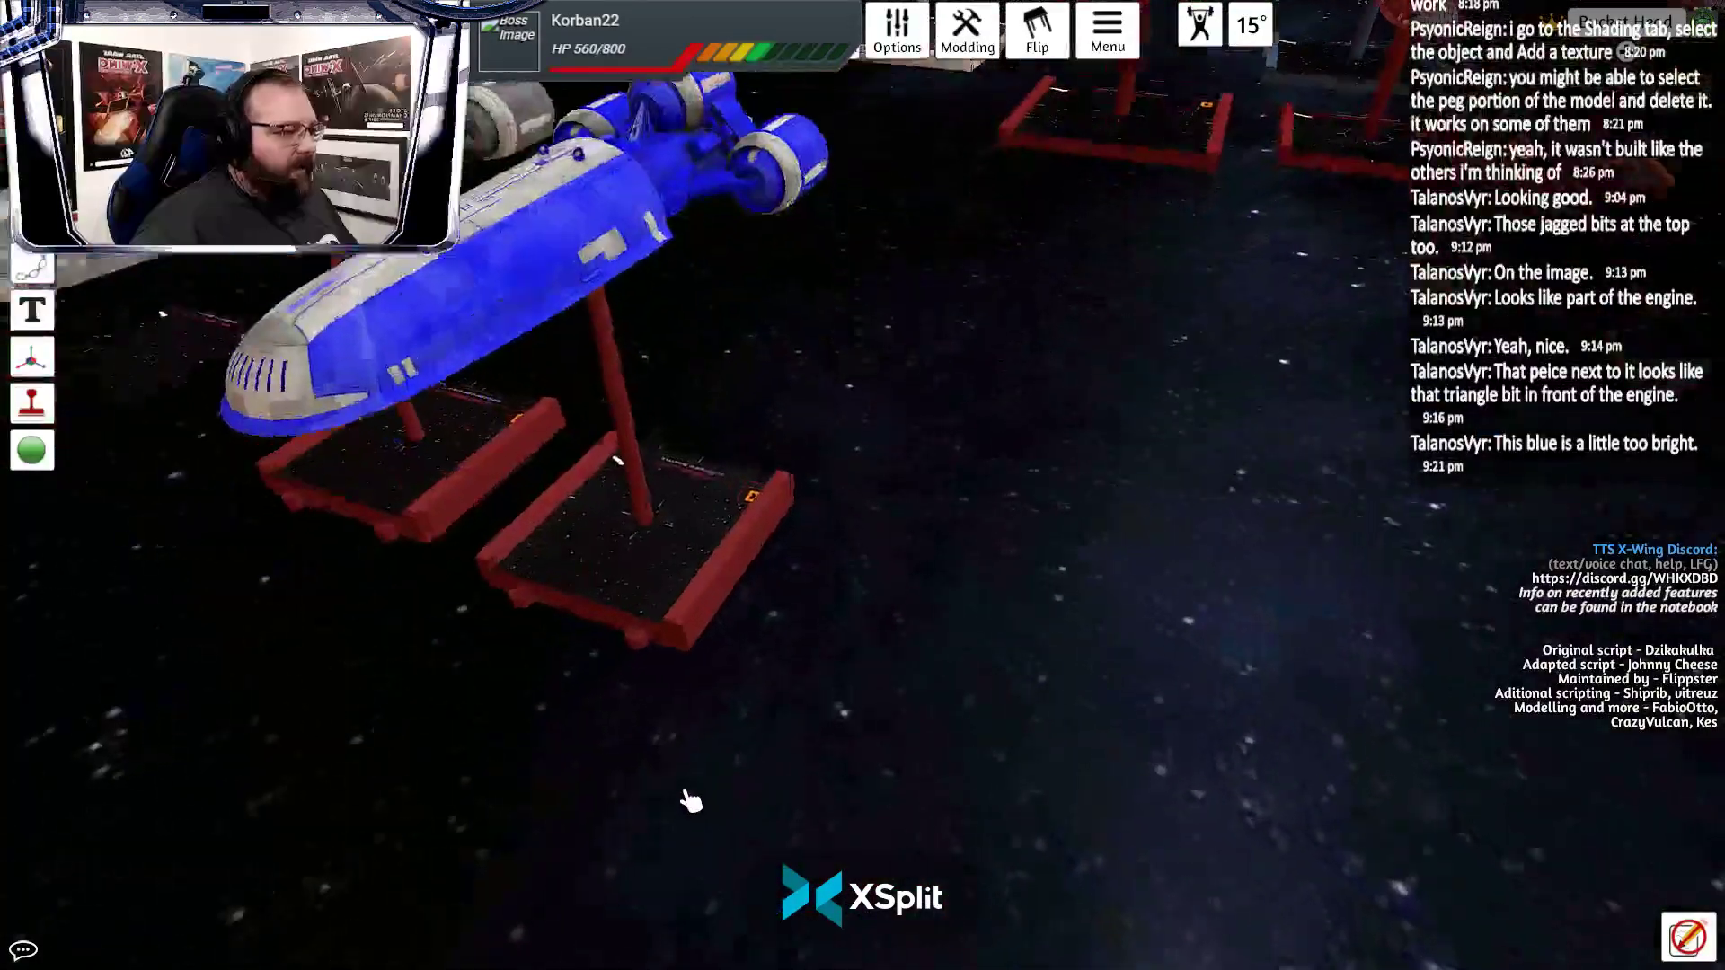
right_click(647, 604)
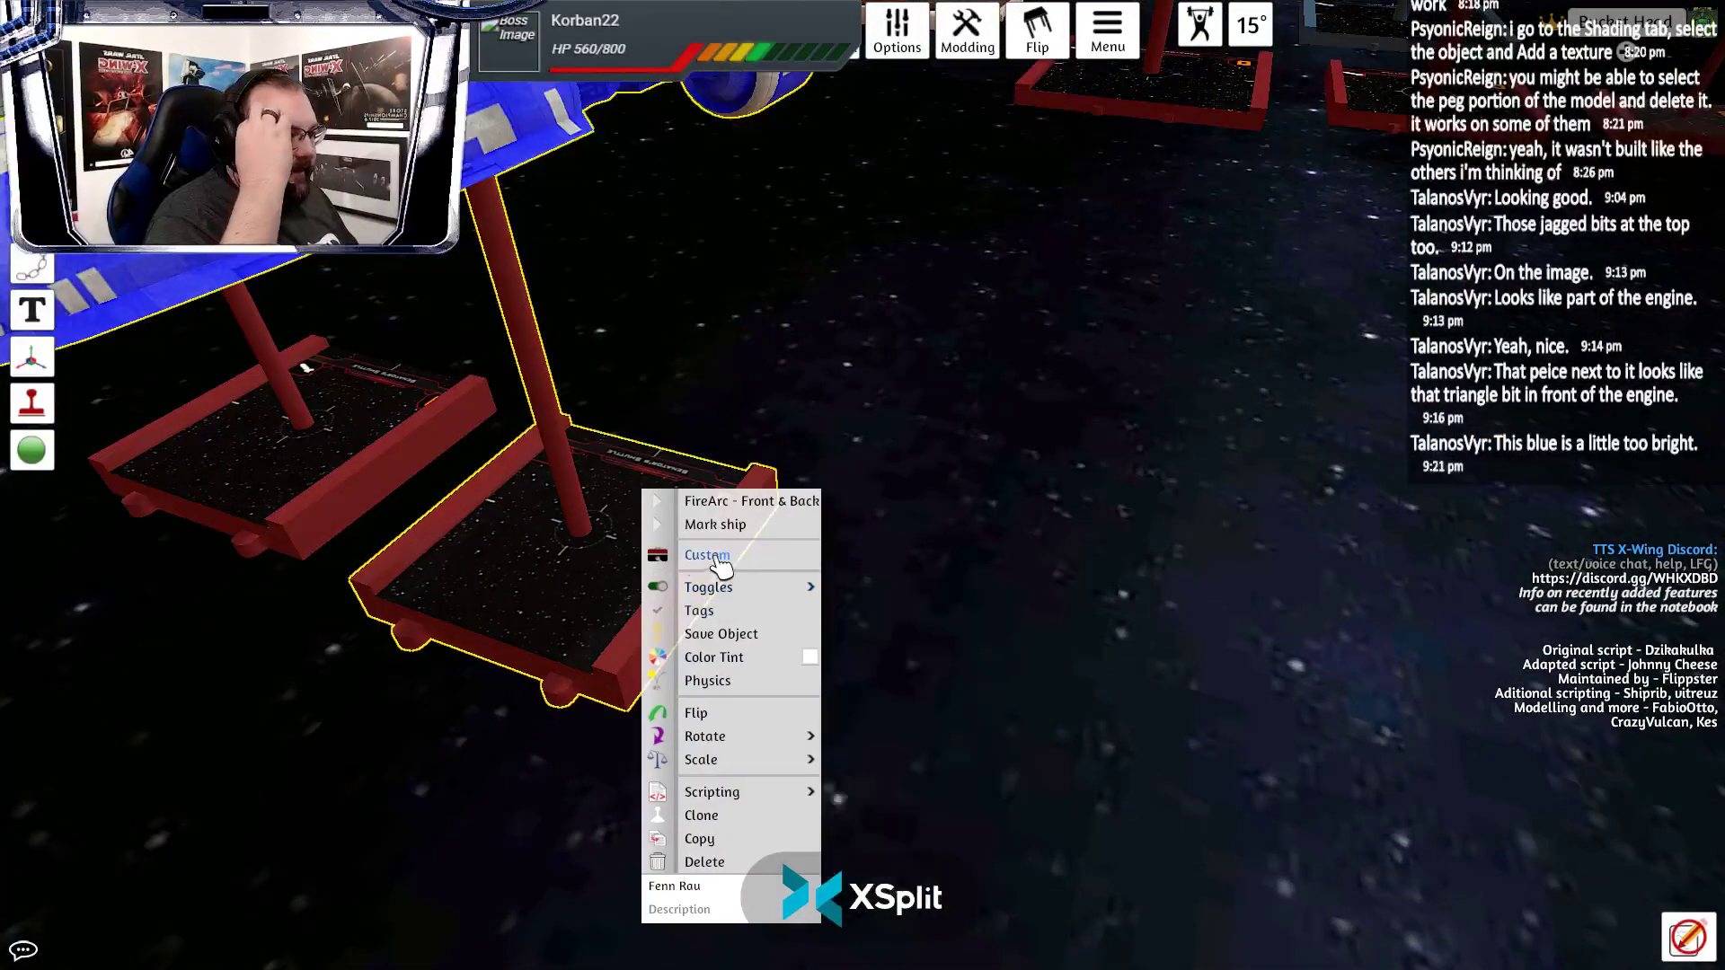
Paste a copy of the Fenn Rau ship beside the blue shuttle and open its custom model settings
click(603, 596)
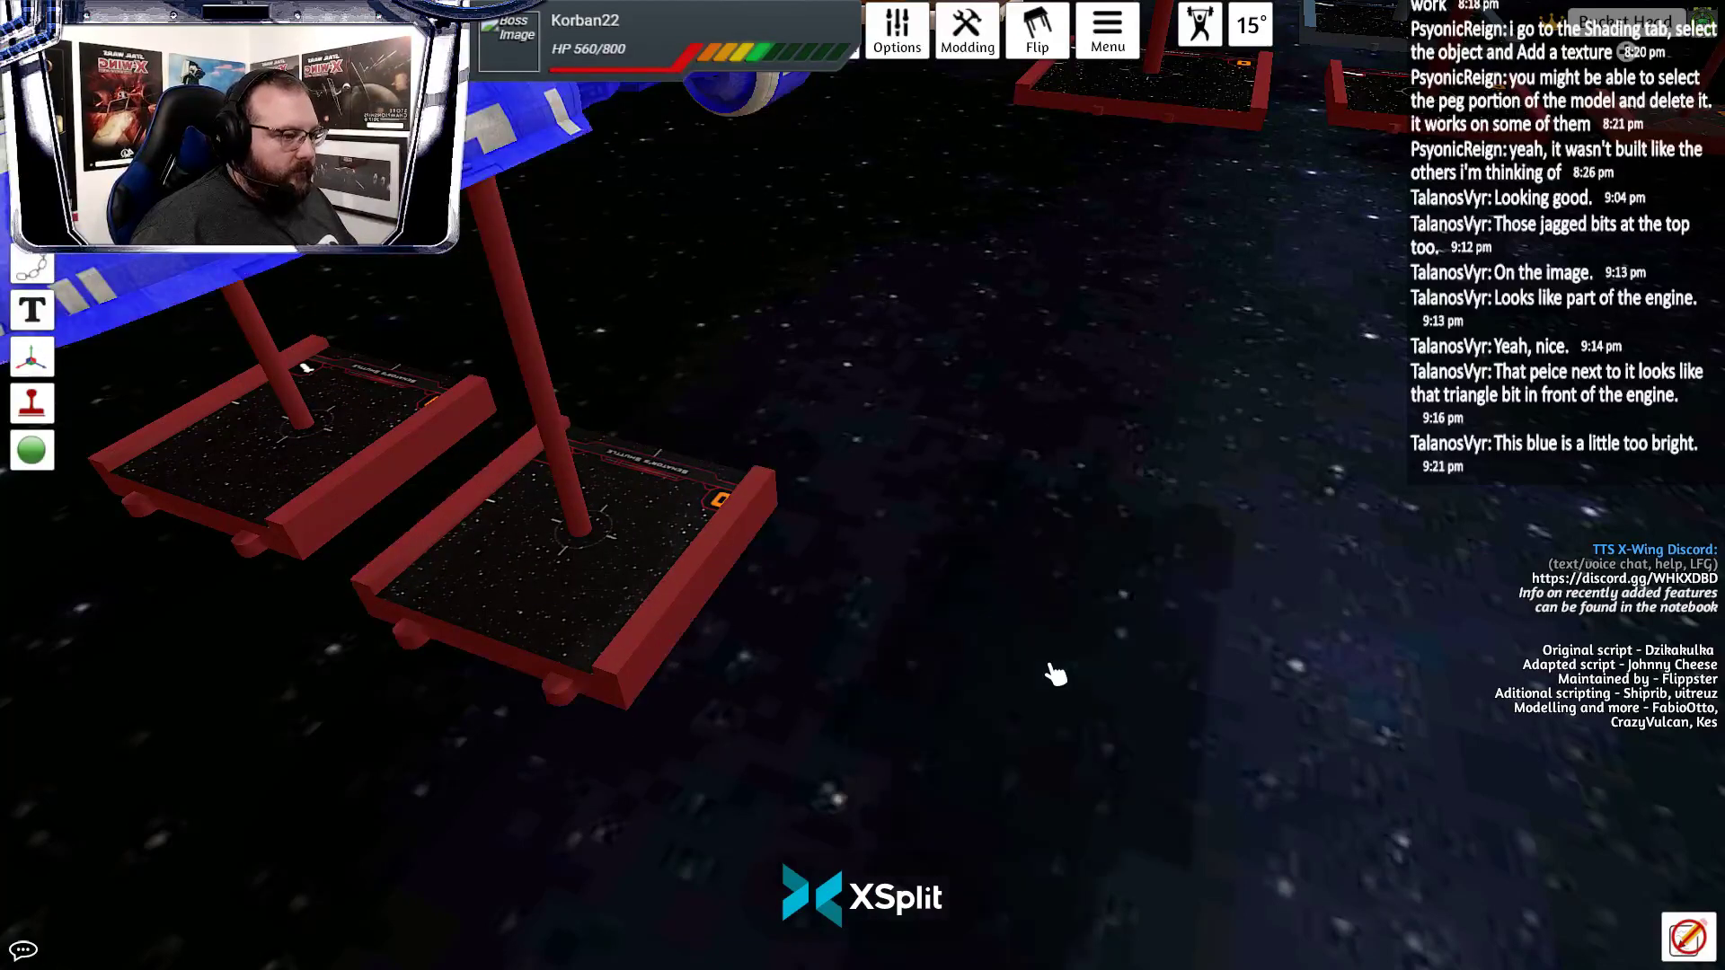
key(ctrl+v)
scroll(1051, 674, down, 5)
right_click(1010, 636)
mouse_move(1083, 595)
click(1076, 556)
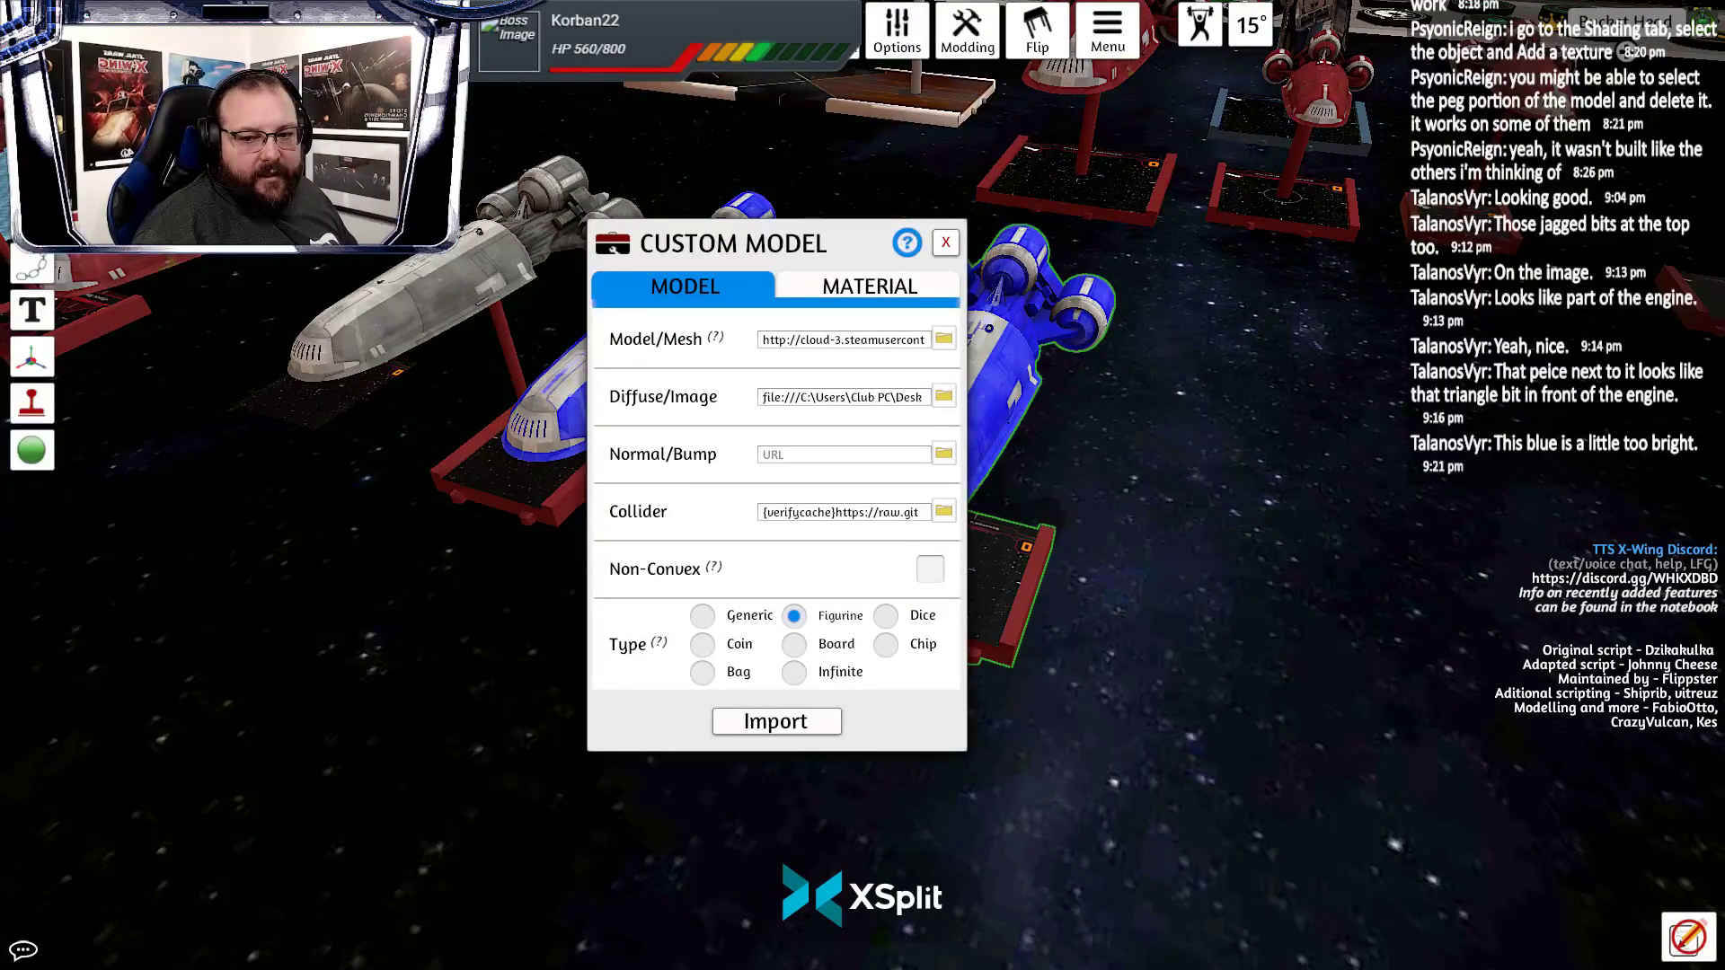
Reimport the copied ship with its diffuse image loaded from the local disk, without updating the matching custom object
click(943, 511)
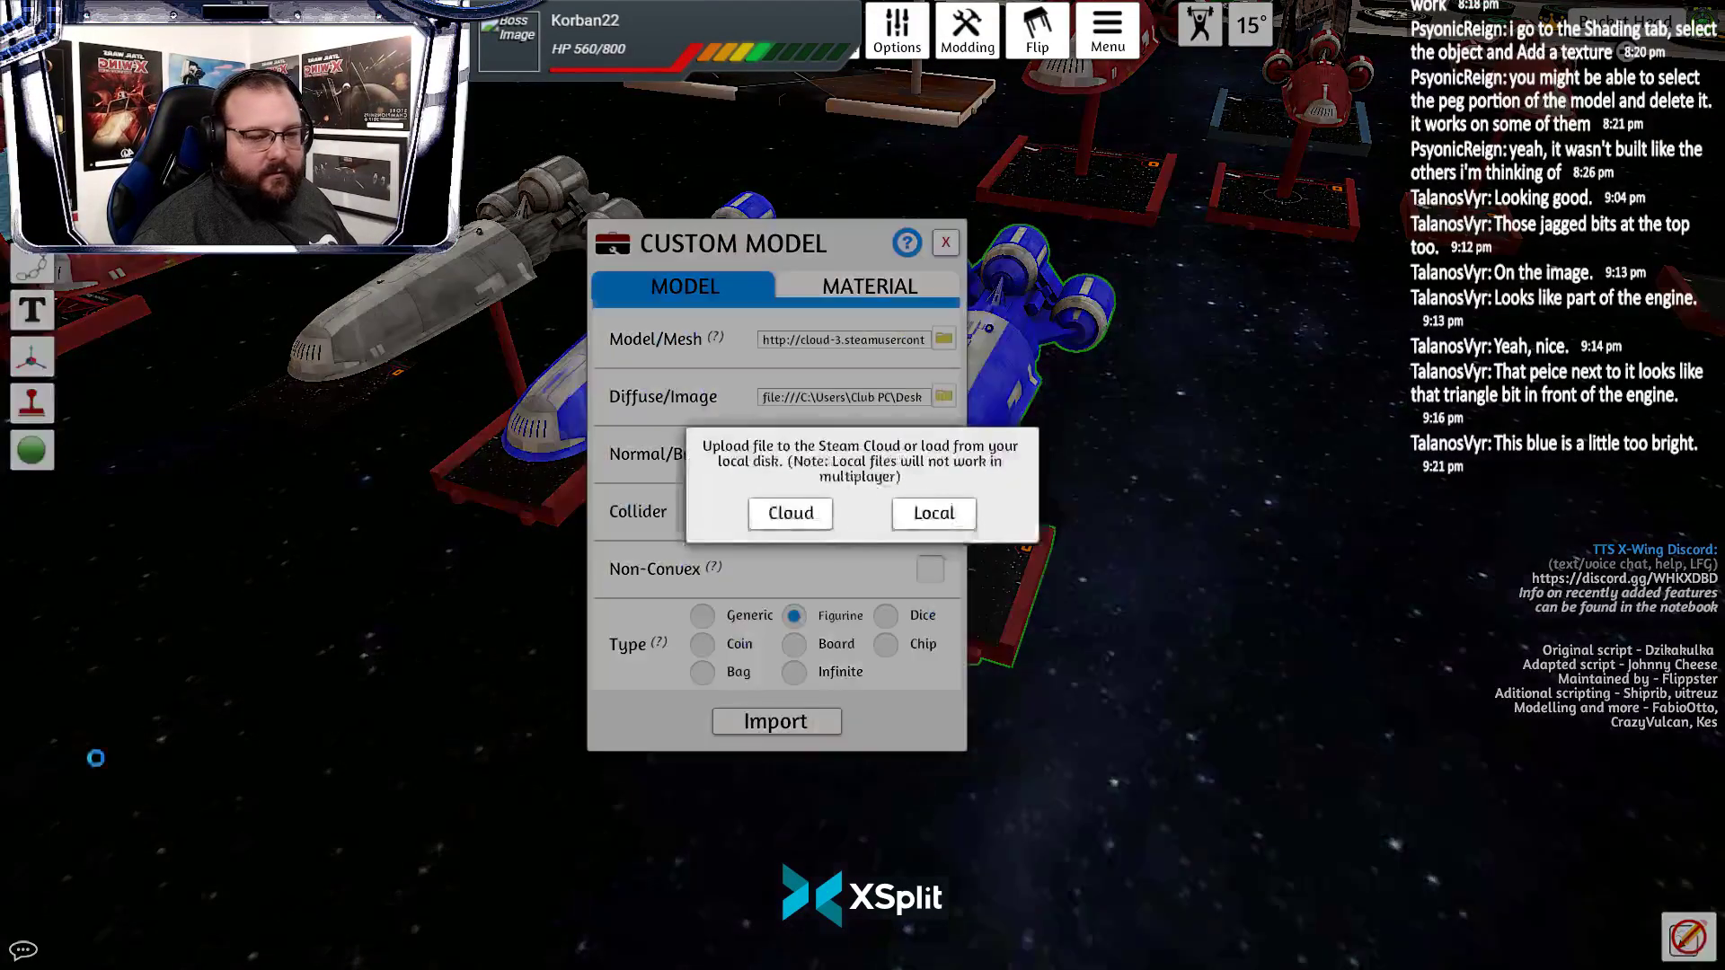
click(928, 512)
click(795, 725)
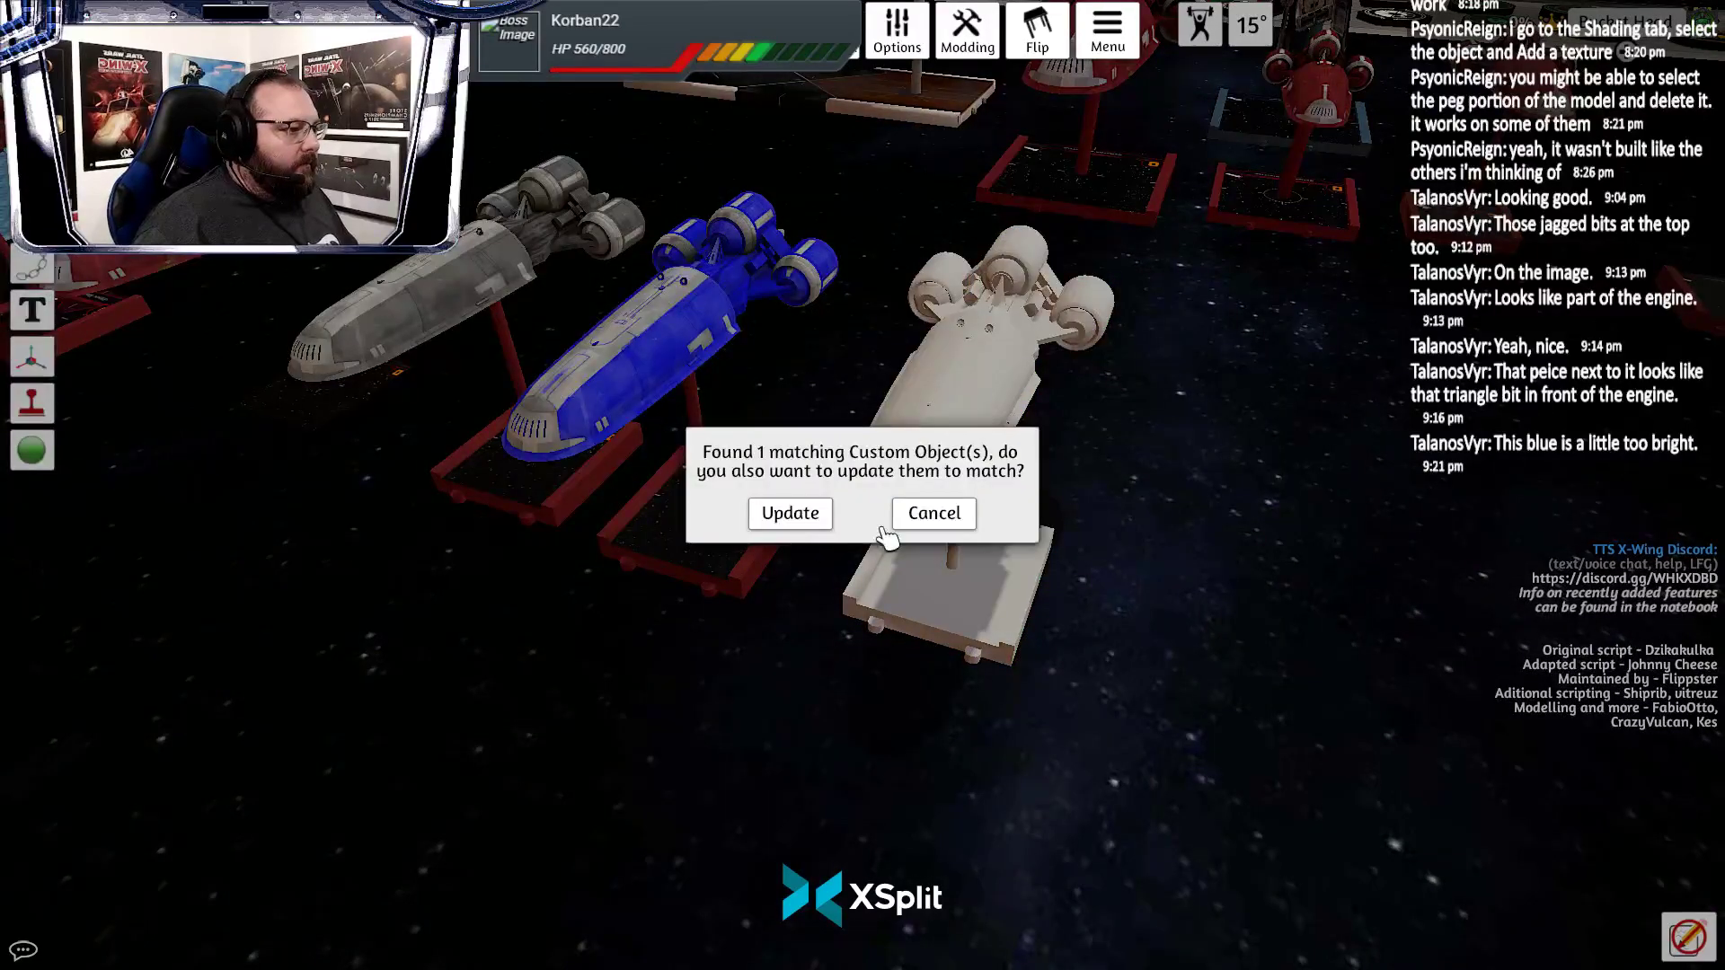
click(918, 519)
Examine the new texture on the copied shuttle's nose, top hull and engines
scroll(907, 633, up, 5)
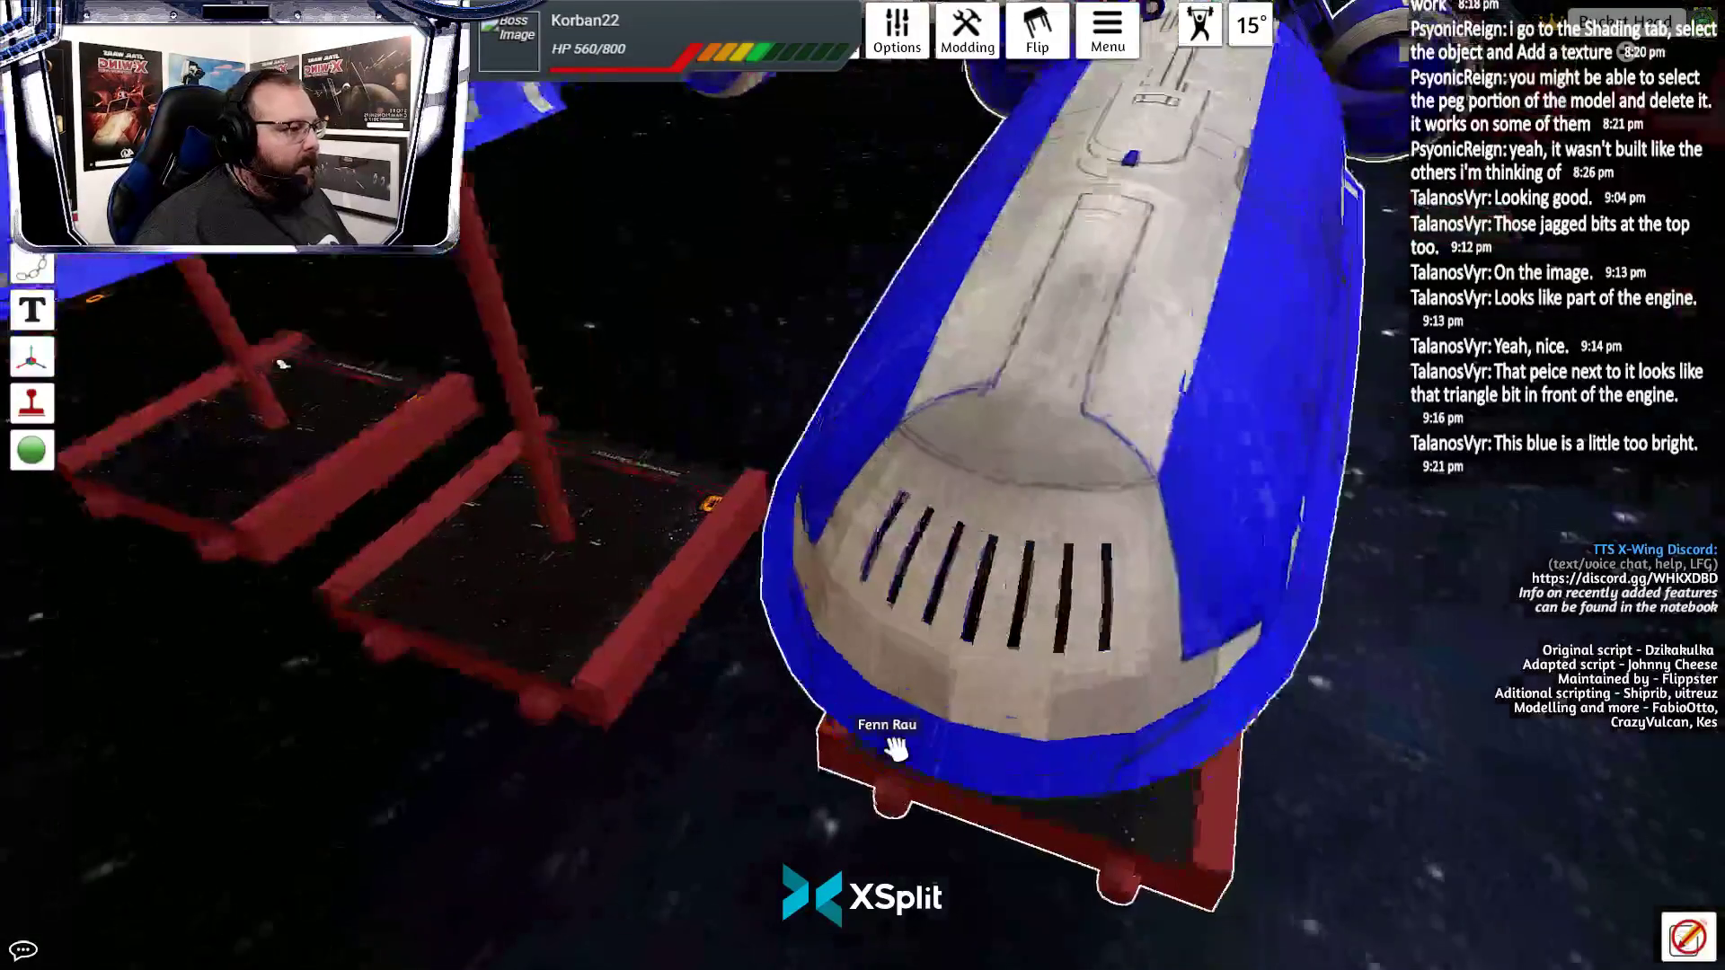
key(a)
key(w)
key(d)
key(a)
key(d)
key(d)
key(d)
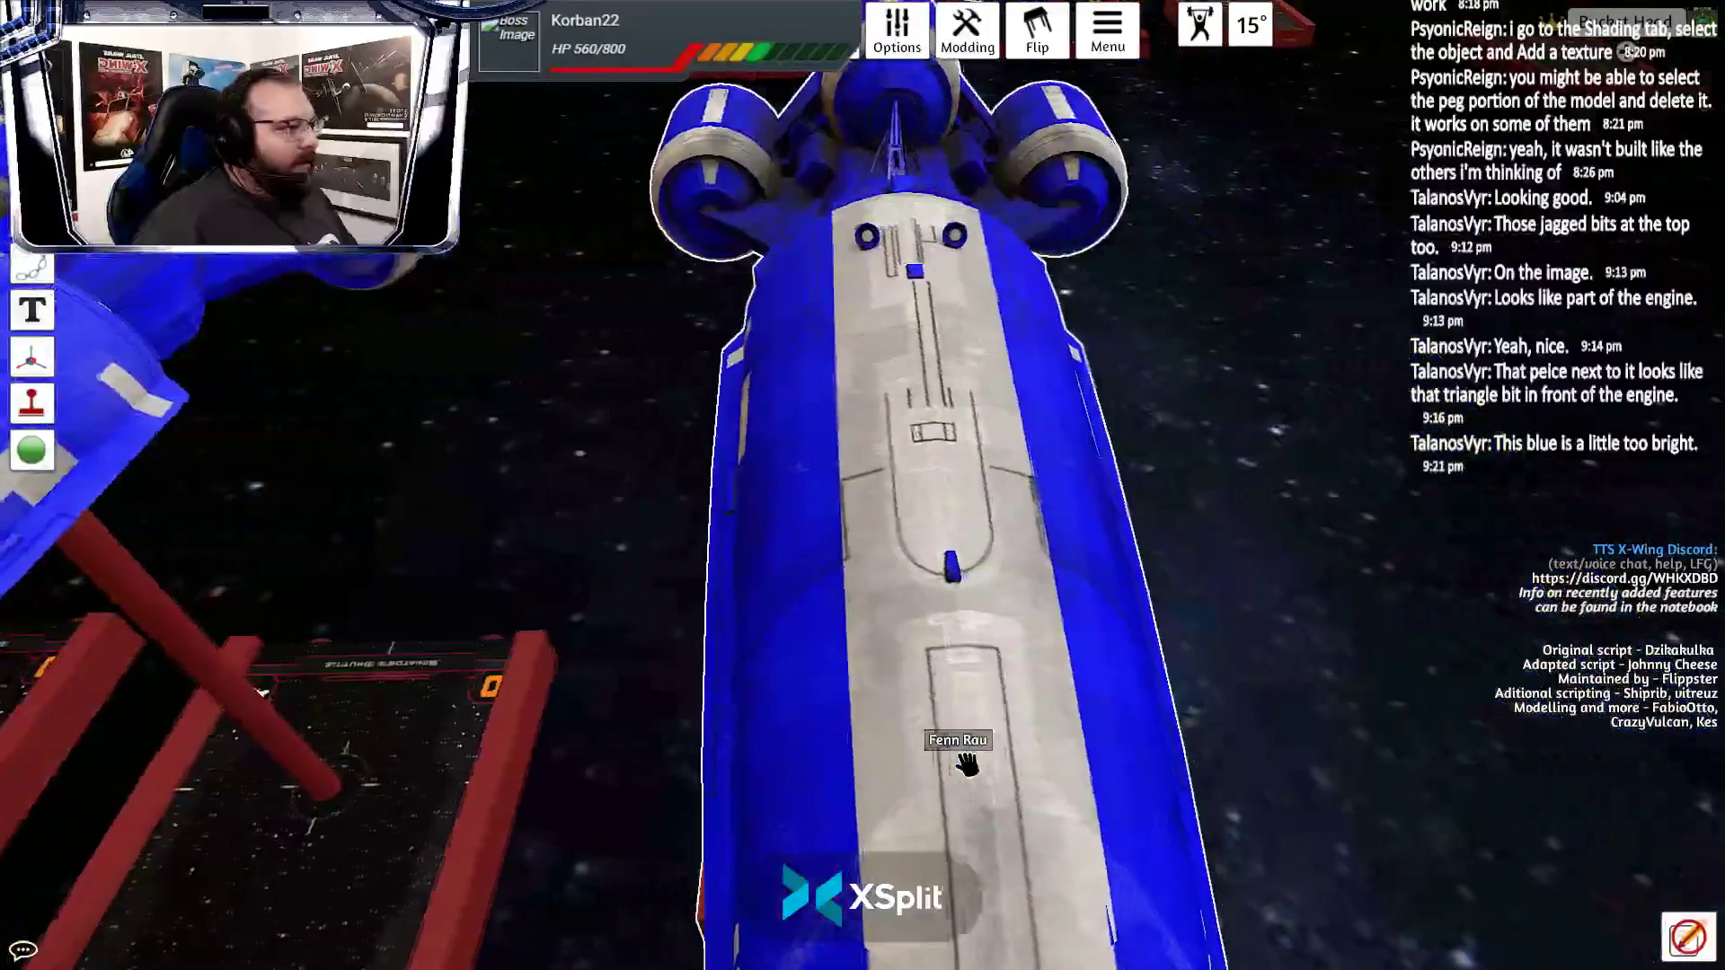
key(s)
key(a)
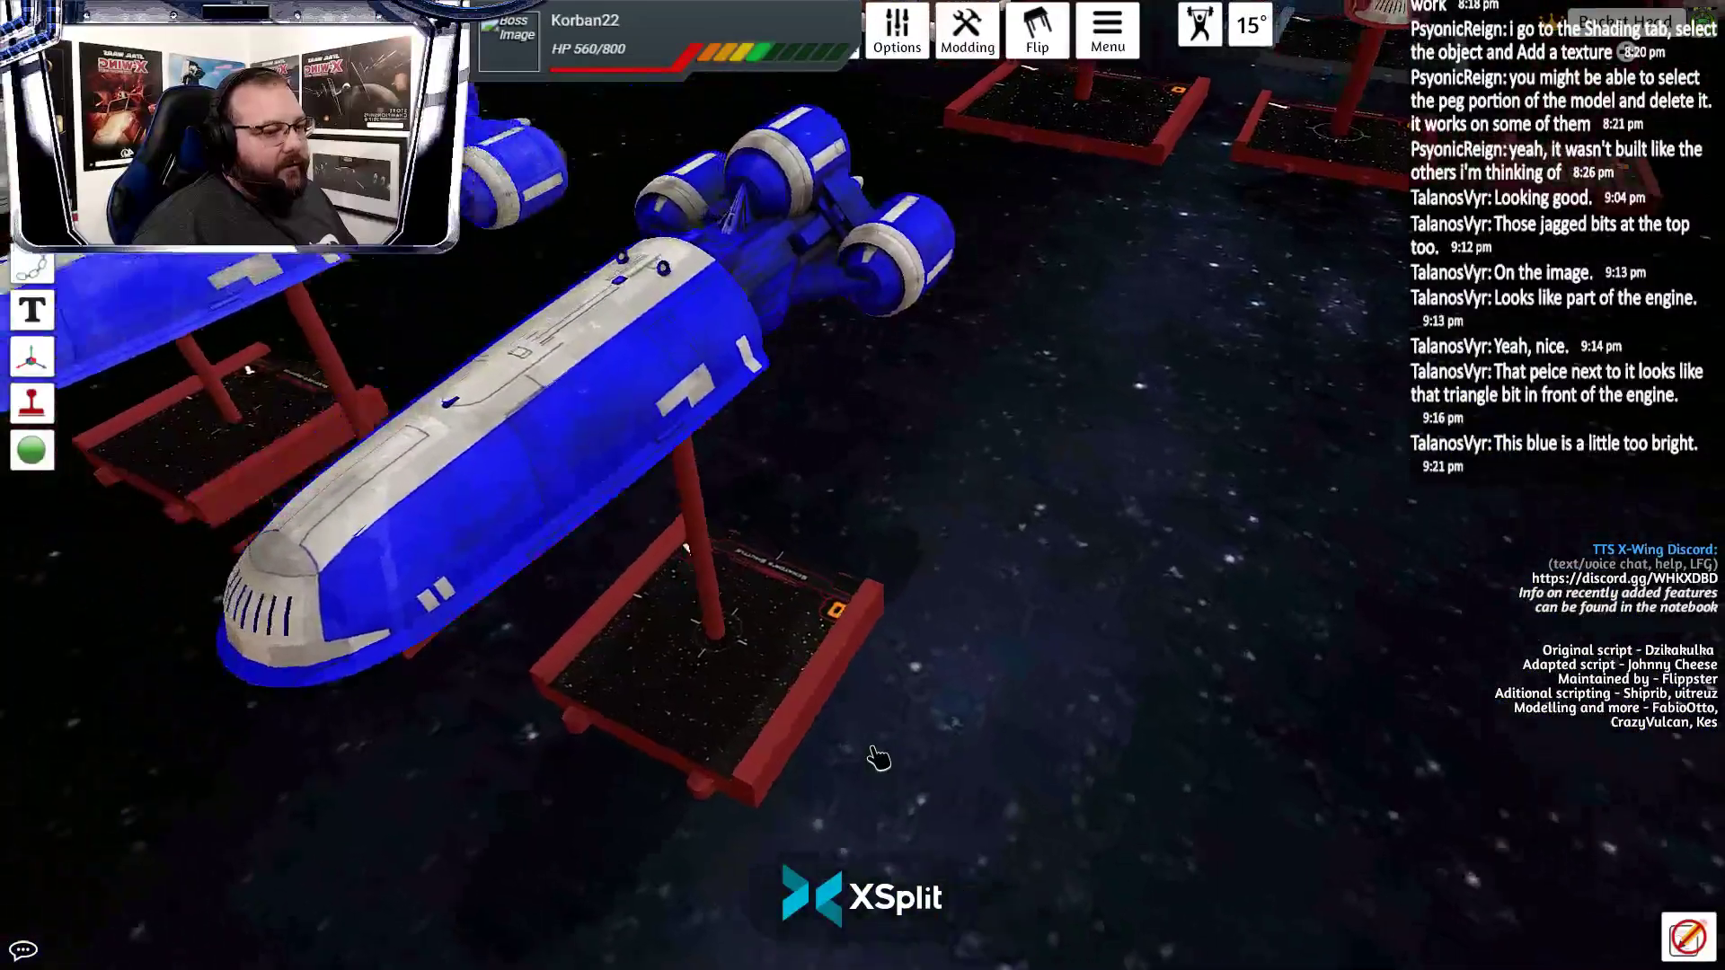
key(s)
key(a)
key(w)
key(w)
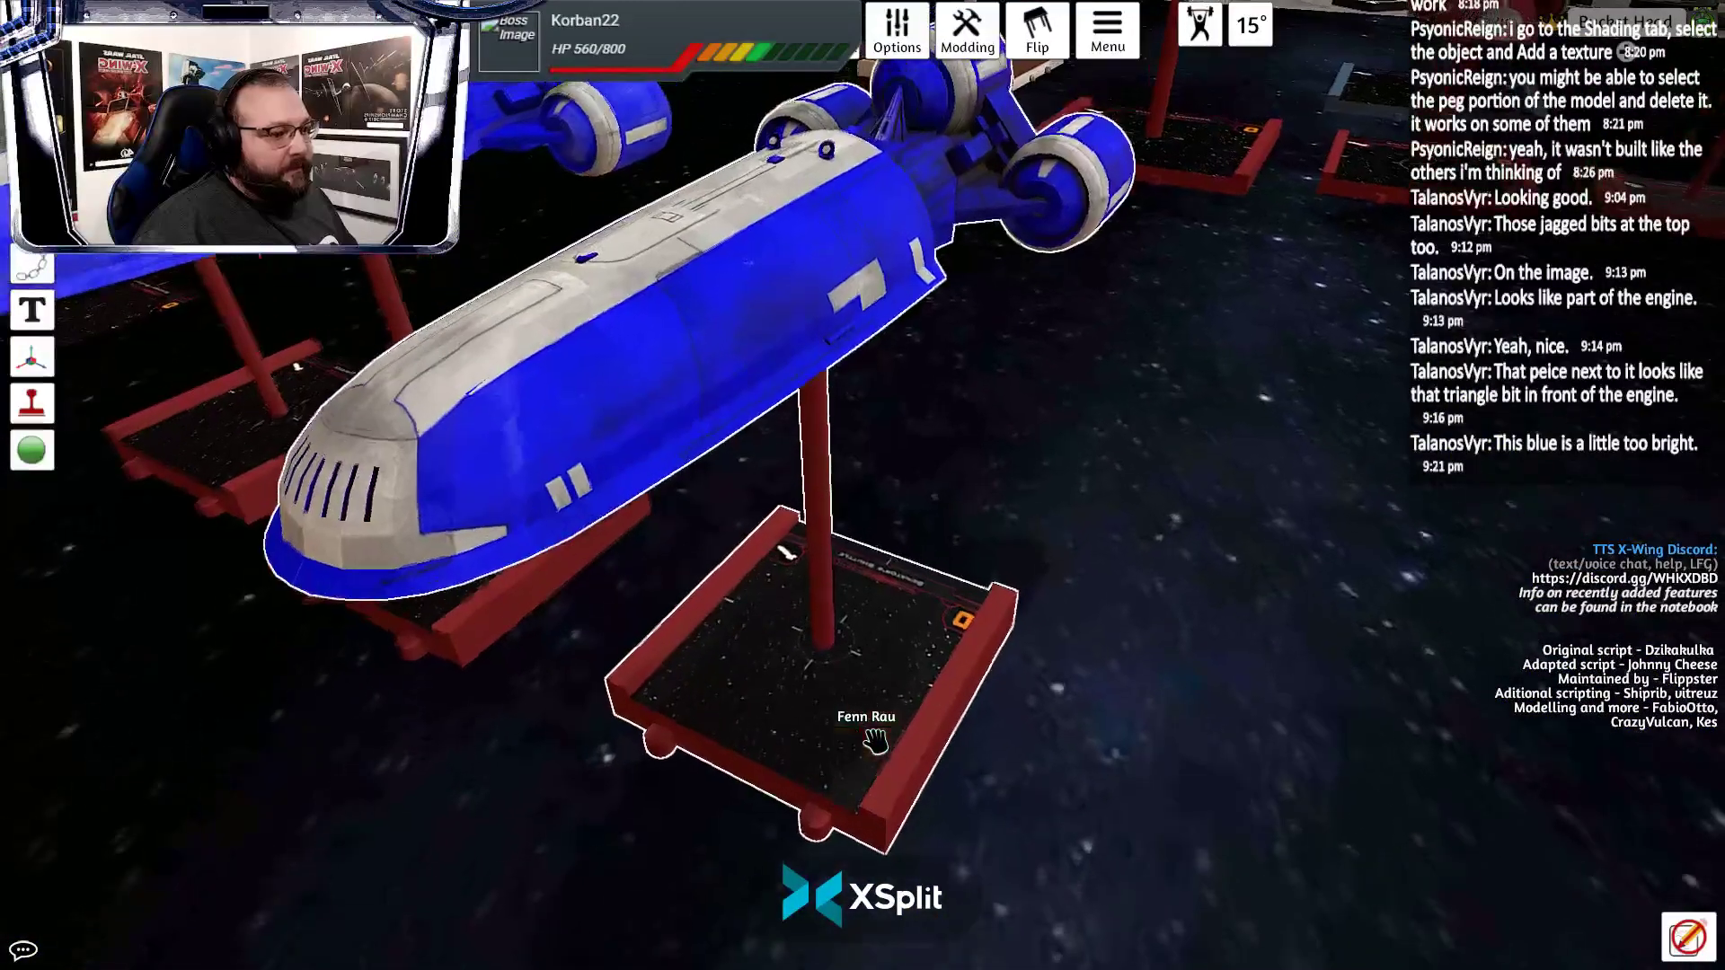
Inspect the shuttle's side hull markings and panel lines close up from both sides
scroll(874, 742, up, 2)
mouse_move(874, 742)
mouse_down()
mouse_move(848, 751)
mouse_move(863, 741)
mouse_up()
key(d)
scroll(847, 751, up, 1)
key(w)
key(a)
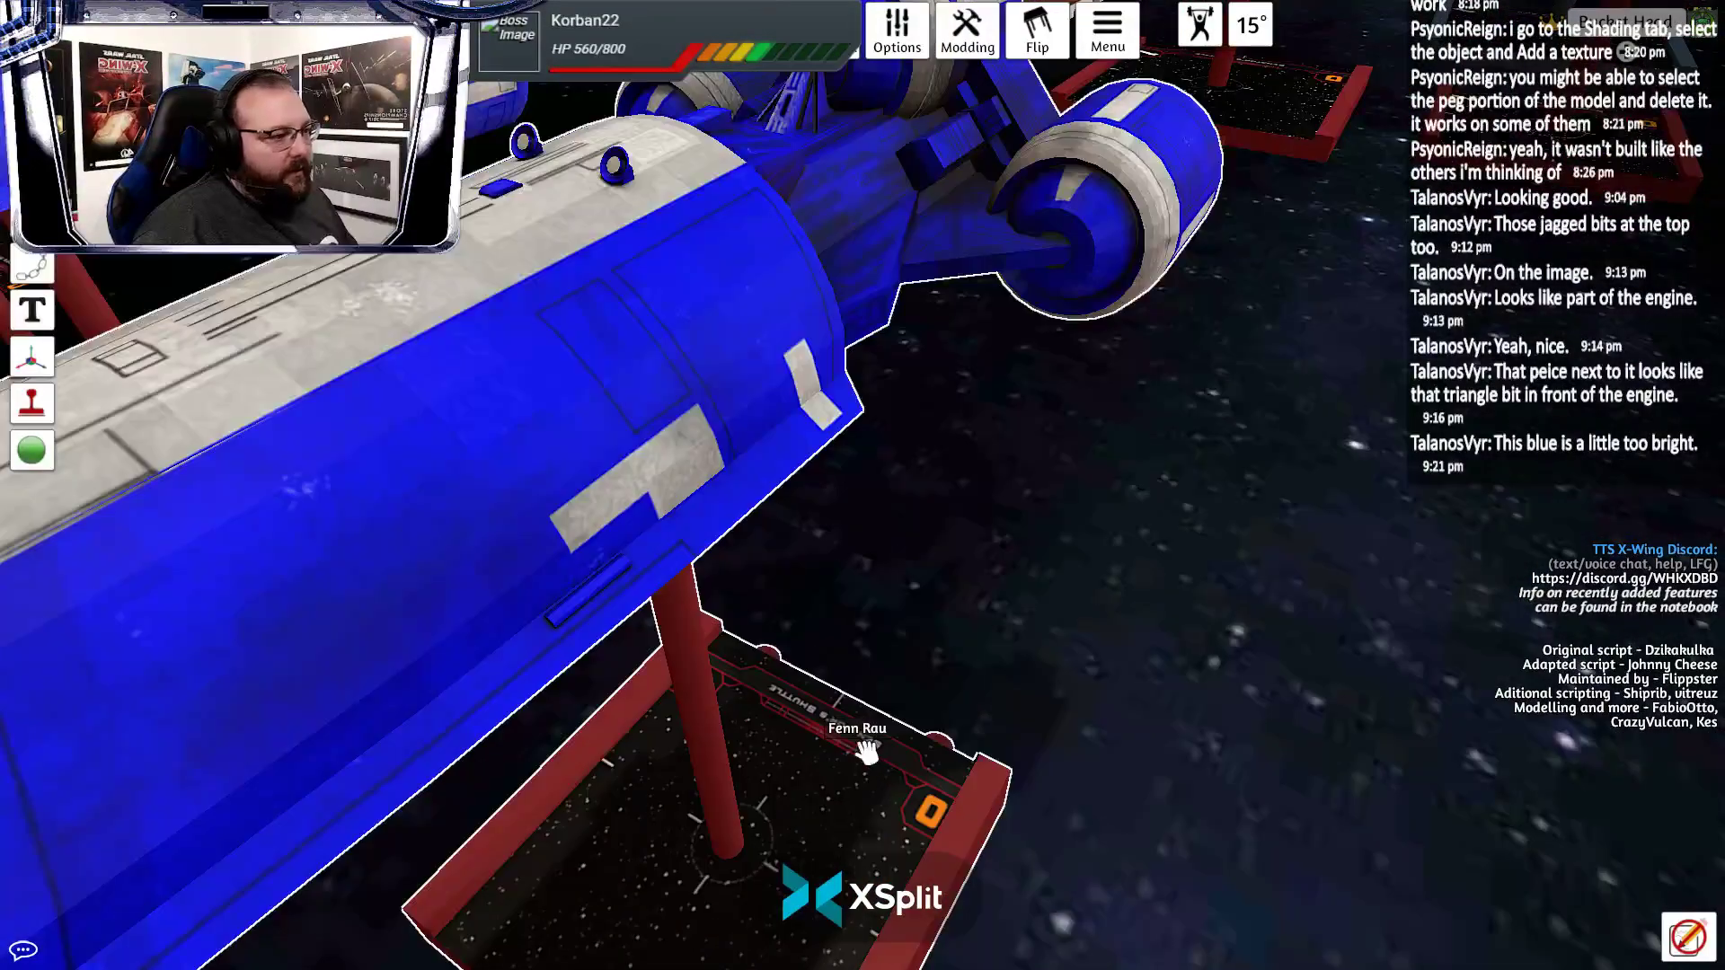
drag(842, 474, 1156, 670)
key(a)
scroll(1136, 666, down, 1)
key(a)
key(a)
key(a)
key(d)
key(a)
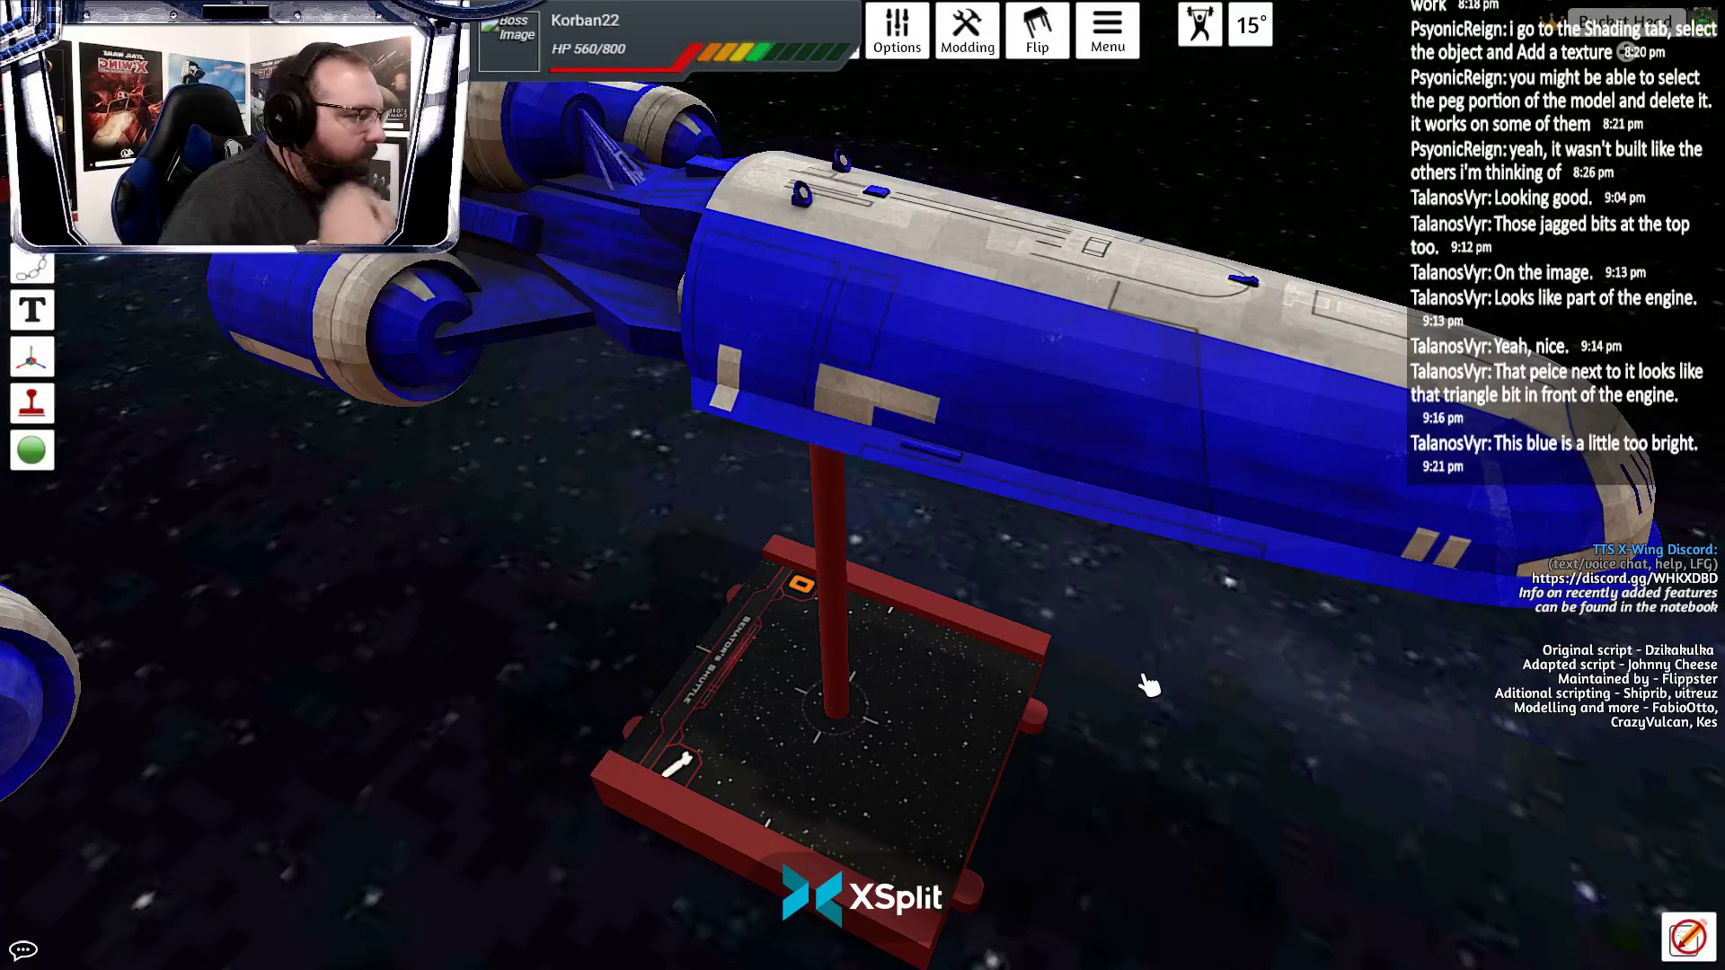
Switch to GIMP to check the blue side panel in the small shuttle texture
key(alt+Tab)
key(alt+Tab)
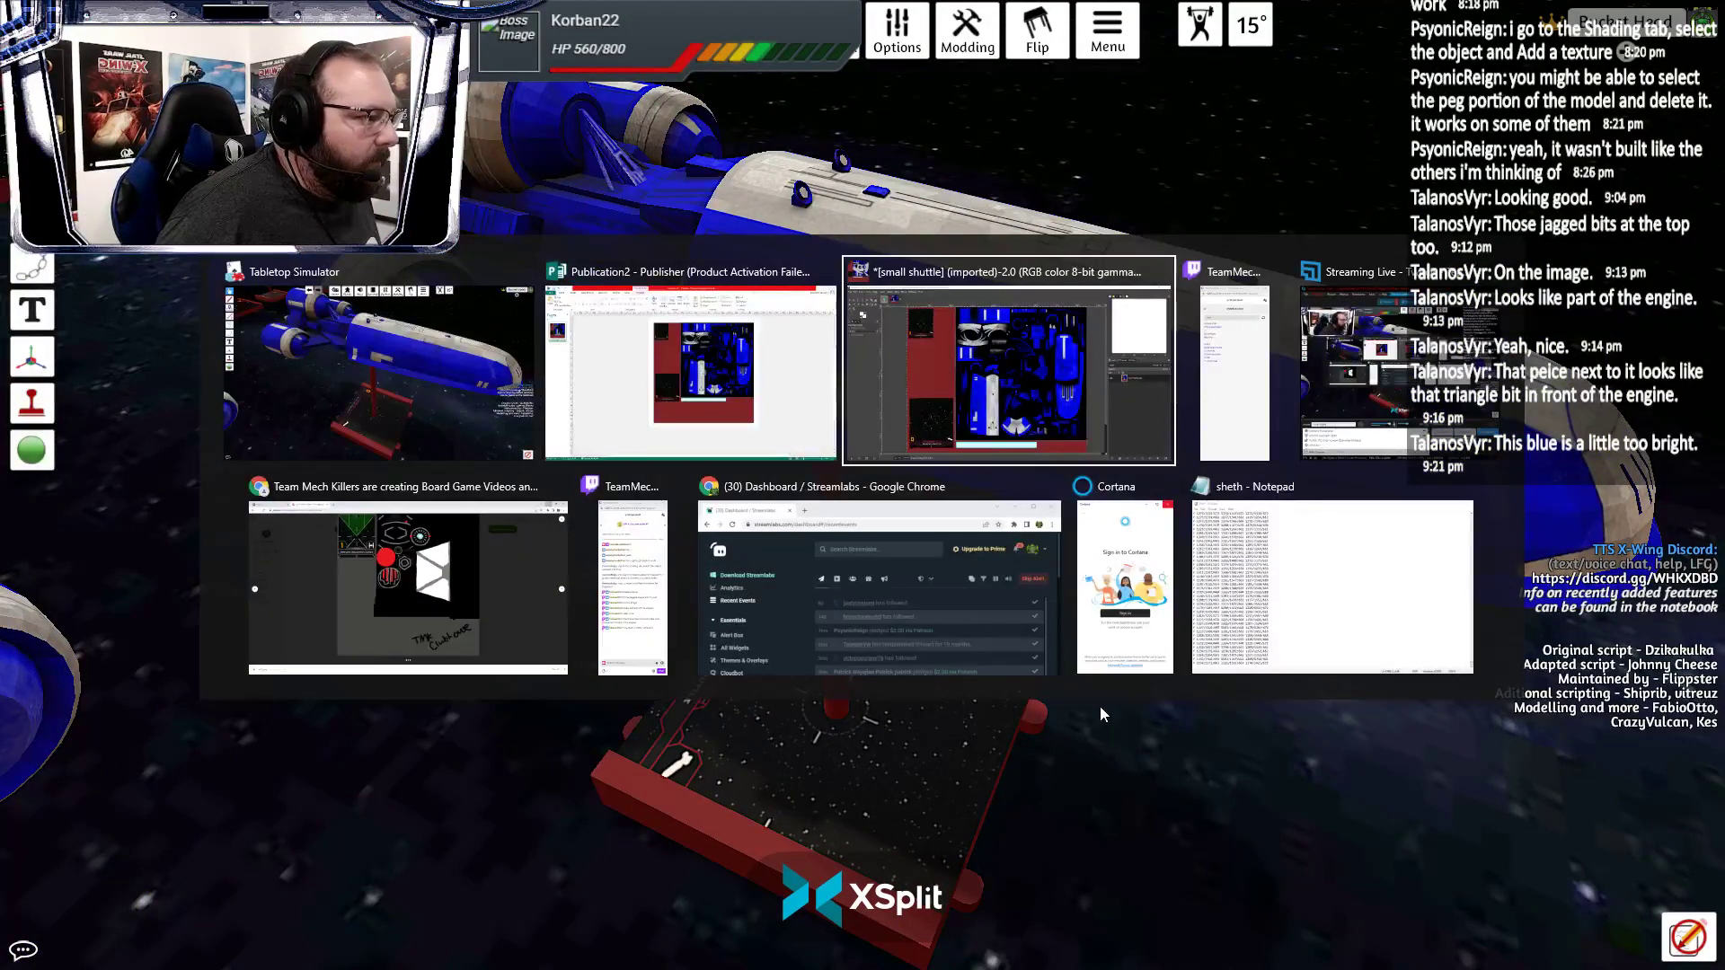
scroll(982, 724, up, 2)
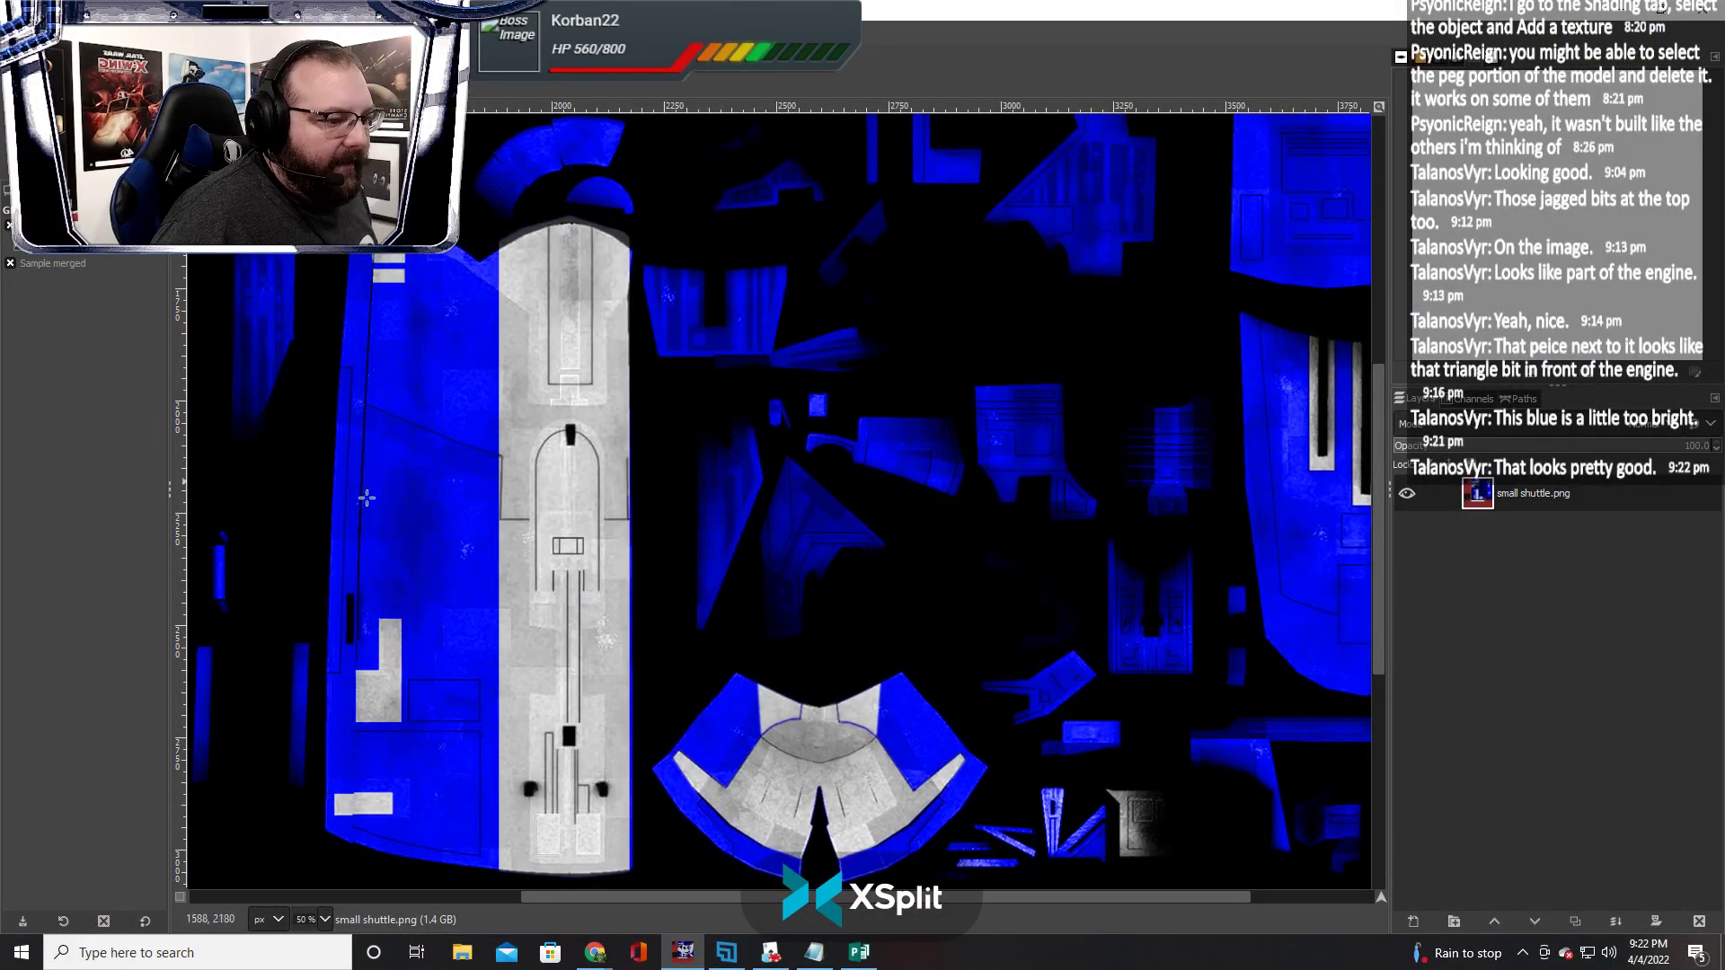
Return to Tabletop Simulator and examine the seam along the shuttle's lower side hull up to the nose
key(alt+Tab)
key(d)
key(w)
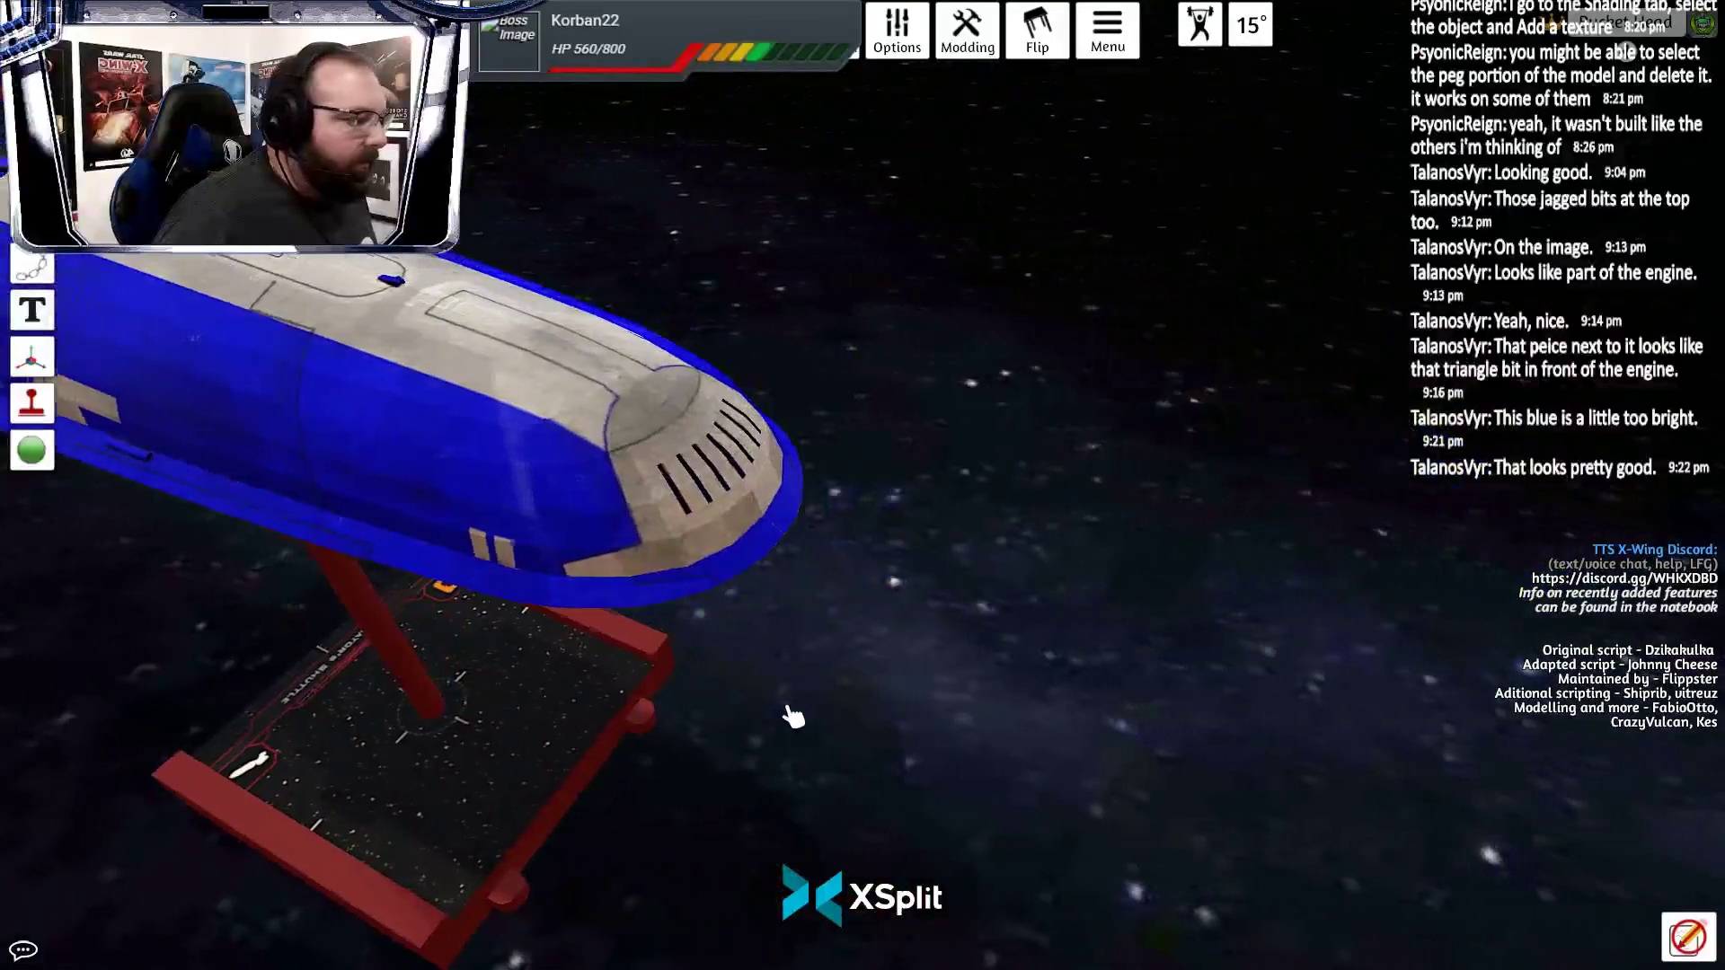
key(a)
key(s)
scroll(813, 708, up, 3)
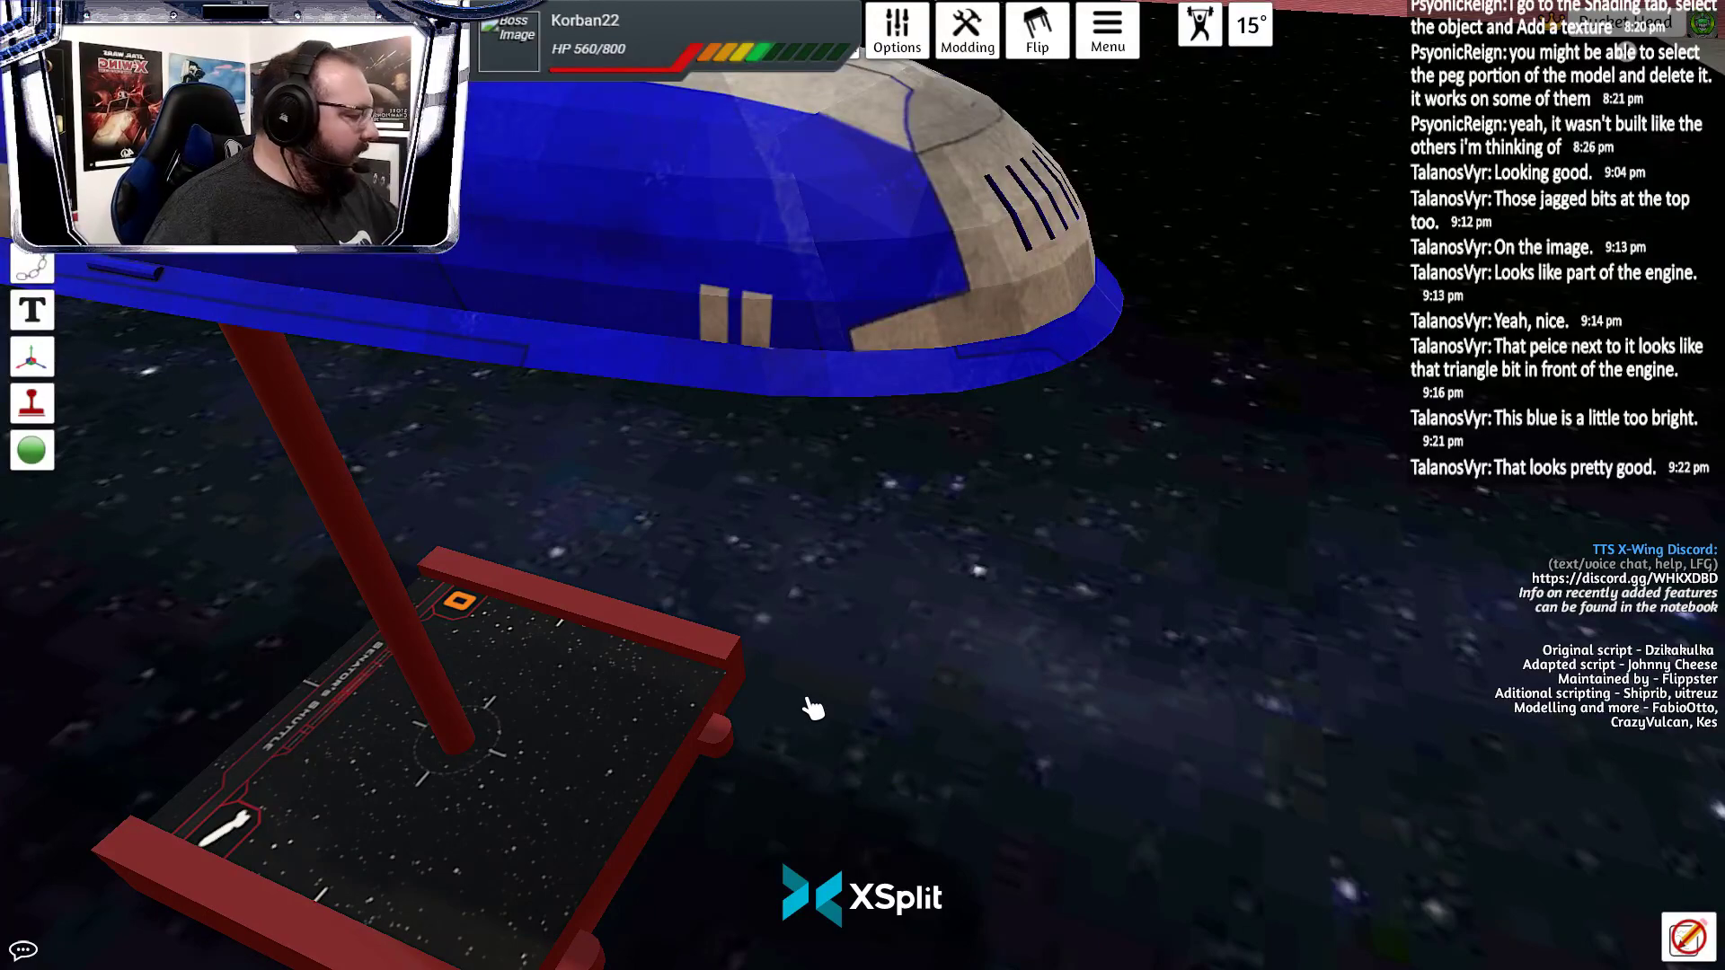
scroll(813, 709, down, 4)
key(a)
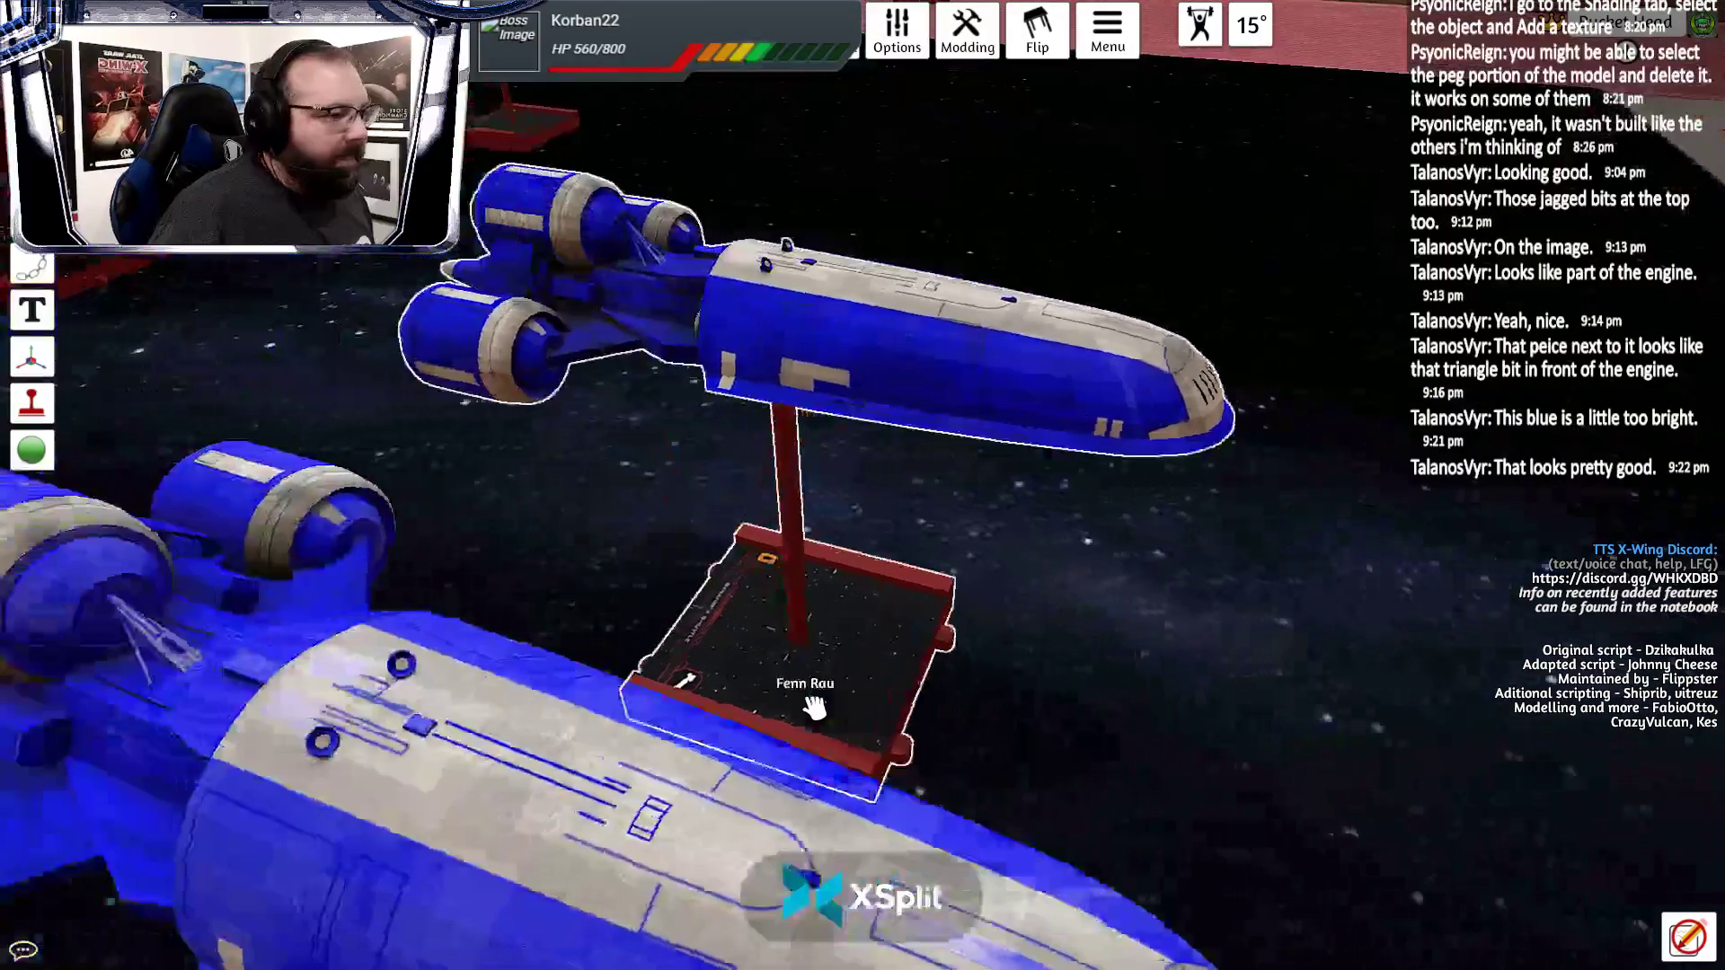
scroll(810, 710, up, 3)
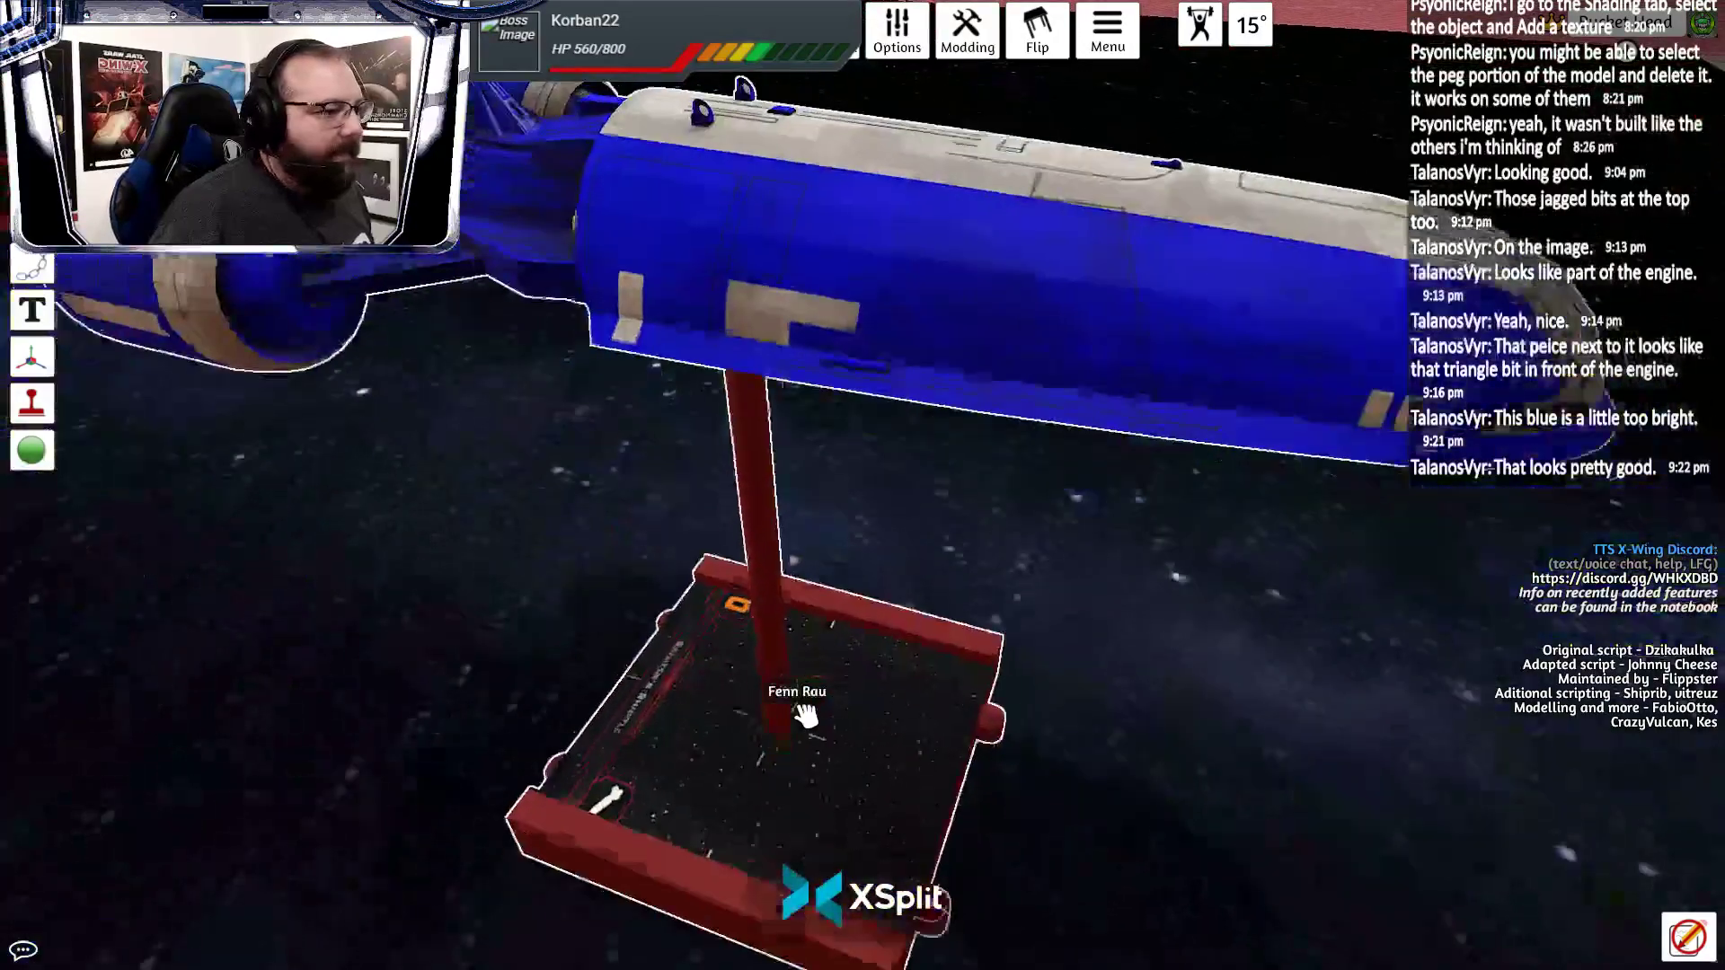
key(d)
key(s)
key(w)
key(a)
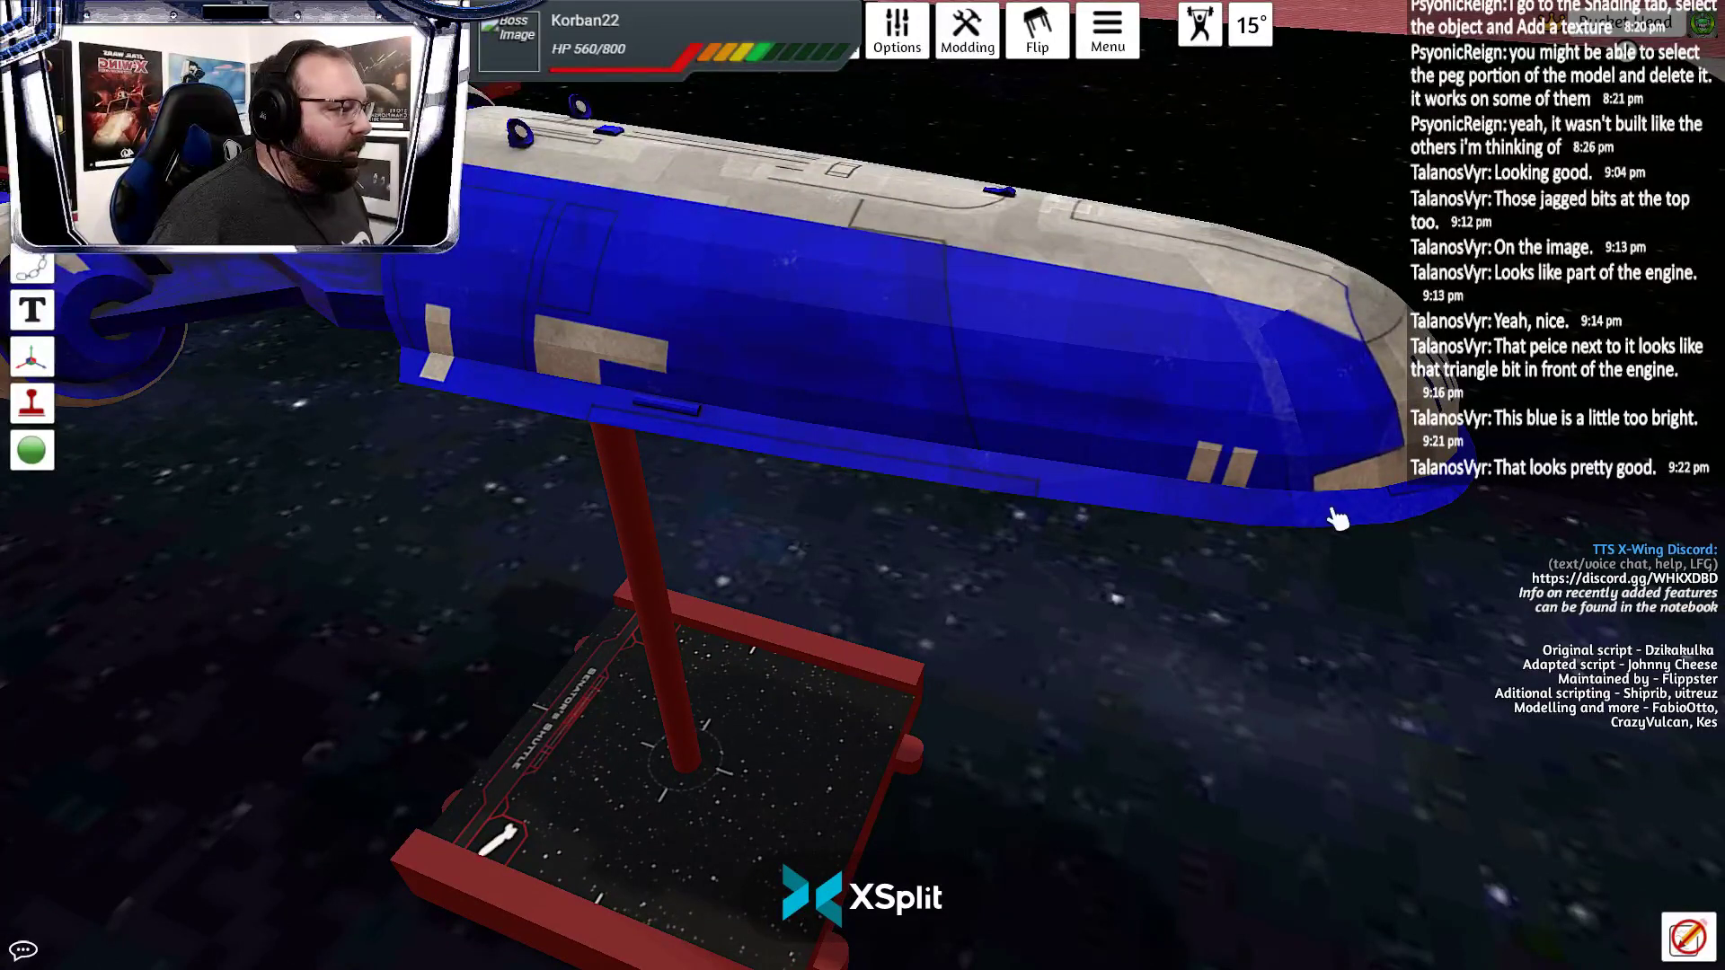
Switch to GIMP and activate the Free Select tool at the upper end of the texture's blue side panel
key(alt+Tab)
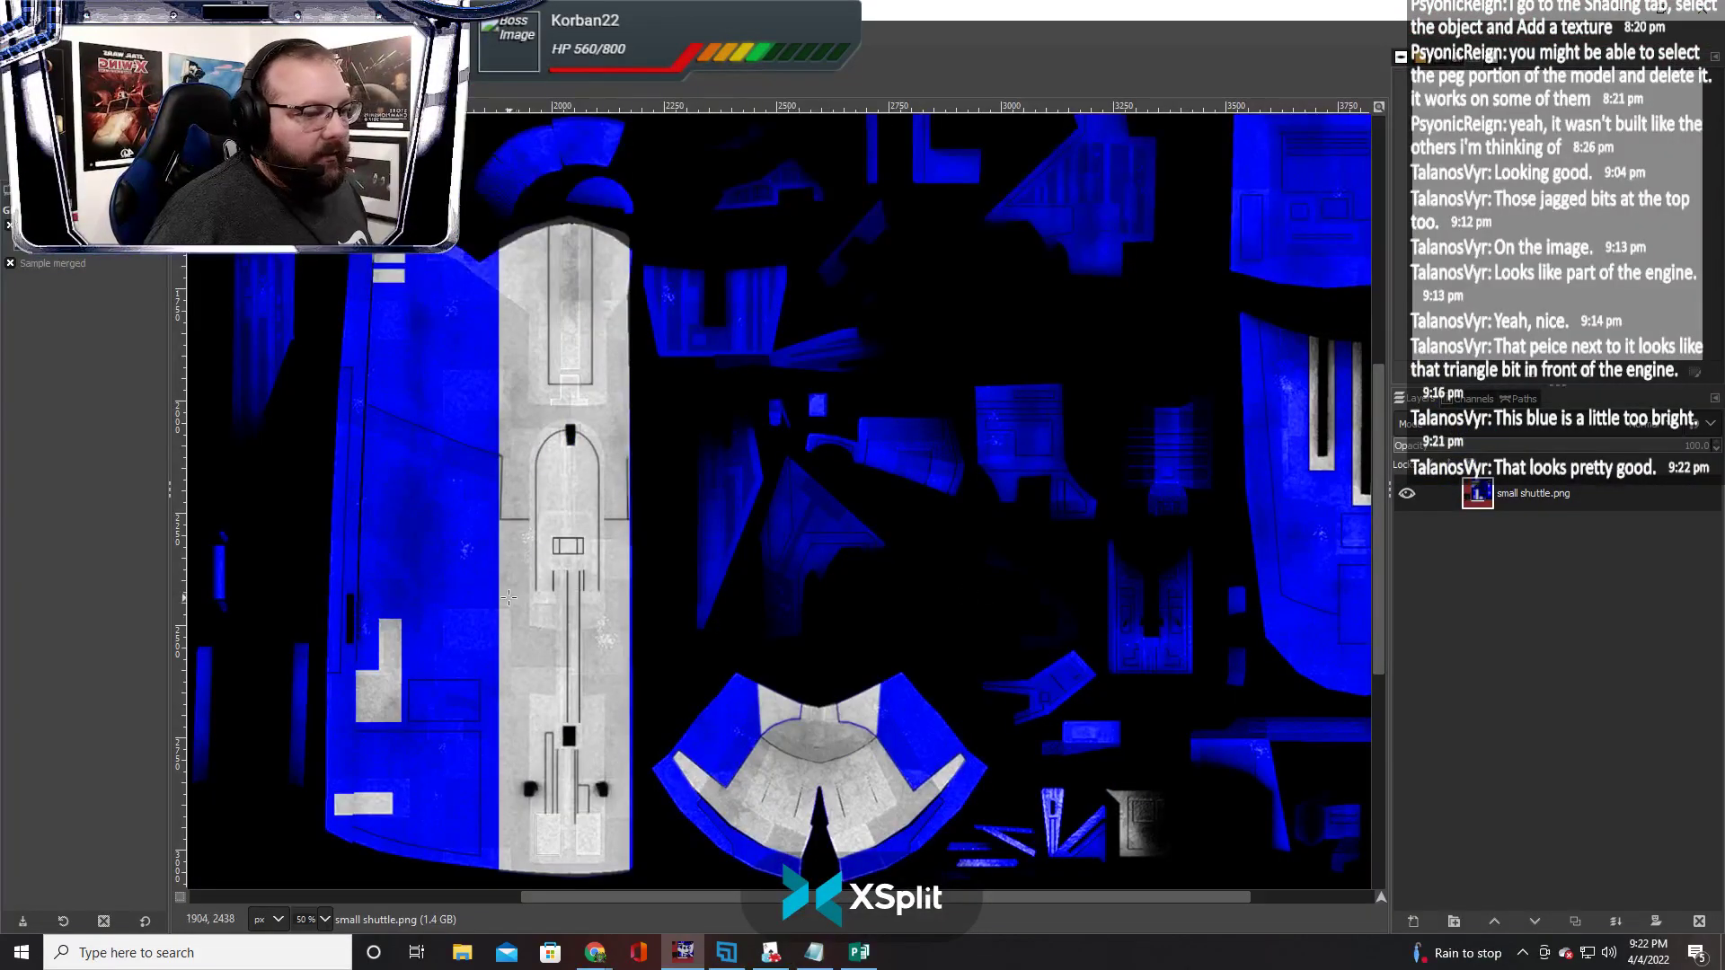
key(f)
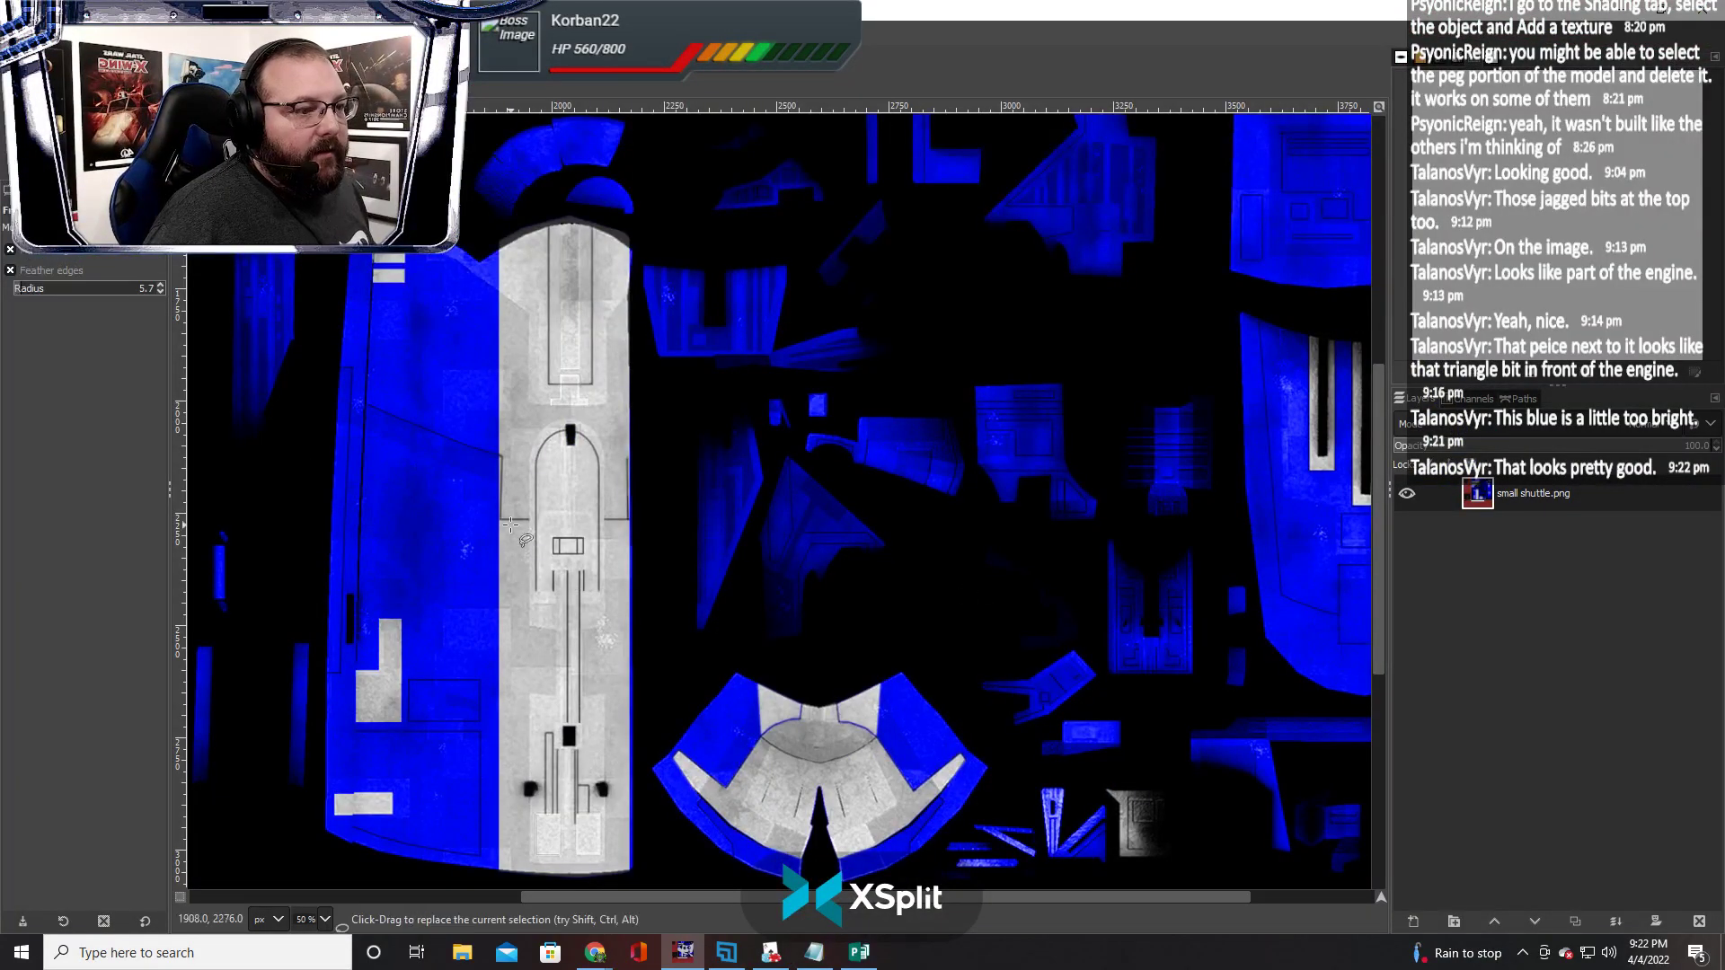
scroll(526, 547, up, 1)
scroll(526, 546, left, 3)
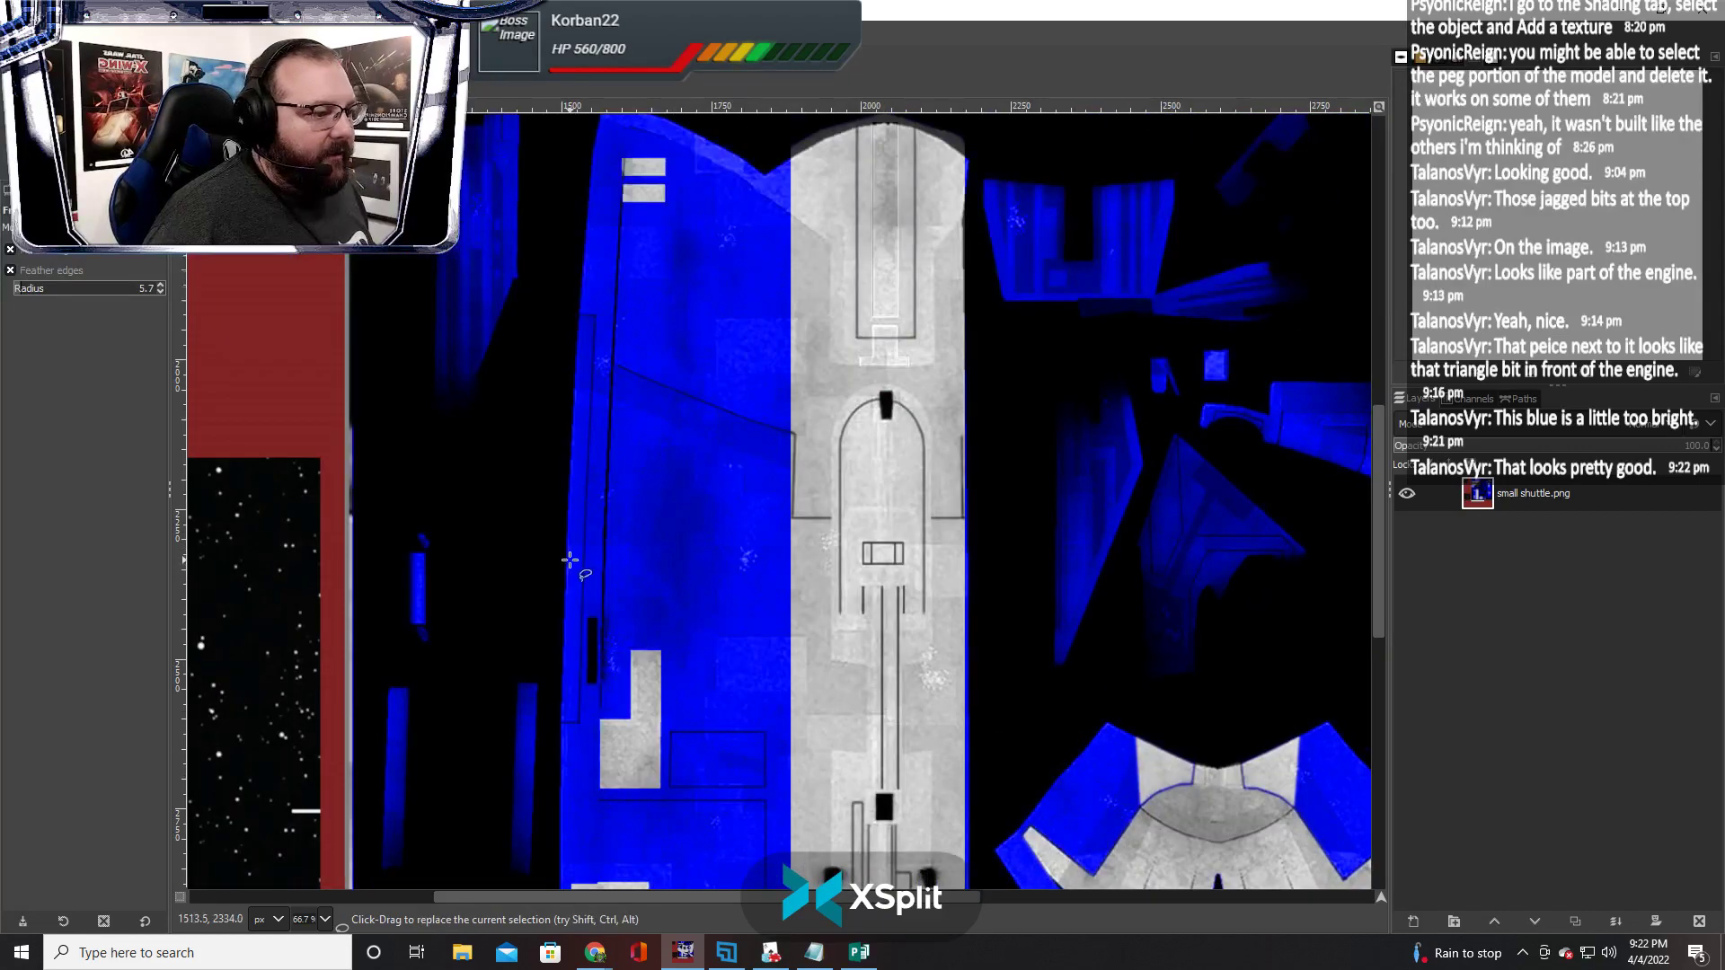
scroll(575, 555, down, 2)
scroll(578, 555, up, 2)
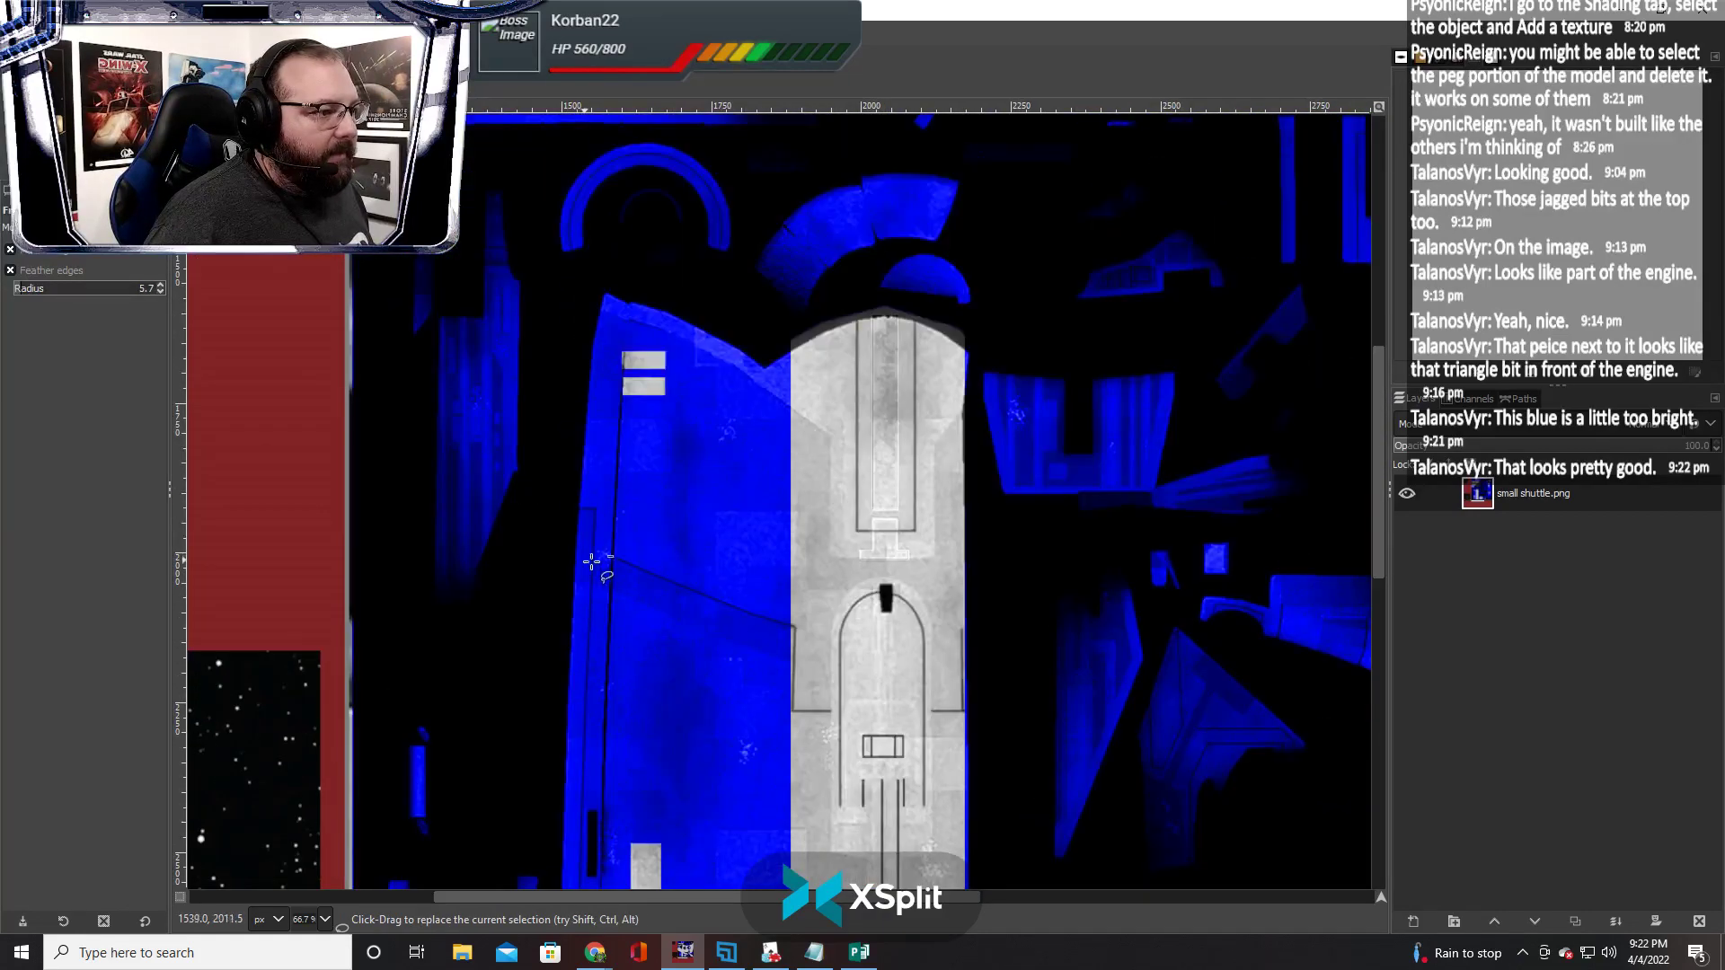
scroll(596, 566, up, 1)
scroll(605, 565, up, 1)
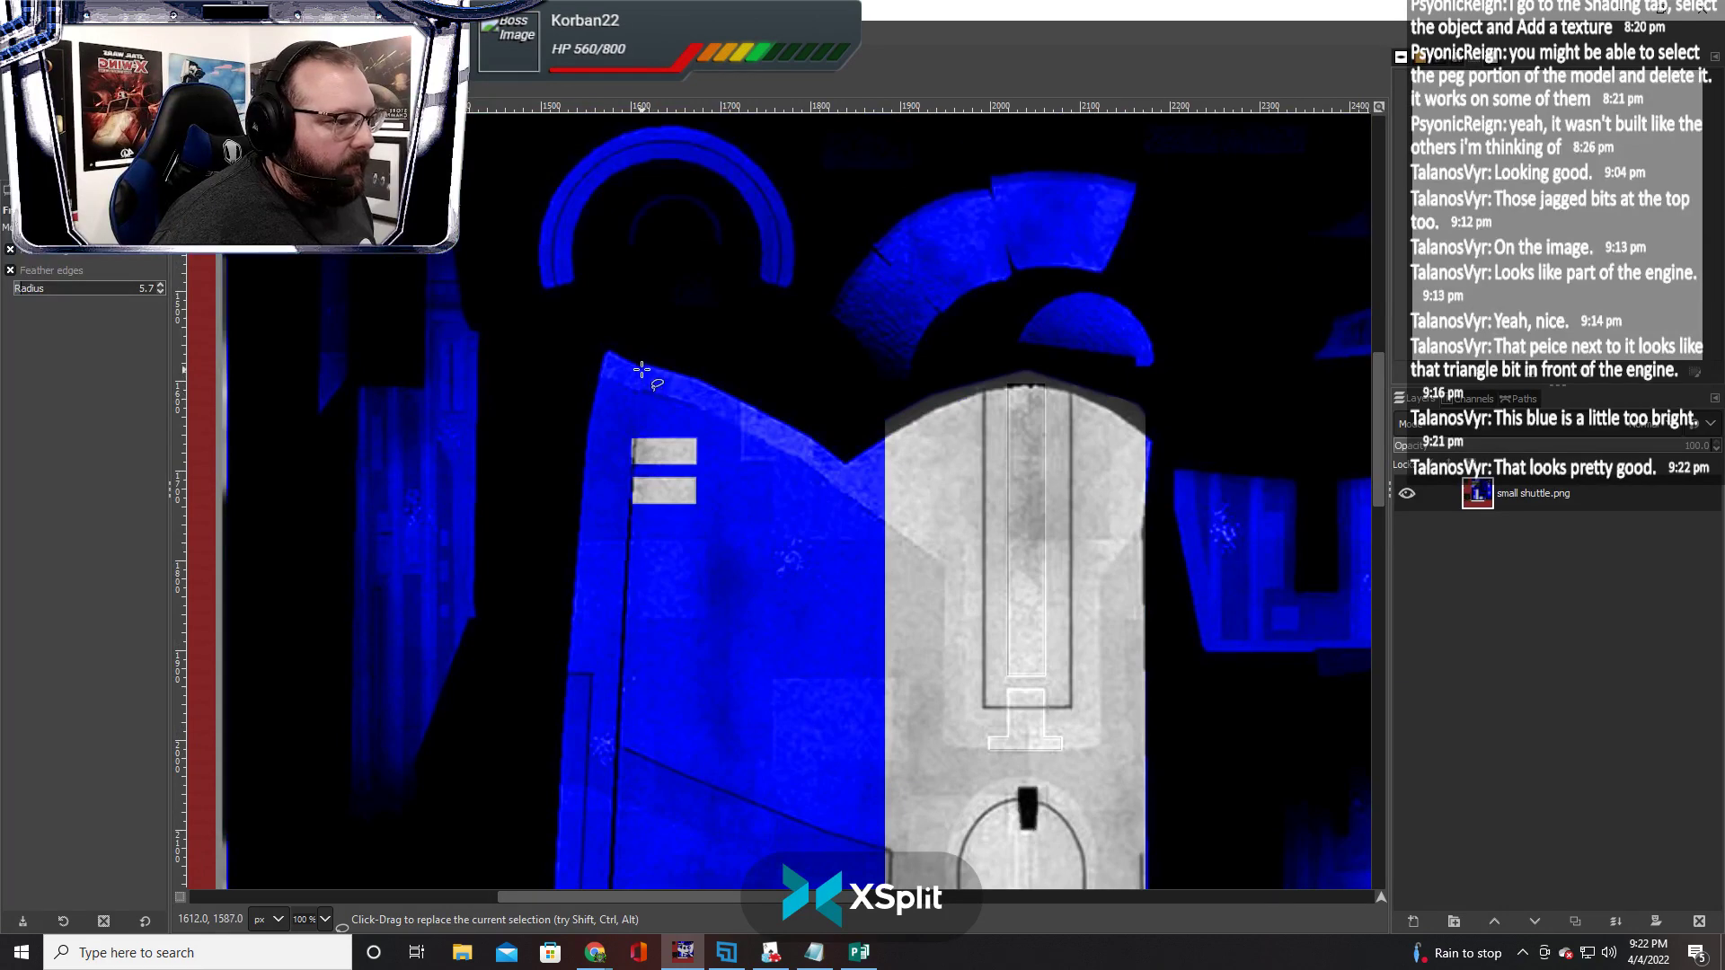
scroll(642, 365, up, 3)
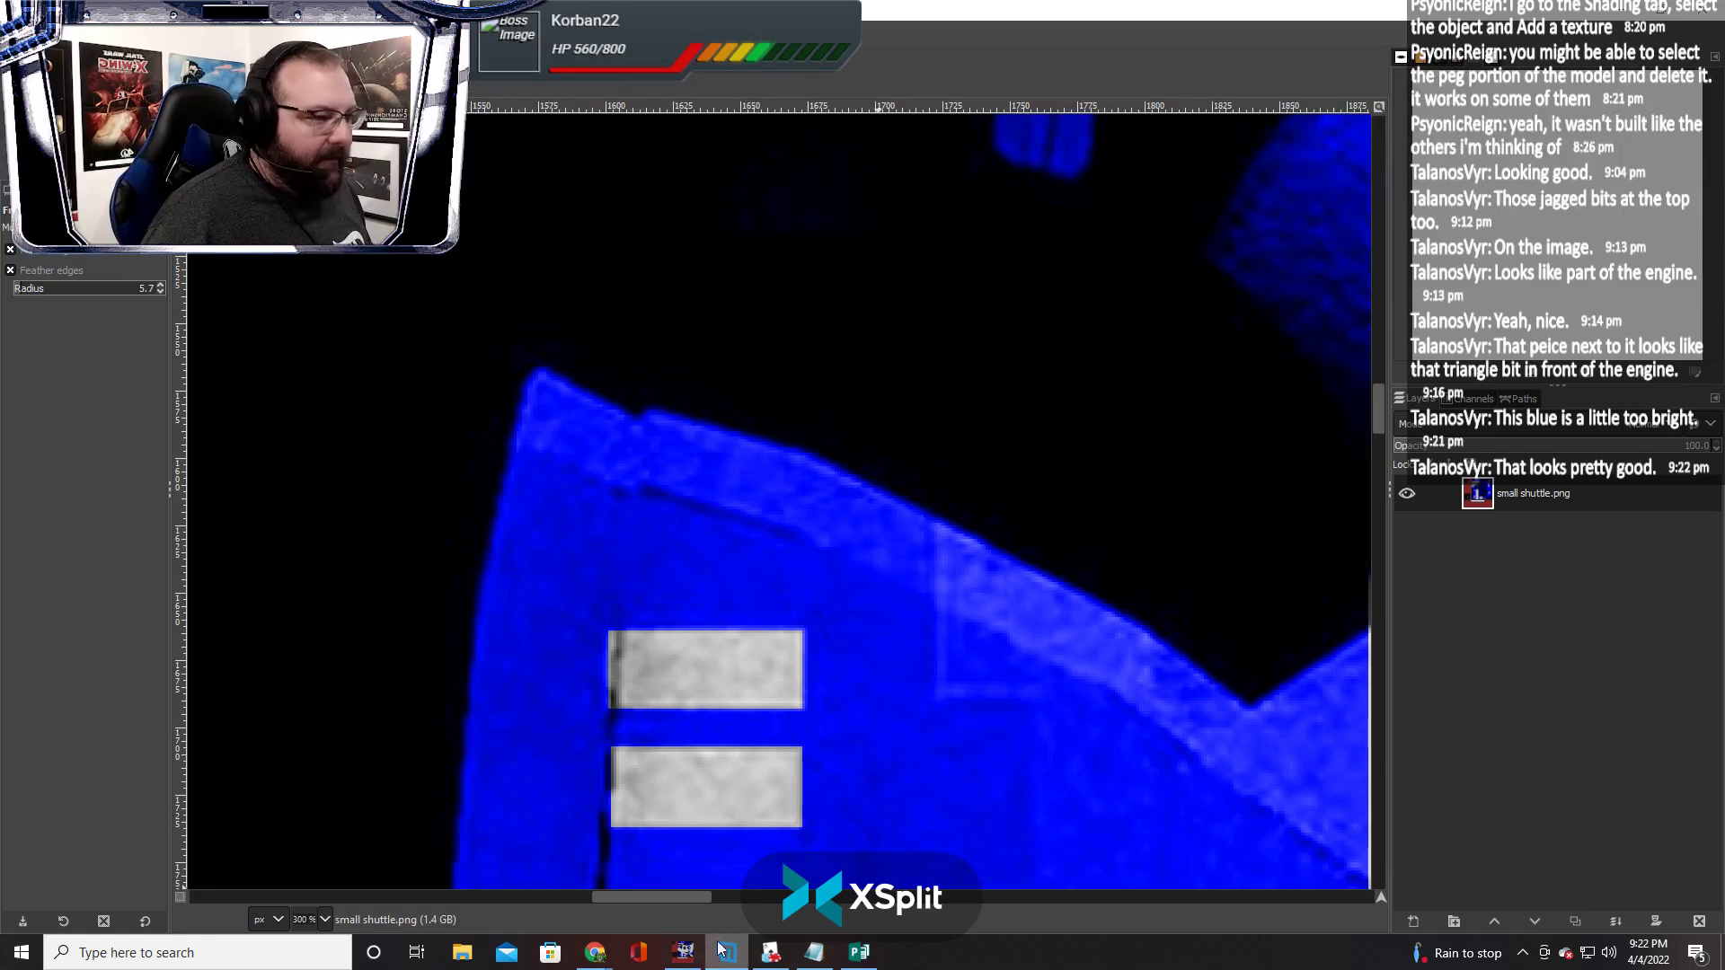
click(637, 411)
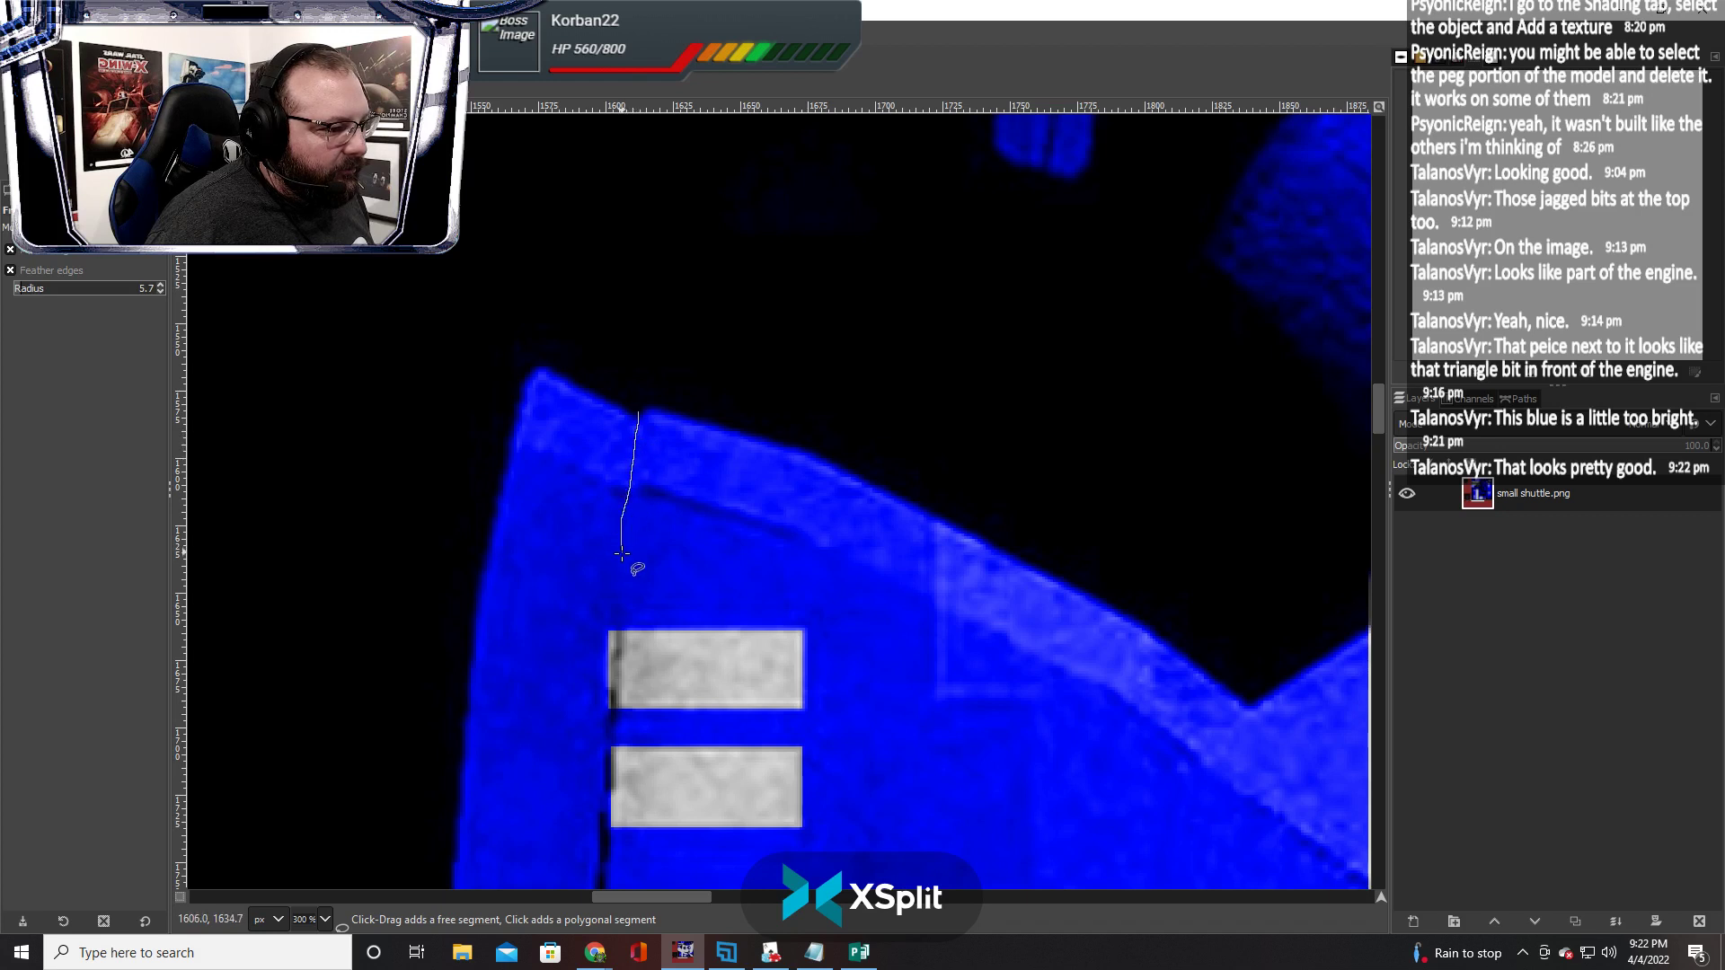
mouse_move(588, 646)
mouse_down()
mouse_move(665, 726)
mouse_move(564, 655)
mouse_up()
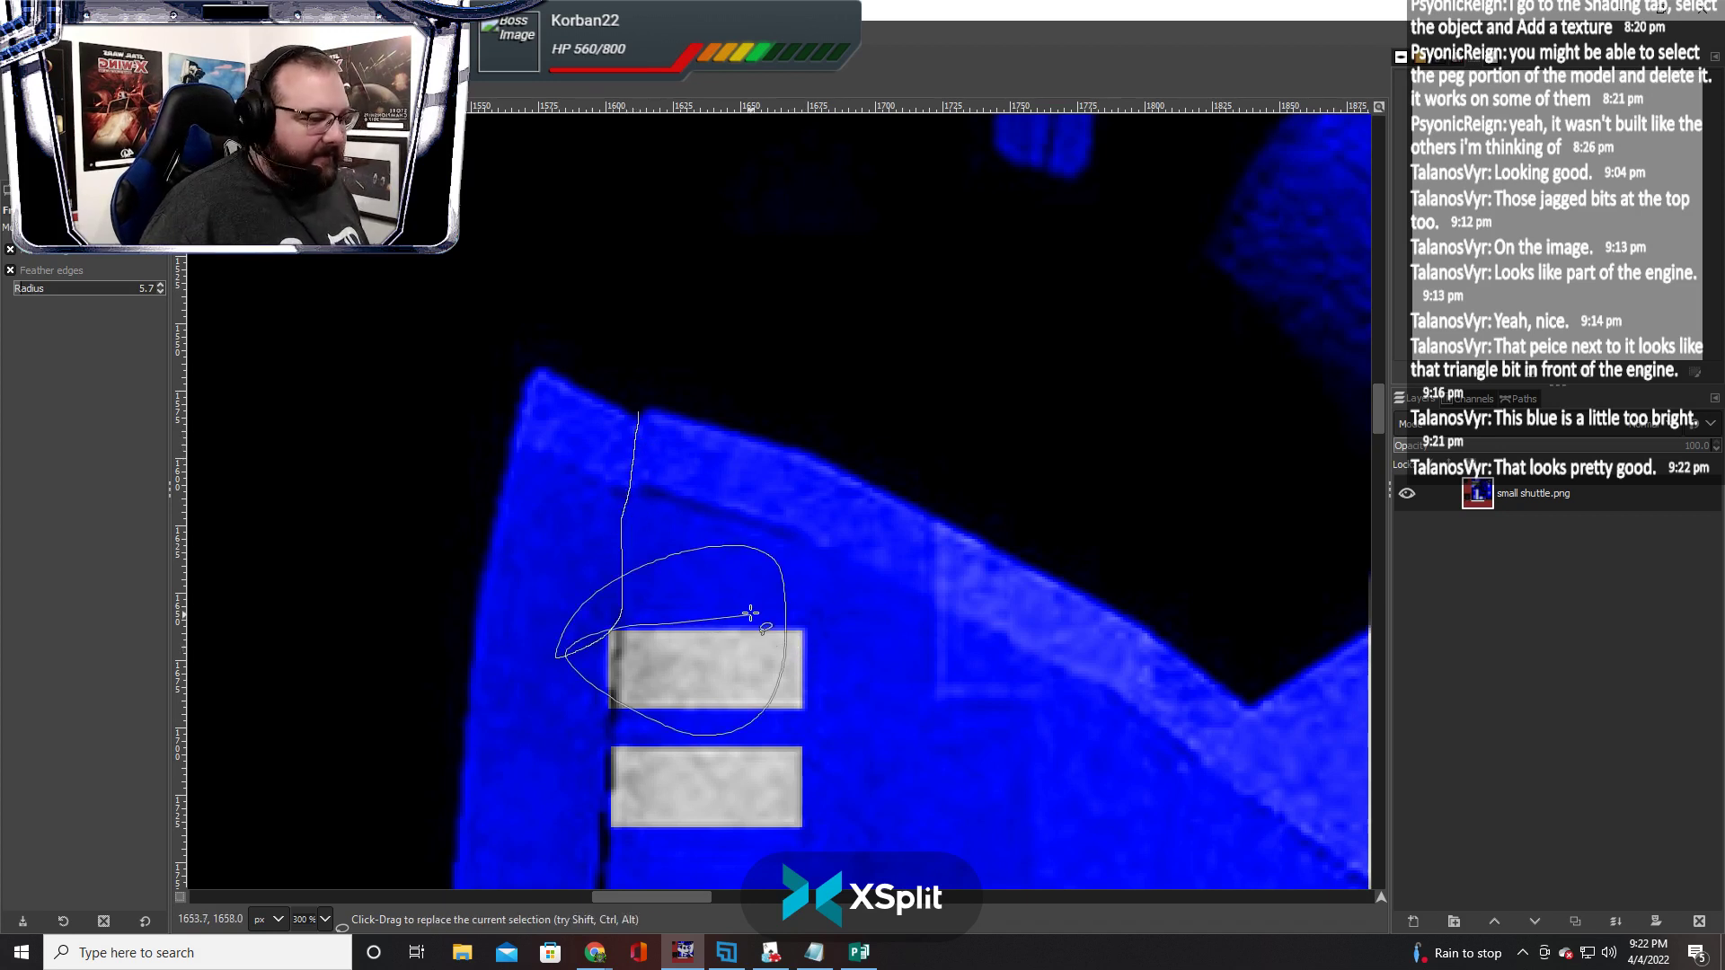
key(Escape)
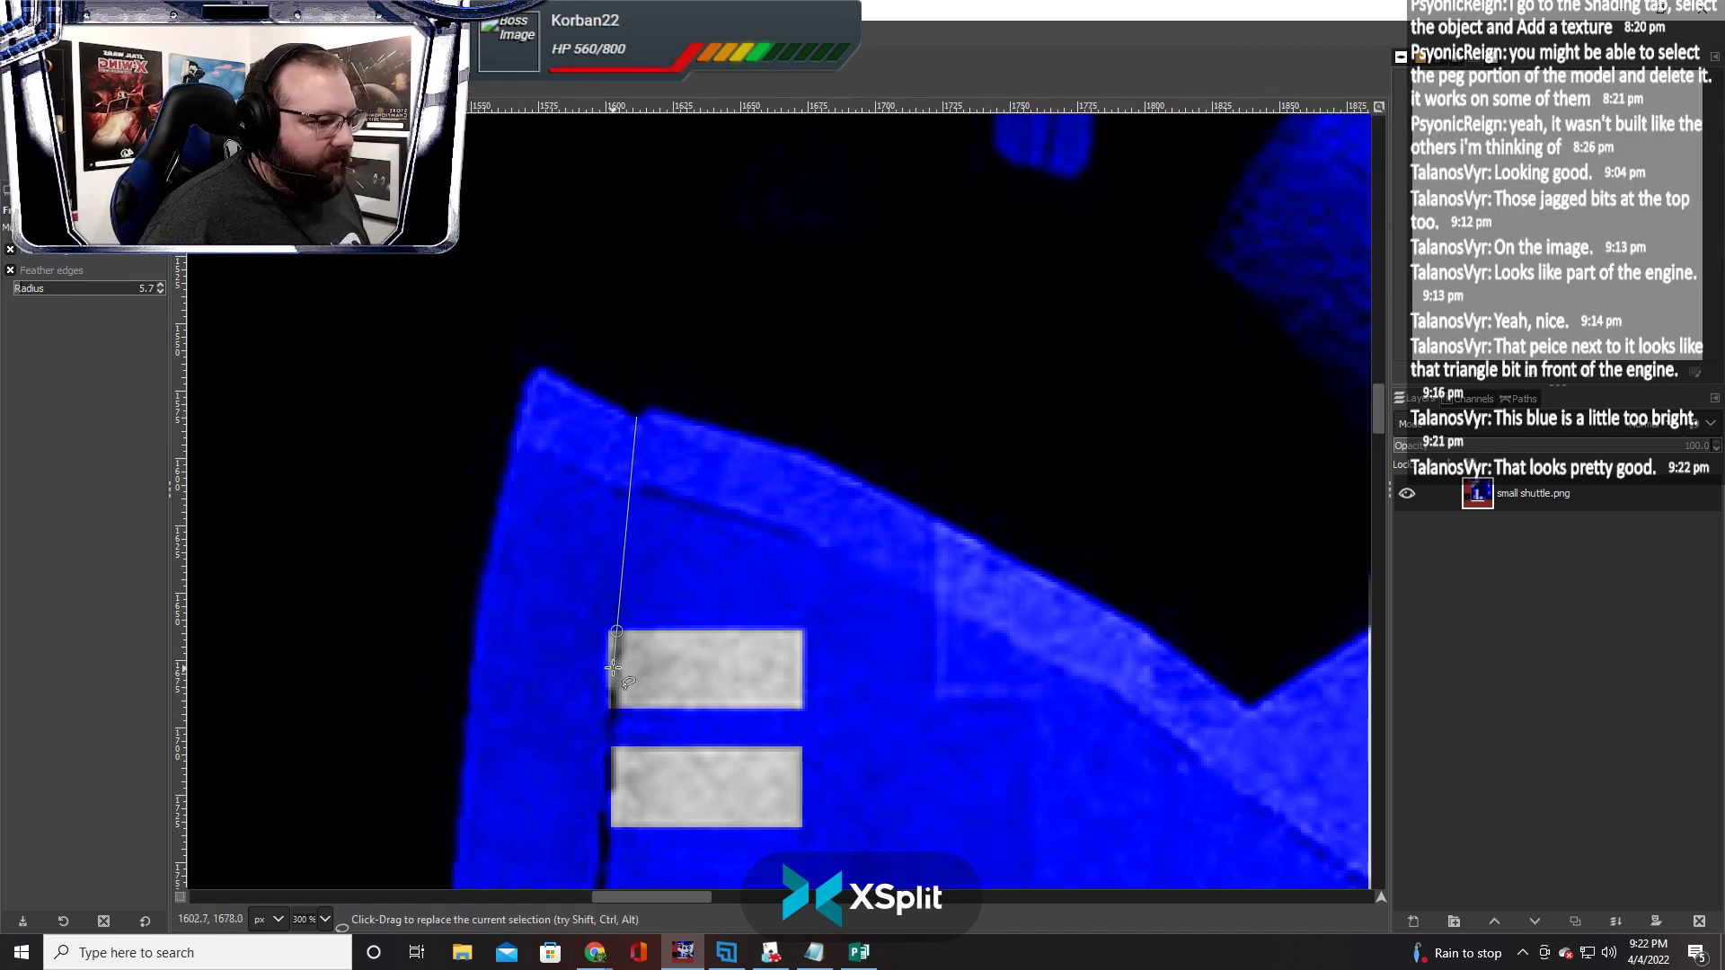
Continue the Free Select outline down the left edge of the two small grey rectangles at the blue side panel's upper end
scroll(617, 631, down, 3)
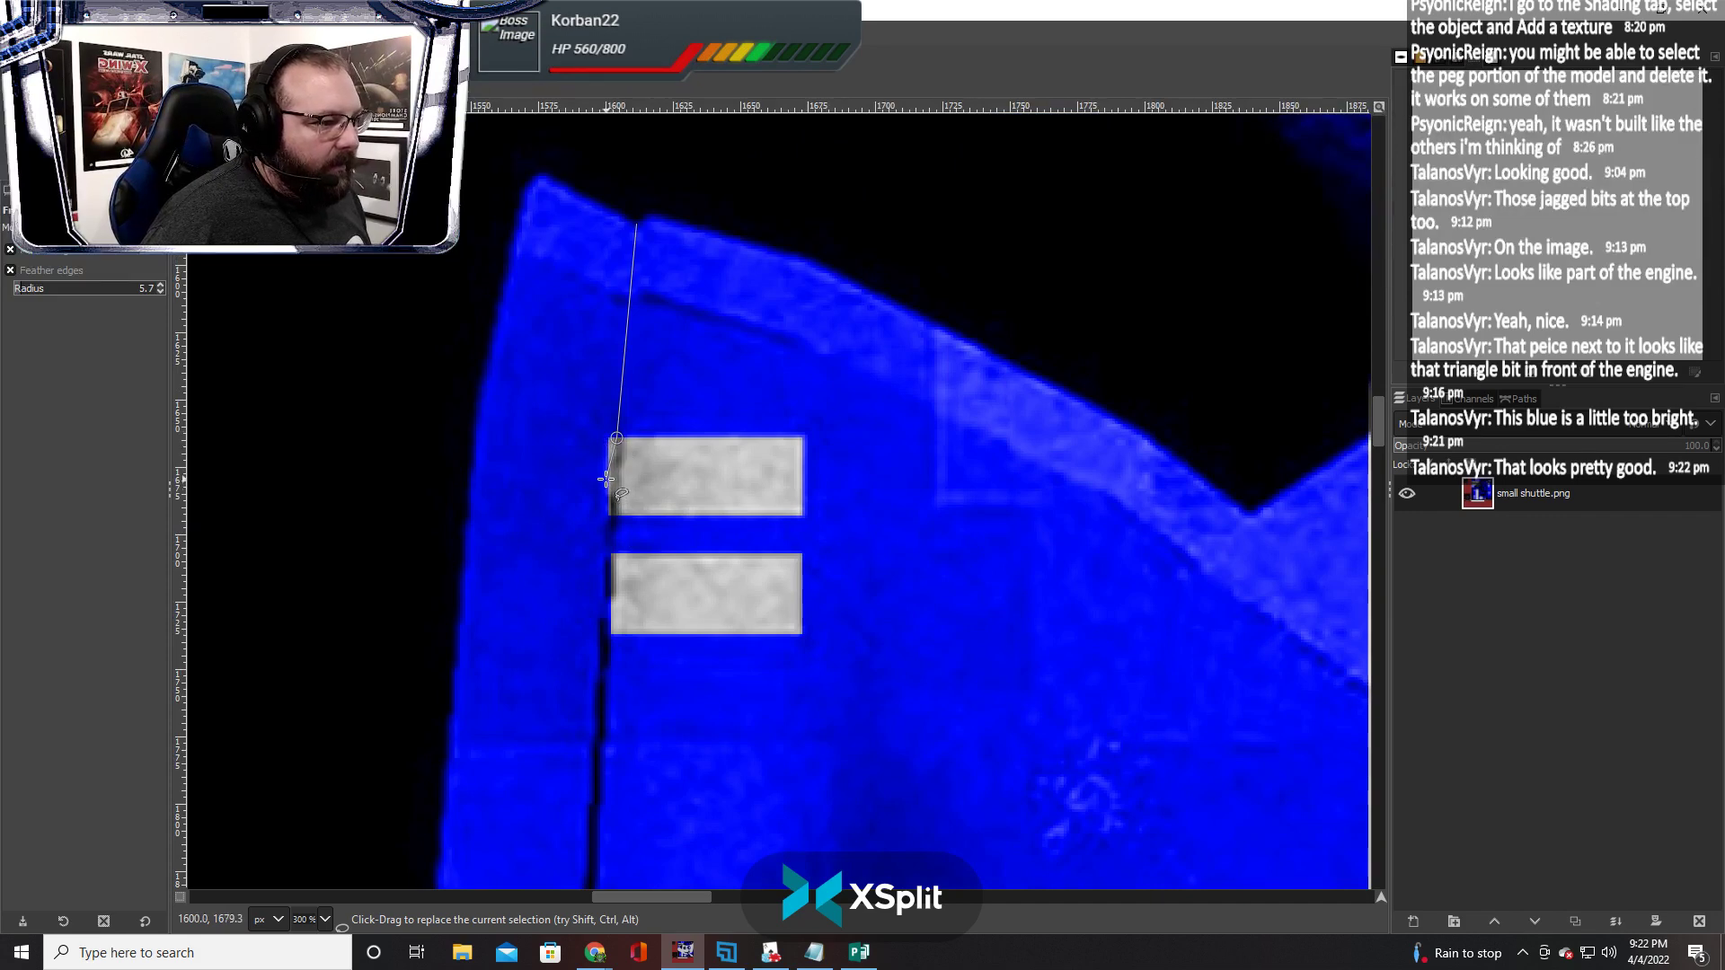
scroll(607, 479, up, 2)
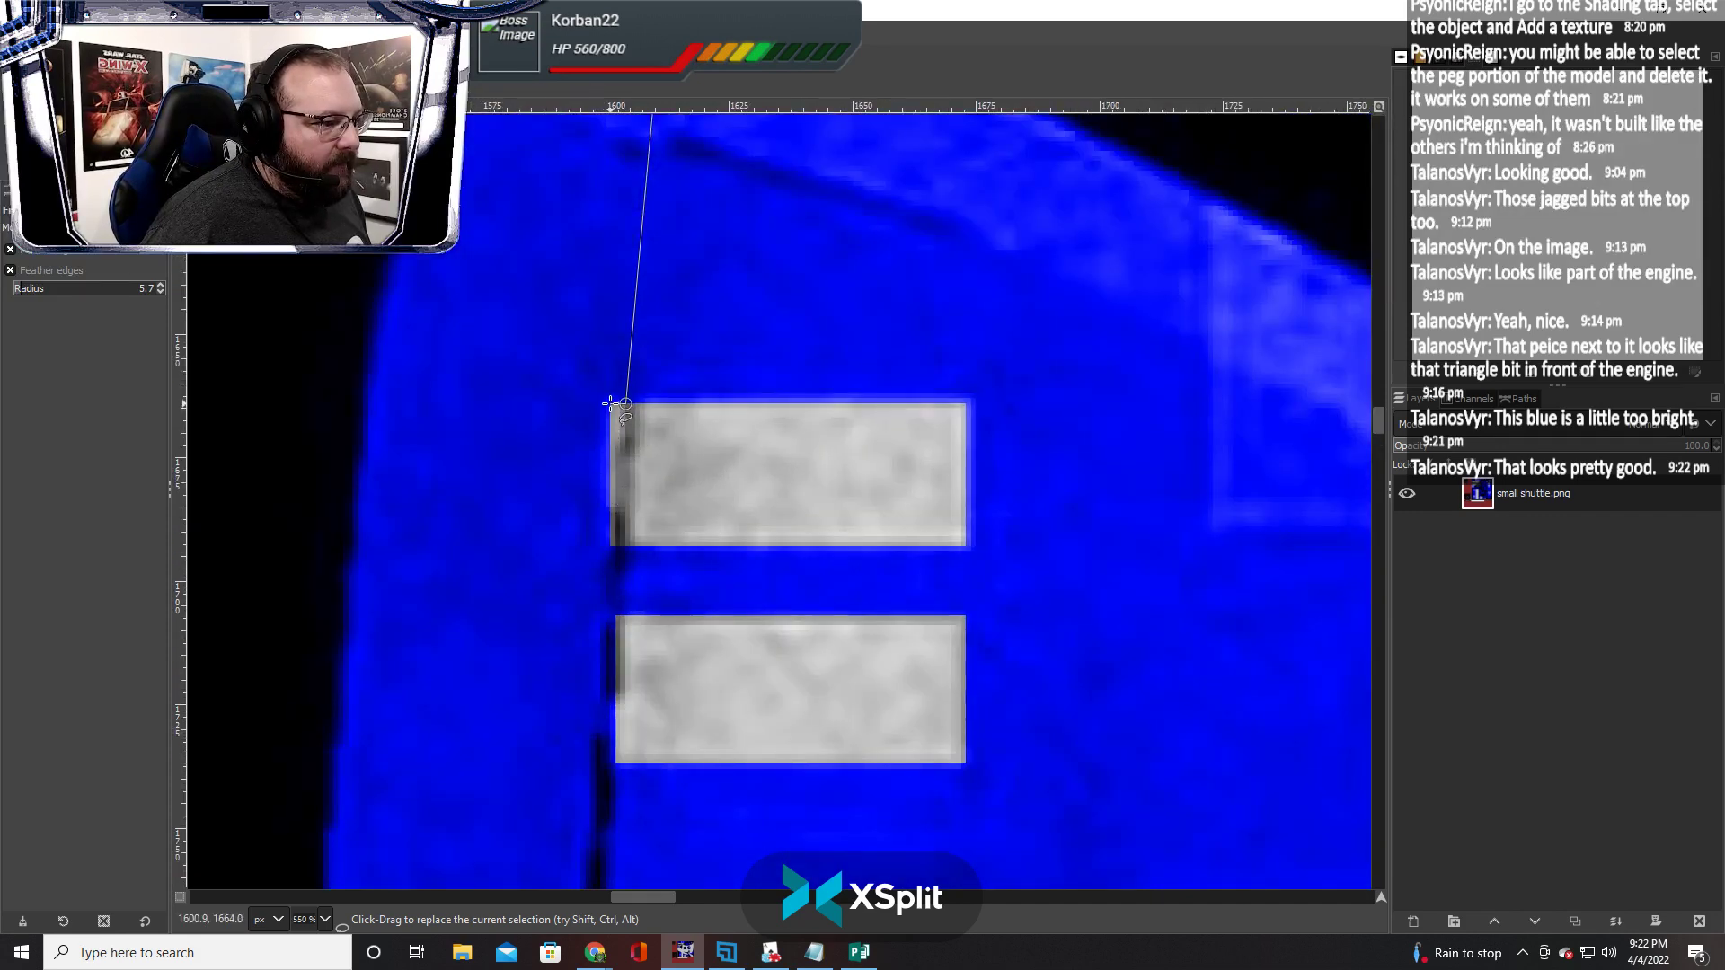
click(611, 404)
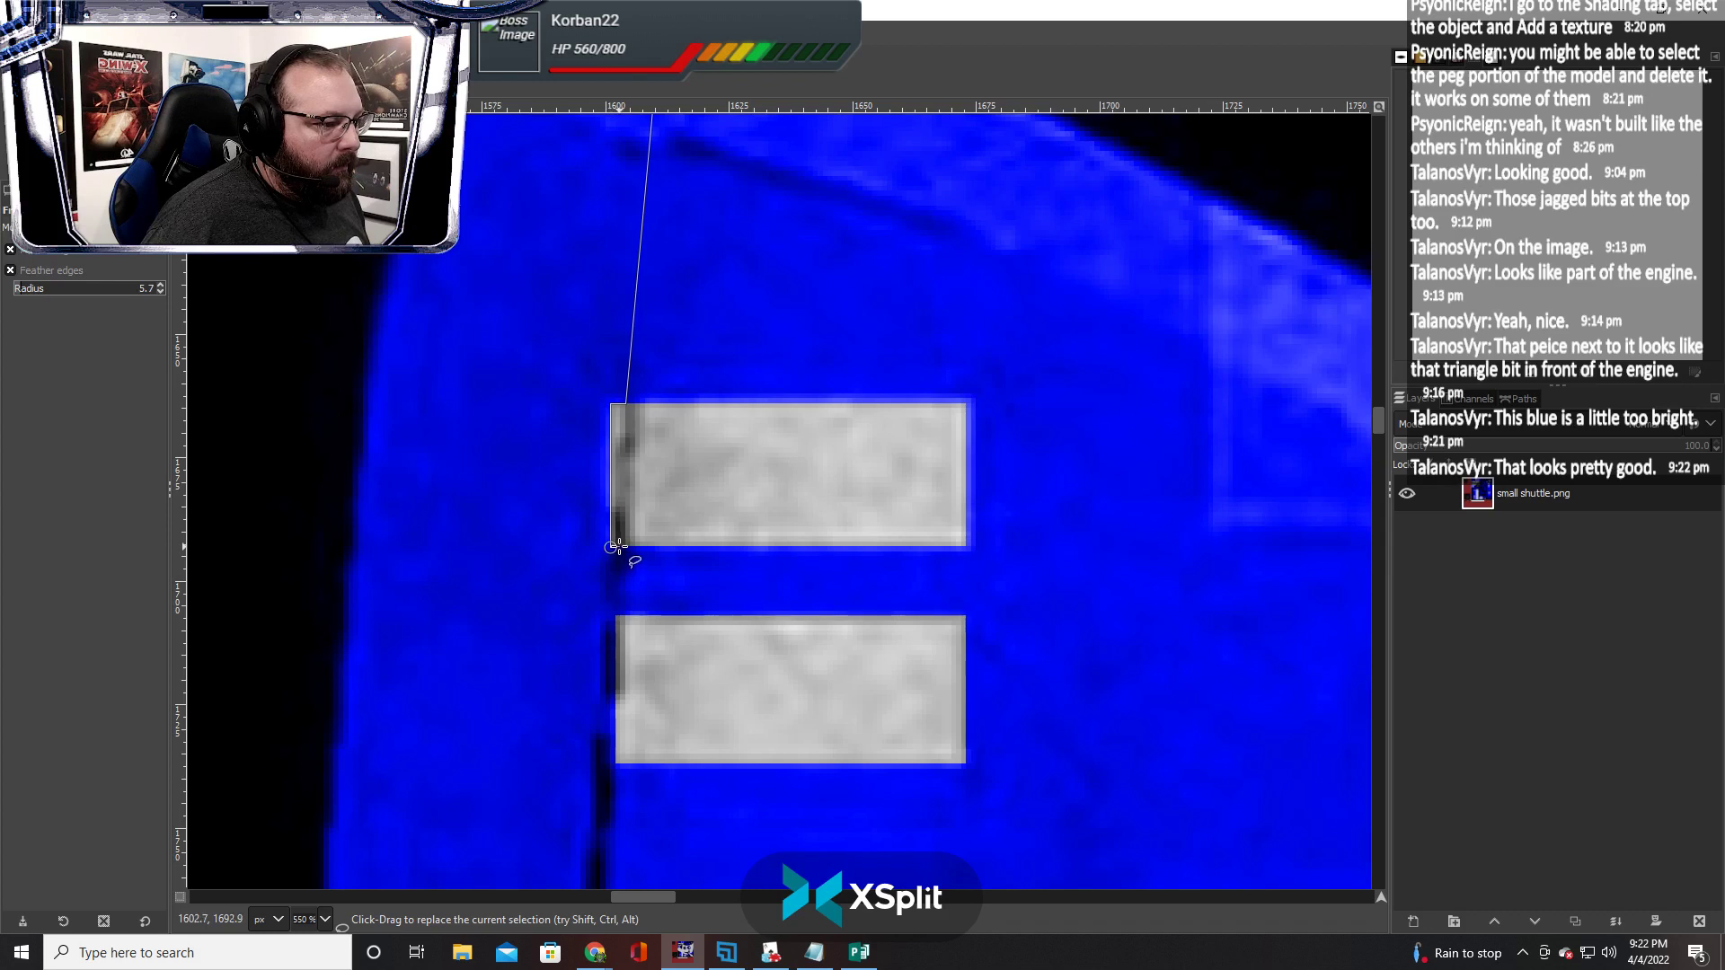
click(619, 545)
scroll(608, 644, down, 1)
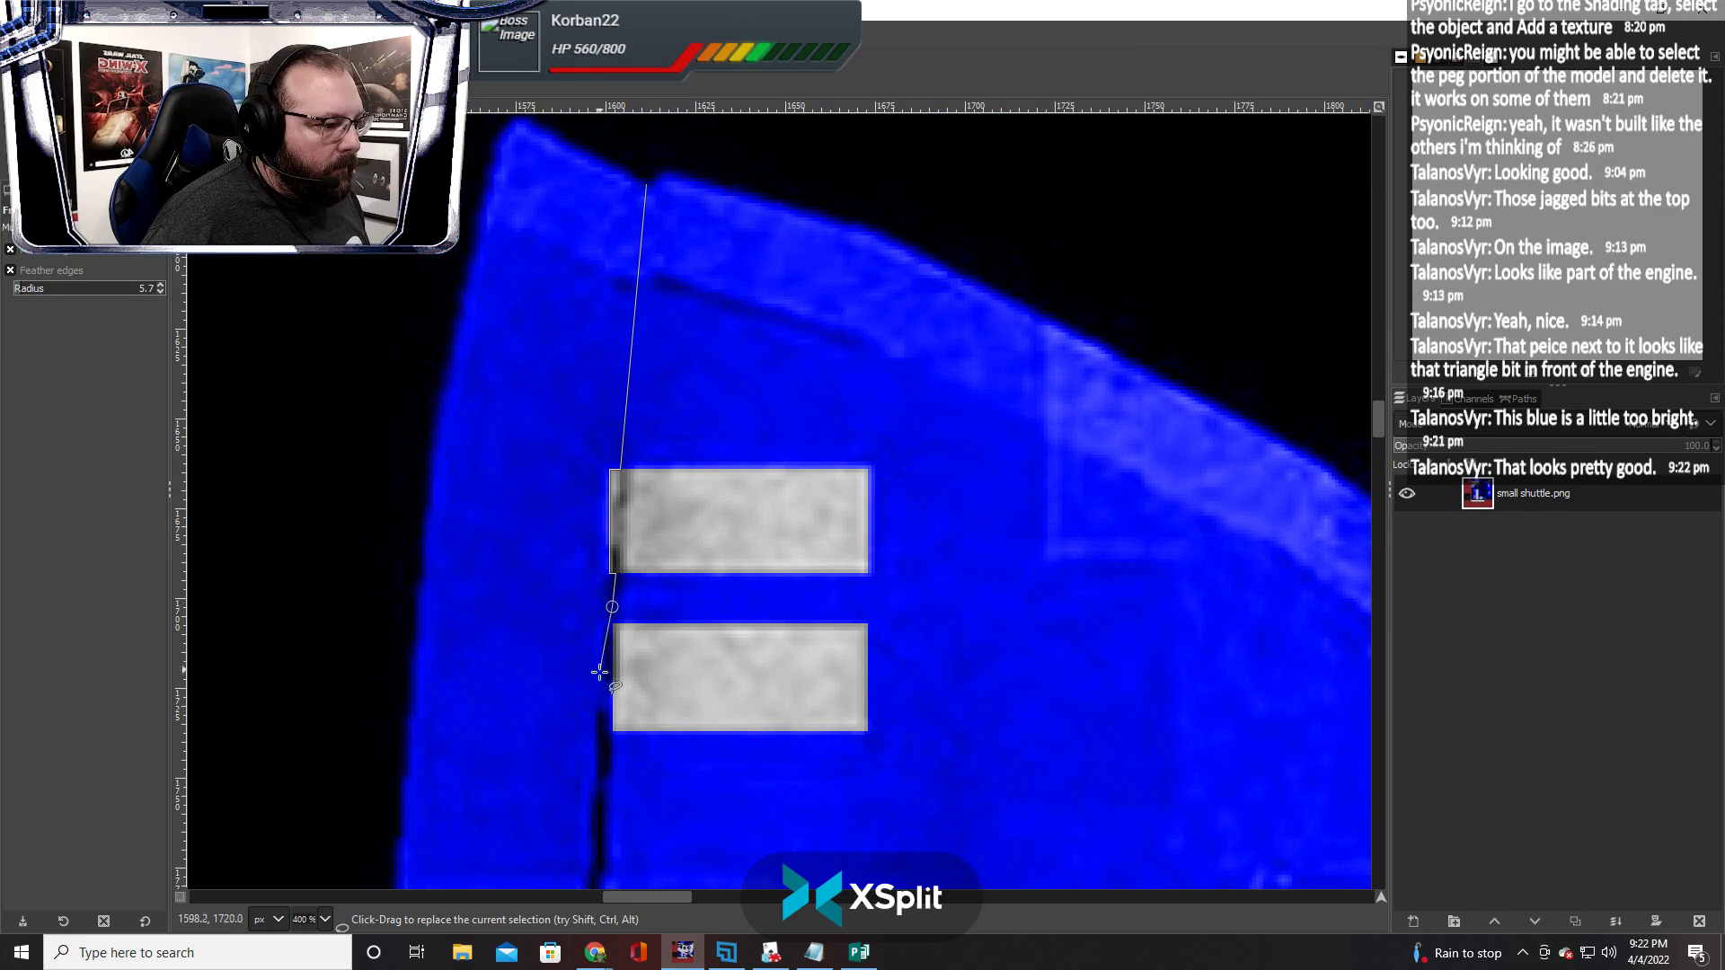
scroll(603, 723, down, 4)
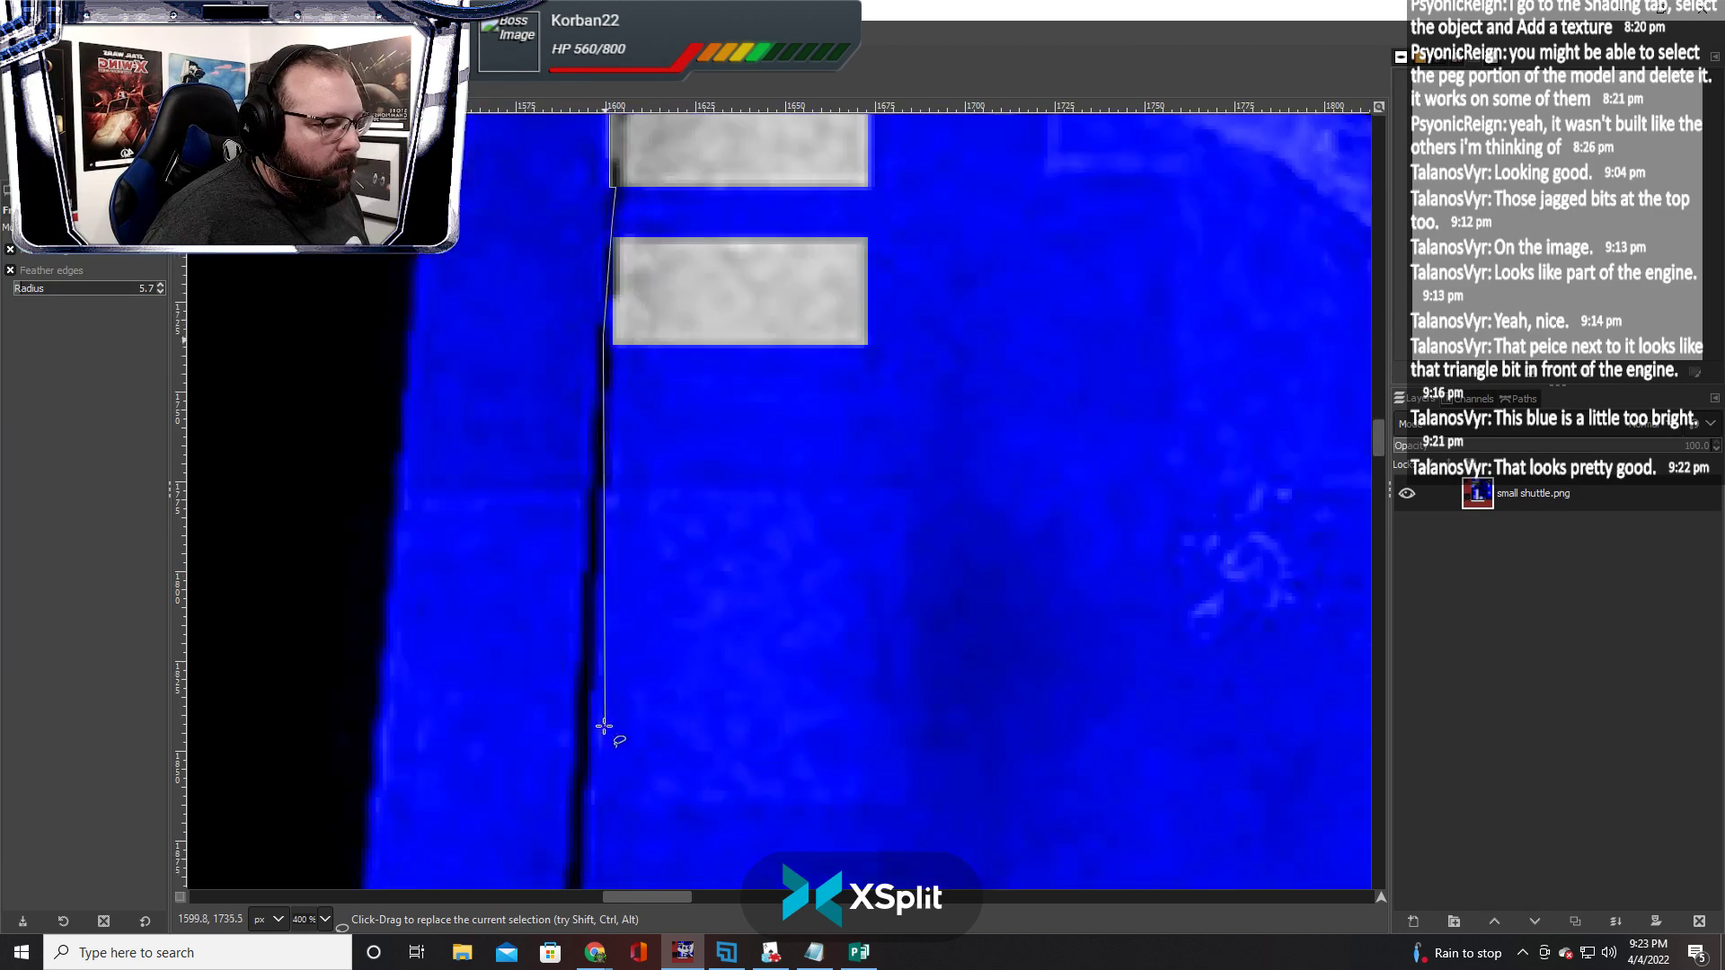
Trace the Free Select outline down along the long black panel line to just above the L-shaped grey block
scroll(589, 608, down, 2)
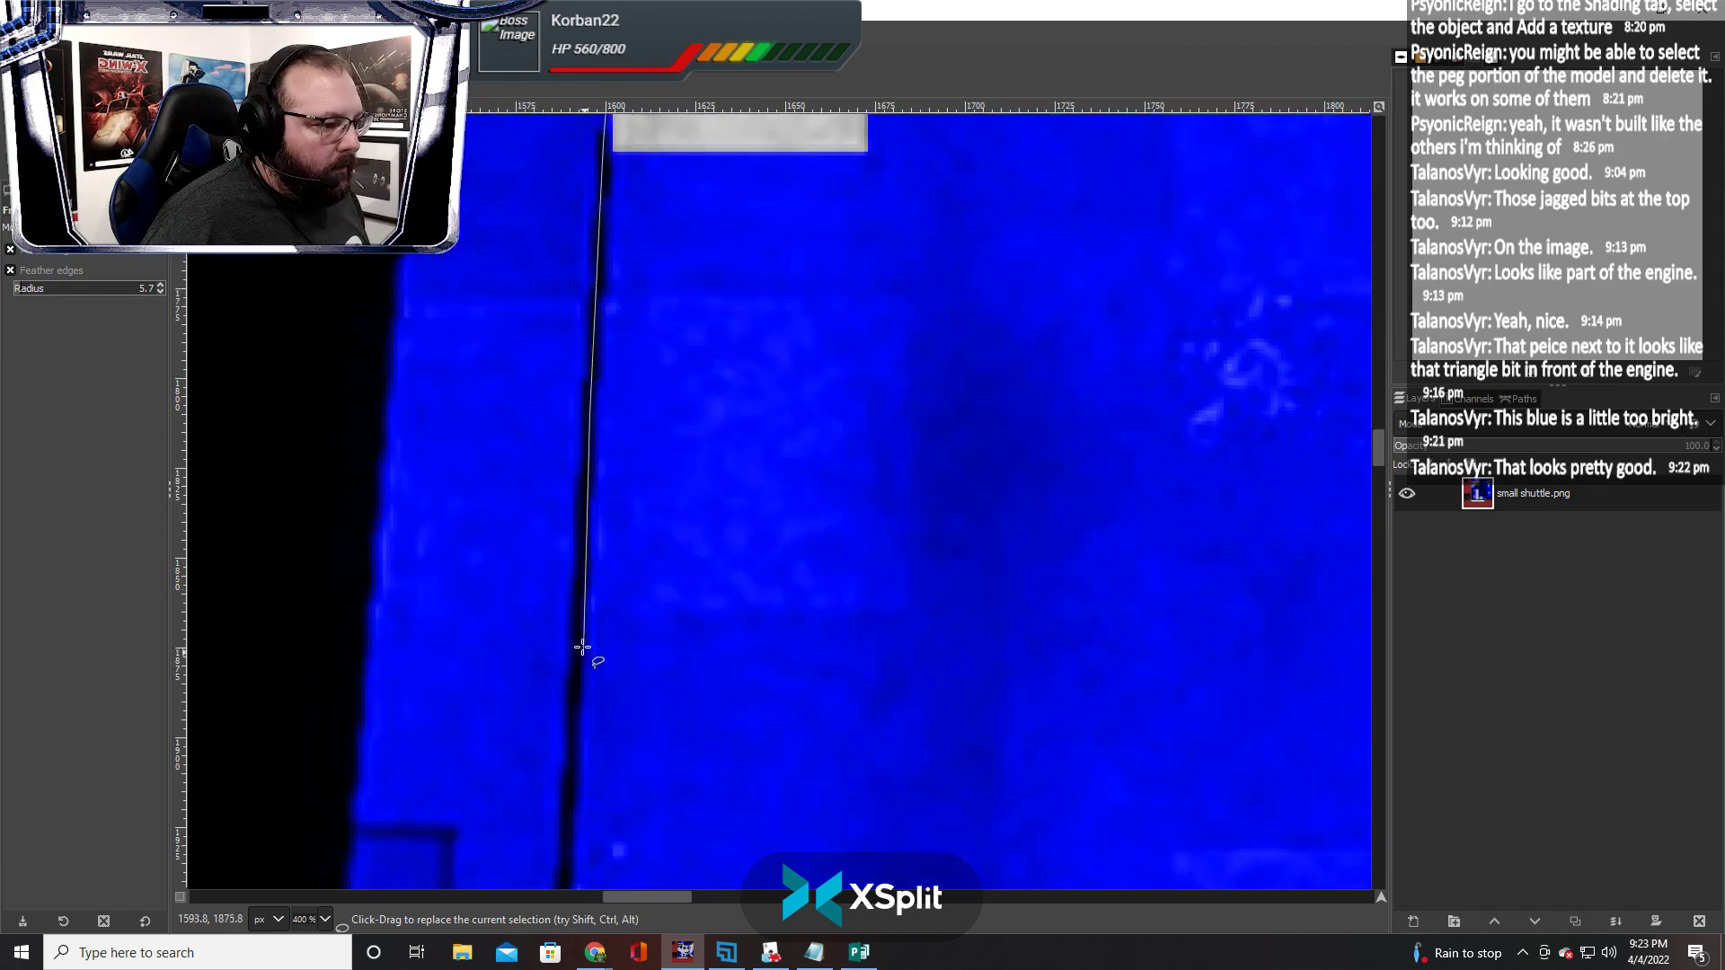
scroll(575, 662, down, 2)
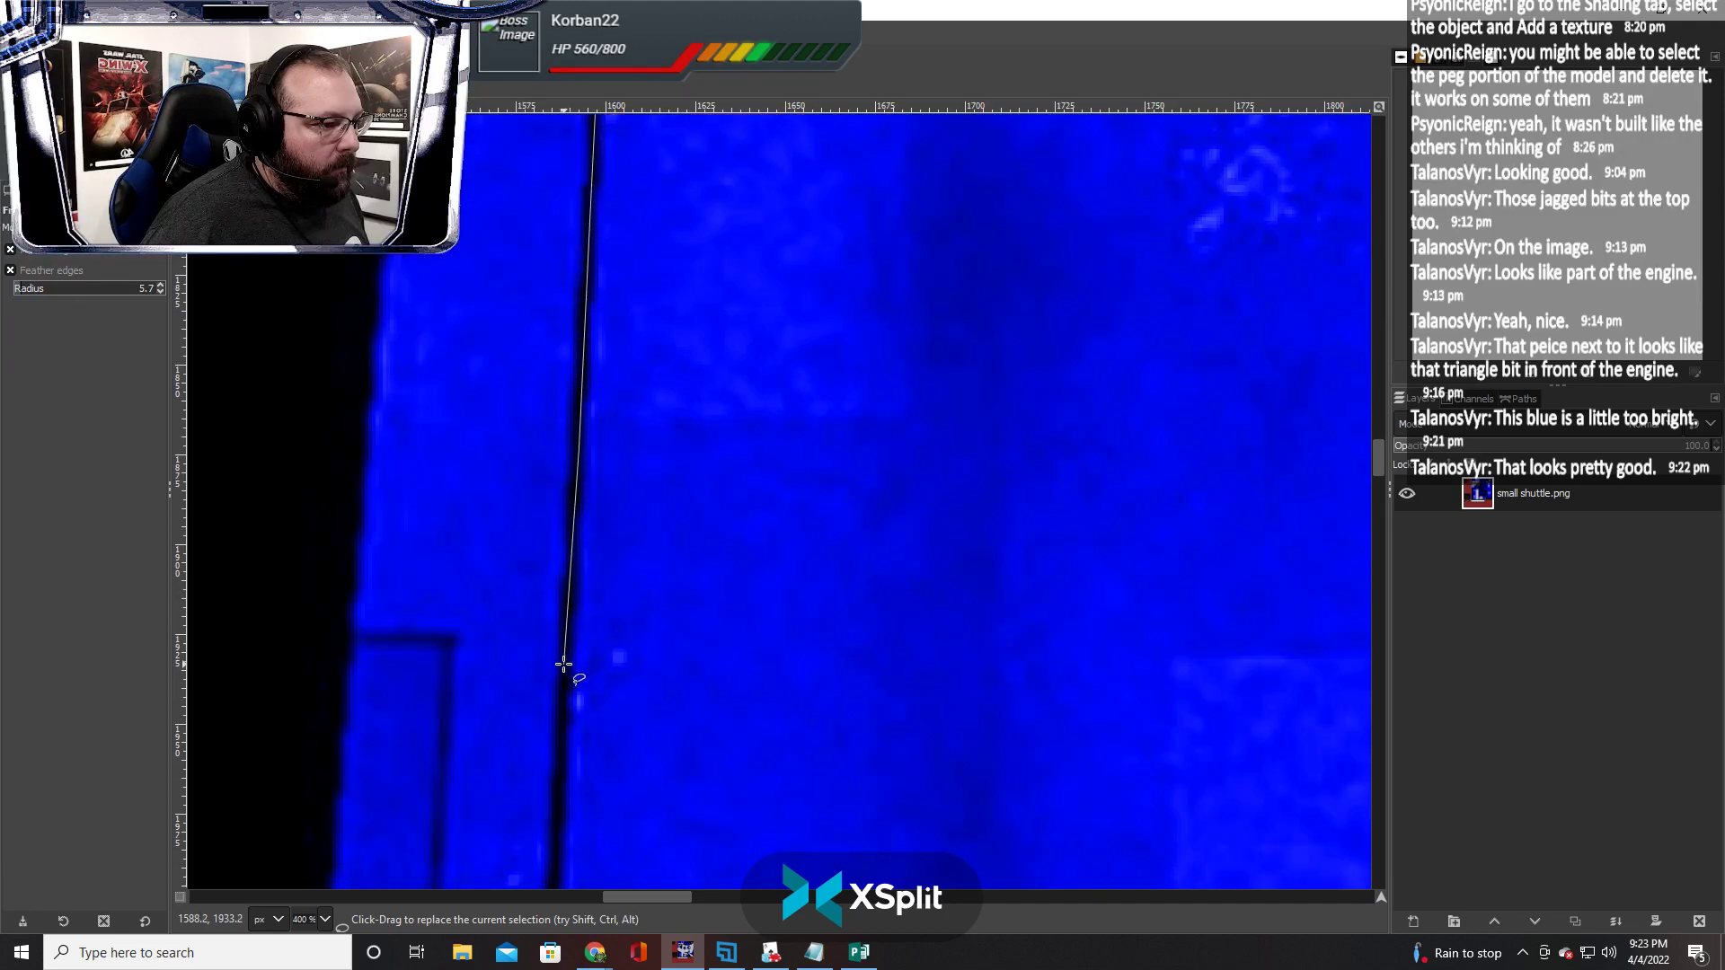
scroll(565, 667, down, 2)
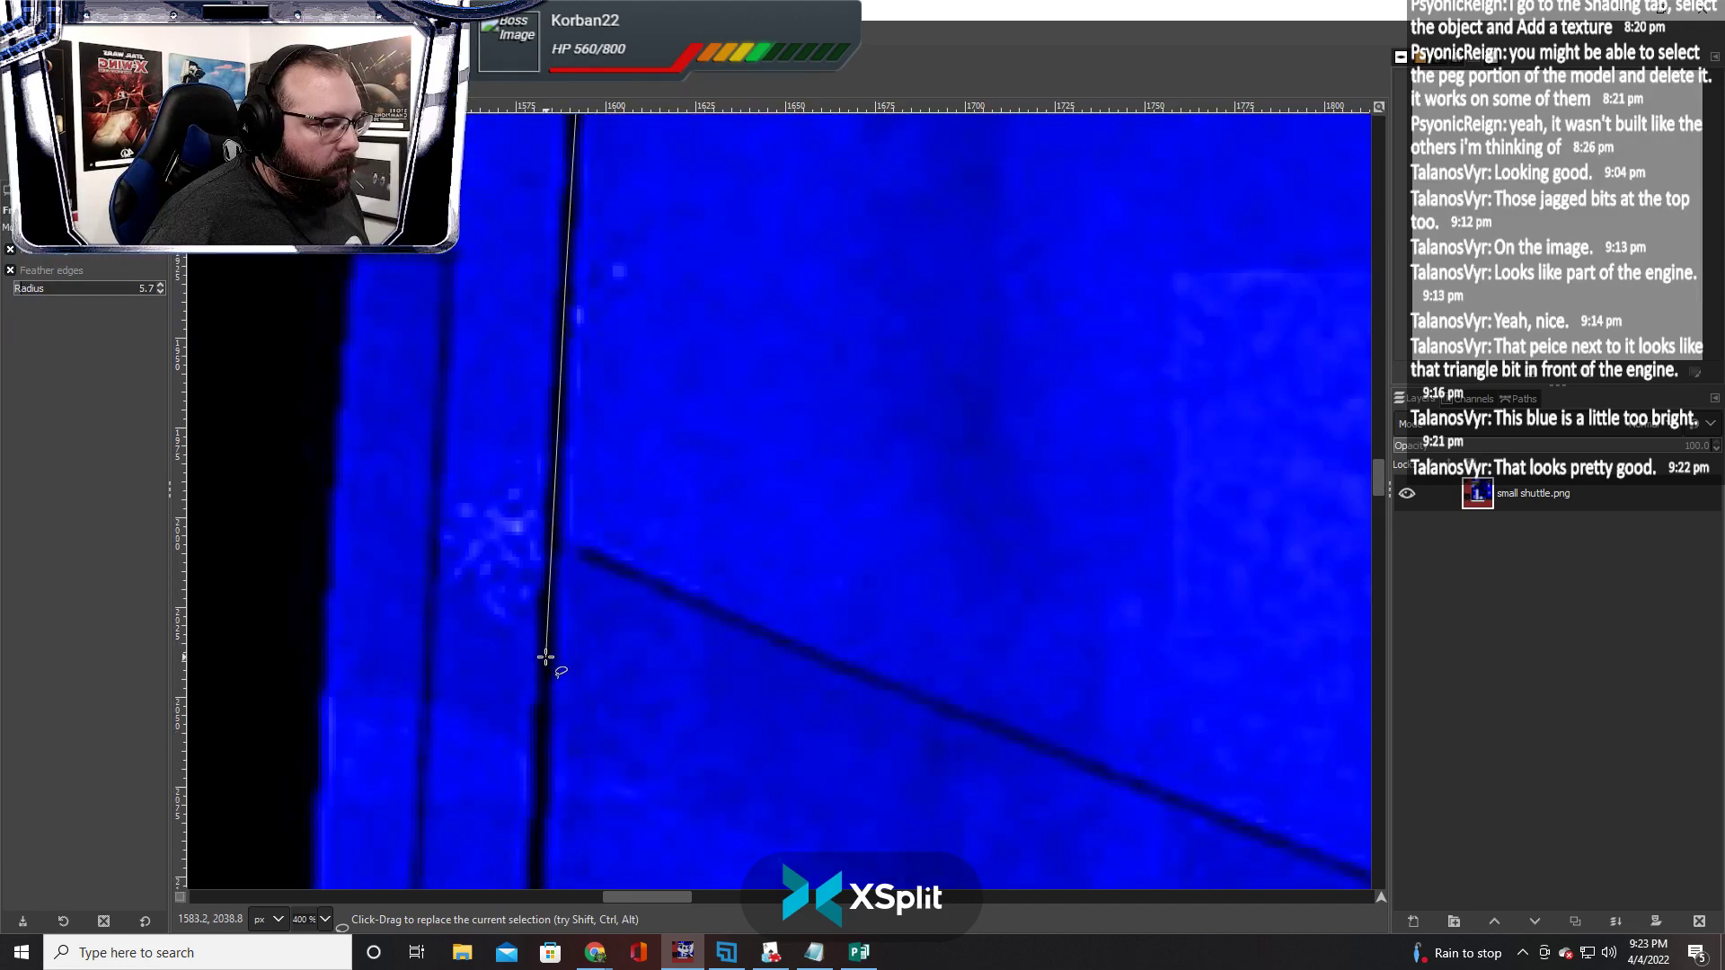
scroll(546, 657, down, 3)
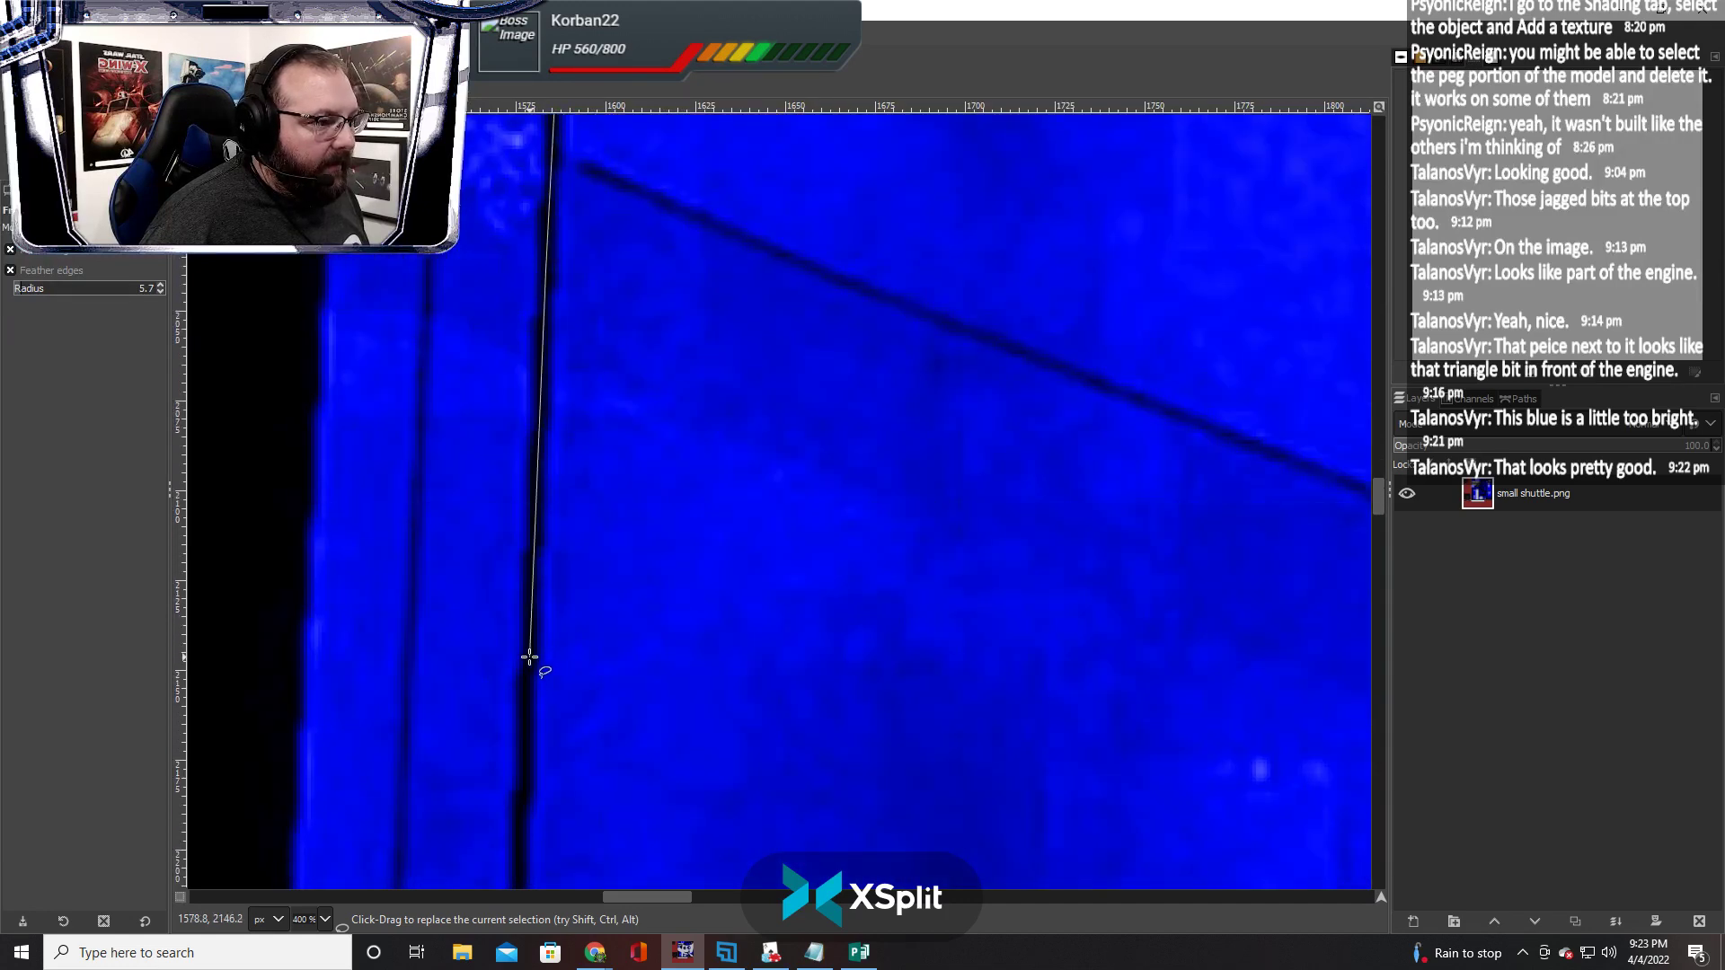
scroll(529, 657, down, 1)
scroll(519, 661, down, 3)
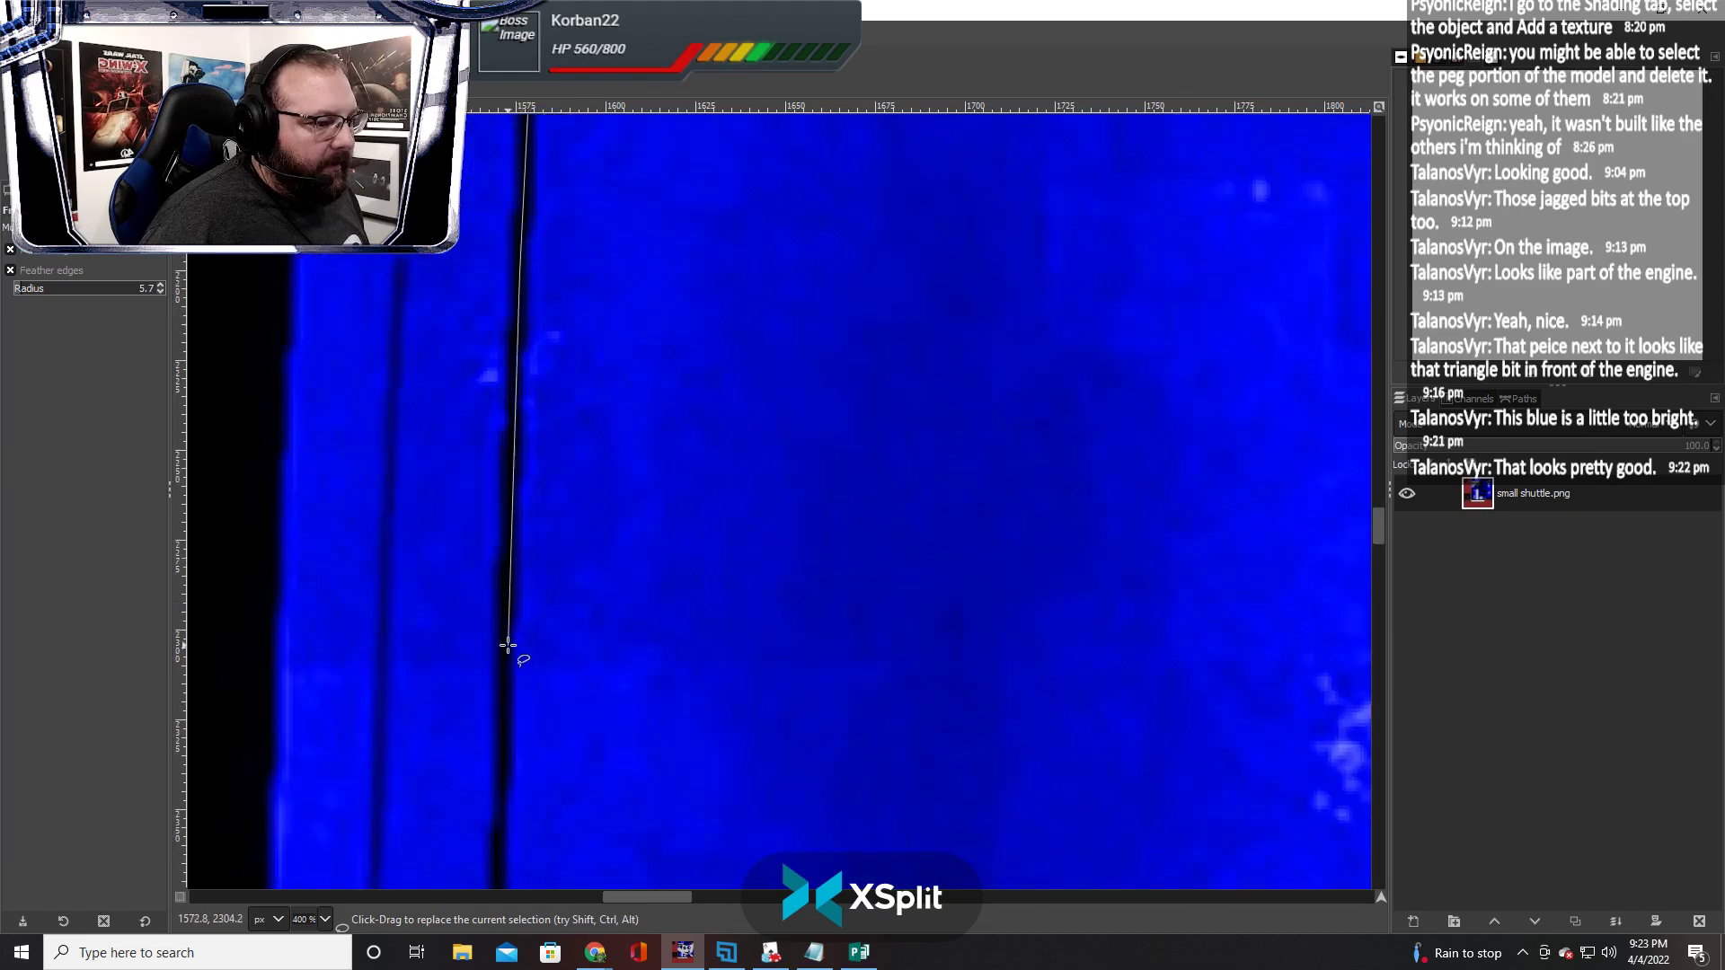
scroll(505, 645, down, 3)
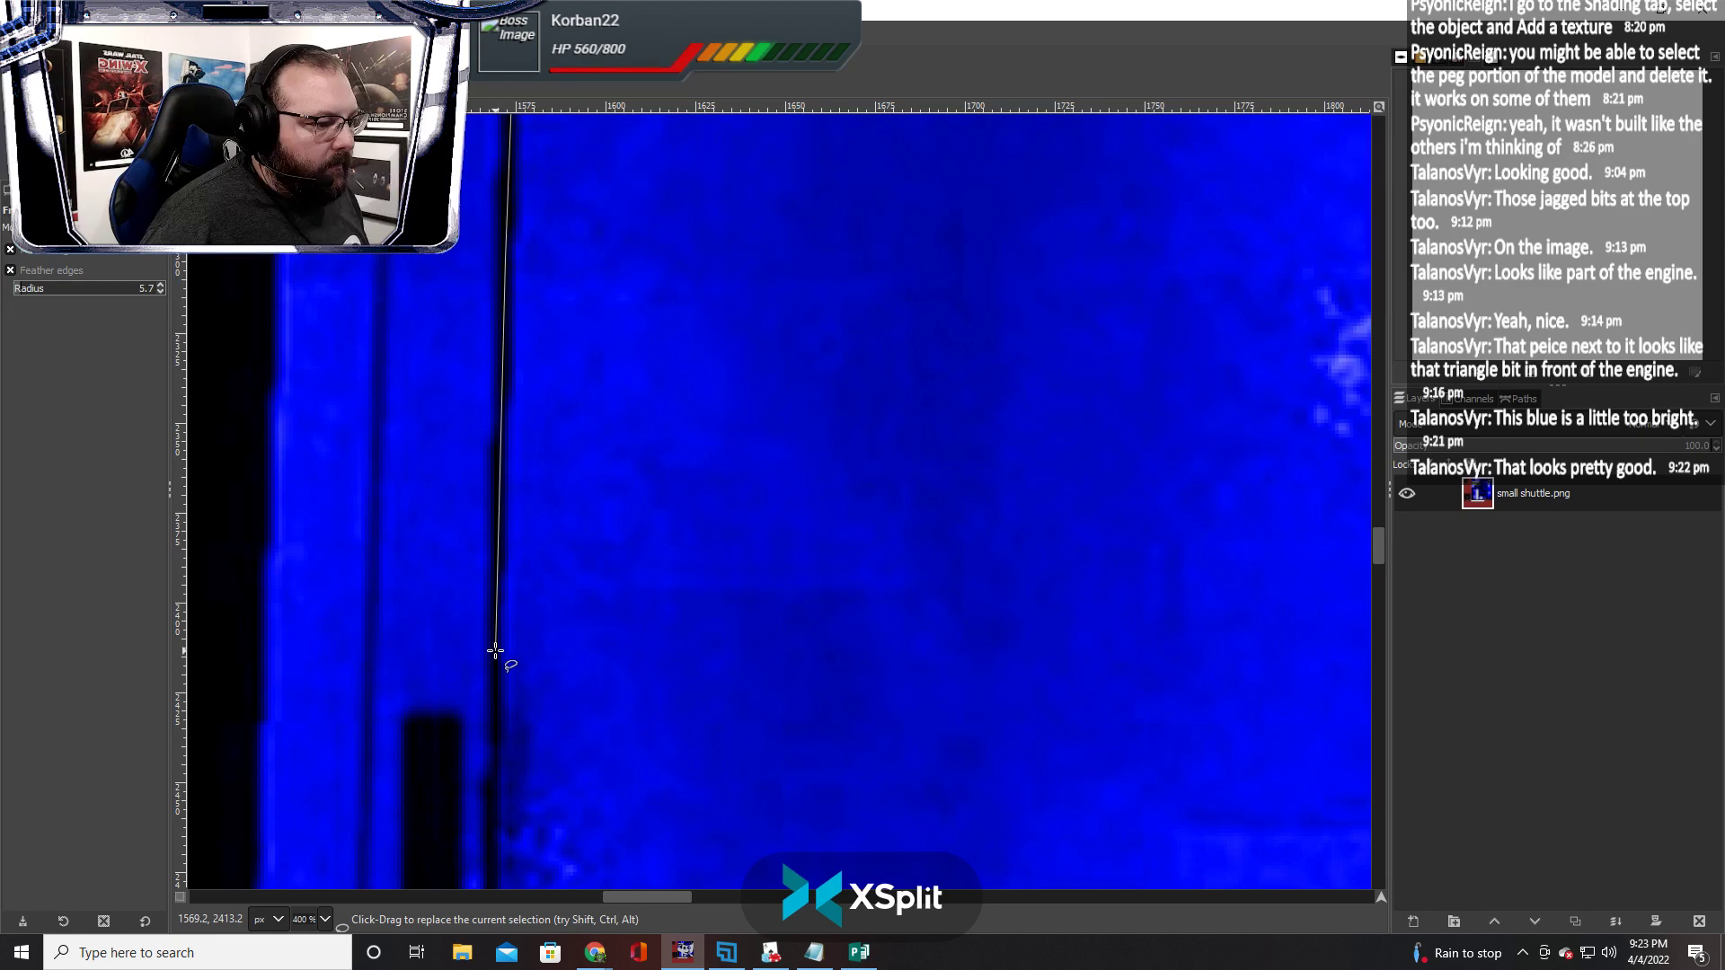
scroll(495, 651, down, 2)
scroll(494, 650, down, 3)
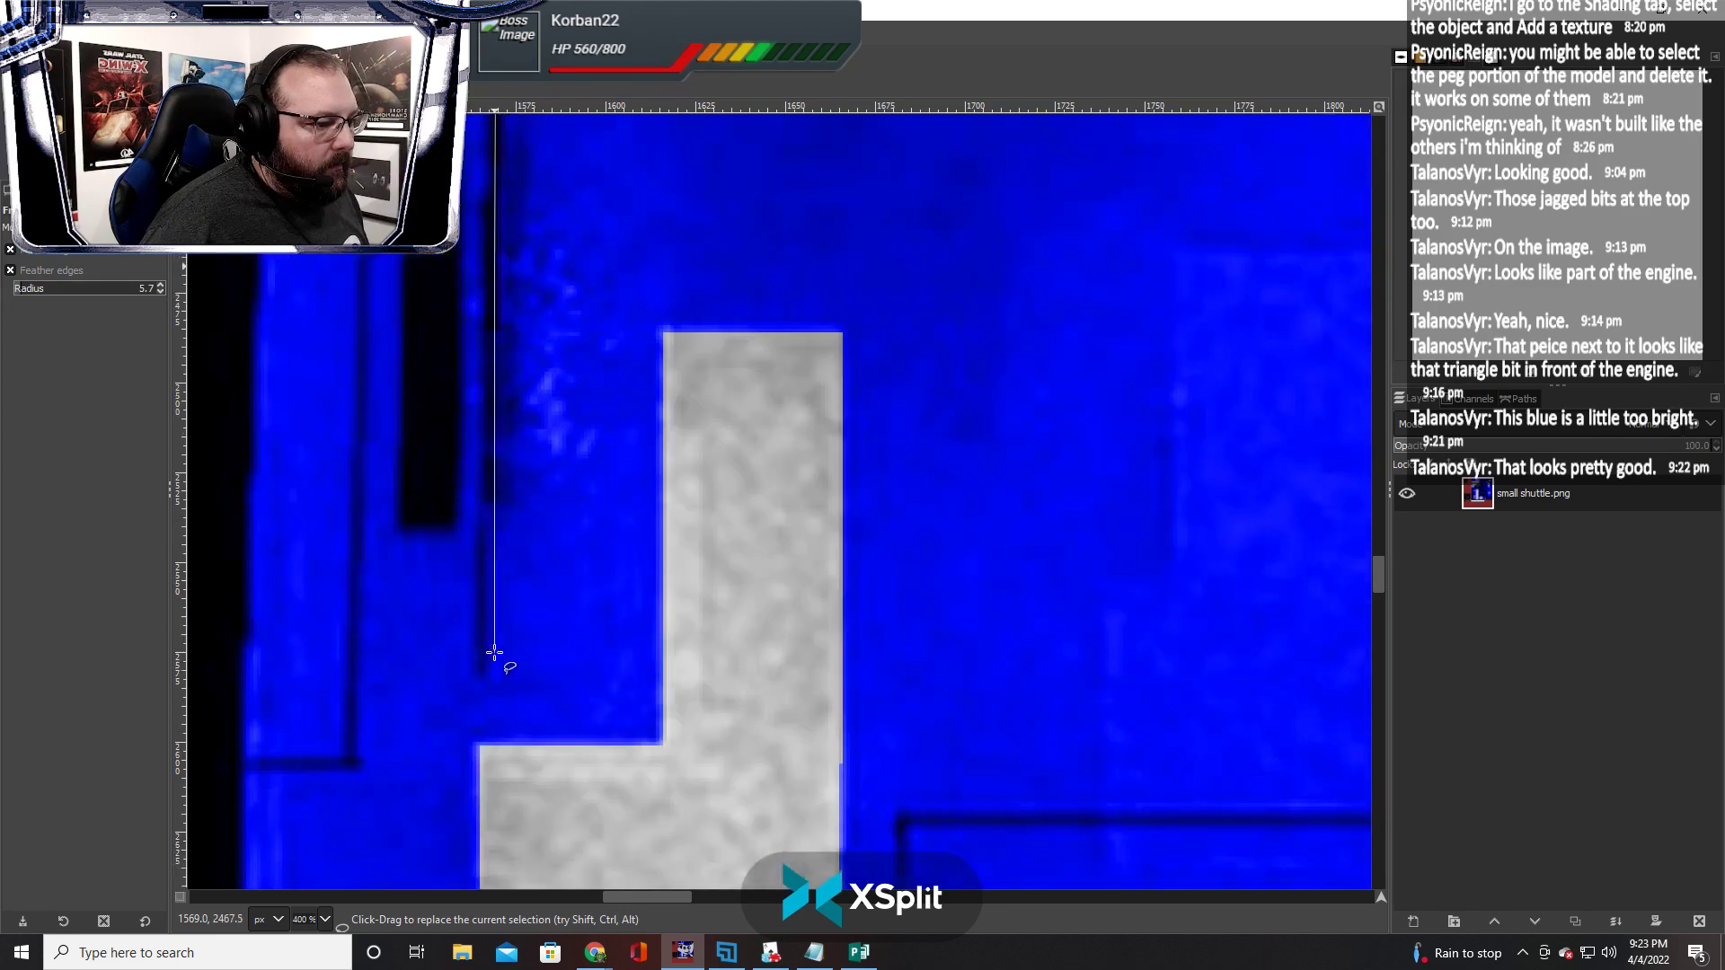
Carry the selection outline down the left edge of the L-shaped grey block and on past its lower corner
scroll(483, 651, down, 2)
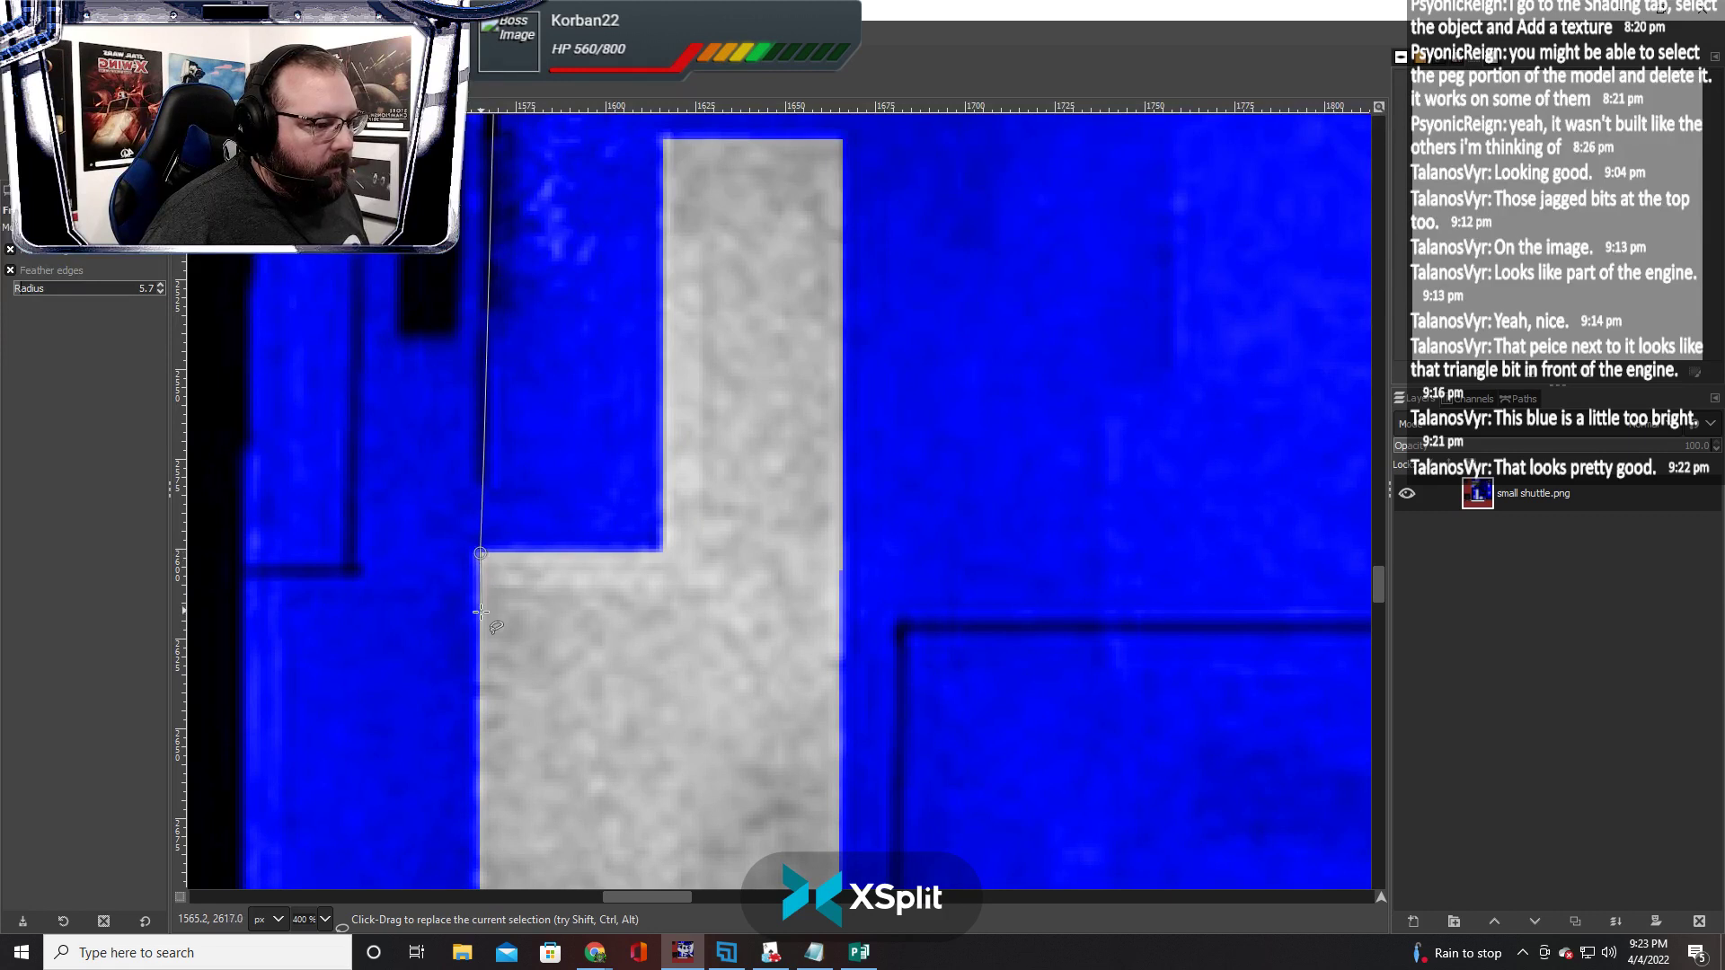
scroll(480, 611, down, 3)
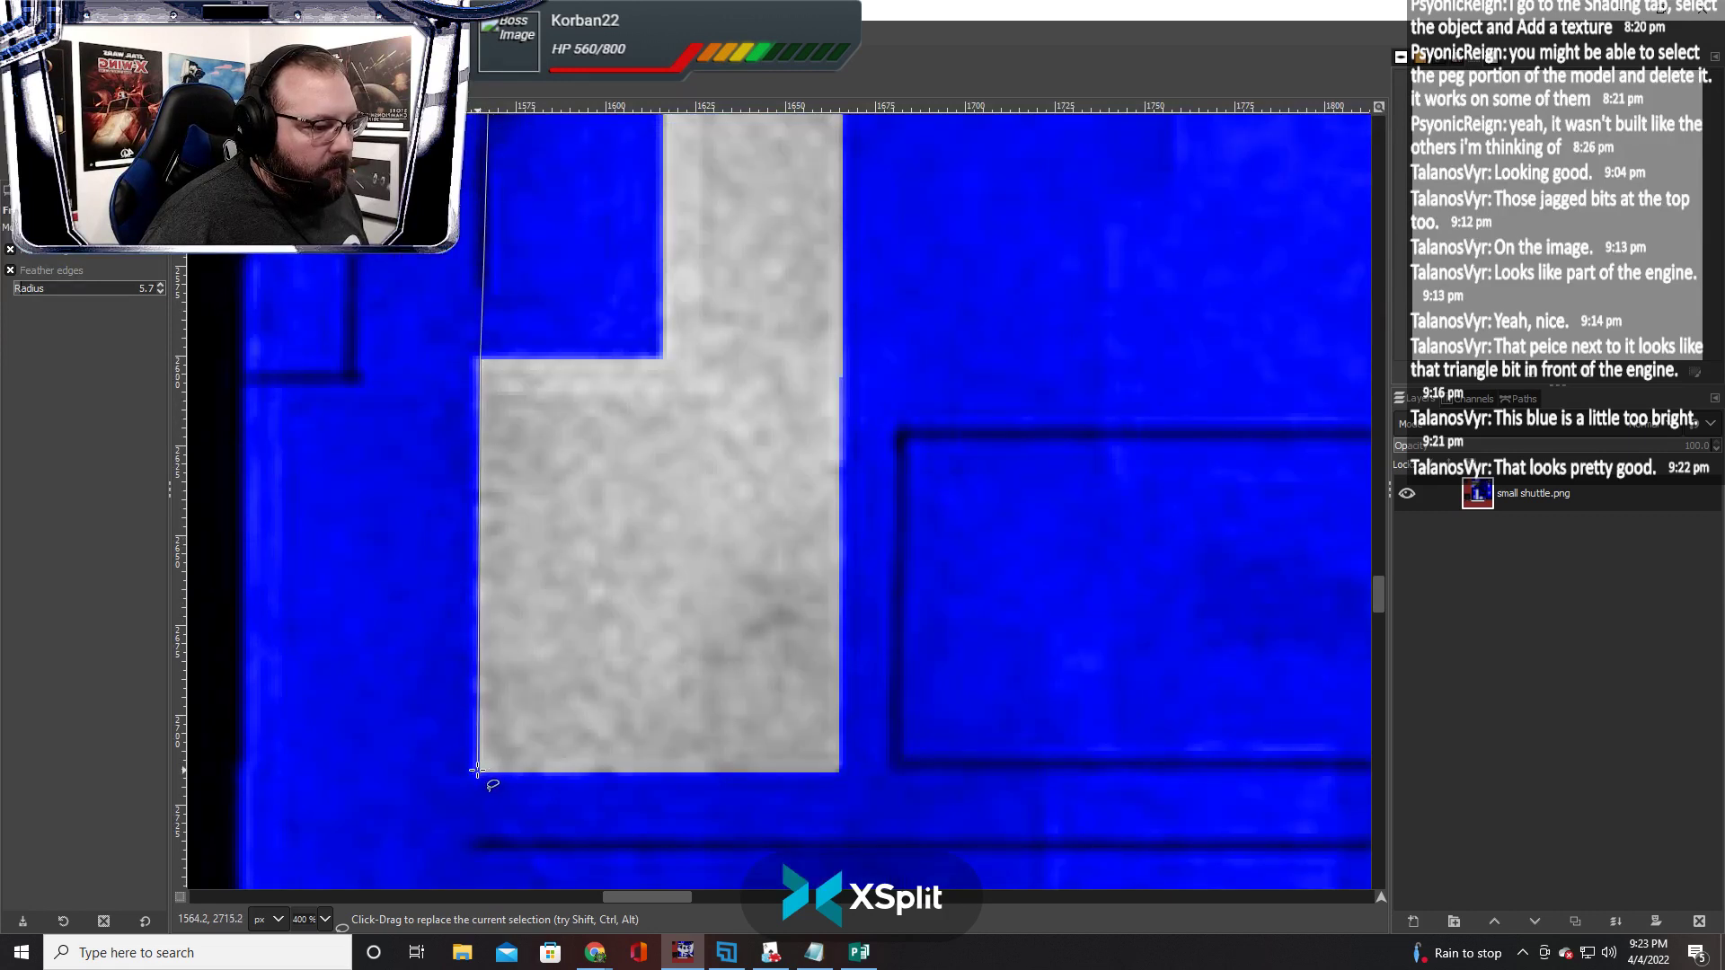
scroll(450, 739, down, 5)
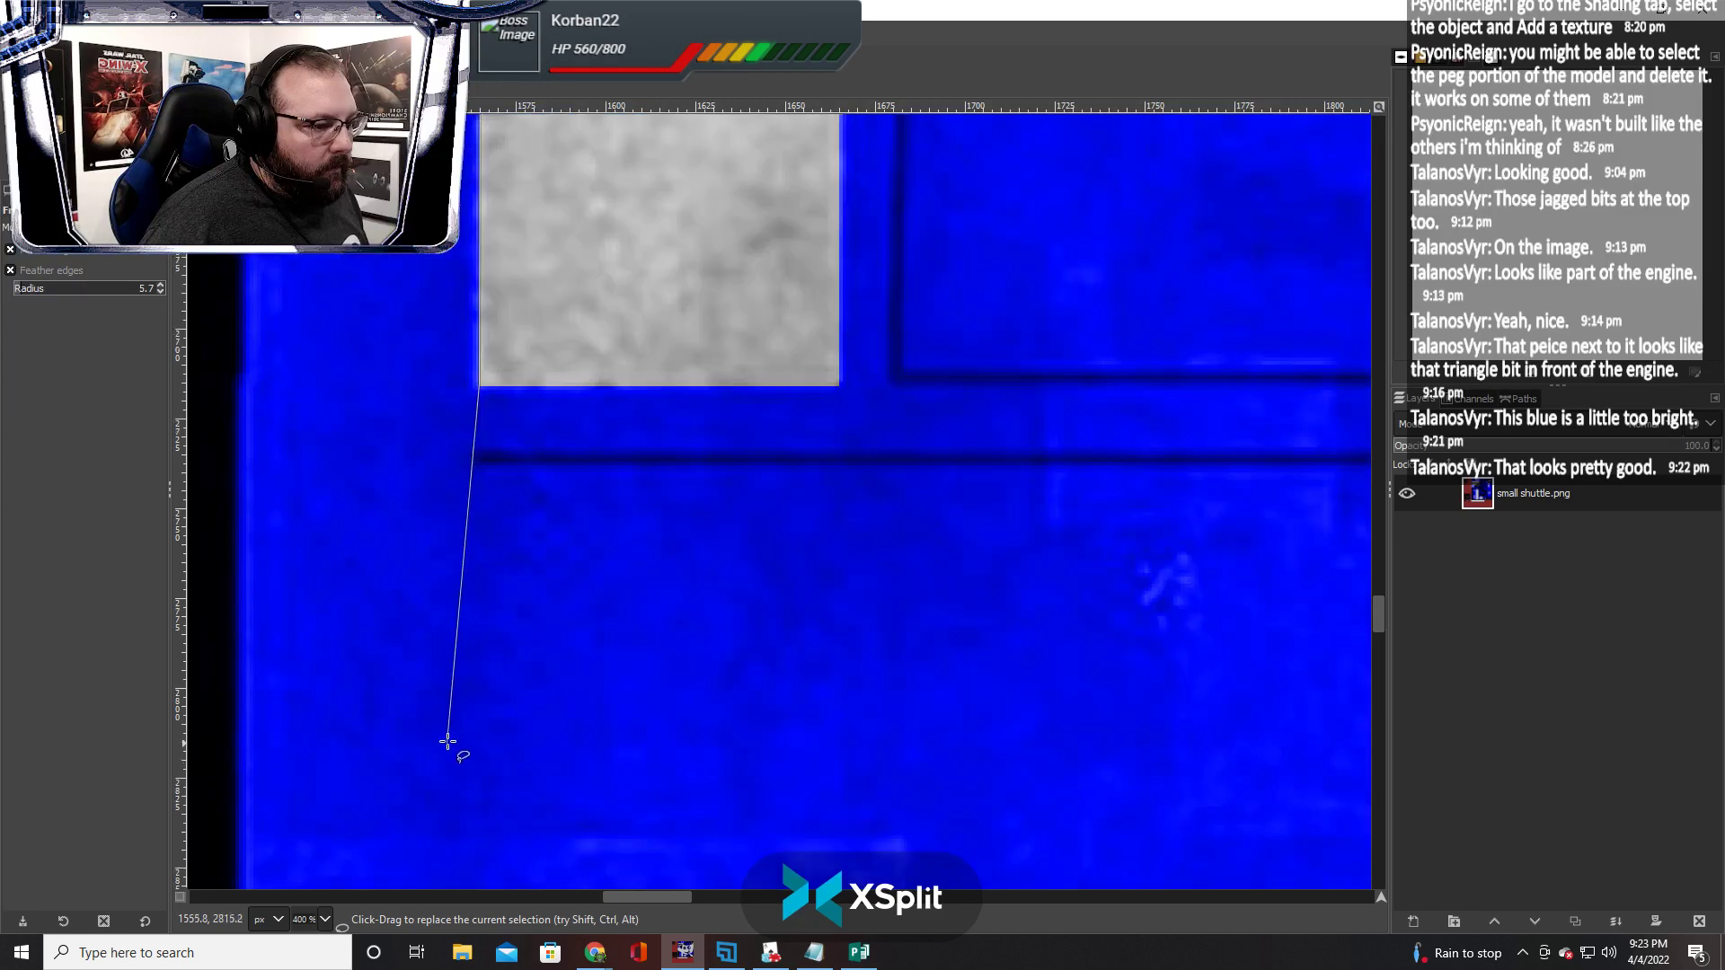
Extend the outline through the lower grey rectangle to the panel's bottom edge and around its lower outer corner
scroll(473, 716, down, 2)
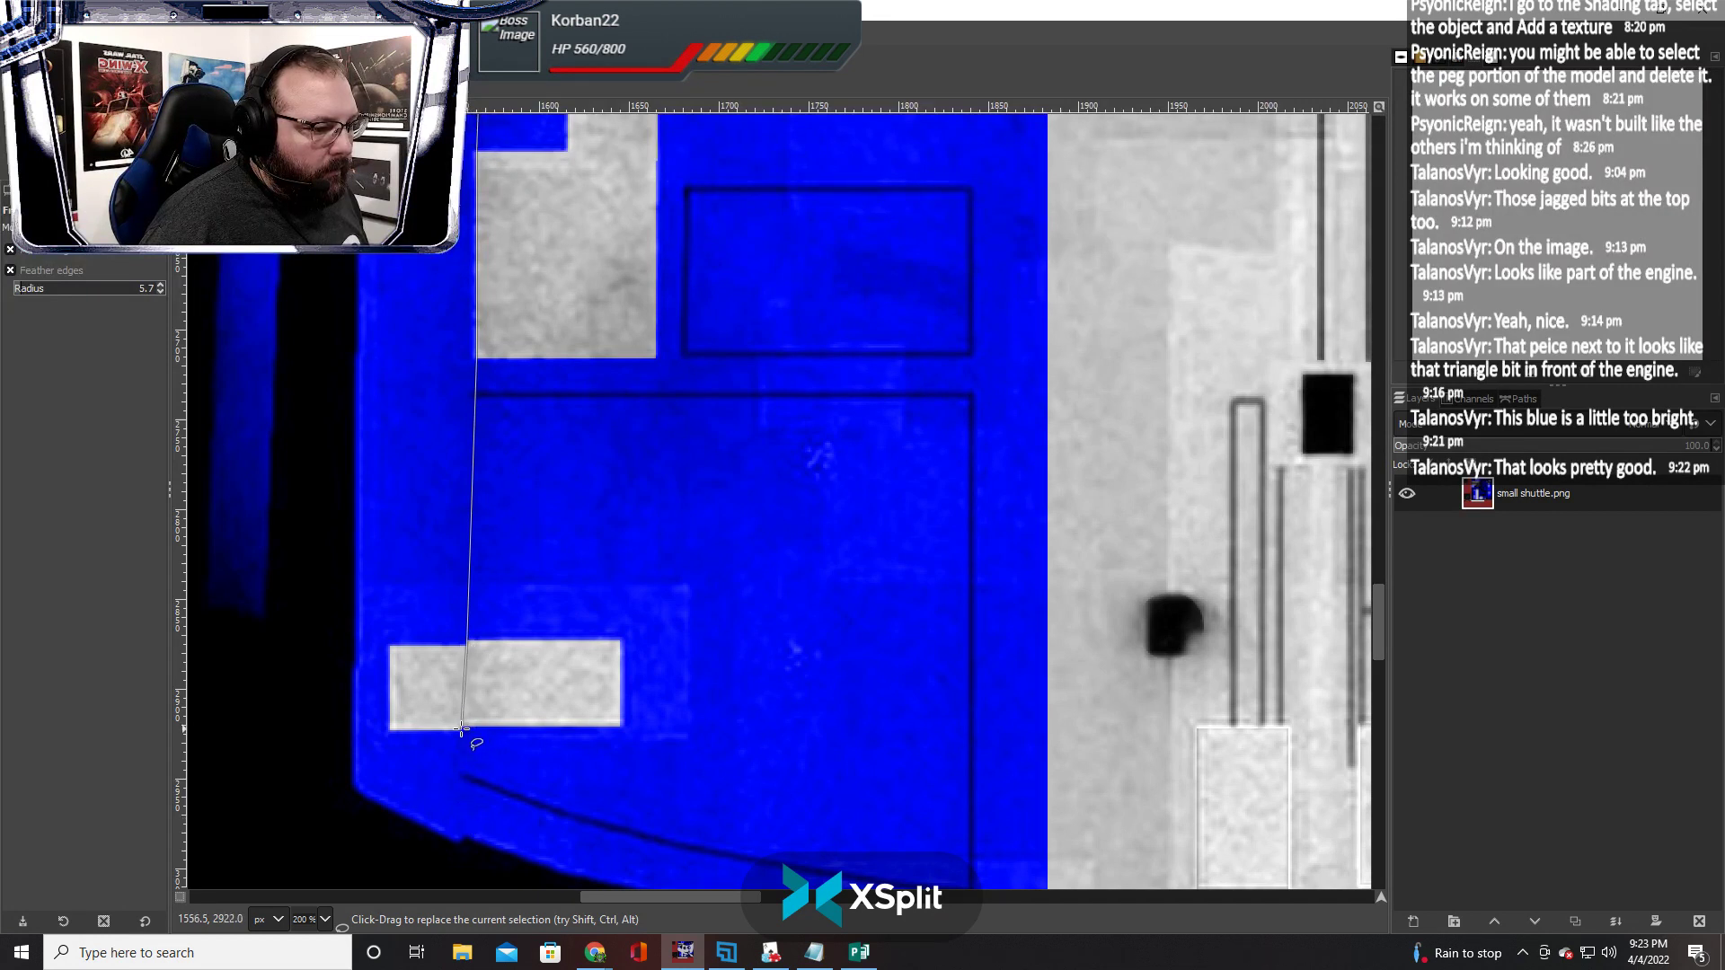
click(461, 728)
click(461, 845)
click(344, 784)
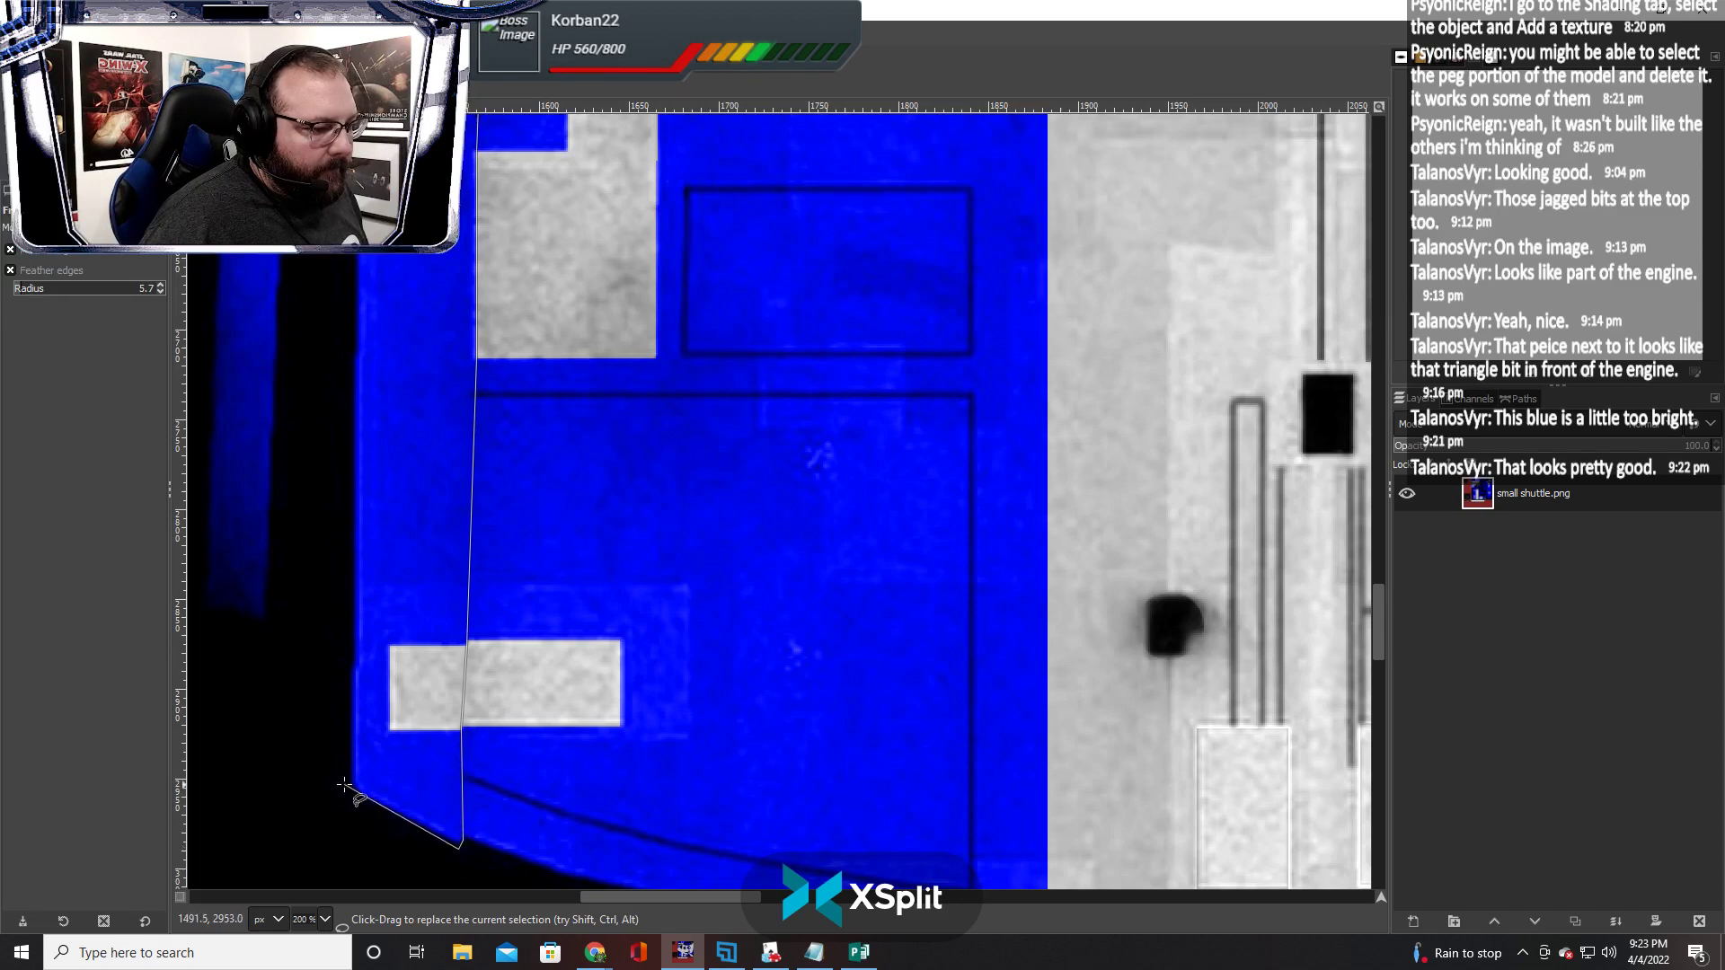
Trace up the panel's outer edge just inside the black background and close the selection around the narrow blue strip at the starting point
scroll(345, 572, up, 5)
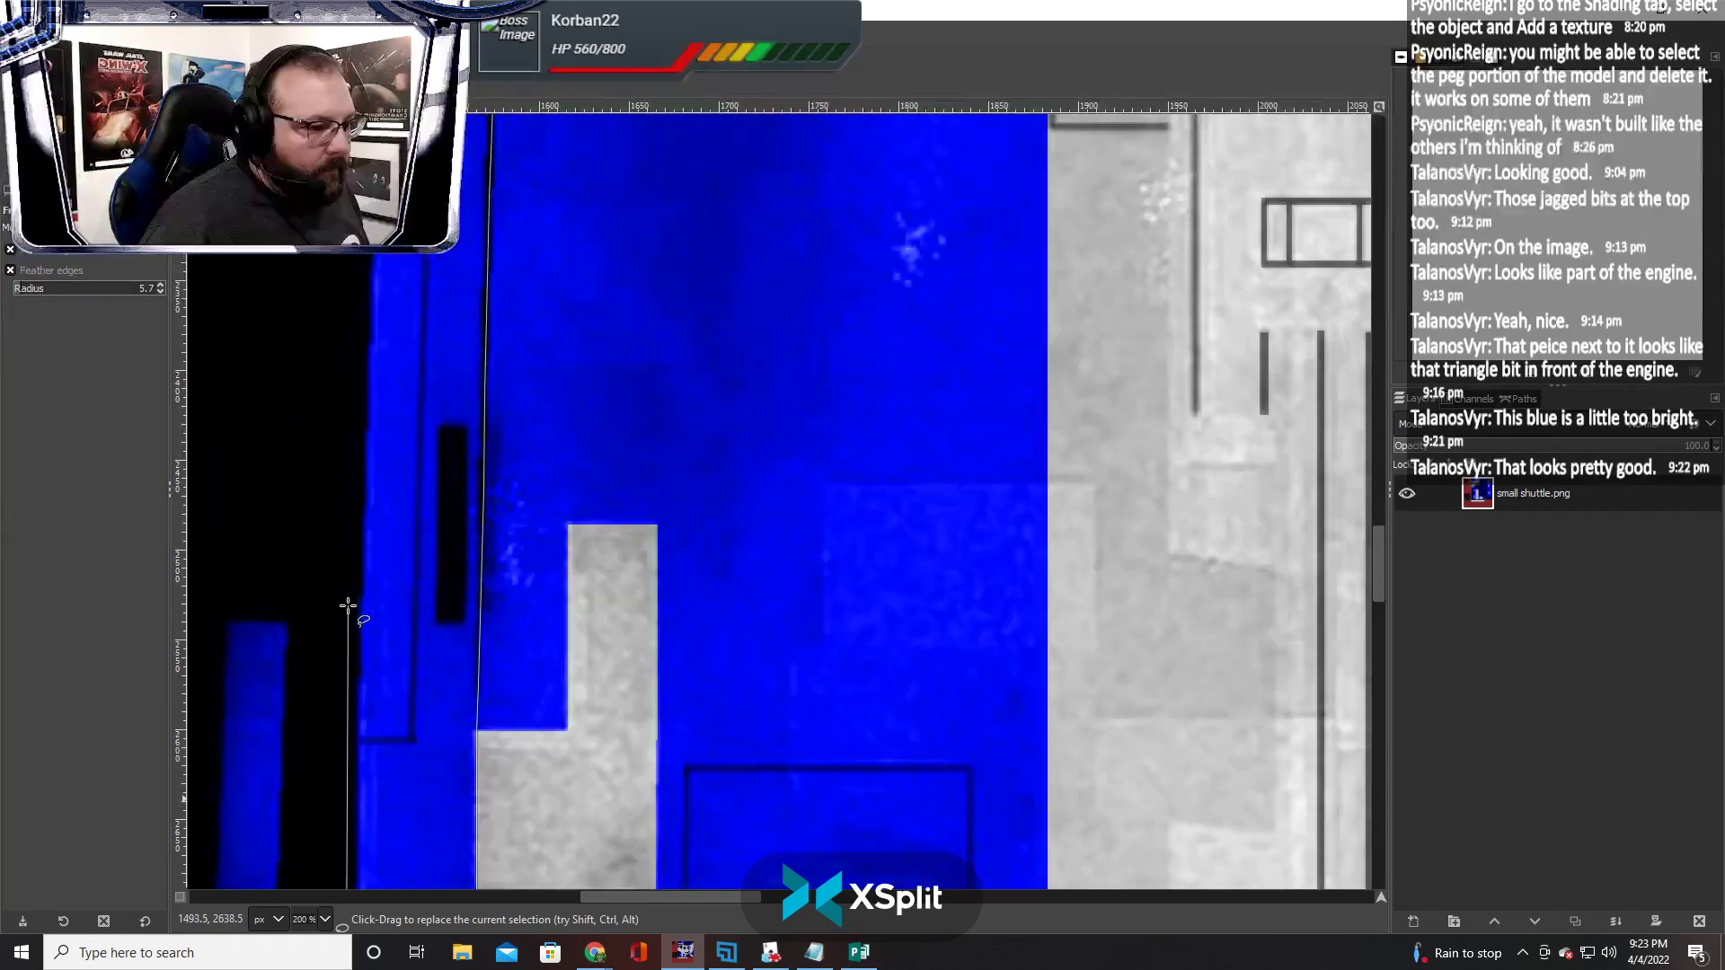
scroll(355, 492, up, 7)
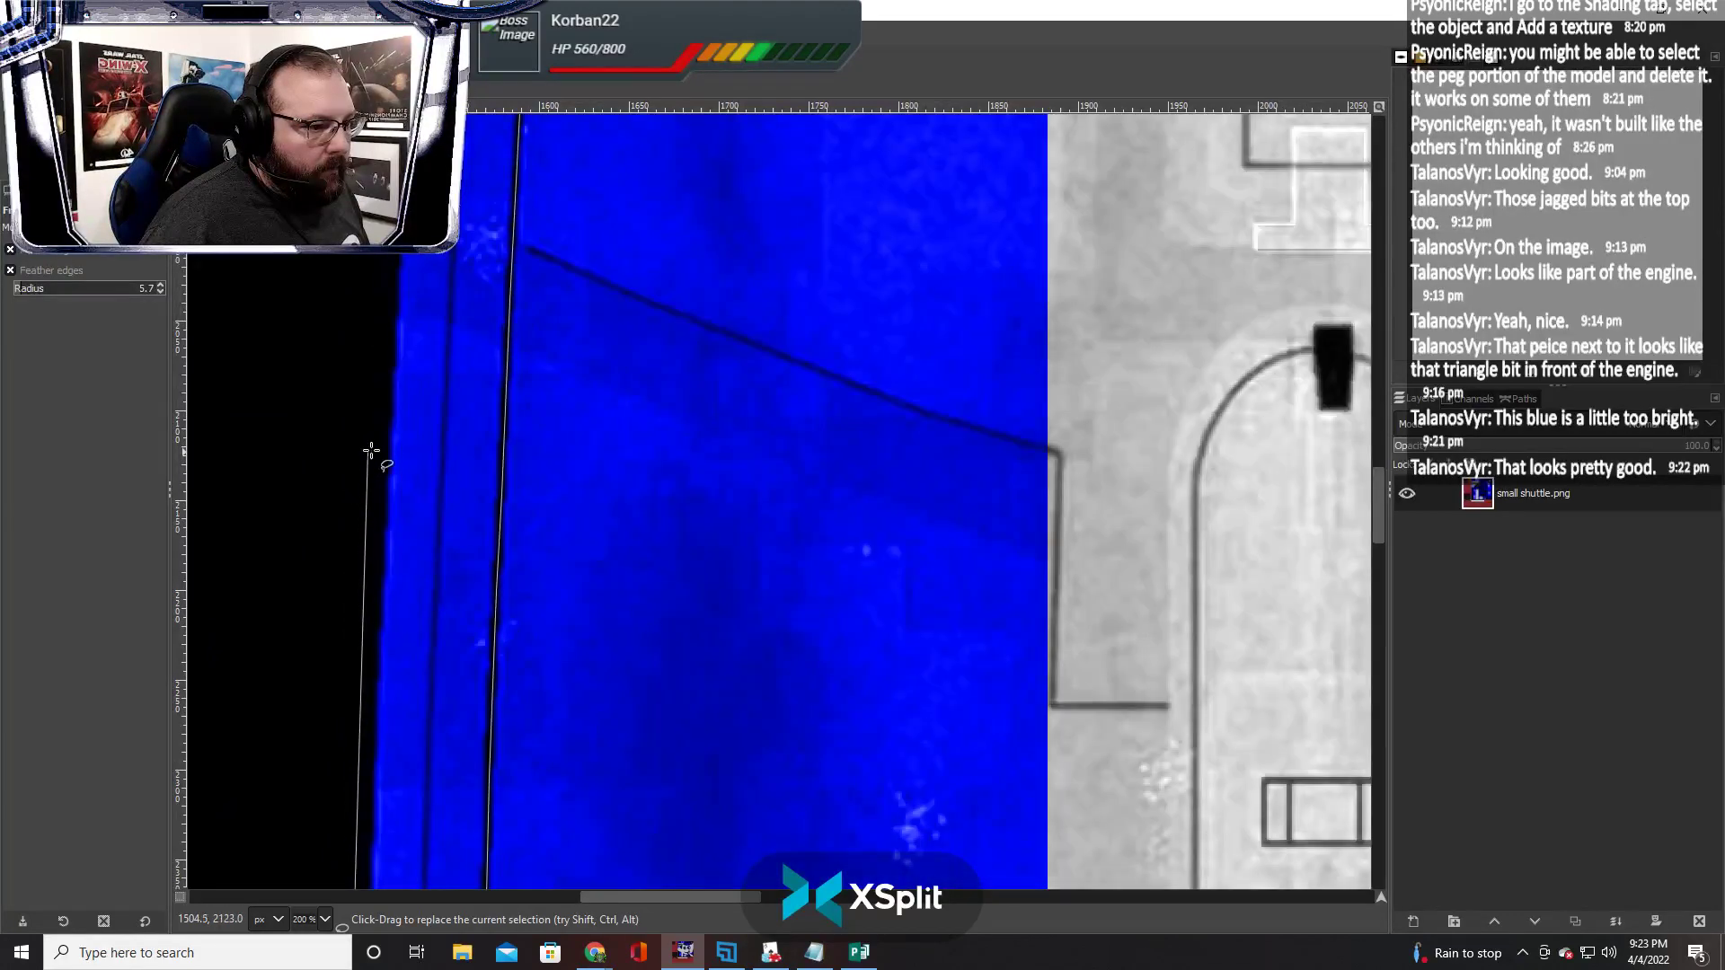
scroll(384, 457, up, 7)
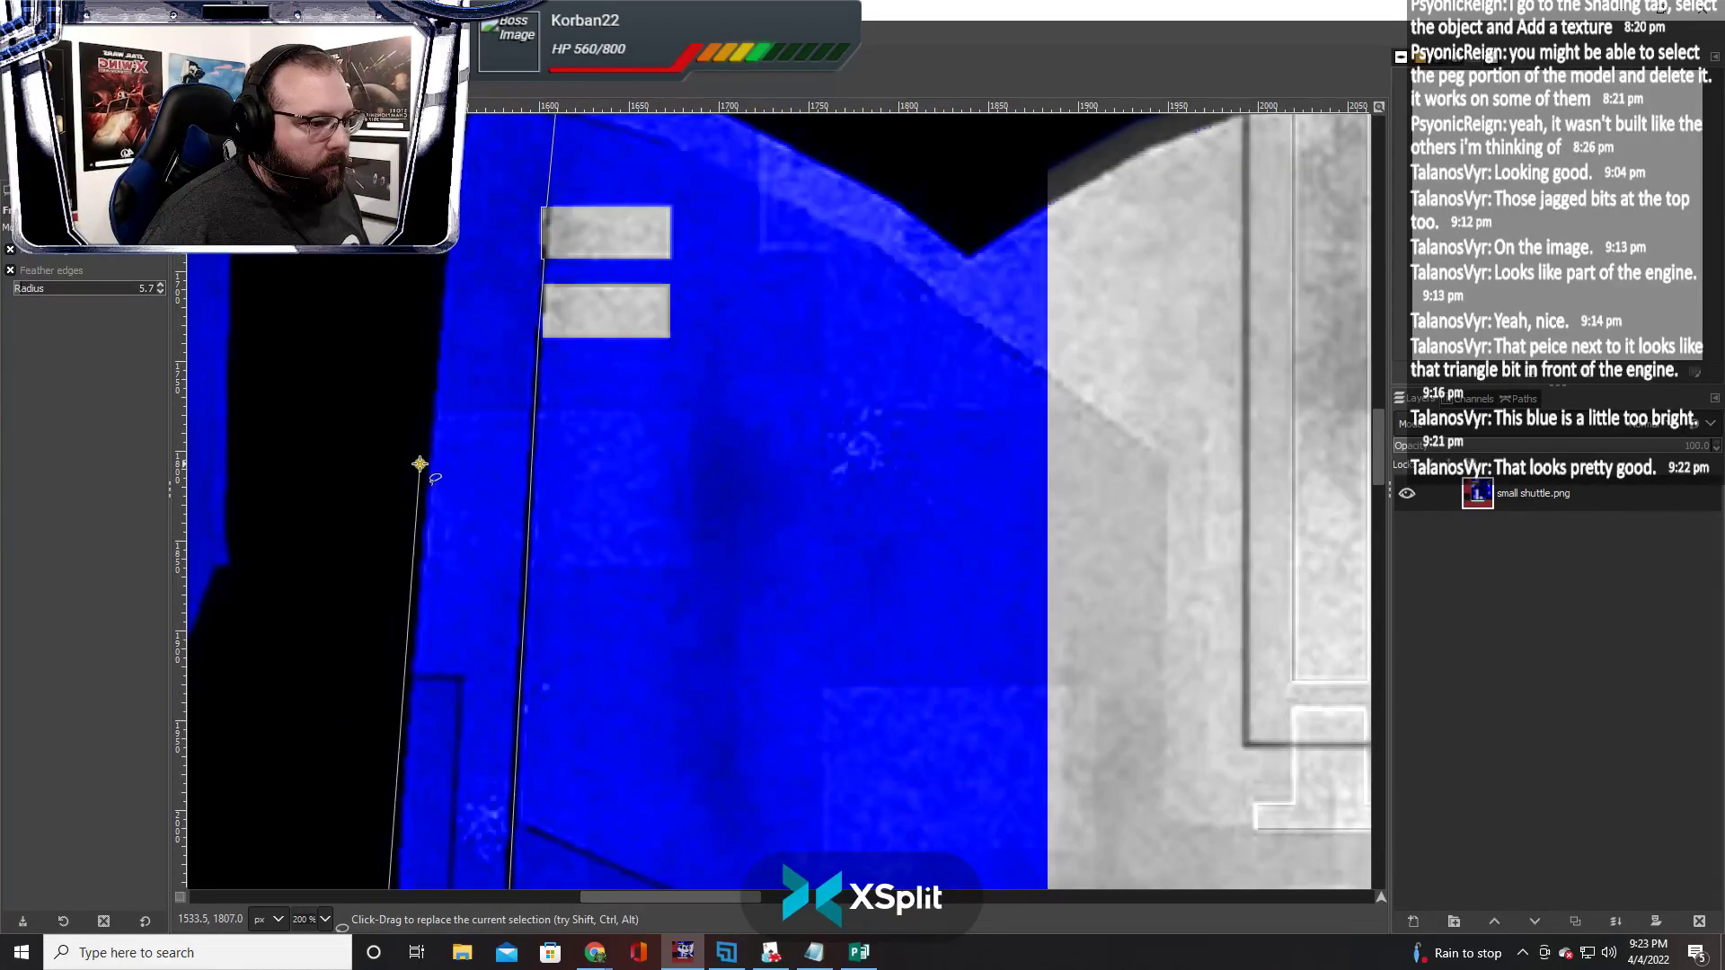
scroll(422, 468, up, 5)
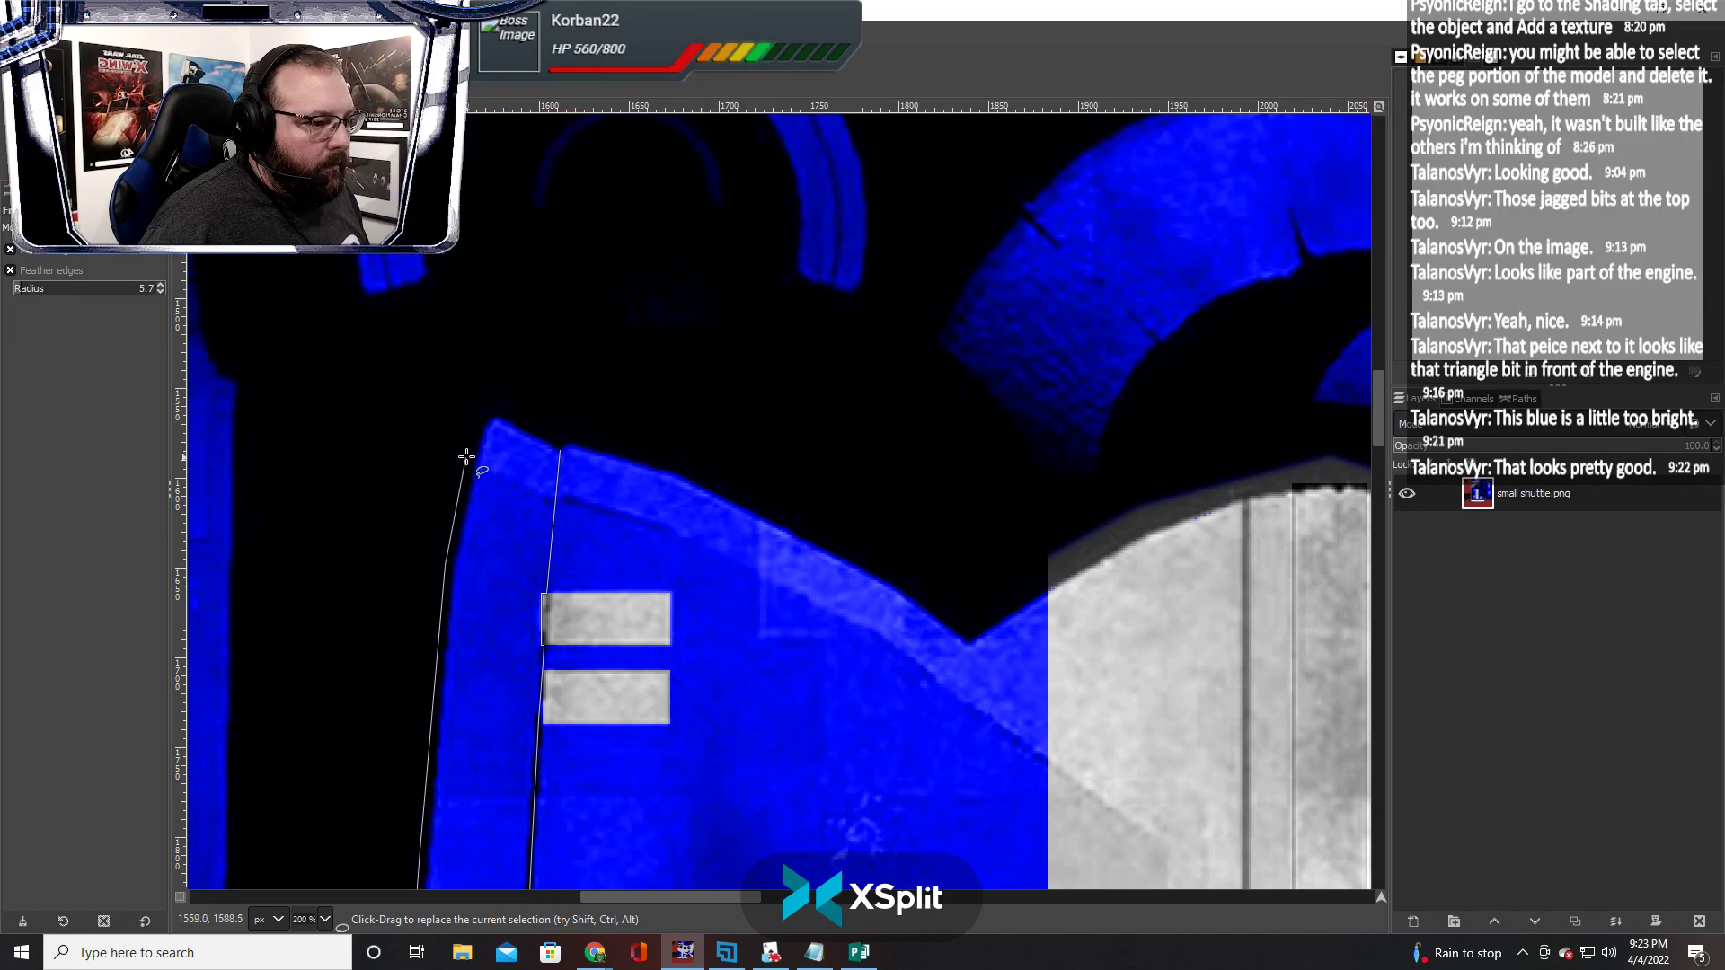
click(560, 449)
key(Return)
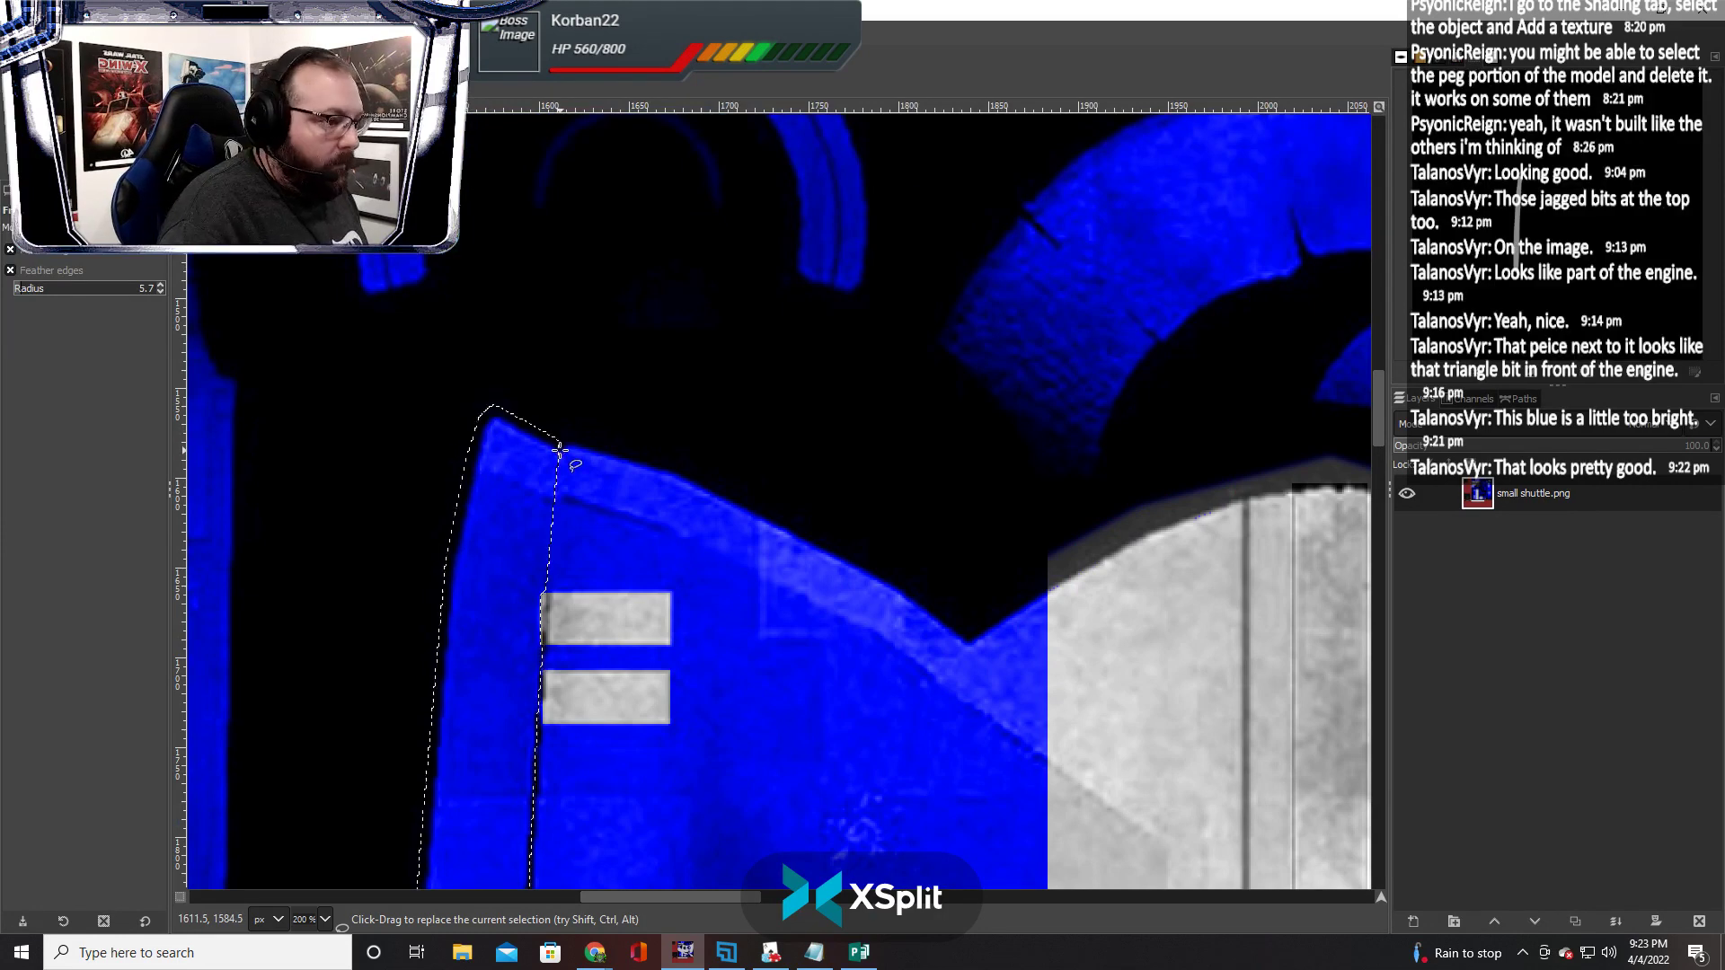
Locate the fan-shaped grey and blue hull piece in the texture and examine the blue strip along its lower left edge
scroll(691, 603, down, 2)
scroll(691, 602, down, 4)
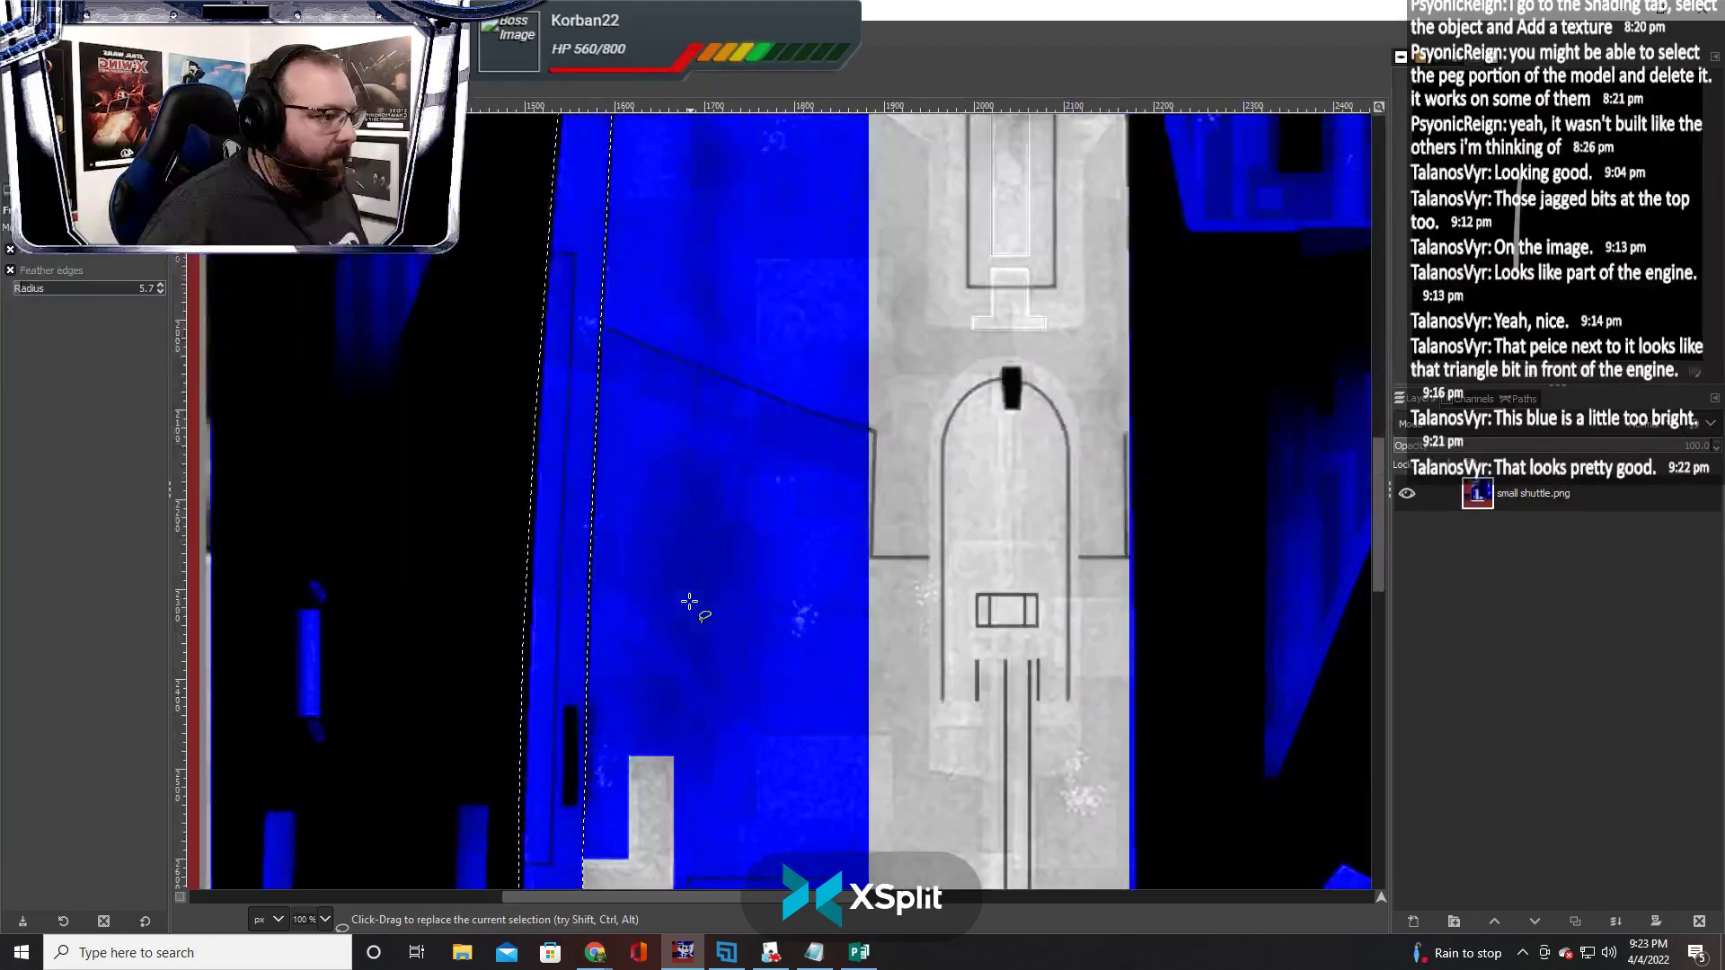
scroll(705, 603, down, 1)
scroll(959, 658, right, 2)
scroll(925, 660, down, 3)
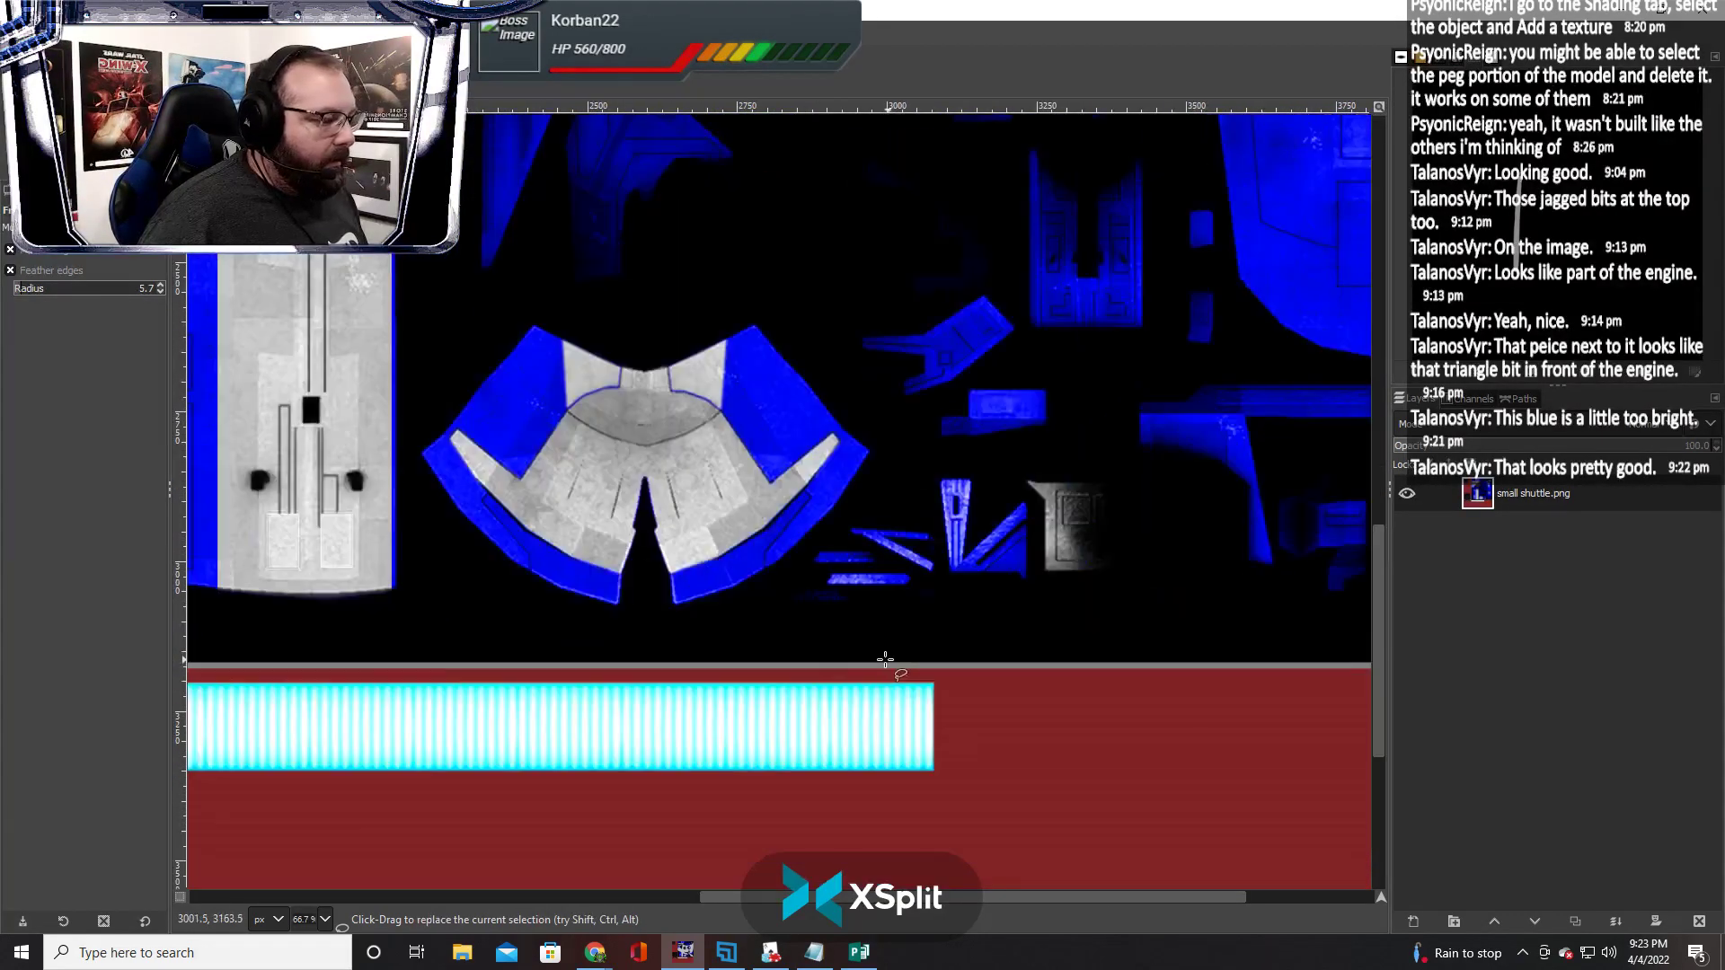
scroll(664, 665, up, 2)
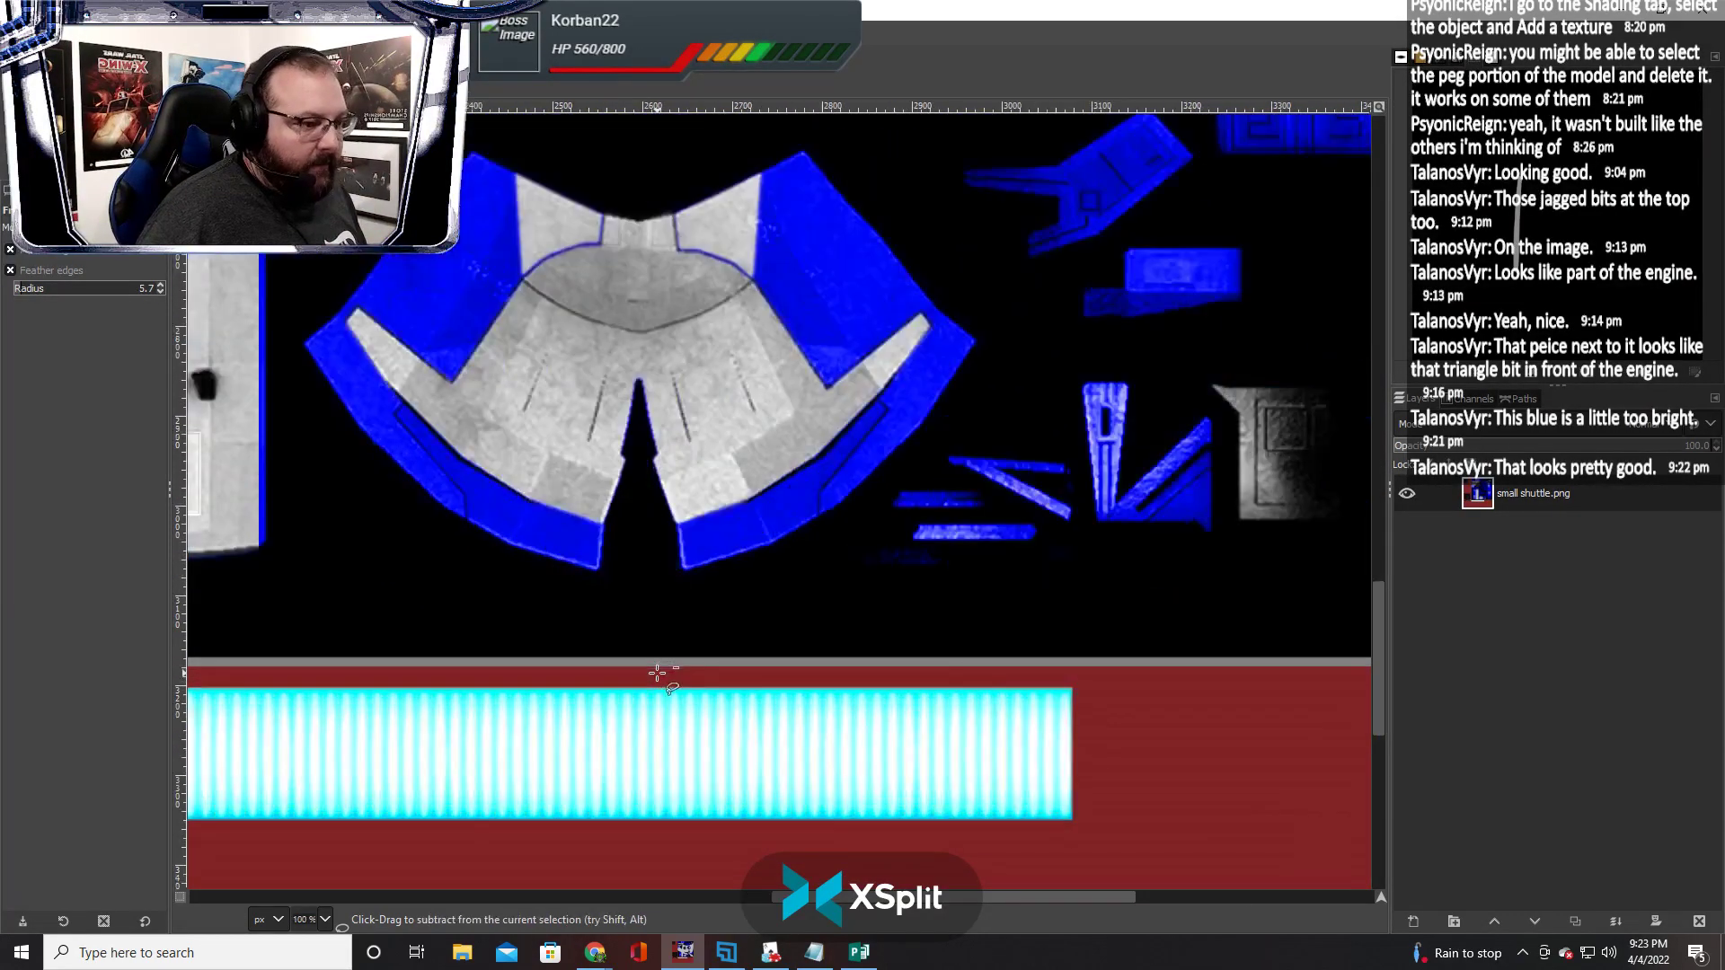
scroll(634, 628, down, 1)
scroll(659, 604, up, 1)
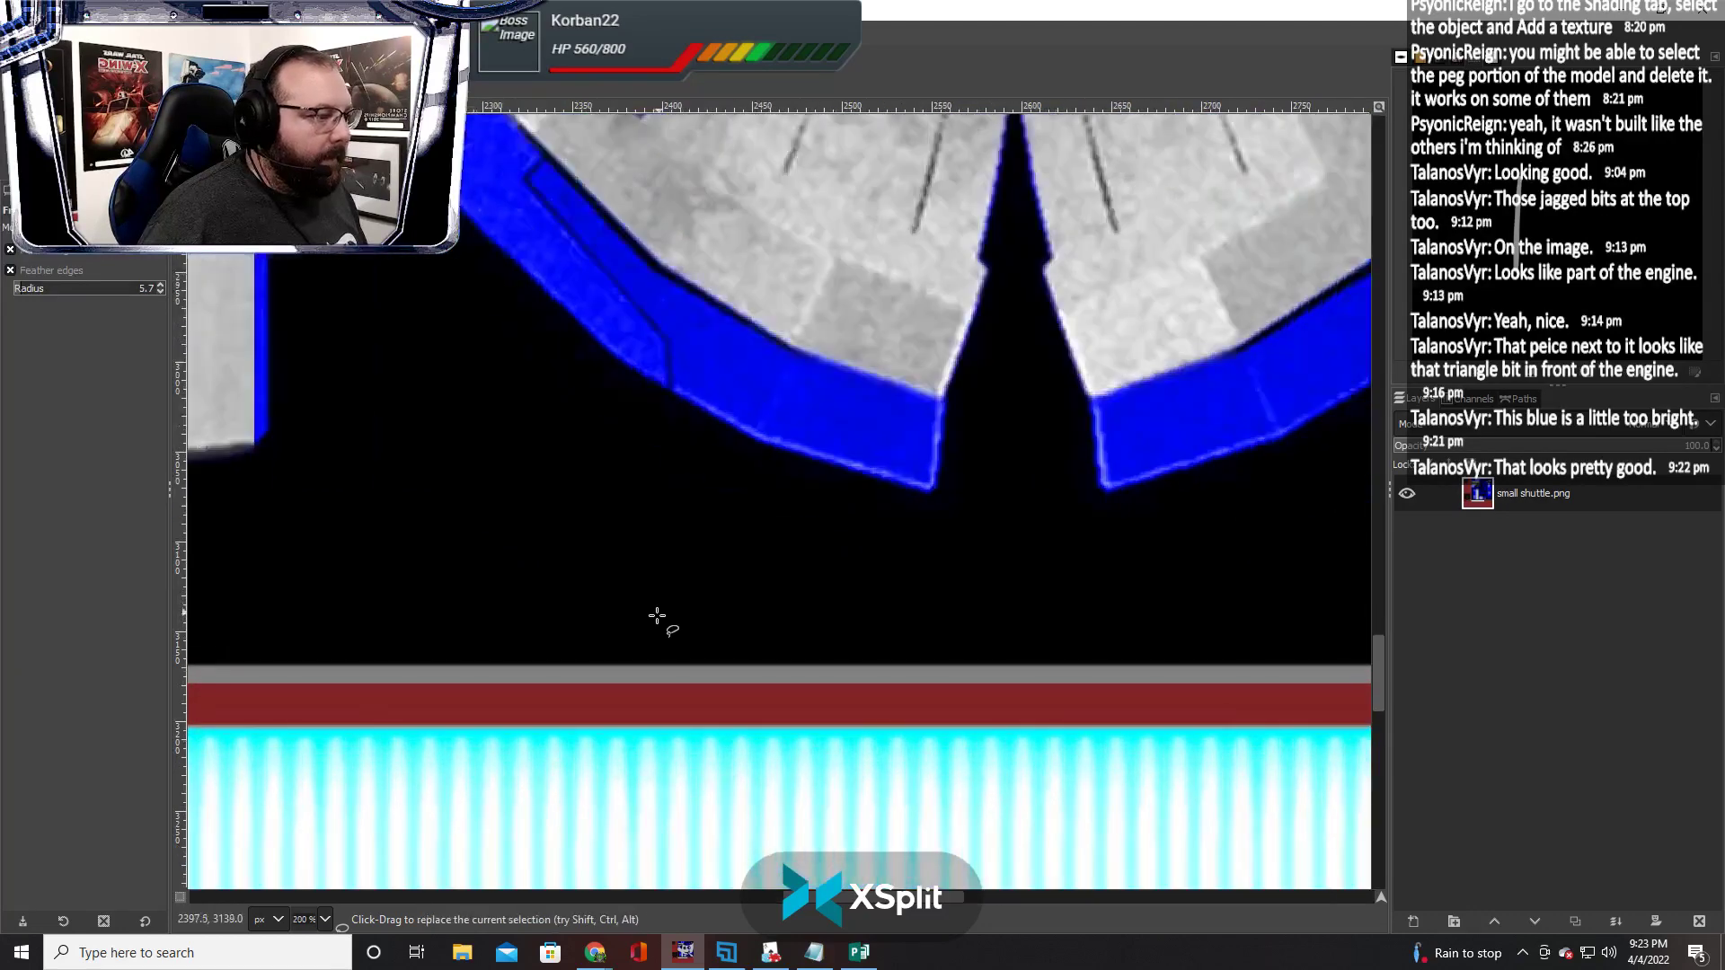
scroll(659, 616, up, 5)
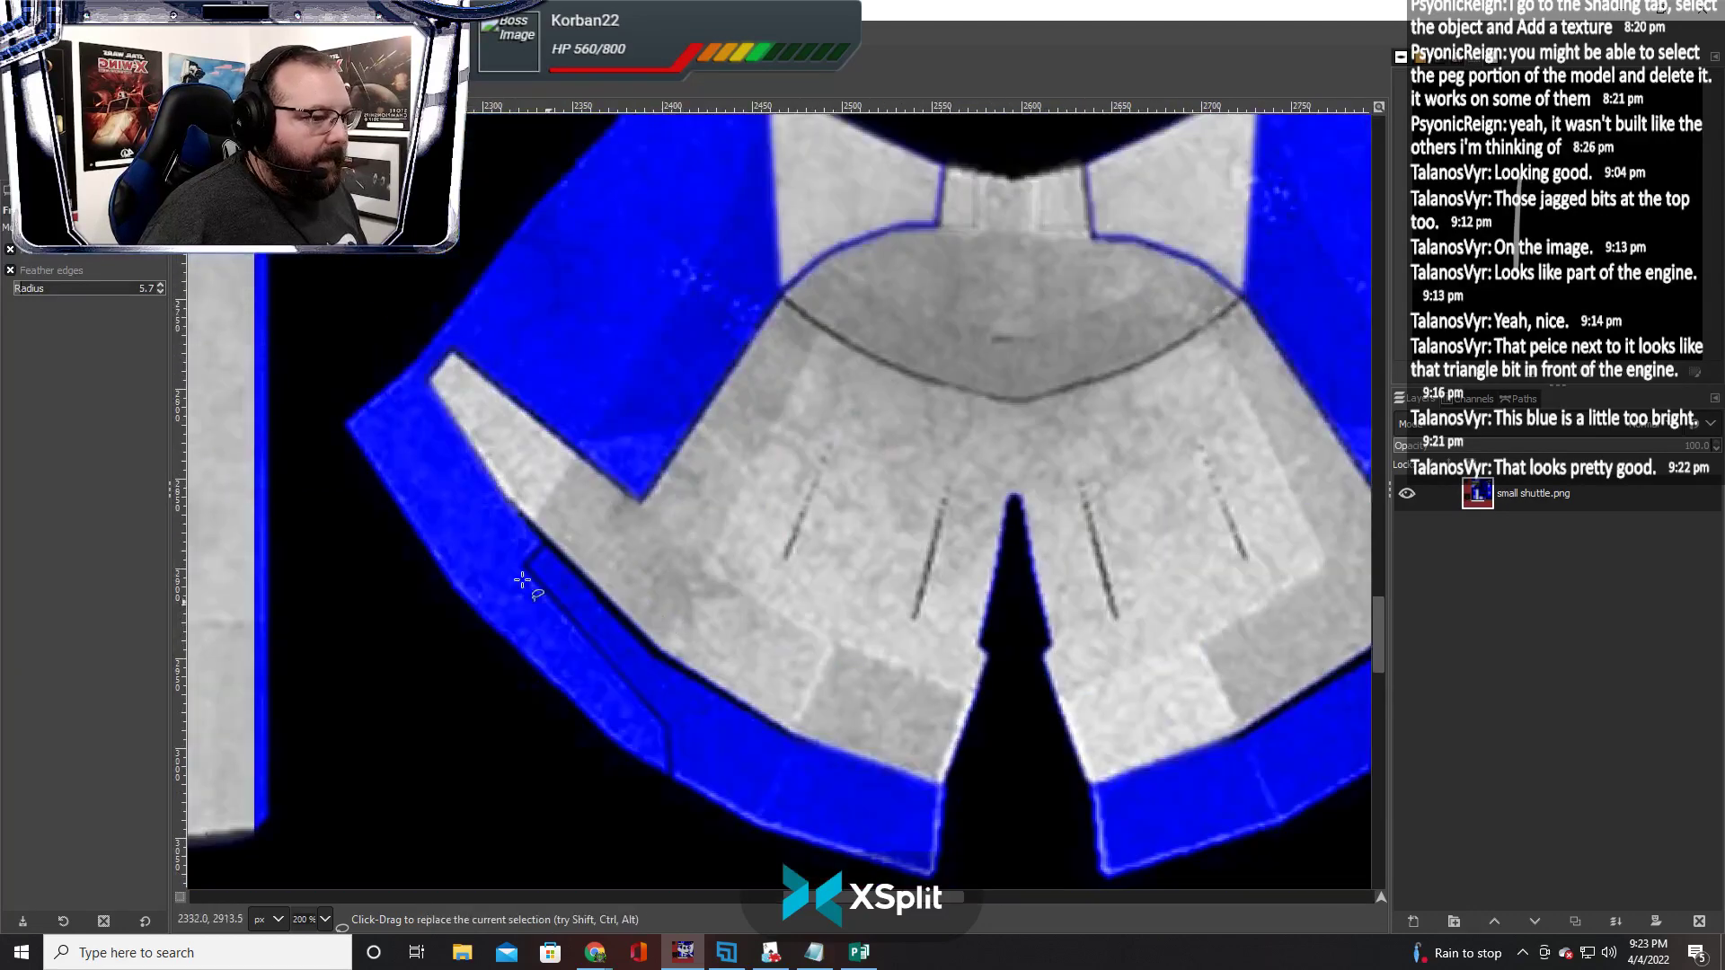
click(415, 353)
click(338, 421)
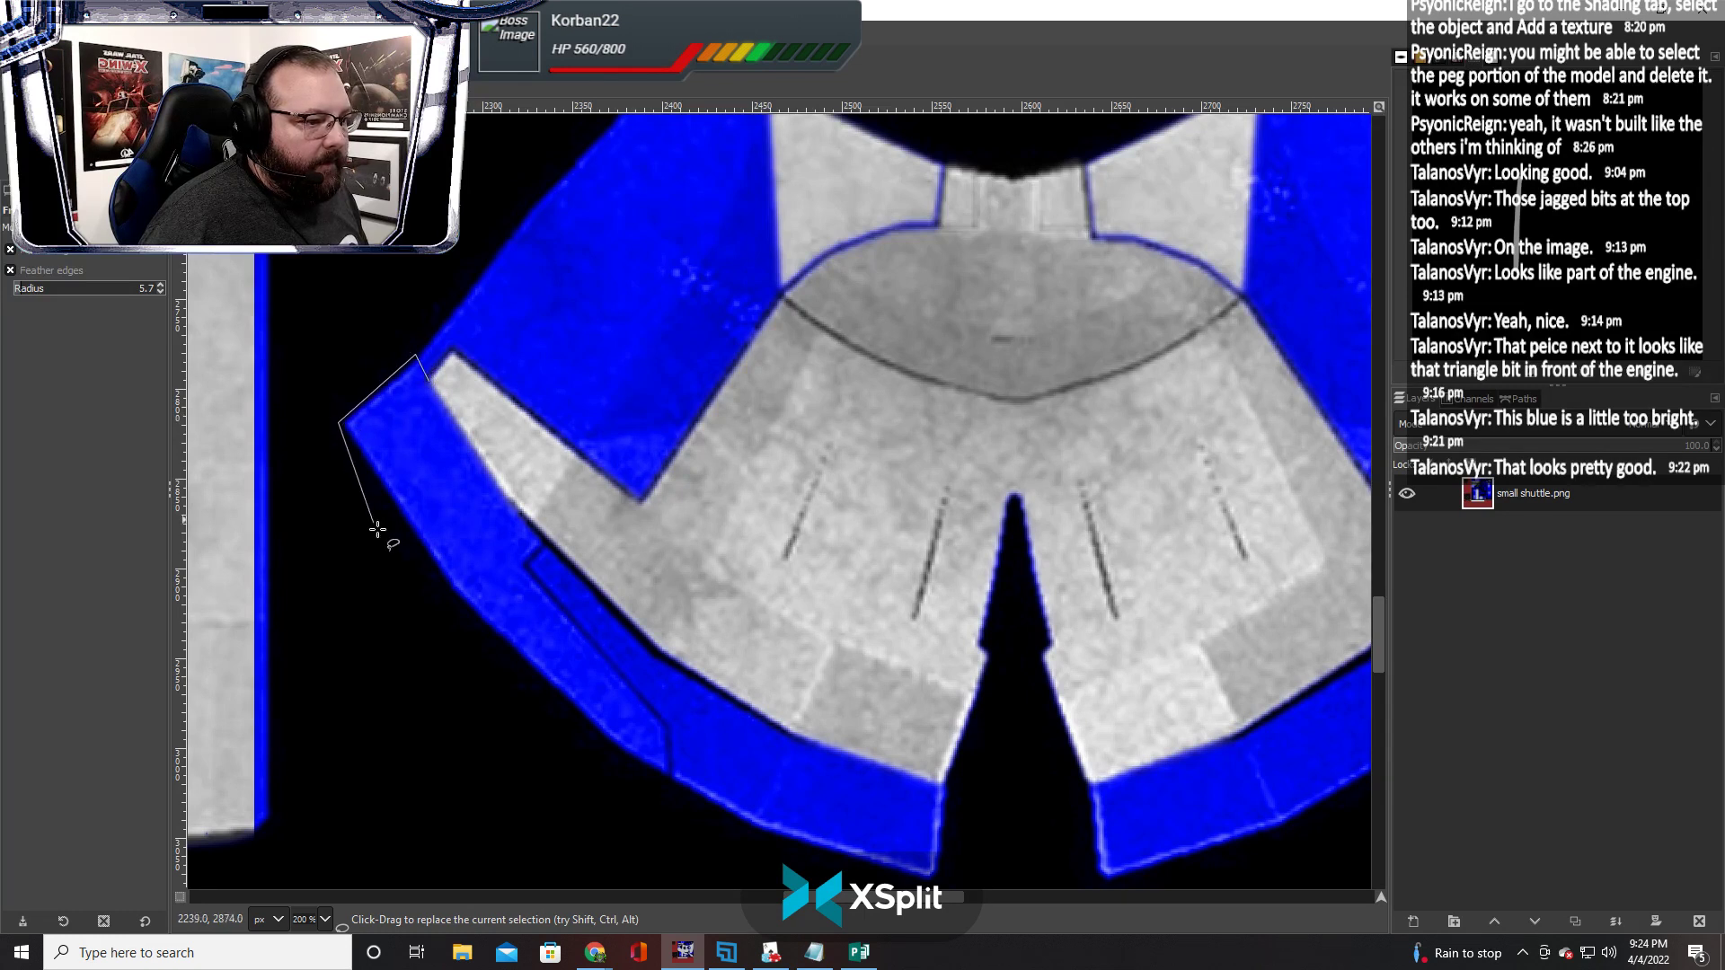
click(449, 593)
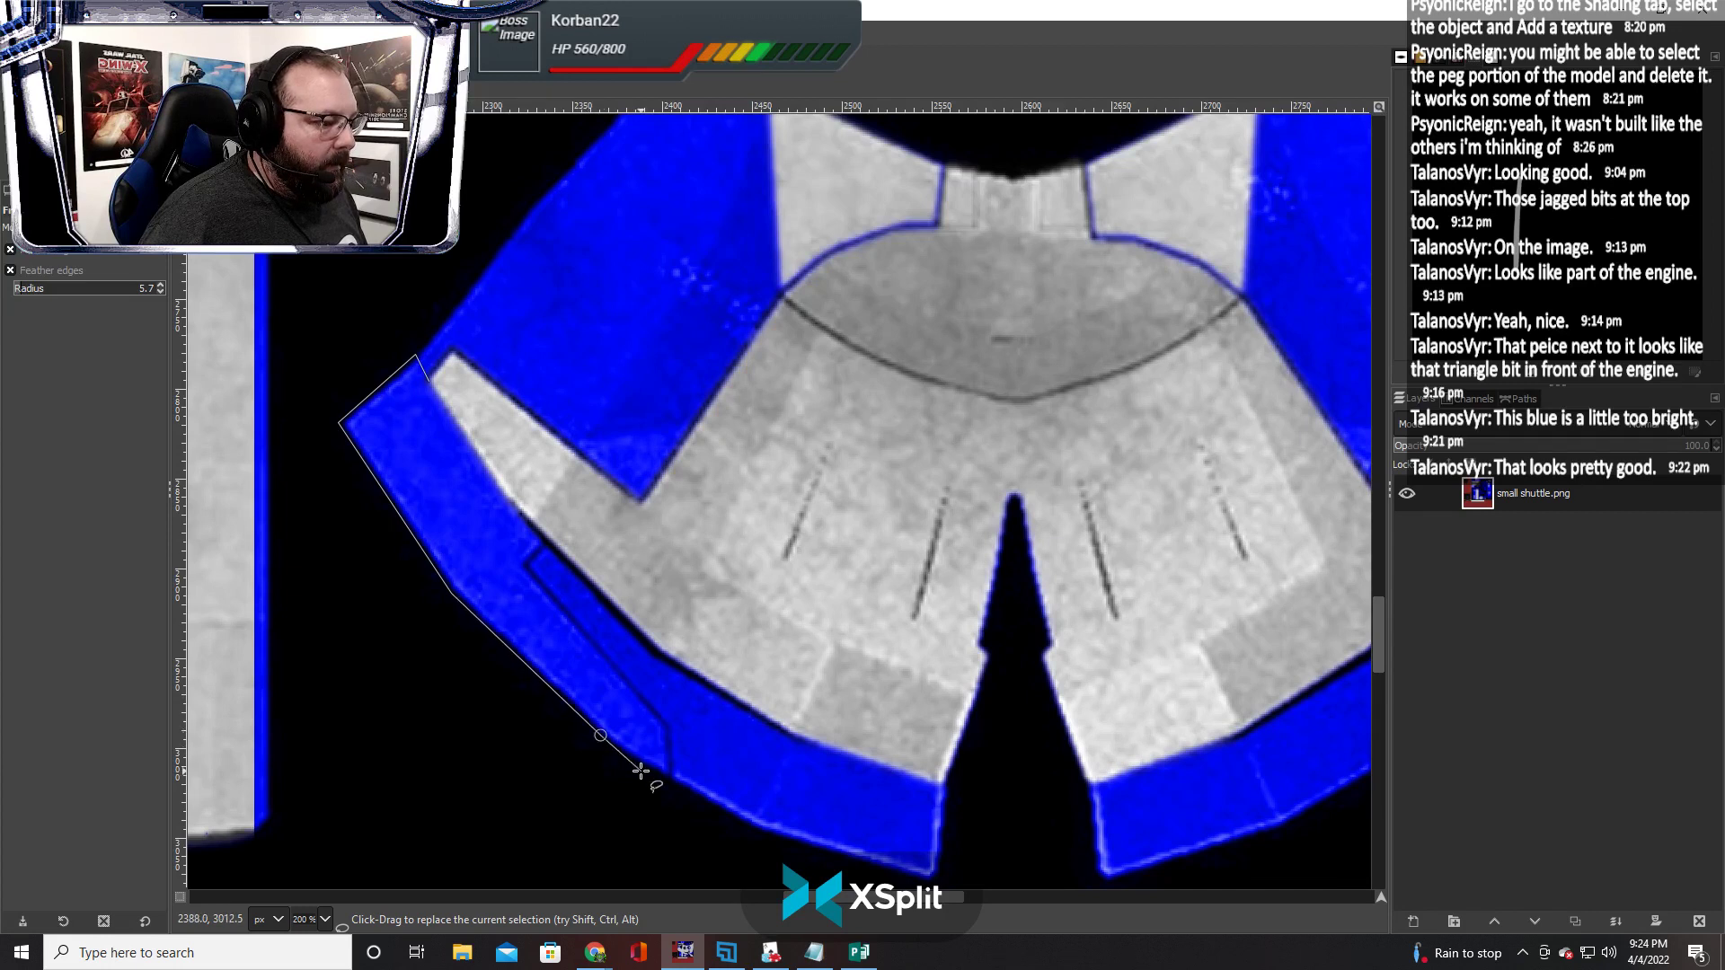
click(756, 834)
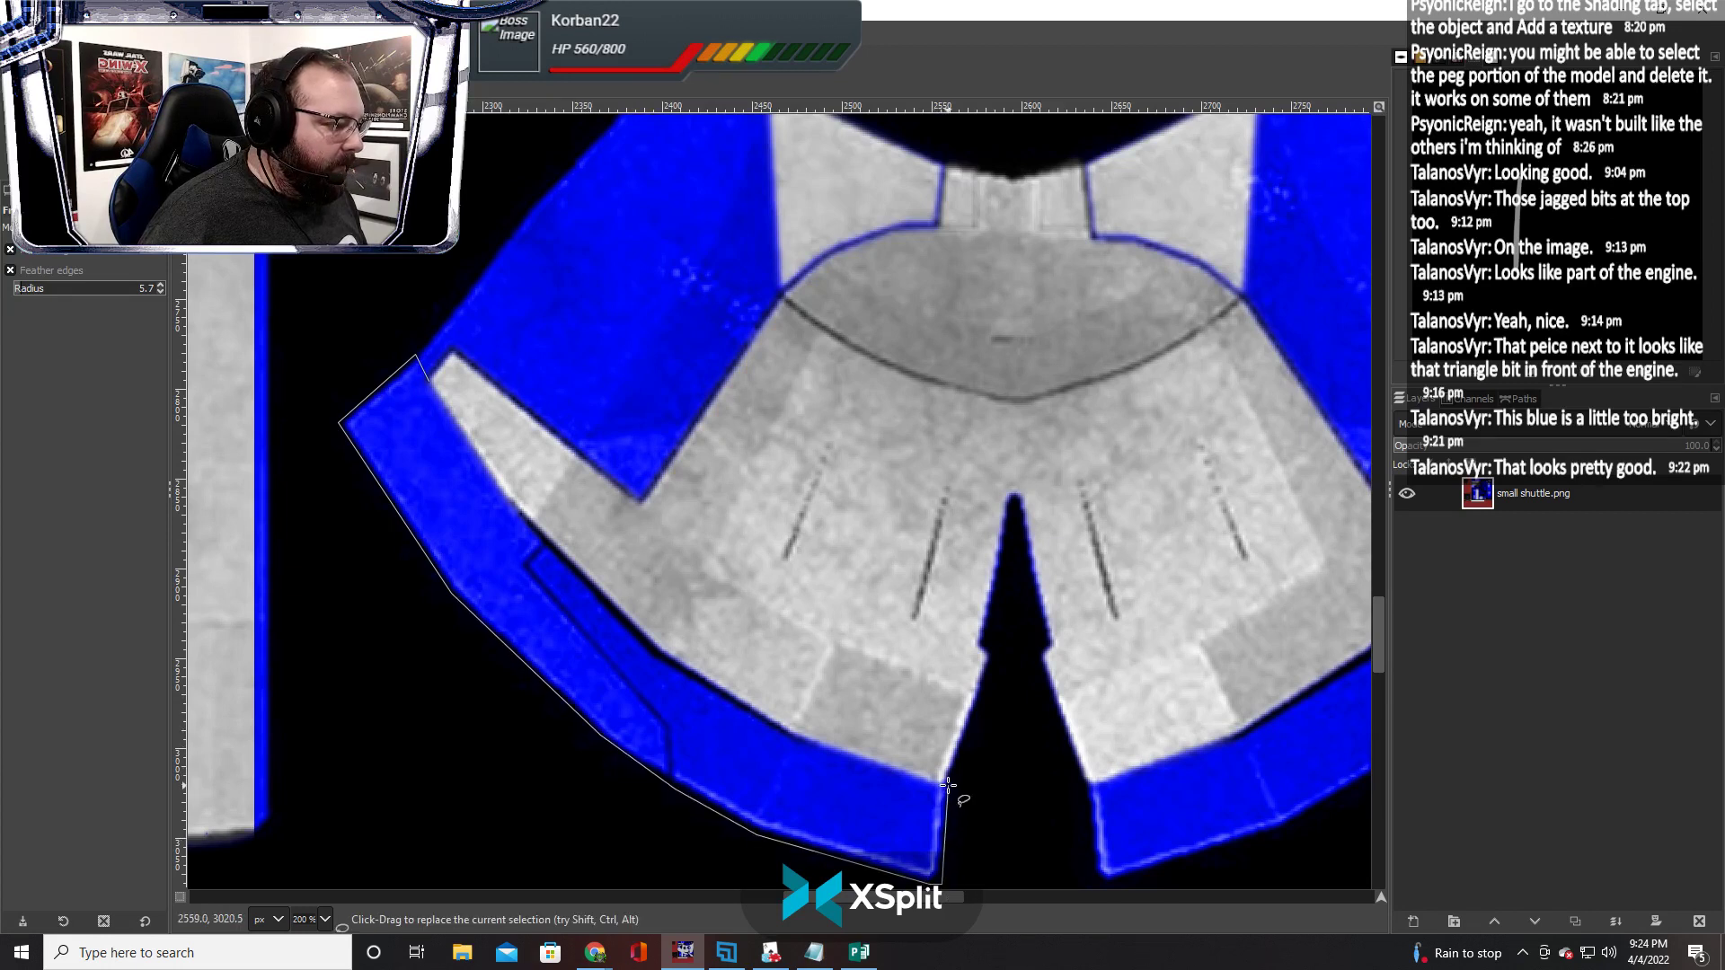
click(804, 738)
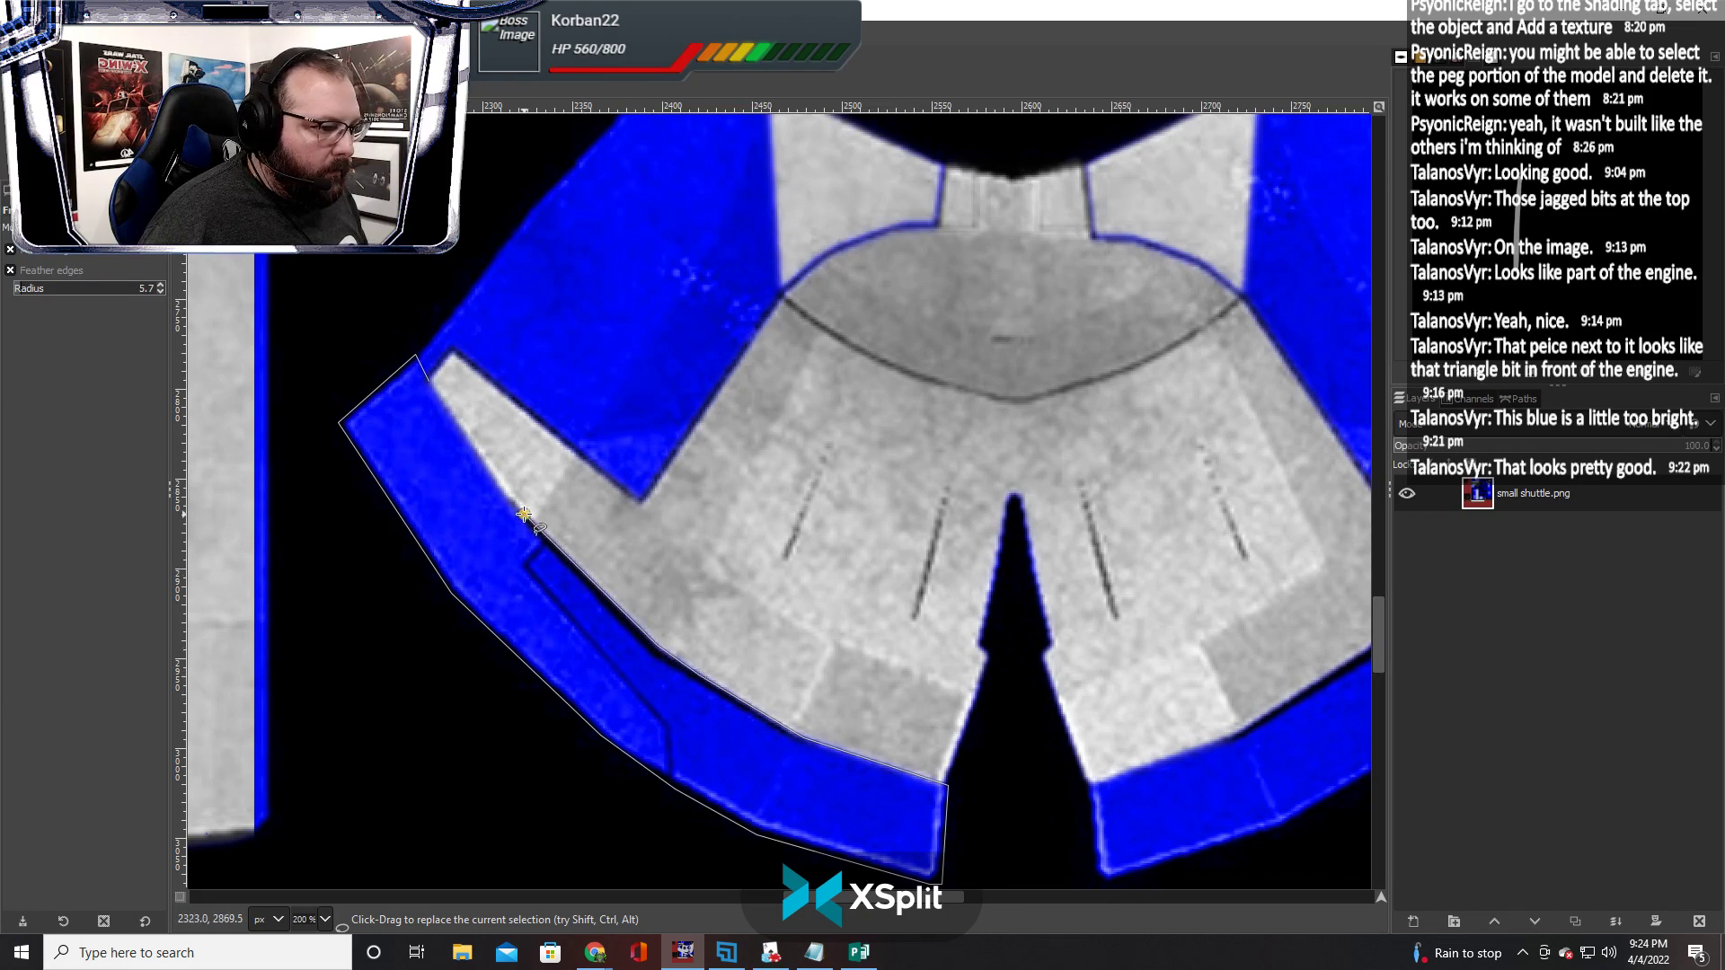
click(427, 382)
key(Return)
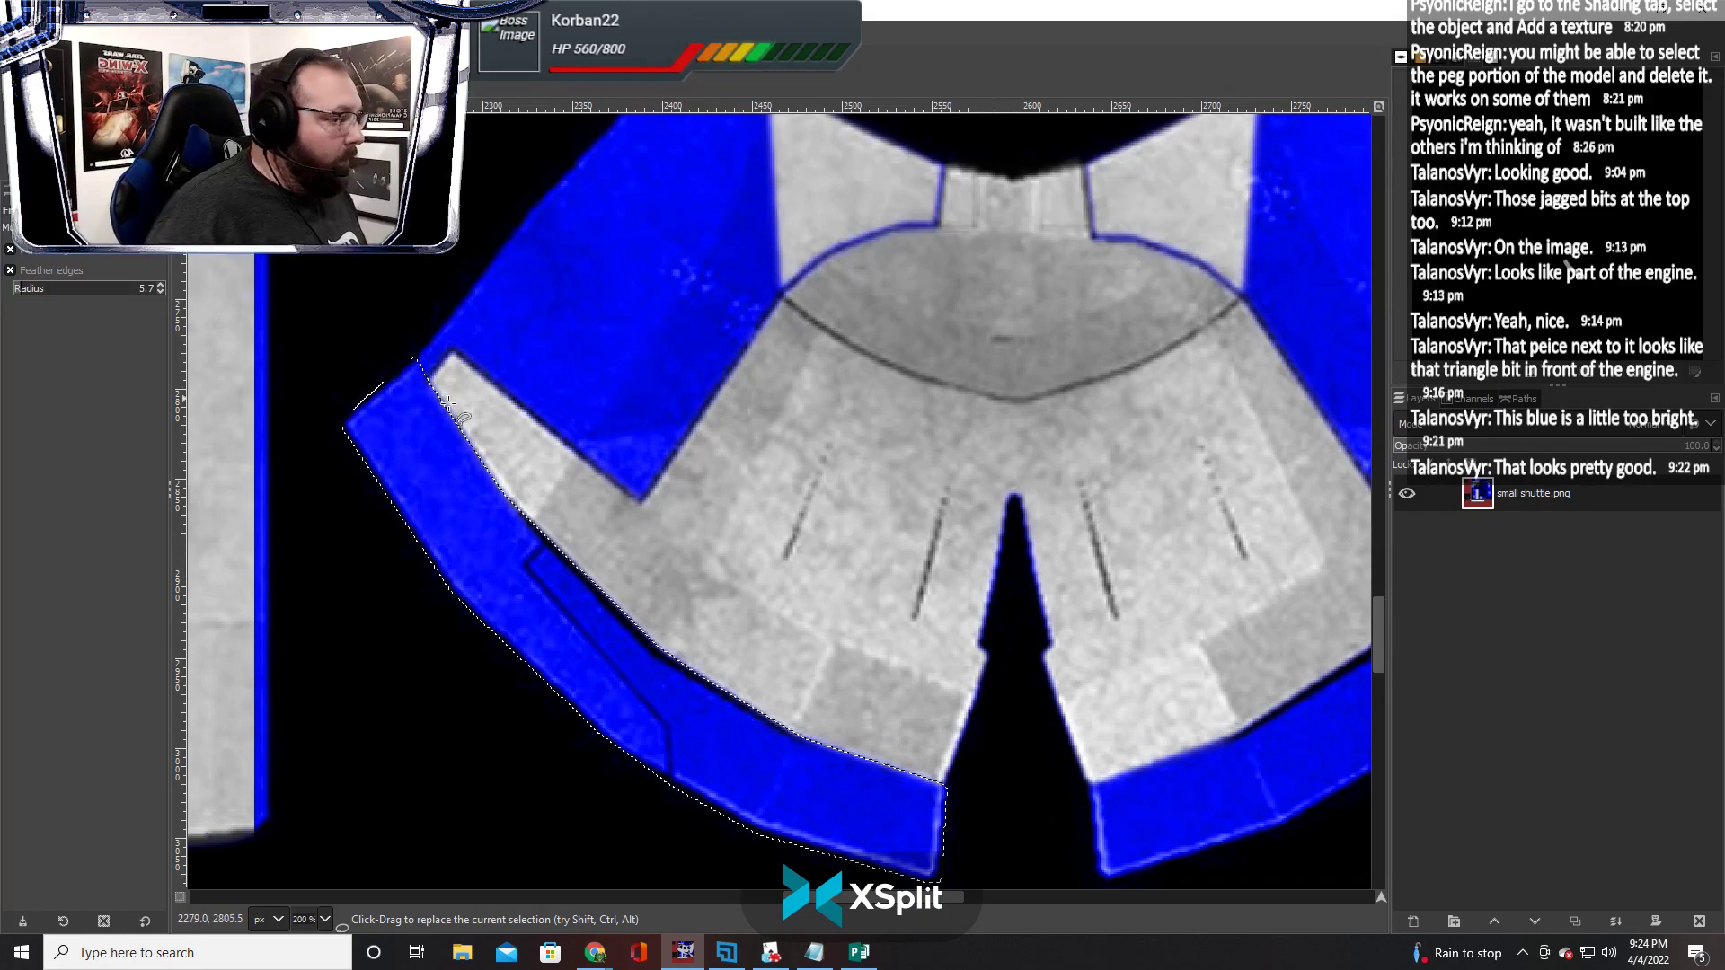
key(ctrl+shift+a)
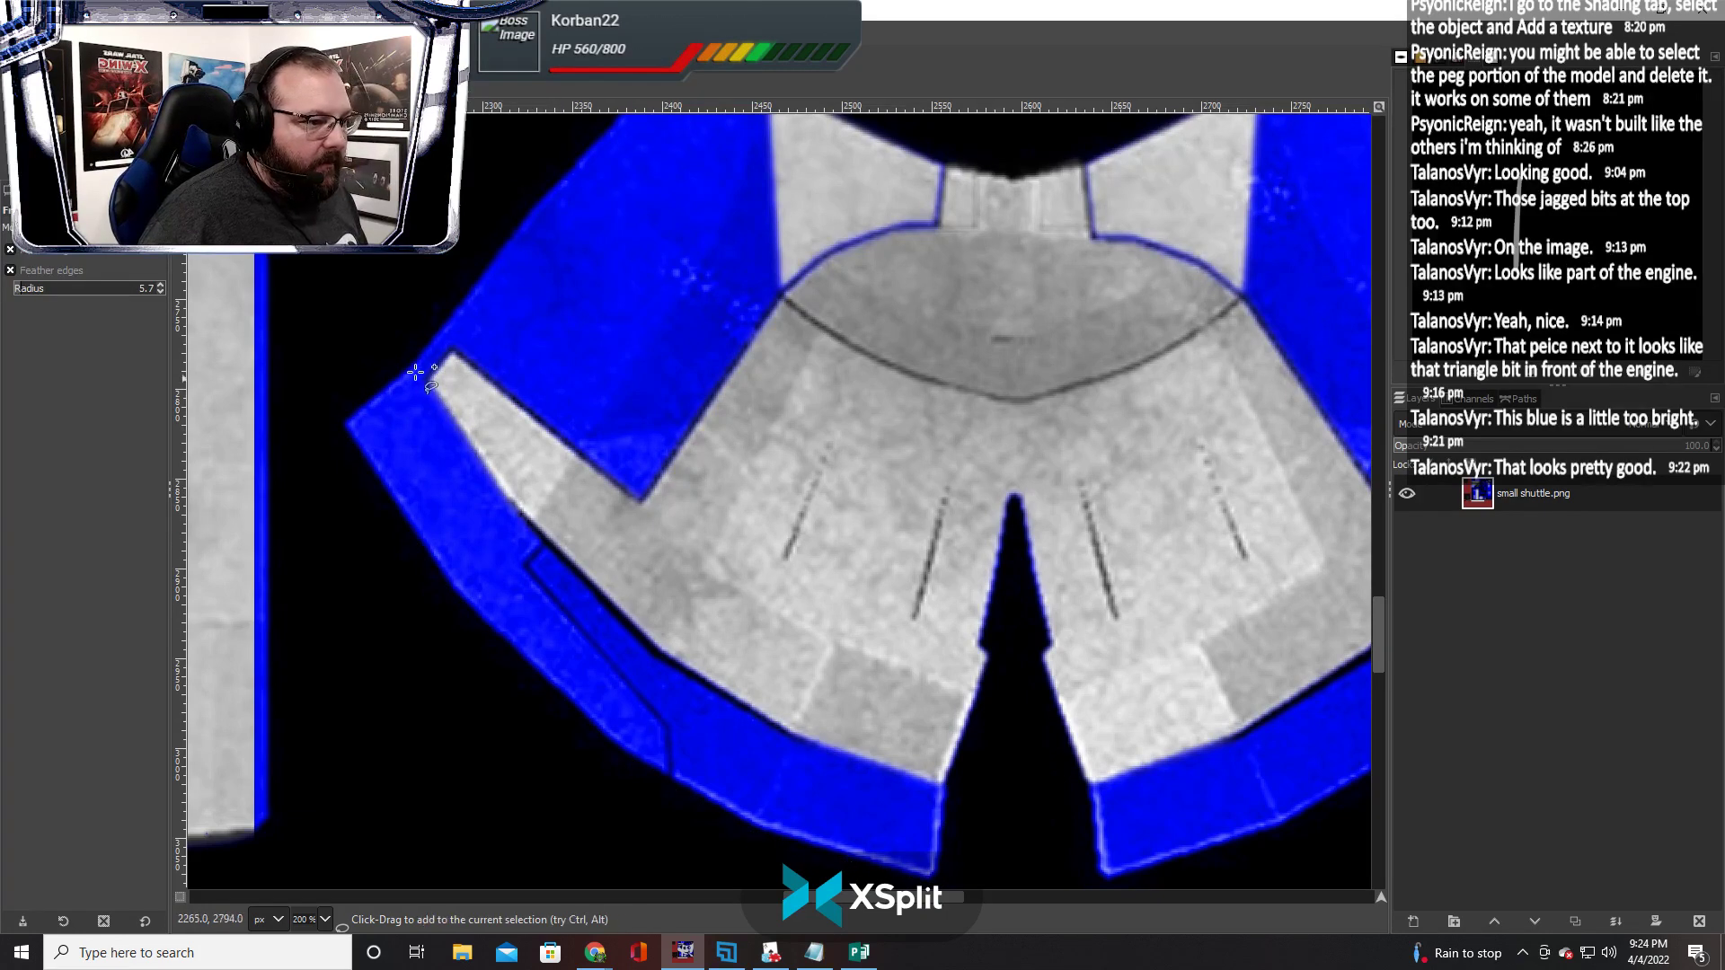
Outline the blue strip along the fan-shaped hull piece's lower left edge and add it to the selection
click(944, 785)
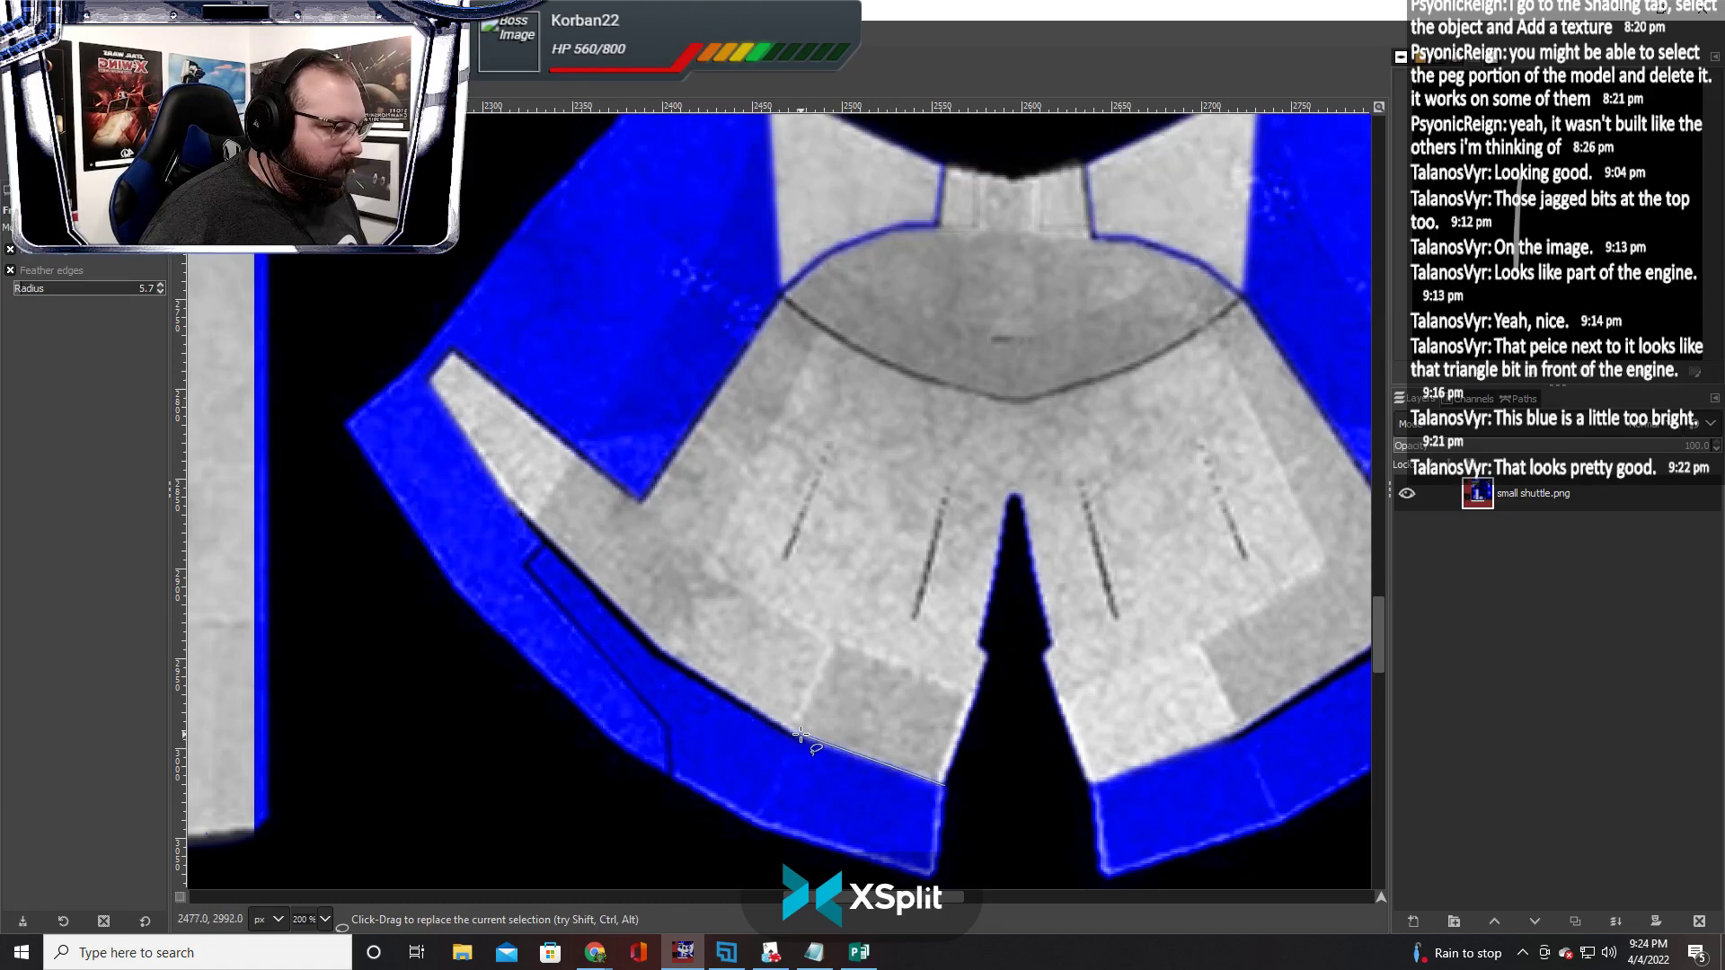
click(668, 655)
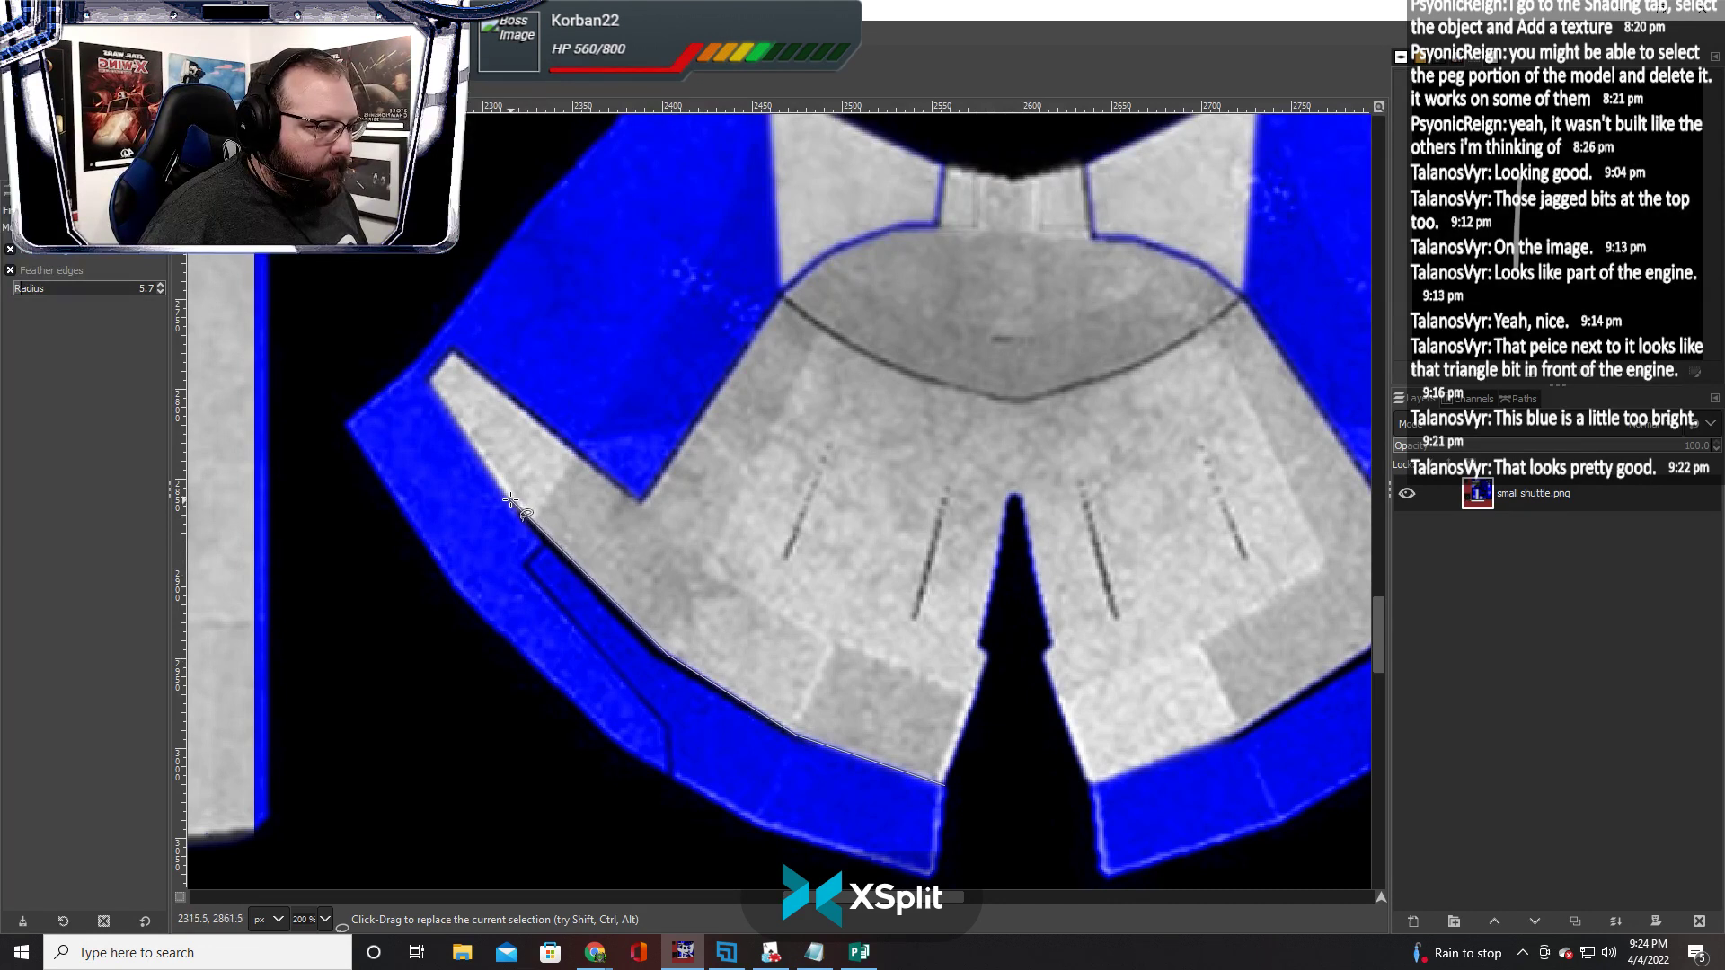
click(414, 361)
click(335, 424)
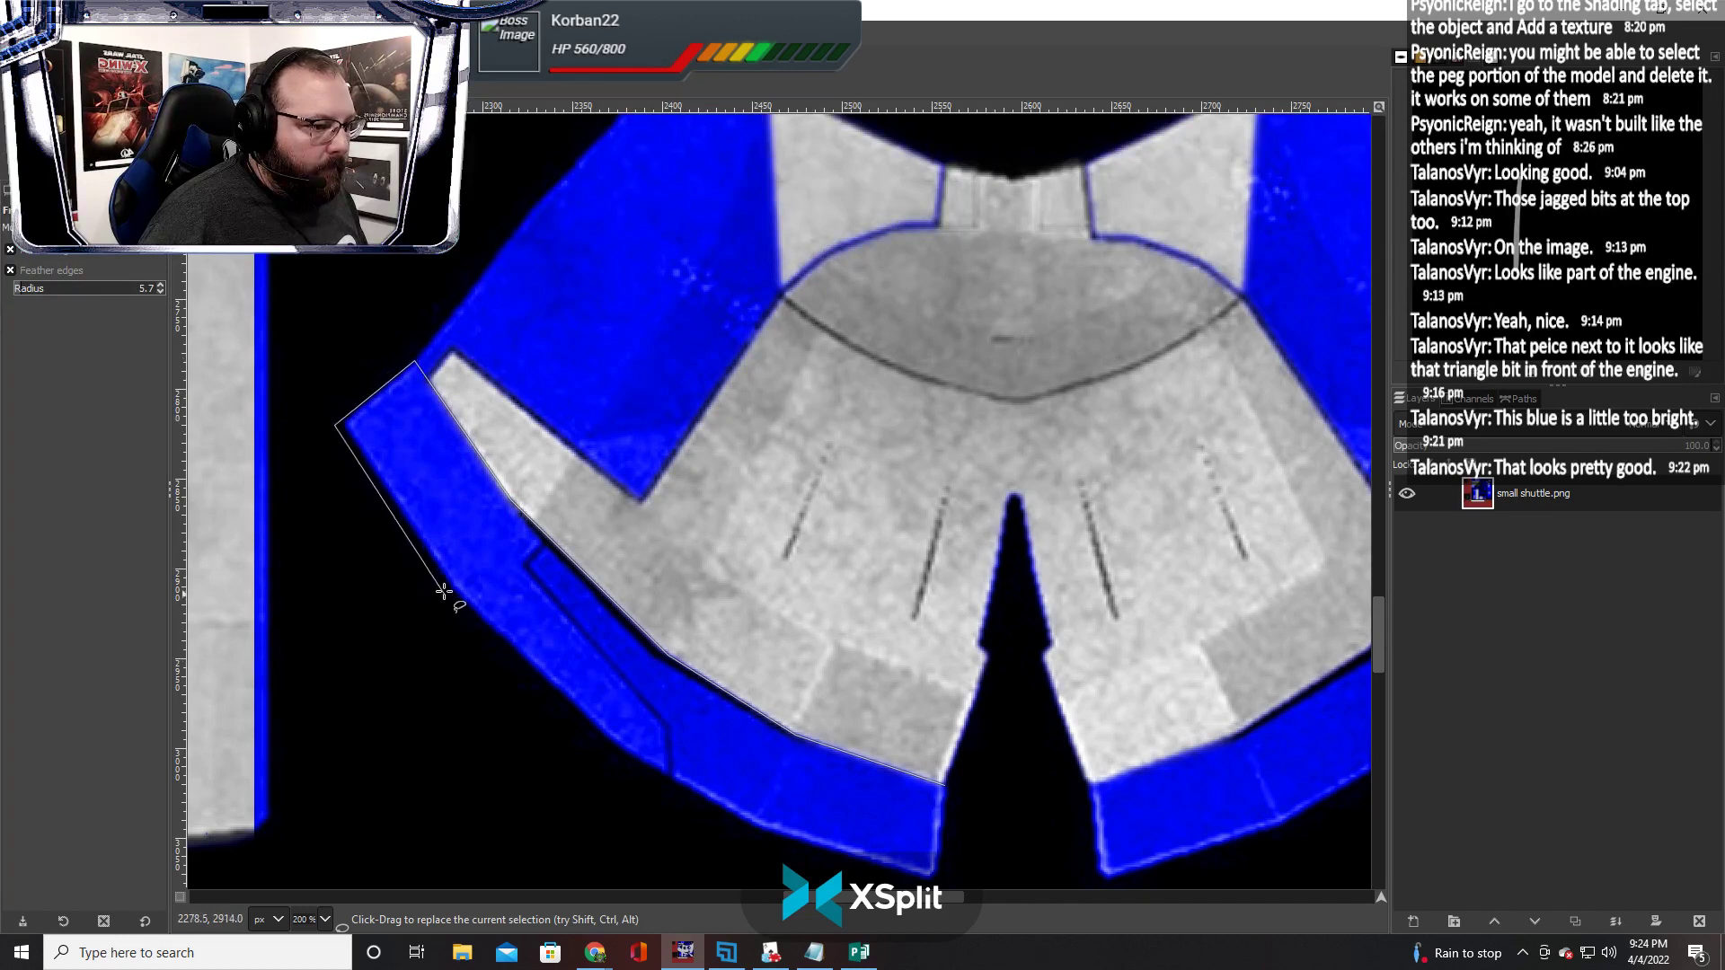
click(445, 590)
click(614, 749)
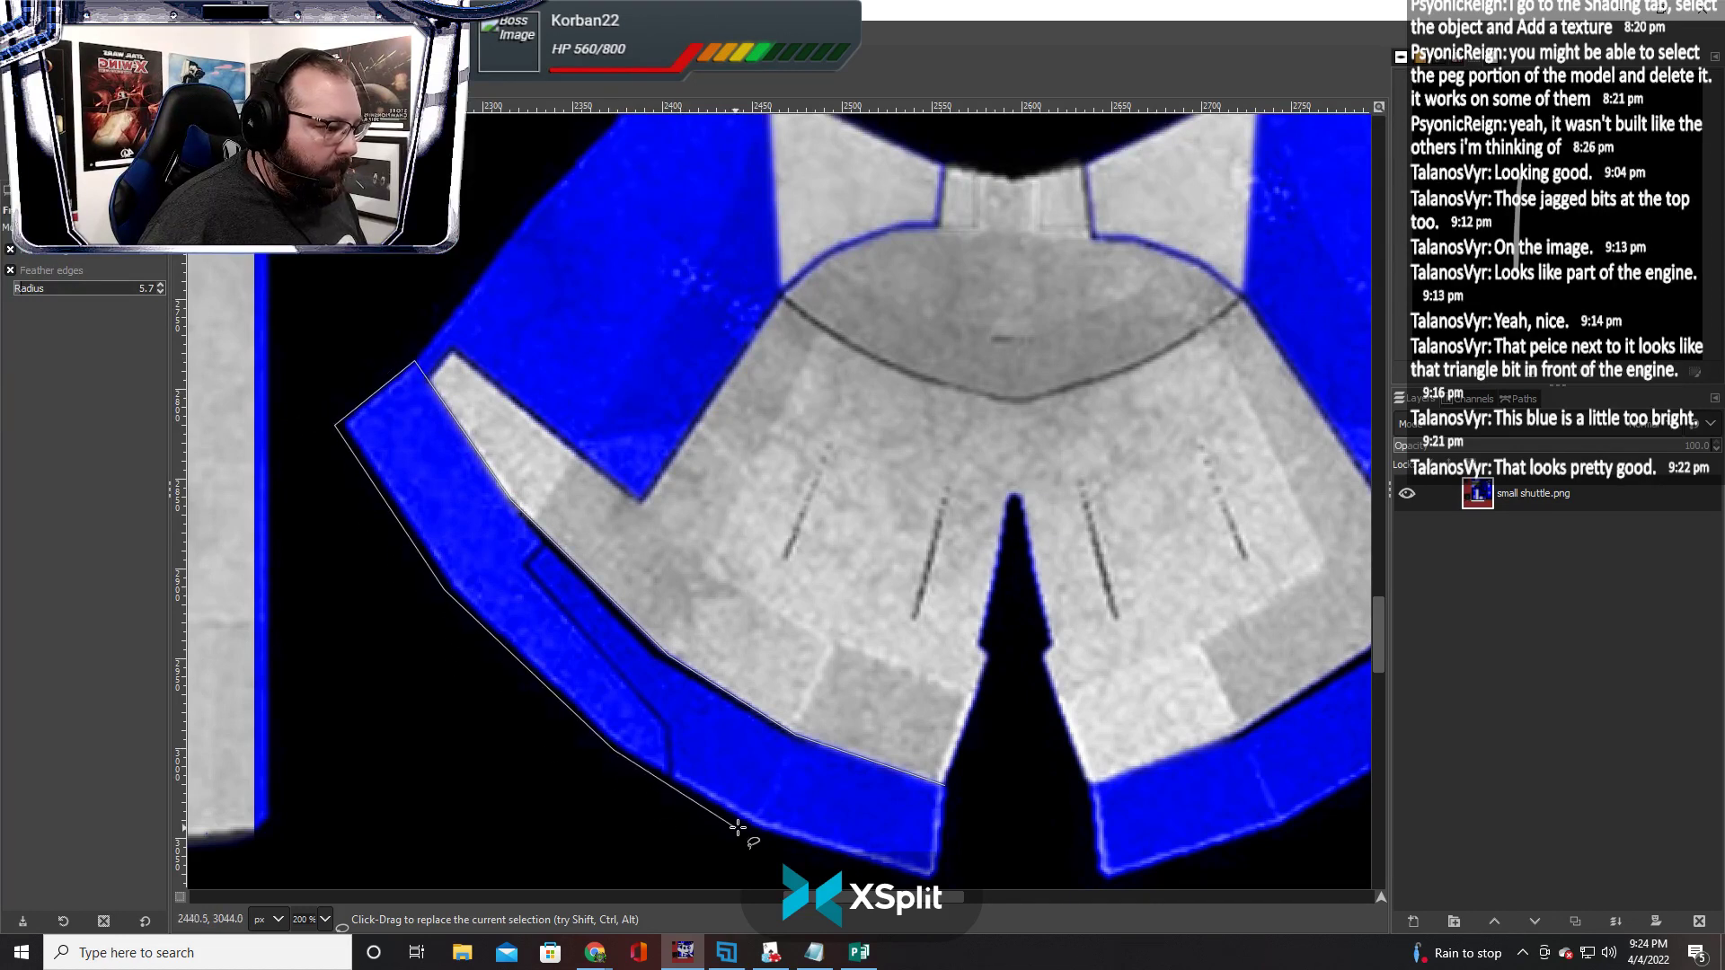
click(755, 834)
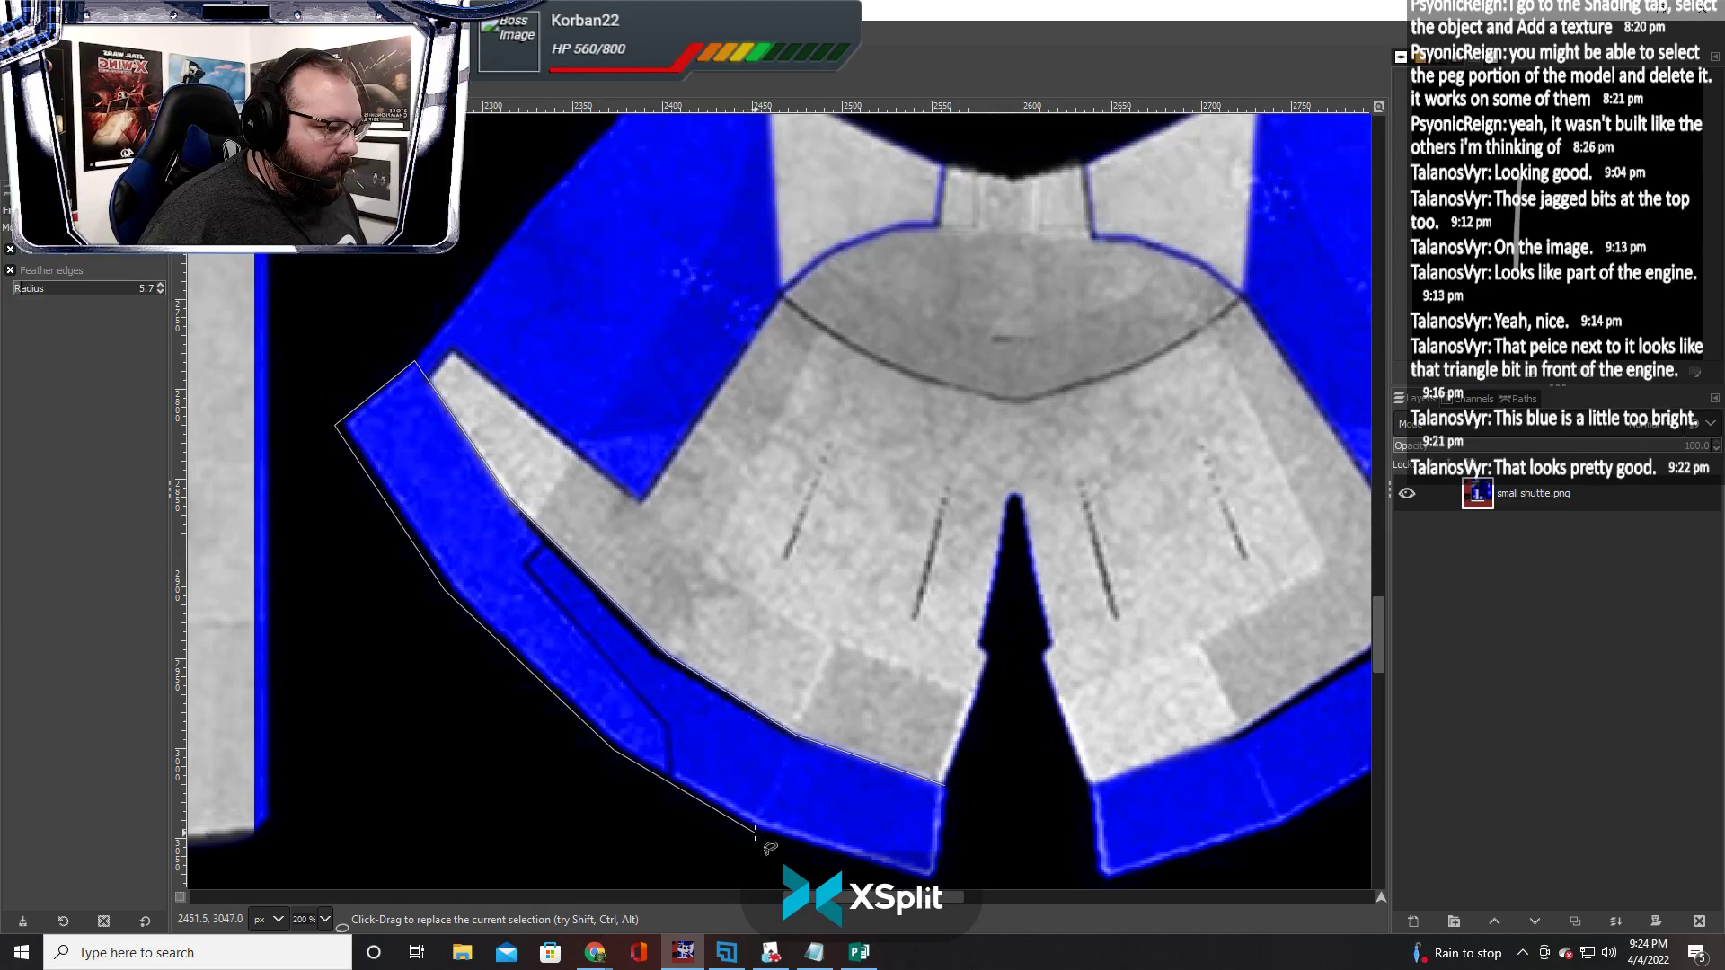
click(947, 880)
click(946, 785)
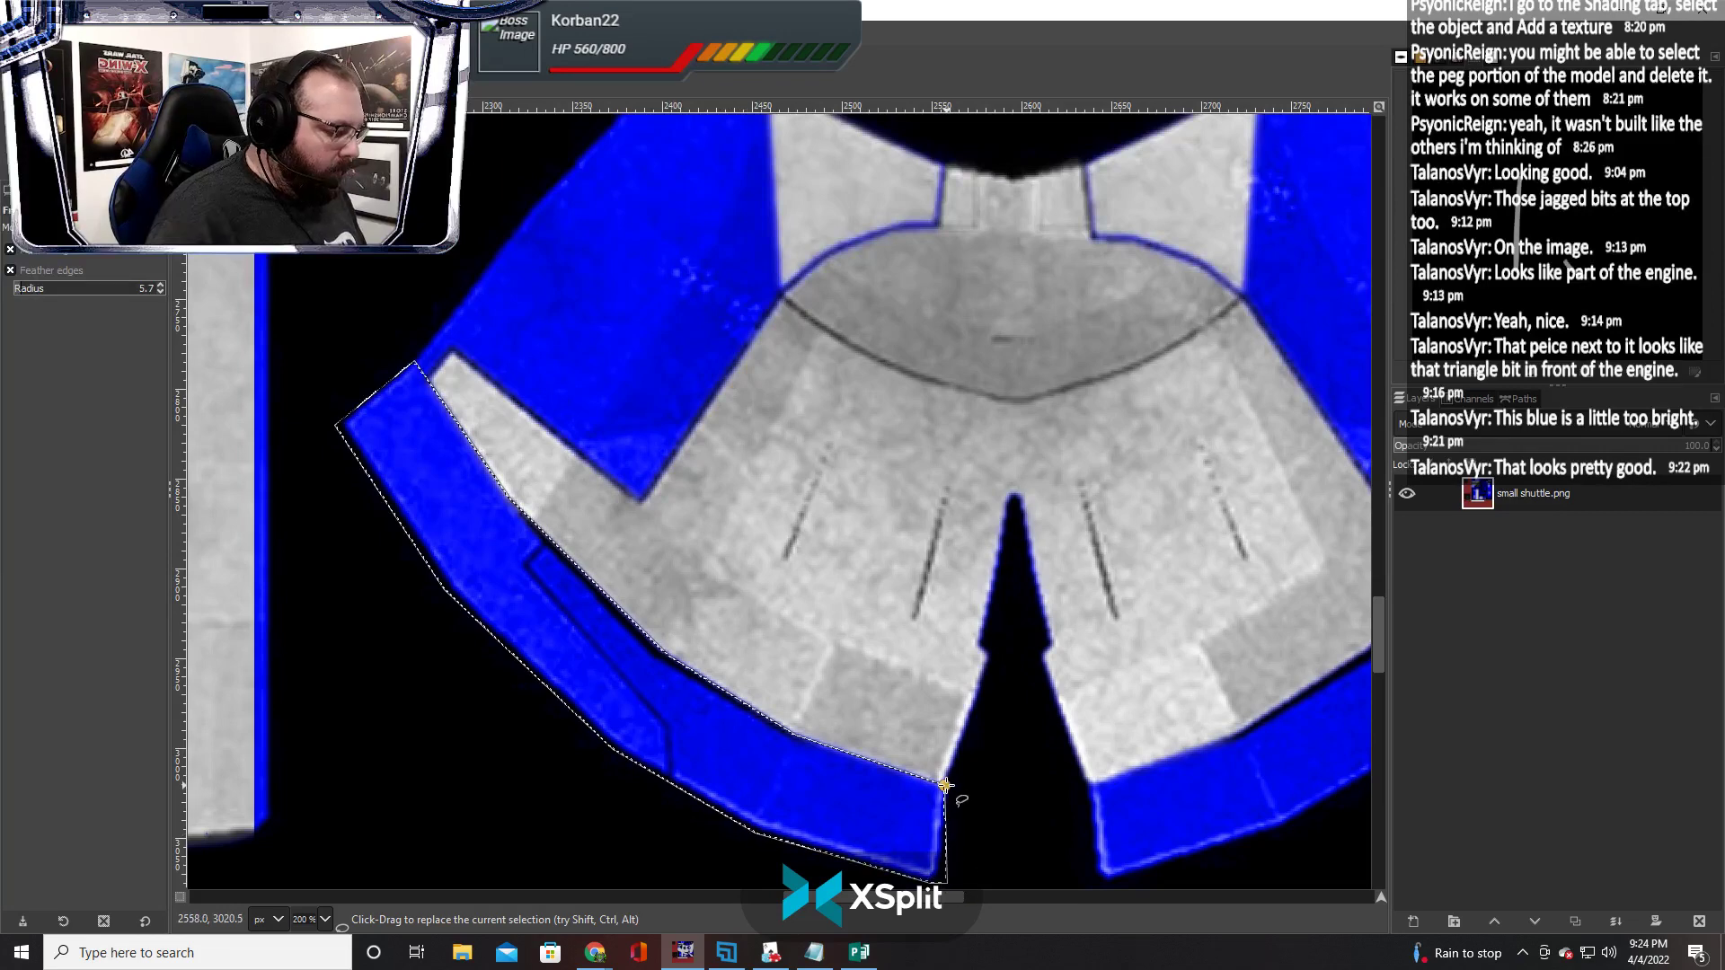
key(Return)
Start adding the matching blue strip on the fan piece's other side, tracing its inner edge along the grey hull to the light grey tip's base
scroll(912, 821, right, 5)
scroll(912, 821, right, 2)
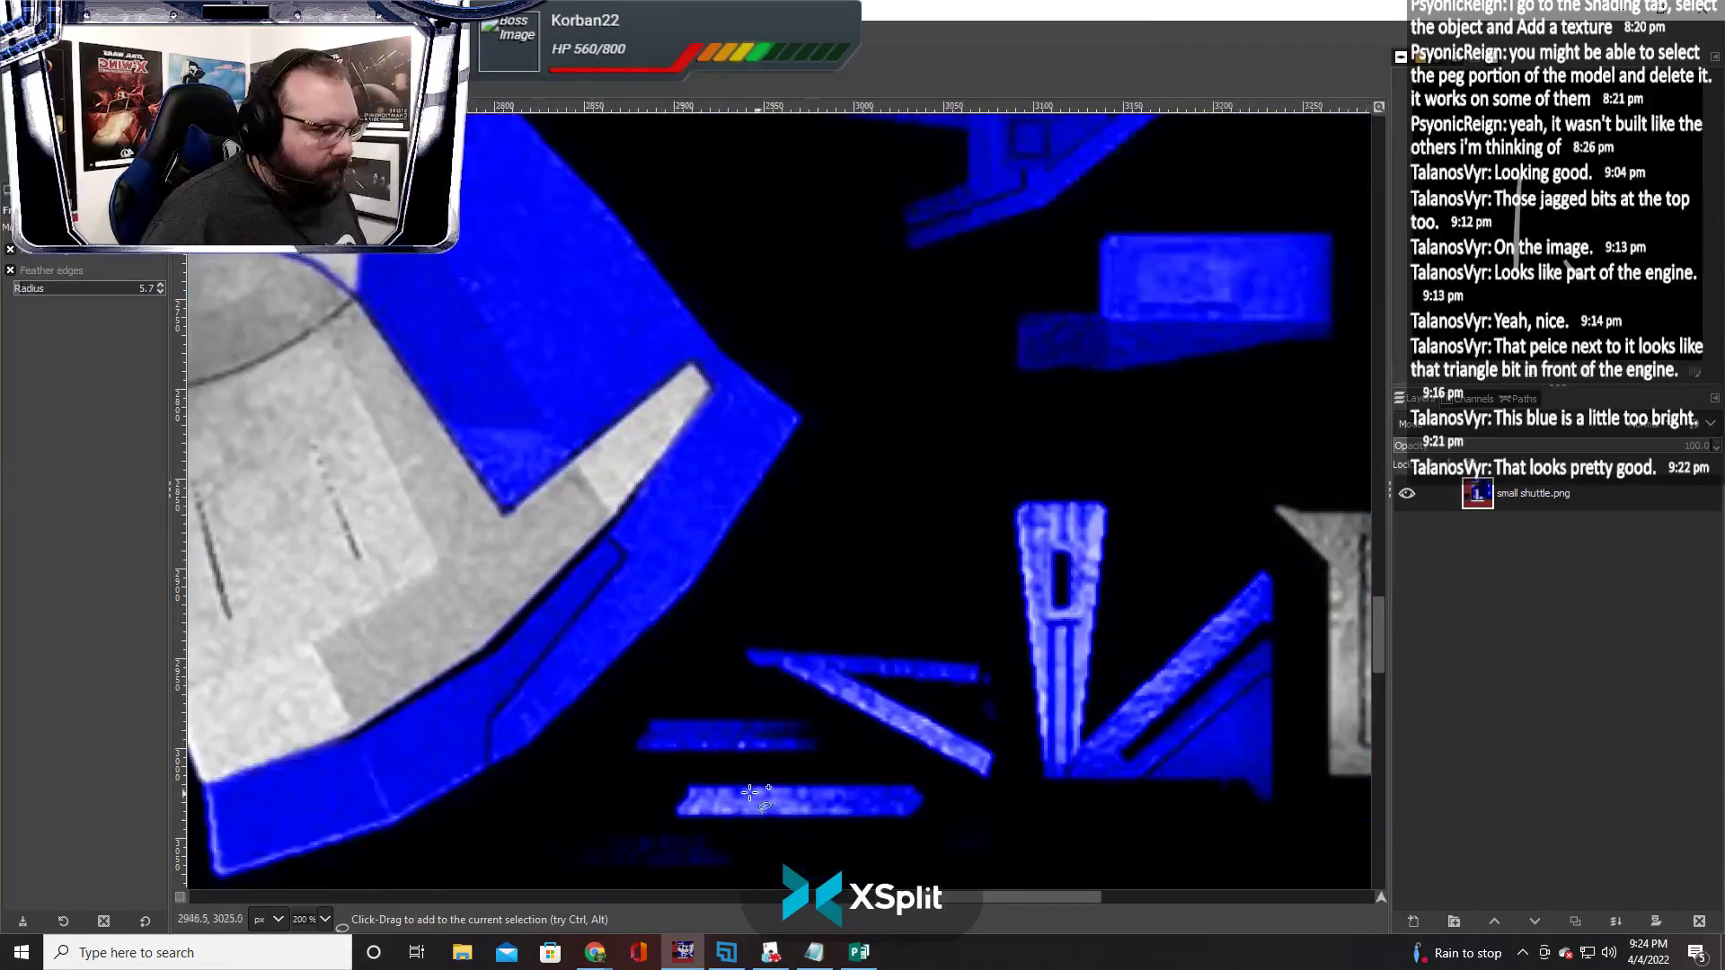
scroll(739, 798, left, 1)
scroll(734, 796, up, 2)
scroll(734, 796, down, 3)
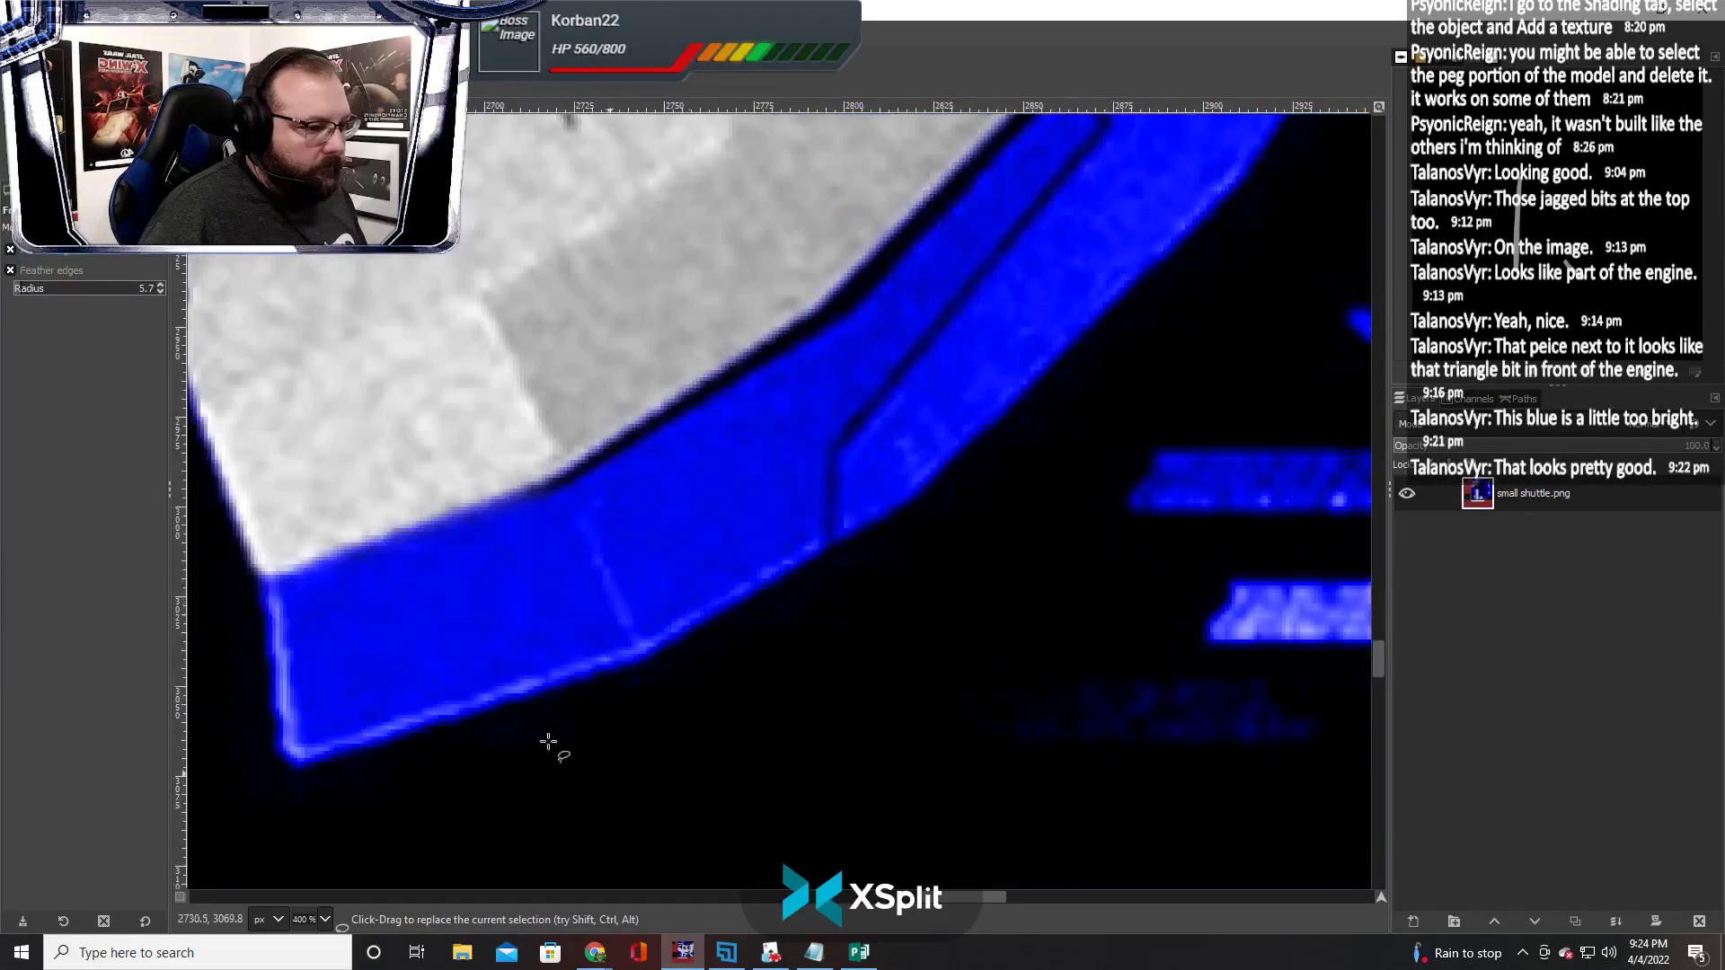
key(shift)
shift+click(248, 583)
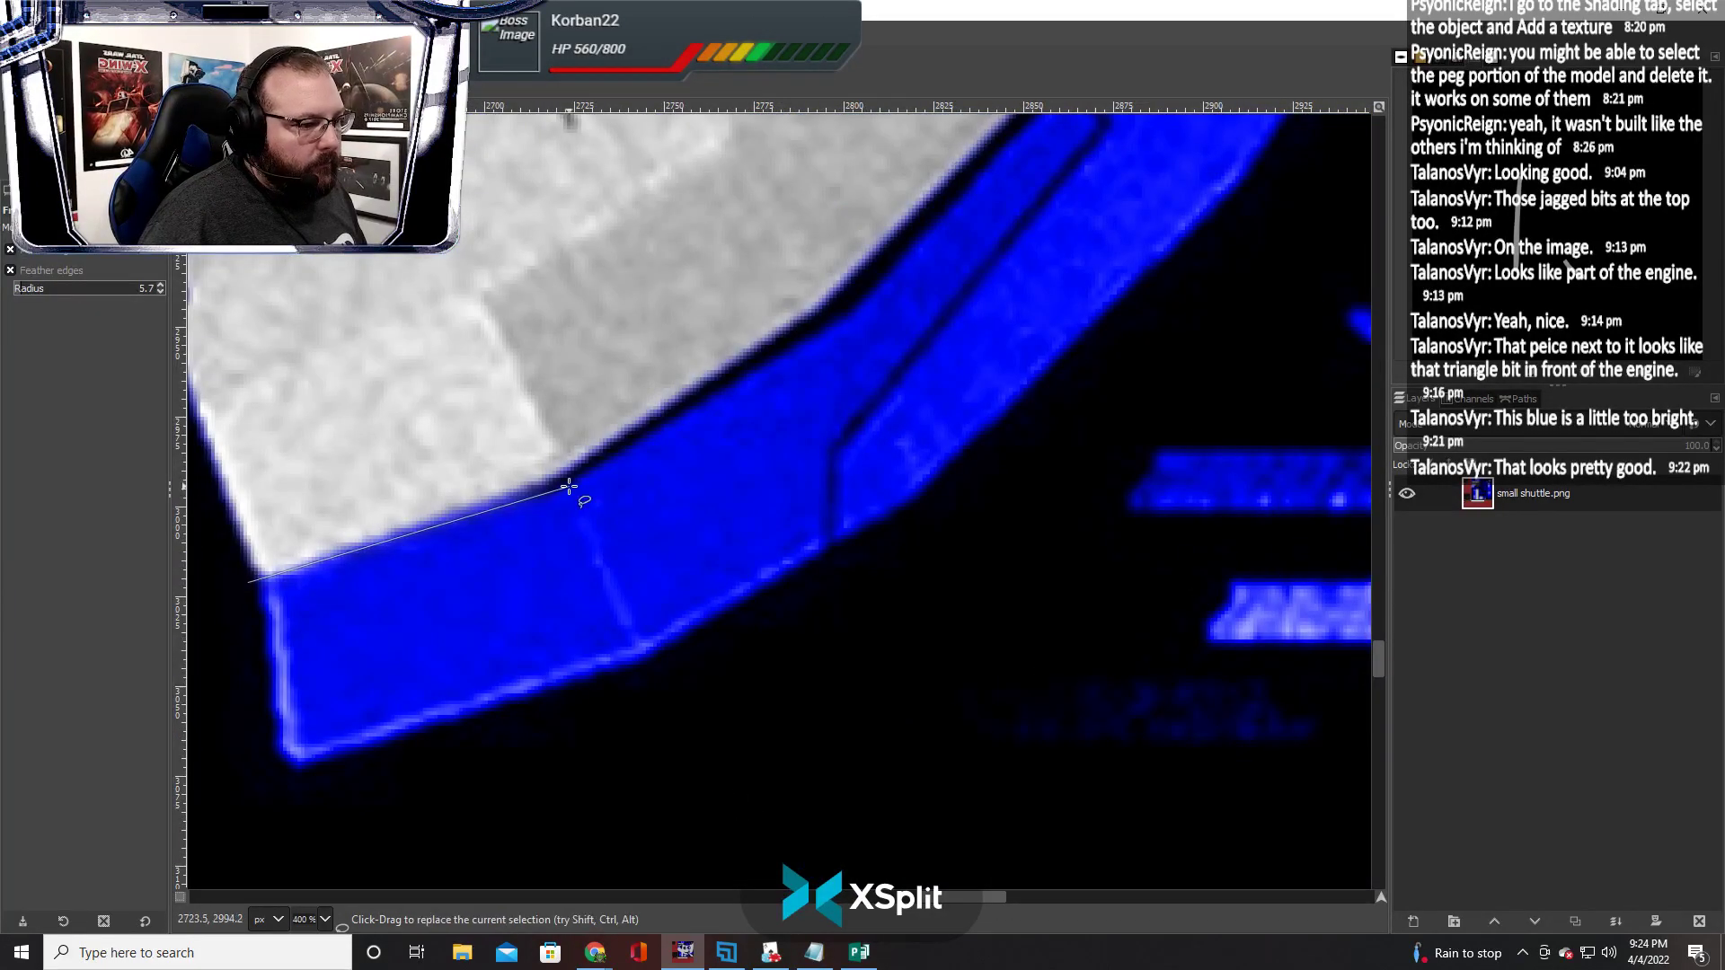
click(811, 308)
scroll(1009, 566, up, 3)
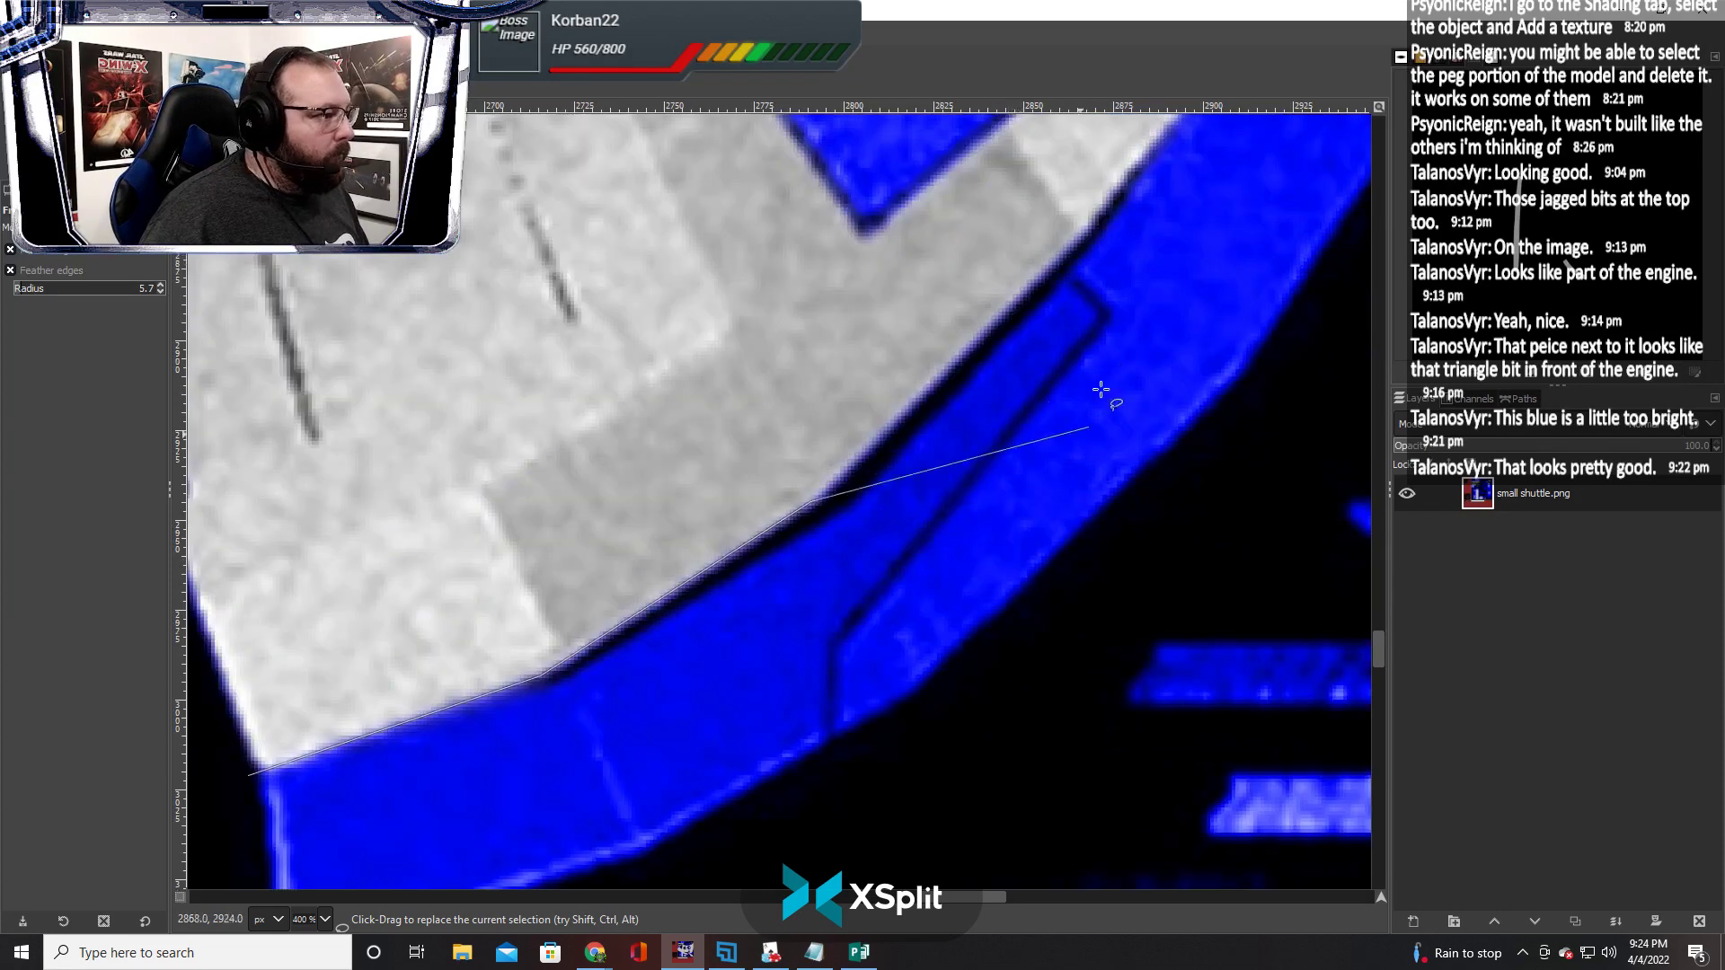
click(1082, 236)
Continue the outline along the light grey tip and around the blue strip's outer corner in the black background
scroll(1213, 449, right, 4)
scroll(1168, 481, up, 3)
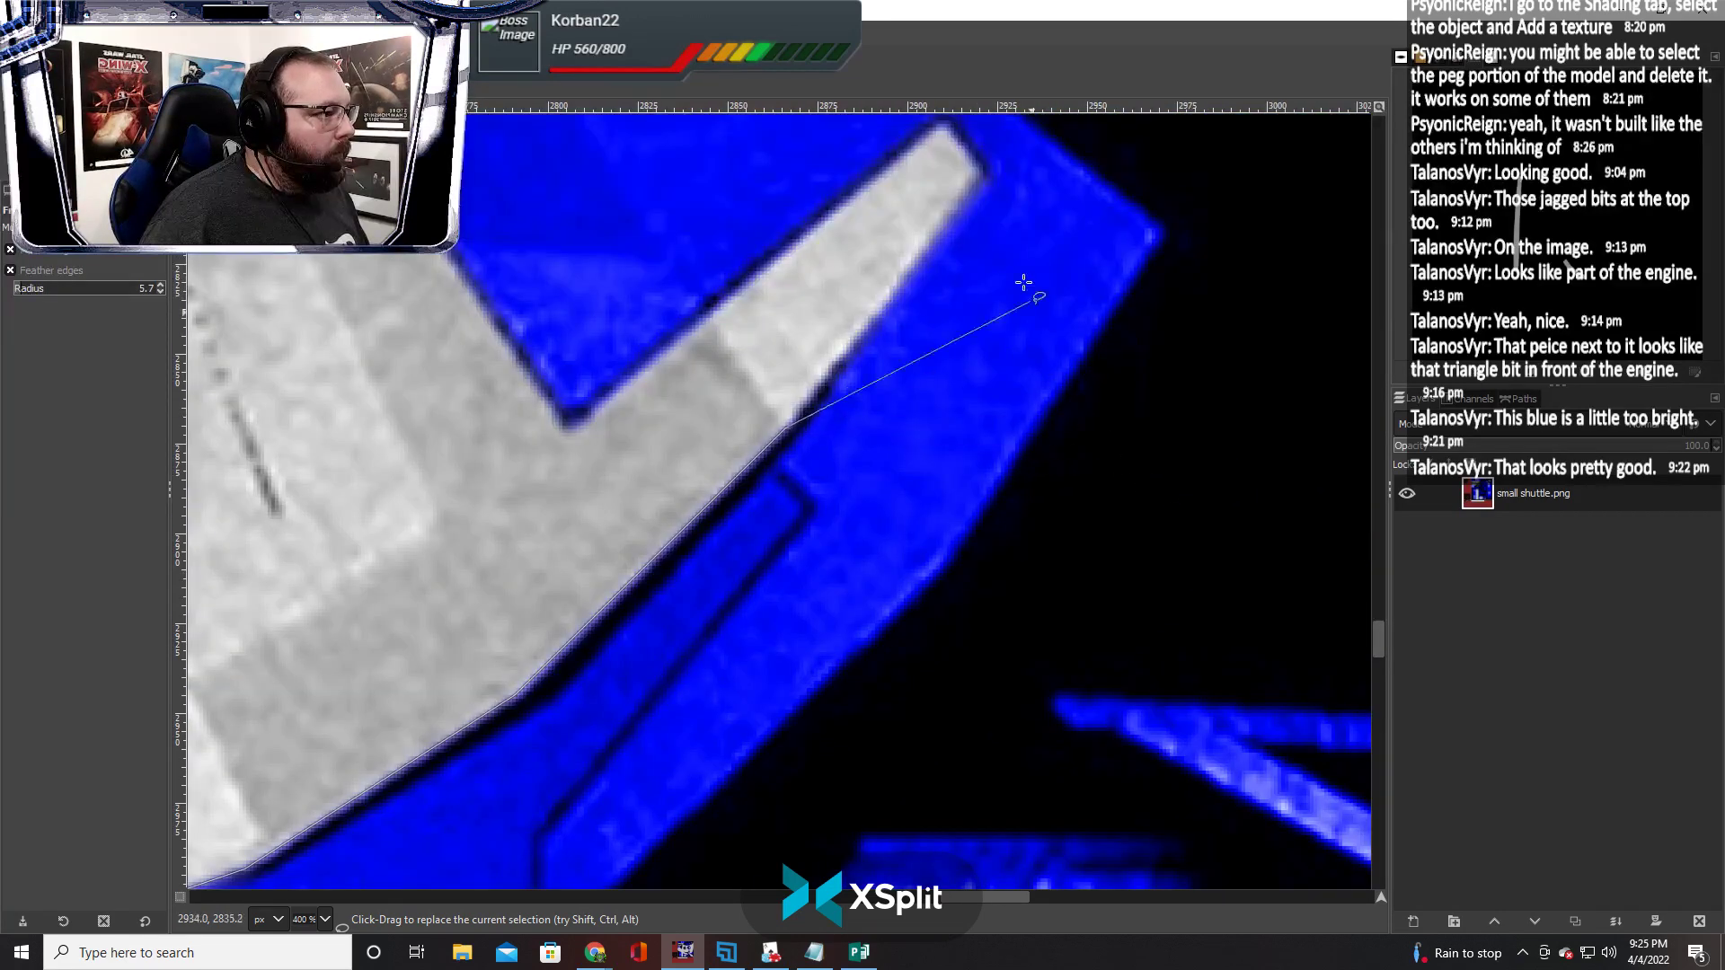
scroll(1012, 239, down, 3)
scroll(1078, 350, up, 3)
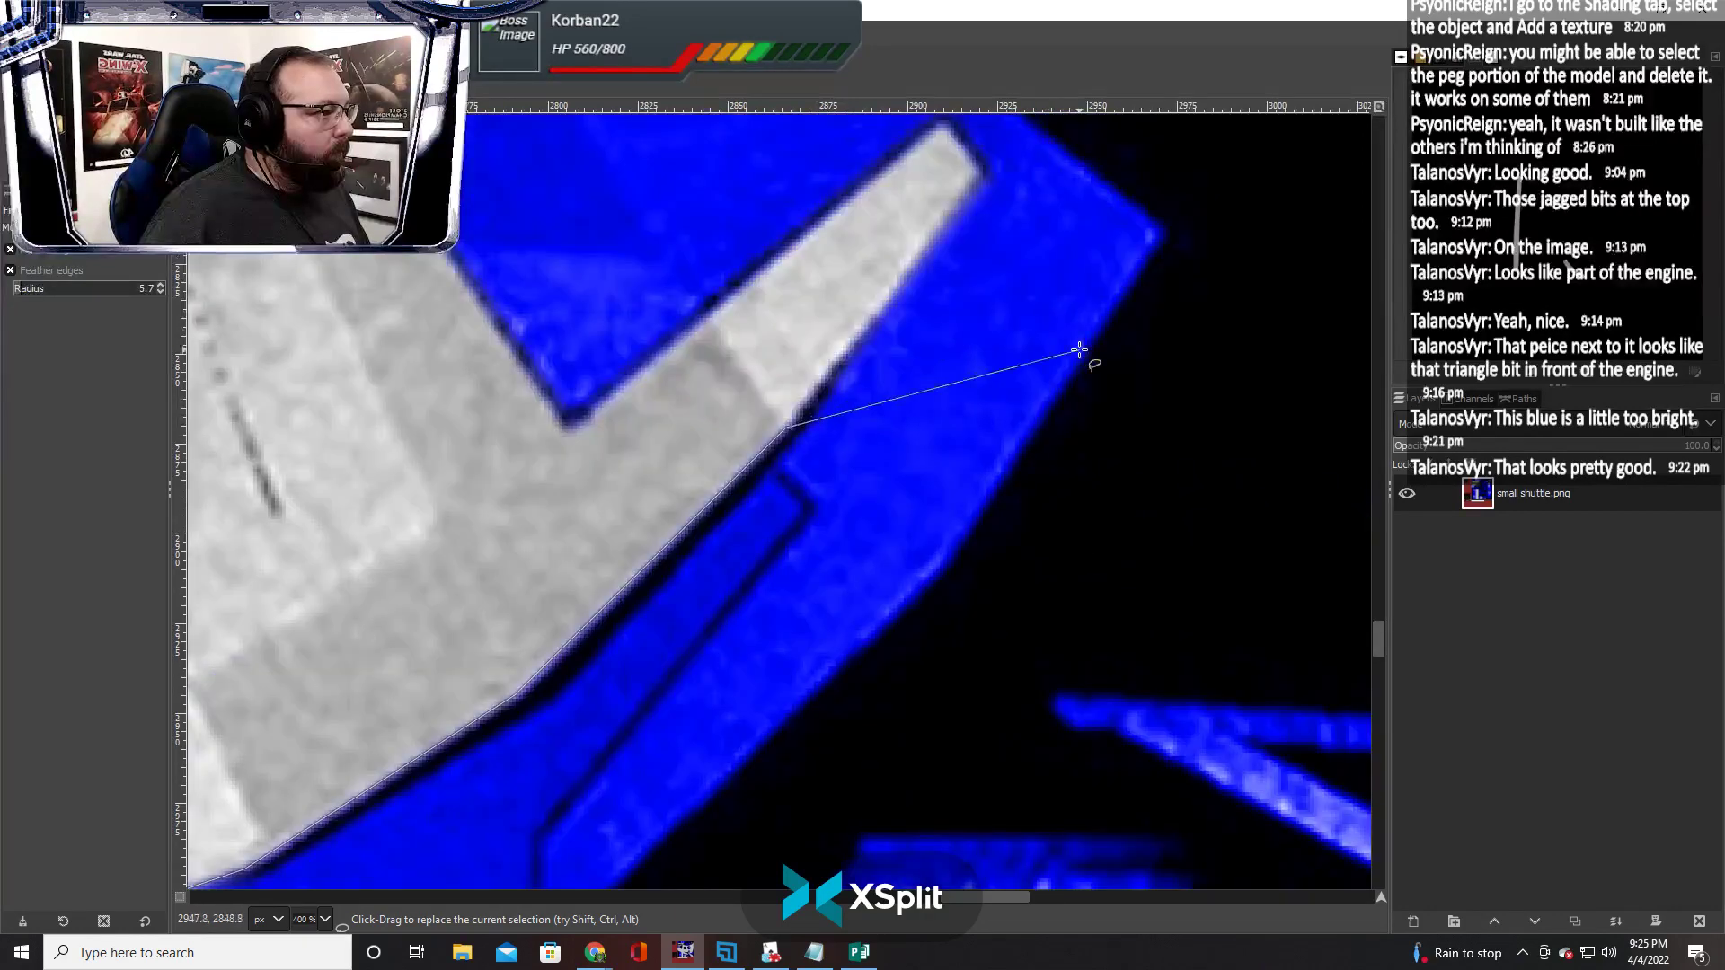
scroll(1078, 350, up, 3)
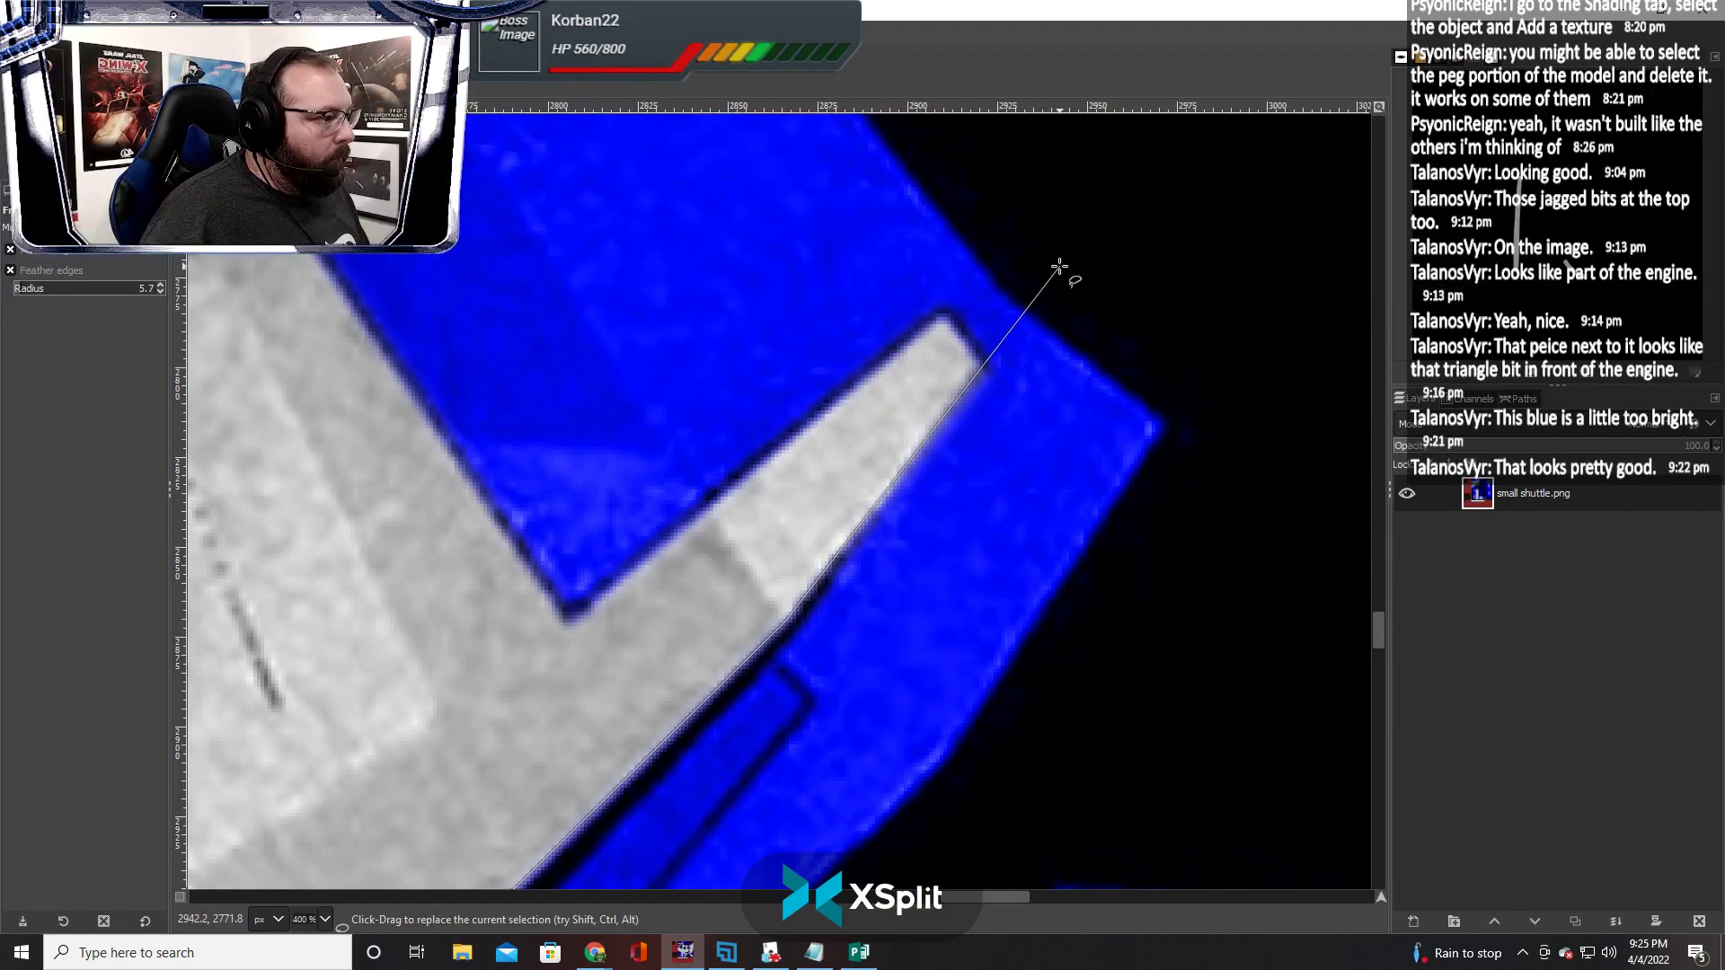
click(1059, 266)
click(1204, 452)
Trace down the strip's outer edge just inside the black background and close the selection at its starting point by the central notch
scroll(1105, 570, down, 9)
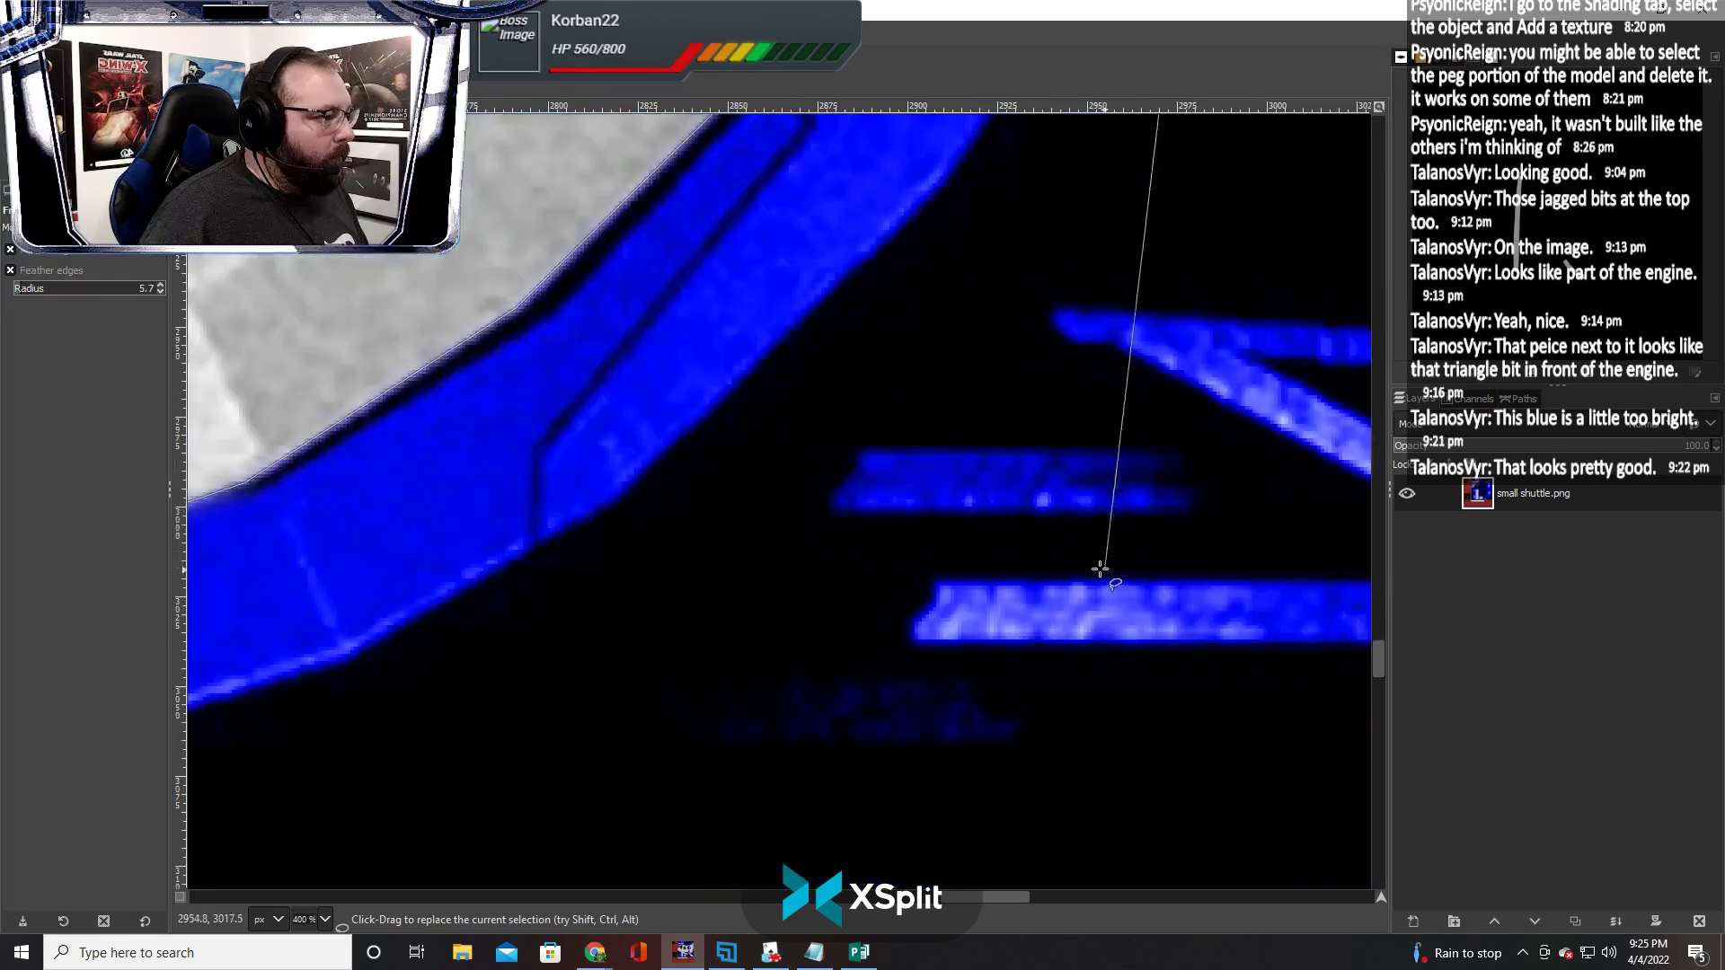
scroll(1014, 492, down, 2)
click(986, 347)
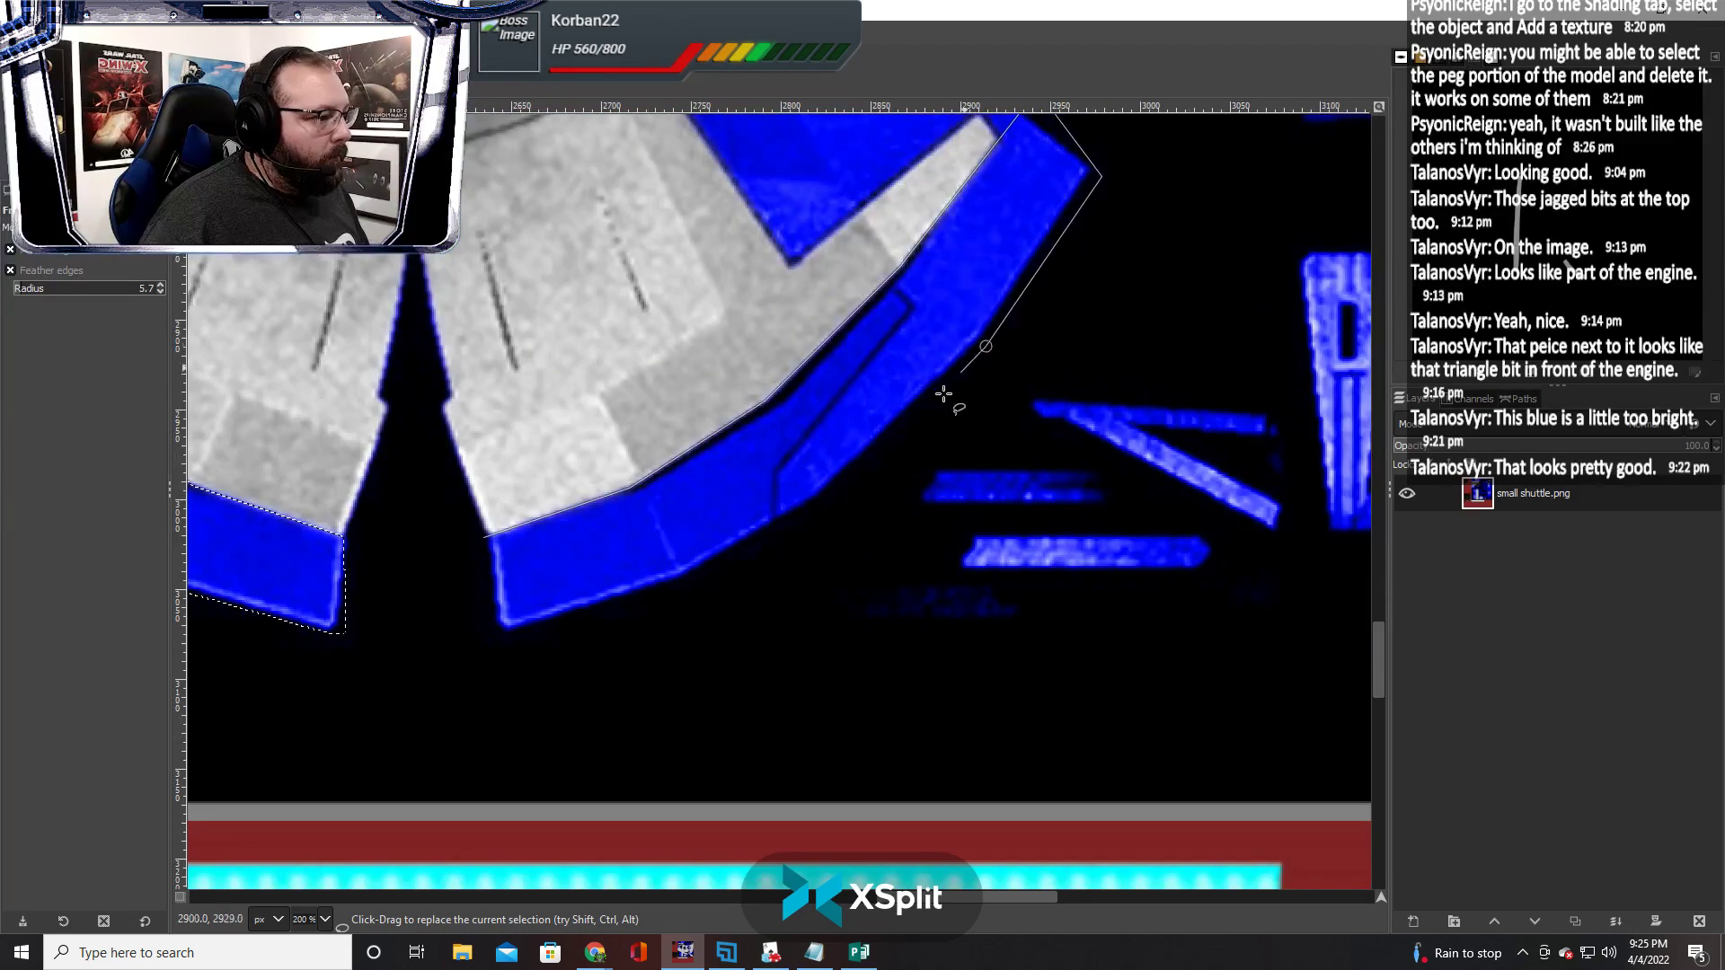
click(822, 505)
click(683, 588)
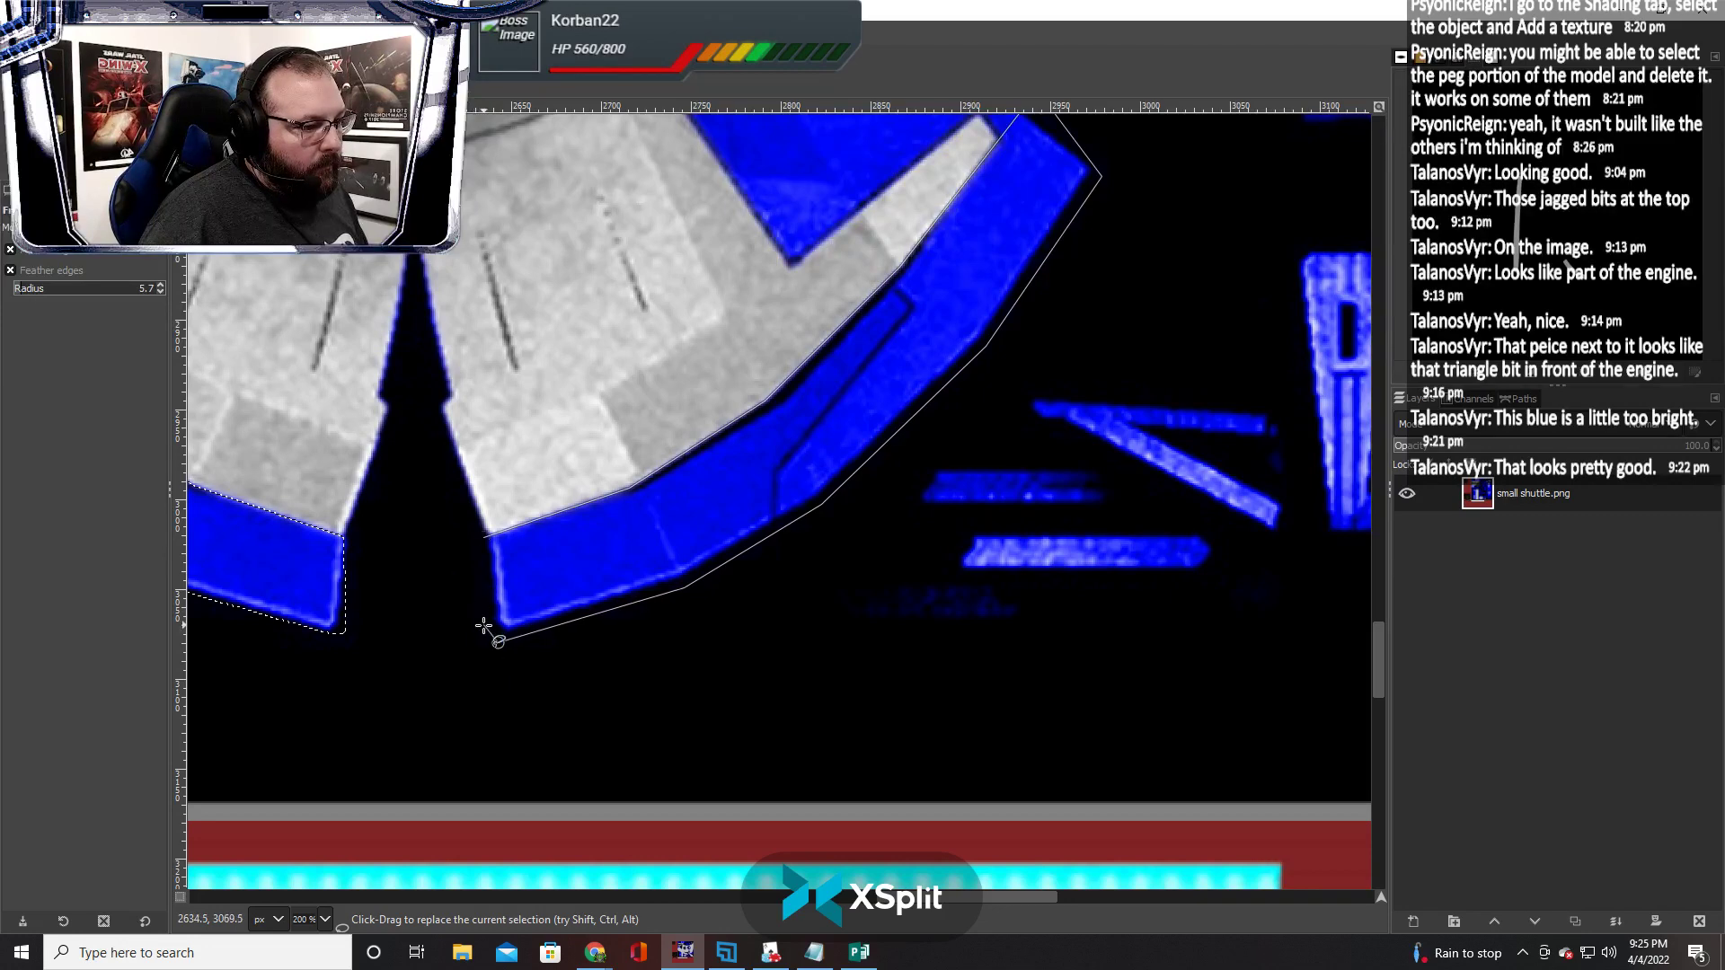
double_click(481, 539)
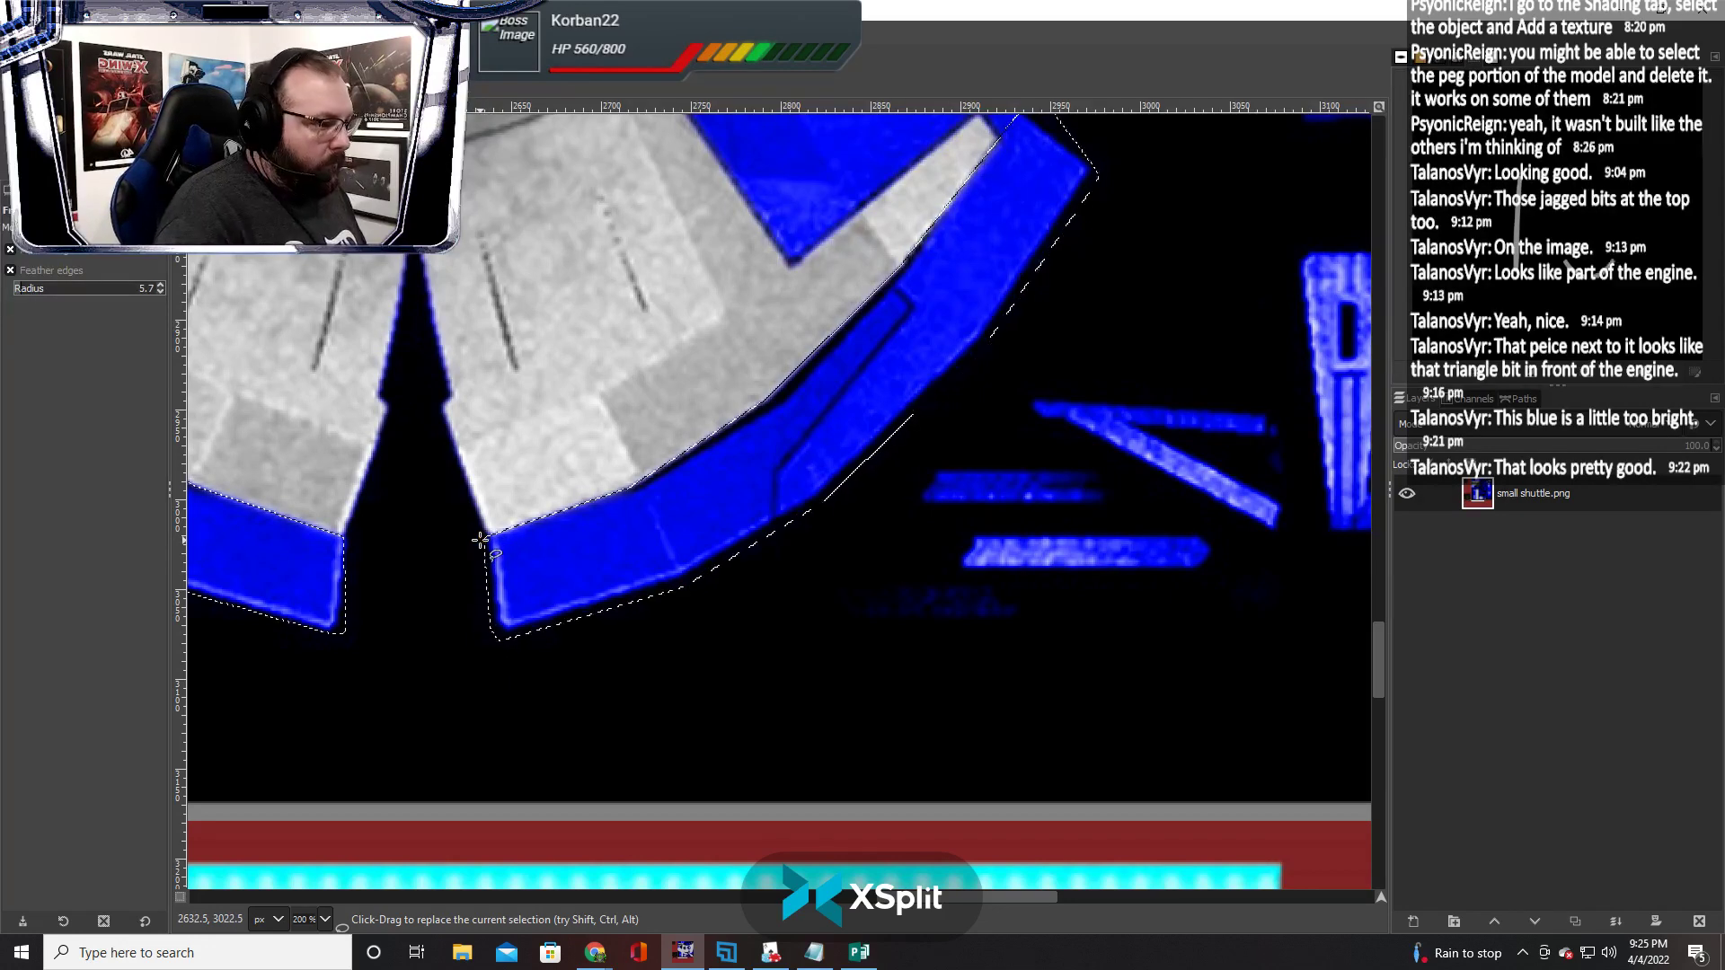
Apply Desaturate to the selected blue strips on the long wing panel and the fan-shaped hull piece
scroll(685, 627, down, 2)
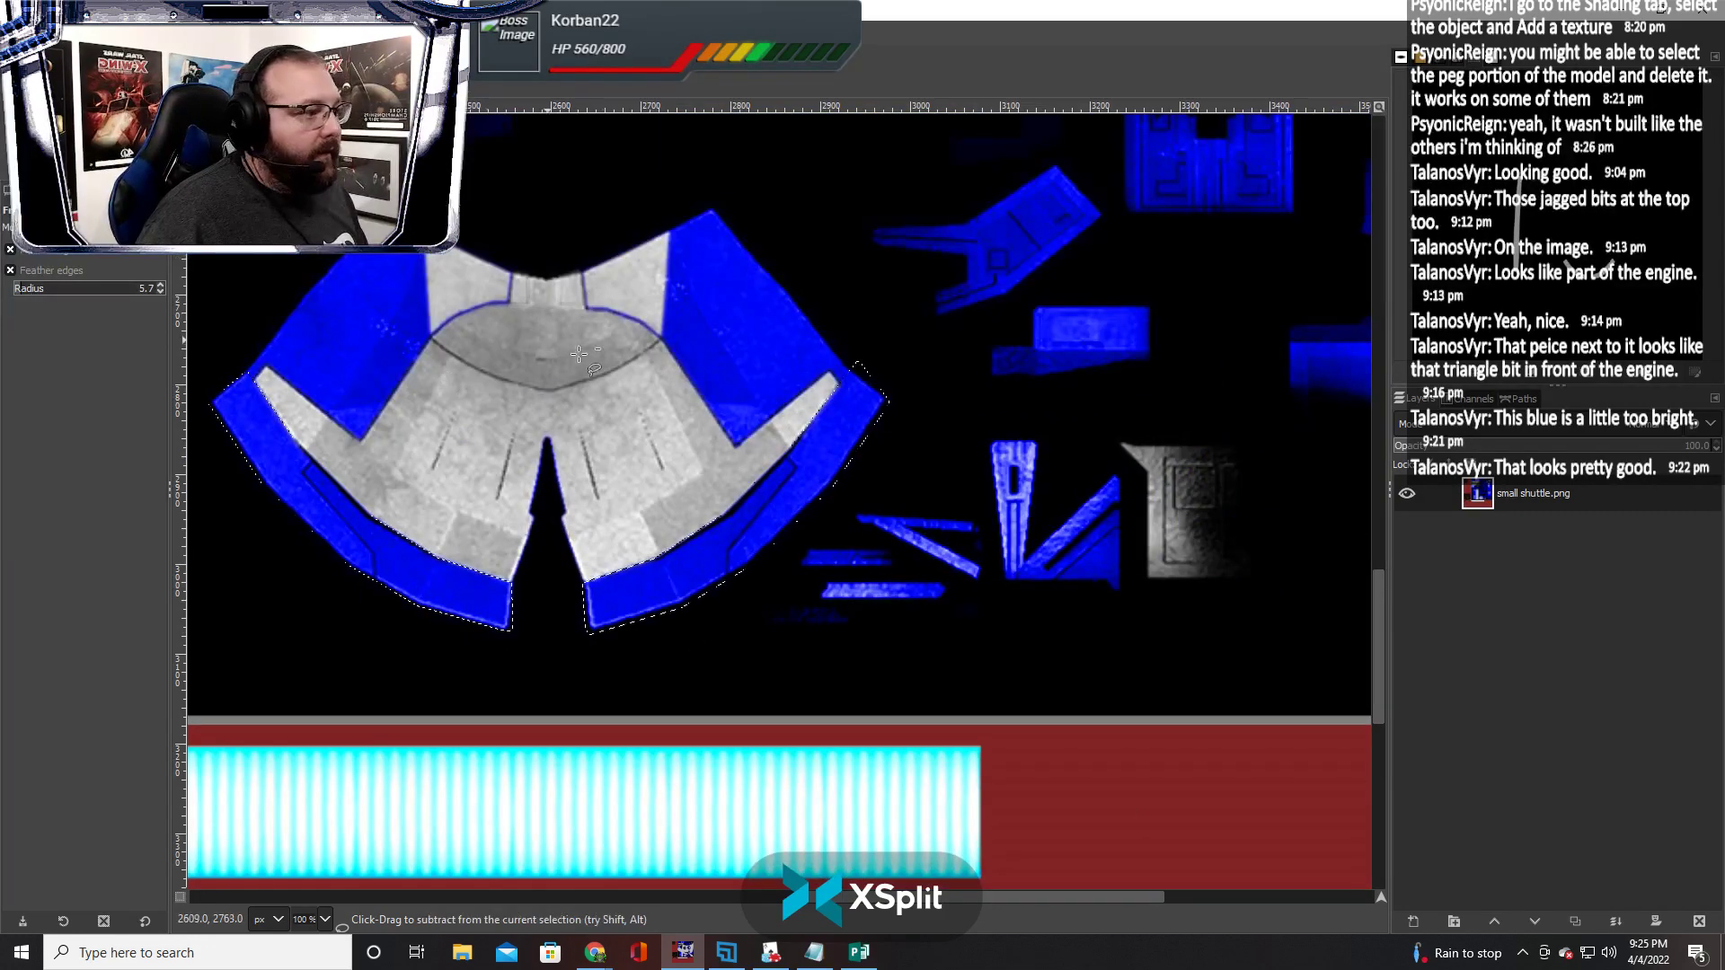
scroll(623, 391, down, 2)
scroll(623, 391, up, 4)
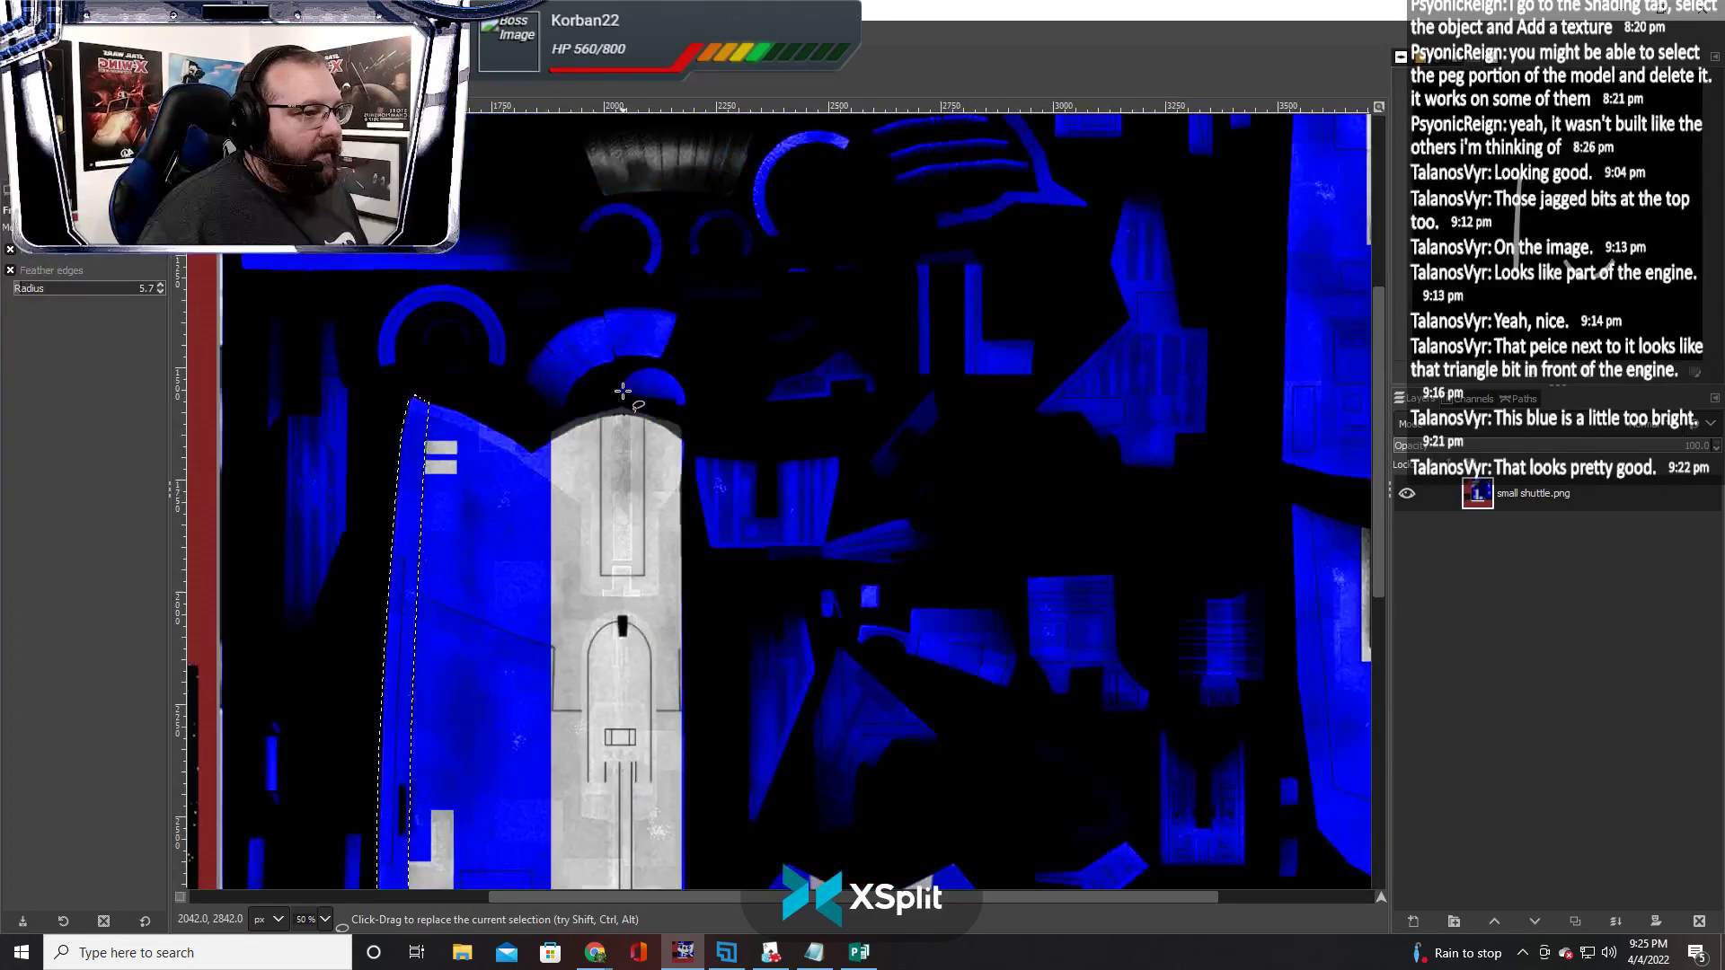
scroll(521, 332, down, 1)
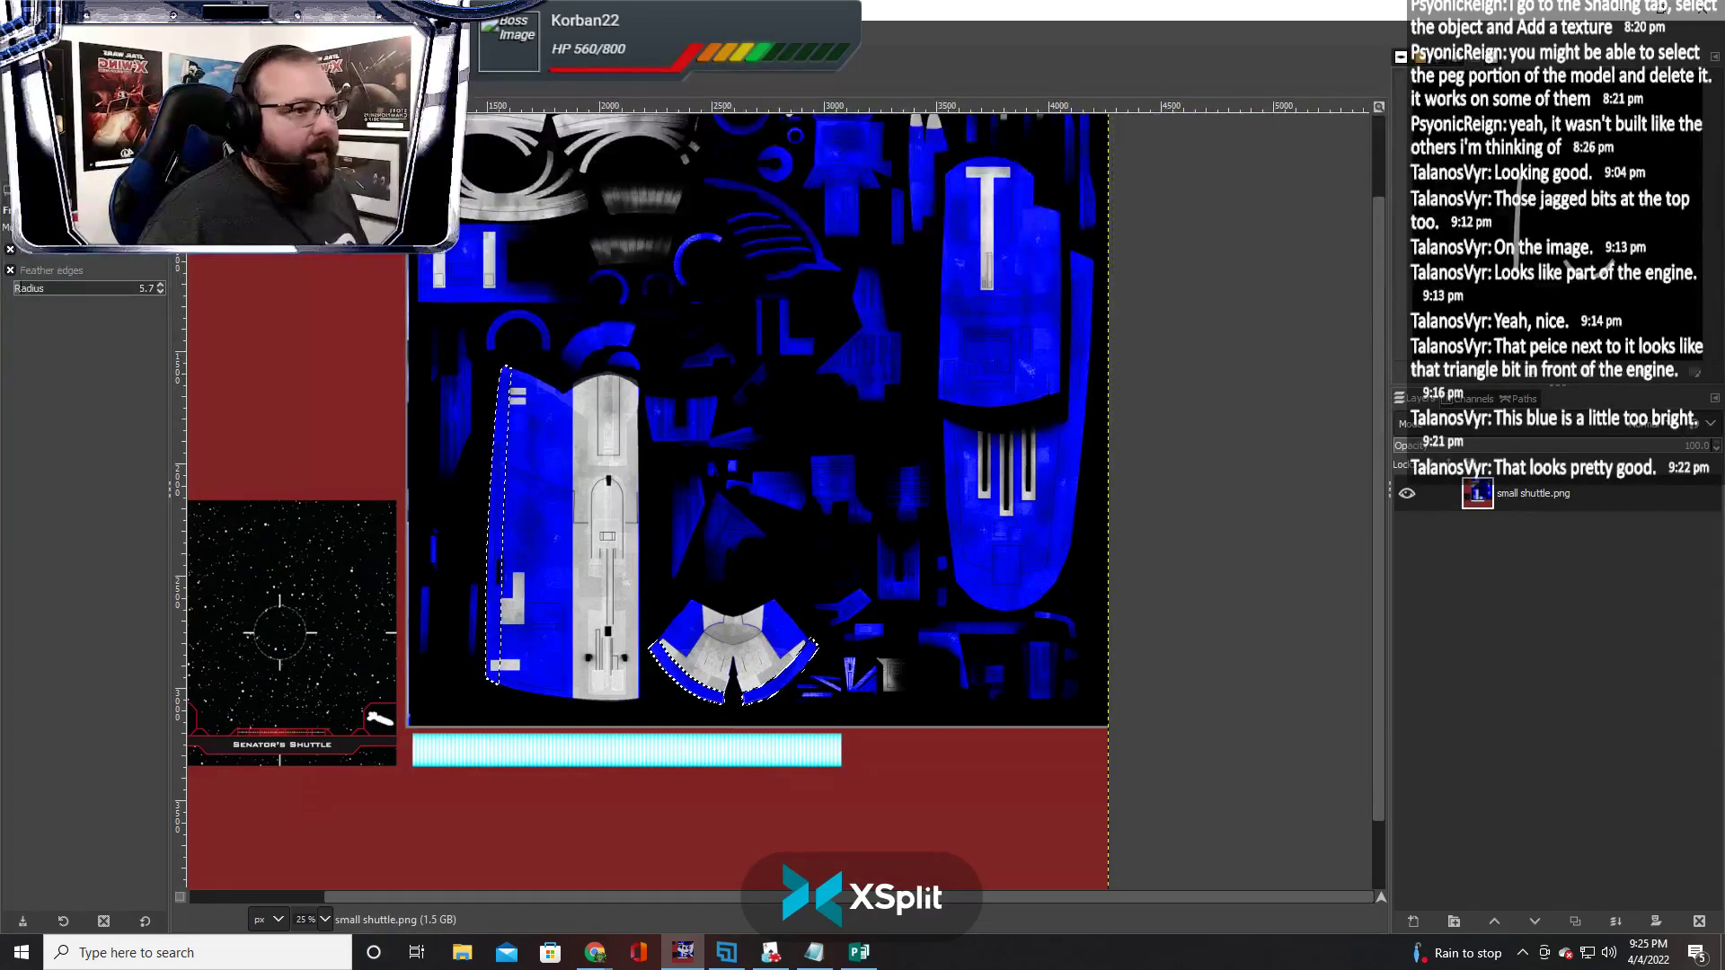
click(224, 29)
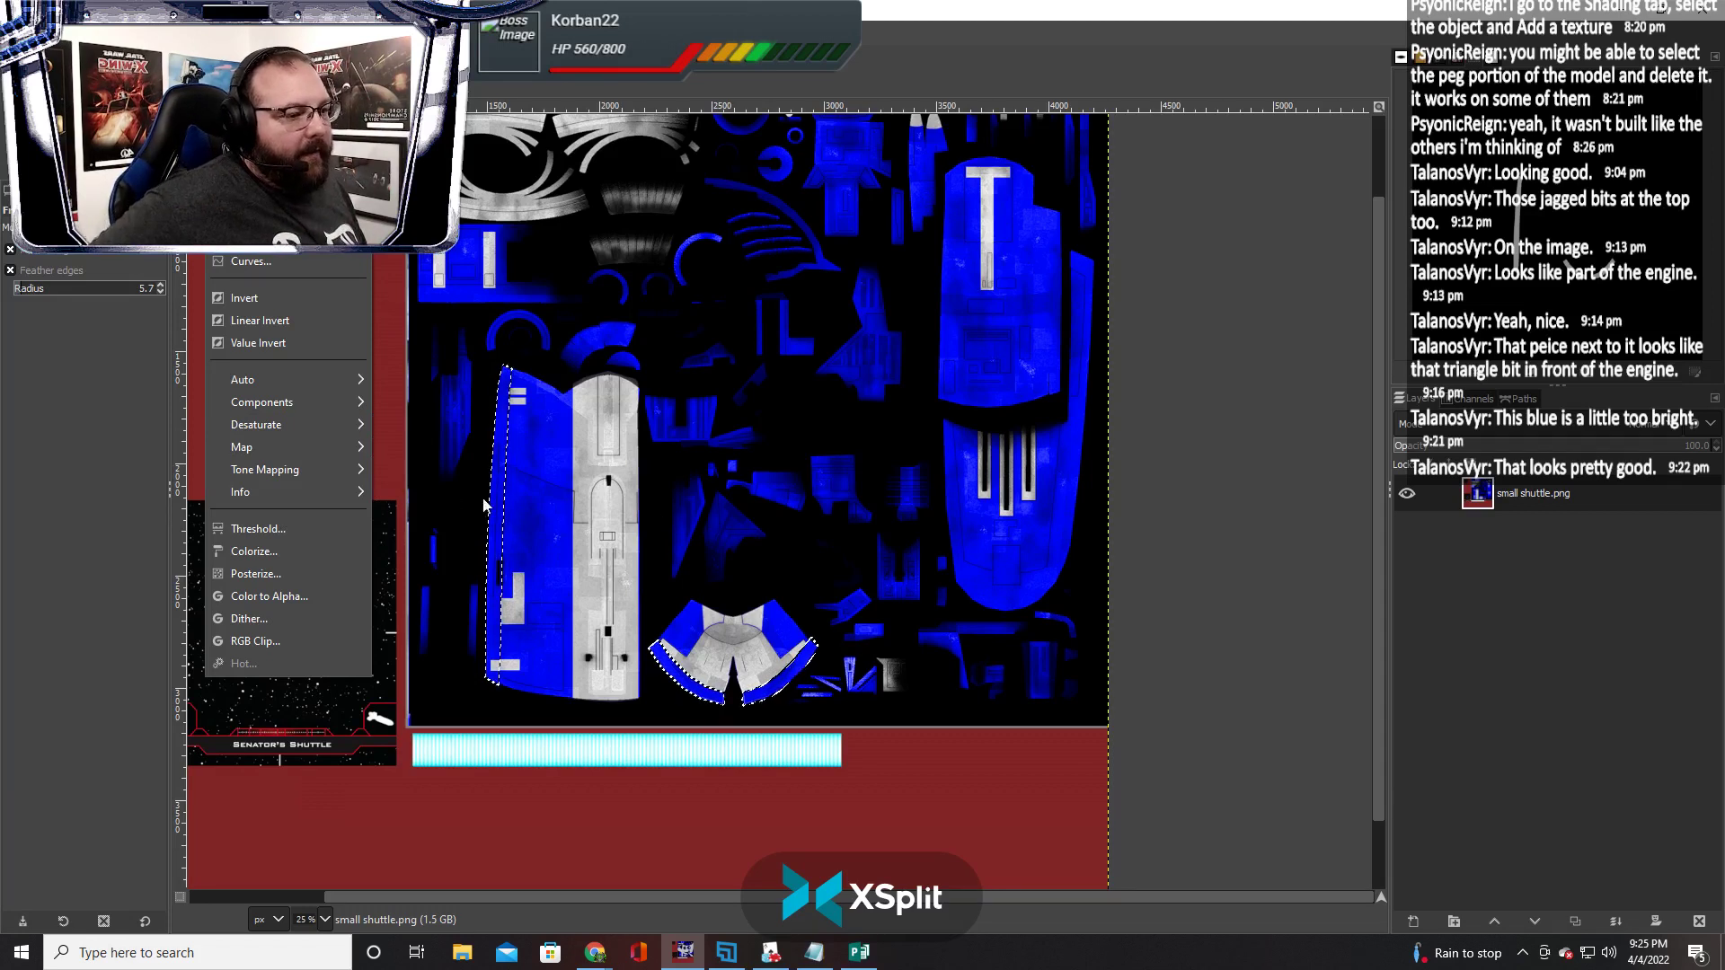
mouse_move(355, 424)
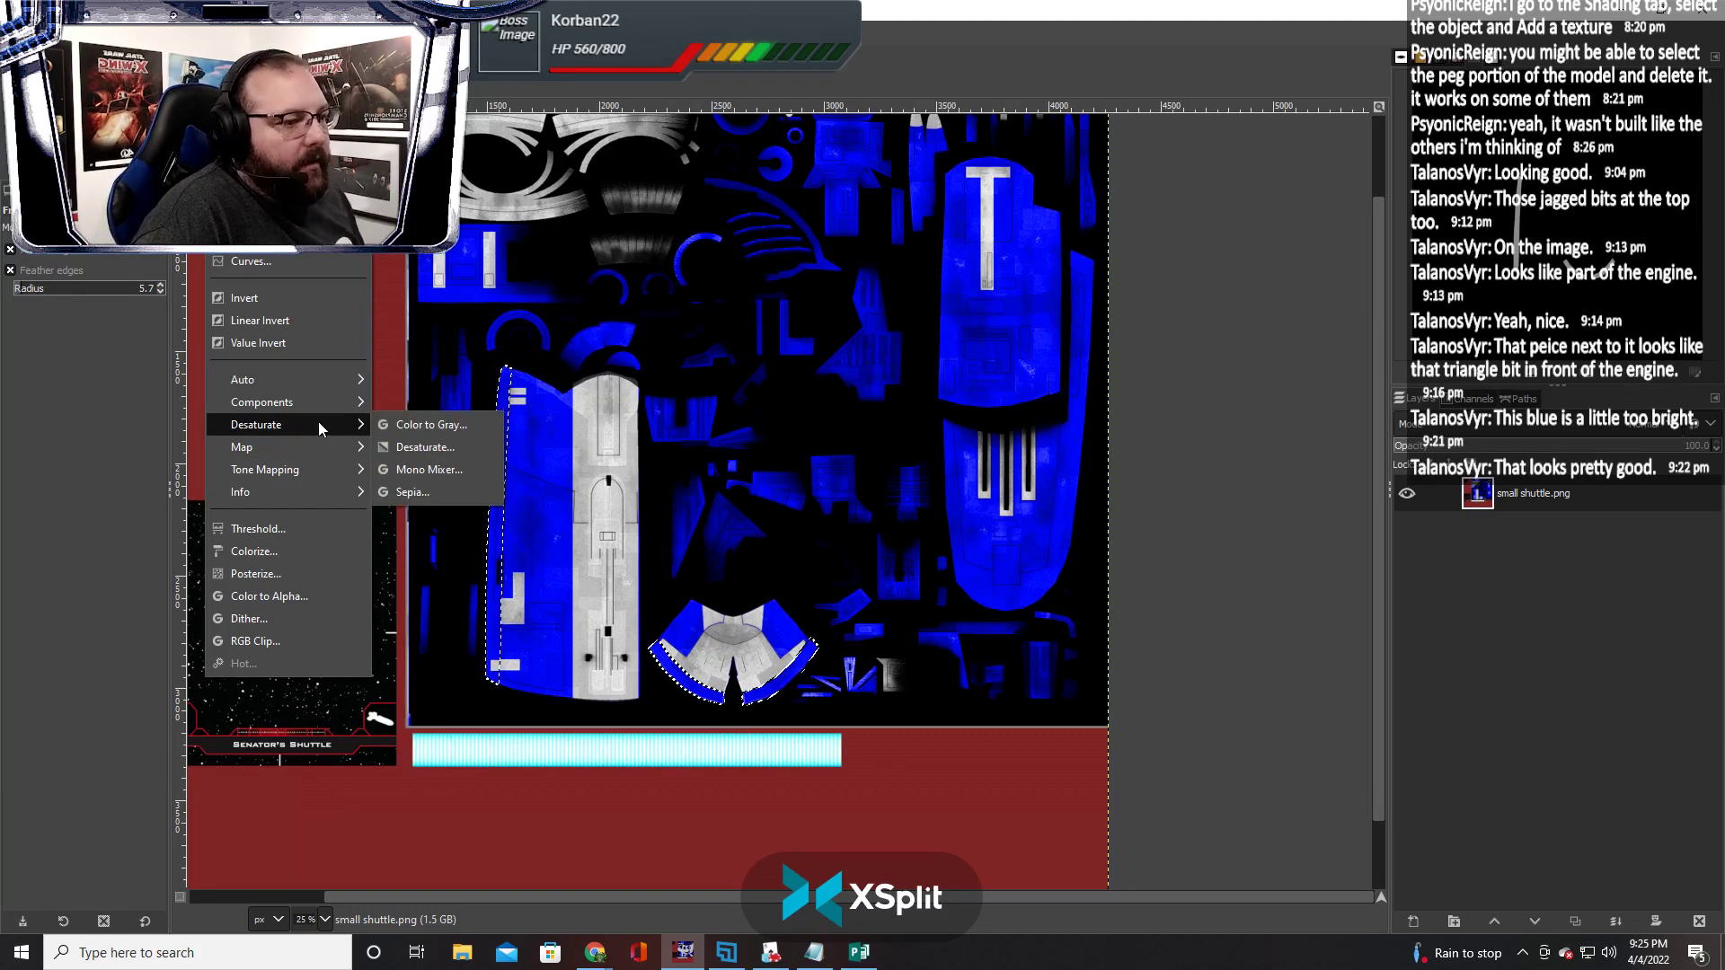
click(433, 449)
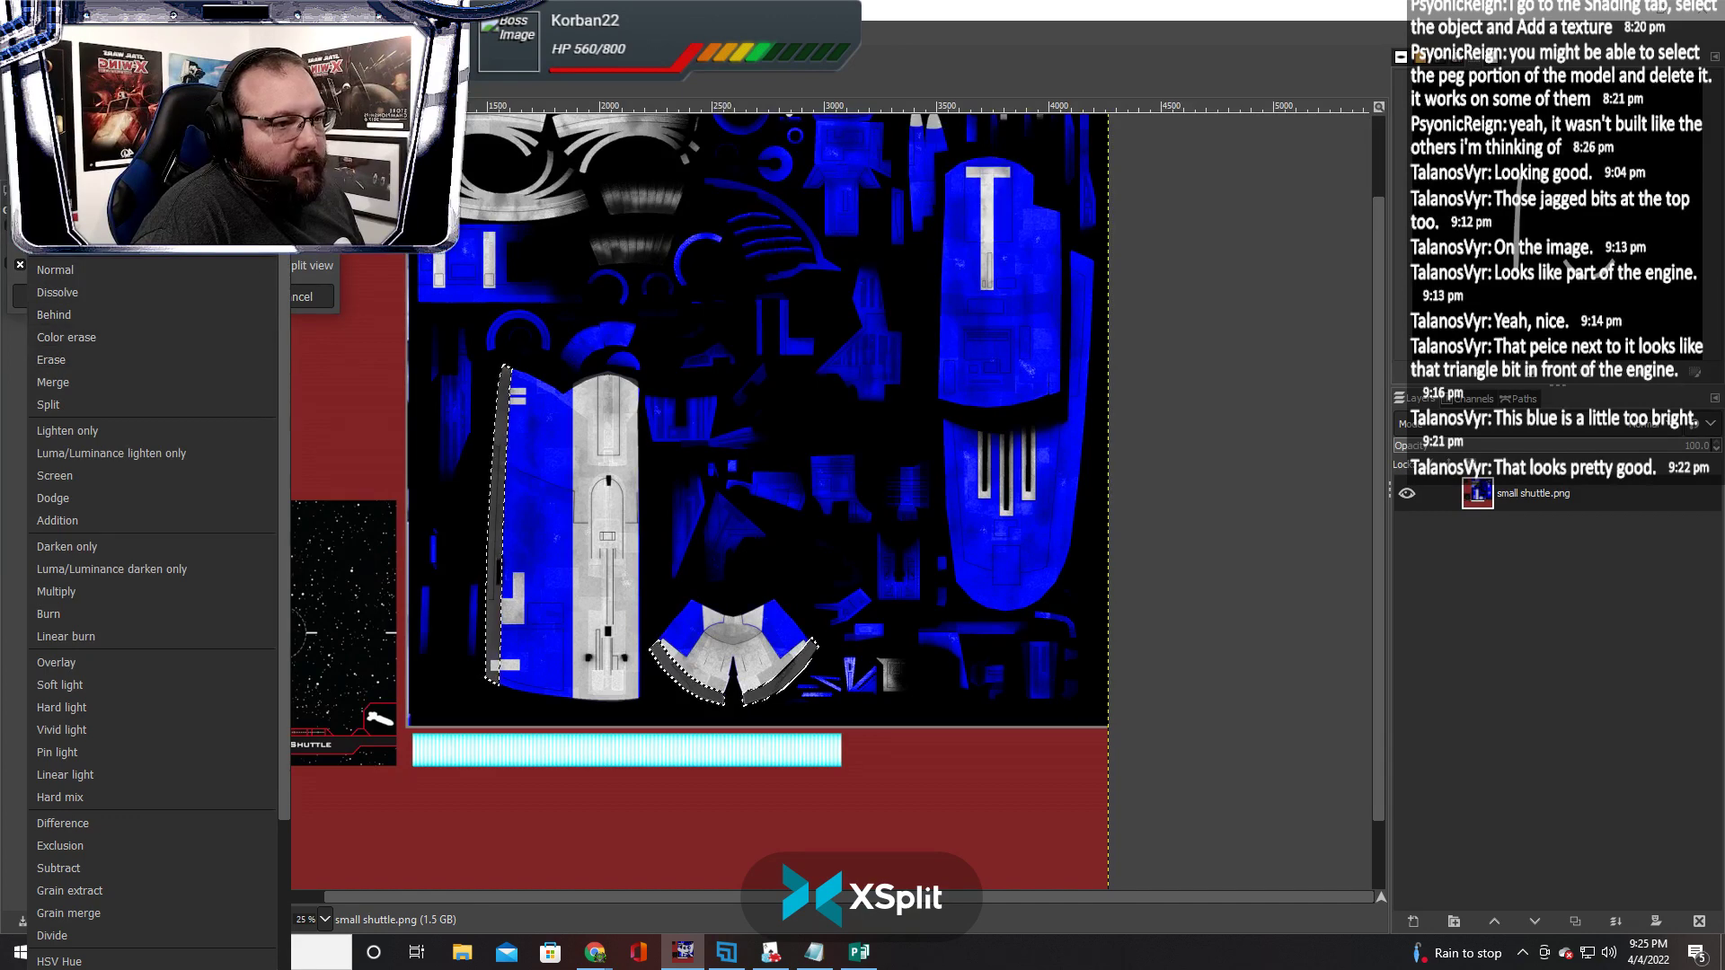
click(180, 171)
click(180, 171)
key(Escape)
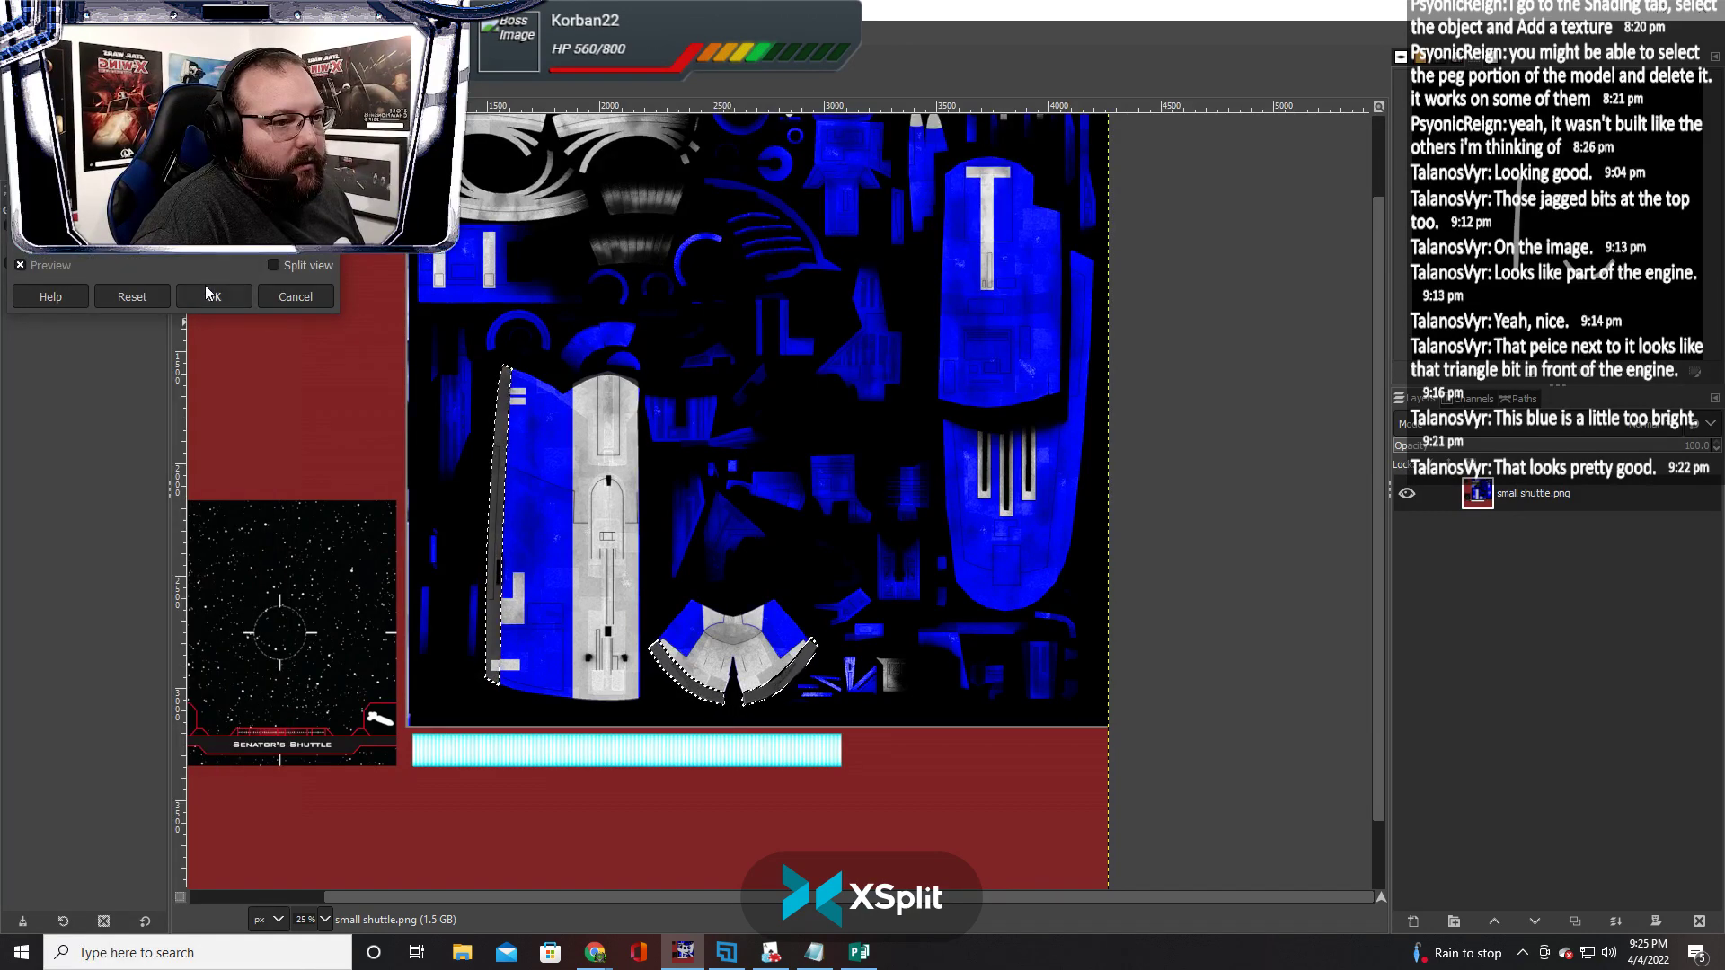
click(180, 224)
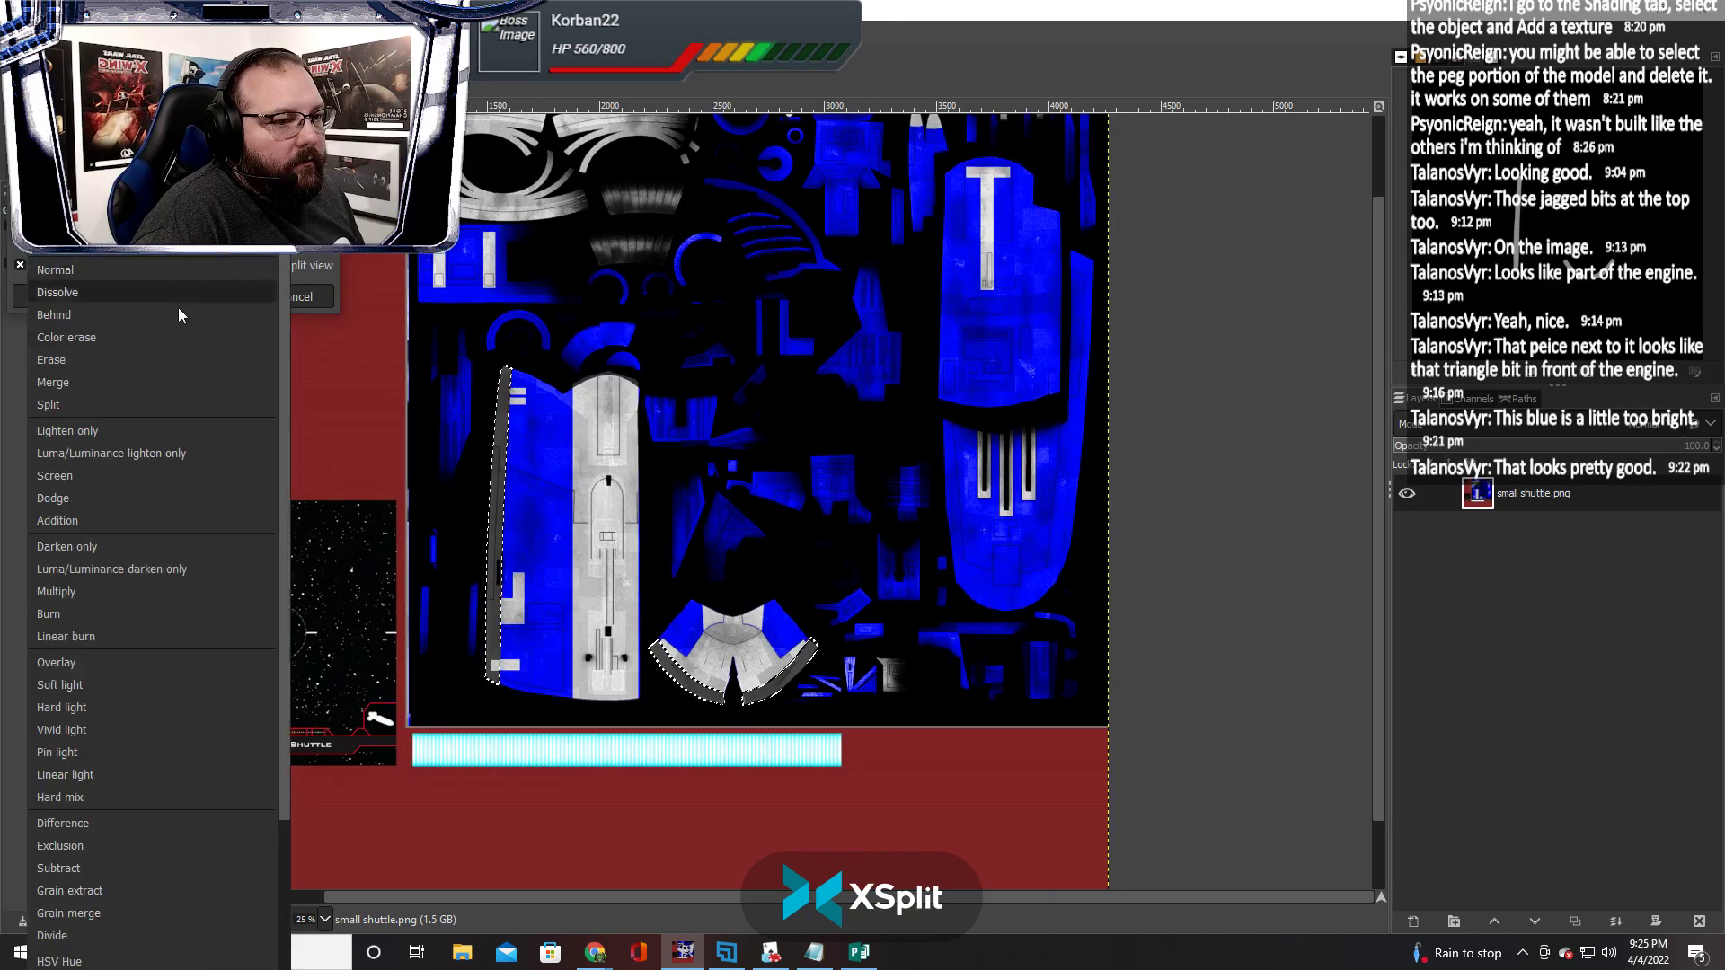
key(Escape)
Change the desaturation mode so the selected strips turn near-white, check the preview on the wing strip, and apply it
click(179, 179)
click(108, 282)
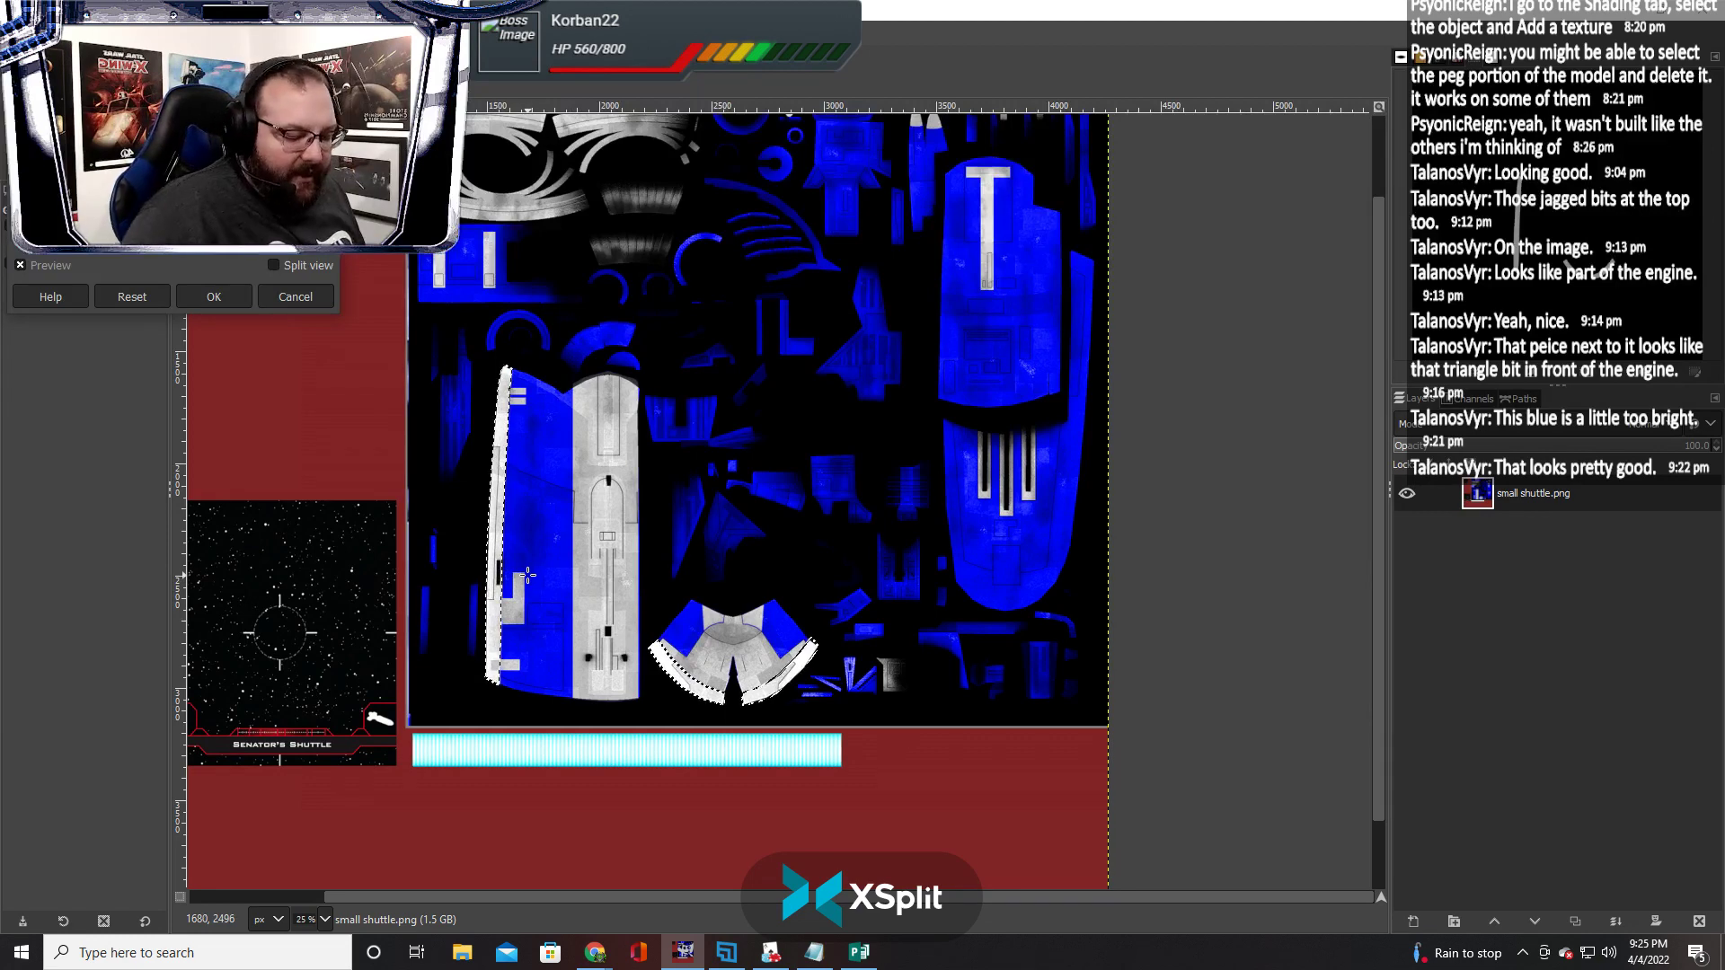
scroll(527, 575, up, 4)
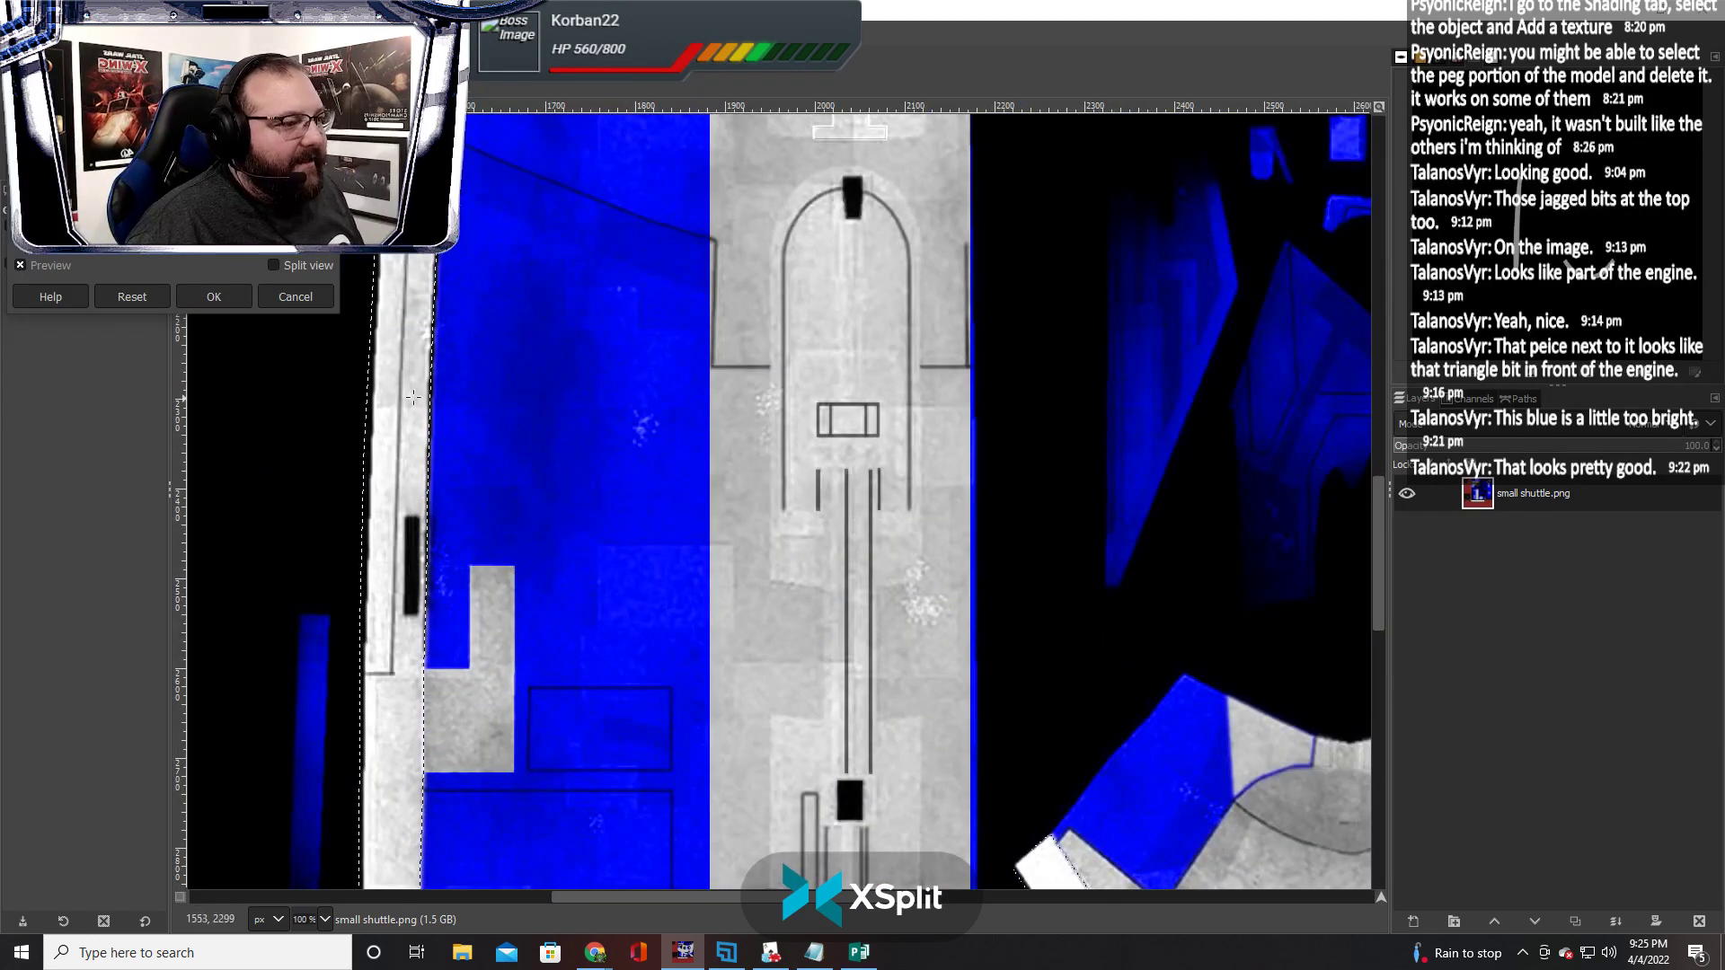
scroll(413, 397, down, 2)
scroll(876, 552, up, 4)
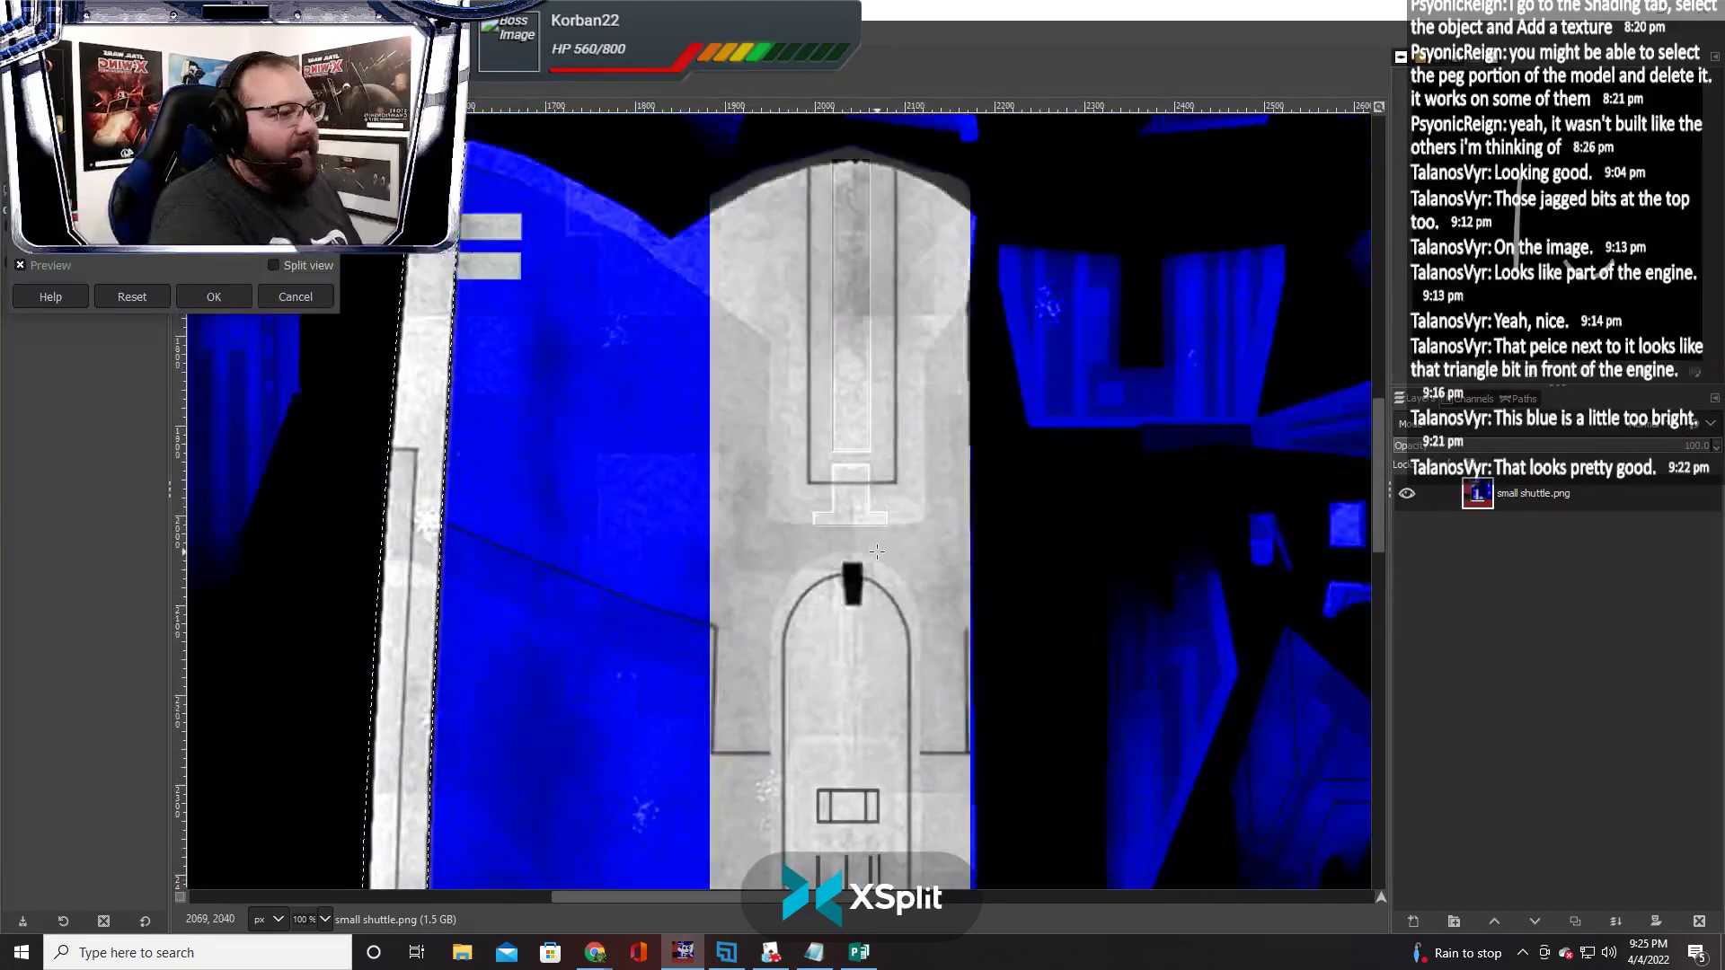
scroll(877, 551, down, 7)
scroll(877, 554, up, 7)
scroll(877, 554, down, 1)
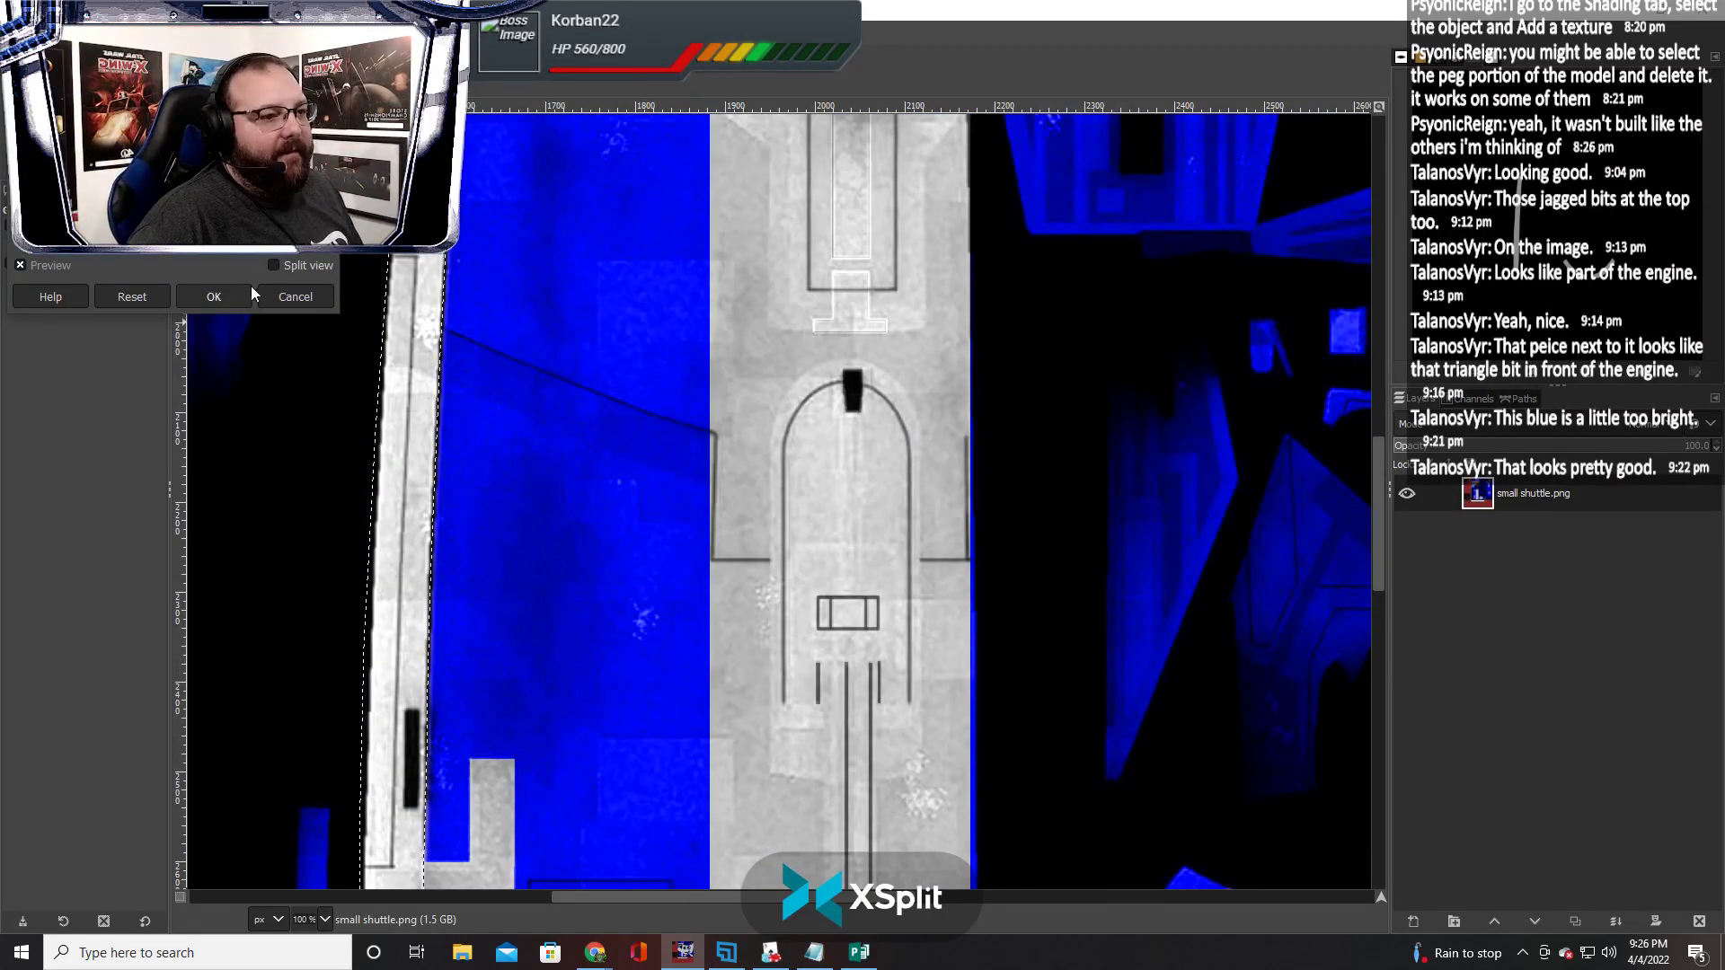
click(225, 299)
Start a Colorize adjustment on the selected strips and set its colour to red ff0000
click(225, 30)
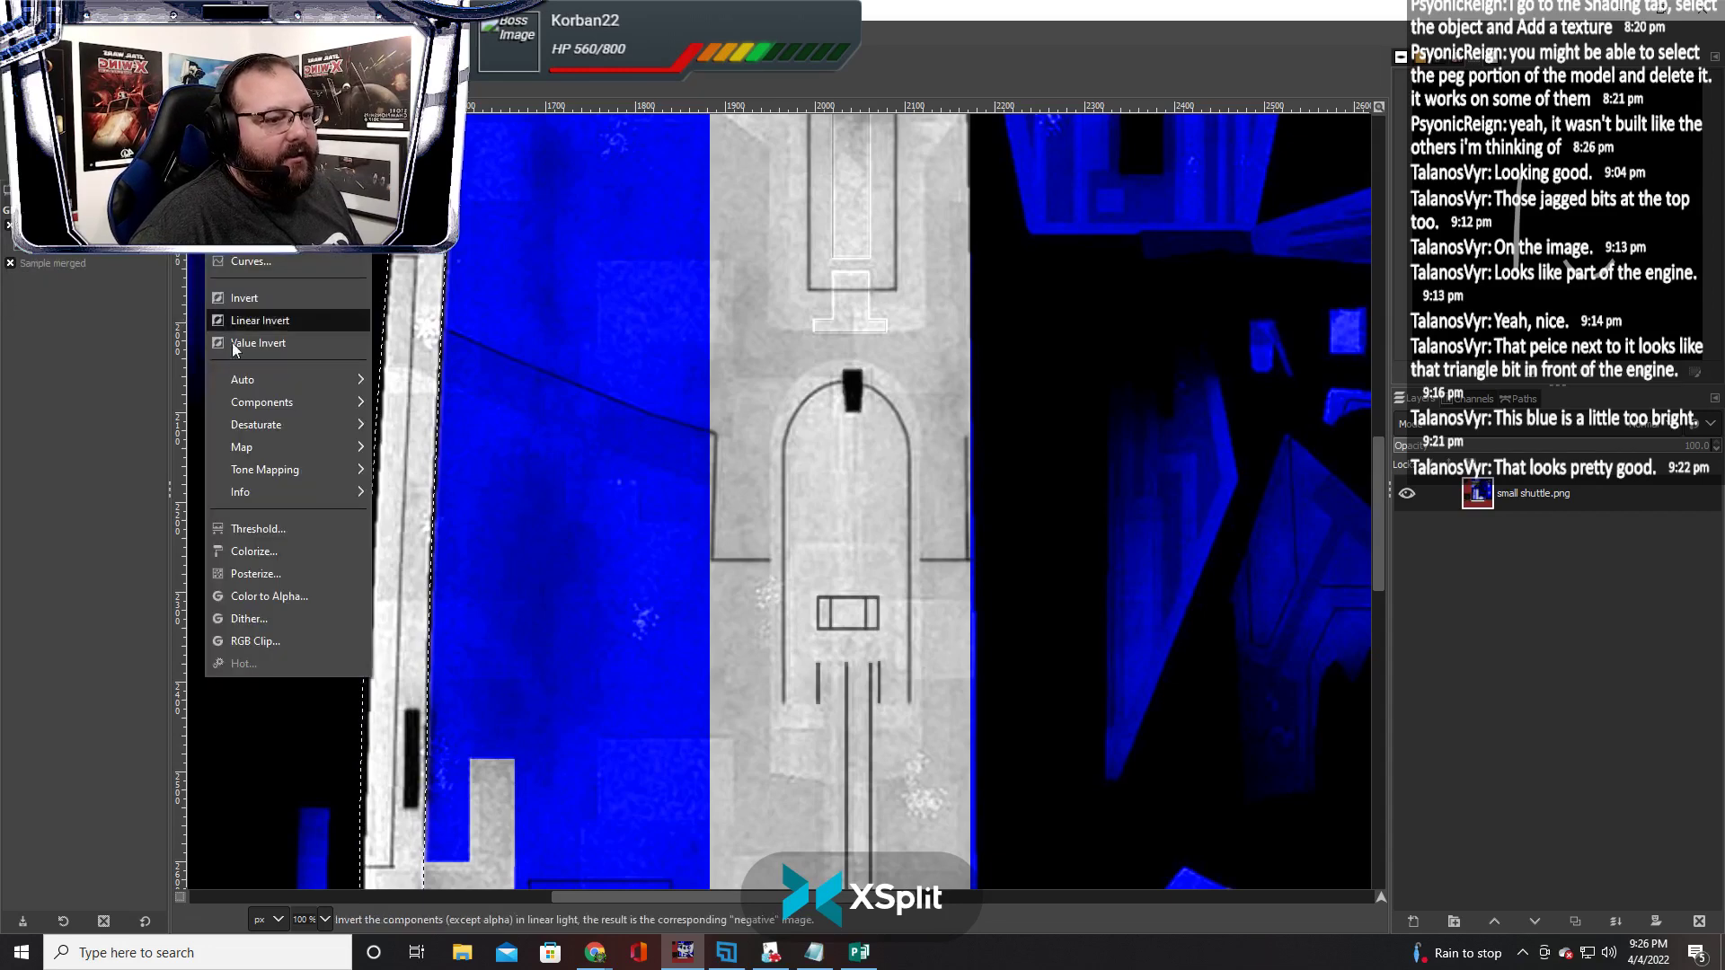
click(254, 551)
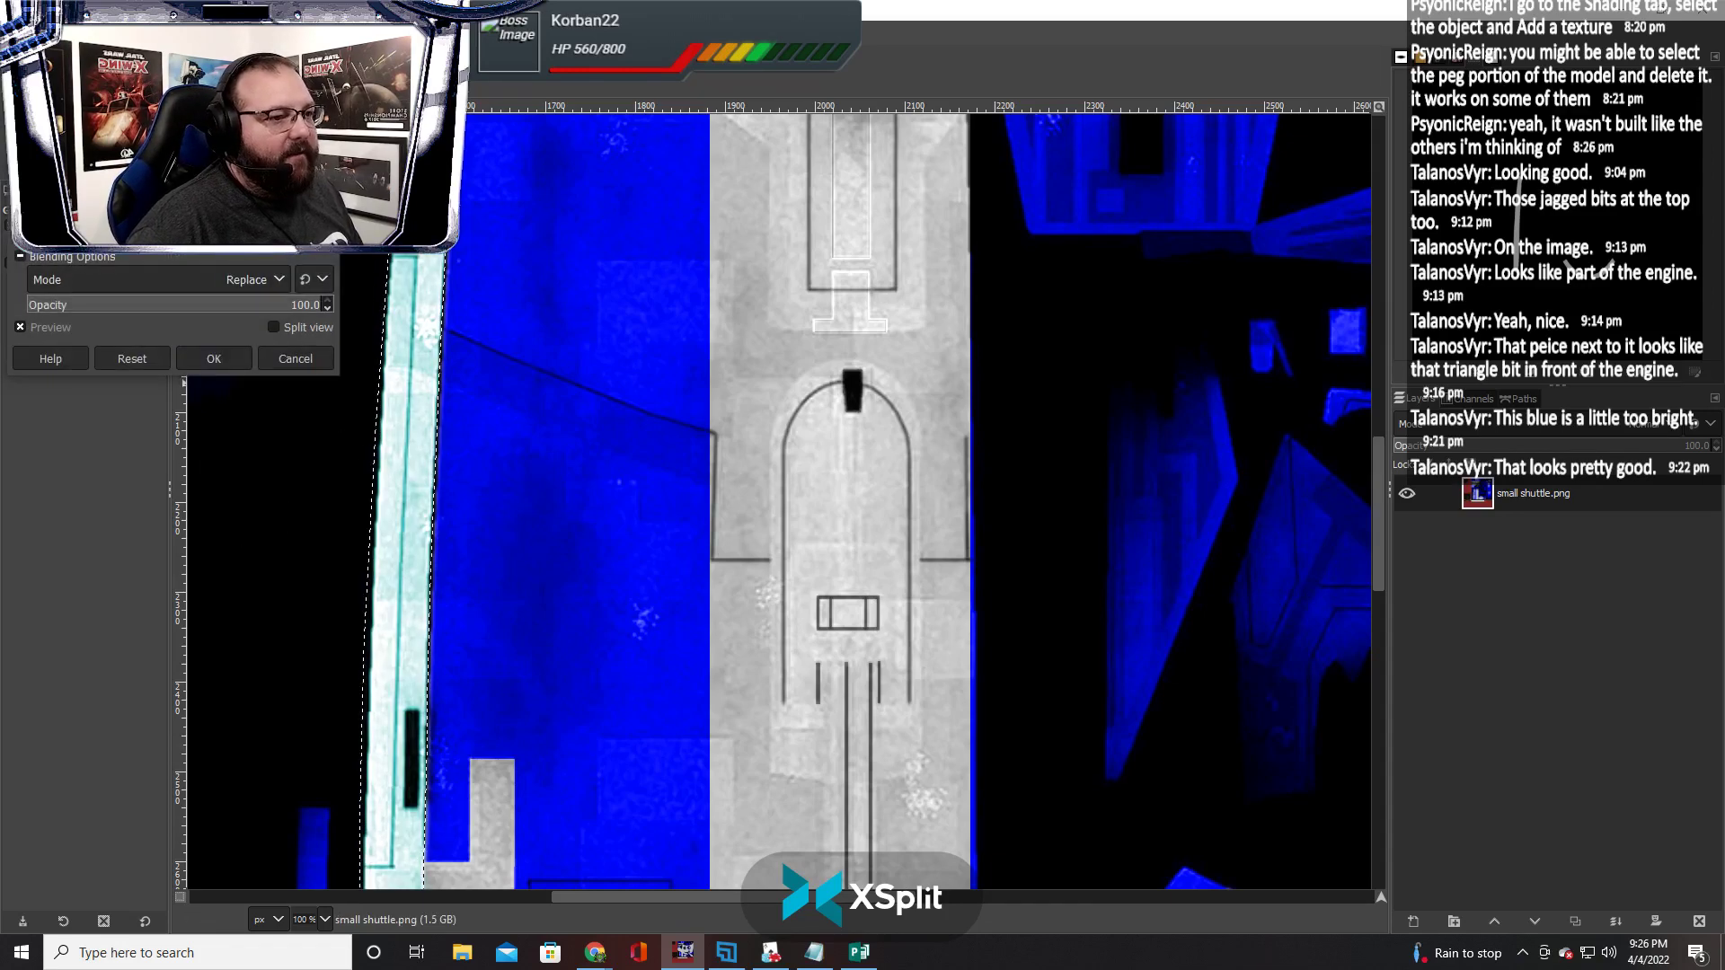
click(180, 232)
click(281, 342)
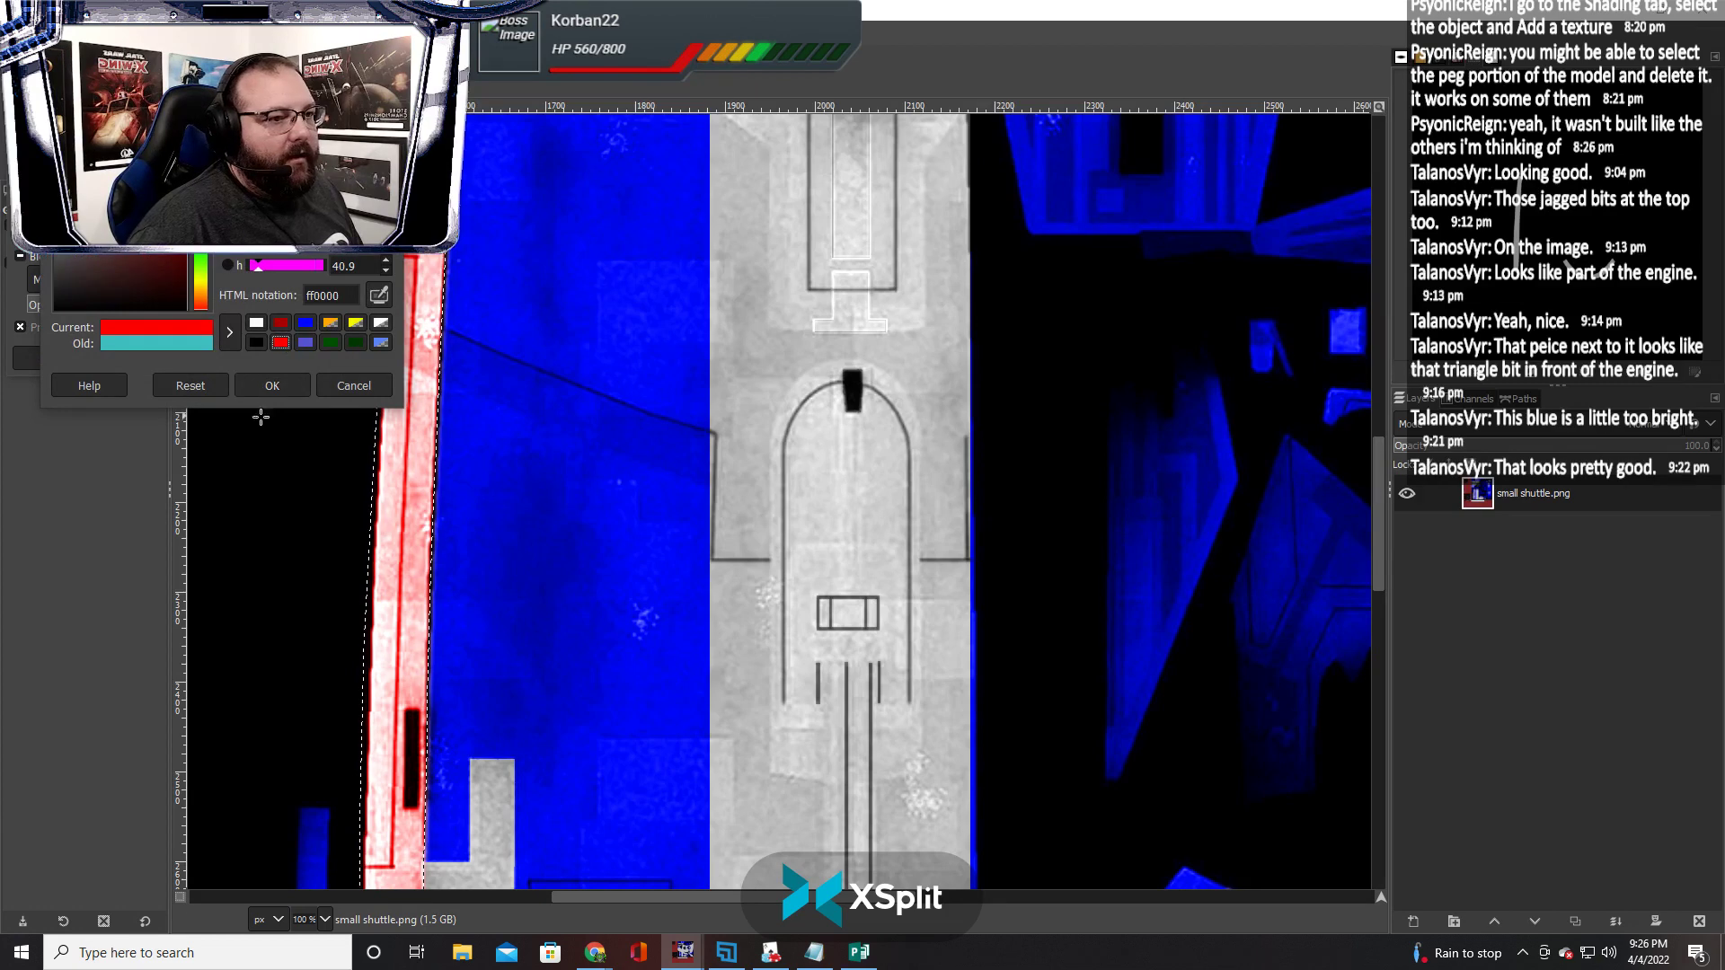
Darken the Colorize colour to 680000, apply it to the selected strips, and clear the selection
scroll(326, 523, down, 1)
scroll(294, 472, down, 1)
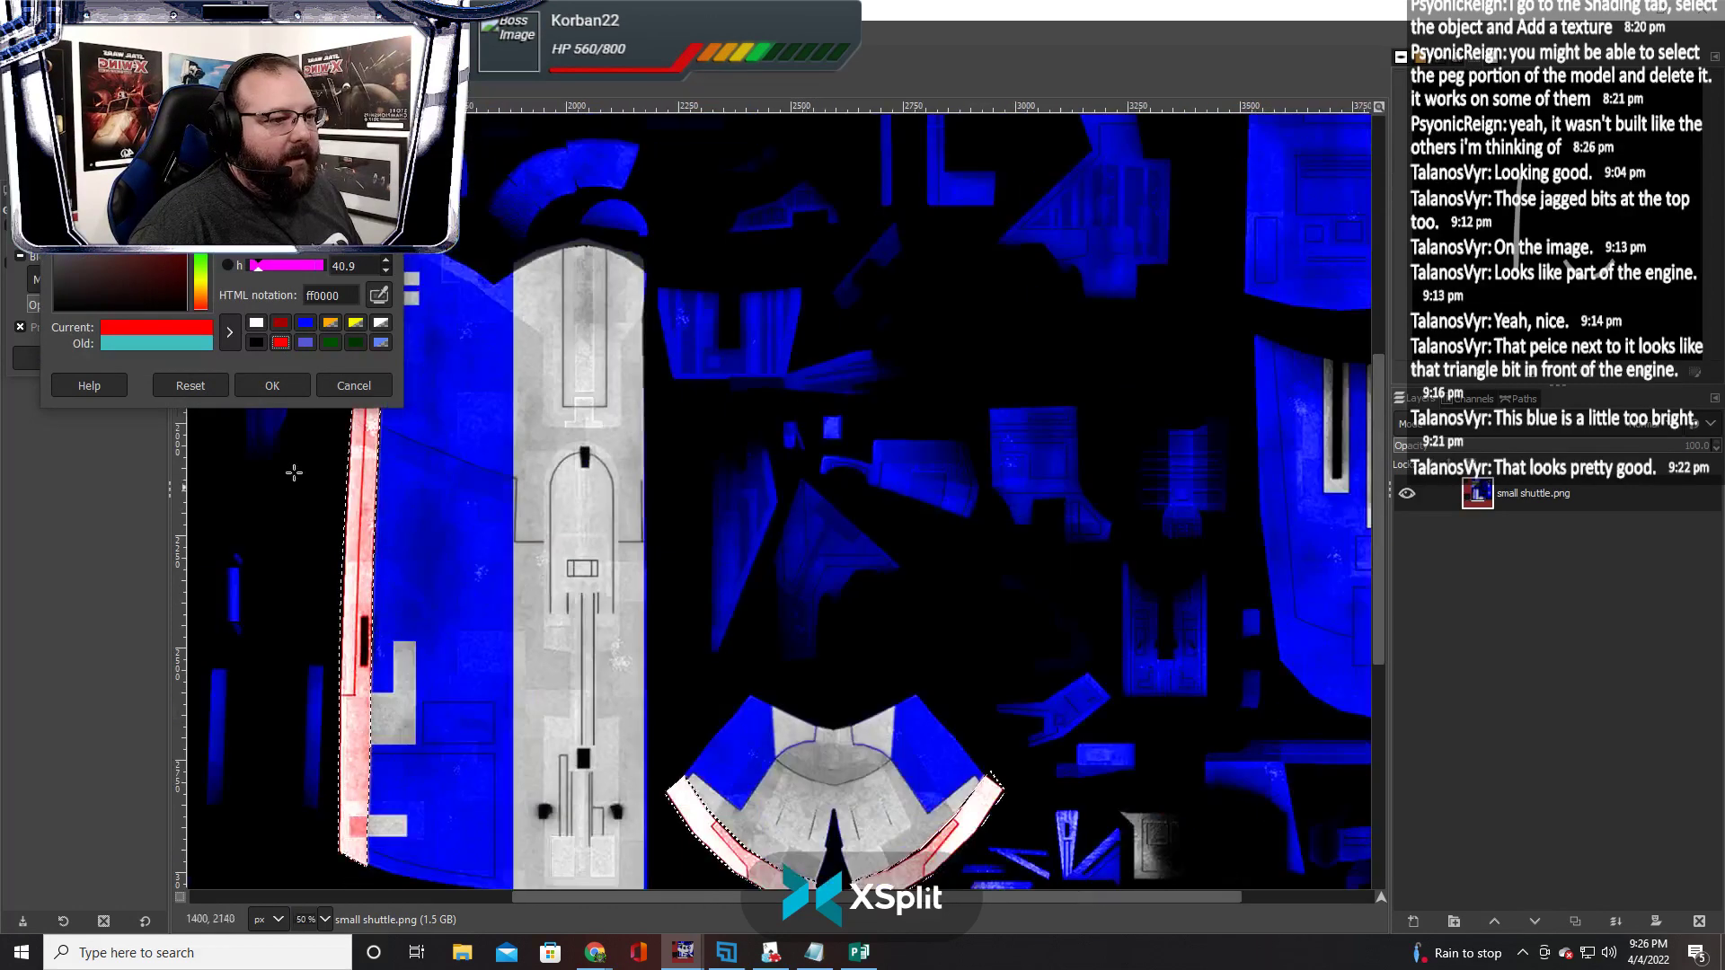
drag(262, 87, 940, 55)
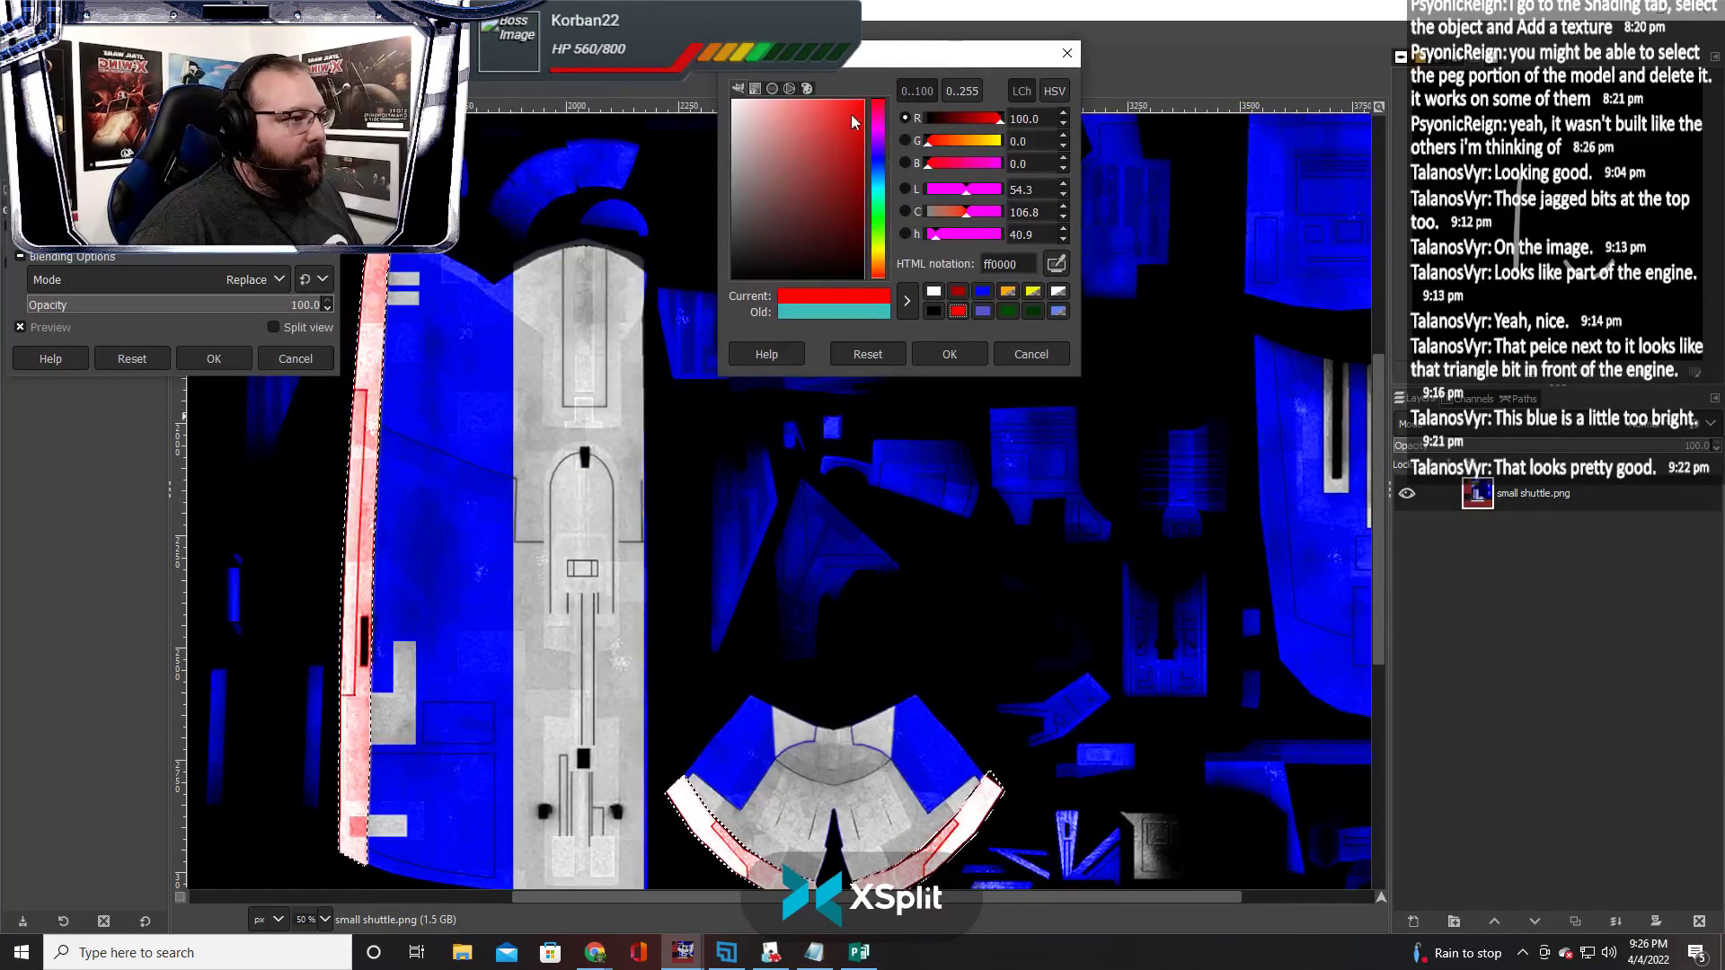
drag(850, 115, 881, 202)
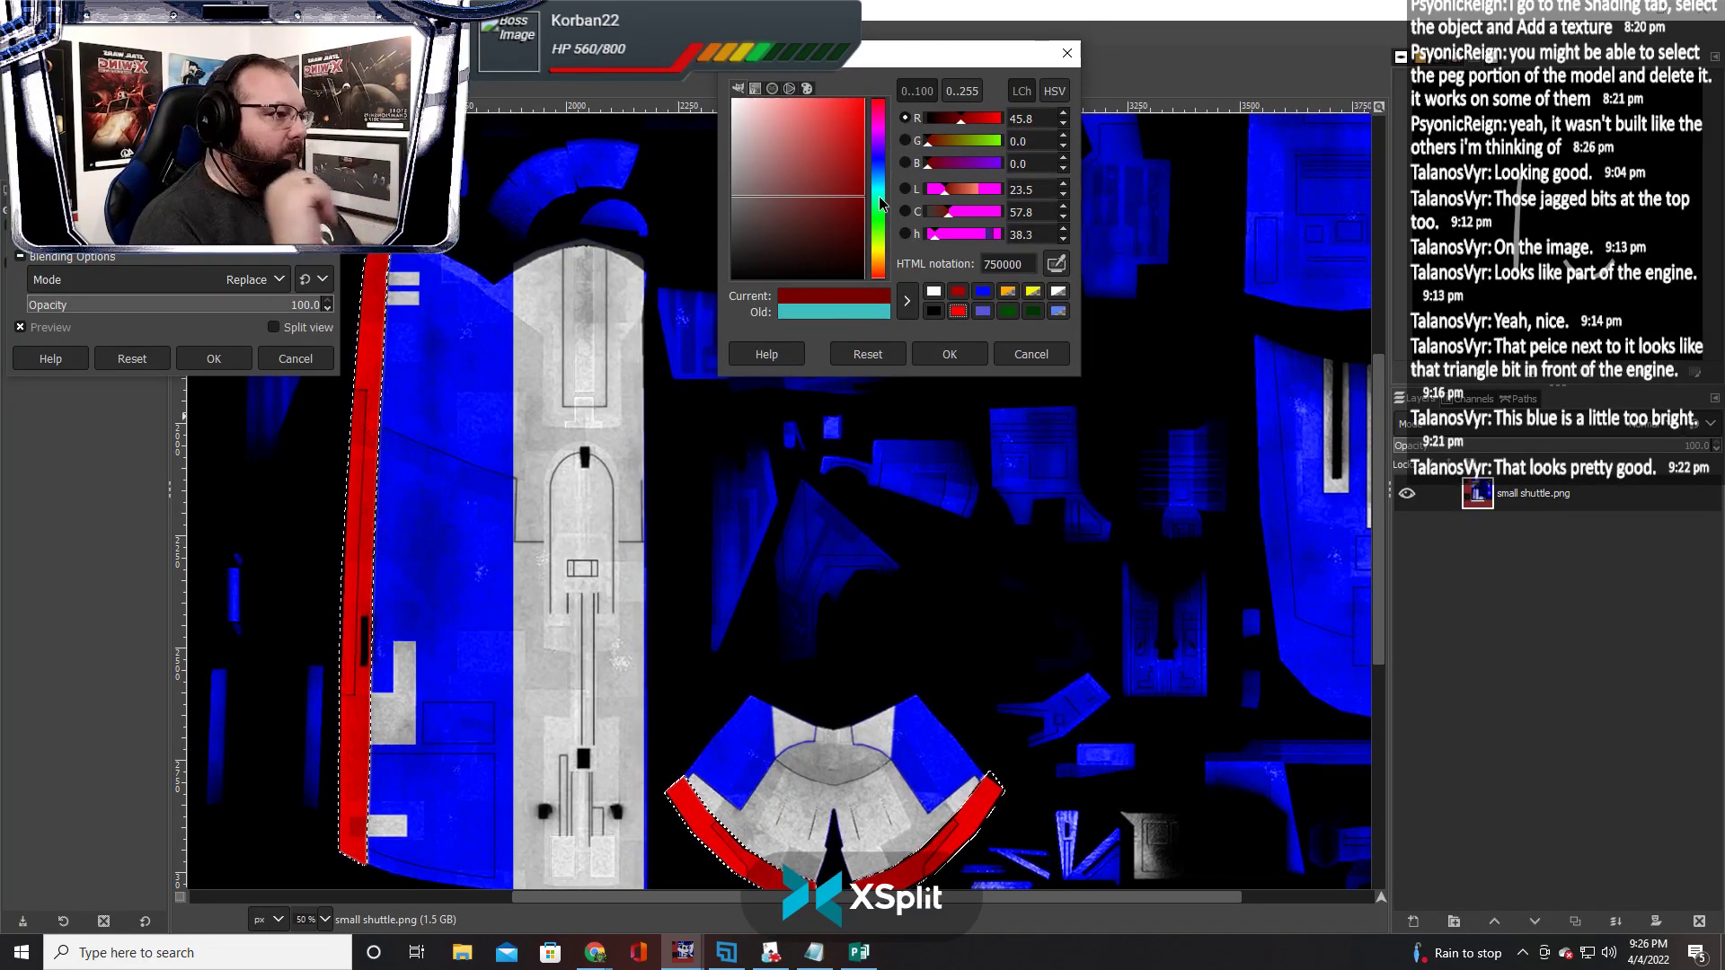
mouse_move(879, 196)
mouse_down()
mouse_move(899, 185)
mouse_move(905, 212)
mouse_up()
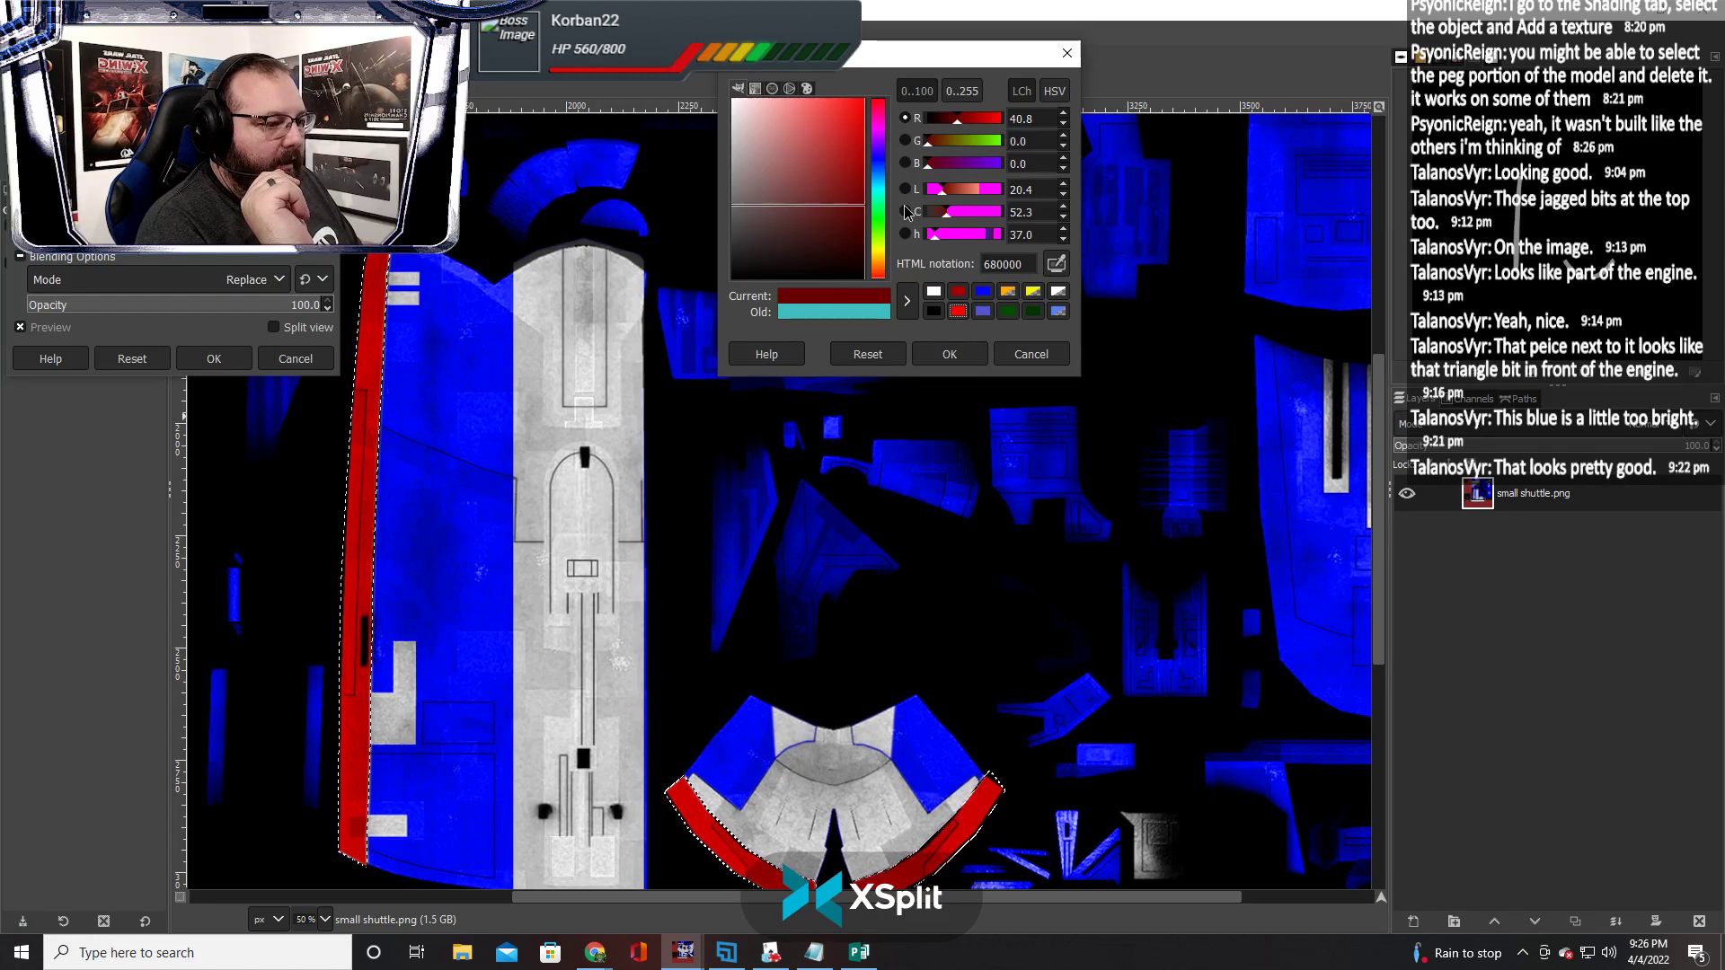
click(951, 355)
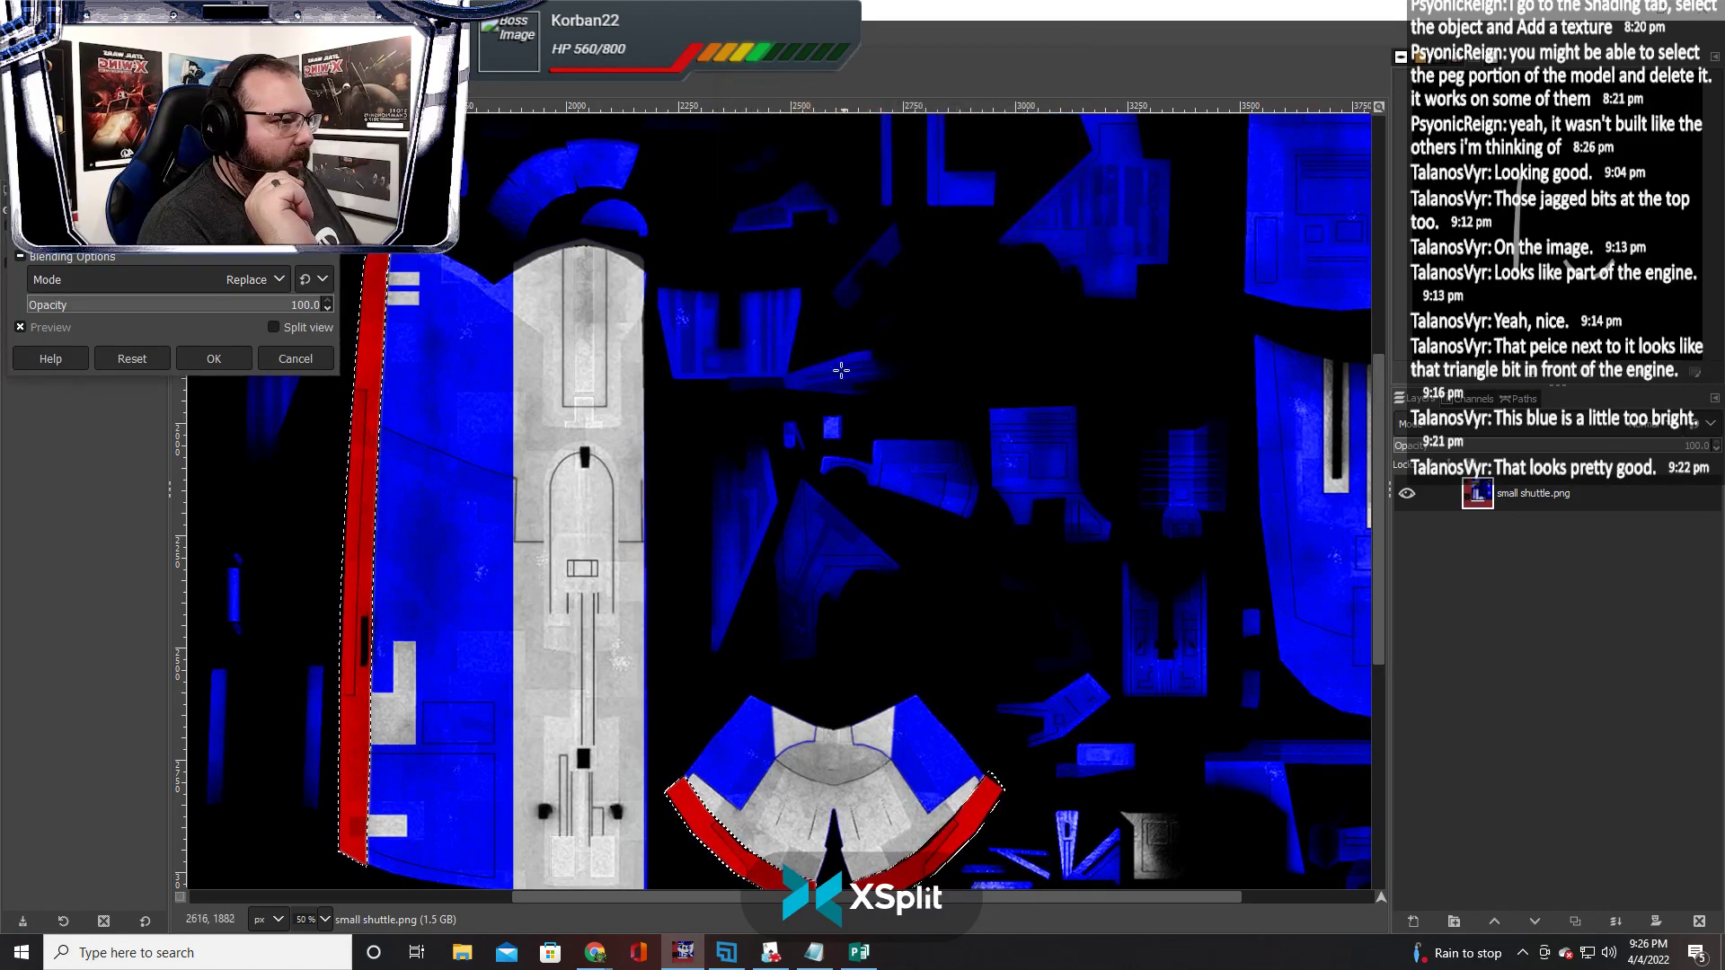
click(214, 359)
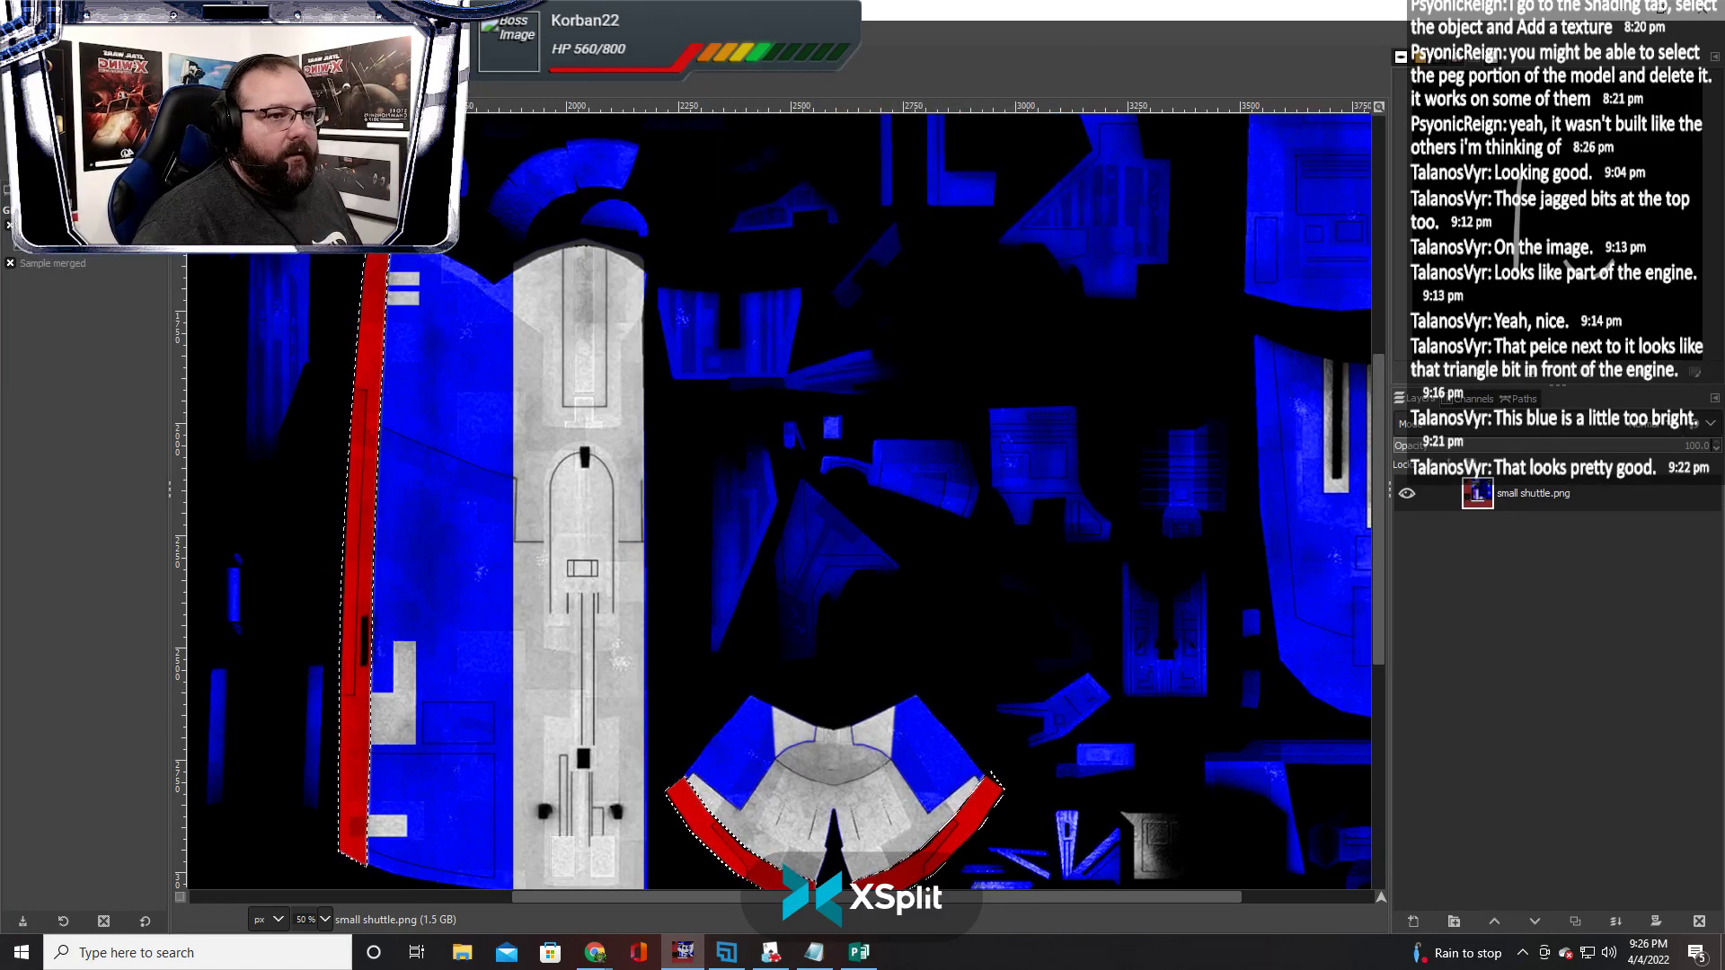
click(79, 32)
click(94, 86)
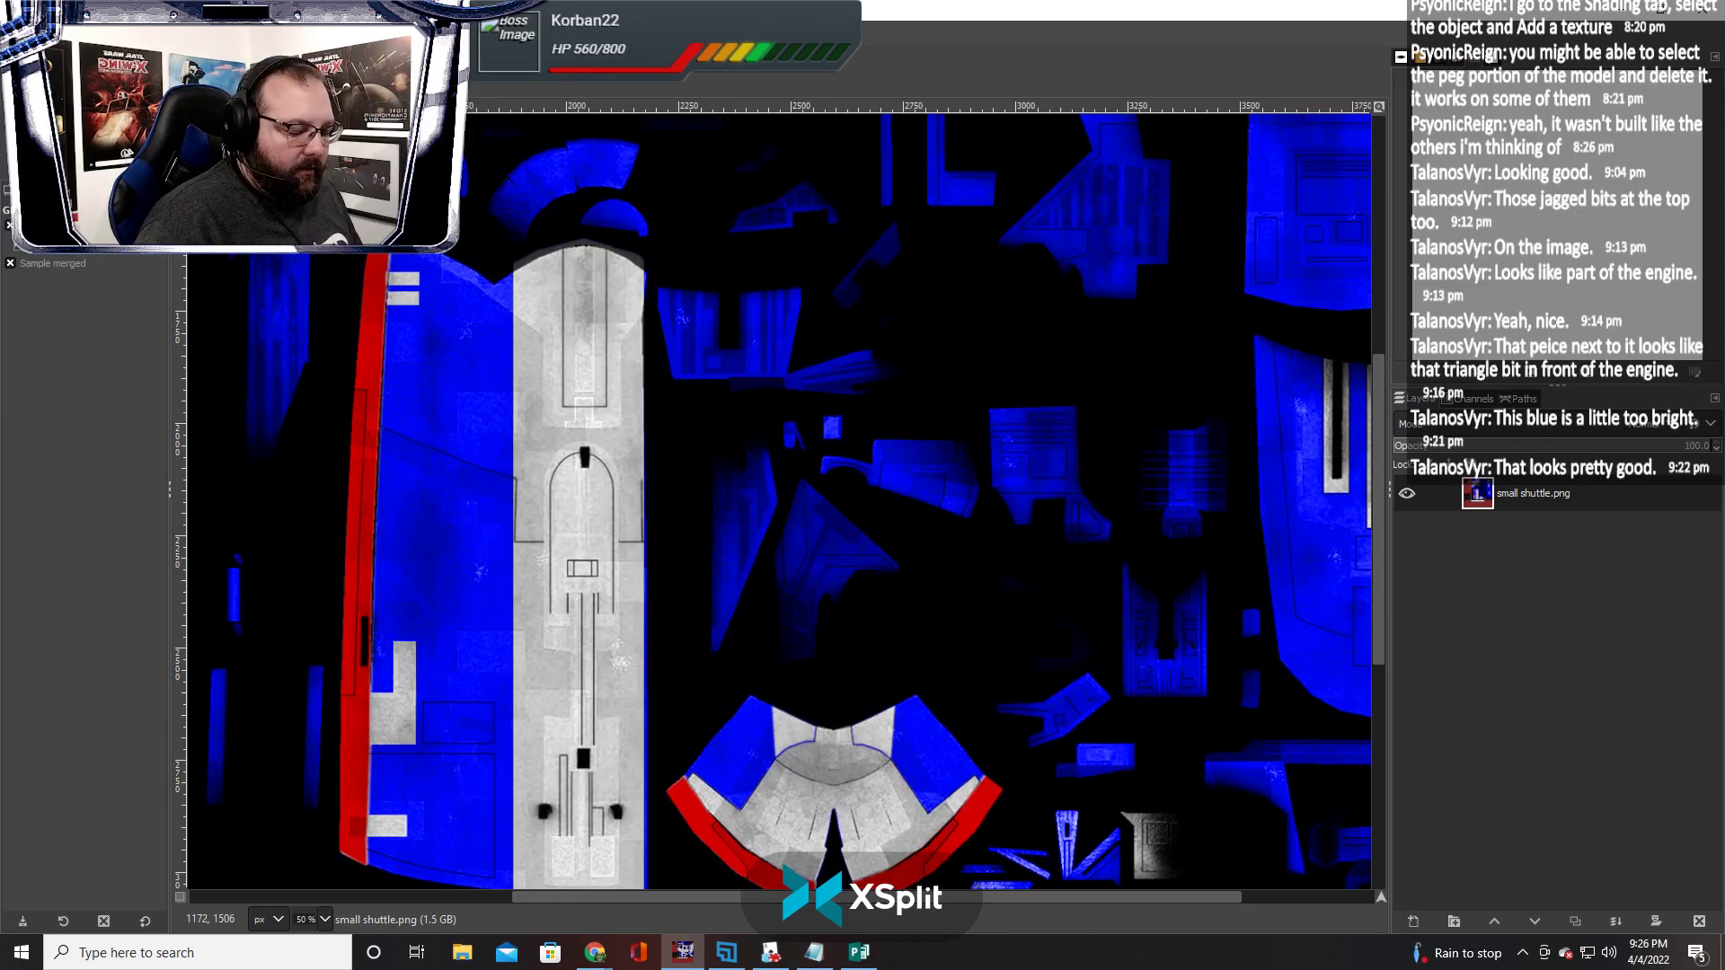
Switch to Tabletop Simulator and paste another copy of the blue shuttle on the open table beside the existing ones
key(ctrl+c)
key(alt+Tab)
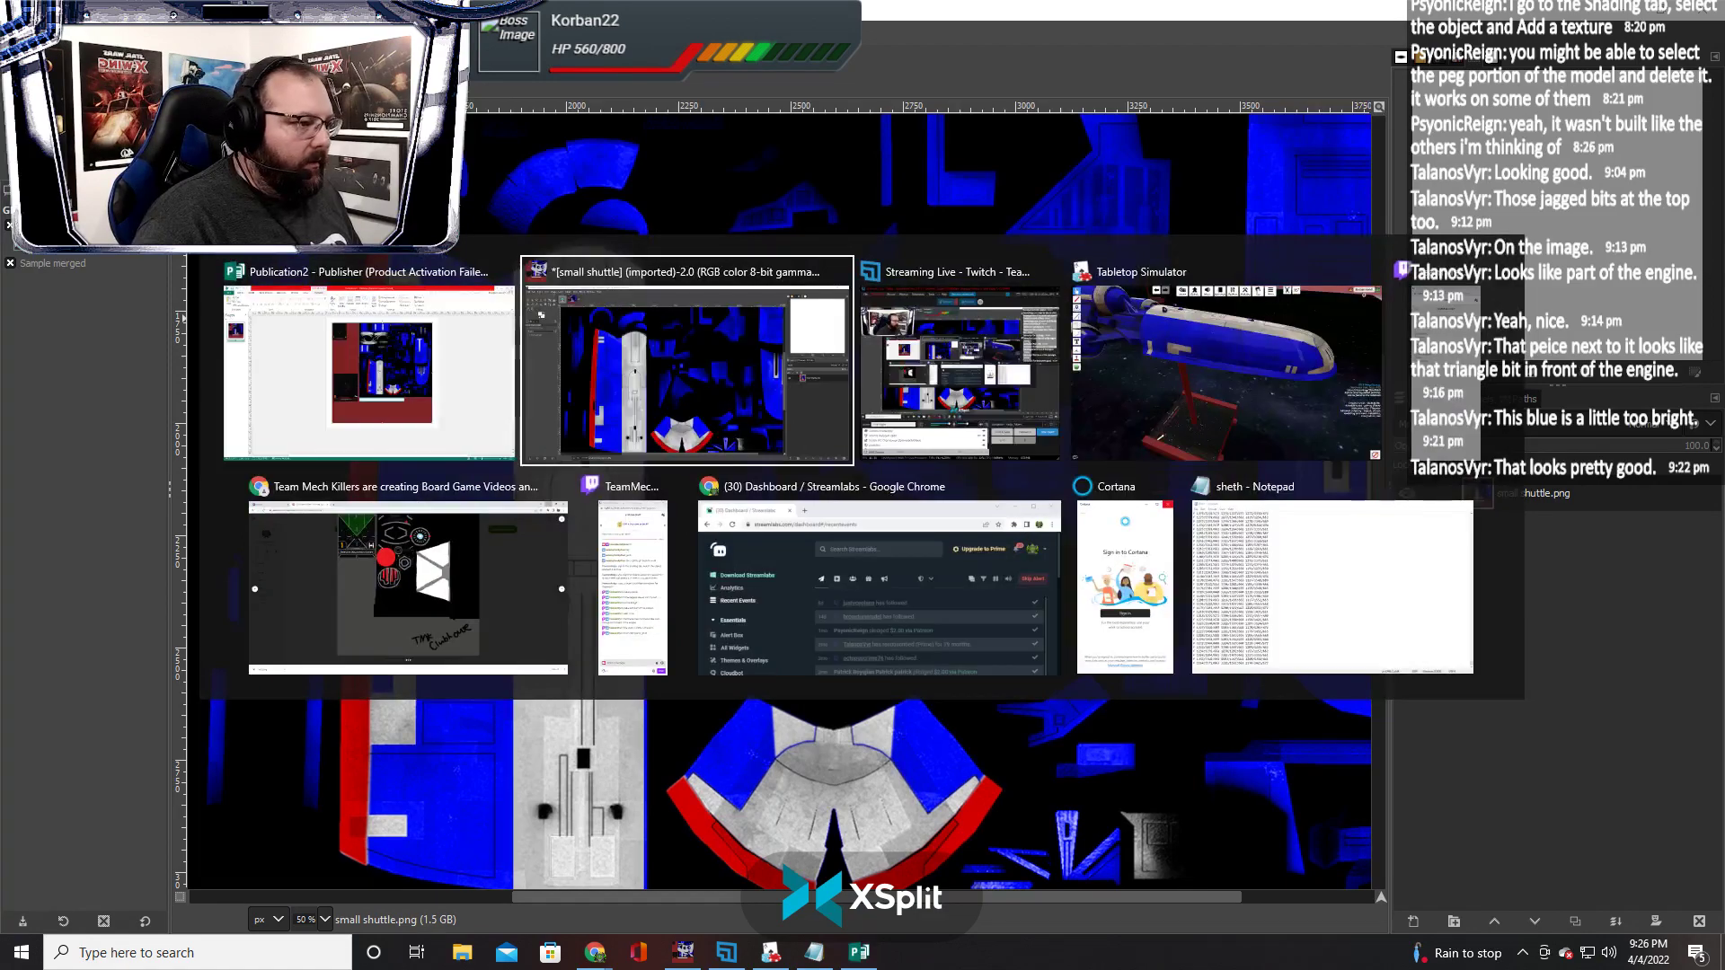
key(alt+Tab)
key(alt+Tab)
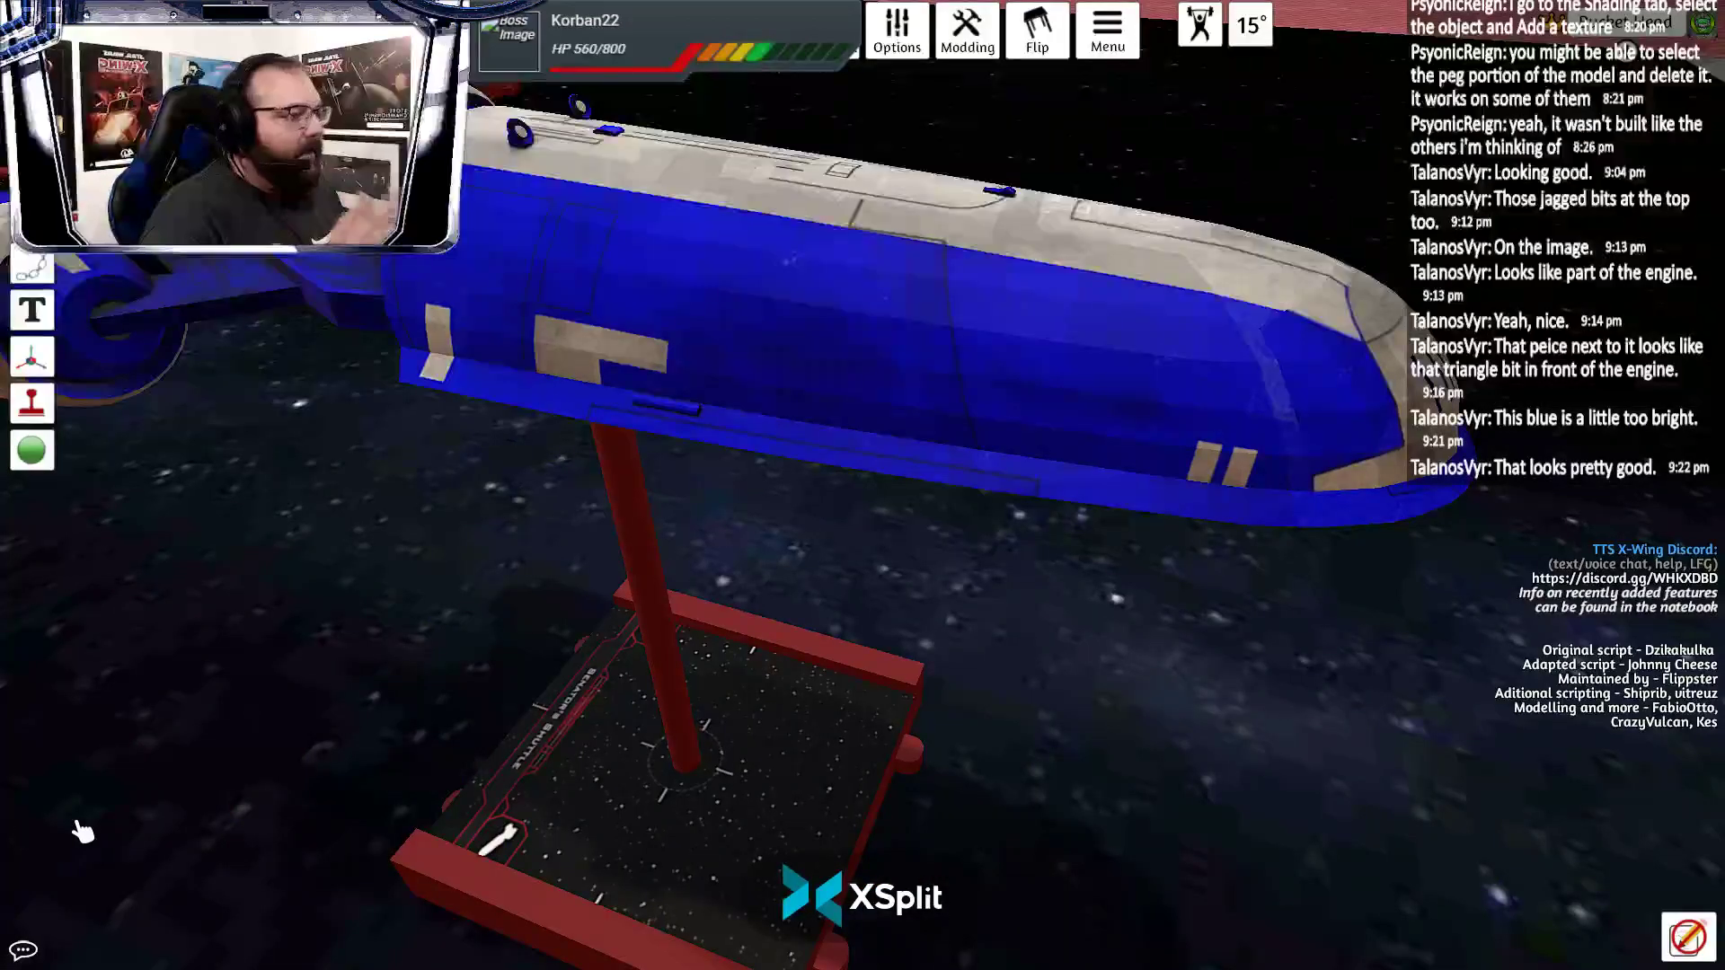
scroll(348, 839, down, 3)
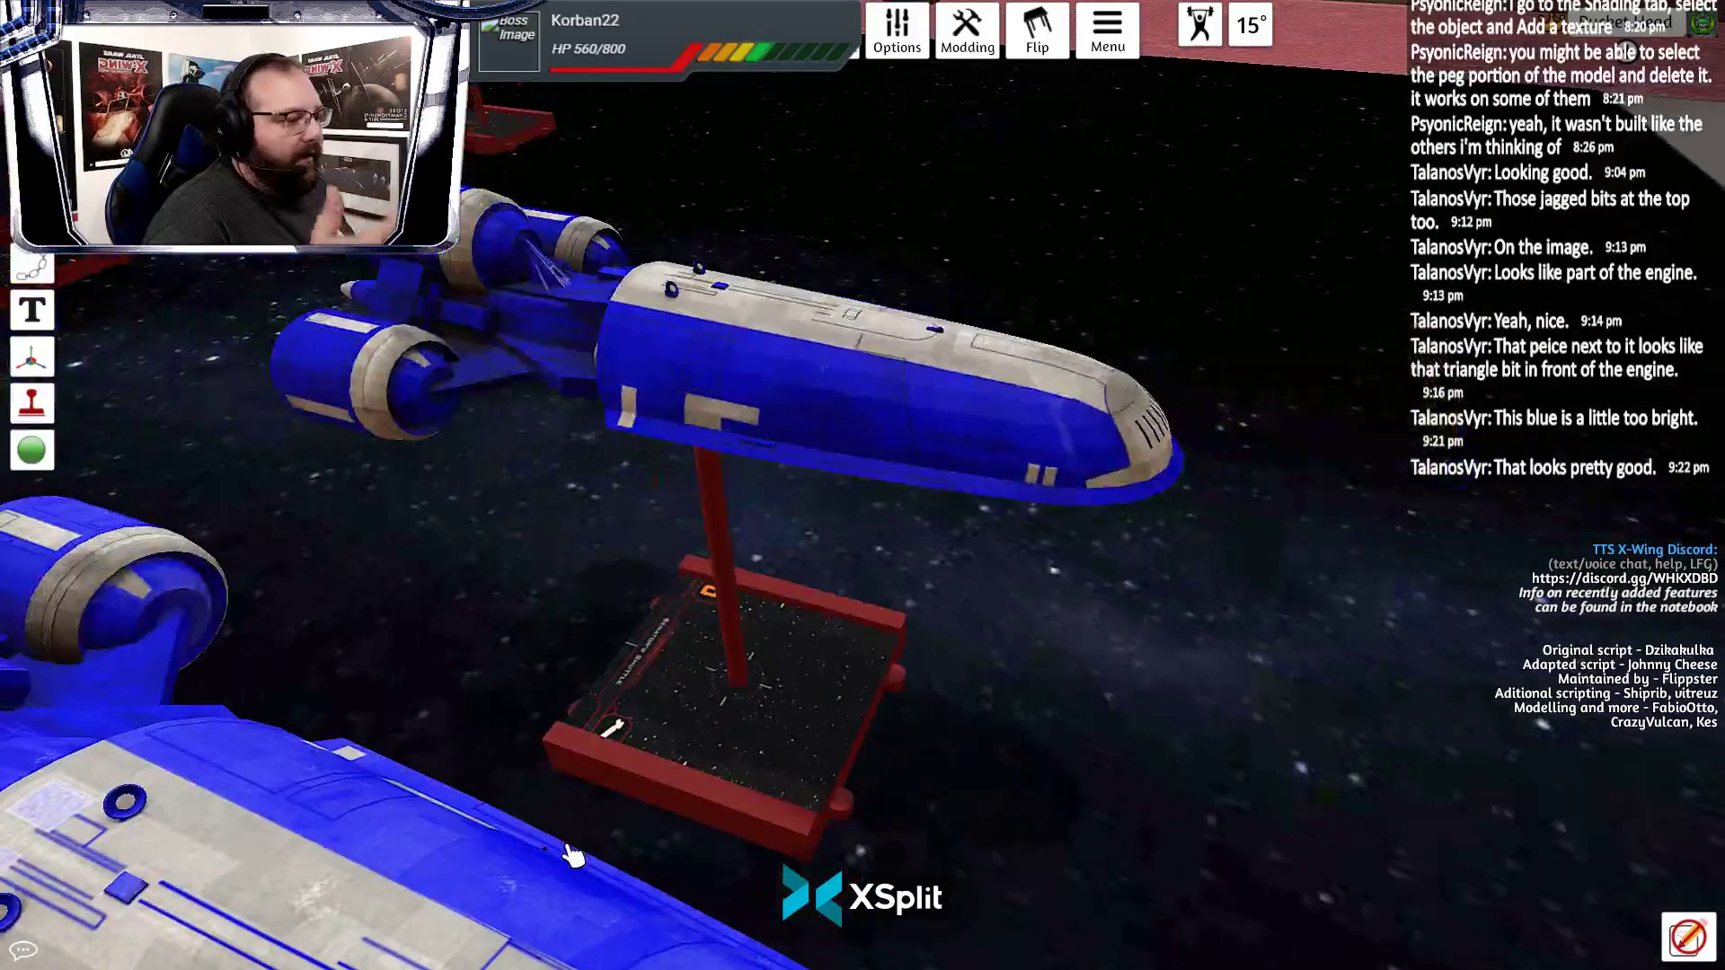
key(s)
key(d)
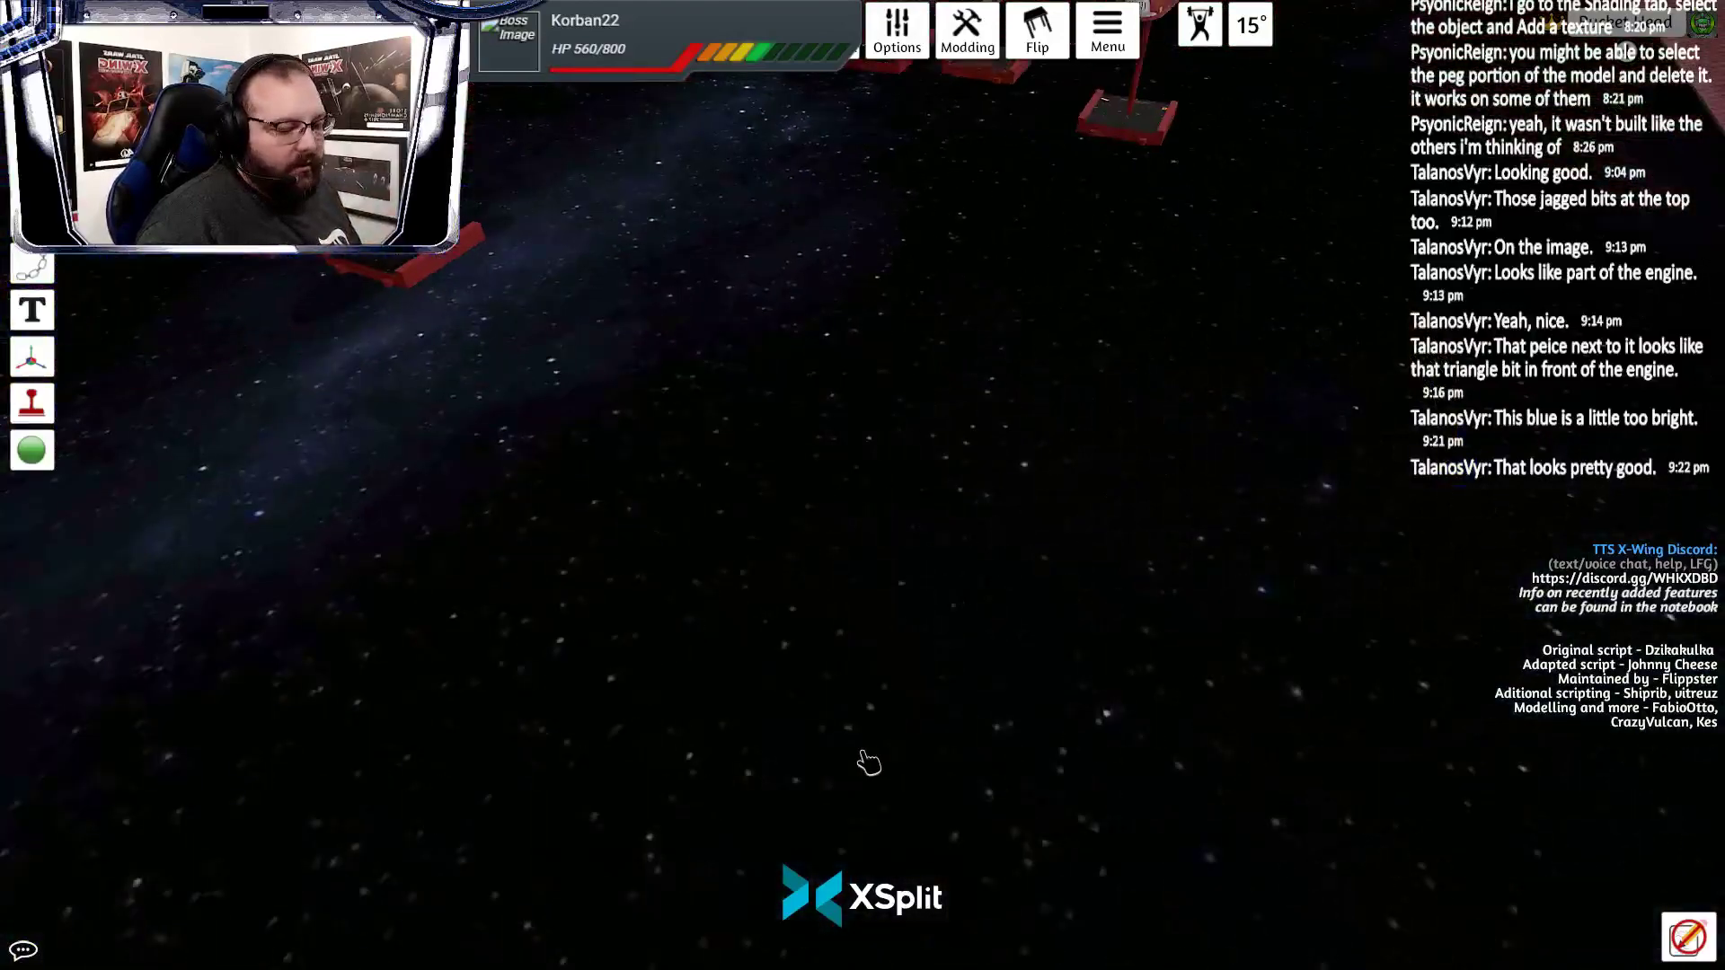
key(a)
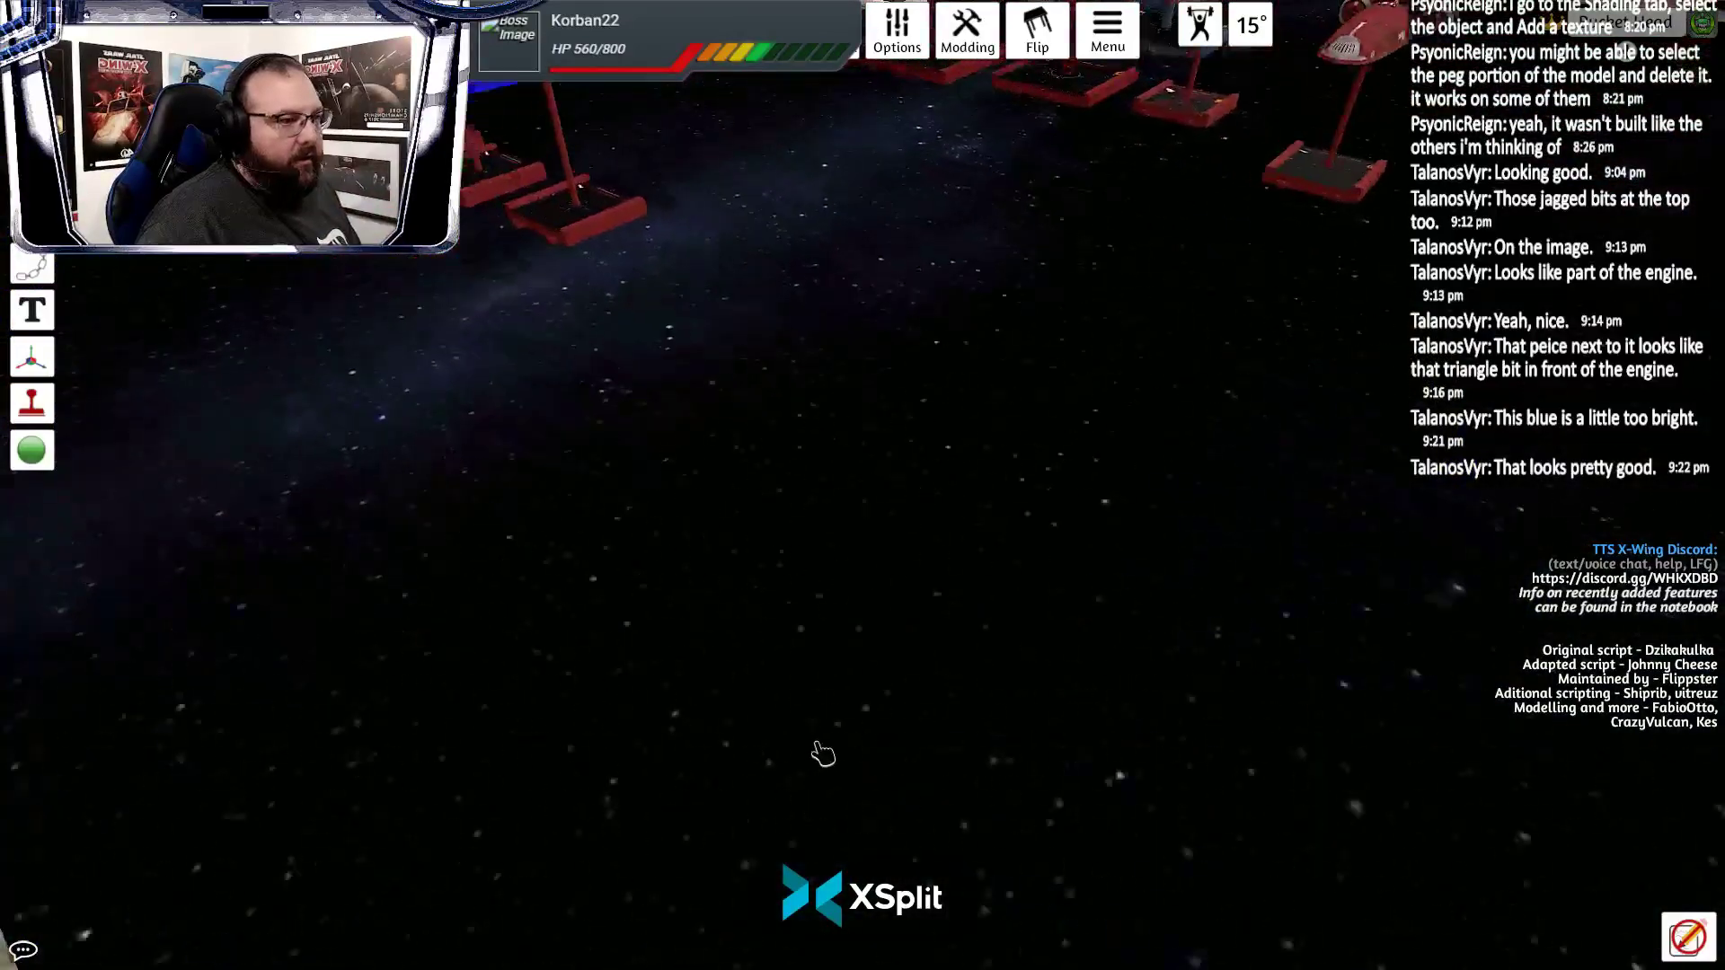
key(w)
drag(854, 758, 912, 751)
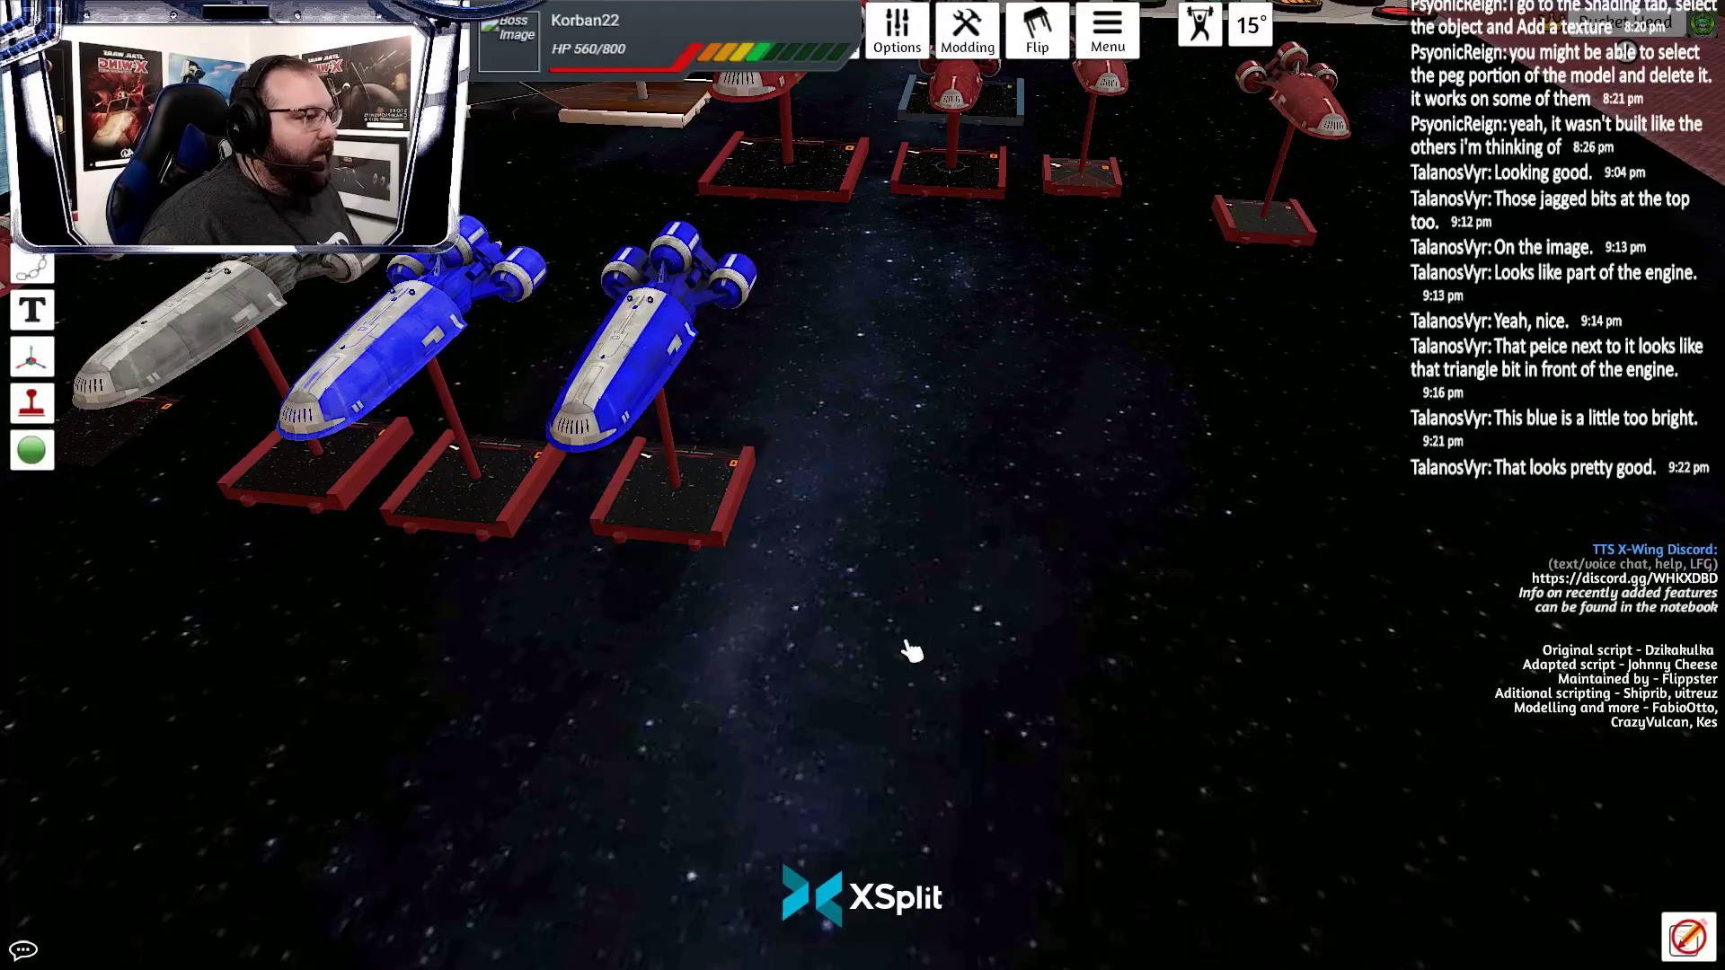
scroll(896, 691, up, 2)
key(w)
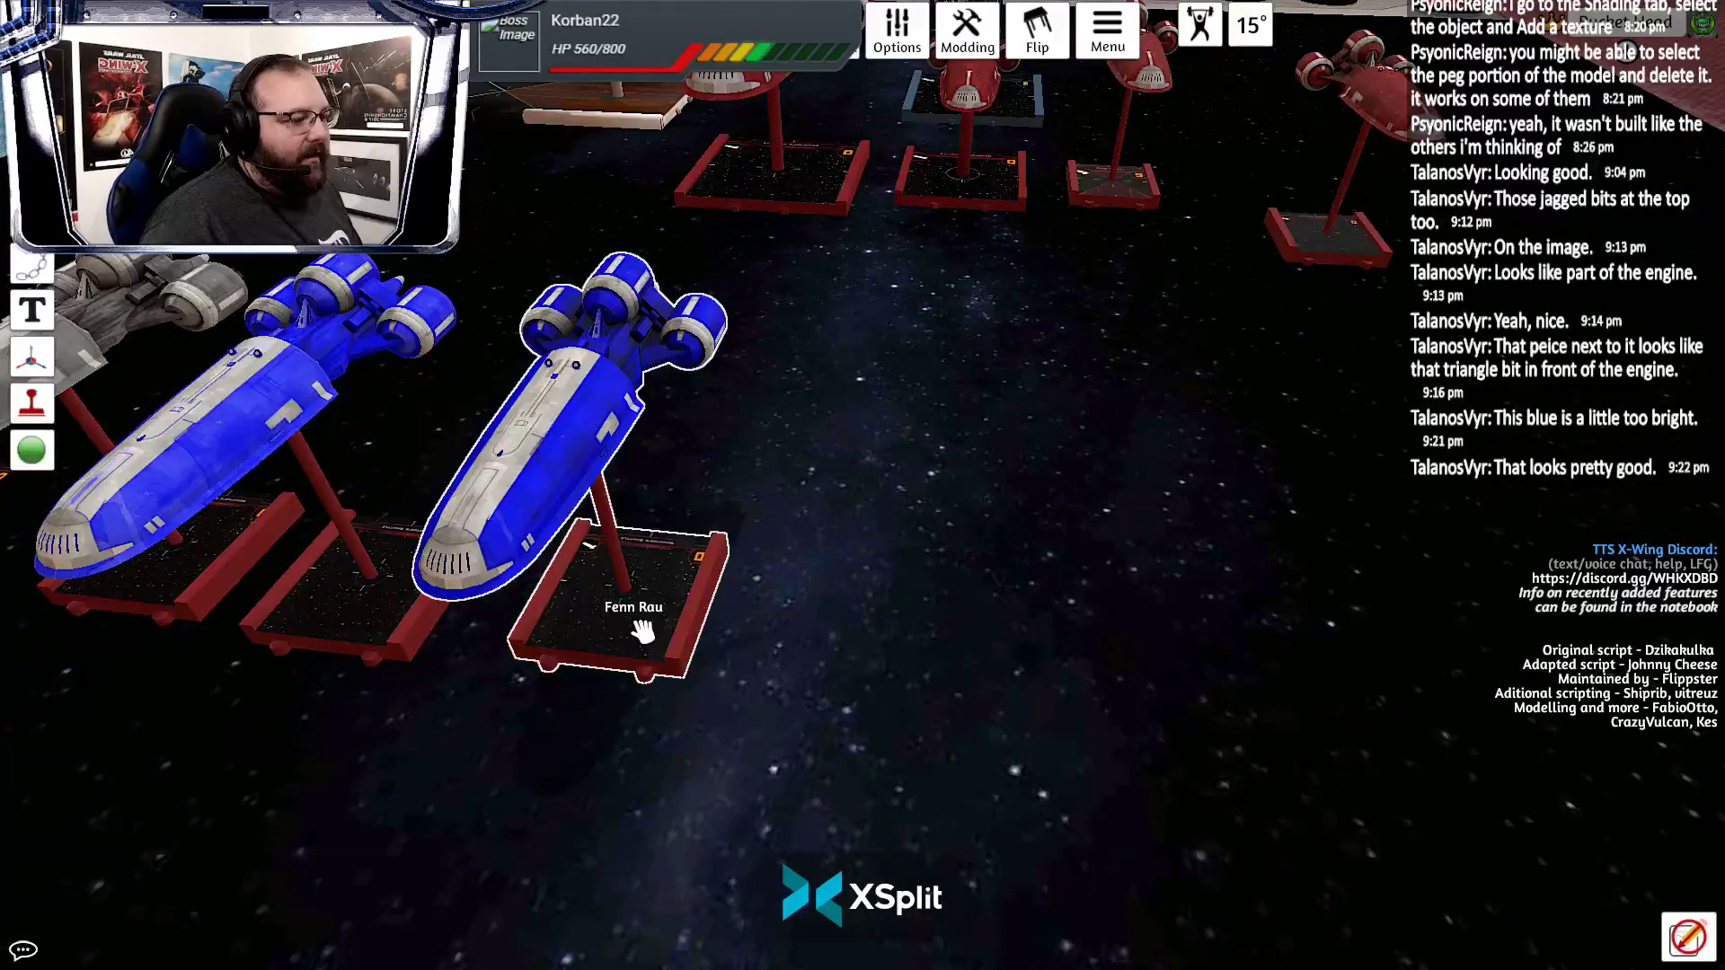
key(ctrl+v)
drag(956, 687, 837, 756)
Reload the pasted shuttle's diffuse image from the local disk, import the custom model, and update the matching object too
right_click(840, 629)
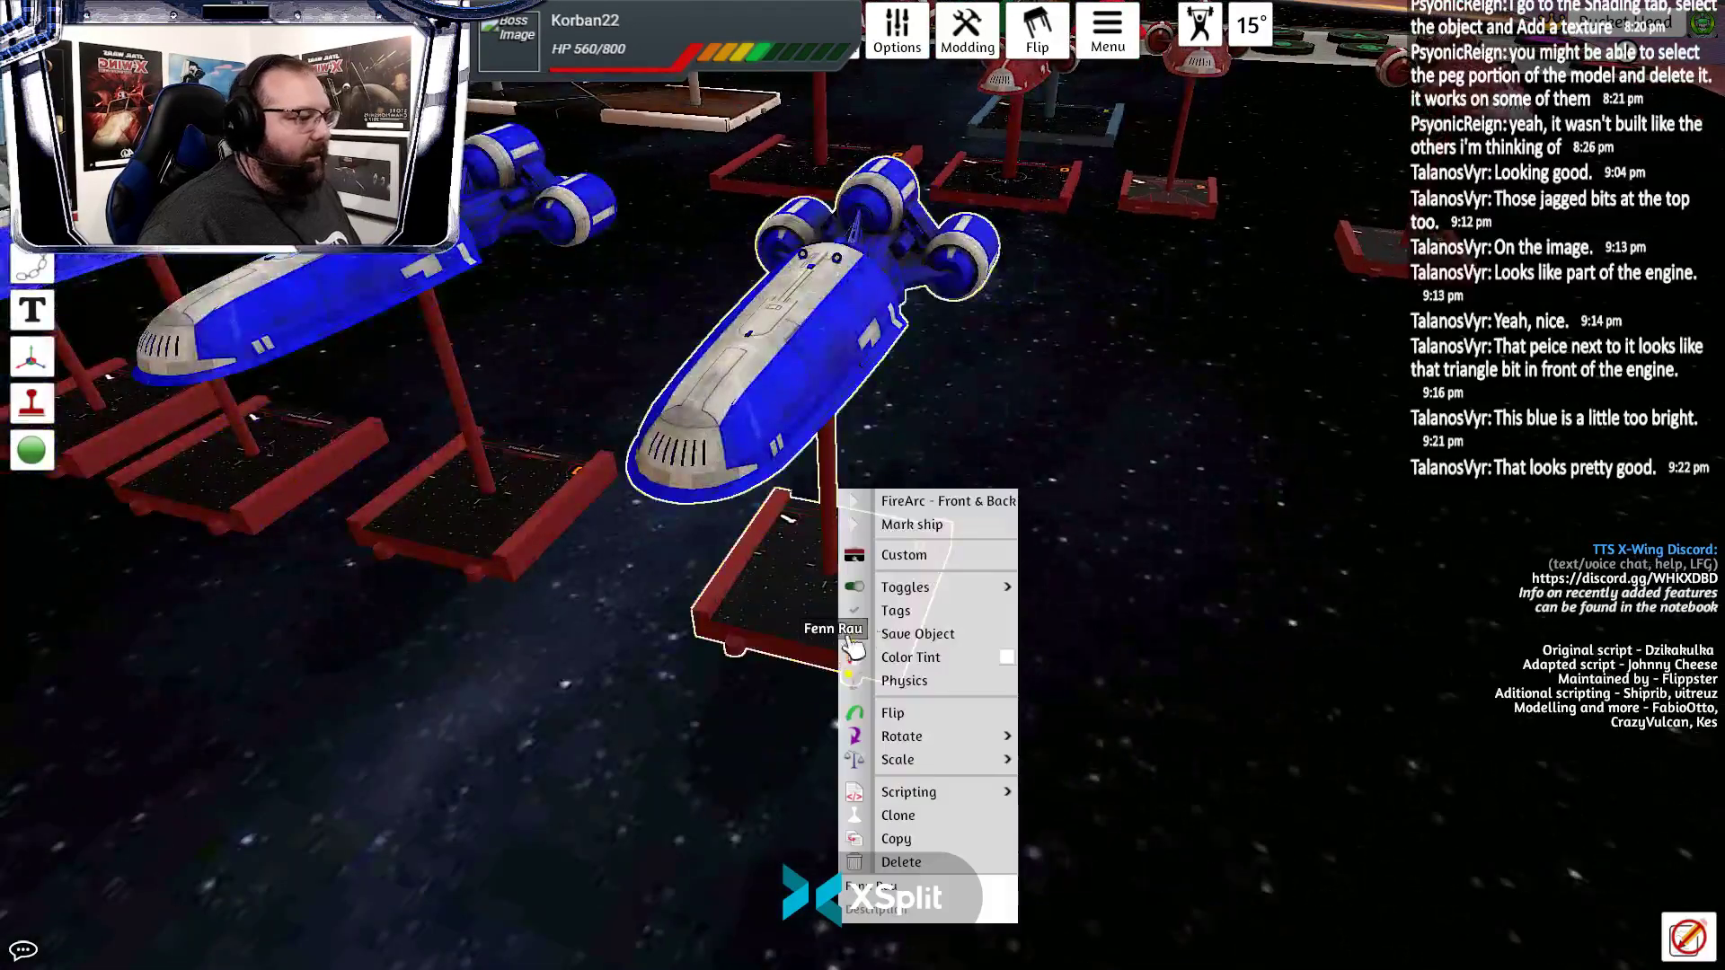
click(919, 557)
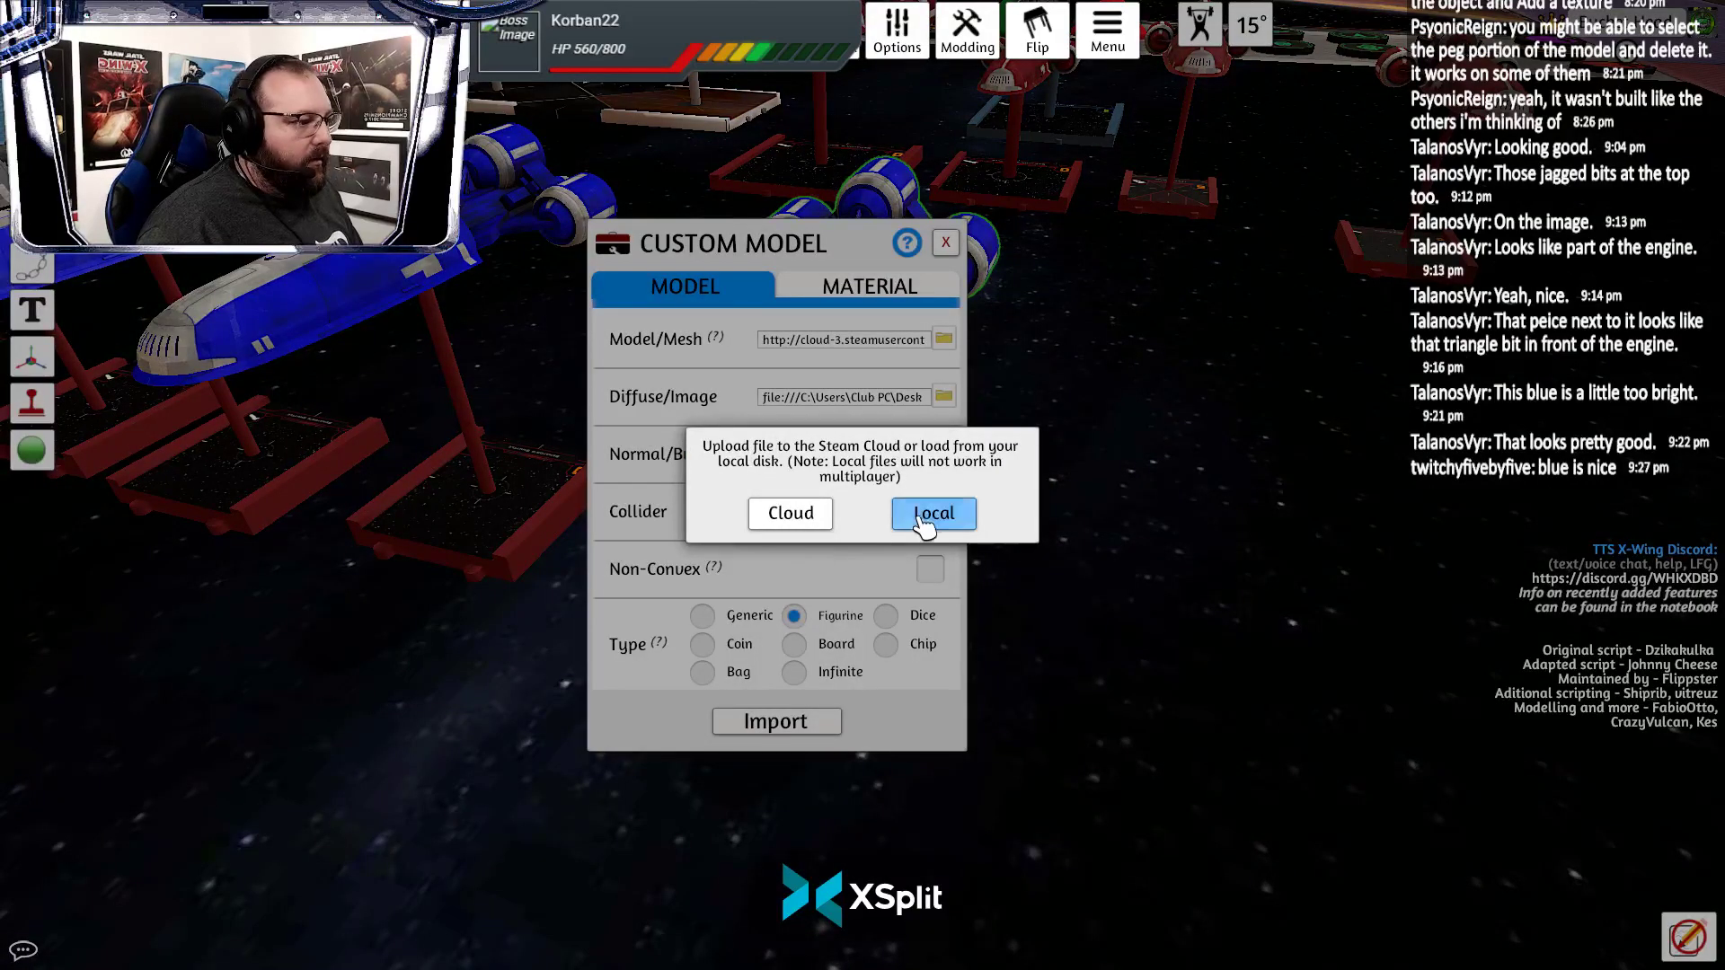
click(935, 512)
click(796, 723)
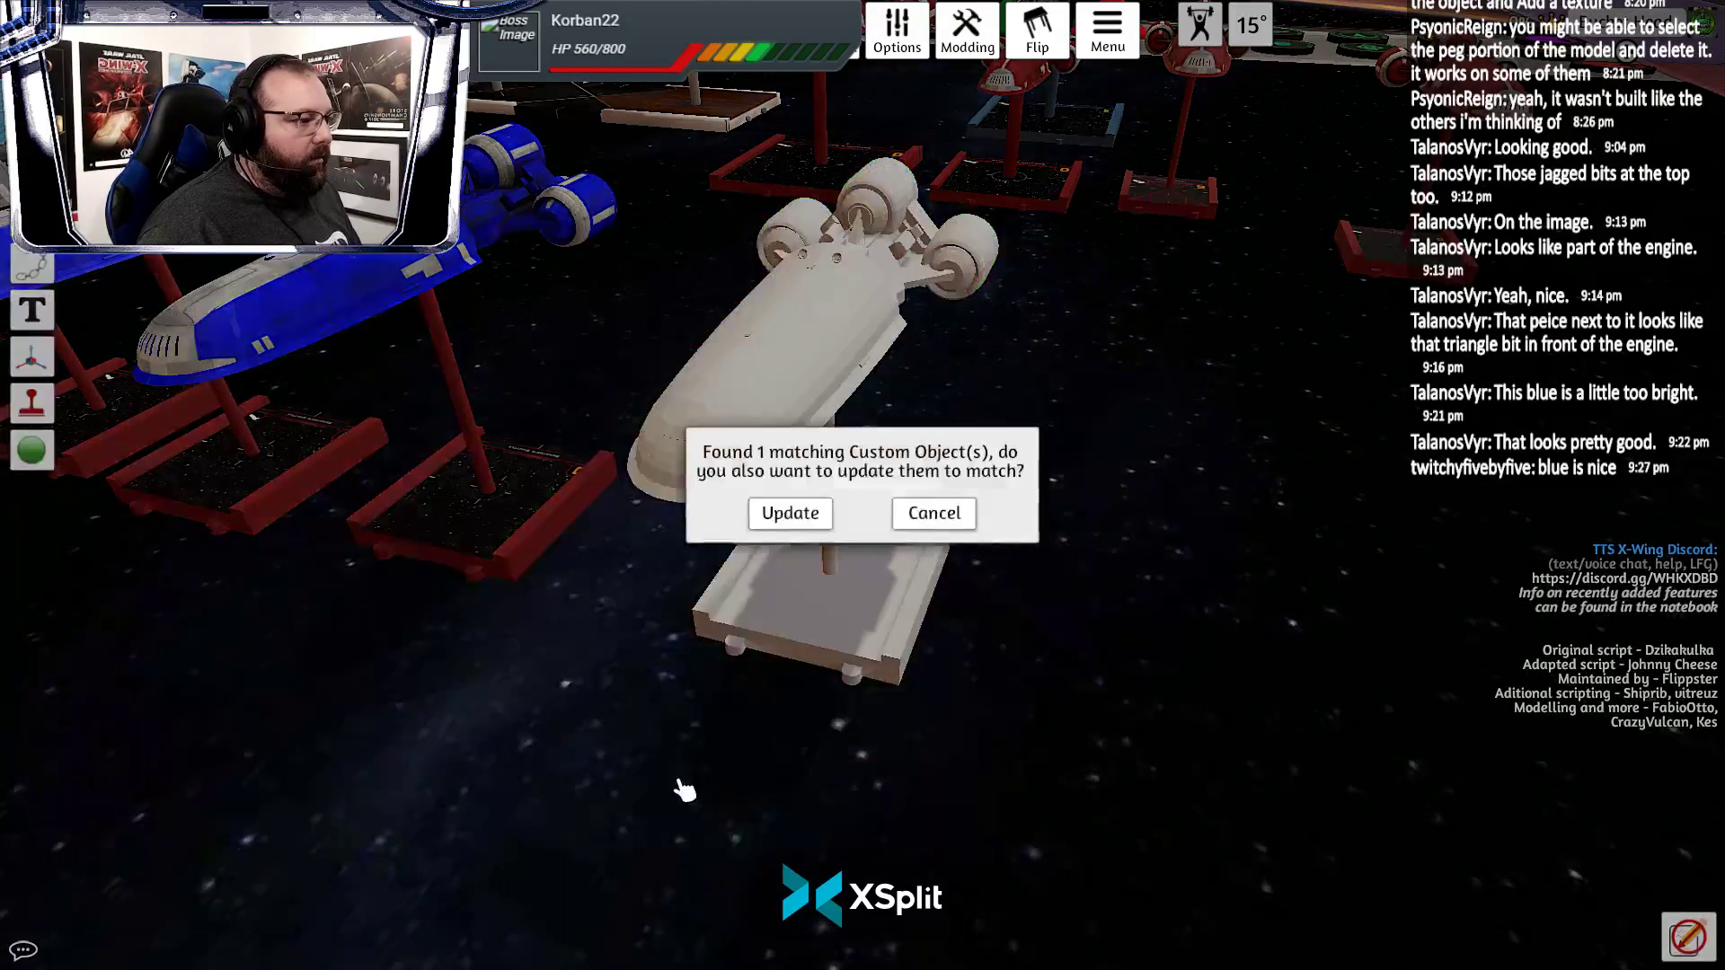
click(824, 523)
Examine the red strip along the shuttle's lower hull edge from the engines round to the nose
drag(820, 764, 612, 756)
scroll(613, 756, up, 5)
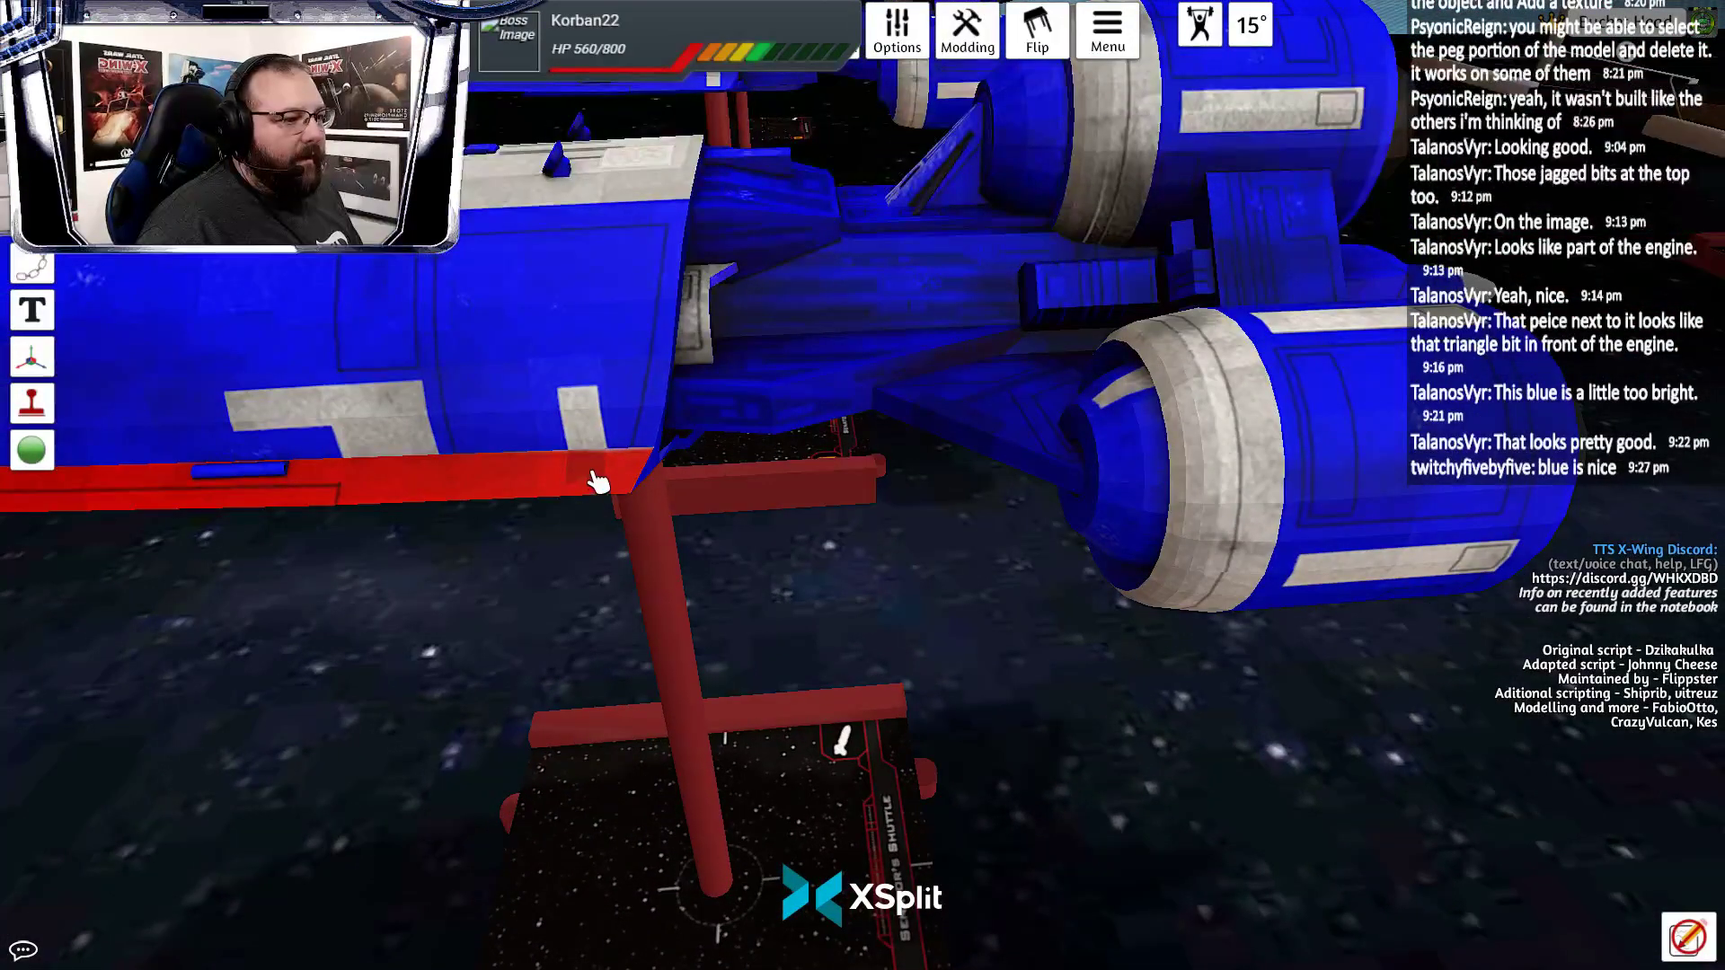
scroll(549, 691, down, 4)
drag(549, 692, 968, 724)
key(w)
key(d)
scroll(968, 720, up, 4)
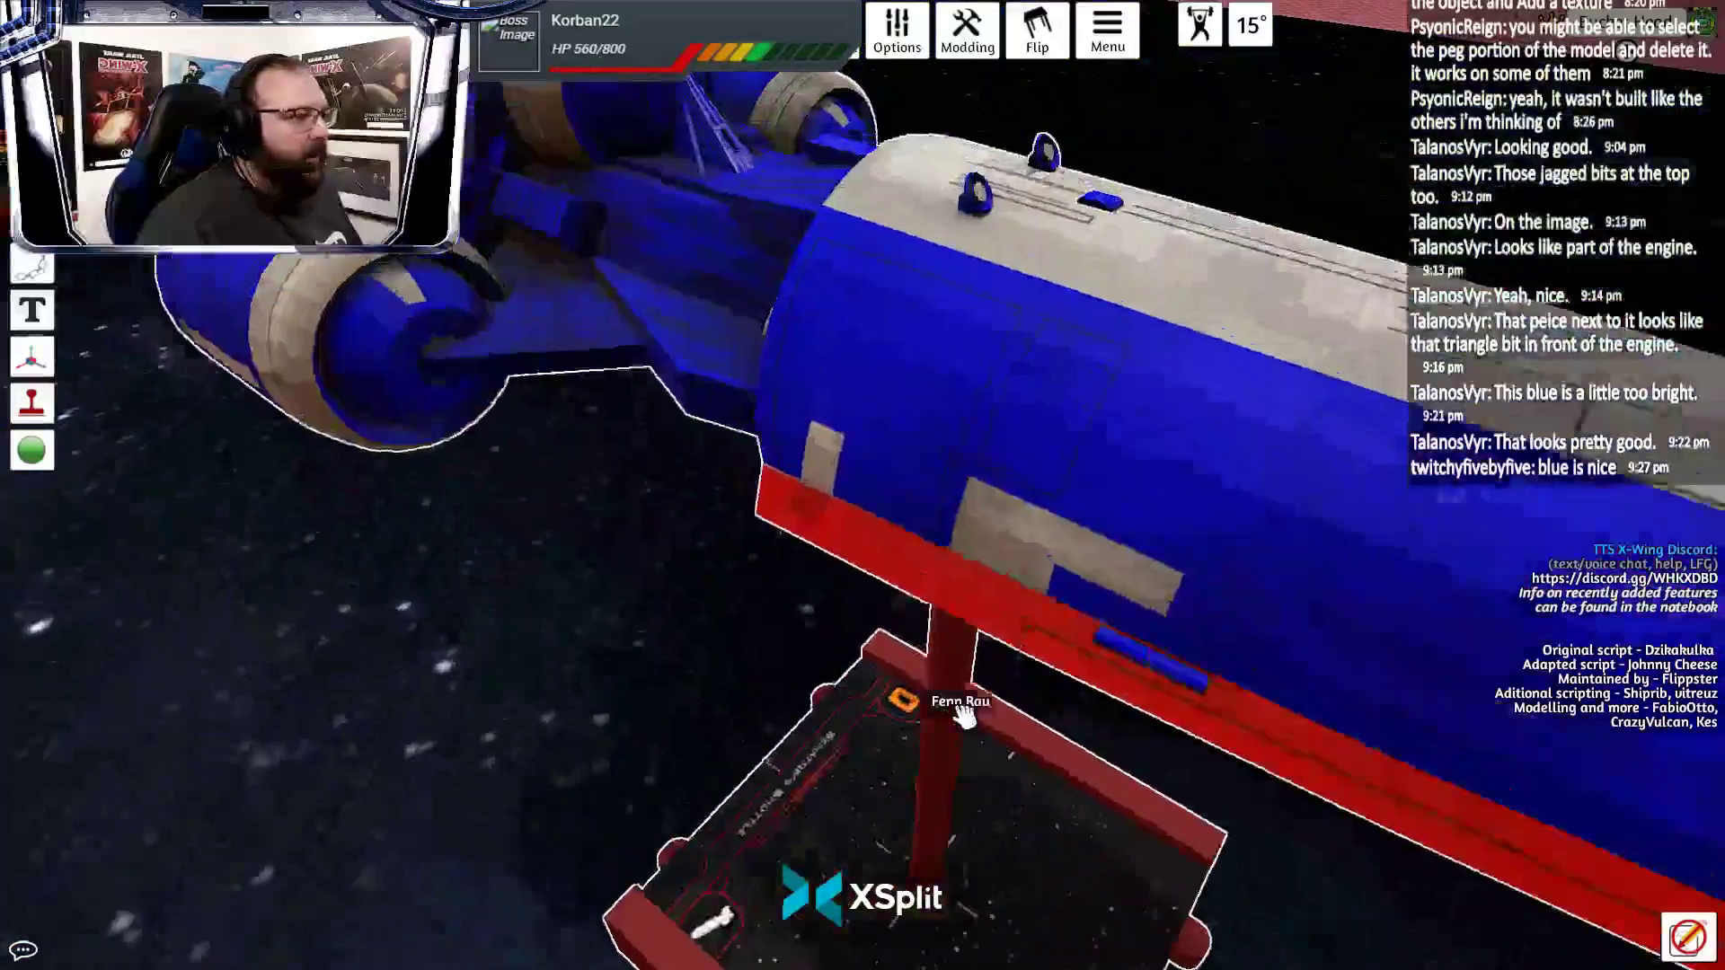
scroll(939, 724, down, 4)
scroll(917, 723, up, 6)
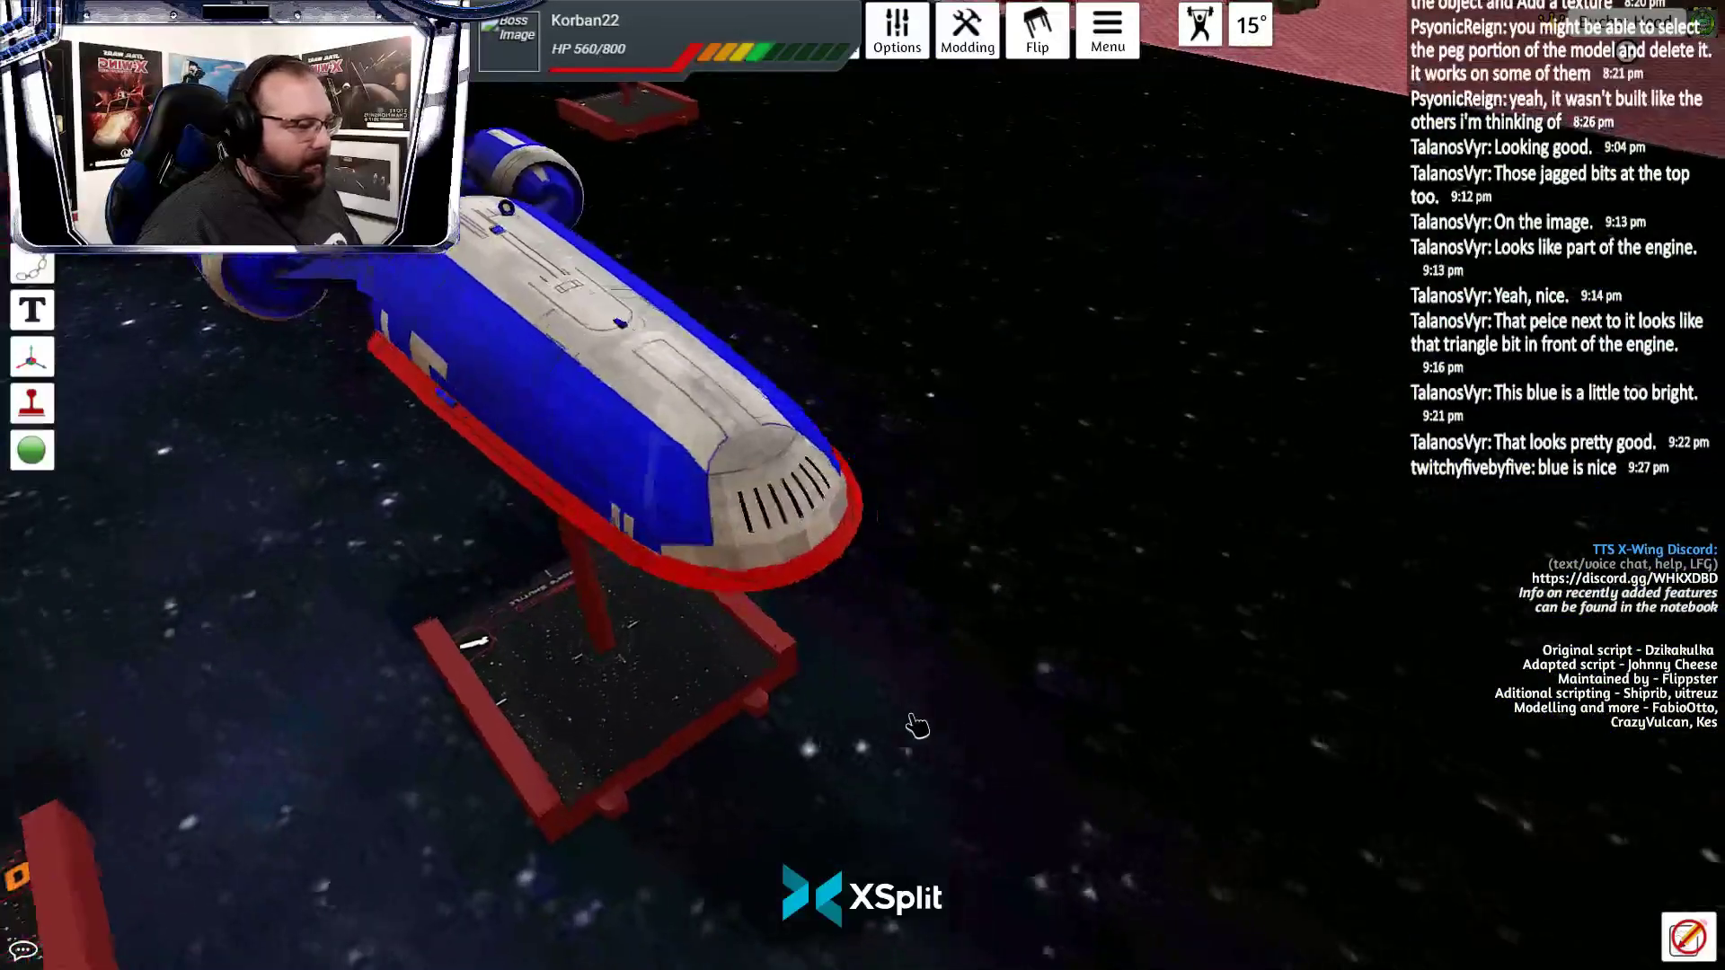
scroll(914, 720, down, 4)
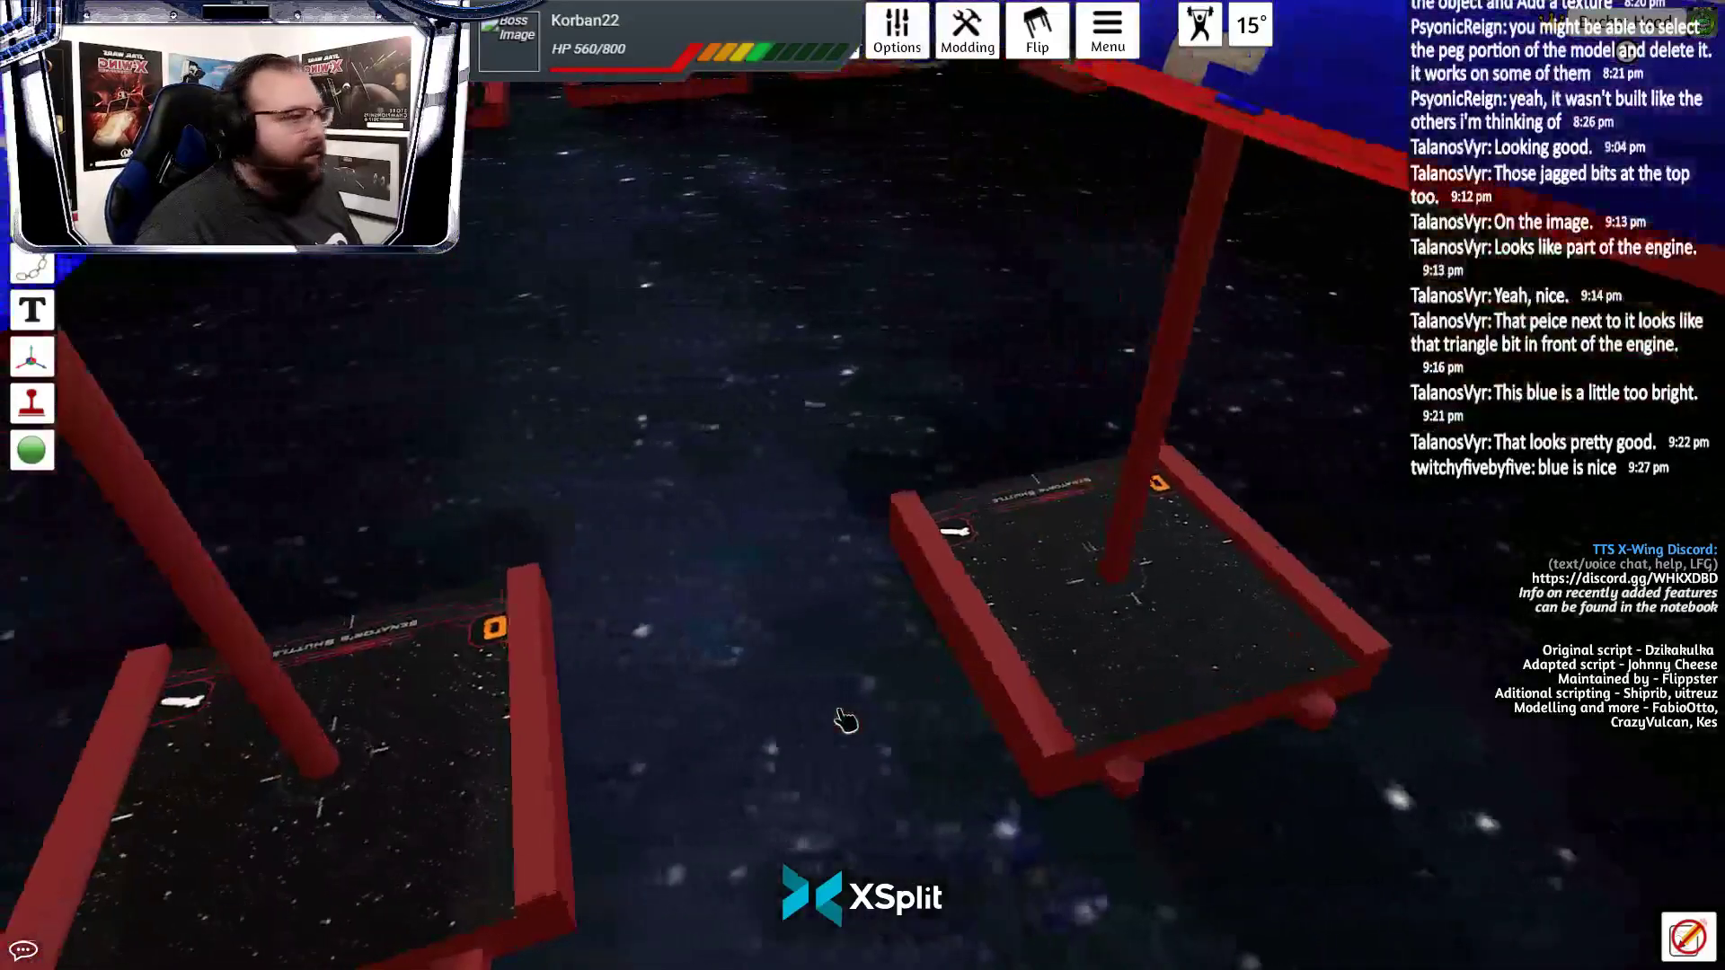
scroll(837, 720, up, 5)
scroll(832, 720, down, 2)
mouse_move(832, 719)
mouse_down()
mouse_move(805, 724)
mouse_move(870, 724)
mouse_move(844, 724)
mouse_up()
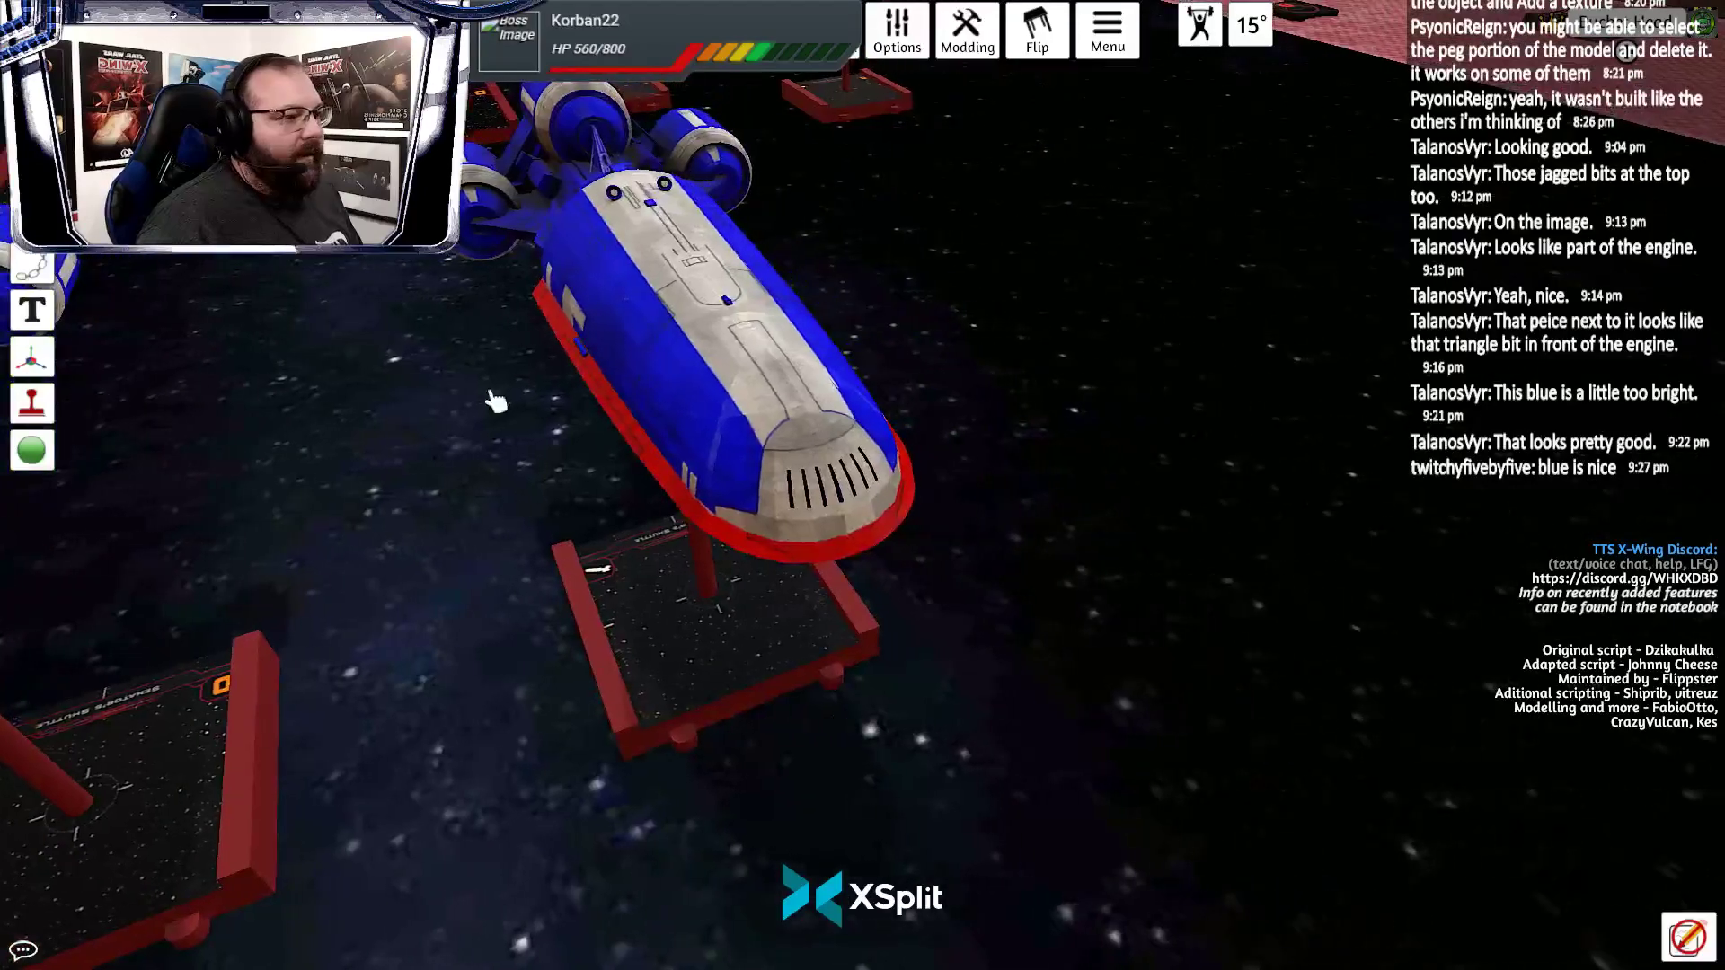
Return to GIMP and undo the deselection, the red Colorize and the desaturation of the strips
key(alt+Tab)
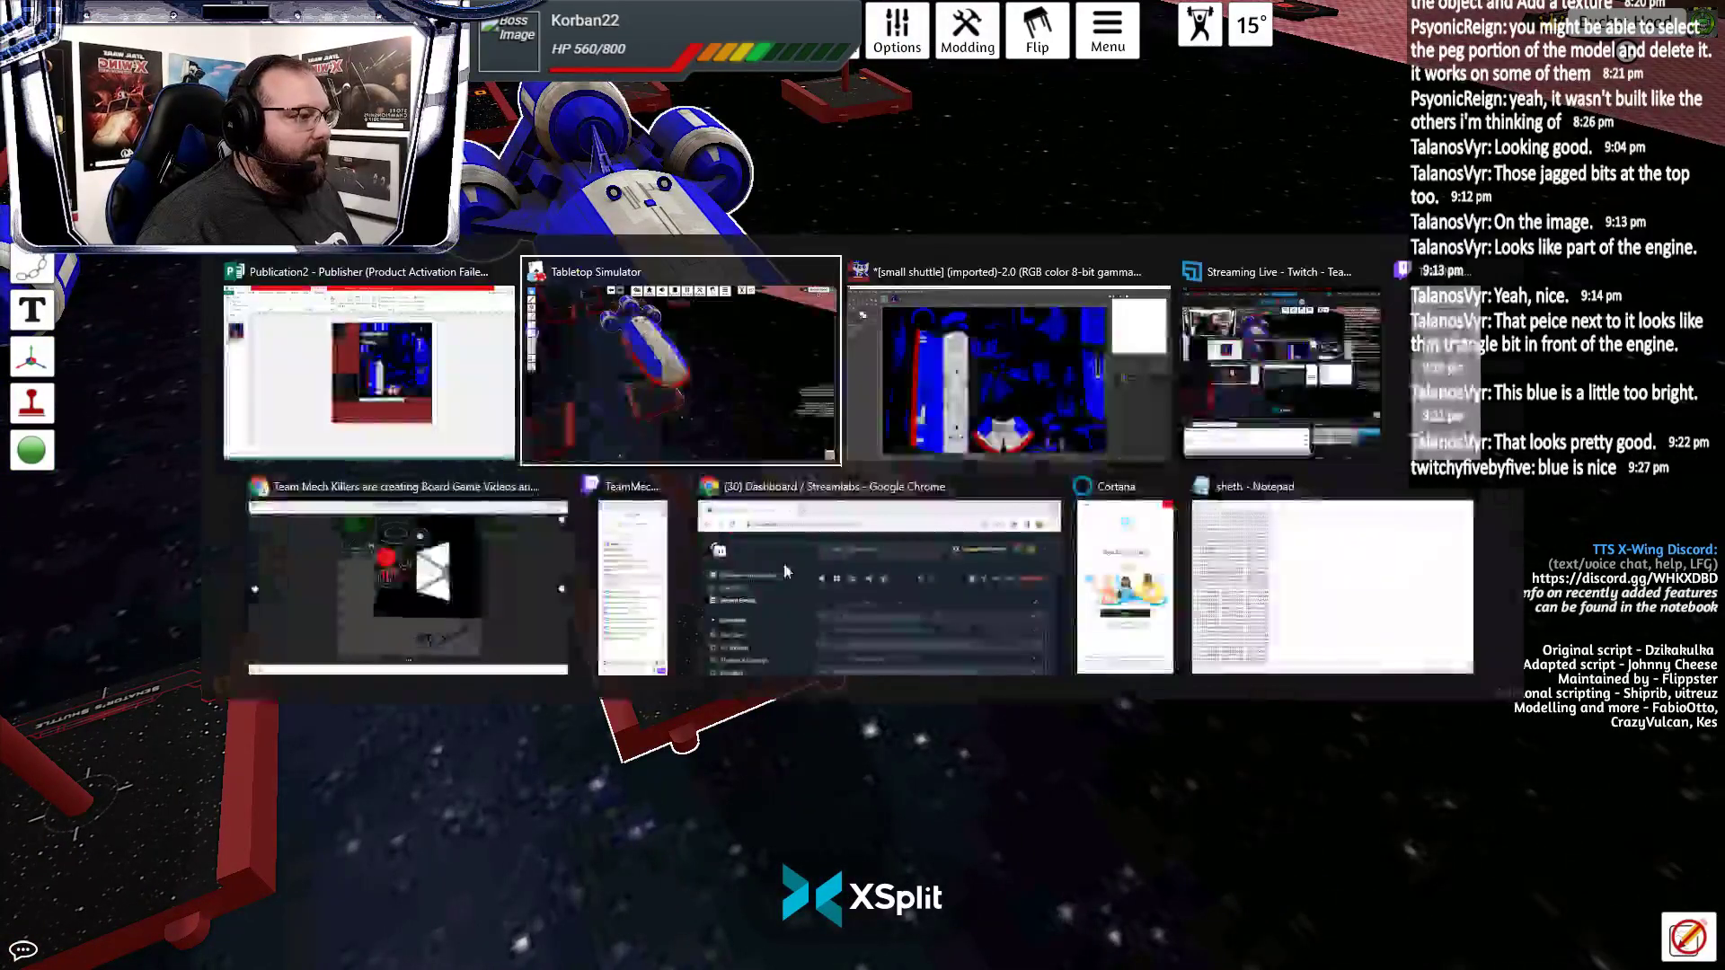
scroll(775, 594, down, 3)
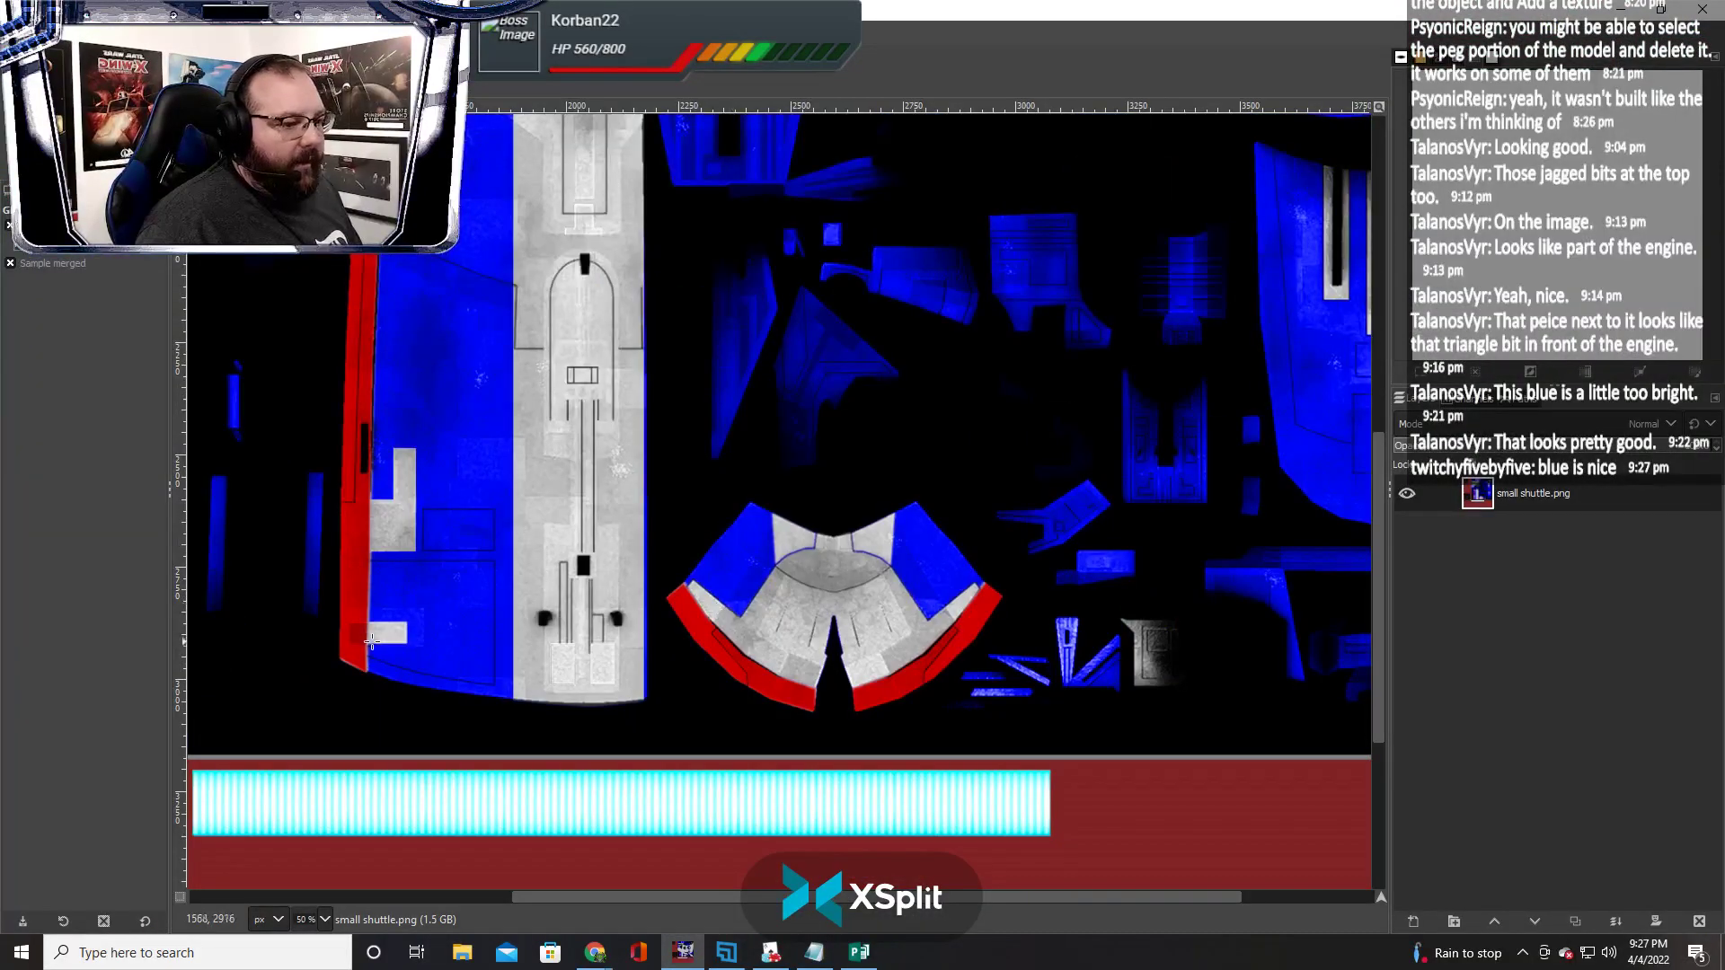
key(ctrl+z)
key(ctrl+z)
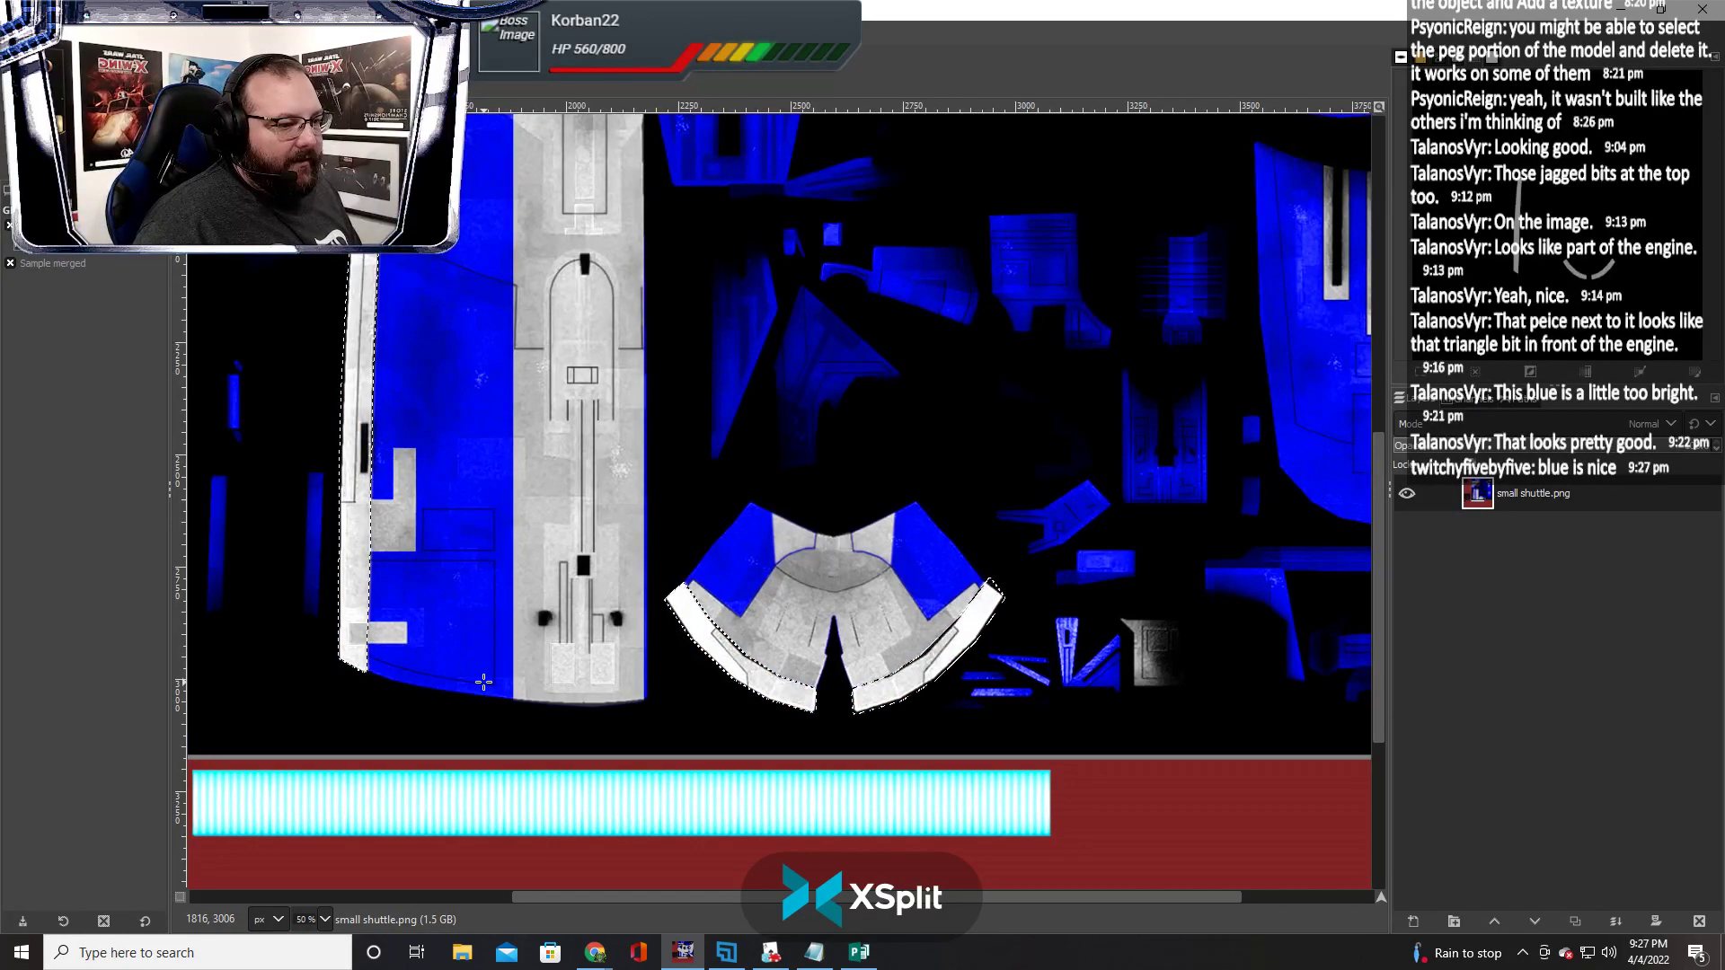
click(483, 682)
Subtract a rectangle about 90 × 47 px over the light grey patch at the wing strip's lower end from the selection
ctrl+scroll(473, 698, up, 3)
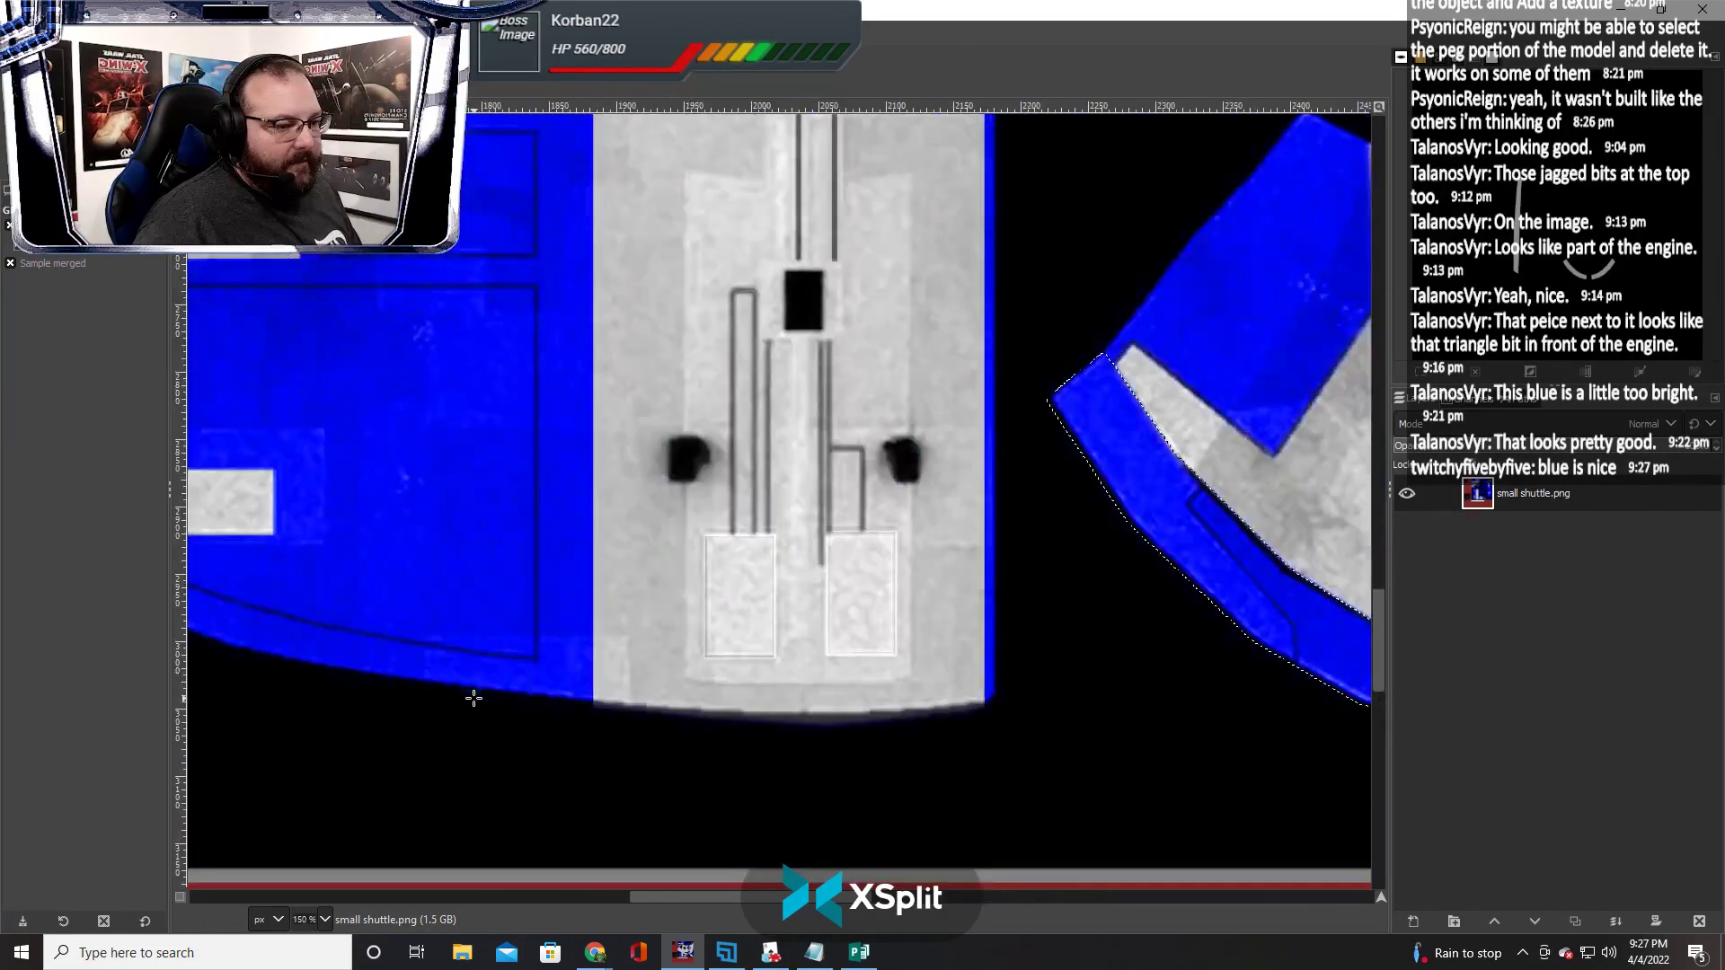
drag(709, 902, 558, 898)
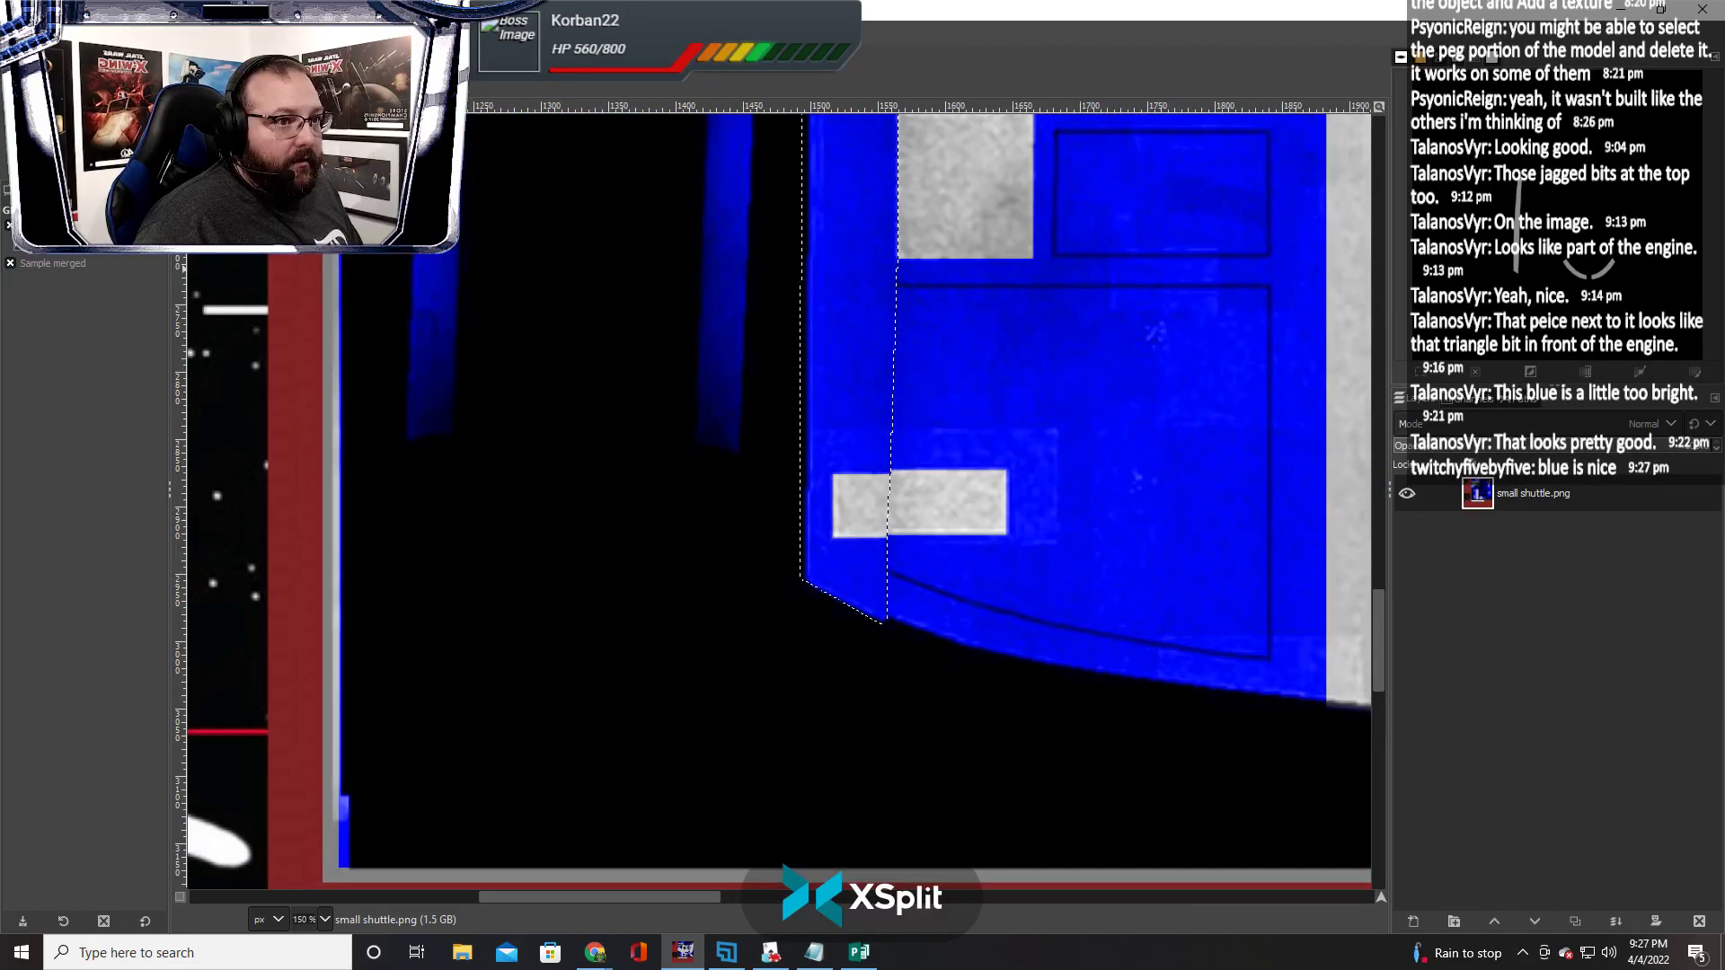
key(r)
ctrl+scroll(844, 494, up, 1)
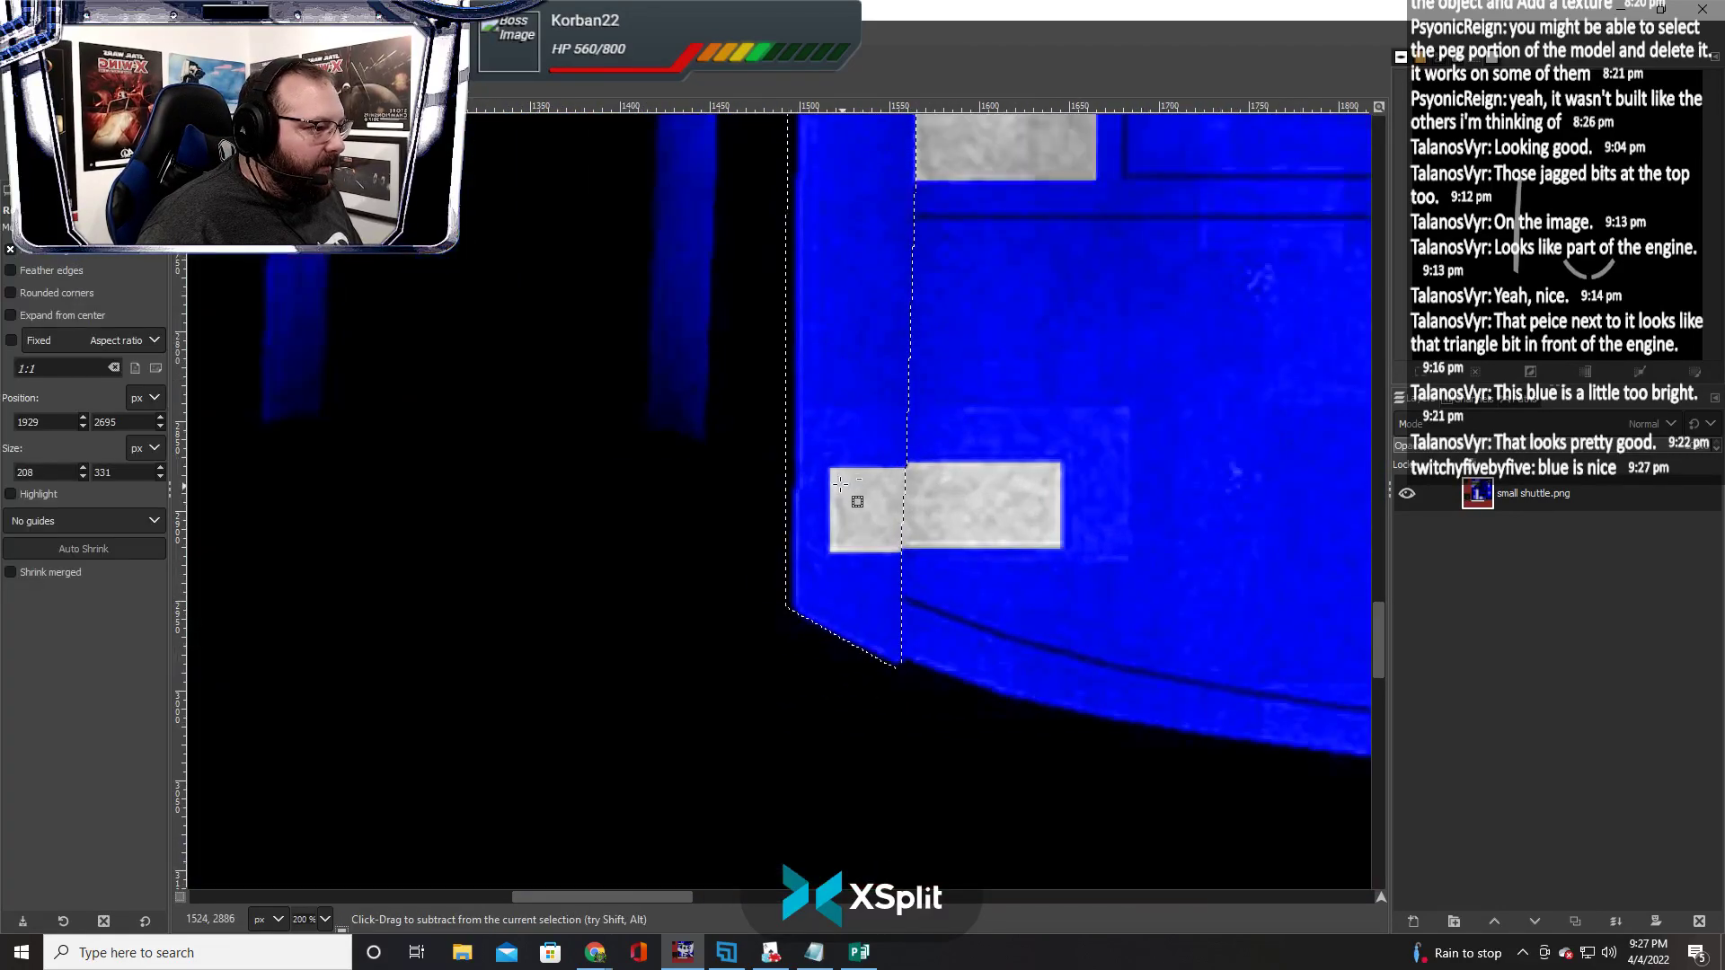
drag(828, 468, 990, 552)
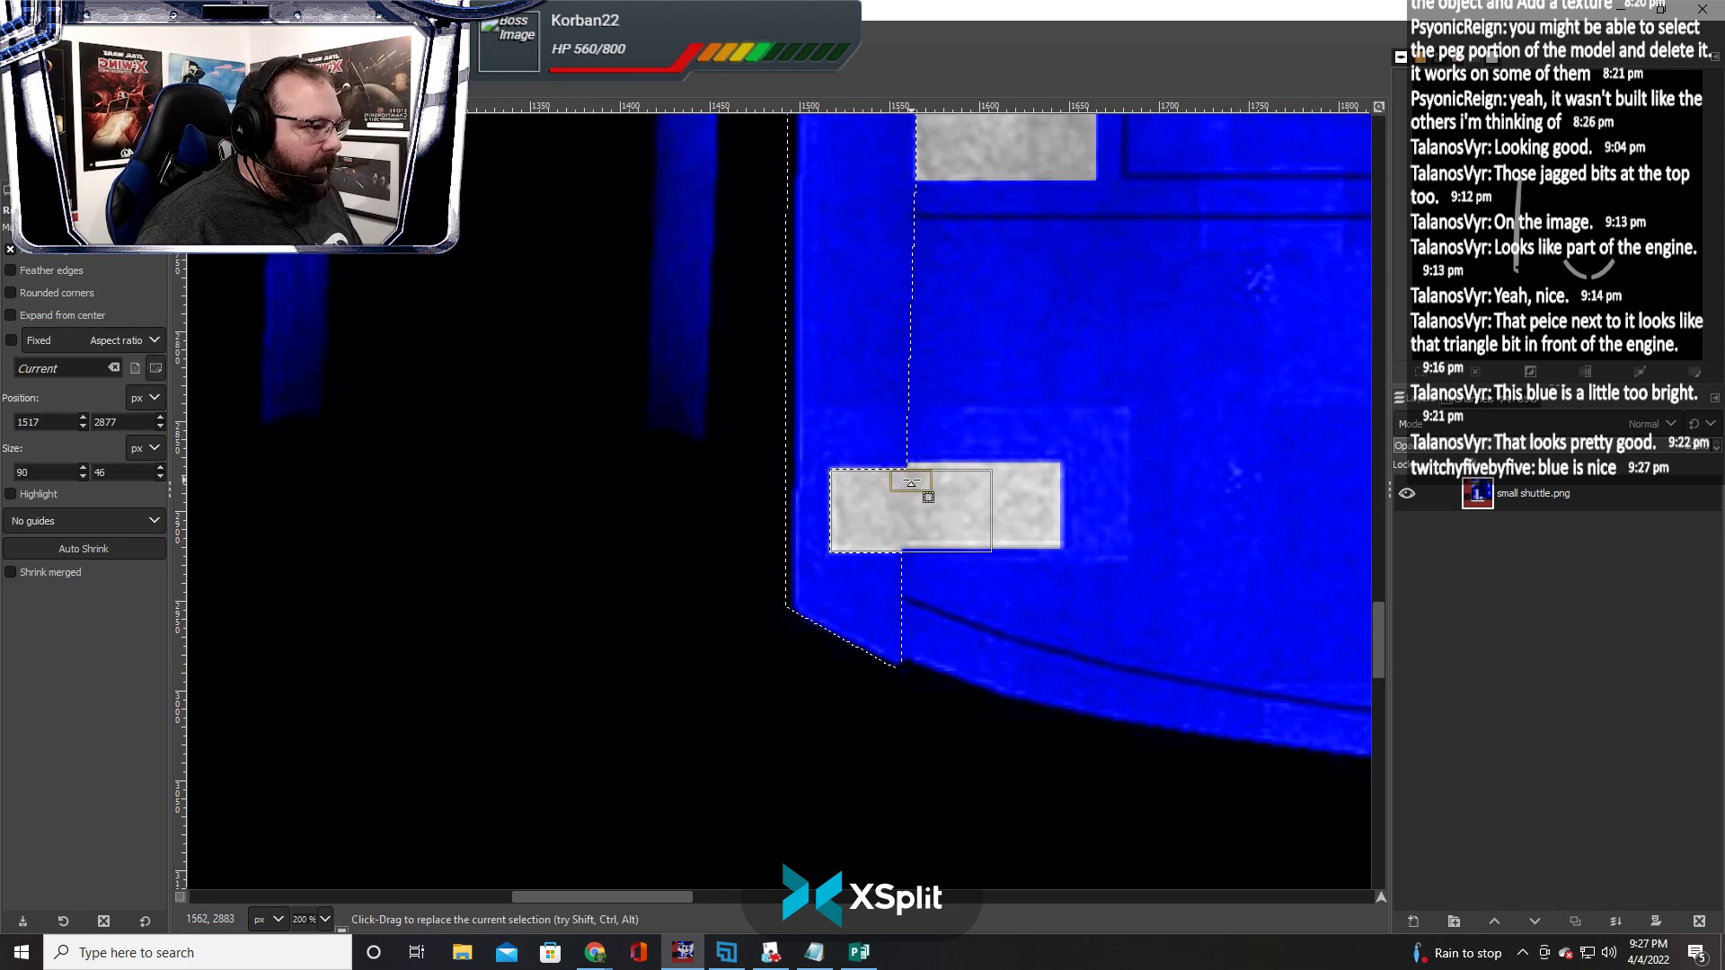
drag(911, 482, 911, 482)
click(909, 479)
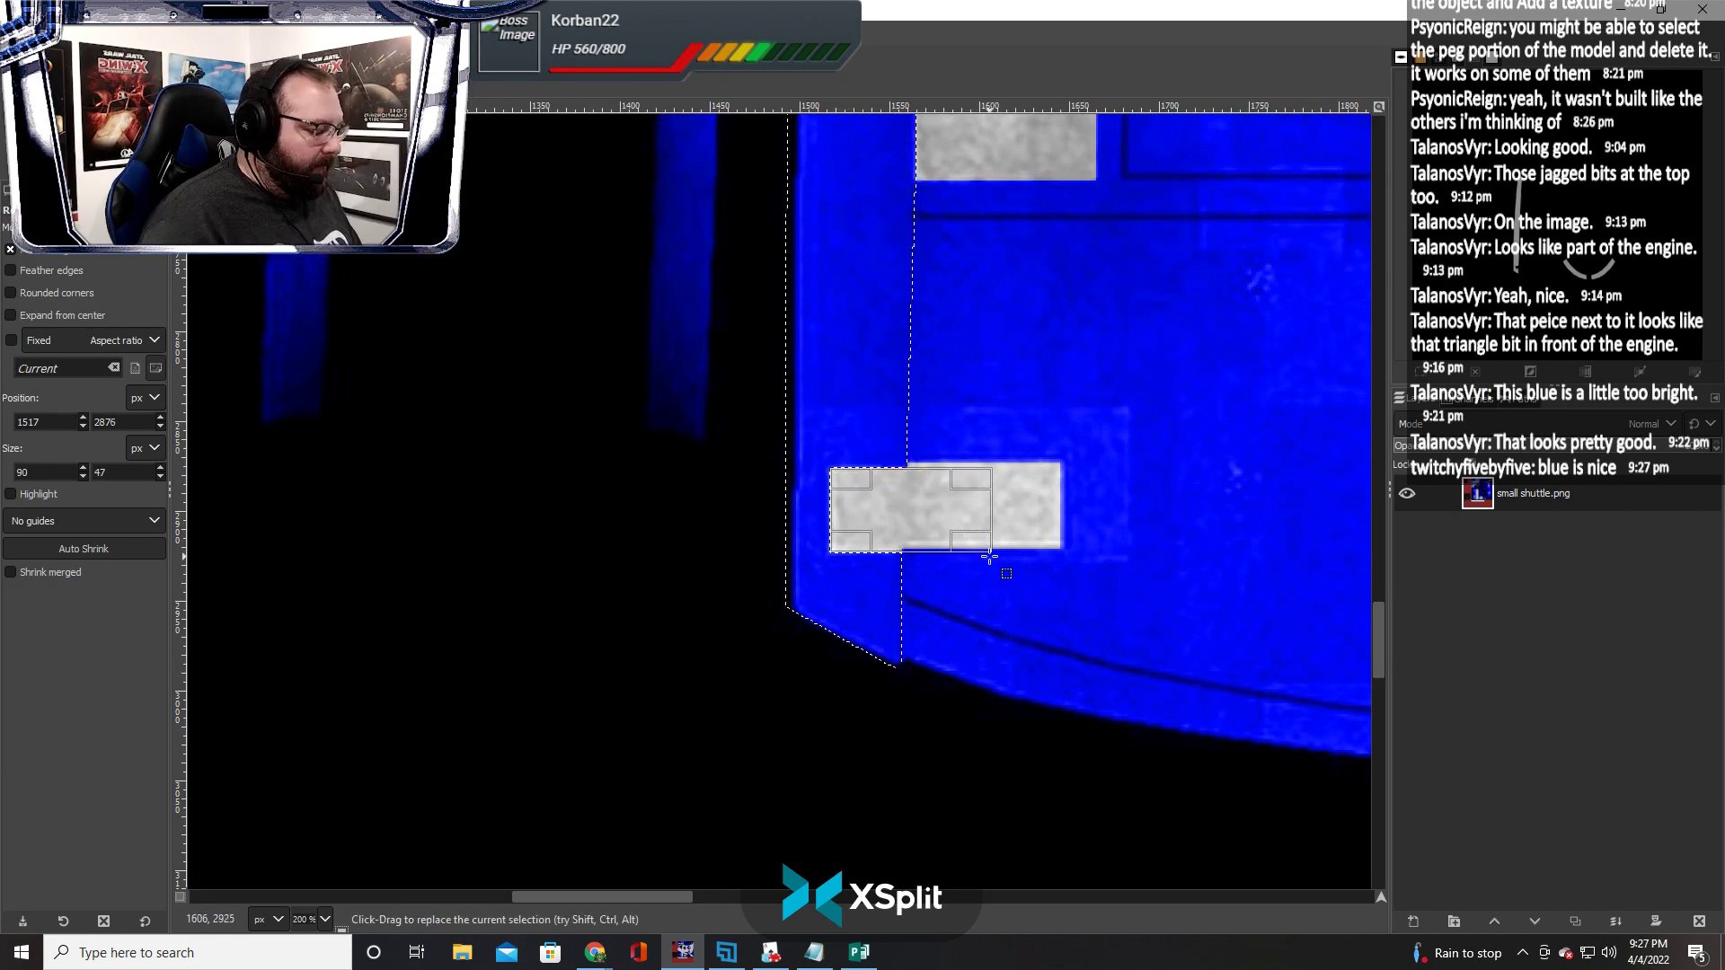
scroll(1001, 662, down, 1)
scroll(1001, 662, down, 2)
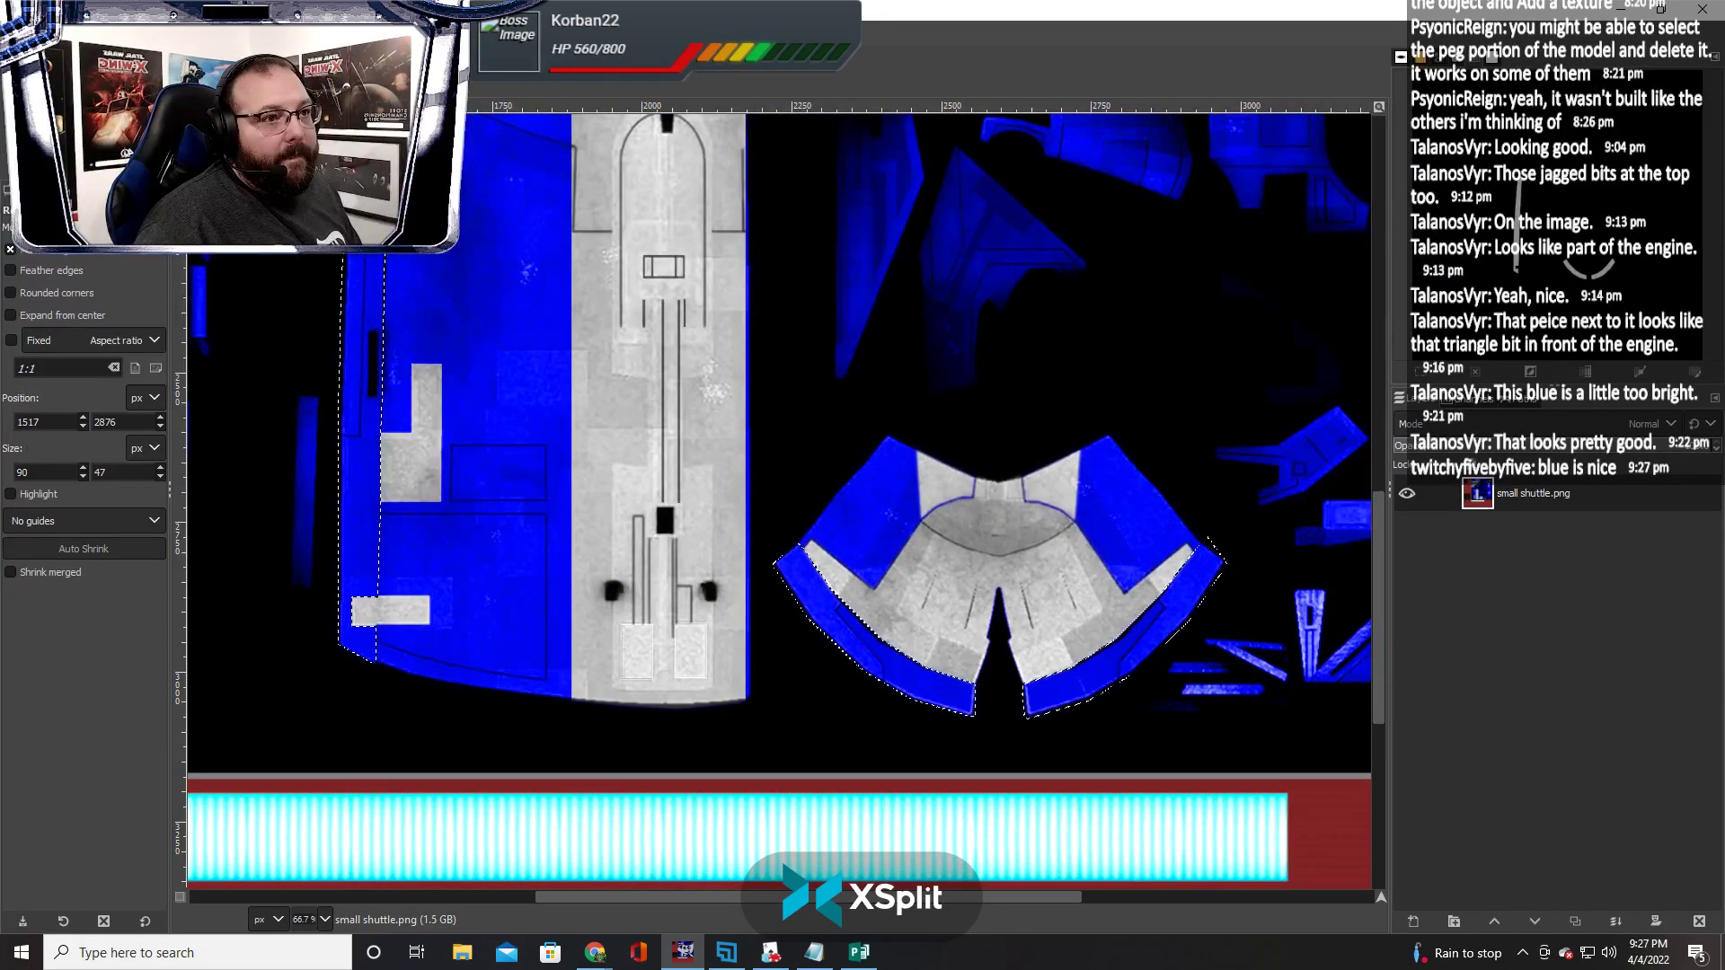
click(232, 31)
click(243, 551)
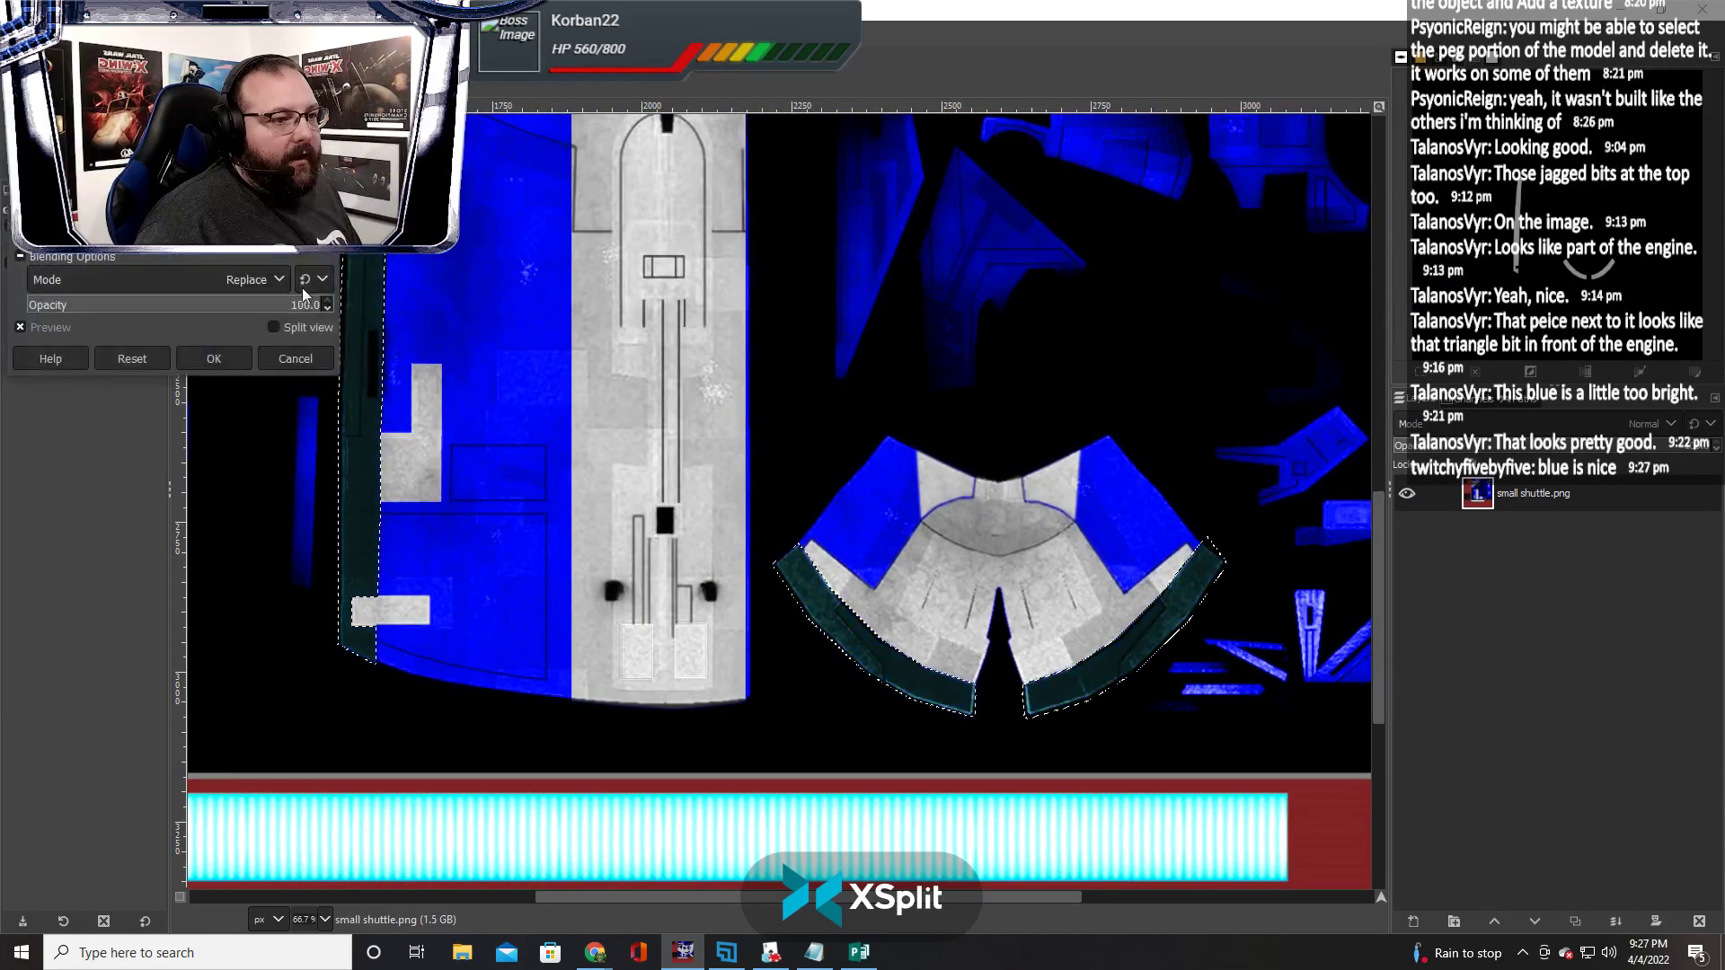
click(168, 232)
click(327, 347)
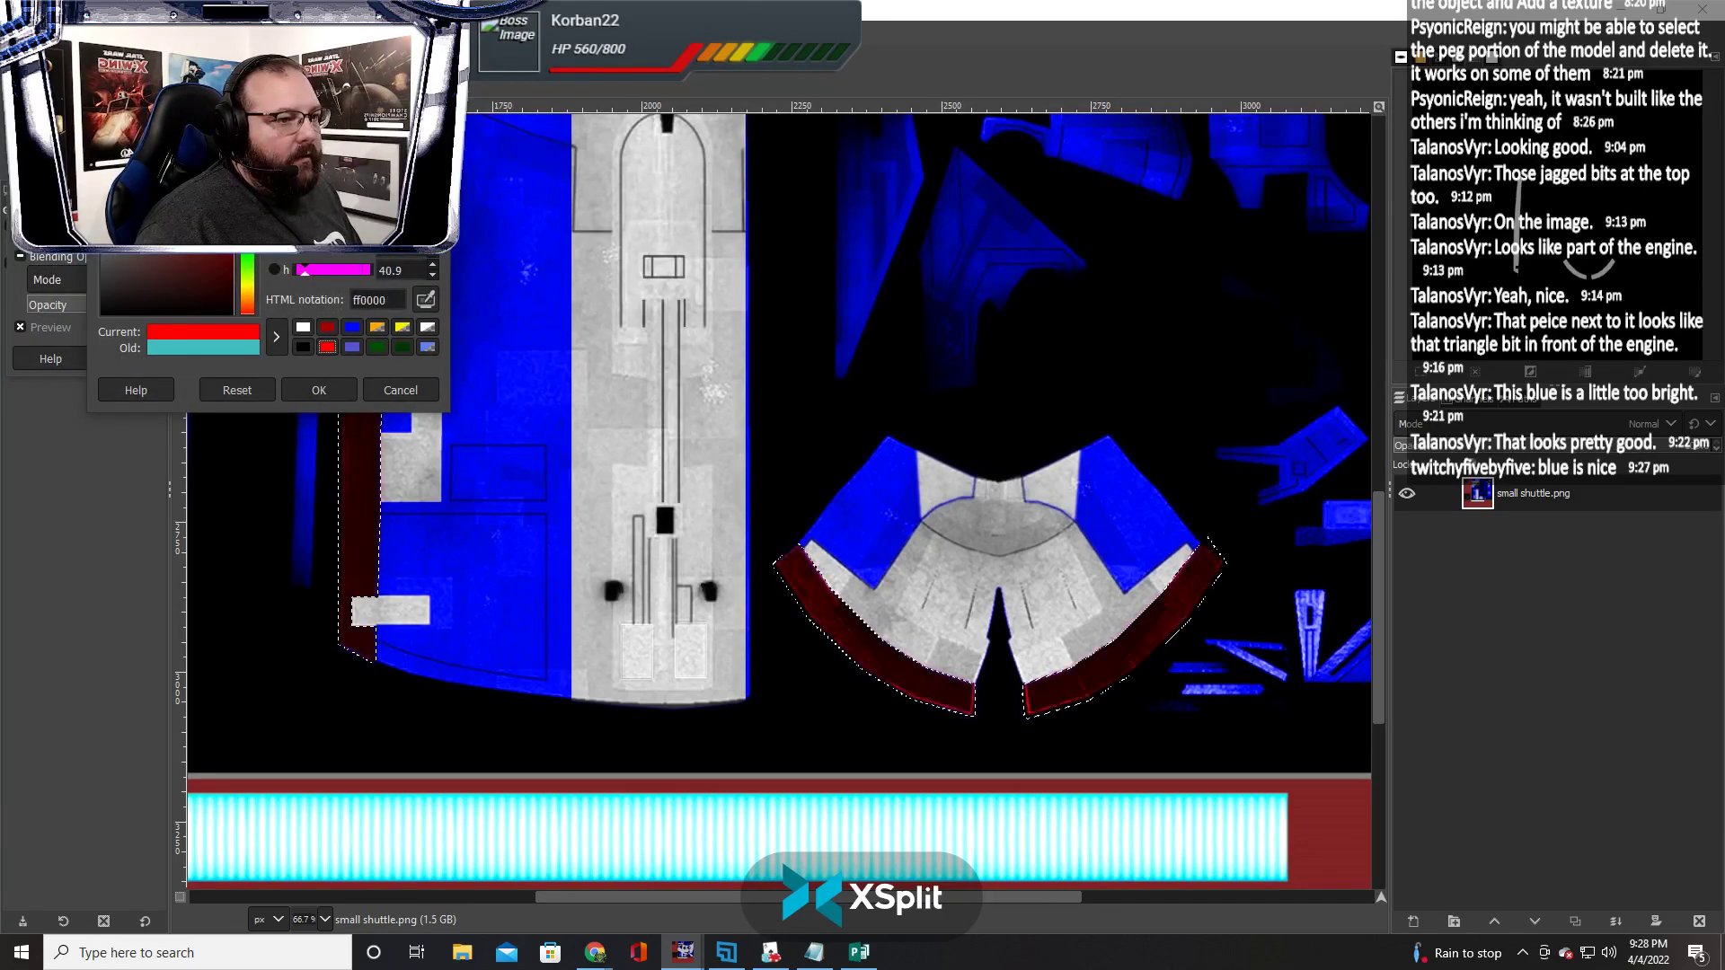
click(404, 399)
click(302, 358)
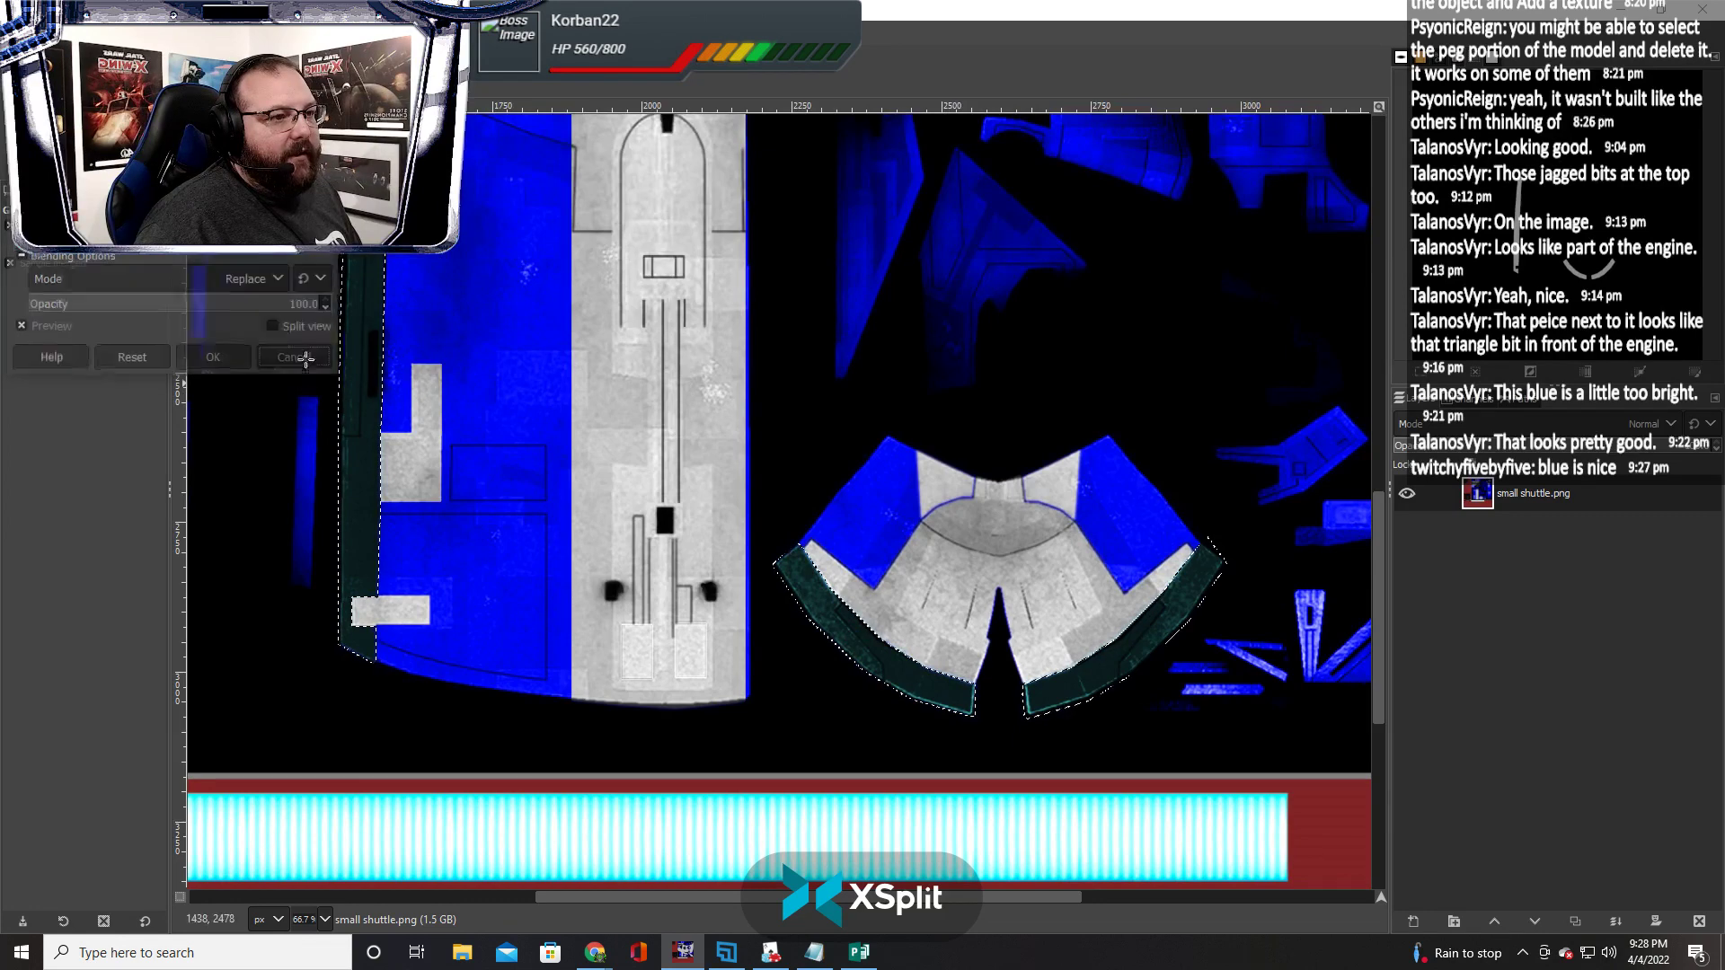
Desaturate the selected edge strips with the Value (HSV) mode
click(227, 32)
mouse_move(278, 402)
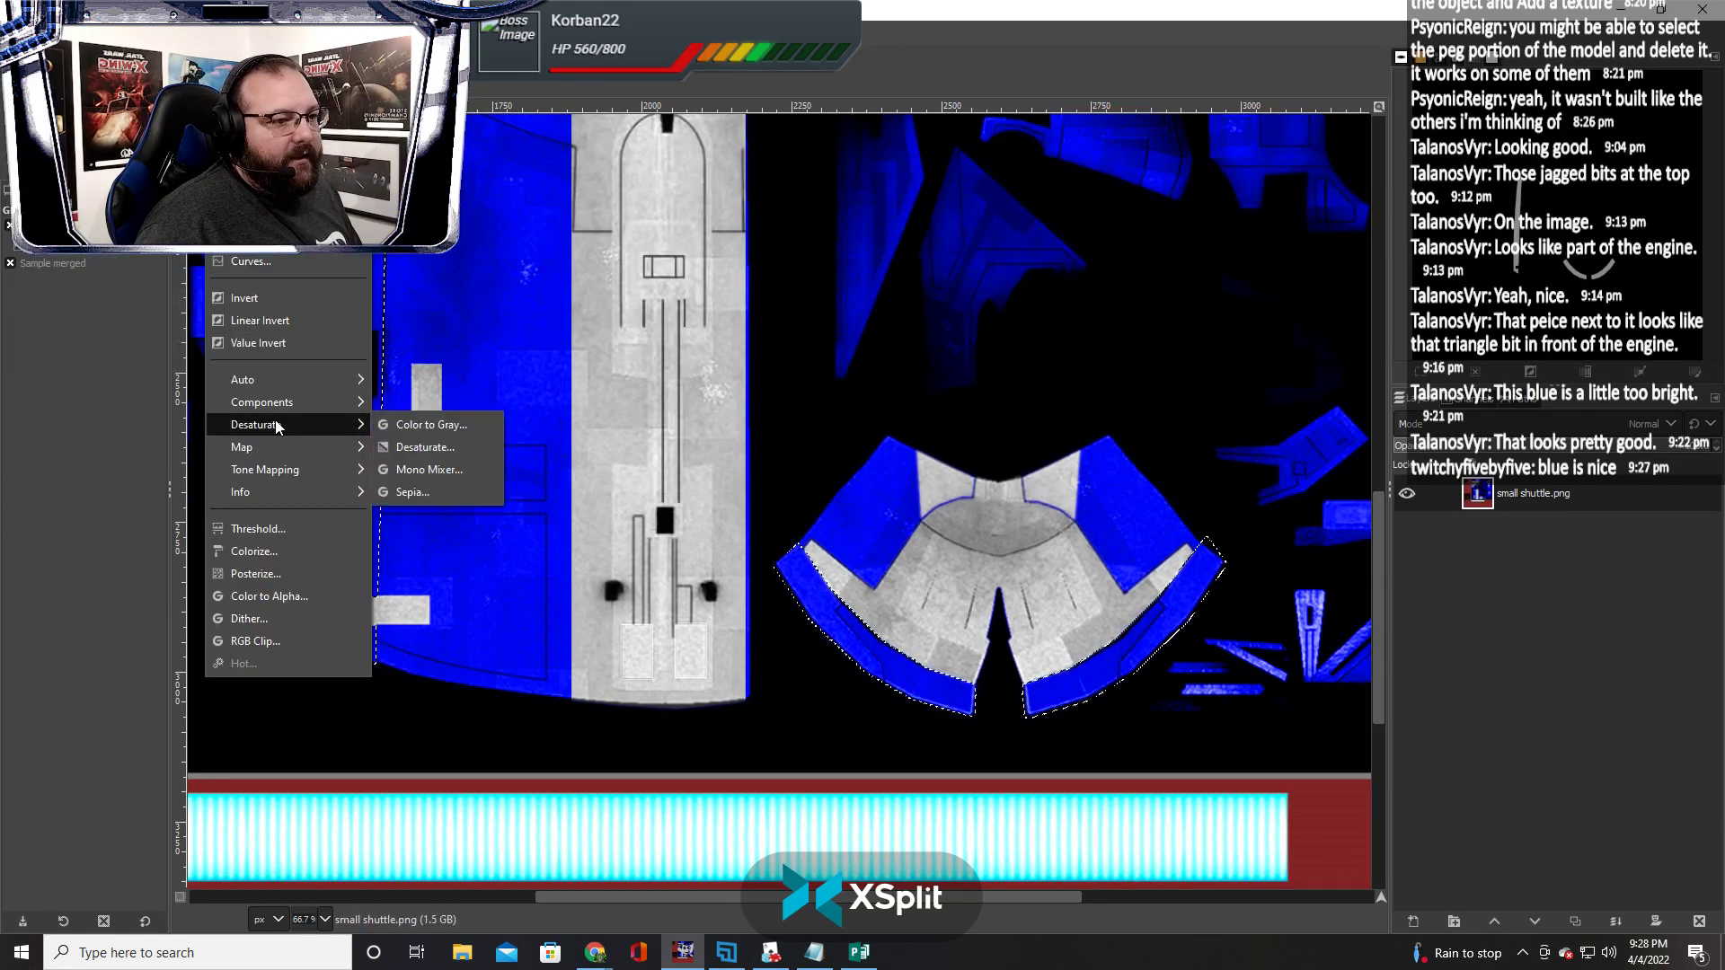
click(397, 339)
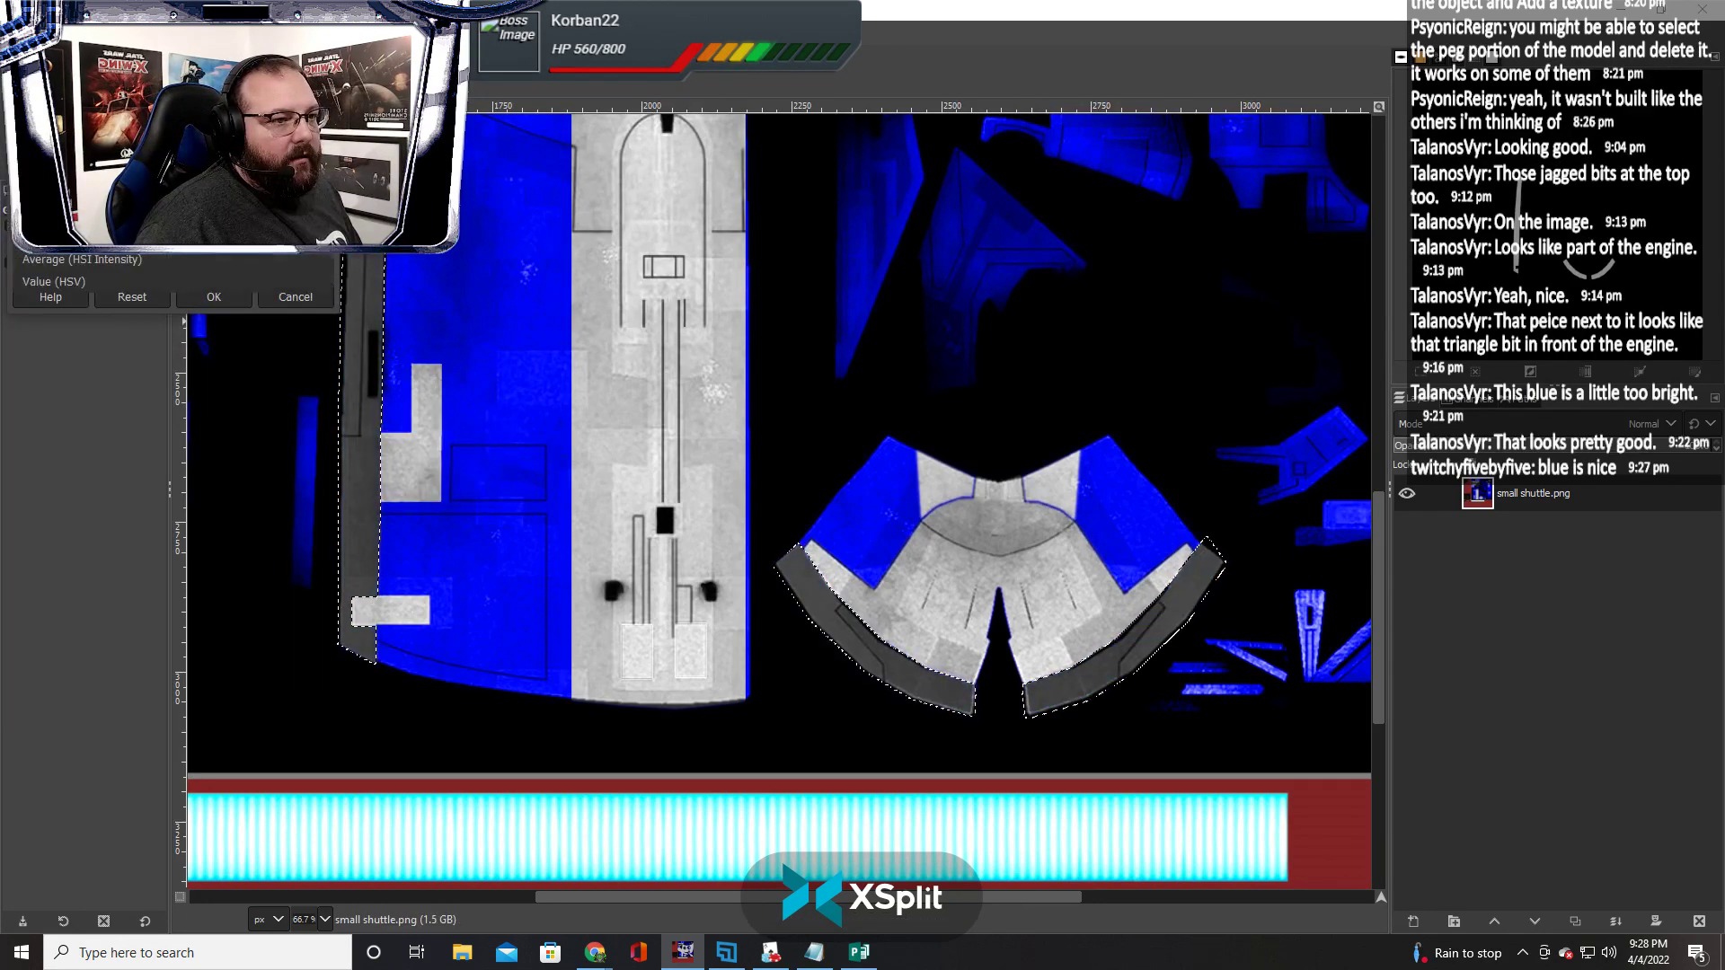
click(214, 296)
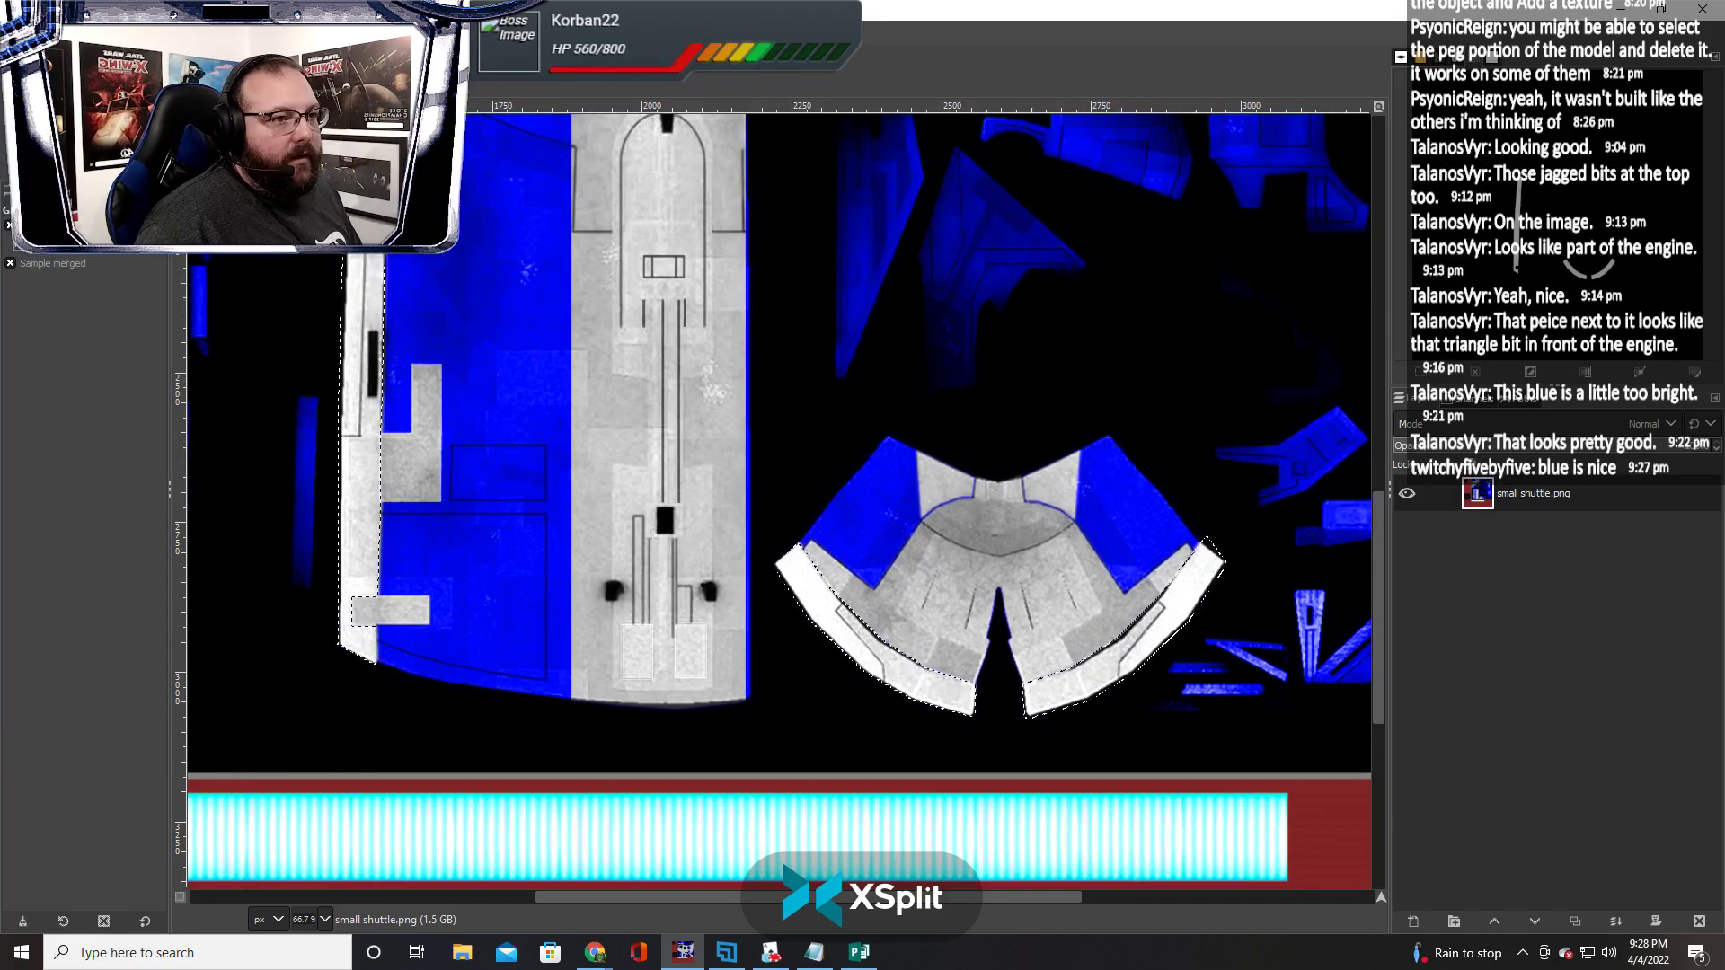
Colorize the selected strips with the dark red 6d0000
click(226, 32)
click(259, 551)
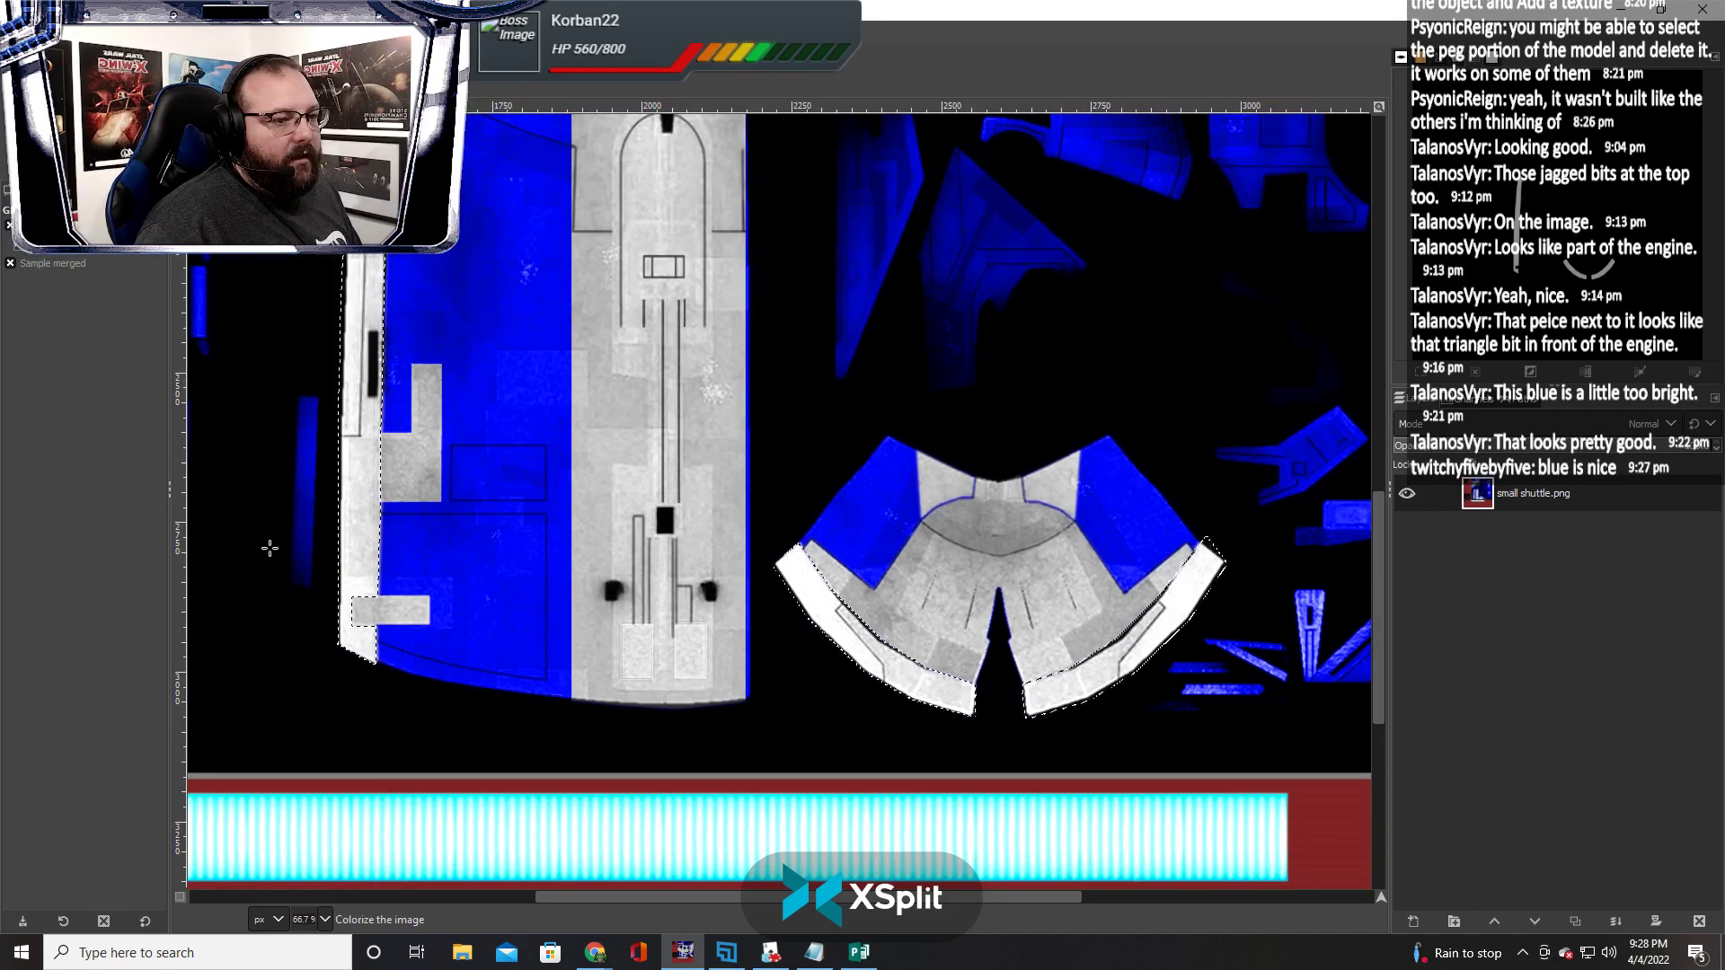
click(170, 232)
click(345, 340)
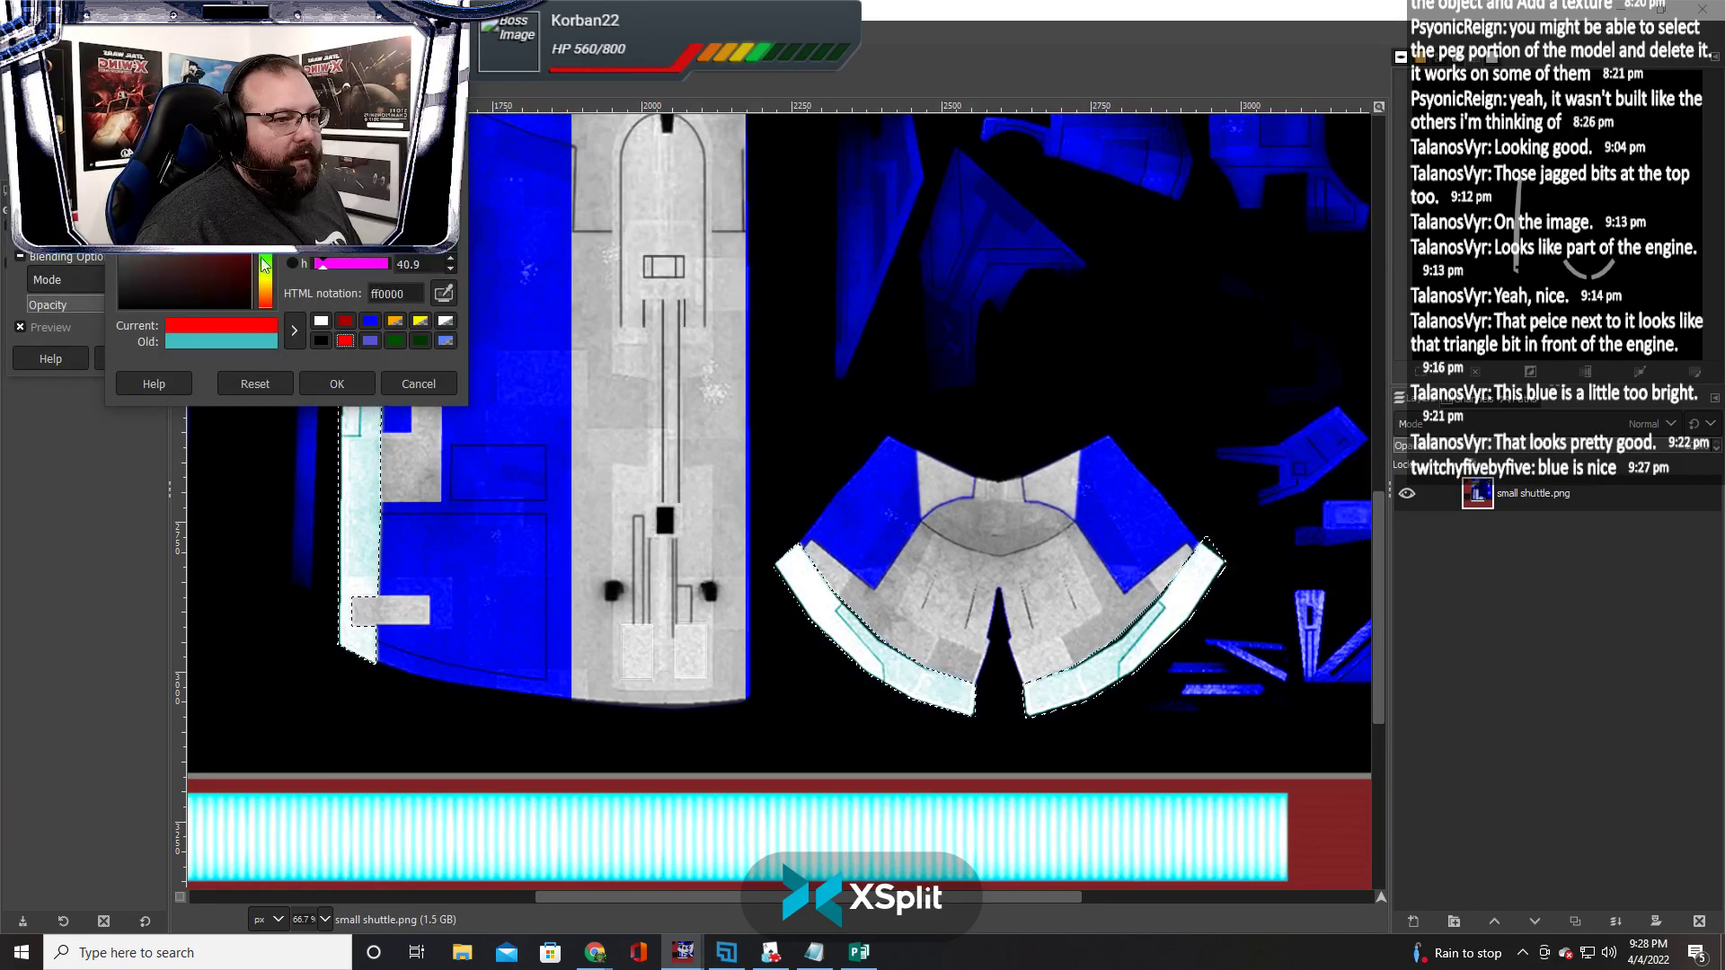
drag(240, 189, 253, 230)
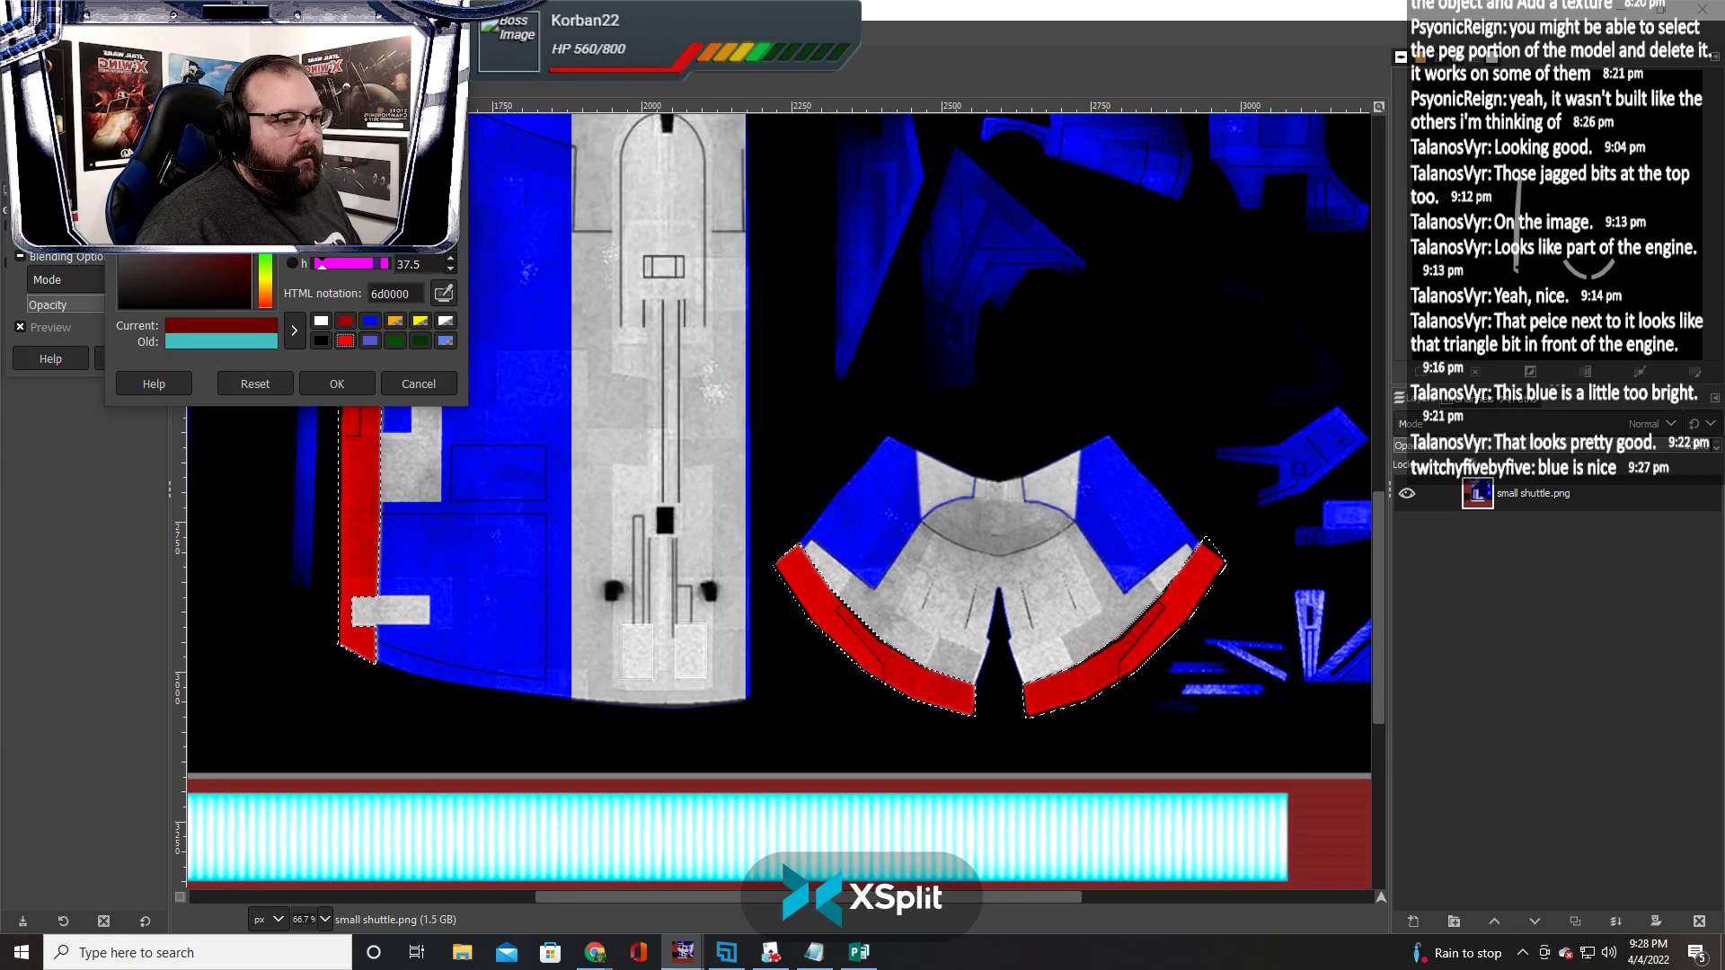
click(337, 381)
click(231, 357)
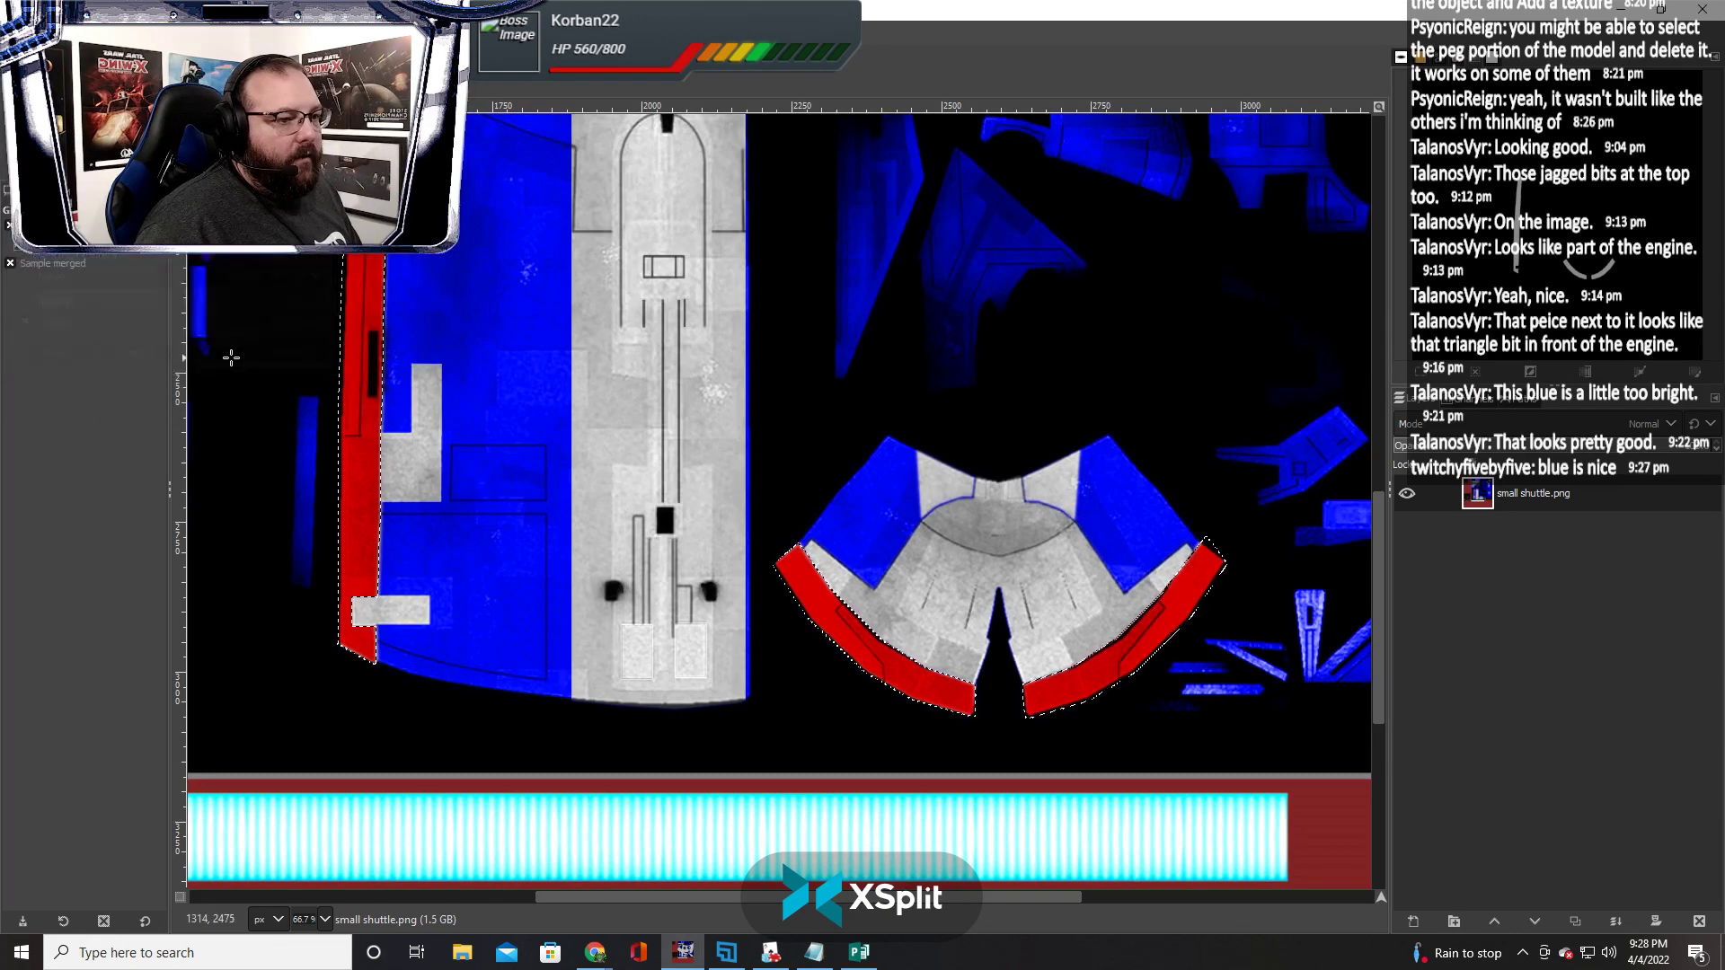
scroll(740, 539, down, 5)
scroll(763, 543, down, 3)
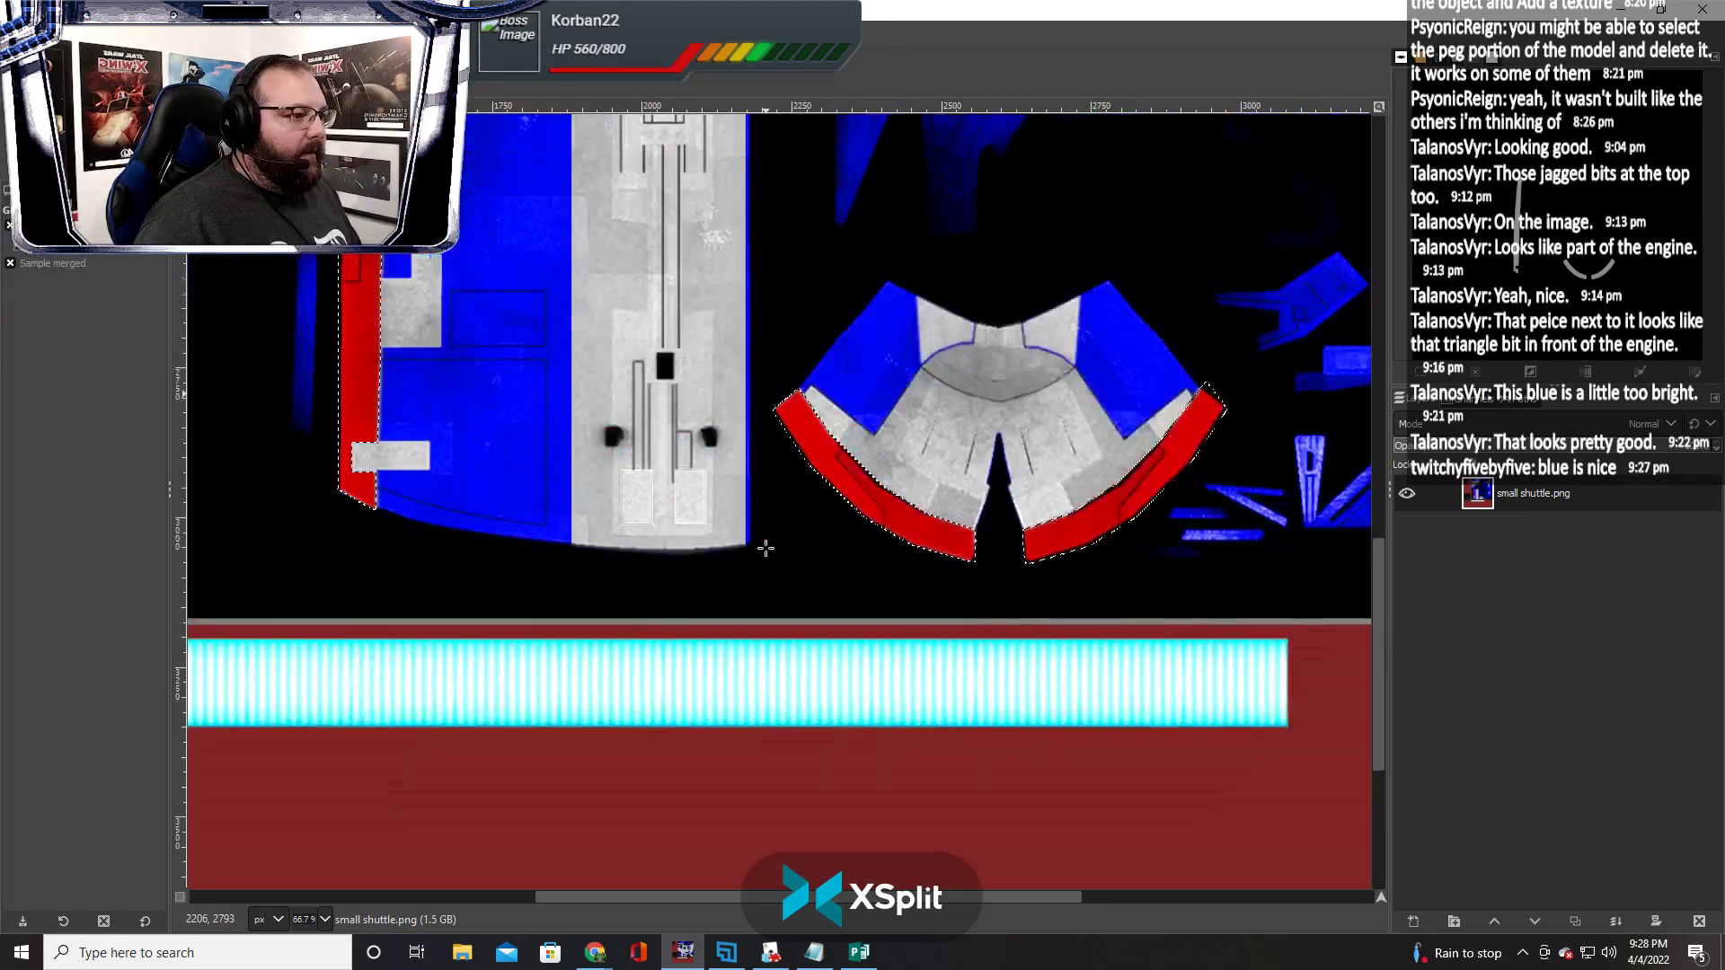
scroll(765, 547, up, 3)
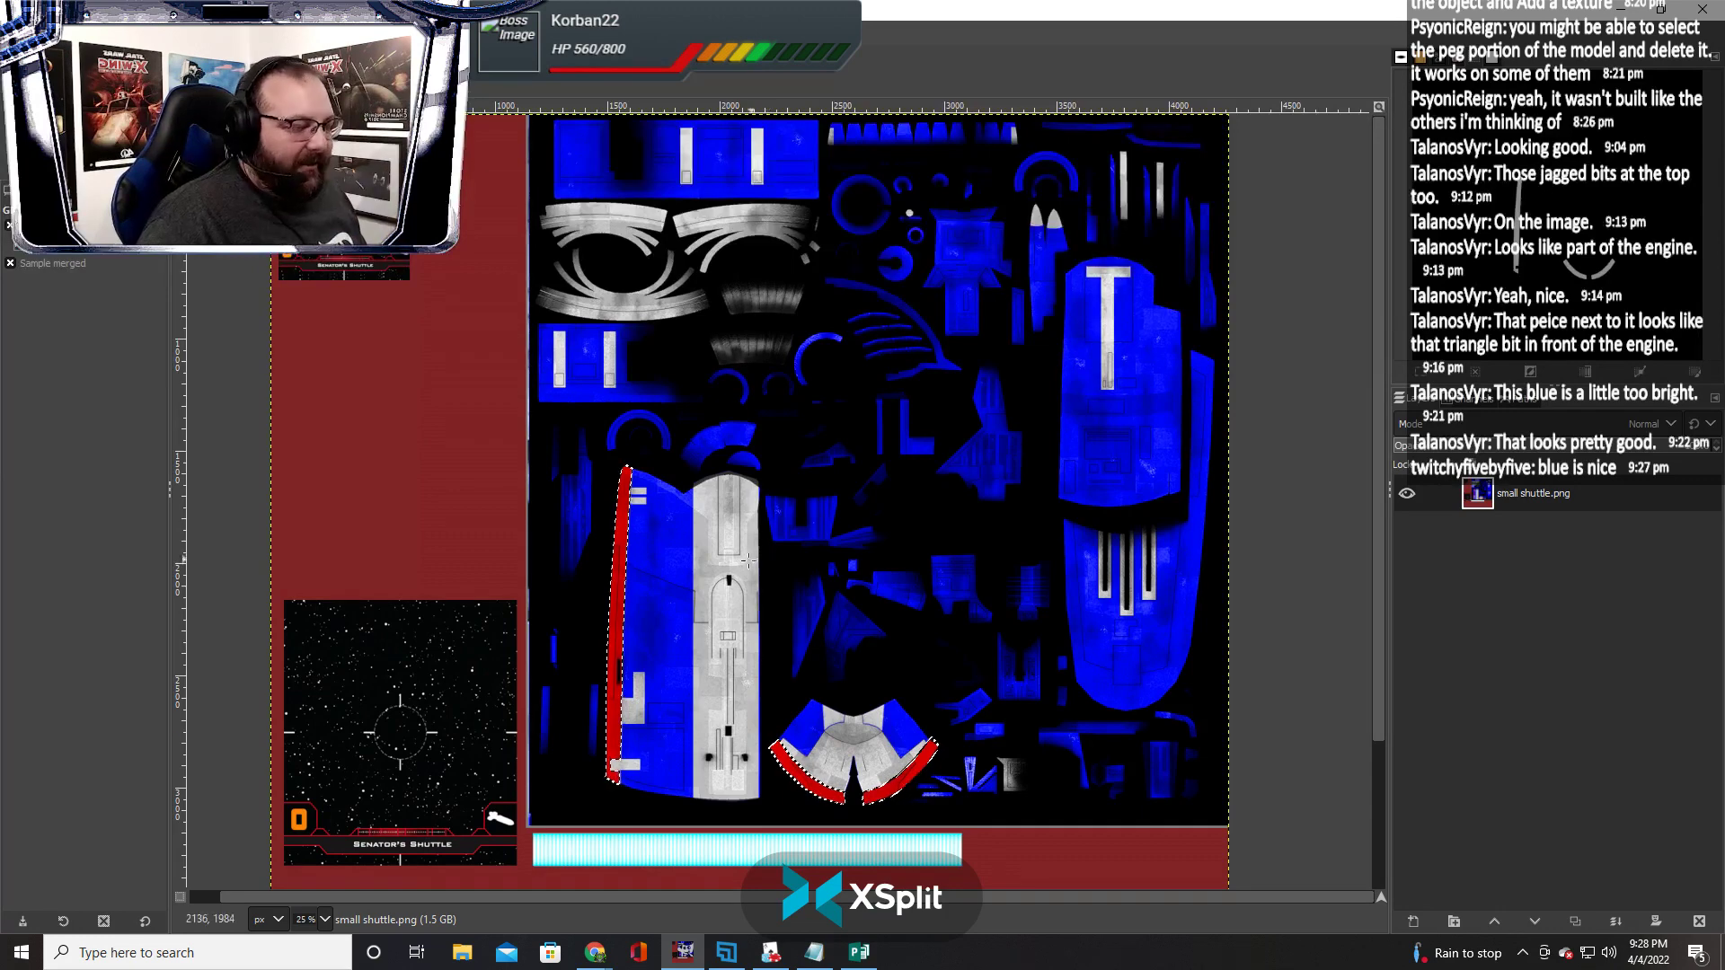
key(alt+Tab)
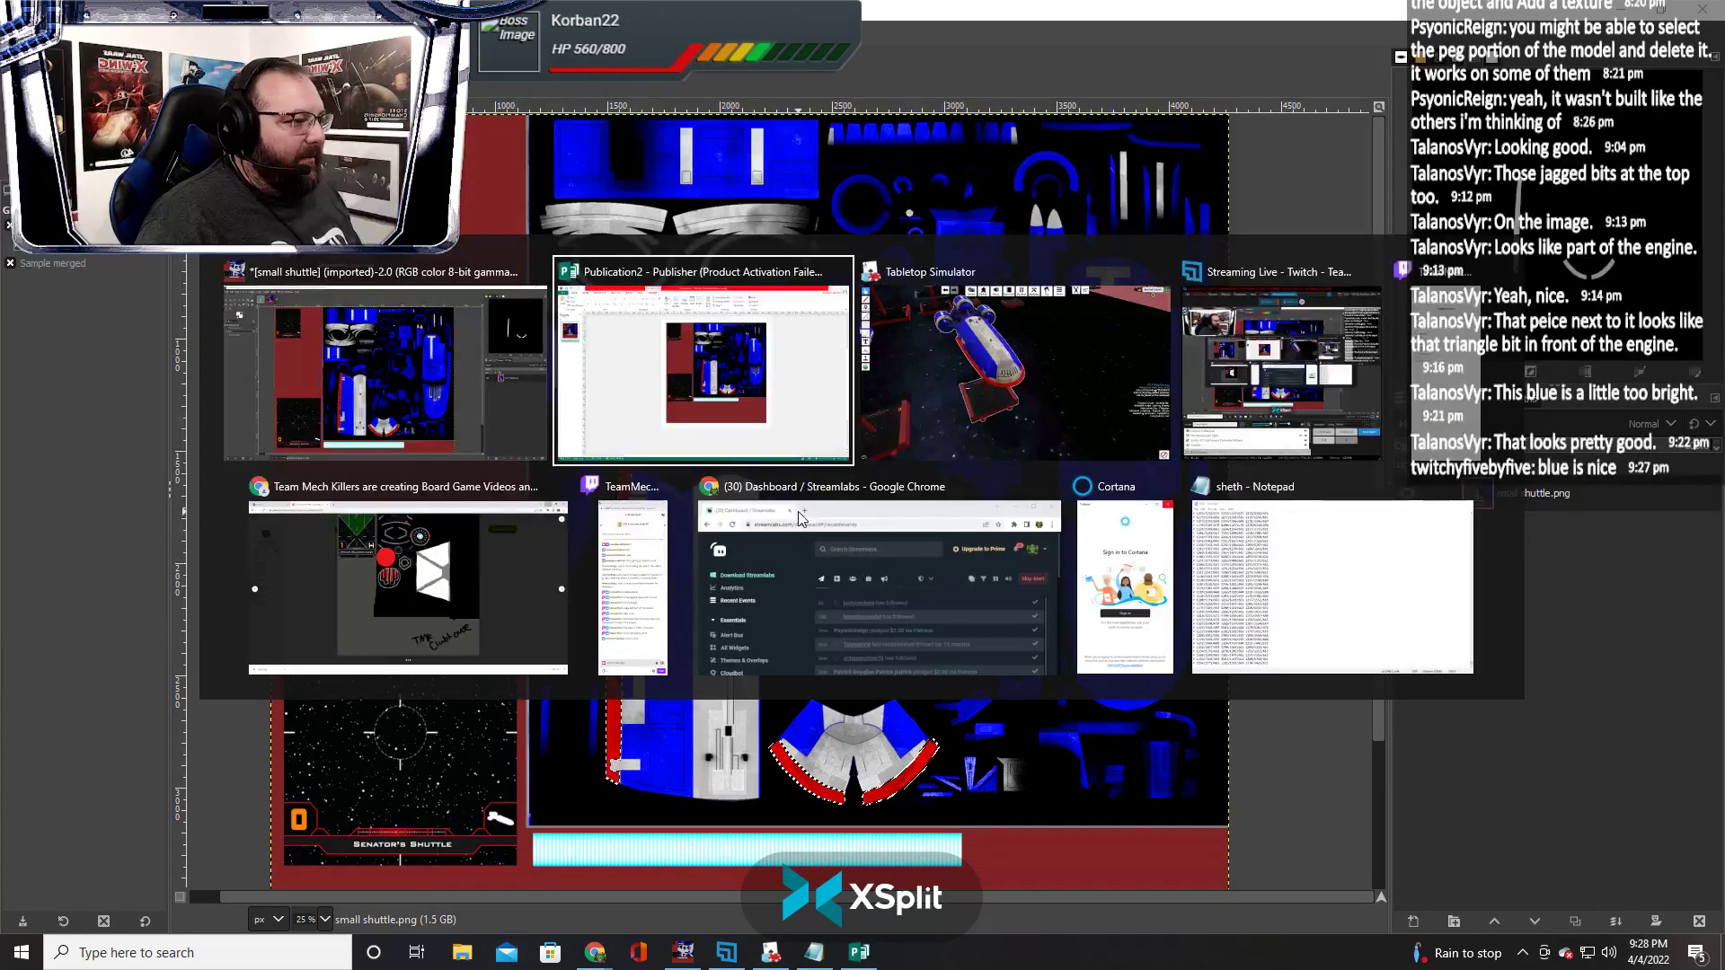
key(alt+Tab)
key(alt+Tab)
key(alt+Tab)
key(alt+Tab)
key(alt+Tab)
key(alt+Tab)
key(alt+Tab)
key(alt+Tab)
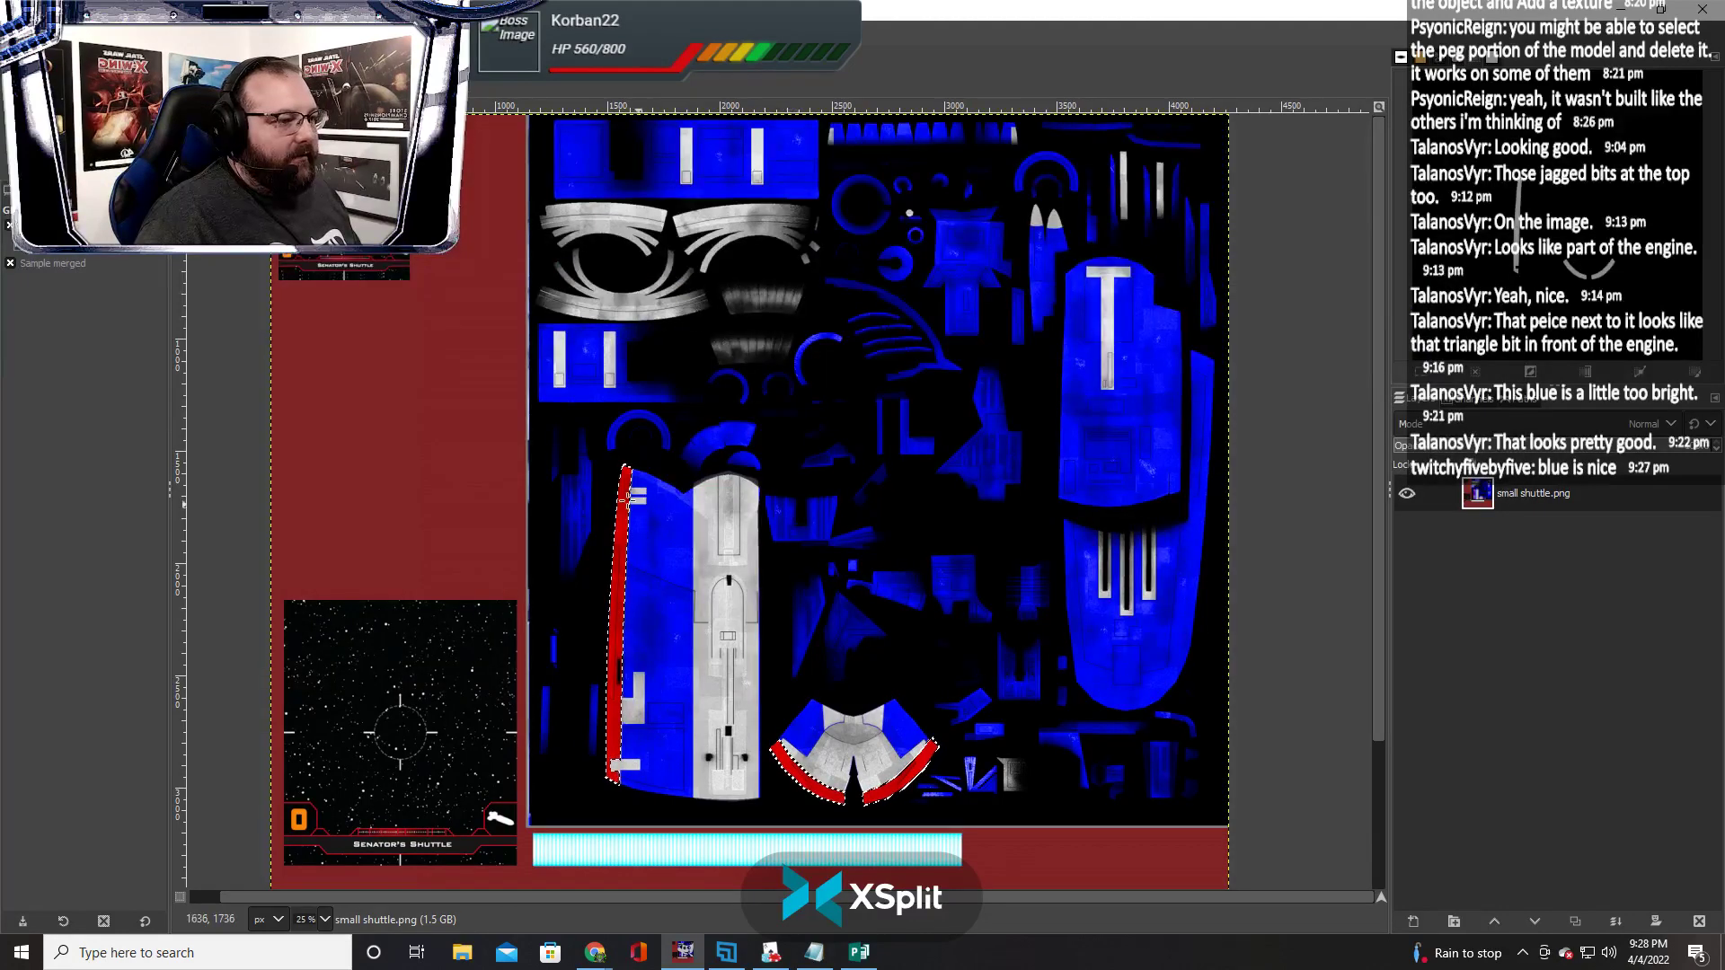
Select the whole texture image, copy it, and switch to Publisher
click(79, 33)
click(90, 57)
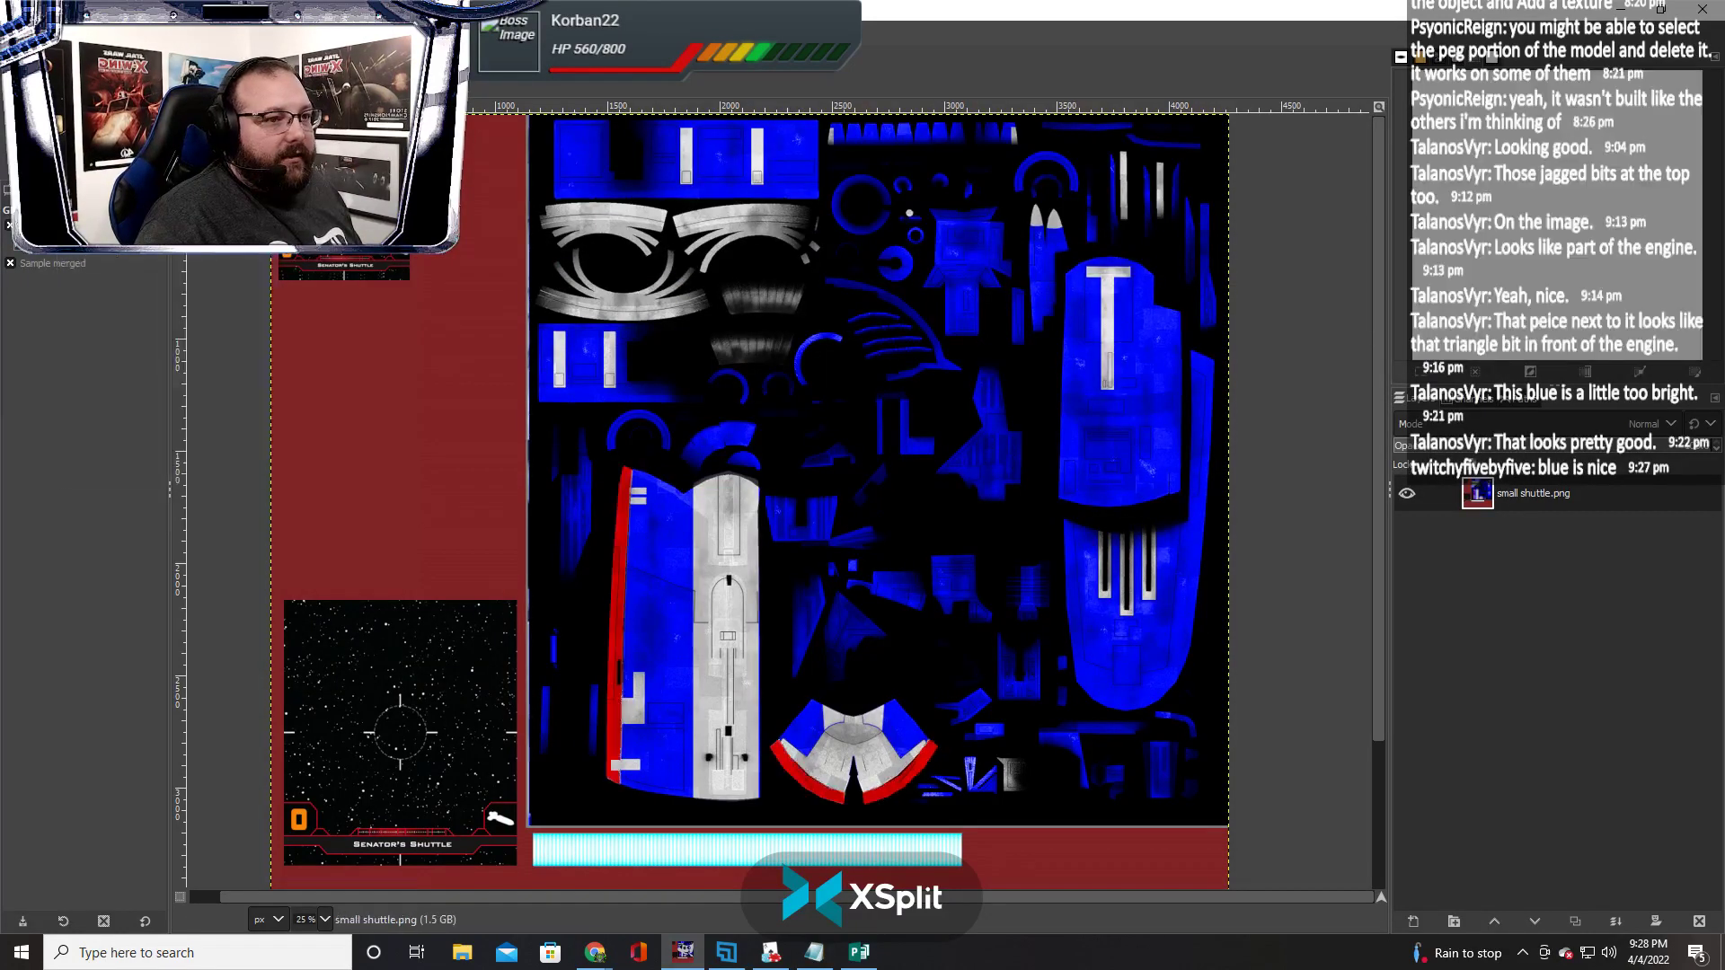
key(ctrl+c)
key(alt+Tab)
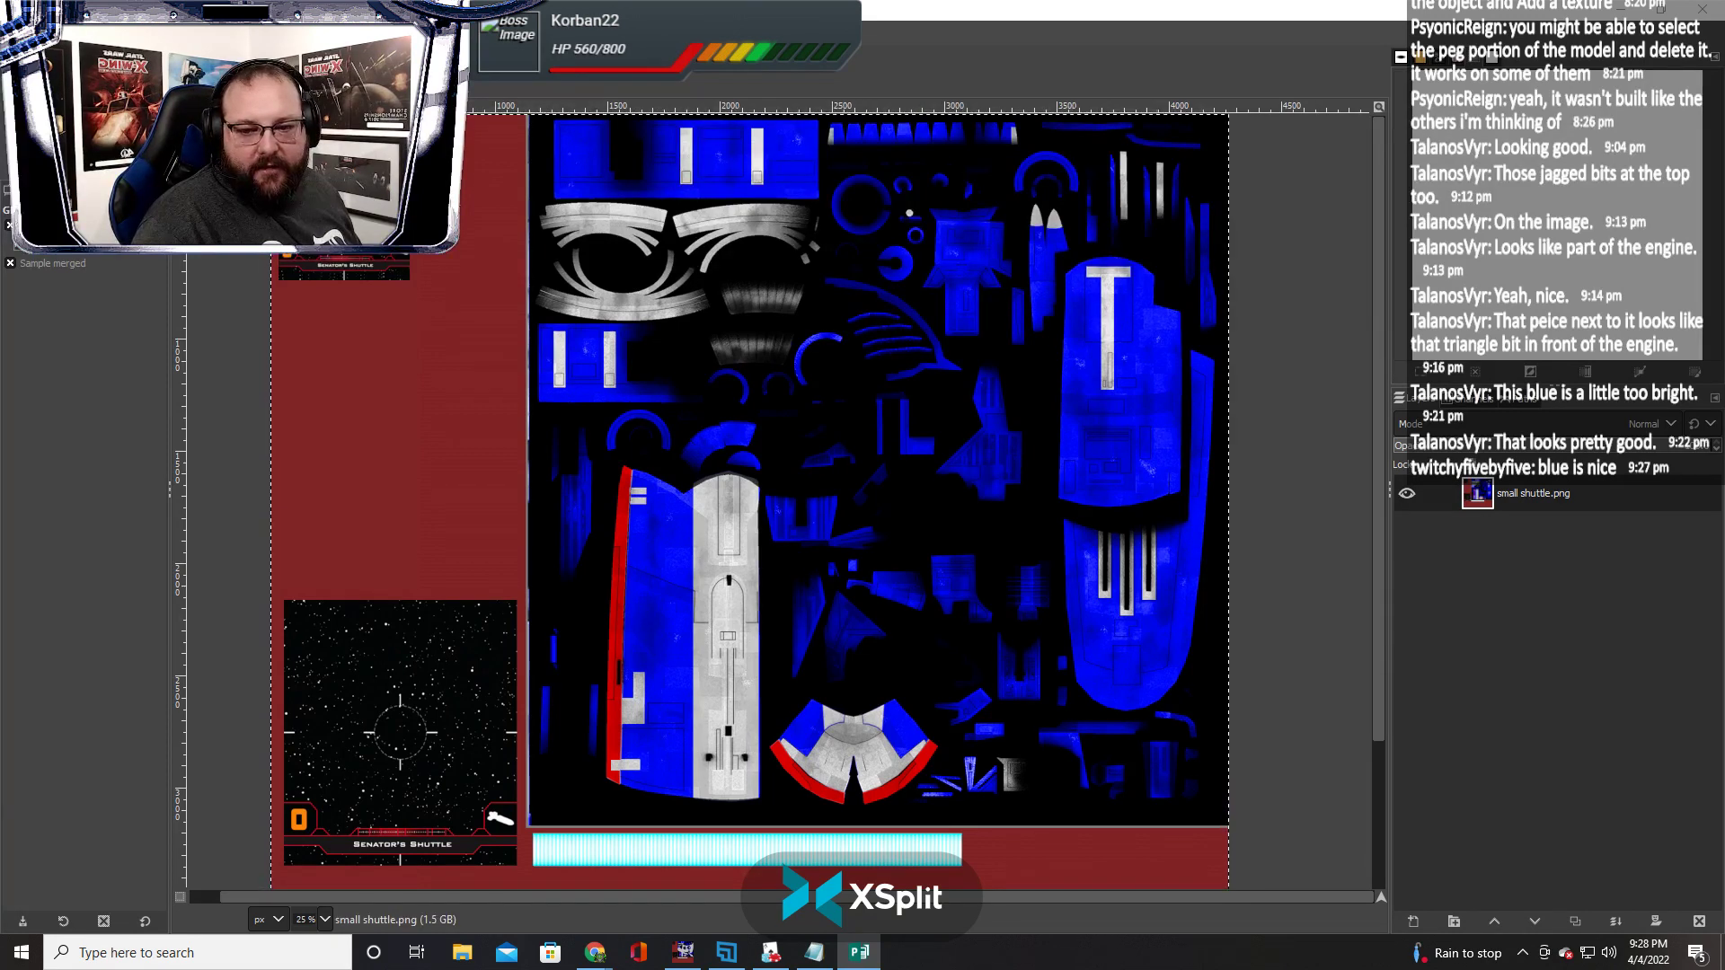
Switch to Tabletop Simulator and paste another copy of the red-edged shuttle onto the play mat
key(alt+Tab)
key(alt+Tab)
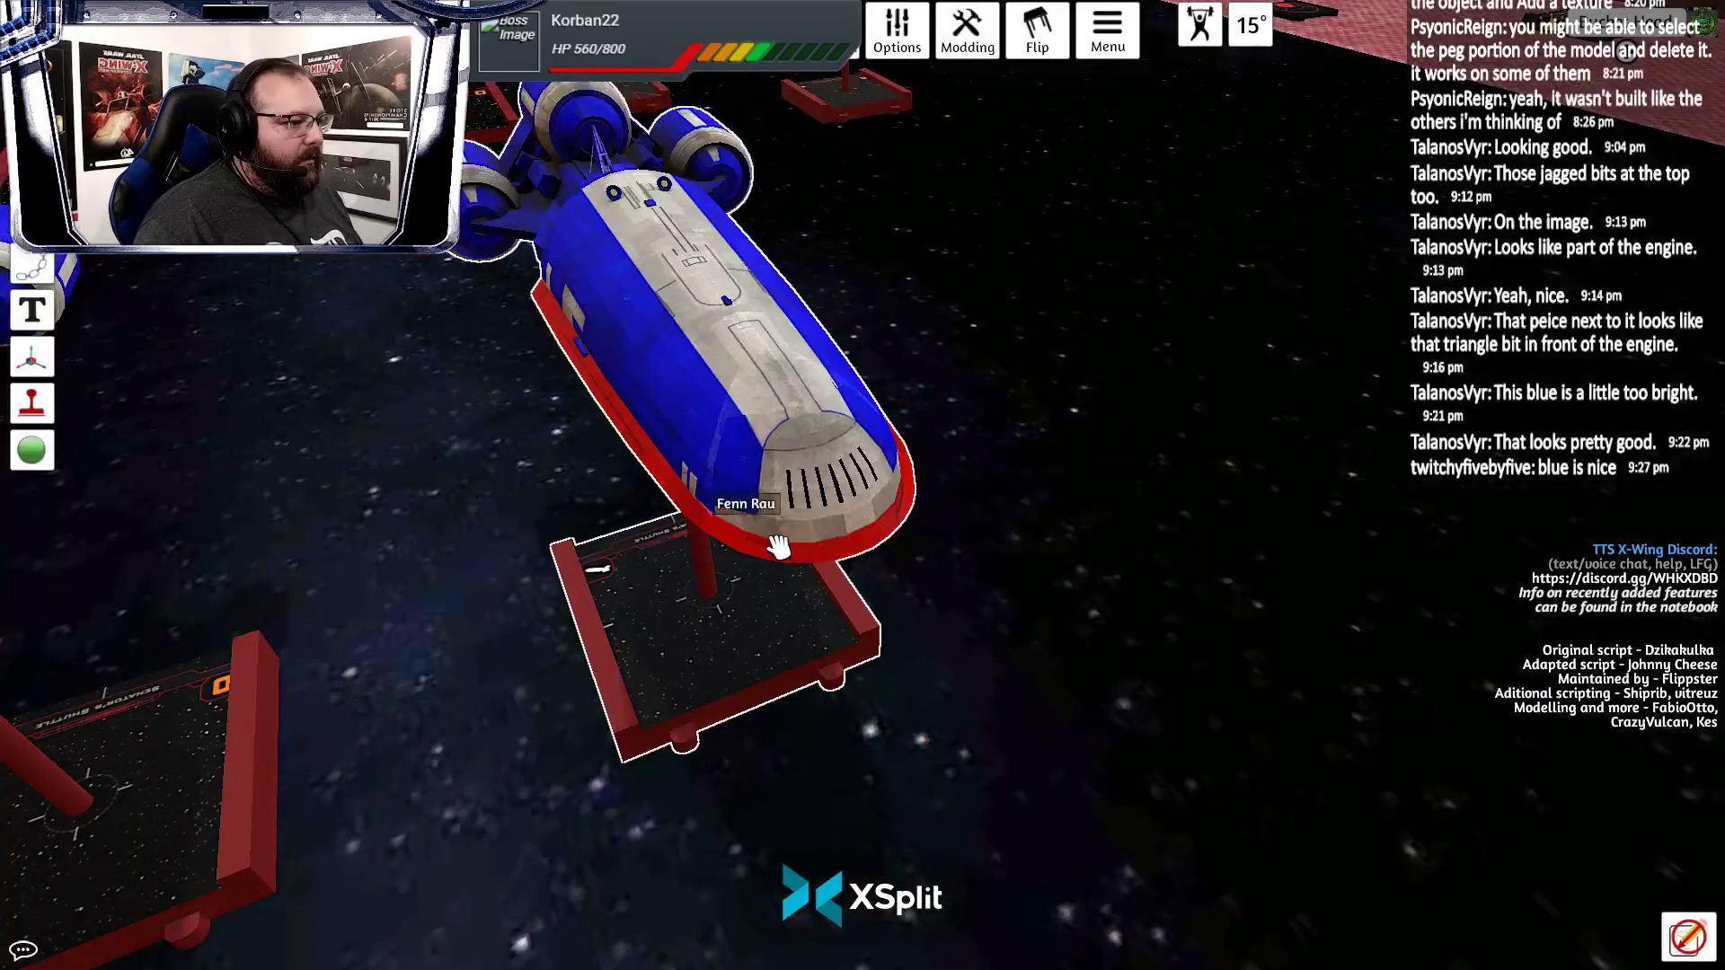
click(766, 611)
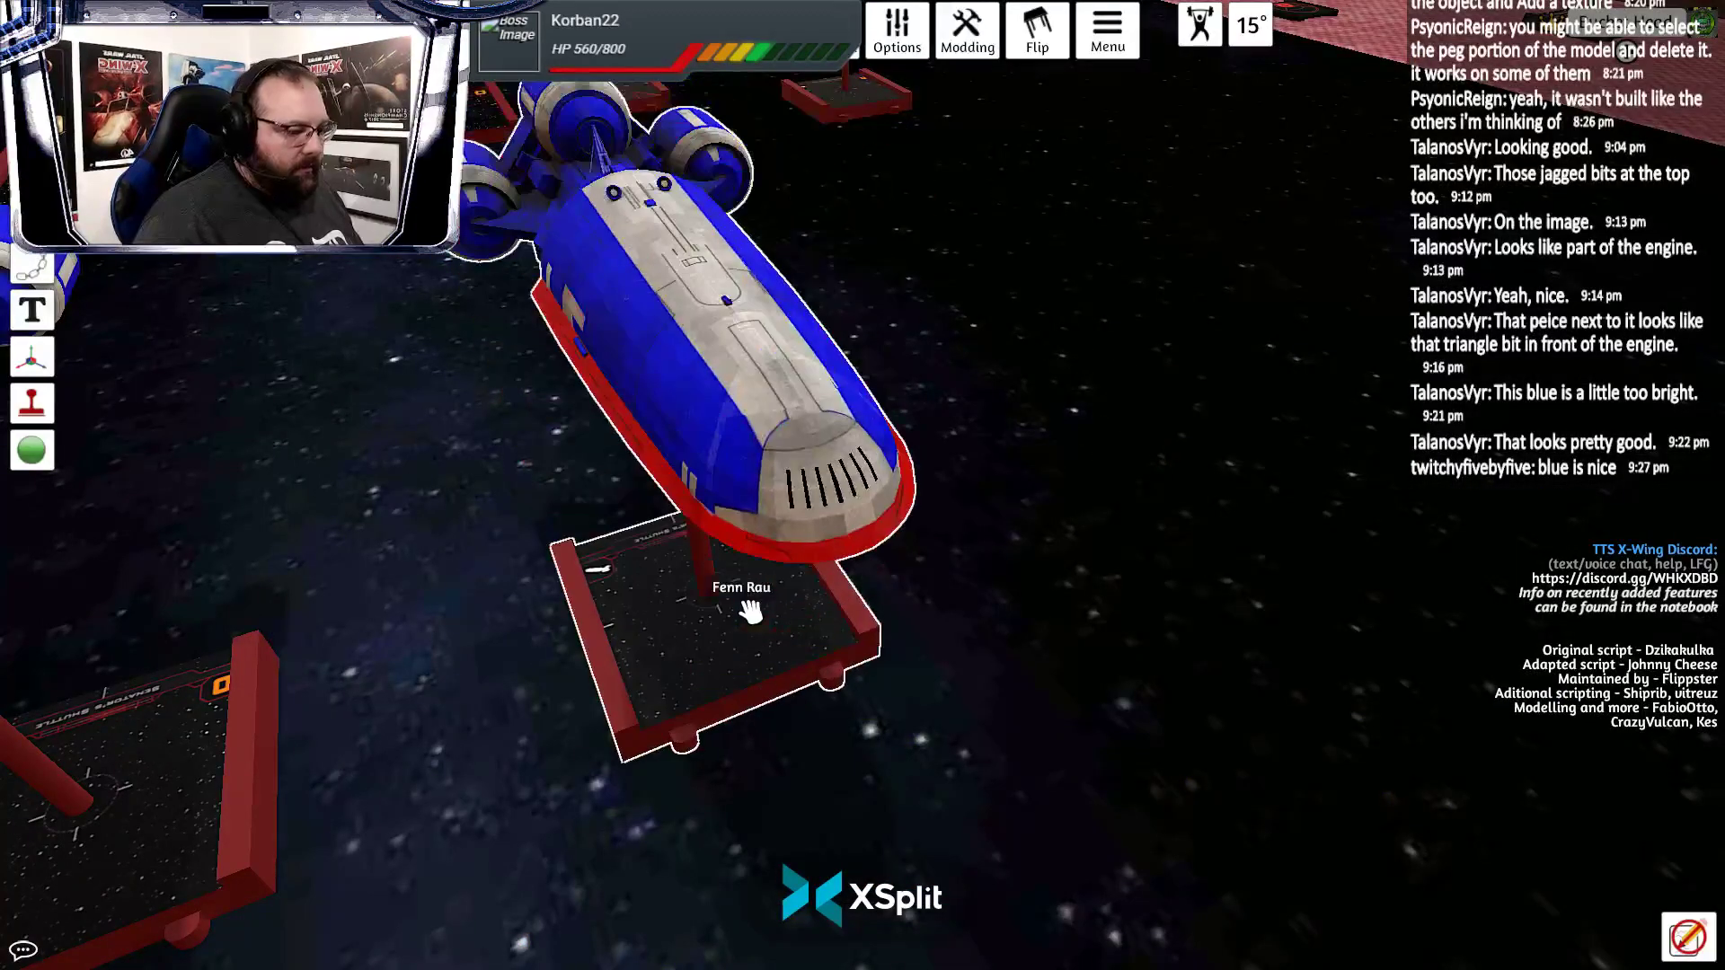
key(ctrl+v)
scroll(1147, 570, down, 2)
key(d)
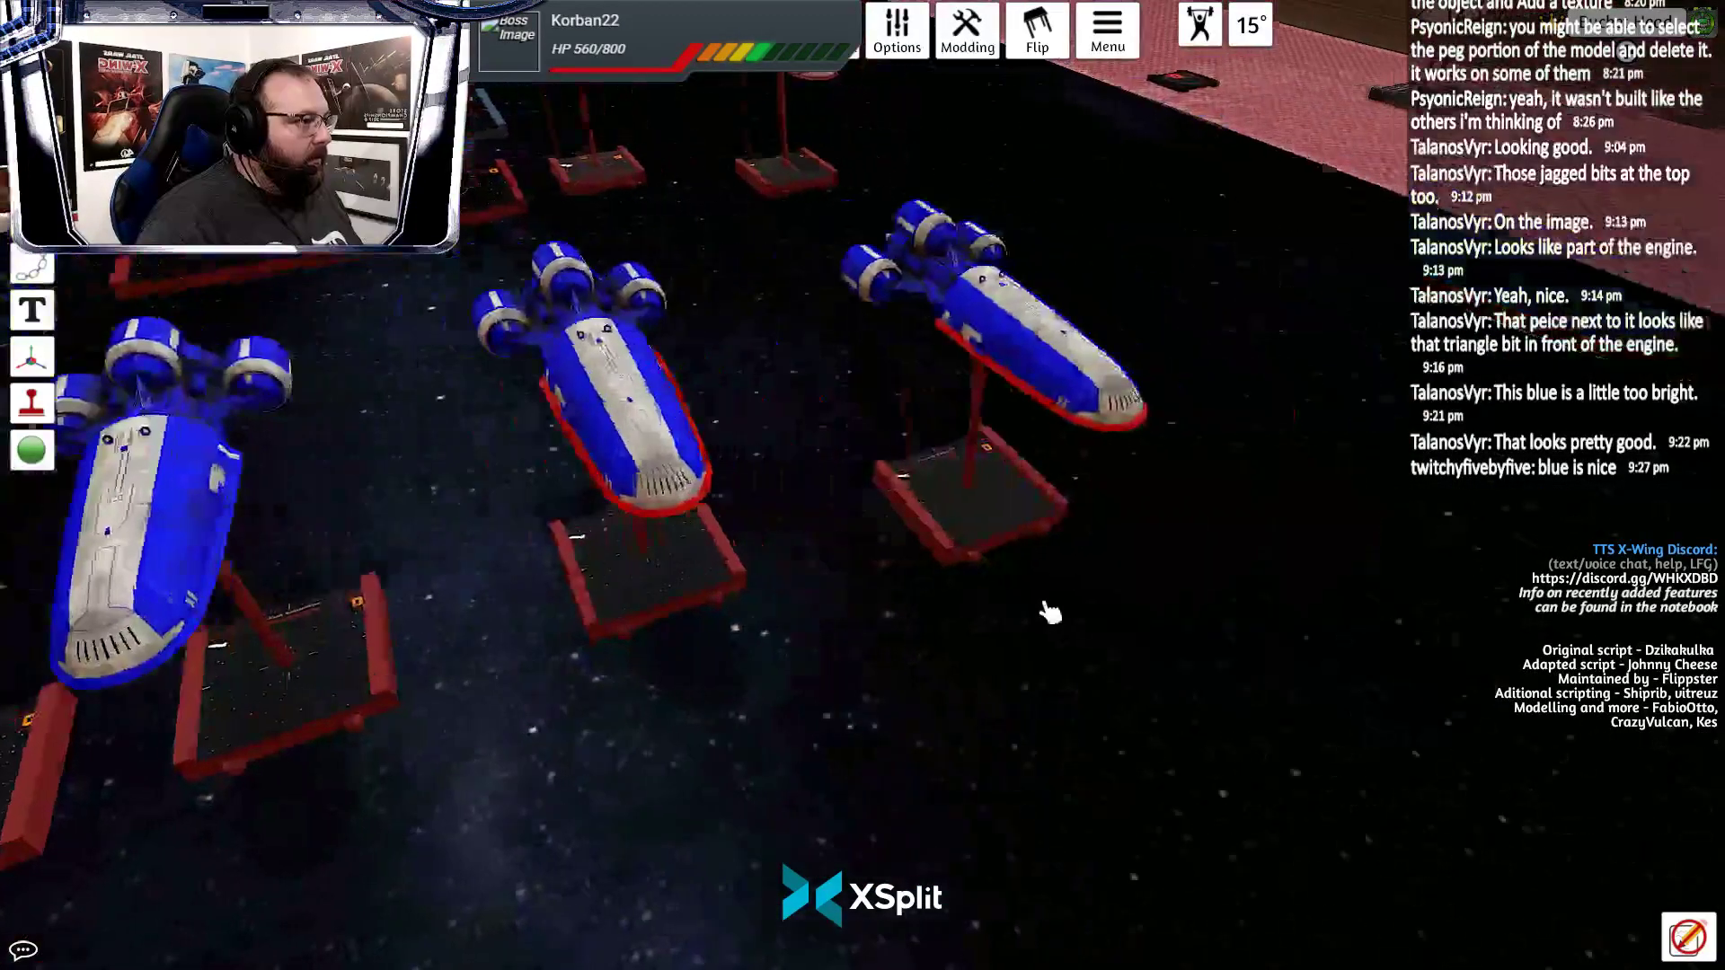
Reload the new shuttle copy's diffuse image from the local disk and import its custom model
right_click(764, 472)
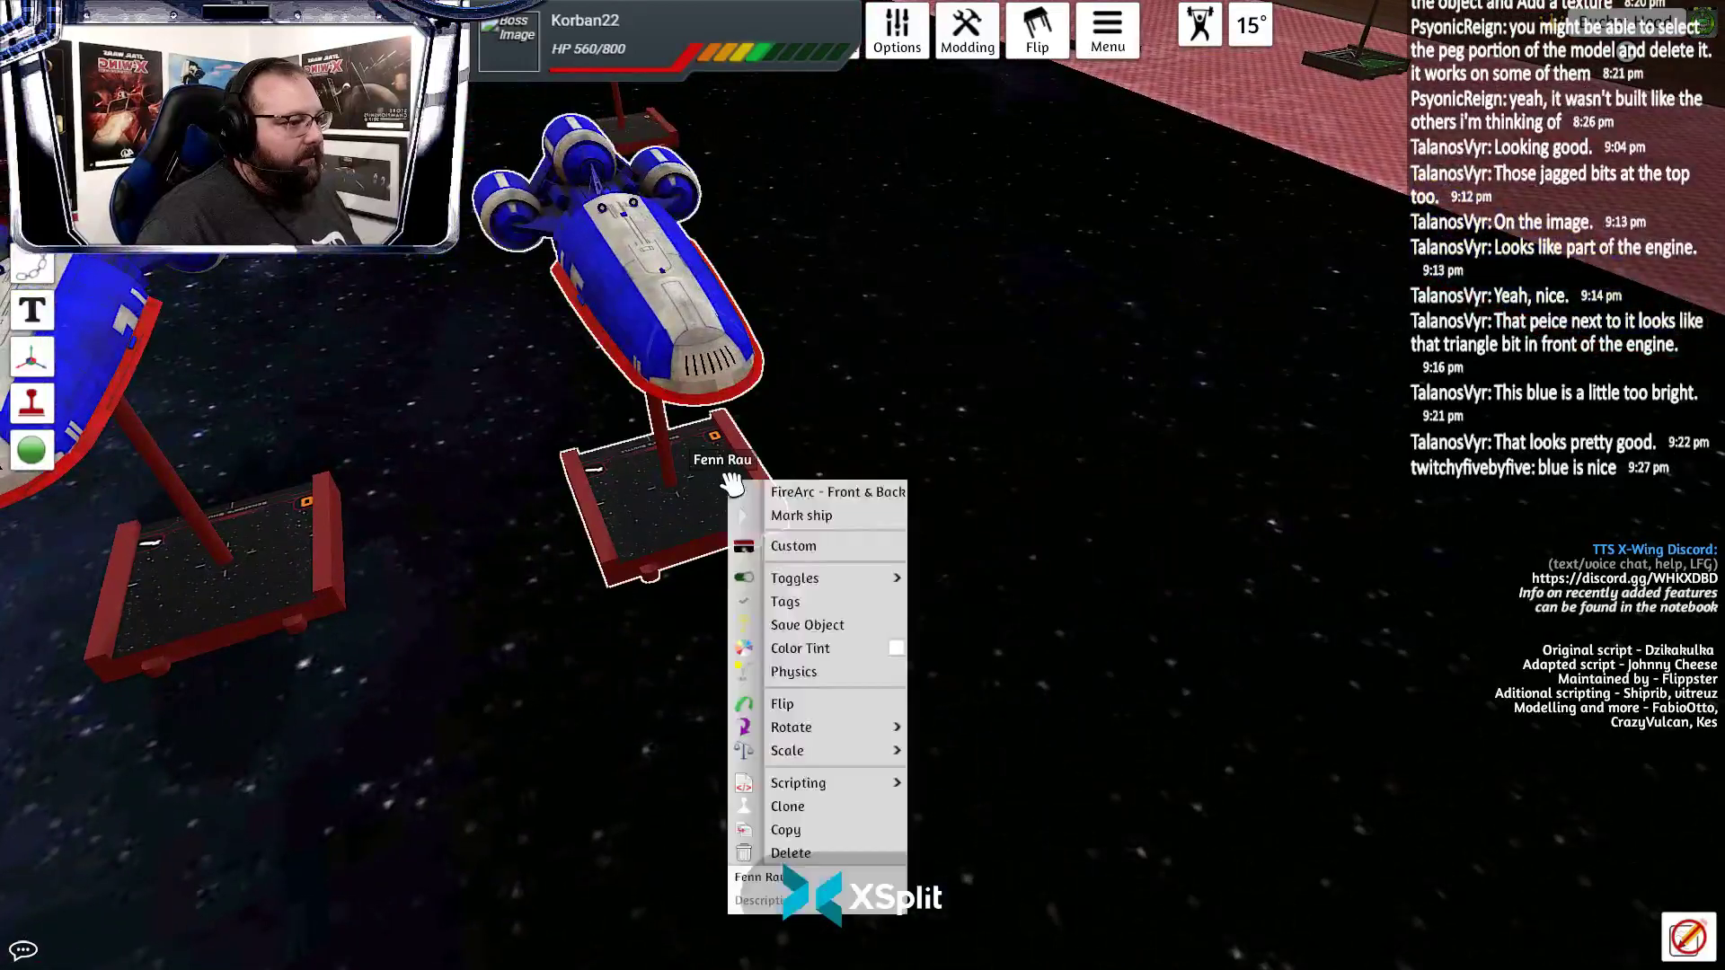
click(773, 544)
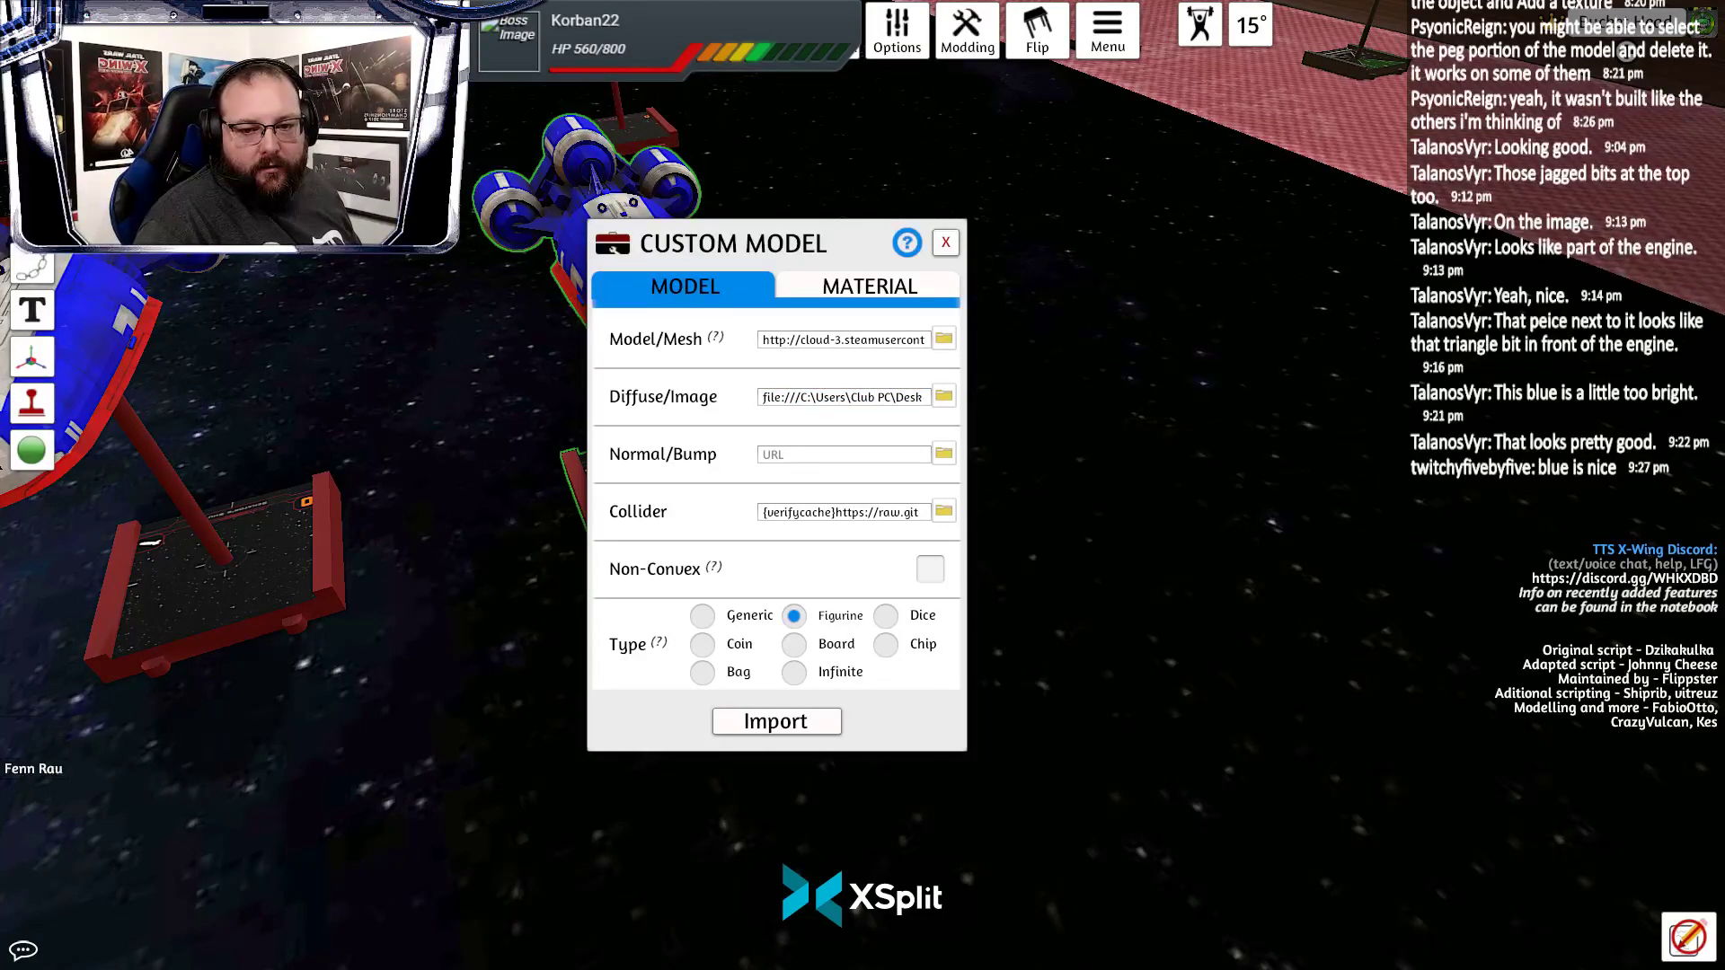
click(943, 396)
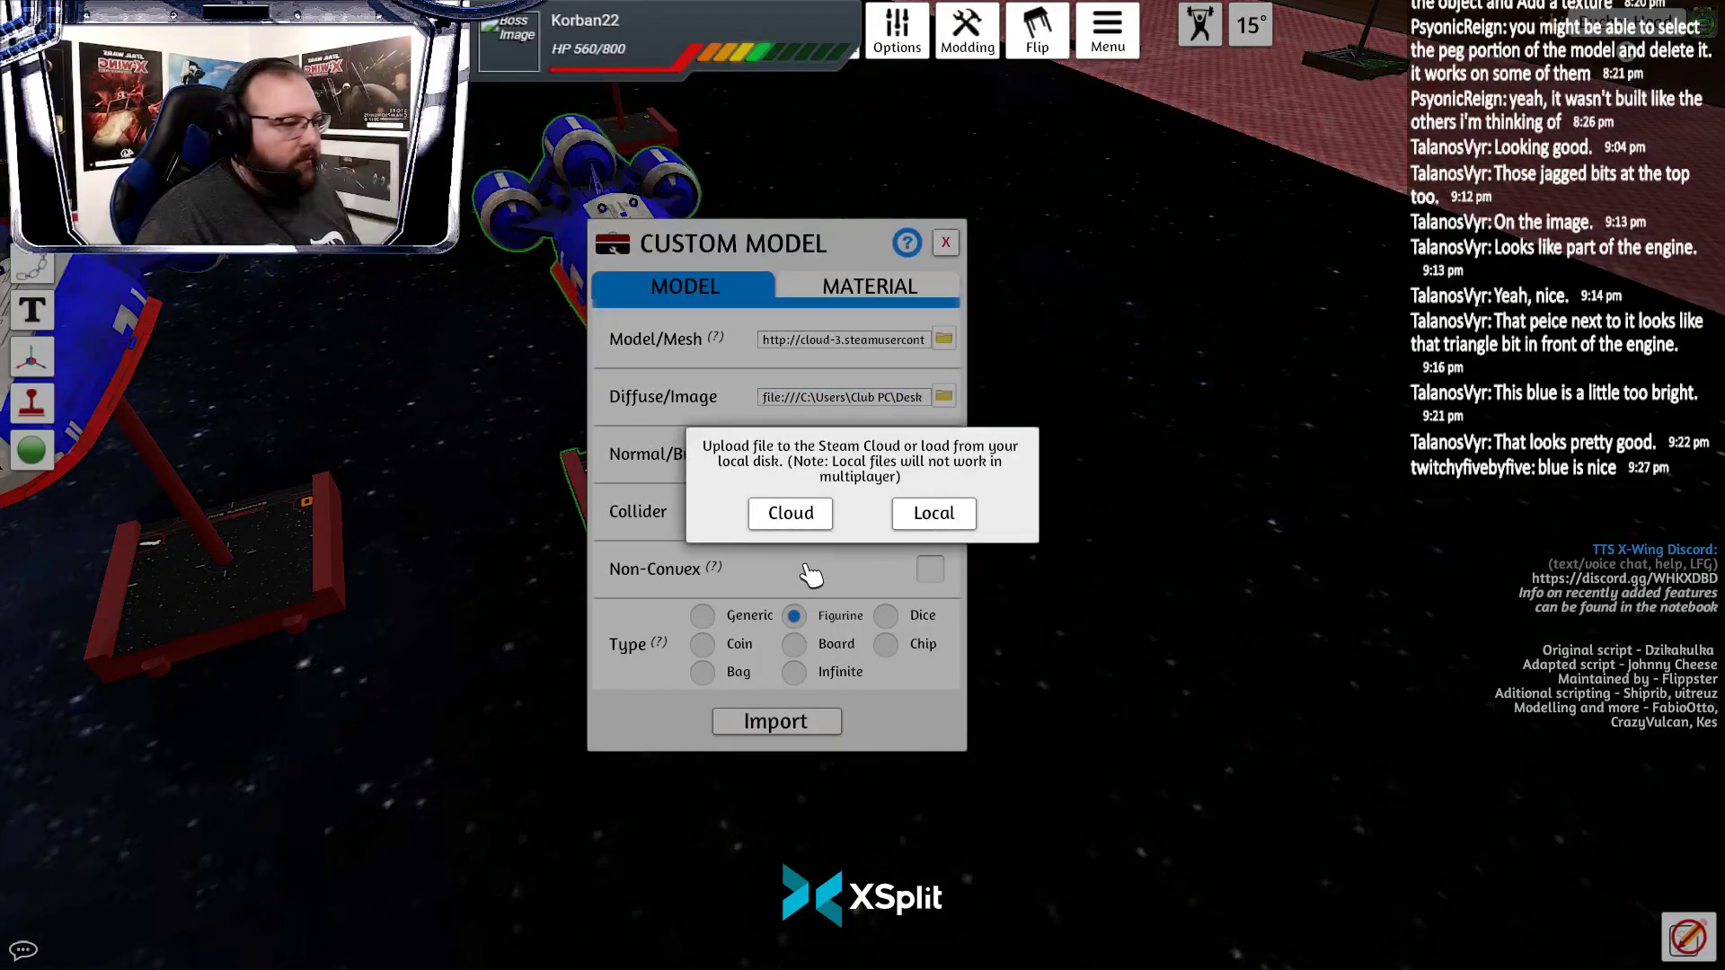
click(934, 514)
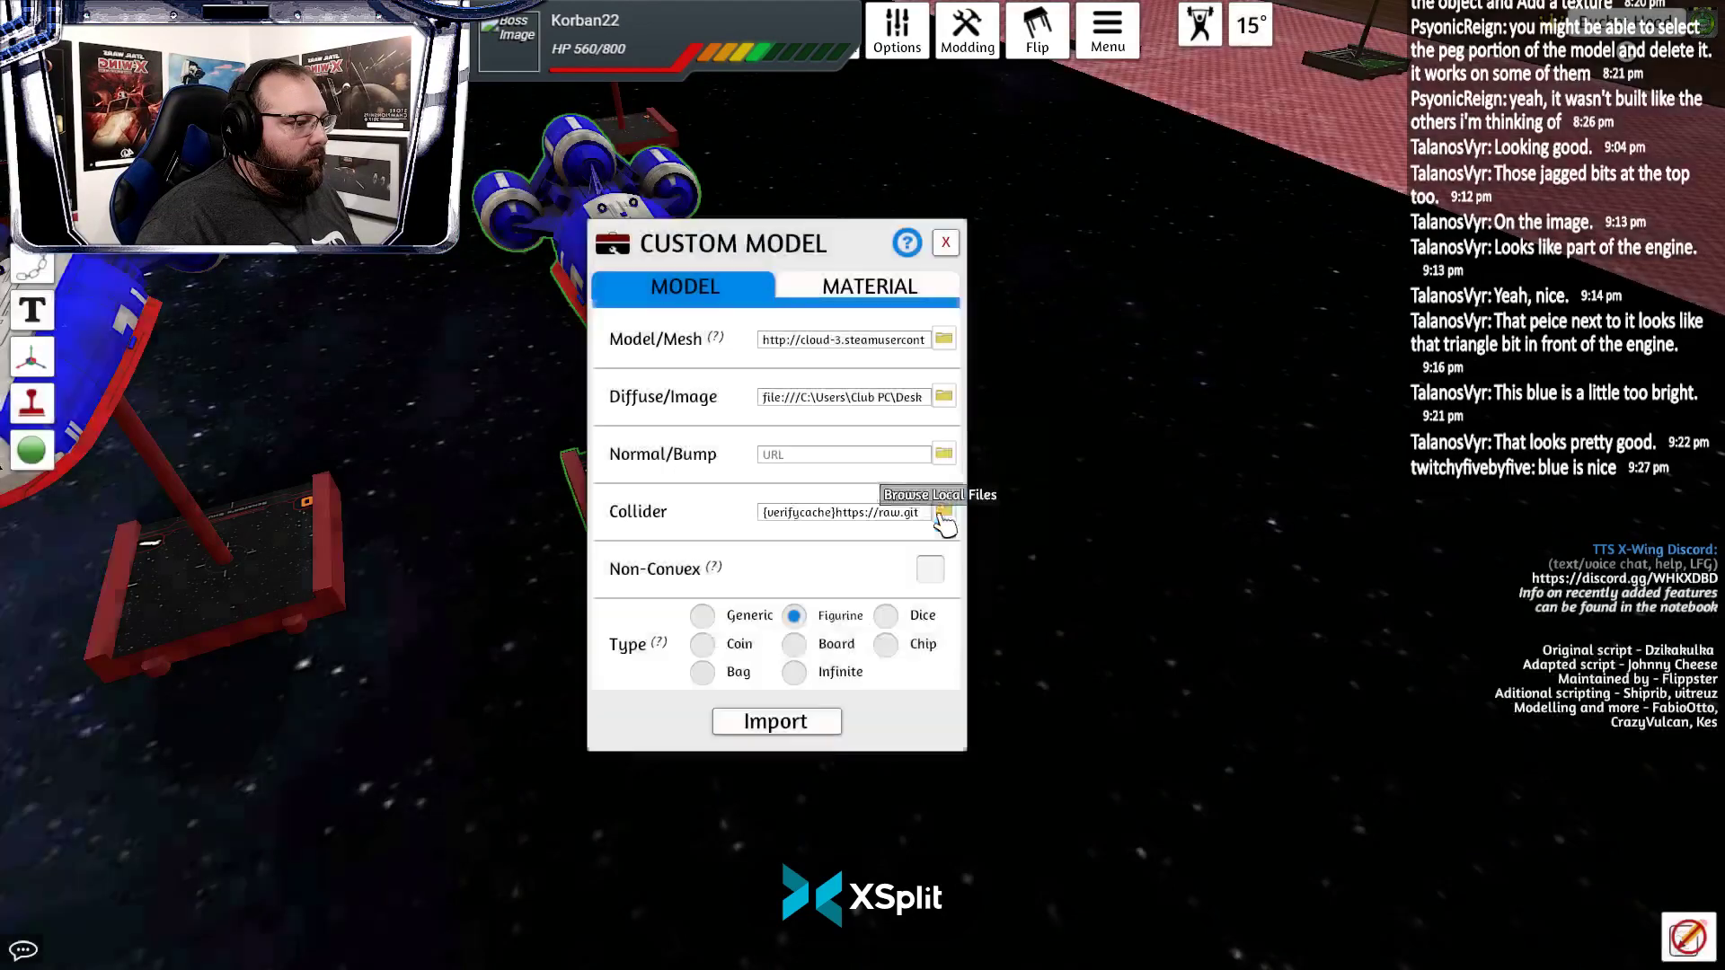
click(774, 722)
click(791, 512)
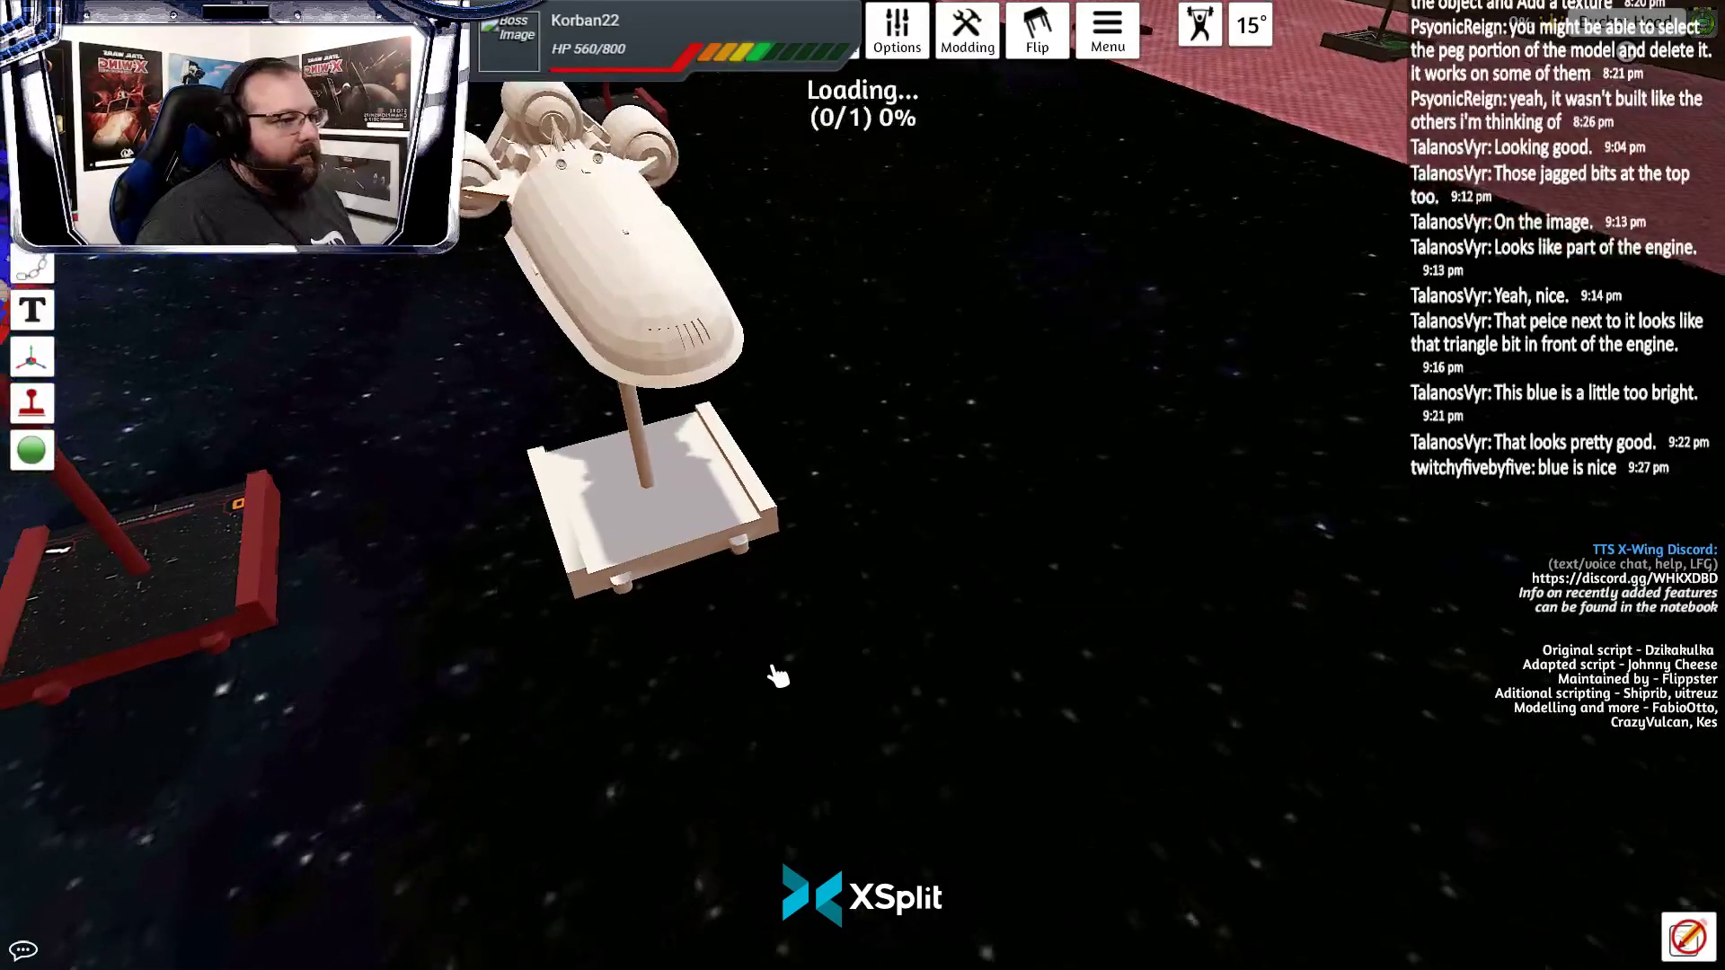
Examine the red strip and grey patches along the re-textured shuttle's hull and compare it with the neighbouring shuttles
scroll(813, 684, up, 5)
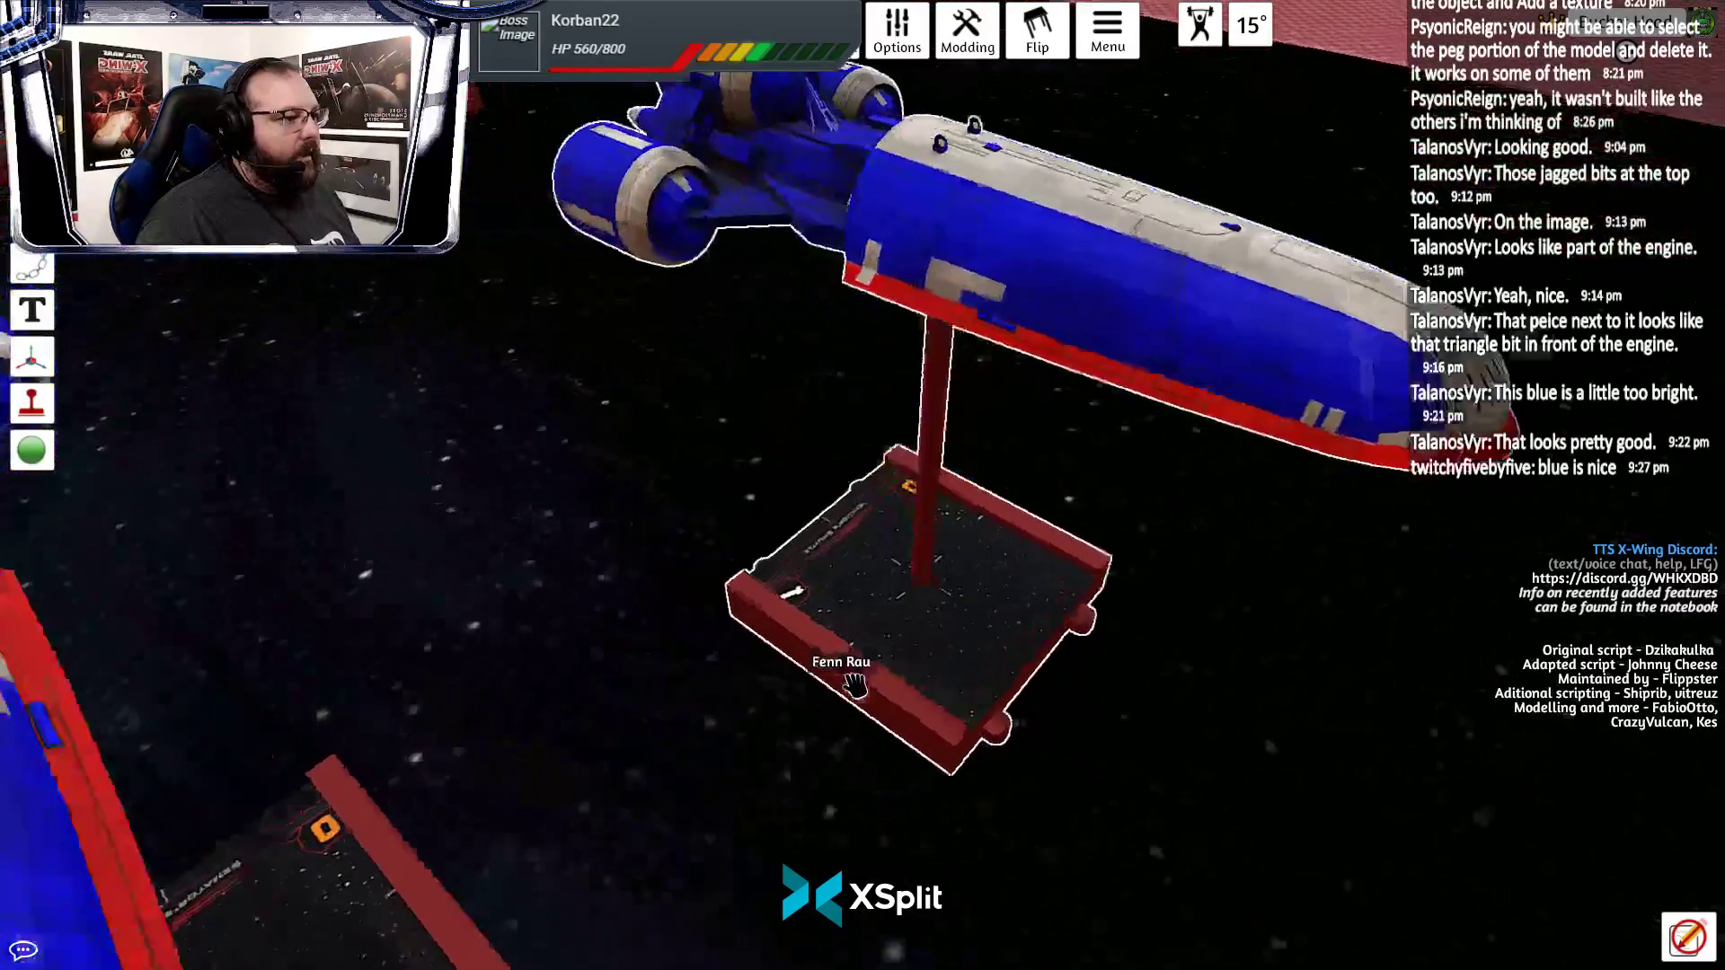
scroll(858, 683, up, 3)
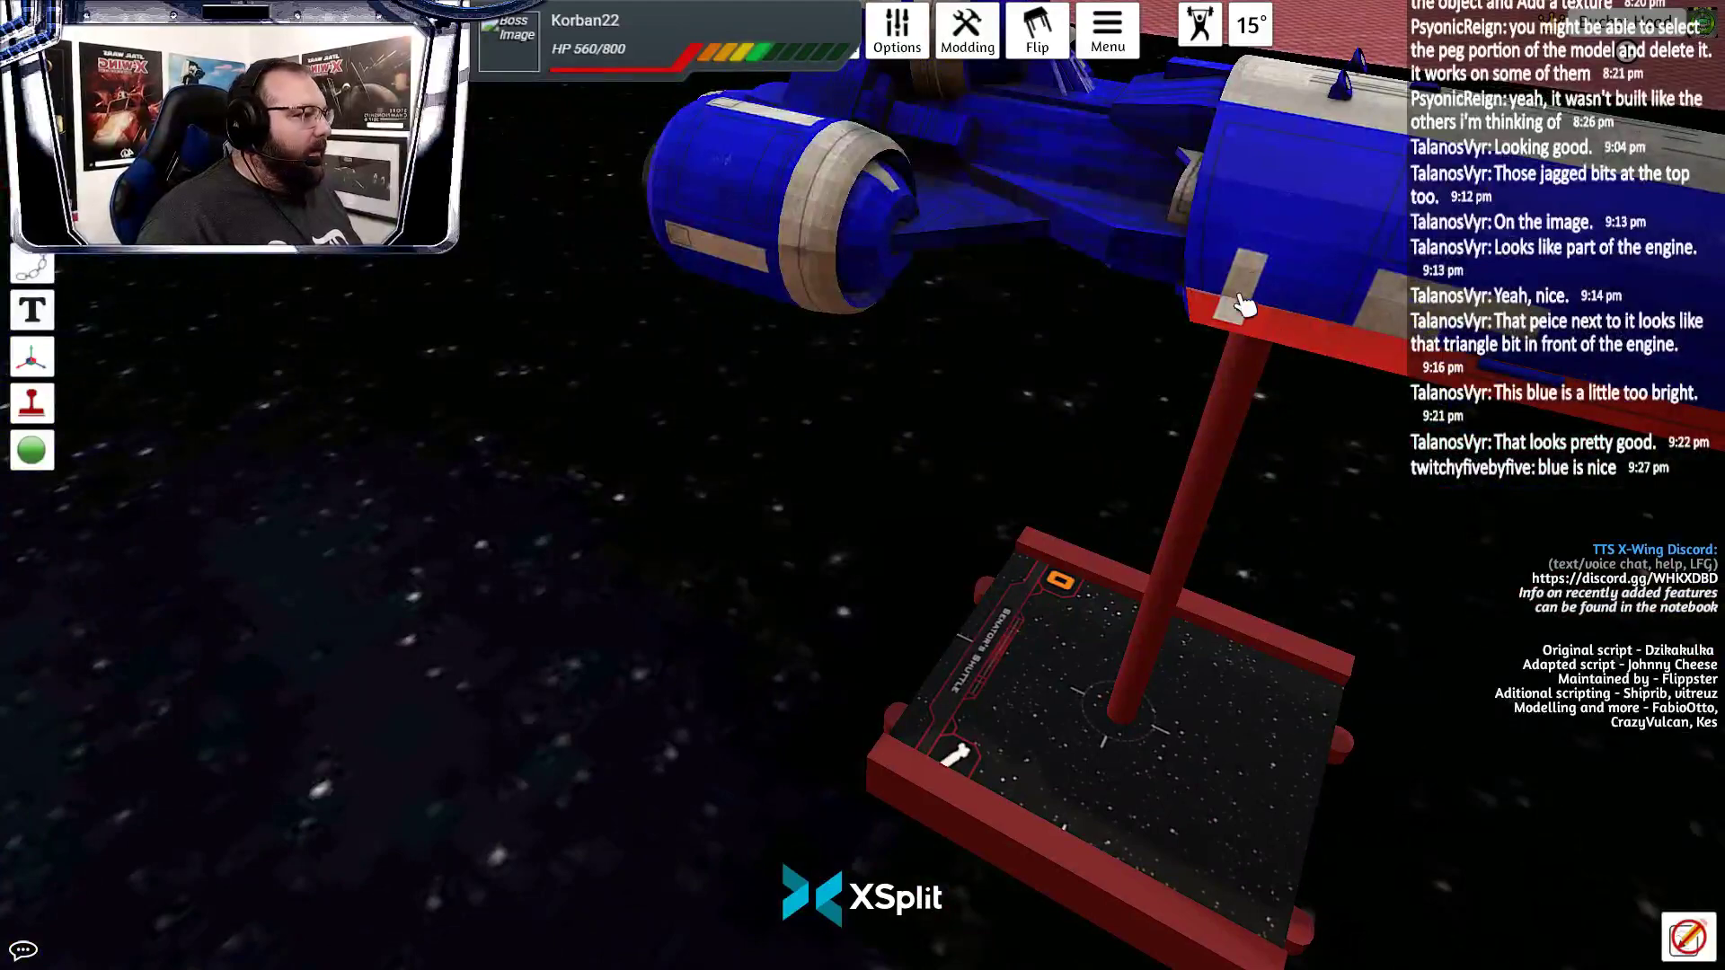
scroll(1270, 674, down, 5)
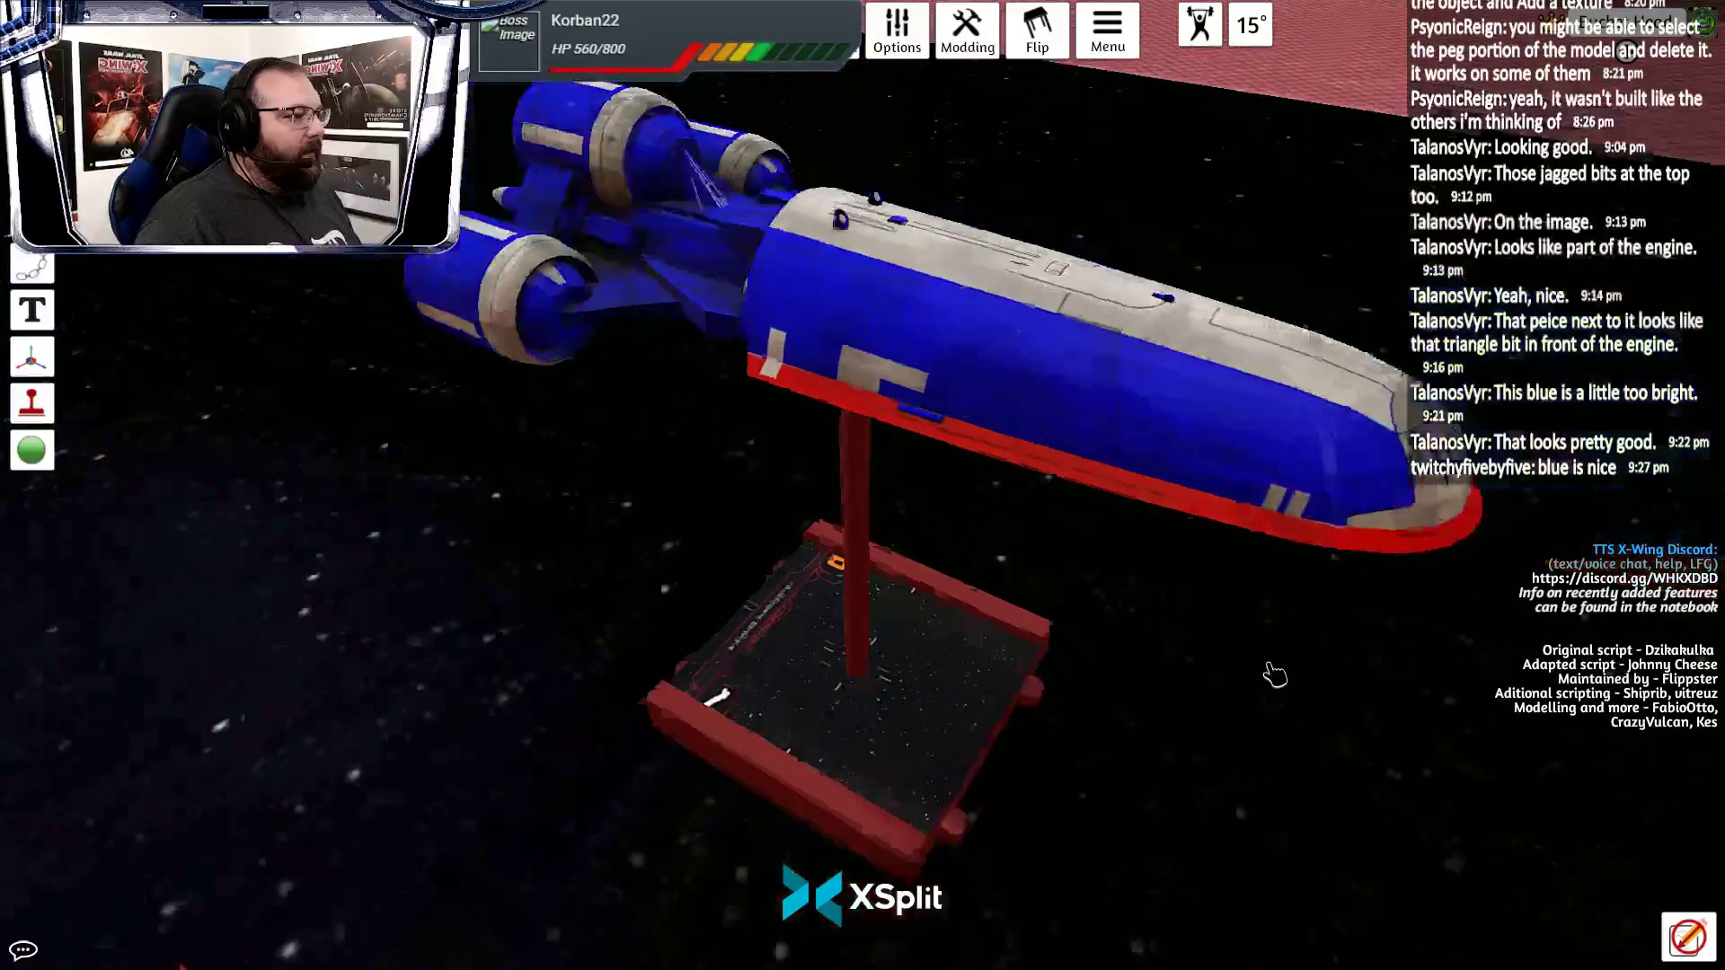
drag(1052, 555, 874, 596)
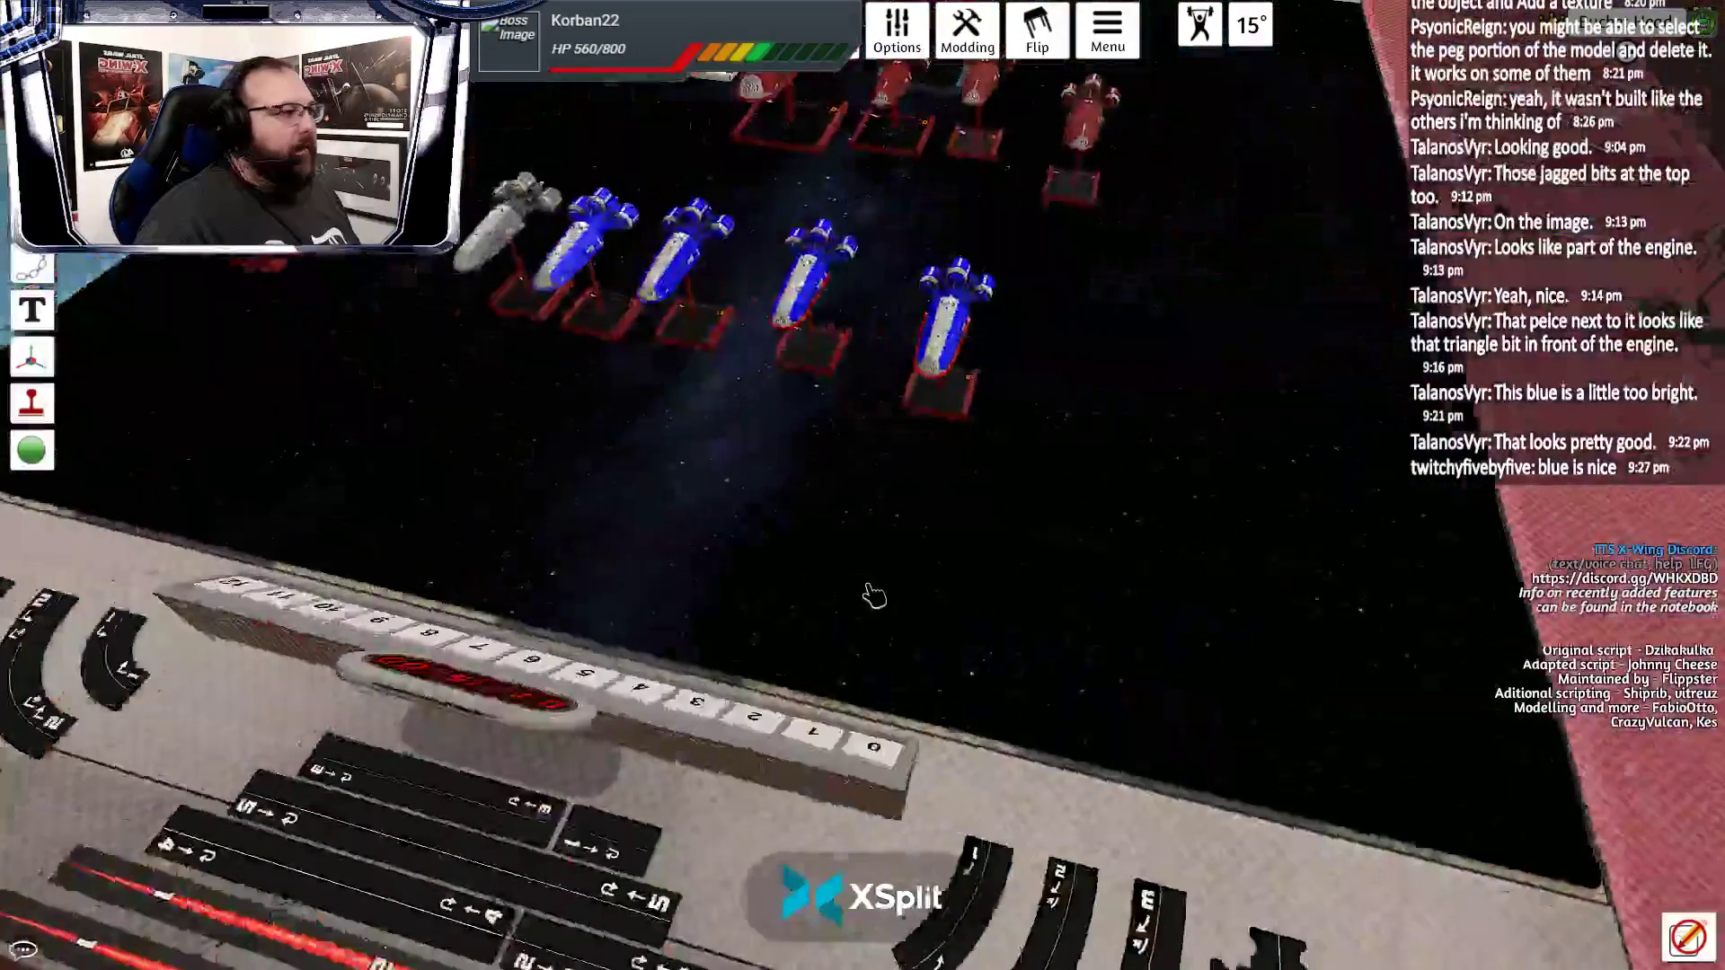
scroll(890, 593, up, 6)
drag(837, 499, 851, 512)
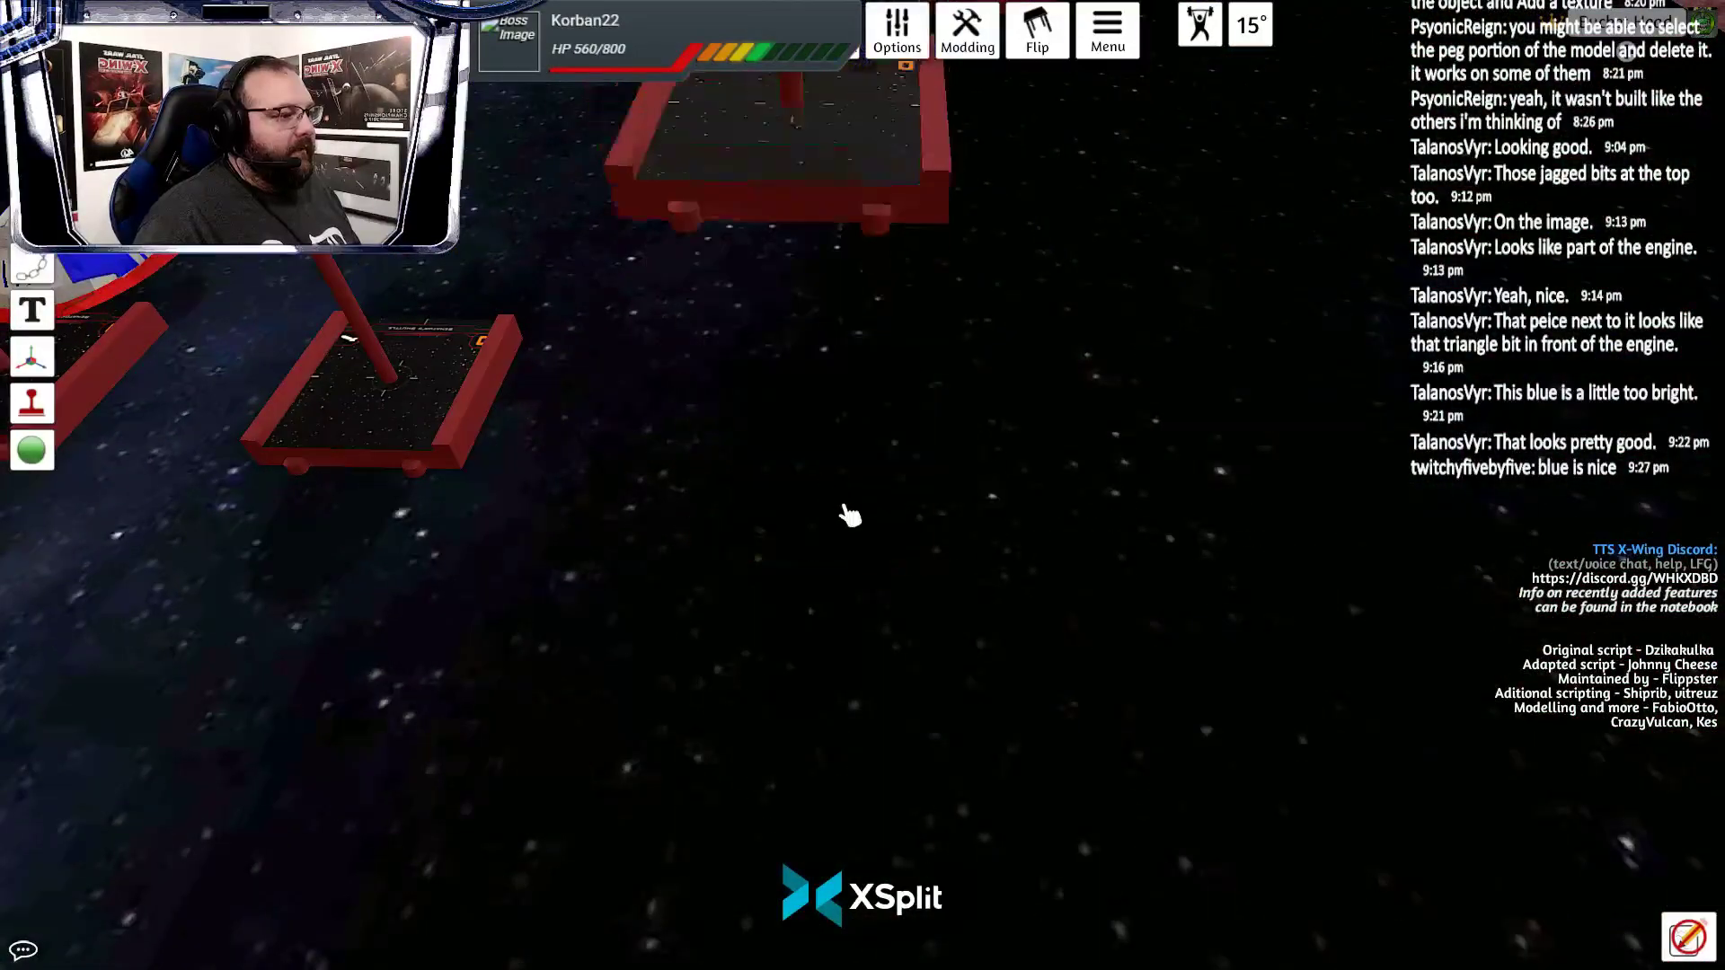
scroll(851, 512, down, 5)
scroll(935, 570, up, 2)
drag(834, 614, 831, 616)
scroll(831, 616, down, 2)
scroll(931, 629, down, 5)
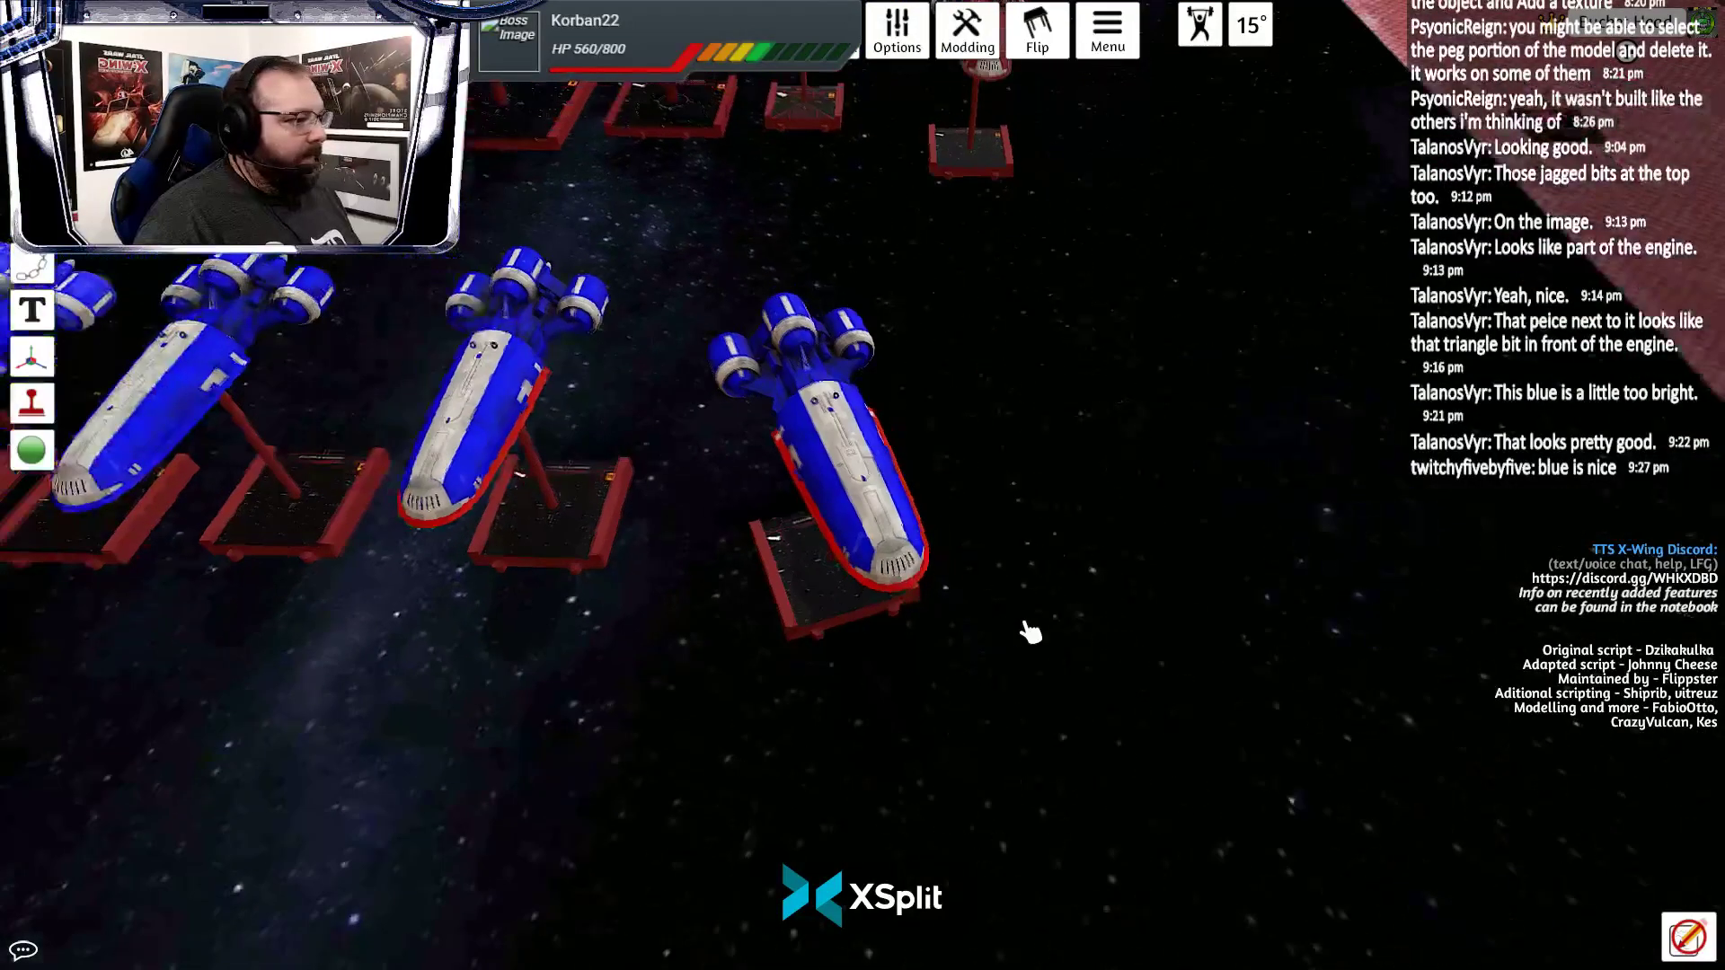
Draw a white circle around the outermost red shuttle in the back row
scroll(1024, 628, up, 4)
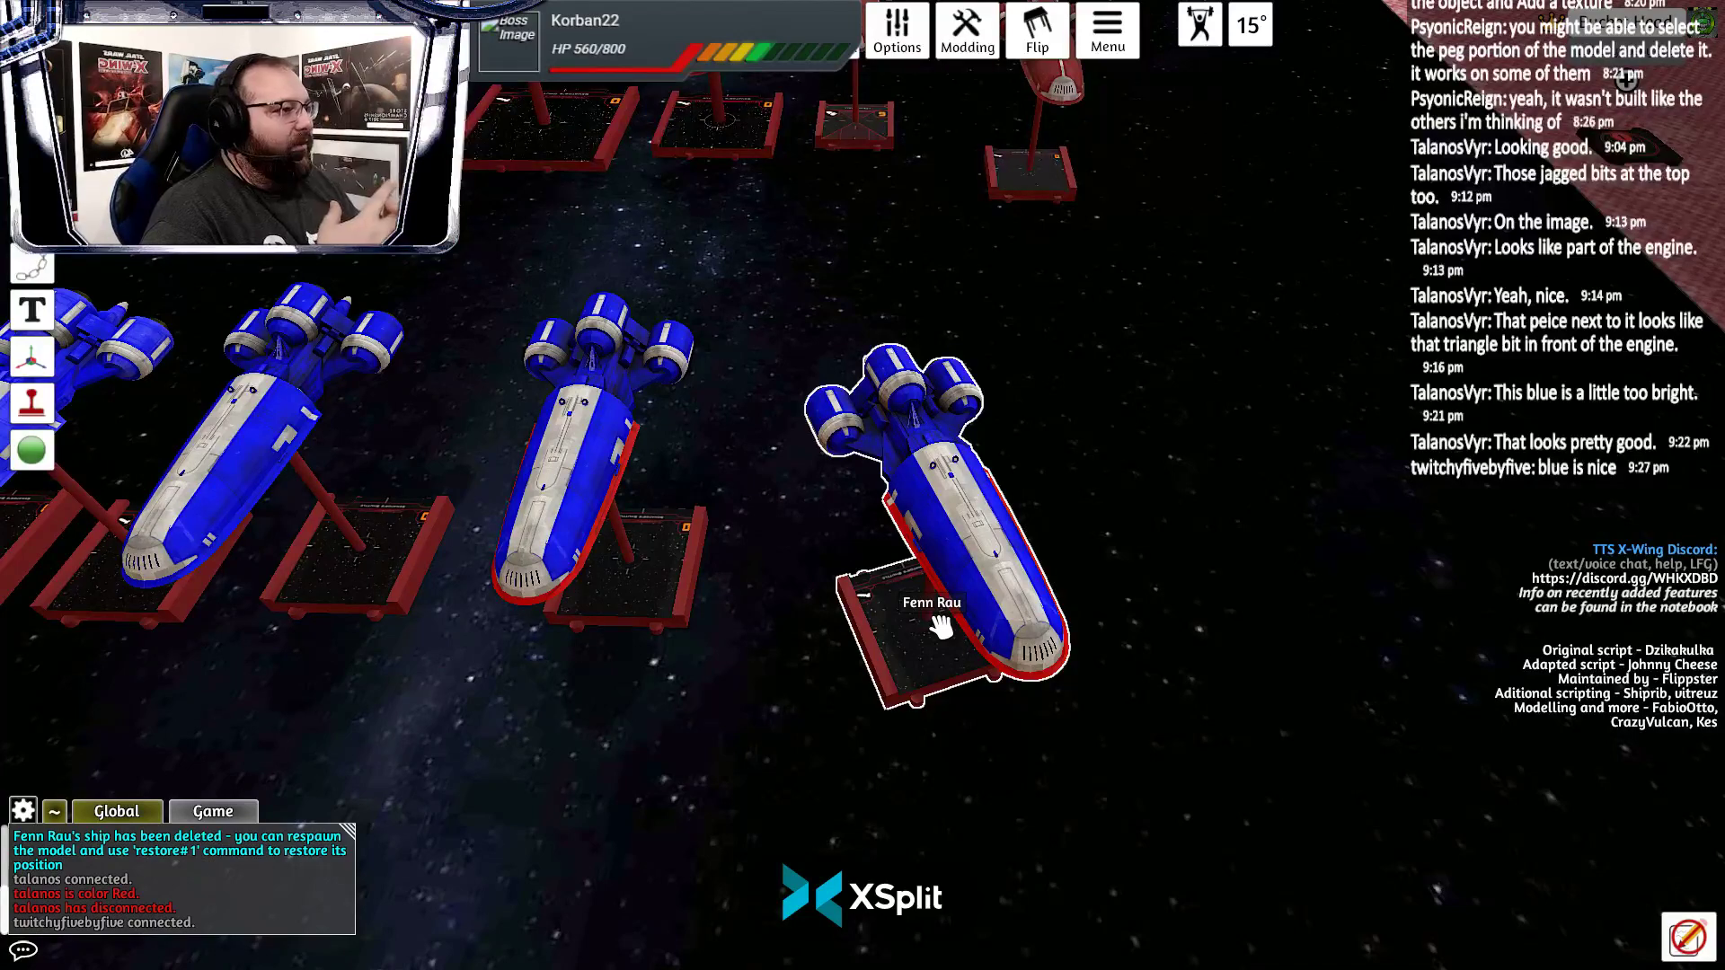
scroll(908, 584, down, 4)
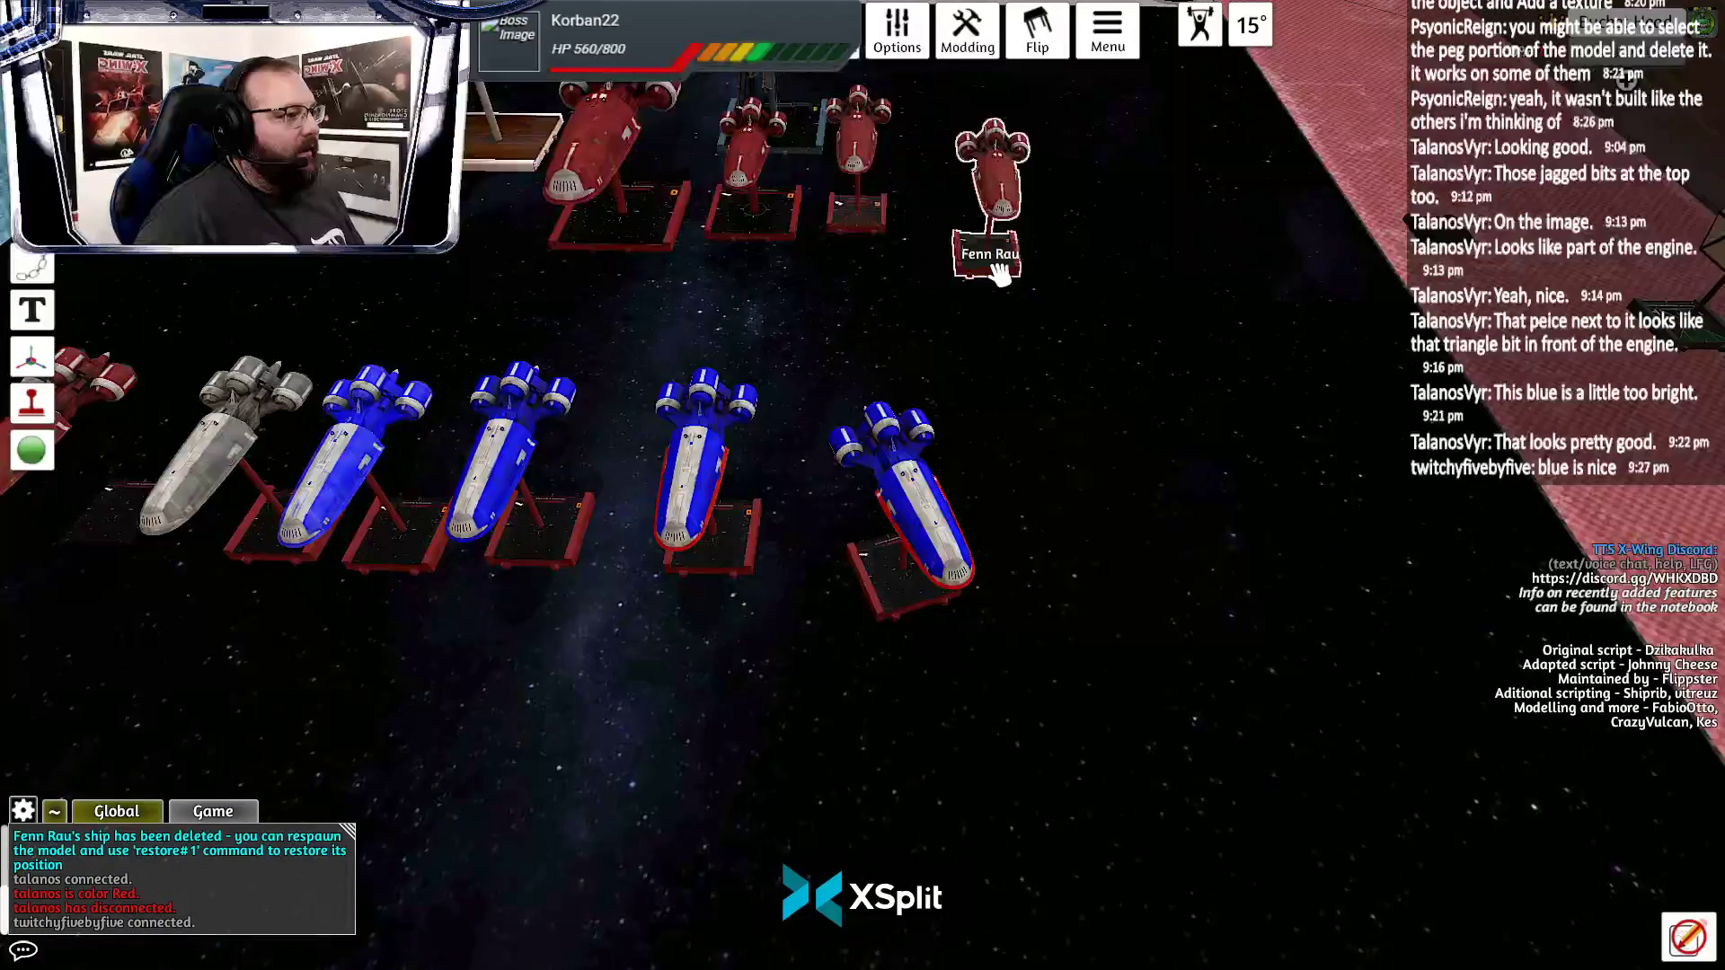
scroll(997, 359, up, 3)
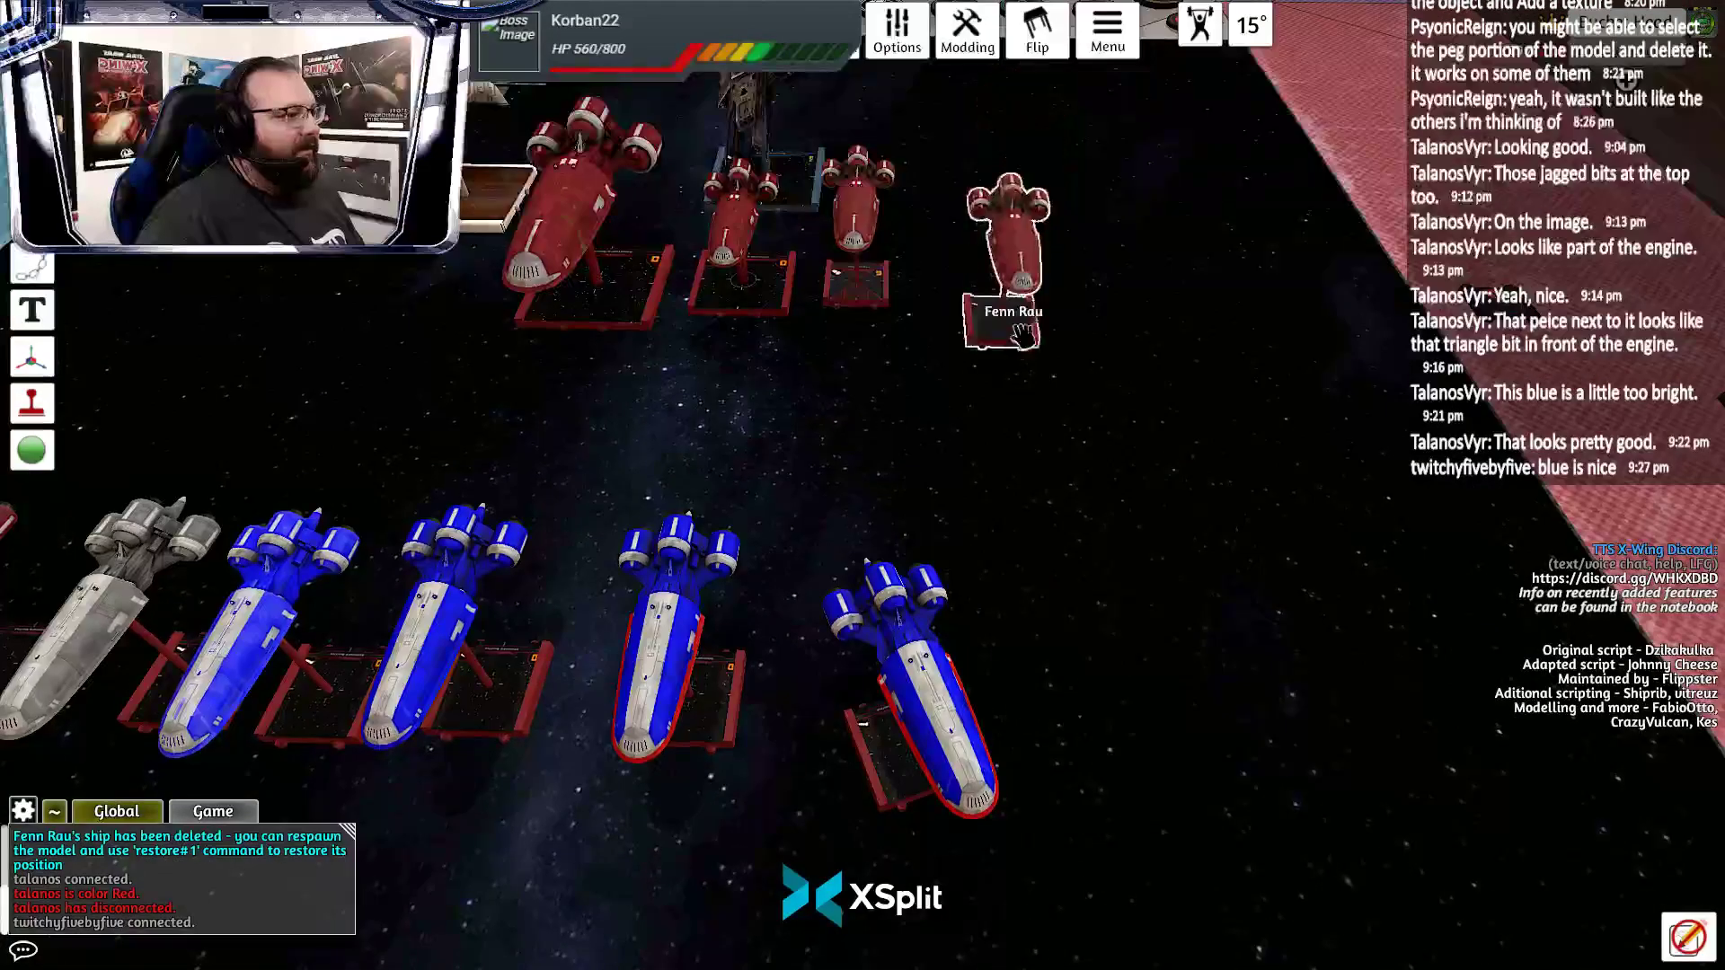
click(1020, 337)
scroll(1086, 473, down, 4)
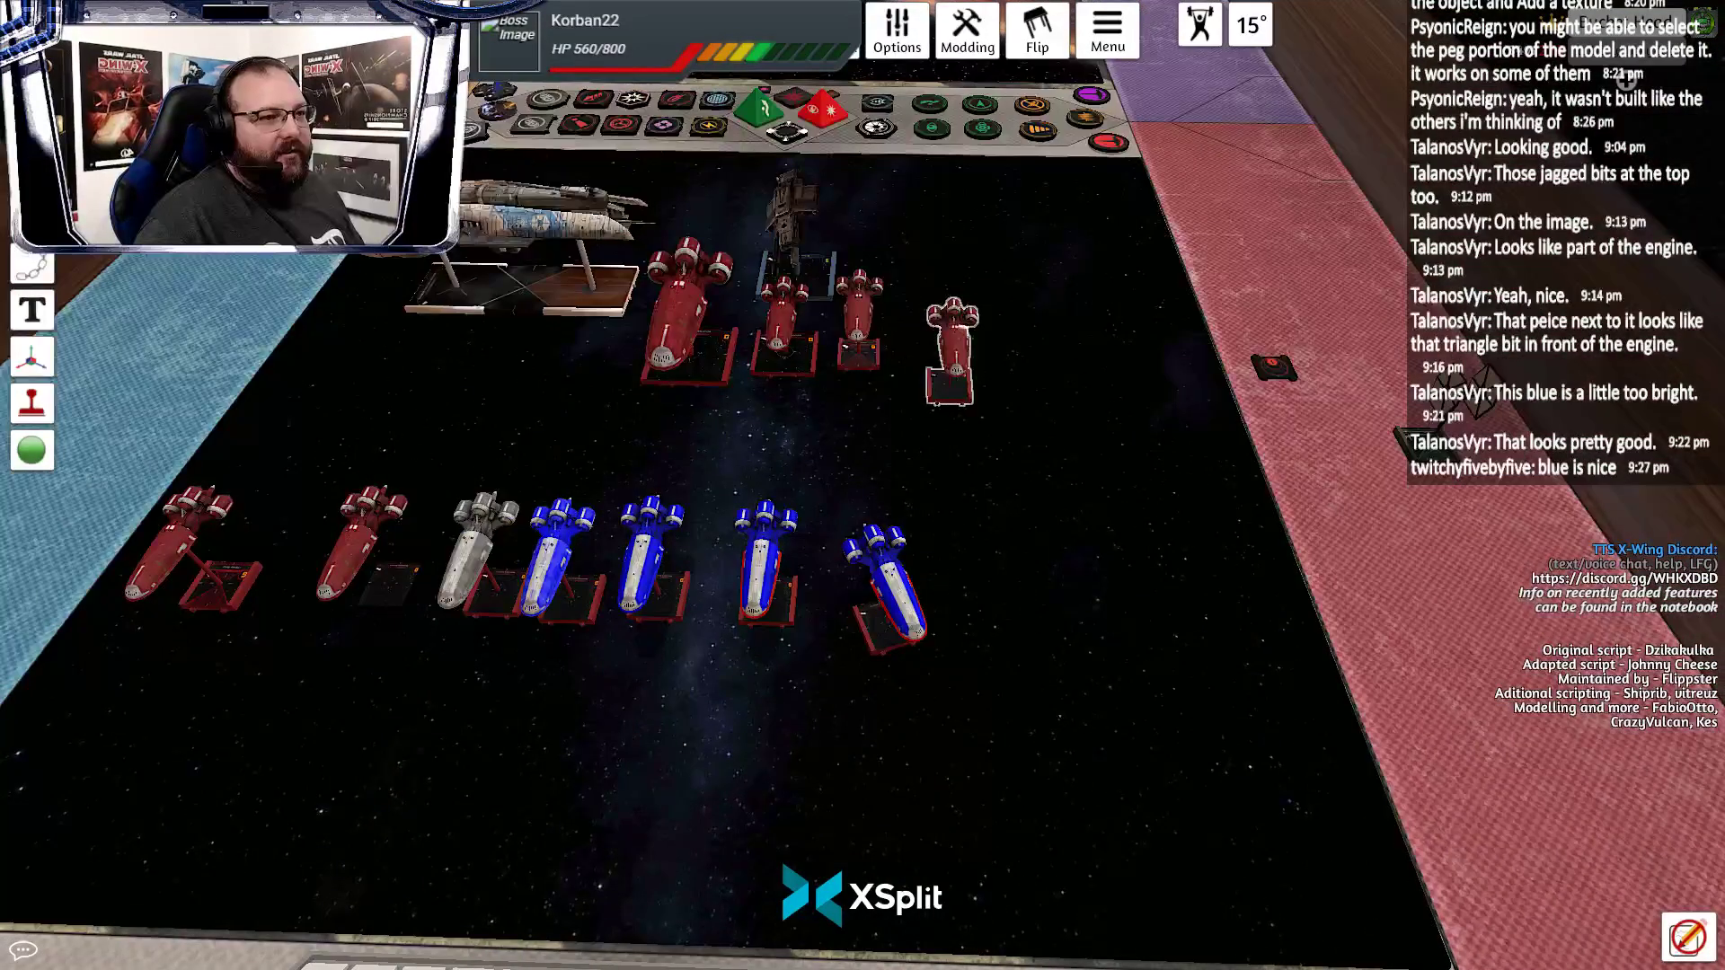
drag(976, 372, 925, 444)
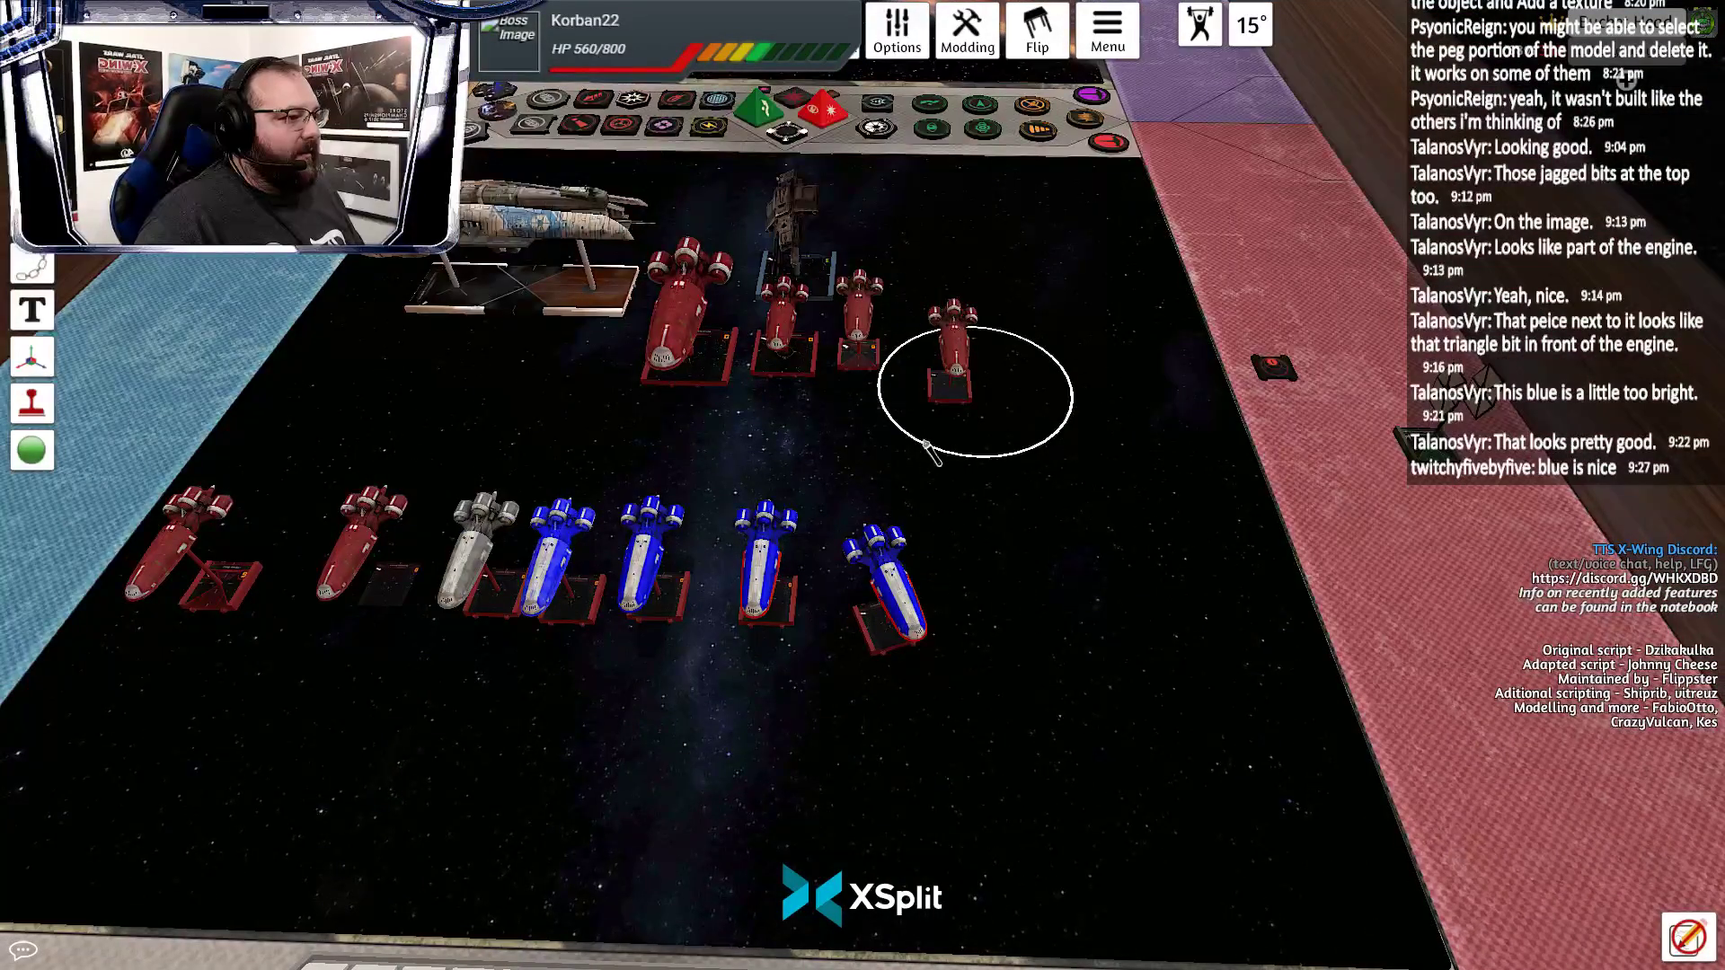
scroll(866, 692, up, 3)
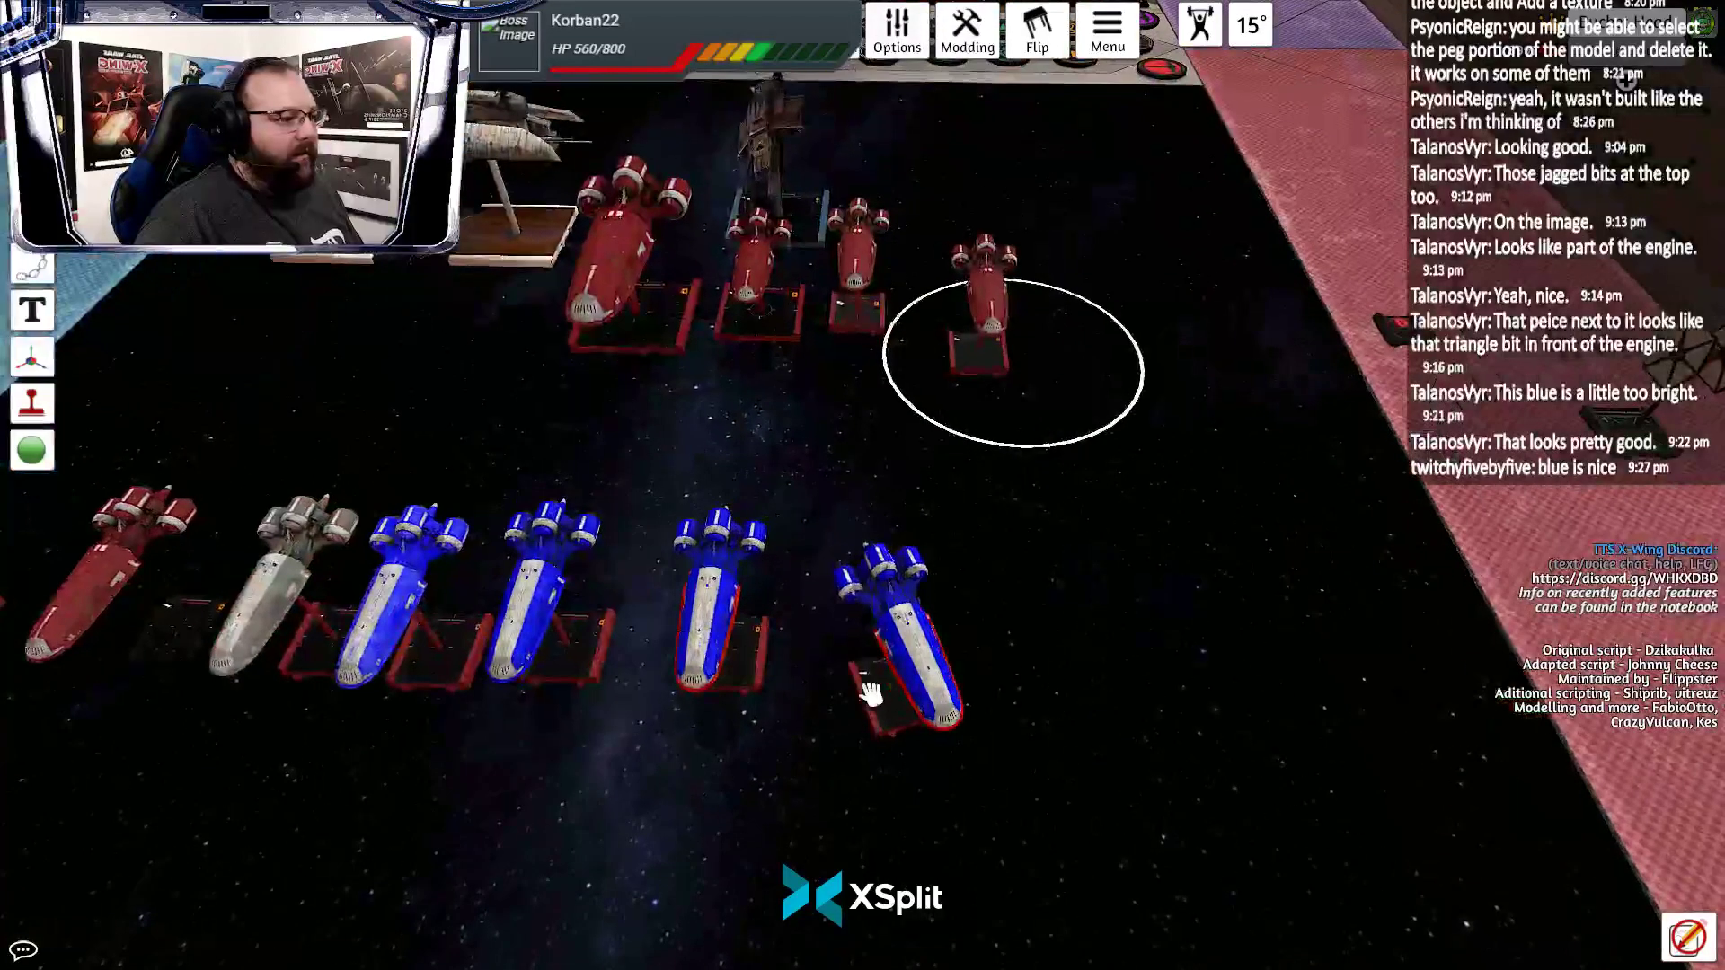
Upload the diffuse image of the outermost blue shuttle with red edges to the Steam Cloud in its custom model settings
right_click(881, 697)
click(975, 561)
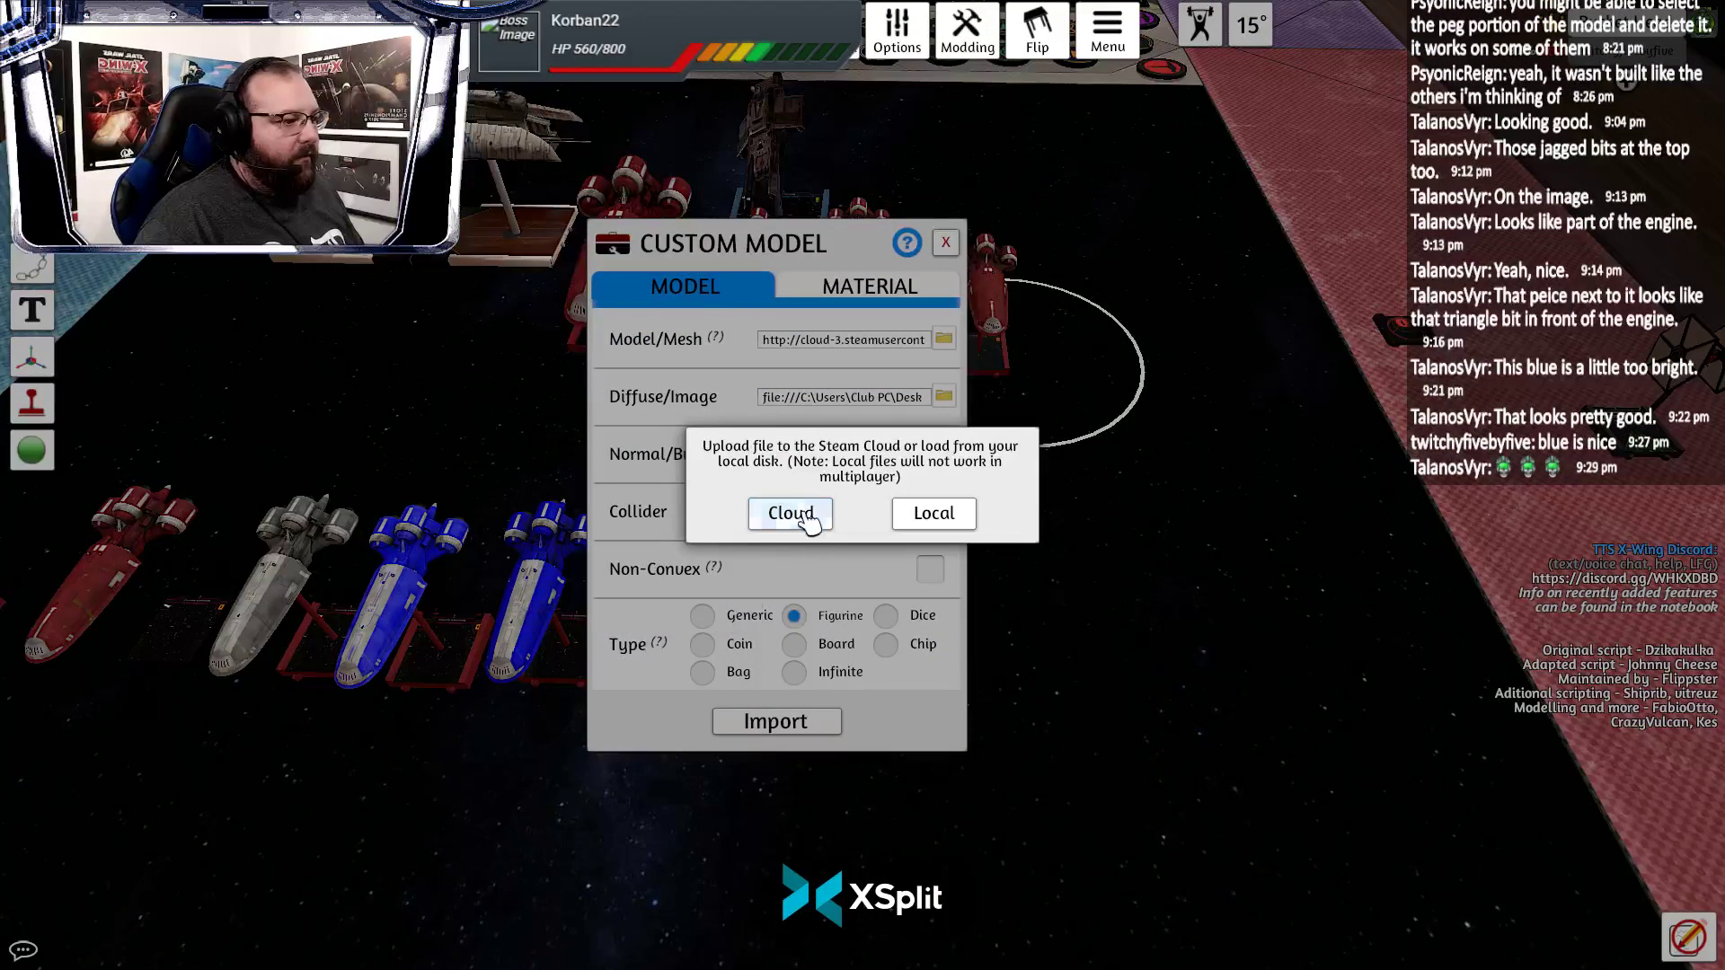
click(808, 518)
click(813, 539)
click(819, 536)
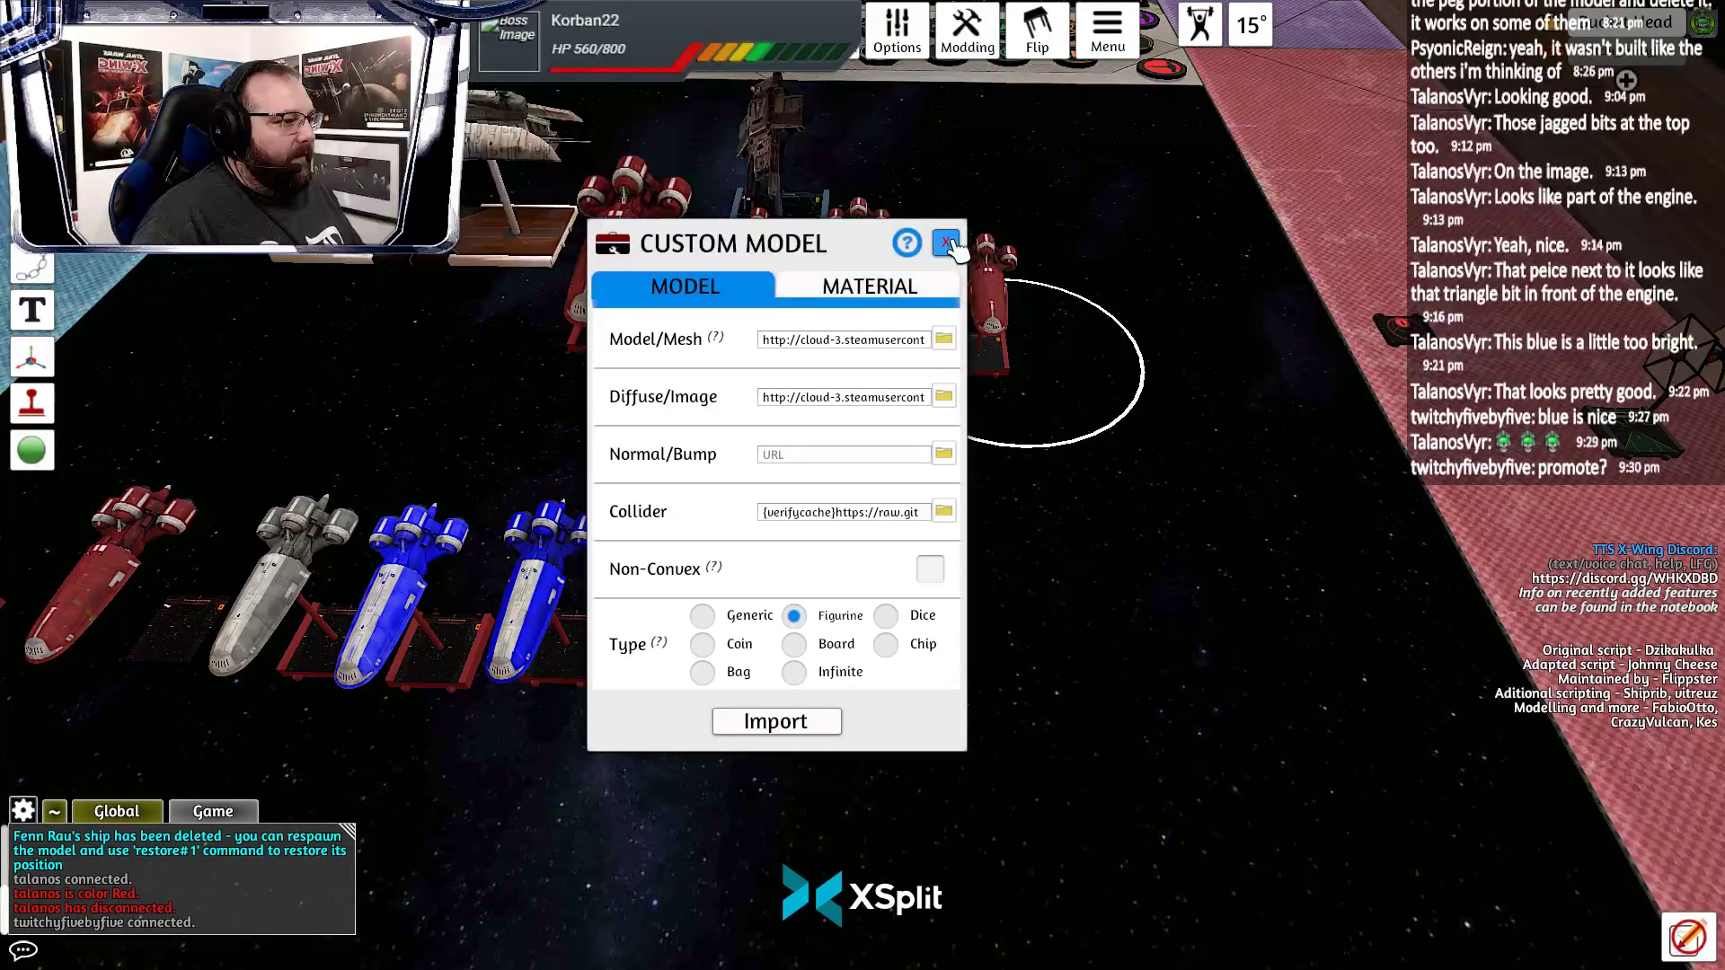
Import the outermost blue shuttle's custom model with the uploaded image and review that shuttle's custom model settings
click(770, 723)
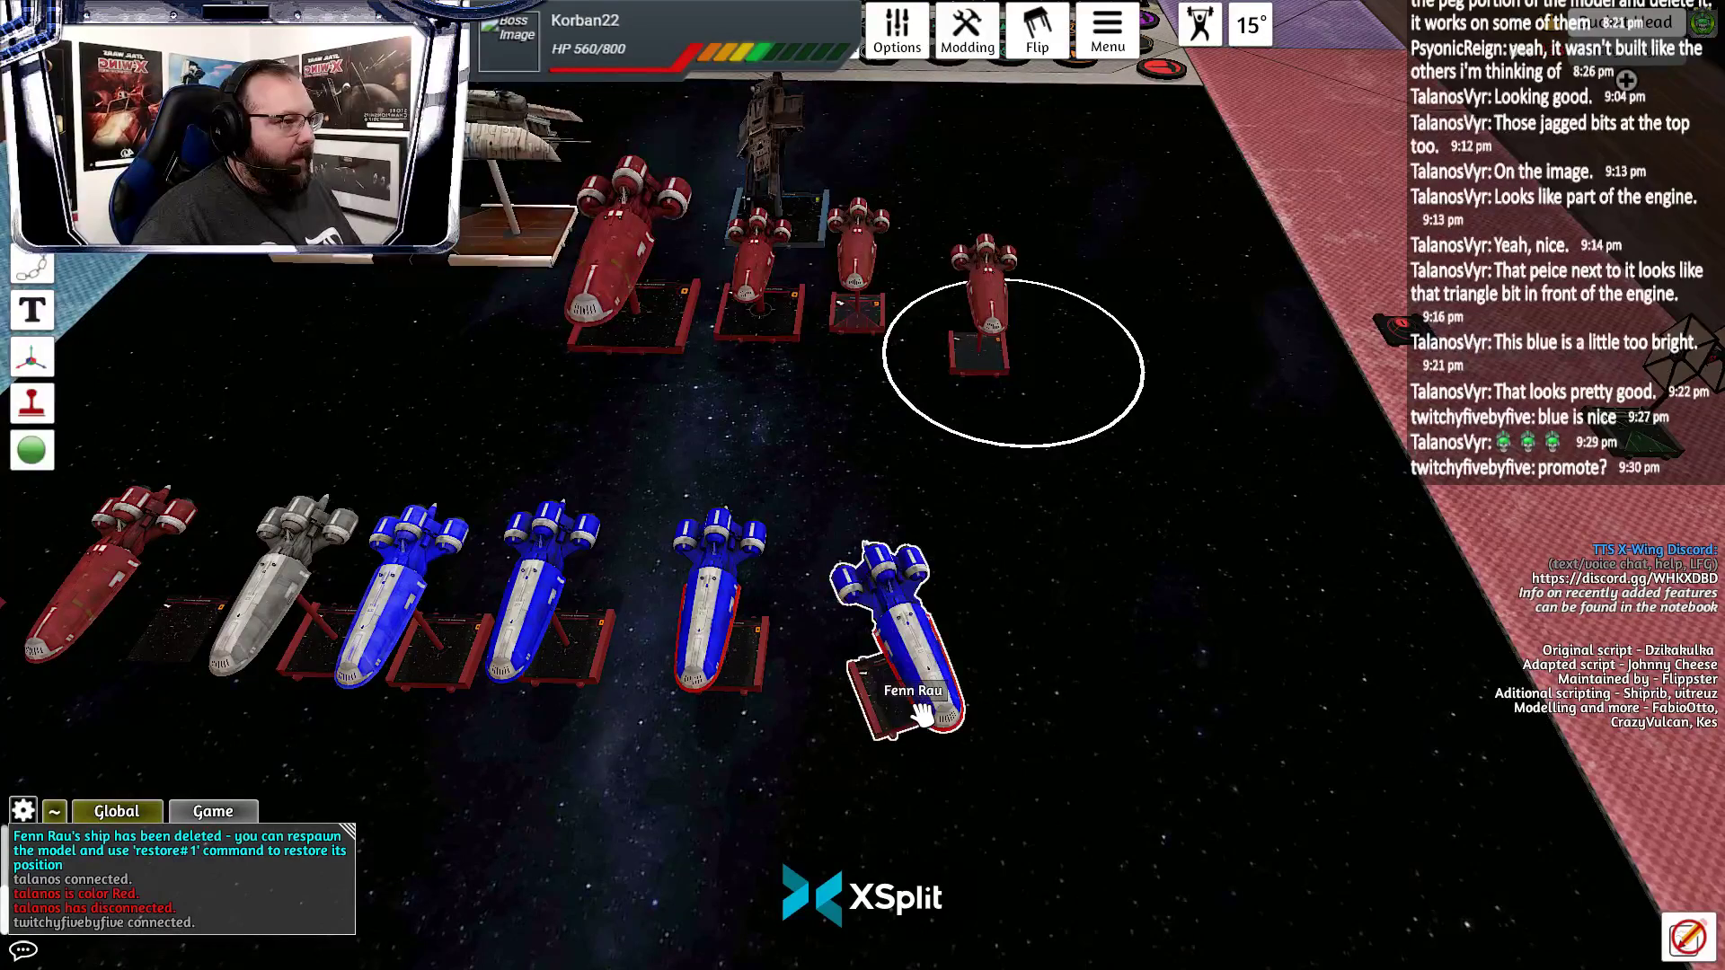
key(e)
scroll(820, 751, down, 3)
key(a)
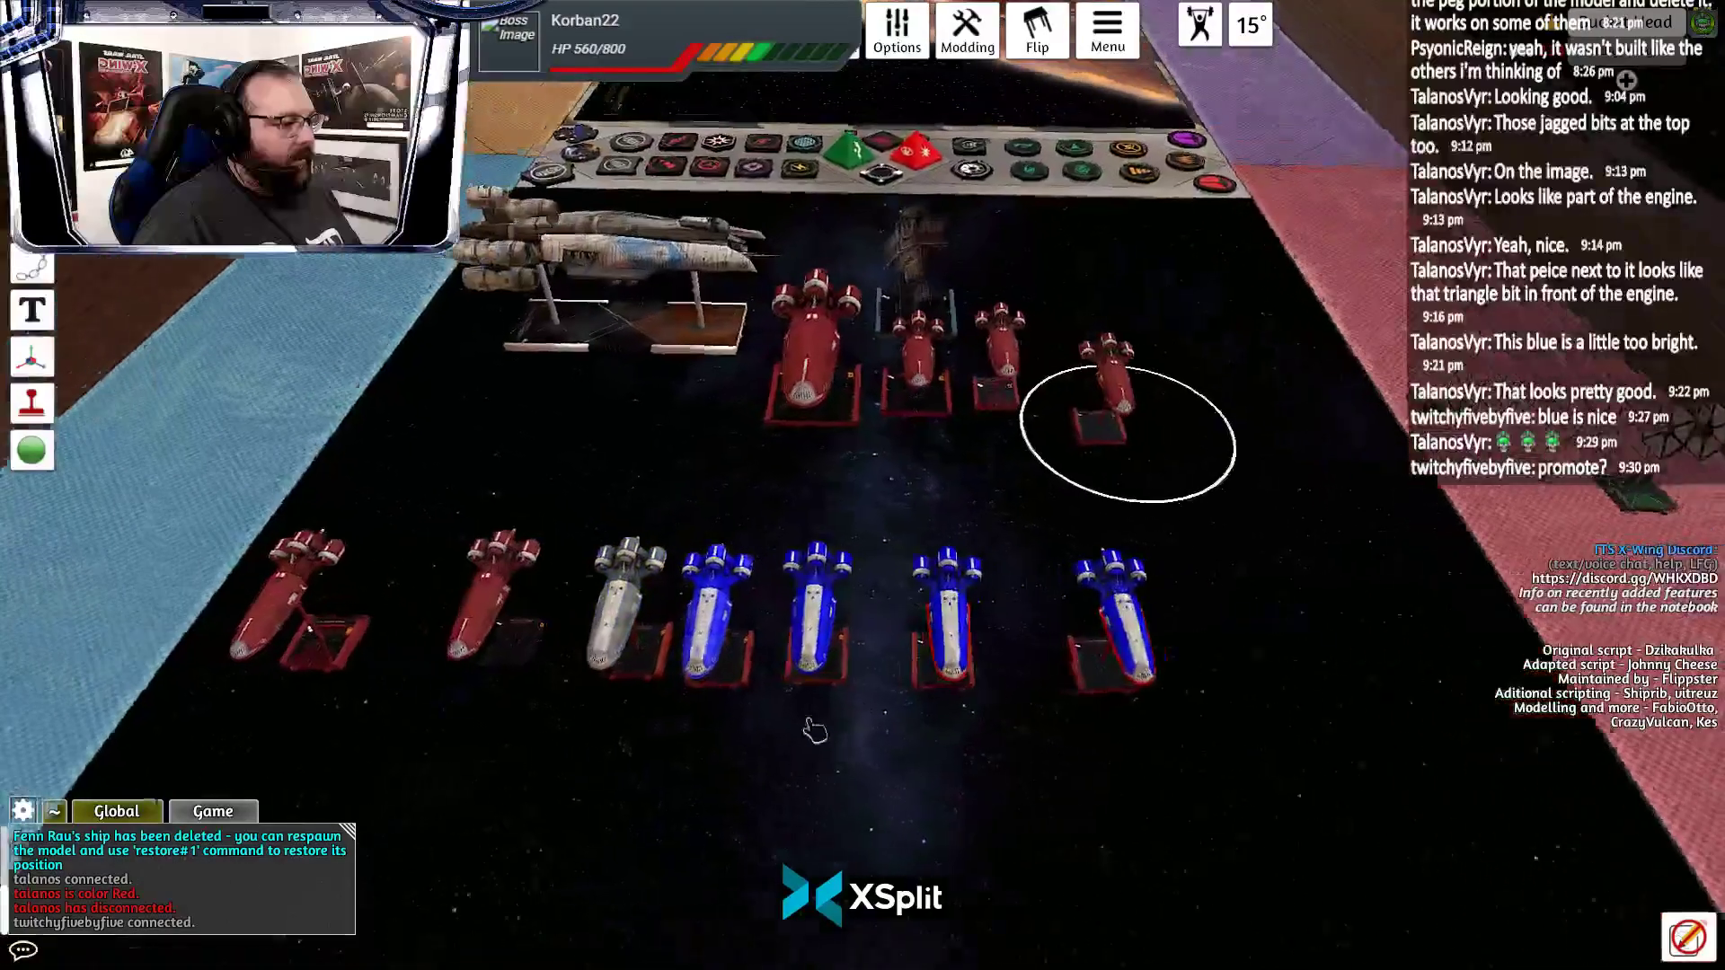
right_click(1123, 491)
click(1179, 551)
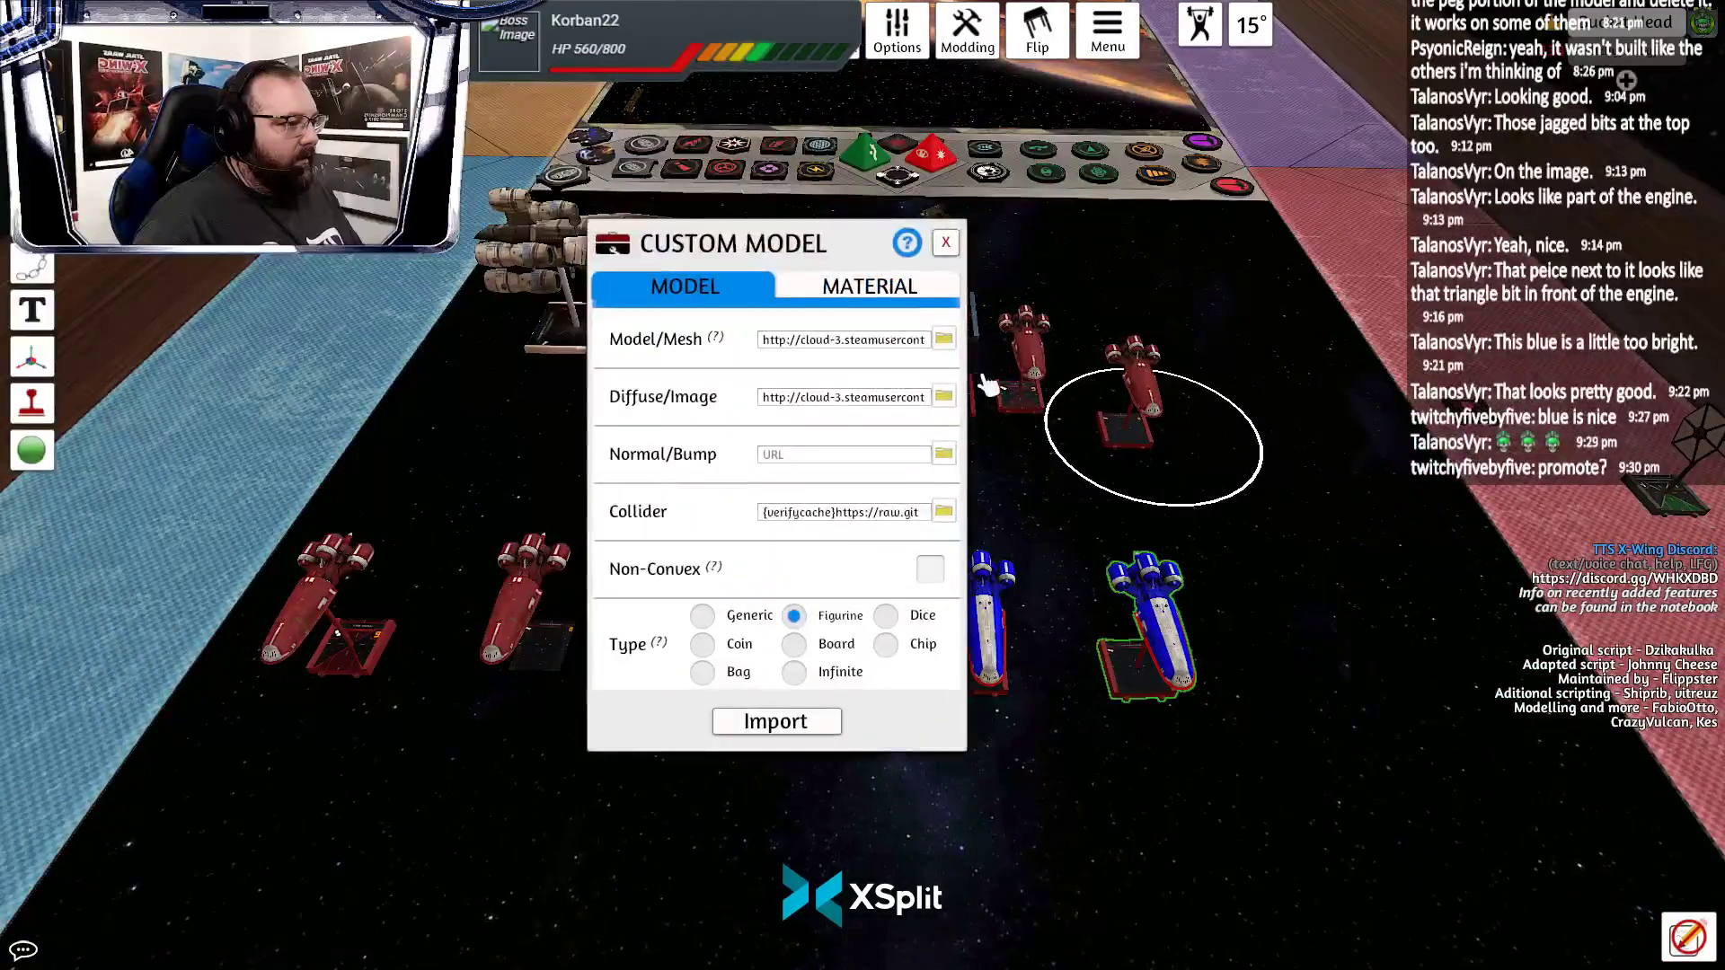
key(Escape)
Delete the large weathered transport and the dark ship on the blue-edged base from the back row
right_click(1153, 431)
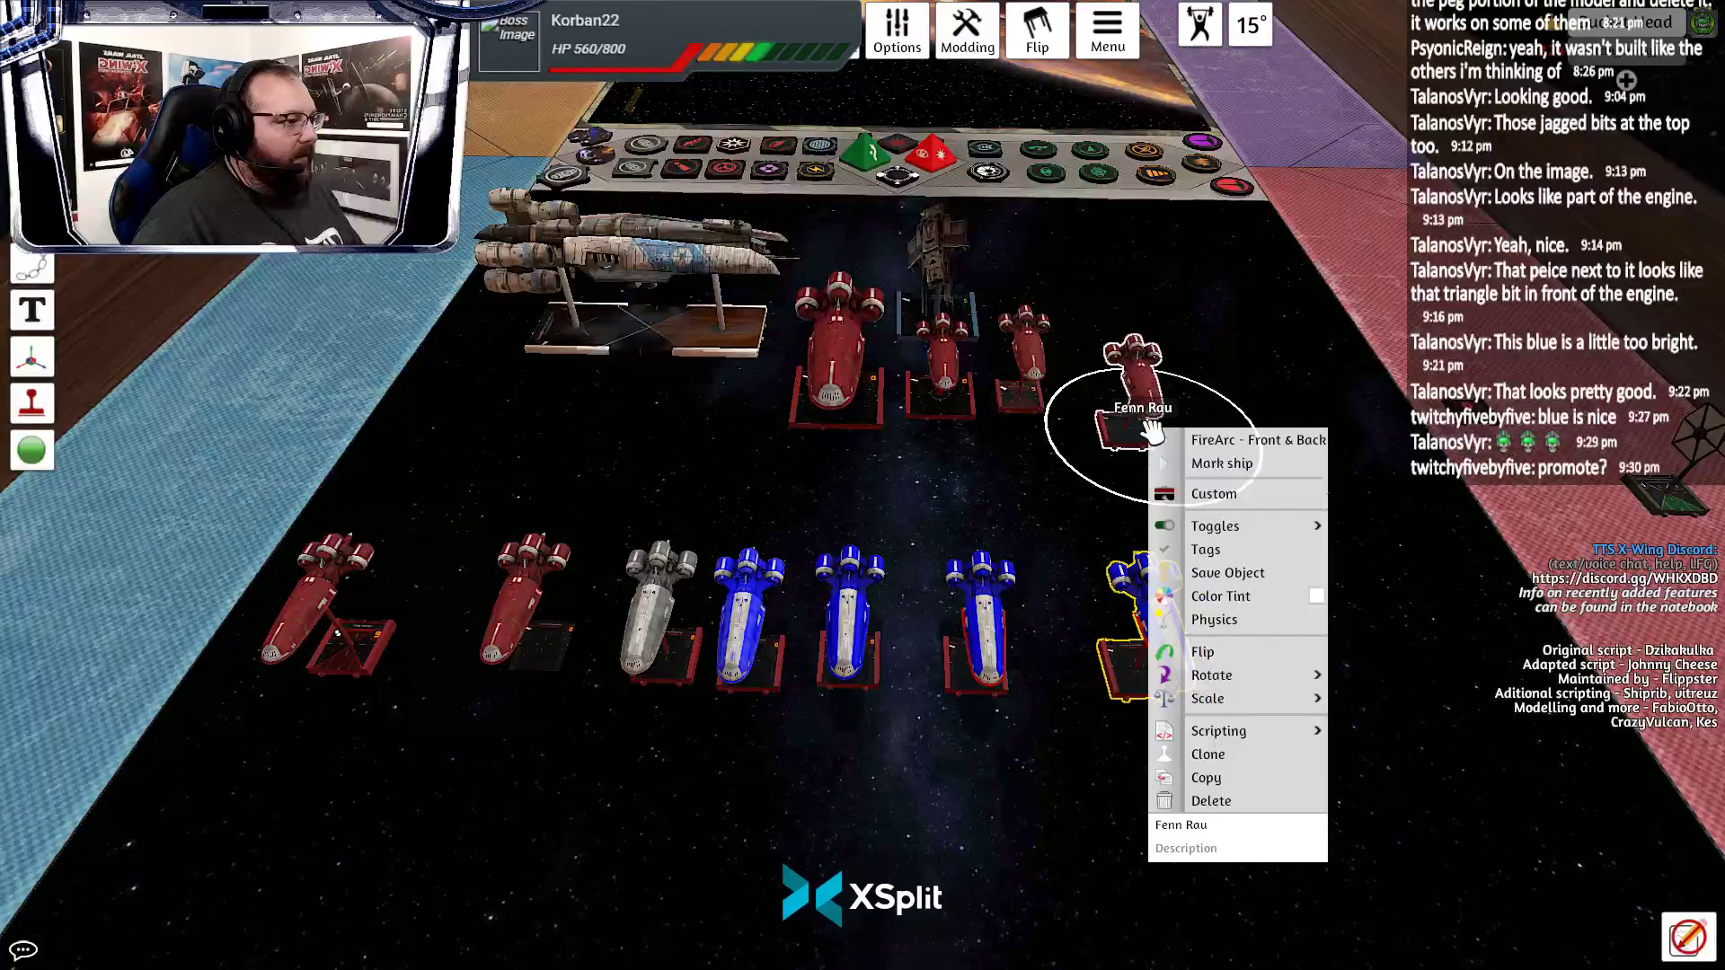
click(944, 508)
drag(545, 226, 964, 356)
key(Delete)
scroll(987, 608, down, 2)
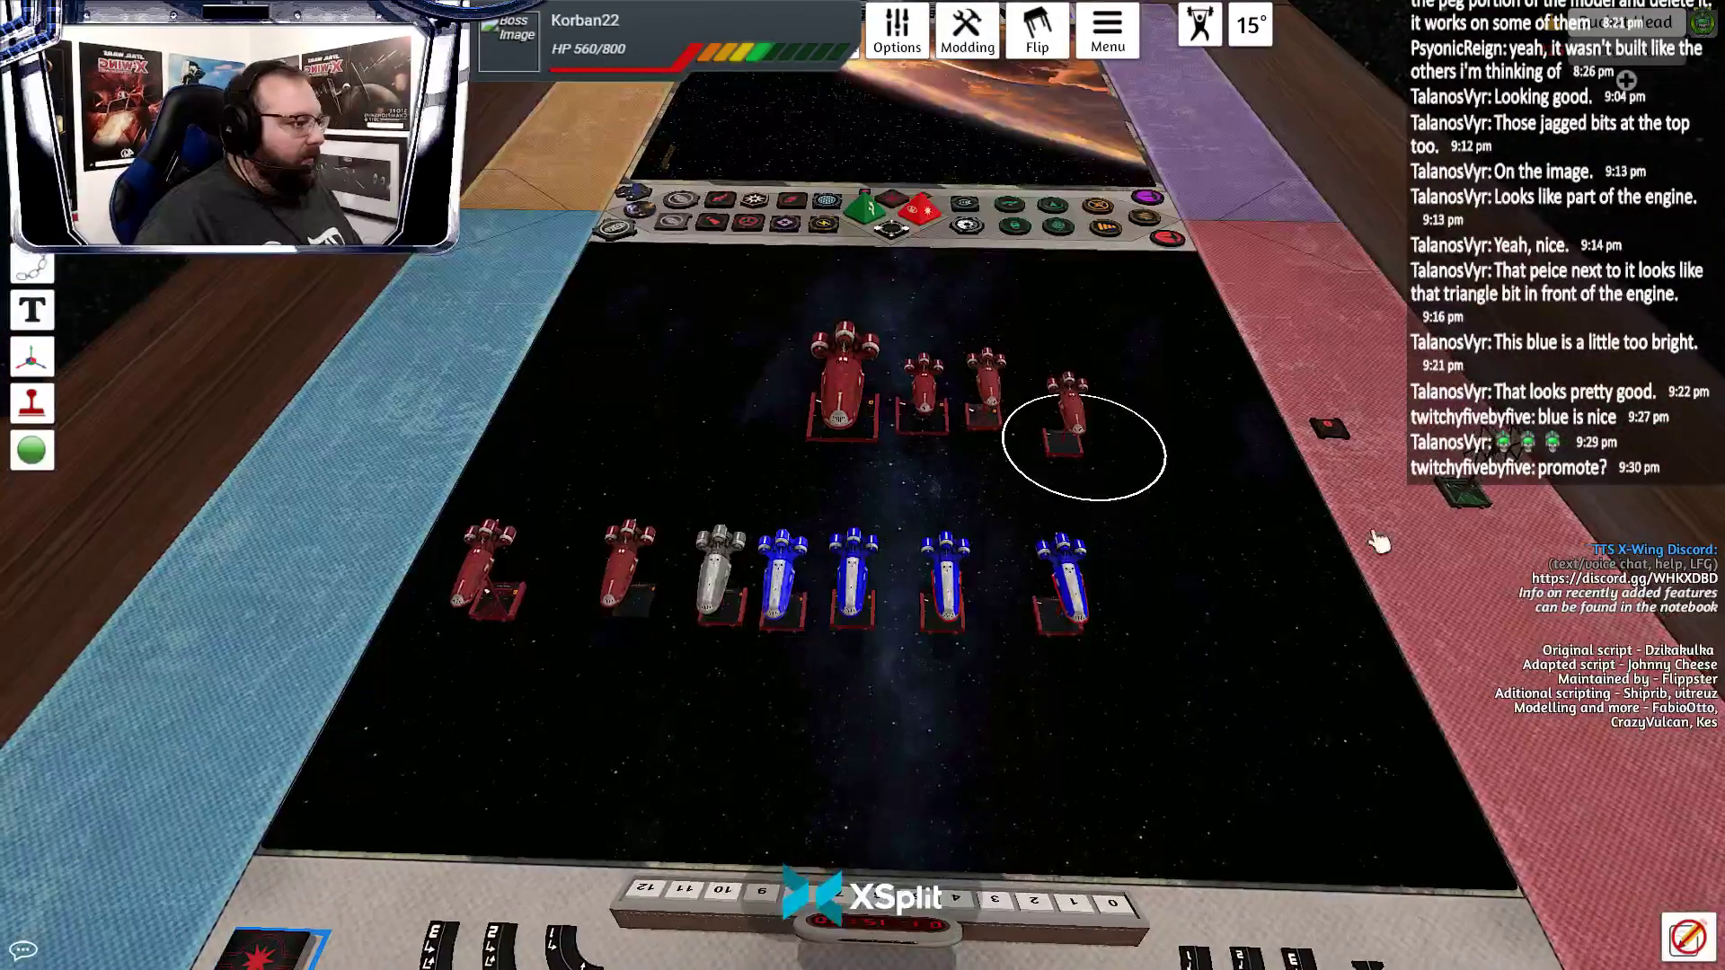
Move the TIE ship onto the play mat and place the outermost front-row red shuttle beside its red neighbour
drag(1478, 499, 1224, 647)
scroll(1222, 645, up, 3)
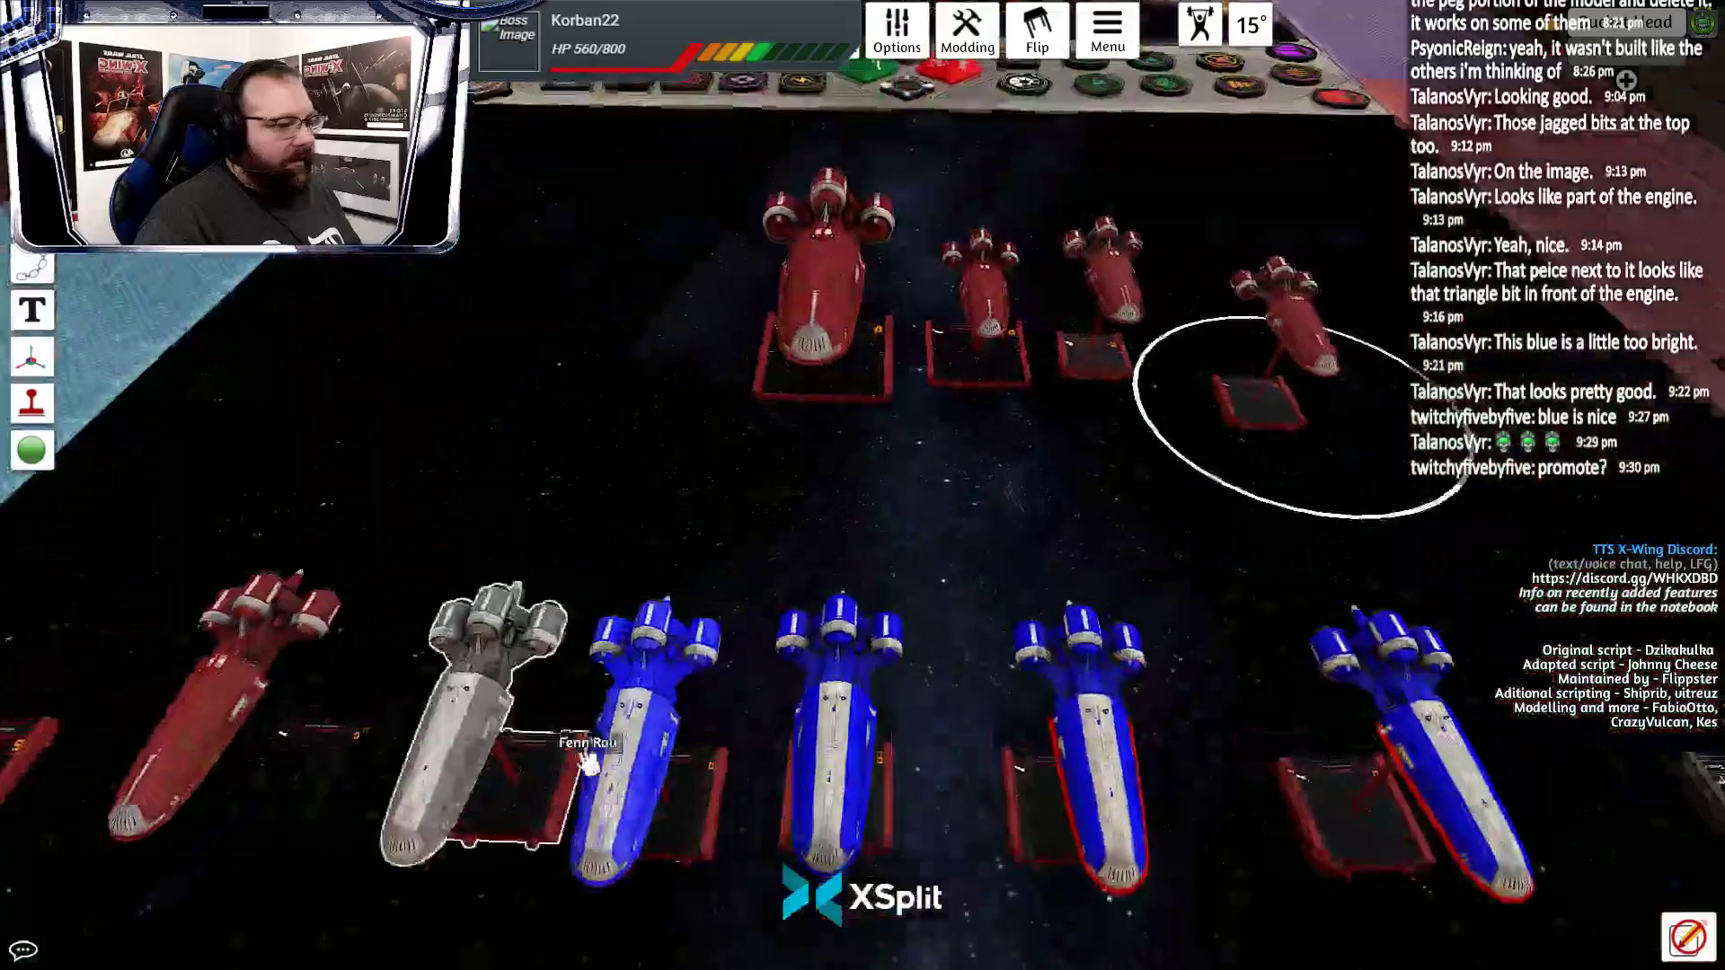
drag(587, 755, 618, 705)
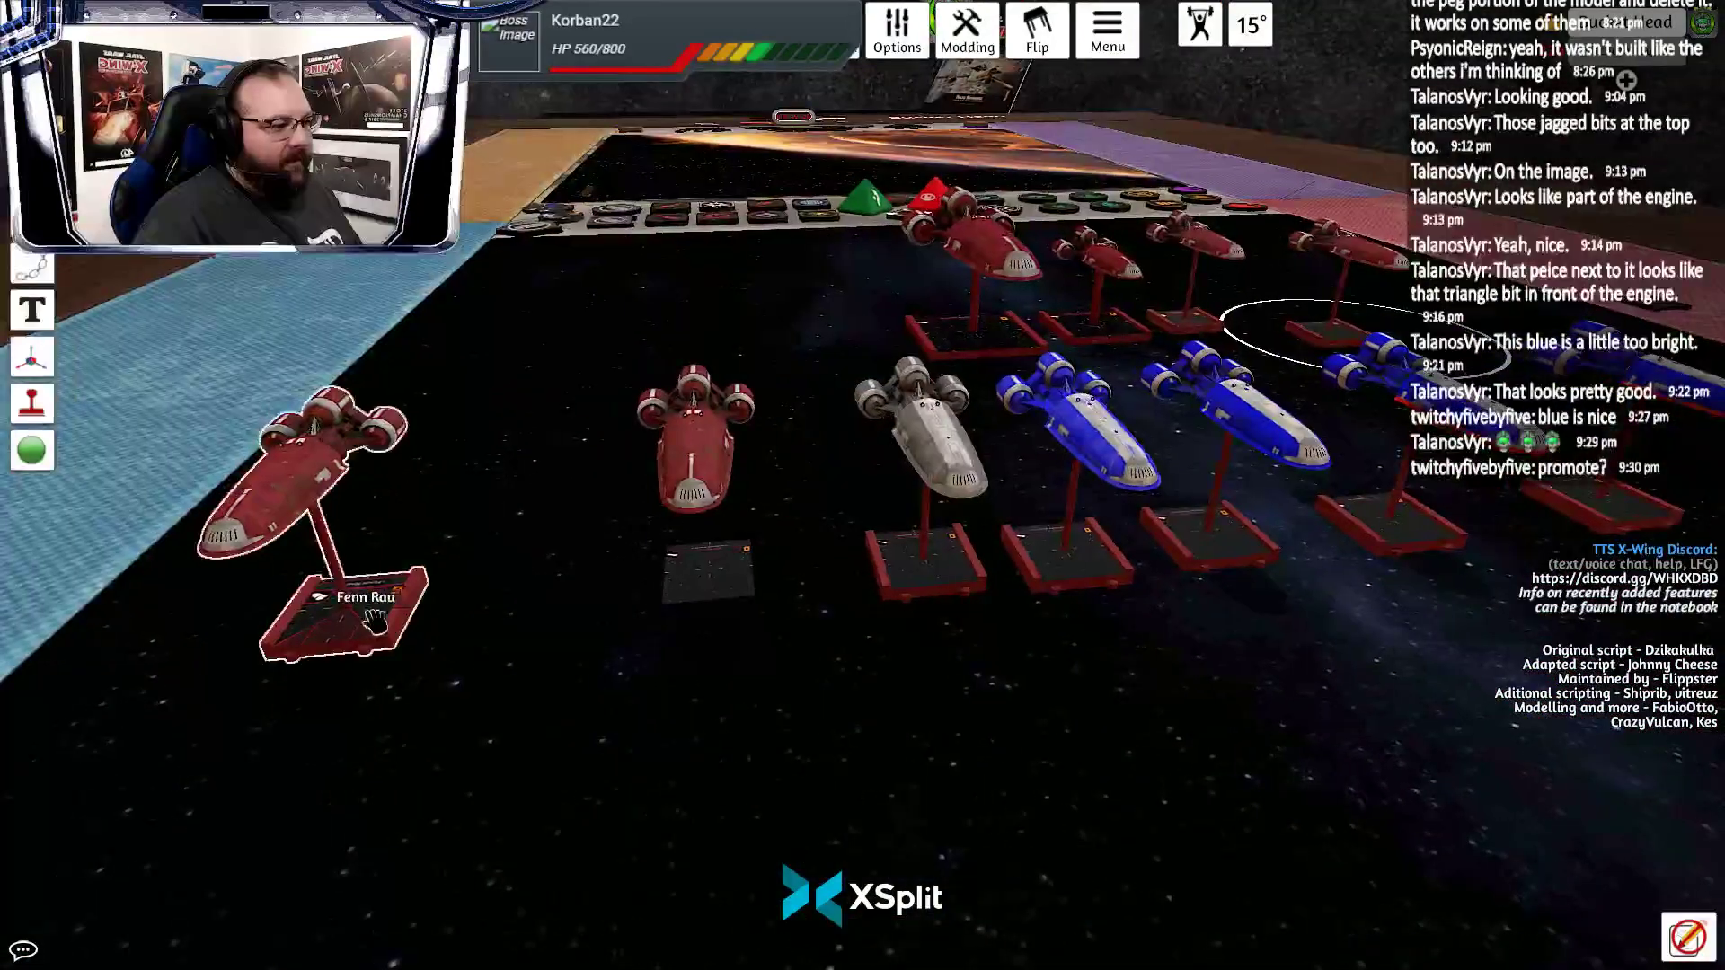
drag(377, 620, 611, 603)
scroll(701, 719, up, 6)
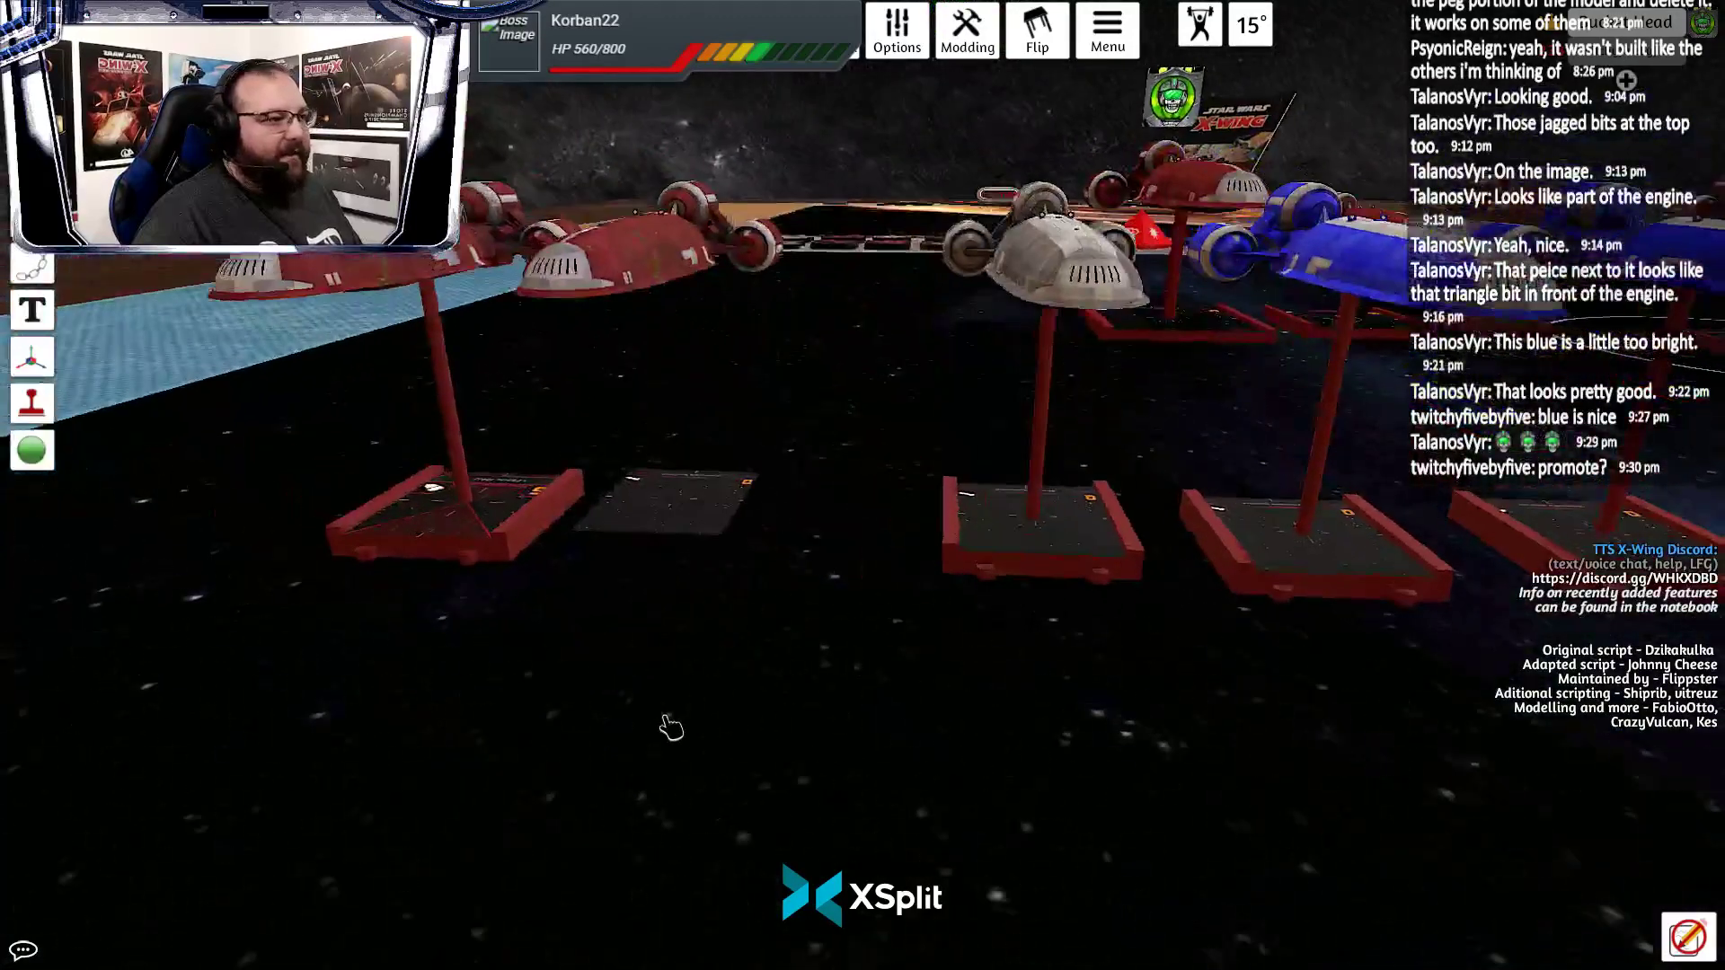
scroll(672, 728, down, 5)
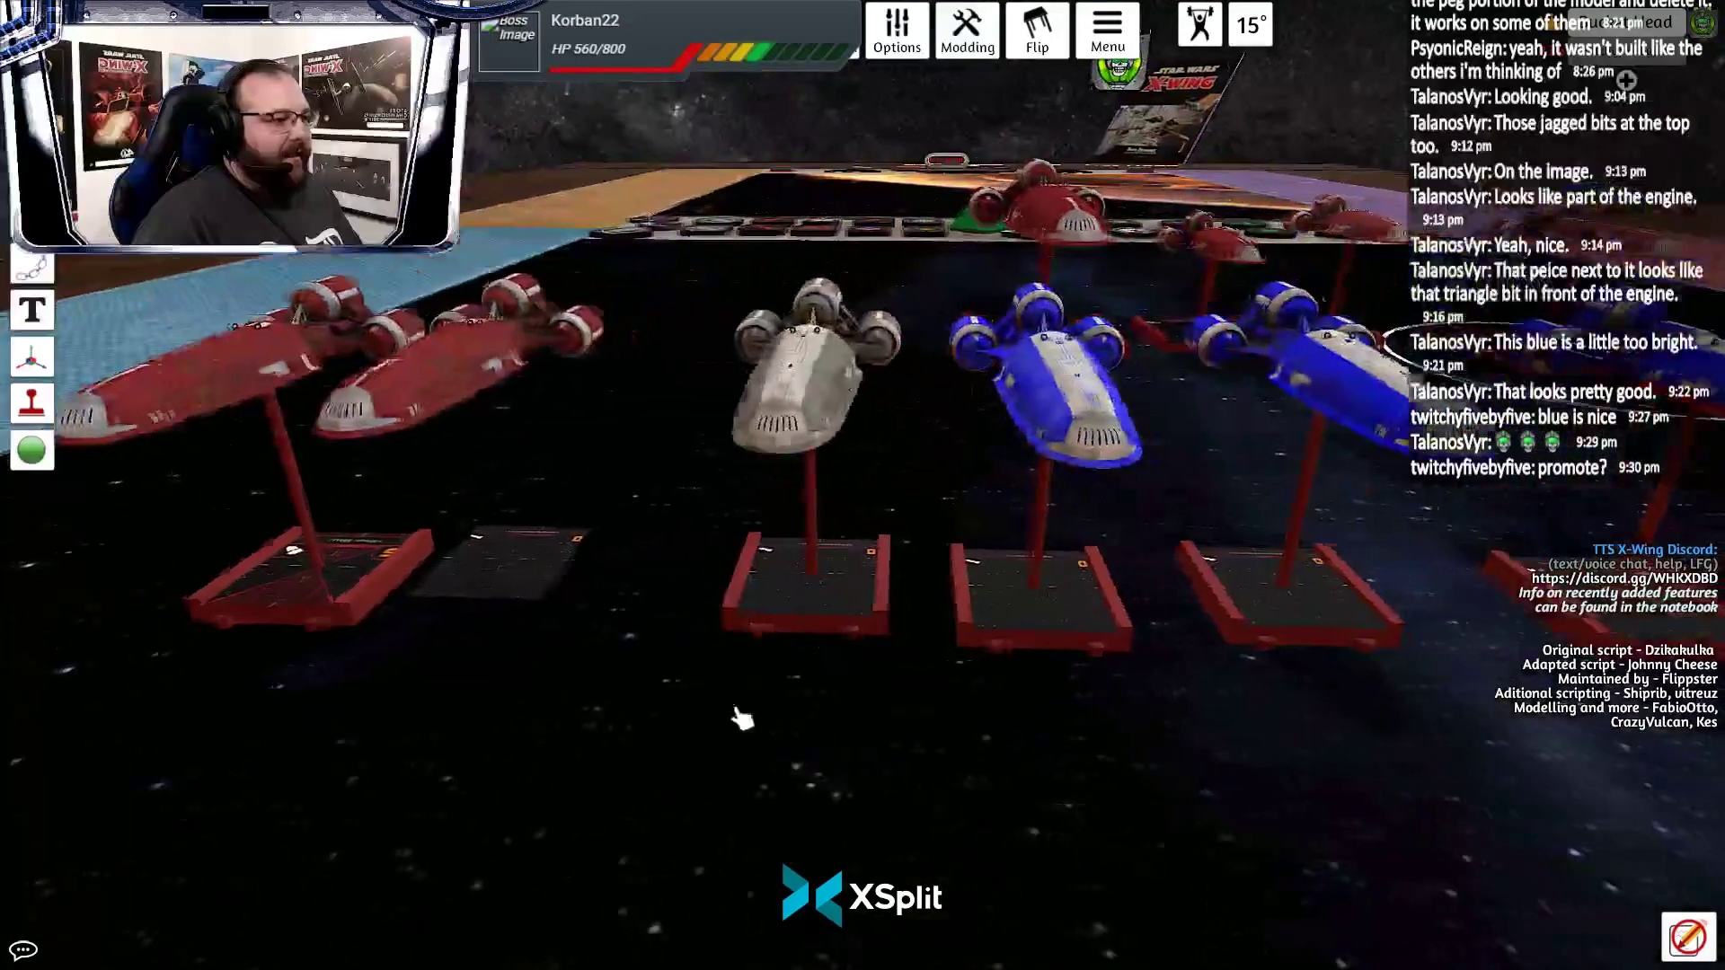
Close up the grey and blue shuttles in the front row so their bases stand side by side
drag(790, 647, 694, 626)
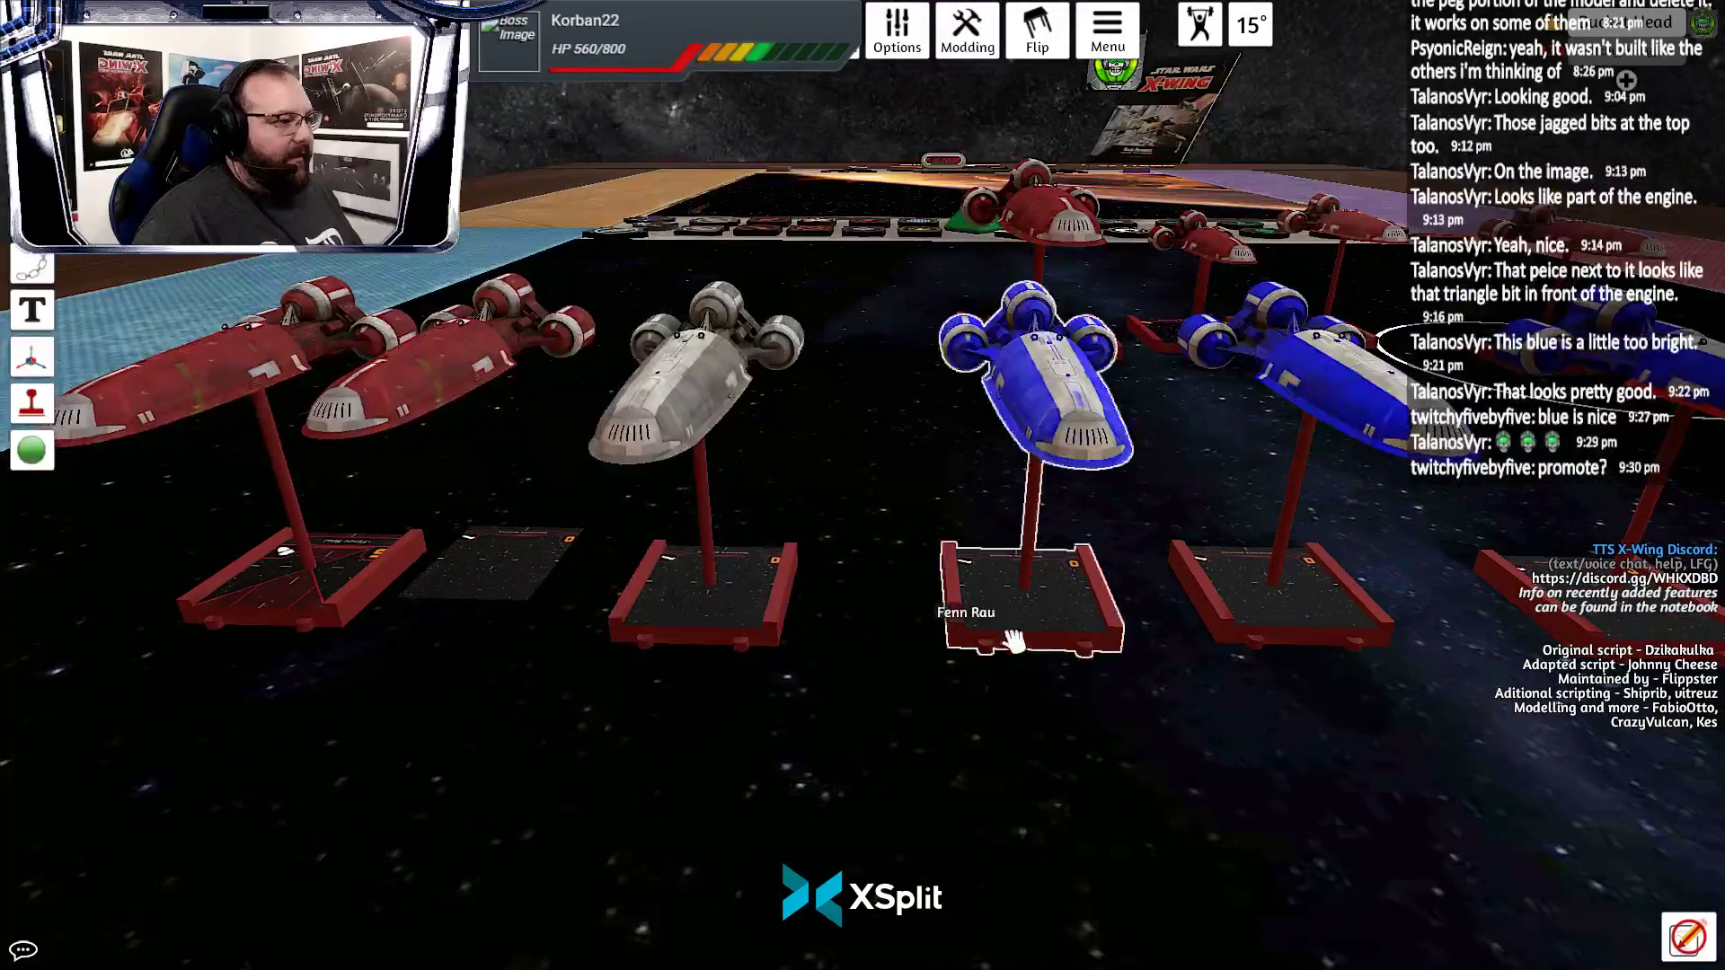
drag(1013, 639, 919, 643)
drag(1238, 641, 1124, 647)
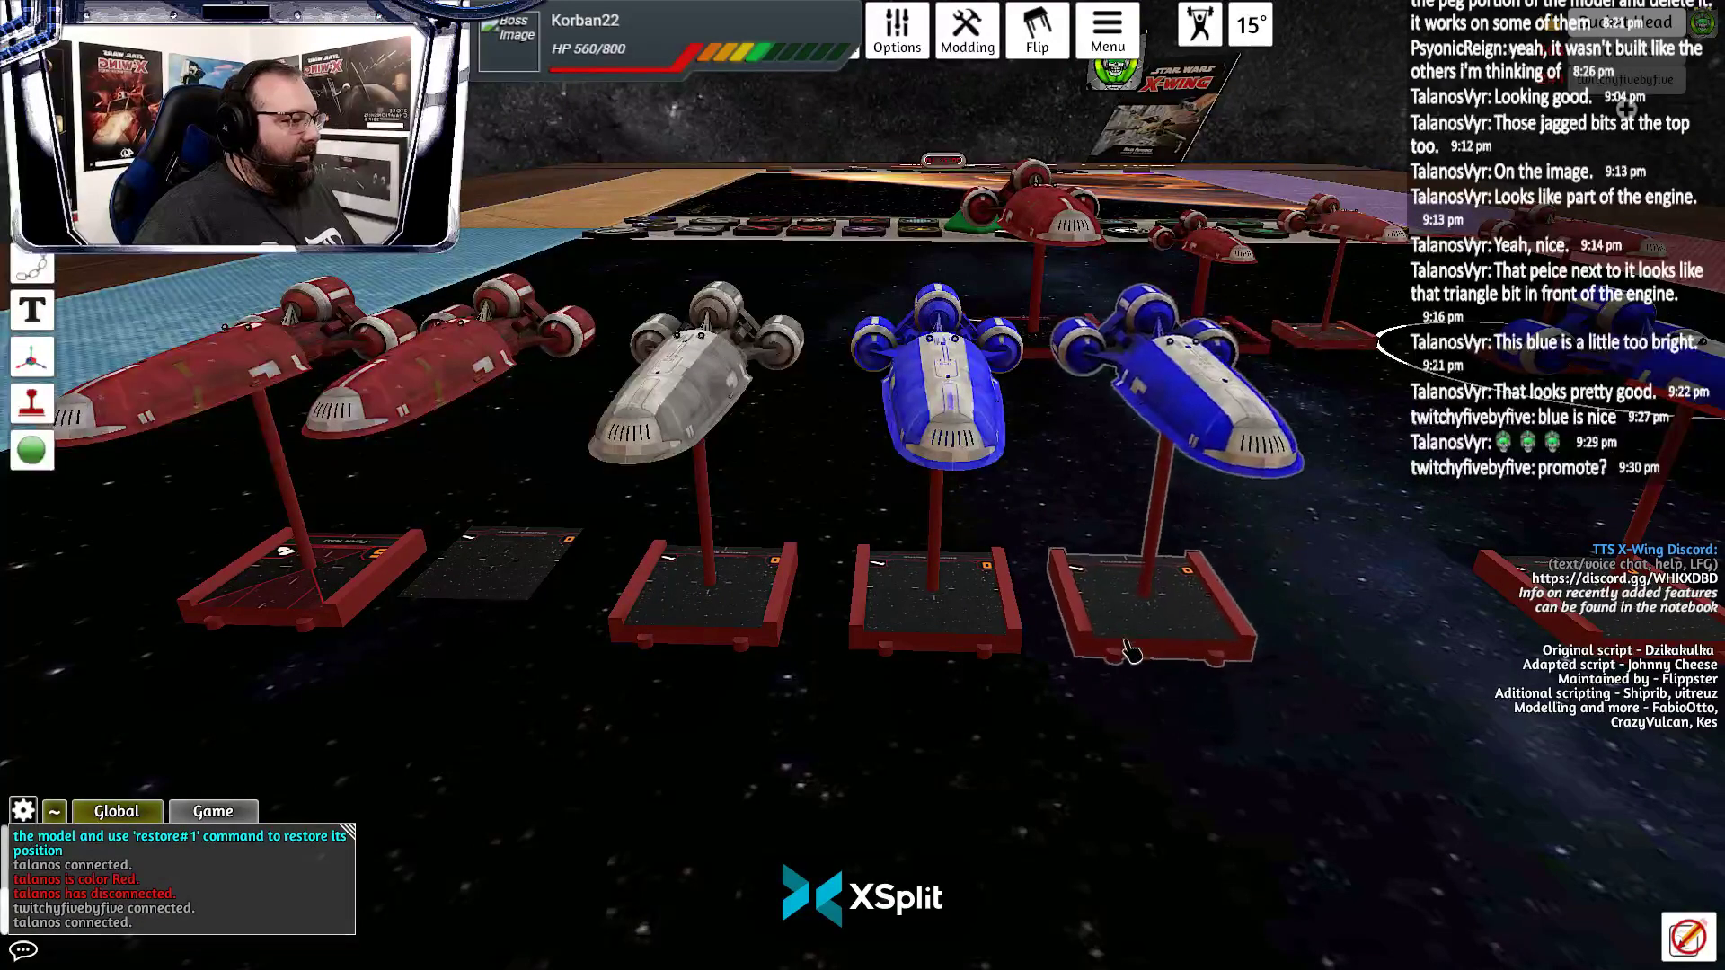
key(d)
drag(899, 586, 731, 585)
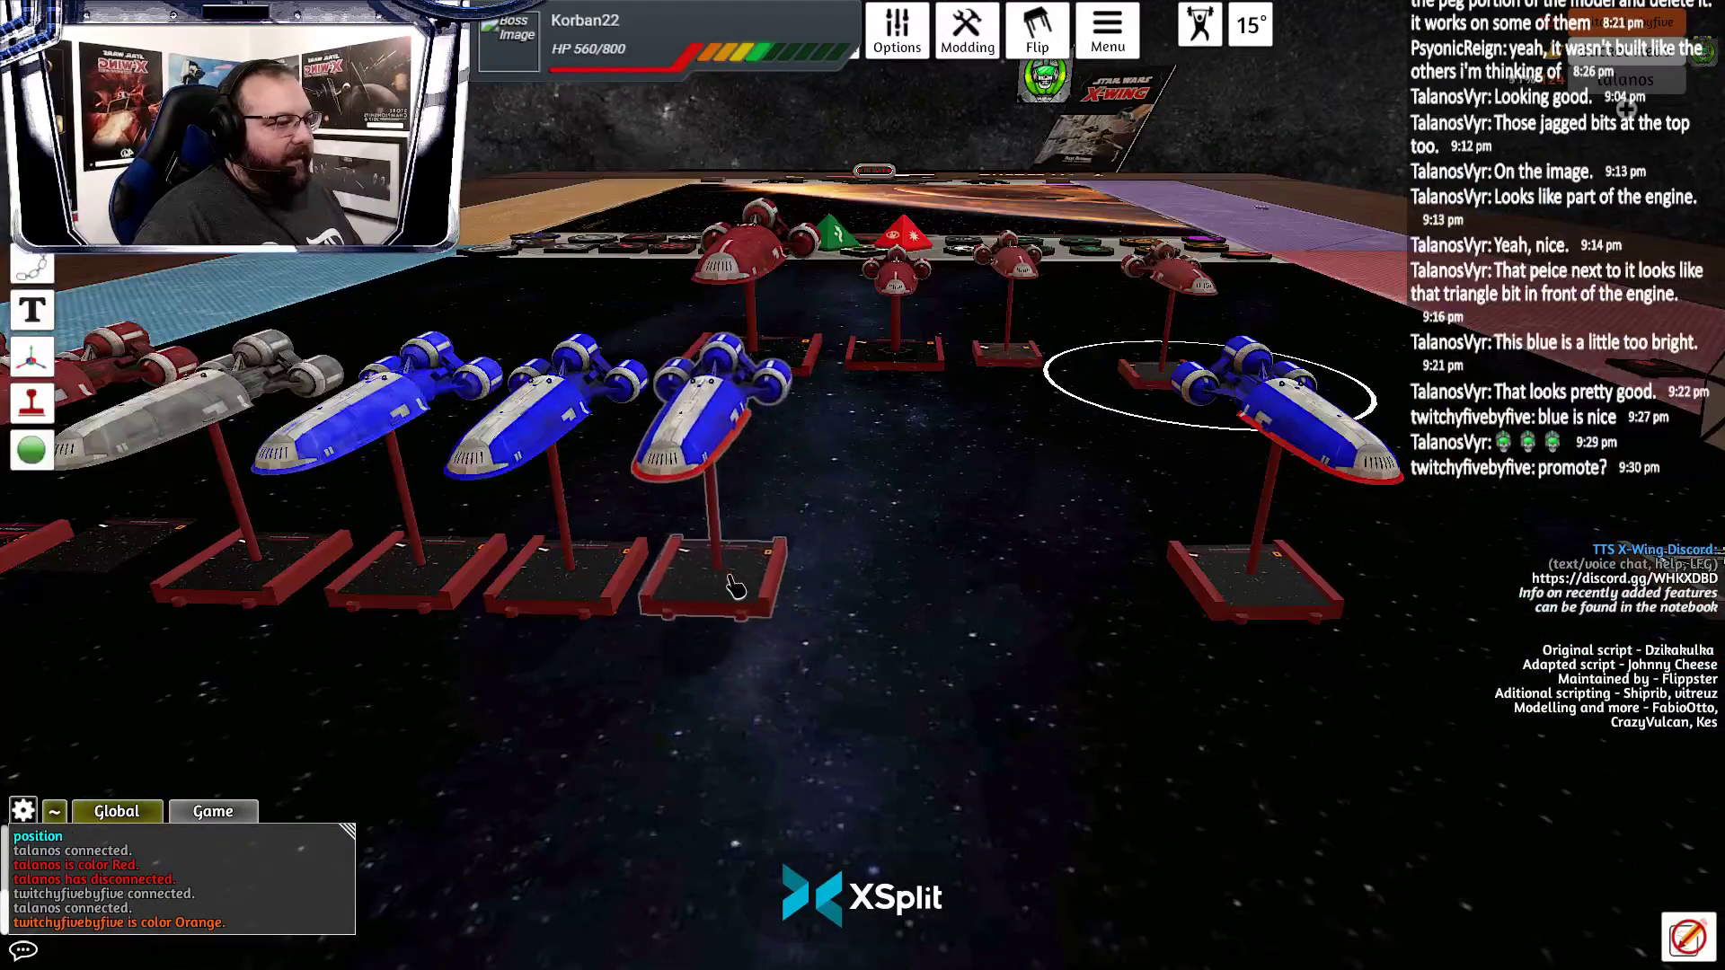
drag(1191, 597, 885, 600)
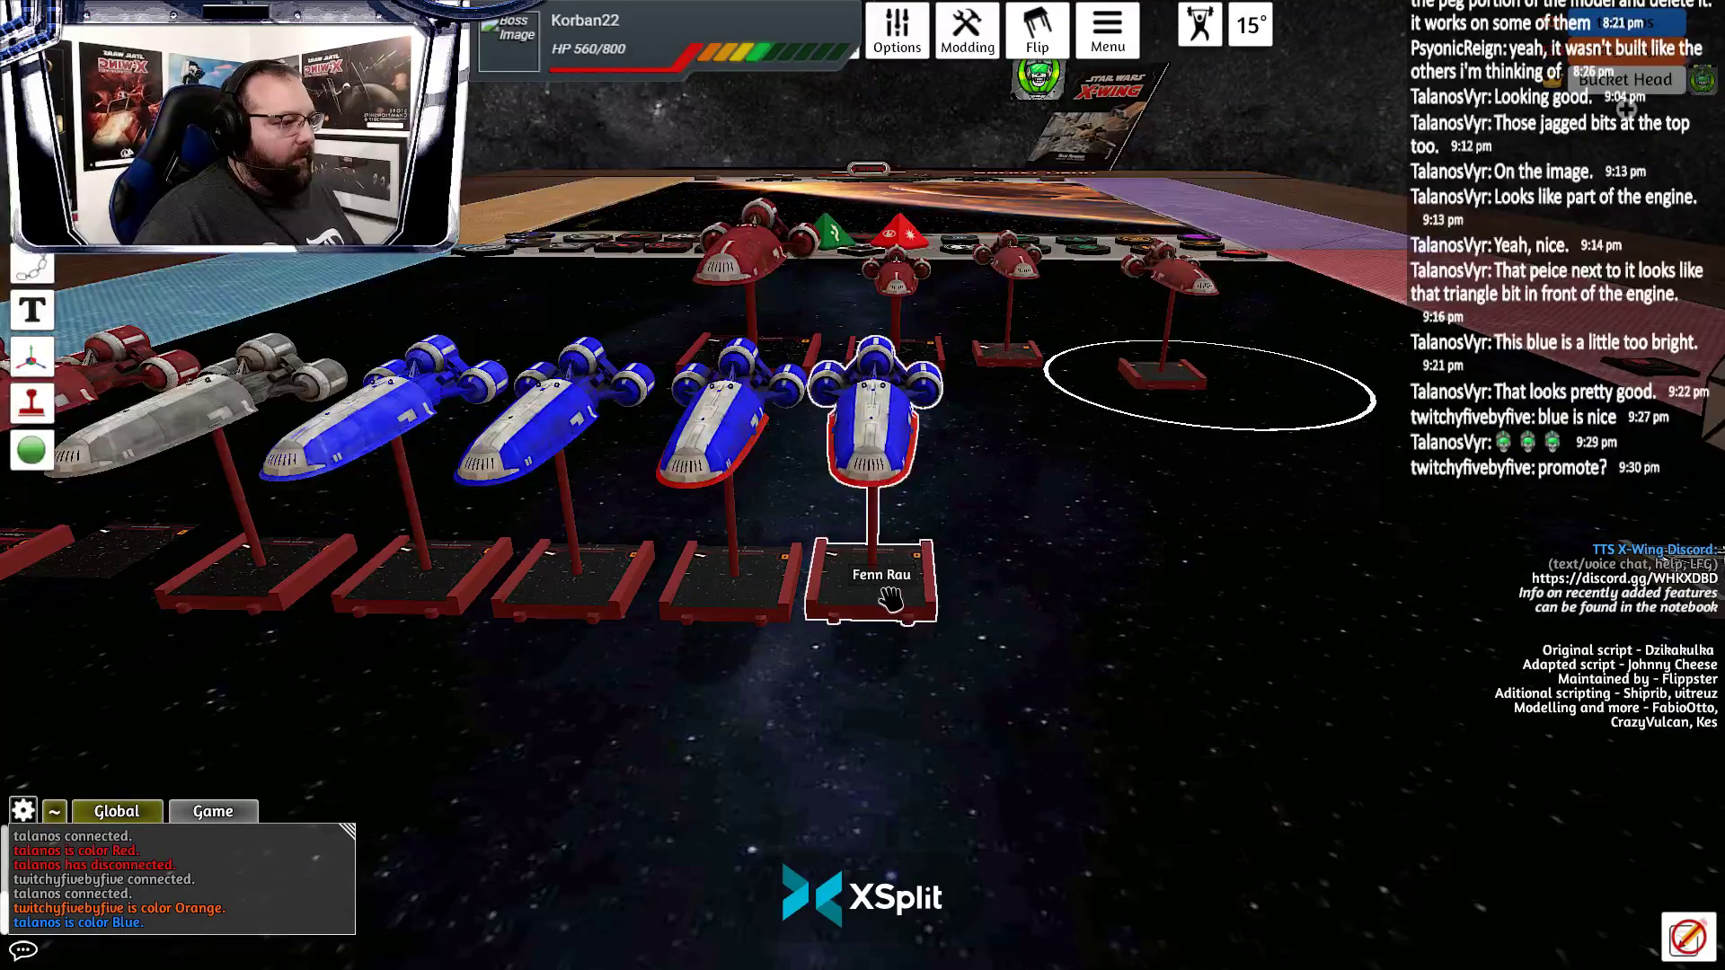
scroll(993, 747, down, 3)
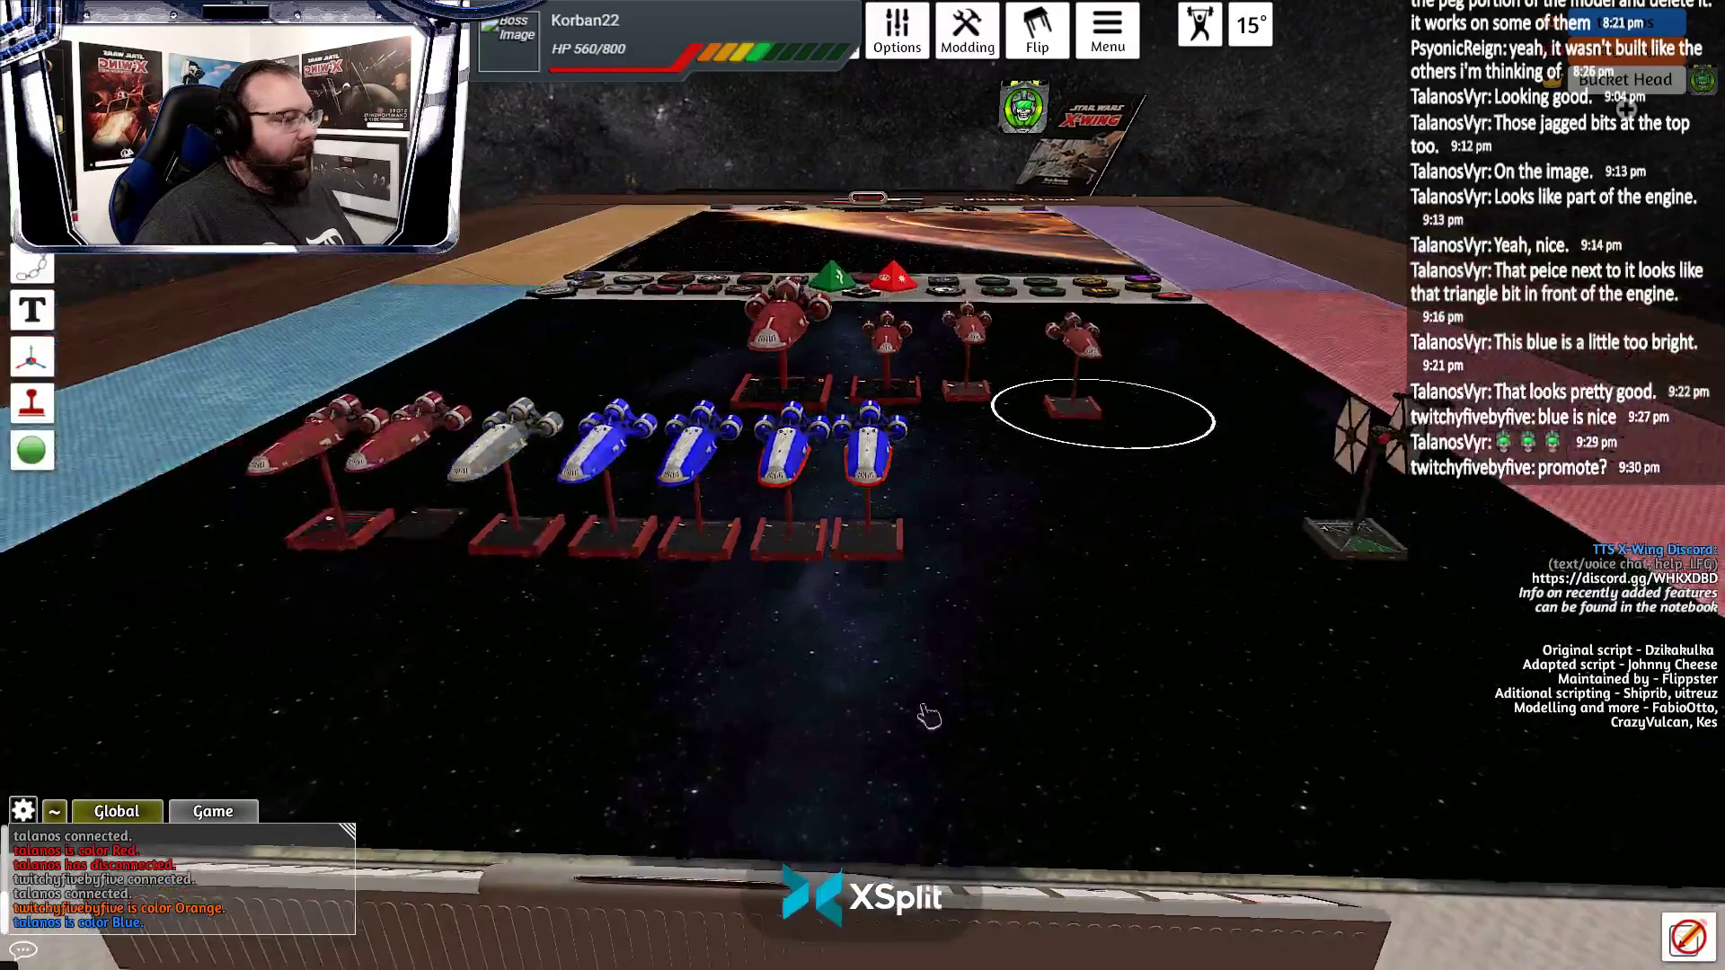
scroll(928, 716, up, 5)
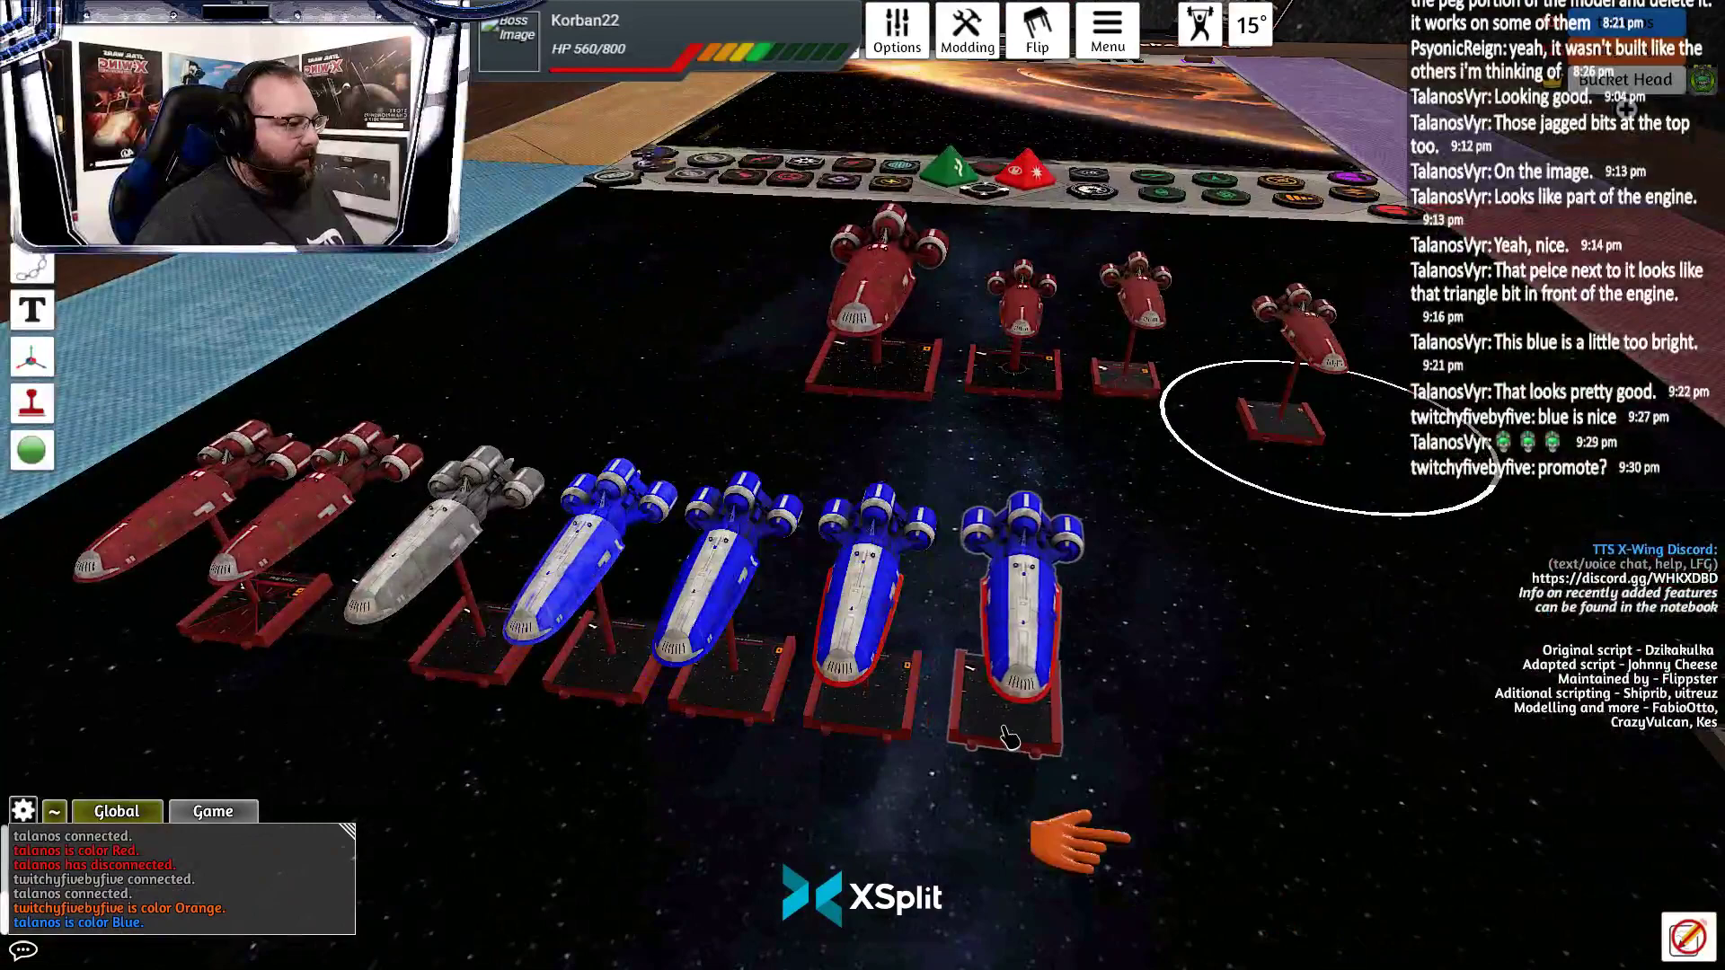
Spawn the Commanders Squad from the saved objects beside the play mat
scroll(1060, 754, down, 5)
key(d)
click(686, 36)
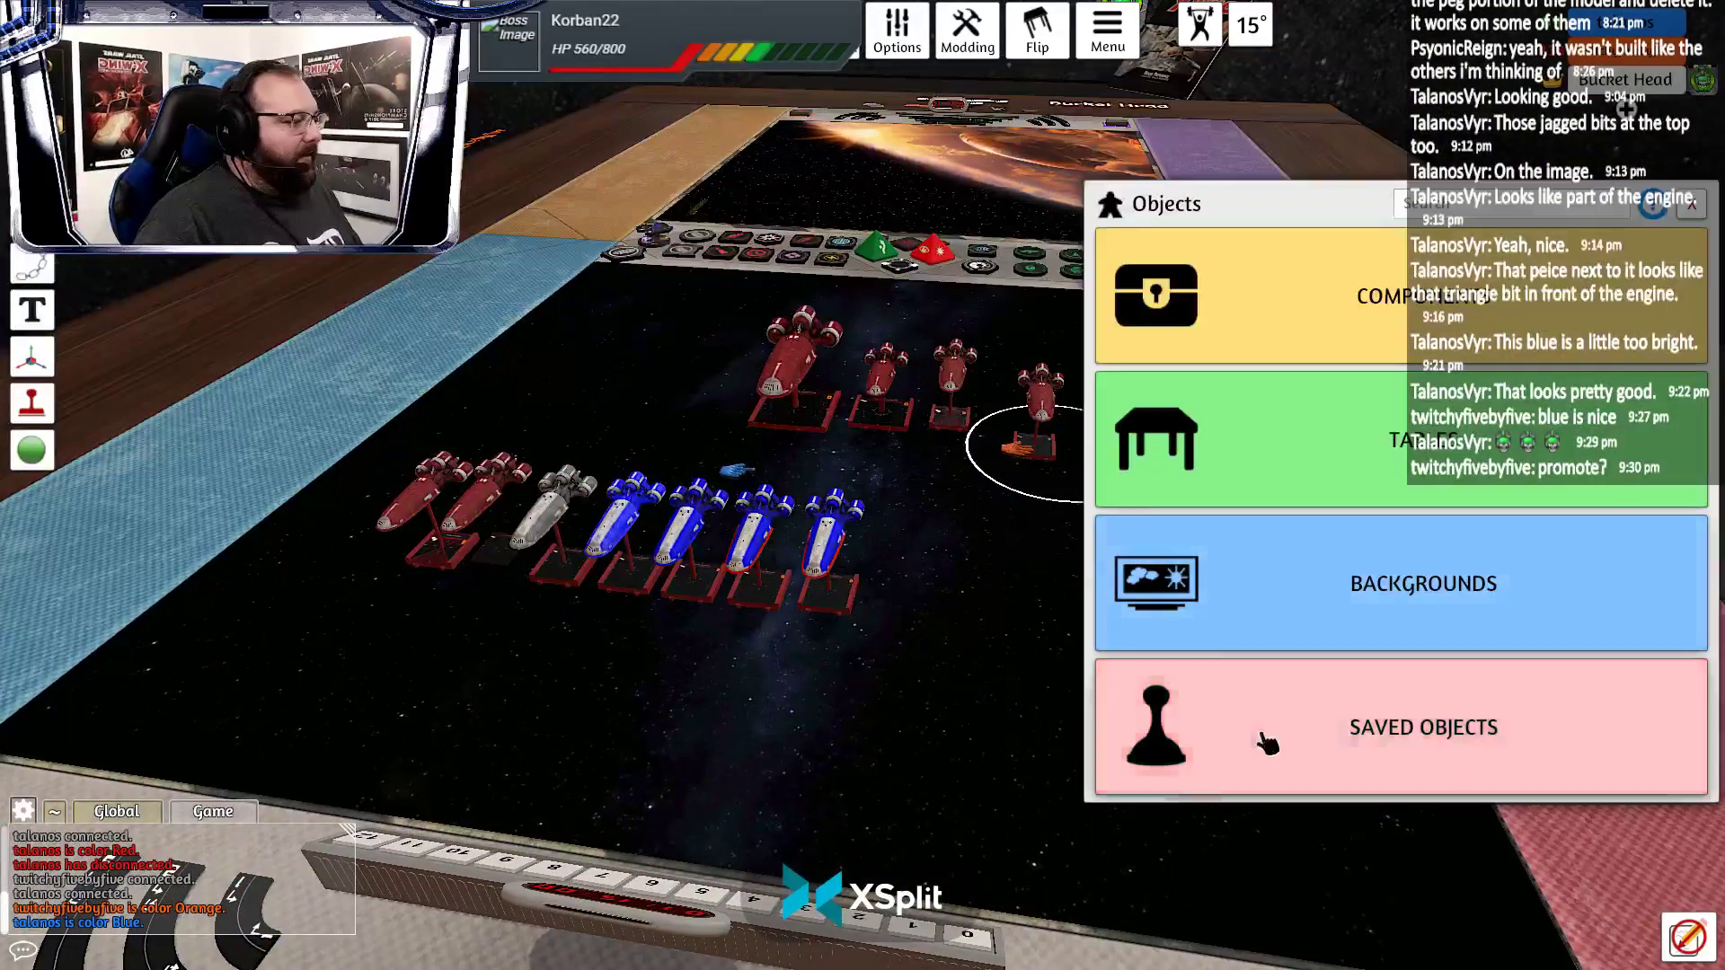
click(1270, 732)
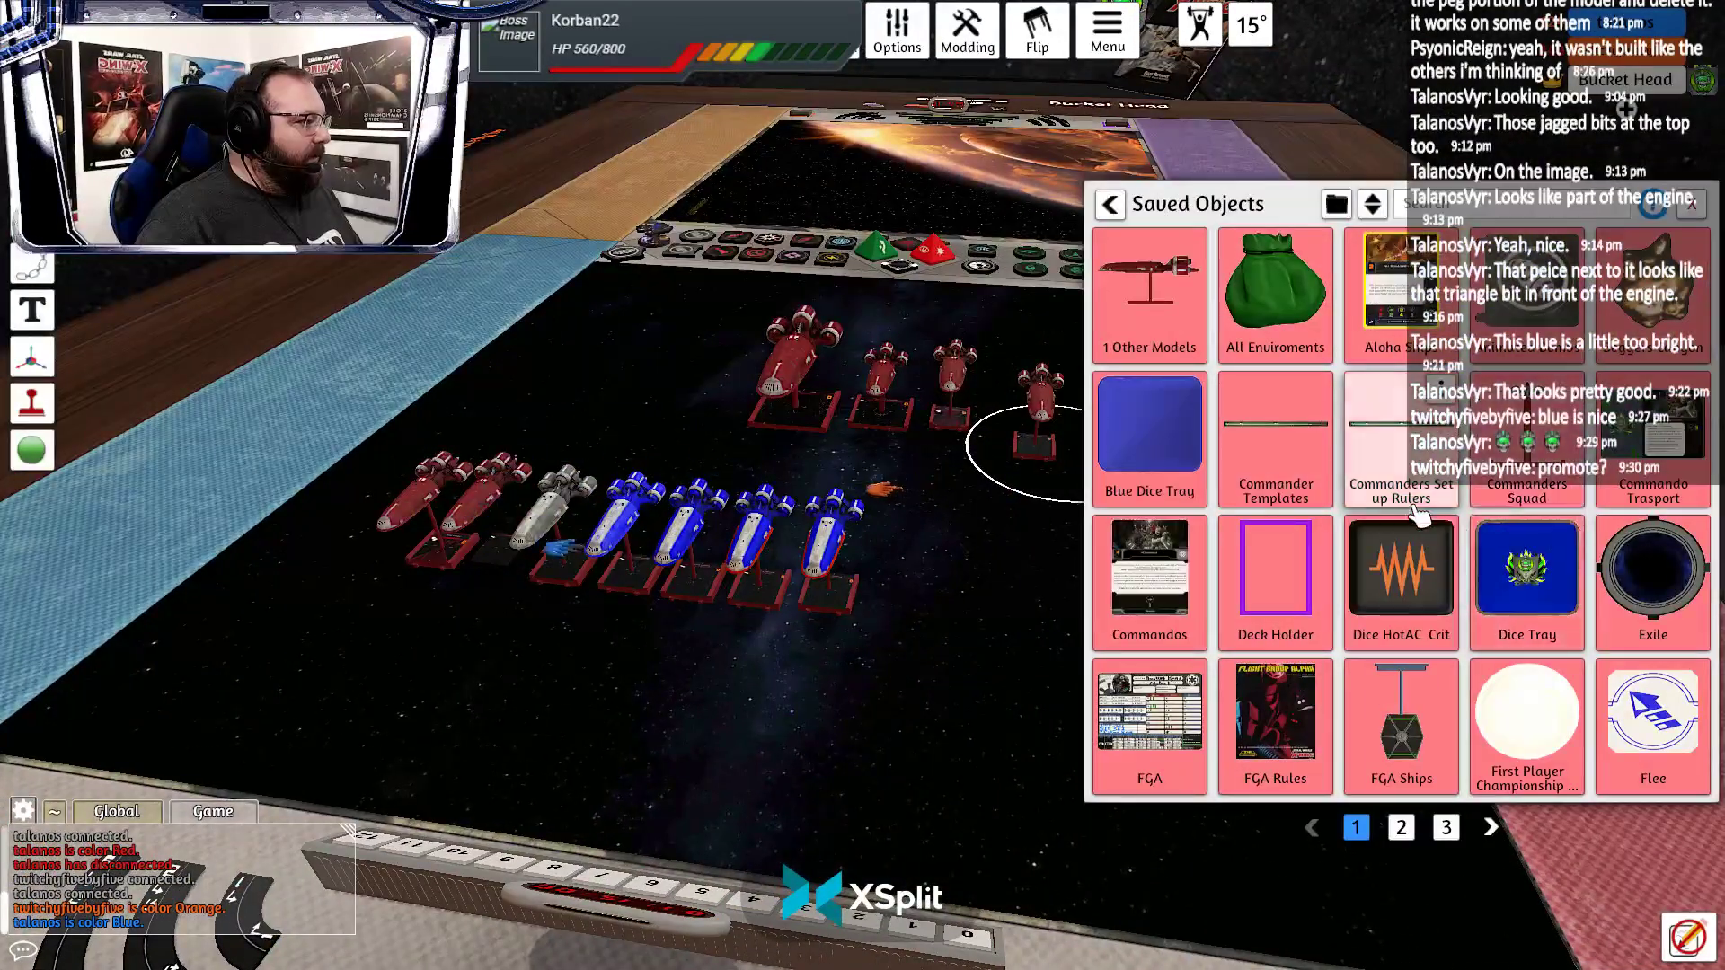
click(1501, 554)
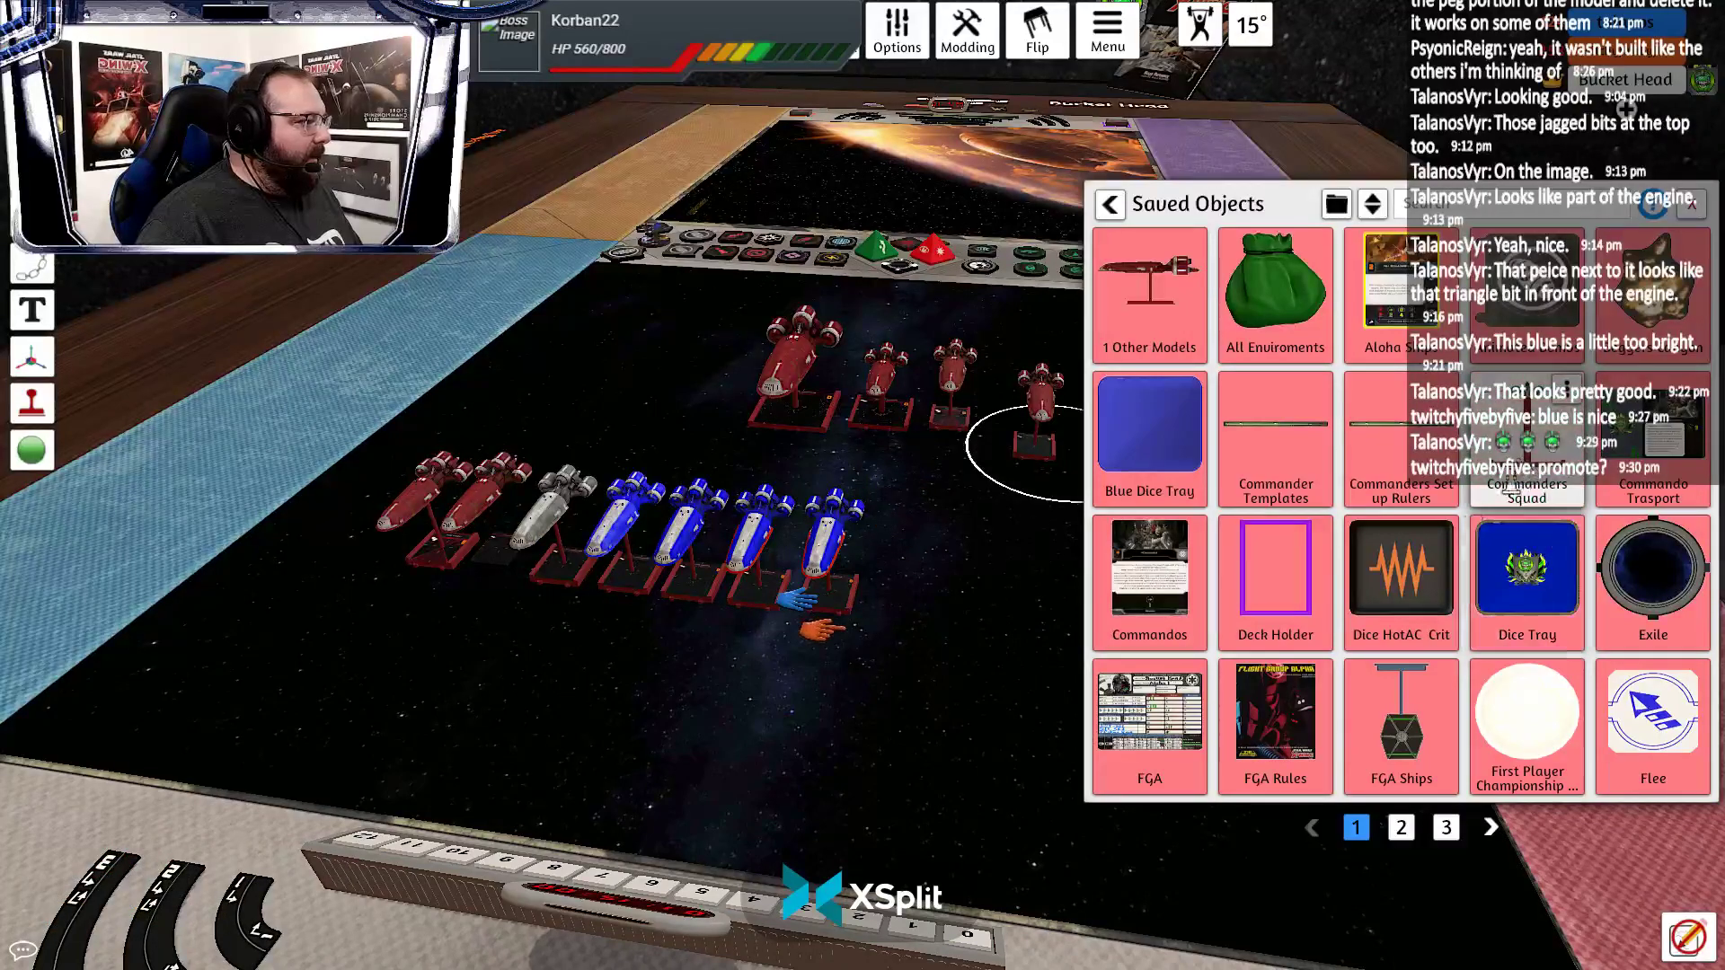
key(d)
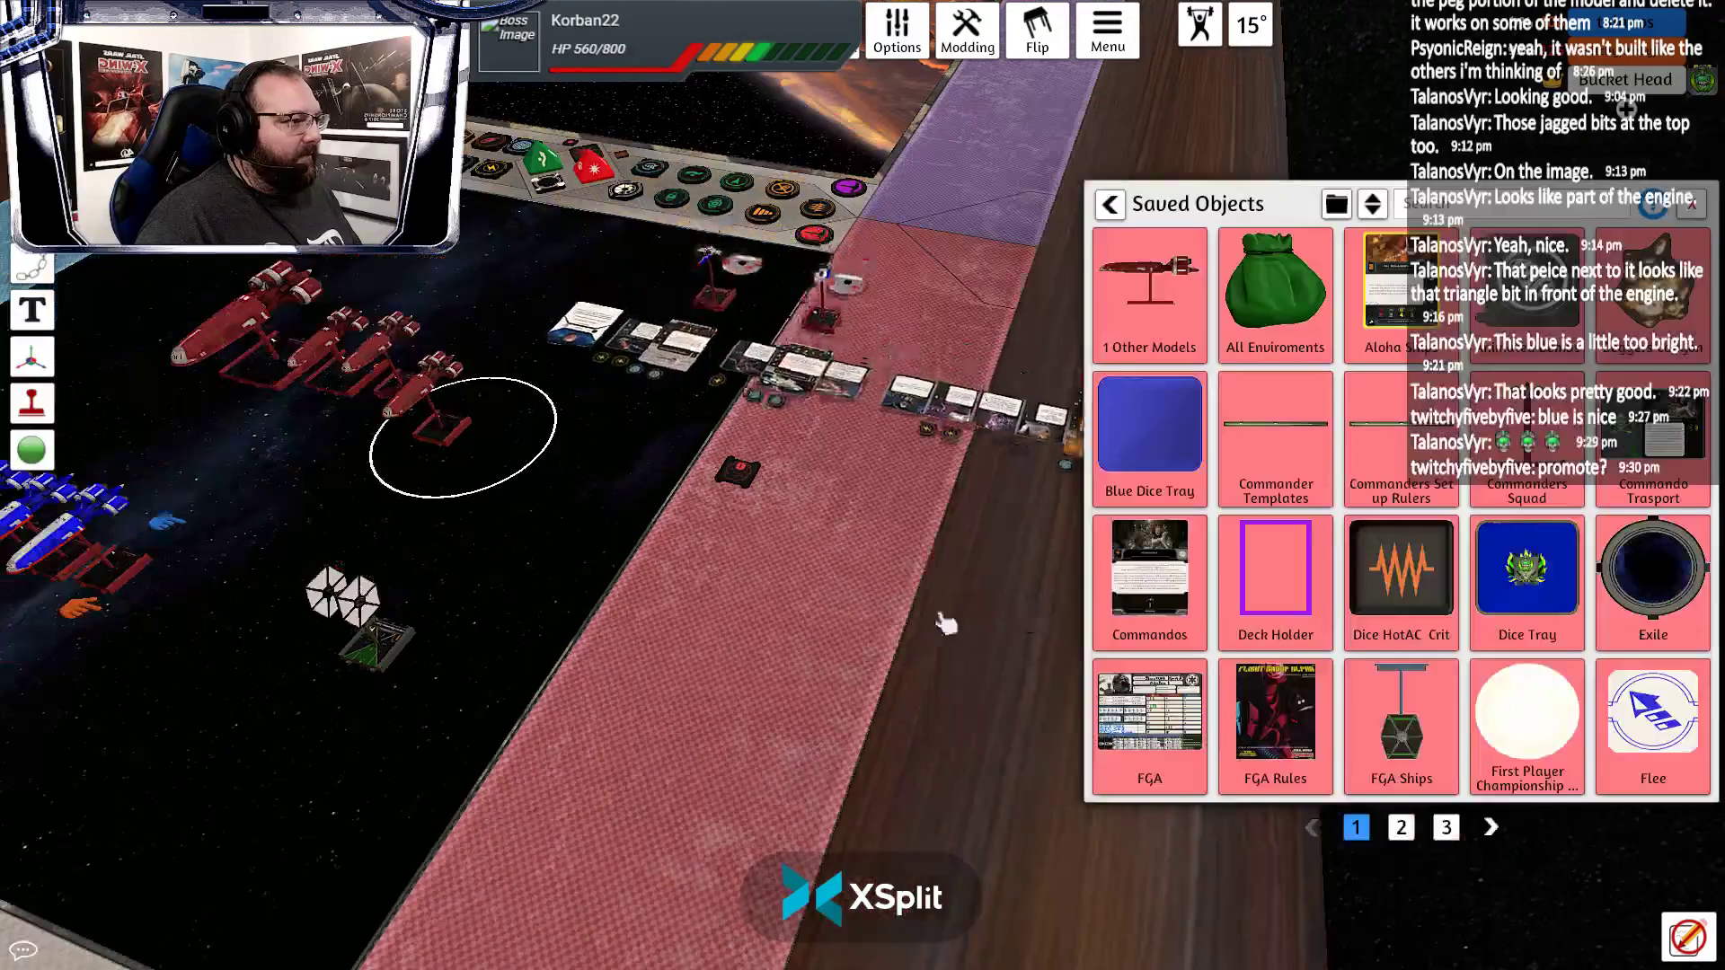
Group the squad's fighters with the outermost red-edged blue shuttle near the front edge of the play mat
right_click(938, 620)
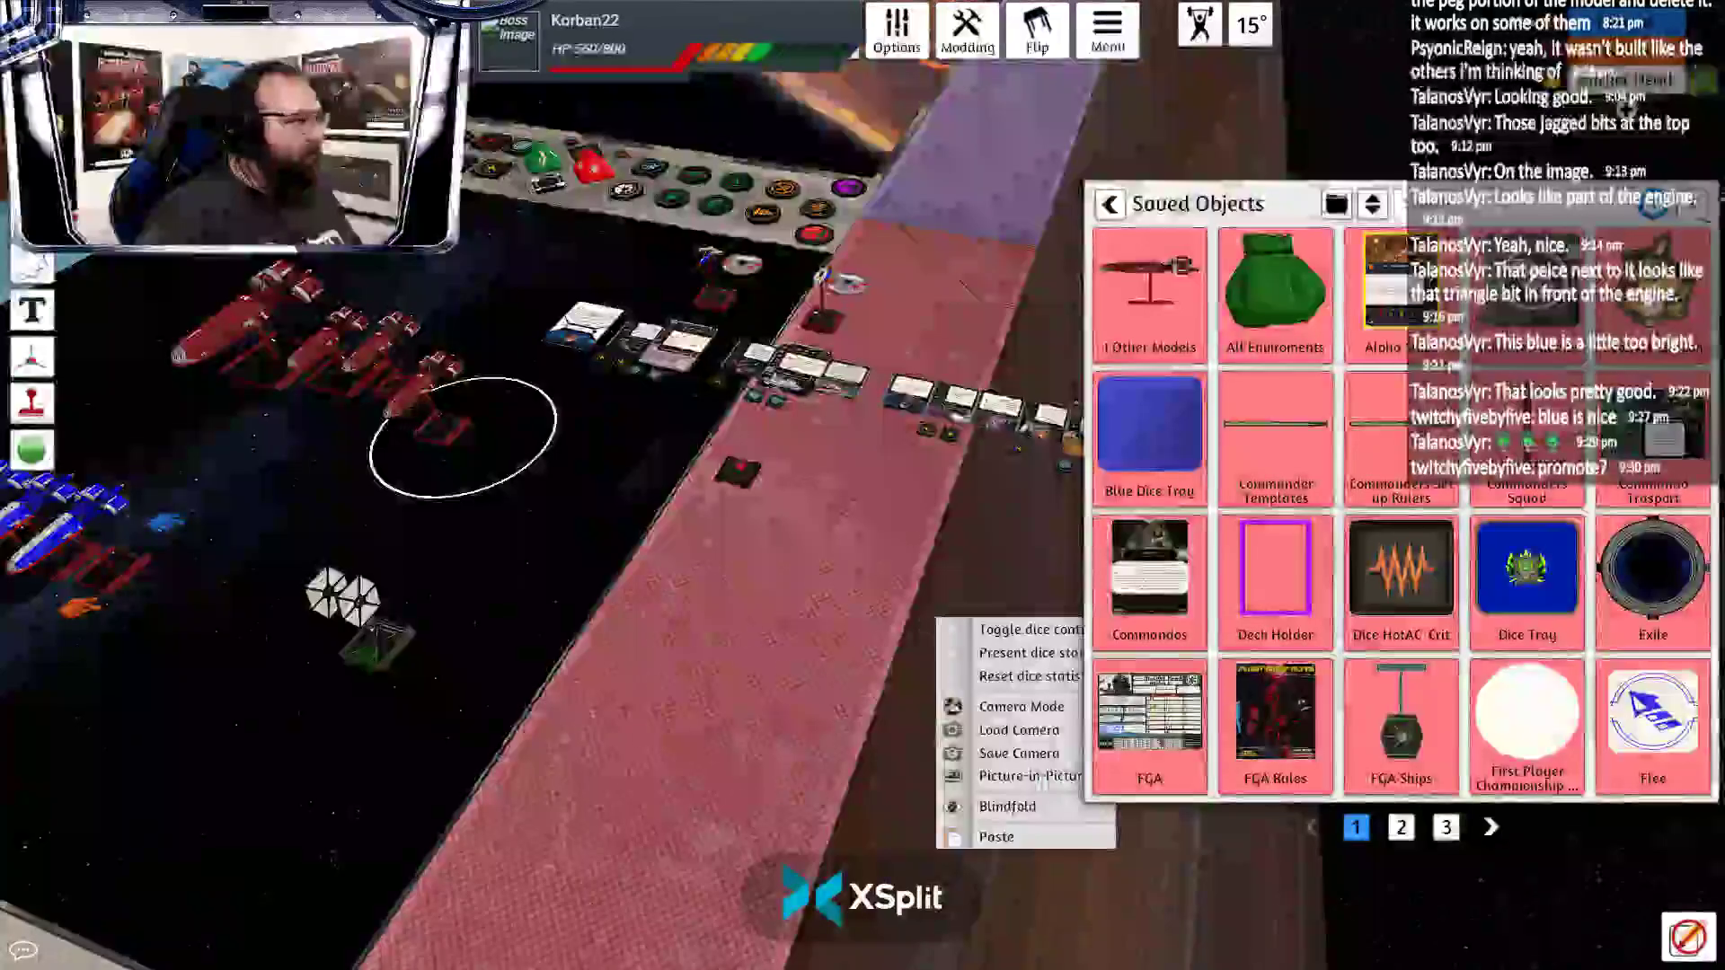
key(ctrl+c)
key(a)
key(ctrl+v)
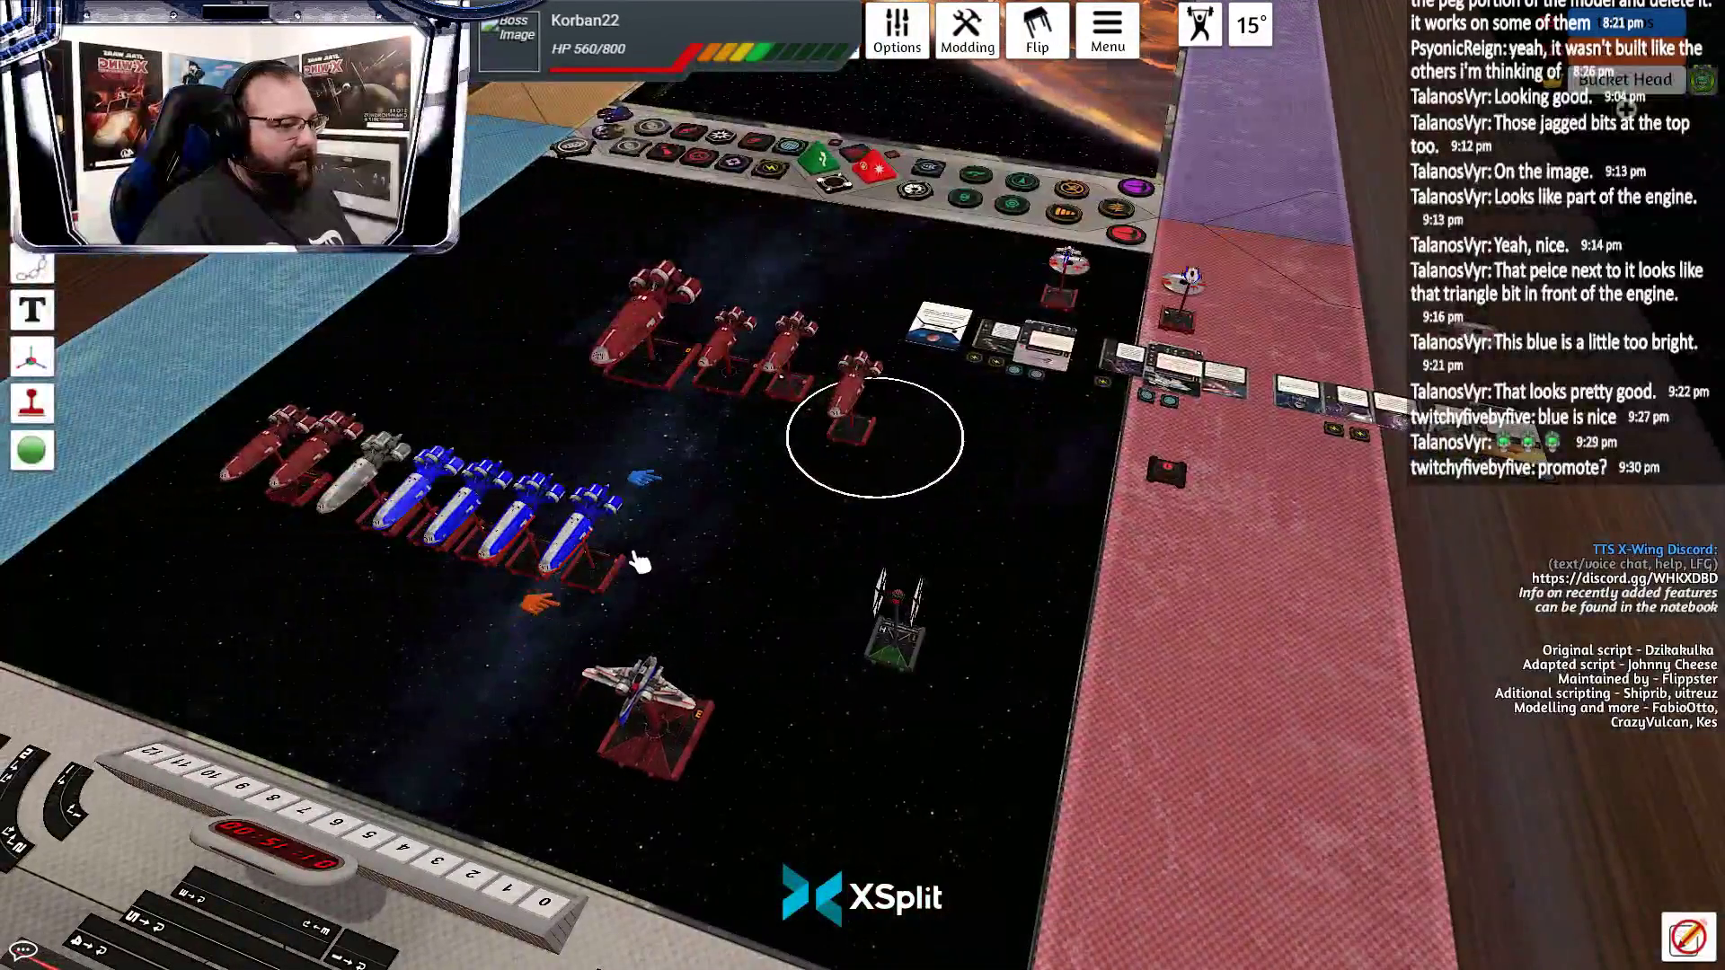
drag(640, 562, 593, 741)
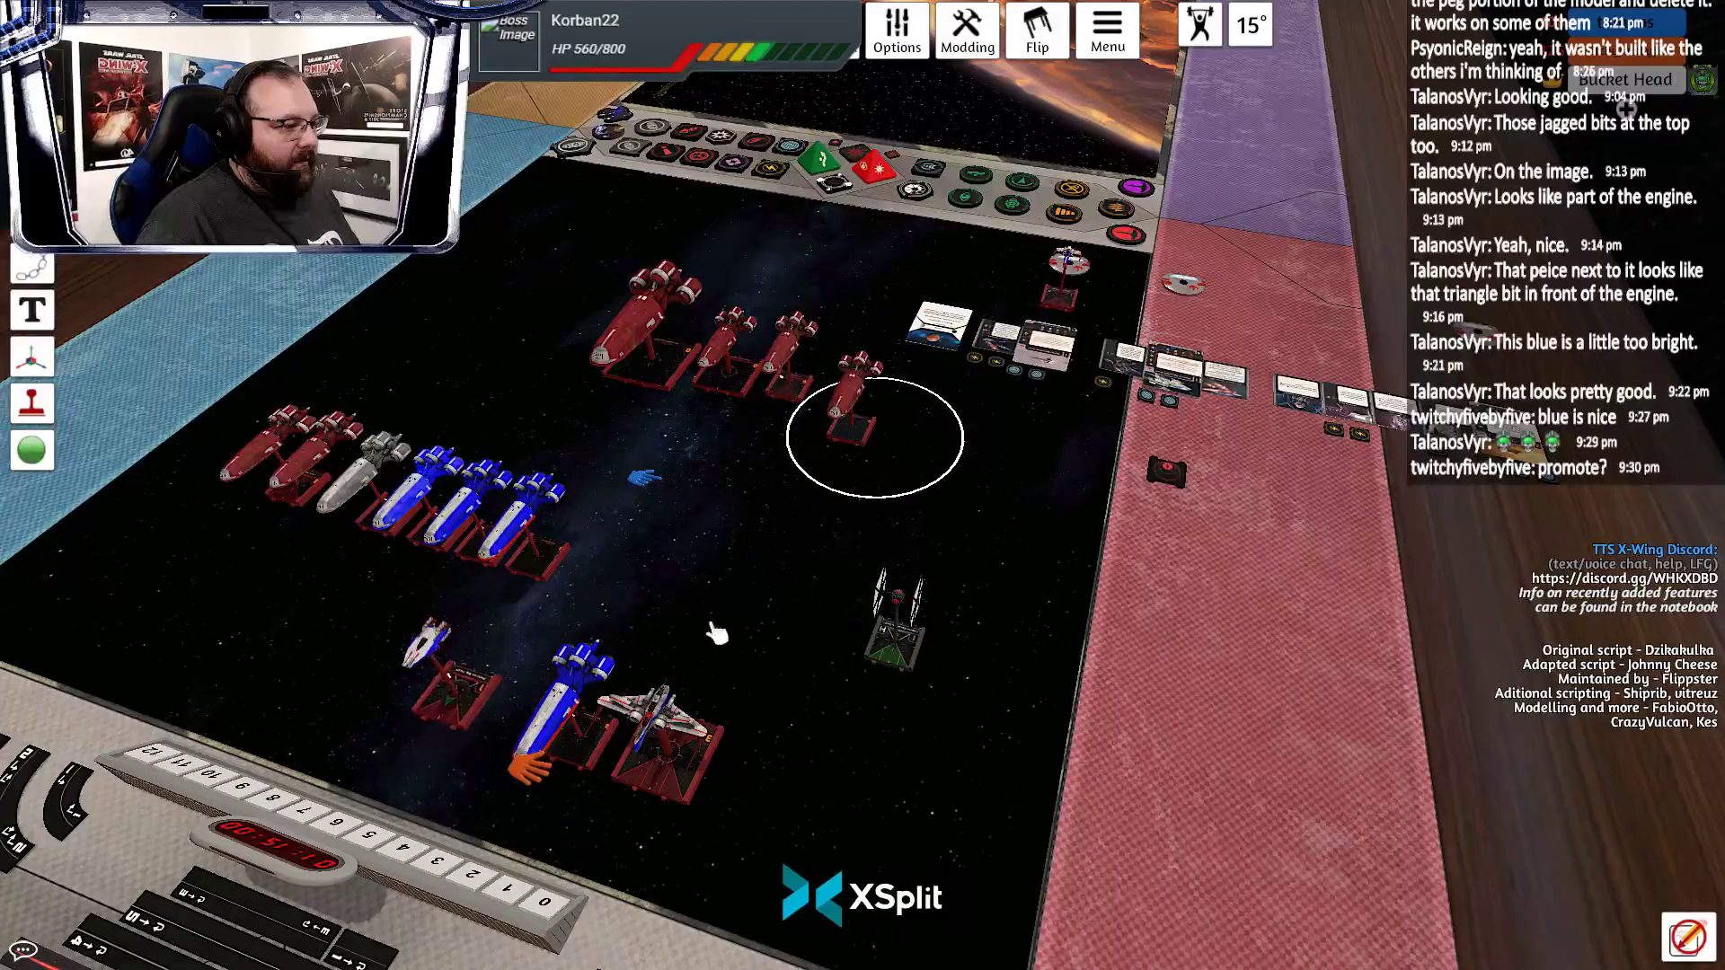
drag(1062, 278, 616, 854)
Examine the shuttle's blue, white and red paint scheme from several angles against the neighbouring squad fighters
drag(790, 840, 852, 753)
scroll(851, 752, up, 3)
drag(624, 813, 591, 733)
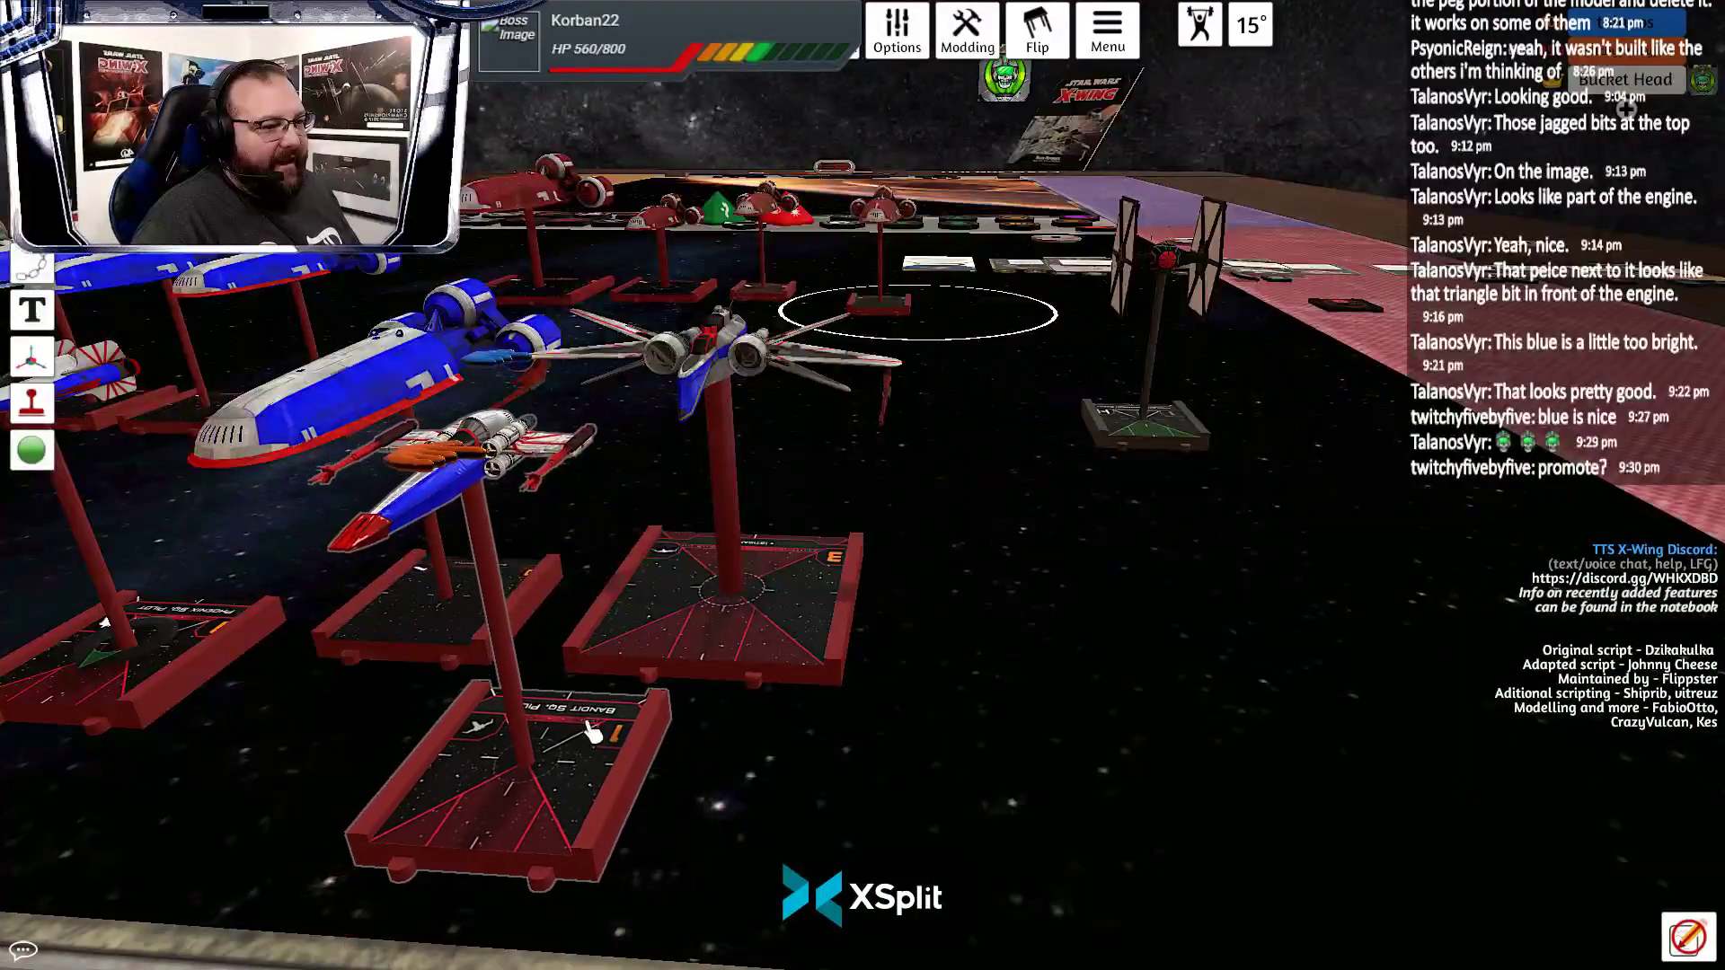
drag(932, 747, 832, 754)
scroll(832, 754, up, 3)
drag(1433, 742, 1374, 755)
scroll(1162, 755, up, 4)
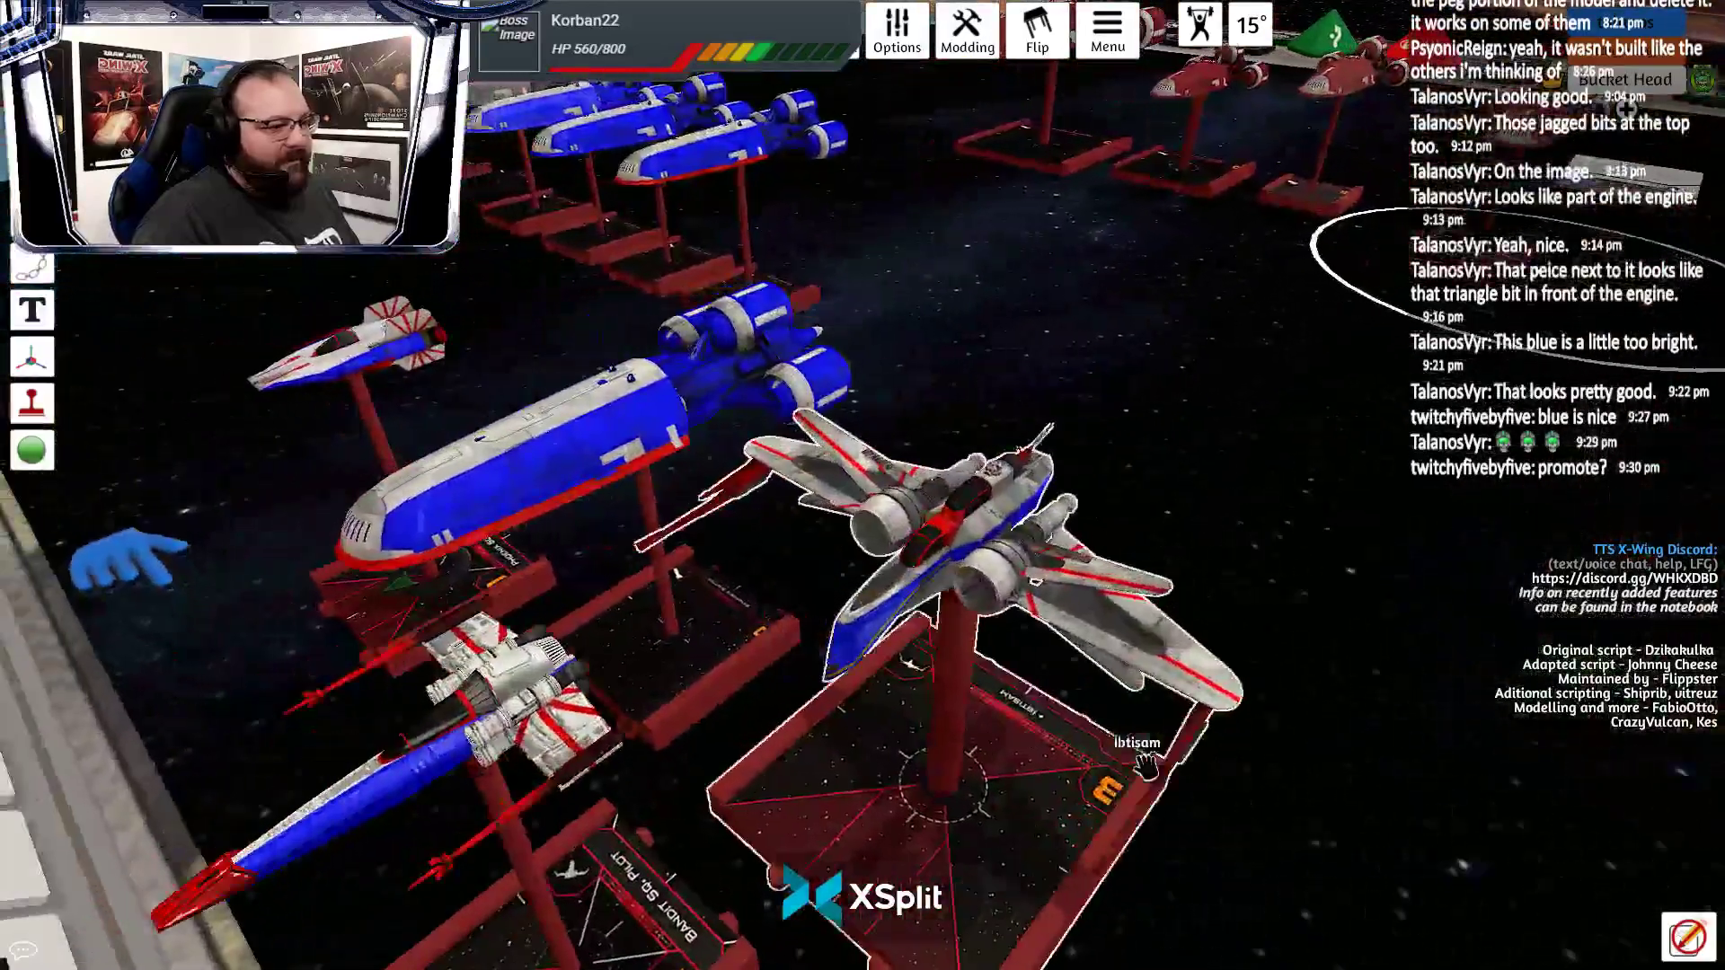
drag(1146, 763, 1148, 751)
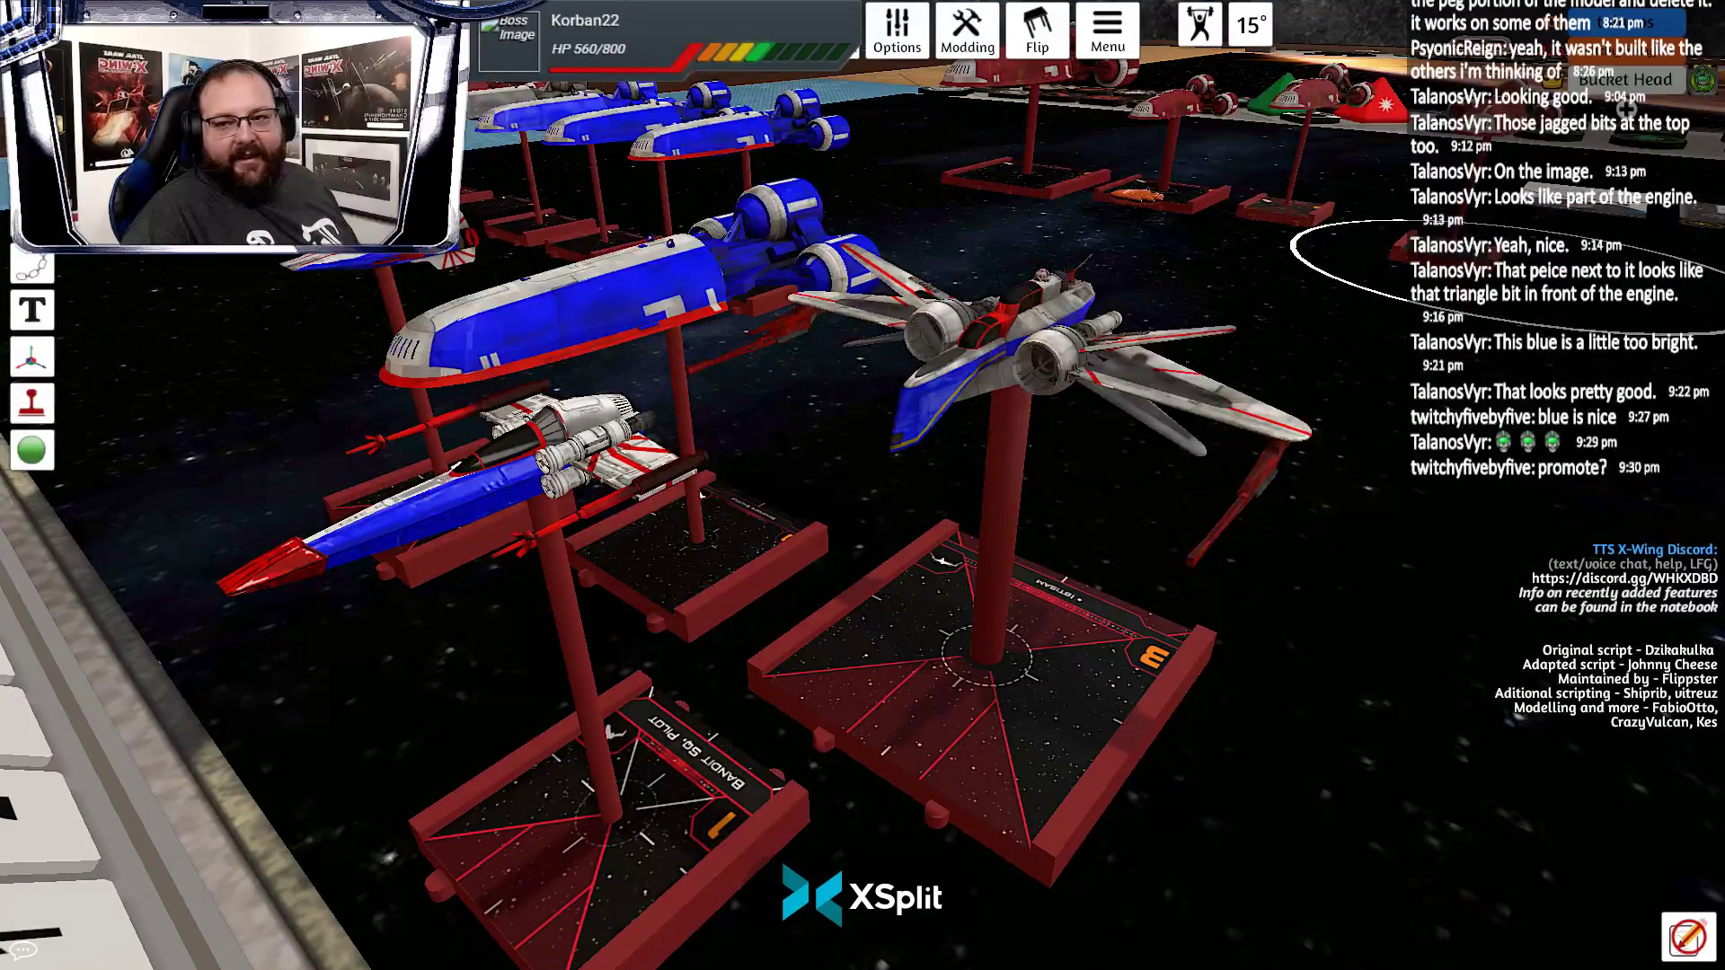
scroll(274, 463, down, 3)
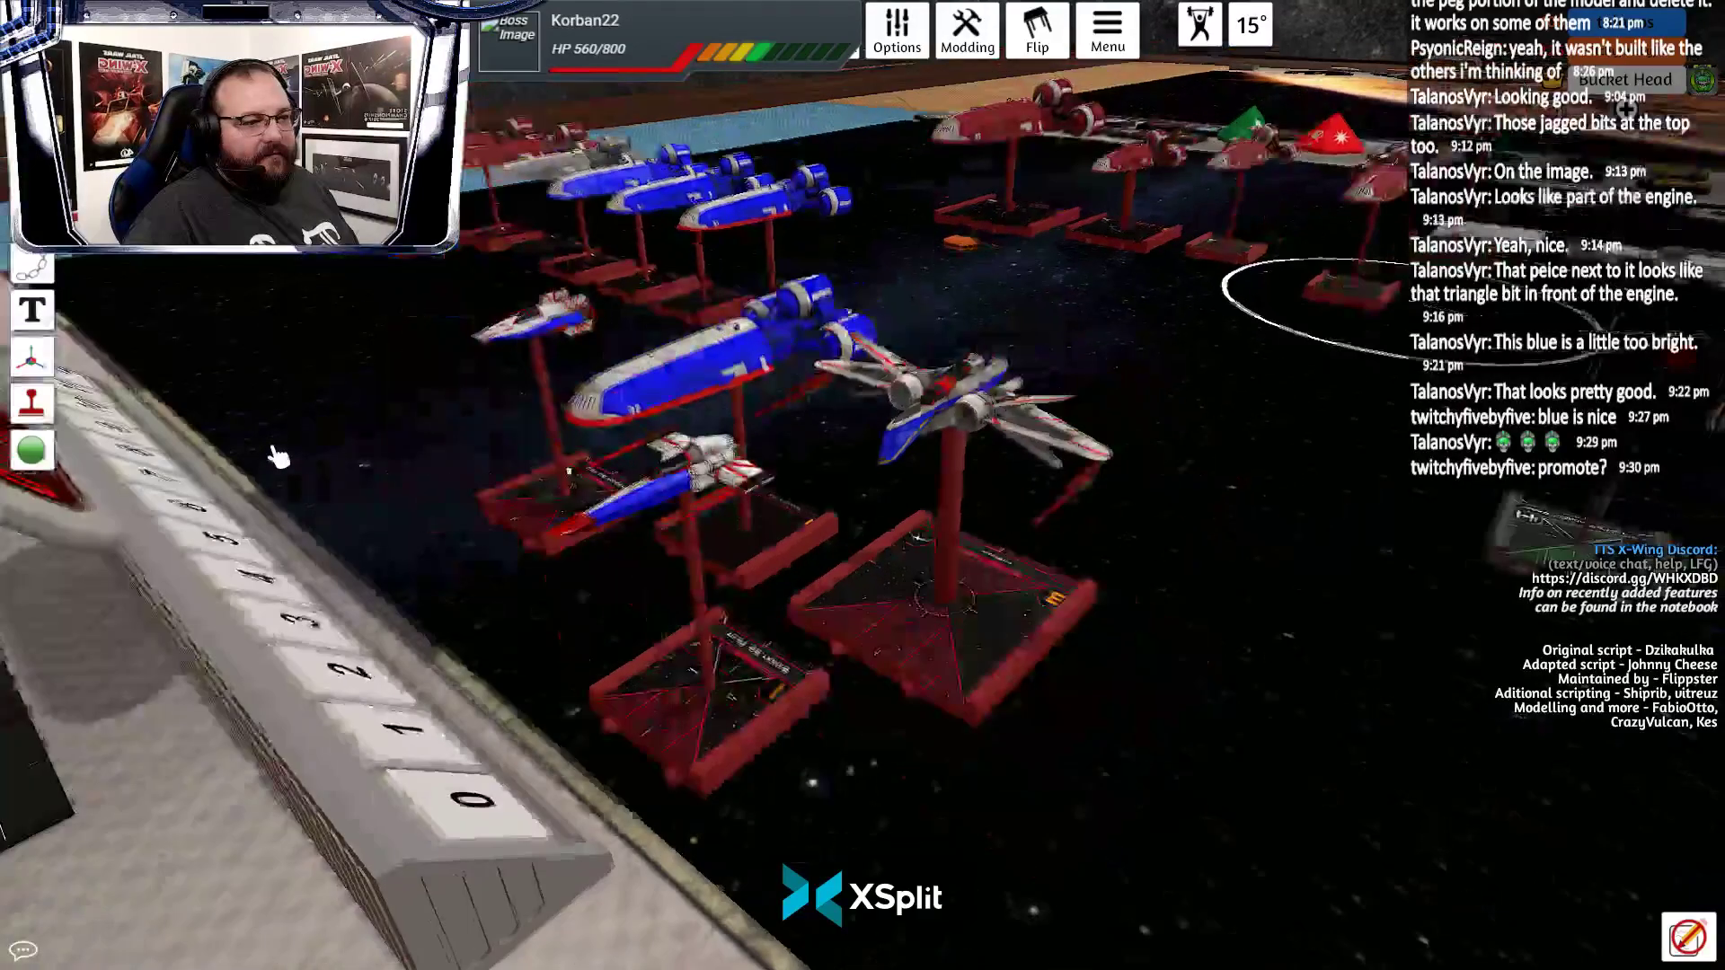
scroll(267, 464, up, 1)
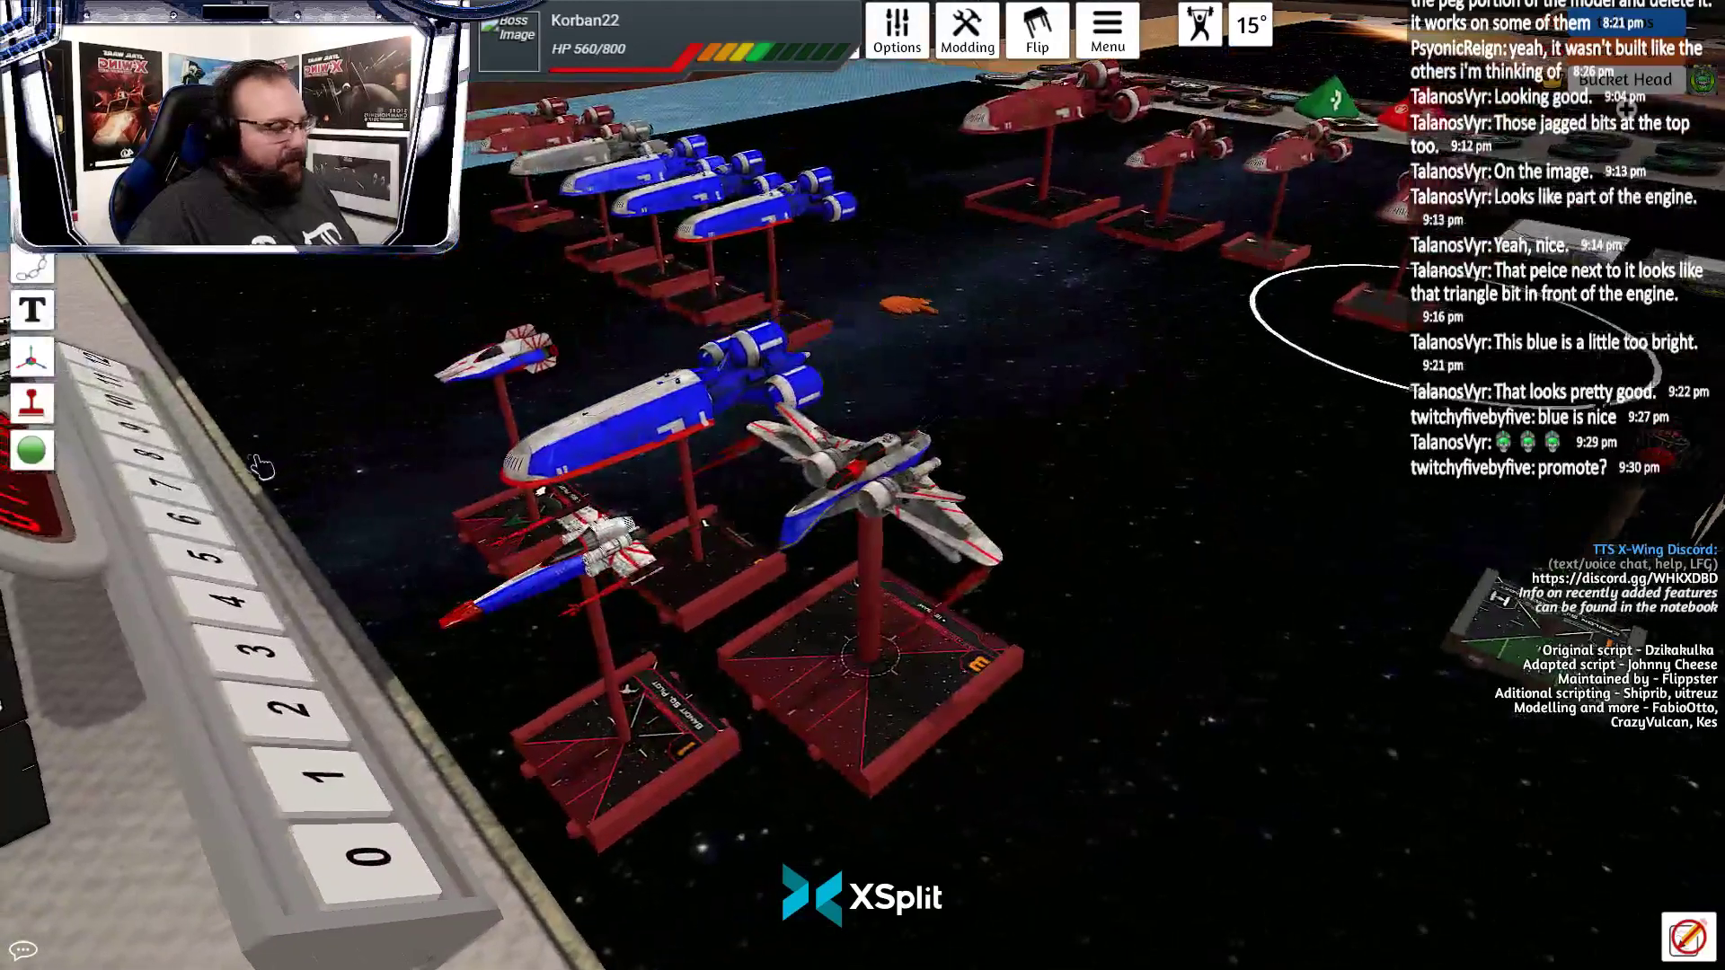
scroll(261, 466, up, 3)
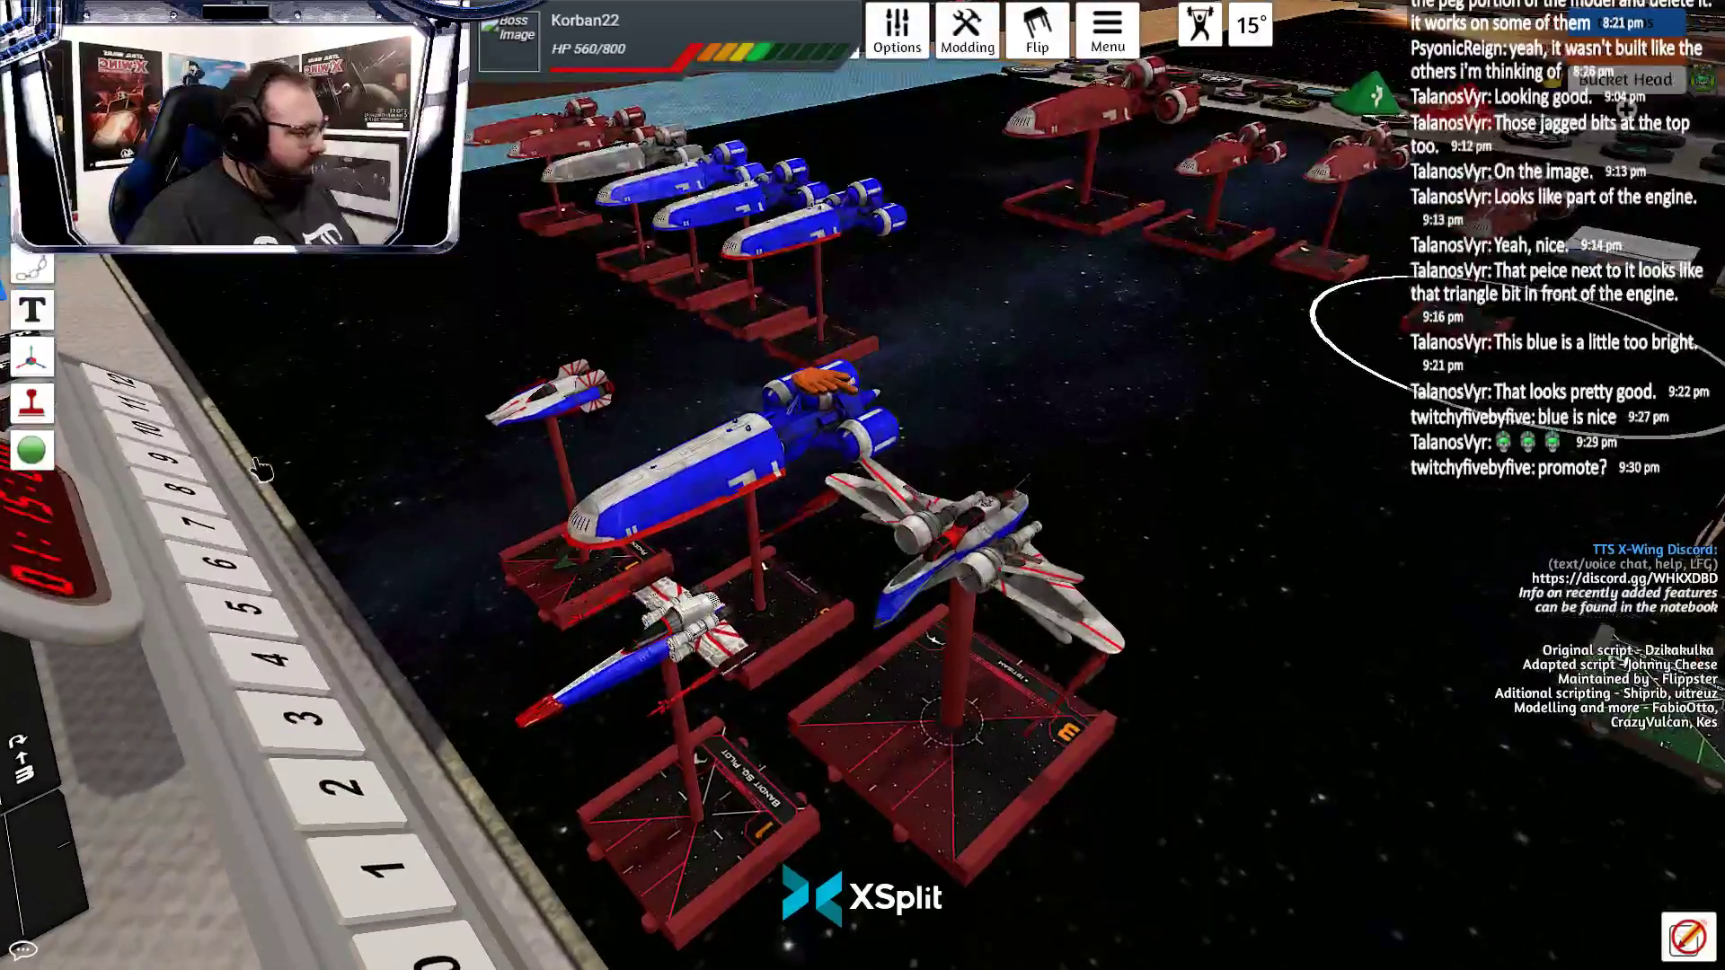
Promote both of the other connected players and confirm each promotion
click(1645, 46)
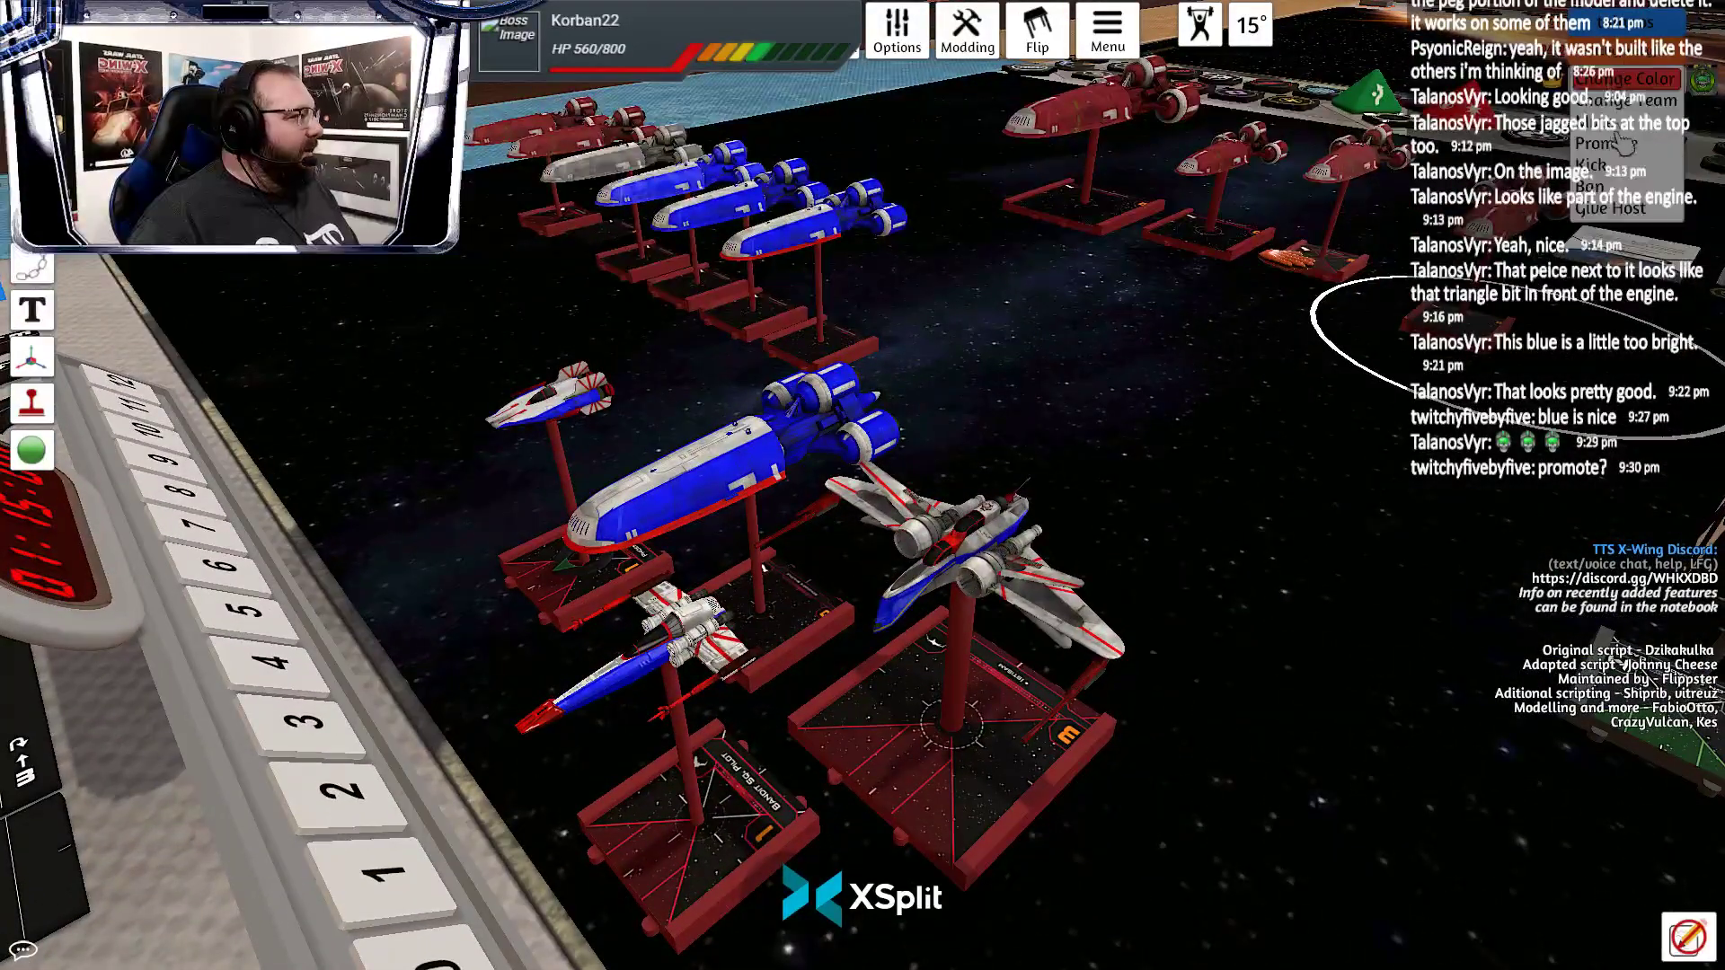
click(1614, 144)
click(790, 513)
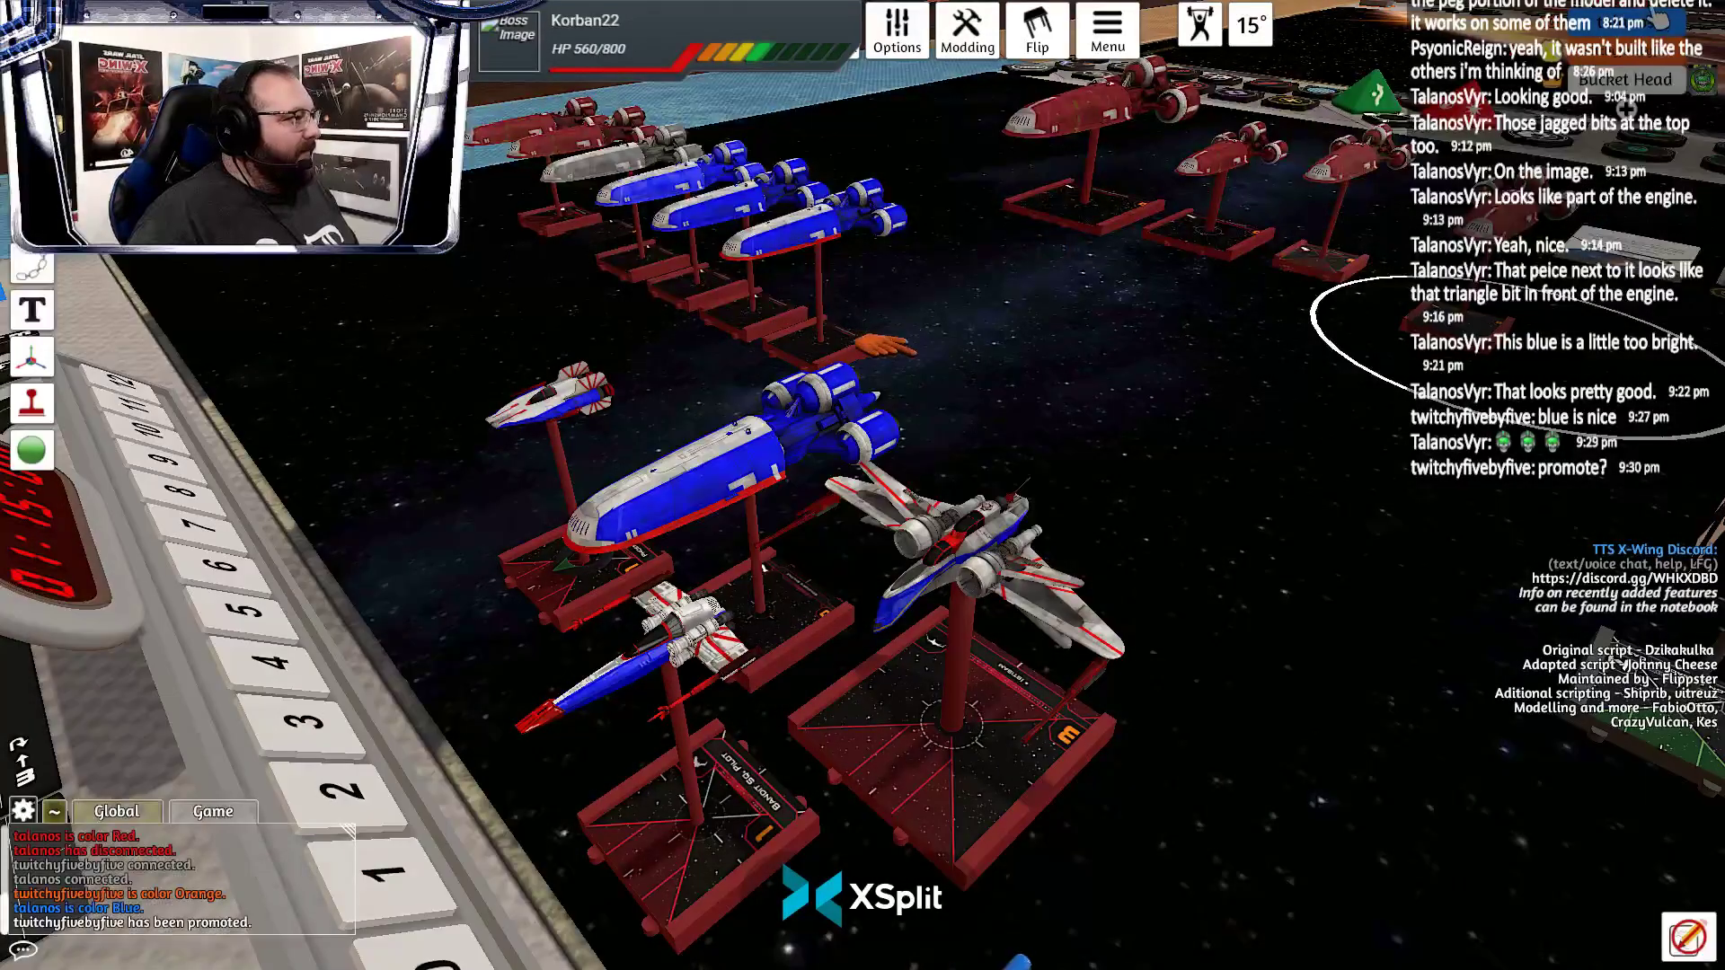
click(1658, 77)
click(1608, 115)
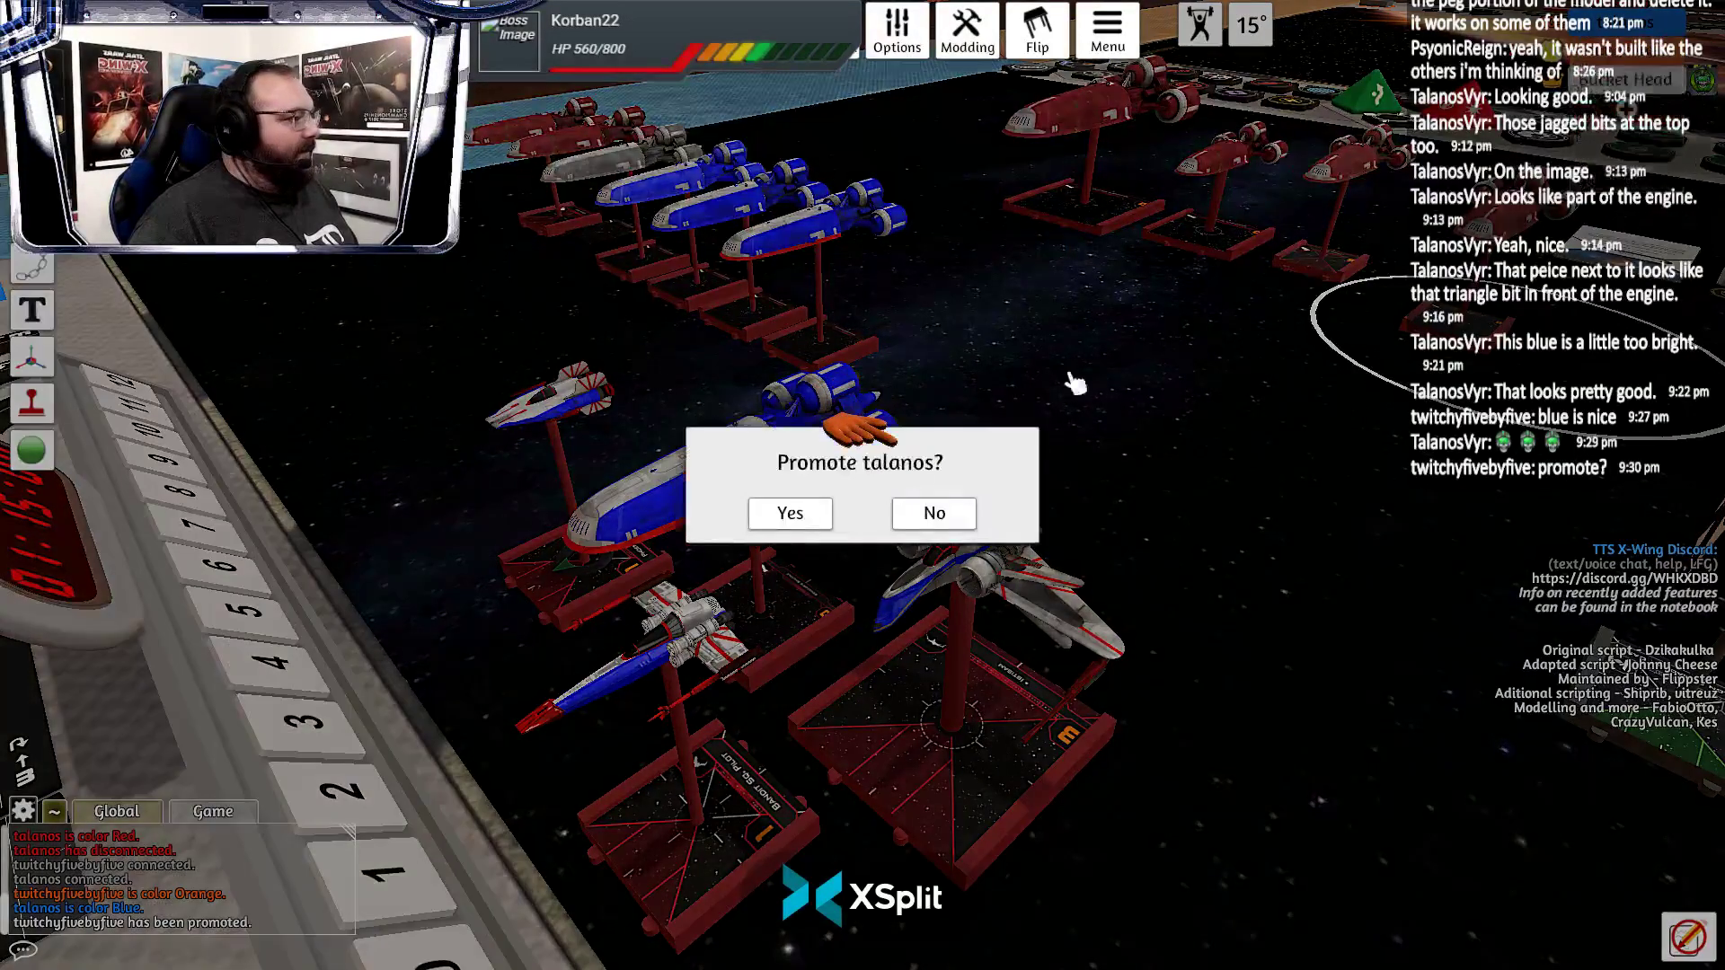
click(789, 513)
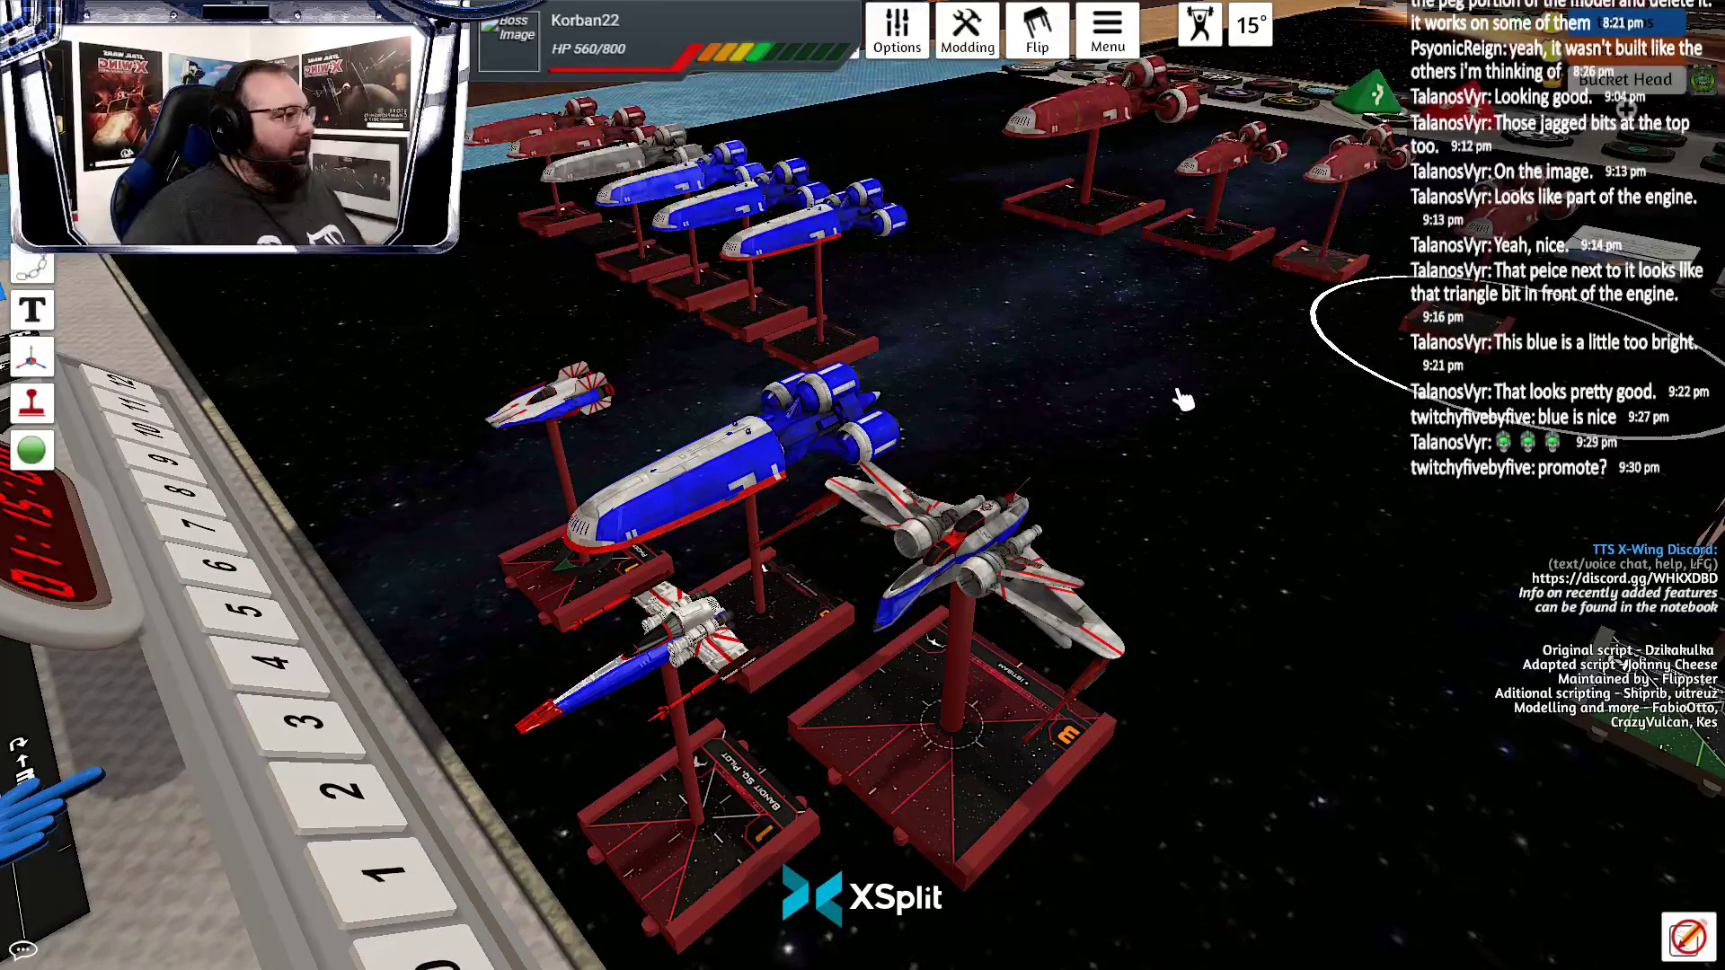
Apply a green color tint to the circled red shuttle in the back row
right_click(1441, 336)
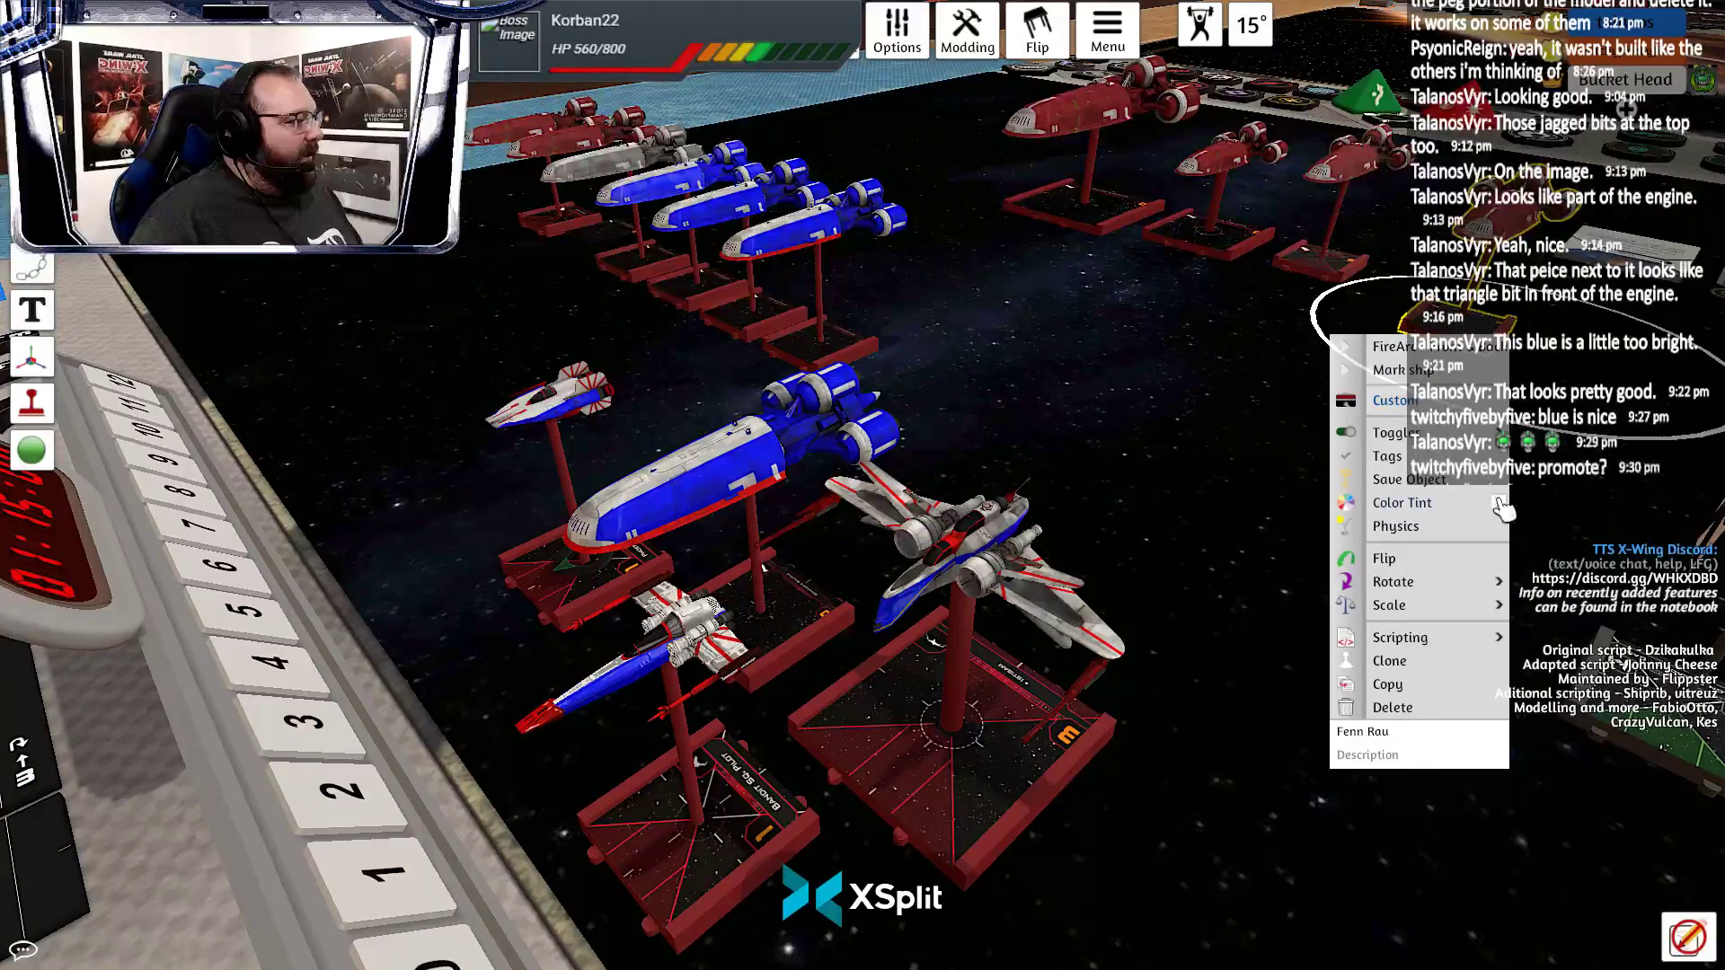
click(1450, 503)
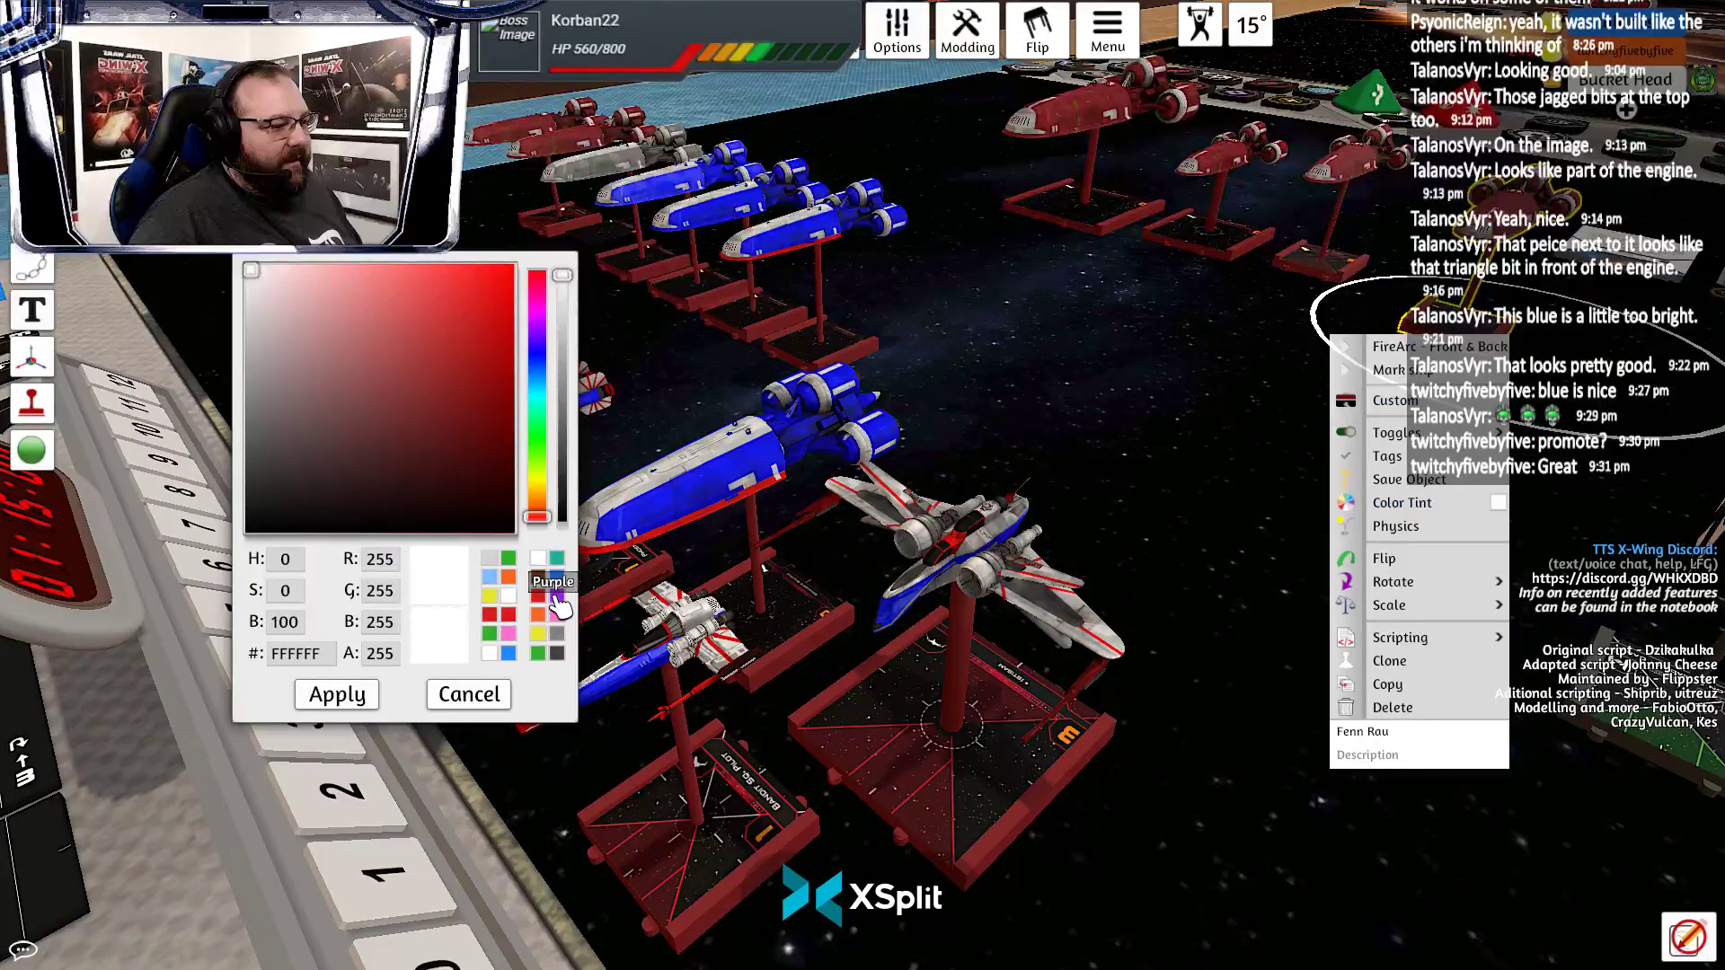
click(509, 559)
click(337, 694)
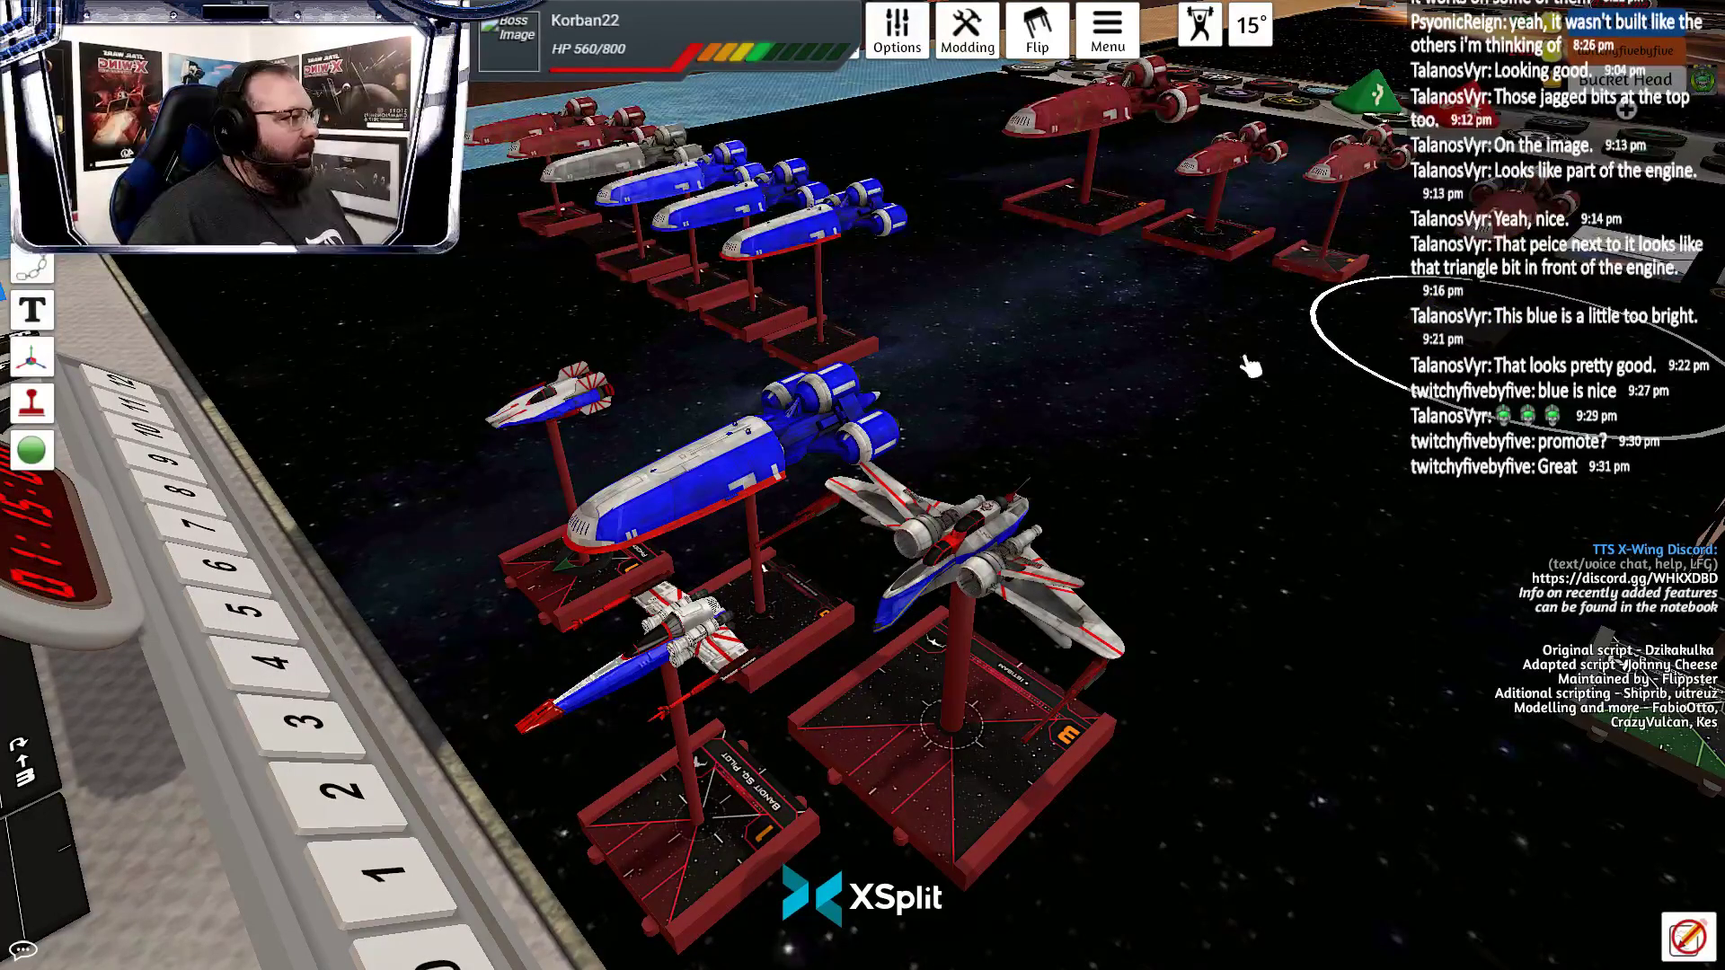
Reset the color tint of the circled red shuttle in the back row to white
right_click(1332, 316)
click(1498, 485)
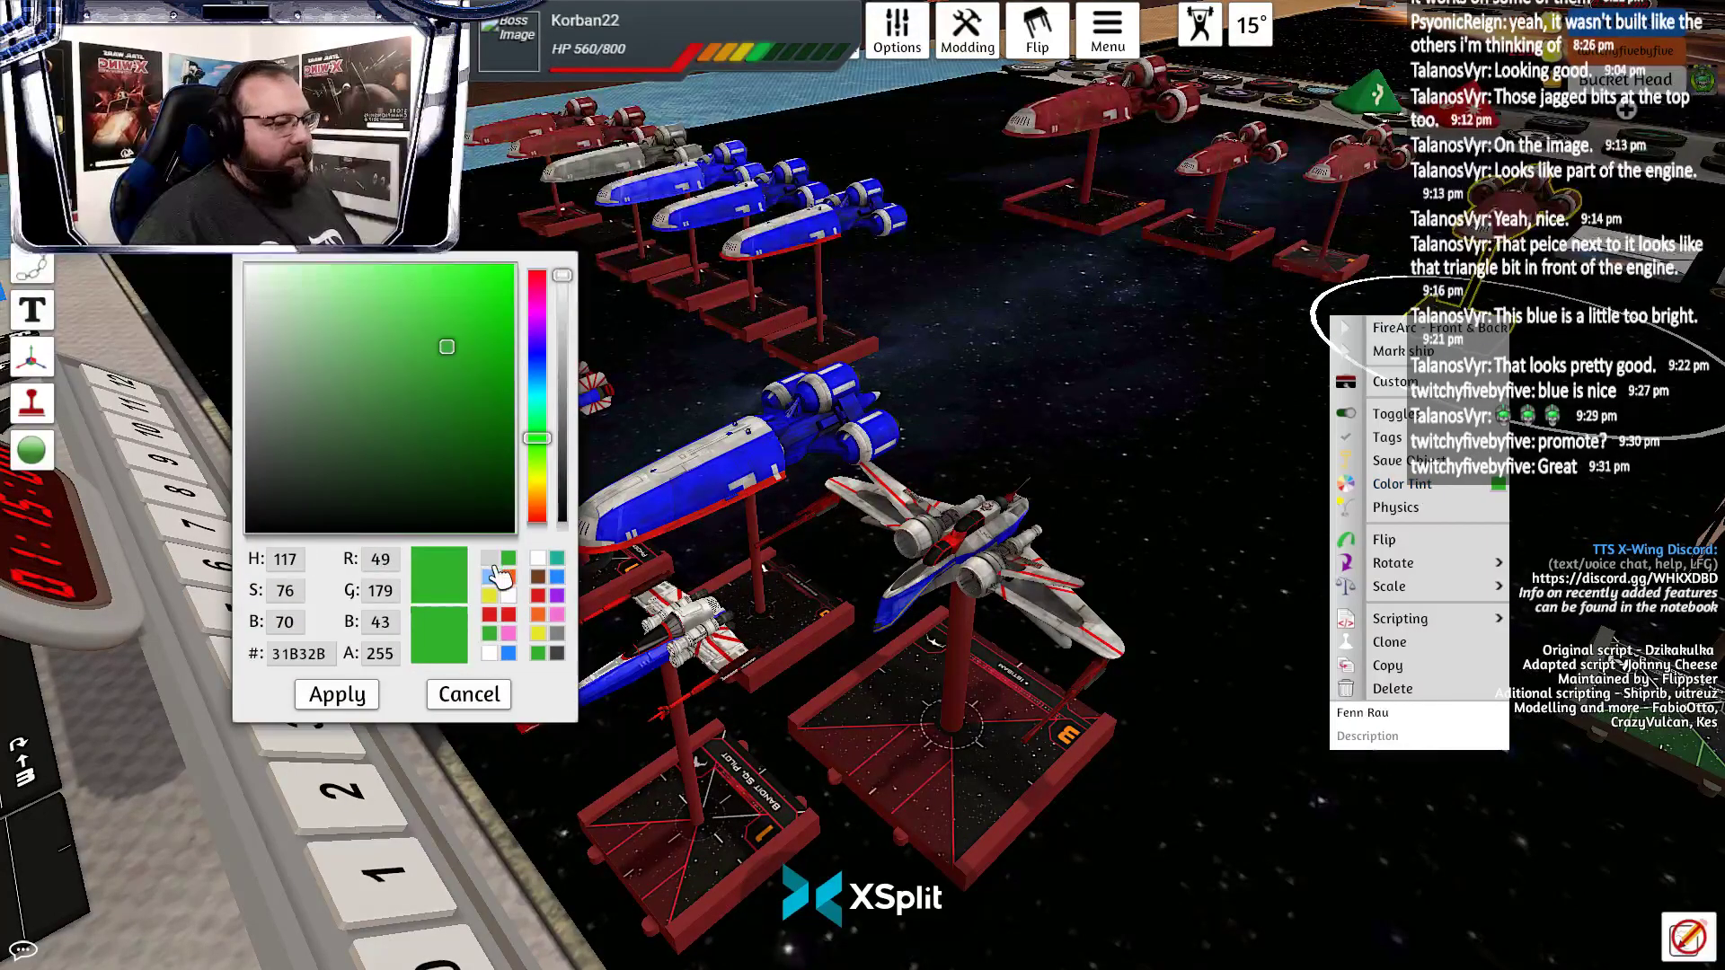
click(537, 559)
click(358, 690)
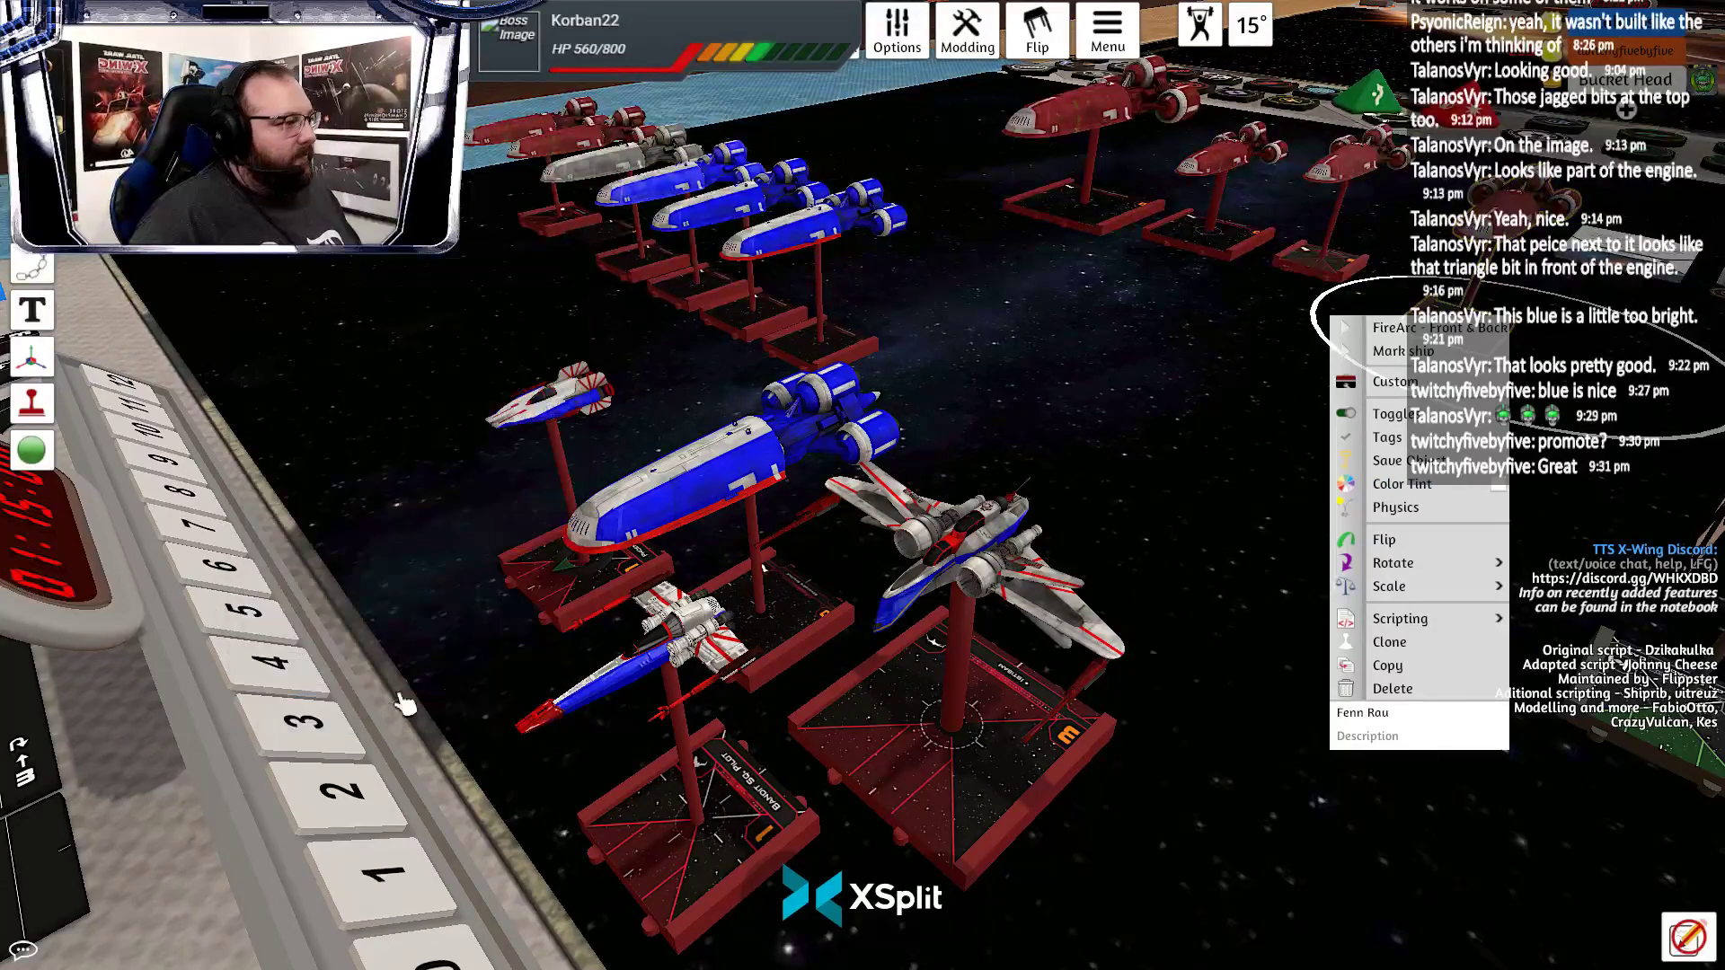
click(1155, 412)
scroll(1155, 412, down, 1)
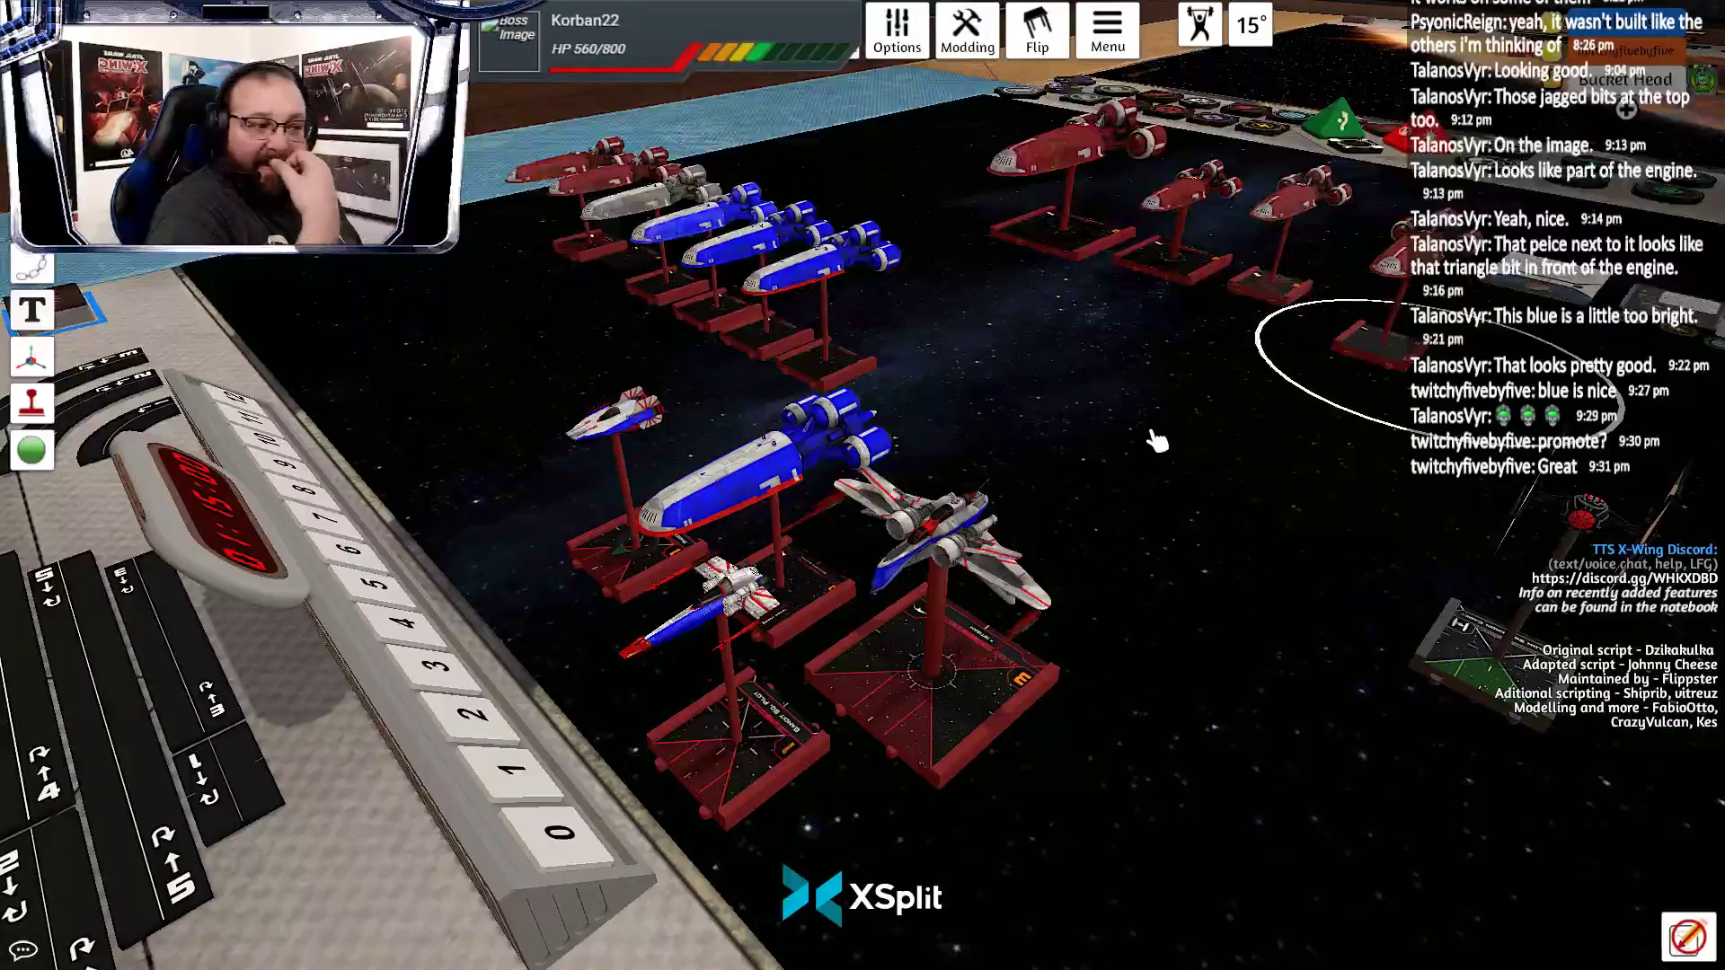
drag(1204, 404, 860, 577)
scroll(945, 548, down, 1)
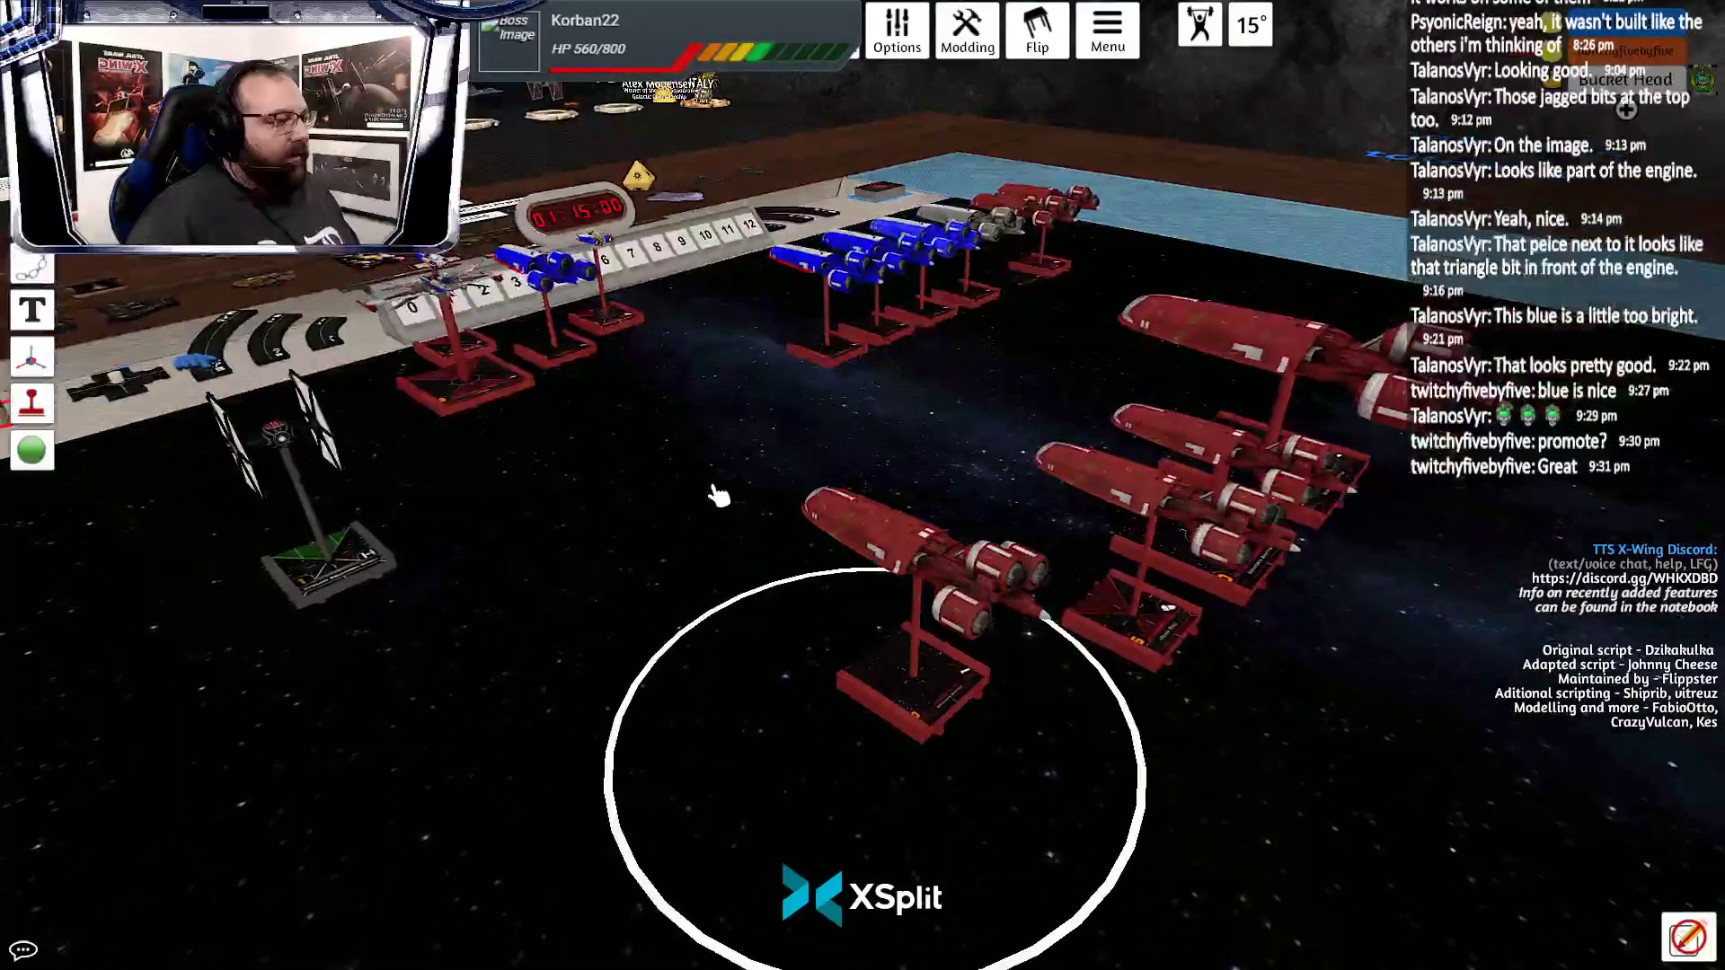
key(alt+Tab)
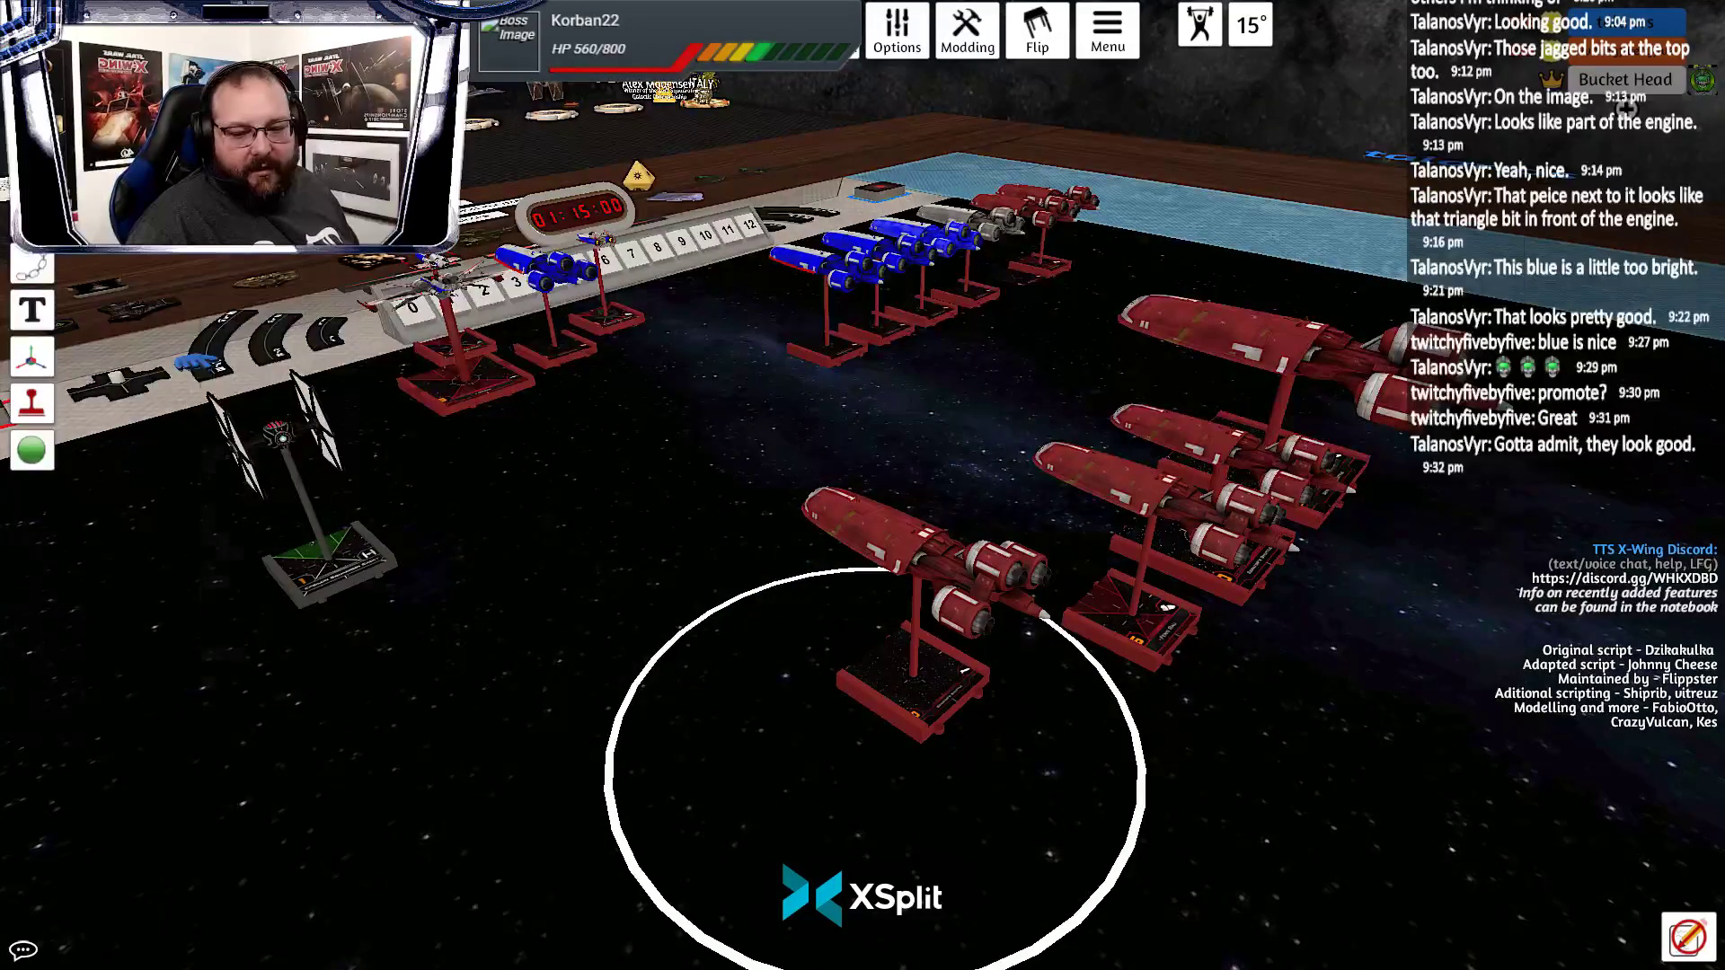
key(alt+Tab)
key(alt+Tab)
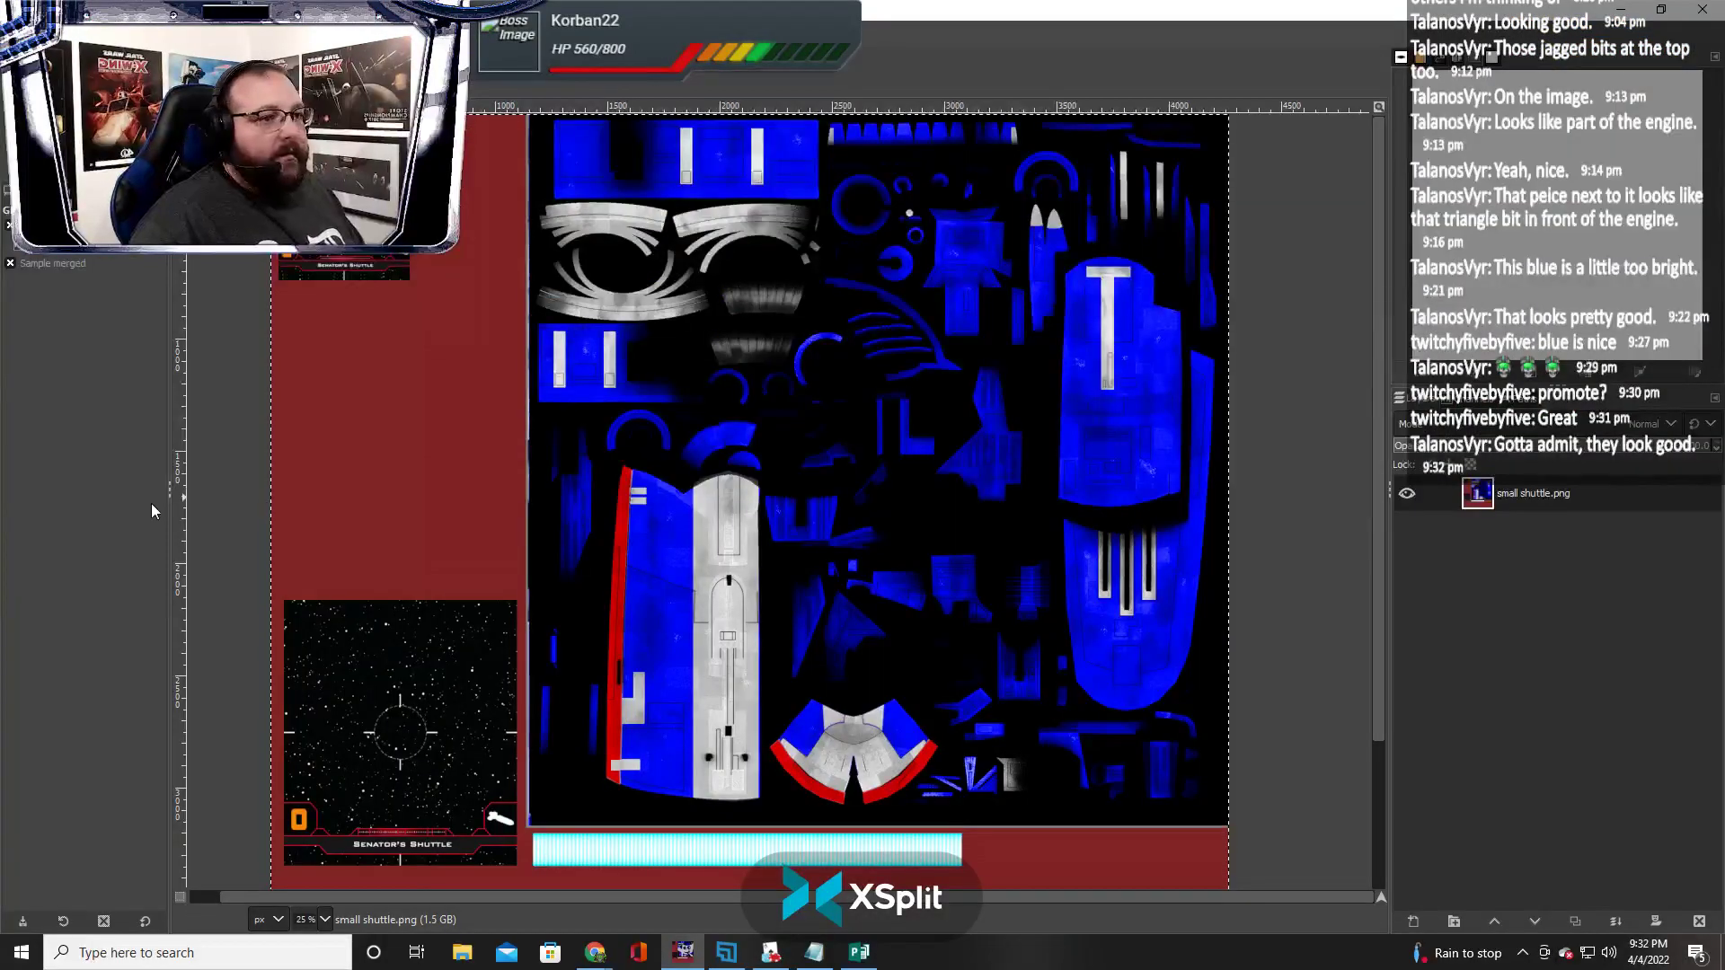
click(16, 28)
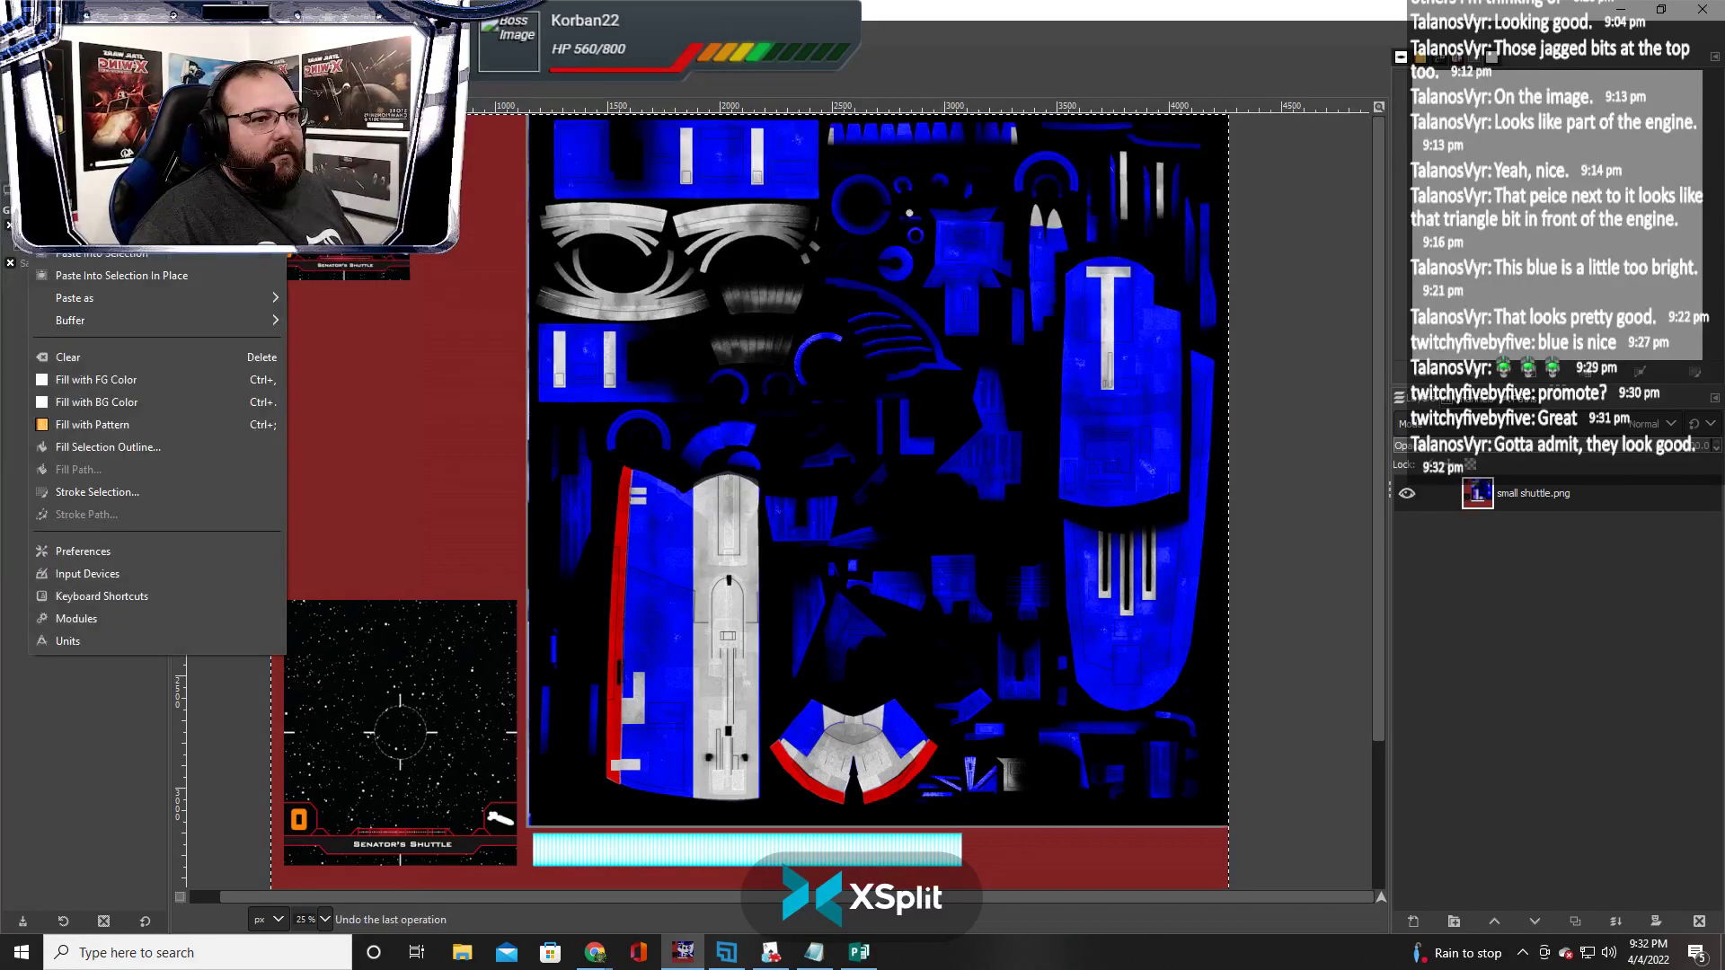
click(32, 51)
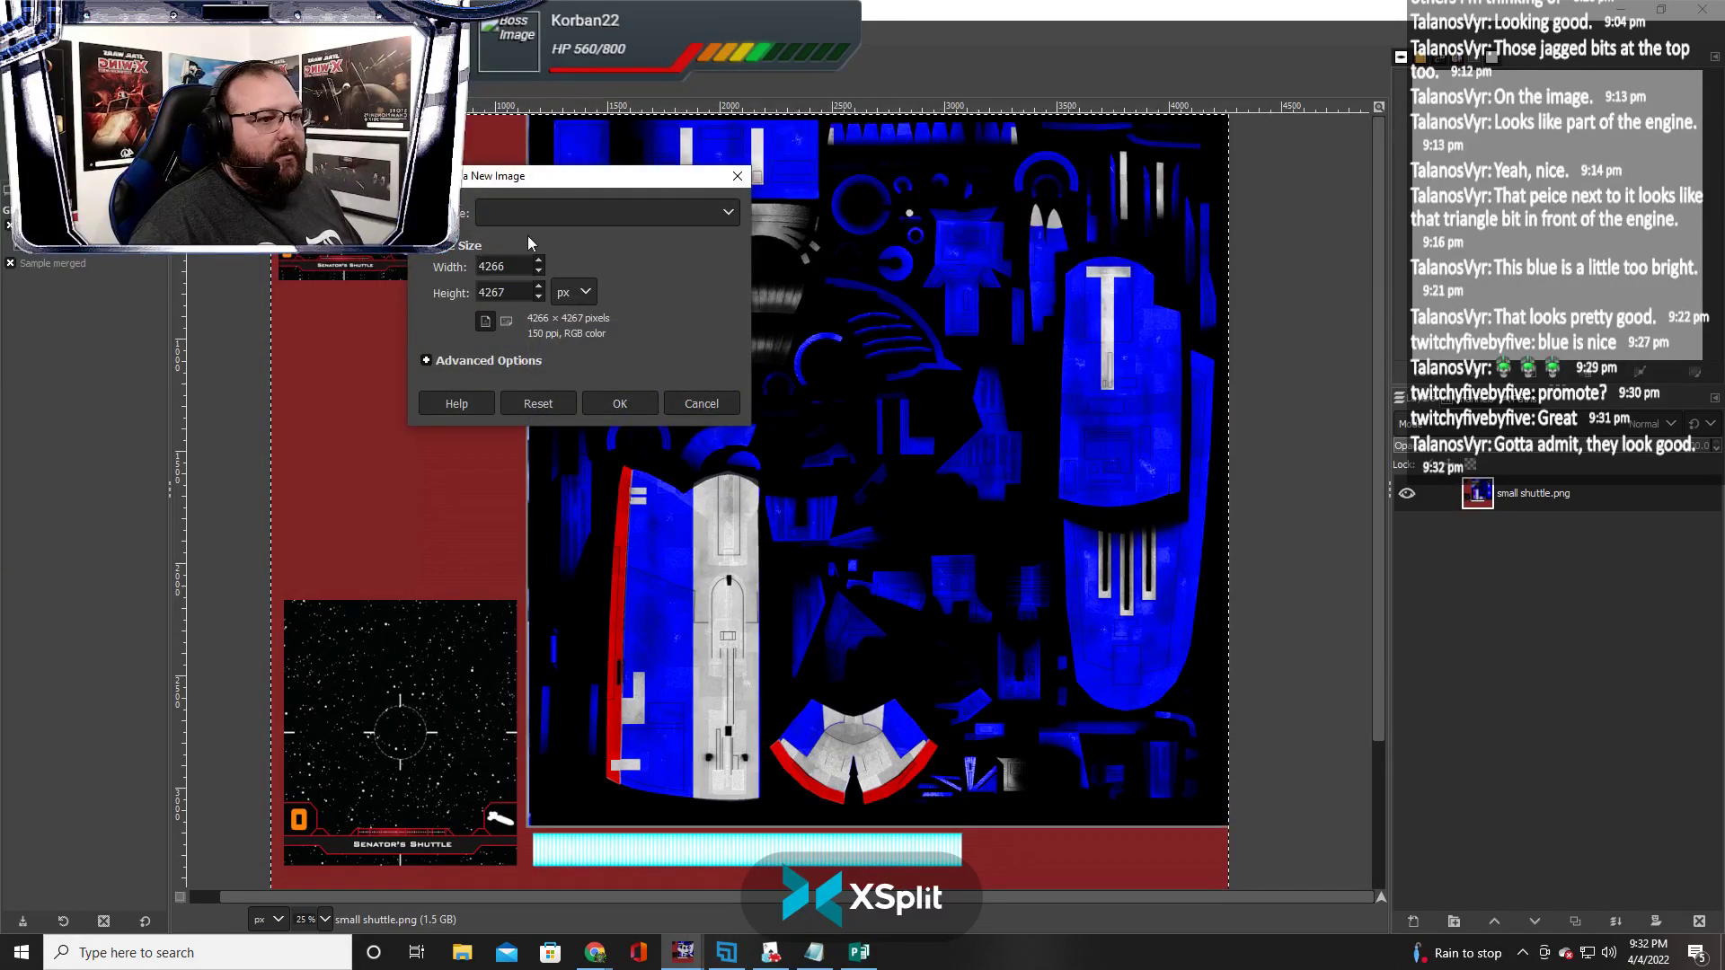
click(728, 404)
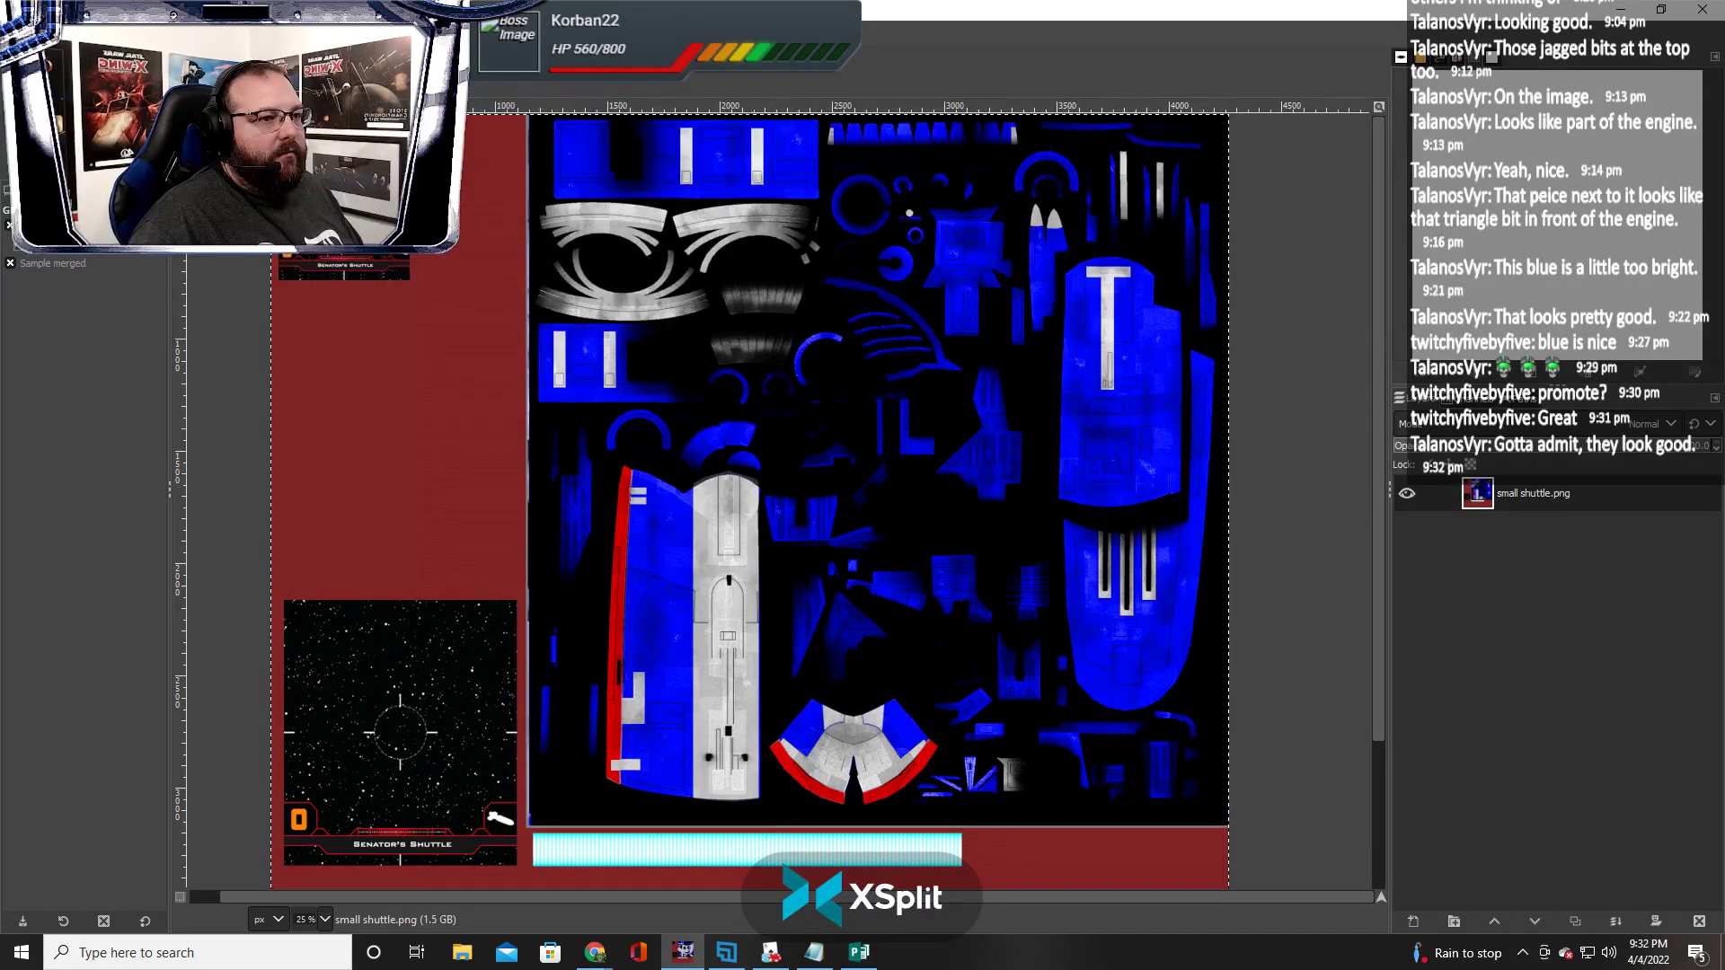
key(alt+f)
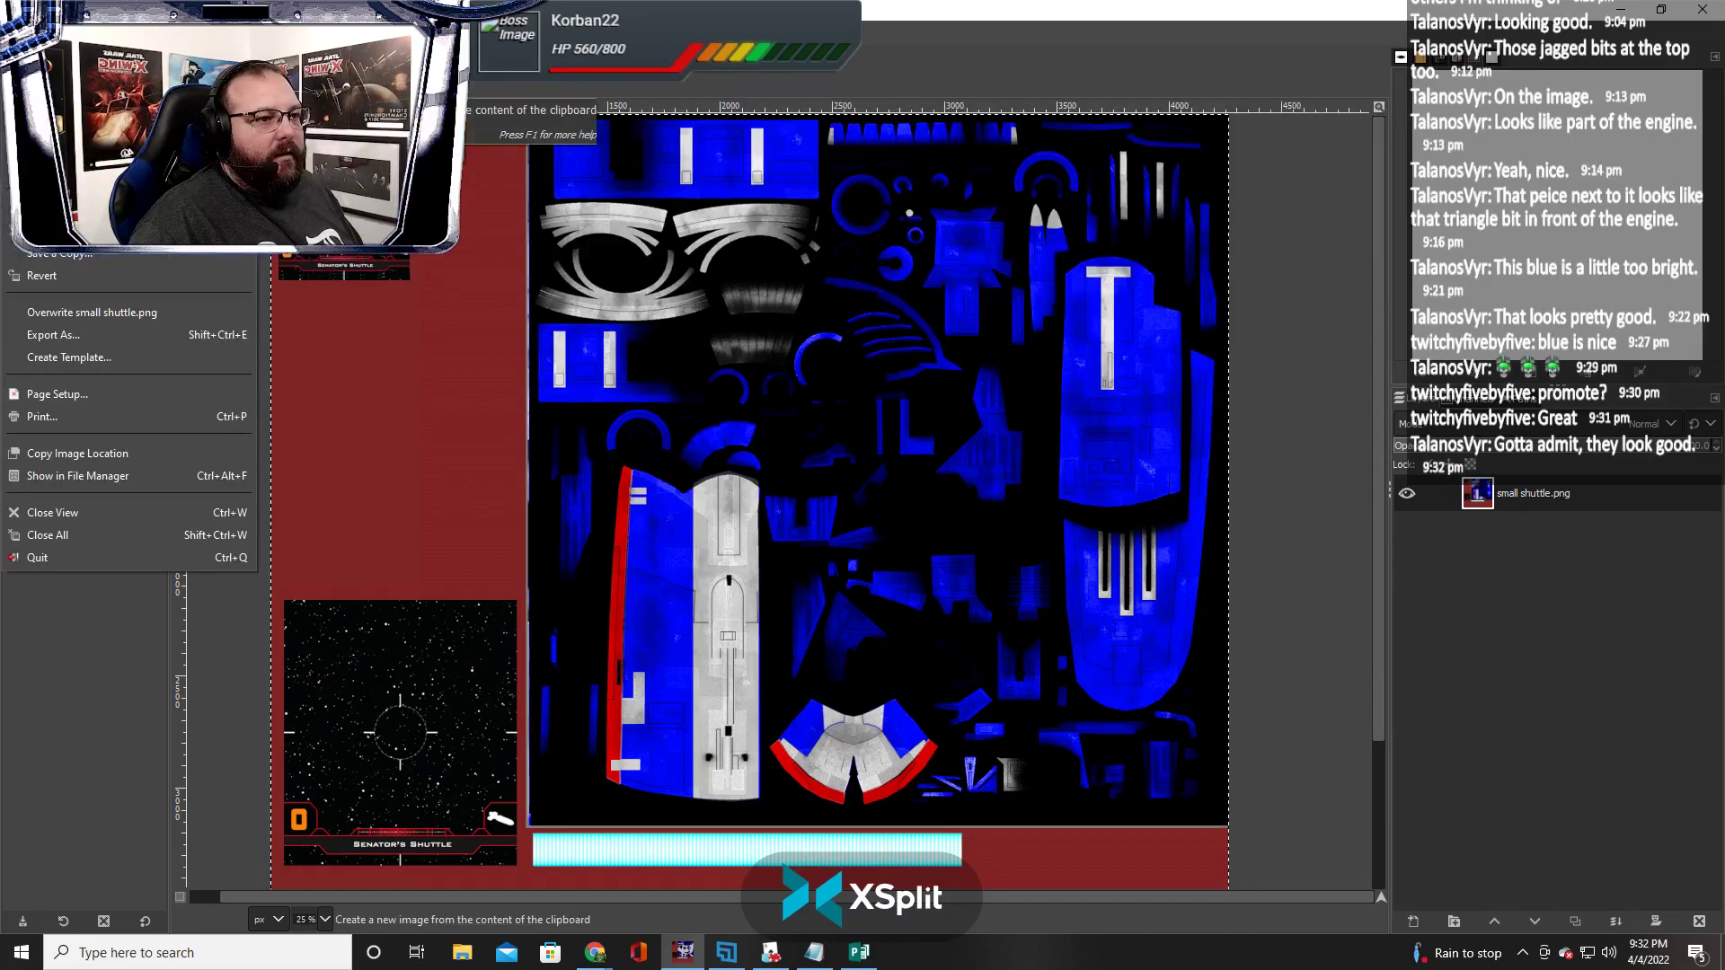
key(ctrl+n)
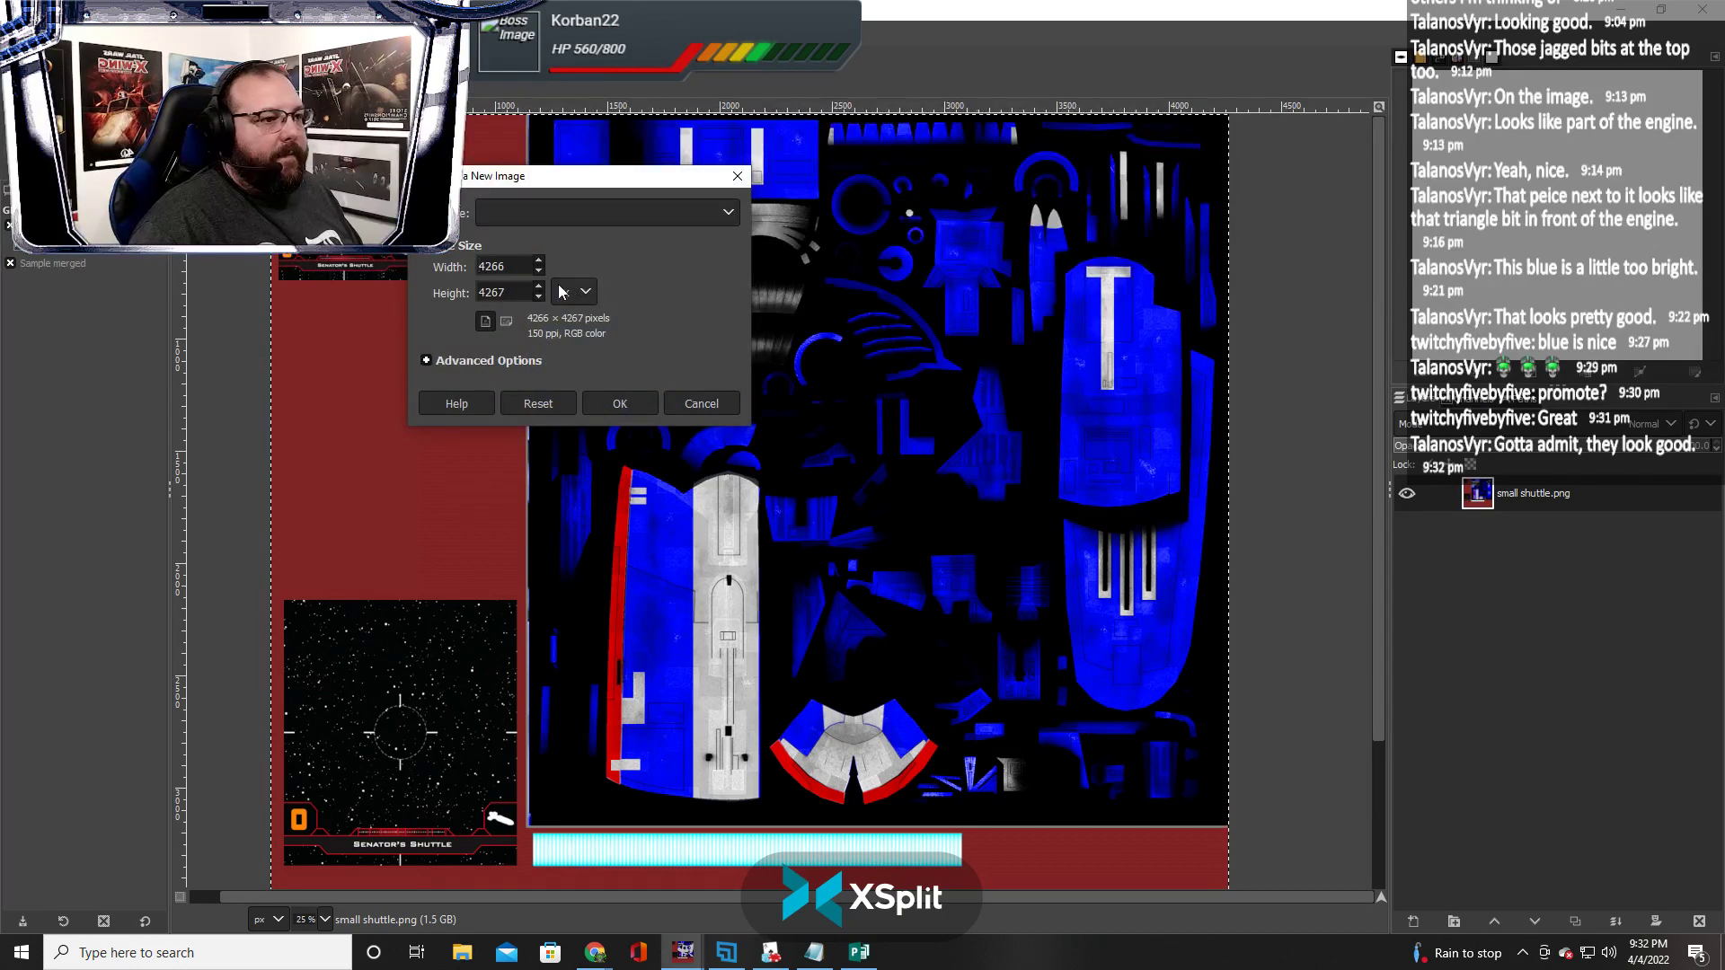
click(705, 409)
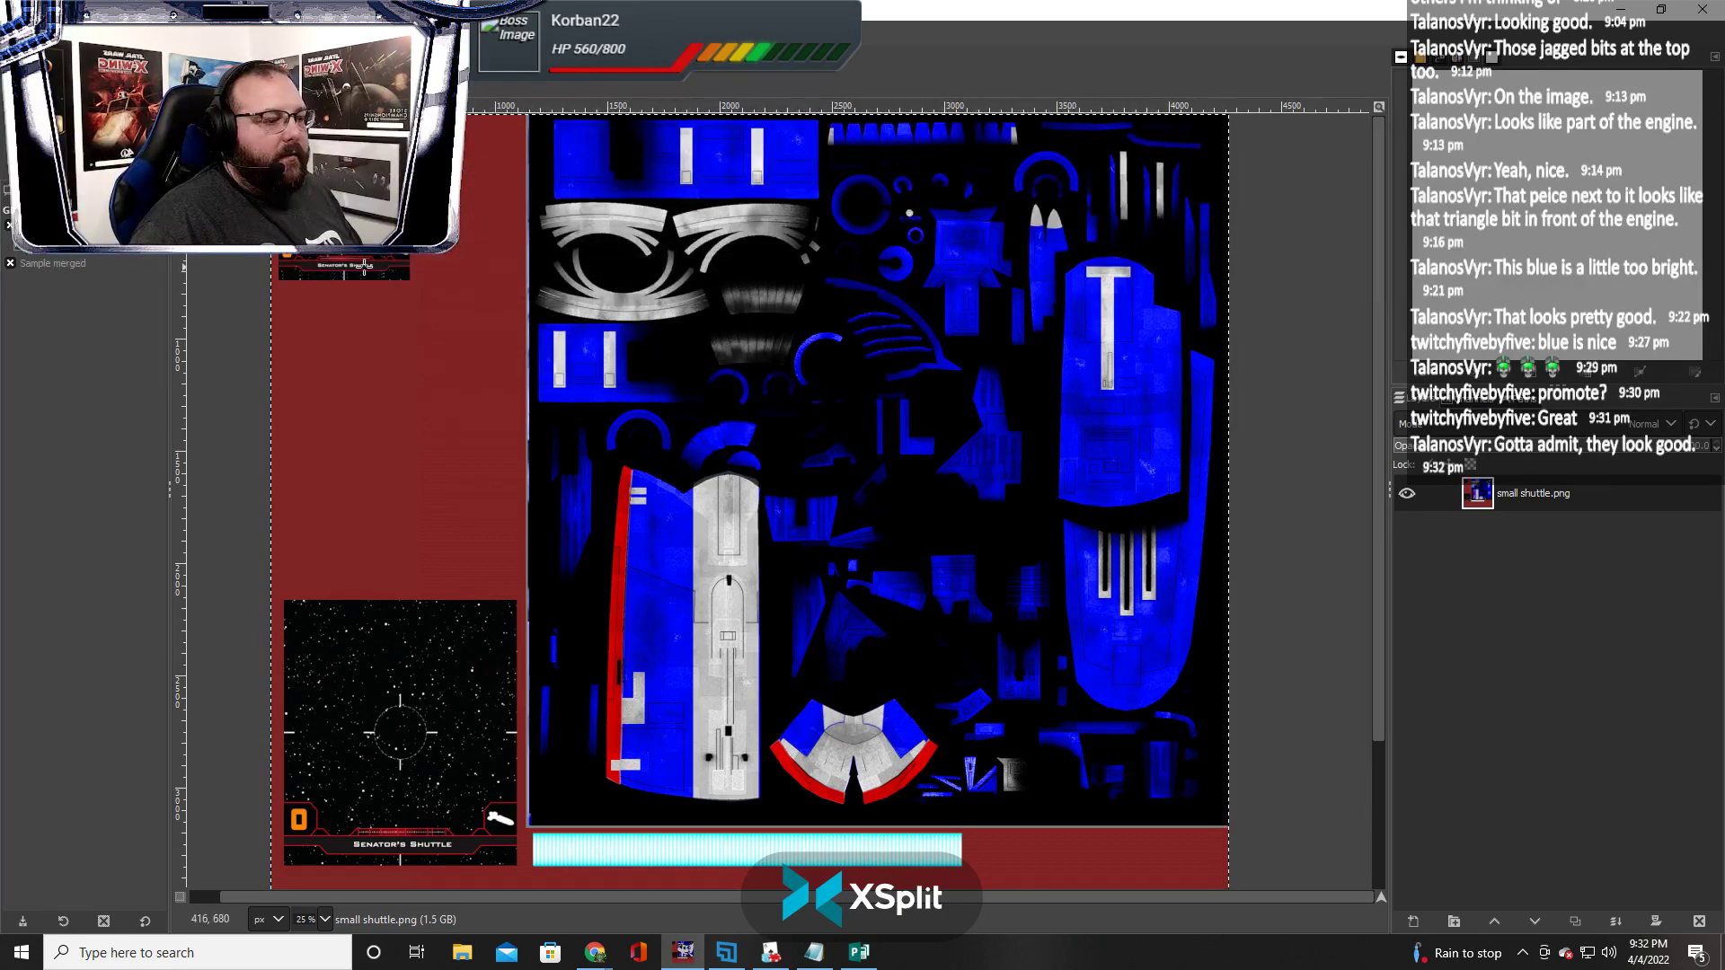
Create a new GIMP image from the original red small shuttle texture on the clipboard
key(alt+Tab)
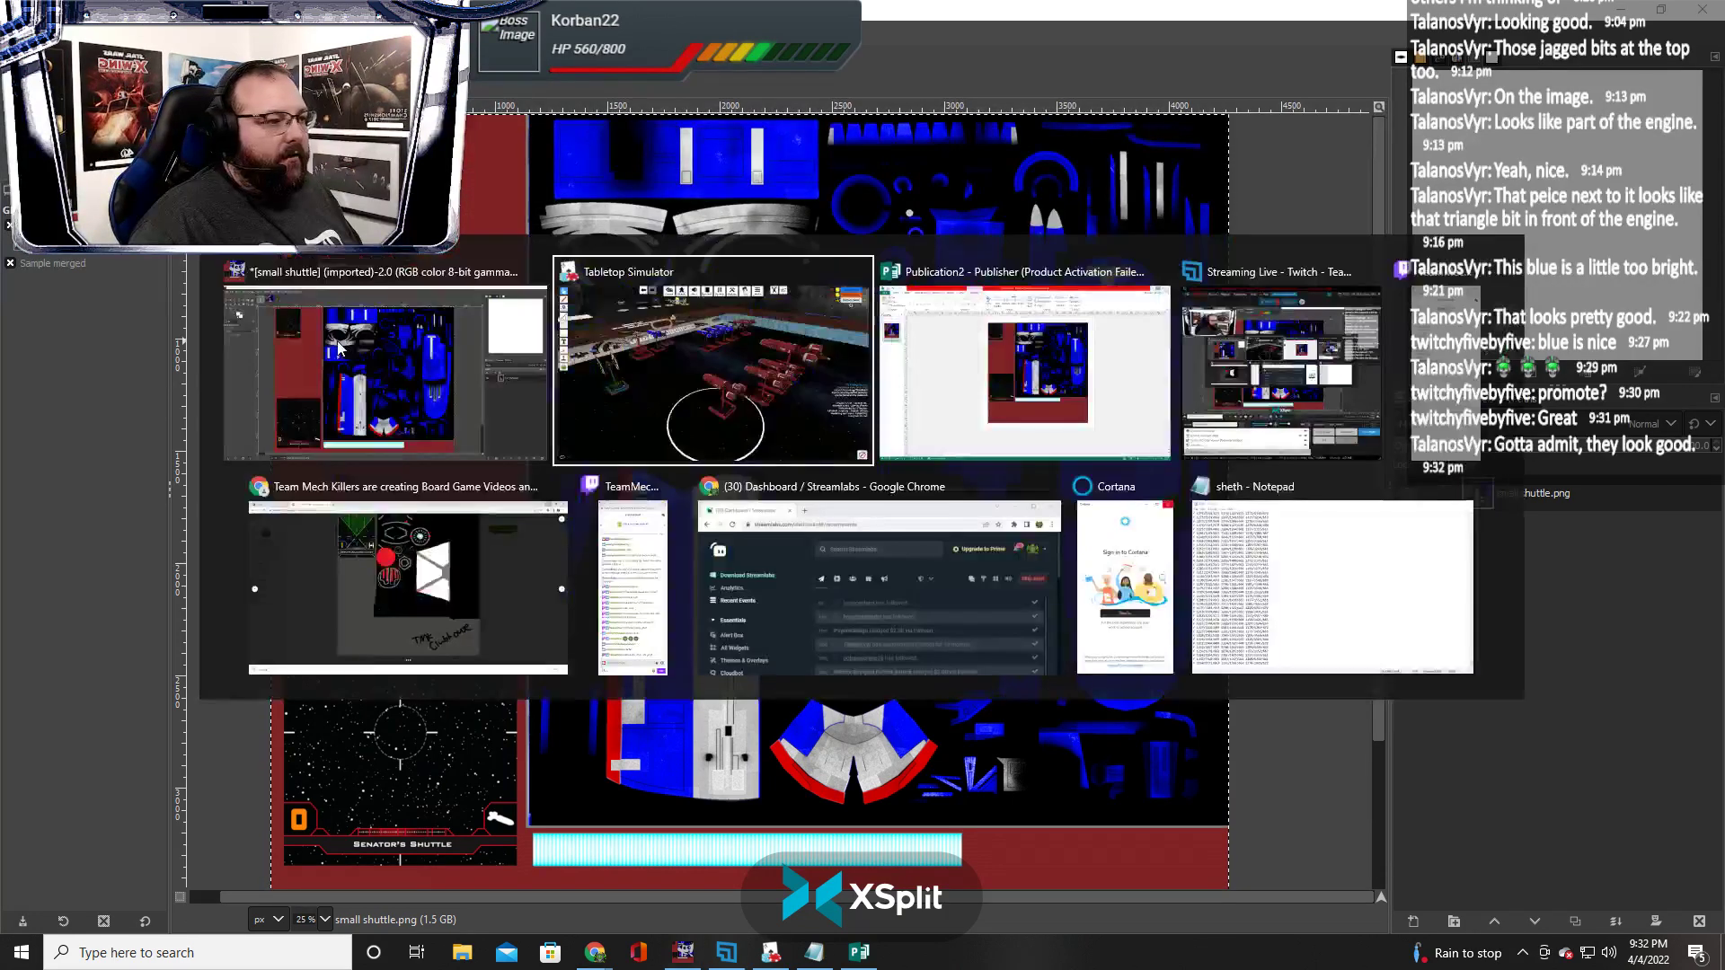
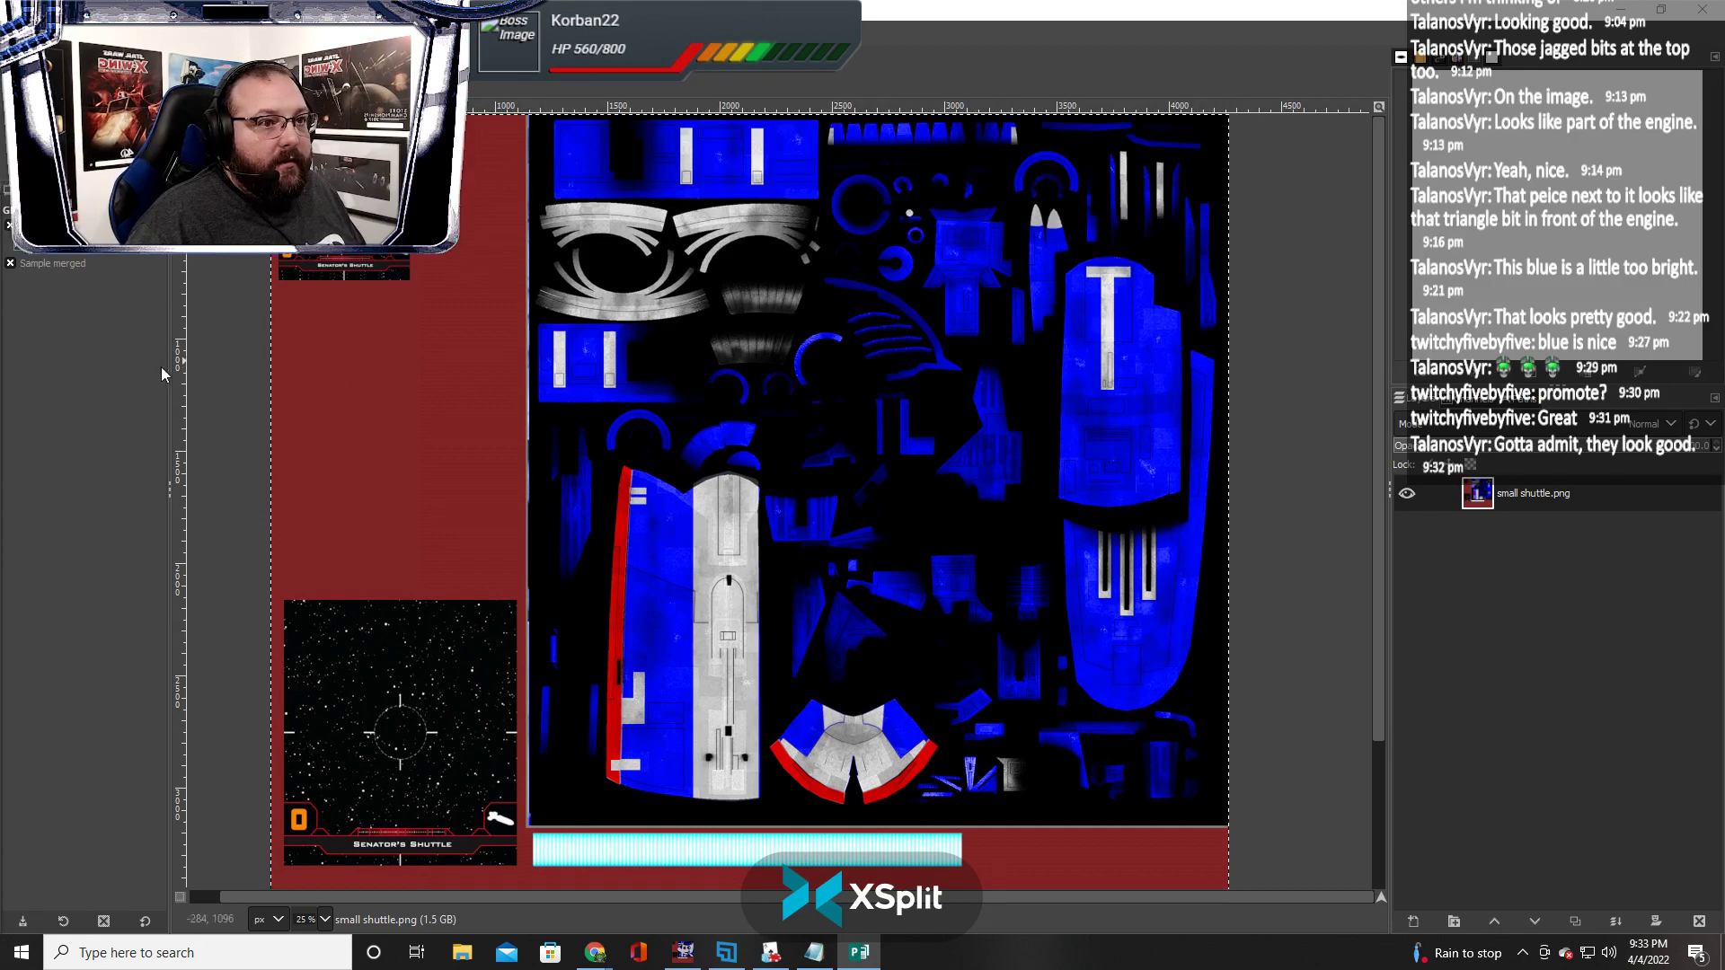
click(16, 29)
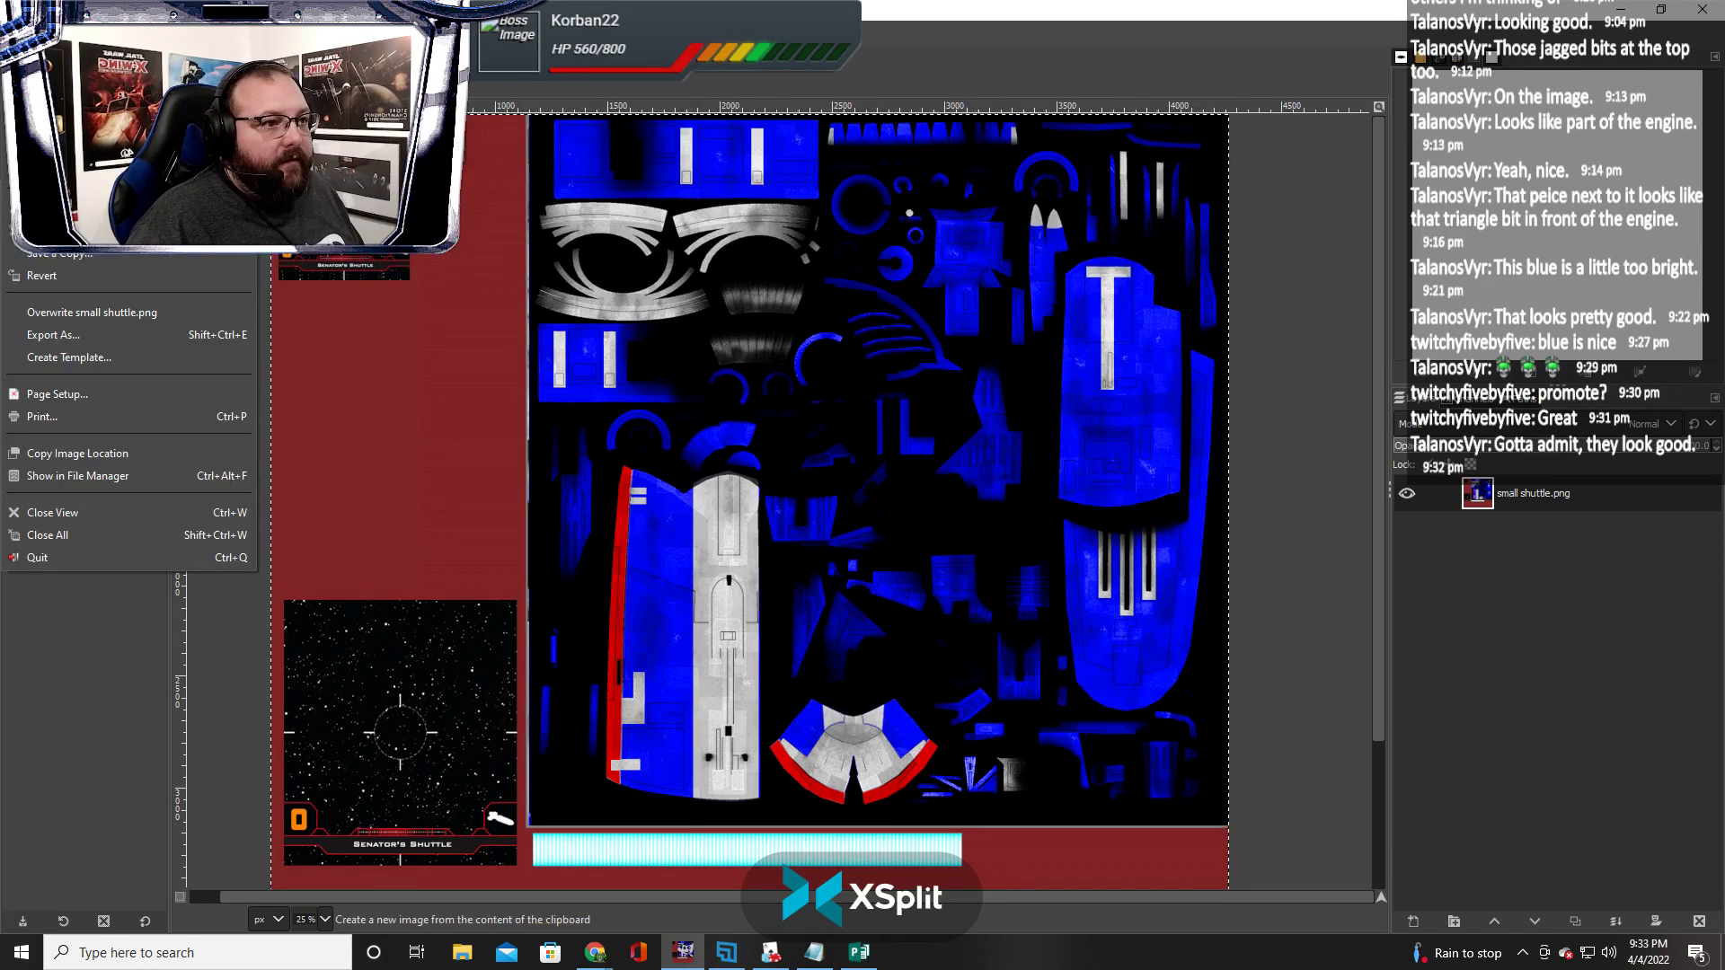
key(Escape)
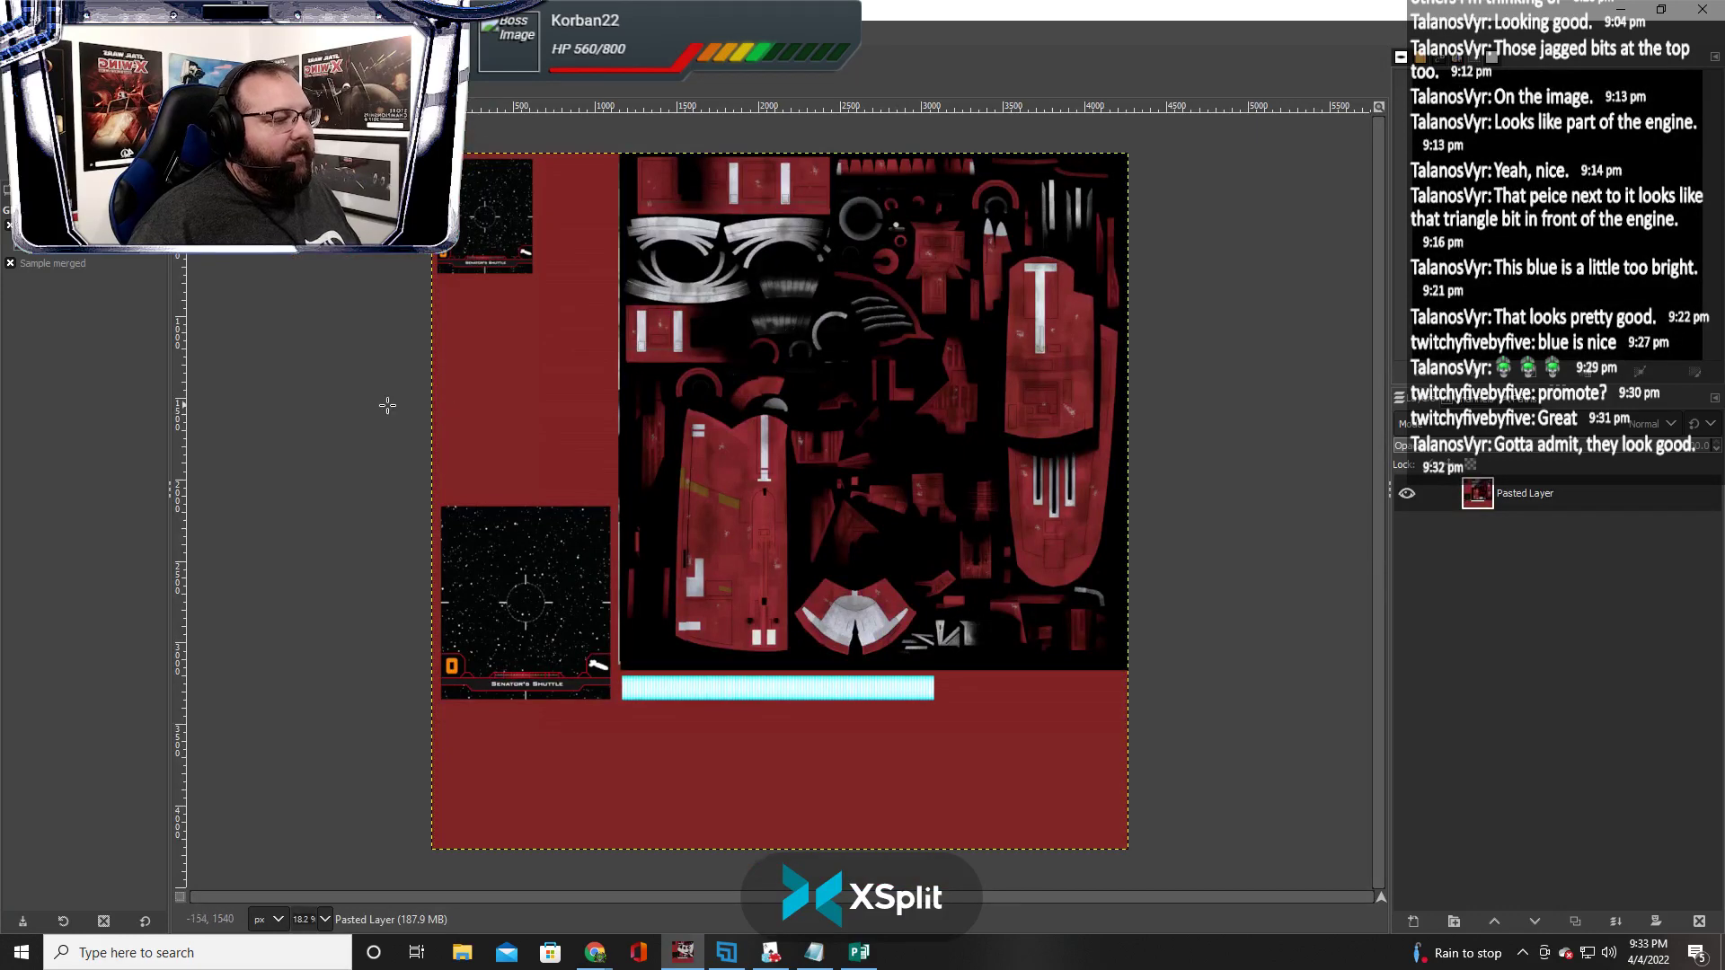
Select a rectangle of about 3135 × 3228 px around the ship's hull parts, leaving out the base images and cyan strip
key(ctrl+shift+f)
click(297, 359)
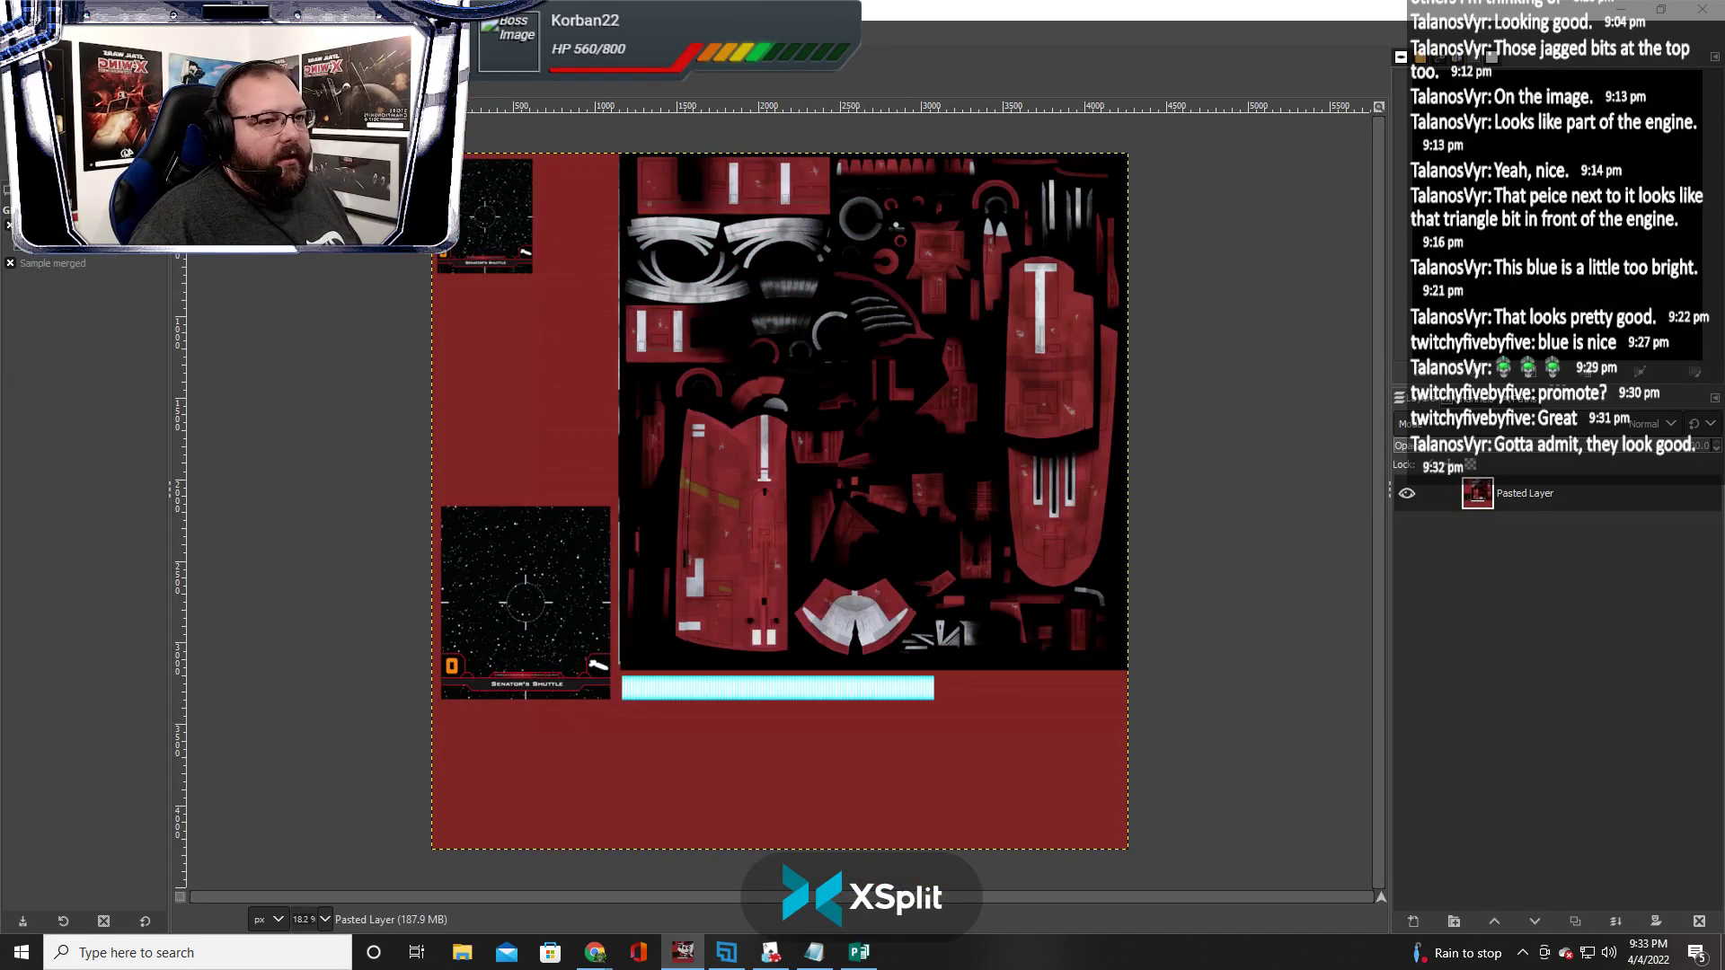
key(r)
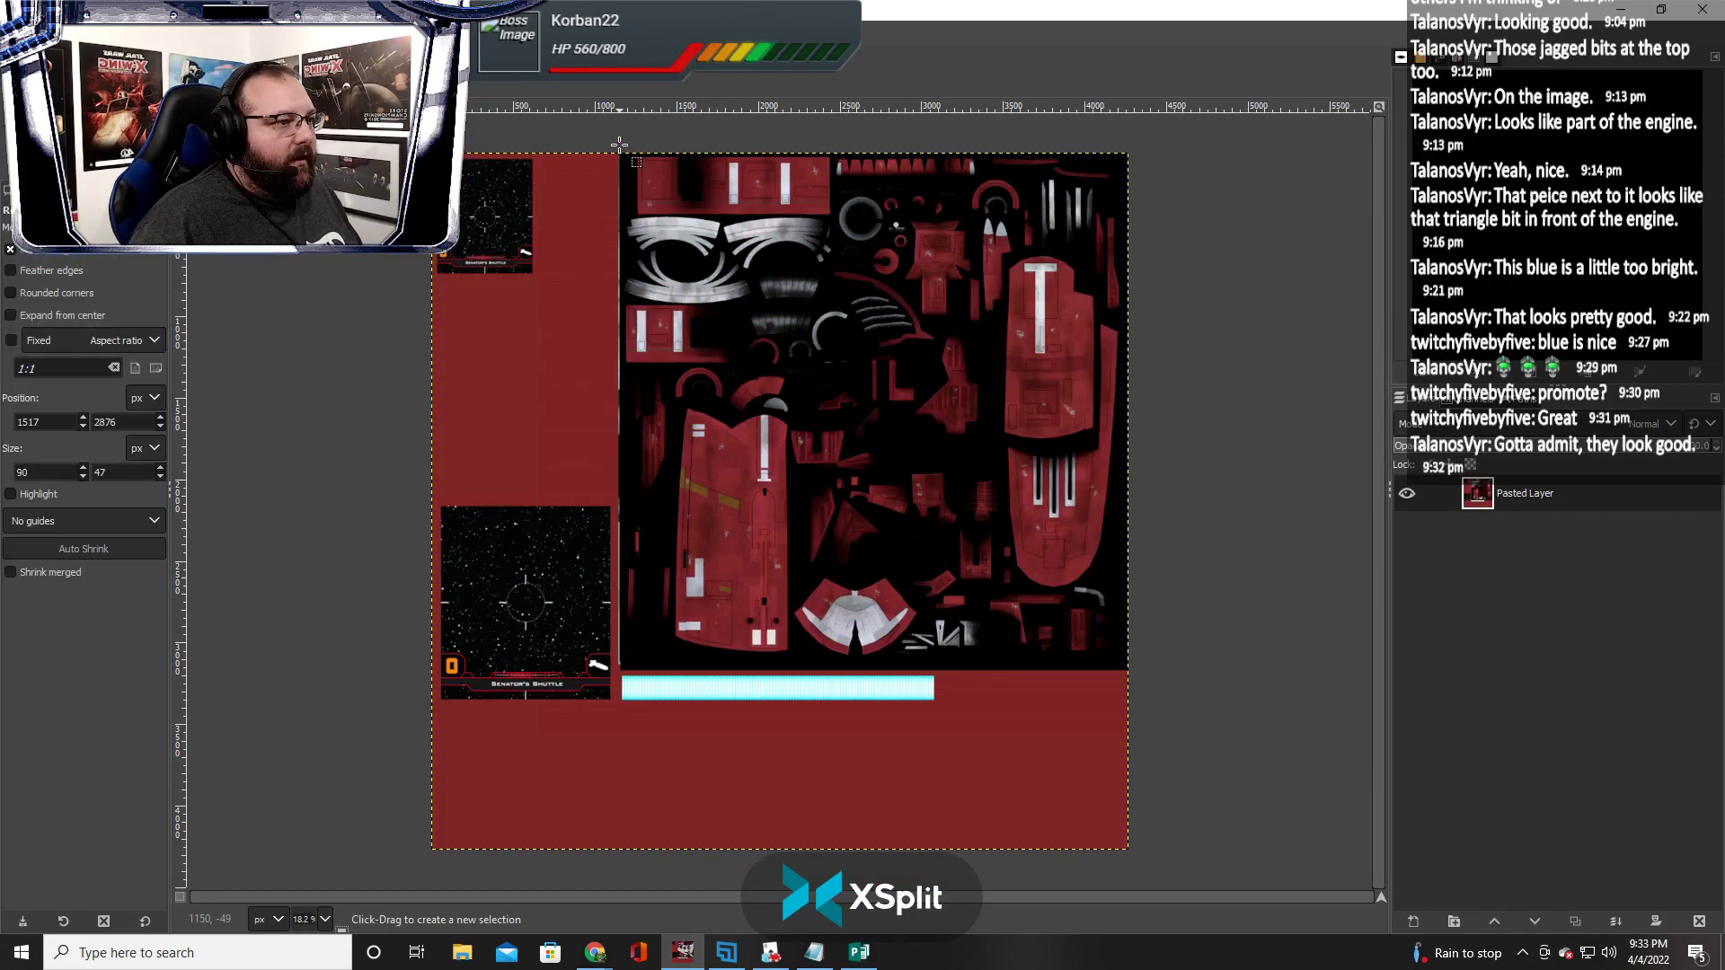
drag(620, 145, 1132, 671)
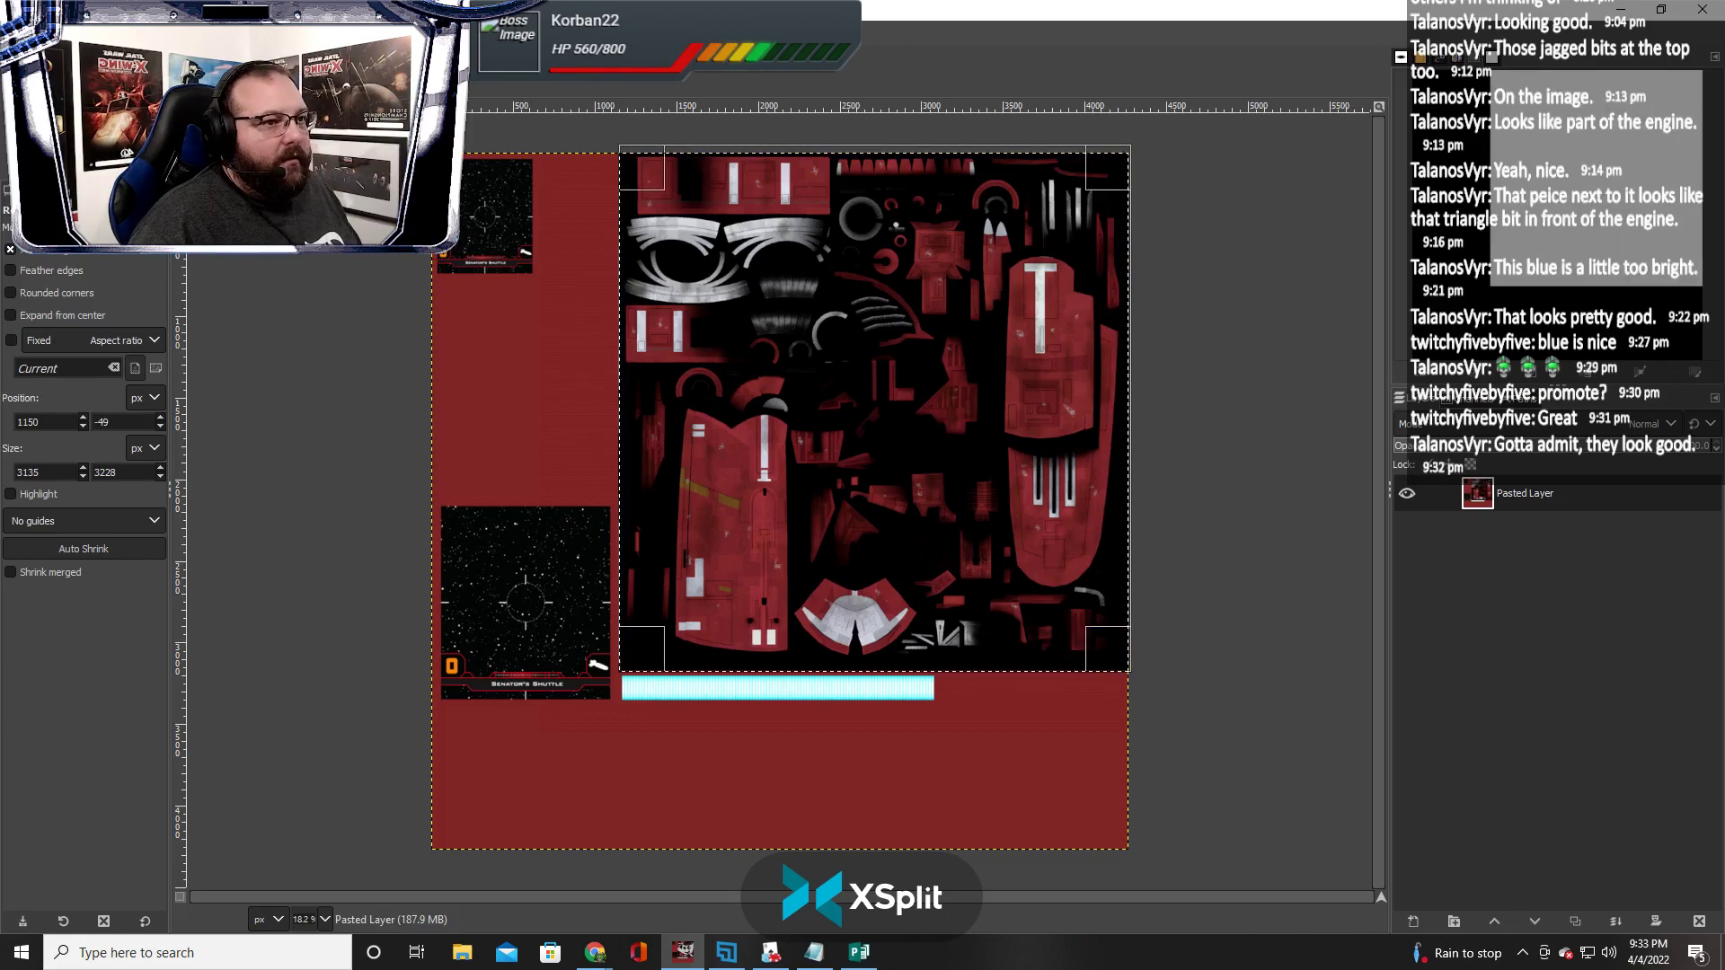
Colorize the selected hull parts a muted blue with the color 5356c3
click(229, 28)
click(255, 552)
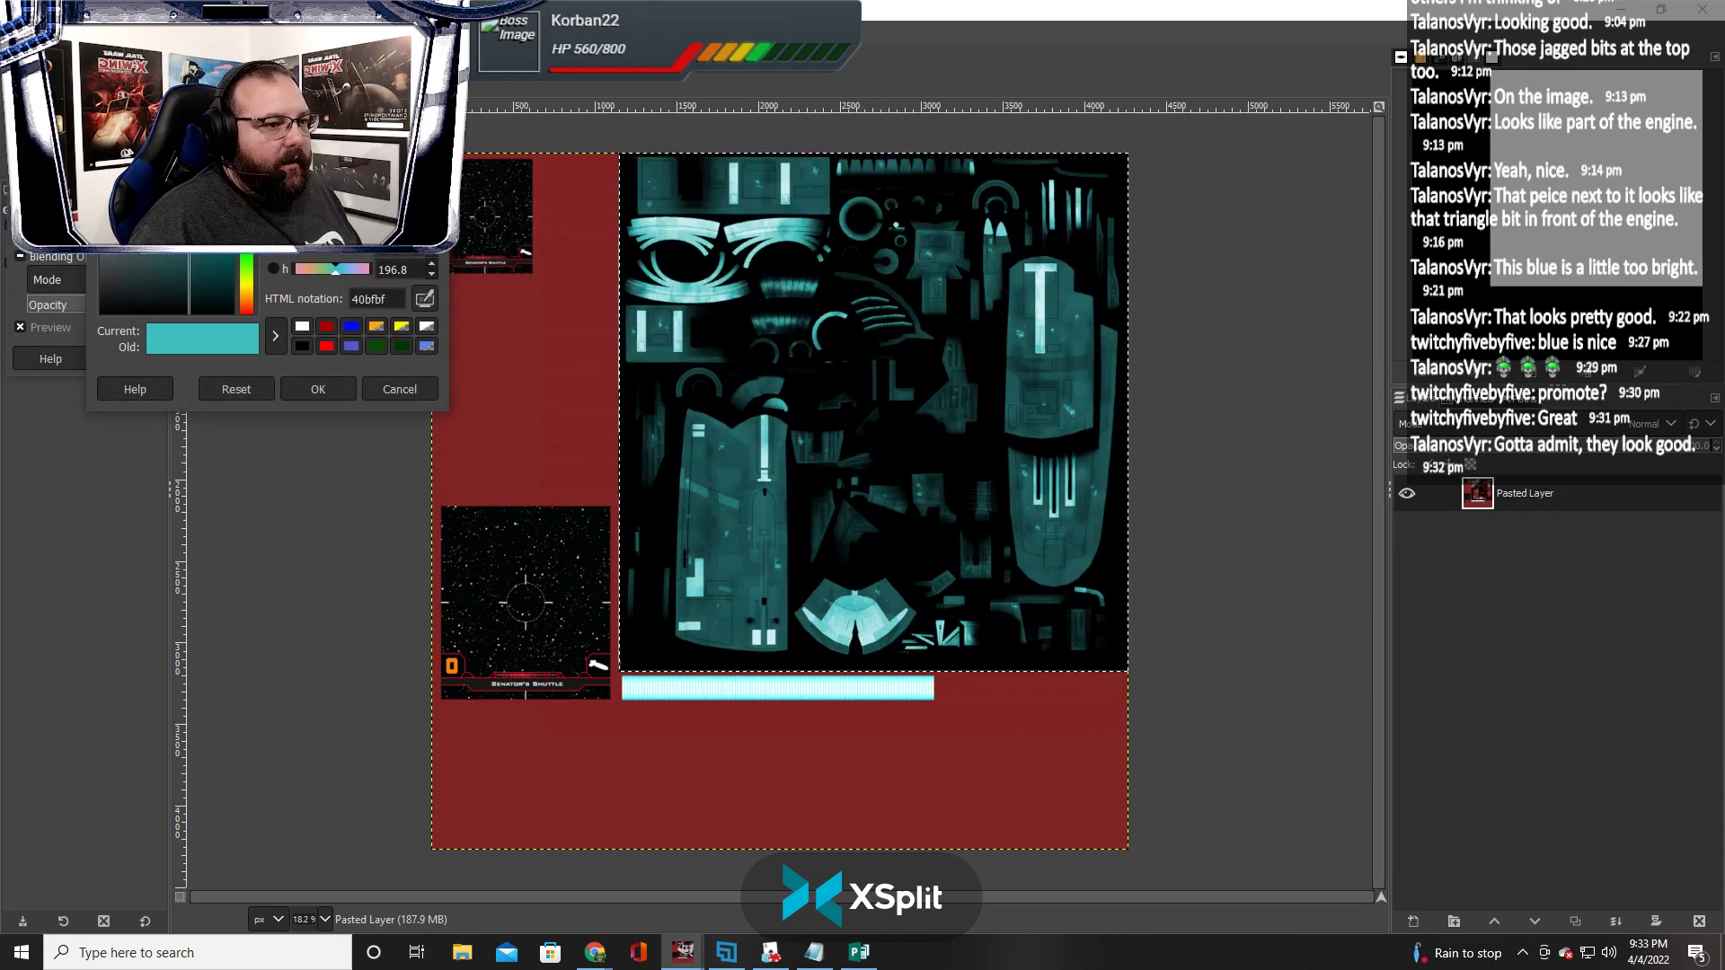
drag(204, 212, 233, 181)
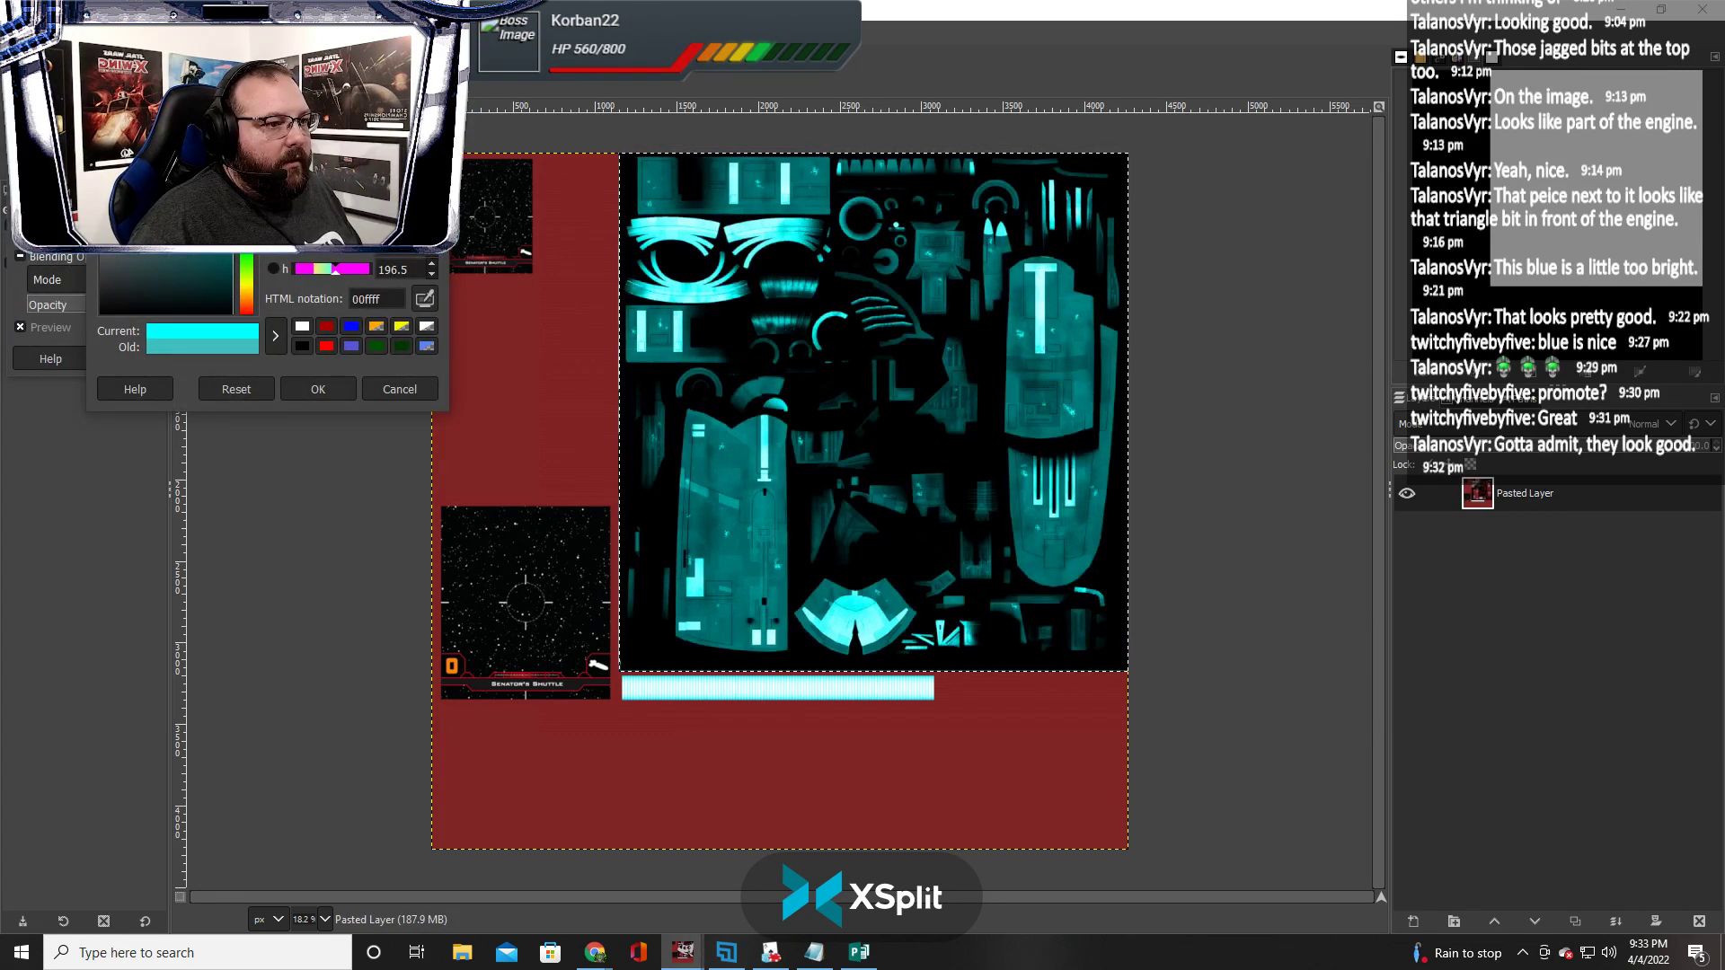
click(349, 327)
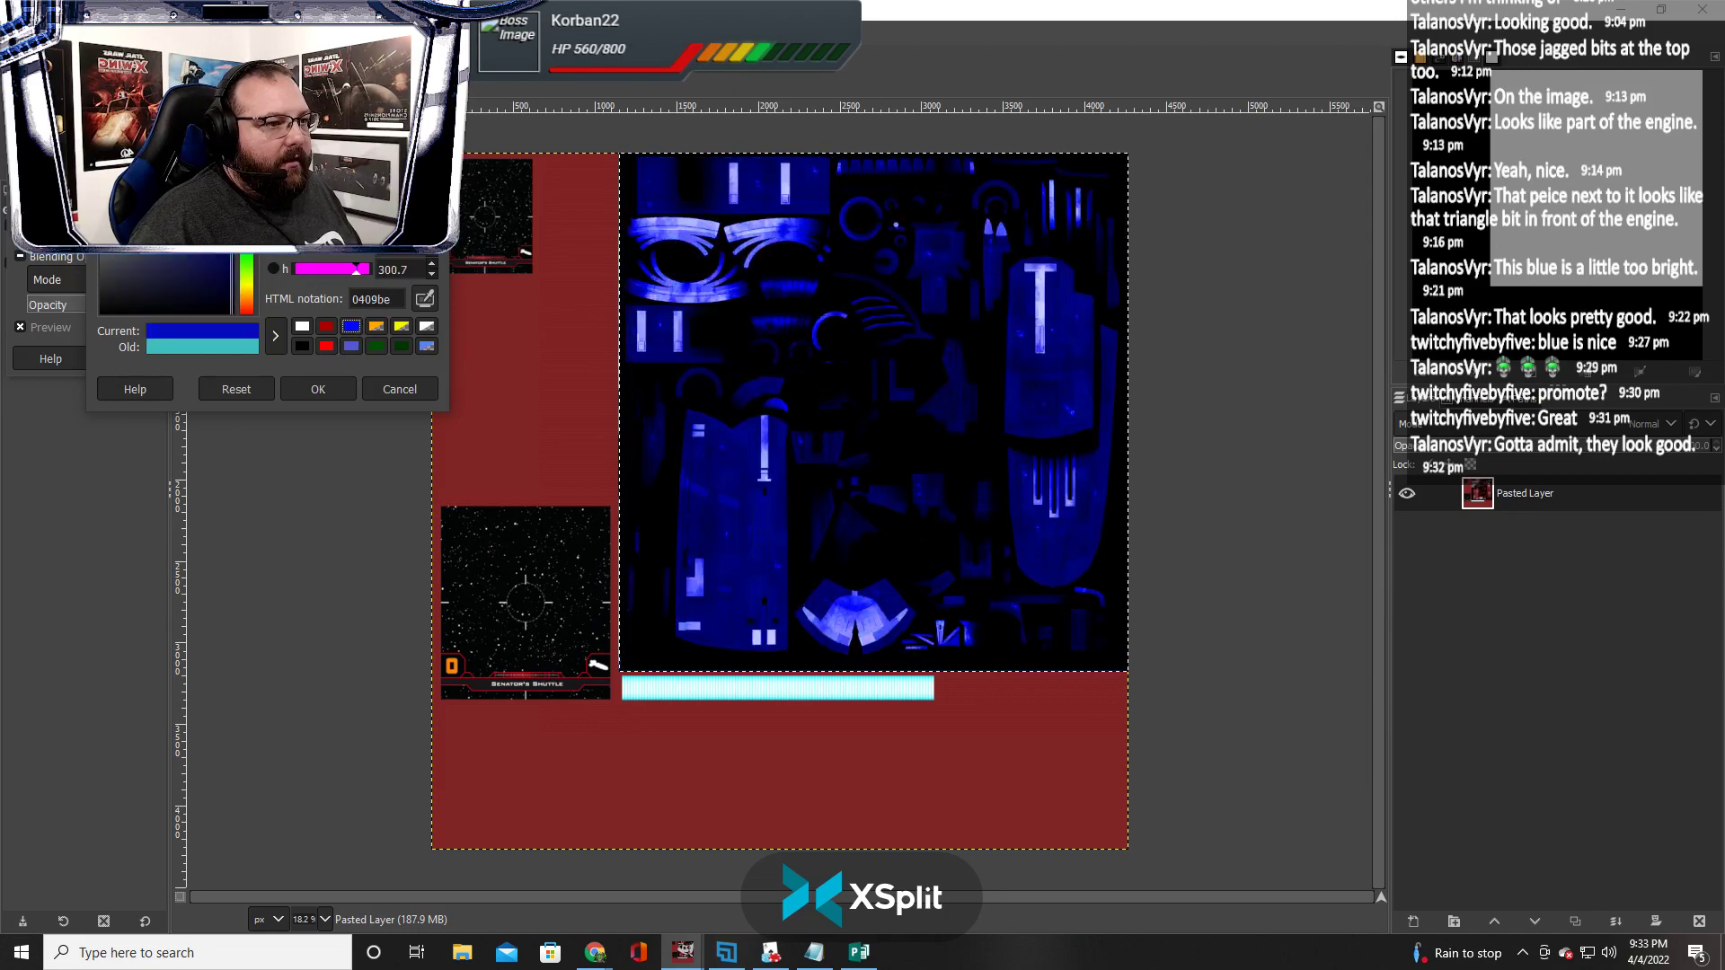
drag(231, 215, 246, 155)
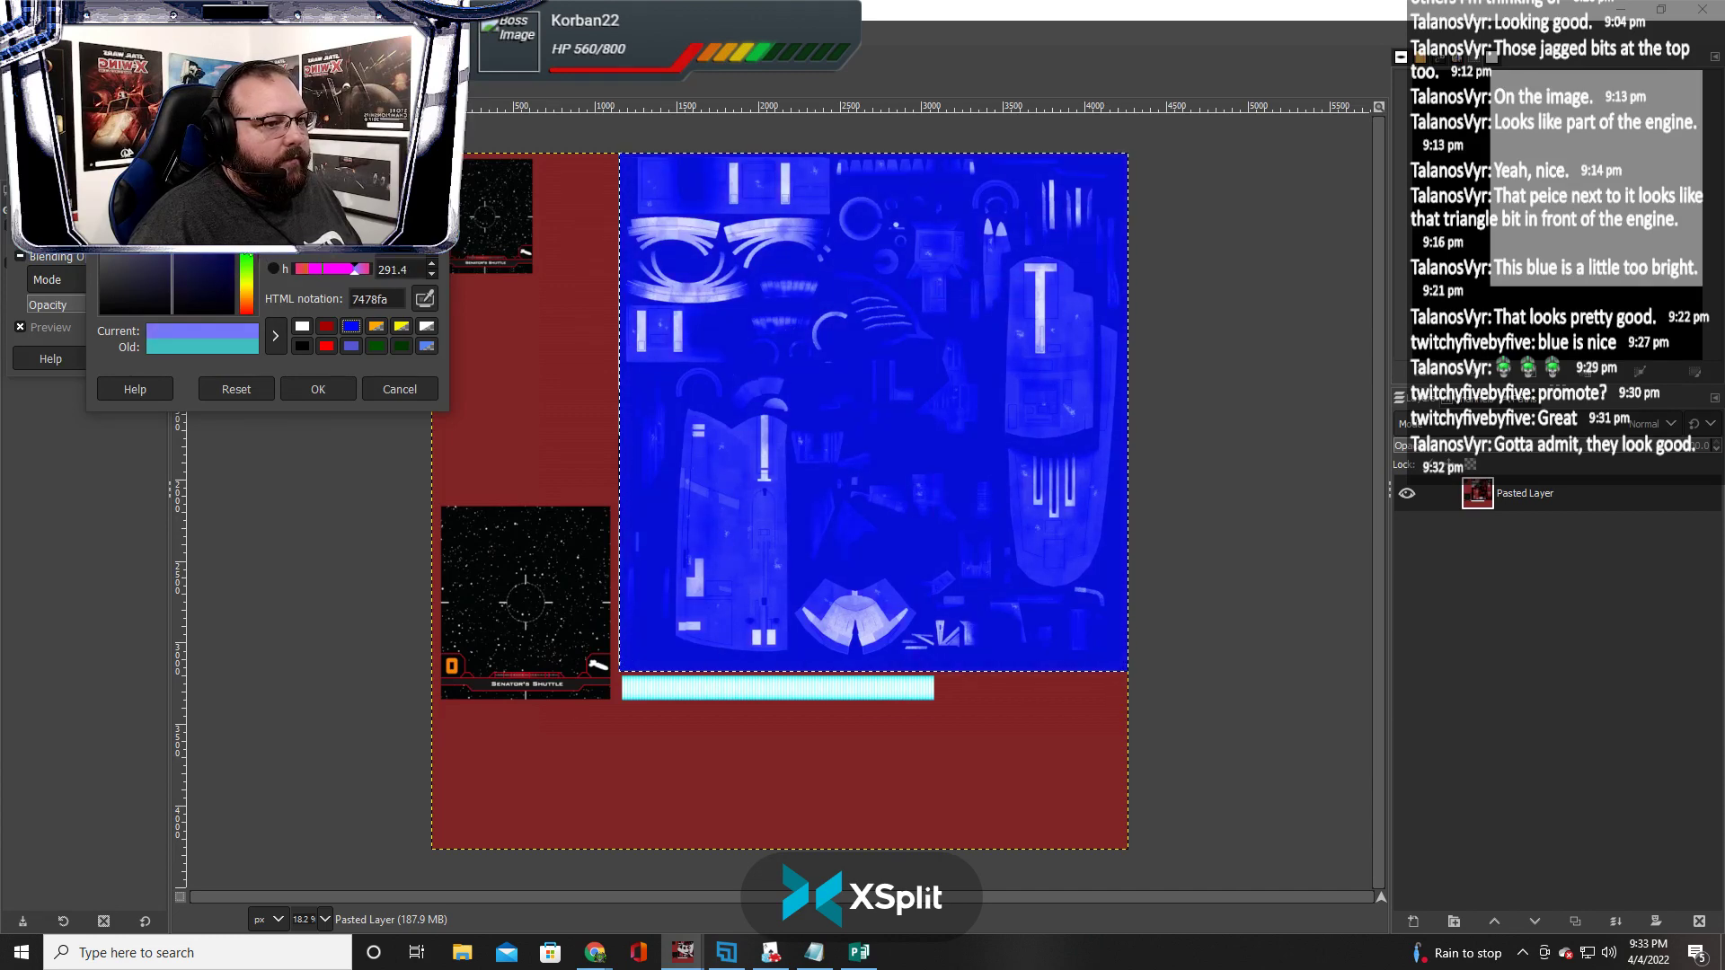
drag(171, 143, 177, 180)
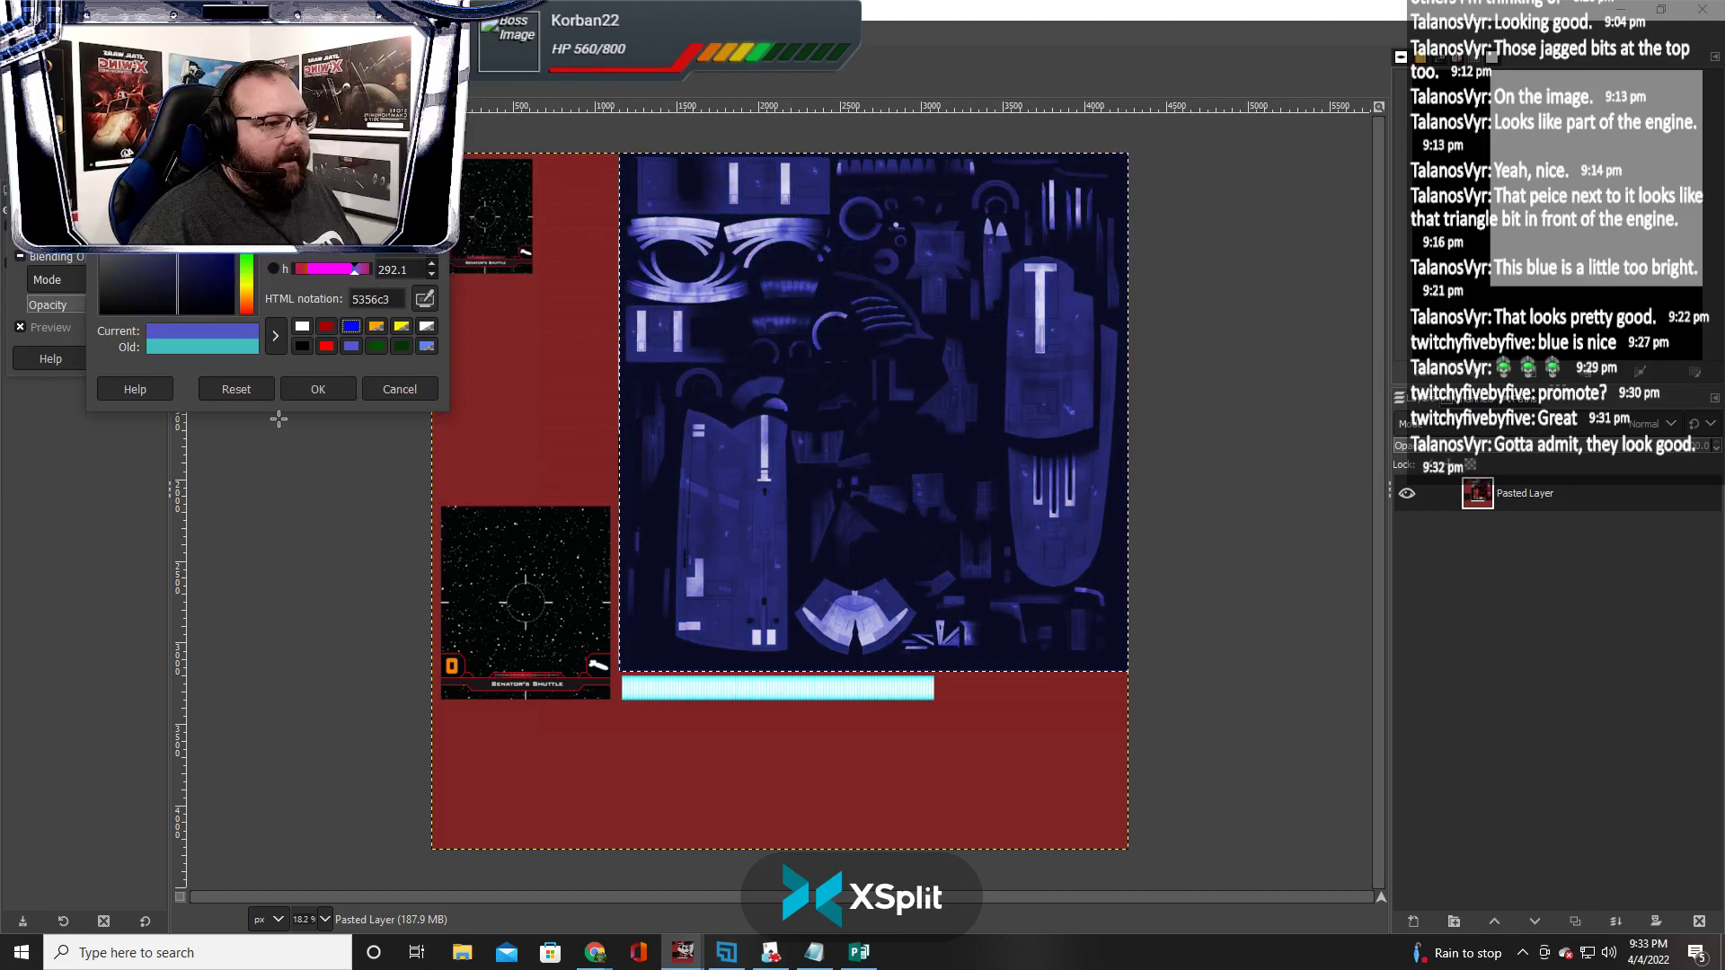
click(322, 392)
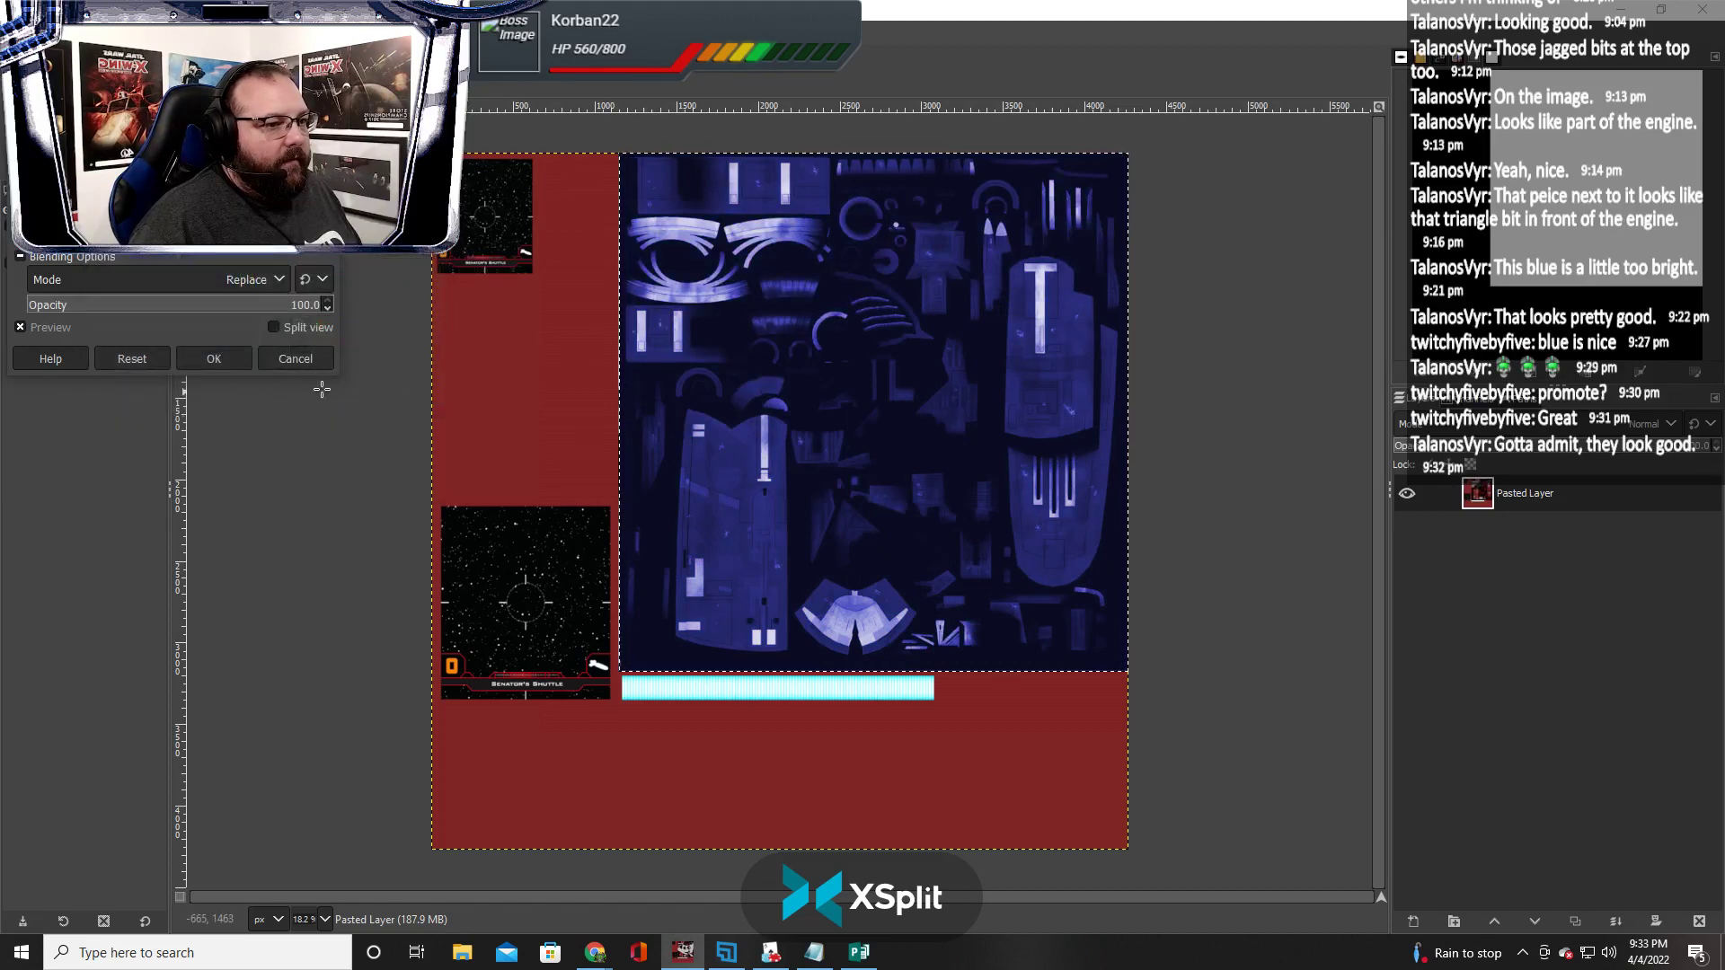
click(214, 360)
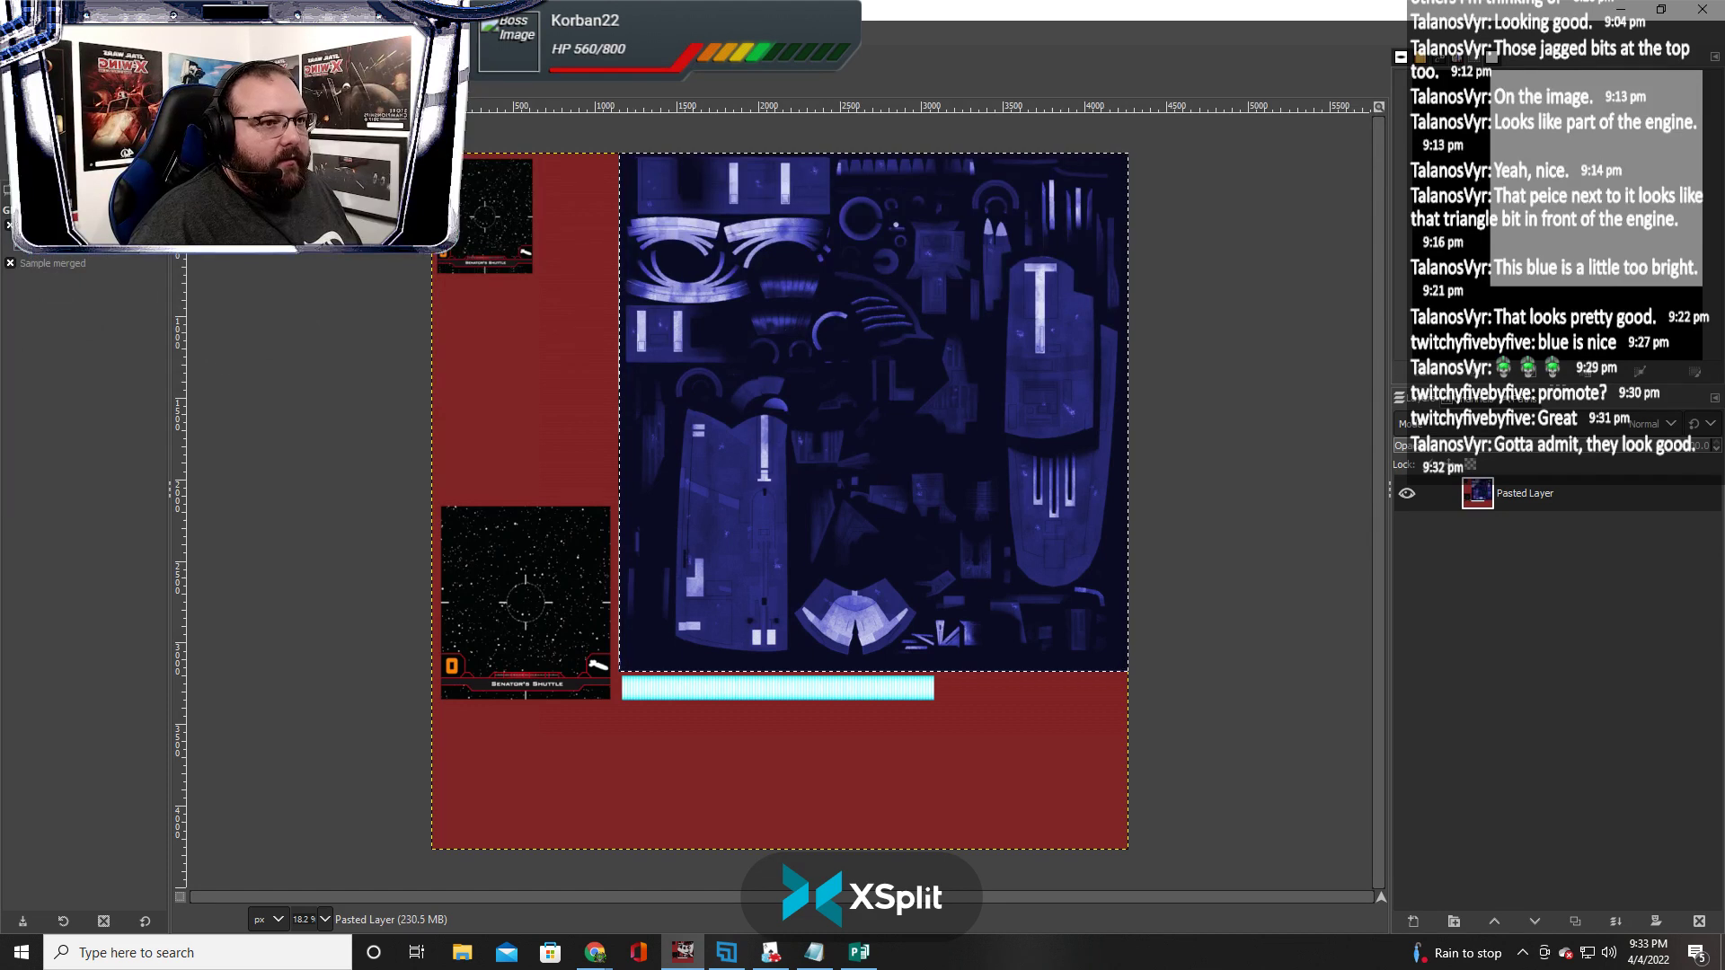
Select the whole recolored texture image and copy it to the clipboard
click(226, 29)
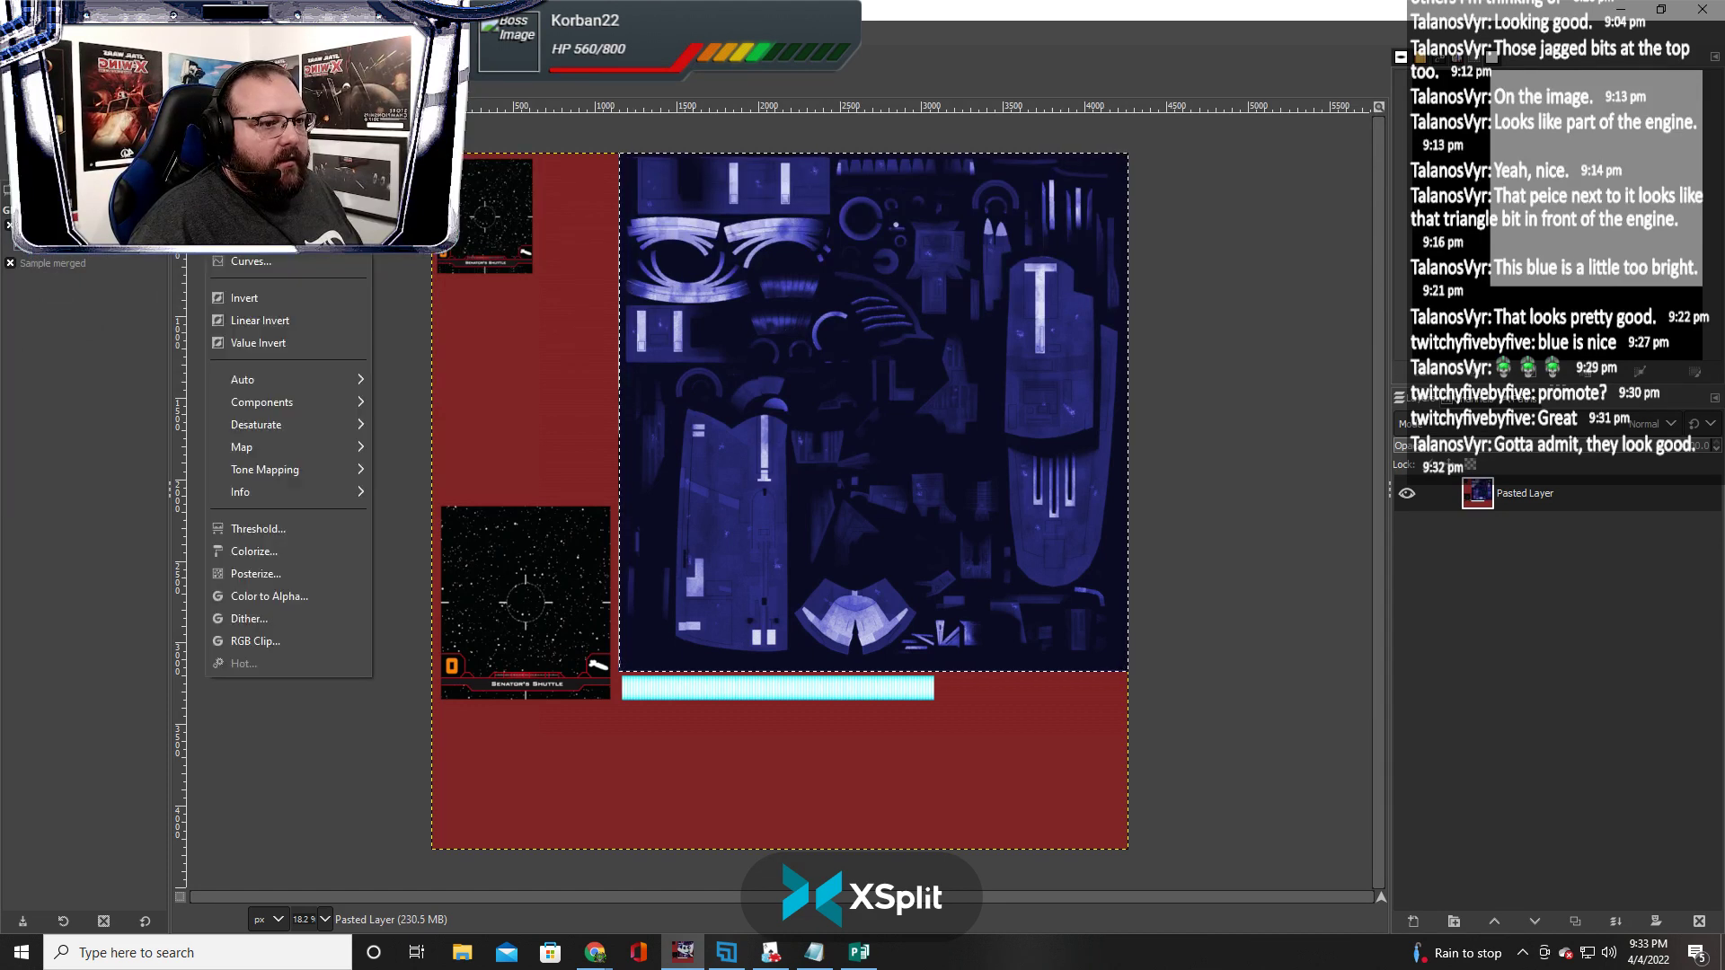
click(78, 30)
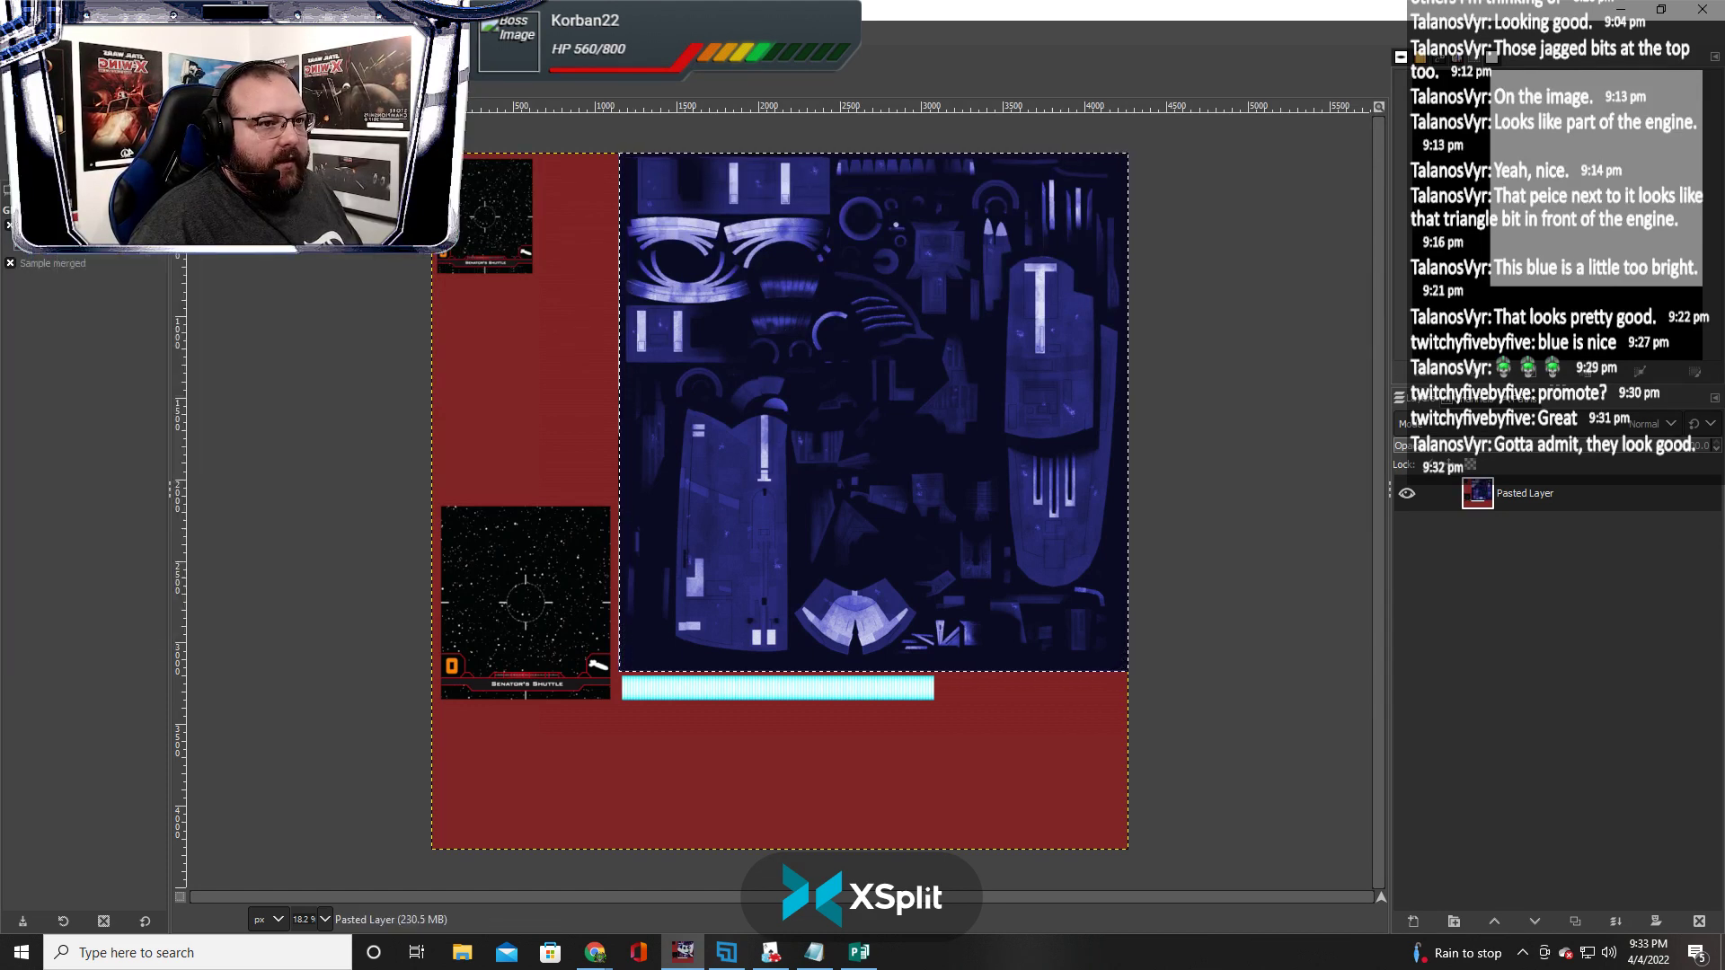
click(78, 30)
click(83, 59)
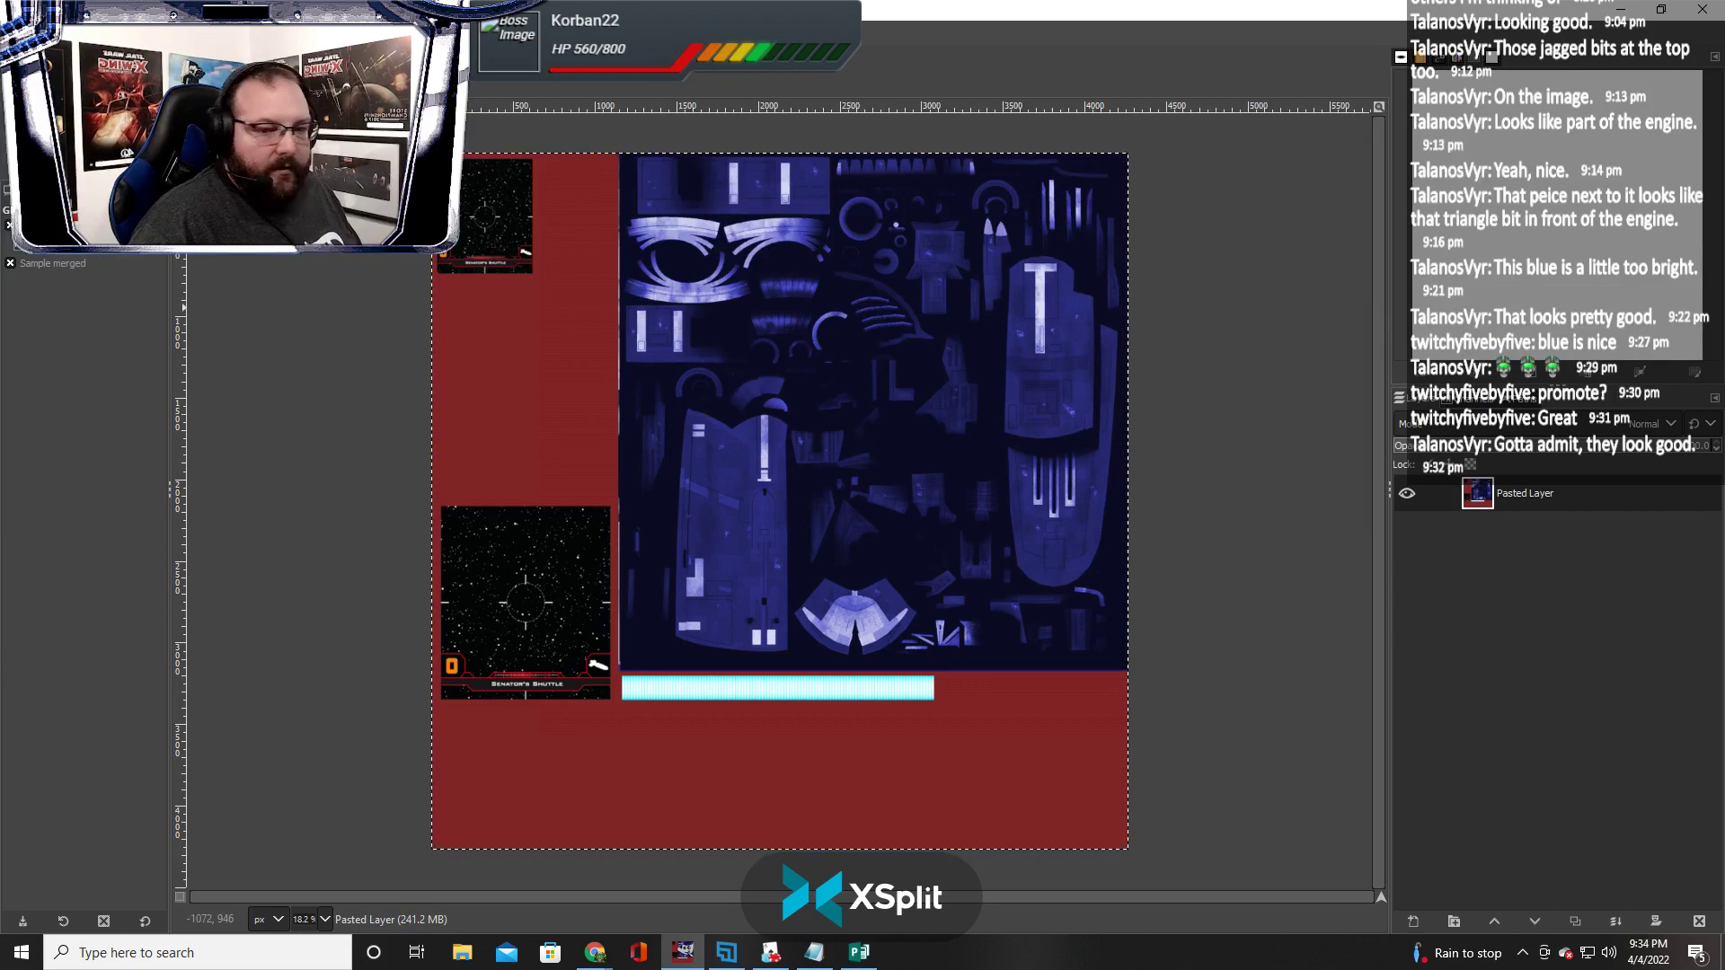
key(ctrl+c)
key(alt+Tab)
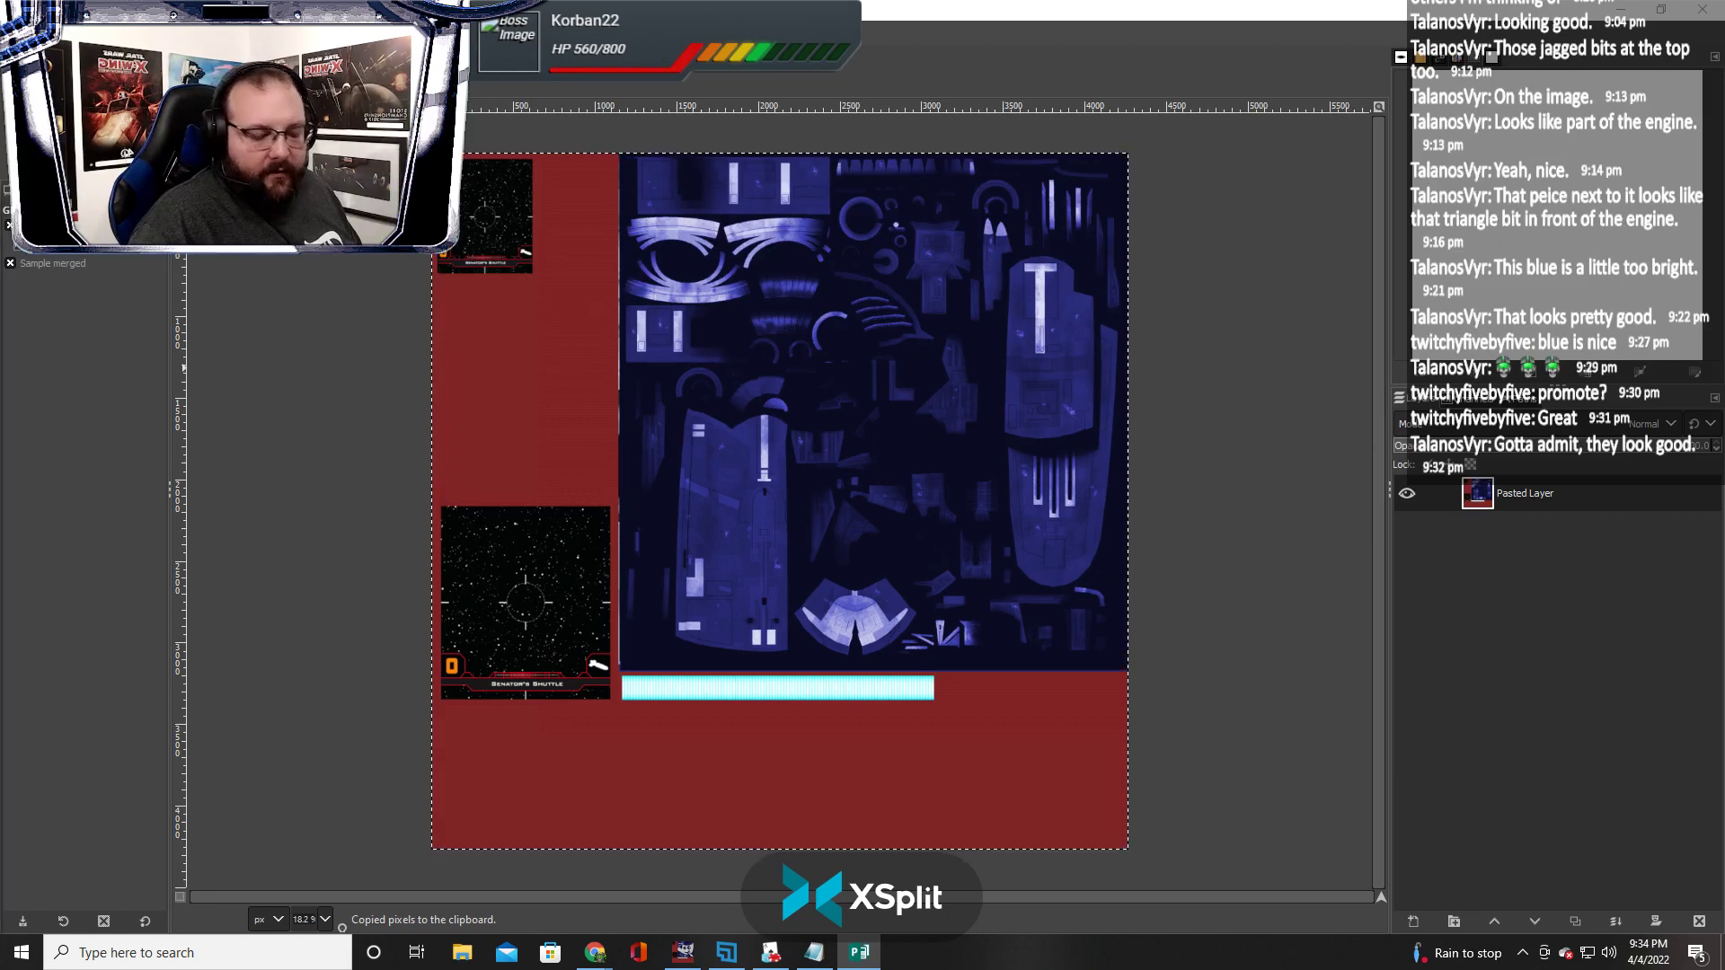
Switch to Tabletop Simulator and paste a copy of the circled red shuttle beside the original
key(alt+Tab)
key(alt+Tab)
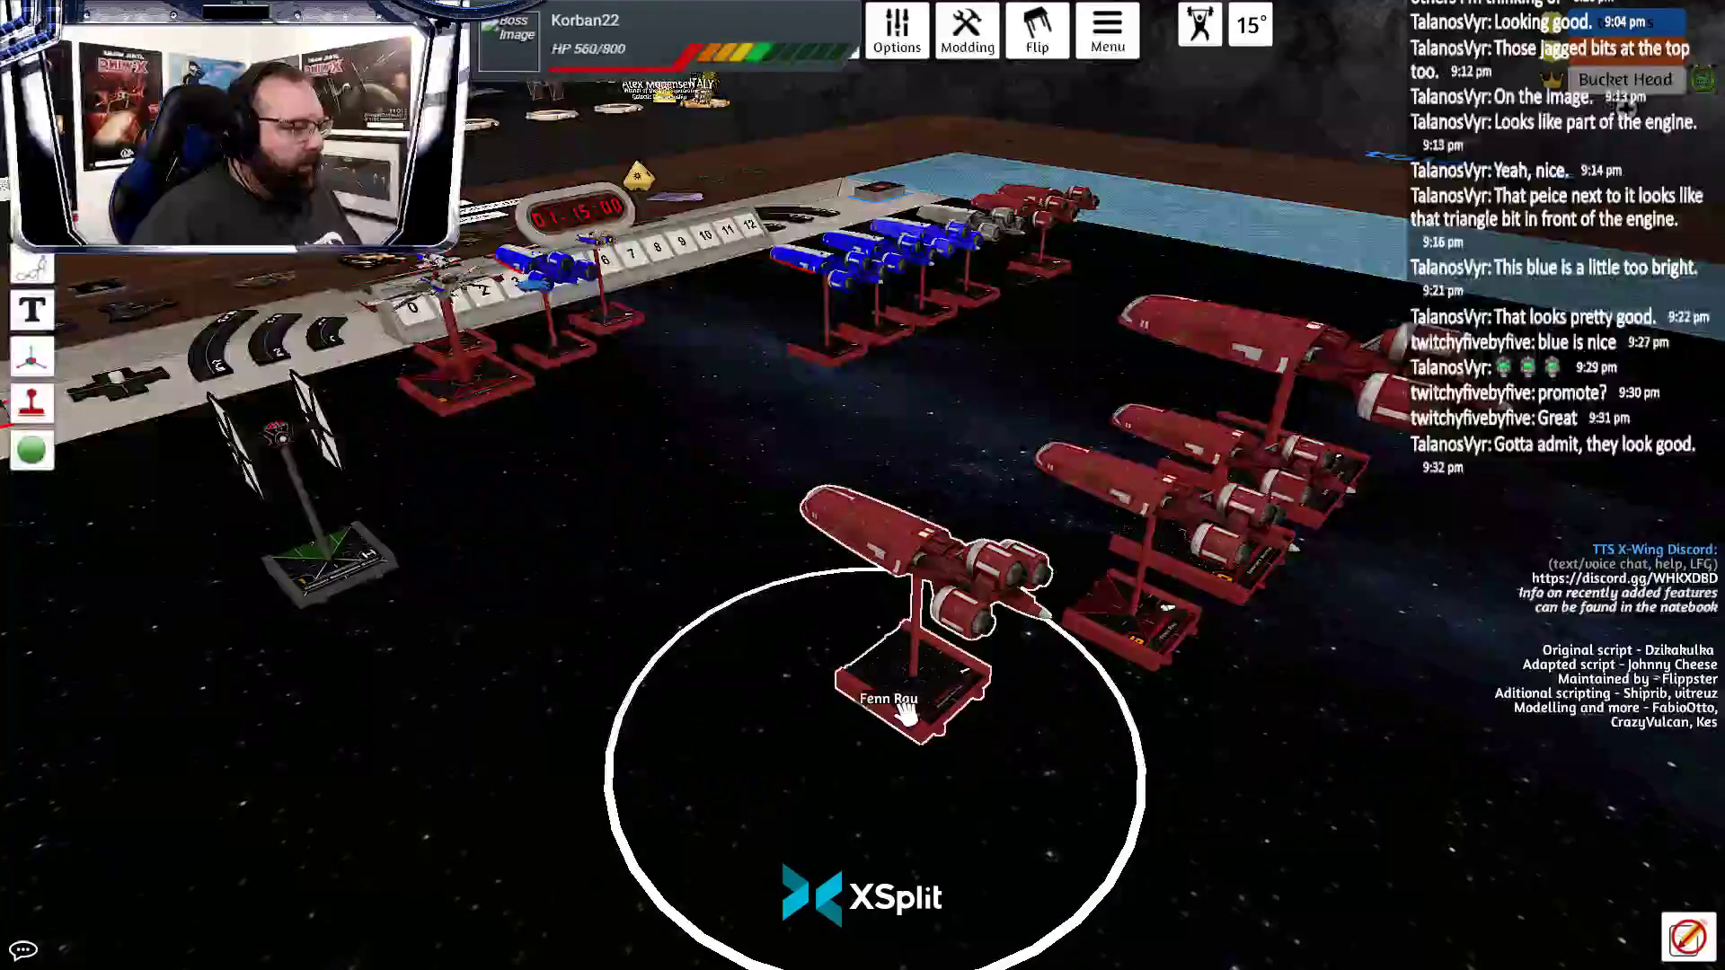
key(ctrl+c)
key(ctrl+v)
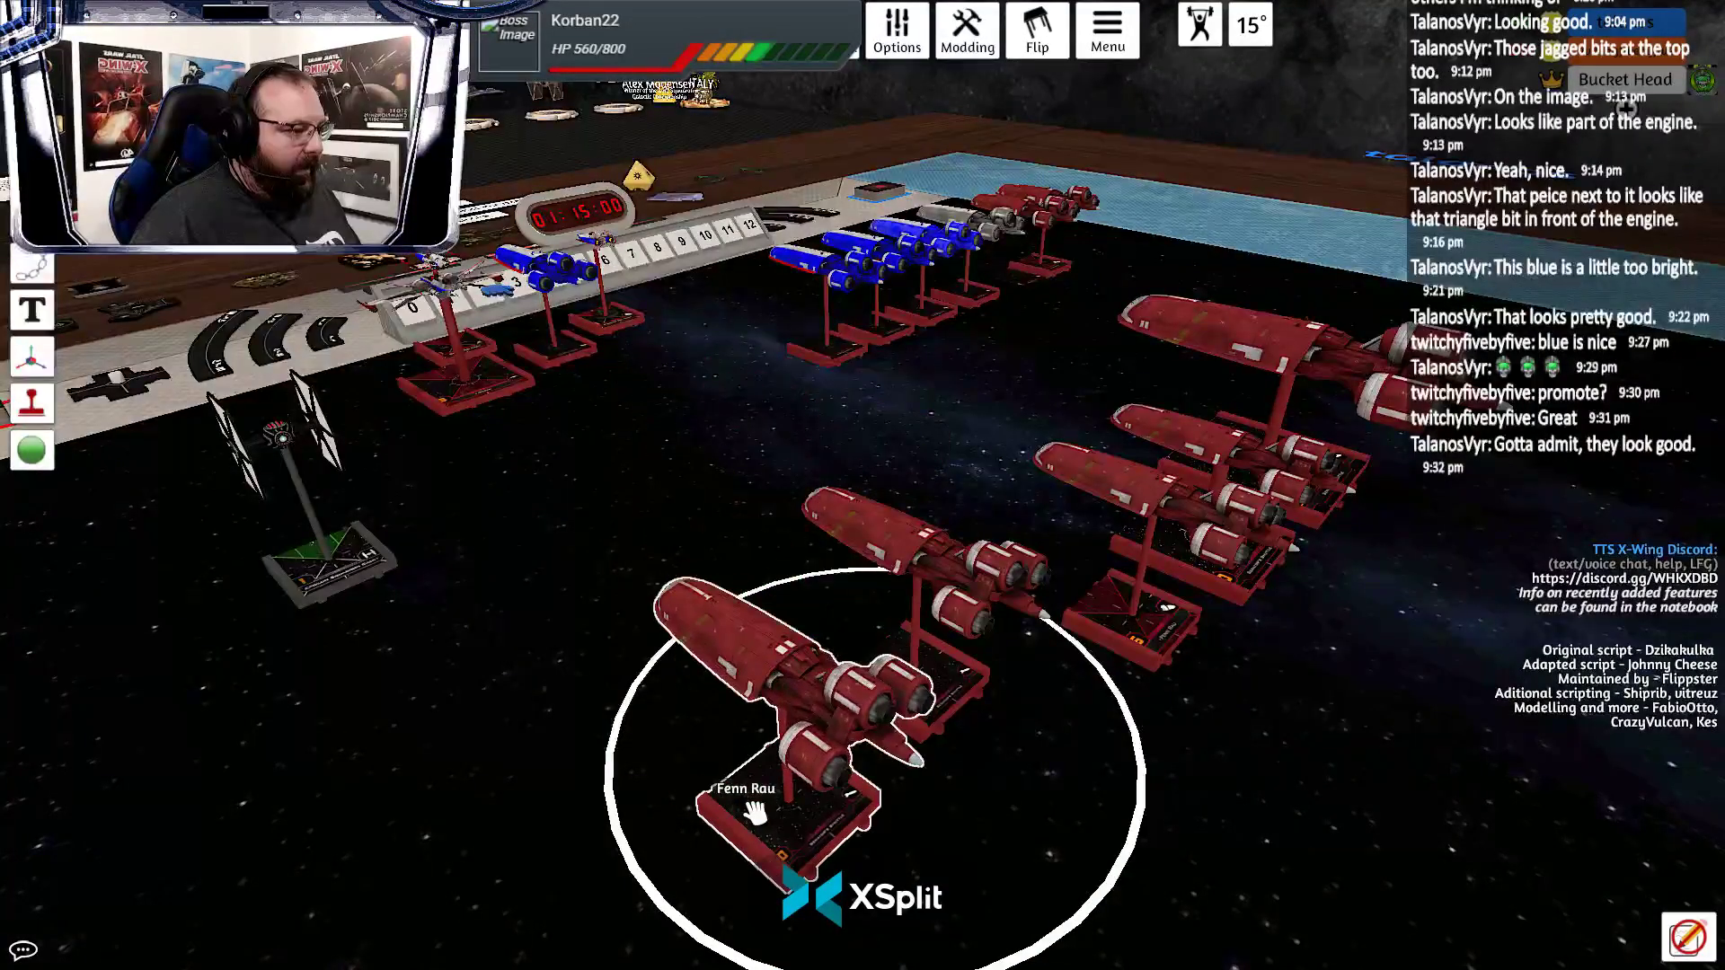
Upload the blue texture to the cloud as the copied shuttle's diffuse image and import it without updating the matching object
right_click(822, 813)
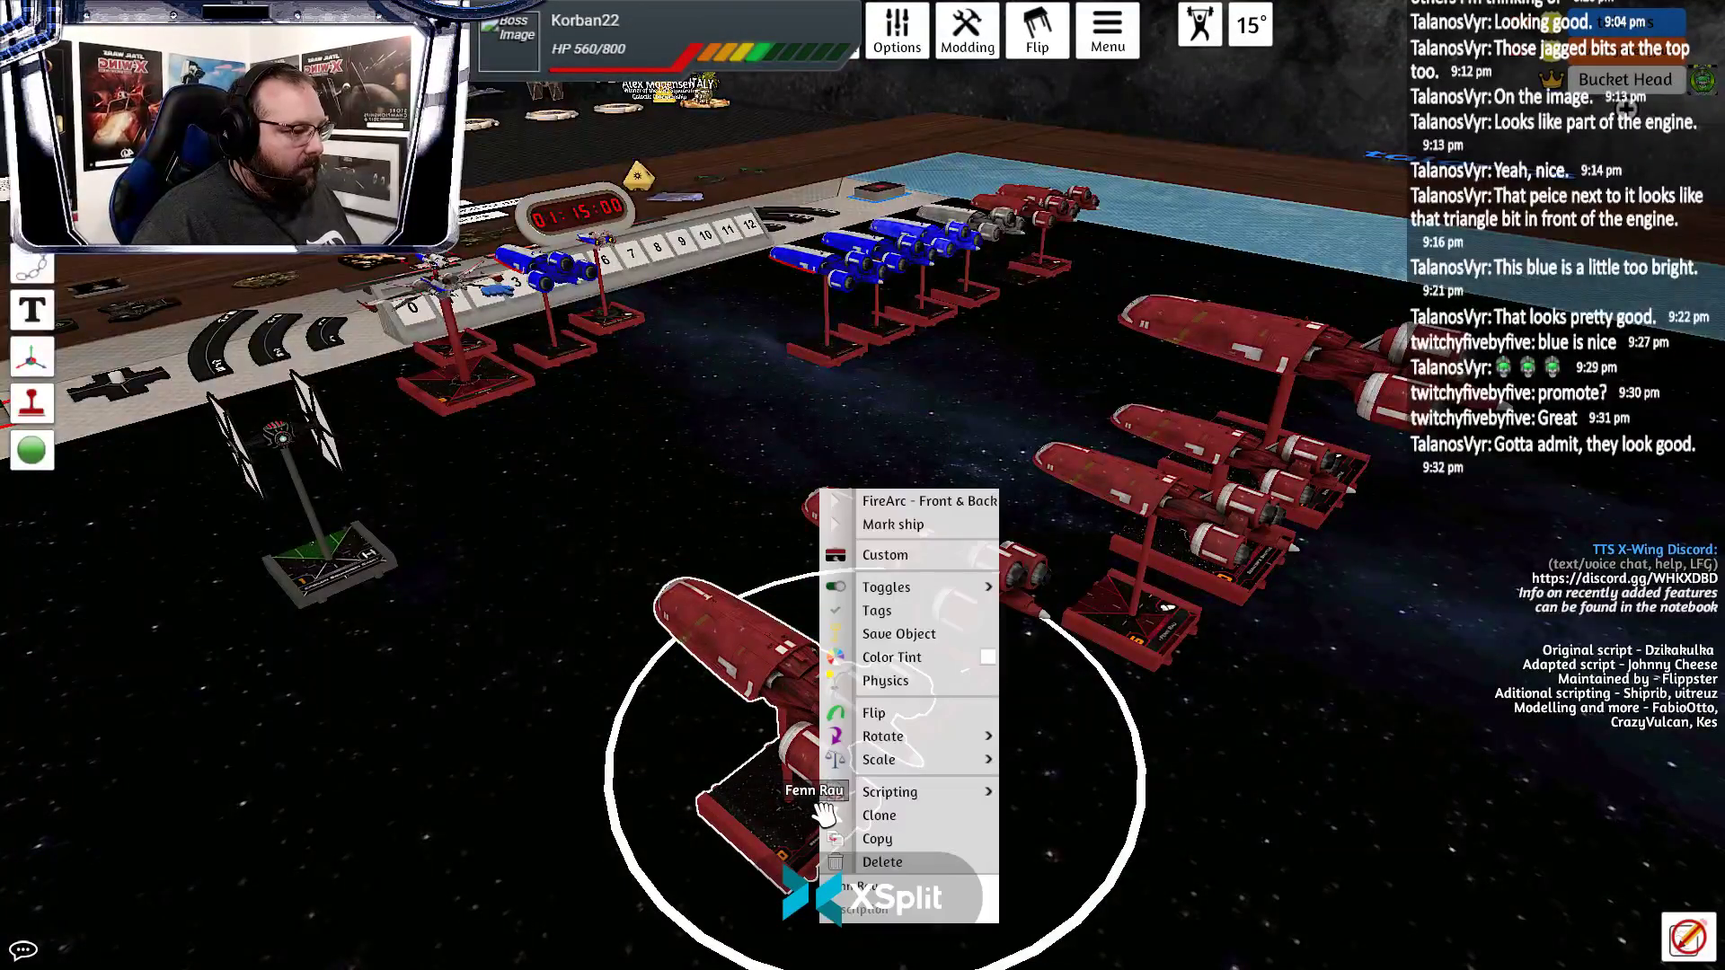
click(894, 557)
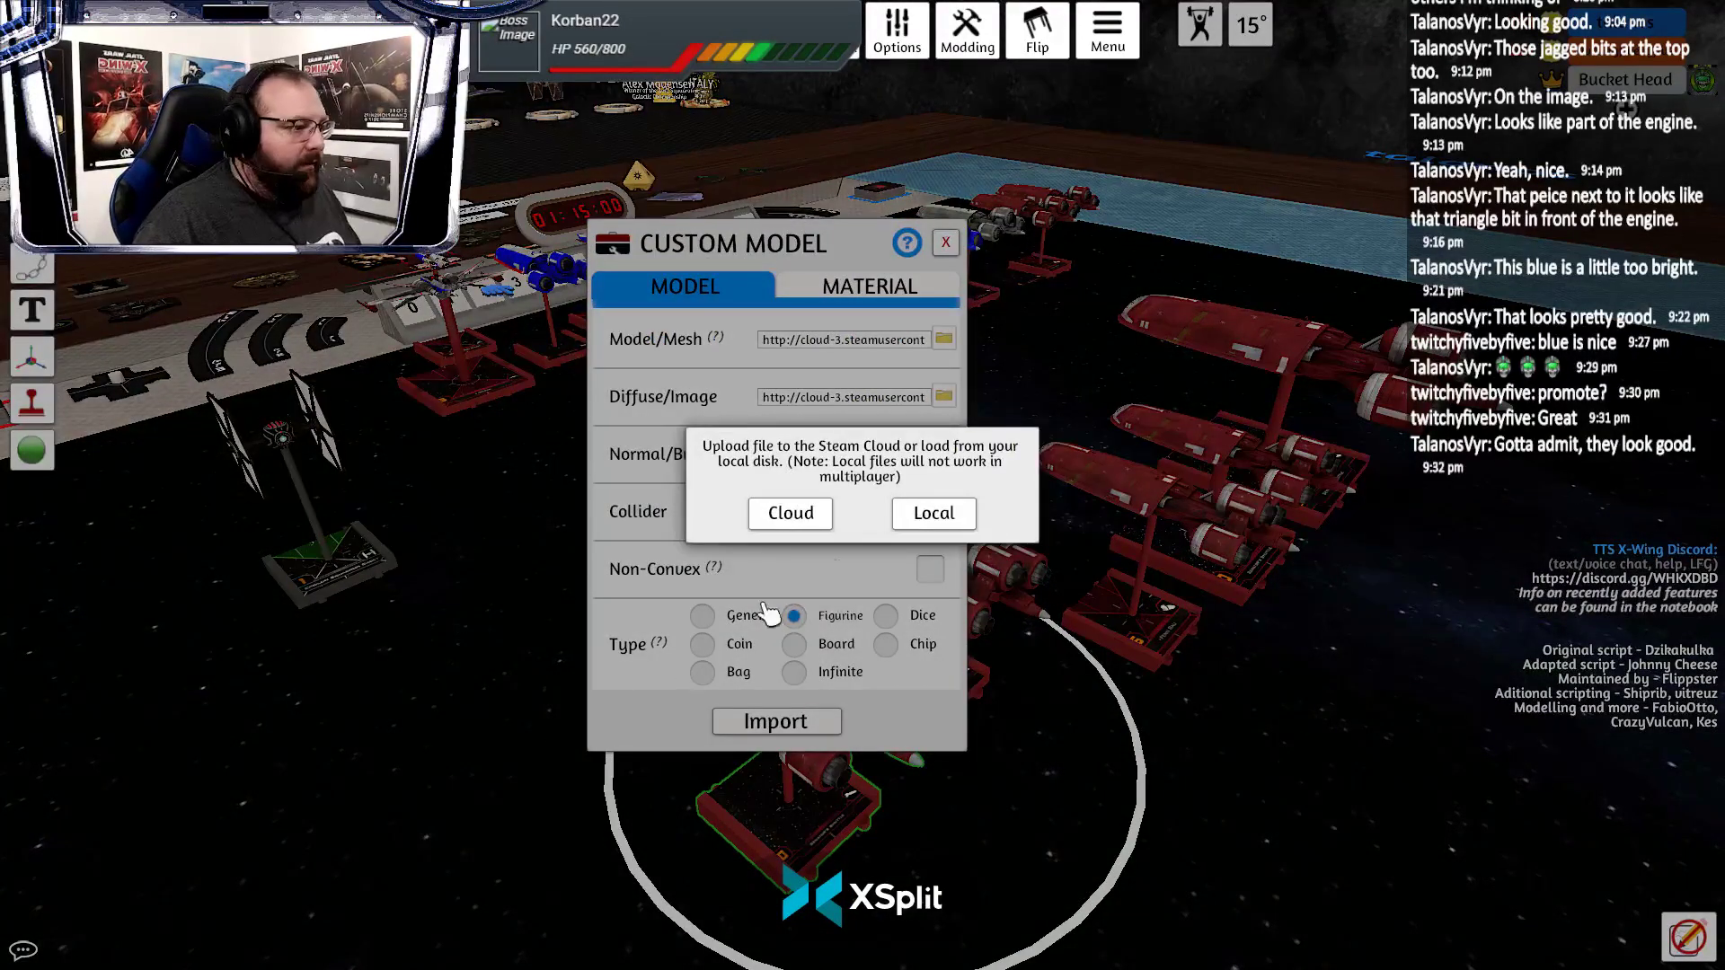
click(789, 512)
click(790, 535)
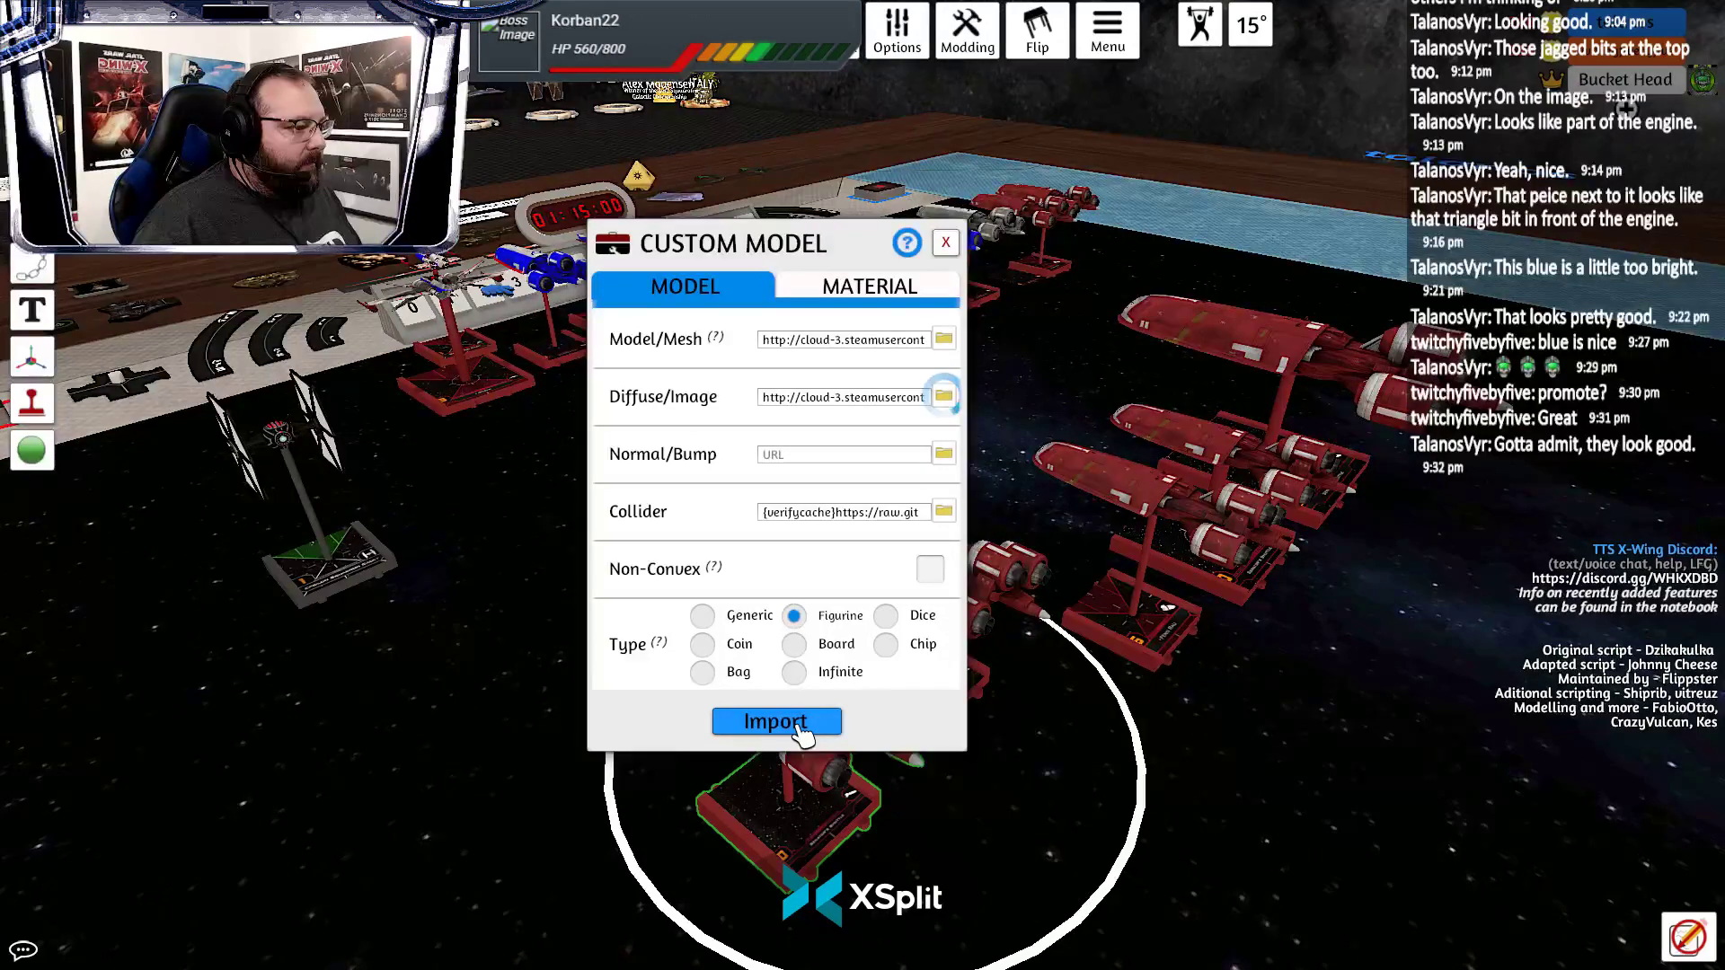
click(801, 728)
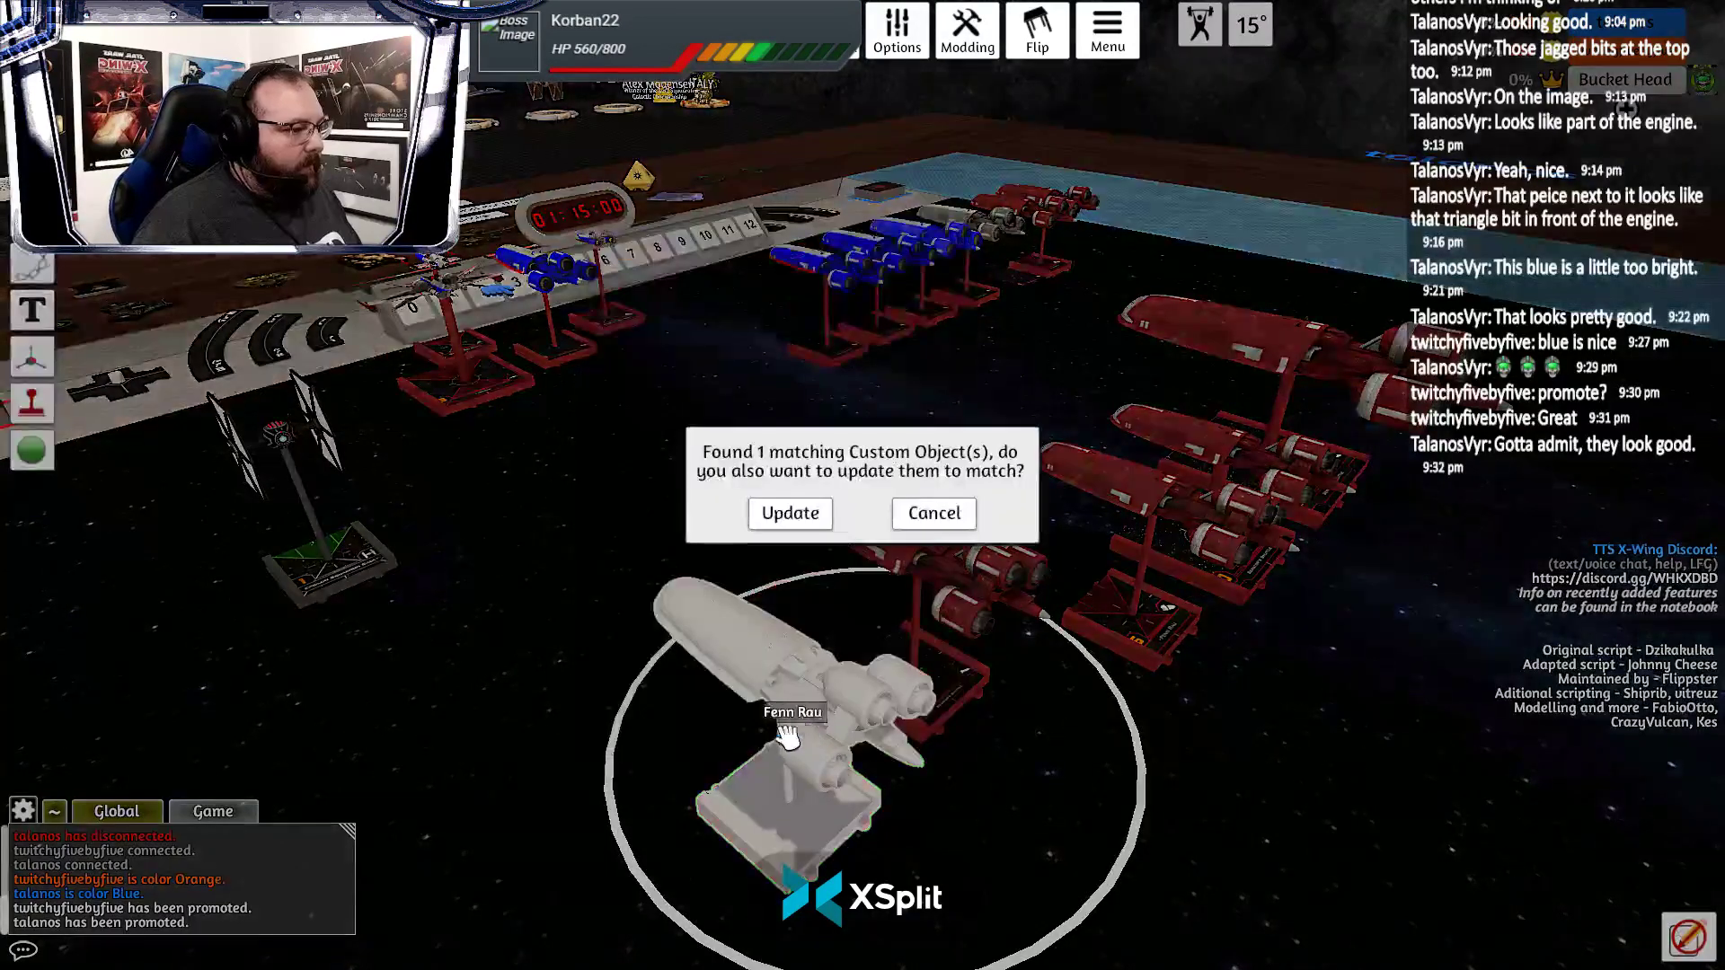
click(932, 515)
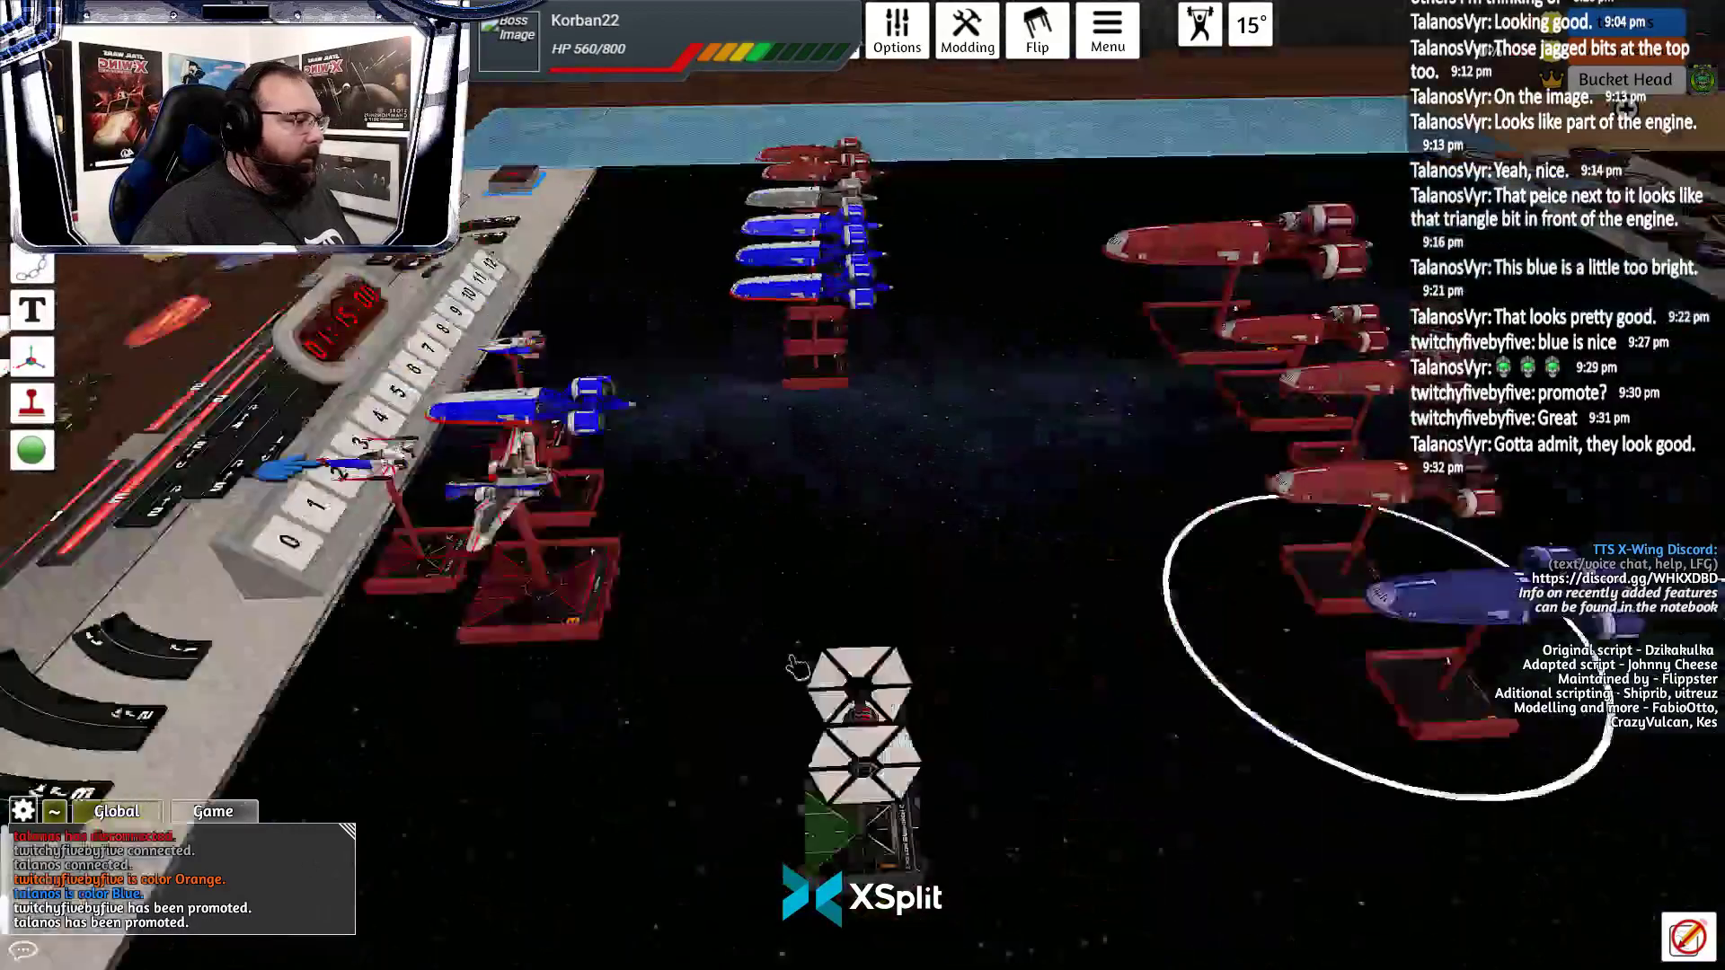
Examine the recolored blue shuttle up close from several angles against the red shuttle beside it
drag(797, 667, 997, 692)
scroll(992, 693, up, 5)
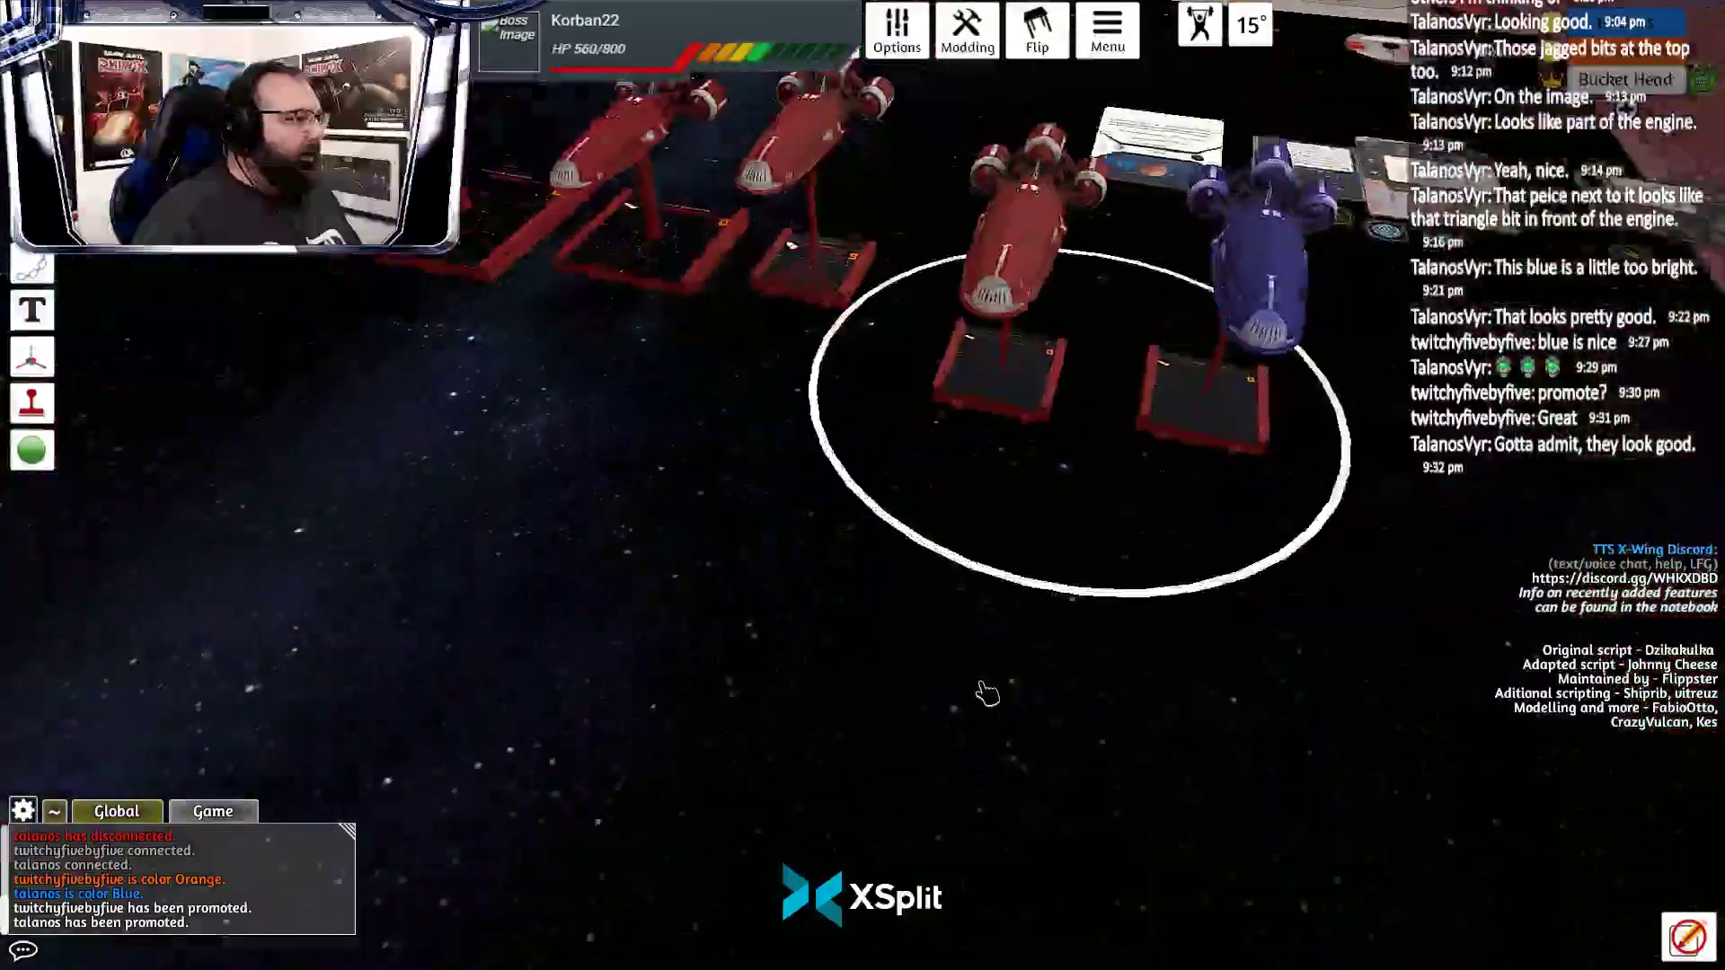
drag(1159, 549, 1074, 532)
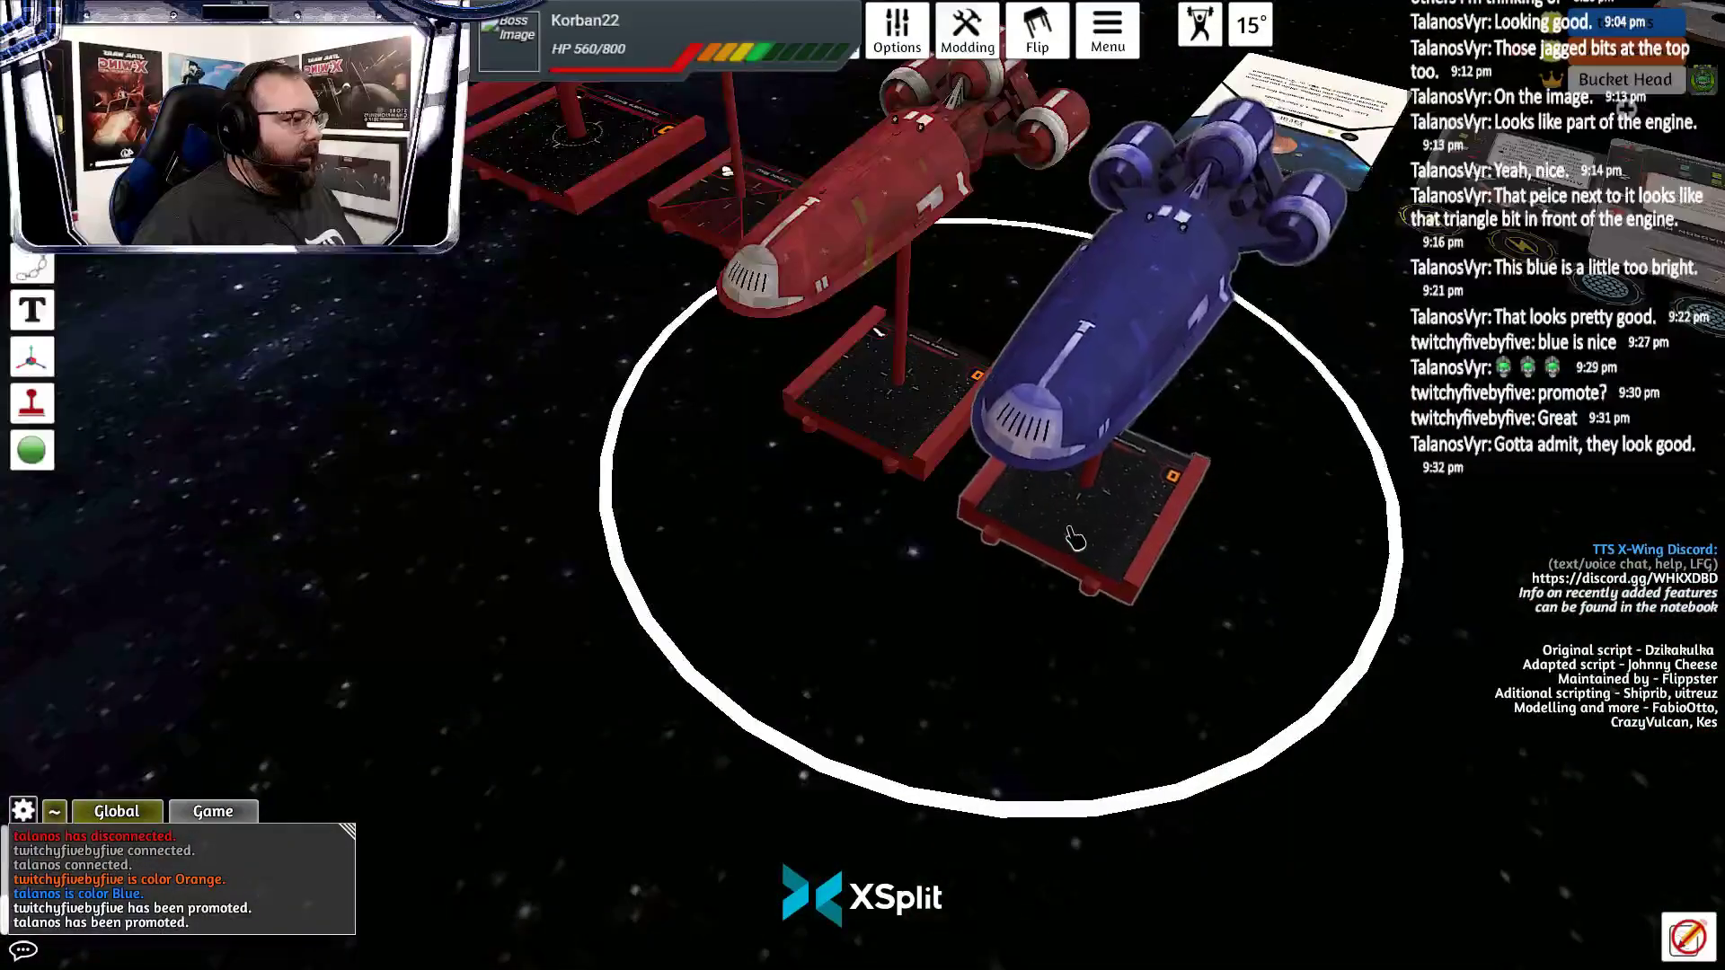
drag(999, 632, 916, 667)
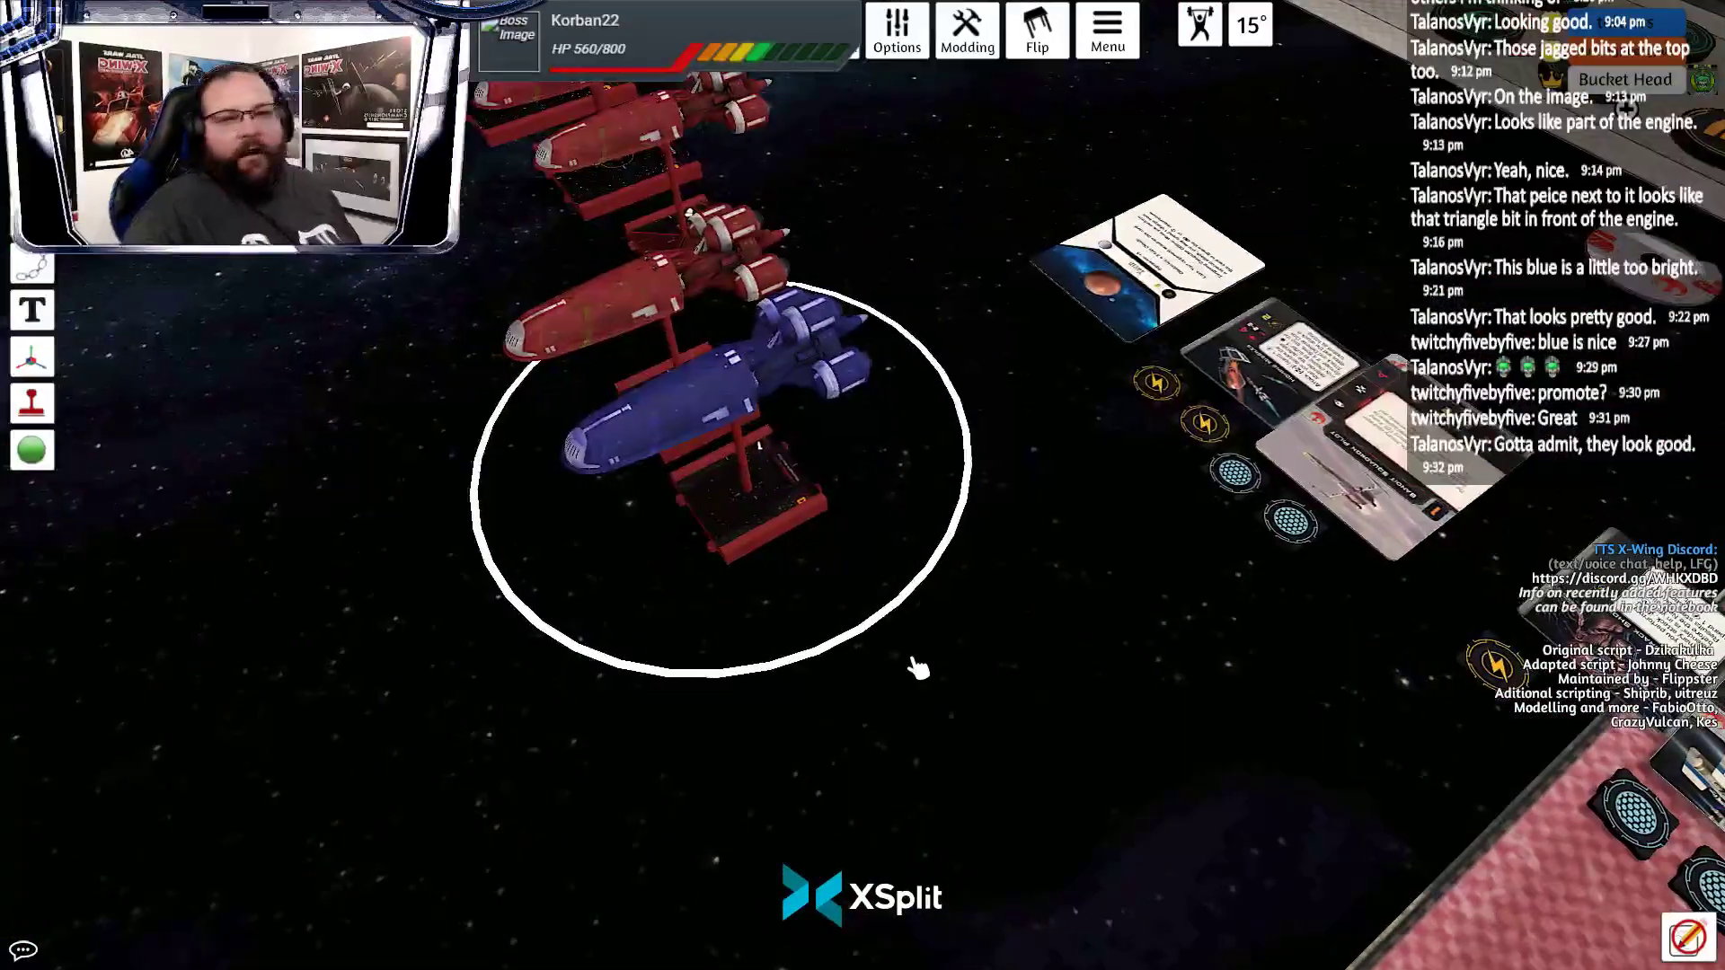
scroll(863, 692, up, 5)
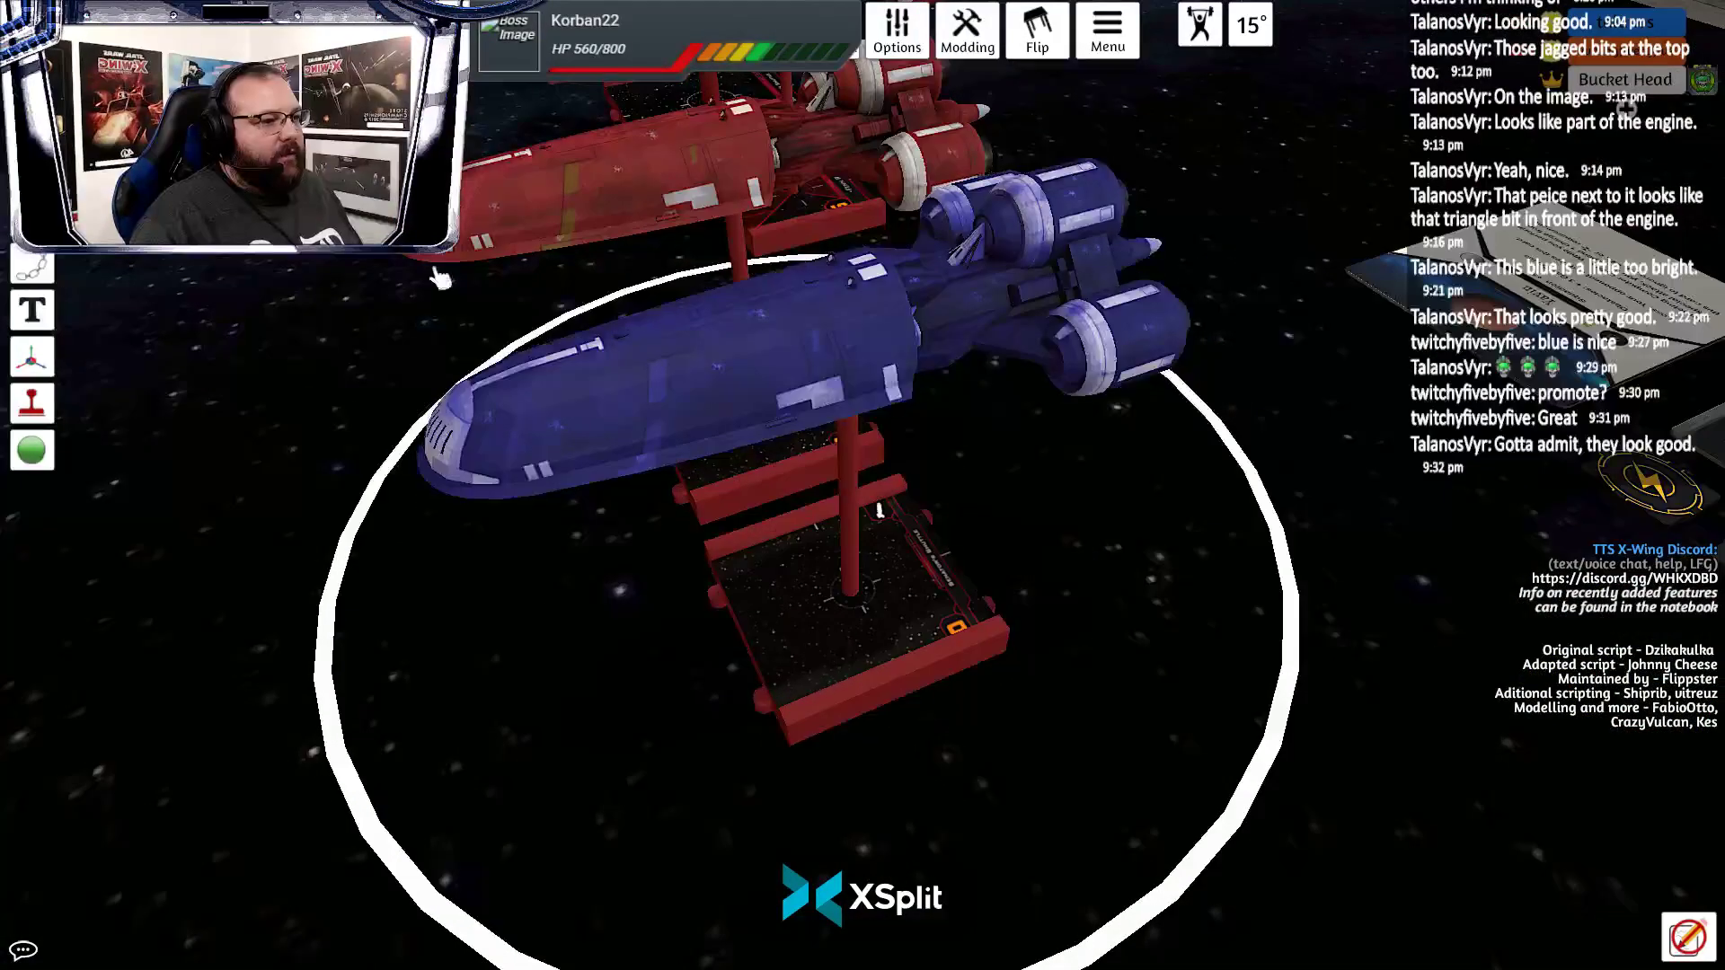
drag(1016, 597, 1040, 620)
scroll(1043, 626, down, 4)
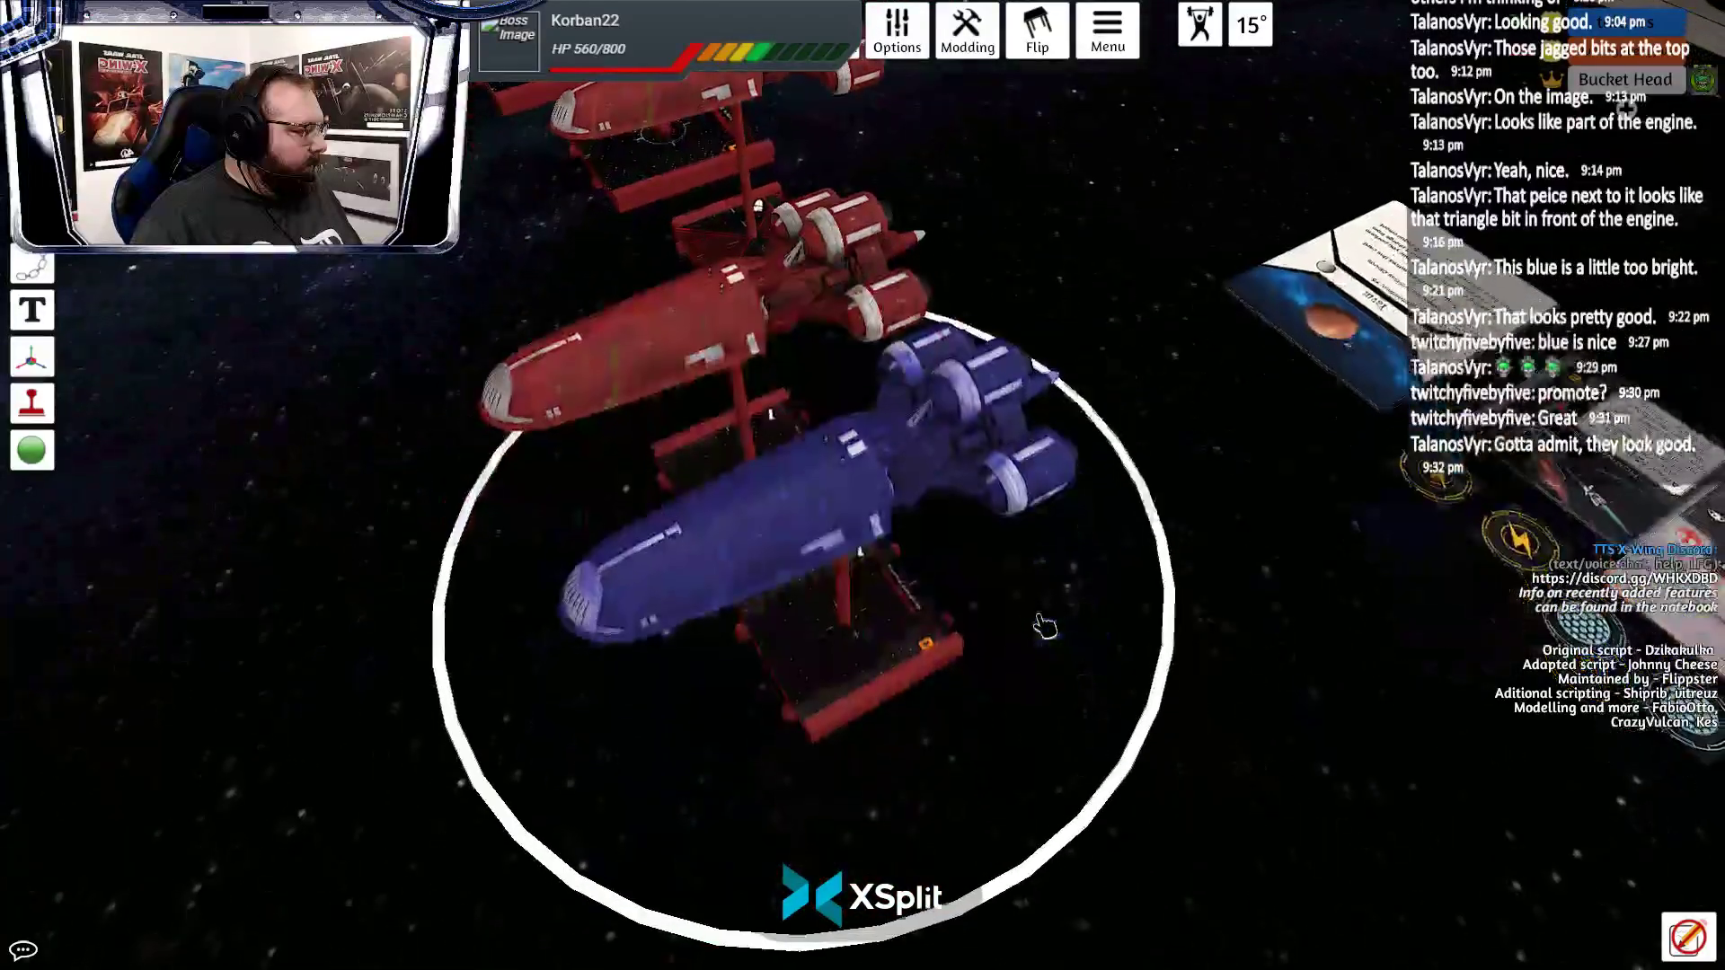
Compare the blue shuttle with the blue-and-white squad ships and the other shuttles across the play mat
key(s)
key(a)
drag(1069, 608, 1182, 551)
key(s)
key(a)
drag(1041, 544, 1068, 516)
drag(775, 523, 738, 529)
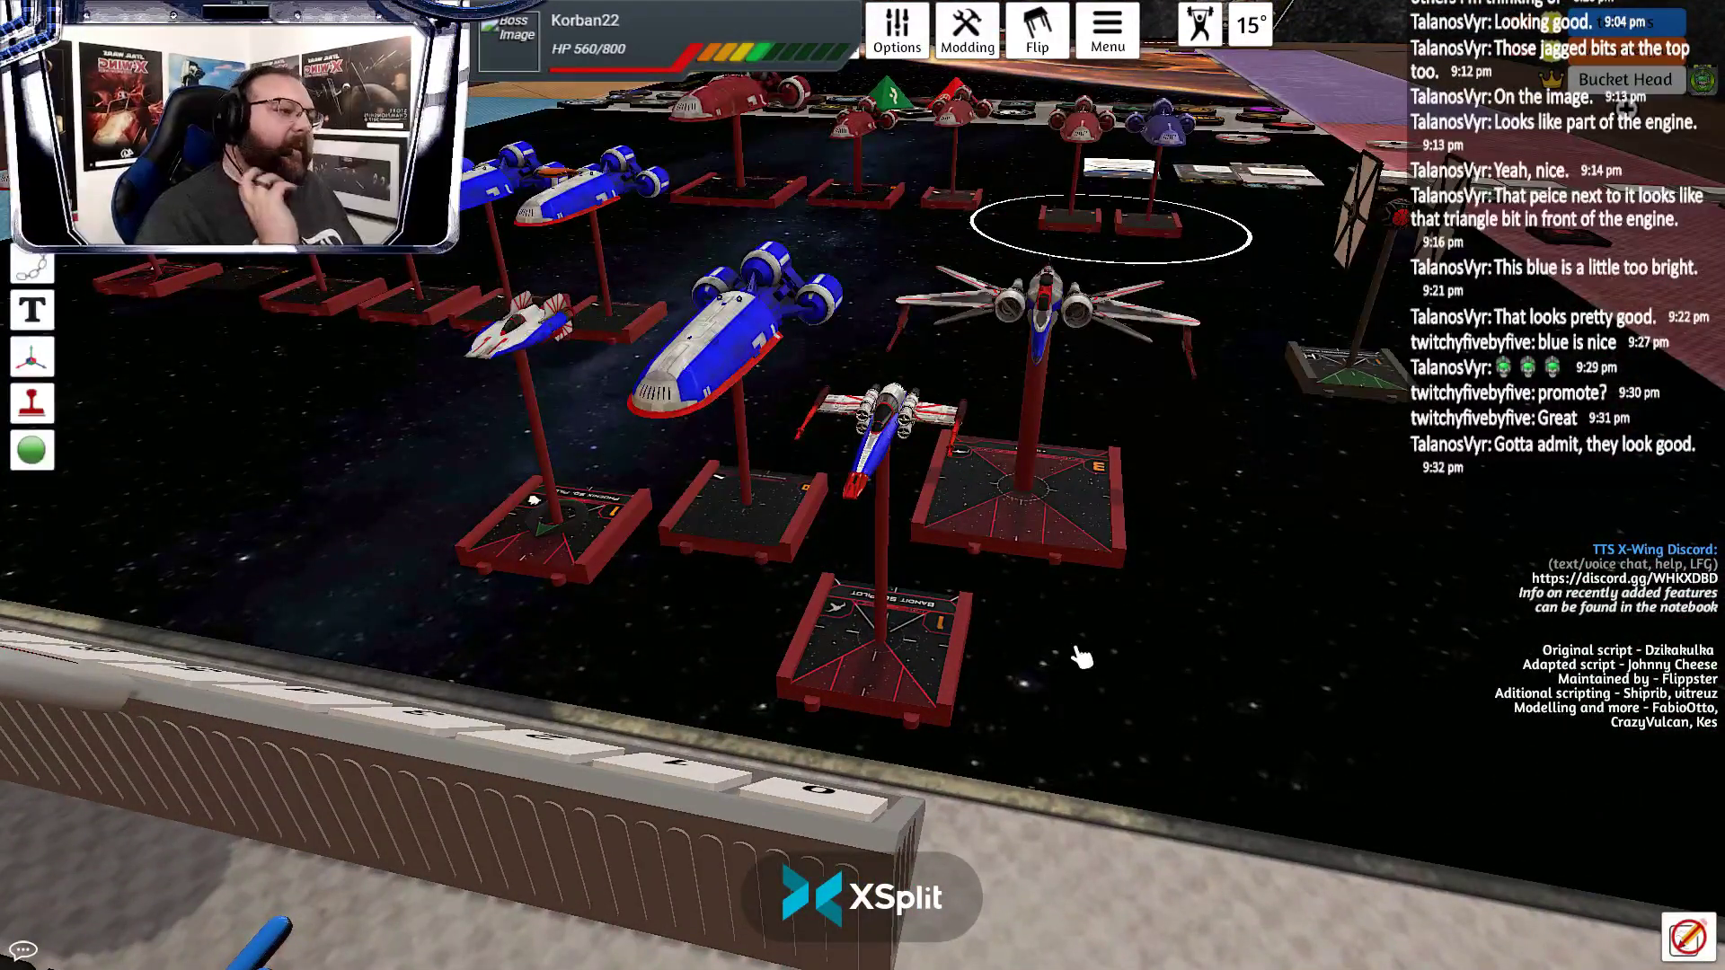
drag(1077, 649, 978, 704)
scroll(978, 703, up, 2)
scroll(979, 715, down, 2)
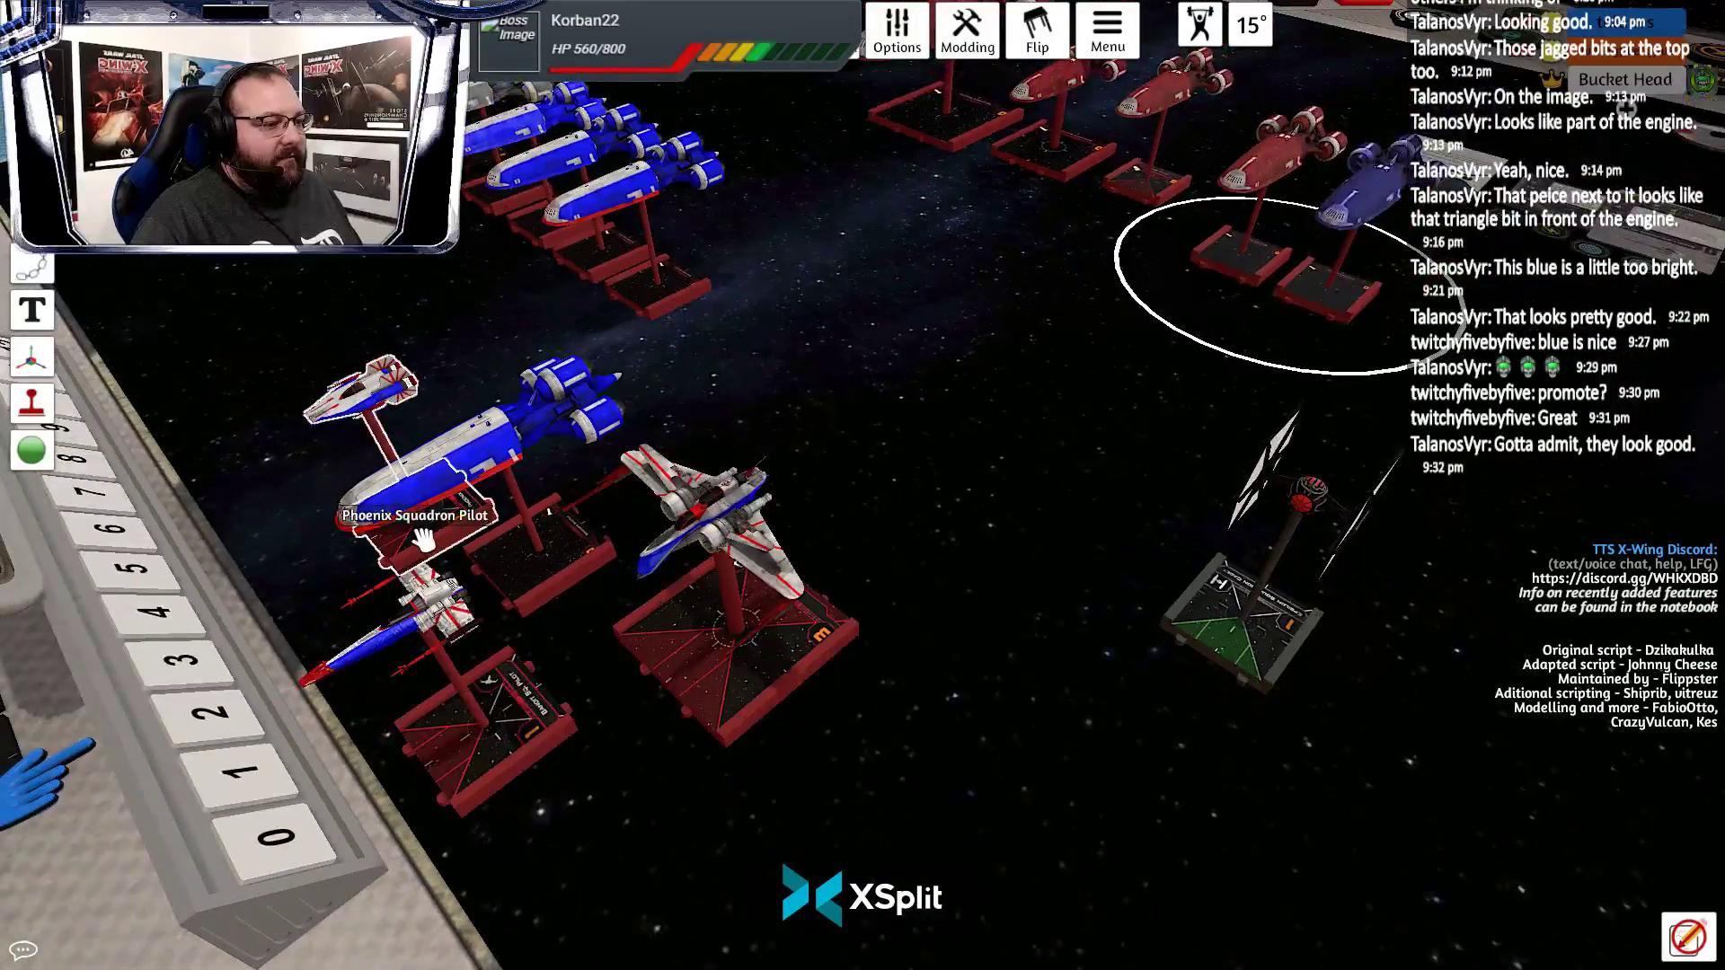
scroll(423, 539, down, 3)
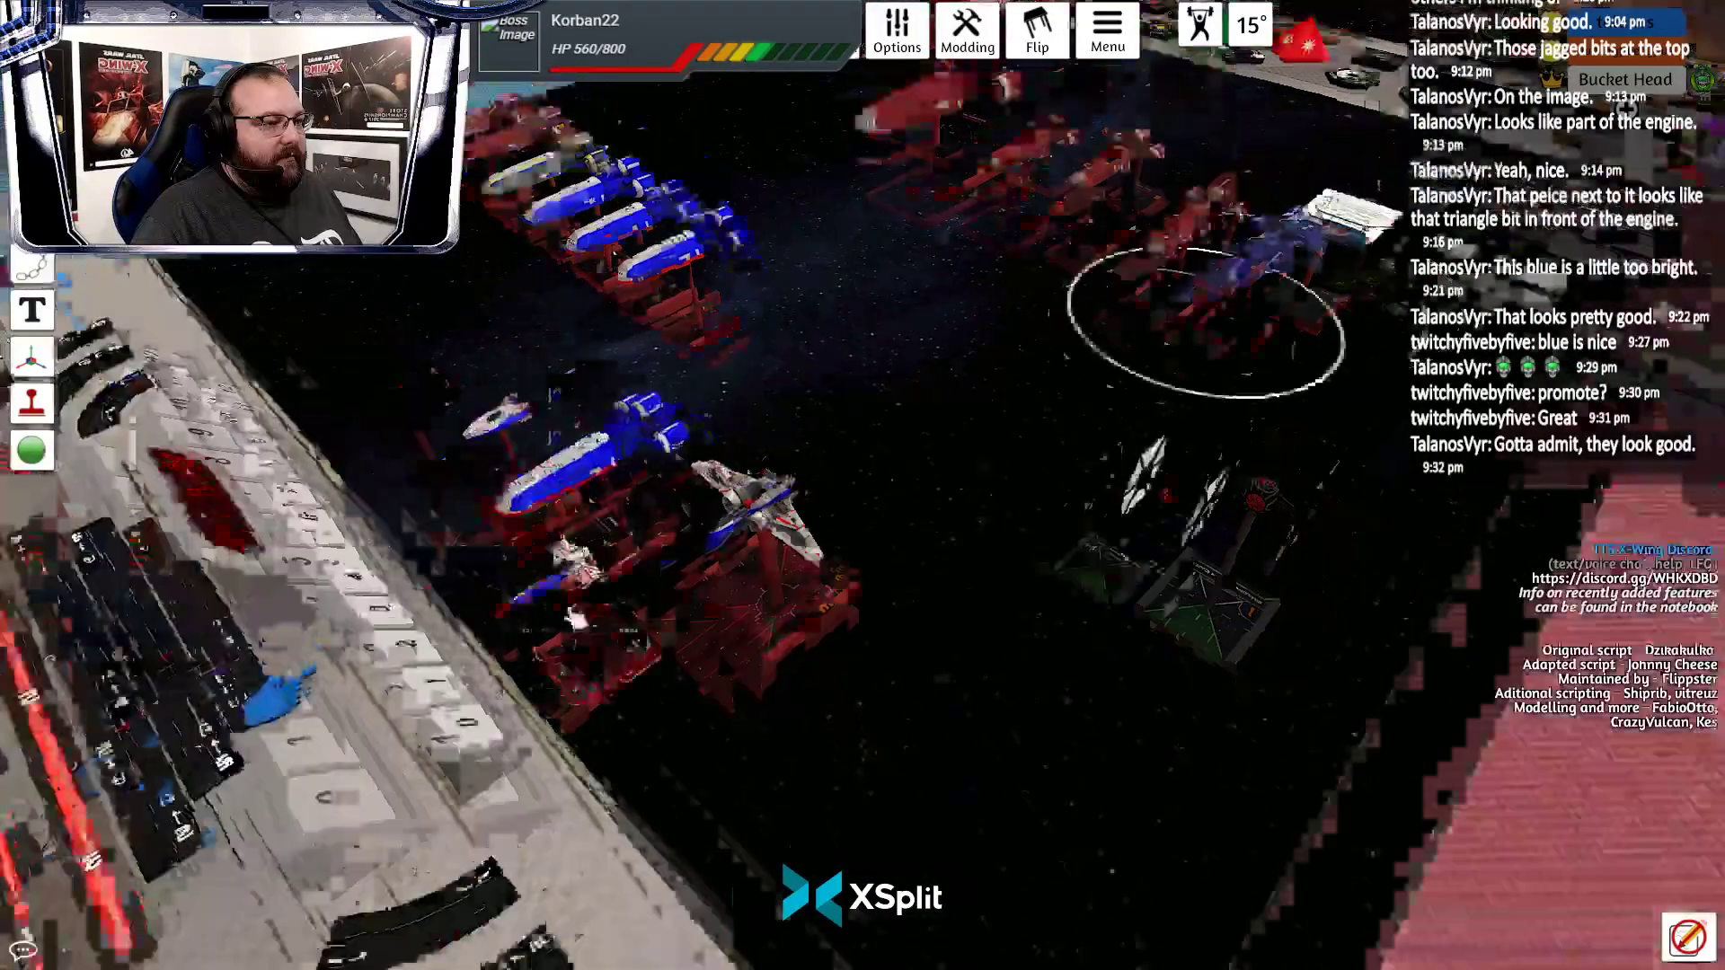
drag(886, 709, 936, 670)
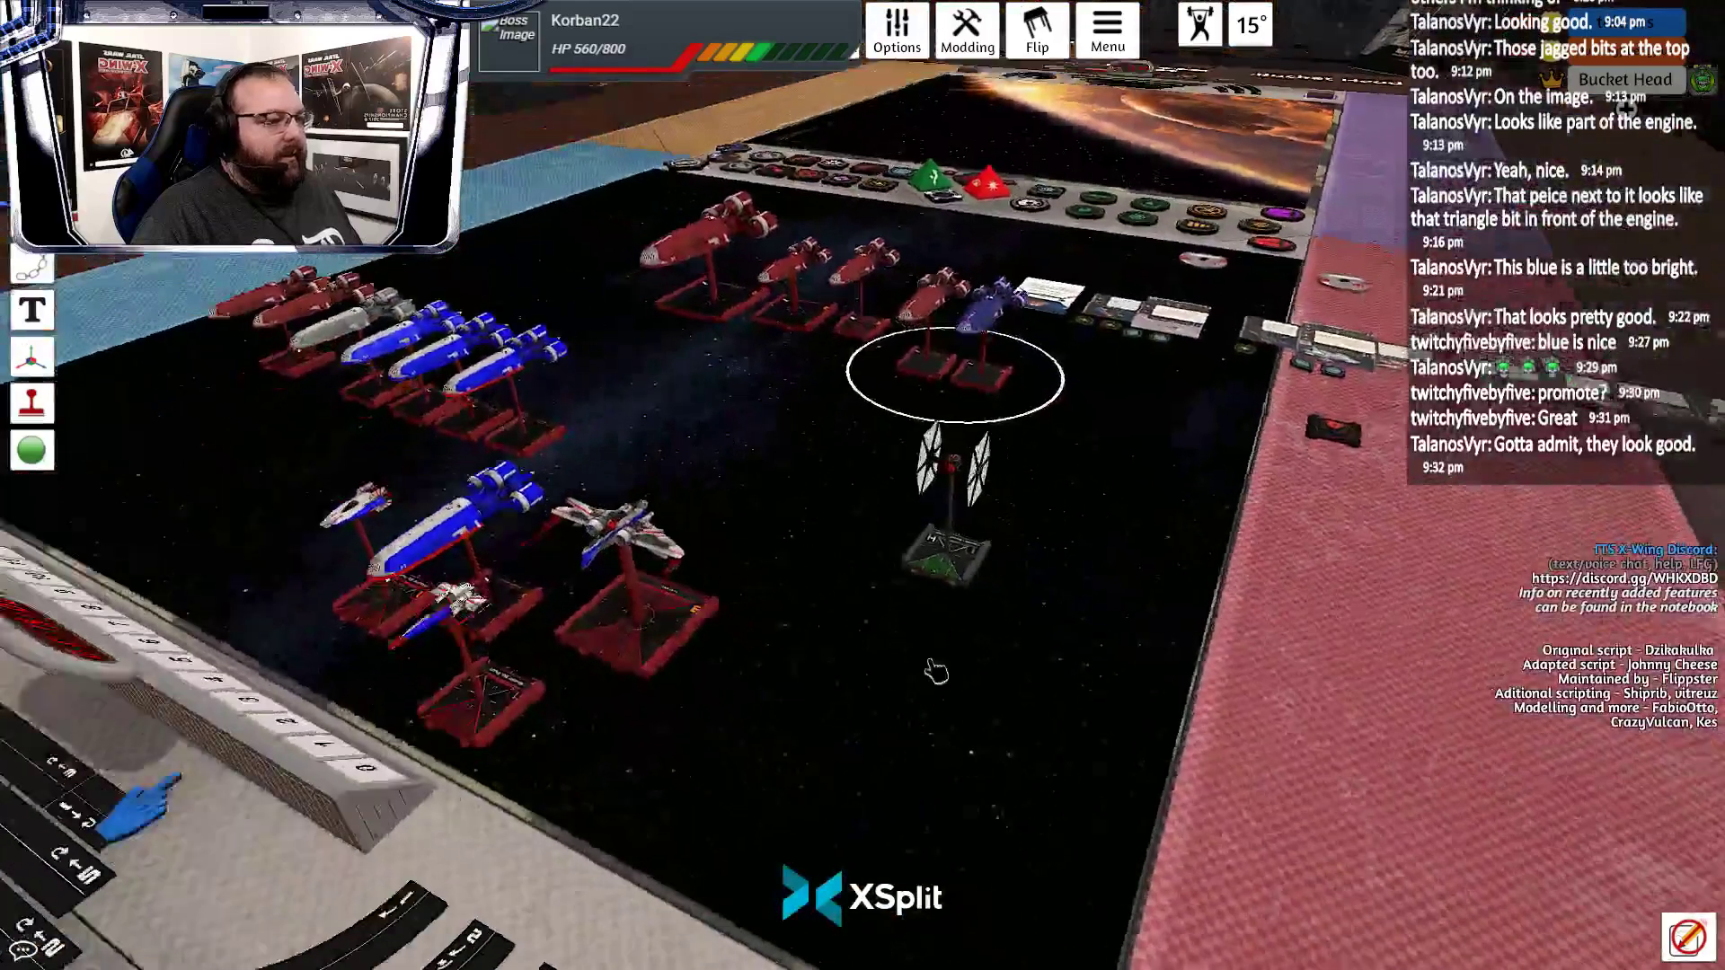
key(a)
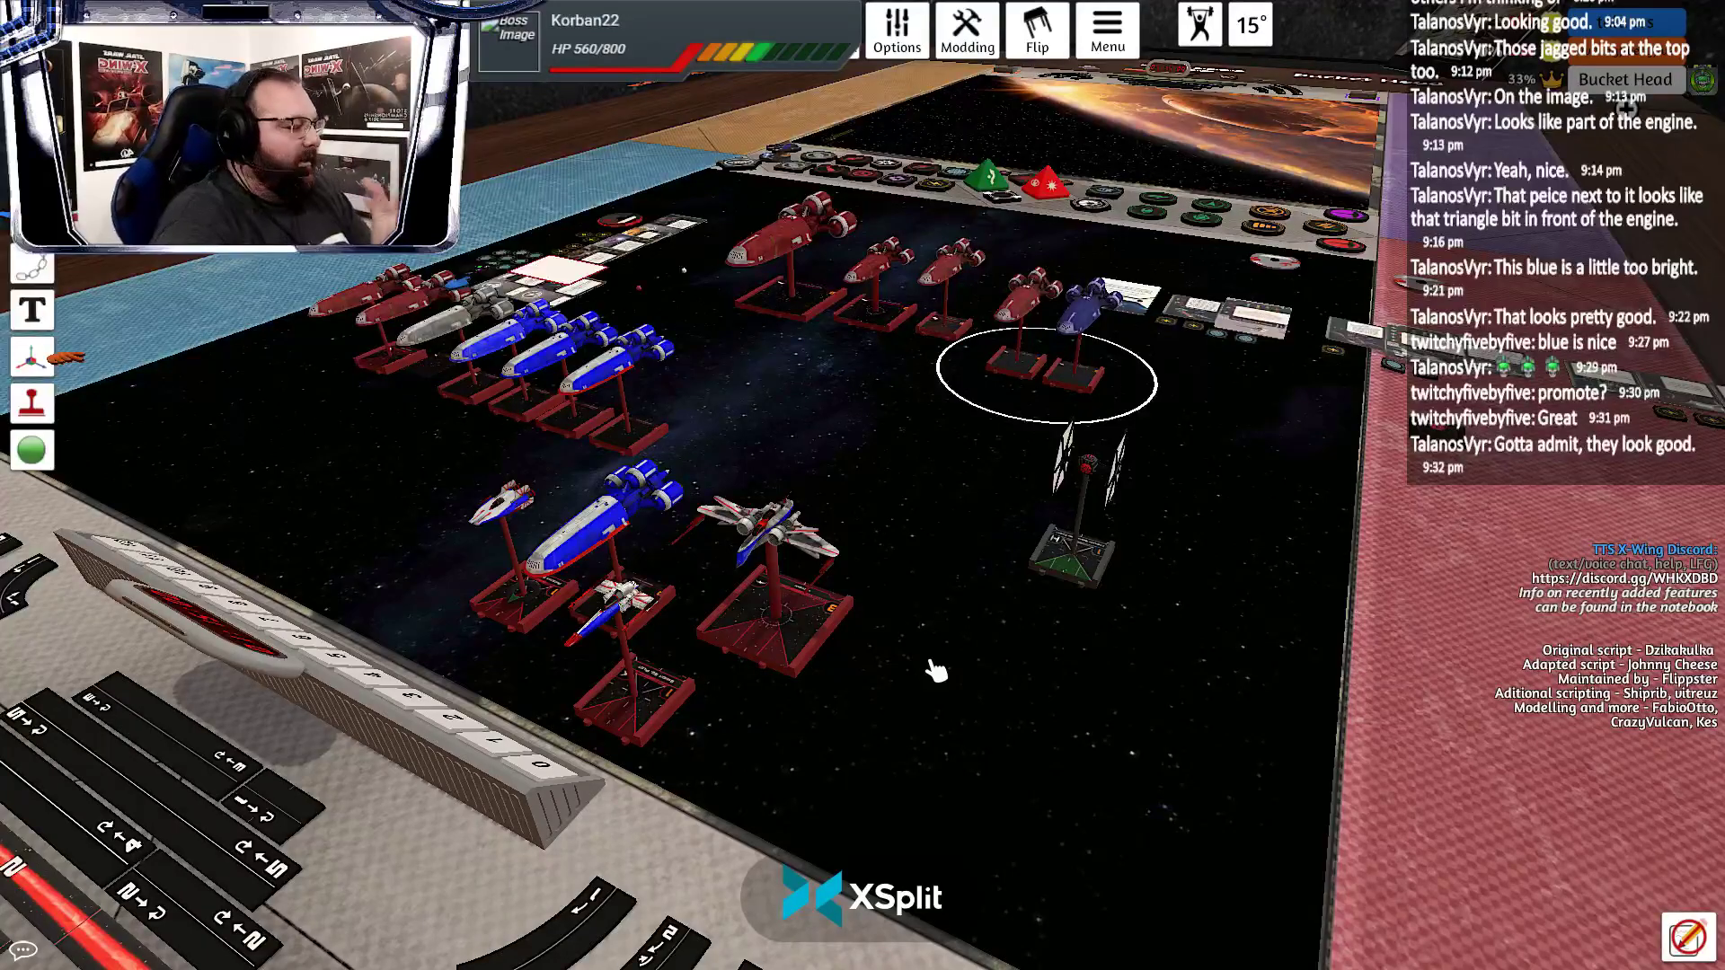
Examine the large dark First Order Collaborators ship and its cards beside the row of red shuttles
drag(809, 415, 1069, 455)
scroll(1078, 462, up, 3)
scroll(1069, 456, down, 10)
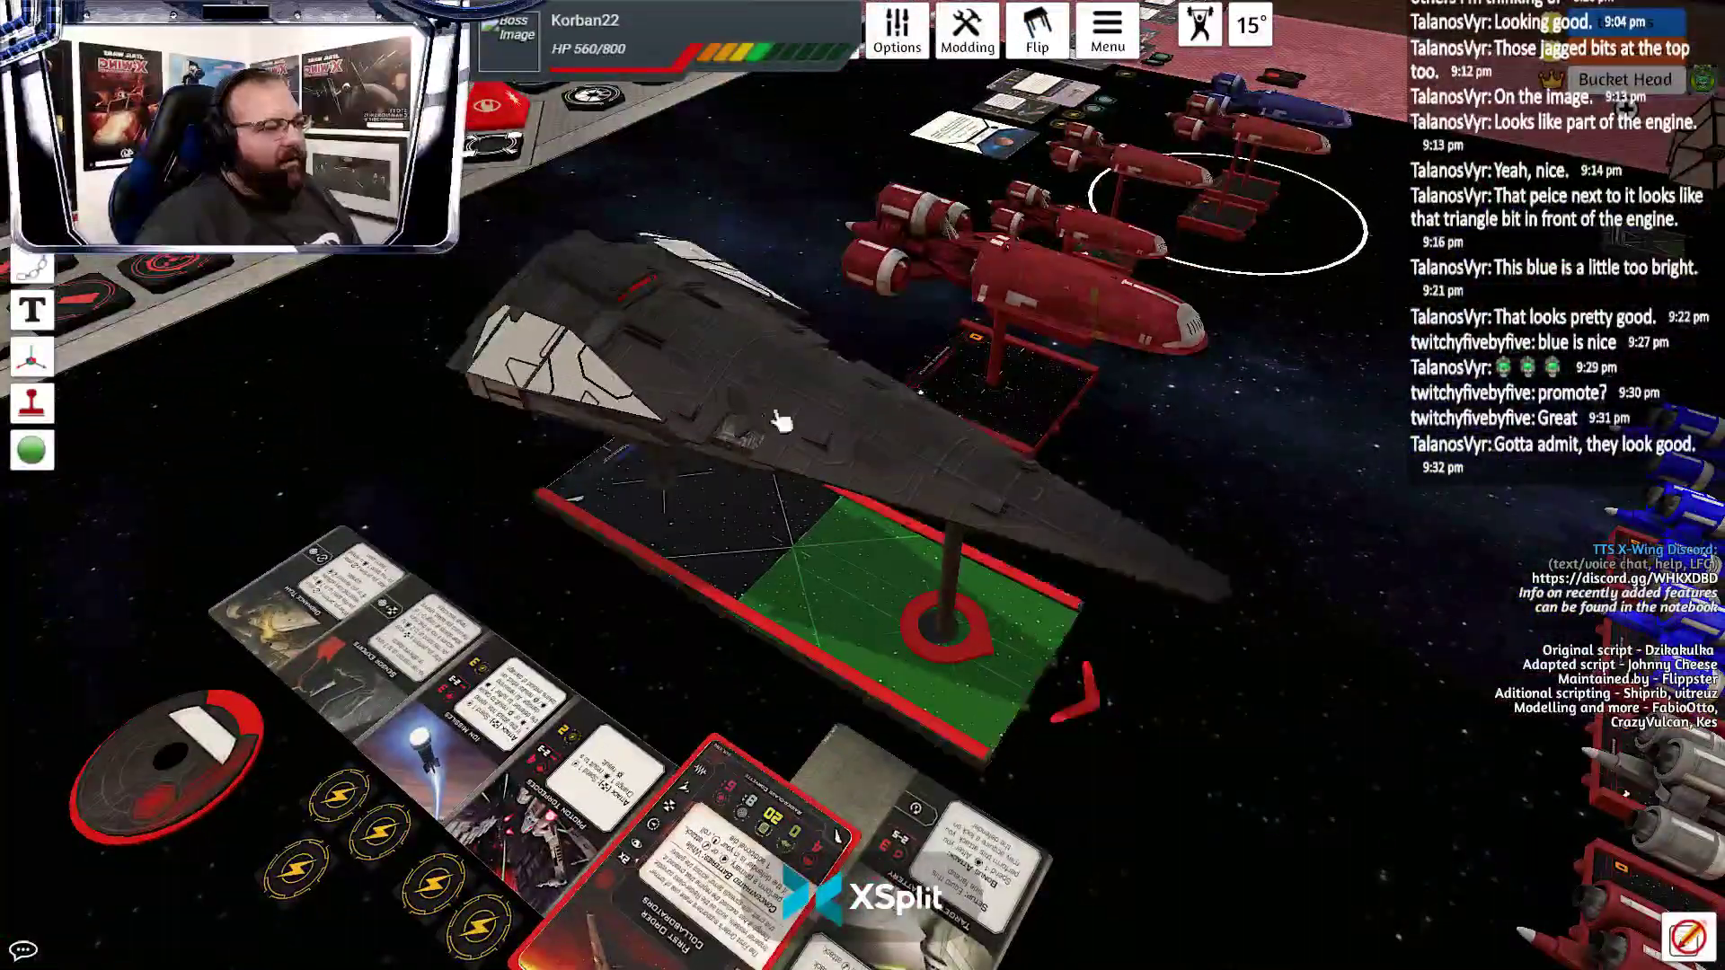
scroll(1161, 494, up, 6)
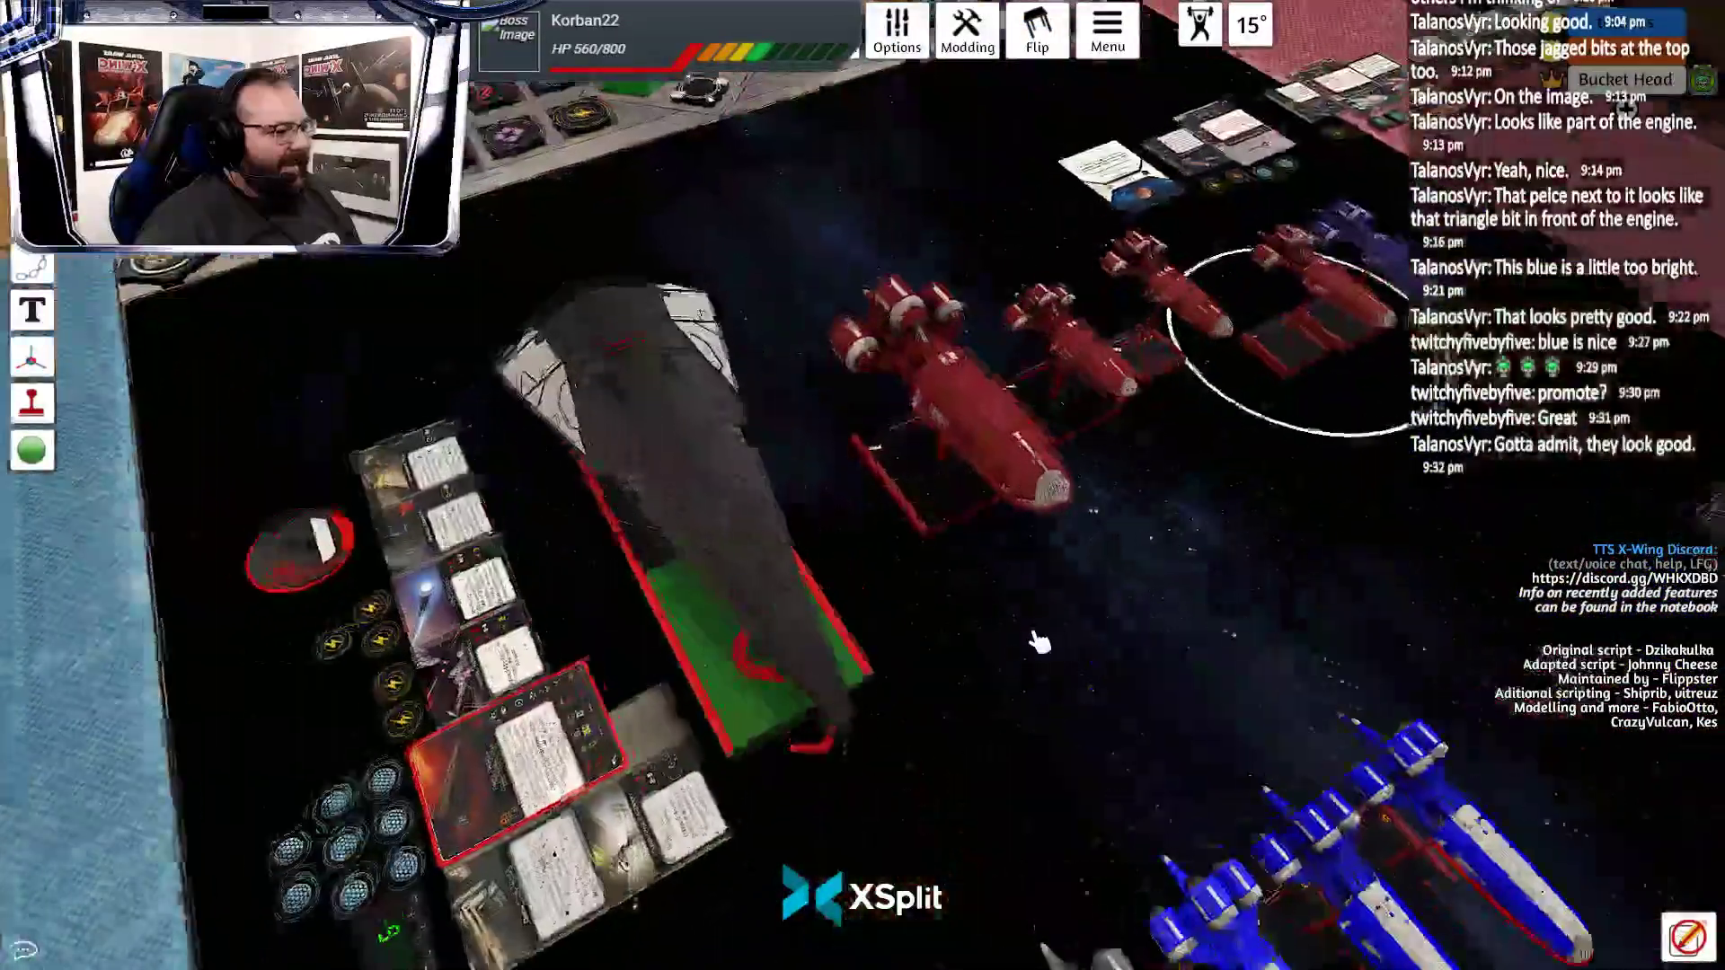
mouse_move(1028, 640)
mouse_down()
mouse_move(917, 655)
mouse_move(920, 635)
mouse_move(1024, 627)
mouse_up()
scroll(920, 635, down, 4)
scroll(1029, 626, down, 3)
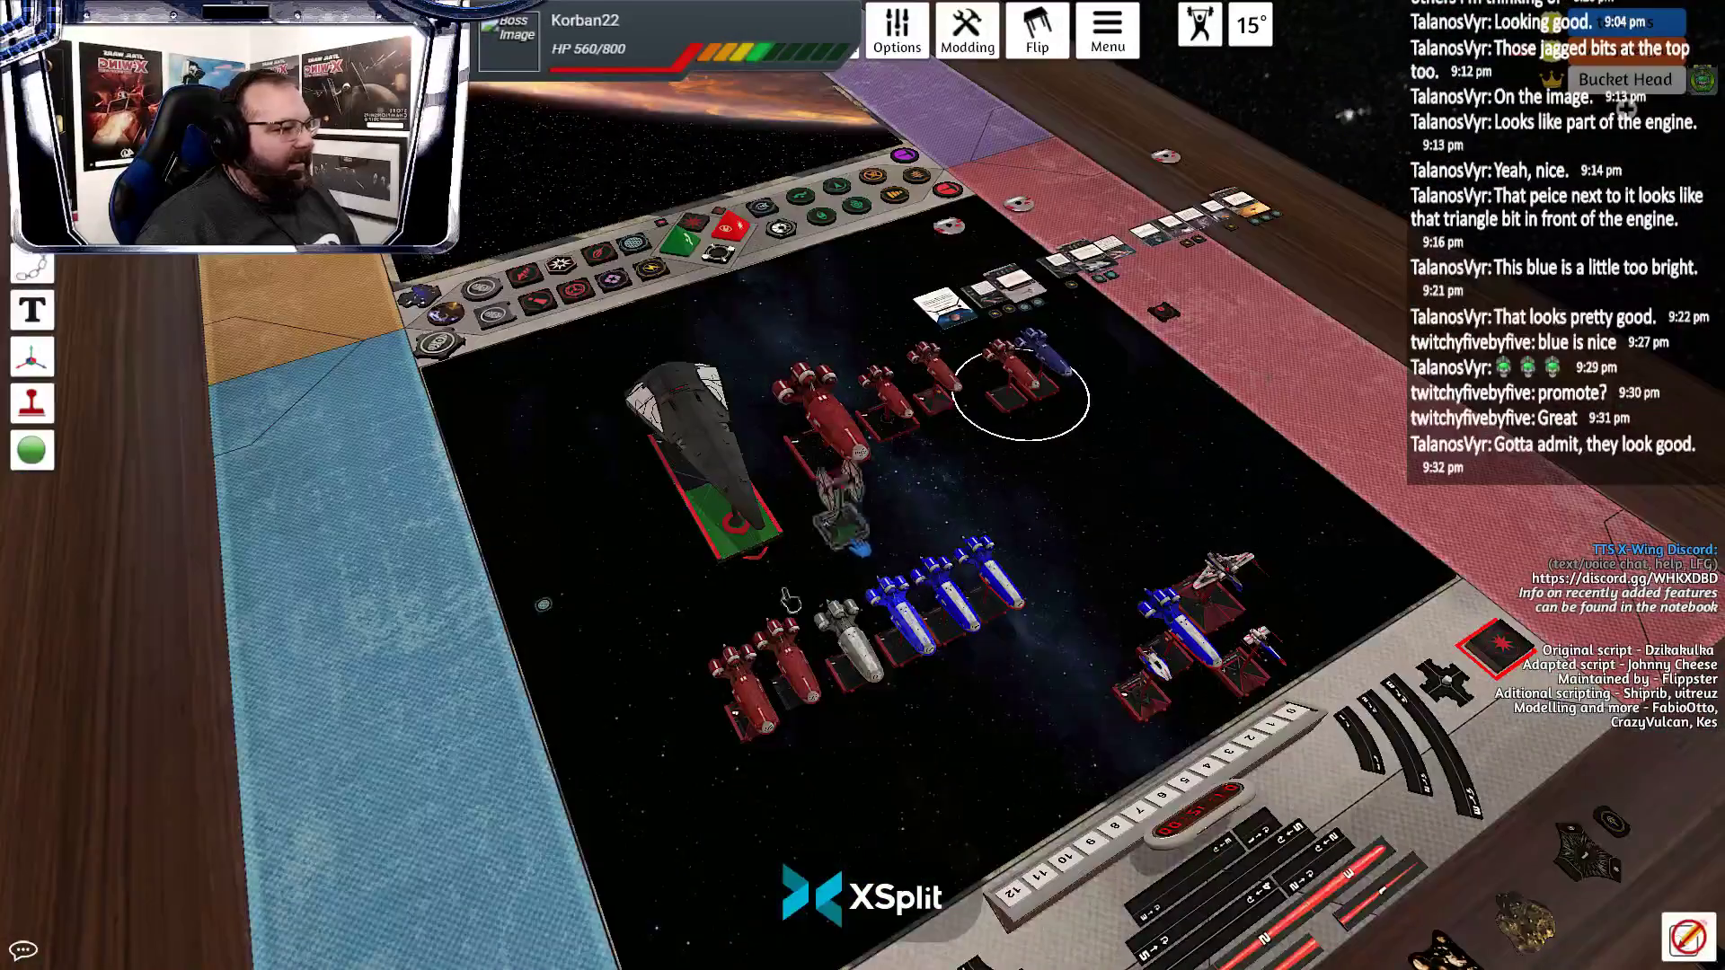
Place the Epsilon Squadron Cadet TIE fighter alongside the First Order Collaborators ship's base and compare their sizes
scroll(697, 680, up, 8)
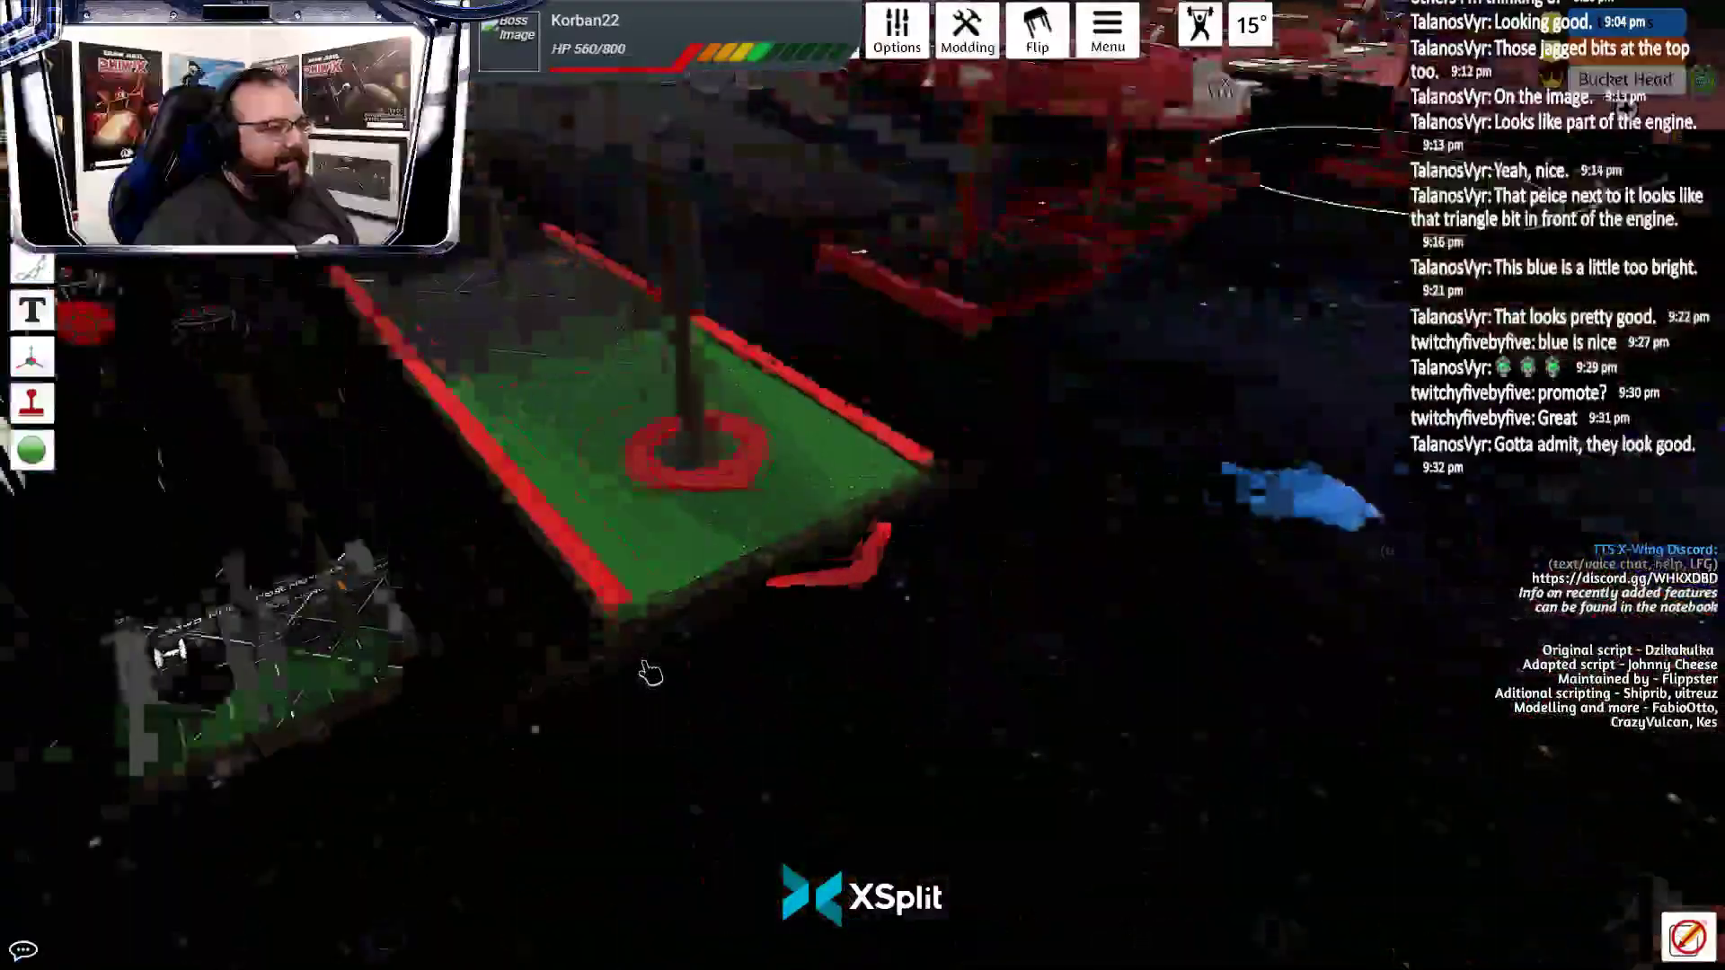
scroll(661, 679, up, 3)
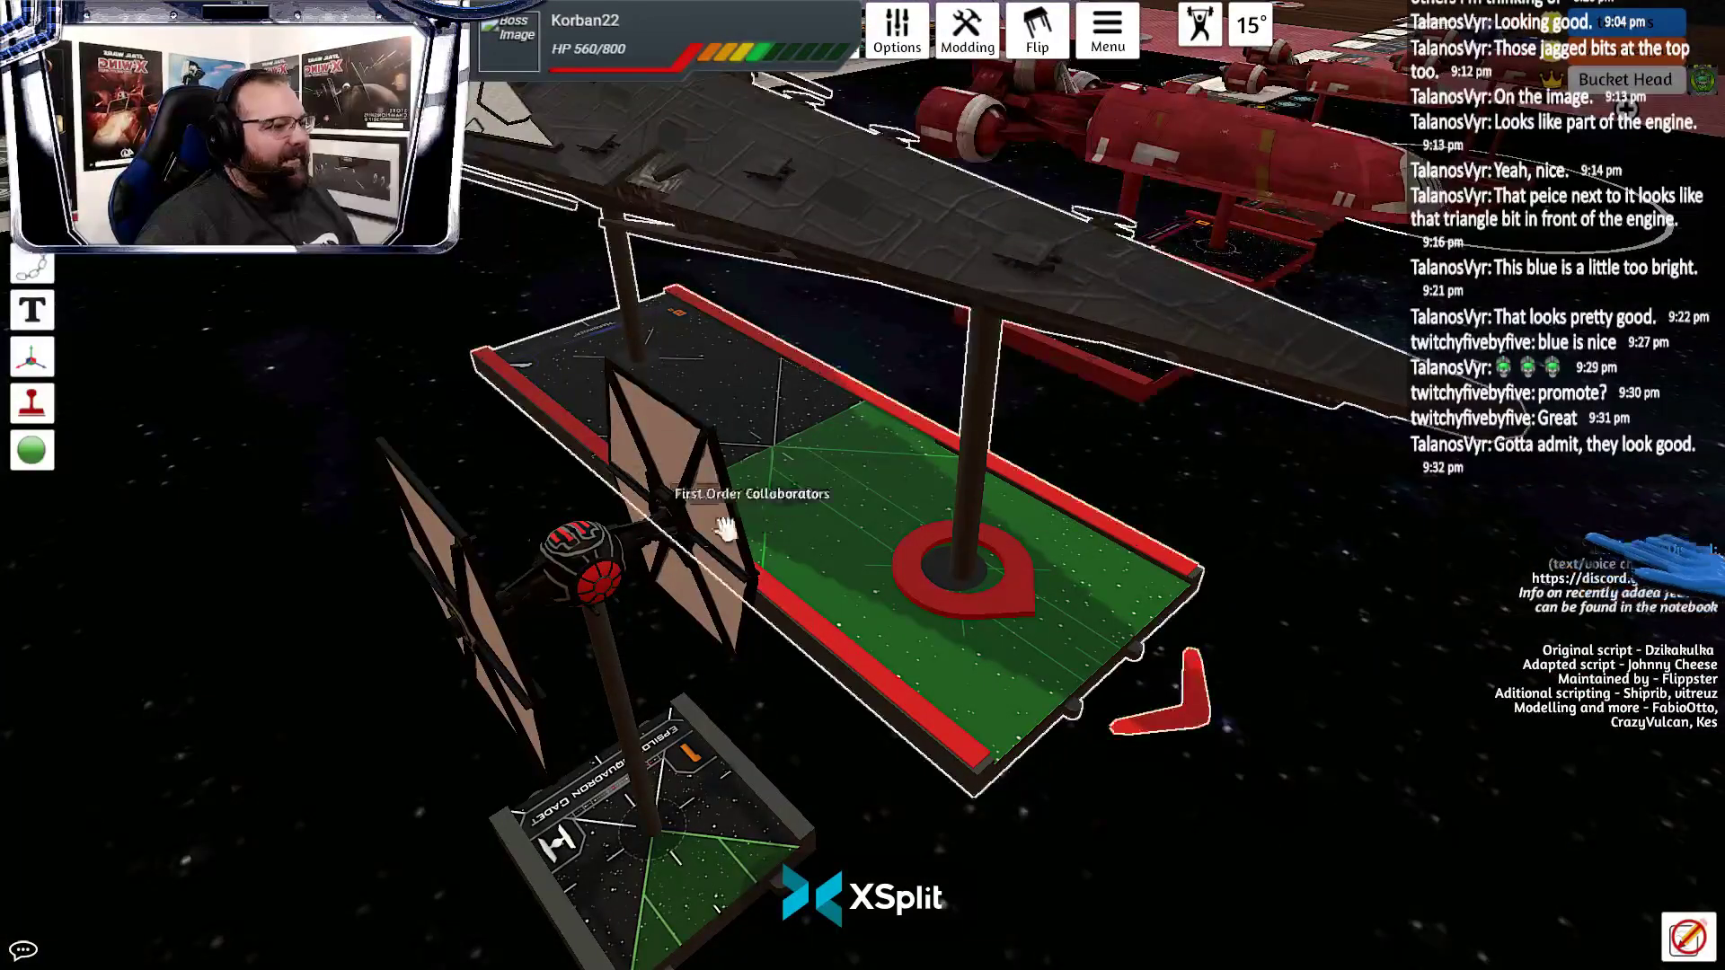
drag(714, 829, 745, 800)
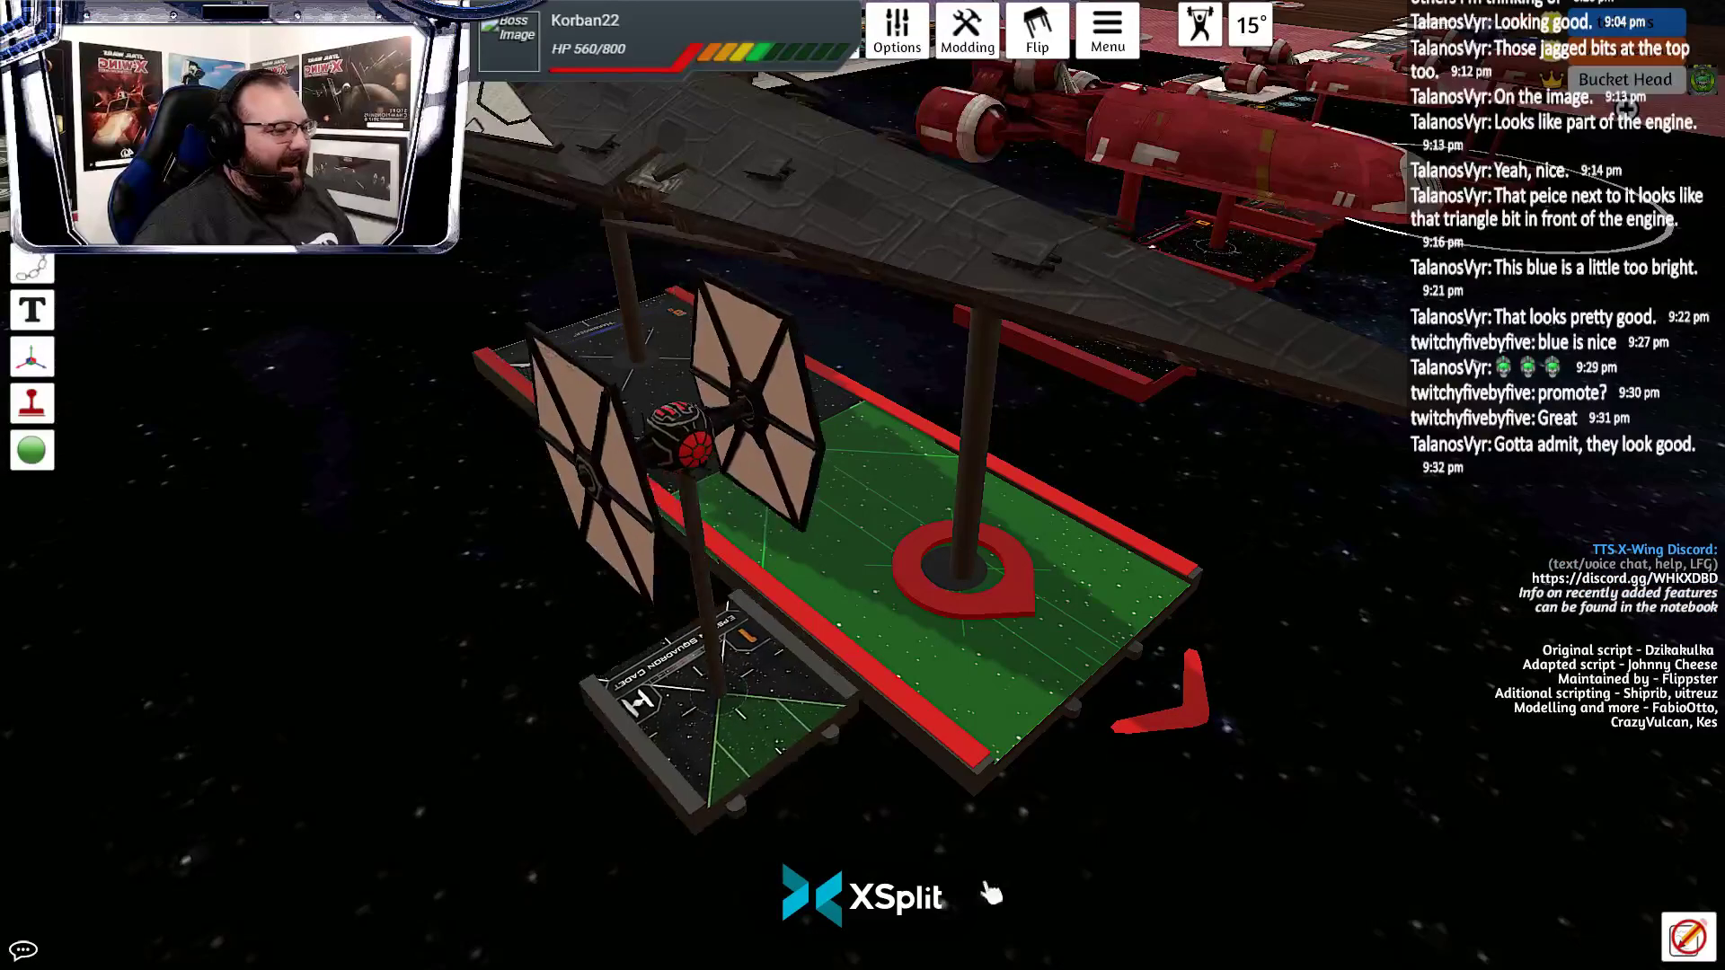
scroll(1105, 893, down, 8)
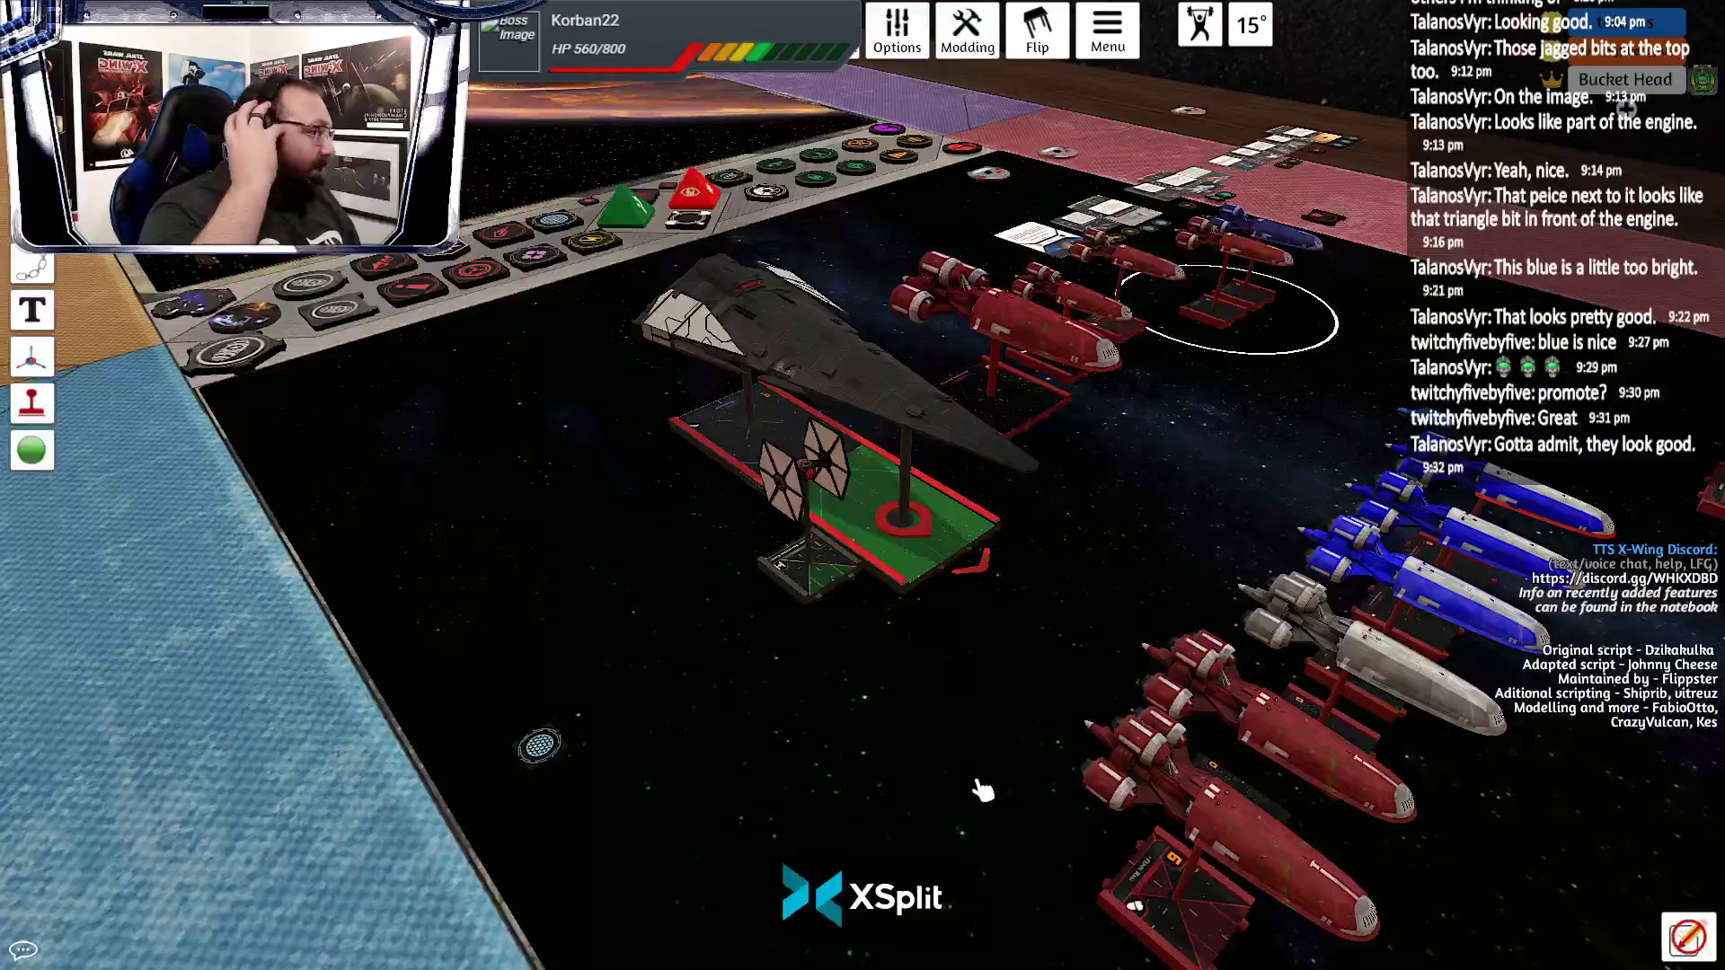
drag(999, 777, 855, 744)
scroll(860, 753, down, 10)
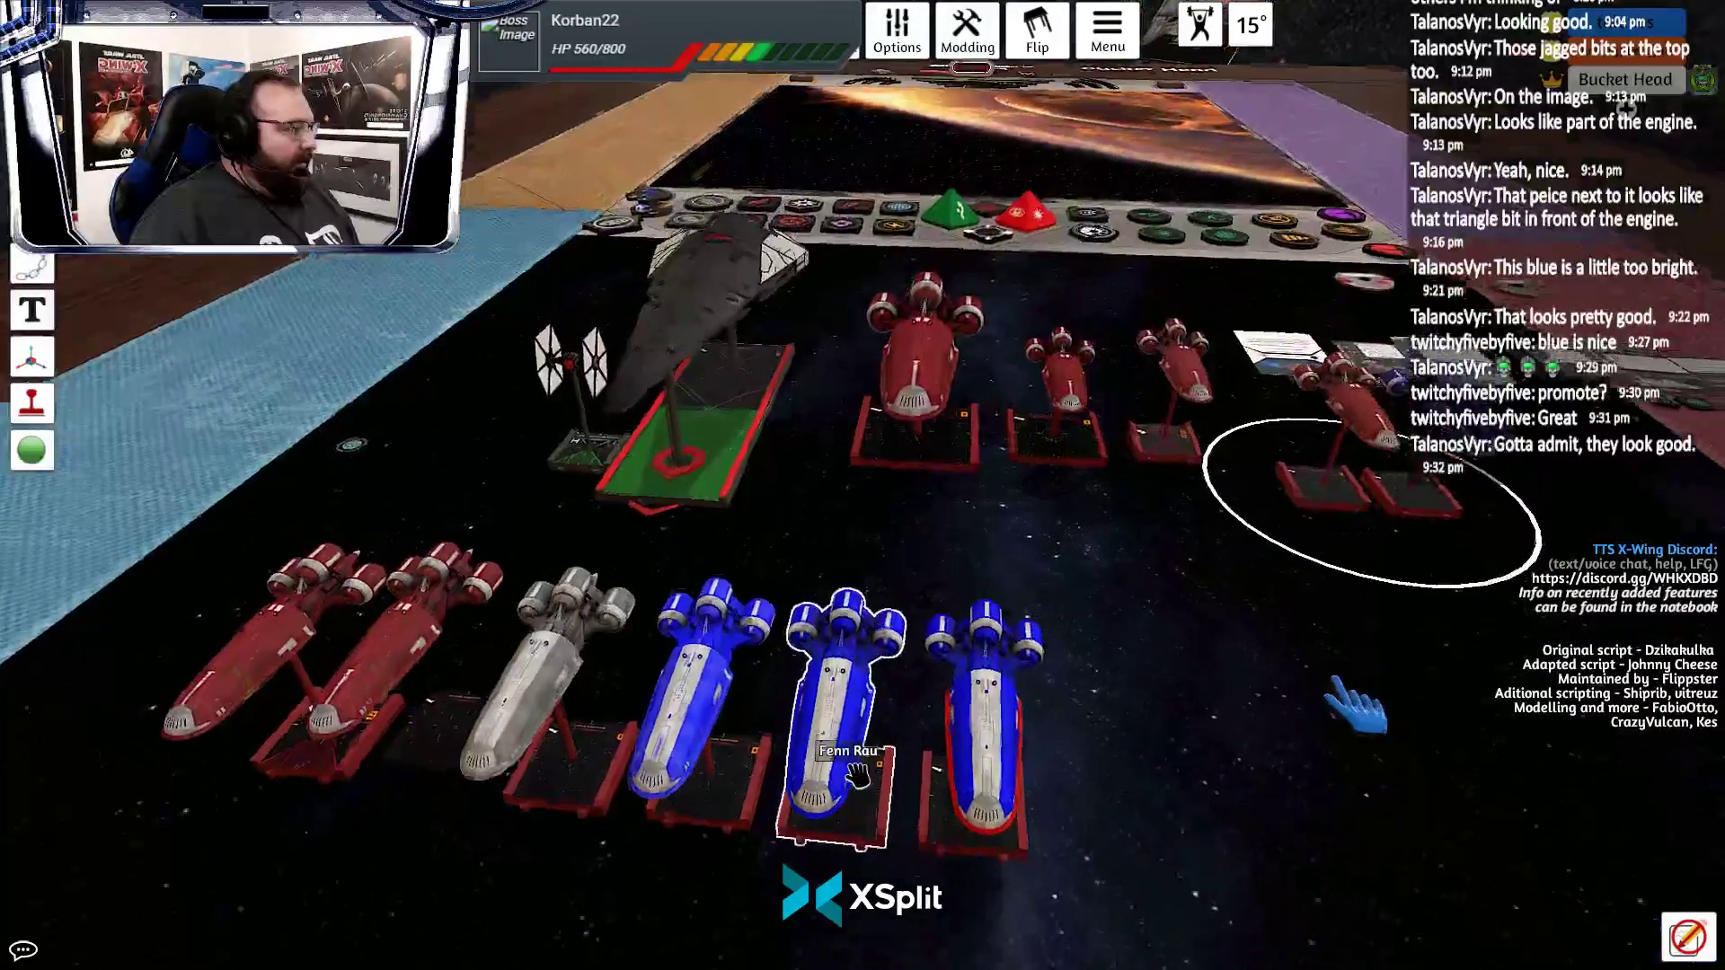
Switch to GIMP and review the muted blue shuttle texture
key(alt+Tab)
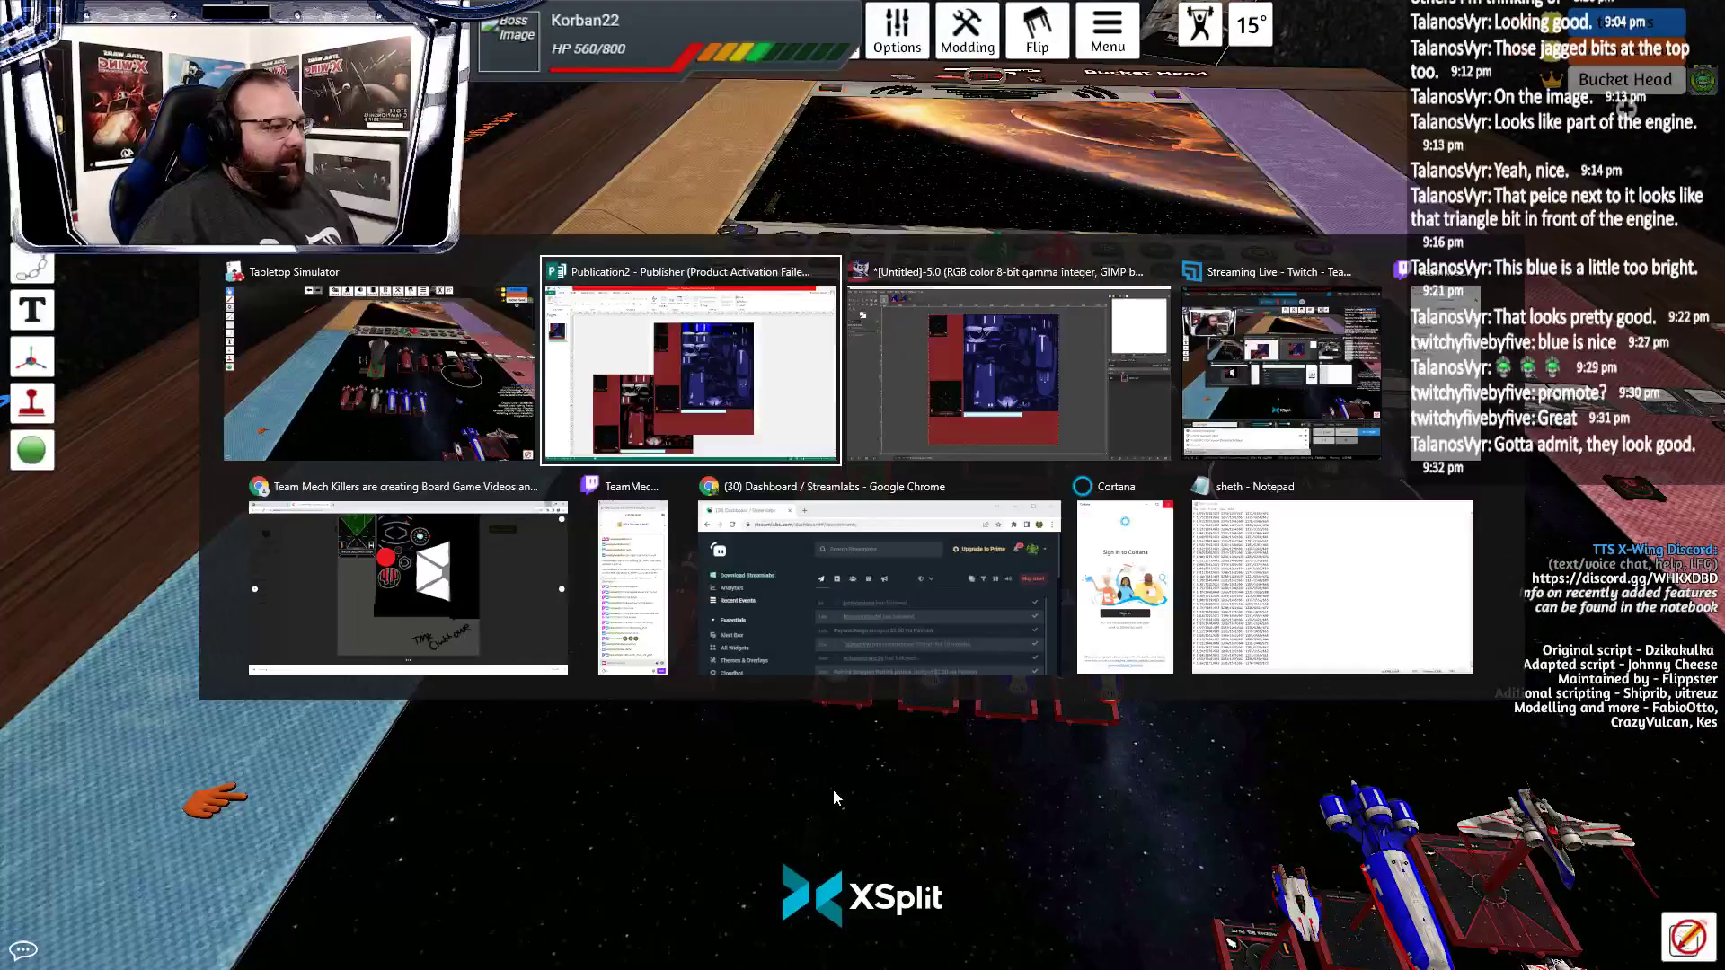
key(alt+Tab)
key(alt+Tab)
key(Escape)
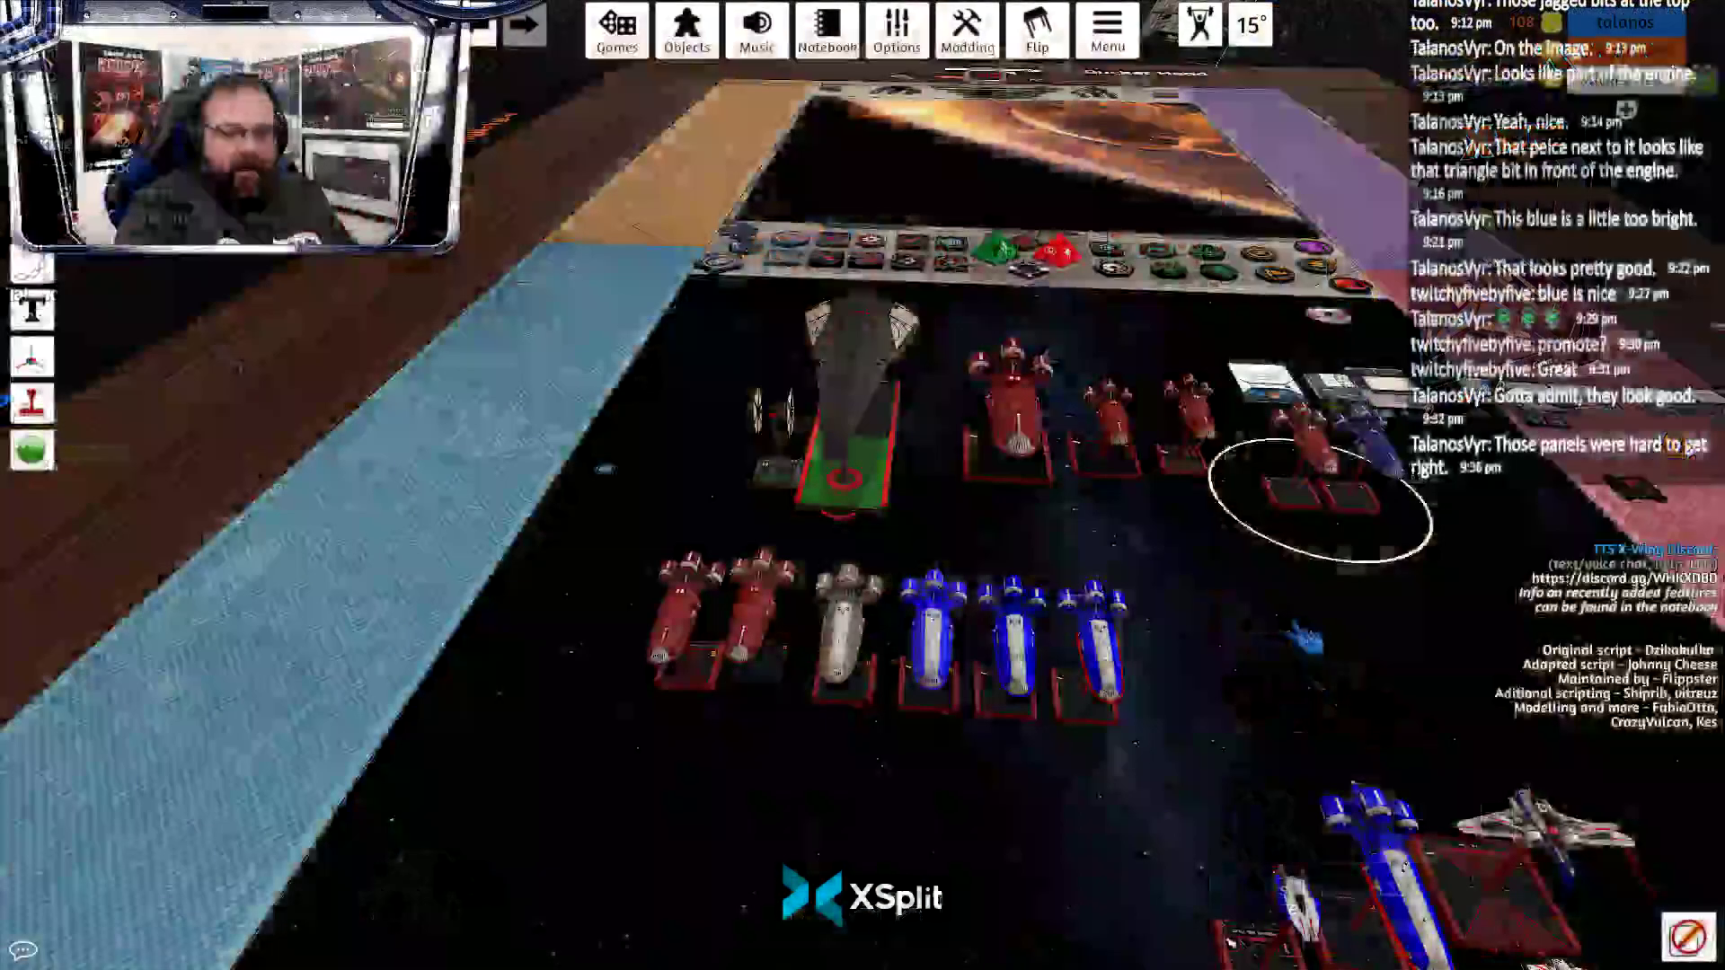
key(alt+Tab)
key(Tab)
key(Tab)
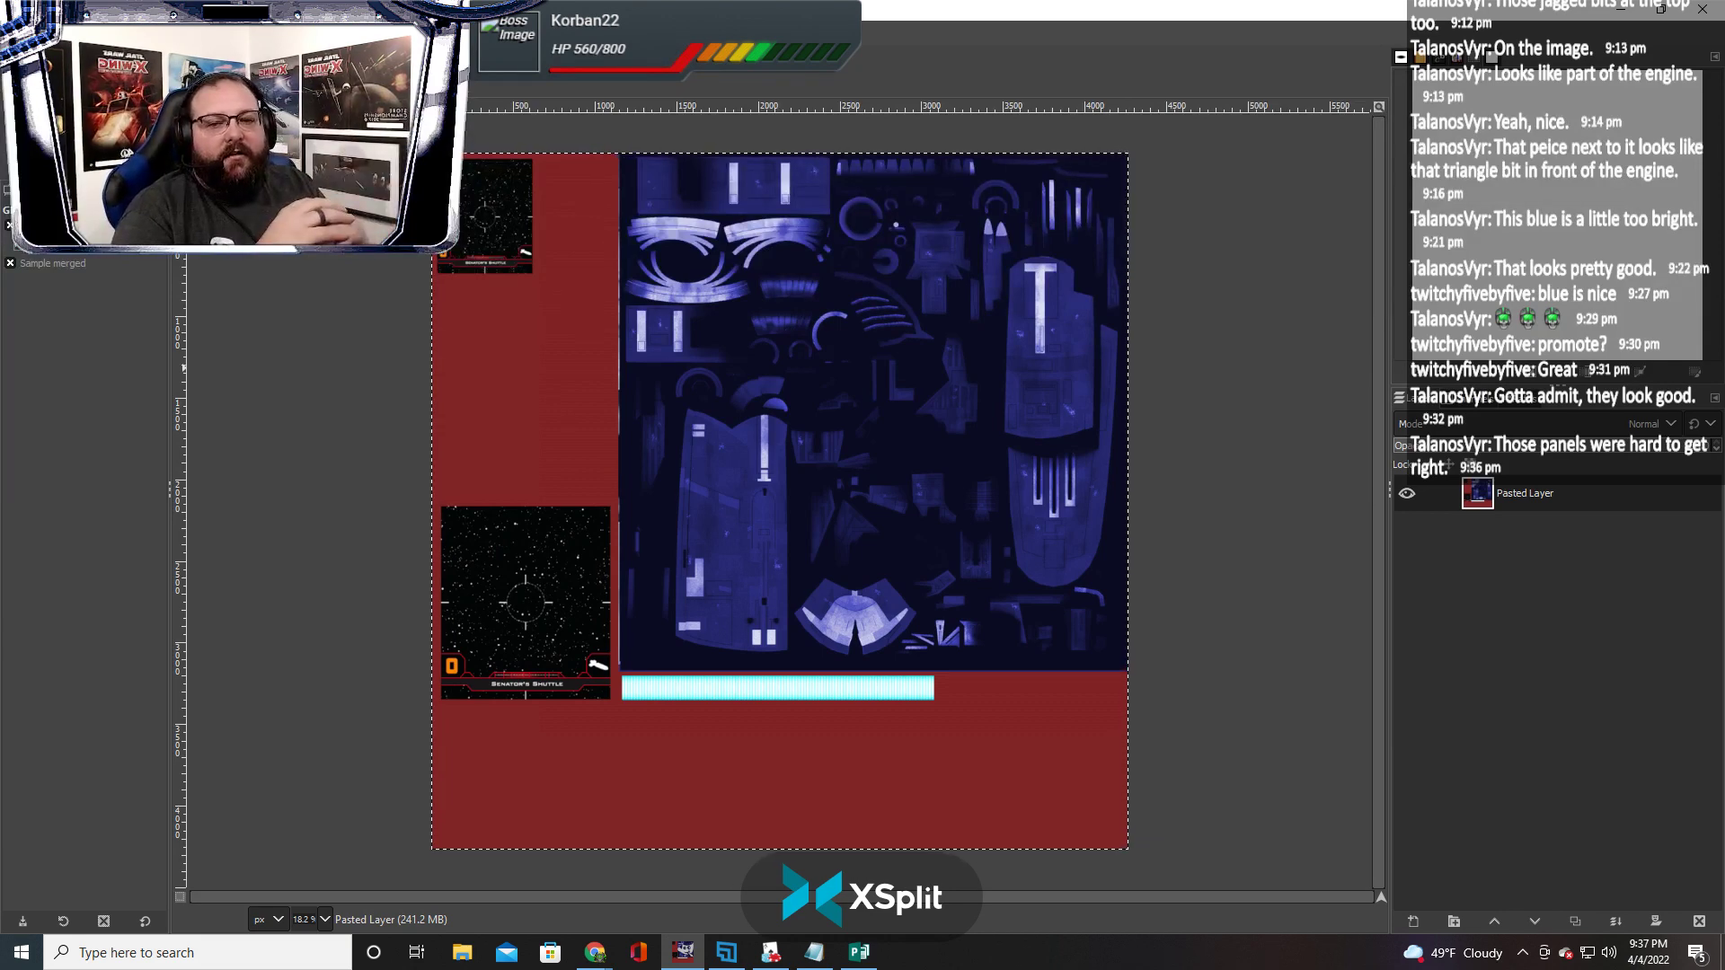
Switch back to Tabletop Simulator and examine the blue-and-white shuttle among its matching squad fighters
key(alt+Tab)
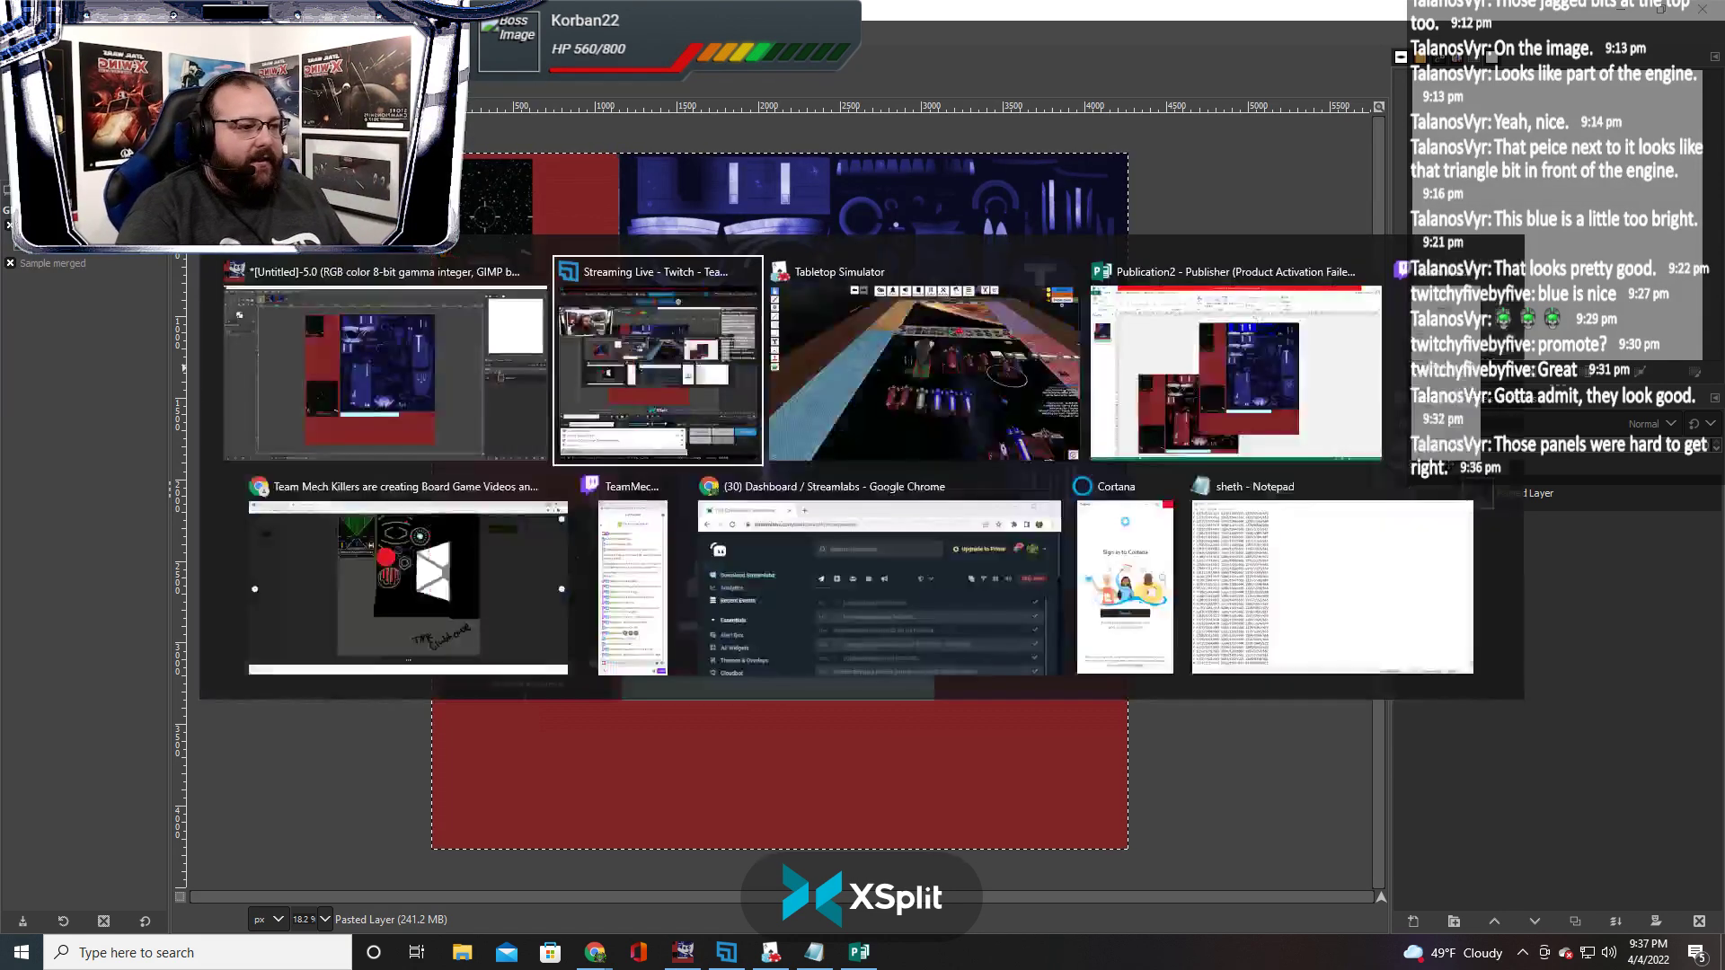
key(s)
key(d)
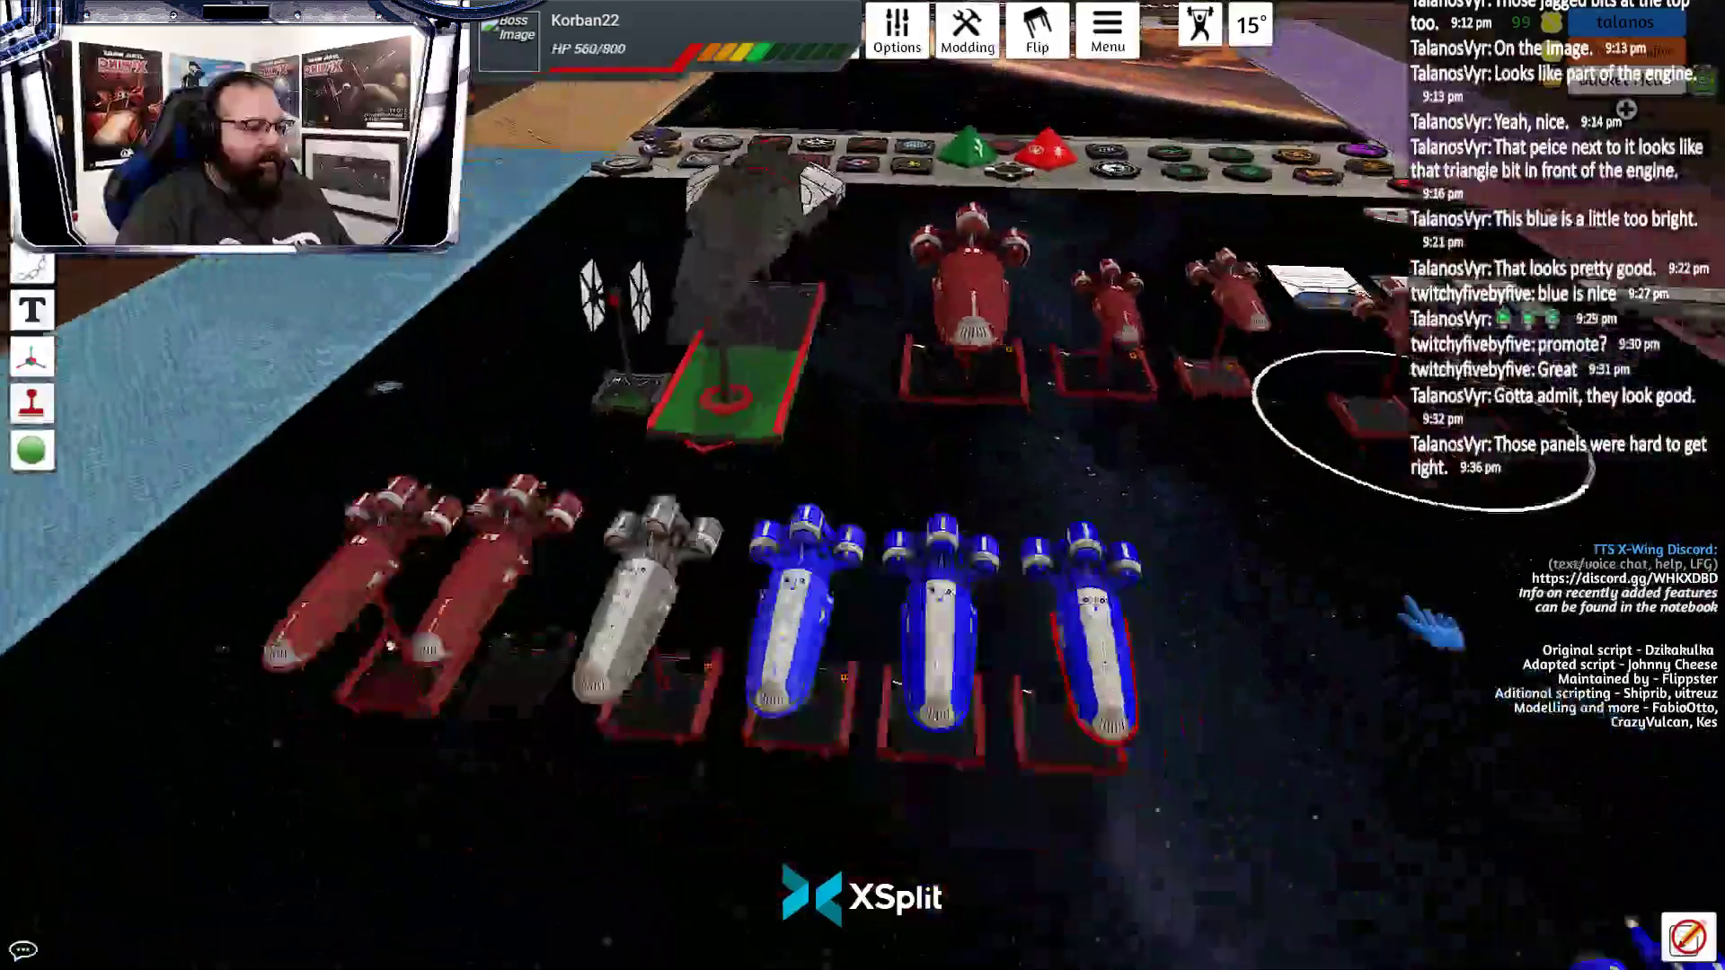
scroll(950, 627, up, 5)
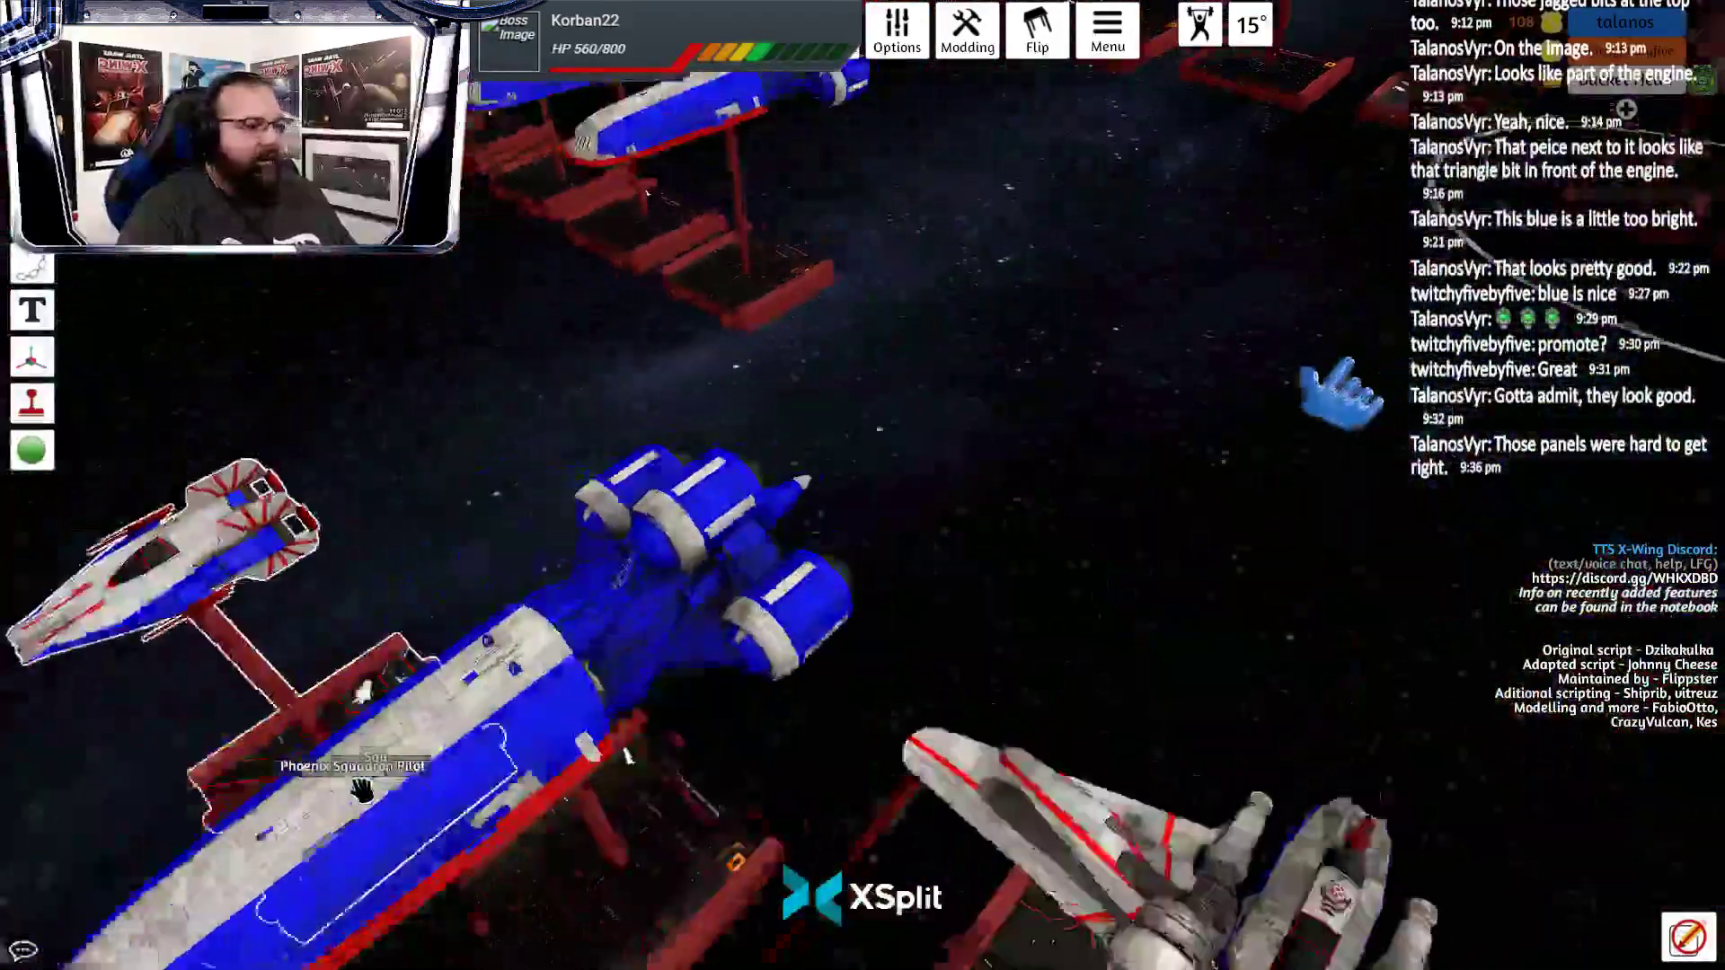
key(s)
key(a)
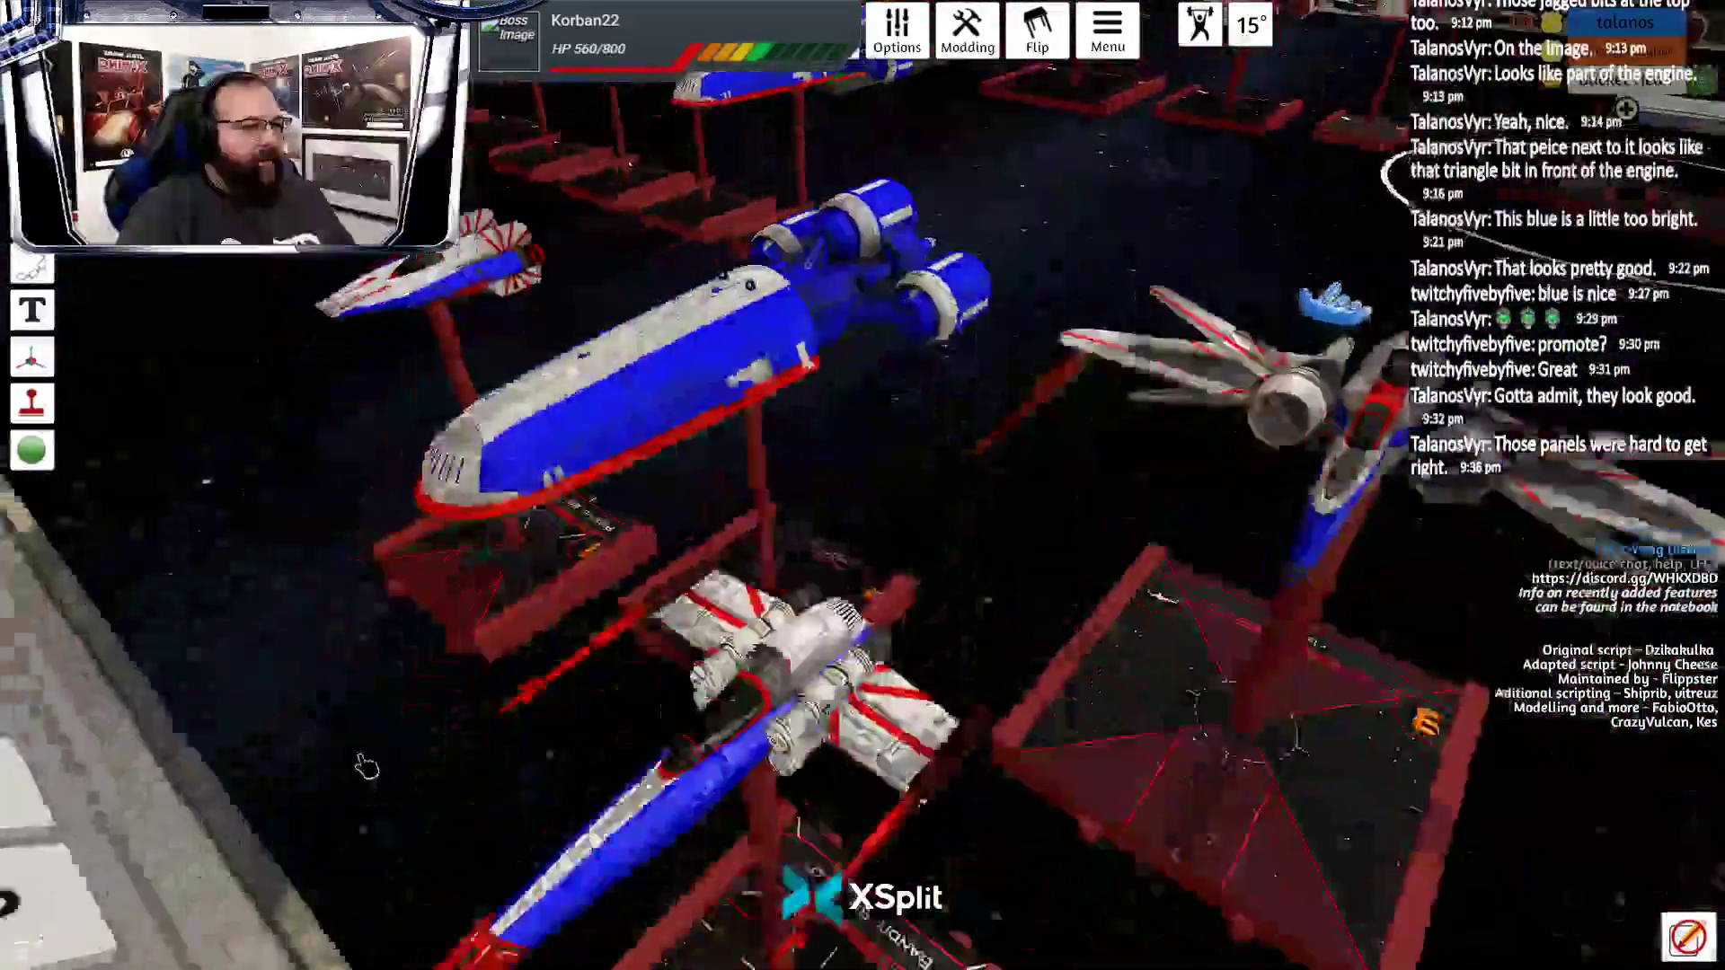
key(w)
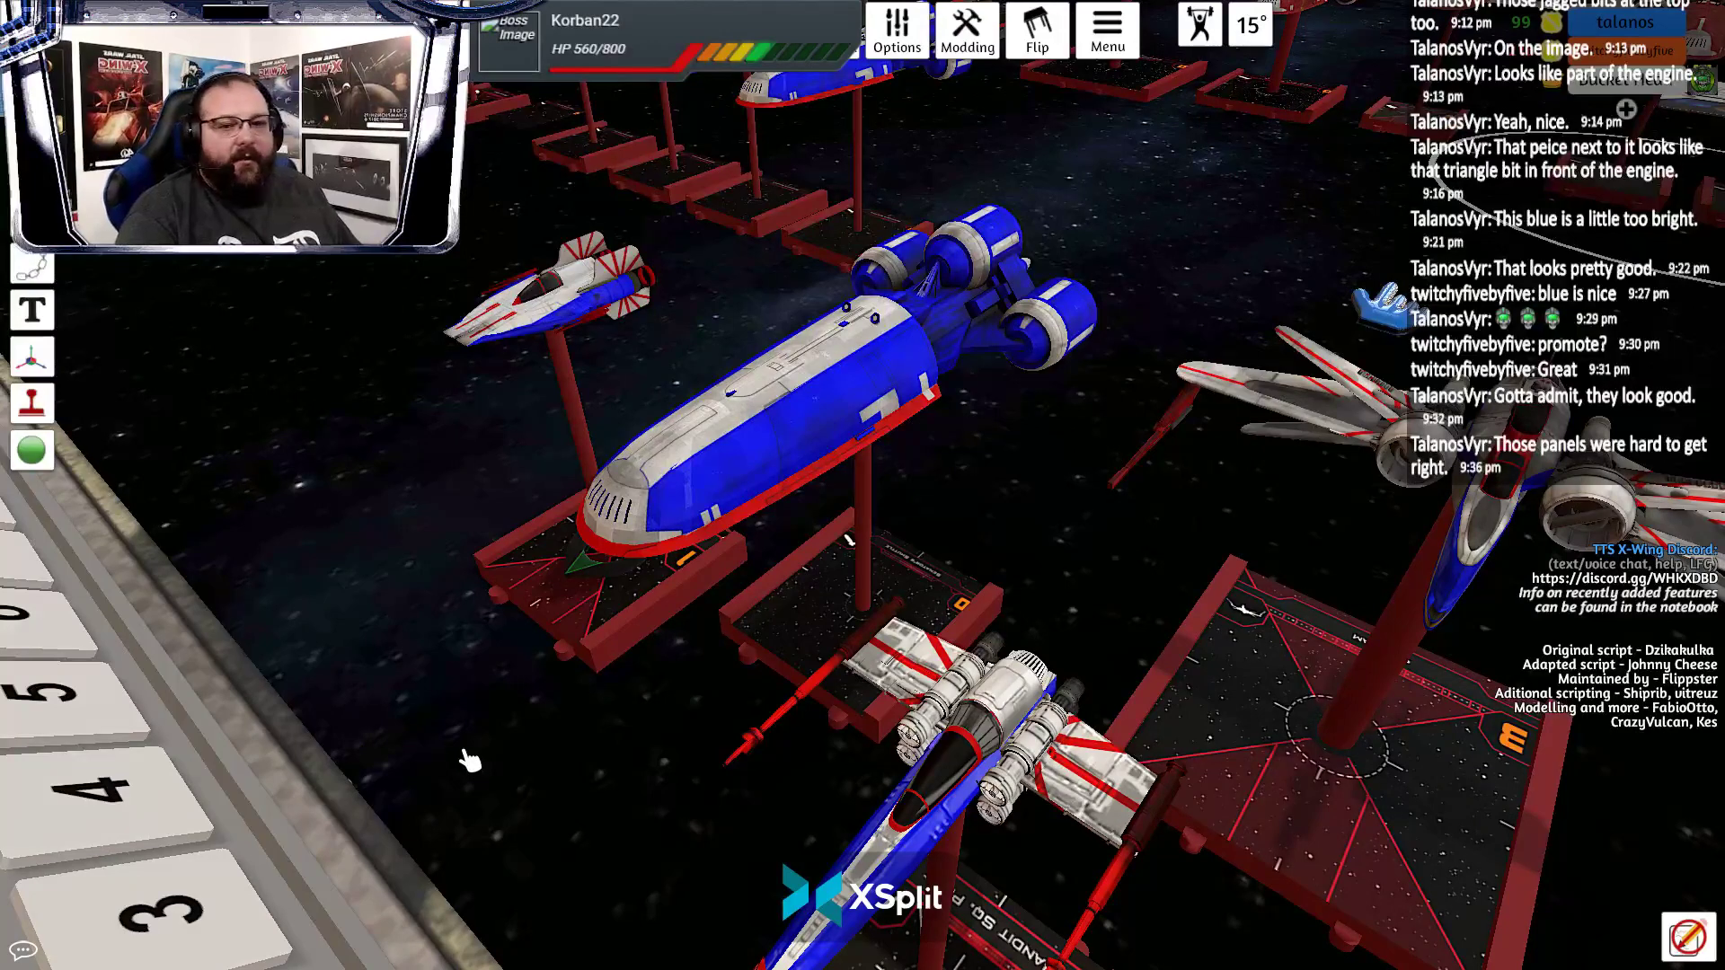
key(alt+Tab)
key(Tab)
key(Tab)
key(Tab)
key(Tab)
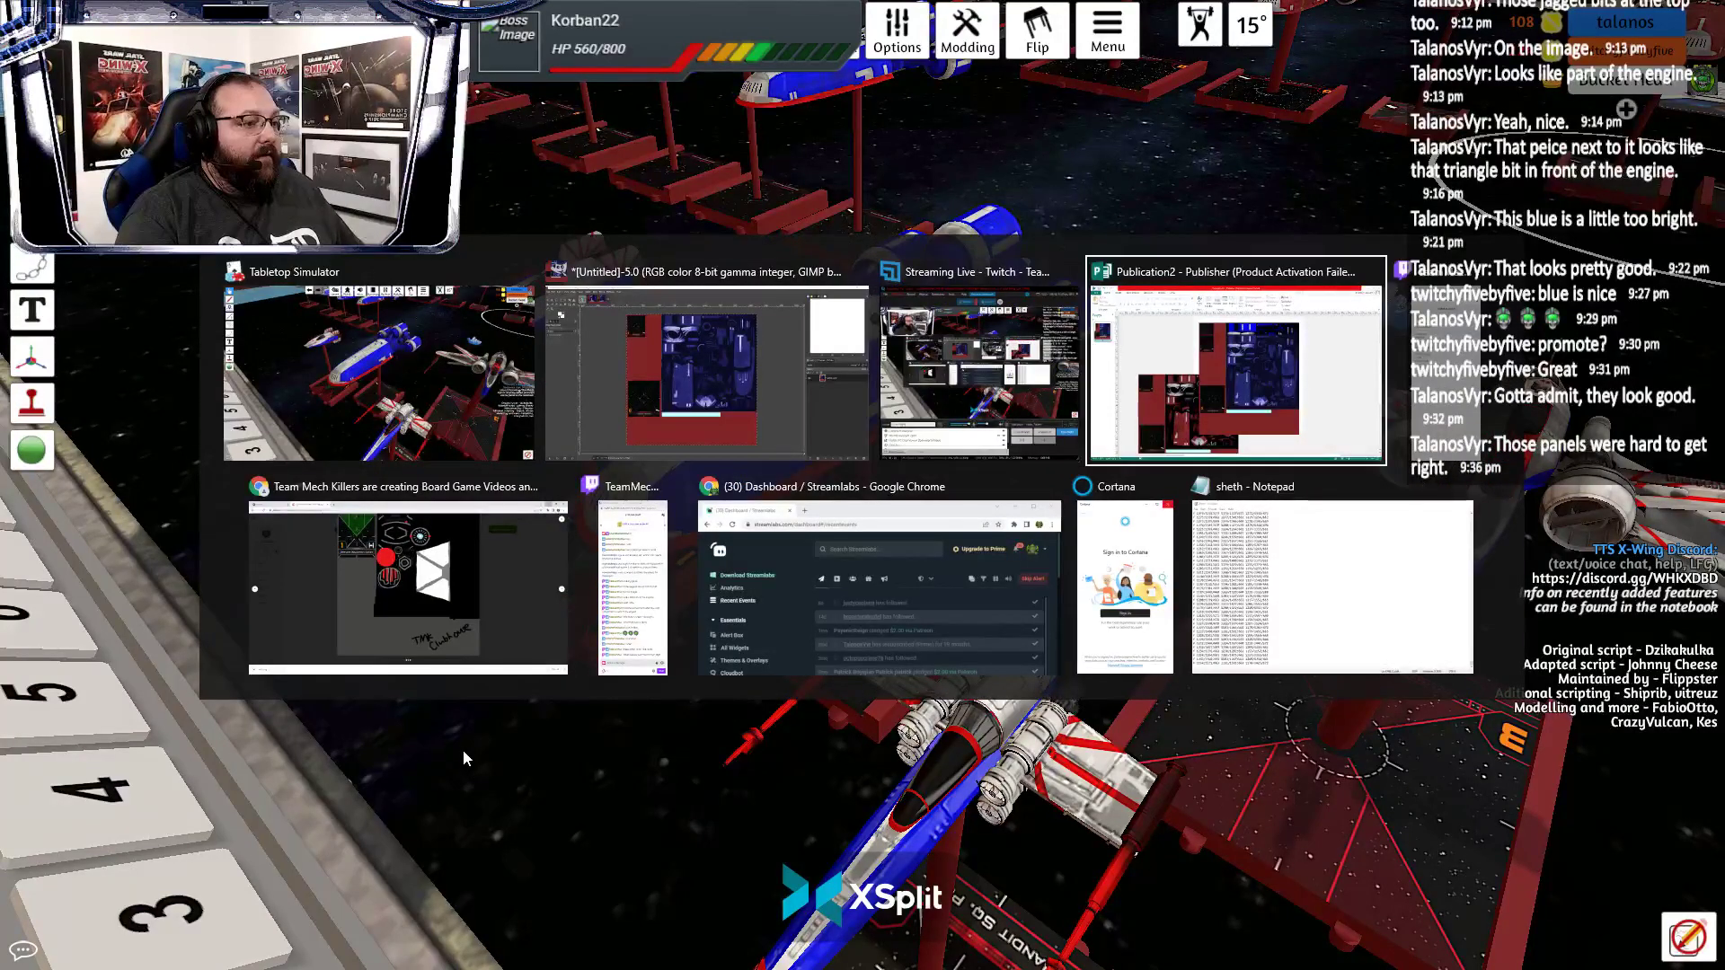
key(Tab)
key(Tab)
key(Tab)
key(Tab)
key(Tab)
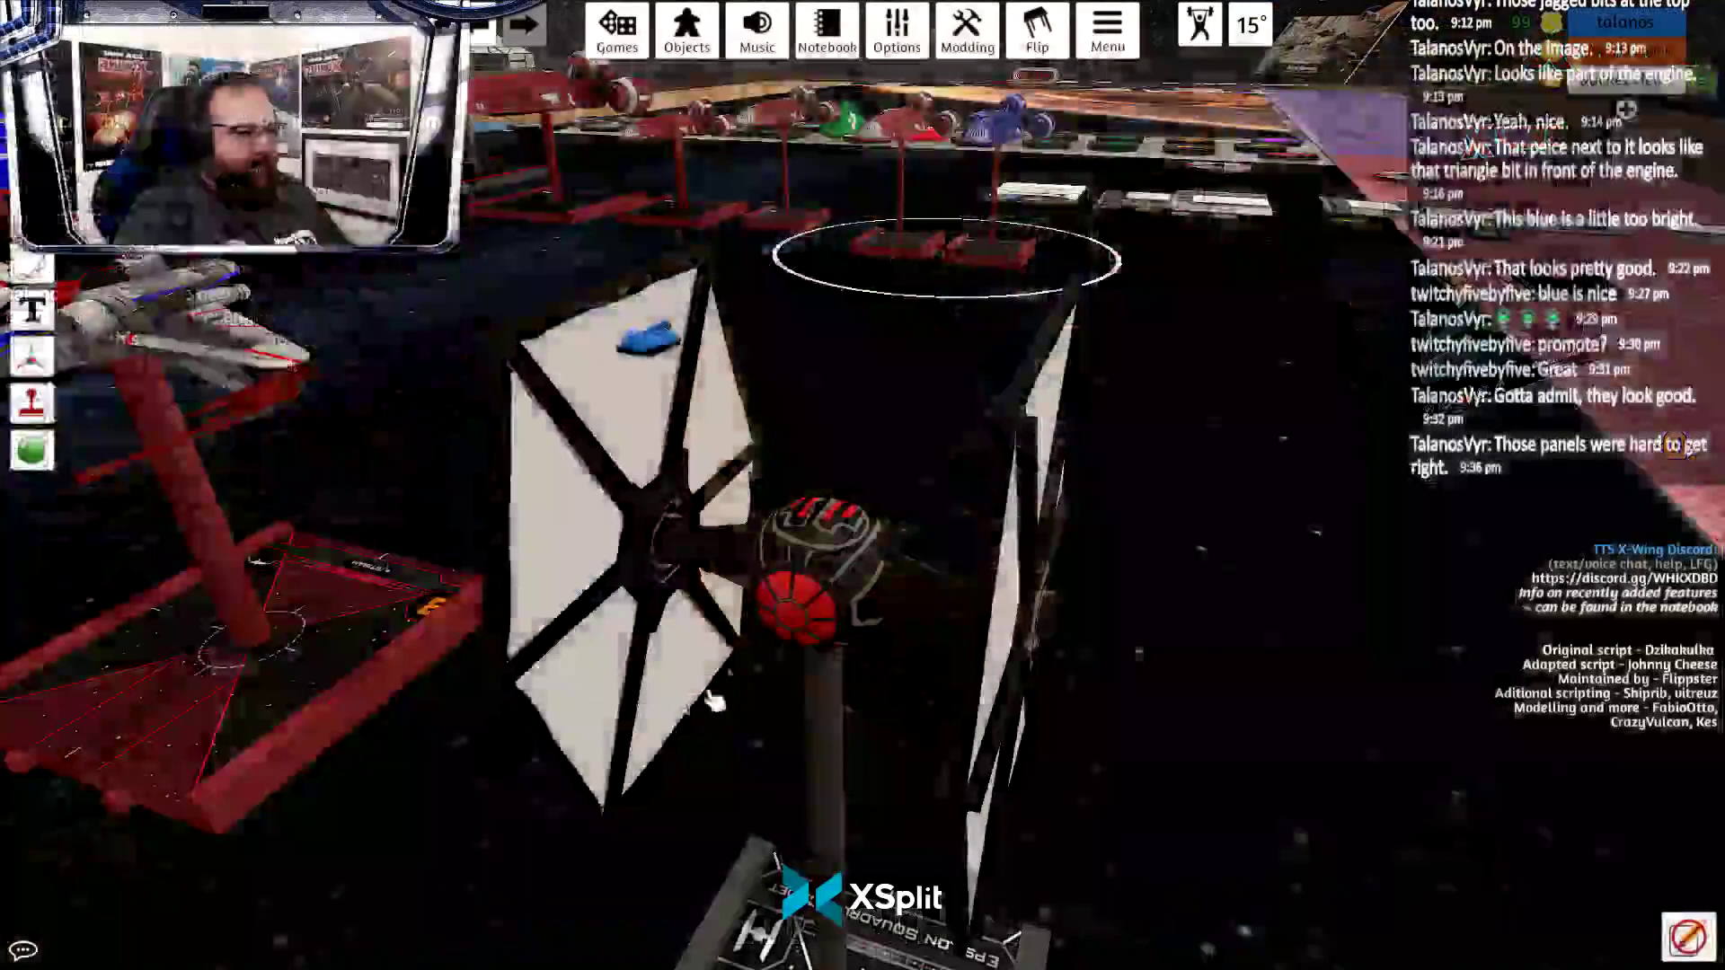
Spawn the Resistance A-wing piloted by L'ulo L'ampar from the spawner tablet's builder
scroll(1134, 654, down, 5)
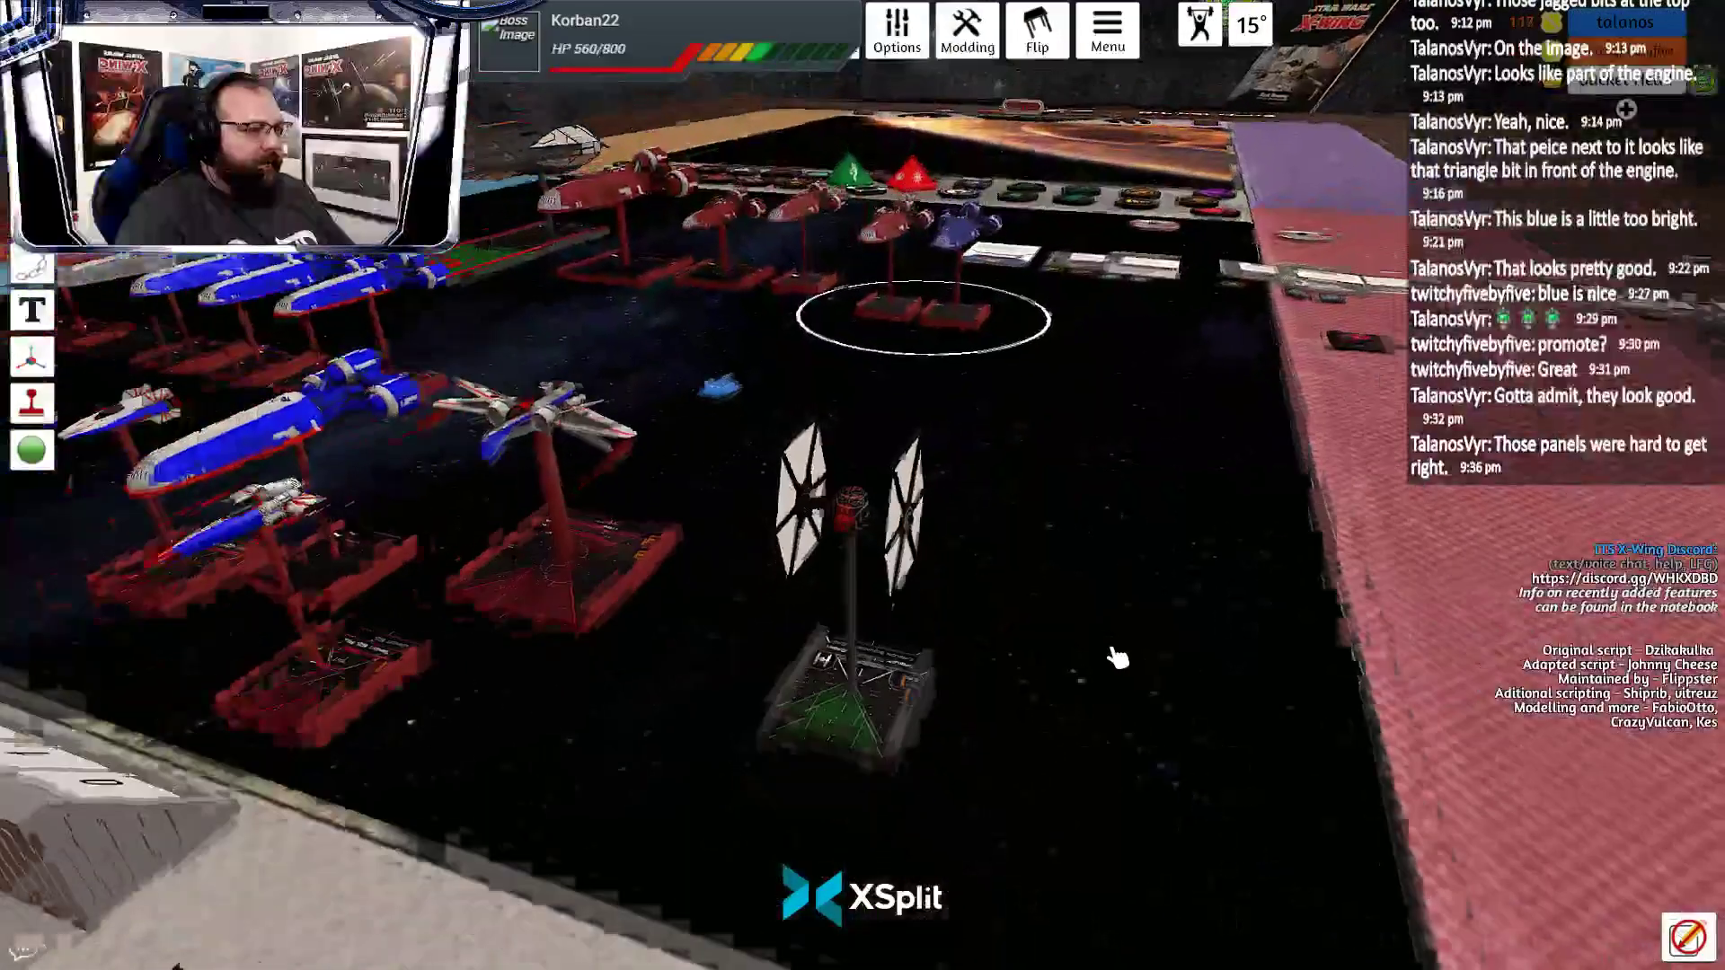
drag(1117, 658, 381, 762)
key(w)
key(a)
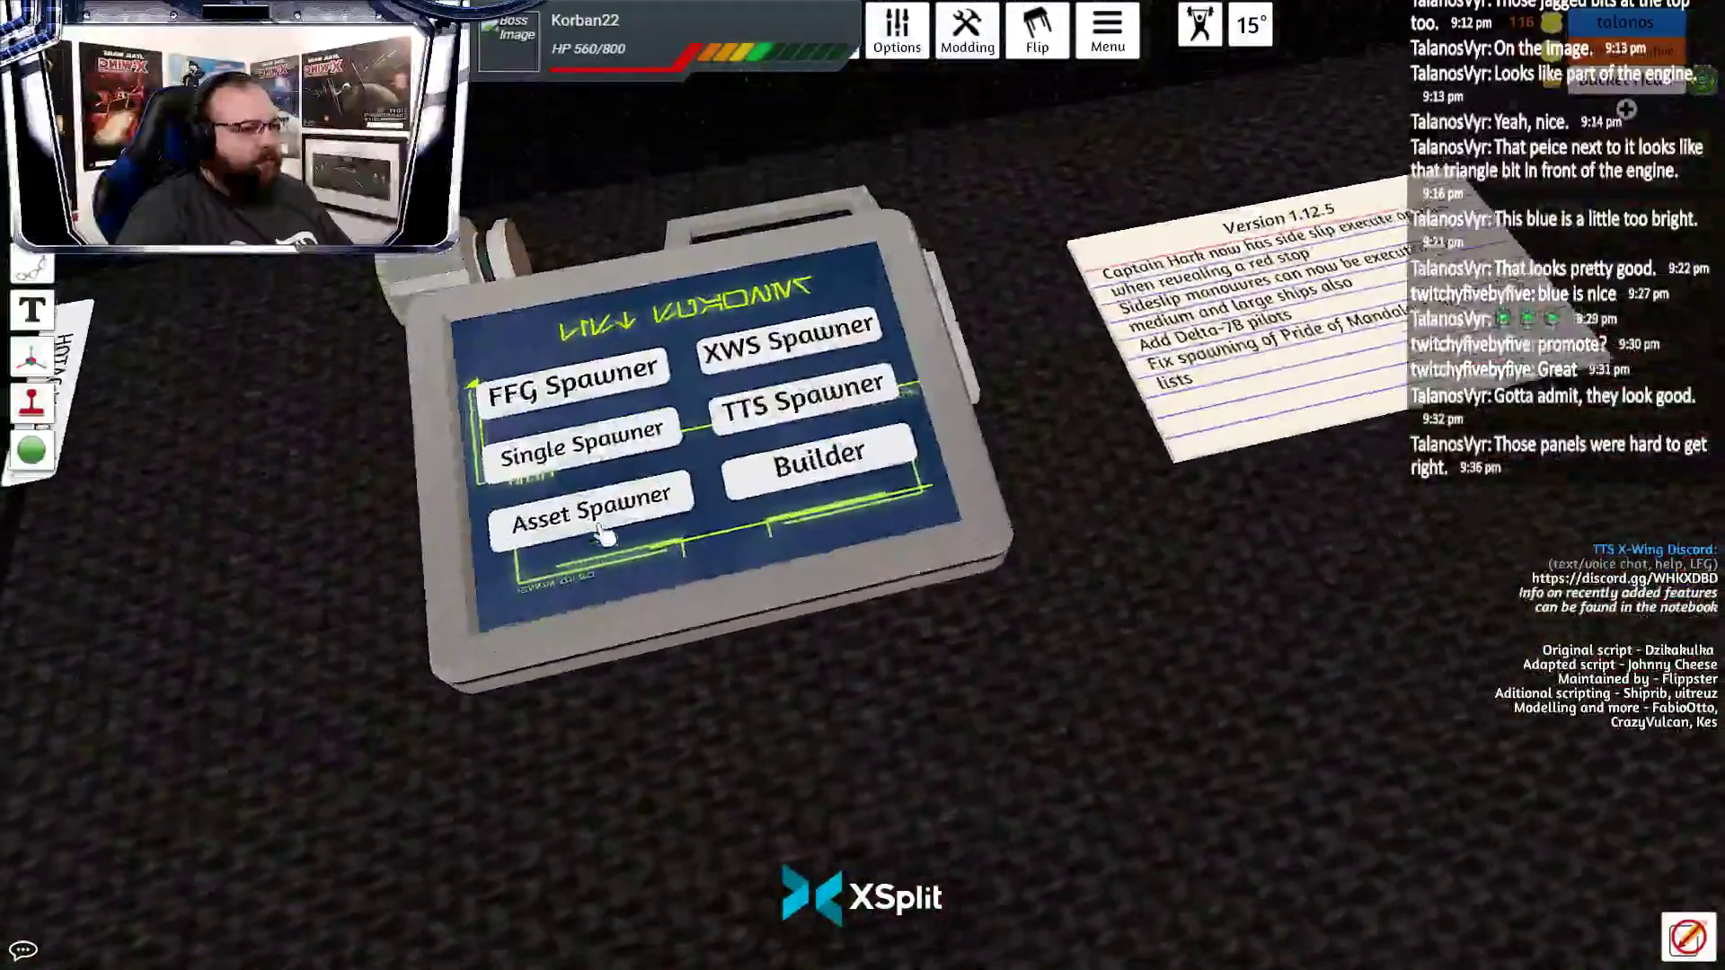
click(602, 531)
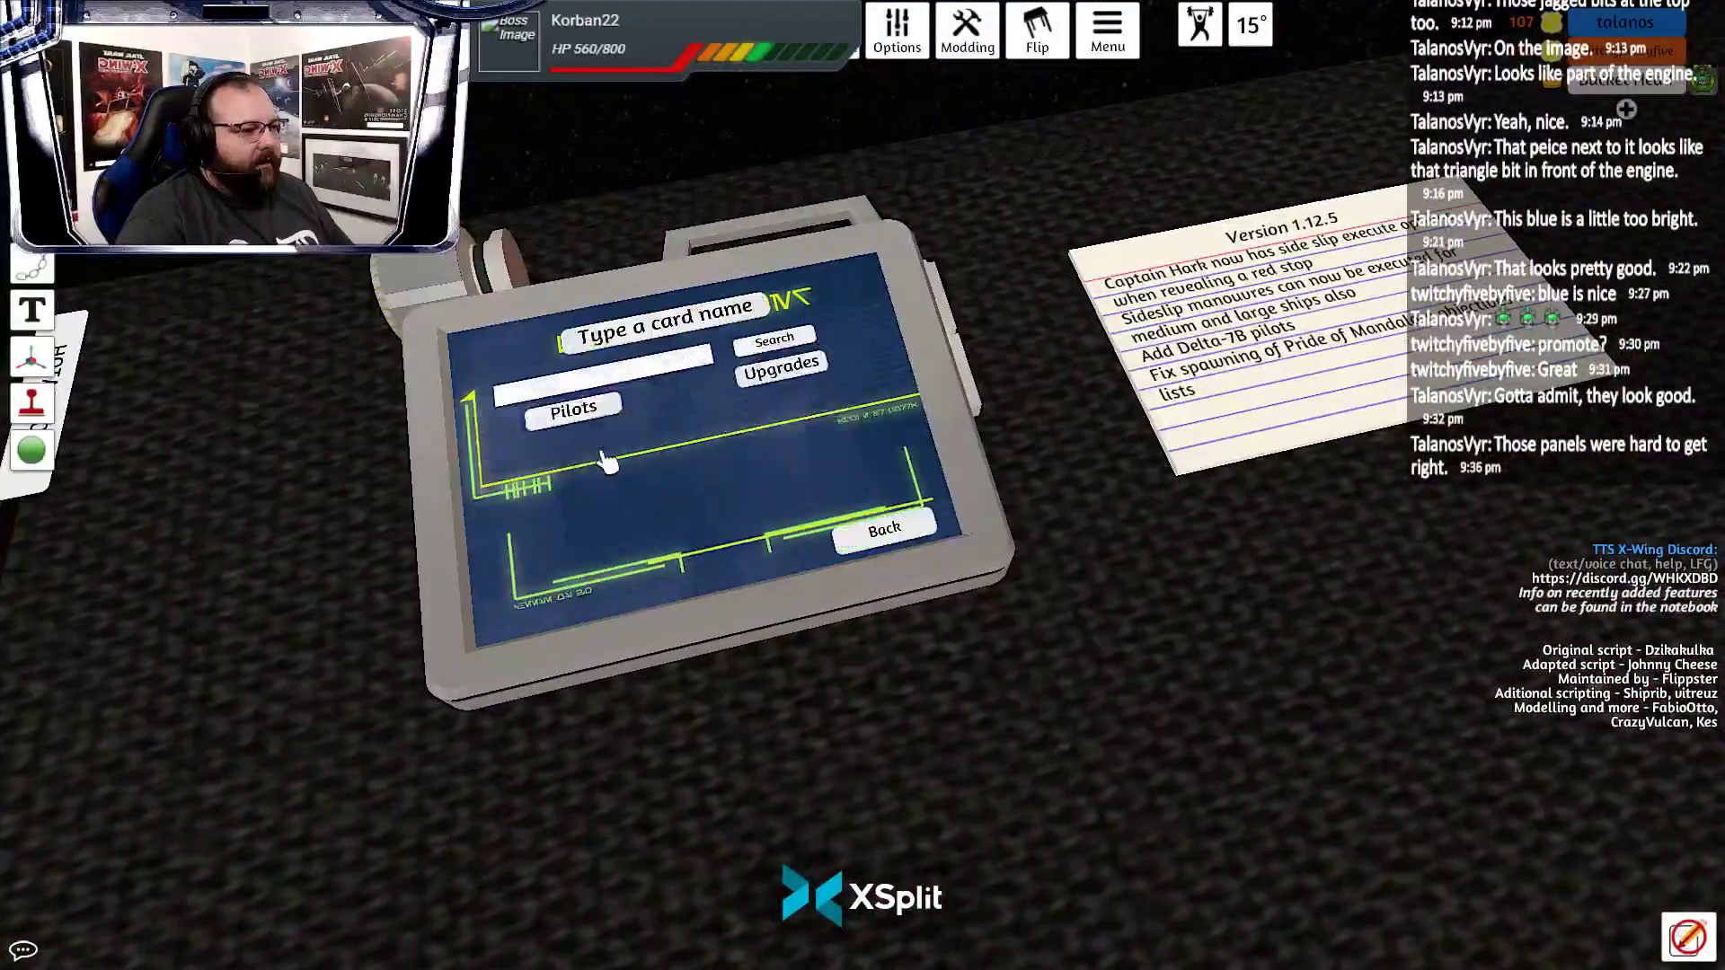
click(873, 521)
click(806, 485)
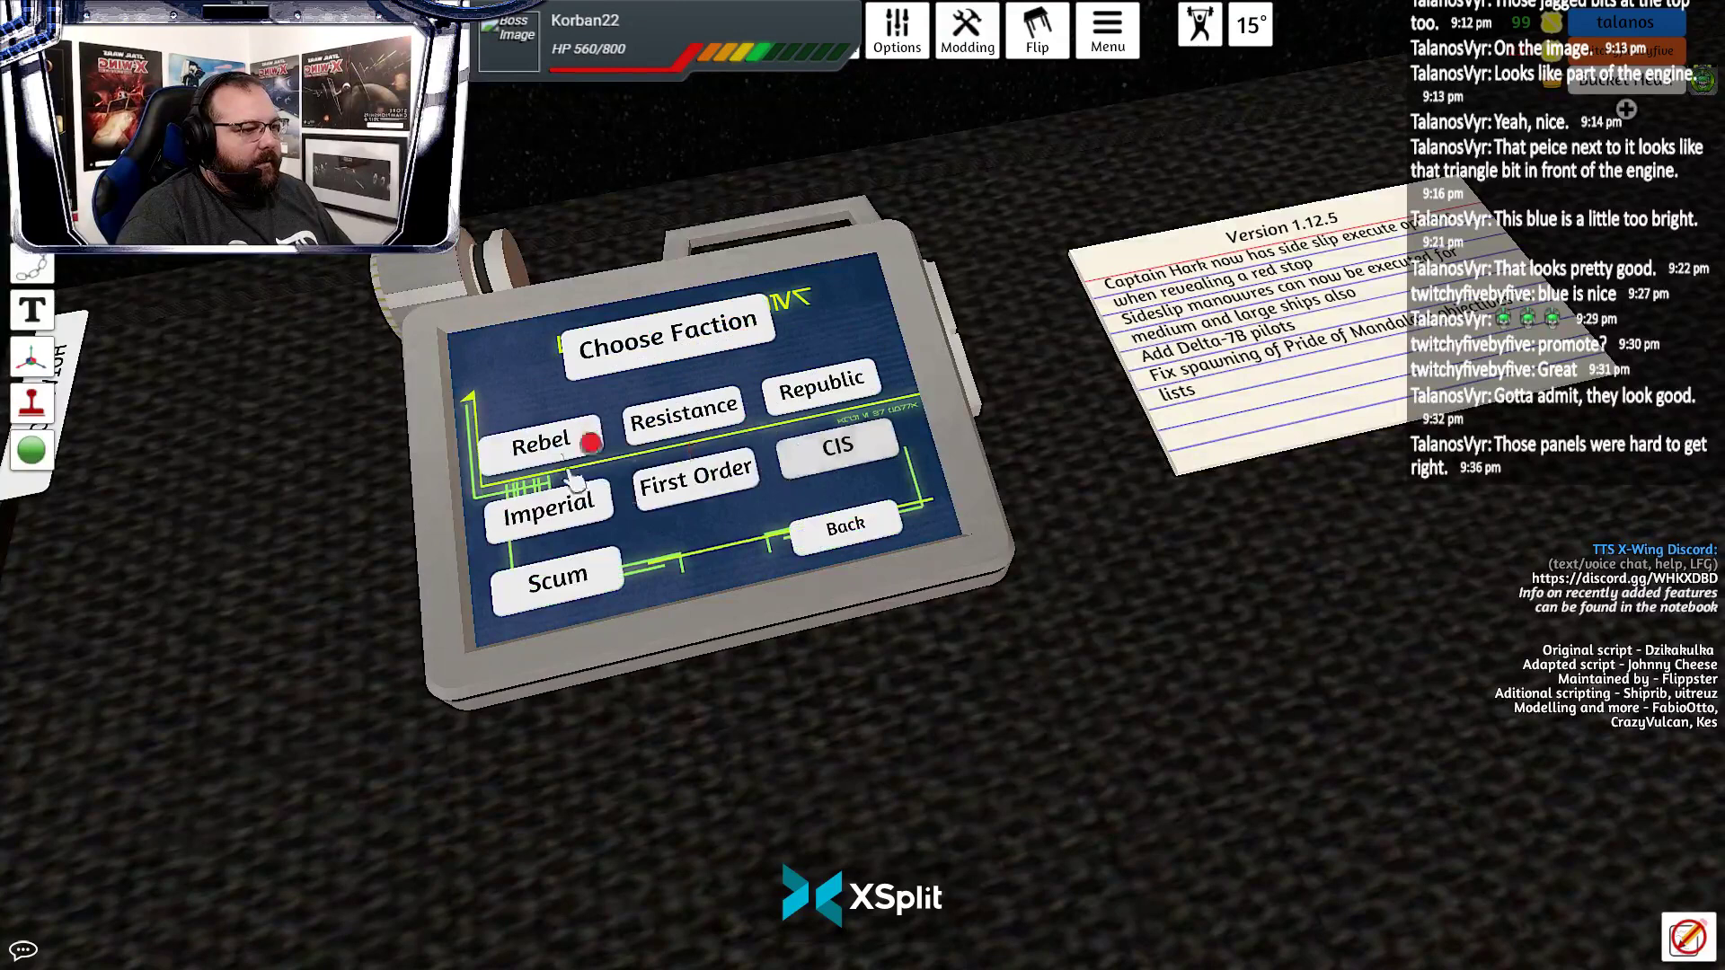
click(681, 420)
click(586, 361)
click(572, 409)
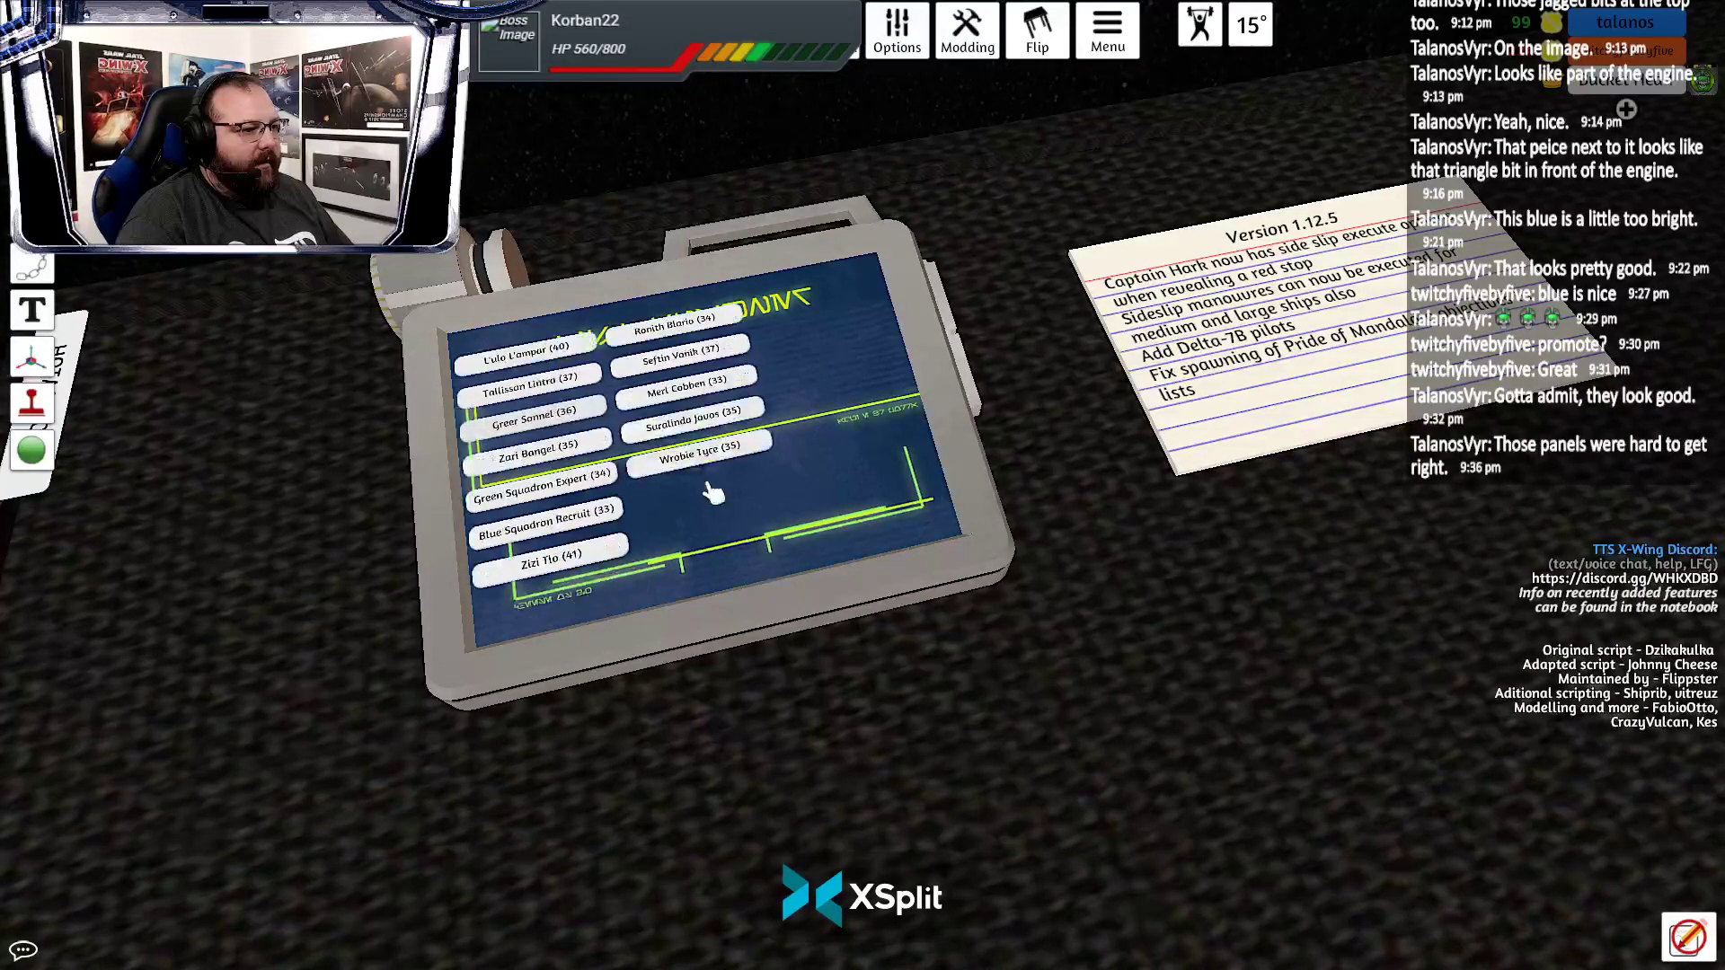
click(548, 345)
click(831, 308)
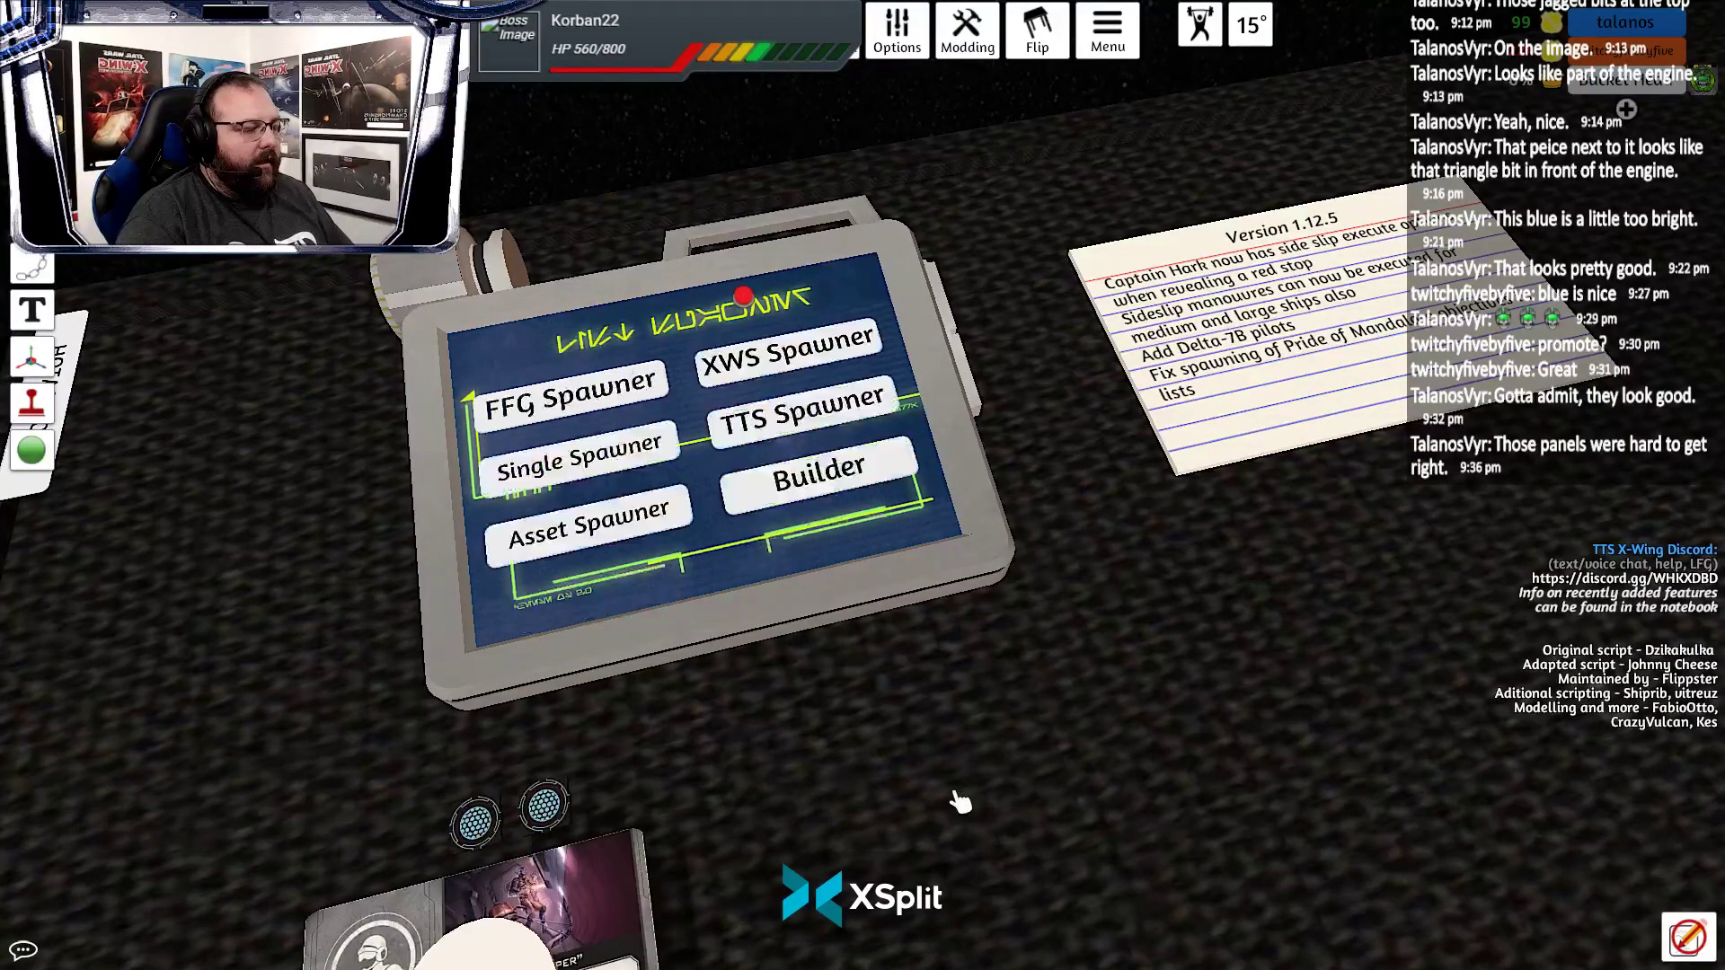
Open the L'ulo L'ampar A-wing's custom model settings and copy its diffuse image address
scroll(923, 842, up, 3)
drag(917, 834, 1184, 750)
scroll(1185, 750, up, 2)
right_click(817, 482)
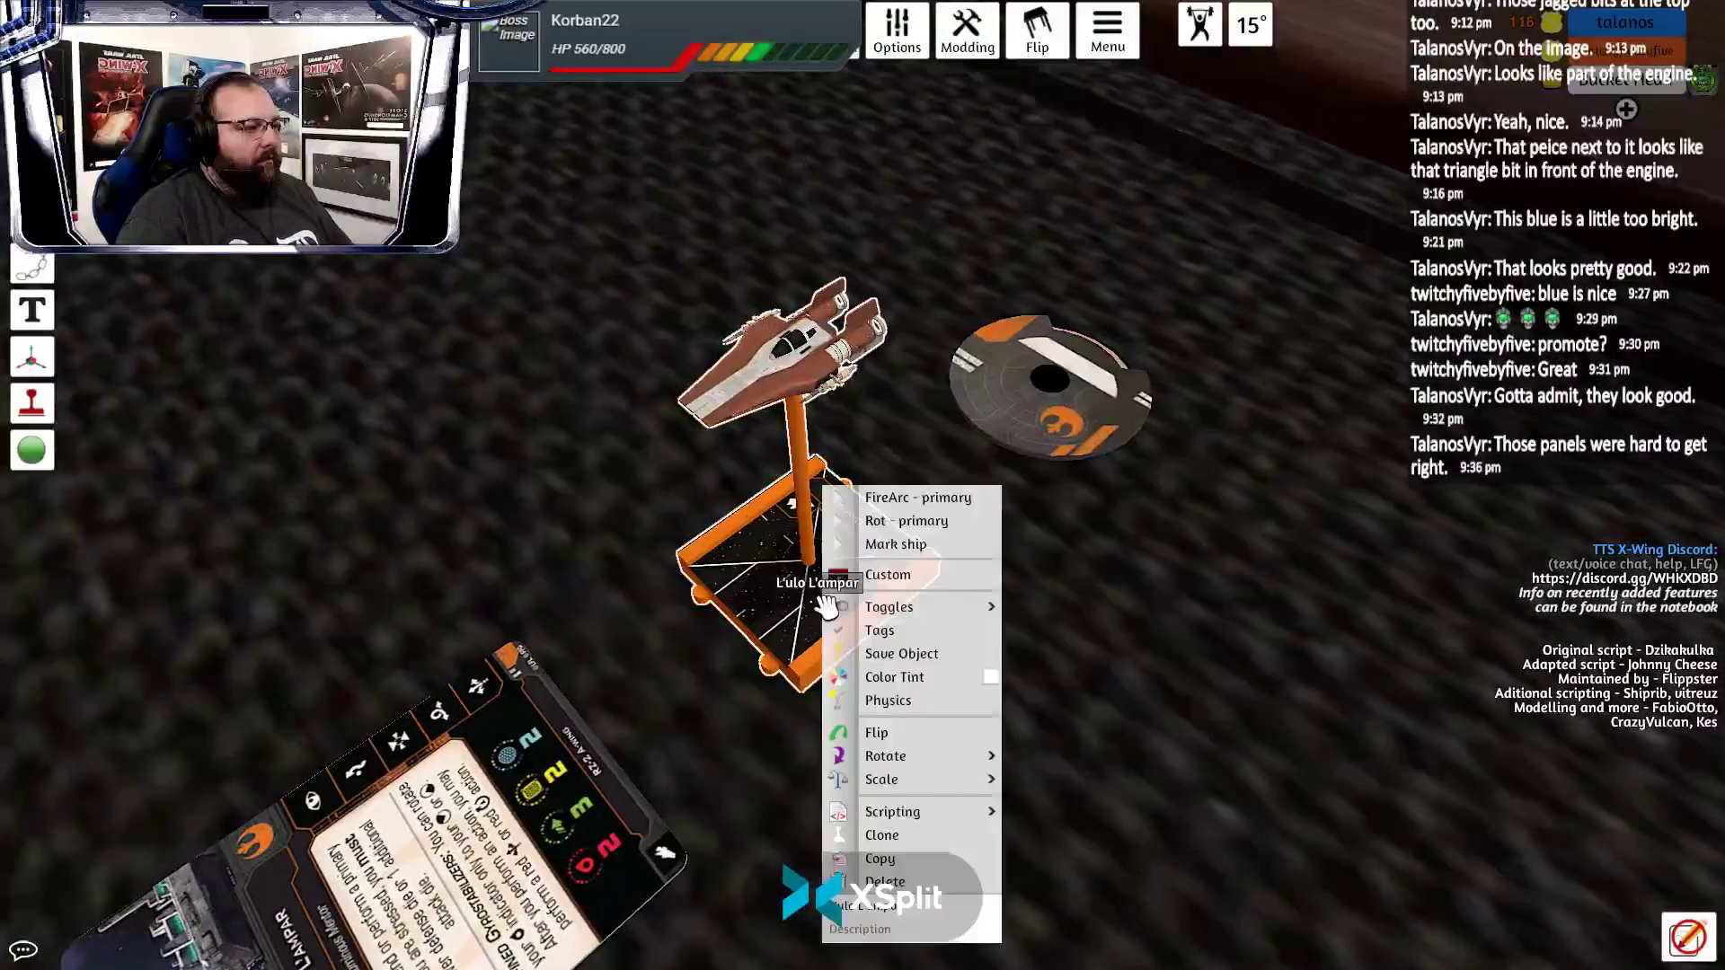
click(875, 578)
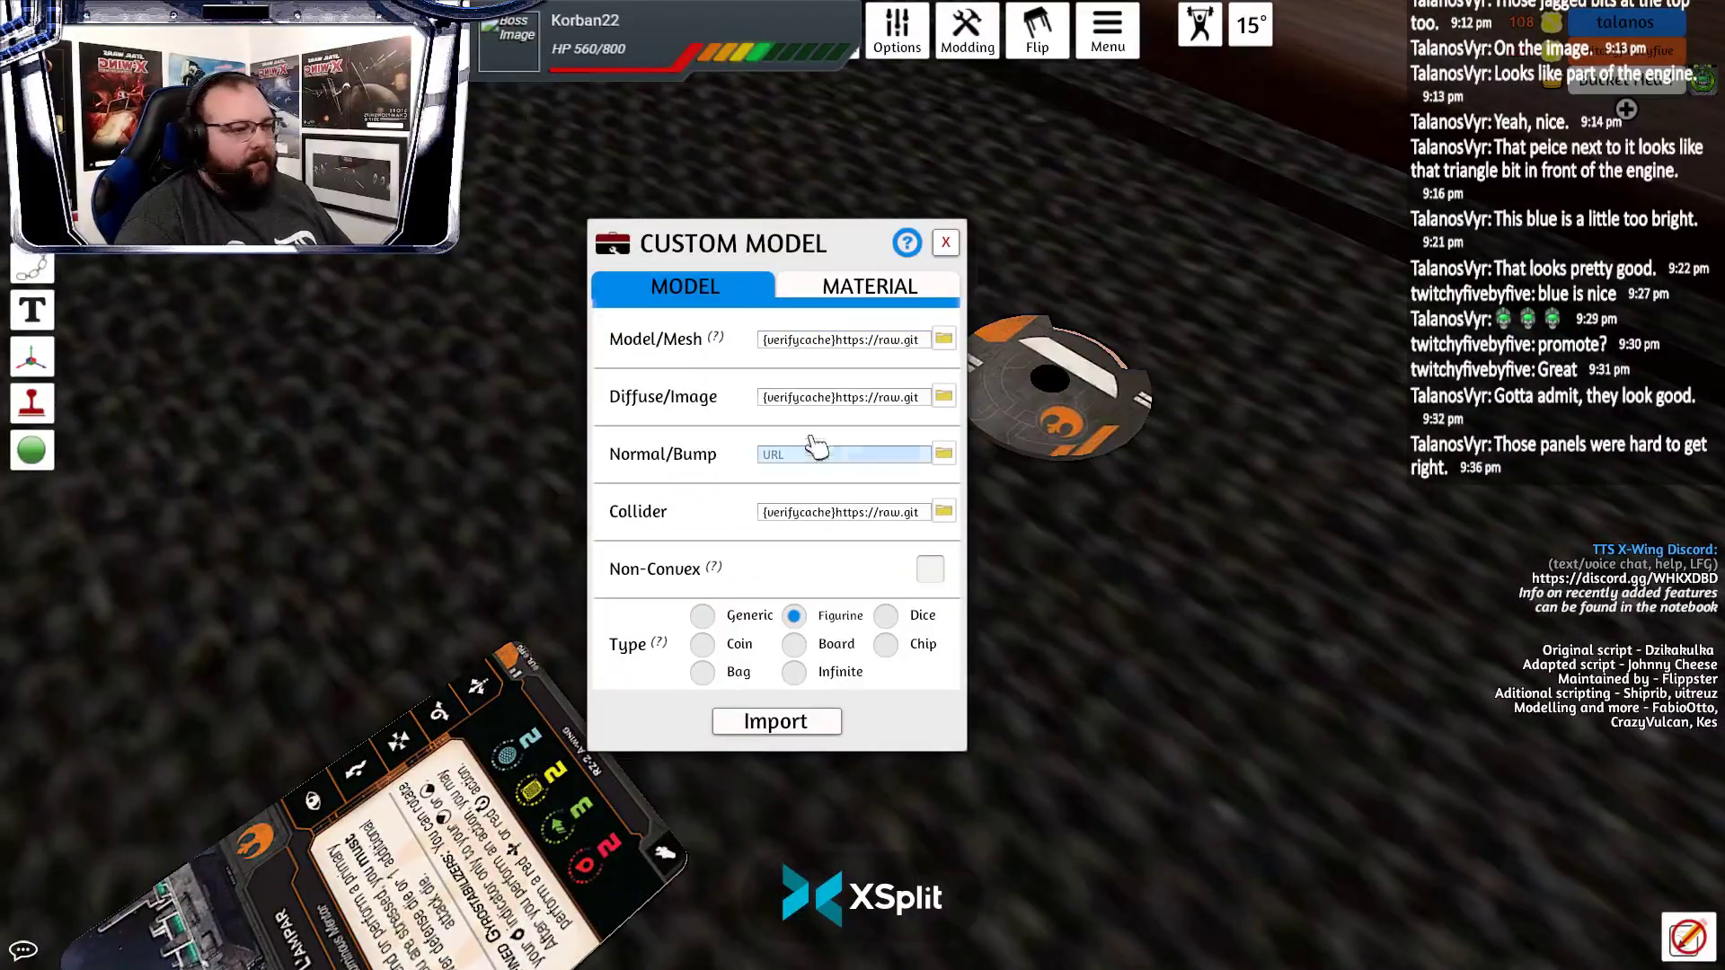
click(769, 401)
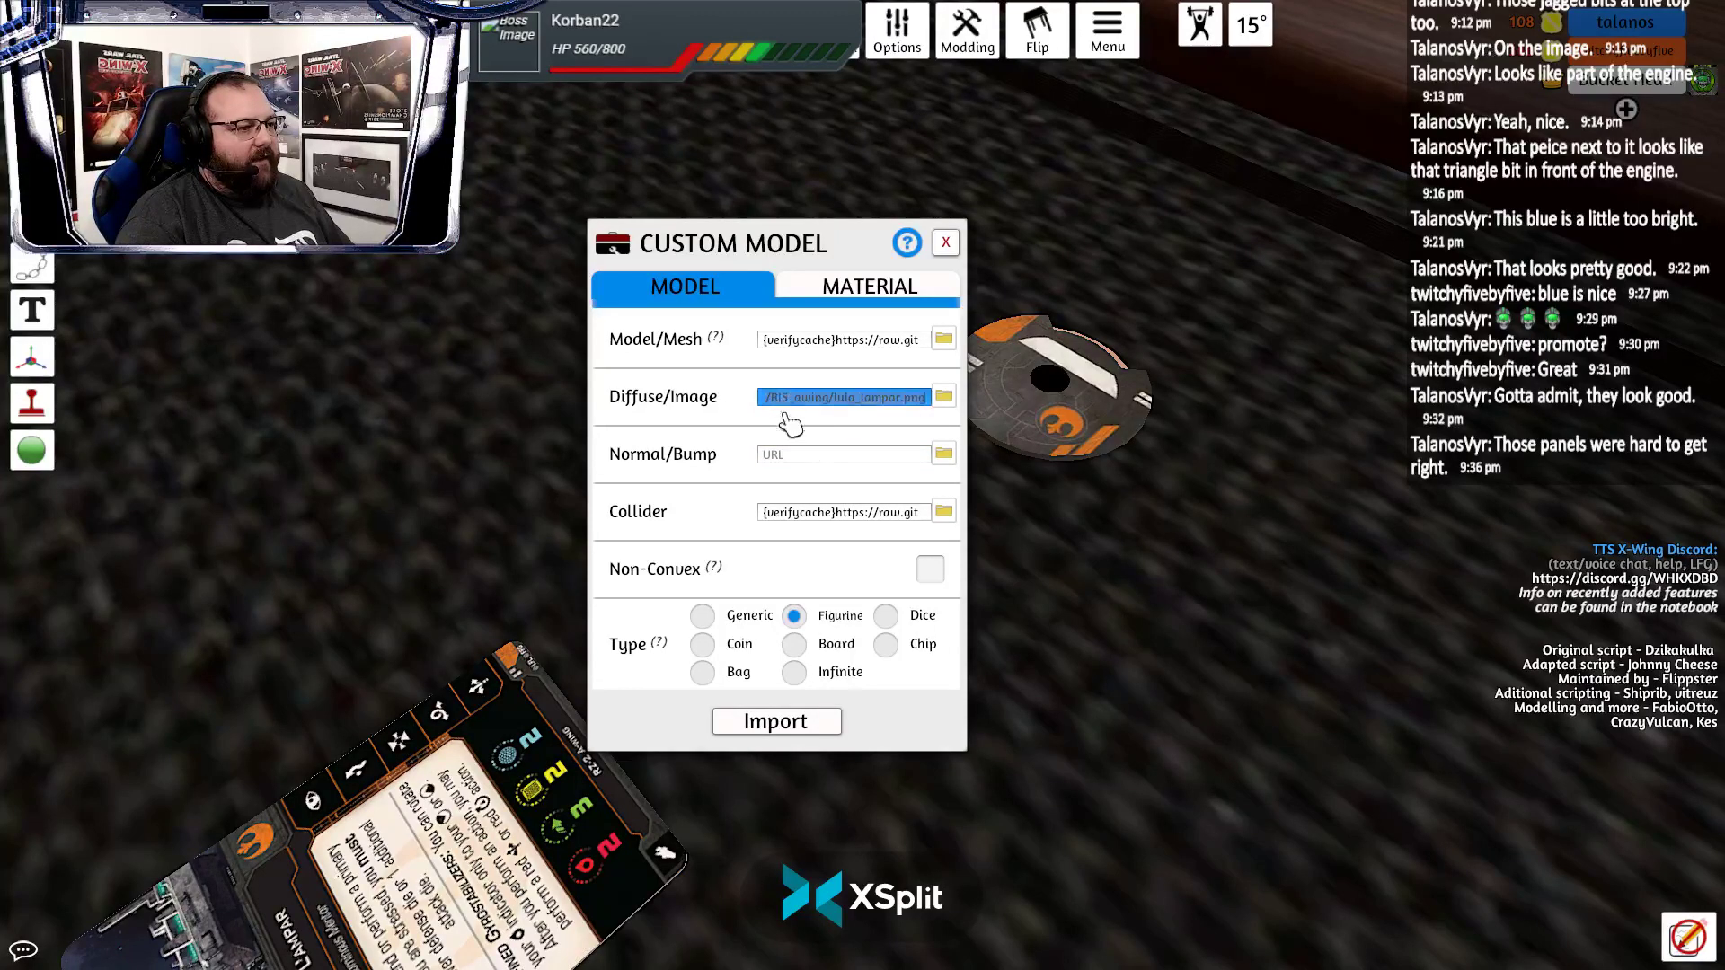
click(811, 456)
Switch to Chrome and paste the copied texture address into the Google search box of a new tab
key(alt+Tab)
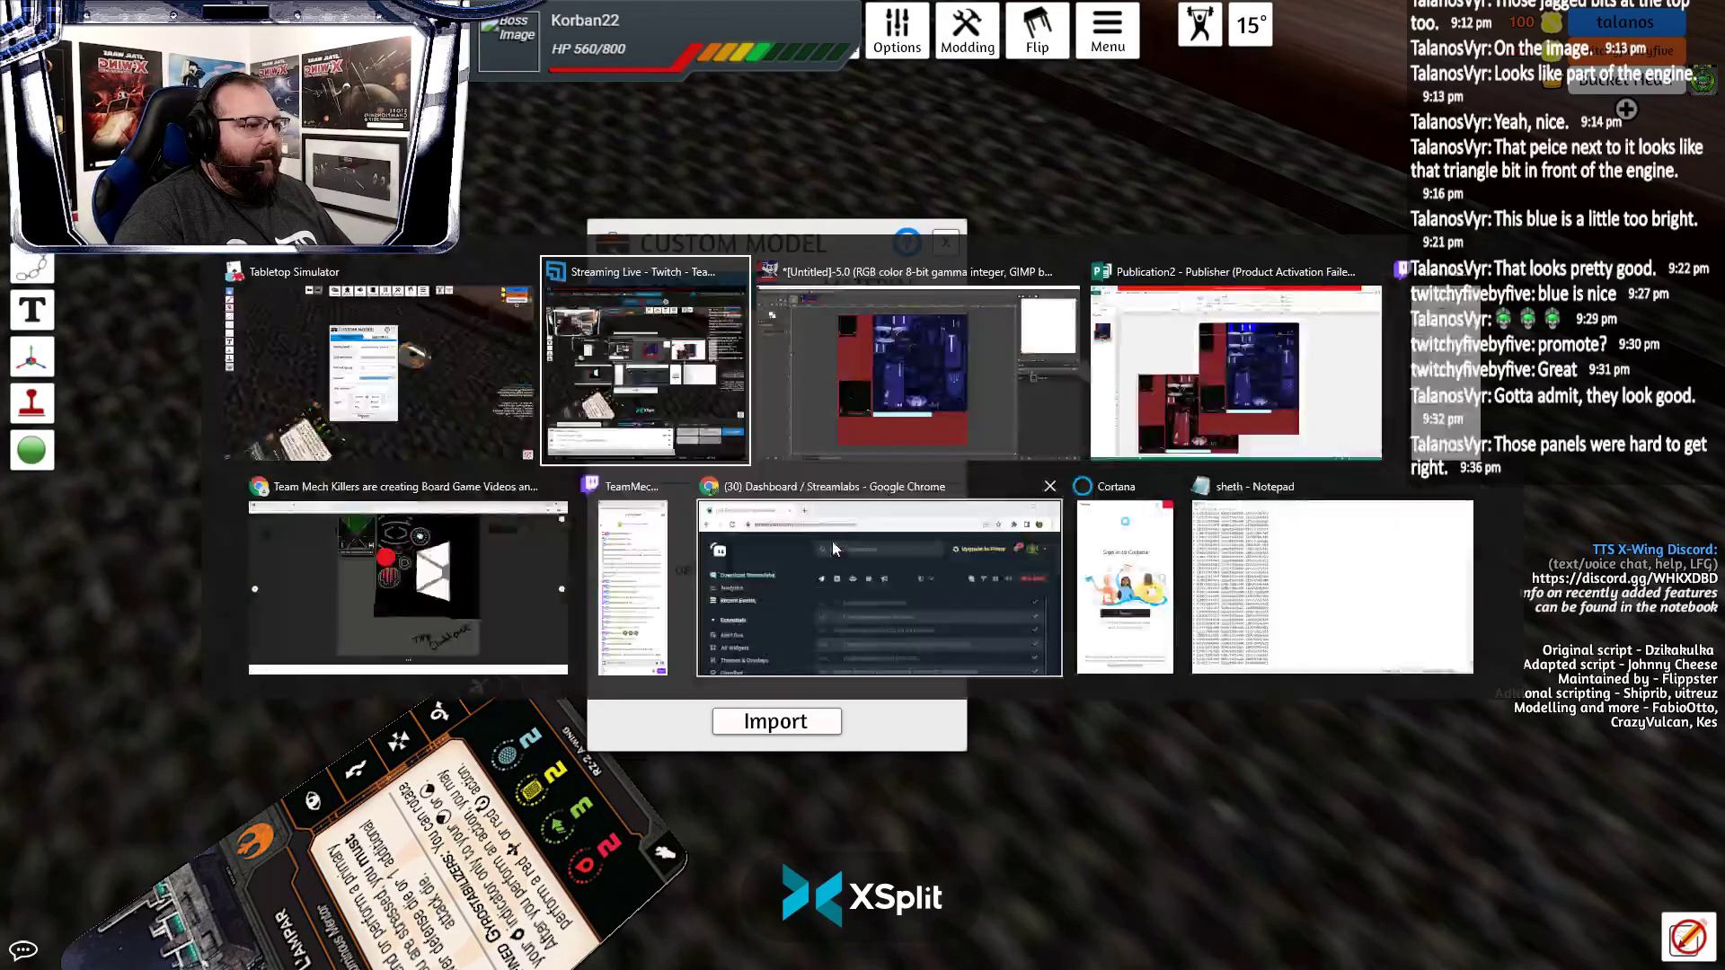
key(Tab)
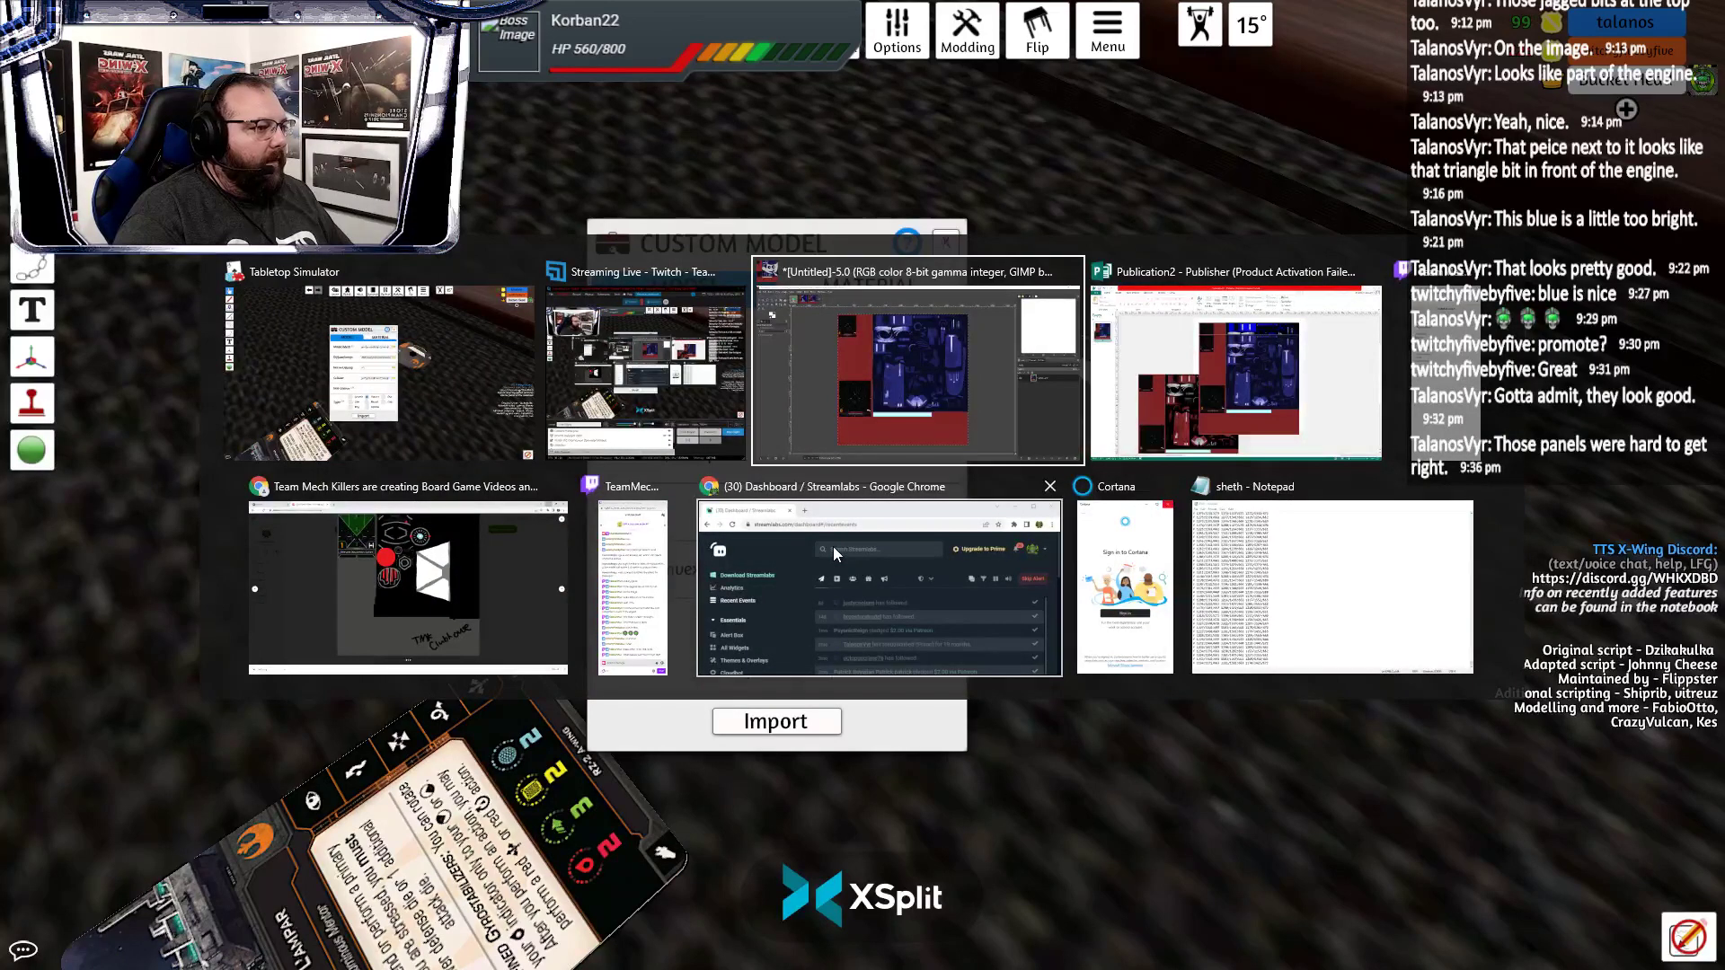
key(Tab)
key(Tab)
key(Tab)
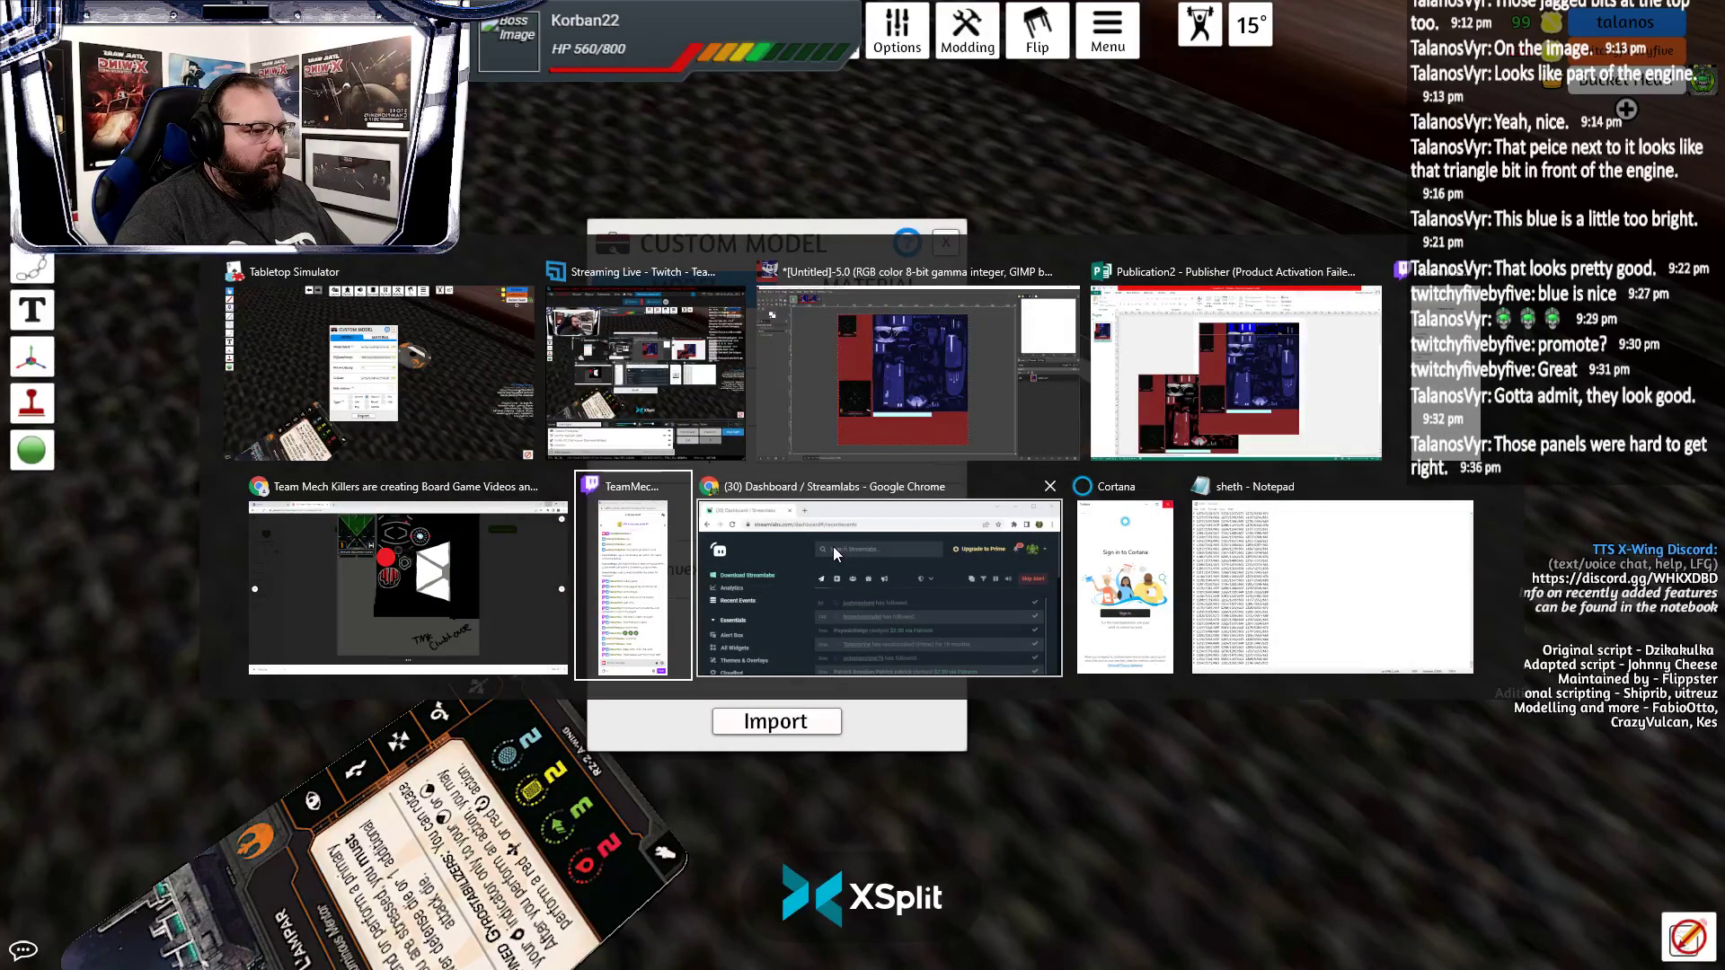
key(Tab)
key(Tab)
key(Tab)
key(Tab)
key(Tab)
key(Tab)
key(Tab)
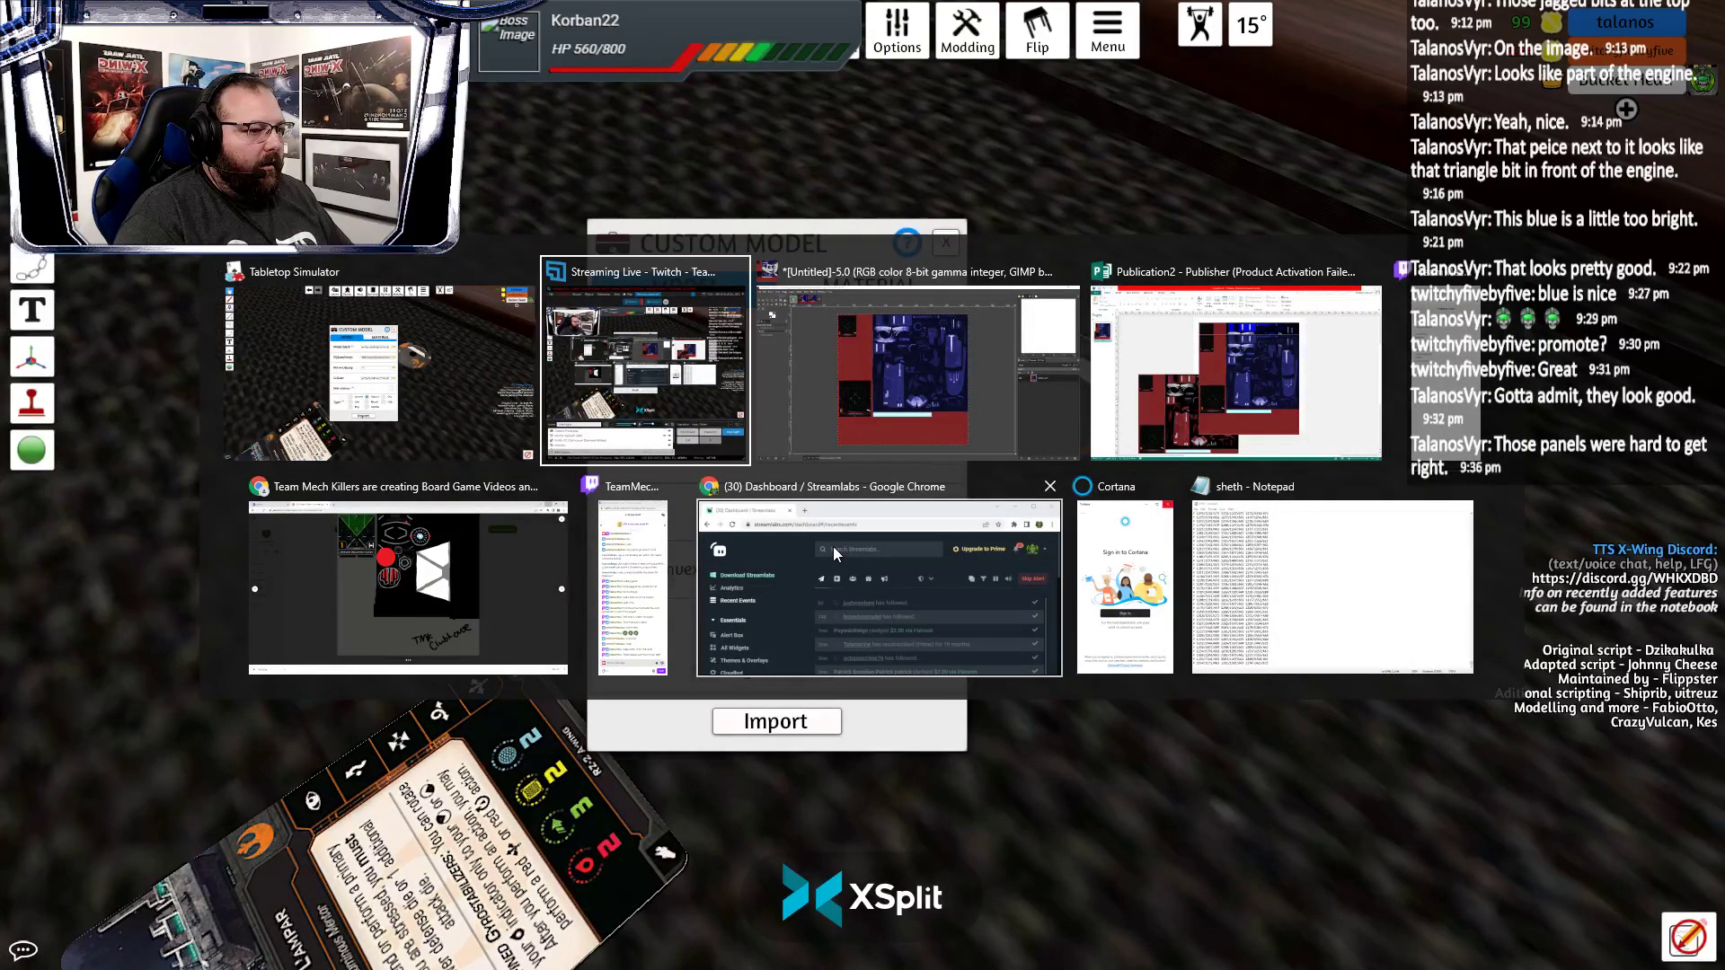
key(Tab)
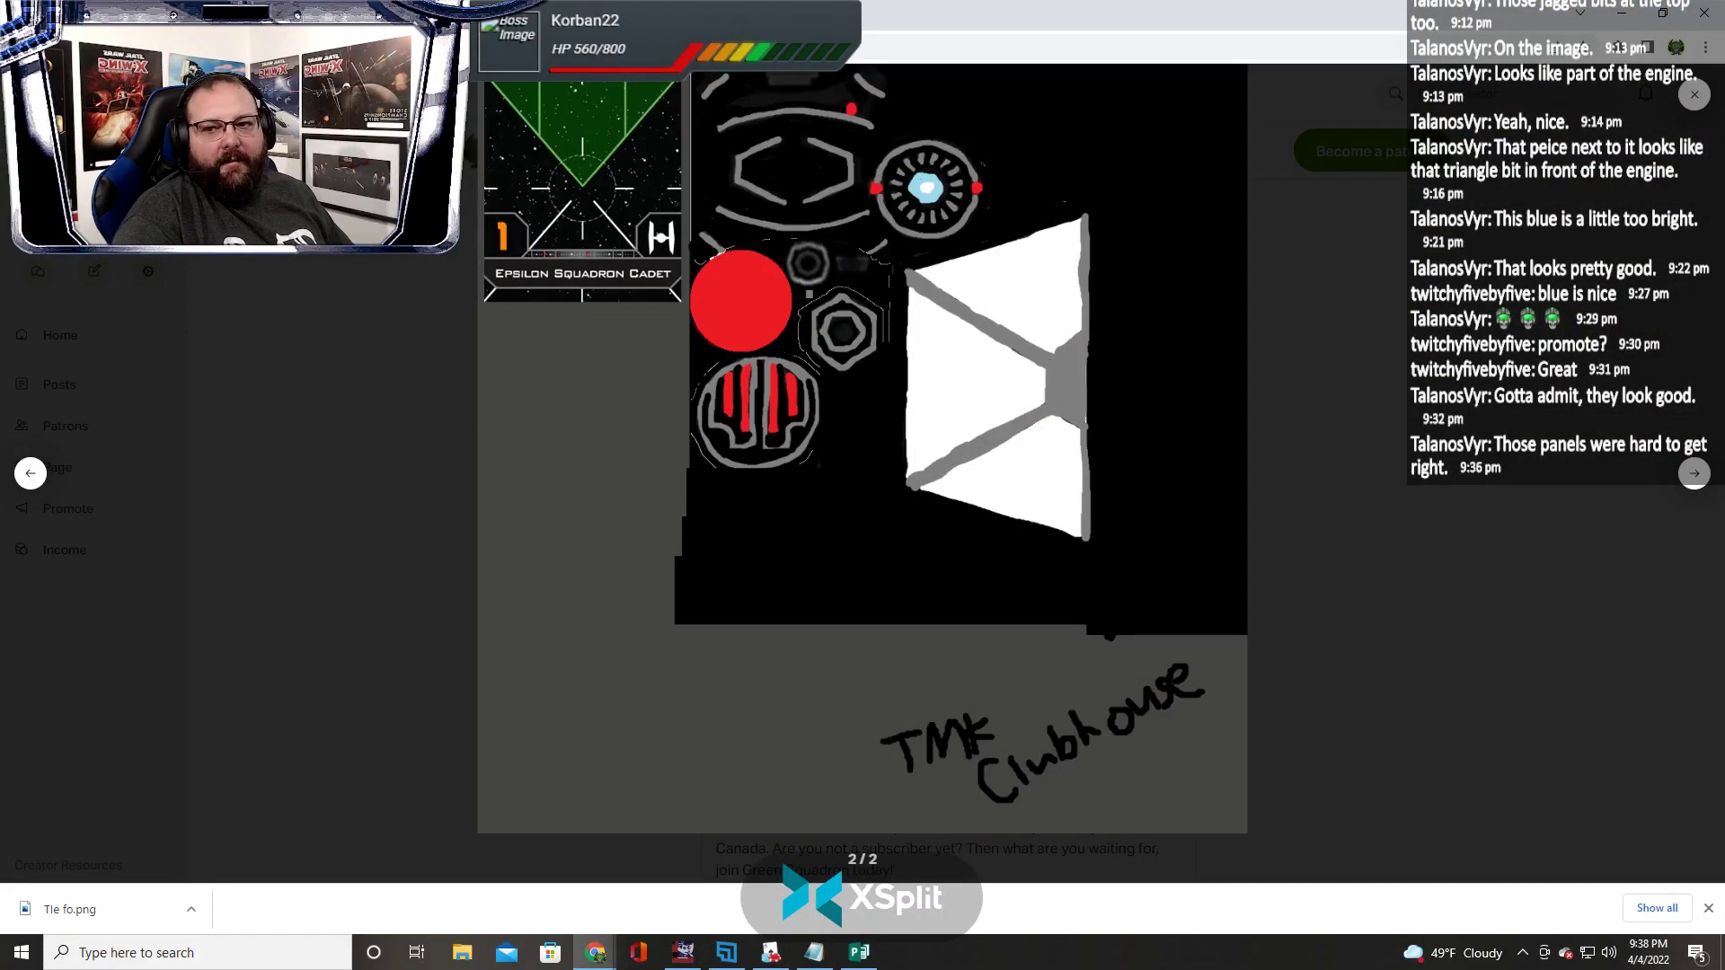
key(ctrl+t)
click(721, 383)
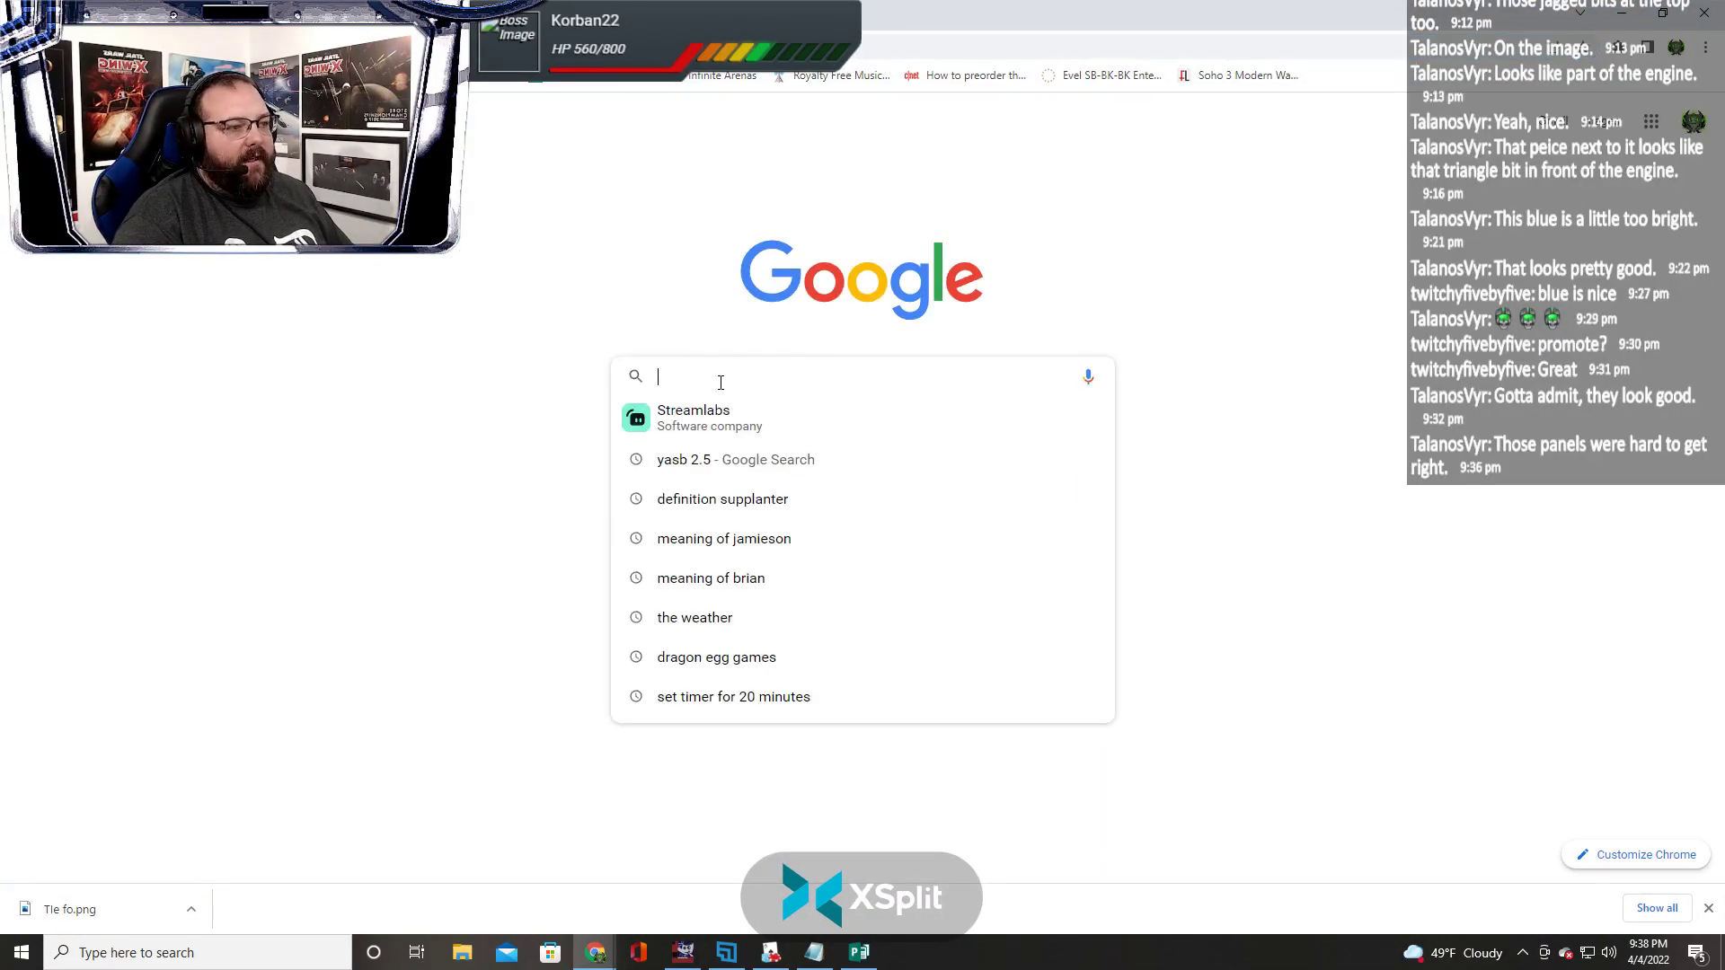
key(ctrl+v)
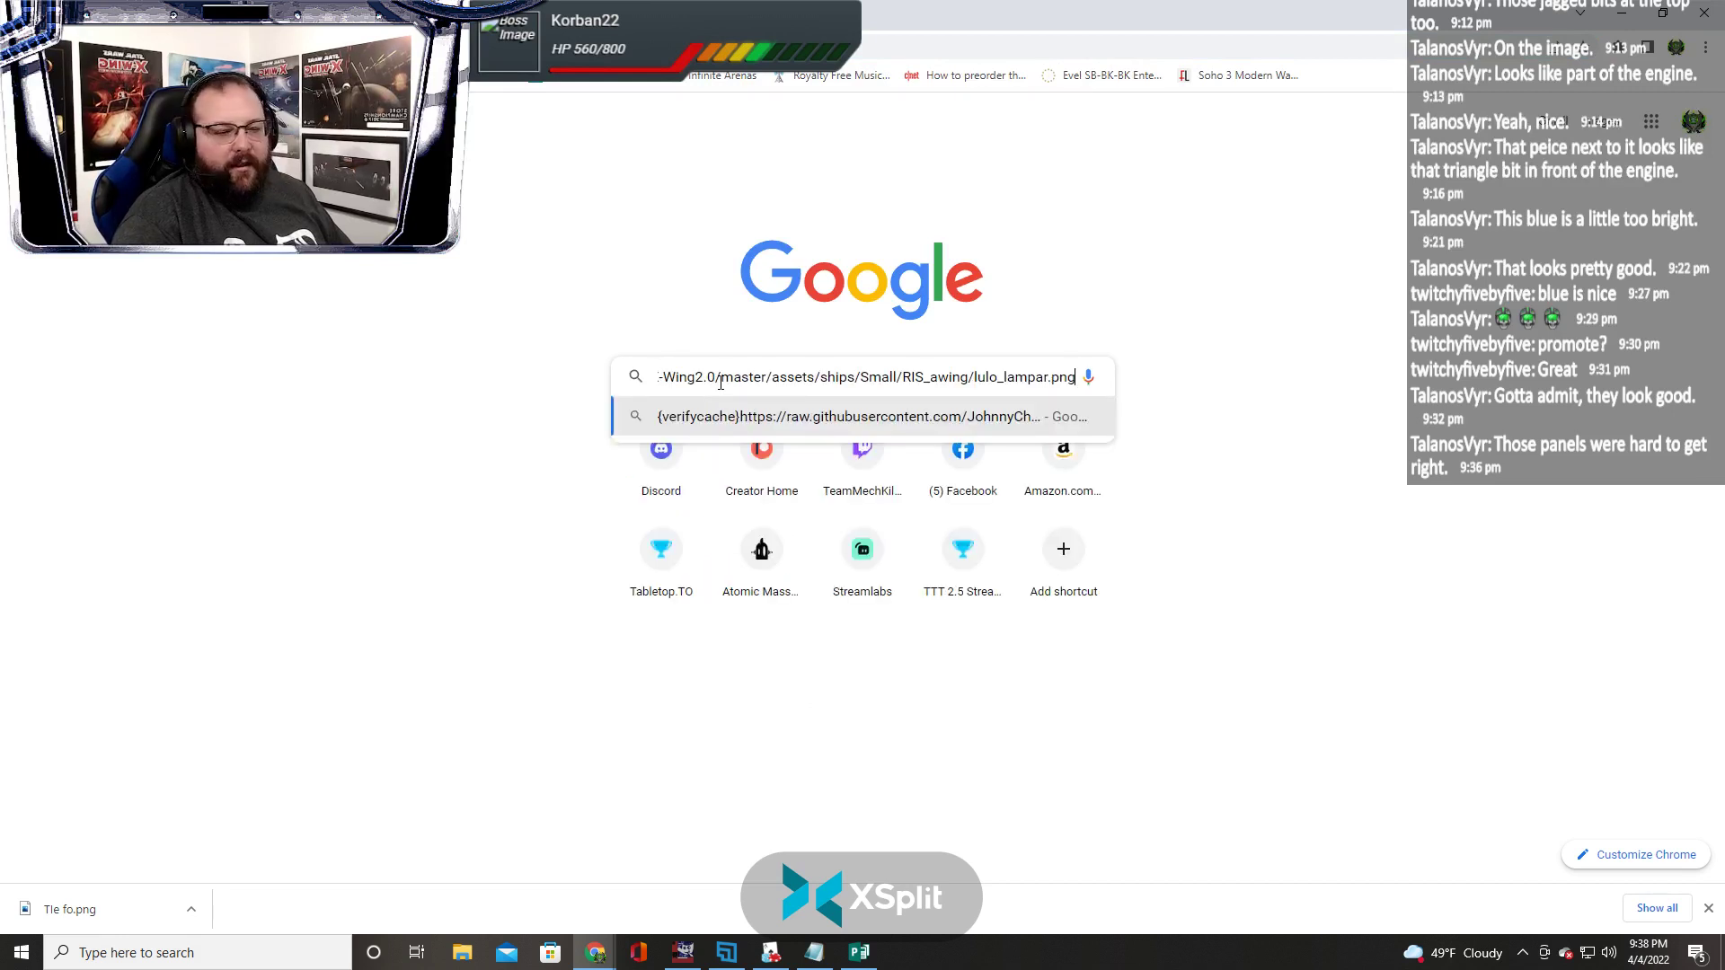
Remove the {verifycache} prefix from the pasted address and load the lulo_lampar.png texture
key(Left)
key(Left)
key(Left)
key(Left)
key(Left)
key(Left)
key(Left)
key(Left)
key(Left)
key(Left)
key(Left)
key(Left)
key(Left)
key(Left)
key(Left)
key(Left)
key(Left)
key(Left)
key(Left)
key(Left)
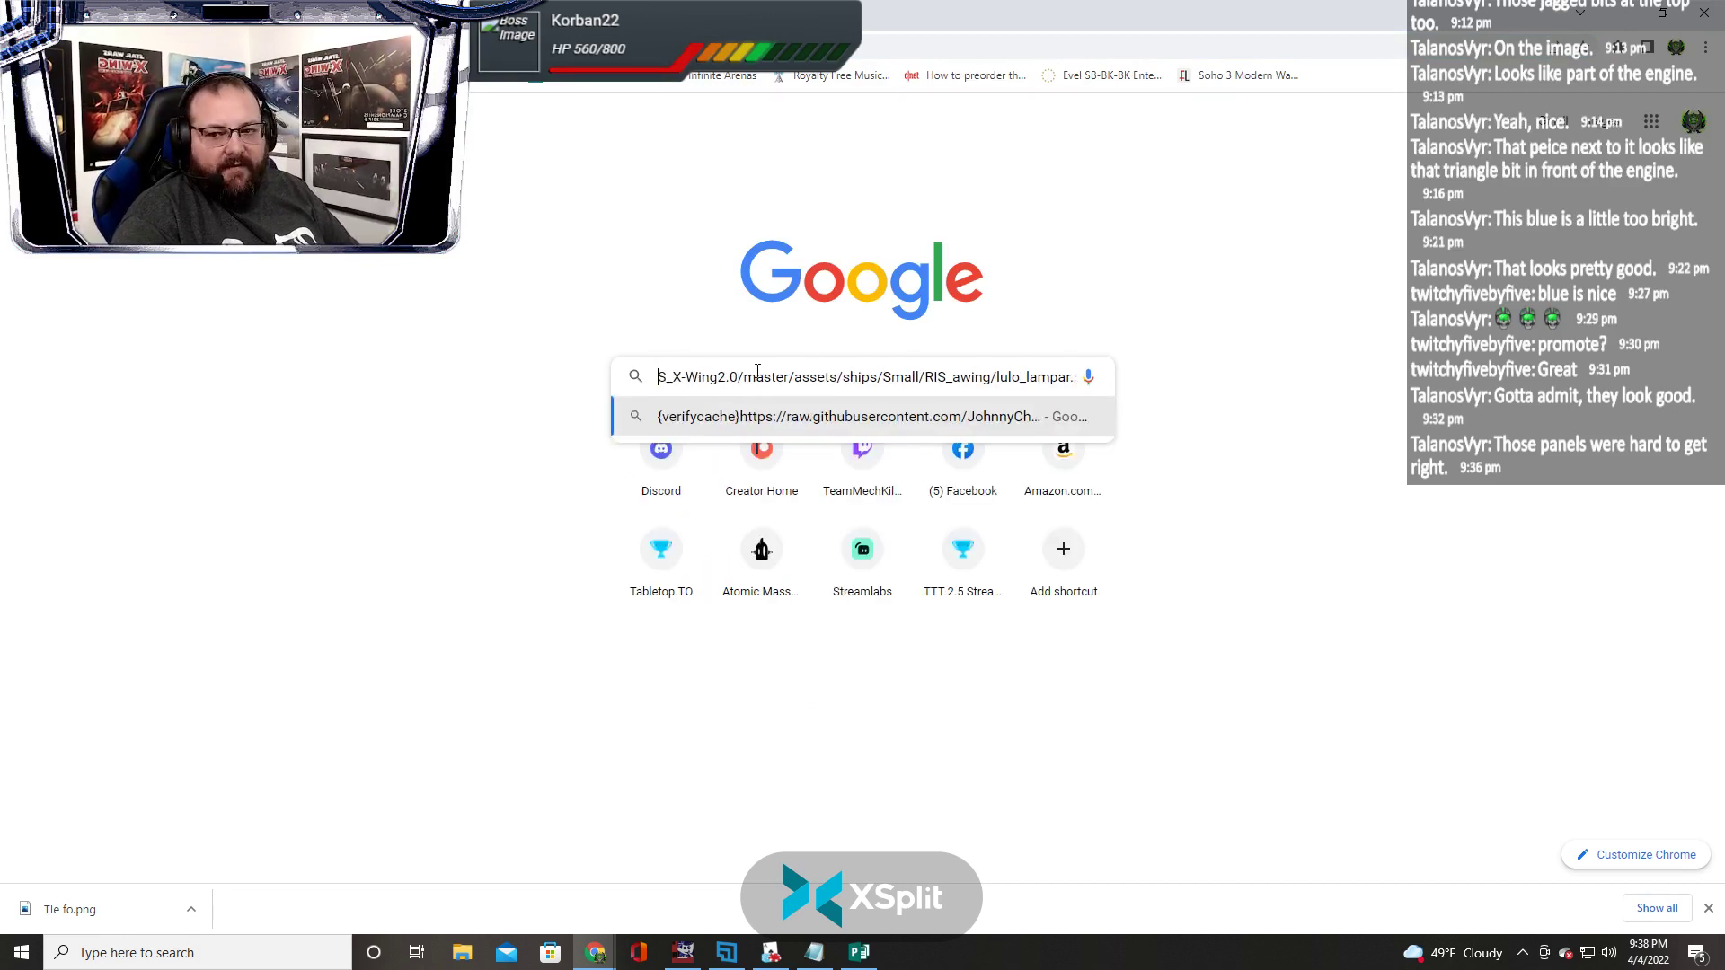
key(Left)
key(Left)
key(Left)
key(Left)
key(Left)
key(Left)
key(Left)
key(Left)
key(Left)
key(Left)
key(Left)
key(Left)
key(Left)
key(Left)
key(Left)
key(Left)
key(Left)
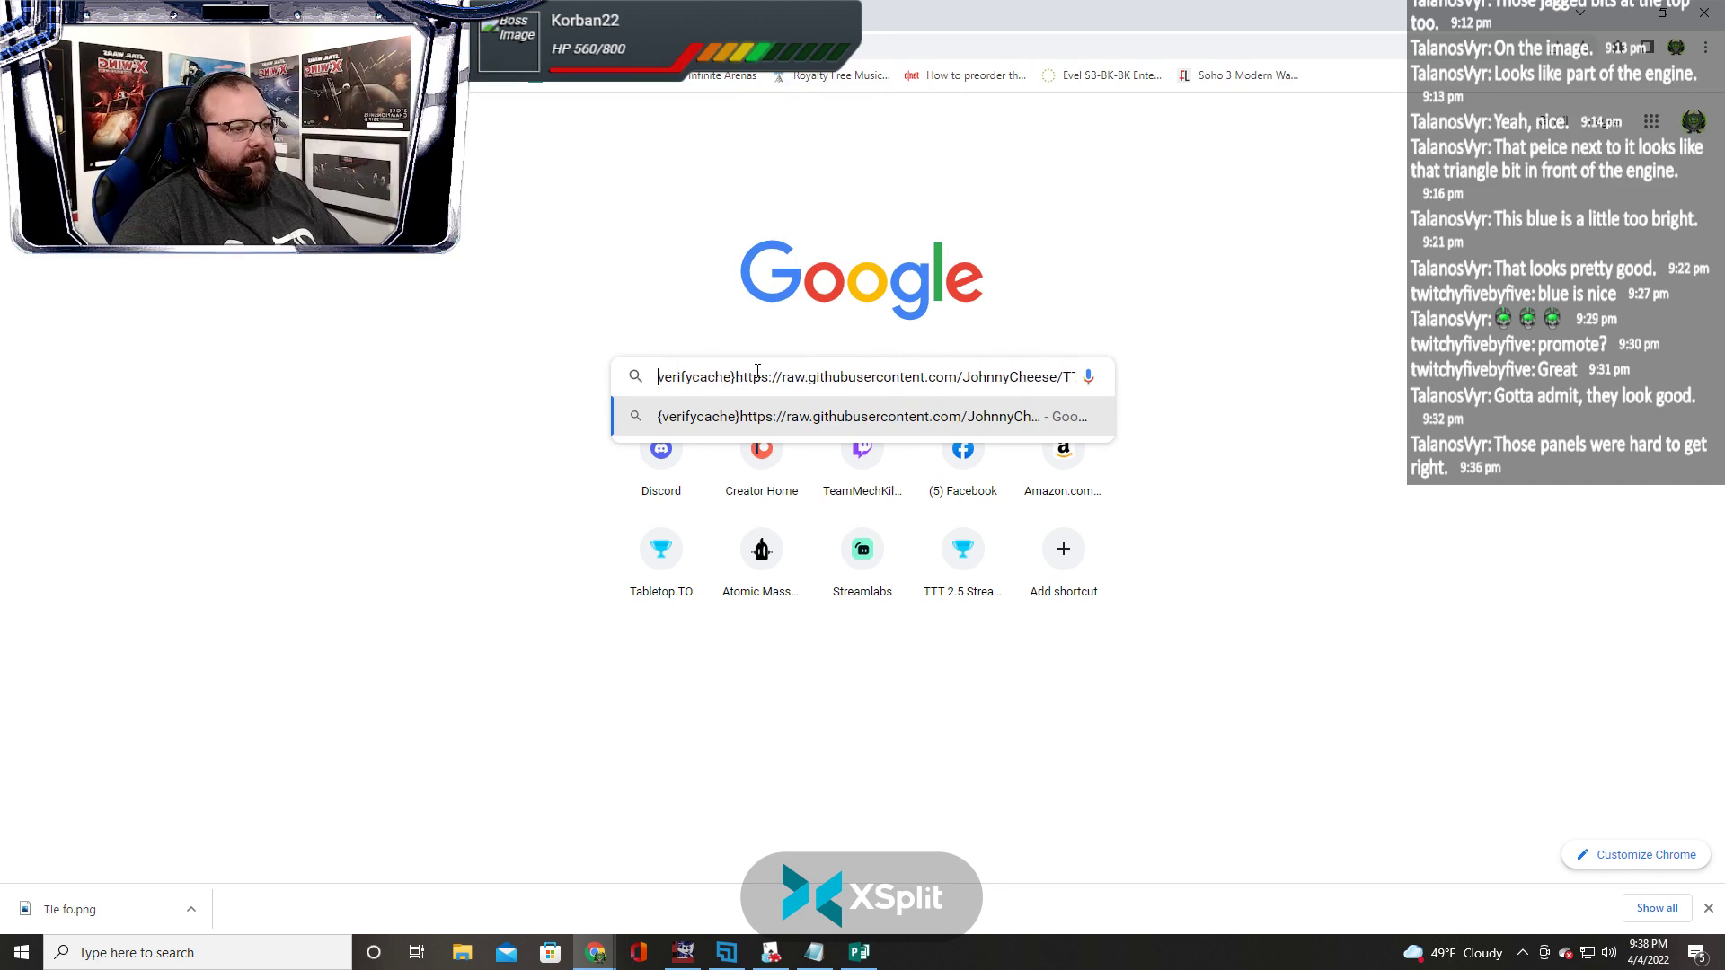
key(Delete)
key(Delete)
key(Delete)
key(Delete)
key(Delete)
key(Delete)
key(Delete)
key(Delete)
key(Delete)
key(Delete)
key(Delete)
key(Delete)
key(Delete)
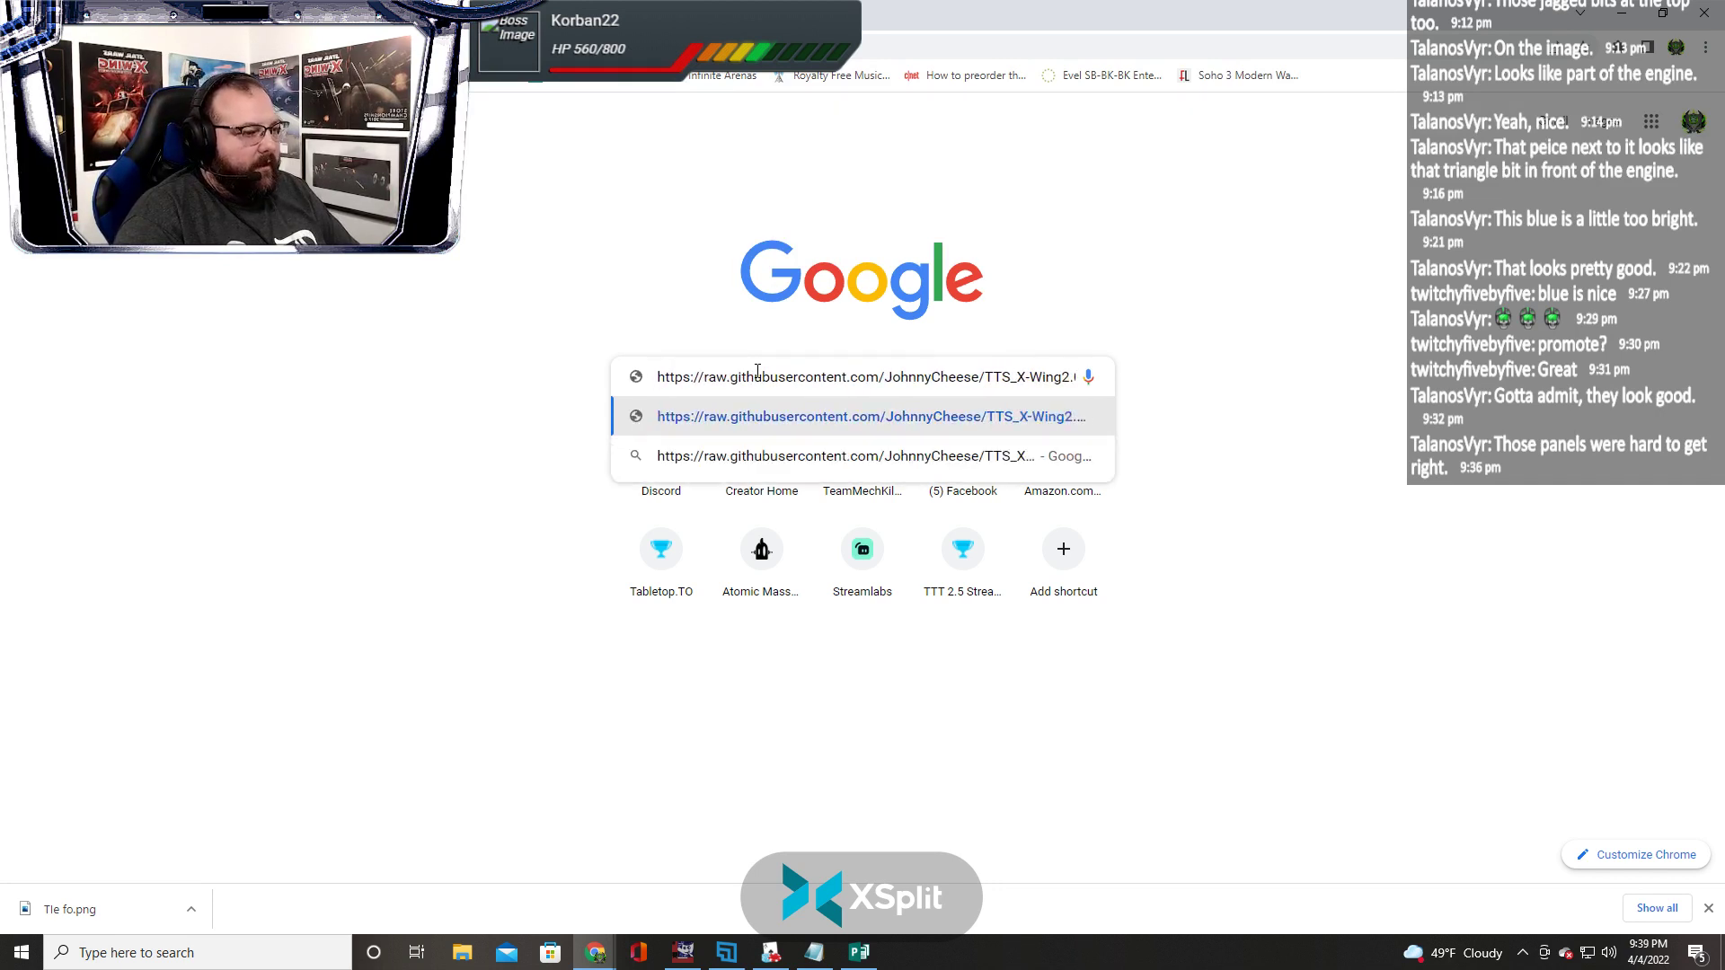
key(Return)
Copy the L'ulo L'ampar texture image to the clipboard
click(756, 371)
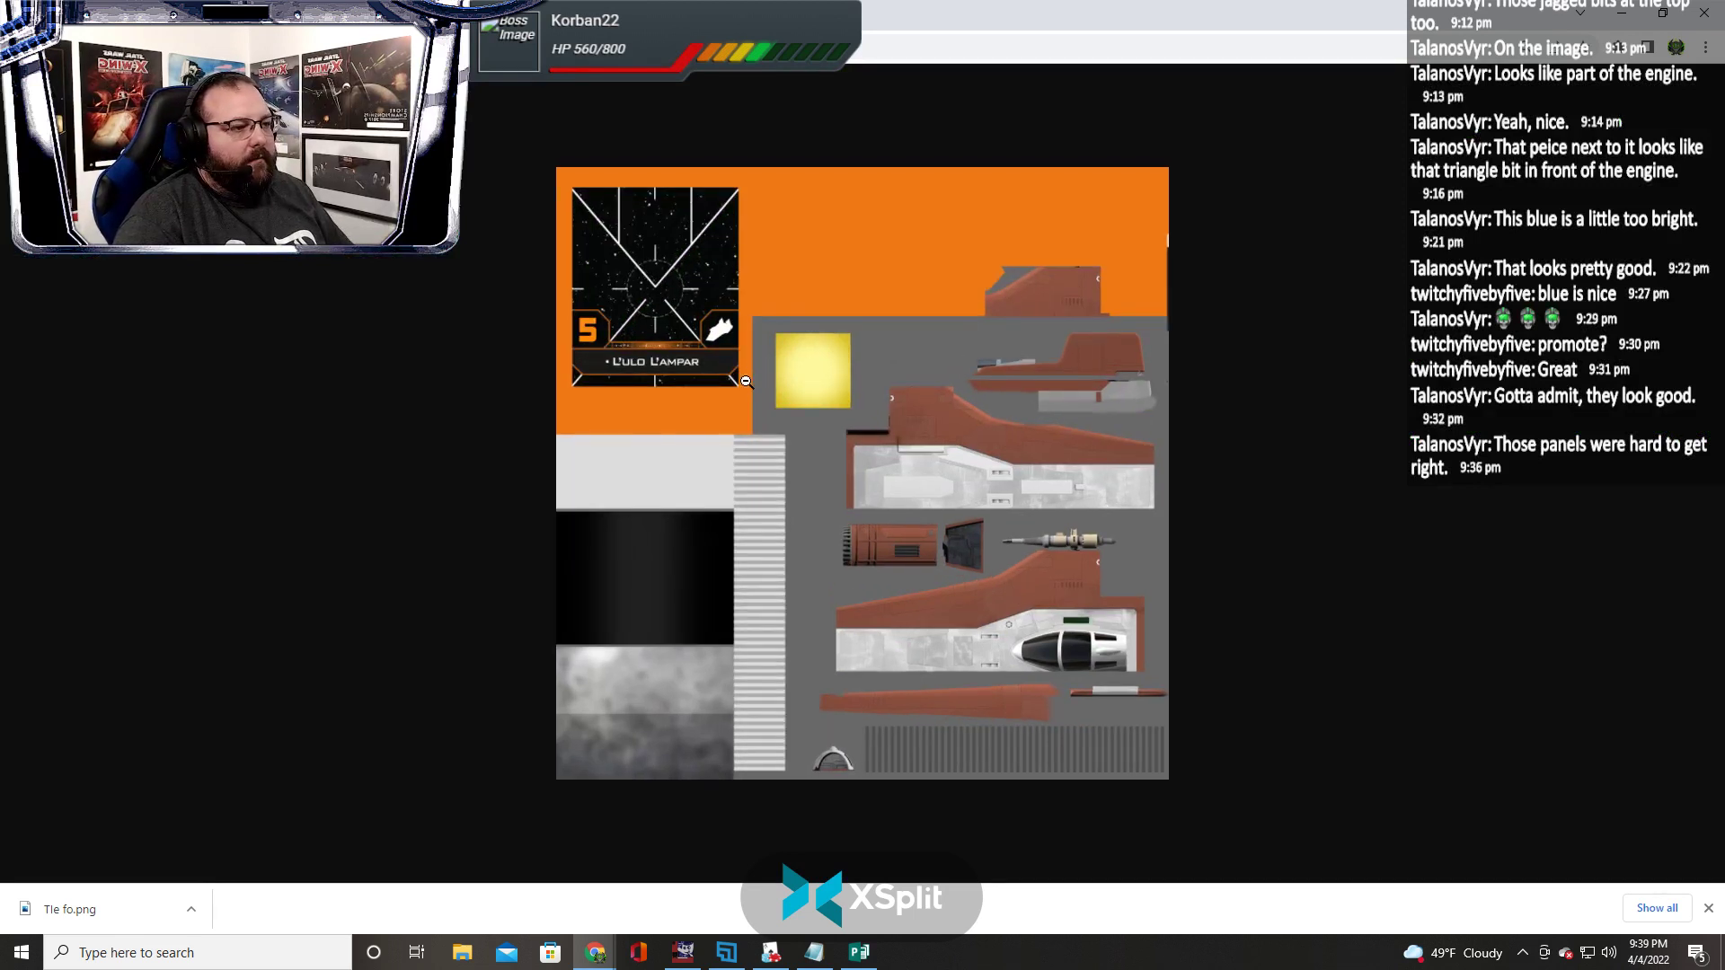
right_click(886, 436)
click(833, 494)
click(809, 477)
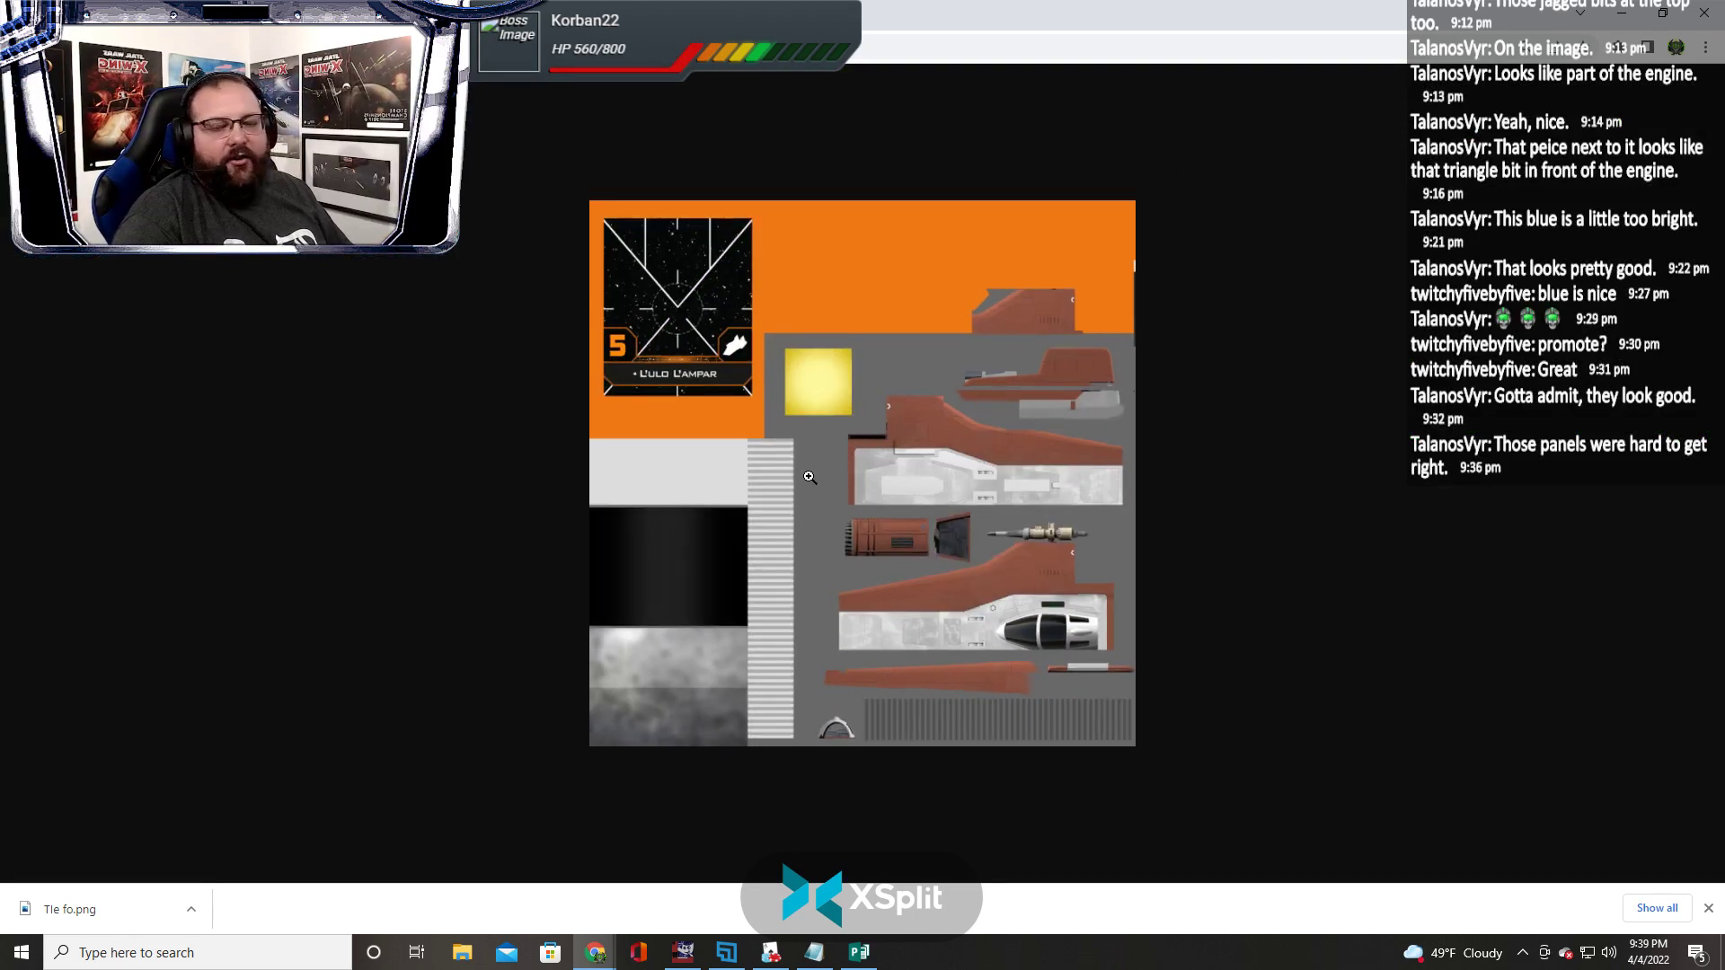
click(810, 477)
right_click(810, 476)
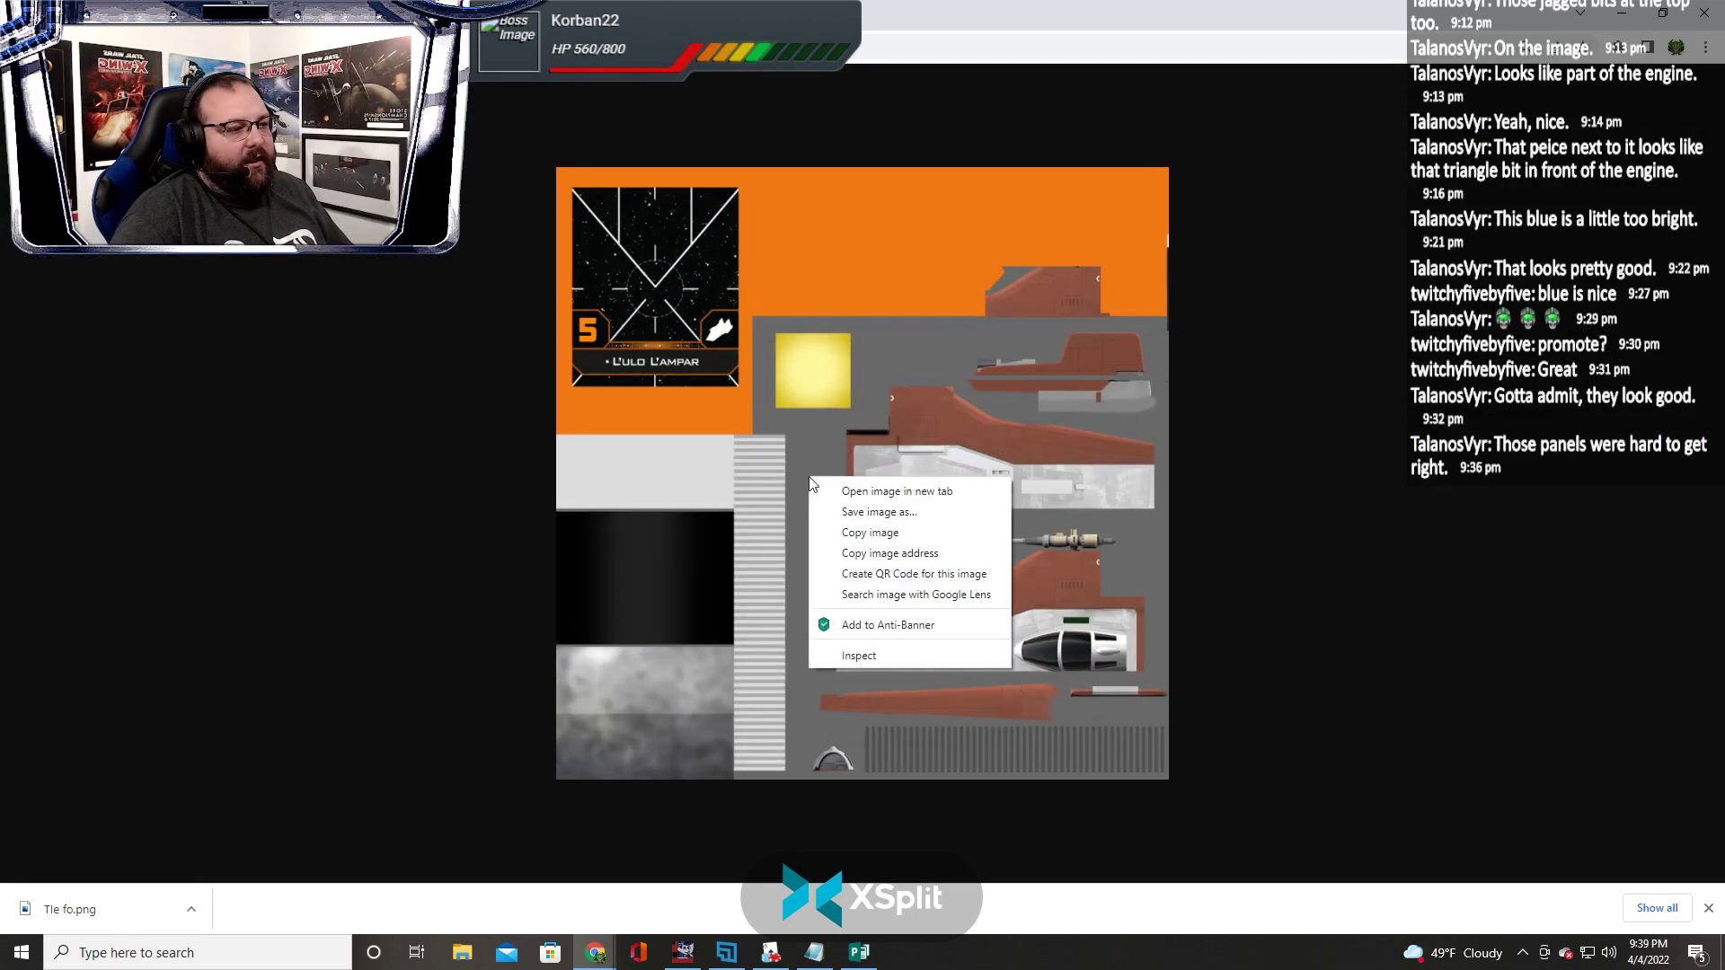
click(870, 533)
Switch to GIMP and create a new image from the copied A-wing texture
click(682, 952)
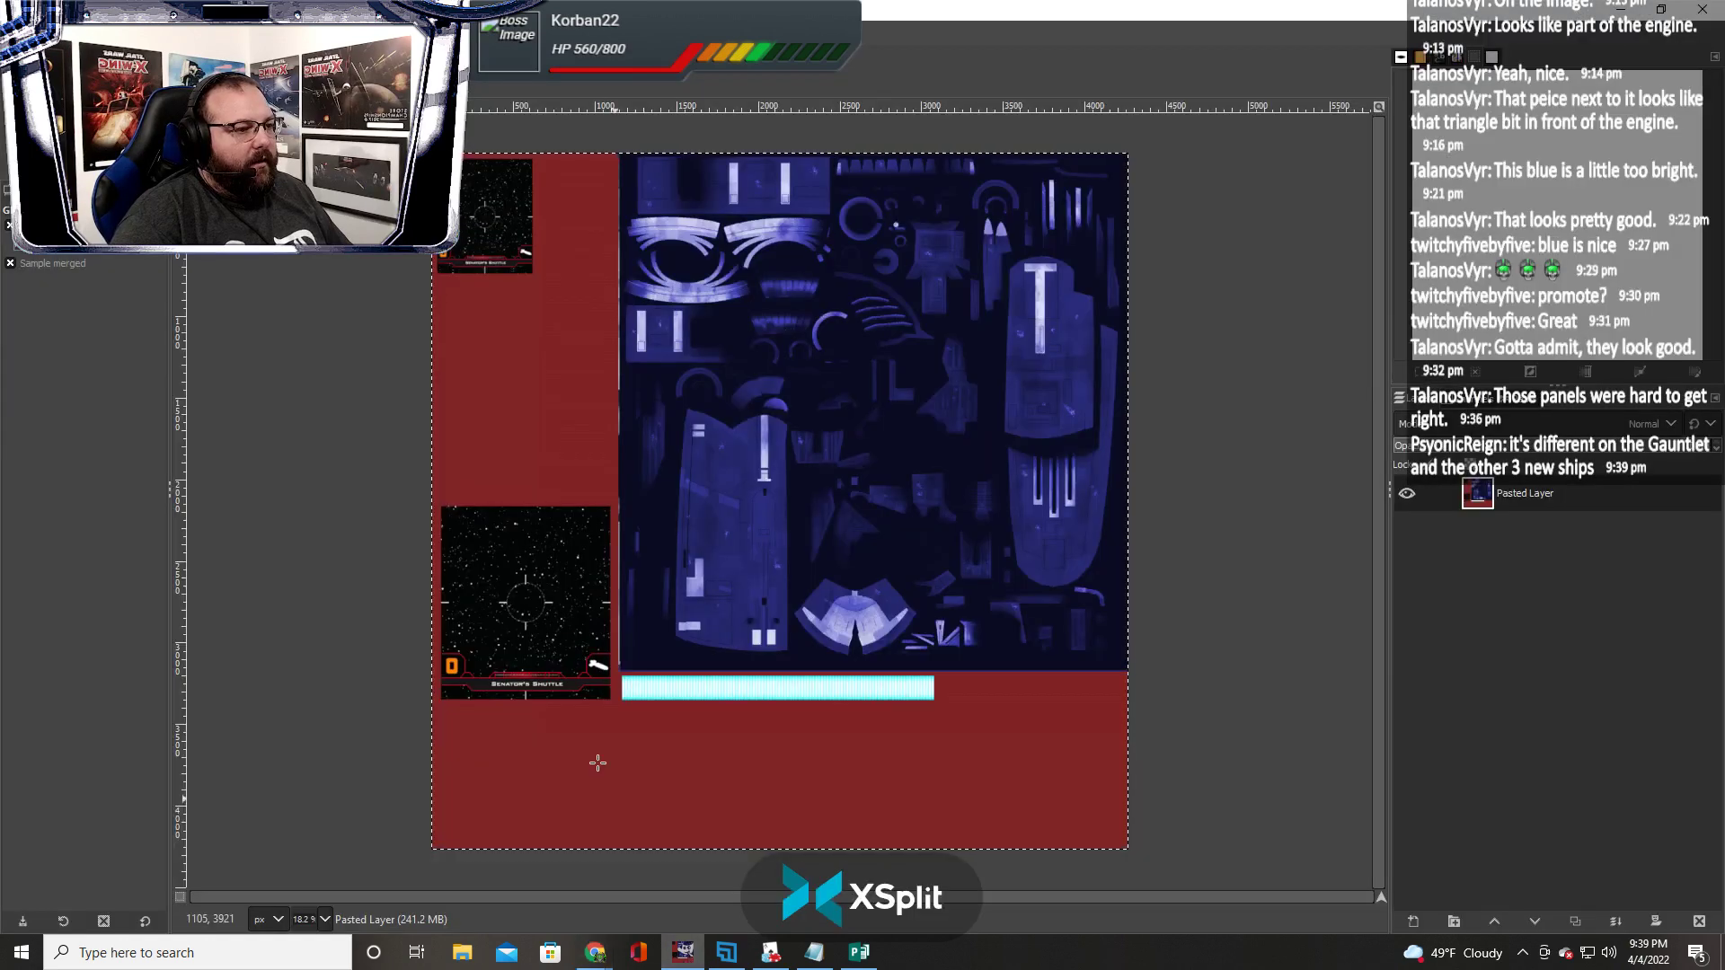
click(16, 32)
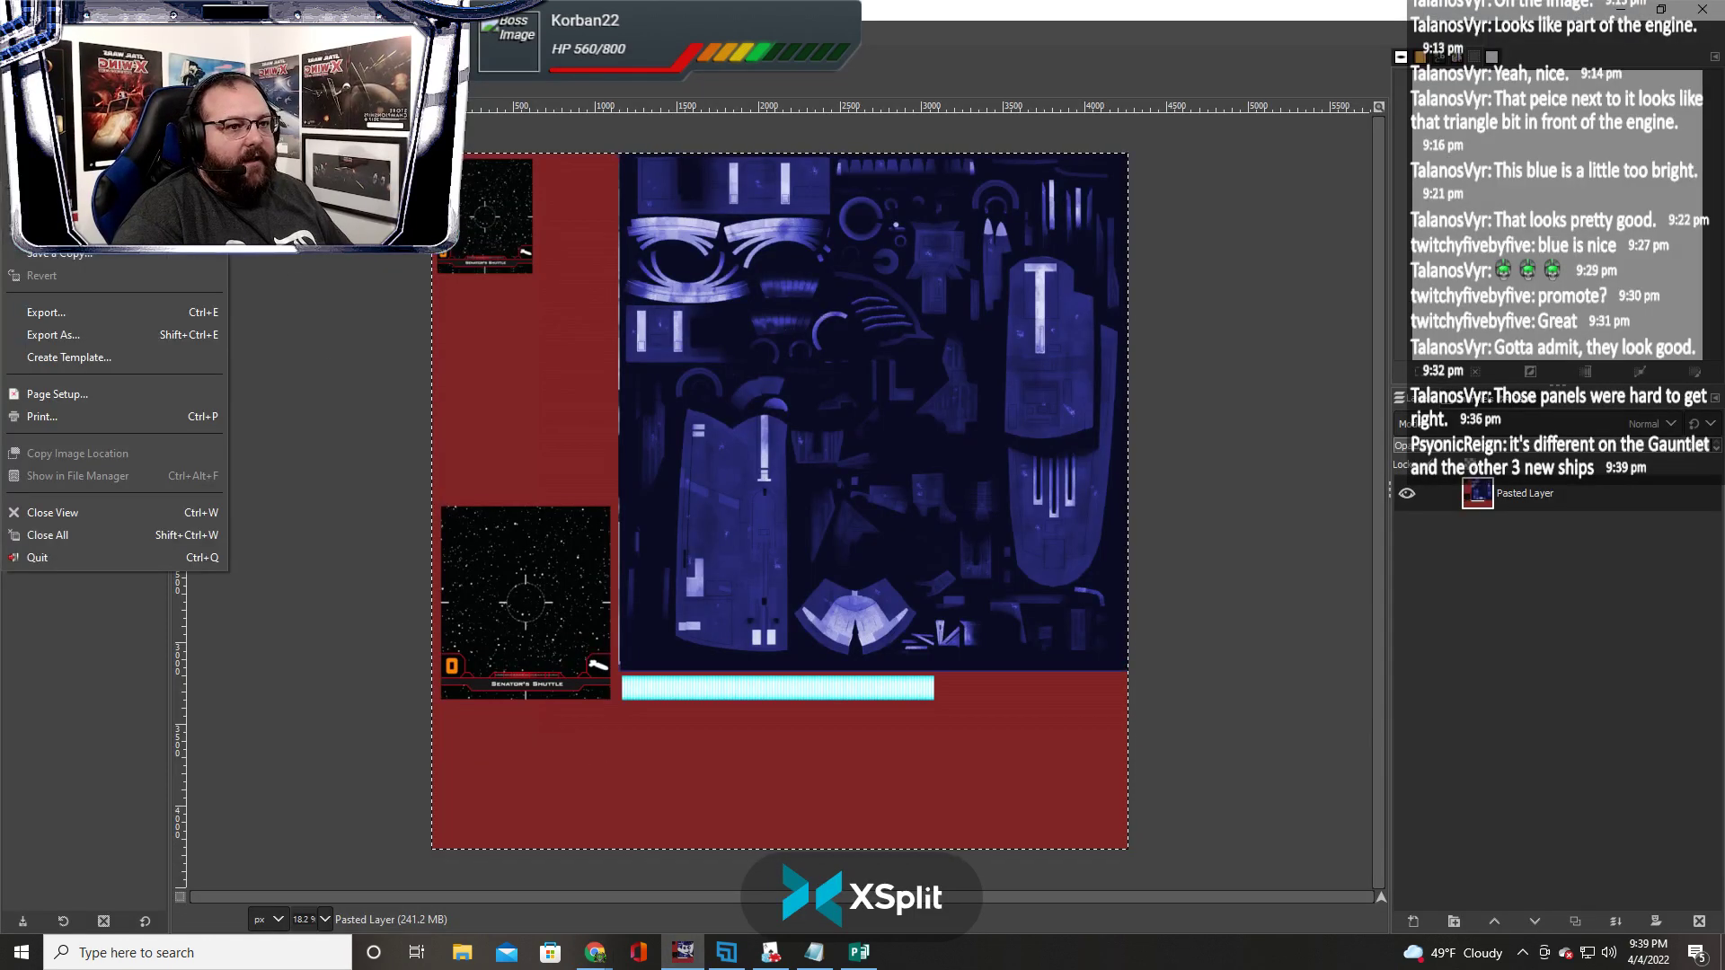
click(277, 79)
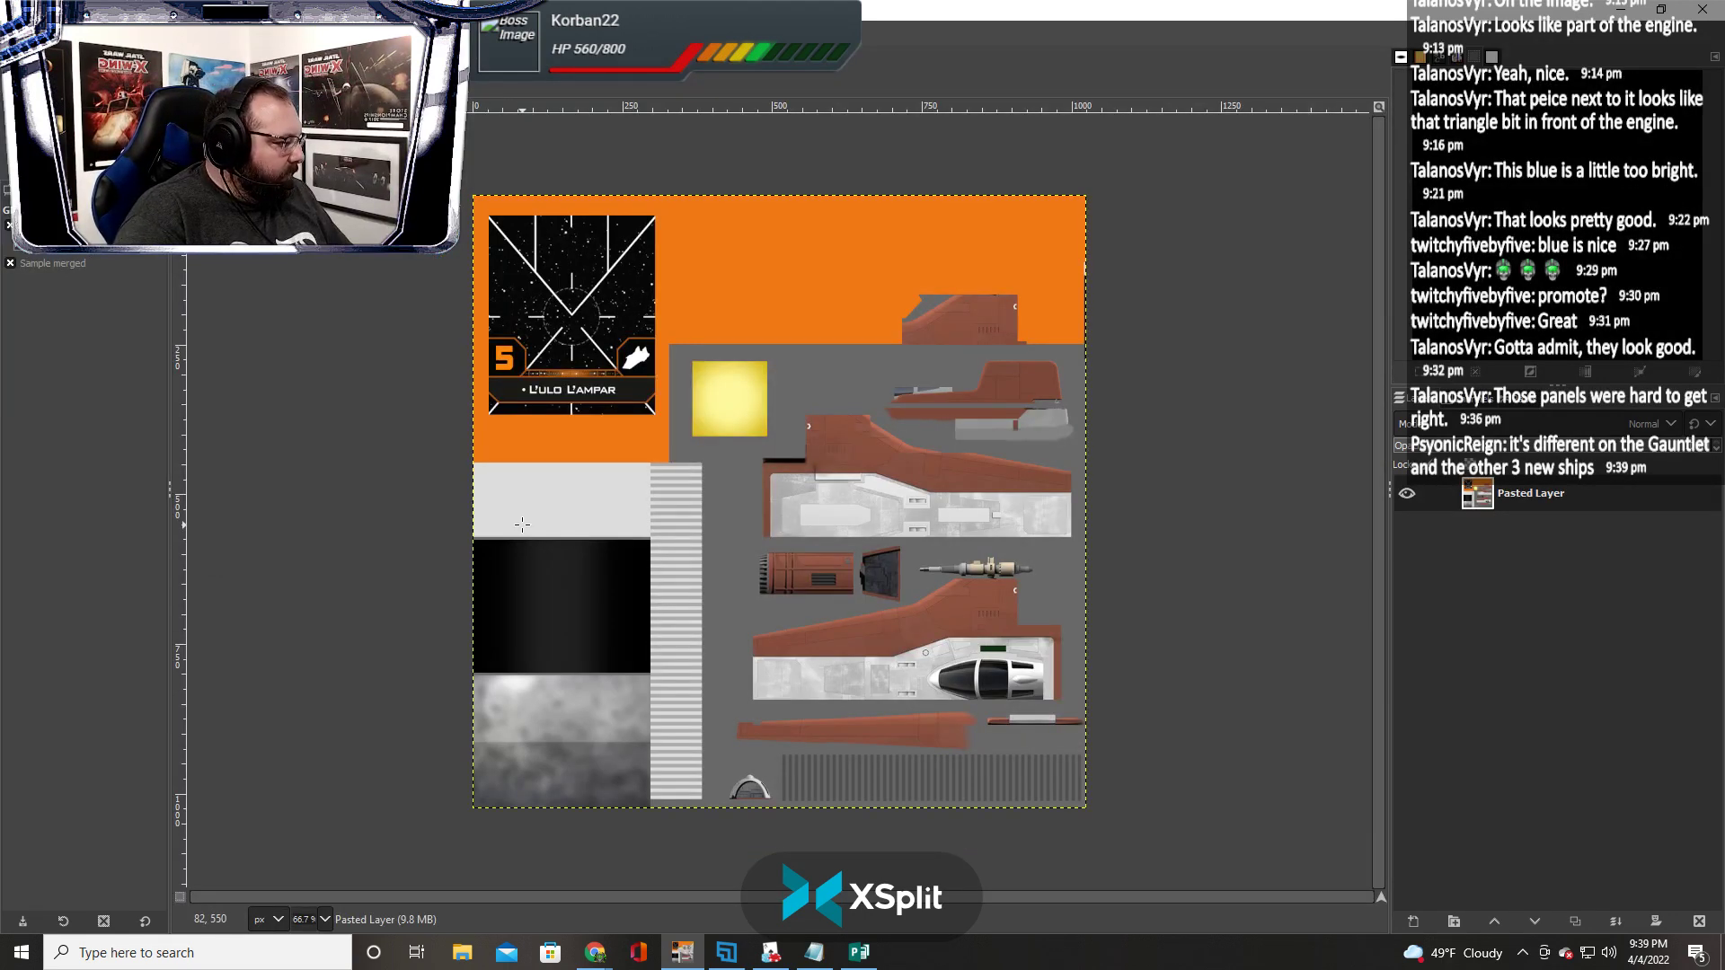
Switch back to Tabletop Simulator and close the A-wing's custom model settings
key(alt+Tab)
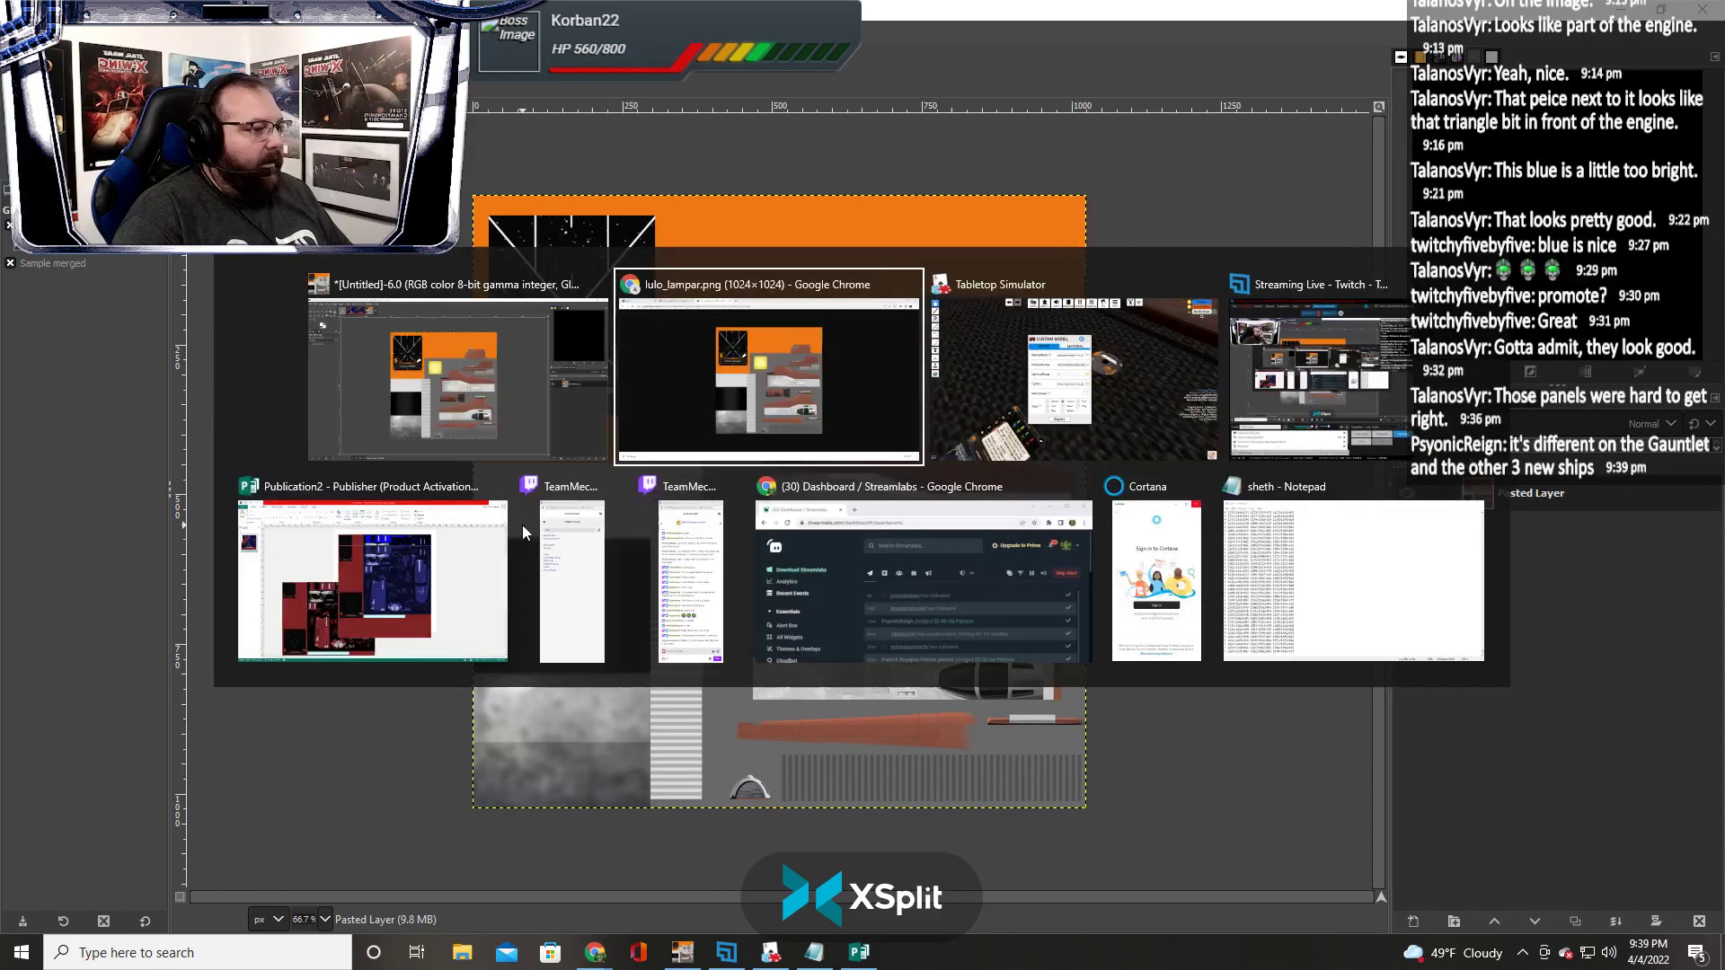
key(alt+Tab)
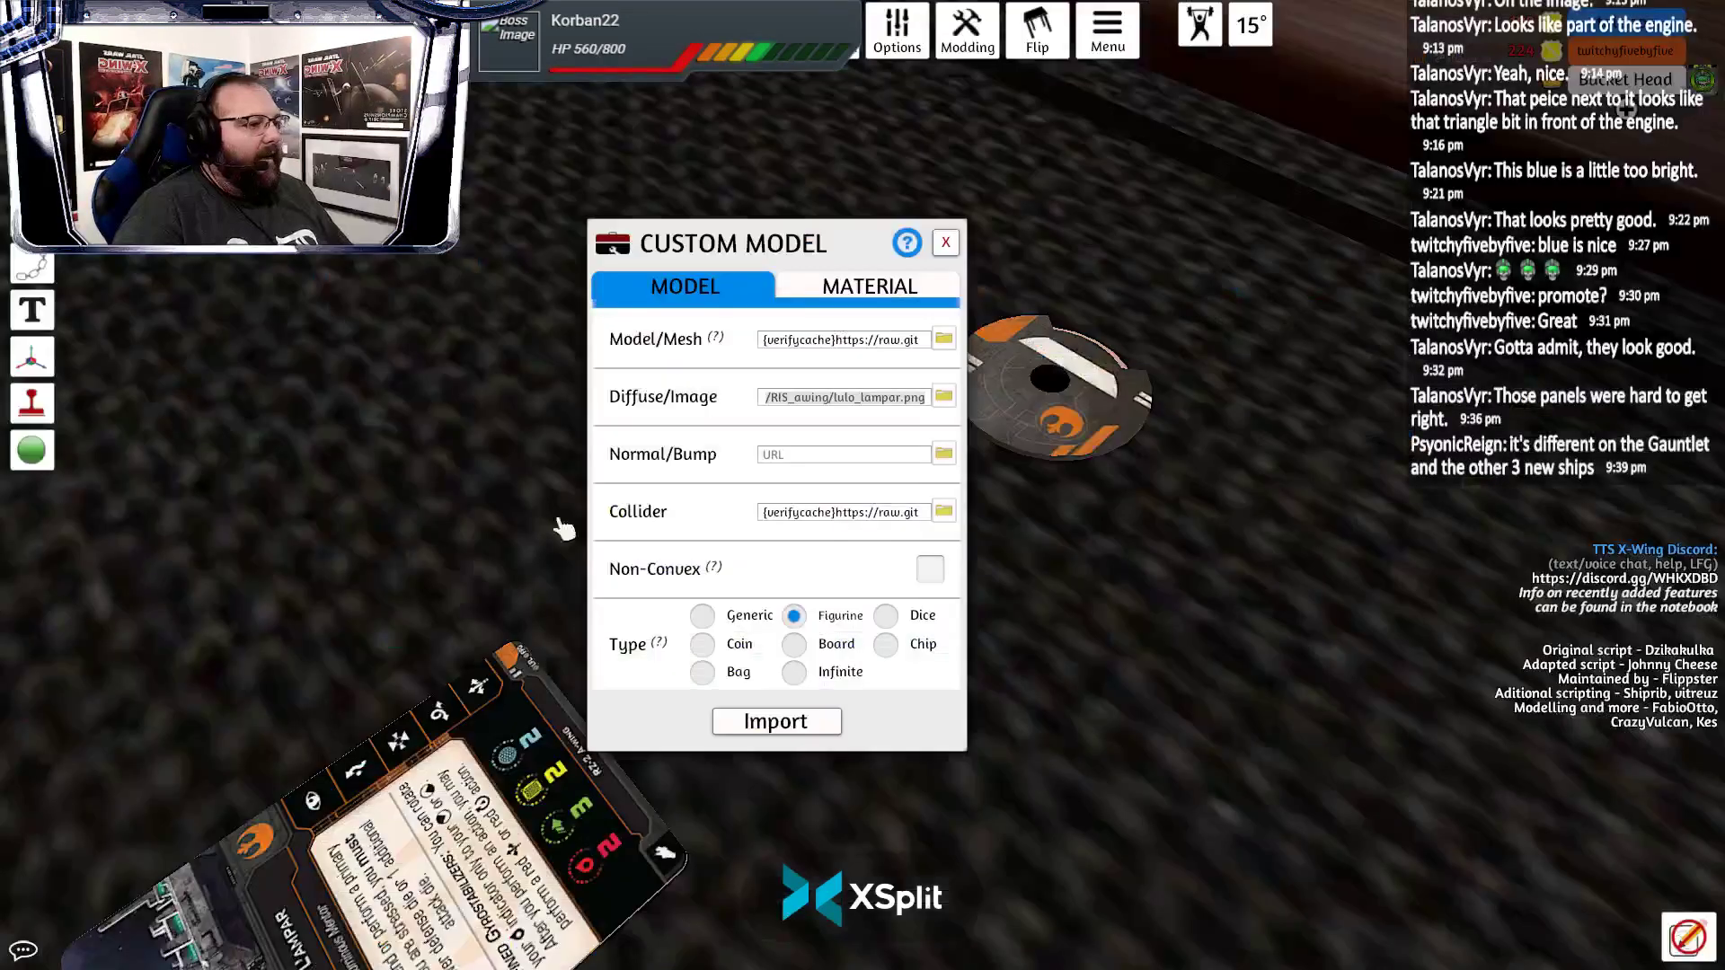
click(950, 239)
Upload a diffuse image to the Steam Cloud for the purple ship customizer and import its custom model
scroll(979, 618, down, 3)
key(d)
drag(897, 551, 566, 547)
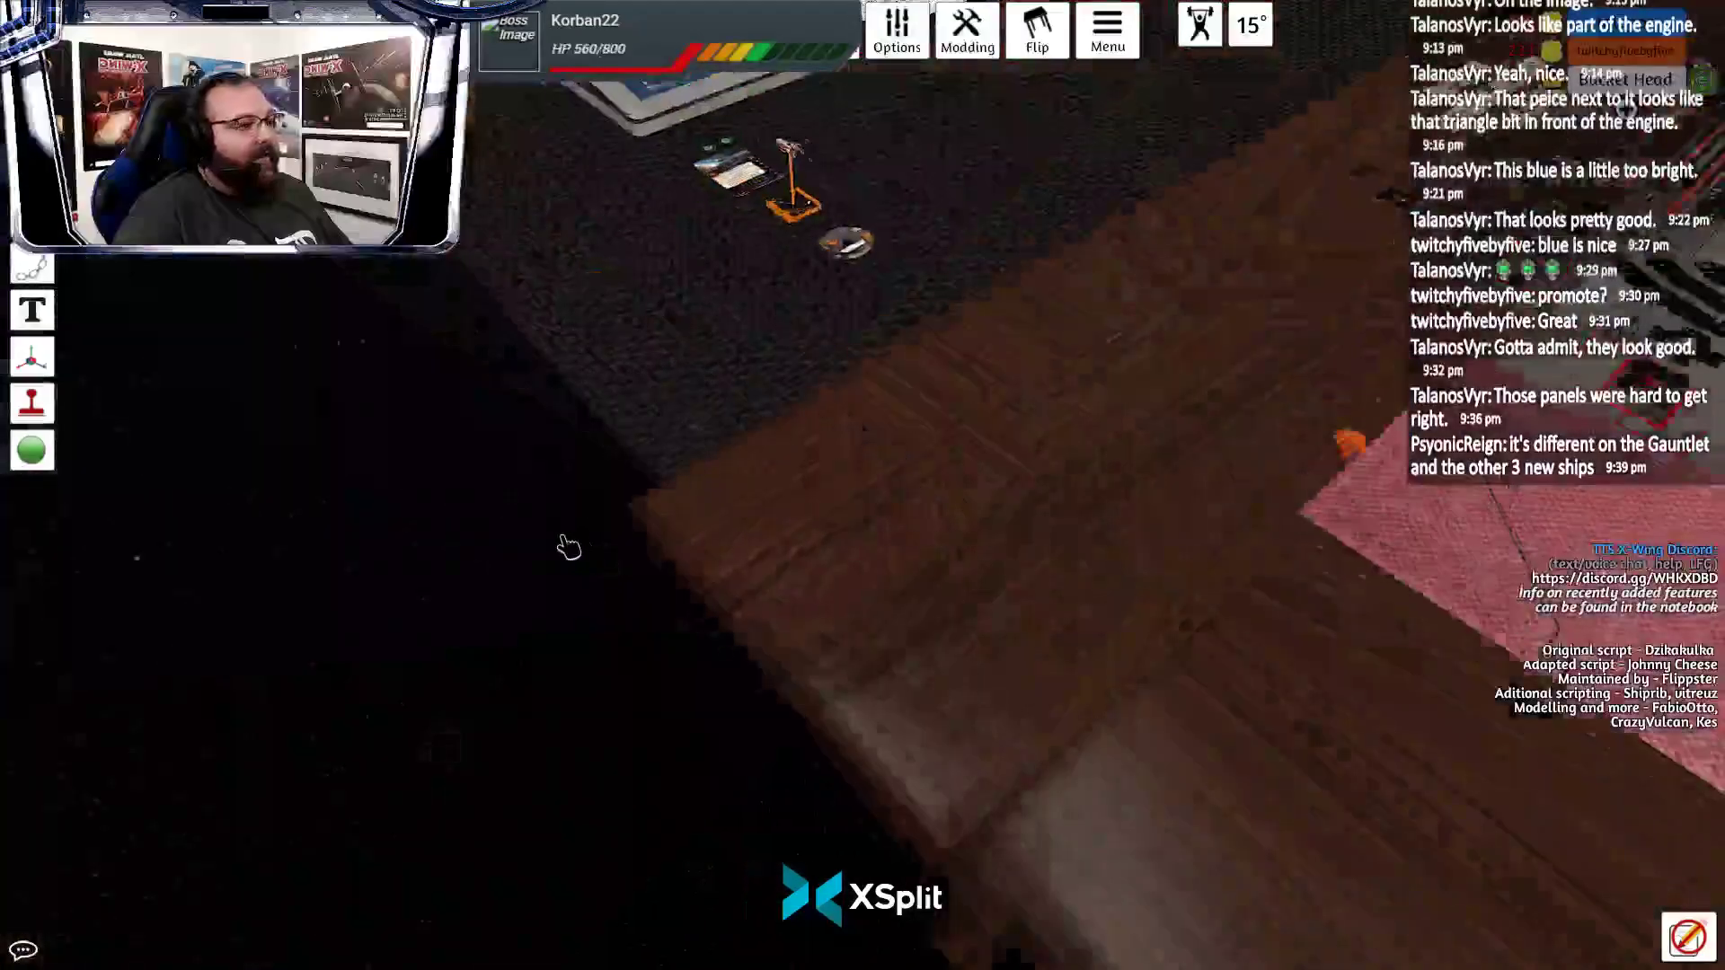
key(w)
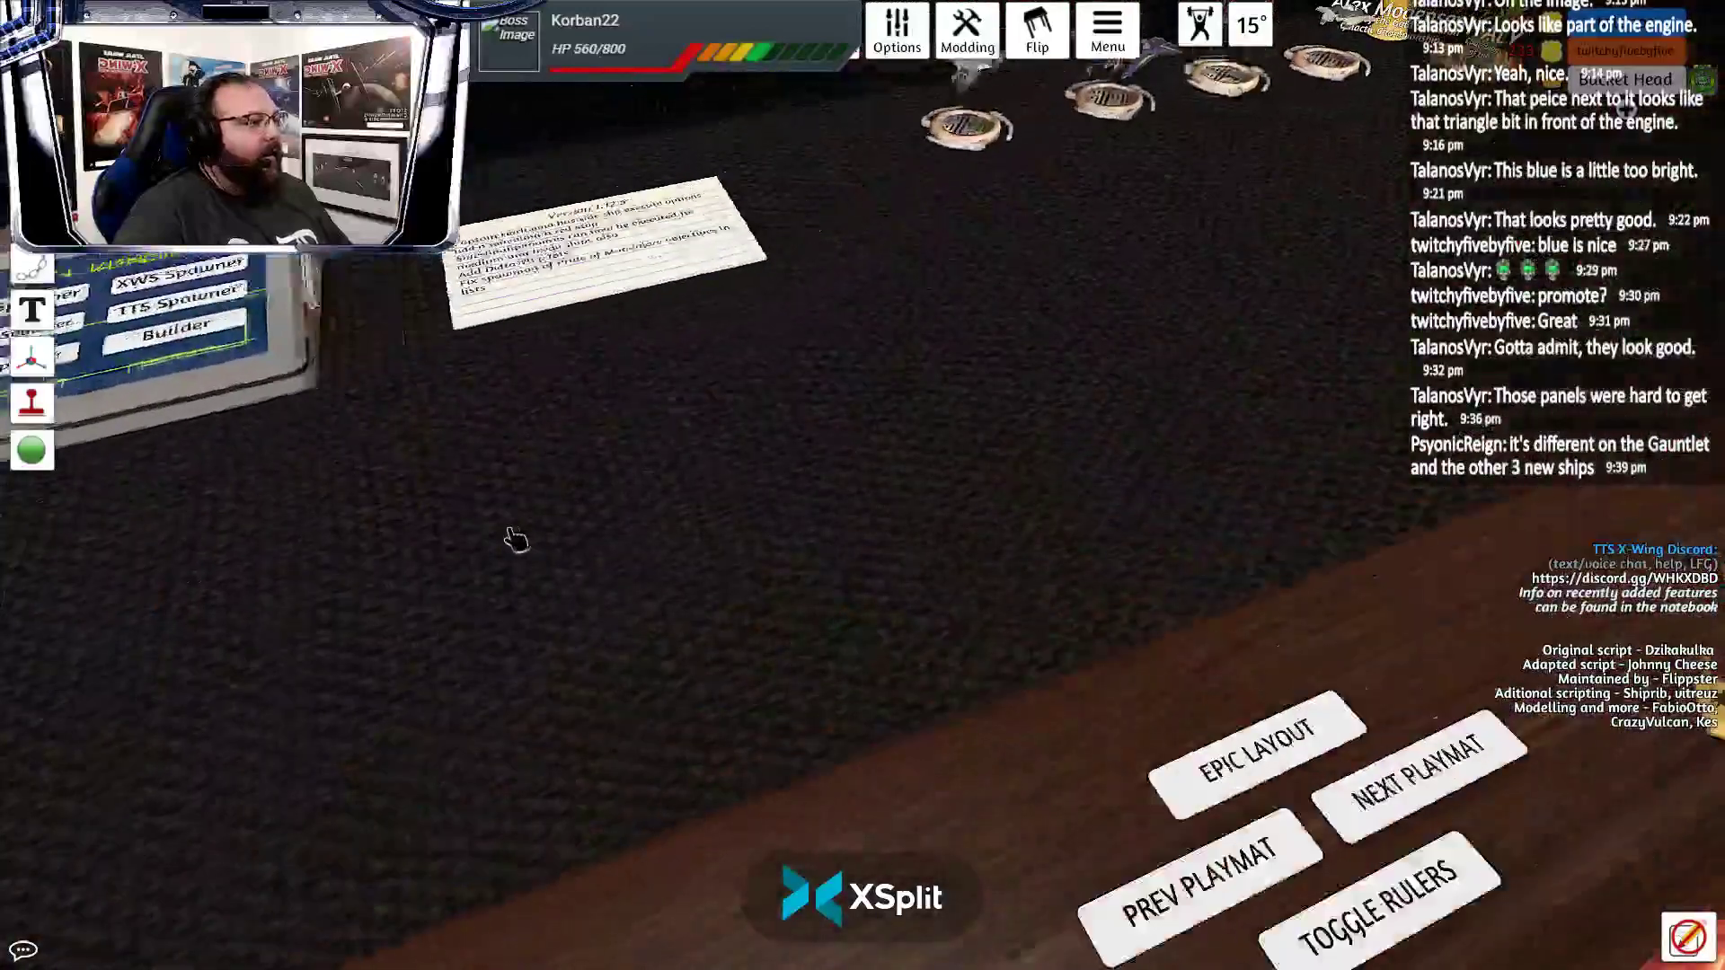
key(d)
key(w)
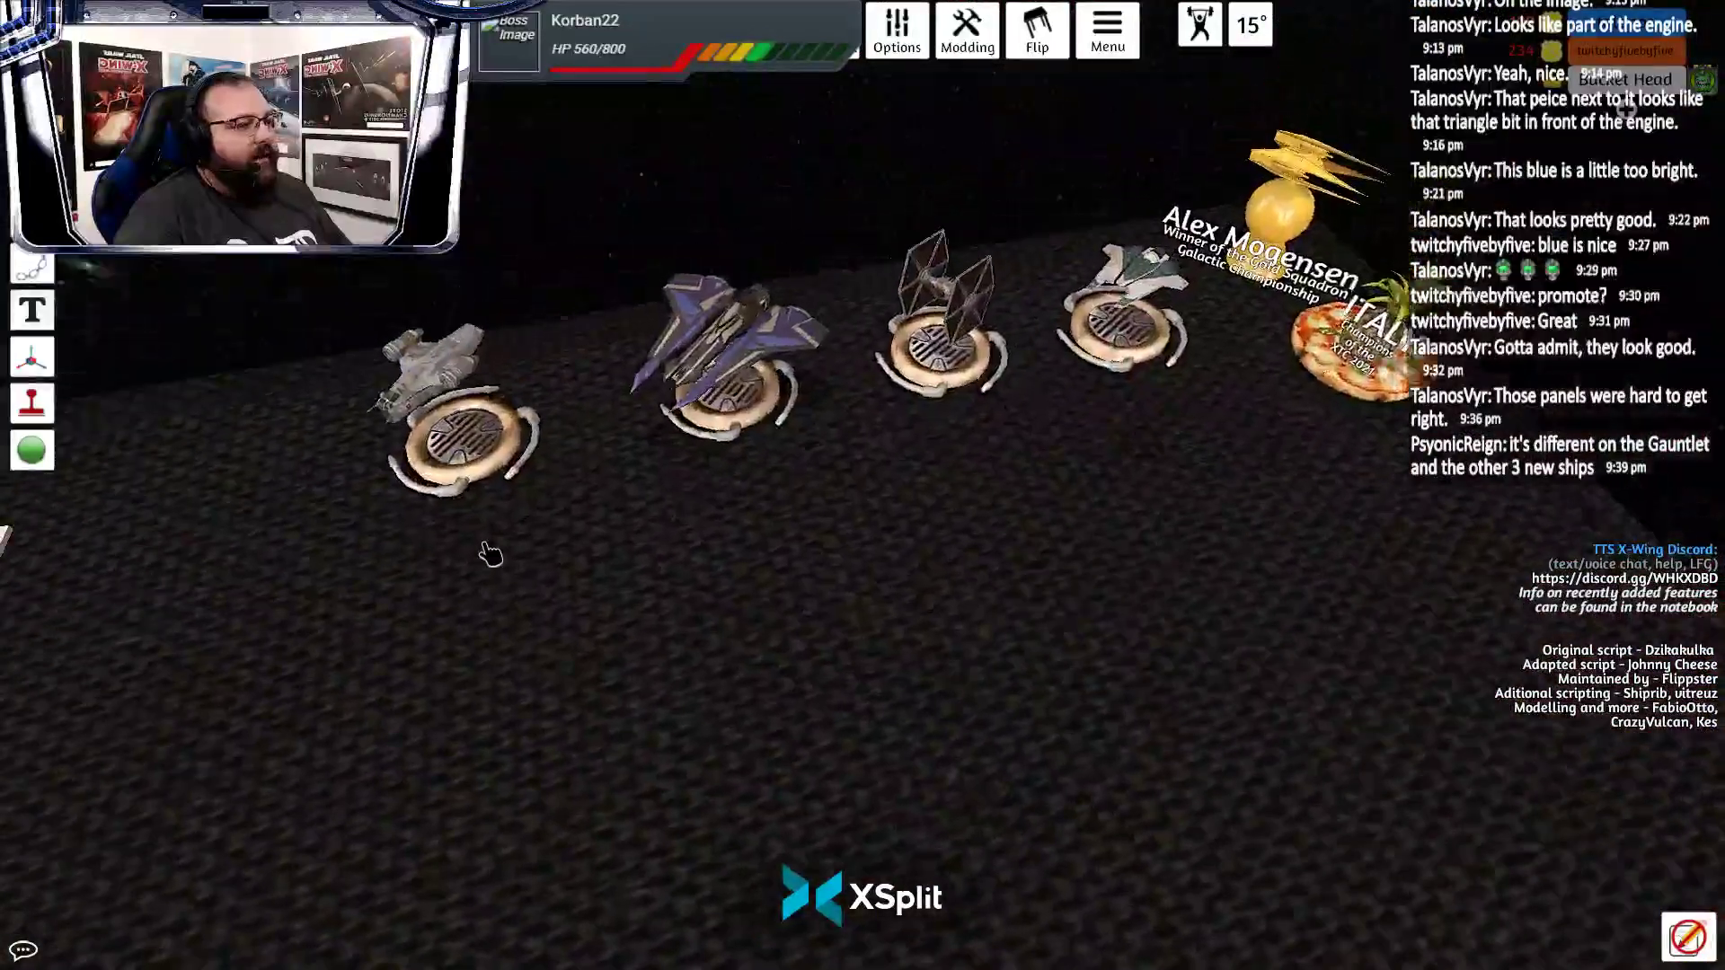
key(a)
key(w)
key(d)
key(a)
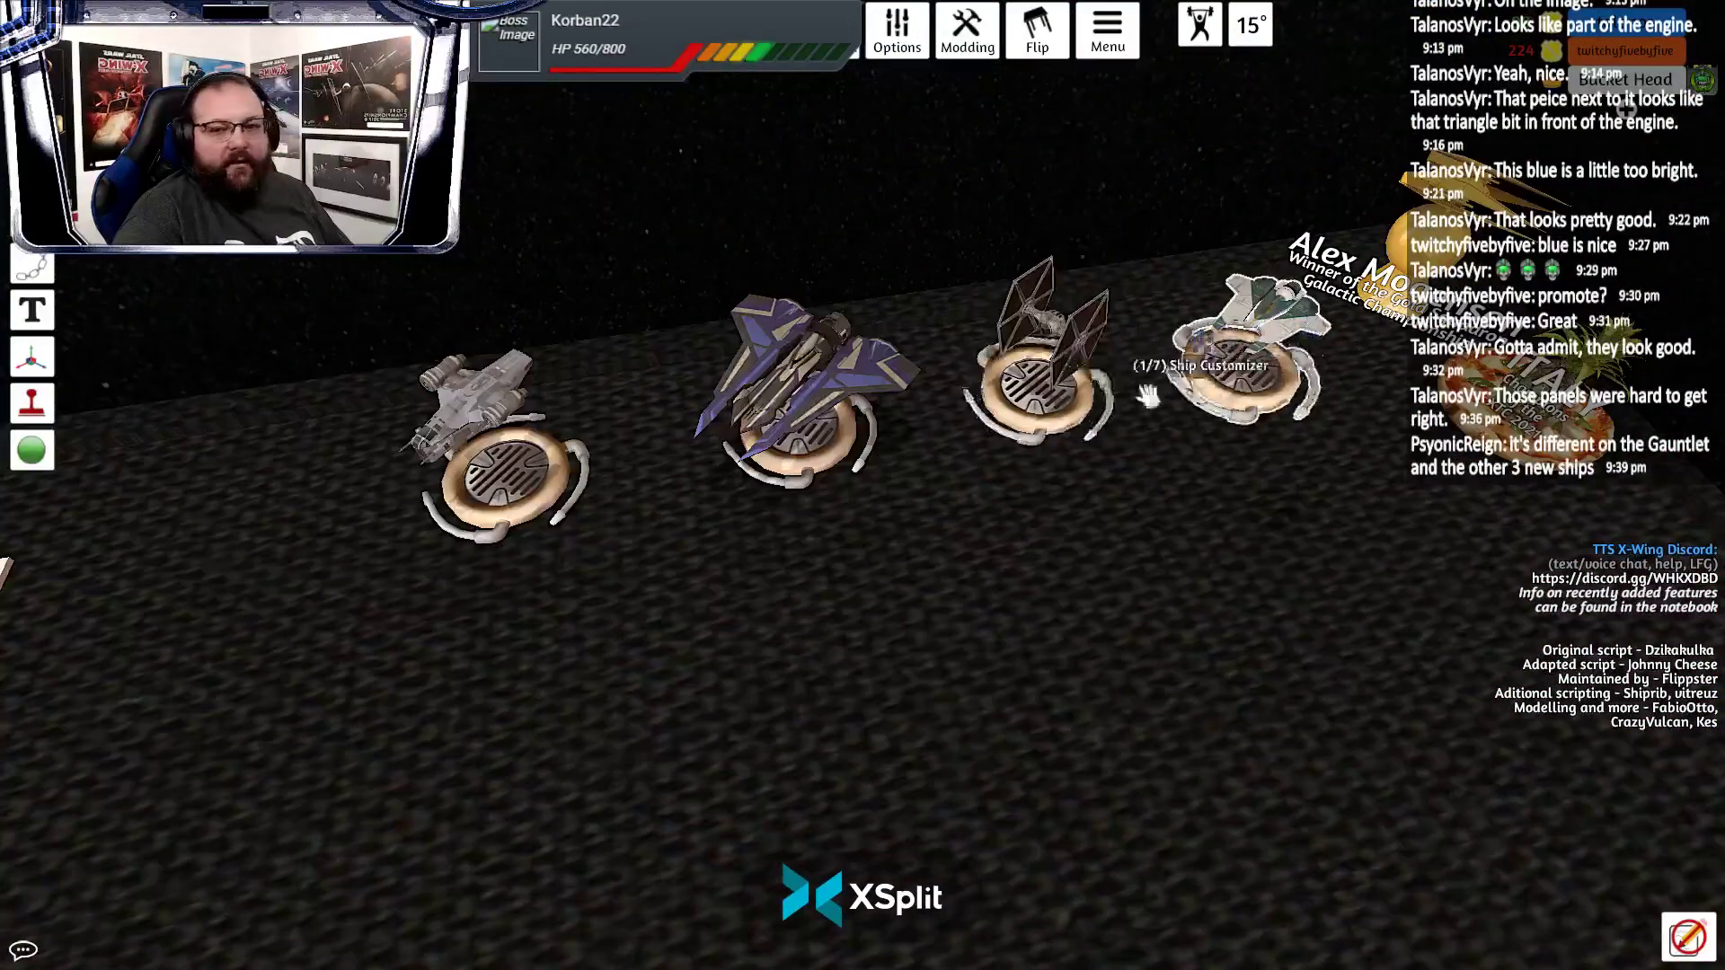
scroll(670, 608, up, 1)
right_click(787, 453)
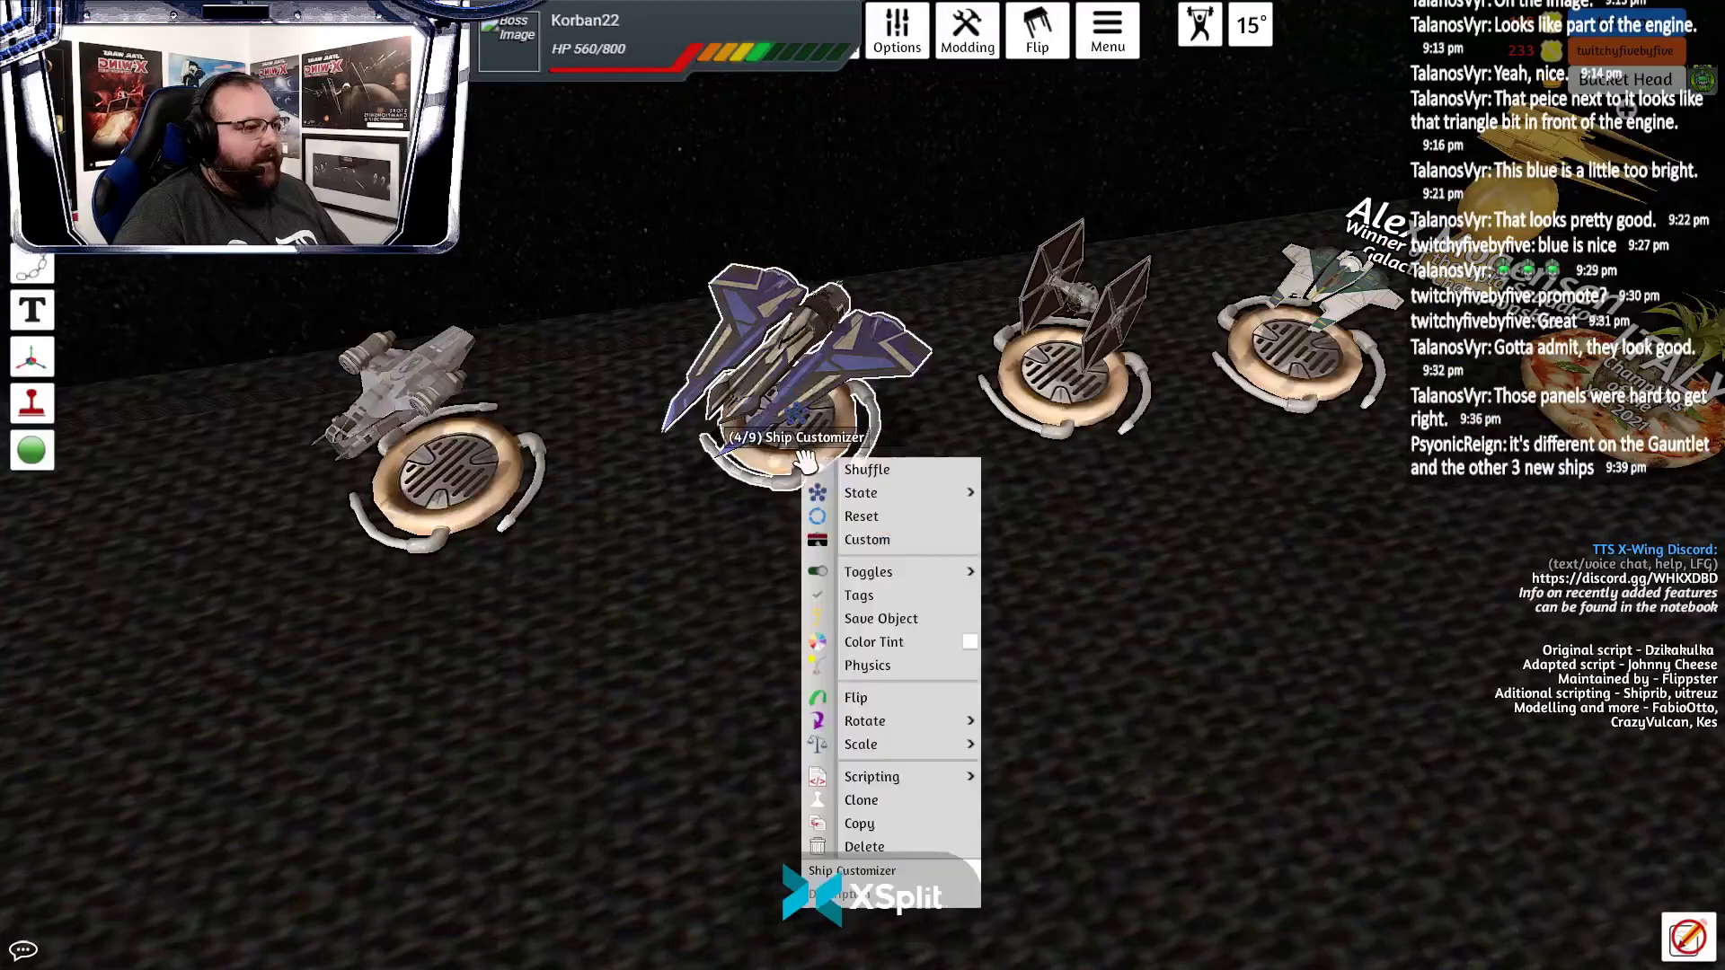
click(913, 541)
click(828, 398)
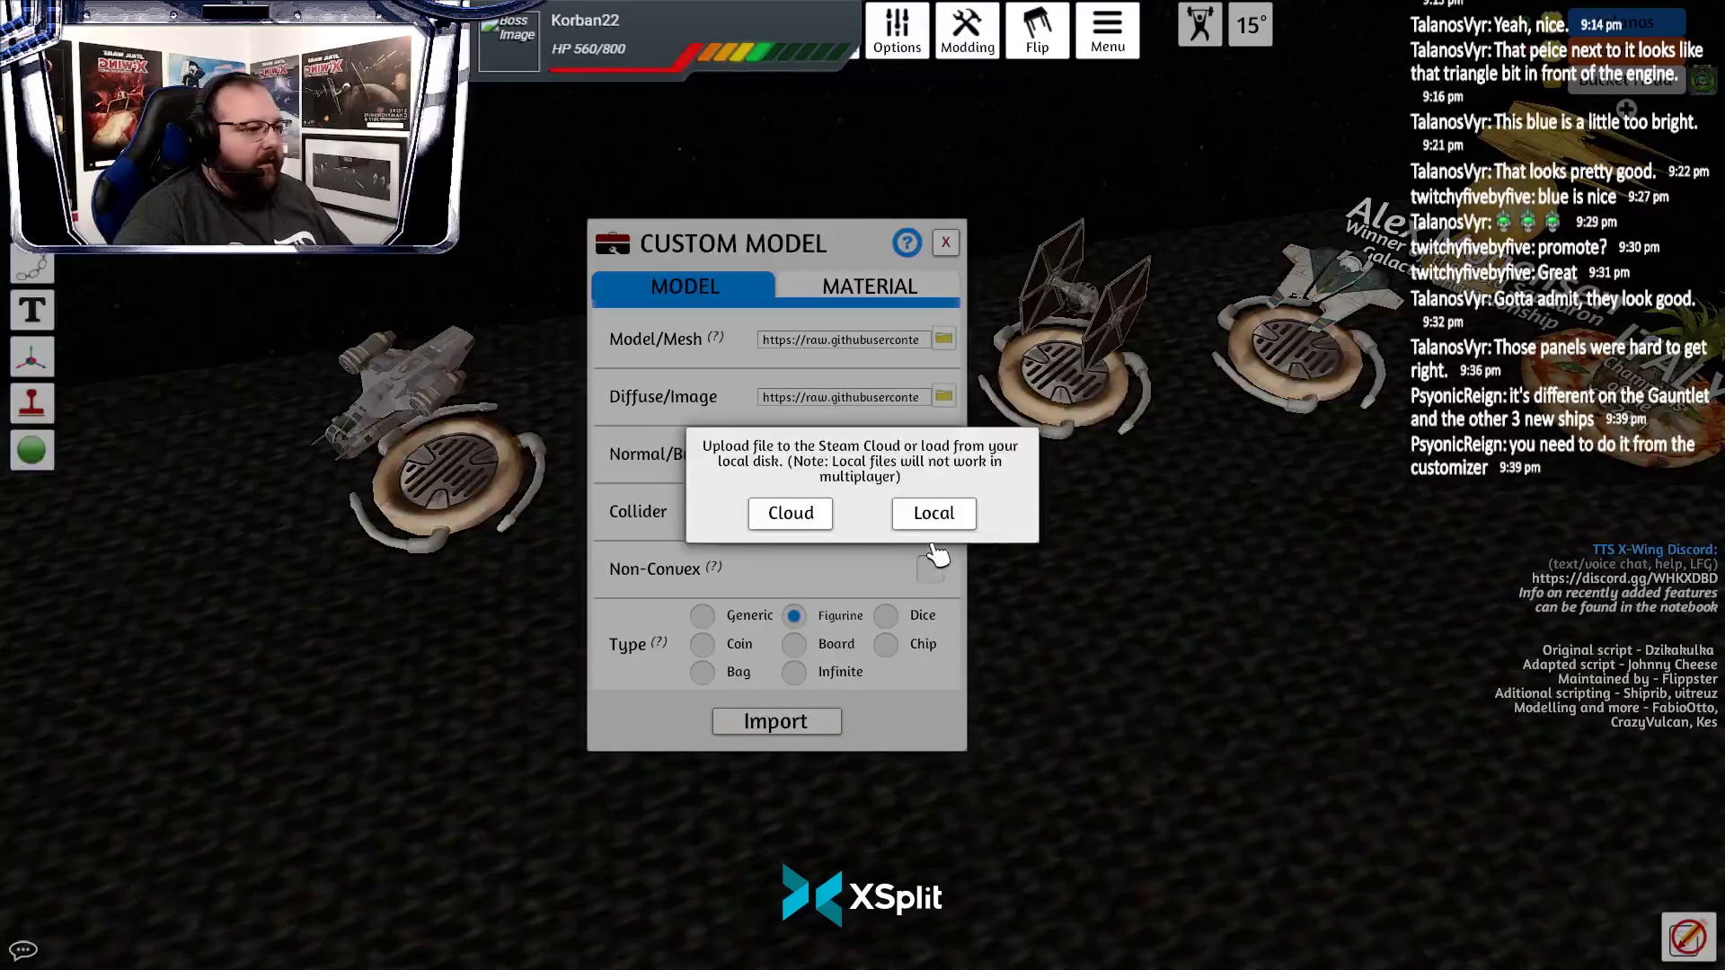
click(792, 513)
click(834, 532)
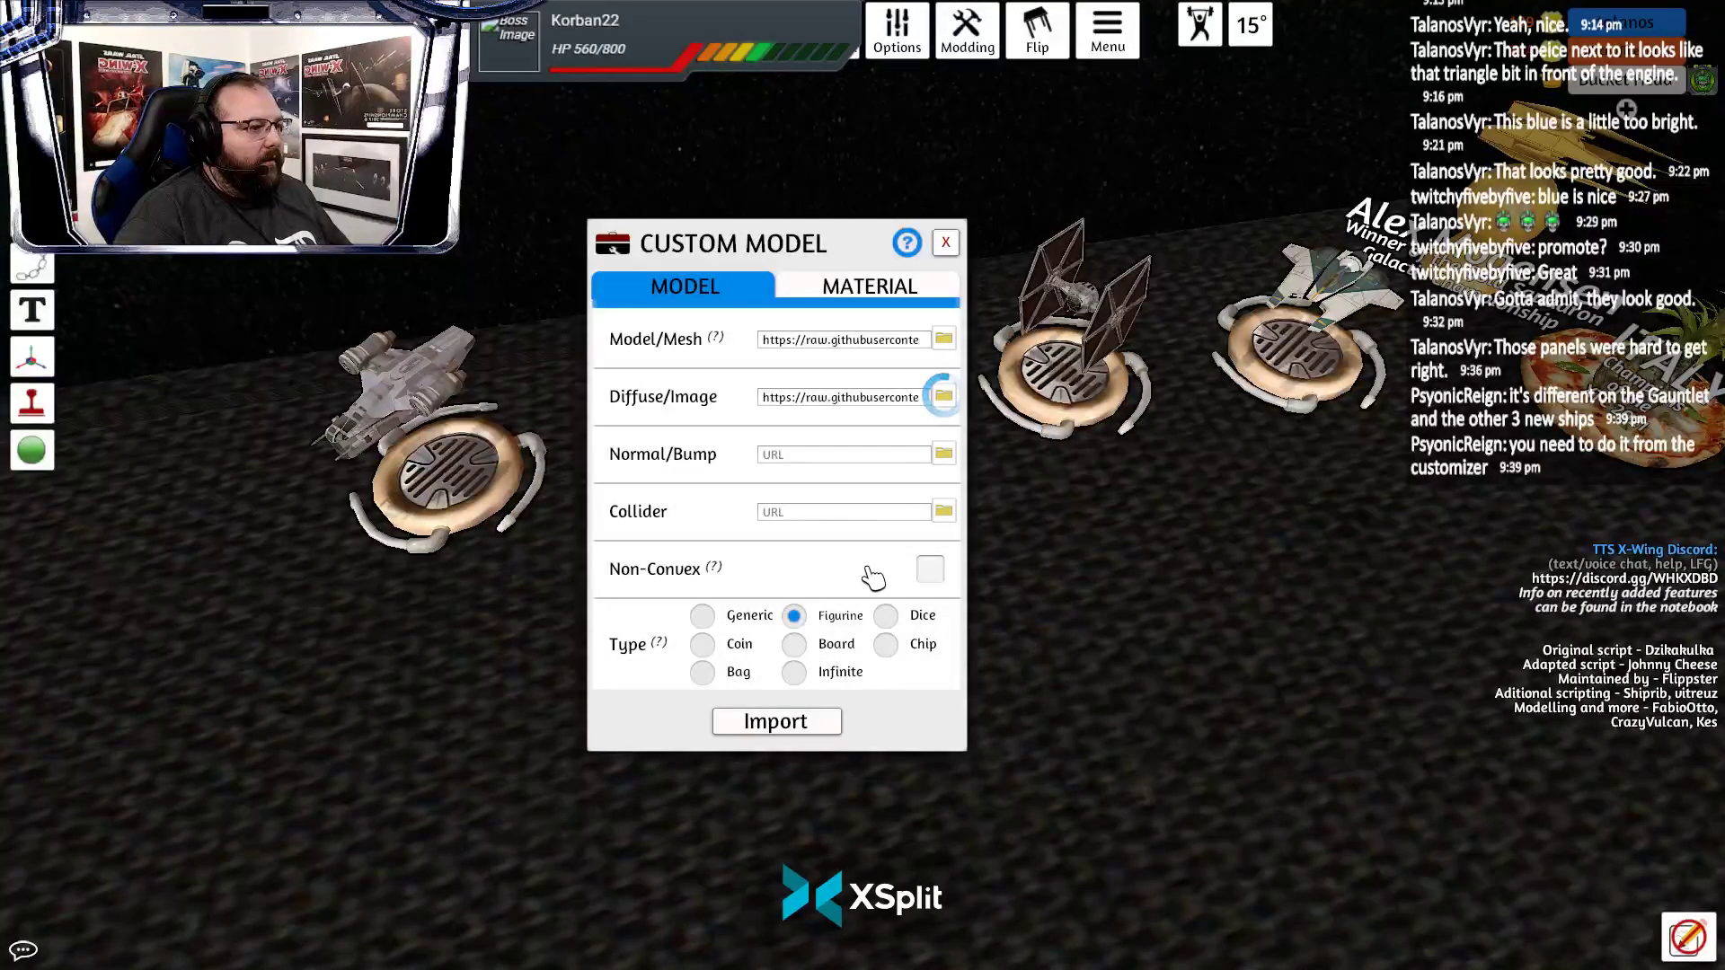
click(831, 723)
Examine the purple ship customizer's model and wing texture up close
scroll(834, 735, up, 2)
drag(831, 739, 928, 686)
scroll(929, 683, up, 3)
scroll(928, 683, up, 3)
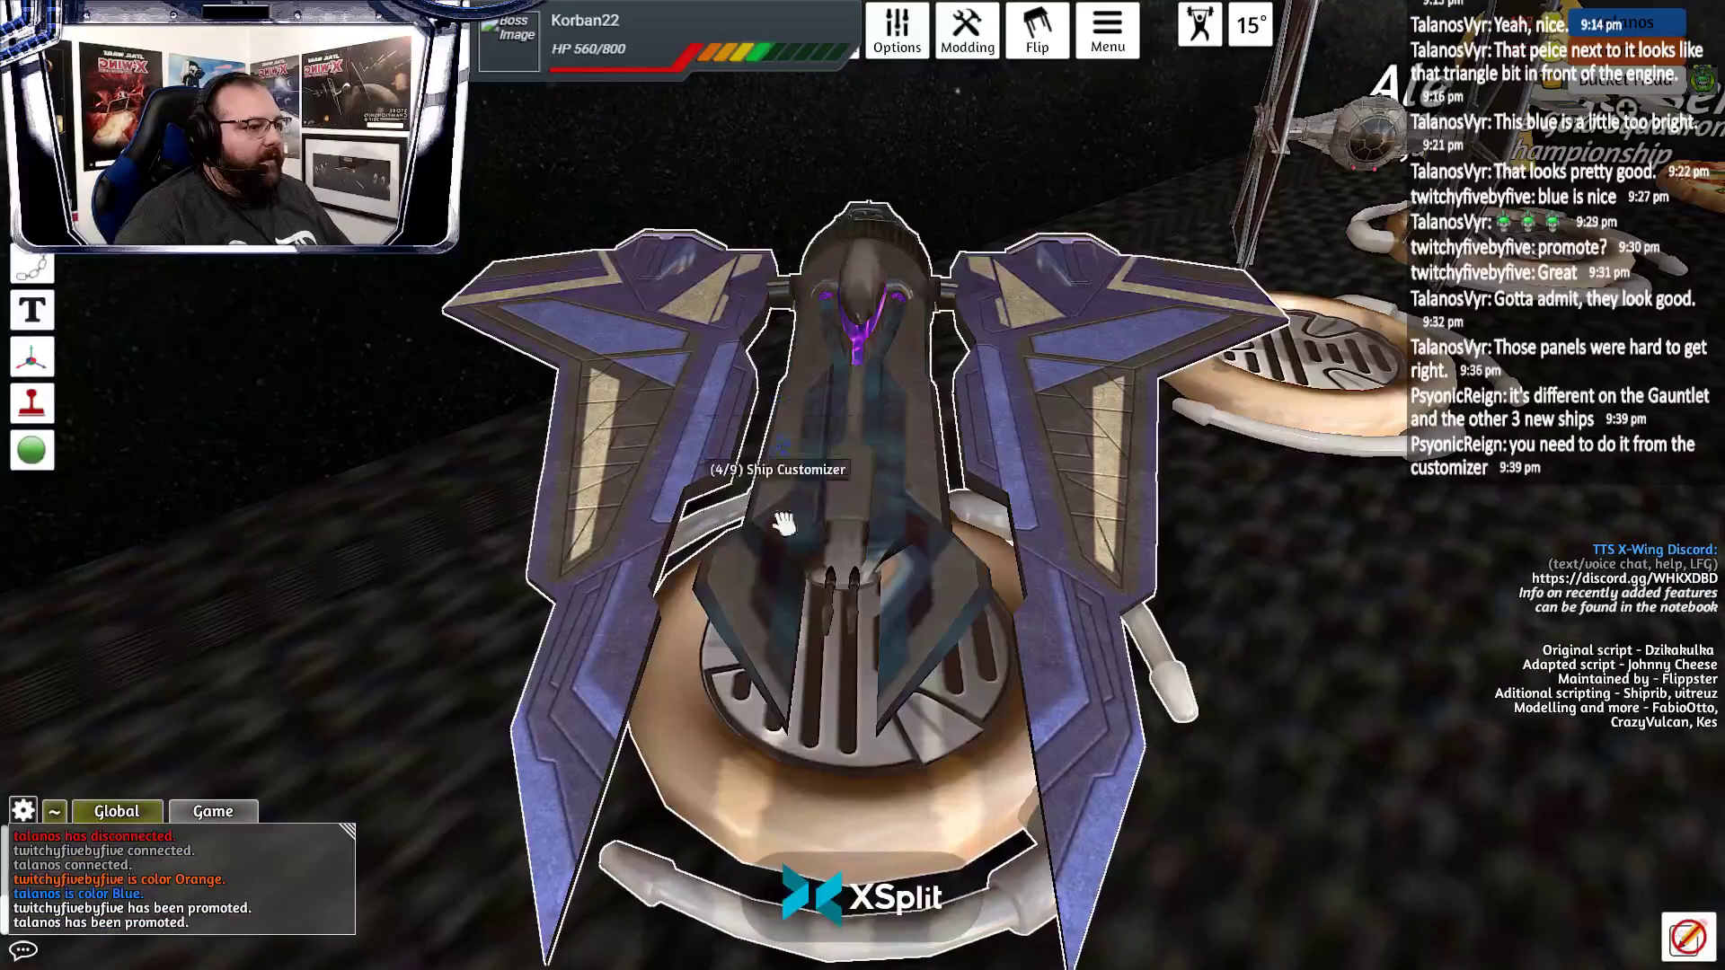
Cycle the ship customizer through its states, return it to the purple state 4, and examine that model up close
scroll(952, 611, down, 6)
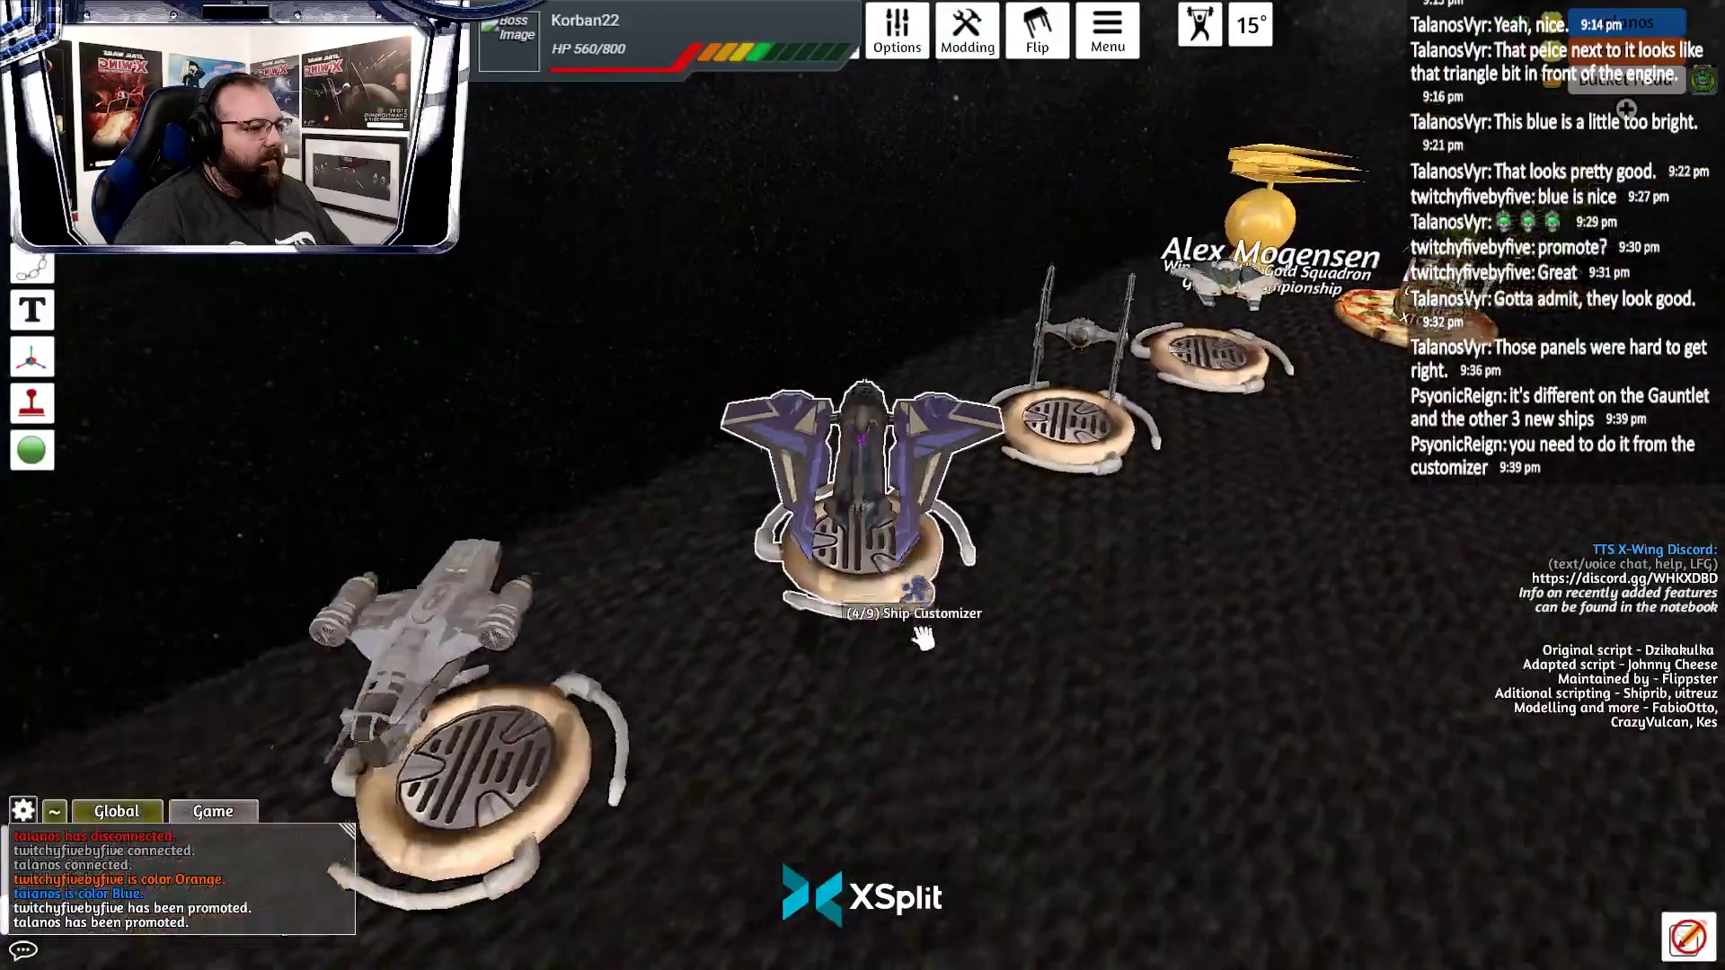
key(1)
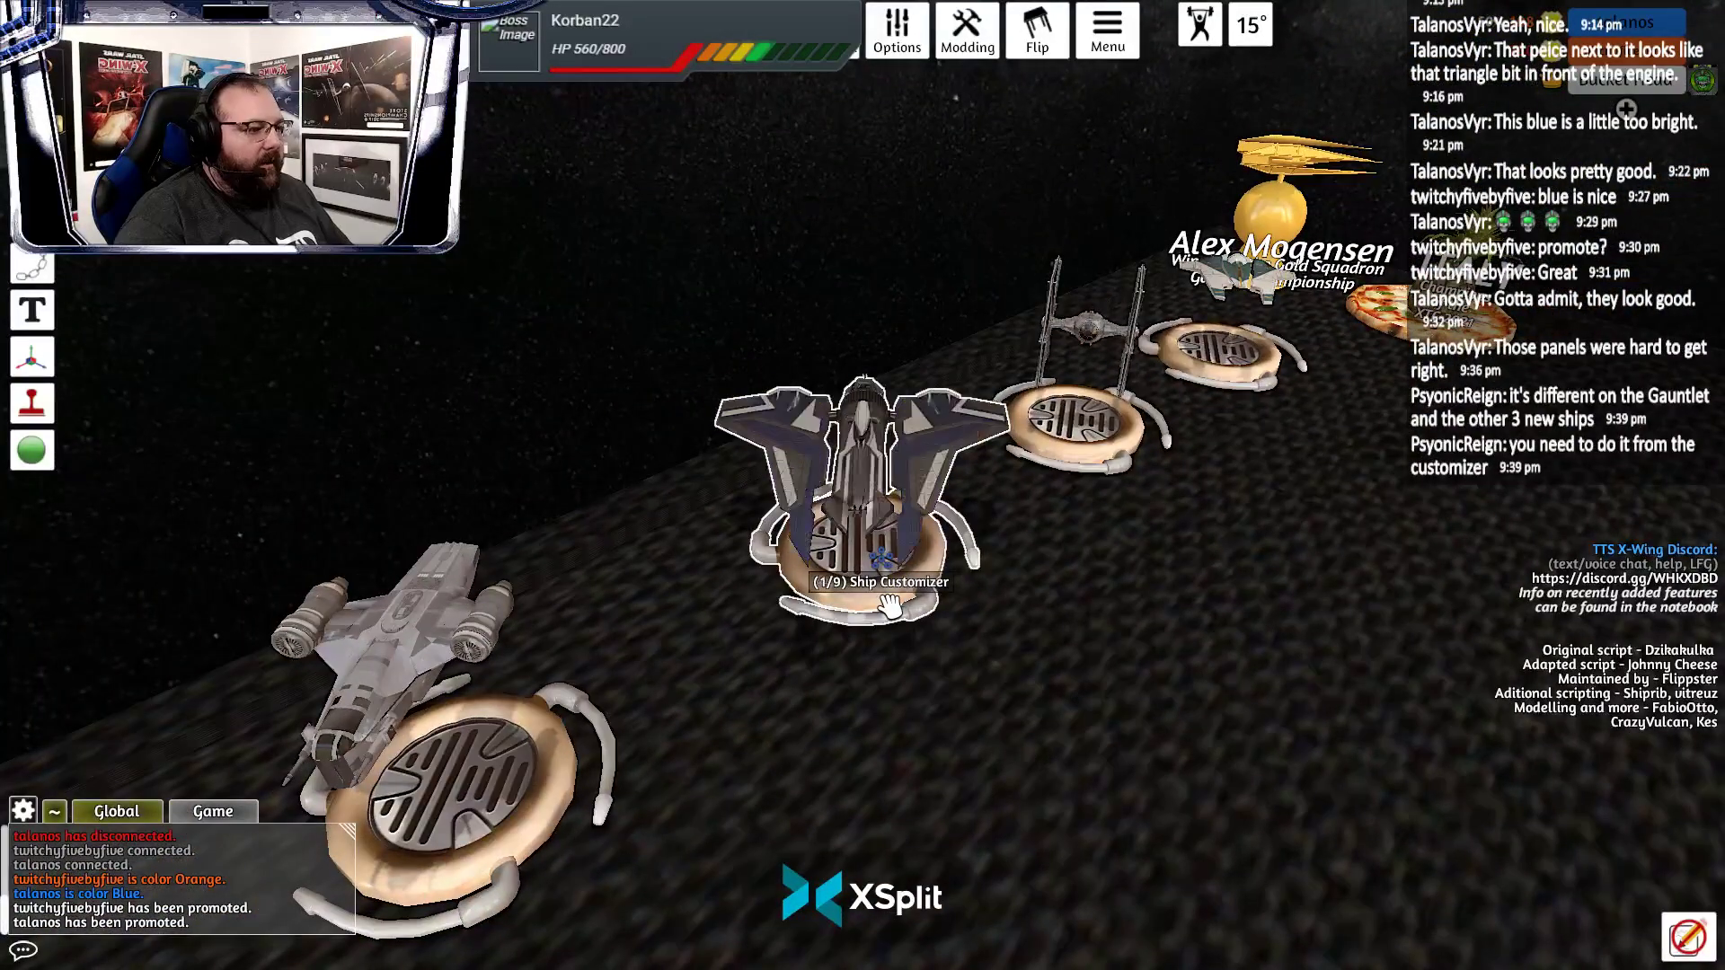
key(2)
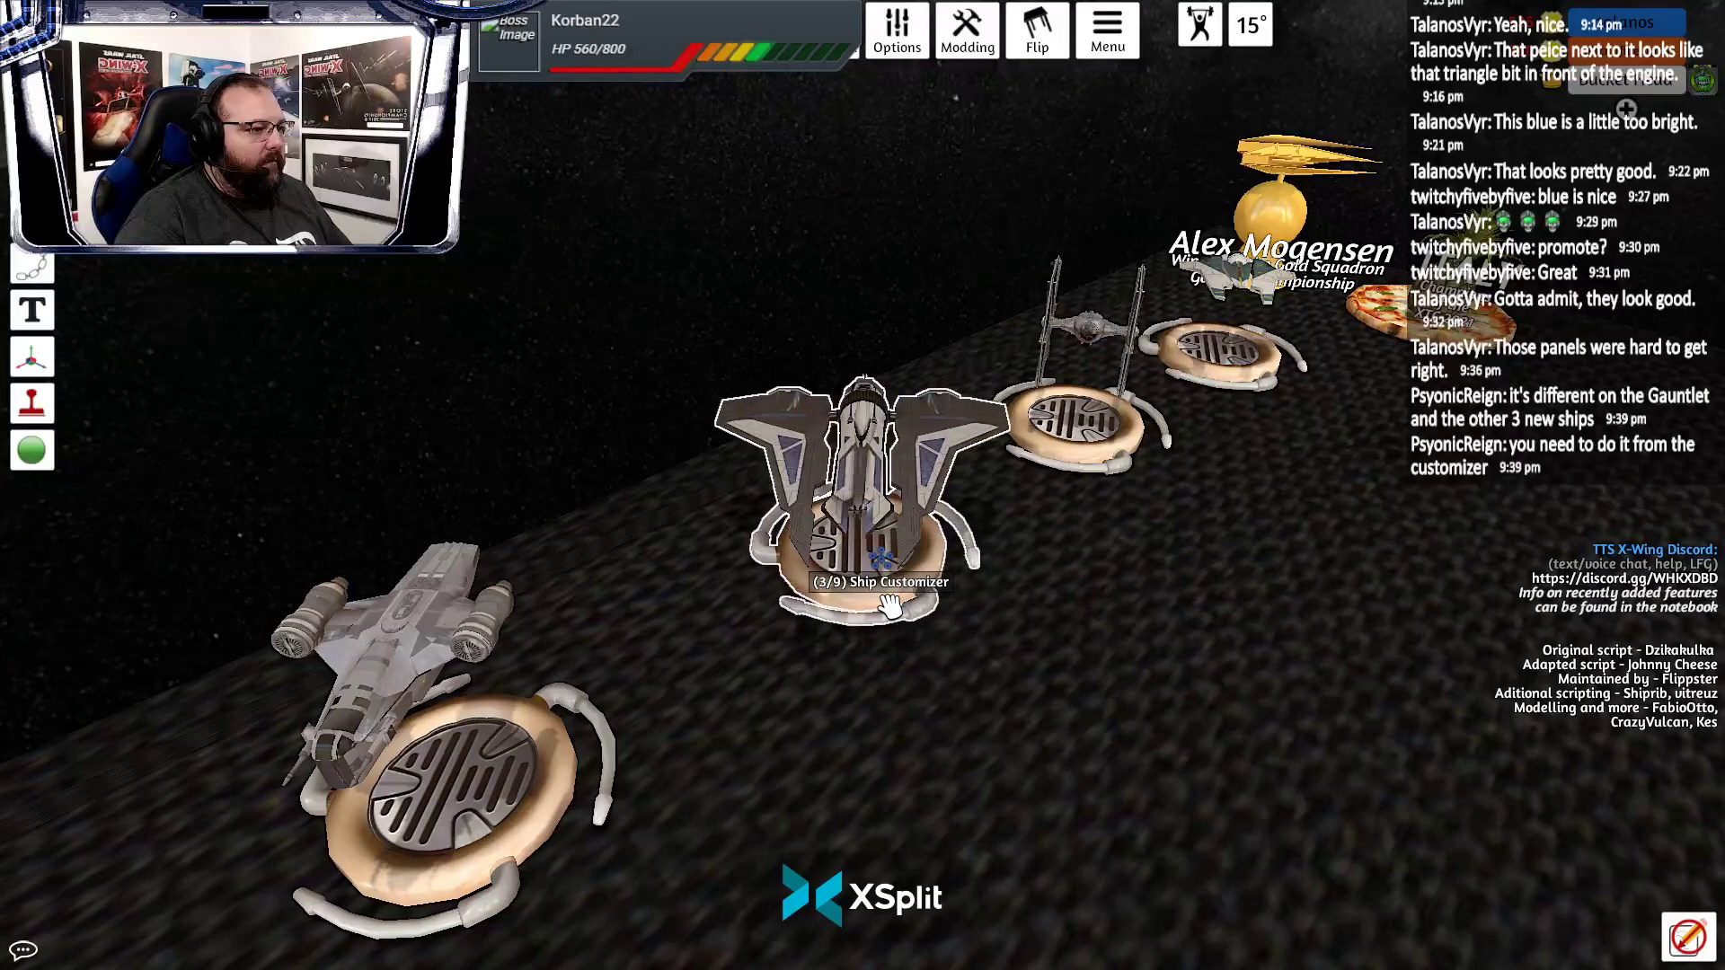
scroll(889, 606, up, 5)
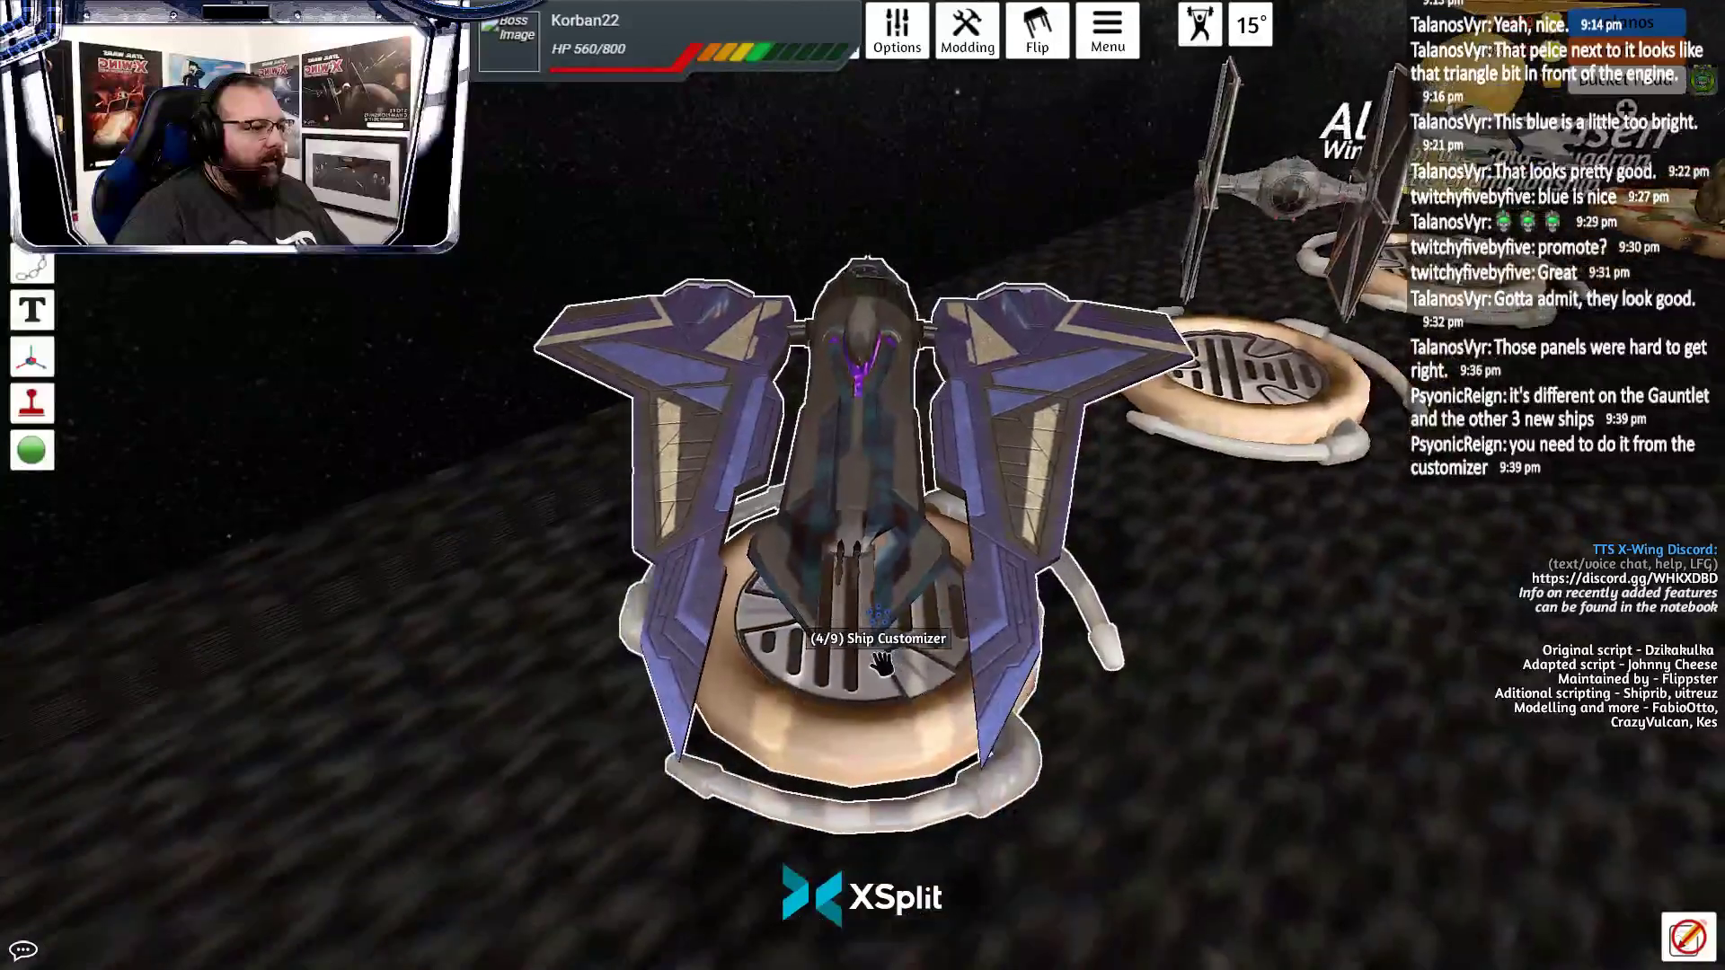
drag(882, 663, 841, 673)
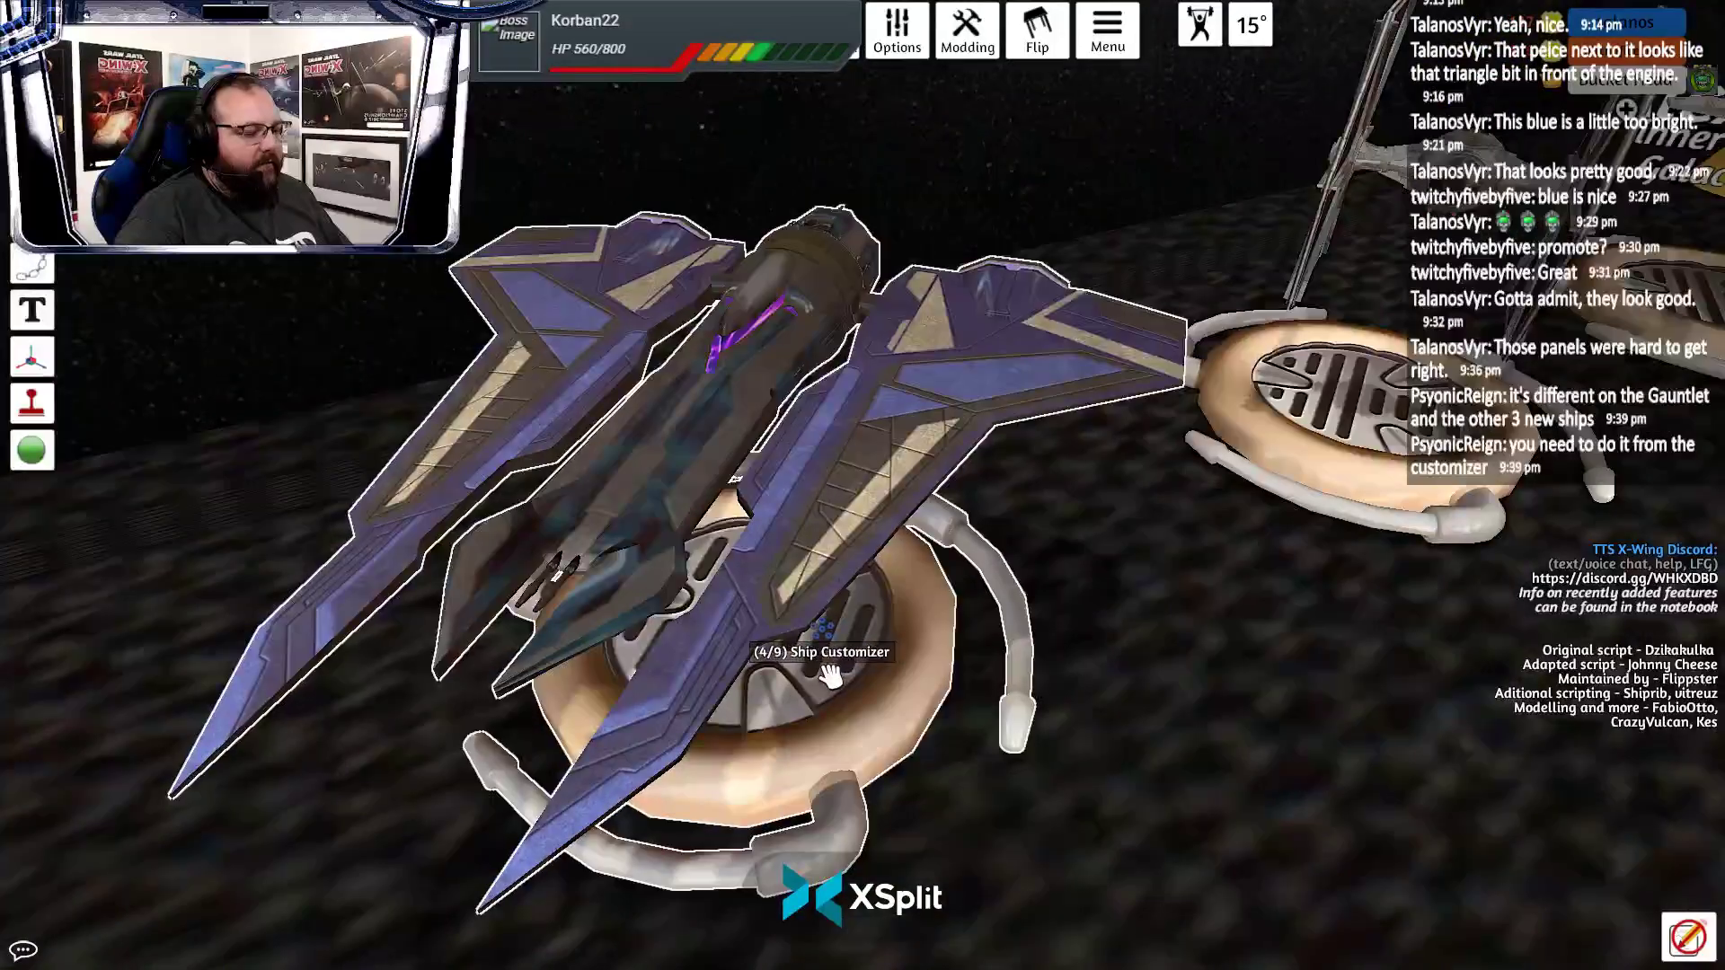
Use the list builder to add a Scum Gauntlet Fighter and spawn the list on the table
key(space)
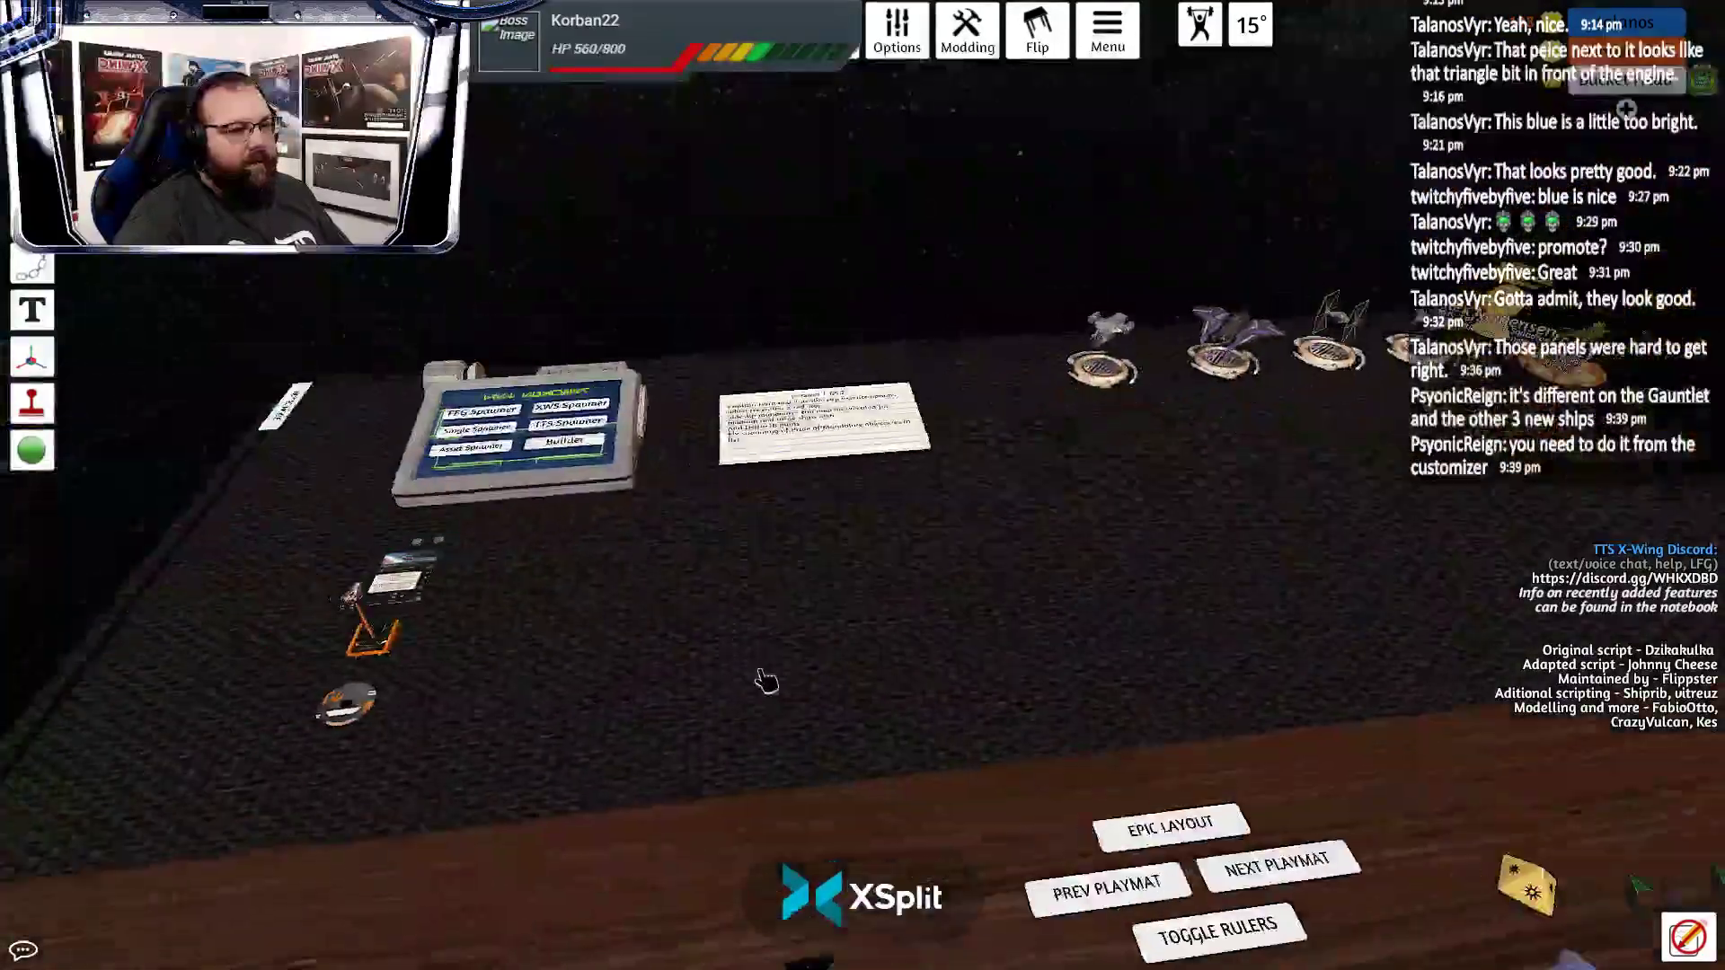
scroll(742, 685, up, 6)
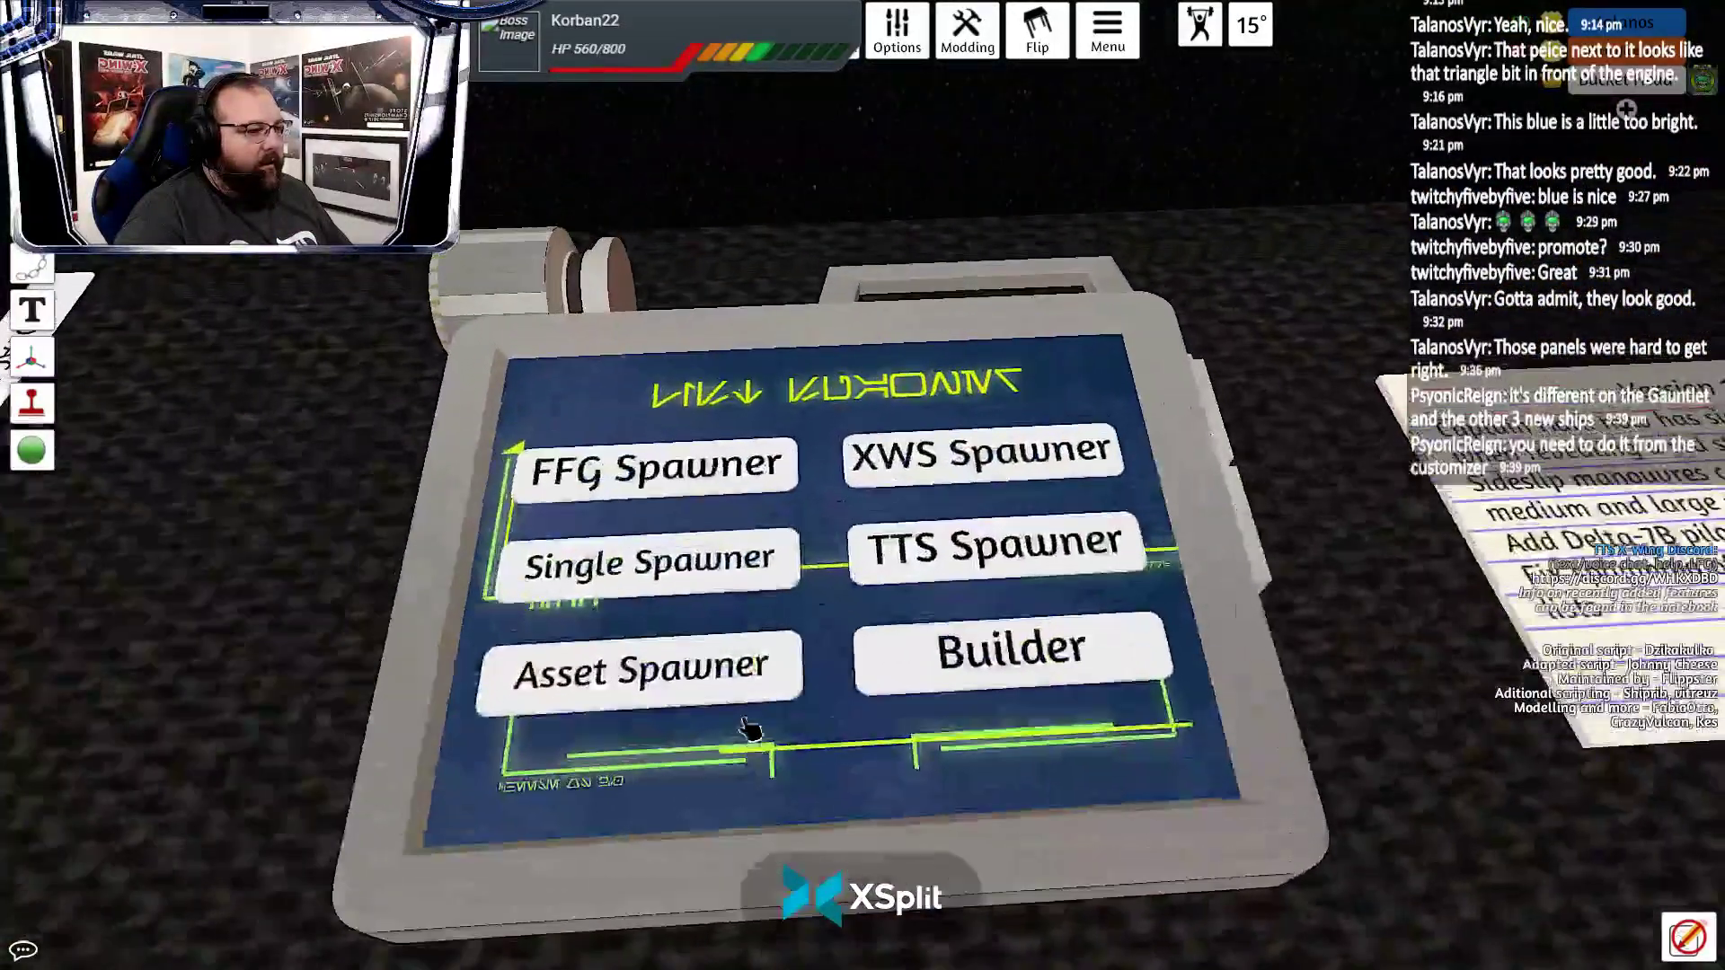
click(894, 679)
click(634, 719)
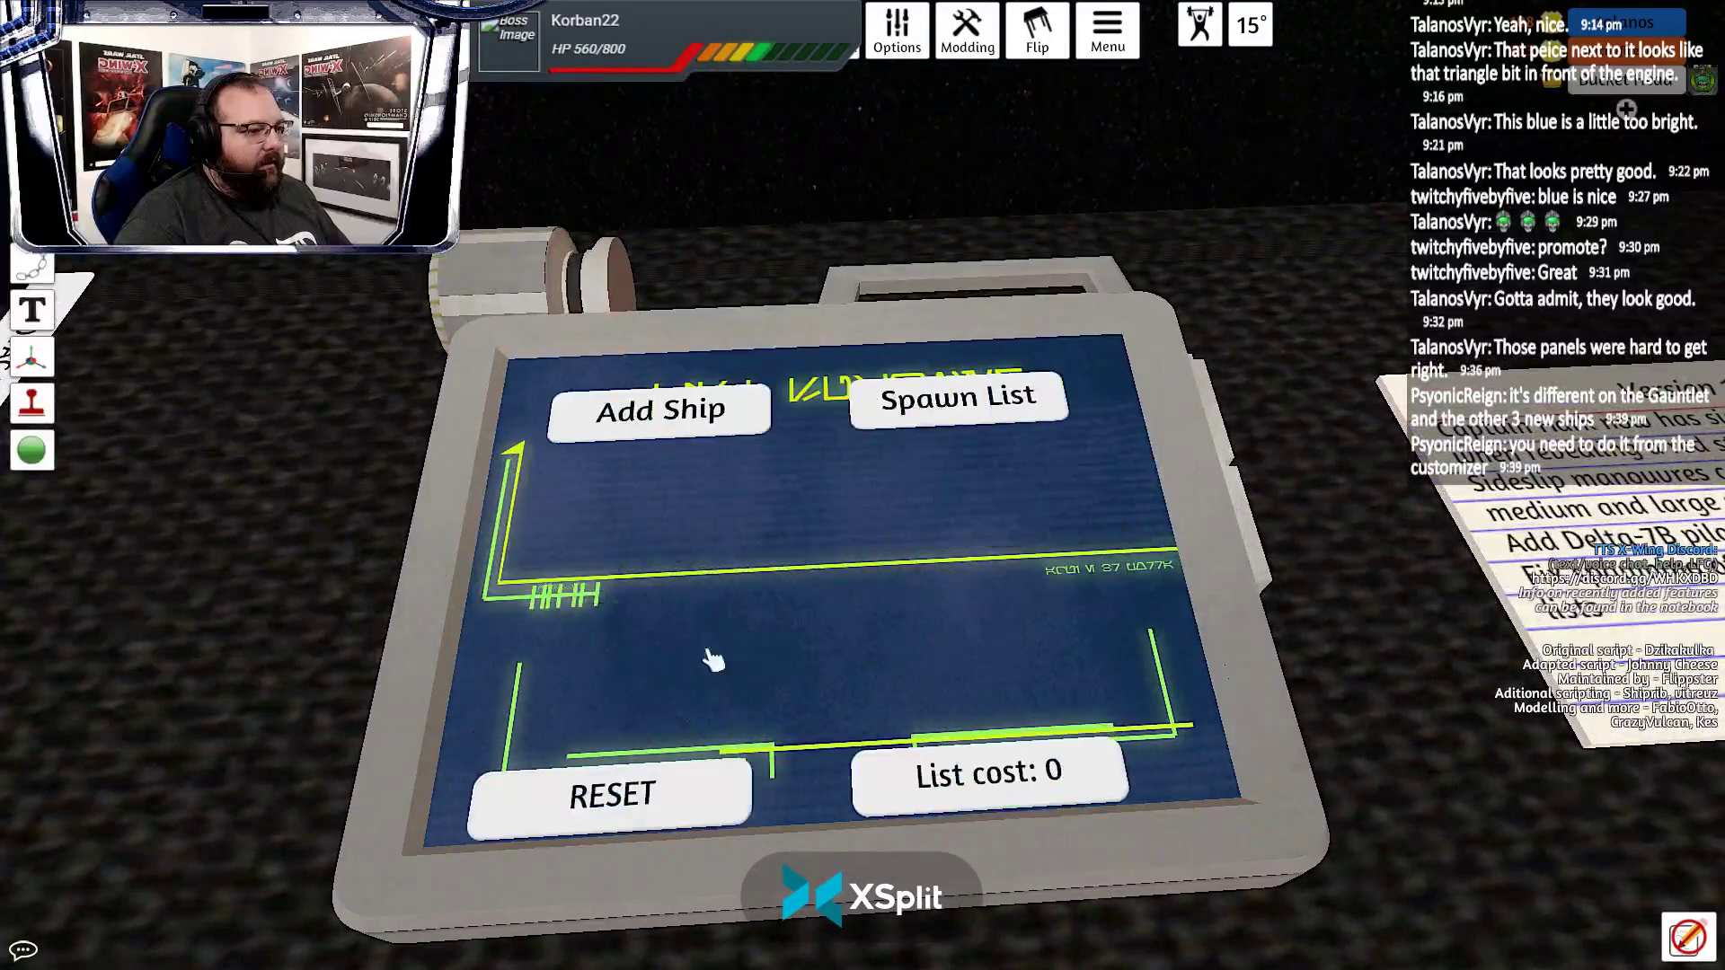
click(685, 415)
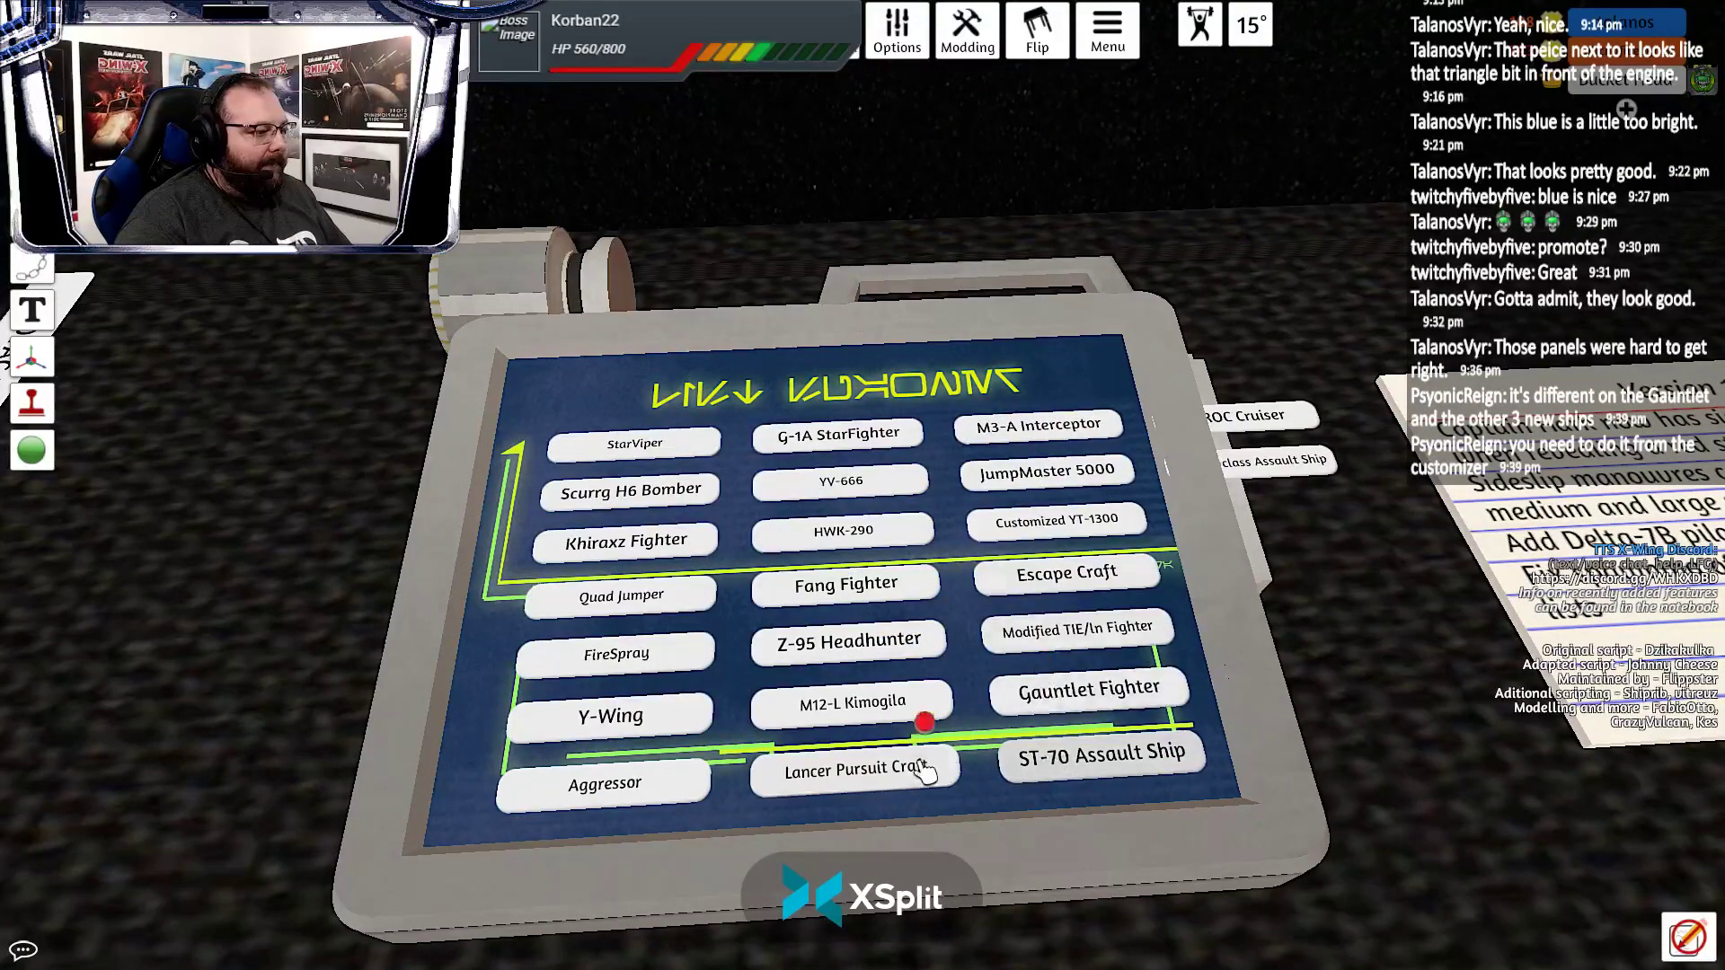
click(1033, 696)
scroll(758, 566, down, 5)
click(735, 445)
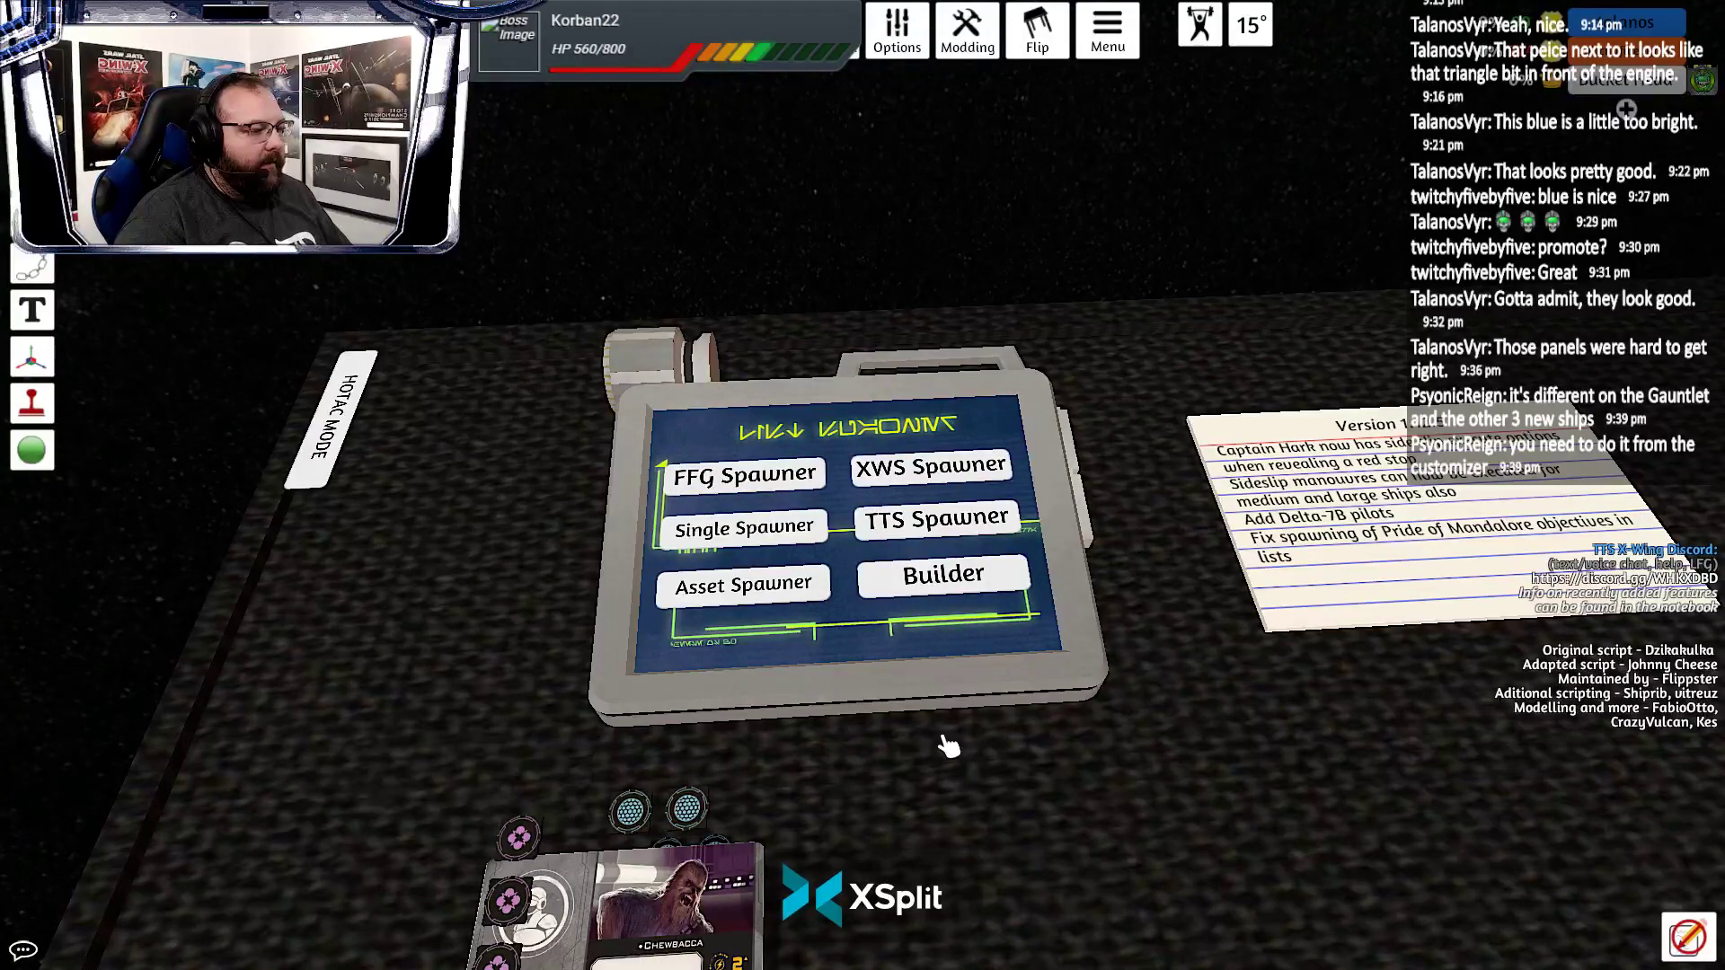
Move the spawned Gauntlet Fighter away from its card onto the open area of the mat
scroll(949, 749, down, 5)
key(s)
drag(755, 628, 790, 656)
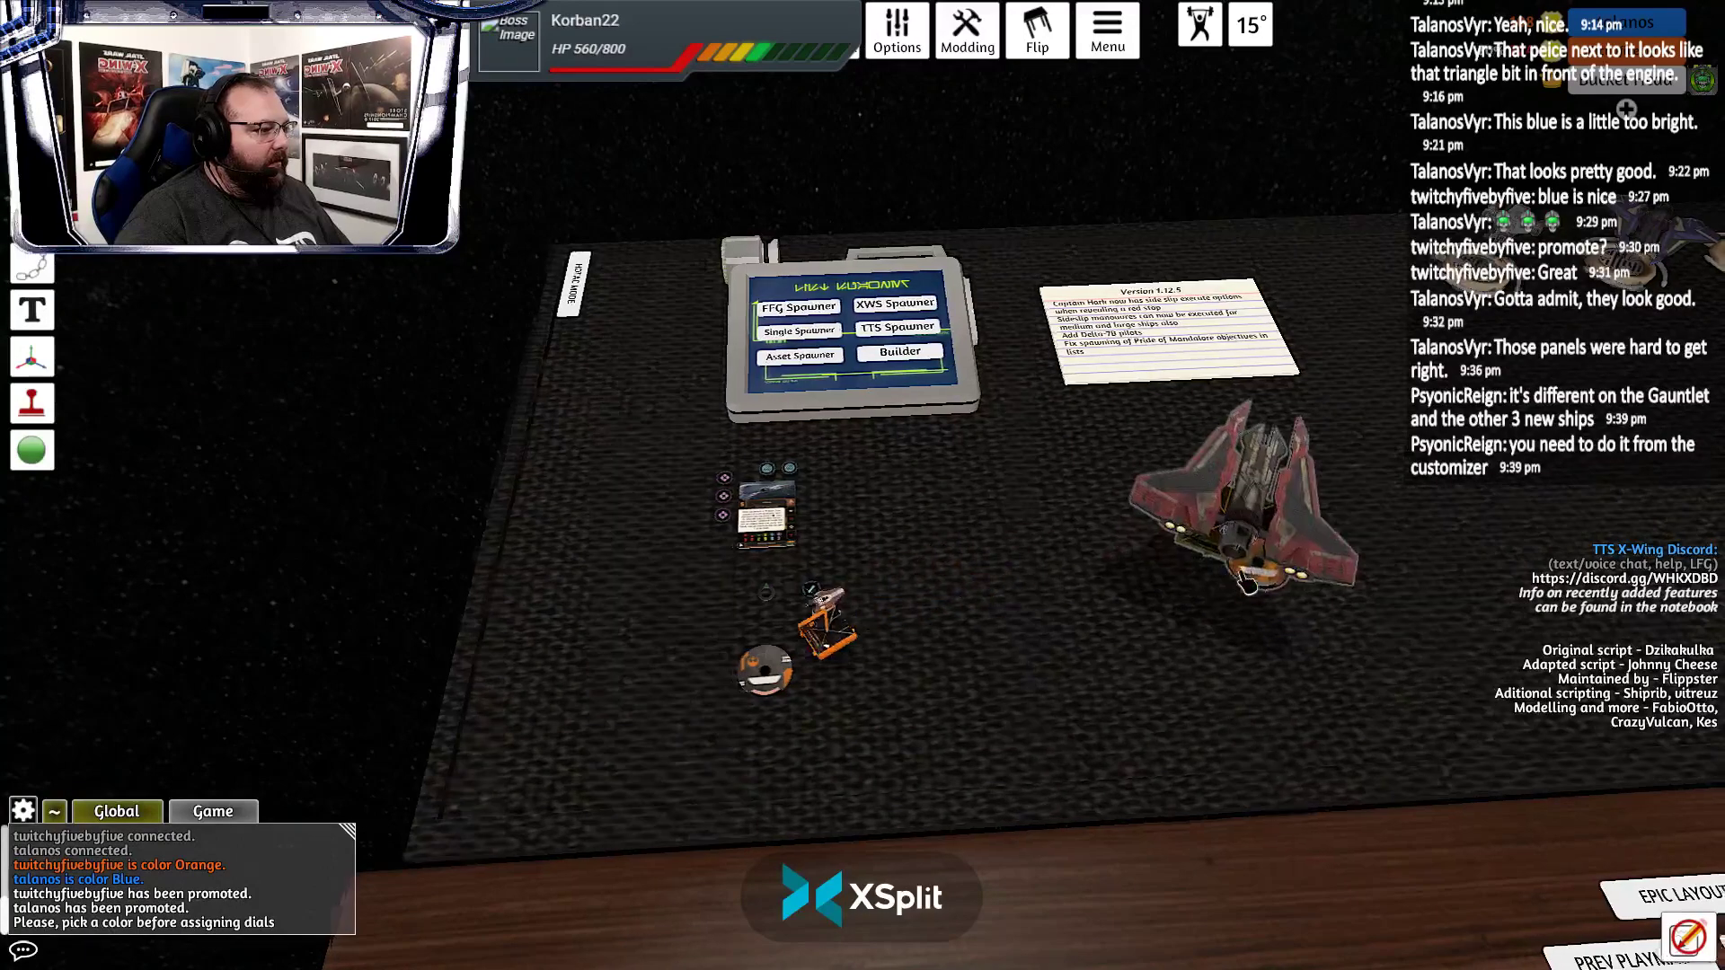
key(d)
drag(1020, 627, 788, 653)
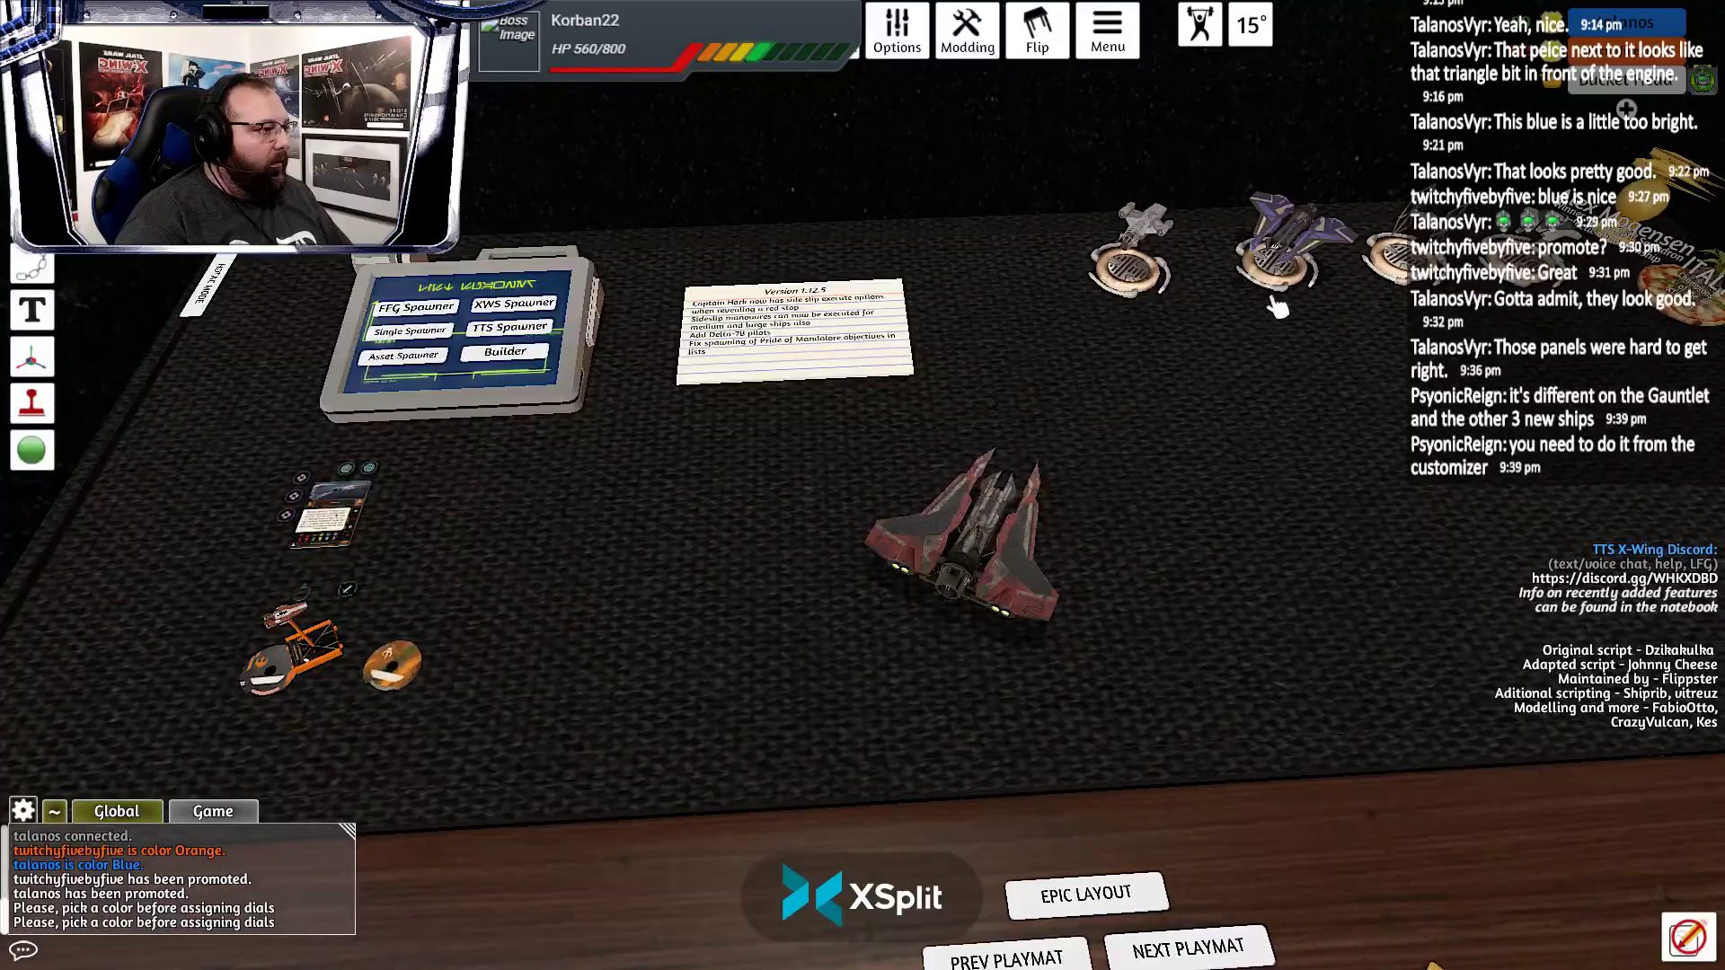
Bring the purple ship customizer to the red Gauntlet Fighter and try to apply its texture to the ship
drag(1279, 308, 1221, 623)
drag(1098, 597, 777, 597)
scroll(1039, 685, up, 3)
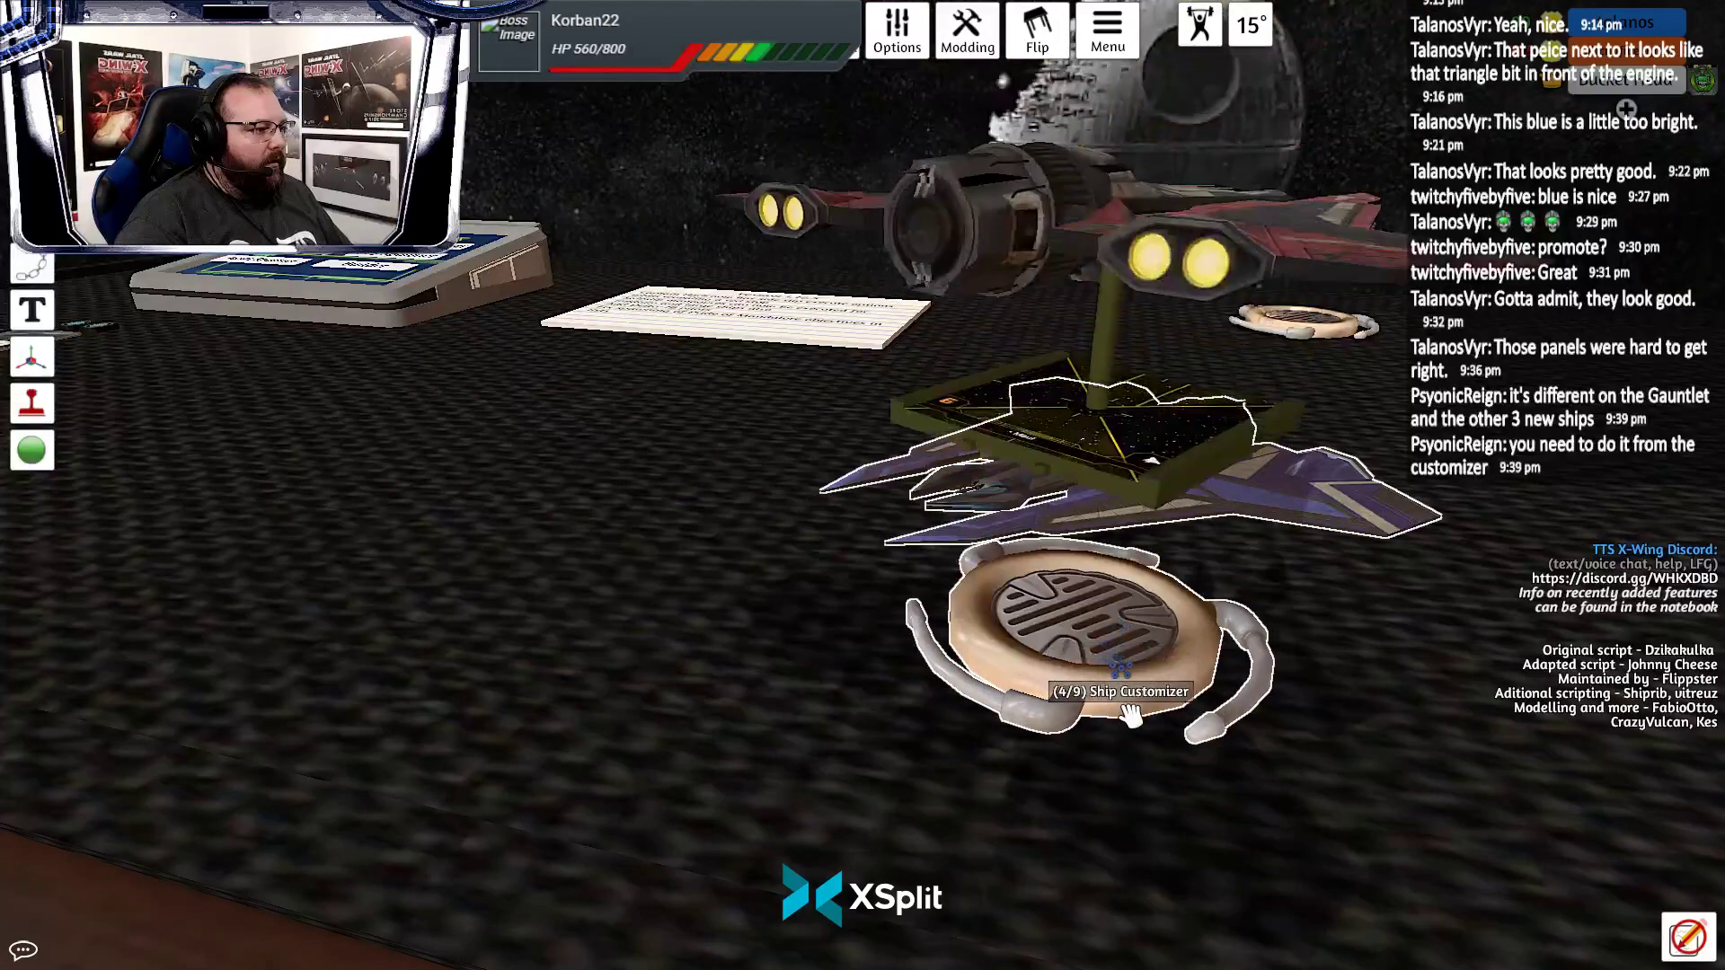
scroll(766, 611, down, 3)
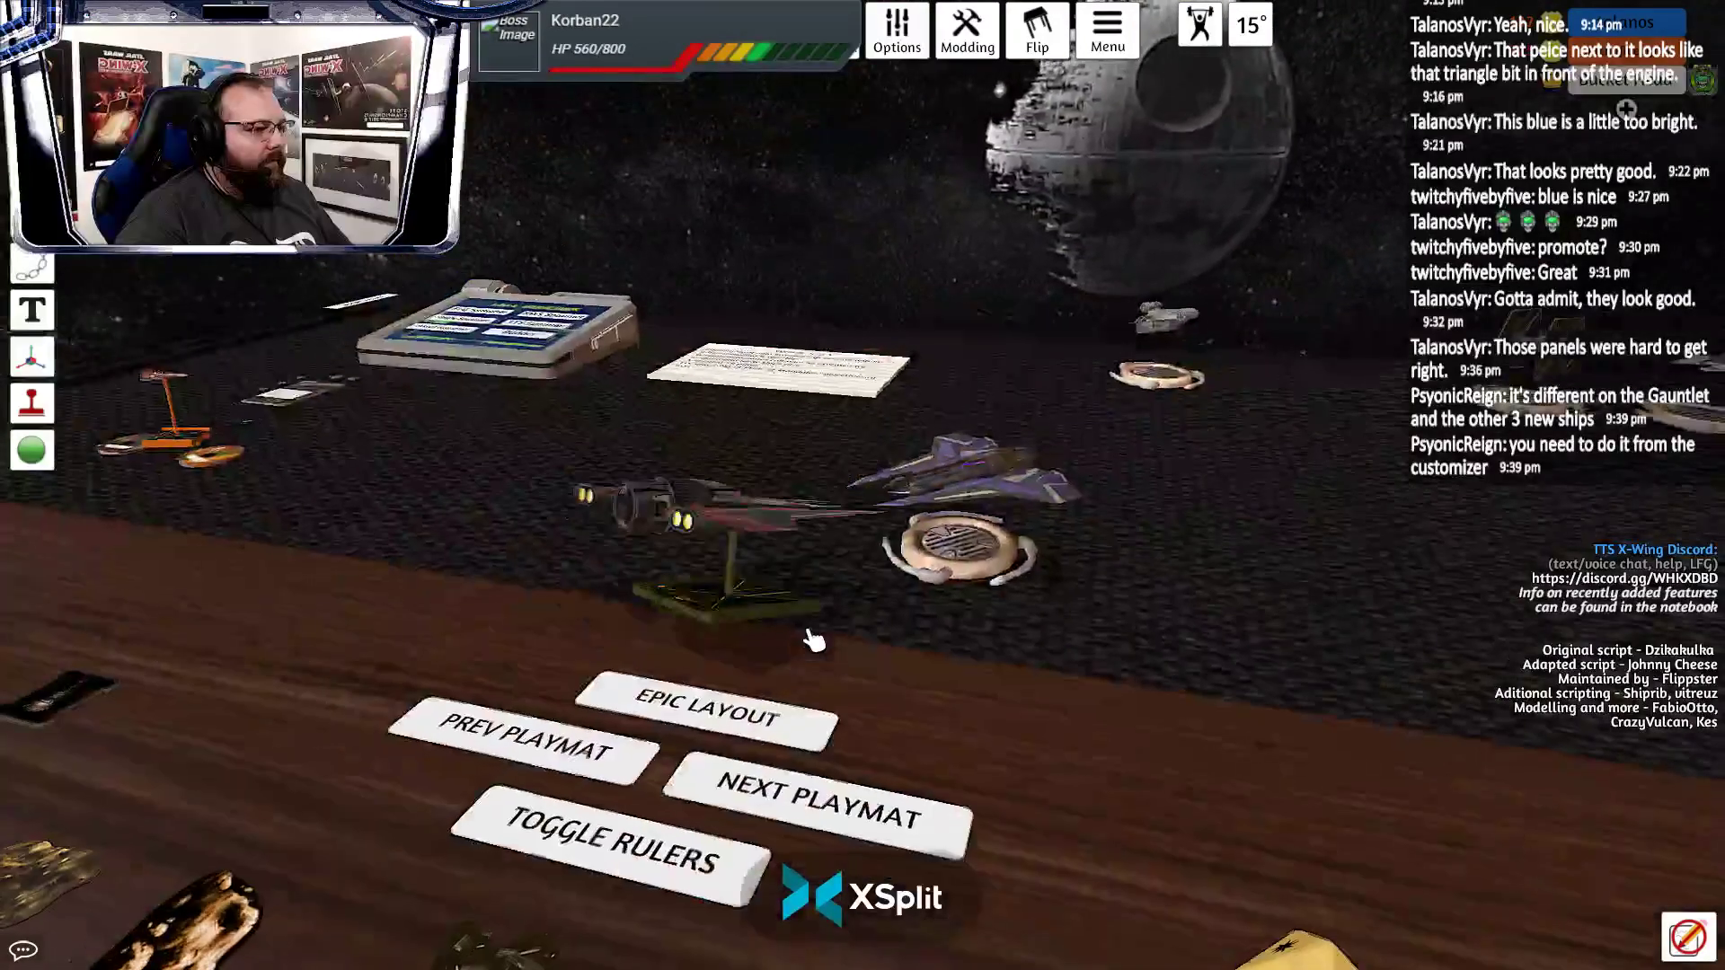
drag(756, 607, 777, 524)
mouse_move(971, 555)
mouse_down()
mouse_move(774, 501)
mouse_move(881, 512)
mouse_move(993, 565)
mouse_up()
scroll(993, 564, up, 5)
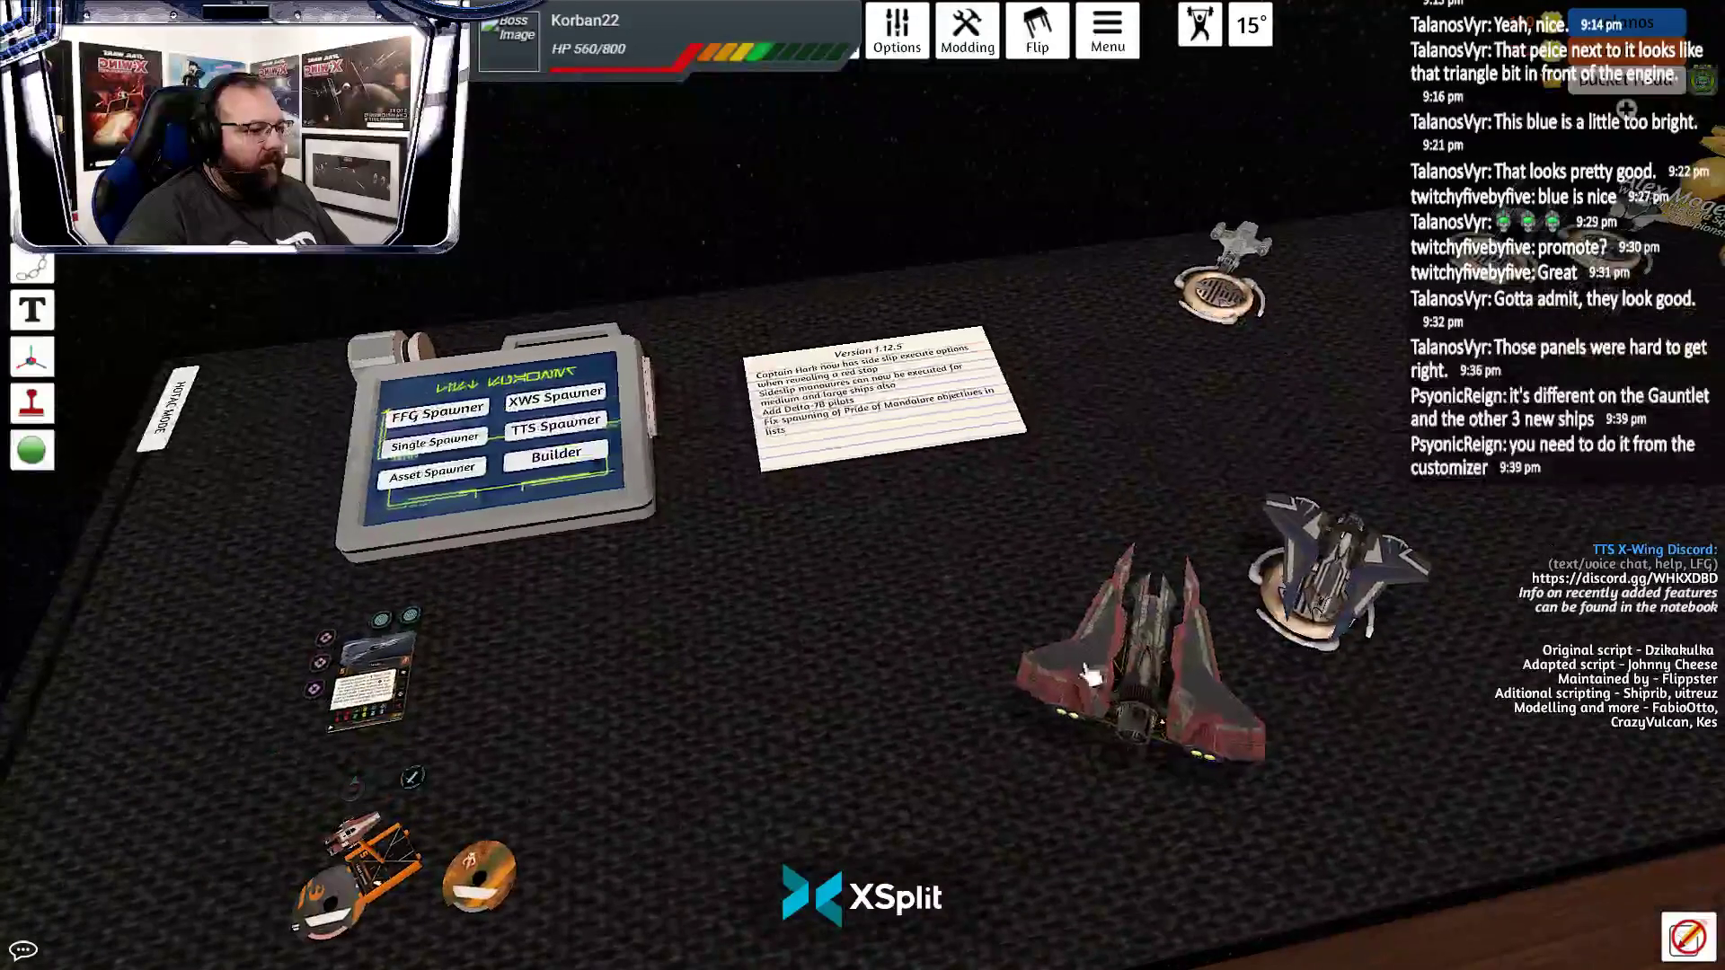
Delete the red Gauntlet Fighter along with the spawned pilot card, dials and tokens beside the spawner tablet
key(Delete)
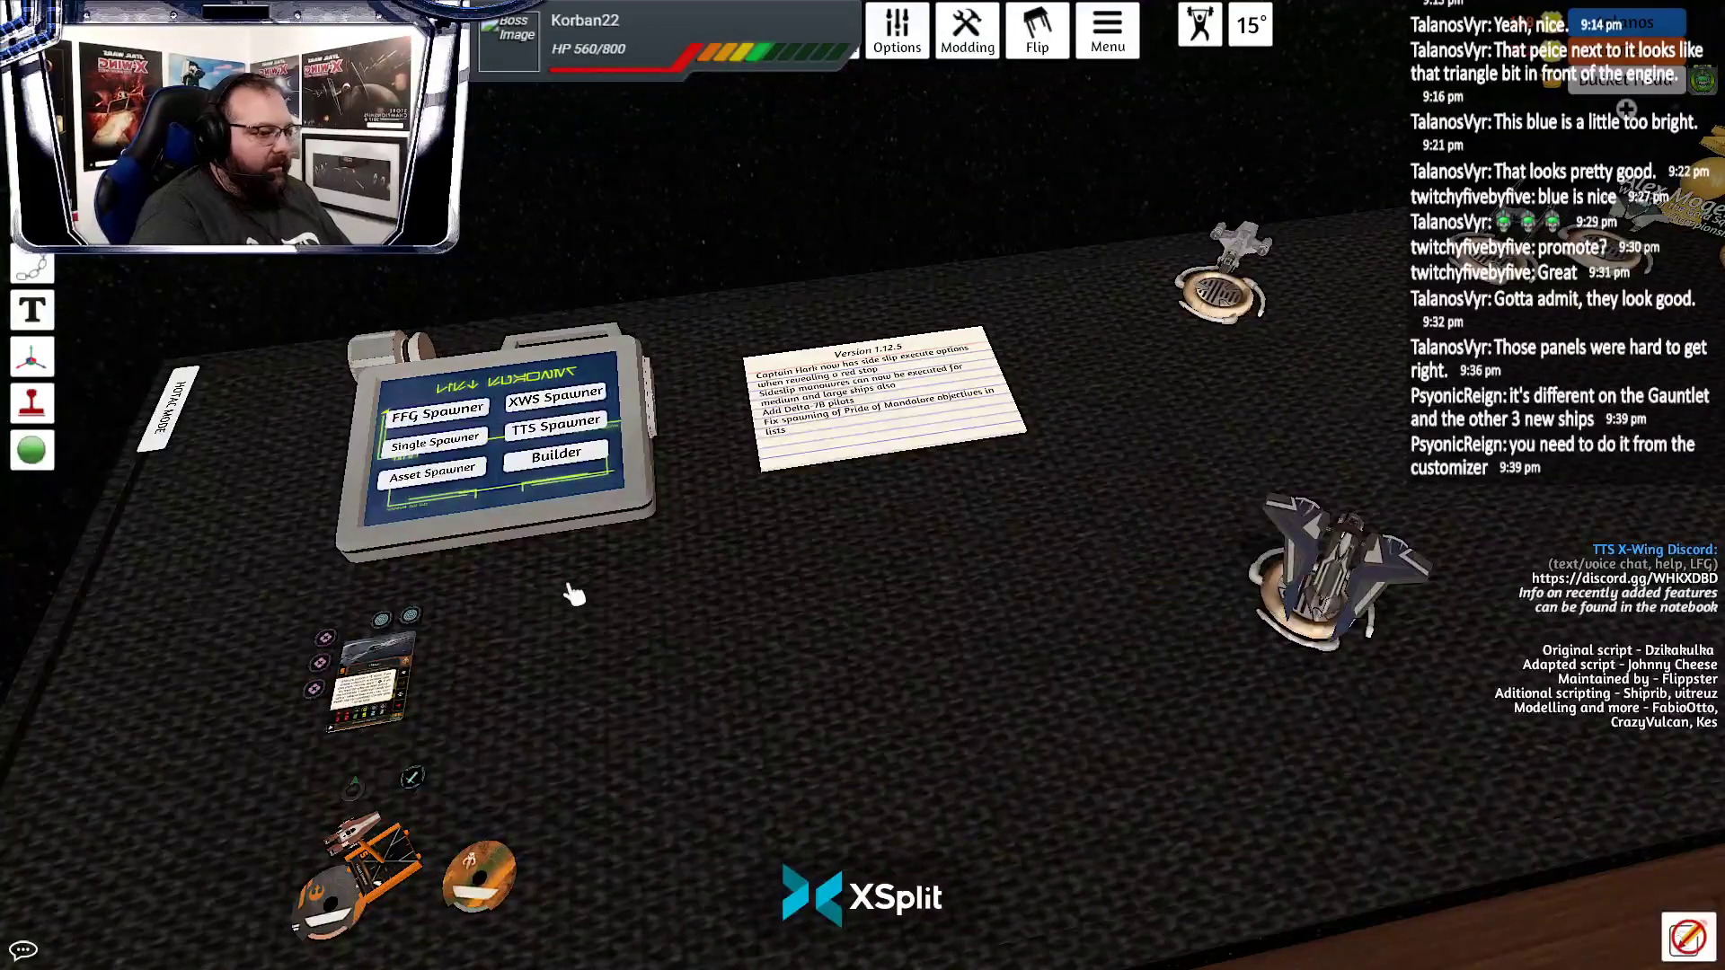
drag(589, 552, 214, 967)
key(Delete)
Build a Scum list with the Shadow Collective Operator Gauntlet Fighter and spawn it
click(525, 460)
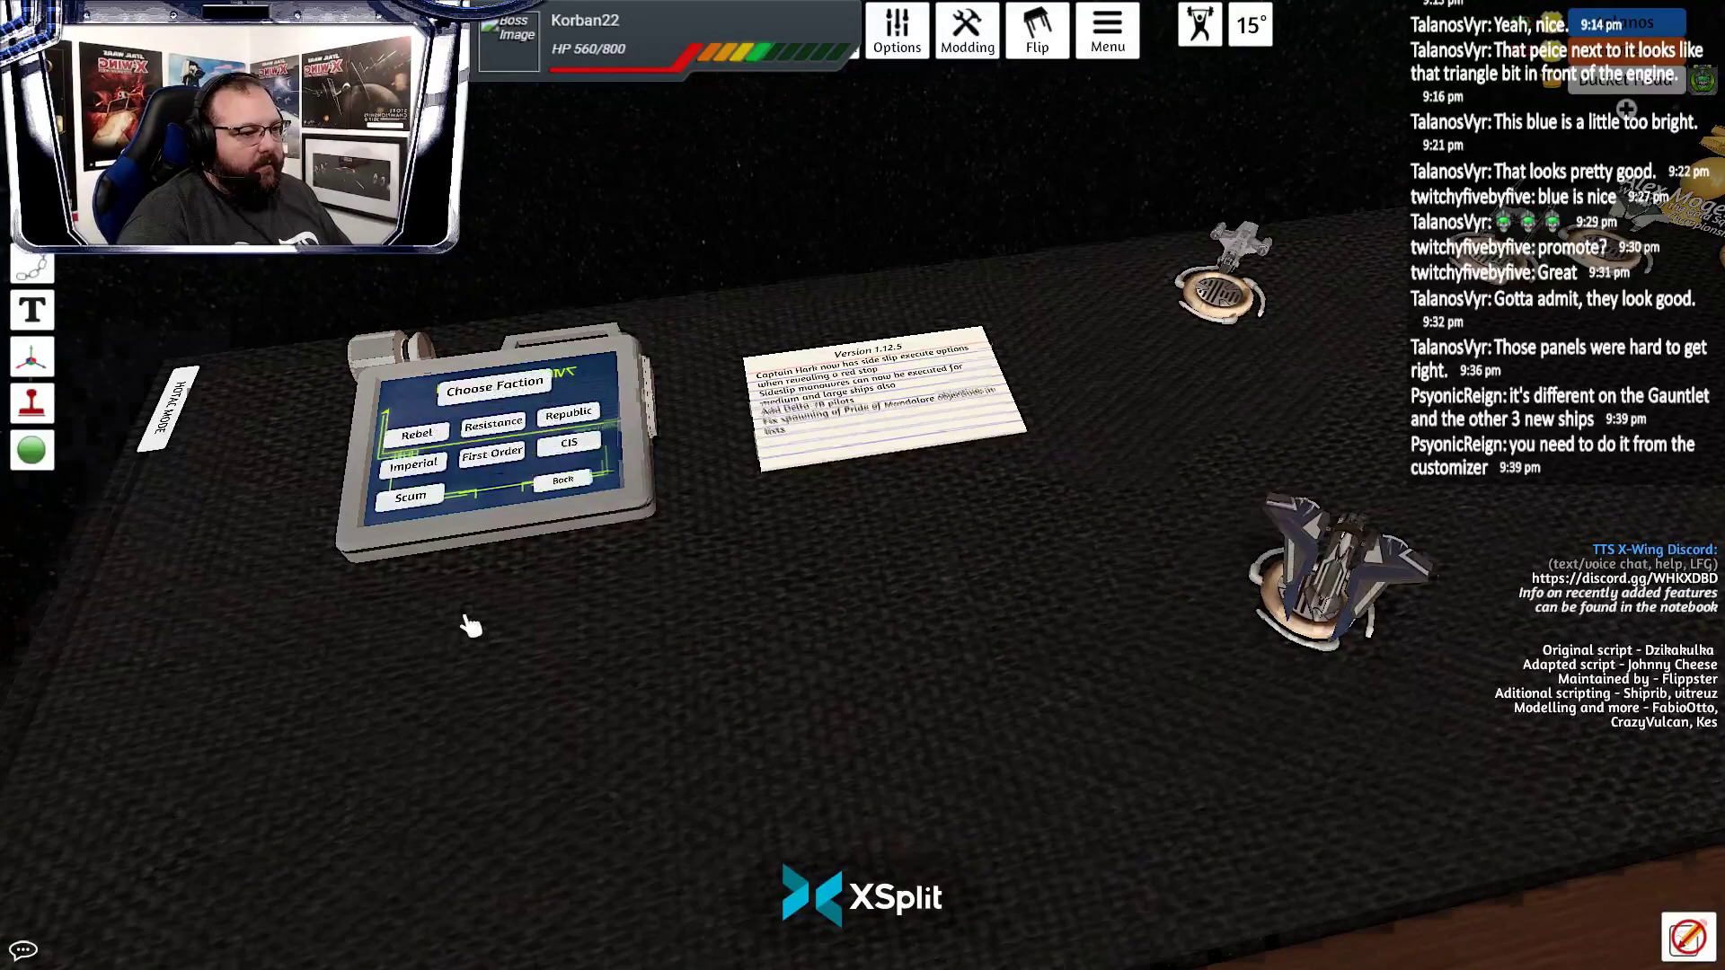
scroll(470, 618, up, 2)
click(216, 509)
click(263, 358)
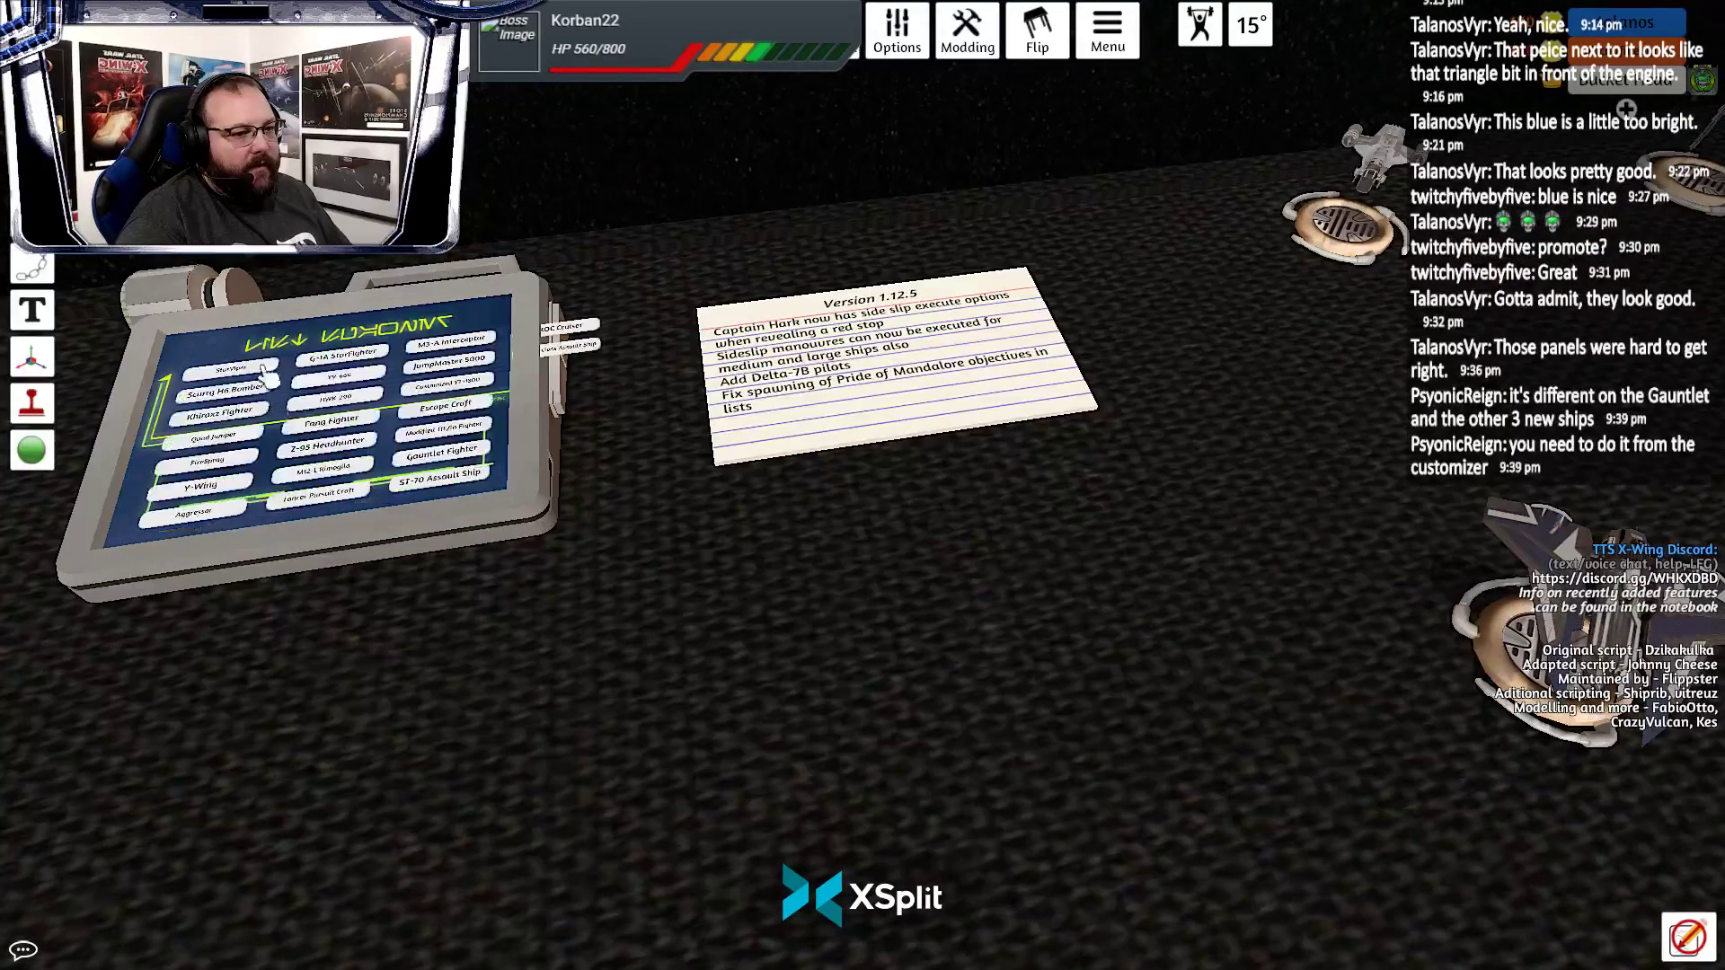
scroll(384, 682, up, 4)
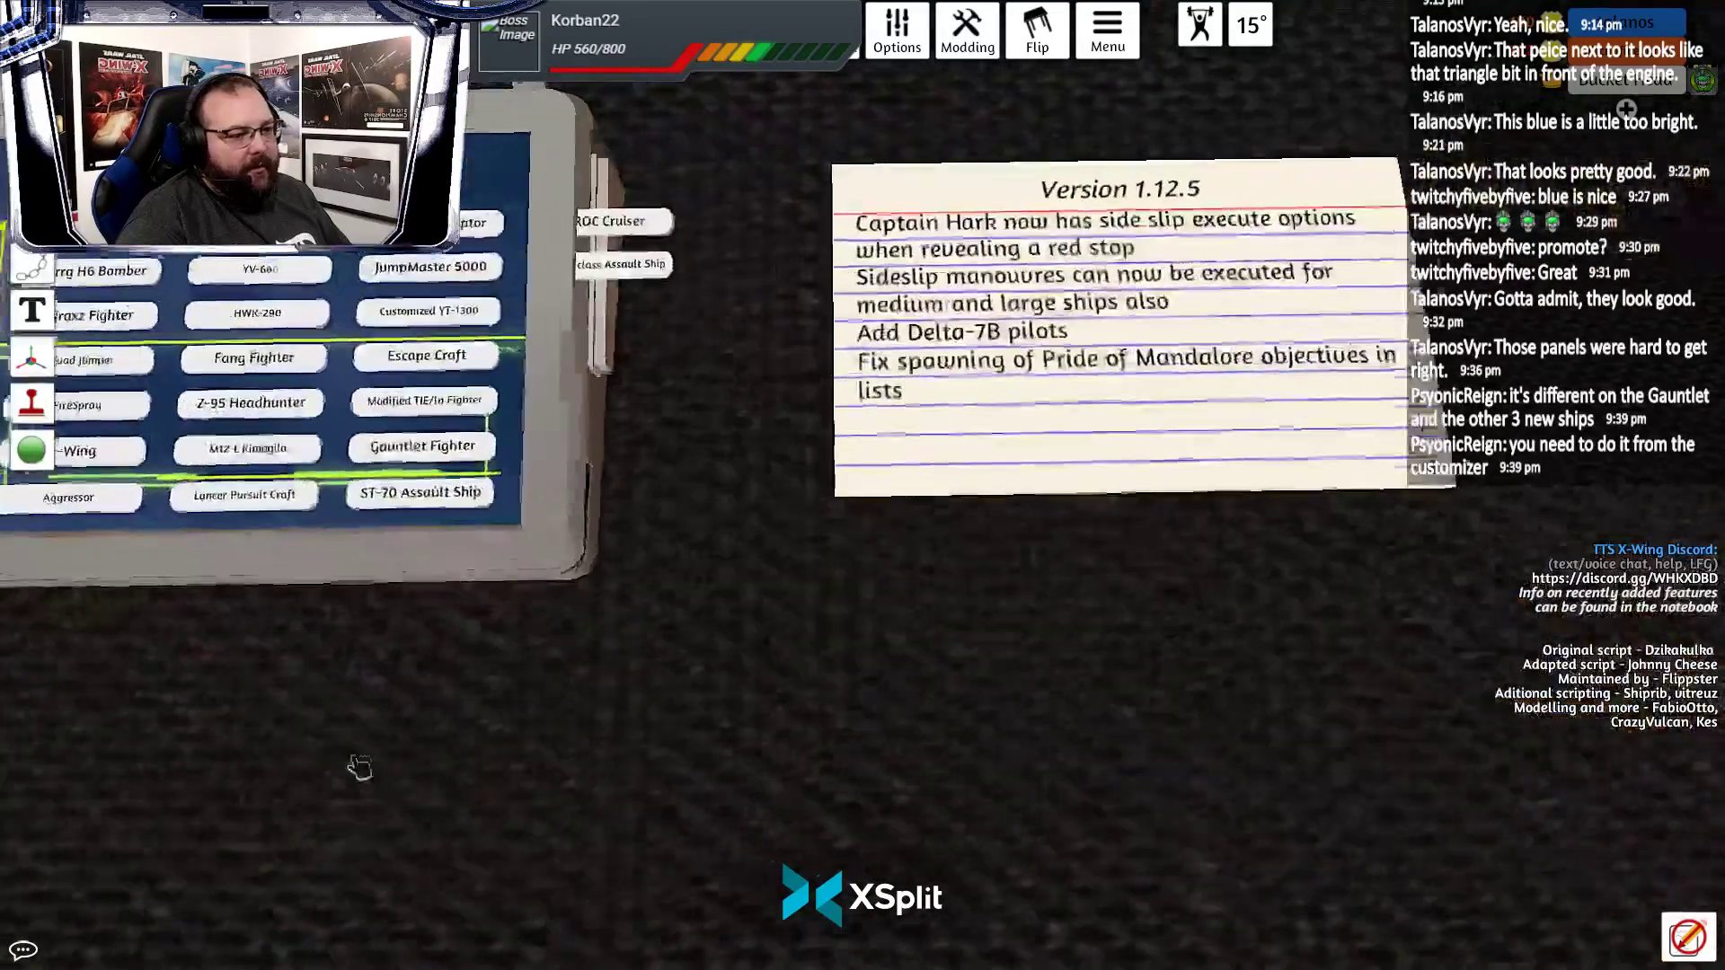
key(a)
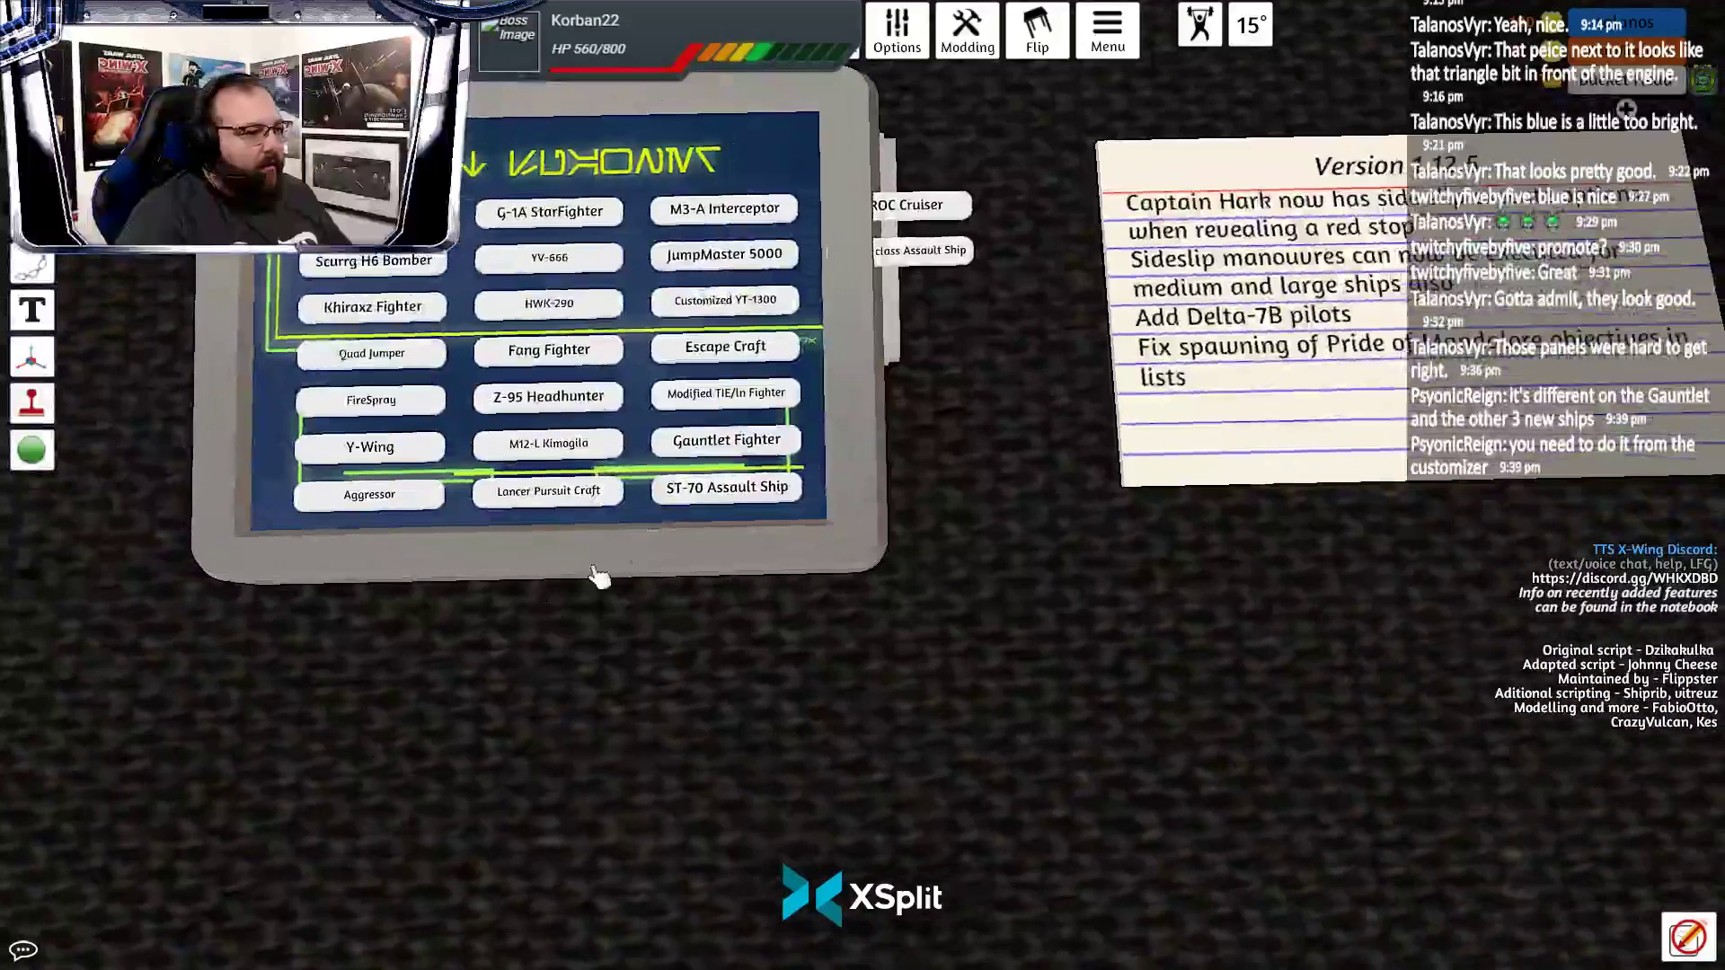
click(679, 455)
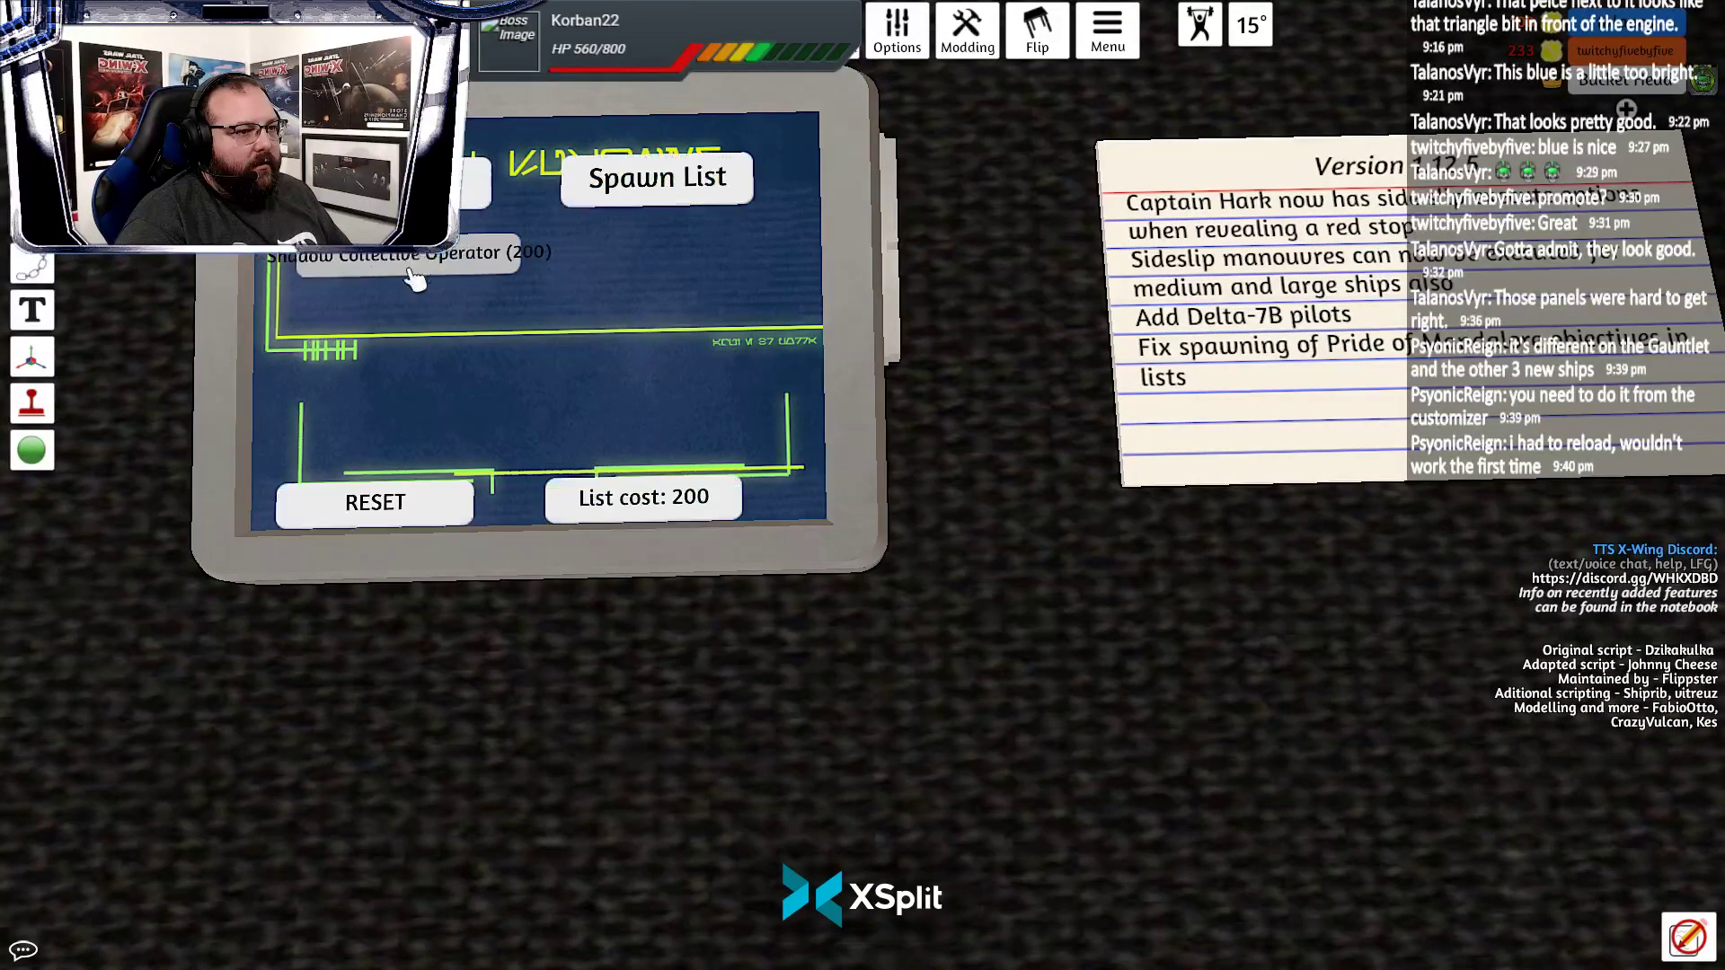
click(656, 180)
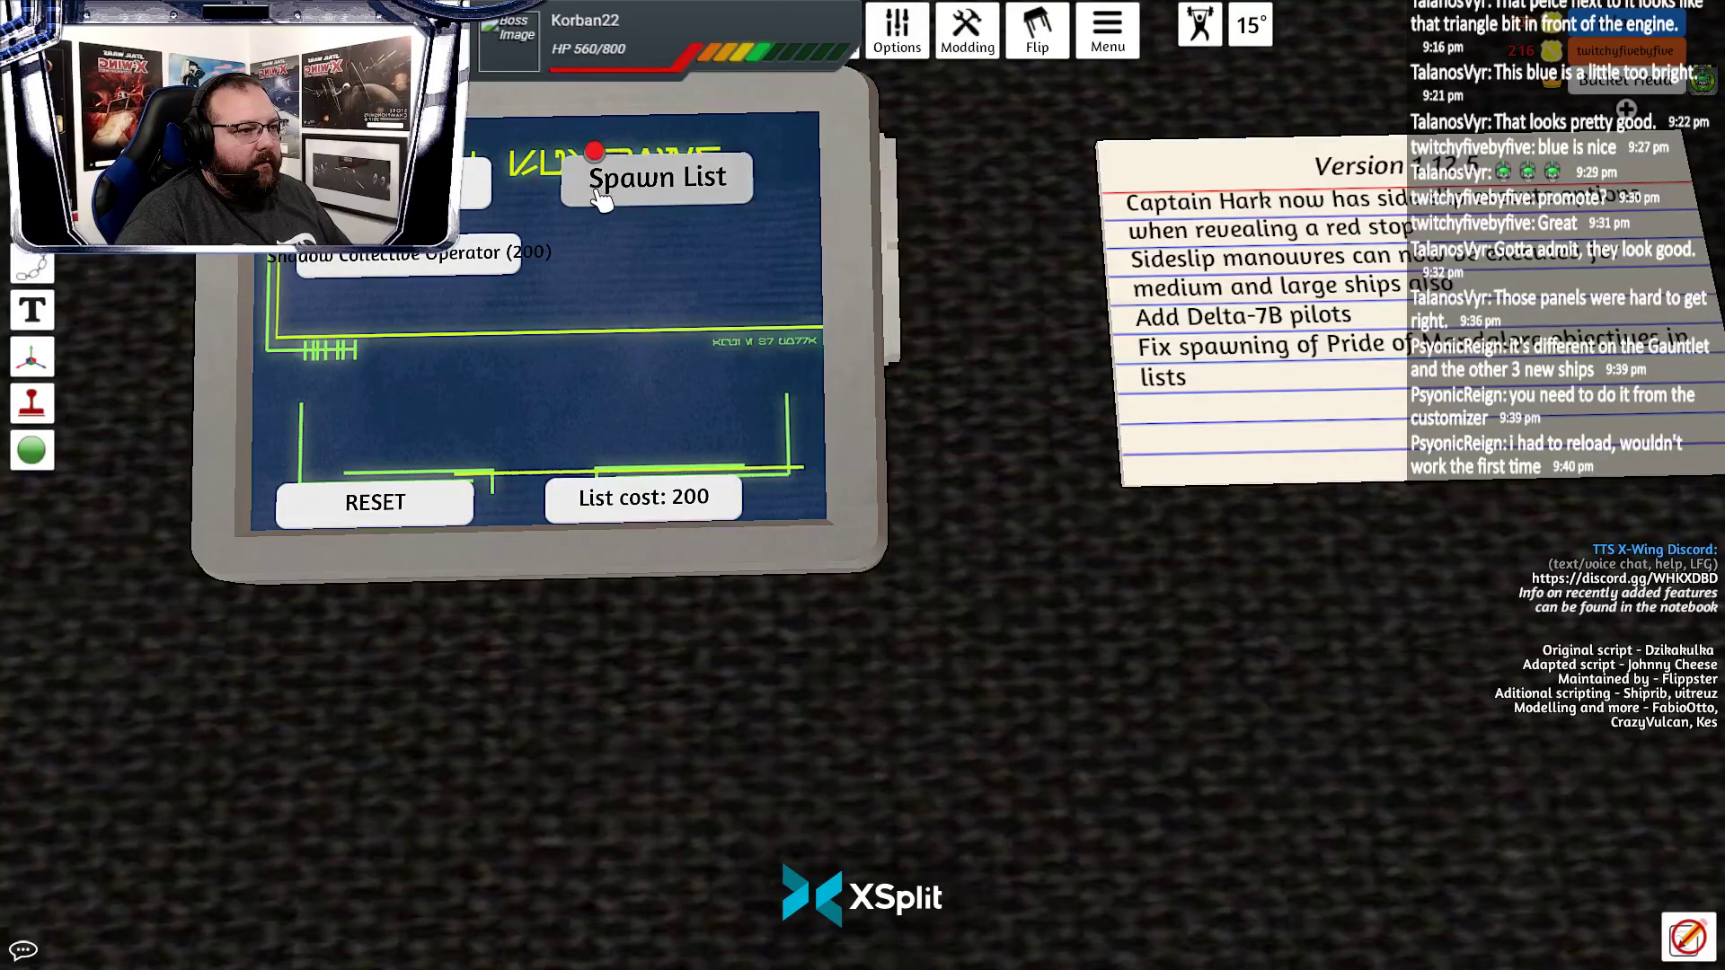
Place the Shadow Collective Operator on the open mat and try to apply the ship customizer by setting it on the ship
scroll(648, 678, down, 5)
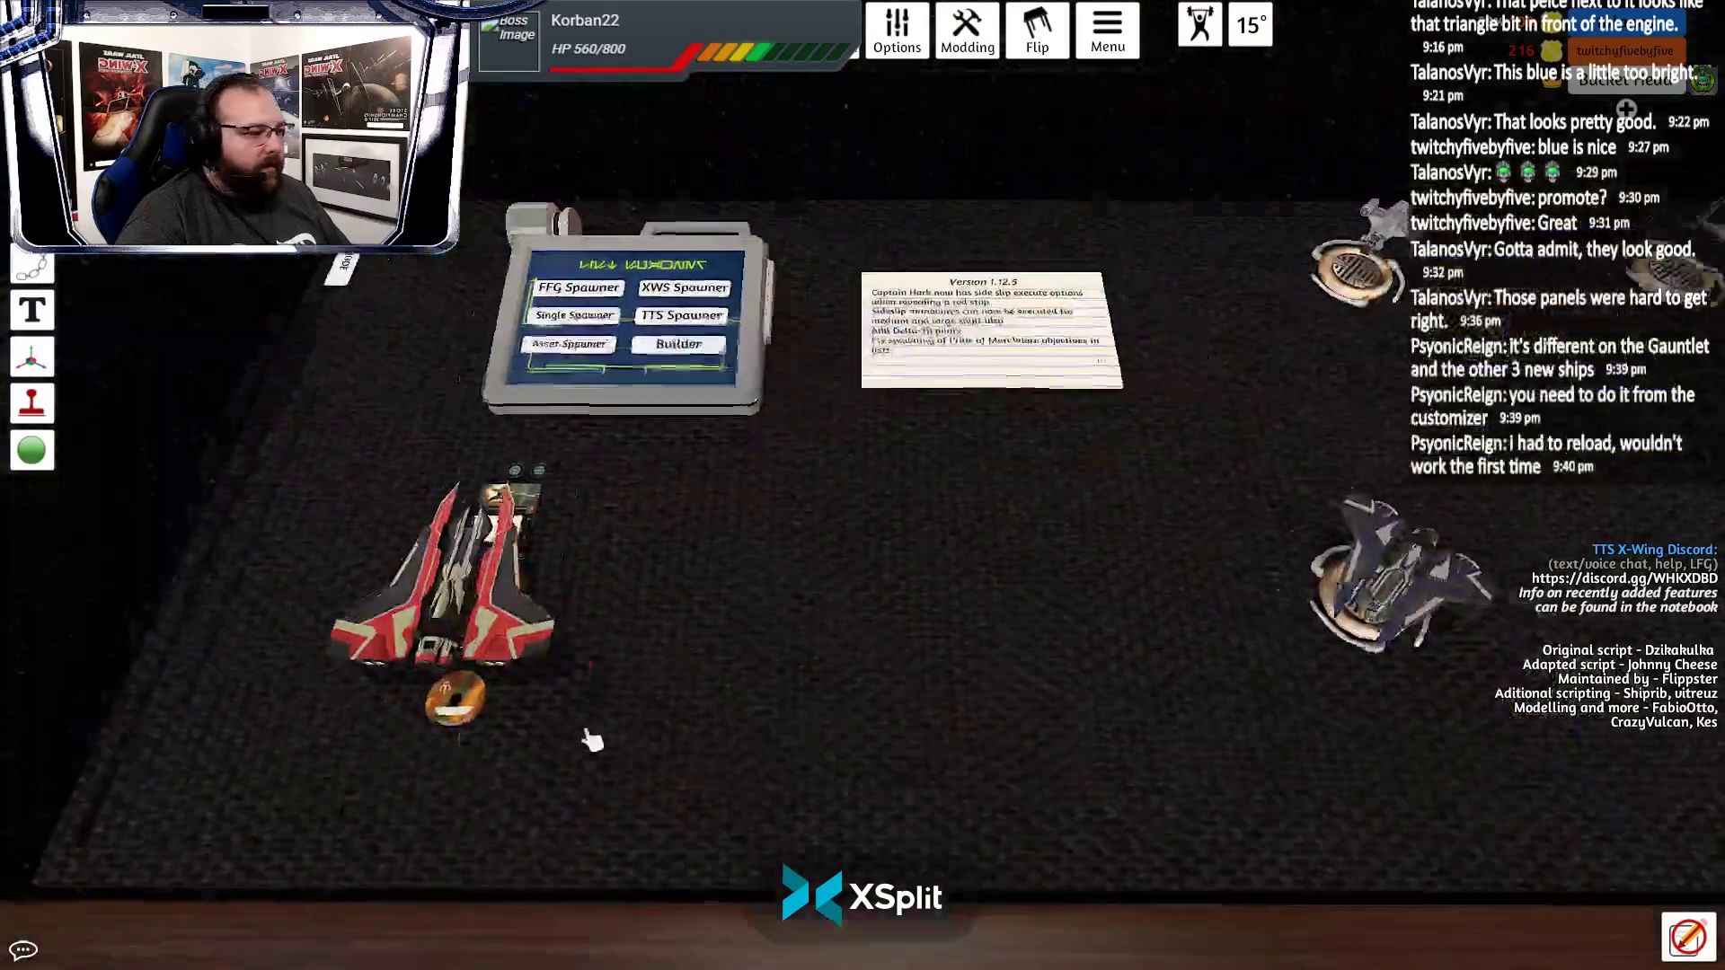
drag(404, 588, 974, 597)
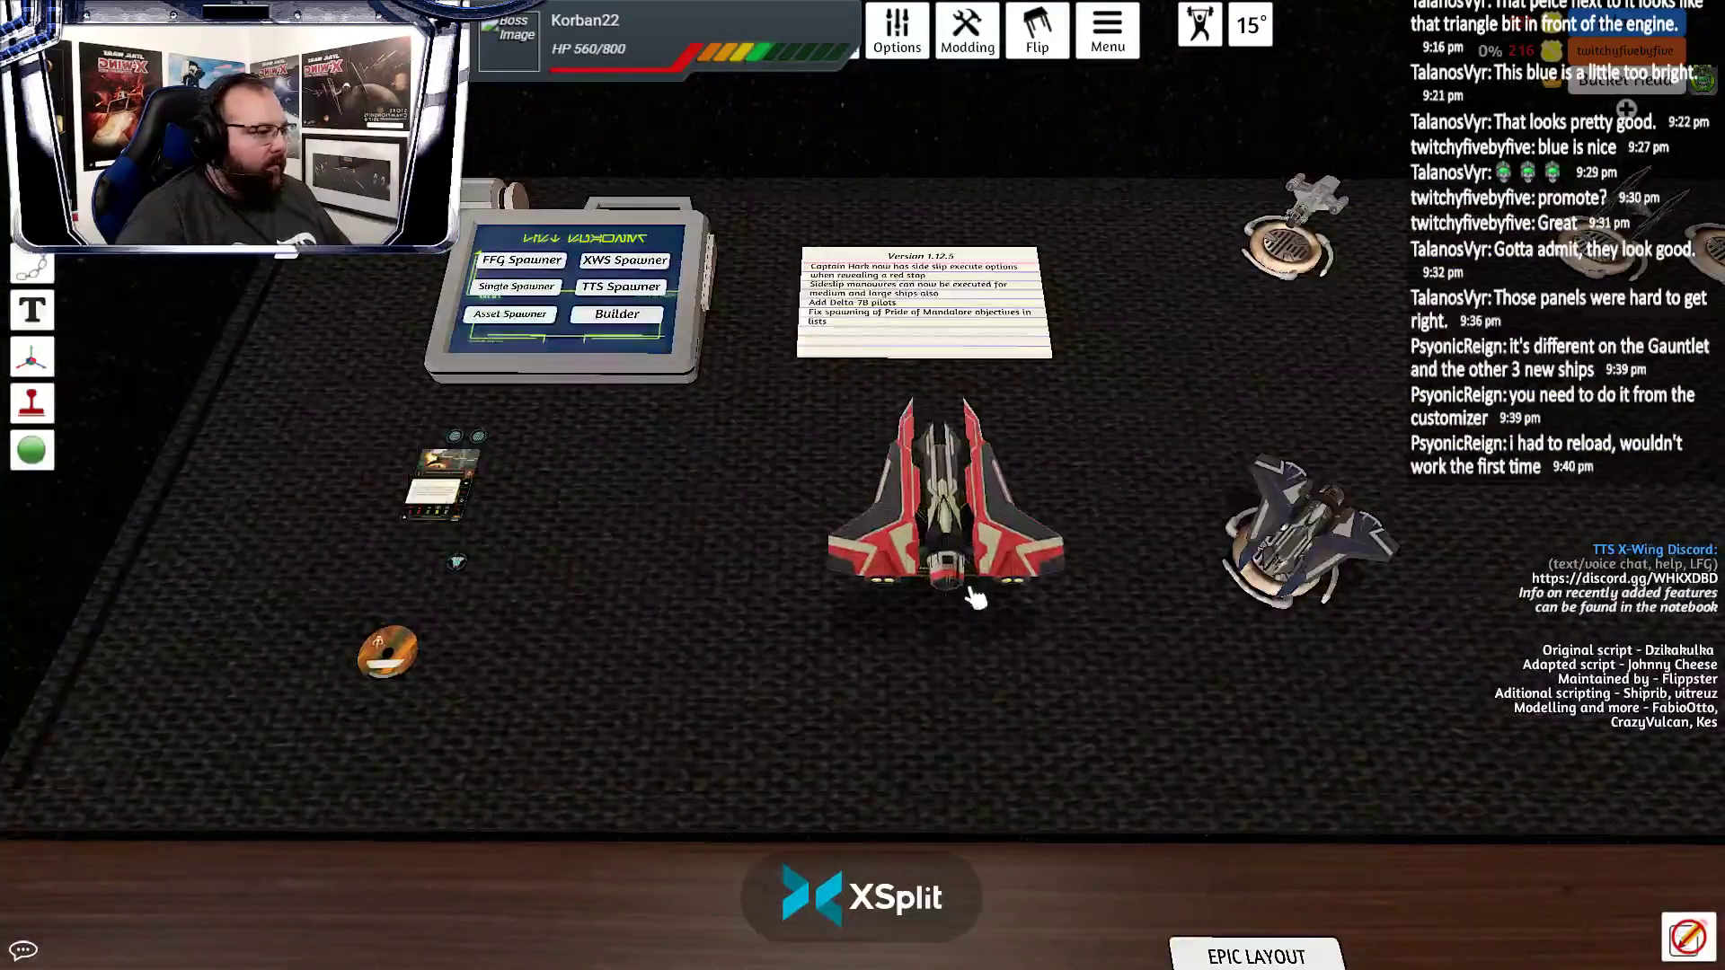
drag(1262, 580, 938, 584)
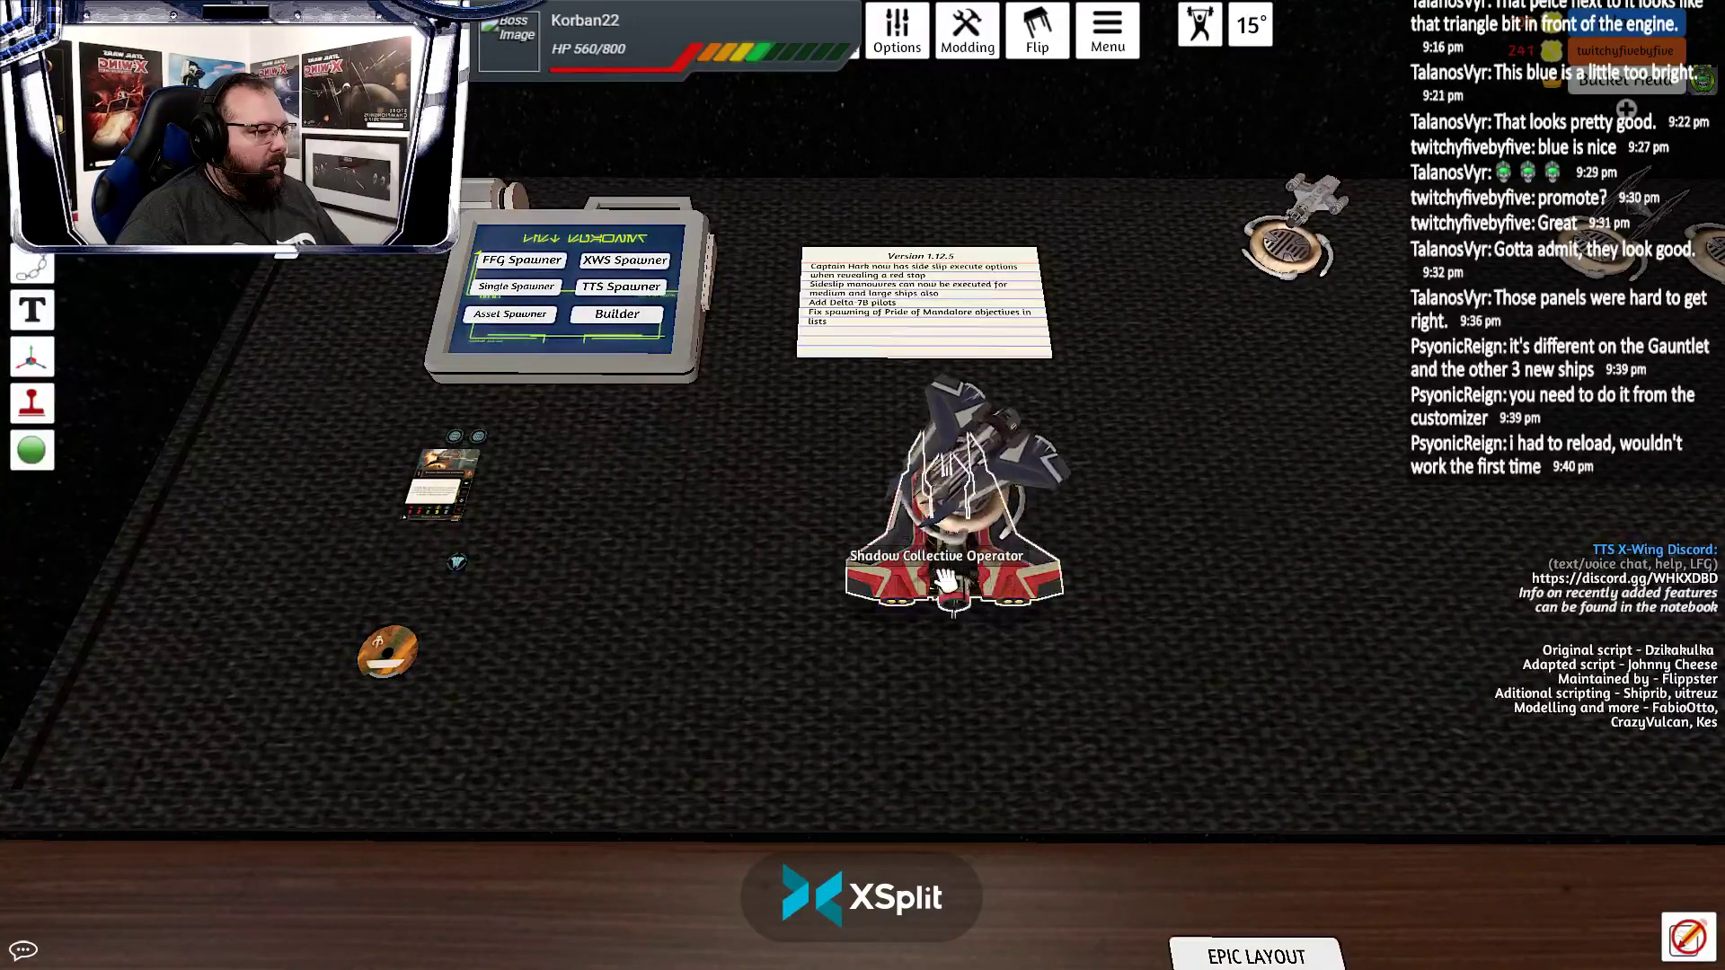
drag(1028, 650, 839, 551)
scroll(839, 551, up, 5)
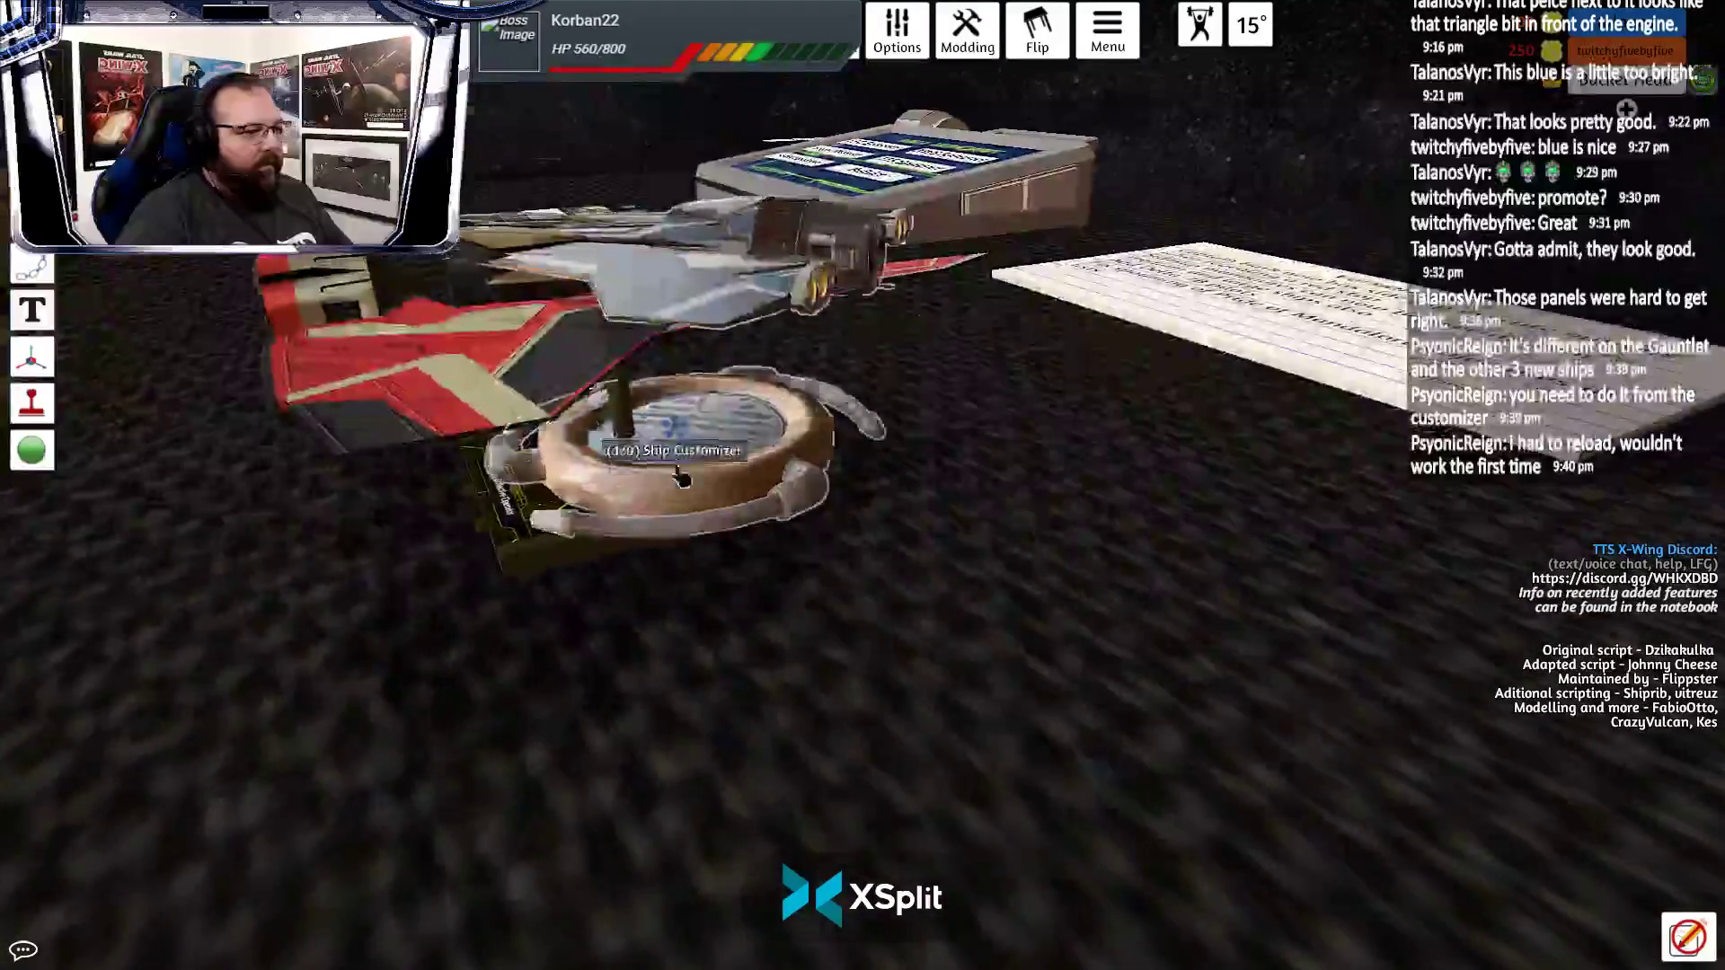
drag(655, 489, 913, 699)
scroll(912, 699, down, 5)
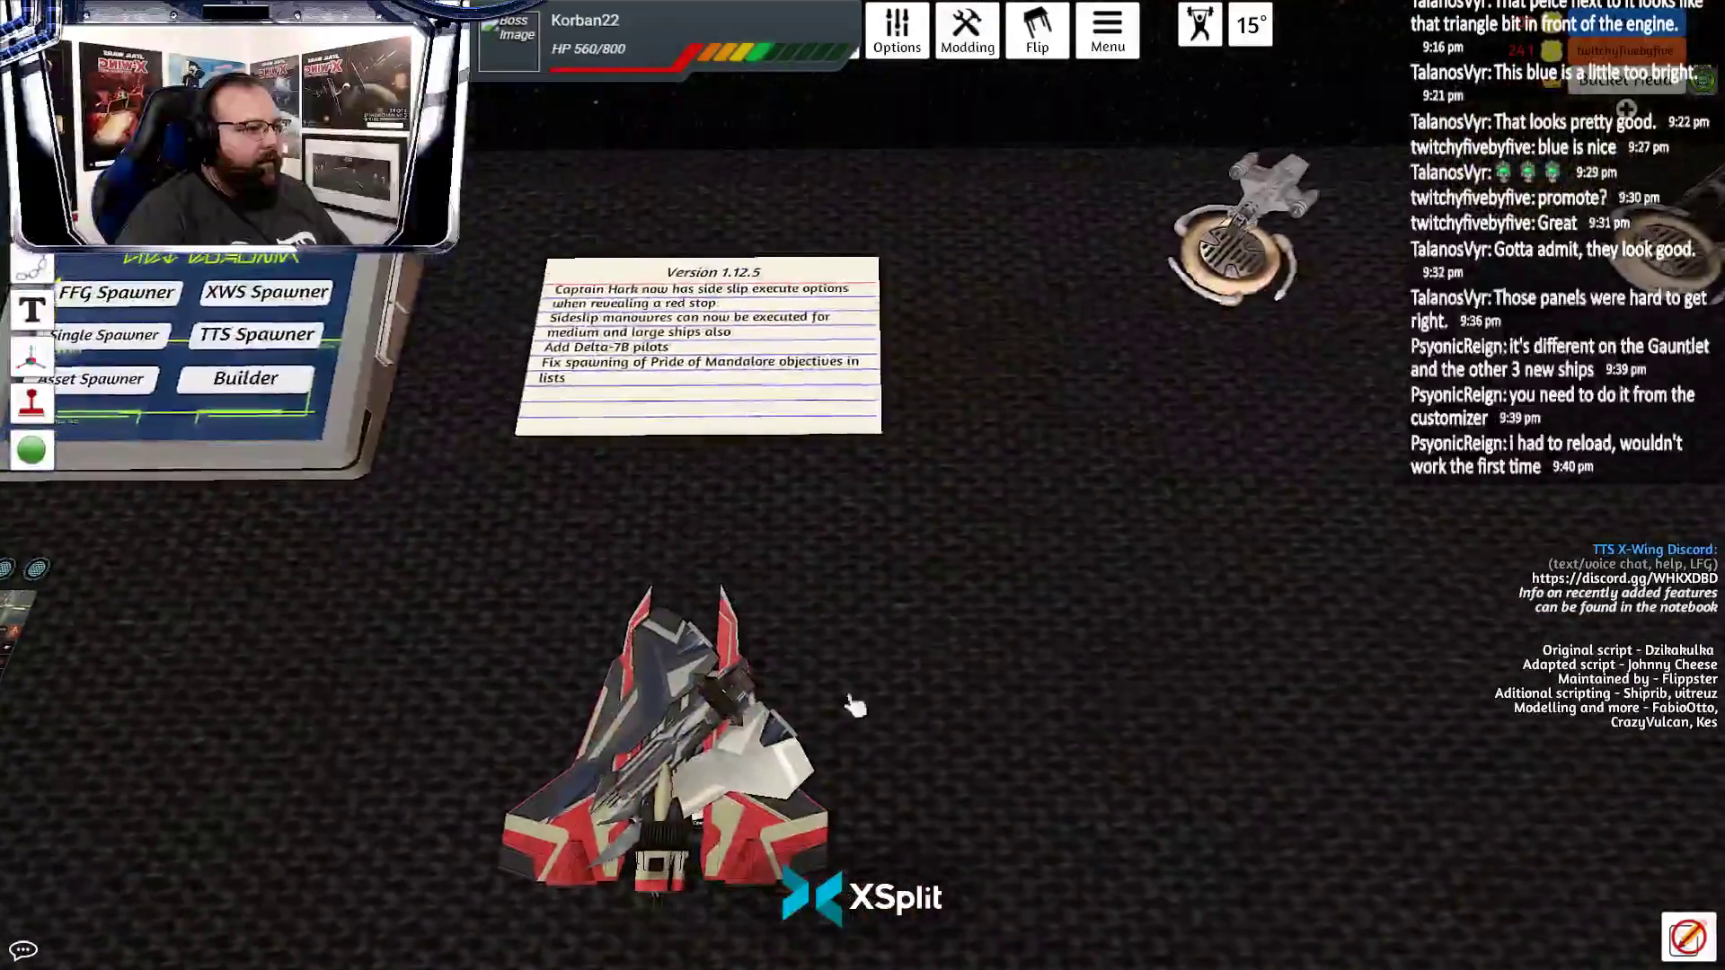
Set the customizer down beside the Shadow Collective Operator and inspect its purple model and engine details up close
drag(777, 764, 1114, 665)
drag(1035, 793, 939, 579)
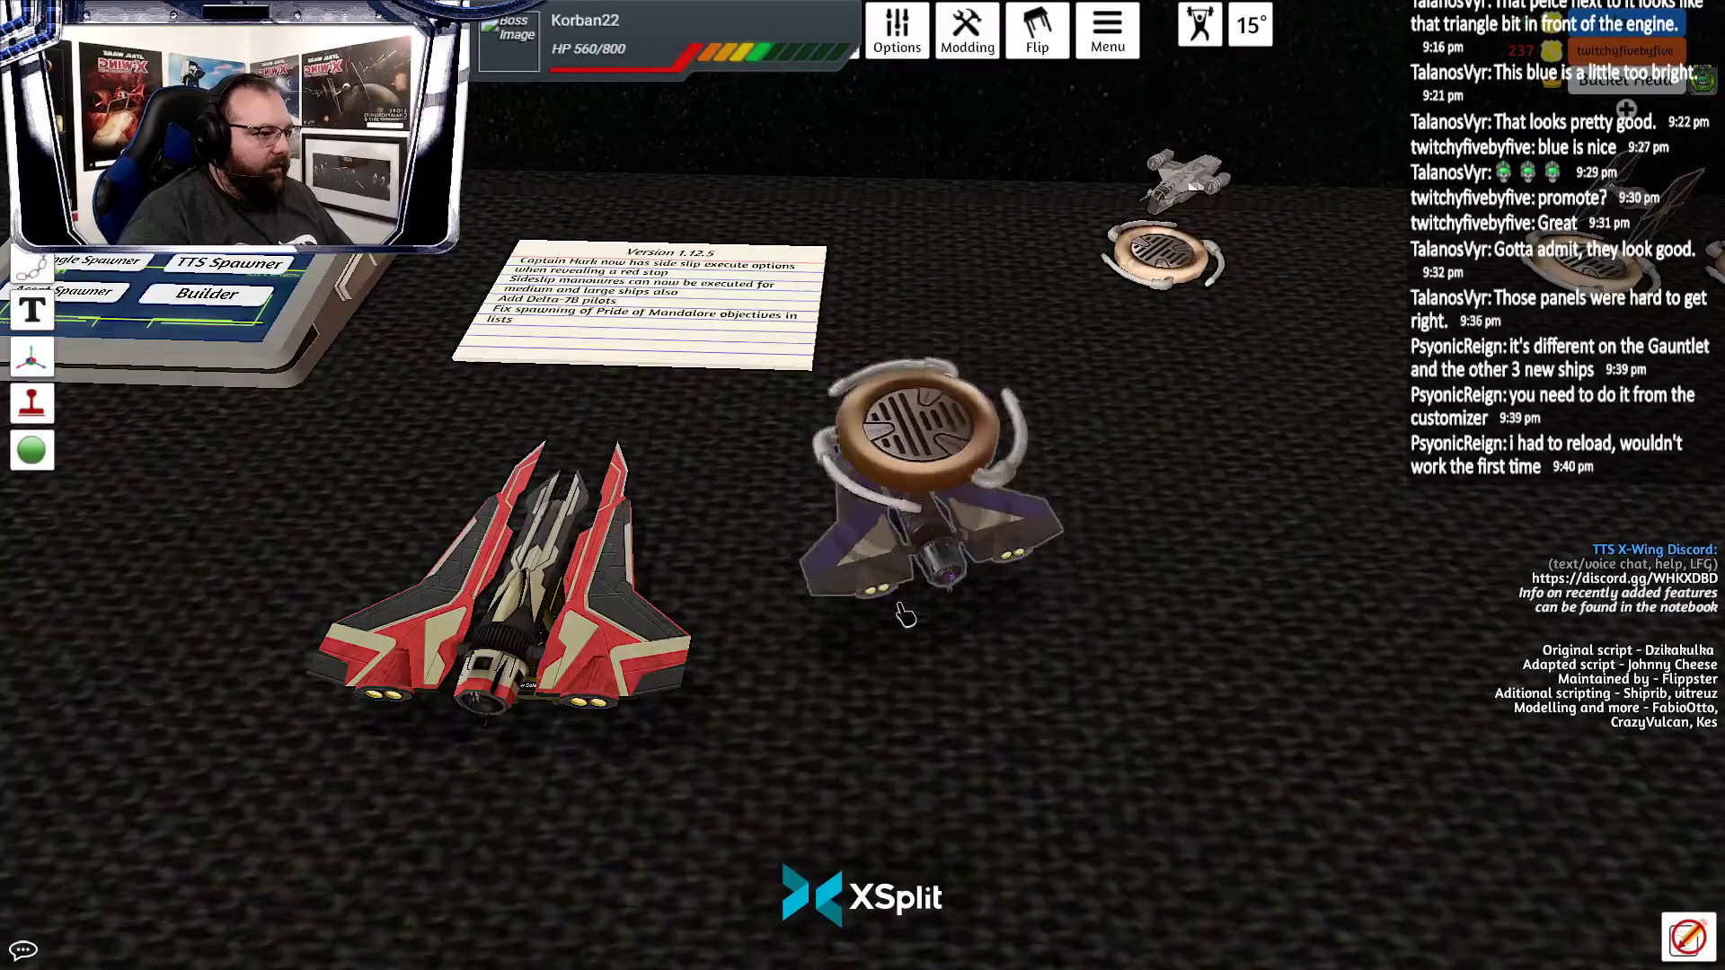
scroll(904, 618, up, 2)
drag(972, 705, 918, 418)
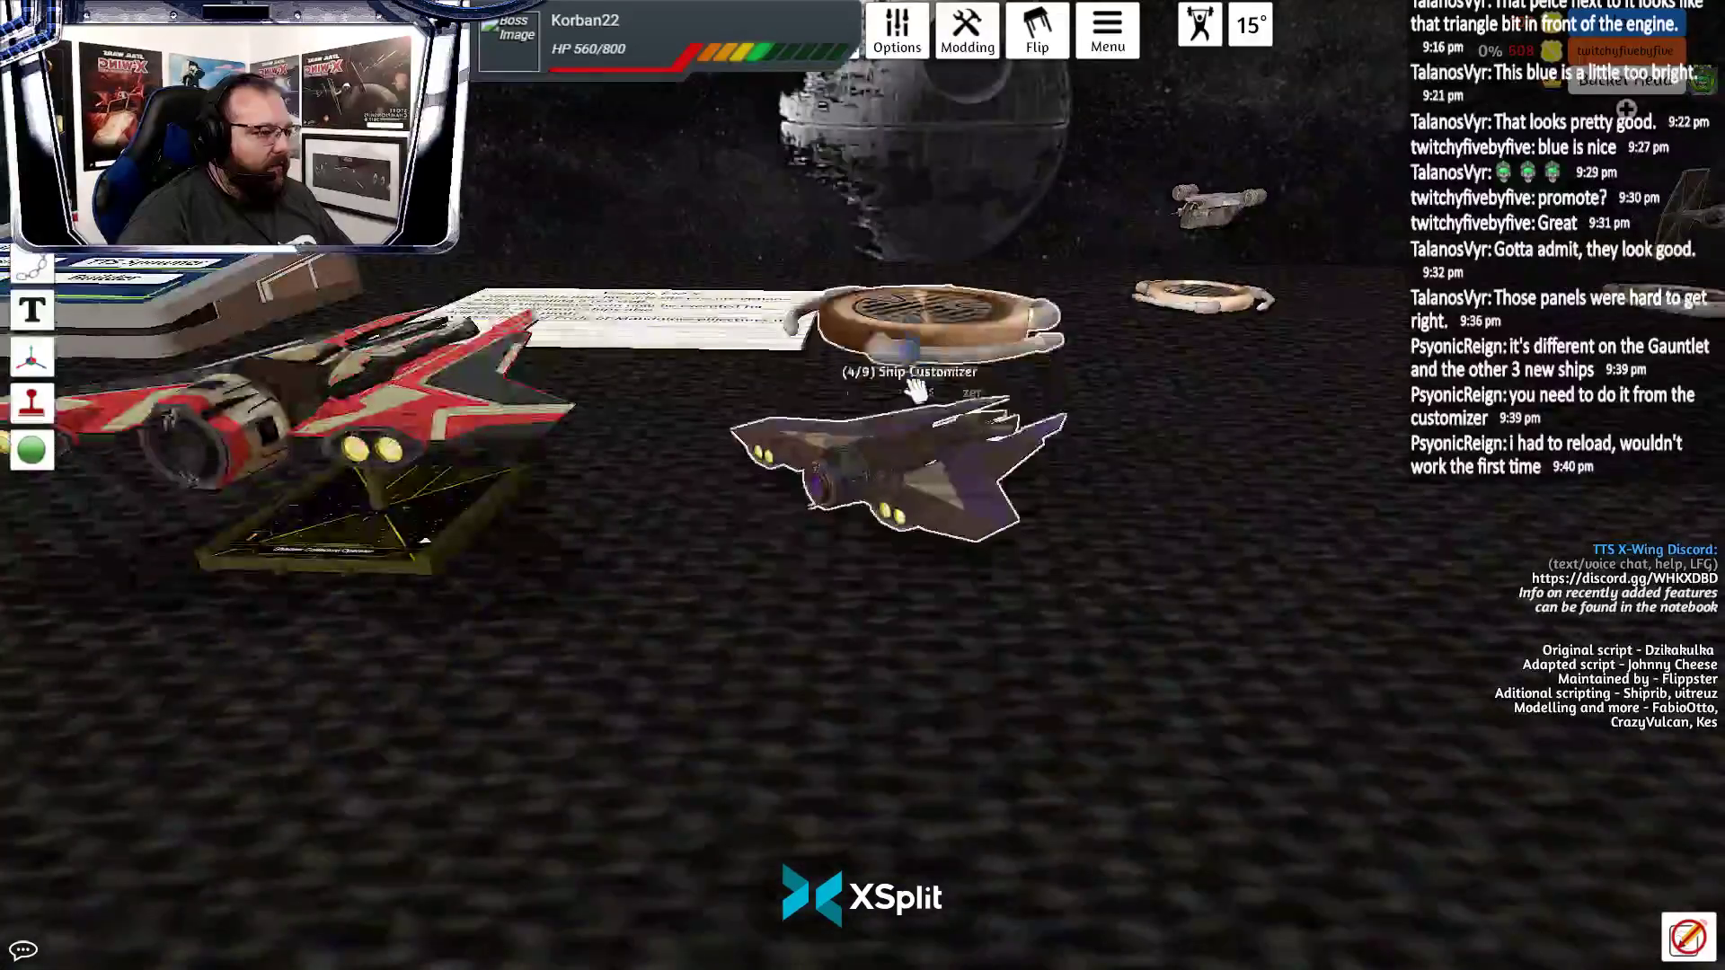
scroll(886, 755, up, 3)
drag(886, 754, 778, 732)
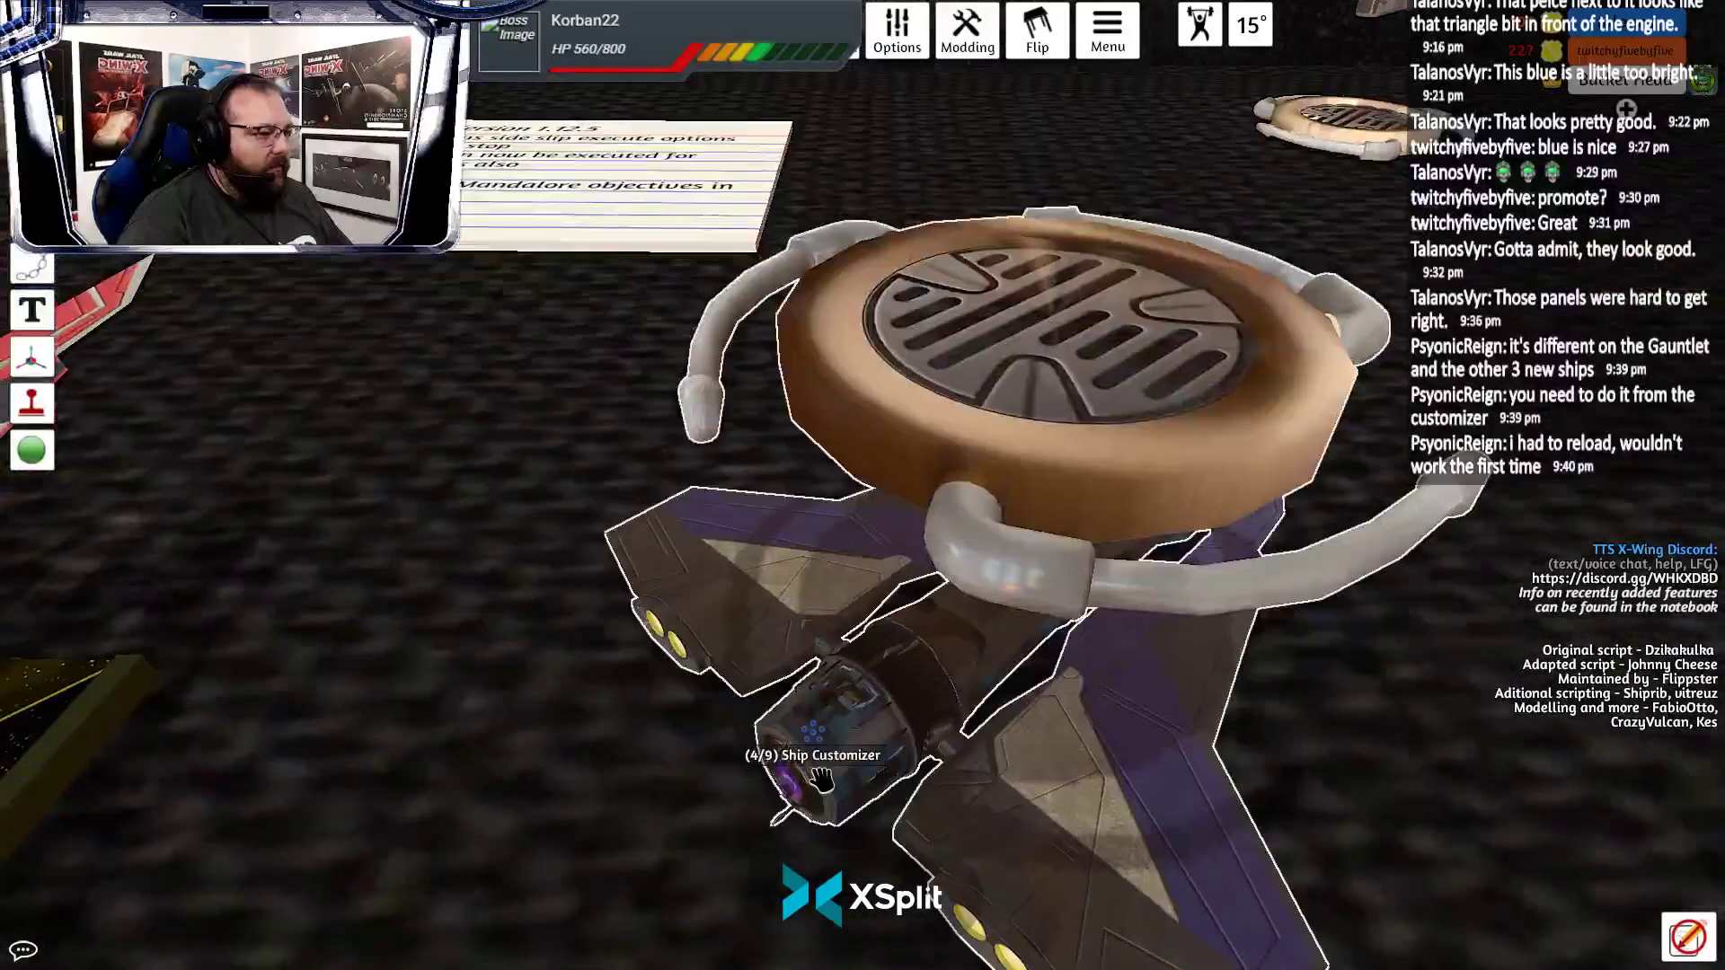
scroll(823, 724, up, 2)
scroll(774, 742, down, 3)
scroll(774, 742, down, 5)
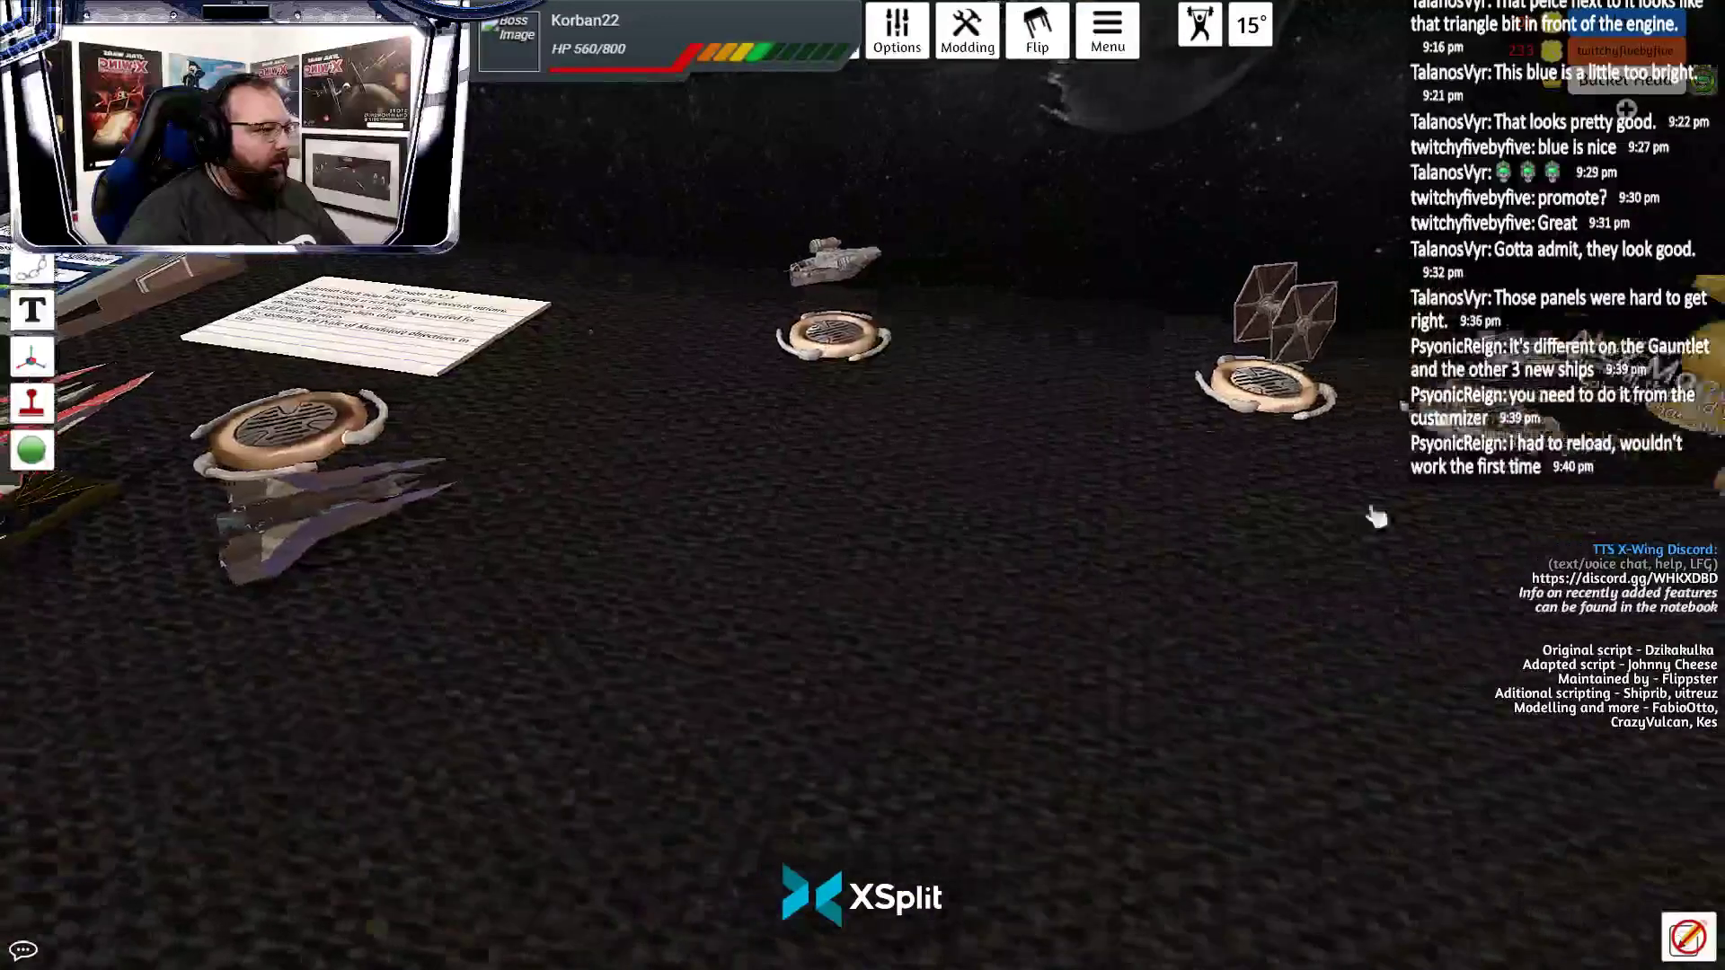
Turn the customizer upright, apply it to the Shadow Collective Operator, and move the two apart for a side-by-side comparison
key(f)
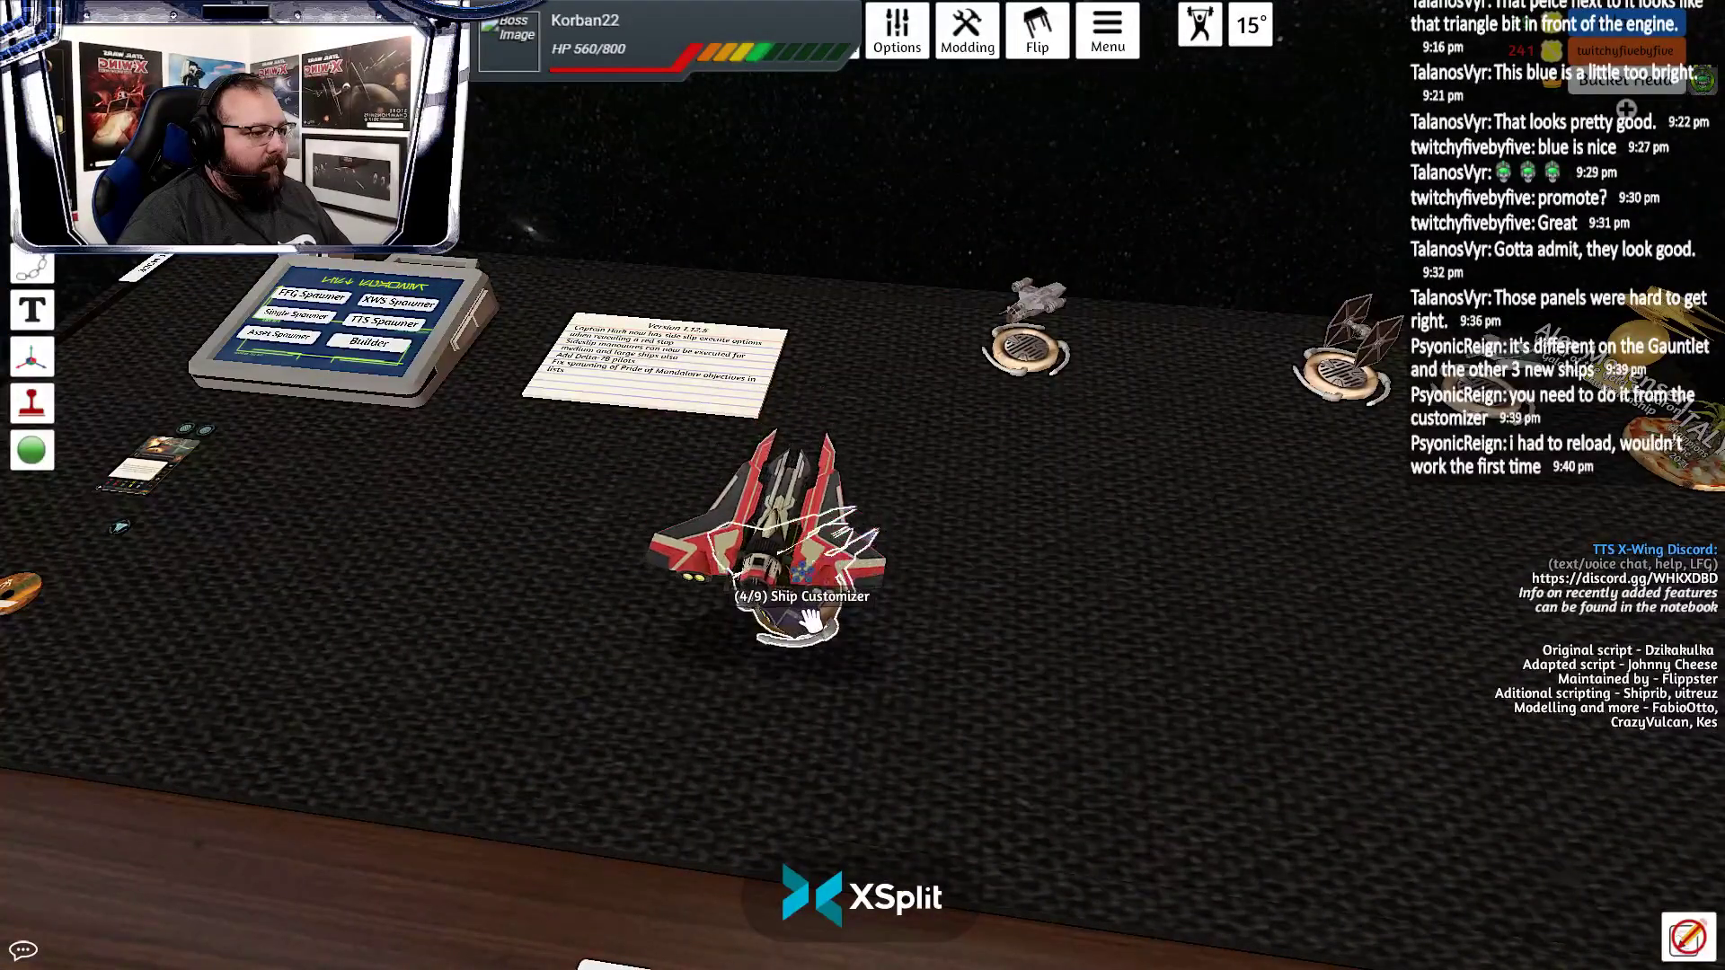
key(Page_Down)
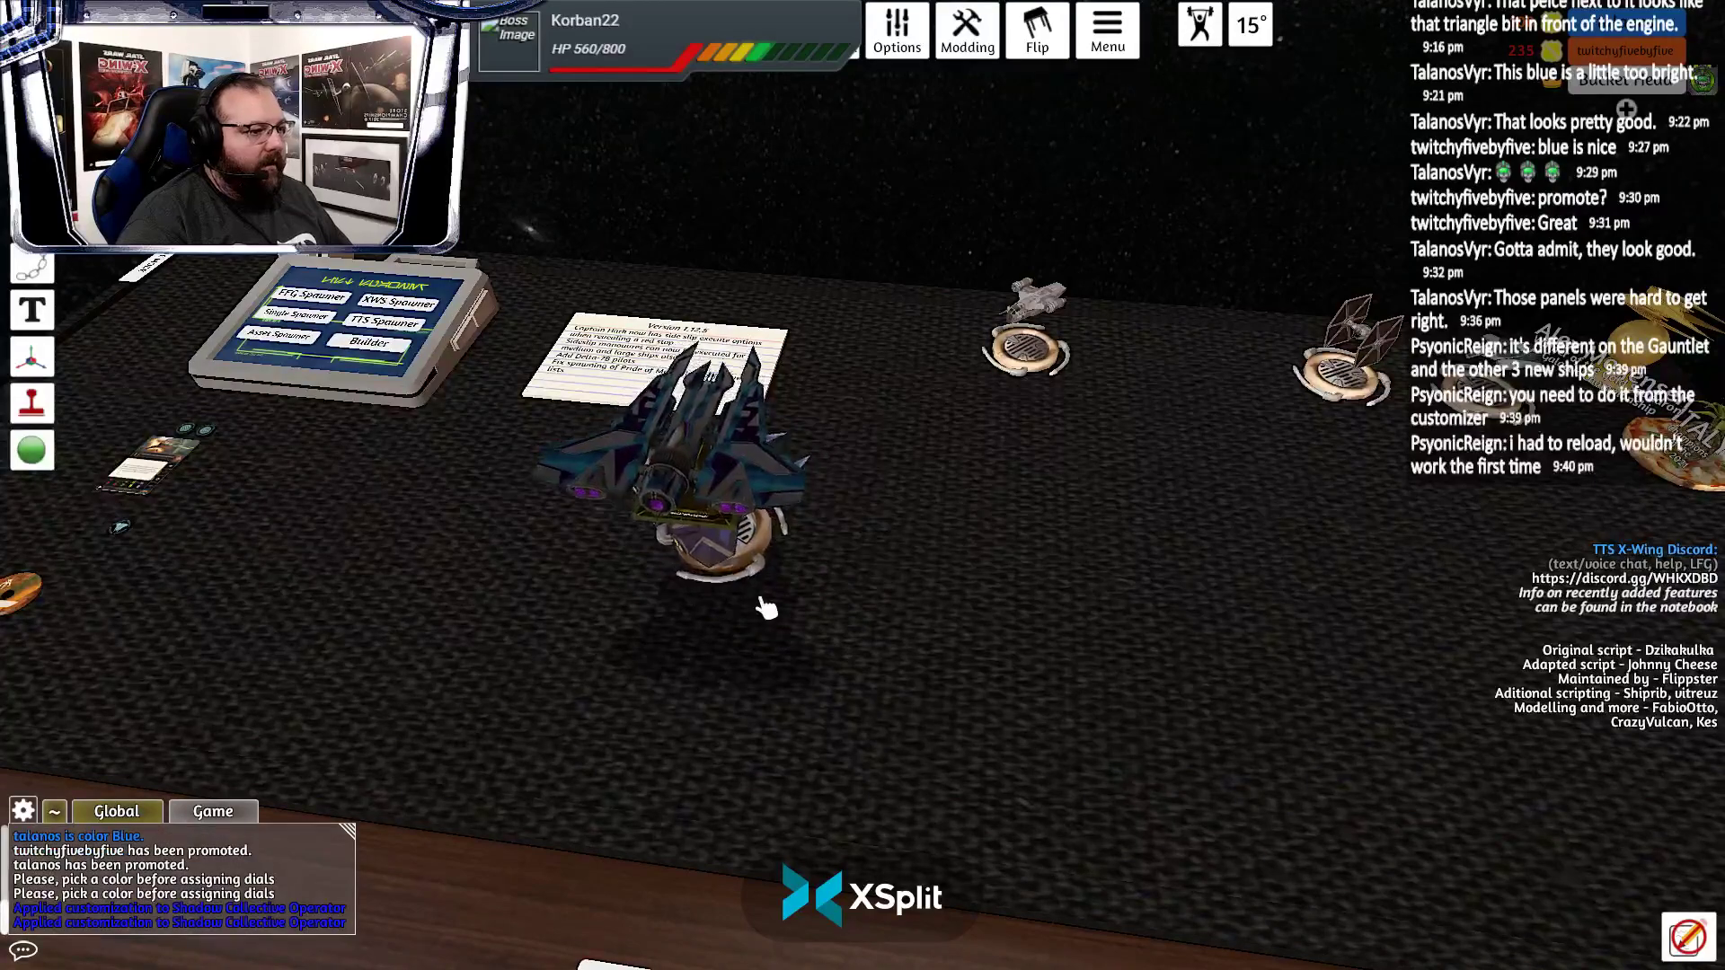
scroll(826, 663, up, 2)
drag(574, 539, 1069, 575)
scroll(865, 788, up, 5)
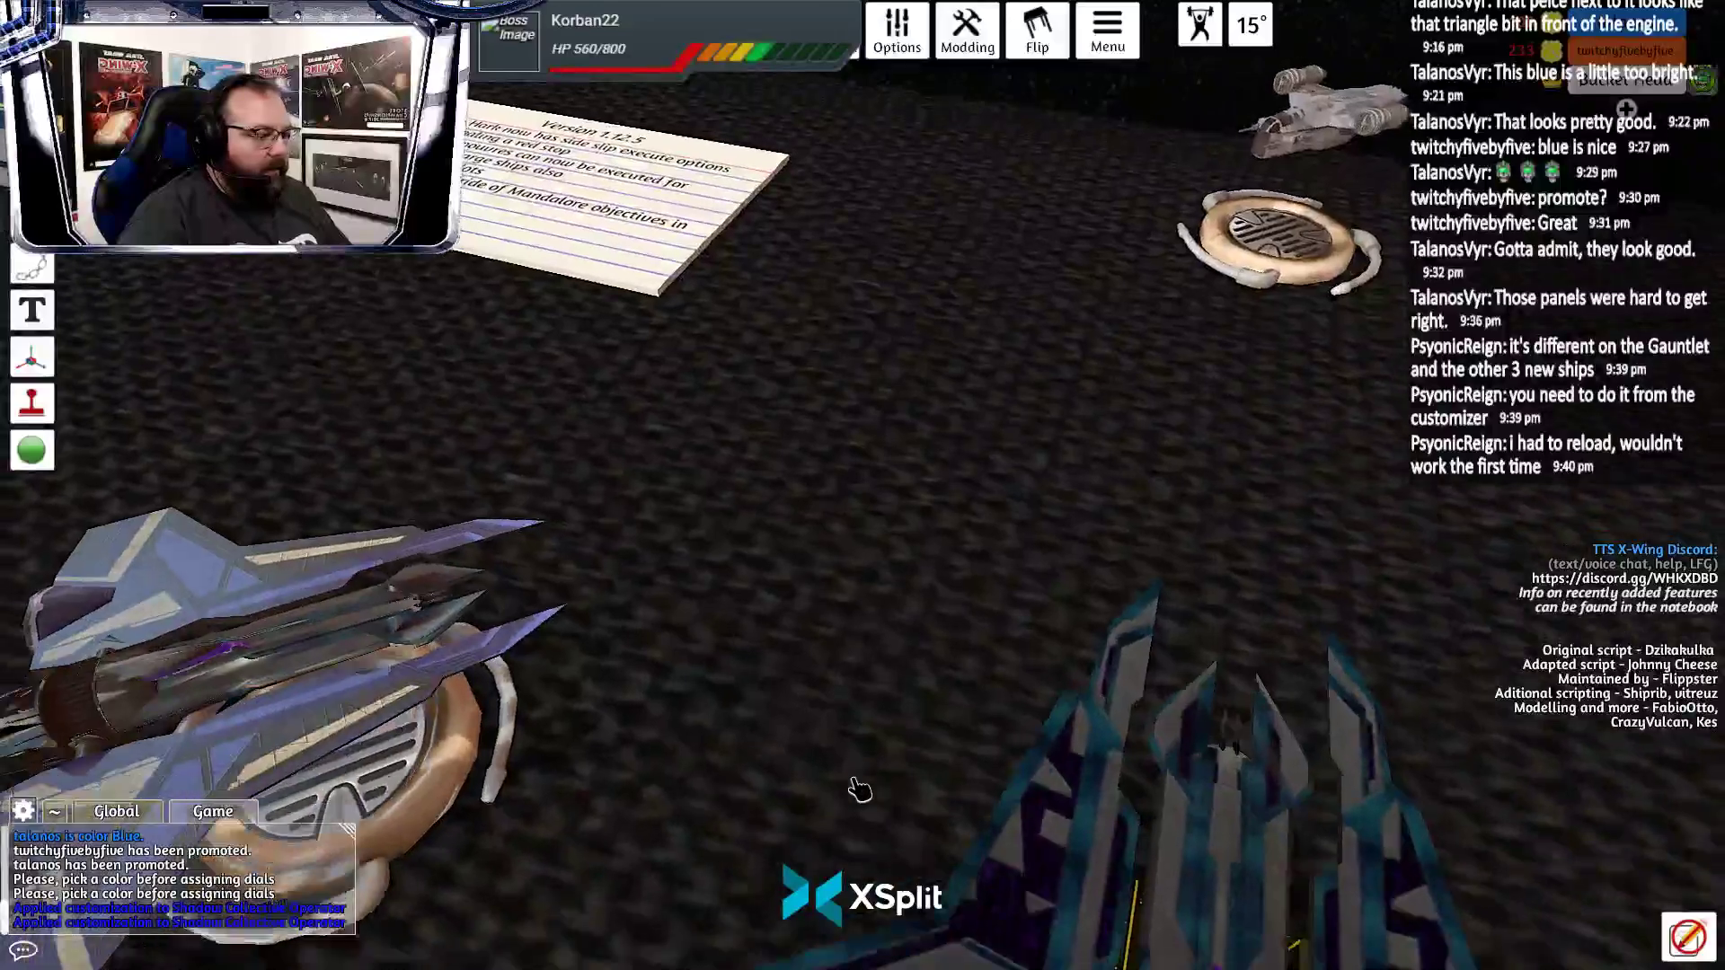
key(s)
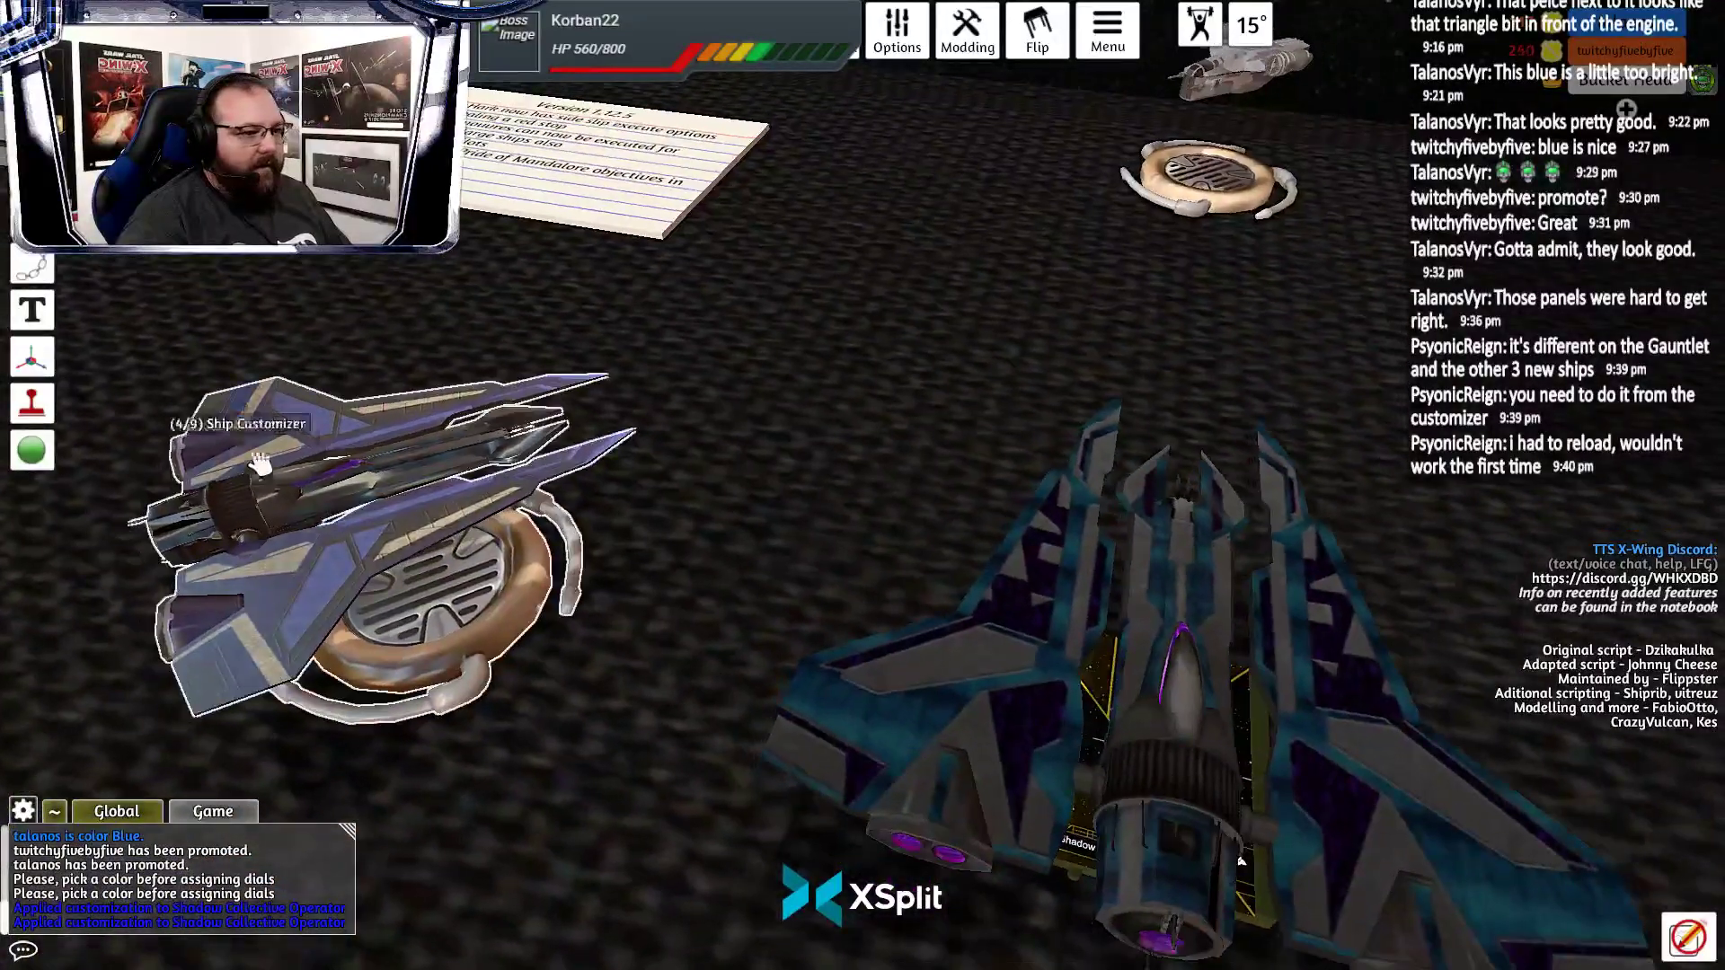
Flip the Shadow Collective Operator upside down and back upright to inspect its recolored model from both sides
drag(270, 454, 266, 644)
key(w)
scroll(237, 653, up, 2)
key(a)
scroll(878, 607, down, 3)
key(f)
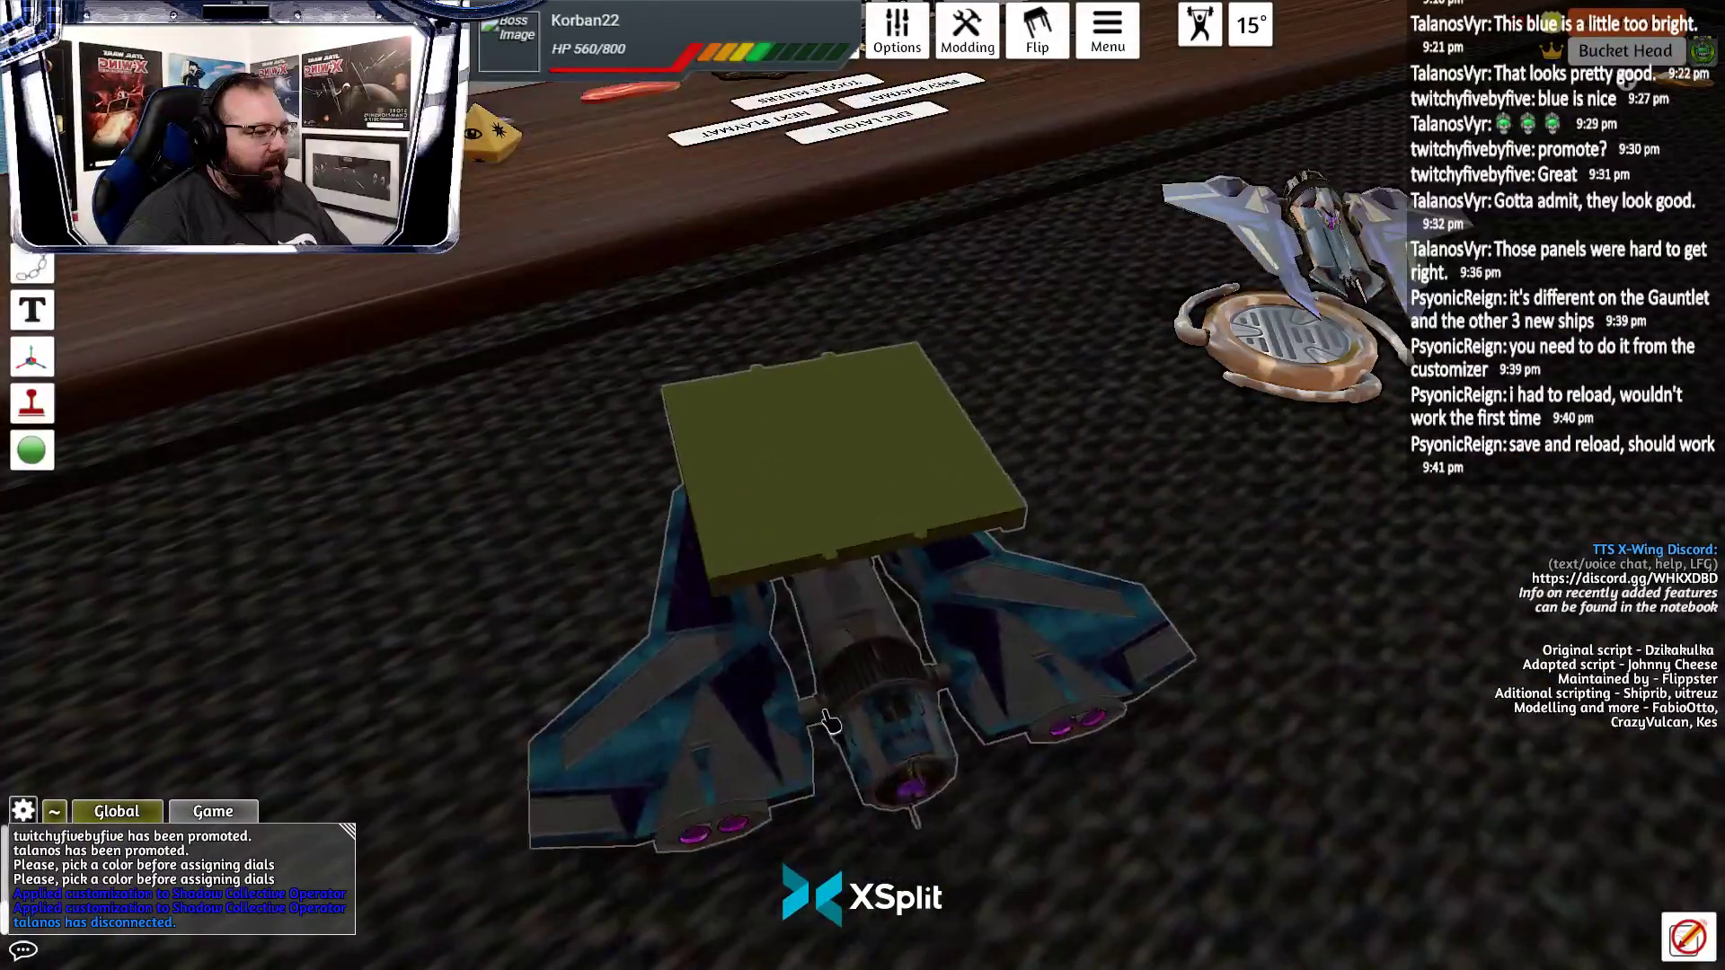
key(f)
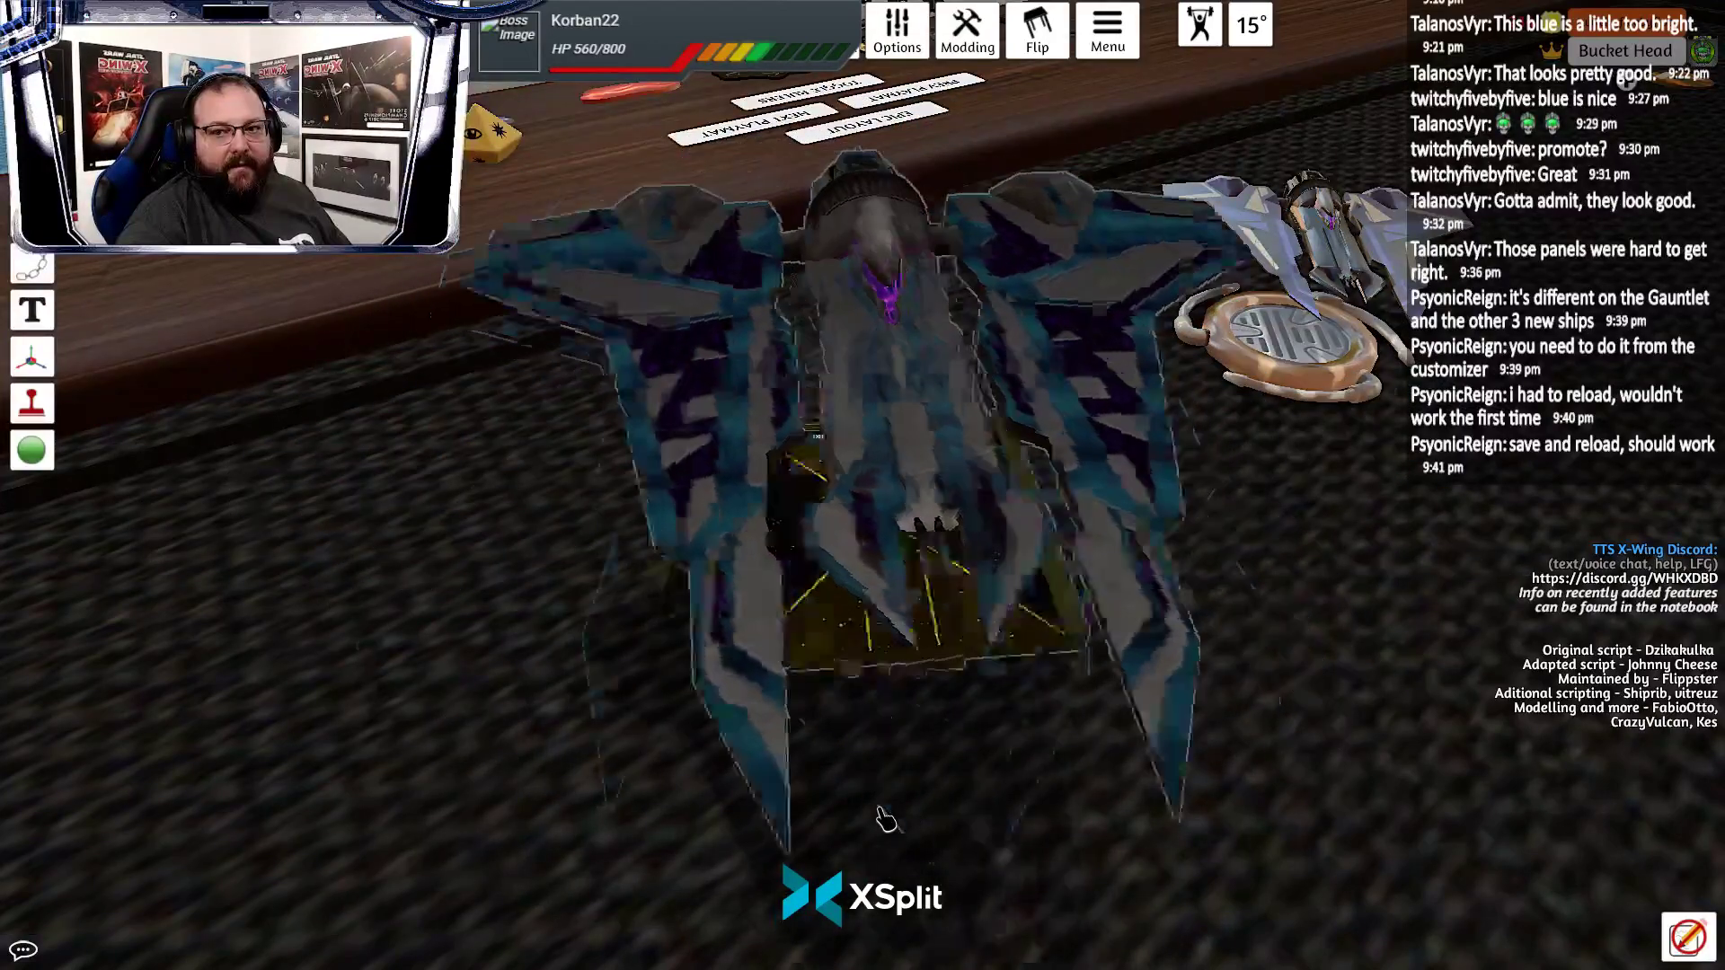
Turn the Shadow Collective Operator and move it into the row of ship customizers, beside the TIE fighter customizer
key(e)
key(e)
key(e)
scroll(469, 622, down, 5)
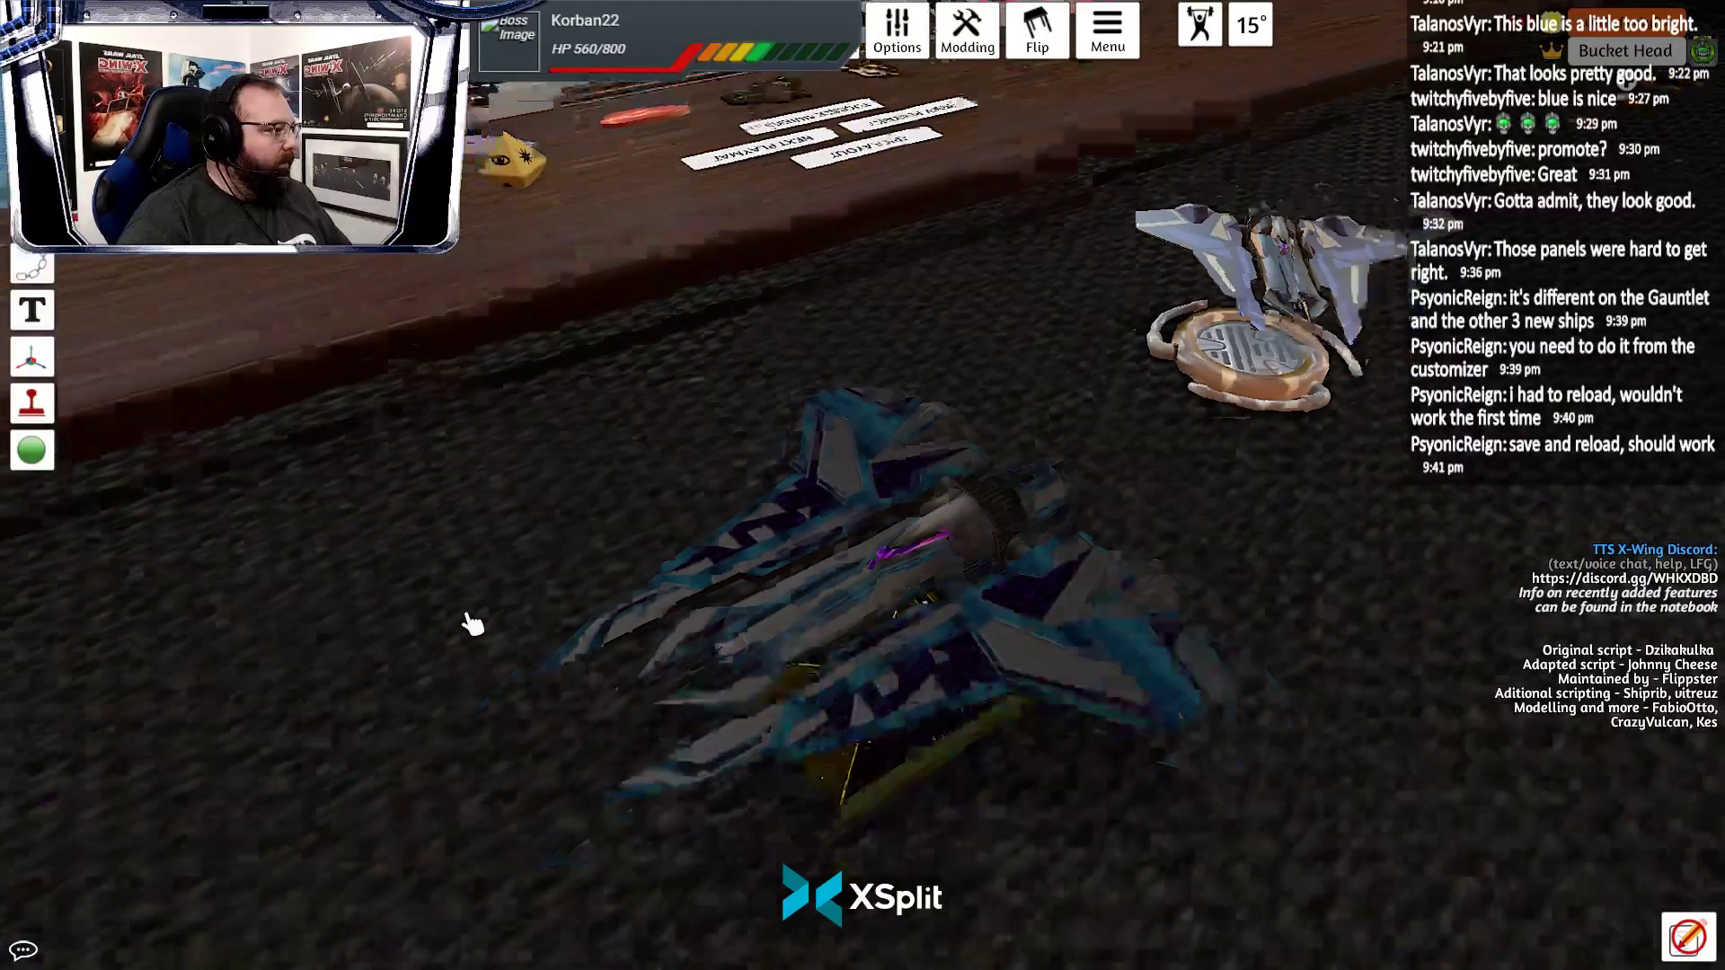
key(d)
drag(824, 695, 660, 260)
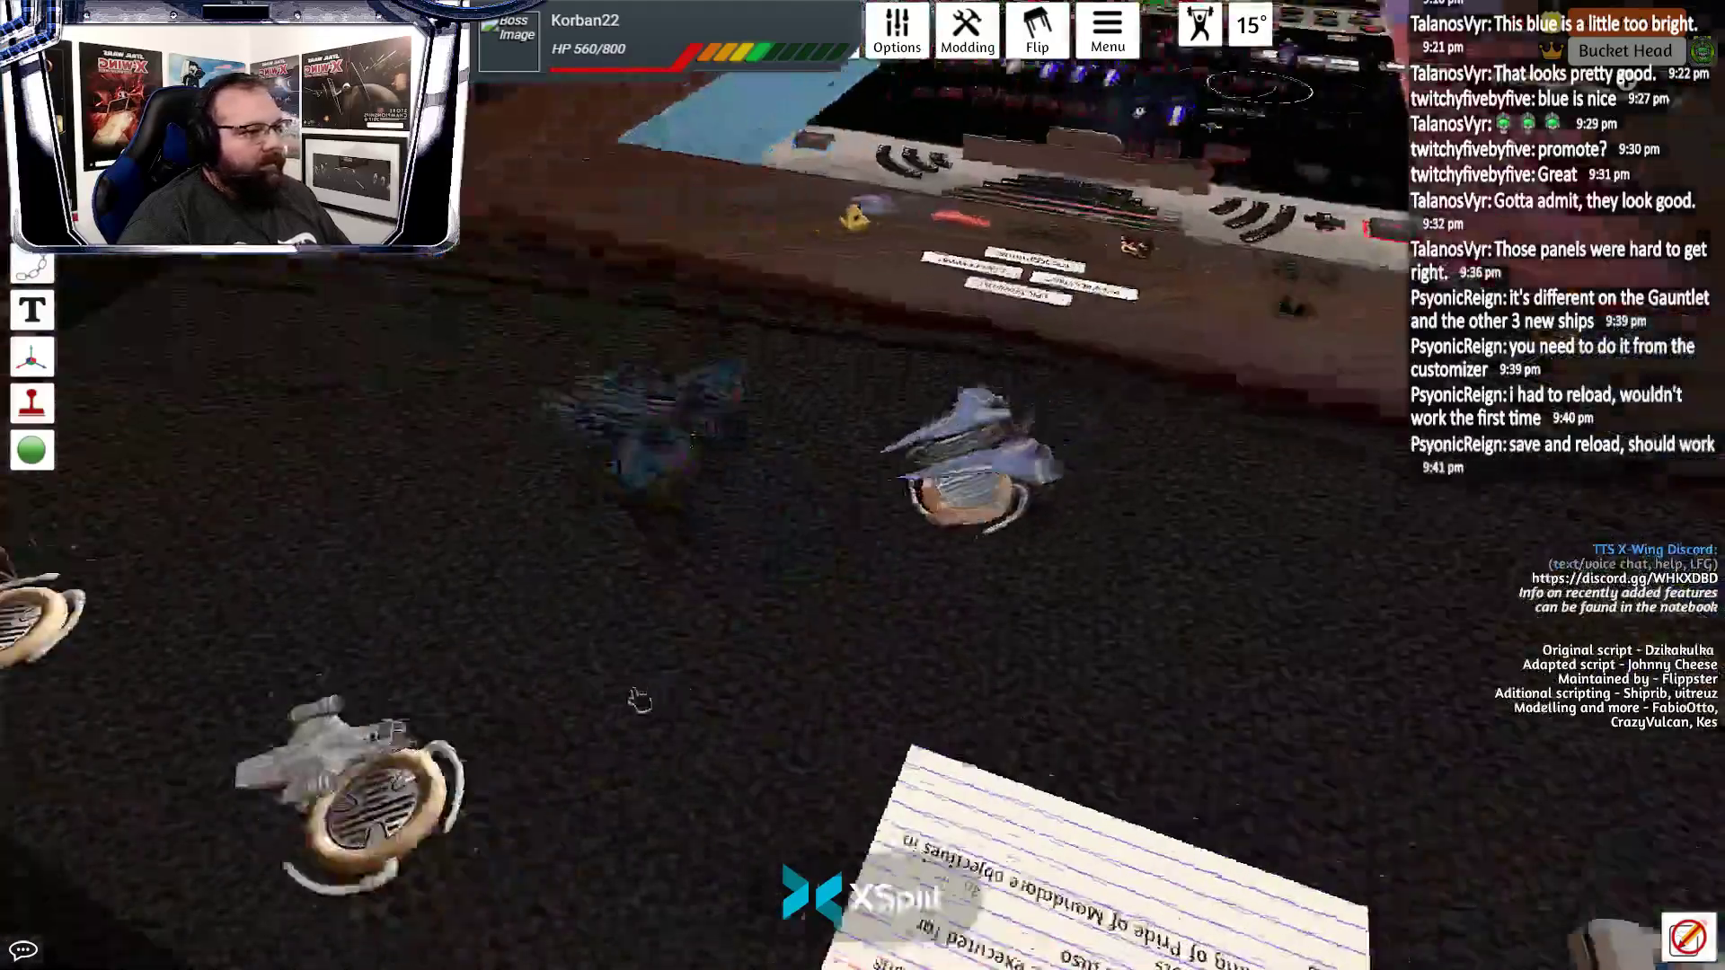
scroll(527, 755, up, 3)
key(w)
key(w)
key(a)
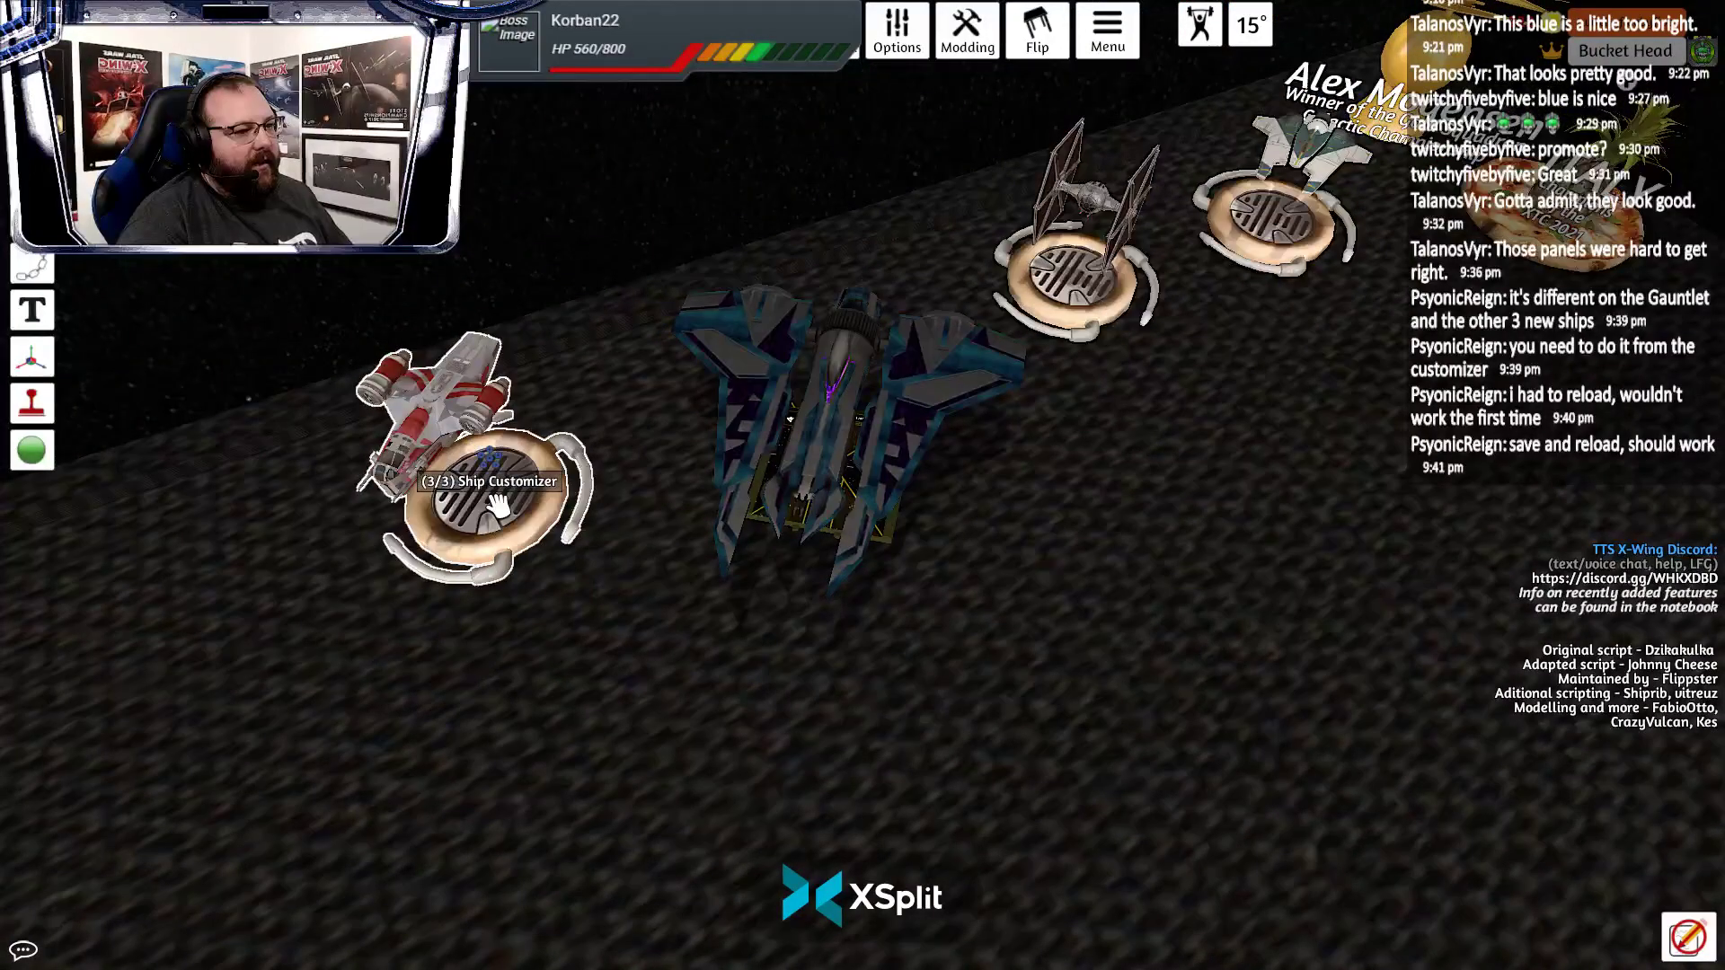
Examine the Custom Model settings of the ship customizer next to the Shadow Collective Operator, including its mesh and diffuse image URLs
right_click(499, 506)
click(560, 584)
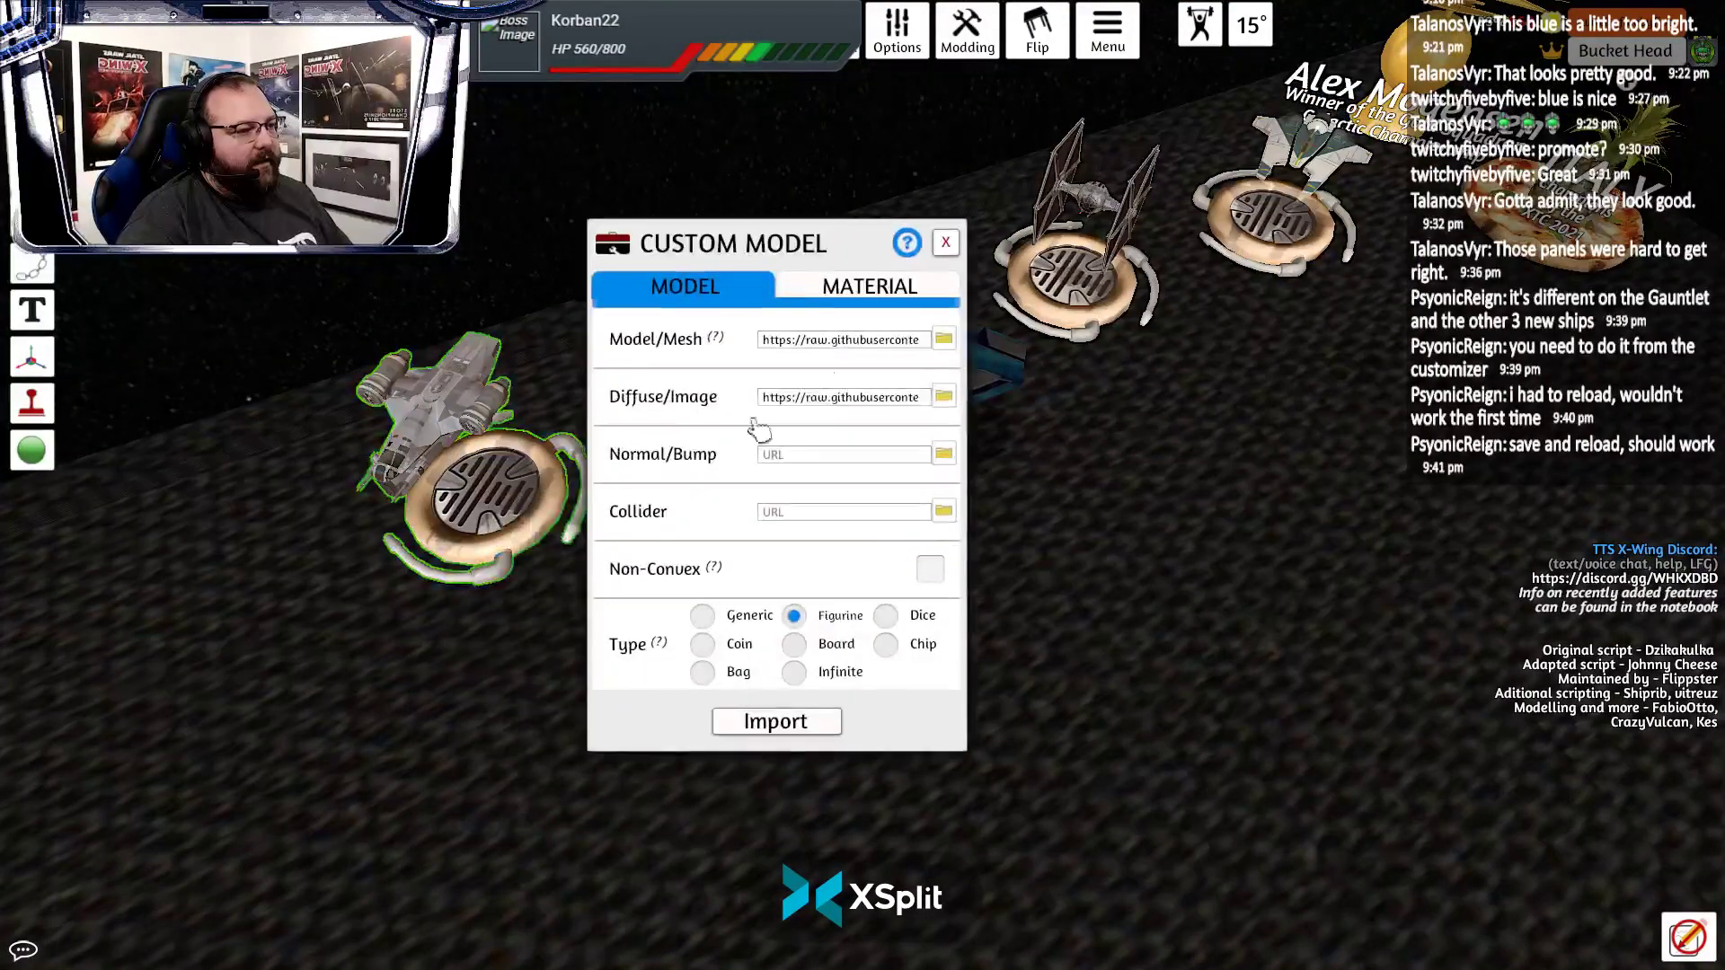
drag(937, 568, 823, 475)
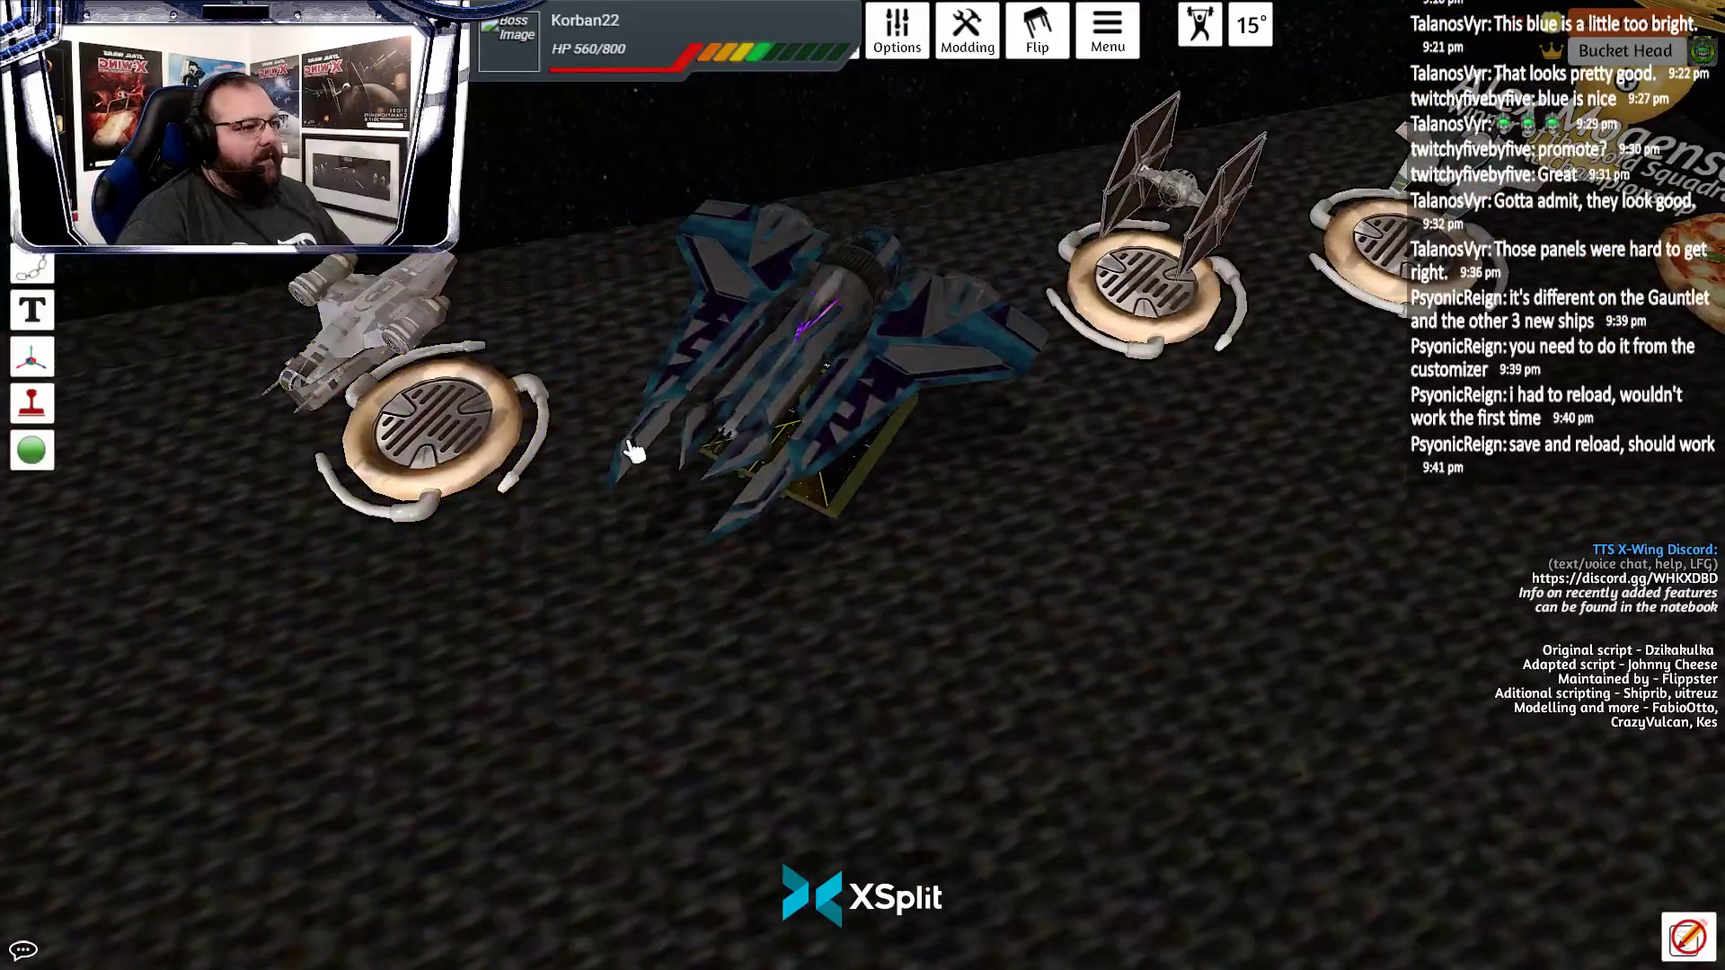
key(w)
key(d)
scroll(957, 613, down, 6)
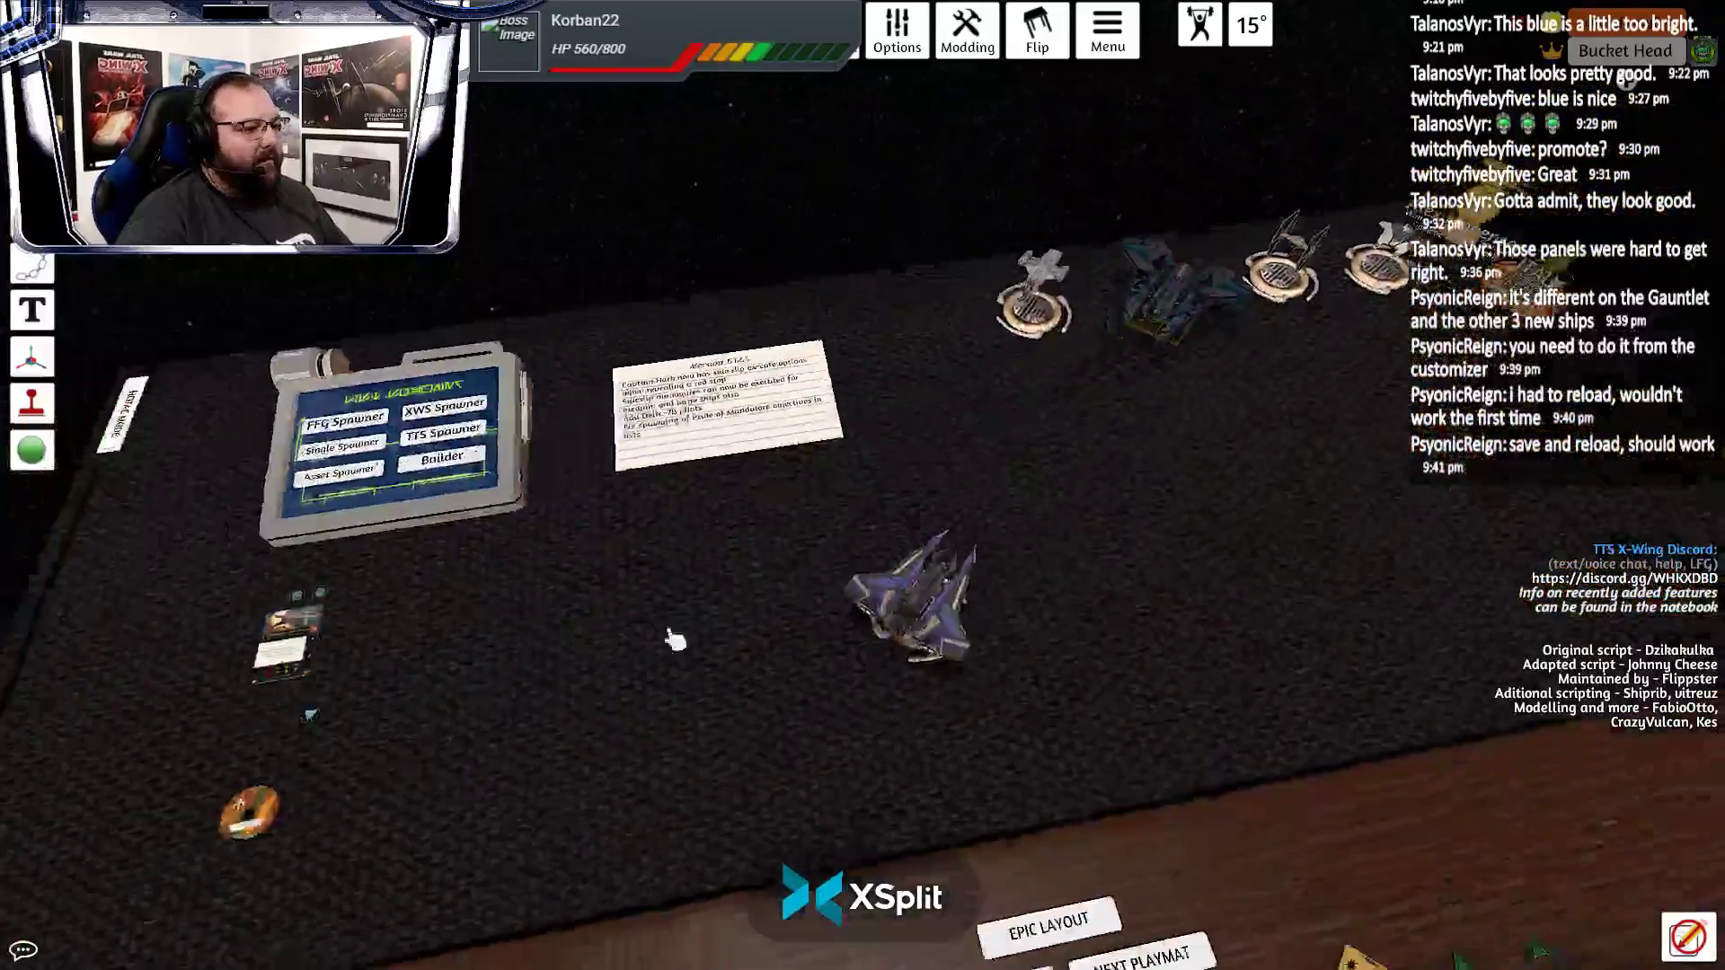
scroll(674, 639, down, 3)
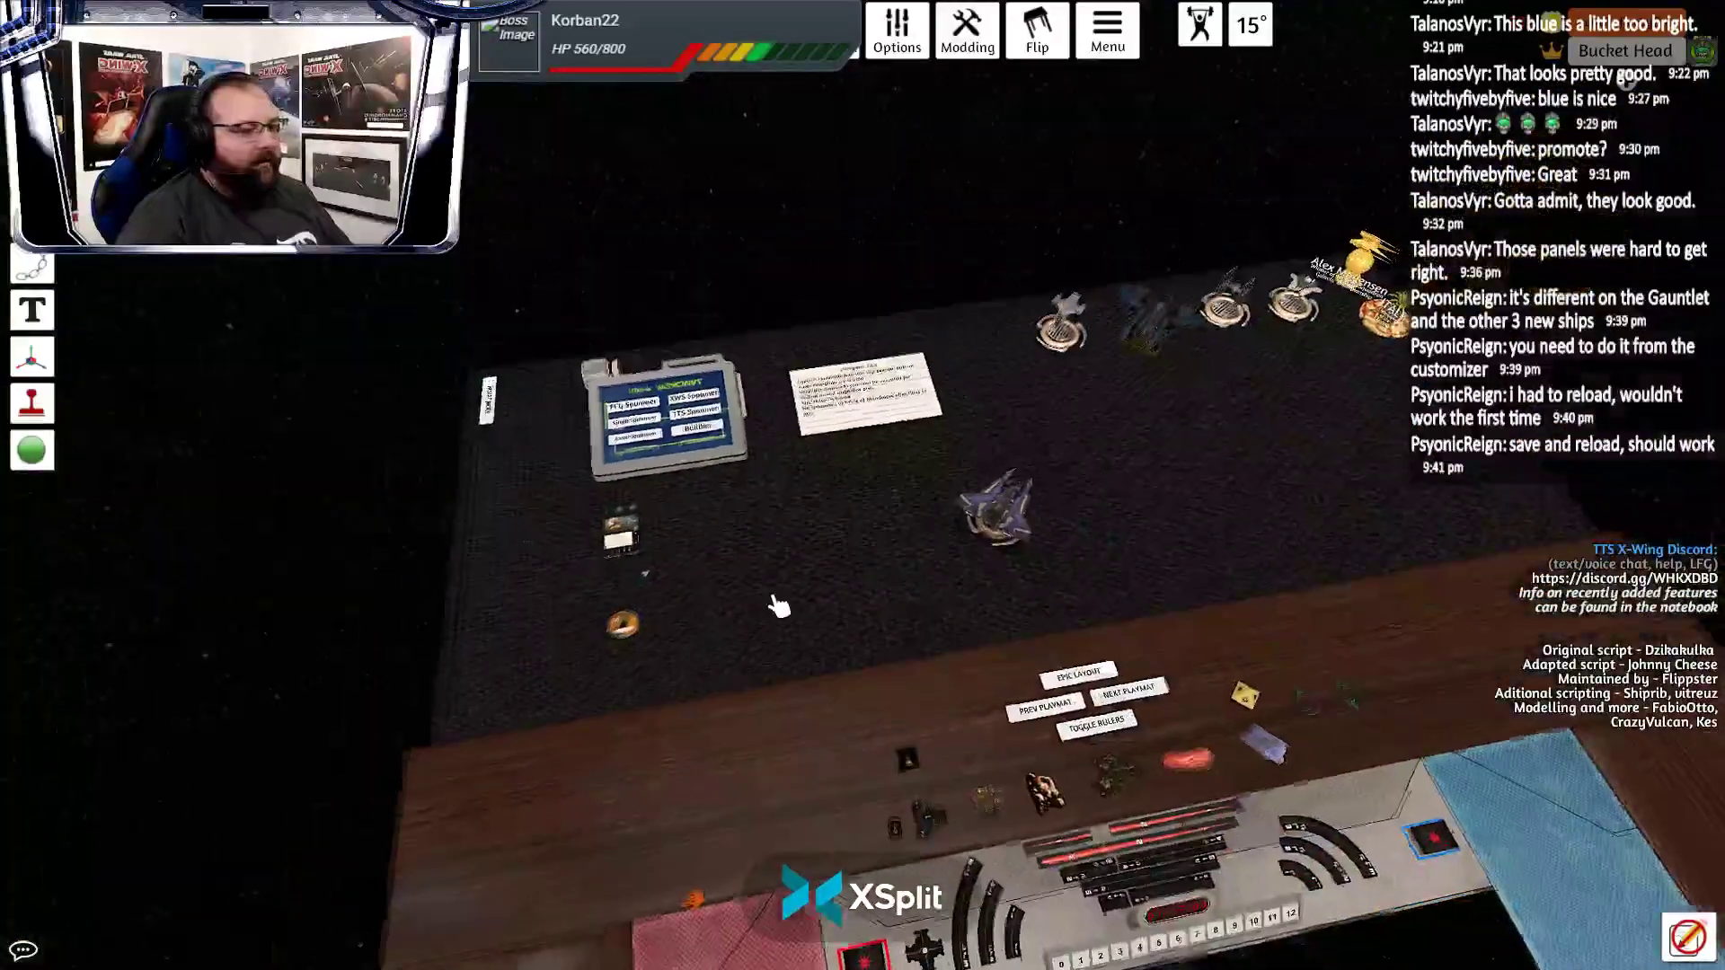